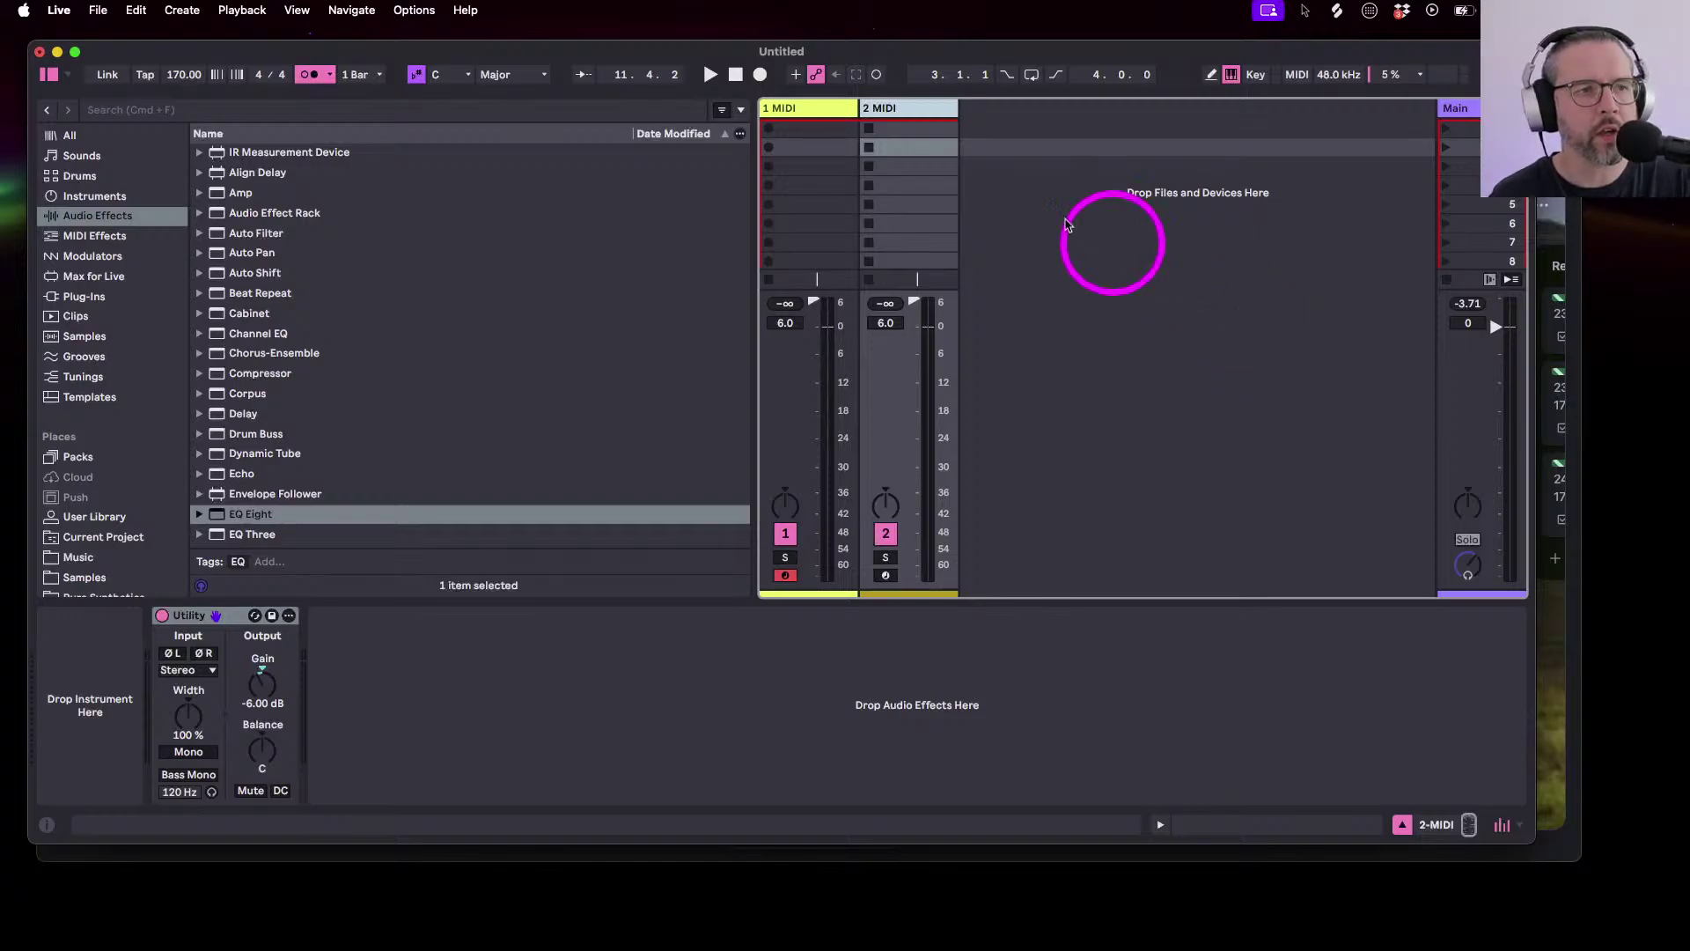
Move the Live window to the desktop's upper-left corner and resize it so part of the browser window behind stays visible
{"action": "left_click_drag", "start_coordinate": [311, 53], "coordinate": [292, 44]}
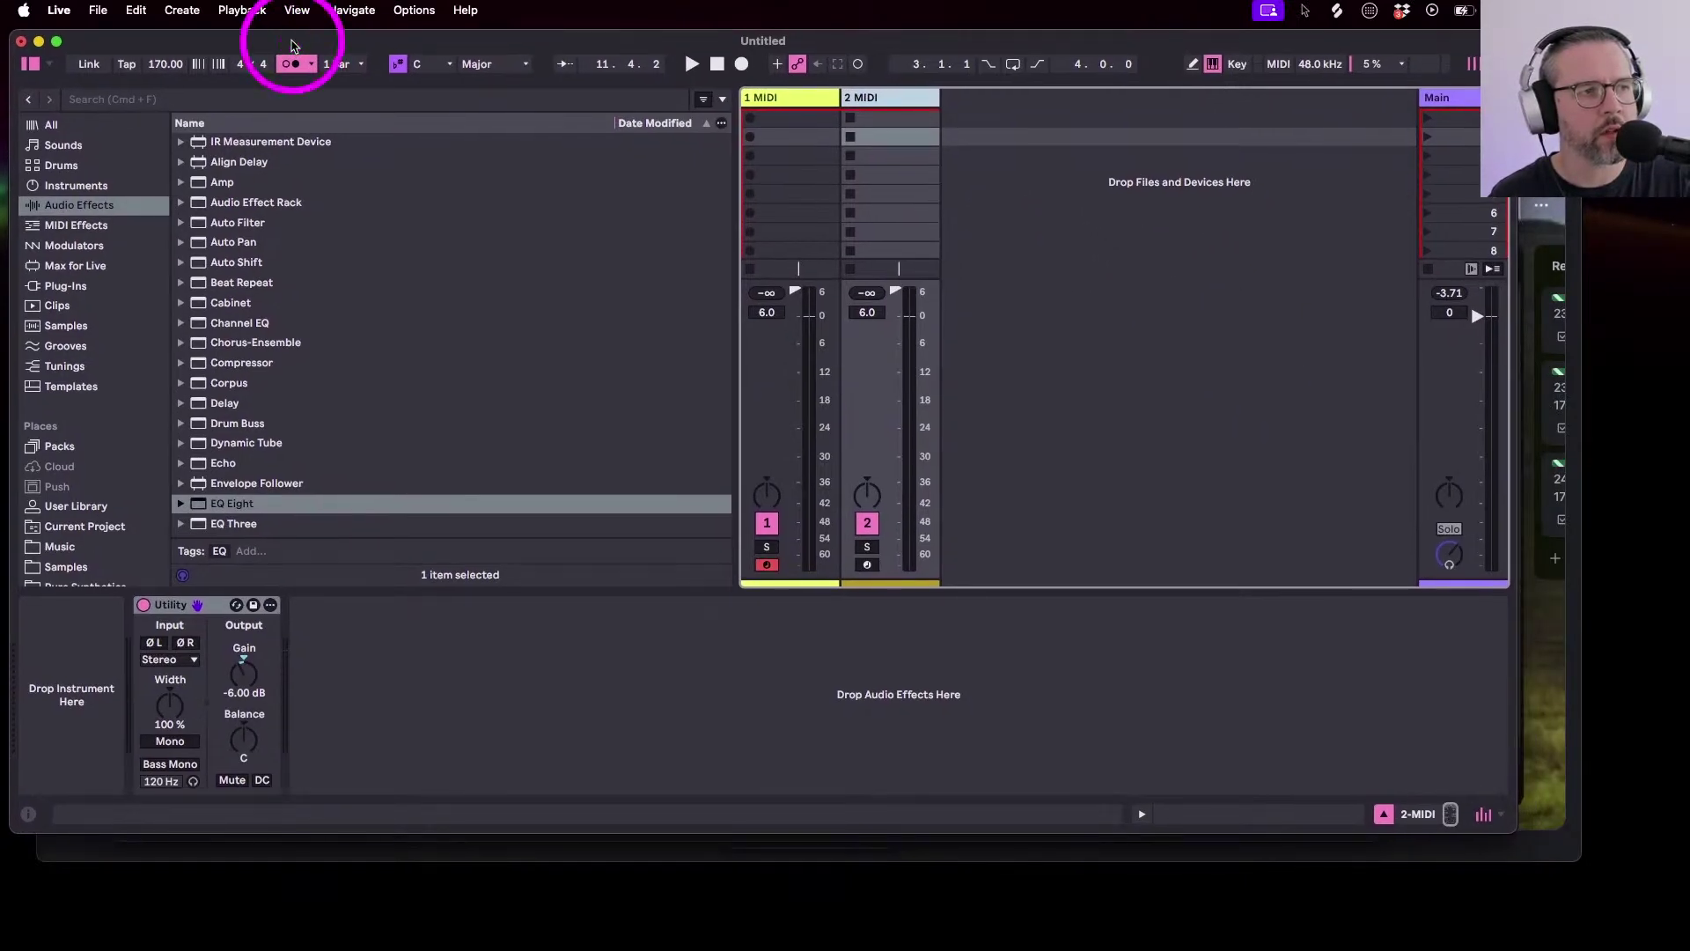
{"action": "left_click_drag", "start_coordinate": [1513, 827], "coordinate": [1645, 885]}
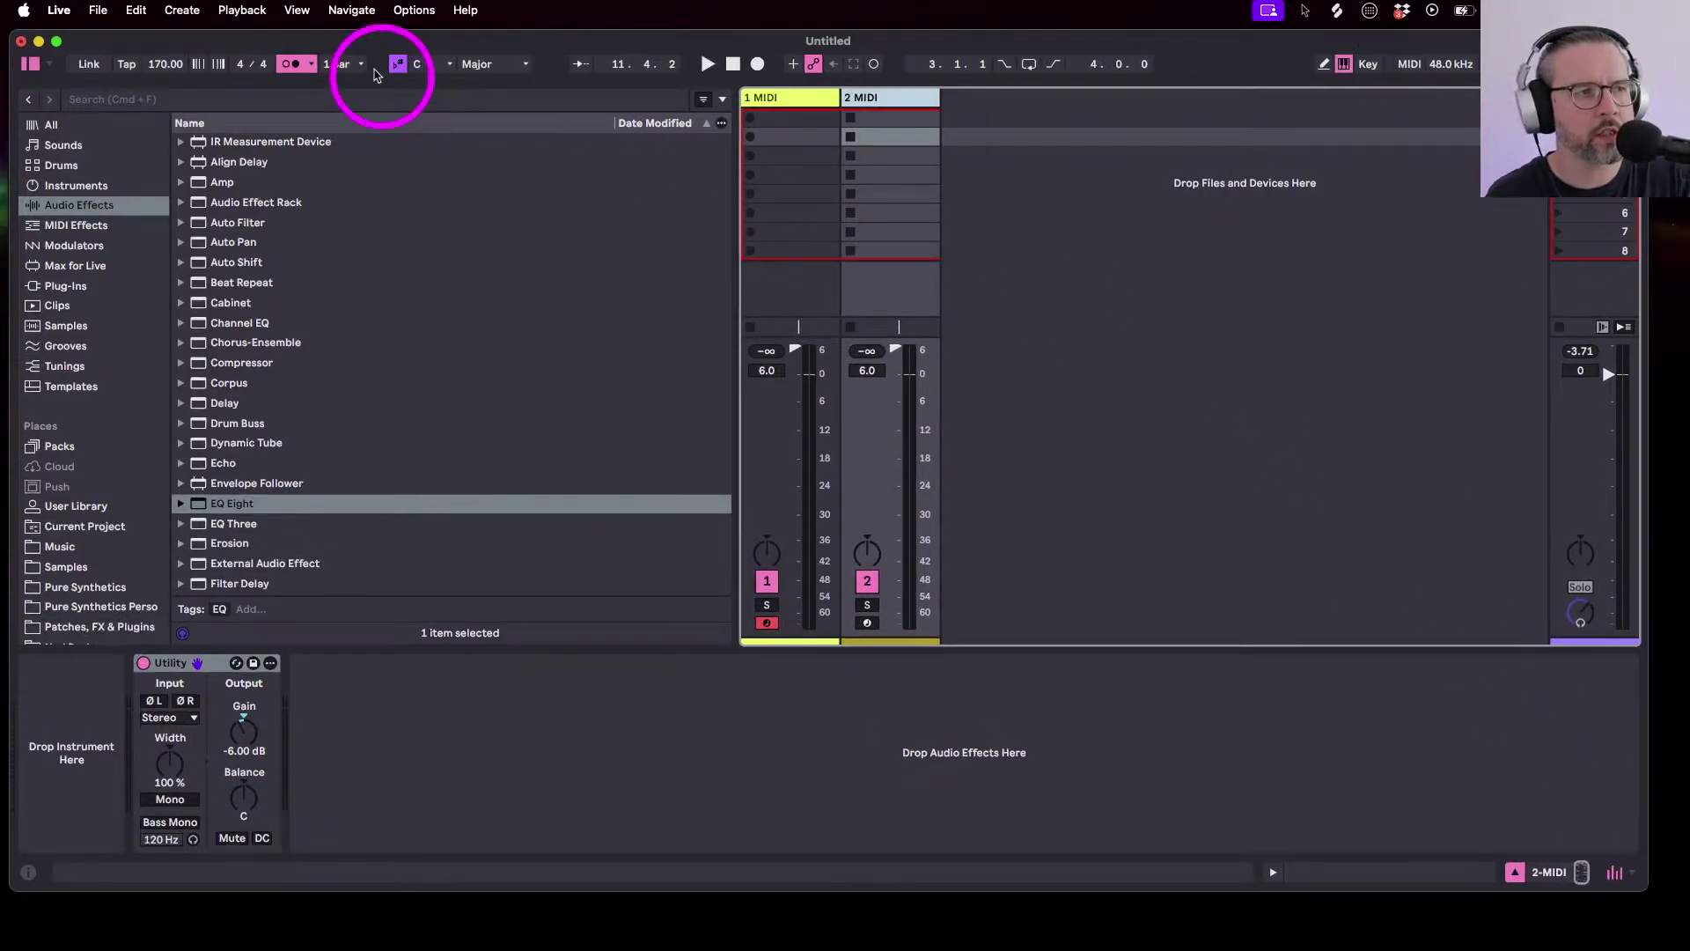
{"action": "left_click_drag", "start_coordinate": [344, 44], "coordinate": [349, 54]}
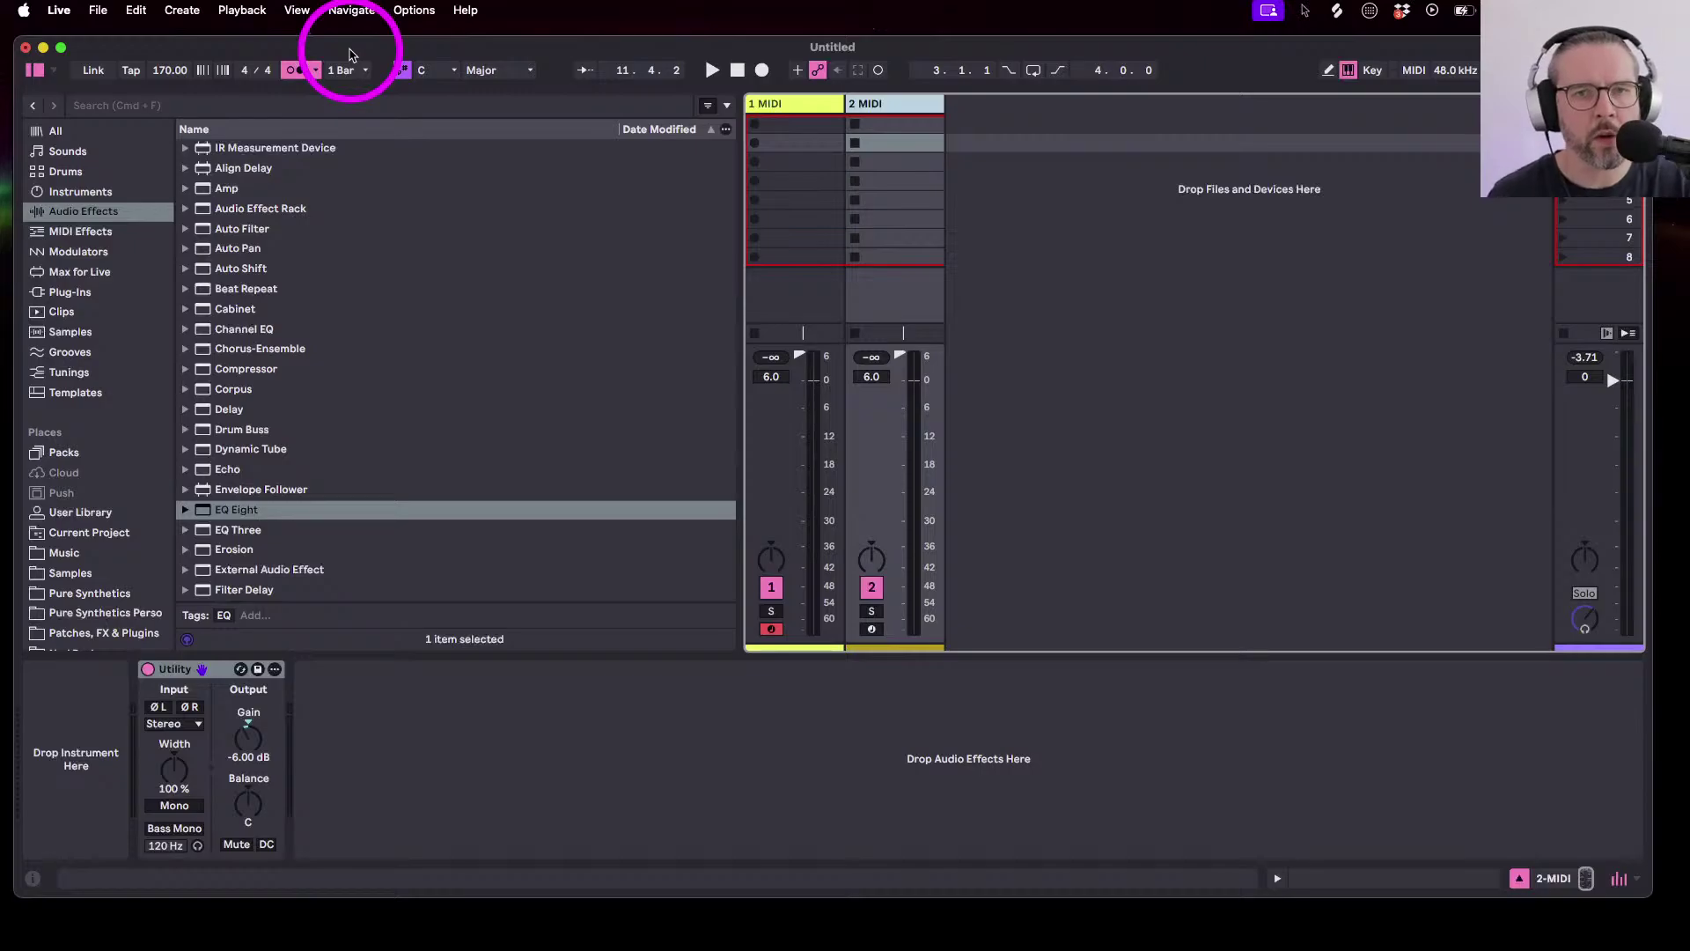
{"action": "left_click_drag", "start_coordinate": [349, 55], "coordinate": [348, 45]}
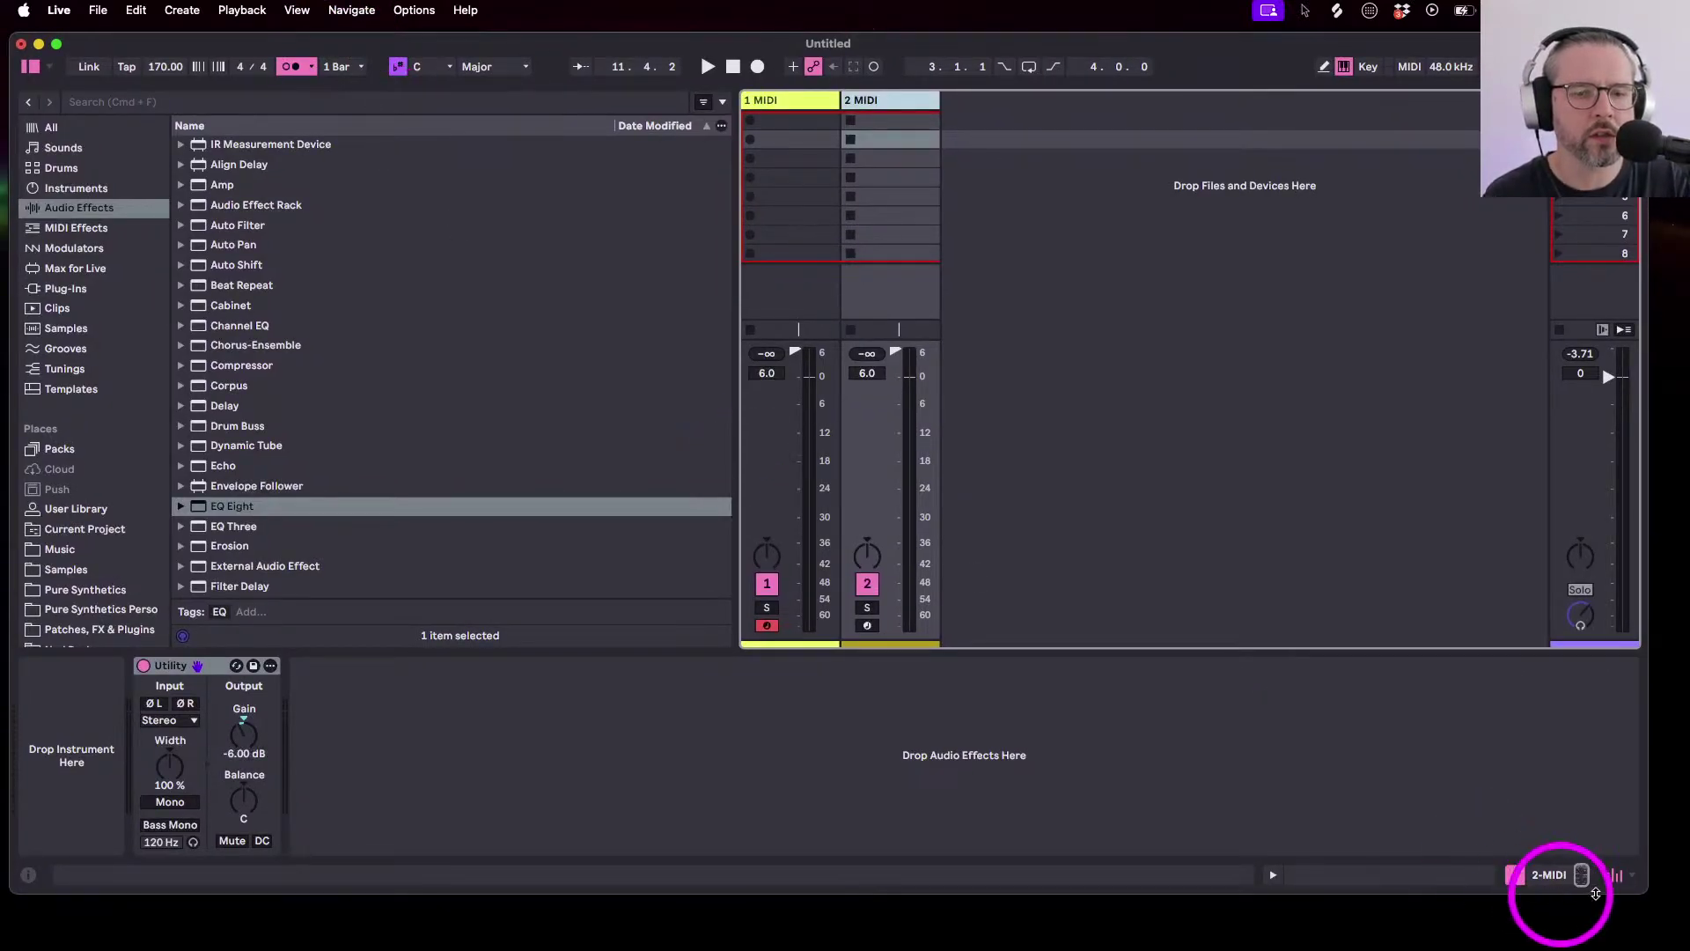
{"action": "left_click_drag", "start_coordinate": [1648, 893], "coordinate": [1529, 877]}
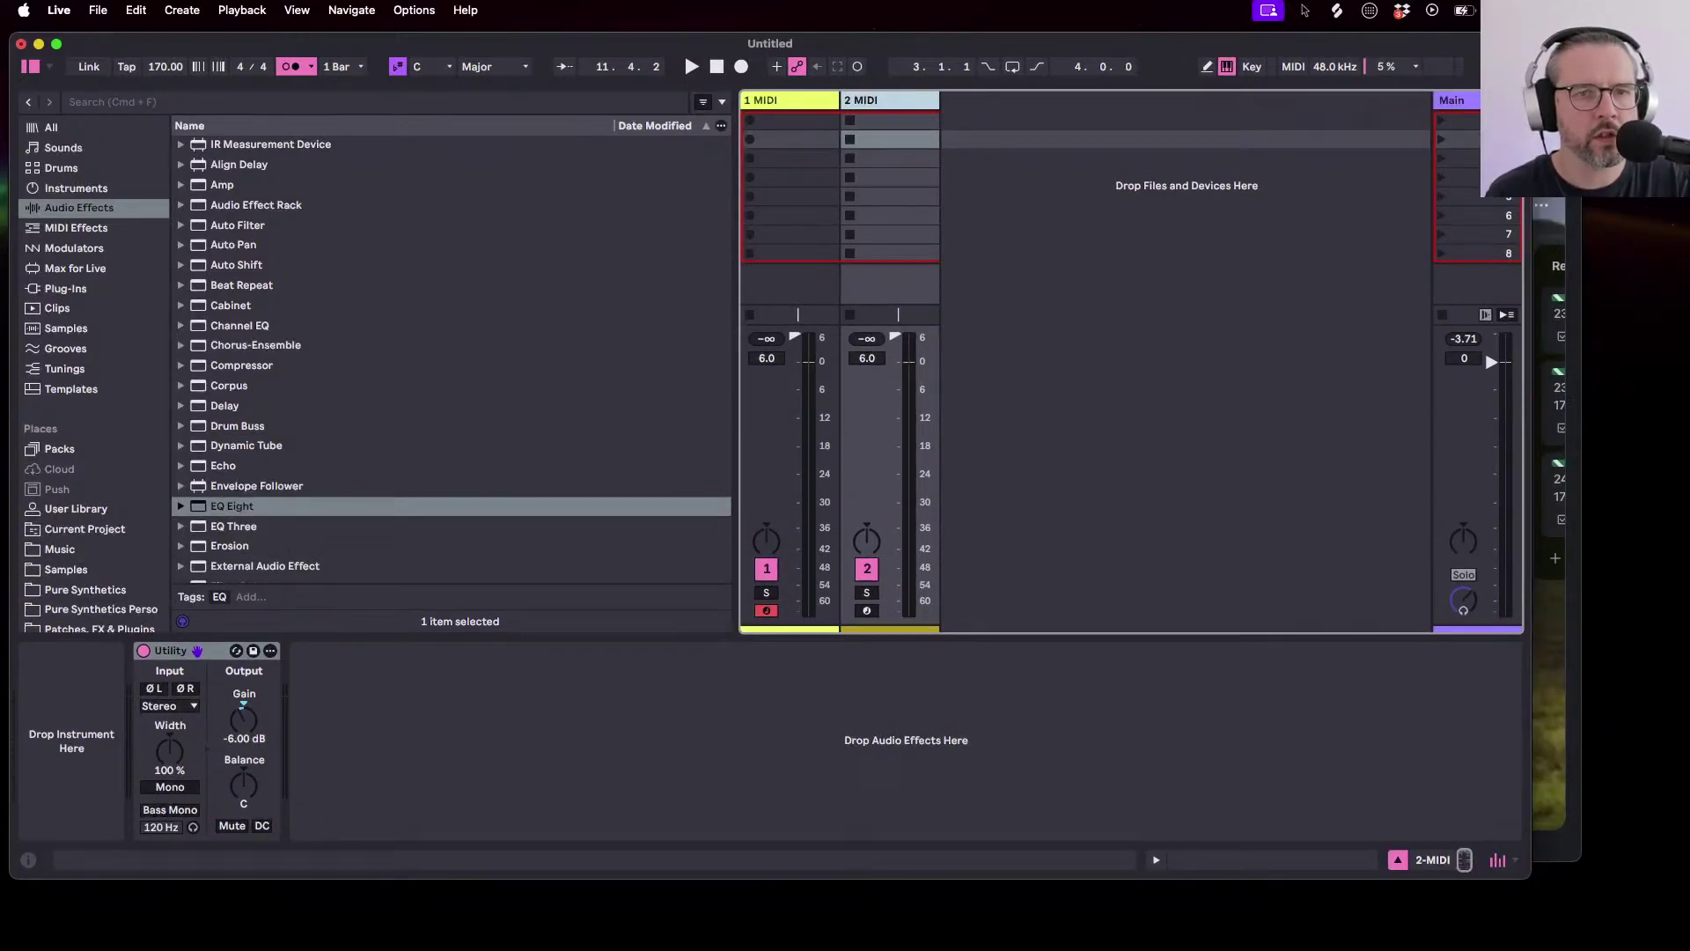
{"action": "key", "text": "super+Tab"}
{"action": "left_click", "coordinate": [1271, 82]}
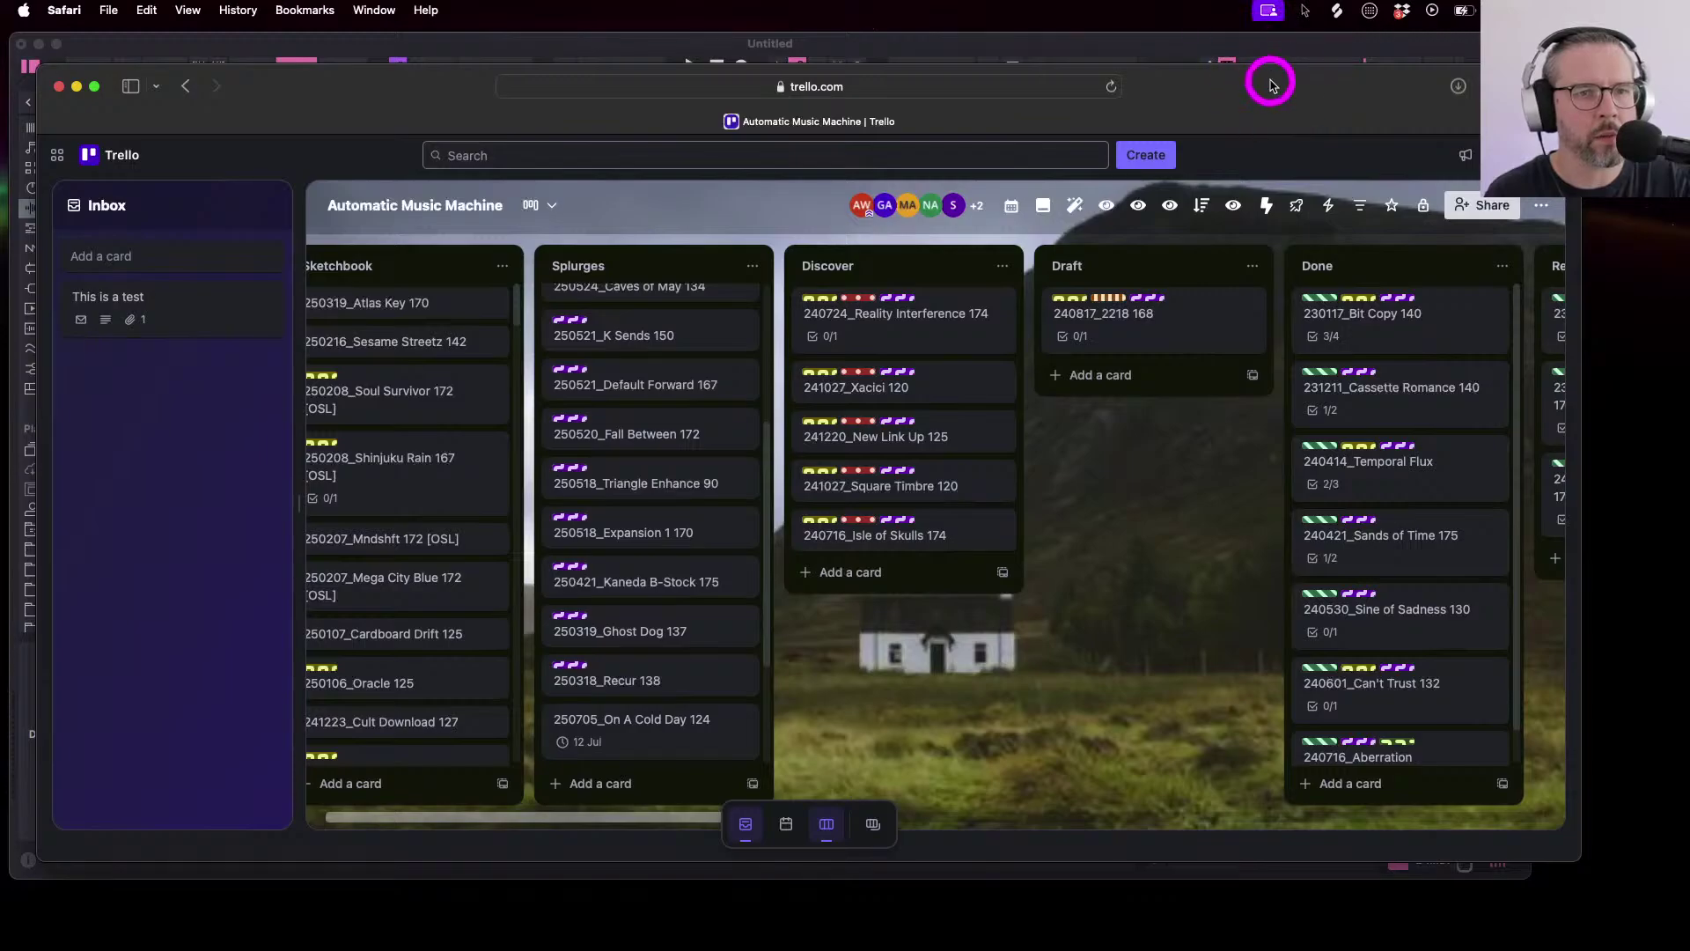
{"action": "left_click", "coordinate": [634, 42]}
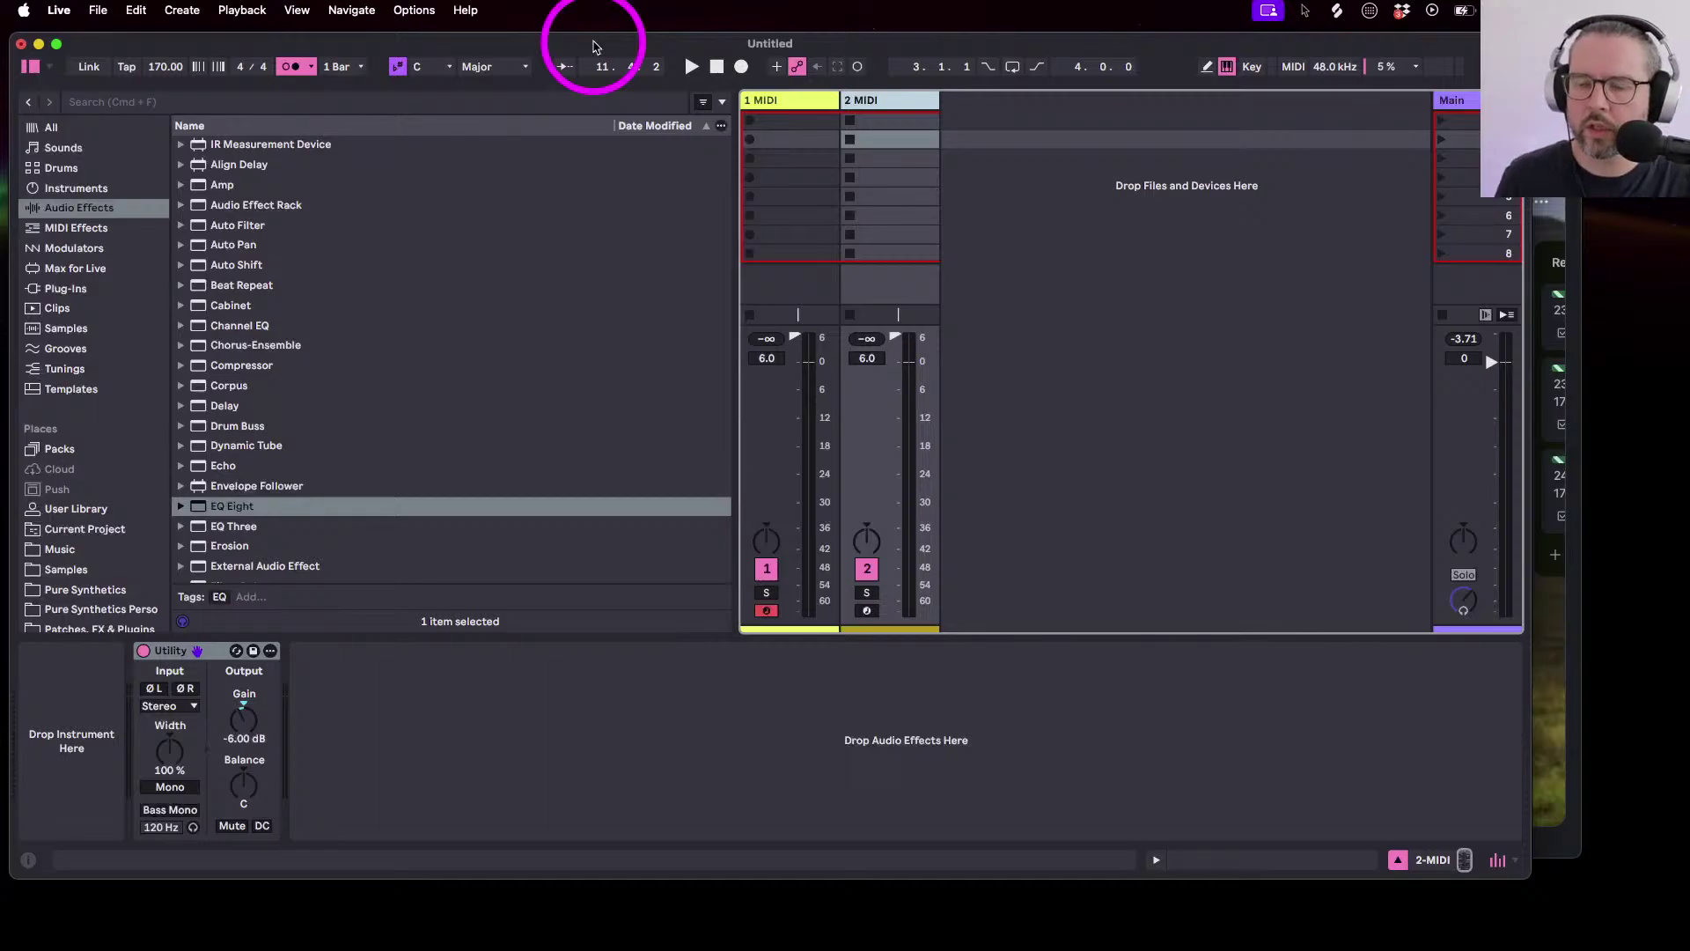
Switch to the Automatic Music Machine board in Safari, enlarge its window and hide the Inbox panel
{"action": "left_click", "coordinate": [1659, 377]}
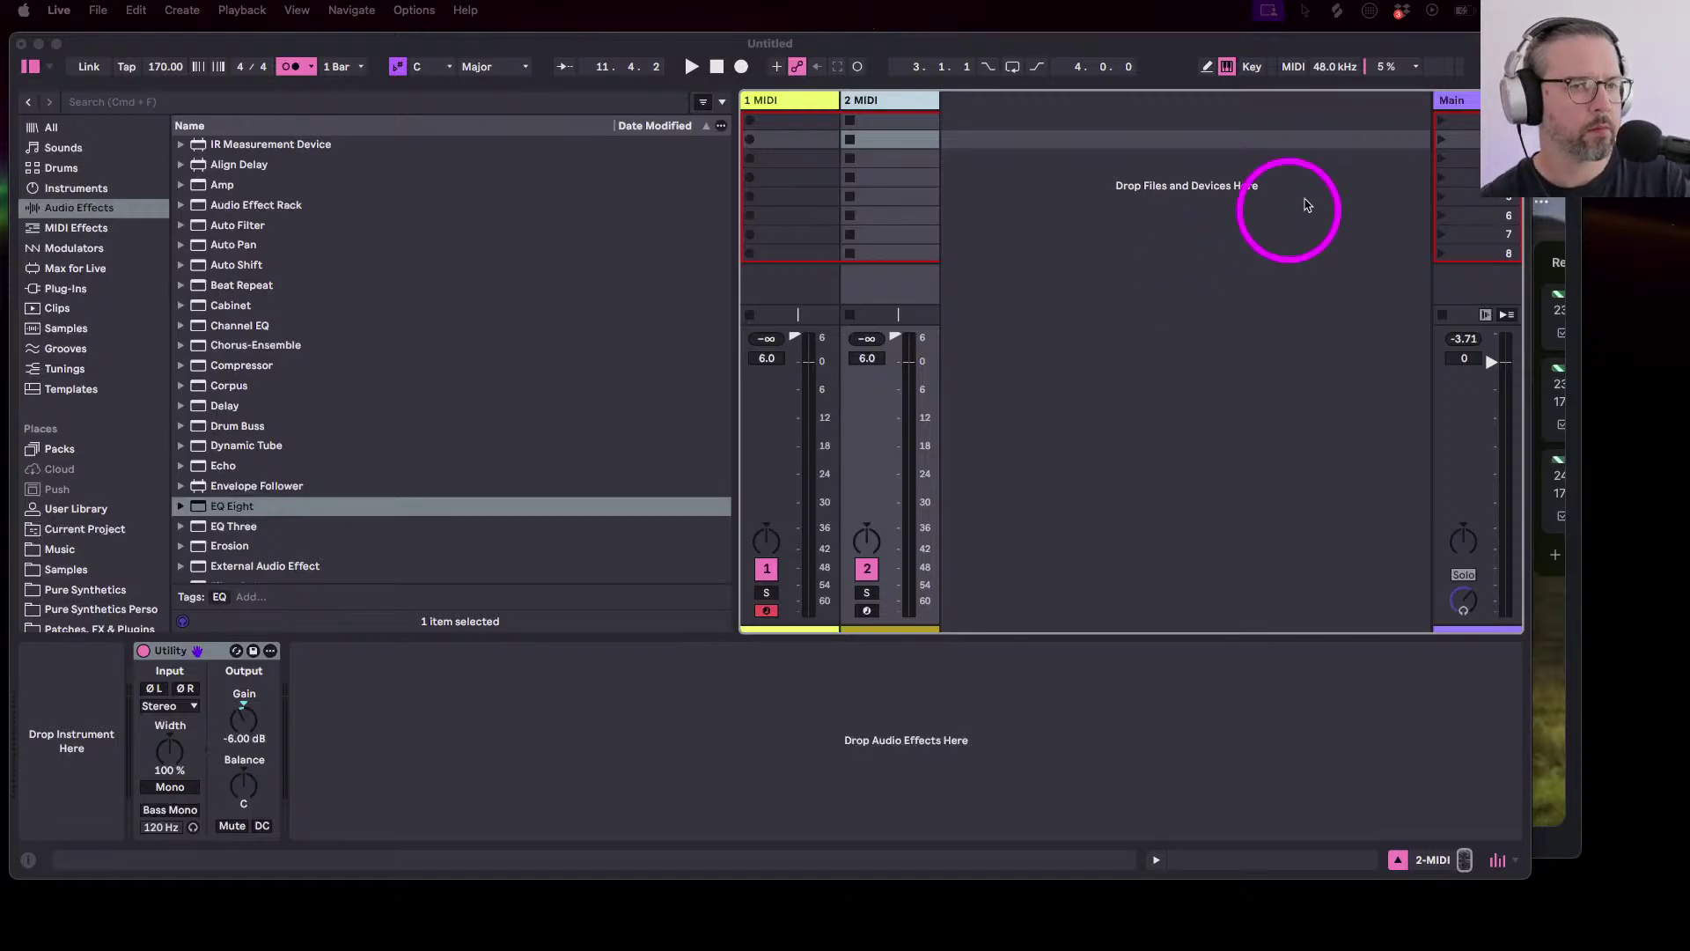
{"action": "left_click", "coordinate": [1553, 105]}
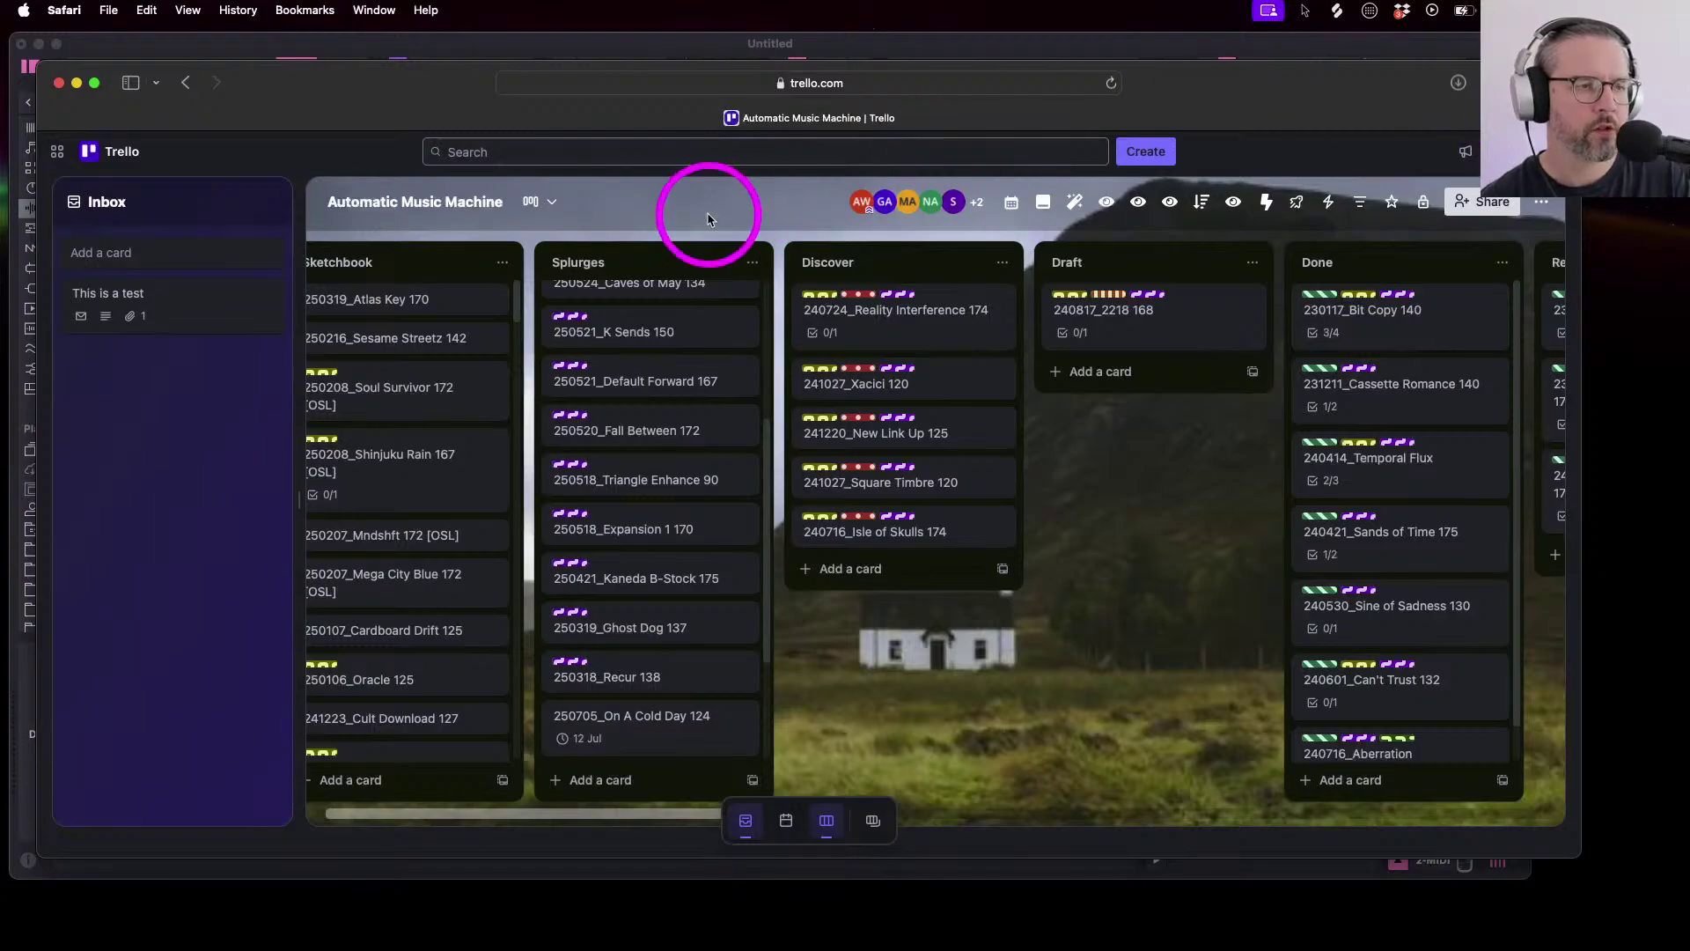
{"action": "left_click_drag", "start_coordinate": [358, 94], "coordinate": [335, 71]}
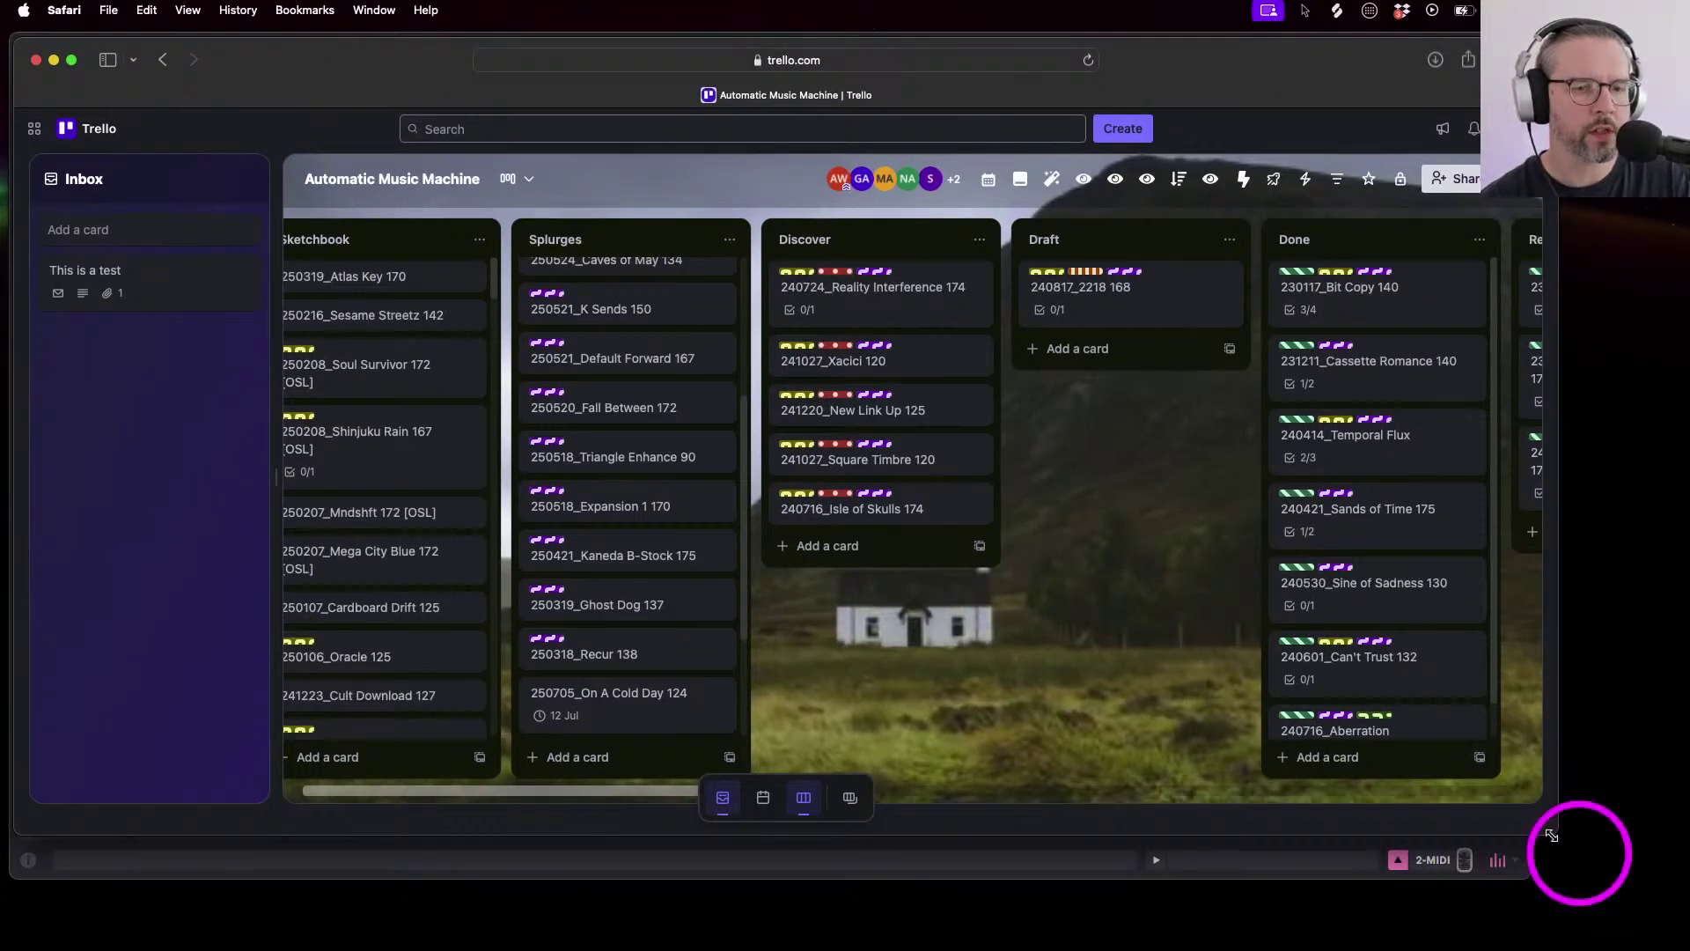
{"action": "left_click_drag", "start_coordinate": [1550, 829], "coordinate": [1644, 892]}
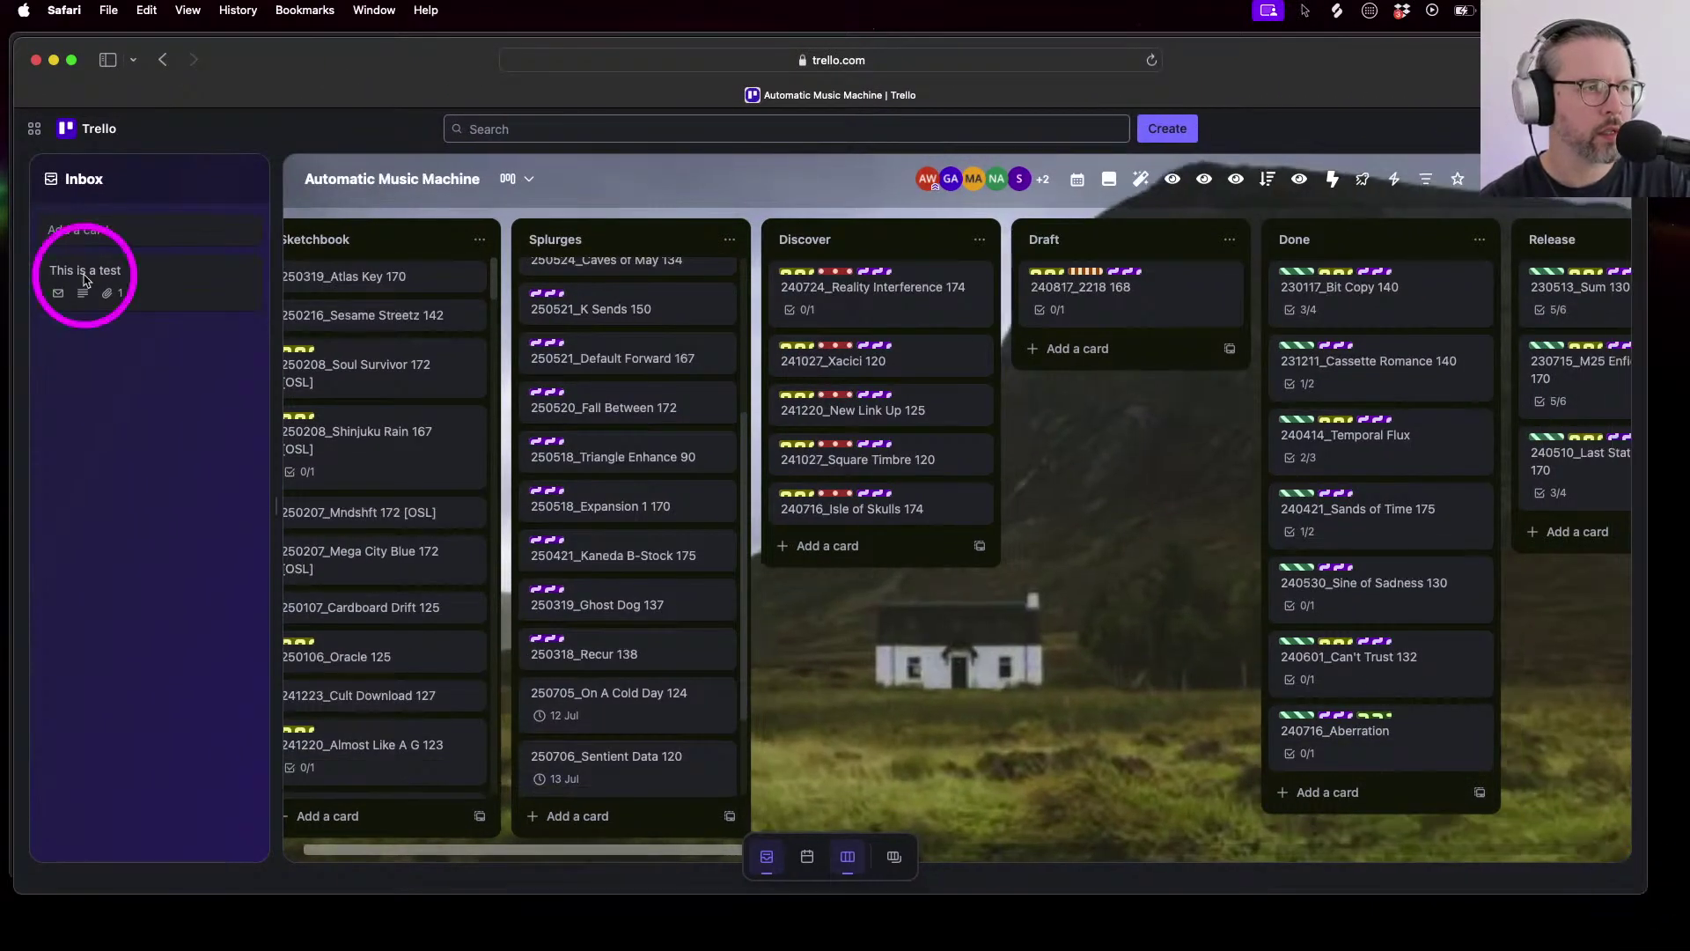
{"action": "left_click", "coordinate": [767, 858]}
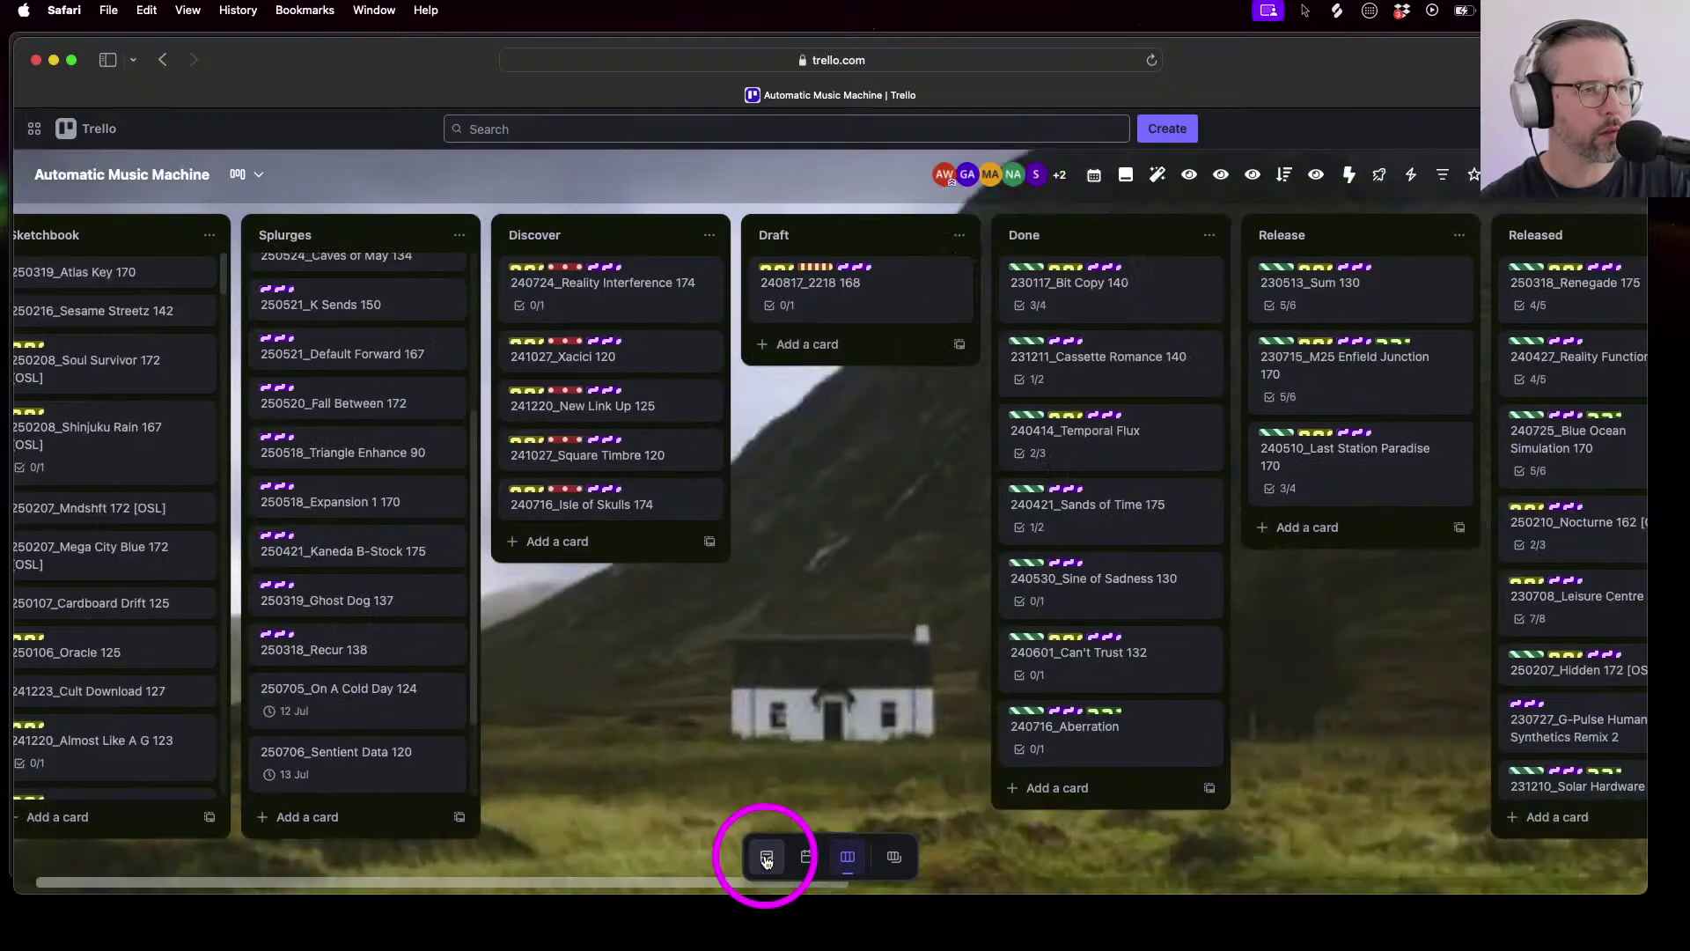
{"action": "left_click_drag", "start_coordinate": [271, 62], "coordinate": [265, 58]}
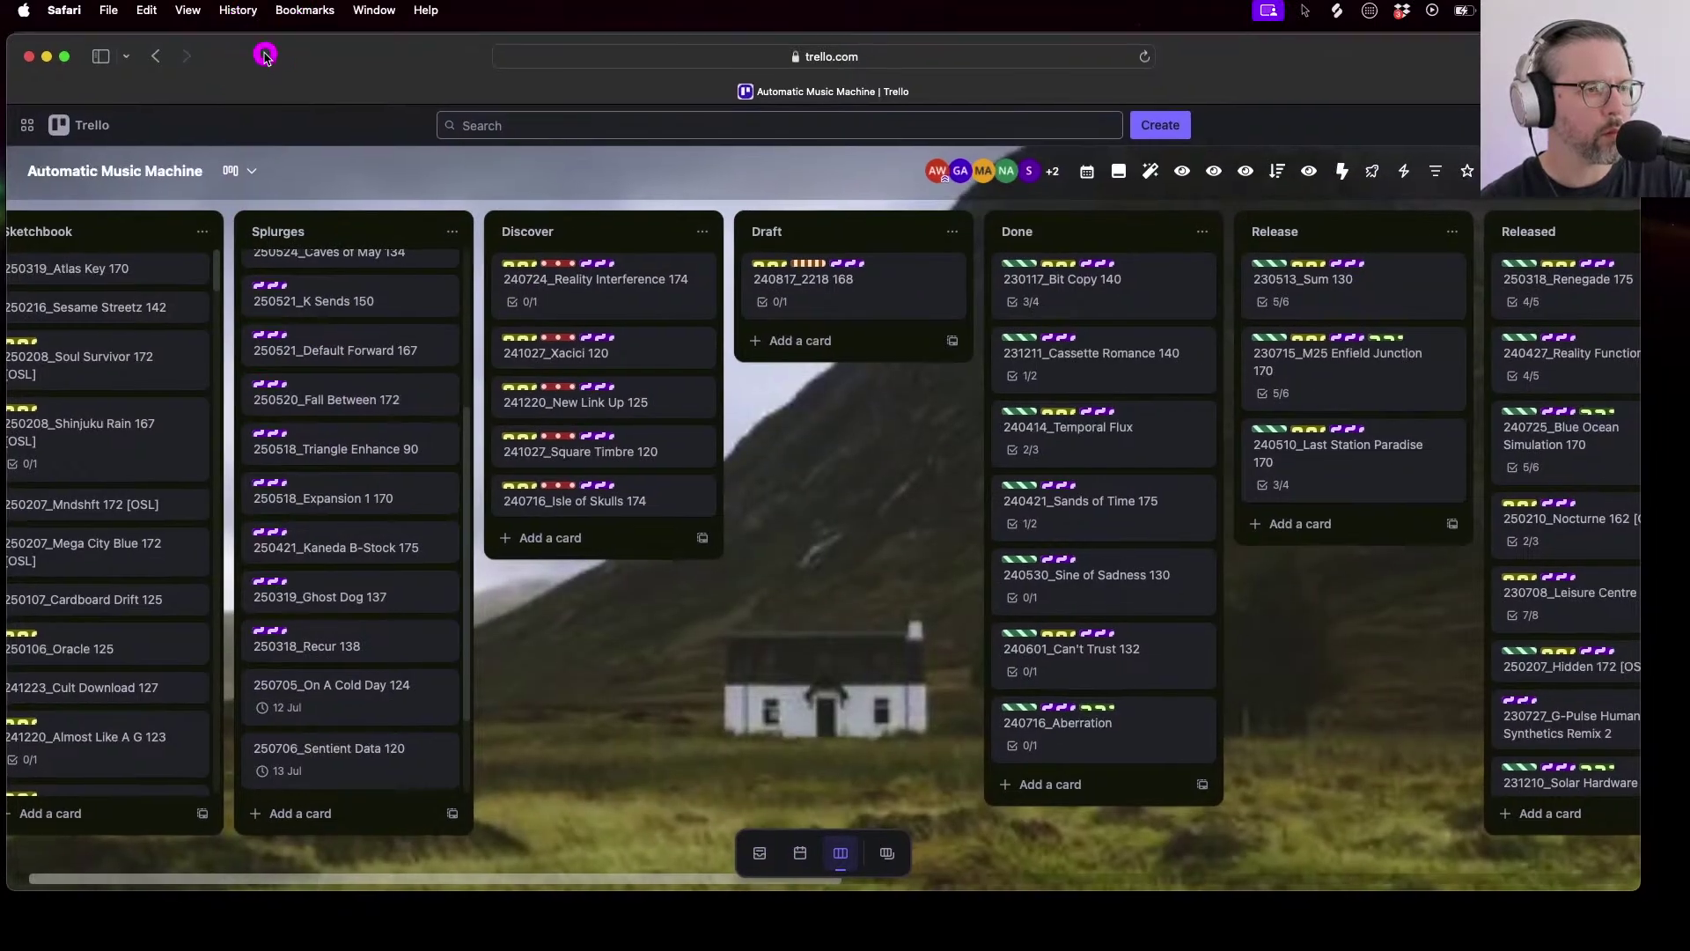
Sort the Splurges list so its date-prefixed cards run from oldest to newest, and show the newest cards
{"action": "scroll", "coordinate": [564, 698], "scroll_direction": "left", "scroll_amount": 2}
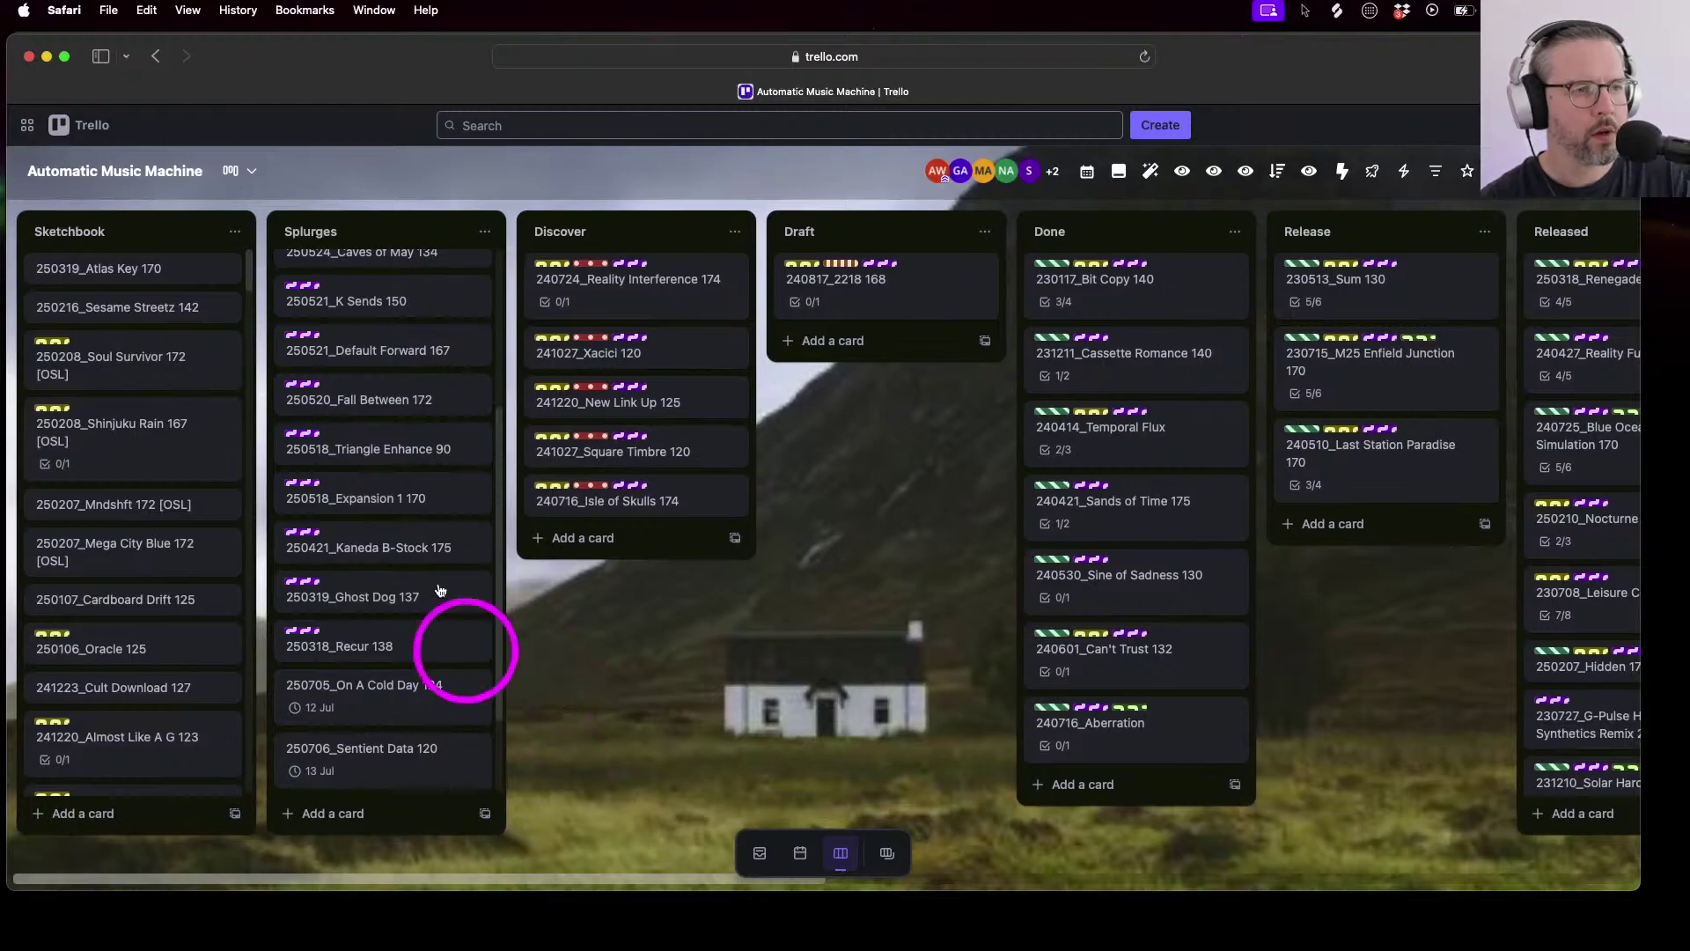
{"action": "scroll", "coordinate": [441, 539], "scroll_direction": "up", "scroll_amount": 5}
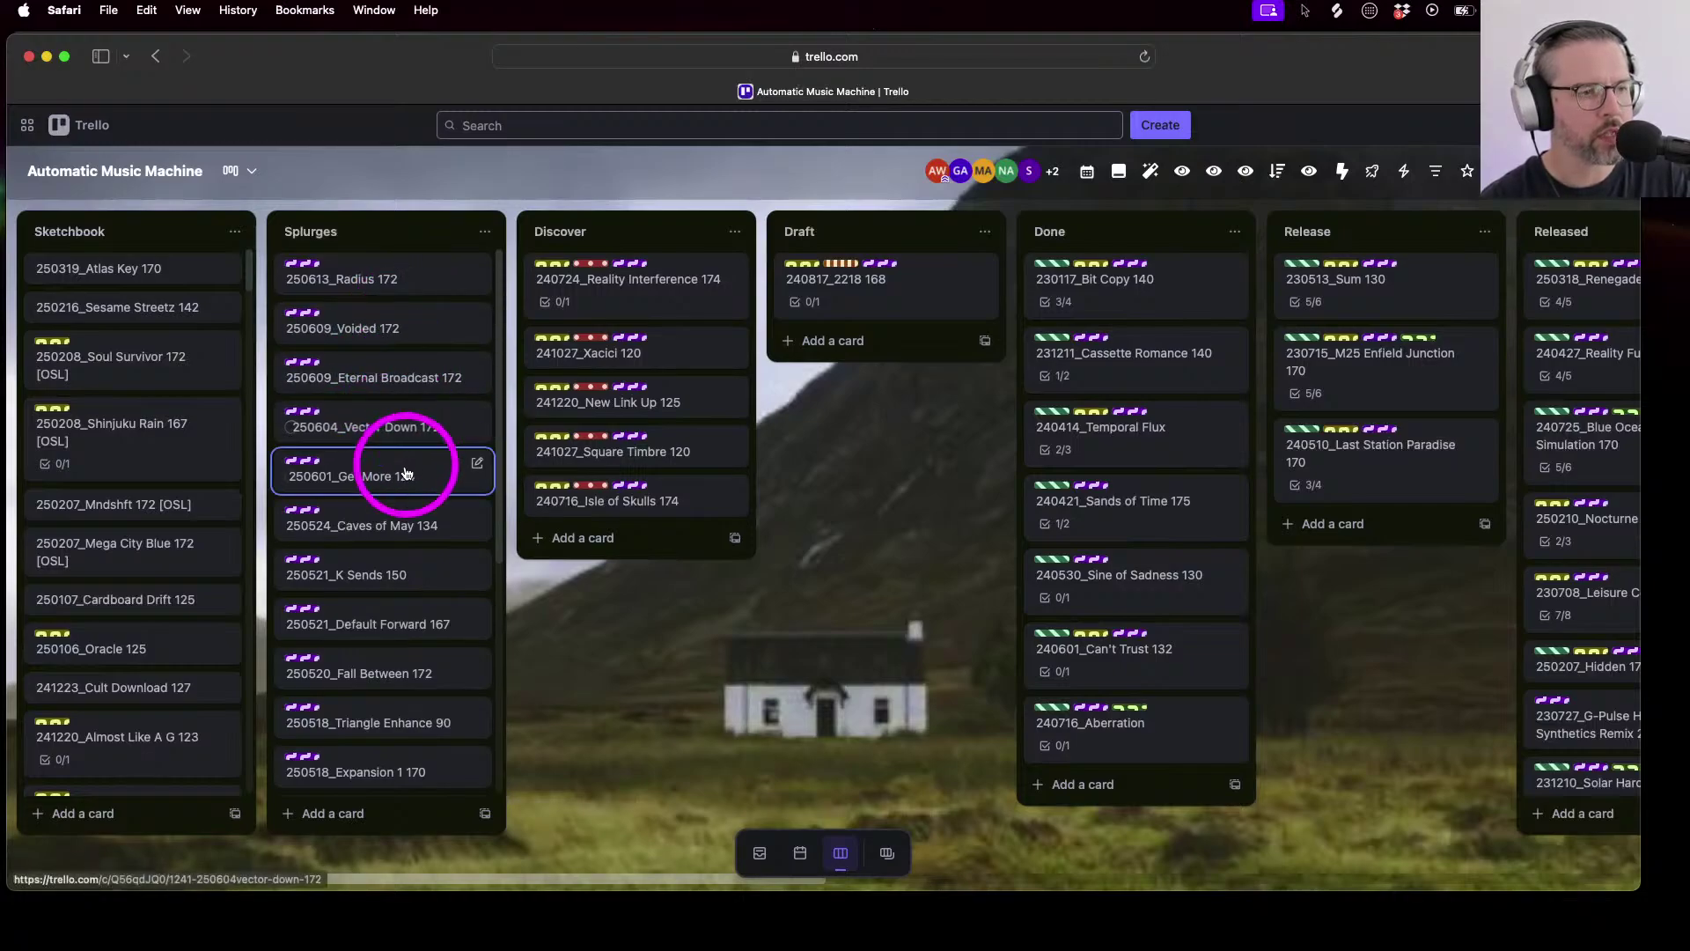
{"action": "scroll", "coordinate": [409, 581], "scroll_direction": "down", "scroll_amount": 1}
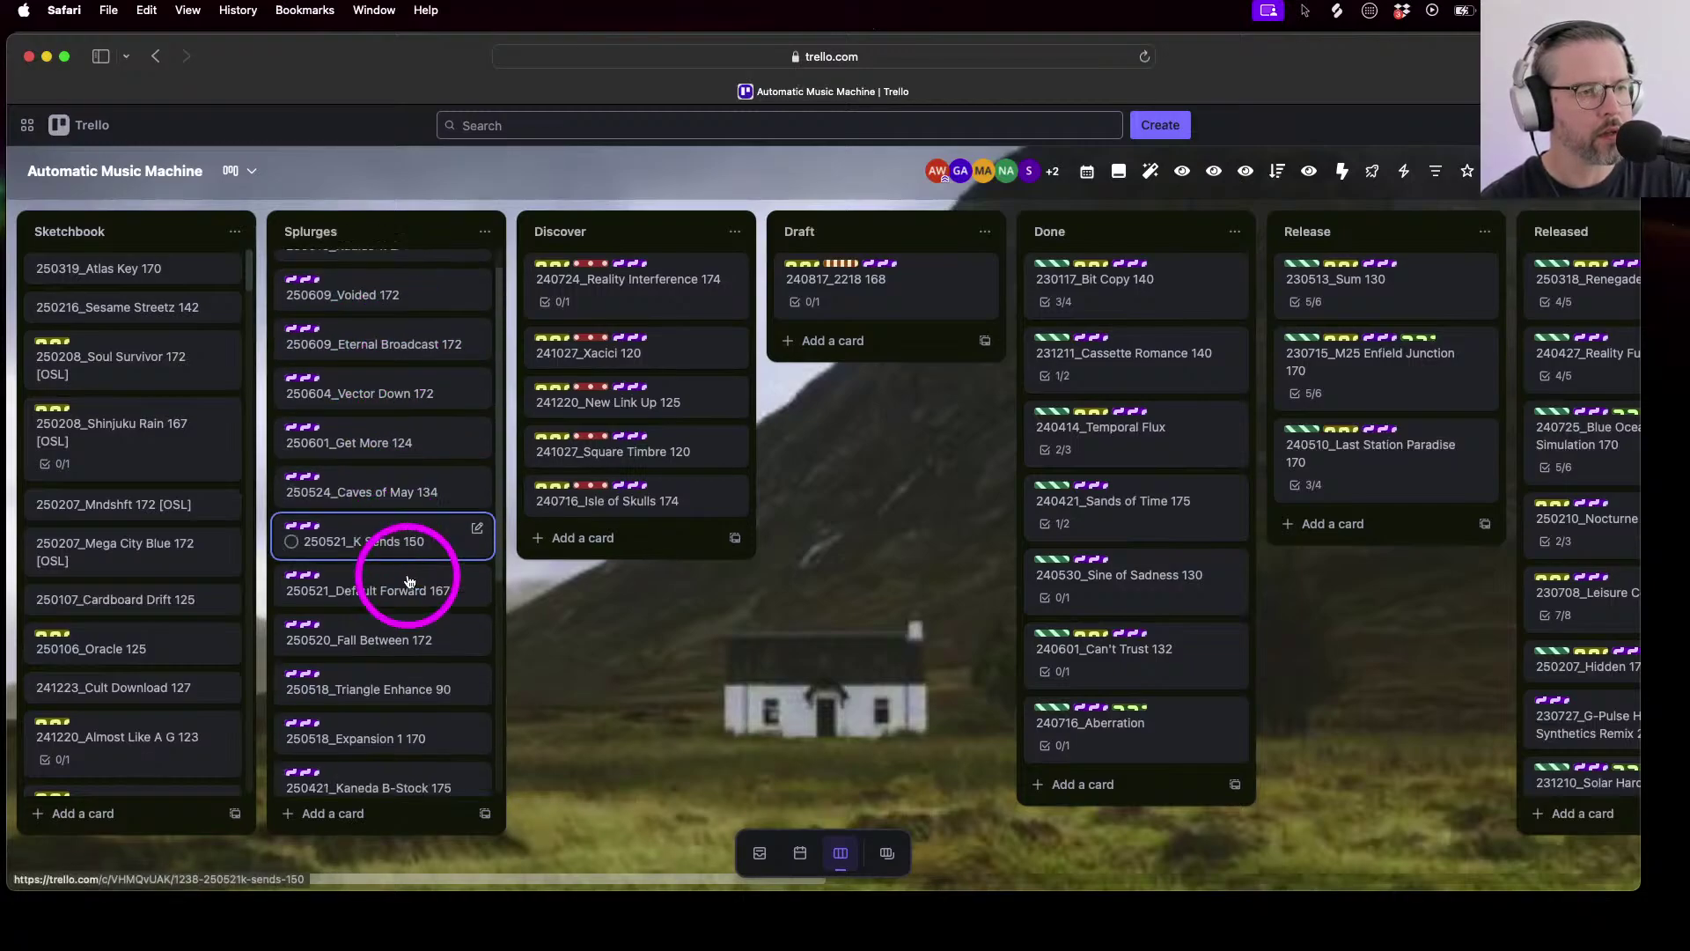
{"action": "scroll", "coordinate": [409, 583], "scroll_direction": "up", "scroll_amount": 1}
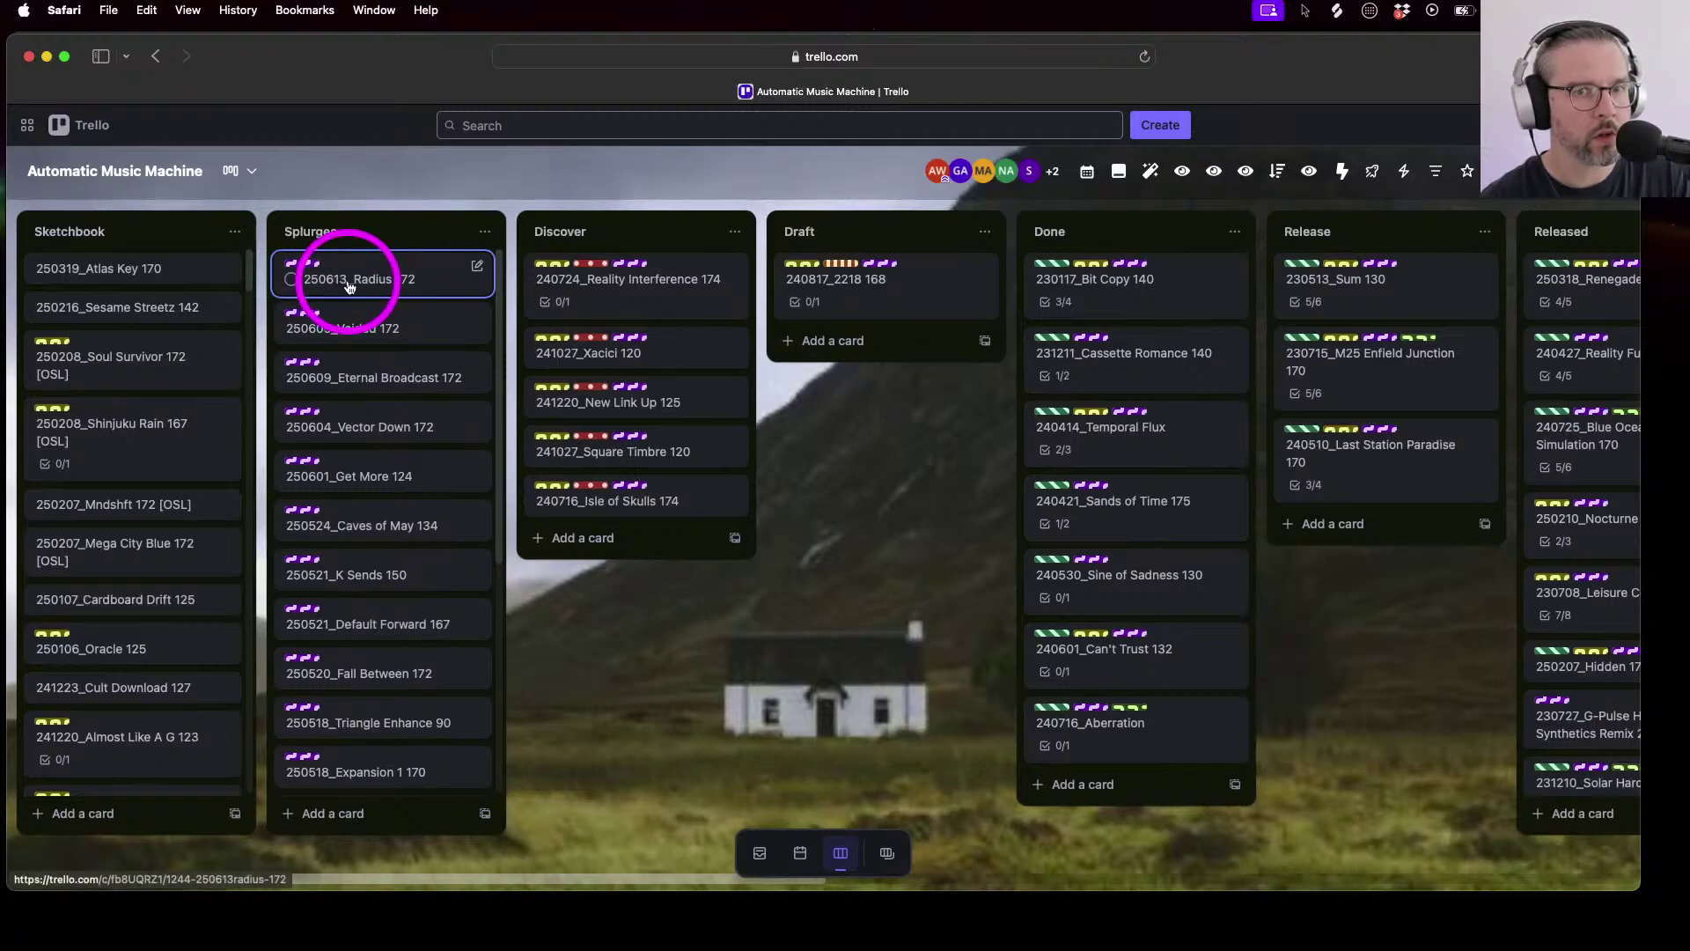
{"action": "left_click", "coordinate": [484, 231]}
{"action": "left_click", "coordinate": [504, 422]}
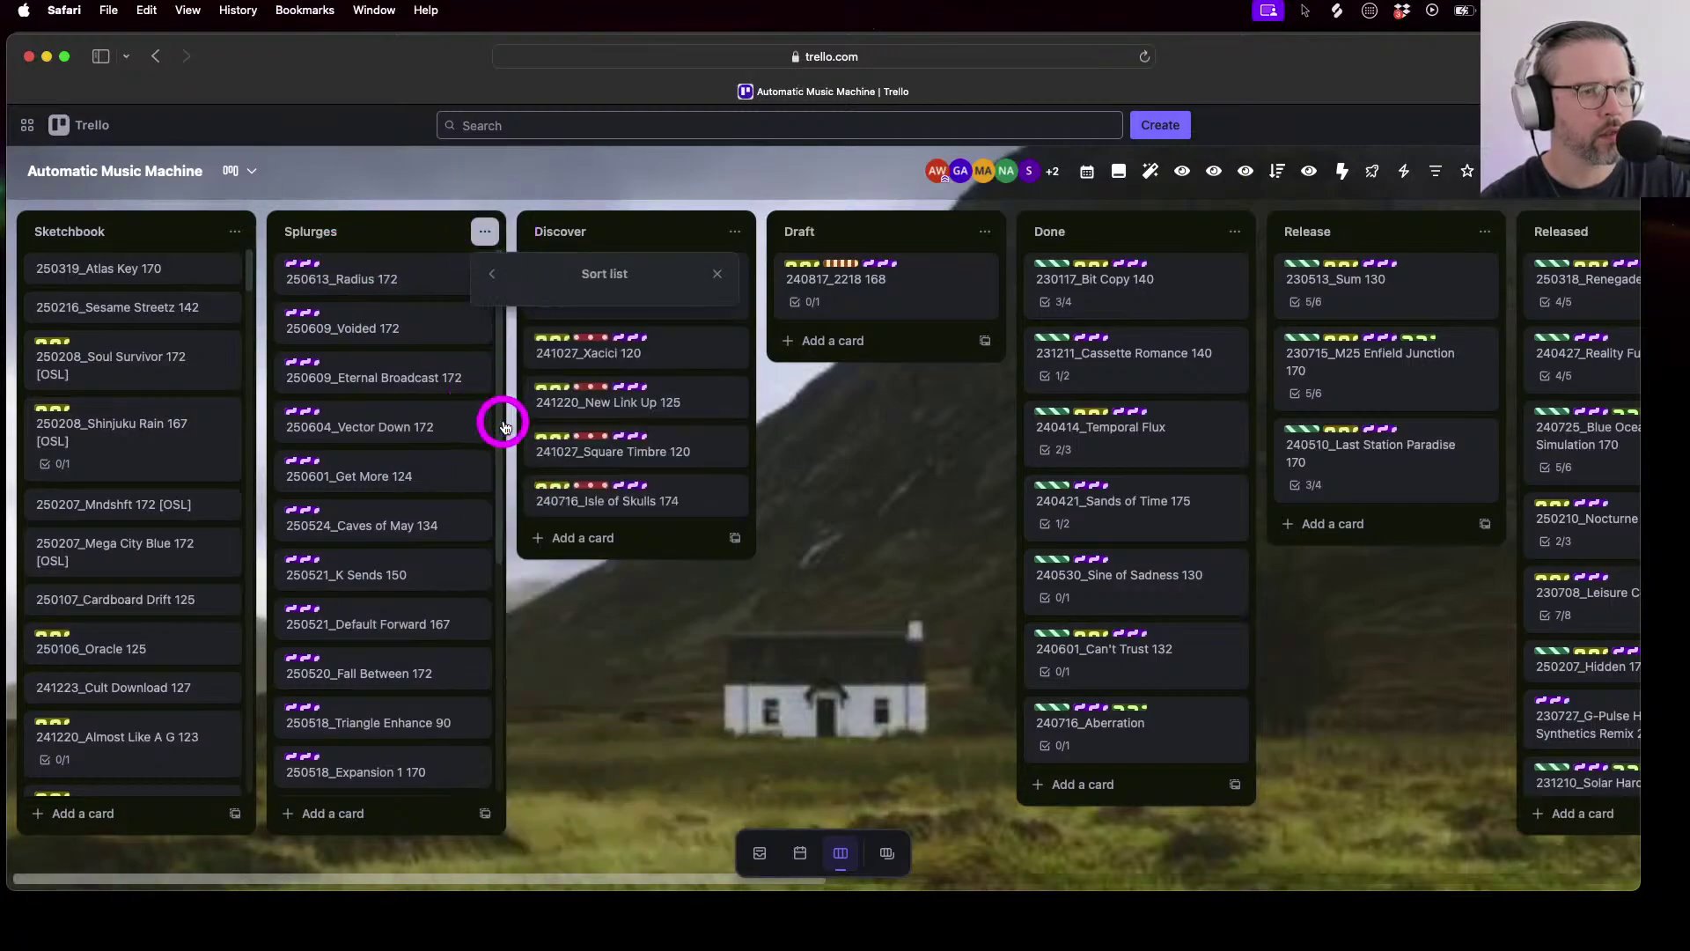
{"action": "left_click", "coordinate": [528, 338]}
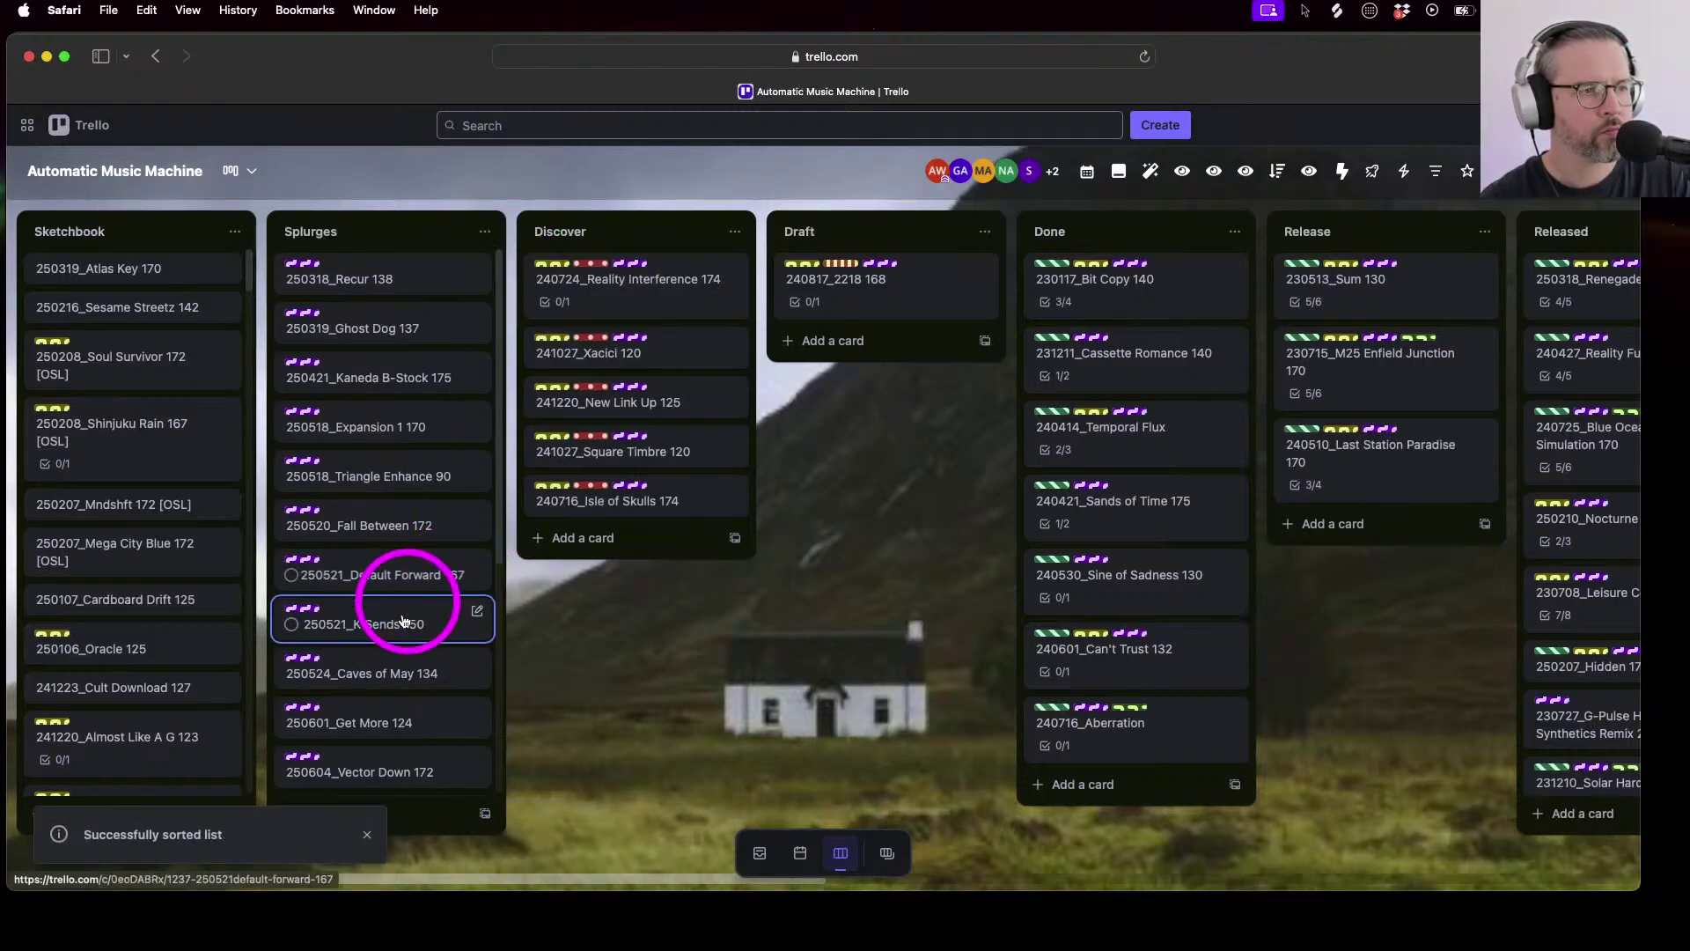
{"action": "scroll", "coordinate": [404, 622], "scroll_direction": "down", "scroll_amount": 3}
{"action": "scroll", "coordinate": [404, 621], "scroll_direction": "down", "scroll_amount": 2}
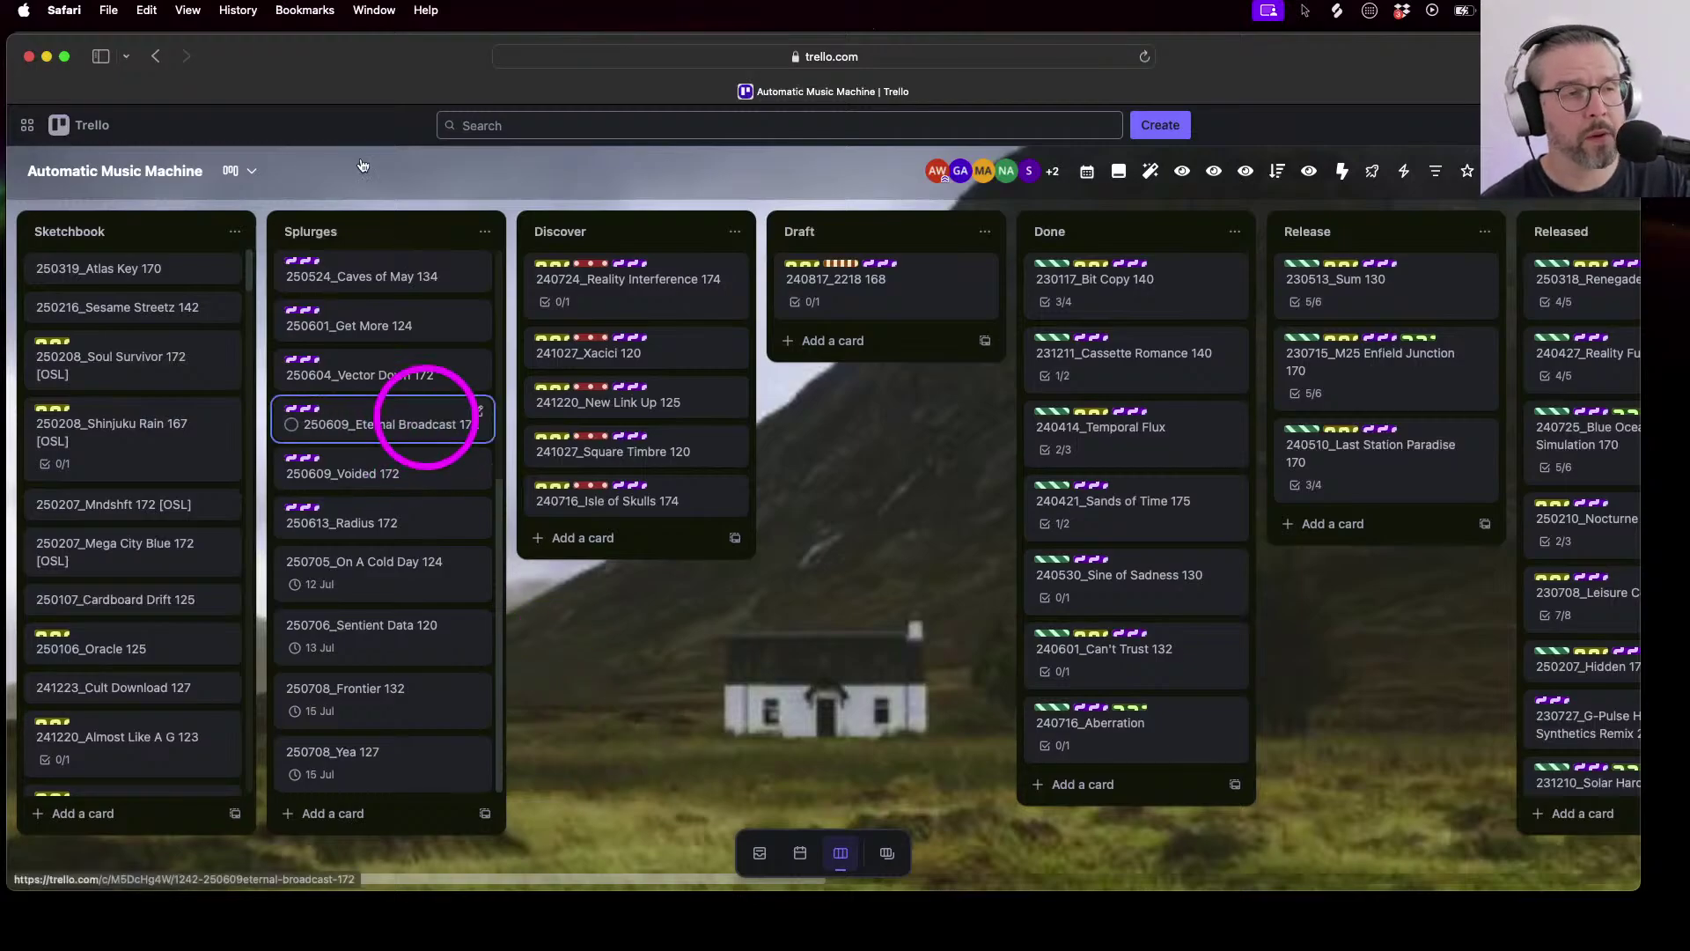
Move the Trello window down to uncover Live, then switch to Live and narrow its browser pane
{"action": "left_click_drag", "start_coordinate": [359, 106], "coordinate": [558, 226]}
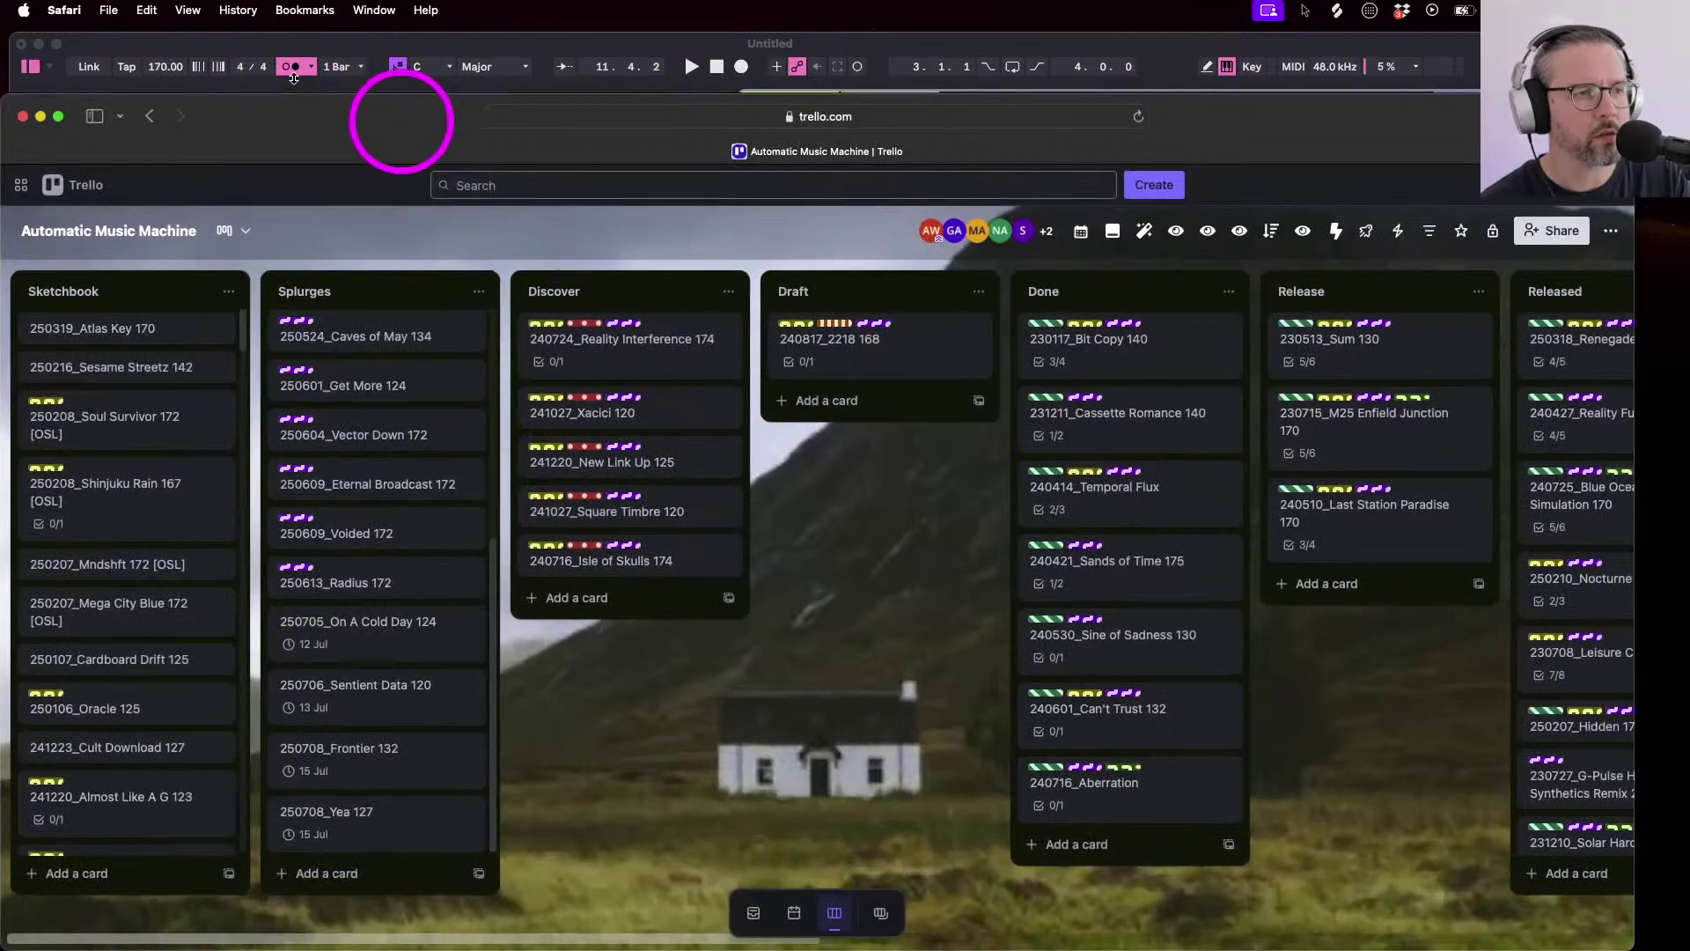
{"action": "left_click_drag", "start_coordinate": [273, 46], "coordinate": [295, 51]}
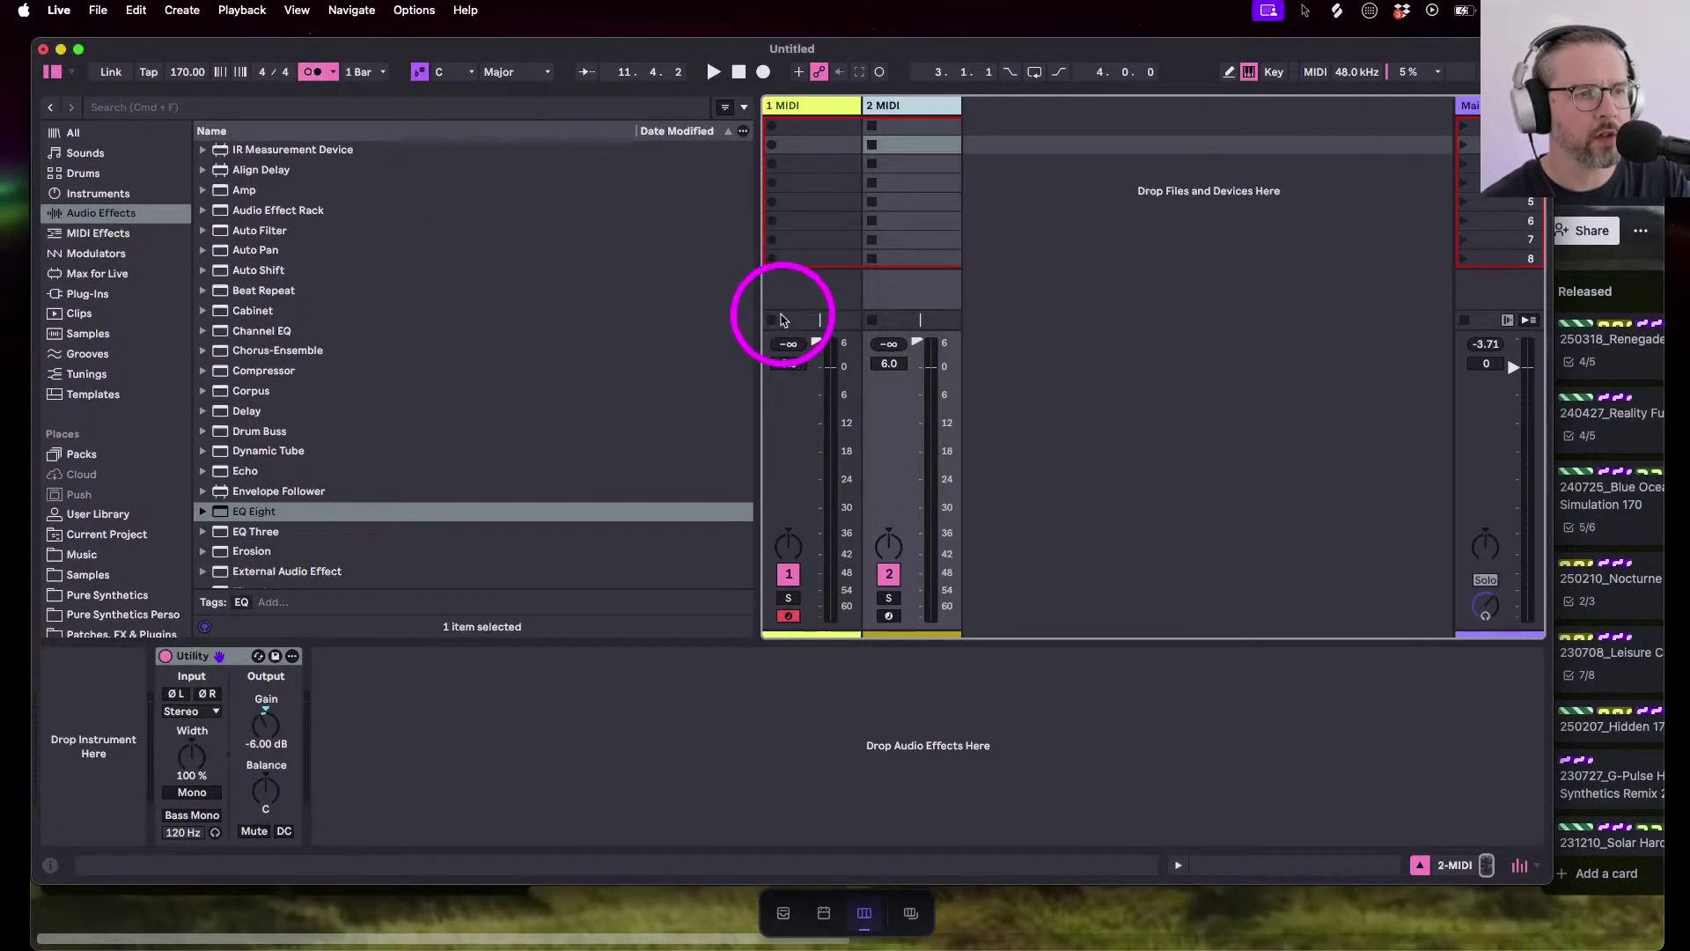
{"action": "left_click_drag", "start_coordinate": [765, 328], "coordinate": [464, 299]}
Switch back to the Trello board in Safari and move its window slightly higher on the desktop
{"action": "key", "text": "super+Tab"}
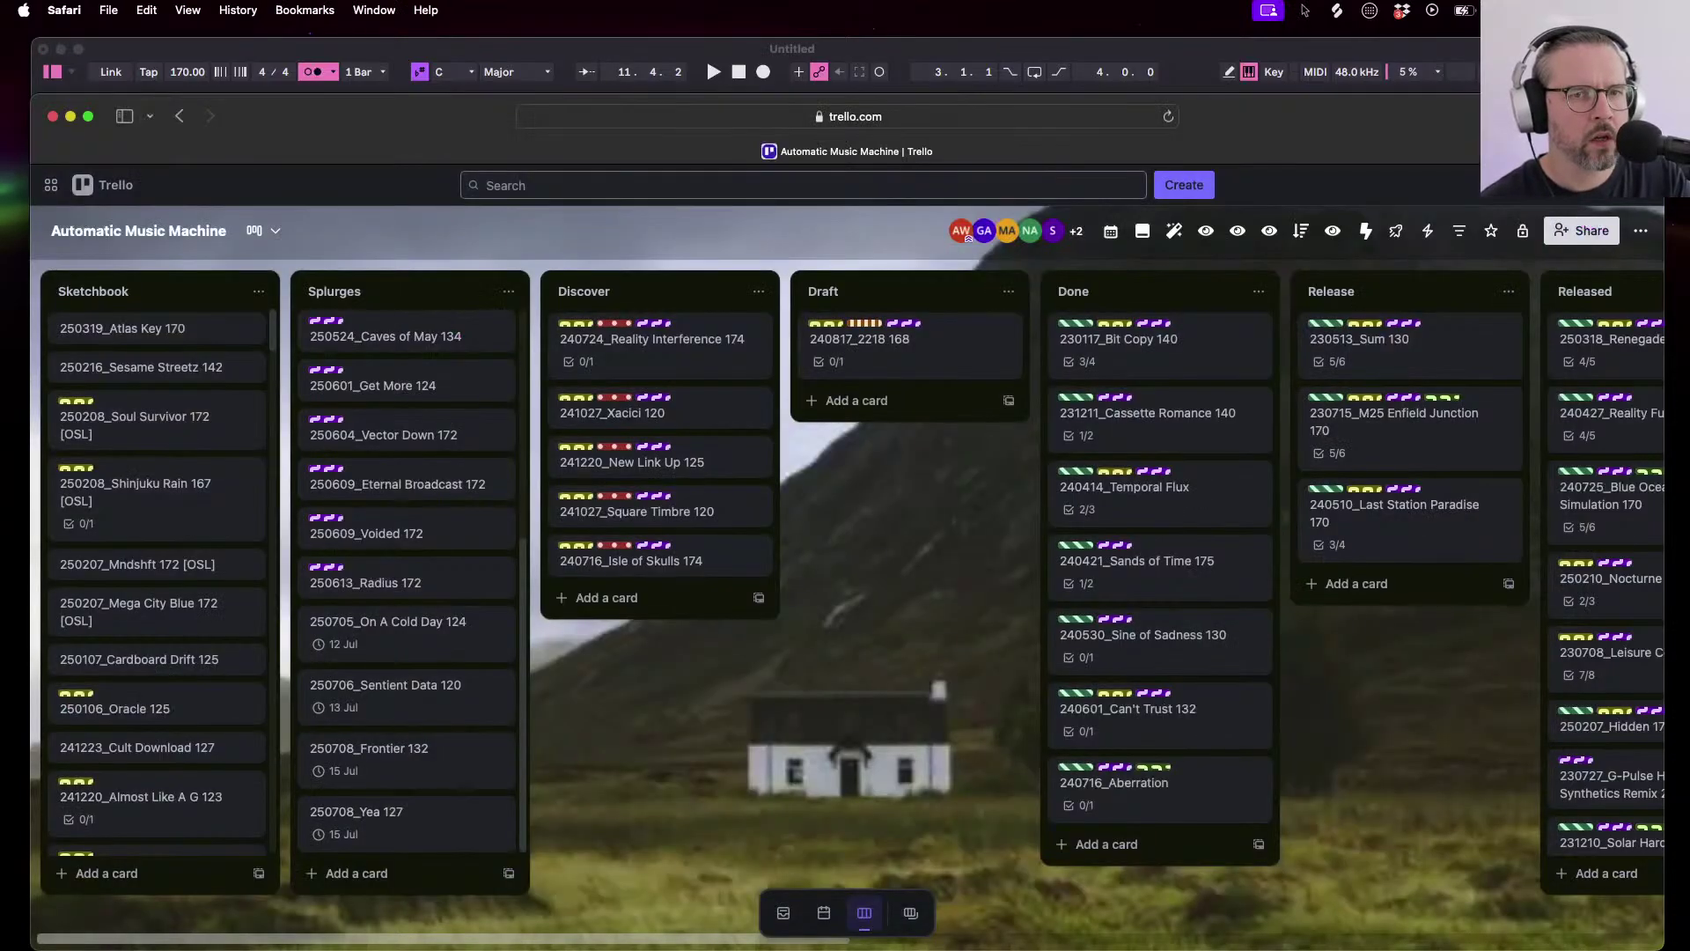
{"action": "left_click", "coordinate": [1418, 116]}
{"action": "mouse_move", "coordinate": [1415, 116]}
{"action": "left_mouse_down"}
{"action": "mouse_move", "coordinate": [1415, 81]}
{"action": "mouse_move", "coordinate": [1410, 100]}
{"action": "left_mouse_up"}
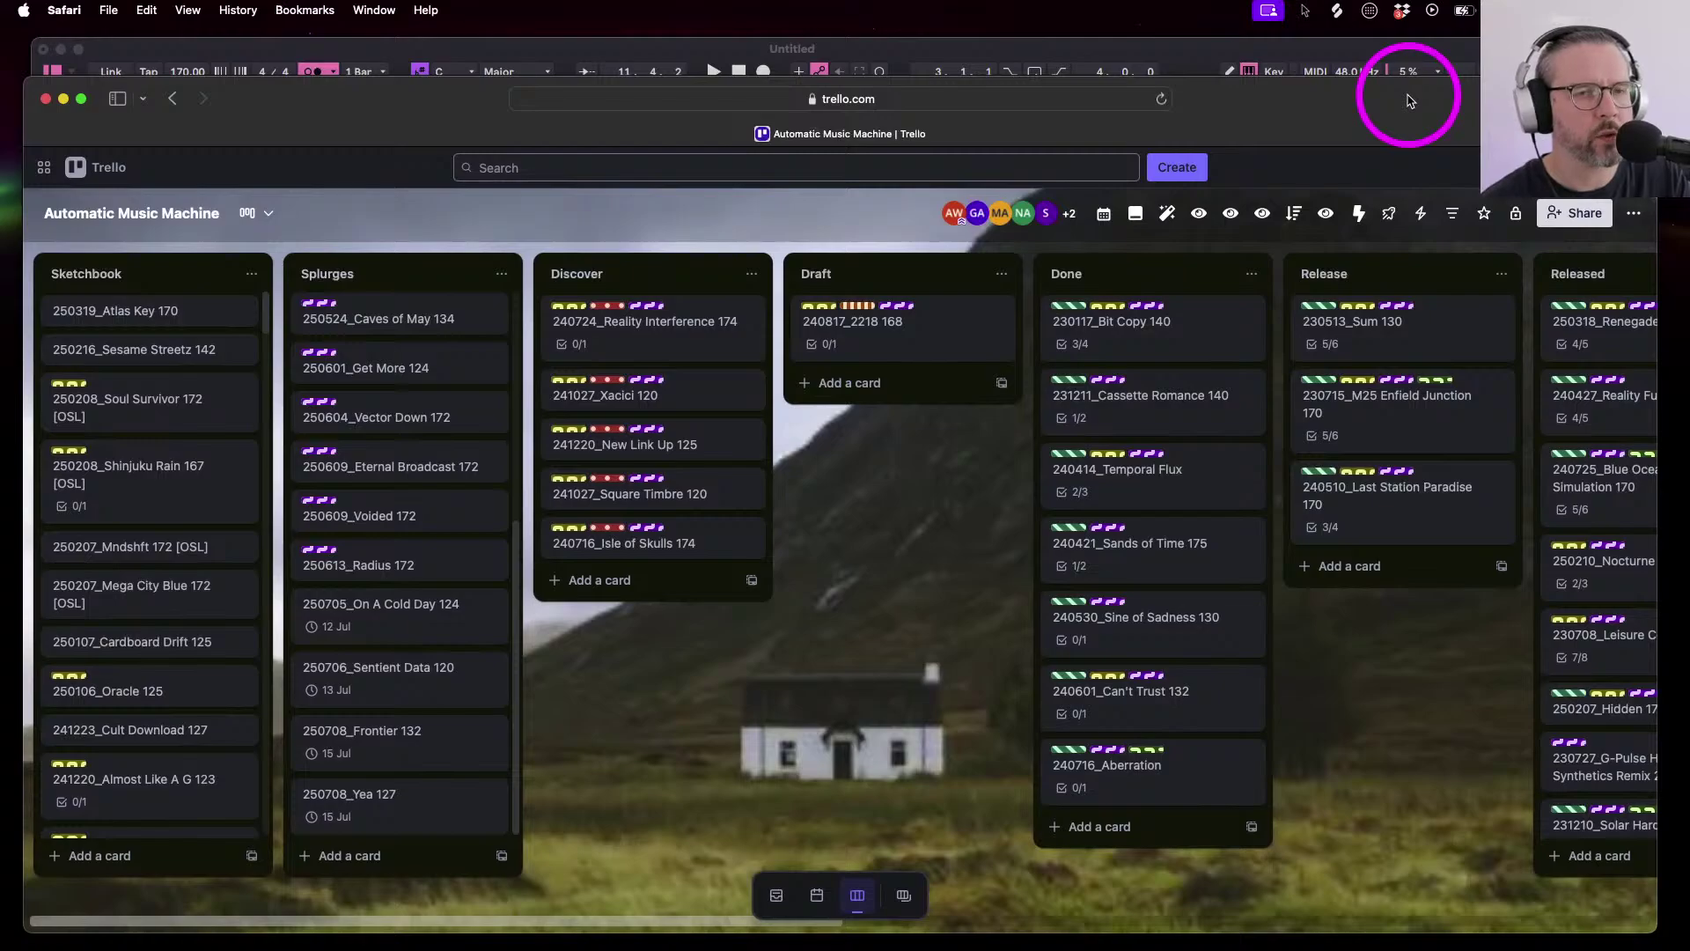
Switch to the Live set and show its window in full screen
{"action": "left_click", "coordinate": [1294, 49]}
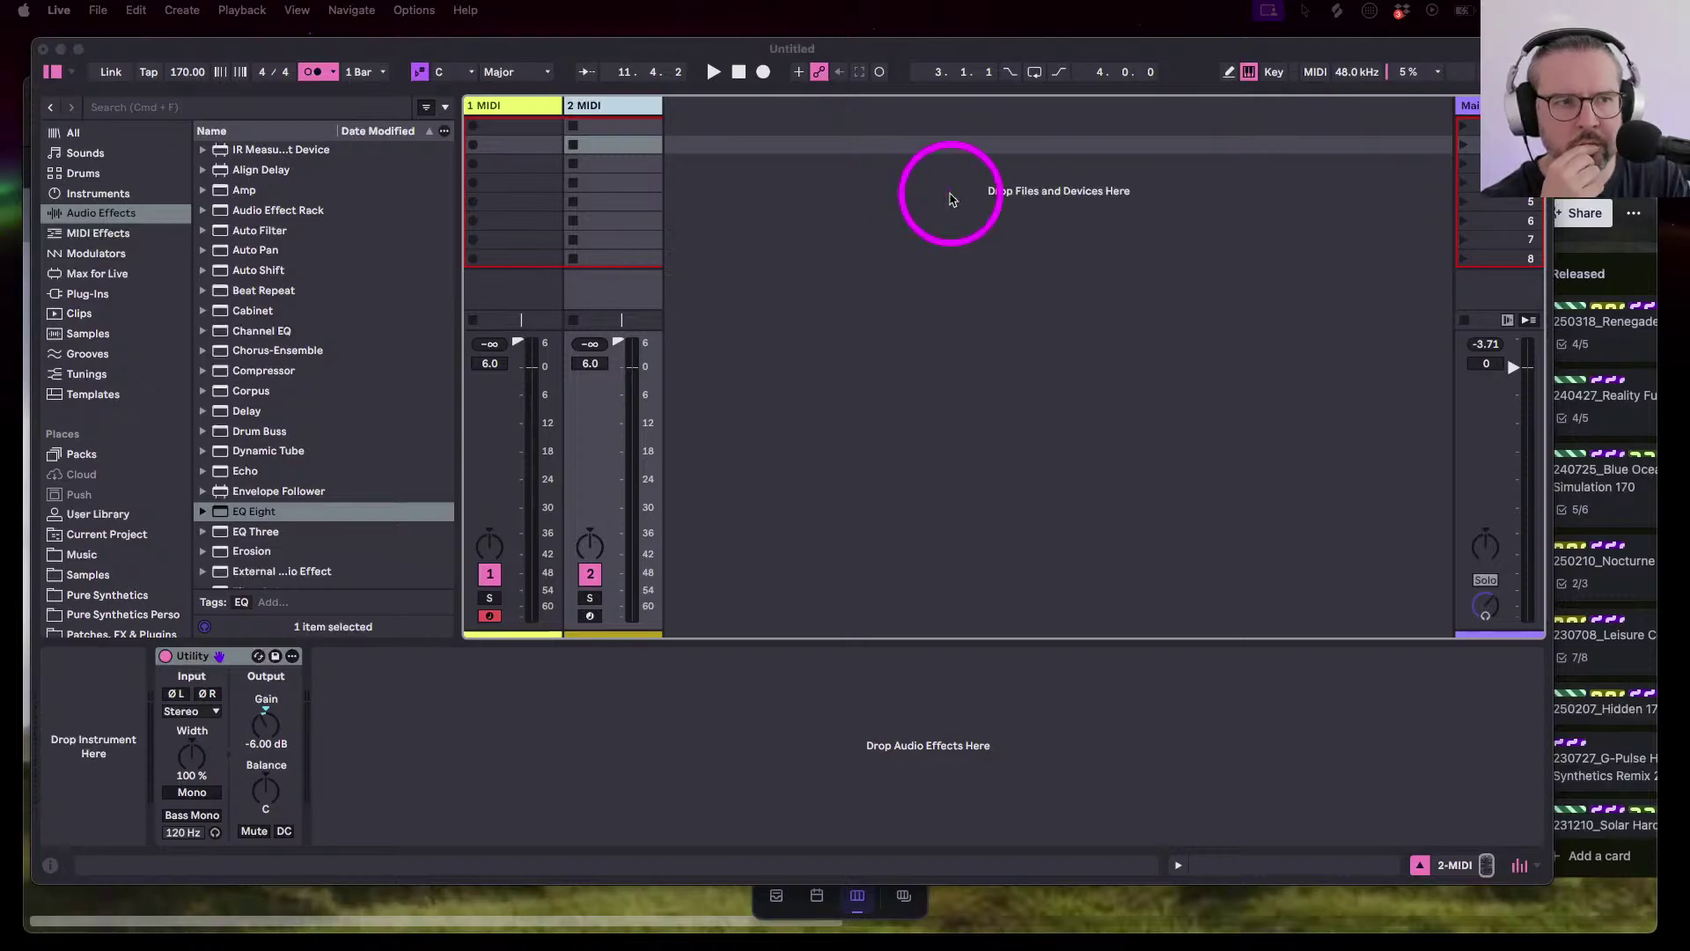
{"action": "left_click", "coordinate": [406, 46]}
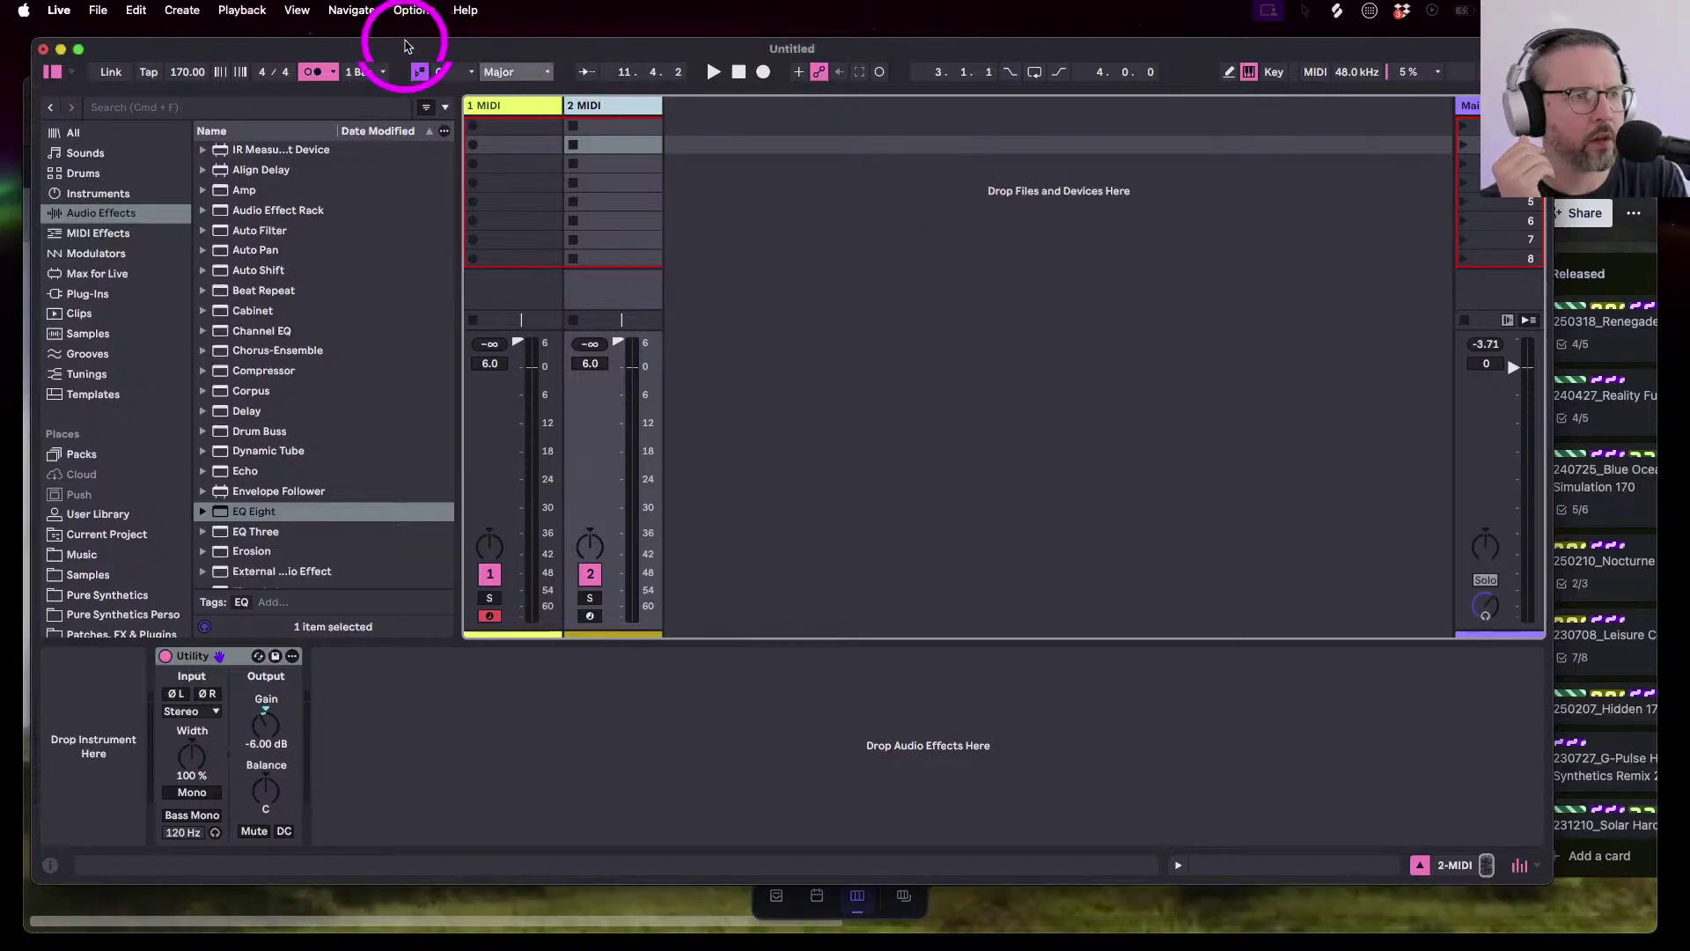
{"action": "left_click", "coordinate": [79, 49]}
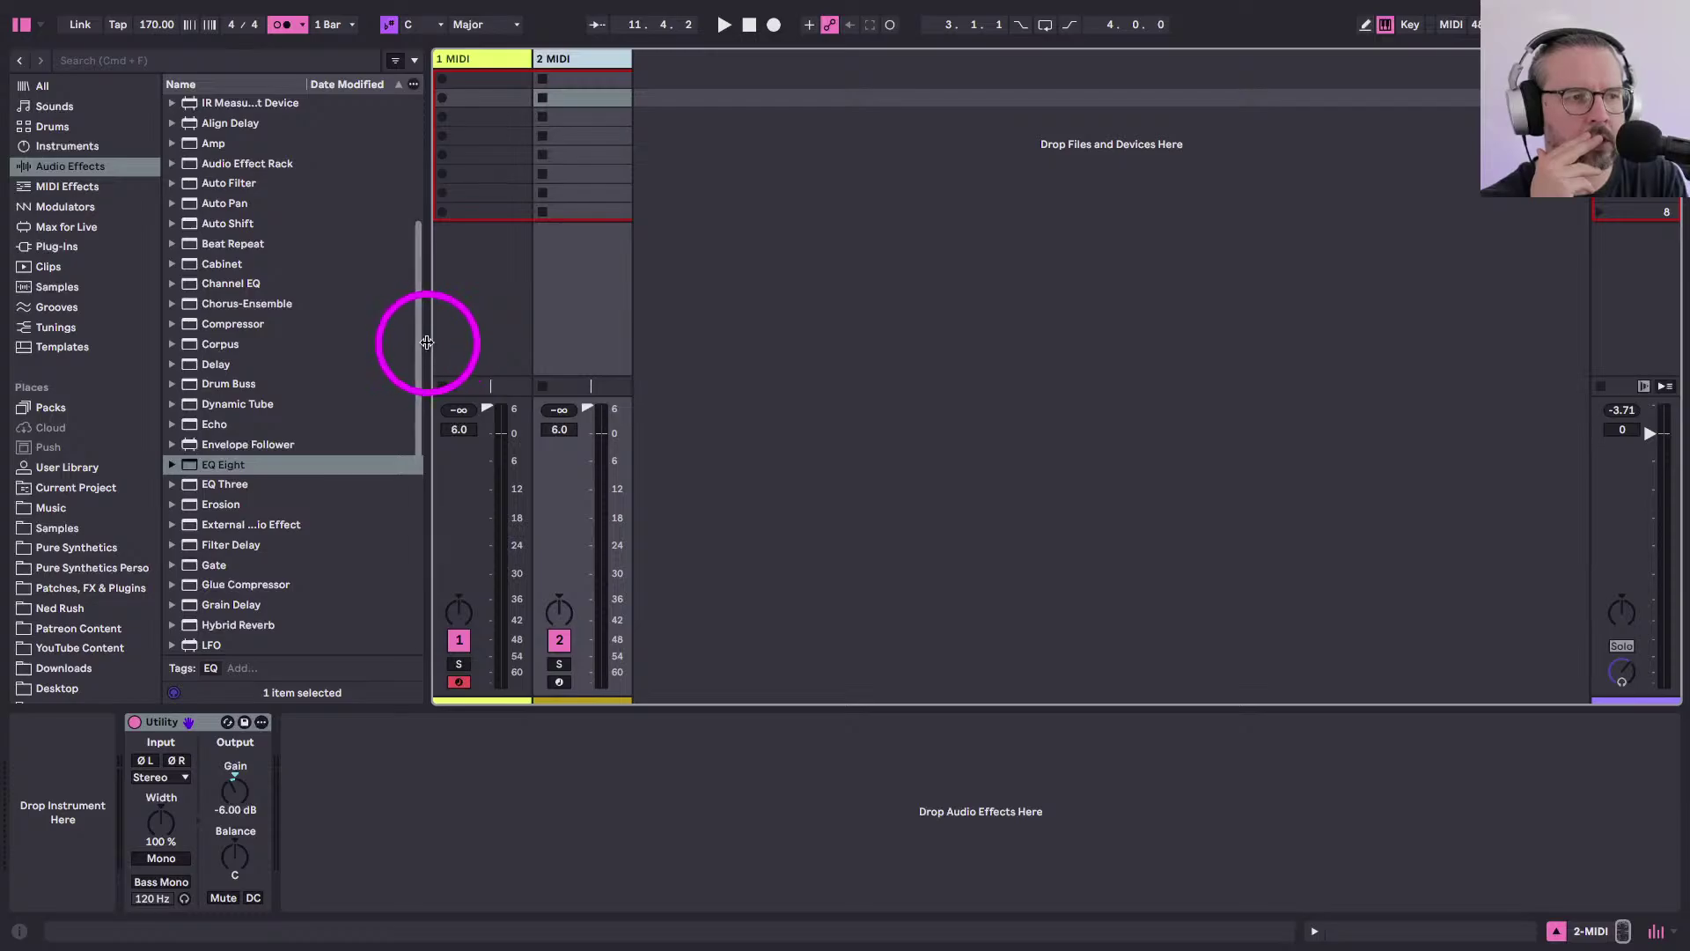
Slightly widen Live's browser pane and the 1 MIDI and 2 MIDI track columns
{"action": "mouse_move", "coordinate": [427, 344]}
{"action": "left_mouse_down"}
{"action": "mouse_move", "coordinate": [407, 344]}
{"action": "mouse_move", "coordinate": [437, 344]}
{"action": "left_mouse_up"}
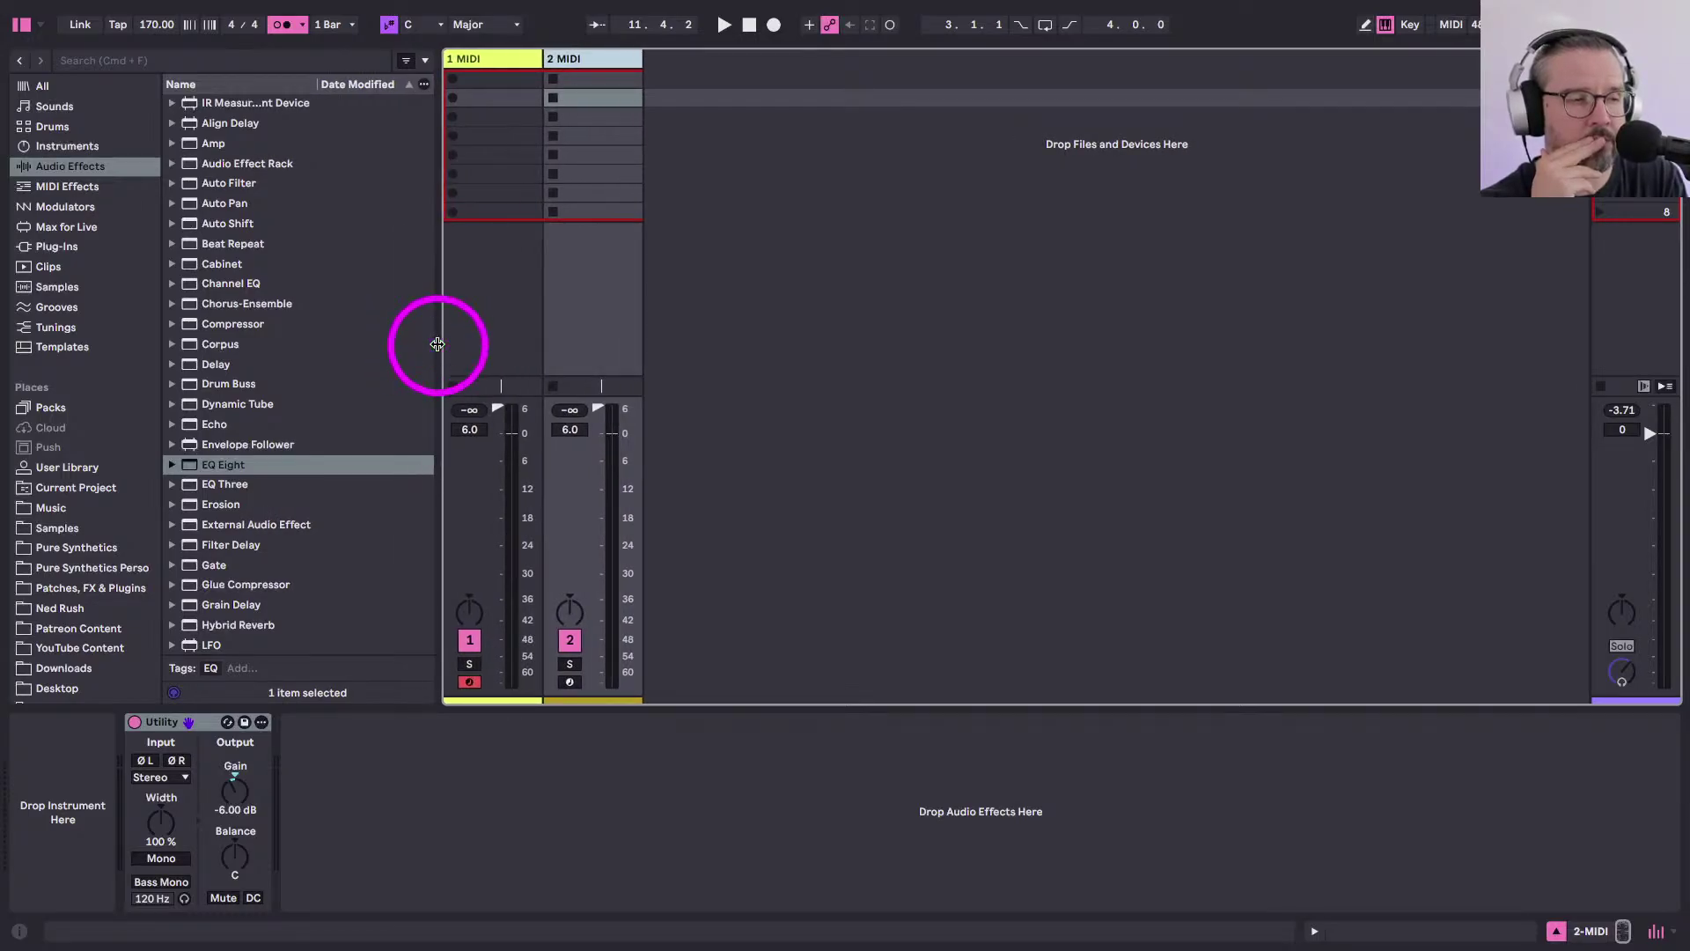
{"action": "left_click_drag", "start_coordinate": [644, 63], "coordinate": [667, 62]}
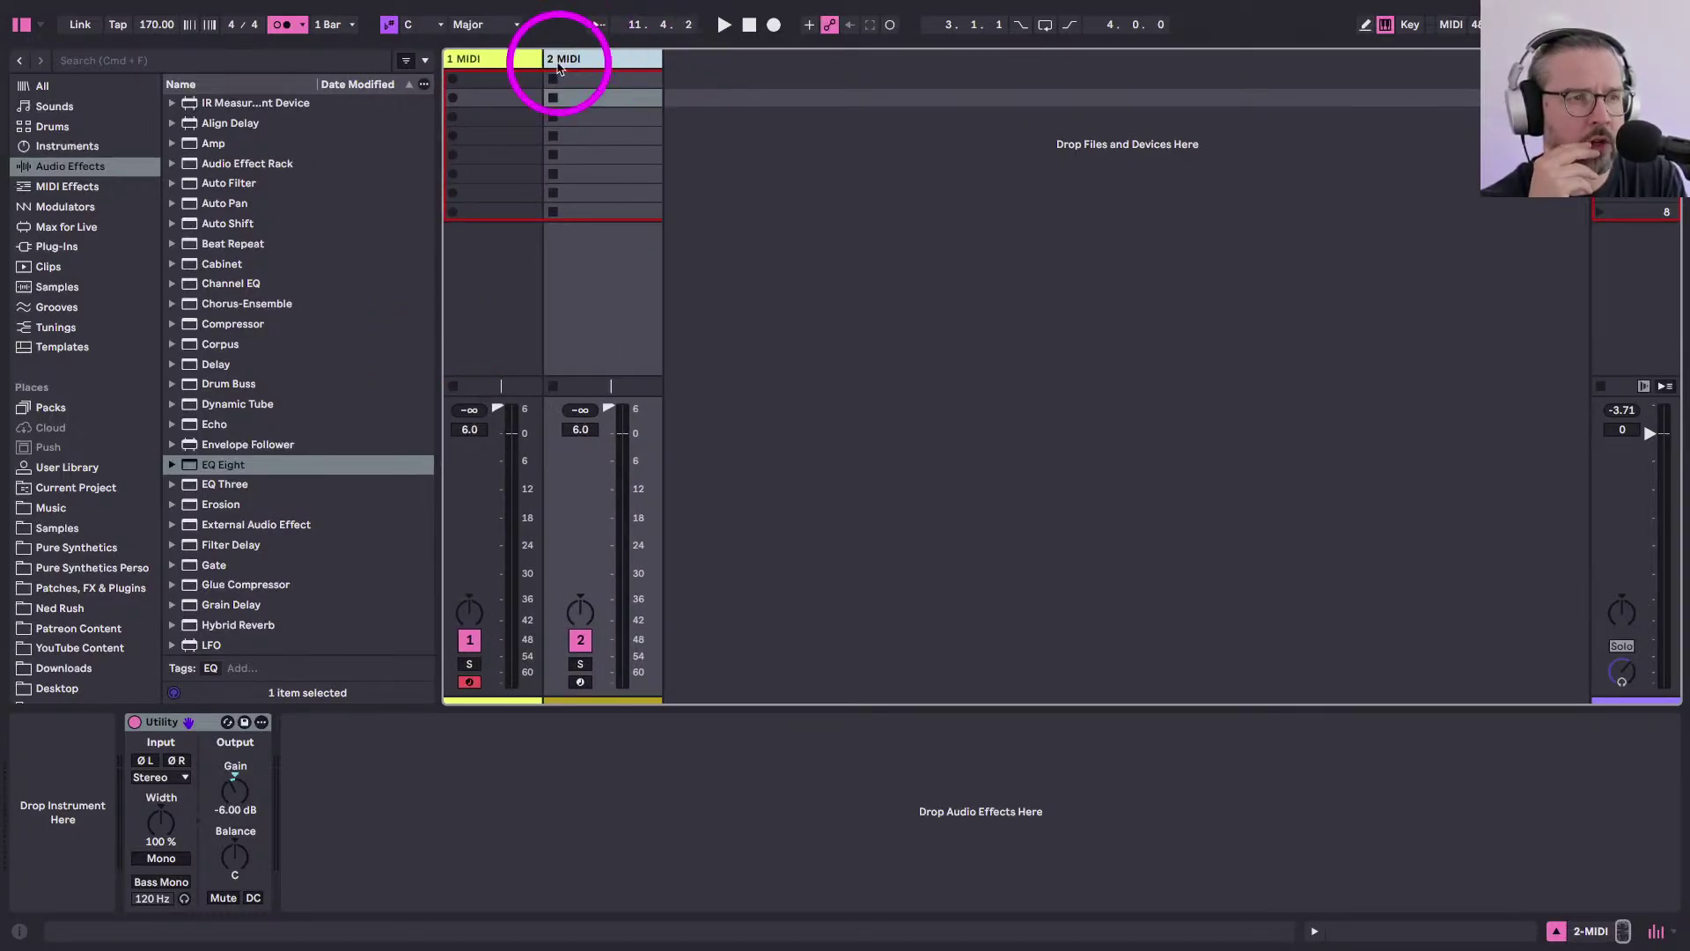
{"action": "left_click_drag", "start_coordinate": [542, 63], "coordinate": [558, 59]}
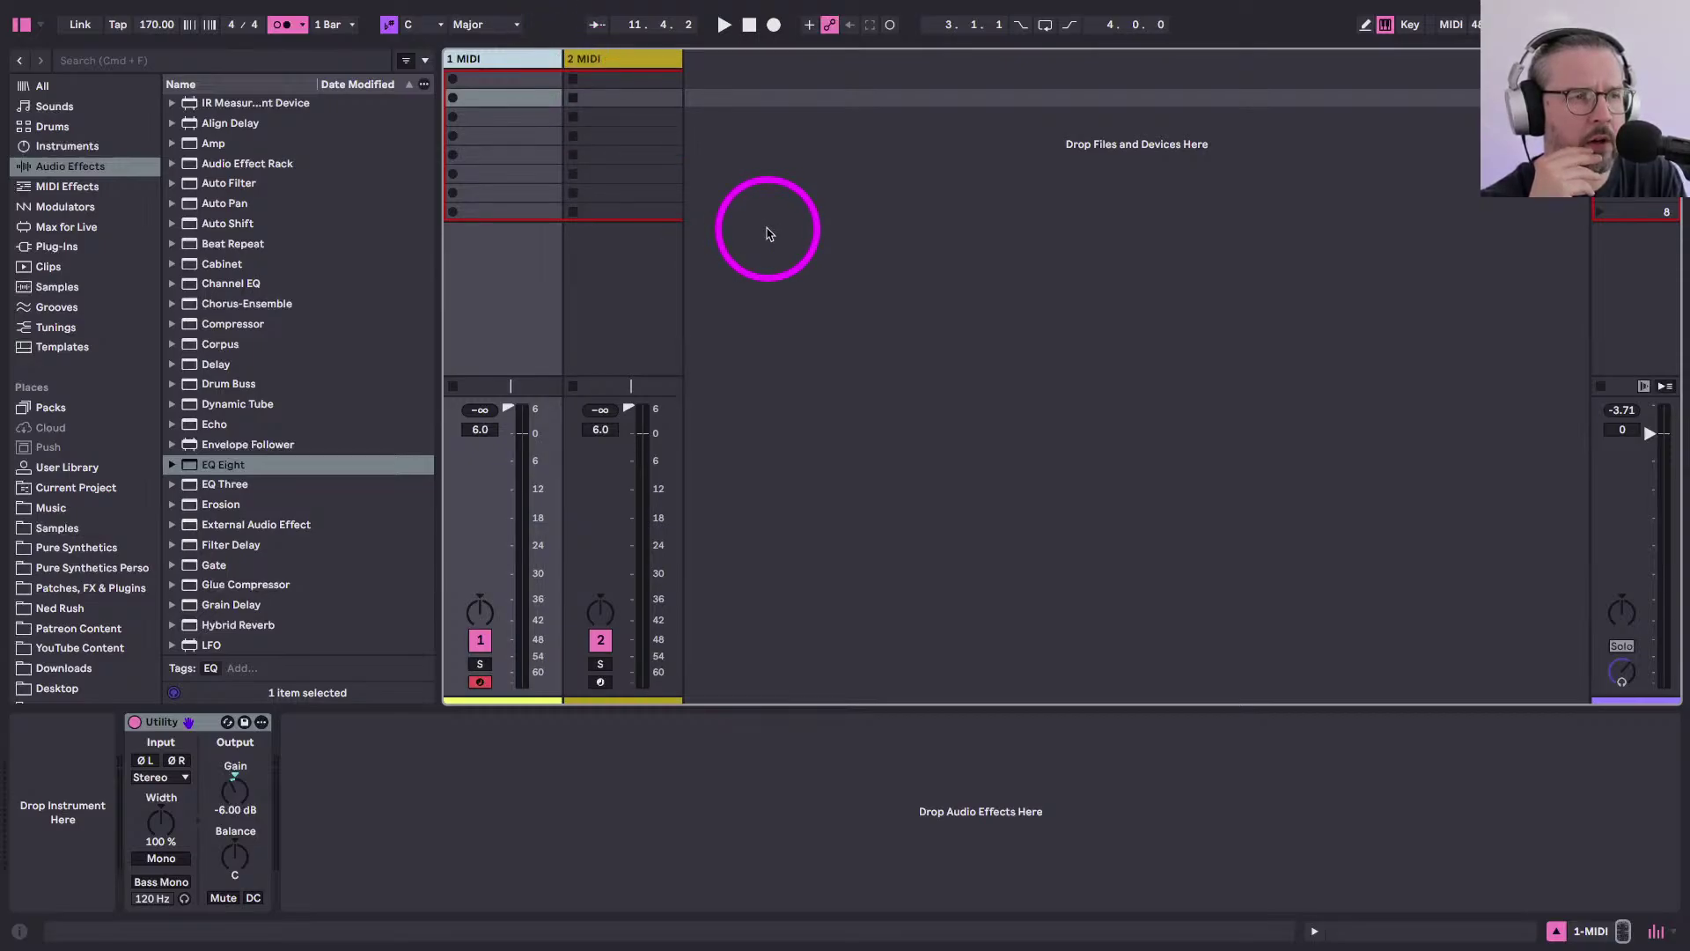
Return to the desktop with the other open windows, close the Spotify window and reposition the Trello board window
{"action": "key", "text": "ctrl+Up"}
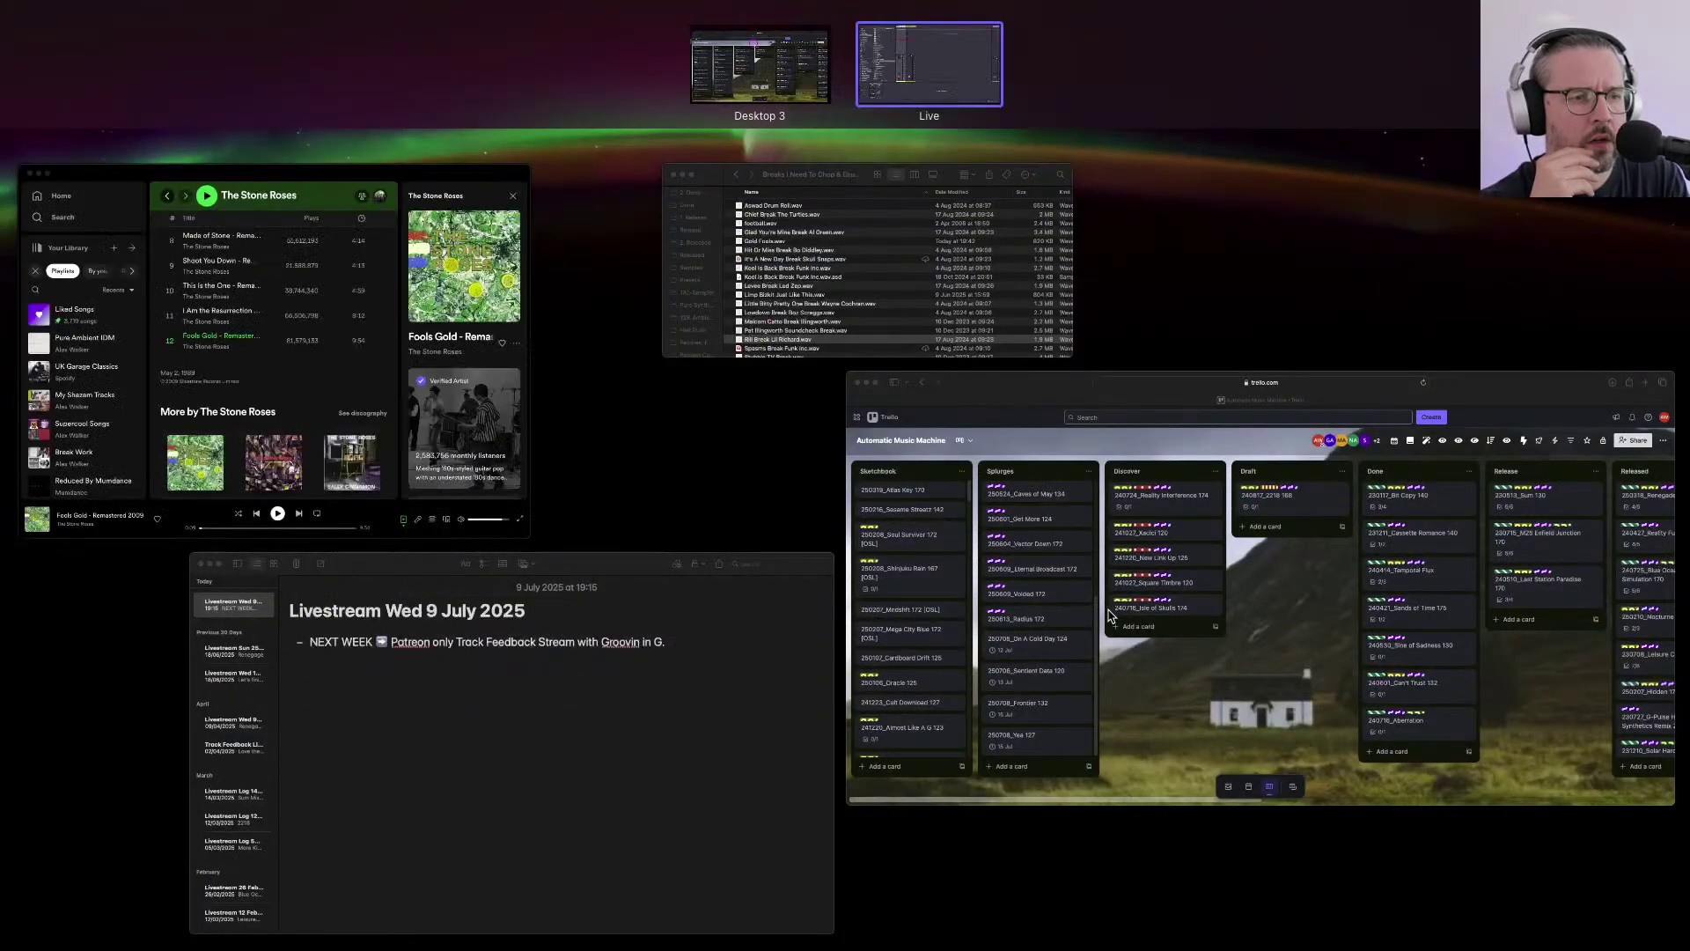
{"action": "left_click", "coordinate": [1085, 601]}
{"action": "key", "text": "ctrl+Up"}
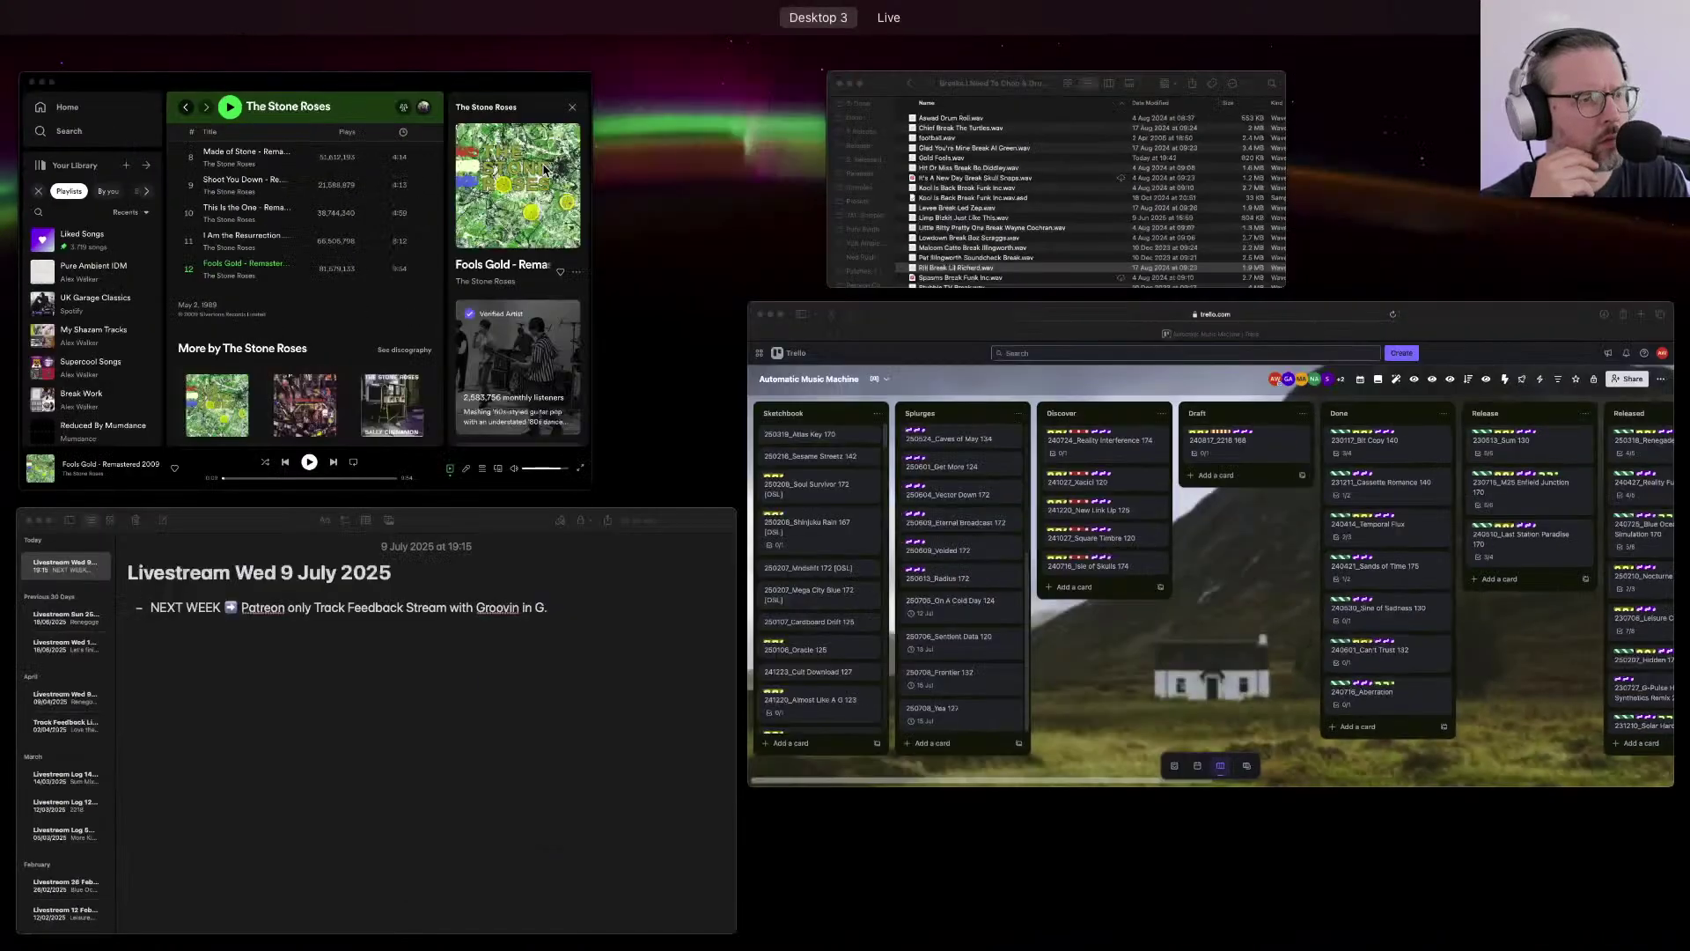
{"action": "left_click", "coordinate": [340, 170]}
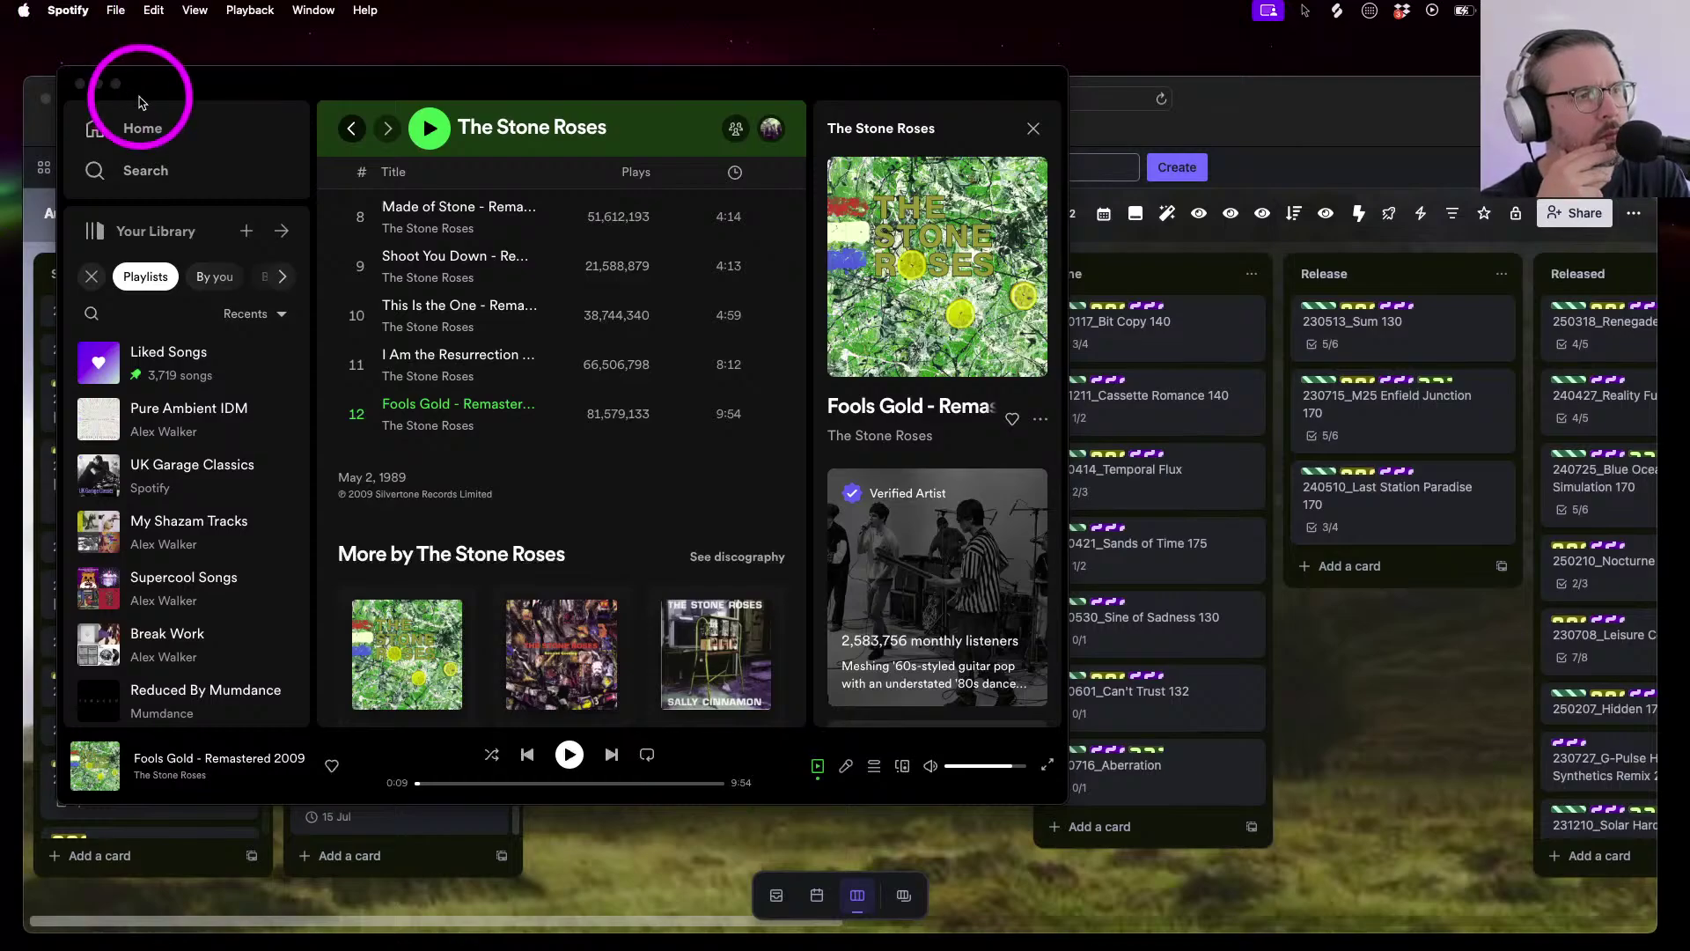
{"action": "left_click", "coordinate": [79, 83]}
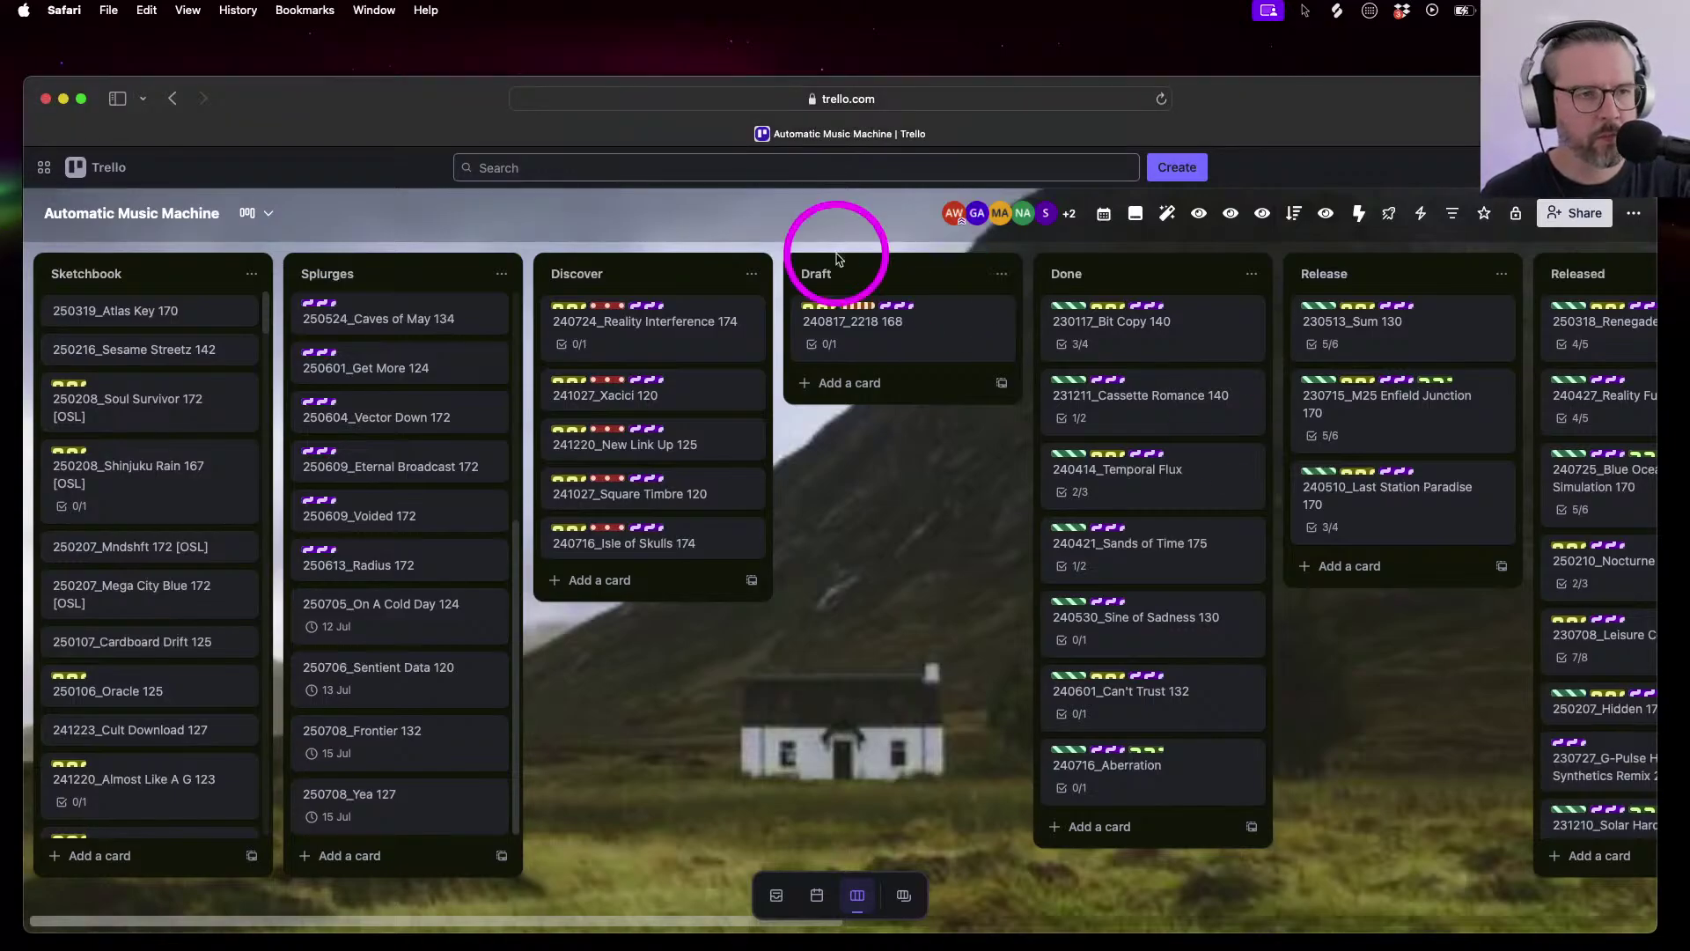
{"action": "left_click_drag", "start_coordinate": [431, 89], "coordinate": [427, 74]}
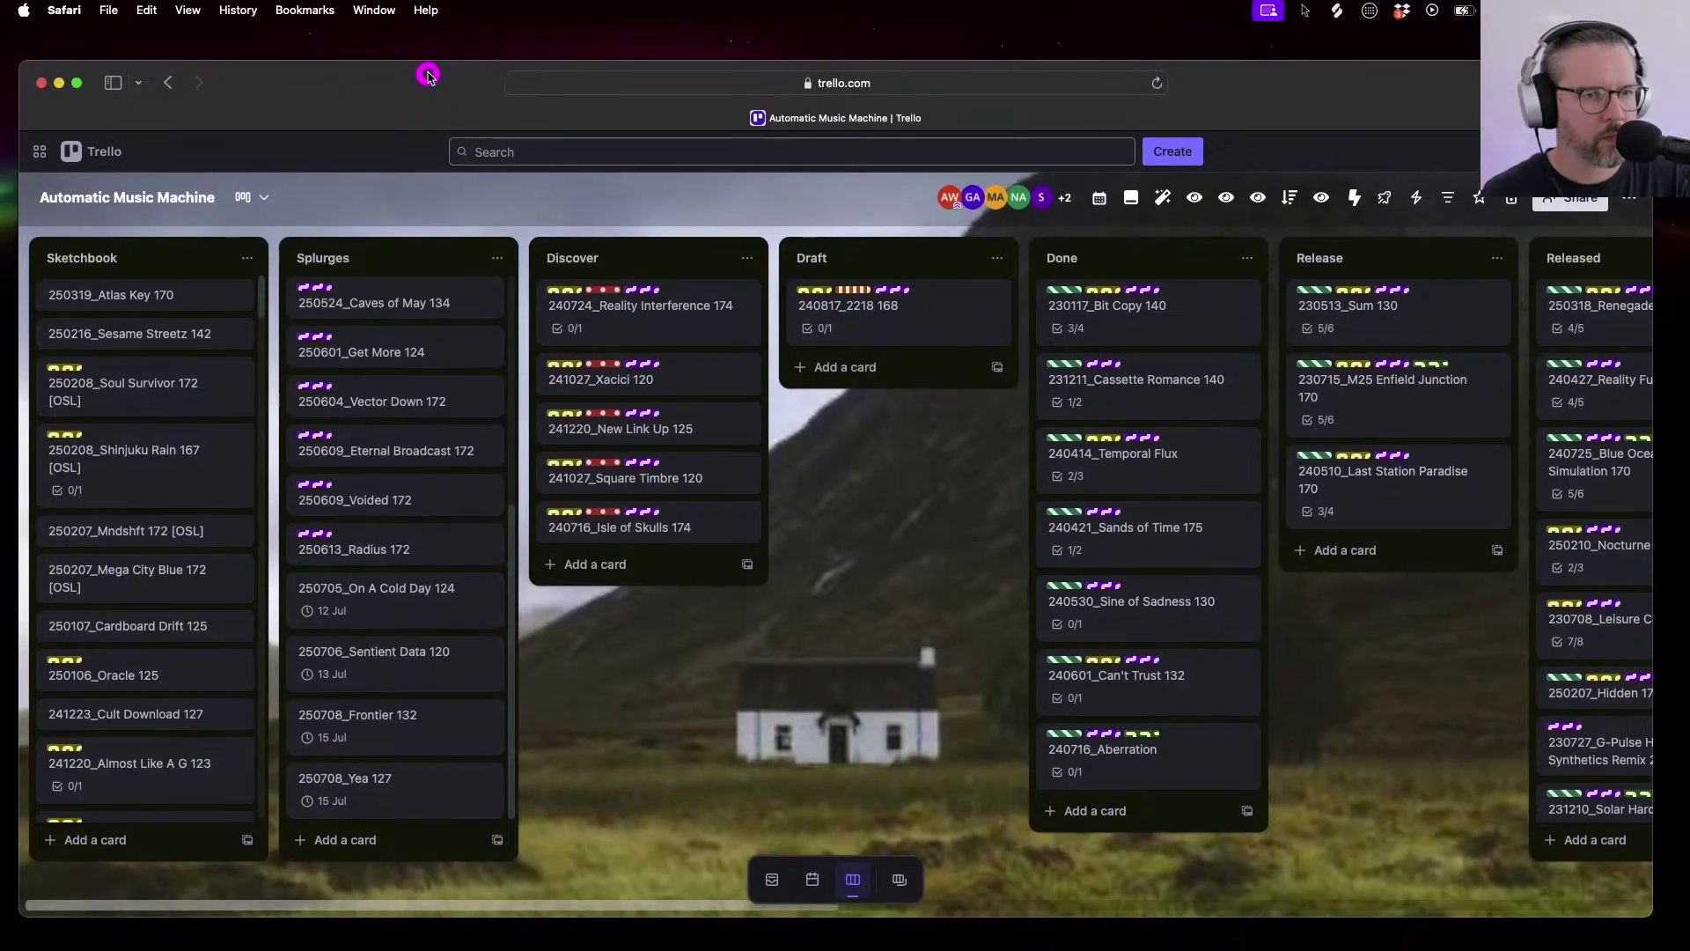
Look through the Splurges cards from newest to oldest and the neighbouring project lists on the Trello board
{"action": "scroll", "coordinate": [382, 500], "scroll_direction": "up", "scroll_amount": 2}
{"action": "scroll", "coordinate": [381, 500], "scroll_direction": "up", "scroll_amount": 2}
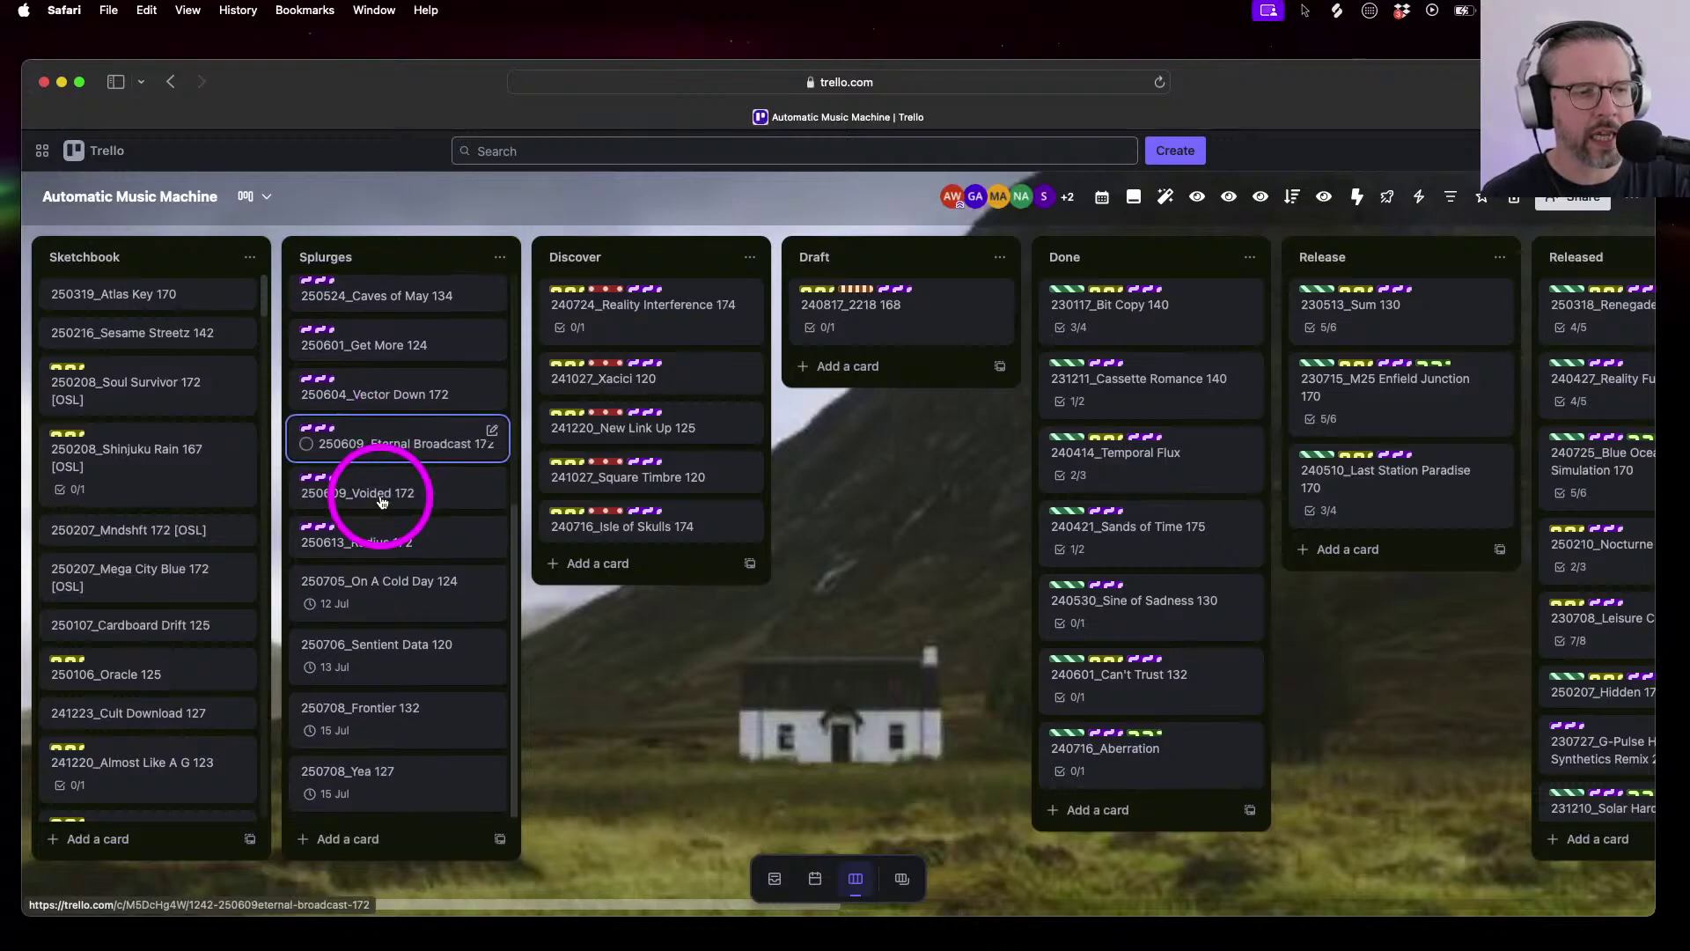
{"action": "scroll", "coordinate": [406, 503], "scroll_direction": "up", "scroll_amount": 5}
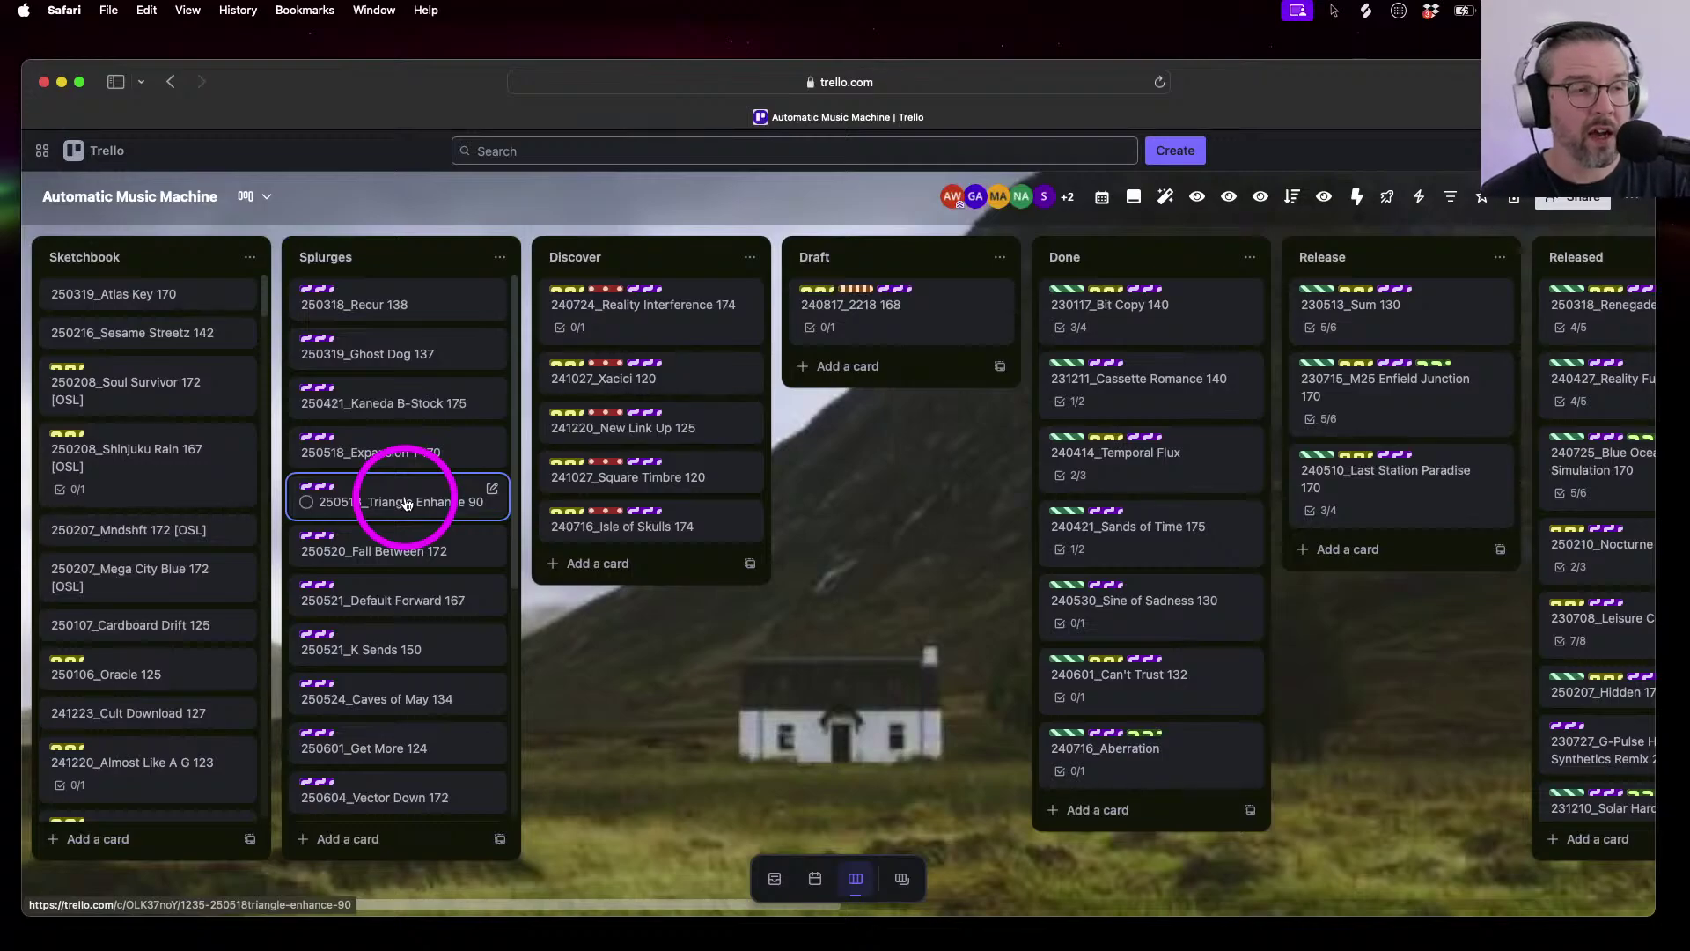
{"action": "scroll", "coordinate": [406, 504], "scroll_direction": "down", "scroll_amount": 7}
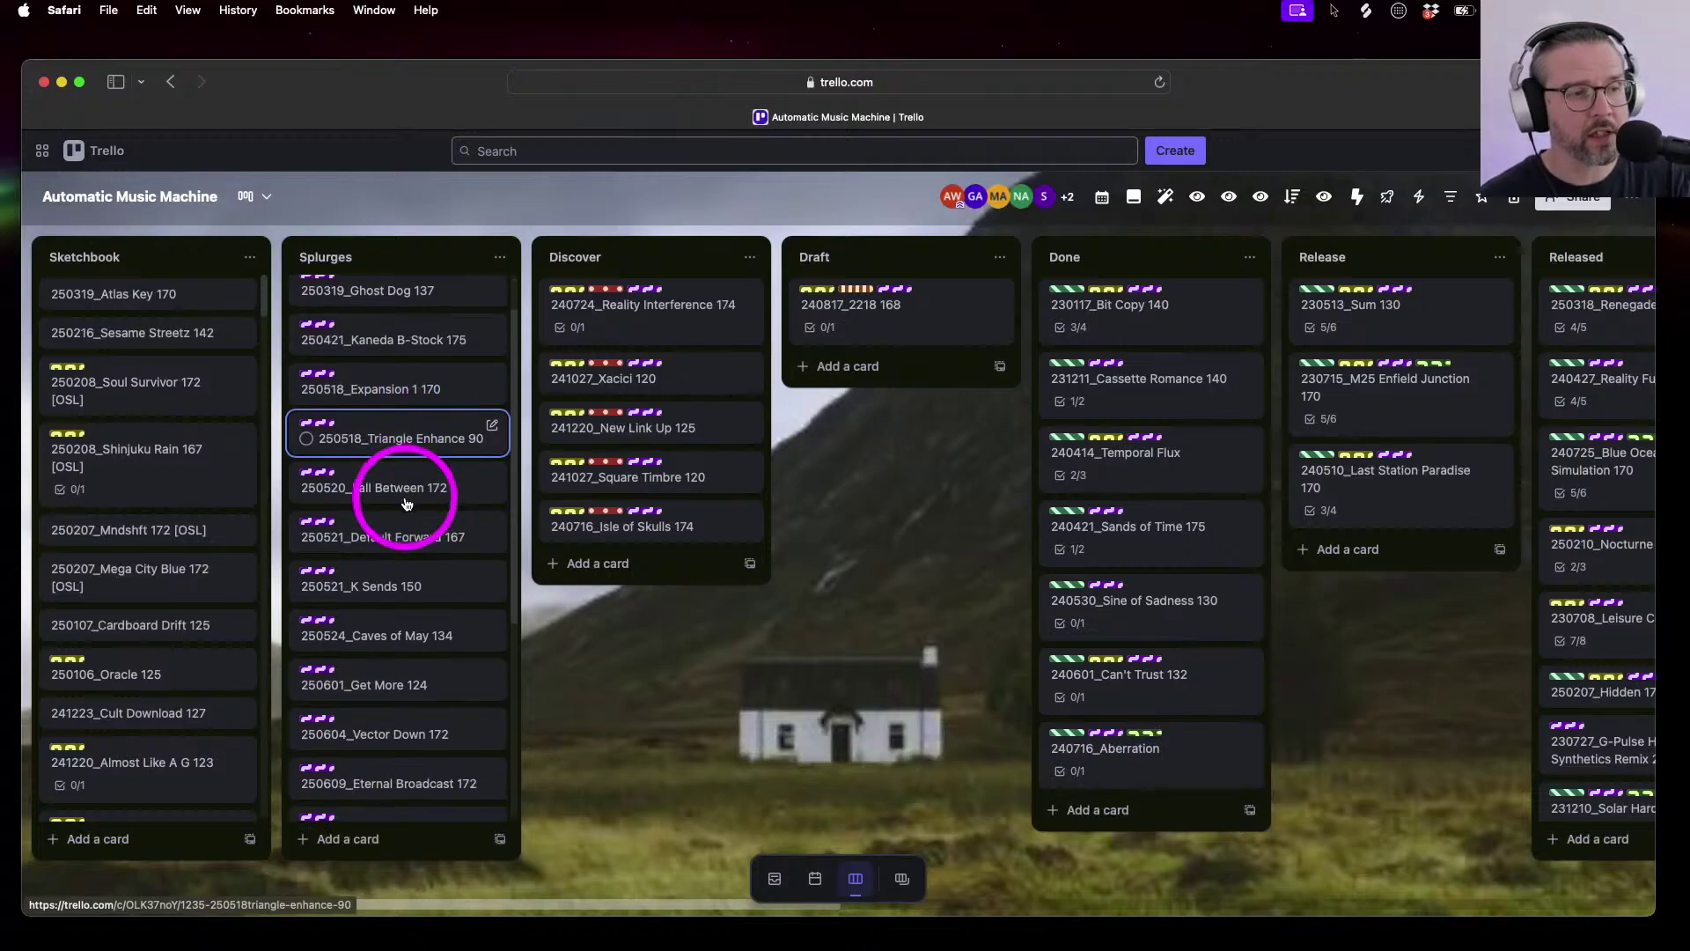
{"action": "scroll", "coordinate": [406, 504], "scroll_direction": "up", "scroll_amount": 7}
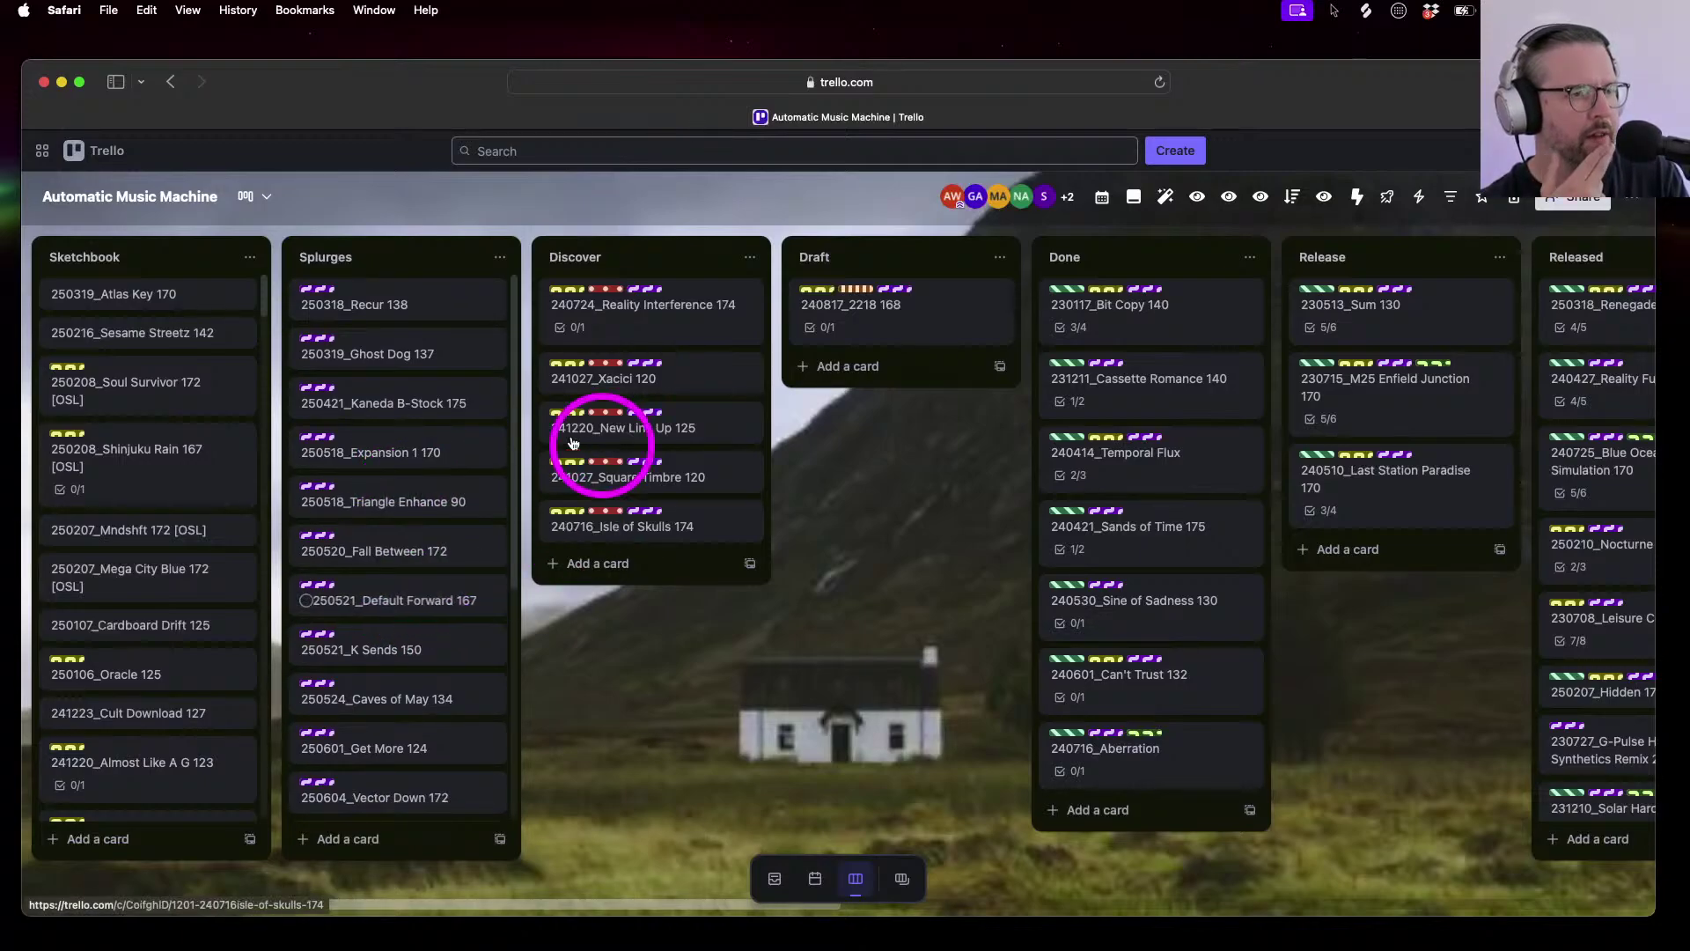
{"action": "scroll", "coordinate": [1233, 498], "scroll_direction": "right", "scroll_amount": 2}
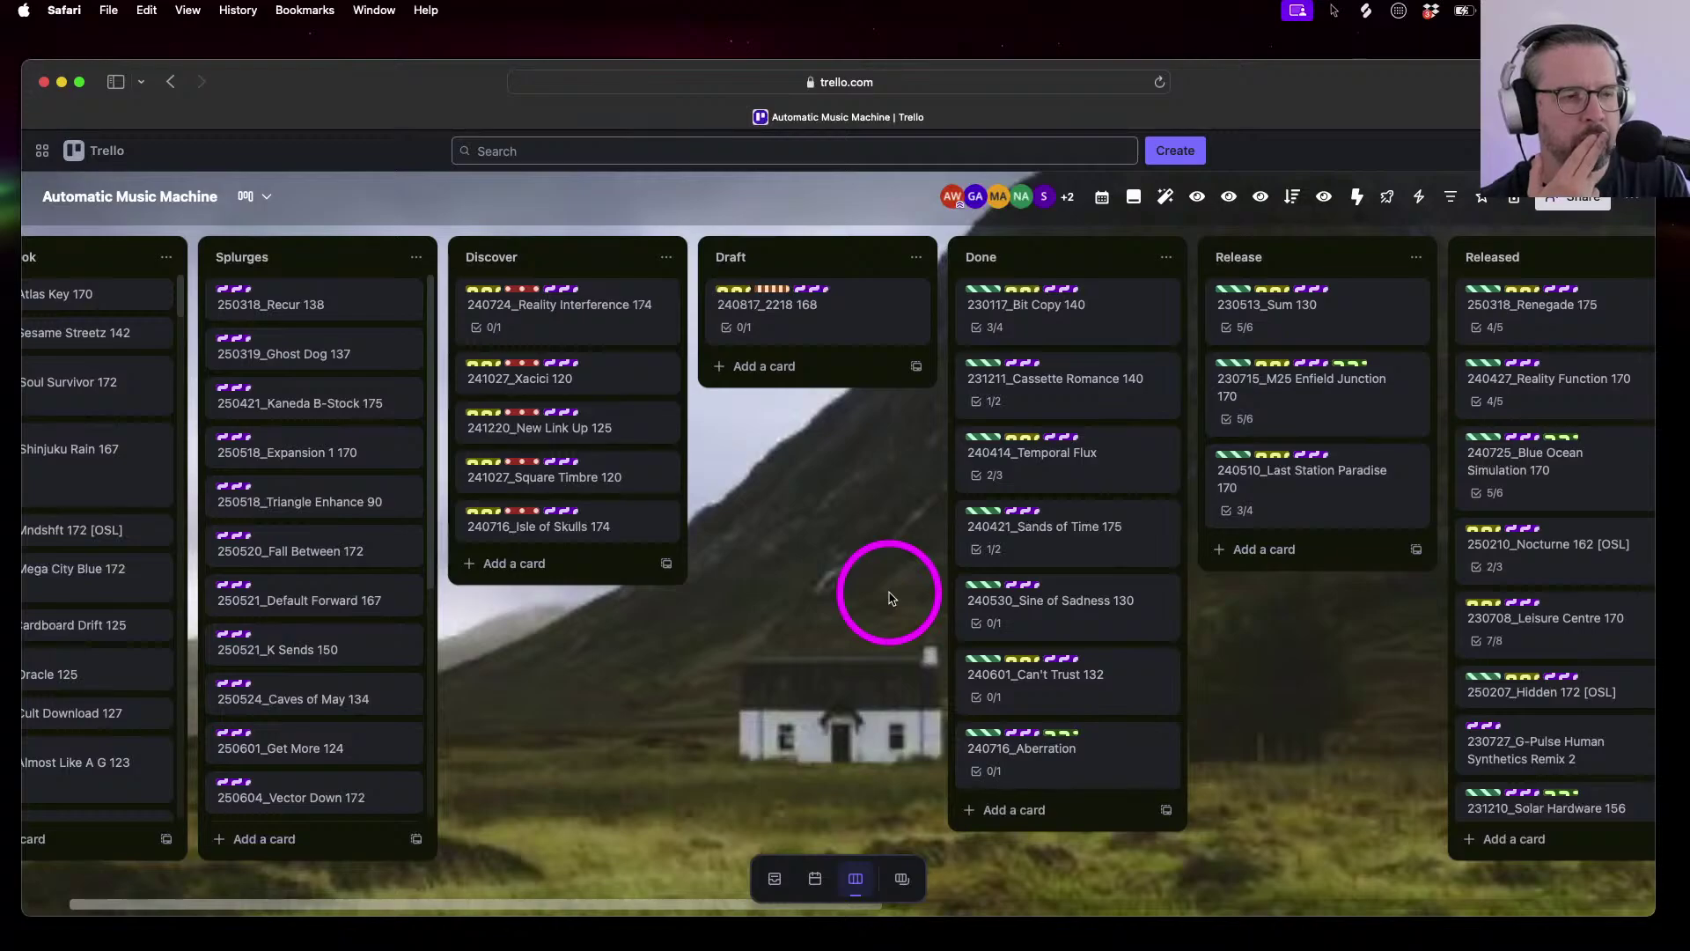
{"action": "scroll", "coordinate": [889, 599], "scroll_direction": "left", "scroll_amount": 1}
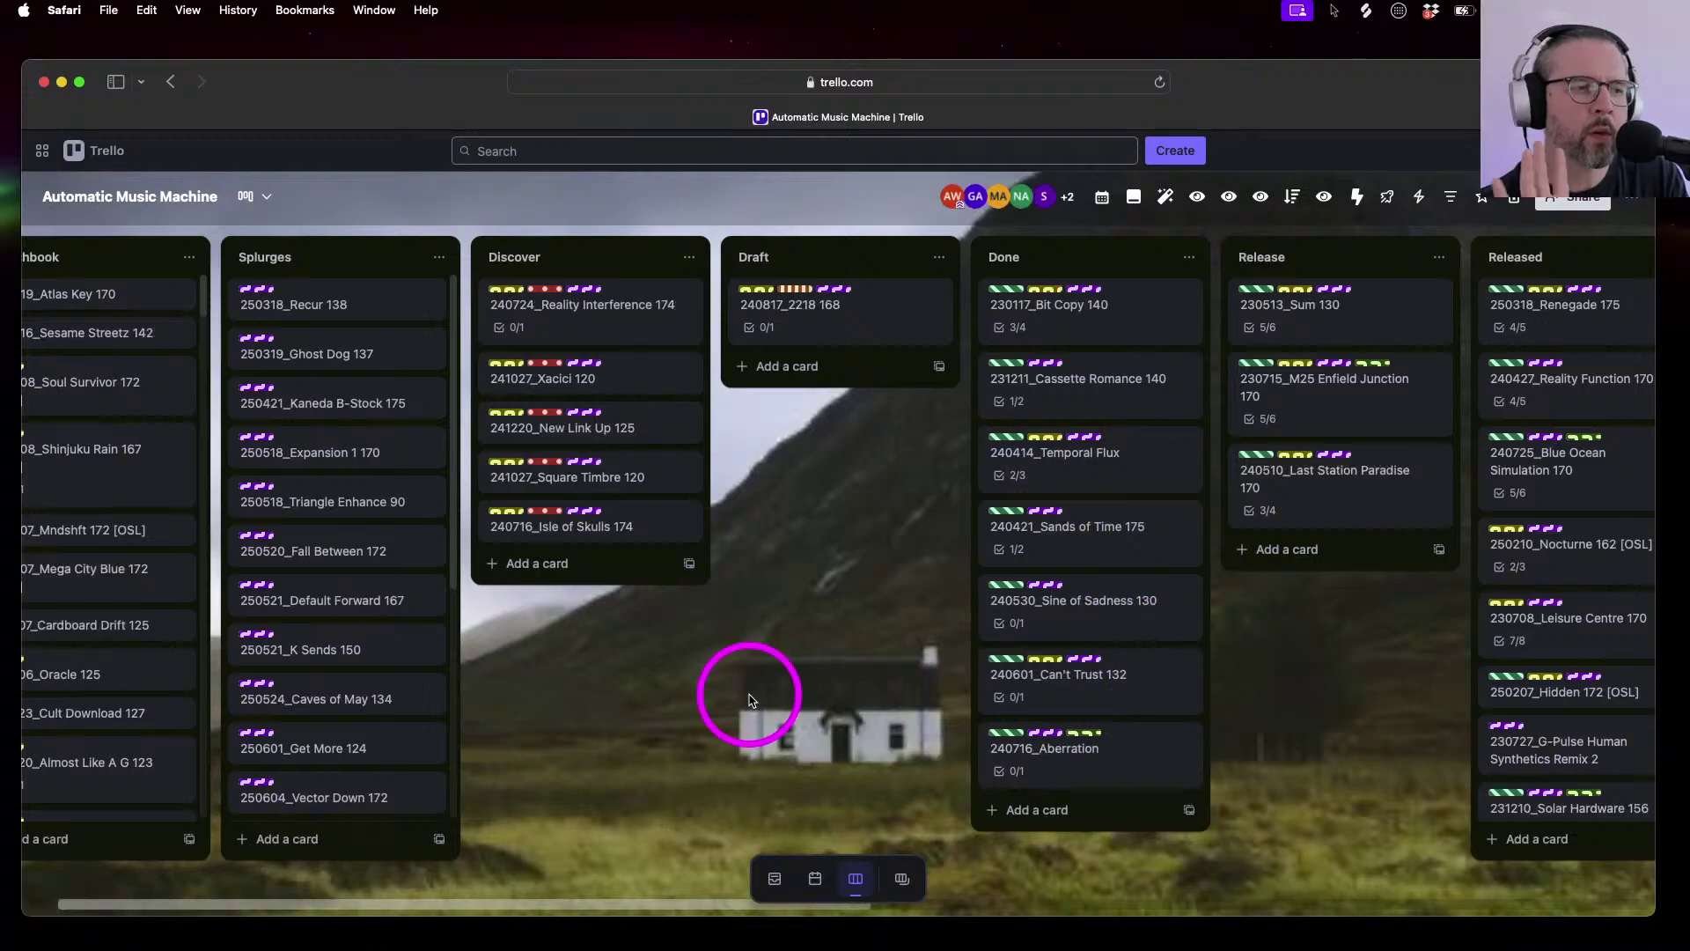
{"action": "scroll", "coordinate": [669, 695], "scroll_direction": "left", "scroll_amount": 3}
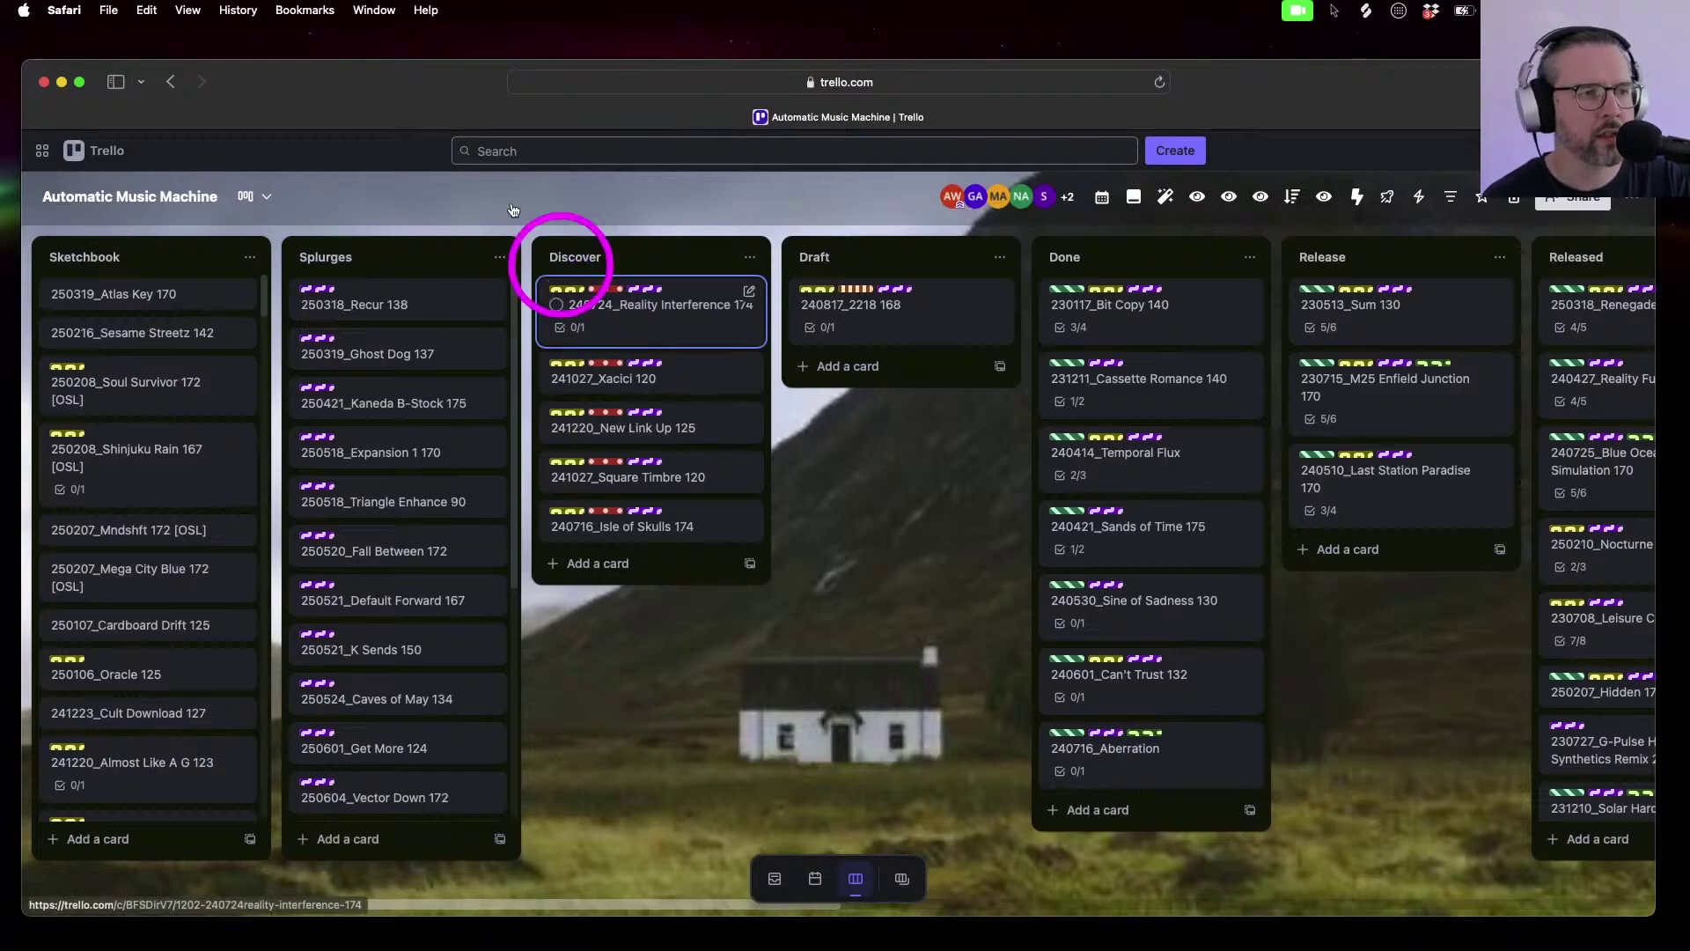
Shift the Trello window slightly up on the desktop and switch to the full-screen Live set
{"action": "mouse_move", "coordinate": [392, 97]}
{"action": "left_mouse_down"}
{"action": "mouse_move", "coordinate": [417, 106]}
{"action": "mouse_move", "coordinate": [403, 94]}
{"action": "left_mouse_up"}
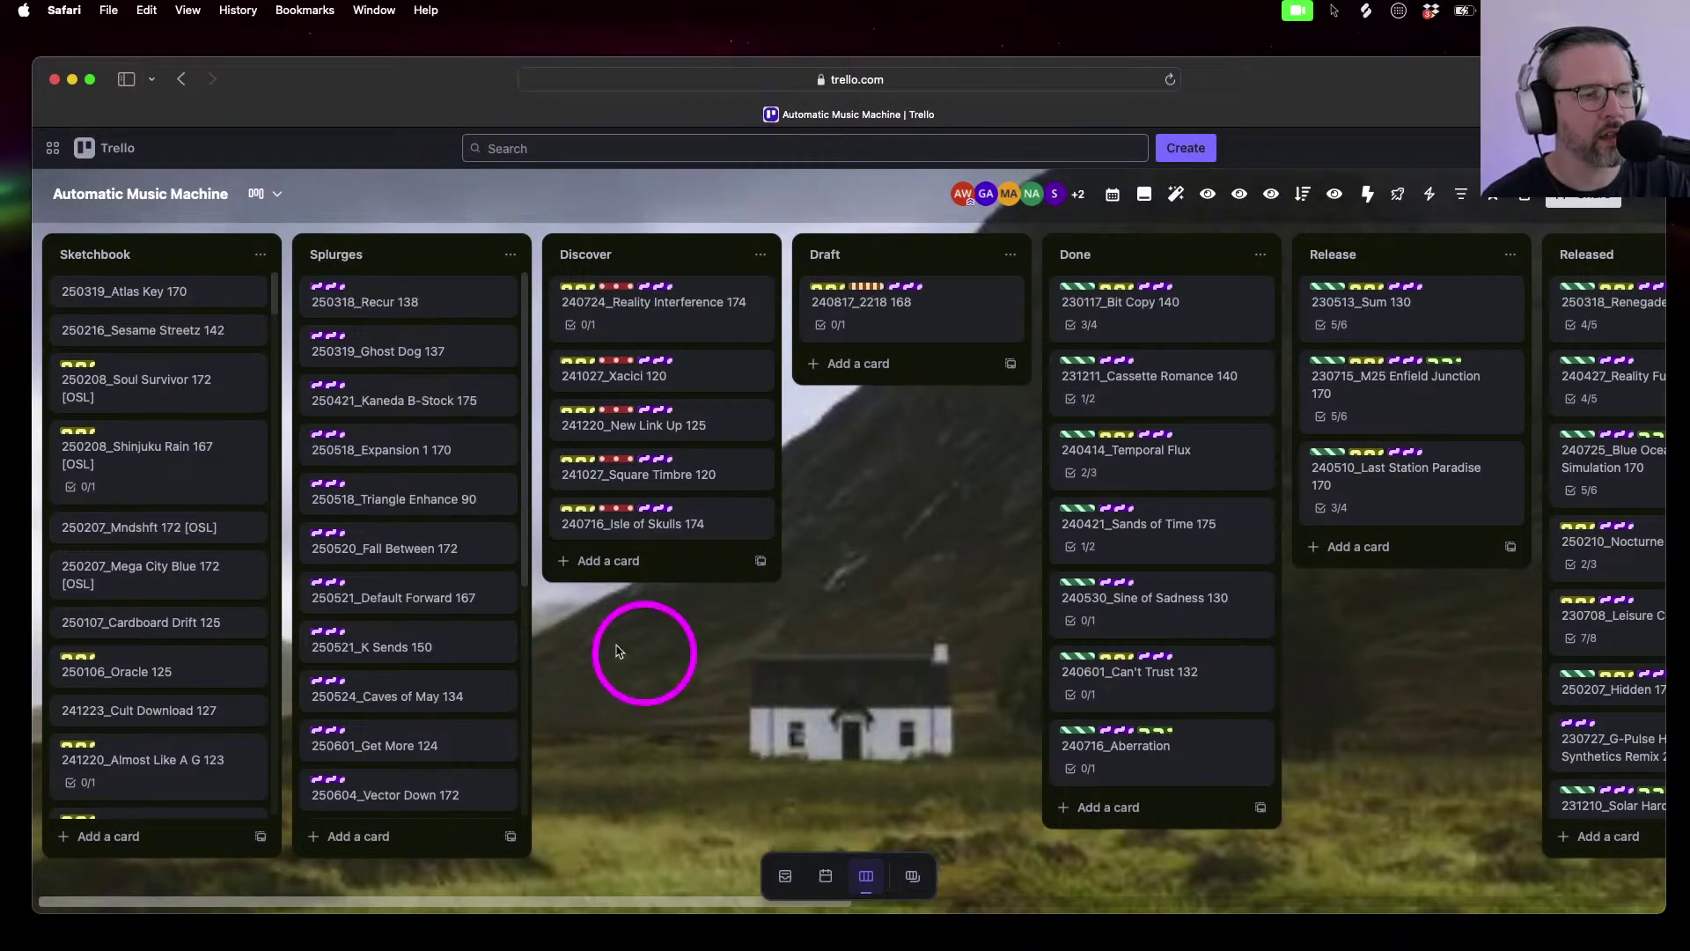
{"action": "scroll", "coordinate": [352, 644], "scroll_direction": "down", "scroll_amount": 5}
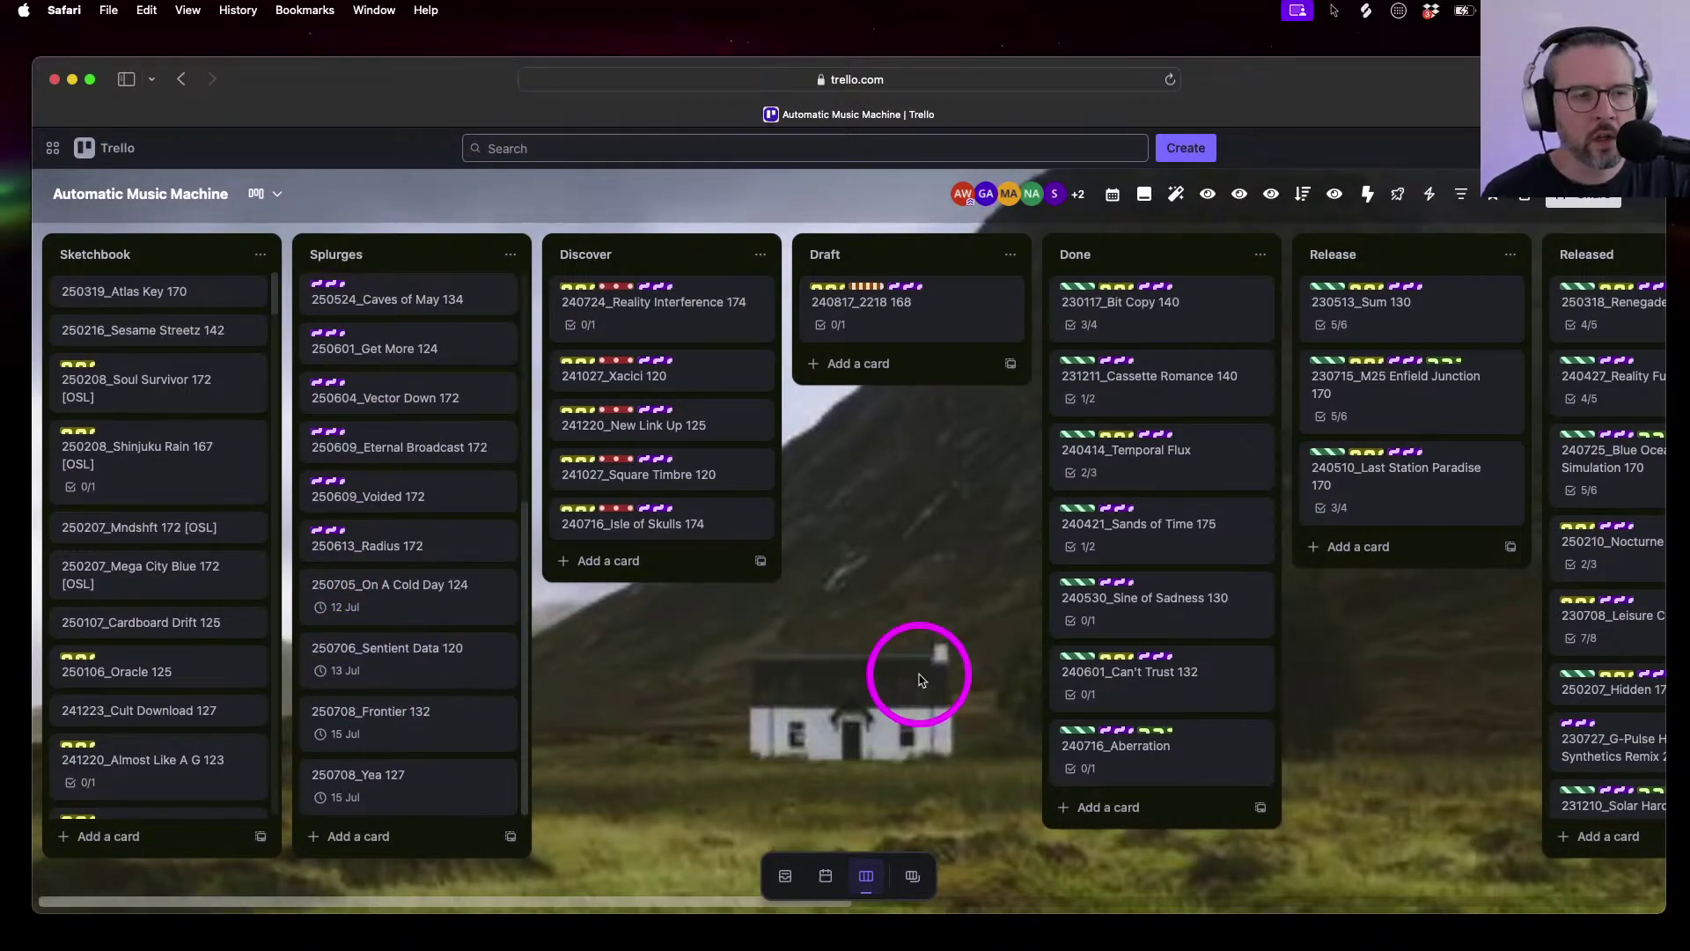
{"action": "key", "text": "ctrl+Up"}
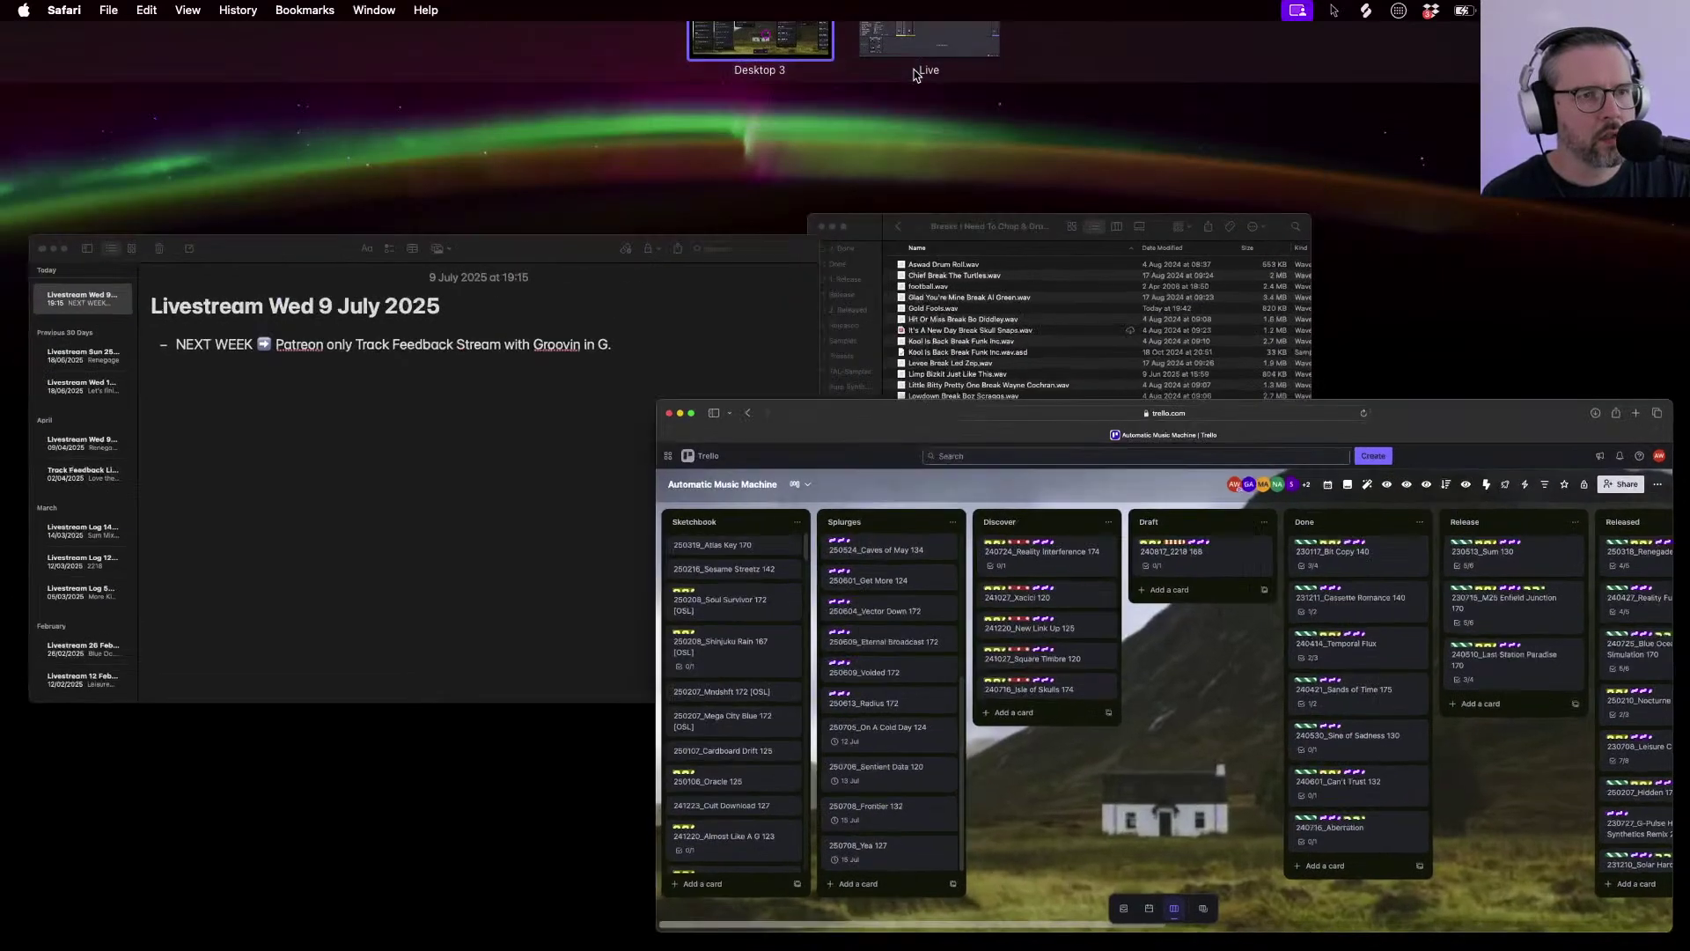
{"action": "left_click", "coordinate": [913, 71]}
{"action": "key", "text": "ctrl+Up"}
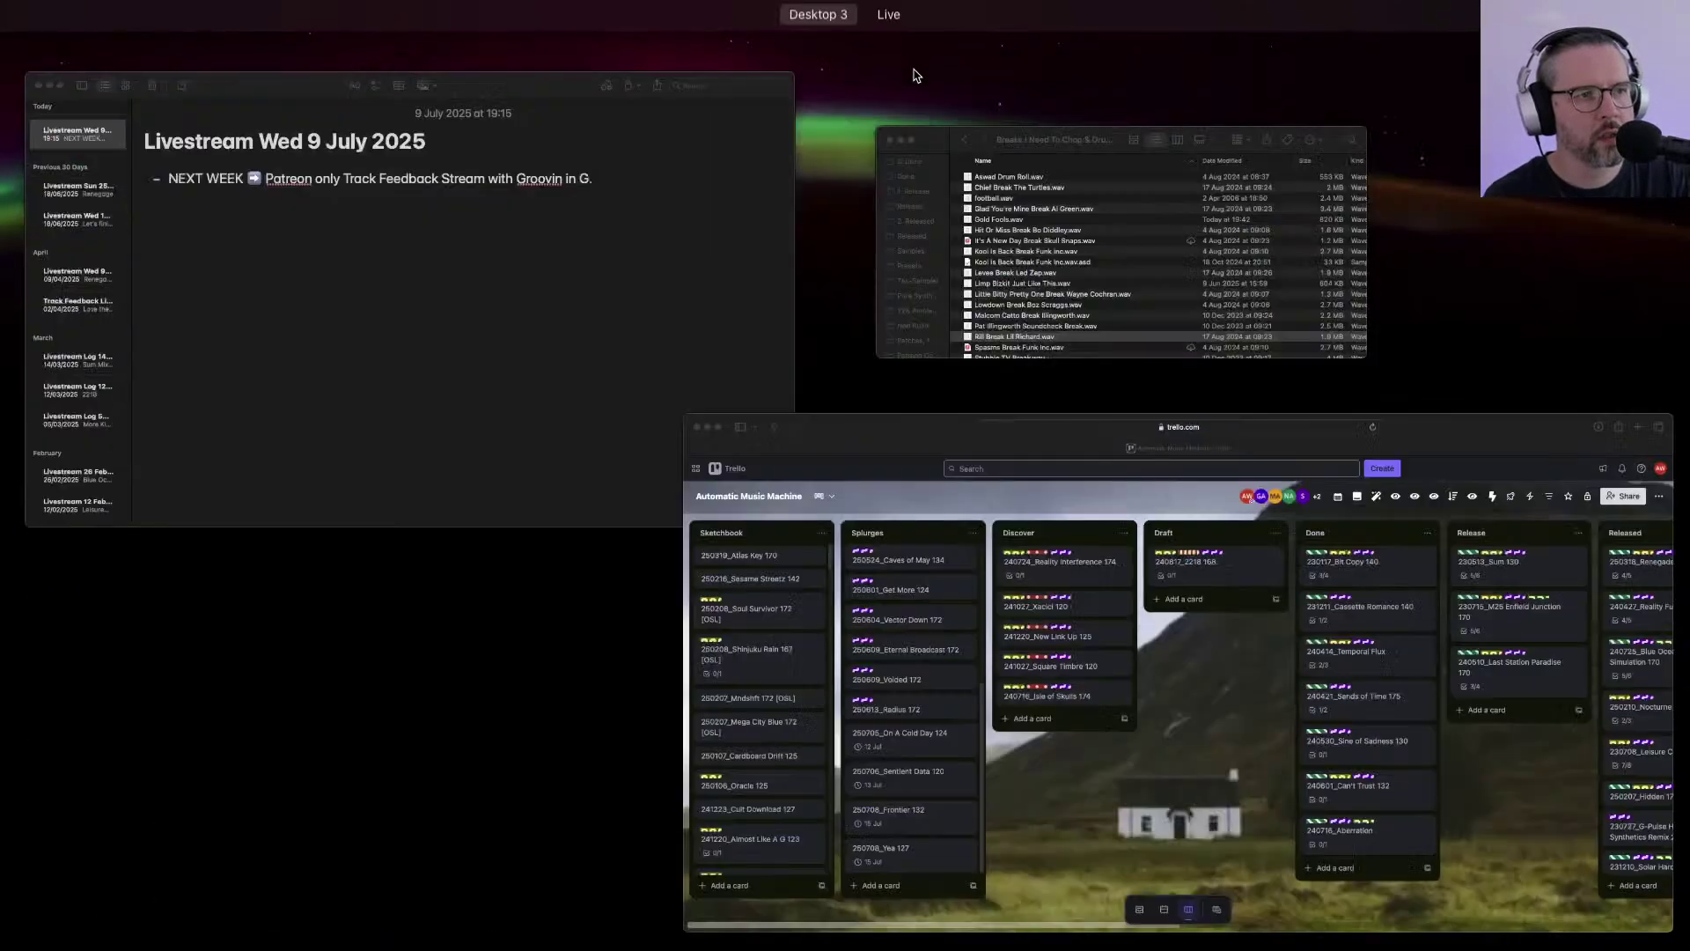
{"action": "mouse_move", "coordinate": [858, 9]}
{"action": "left_click", "coordinate": [916, 68]}
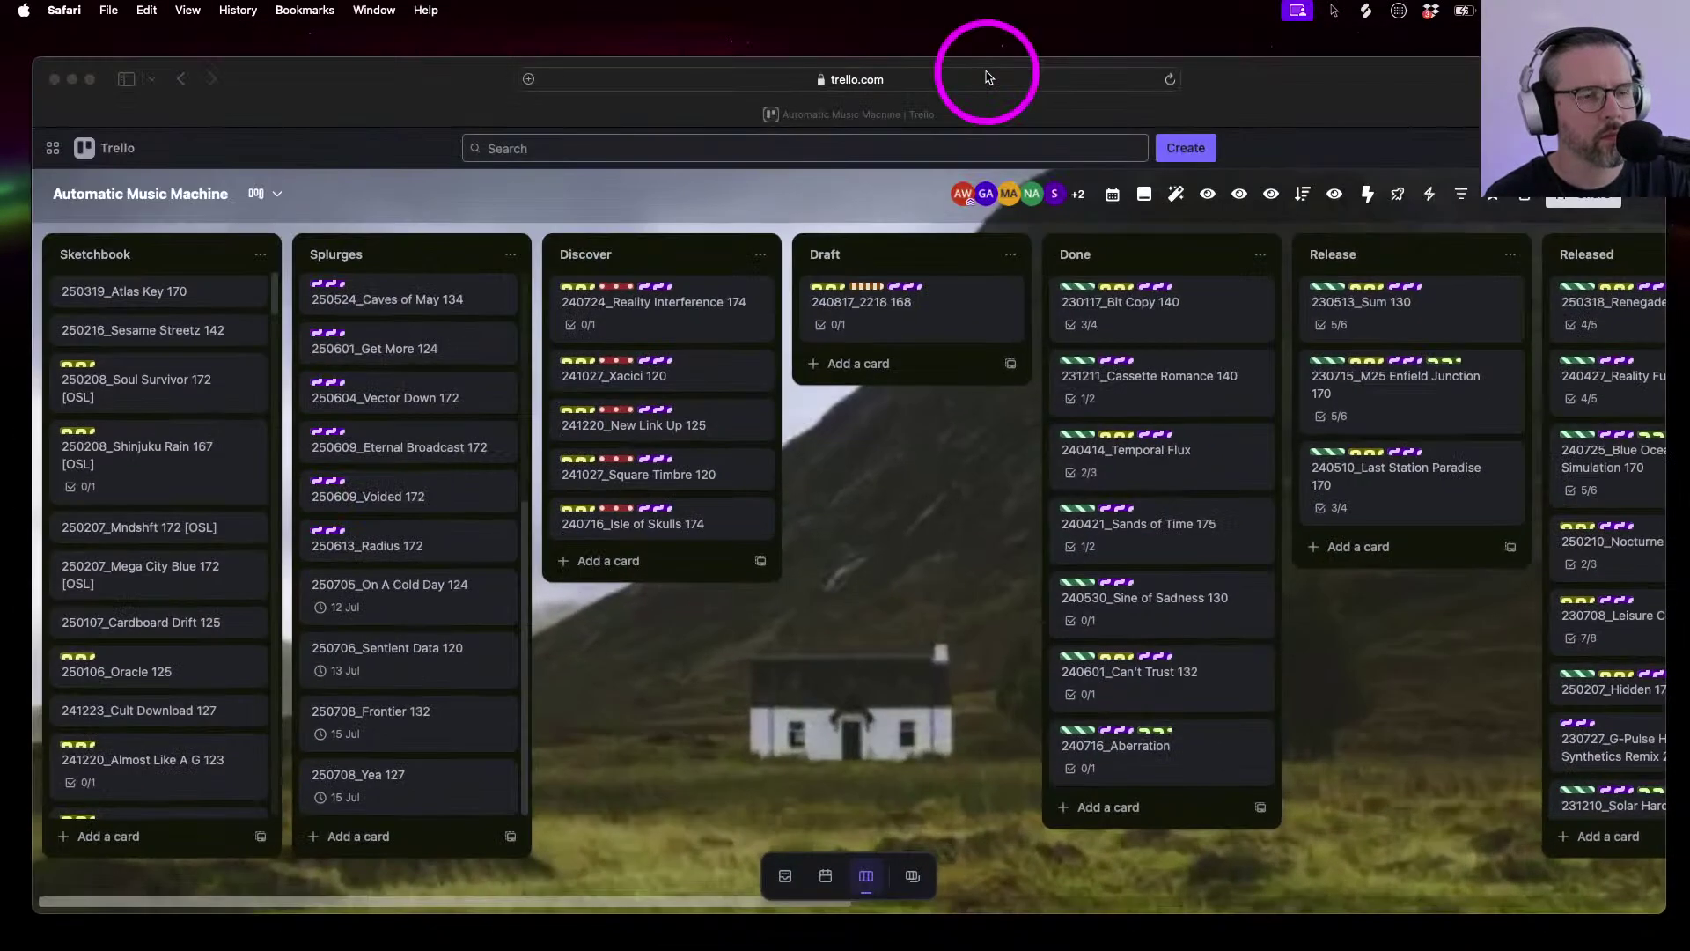
{"action": "key", "text": "ctrl+Up"}
{"action": "left_click", "coordinate": [942, 51]}
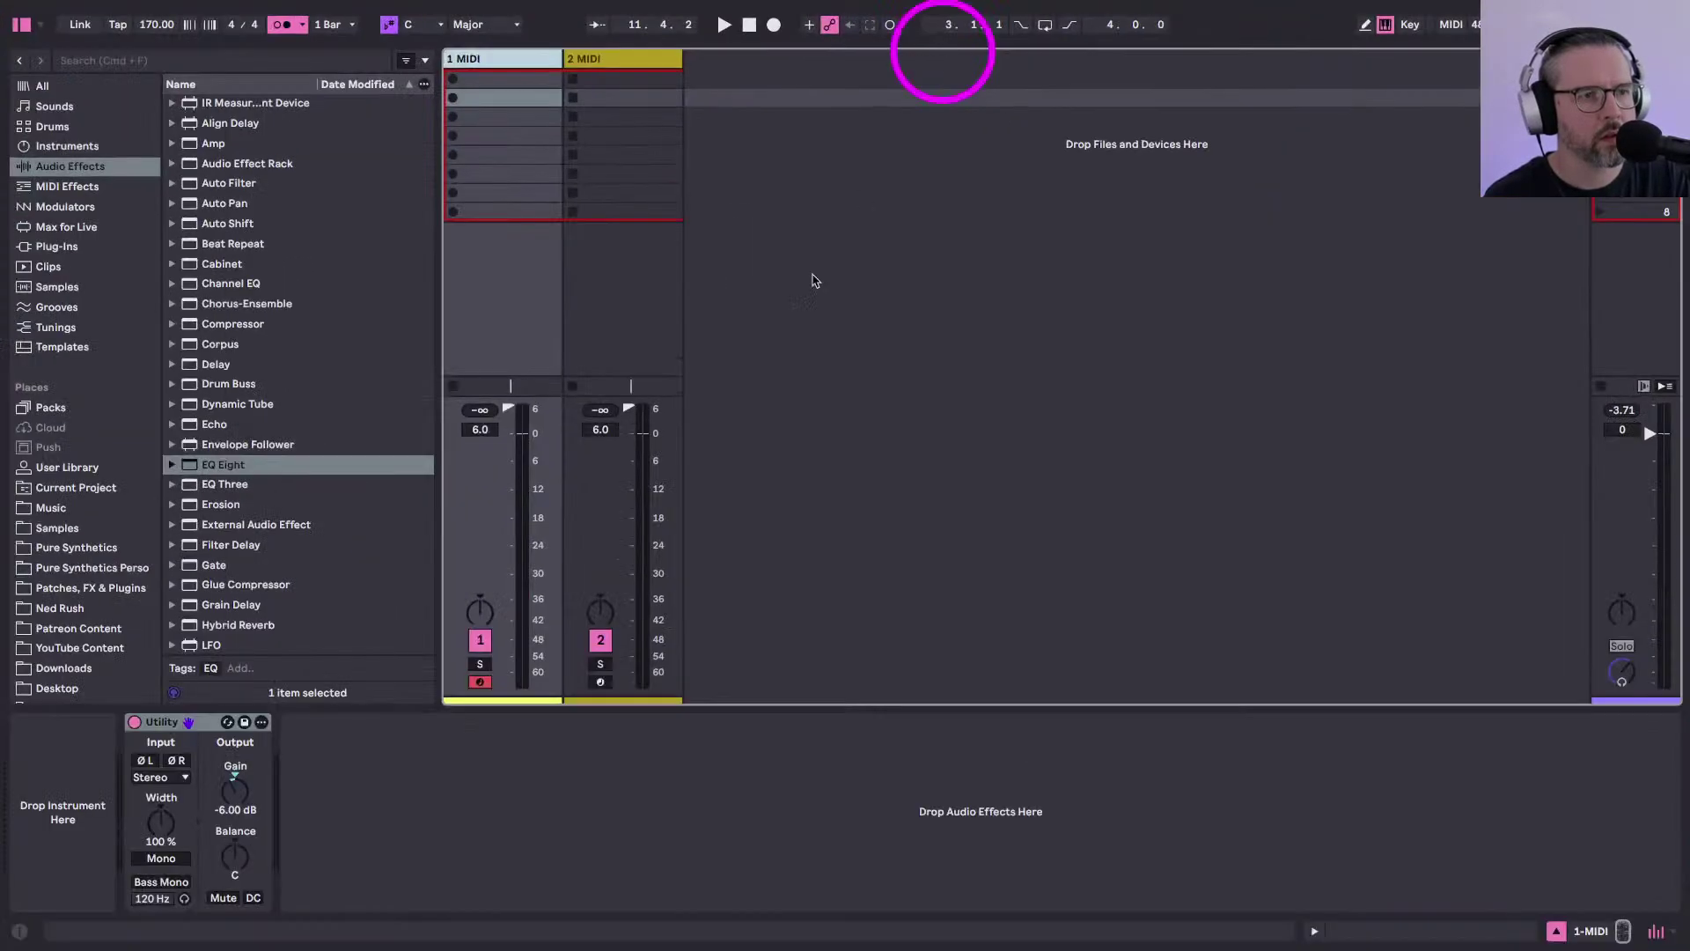
Widen Live's browser pane moderately, keeping the browser shown beside the session tracks
{"action": "double_click", "coordinate": [434, 288]}
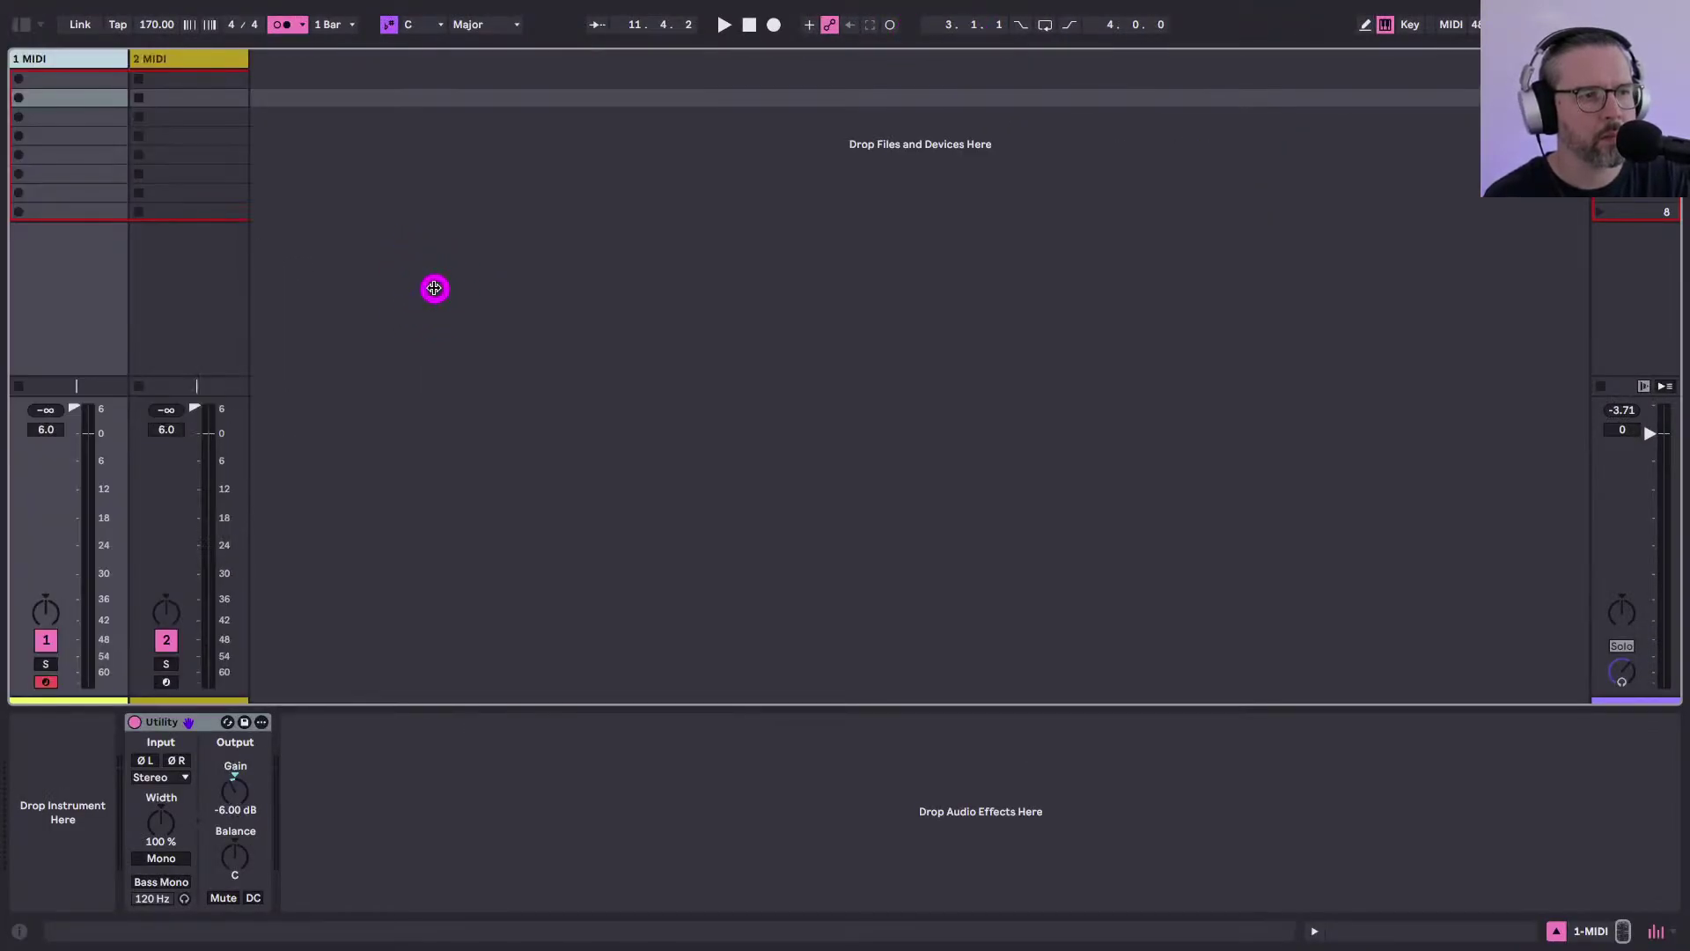
{"action": "left_click", "coordinate": [19, 25]}
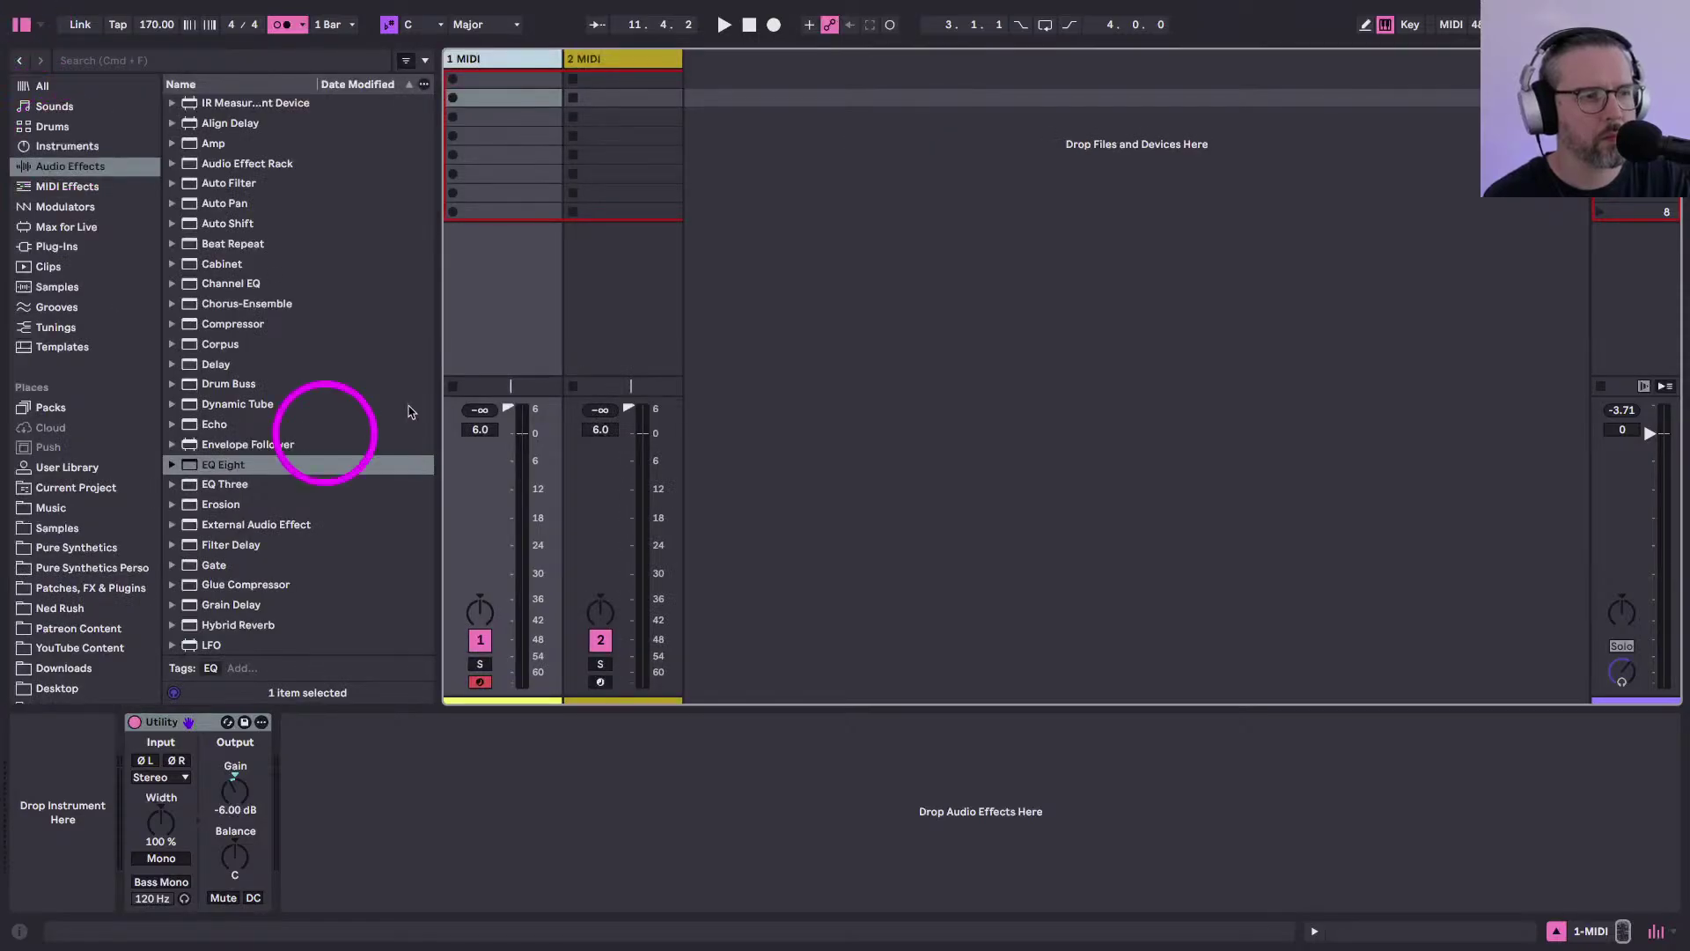
{"action": "left_click_drag", "start_coordinate": [439, 393], "coordinate": [497, 393]}
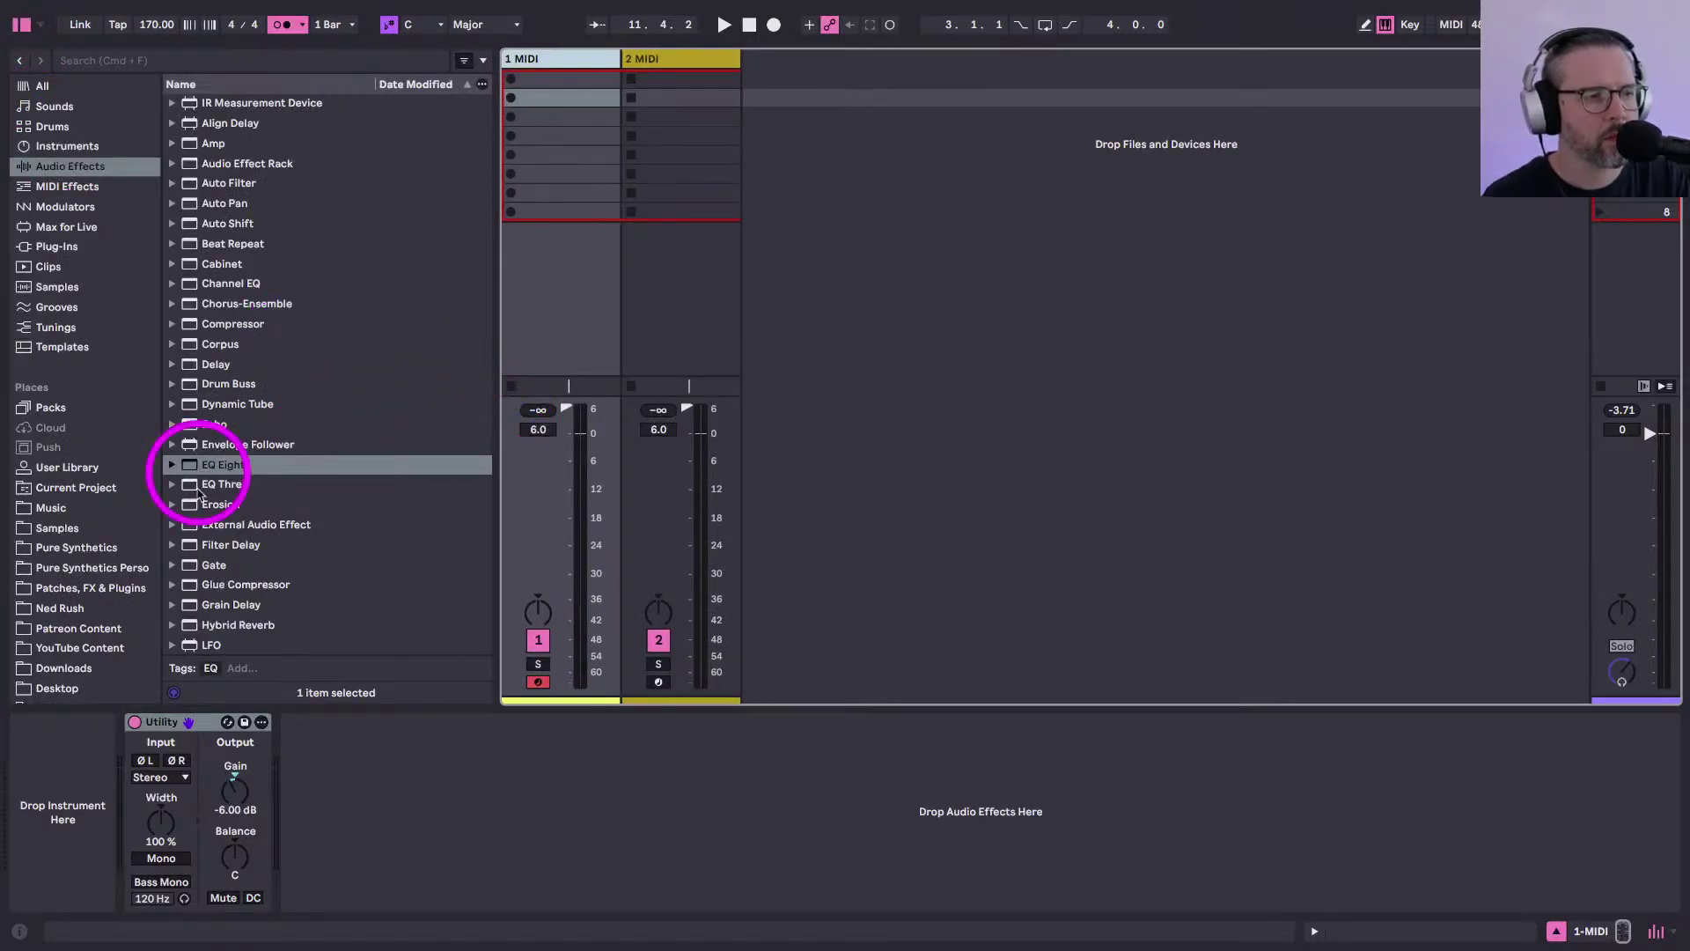
Show the Samples place in a wider browser pane and collapse the ALL CD QUALITY FAMOUS BREAKS folder
{"action": "left_click", "coordinate": [88, 527]}
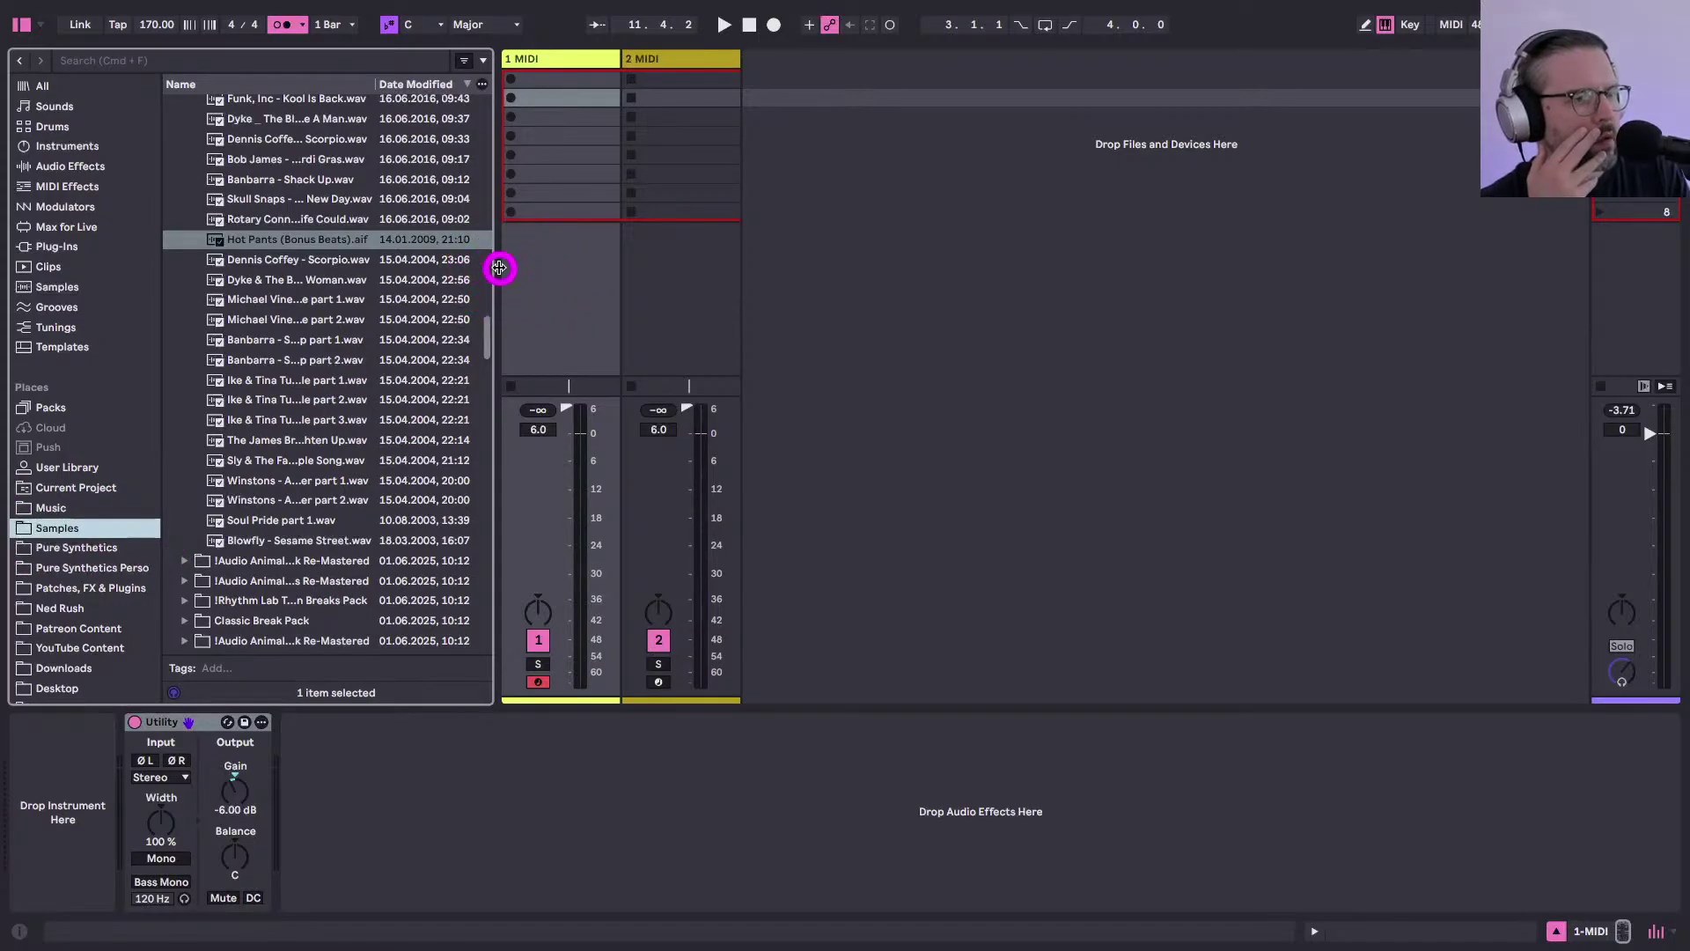
{"action": "left_click_drag", "start_coordinate": [495, 264], "coordinate": [623, 270]}
{"action": "scroll", "coordinate": [361, 317], "scroll_direction": "up", "scroll_amount": 4}
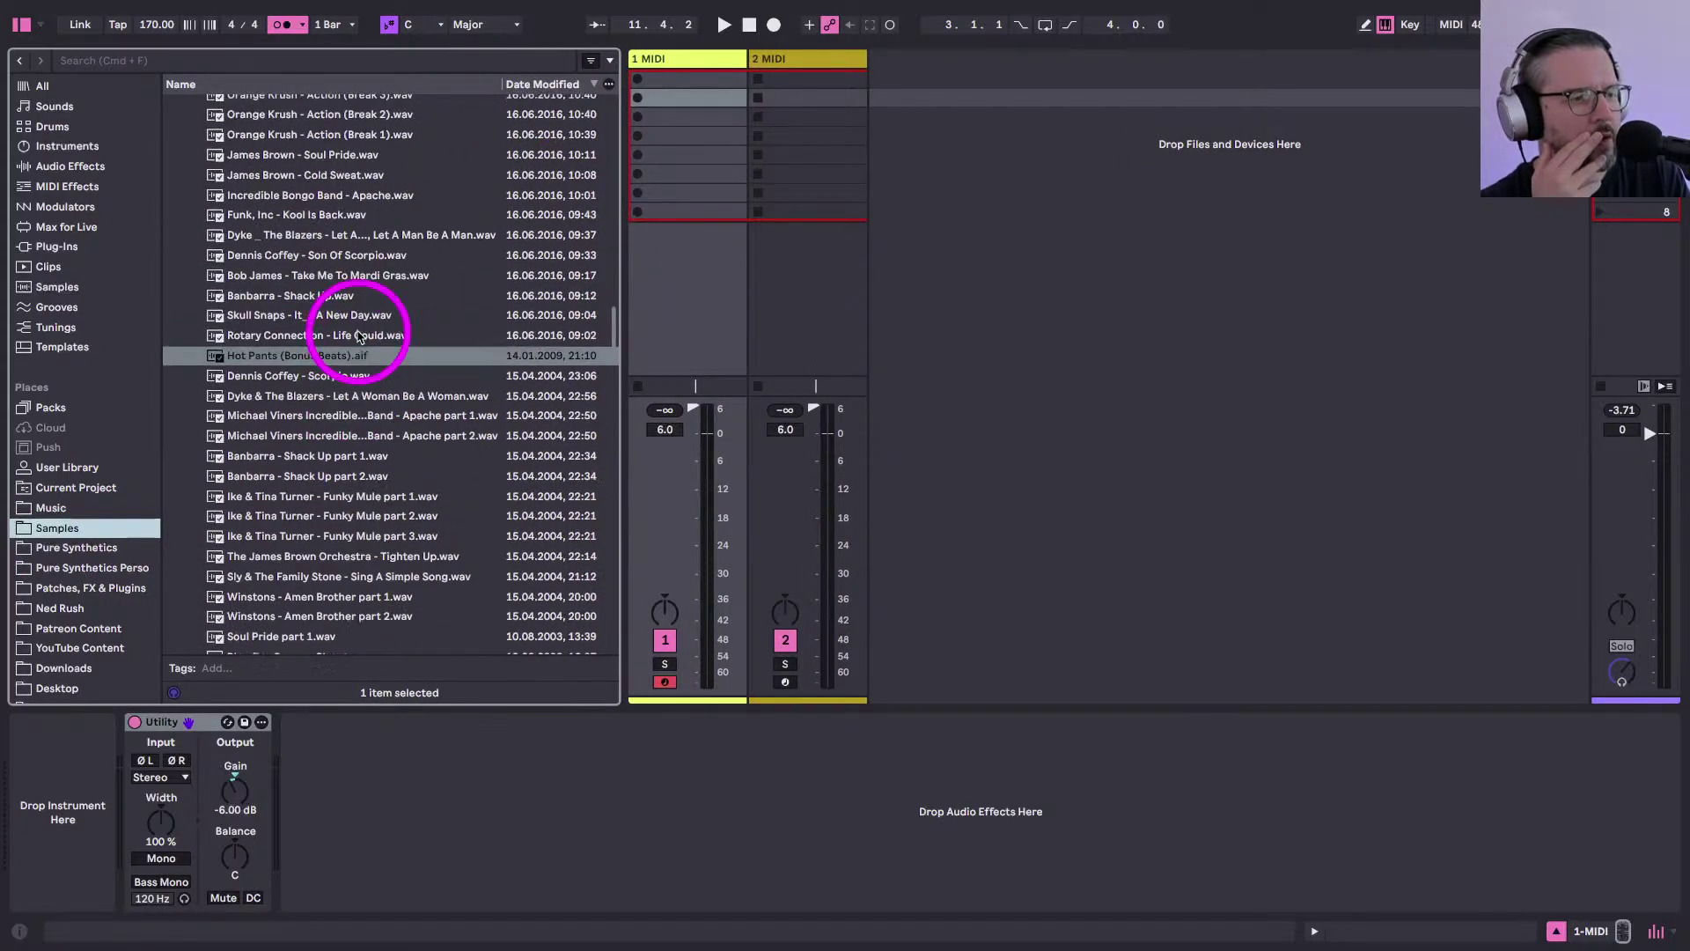
{"action": "scroll", "coordinate": [358, 335], "scroll_direction": "up", "scroll_amount": 10}
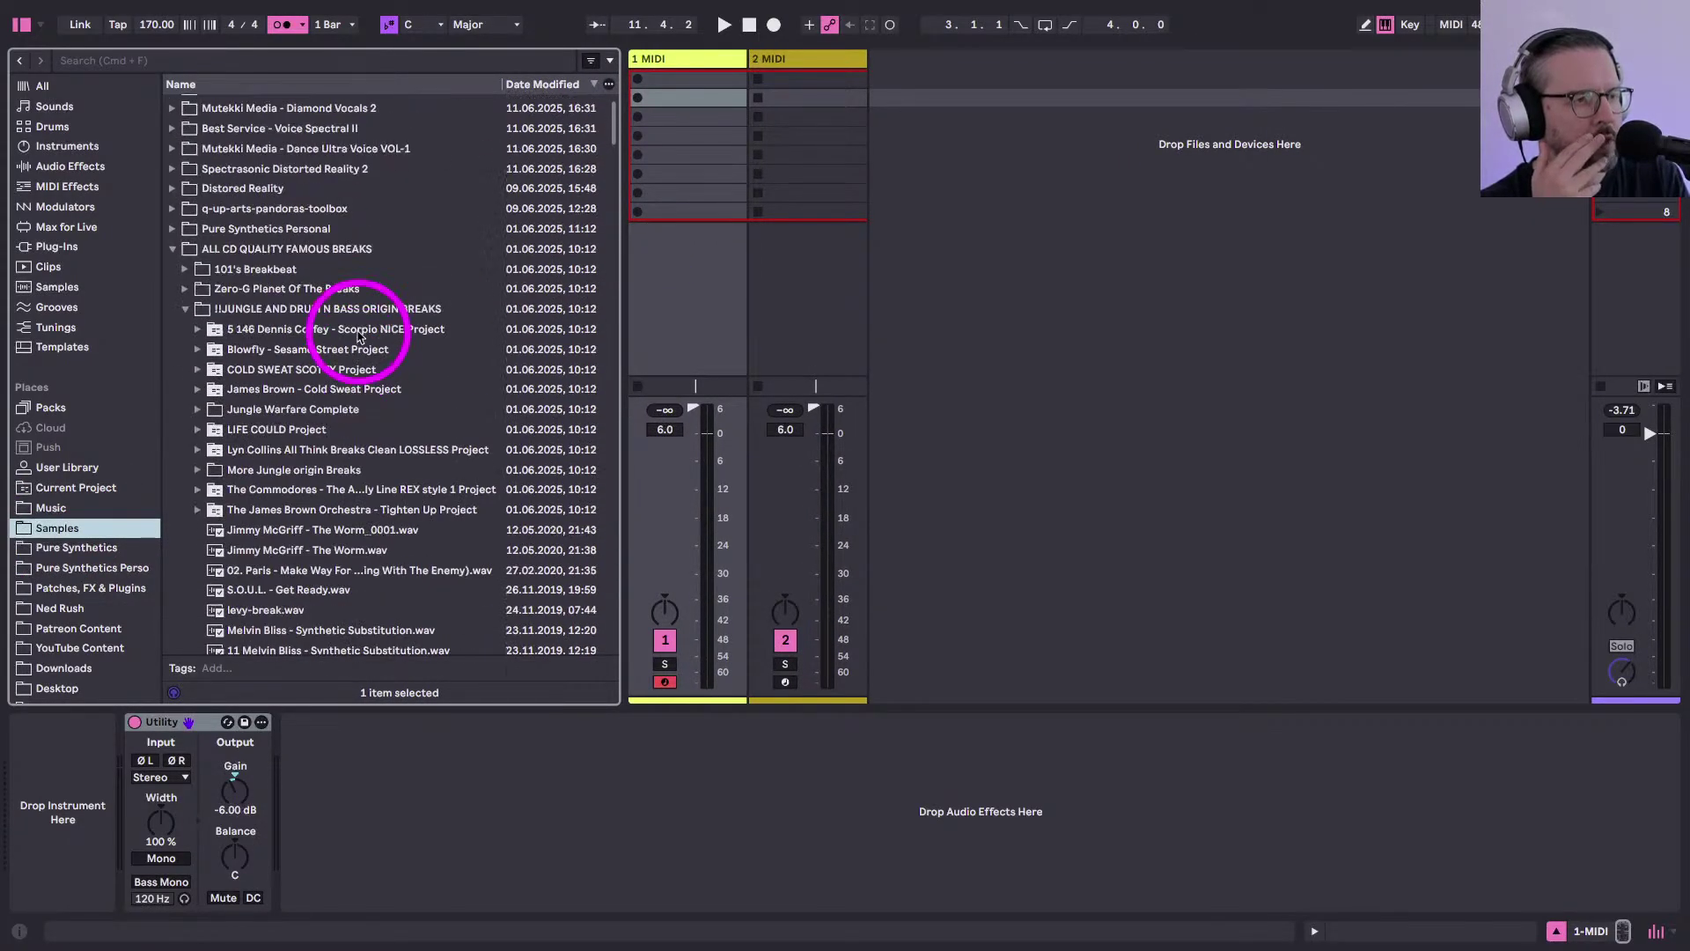
{"action": "left_click", "coordinate": [172, 249]}
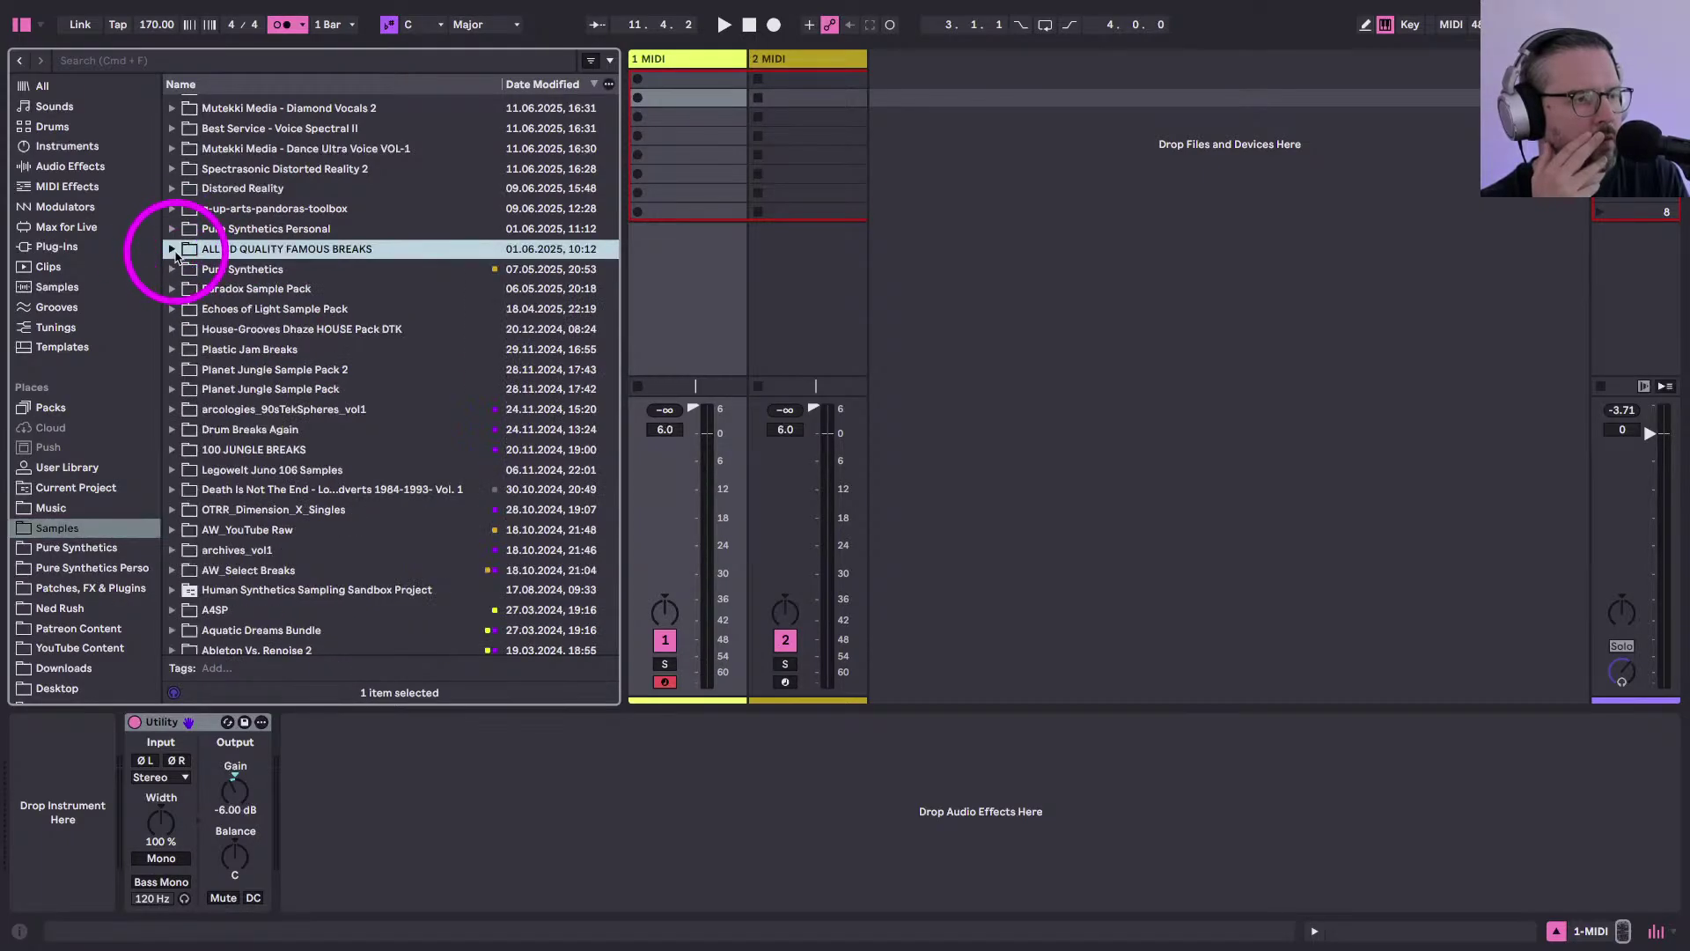
{"action": "scroll", "coordinate": [339, 352], "scroll_direction": "up", "scroll_amount": 3}
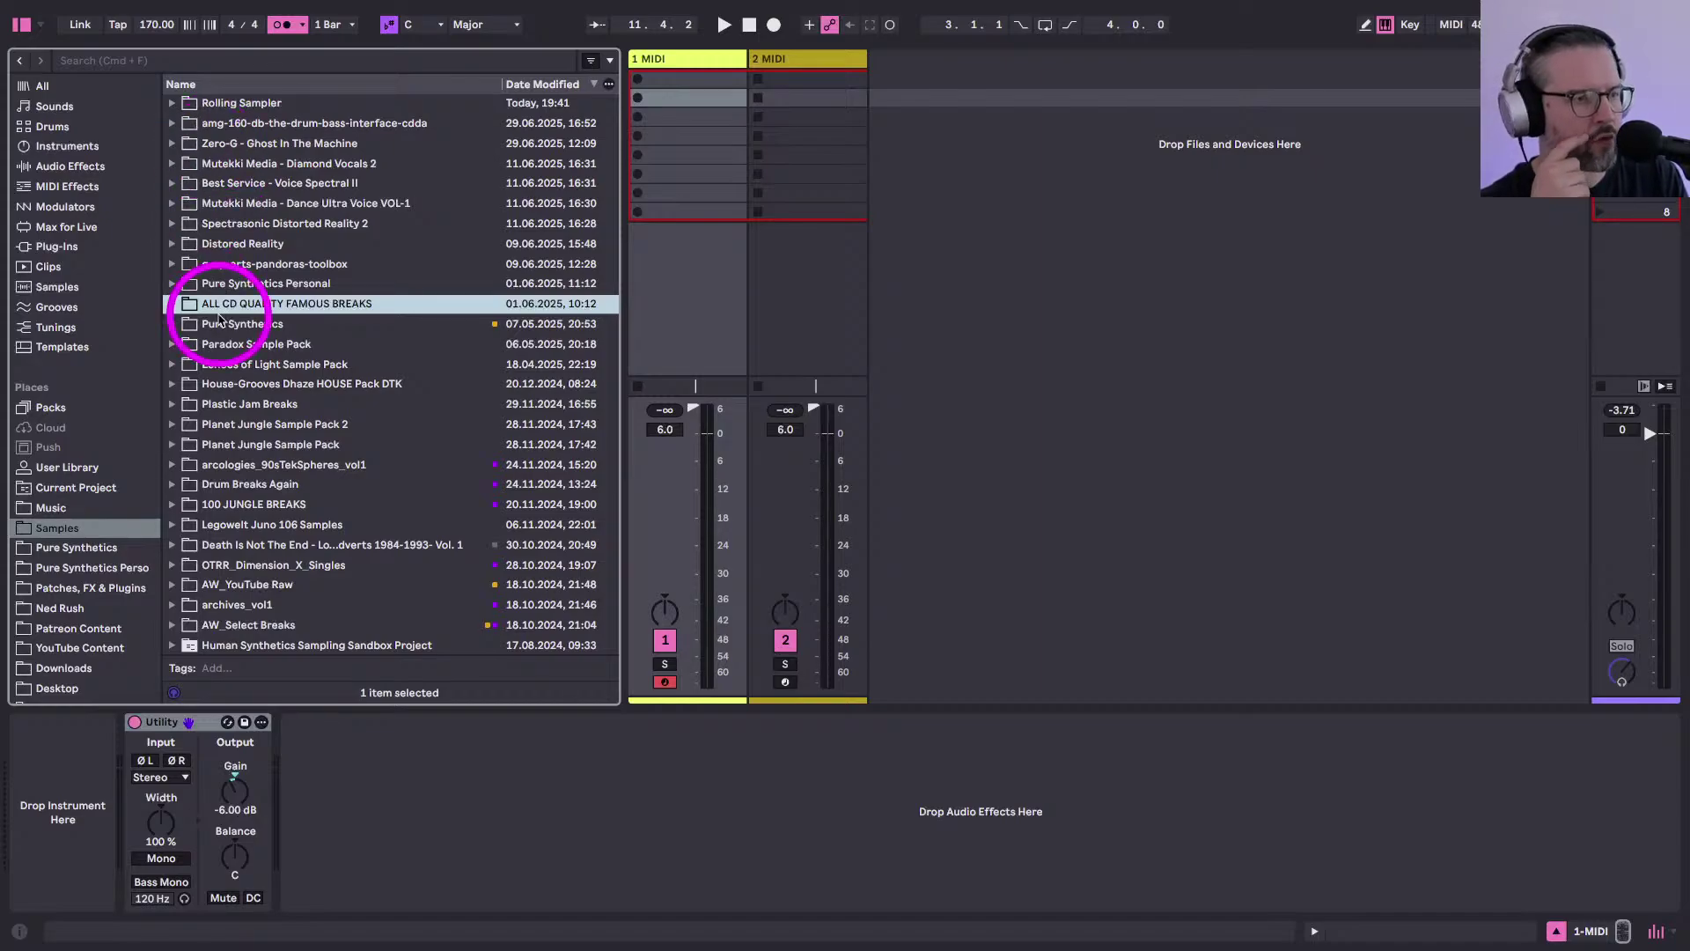
Inspect the Zero-G - Ghost In The Machine loops and the Mutekki Media - Diamond Vocals 2 folder, collapsing each again
{"action": "left_click", "coordinate": [173, 142]}
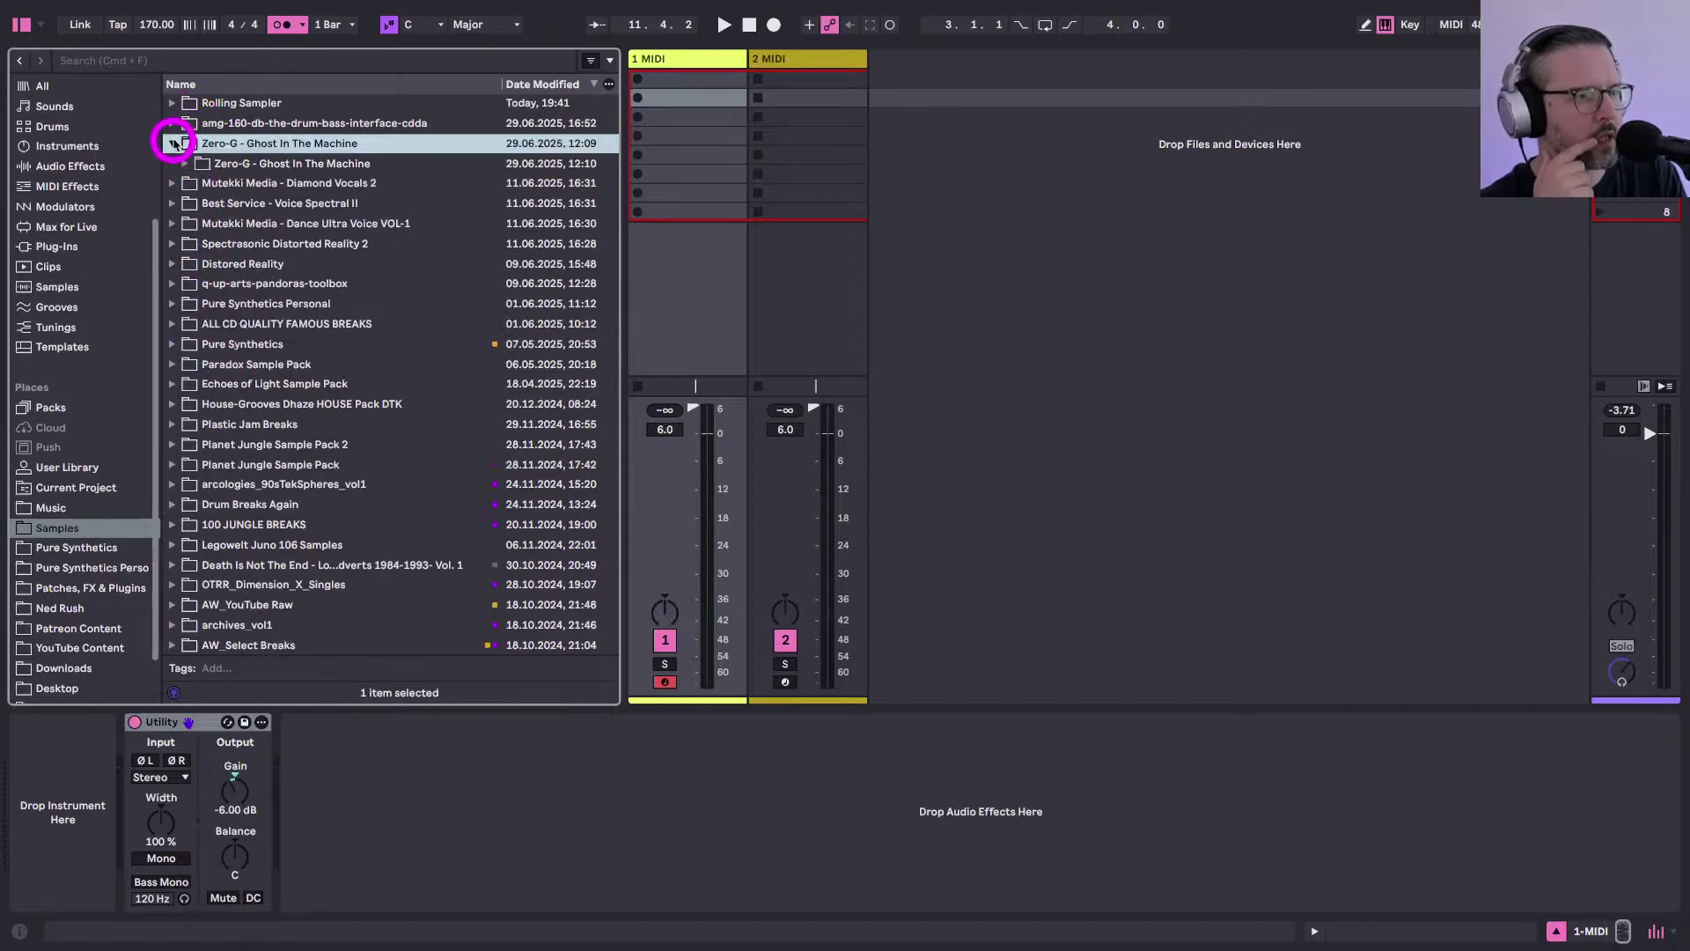
{"action": "left_click", "coordinate": [186, 165]}
{"action": "left_click", "coordinate": [199, 183]}
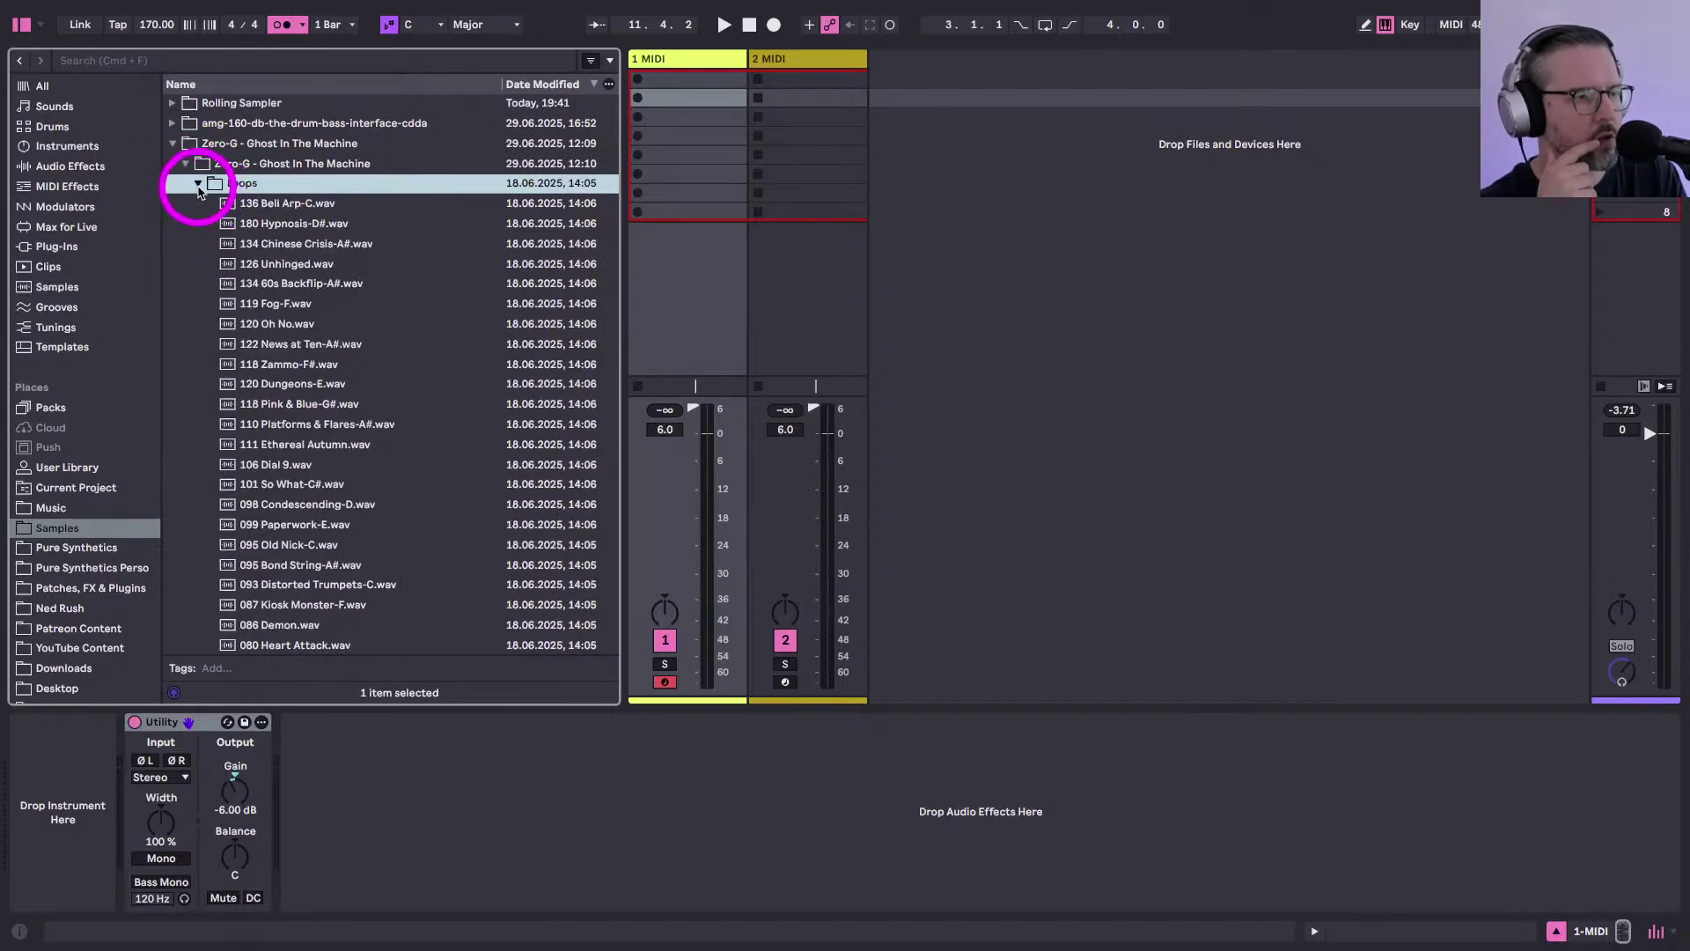
{"action": "left_click", "coordinate": [198, 183]}
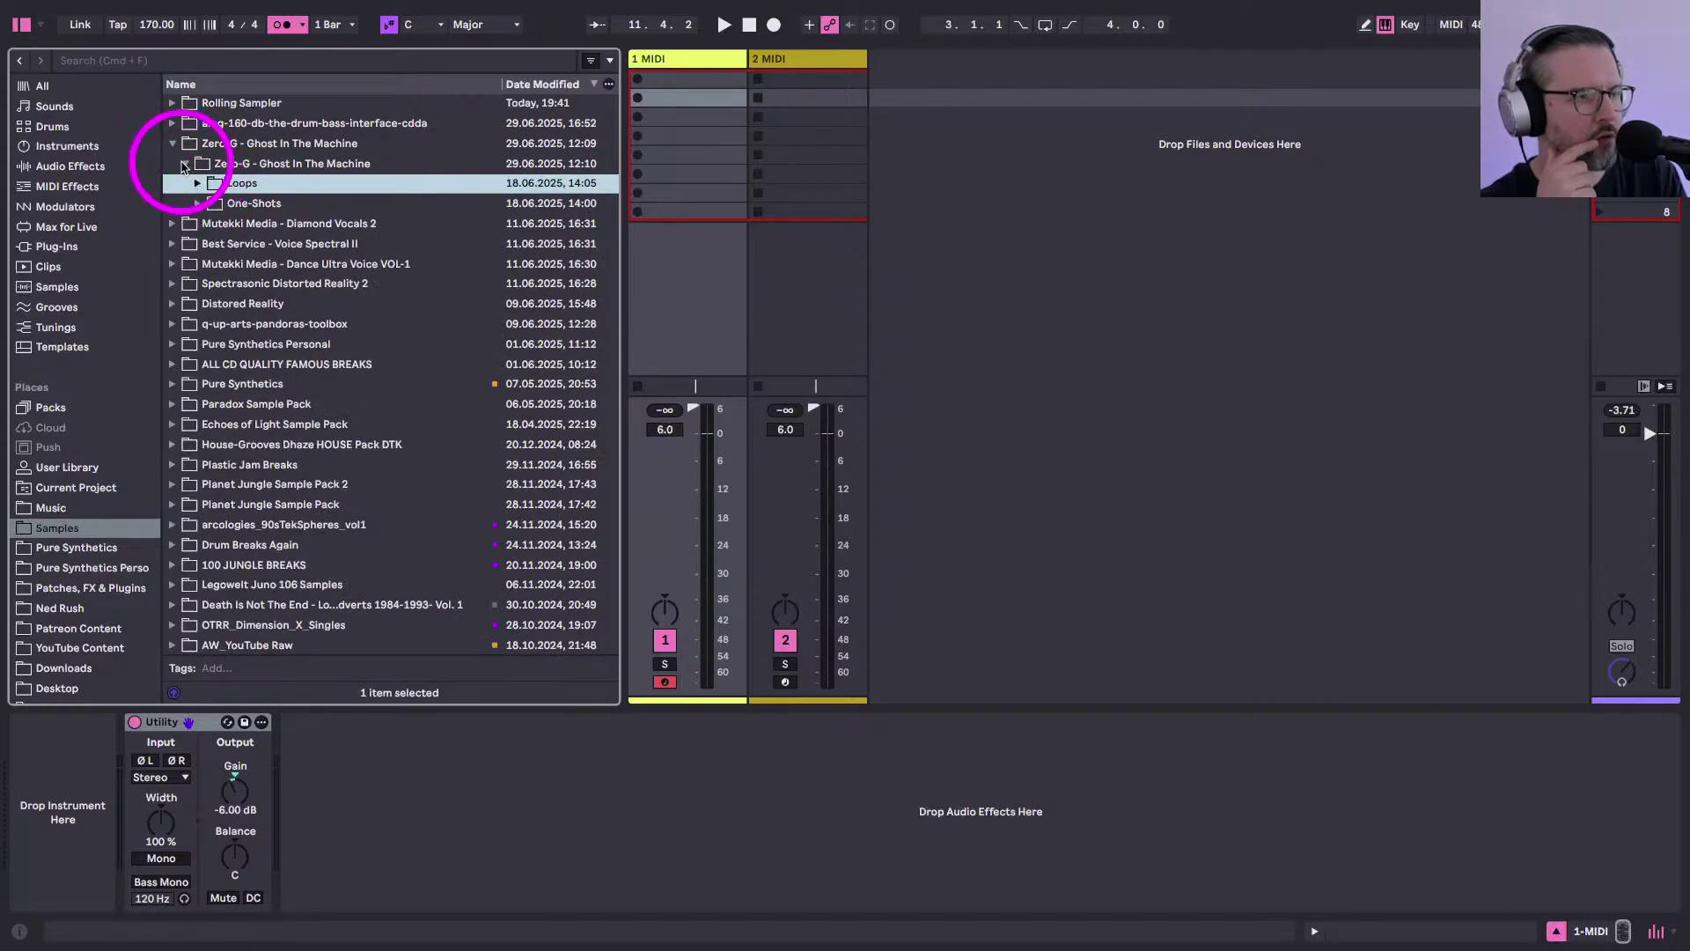
{"action": "left_click", "coordinate": [179, 163]}
{"action": "left_click", "coordinate": [173, 143]}
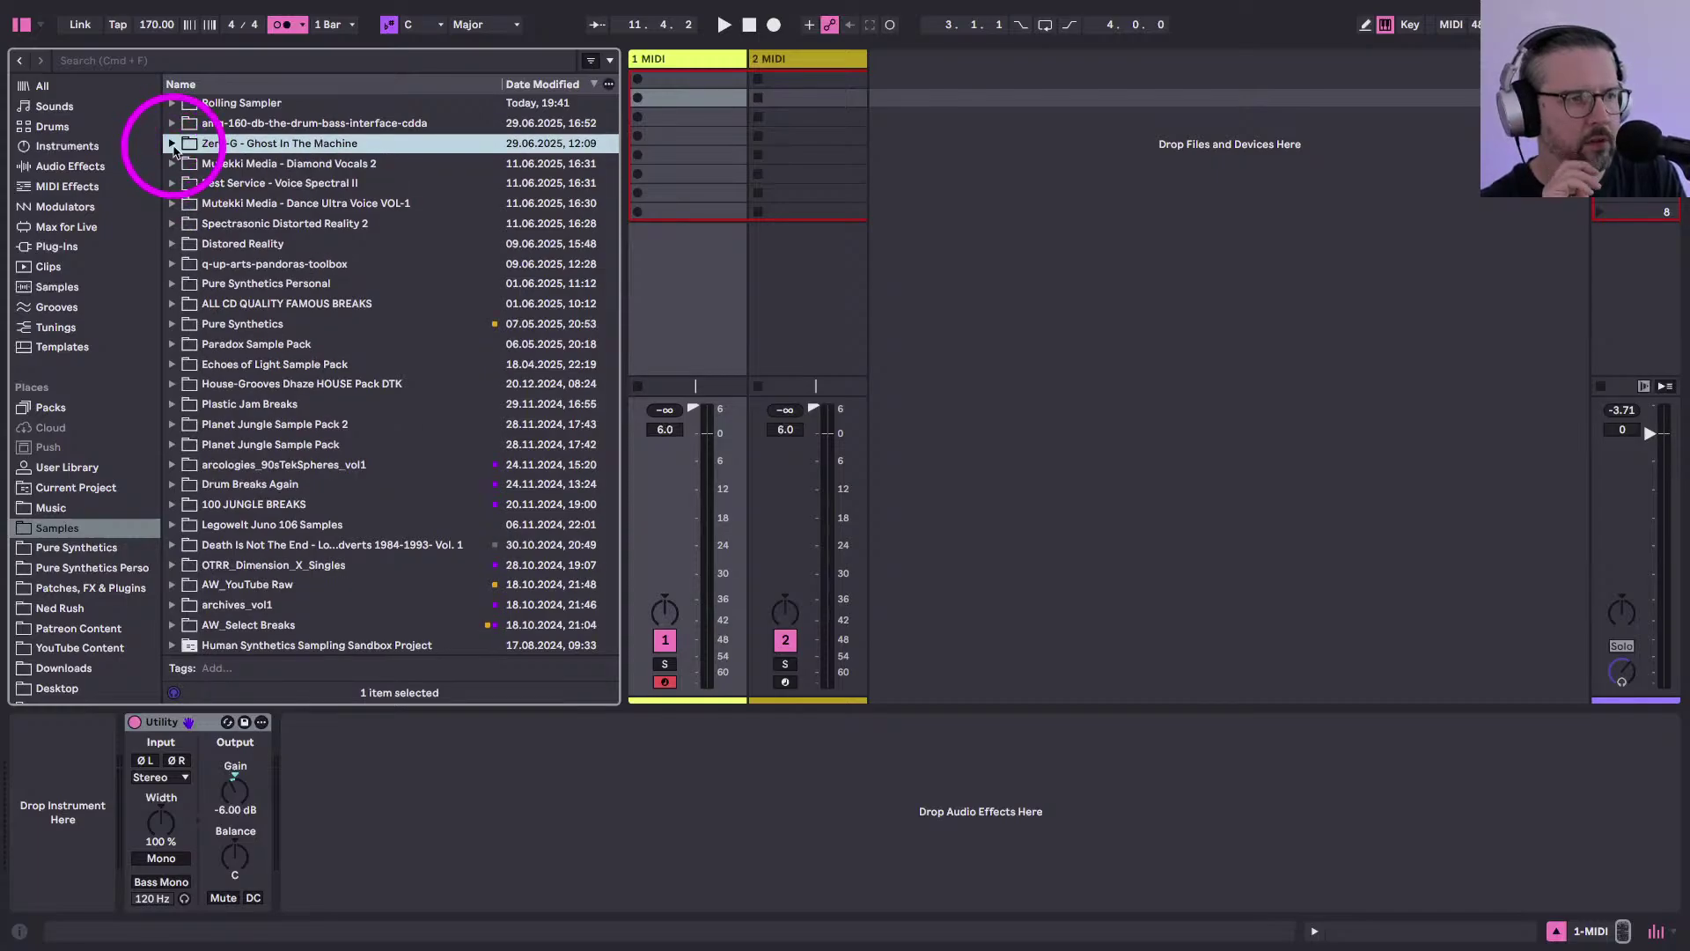
{"action": "left_click", "coordinate": [173, 164]}
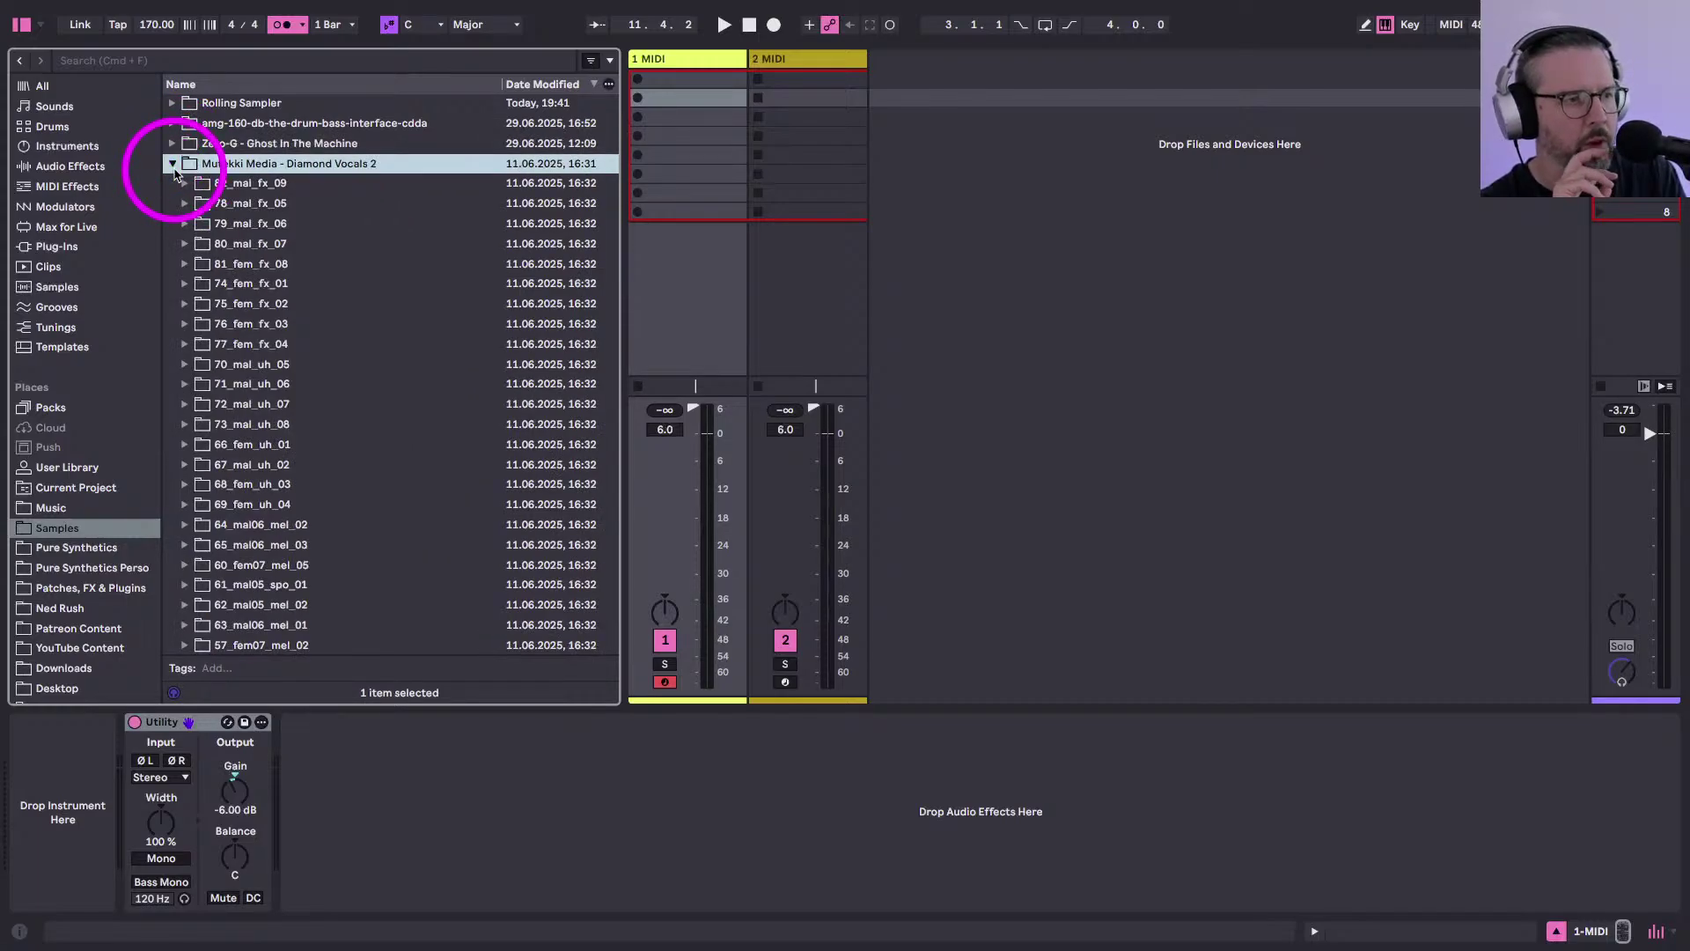
{"action": "left_click", "coordinate": [174, 165]}
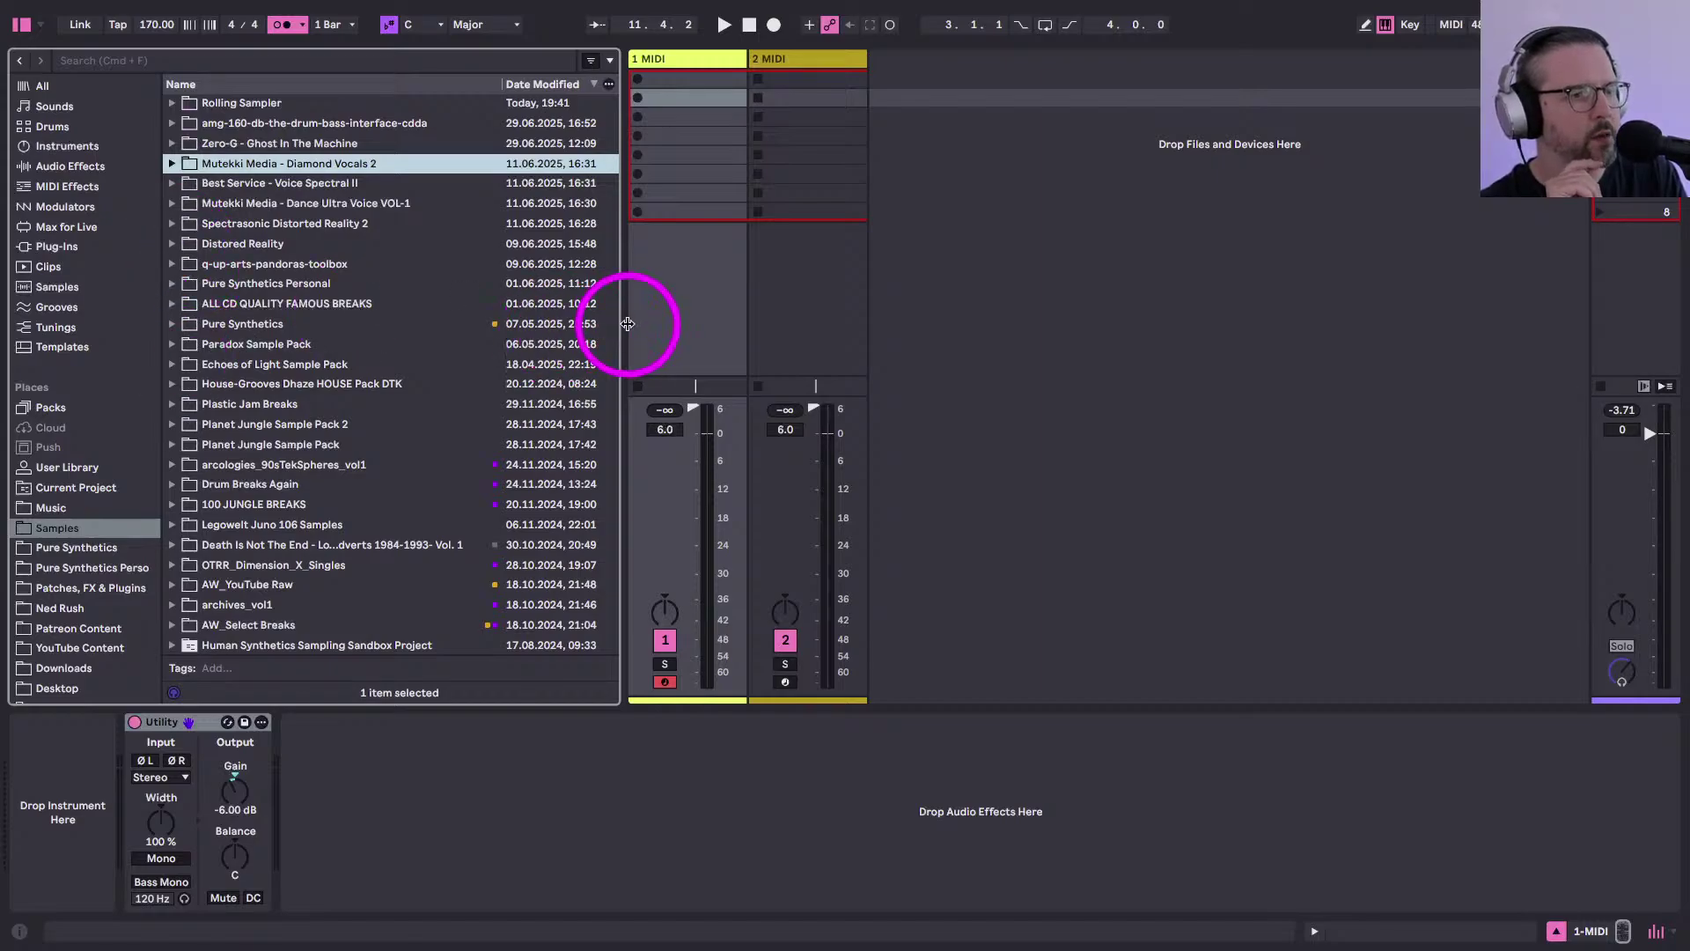
Widen the browser pane slightly and expand the One-Shots folder inside Zero-G - Ghost In The Machine
{"action": "mouse_move", "coordinate": [625, 325]}
{"action": "left_mouse_down"}
{"action": "mouse_move", "coordinate": [673, 332]}
{"action": "mouse_move", "coordinate": [656, 332]}
{"action": "left_mouse_up"}
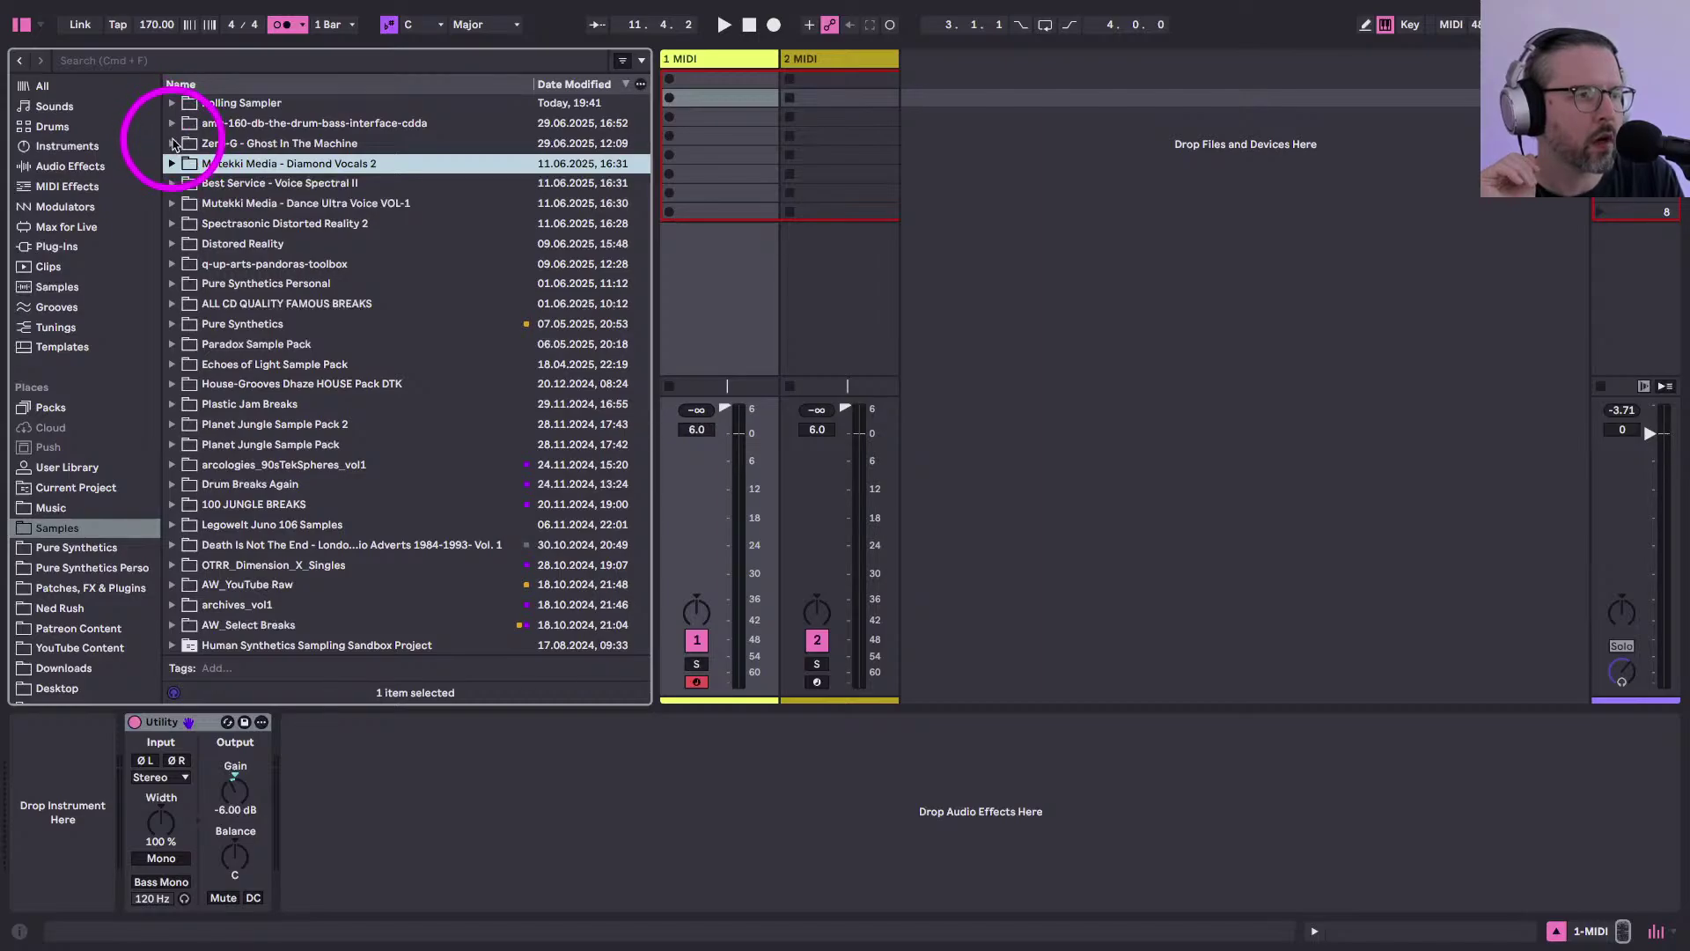
{"action": "left_click", "coordinate": [173, 143]}
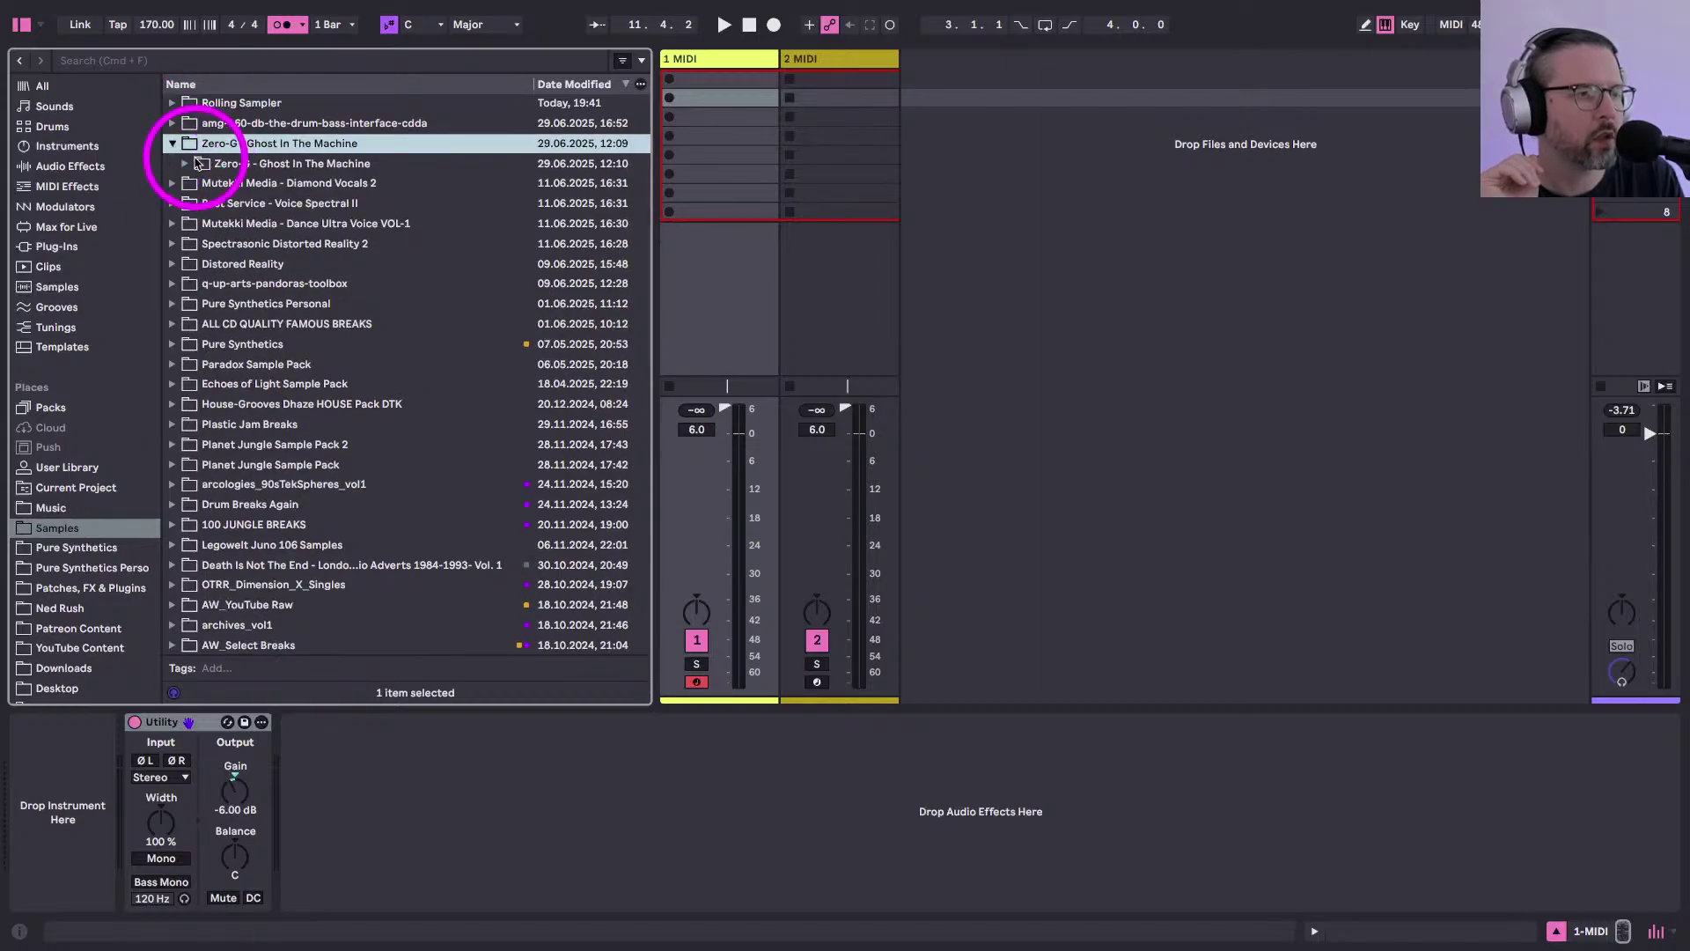
{"action": "left_click", "coordinate": [185, 163]}
{"action": "left_click", "coordinate": [197, 203]}
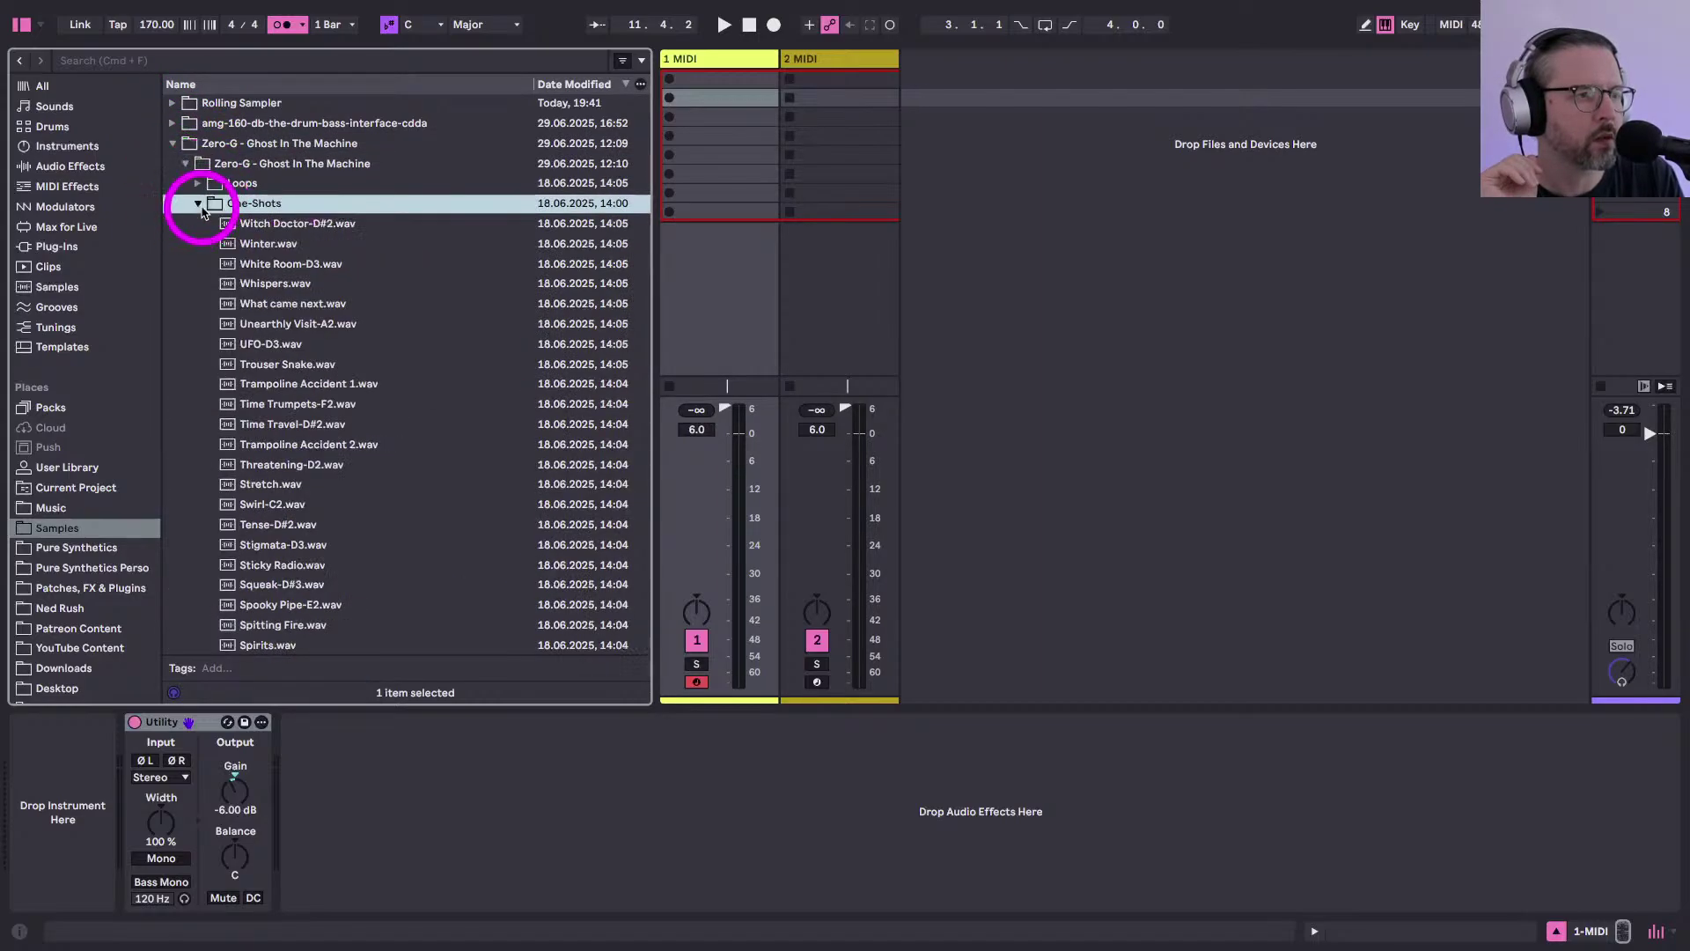
Audition the one-shots Witch Doctor-D#2.wav, Winter.wav and White Room-D3.wav, adjusting the preview cue volume
{"action": "left_click", "coordinate": [249, 225]}
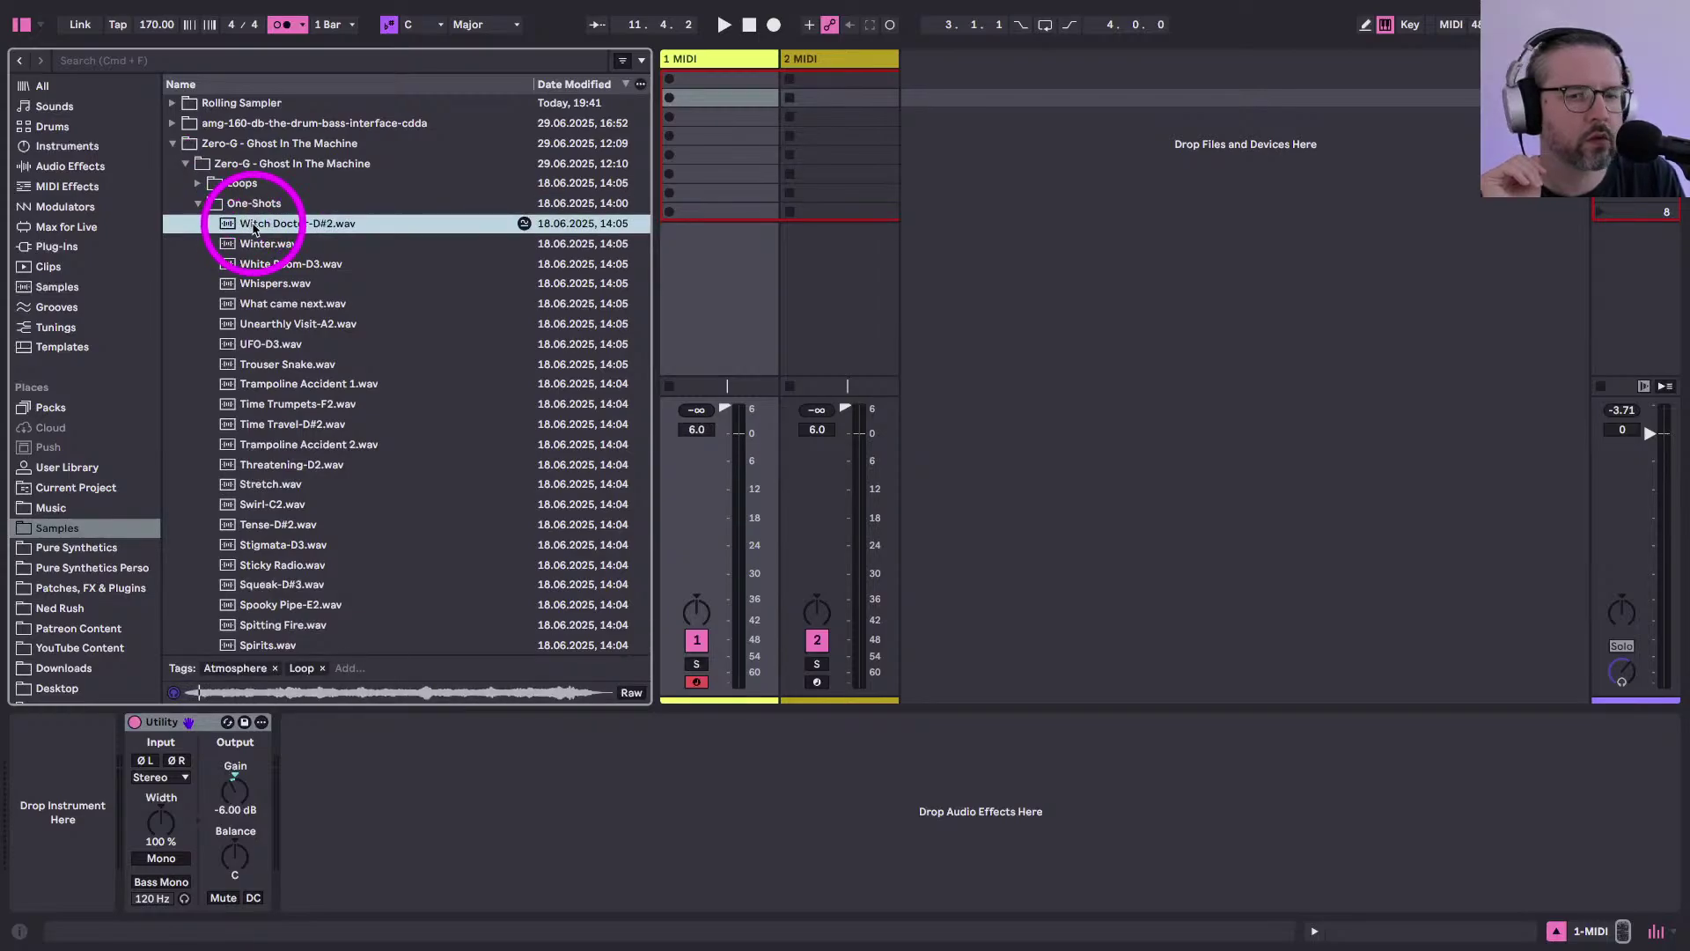
{"action": "left_click_drag", "start_coordinate": [1637, 676], "coordinate": [1634, 670]}
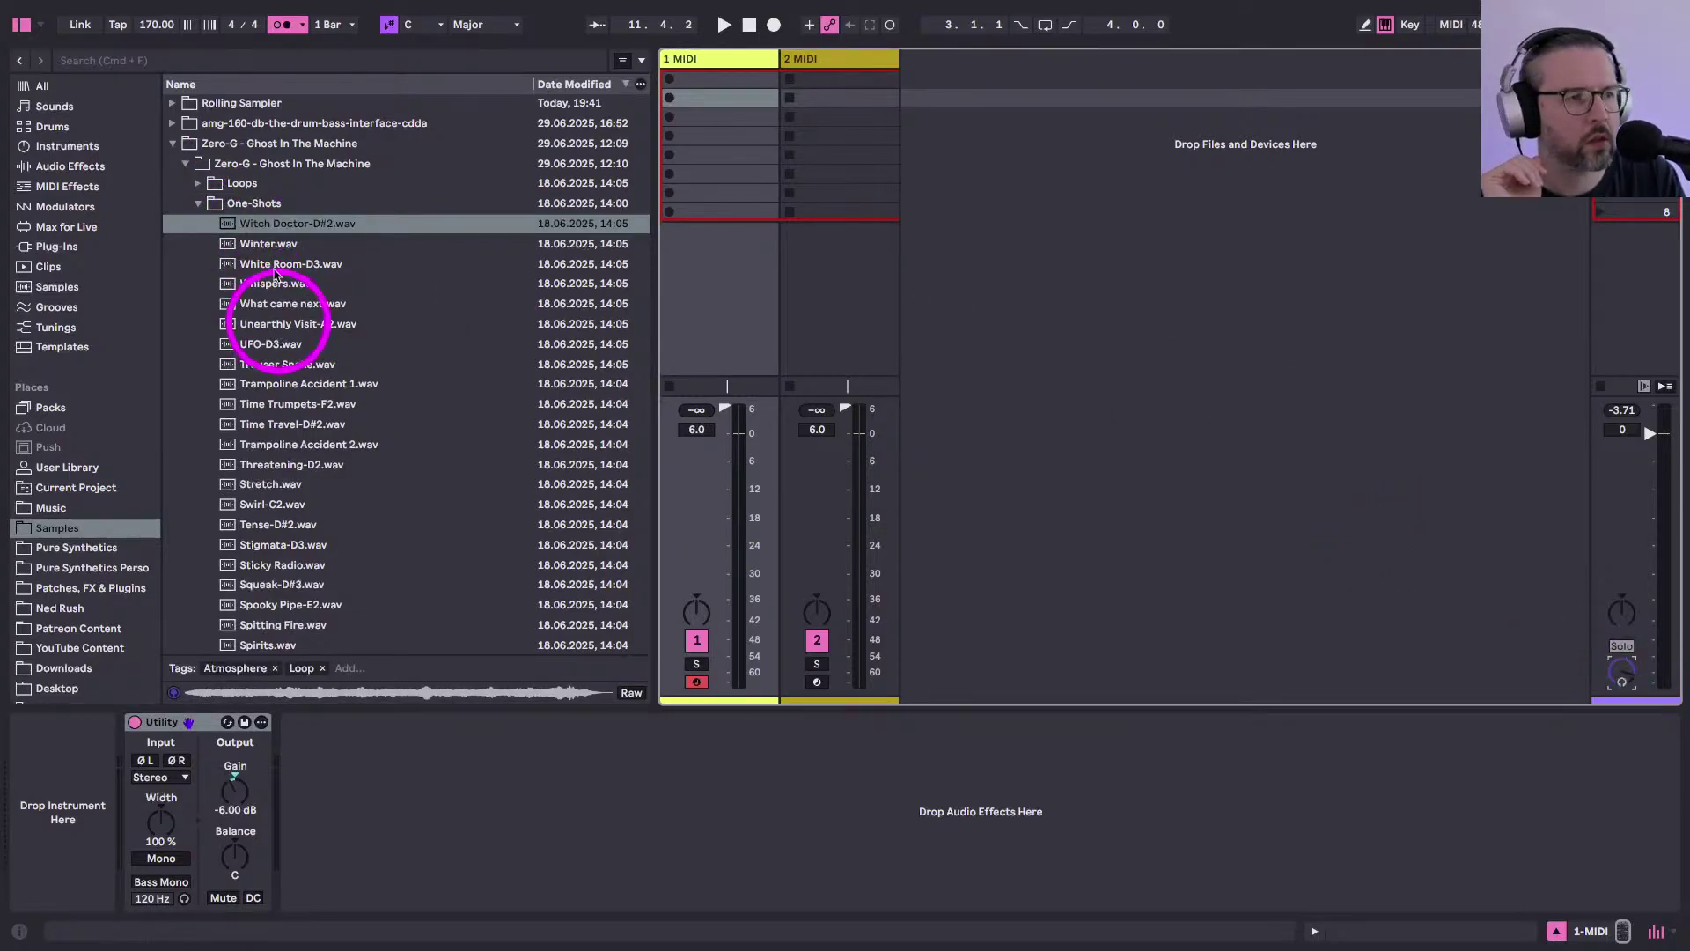
{"action": "left_click", "coordinate": [253, 226]}
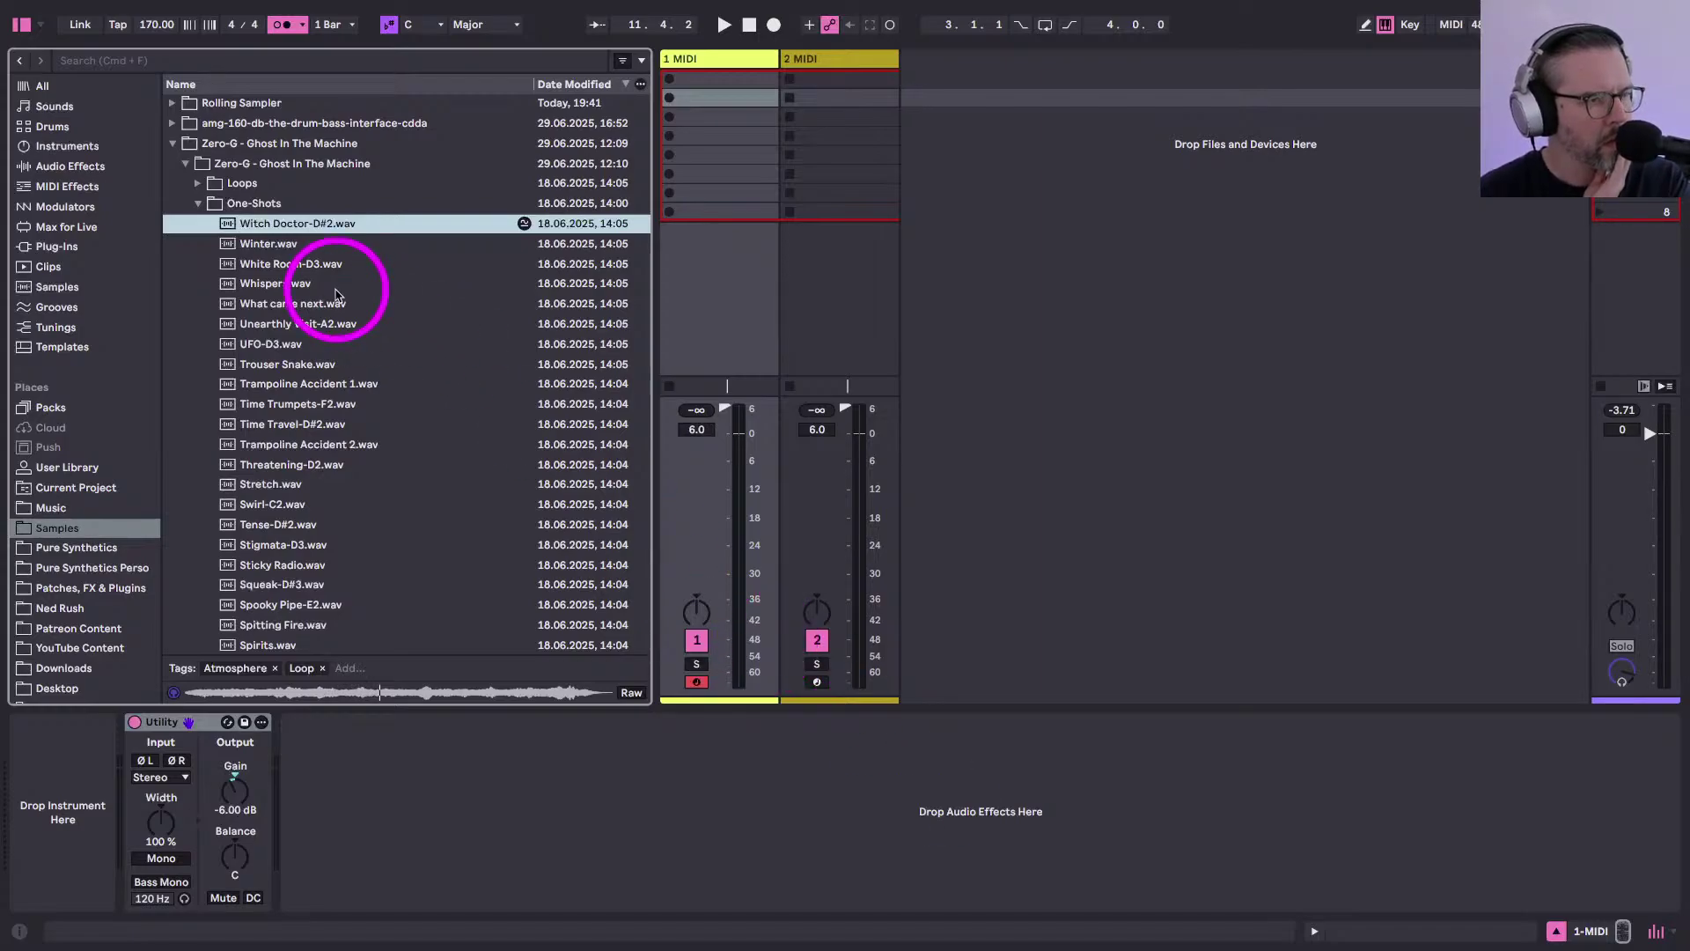
{"action": "key", "text": "Down"}
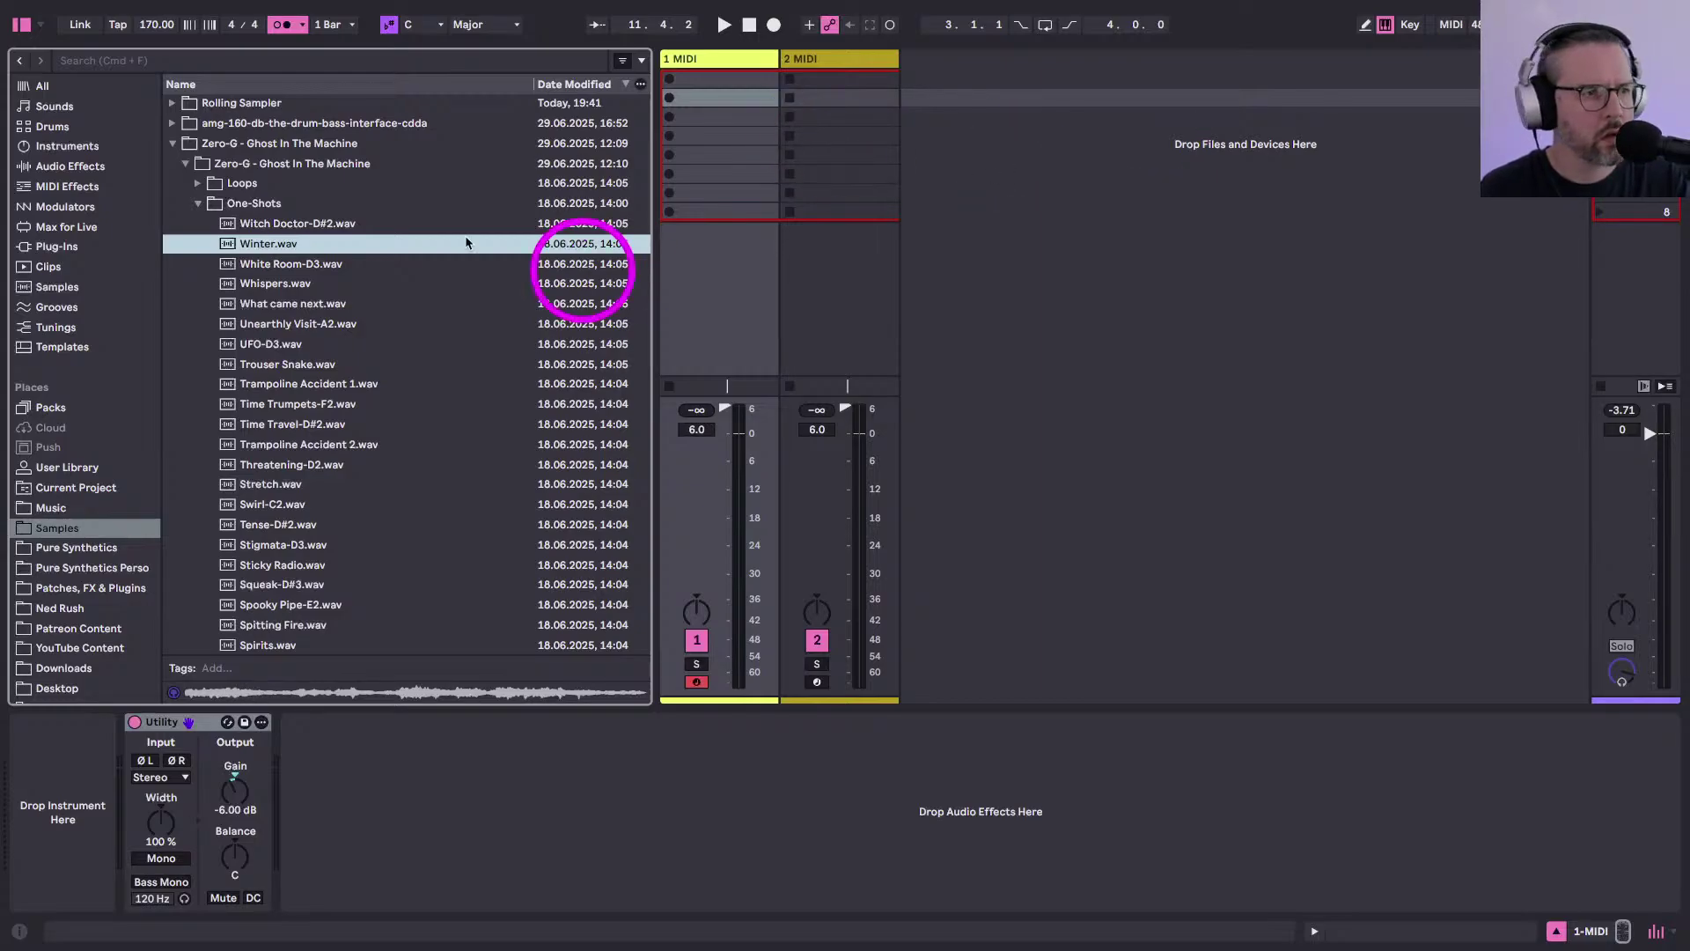
{"action": "left_click", "coordinate": [256, 267]}
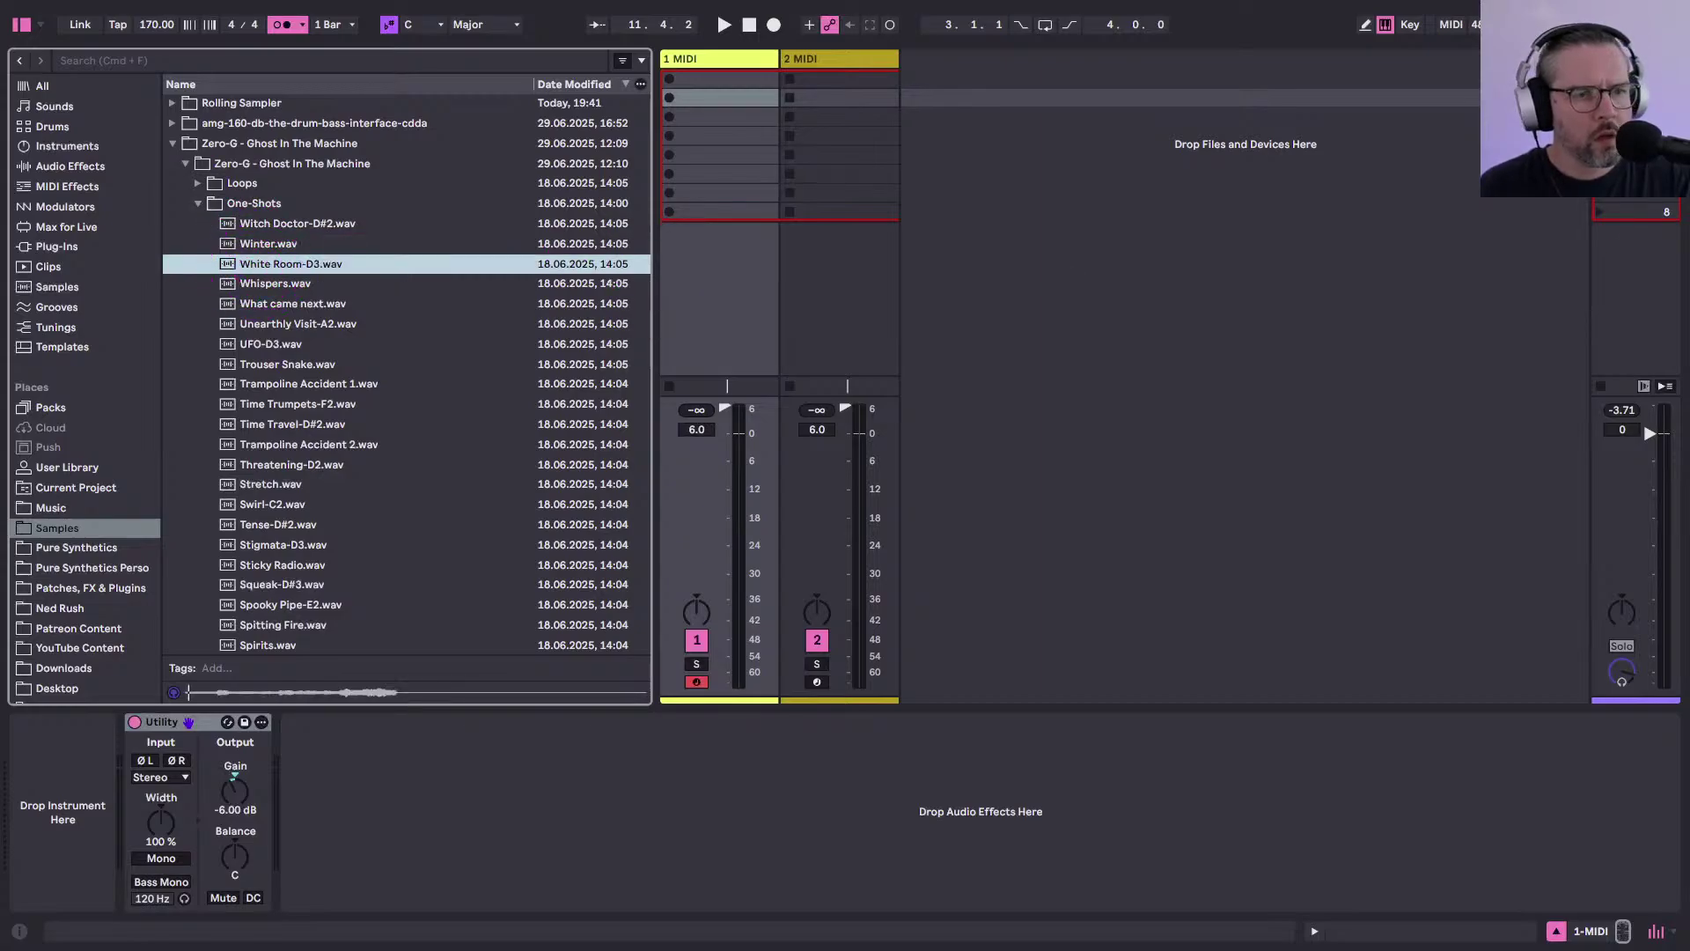
Audition the one-shots from Whispers.wav through Trouser Snake.wav one after another
{"action": "left_click", "coordinate": [1378, 148]}
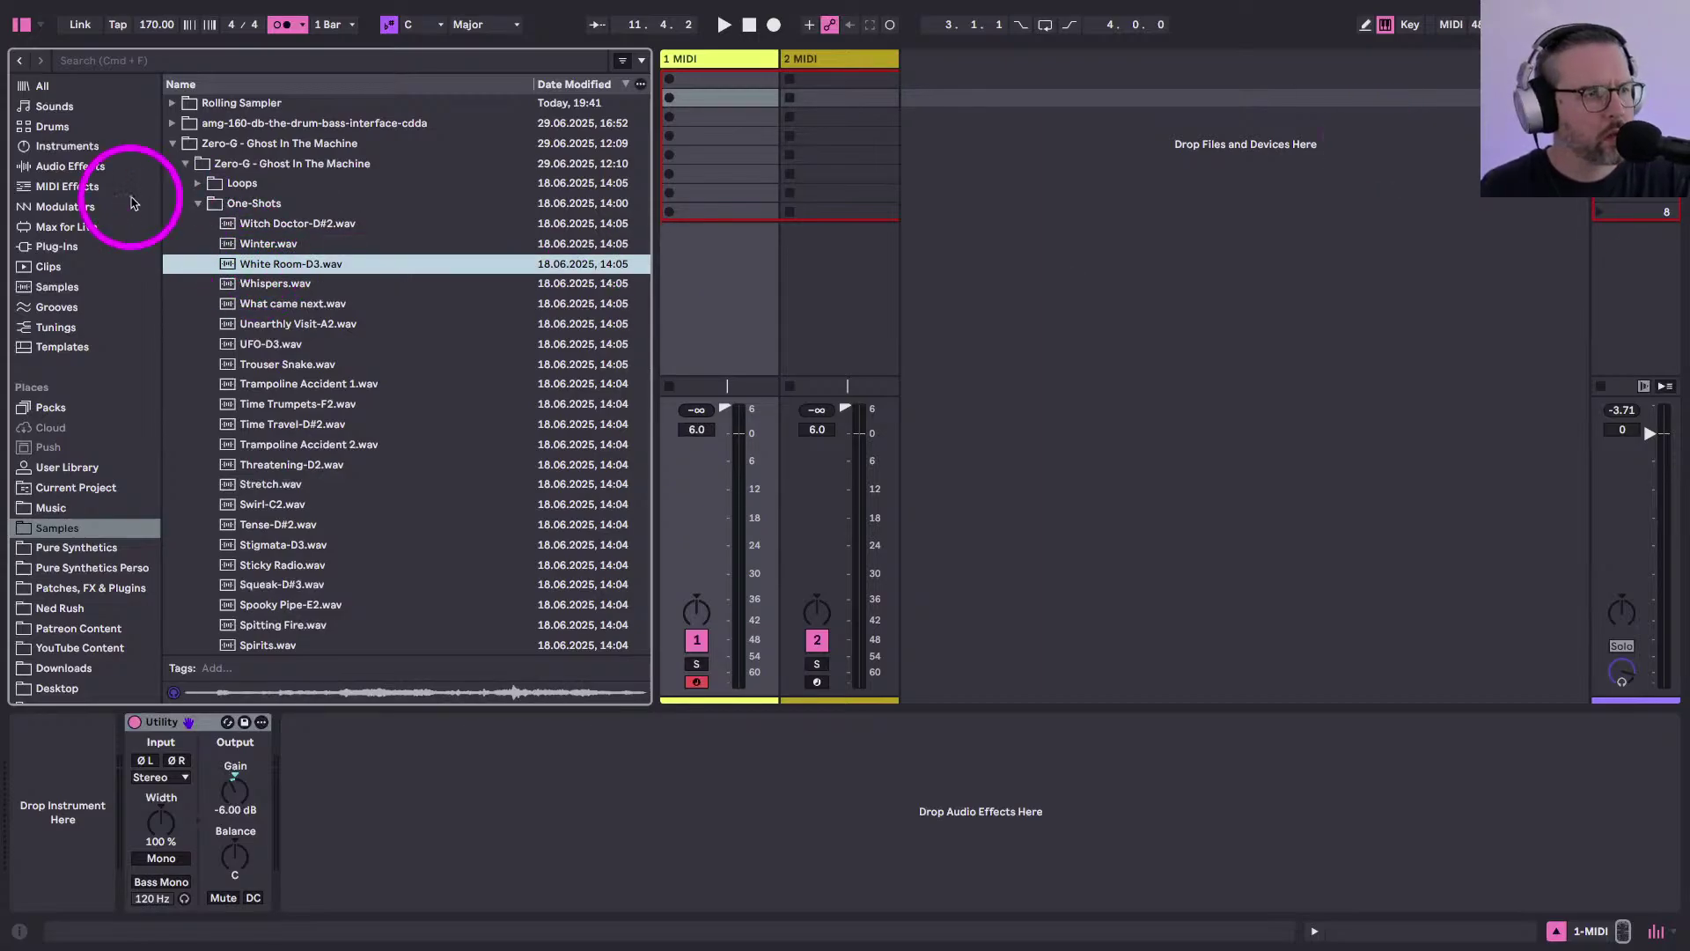
{"action": "key", "text": "Down"}
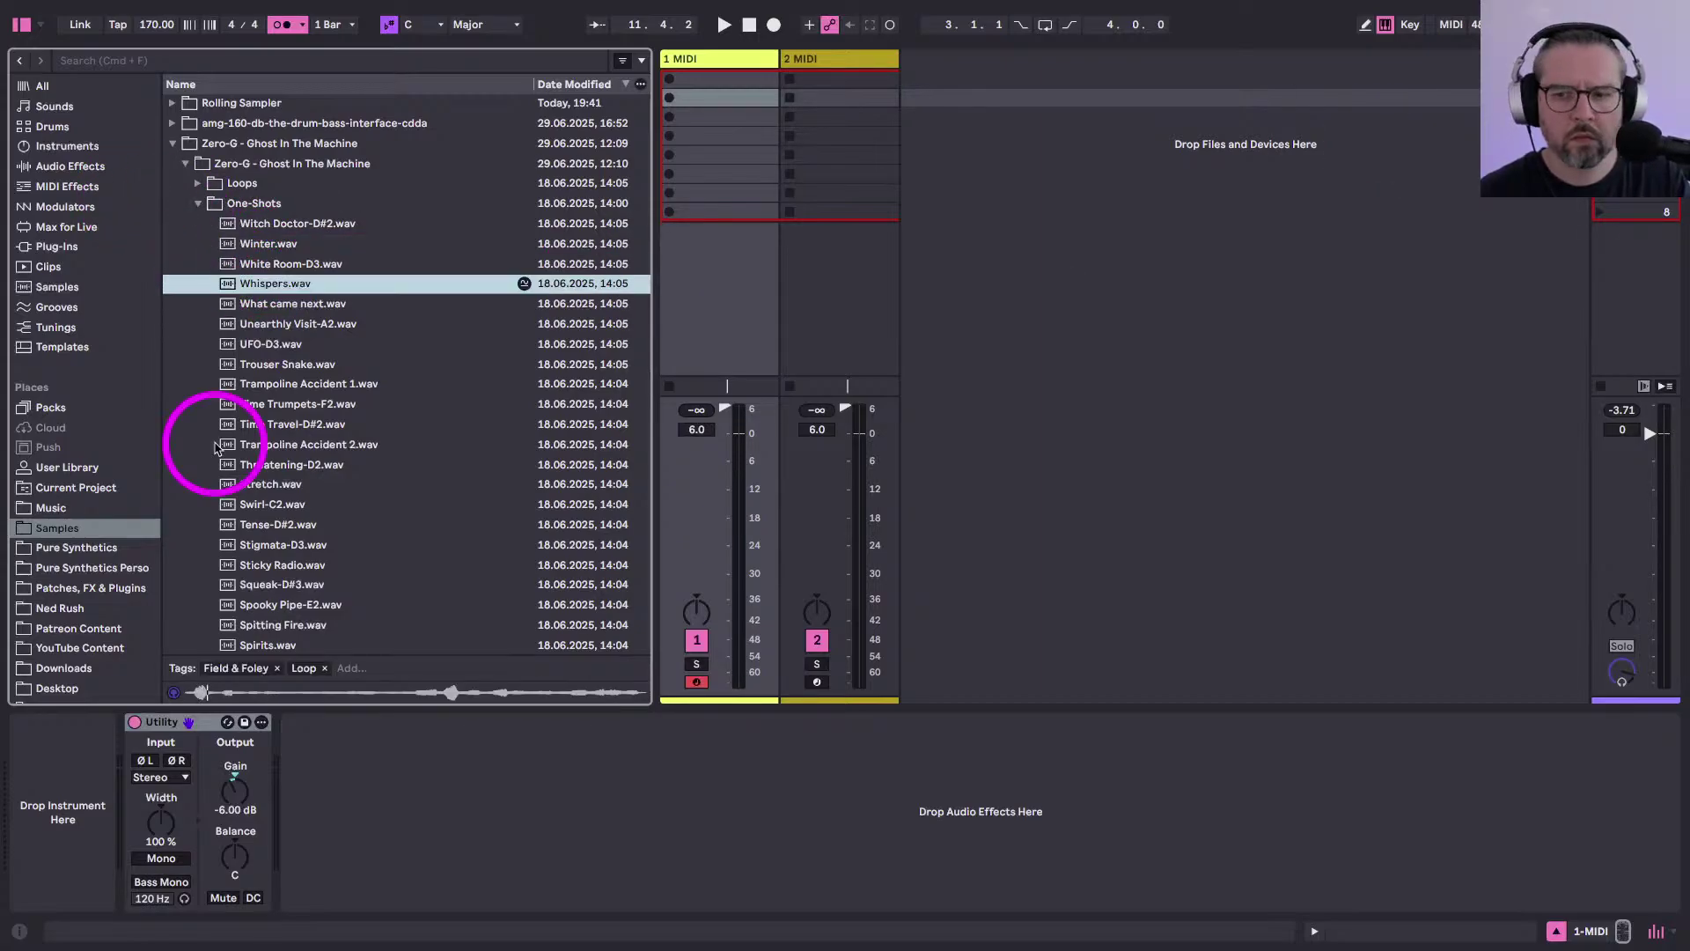
{"action": "key", "text": "Down"}
{"action": "key", "text": "Down"}
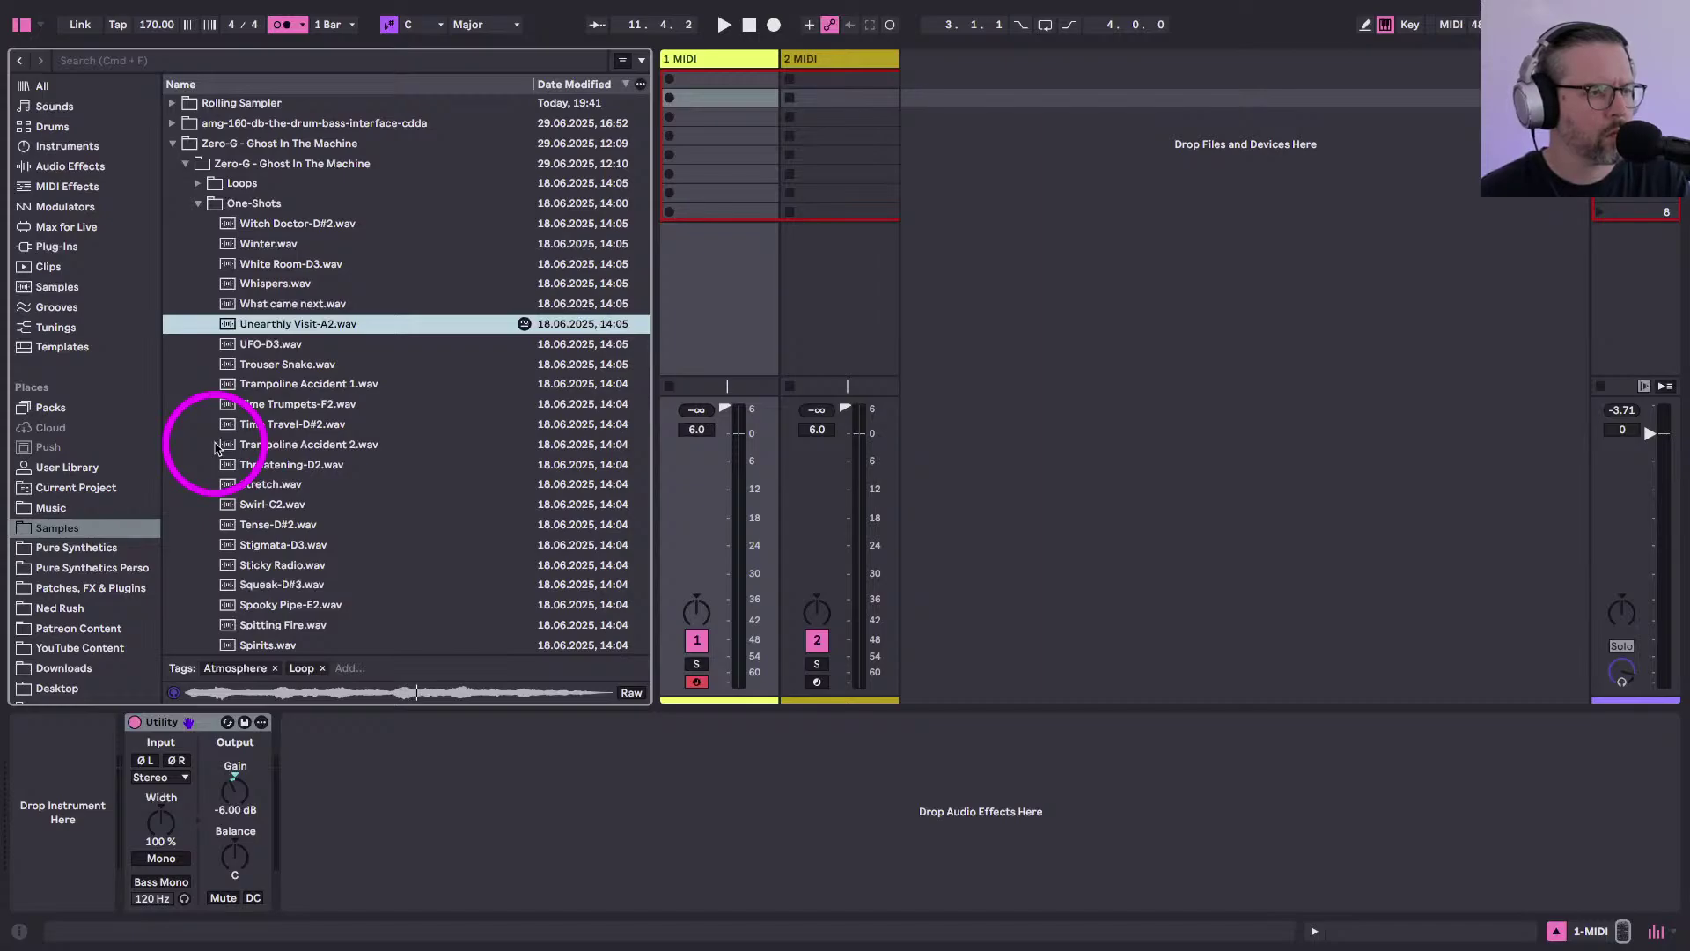
{"action": "key", "text": "Down"}
{"action": "key", "text": "Down"}
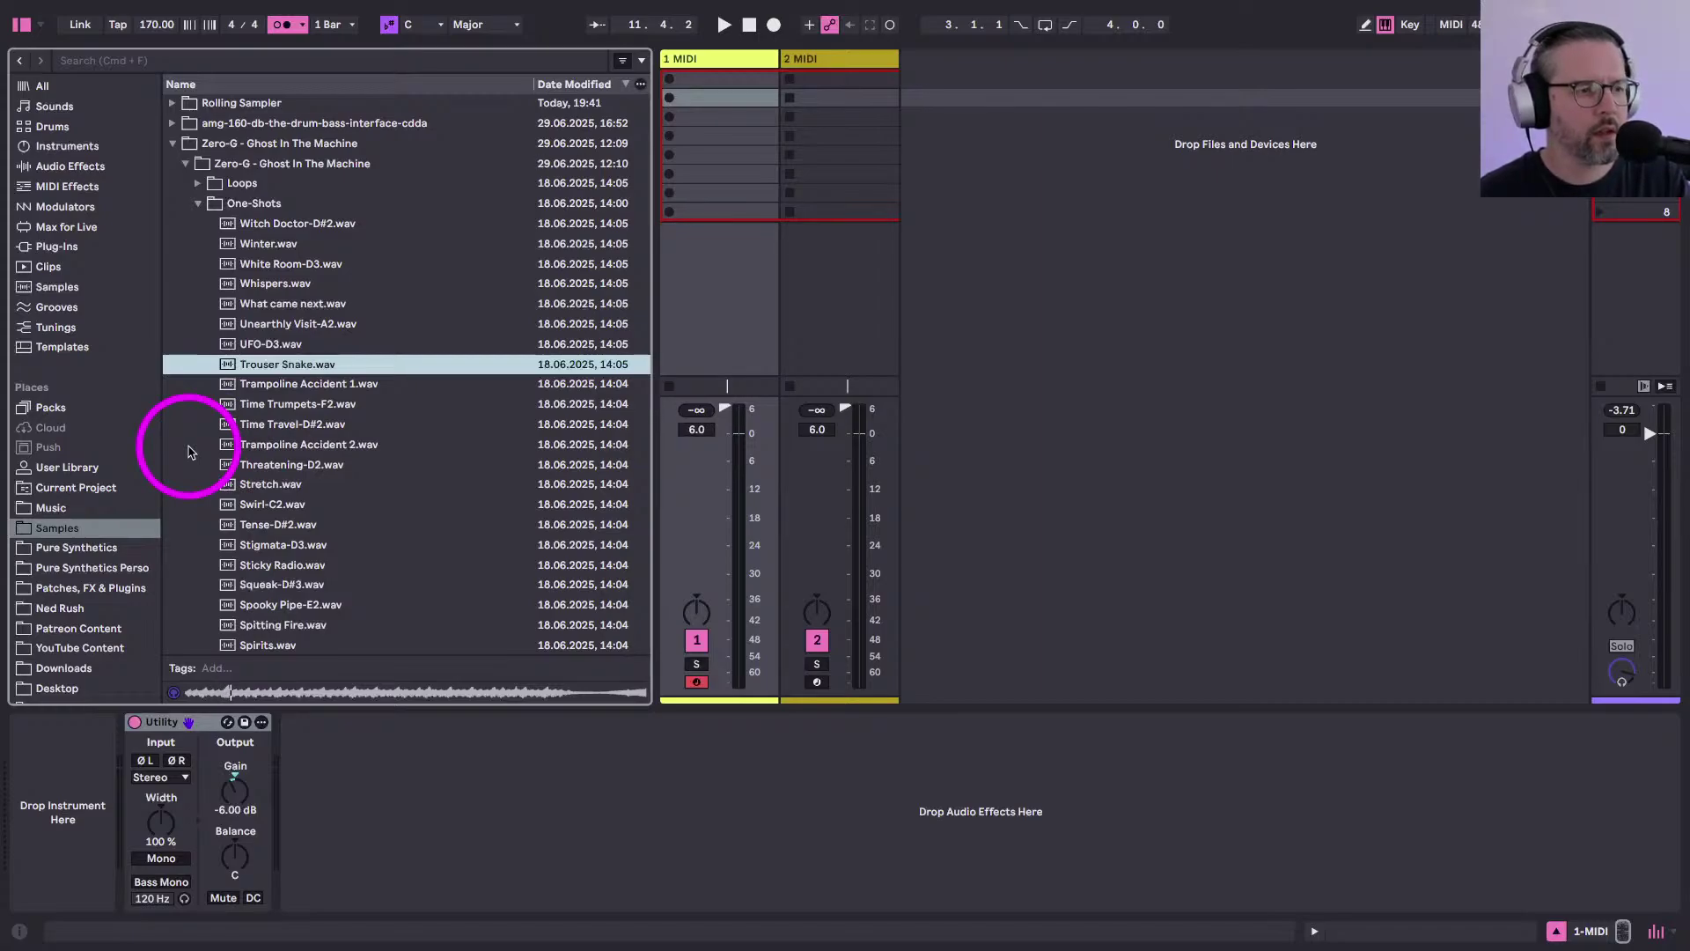
{"action": "left_click", "coordinate": [926, 498]}
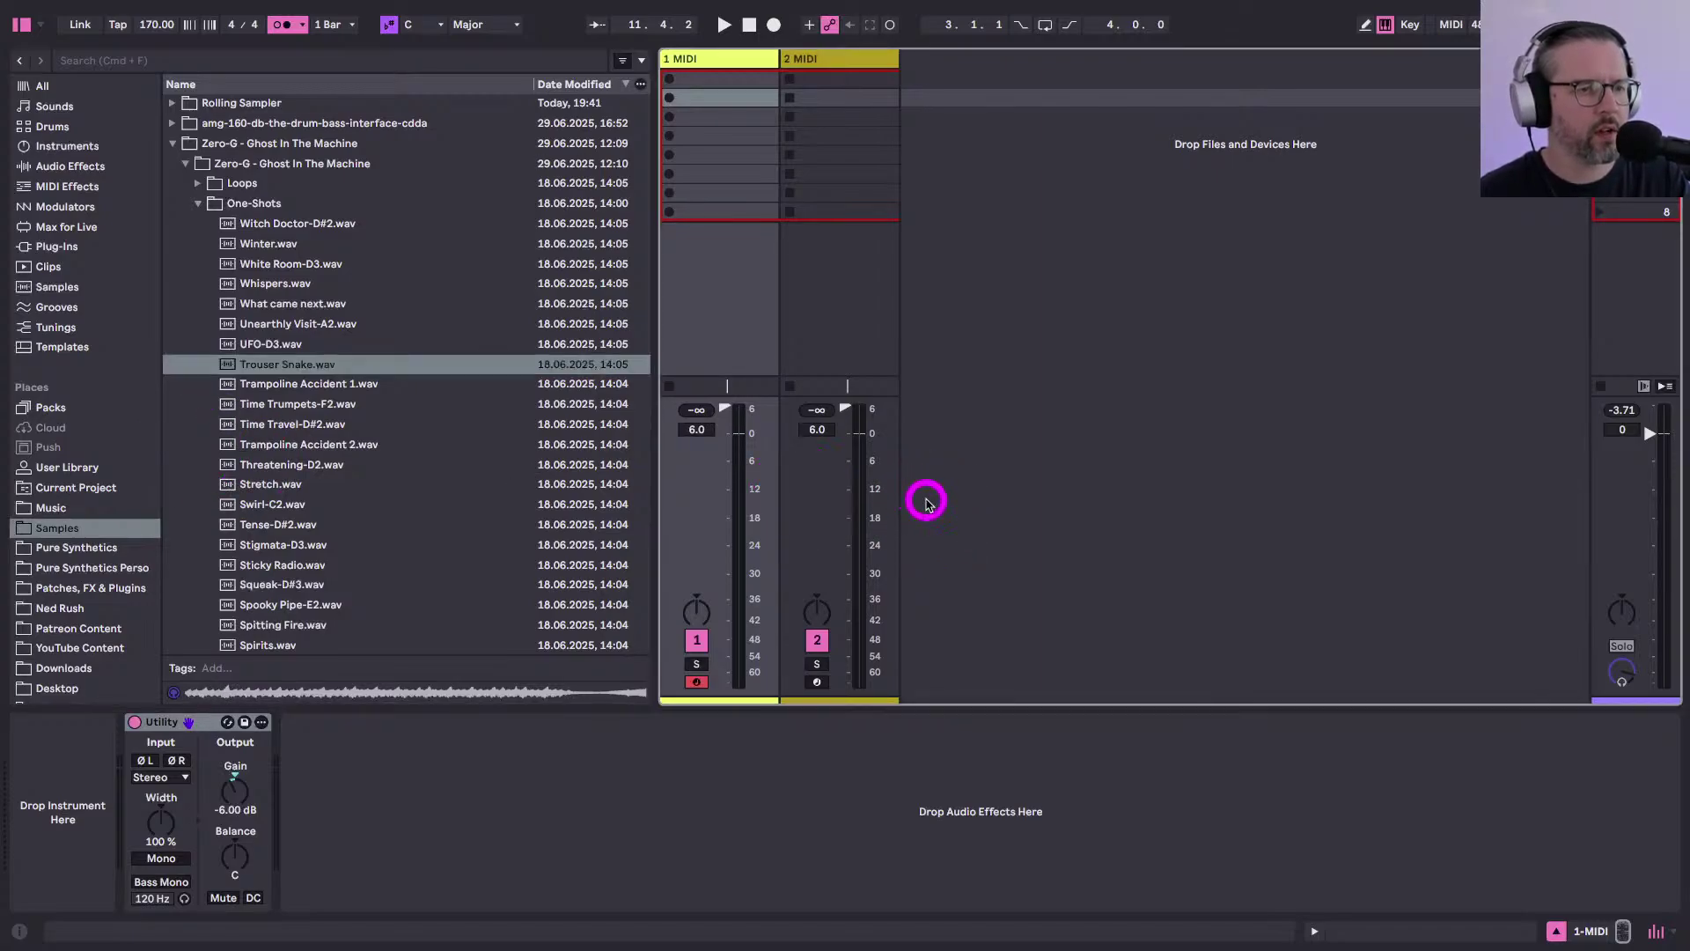
Audition Trampoline Accident 1.wav and Time Trumpets-F2.wav, and look through the rest of the One-Shots list
{"action": "left_click", "coordinate": [286, 386]}
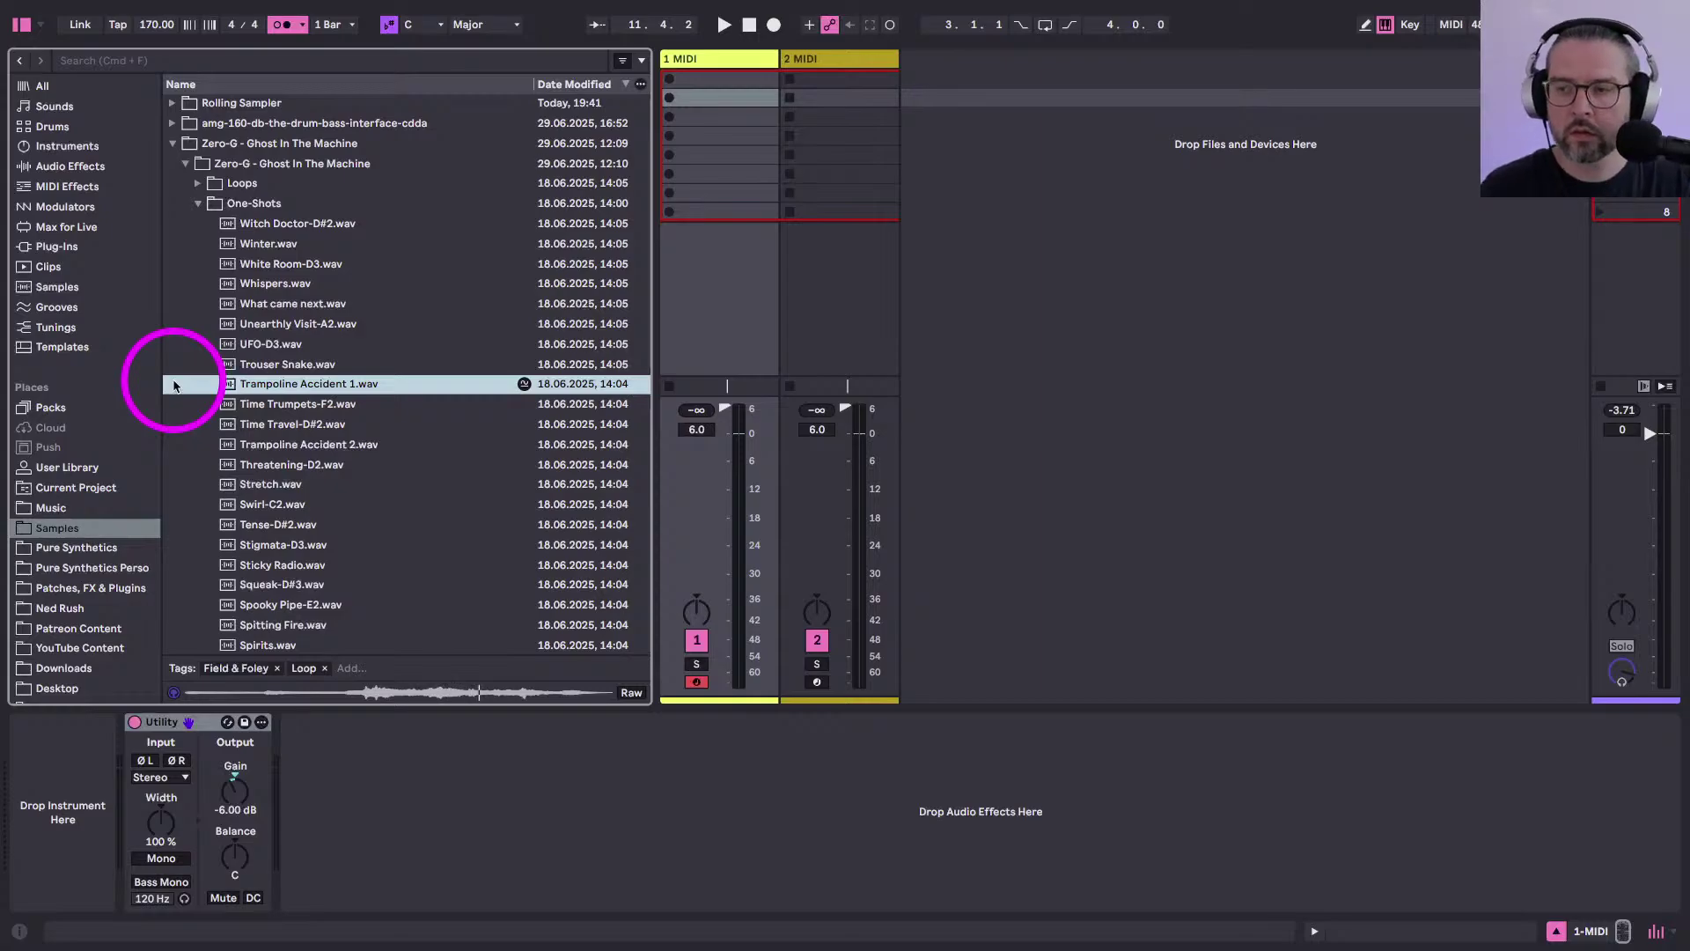
{"action": "key", "text": "Down"}
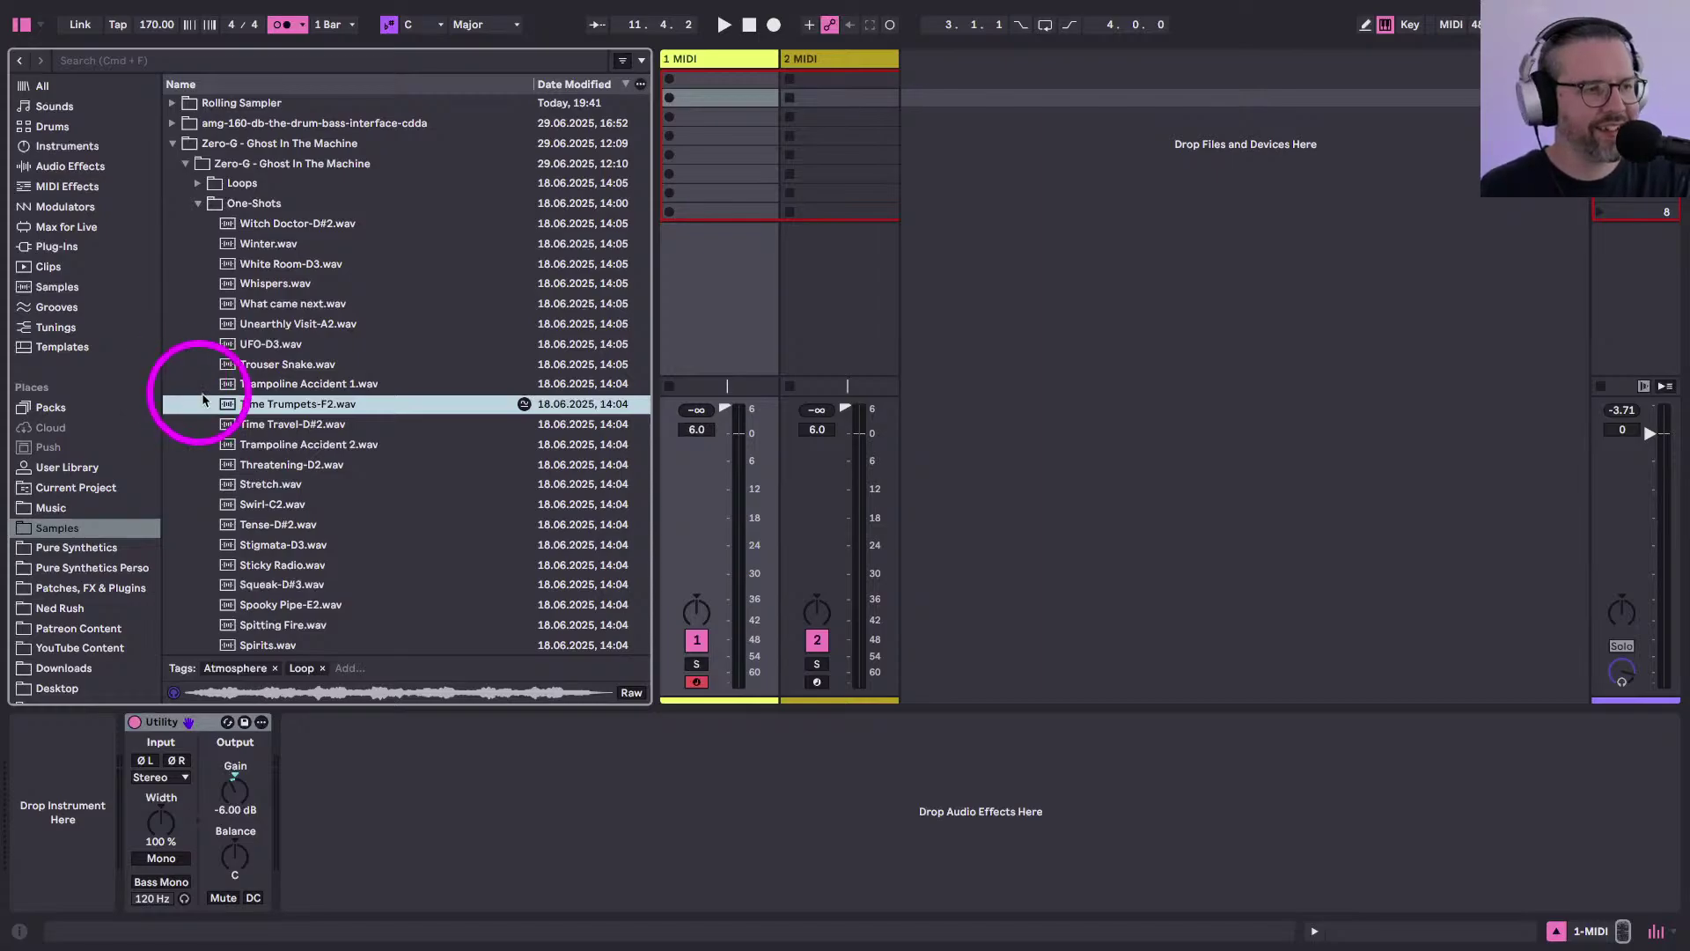
{"action": "scroll", "coordinate": [261, 421], "scroll_direction": "down", "scroll_amount": 1}
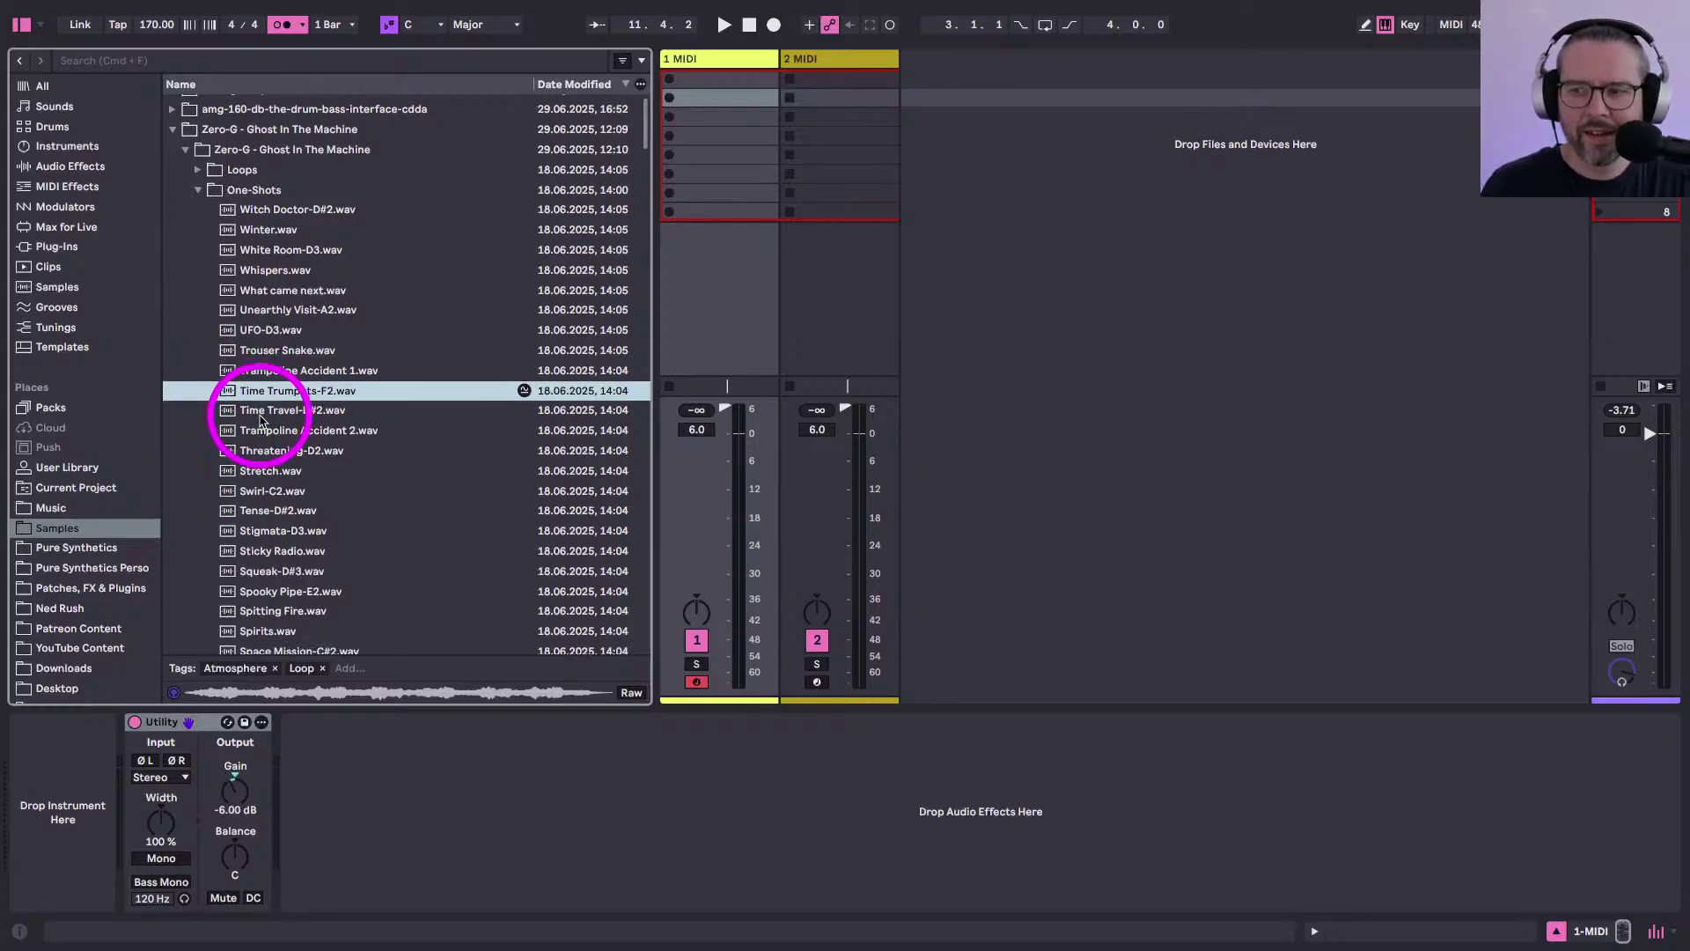
{"action": "scroll", "coordinate": [261, 420], "scroll_direction": "down", "scroll_amount": 10}
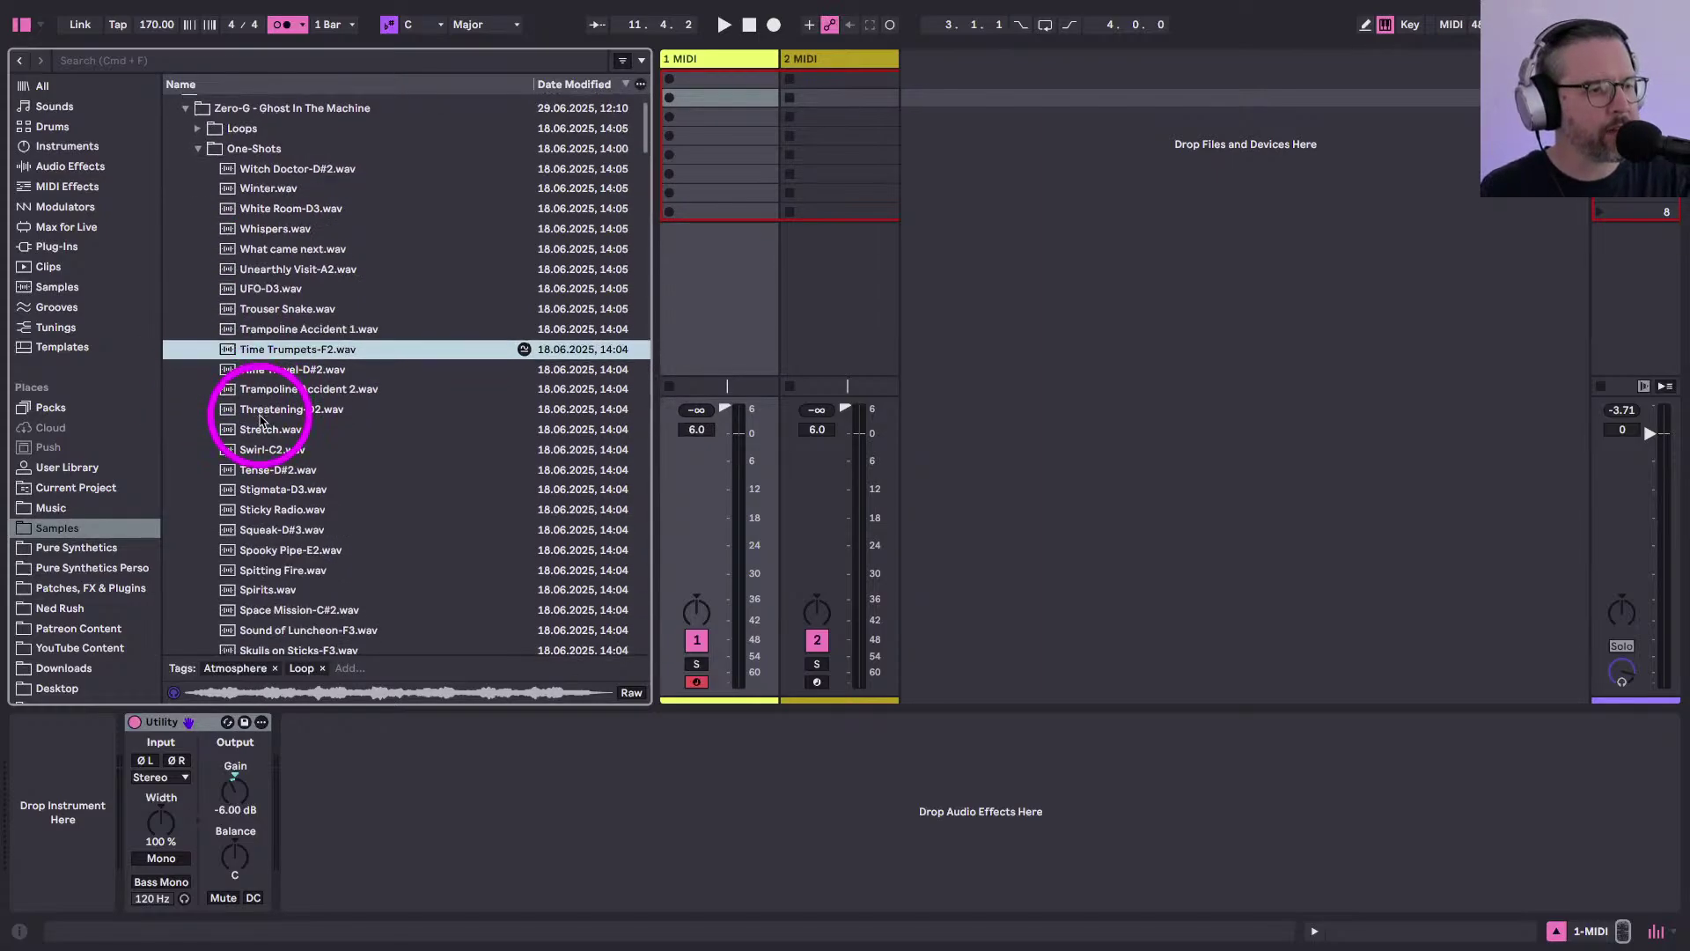
{"action": "scroll", "coordinate": [261, 421], "scroll_direction": "down", "scroll_amount": 15}
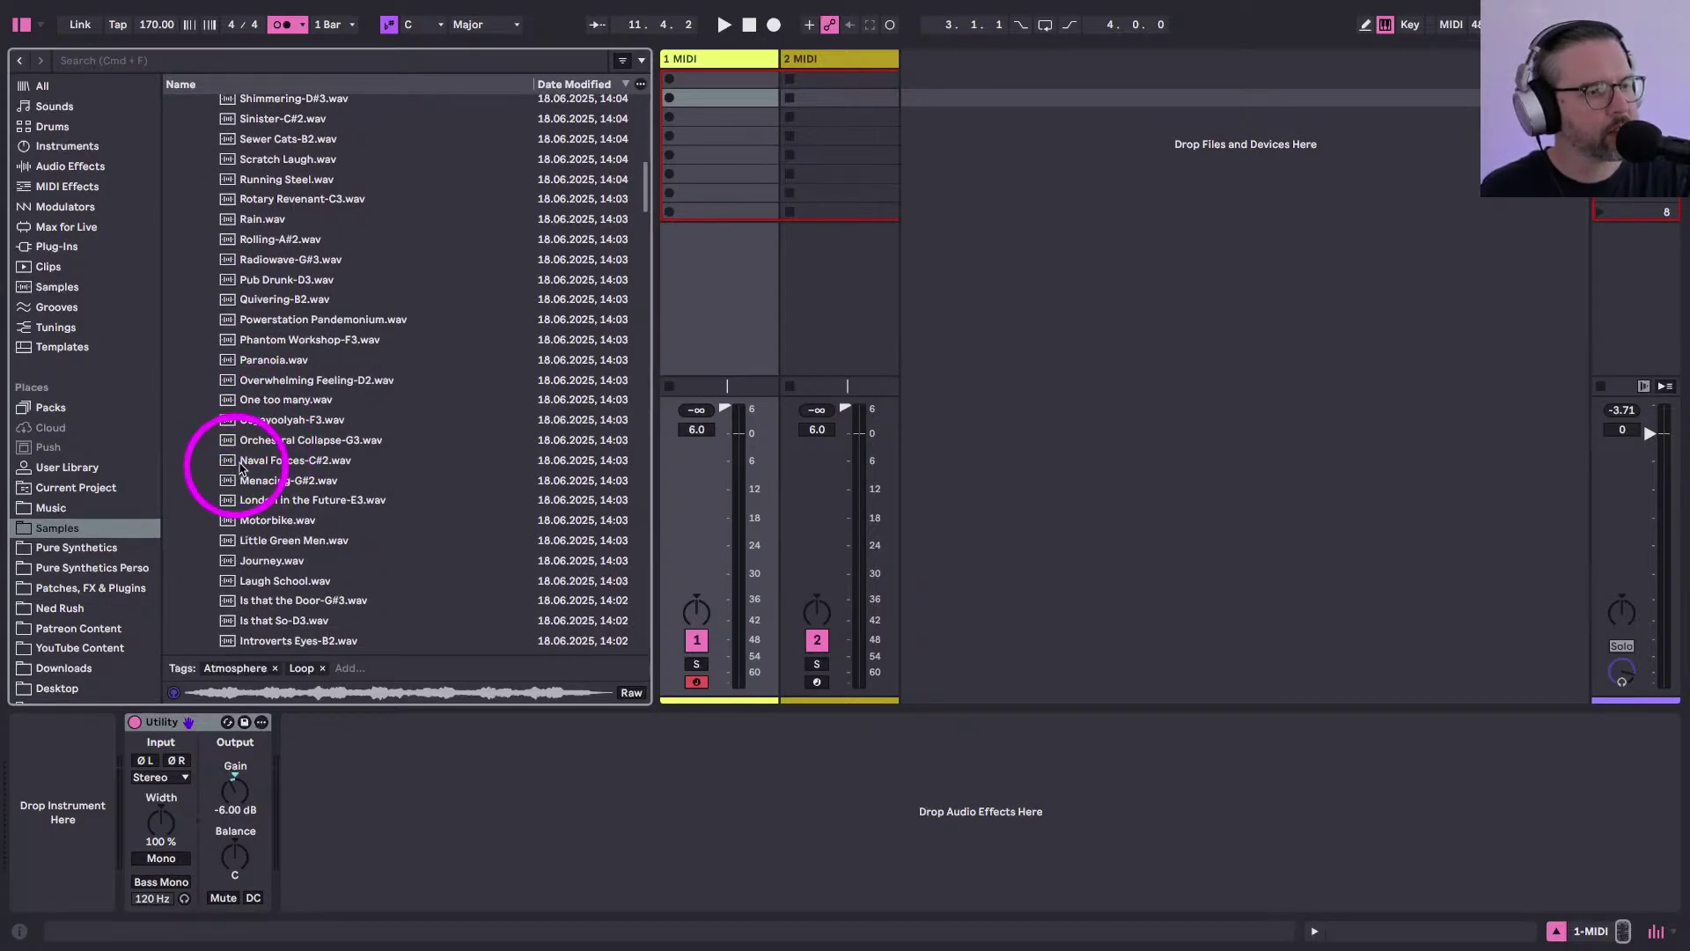
{"action": "scroll", "coordinate": [245, 469], "scroll_direction": "up", "scroll_amount": 20}
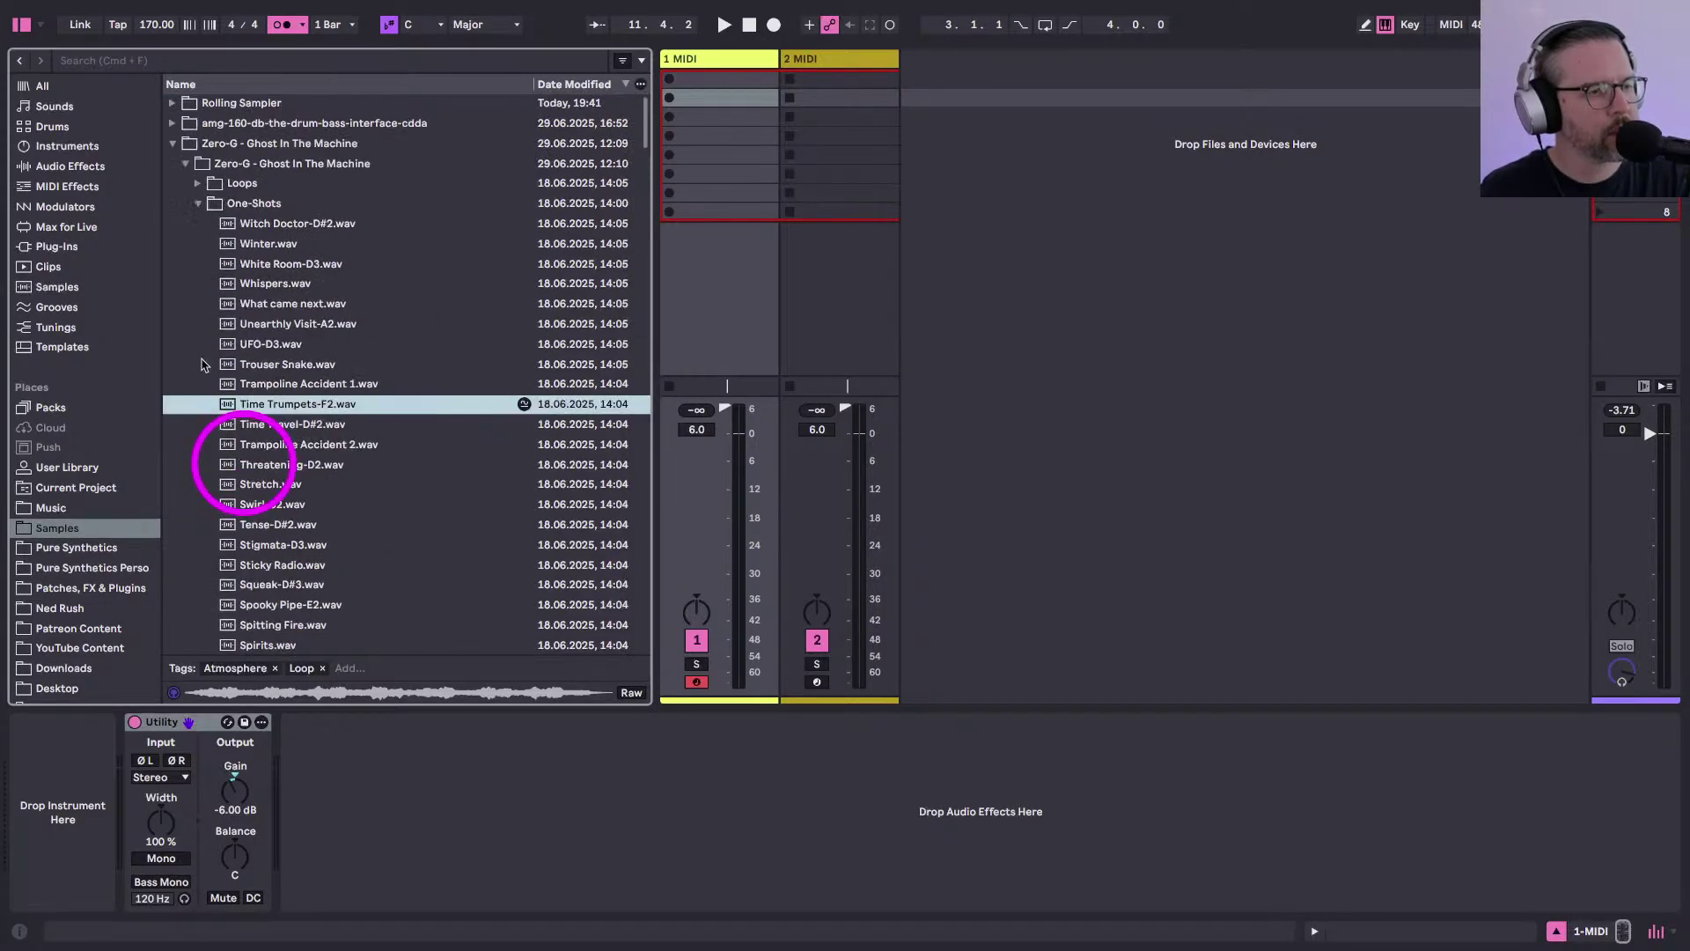
Expand the Loops folder inside Zero-G - Ghost In The Machine
{"action": "left_click", "coordinate": [188, 183]}
{"action": "left_click", "coordinate": [196, 183]}
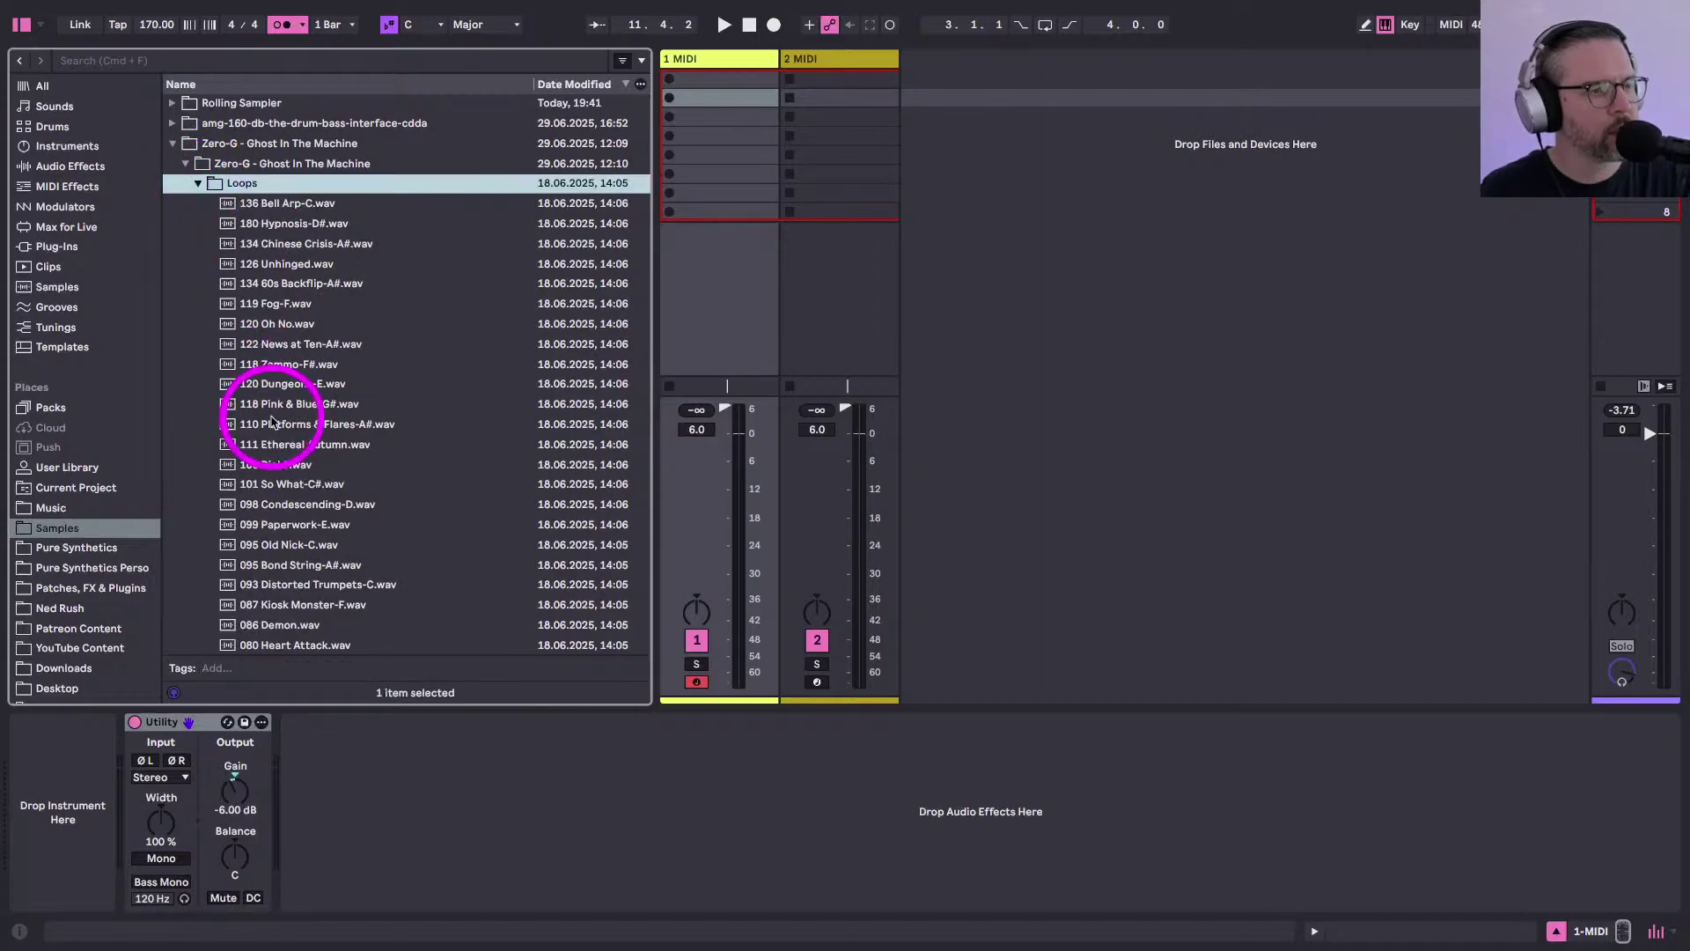
{"action": "scroll", "coordinate": [264, 377], "scroll_direction": "down", "scroll_amount": 1}
Search the Samples place for "makai" and clear the search
{"action": "left_click", "coordinate": [185, 61]}
{"action": "type", "text": "makai"}
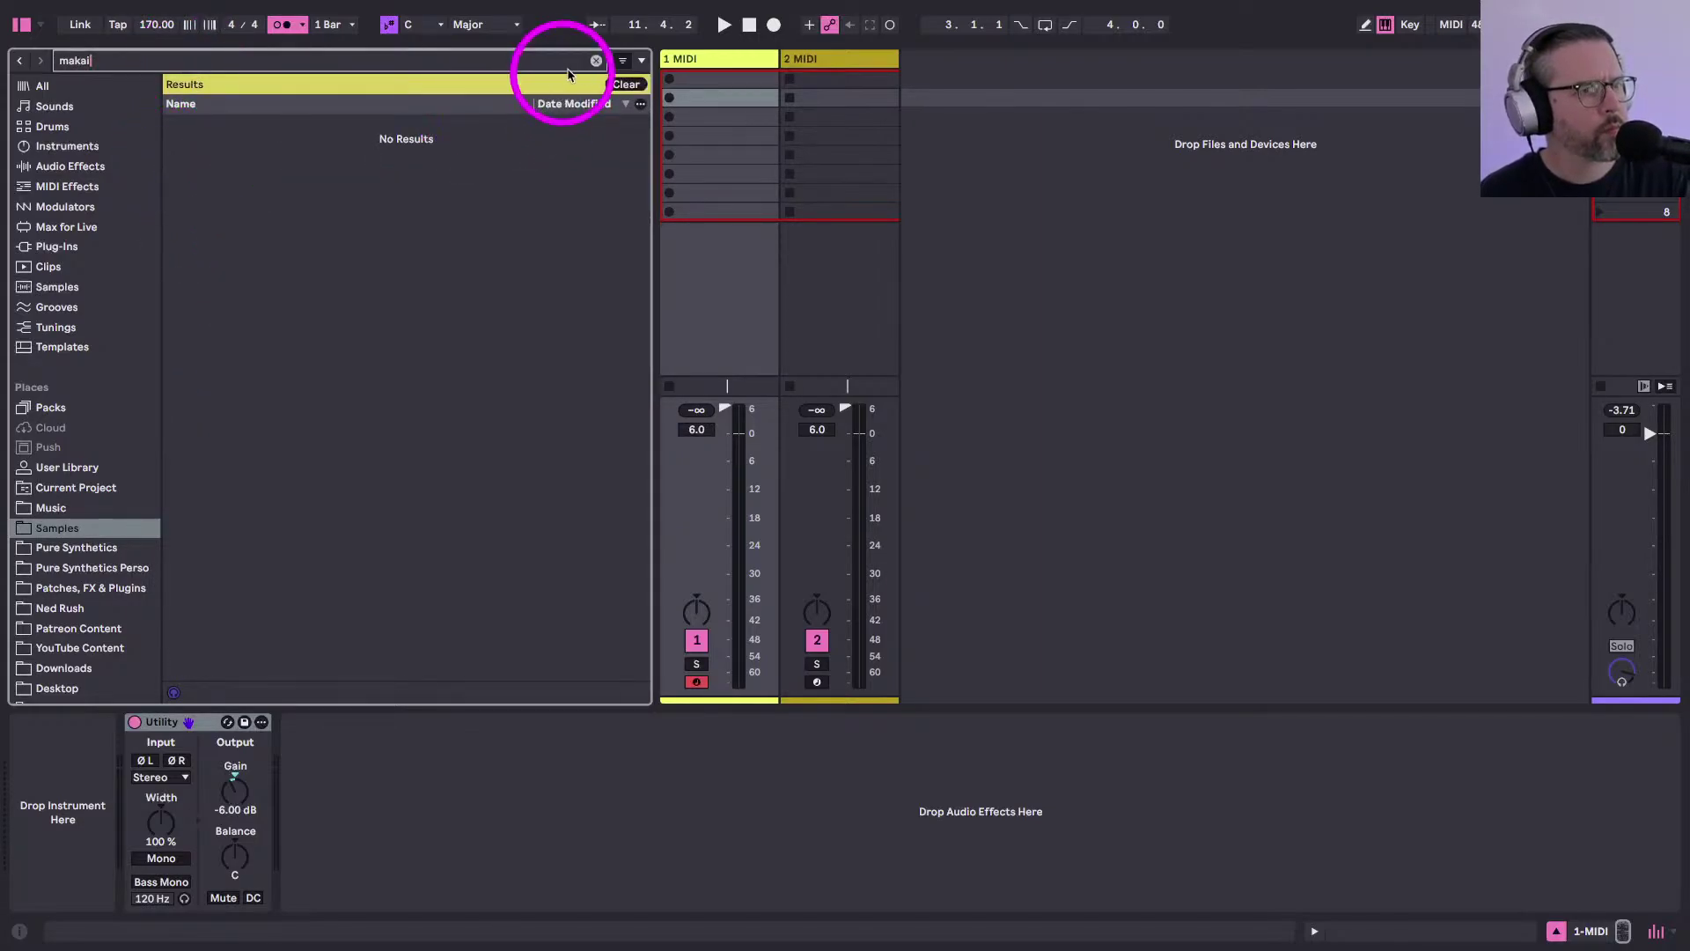
{"action": "left_click", "coordinate": [596, 60]}
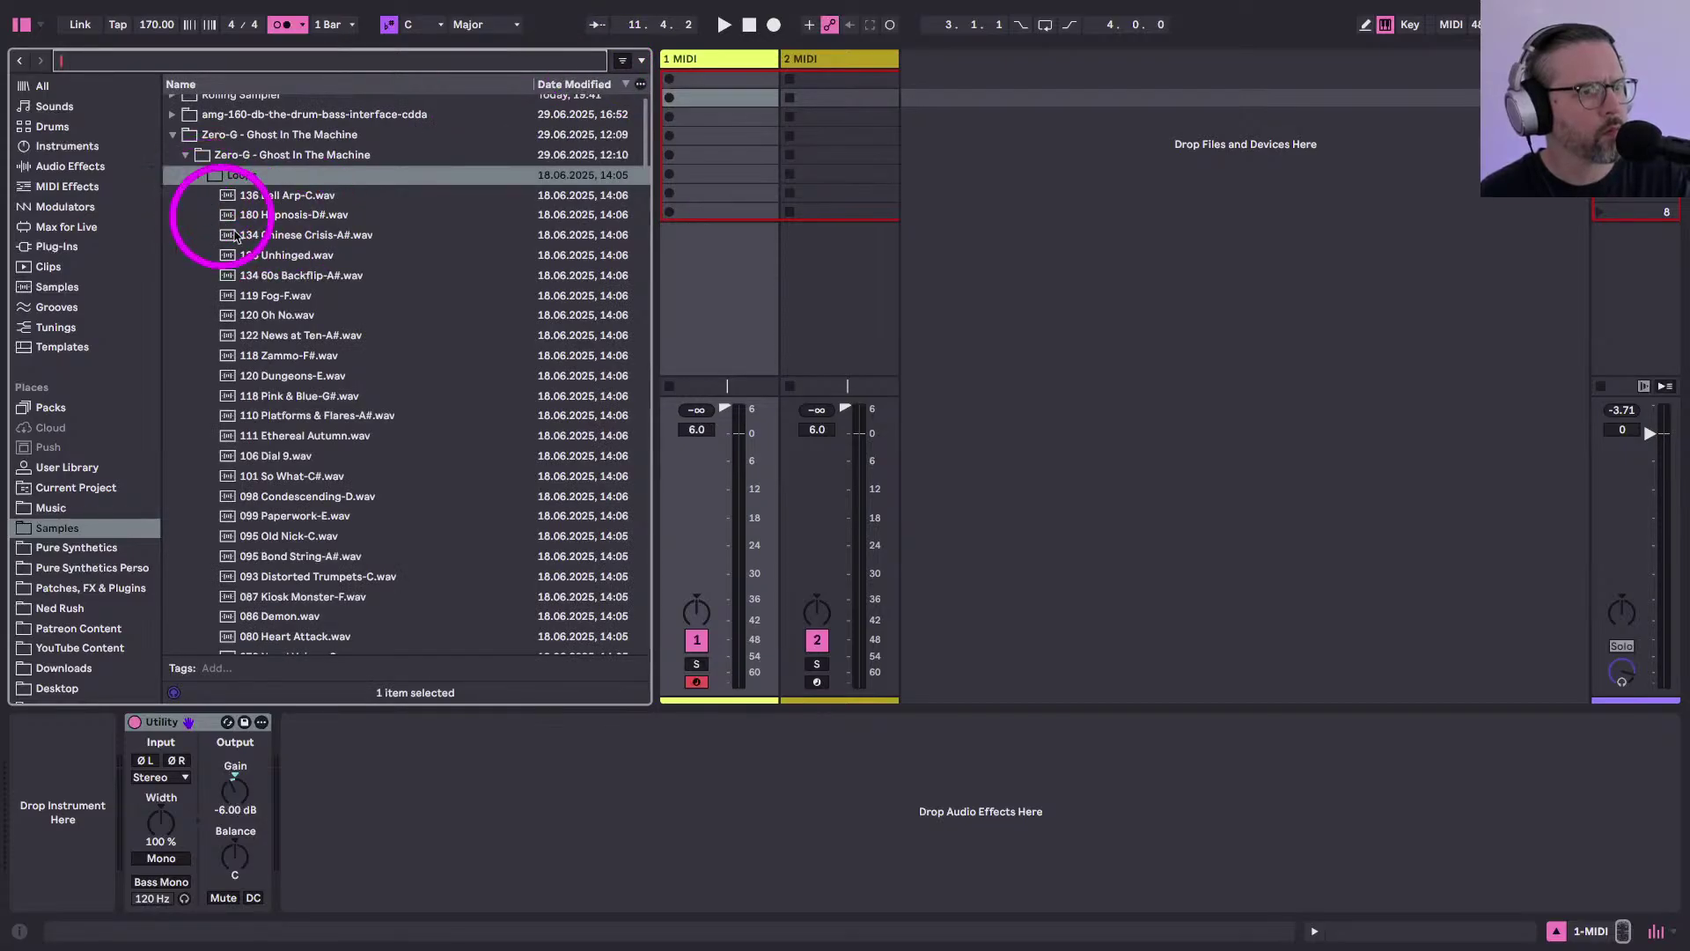
Look through the Ghost In The Machine loops and expand the One-Shots folder below them
{"action": "scroll", "coordinate": [299, 328], "scroll_direction": "down", "scroll_amount": 3}
{"action": "scroll", "coordinate": [299, 329], "scroll_direction": "down", "scroll_amount": 7}
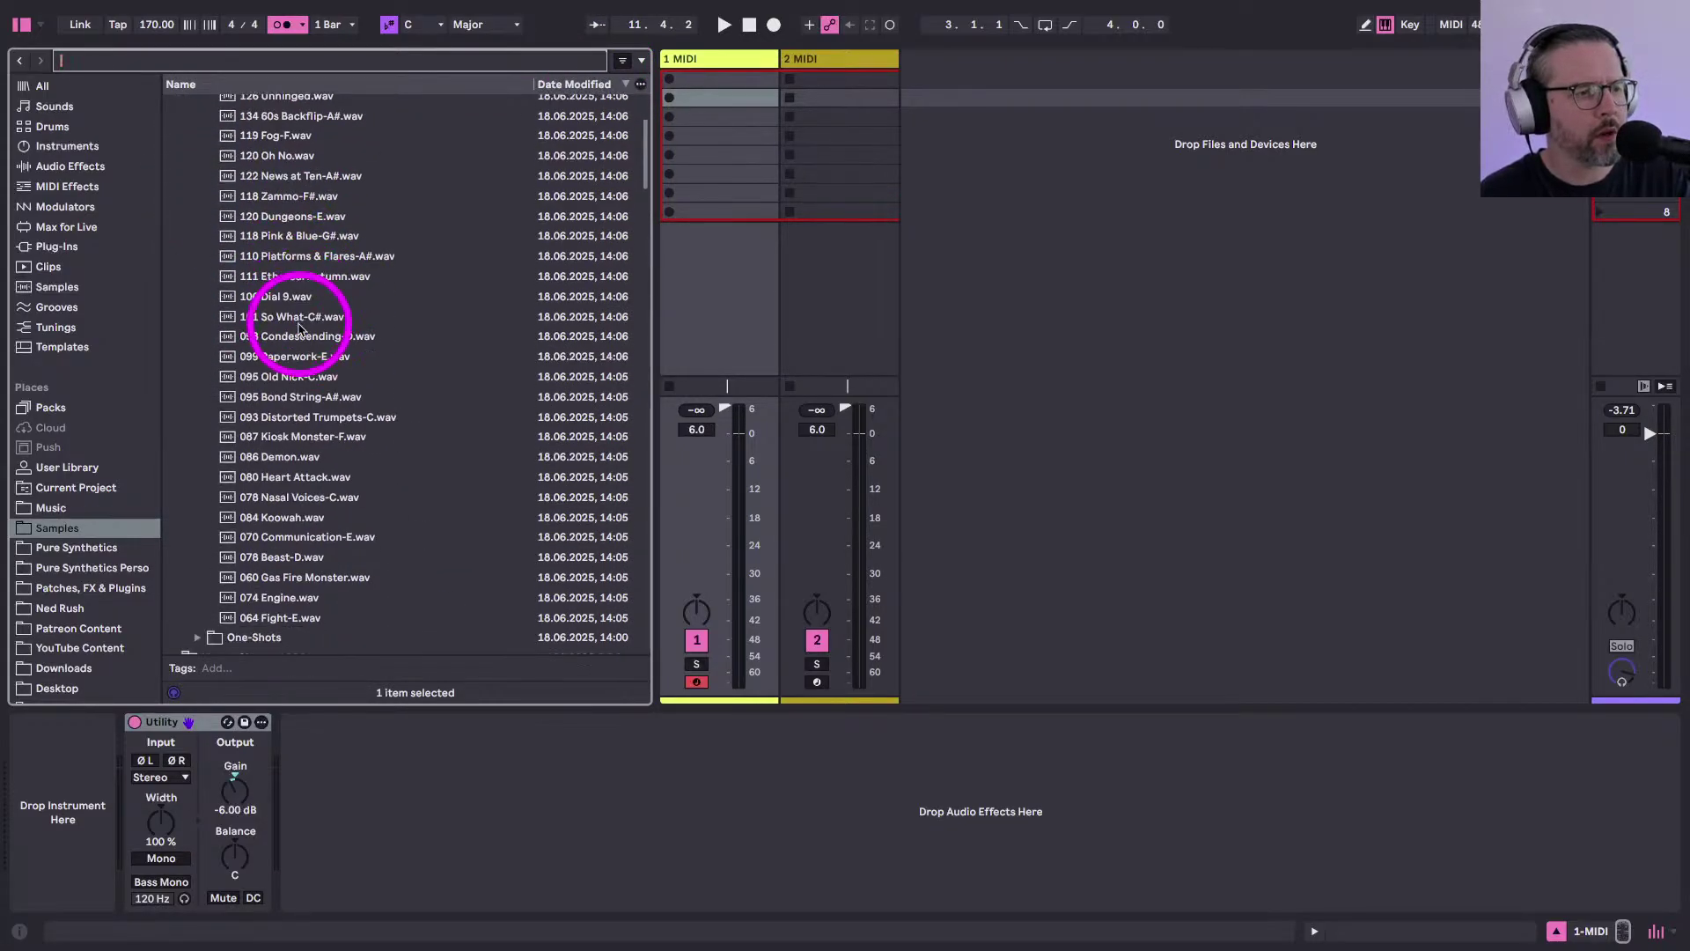
{"action": "scroll", "coordinate": [211, 493], "scroll_direction": "down", "scroll_amount": 2}
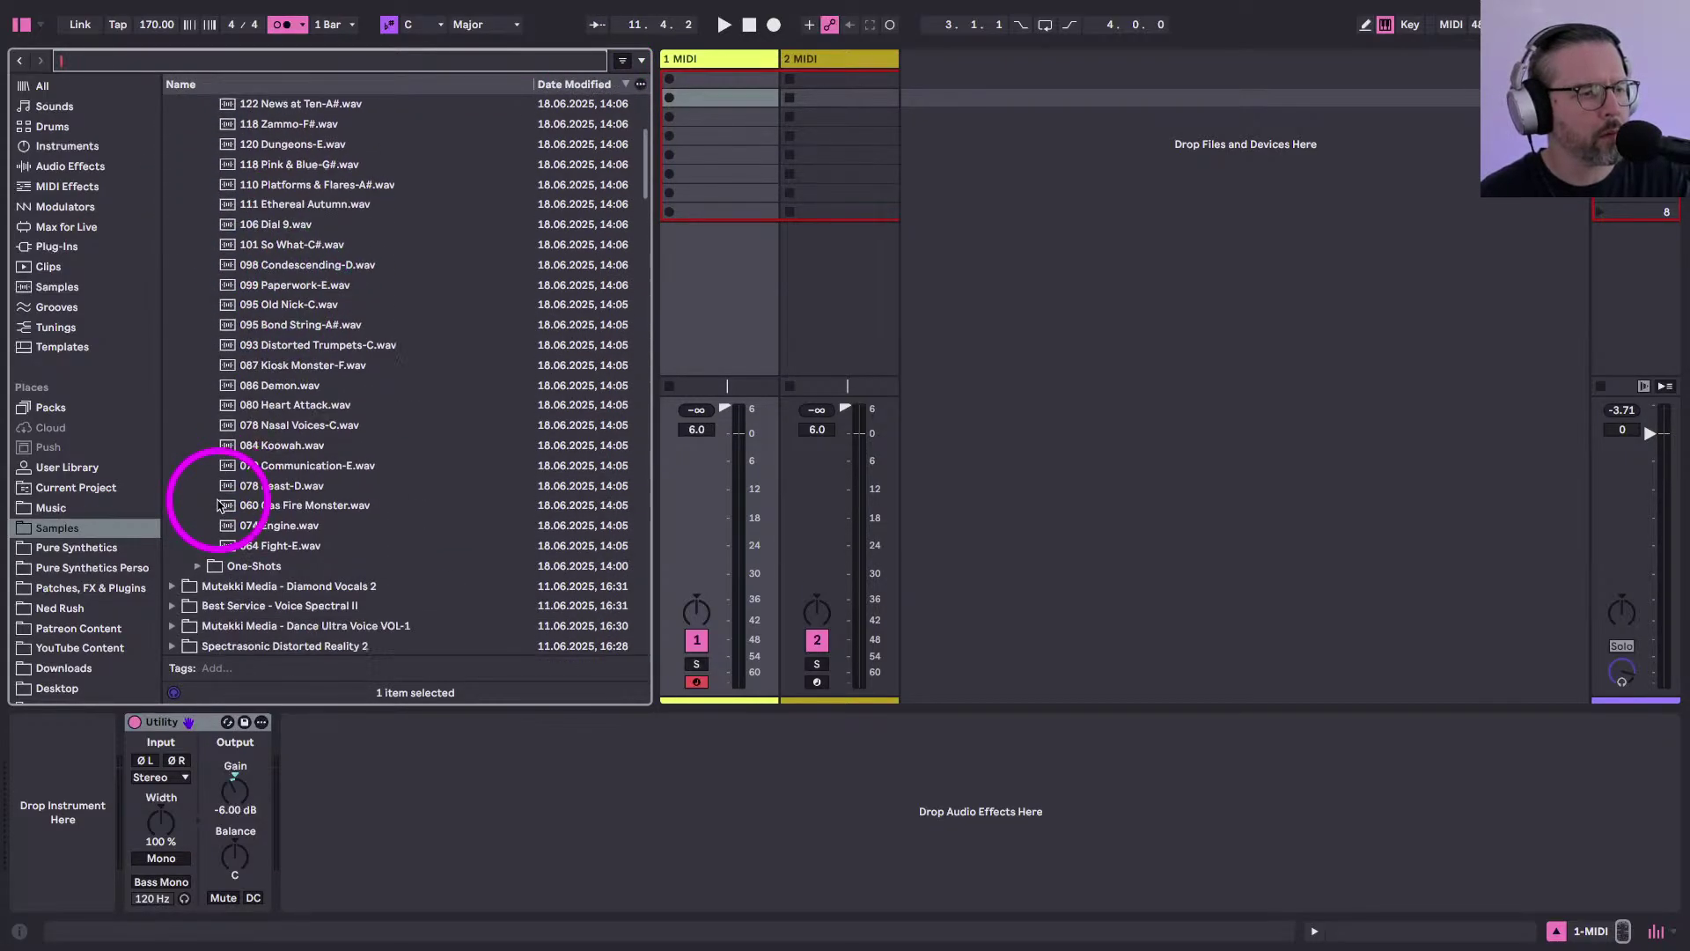
{"action": "left_click", "coordinate": [203, 569]}
Look through the One-Shots list to its end and audition Acid Pool-C3.wav
{"action": "scroll", "coordinate": [202, 573], "scroll_direction": "down", "scroll_amount": 10}
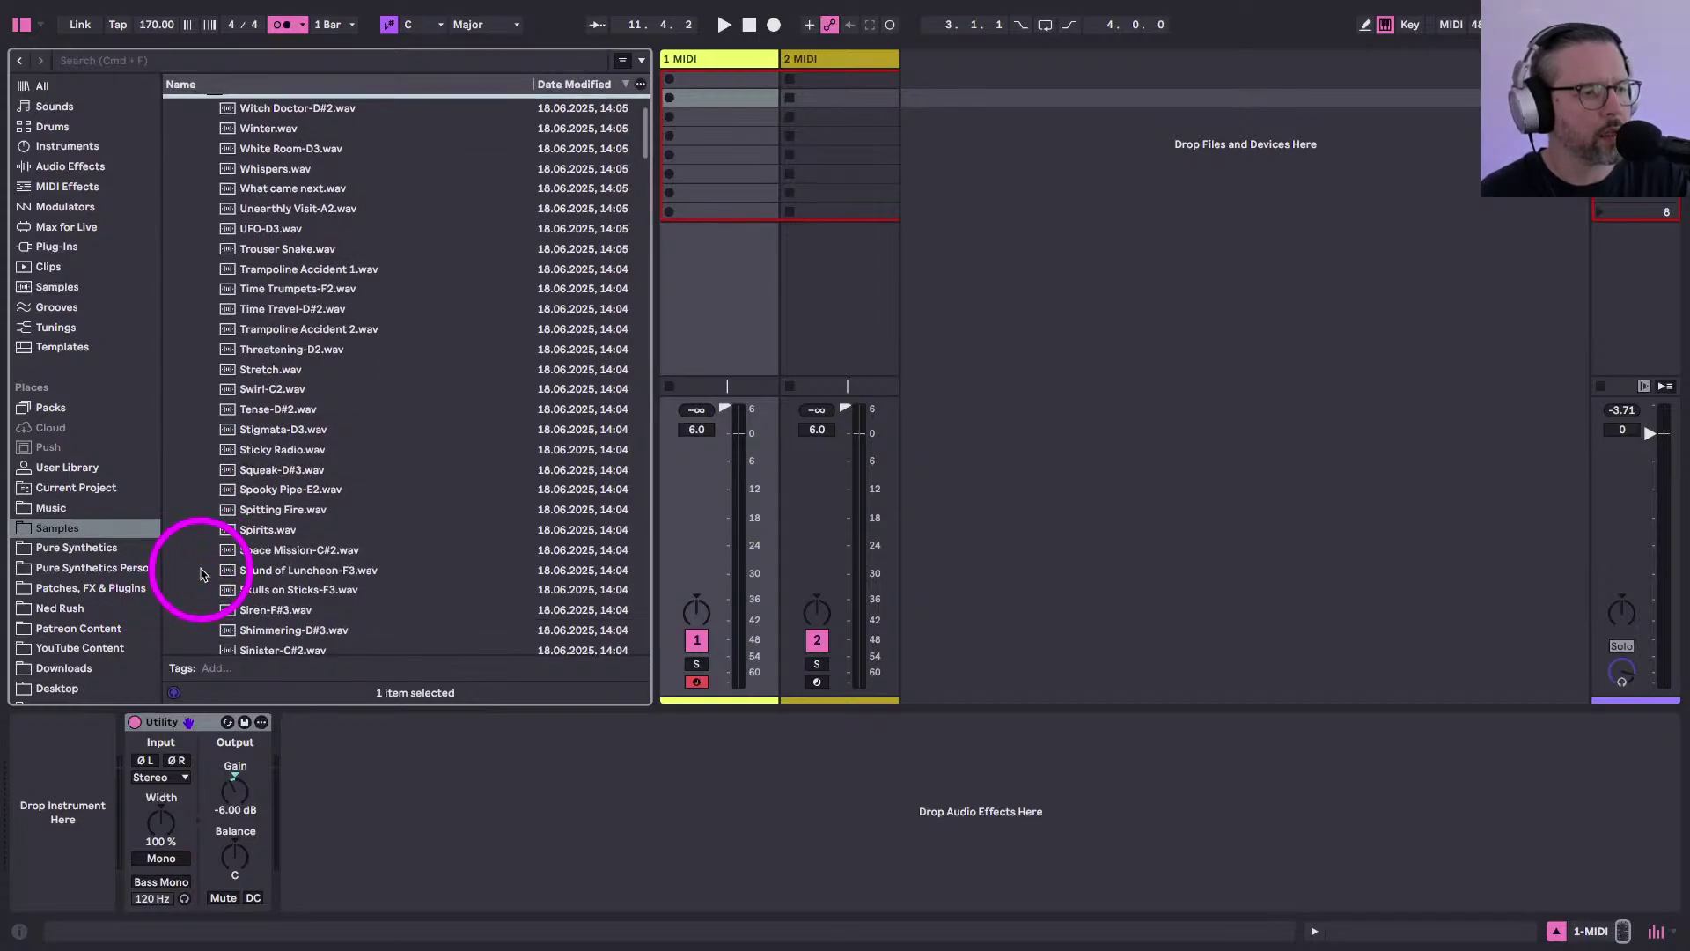
{"action": "scroll", "coordinate": [201, 574], "scroll_direction": "down", "scroll_amount": 3}
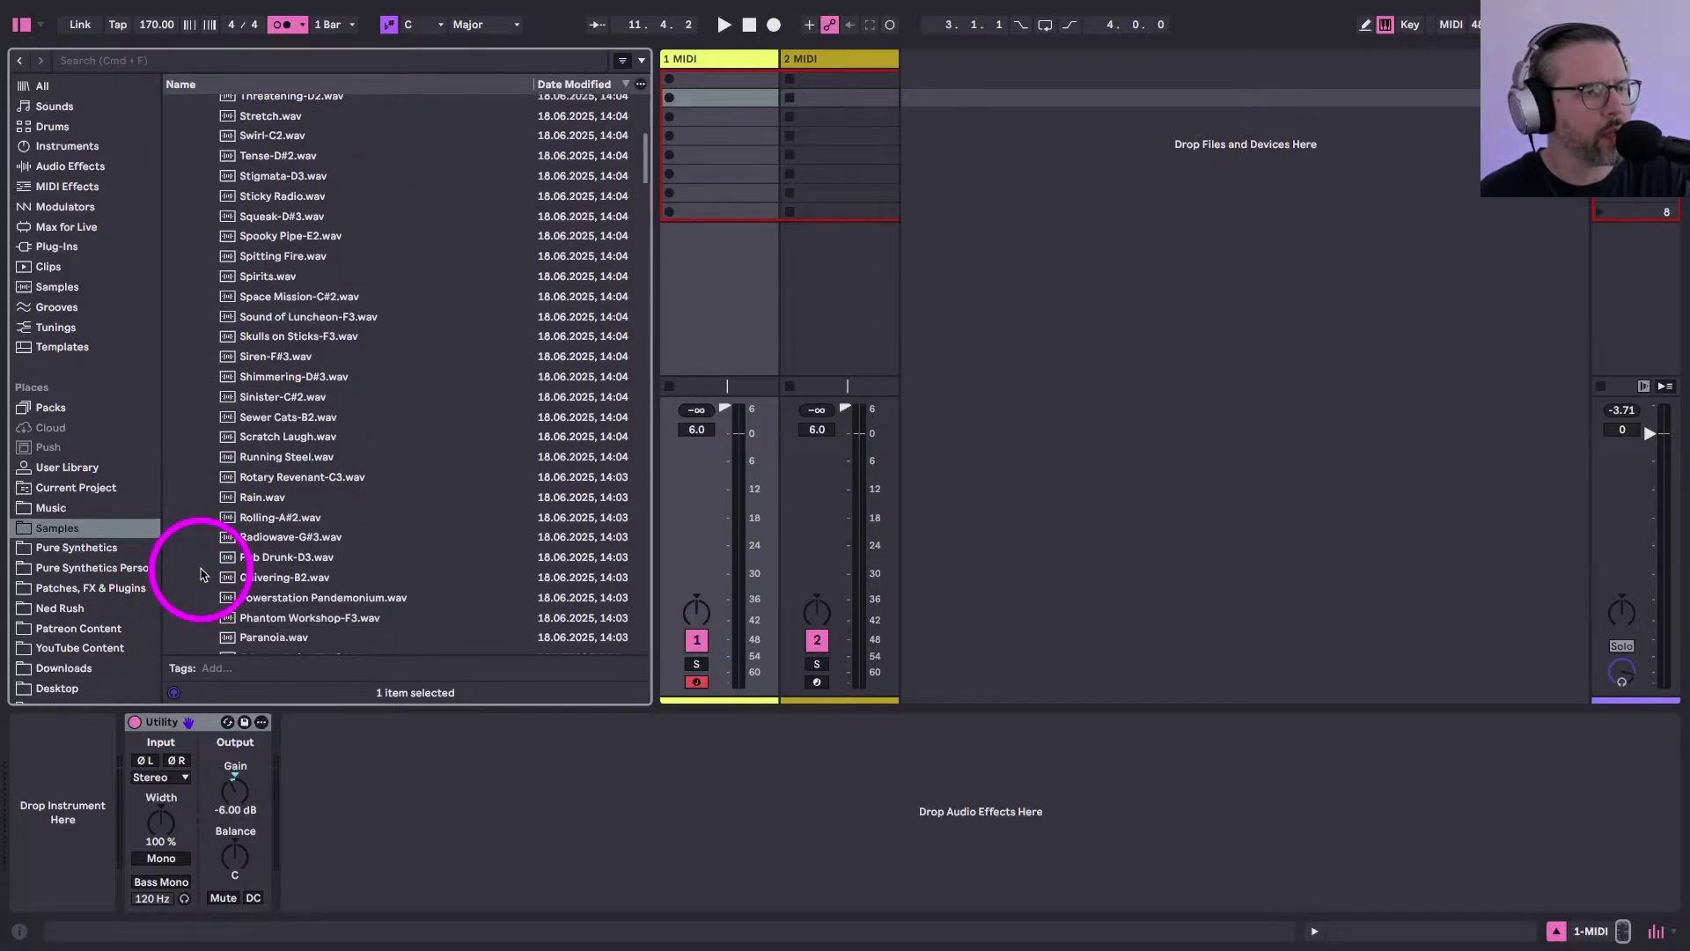
{"action": "scroll", "coordinate": [201, 574], "scroll_direction": "down", "scroll_amount": 1}
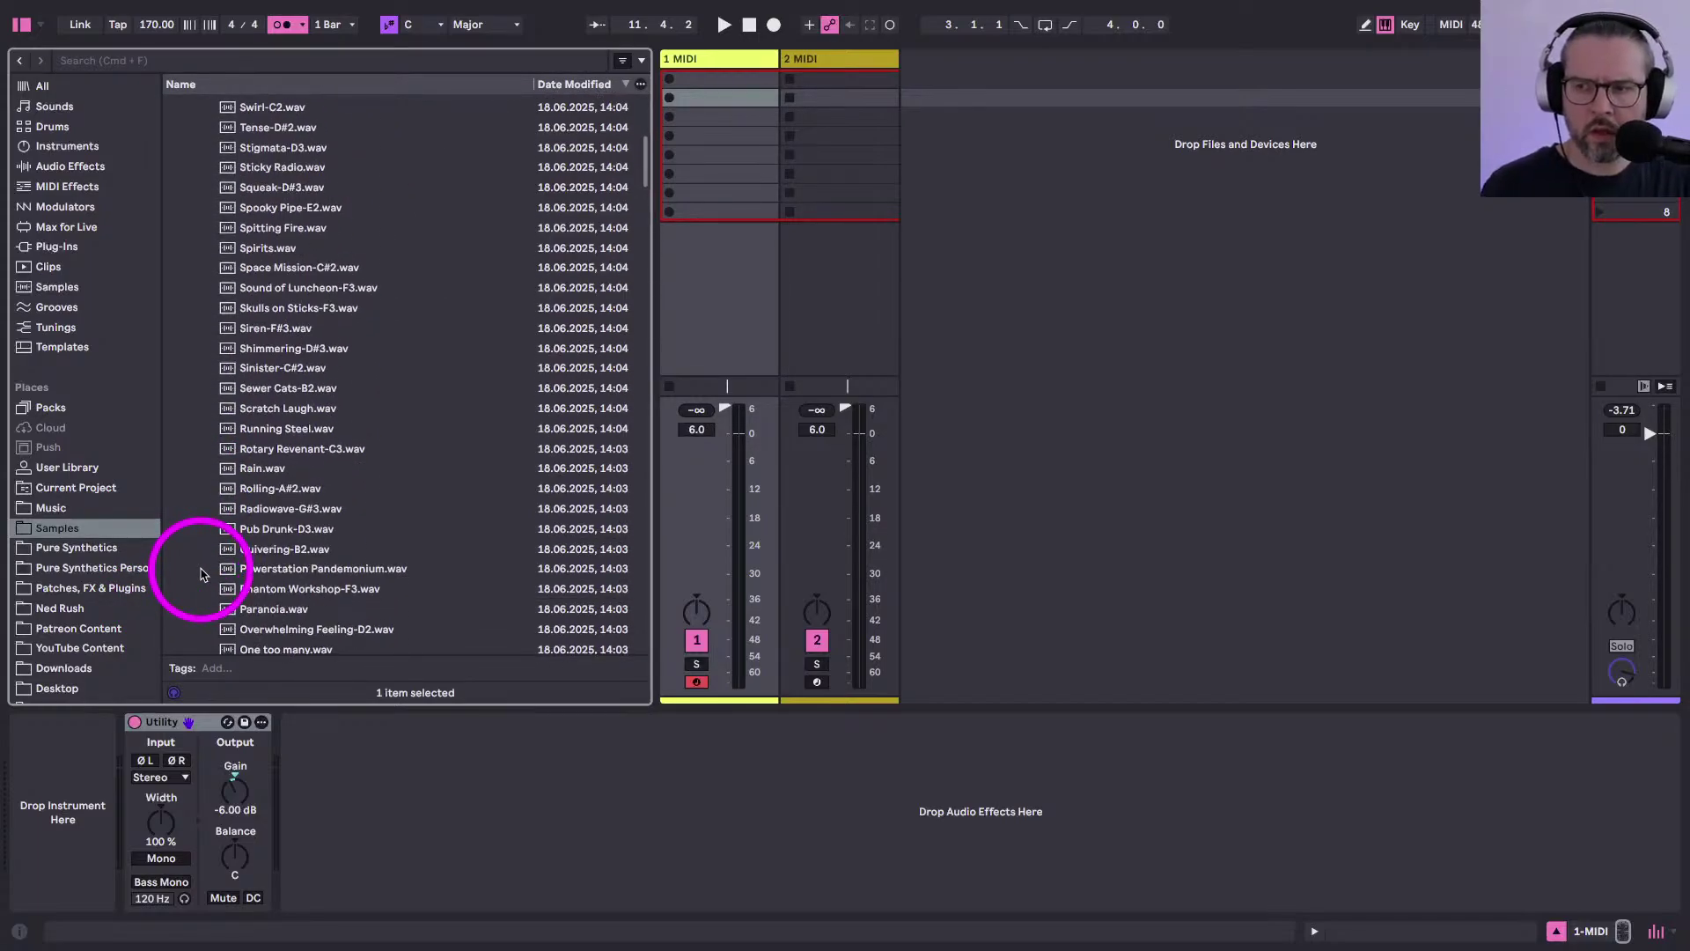
{"action": "scroll", "coordinate": [201, 574], "scroll_direction": "down", "scroll_amount": 2}
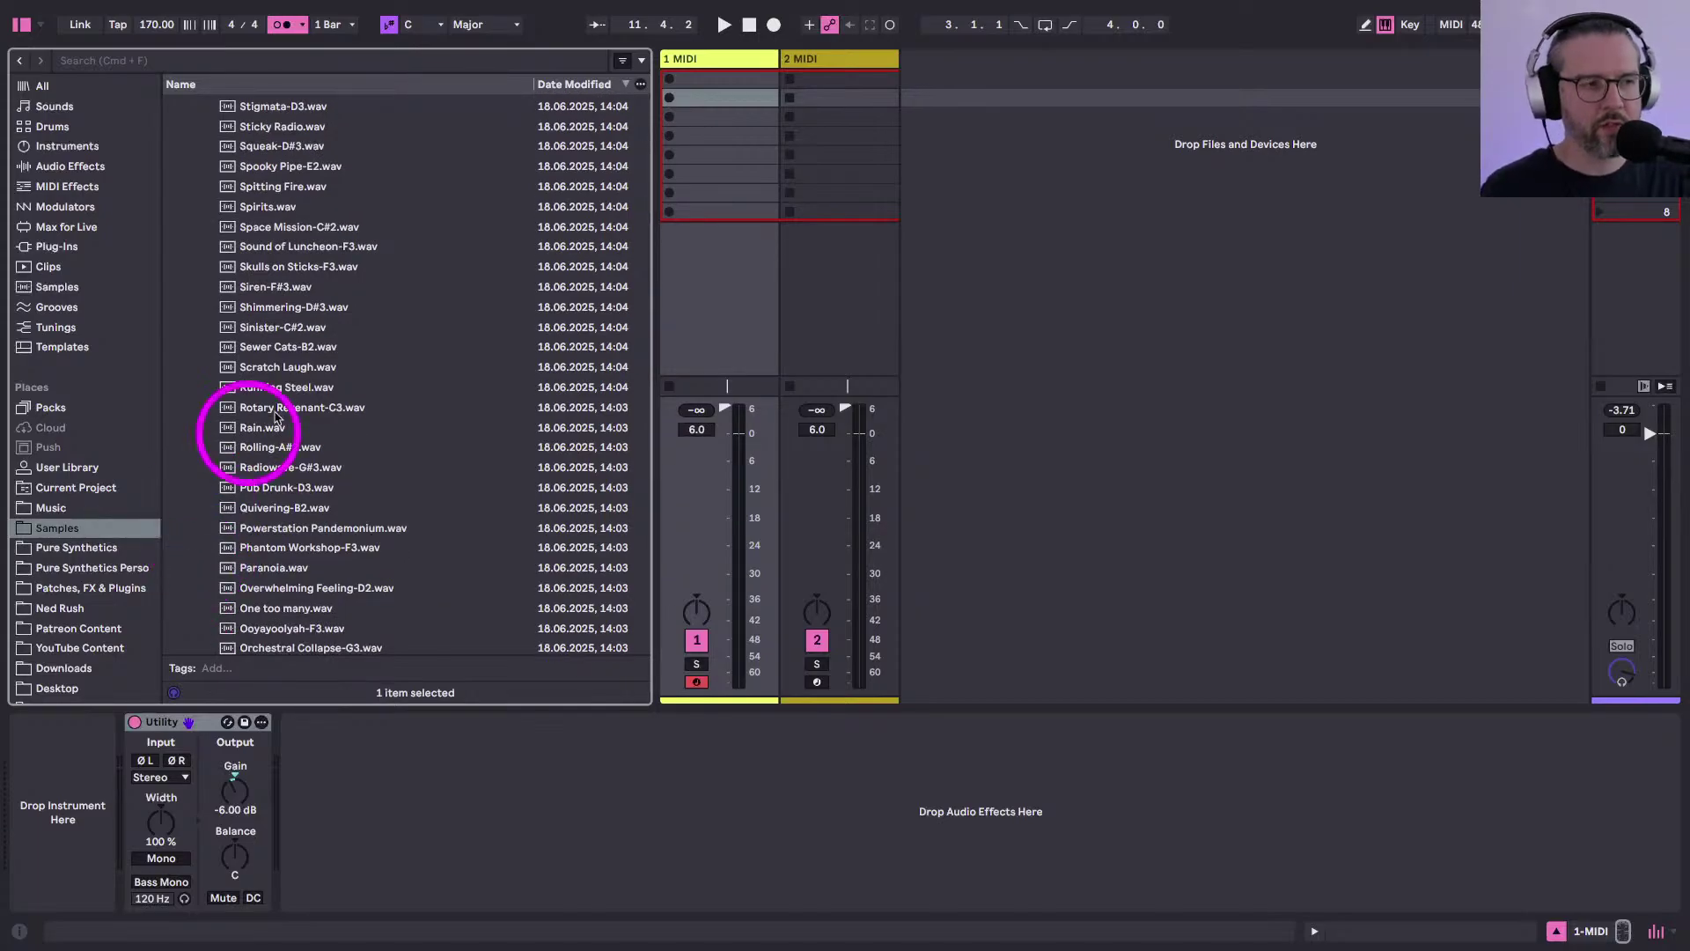
{"action": "scroll", "coordinate": [286, 483], "scroll_direction": "down", "scroll_amount": 5}
{"action": "scroll", "coordinate": [288, 483], "scroll_direction": "down", "scroll_amount": 8}
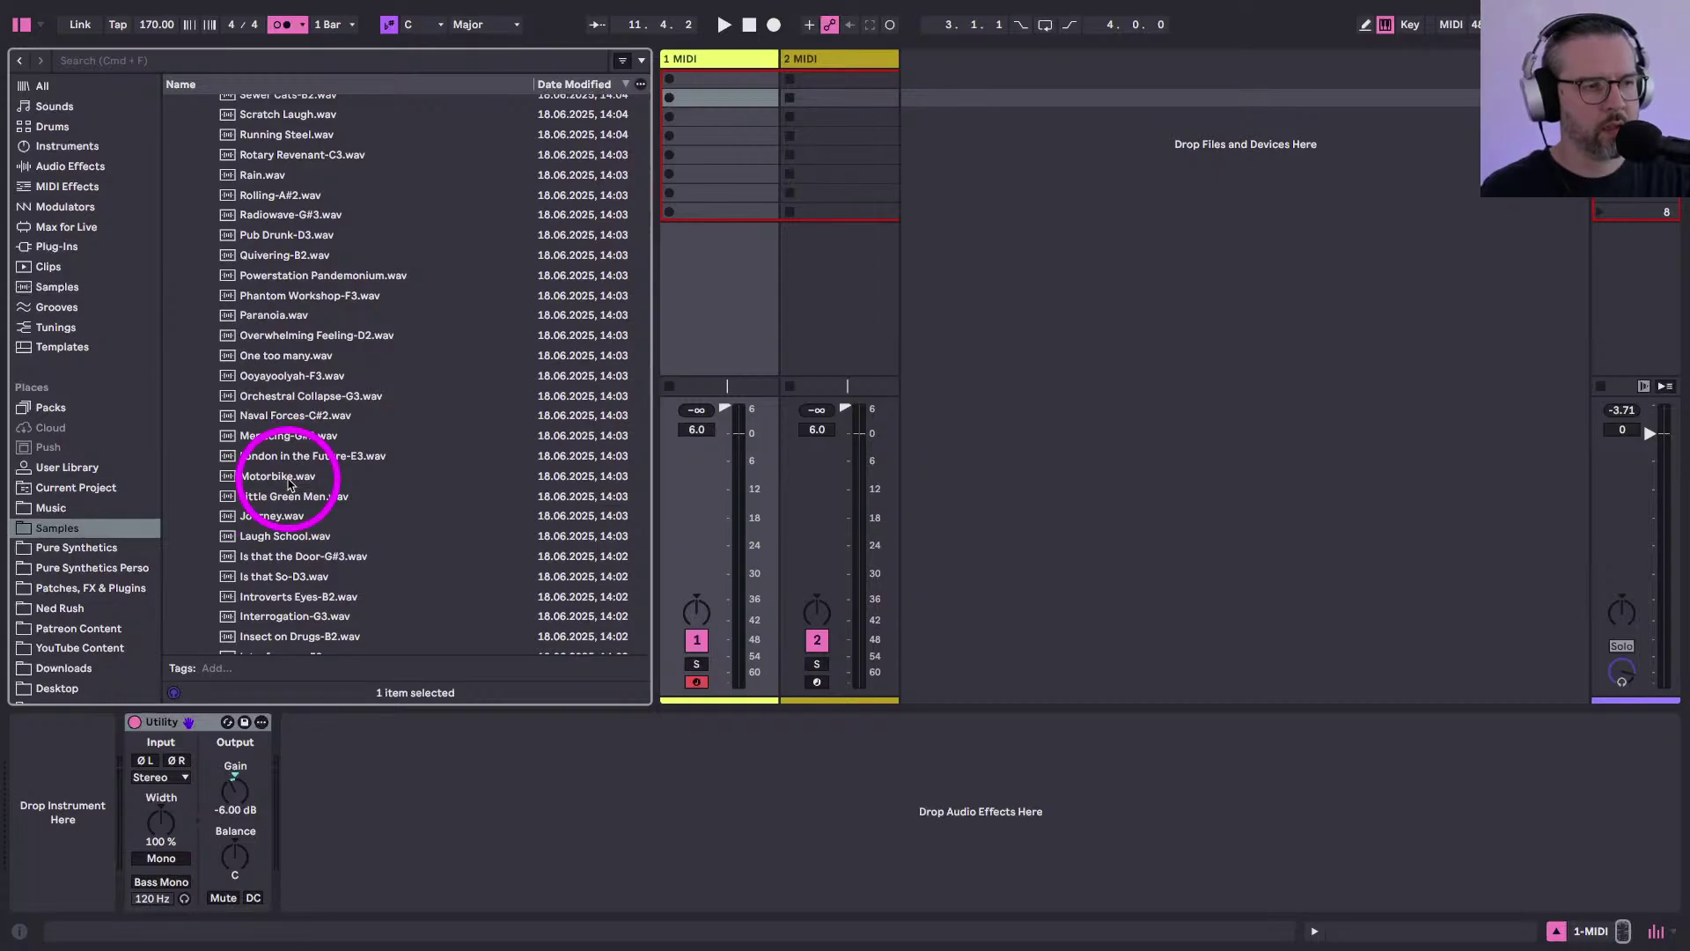
{"action": "scroll", "coordinate": [278, 539], "scroll_direction": "down", "scroll_amount": 12}
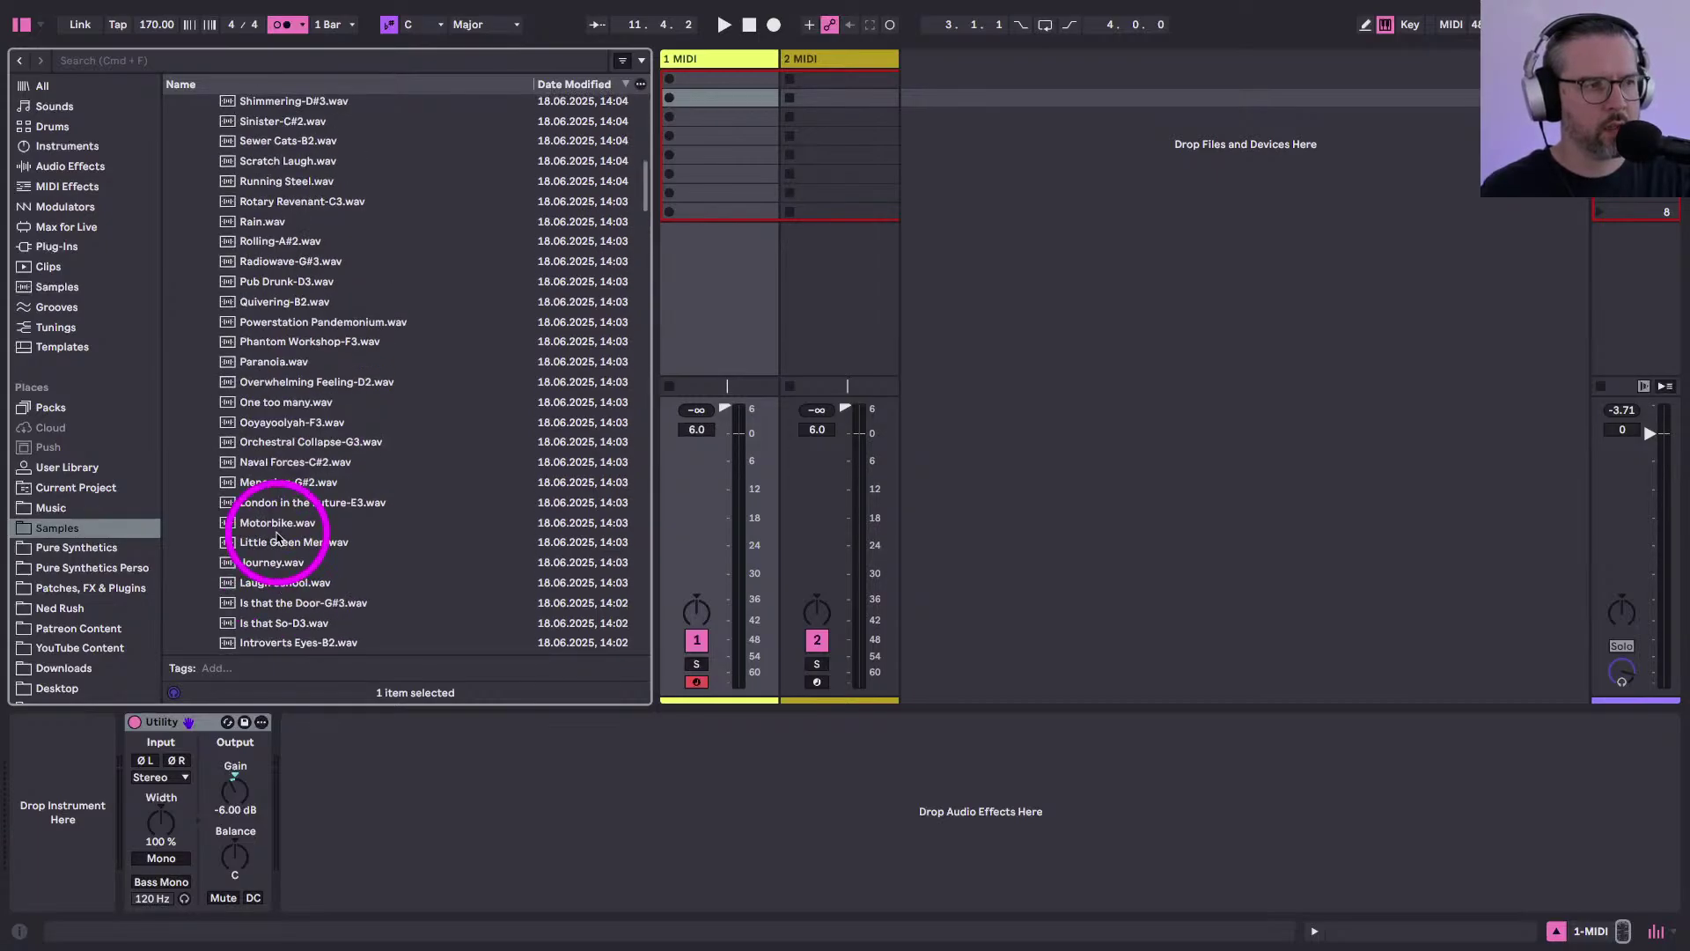
{"action": "scroll", "coordinate": [278, 538], "scroll_direction": "down", "scroll_amount": 16}
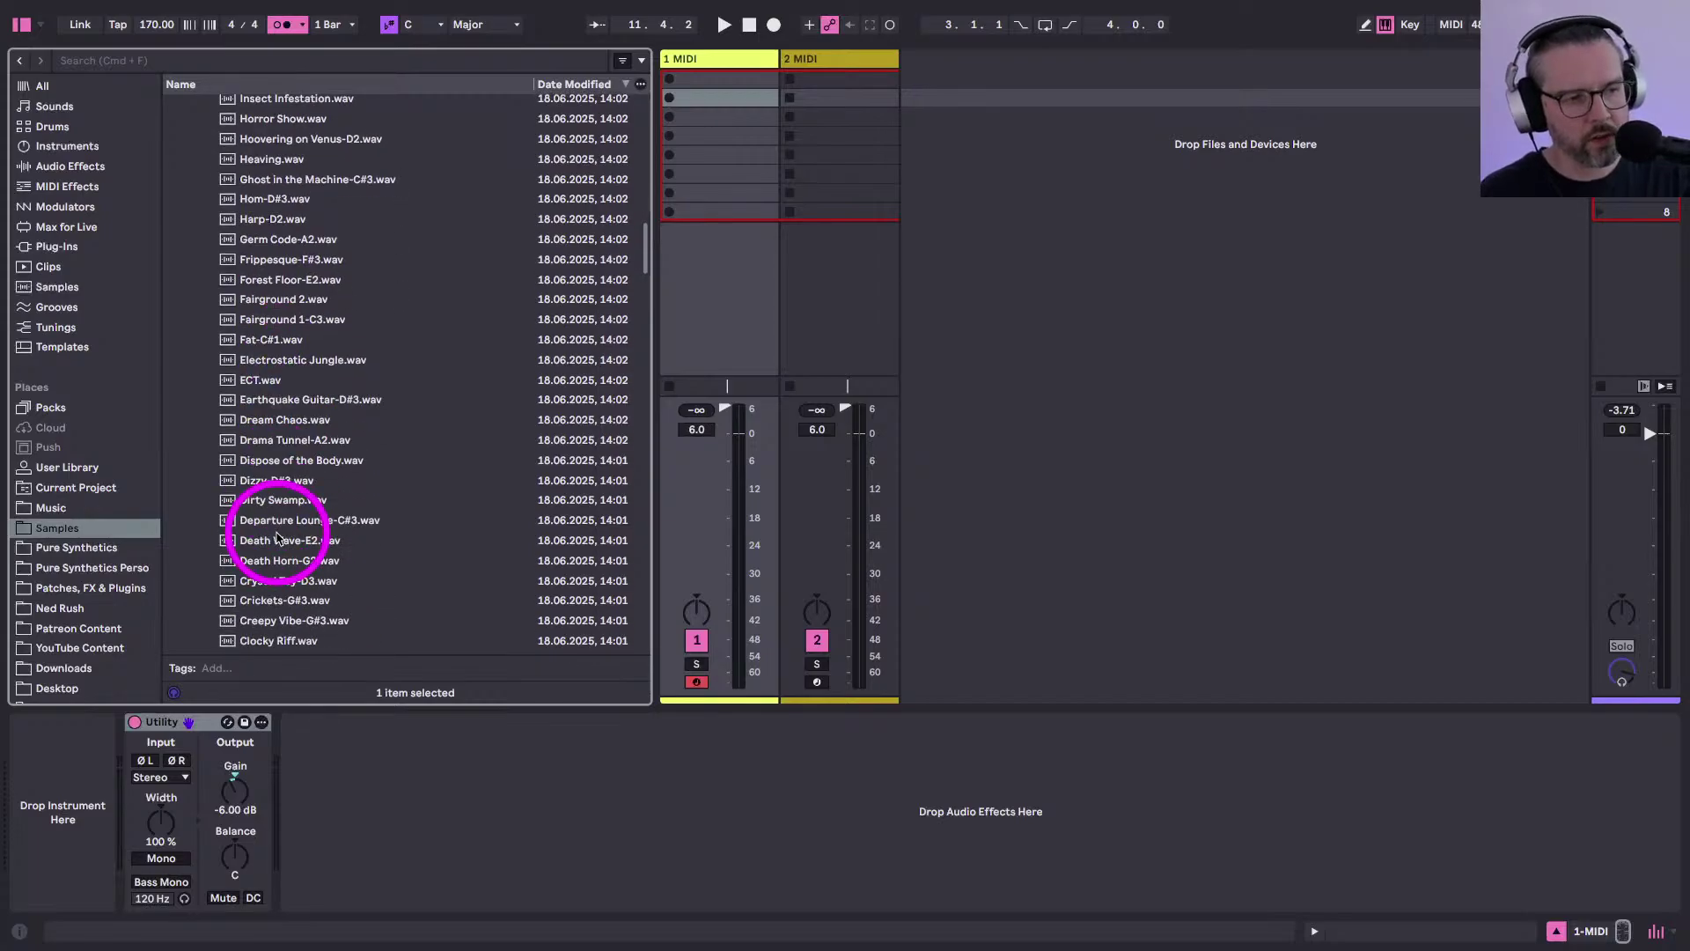
{"action": "scroll", "coordinate": [278, 539], "scroll_direction": "down", "scroll_amount": 8}
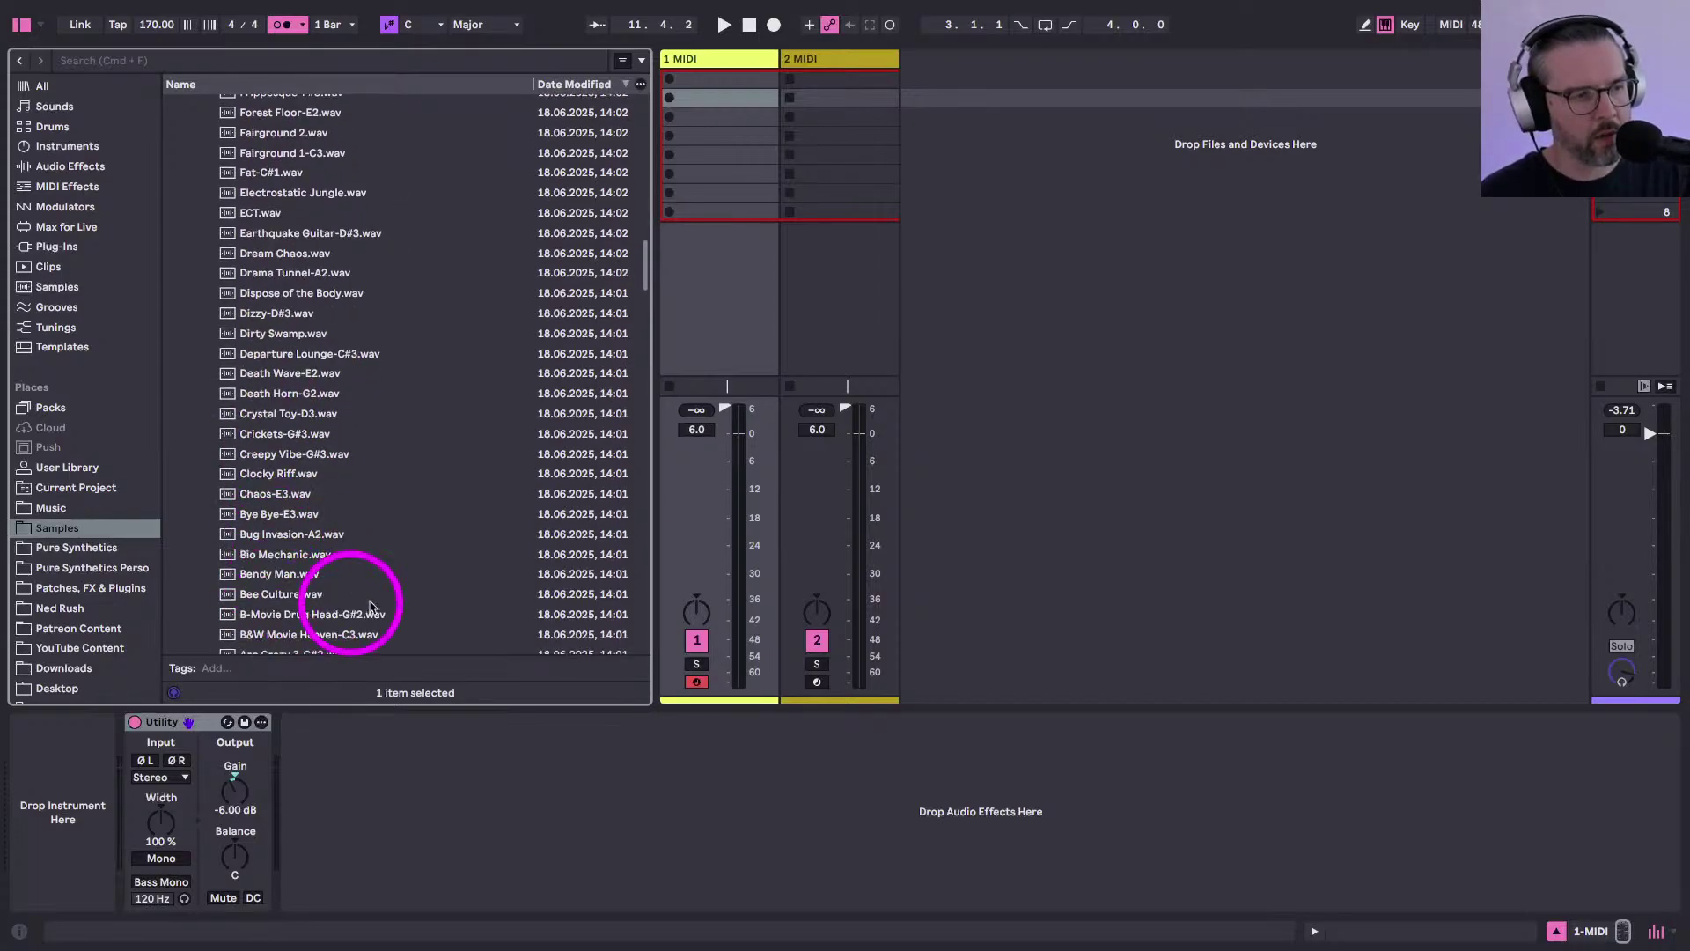
{"action": "scroll", "coordinate": [370, 606], "scroll_direction": "down", "scroll_amount": 7}
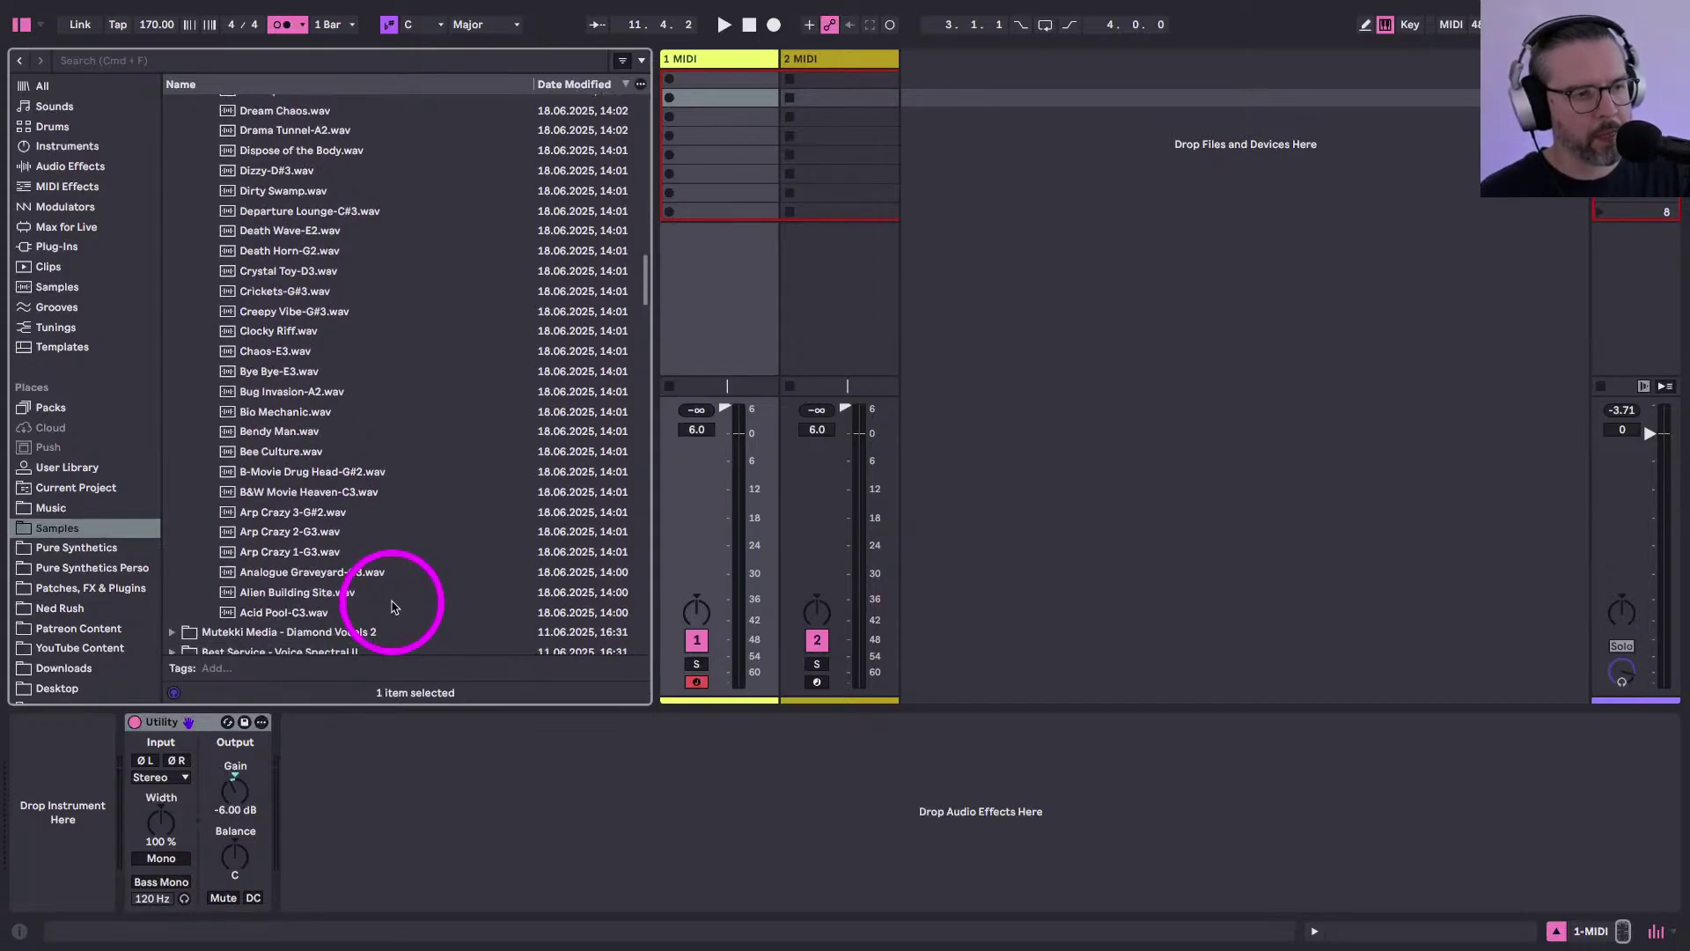
{"action": "left_click", "coordinate": [262, 616]}
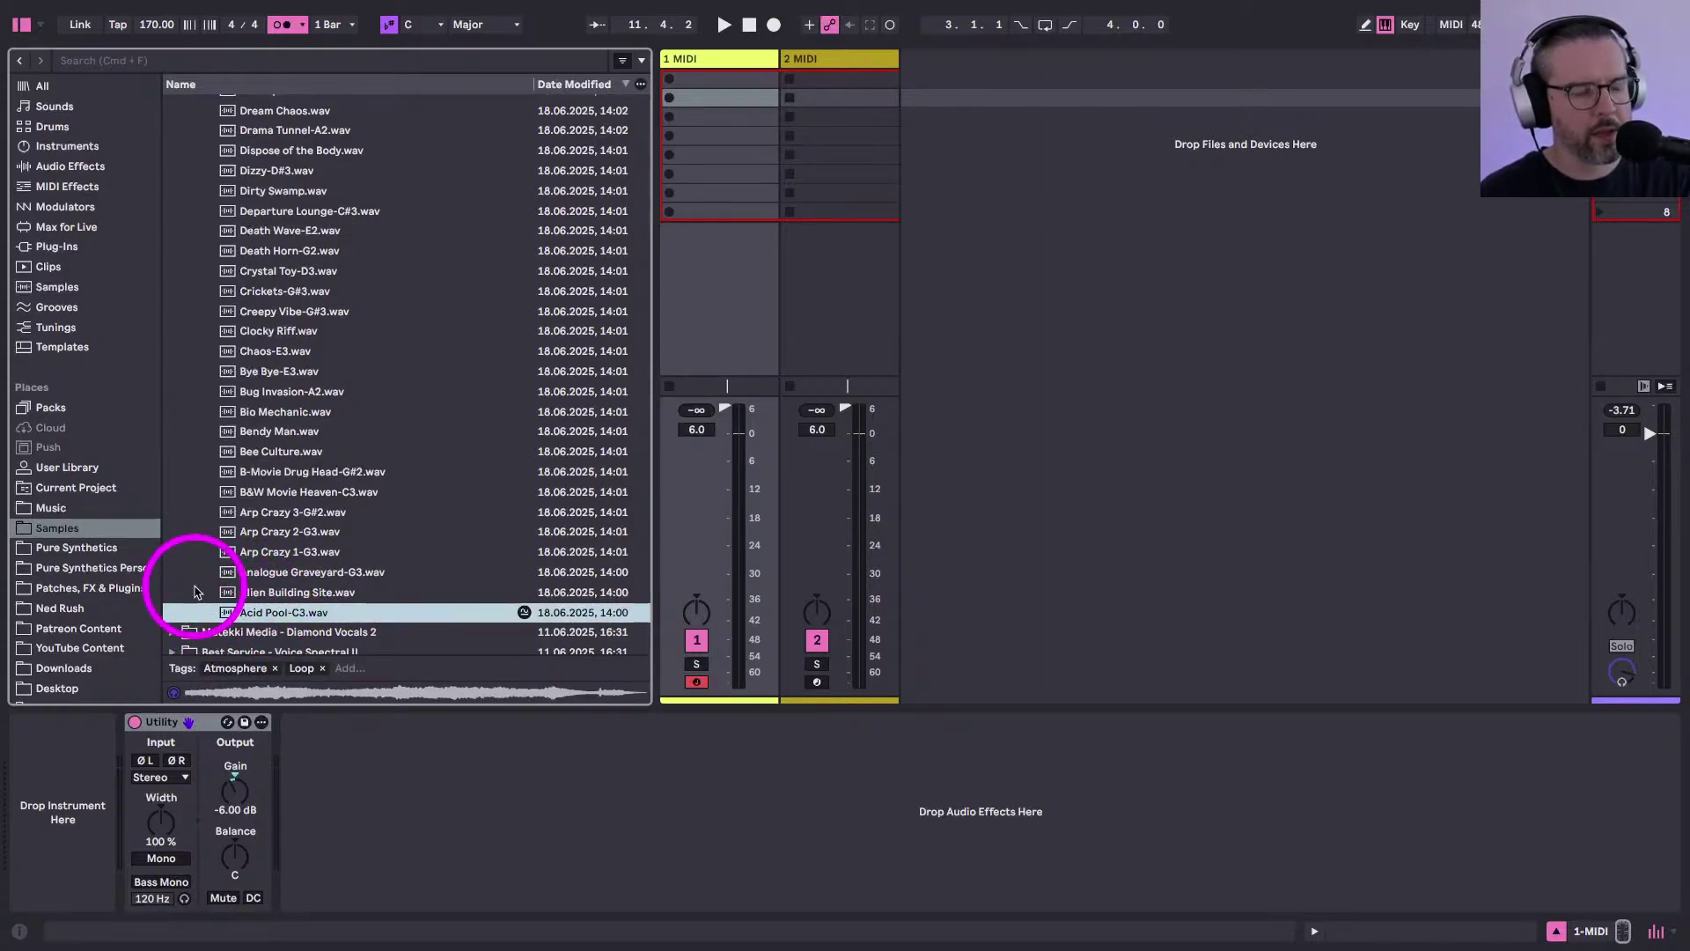
{"action": "left_click", "coordinate": [252, 616]}
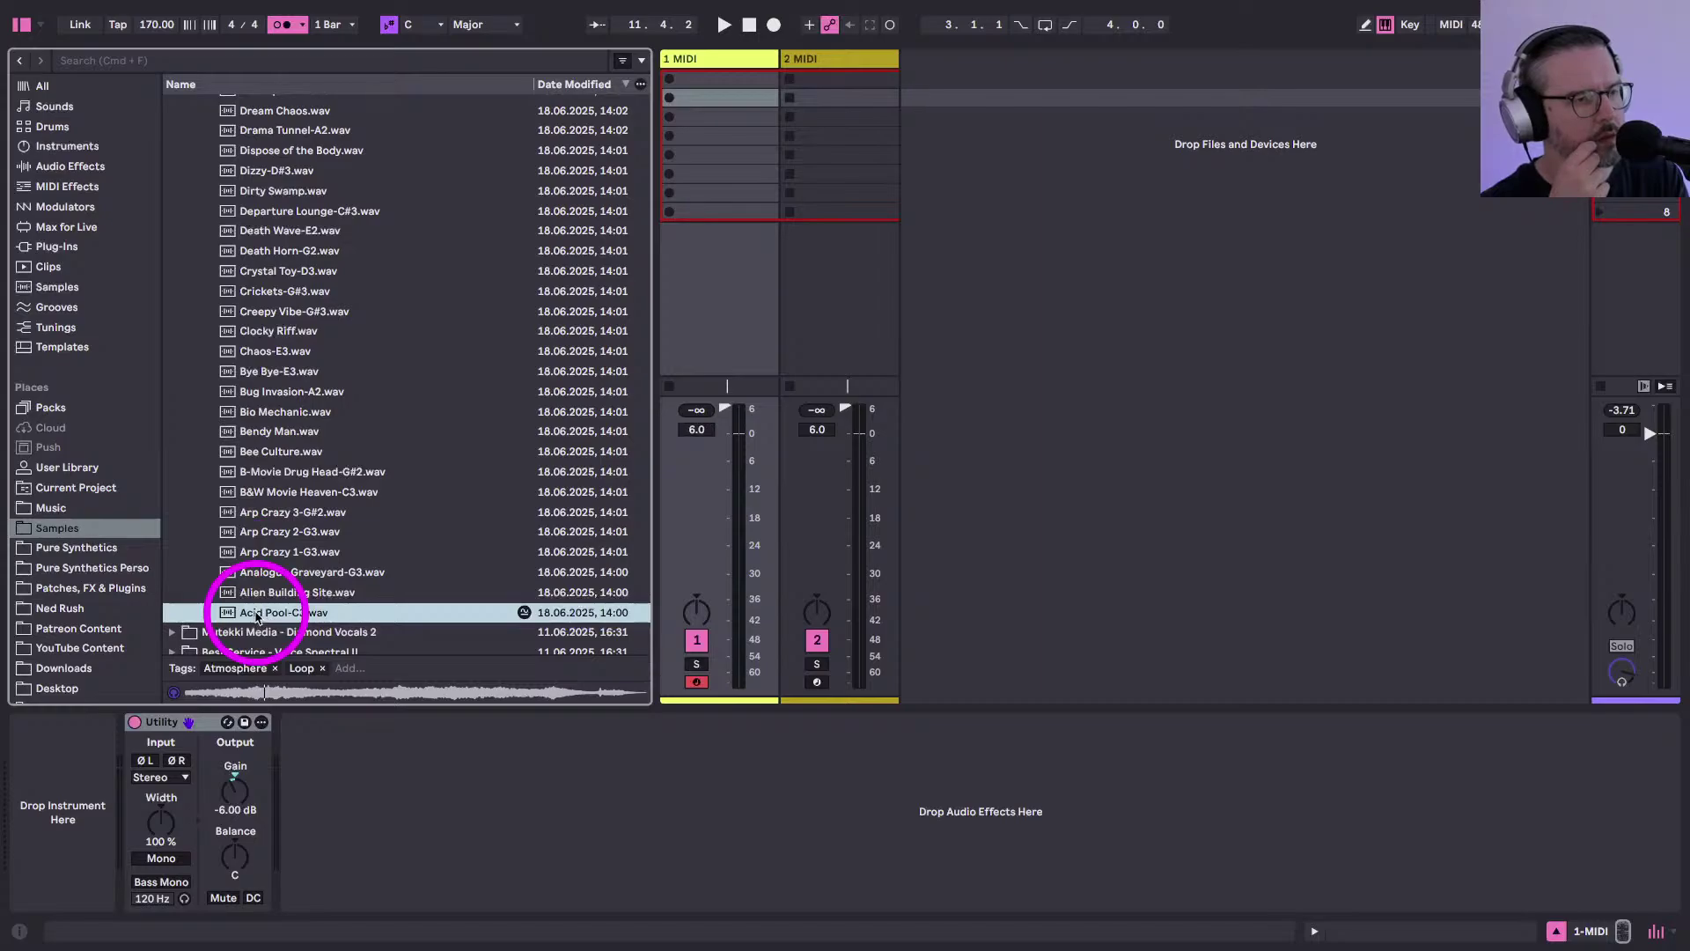
Look for another atmospheric or effect sound among the one-shots and audition Electrostatic Jungle.wav
{"action": "scroll", "coordinate": [255, 616], "scroll_direction": "down", "scroll_amount": 3}
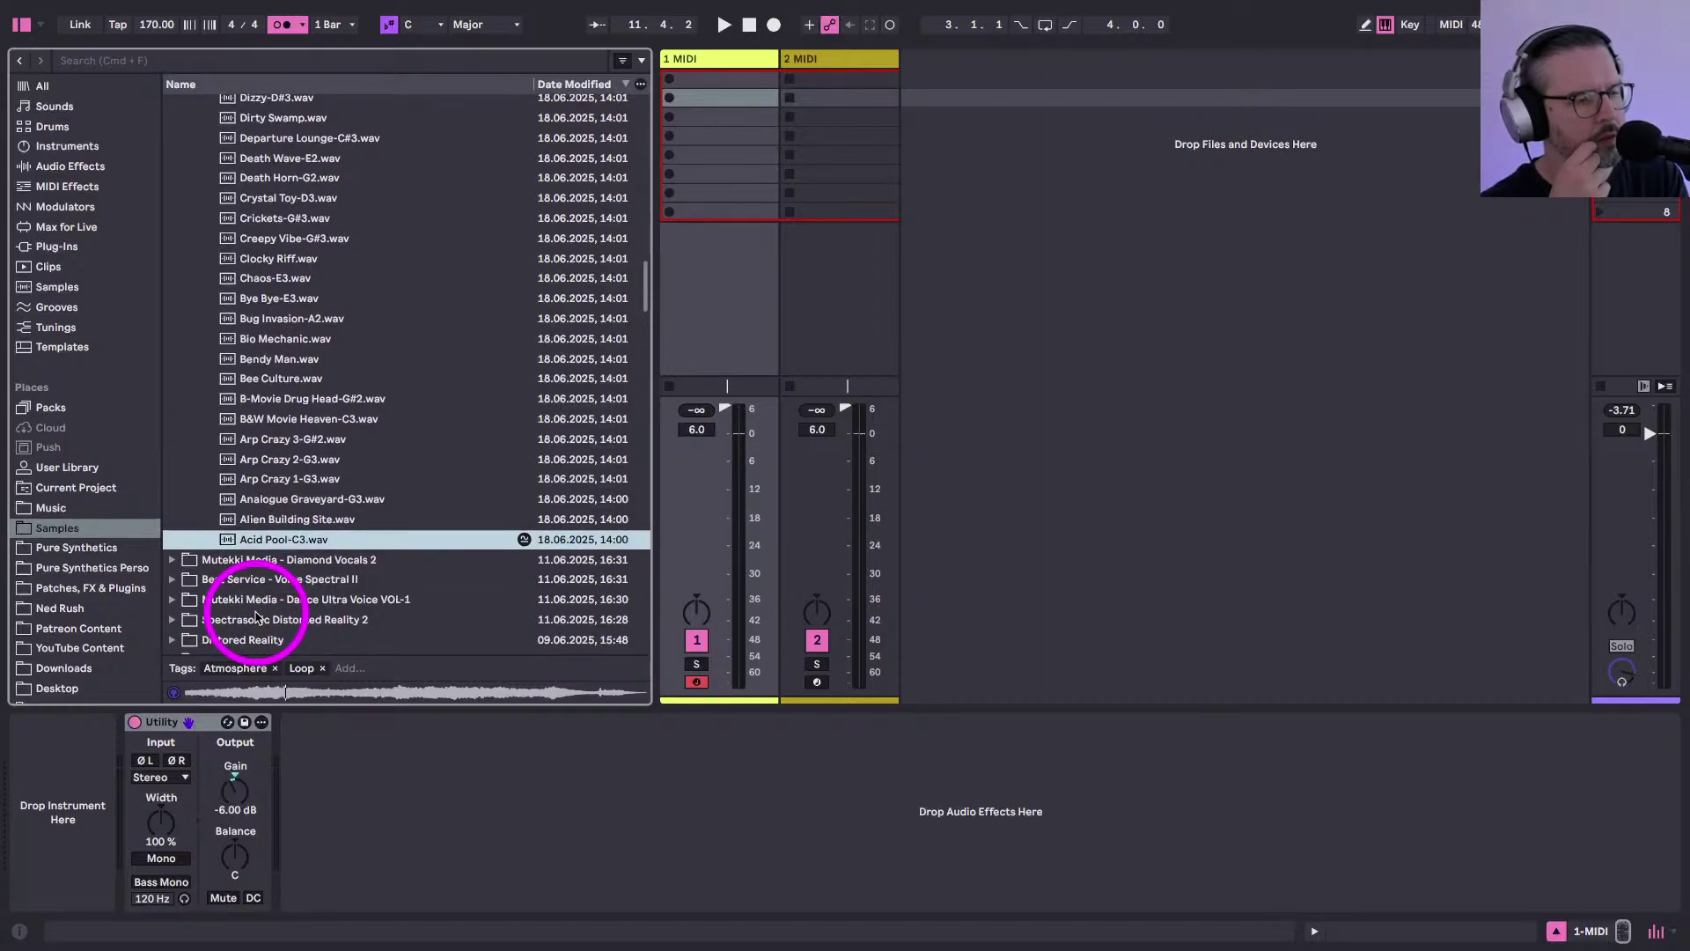
{"action": "scroll", "coordinate": [256, 616], "scroll_direction": "down", "scroll_amount": 3}
{"action": "scroll", "coordinate": [256, 616], "scroll_direction": "down", "scroll_amount": 2}
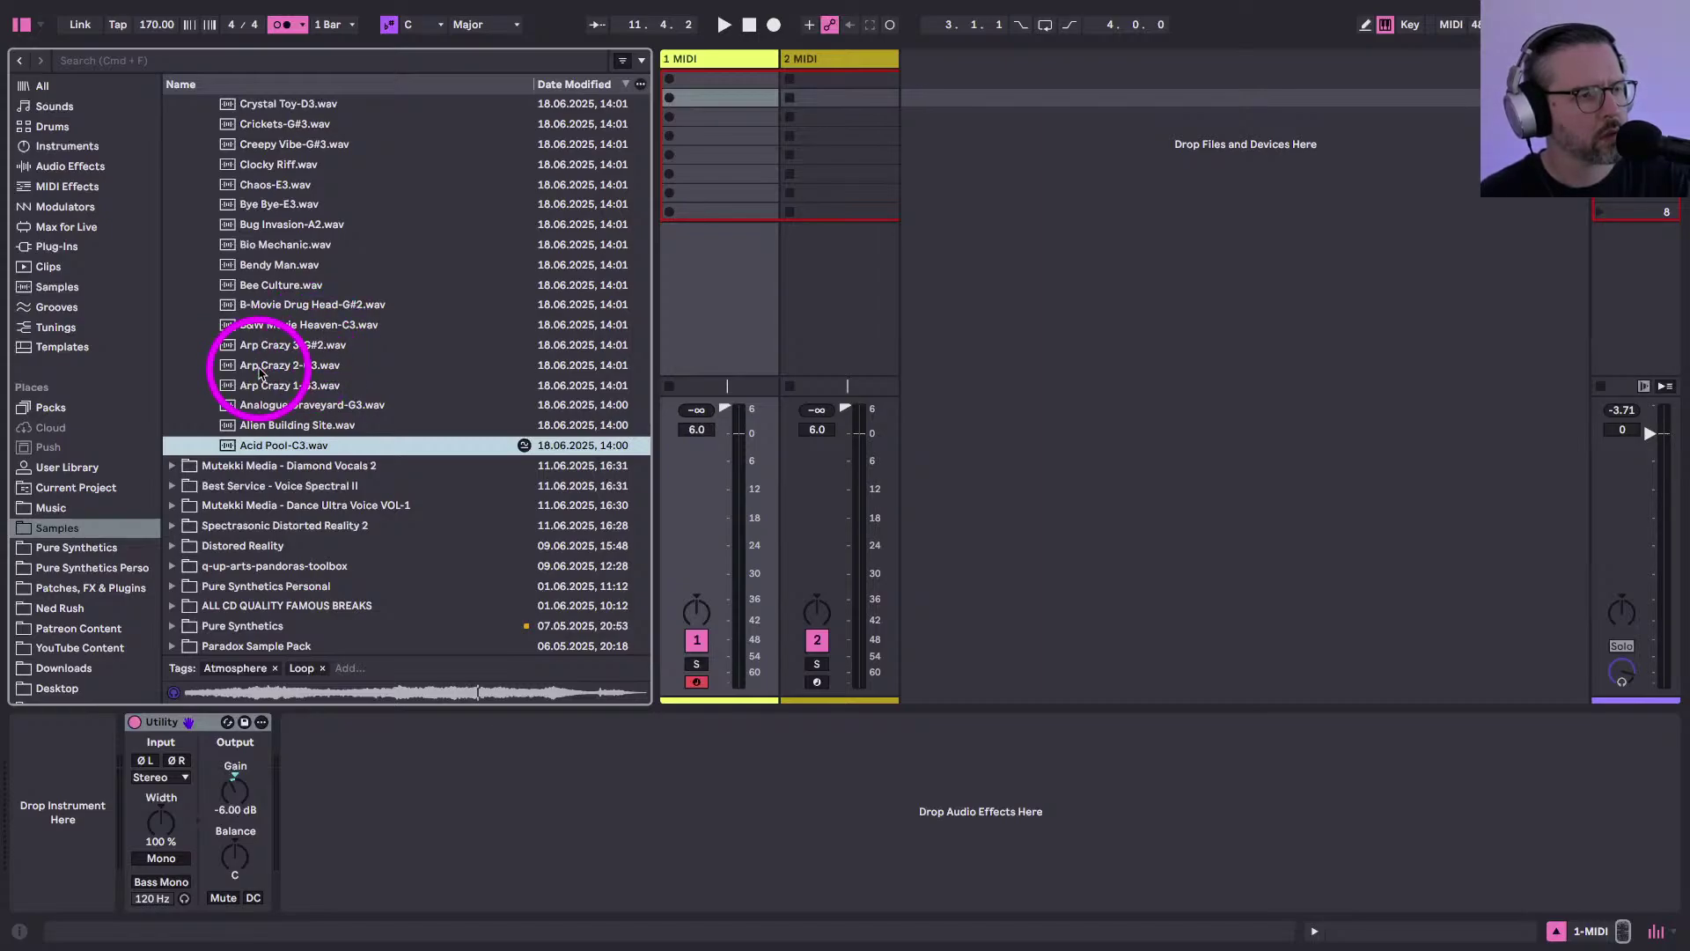
{"action": "scroll", "coordinate": [260, 372], "scroll_direction": "up", "scroll_amount": 5}
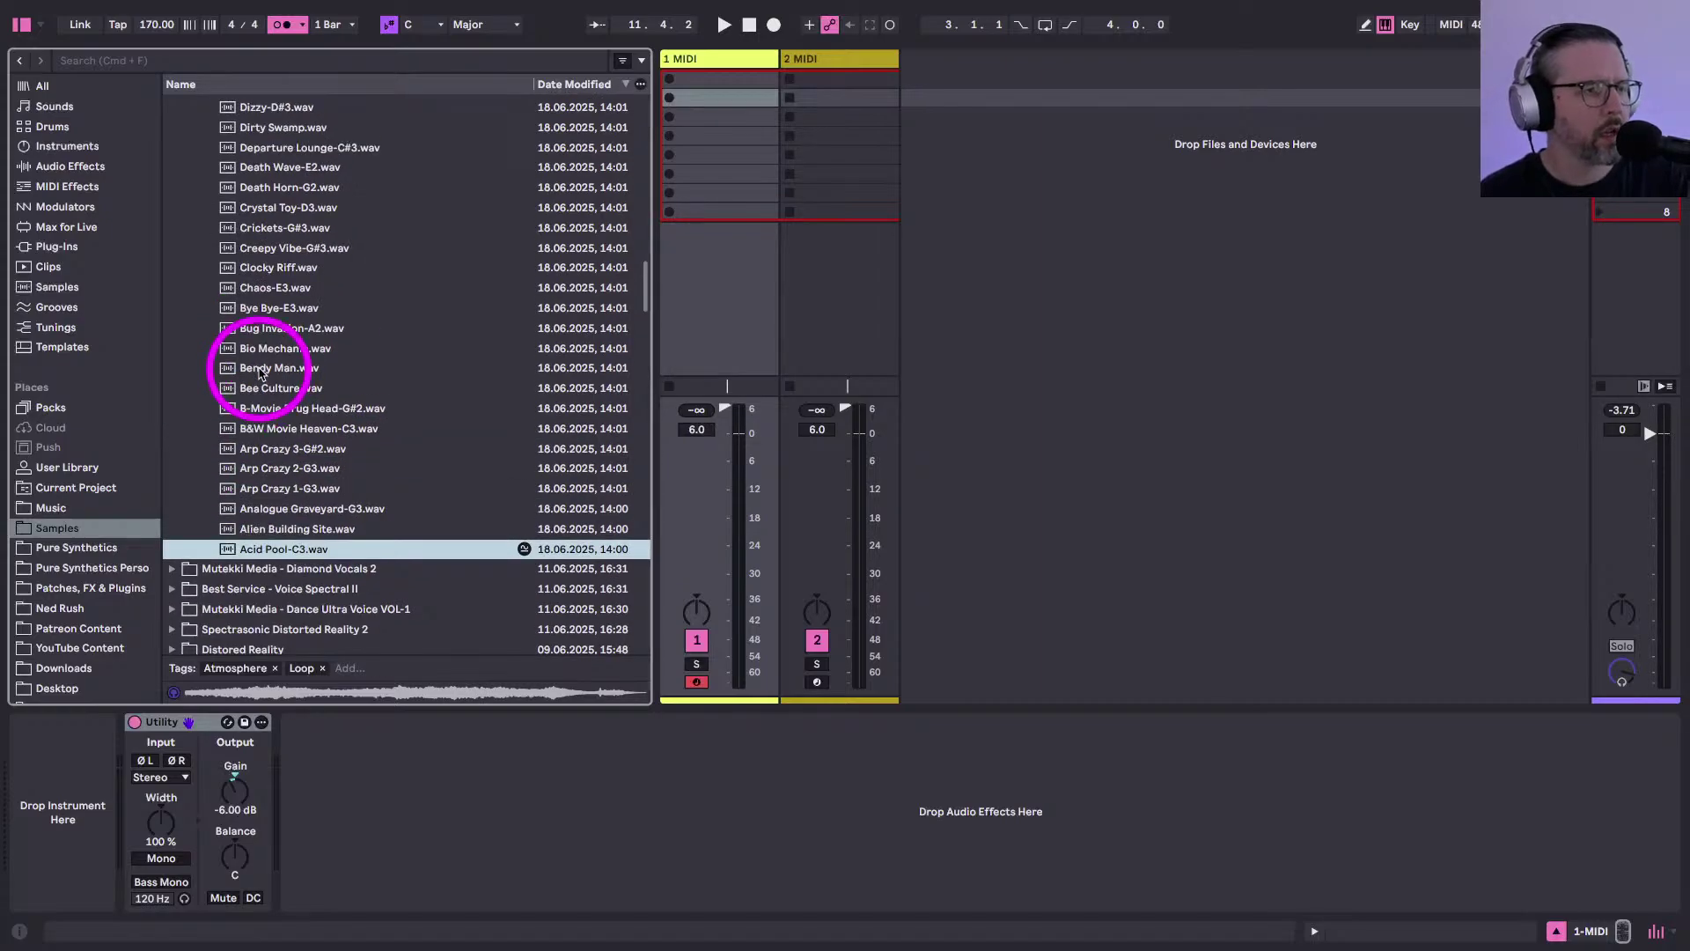
{"action": "scroll", "coordinate": [261, 373], "scroll_direction": "up", "scroll_amount": 2}
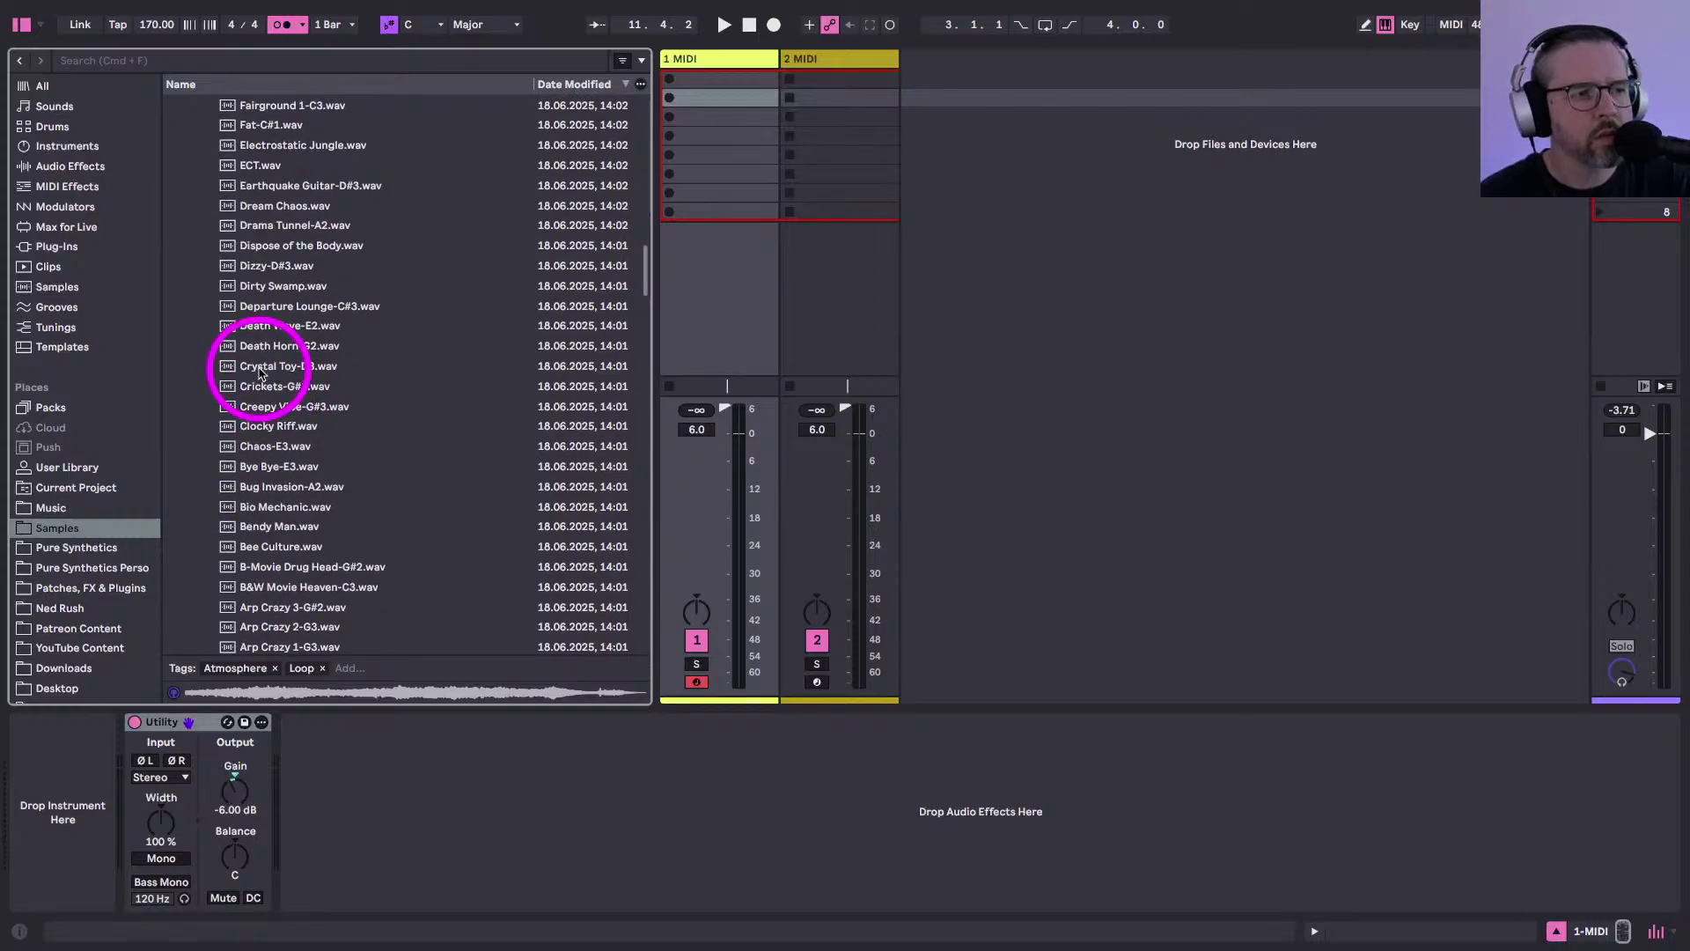
{"action": "scroll", "coordinate": [261, 373], "scroll_direction": "up", "scroll_amount": 1}
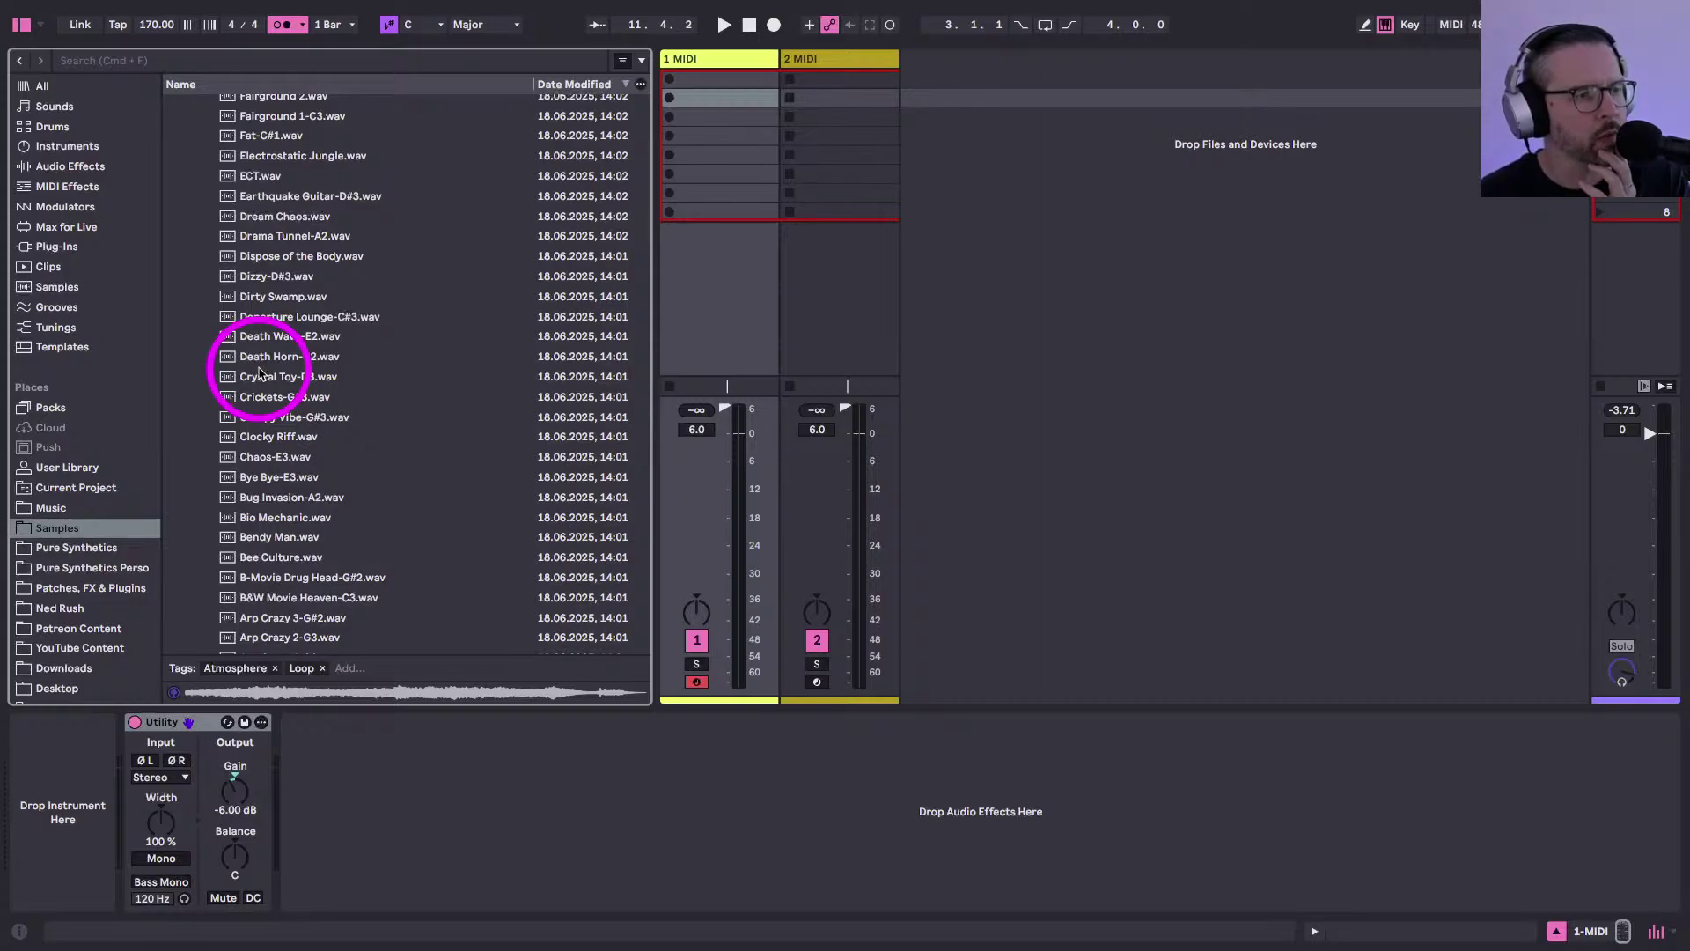
{"action": "left_click", "coordinate": [278, 158]}
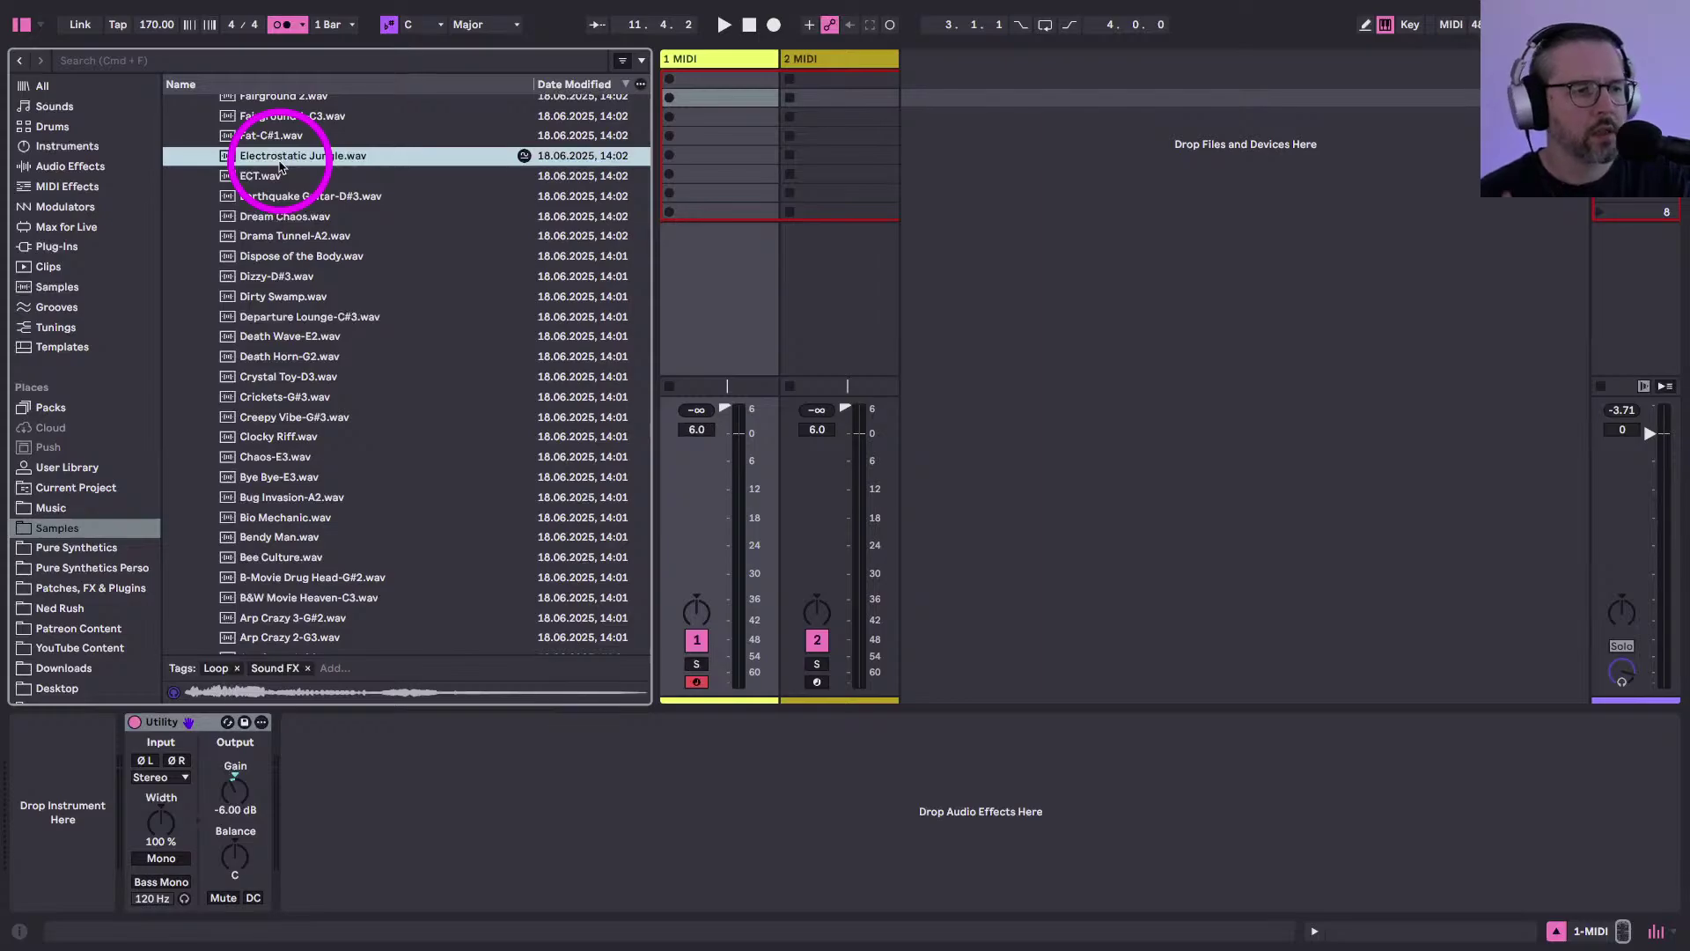
Find Ooyayoolyah-F3.wav among the Ghost In The Machine one-shots and place it in scene 2 of a new audio track
{"action": "scroll", "coordinate": [374, 488], "scroll_direction": "down", "scroll_amount": 3}
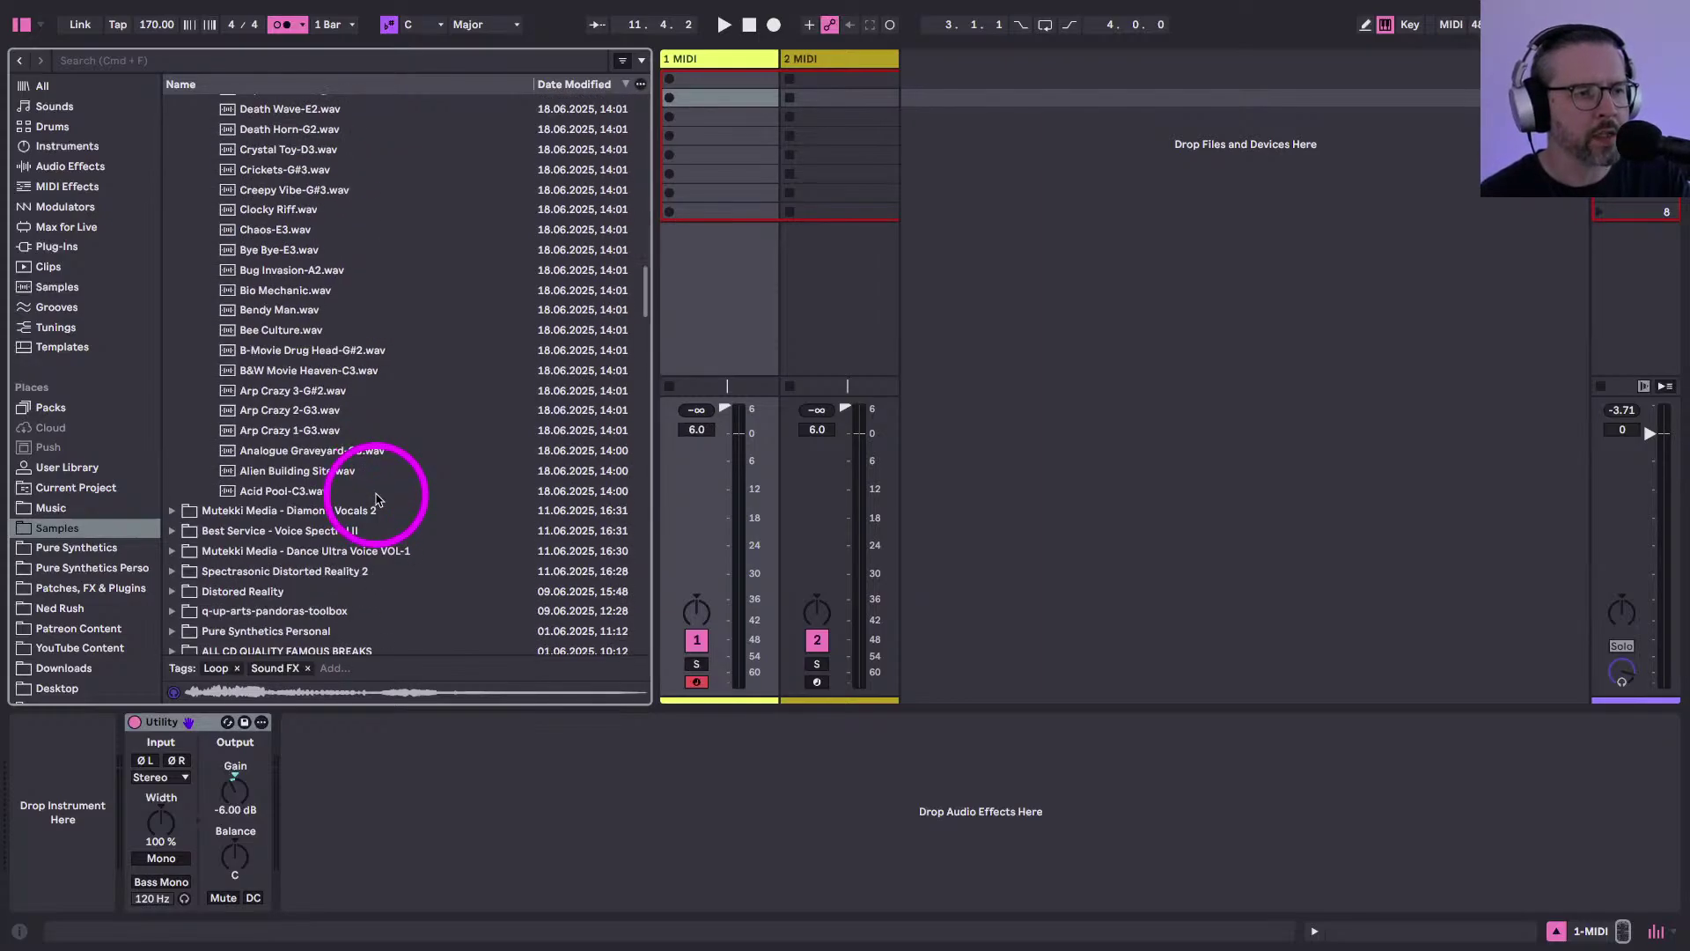
{"action": "scroll", "coordinate": [376, 492], "scroll_direction": "up", "scroll_amount": 10}
{"action": "scroll", "coordinate": [376, 499], "scroll_direction": "up", "scroll_amount": 10}
{"action": "scroll", "coordinate": [377, 499], "scroll_direction": "up", "scroll_amount": 2}
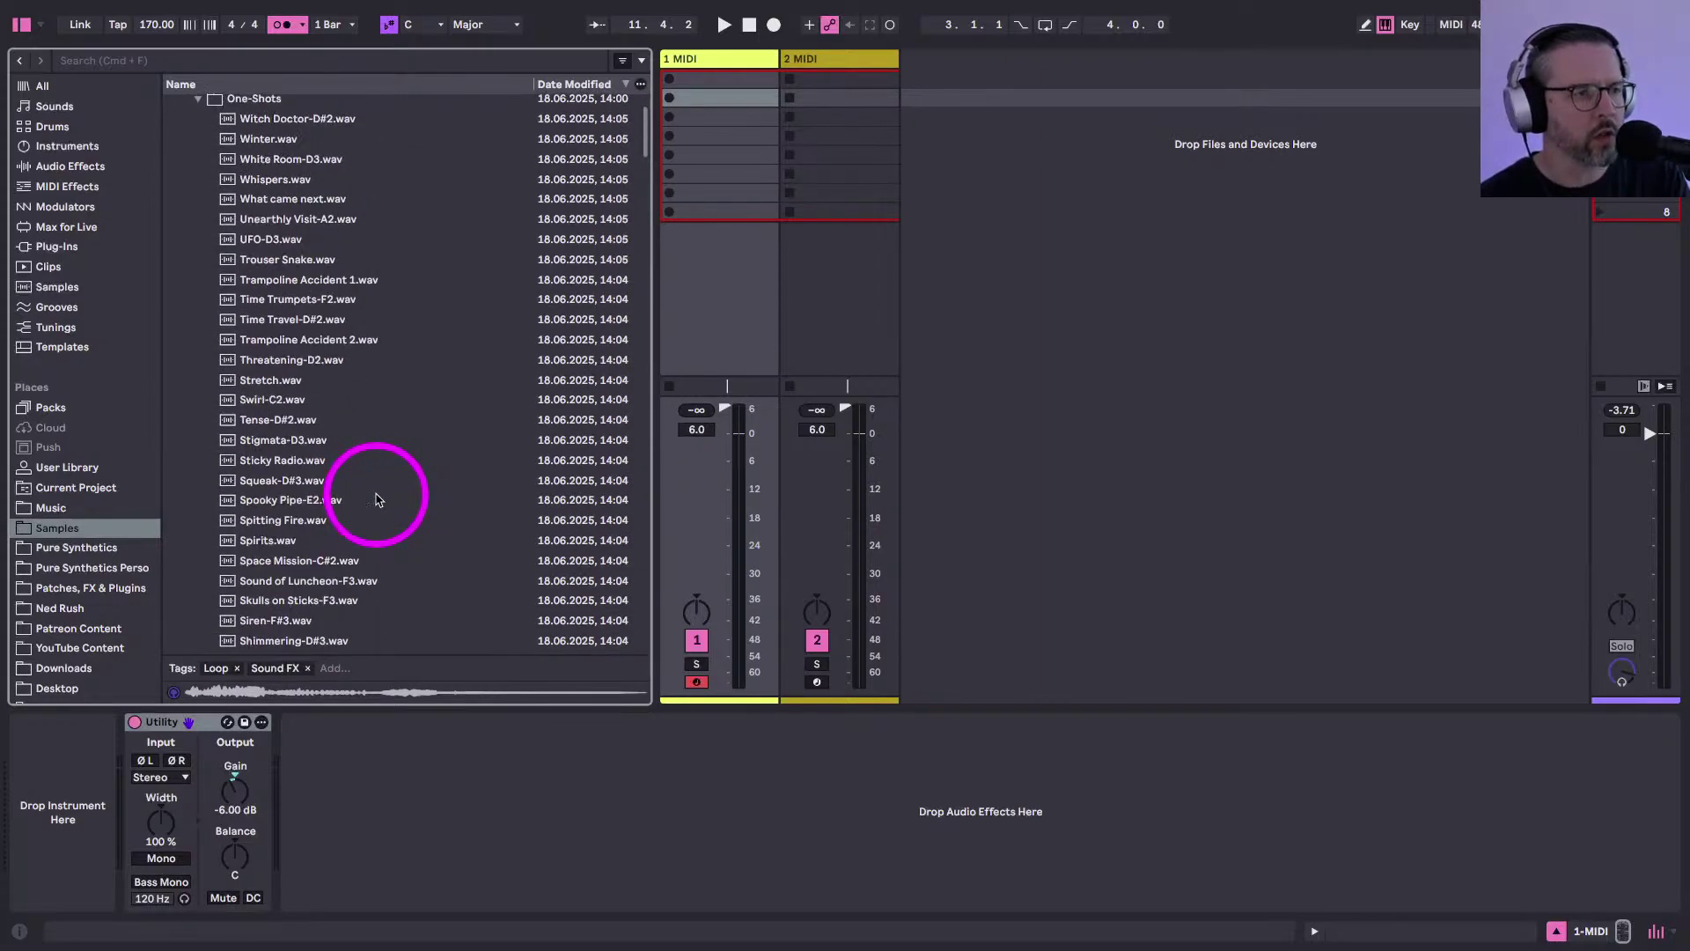
{"action": "scroll", "coordinate": [377, 495], "scroll_direction": "up", "scroll_amount": 2}
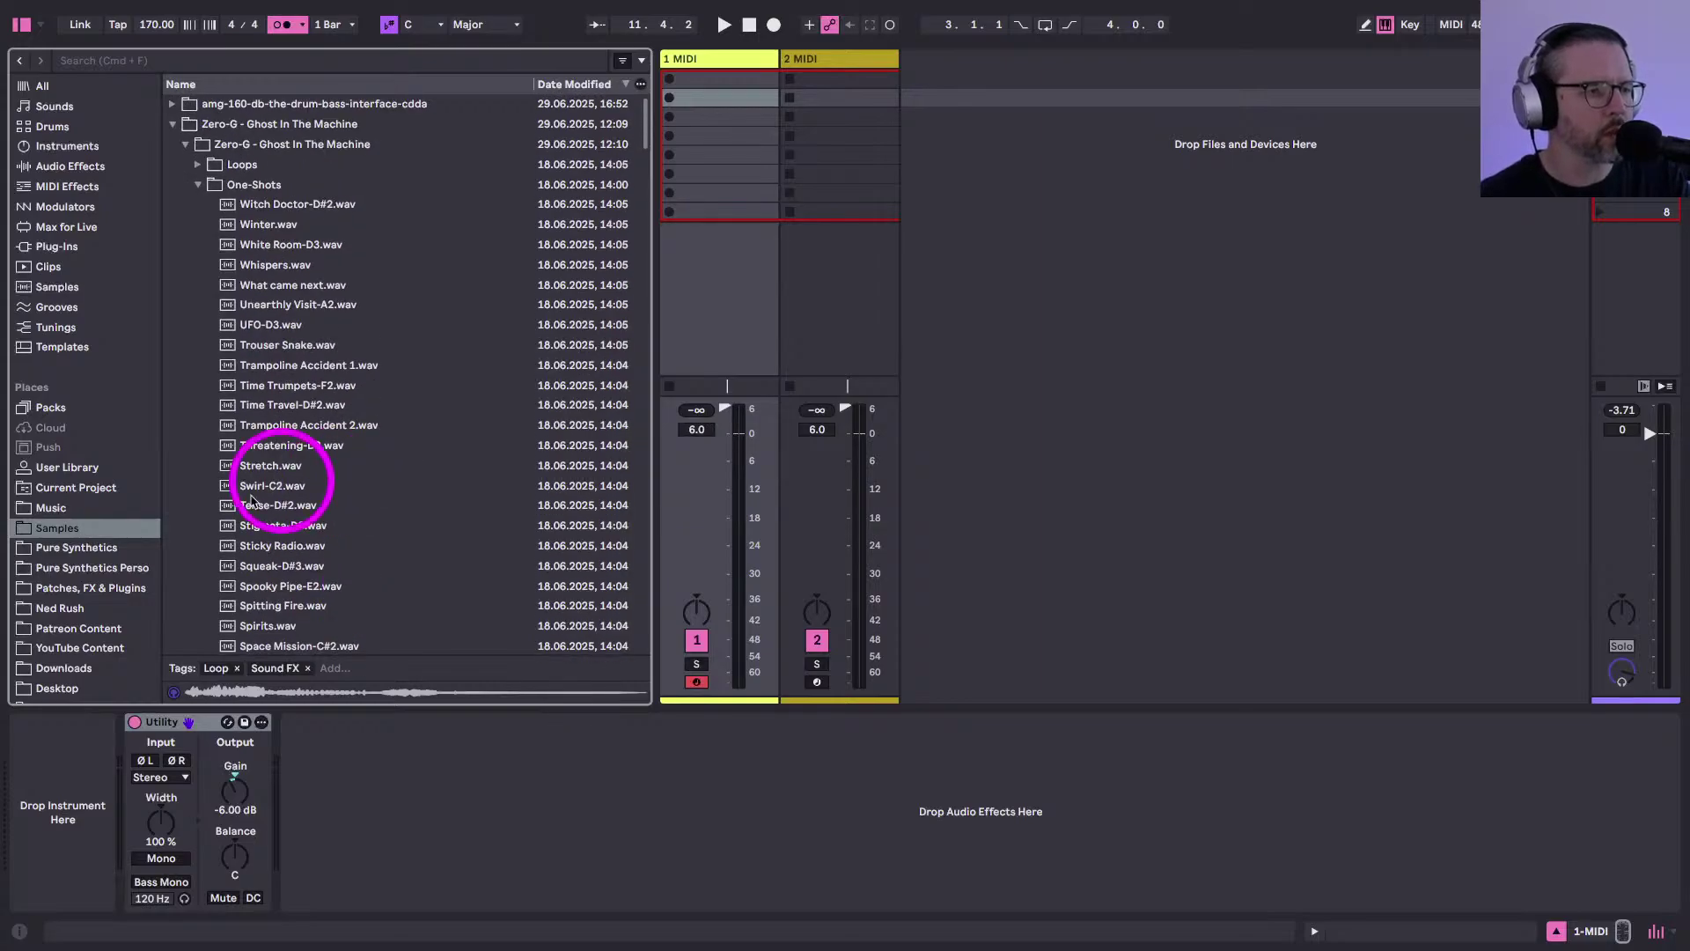
{"action": "scroll", "coordinate": [251, 502], "scroll_direction": "down", "scroll_amount": 10}
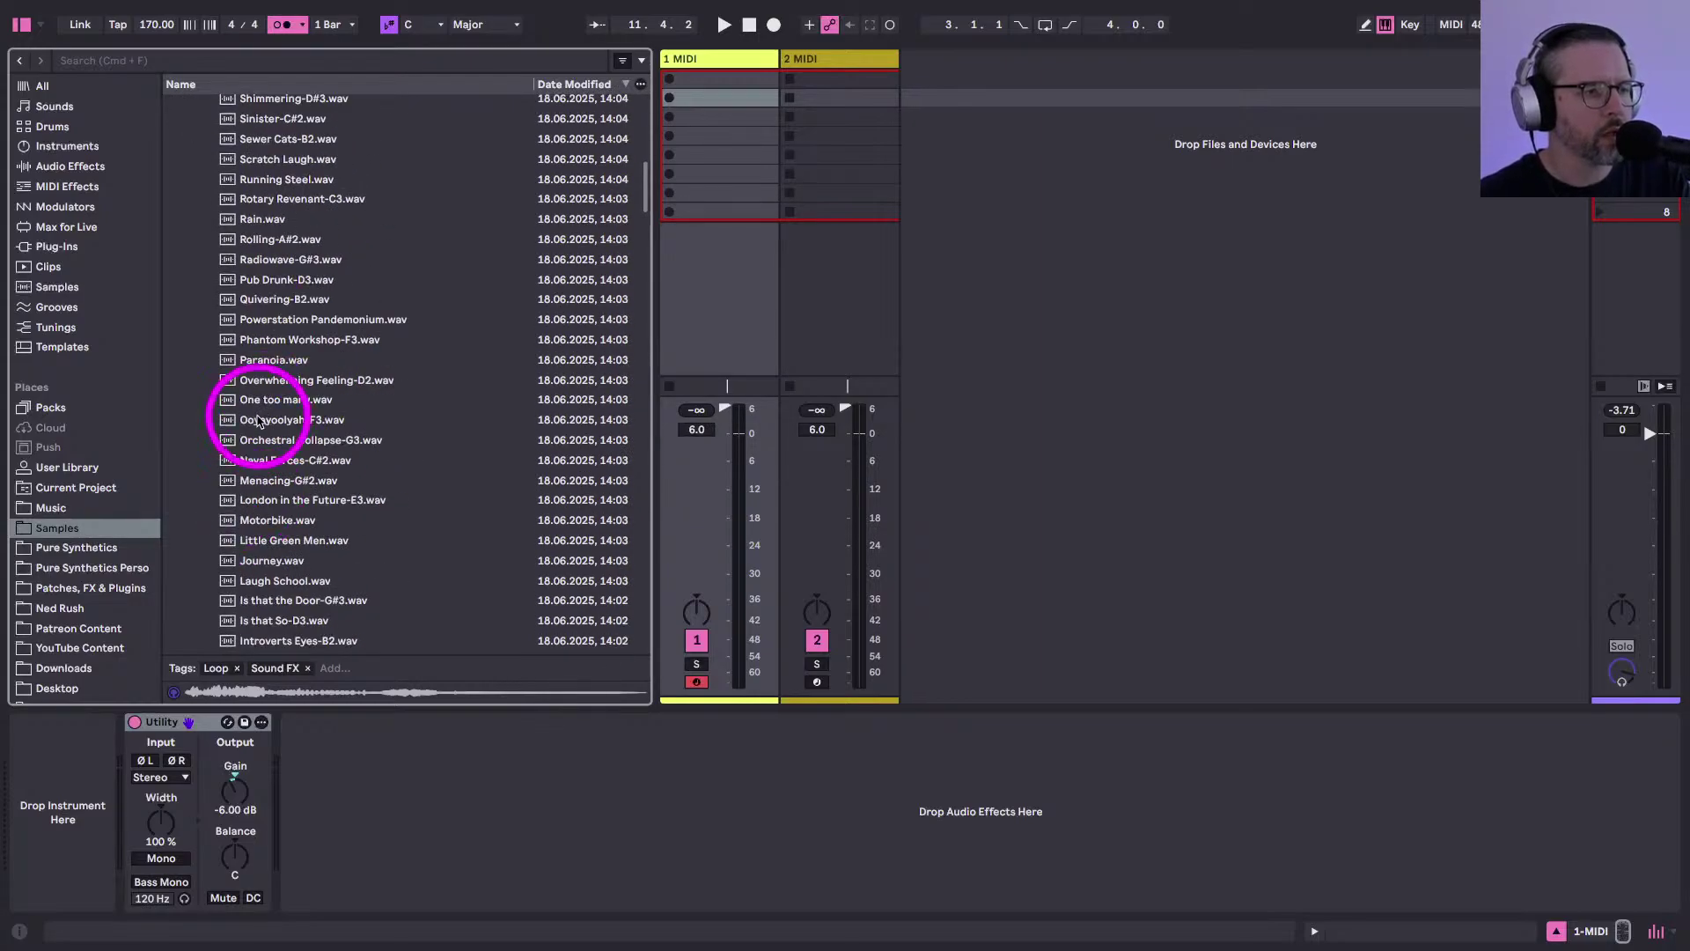
{"action": "left_click_drag", "start_coordinate": [258, 426], "coordinate": [944, 99]}
Place the one-shot Bee Culture.wav in scene 4 of the new audio track
{"action": "scroll", "coordinate": [231, 377], "scroll_direction": "down", "scroll_amount": 10}
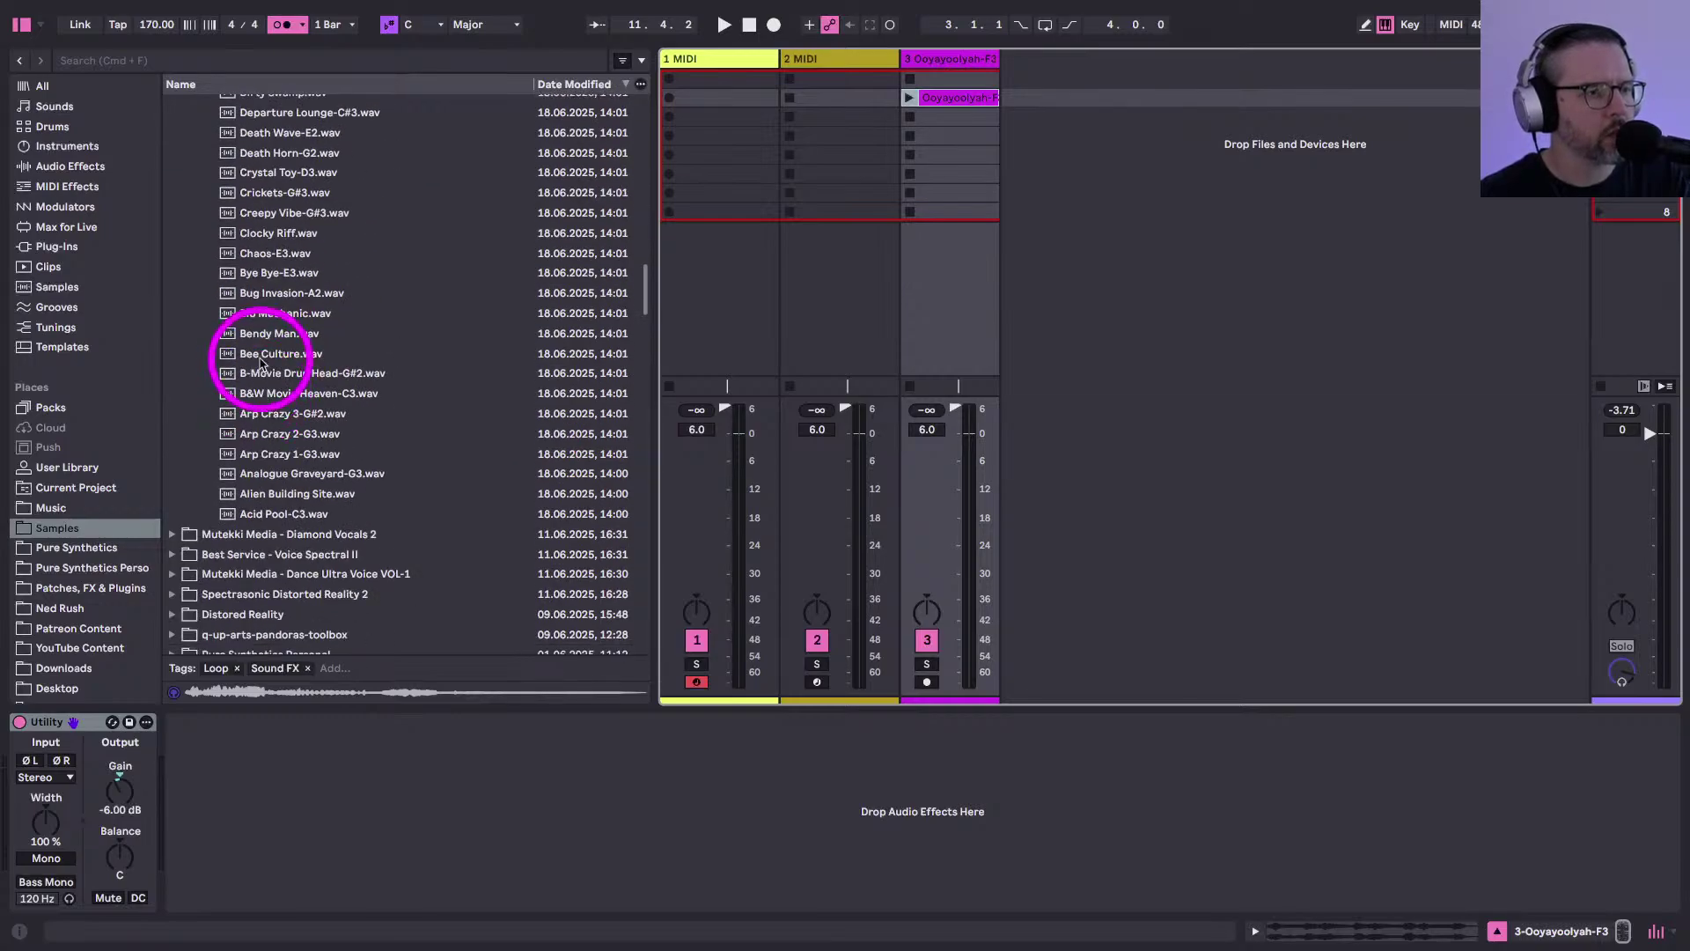
{"action": "left_click", "coordinate": [261, 357]}
{"action": "left_click_drag", "start_coordinate": [262, 361], "coordinate": [920, 139]}
Find Running Steel.wav among the one-shots and place it in scene 6 of the audio track
{"action": "scroll", "coordinate": [604, 132], "scroll_direction": "up", "scroll_amount": 10}
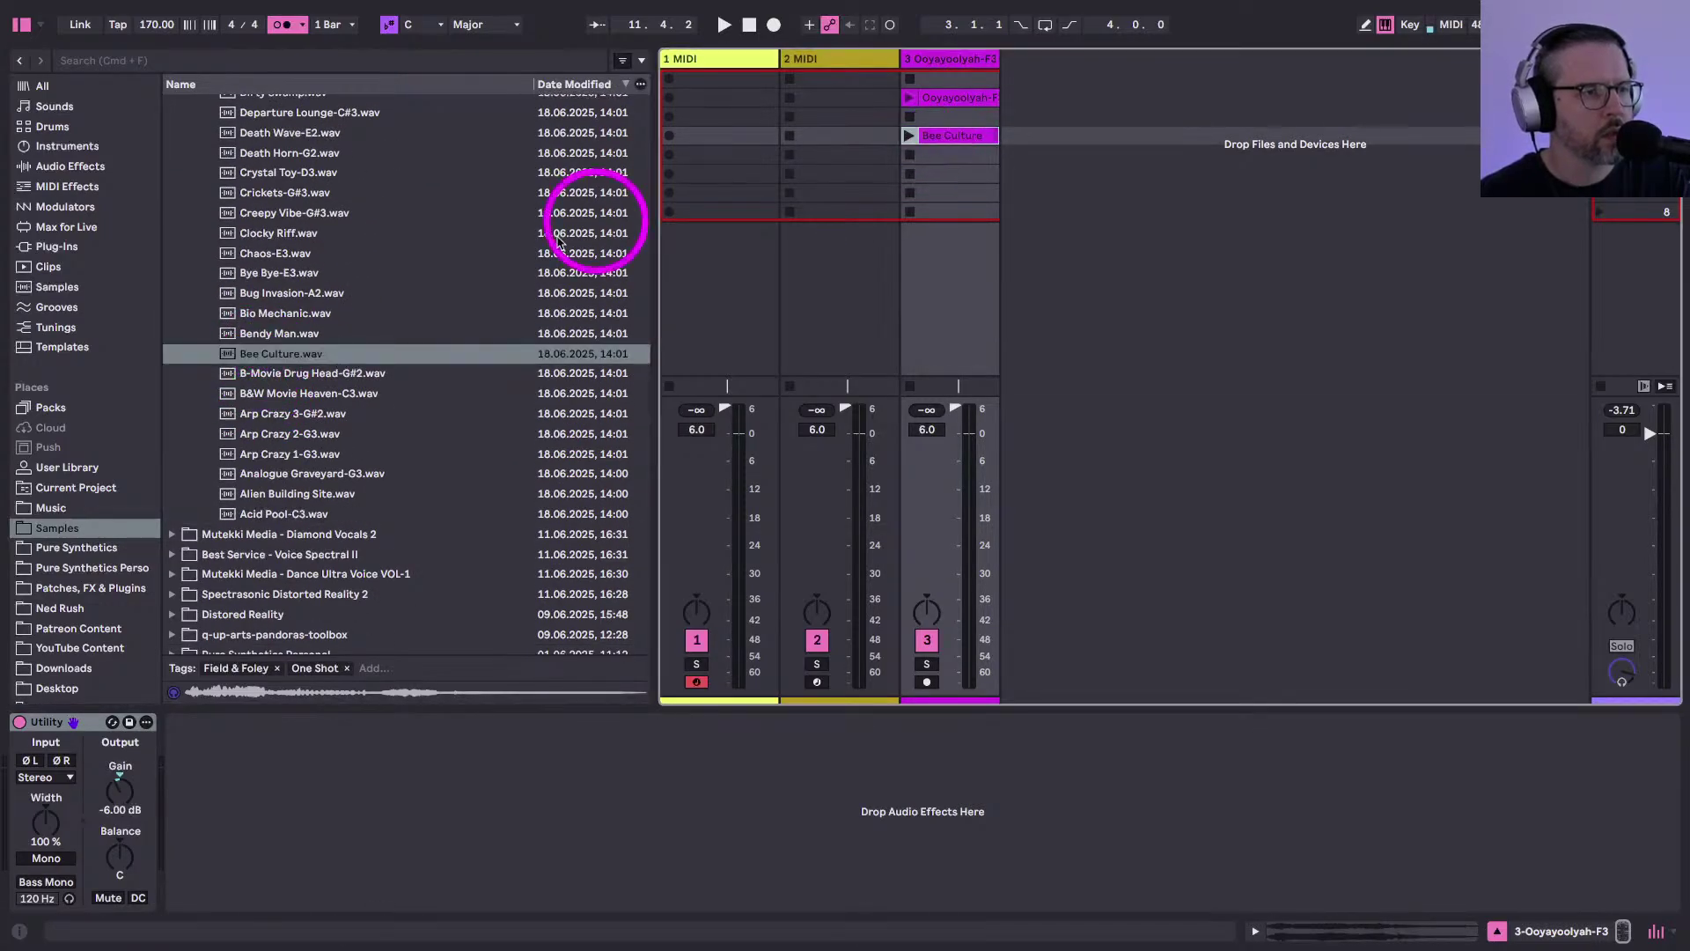
{"action": "scroll", "coordinate": [498, 270], "scroll_direction": "up", "scroll_amount": 10}
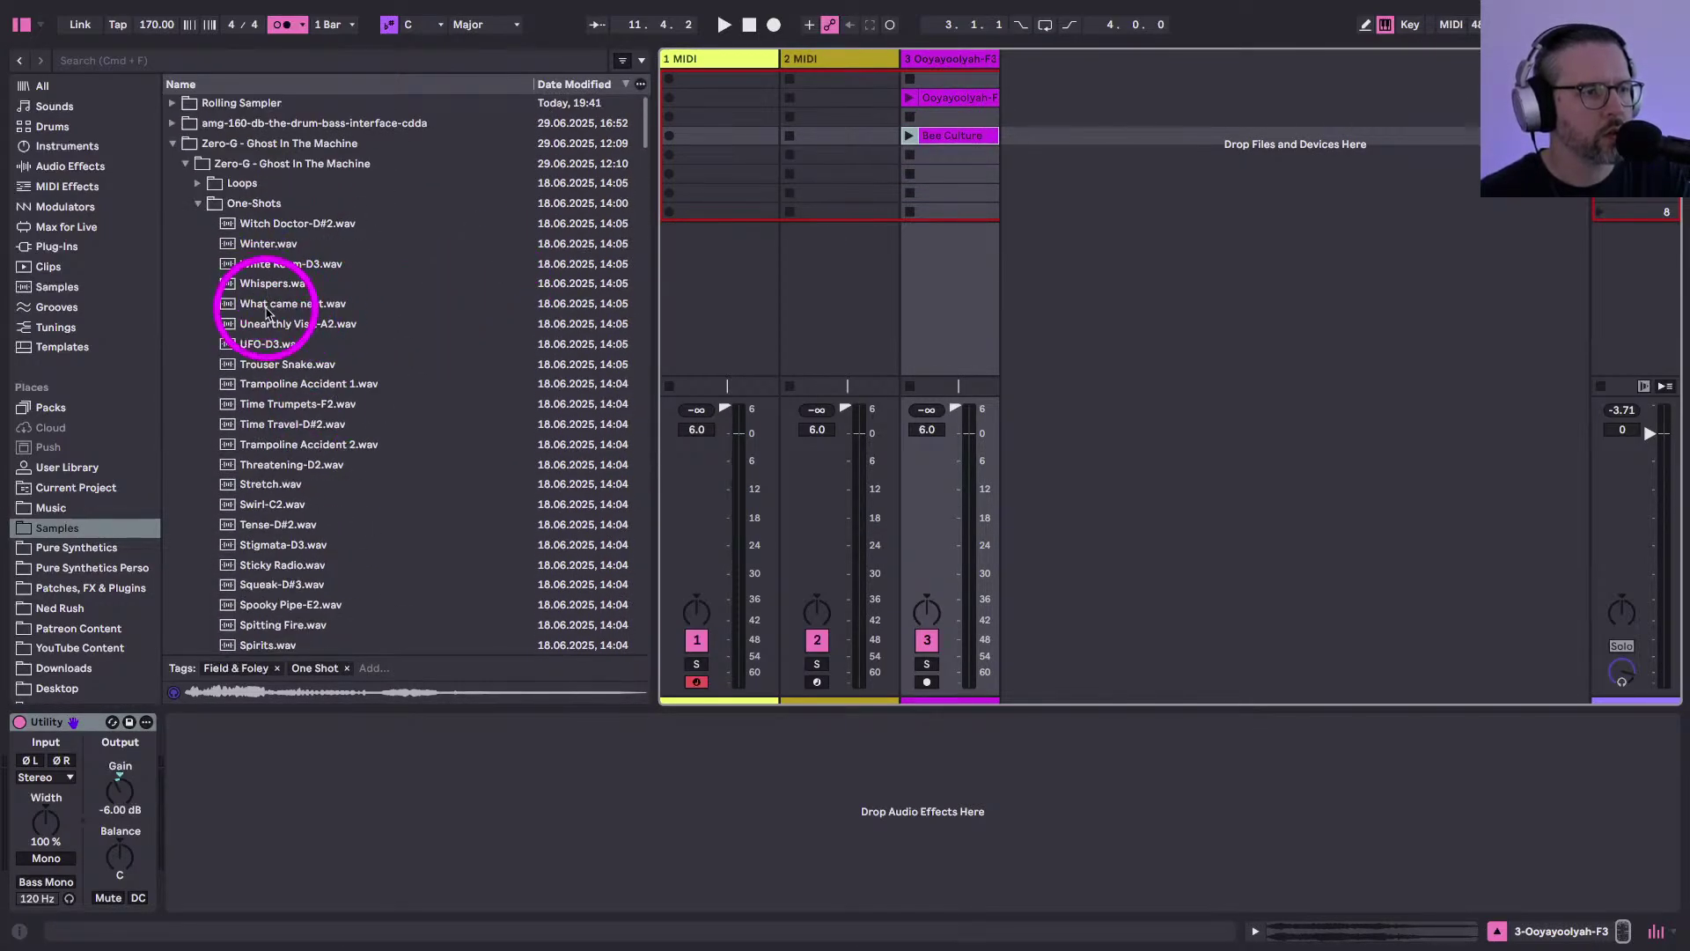
{"action": "scroll", "coordinate": [291, 370], "scroll_direction": "down", "scroll_amount": 8}
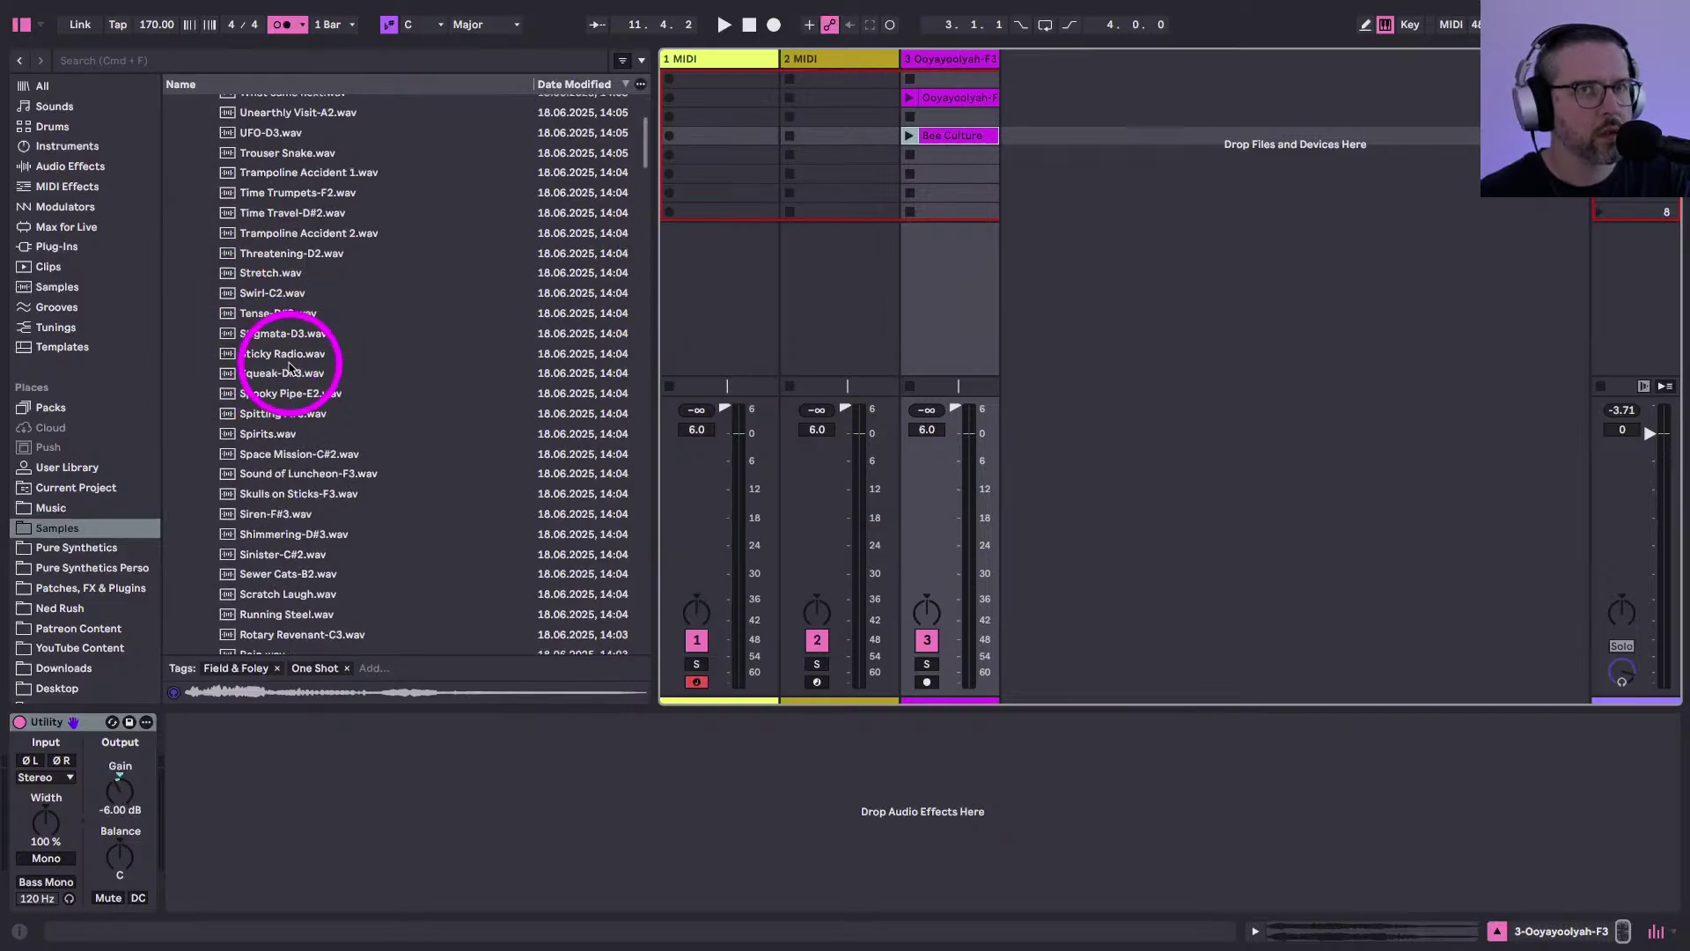
{"action": "left_click", "coordinate": [289, 359]}
{"action": "left_click_drag", "start_coordinate": [289, 359], "coordinate": [937, 174]}
Collapse the One-Shots folder, expand Loops and place 106 Dial 9.wav in scene 8 of the audio track
{"action": "scroll", "coordinate": [190, 435], "scroll_direction": "up", "scroll_amount": 10}
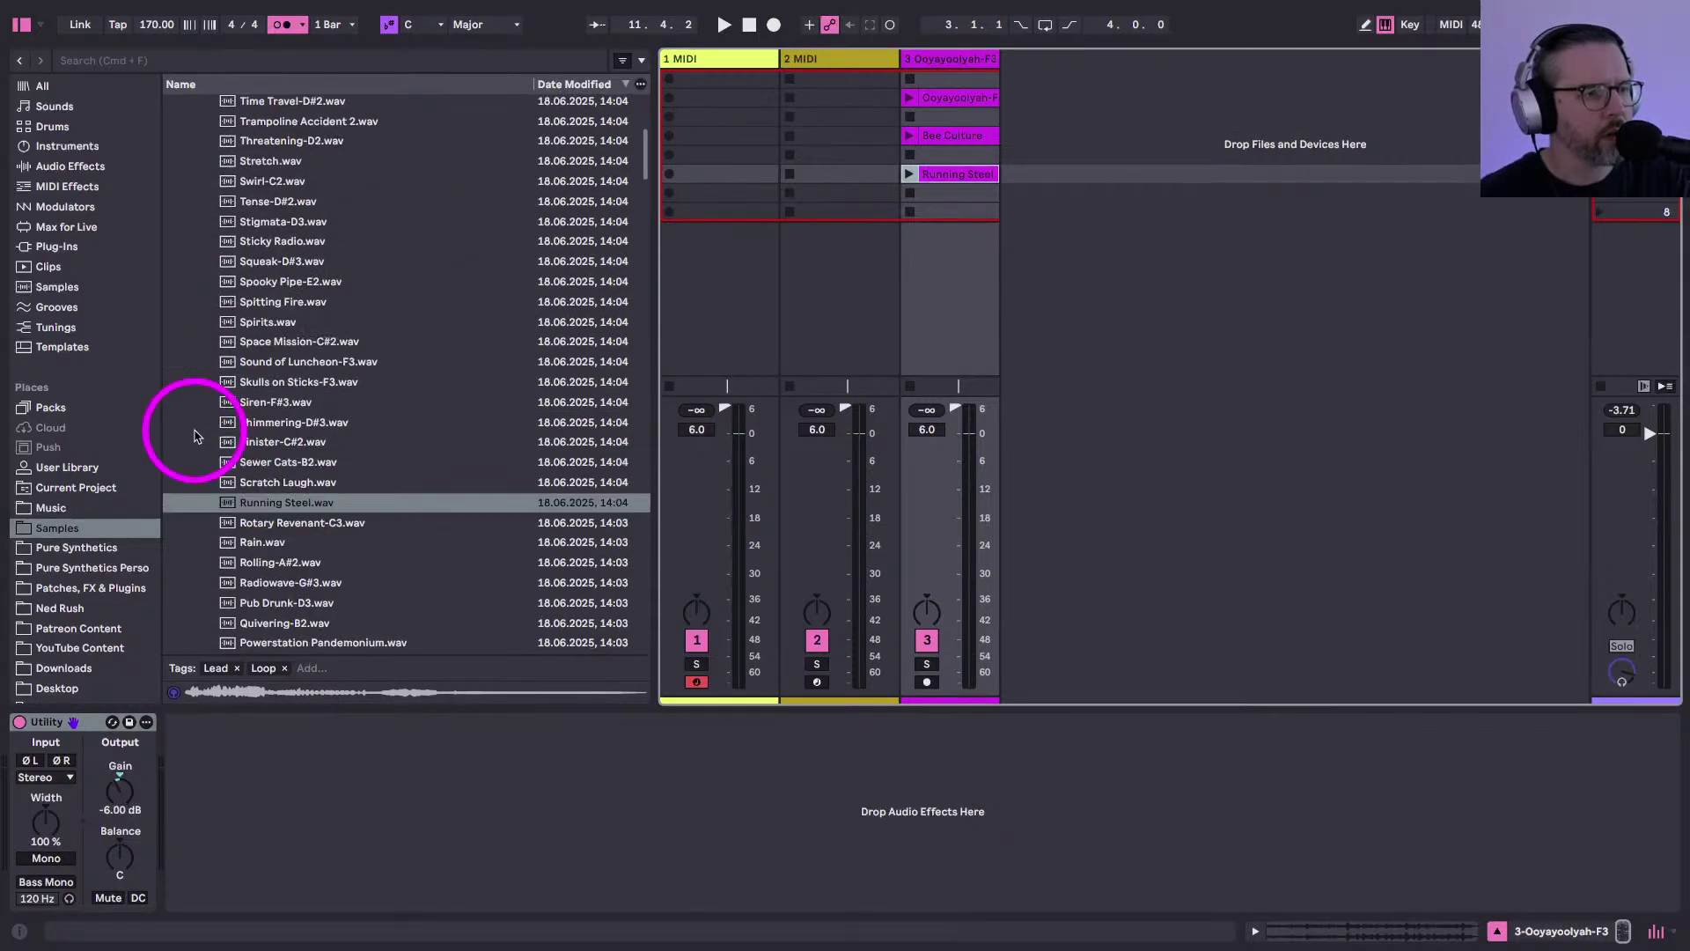
{"action": "left_click", "coordinate": [198, 204]}
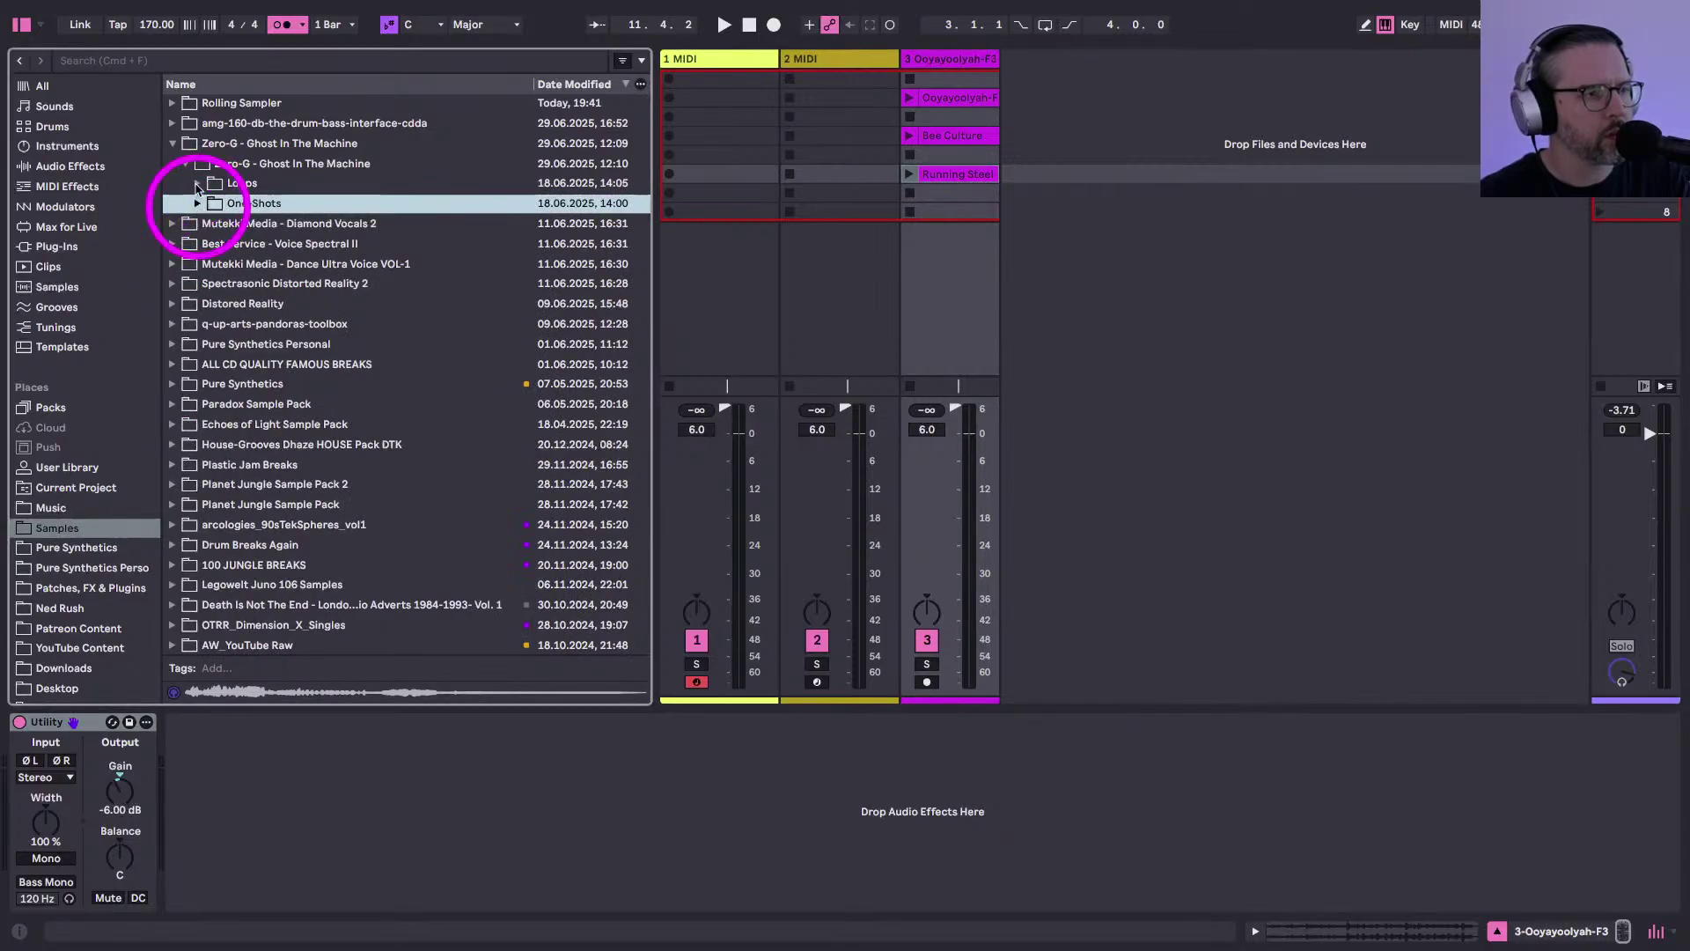
{"action": "left_click", "coordinate": [198, 184]}
{"action": "scroll", "coordinate": [283, 415], "scroll_direction": "down", "scroll_amount": 10}
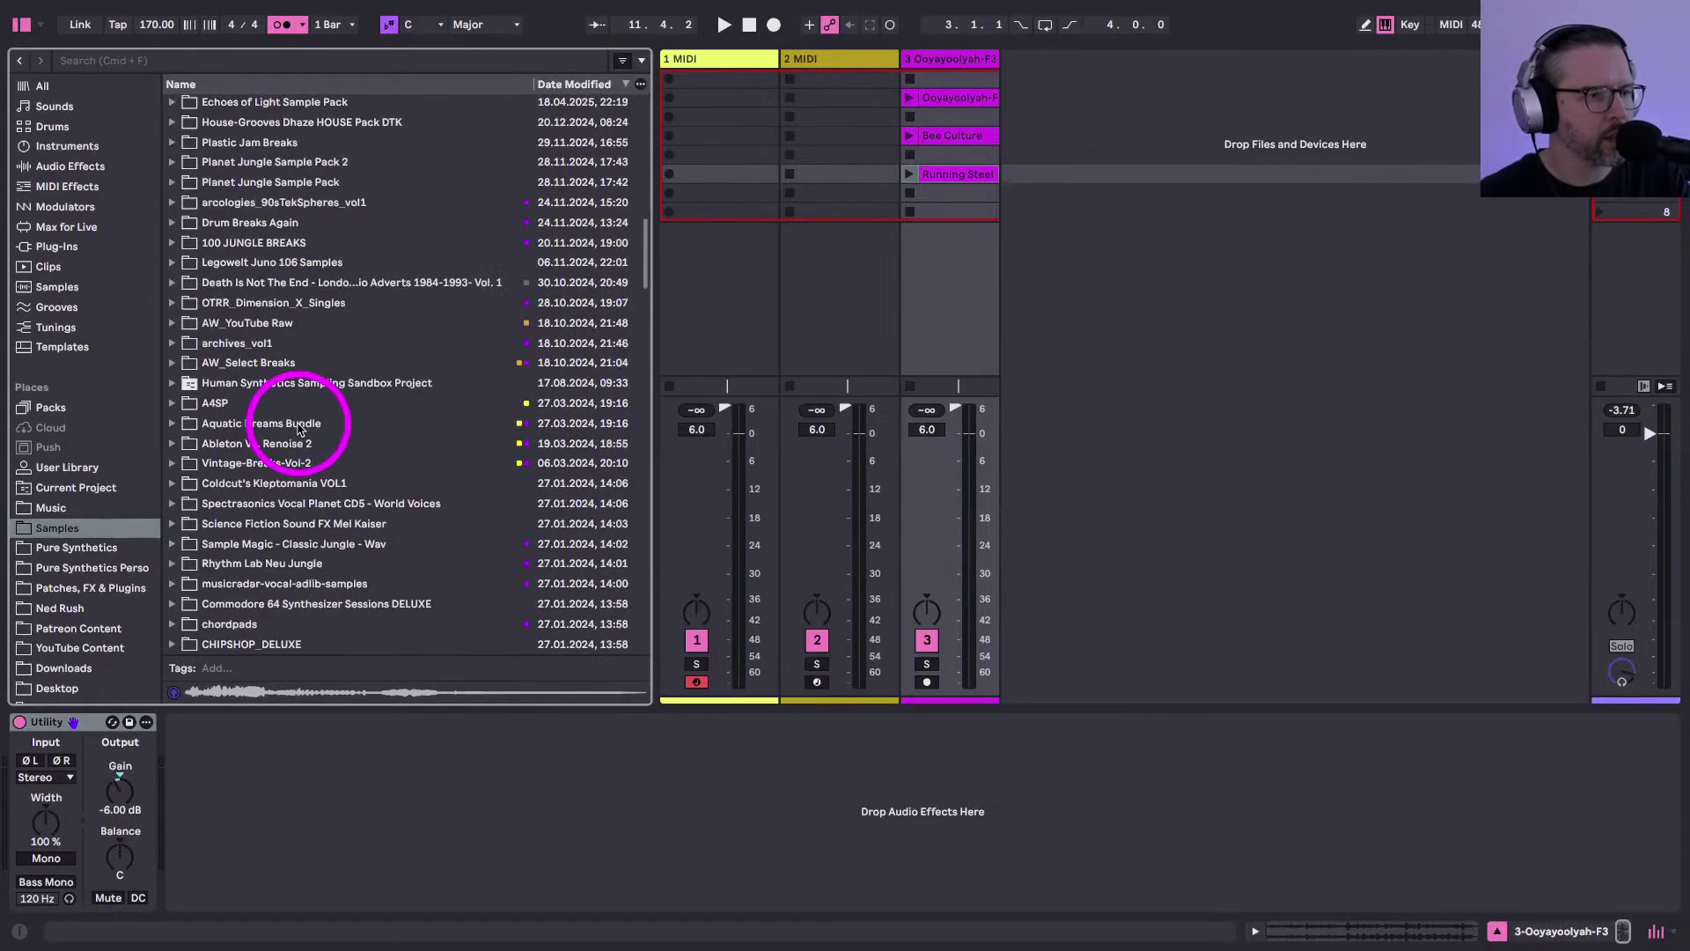
{"action": "scroll", "coordinate": [282, 320], "scroll_direction": "up", "scroll_amount": 10}
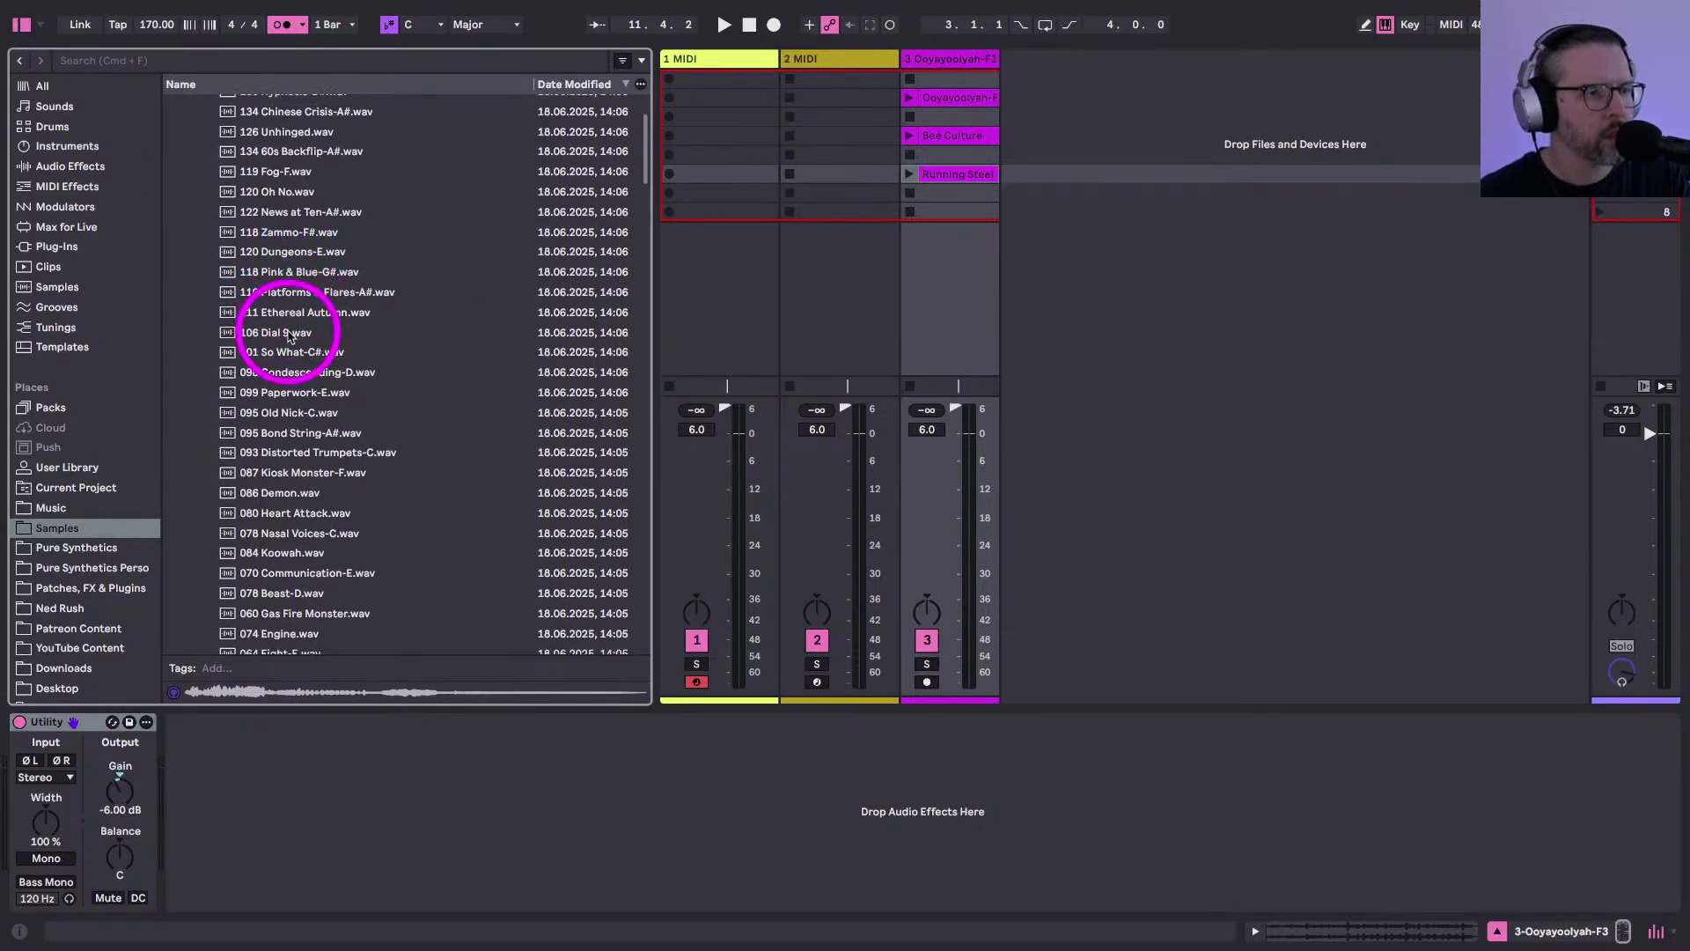
{"action": "left_click_drag", "start_coordinate": [282, 332], "coordinate": [955, 212]}
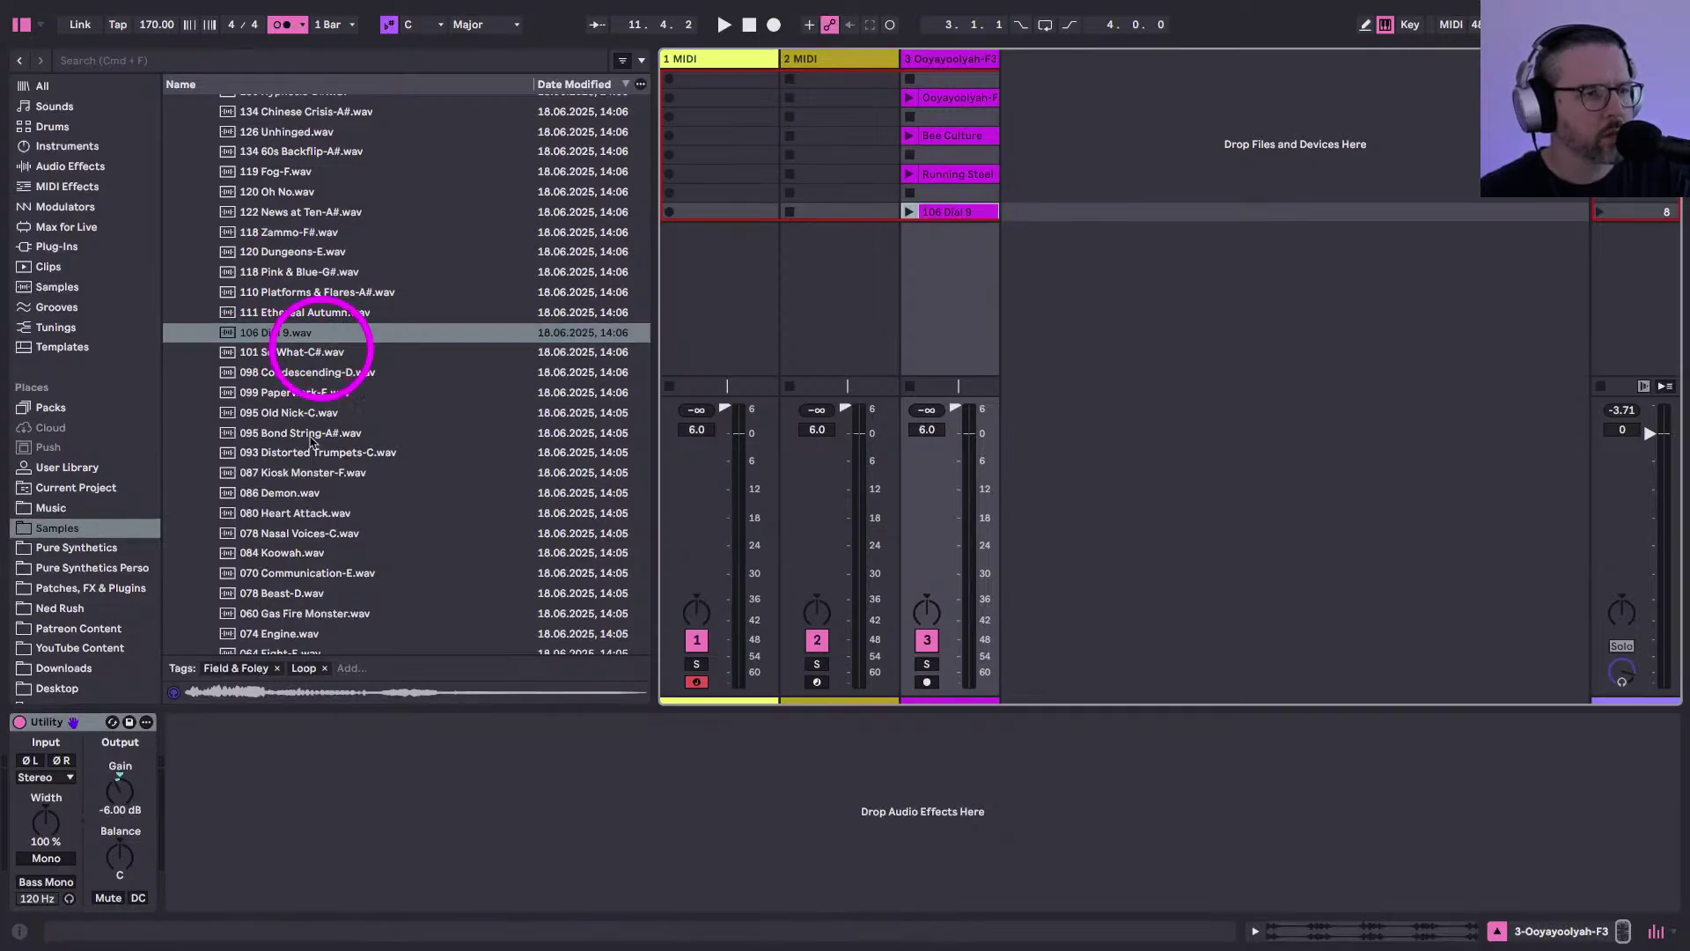
Place the loops 084 Koowah.wav and 120 Dungeons-E.wav in scenes 10 and 12 of the audio track
{"action": "scroll", "coordinate": [310, 458], "scroll_direction": "down", "scroll_amount": 3}
{"action": "left_click_drag", "start_coordinate": [310, 458], "coordinate": [947, 250]}
{"action": "scroll", "coordinate": [299, 366], "scroll_direction": "up", "scroll_amount": 6}
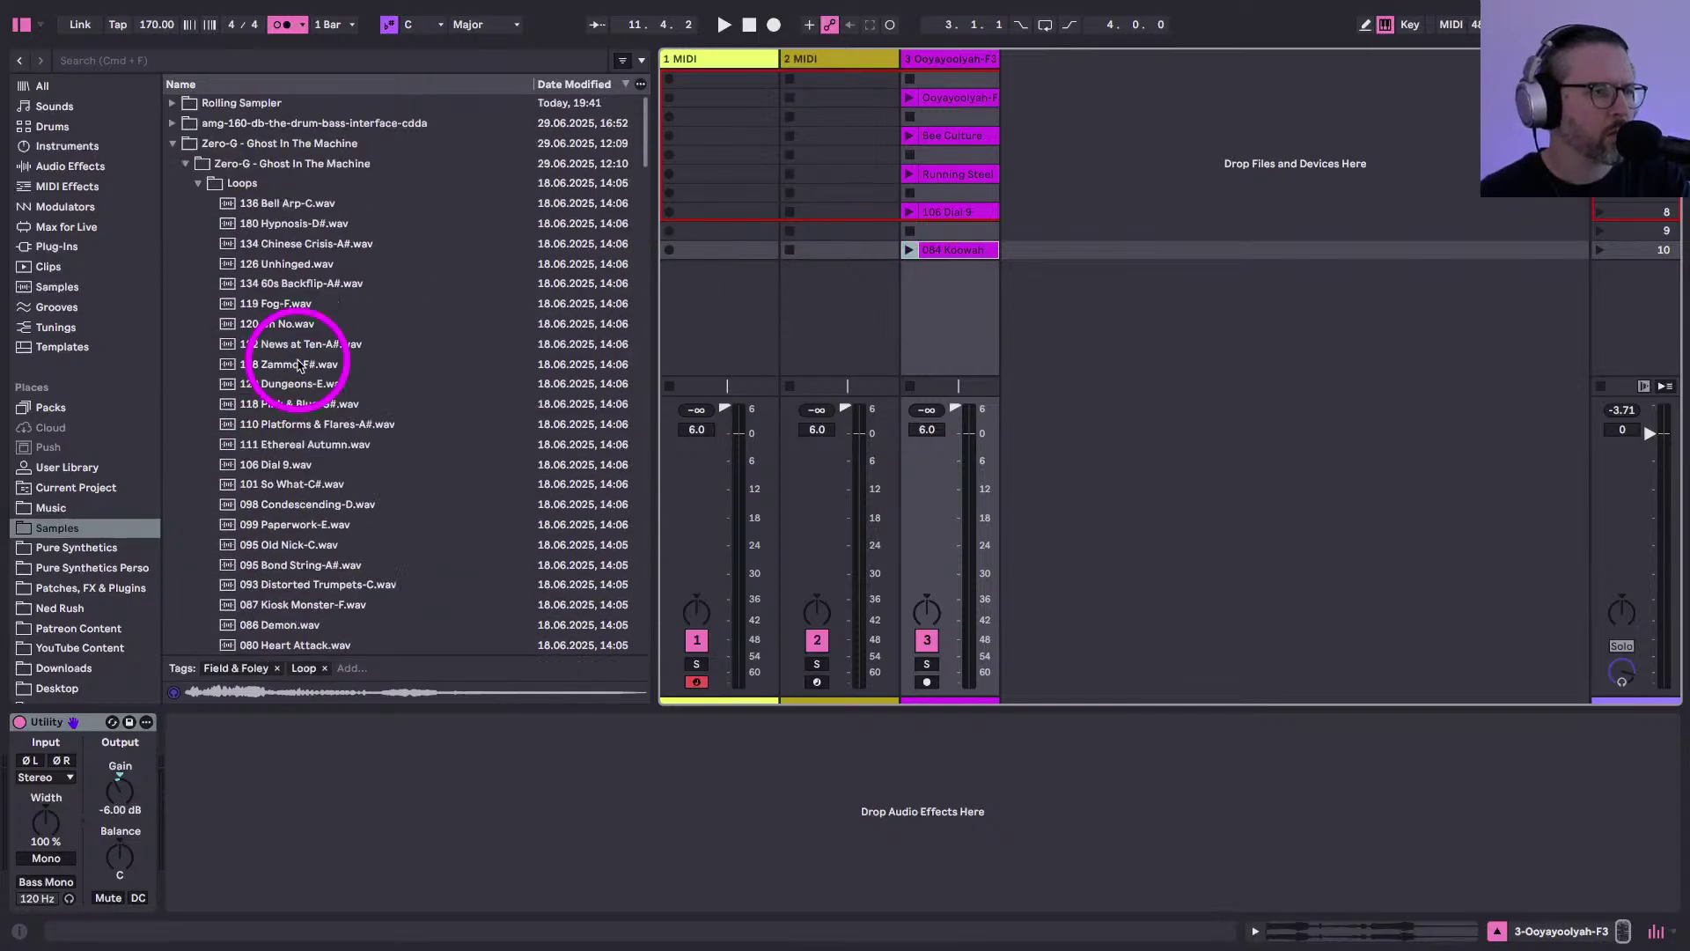
{"action": "left_click_drag", "start_coordinate": [244, 383], "coordinate": [947, 273]}
Delete the two empty MIDI tracks and make the browser slightly narrower
{"action": "left_click", "coordinate": [803, 60]}
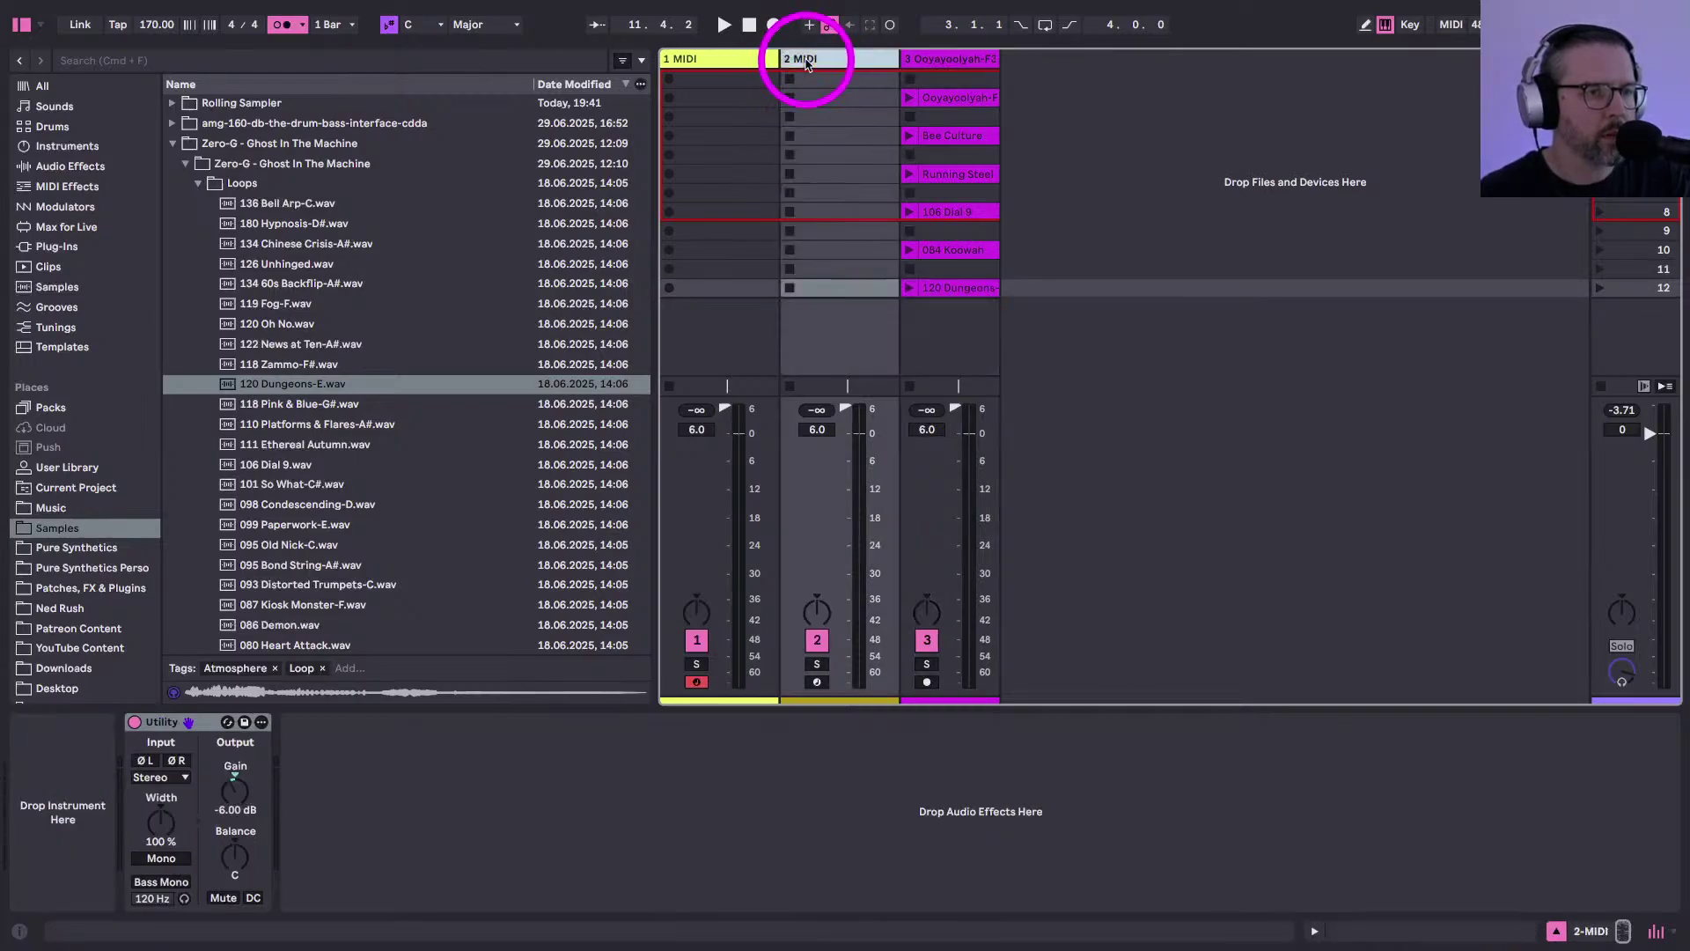
{"action": "key", "text": "Delete"}
{"action": "left_click", "coordinate": [686, 61]}
{"action": "key", "text": "Delete"}
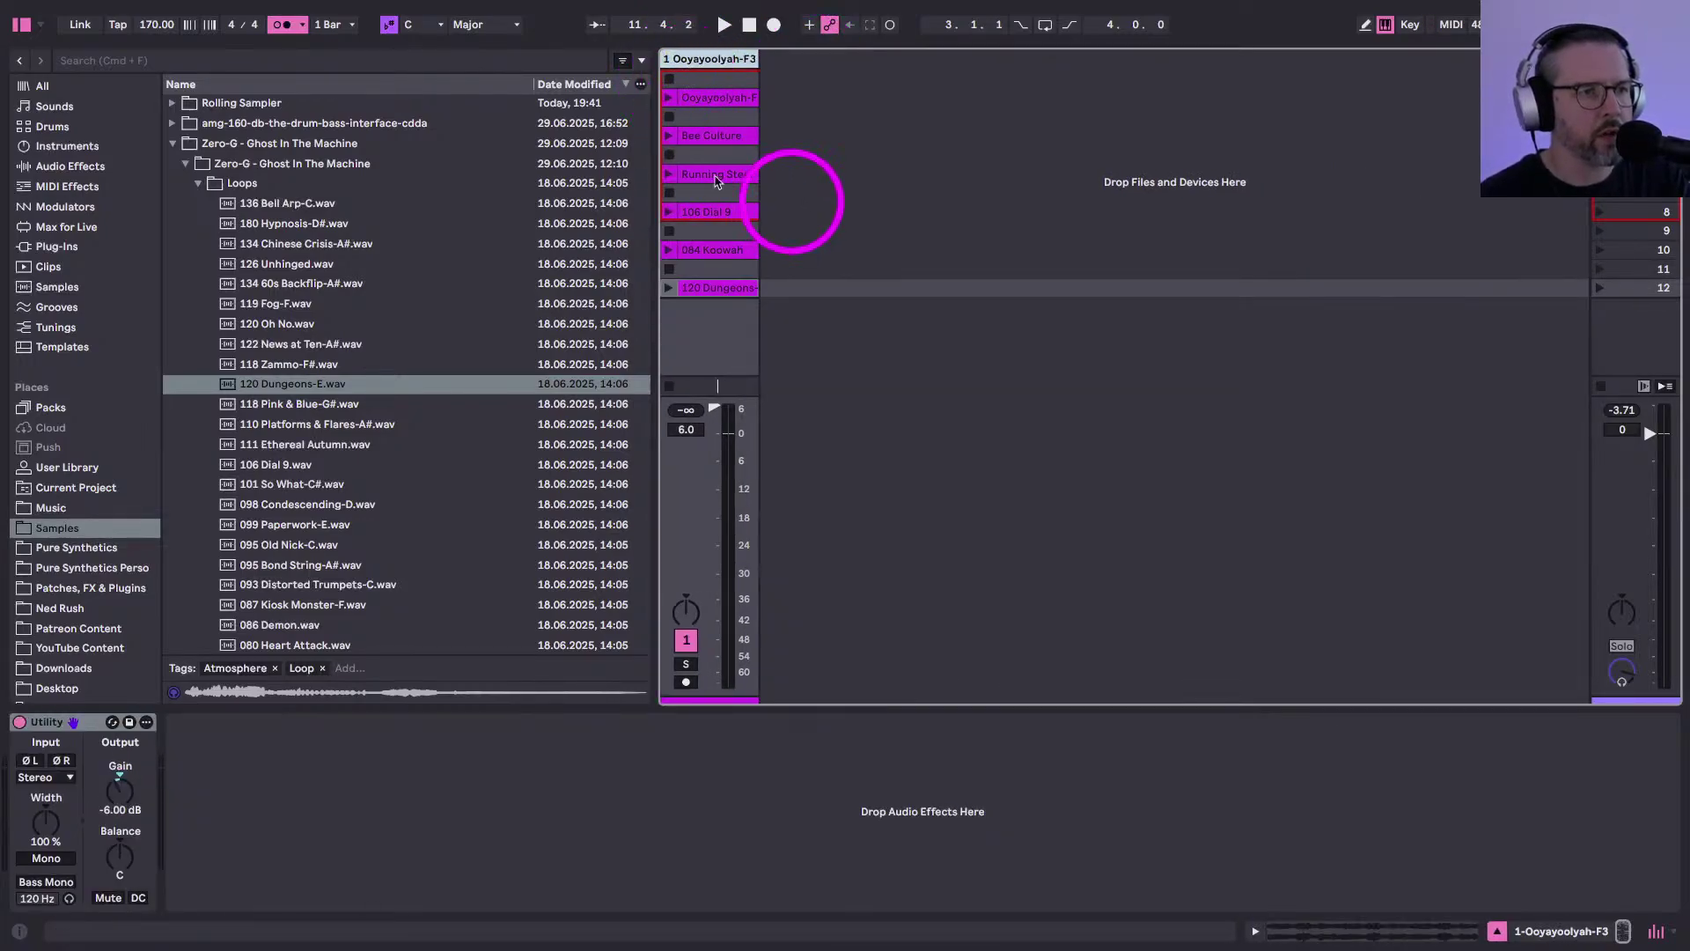
{"action": "left_click_drag", "start_coordinate": [656, 185], "coordinate": [605, 185]}
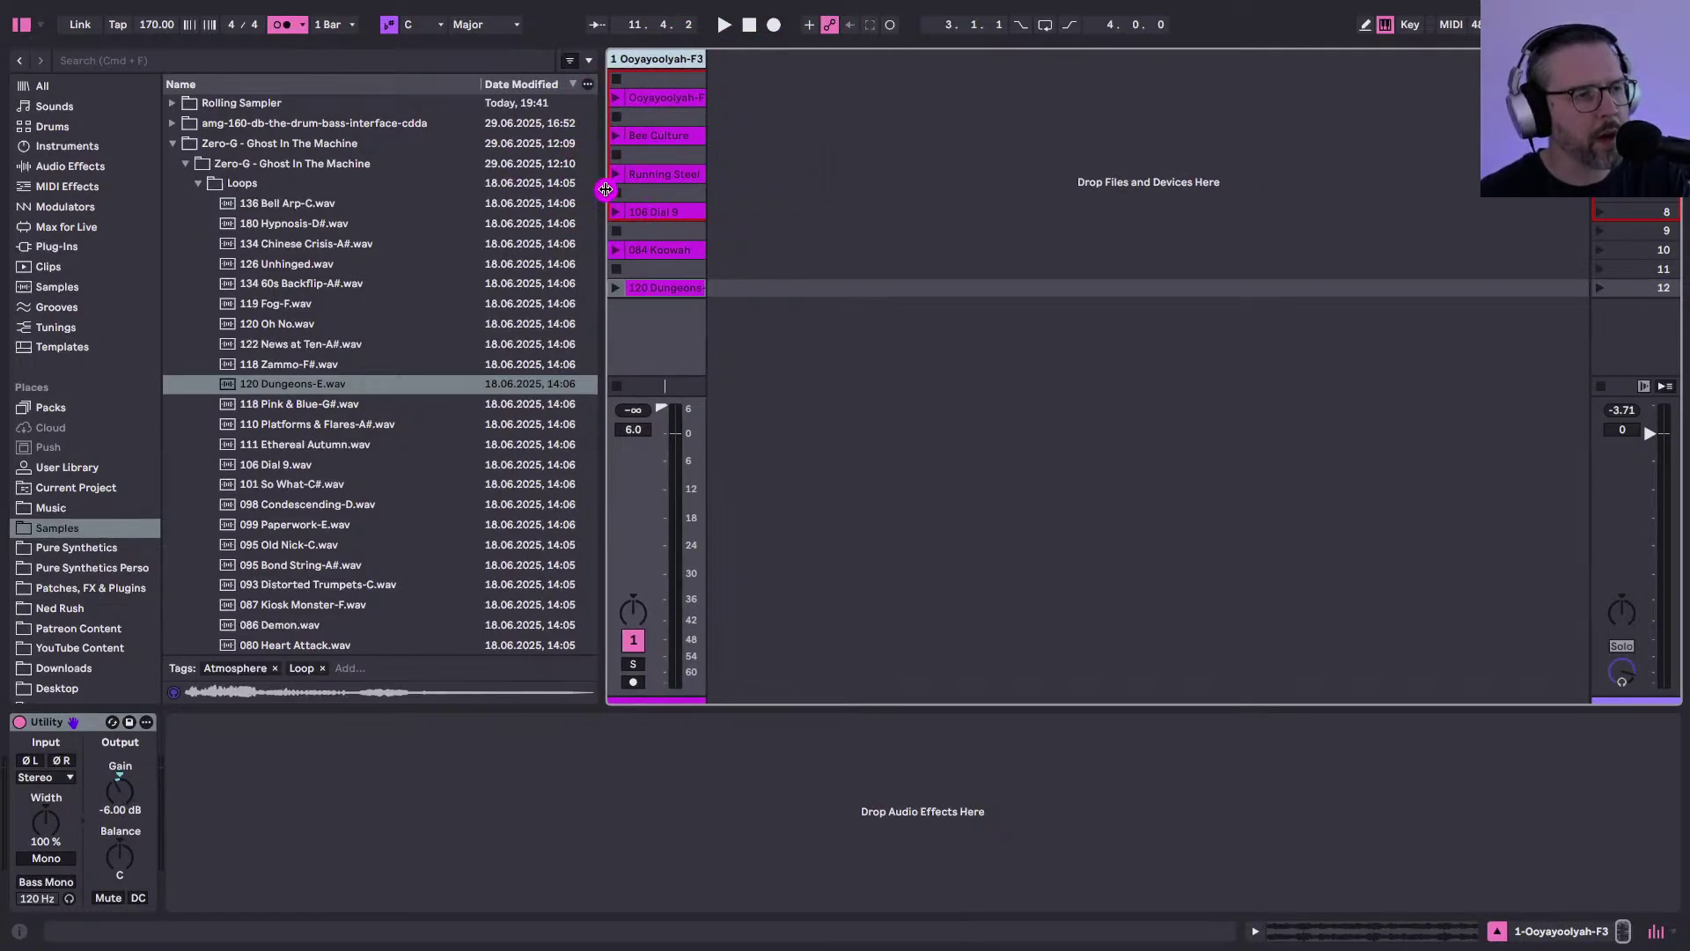
Load the Beat Shake 808 Flavor drum rack from the Beat Shake 808 & 909 pack onto a new MIDI track
{"action": "scroll", "coordinate": [26, 193], "scroll_direction": "up", "scroll_amount": 5}
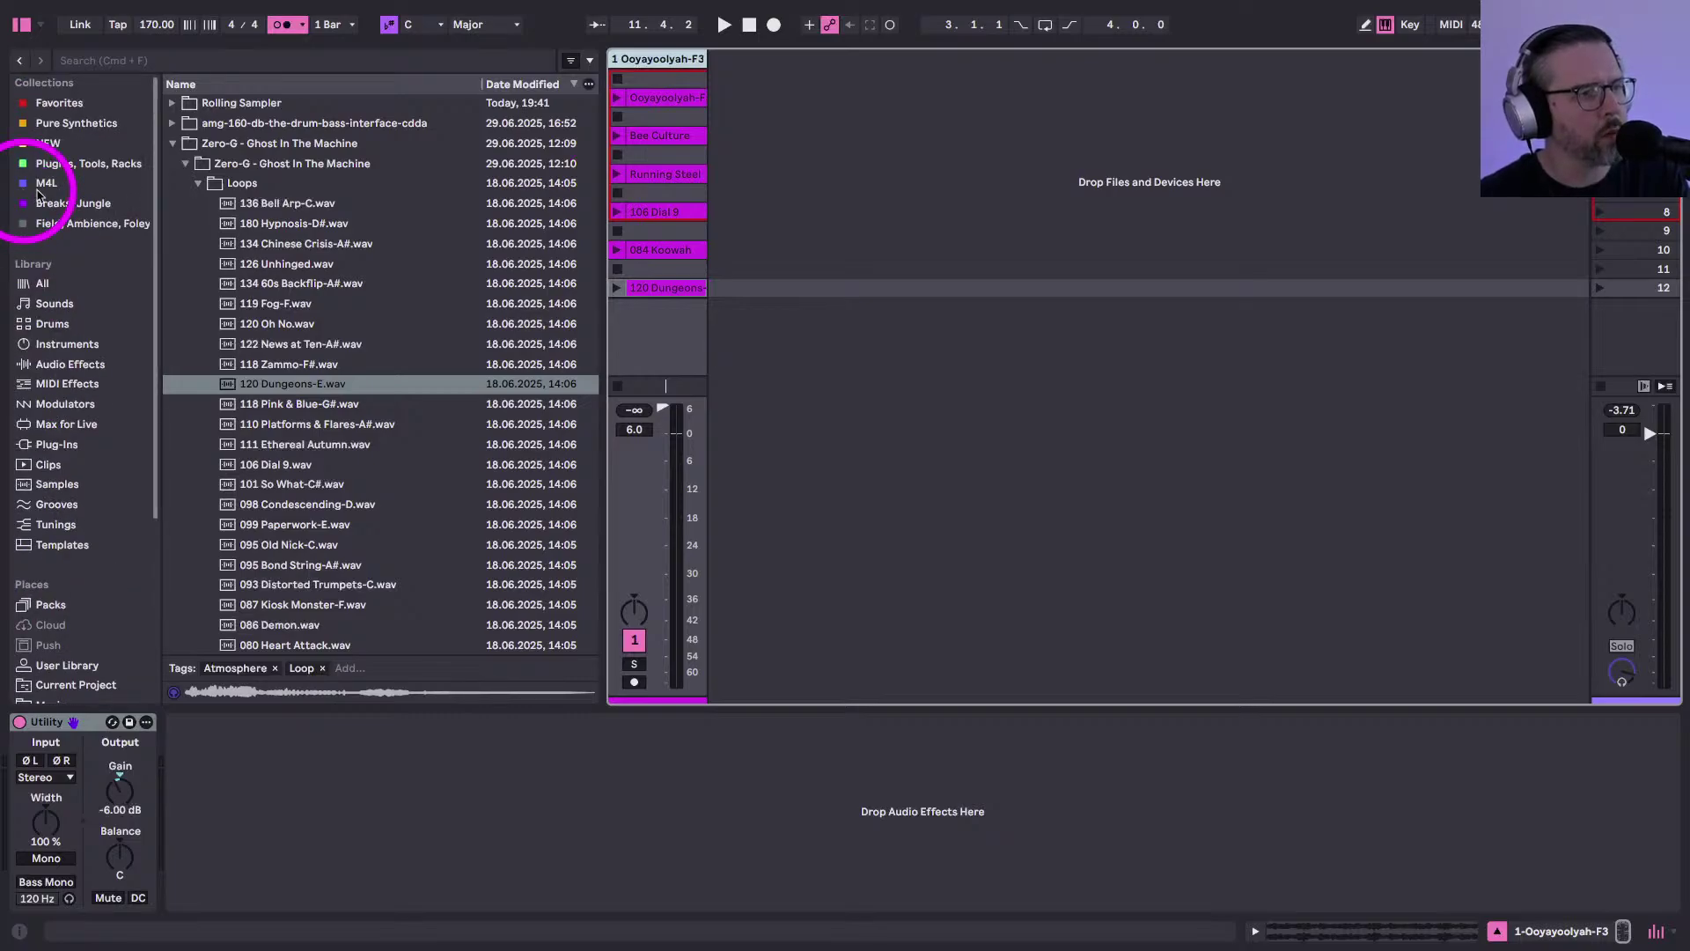
{"action": "scroll", "coordinate": [88, 370], "scroll_direction": "down", "scroll_amount": 4}
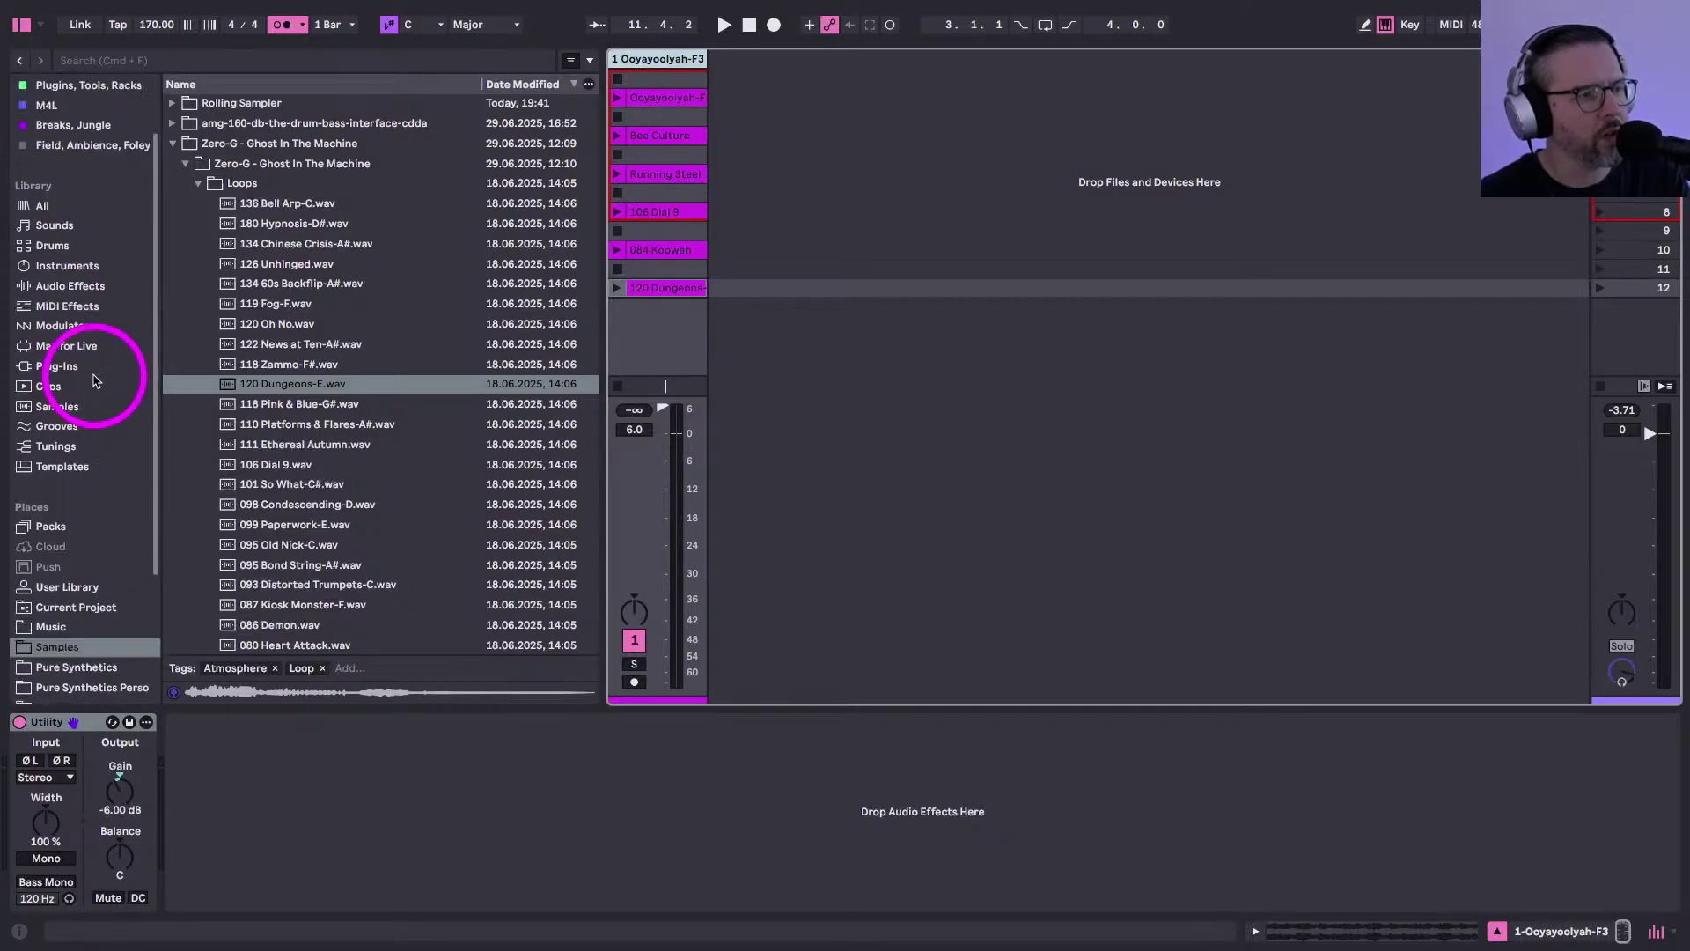
{"action": "left_click", "coordinate": [50, 528]}
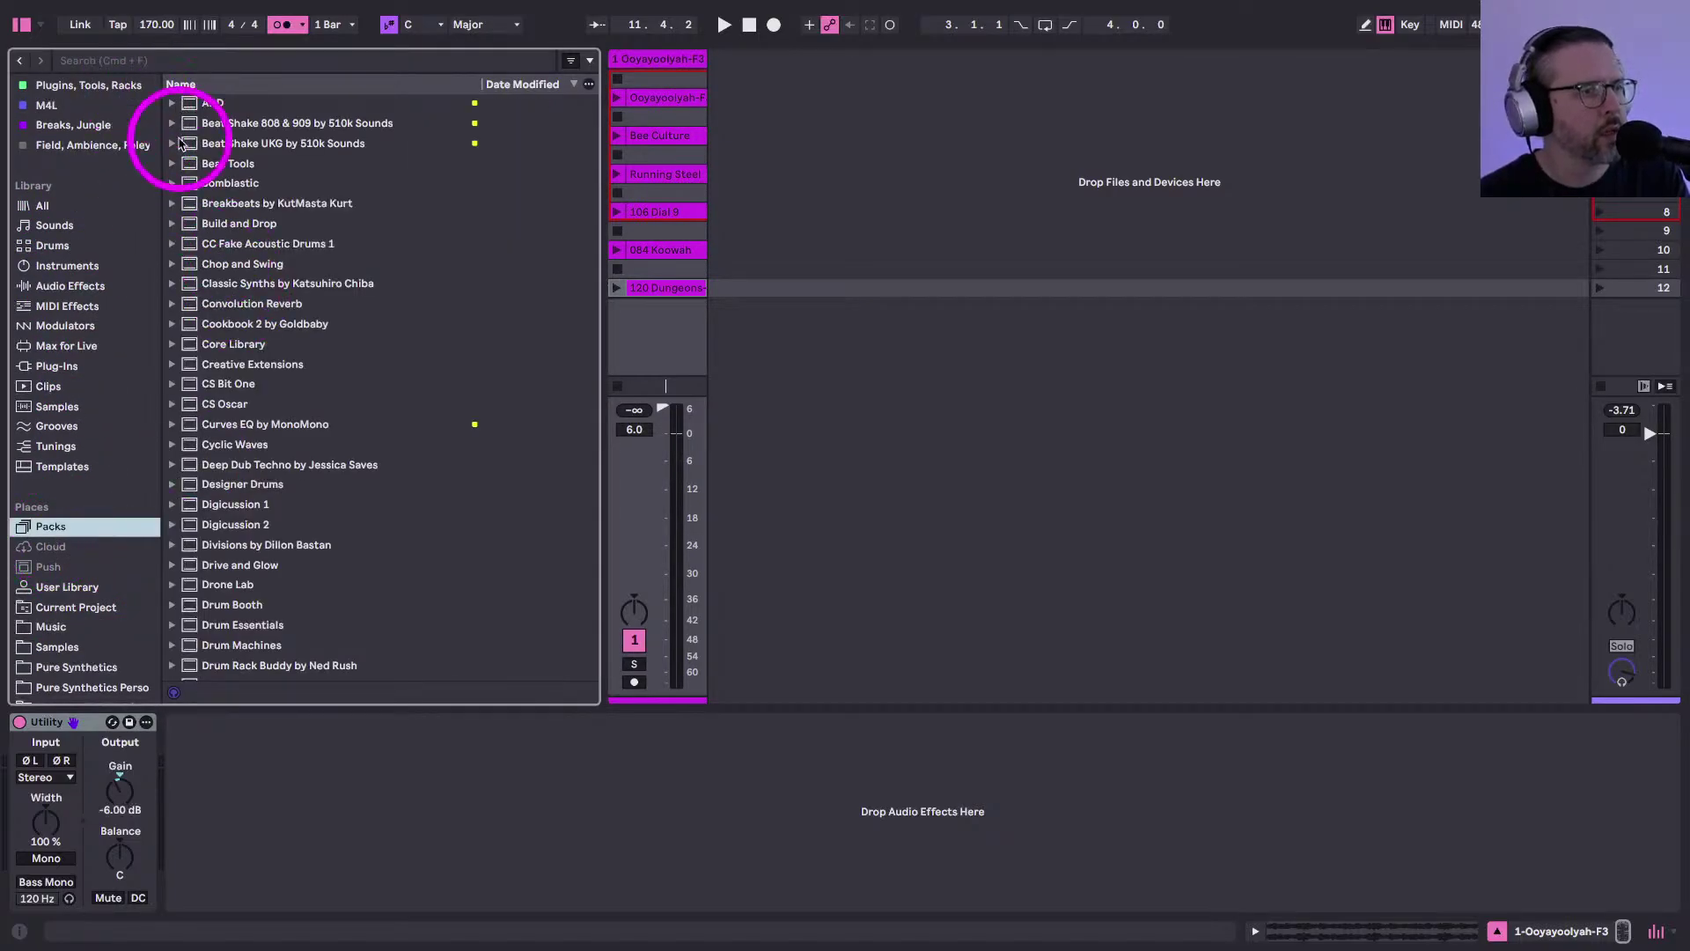
{"action": "left_click", "coordinate": [172, 123]}
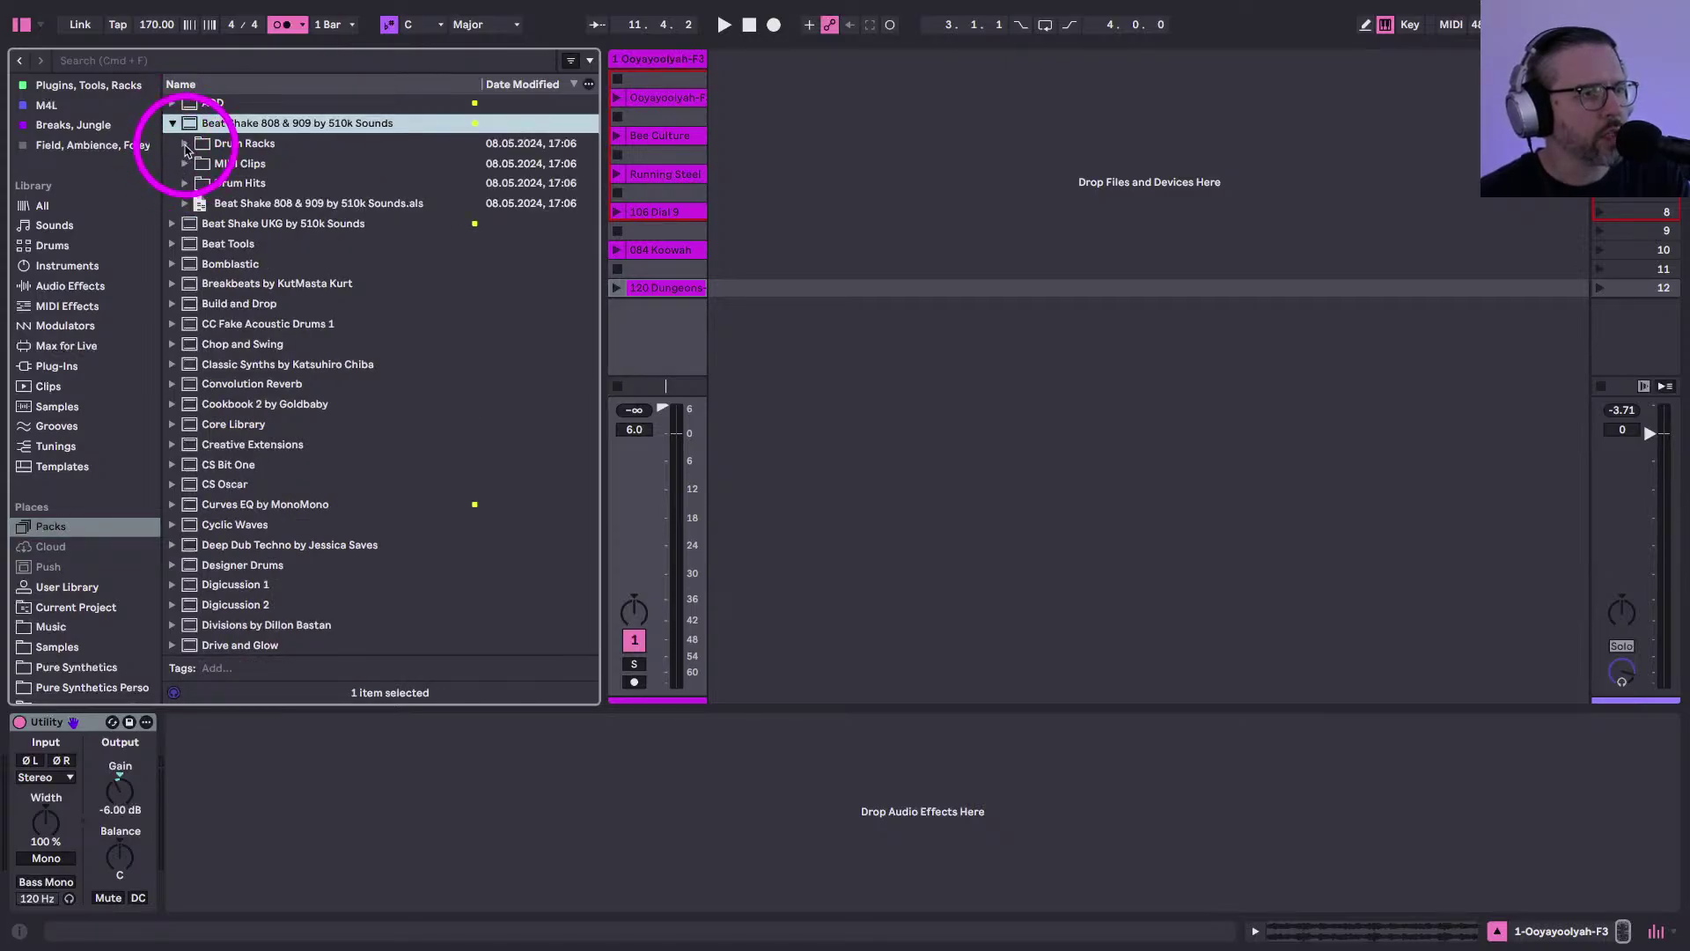
{"action": "left_click", "coordinate": [186, 145]}
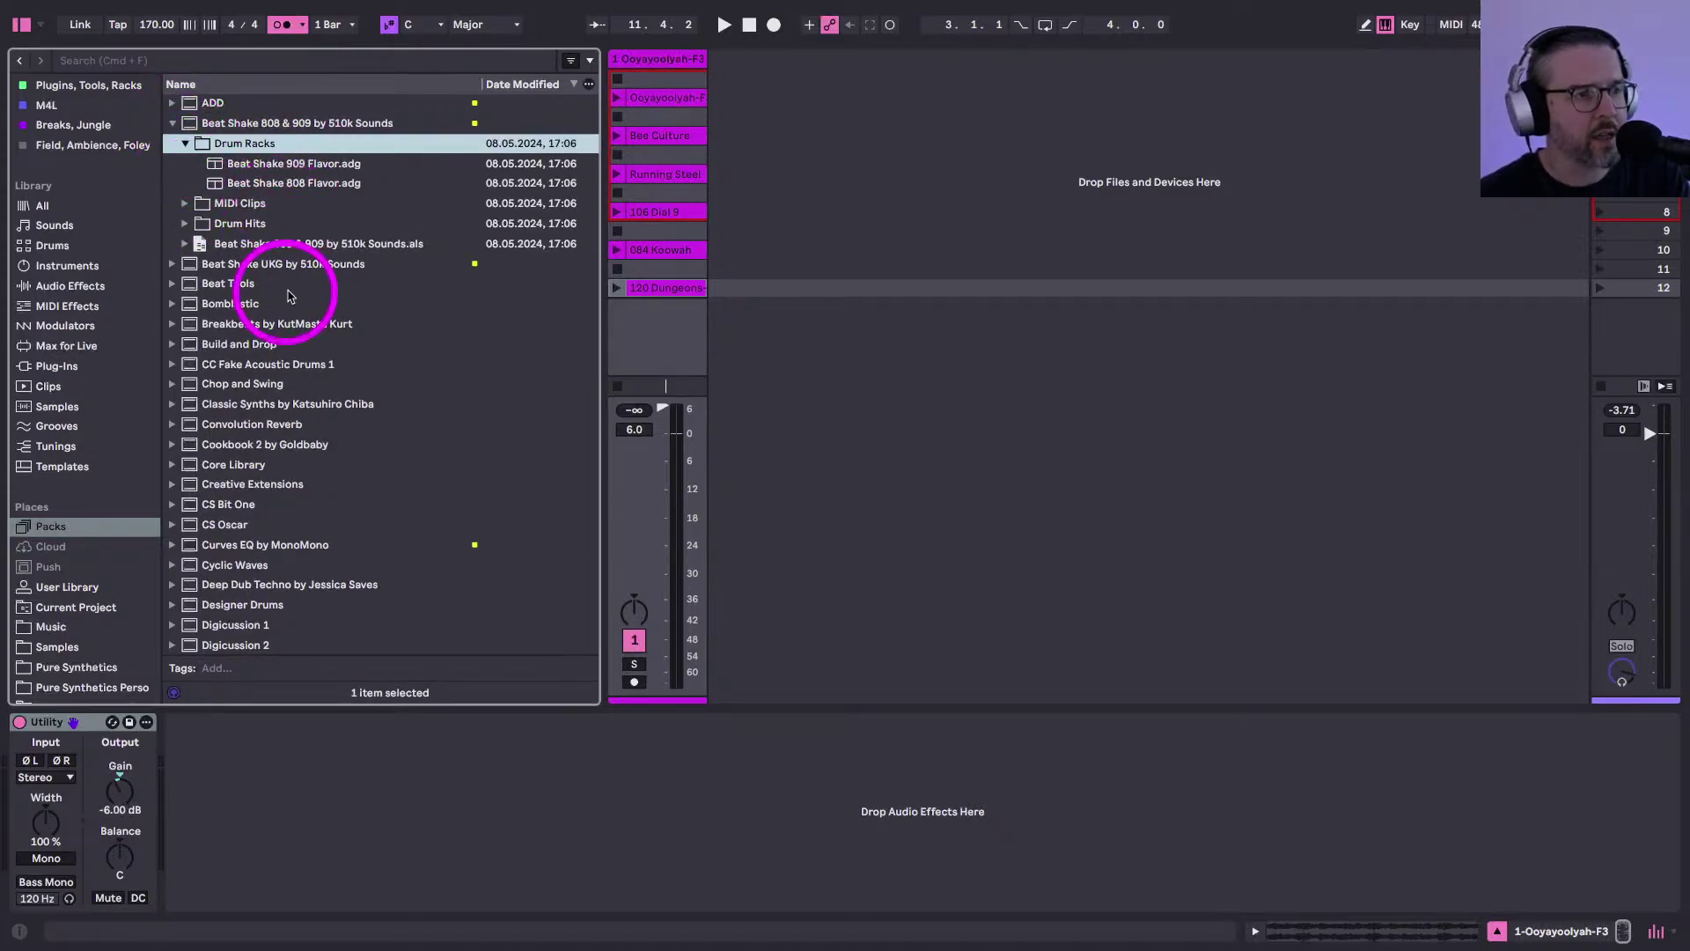
{"action": "left_click_drag", "start_coordinate": [255, 183], "coordinate": [792, 211]}
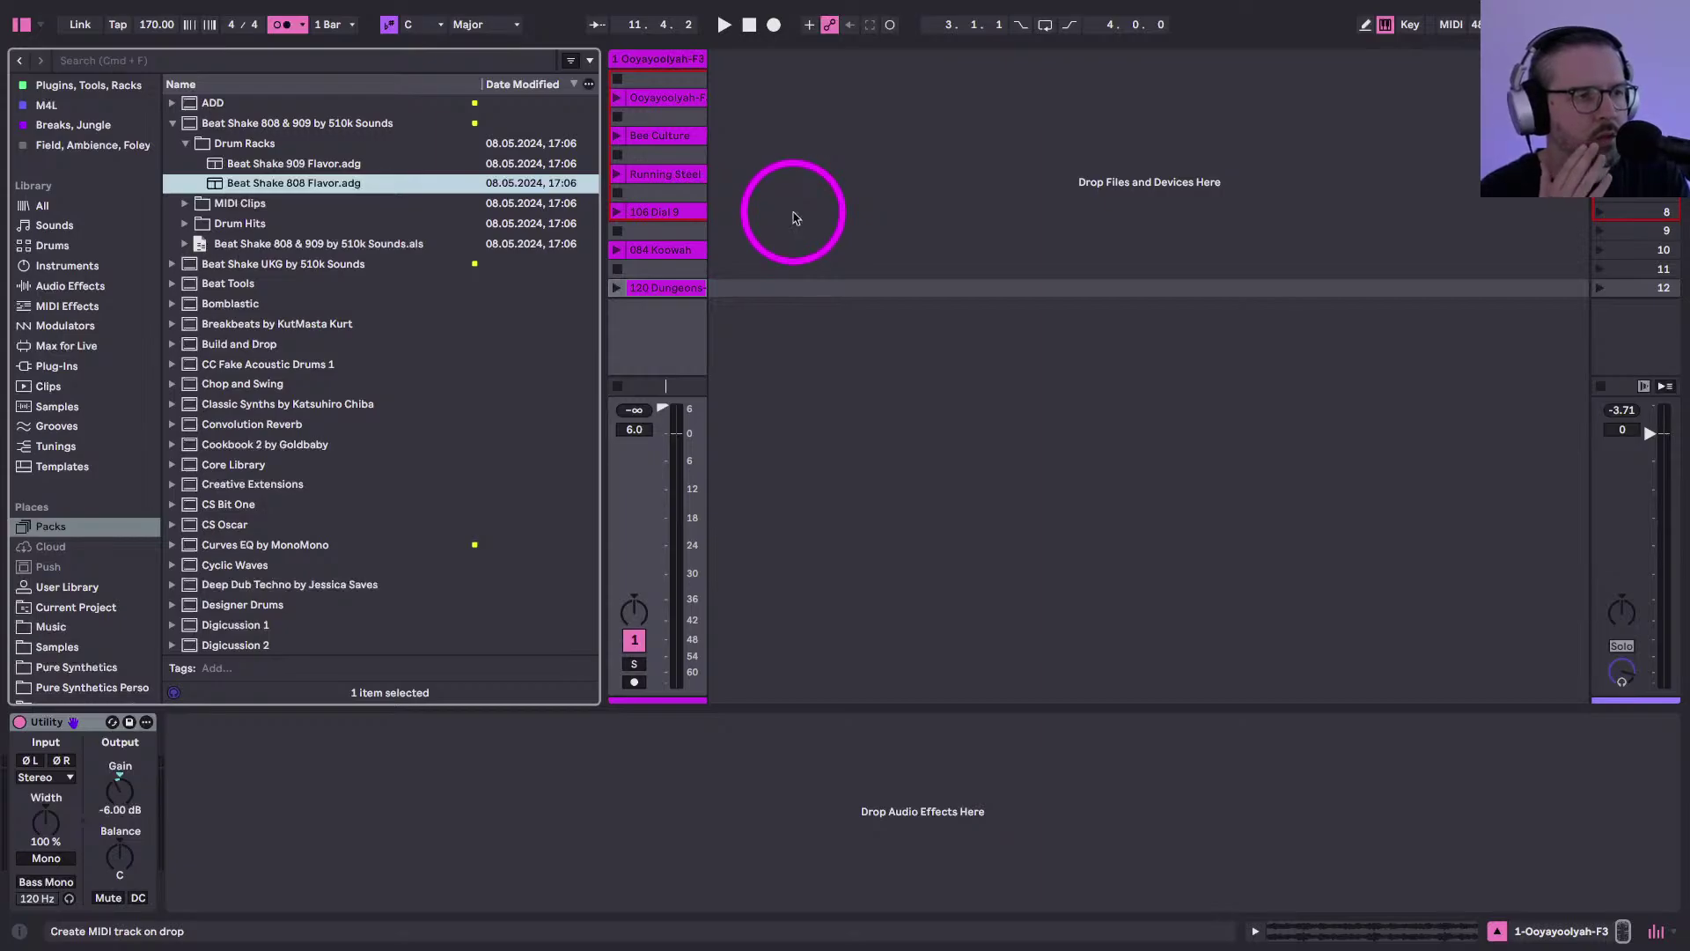
{"action": "left_click", "coordinate": [763, 451]}
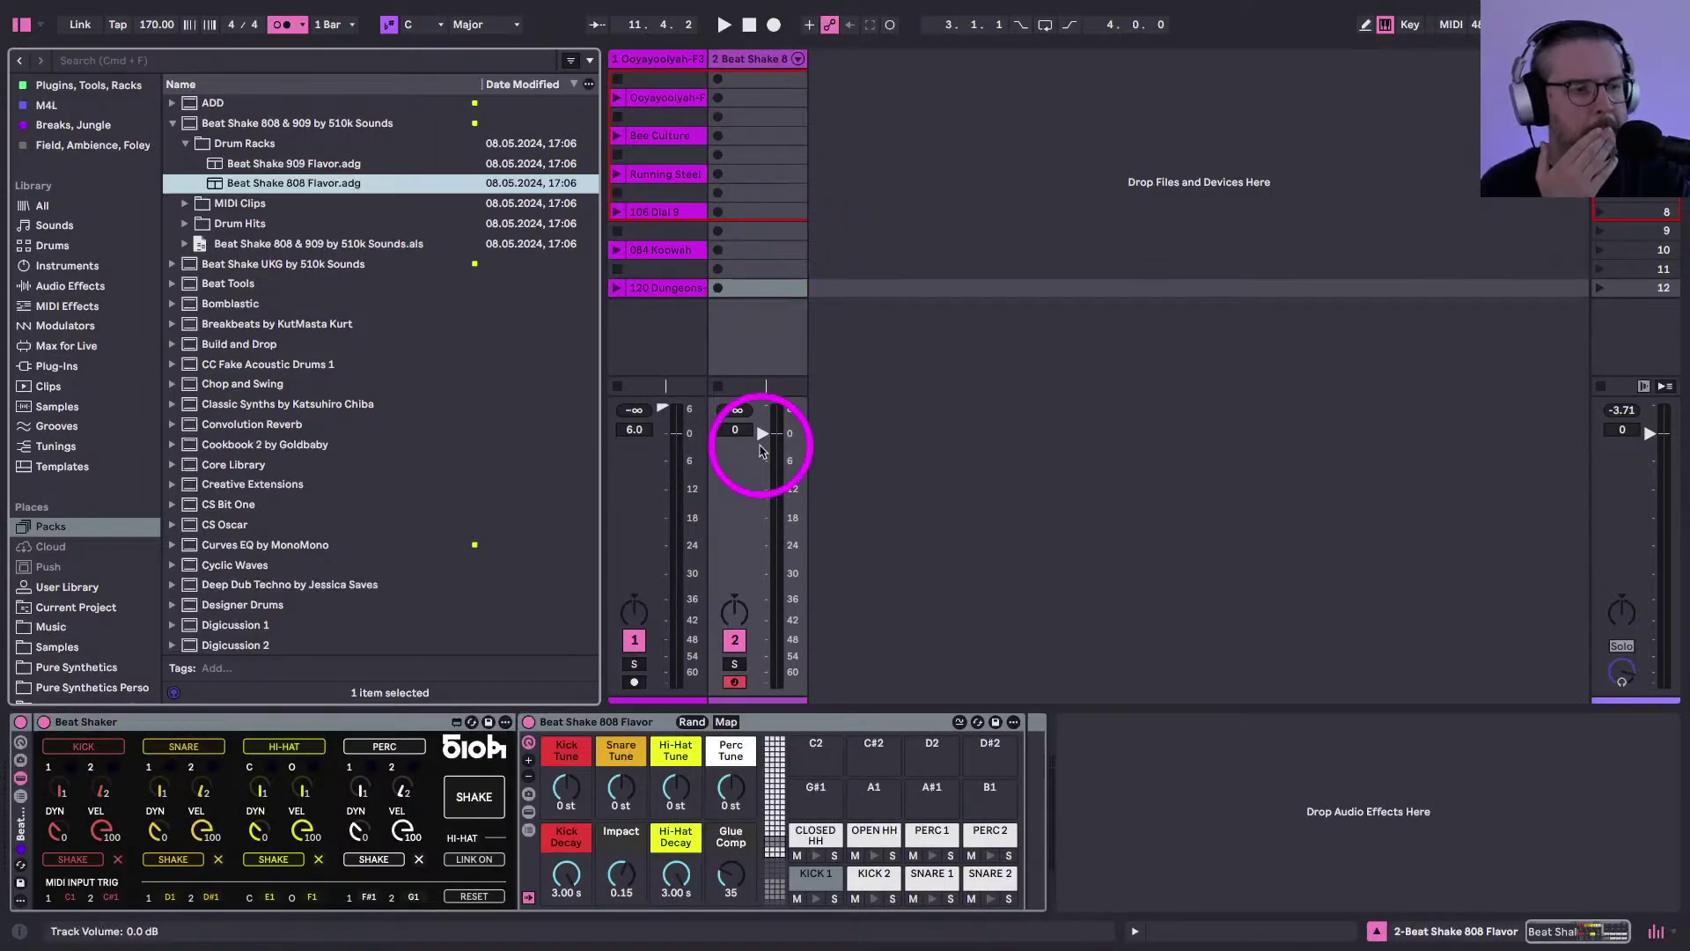
{"action": "left_click", "coordinate": [560, 546]}
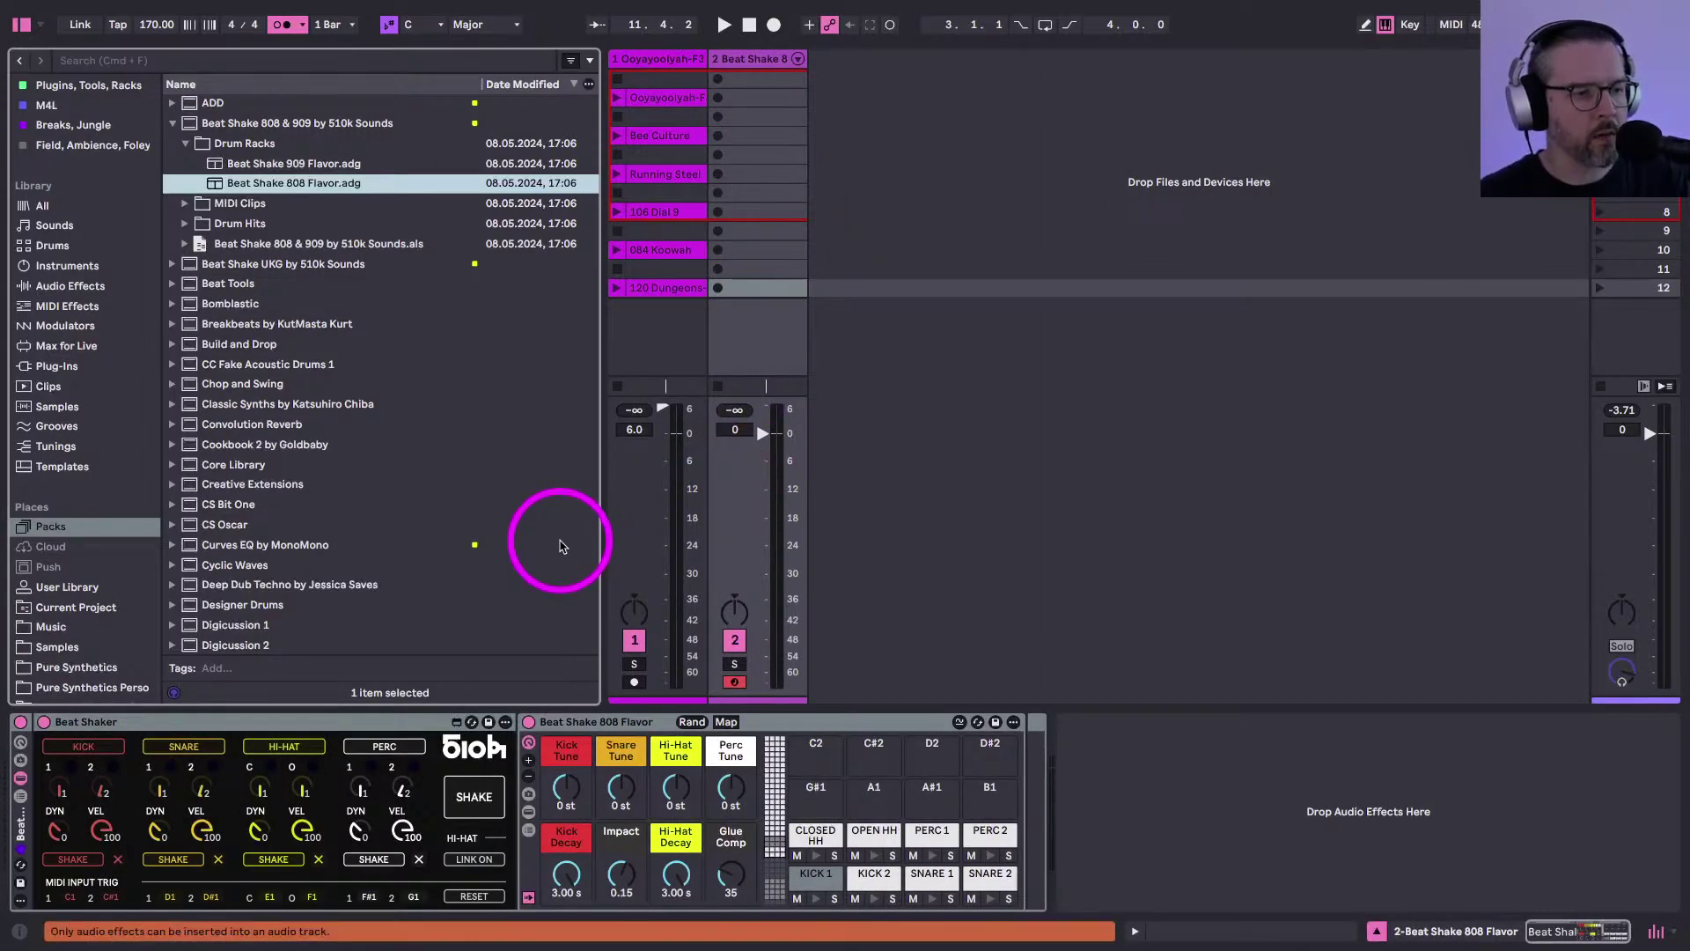
Show the default lesson of the Beat Shake 808 & 909 pack and read its description
{"action": "right_click", "coordinate": [231, 128]}
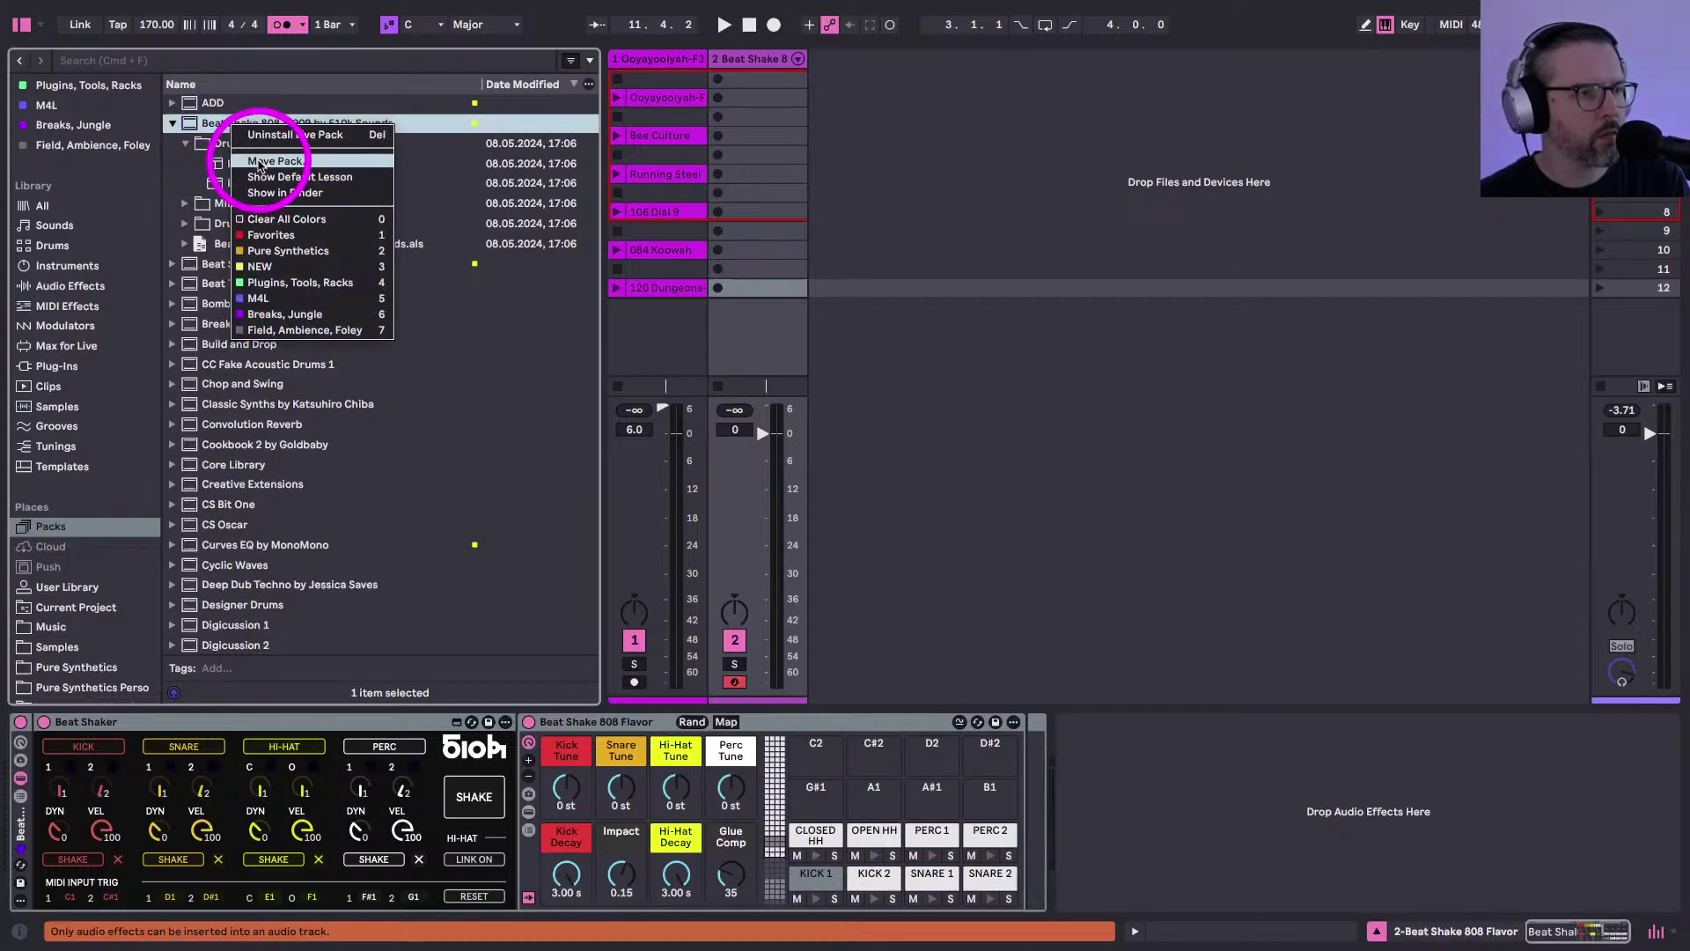
{"action": "left_click", "coordinate": [280, 176]}
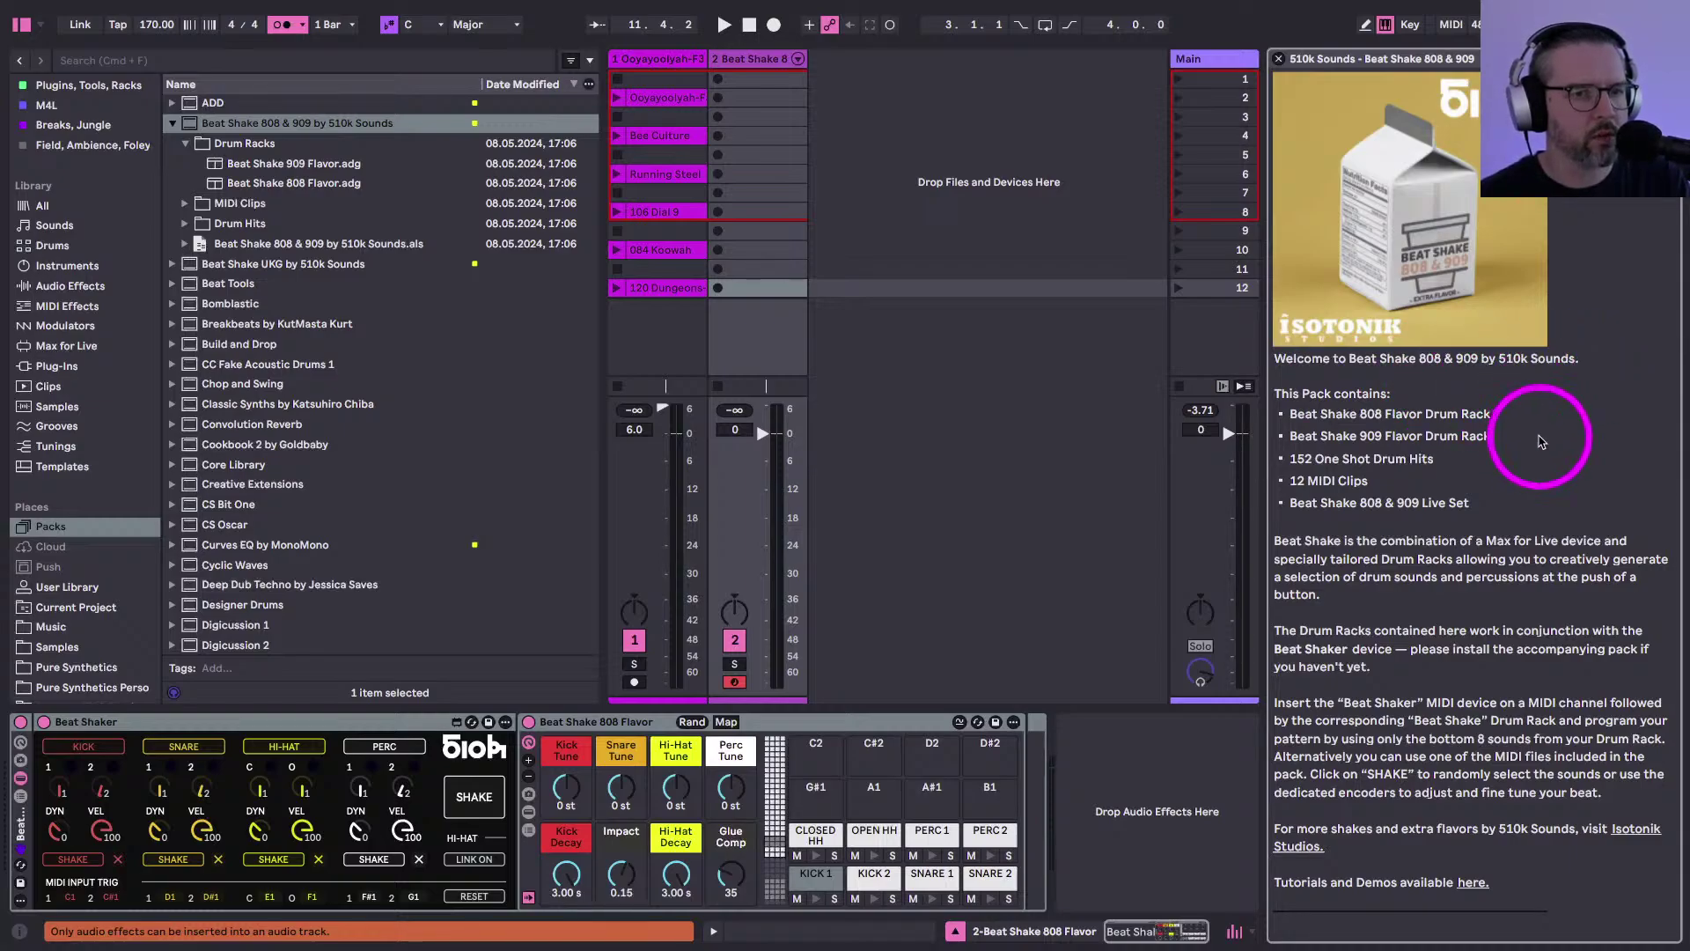
{"action": "scroll", "coordinate": [1541, 441], "scroll_direction": "down", "scroll_amount": 1}
{"action": "scroll", "coordinate": [1540, 441], "scroll_direction": "up", "scroll_amount": 1}
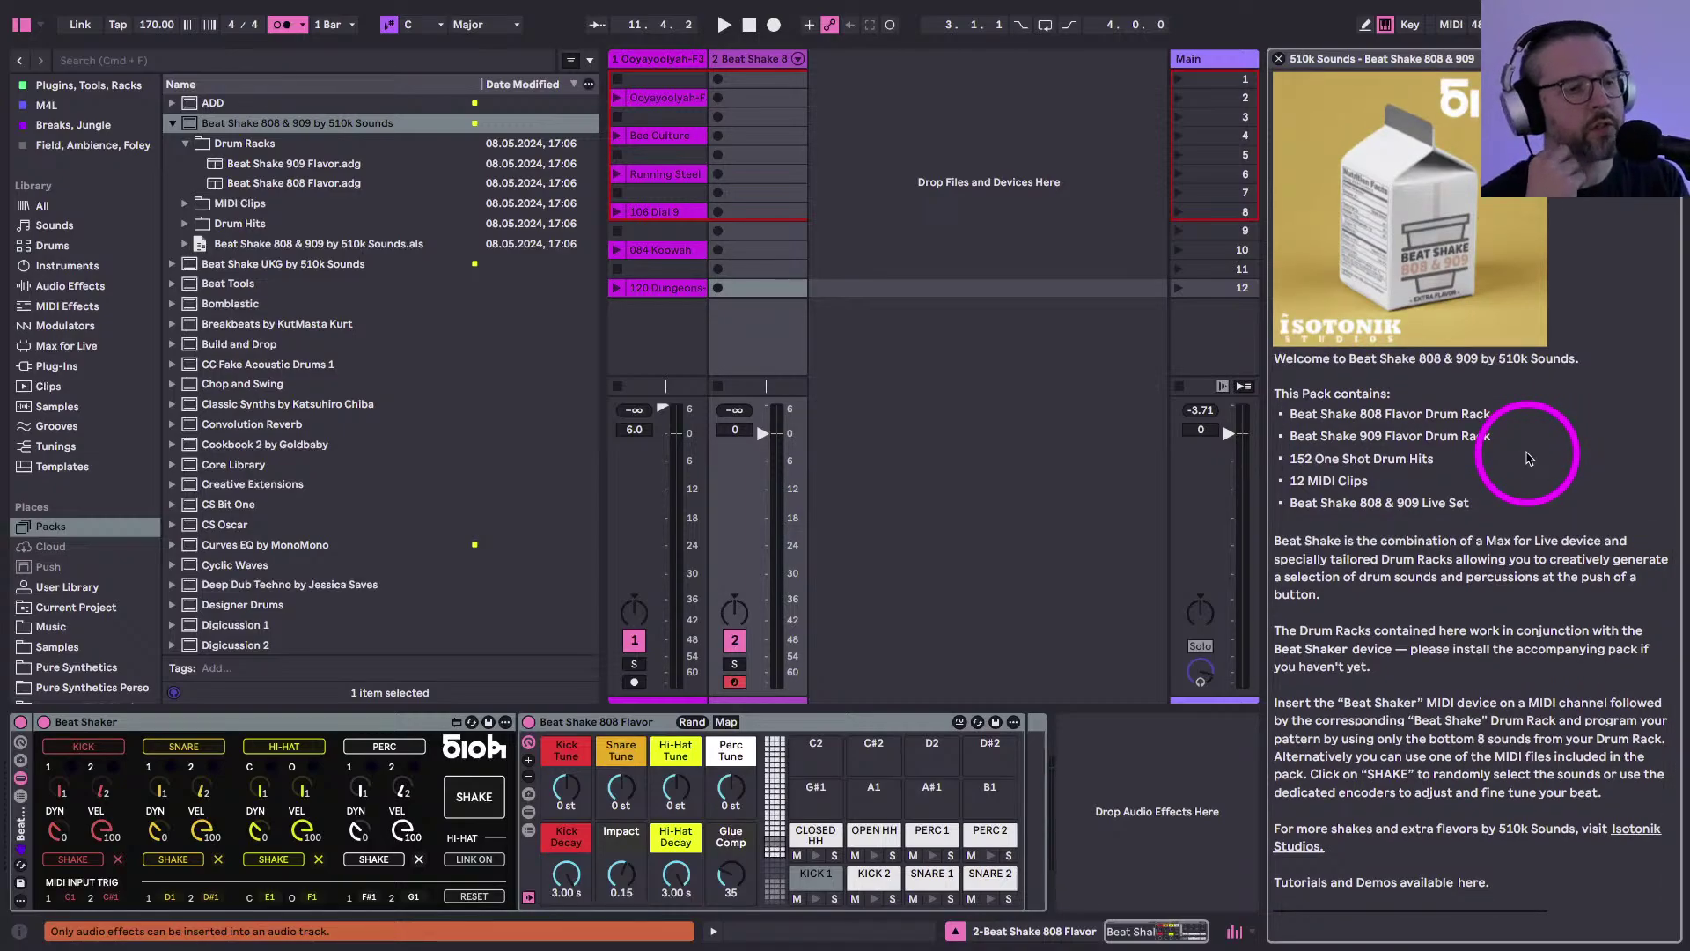
Randomize all of the Beat Shaker's drum sounds three times, and close the pack's lesson
{"action": "left_click", "coordinate": [464, 801]}
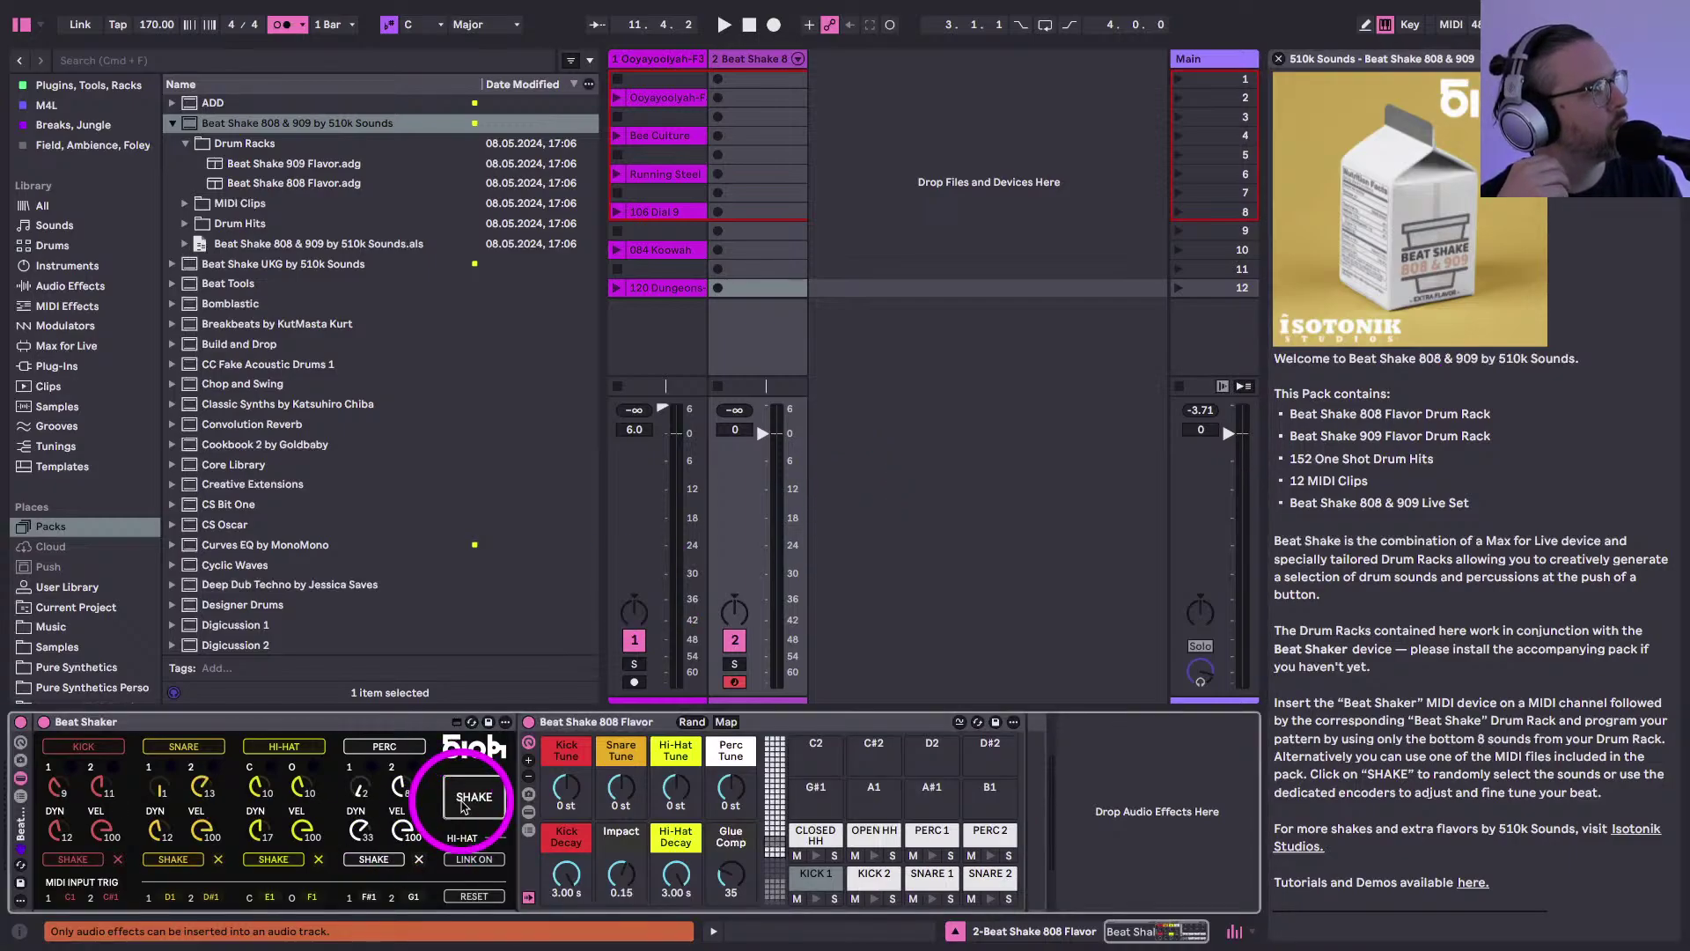
{"action": "left_click", "coordinate": [463, 801]}
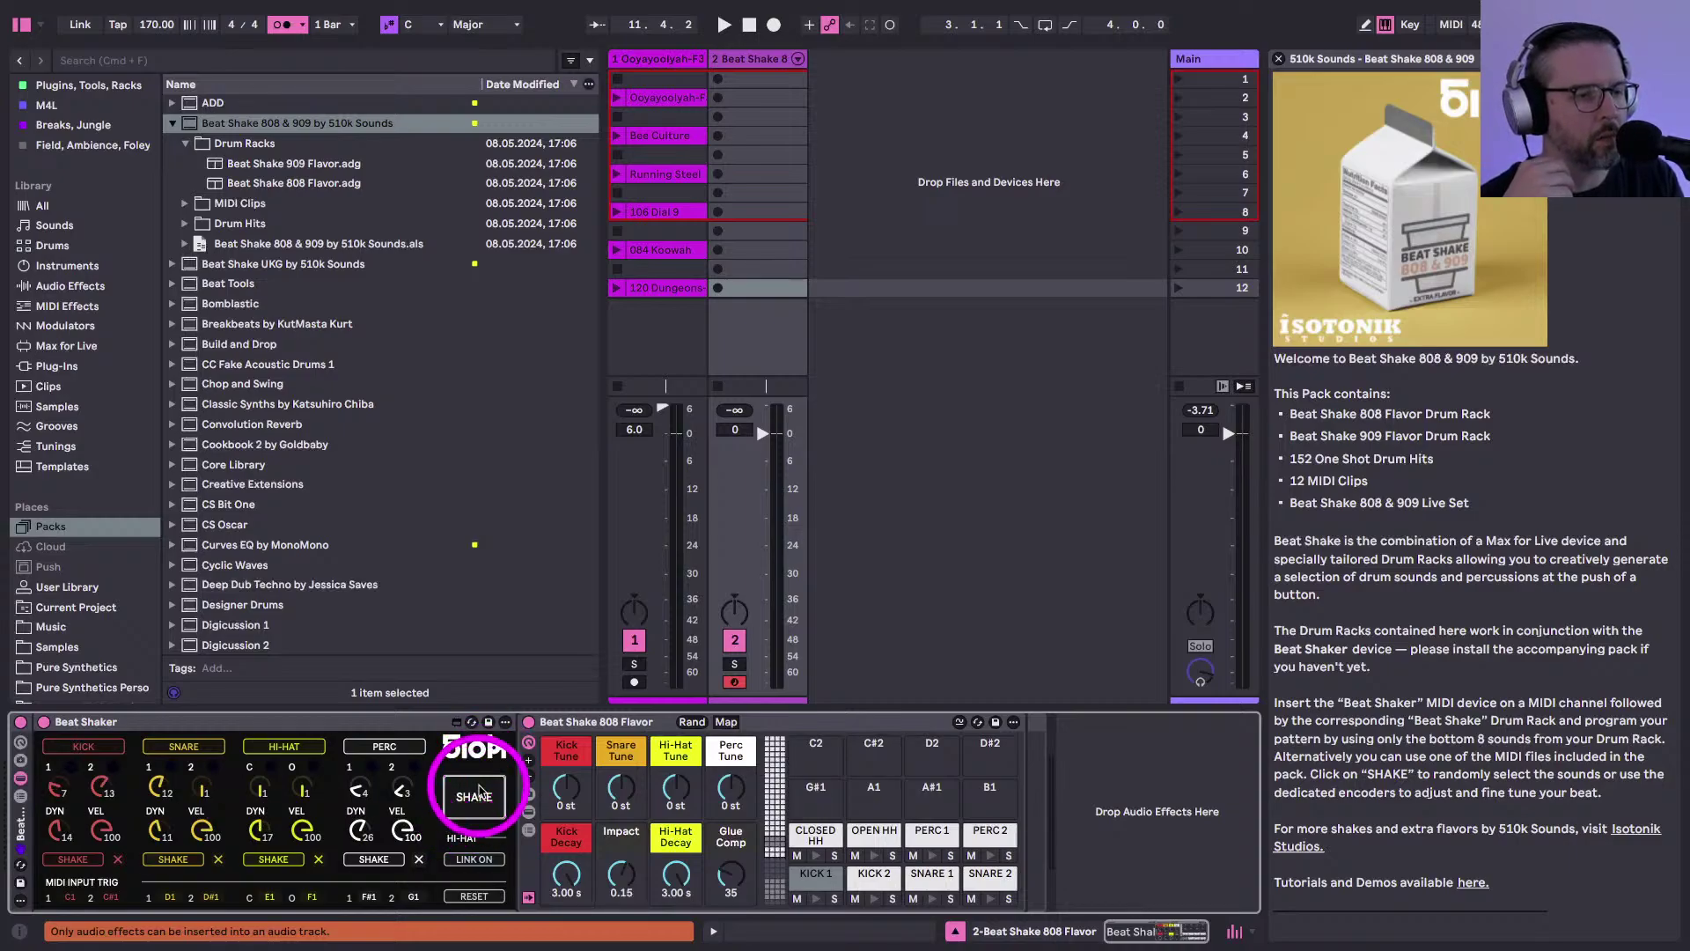
{"action": "left_click", "coordinate": [477, 797]}
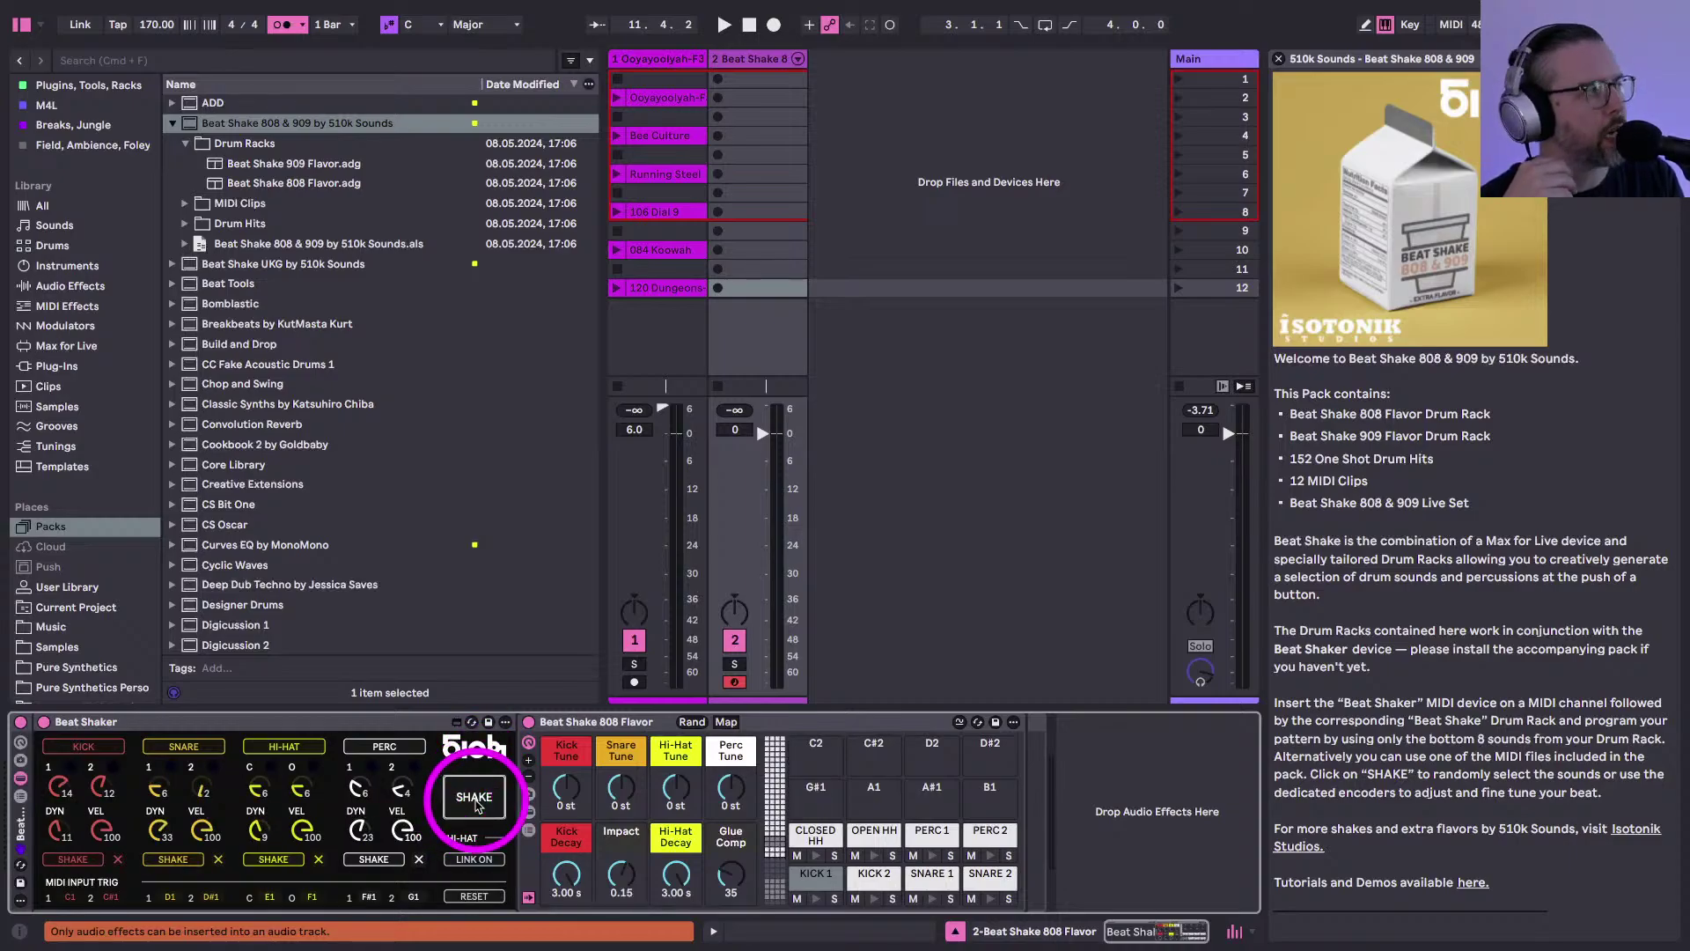
{"action": "left_click", "coordinate": [1279, 59]}
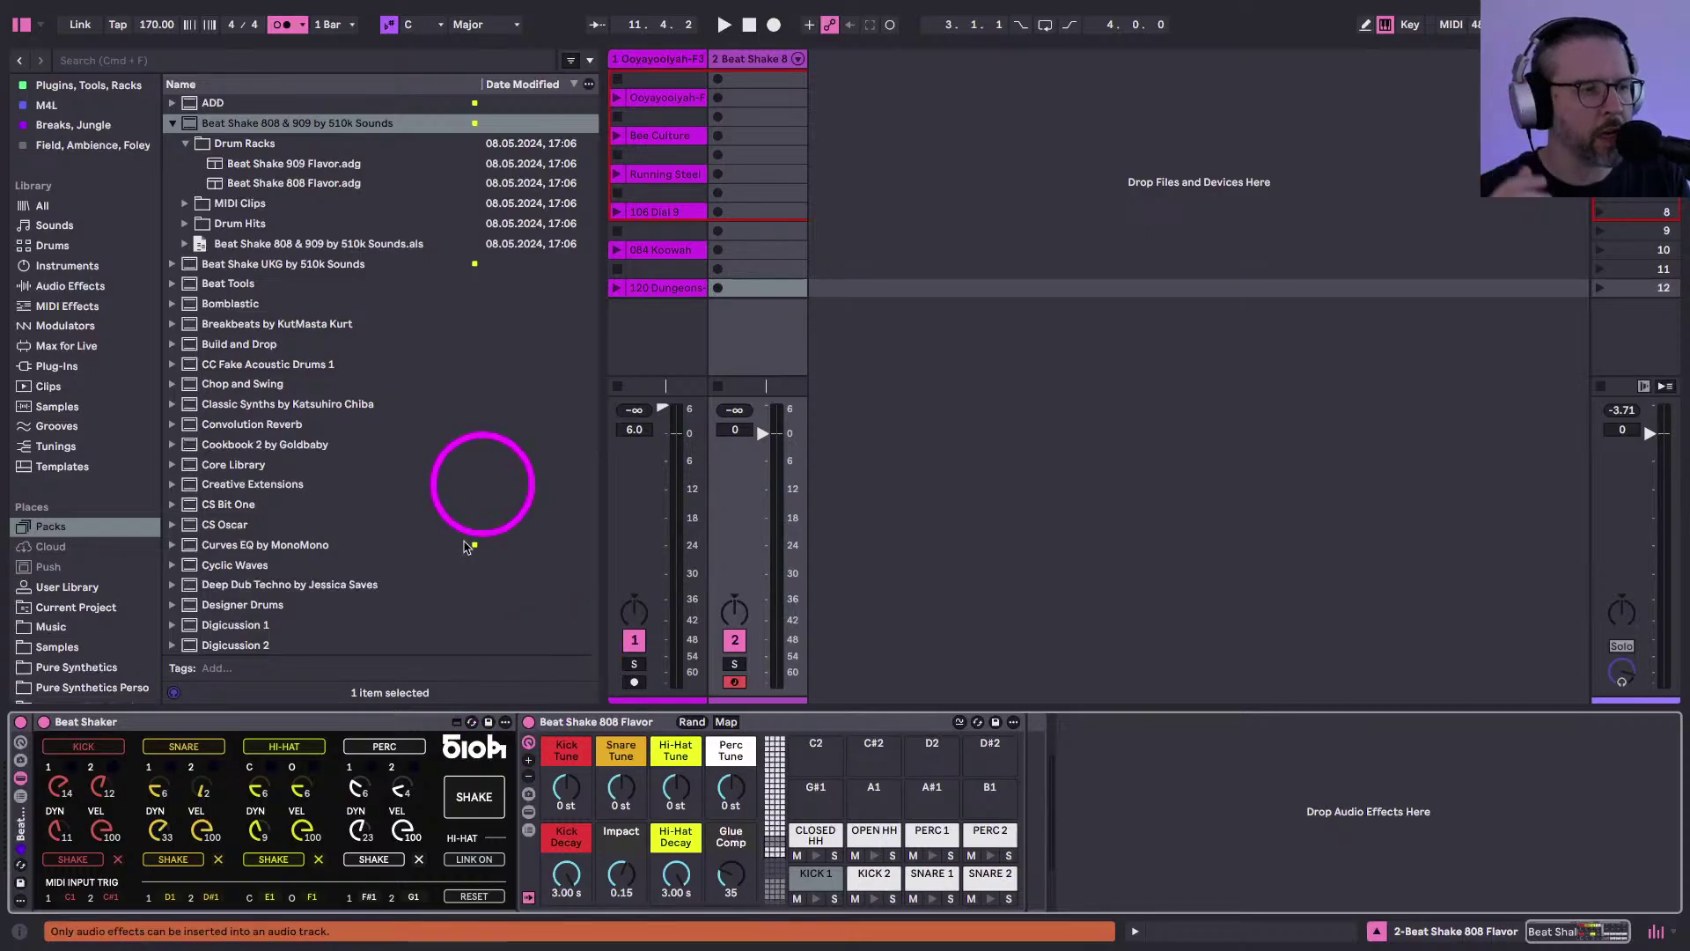
Load the Castle Kit from the Drums folder of the Beat Tools pack onto a new MIDI track
{"action": "scroll", "coordinate": [454, 550], "scroll_direction": "down", "scroll_amount": 3}
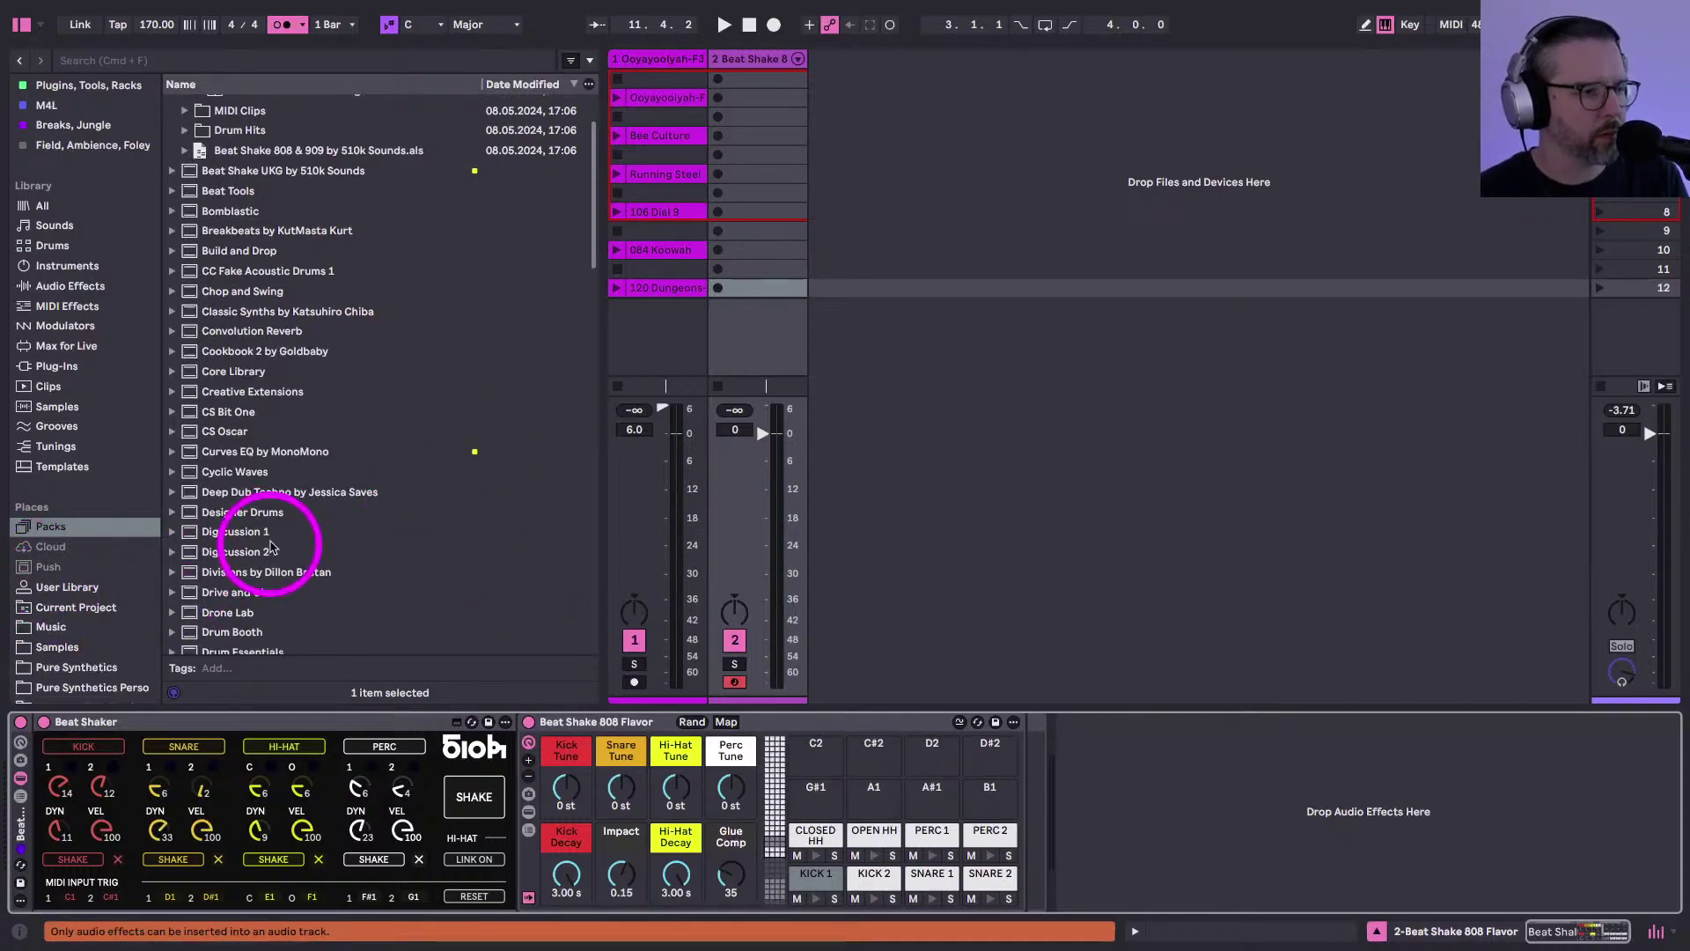
{"action": "scroll", "coordinate": [282, 537], "scroll_direction": "up", "scroll_amount": 3}
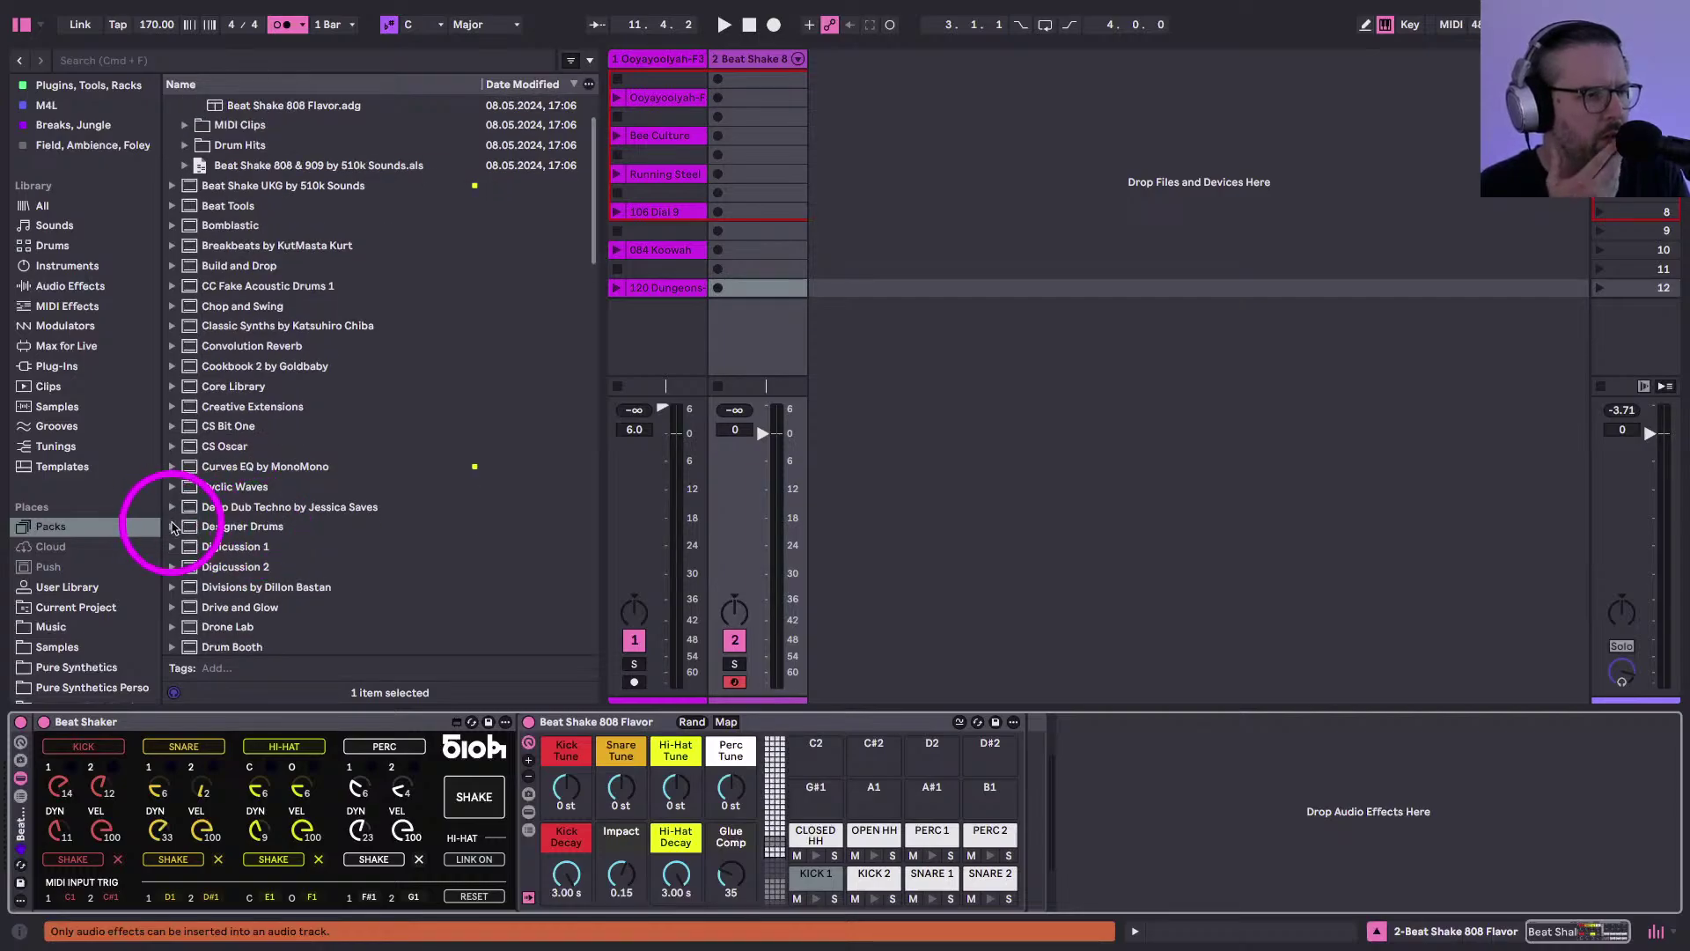
{"action": "scroll", "coordinate": [168, 527], "scroll_direction": "down", "scroll_amount": 5}
{"action": "scroll", "coordinate": [168, 493], "scroll_direction": "up", "scroll_amount": 5}
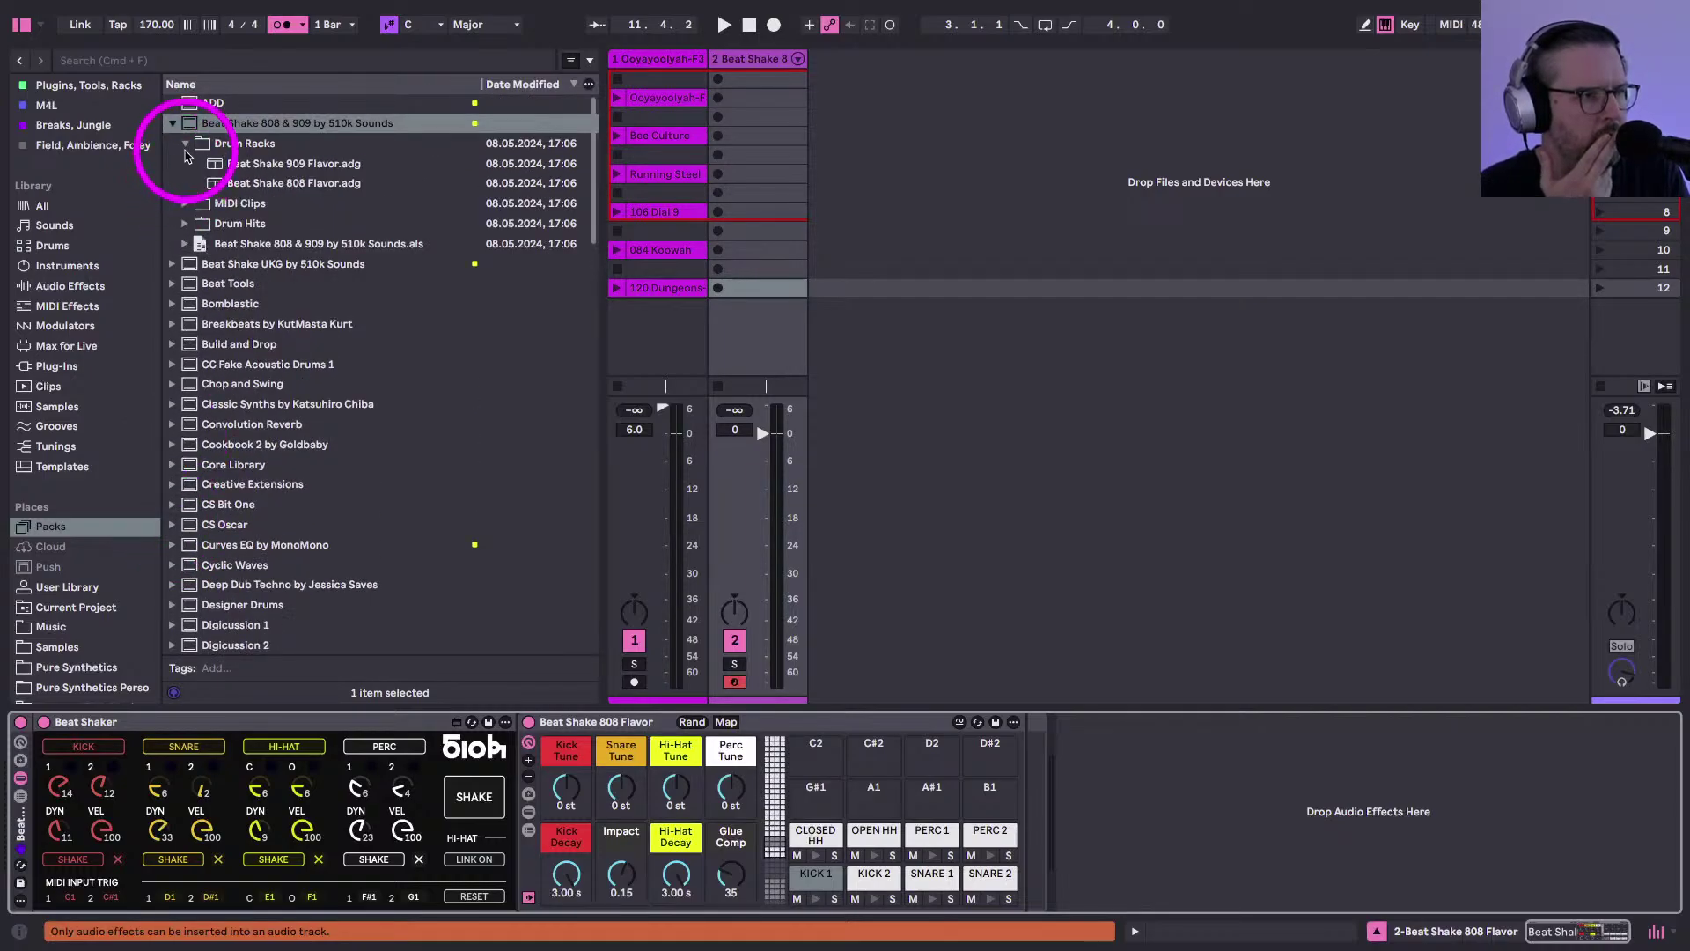
{"action": "left_click", "coordinate": [174, 125]}
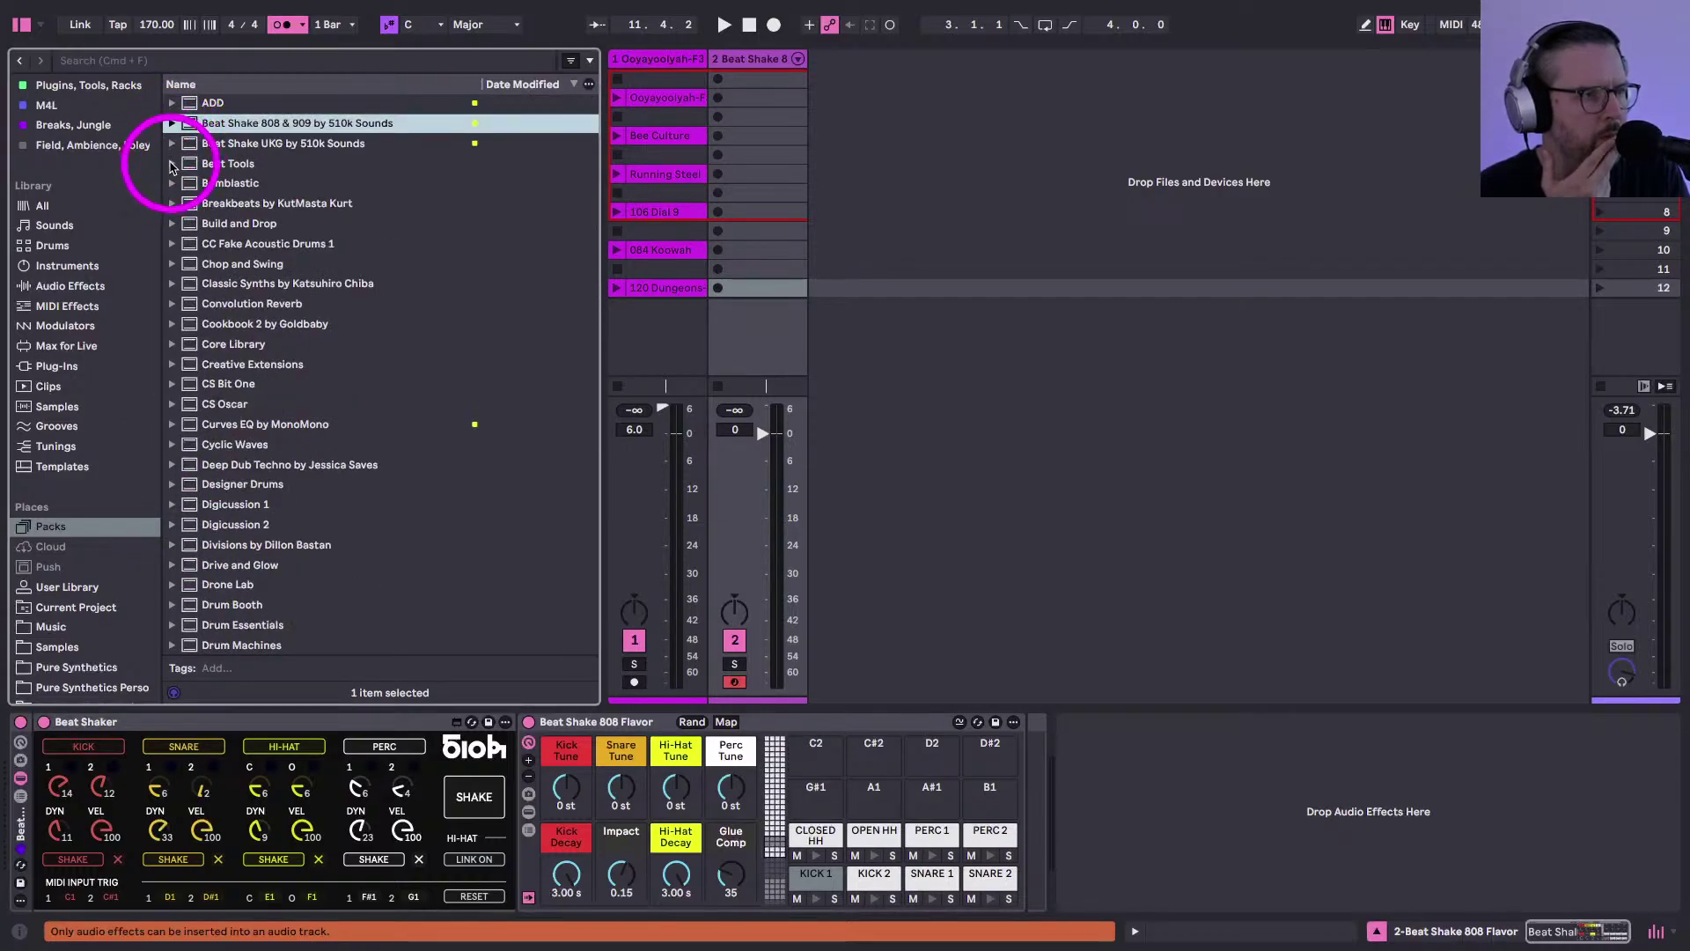
{"action": "left_click", "coordinate": [172, 164]}
{"action": "left_click", "coordinate": [185, 204]}
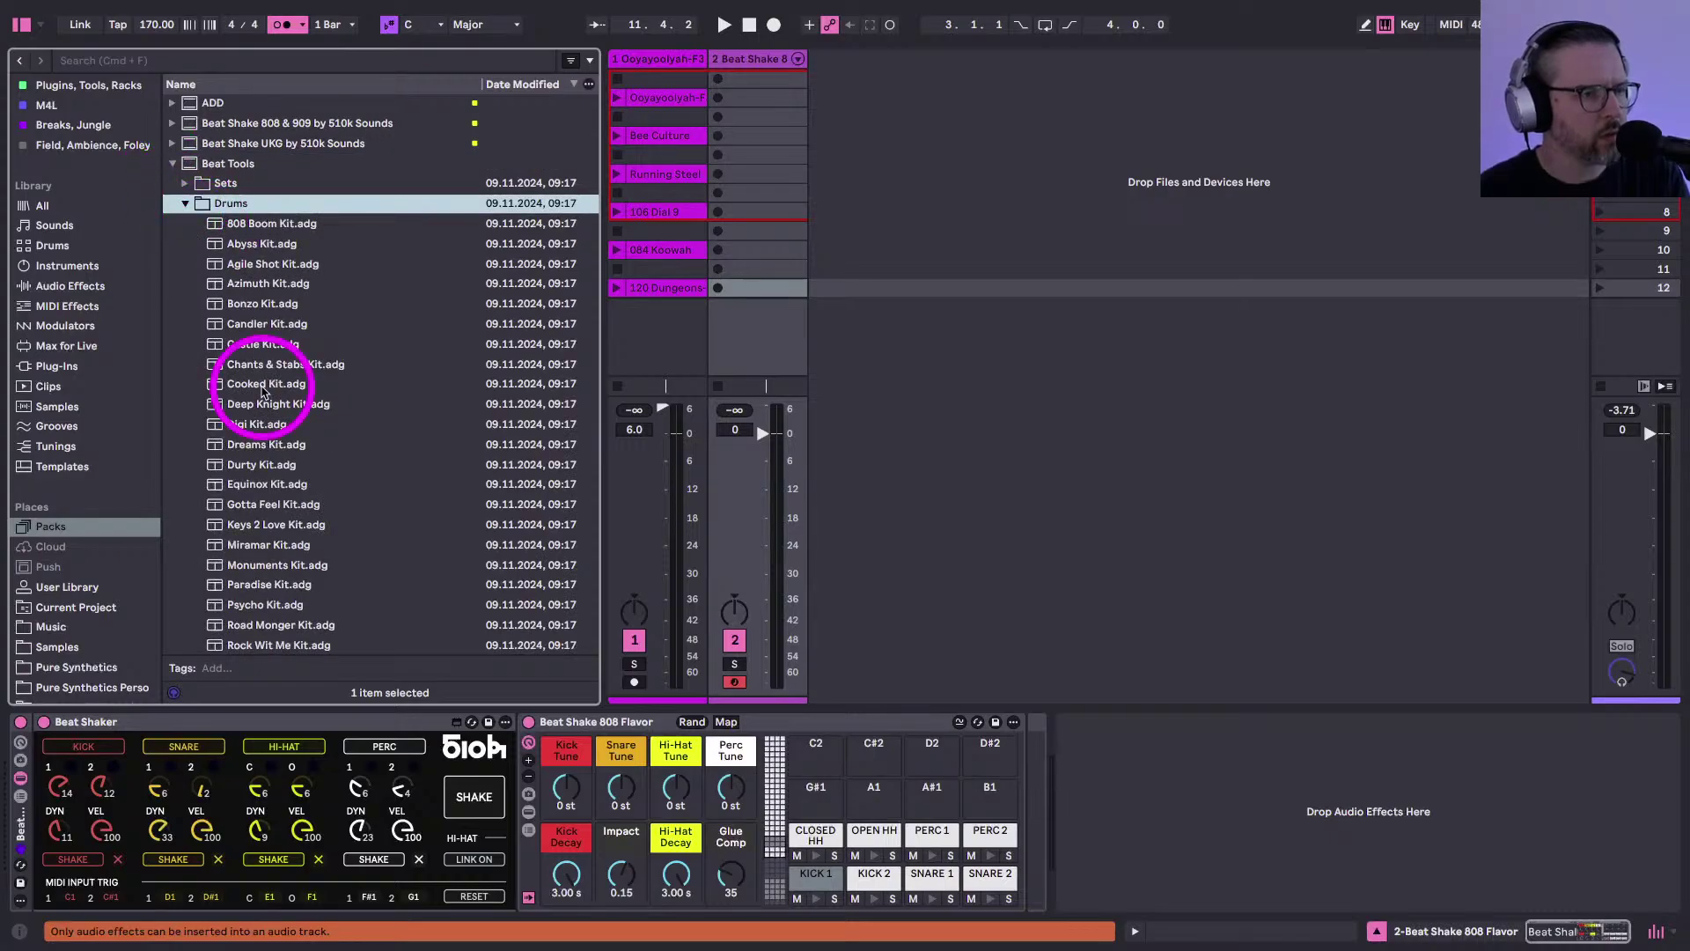
{"action": "scroll", "coordinate": [262, 394], "scroll_direction": "down", "scroll_amount": 5}
{"action": "scroll", "coordinate": [264, 163], "scroll_direction": "up", "scroll_amount": 5}
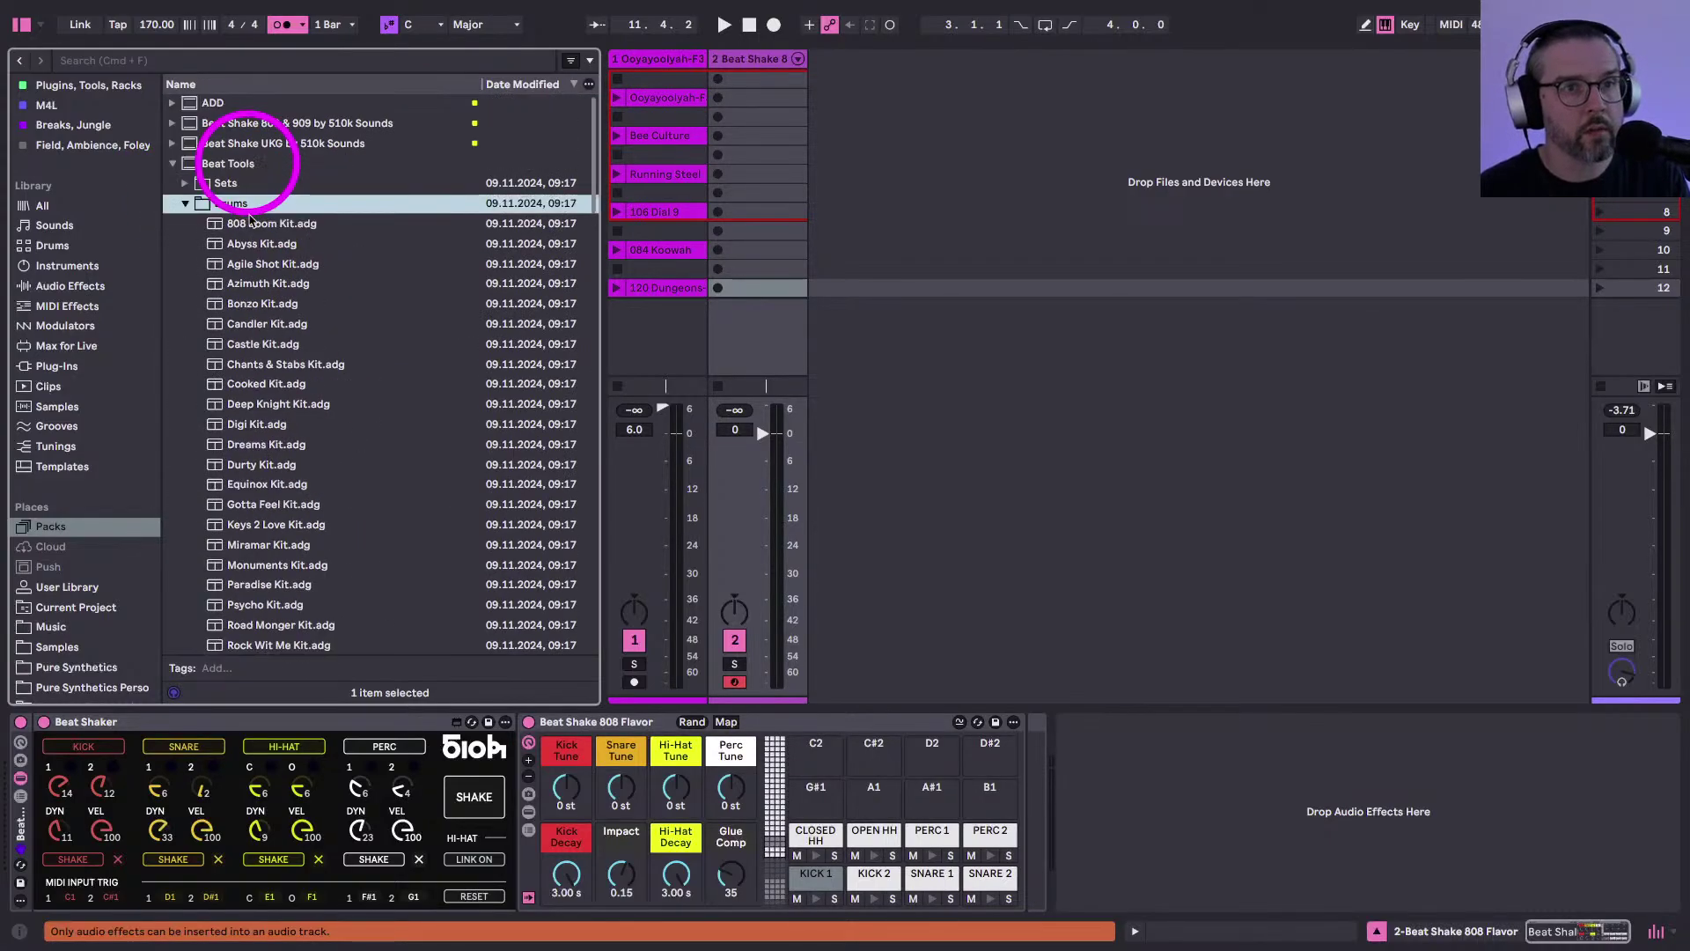
{"action": "left_click", "coordinate": [282, 347]}
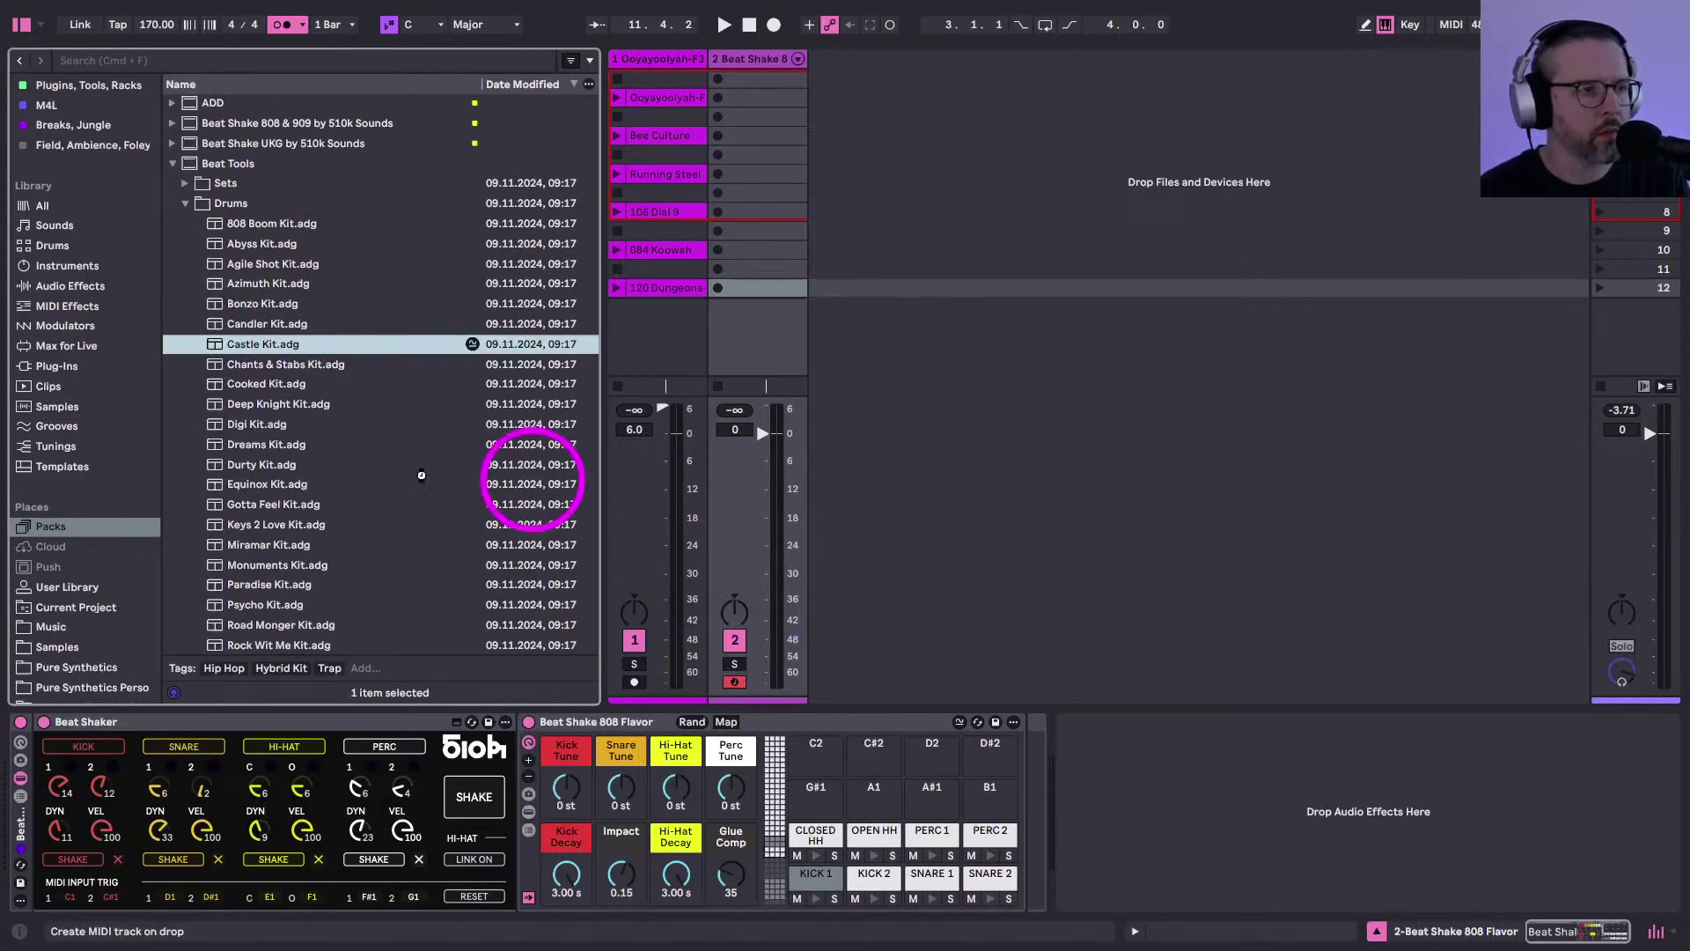
{"action": "left_click", "coordinate": [662, 56]}
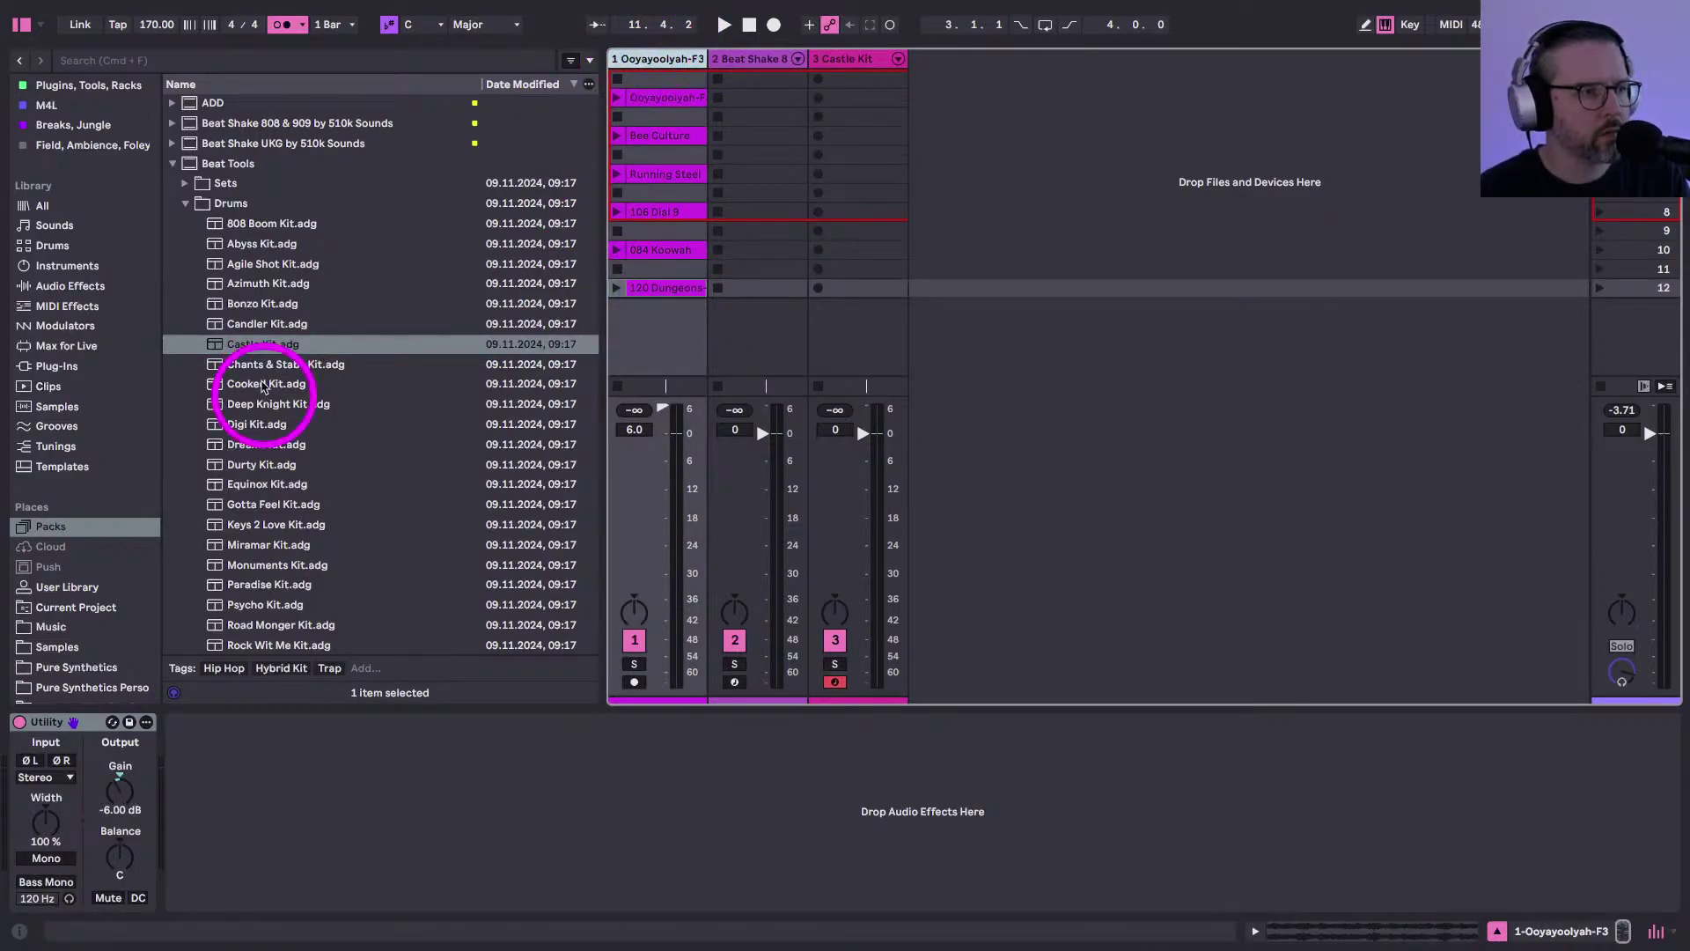
Switch from the packs to the Samples folder and look through the Mutekki Media - Diamond Vocals 2 folder
{"action": "left_click", "coordinate": [53, 587]}
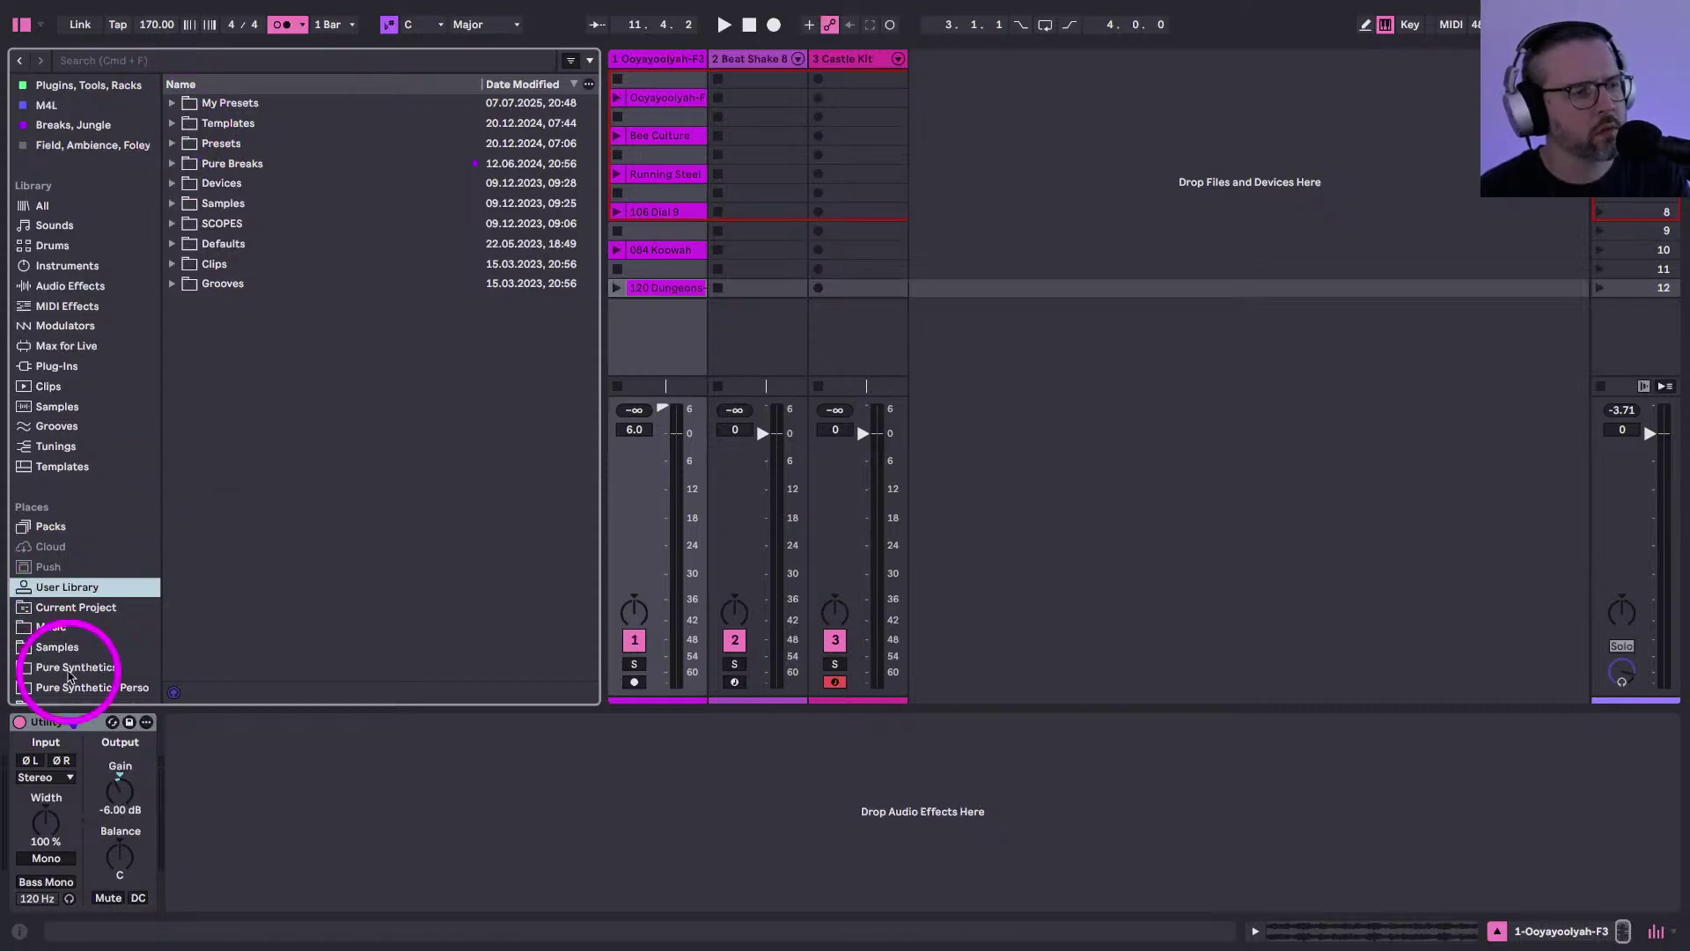
{"action": "scroll", "coordinate": [76, 655], "scroll_direction": "down", "scroll_amount": 2}
{"action": "left_click", "coordinate": [66, 624]}
{"action": "left_click", "coordinate": [57, 604]}
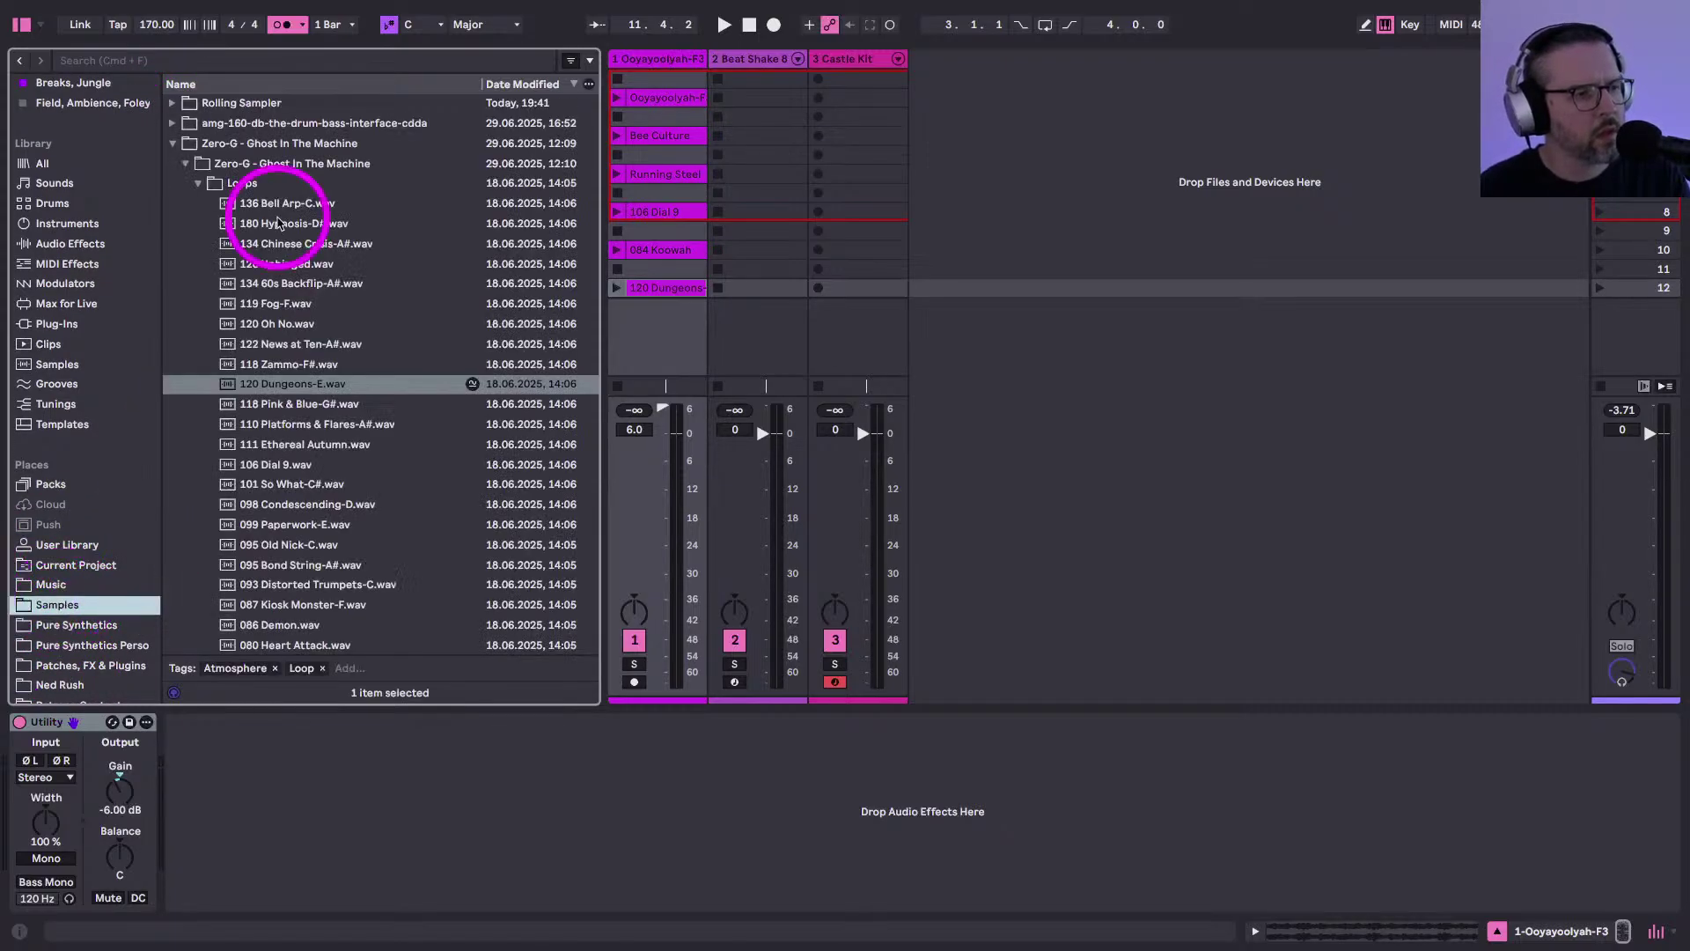
{"action": "left_click", "coordinate": [187, 164]}
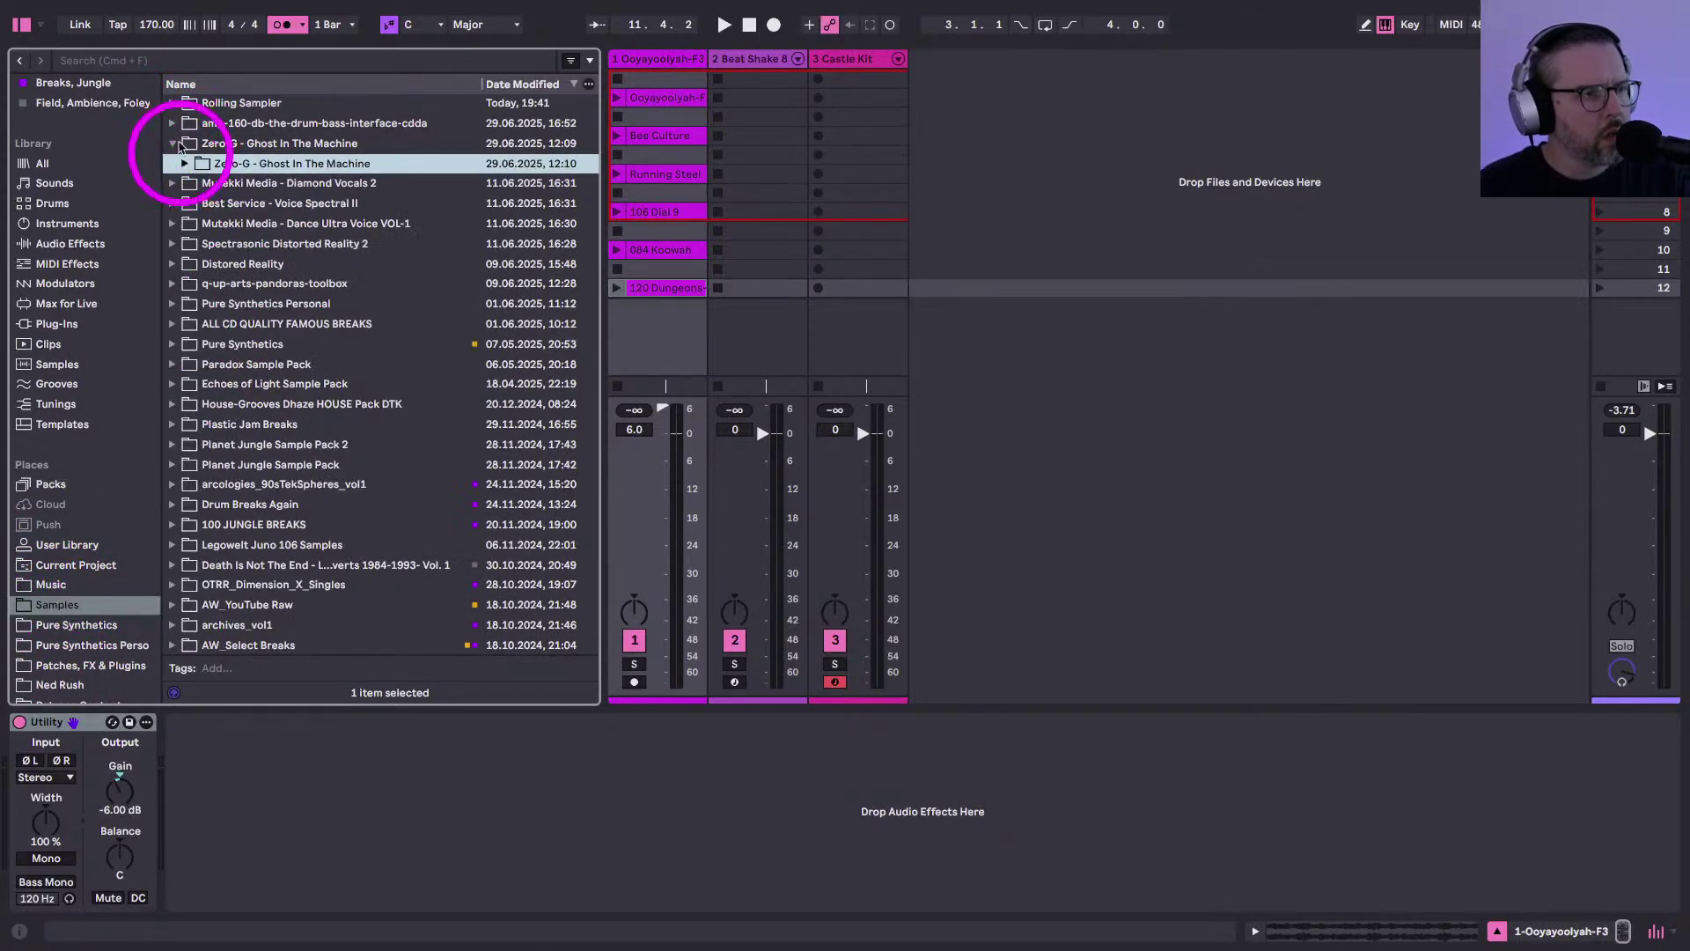
{"action": "left_click", "coordinate": [172, 183]}
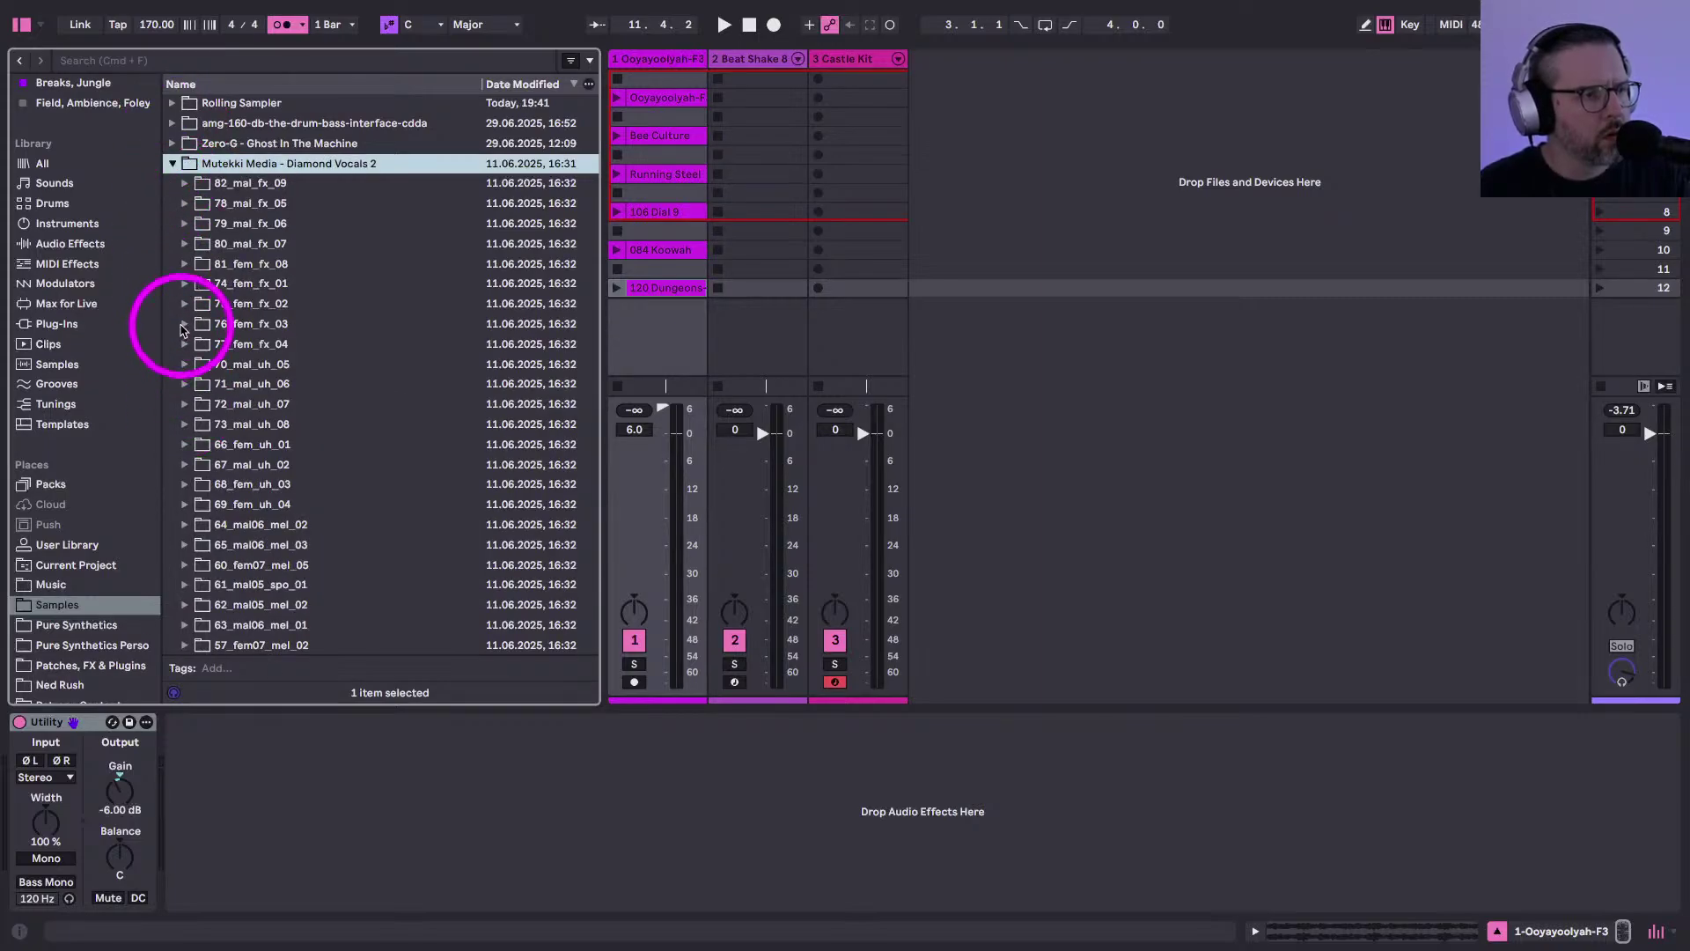
{"action": "left_click", "coordinate": [172, 163]}
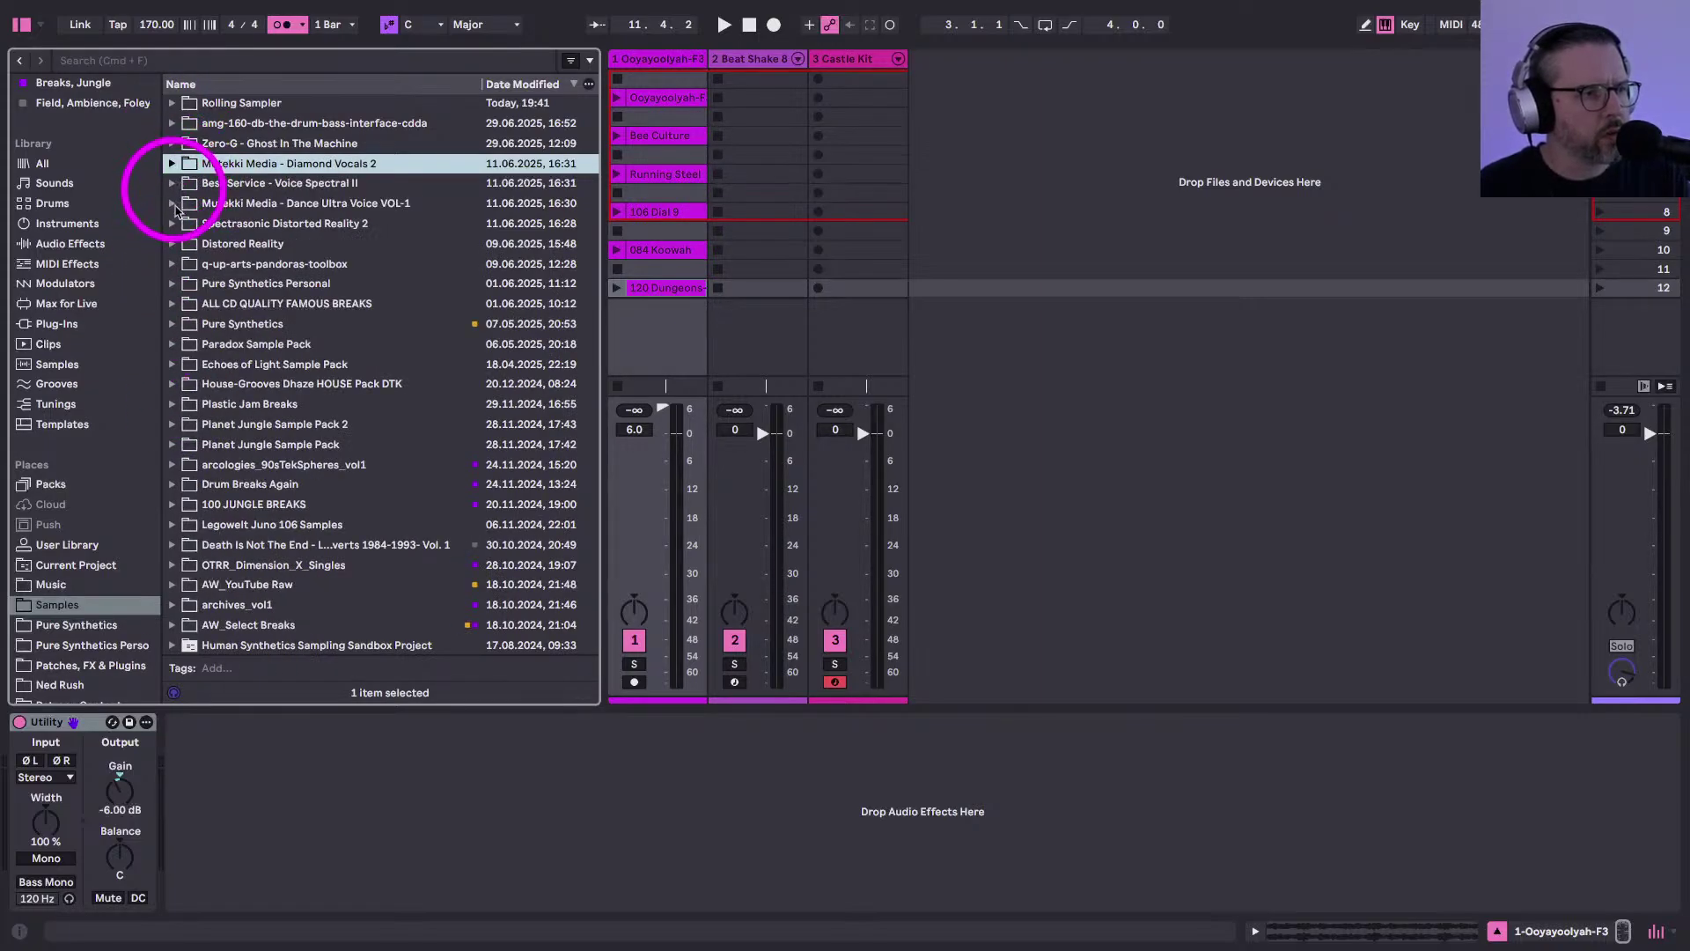
Add MOOGPRC1.wav from Spectrasonic Distorted Reality 2, Partition D, 03 MOD PERC to the first track in scene 14
{"action": "left_click", "coordinate": [172, 224]}
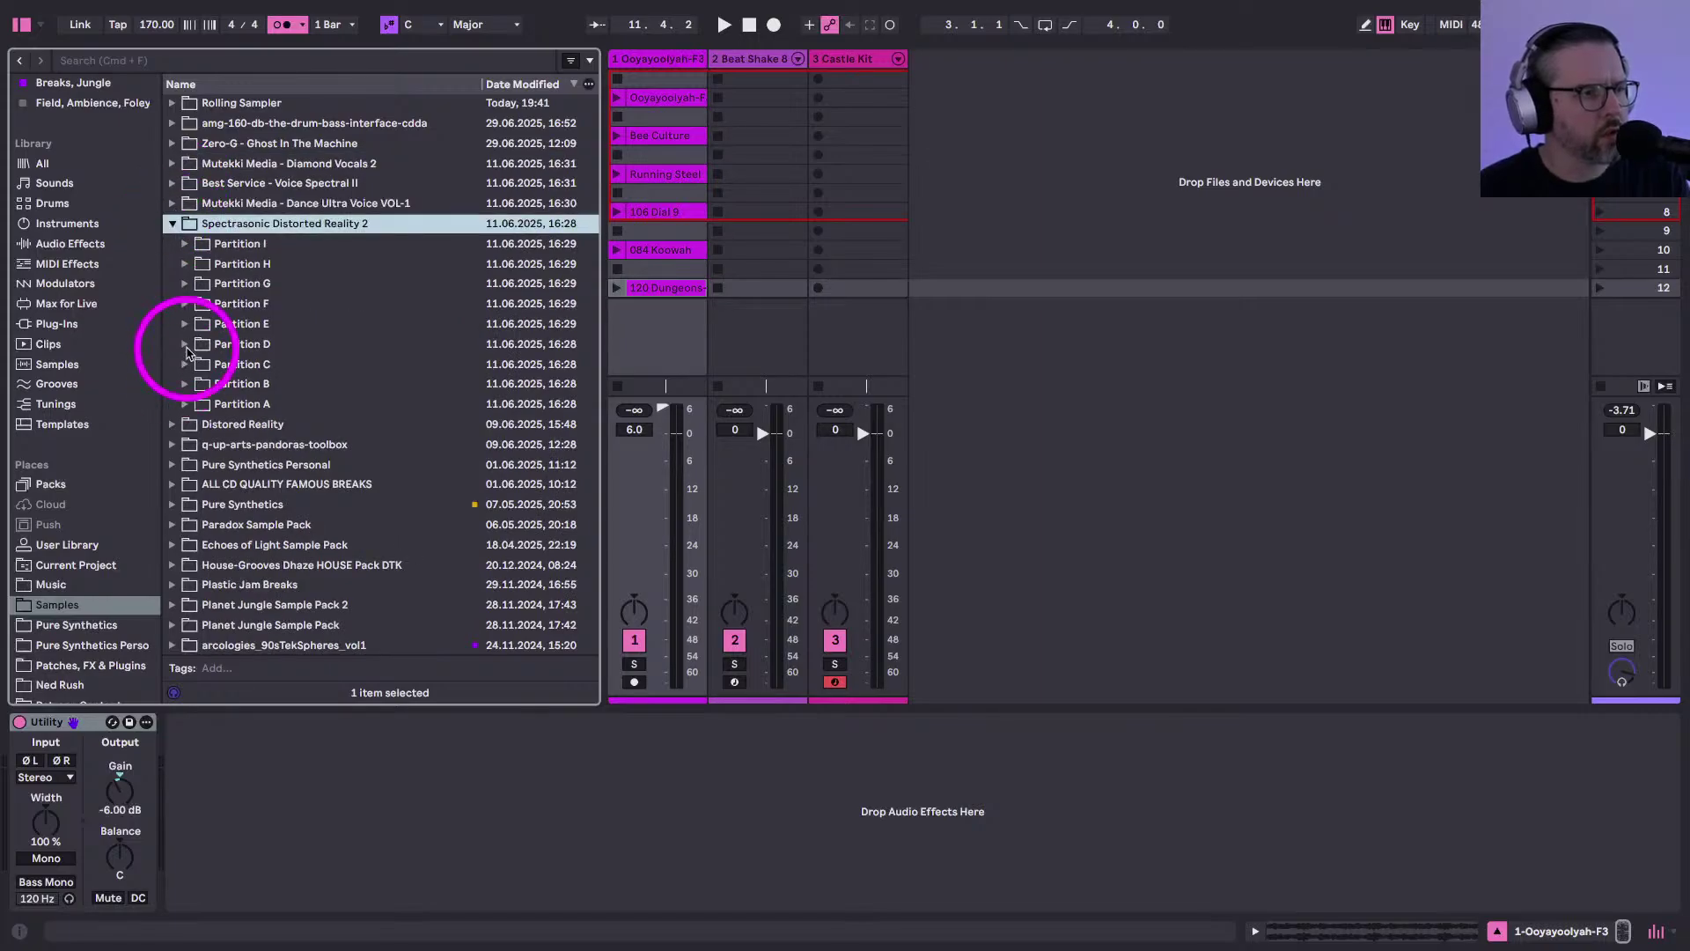
{"action": "left_click", "coordinate": [186, 345]}
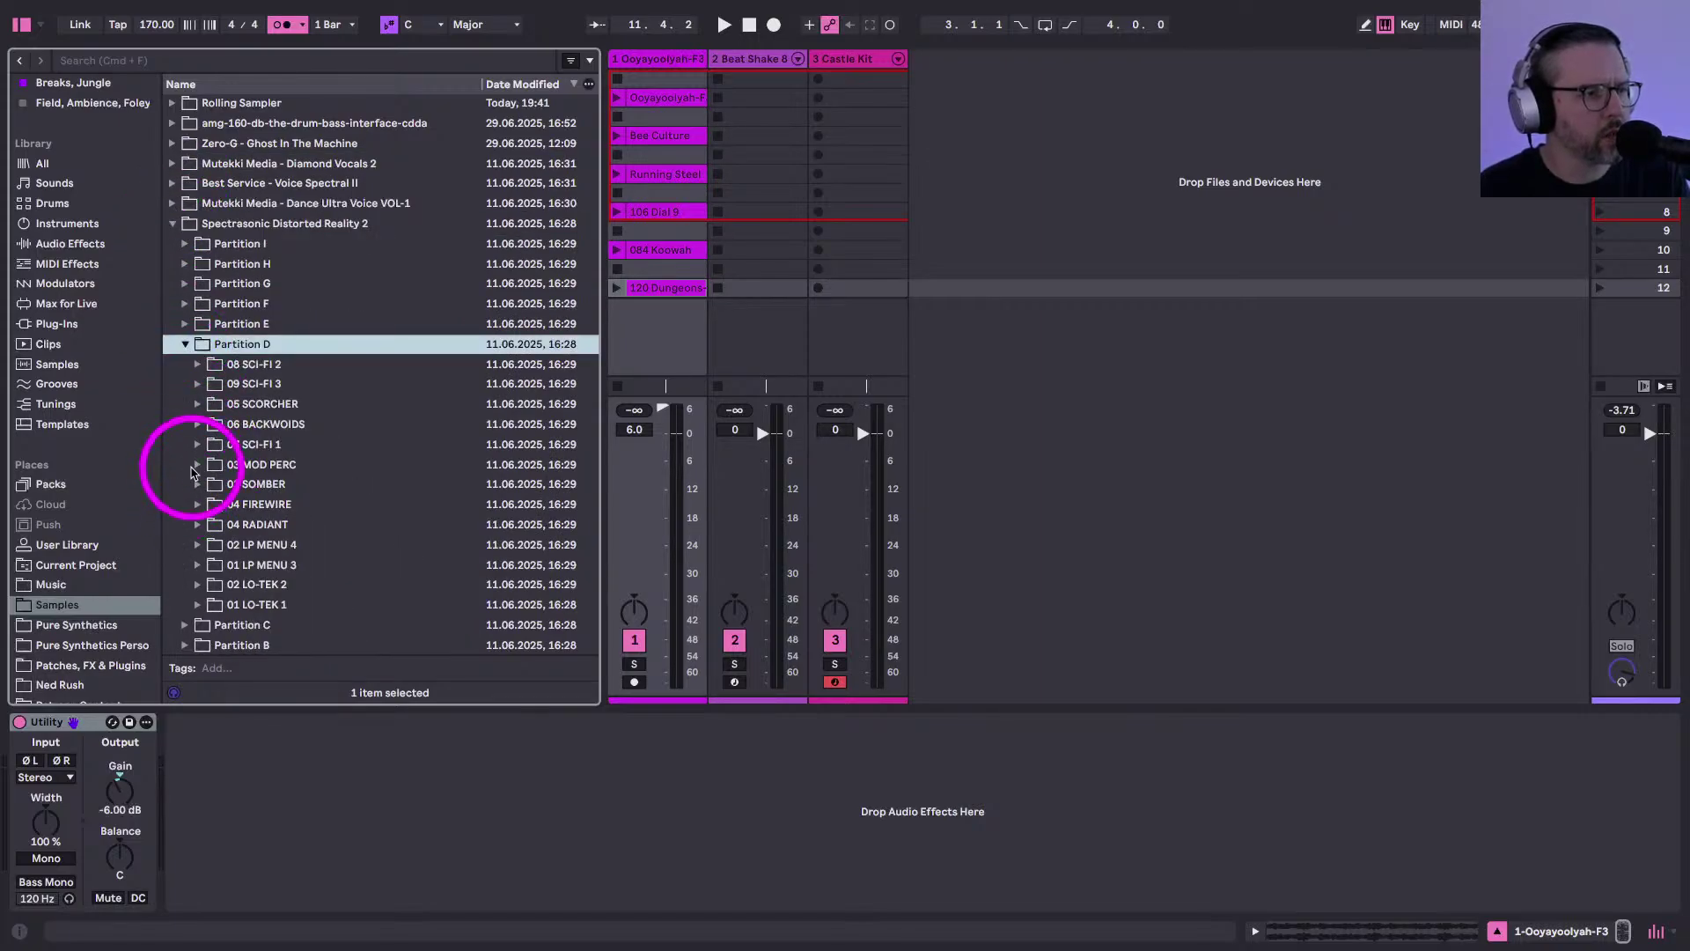
{"action": "left_click", "coordinate": [195, 467]}
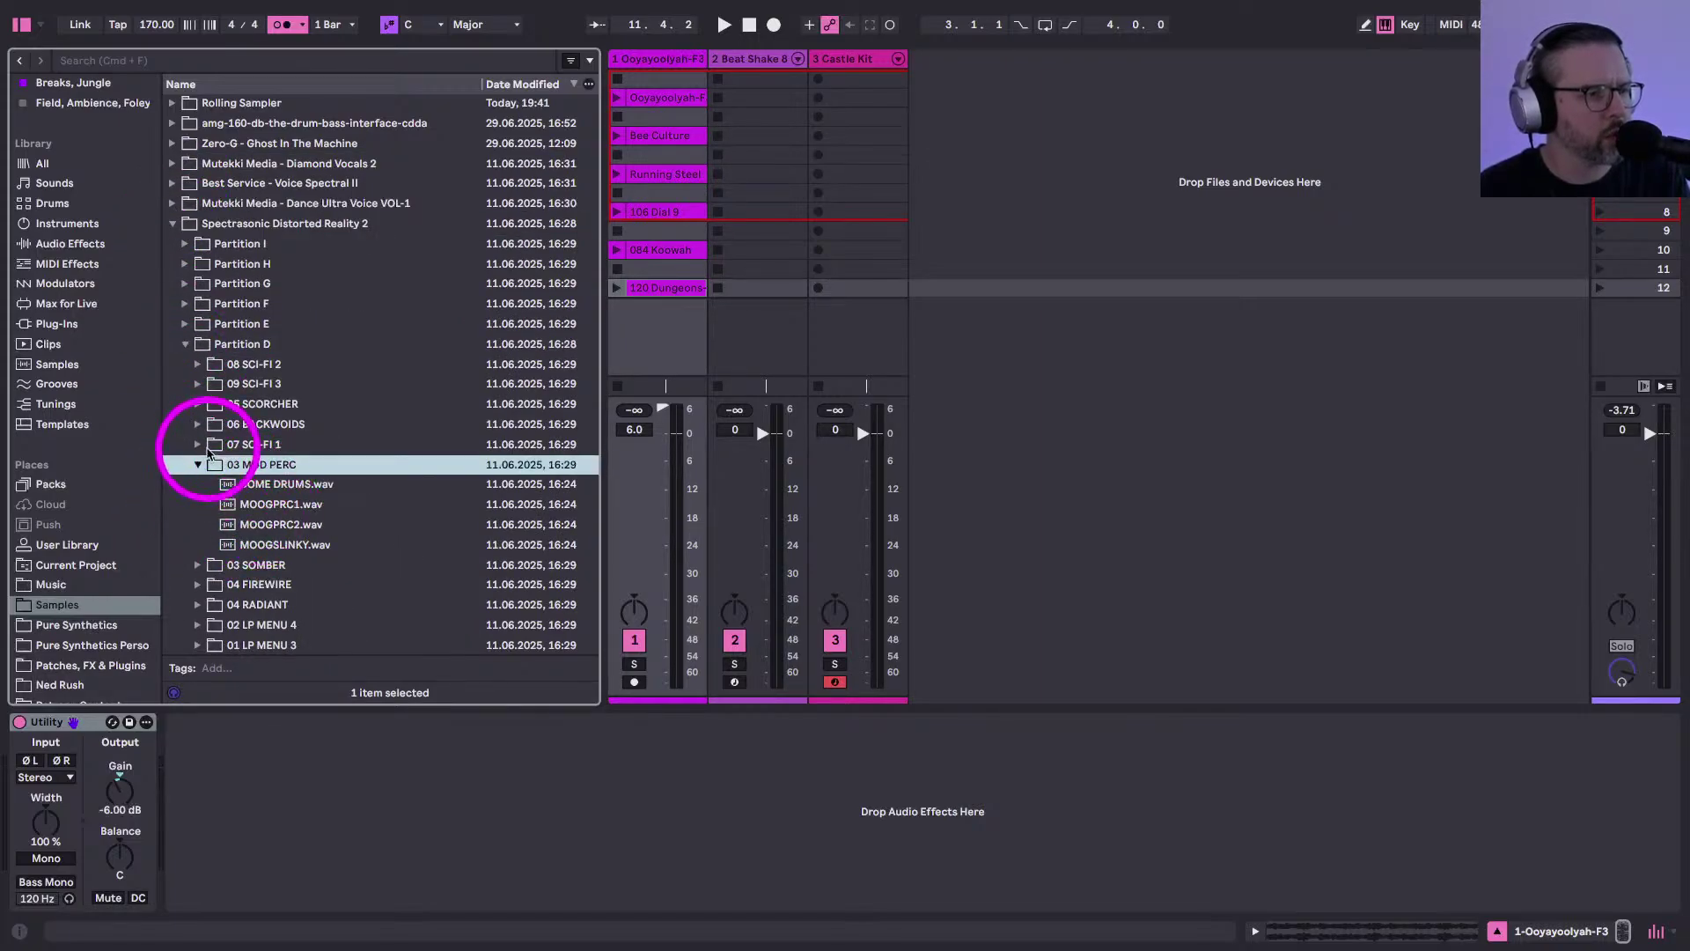
{"action": "left_click", "coordinate": [255, 504]}
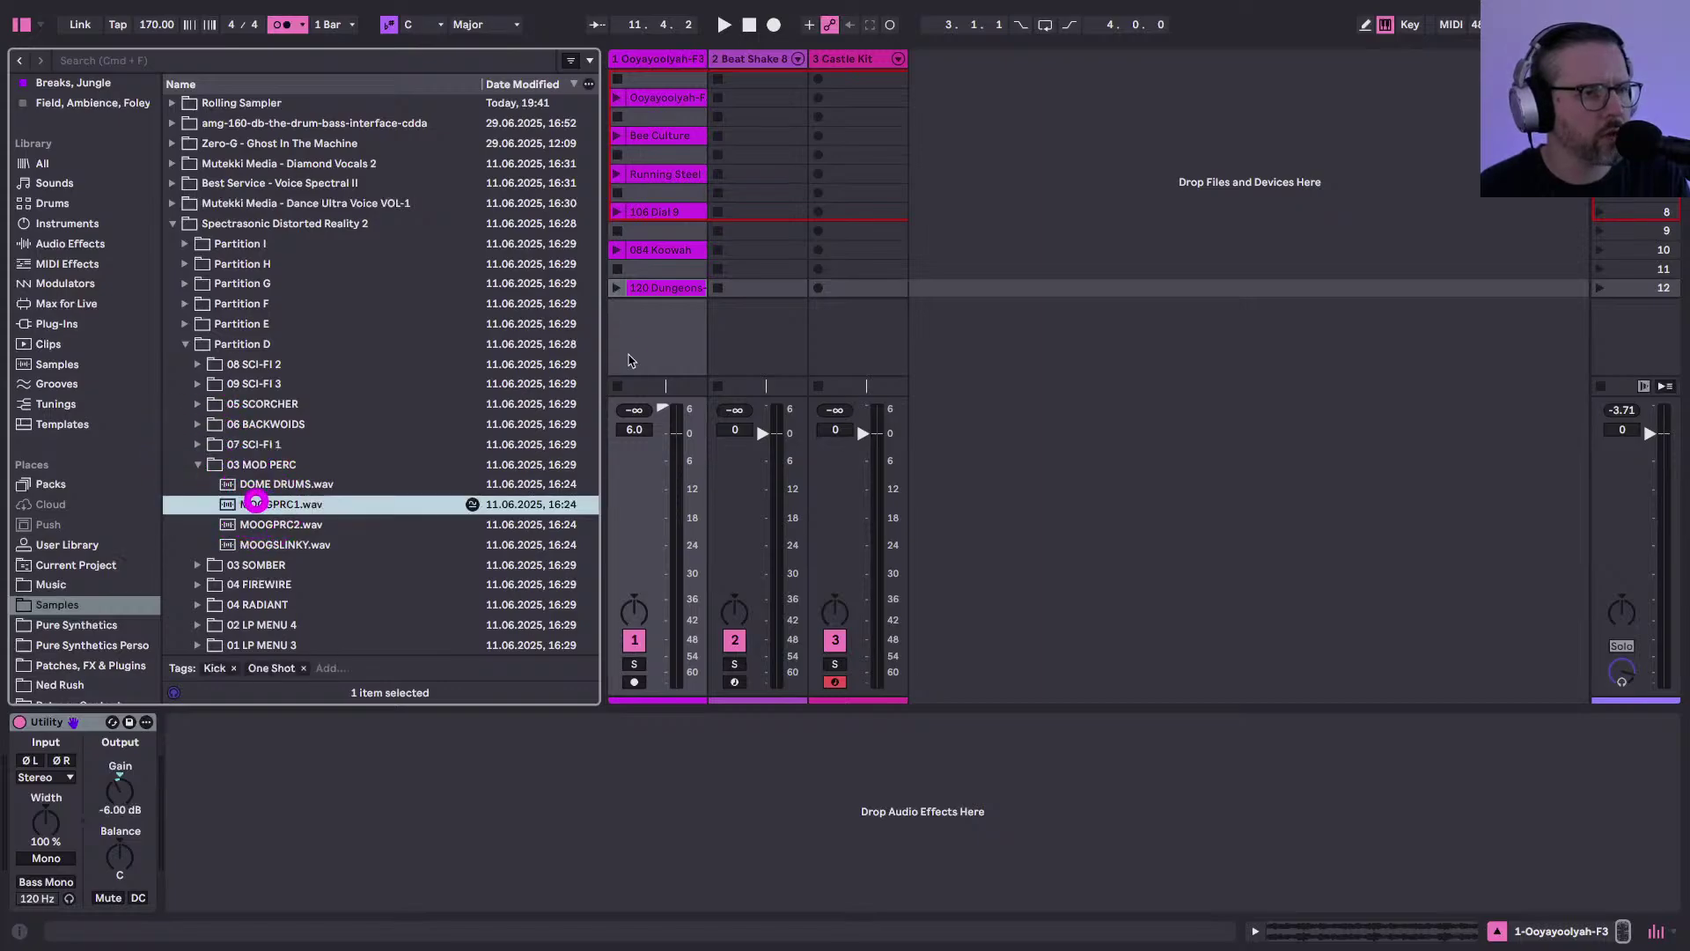
{"action": "left_click_drag", "start_coordinate": [628, 360], "coordinate": [640, 327]}
Add LUMINIZE.wav from Partition D's 04 RADIANT folder to the first track in scene 16
{"action": "scroll", "coordinate": [201, 563], "scroll_direction": "down", "scroll_amount": 2}
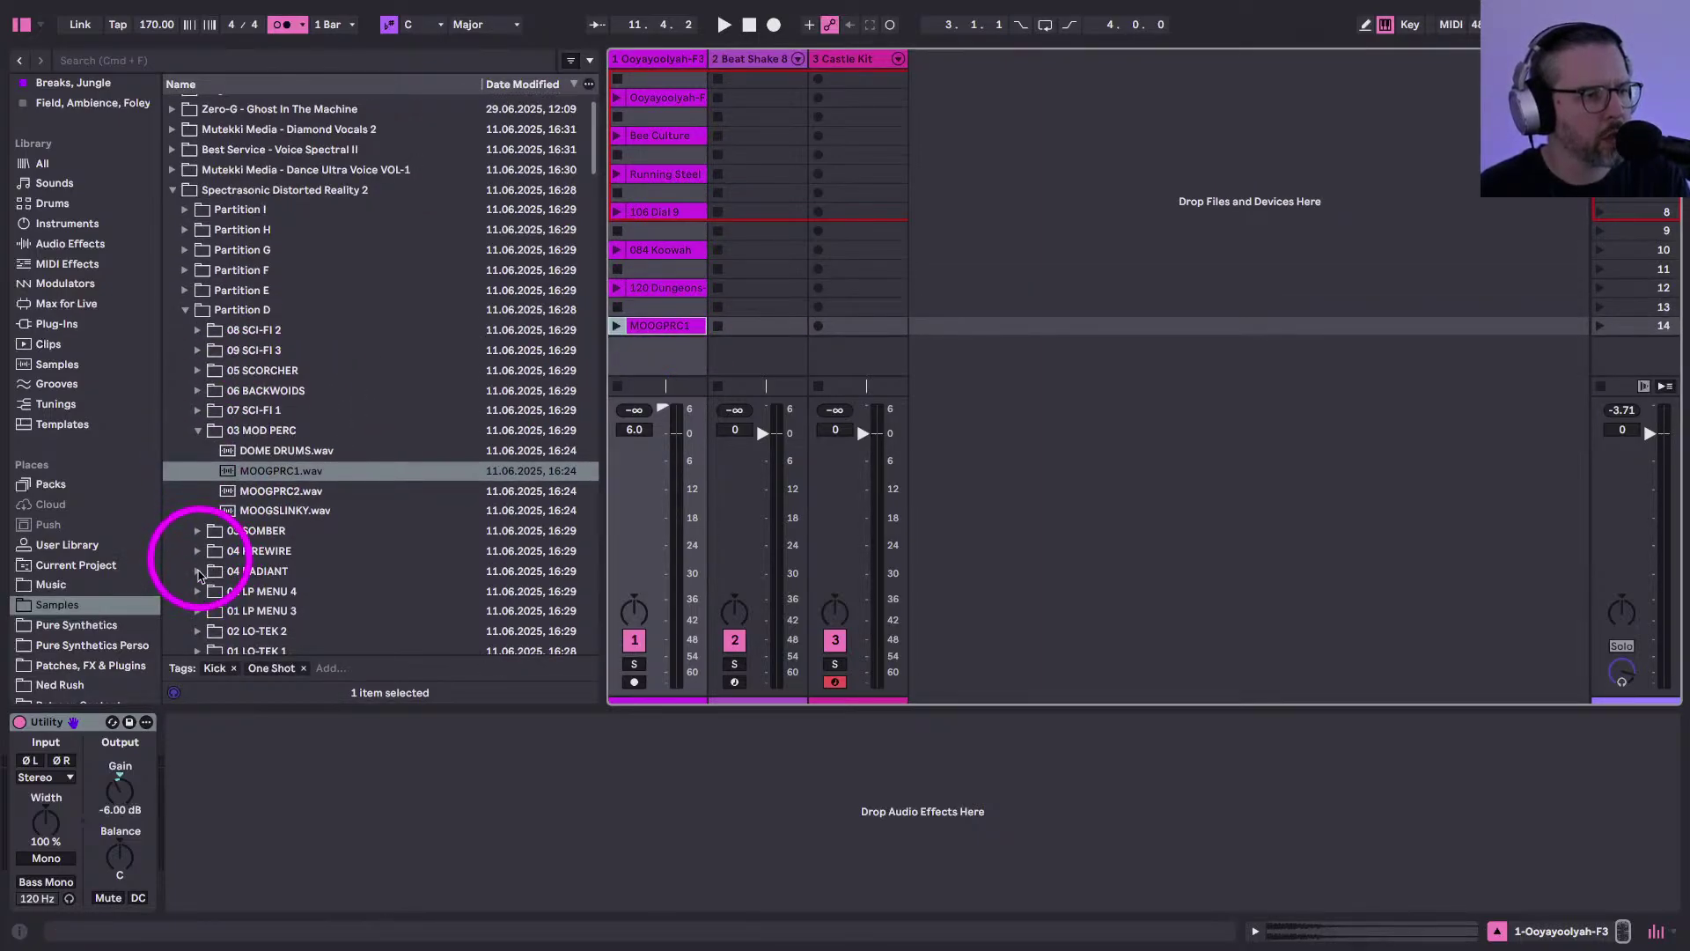
{"action": "left_click", "coordinate": [199, 571]}
{"action": "scroll", "coordinate": [203, 558], "scroll_direction": "down", "scroll_amount": 4}
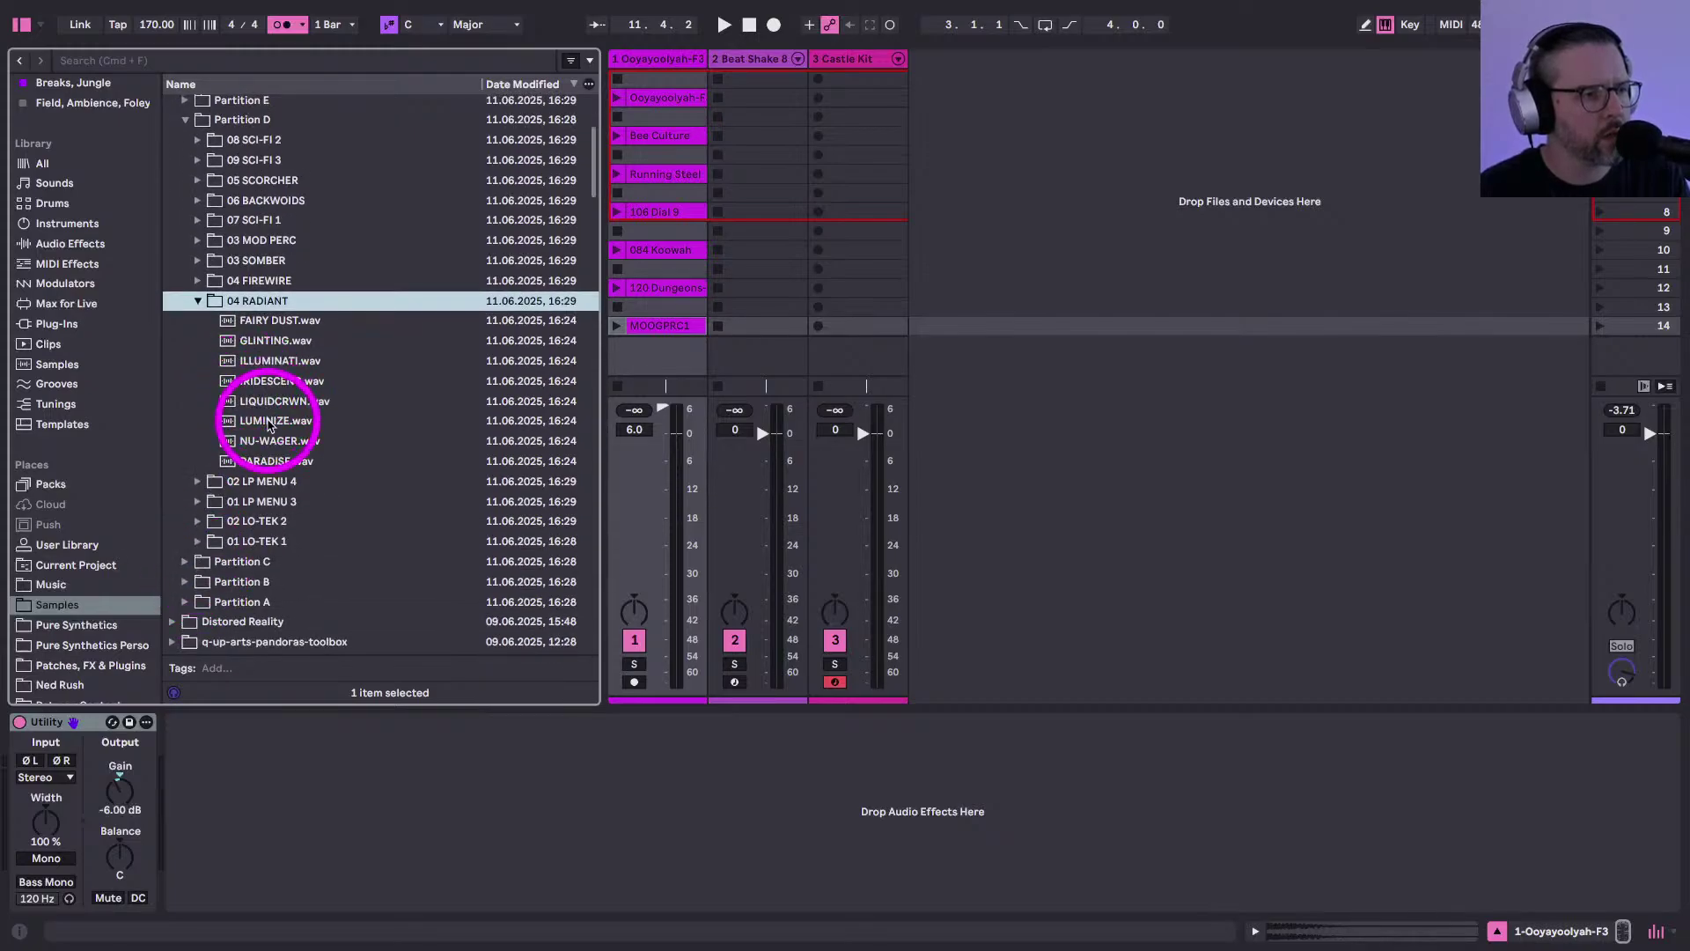
{"action": "left_click_drag", "start_coordinate": [264, 421], "coordinate": [655, 368]}
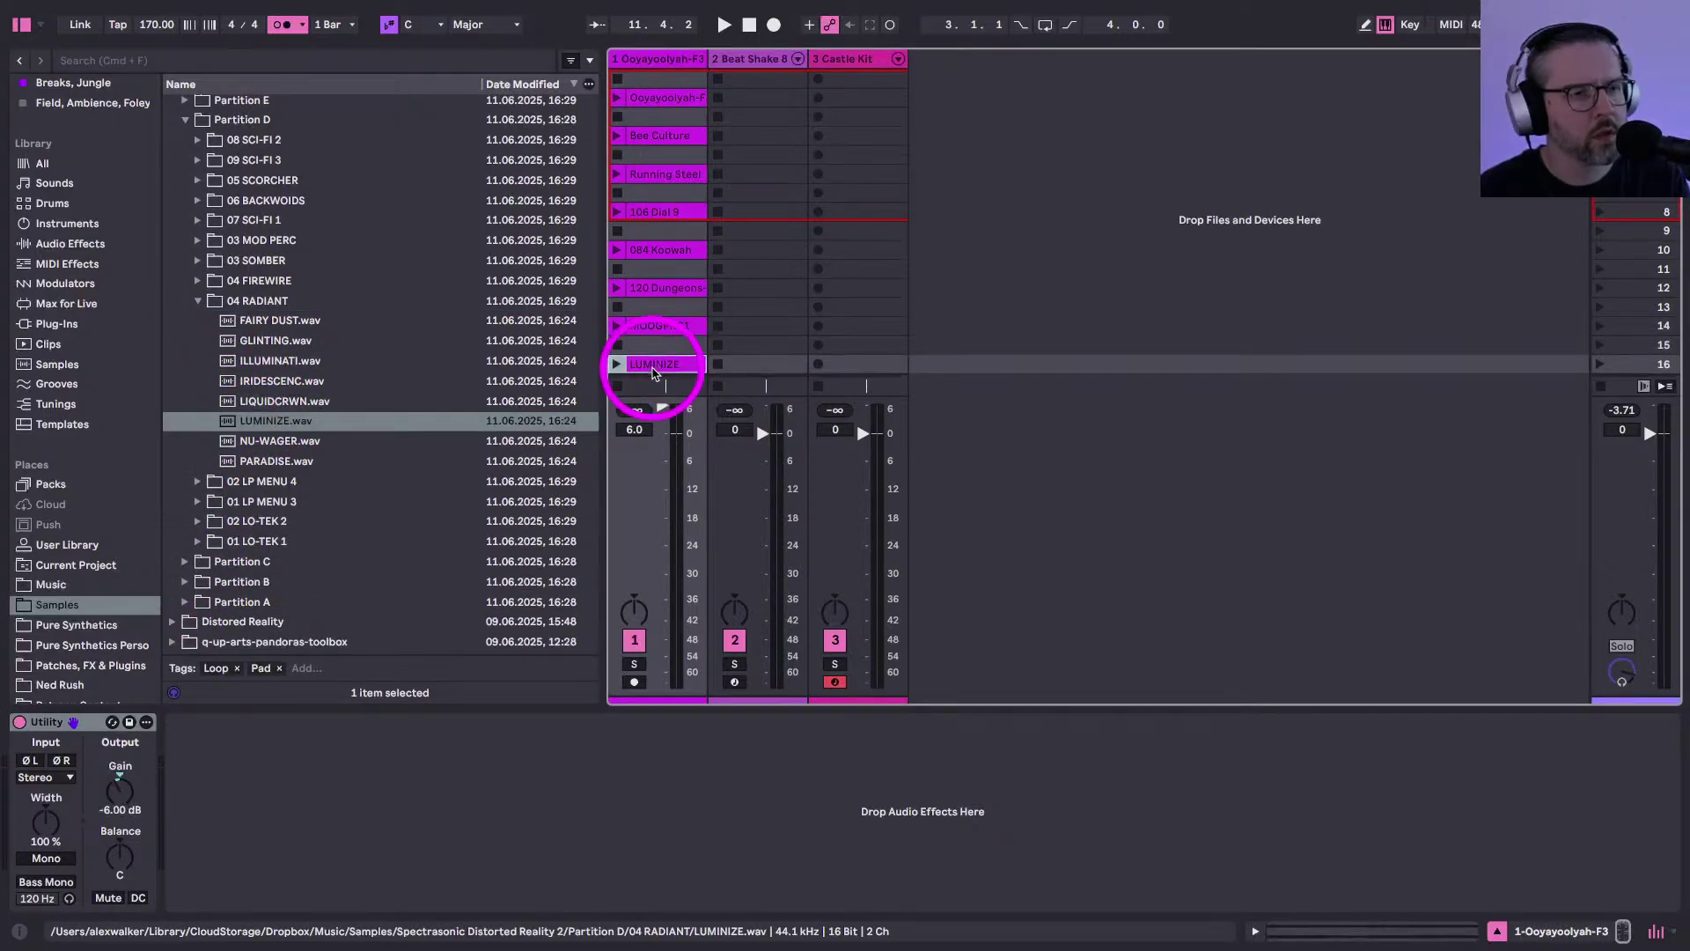
Narrow the browser and return the playback position to the start of the song
{"action": "left_click", "coordinate": [647, 76]}
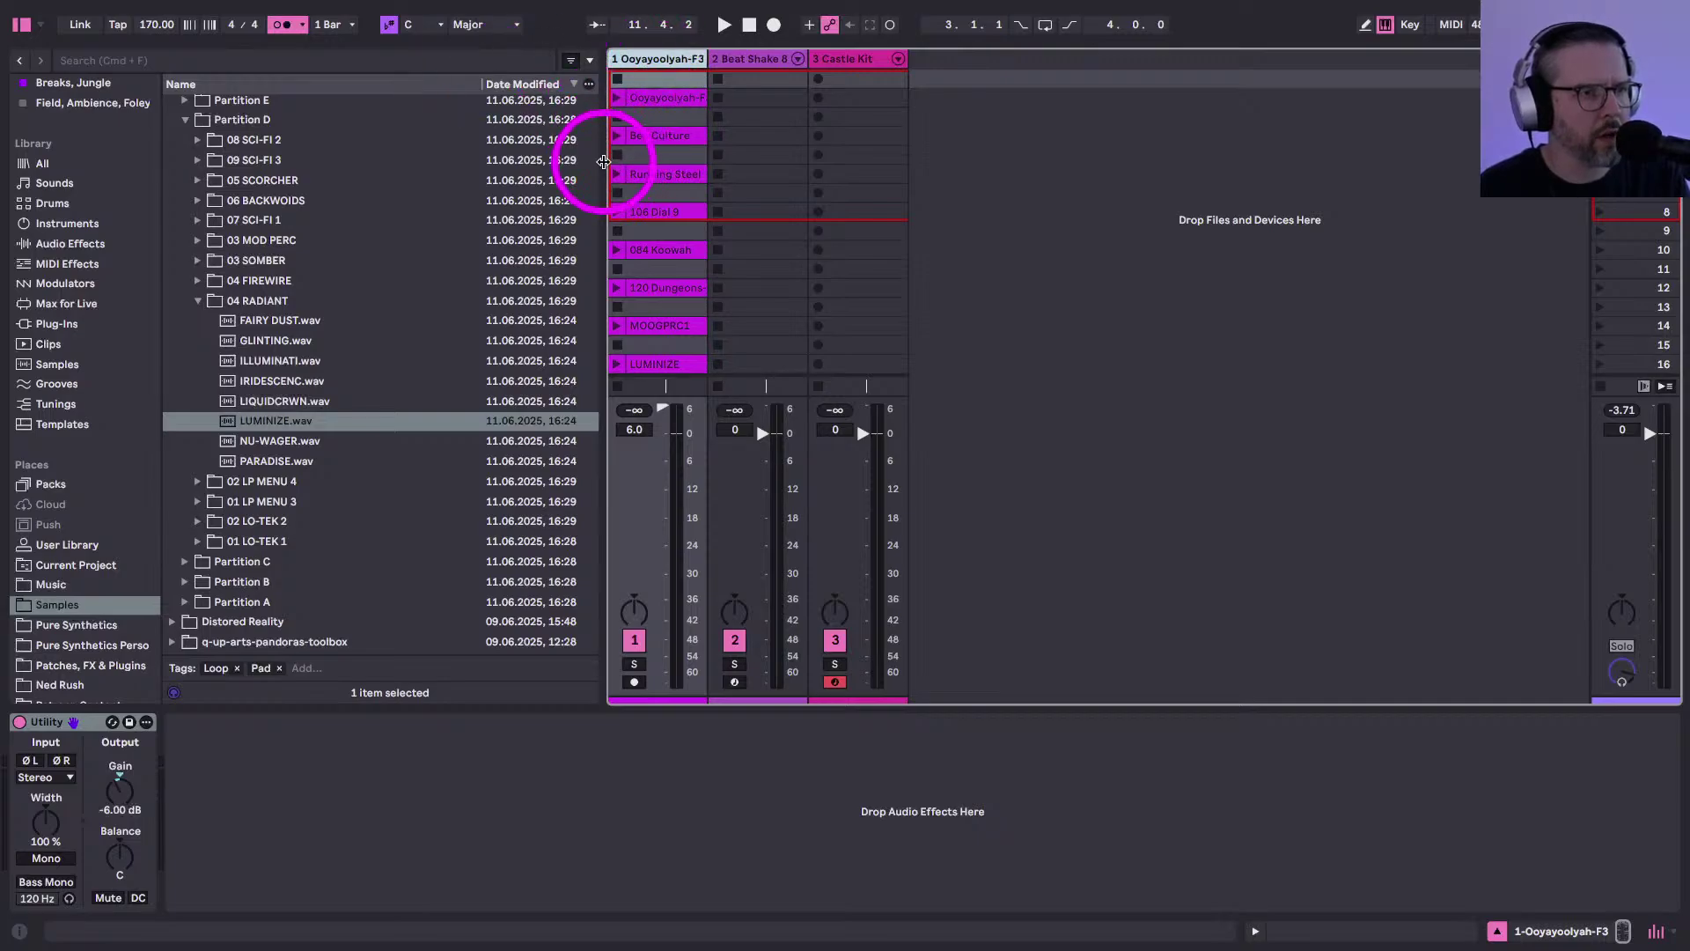
{"action": "left_click_drag", "start_coordinate": [603, 158], "coordinate": [499, 167]}
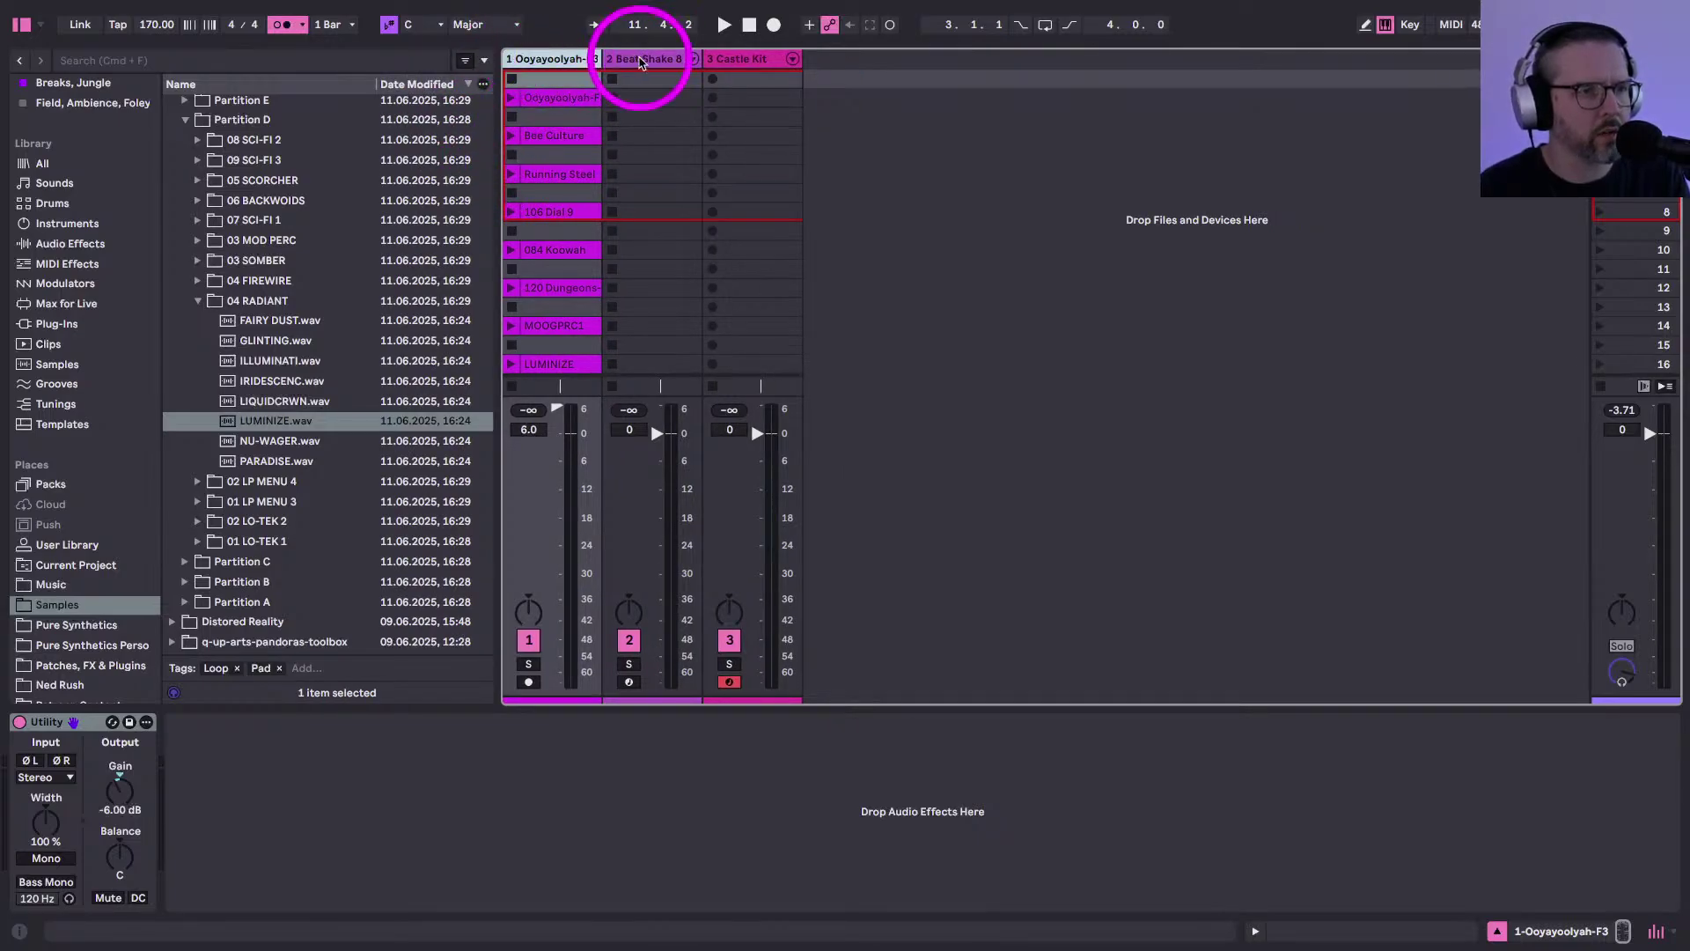
{"action": "left_click", "coordinate": [652, 58]}
{"action": "left_click", "coordinate": [740, 58]}
{"action": "left_click", "coordinate": [749, 24]}
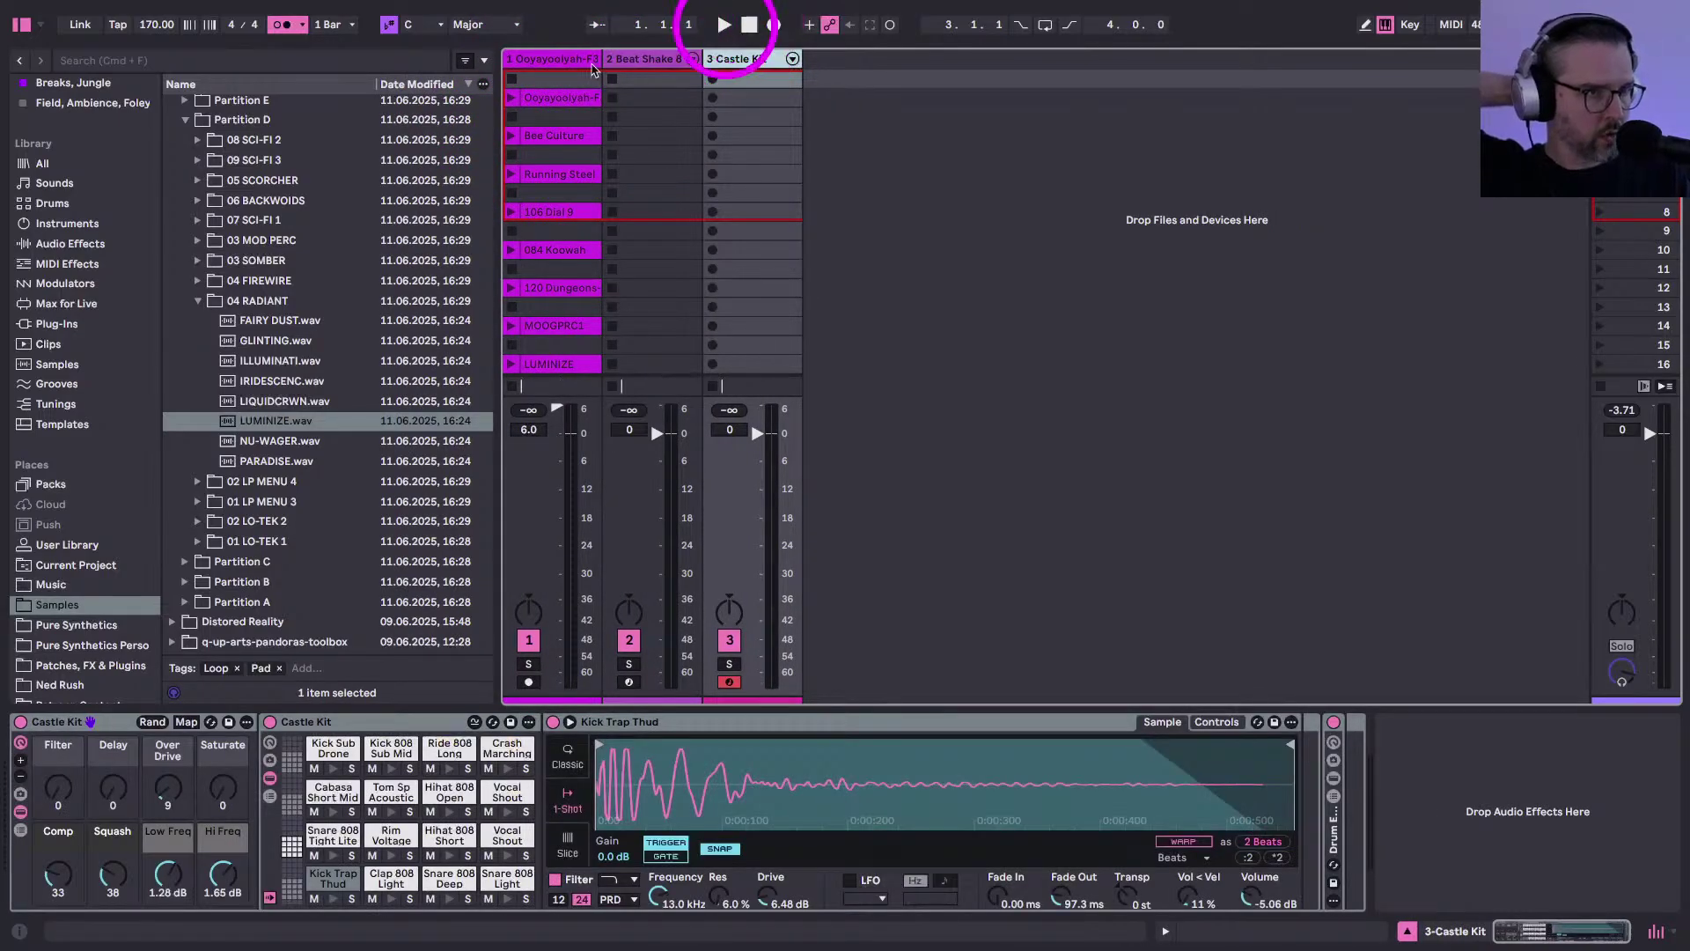
{"action": "left_click", "coordinate": [548, 61]}
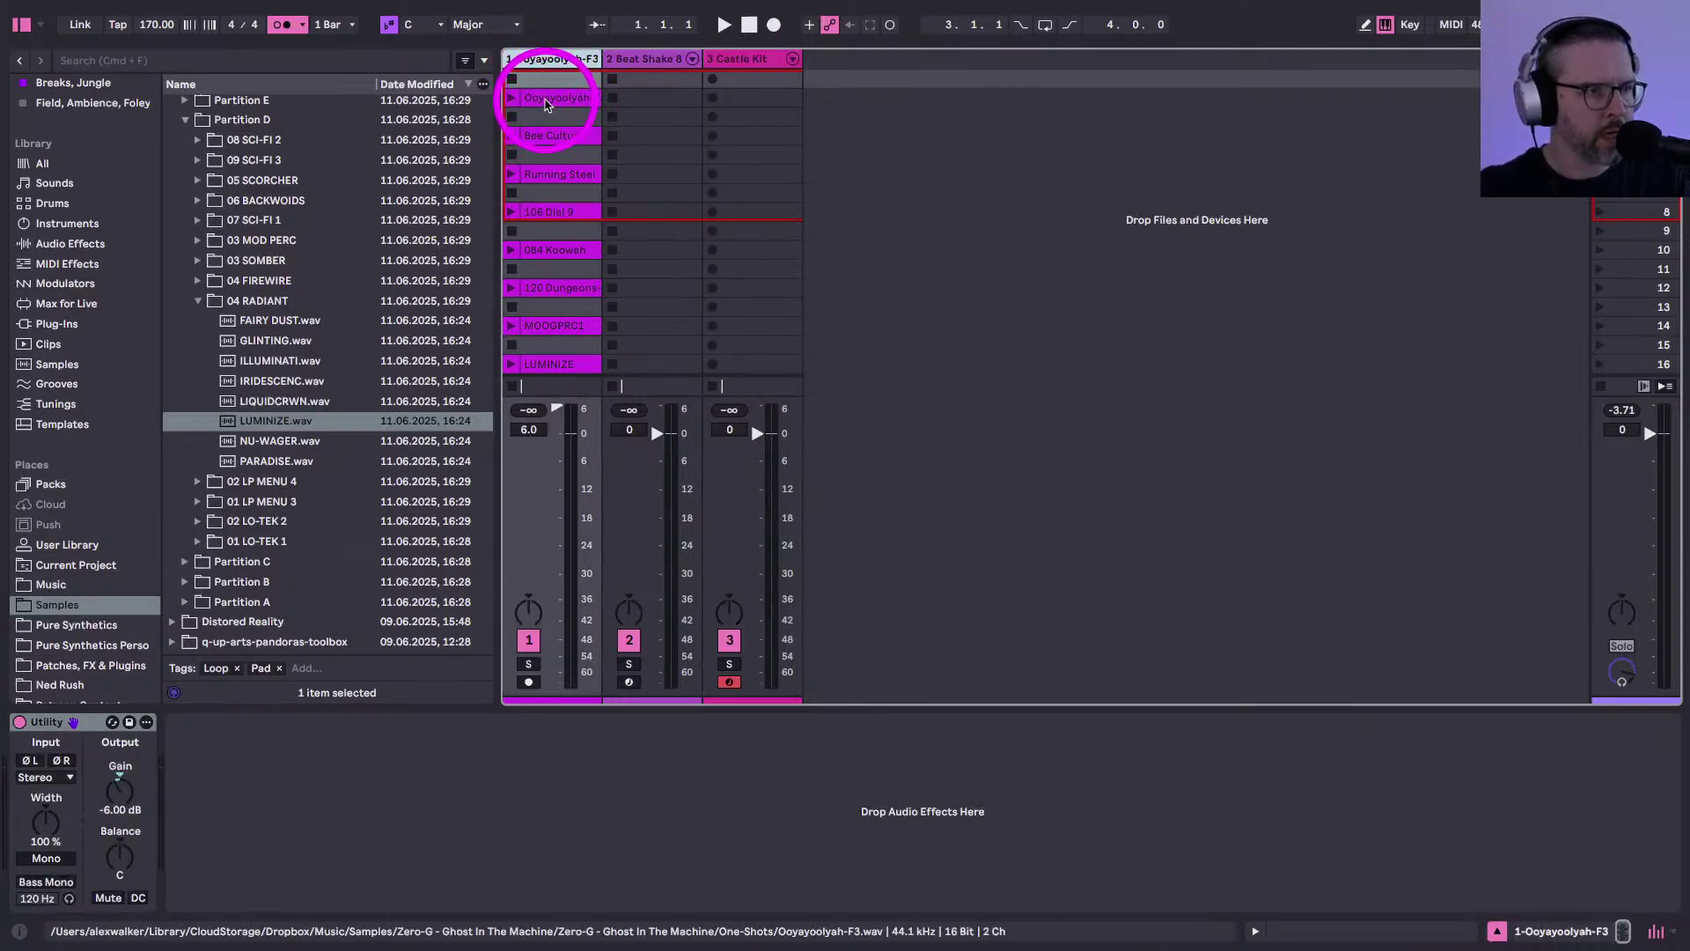
Load Kontakt 7 from the Native Instruments plug-ins onto a new MIDI track
{"action": "left_click", "coordinate": [63, 228]}
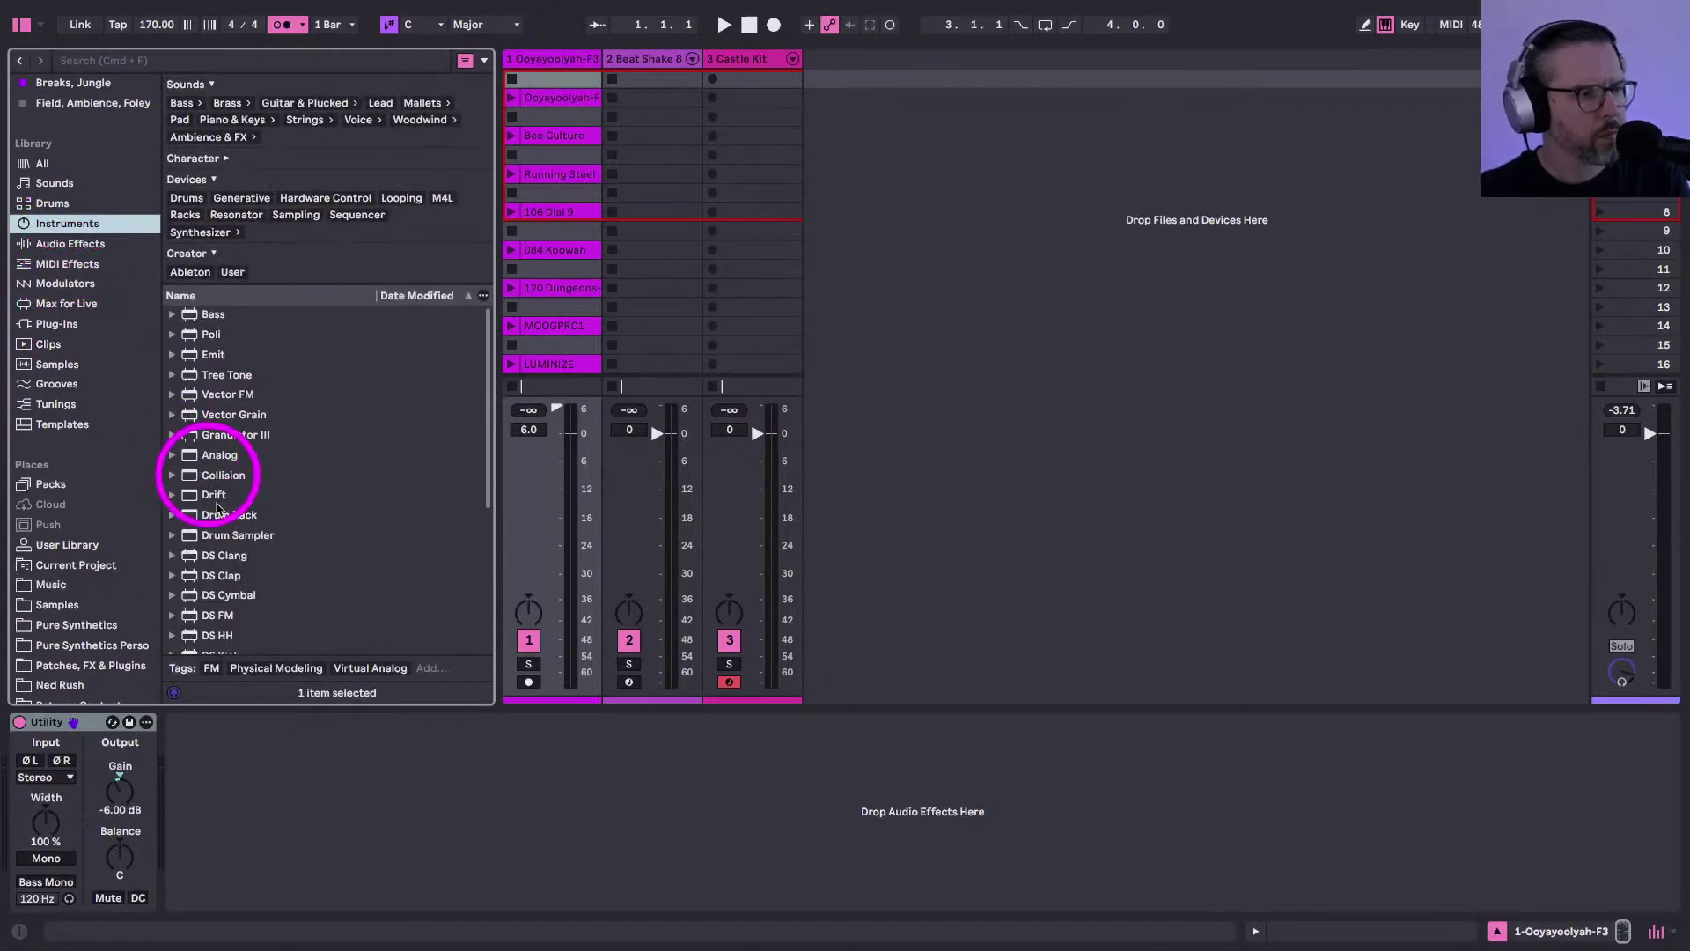
{"action": "scroll", "coordinate": [216, 560], "scroll_direction": "down", "scroll_amount": 5}
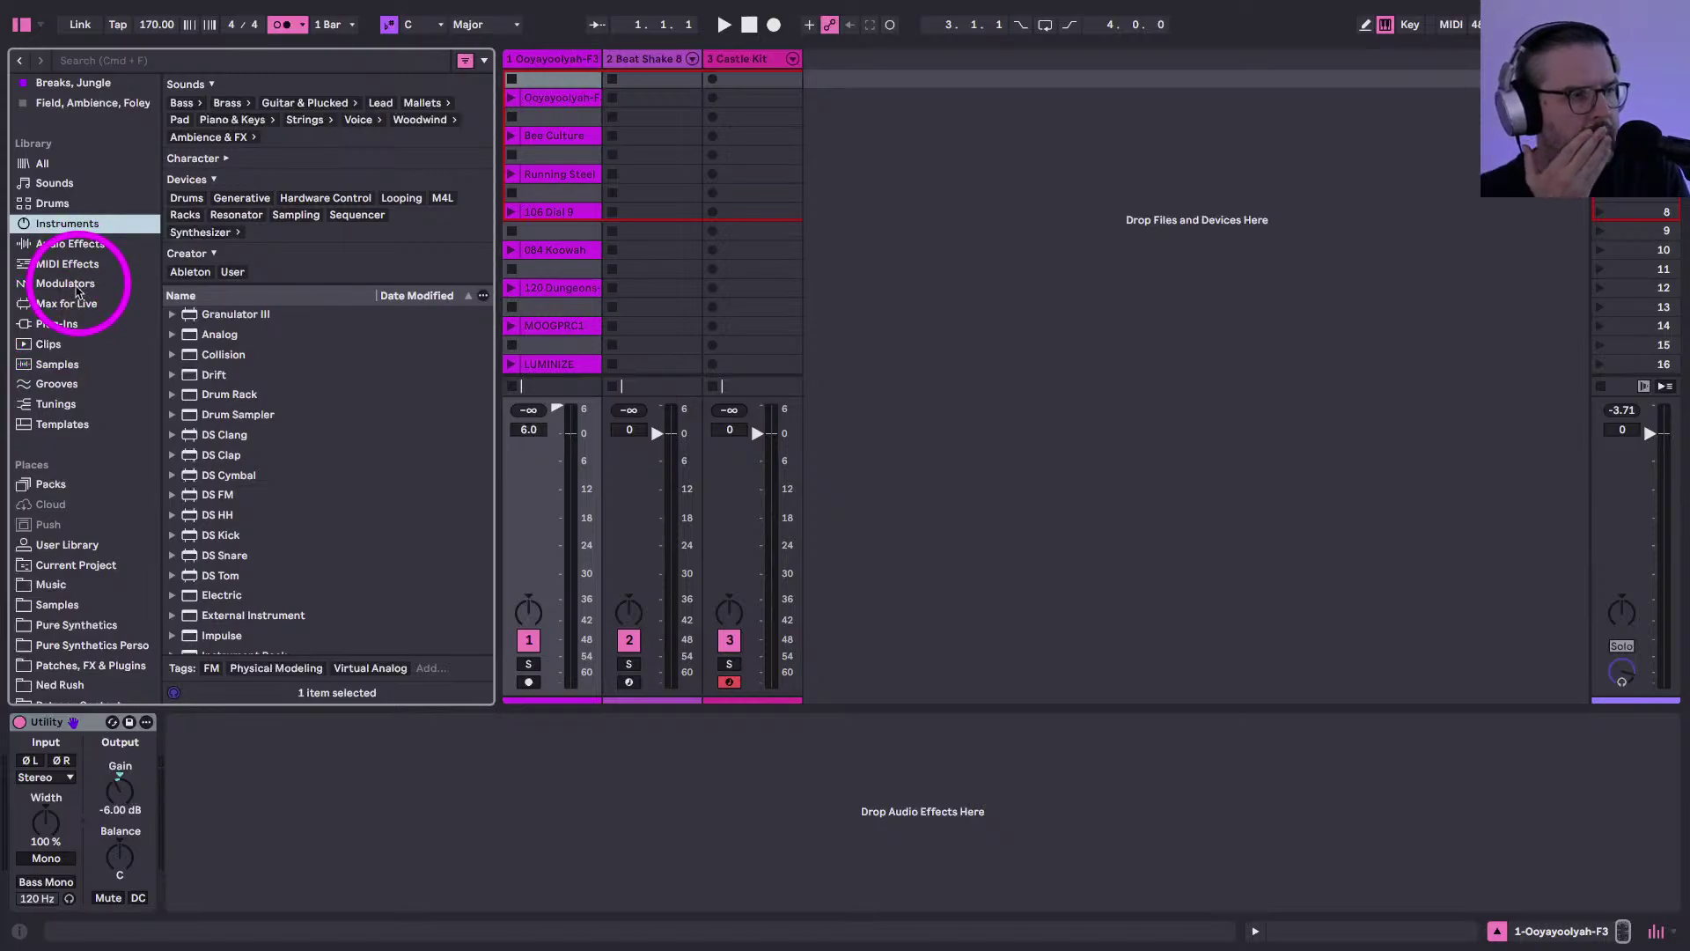
{"action": "left_click", "coordinate": [62, 324]}
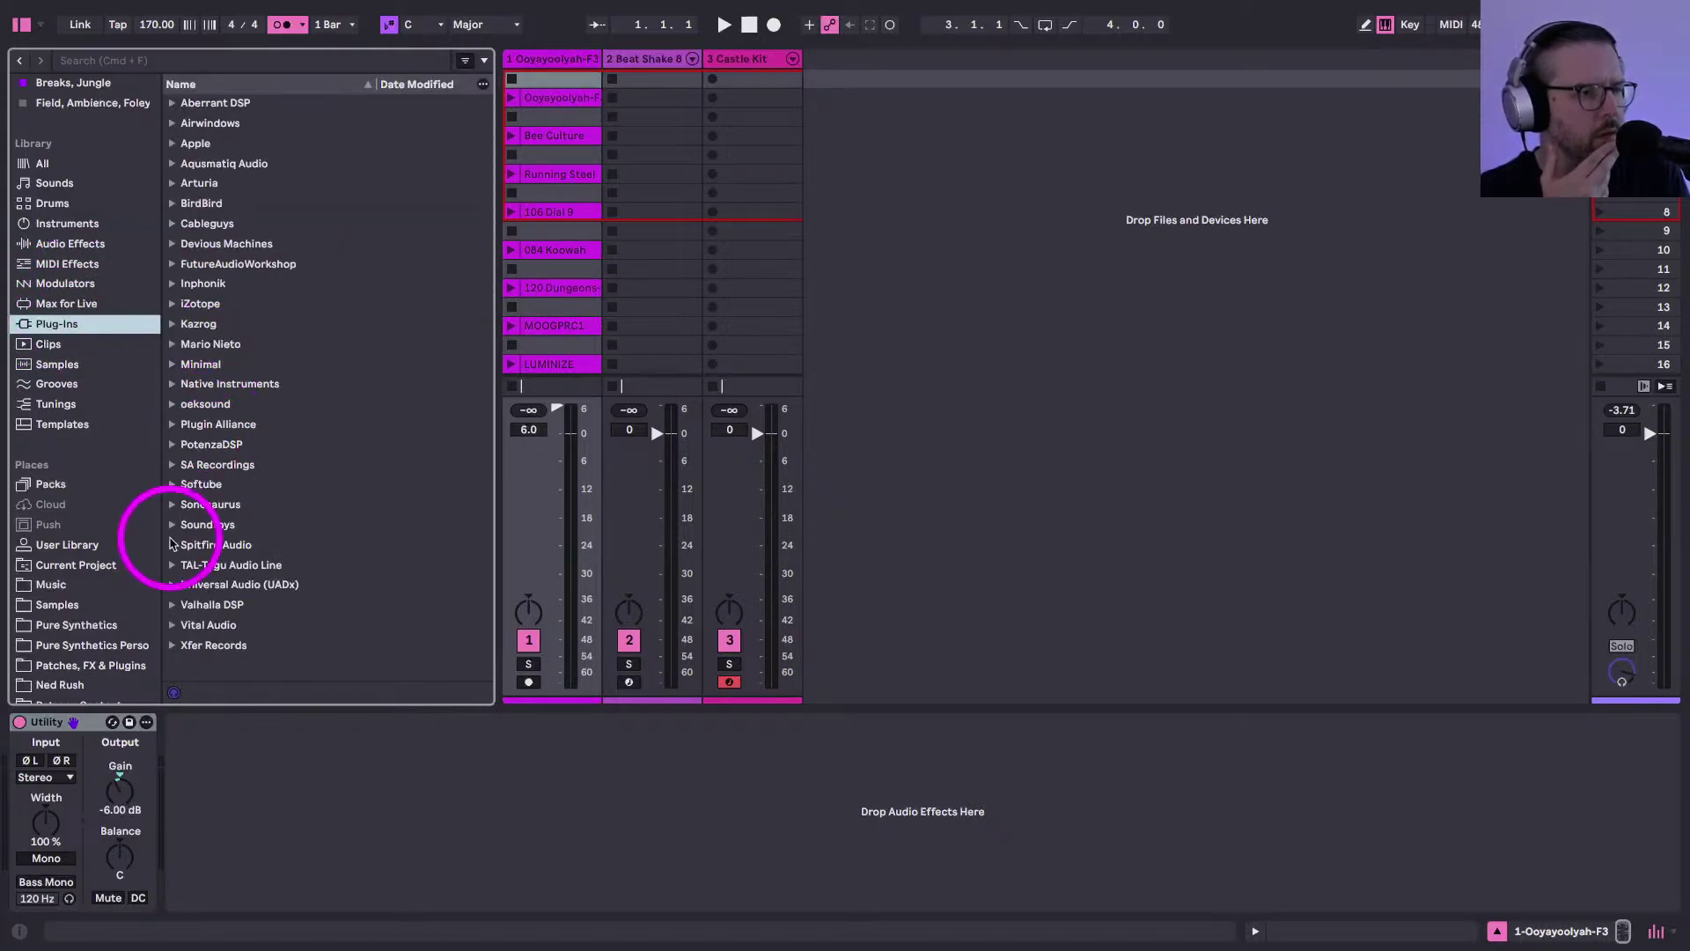
{"action": "left_click", "coordinate": [173, 384]}
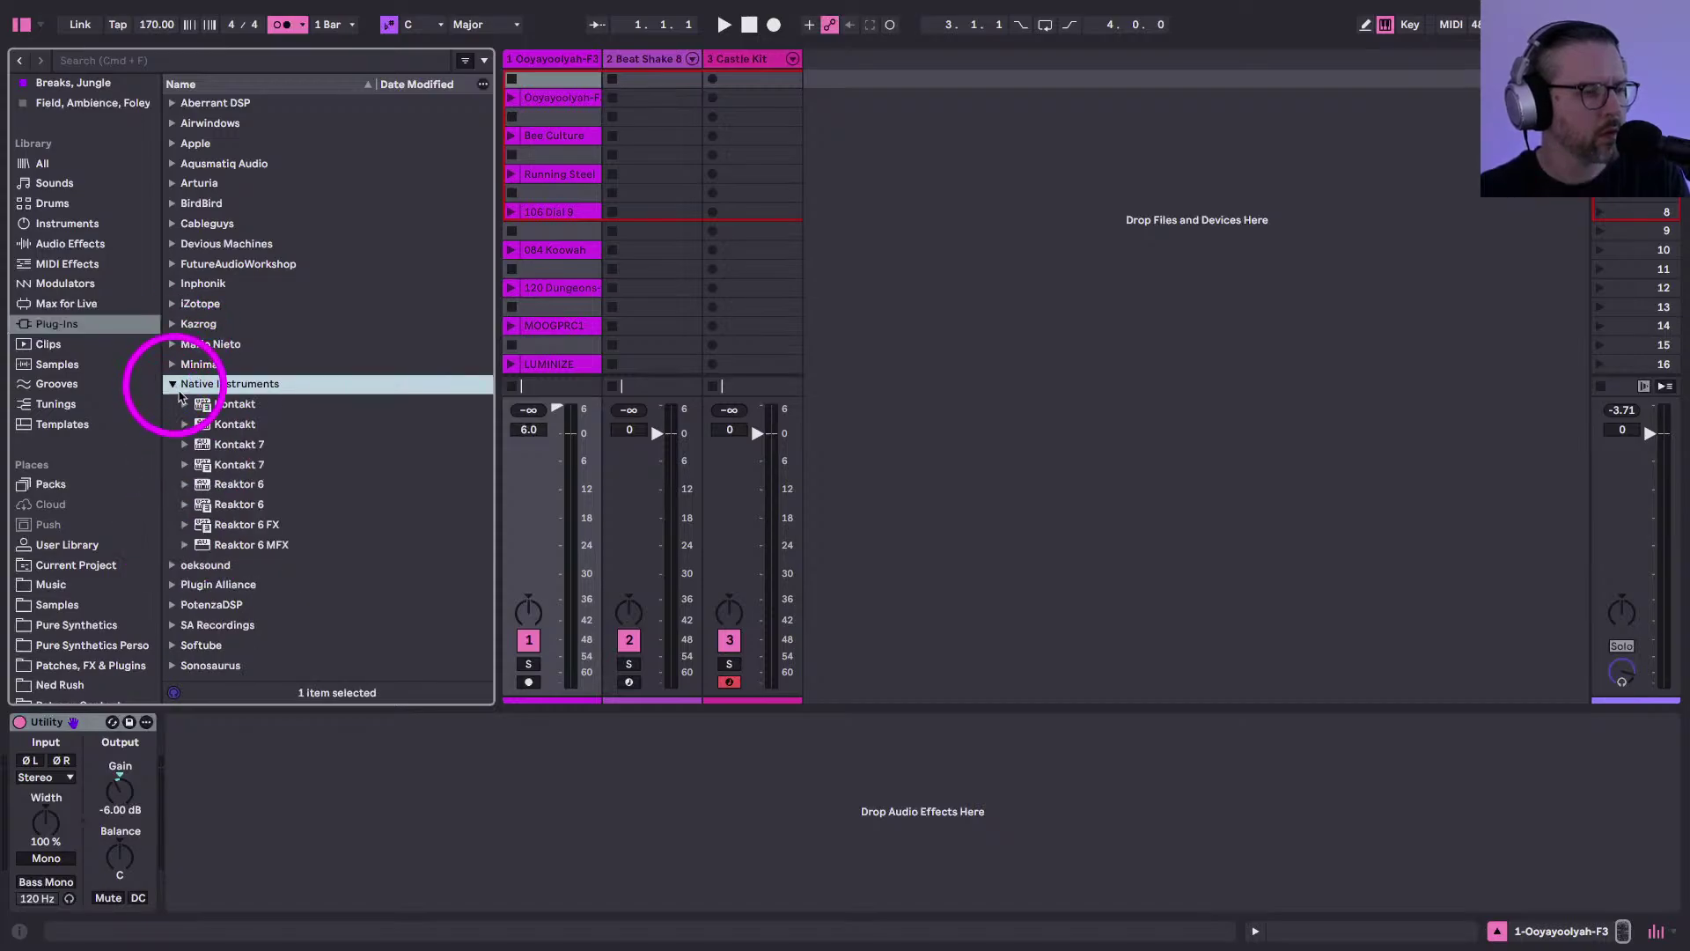
{"action": "left_click", "coordinate": [221, 466]}
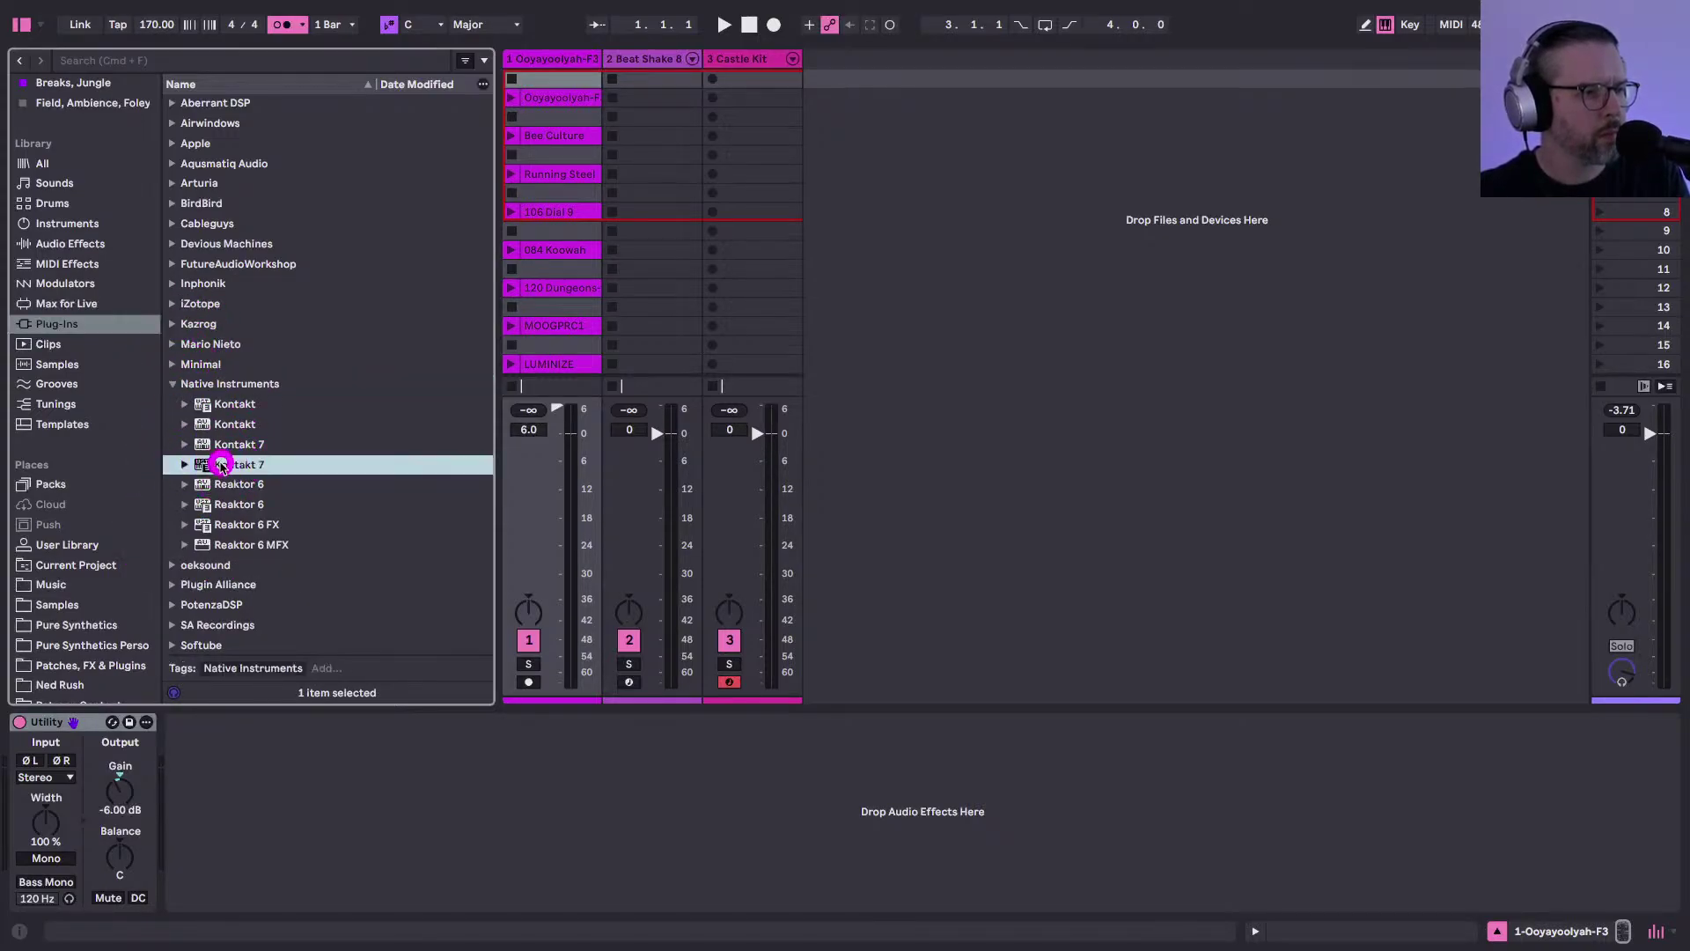
{"action": "left_click_drag", "start_coordinate": [913, 231], "coordinate": [913, 229]}
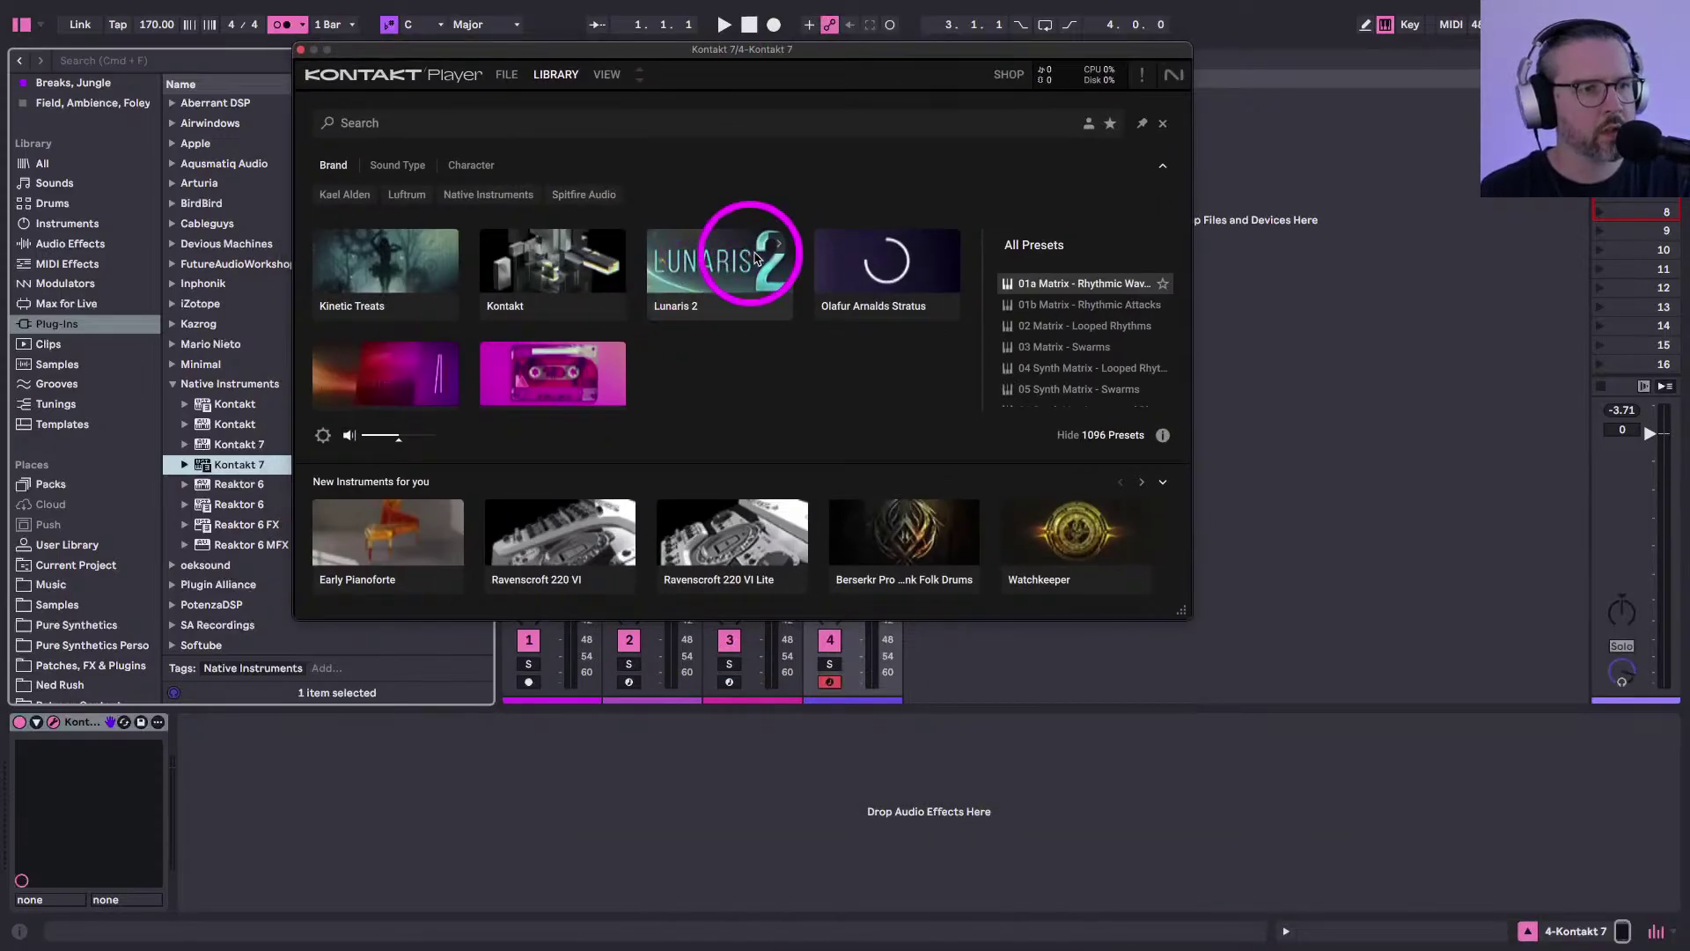
Load the Lunaris 2 instrument into Kontakt 7 and close the plug-in window
{"action": "left_click", "coordinate": [756, 257]}
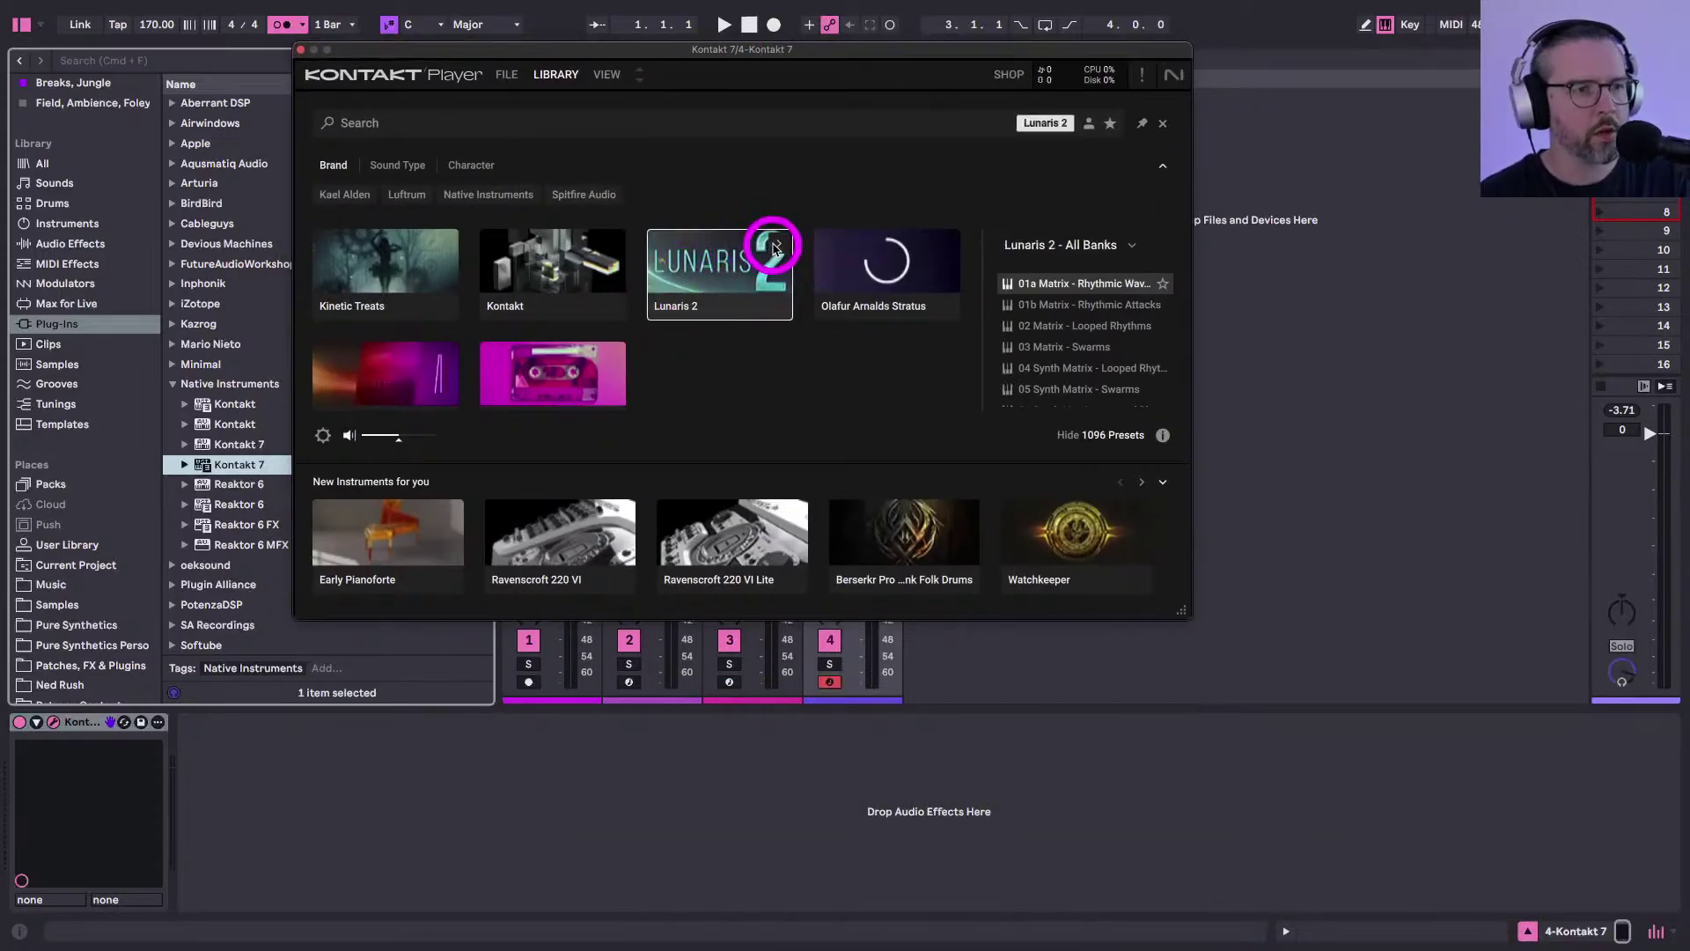
{"action": "left_click", "coordinate": [732, 278]}
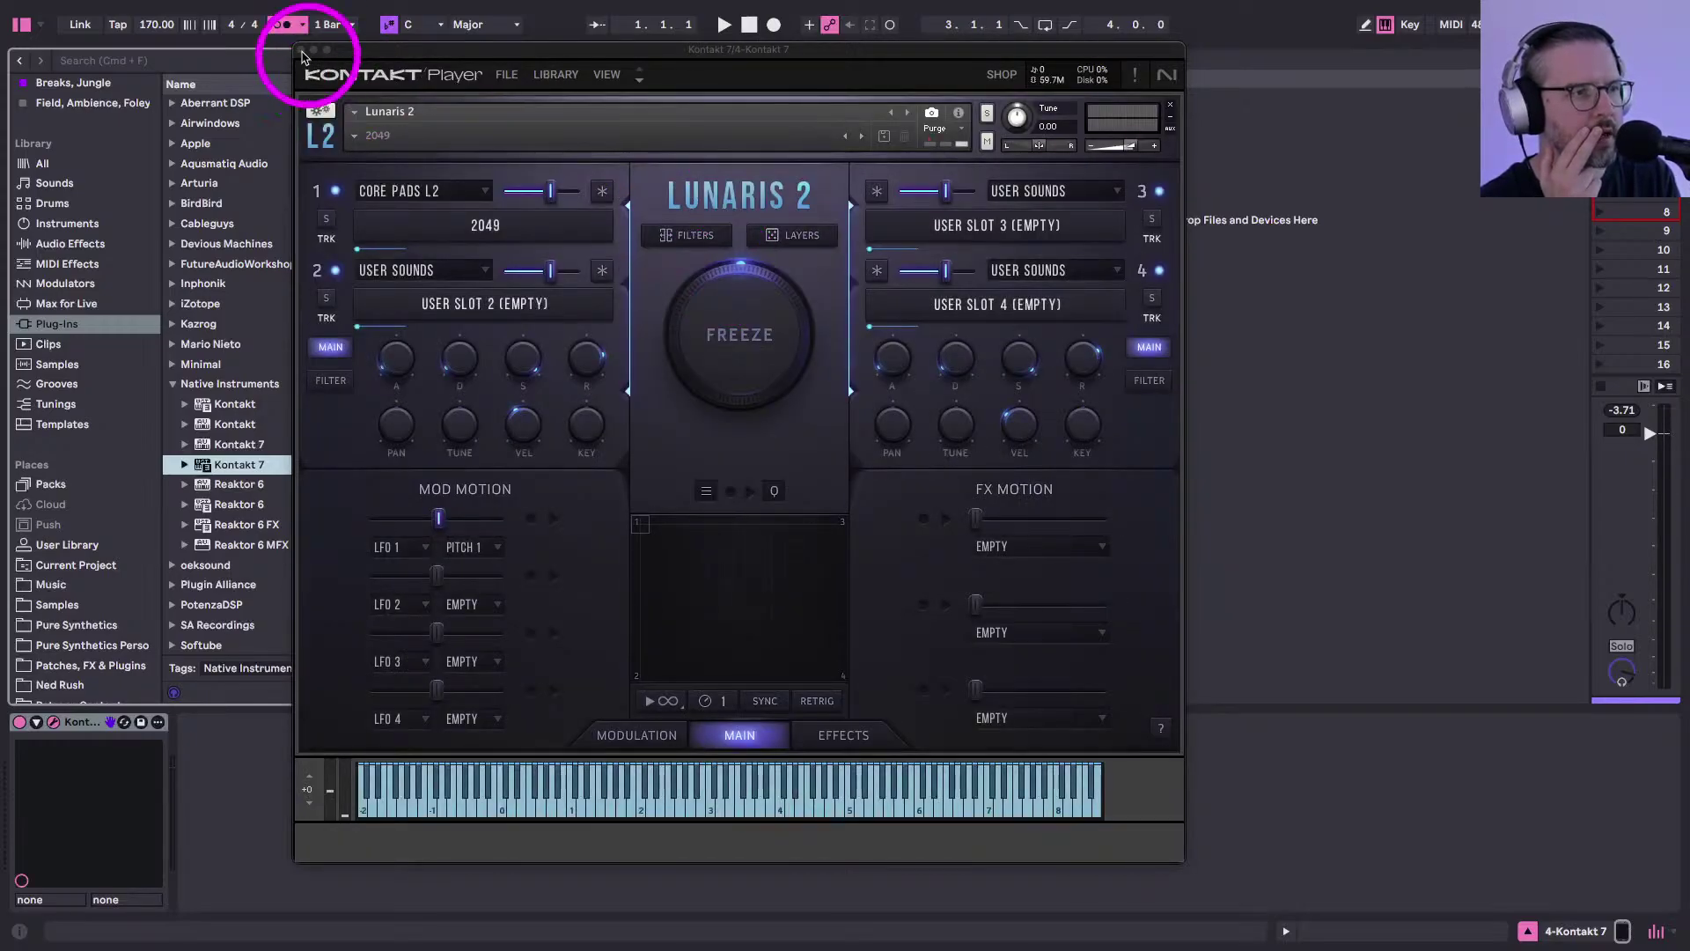
{"action": "left_click", "coordinate": [300, 49]}
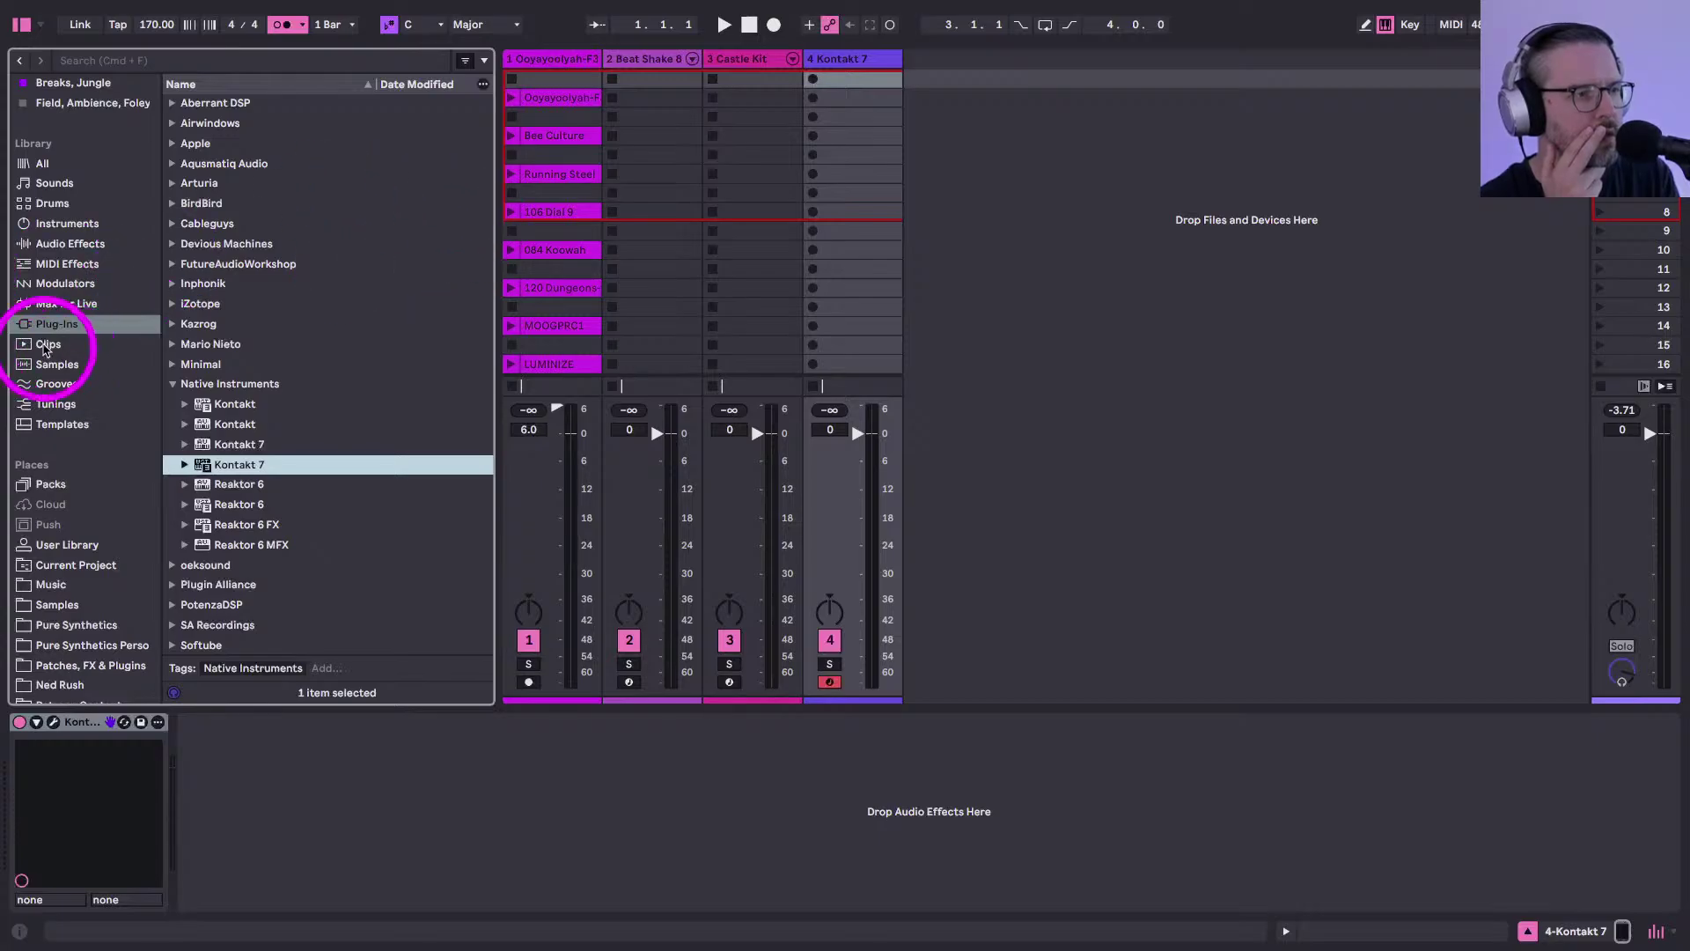
Load PaulXStretch from the Sonosaurus plug-ins onto a new audio track
{"action": "left_click", "coordinate": [172, 383]}
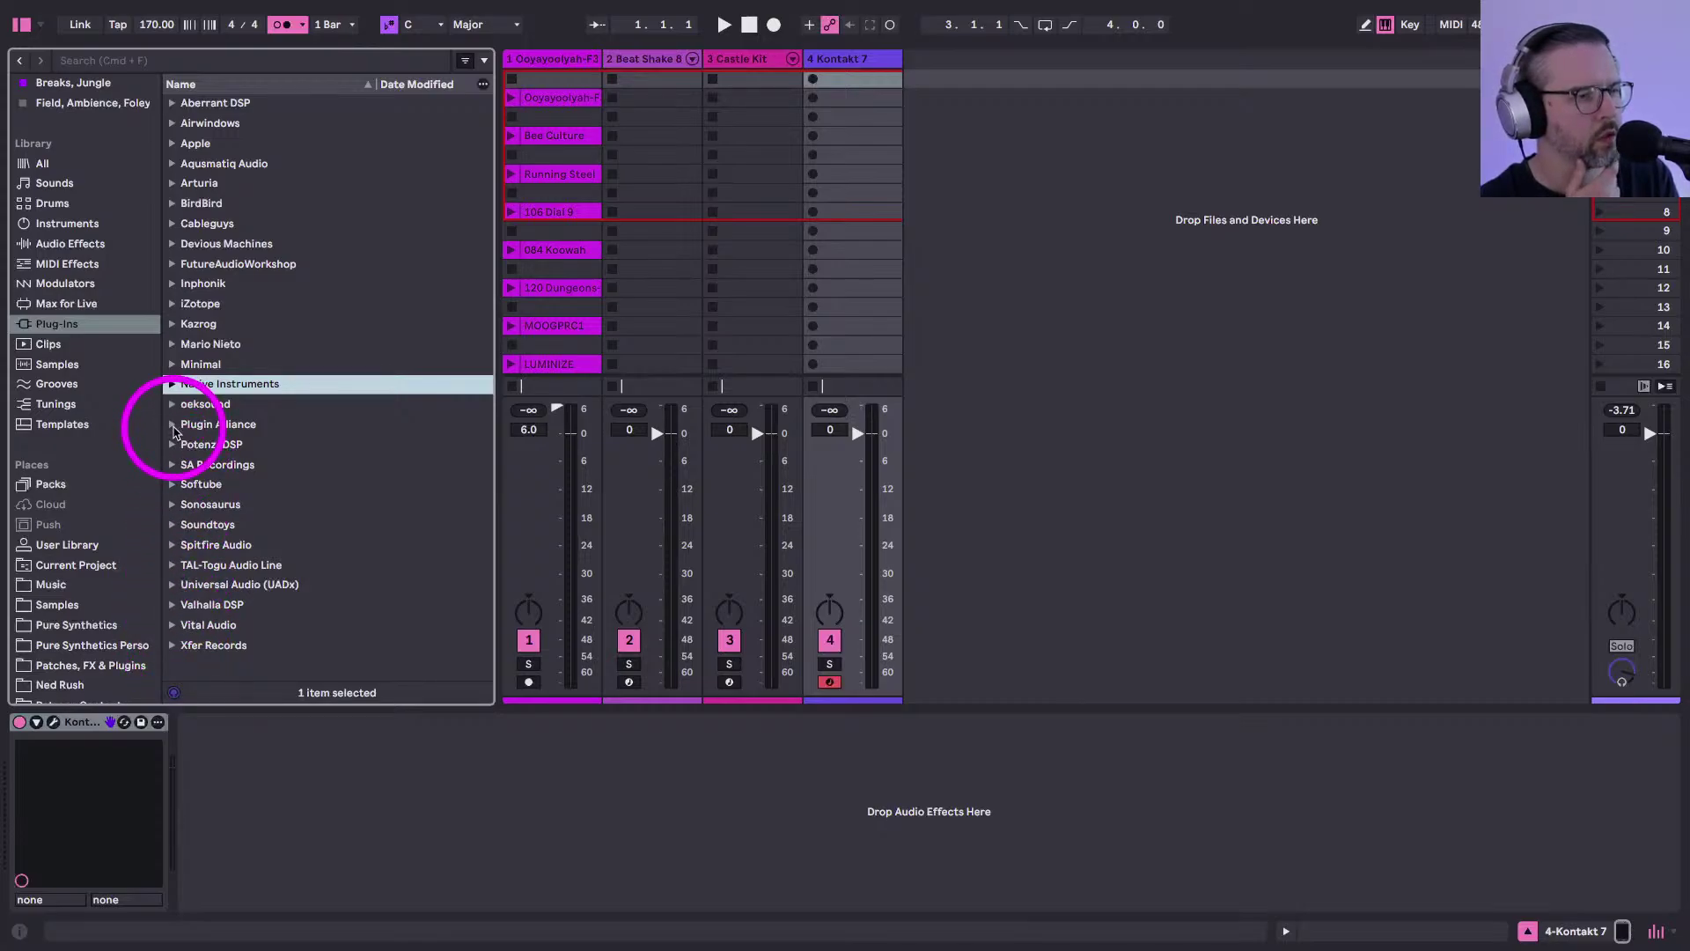
{"action": "left_click", "coordinate": [172, 505]}
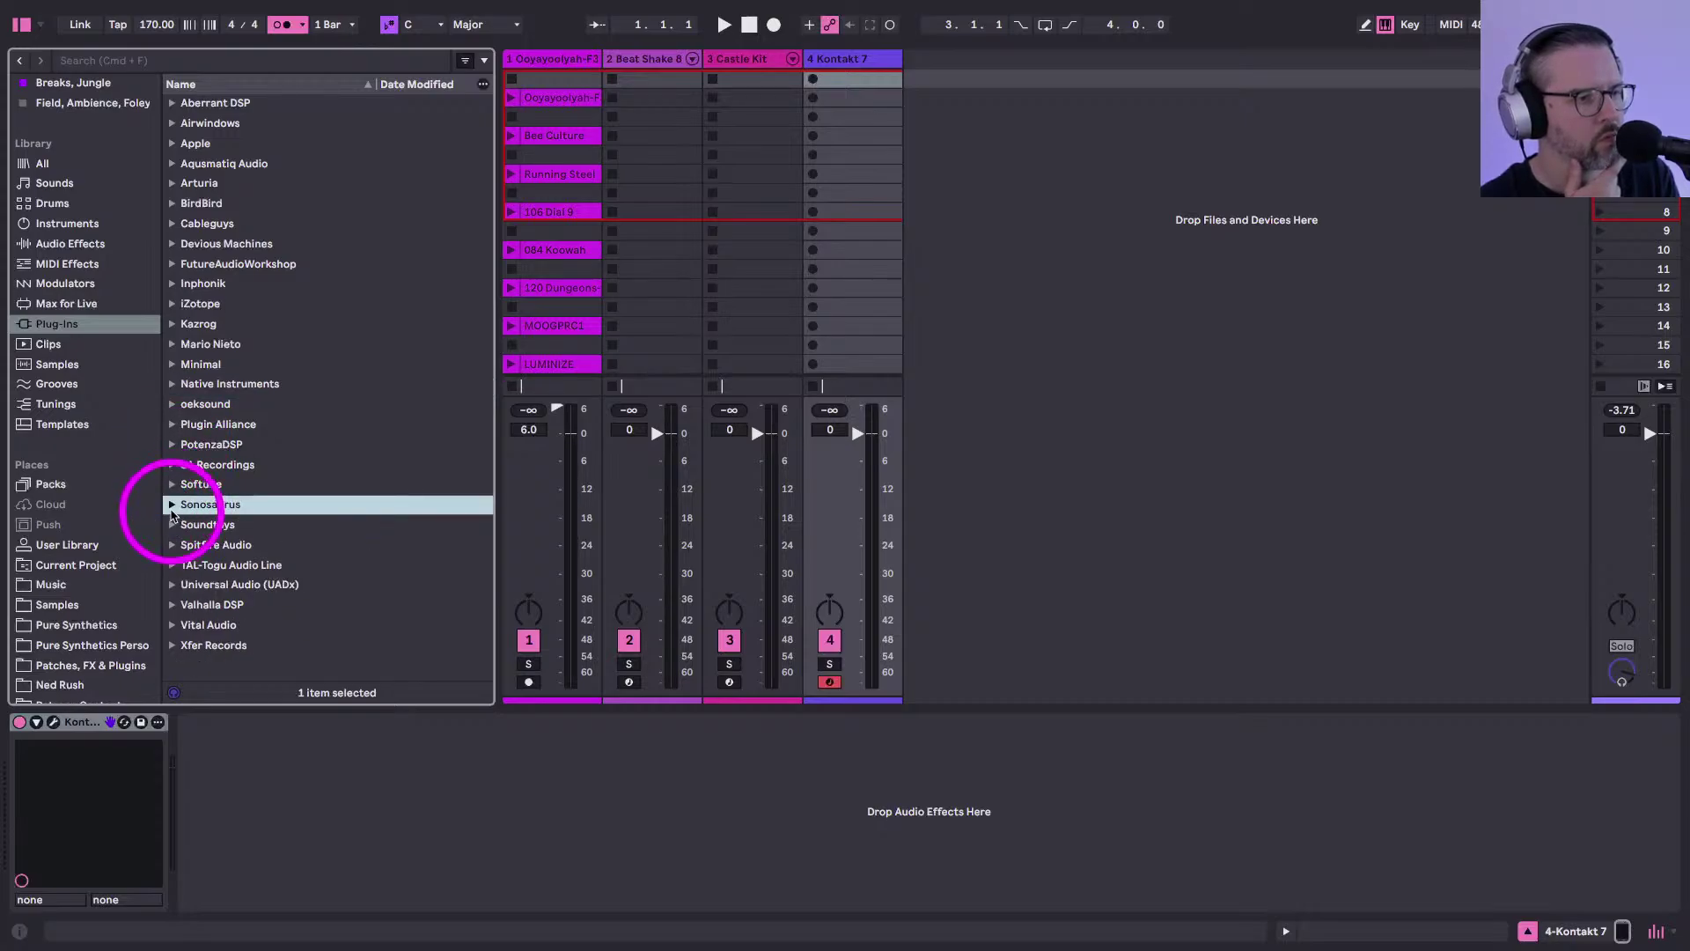
{"action": "left_click", "coordinate": [220, 546]}
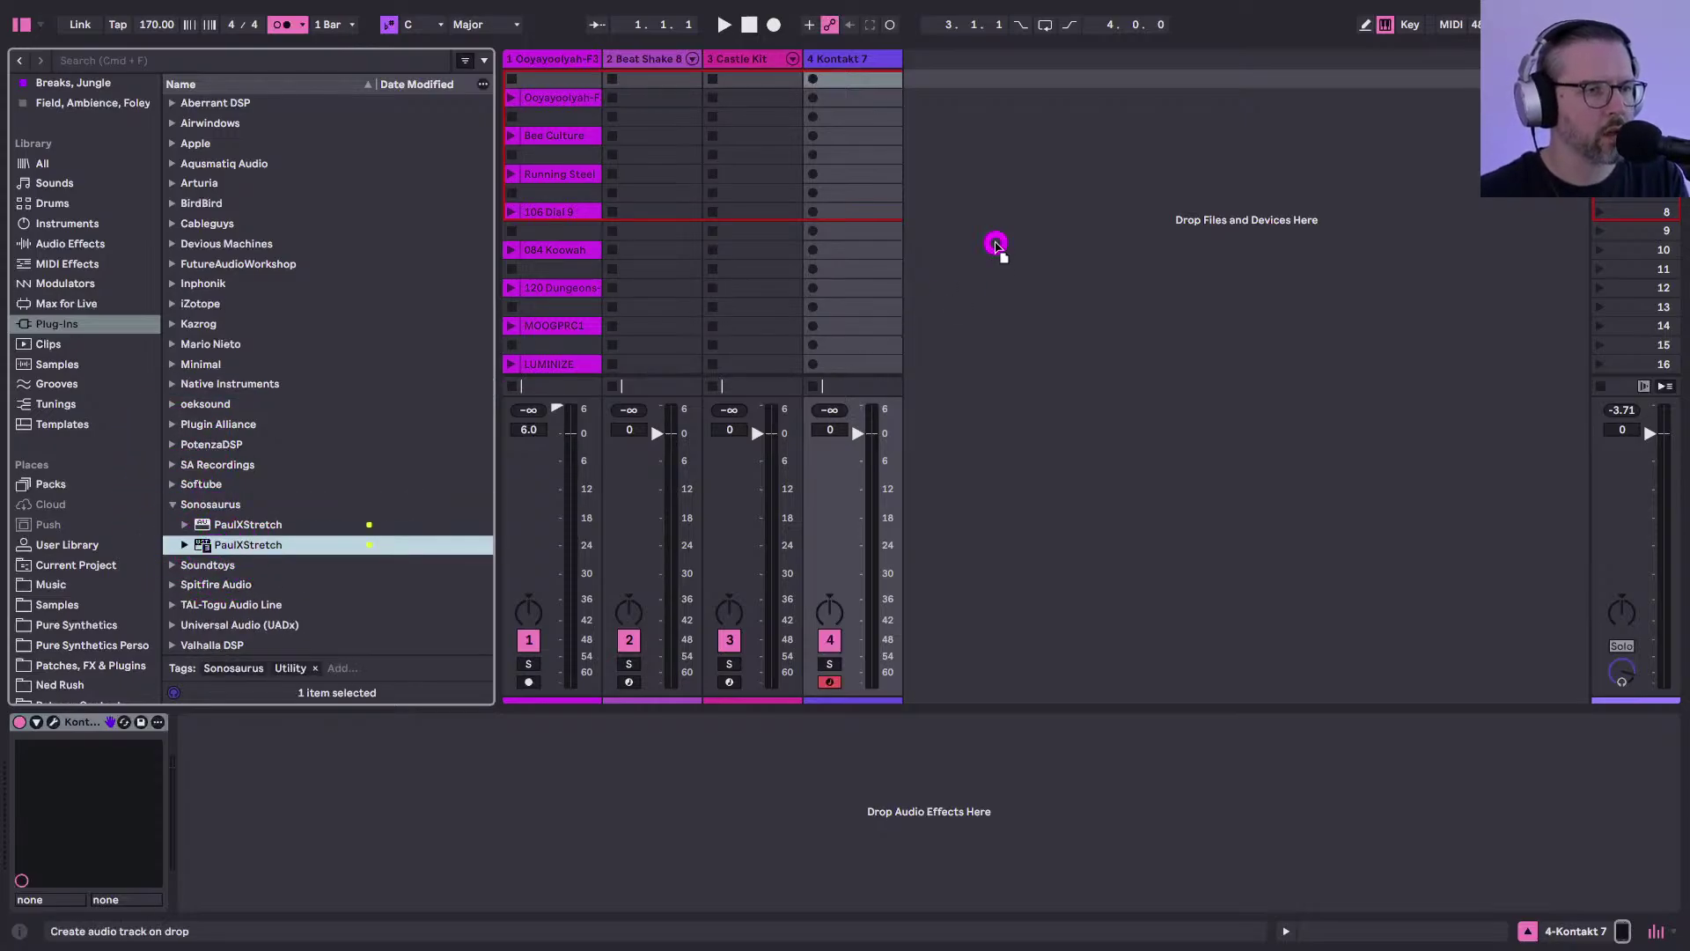
{"action": "left_click_drag", "start_coordinate": [997, 246], "coordinate": [995, 244]}
Examine the PaulXStretch options and close the plug-in window
{"action": "left_click", "coordinate": [1319, 777]}
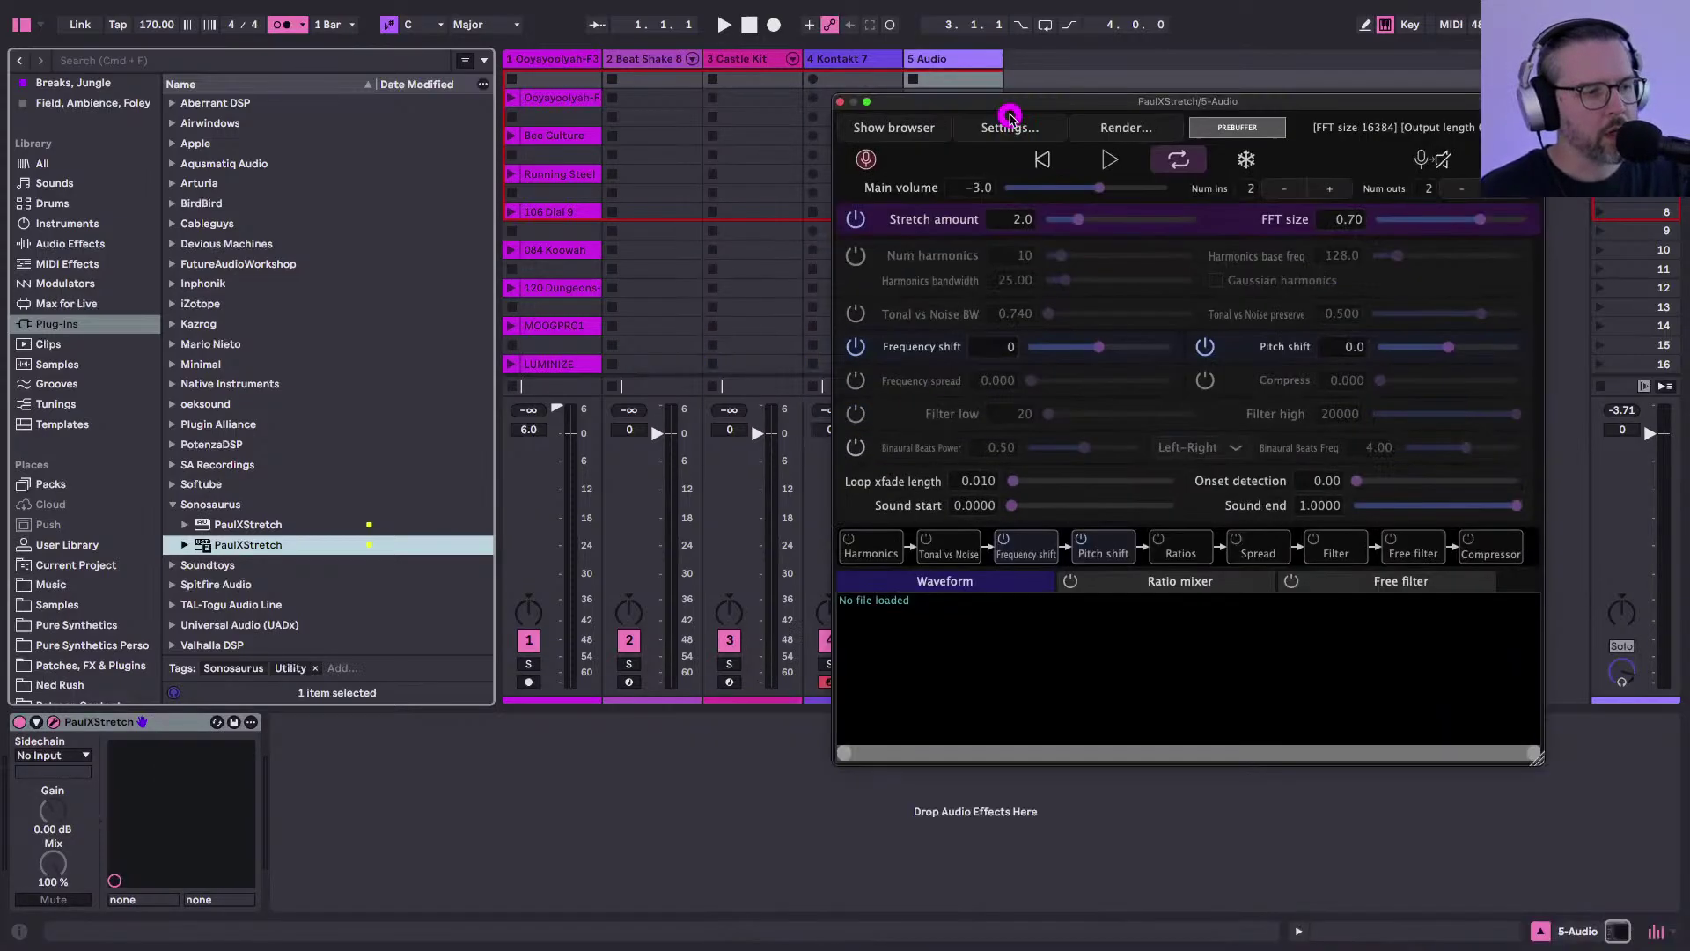
{"action": "left_click", "coordinate": [1071, 115]}
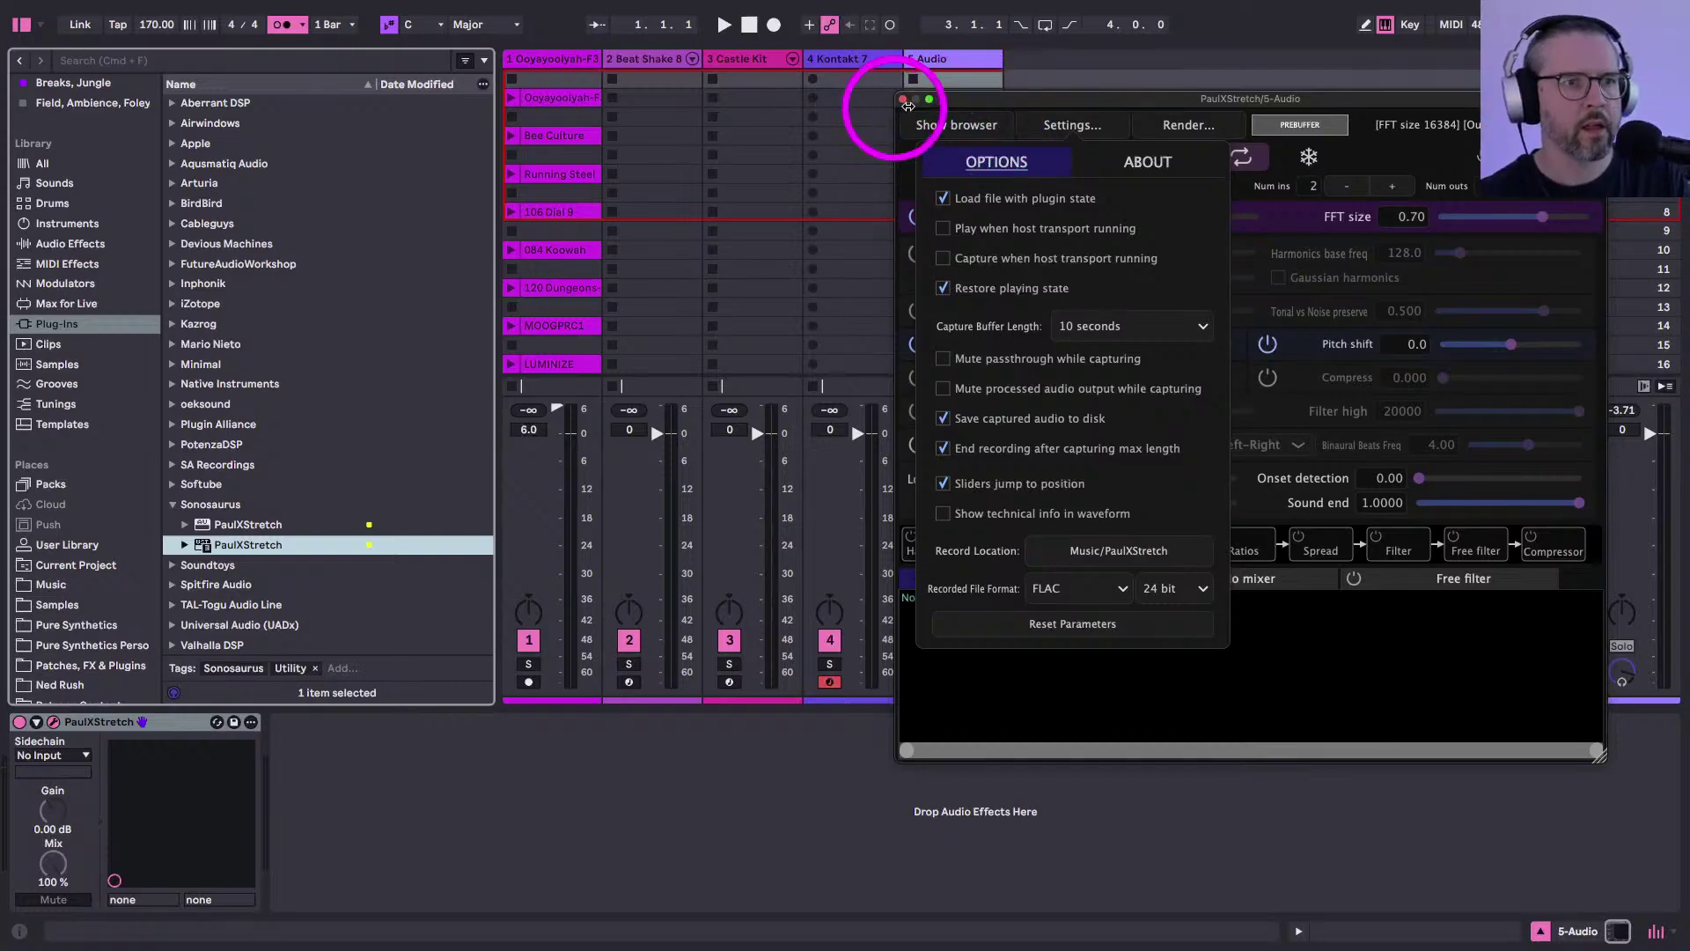
{"action": "left_click", "coordinate": [1034, 679]}
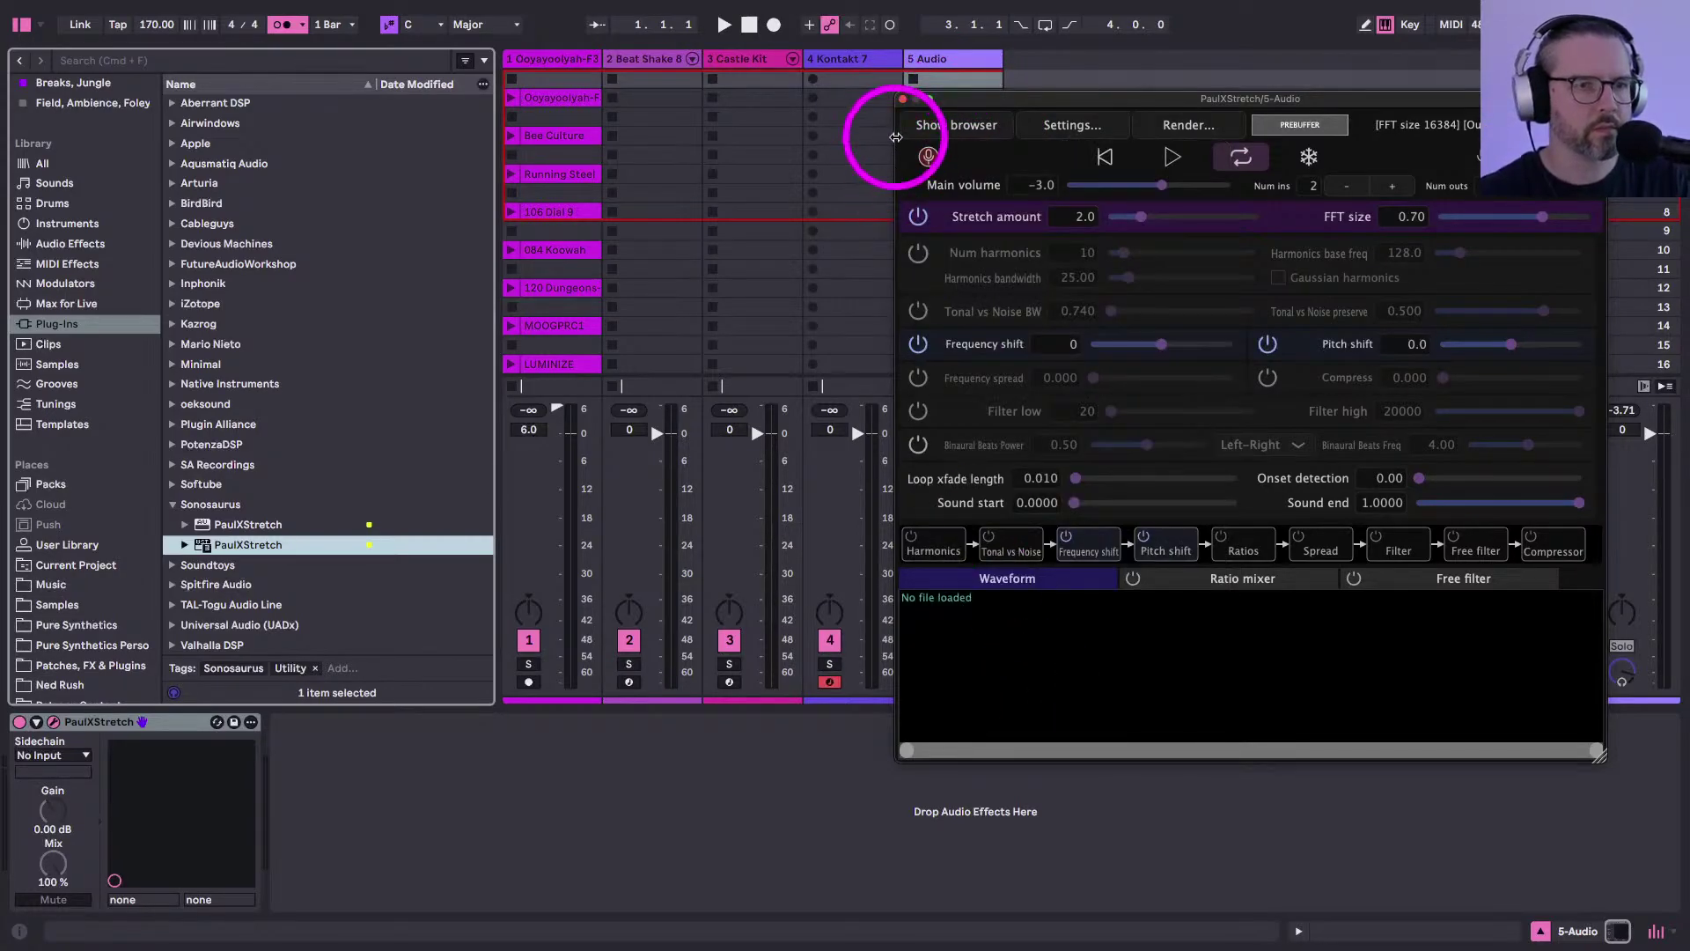
{"action": "left_click", "coordinate": [901, 99]}
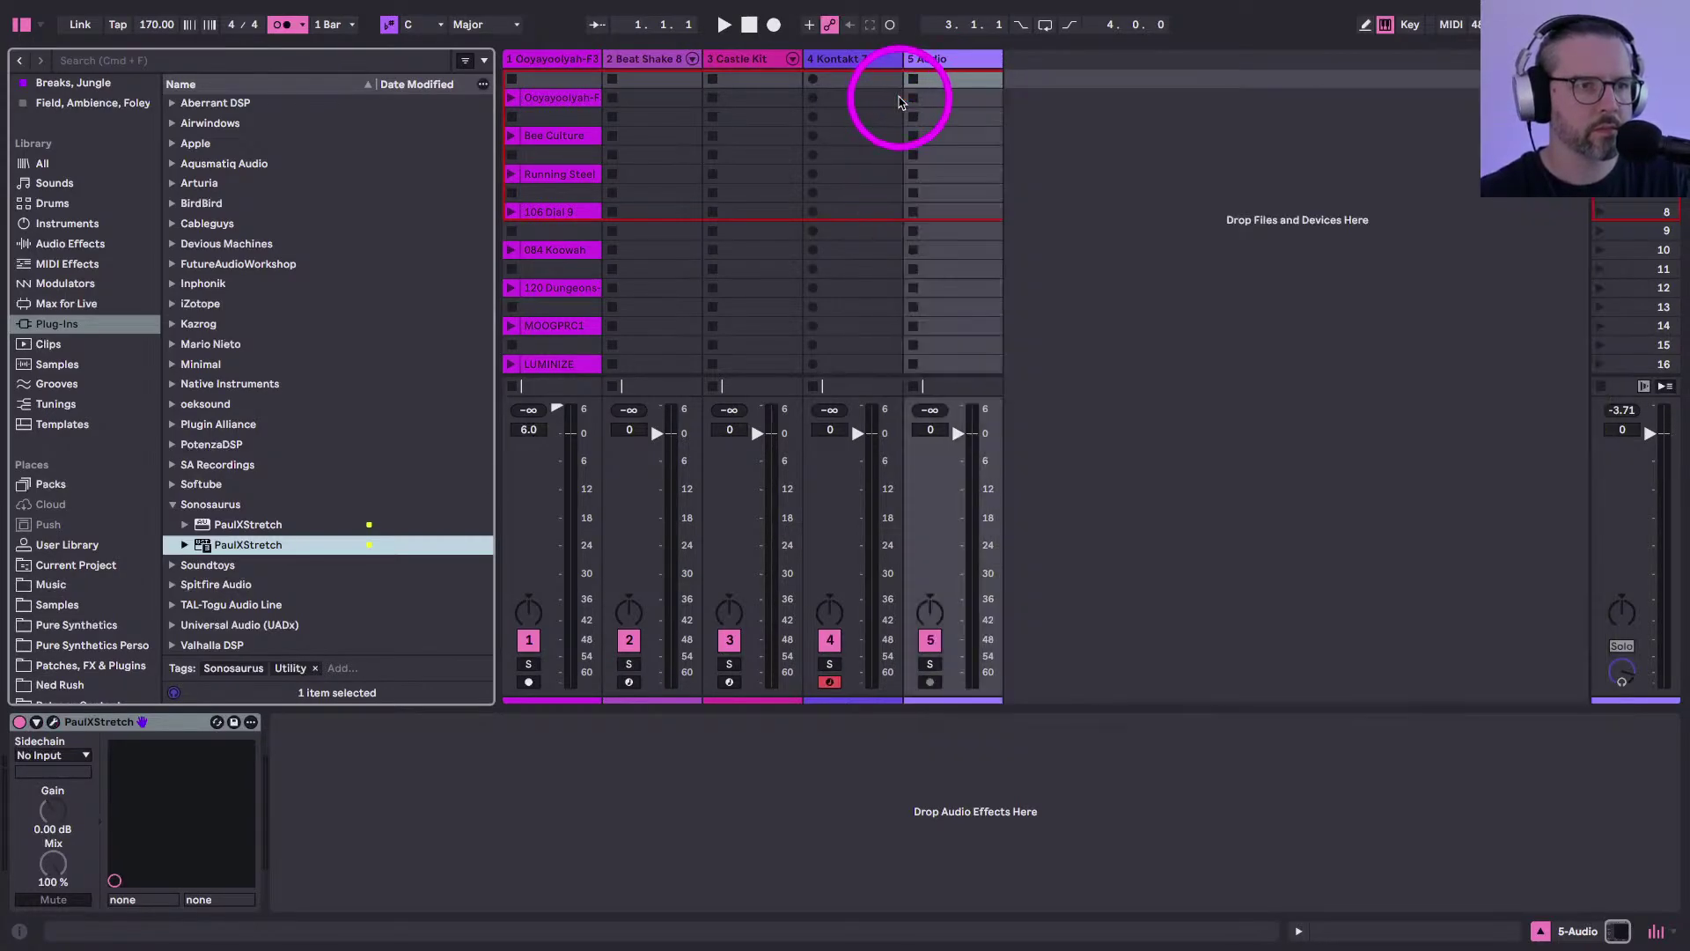
{"action": "left_click", "coordinate": [920, 58]}
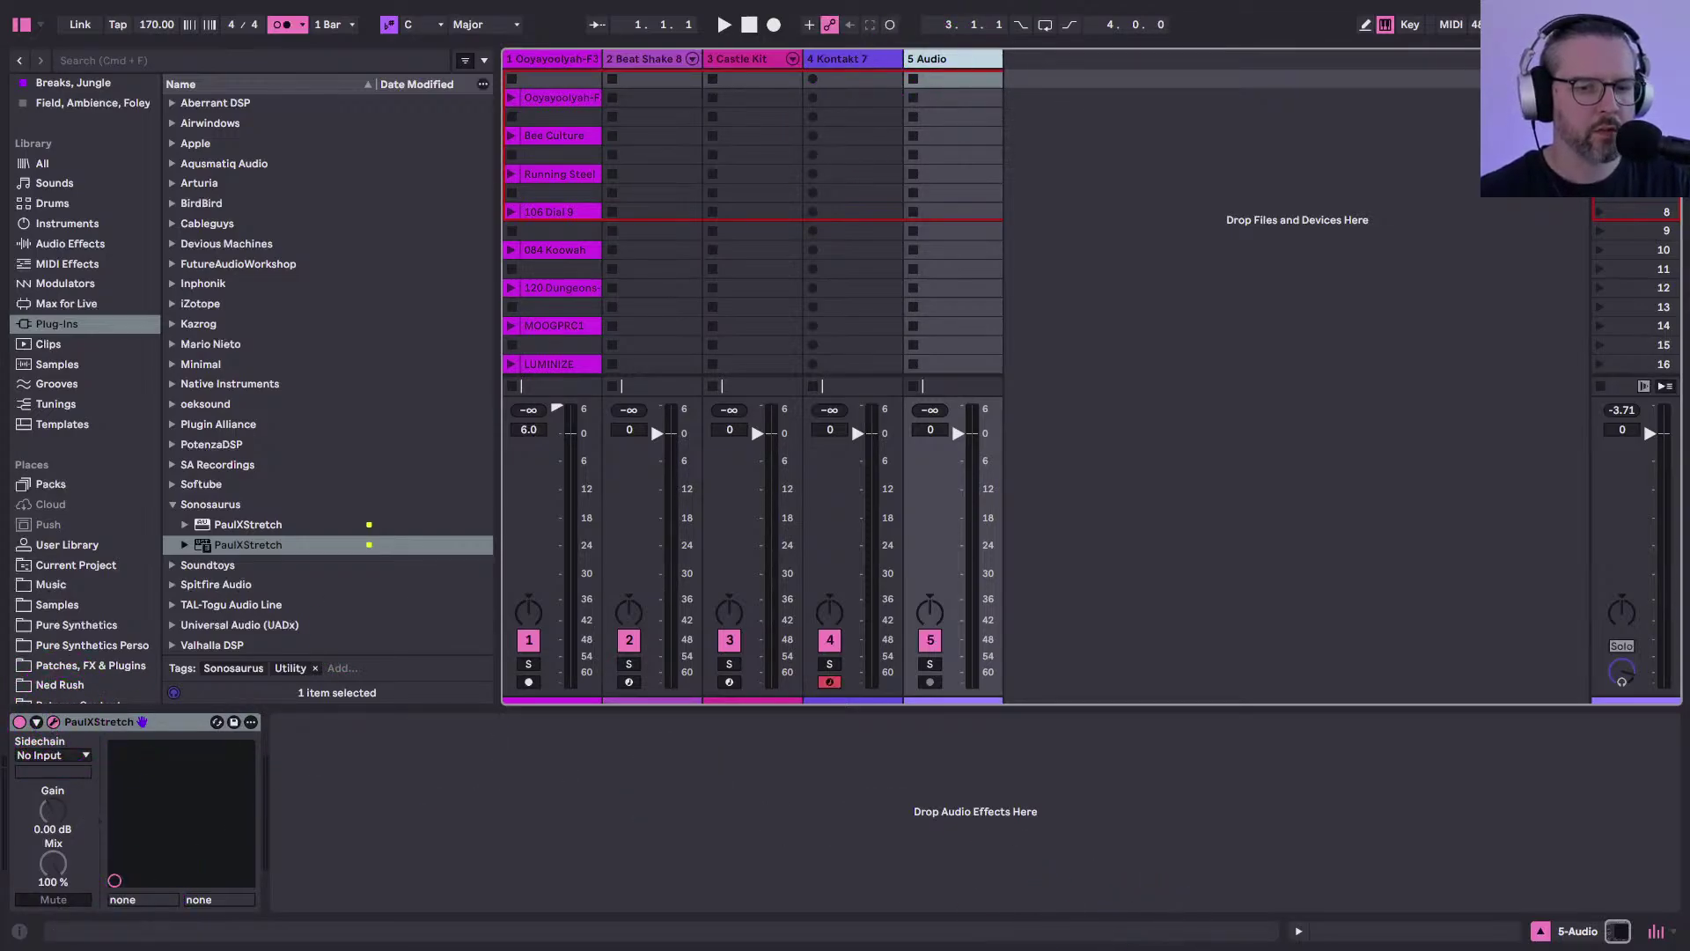
{"action": "left_click_drag", "start_coordinate": [547, 86], "coordinate": [700, 60]}
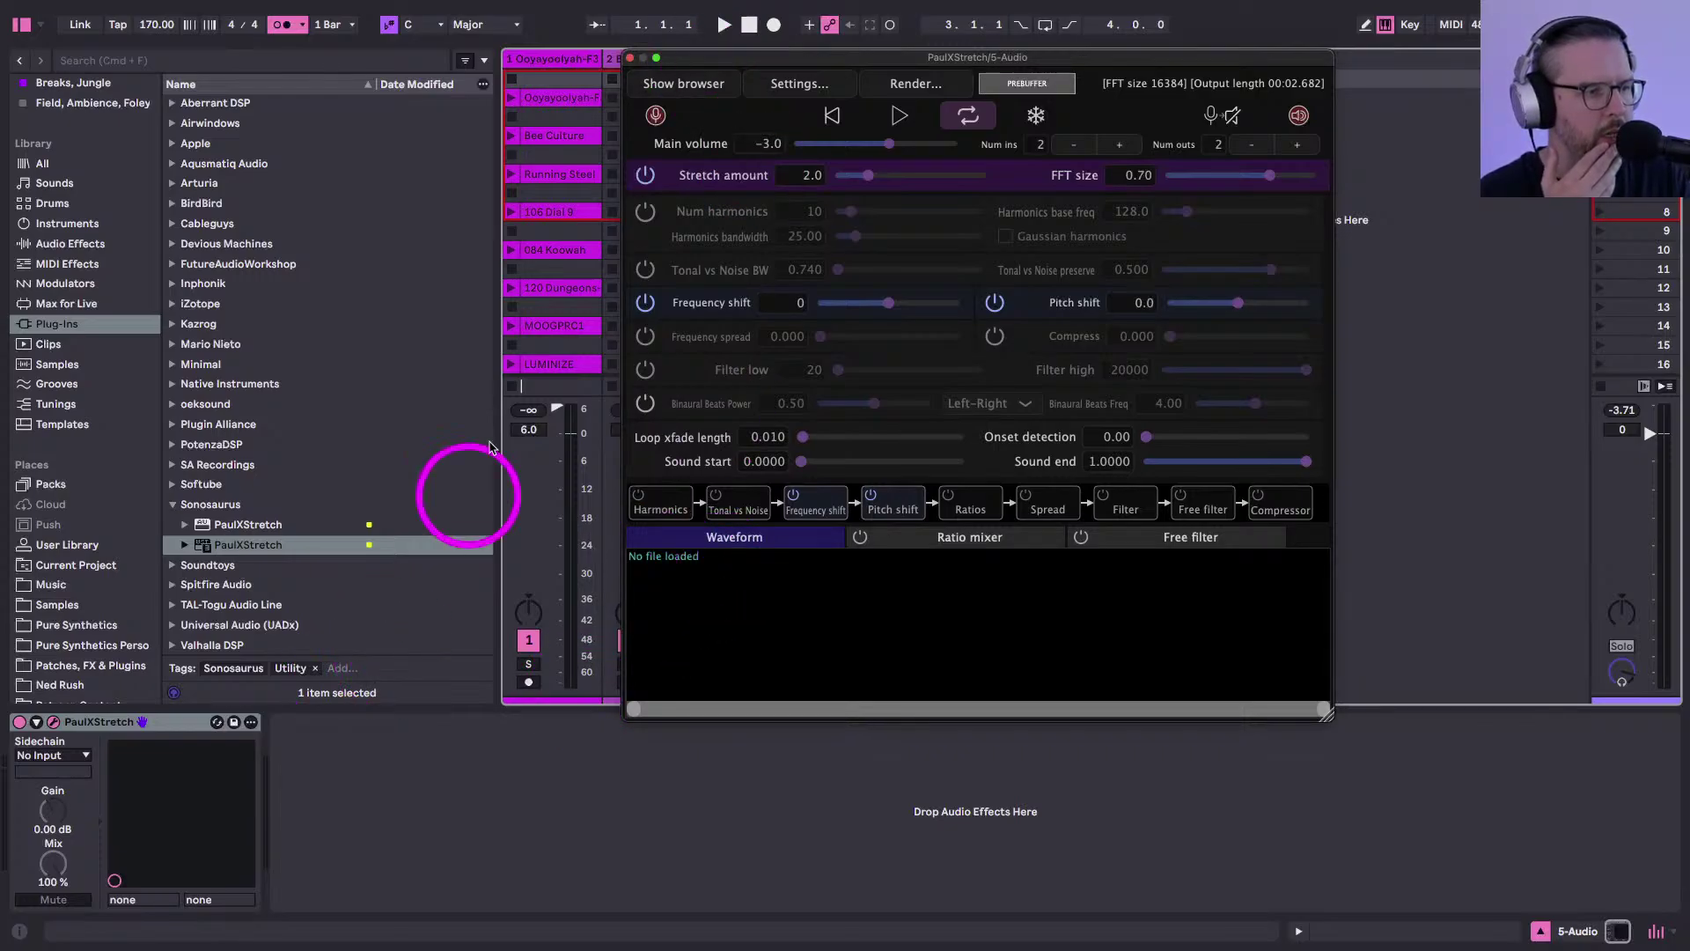
{"action": "left_click_drag", "start_coordinate": [683, 57], "coordinate": [784, 279]}
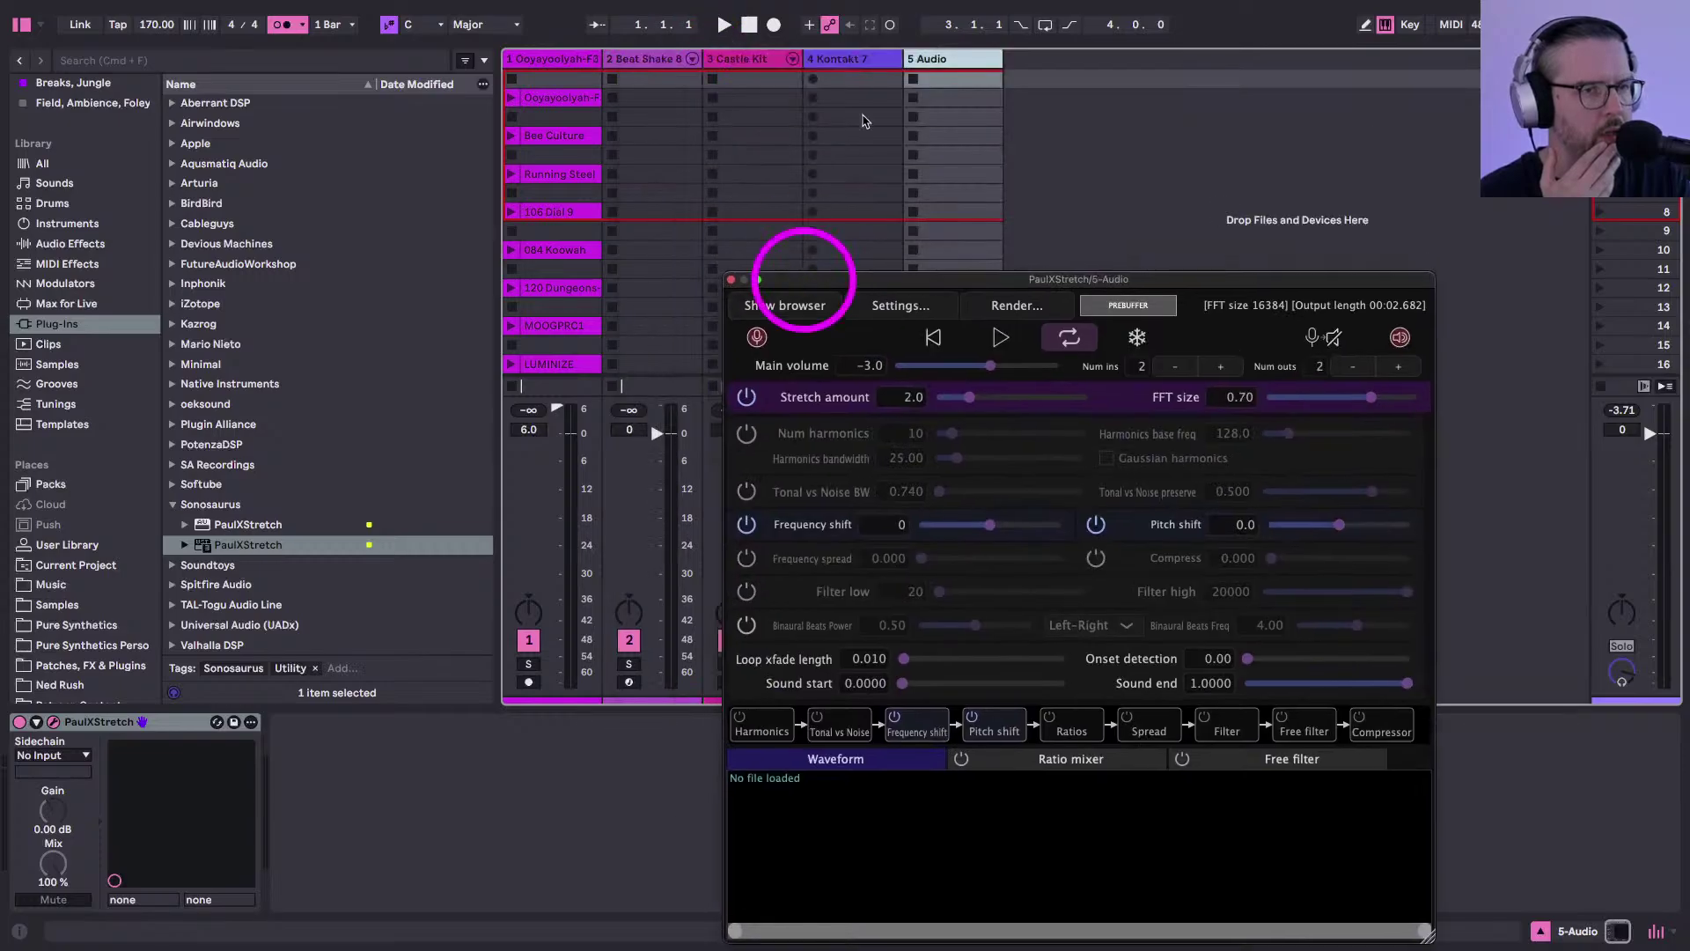
{"action": "left_click", "coordinate": [934, 78]}
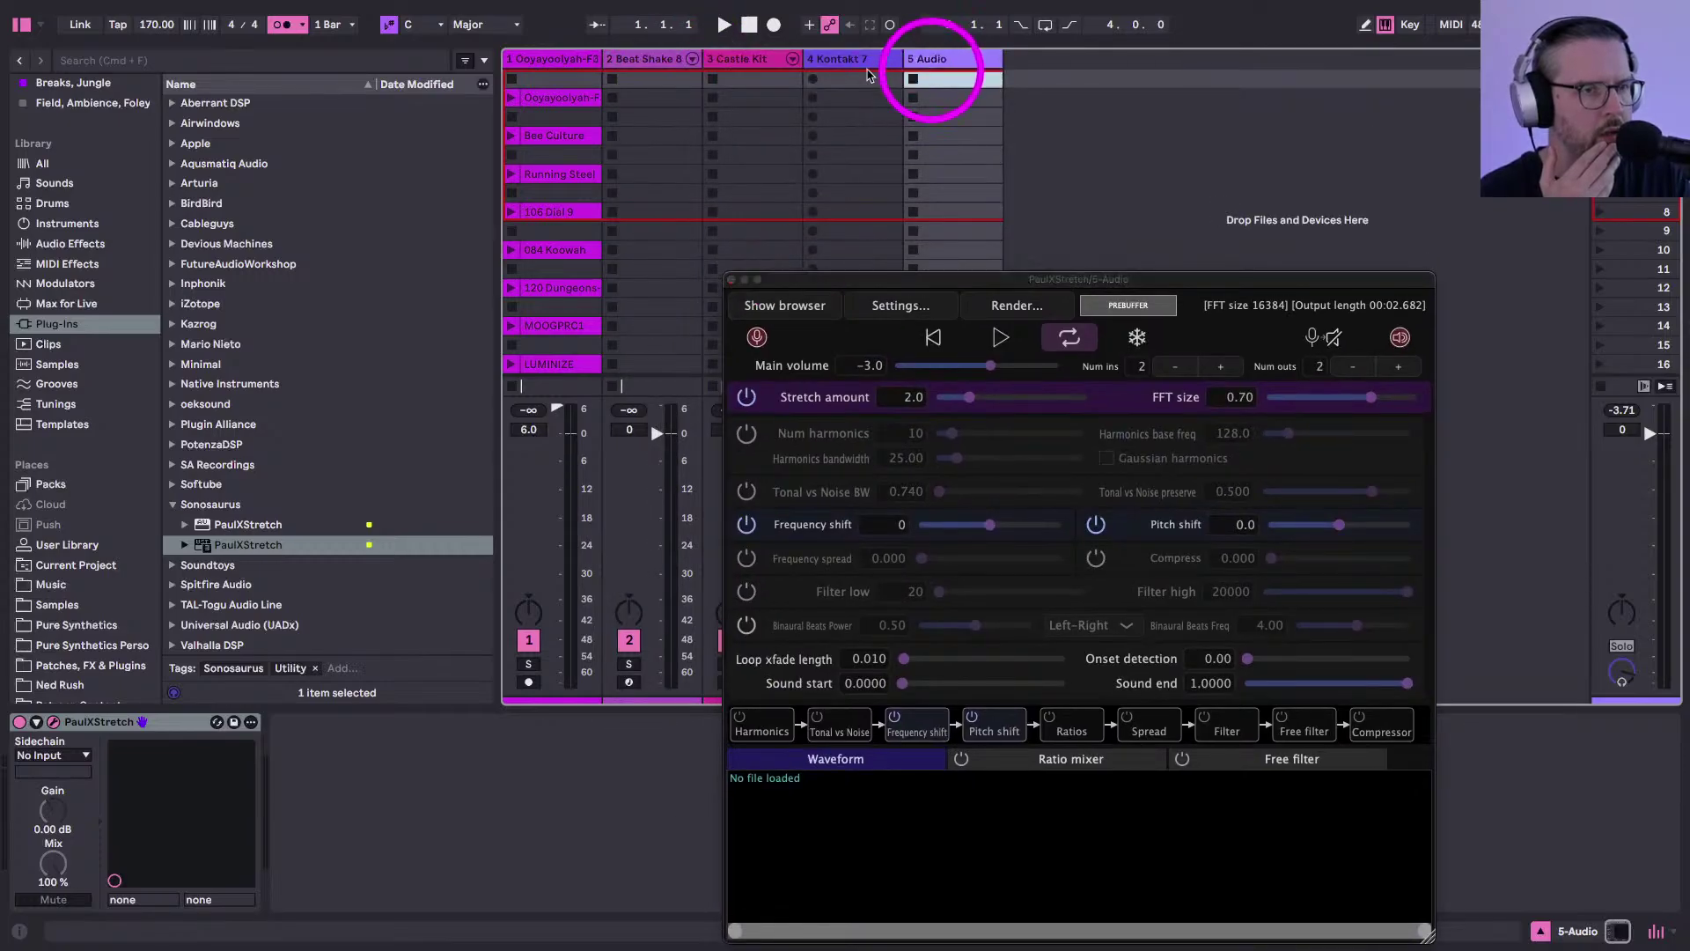
{"action": "left_click", "coordinate": [934, 60]}
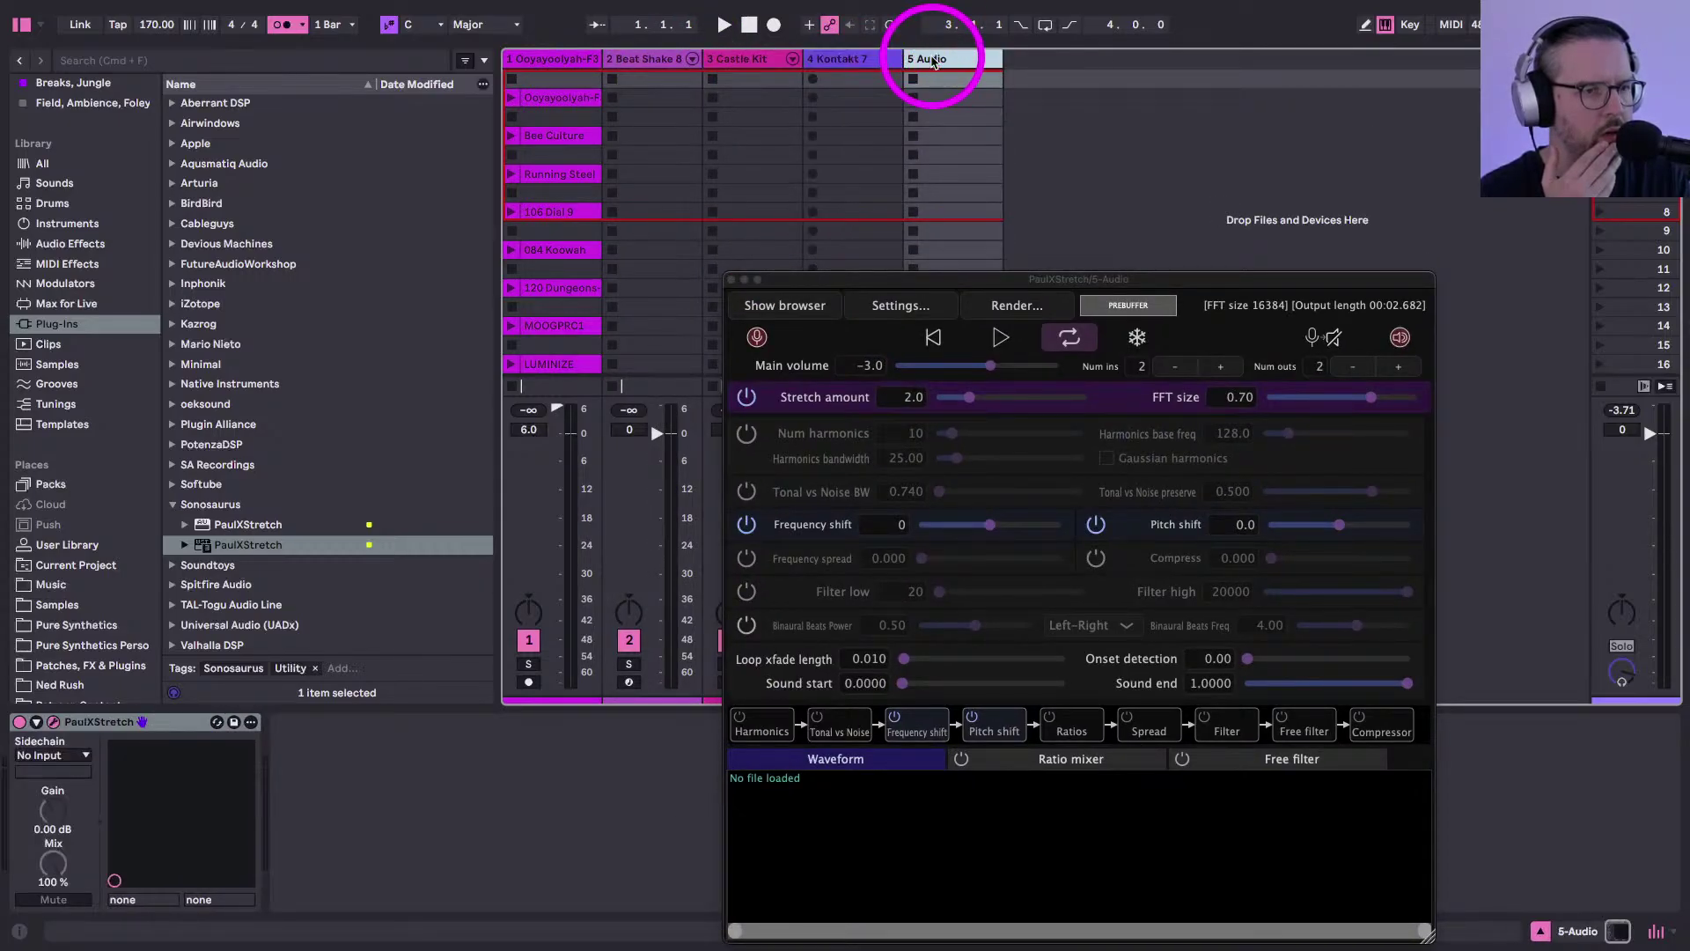
{"action": "left_click", "coordinate": [732, 289]}
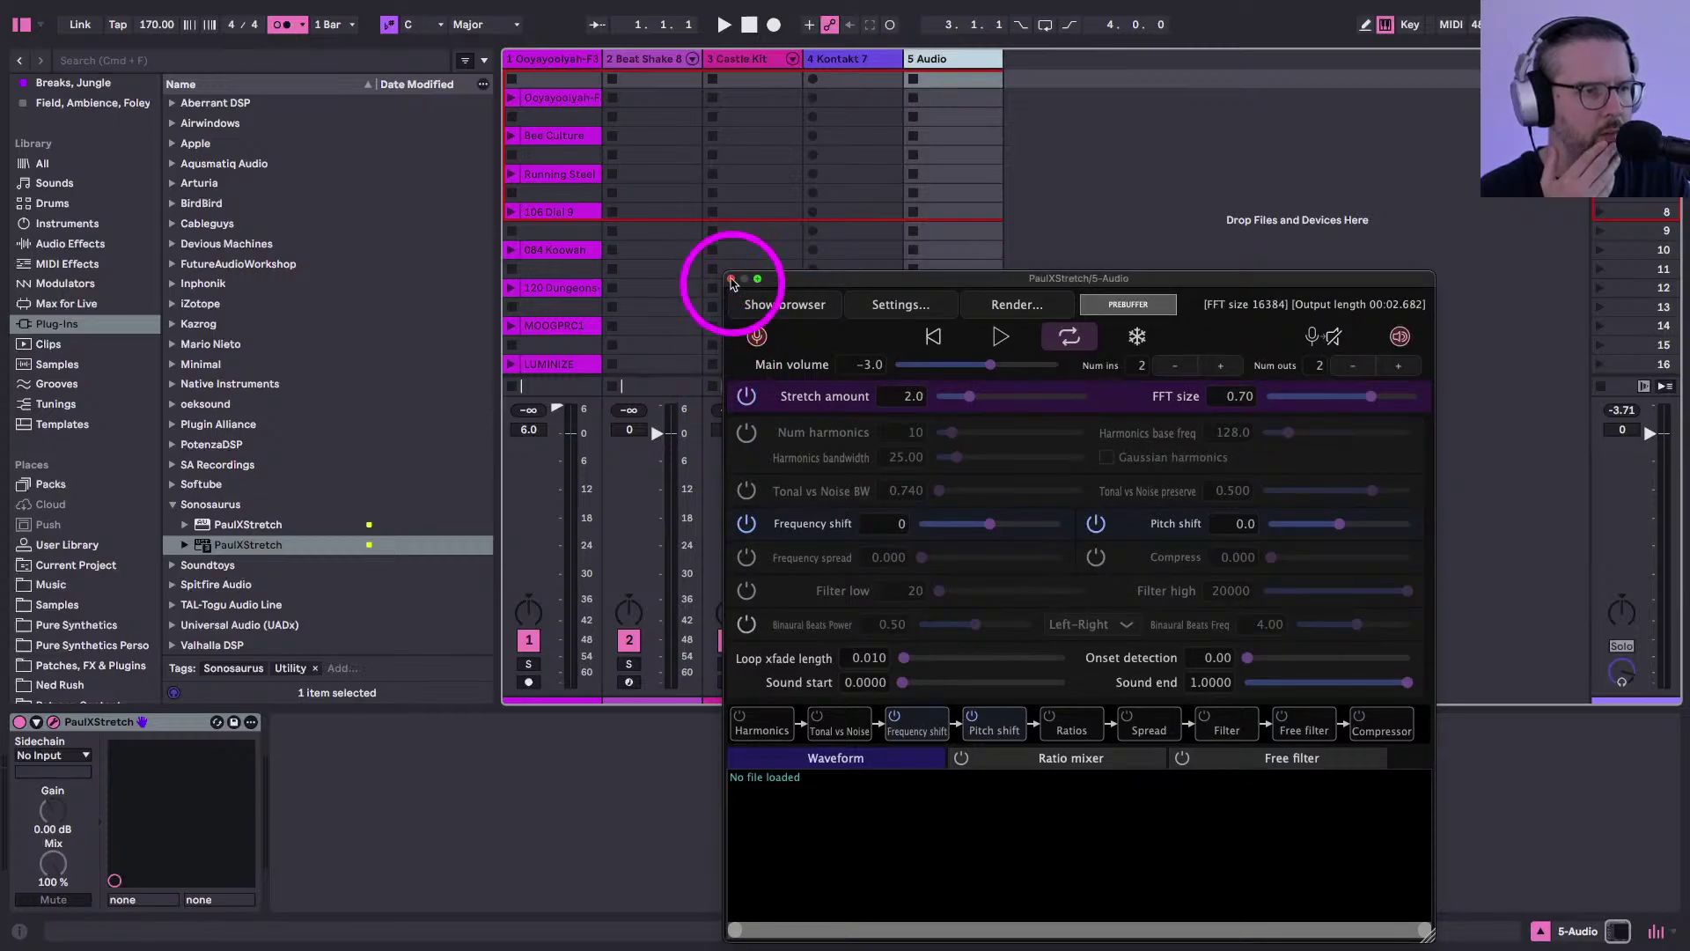
{"action": "left_click", "coordinate": [731, 280]}
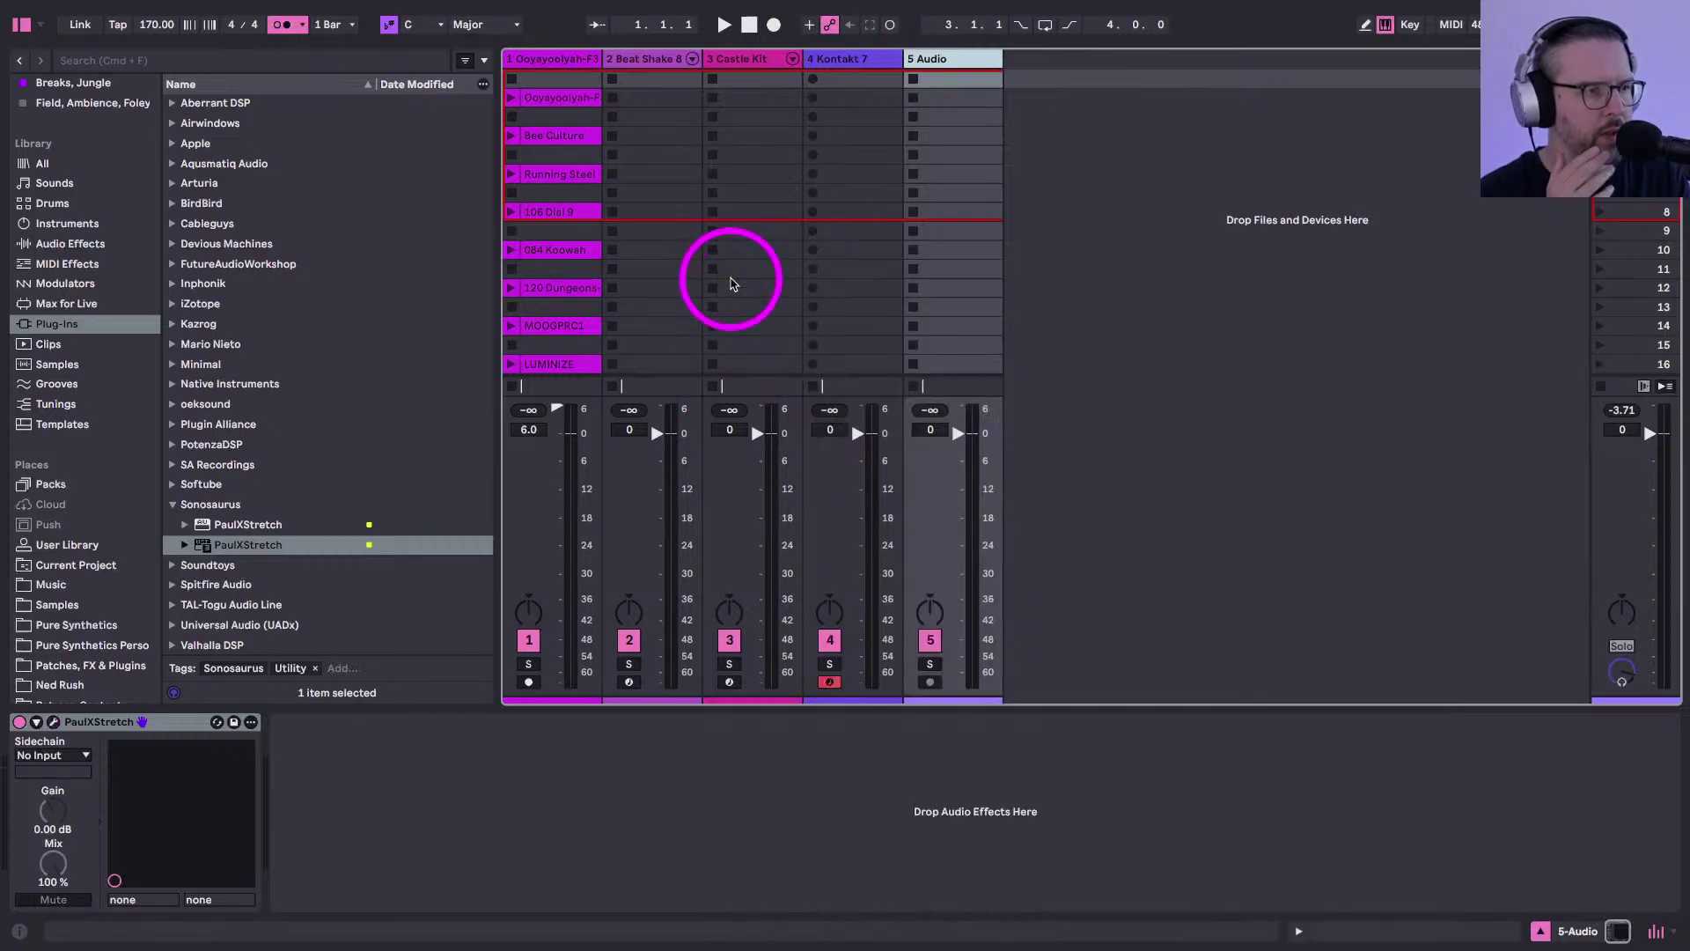
Load Lea Bertucci – Acoustic Shadows from the SA Recordings plug-ins onto a new MIDI track
{"action": "left_click", "coordinate": [173, 465]}
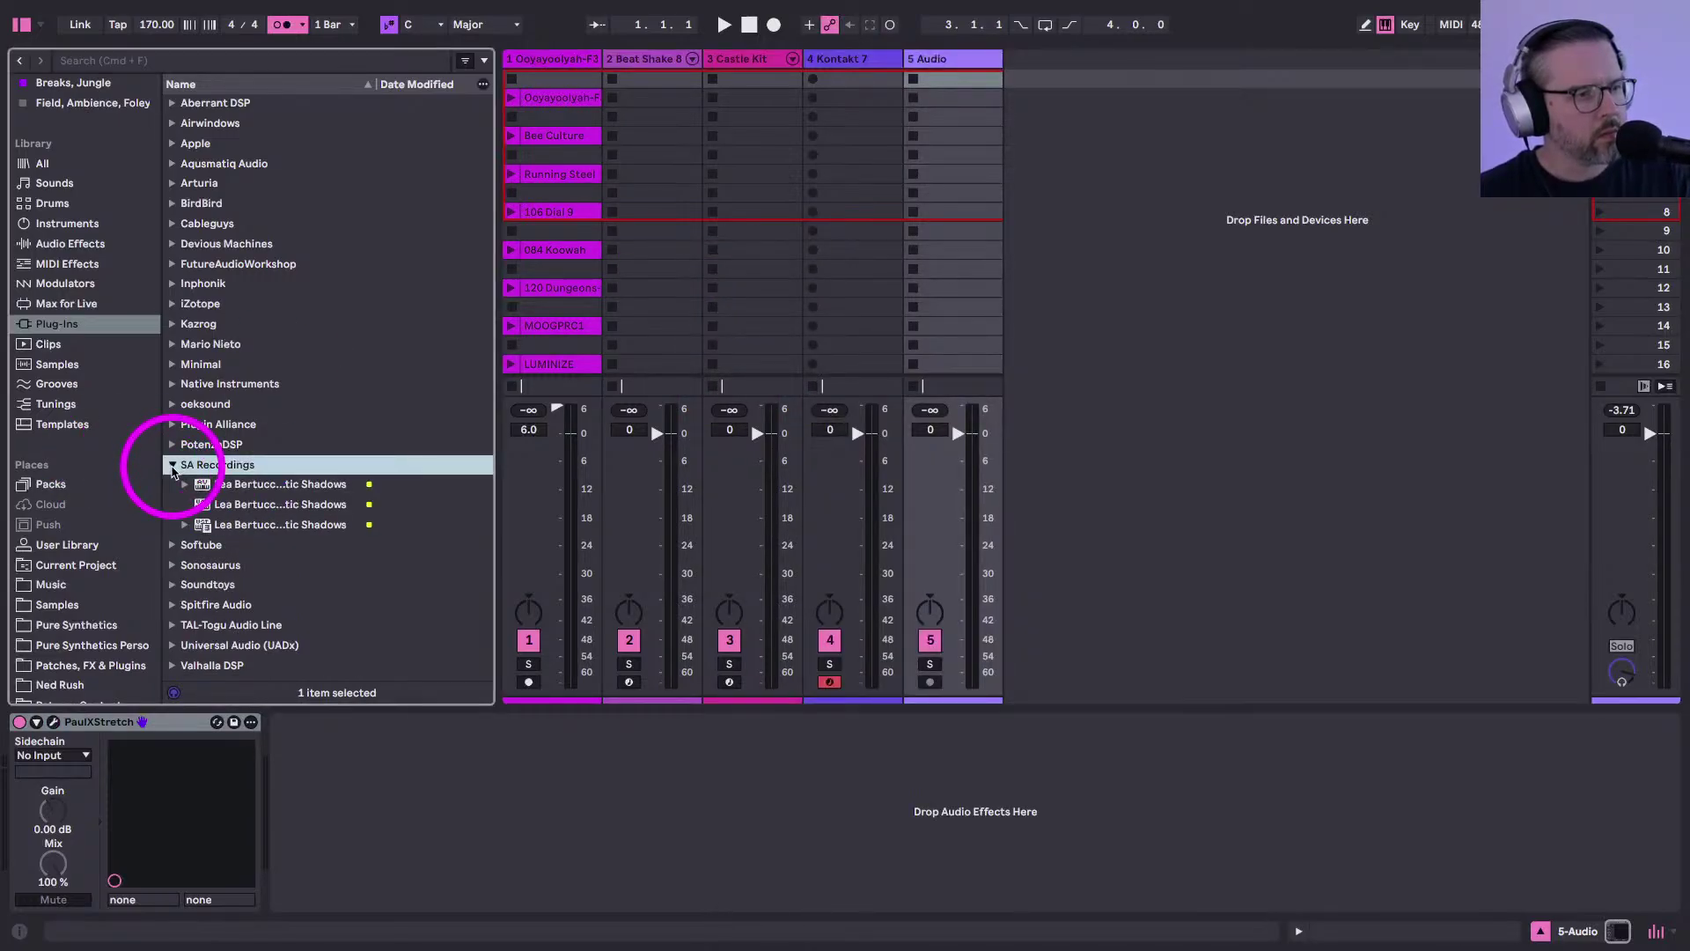
{"action": "left_click", "coordinate": [224, 525]}
{"action": "left_click_drag", "start_coordinate": [251, 525], "coordinate": [9, 792]}
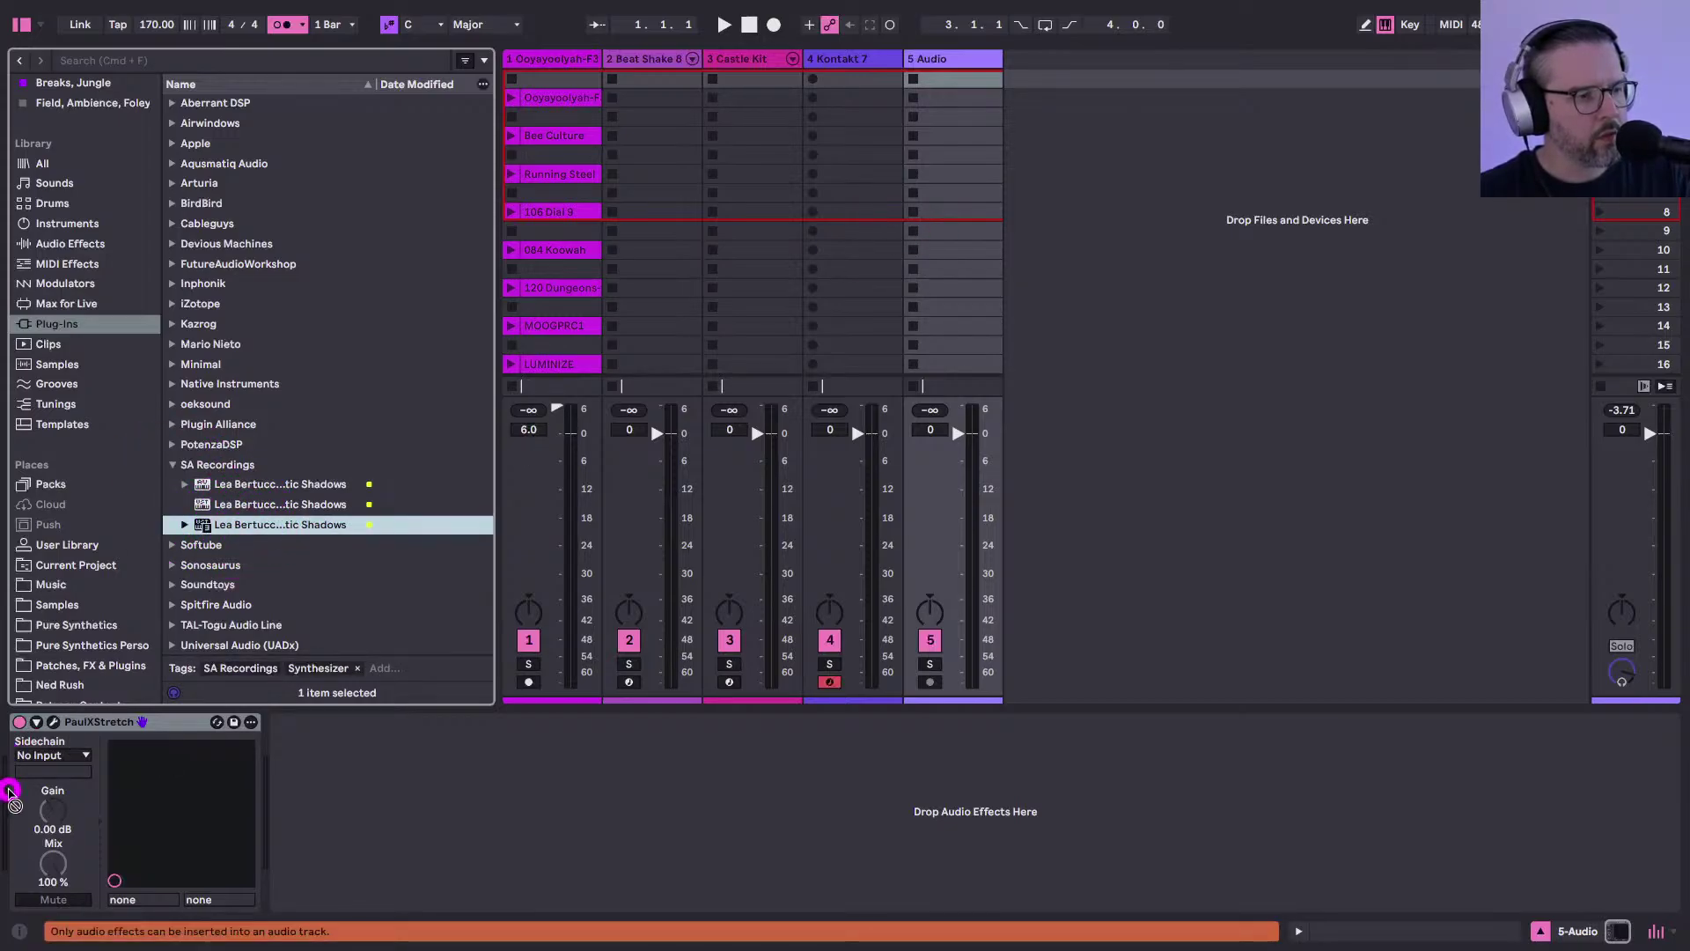
{"action": "left_click_drag", "start_coordinate": [169, 828], "coordinate": [1070, 444]}
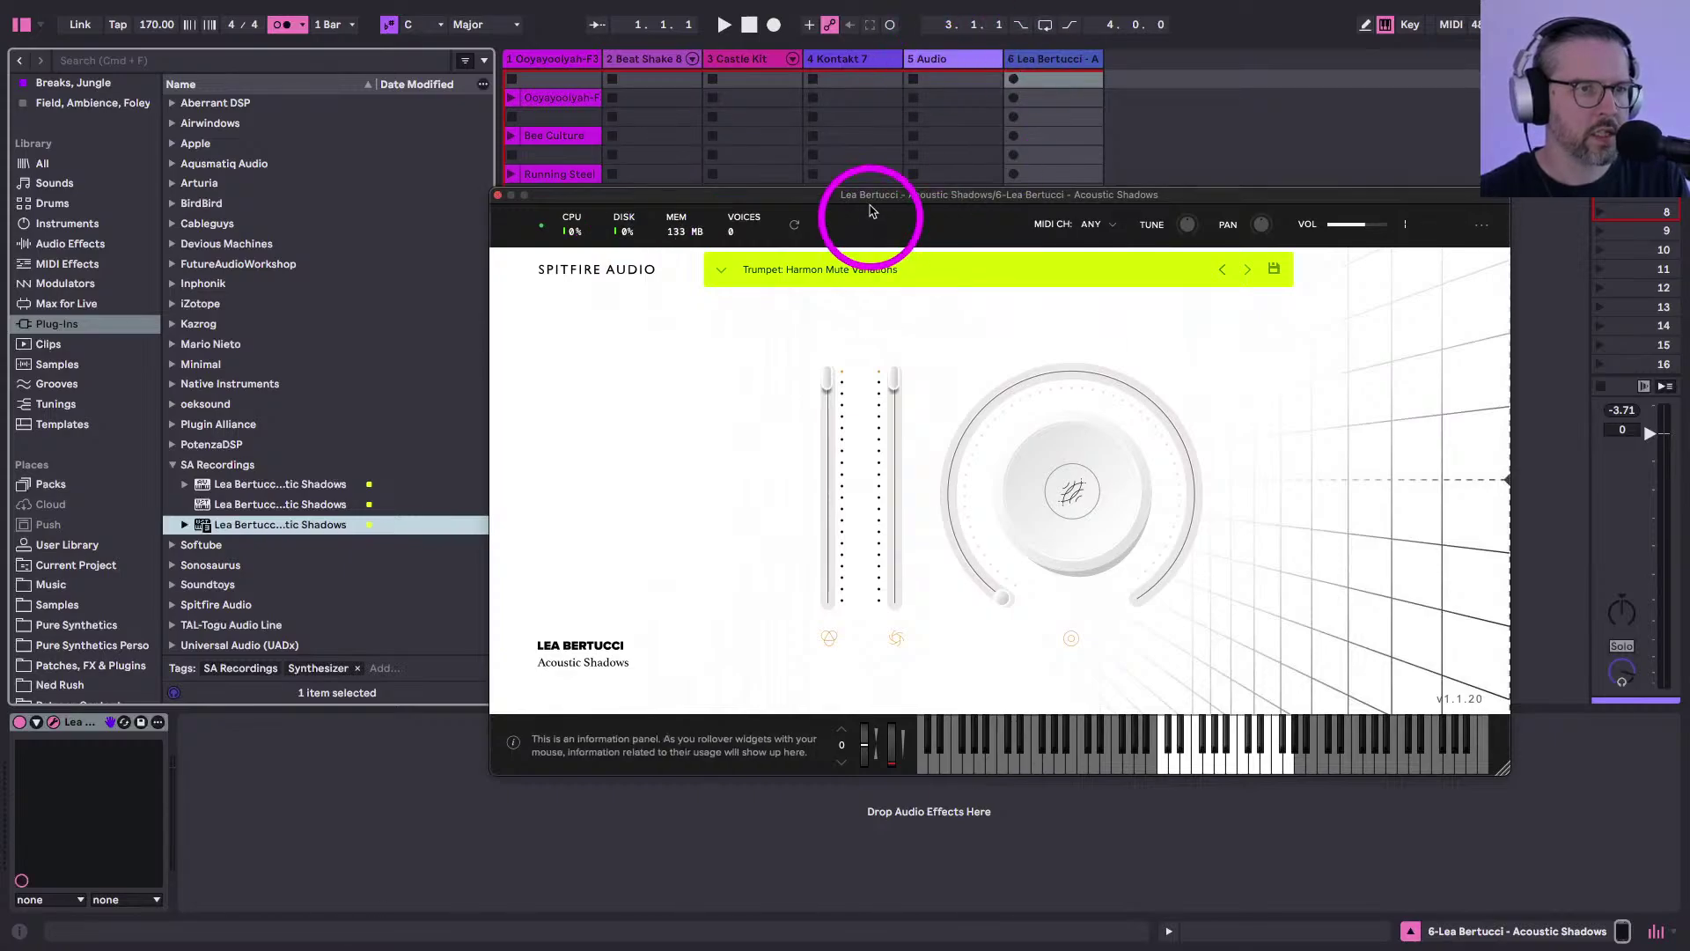
{"action": "left_click_drag", "start_coordinate": [870, 195], "coordinate": [598, 145]}
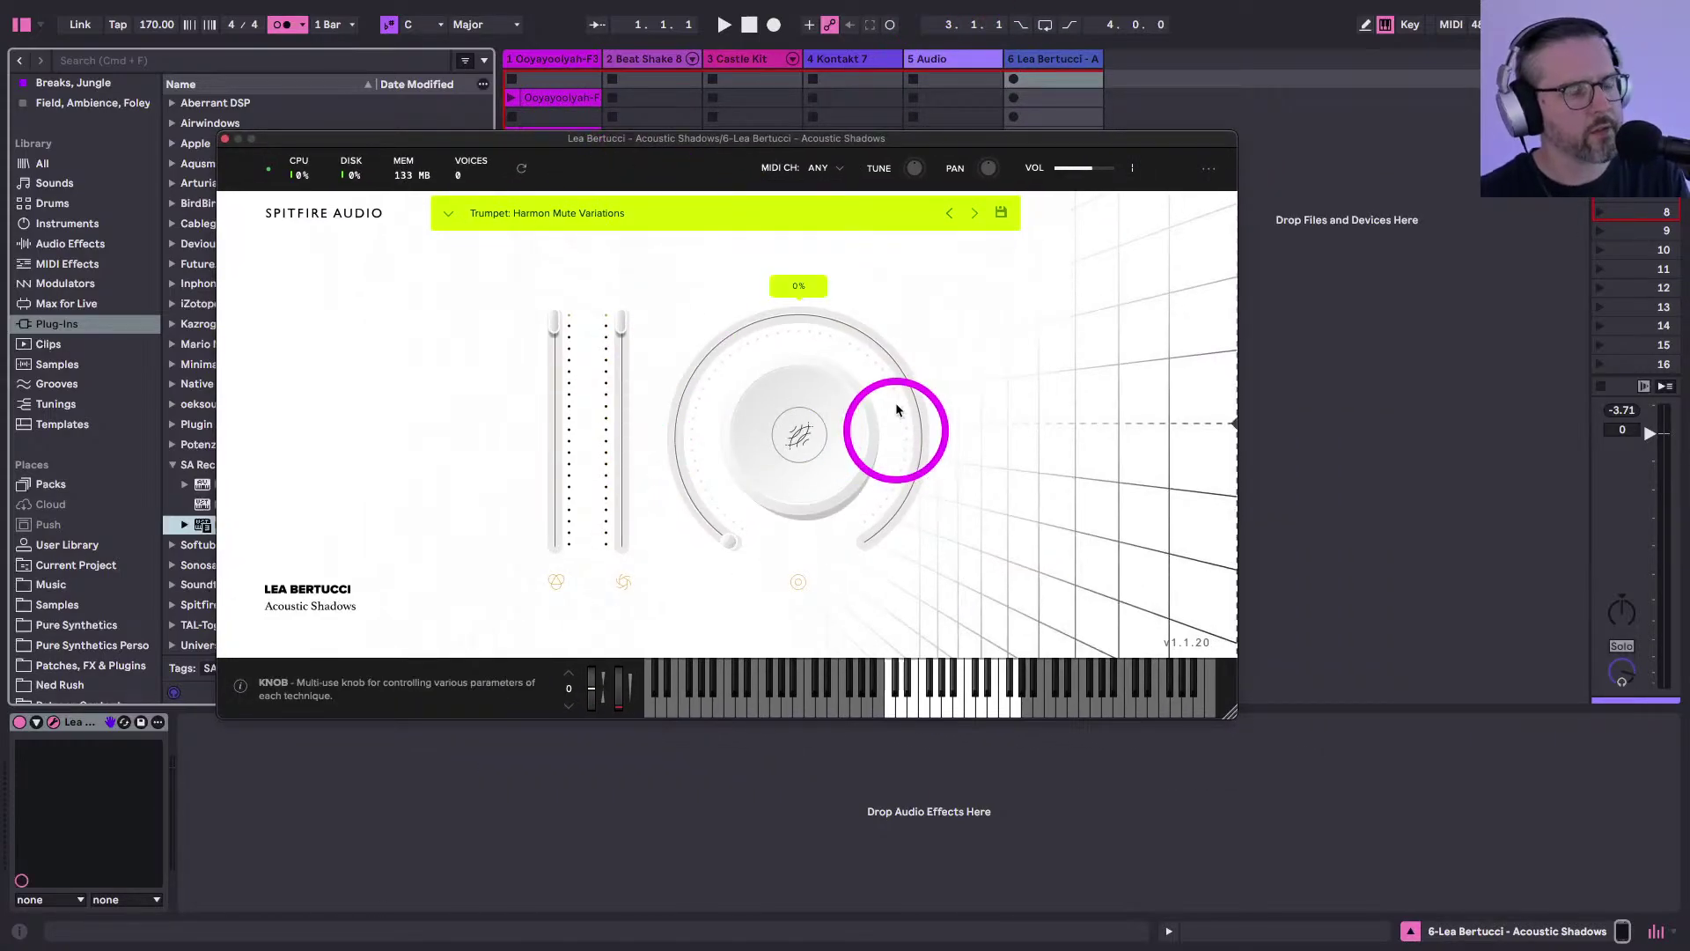
Move PaulXStretch after the Lea Bertucci instrument on its track and delete the emptied audio track
{"action": "left_click", "coordinate": [960, 60]}
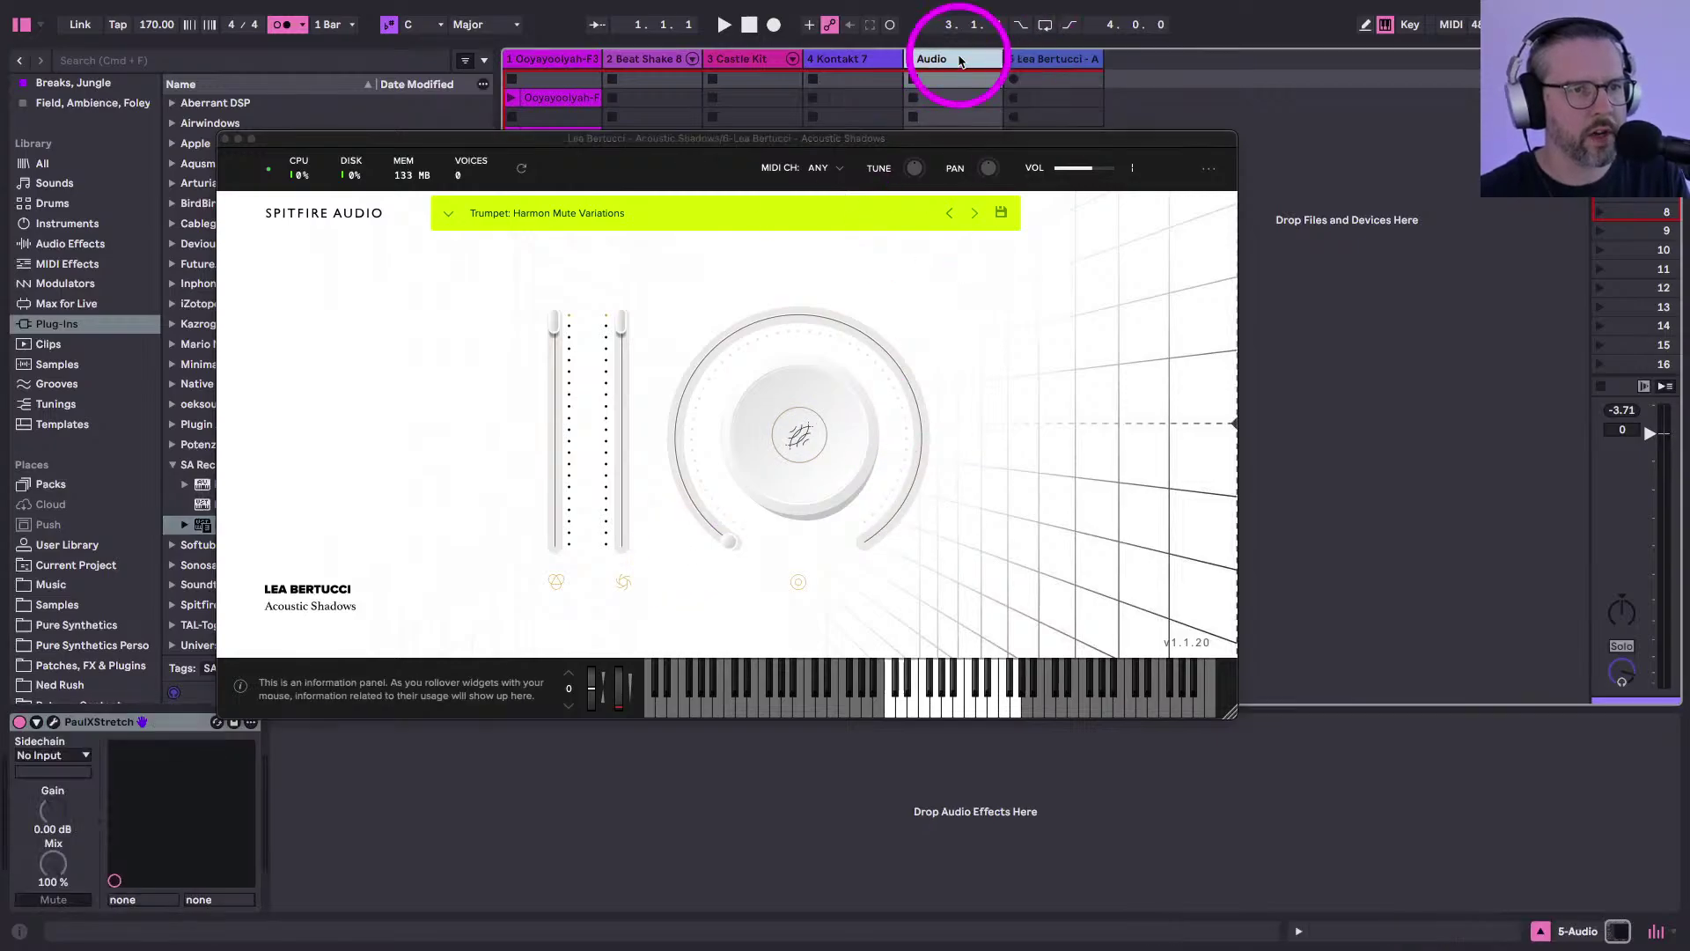
{"action": "left_click", "coordinate": [113, 722]}
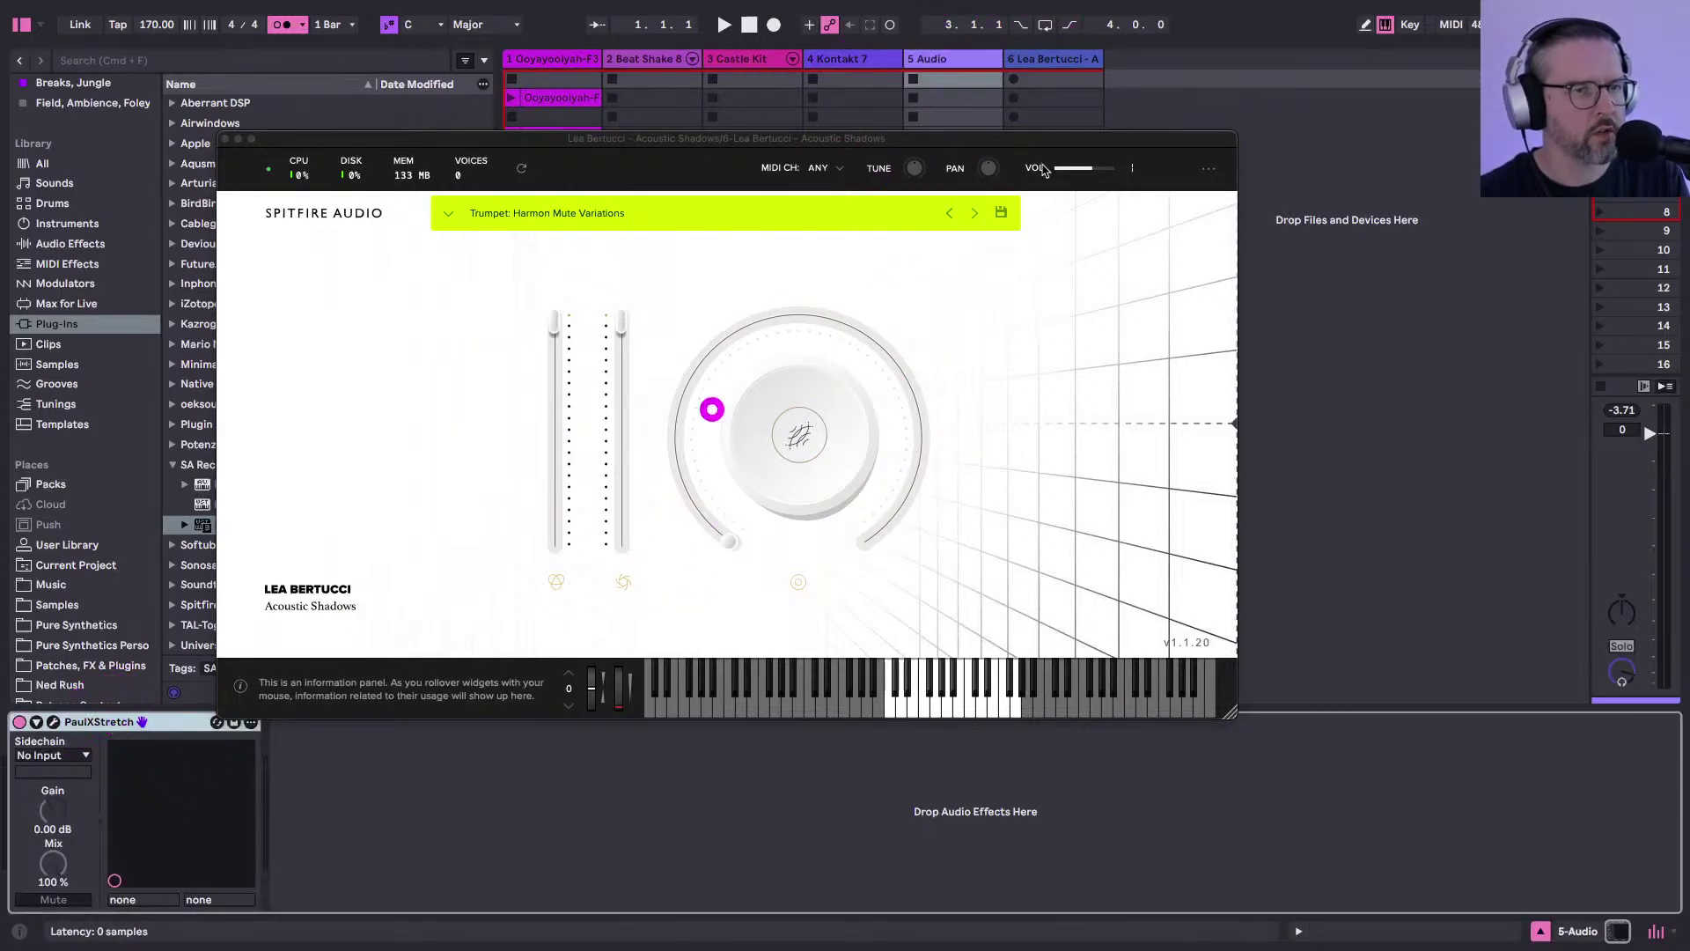
{"action": "left_click_drag", "start_coordinate": [1064, 105], "coordinate": [1065, 97]}
{"action": "left_click", "coordinate": [944, 58]}
{"action": "key", "text": "Delete"}
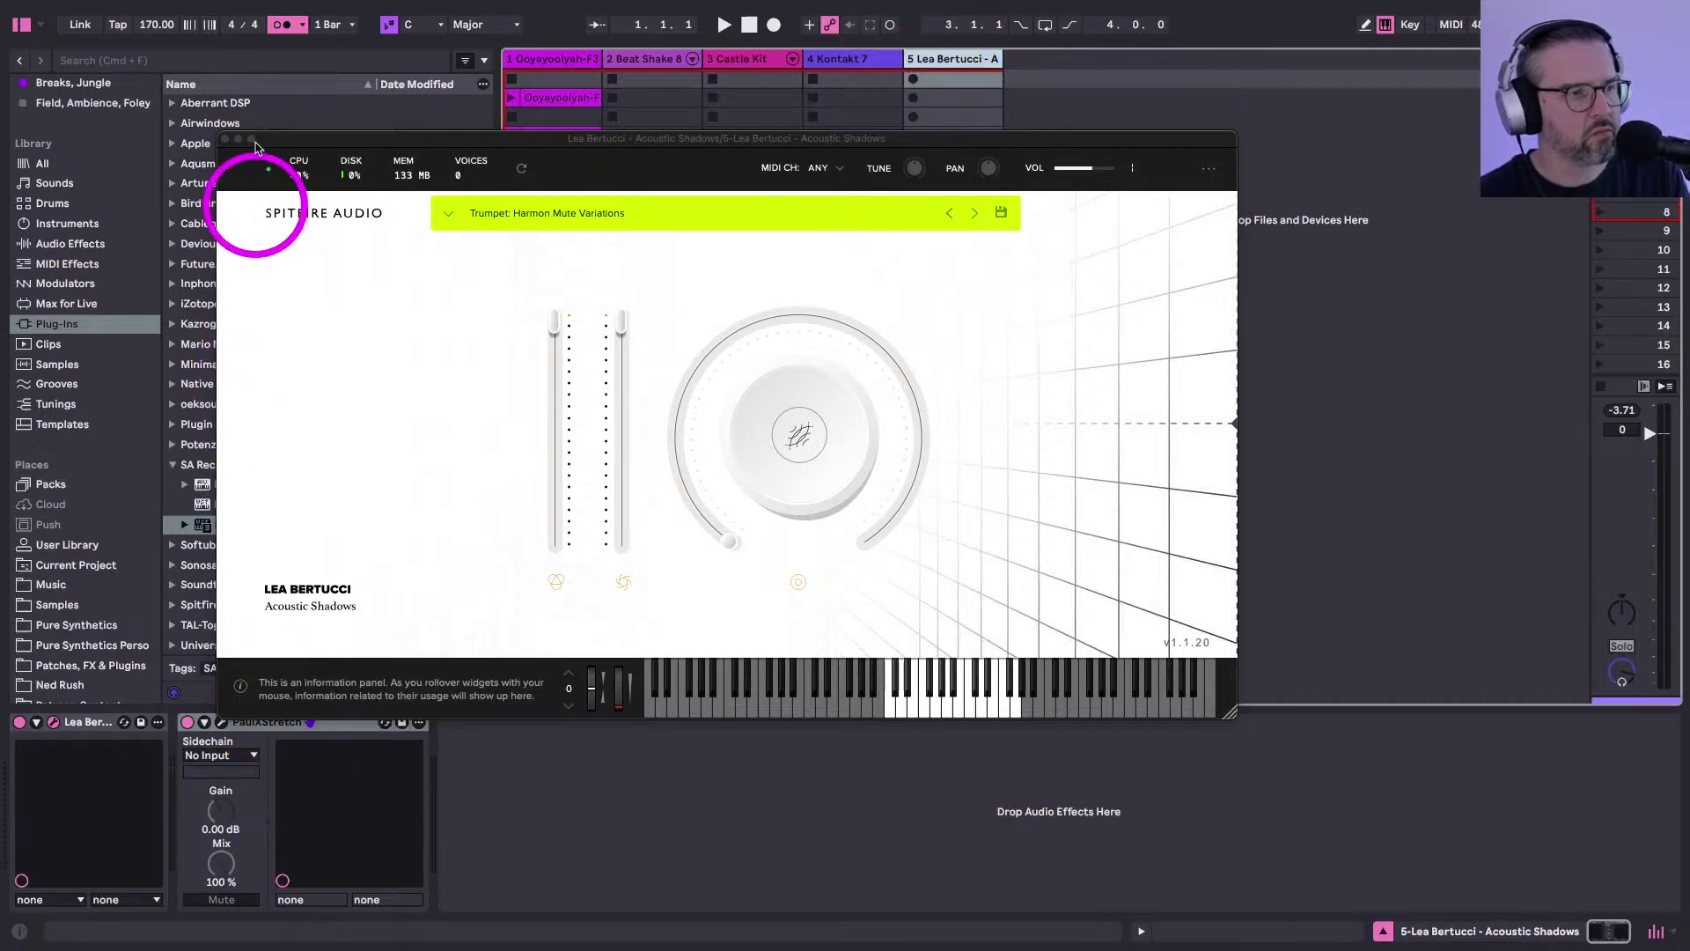
{"action": "left_click", "coordinate": [226, 140]}
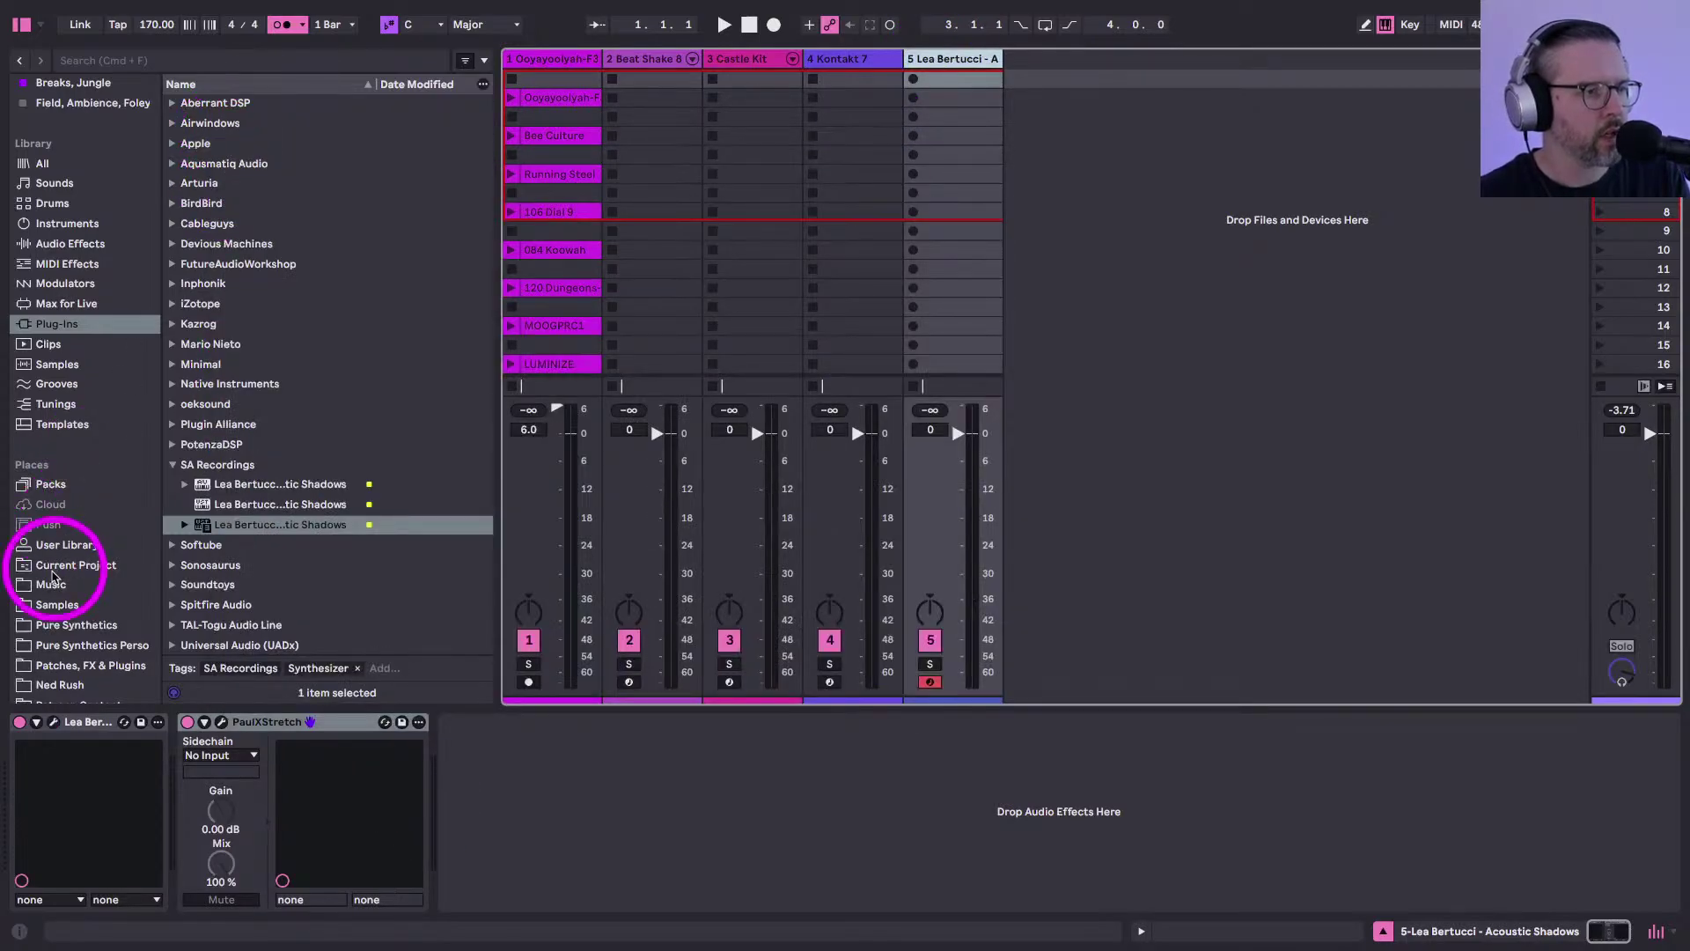
Collapse the Spectrasonic Distorted Reality 2 folder in the Samples place to see its top-level folders
{"action": "left_click", "coordinate": [56, 604]}
{"action": "scroll", "coordinate": [272, 198], "scroll_direction": "up", "scroll_amount": 10}
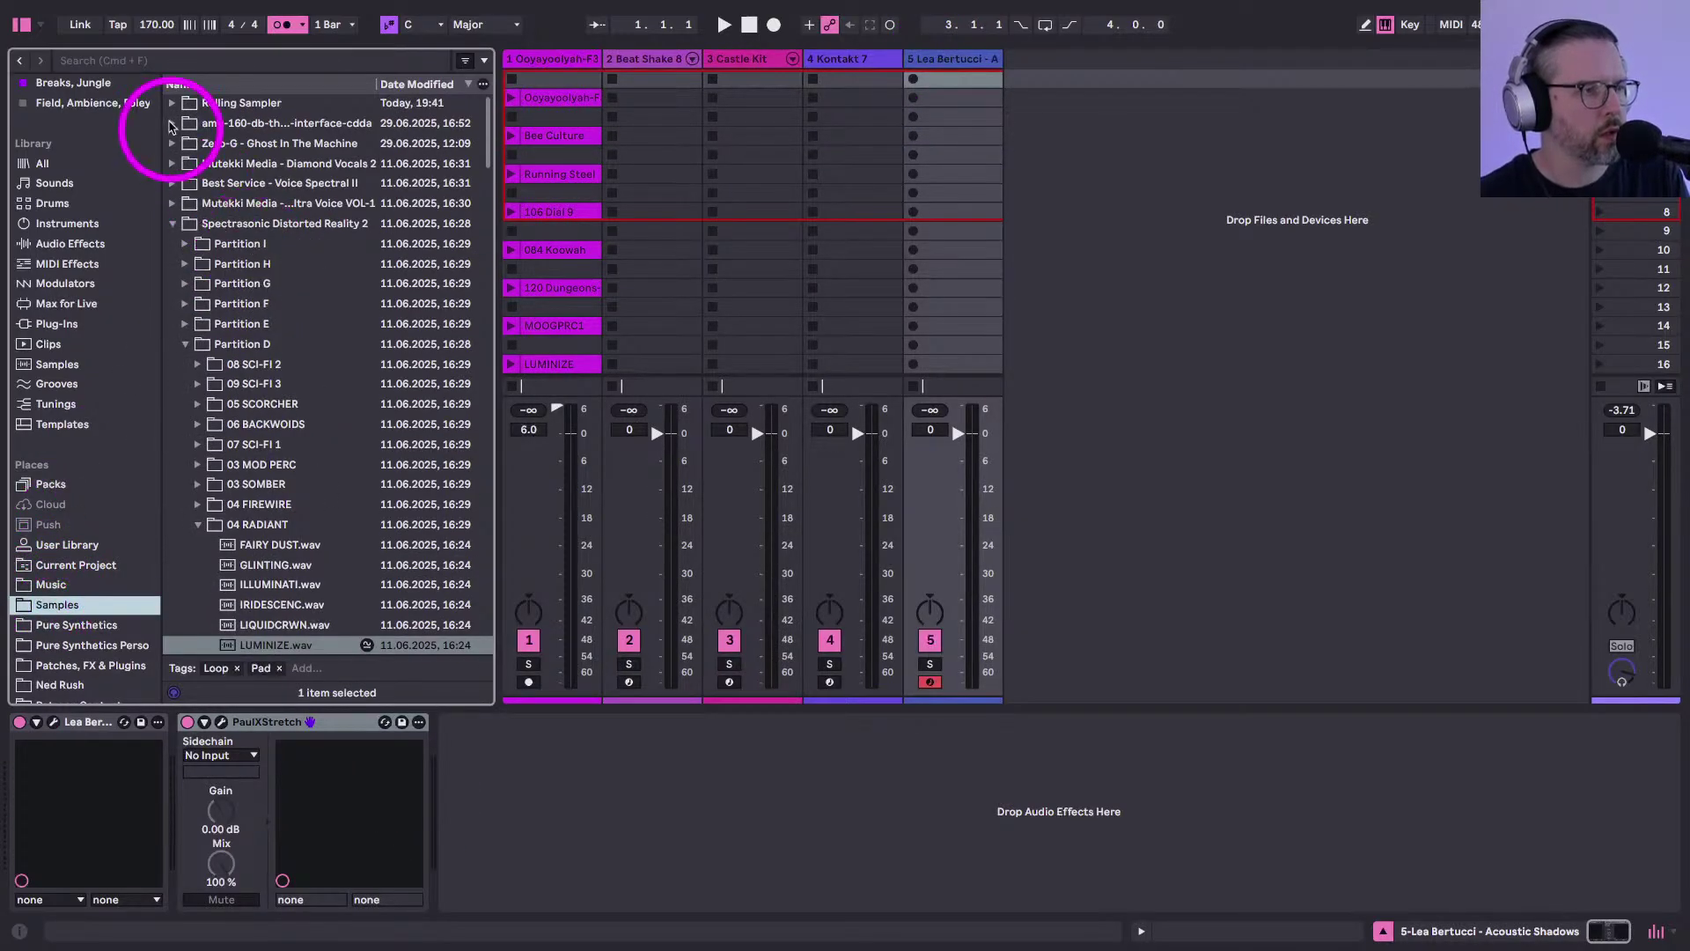
{"action": "left_click", "coordinate": [172, 223]}
{"action": "scroll", "coordinate": [79, 555], "scroll_direction": "down", "scroll_amount": 2}
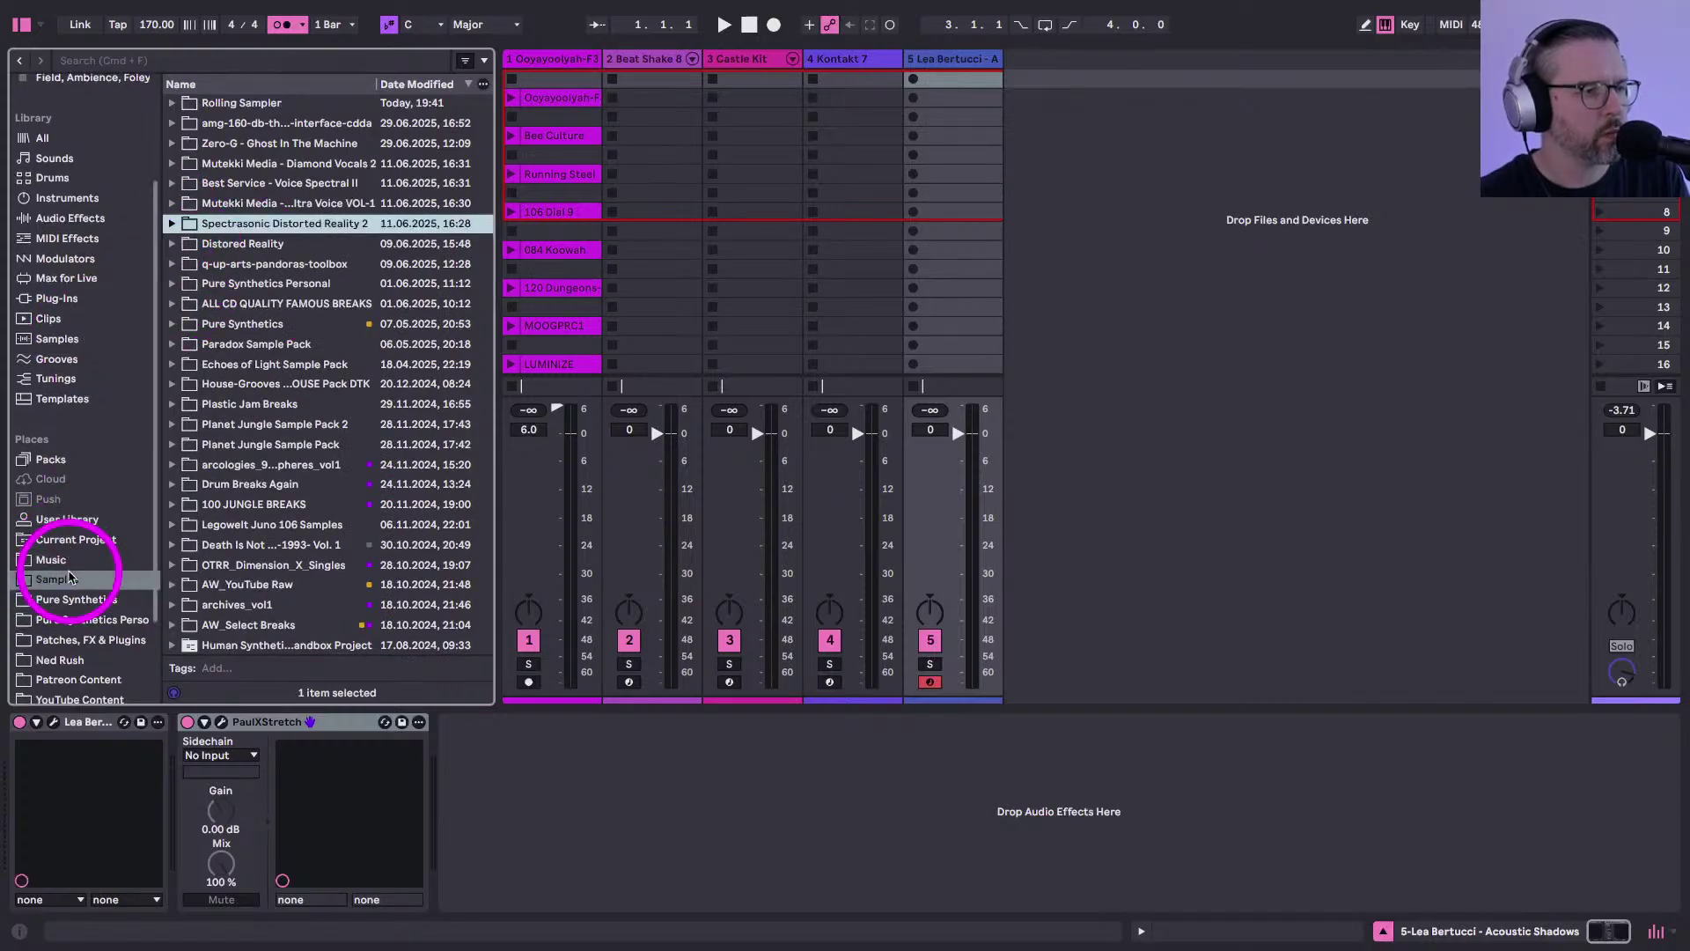
{"action": "left_click", "coordinate": [56, 507]}
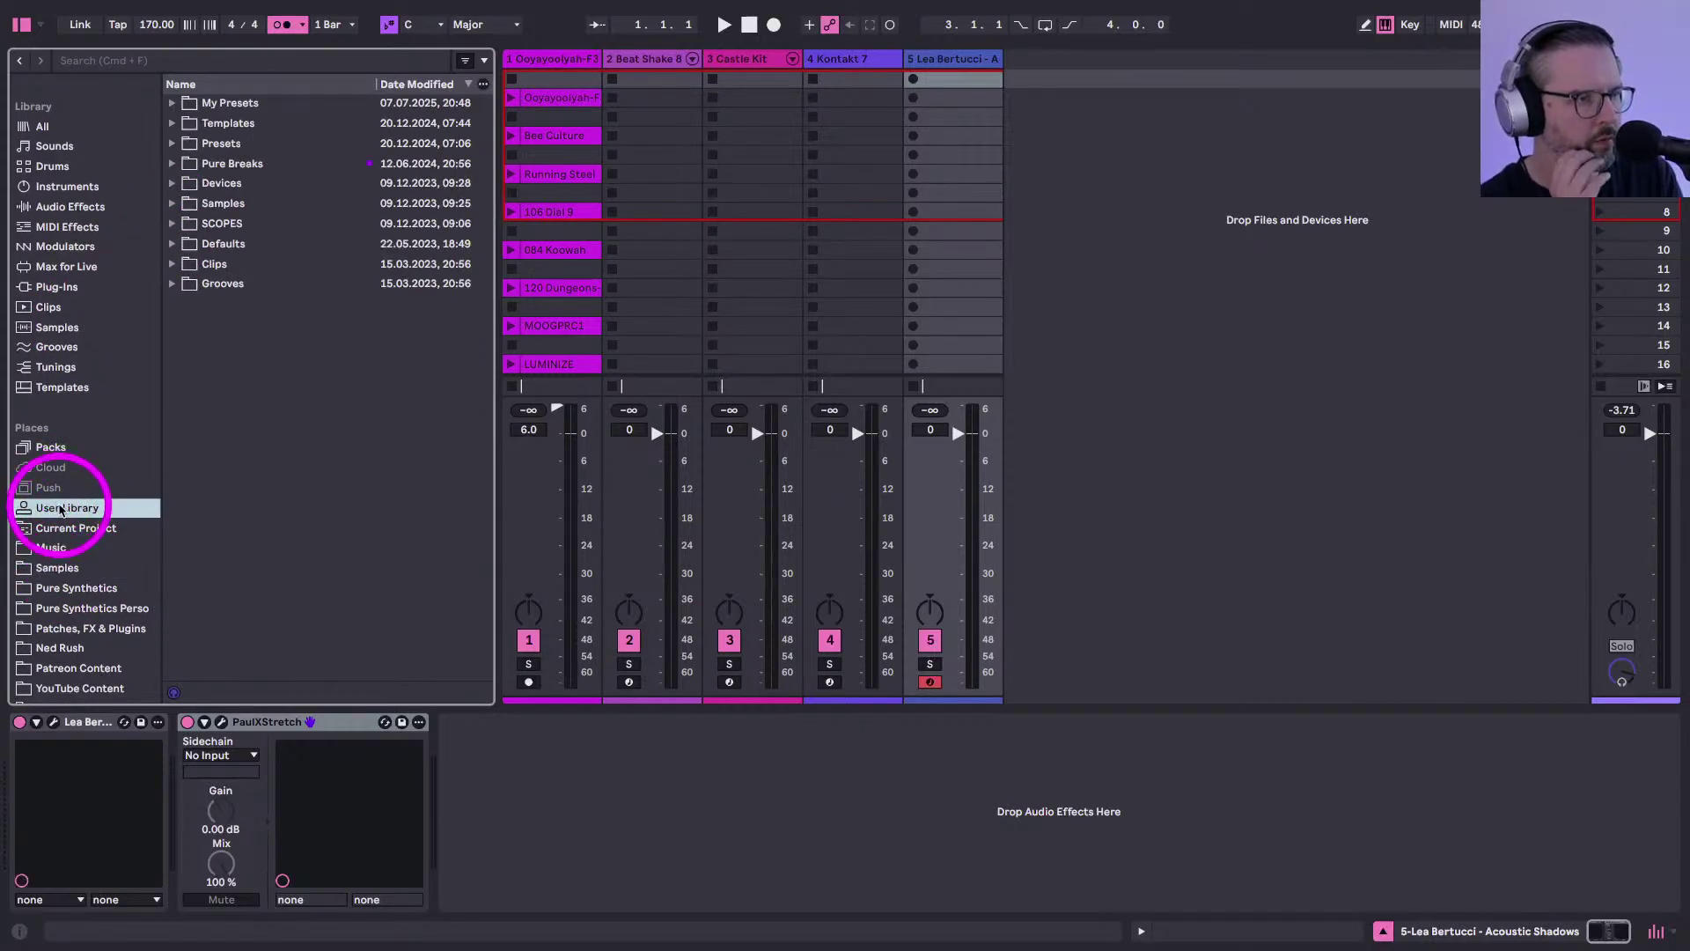
{"action": "left_click", "coordinate": [60, 568]}
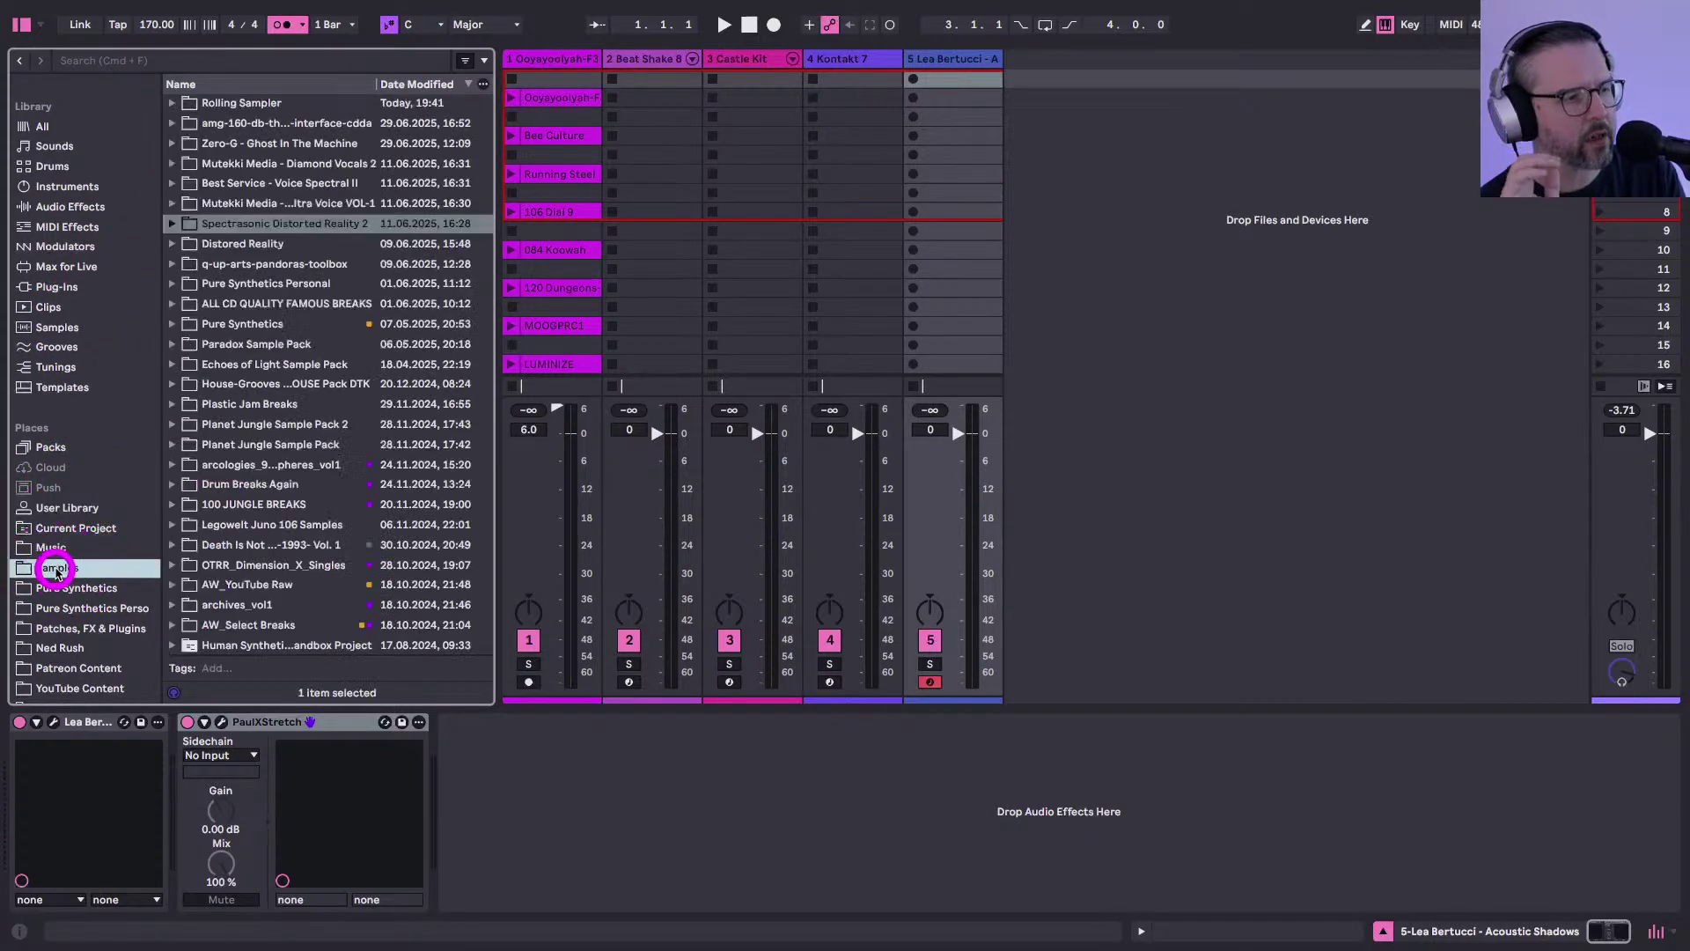
Expand the FX & One-shots folder in Pure Synthetics and widen the browser to show the full file names
{"action": "left_click", "coordinate": [72, 588]}
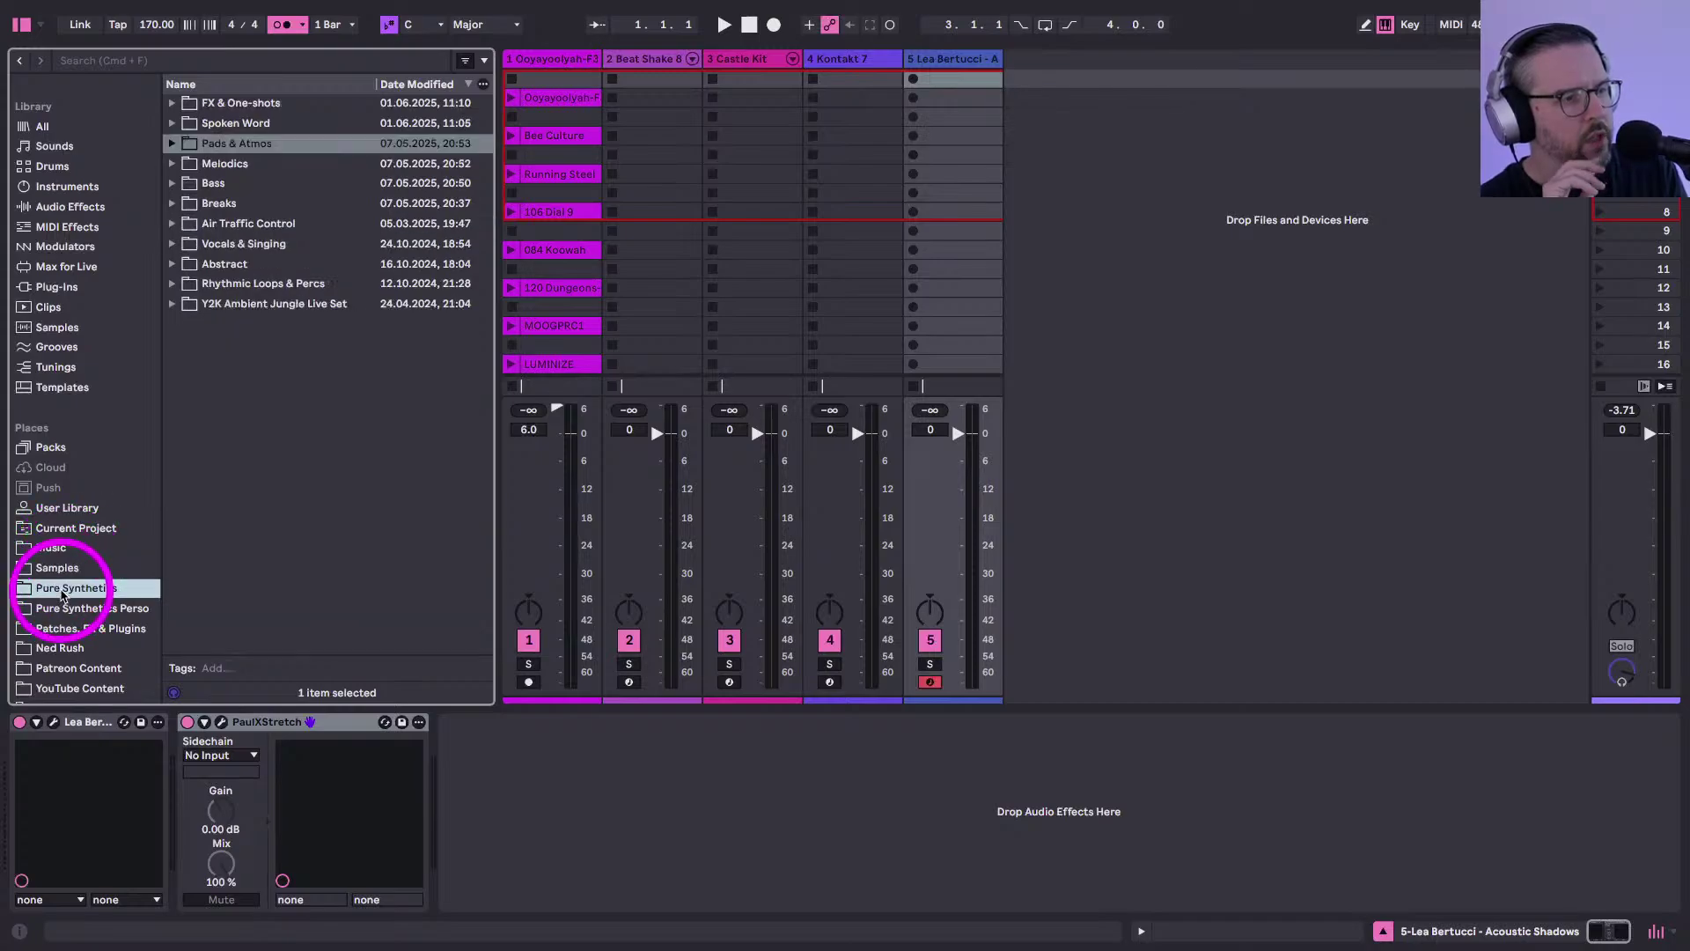
{"action": "left_click", "coordinate": [167, 105]}
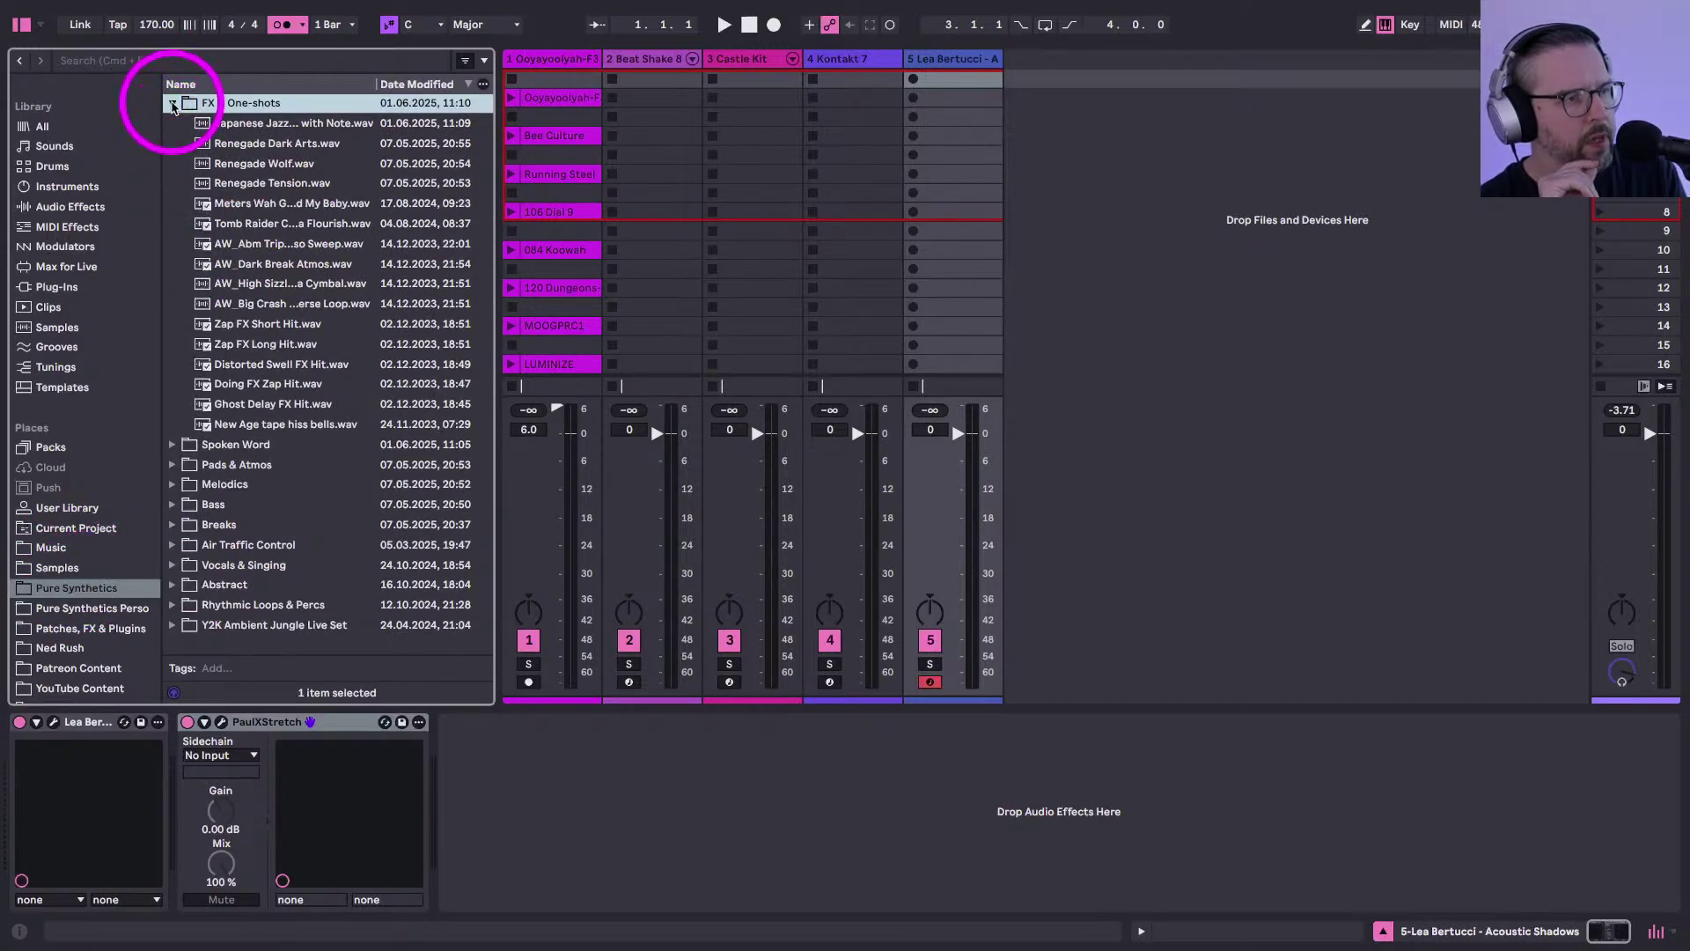
{"action": "left_click", "coordinate": [492, 245]}
{"action": "left_click_drag", "start_coordinate": [493, 240], "coordinate": [684, 261]}
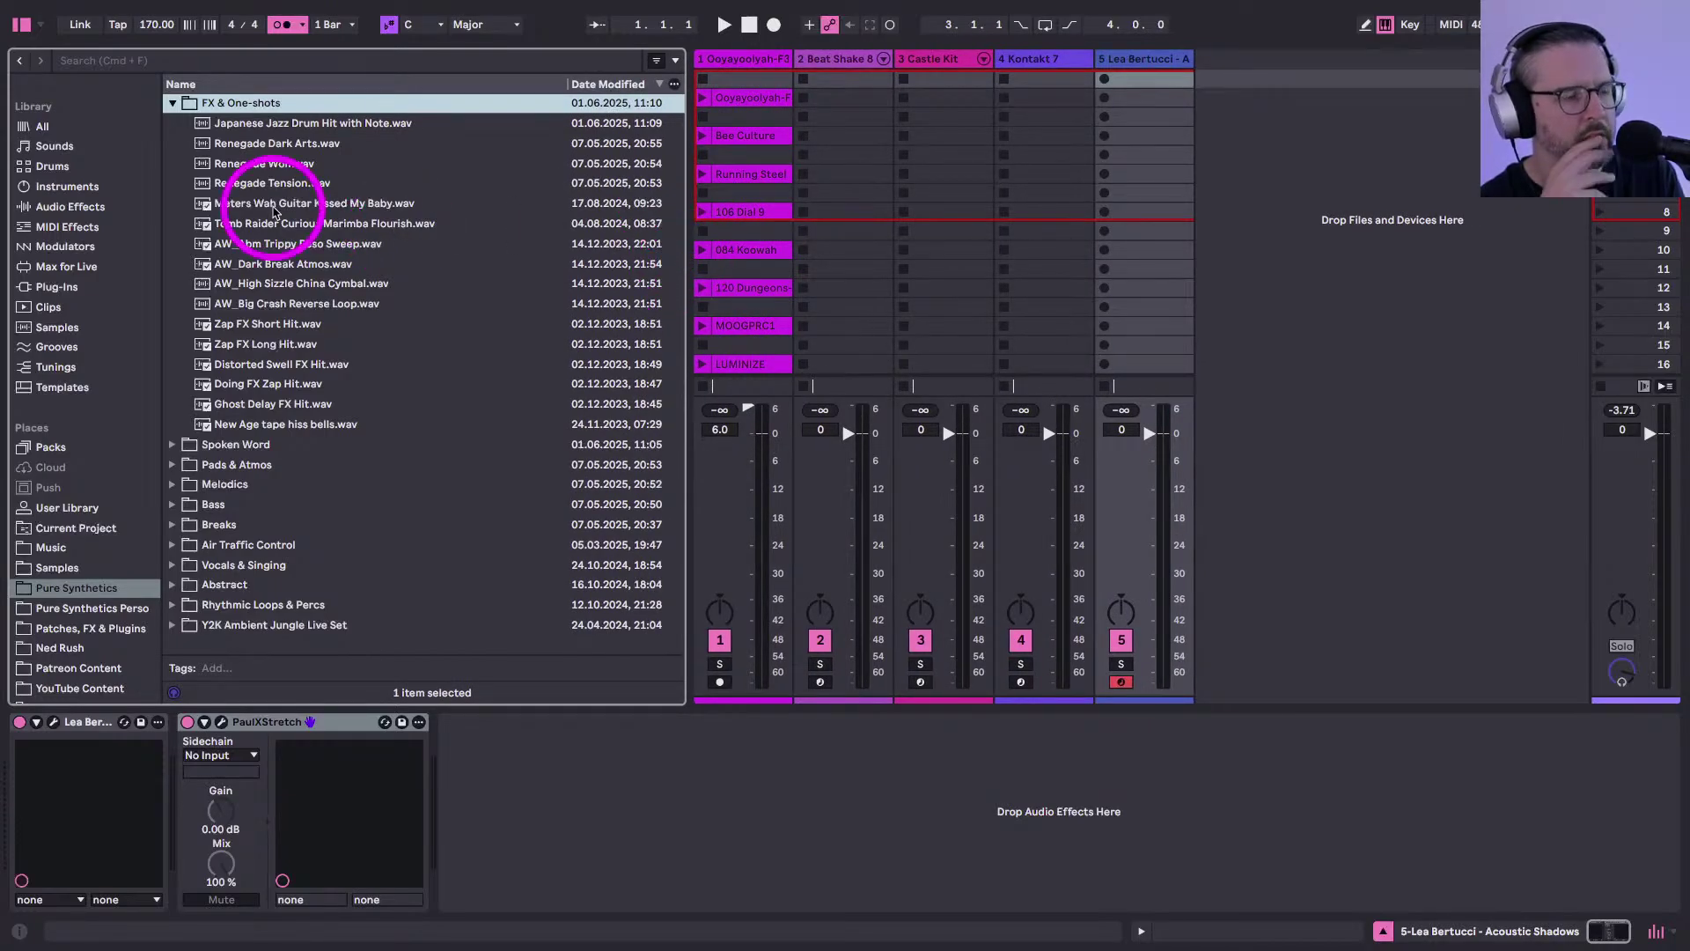
Audition the FX & One-shots samples from Japanese Jazz Drum Hit with Note.wav down to AW_Dark Break Atmos.wav
{"action": "left_click", "coordinate": [237, 127]}
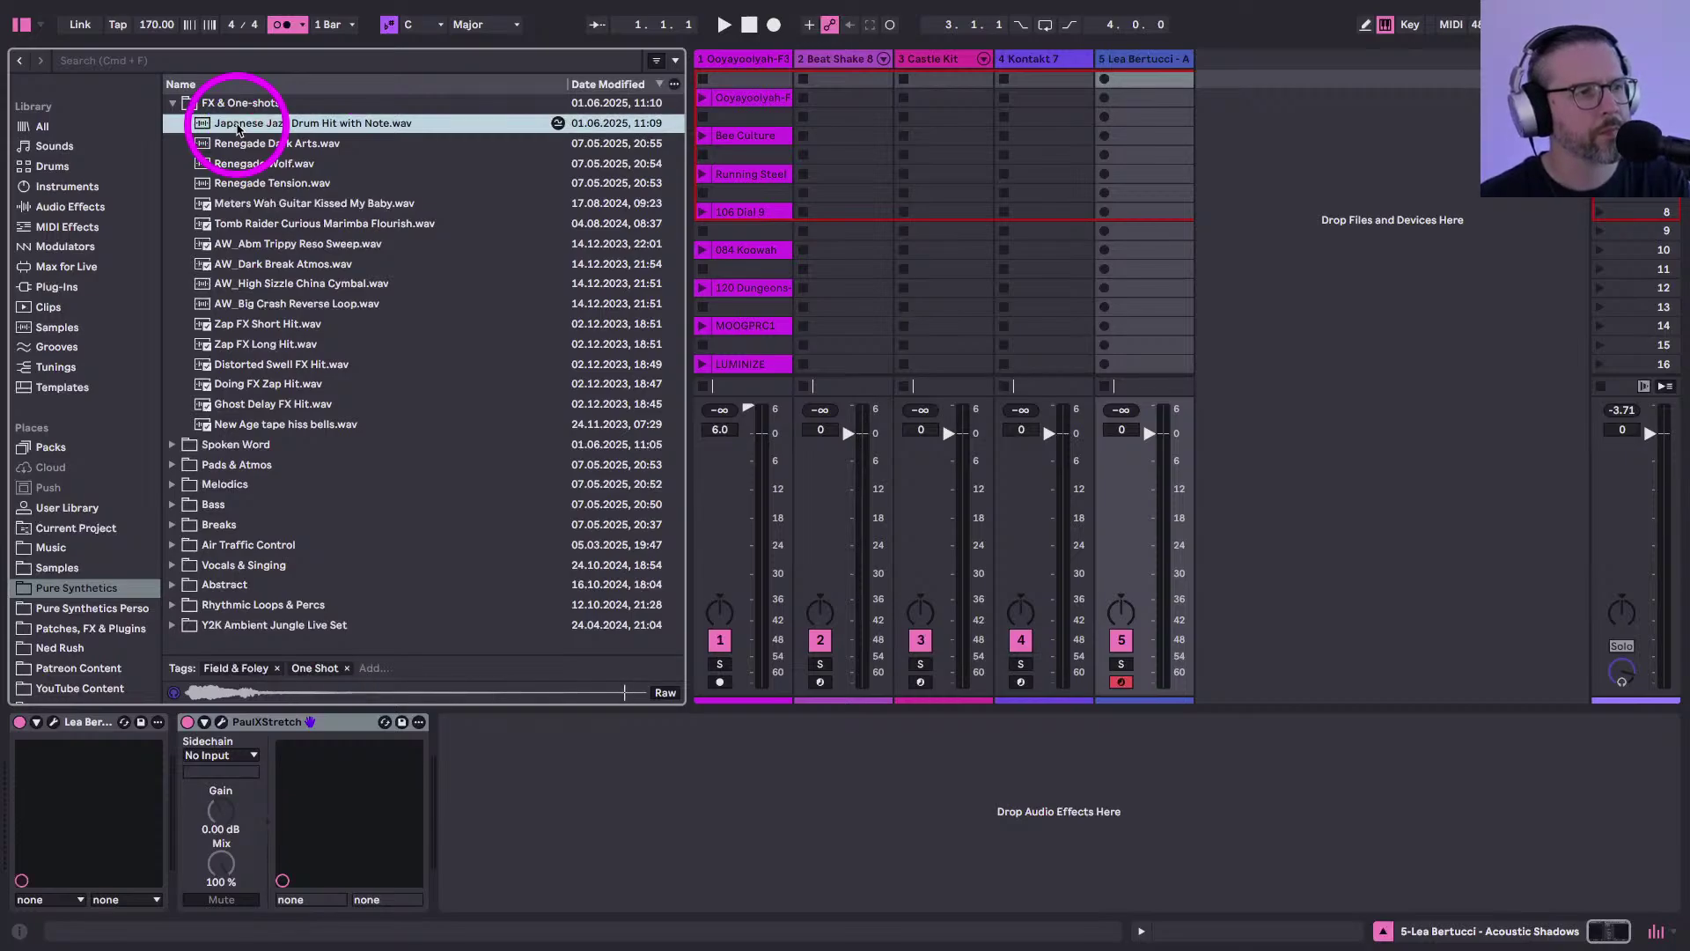
{"action": "left_click", "coordinate": [230, 143]}
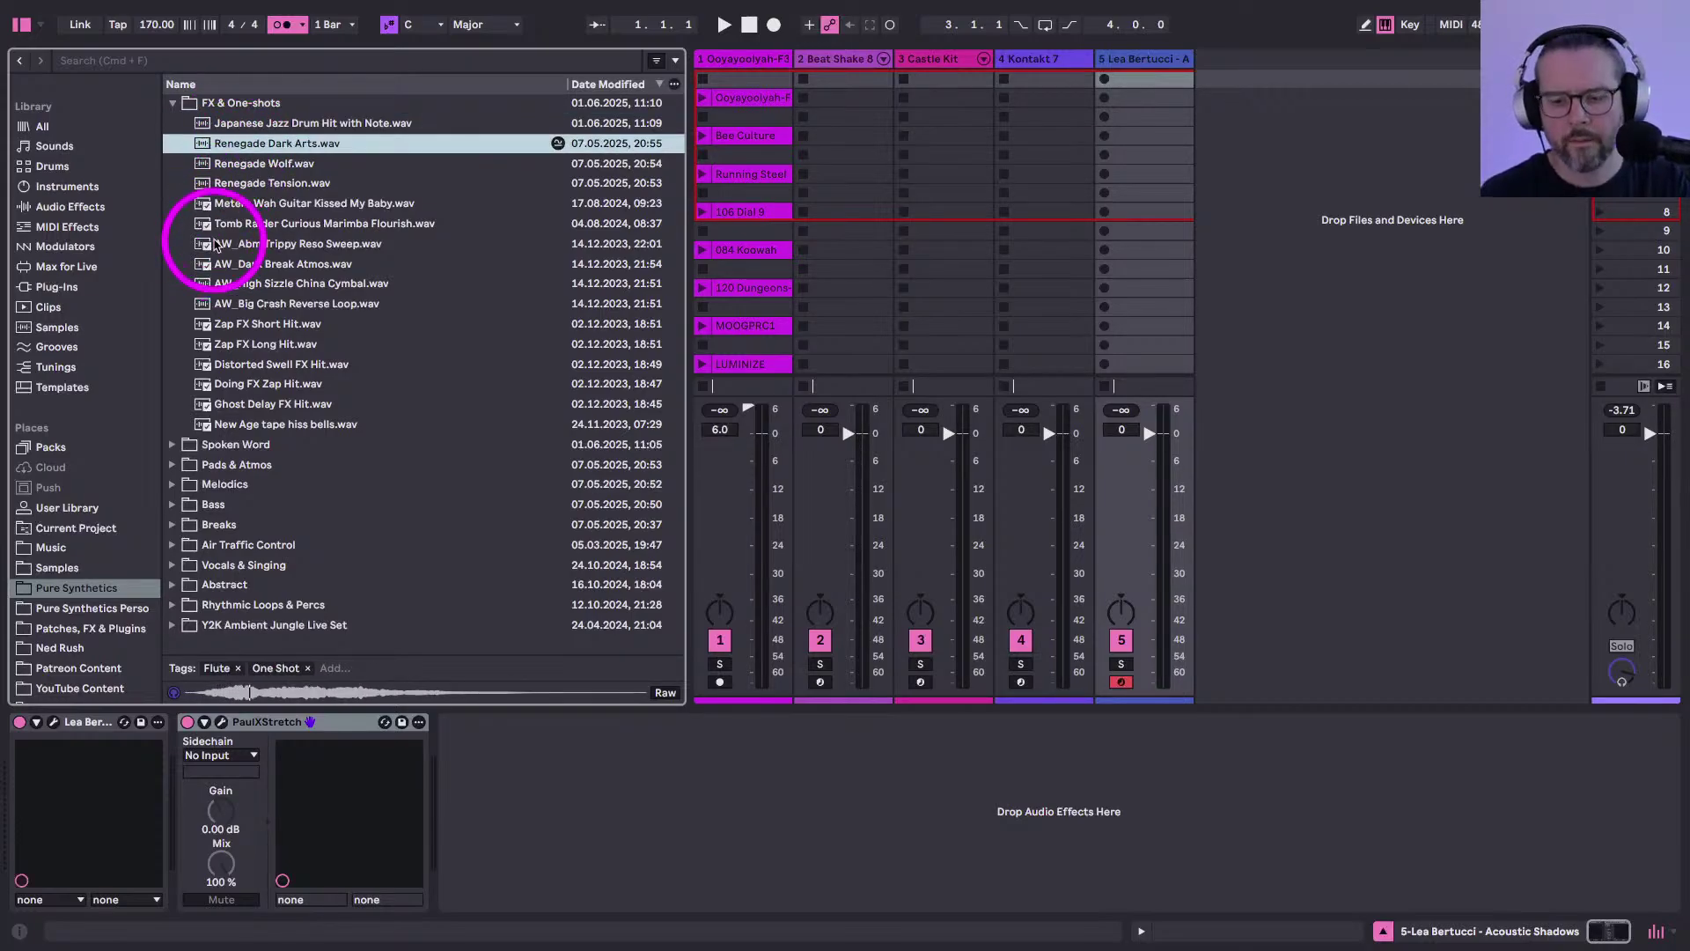
{"action": "left_click", "coordinate": [235, 167]}
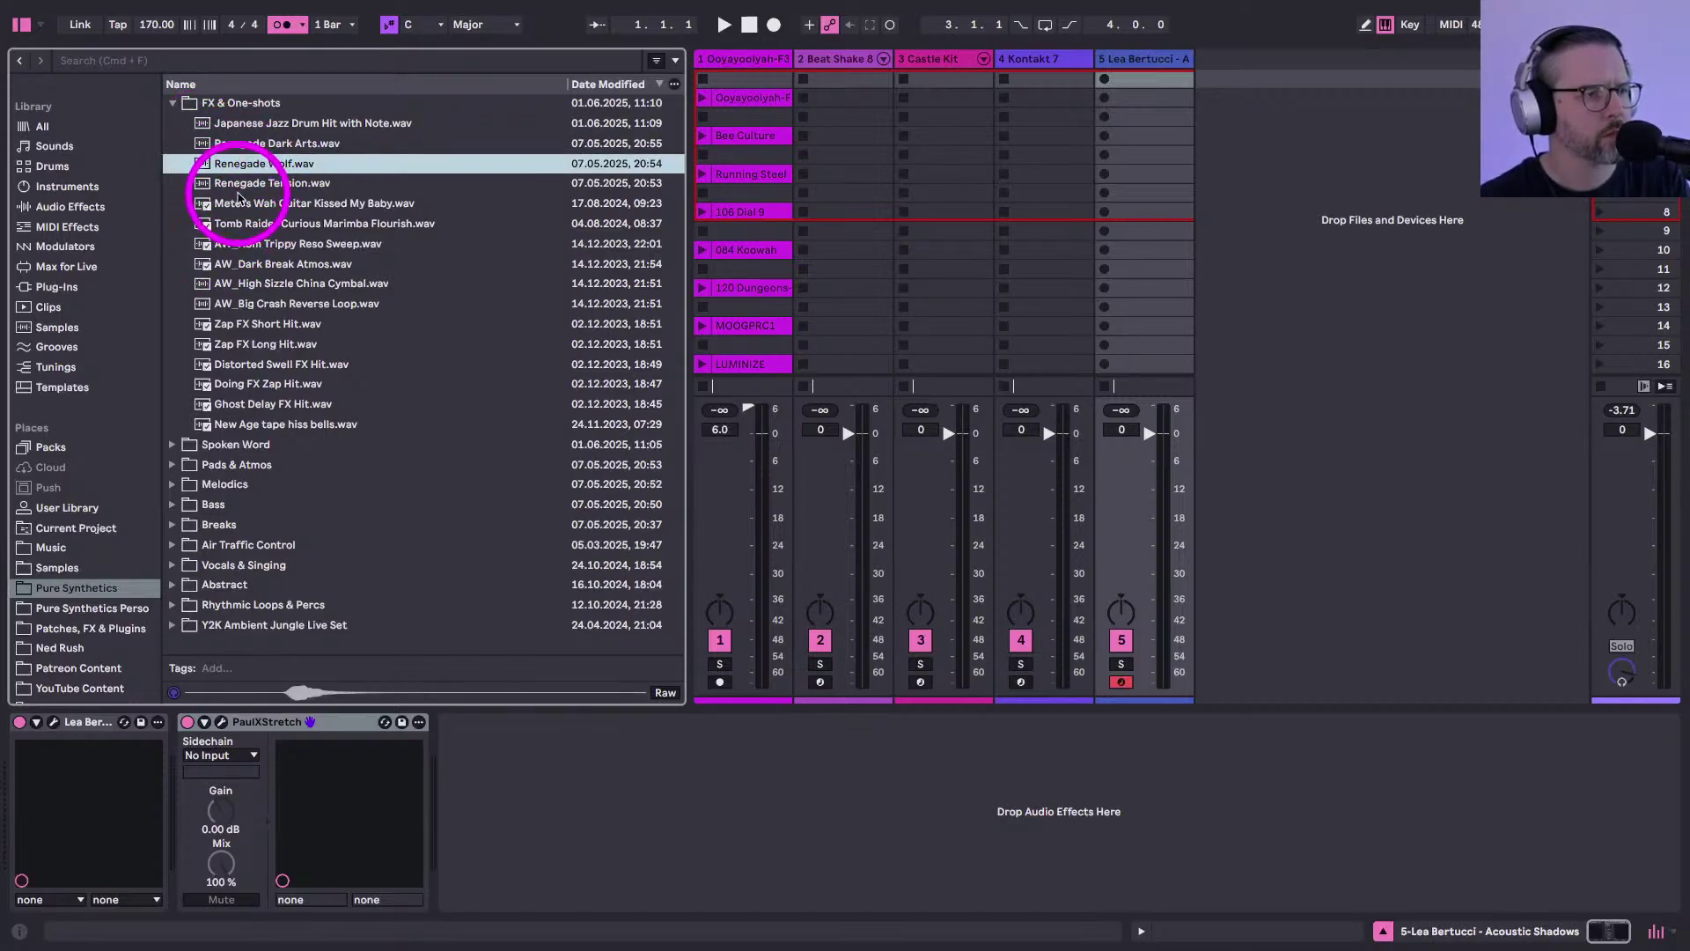
{"action": "left_click", "coordinate": [238, 185]}
{"action": "key", "text": "Down"}
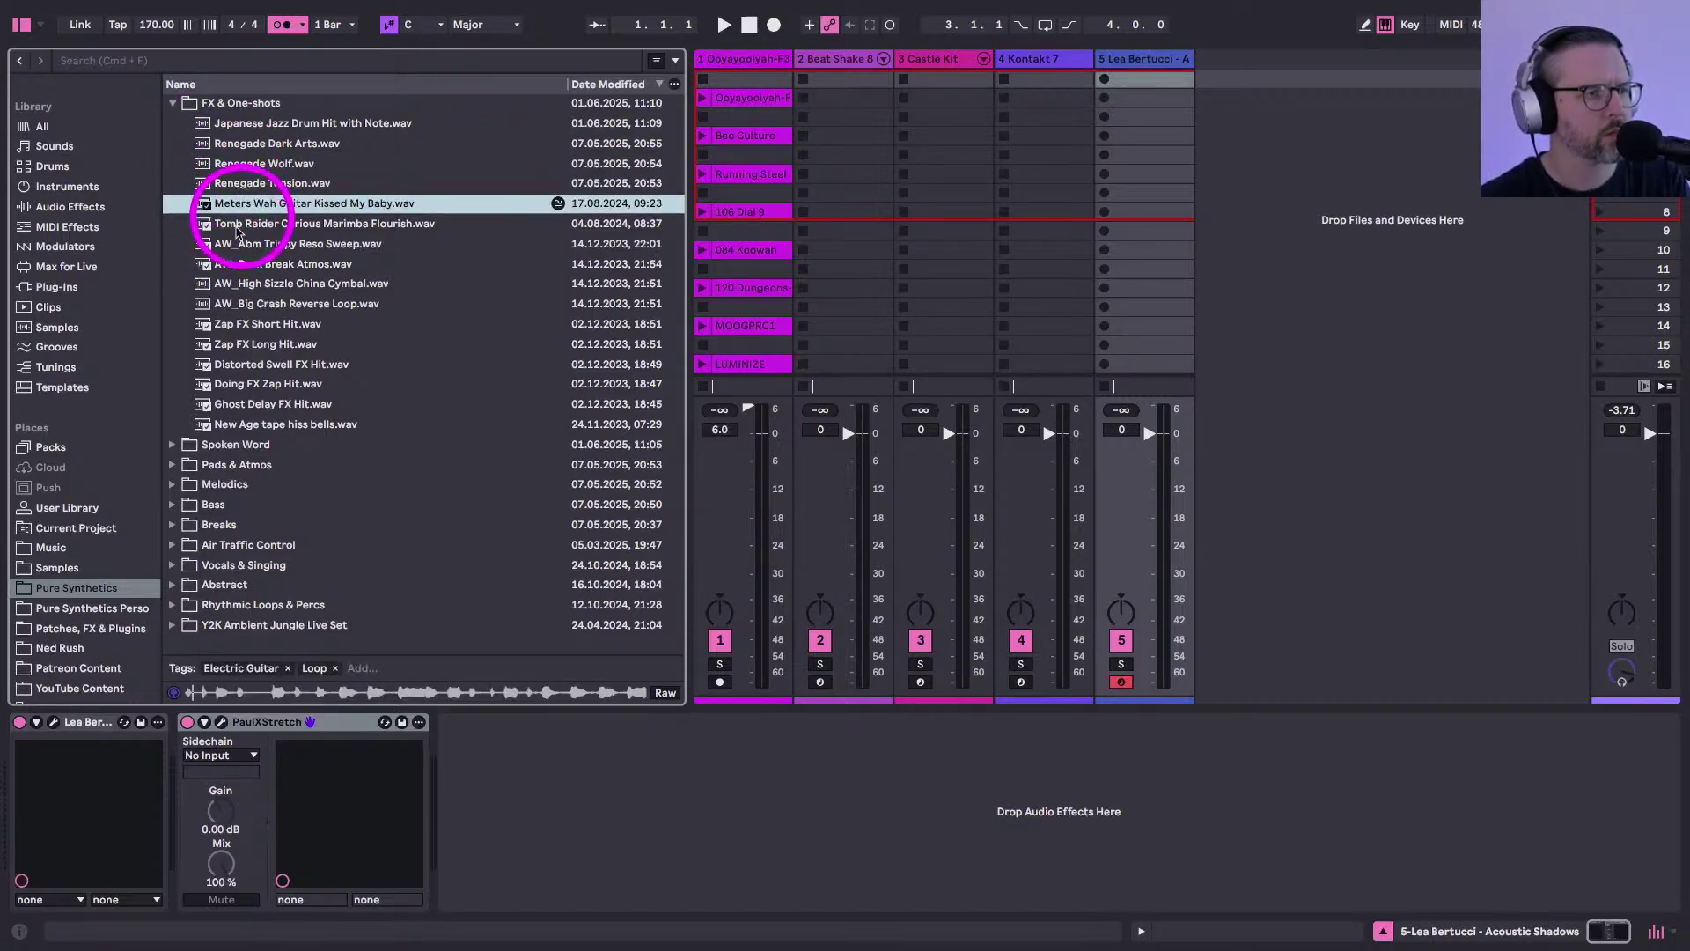
{"action": "key", "text": "Down"}
{"action": "key", "text": "Down"}
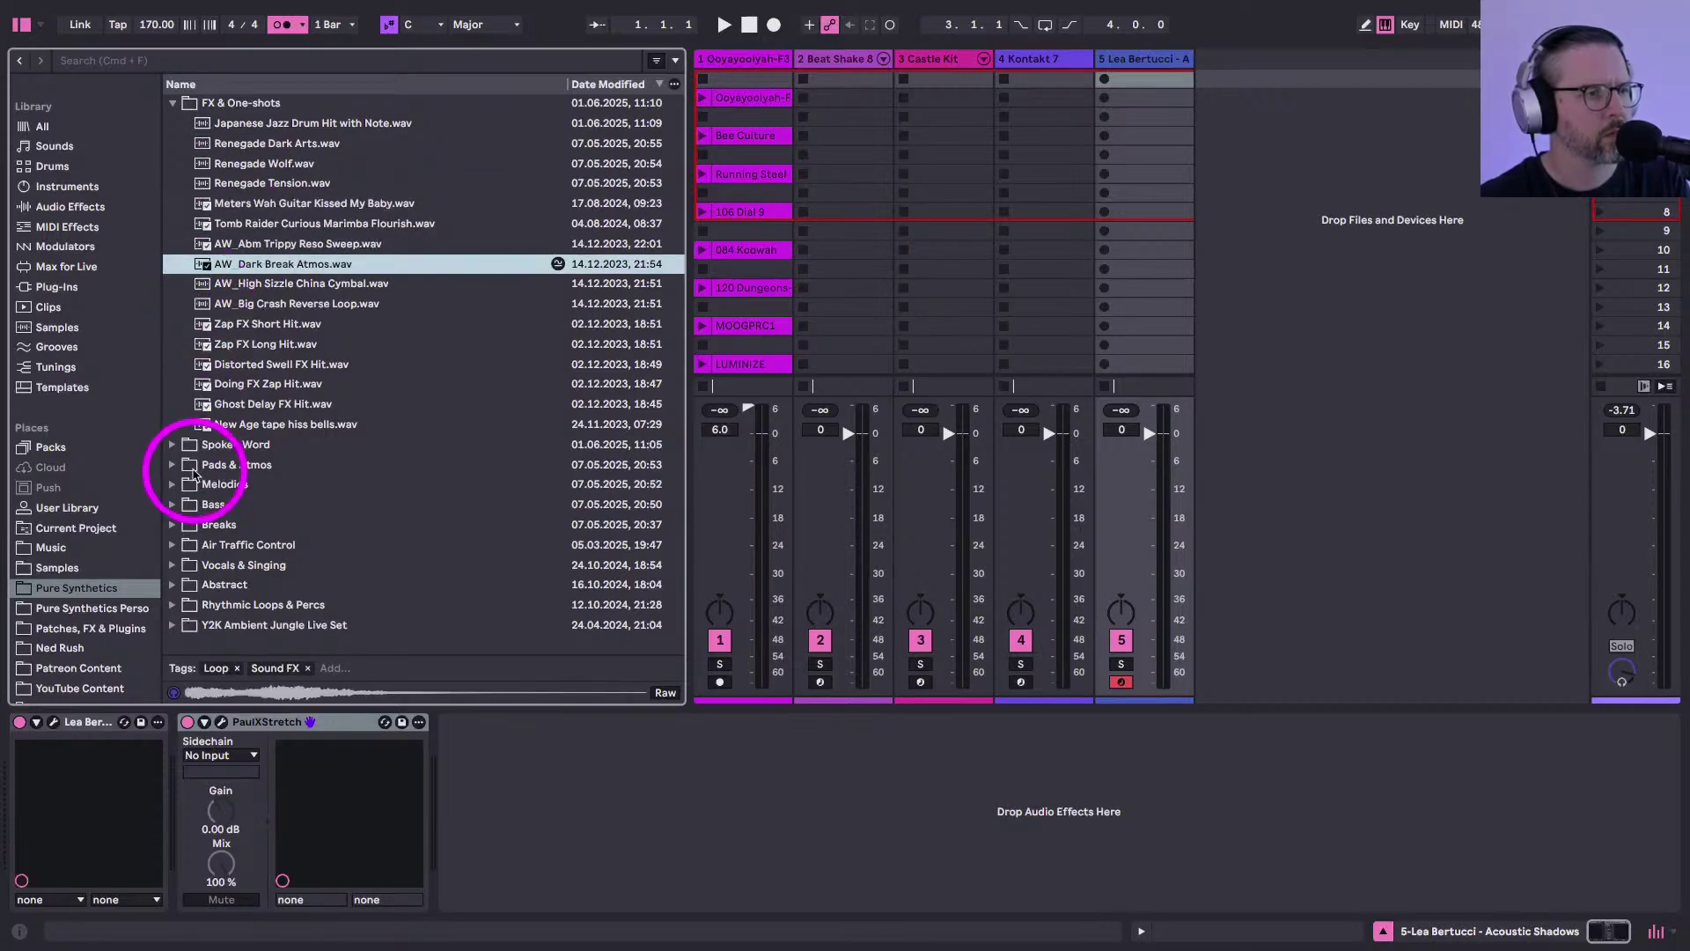
Audition the Spoken Word samples in Pure Synthetics and place For Years Man American Movie Spoken Word.wav on a new audio track
{"action": "left_click", "coordinate": [172, 445]}
{"action": "key", "text": "Down"}
{"action": "key", "text": "Down"}
{"action": "key", "text": "Down"}
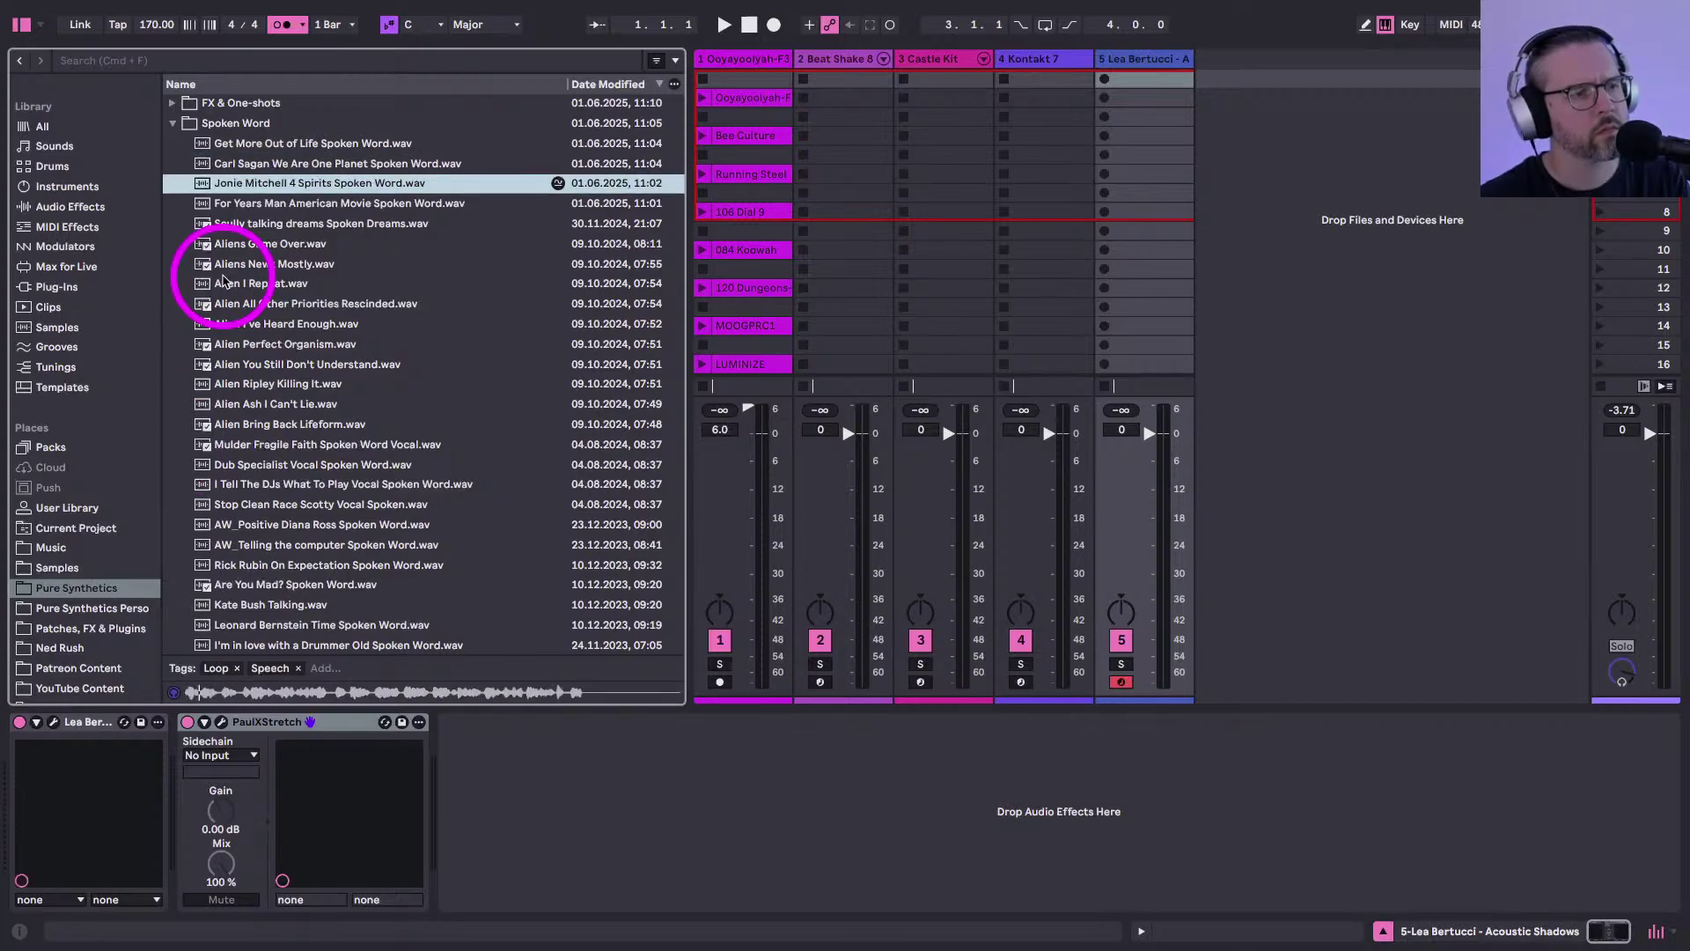
{"action": "key", "text": "Down"}
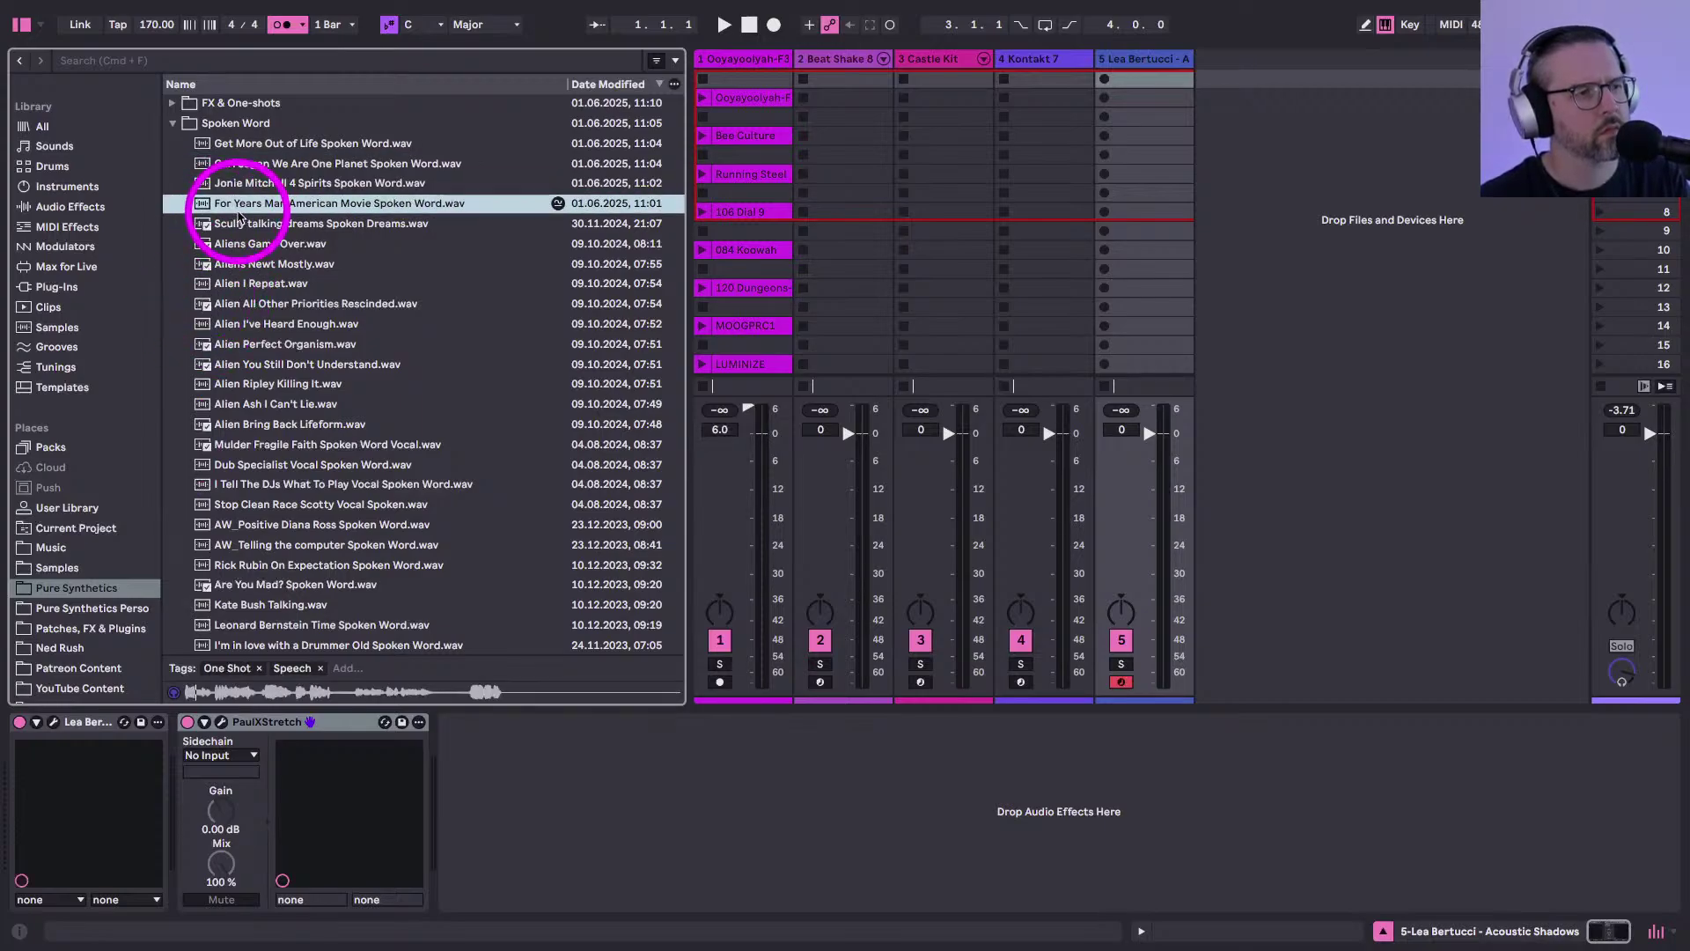
{"action": "left_click_drag", "start_coordinate": [243, 212], "coordinate": [1246, 97]}
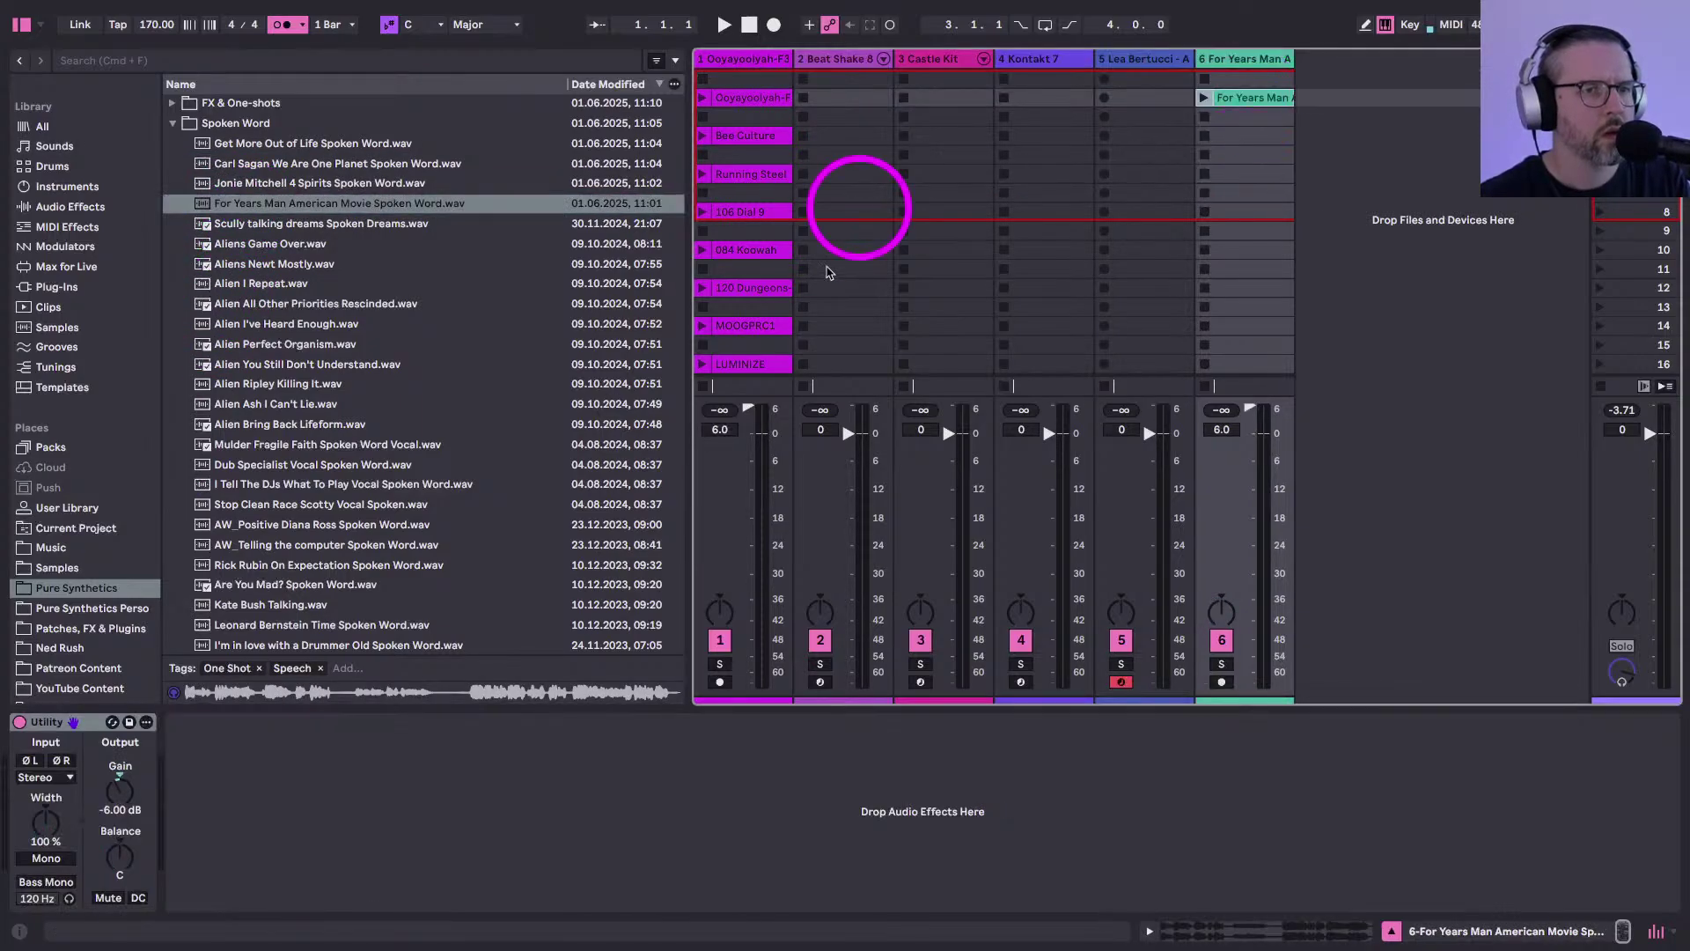
Close the Spoken Word folder, look through Pads & Atmos, and preview the first sample in Melodics
{"action": "left_click", "coordinate": [171, 125]}
{"action": "left_click", "coordinate": [172, 144]}
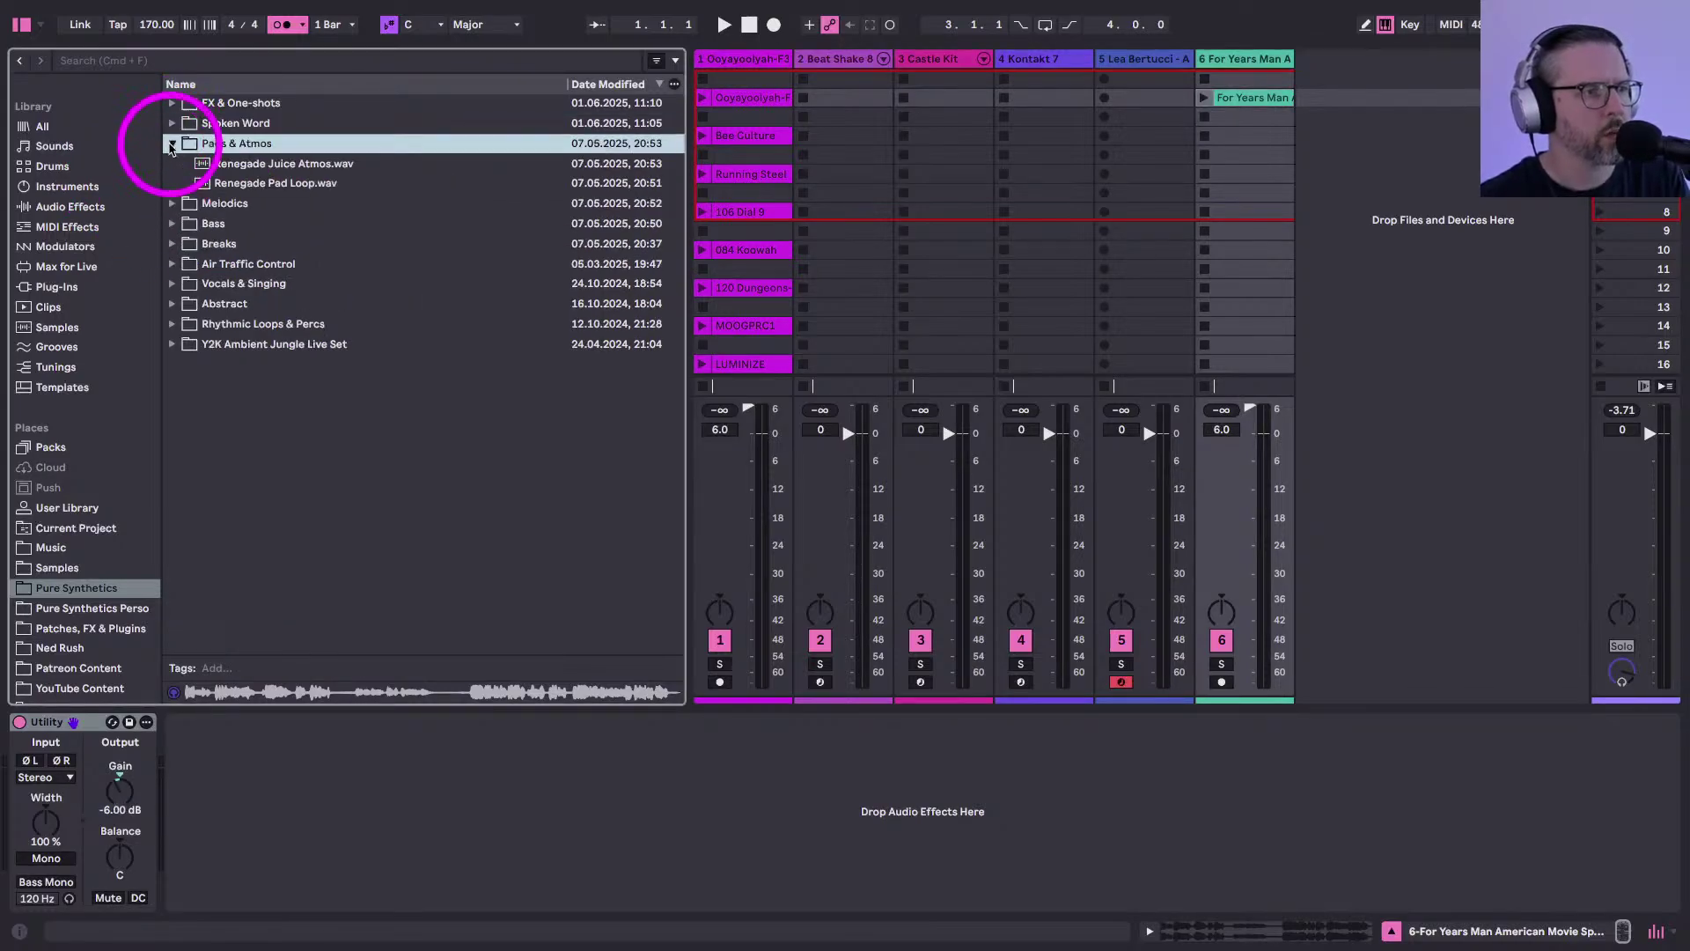
{"action": "left_click", "coordinate": [172, 204]}
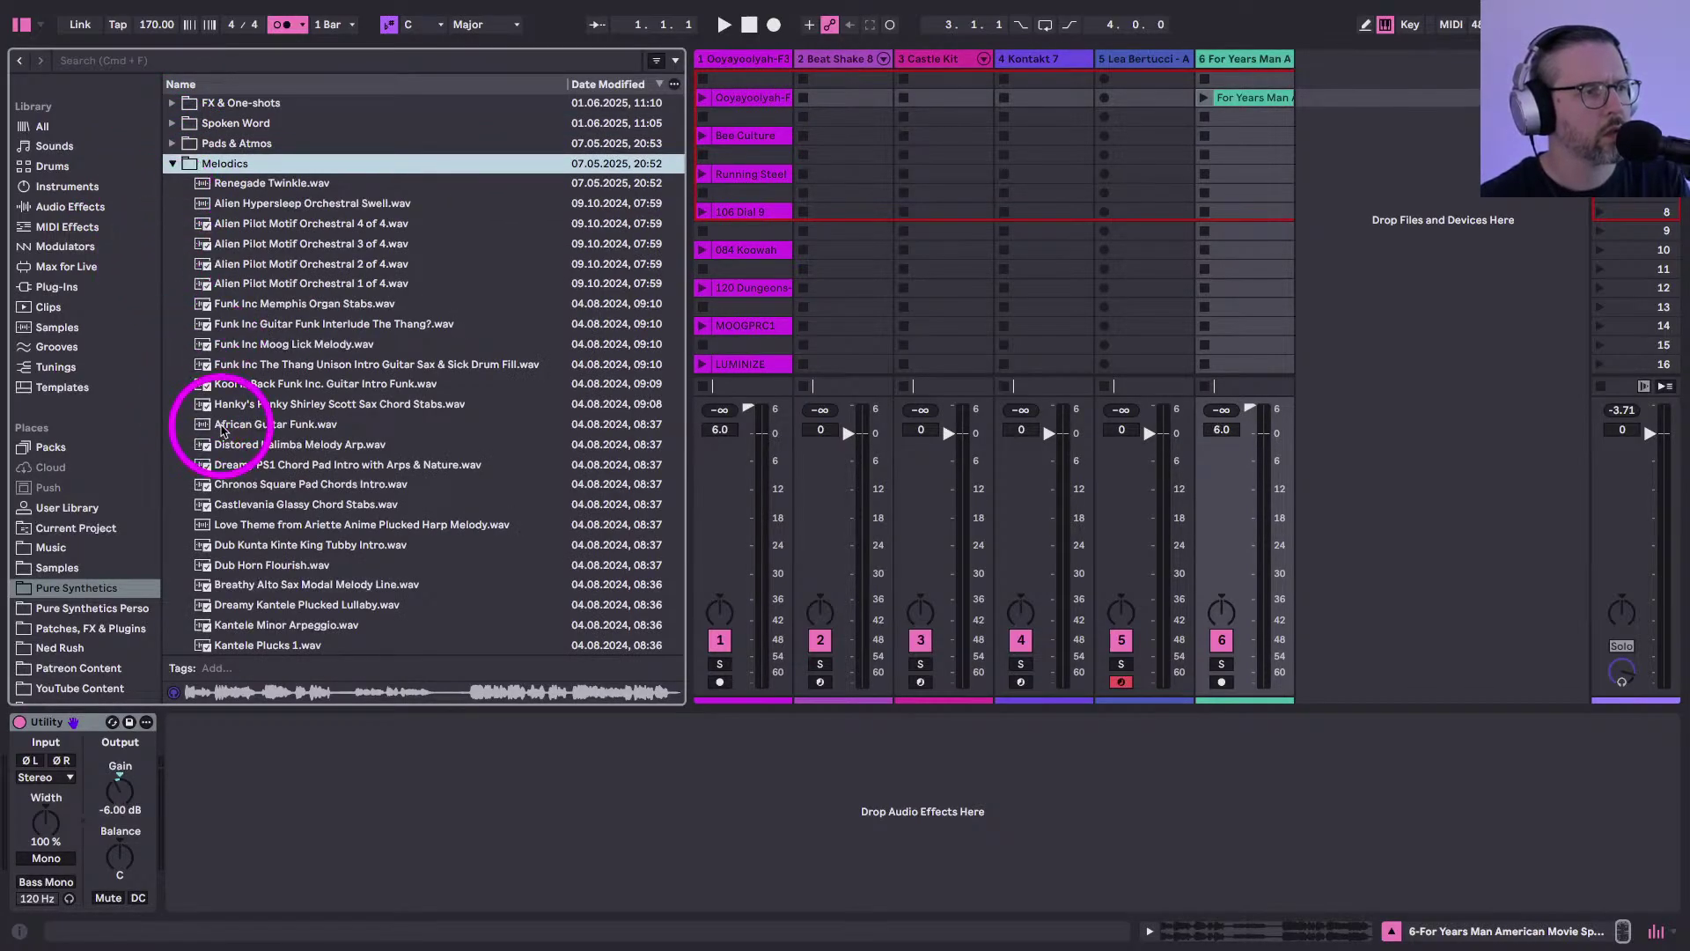
{"action": "key", "text": "Down"}
{"action": "left_click", "coordinate": [171, 164]}
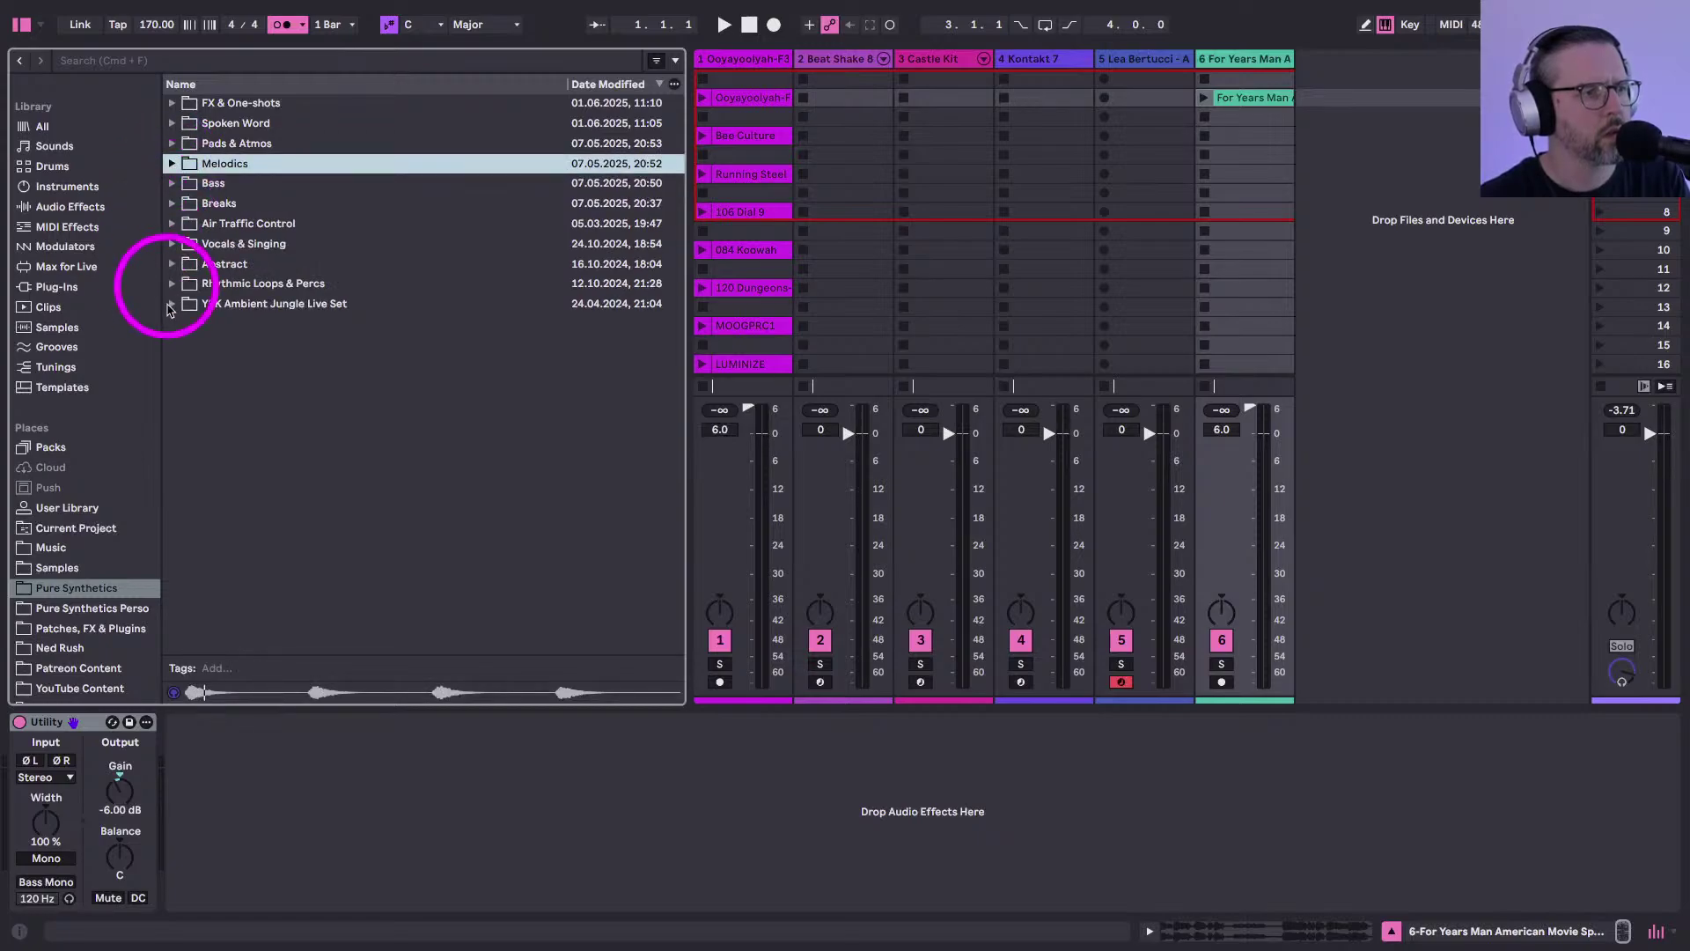
Look through the Breaks and Vocals & Singing folders in Pure Synthetics for further material
{"action": "key", "text": "Down"}
{"action": "key", "text": "Down"}
{"action": "key", "text": "Right"}
{"action": "key", "text": "Down"}
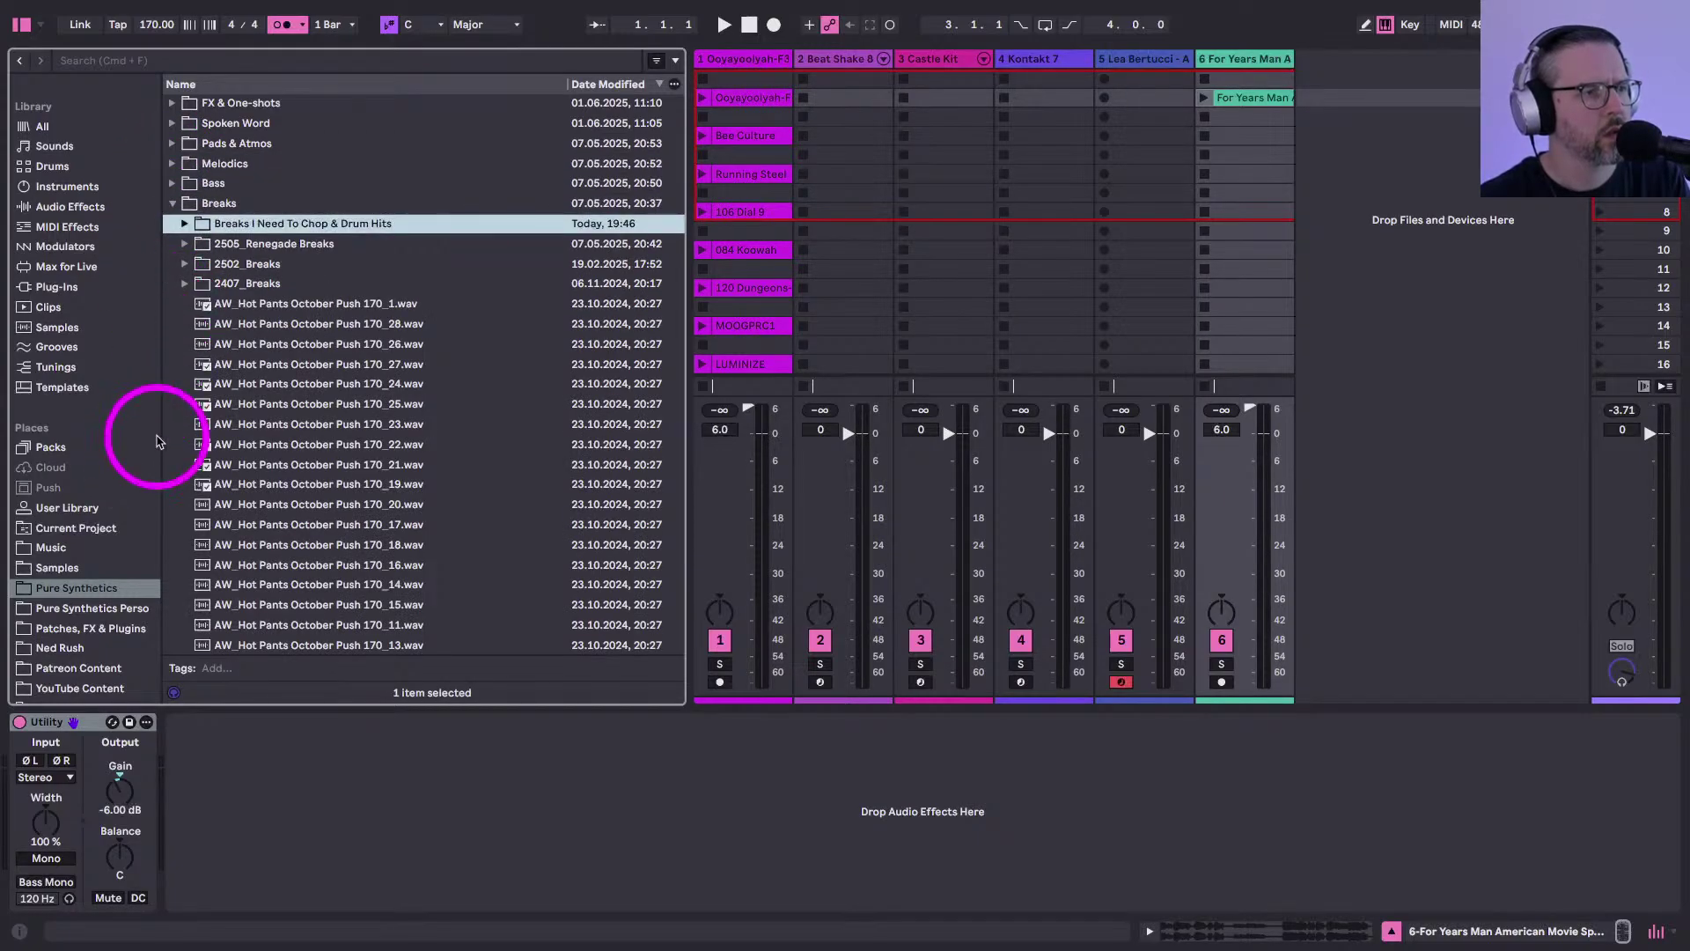
{"action": "key", "text": "Up"}
{"action": "key", "text": "Left"}
{"action": "key", "text": "Down"}
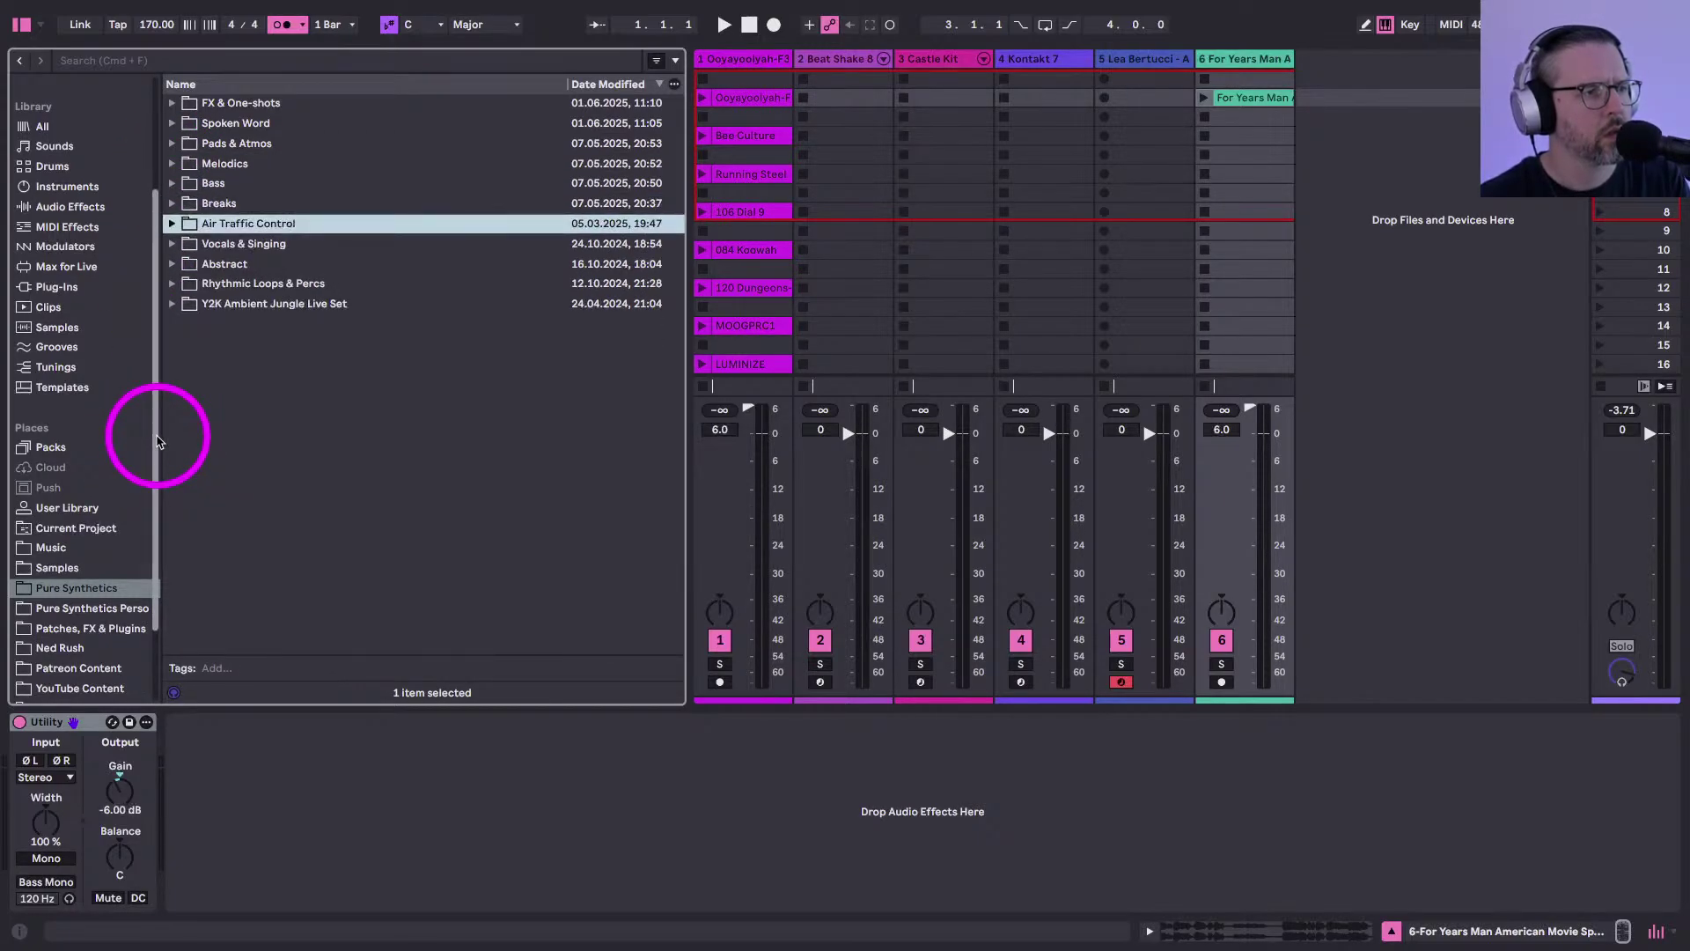
{"action": "key", "text": "Down"}
{"action": "key", "text": "Right"}
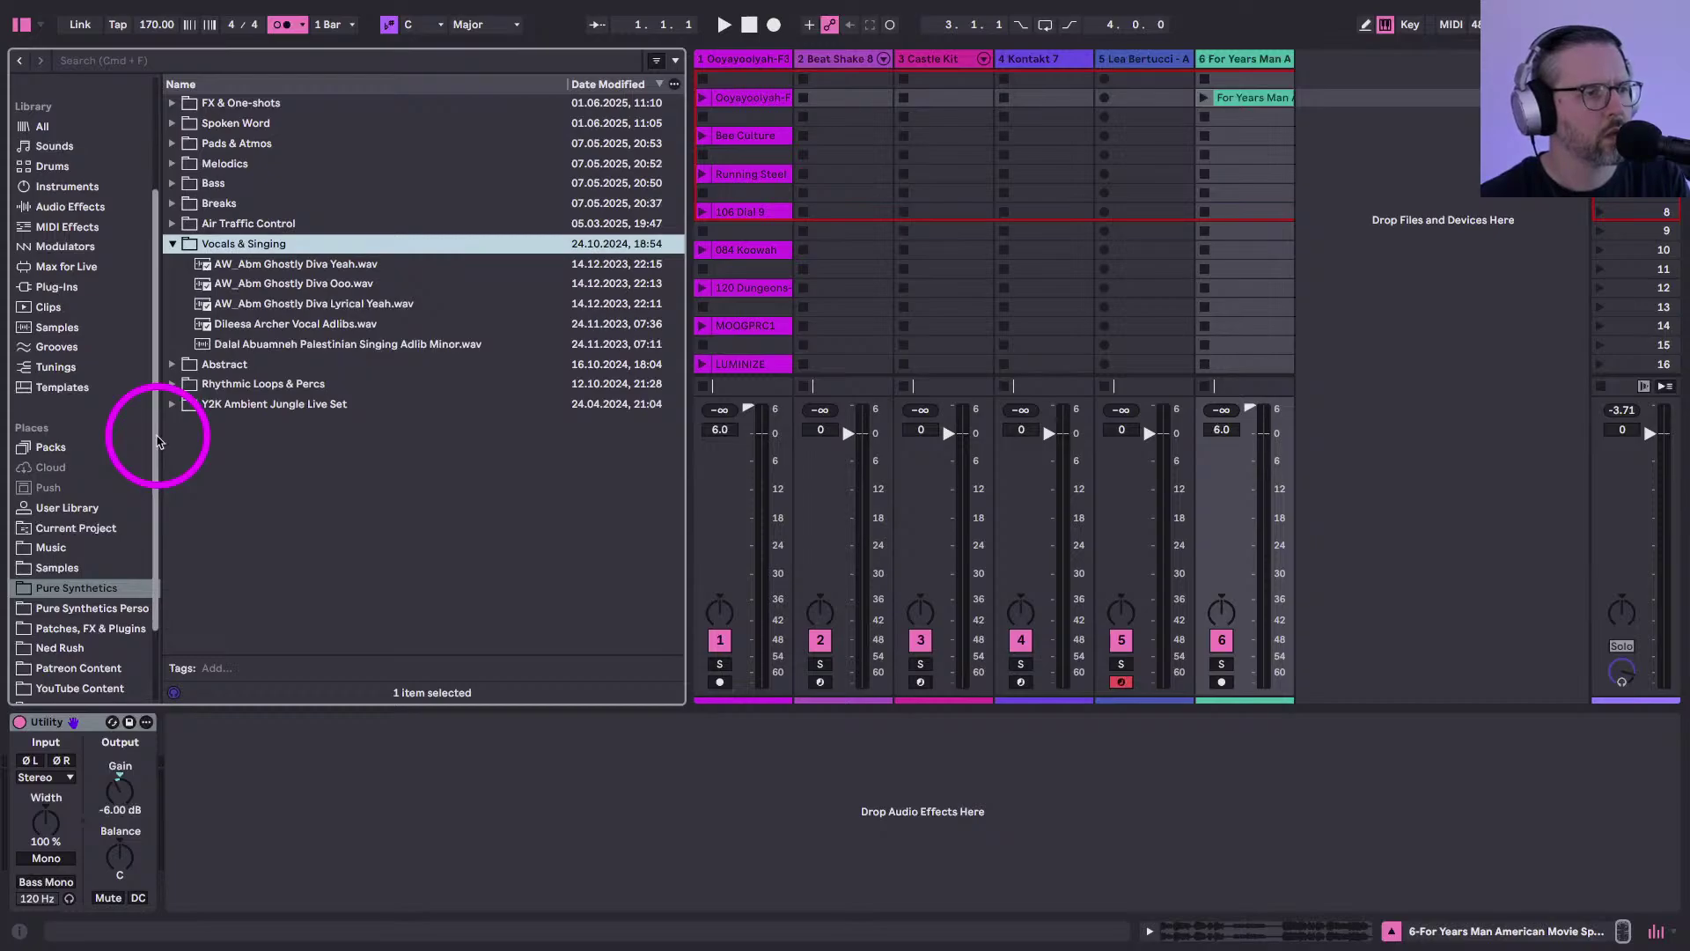
{"action": "key", "text": "Left"}
{"action": "key", "text": "Up"}
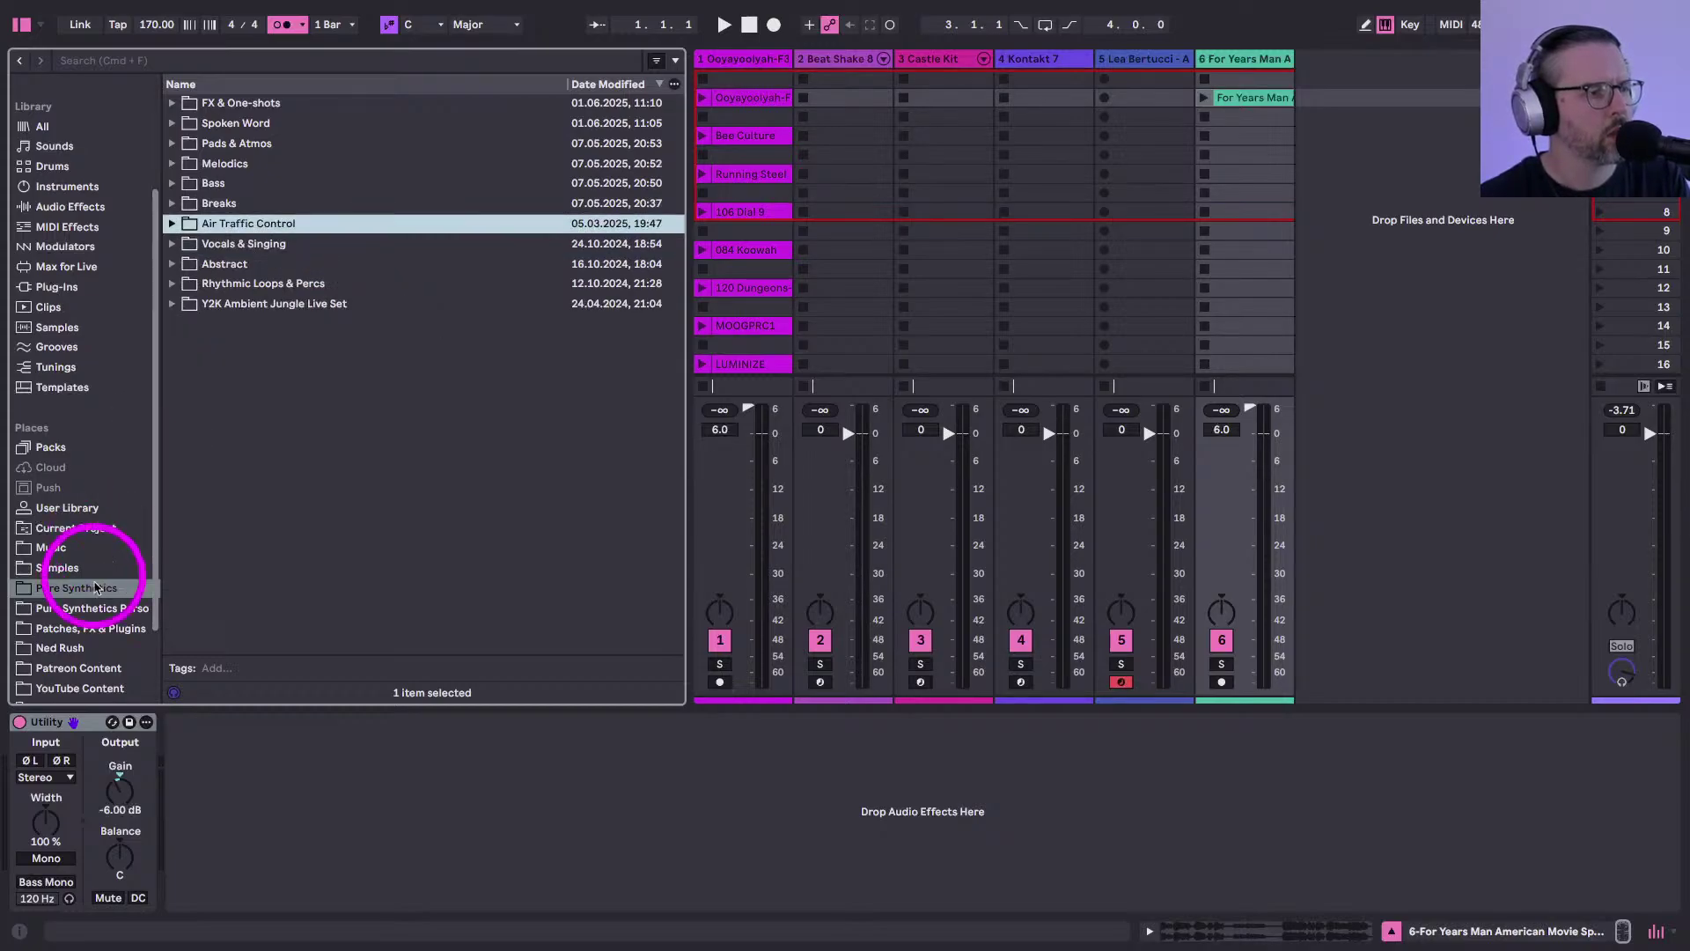
Audition the samples in the Pure Synthetics Perso place and add AW_Japanese Jazz Full Track Sample.wav below the spoken-word clip
{"action": "left_click", "coordinate": [106, 607]}
{"action": "left_click", "coordinate": [218, 165]}
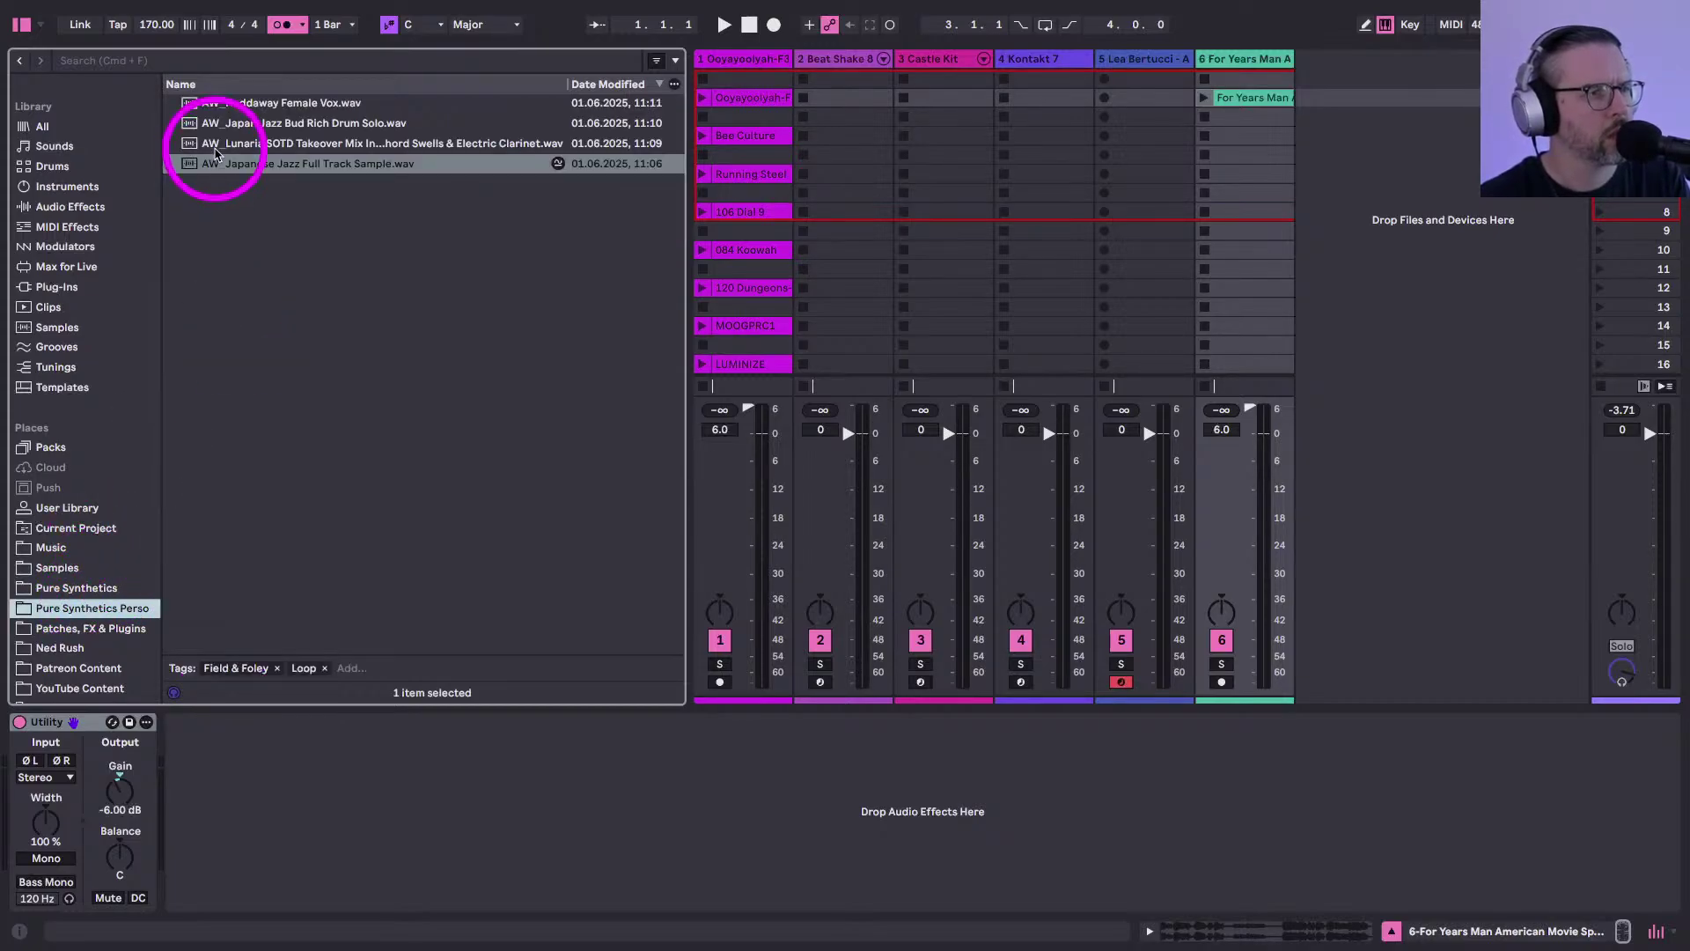
{"action": "left_click", "coordinate": [226, 124]}
{"action": "left_click", "coordinate": [222, 146]}
{"action": "left_click", "coordinate": [222, 159]}
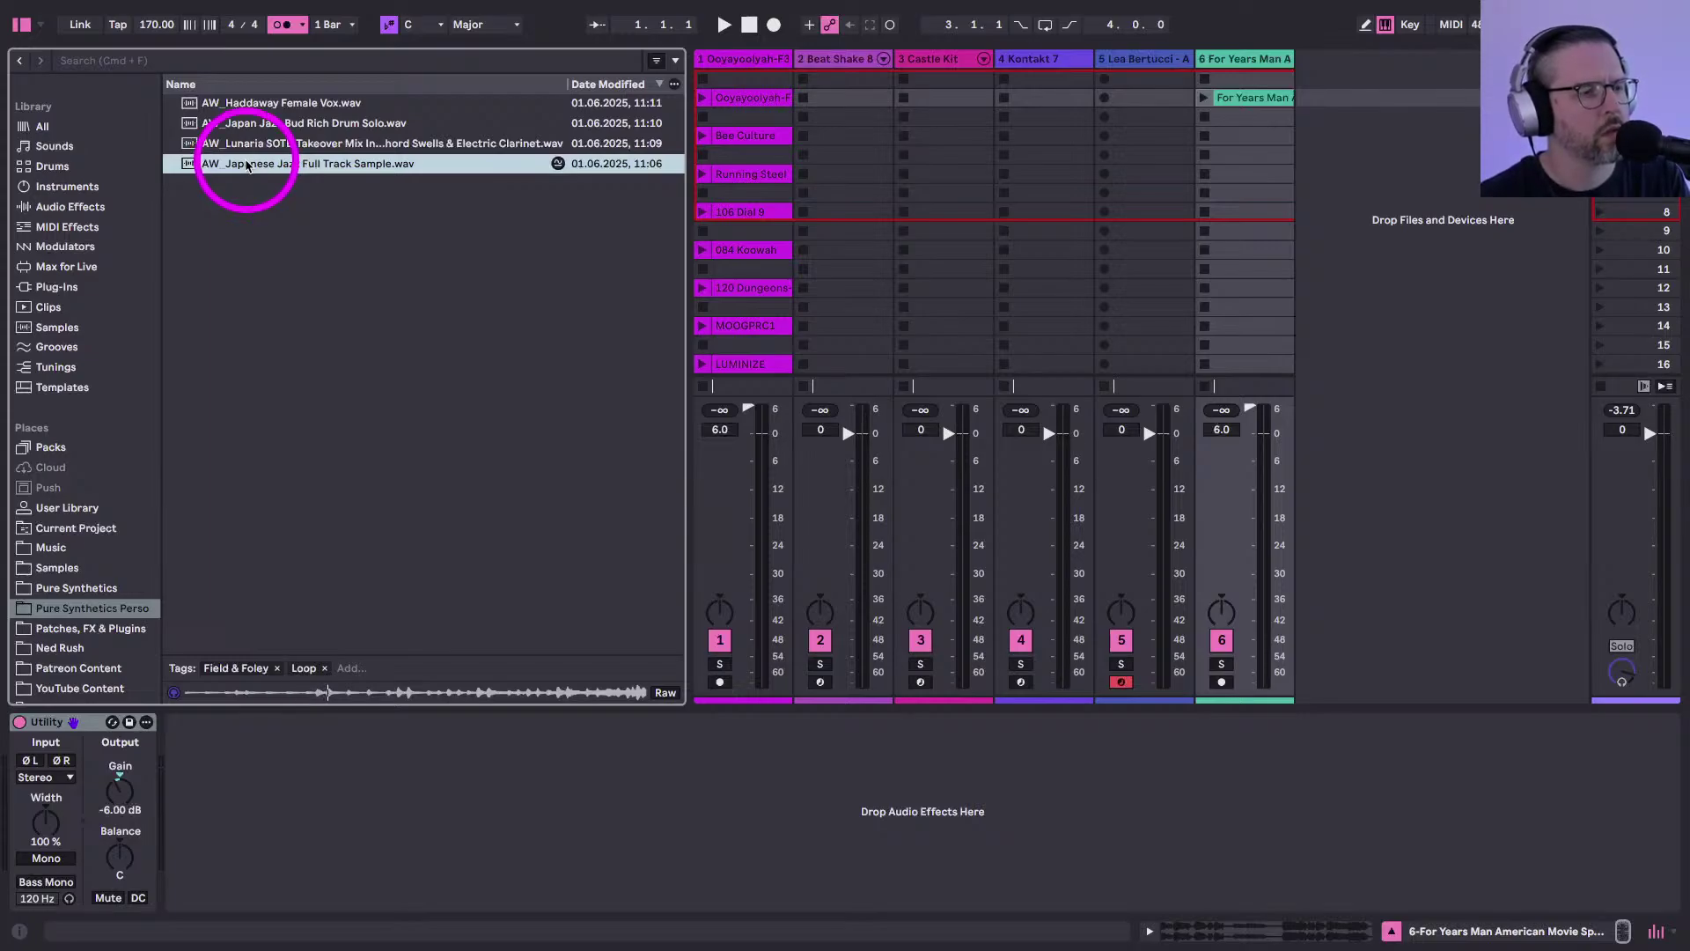
{"action": "left_click_drag", "start_coordinate": [246, 166], "coordinate": [1235, 150]}
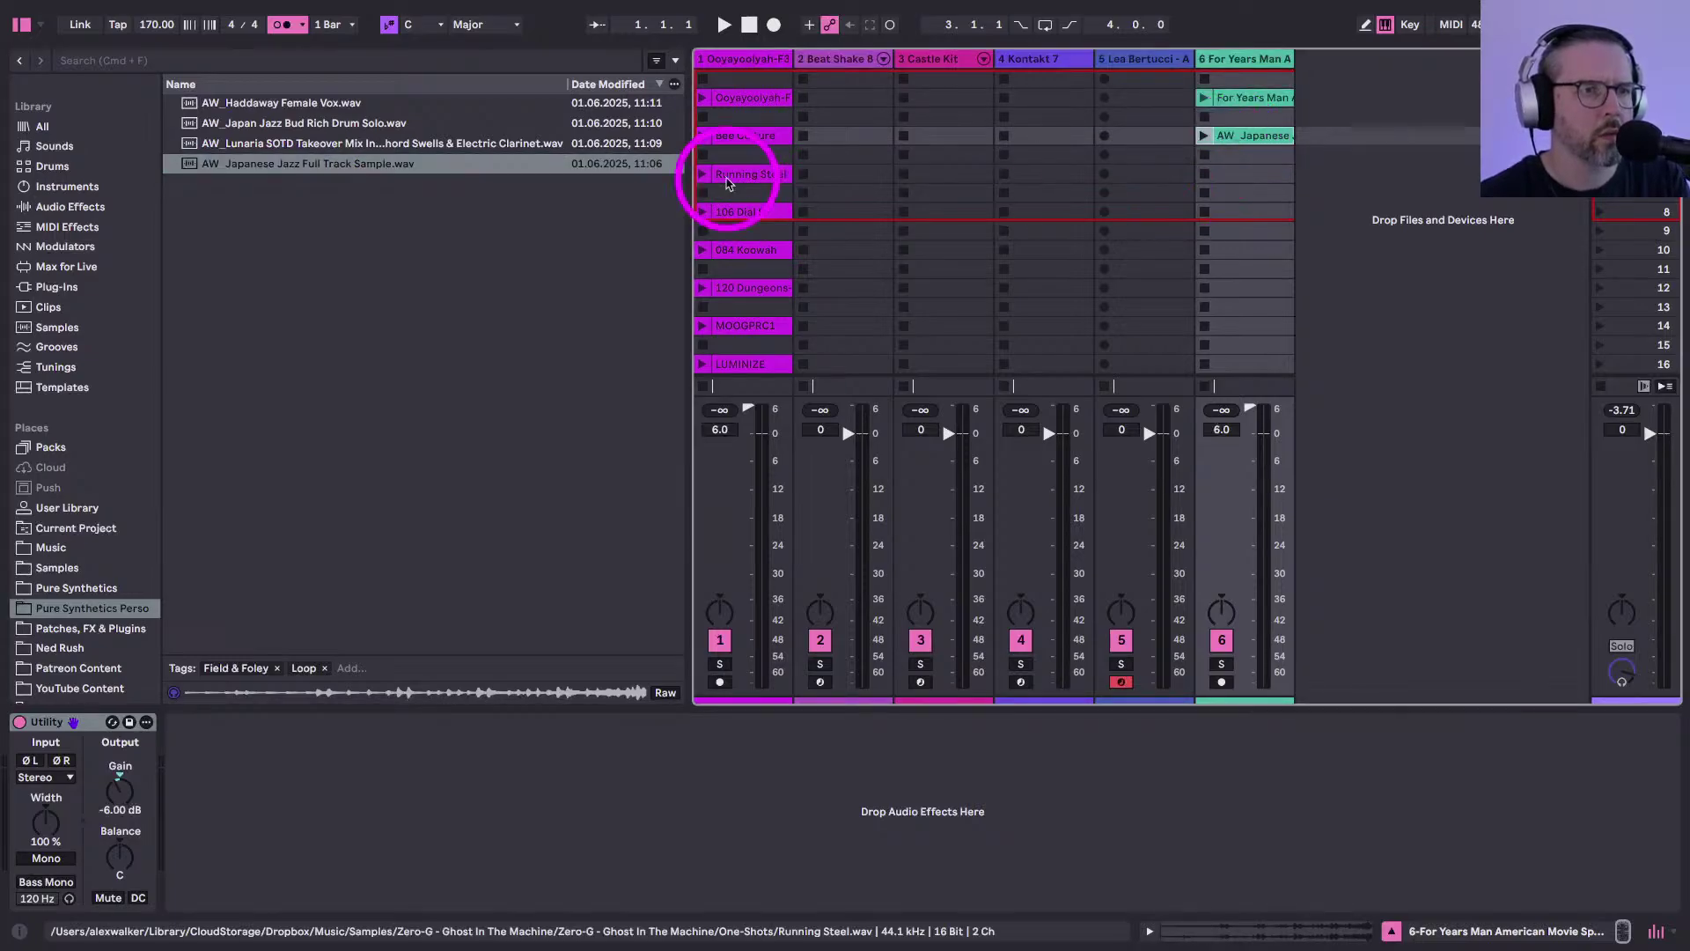
Insert a MIDI track after the first track and load the Ooyayoolyah-F3 clip onto it as a Simpler instrument
{"action": "left_click", "coordinate": [740, 59]}
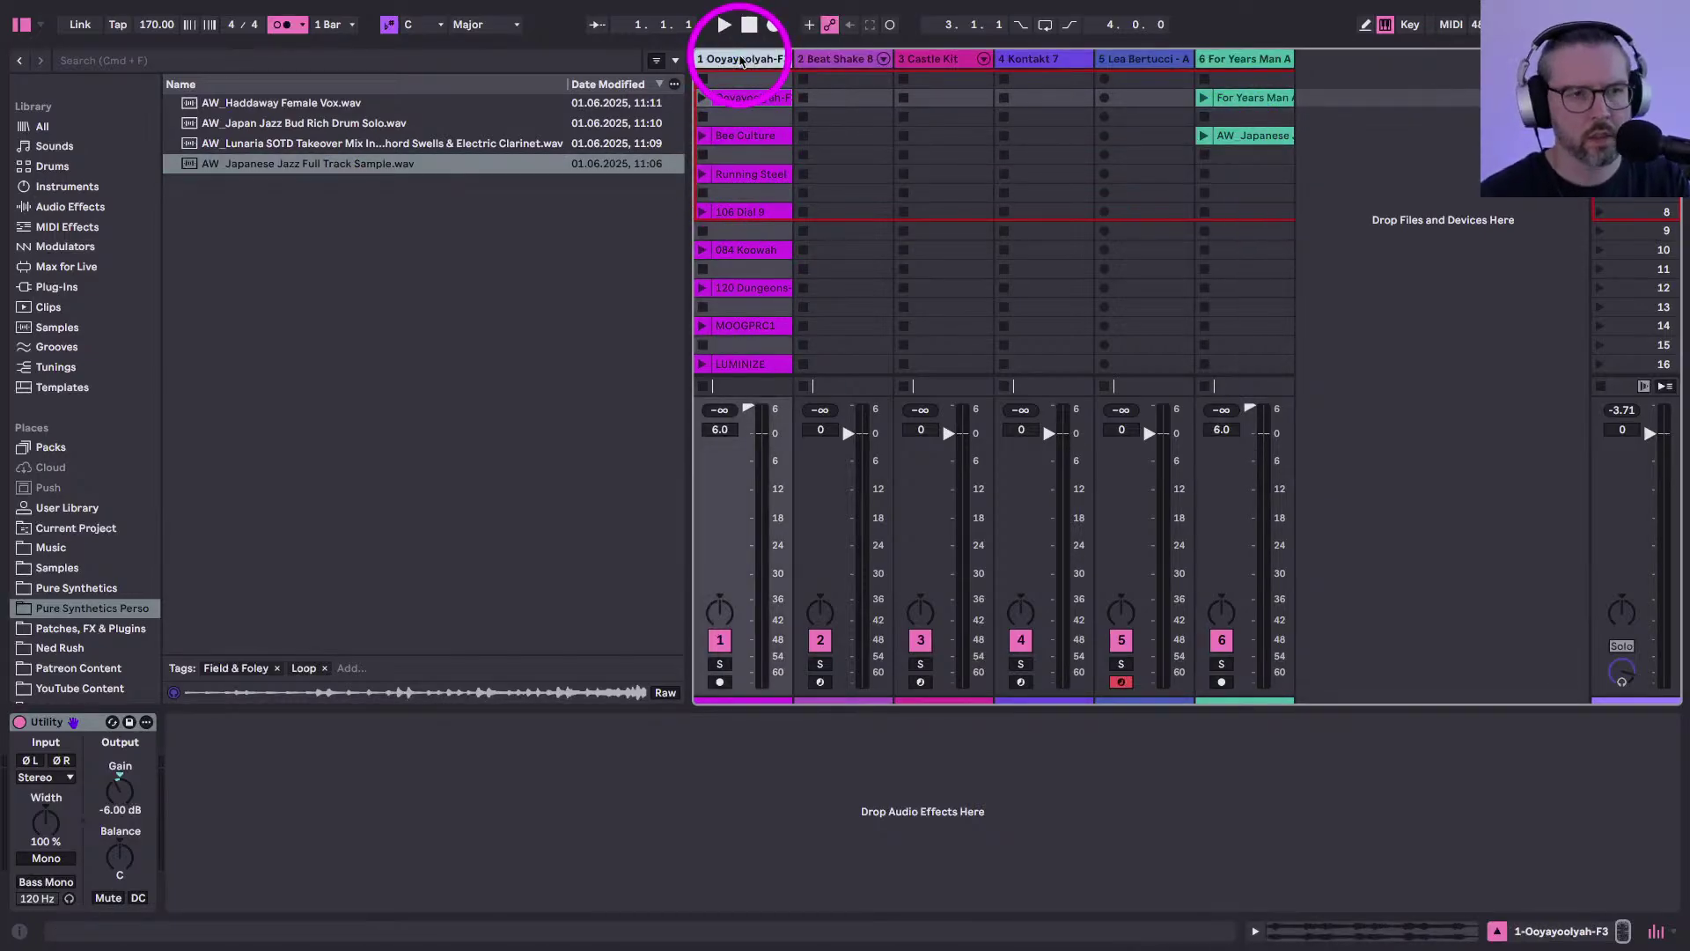
{"action": "key", "text": "super+shift+t"}
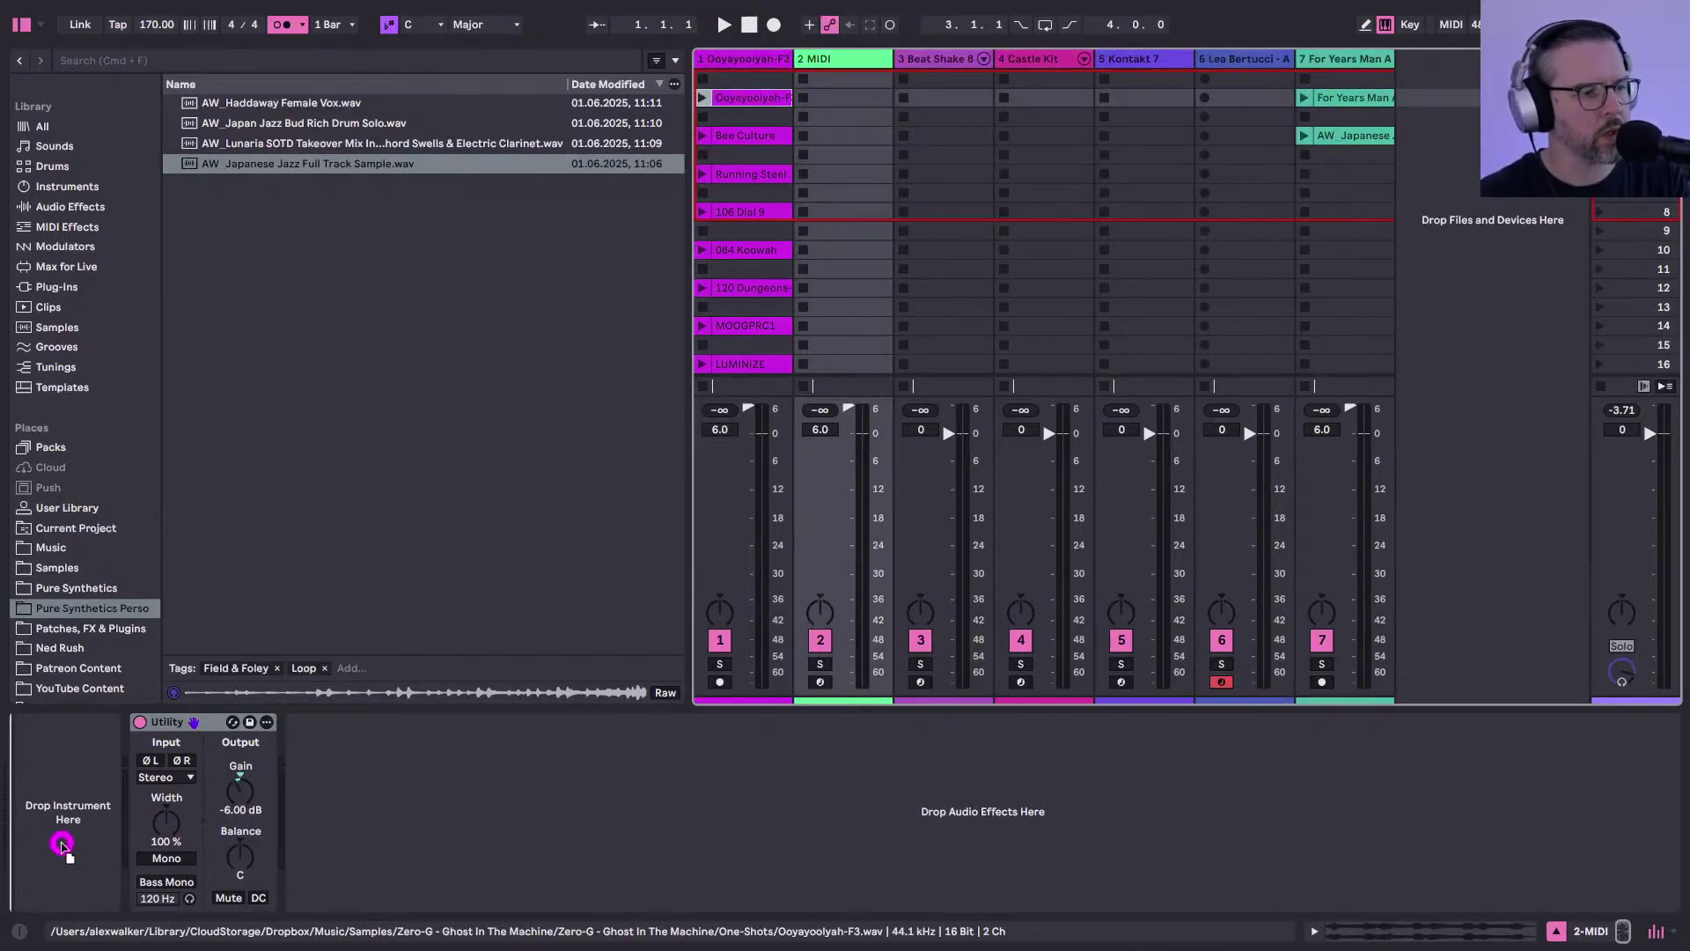
{"action": "left_click_drag", "start_coordinate": [61, 845], "coordinate": [64, 843]}
Convert the Ooyayoolyah-F3 Simpler to Sampler and arm its track
{"action": "right_click", "coordinate": [117, 721]}
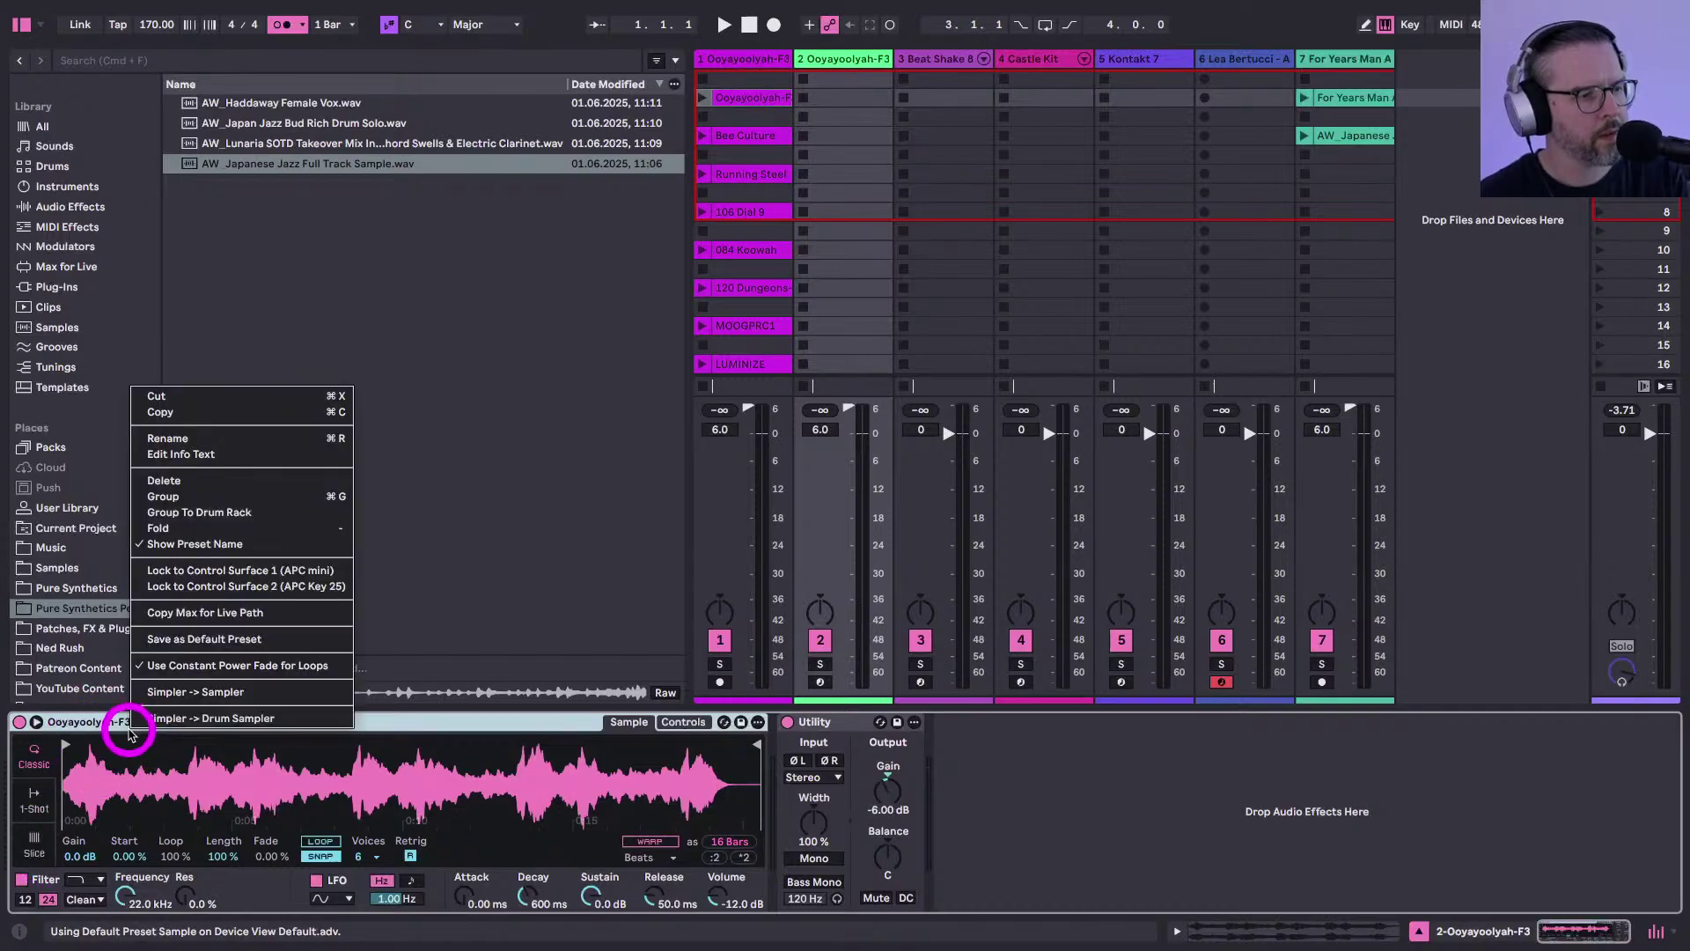
{"action": "left_click", "coordinate": [158, 793]}
{"action": "right_click", "coordinate": [211, 697]}
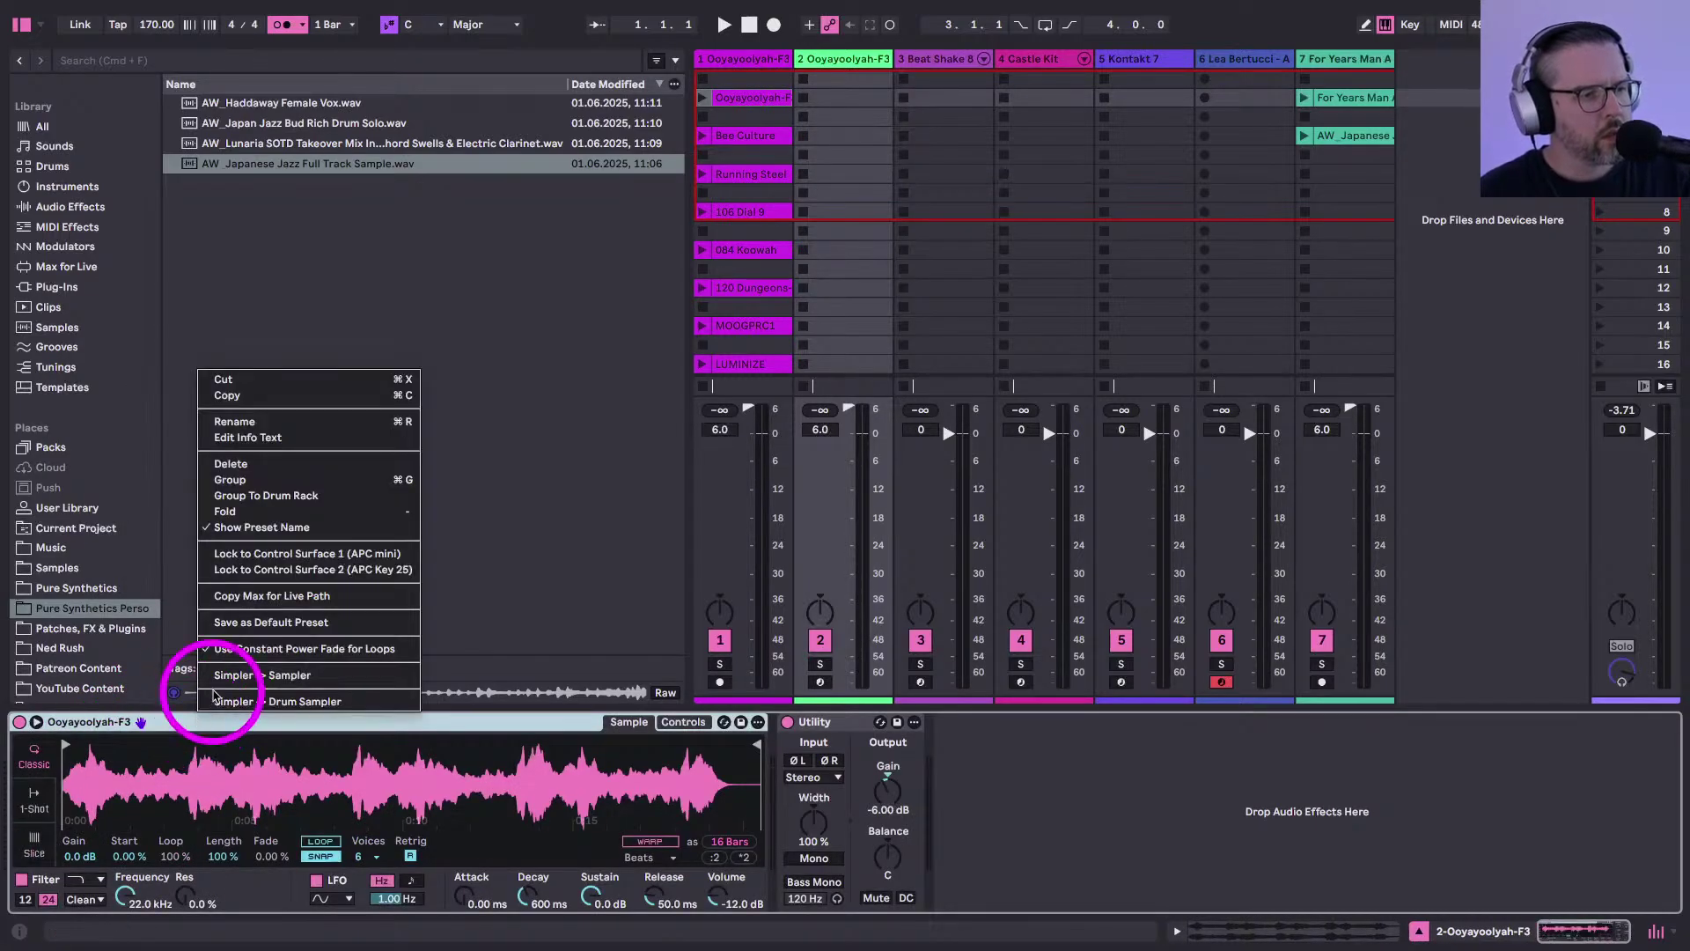
{"action": "left_click", "coordinate": [231, 675]}
{"action": "left_click", "coordinate": [820, 683]}
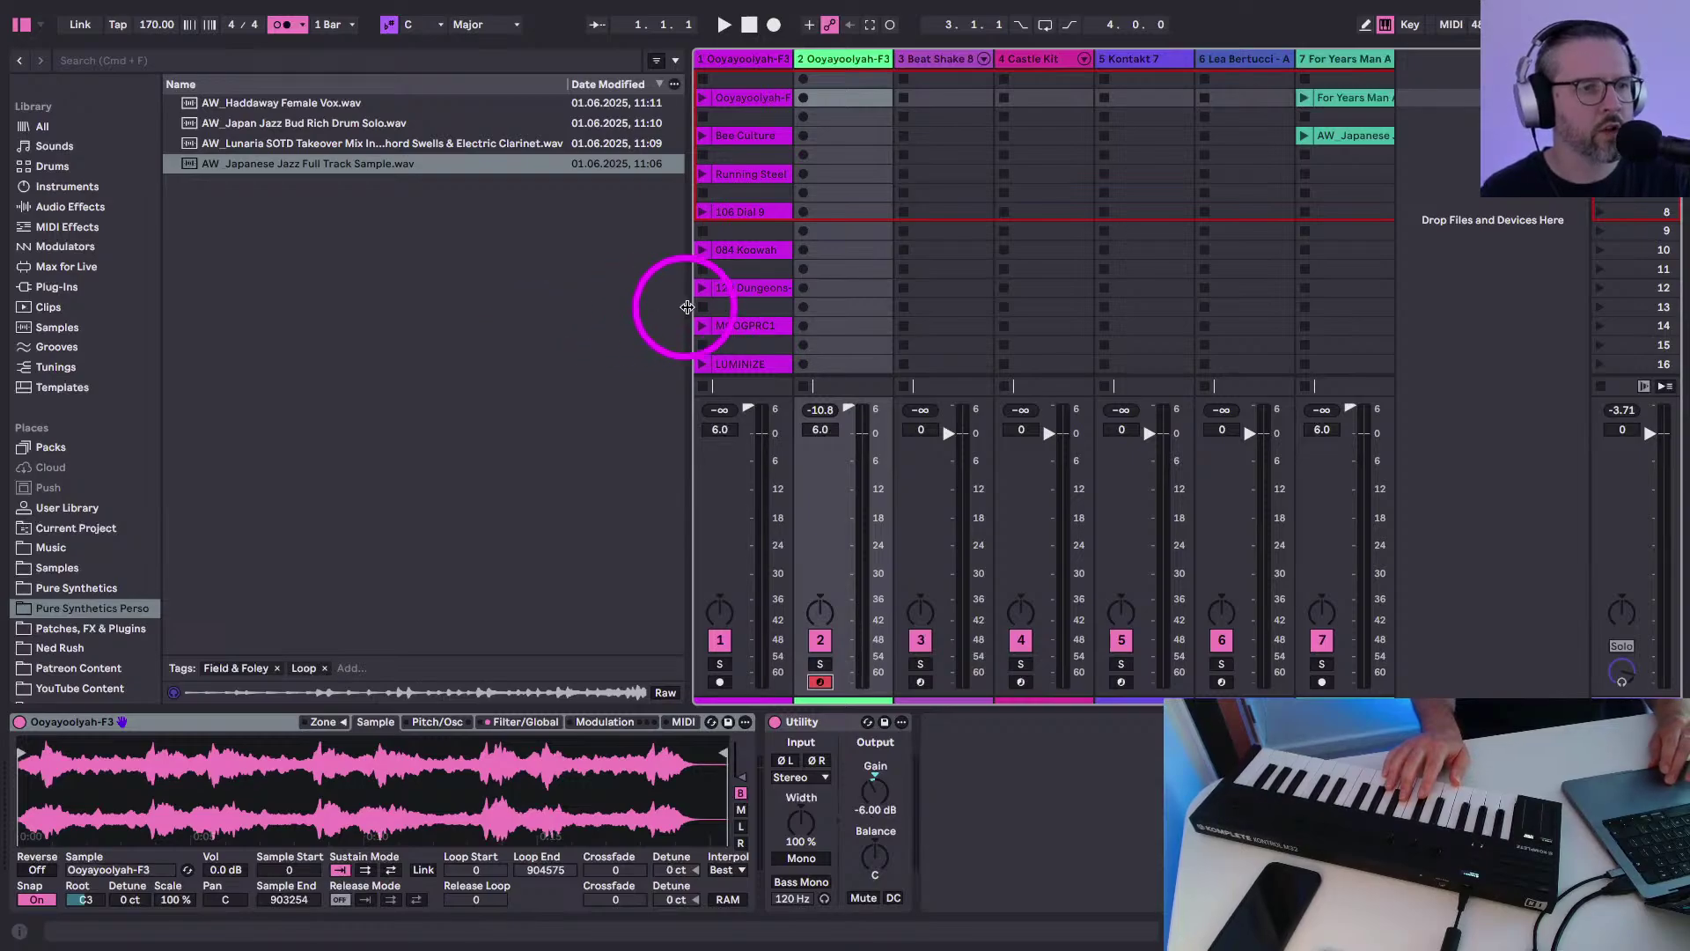
Narrow the browser, insert a MIDI track after Ooyayoolyah-F3, and load the Bee Culture clip onto it as a Simpler instrument
{"action": "left_click_drag", "start_coordinate": [691, 302], "coordinate": [598, 306]}
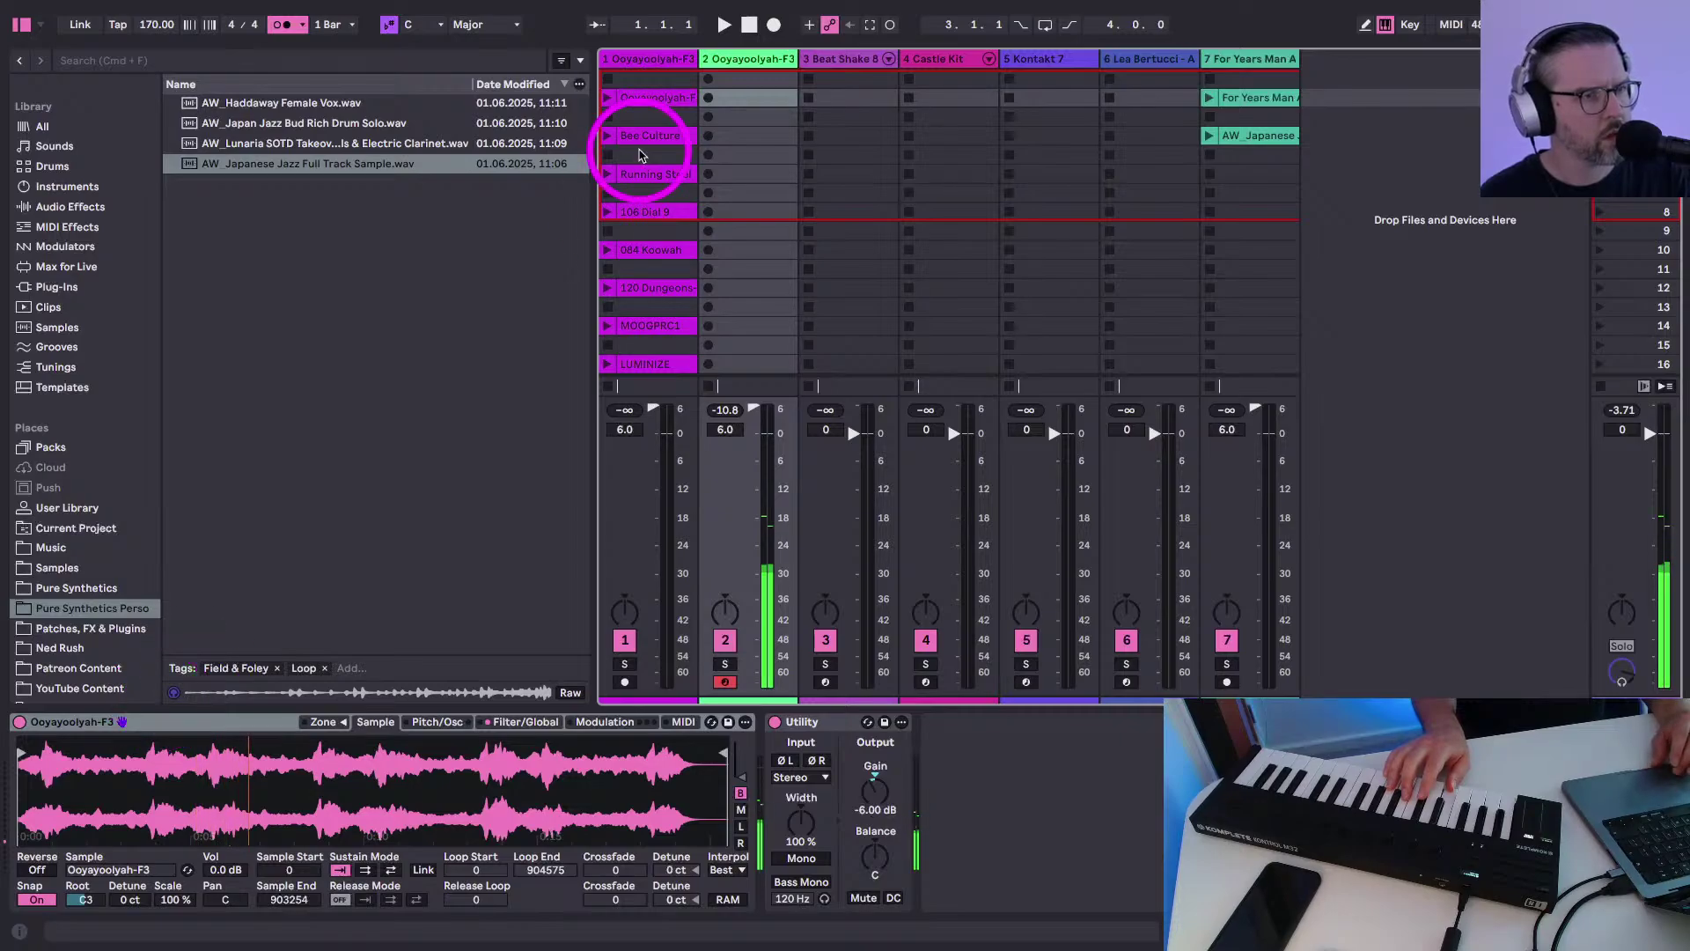
{"action": "key", "text": "super+shift+t"}
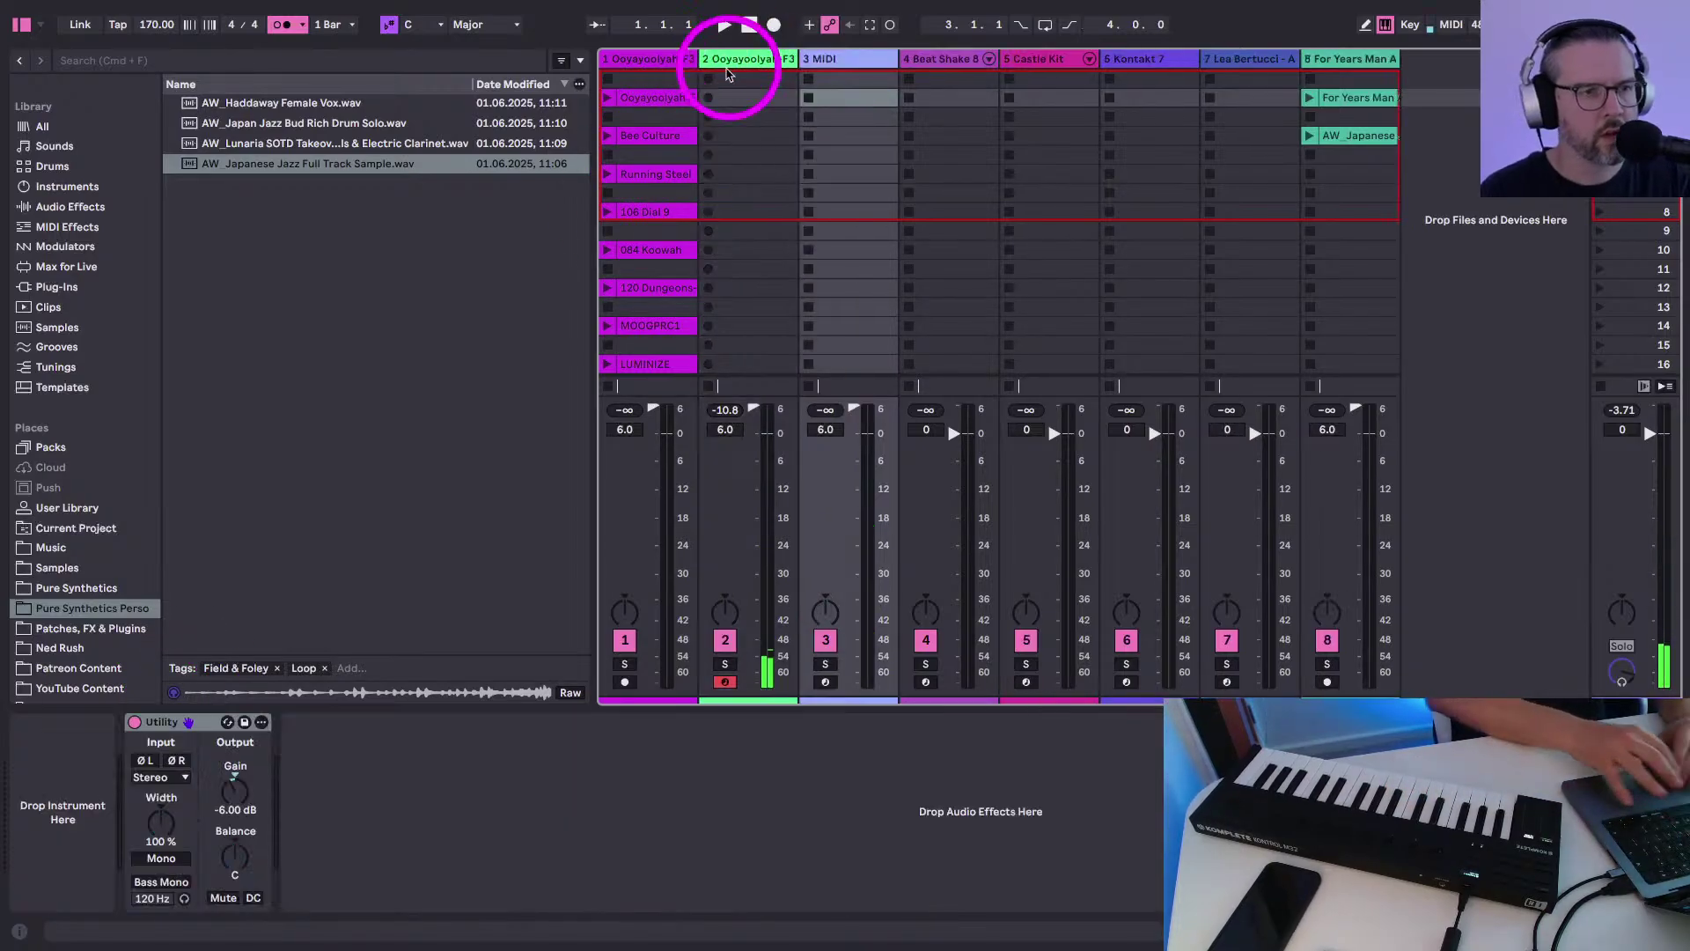
{"action": "left_click", "coordinate": [647, 136]}
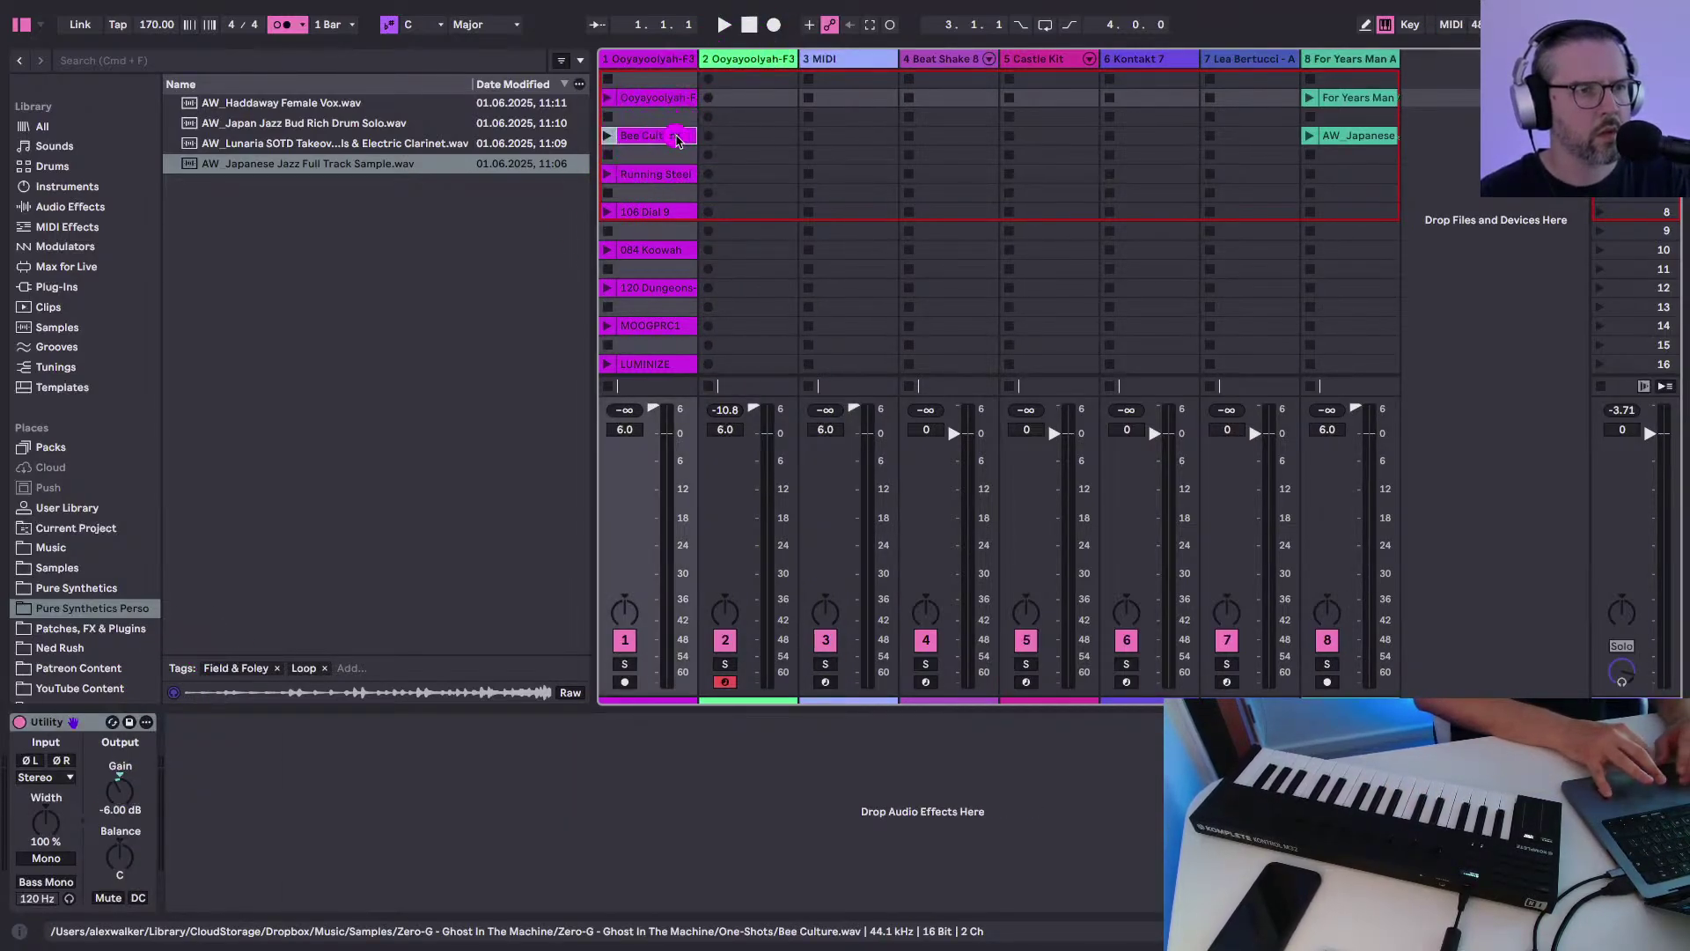
{"action": "left_click_drag", "start_coordinate": [676, 139], "coordinate": [106, 823]}
{"action": "left_click", "coordinate": [850, 61]}
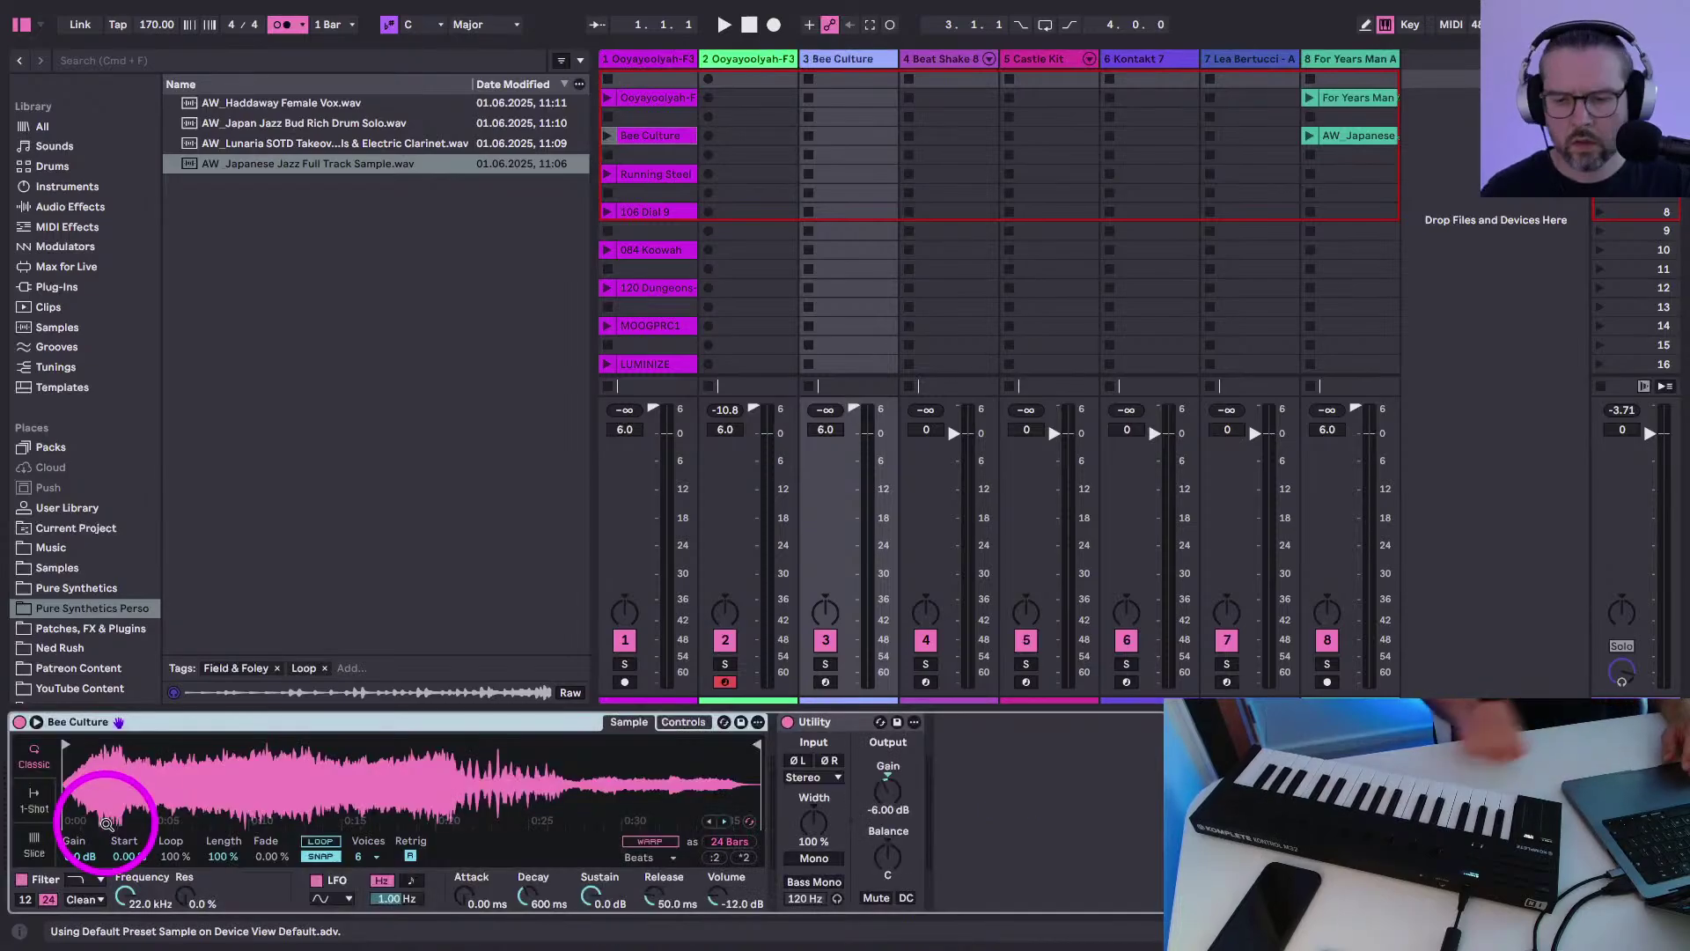
Convert the Bee Culture Simpler to Sampler and arm its track
{"action": "left_click", "coordinate": [155, 723]}
{"action": "right_click", "coordinate": [175, 724]}
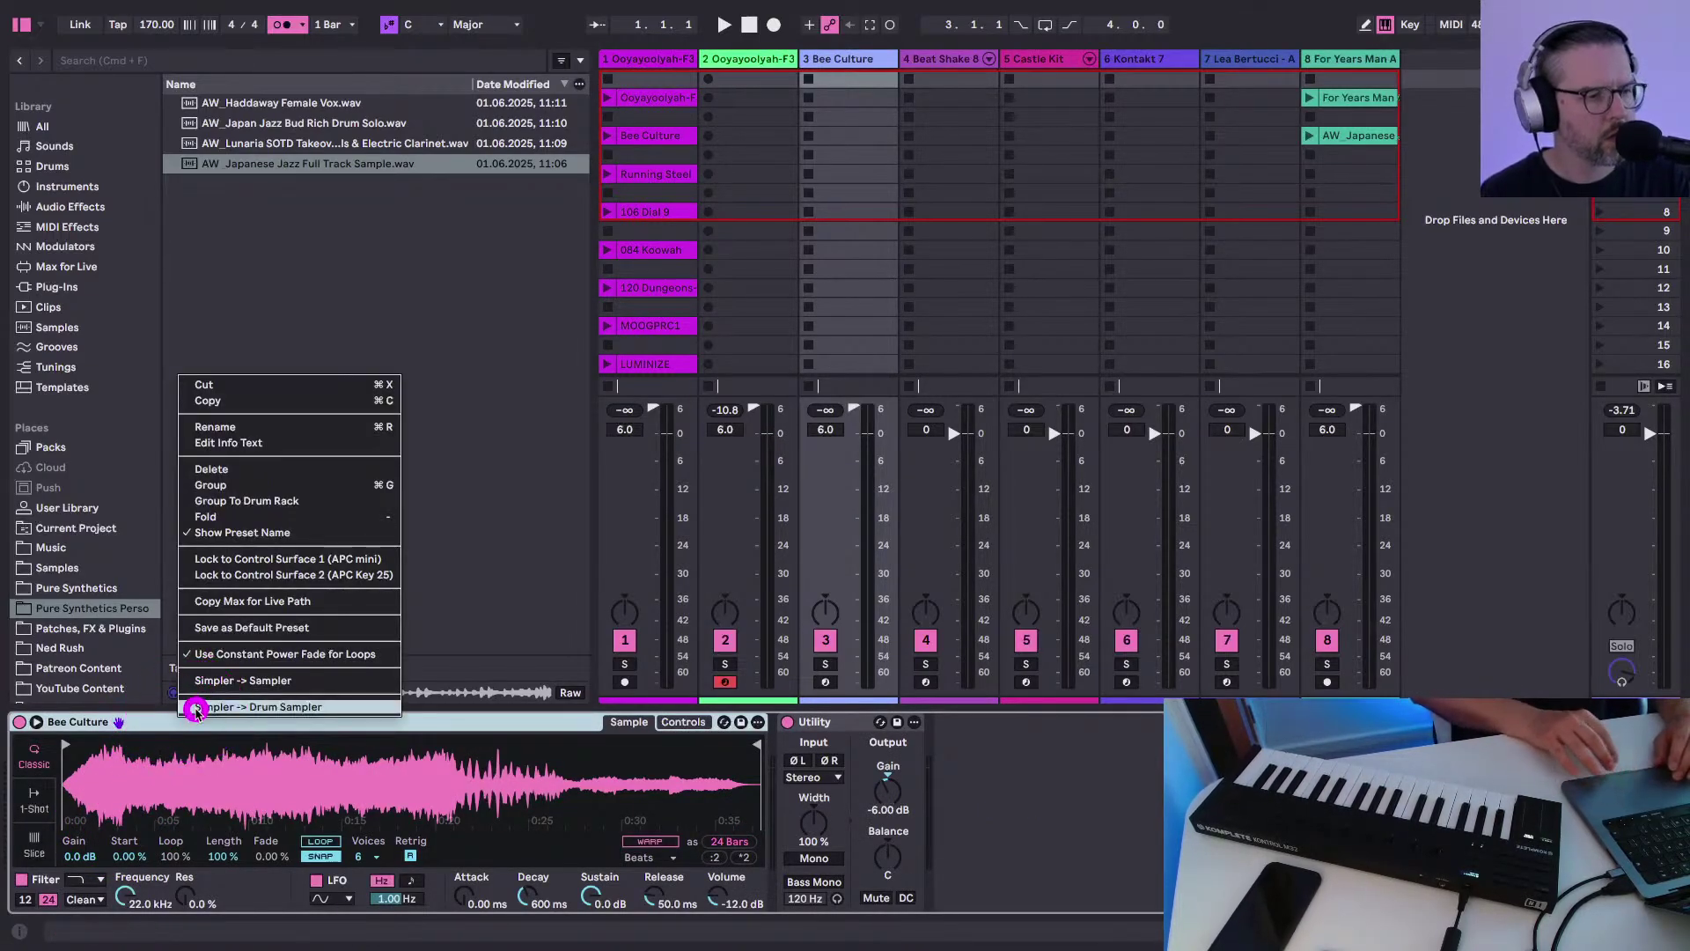
{"action": "left_click", "coordinate": [201, 678]}
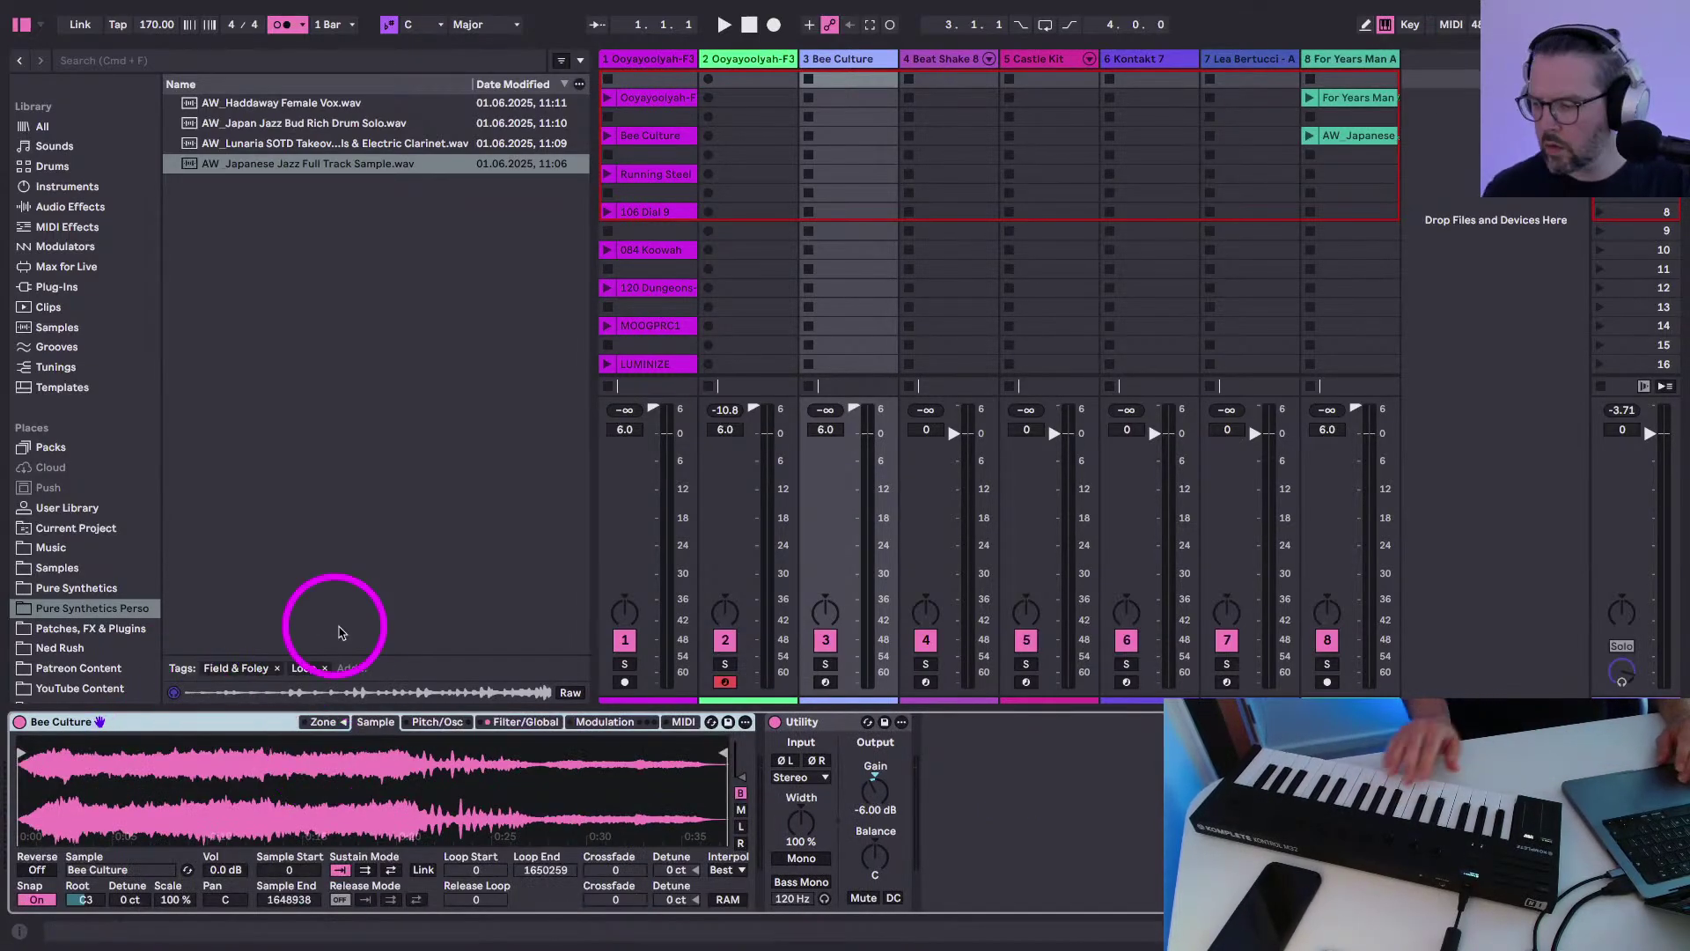
{"action": "left_click", "coordinate": [824, 682]}
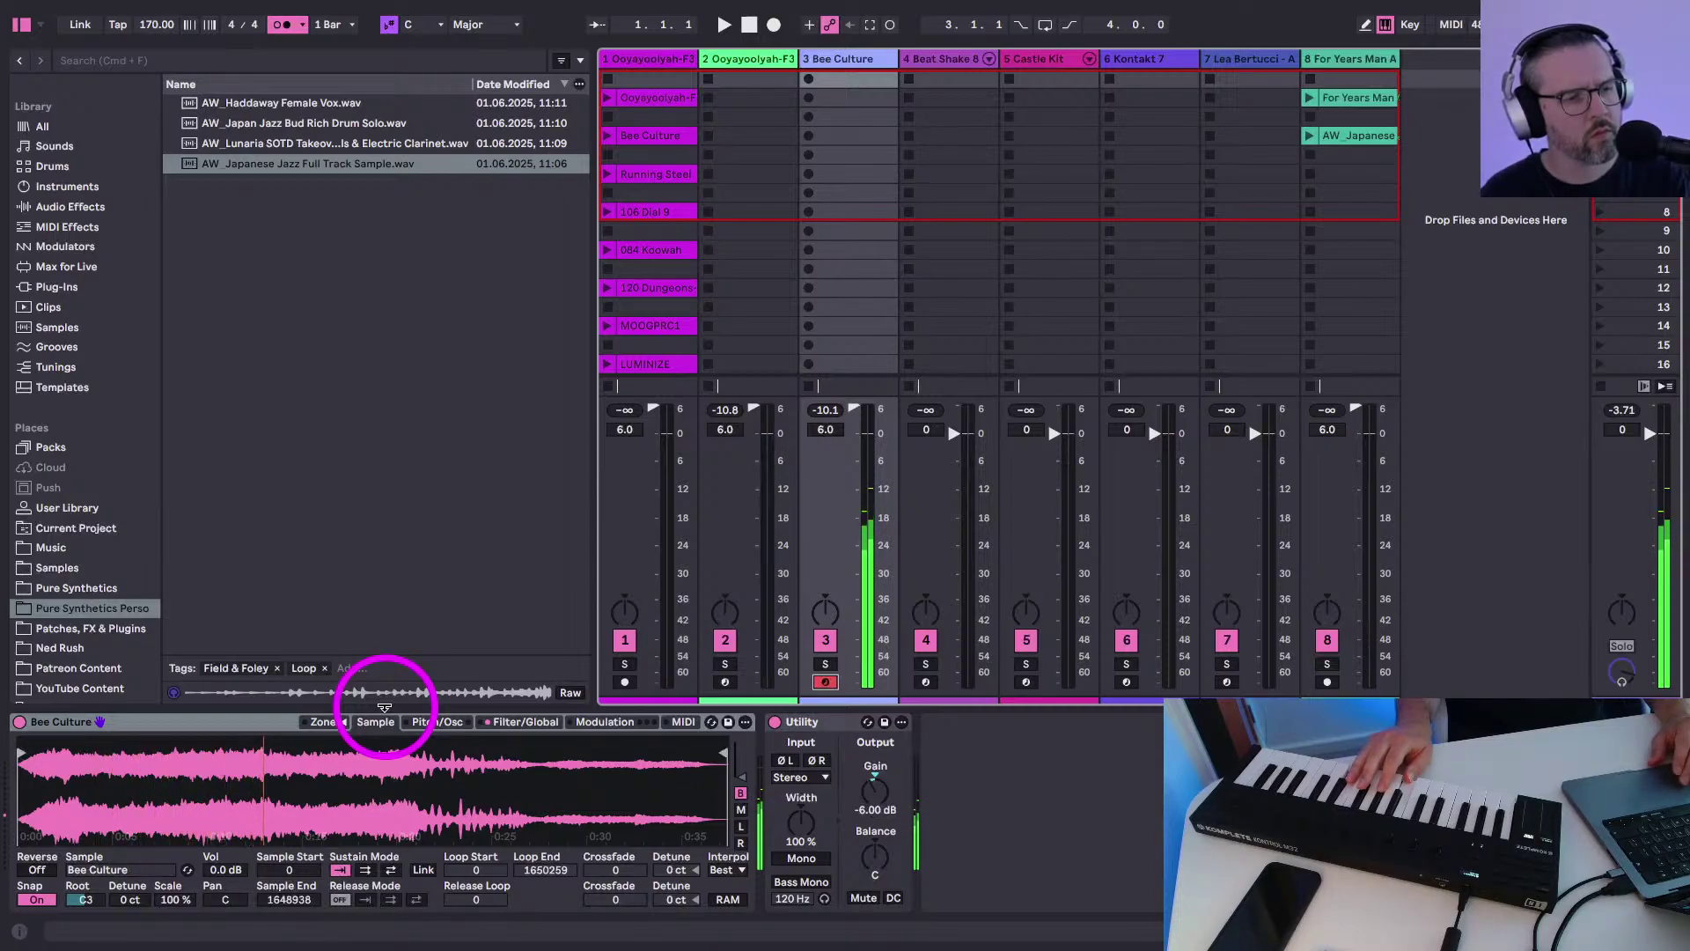
Try 100% LFO 1 pitch modulation in the Bee Culture Sampler, reset it, toggle LFO 2 on and off, and return to the sample view
{"action": "left_click", "coordinate": [421, 720]}
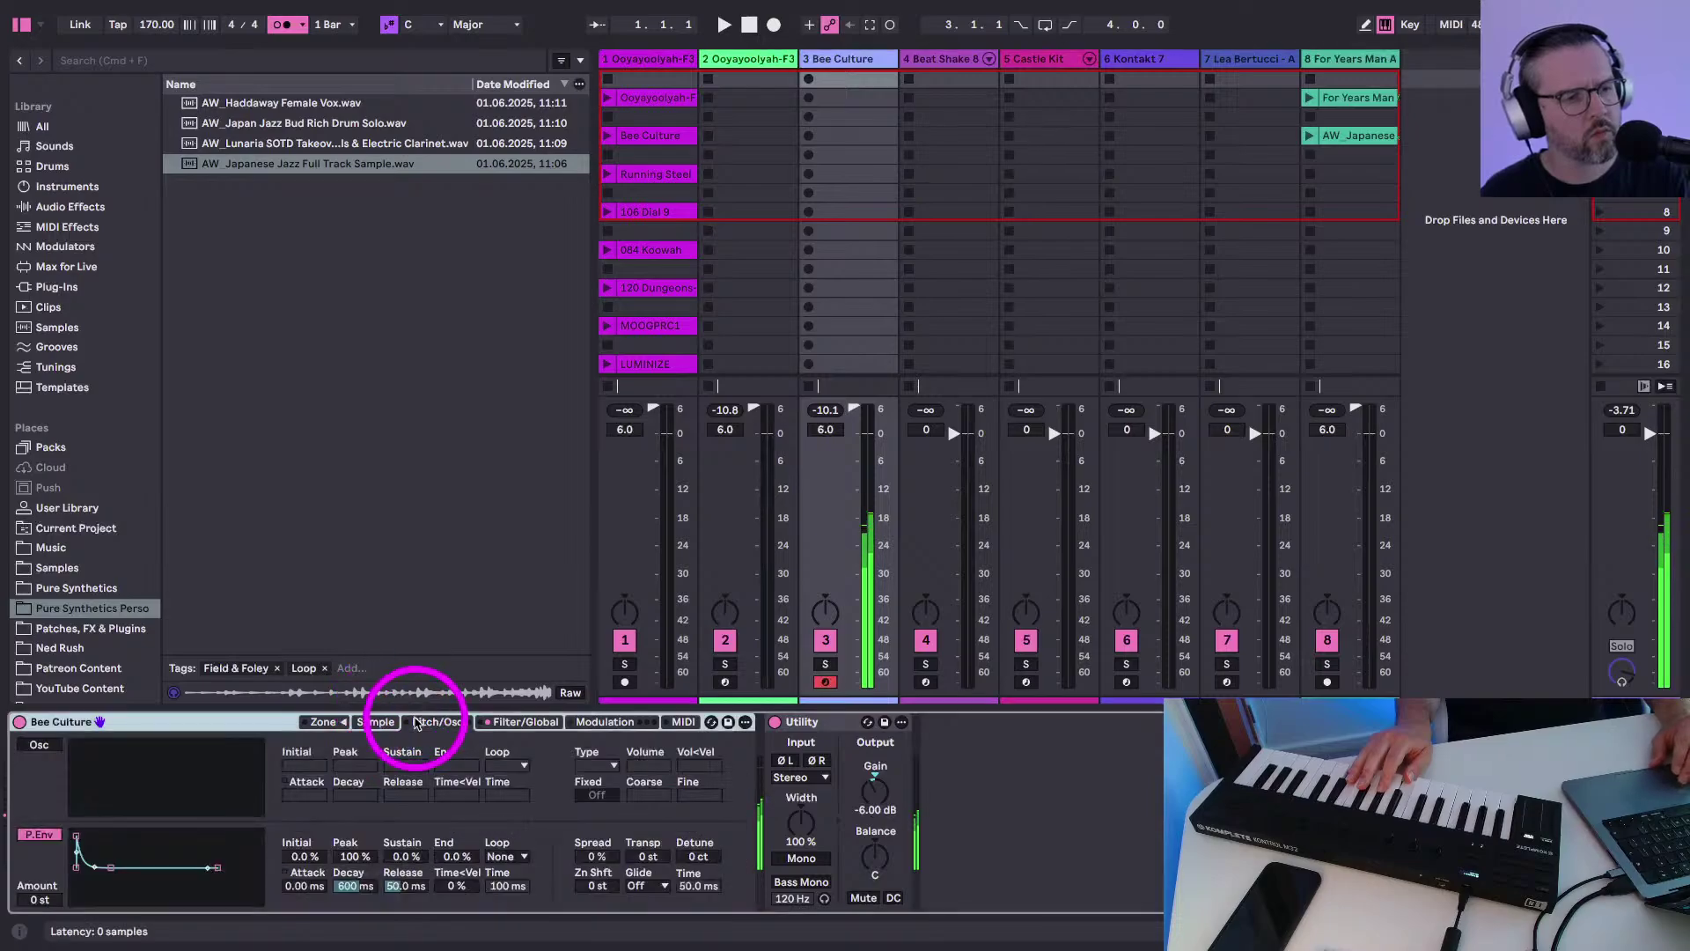
{"action": "left_click", "coordinate": [510, 723]}
{"action": "left_click", "coordinate": [604, 721]}
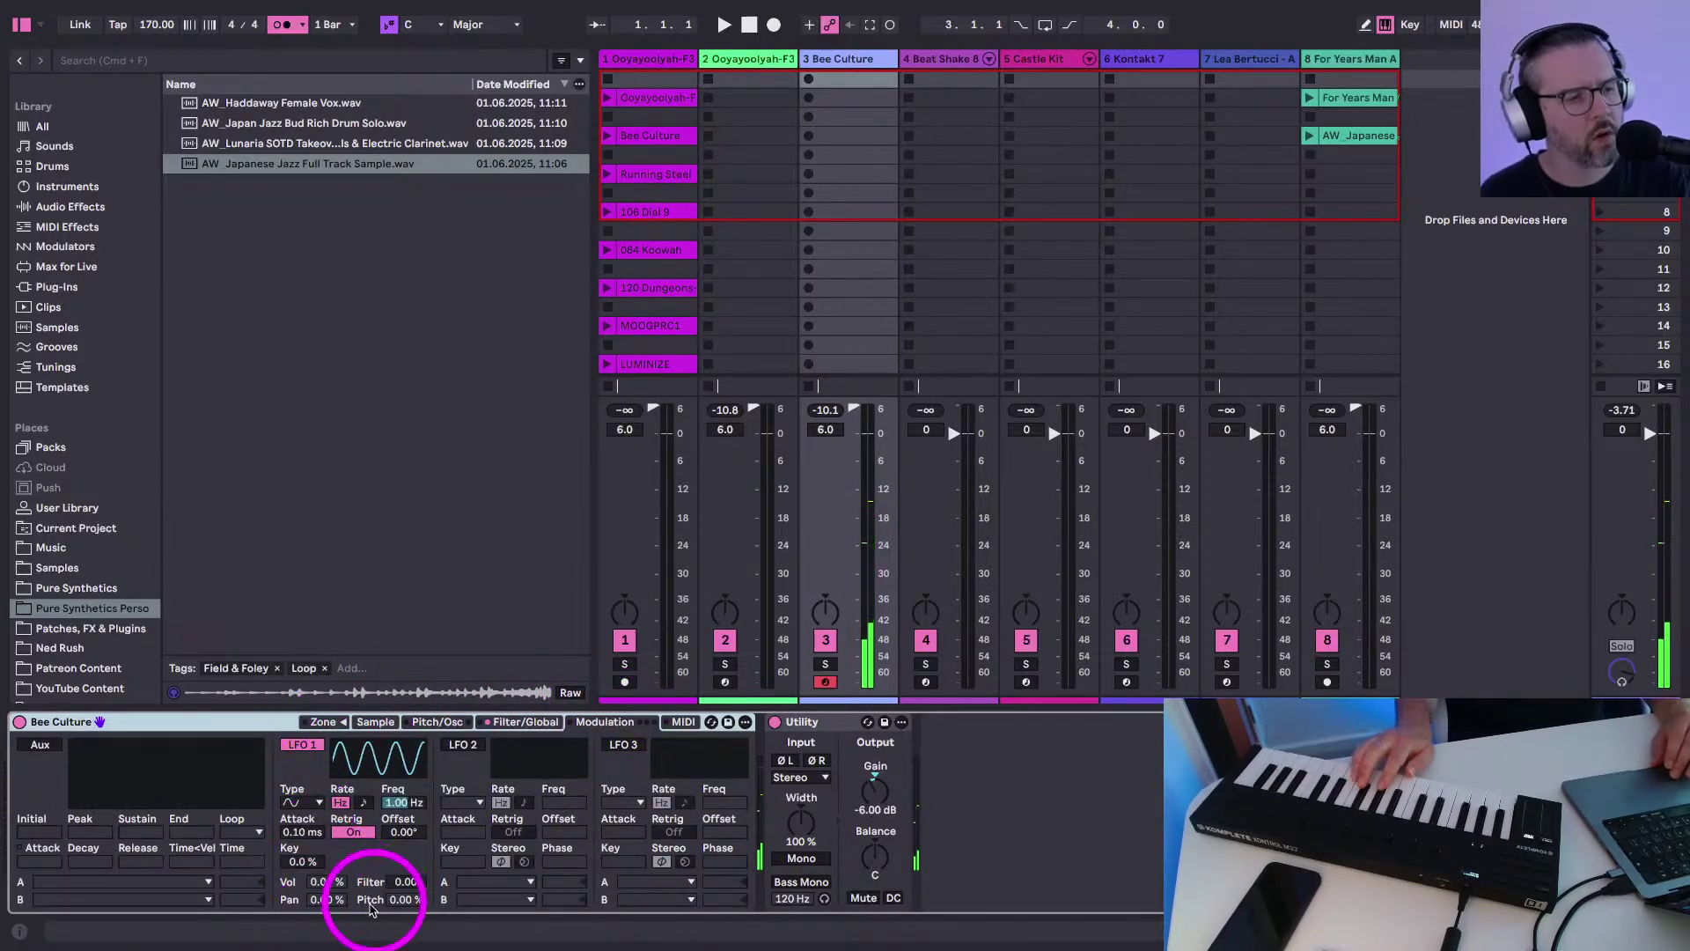
{"action": "left_click_drag", "start_coordinate": [402, 898], "coordinate": [396, 894]}
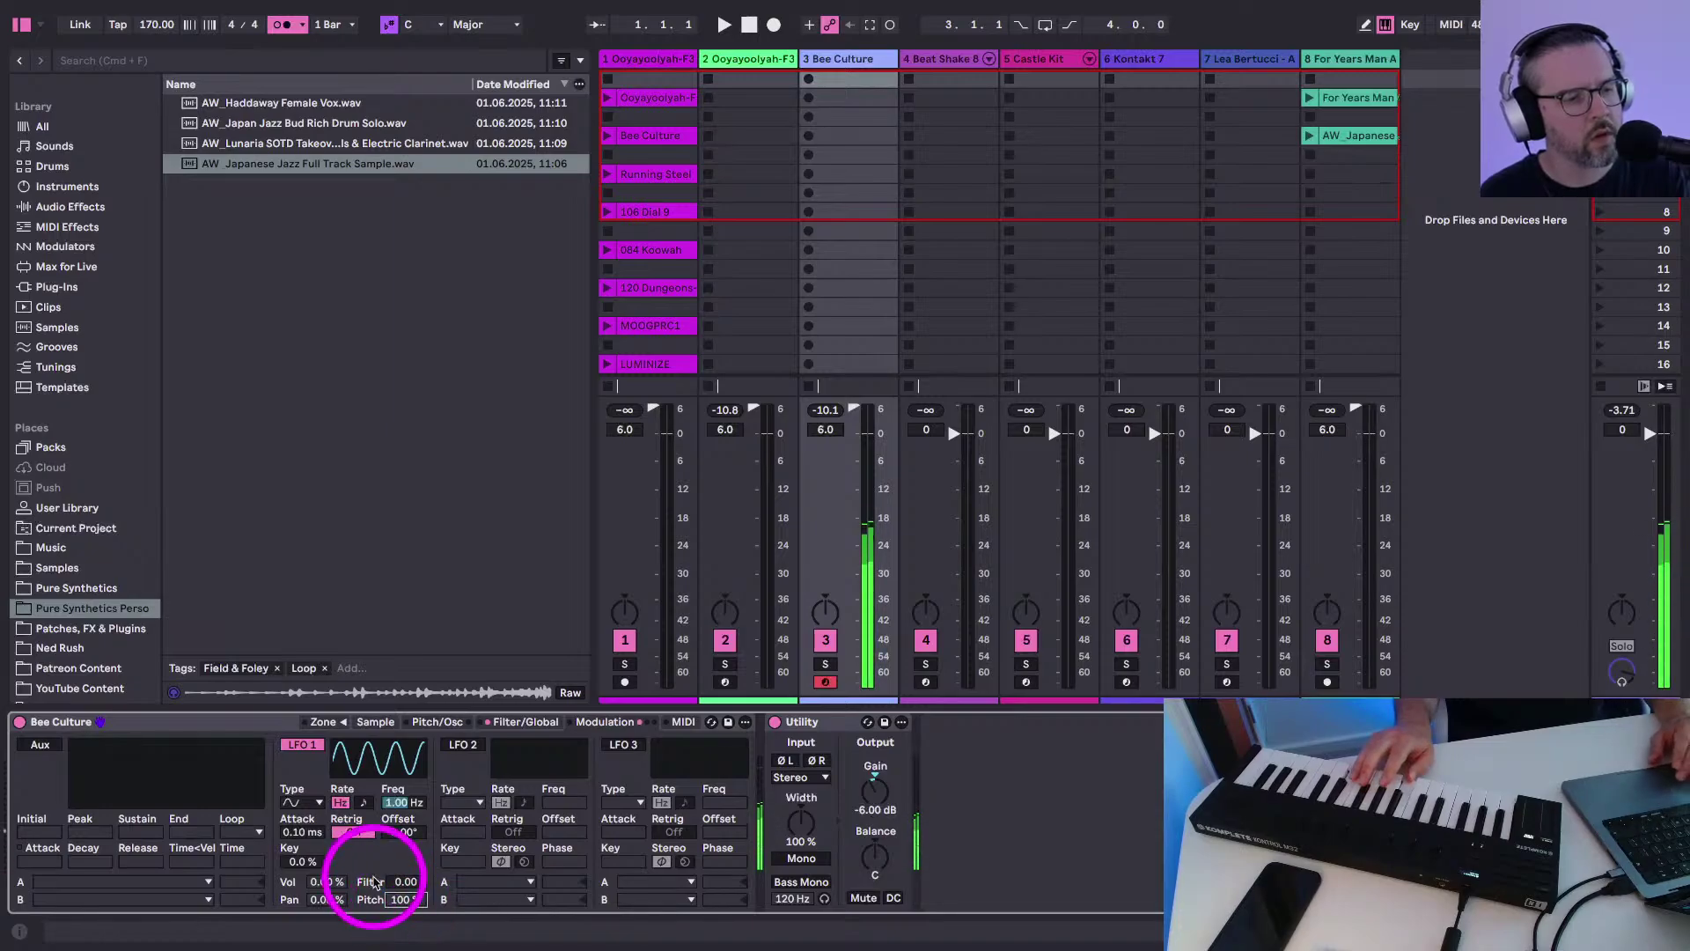
{"action": "key", "text": "Delete"}
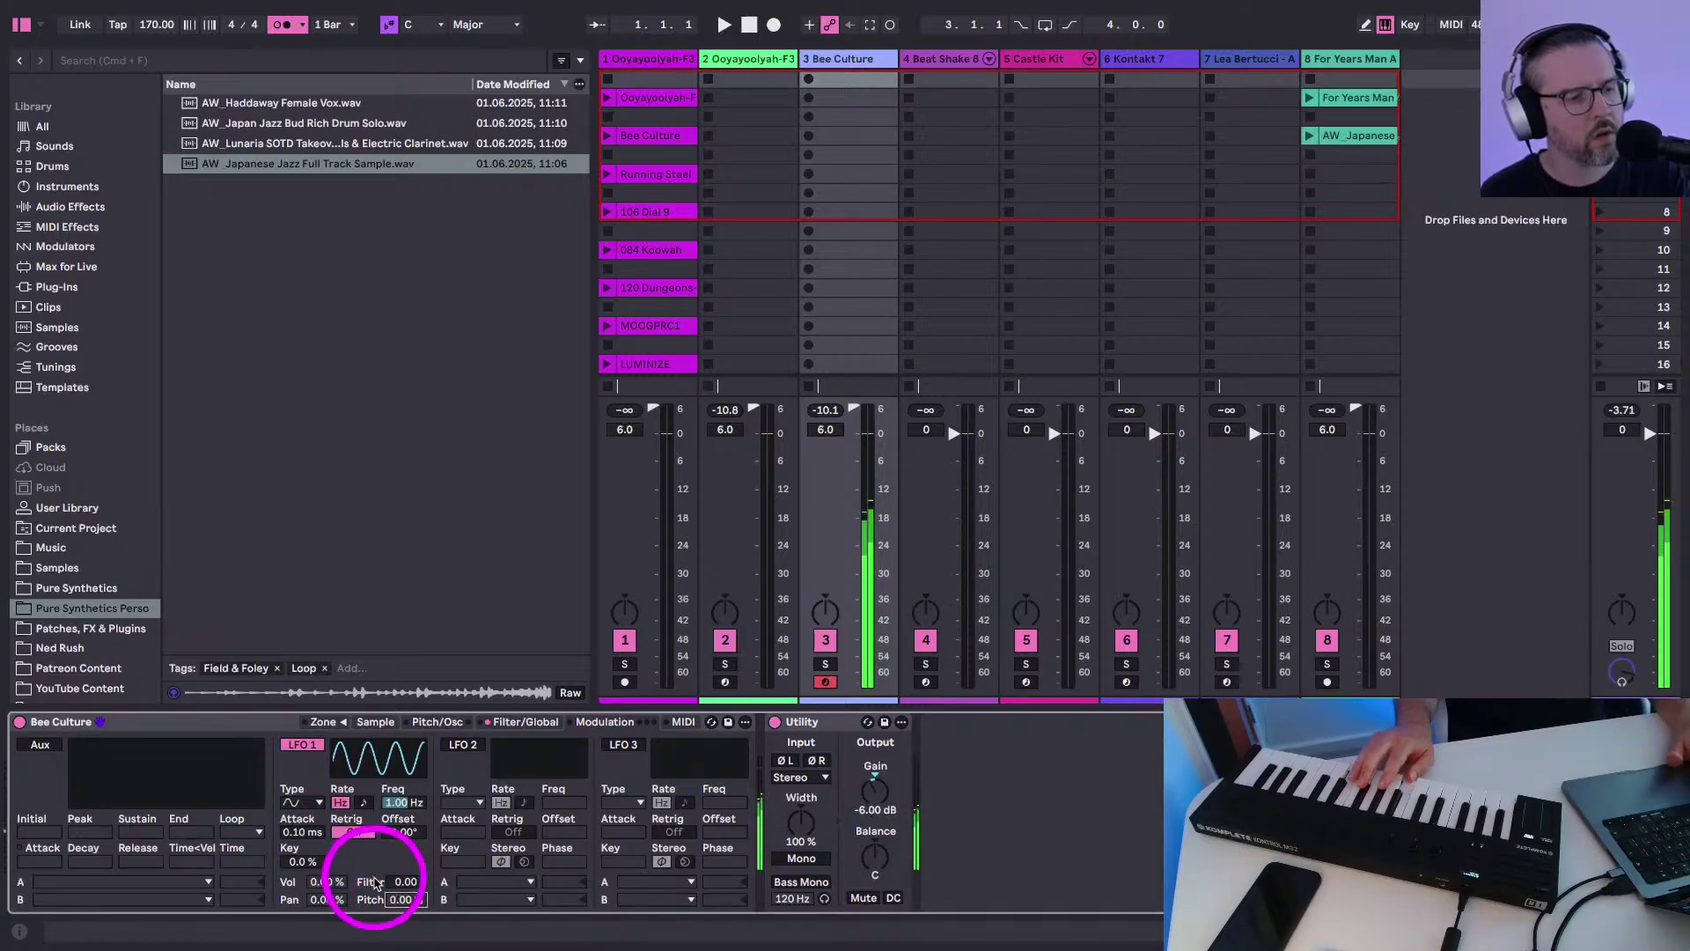
{"action": "left_click", "coordinate": [460, 745]}
{"action": "left_click", "coordinate": [456, 747]}
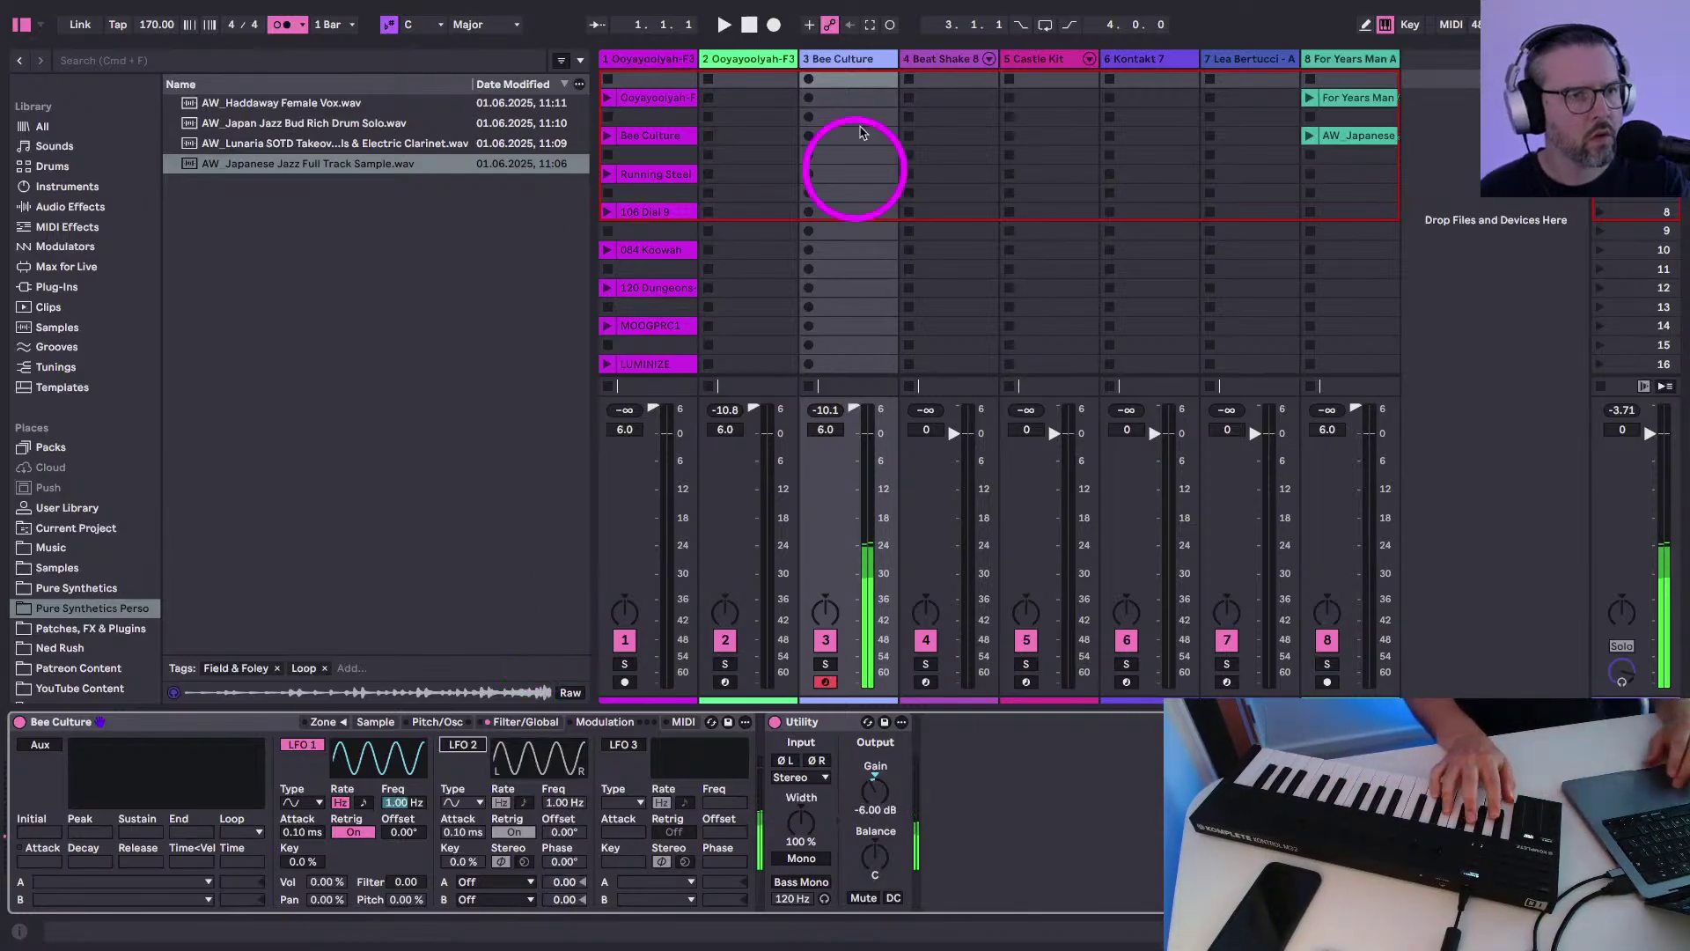
{"action": "left_click", "coordinate": [826, 57]}
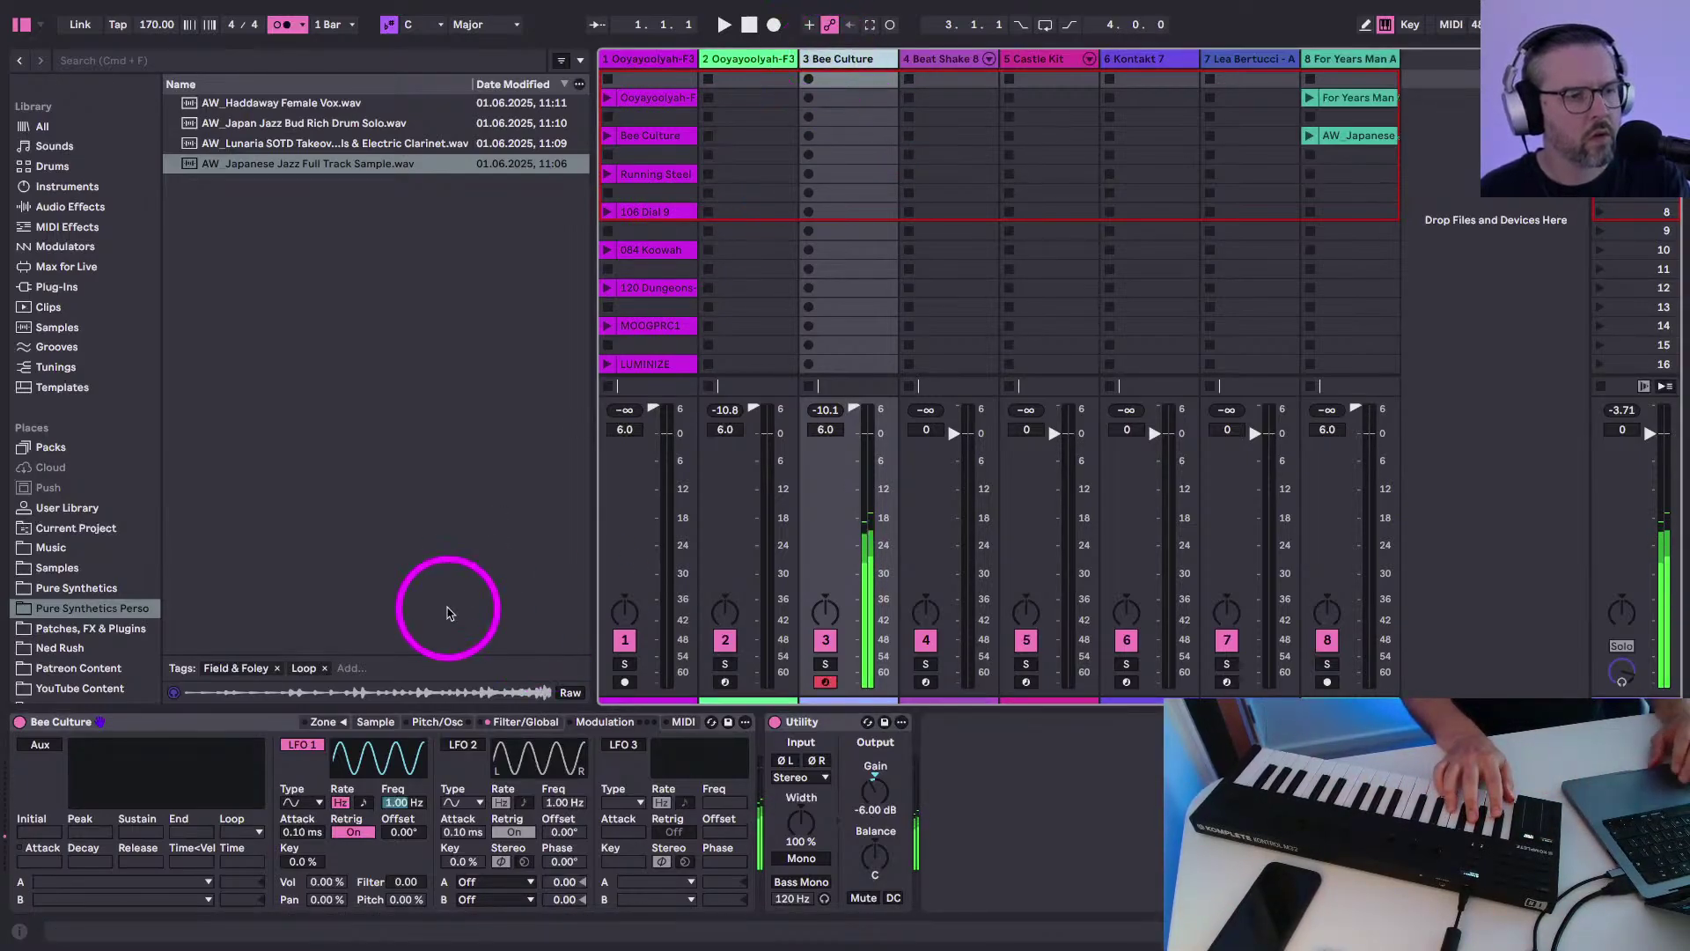
{"action": "left_click", "coordinate": [375, 722]}
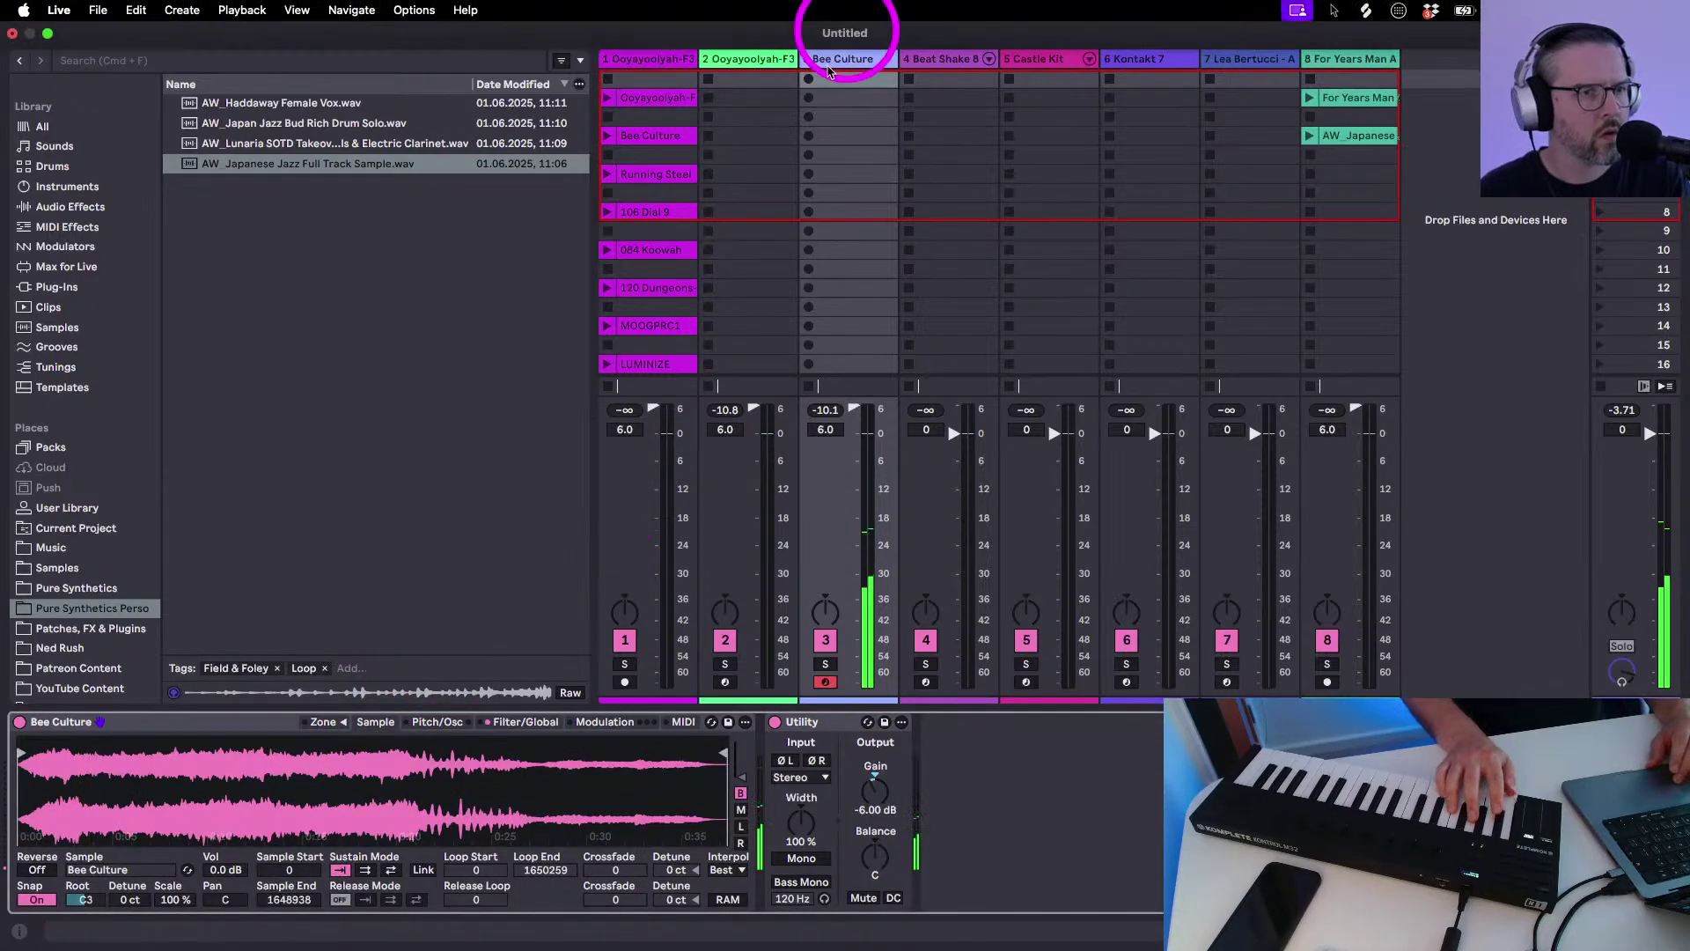
Load the Running Steel clip as a Simpler instrument on a new MIDI track after Bee Culture, arm it, and narrow the browser
{"action": "key", "text": "super+shift+t"}
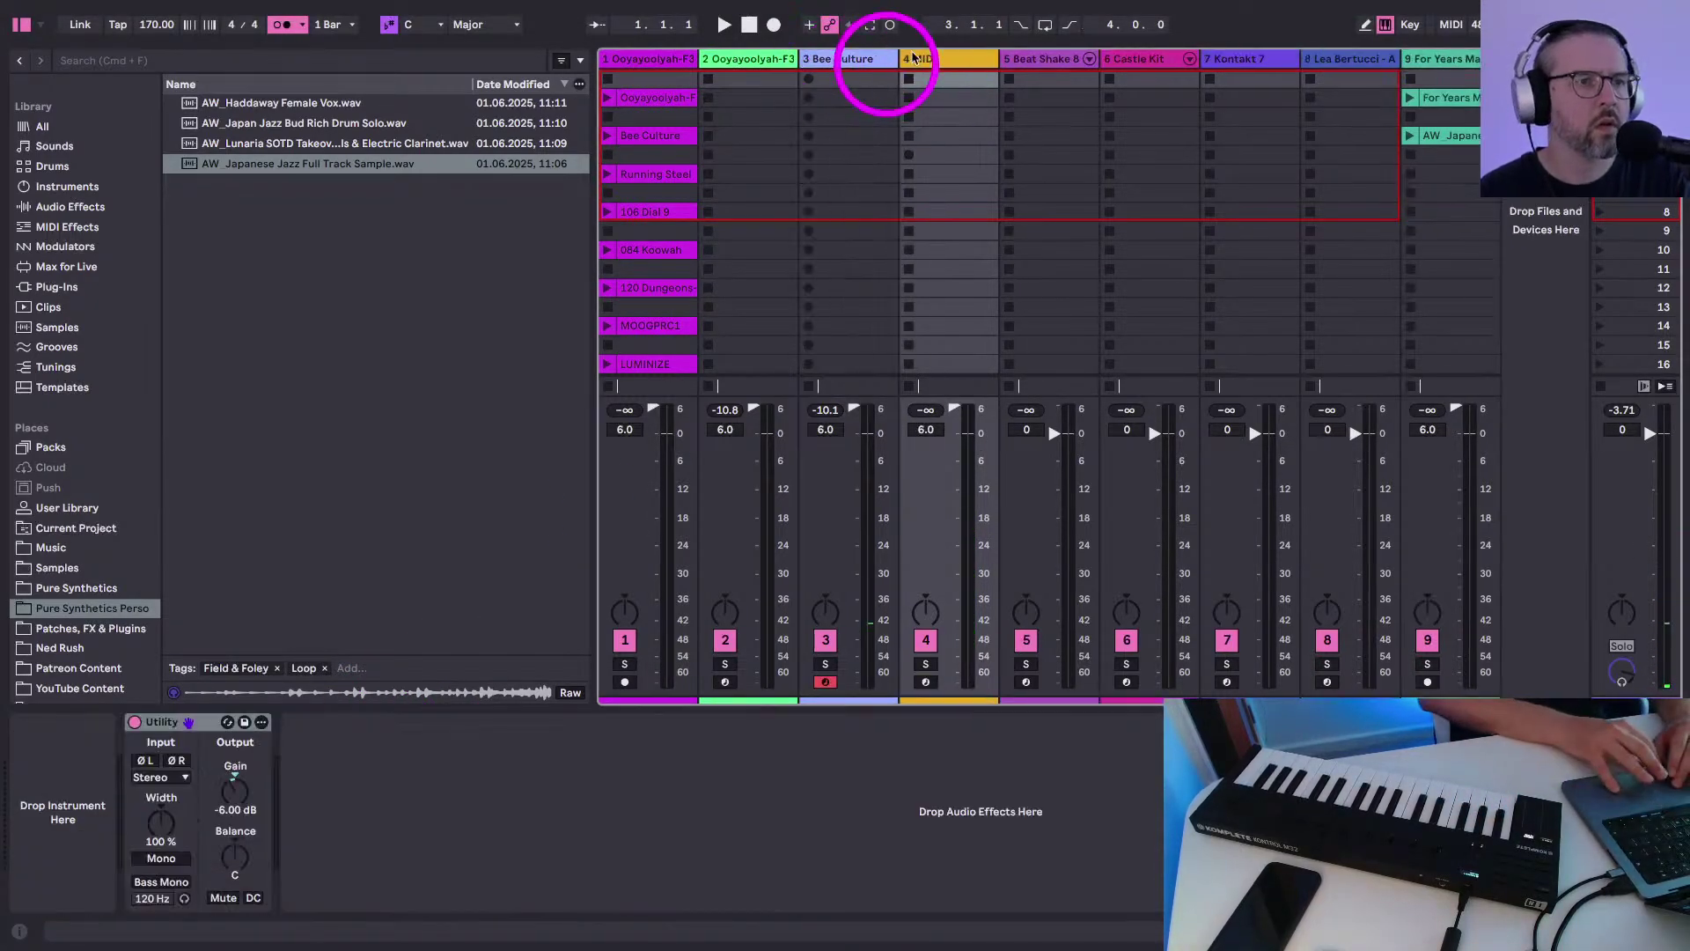
{"action": "left_click_drag", "start_coordinate": [622, 170], "coordinate": [628, 175]}
{"action": "left_click_drag", "start_coordinate": [214, 674], "coordinate": [276, 804]}
{"action": "left_click", "coordinate": [925, 682]}
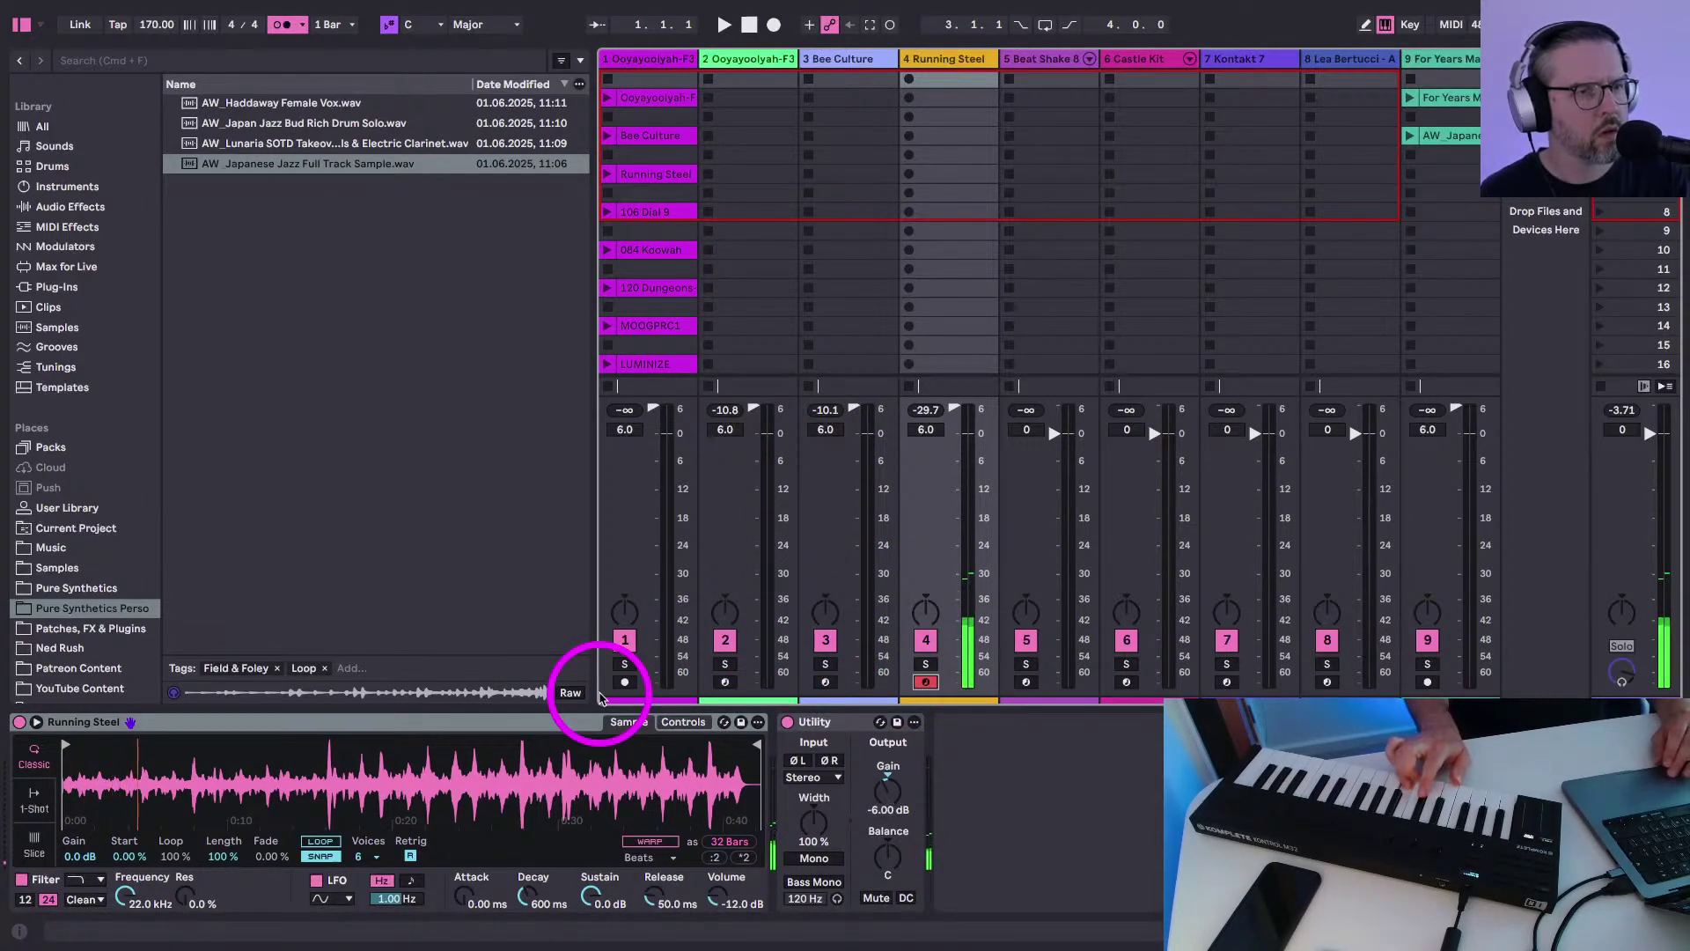
{"action": "left_click_drag", "start_coordinate": [595, 423], "coordinate": [440, 423]}
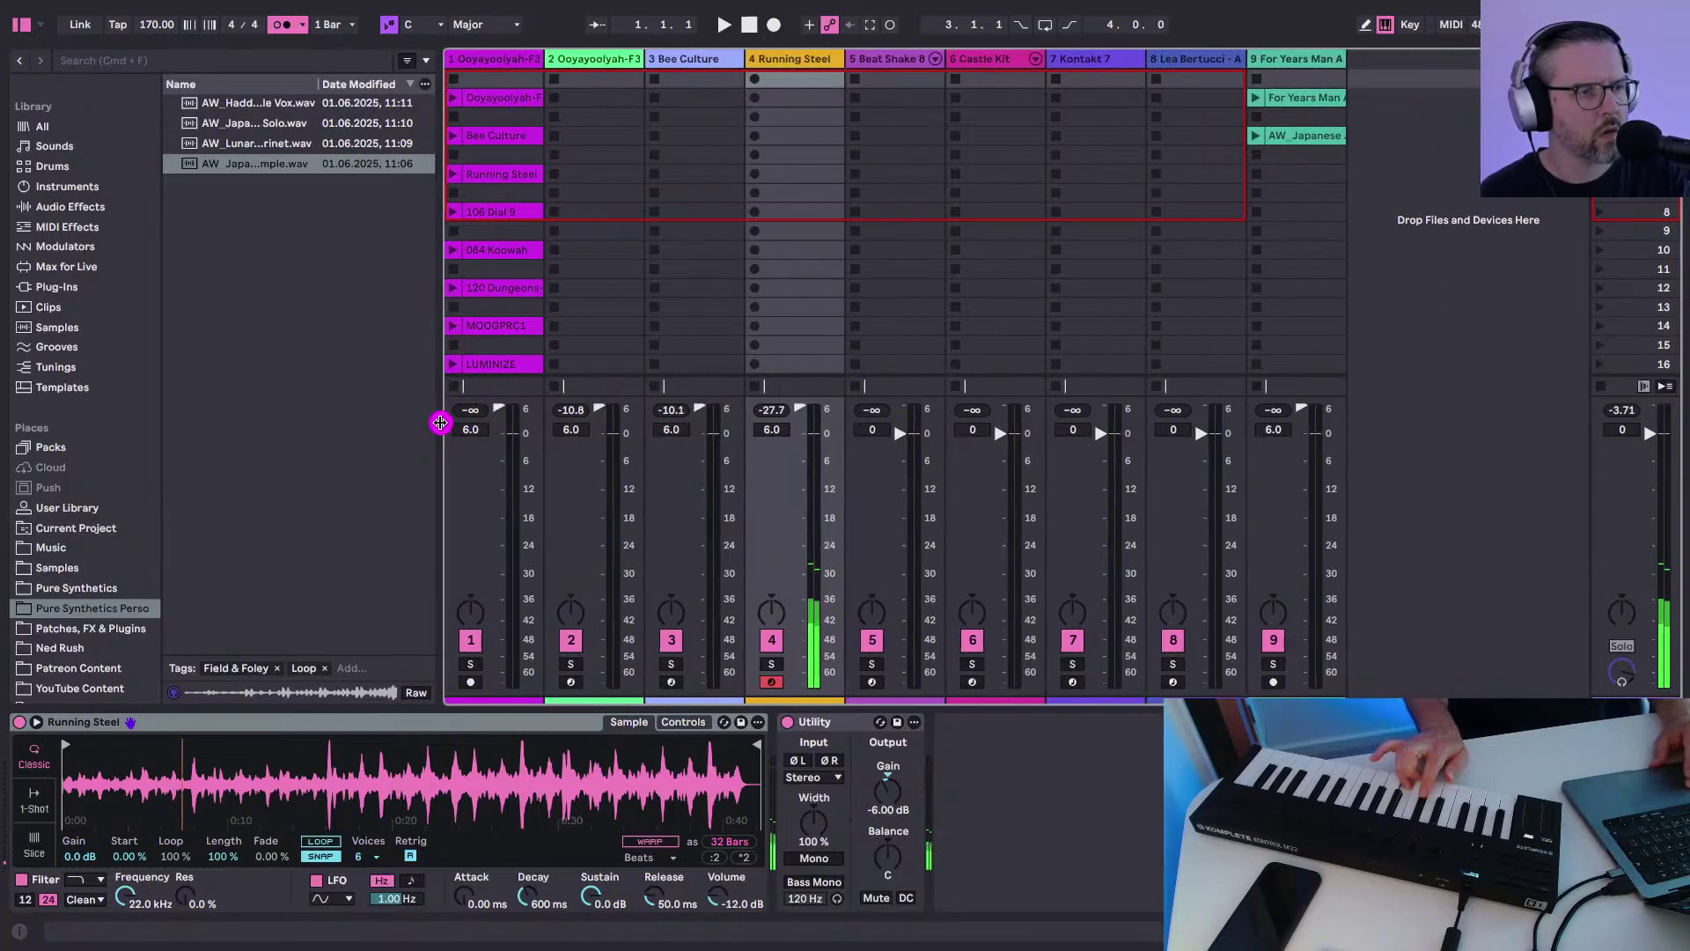
Try the Running Steel Simpler as a Drum Sampler and convert it back to Simpler
{"action": "right_click", "coordinate": [315, 723]}
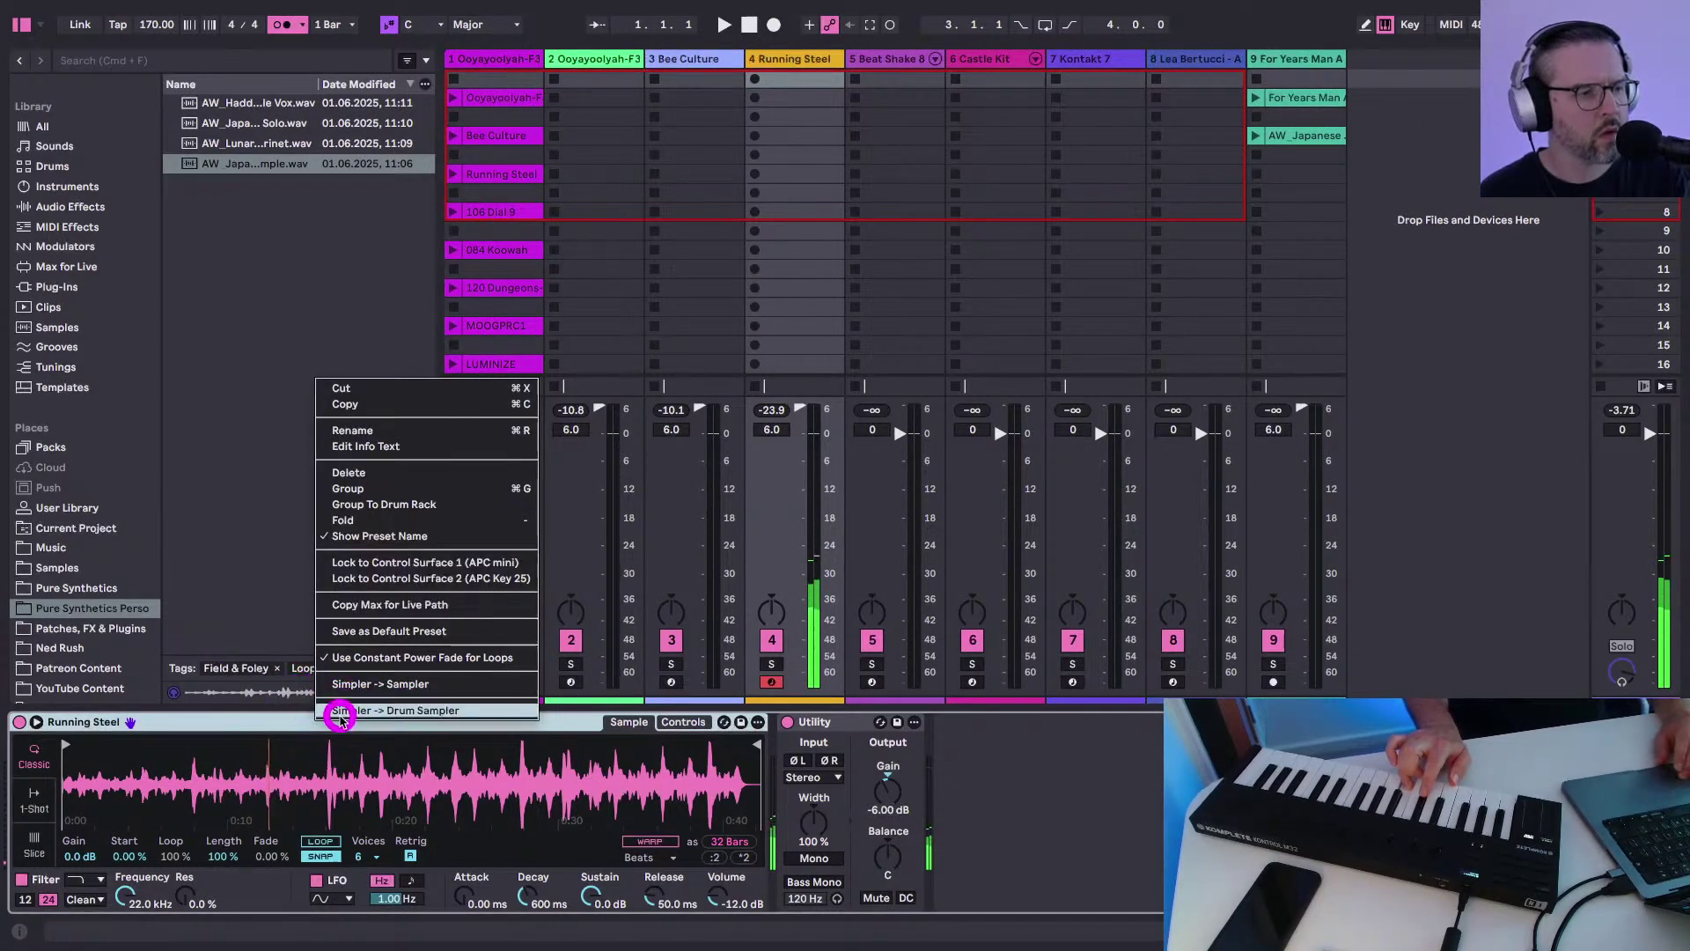
{"action": "left_click", "coordinate": [340, 709]}
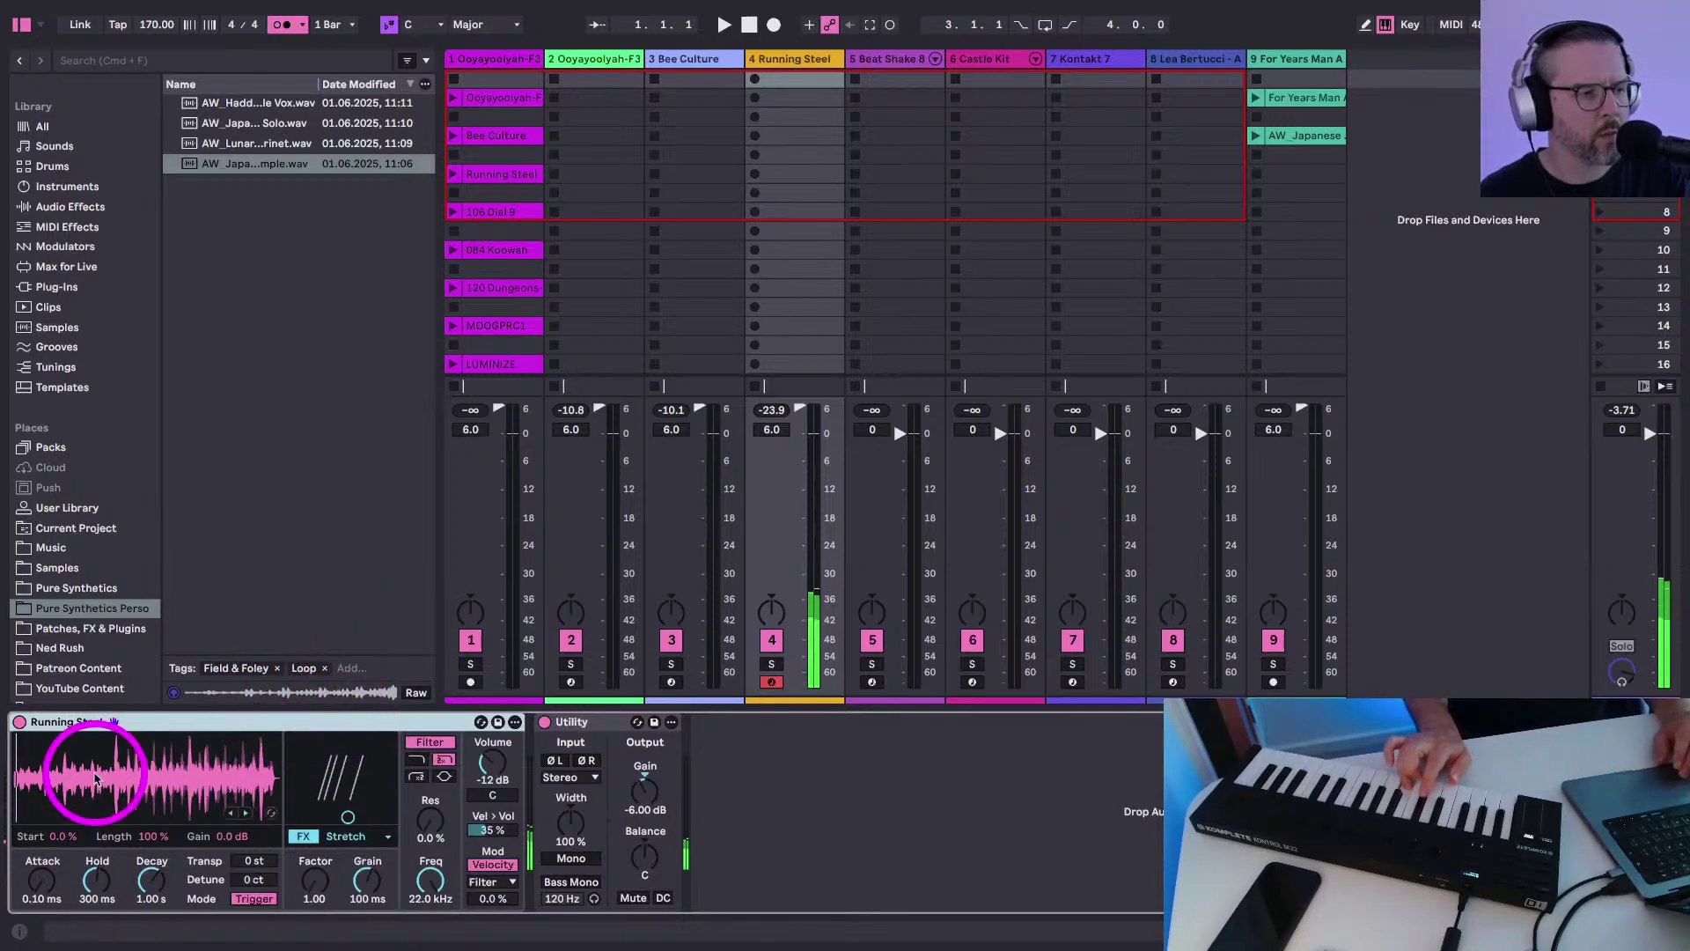
{"action": "right_click", "coordinate": [115, 721]}
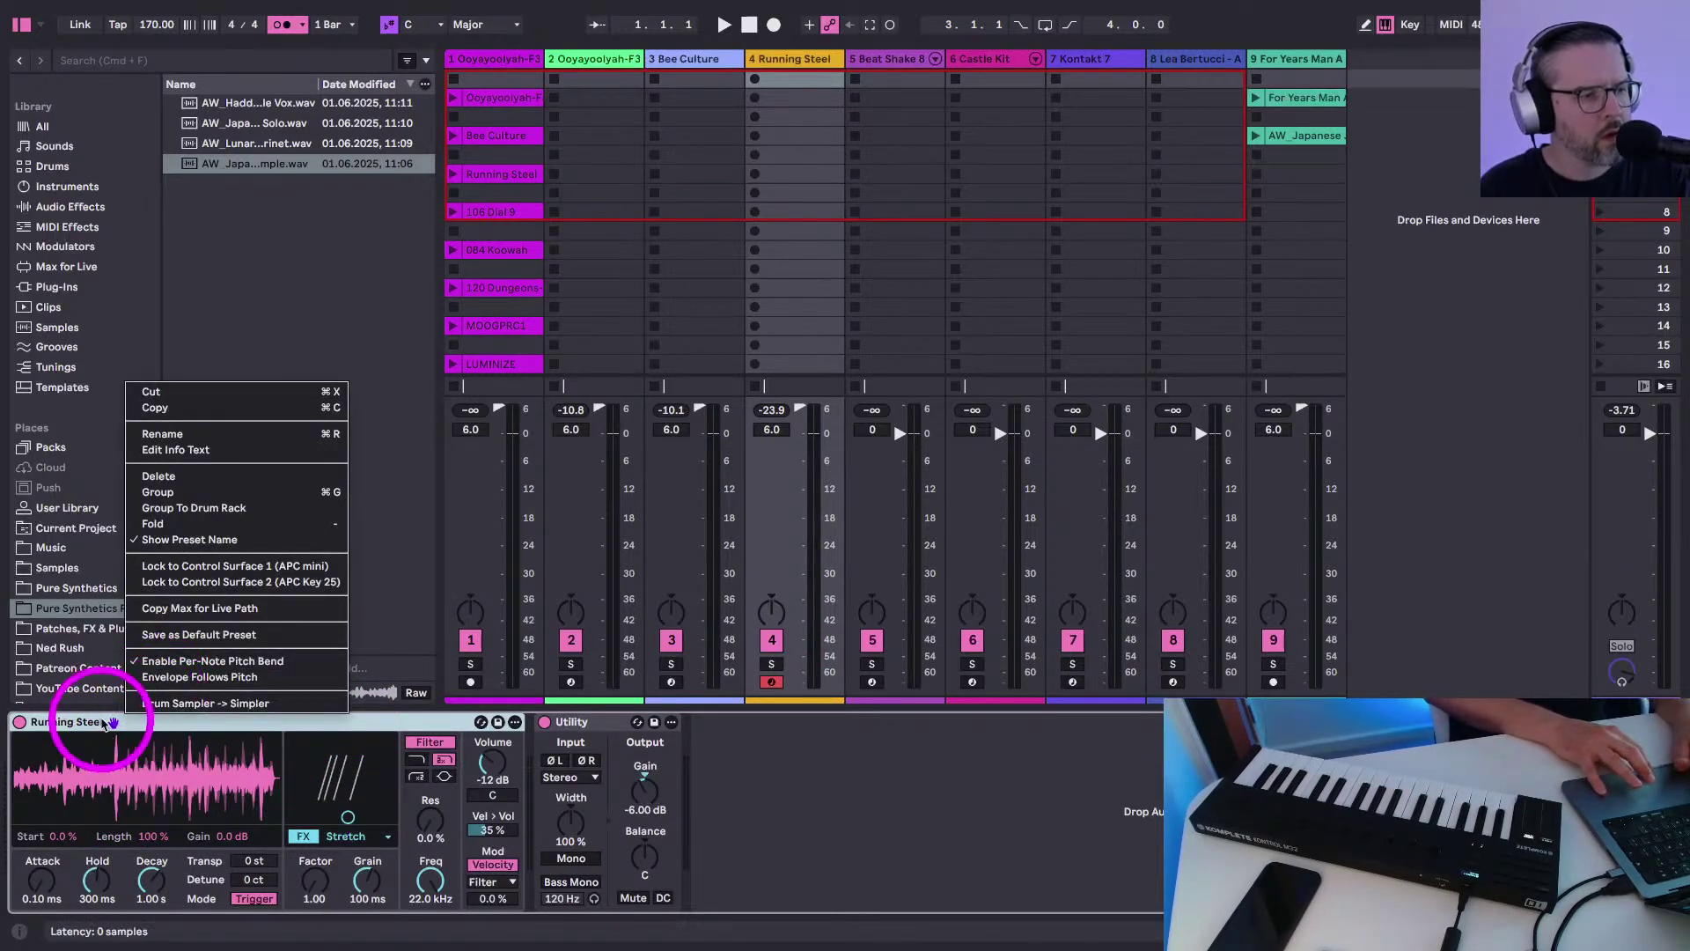
{"action": "left_click", "coordinate": [155, 705]}
Convert the Running Steel Simpler to Sampler and show its modulation settings
{"action": "right_click", "coordinate": [95, 723]}
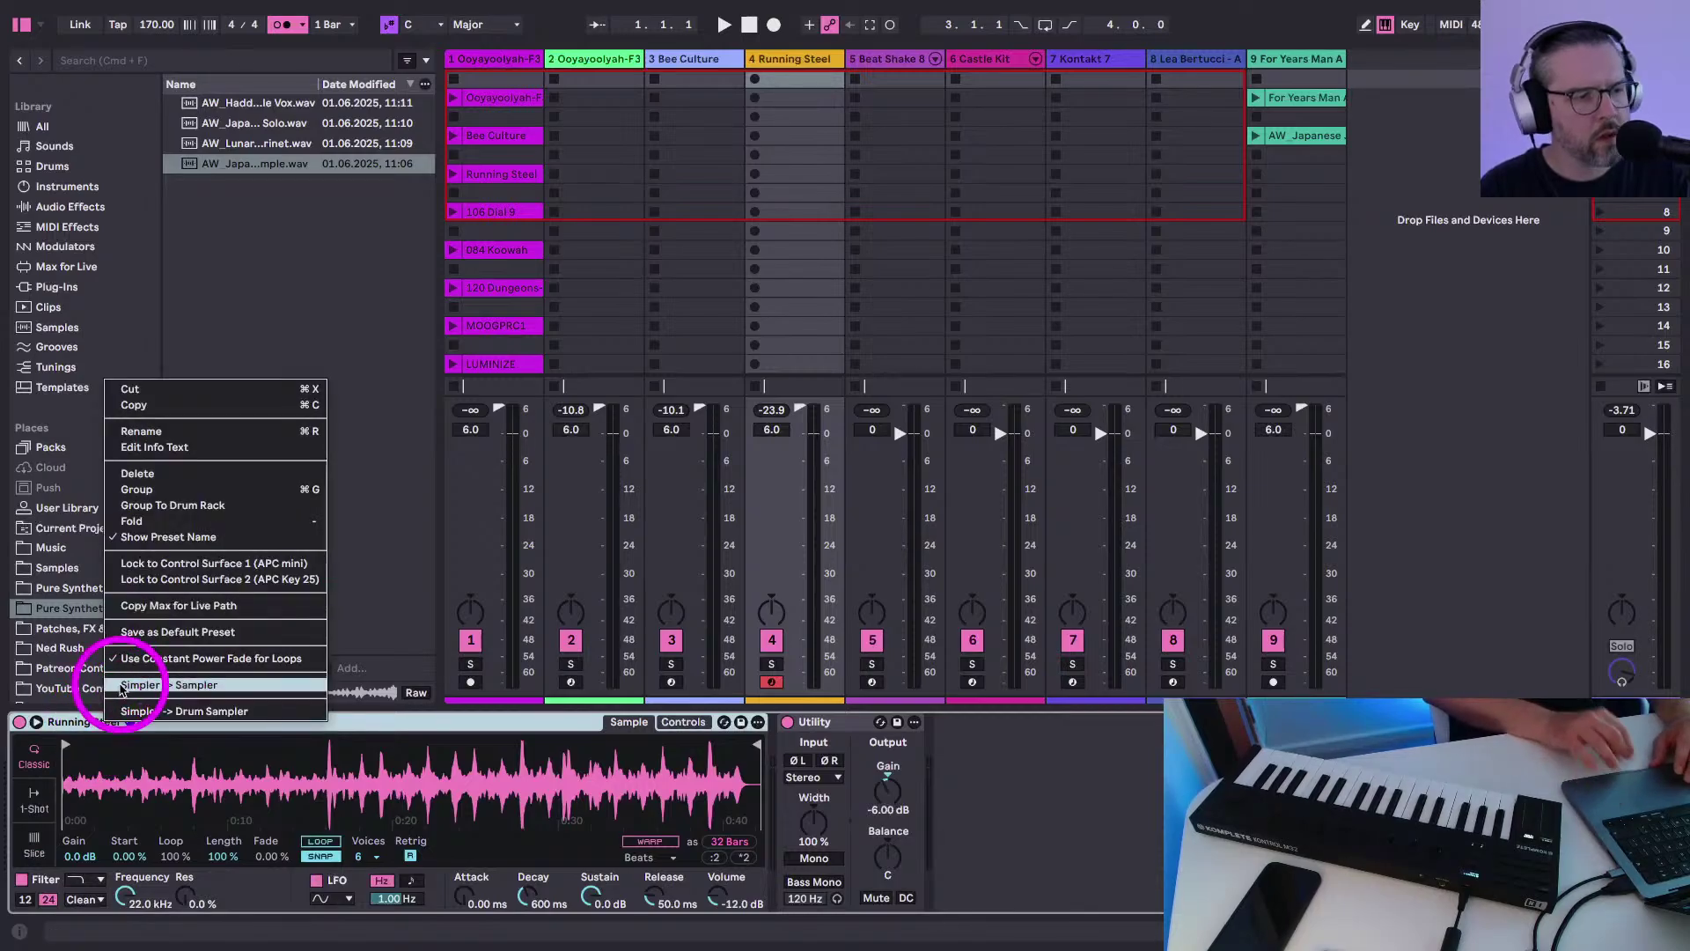
{"action": "left_click", "coordinate": [123, 685]}
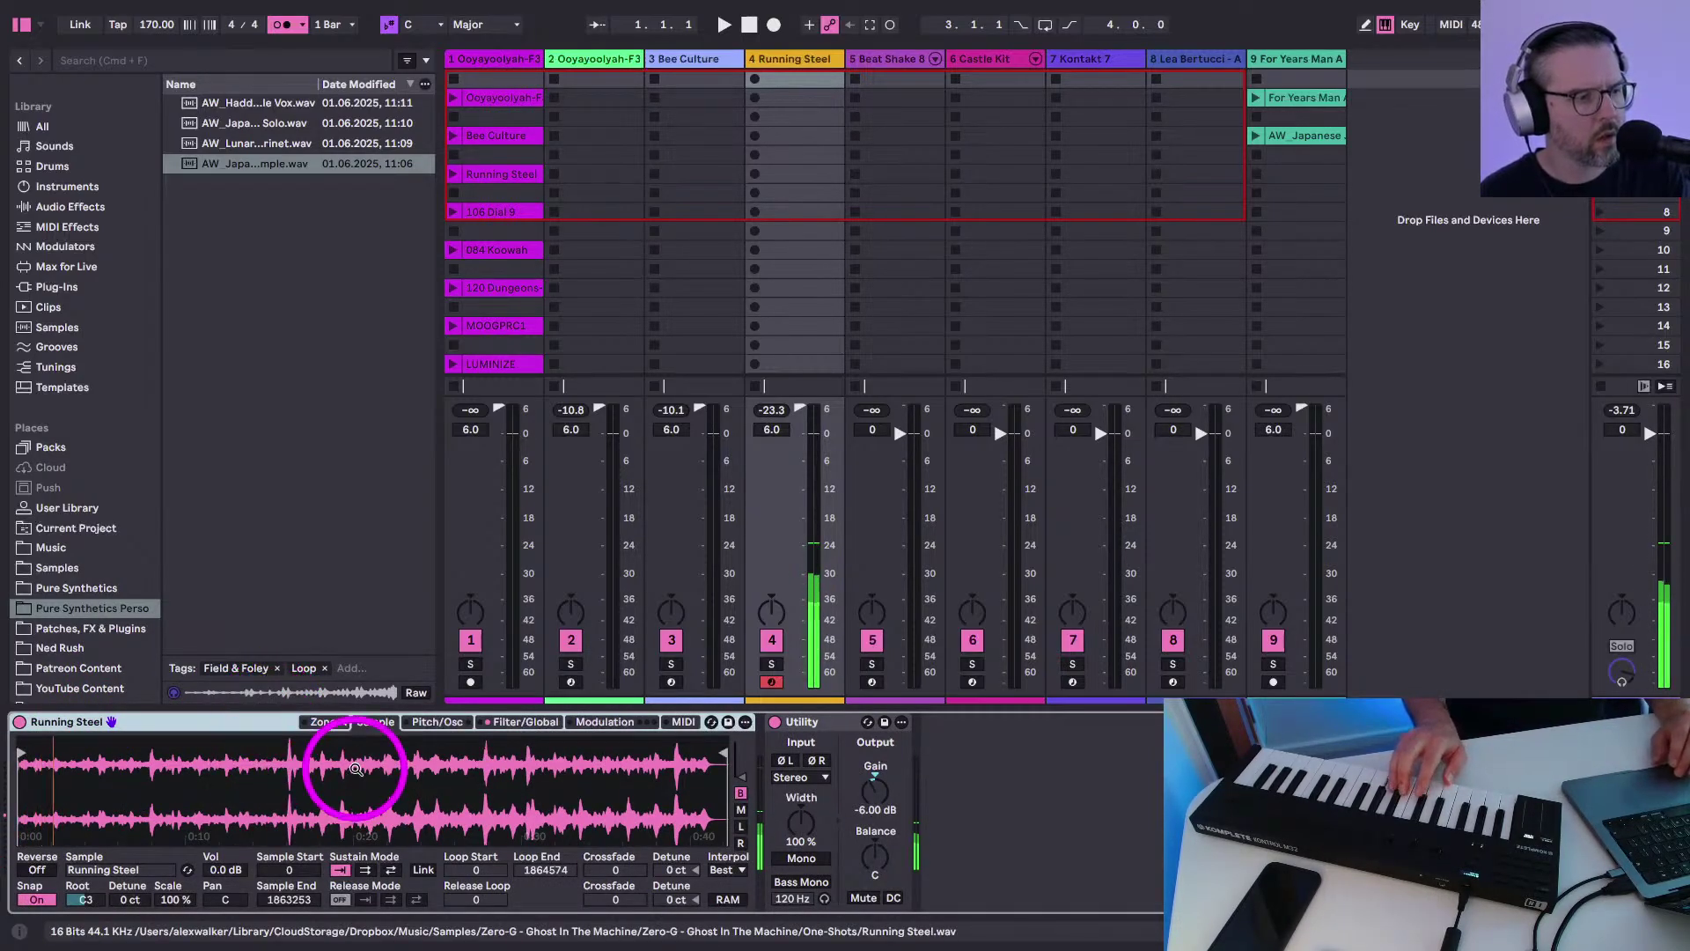
{"action": "left_click", "coordinate": [525, 722]}
{"action": "left_click", "coordinate": [605, 722]}
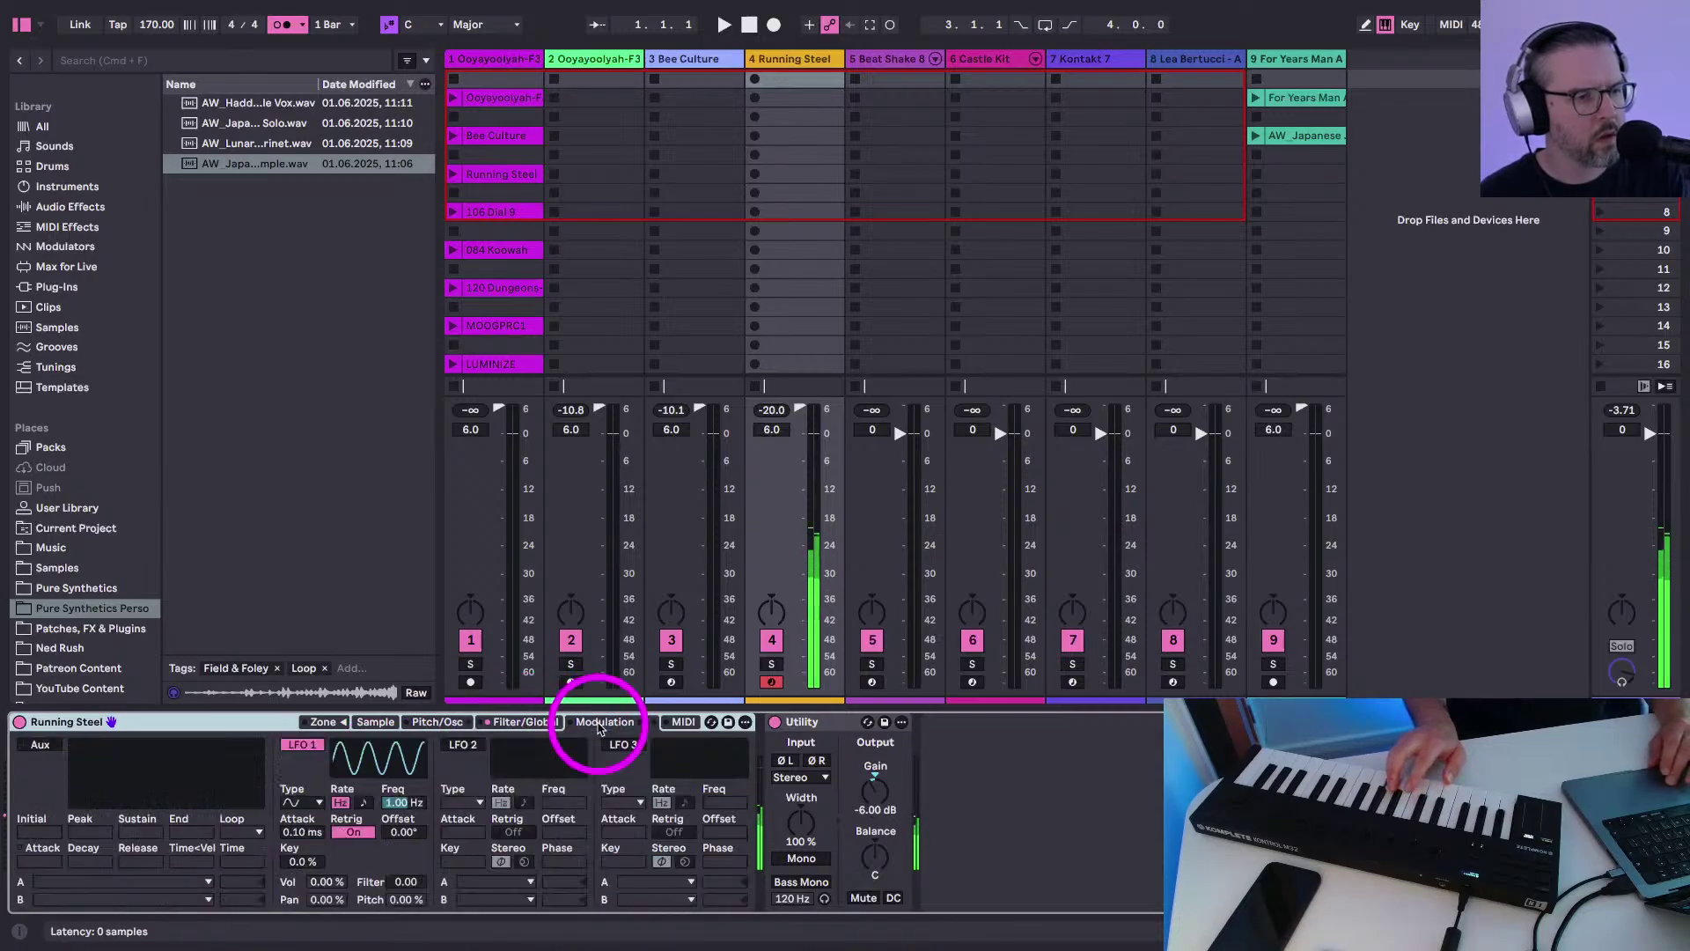
Set LFO 1 to 100% pitch modulation with a triangle wave at 0.05 Hz and retrigger off
{"action": "left_click", "coordinate": [396, 900]}
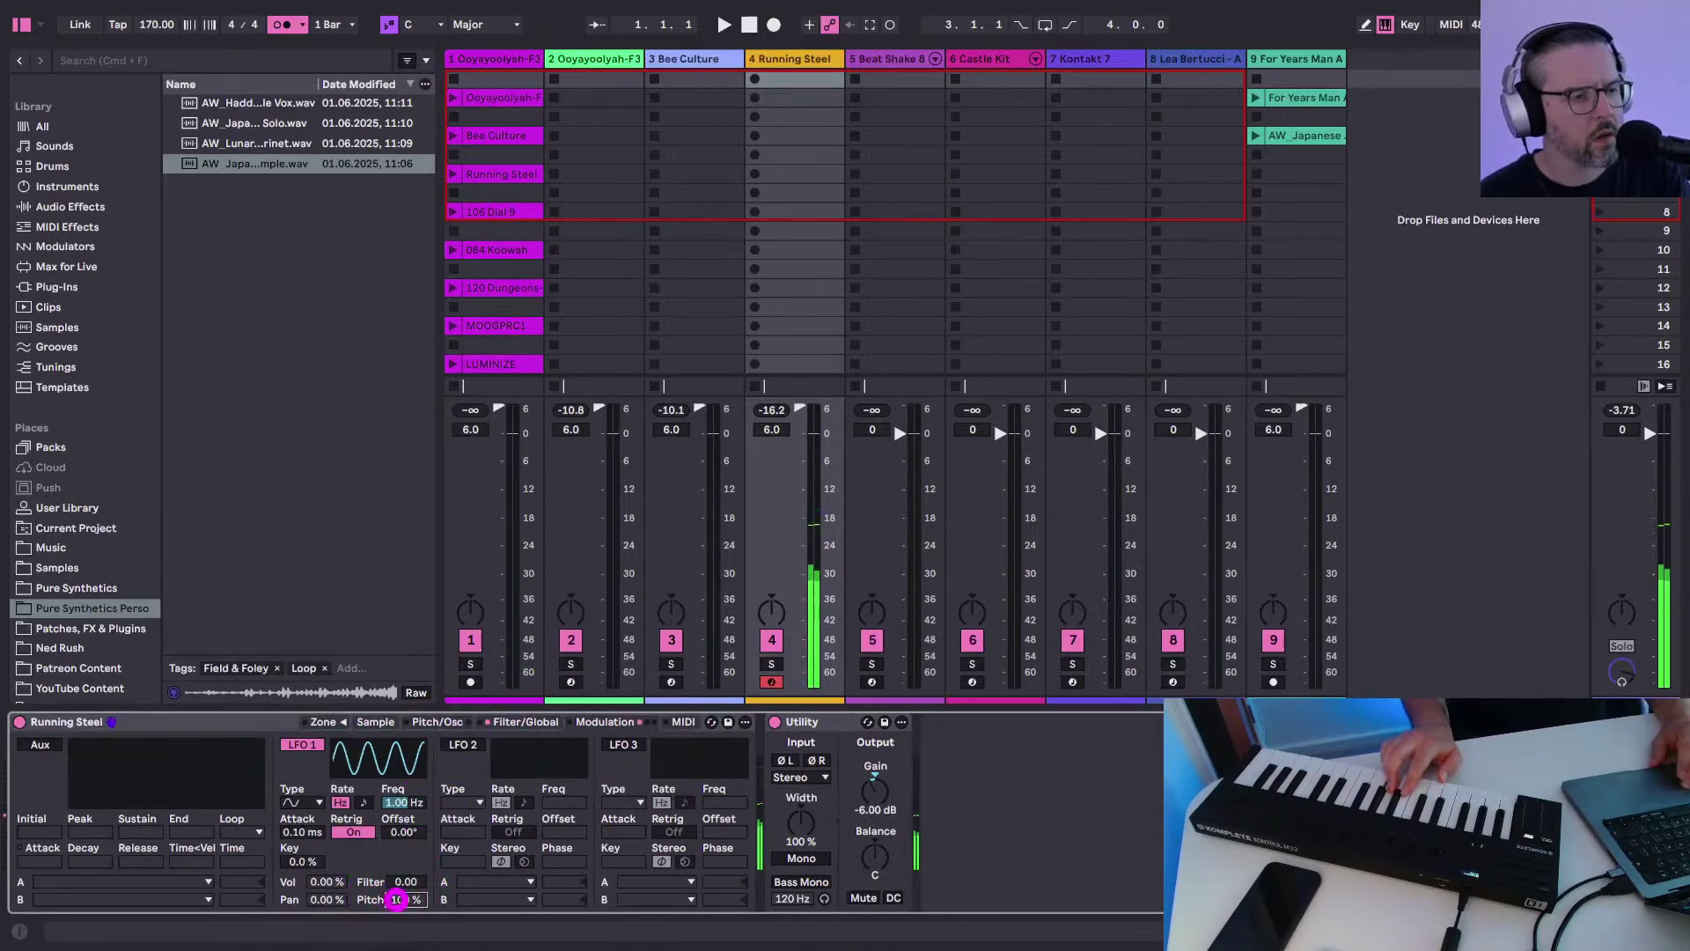
{"action": "left_click", "coordinate": [297, 804]}
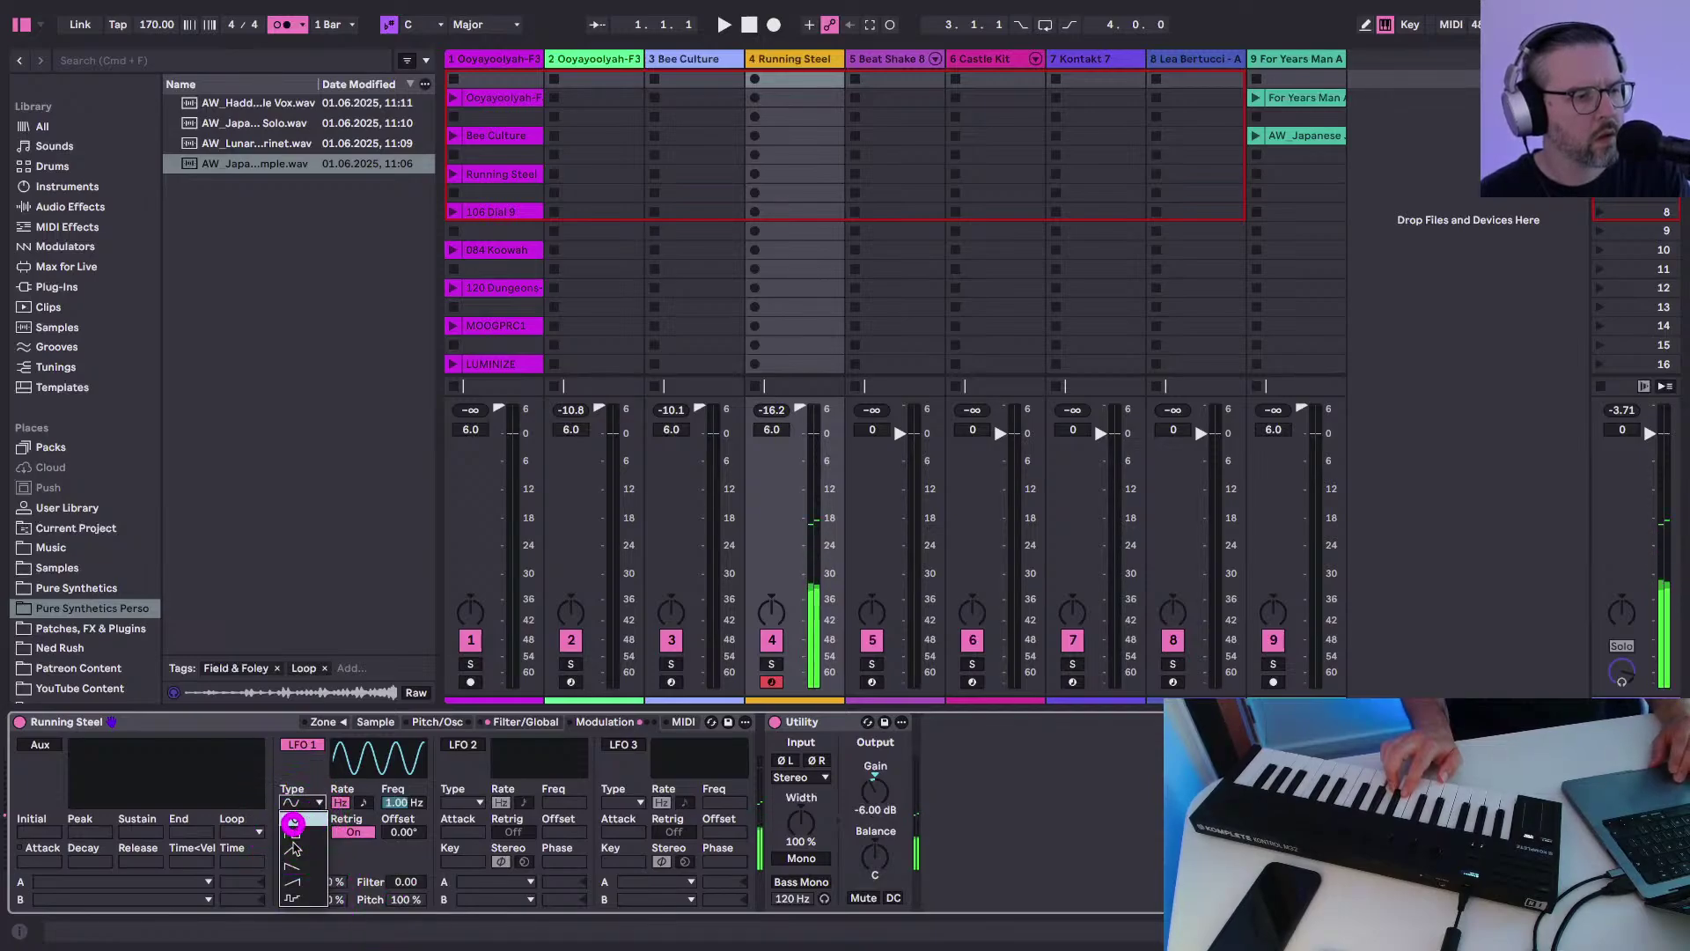
{"action": "left_click", "coordinate": [293, 848]}
{"action": "left_click_drag", "start_coordinate": [388, 804], "coordinate": [404, 802]}
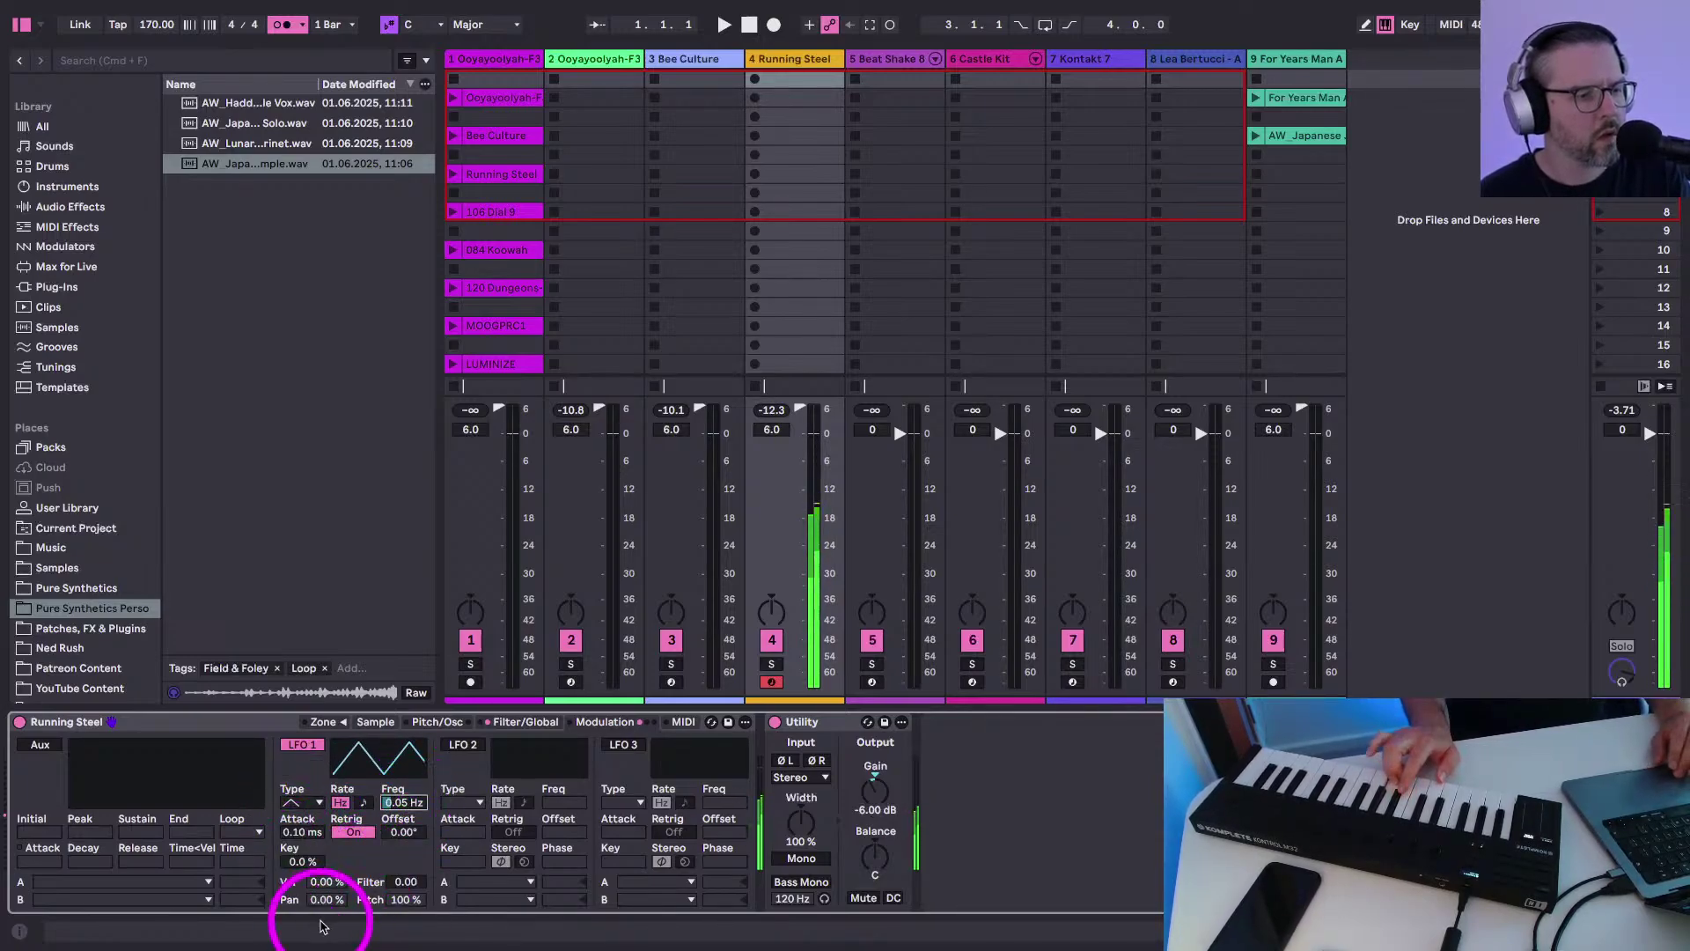
{"action": "left_click", "coordinate": [350, 833]}
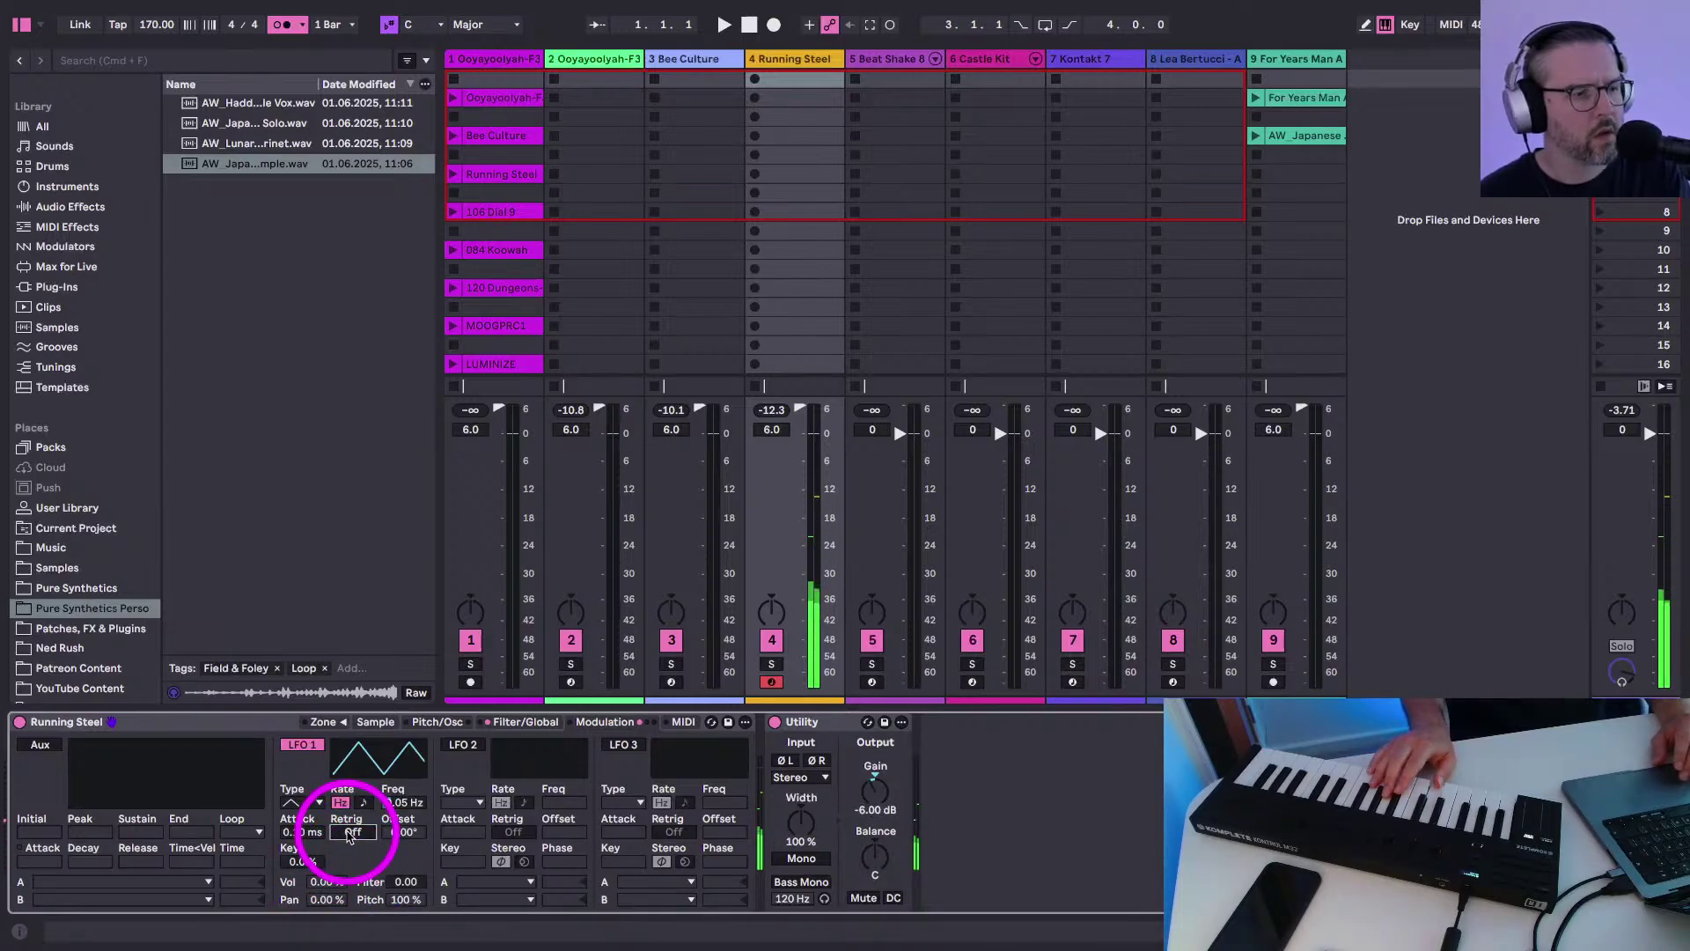
Enable LFO 2, browse its modulation destinations without choosing one, and disable it again
{"action": "left_click", "coordinate": [463, 745]}
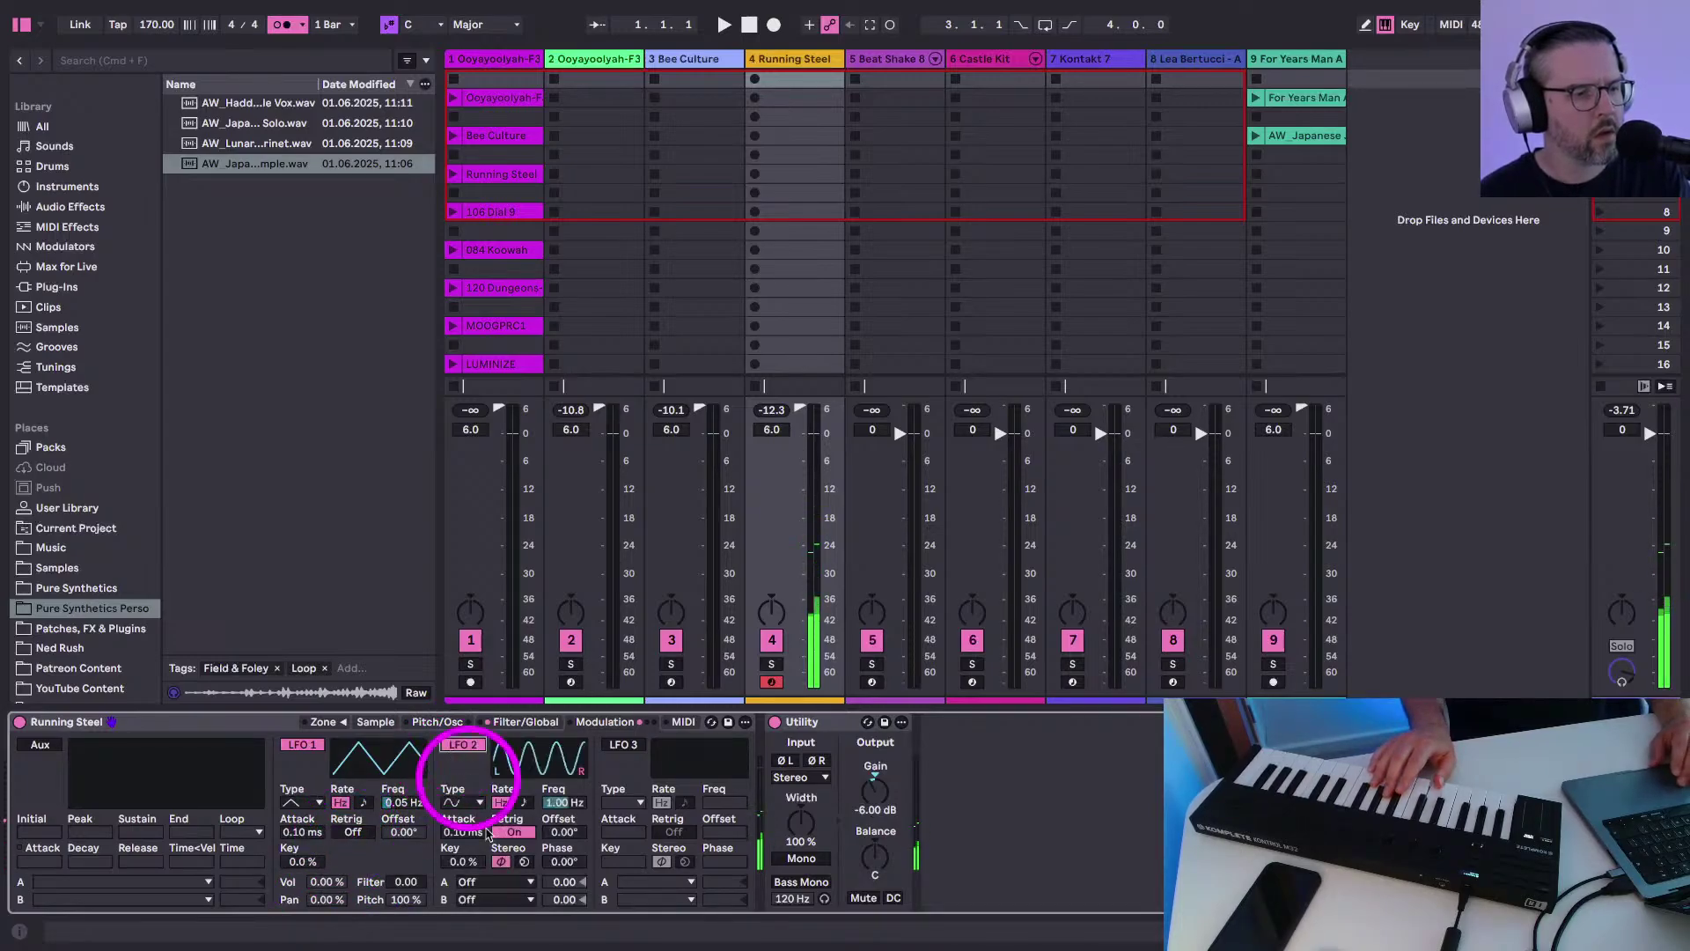
{"action": "left_click", "coordinate": [477, 881]}
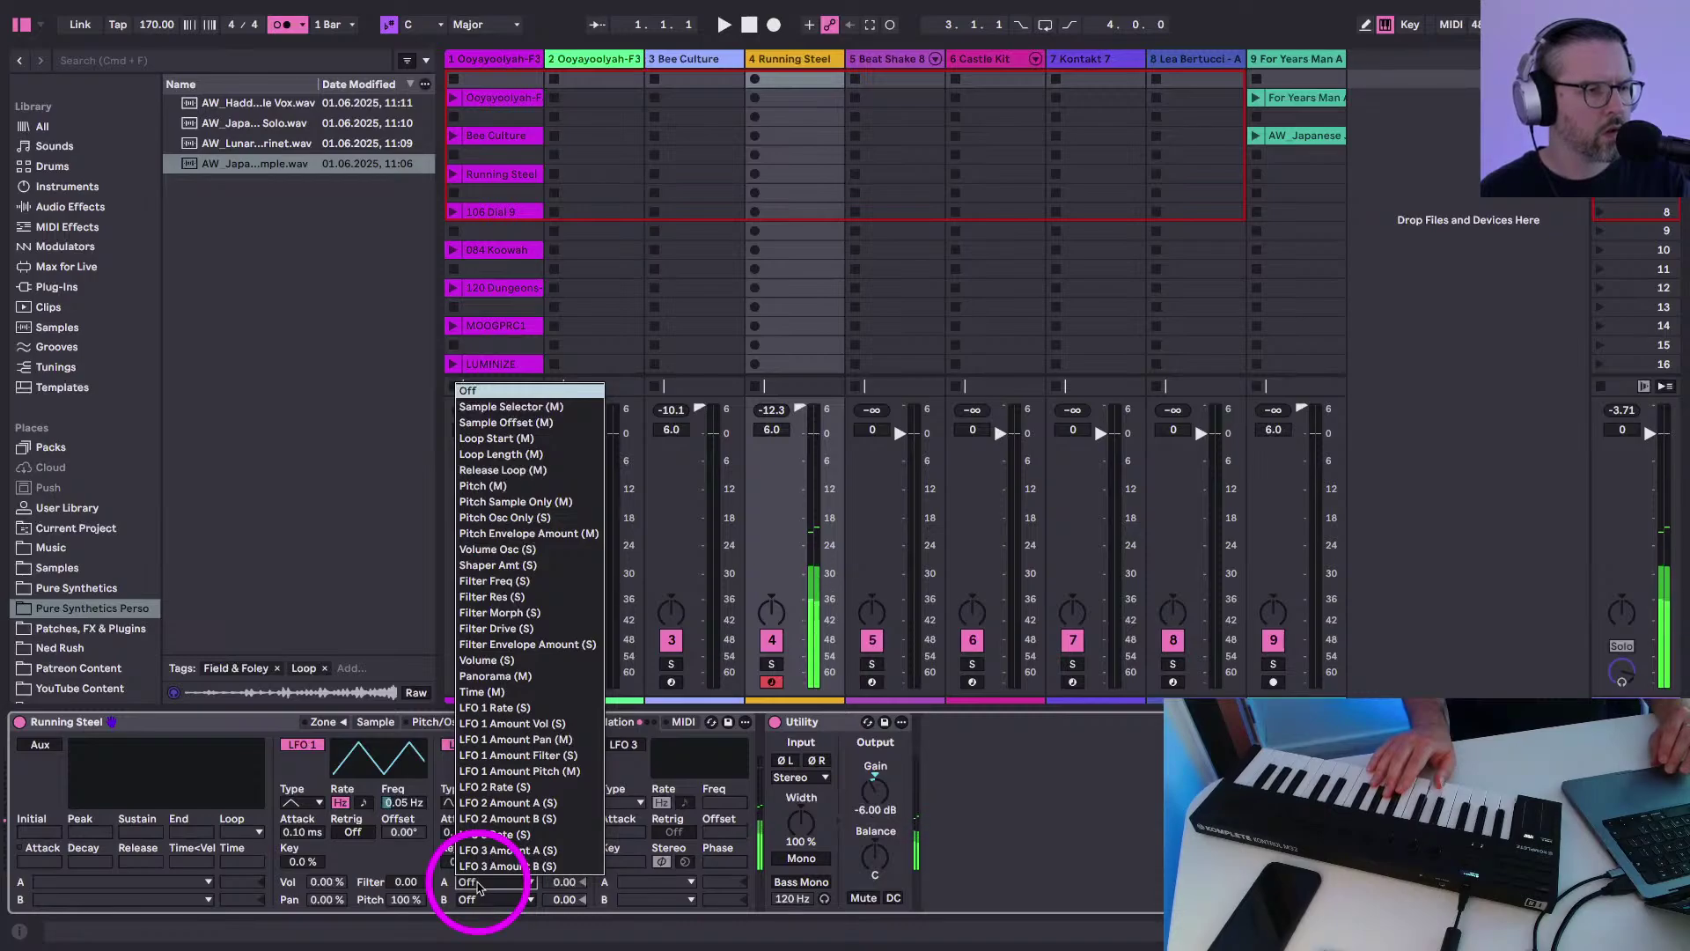
{"action": "left_click", "coordinate": [286, 740]}
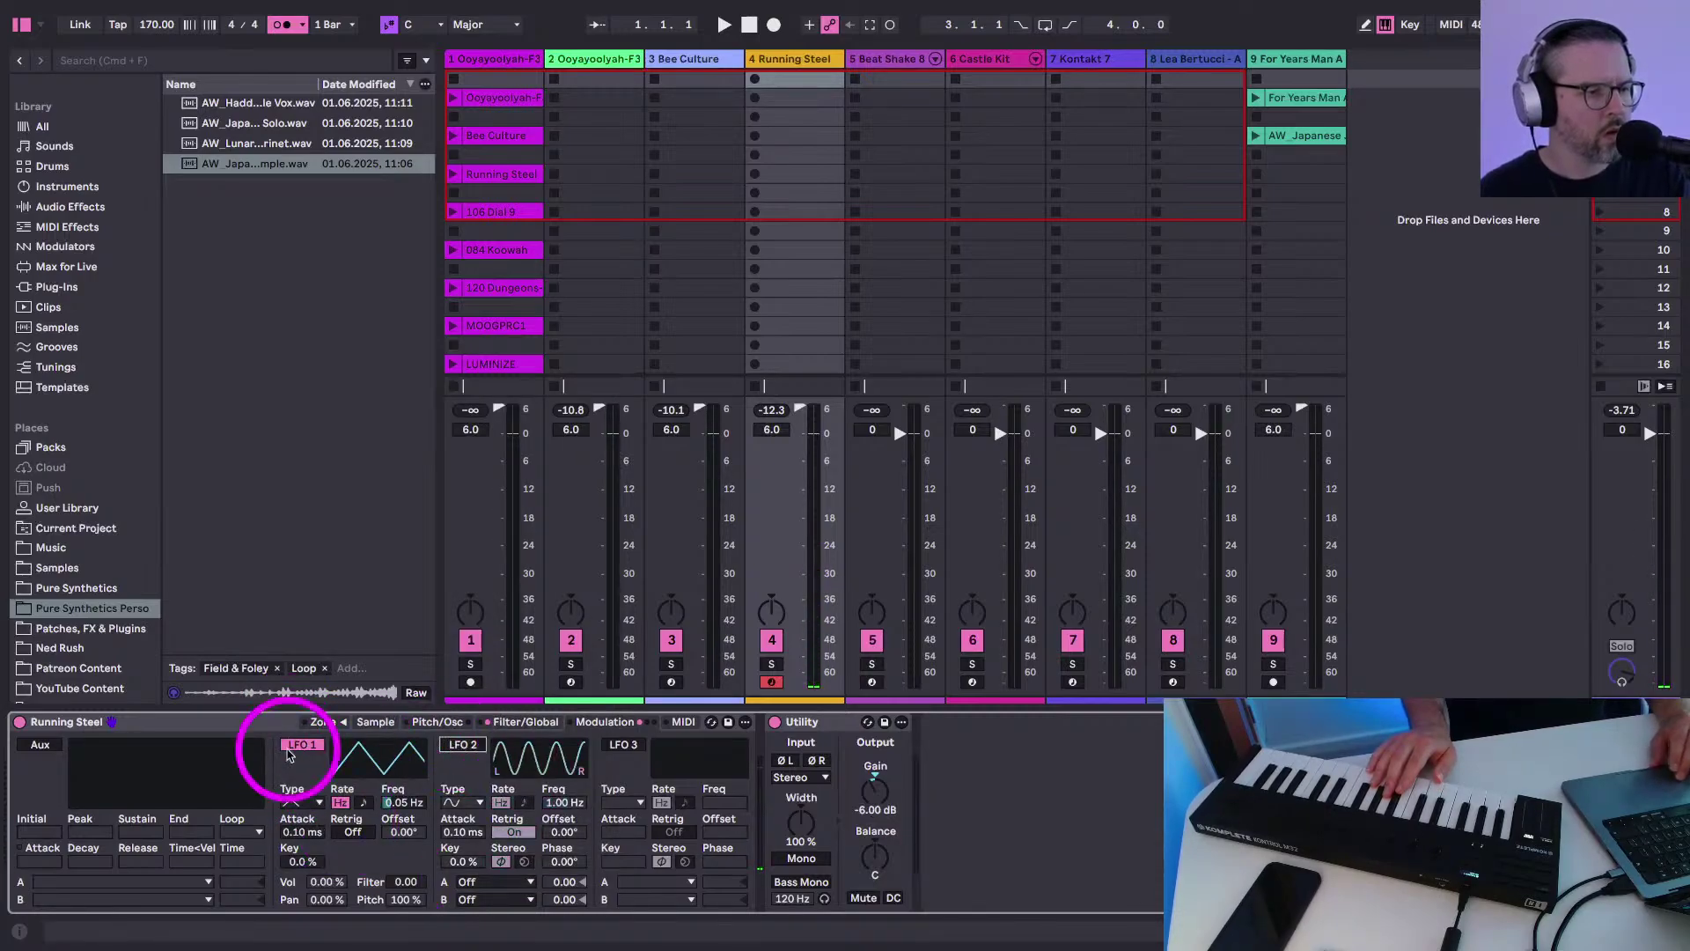
Try the reverse option in the Sampler's sample view, and replace Running Steel with the 106 Dial 9 clip
{"action": "left_click", "coordinate": [375, 722]}
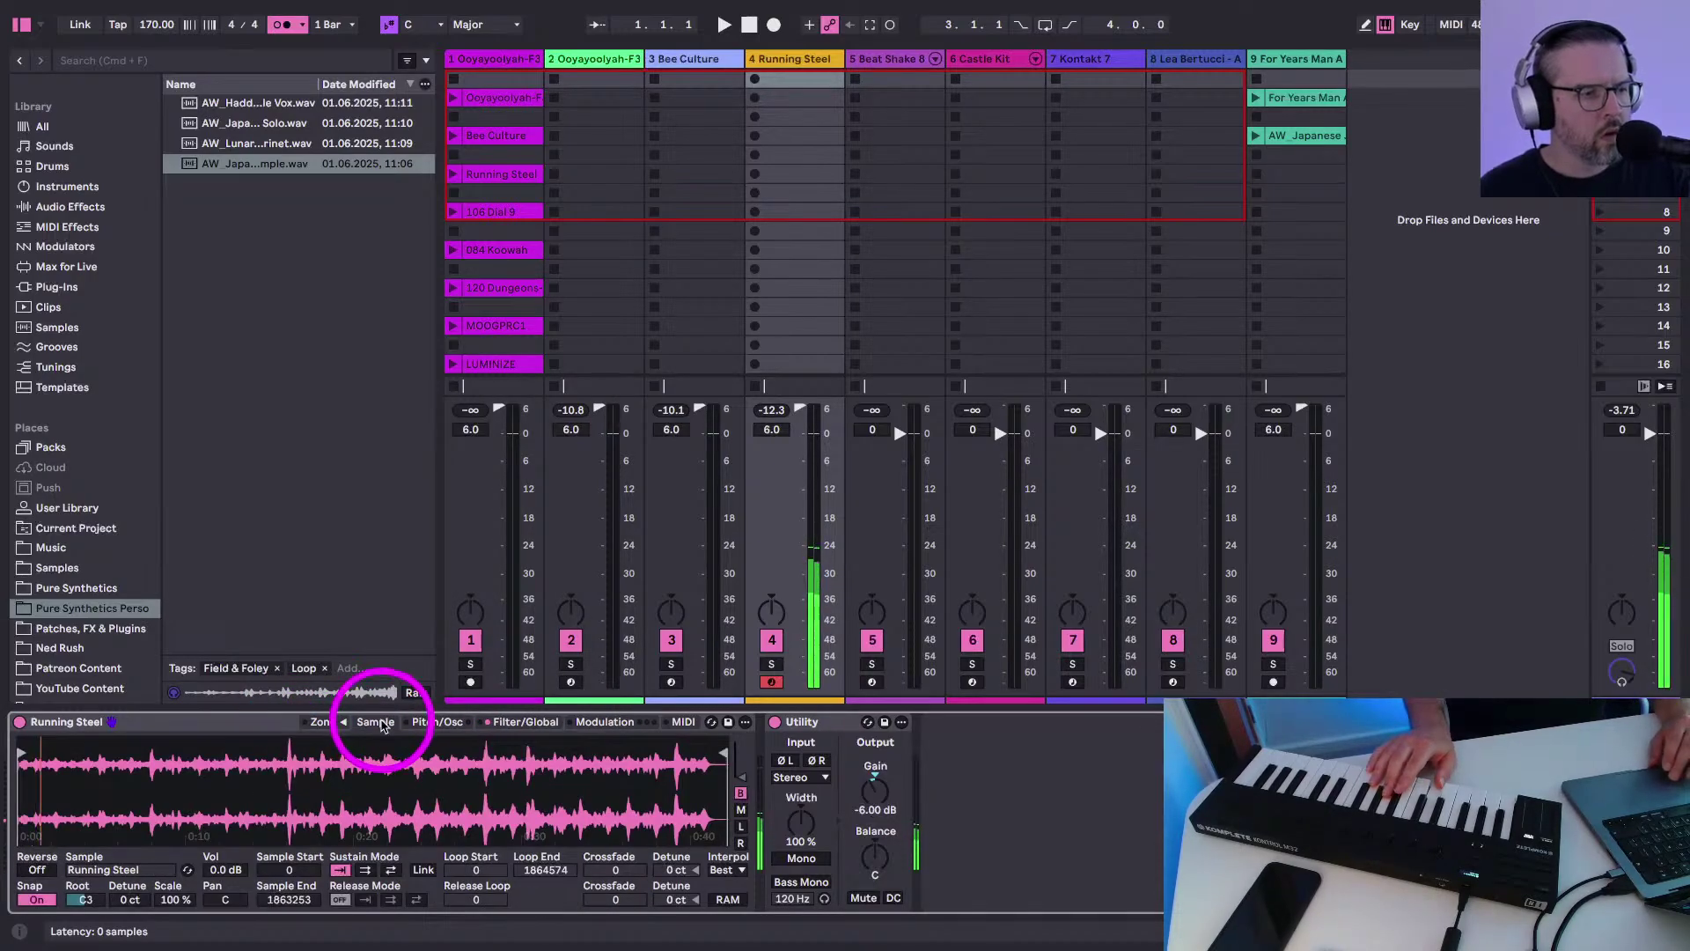
{"action": "left_click", "coordinate": [36, 870]}
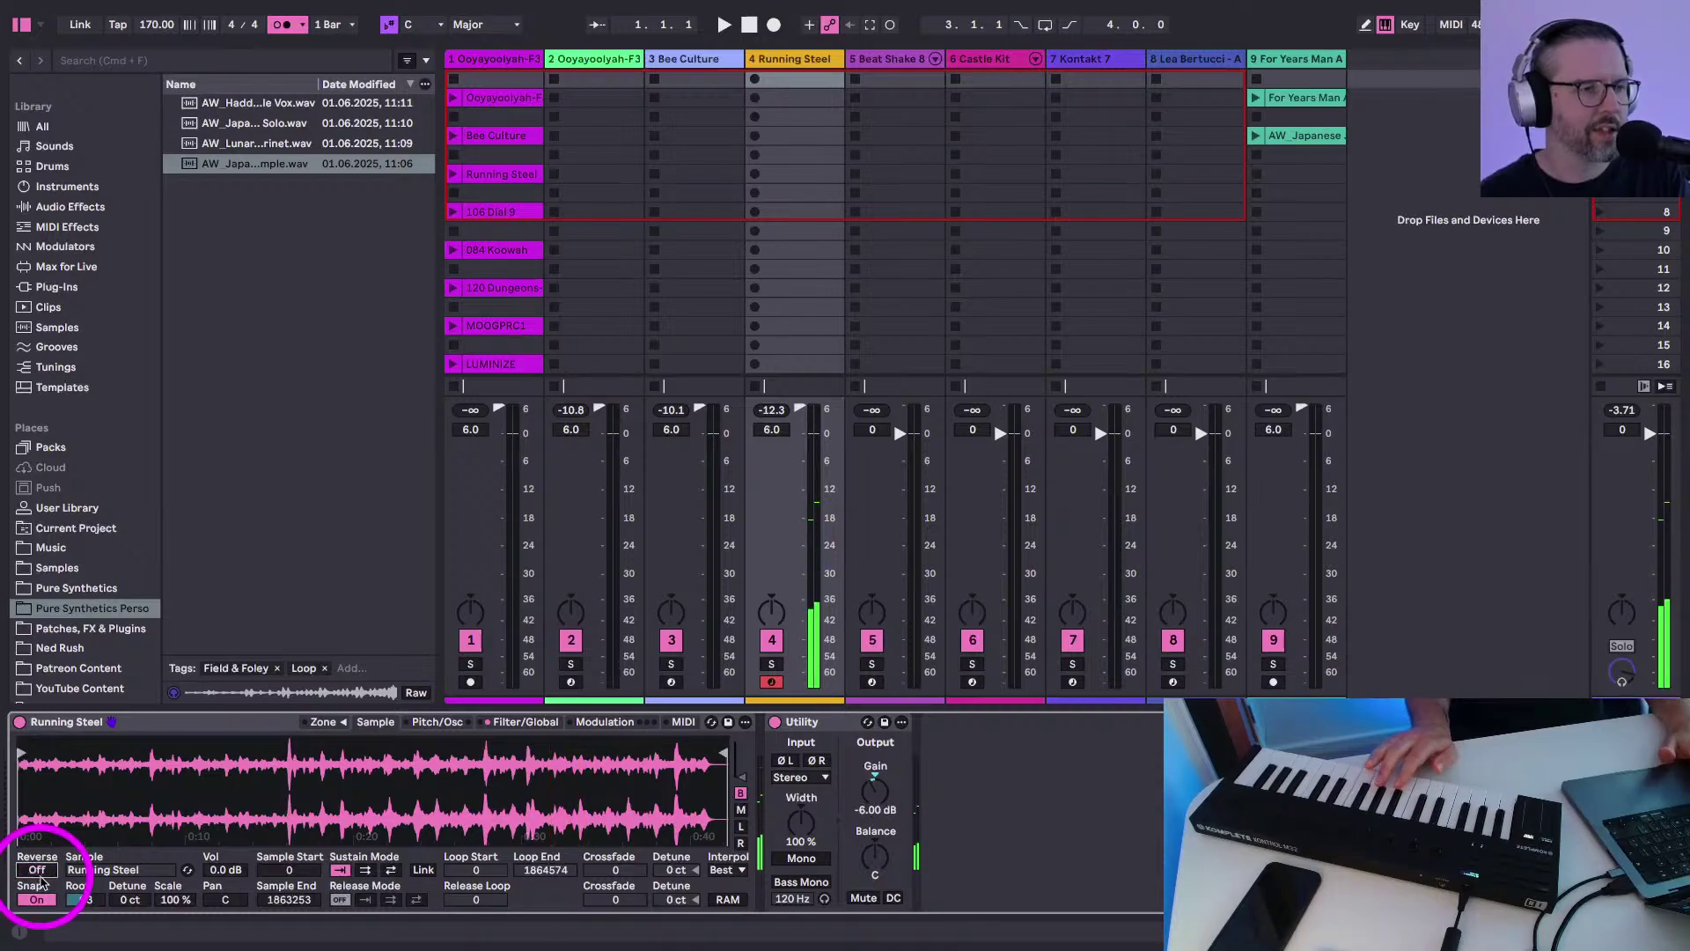
{"action": "left_click", "coordinate": [483, 212]}
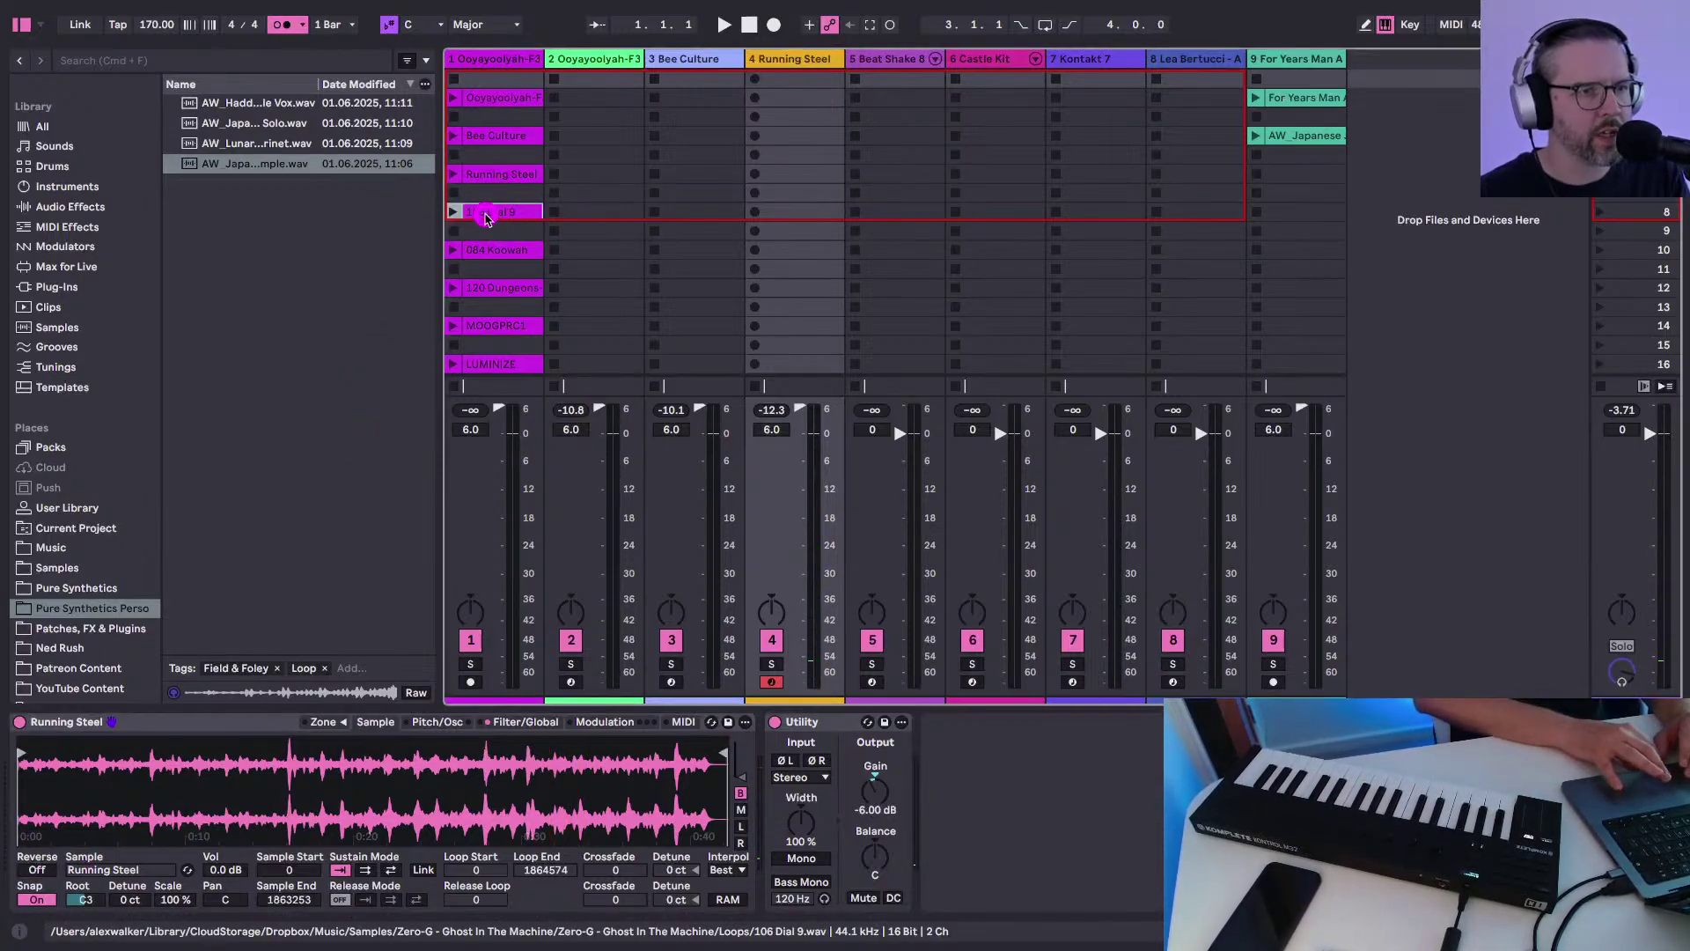
{"action": "left_click", "coordinate": [443, 798]}
{"action": "left_click_drag", "start_coordinate": [431, 799], "coordinate": [431, 800]}
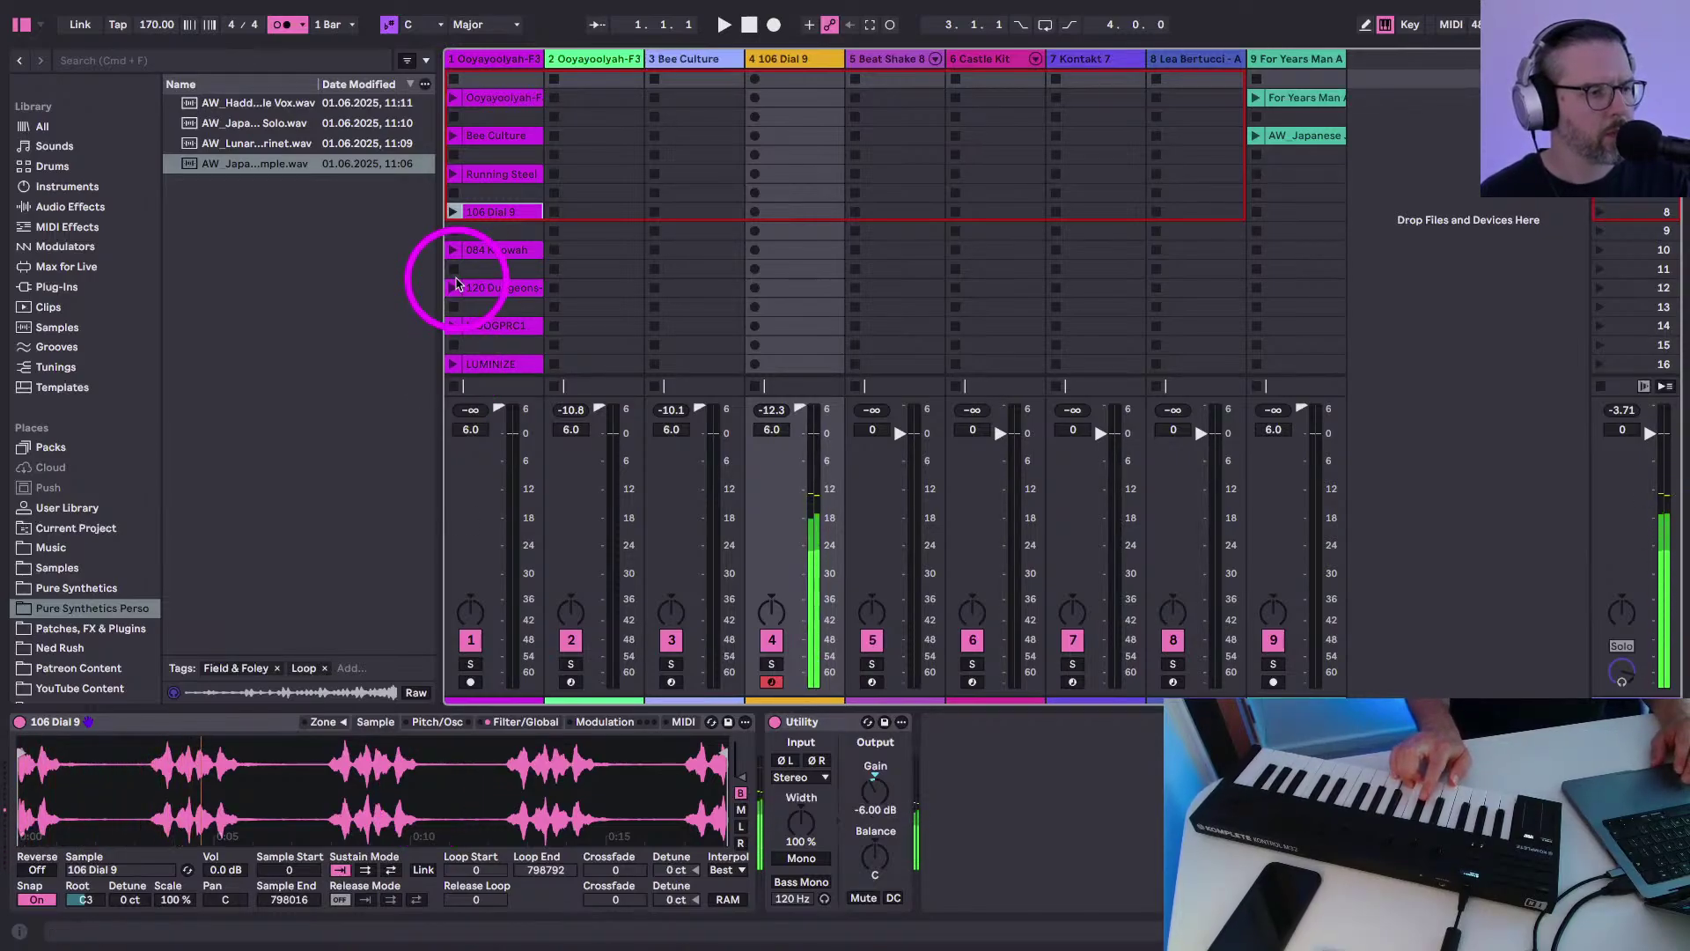
Load the 084 Koowah clip into the Sampler on track 4 and shorten its sample end to about 77491
{"action": "left_click", "coordinate": [487, 253]}
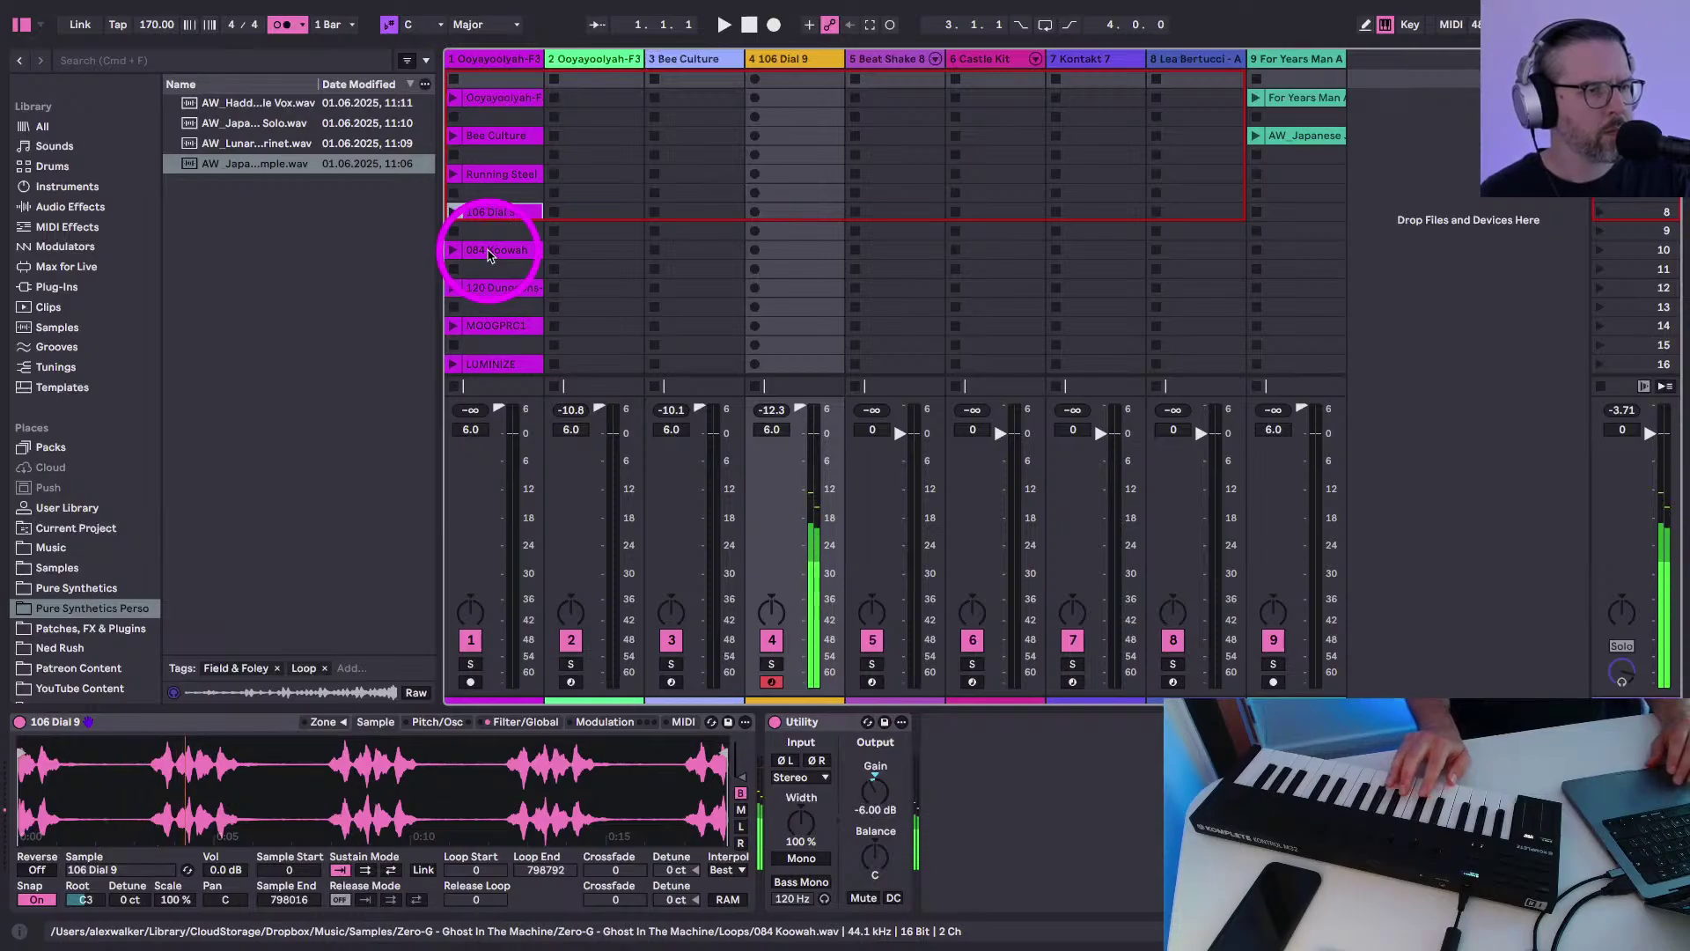
{"action": "left_click_drag", "start_coordinate": [490, 255], "coordinate": [376, 784]}
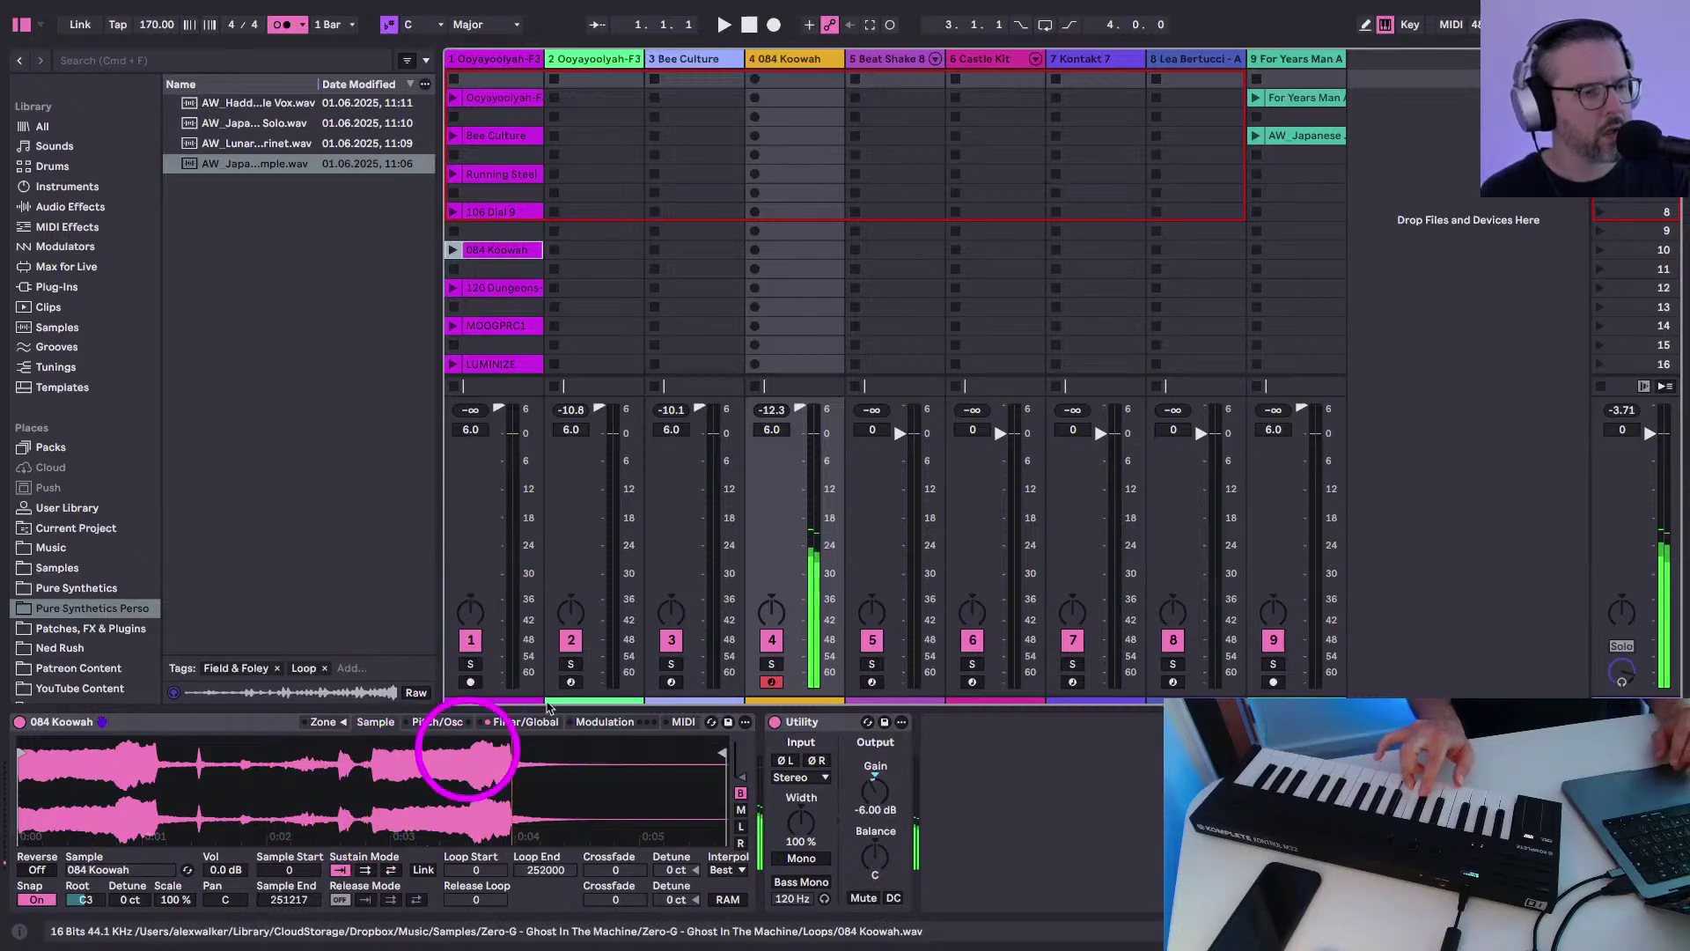
{"action": "left_click_drag", "start_coordinate": [720, 754], "coordinate": [275, 759]}
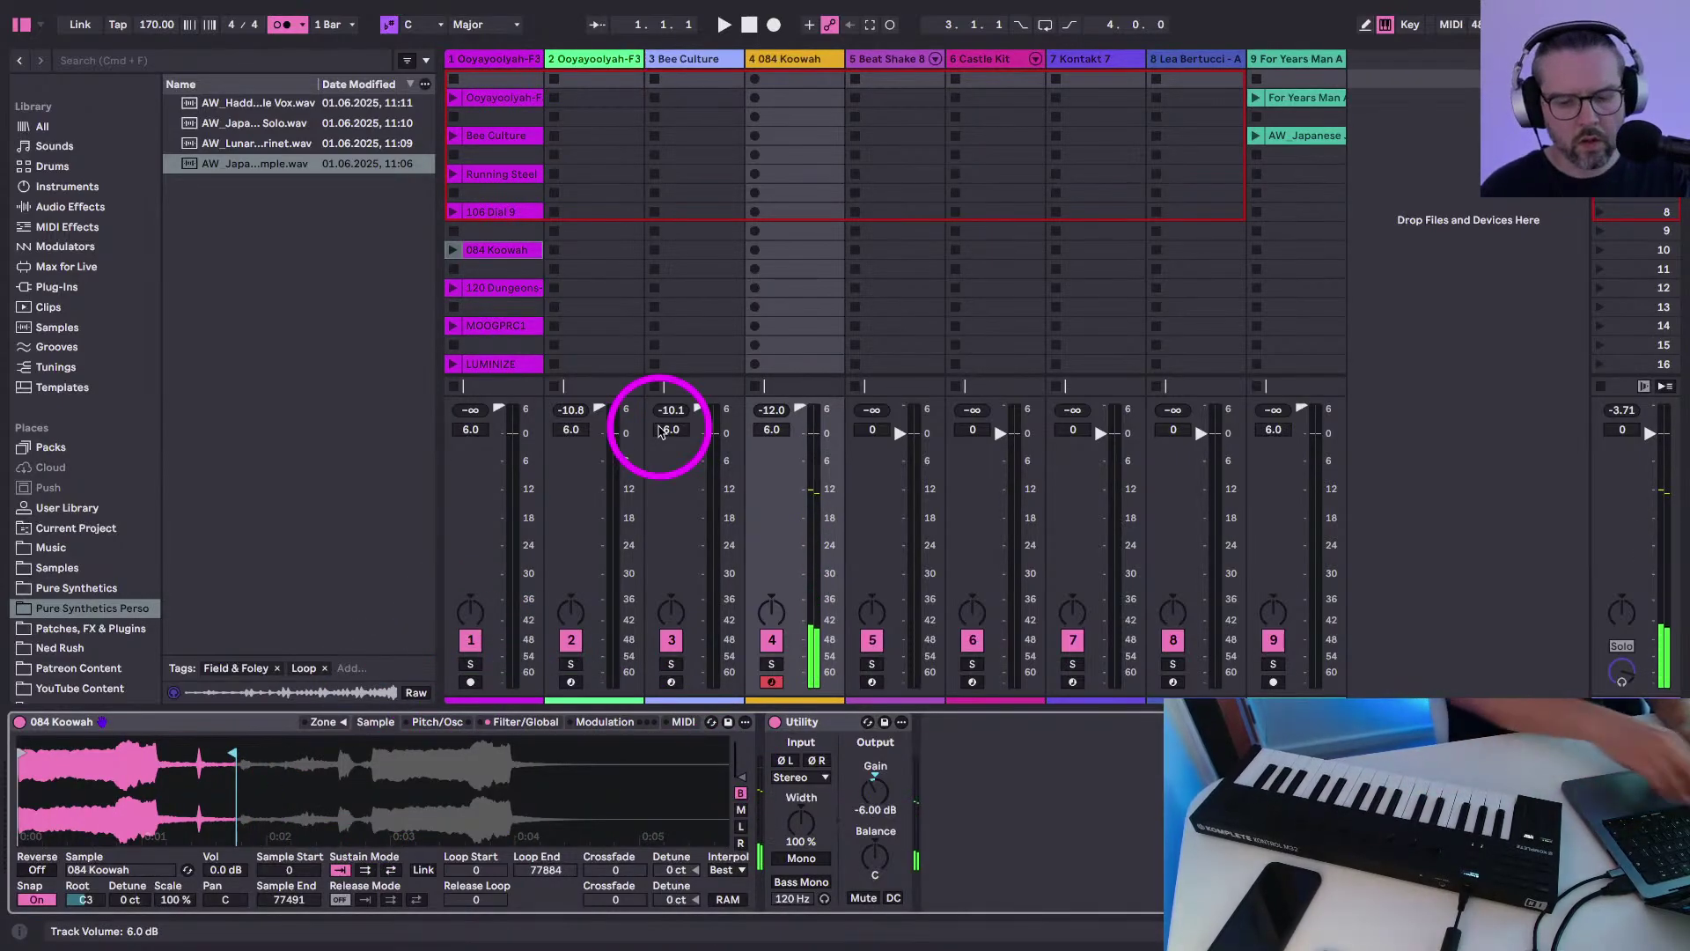
Raise send D on the 084 Koowah track, adjust its sample end to about 78918, and hide the mixer sends
{"action": "key", "text": "super+alt+s"}
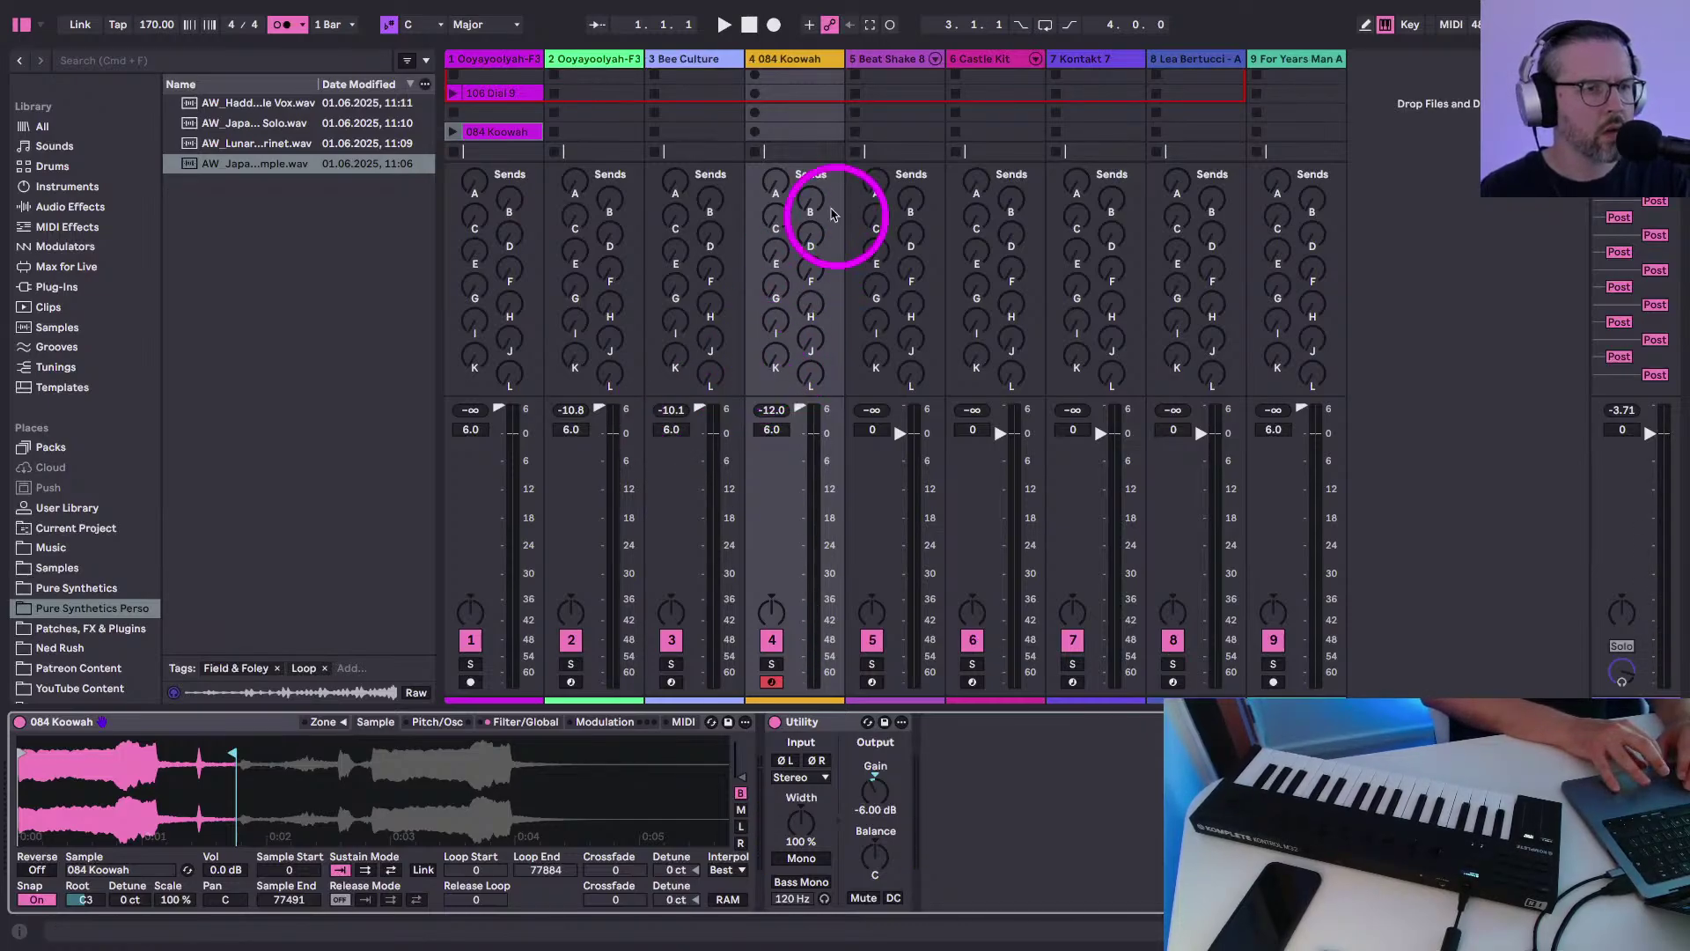
{"action": "left_click_drag", "start_coordinate": [812, 239], "coordinate": [814, 234]}
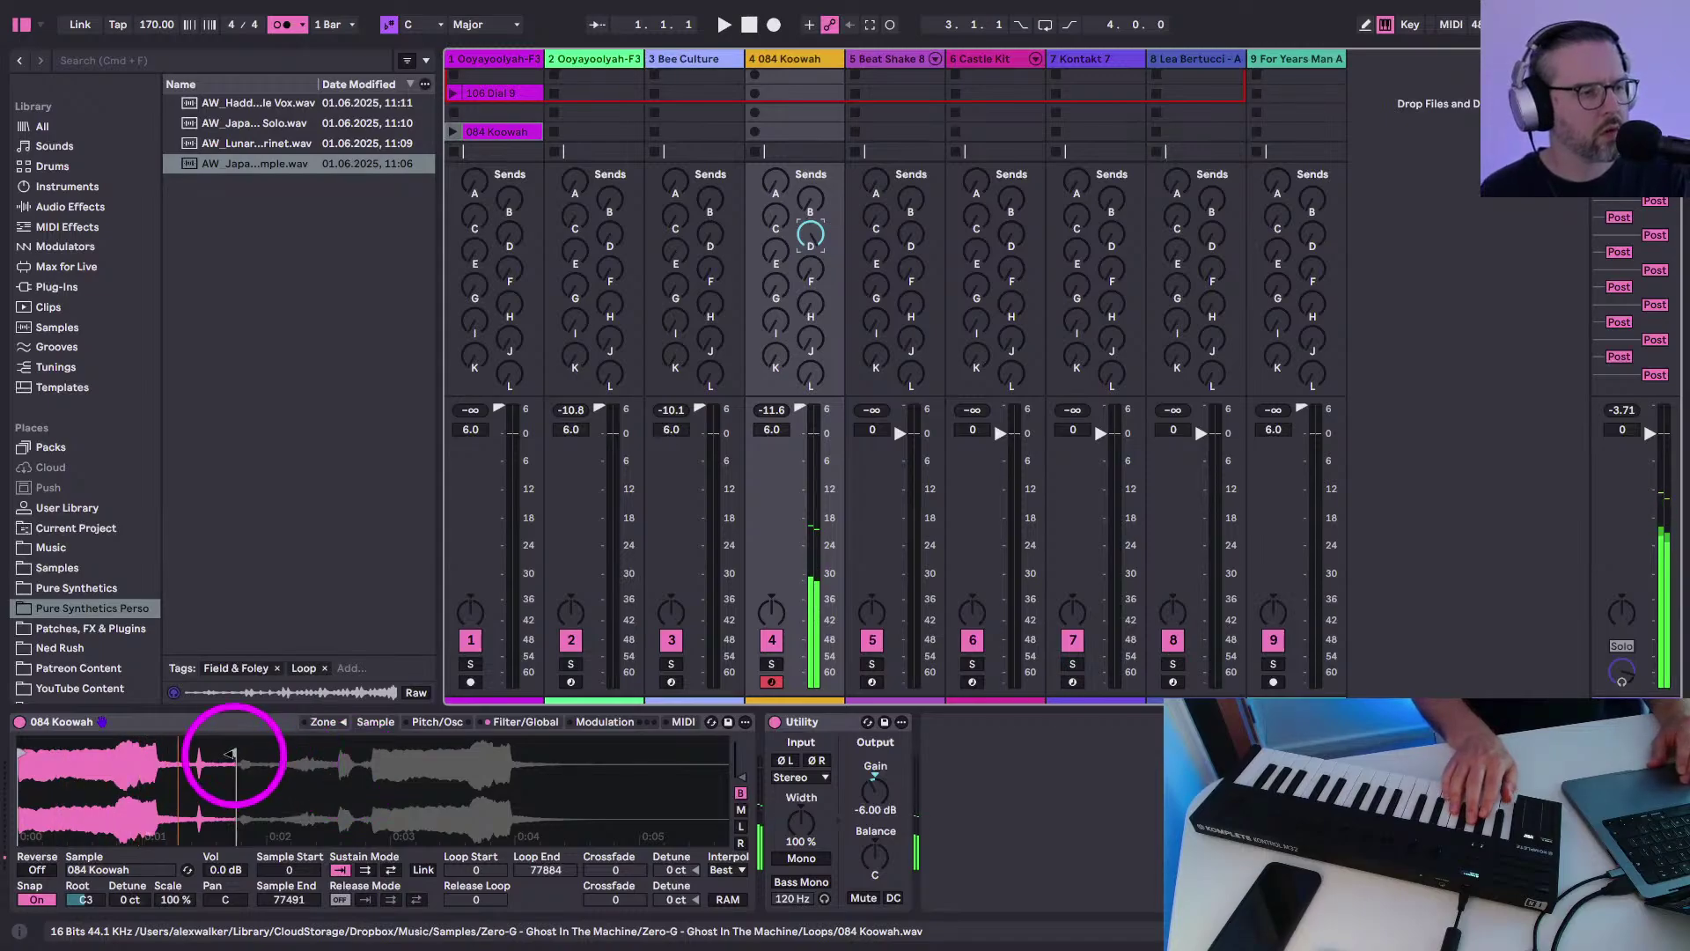
{"action": "left_click_drag", "start_coordinate": [235, 753], "coordinate": [233, 753]}
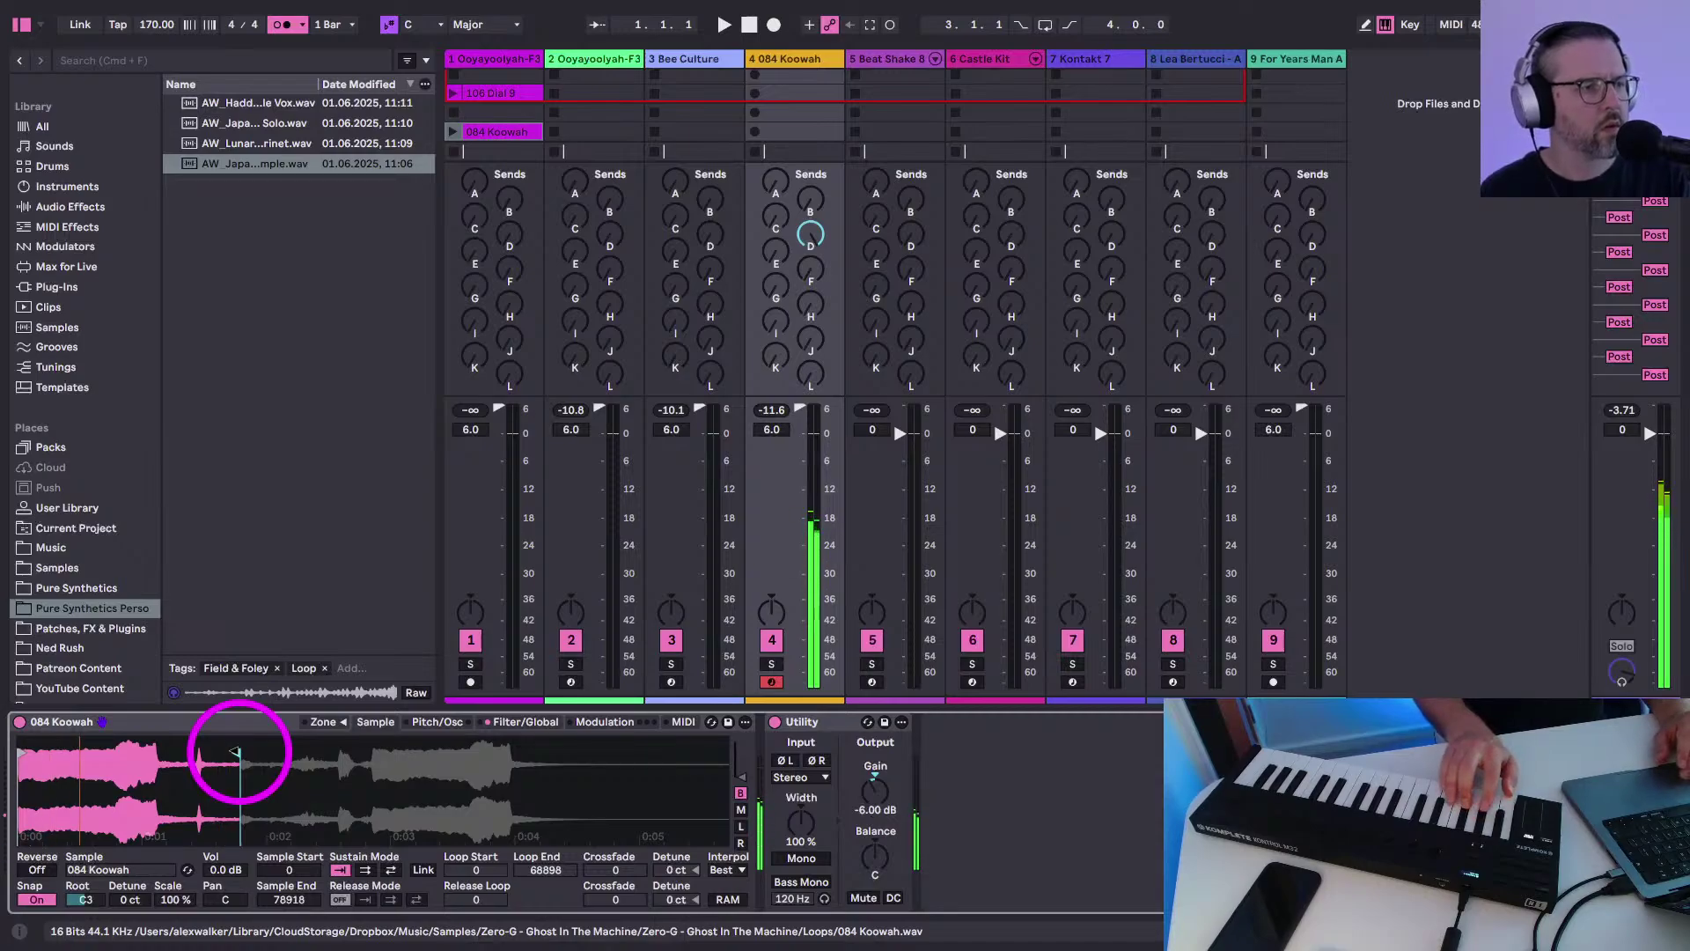
{"action": "left_click", "coordinate": [837, 88]}
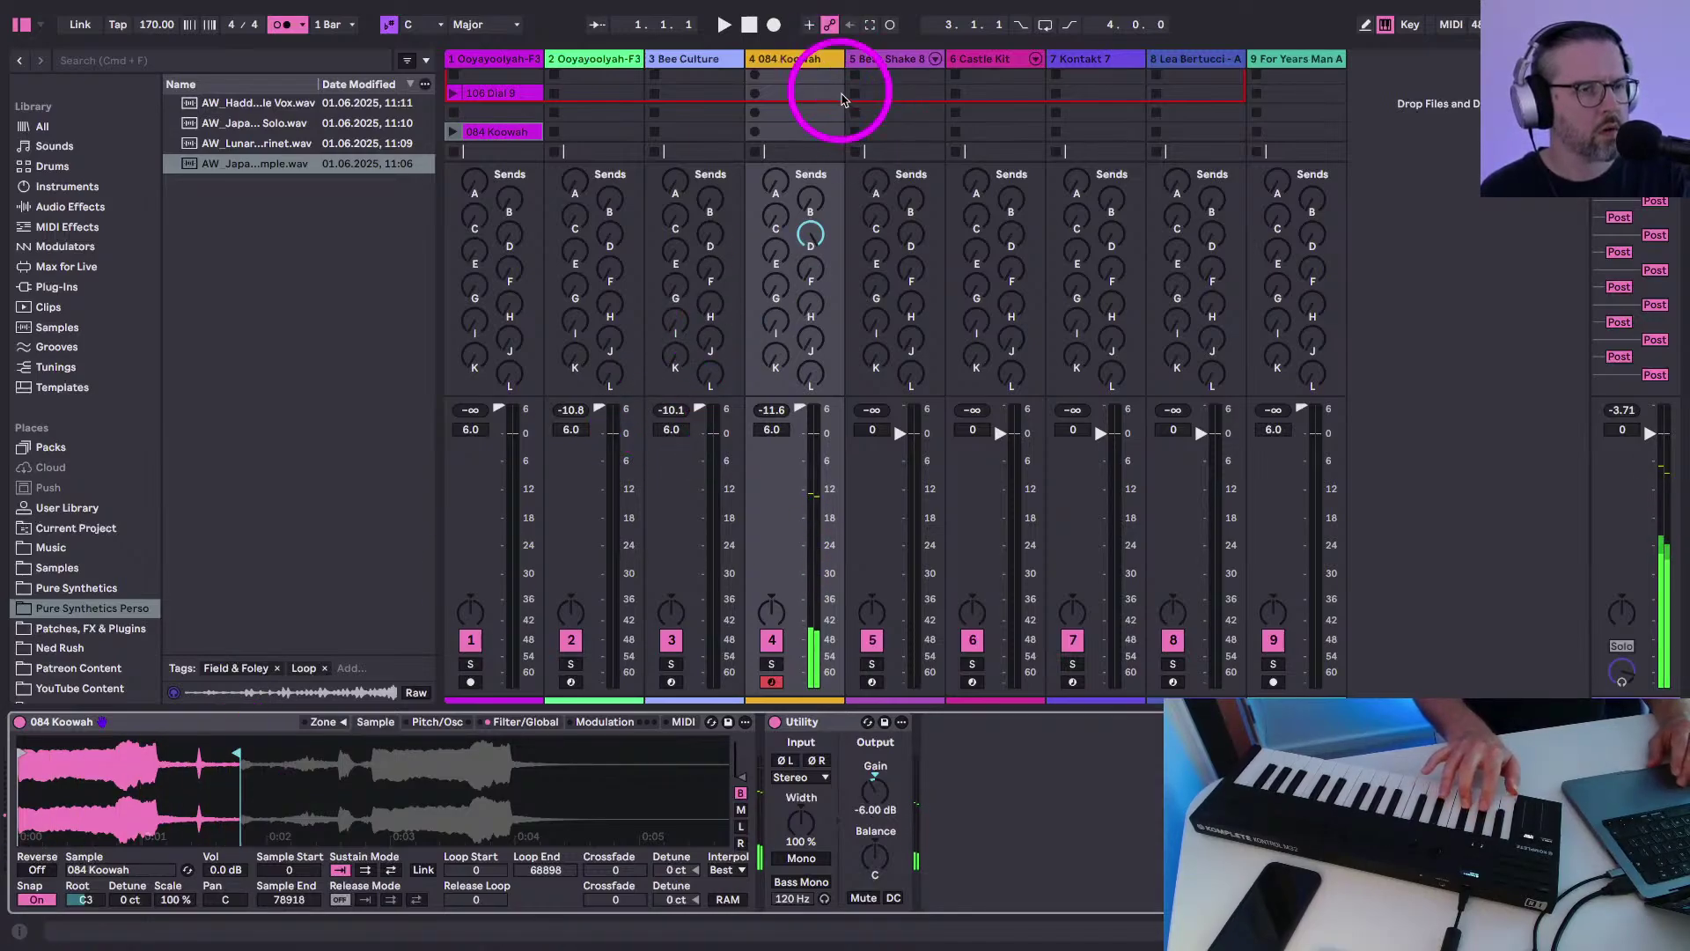
{"action": "key", "text": "super+alt+s"}
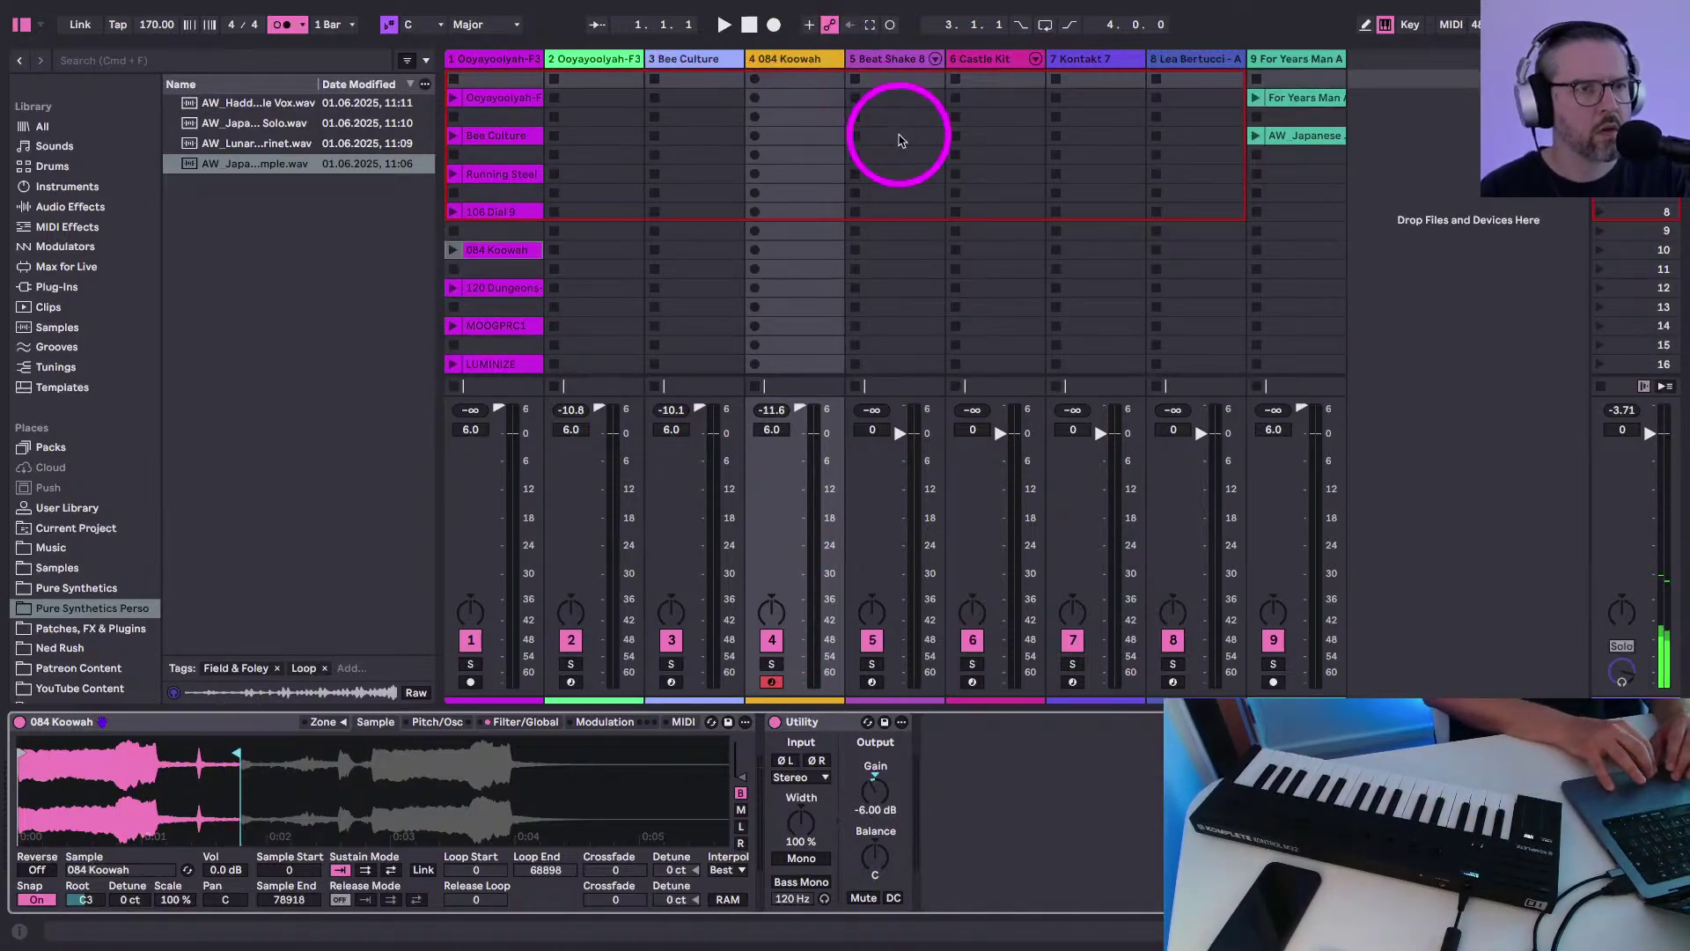
Show the PaulXStretch window of the Lea Bertucci - Acoustic Shadows track, move it clear of that track's mixer controls, and arm the track
{"action": "left_click", "coordinate": [1088, 64]}
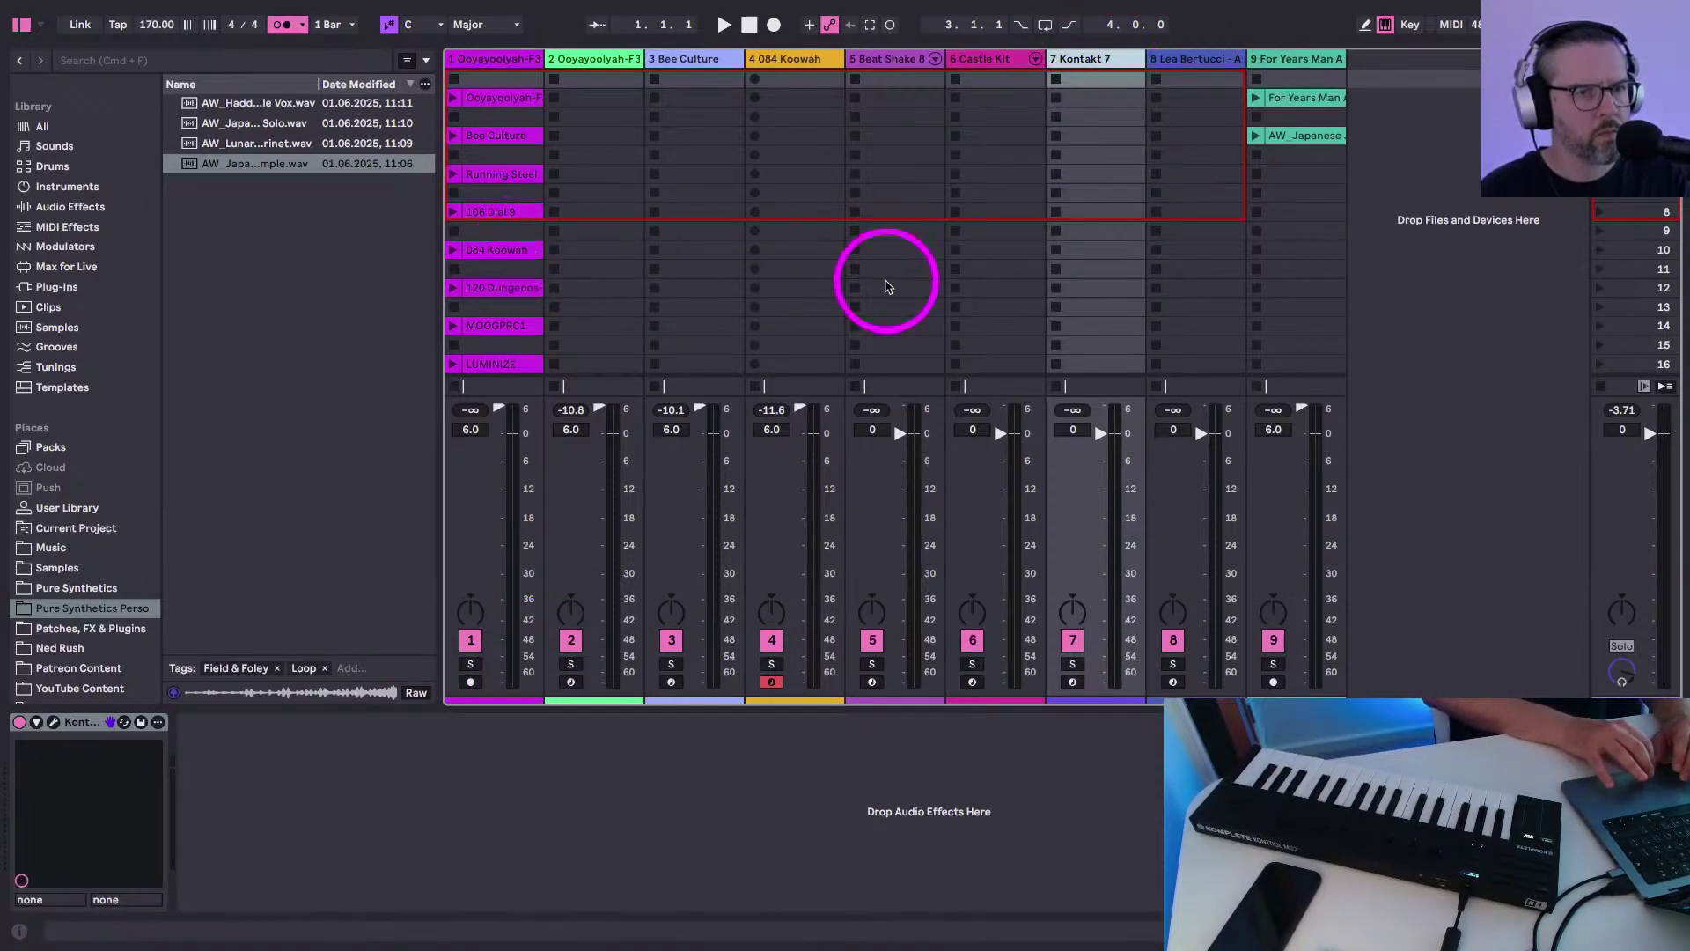
{"action": "left_click", "coordinate": [1197, 58]}
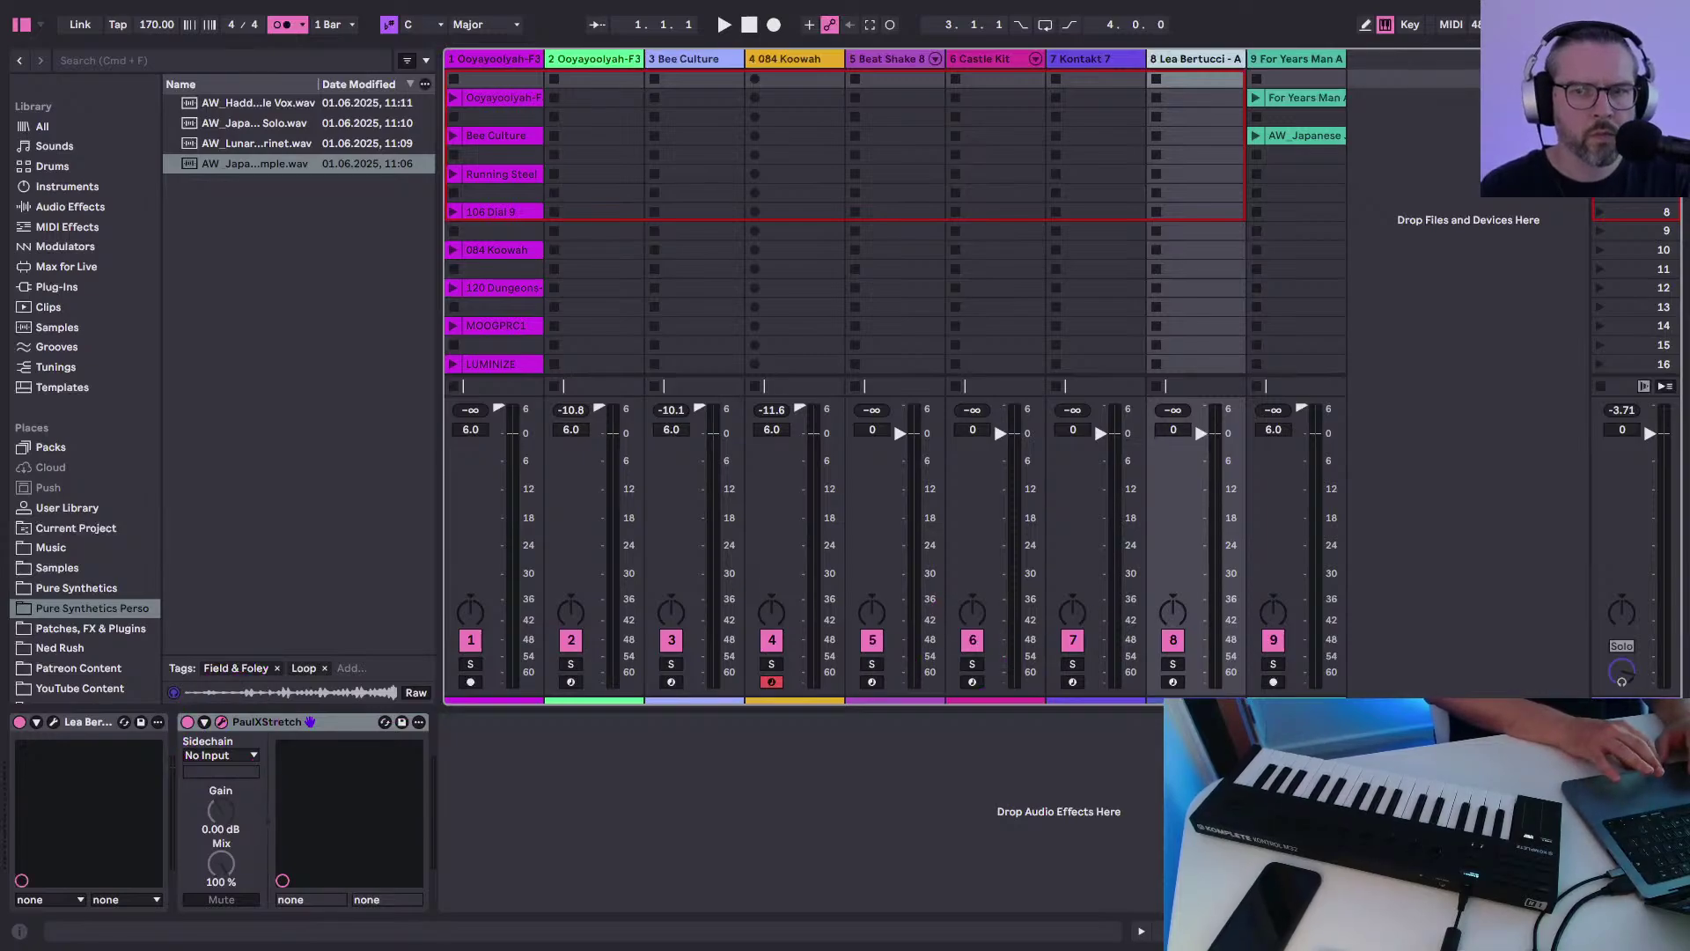
{"action": "left_click_drag", "start_coordinate": [886, 152], "coordinate": [839, 124]}
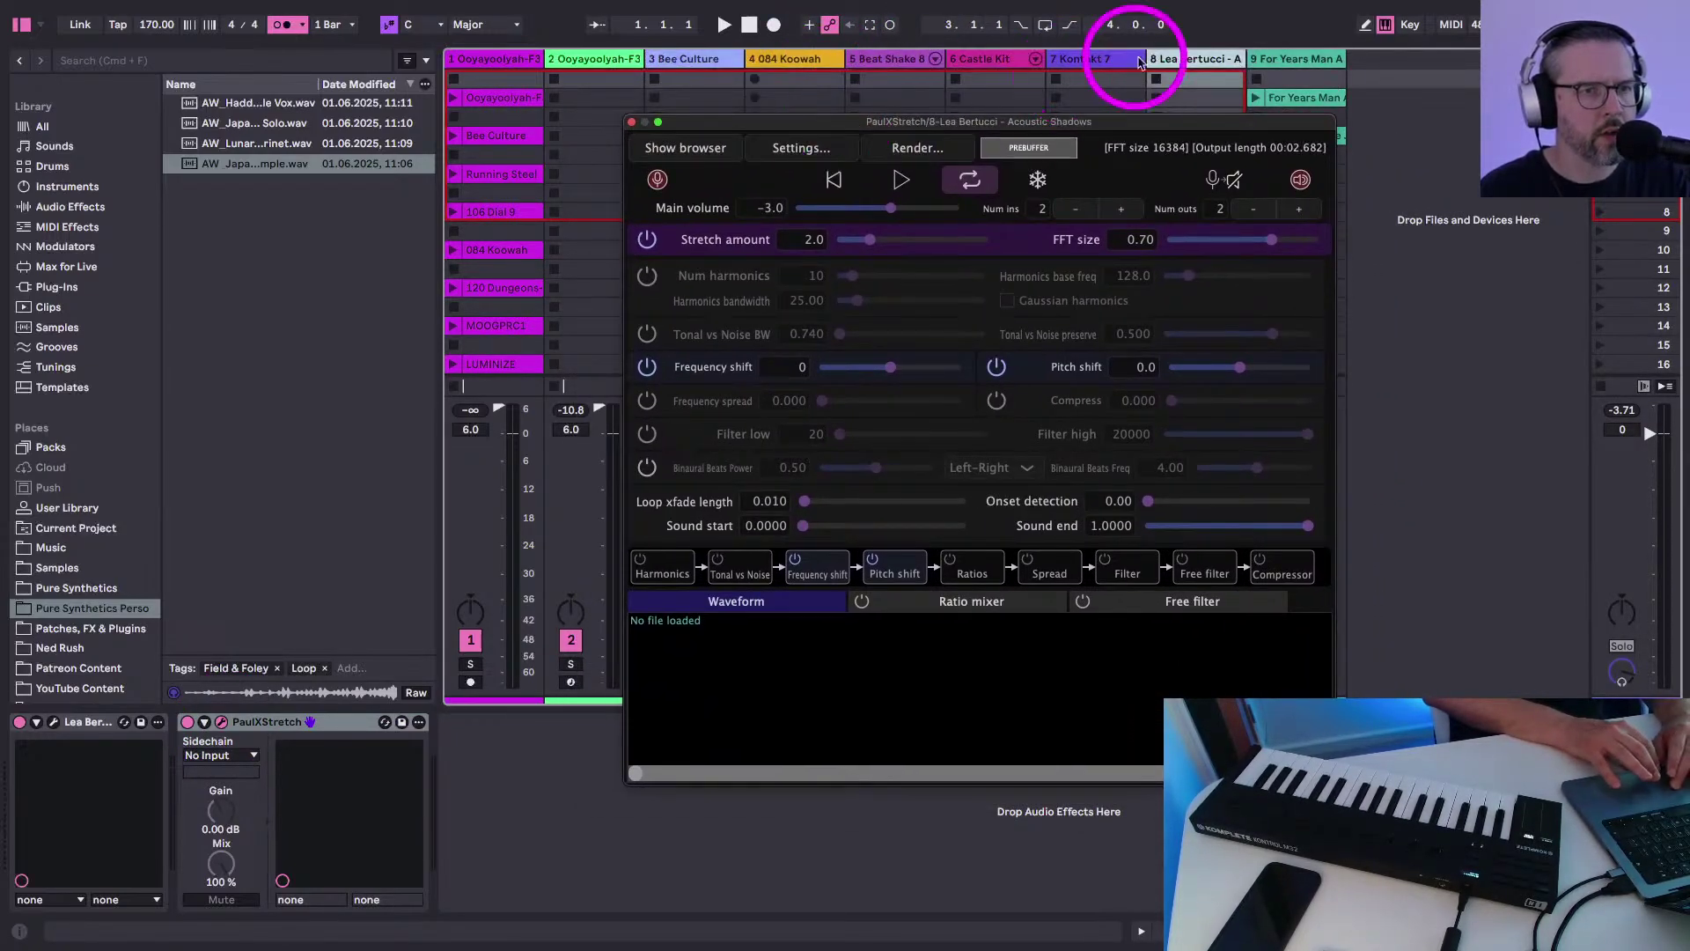
{"action": "left_click", "coordinate": [1172, 63]}
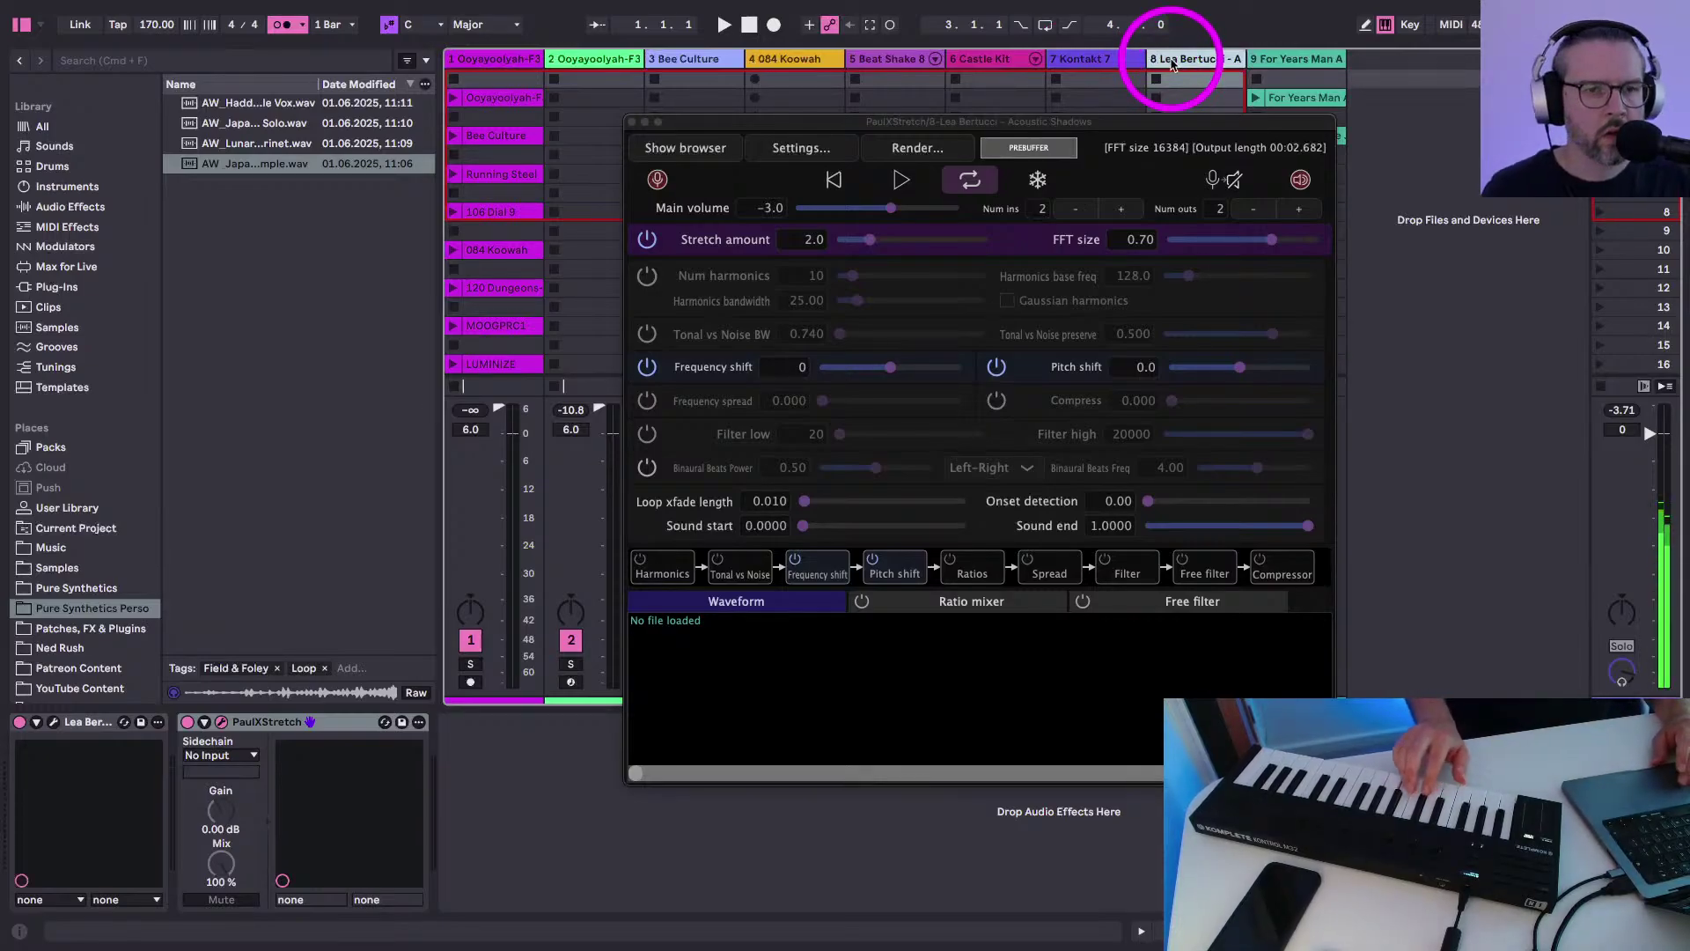
{"action": "left_click_drag", "start_coordinate": [678, 118], "coordinate": [446, 95]}
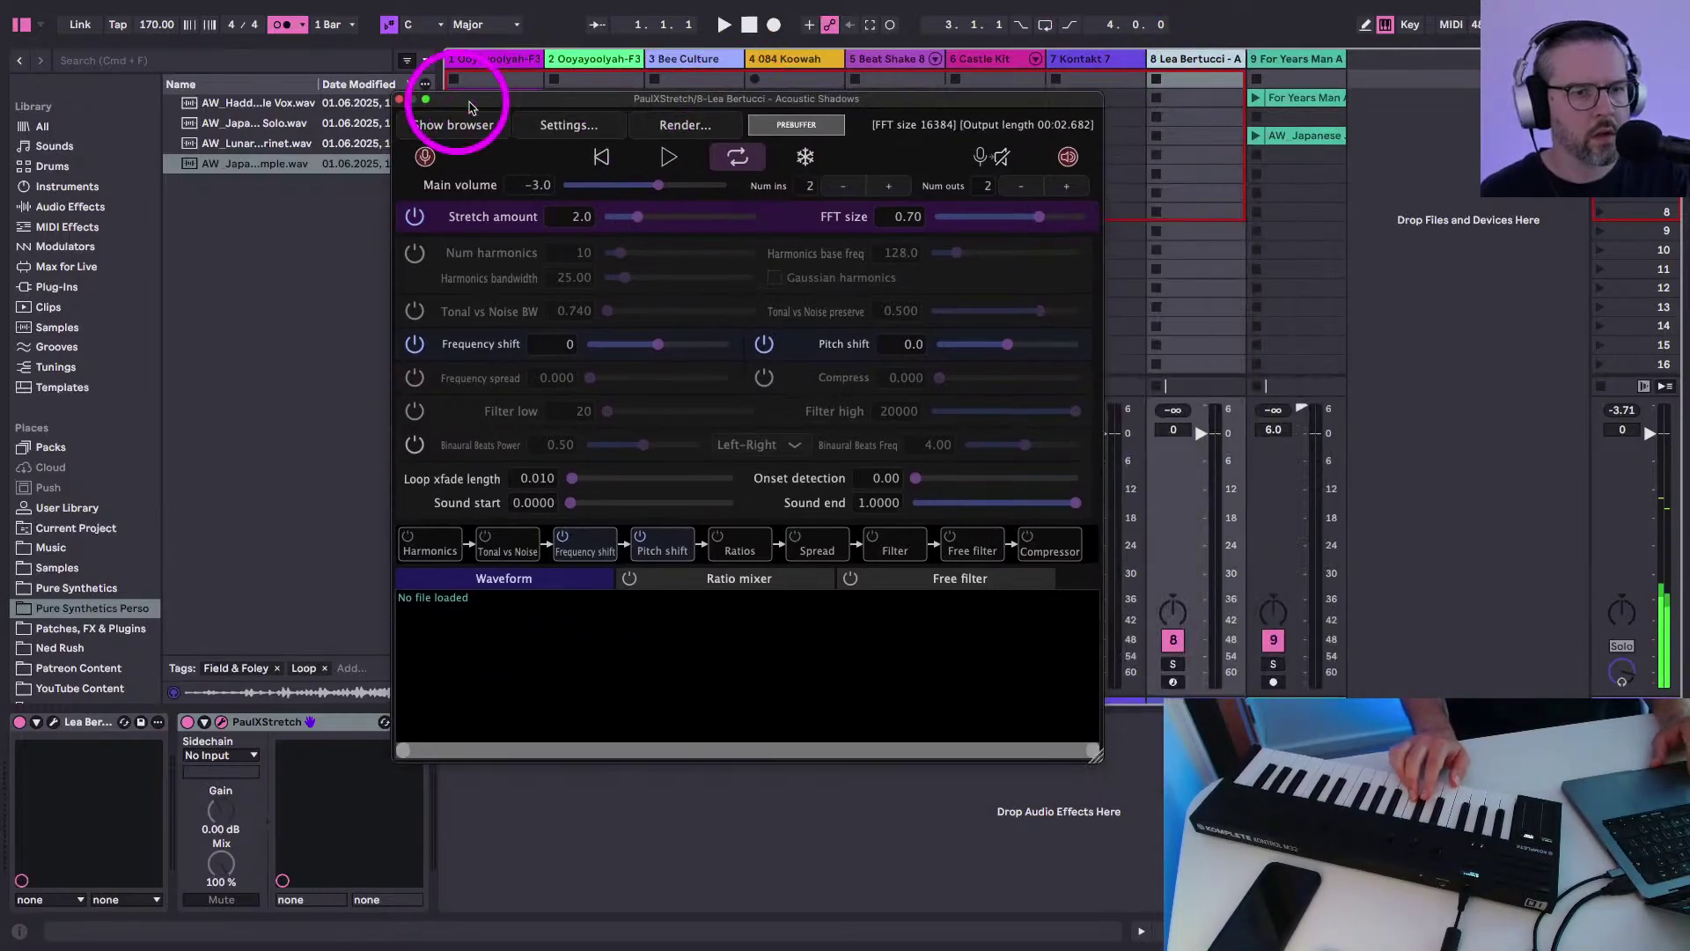
{"action": "left_click", "coordinate": [1172, 680]}
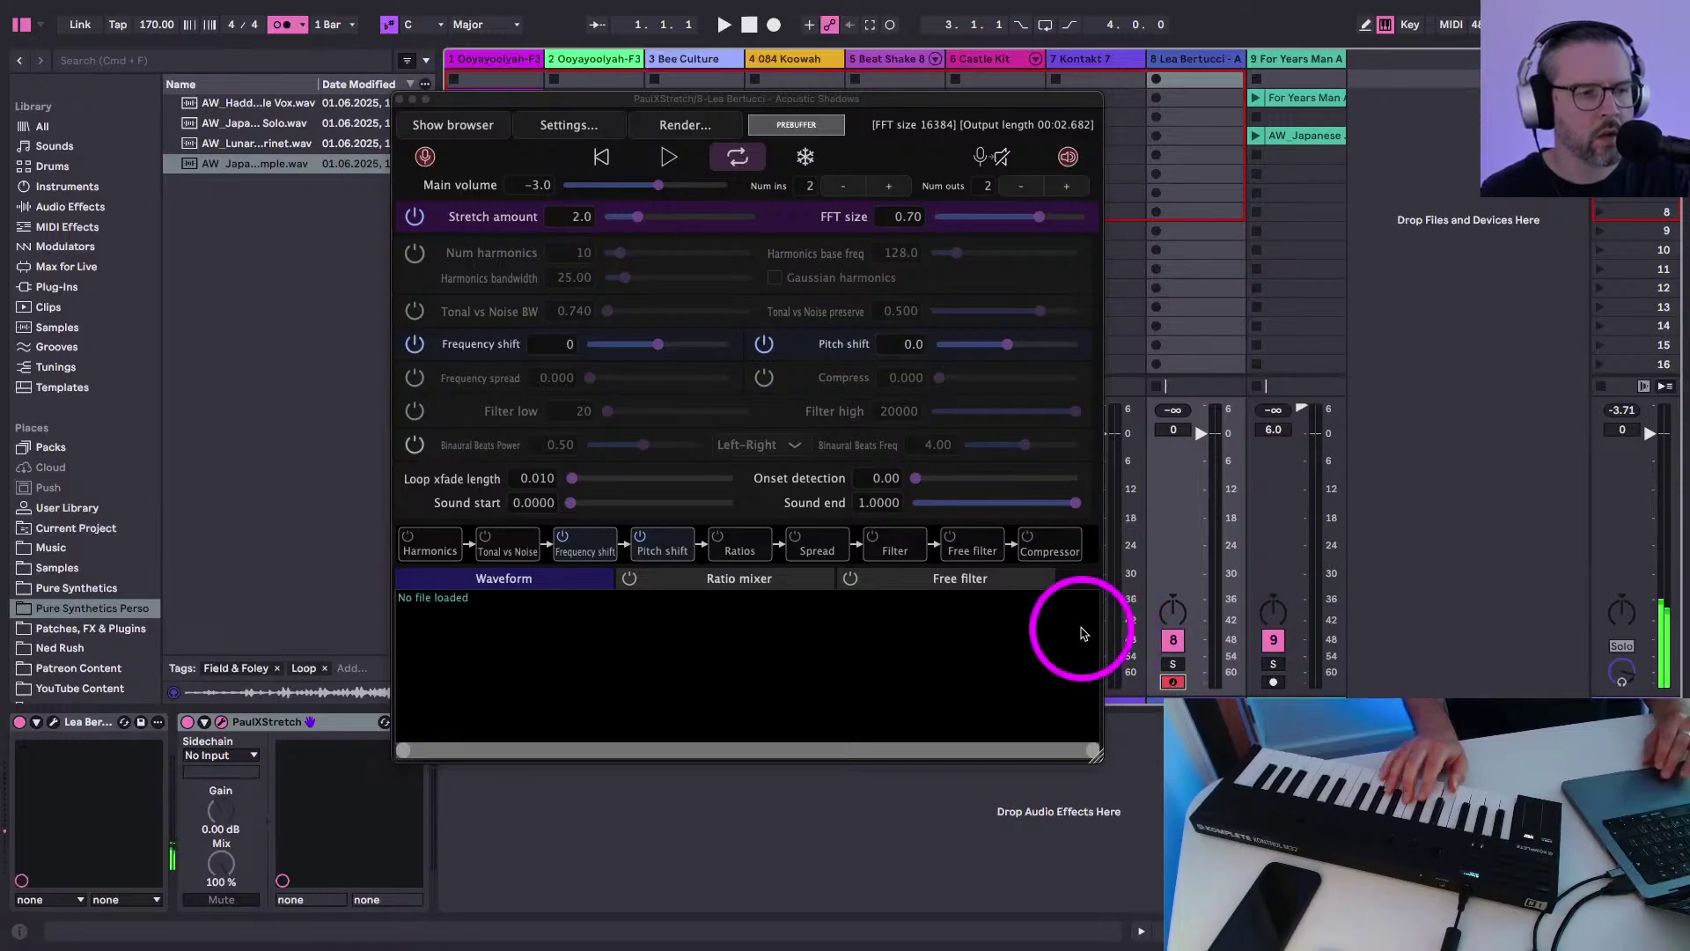
Capture the played audio in PaulXStretch, start its stretched playback, and open the plug-in's settings
{"action": "left_click", "coordinate": [669, 156]}
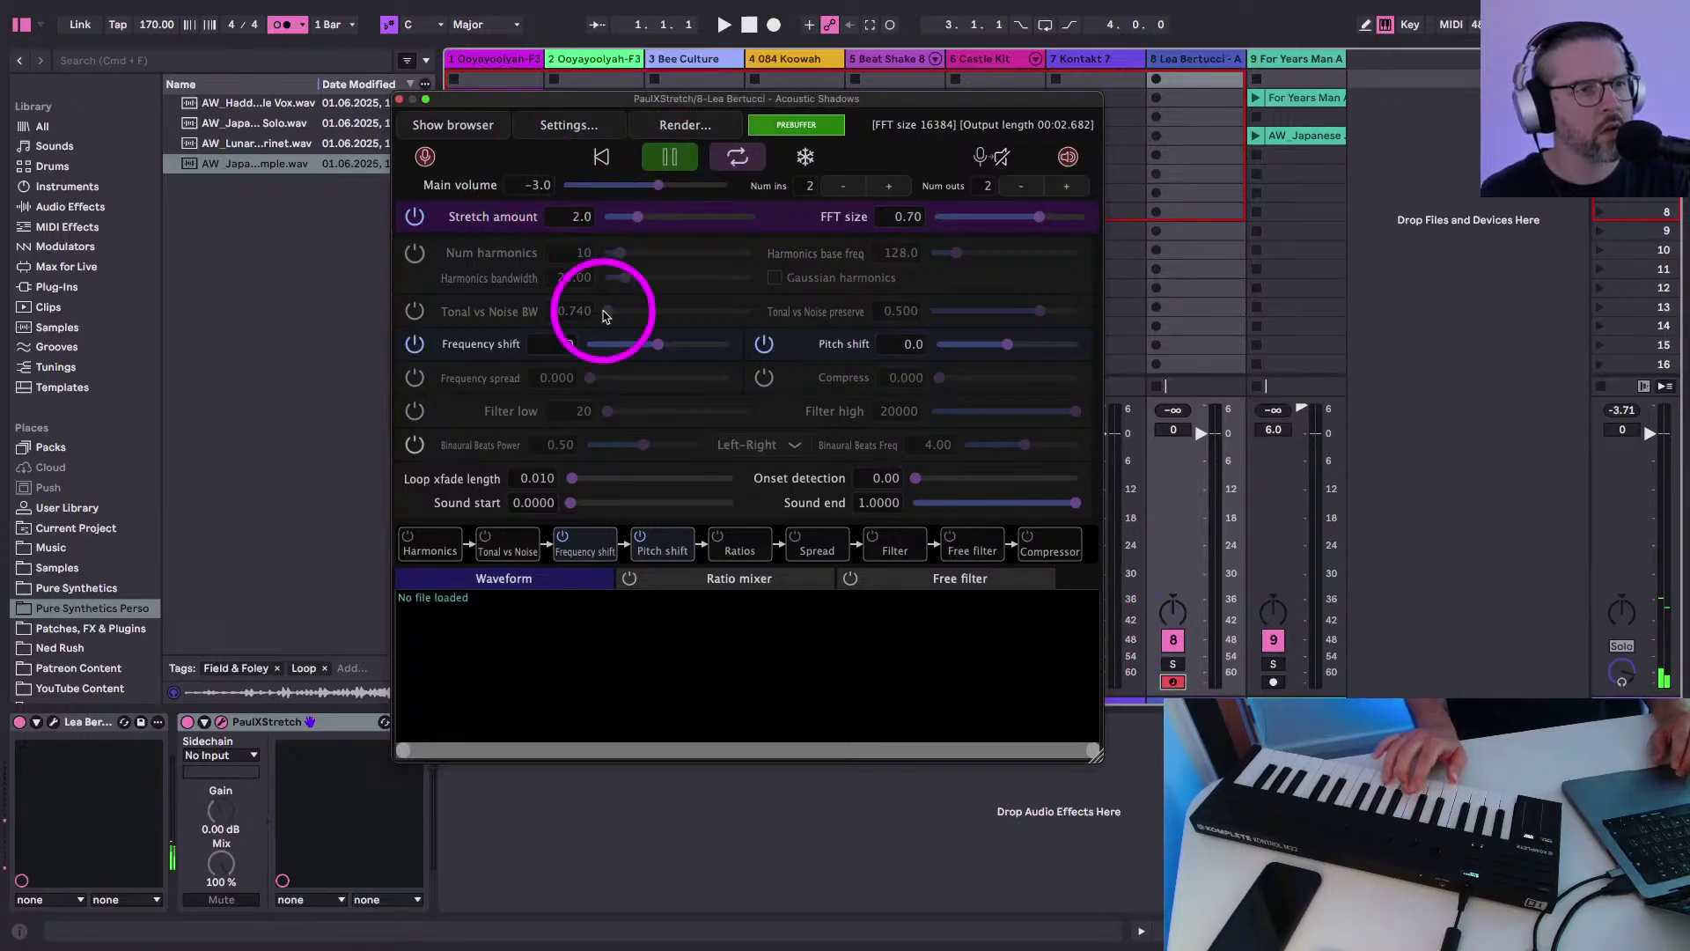
{"action": "left_click", "coordinate": [662, 166]}
{"action": "left_click", "coordinate": [425, 156]}
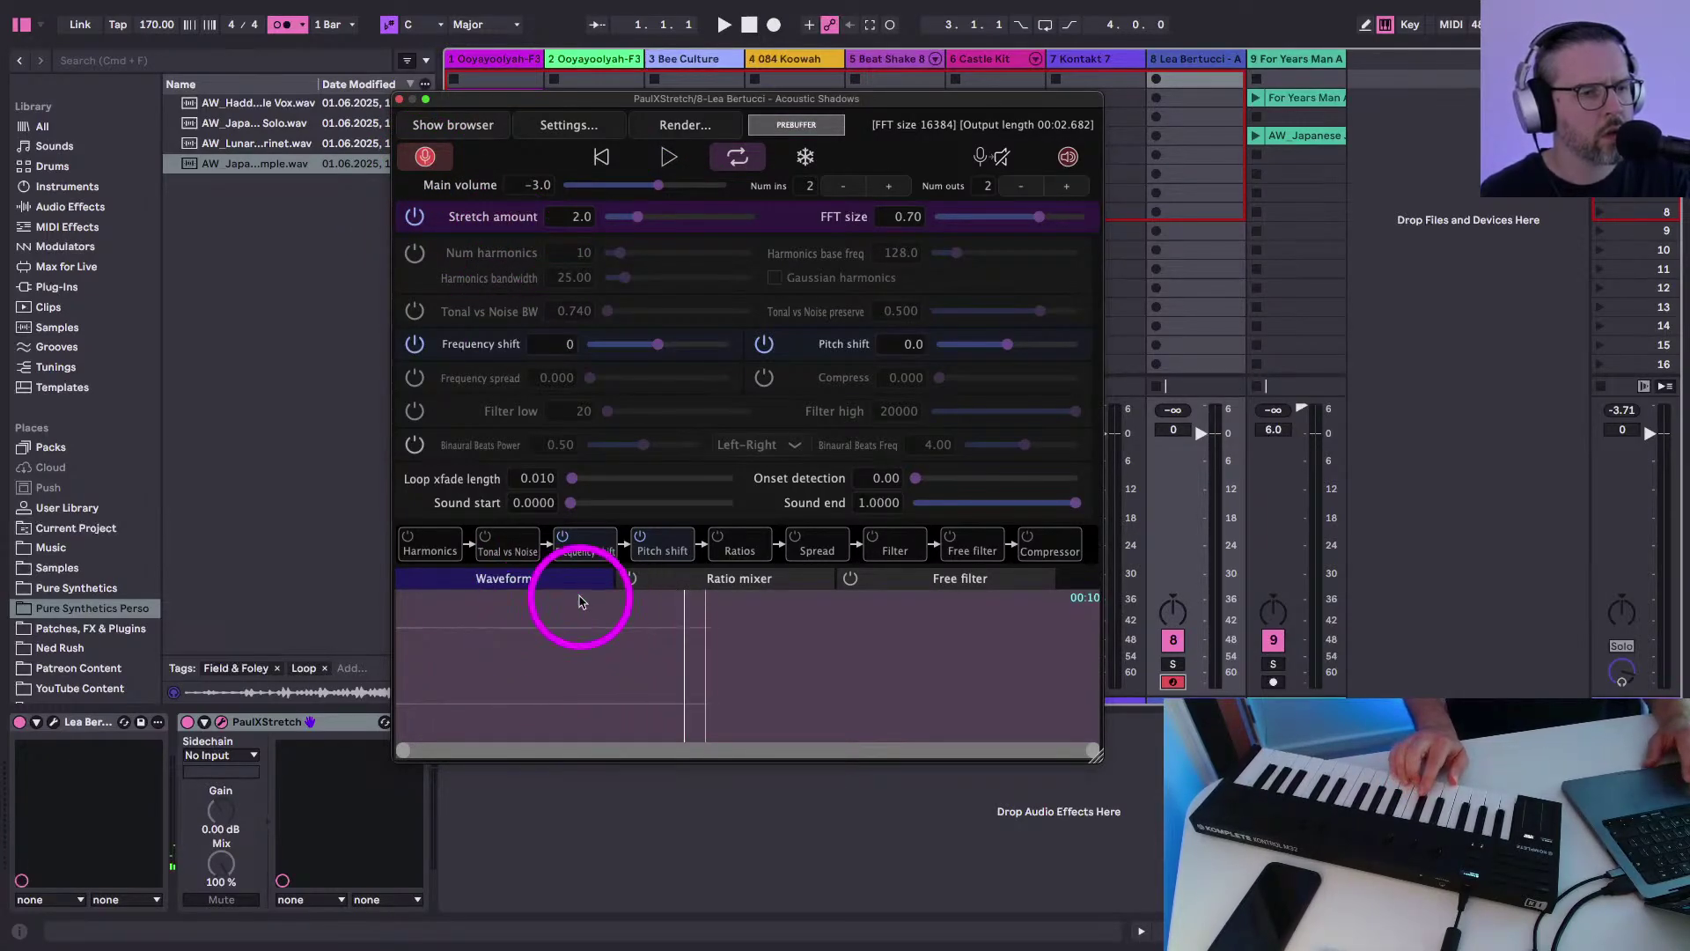
{"action": "key", "text": "space"}
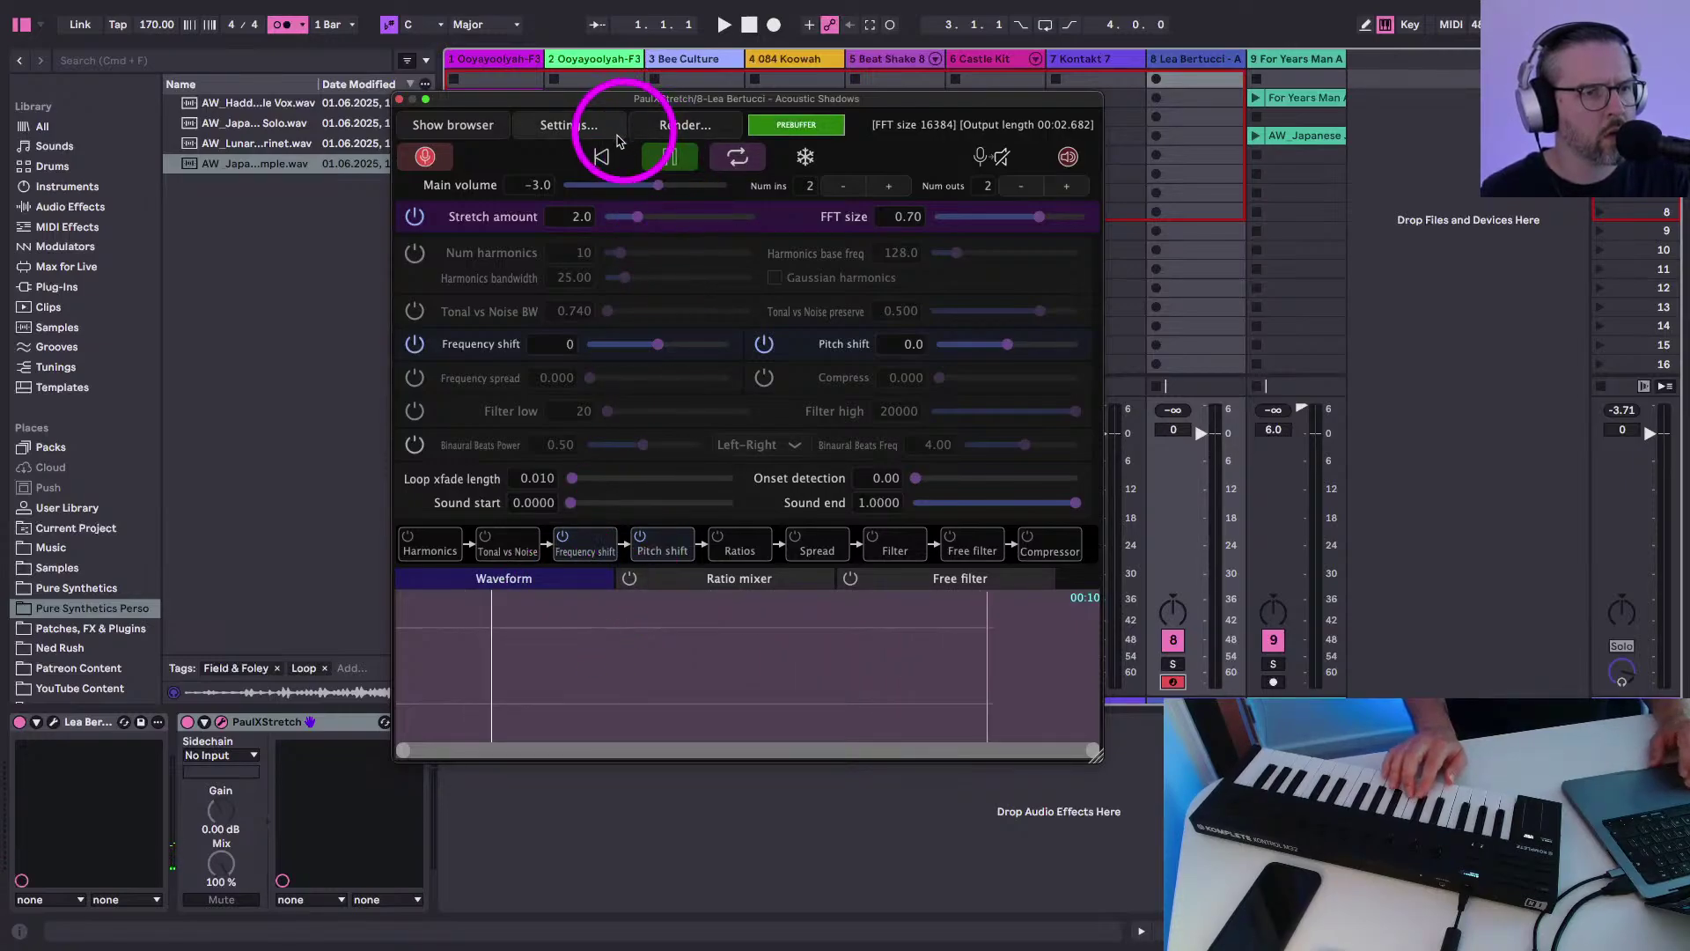
{"action": "left_click", "coordinate": [568, 124]}
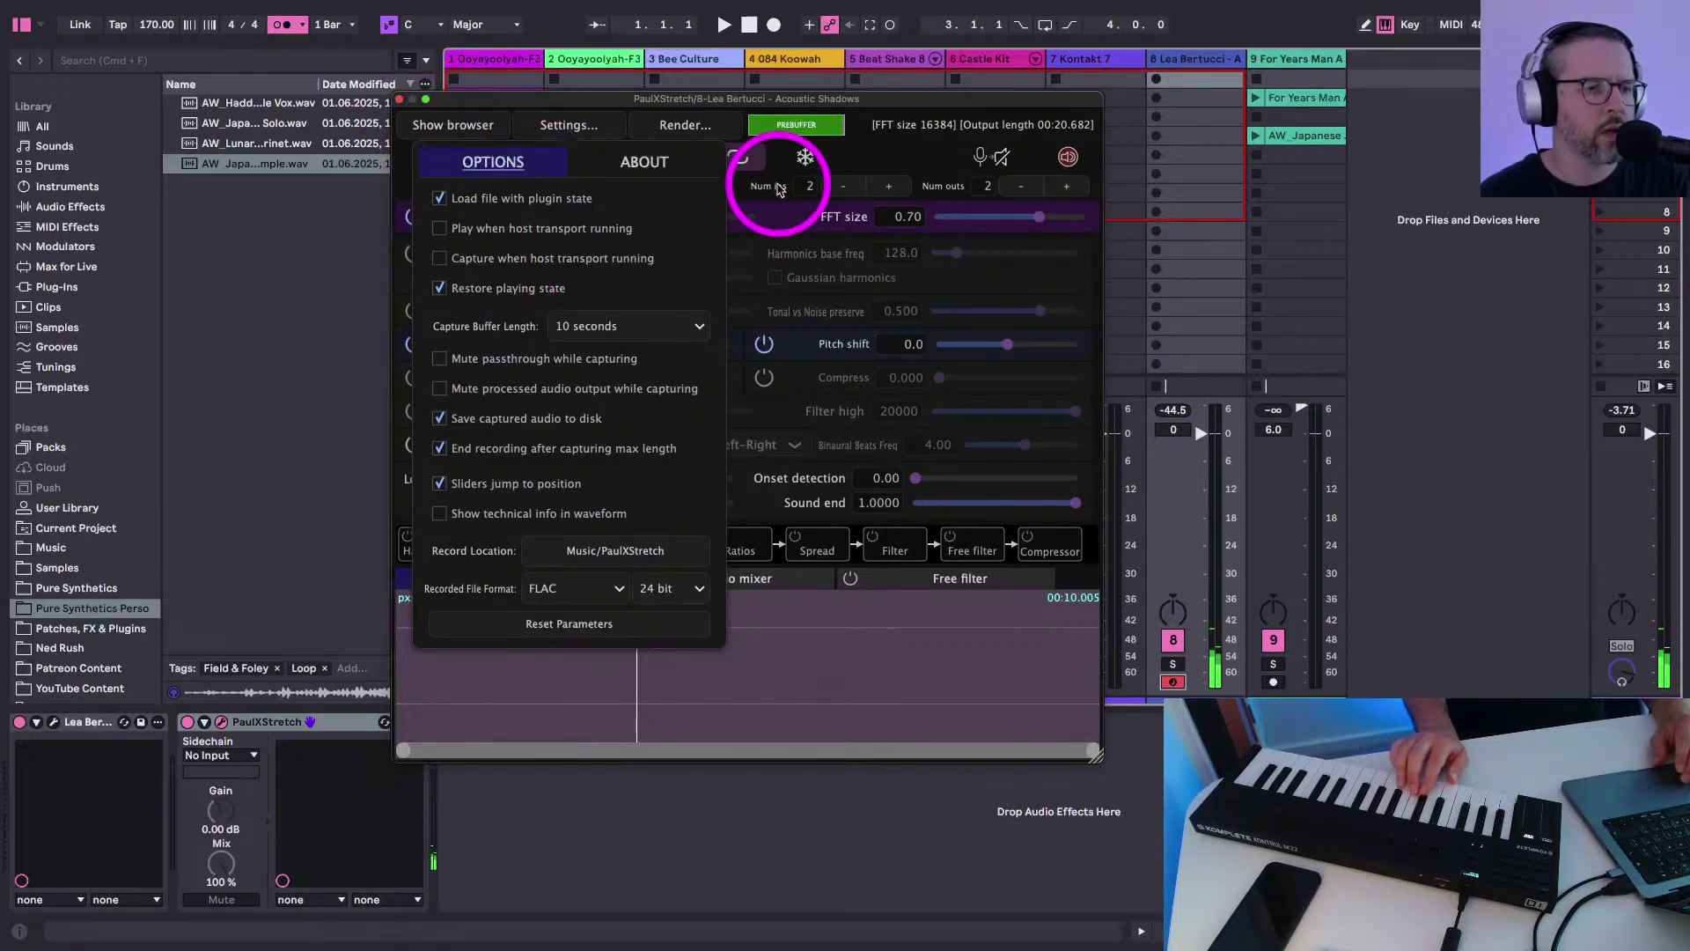
Dismiss PaulXStretch's options, close its window, and switch the effect off on the Lea Bertucci - Acoustic Shadows track
{"action": "left_click", "coordinate": [836, 150]}
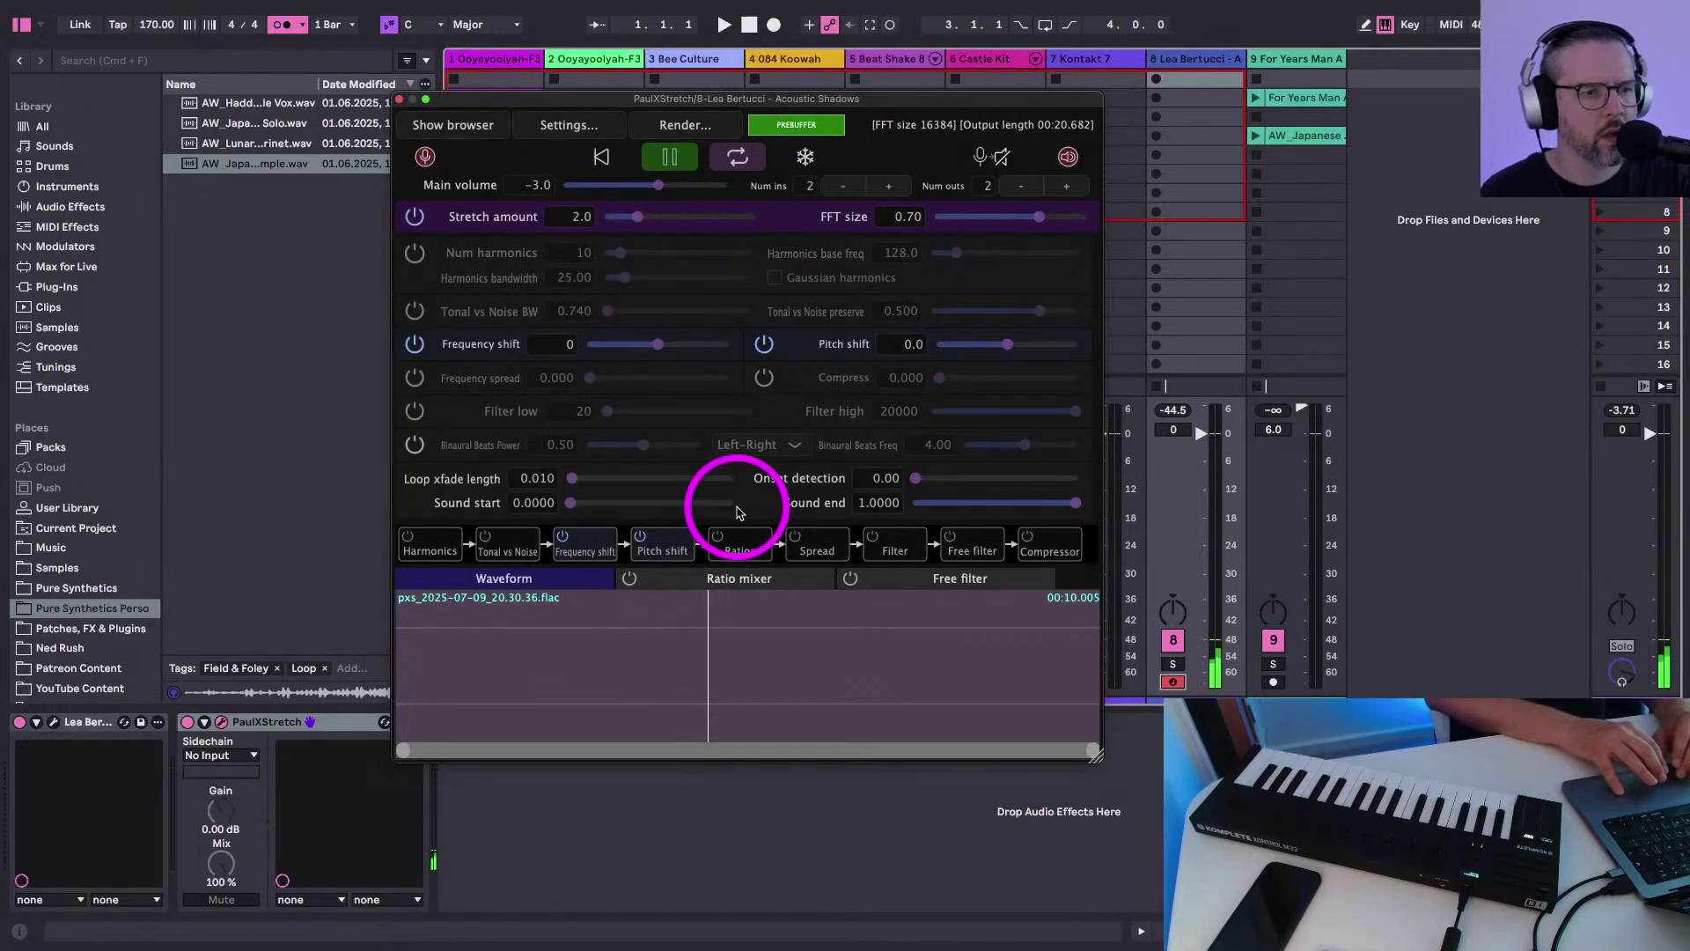
{"action": "left_click_drag", "start_coordinate": [584, 97], "coordinate": [729, 81]}
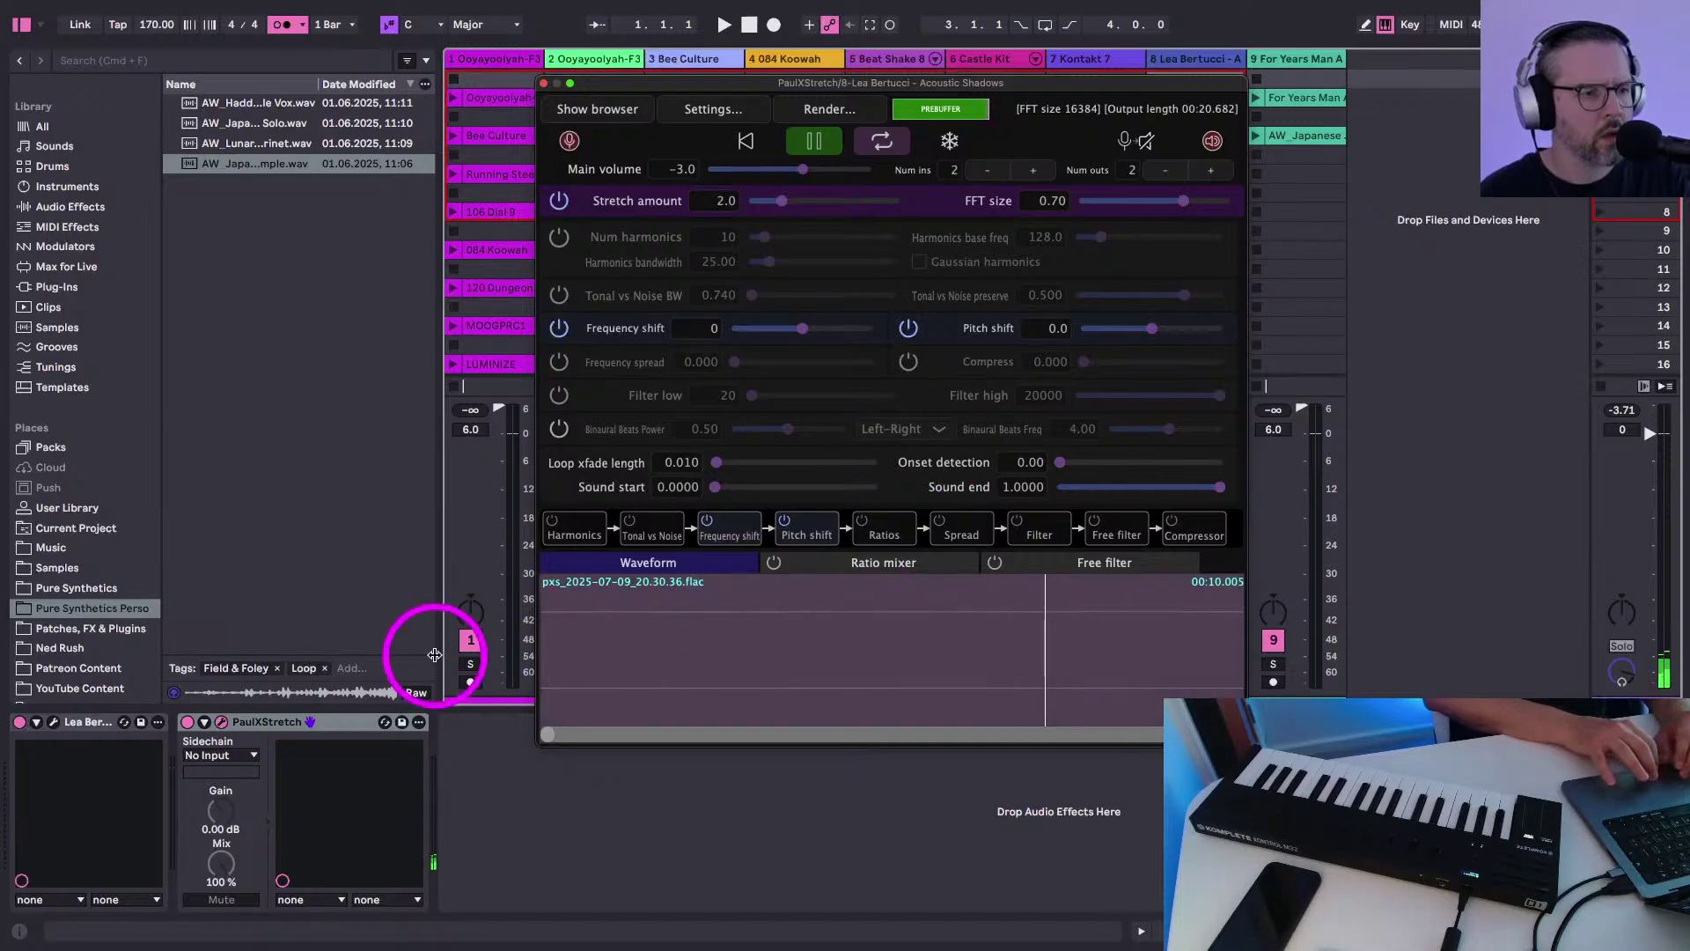
{"action": "left_click", "coordinate": [543, 83]}
{"action": "left_click", "coordinate": [188, 721]}
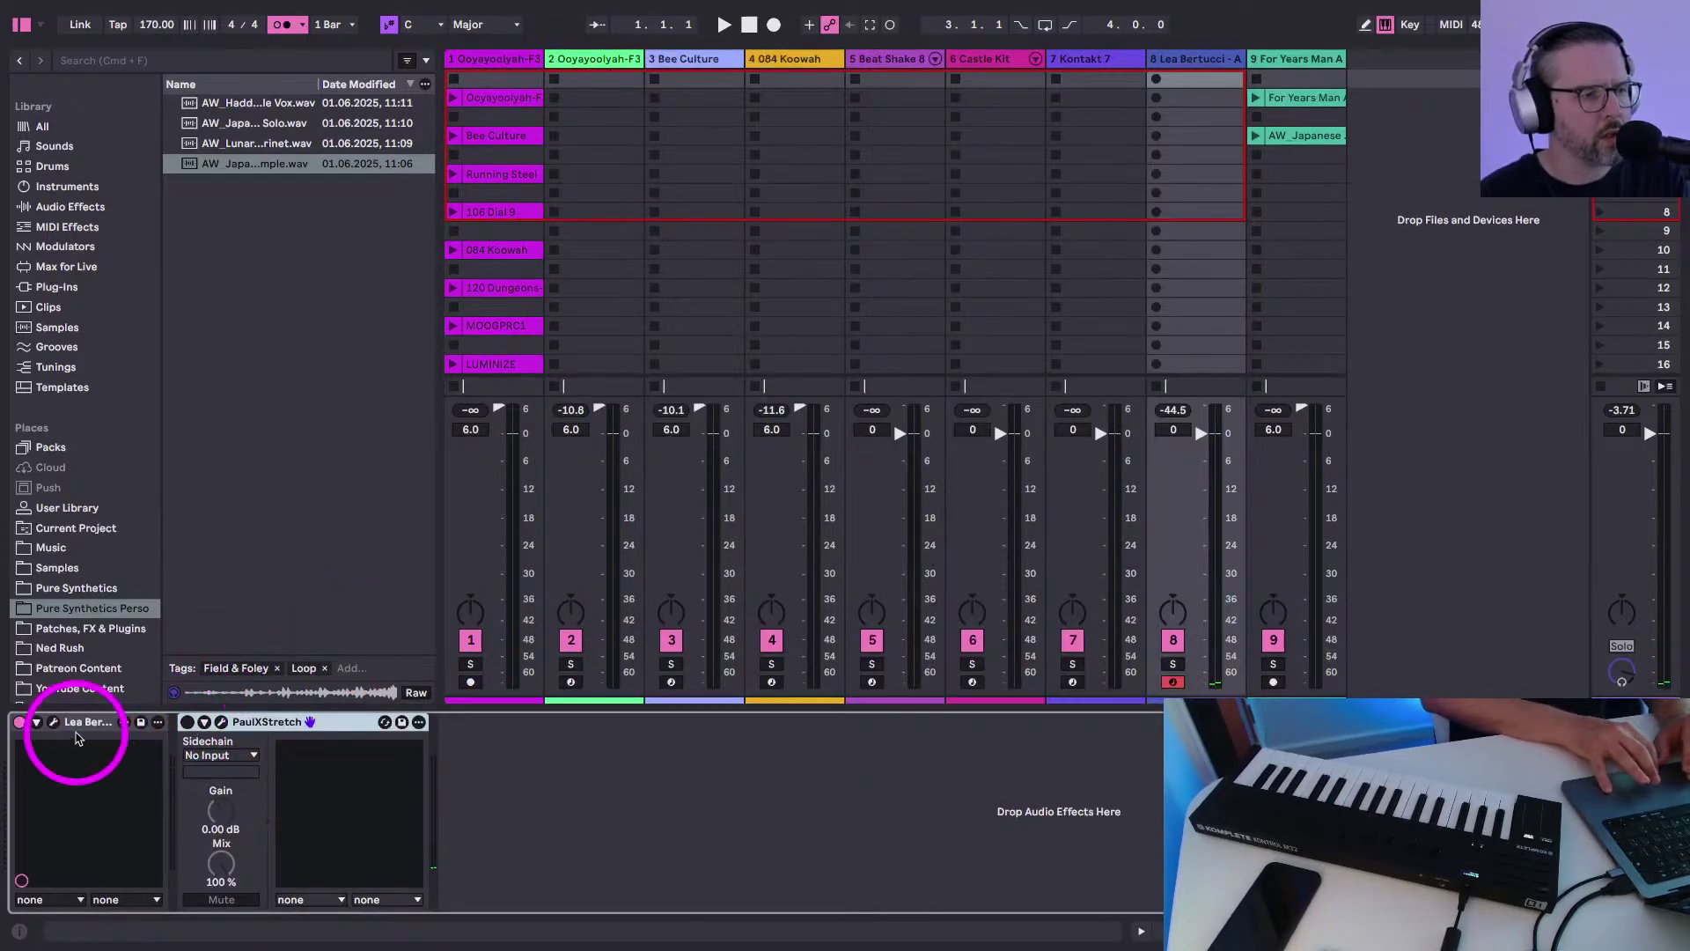
Show the Lea Bertucci - Acoustic Shadows instrument, raise its master volume, and load the preset Trumpet: Decay Swell with Room Sound (Long)
{"action": "left_click", "coordinate": [669, 683]}
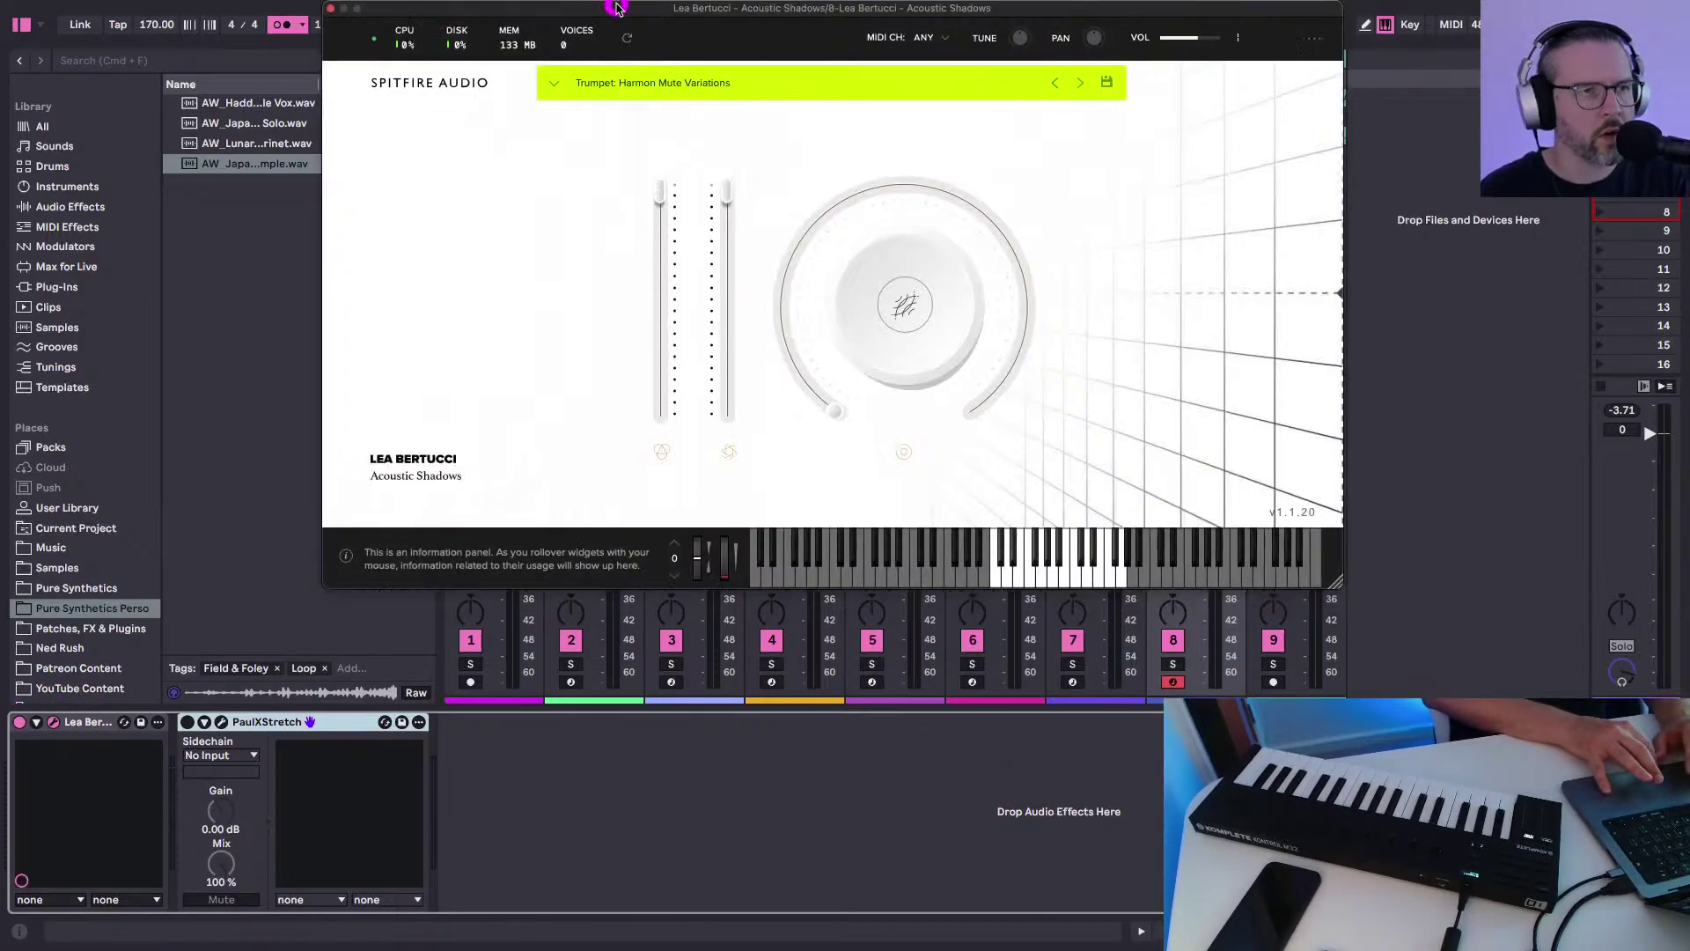
{"action": "left_click_drag", "start_coordinate": [614, 4], "coordinate": [601, 95]}
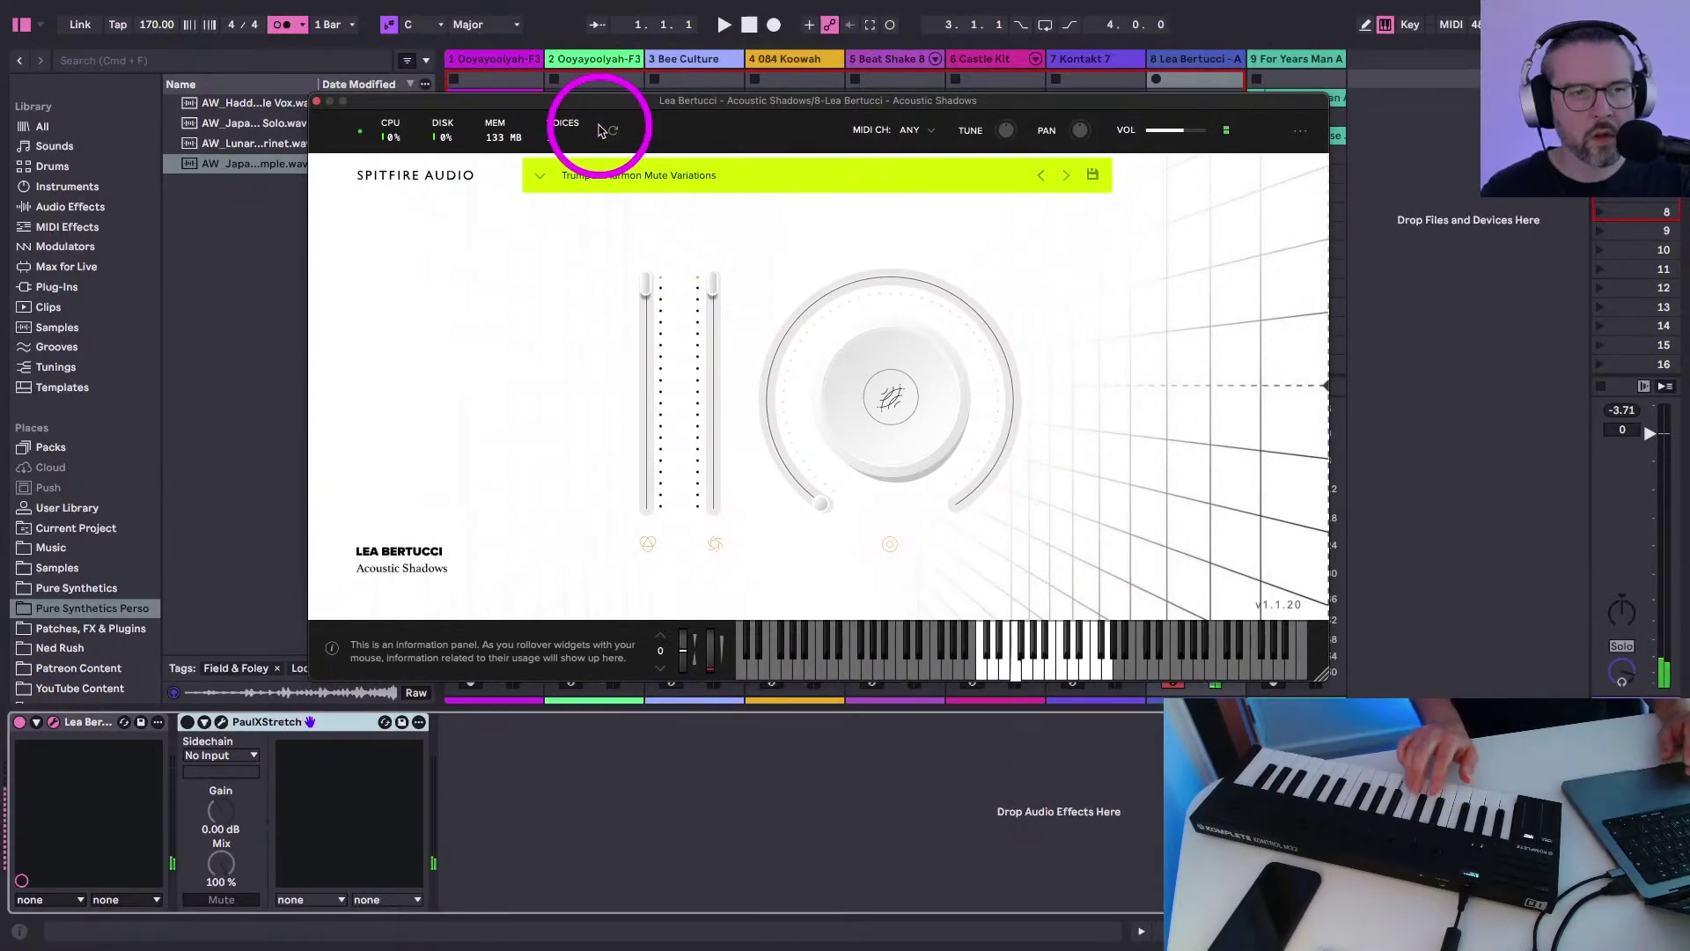
{"action": "left_click", "coordinate": [457, 393]}
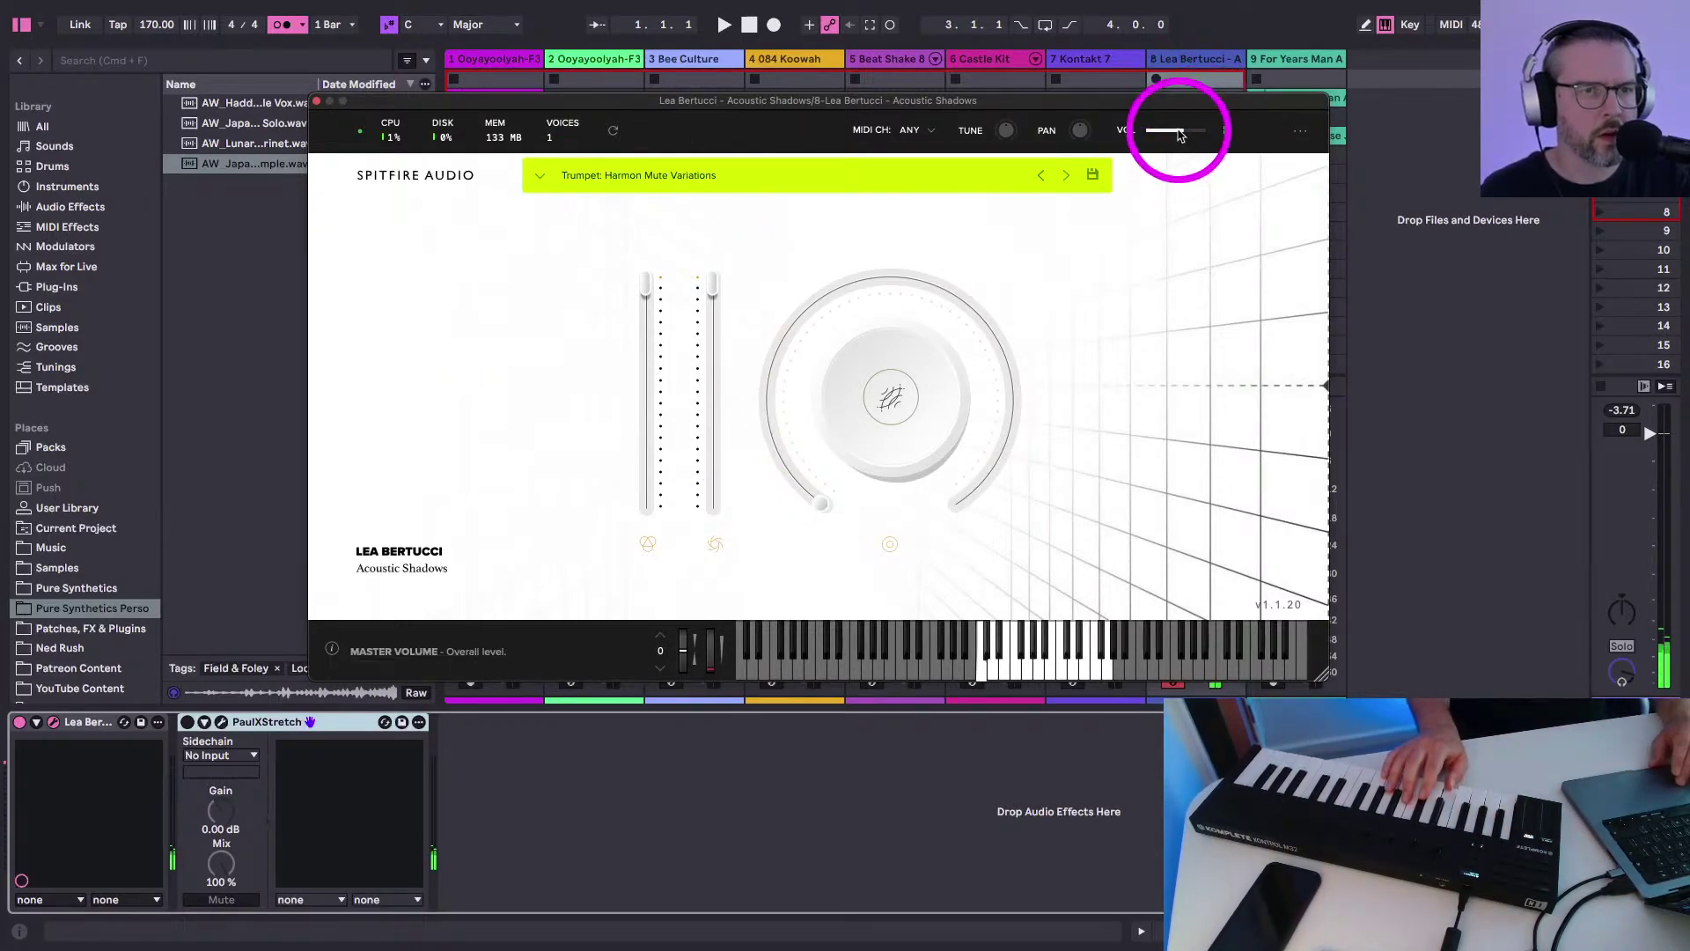
{"action": "left_click_drag", "start_coordinate": [1178, 131], "coordinate": [1227, 133]}
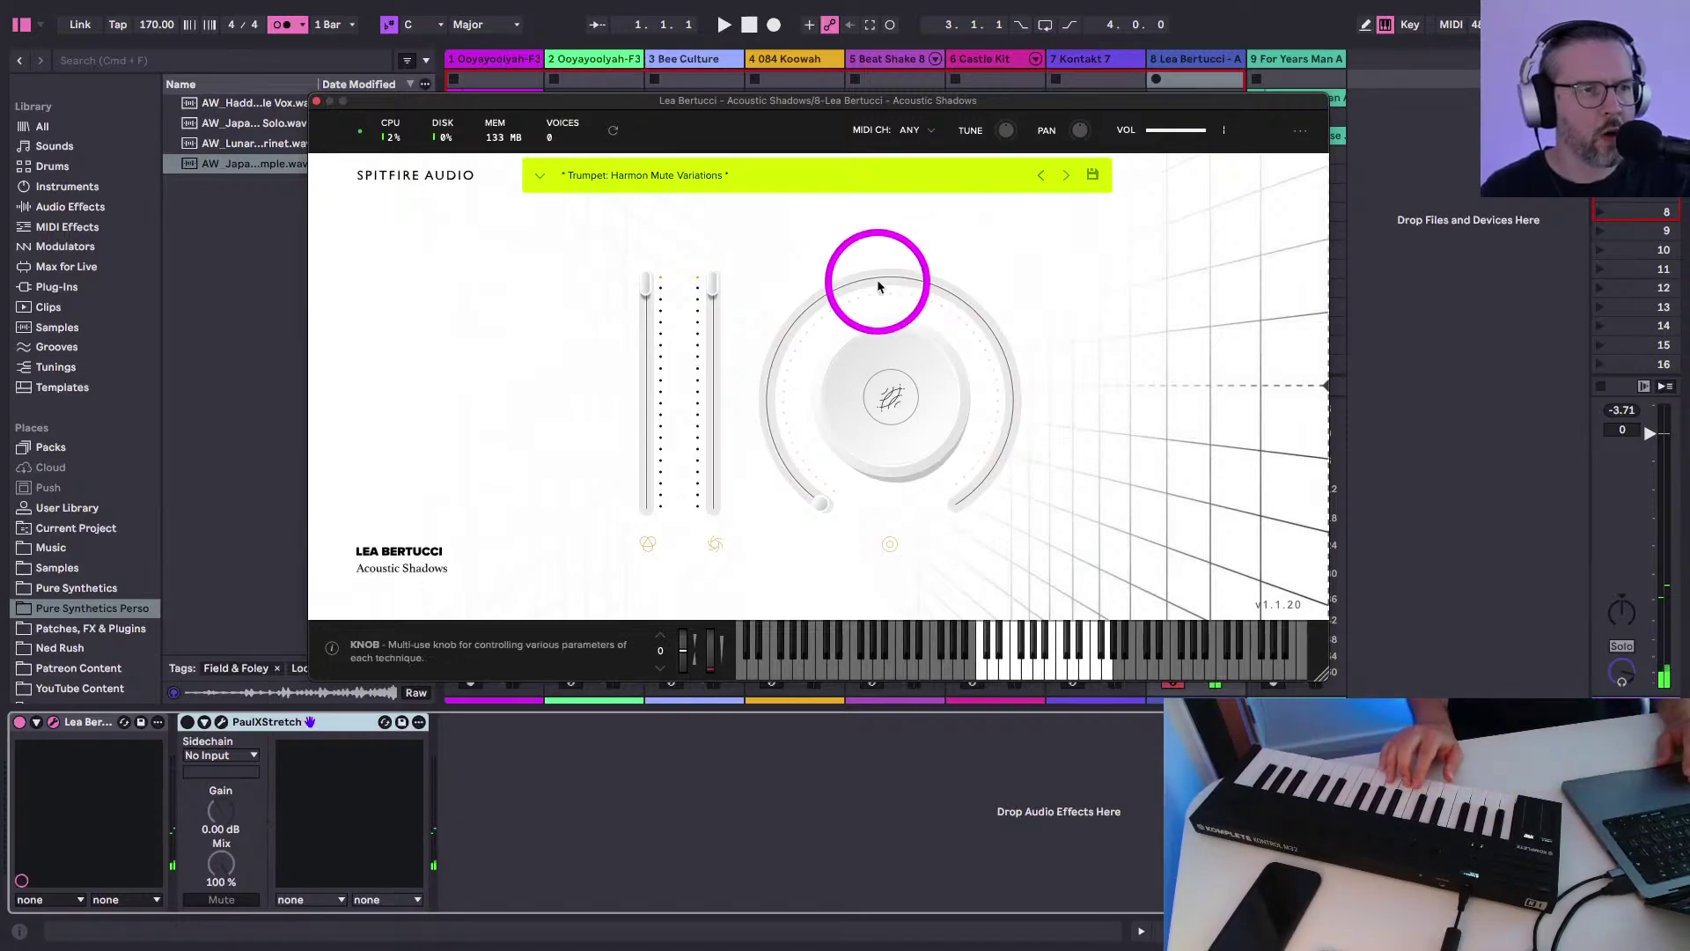
{"action": "left_click", "coordinate": [1068, 176]}
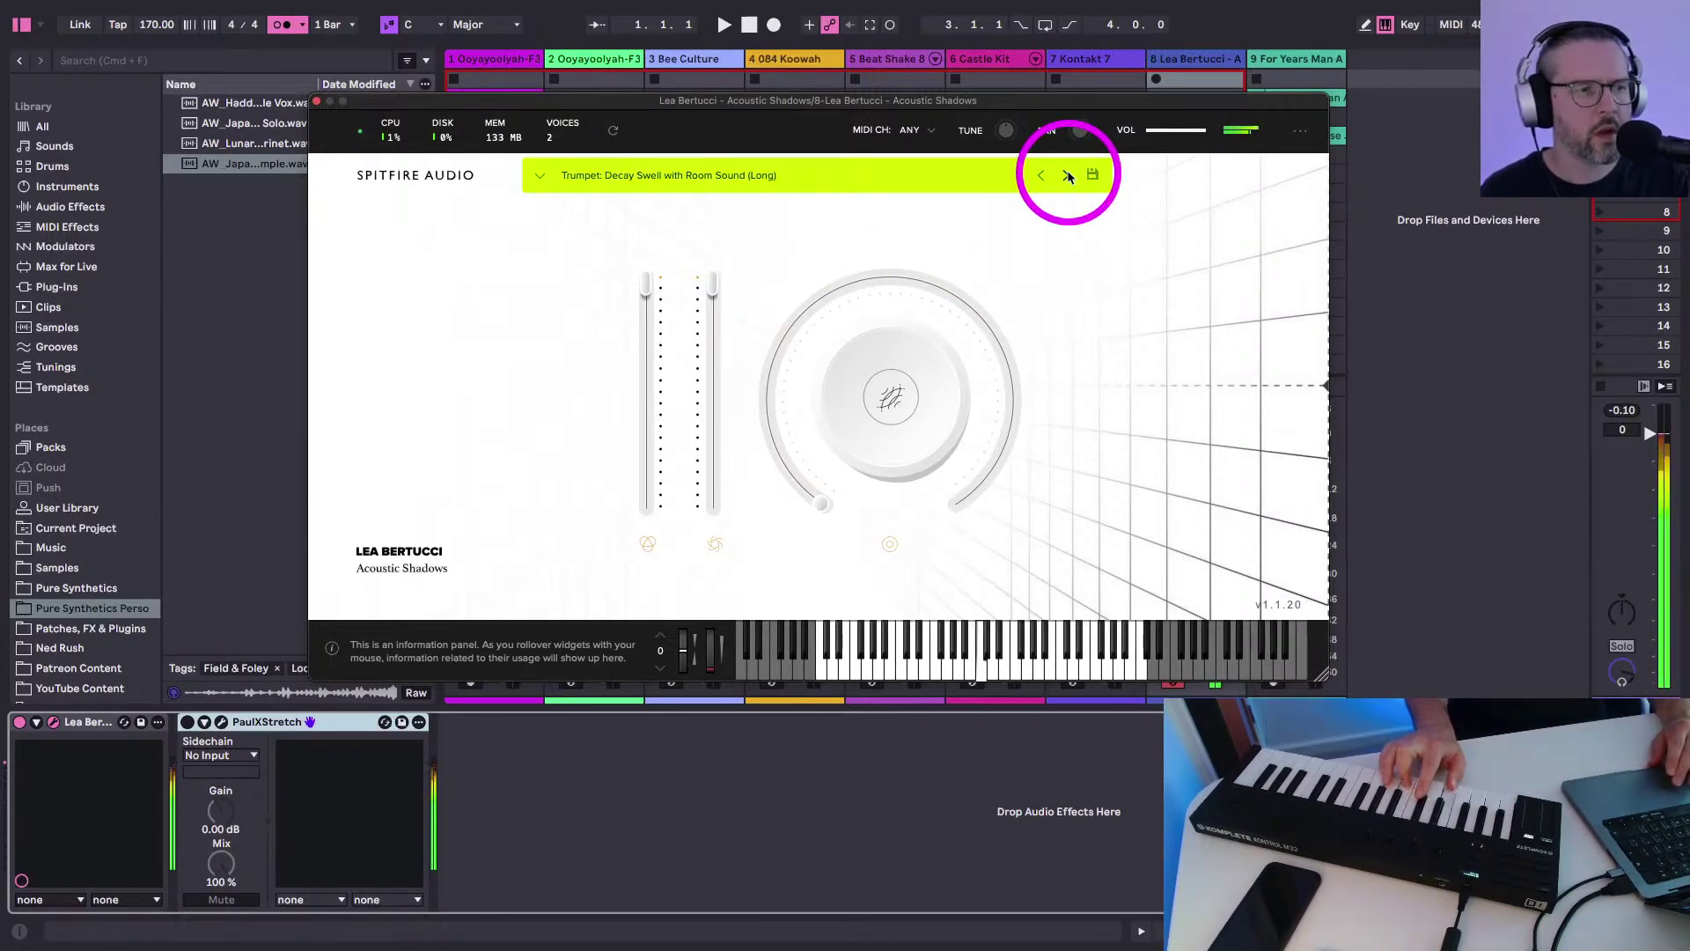
Turn PaulXStretch back on, capture new trumpet audio with input pass-through enabled, and start its stretched playback
{"action": "left_click", "coordinate": [187, 722]}
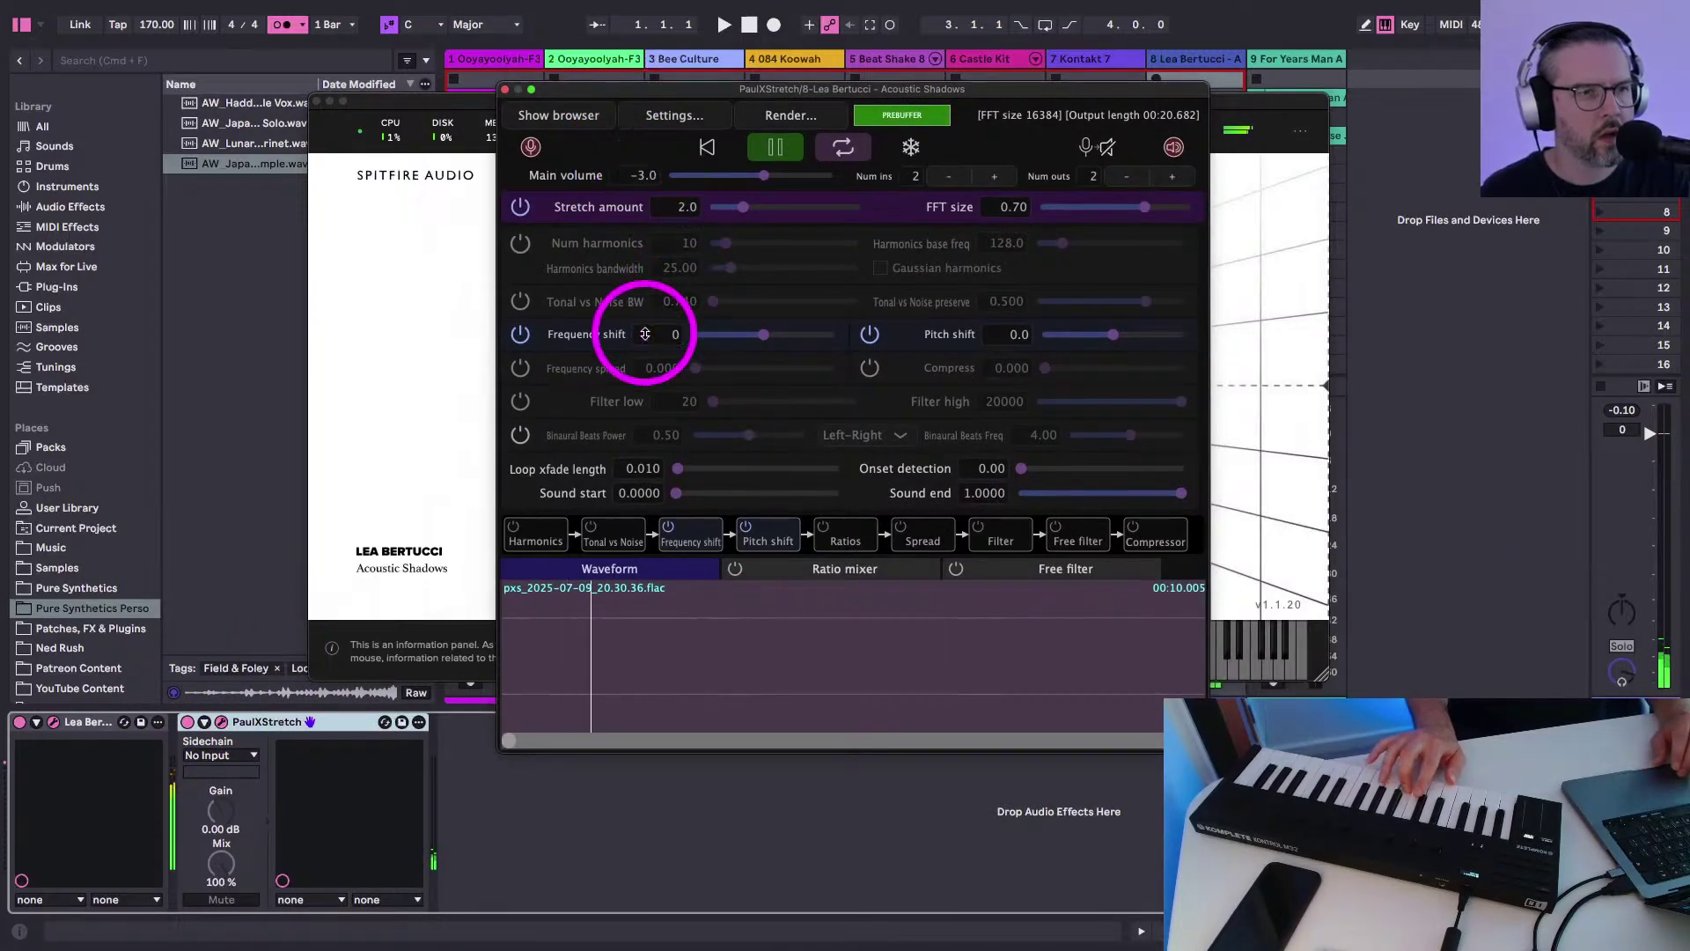
{"action": "left_click", "coordinate": [774, 150]}
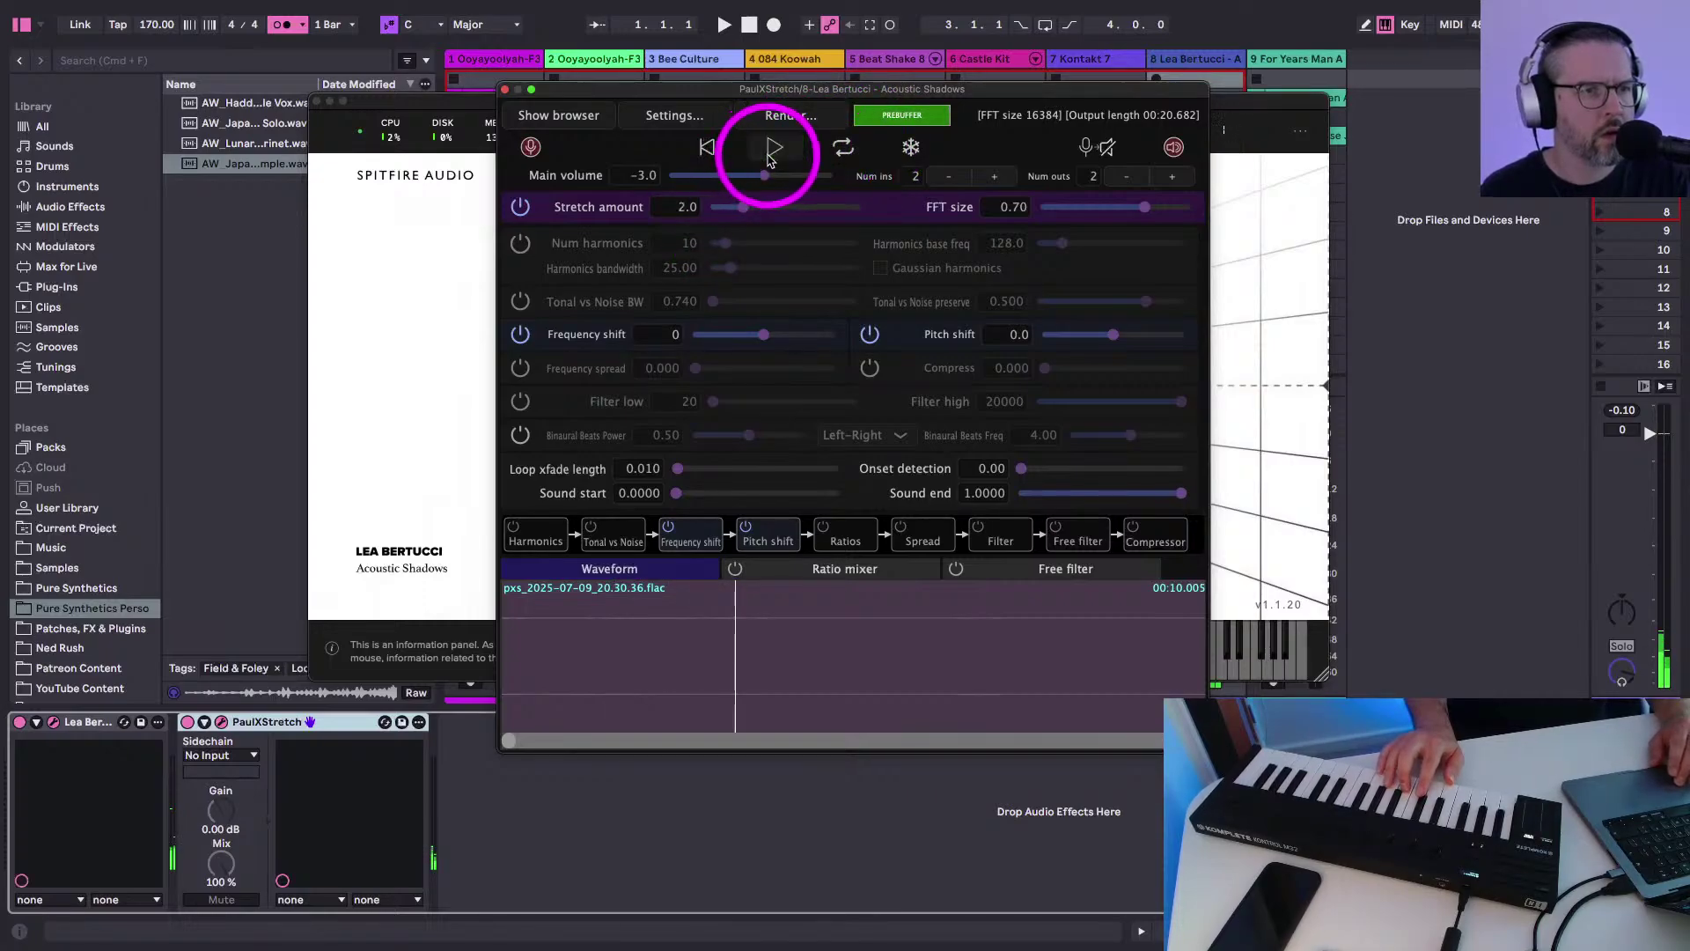
{"action": "left_click", "coordinate": [531, 147]}
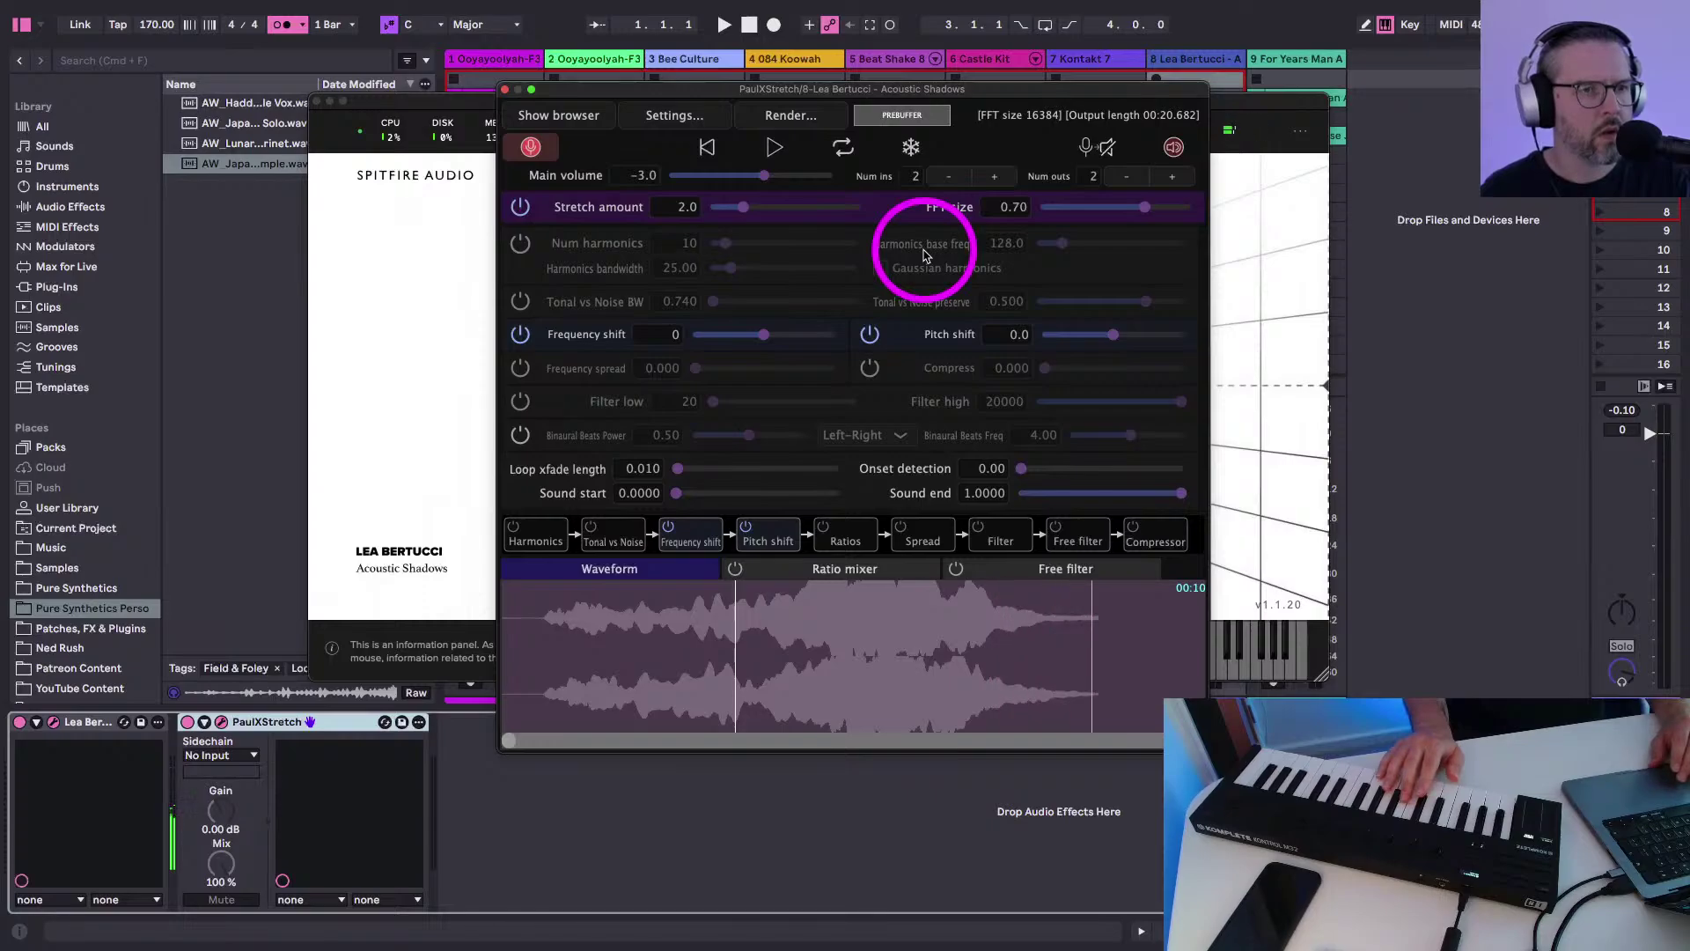
{"action": "left_click", "coordinate": [1096, 147]}
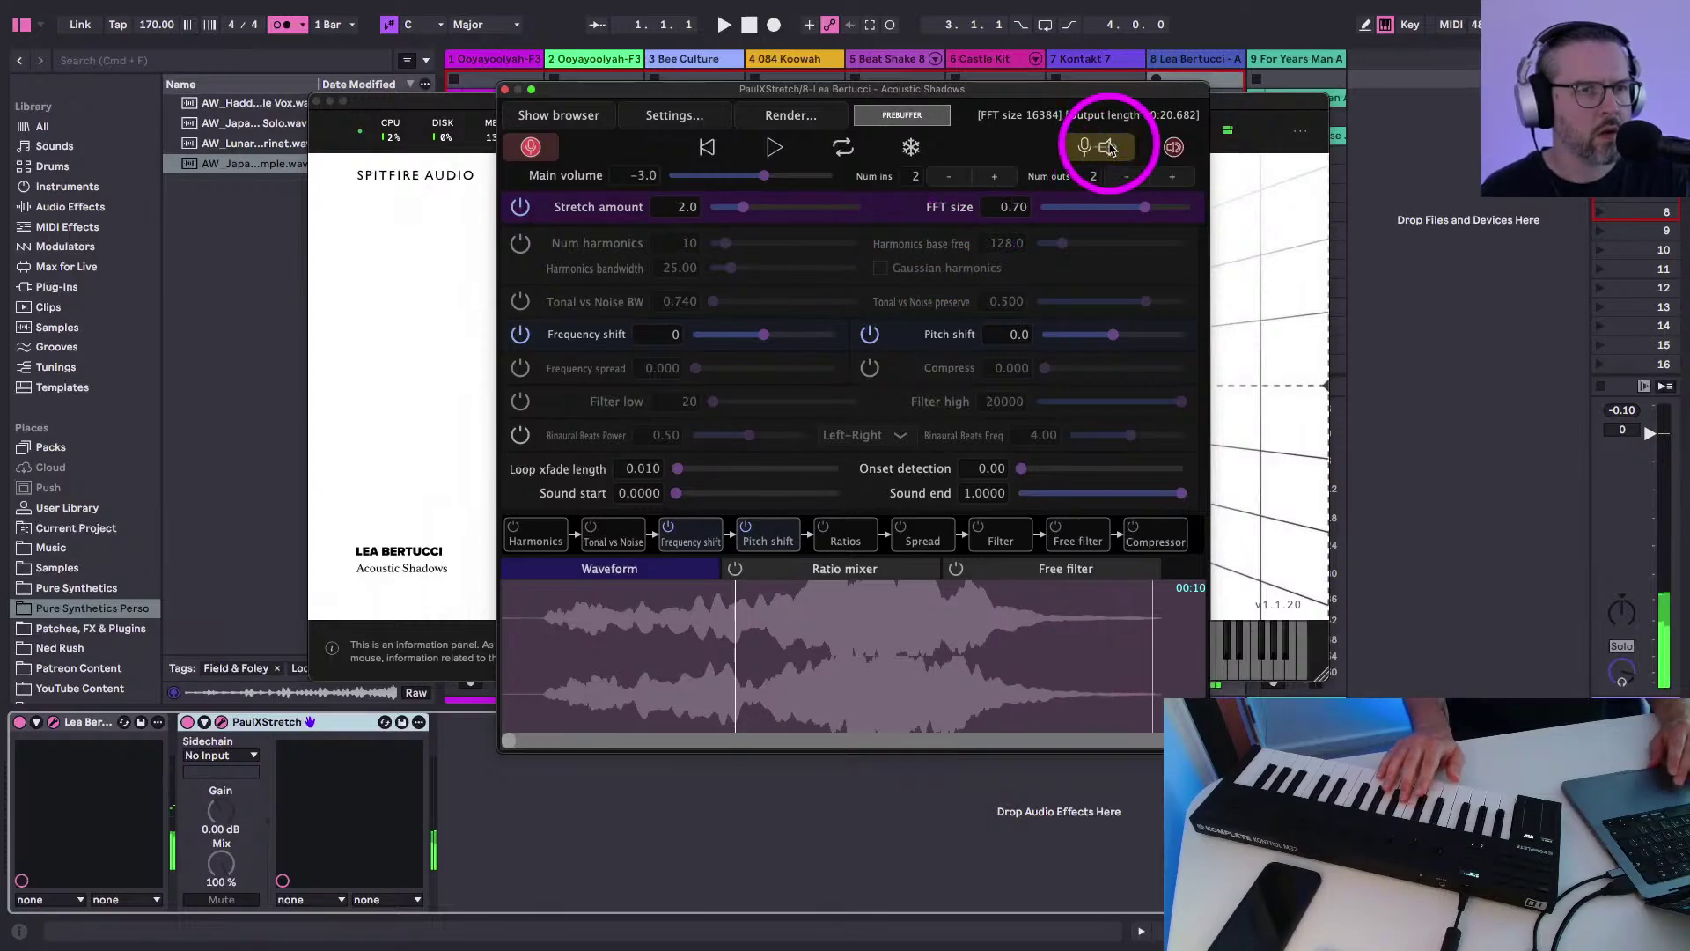
{"action": "left_click", "coordinate": [770, 150]}
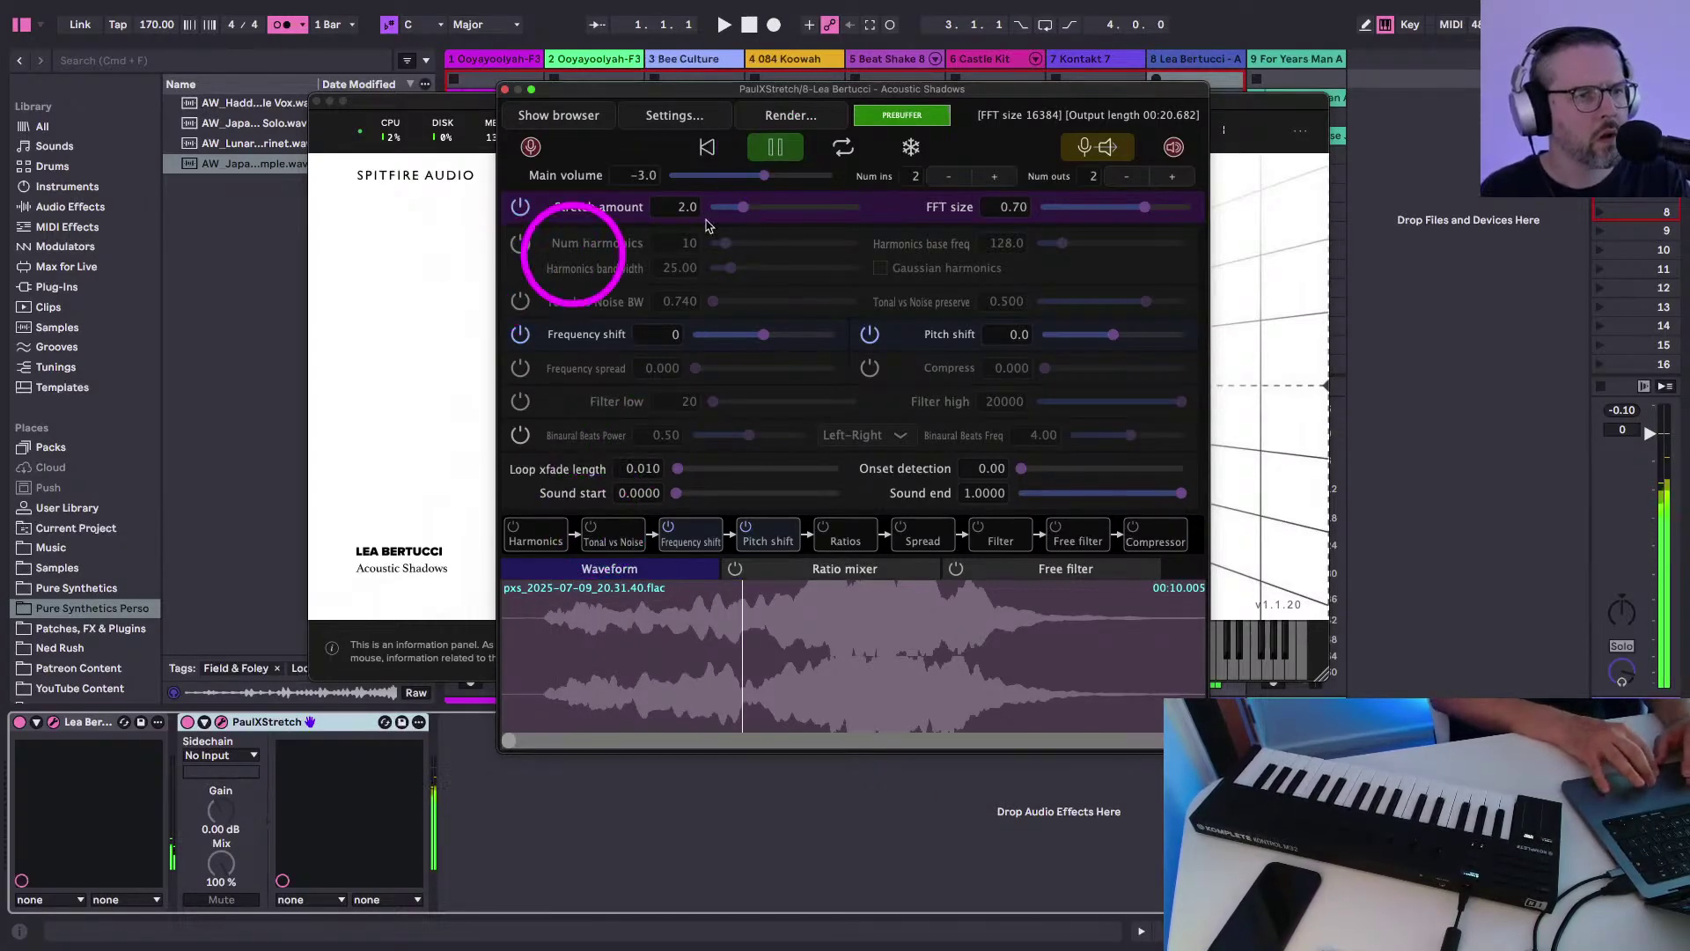
Try a frequency shift in PaulXStretch, reset it to 0, lower the main volume to -5.9, and raise the stretch amount to about 92.2
{"action": "left_click_drag", "start_coordinate": [740, 215], "coordinate": [749, 214]}
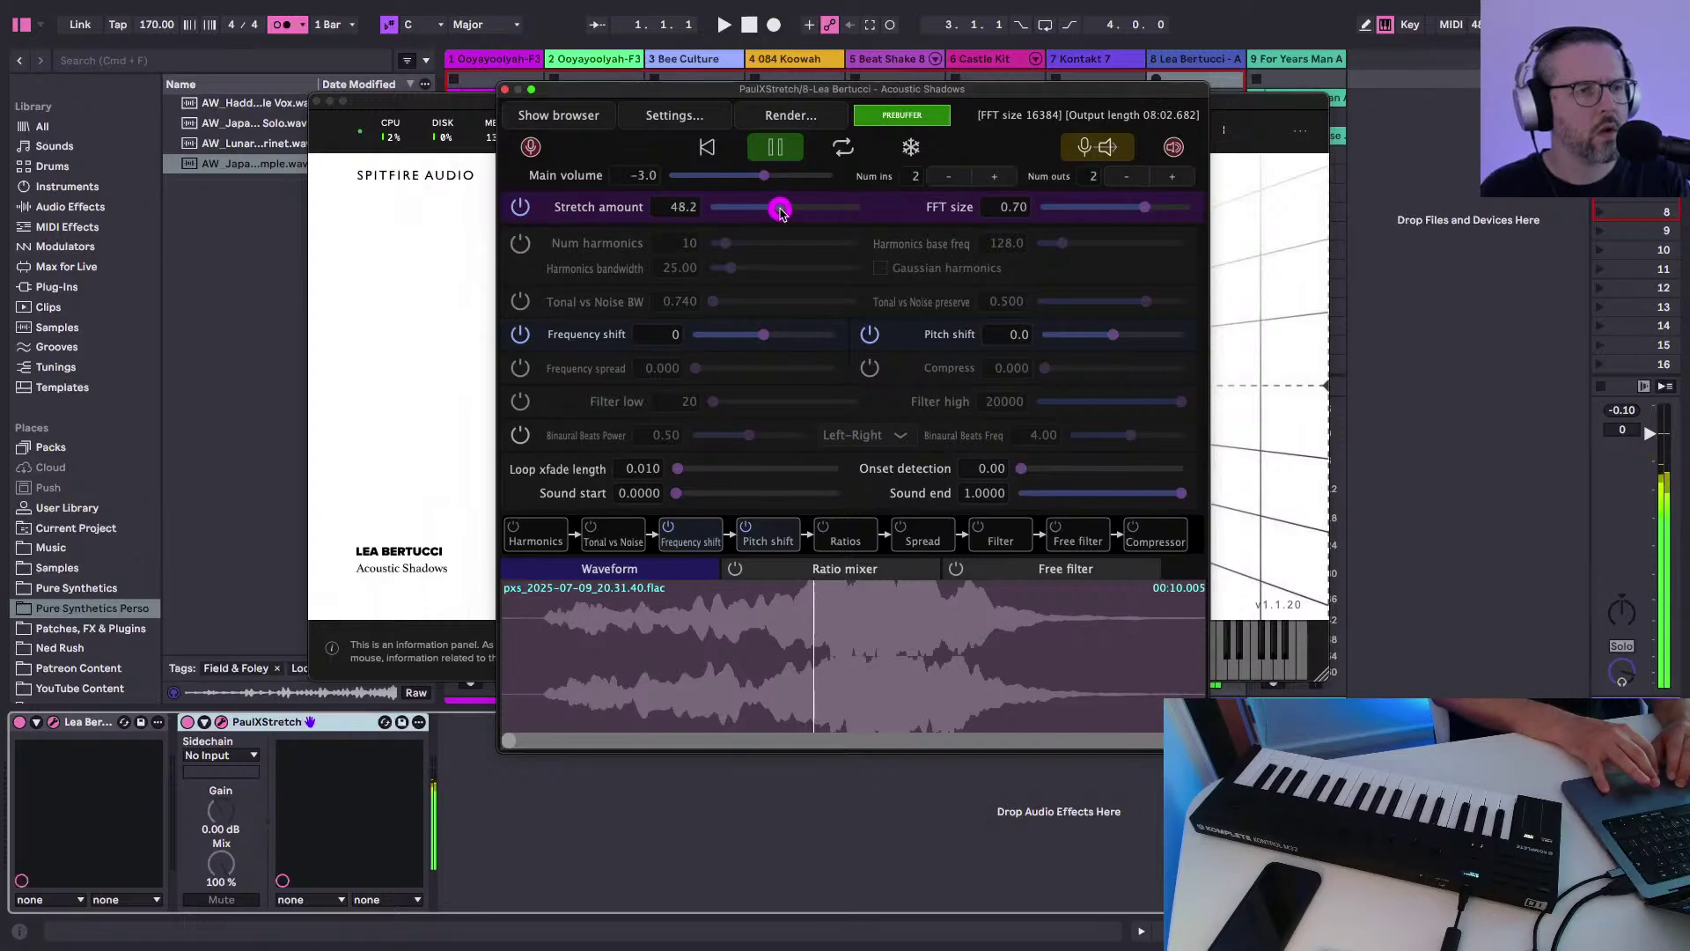
{"action": "left_click_drag", "start_coordinate": [781, 212], "coordinate": [778, 208]}
{"action": "mouse_move", "coordinate": [762, 334]}
{"action": "left_mouse_down"}
{"action": "mouse_move", "coordinate": [736, 335]}
{"action": "mouse_move", "coordinate": [772, 338]}
{"action": "left_mouse_up"}
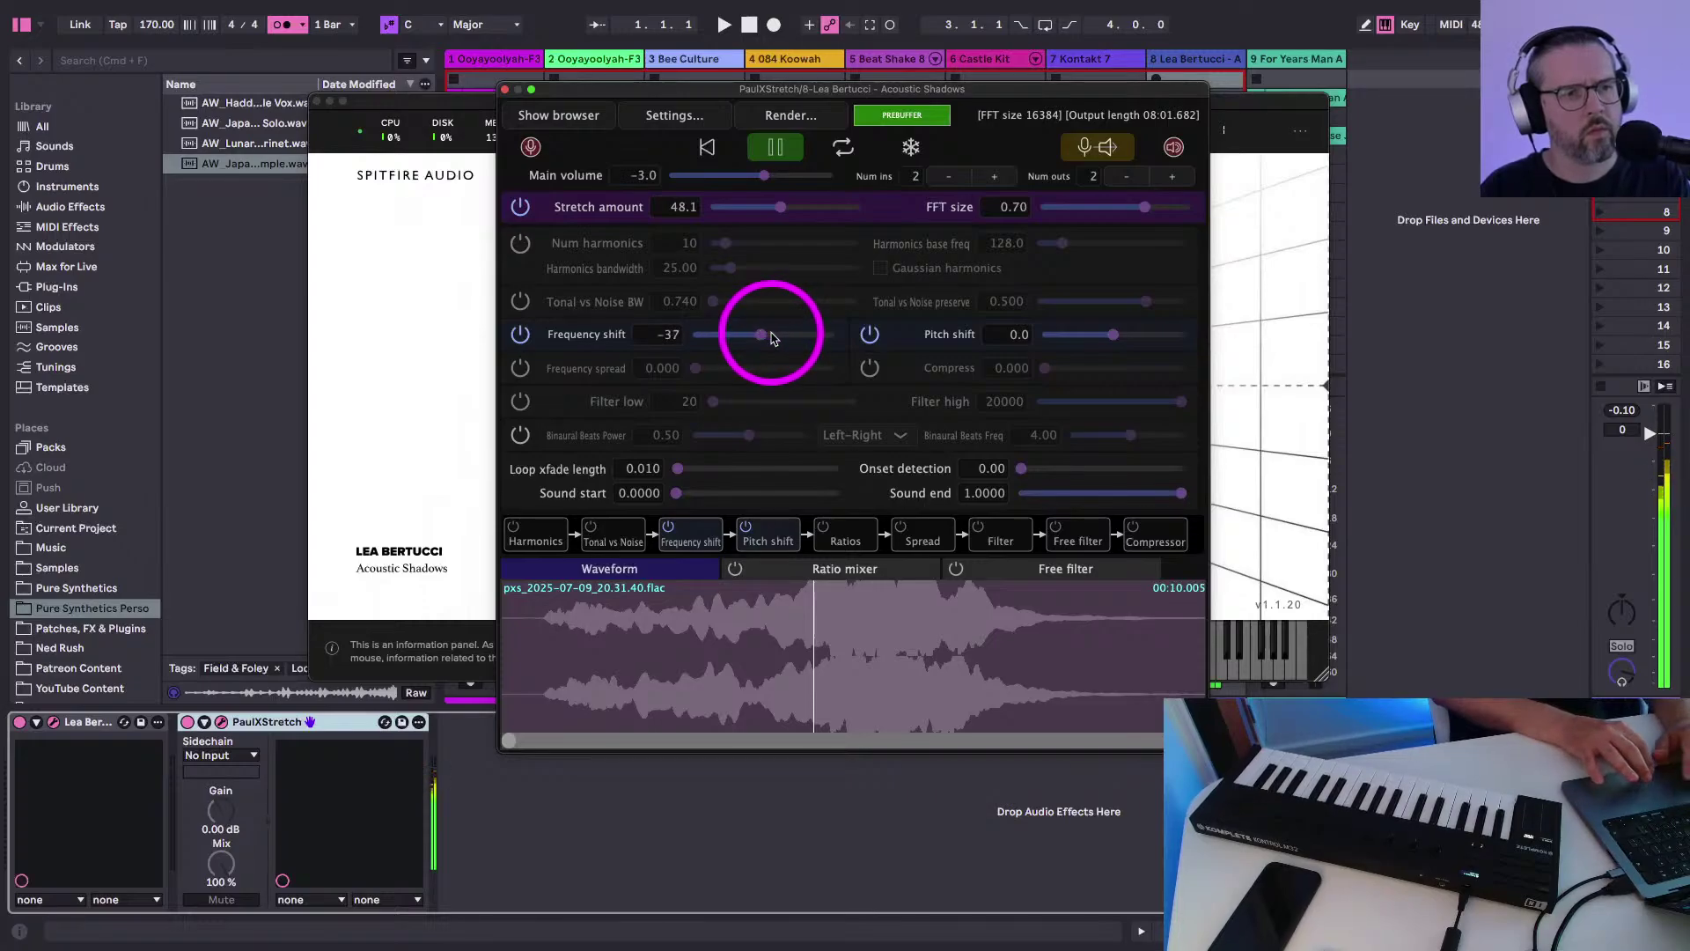
{"action": "double_click", "coordinate": [772, 338]}
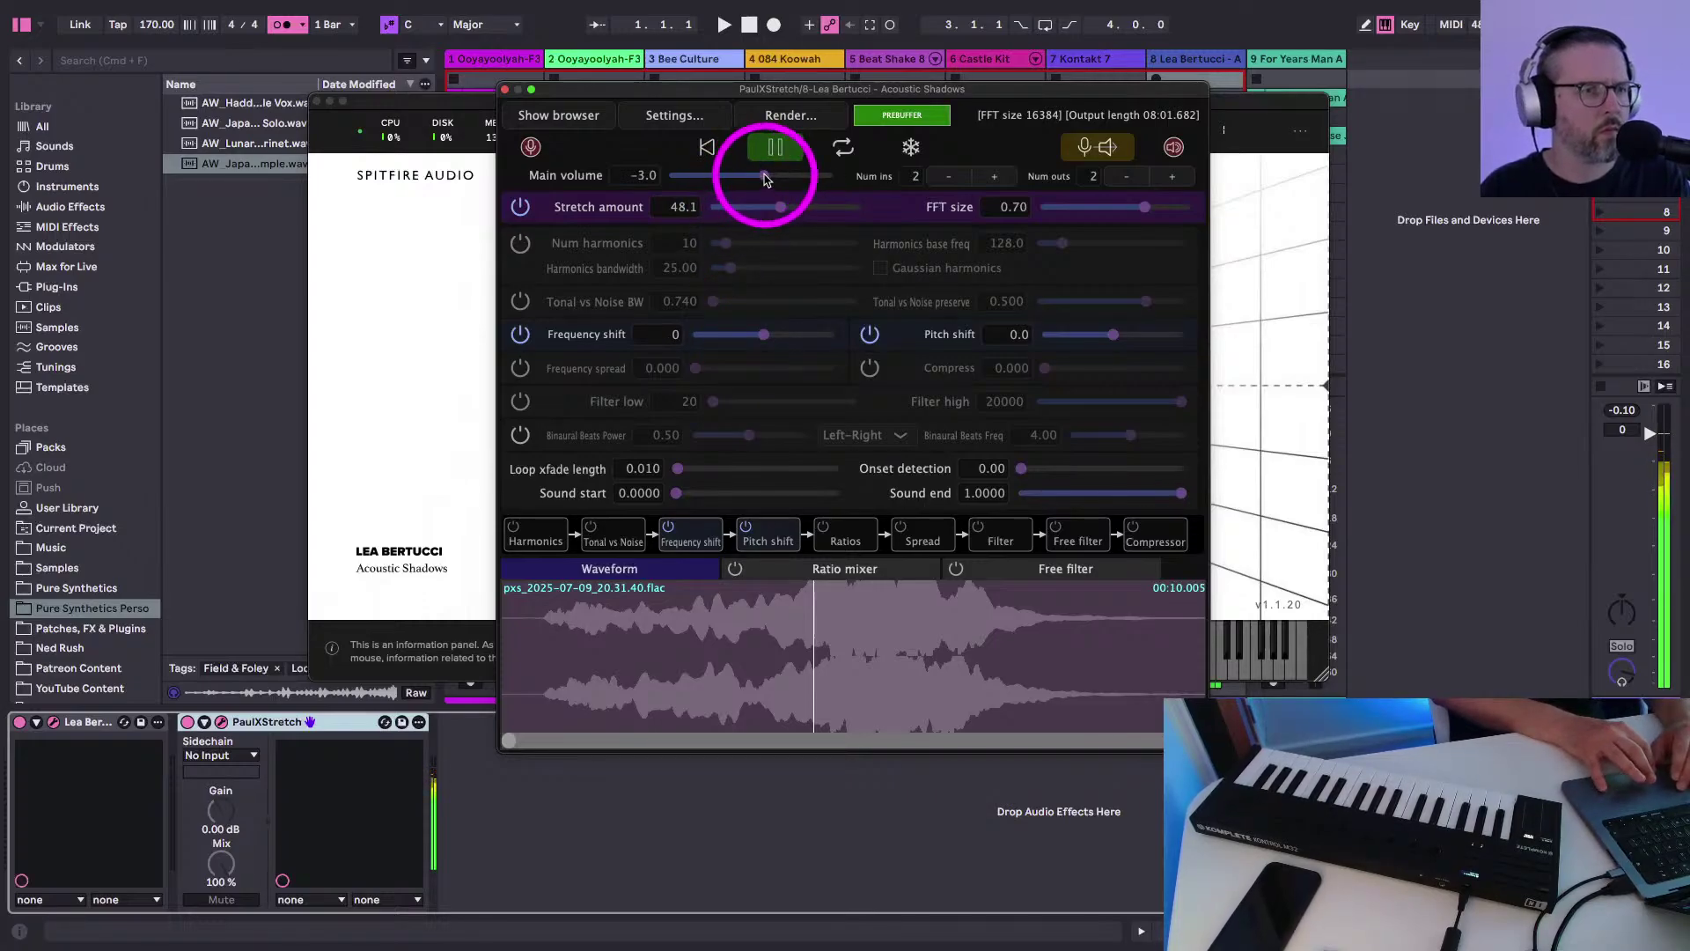
{"action": "left_click_drag", "start_coordinate": [764, 179], "coordinate": [786, 211]}
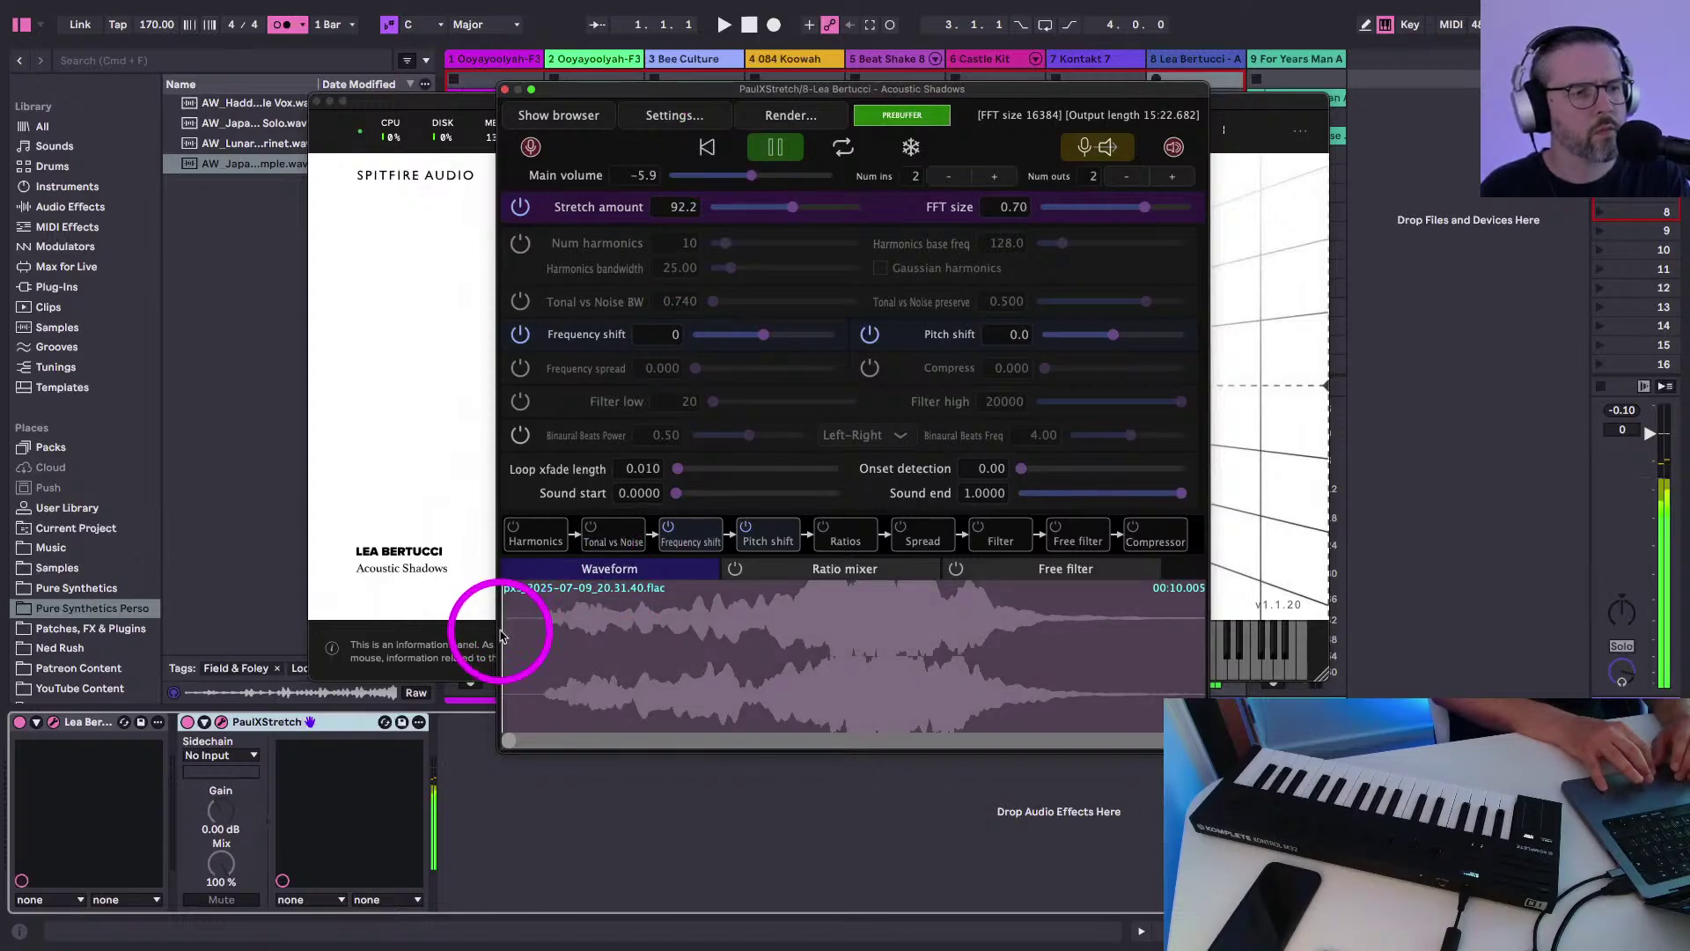
Move the captured sound's start to about 0.0575 and restart PaulXStretch playback
{"action": "left_click_drag", "start_coordinate": [503, 631], "coordinate": [544, 635]}
{"action": "left_click", "coordinate": [774, 147]}
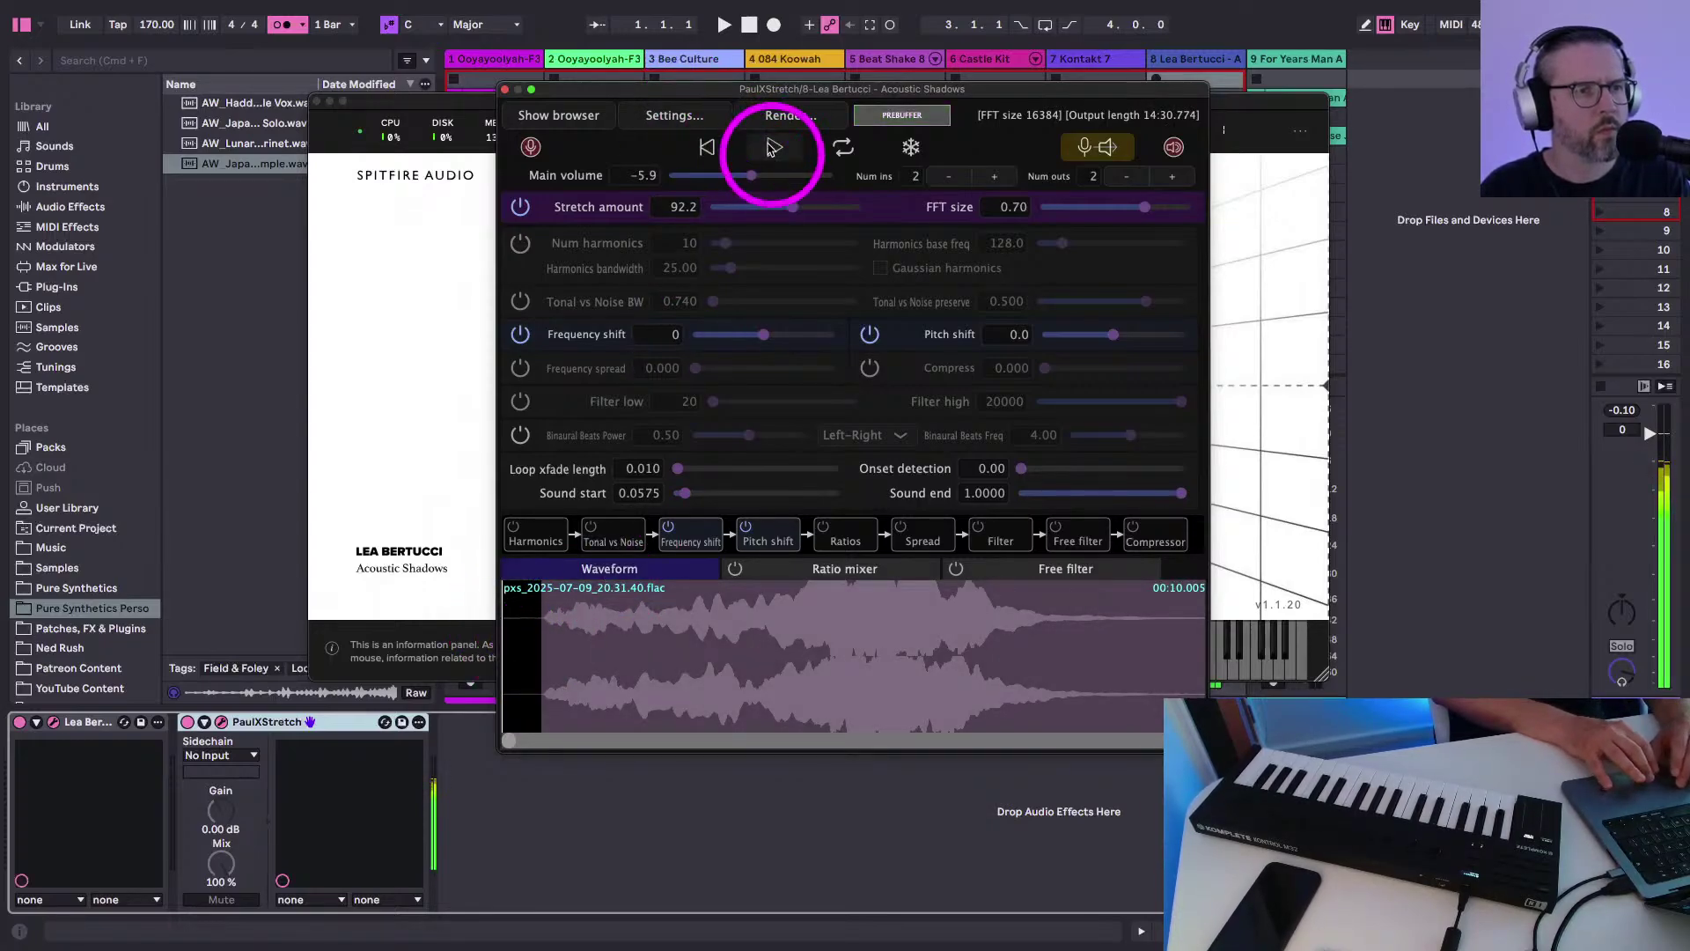
{"action": "left_click", "coordinate": [774, 147]}
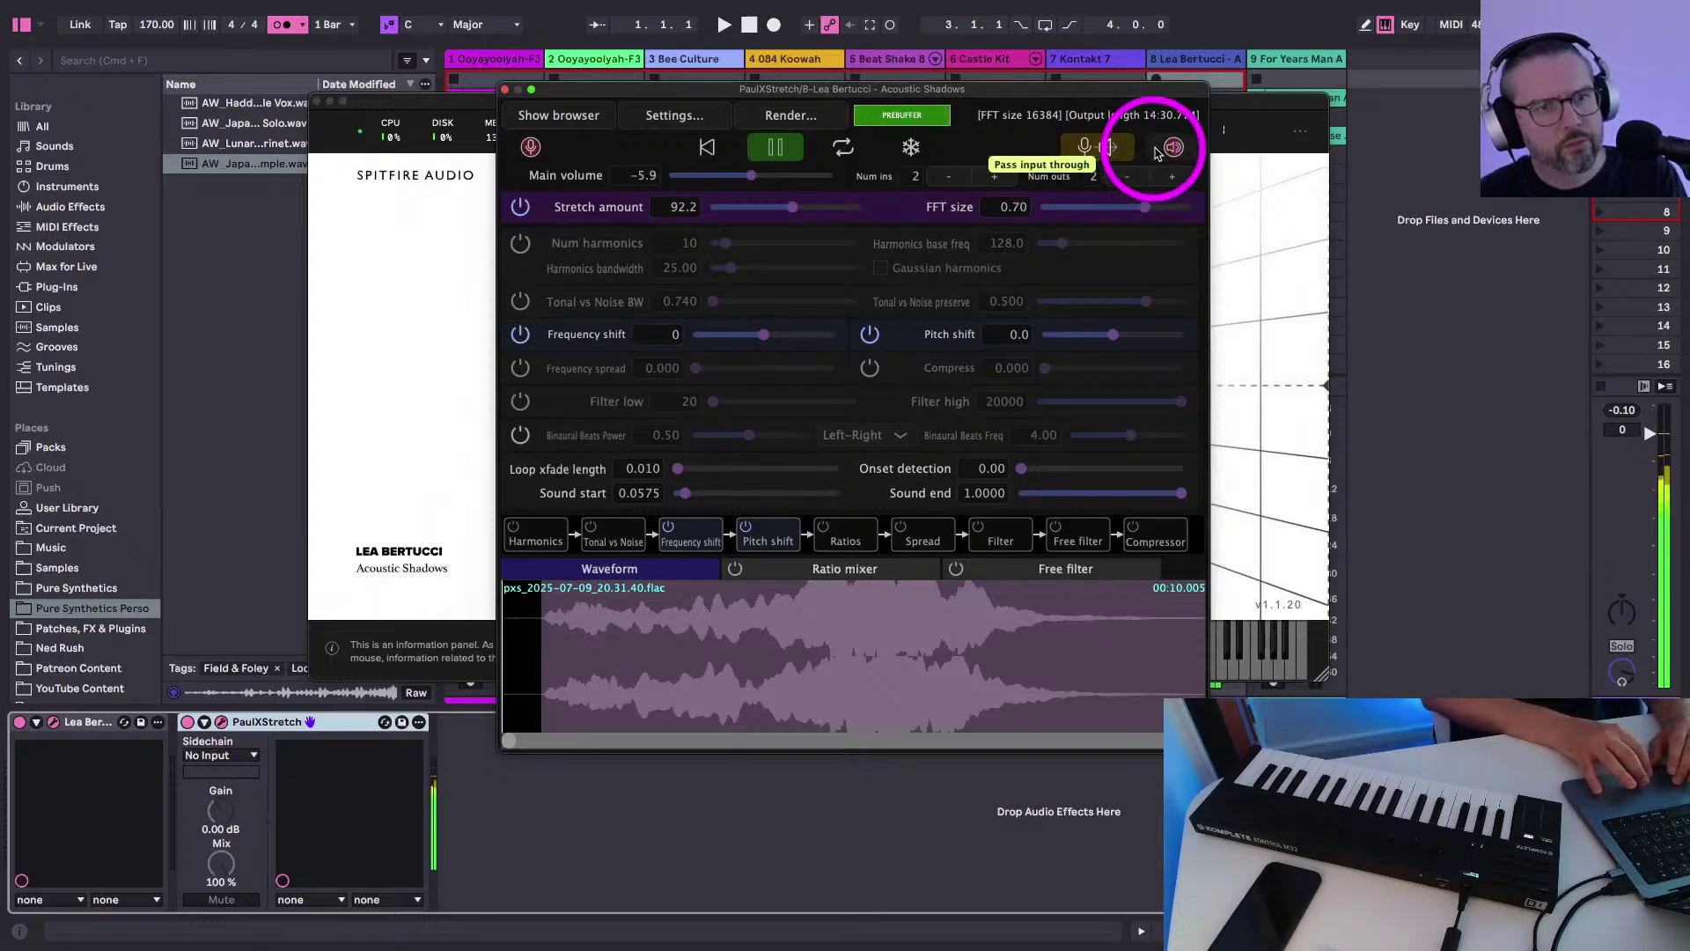
Set PaulXStretch's stretch amount to about 36.5 and pitch shift to about 4.1, and close its window
{"action": "left_click_drag", "start_coordinate": [790, 218], "coordinate": [775, 216]}
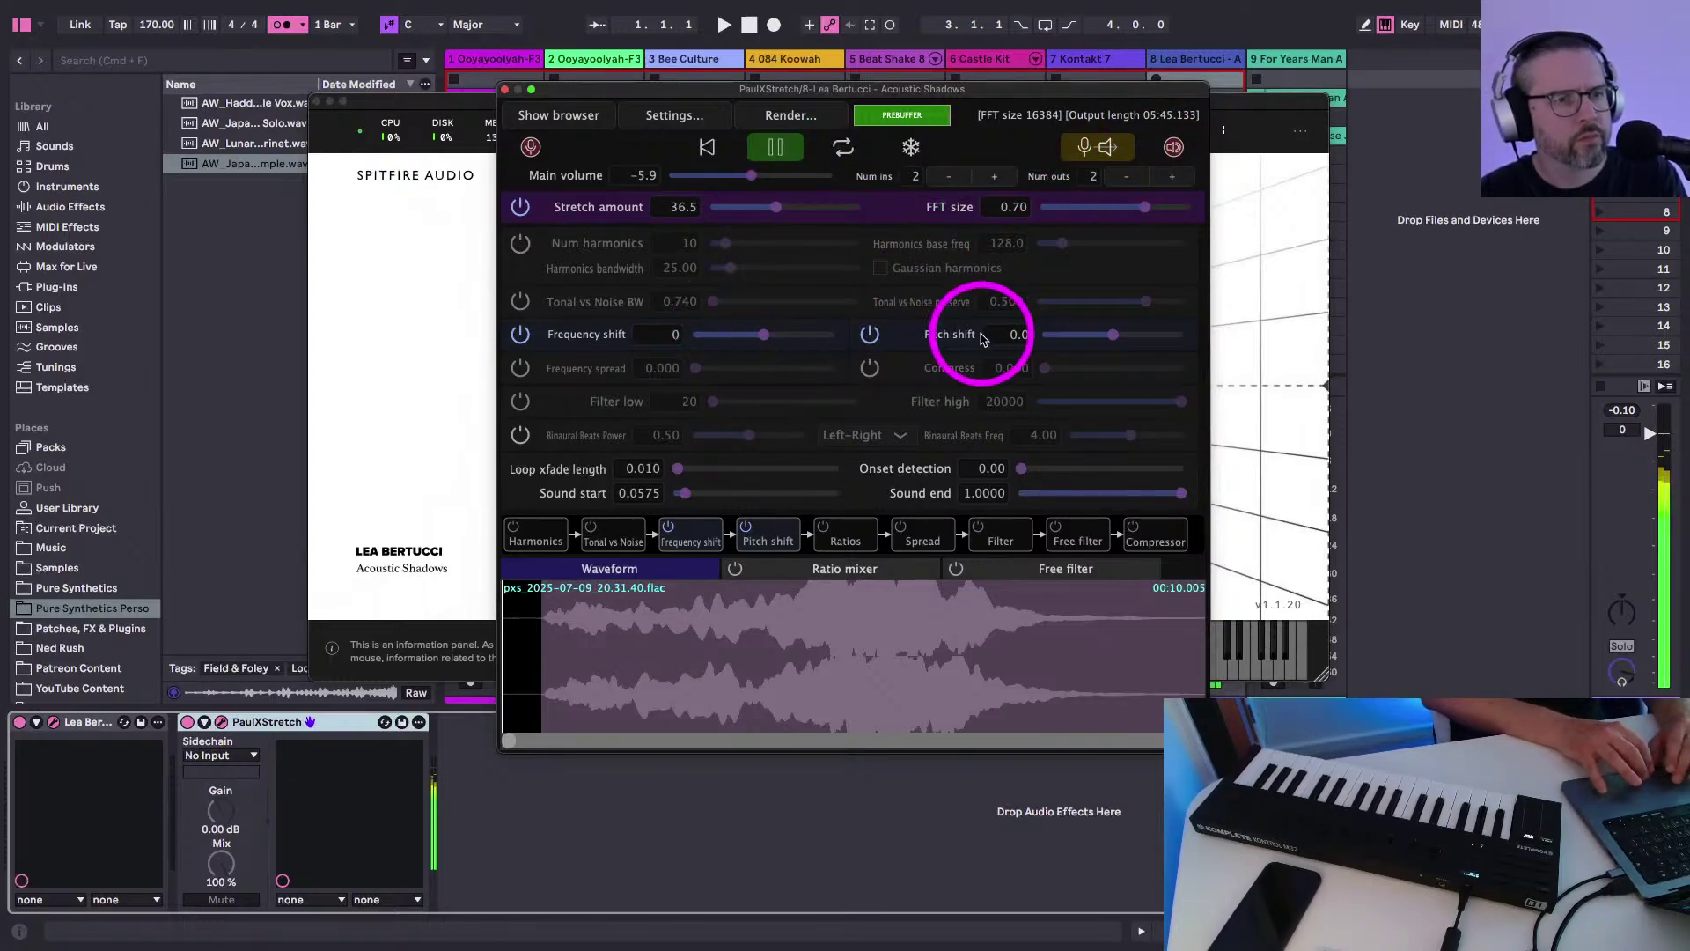
{"action": "left_click_drag", "start_coordinate": [1111, 333], "coordinate": [1115, 335]}
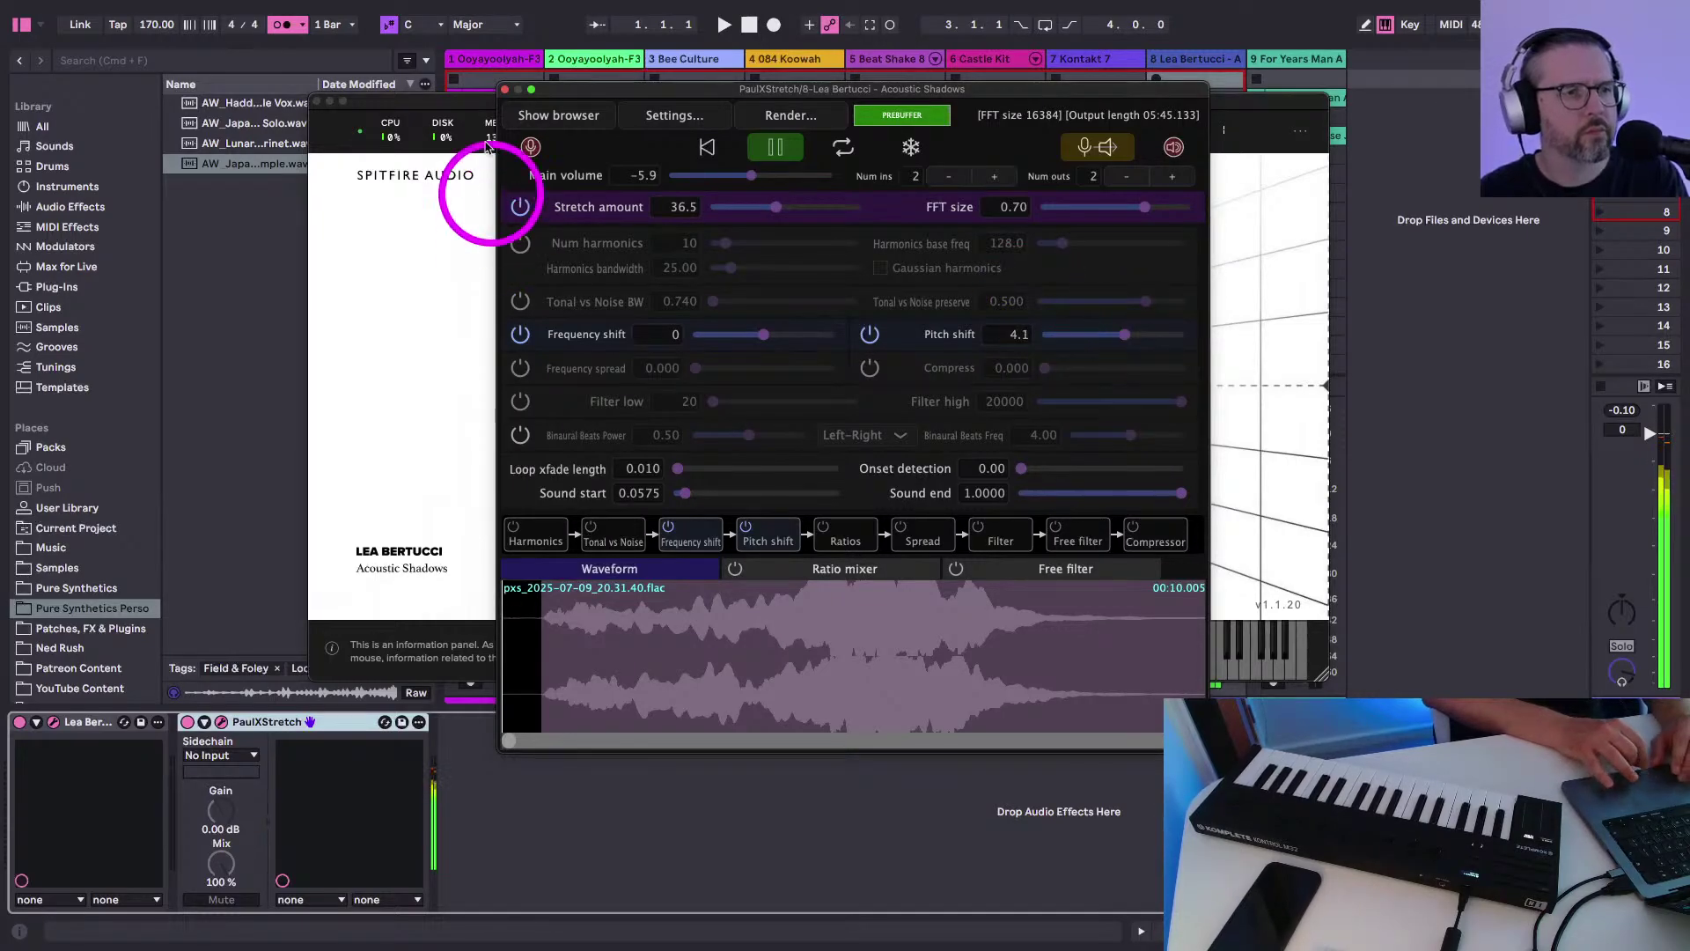
{"action": "left_click", "coordinate": [504, 89]}
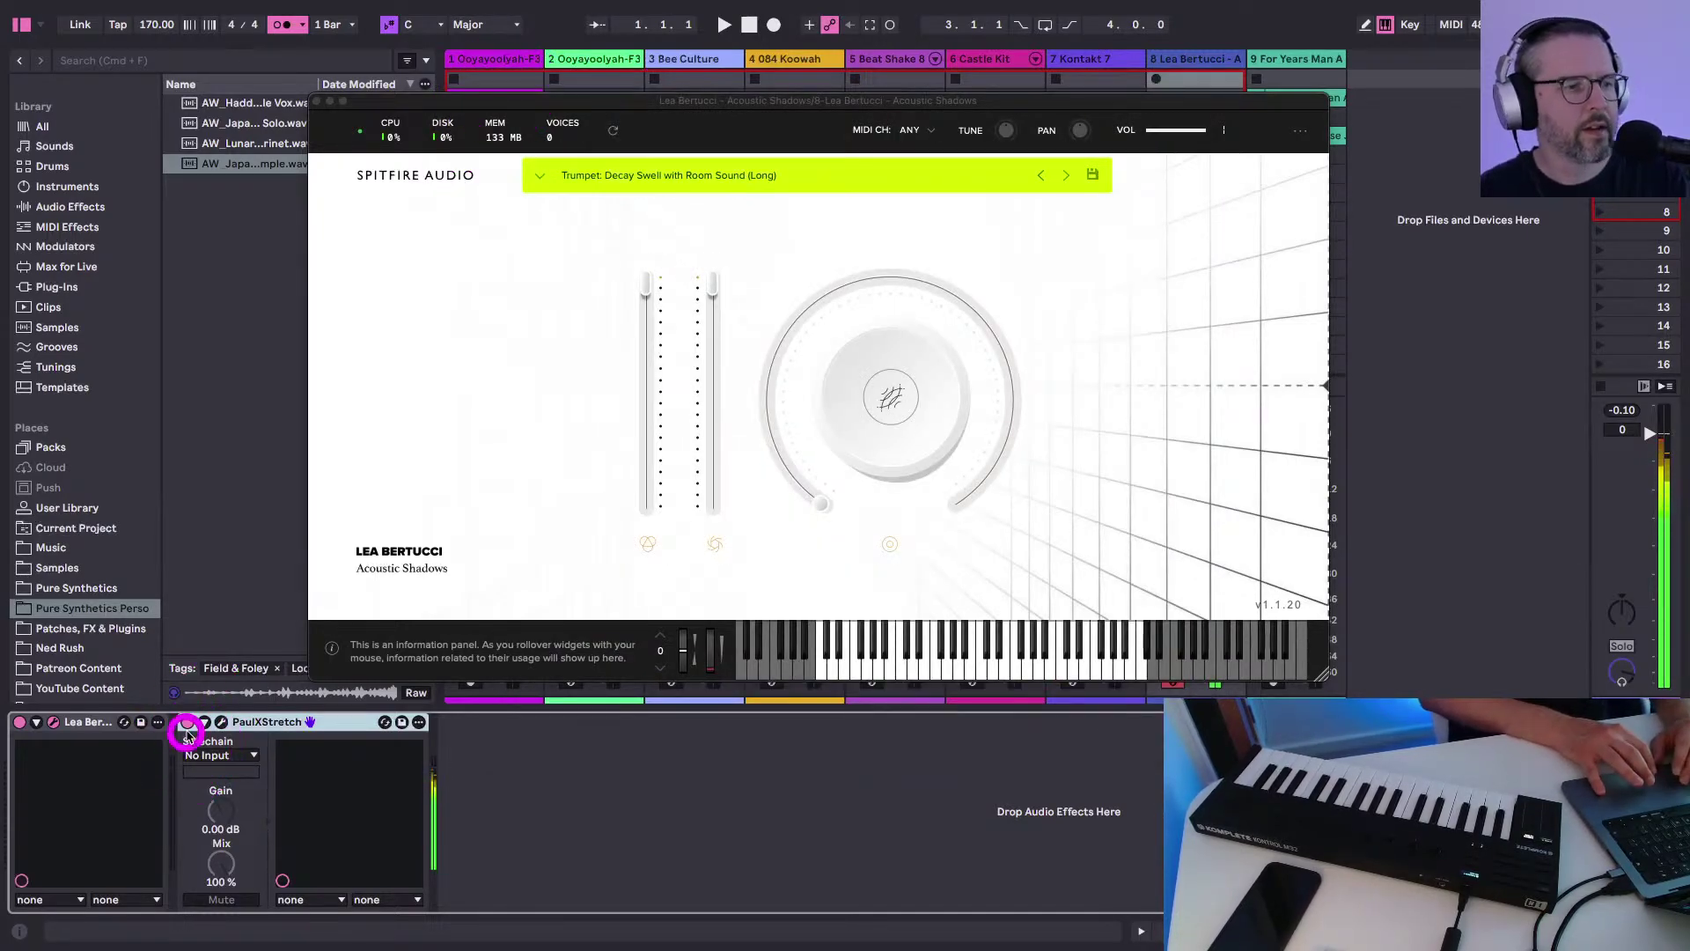
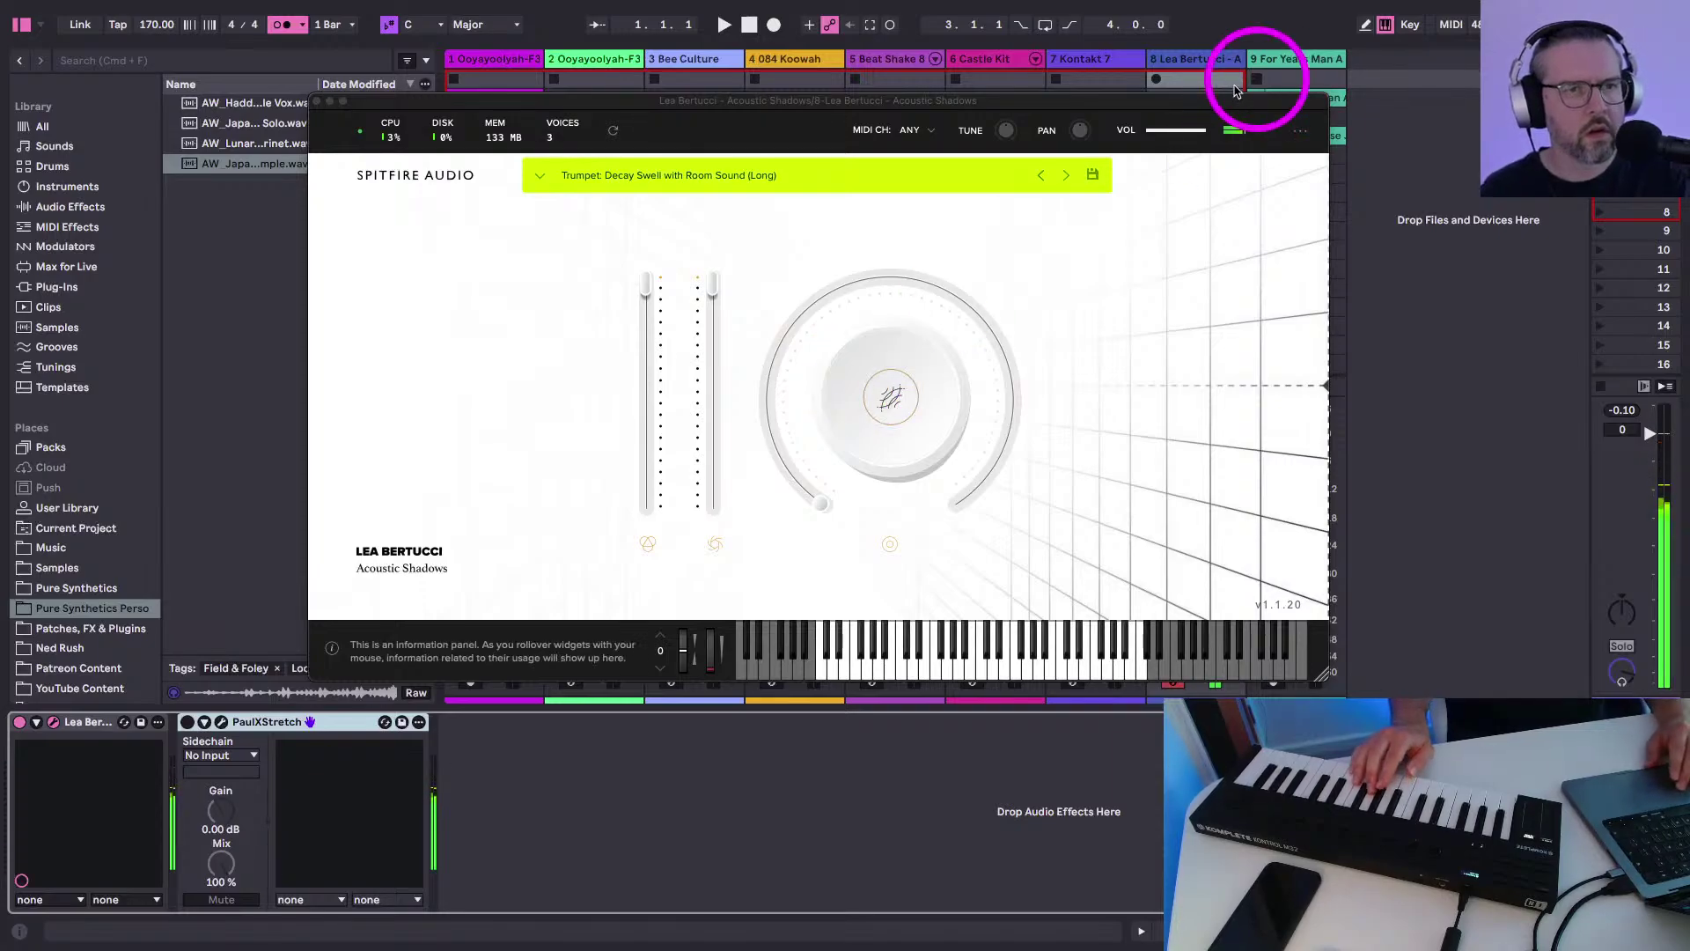
Lower the instrument's master volume to about 136%, load the preset Trumpet: Minor 2nd Burst, and close the instrument window
{"action": "left_click_drag", "start_coordinate": [1199, 132], "coordinate": [1185, 132]}
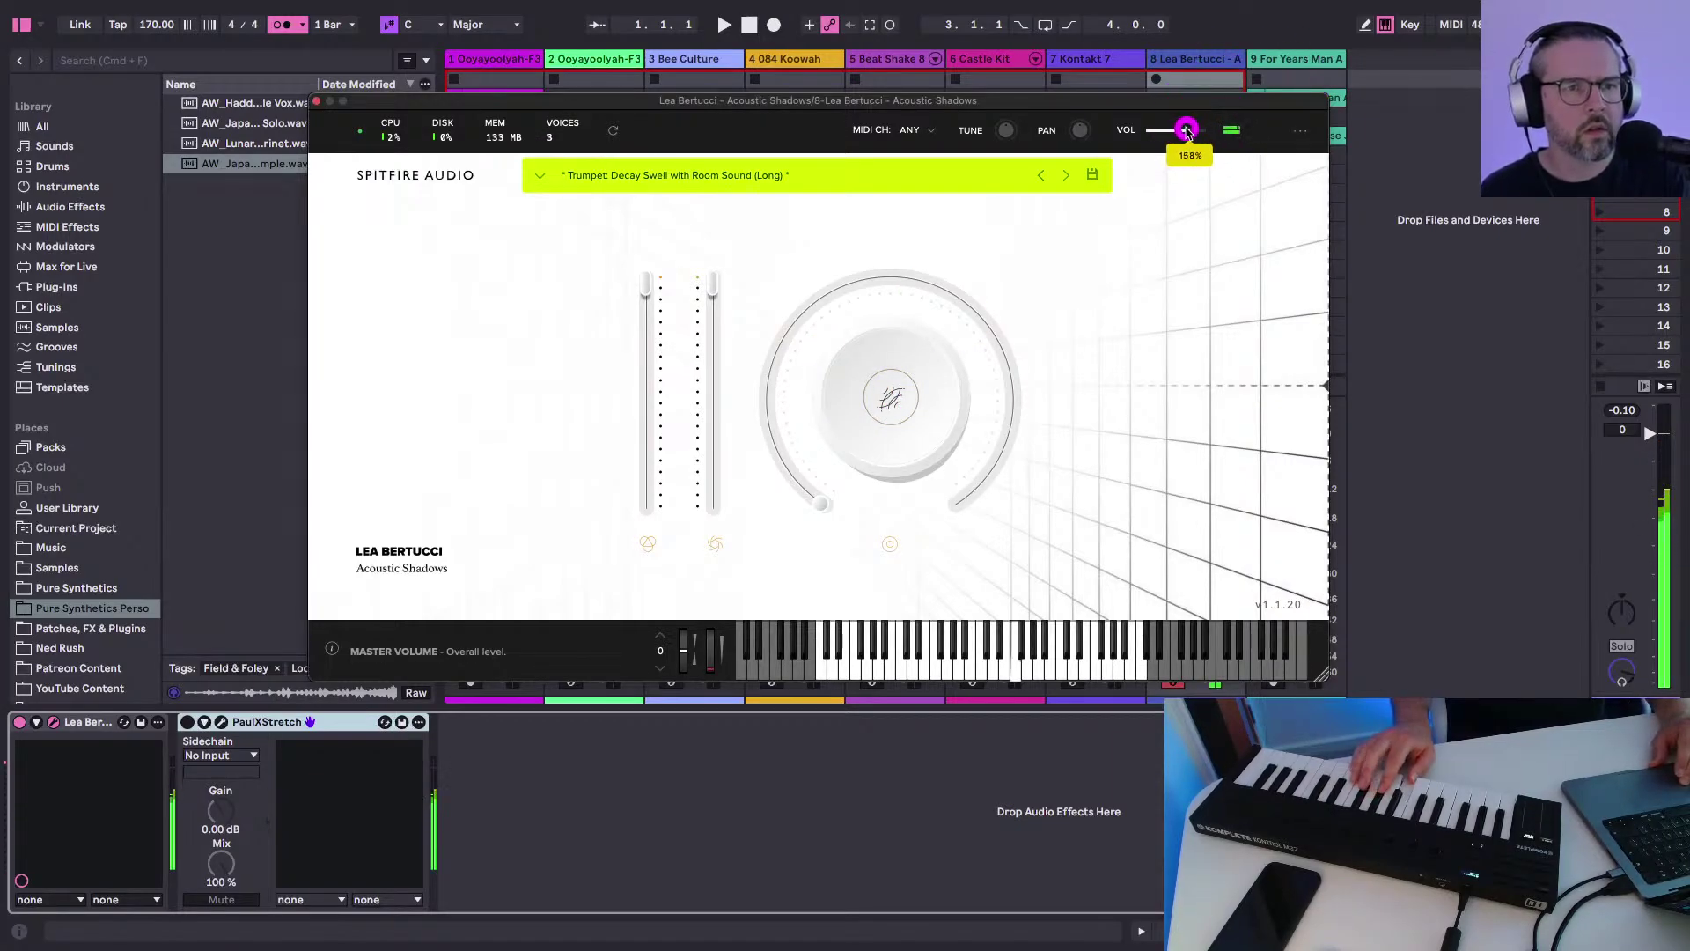
{"action": "left_click_drag", "start_coordinate": [1185, 131], "coordinate": [1184, 132]}
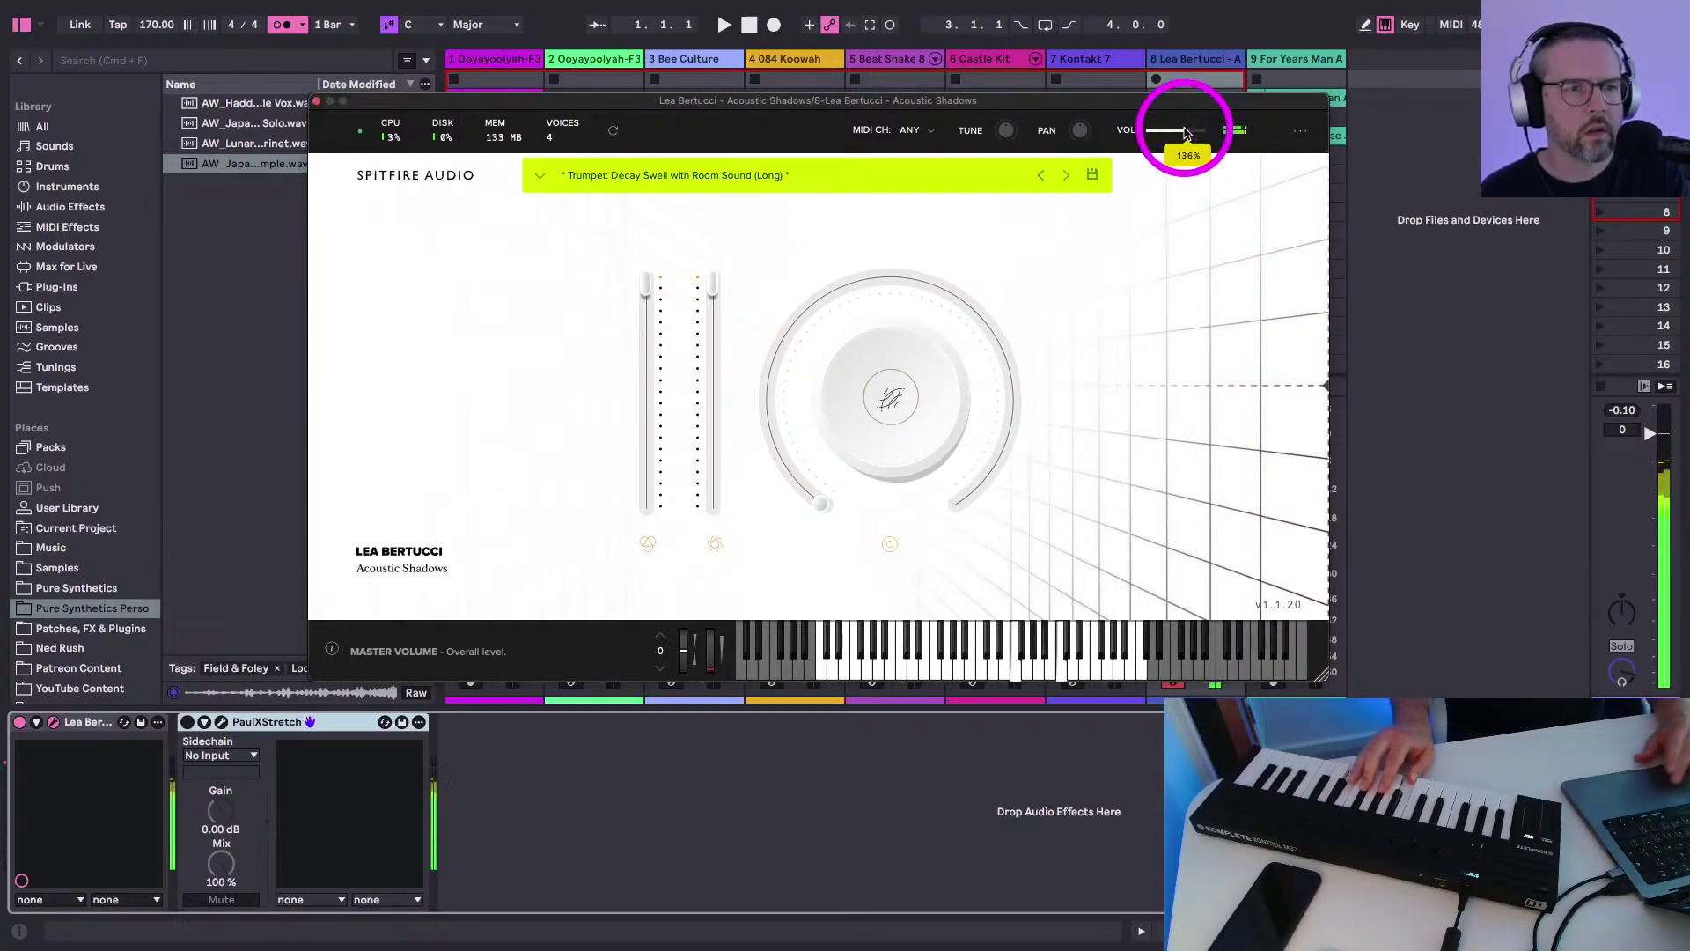
{"action": "left_click", "coordinate": [1063, 175]}
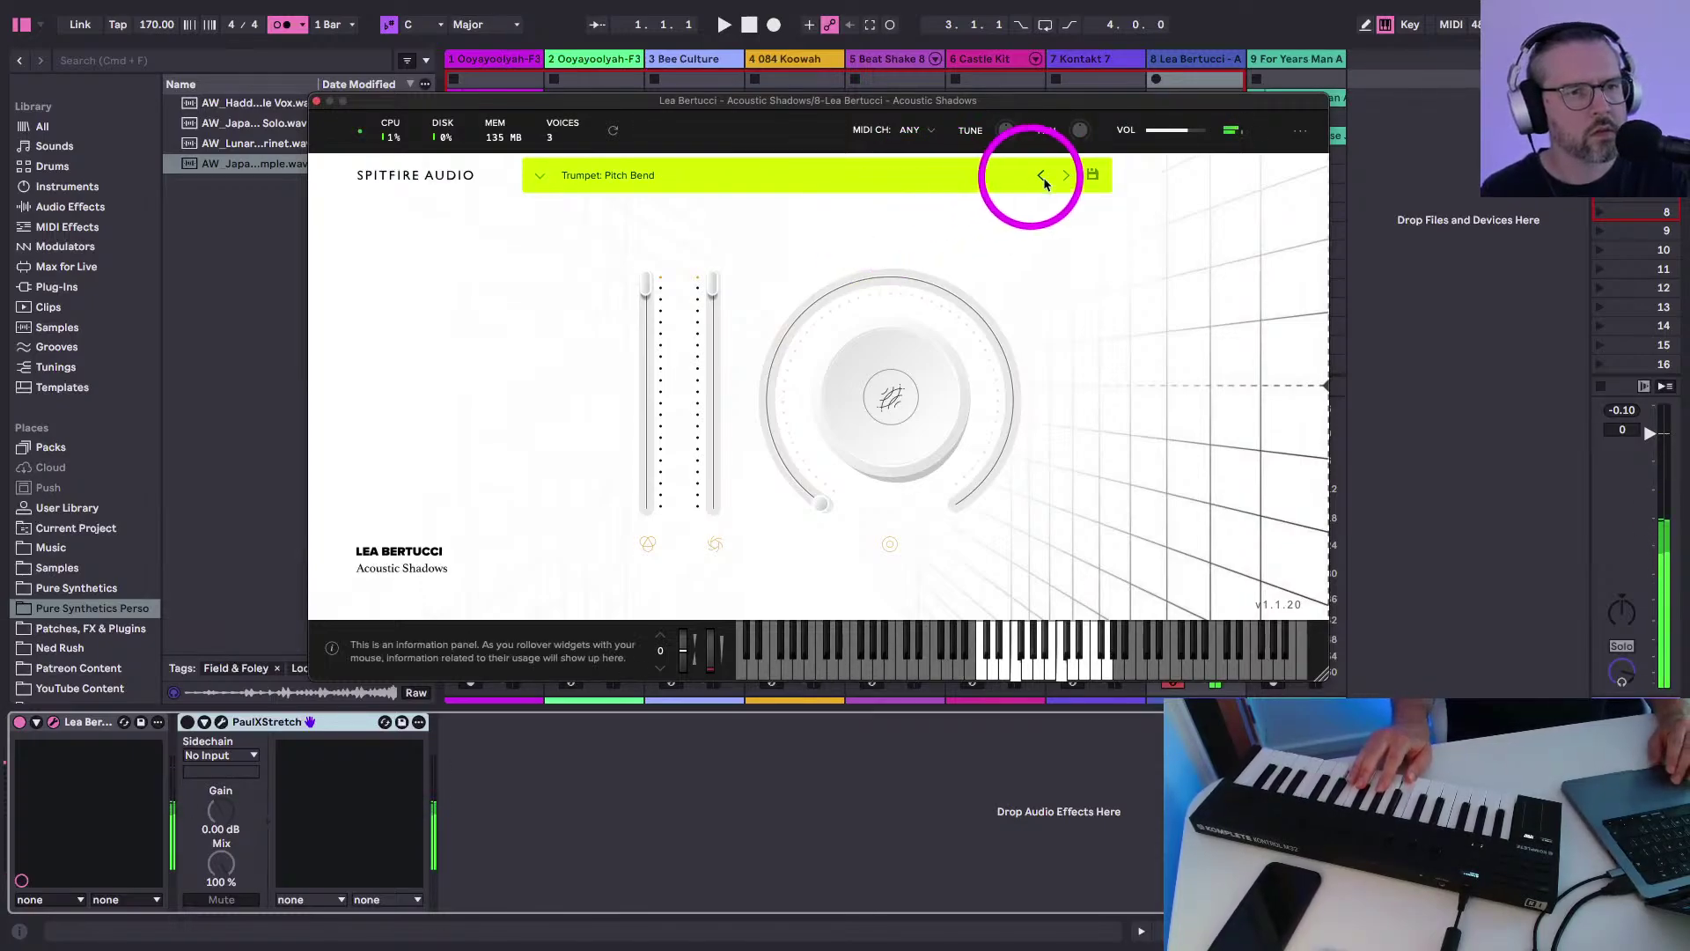
{"action": "left_click", "coordinate": [1066, 175]}
{"action": "left_click", "coordinate": [1067, 176]}
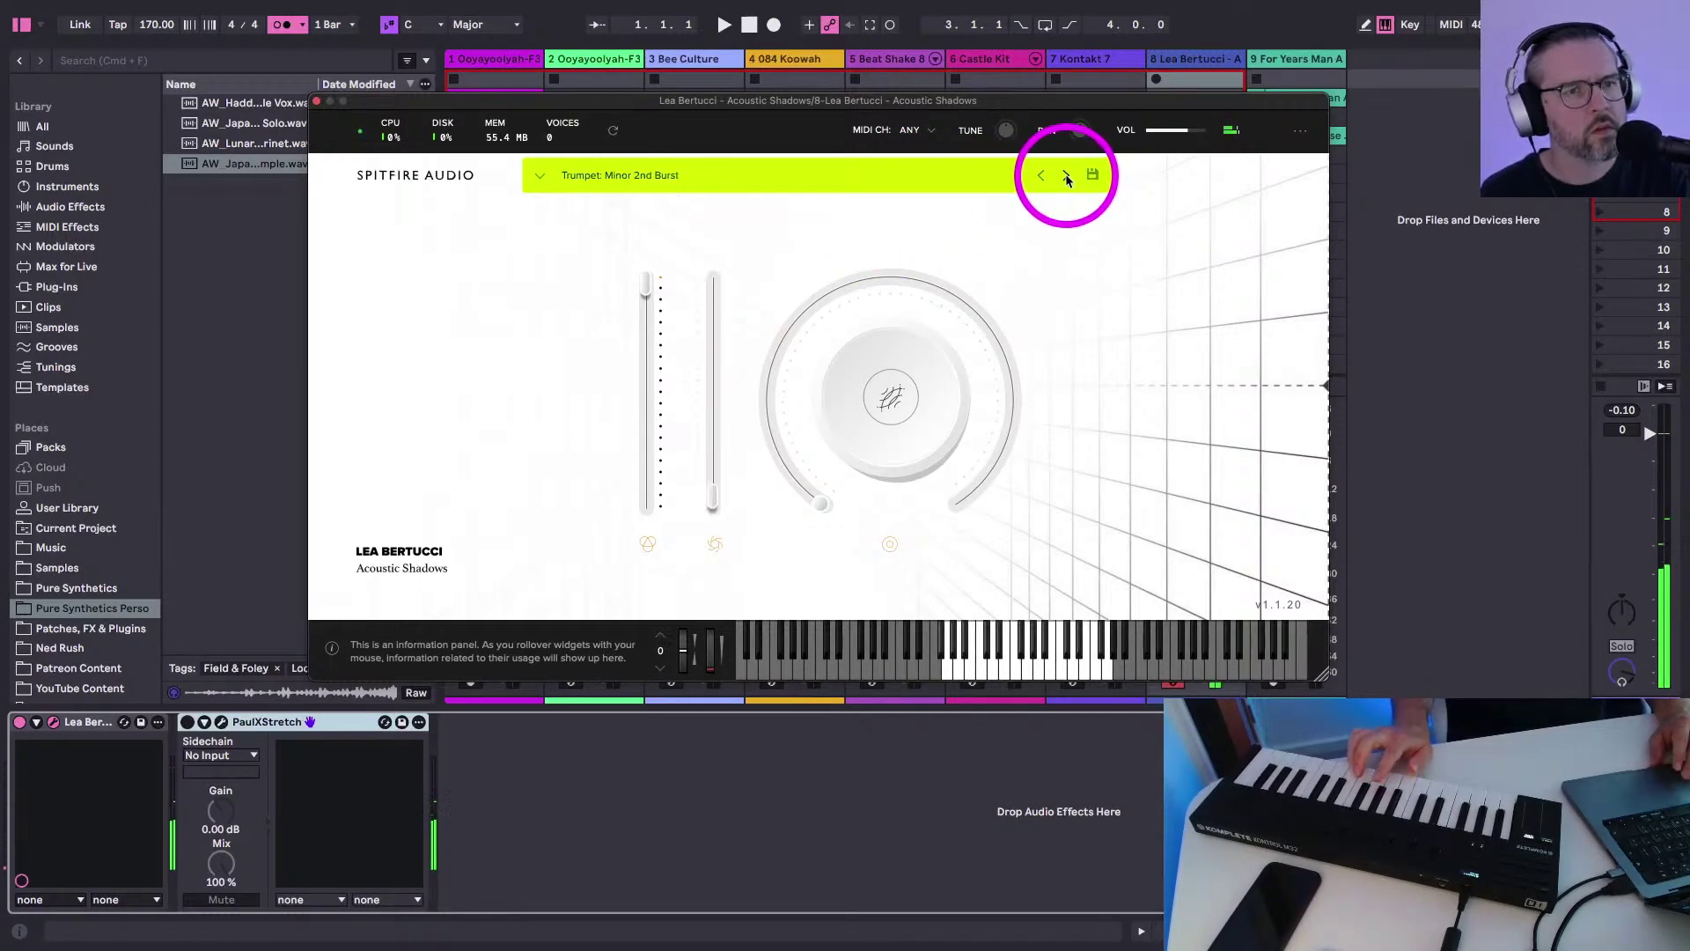
{"action": "left_click", "coordinate": [316, 101]}
Add an Auto Filter after PaulXStretch and shape it to about 1.62 kHz frequency and 68% resonance
{"action": "left_click", "coordinate": [66, 207]}
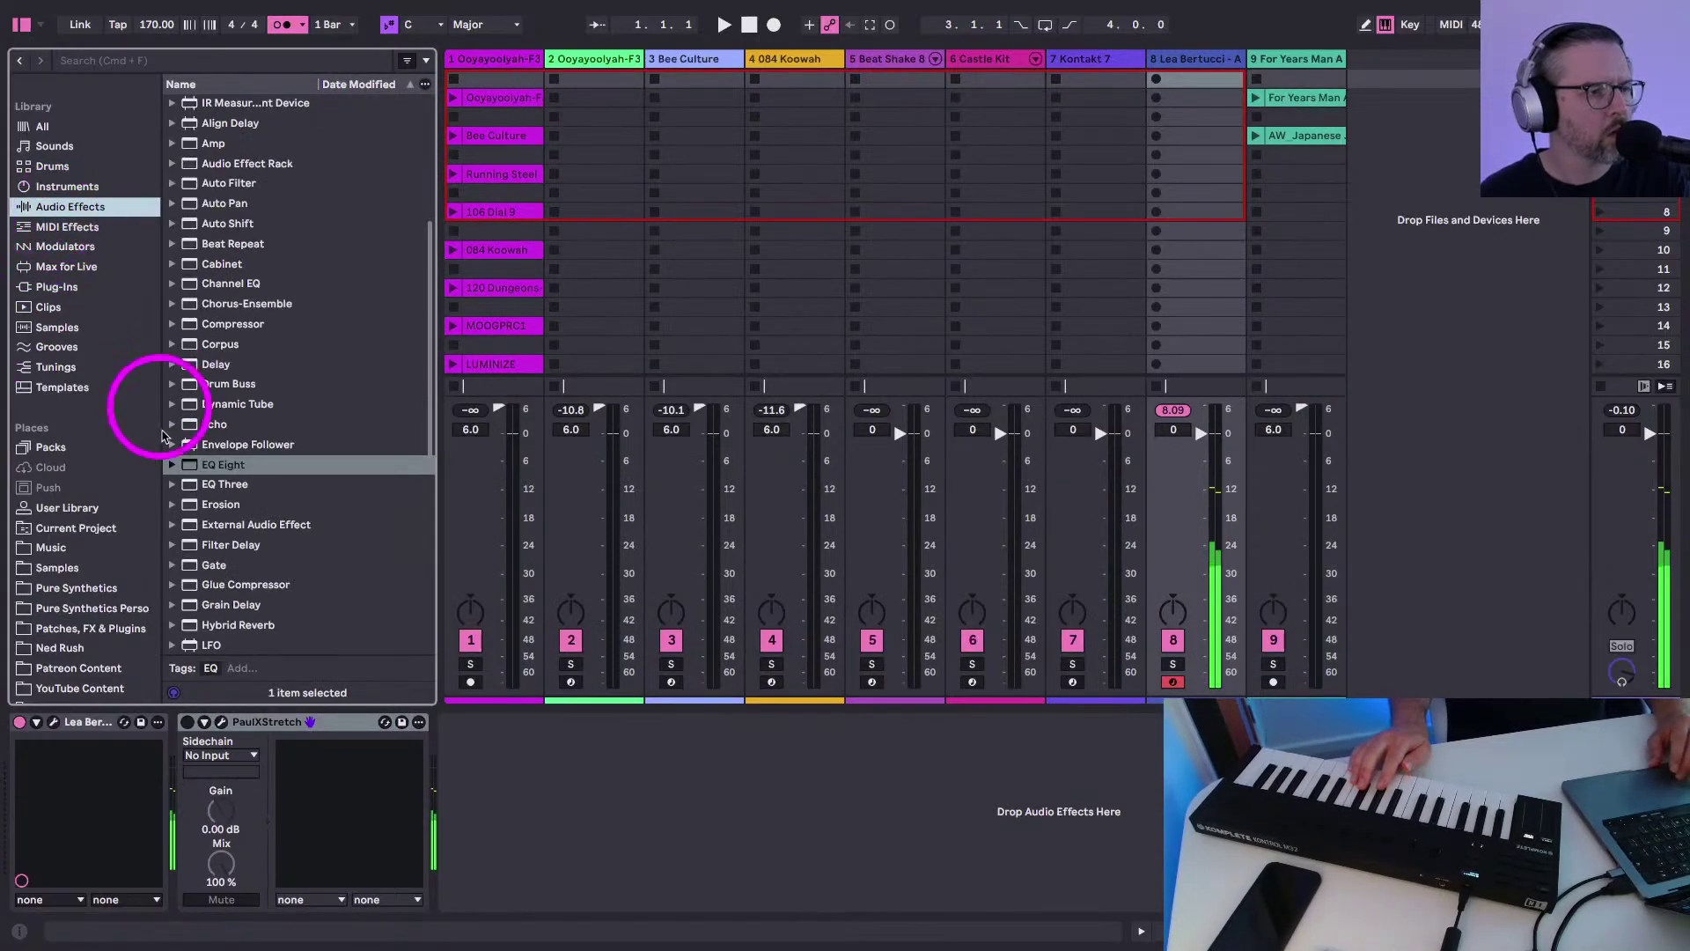
{"action": "left_click_drag", "start_coordinate": [215, 183], "coordinate": [505, 781]}
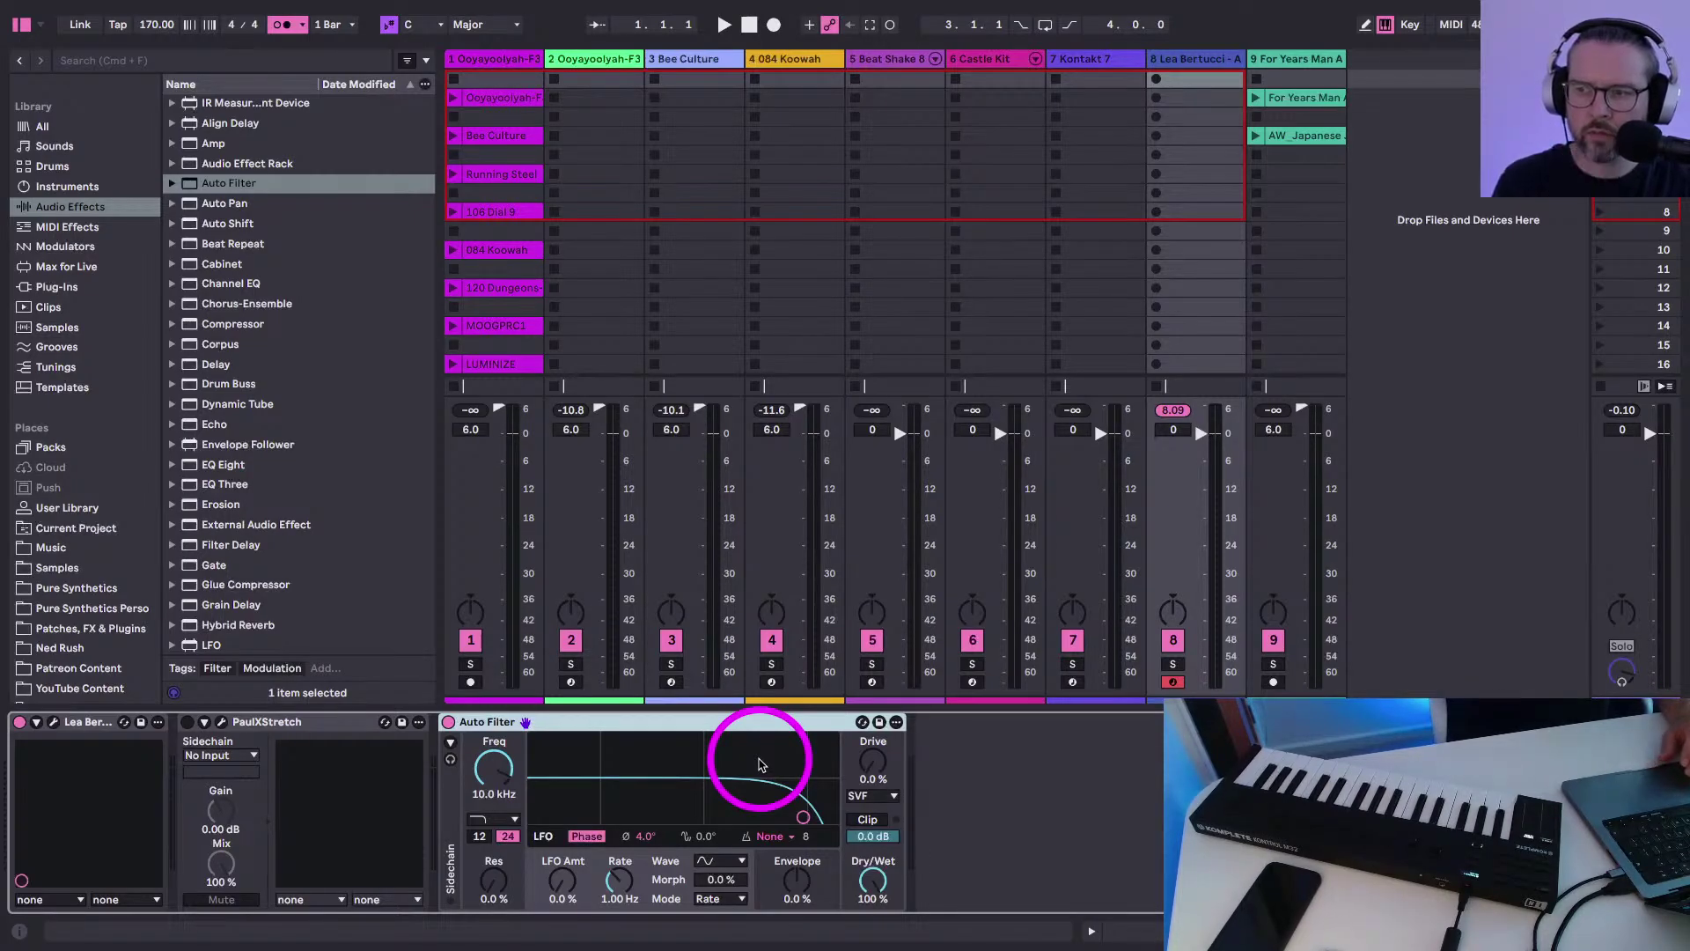
{"action": "left_click_drag", "start_coordinate": [803, 815], "coordinate": [681, 762]}
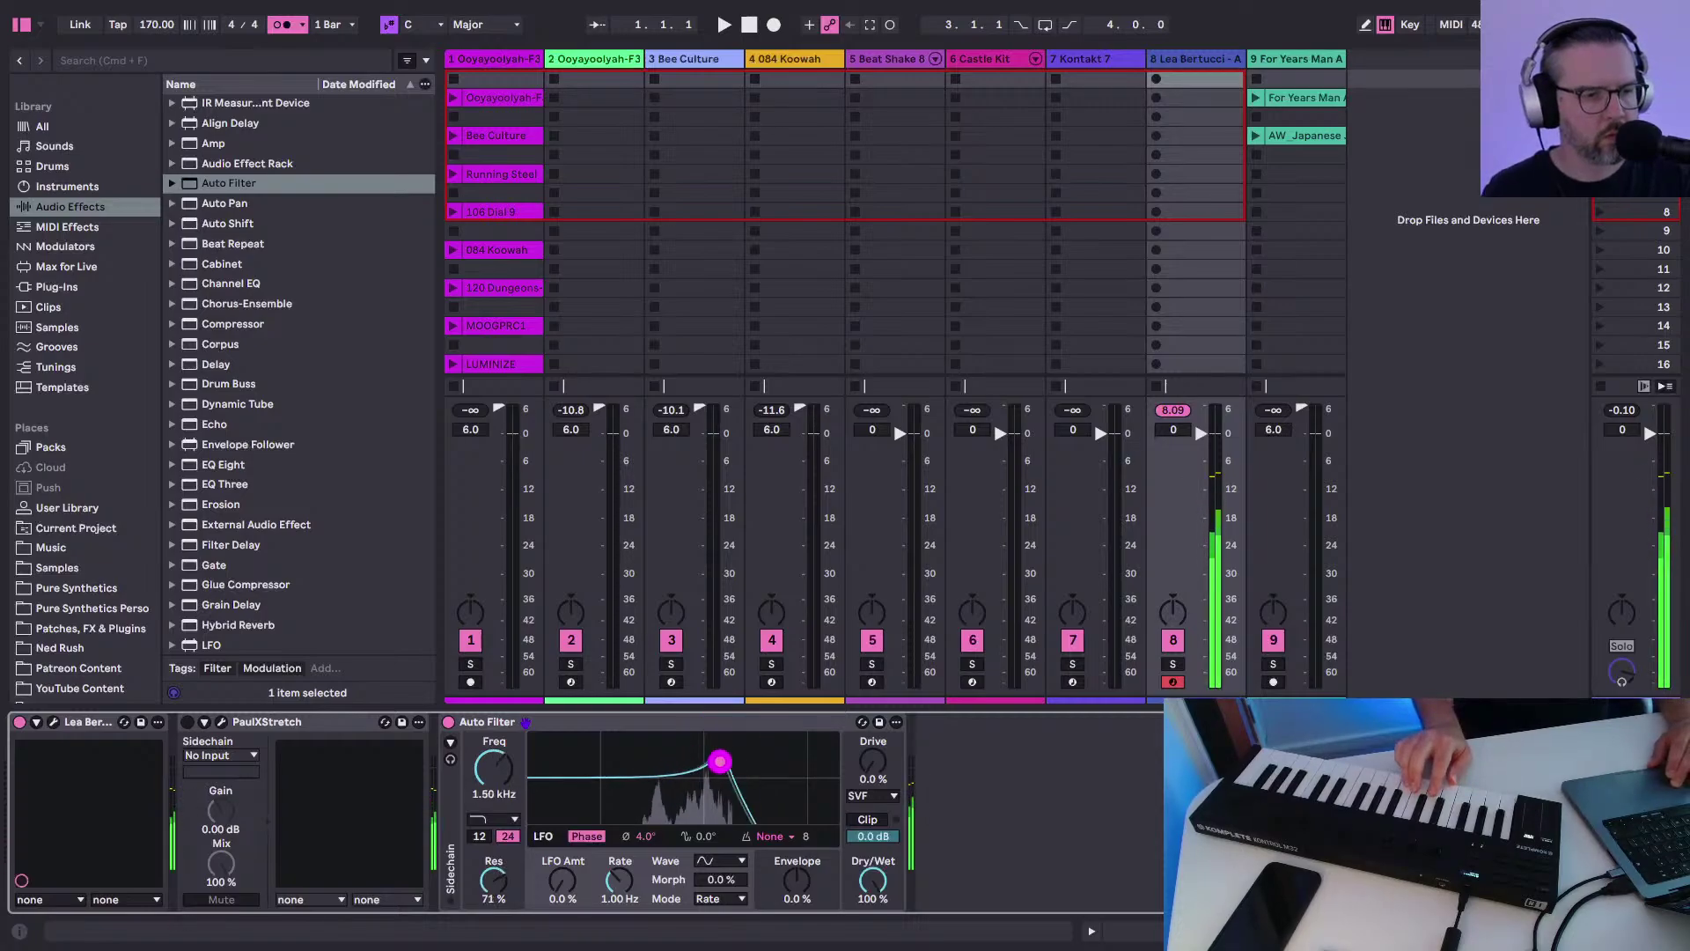
Set the Auto Filter's drive to 46% with Clip on and output at -17 dB, and lower its frequency to about 537 Hz
{"action": "left_click_drag", "start_coordinate": [872, 764], "coordinate": [873, 731]}
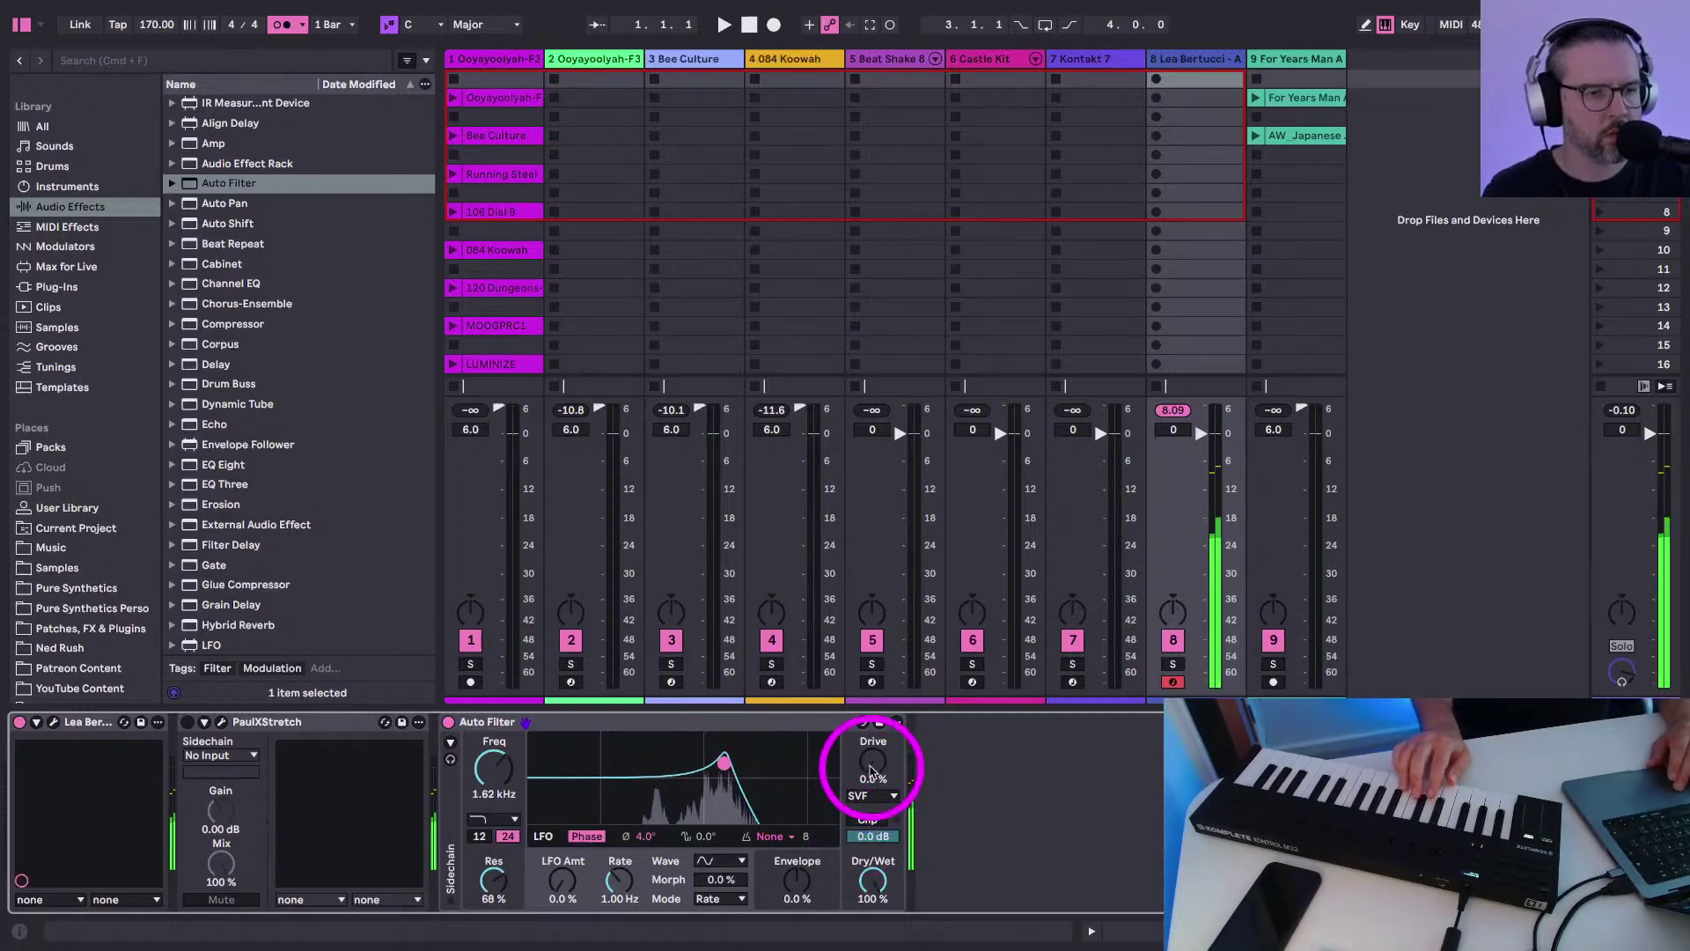
{"action": "mouse_move", "coordinate": [873, 837]}
{"action": "left_mouse_down"}
{"action": "mouse_move", "coordinate": [860, 870]}
{"action": "mouse_move", "coordinate": [868, 811]}
{"action": "left_mouse_up"}
{"action": "left_click", "coordinate": [868, 762]}
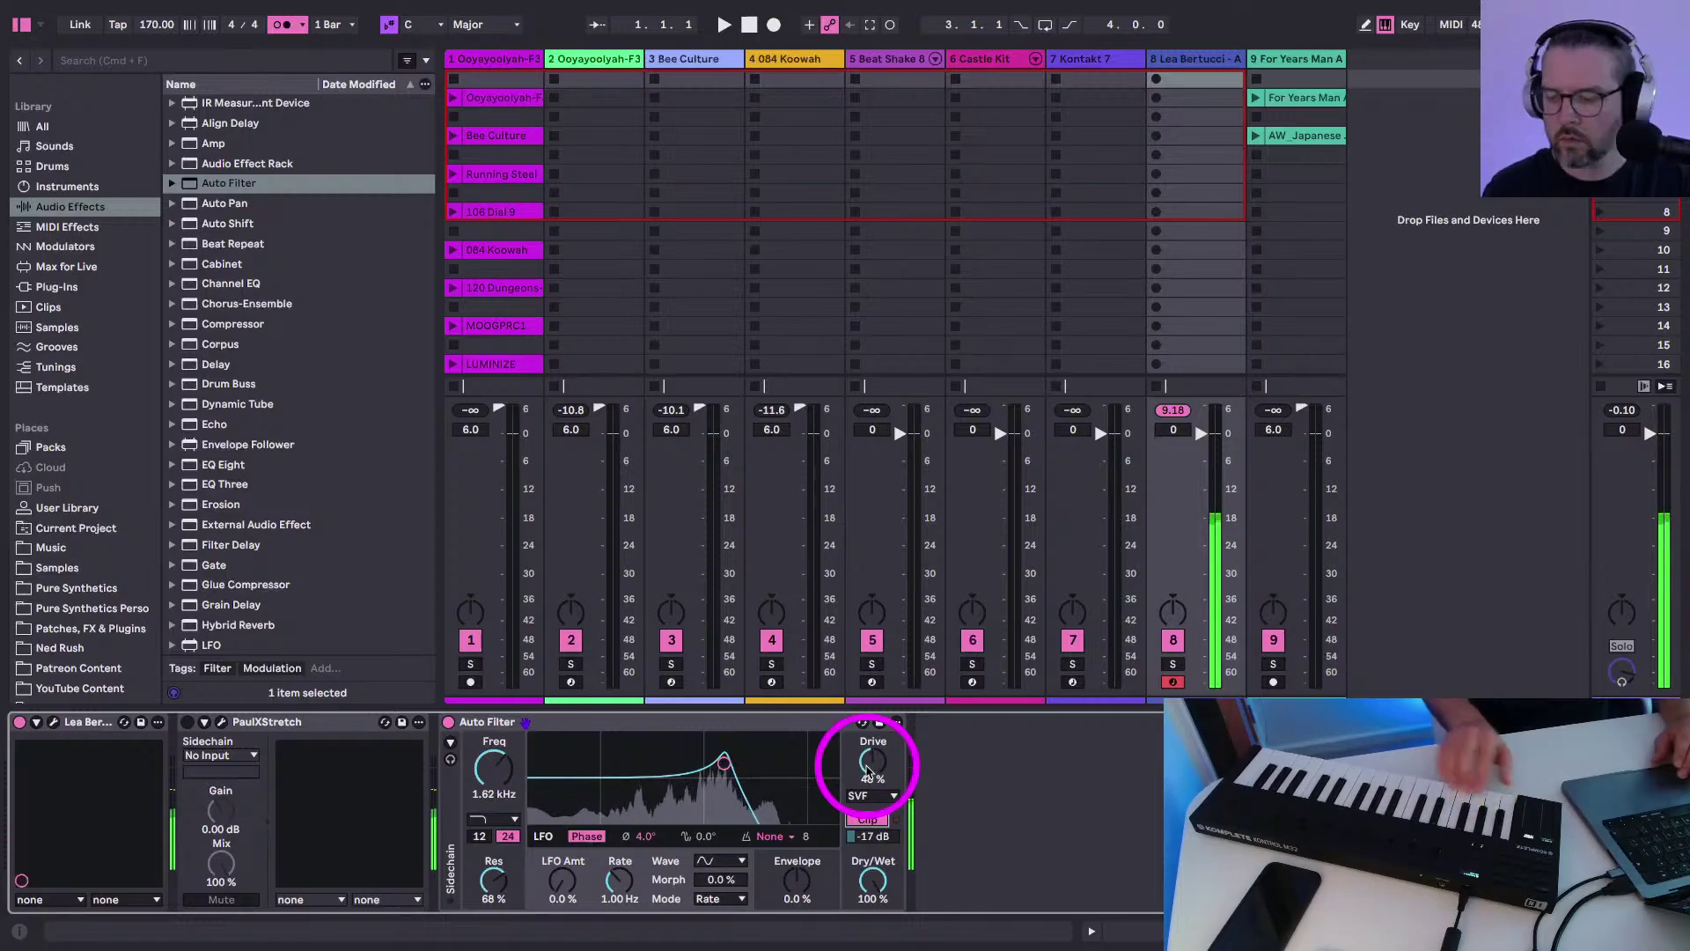
{"action": "left_click", "coordinate": [867, 765]}
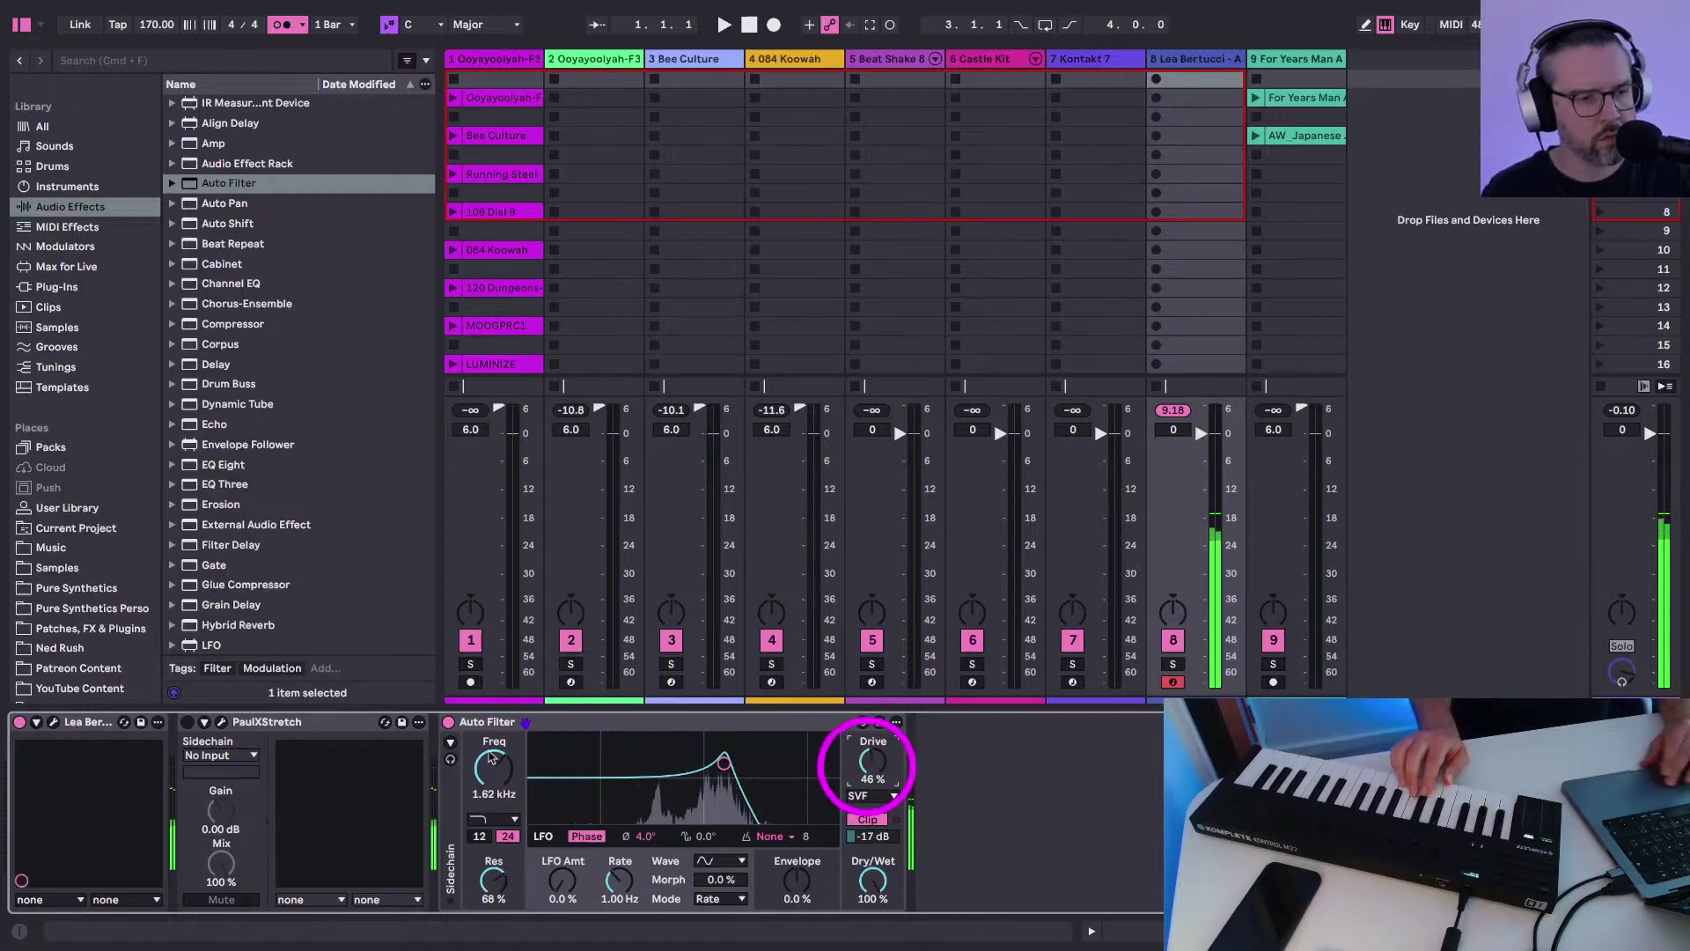
{"action": "left_click", "coordinate": [485, 769]}
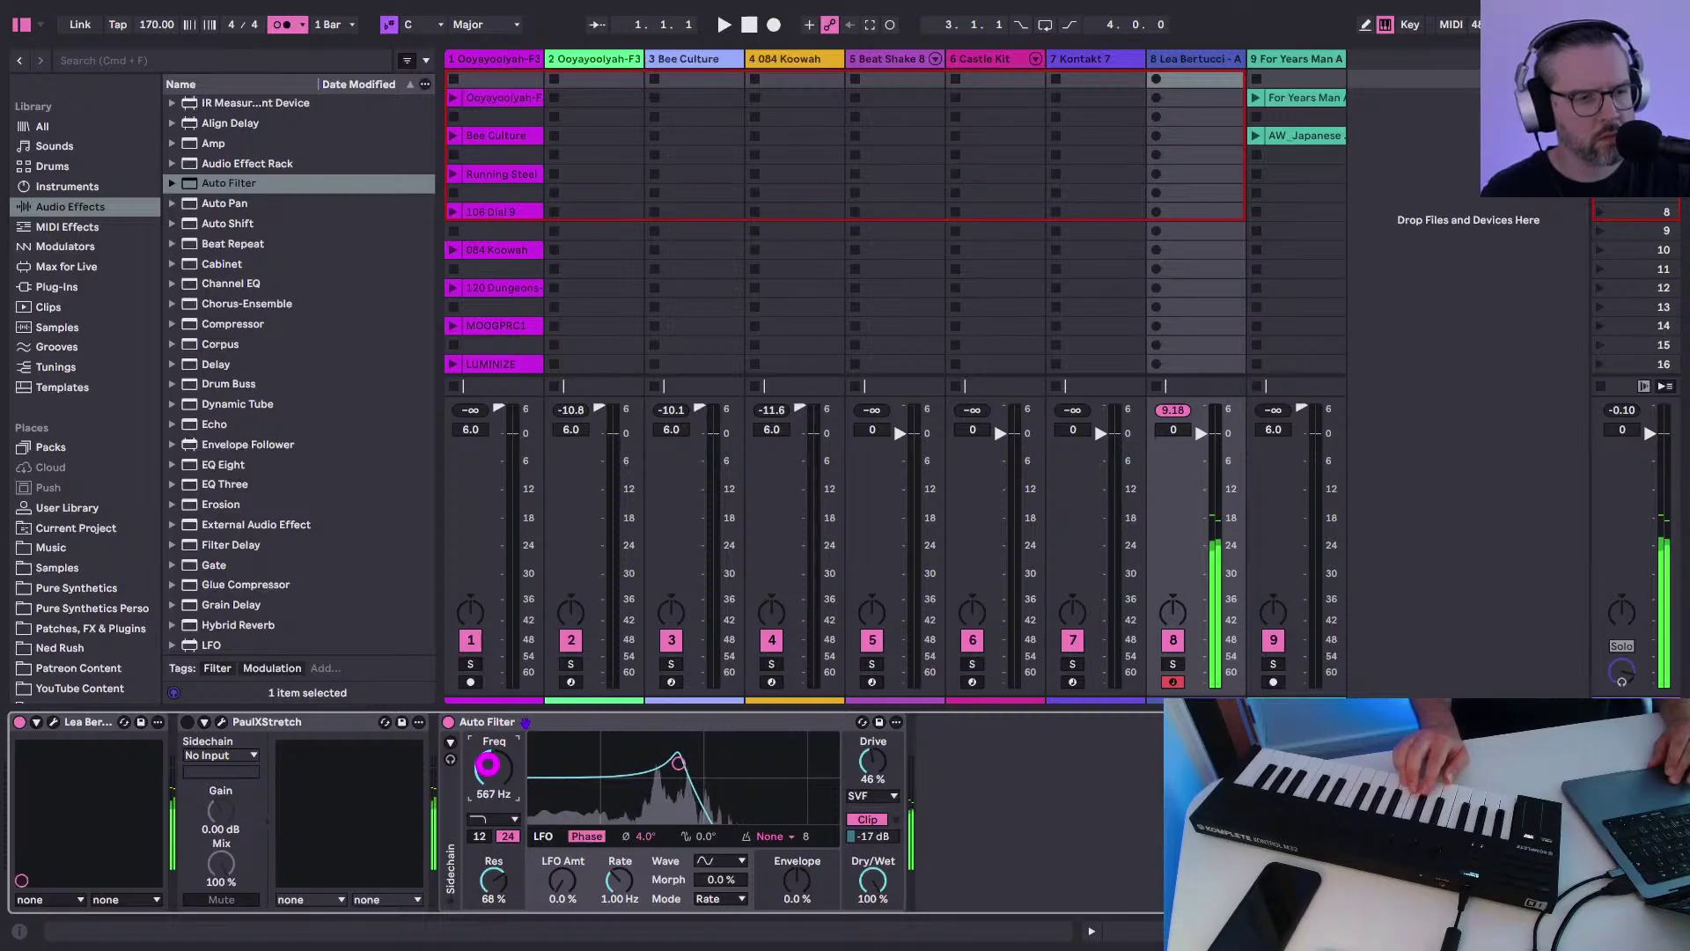
{"action": "left_click", "coordinate": [822, 879]}
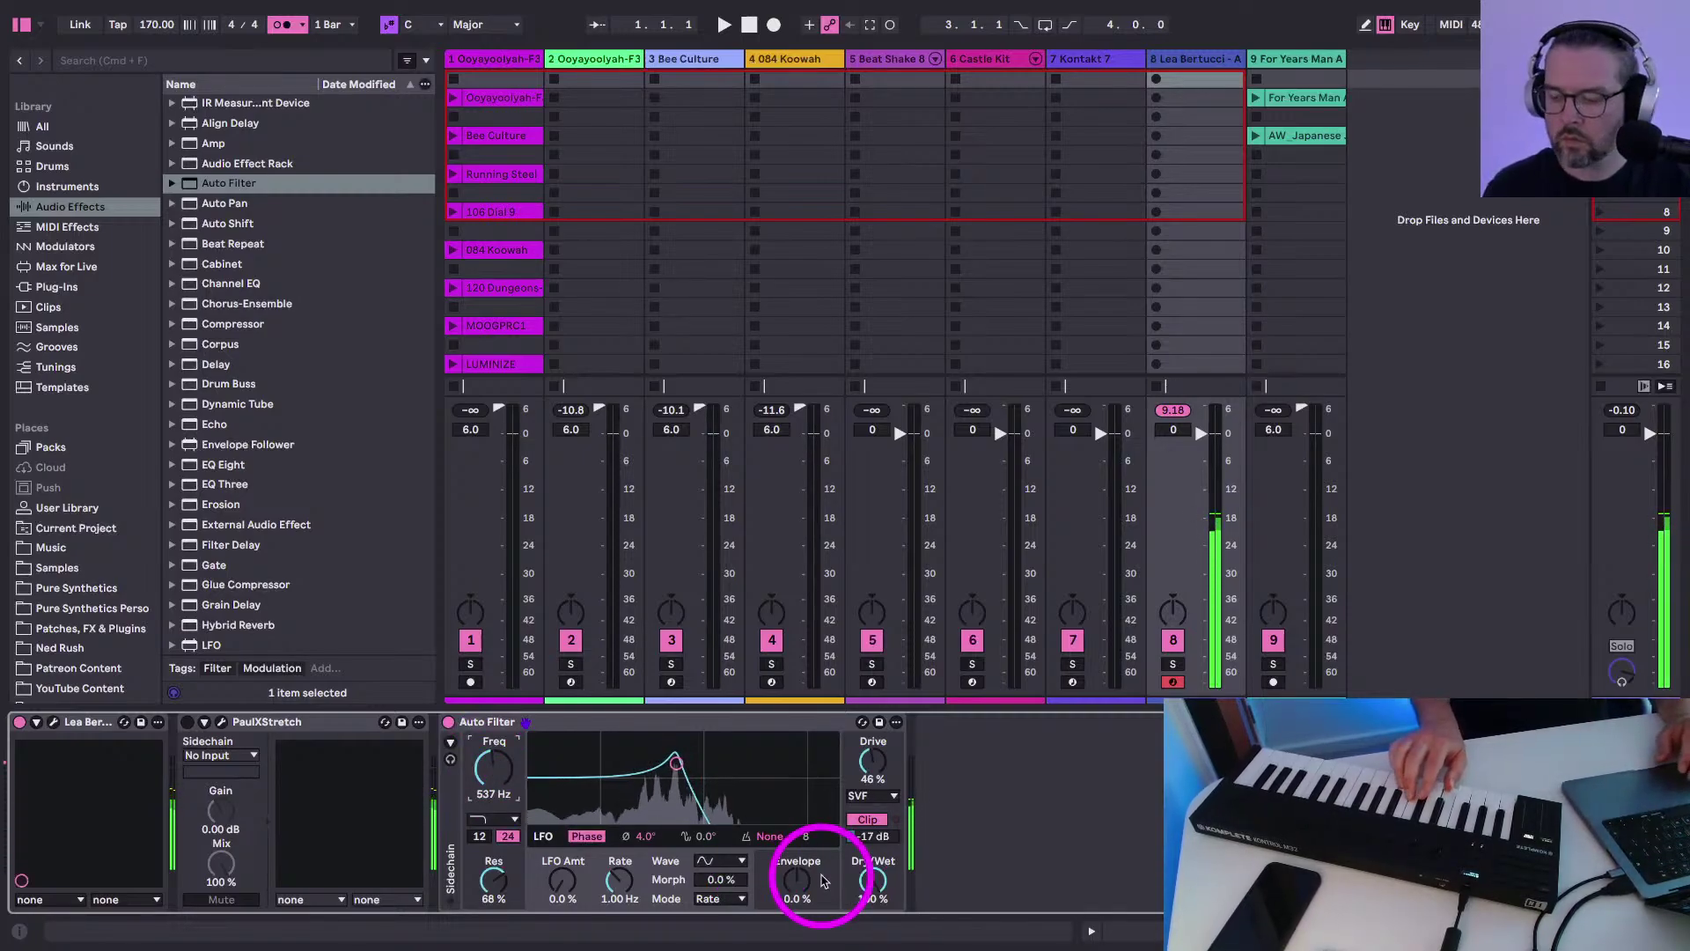
Raise sends D and G on track 8, and hide the sends section again
{"action": "left_click", "coordinate": [1083, 332]}
{"action": "key", "text": "ctrl+alt+s"}
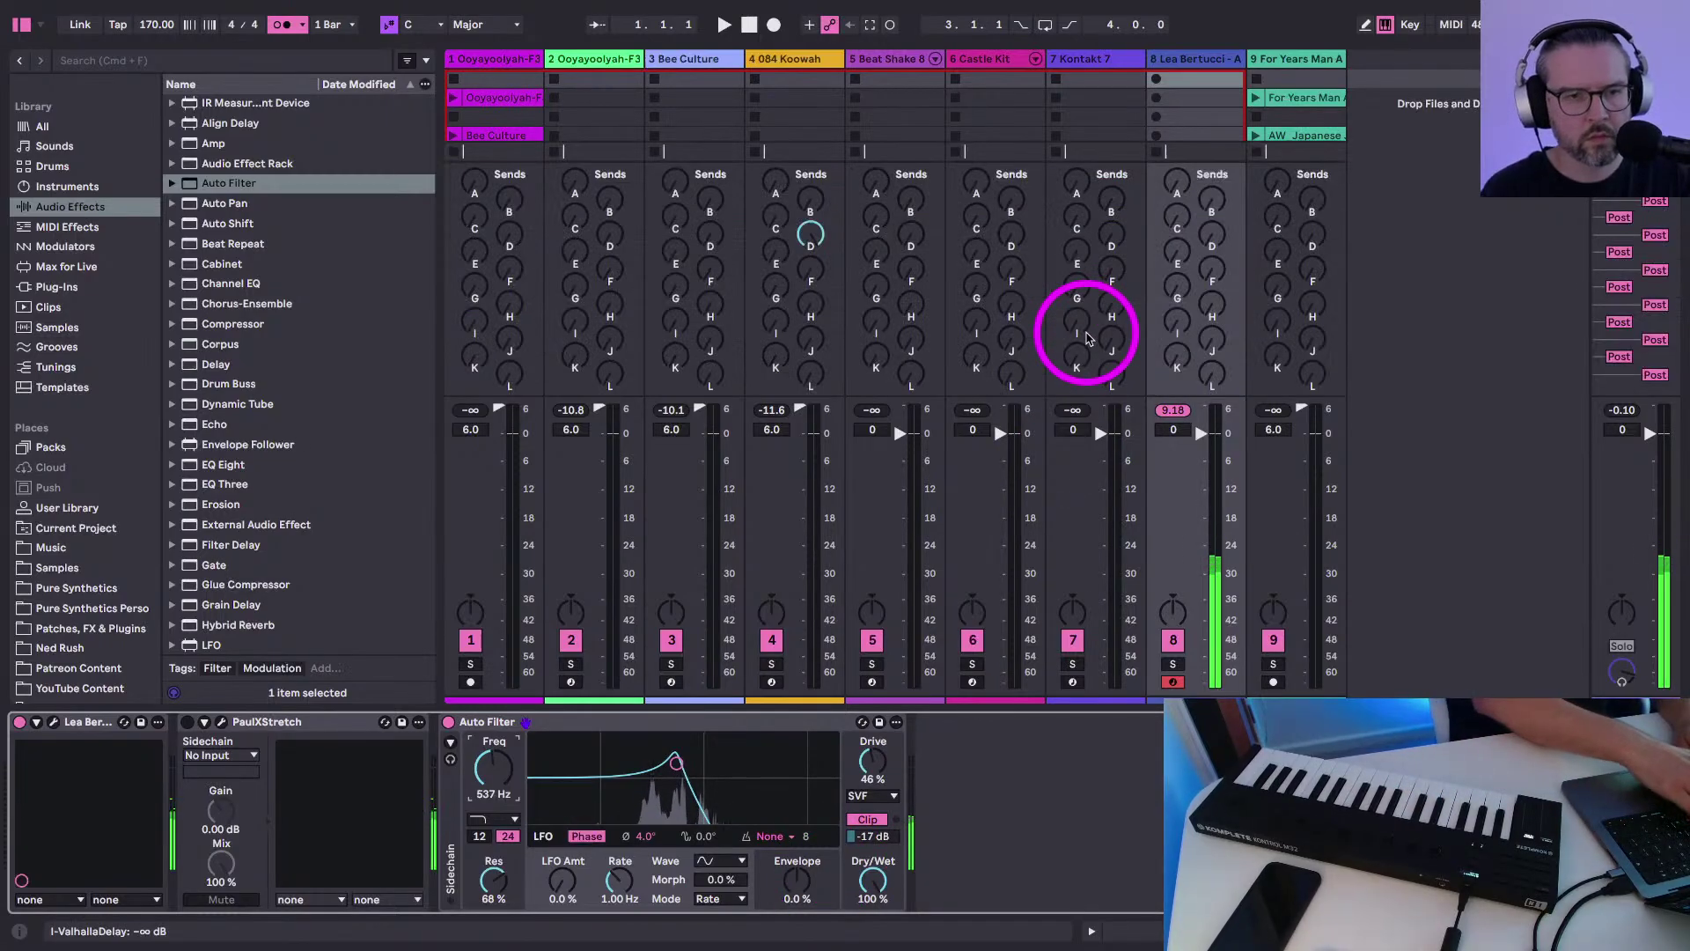
{"action": "left_click", "coordinate": [1220, 200]}
{"action": "left_click", "coordinate": [1209, 236]}
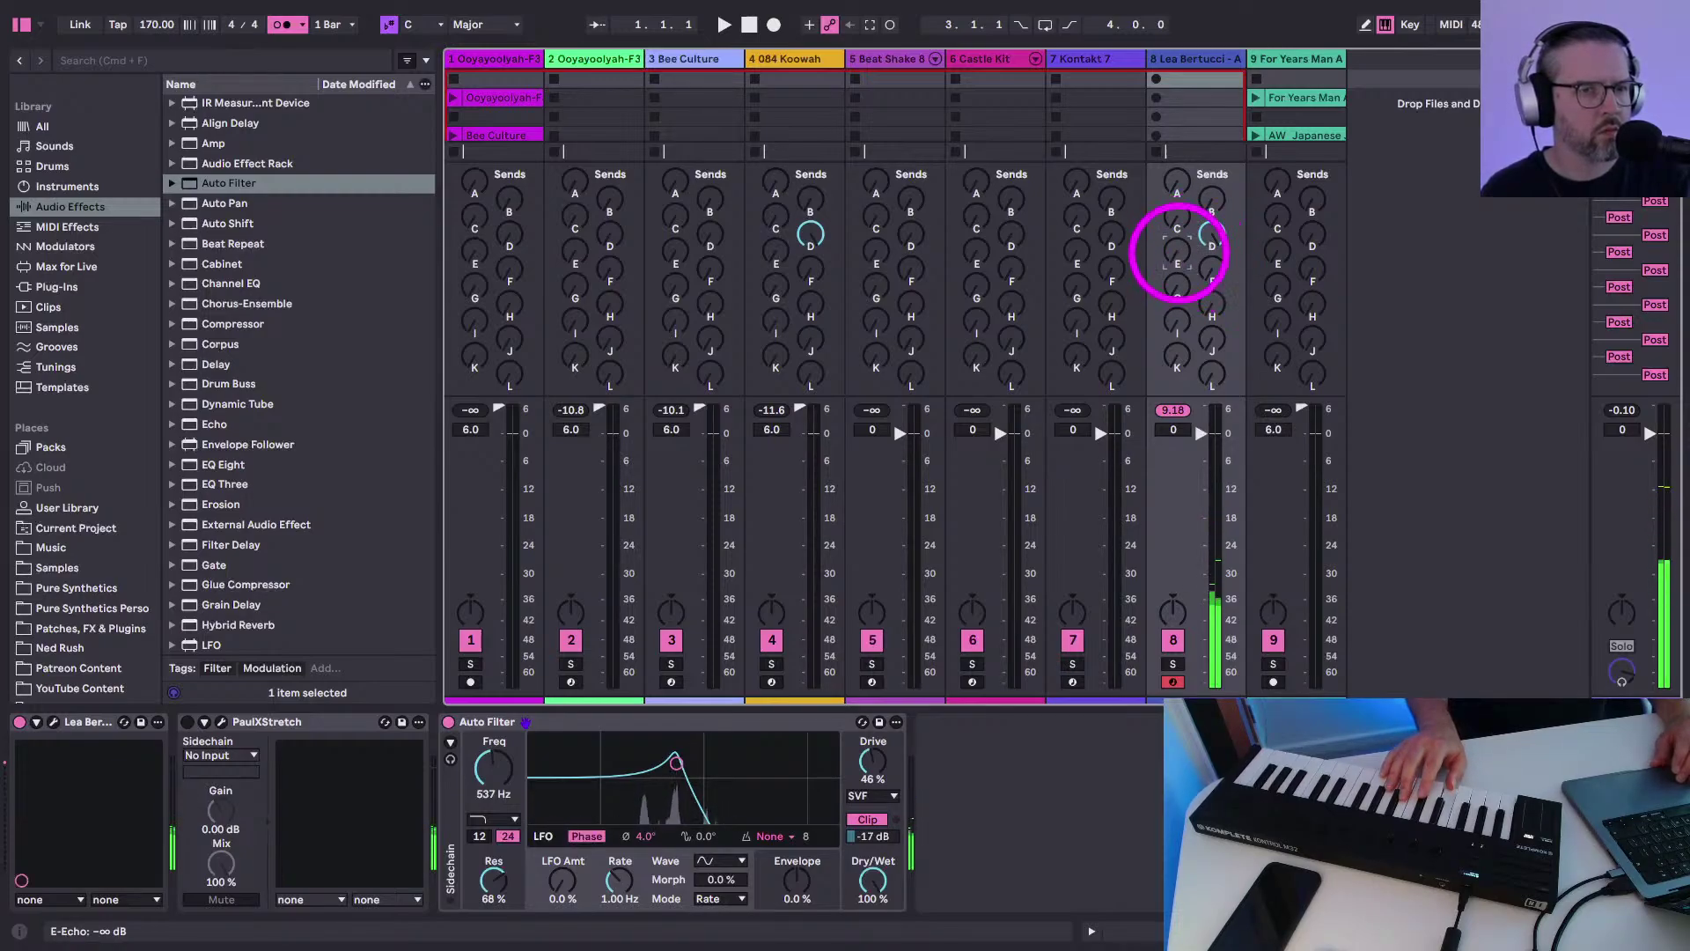
{"action": "left_click", "coordinate": [1178, 284]}
{"action": "left_click_drag", "start_coordinate": [1181, 284], "coordinate": [1181, 158]}
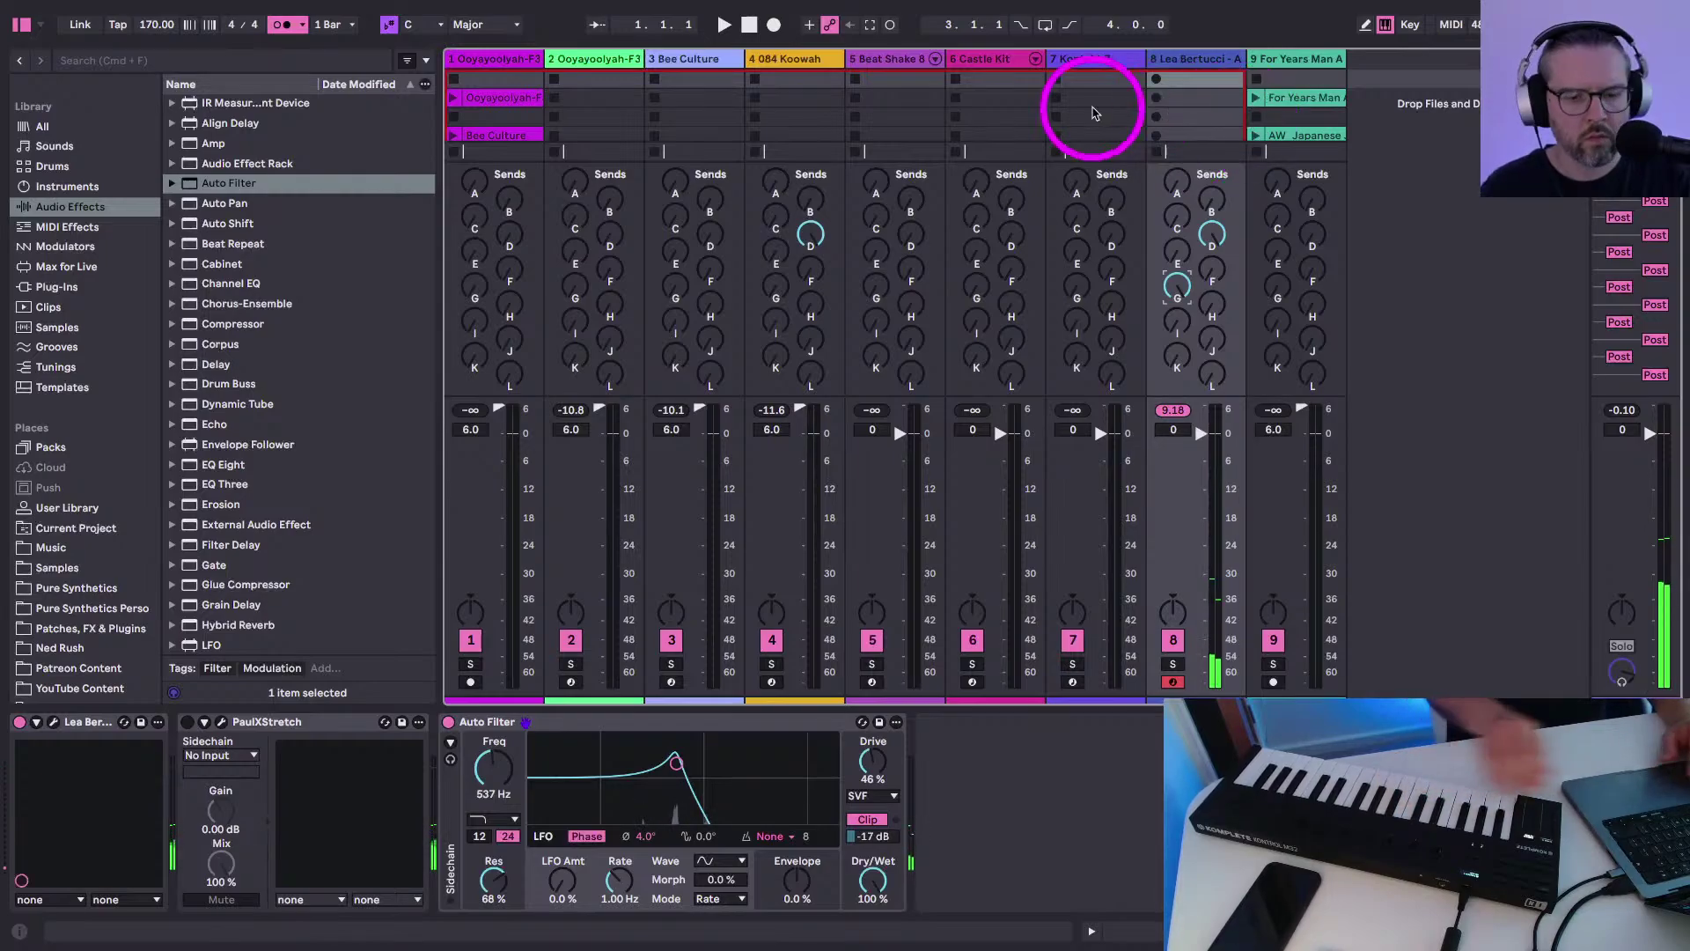
{"action": "key", "text": "super+alt+s"}
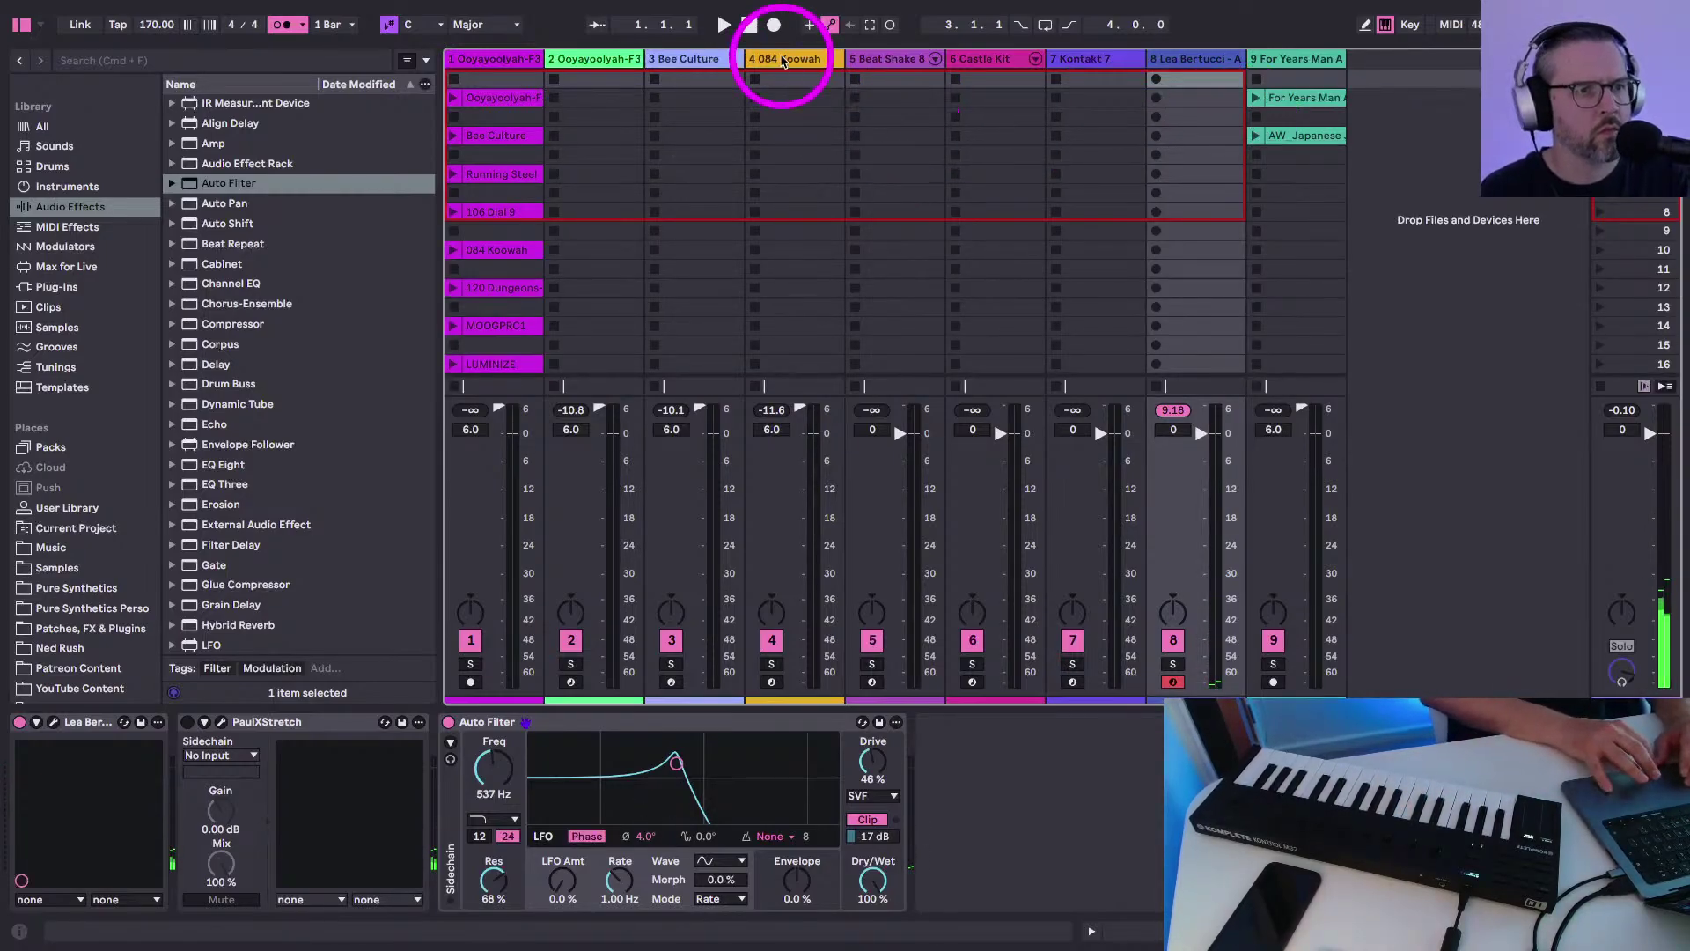
Arm track 4 and replace its Sampler sample with the clip 120 Dungeons-E from track 1
{"action": "left_click", "coordinate": [785, 59]}
{"action": "left_click", "coordinate": [770, 682]}
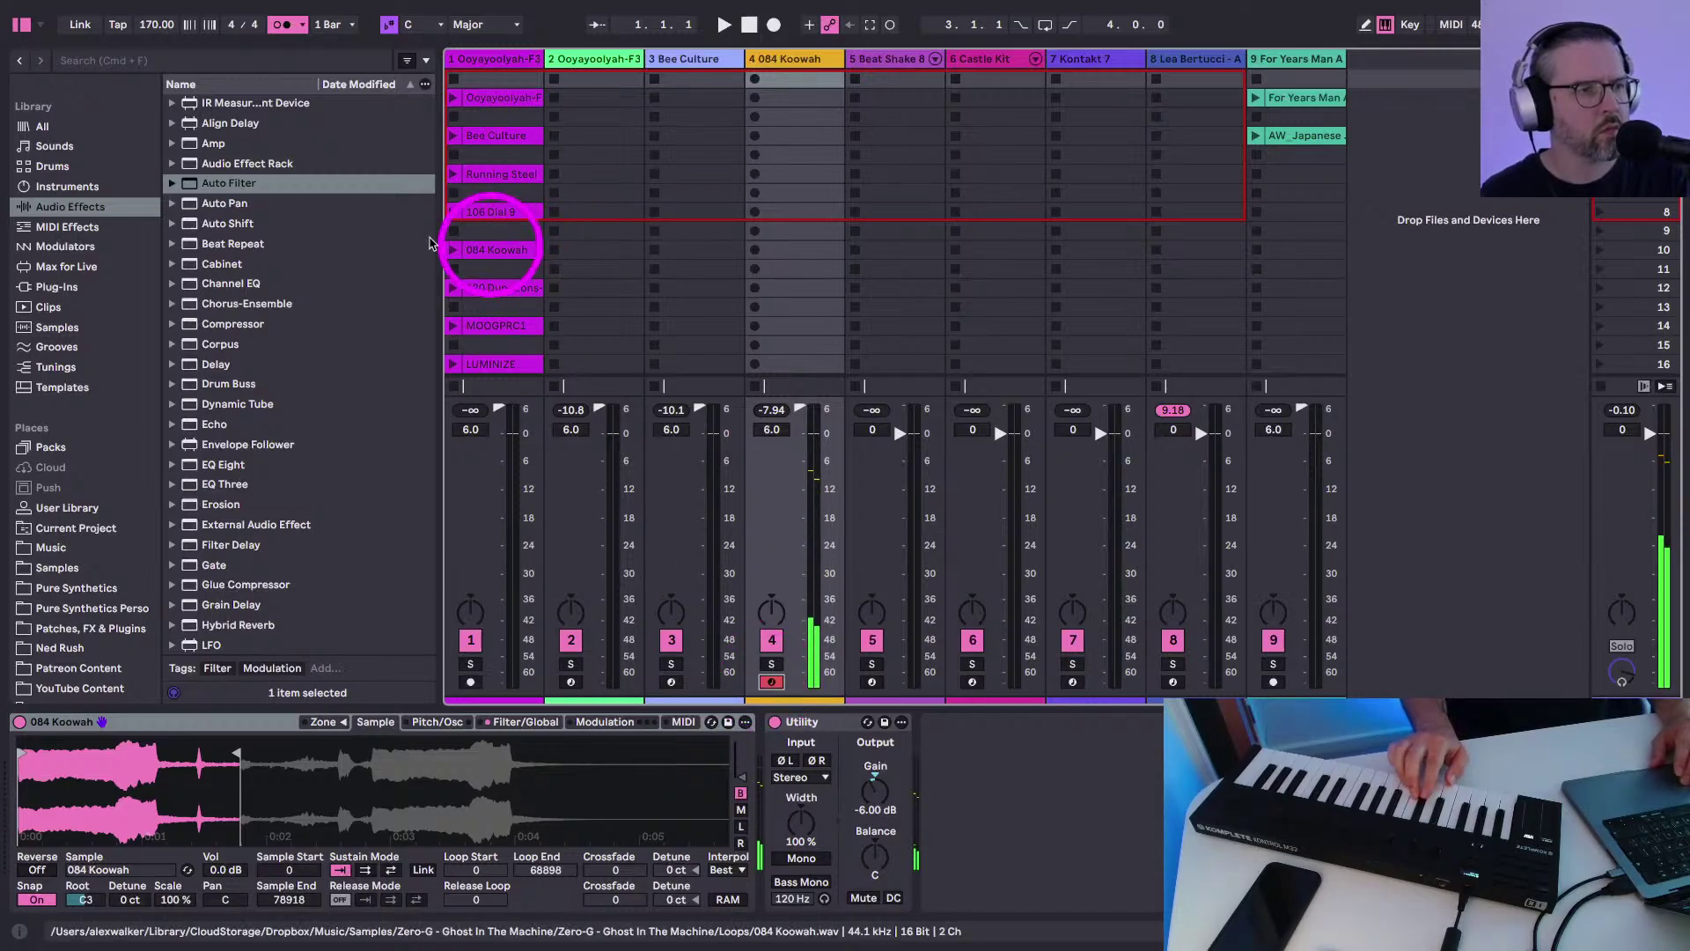
{"action": "left_click", "coordinate": [494, 290]}
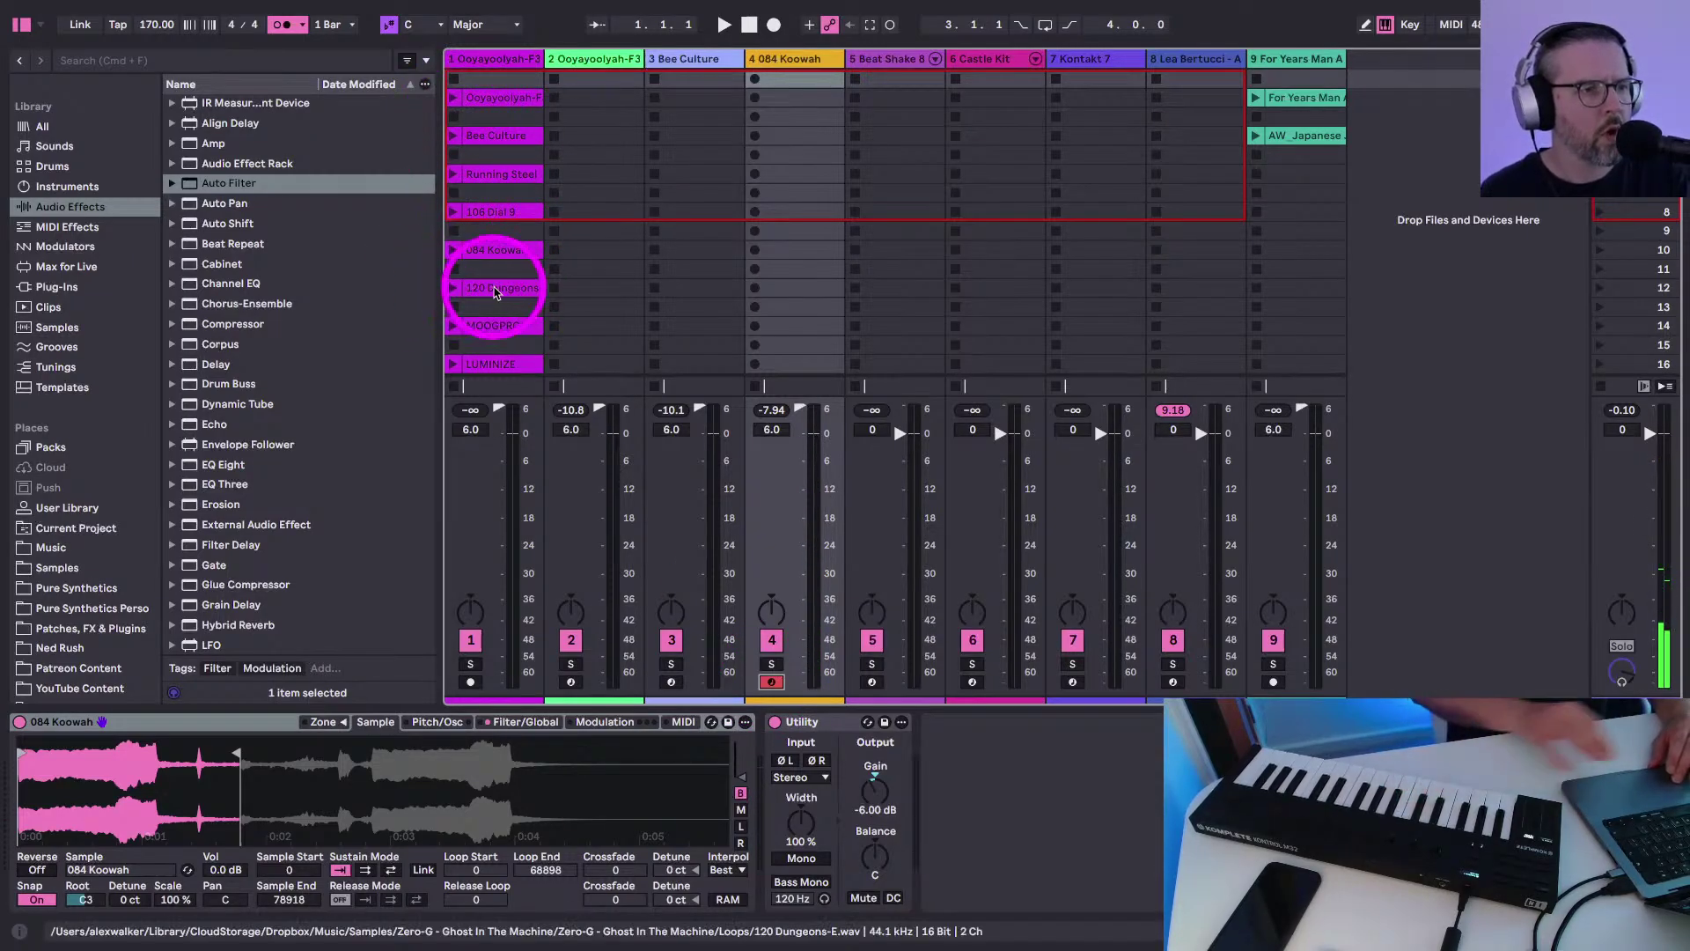
{"action": "left_click_drag", "start_coordinate": [268, 777], "coordinate": [270, 777]}
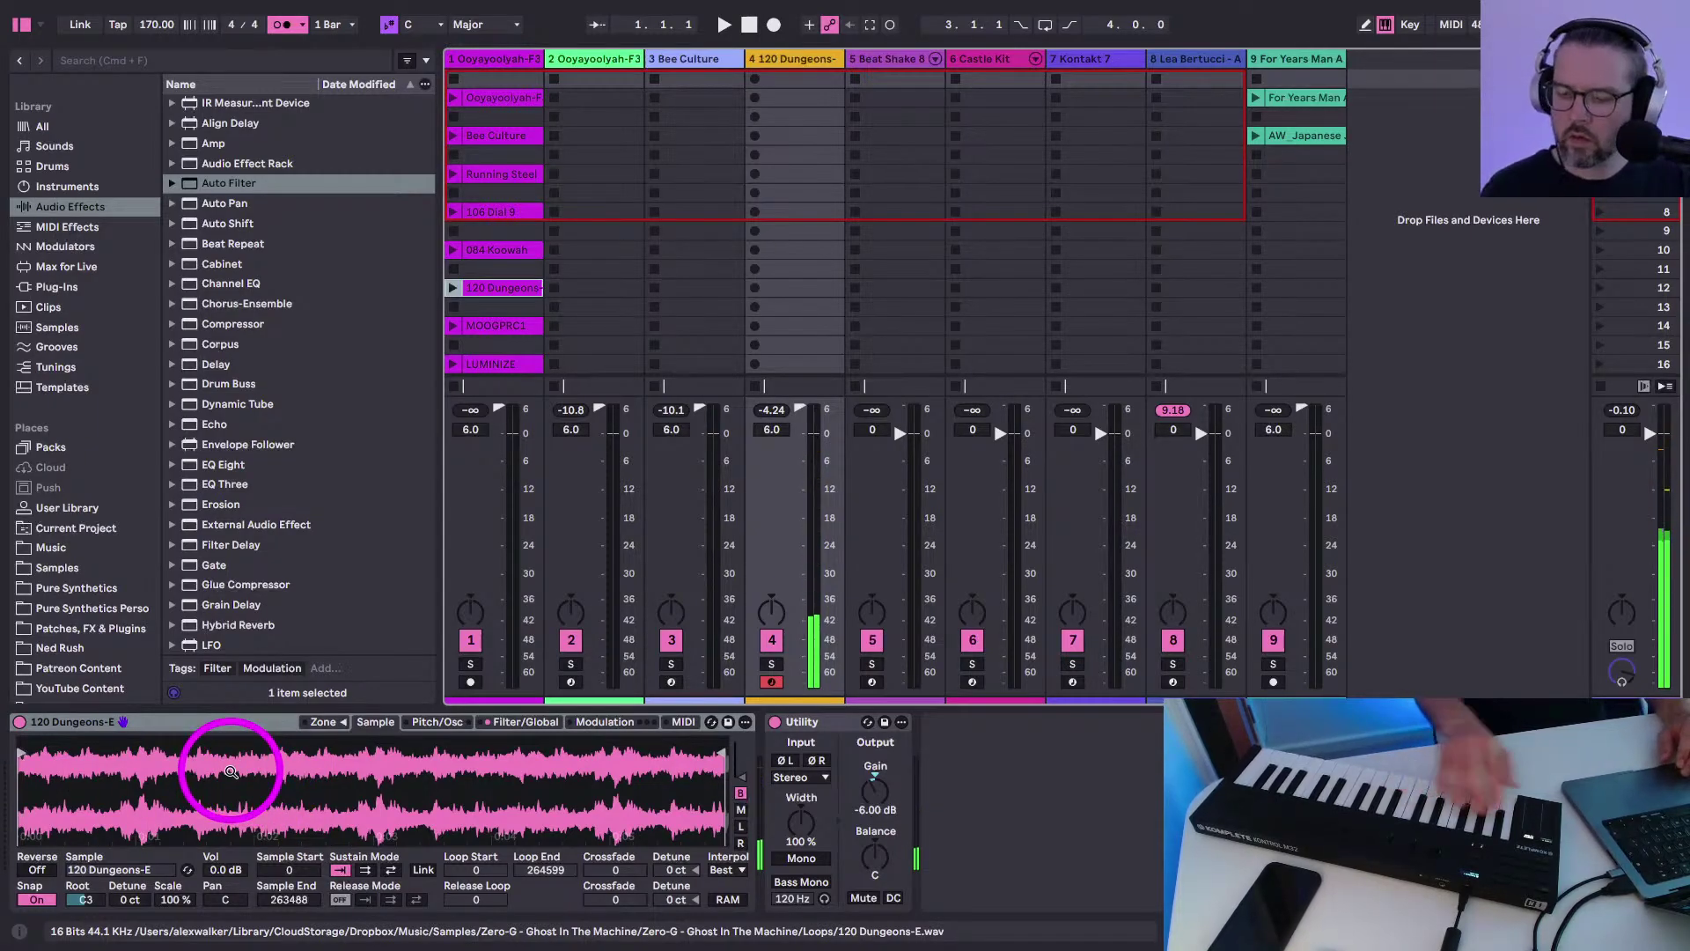
Turn track 4's send D fully down and load LUMINIZE into its Sampler with a sustain loop starting at 99615
{"action": "key", "text": "super+alt+s"}
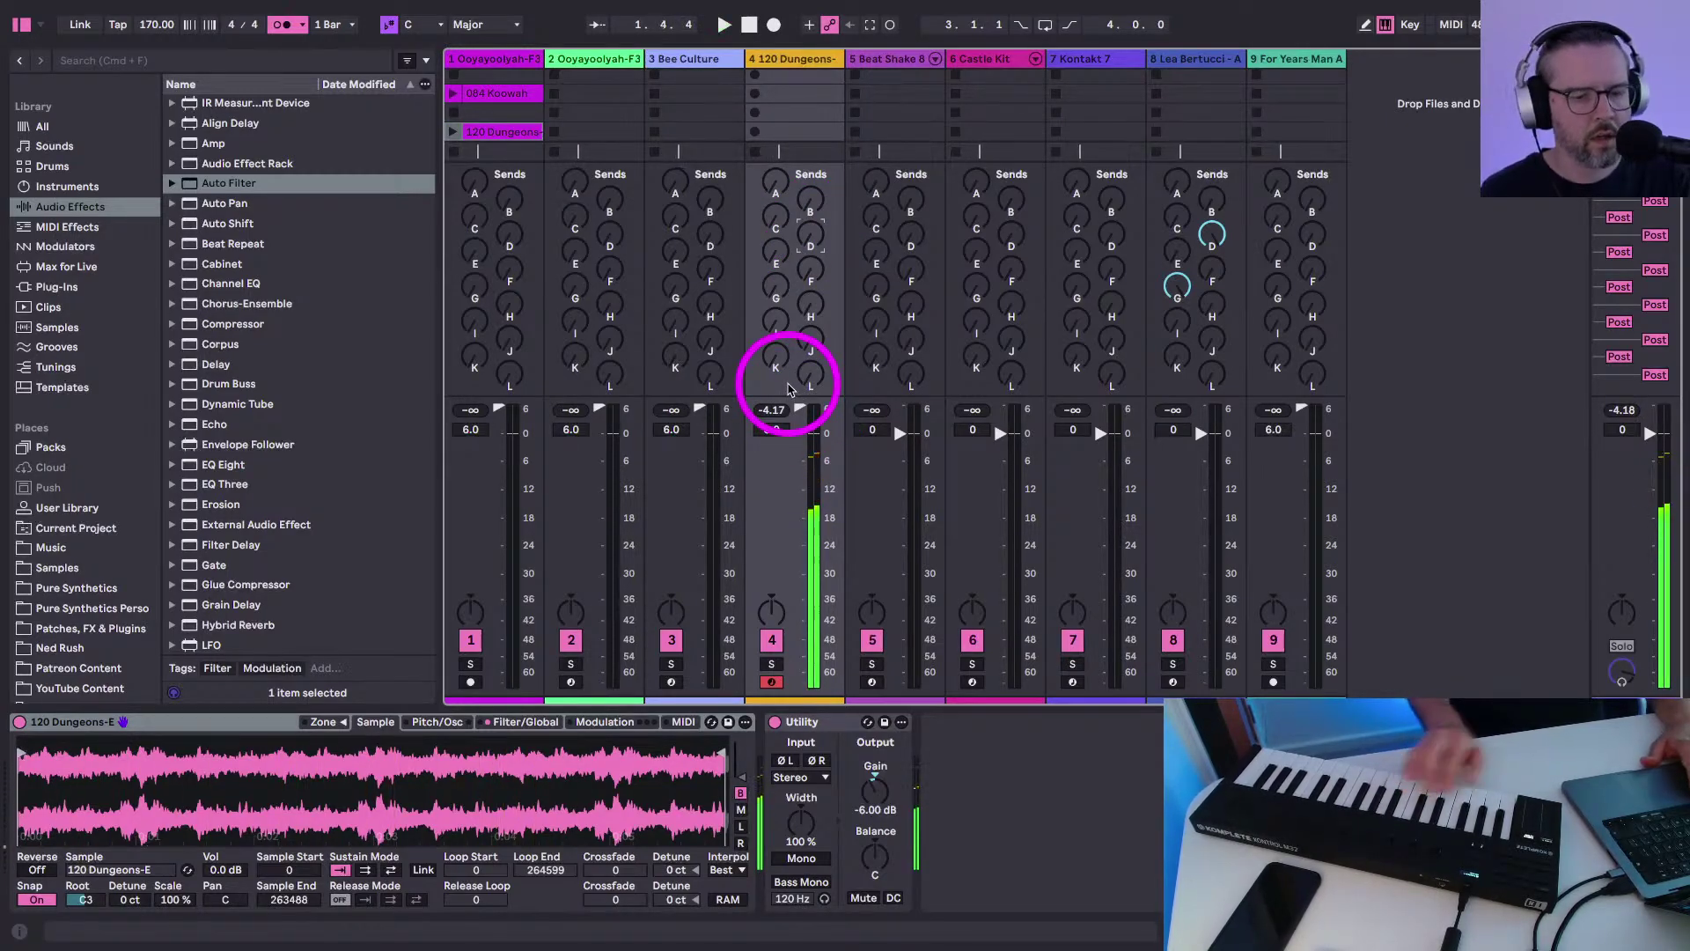
{"action": "key", "text": "super+alt+s"}
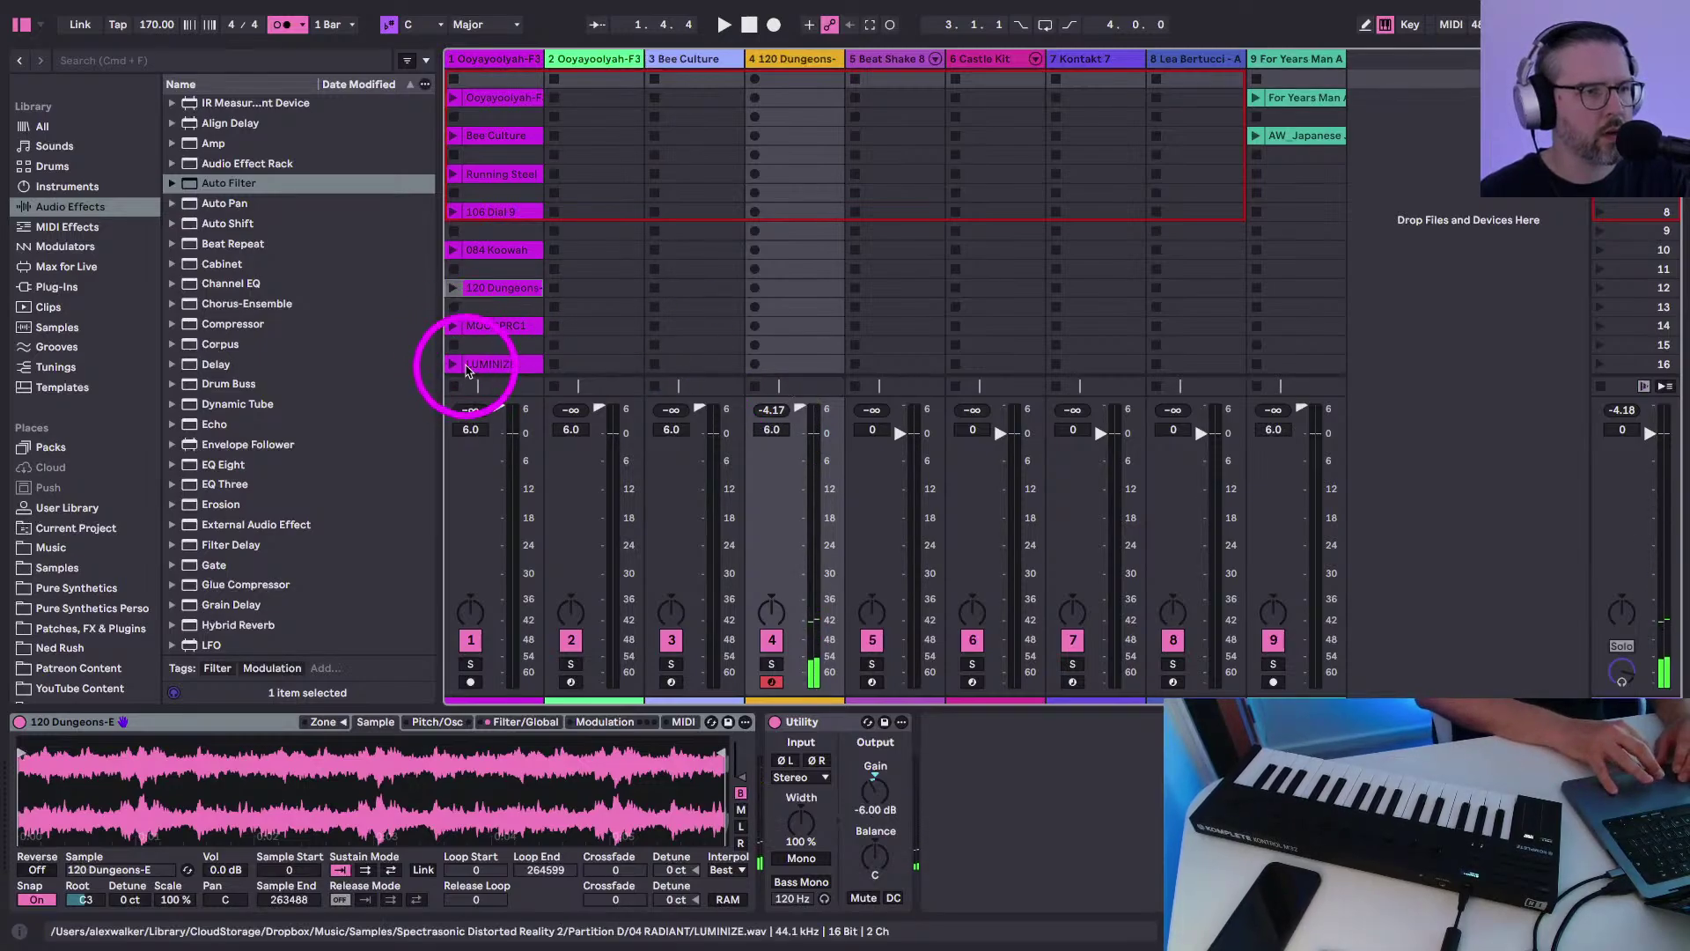
{"action": "left_click_drag", "start_coordinate": [445, 810], "coordinate": [446, 810]}
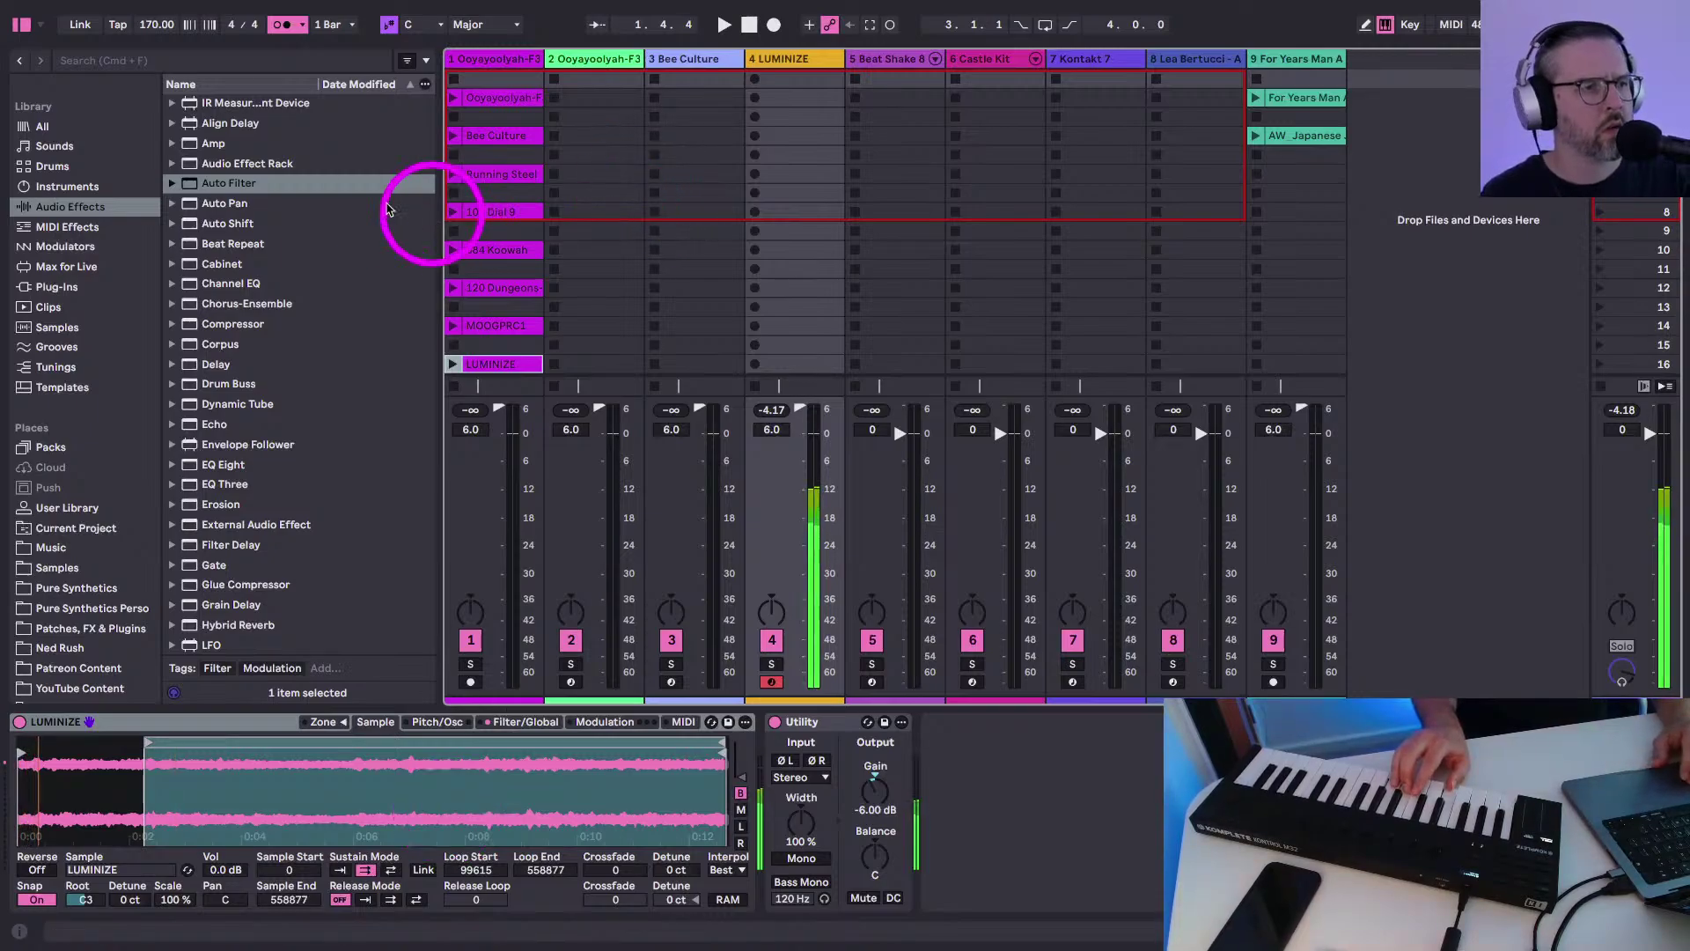
Audition the MOOGPRC1 clip on track 1 with the metronome off, inspect its waveform, and stop playback
{"action": "left_click", "coordinate": [452, 326]}
{"action": "key", "text": "space"}
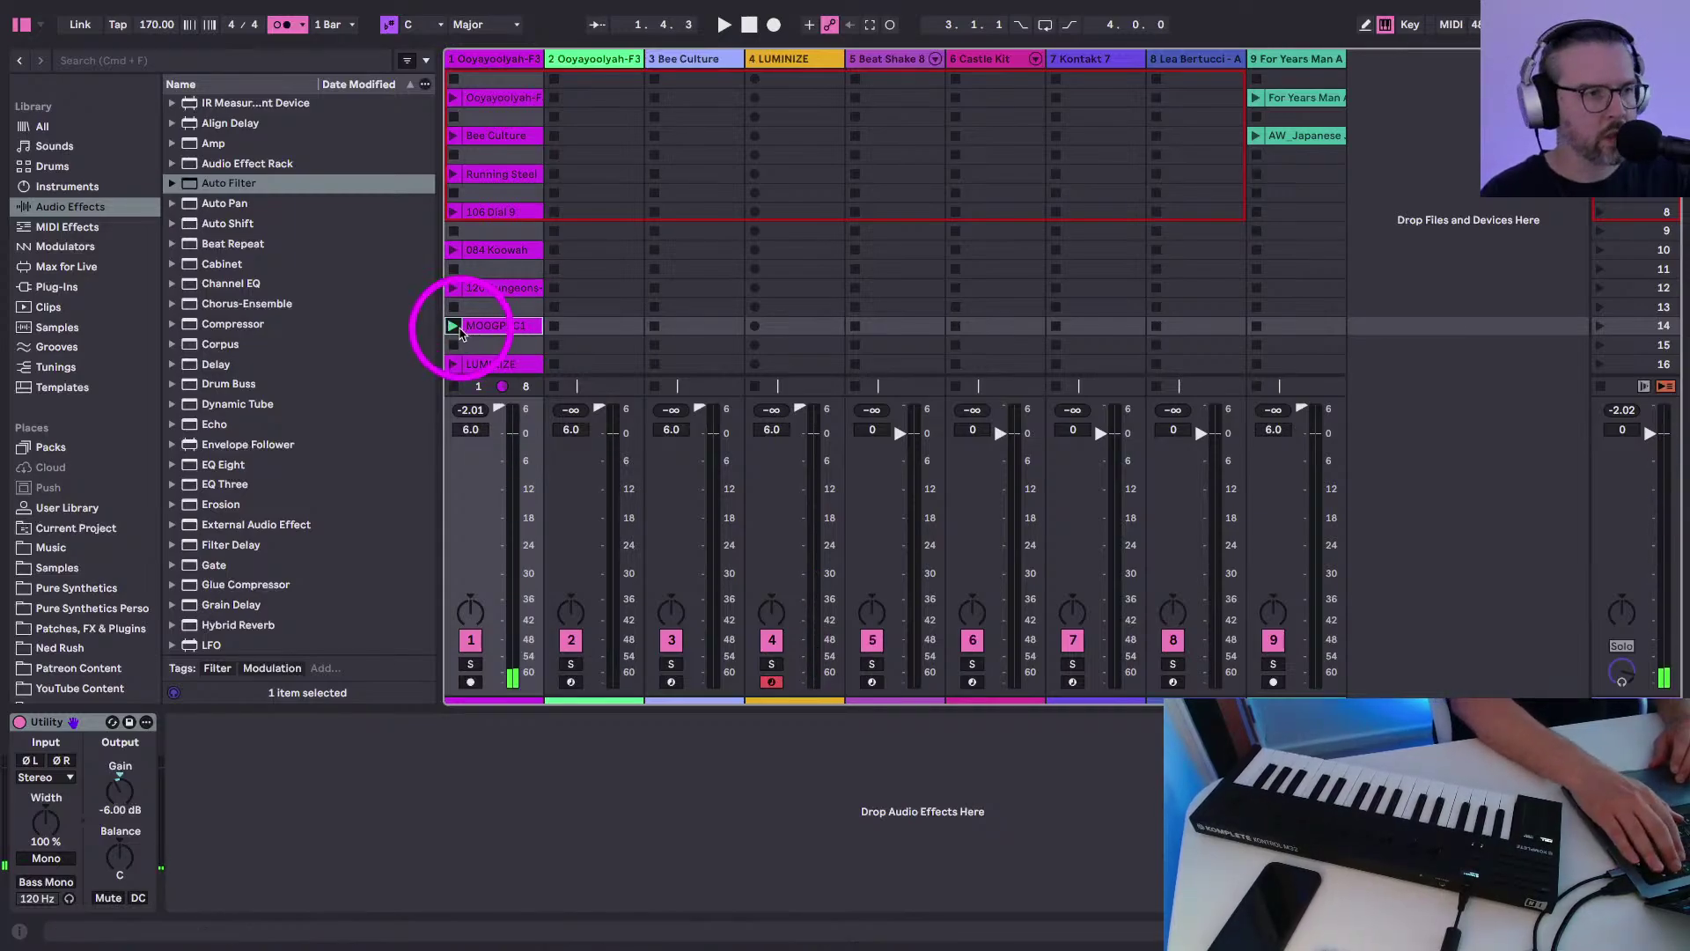
{"action": "left_click", "coordinate": [454, 327]}
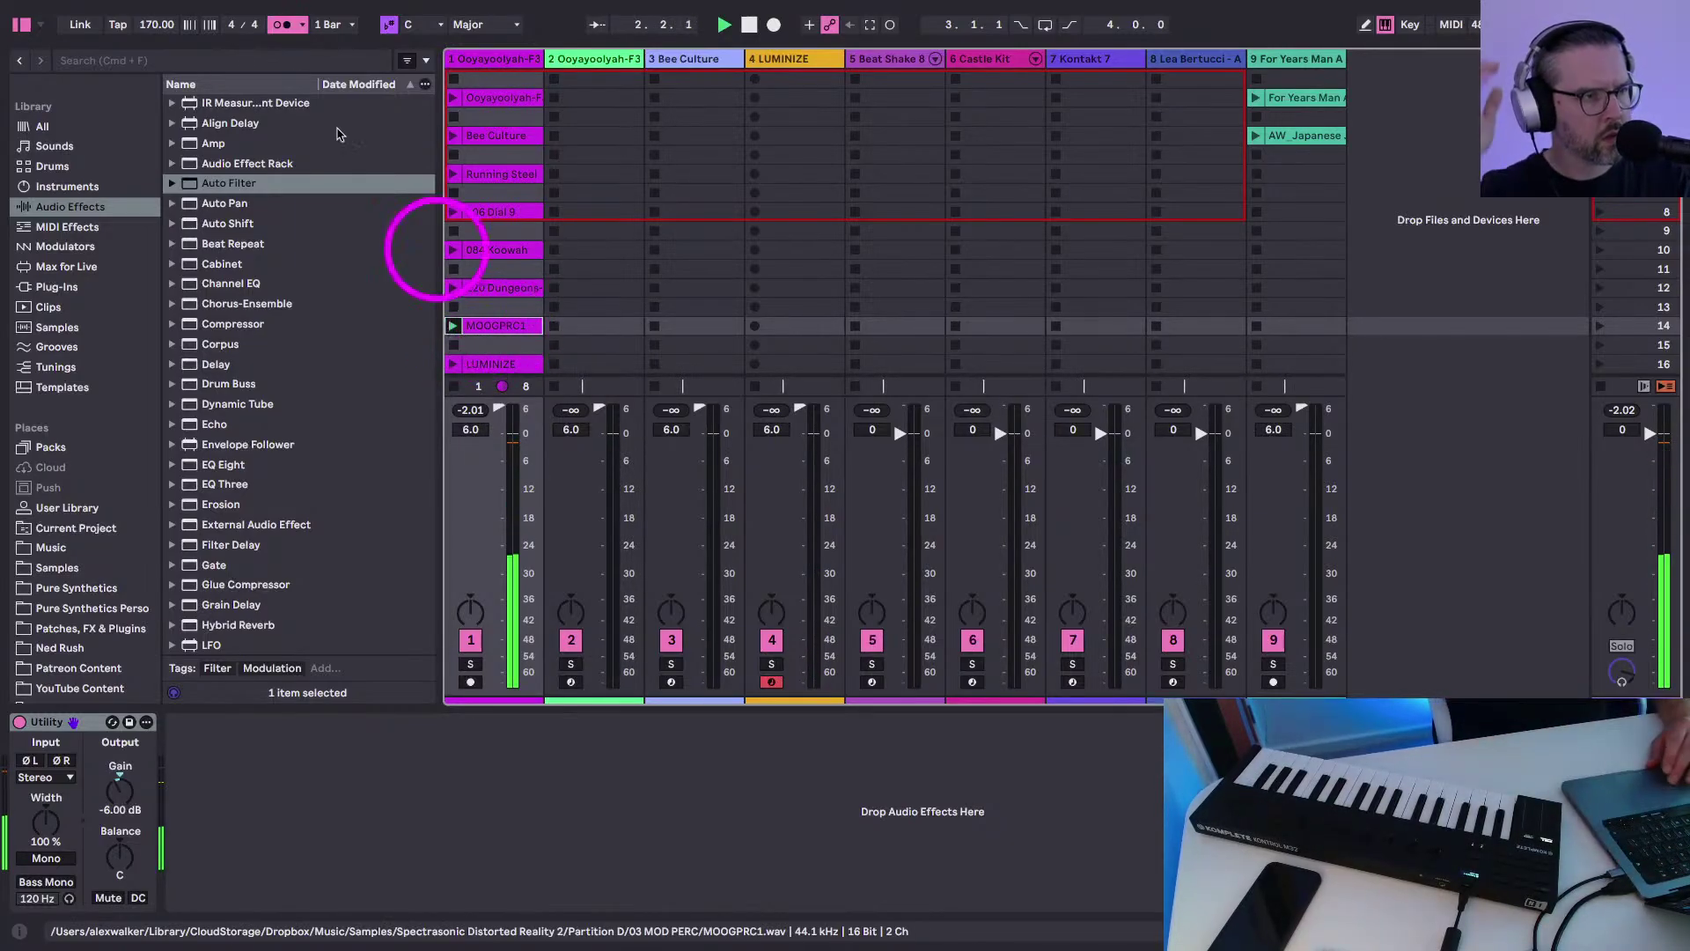
{"action": "left_click", "coordinate": [280, 25]}
{"action": "double_click", "coordinate": [483, 328]}
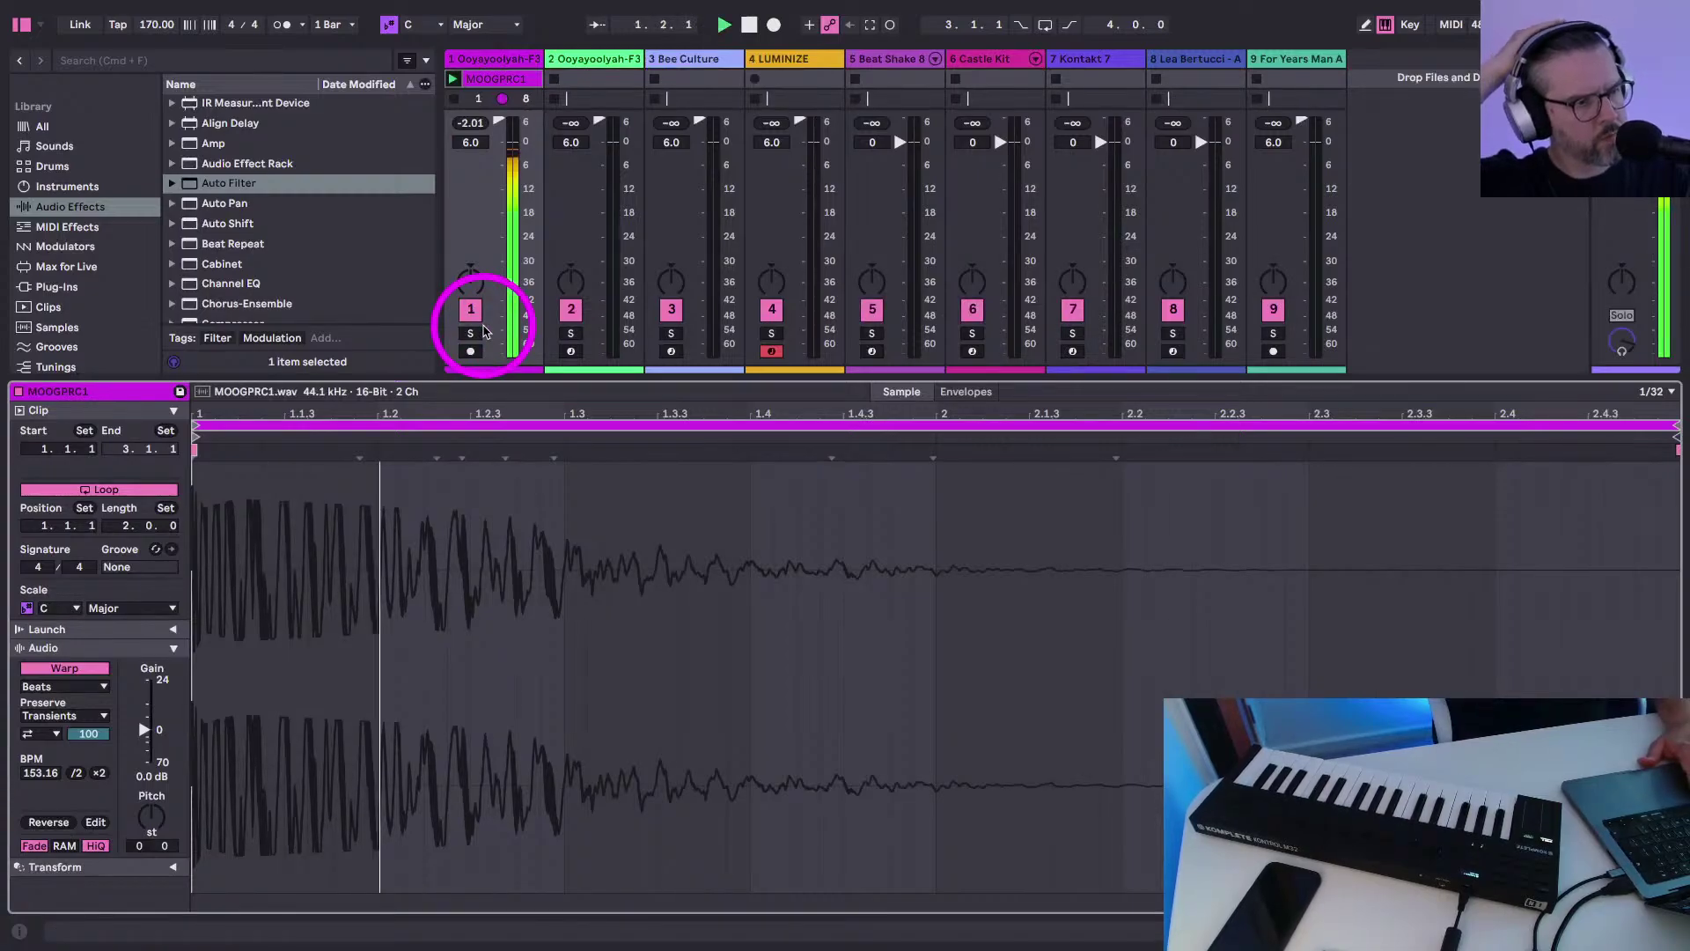
{"action": "key", "text": "shift+Tab"}
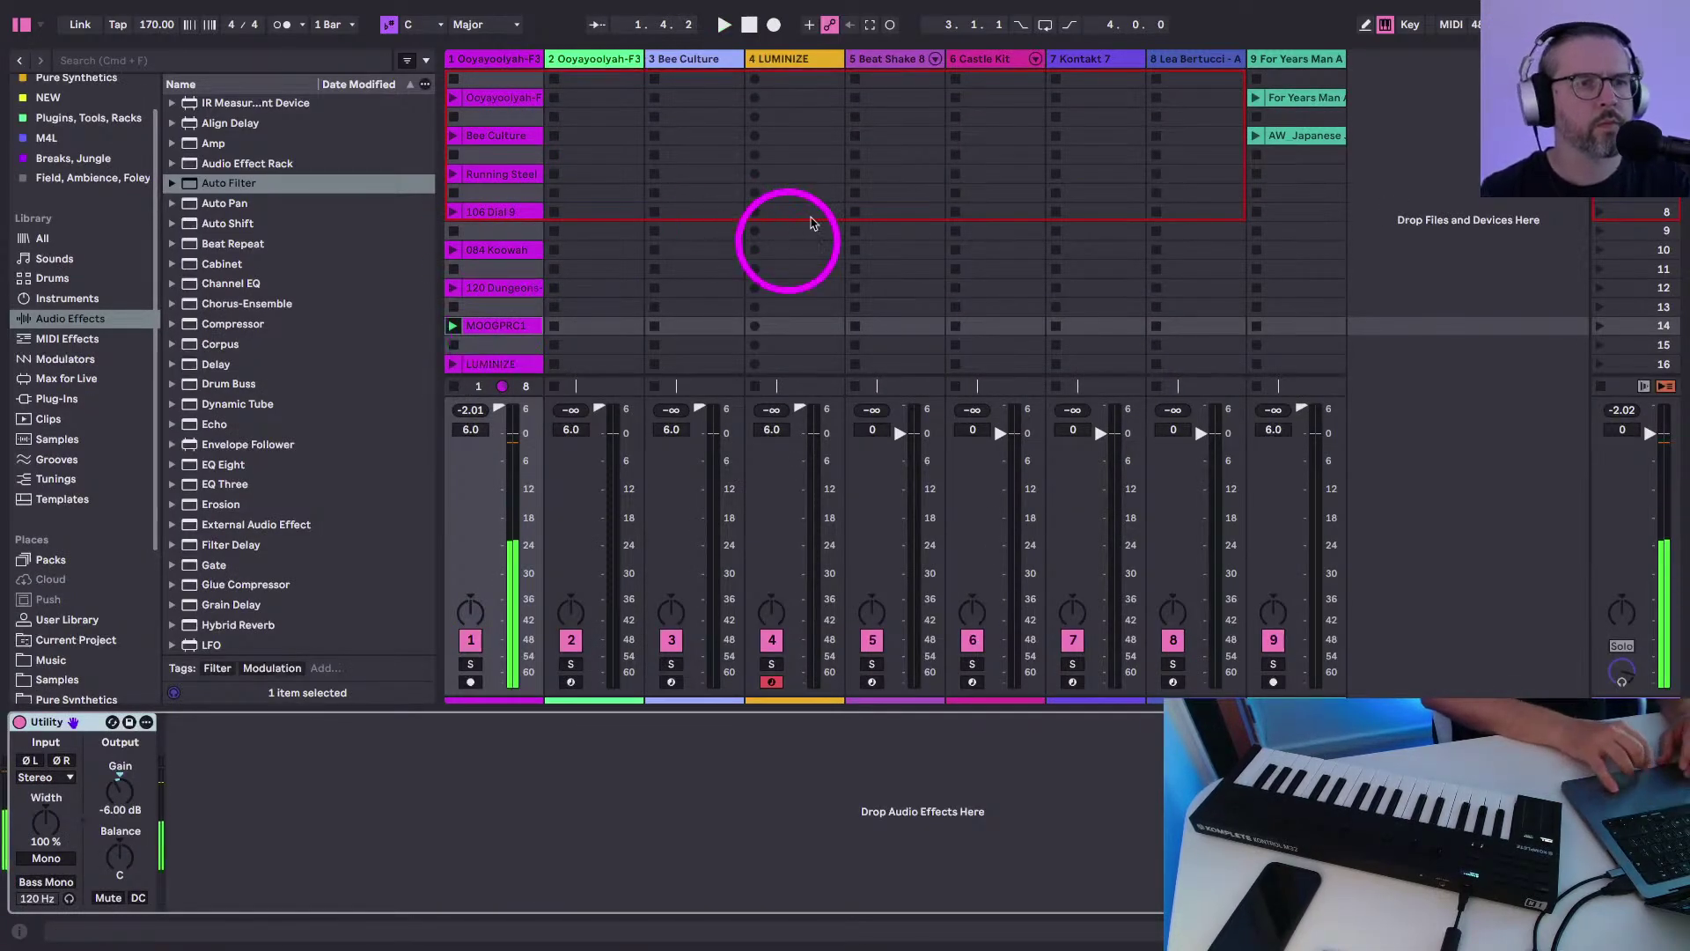
Create an empty one-bar MIDI clip on the Beat Shaker track and enlarge its note editor with draw mode on
{"action": "left_click", "coordinate": [963, 61]}
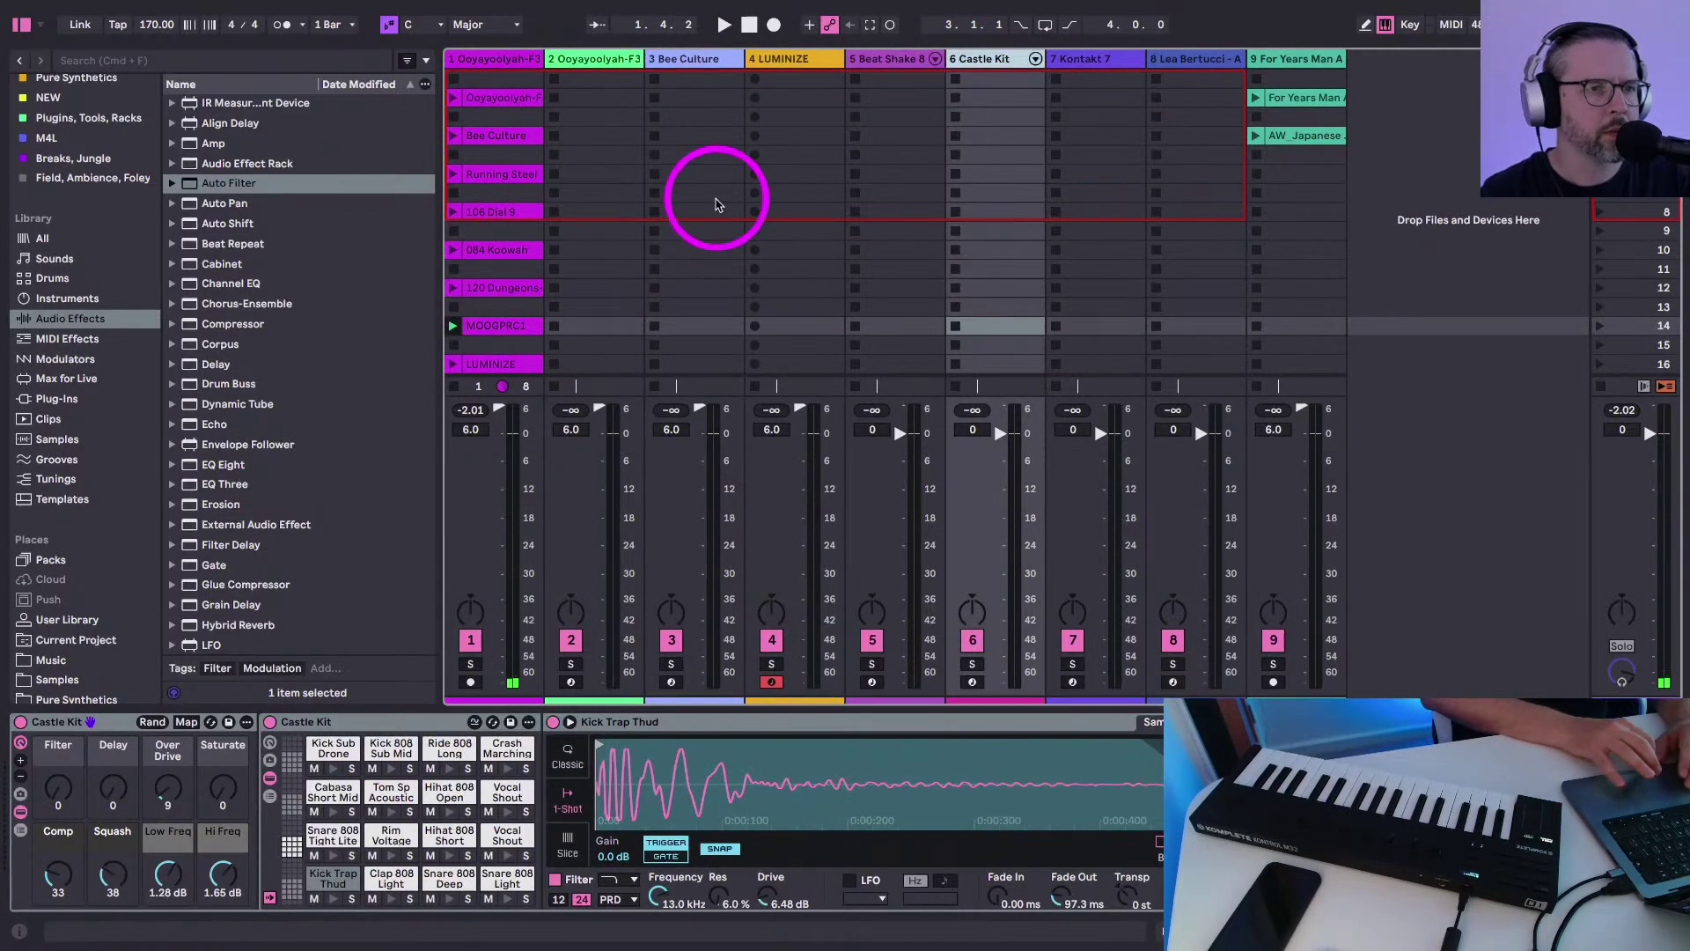
{"action": "left_click", "coordinate": [870, 60]}
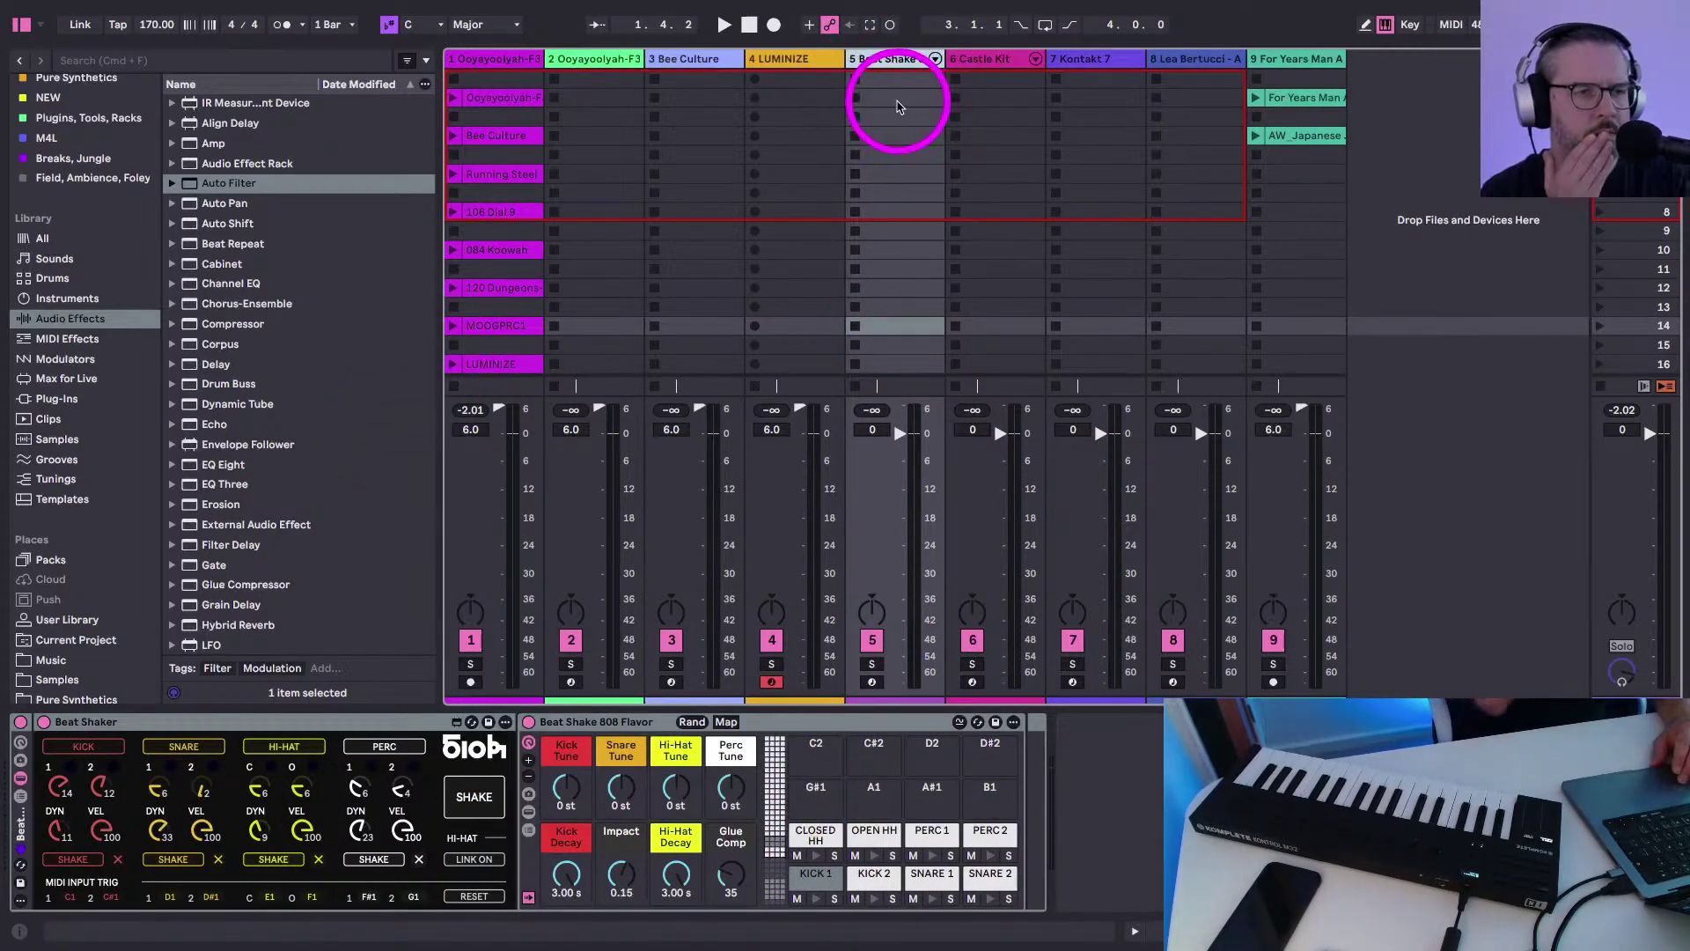
{"action": "double_click", "coordinate": [898, 80]}
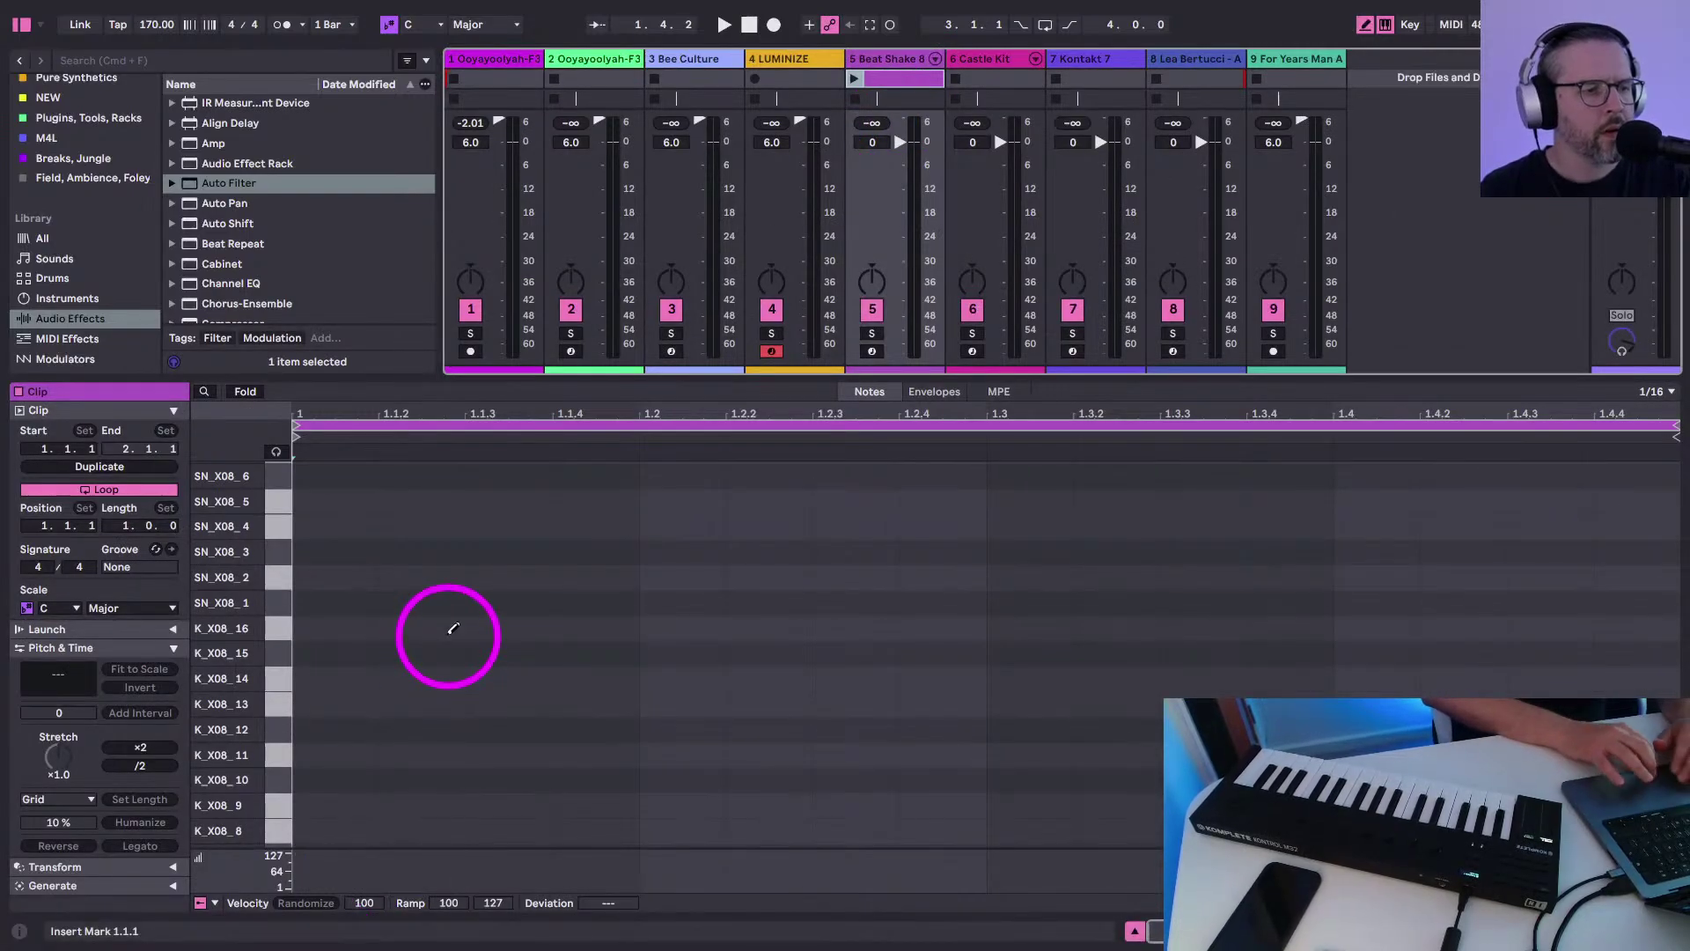
{"action": "scroll", "coordinate": [447, 636], "scroll_direction": "down", "scroll_amount": 5}
{"action": "key", "text": "b"}
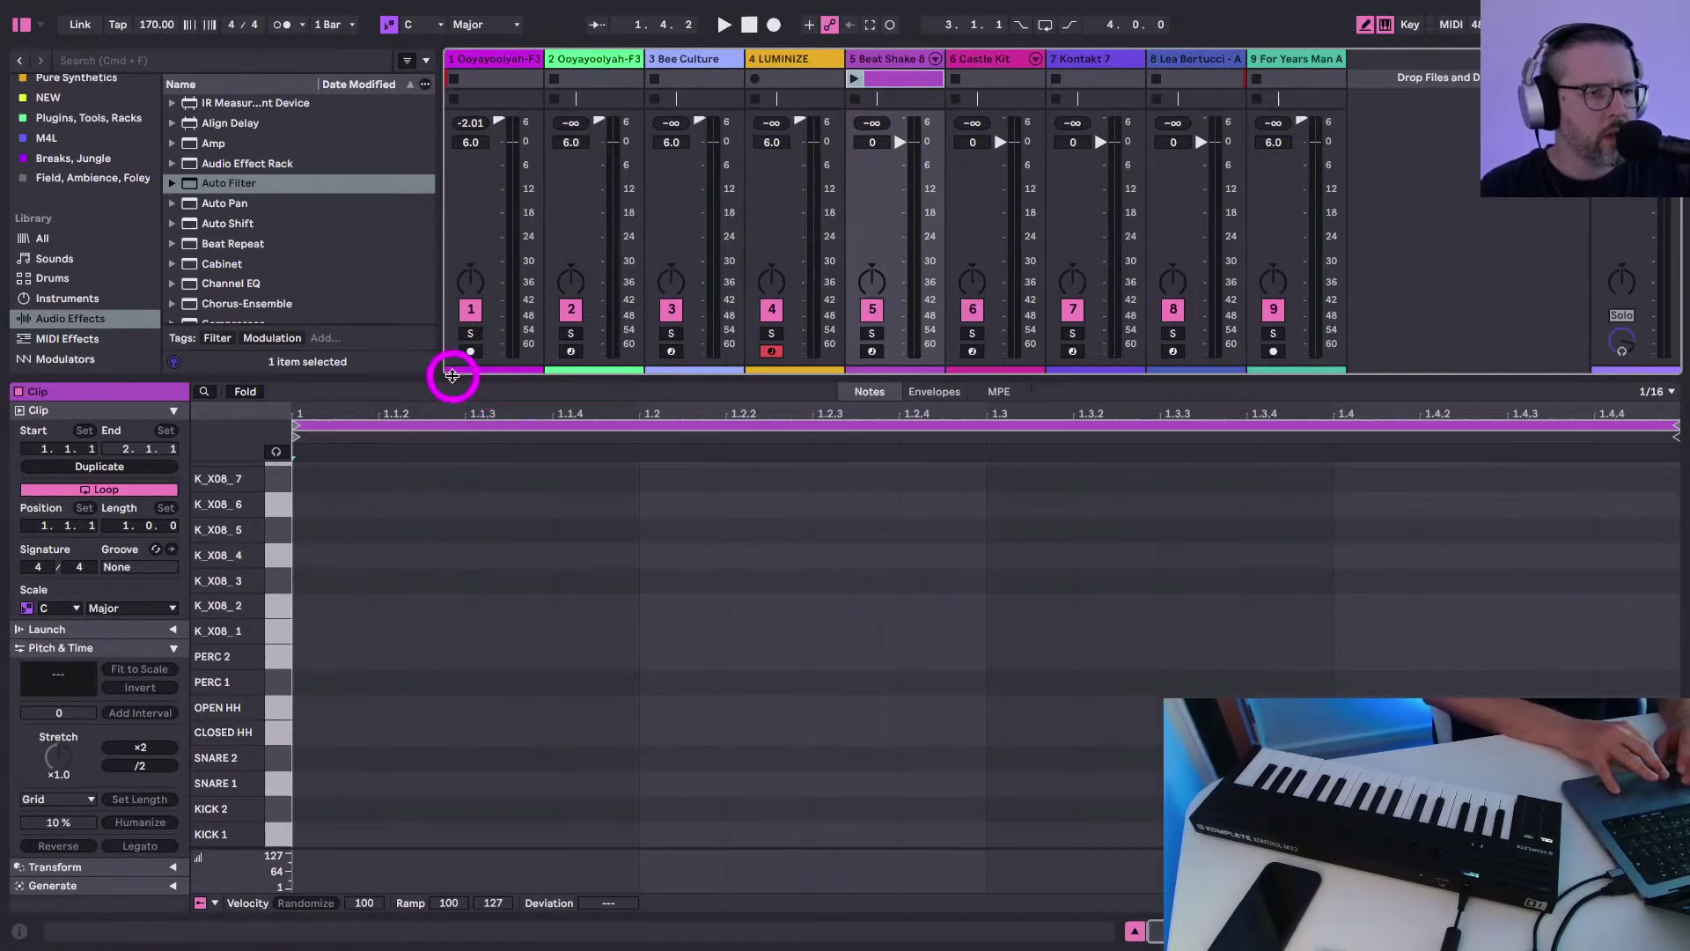
{"action": "left_click_drag", "start_coordinate": [453, 374], "coordinate": [446, 155]}
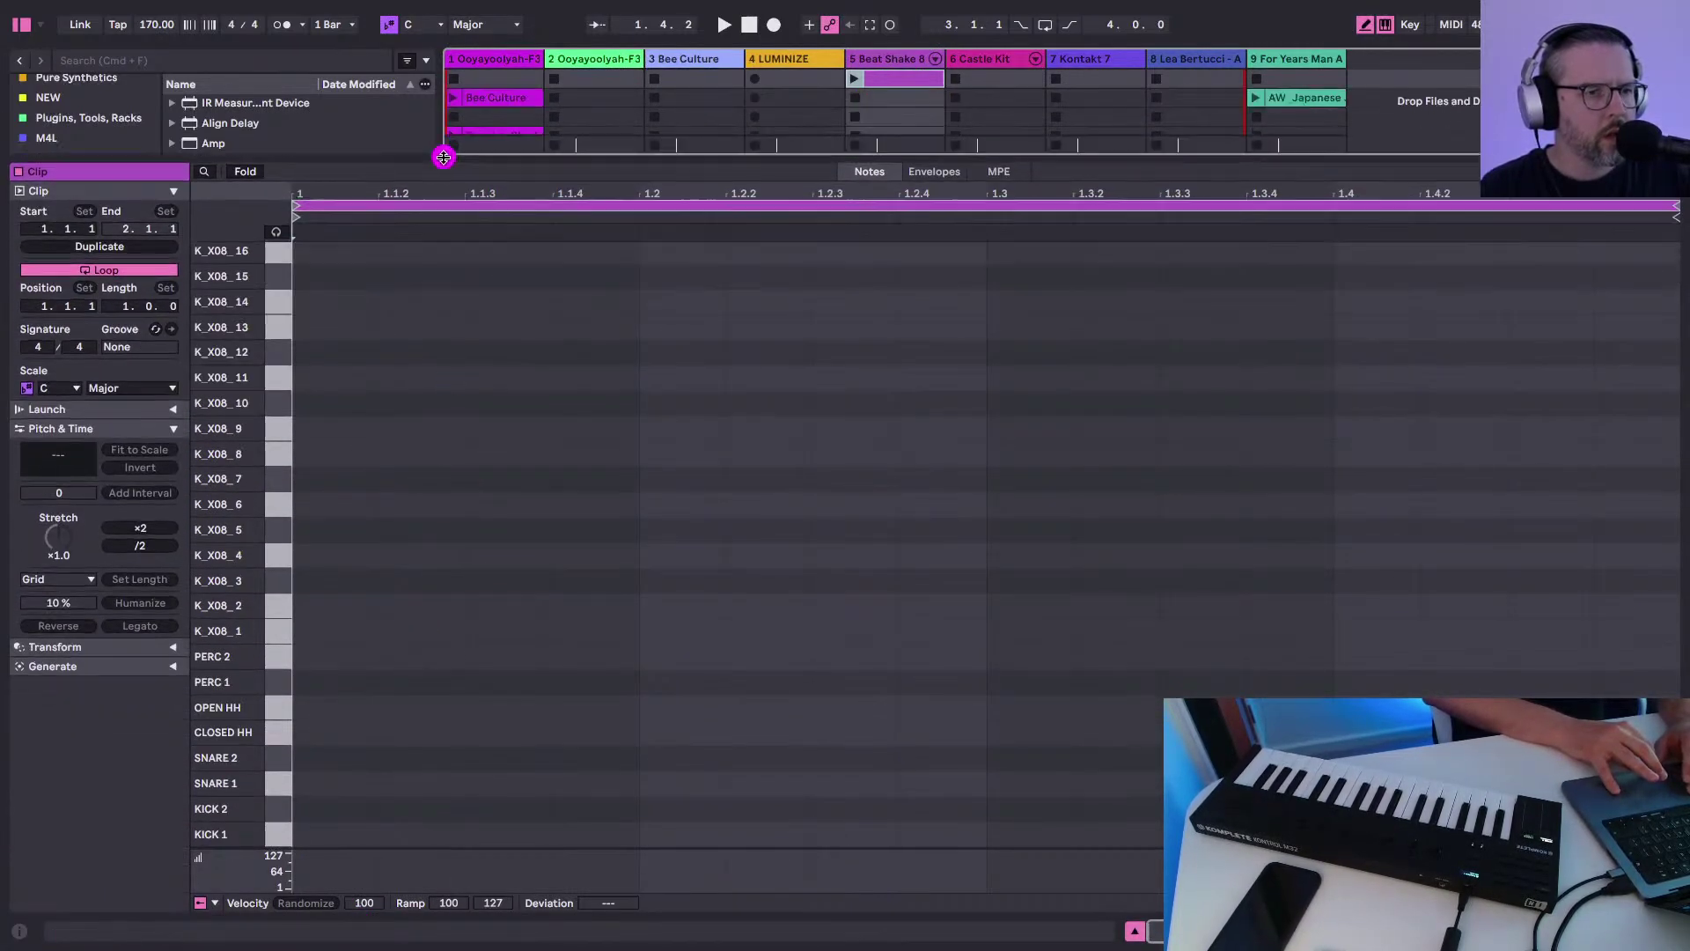
Draw sixteenth notes for KICK 1 at 1.1.1 and KICK 2 at 1.3.1 at velocity 127, with note preview on
{"action": "left_click", "coordinate": [339, 837]}
{"action": "left_click", "coordinate": [205, 177]}
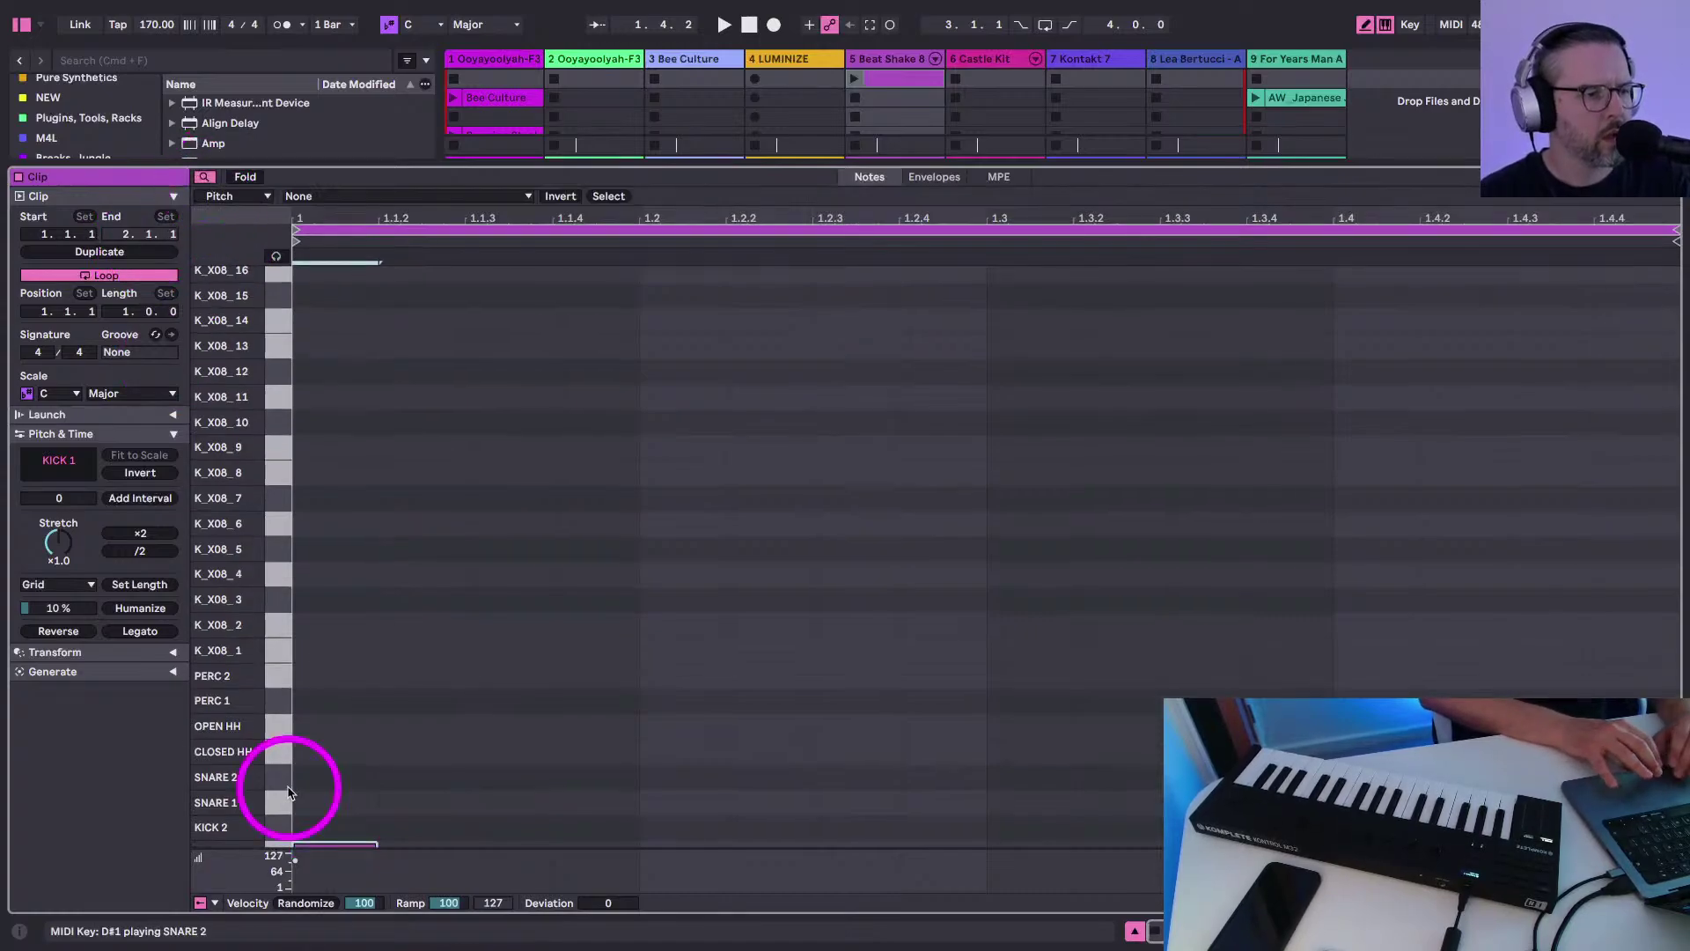
{"action": "scroll", "coordinate": [344, 829], "scroll_direction": "down", "scroll_amount": 1}
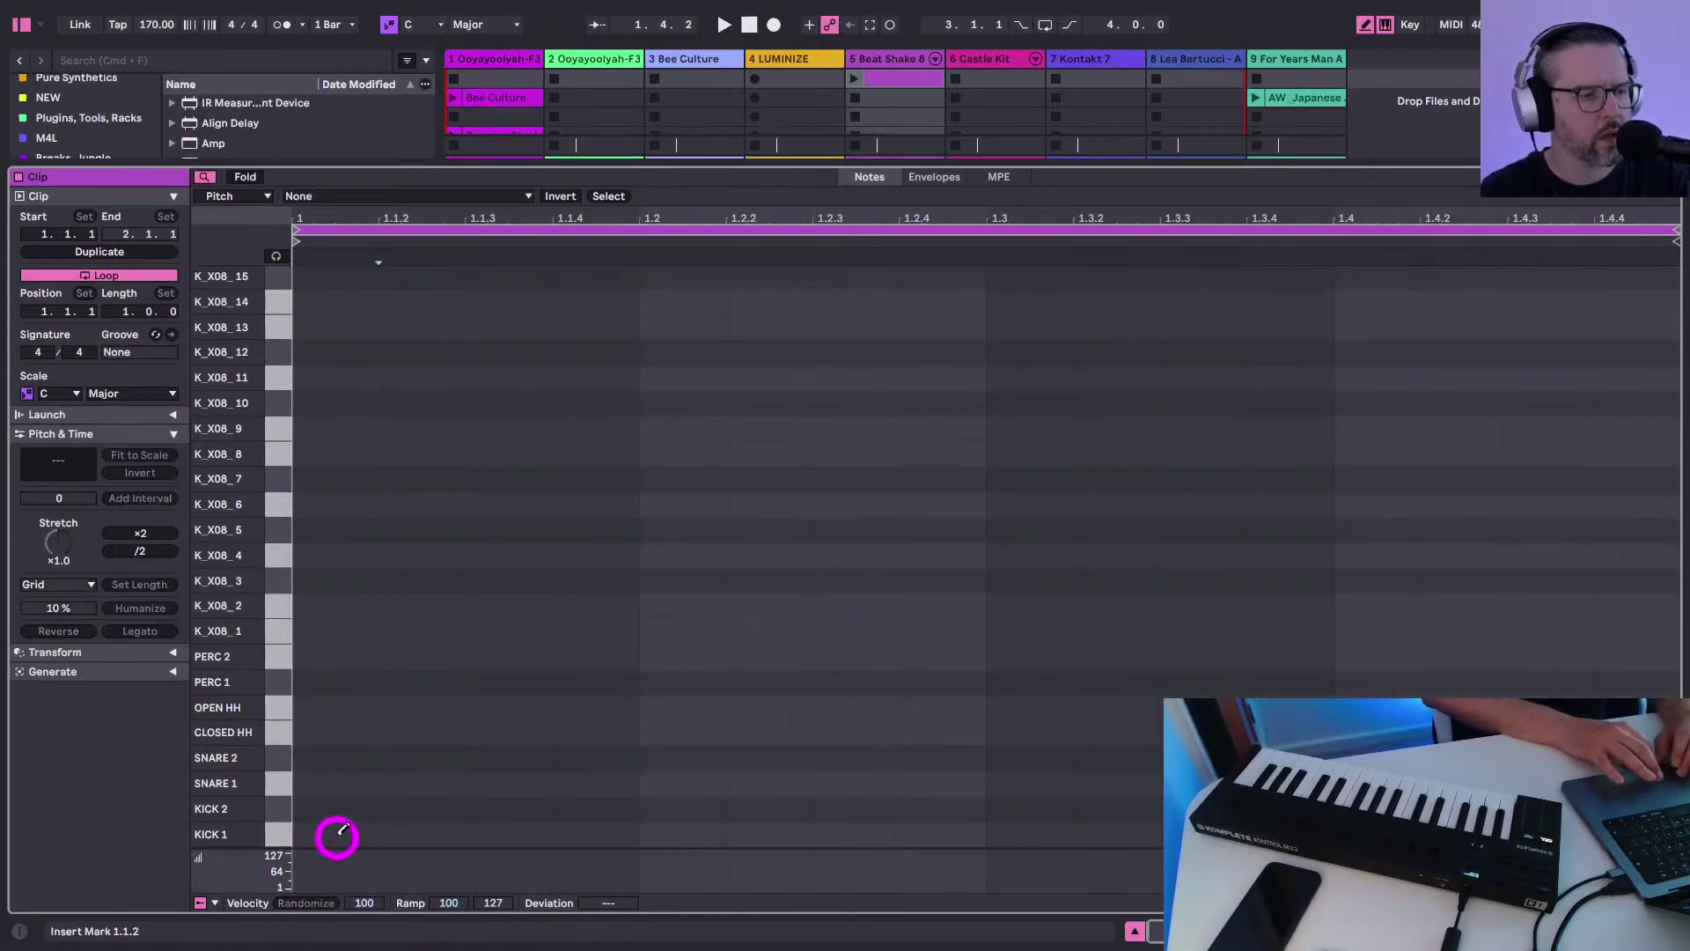
{"action": "left_click", "coordinate": [339, 834]}
{"action": "left_click", "coordinate": [342, 832]}
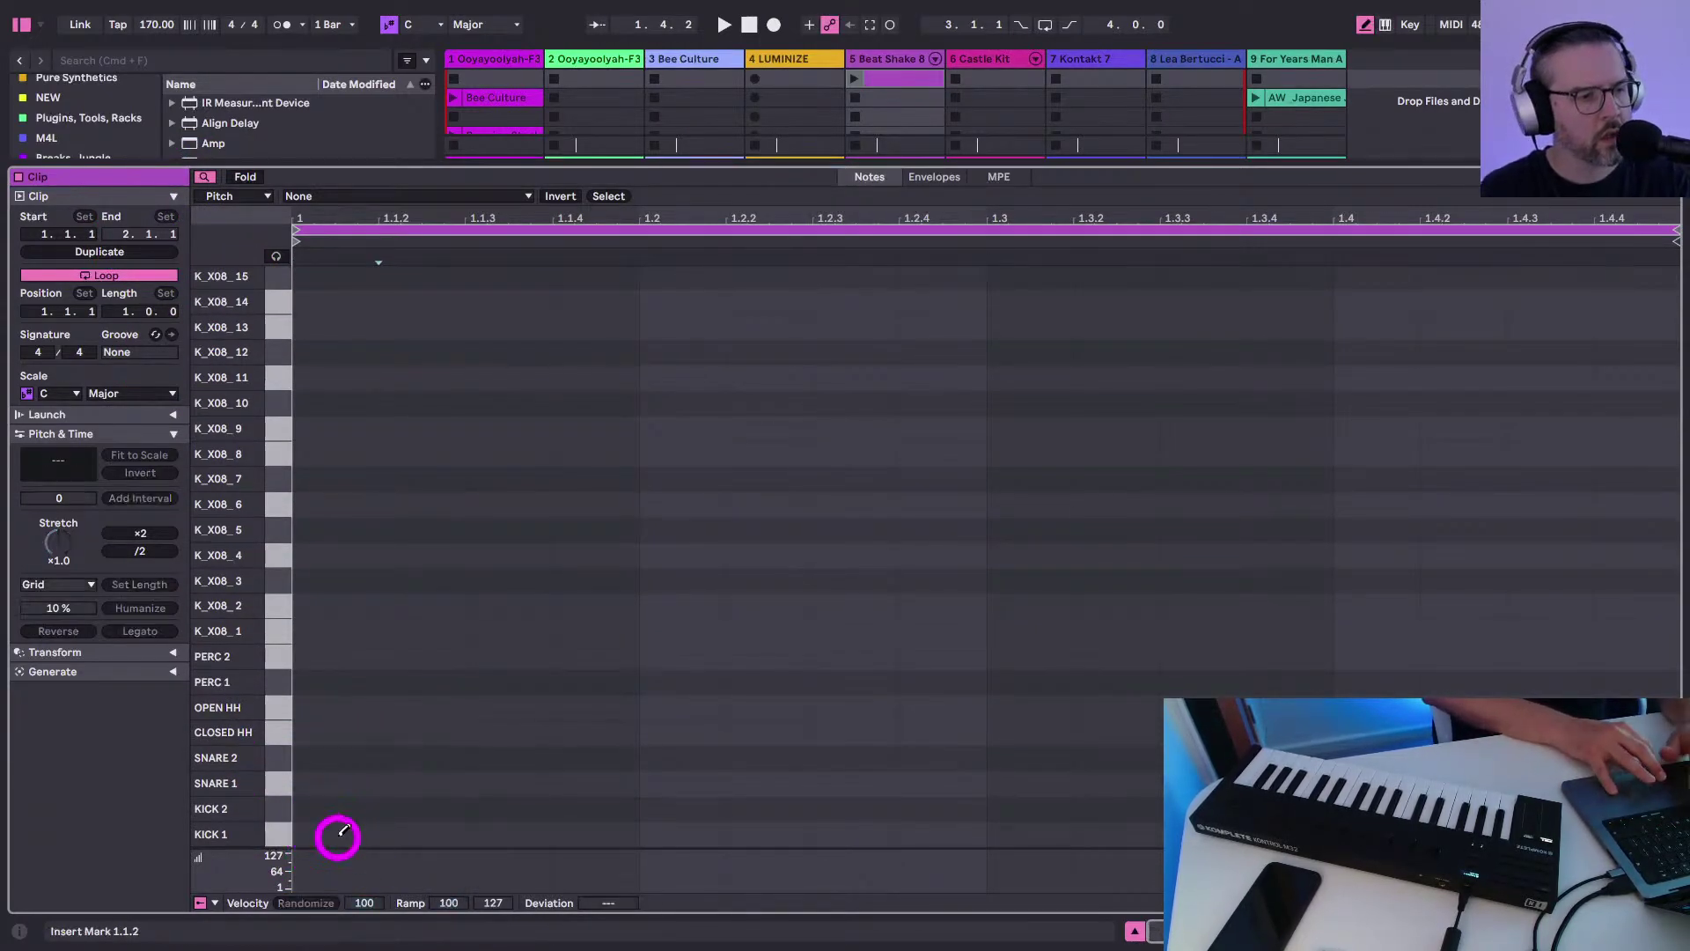
{"action": "left_click", "coordinate": [343, 831]}
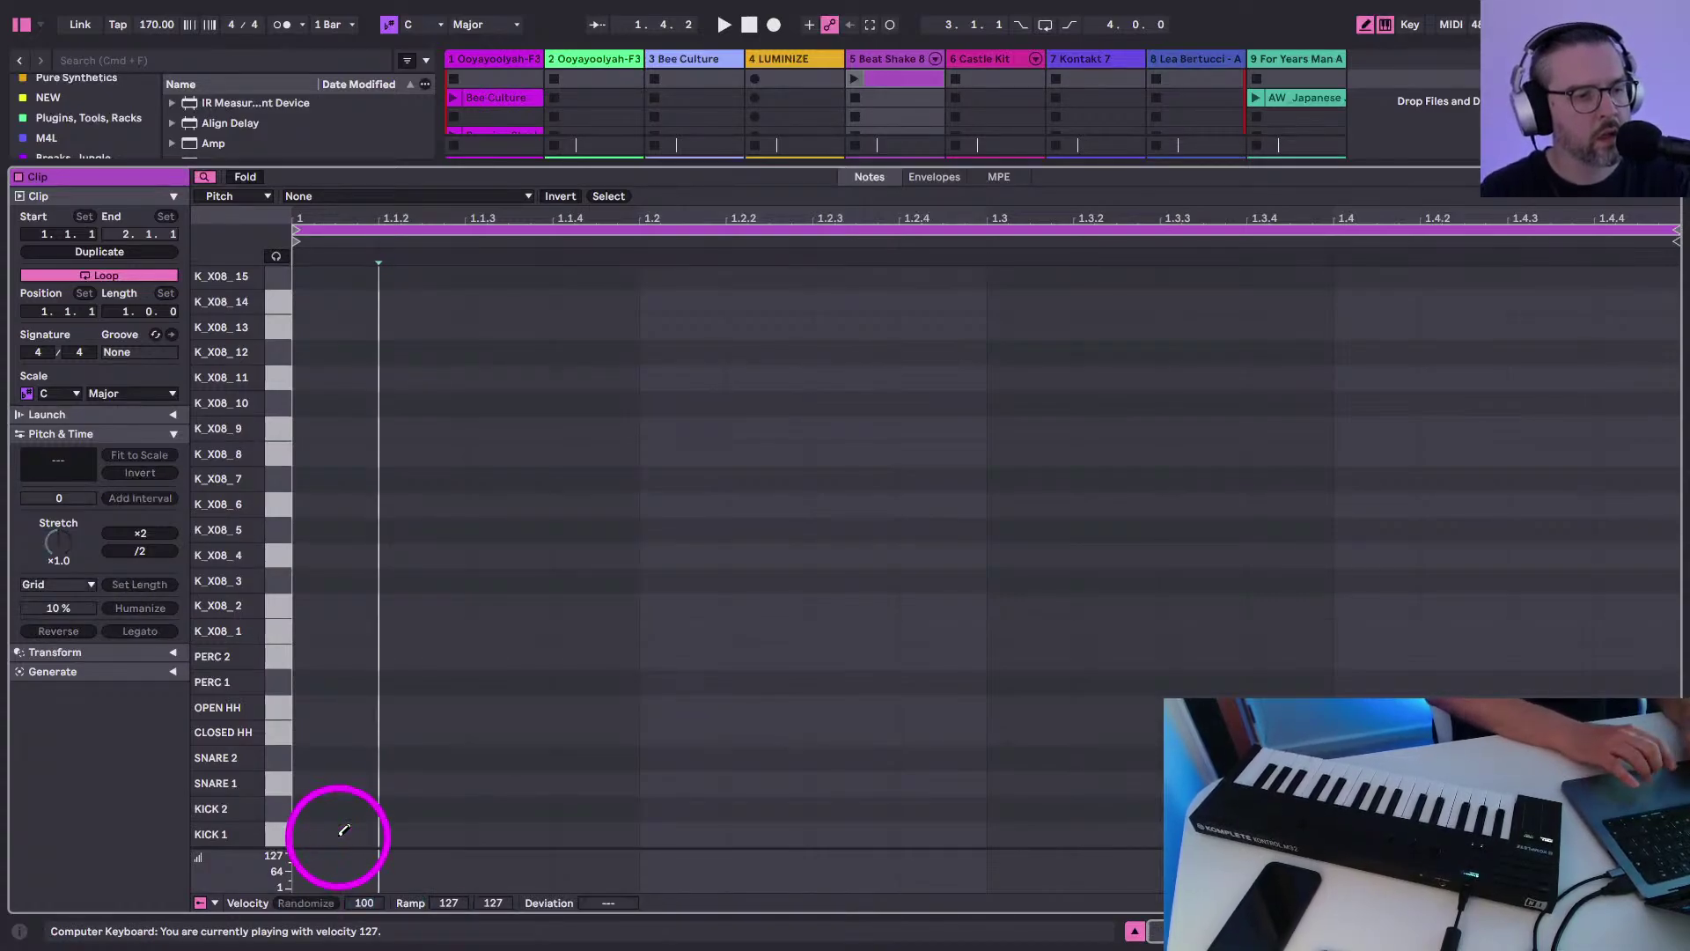
{"action": "left_click", "coordinate": [343, 831]}
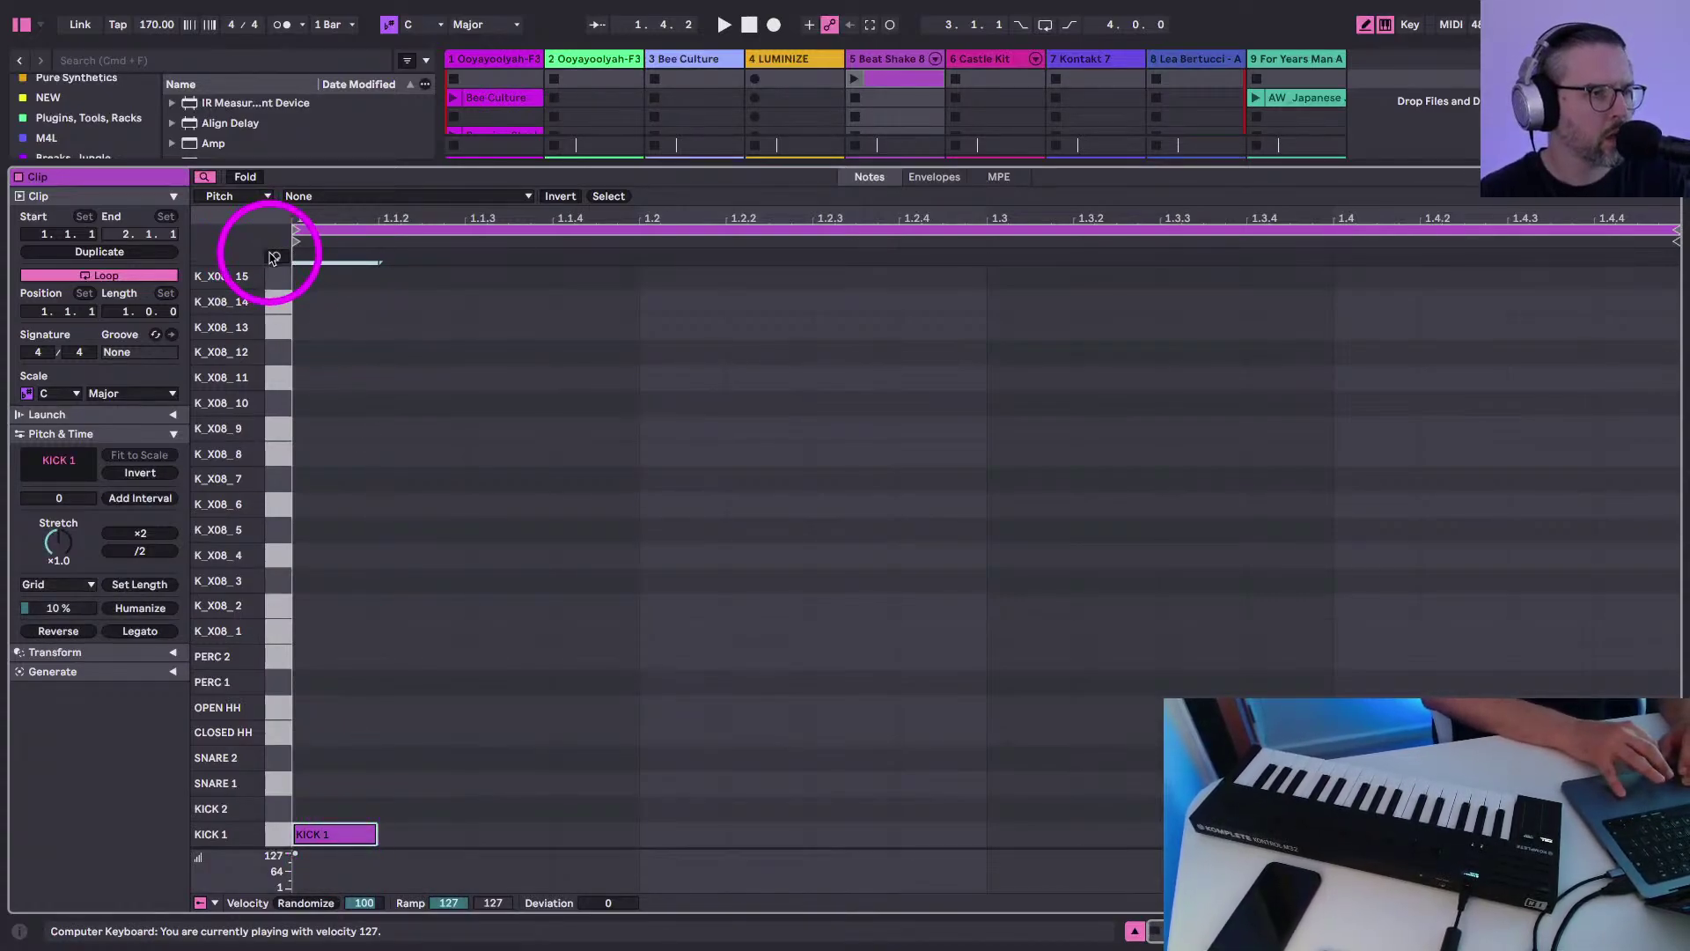
{"action": "left_click", "coordinate": [276, 257]}
{"action": "left_click", "coordinate": [351, 831]}
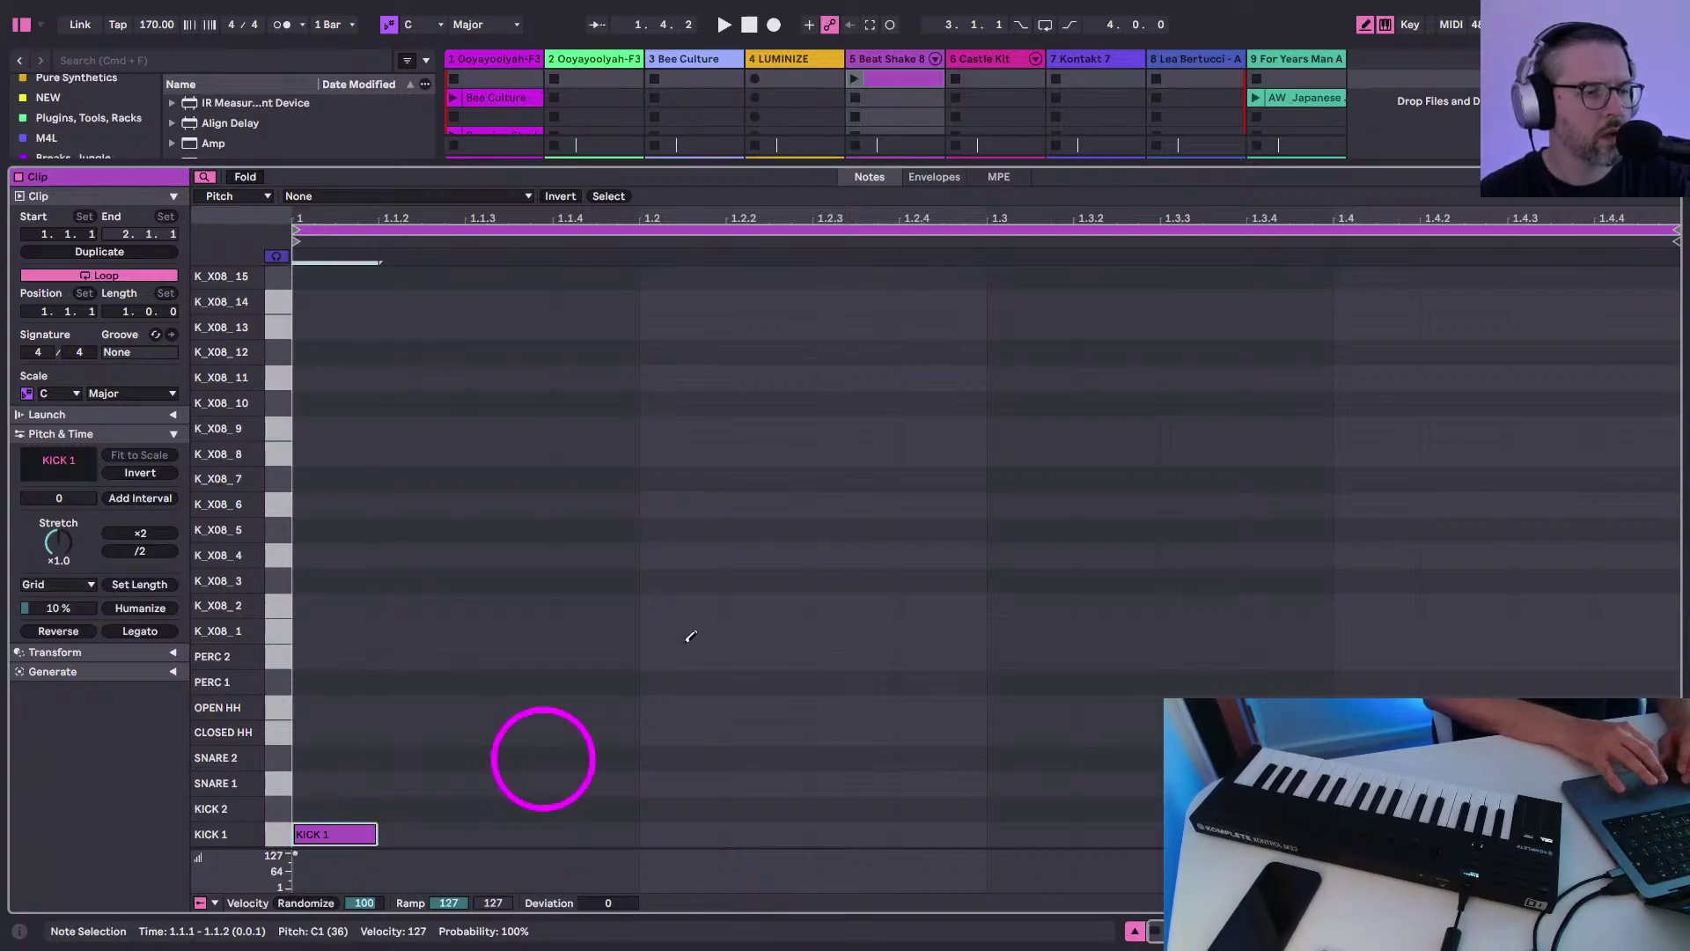
{"action": "left_click", "coordinate": [1057, 806]}
Set the tempo to 127 BPM and play the Beat Shaker clip with the metronome on
{"action": "mouse_move", "coordinate": [147, 24]}
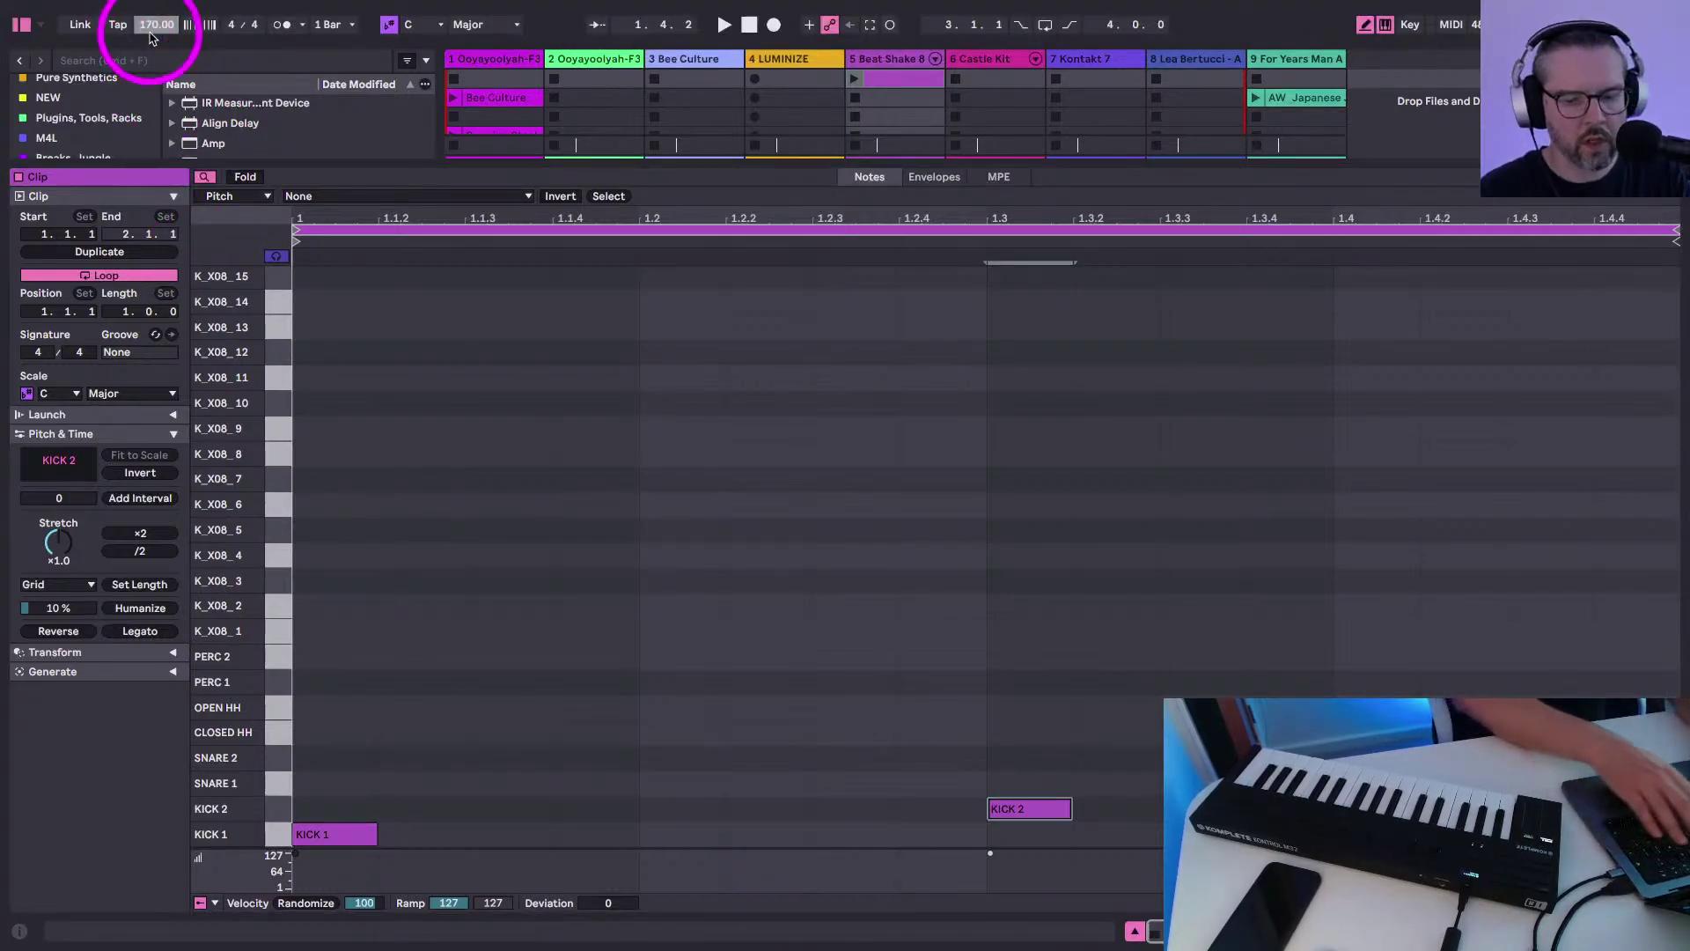
{"action": "left_click", "coordinate": [152, 26]}
{"action": "type", "text": "127"}
{"action": "key", "text": "Return"}
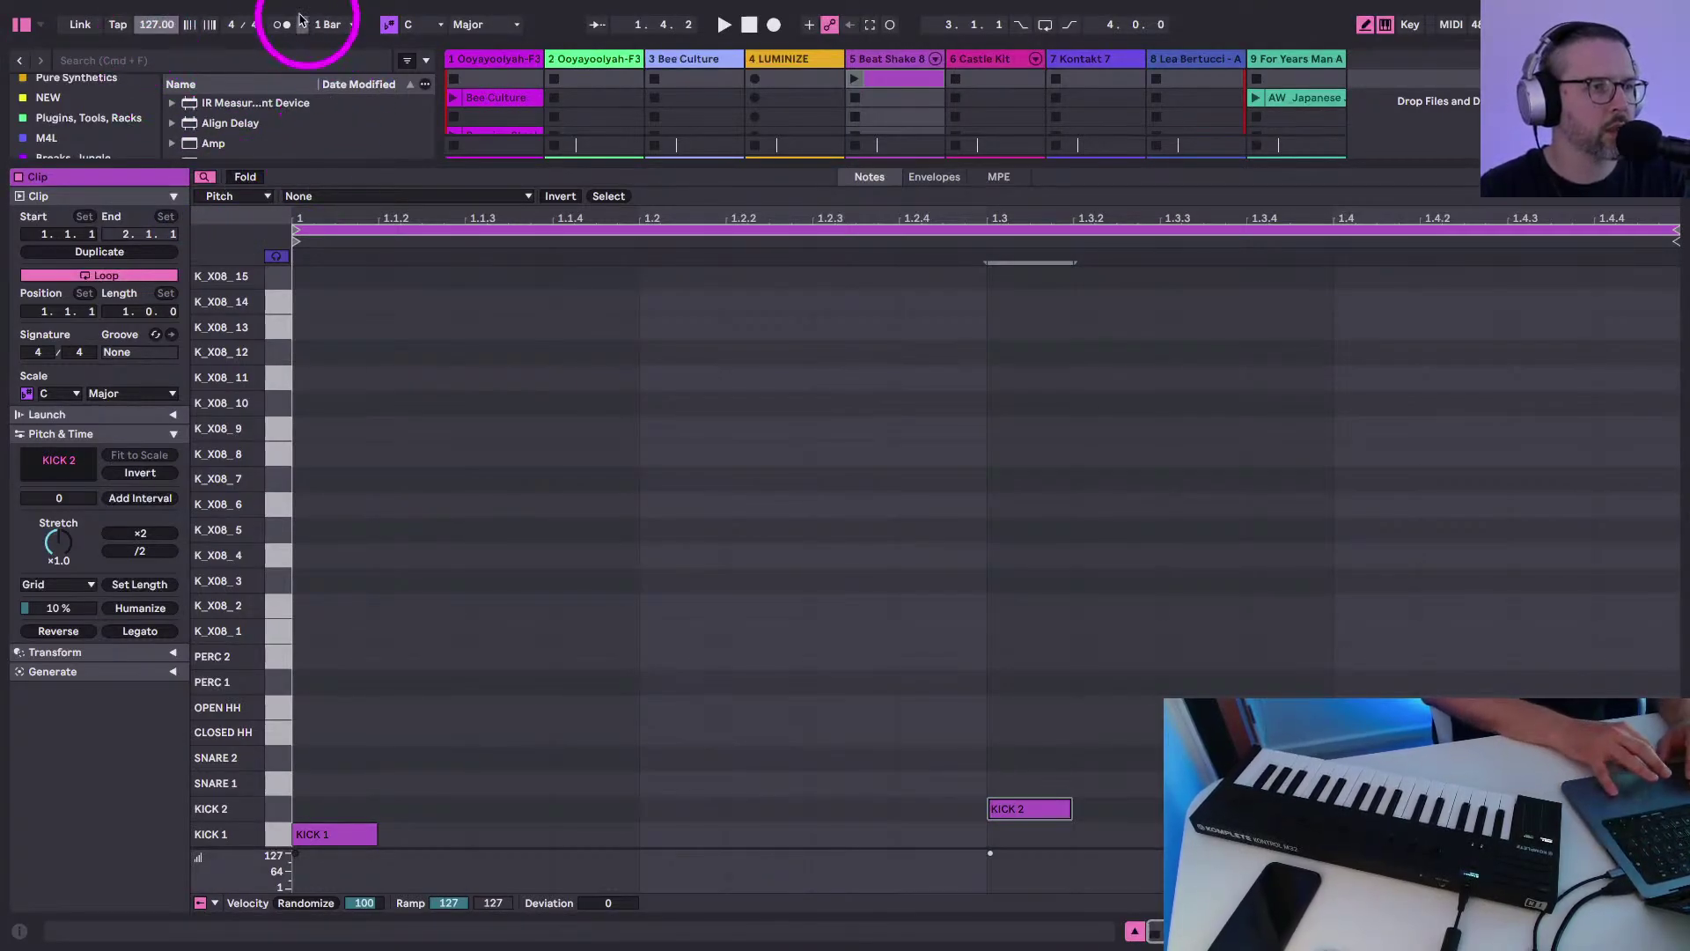
{"action": "key", "text": "space"}
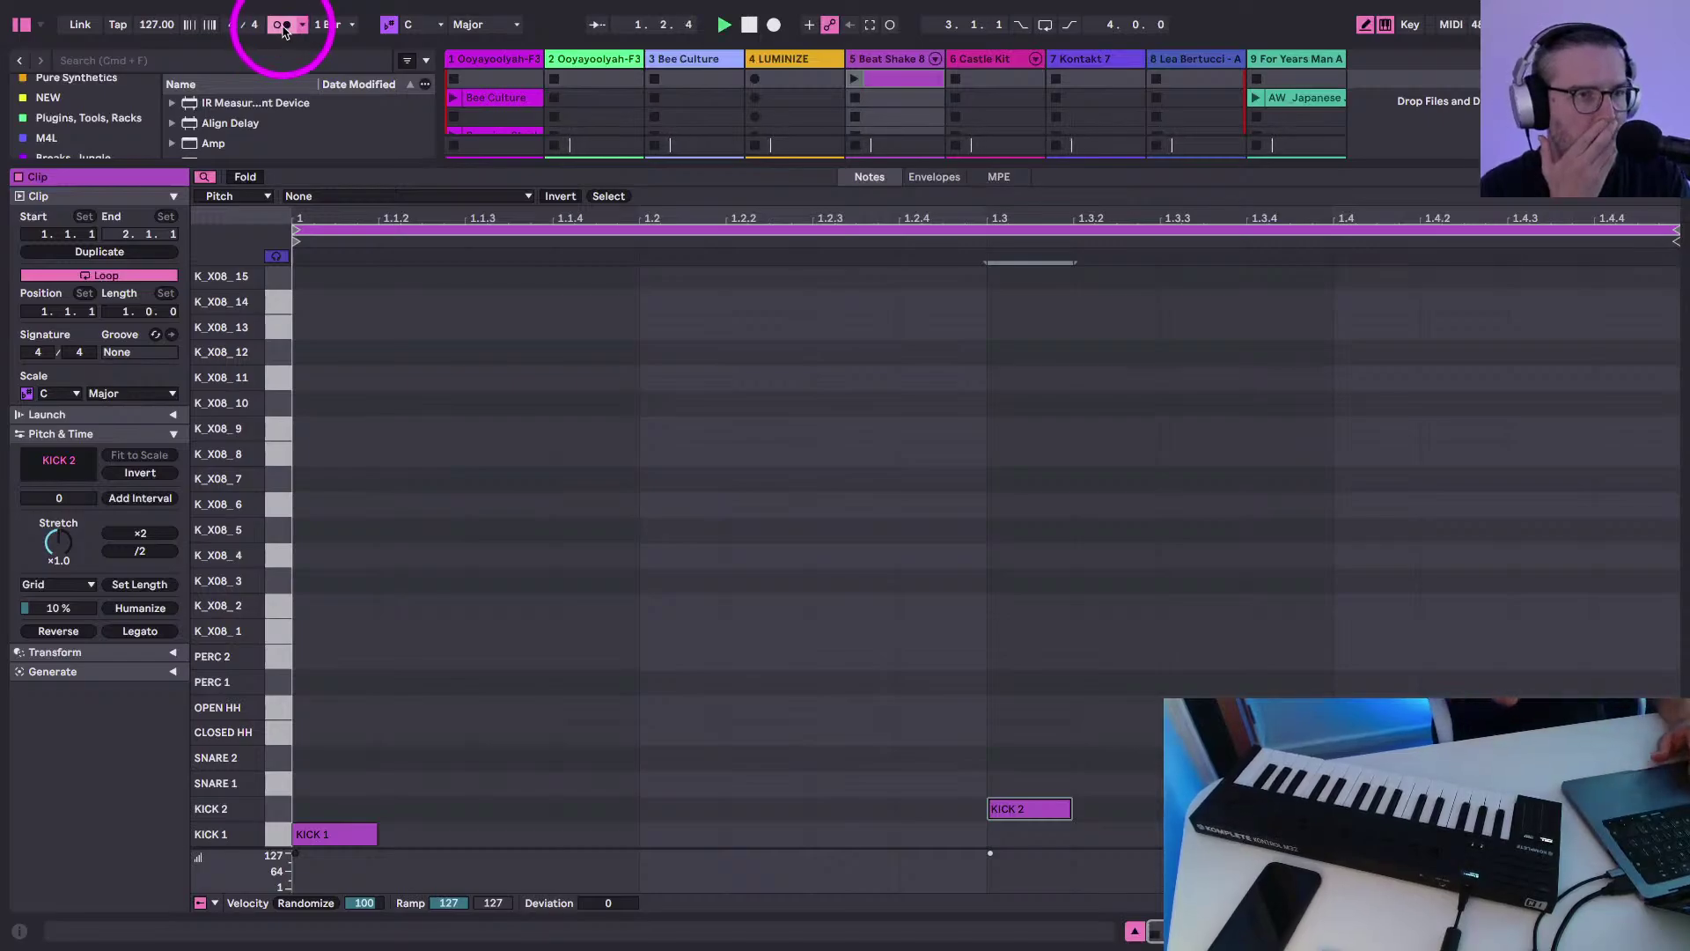
{"action": "scroll", "coordinate": [850, 89], "scroll_direction": "up", "scroll_amount": 2}
{"action": "left_click", "coordinate": [854, 114]}
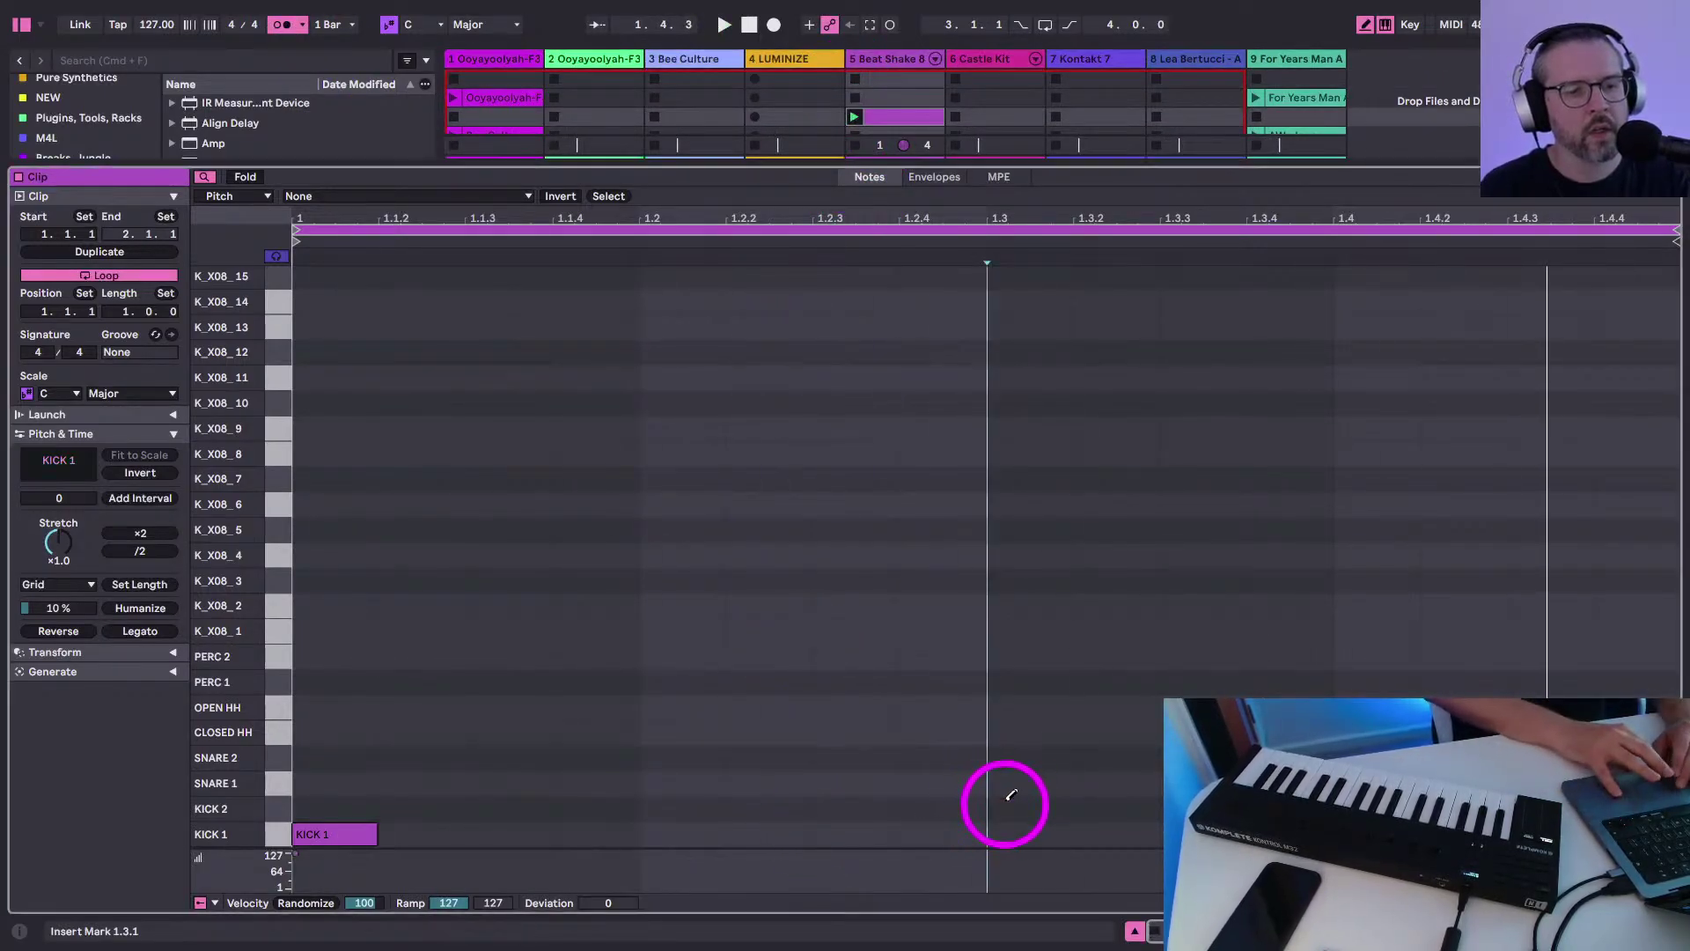
Replace the KICK 2 note at 1.3.1 with SNARE 1, and play the clip with the metronome off
{"action": "left_click_drag", "start_coordinate": [1007, 803], "coordinate": [1011, 783]}
{"action": "key", "text": "shift+Tab"}
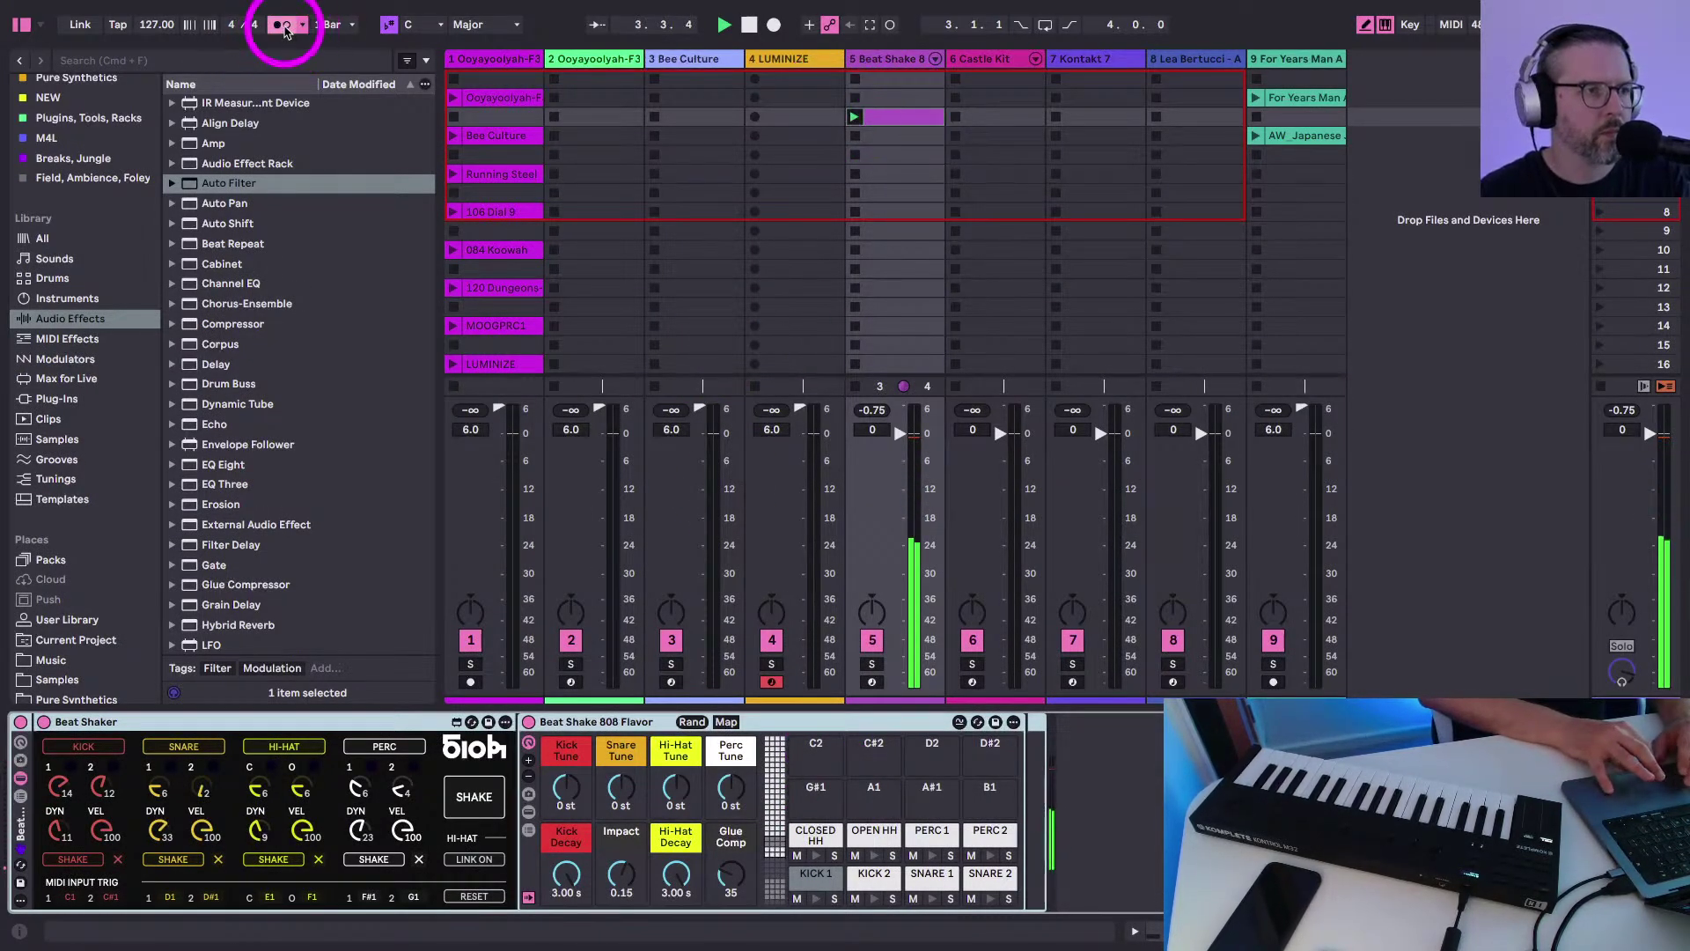
{"action": "double_click", "coordinate": [888, 116]}
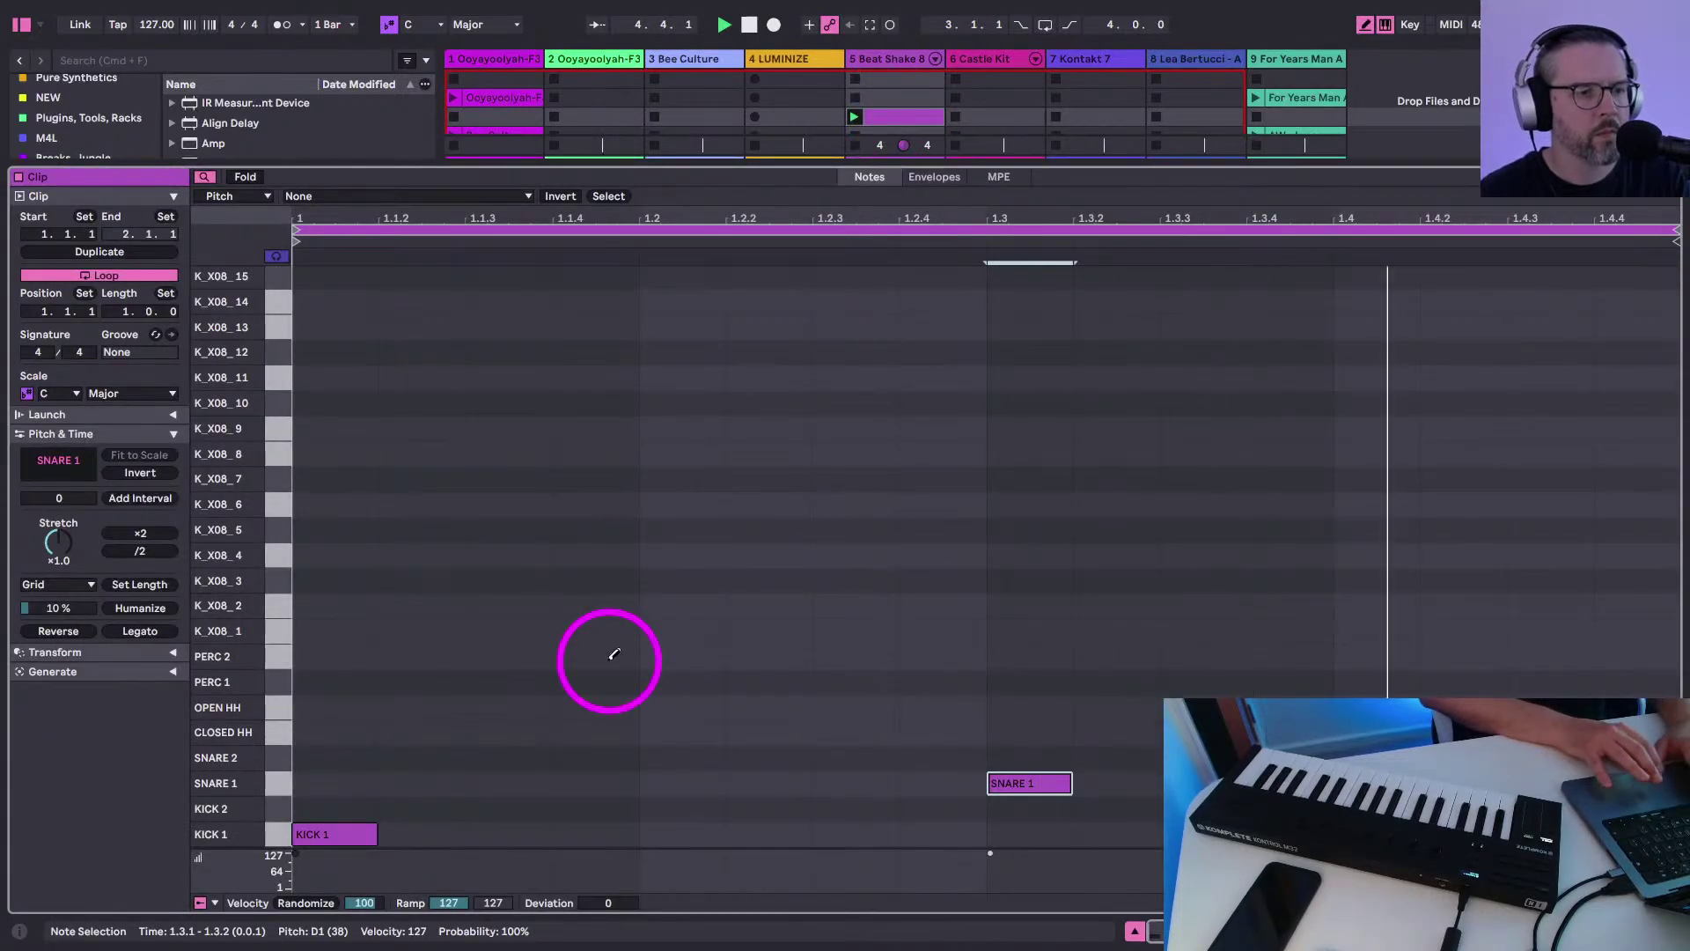
Add a KICK 2 note at 1.2.3 with velocity 50 and play the pattern
{"action": "left_click", "coordinate": [844, 834]}
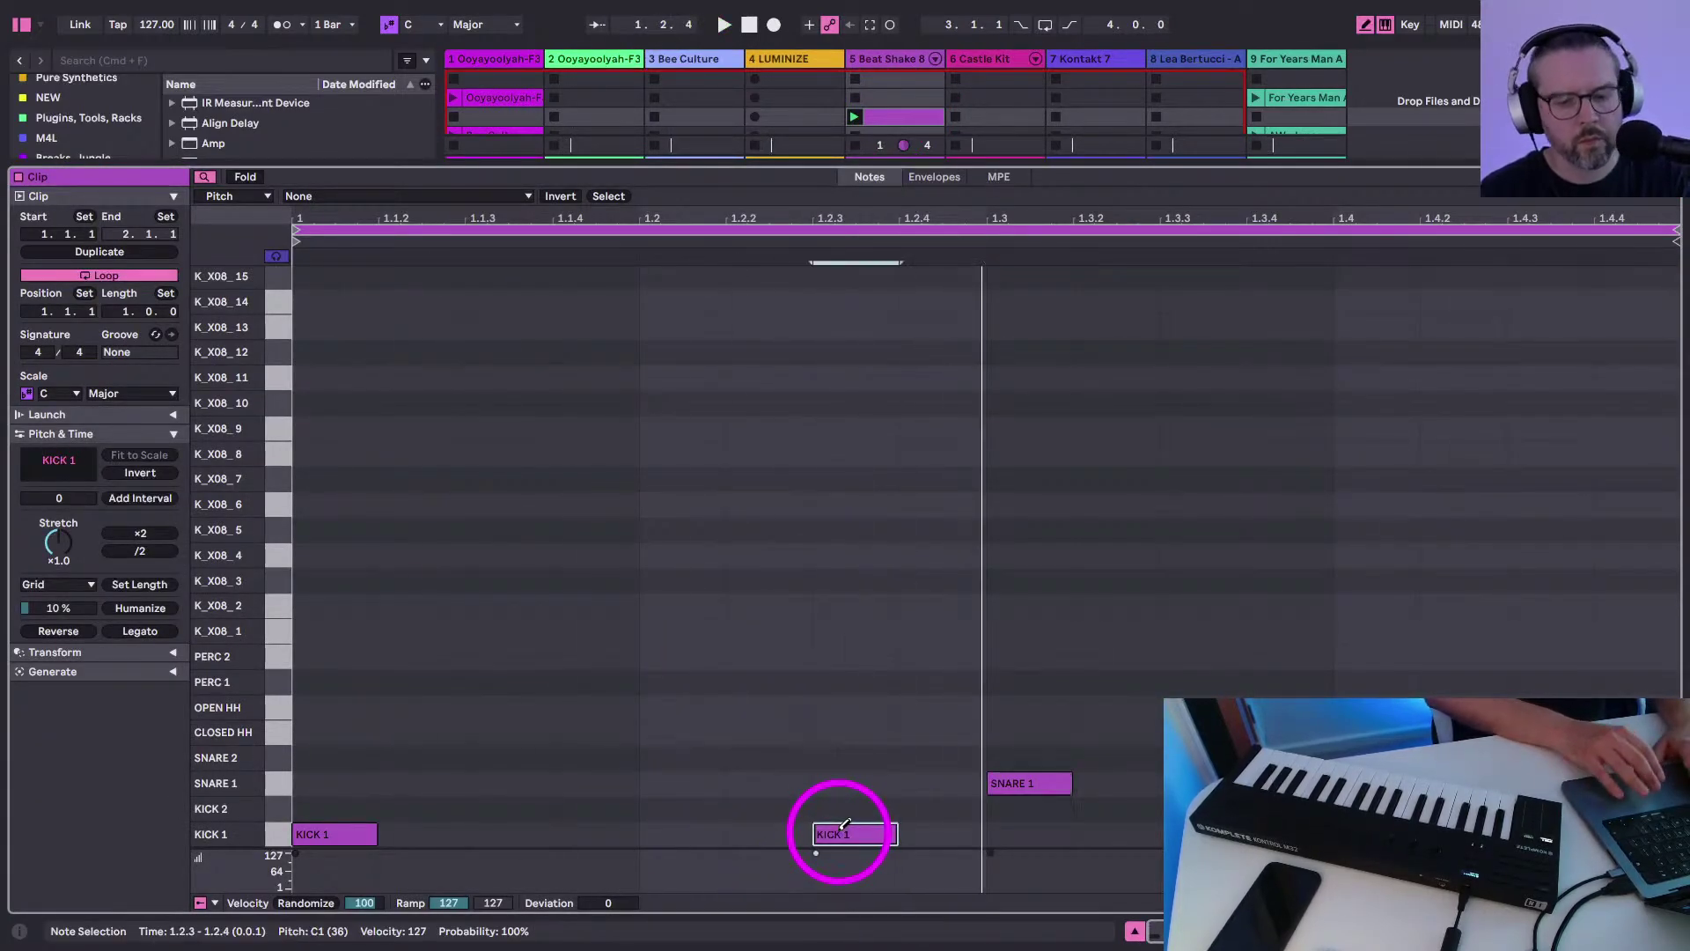
{"action": "key", "text": "Up"}
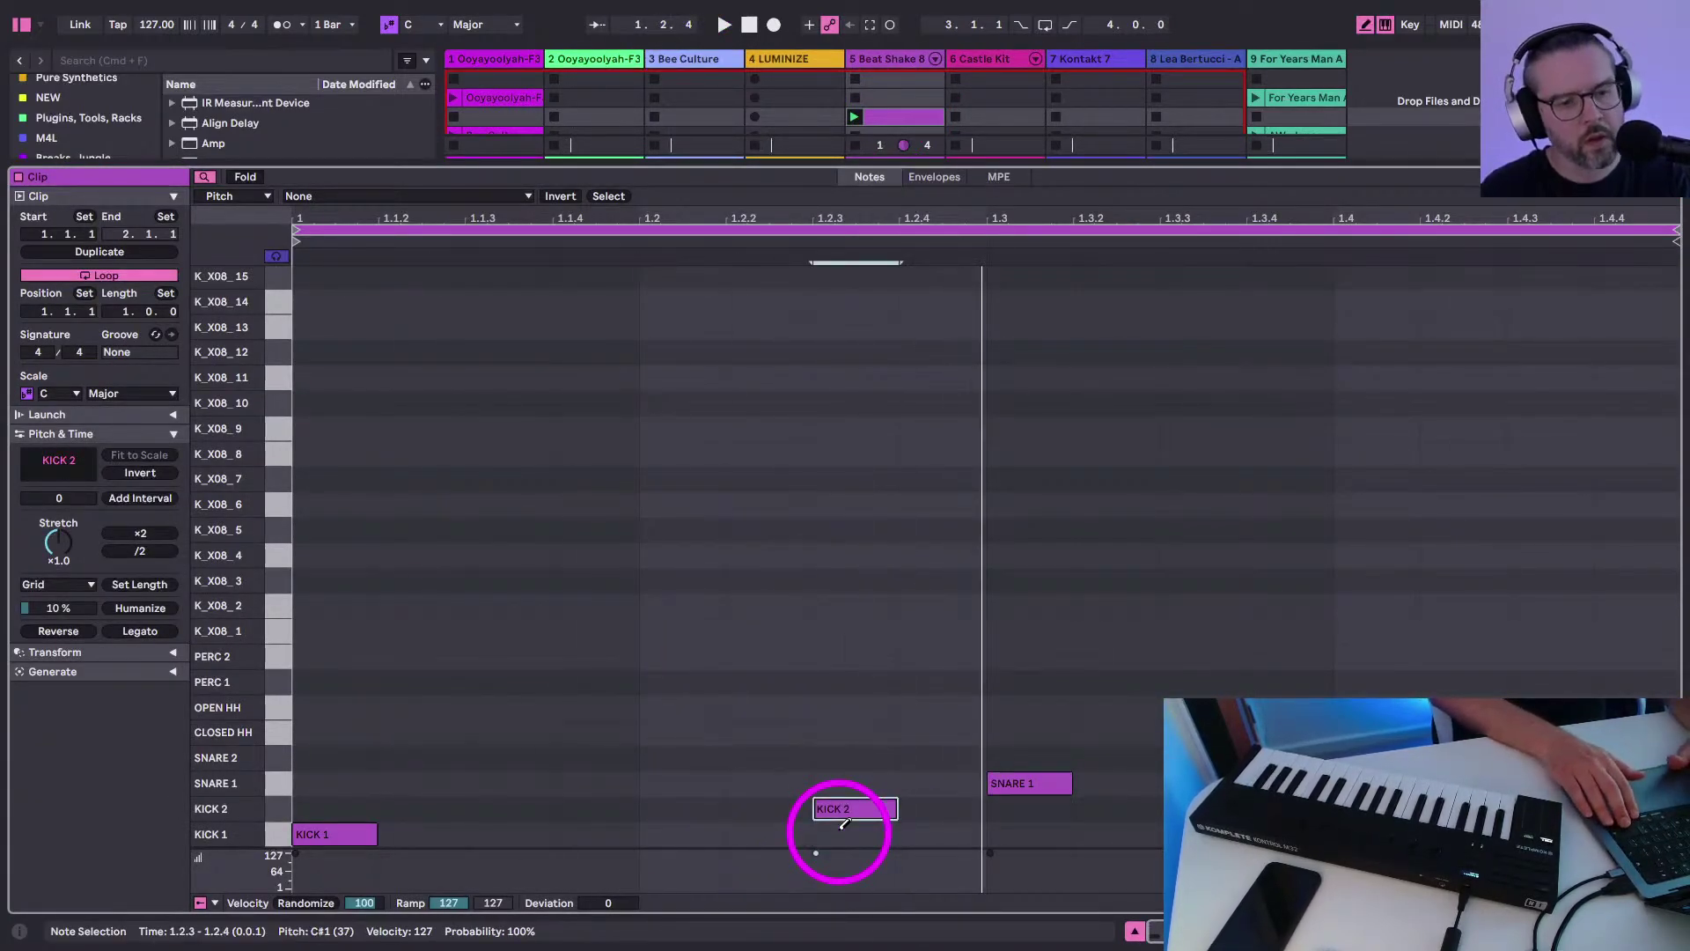
{"action": "key", "text": "Return"}
{"action": "key", "text": "space"}
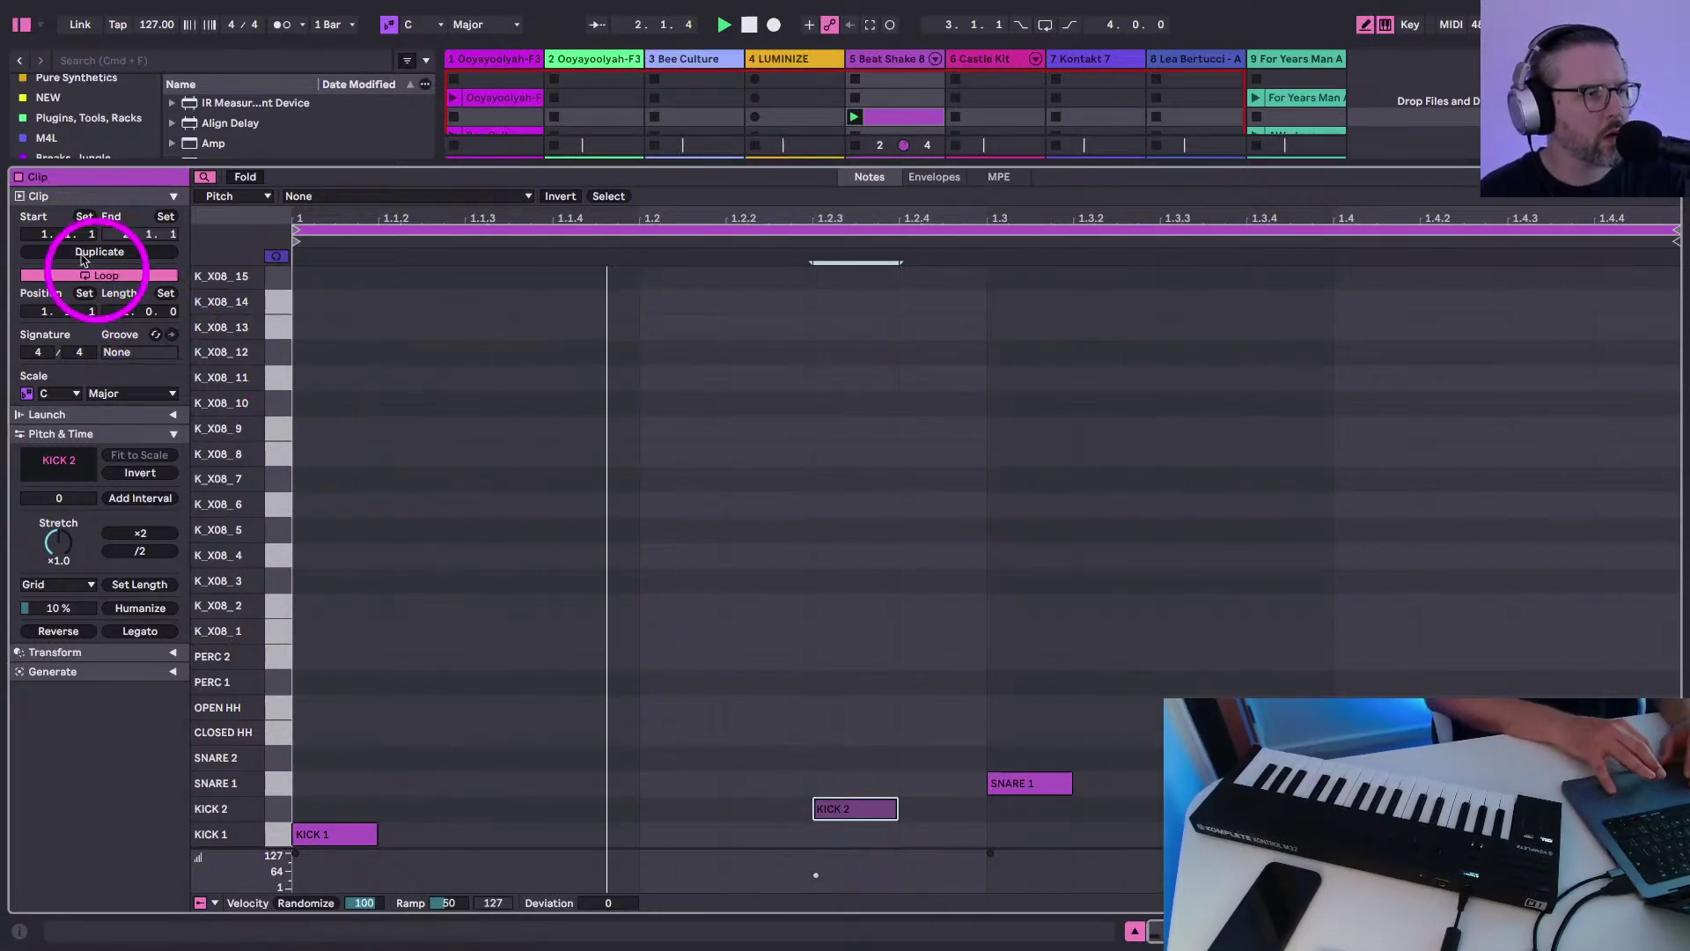
Duplicate the loop to two bars and remove the KICK 1 note at 2.1.1
{"action": "left_click", "coordinate": [100, 251]}
{"action": "left_click", "coordinate": [1019, 833]}
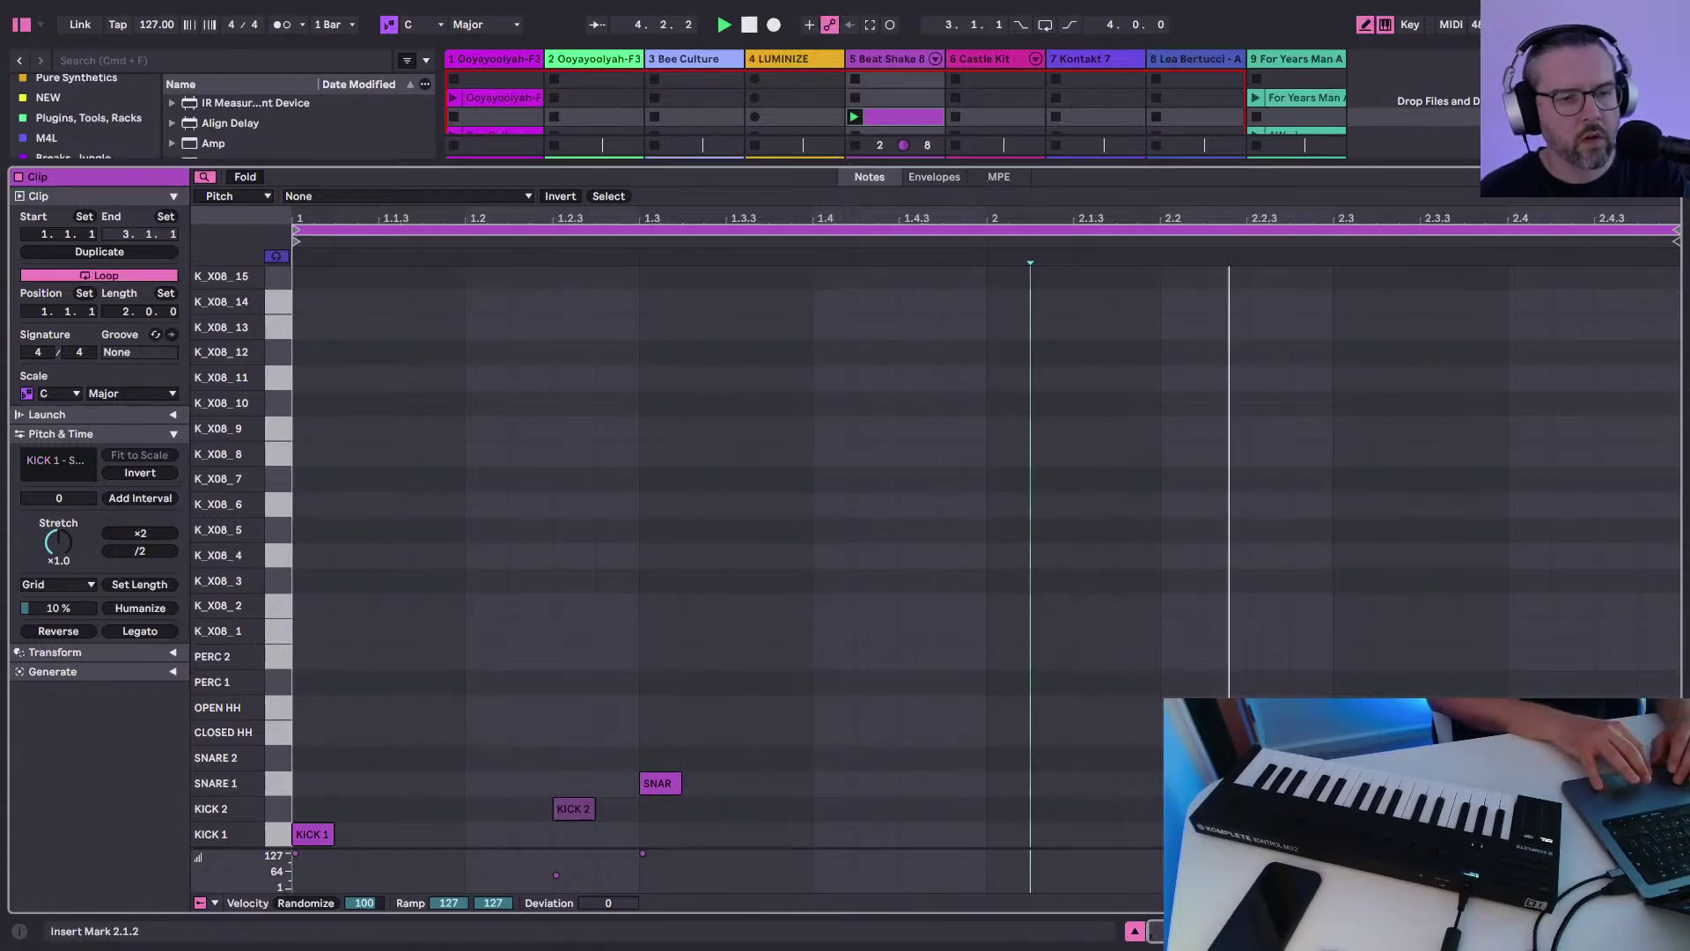
Add a SNARE 2 note at 1.4.3 and CLOSED HH notes at 1.1.3, 1.2.3 and 1.3.3
{"action": "left_click", "coordinate": [787, 768]}
{"action": "double_click", "coordinate": [895, 757]}
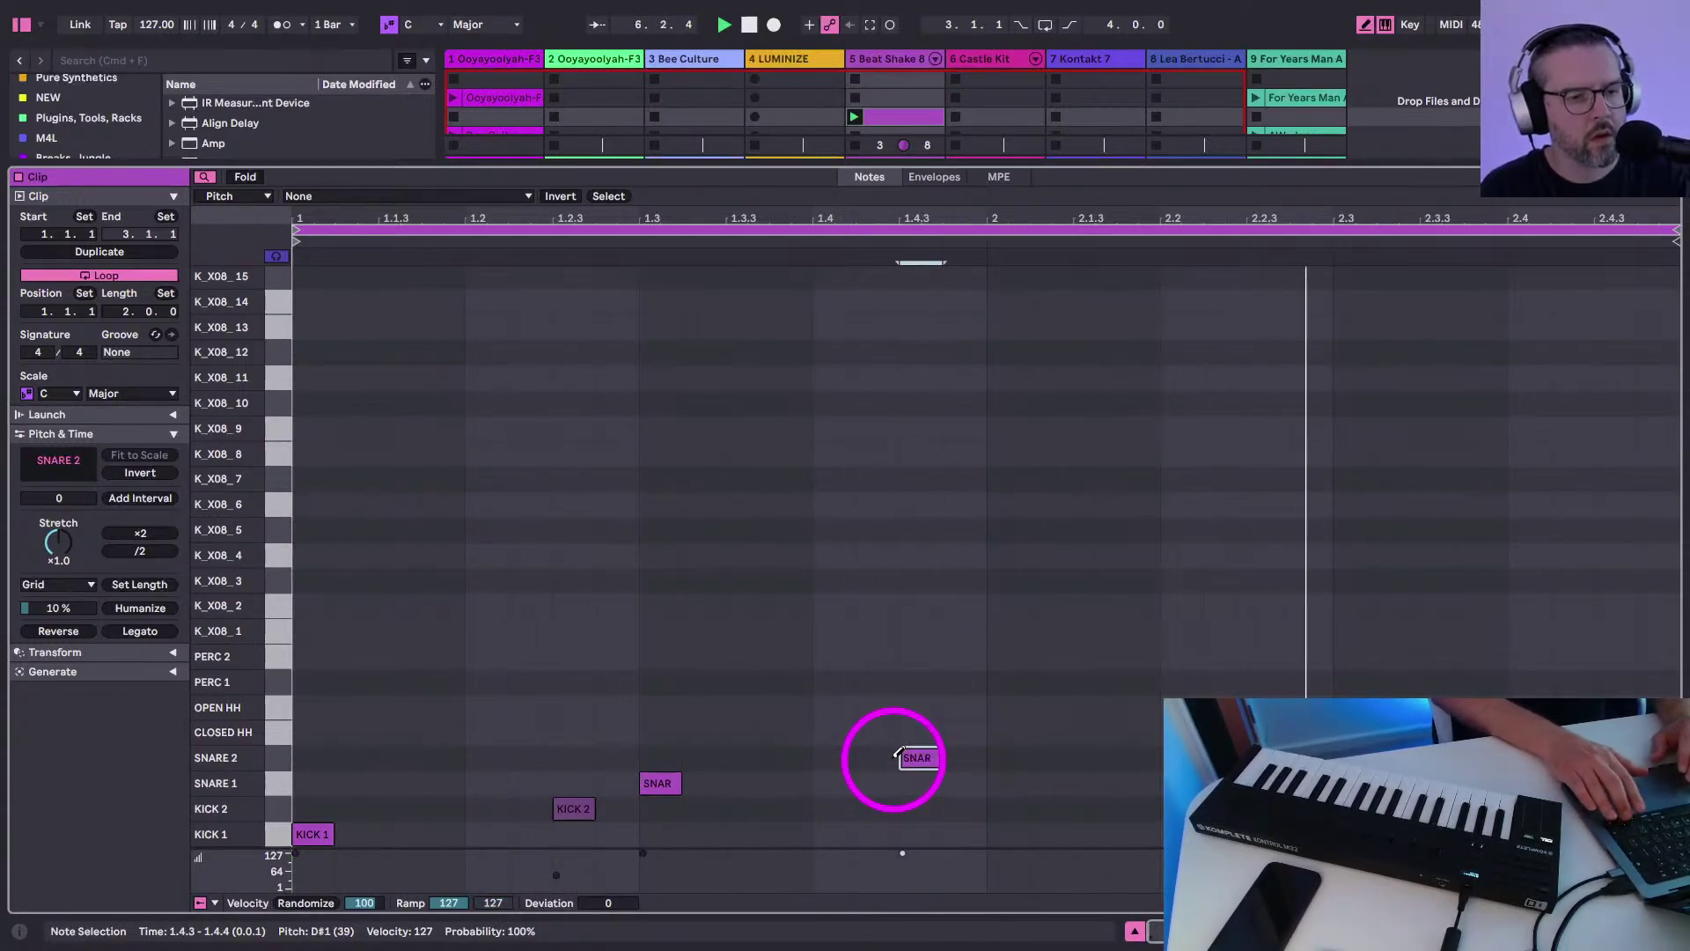
{"action": "left_click", "coordinate": [429, 755]}
{"action": "double_click", "coordinate": [415, 736]}
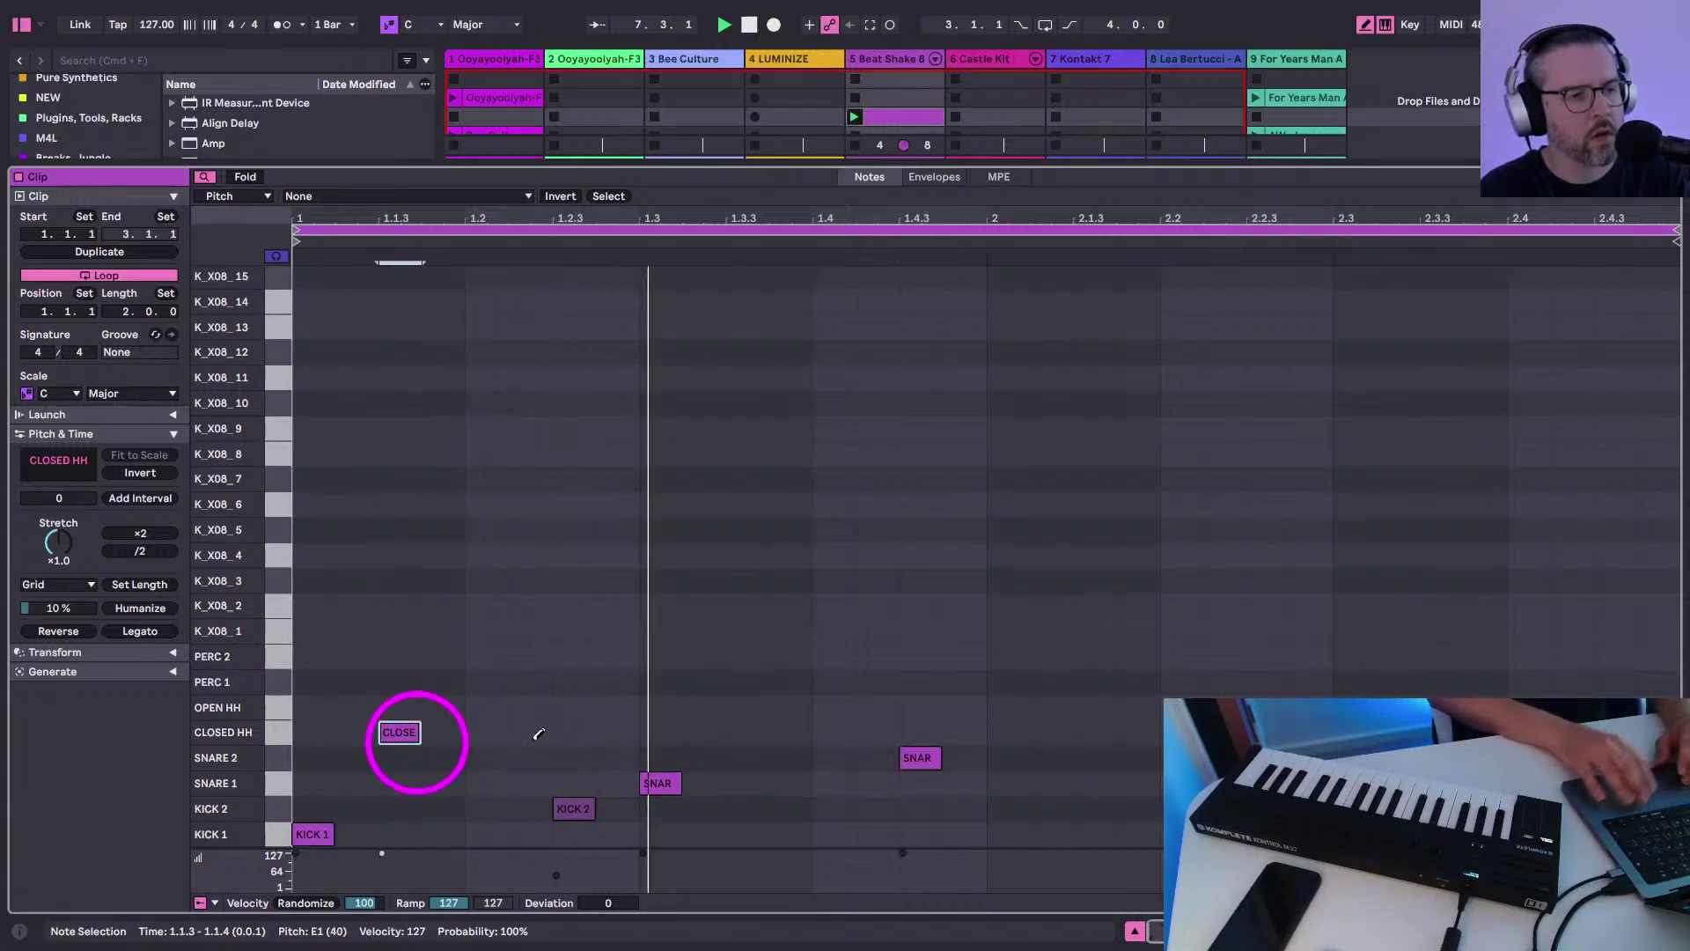
{"action": "left_click", "coordinate": [571, 733]}
{"action": "left_click", "coordinate": [755, 740]}
{"action": "key", "text": "b"}
{"action": "left_click", "coordinate": [800, 743]}
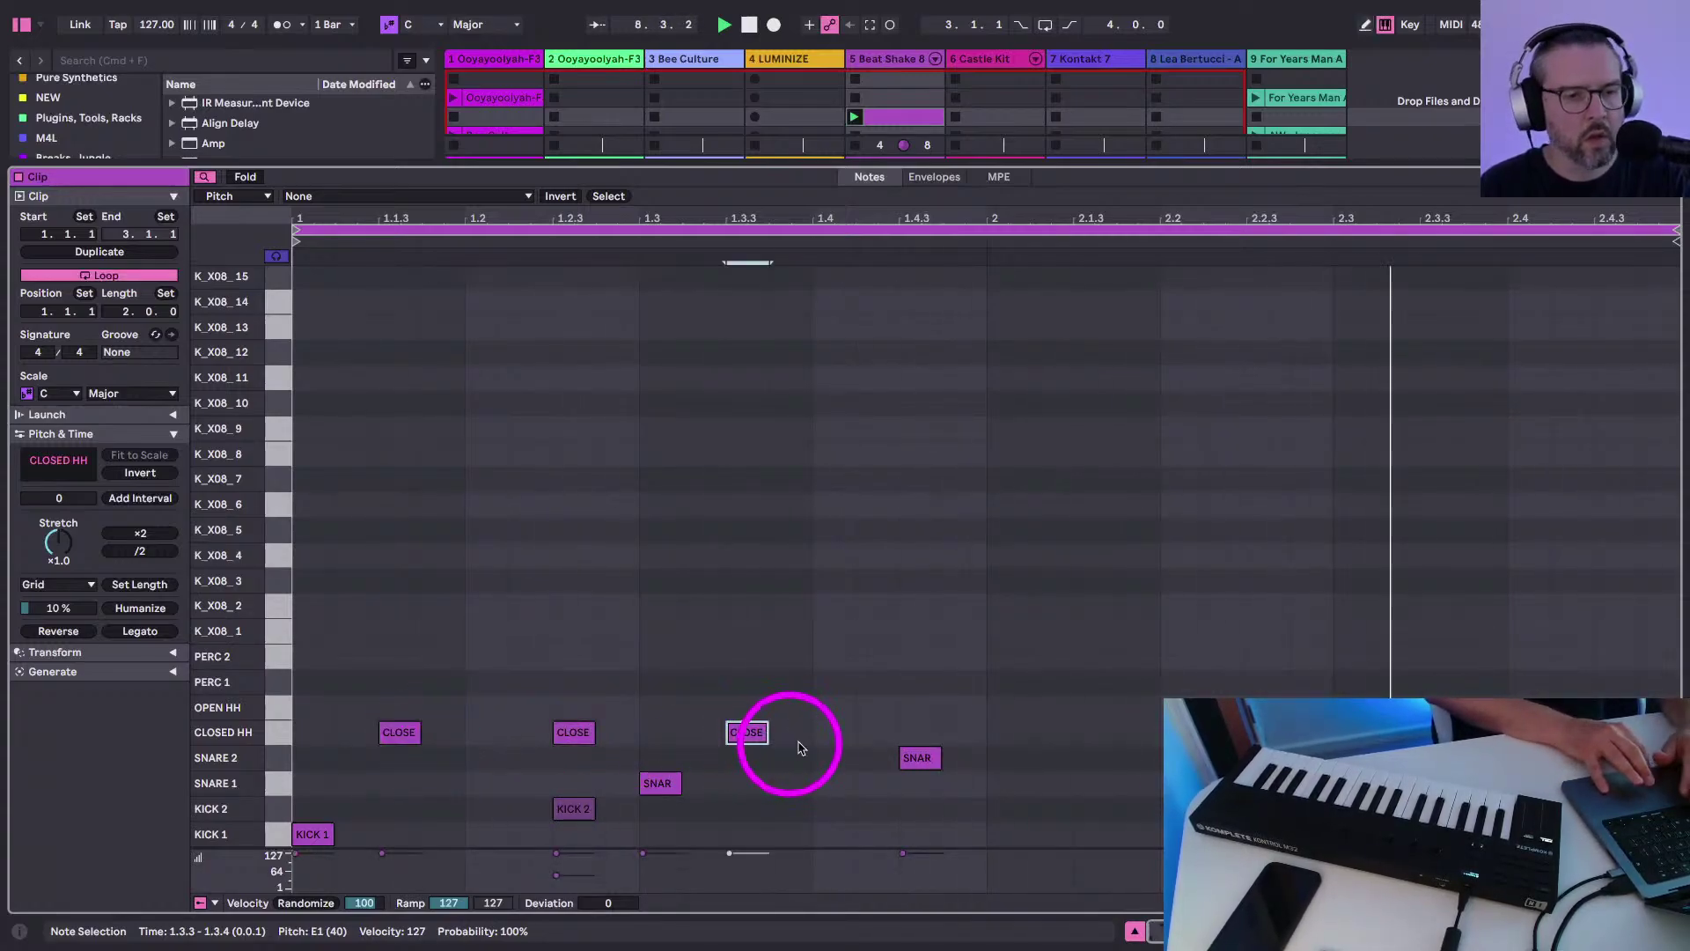
Duplicate the CLOSED HH note at the same offbeat spacing from 1.4.3 through the second bar, and return from the clip editor to the mixer
{"action": "left_click_drag", "start_coordinate": [410, 671], "coordinate": [2, 679]}
{"action": "key", "text": "super+d"}
{"action": "key", "text": "super+d"}
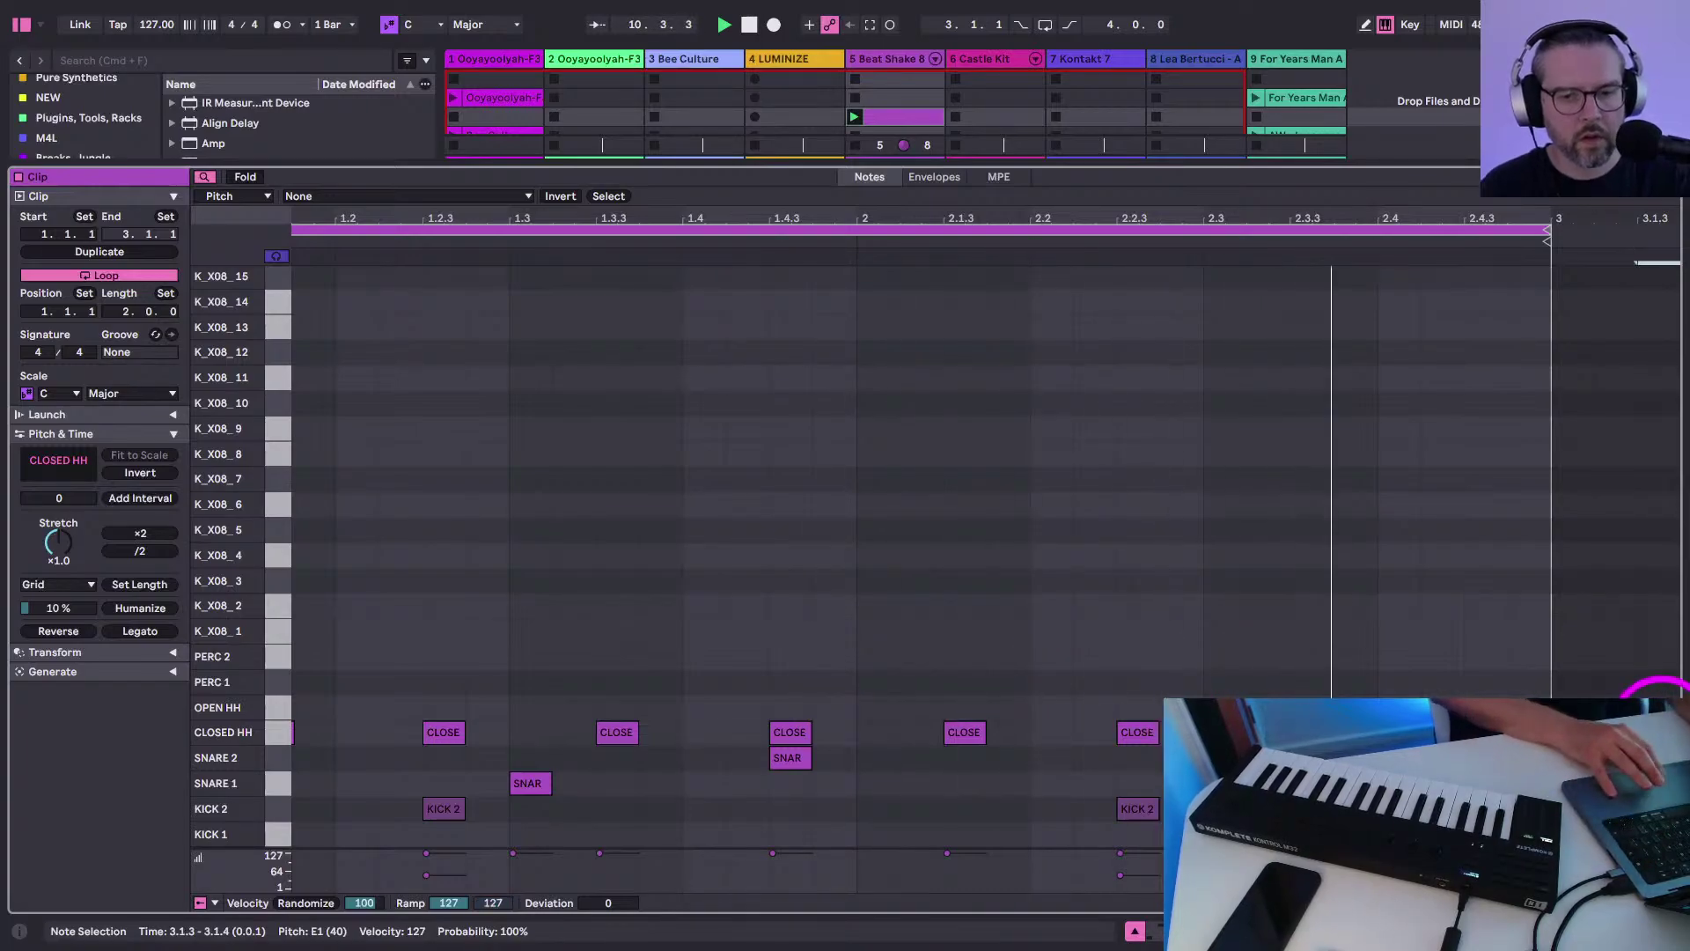
{"action": "left_click", "coordinate": [1655, 700]}
{"action": "key", "text": "super+alt+e"}
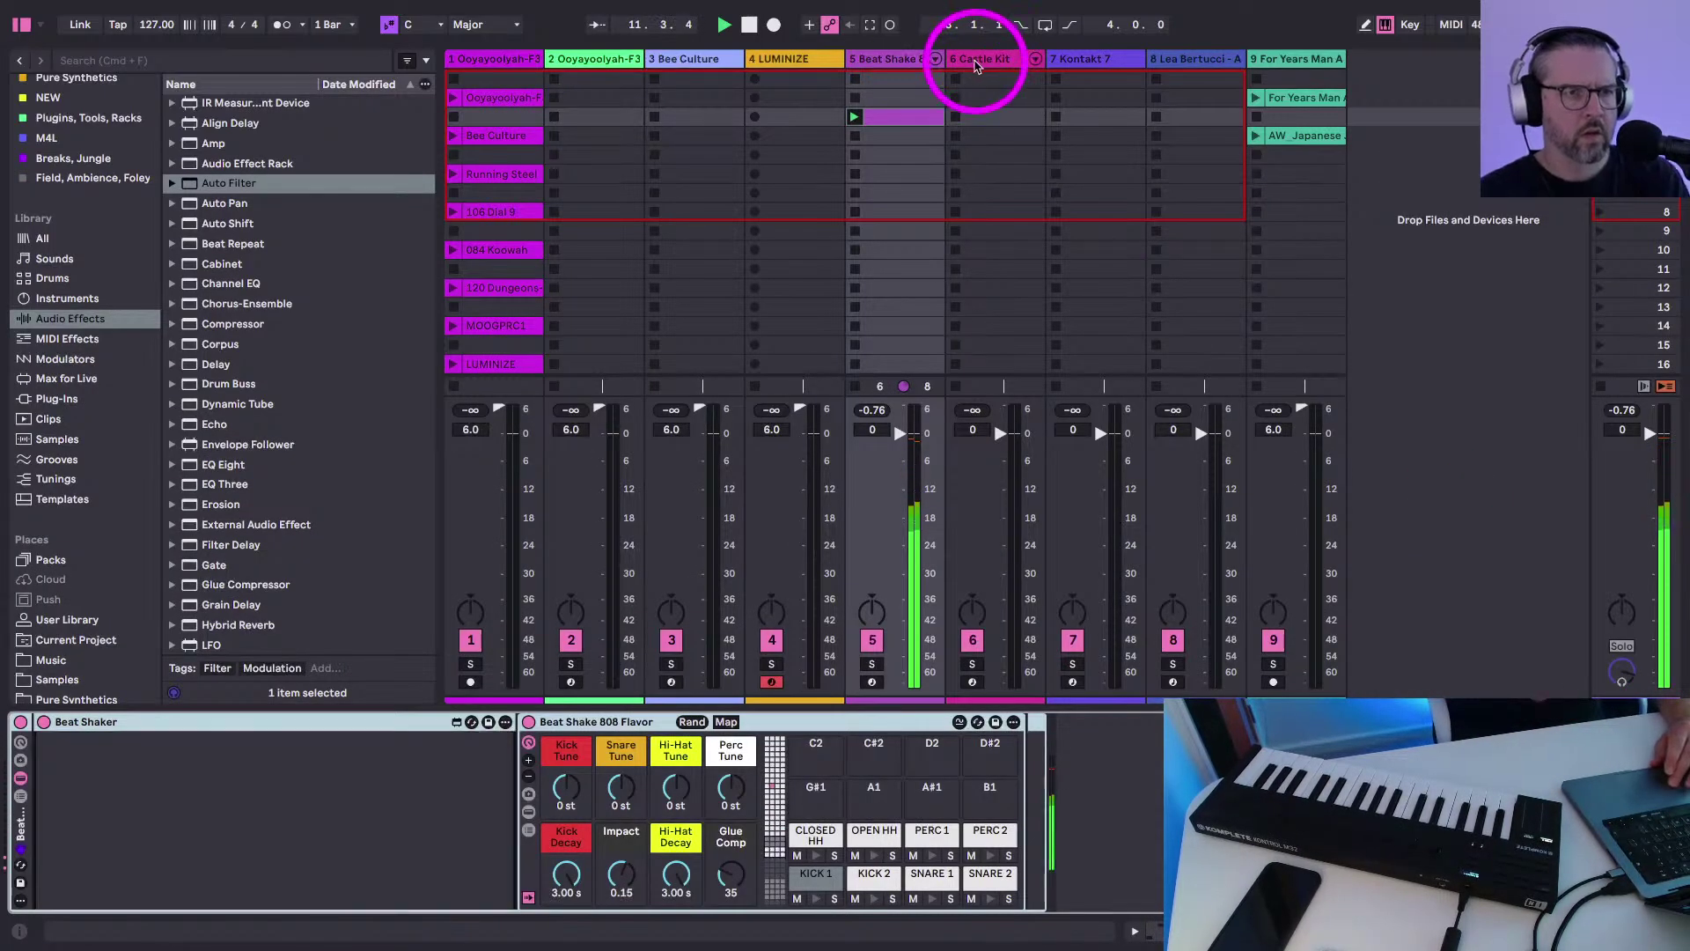
Arm the Bee Culture track and set its Sampler volume envelope release to 4.55 s while playing along with the beat
{"action": "left_click", "coordinate": [991, 128]}
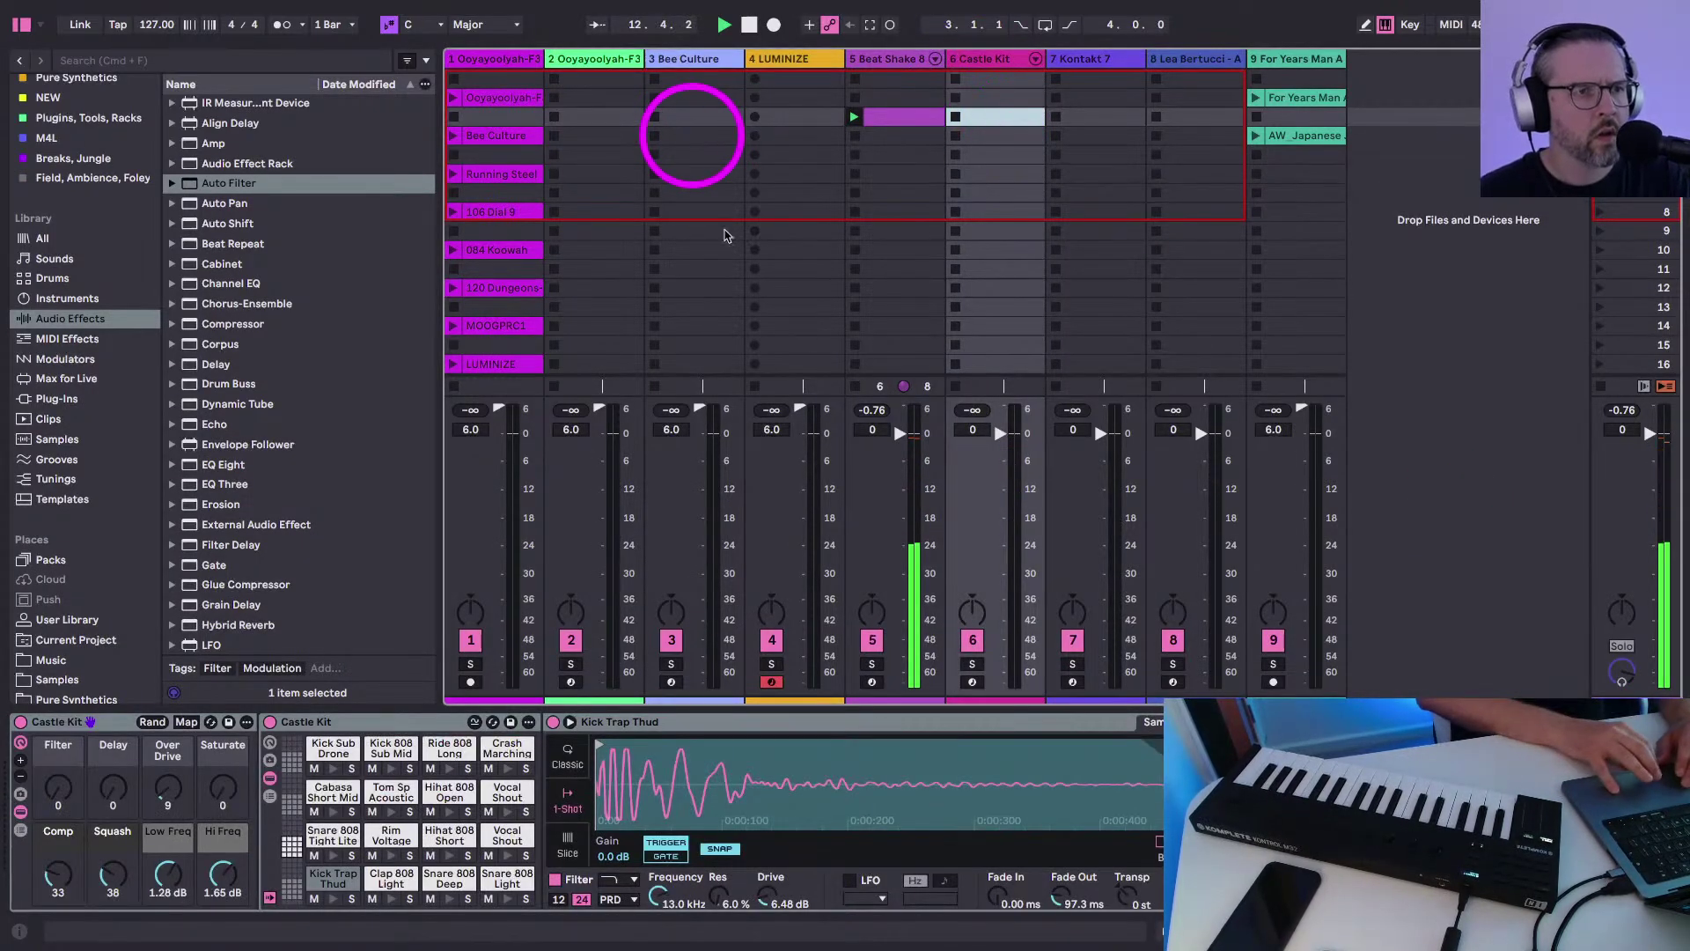
{"action": "left_click", "coordinate": [671, 682]}
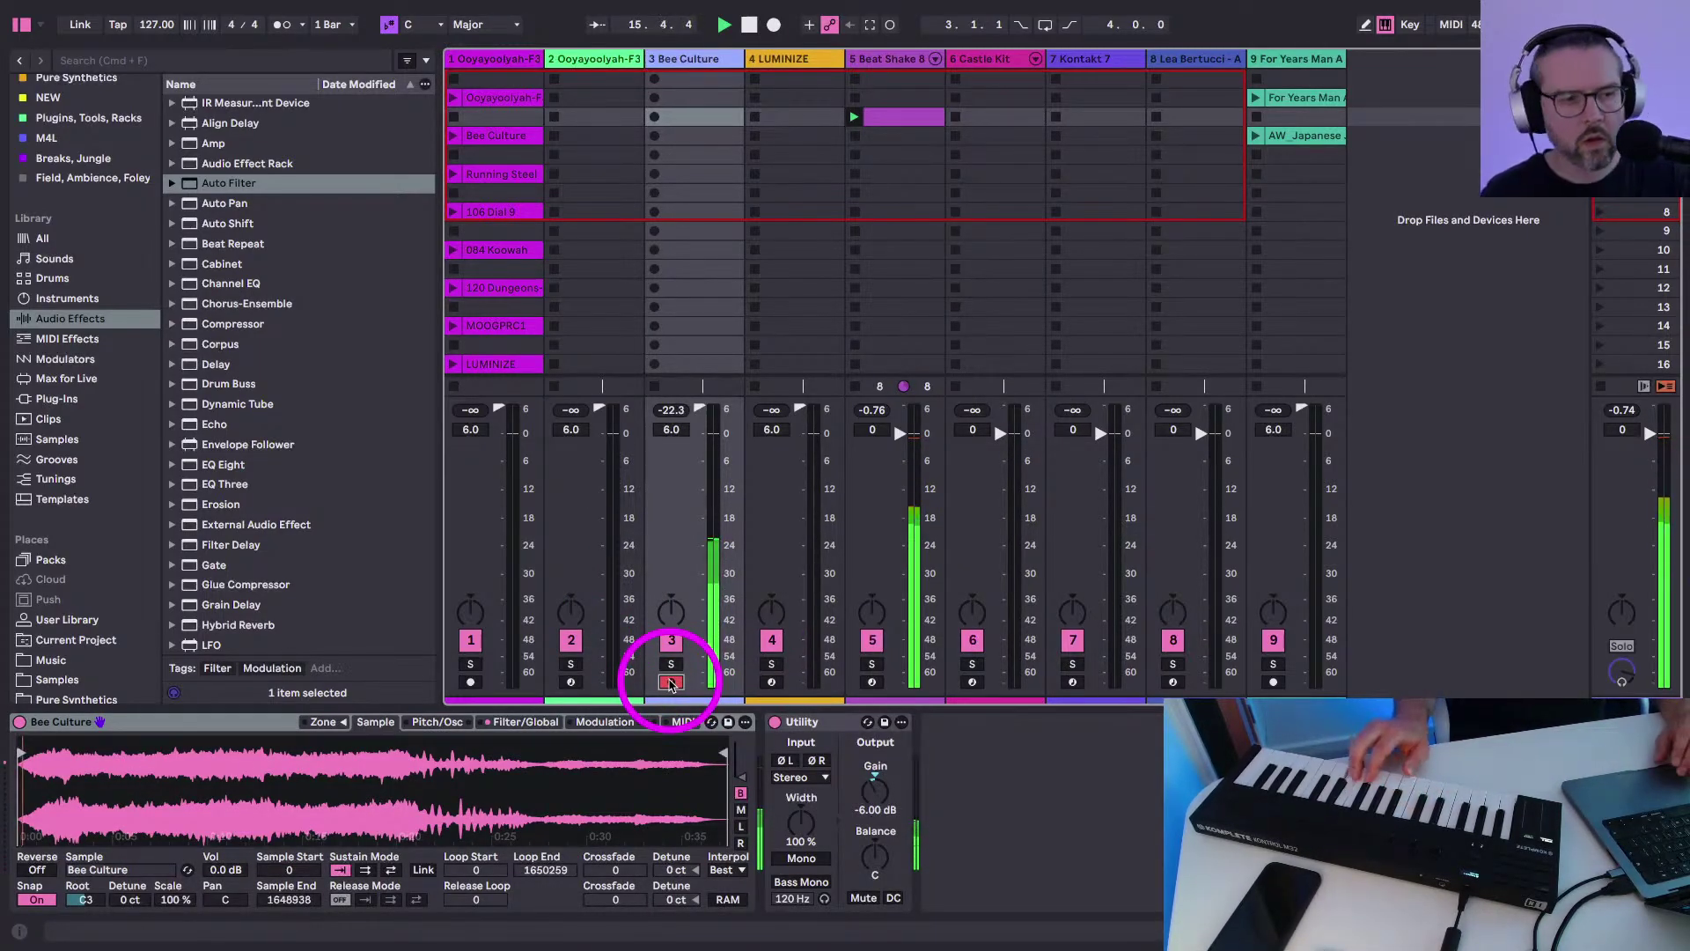
{"action": "left_click", "coordinate": [525, 722]}
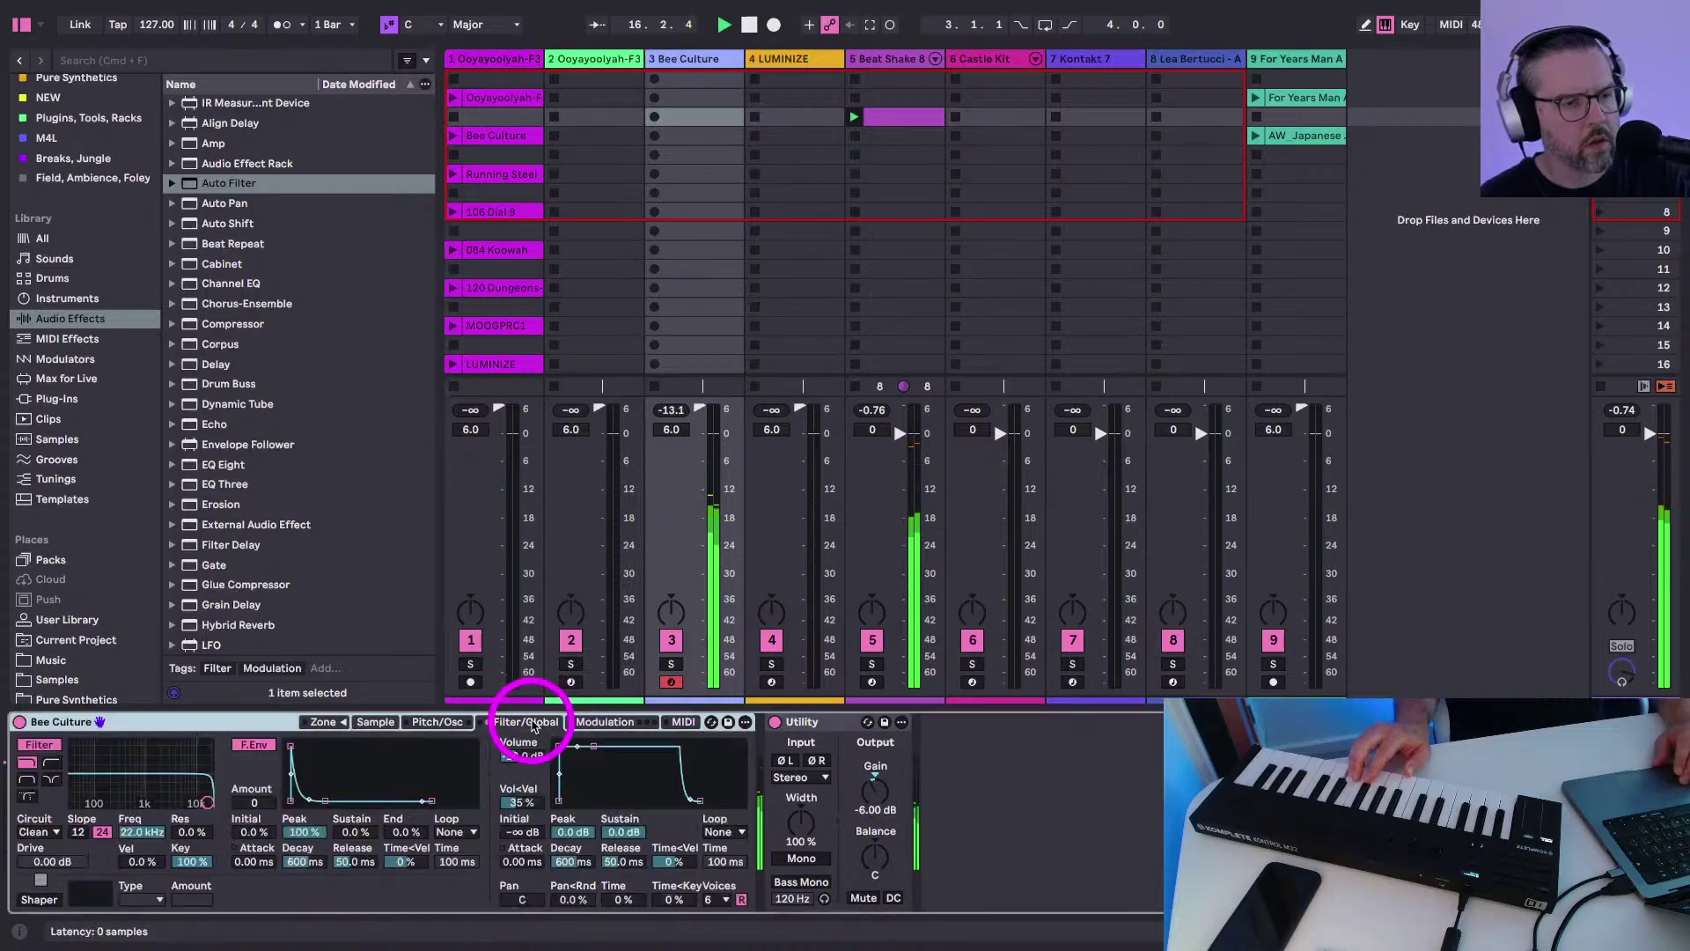
{"action": "left_click", "coordinate": [588, 723]}
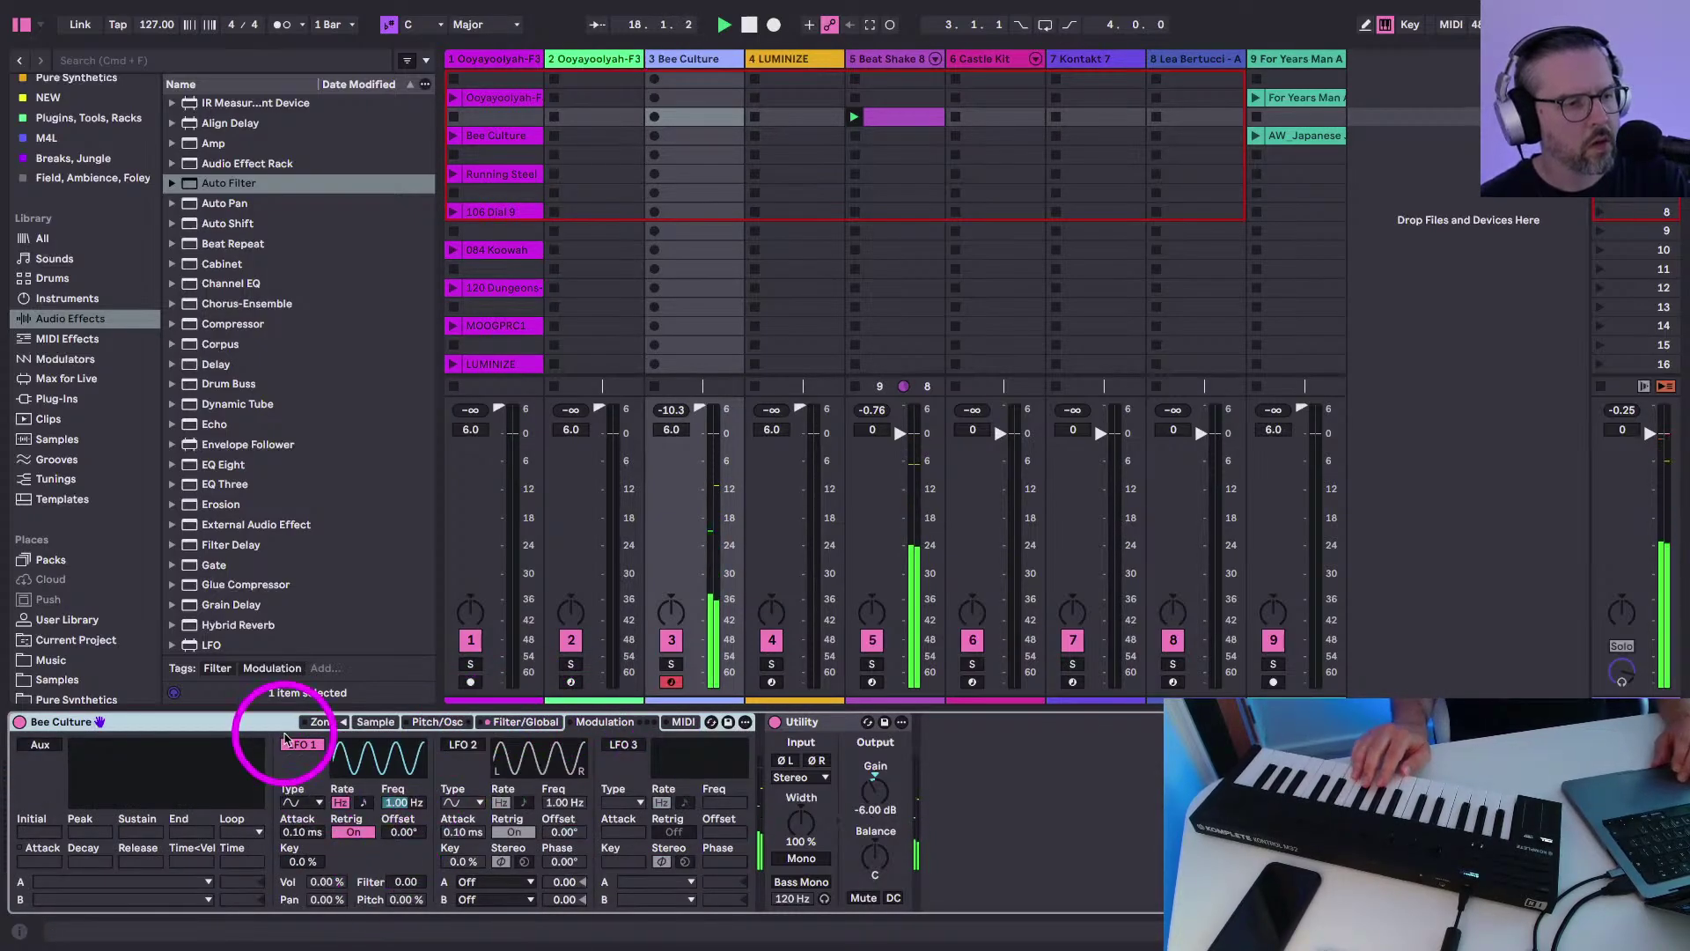
{"action": "left_click", "coordinate": [449, 721]}
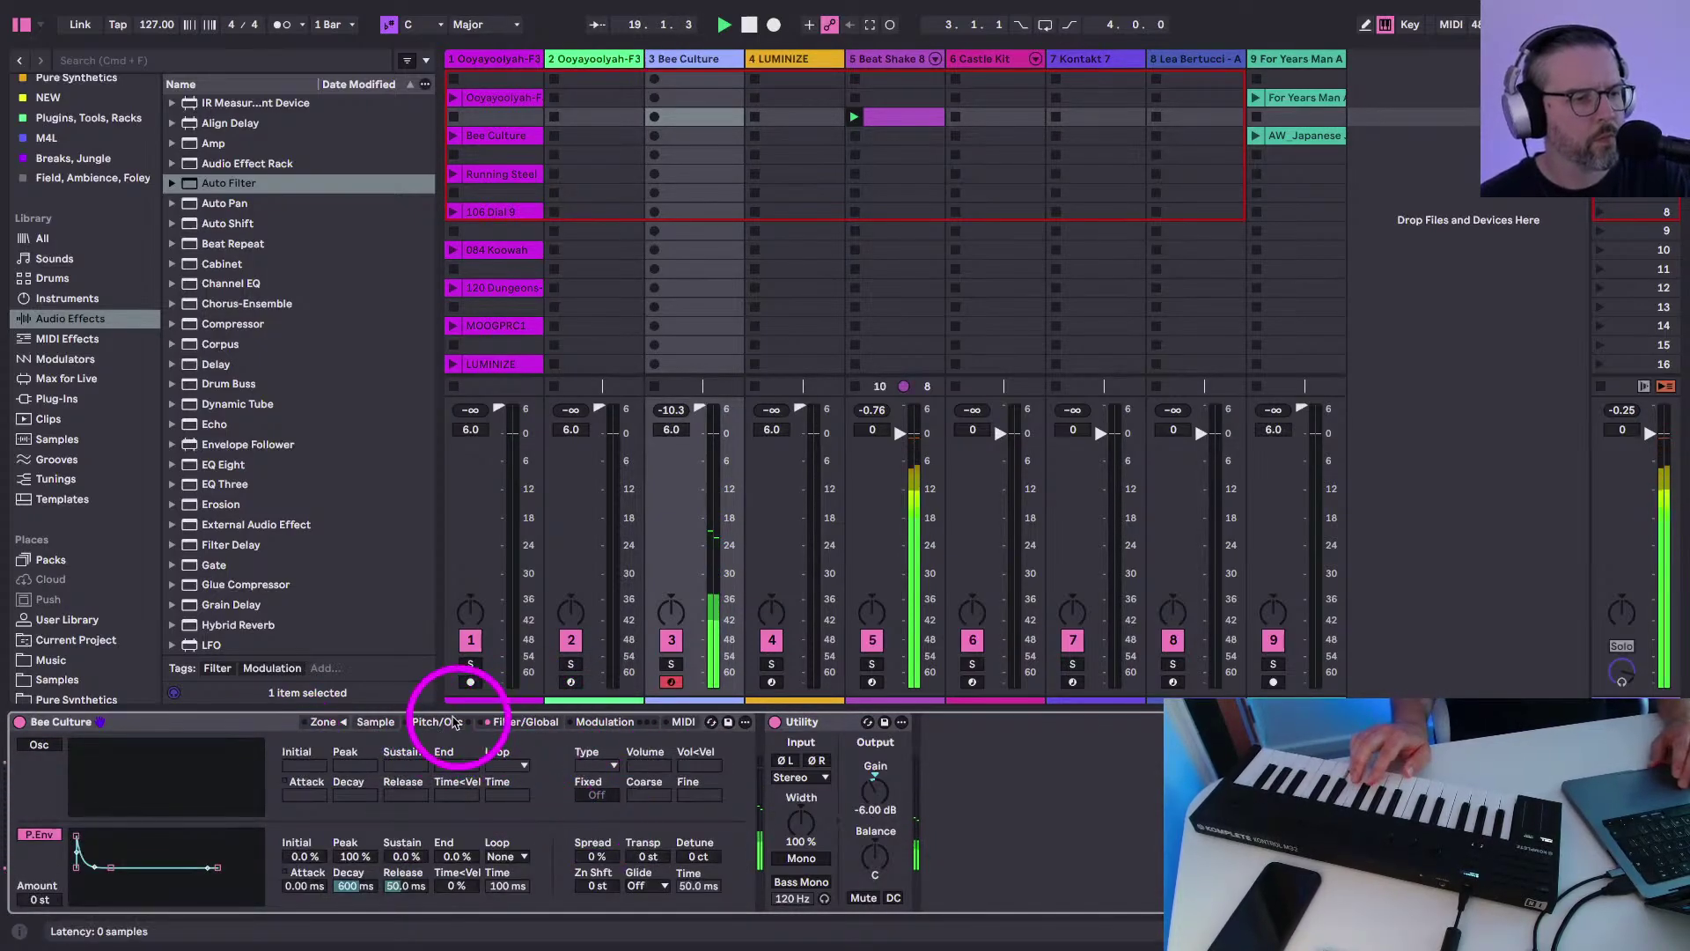
{"action": "left_click", "coordinate": [375, 721]}
{"action": "left_click", "coordinate": [523, 725]}
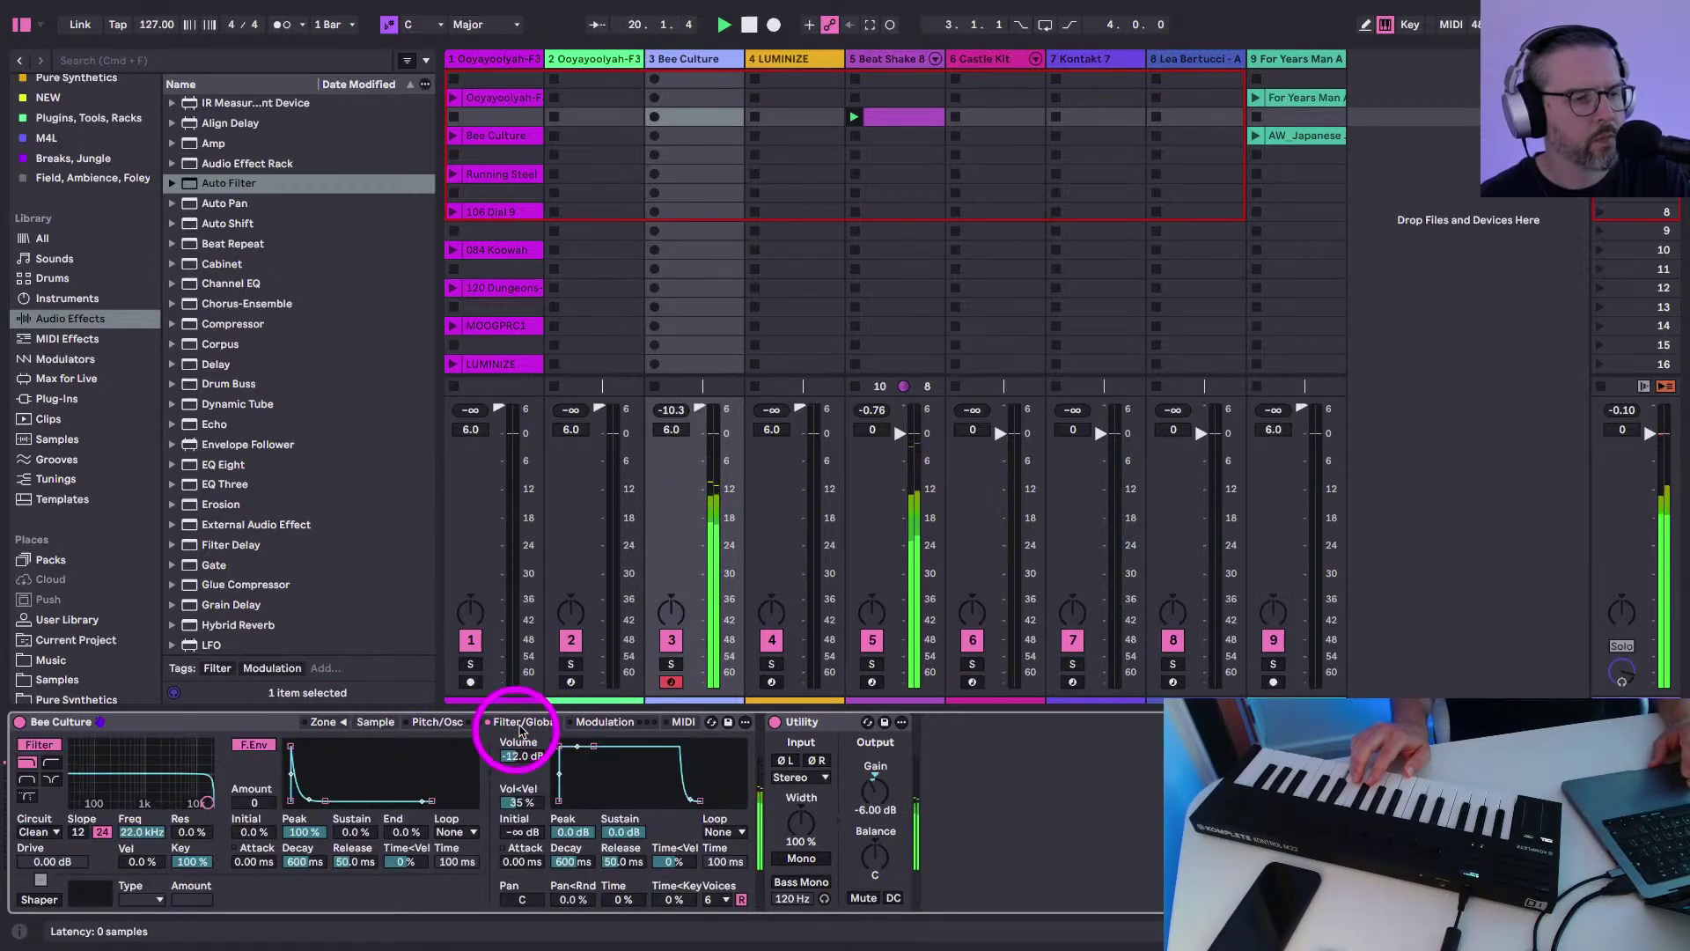
{"action": "left_click", "coordinate": [623, 859]}
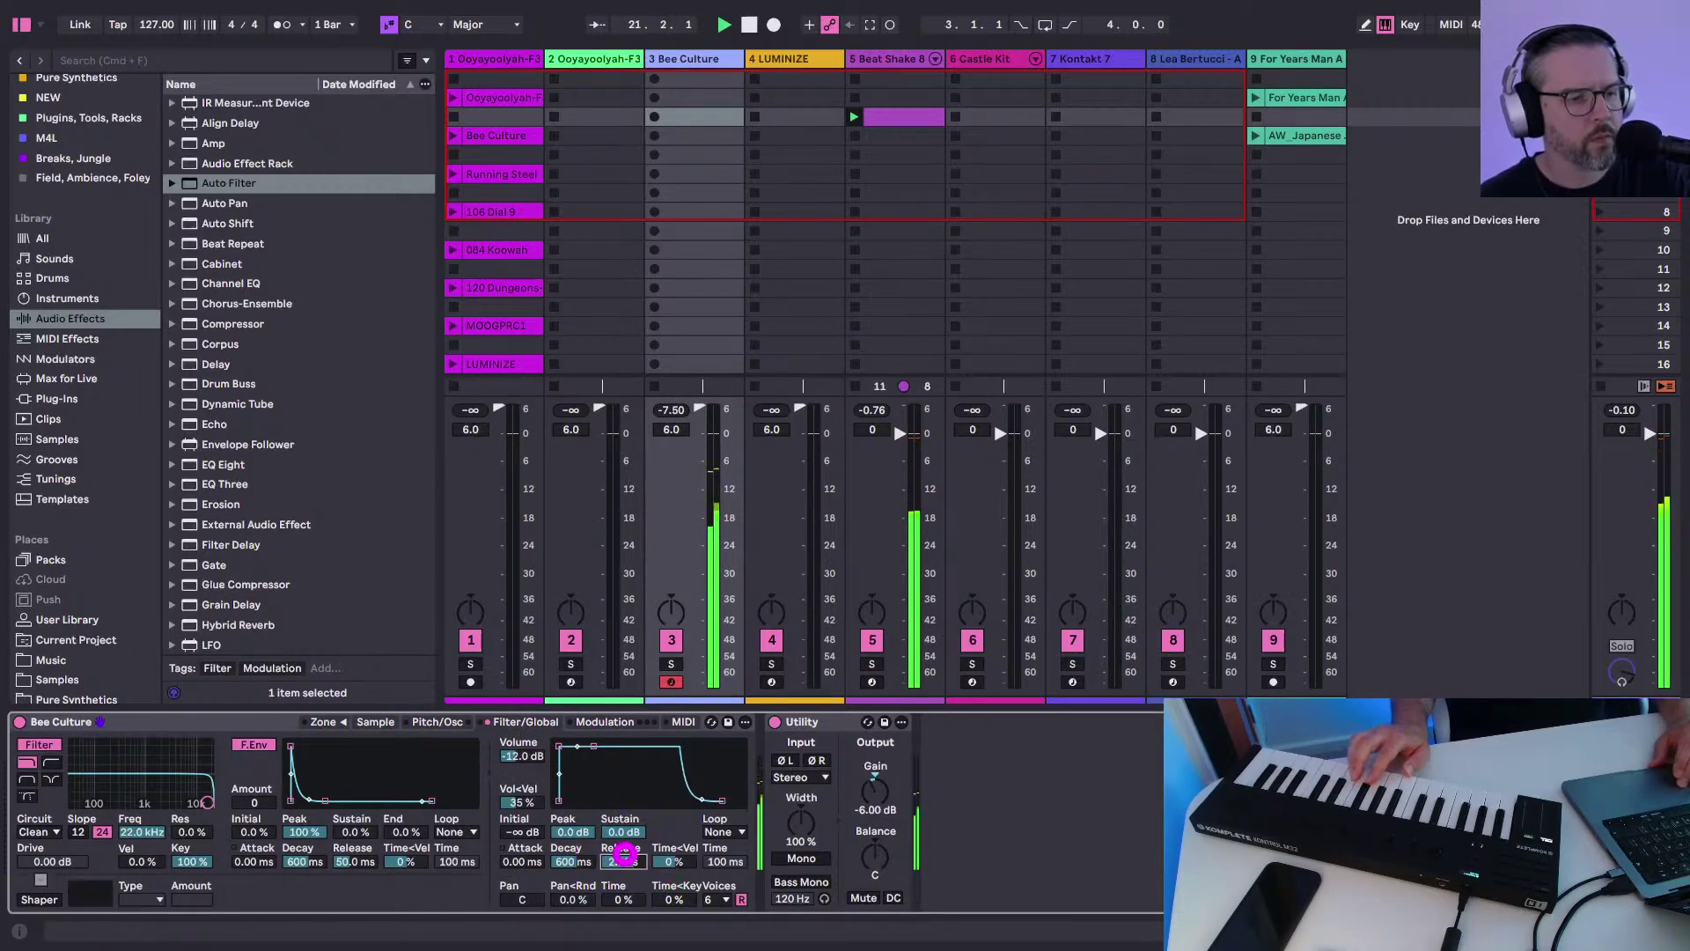
{"action": "left_click_drag", "start_coordinate": [624, 854], "coordinate": [615, 837]}
{"action": "left_click", "coordinate": [446, 808]}
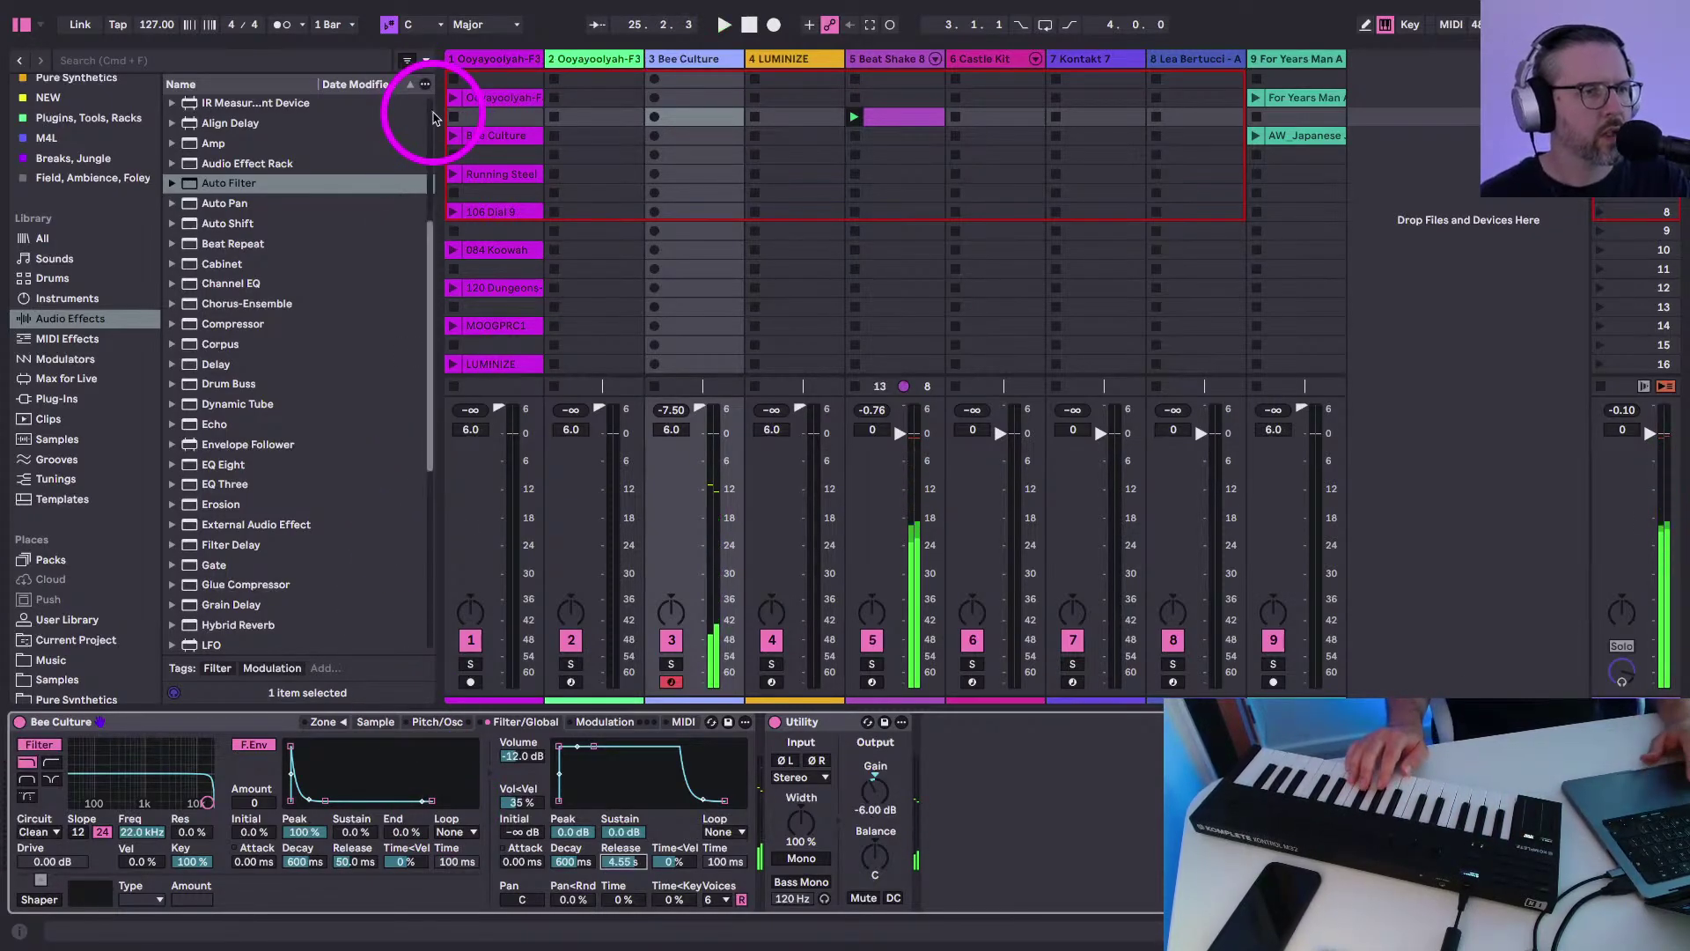
Arm the second Ooyayooiyah-F3 track and trim its Sampler sample to start at 72177 and end at 160797
{"action": "left_click", "coordinate": [586, 78]}
{"action": "left_click", "coordinate": [571, 681]}
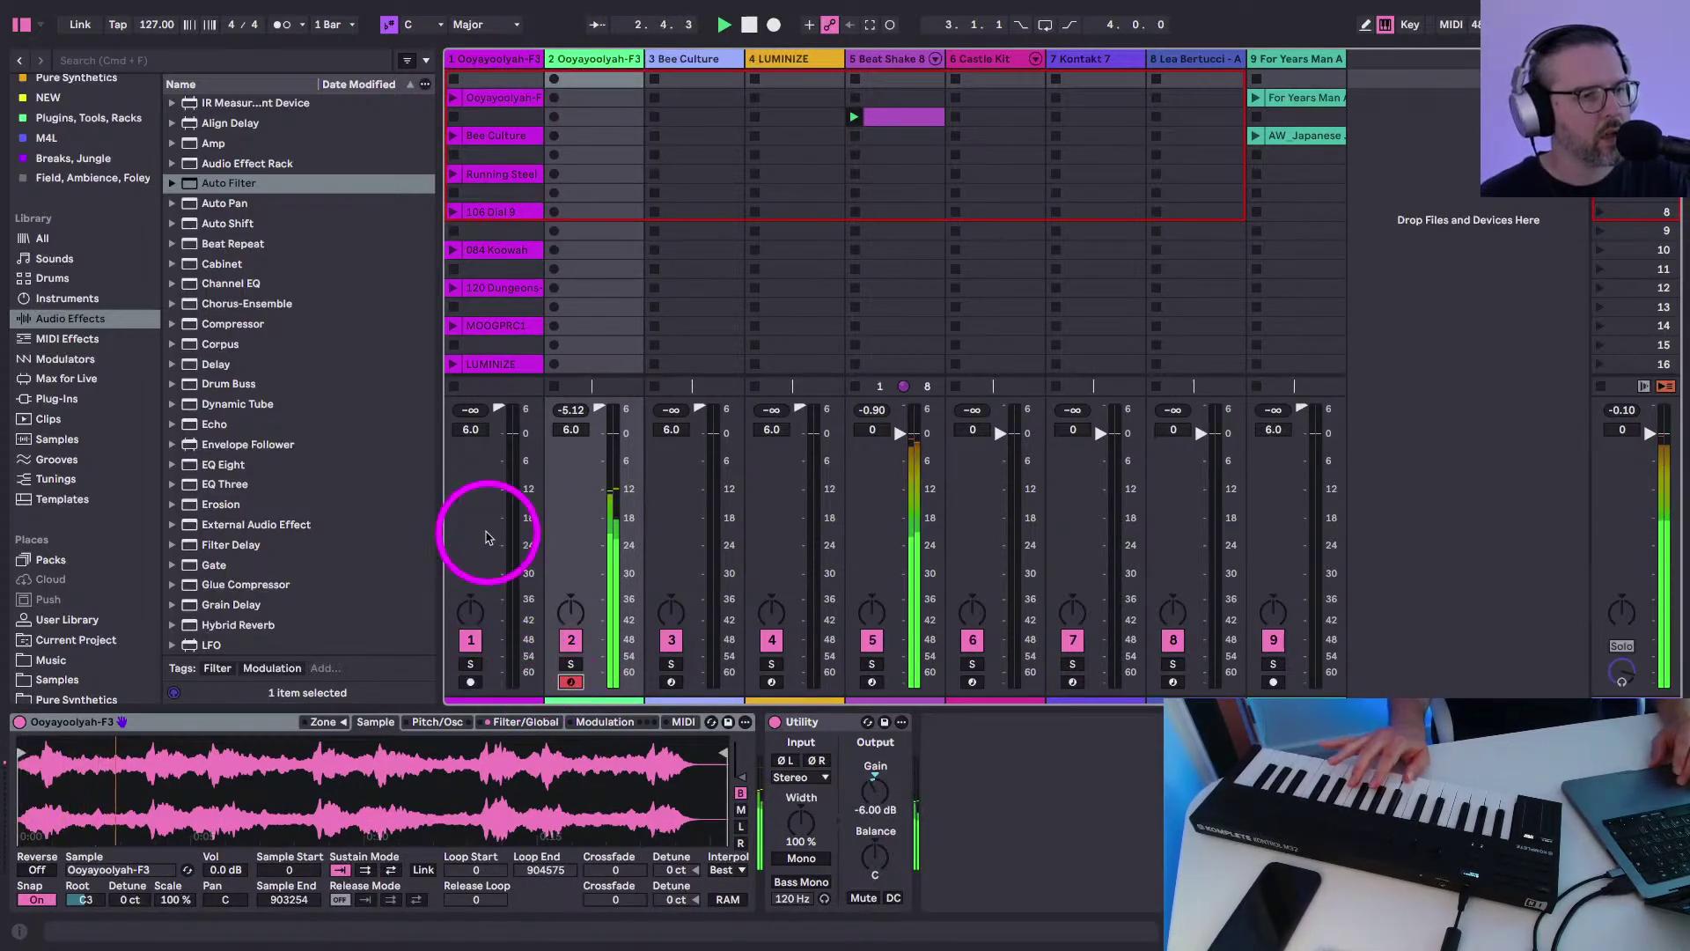
{"action": "left_click", "coordinate": [22, 755]}
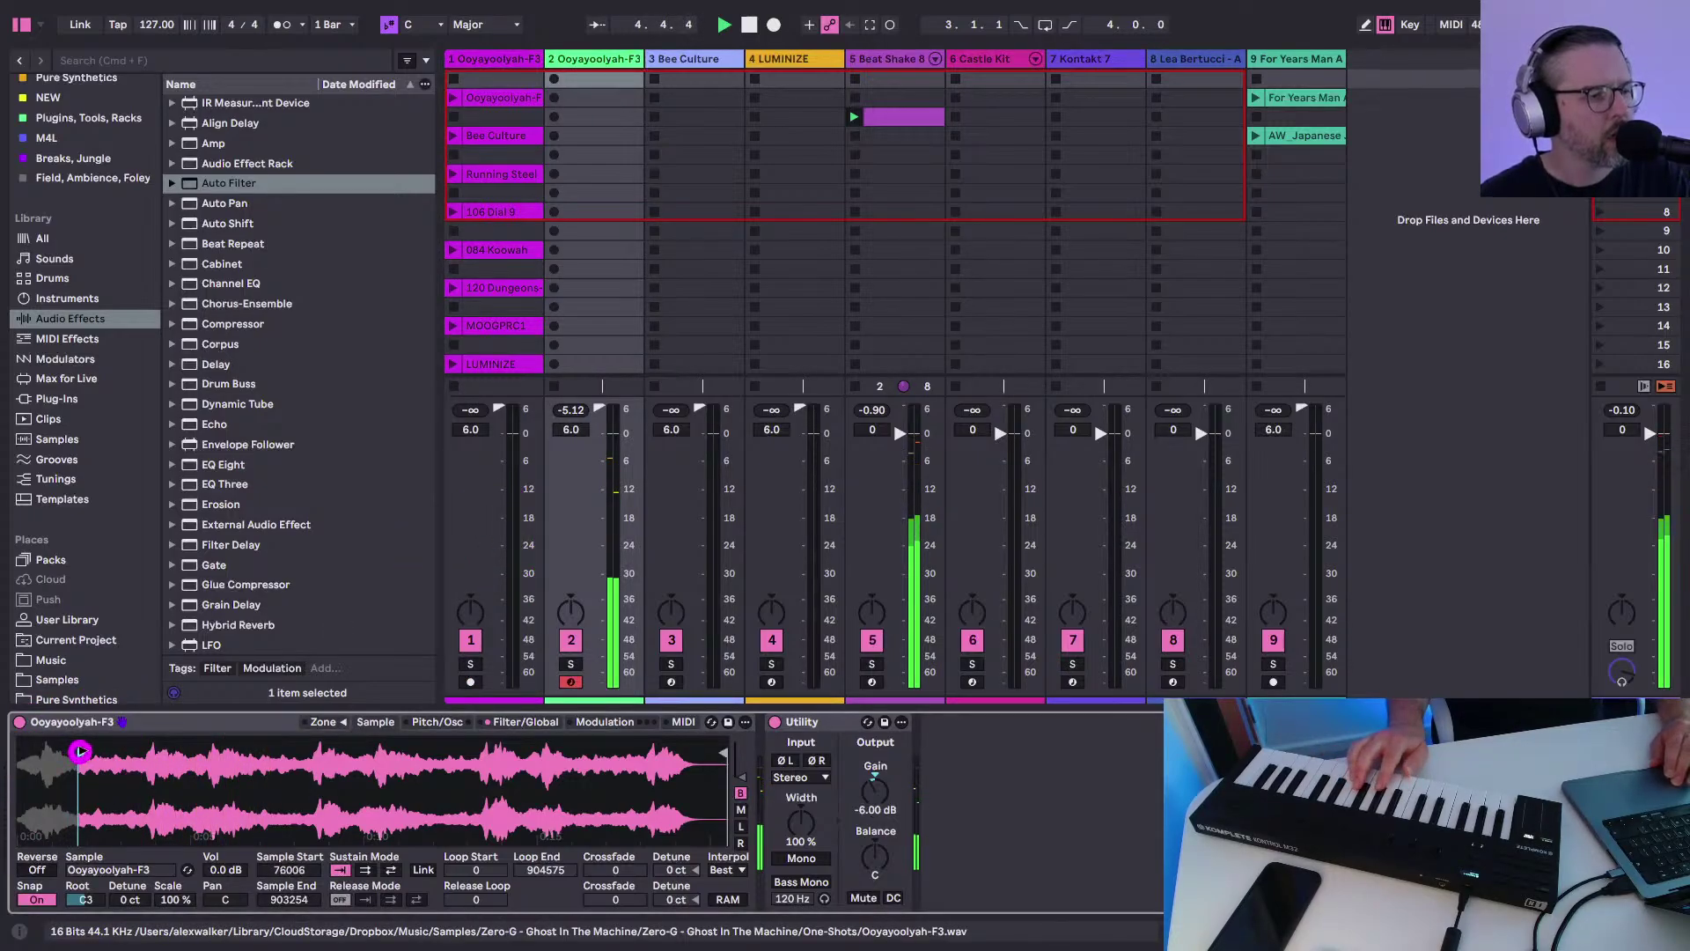
{"action": "left_click_drag", "start_coordinate": [81, 751], "coordinate": [76, 753]}
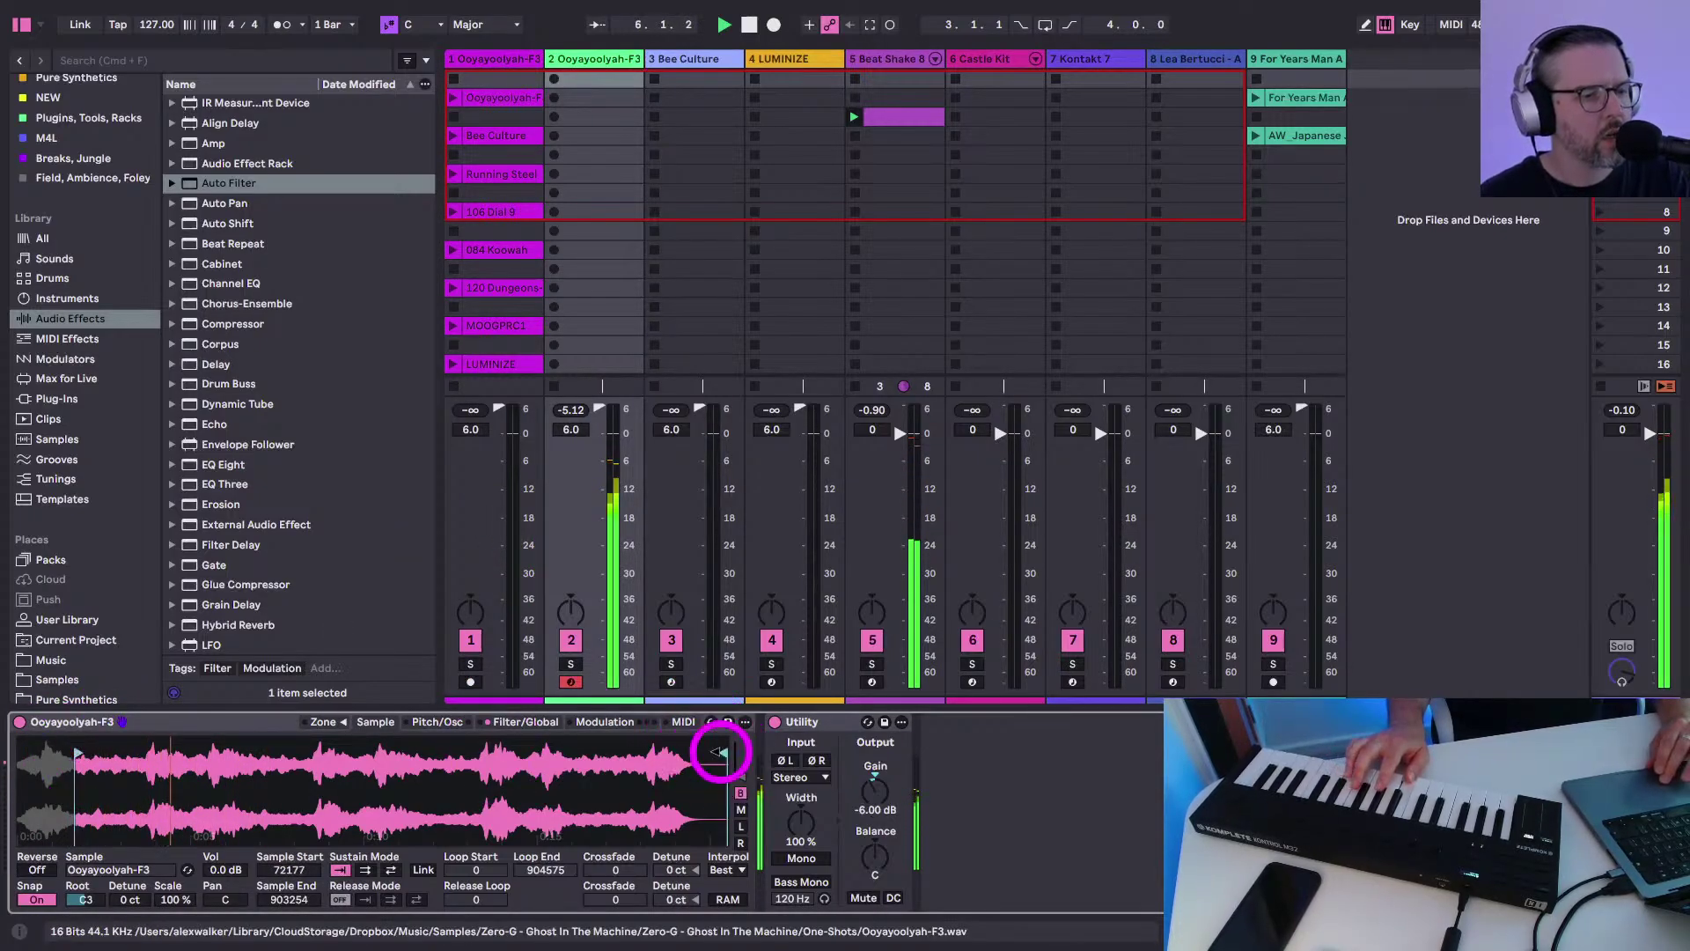
{"action": "left_click_drag", "start_coordinate": [720, 751], "coordinate": [93, 742]}
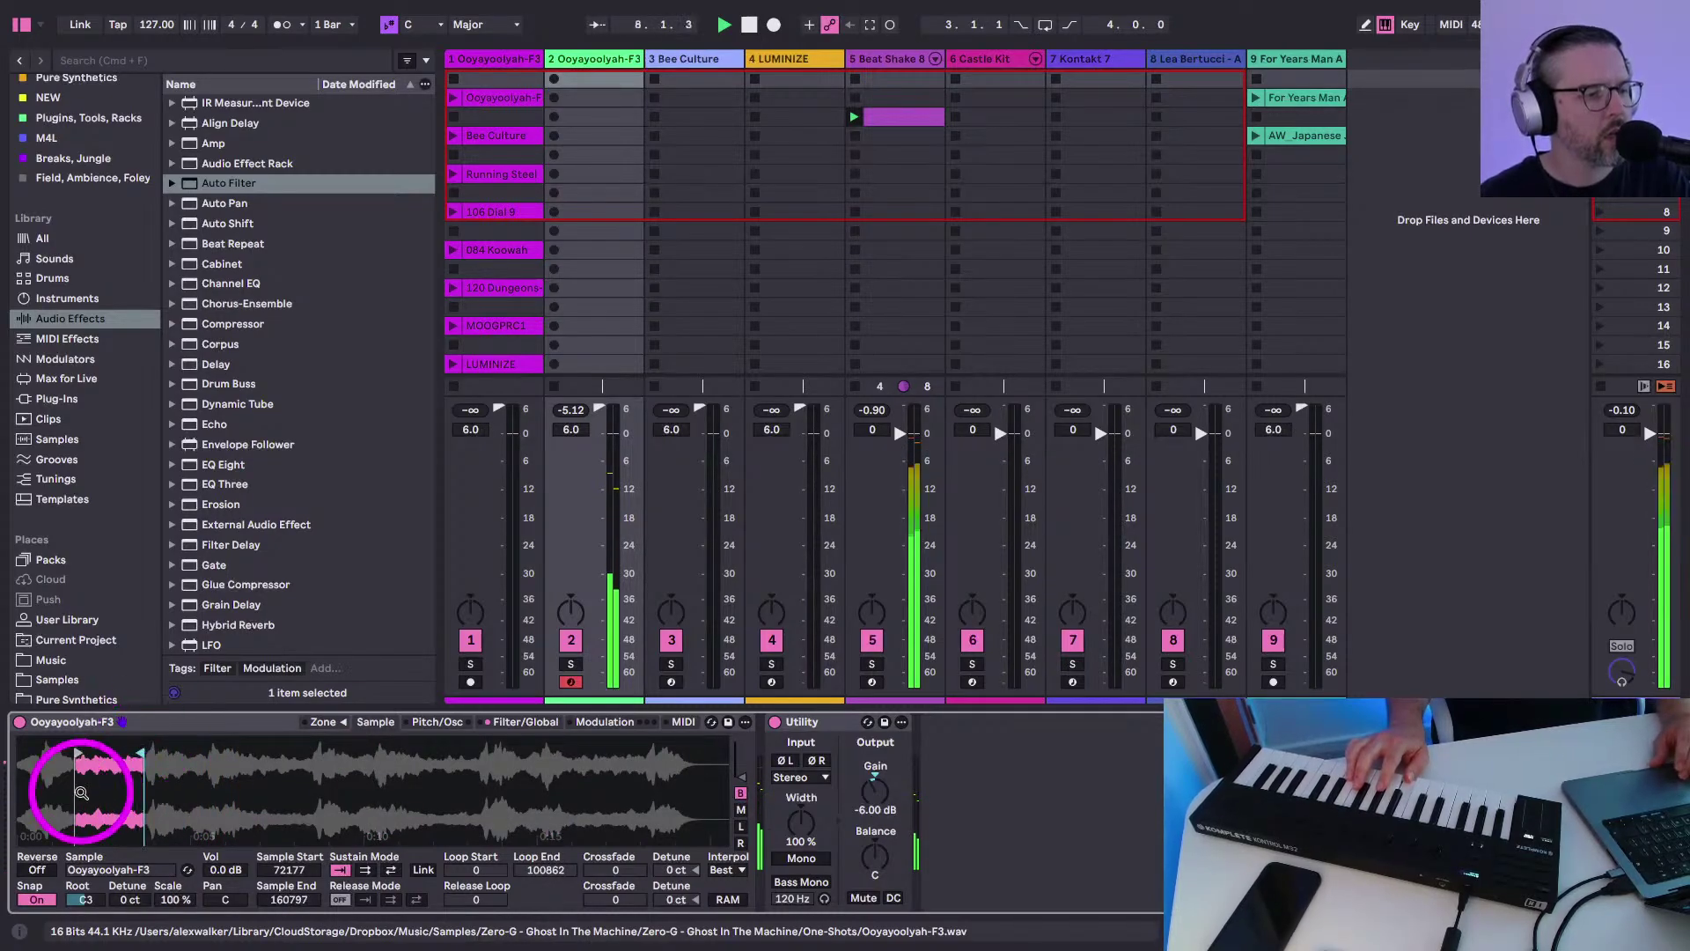
Enable forward sustain looping on the trimmed Ooyayooiyah-F3 sample
{"action": "left_click_drag", "start_coordinate": [81, 792], "coordinate": [83, 812]}
{"action": "left_click", "coordinate": [365, 869]}
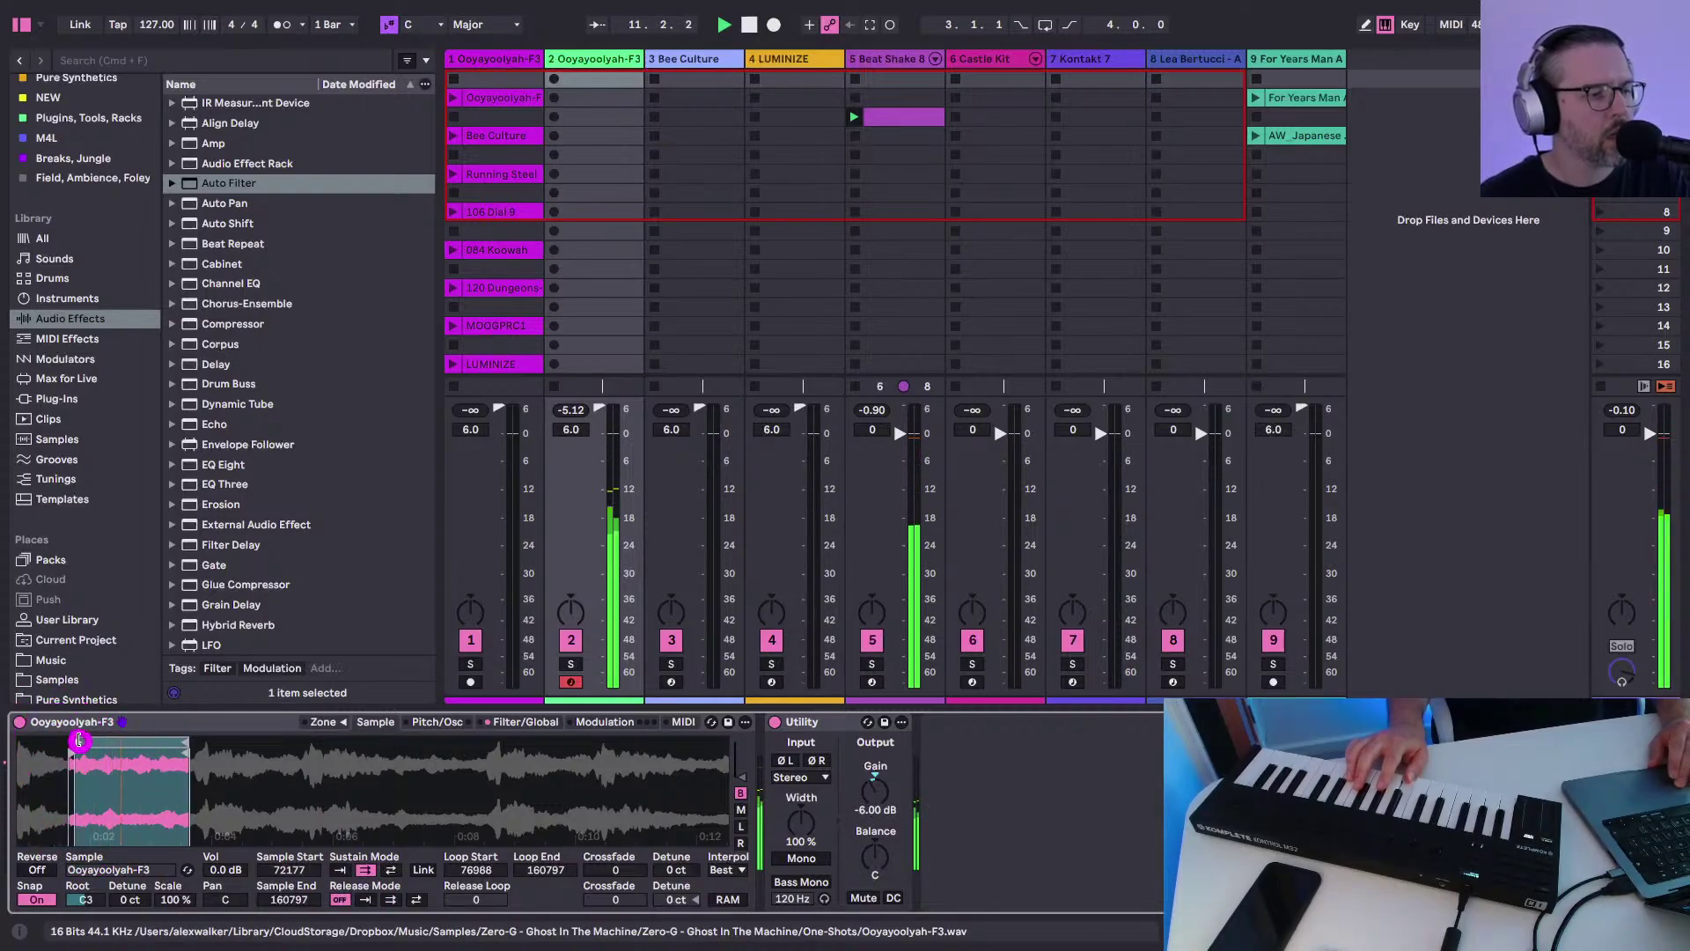
Try short sustain loops near the sample's beginning, moving the loop start to 72177 and the loop end to 93762
{"action": "left_click_drag", "start_coordinate": [62, 775], "coordinate": [63, 797]}
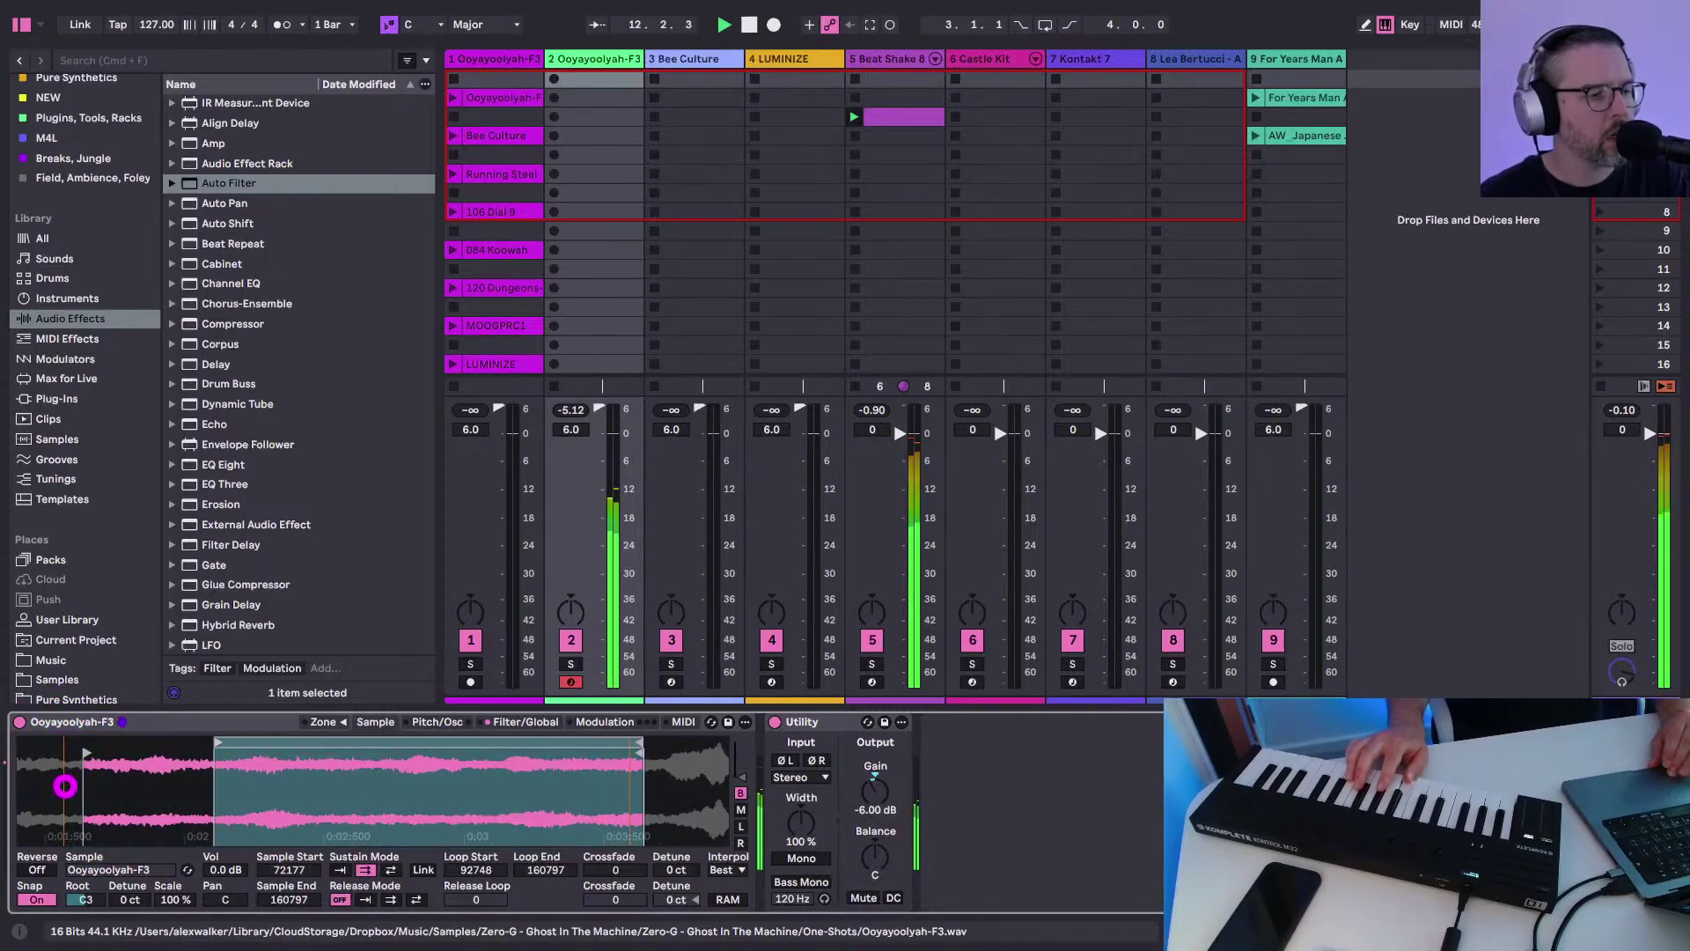
{"action": "left_click_drag", "start_coordinate": [246, 740], "coordinate": [75, 747]}
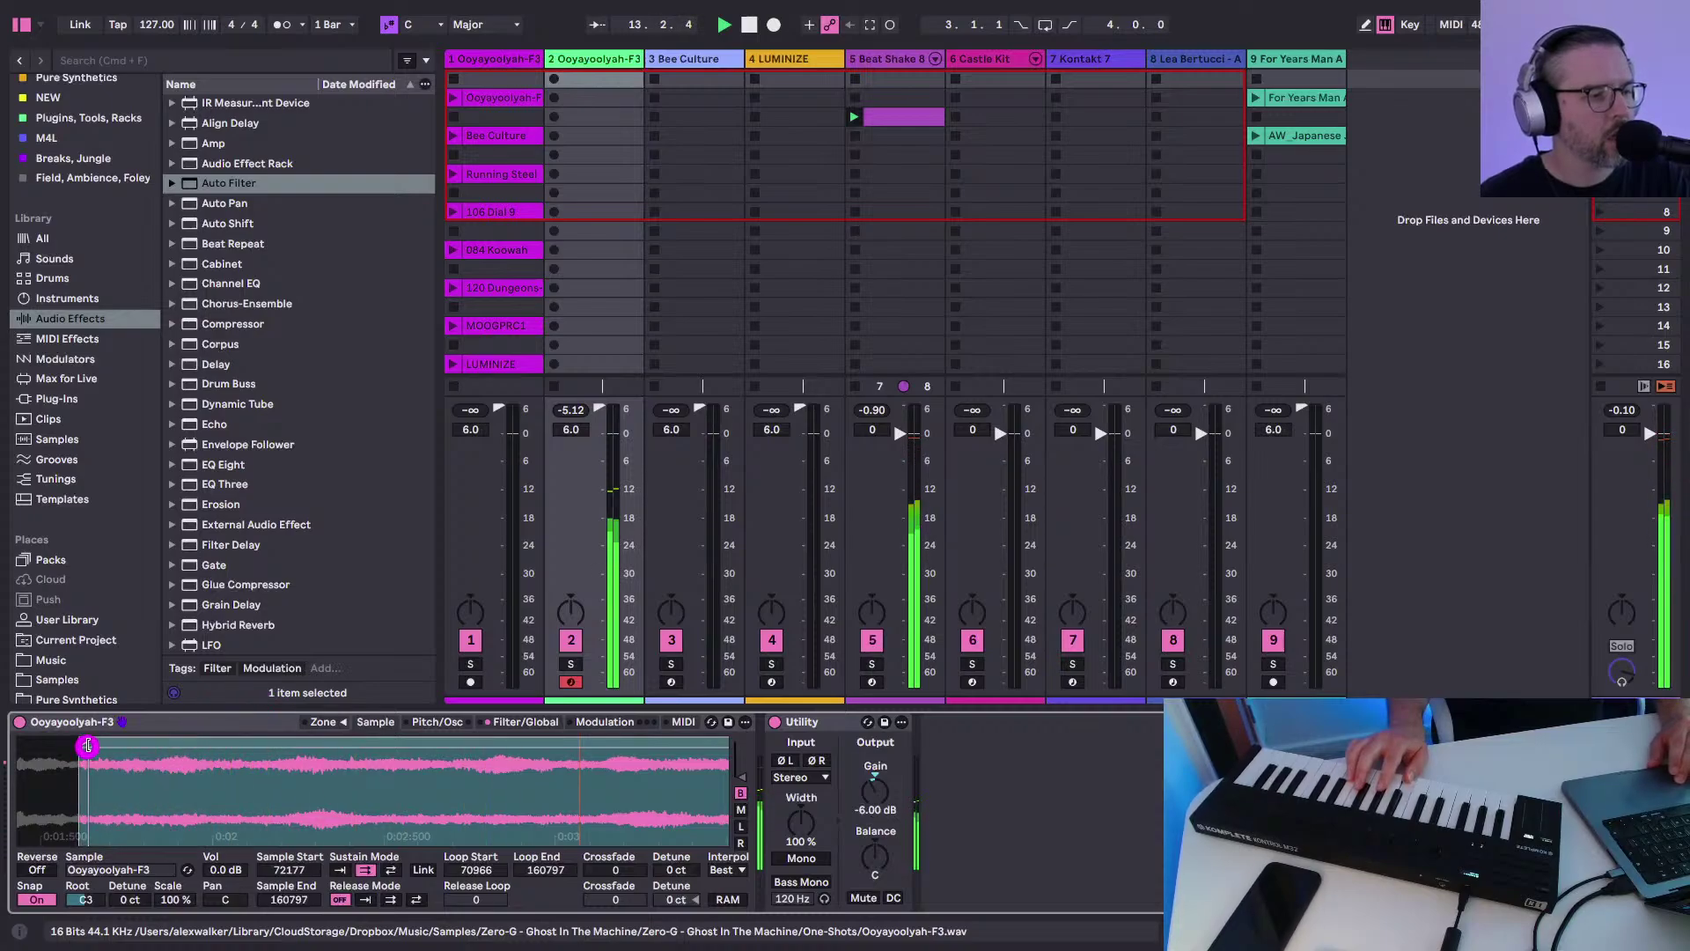
{"action": "left_click_drag", "start_coordinate": [224, 808], "coordinate": [114, 787]}
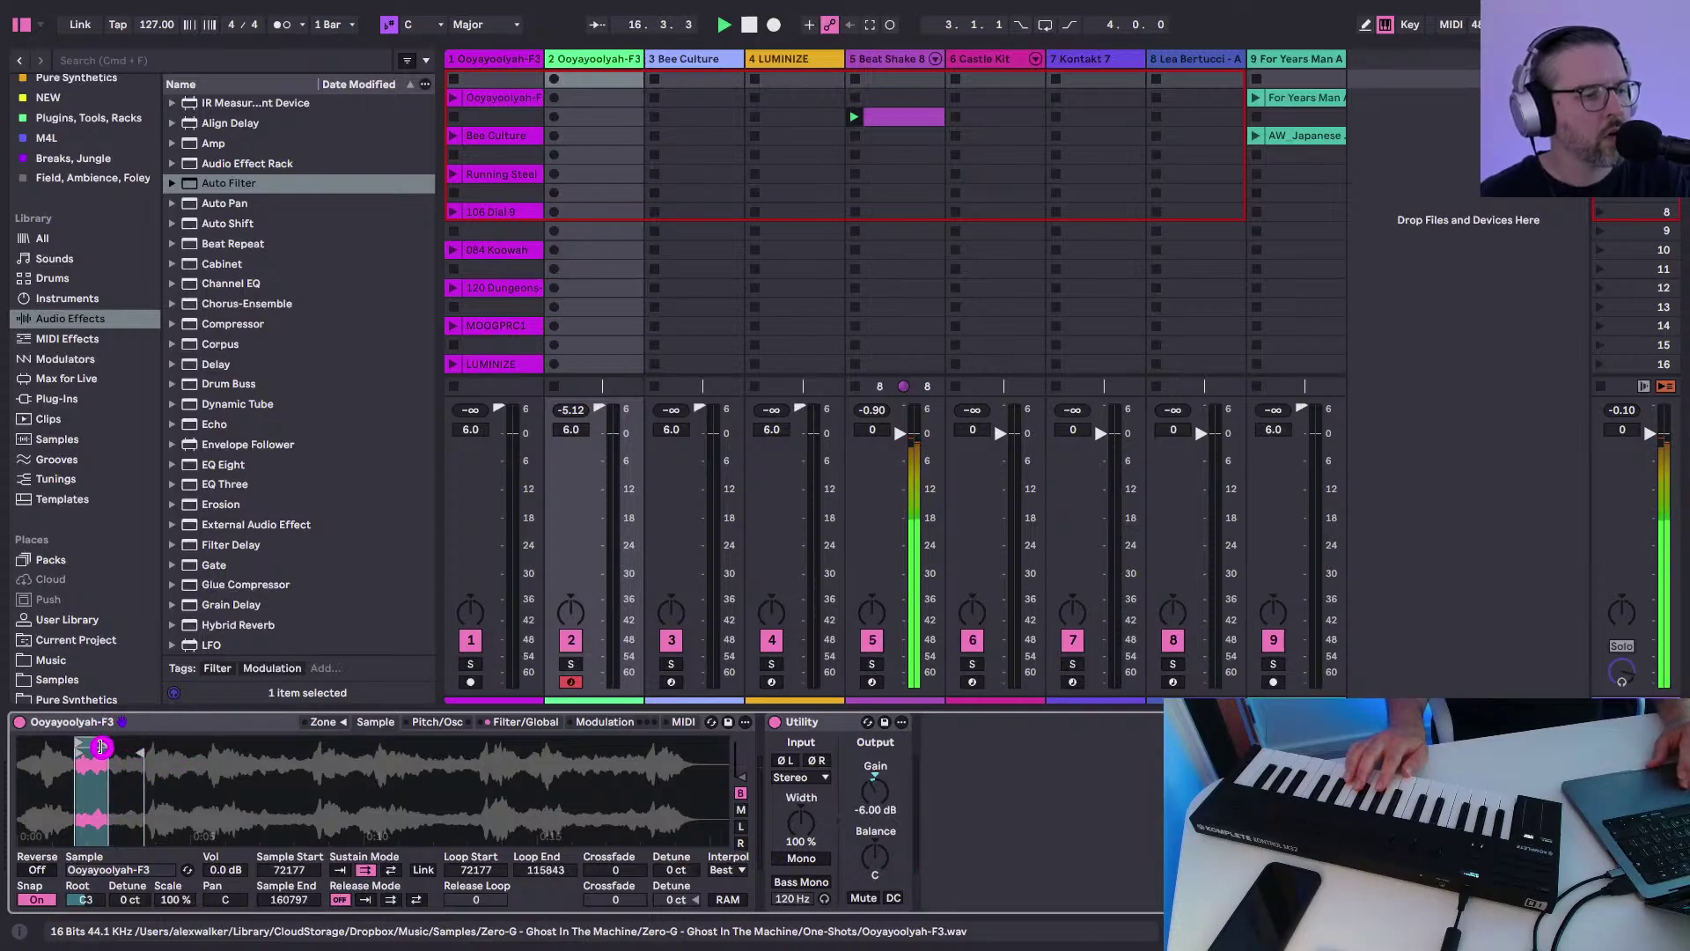
{"action": "left_click_drag", "start_coordinate": [77, 779], "coordinate": [77, 779]}
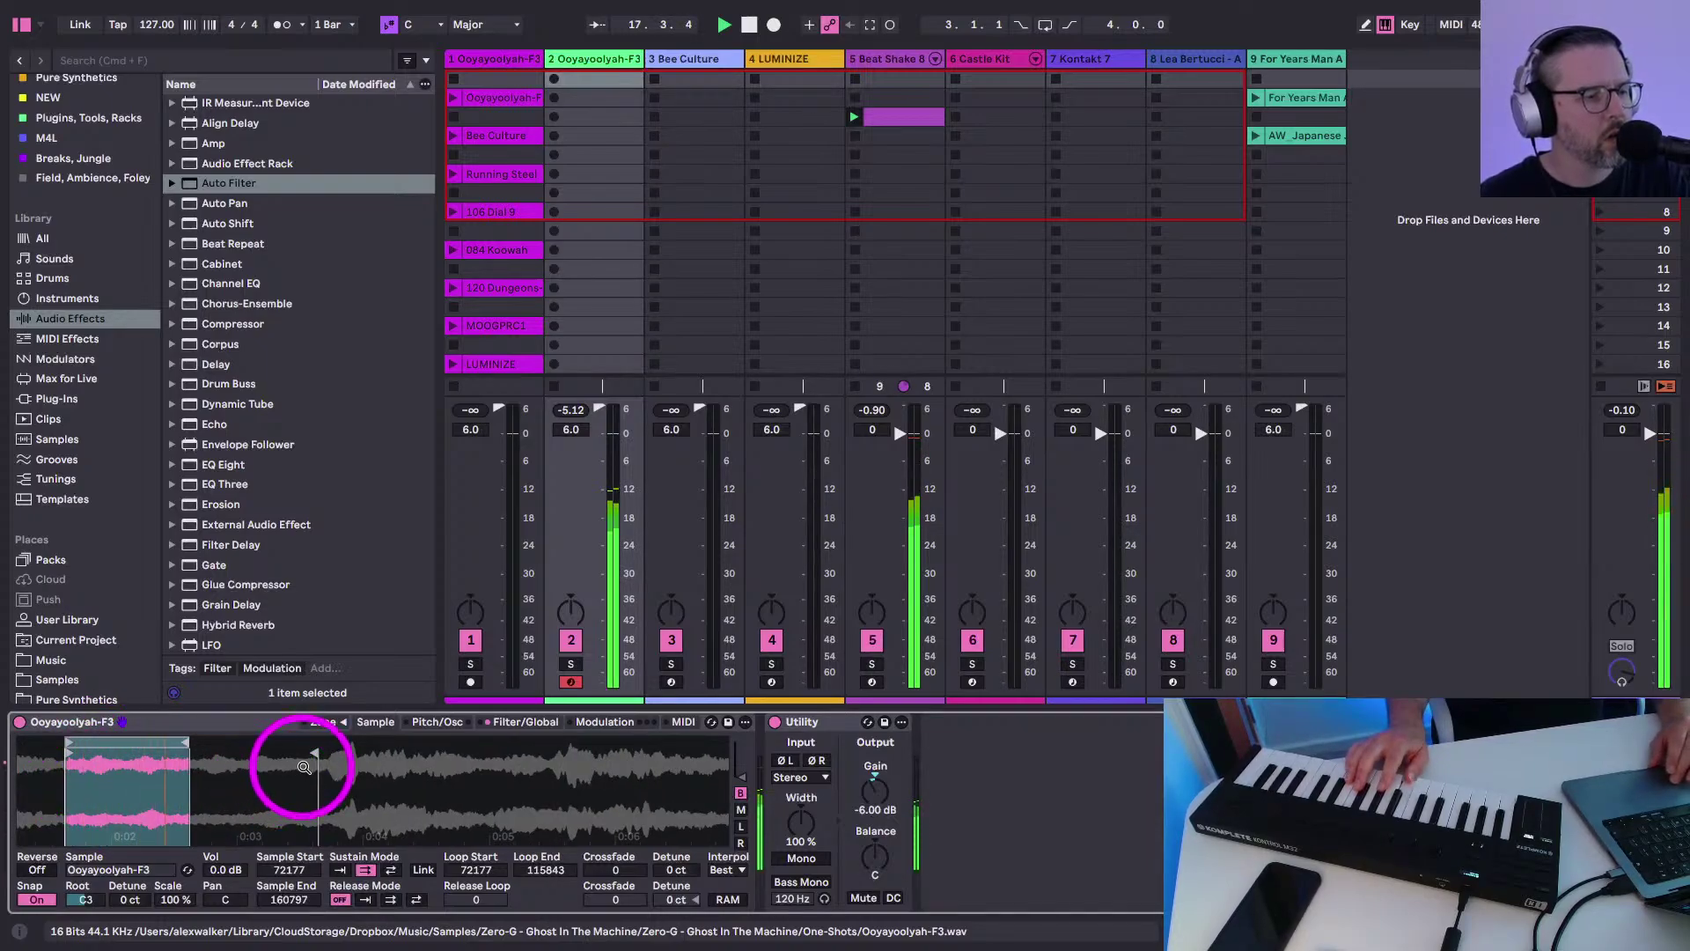
{"action": "left_click_drag", "start_coordinate": [316, 754], "coordinate": [312, 754]}
{"action": "left_click_drag", "start_coordinate": [124, 775], "coordinate": [113, 781]}
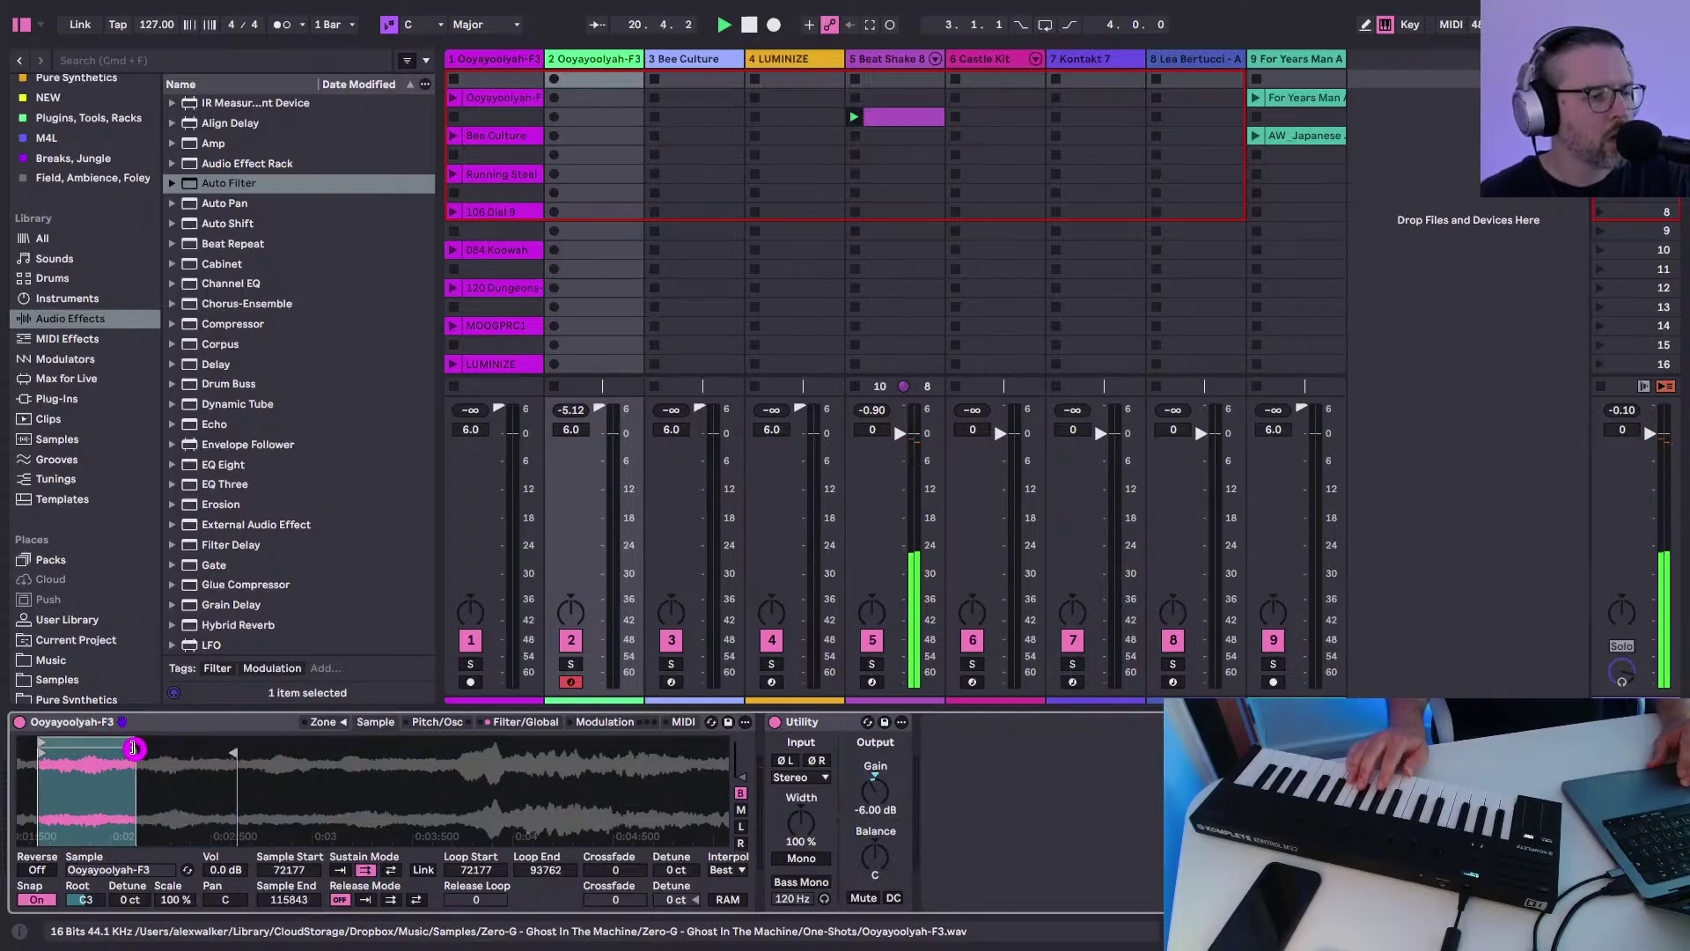
{"action": "left_click", "coordinate": [134, 748]}
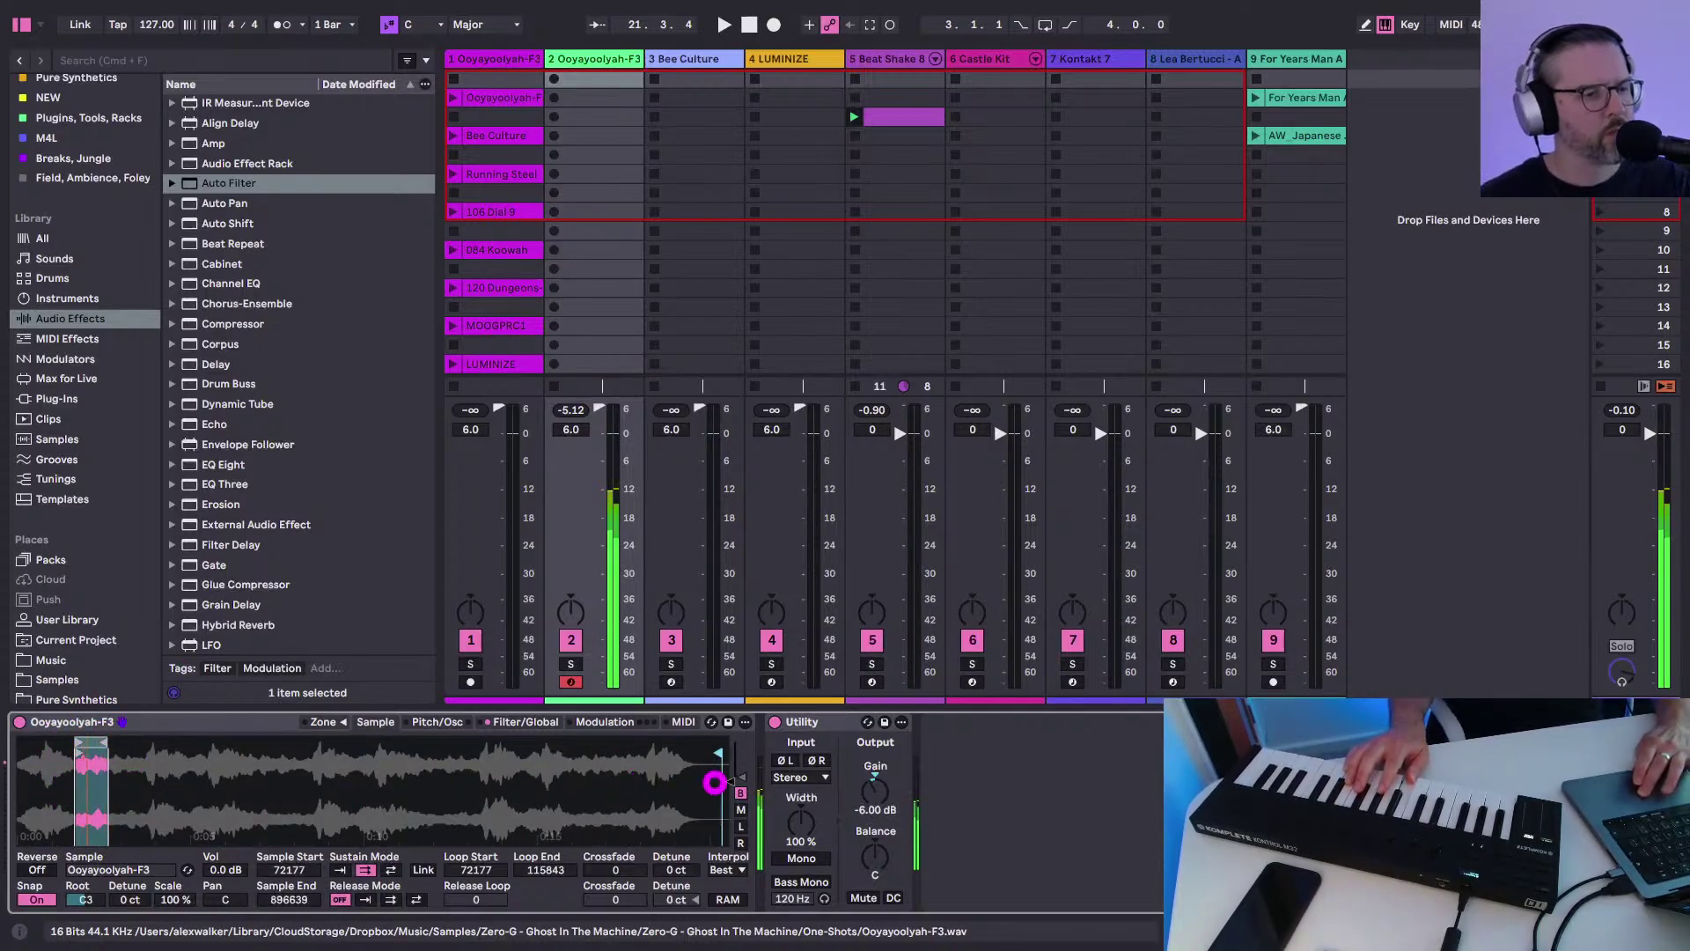
Extend the sample end and loop end to 904577 and enable Reverse for the sample
{"action": "left_click_drag", "start_coordinate": [715, 781], "coordinate": [773, 781]}
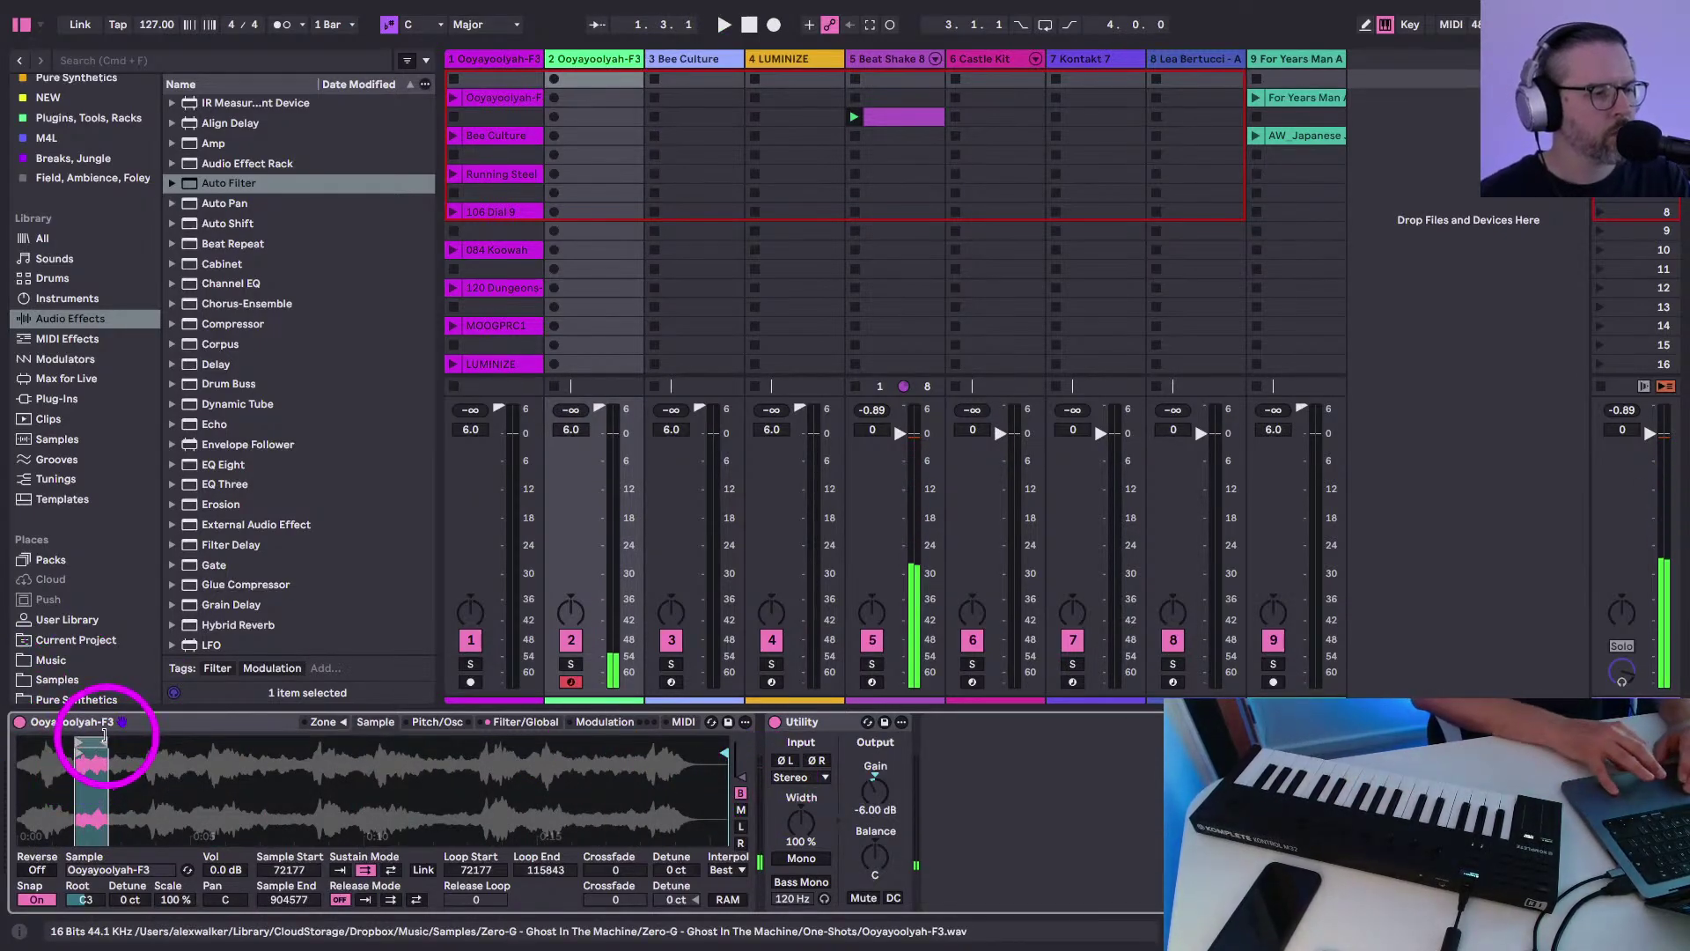
{"action": "left_click_drag", "start_coordinate": [103, 740], "coordinate": [724, 742]}
{"action": "left_click", "coordinate": [36, 870]}
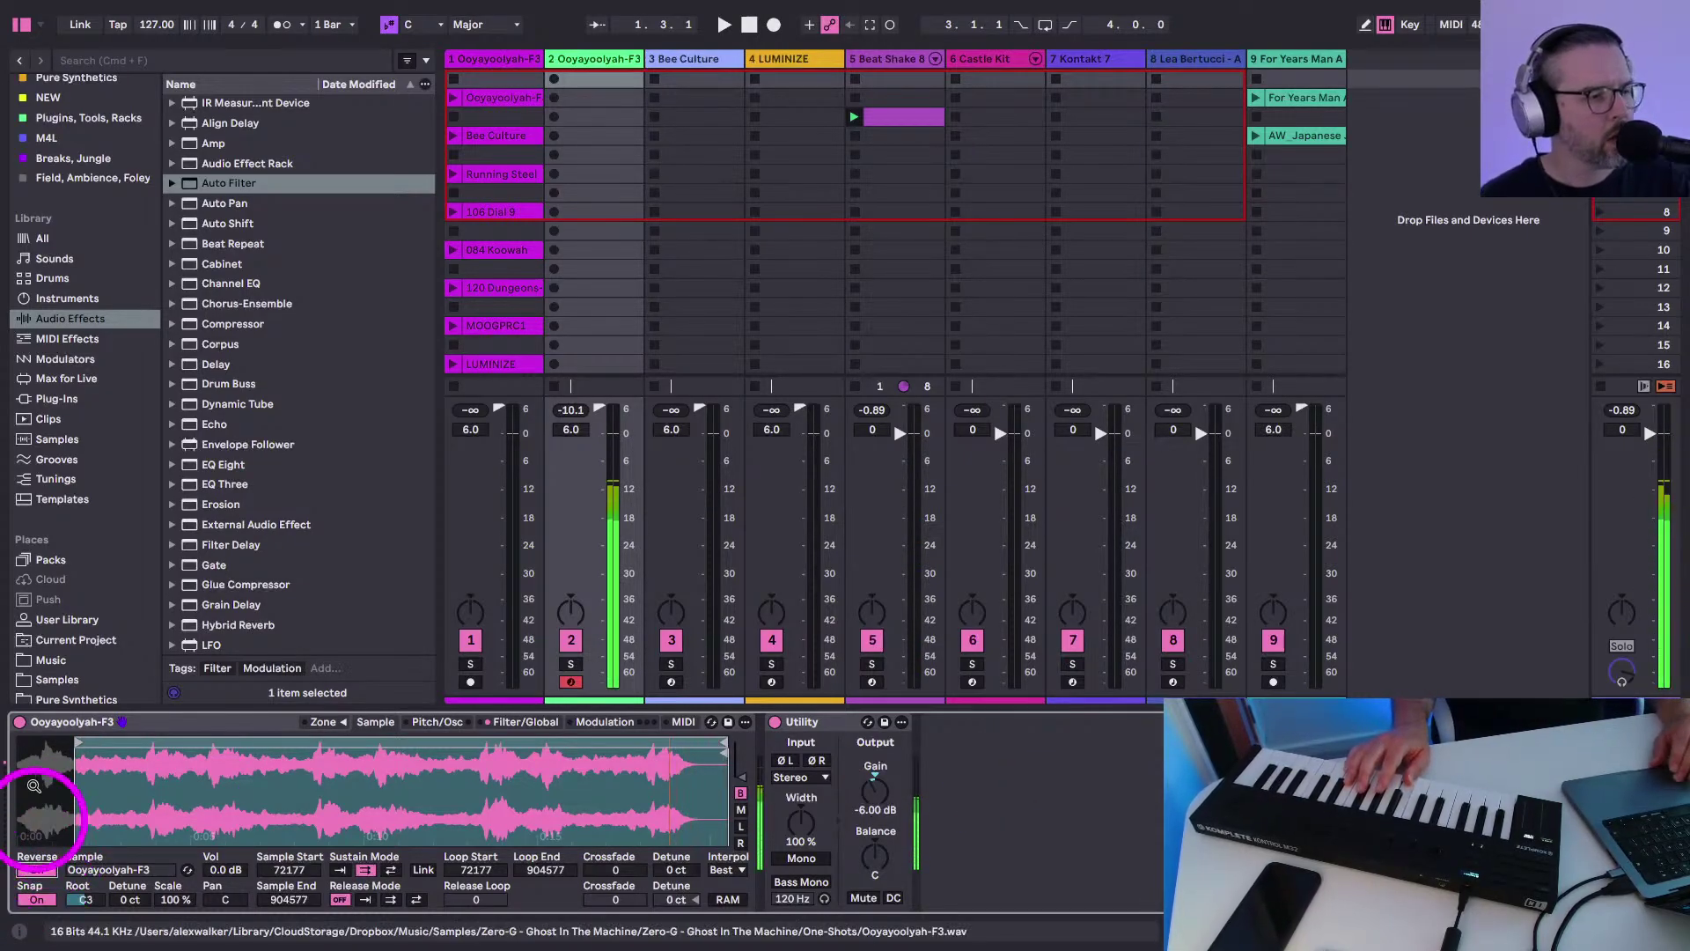
Shrink the sustain loop to the sample's tail, with loop start near 812239 and loop end near 878117
{"action": "mouse_move", "coordinate": [75, 744]}
{"action": "left_mouse_down"}
{"action": "mouse_move", "coordinate": [672, 773]}
{"action": "mouse_move", "coordinate": [528, 772]}
{"action": "mouse_move", "coordinate": [586, 795]}
{"action": "left_mouse_up"}
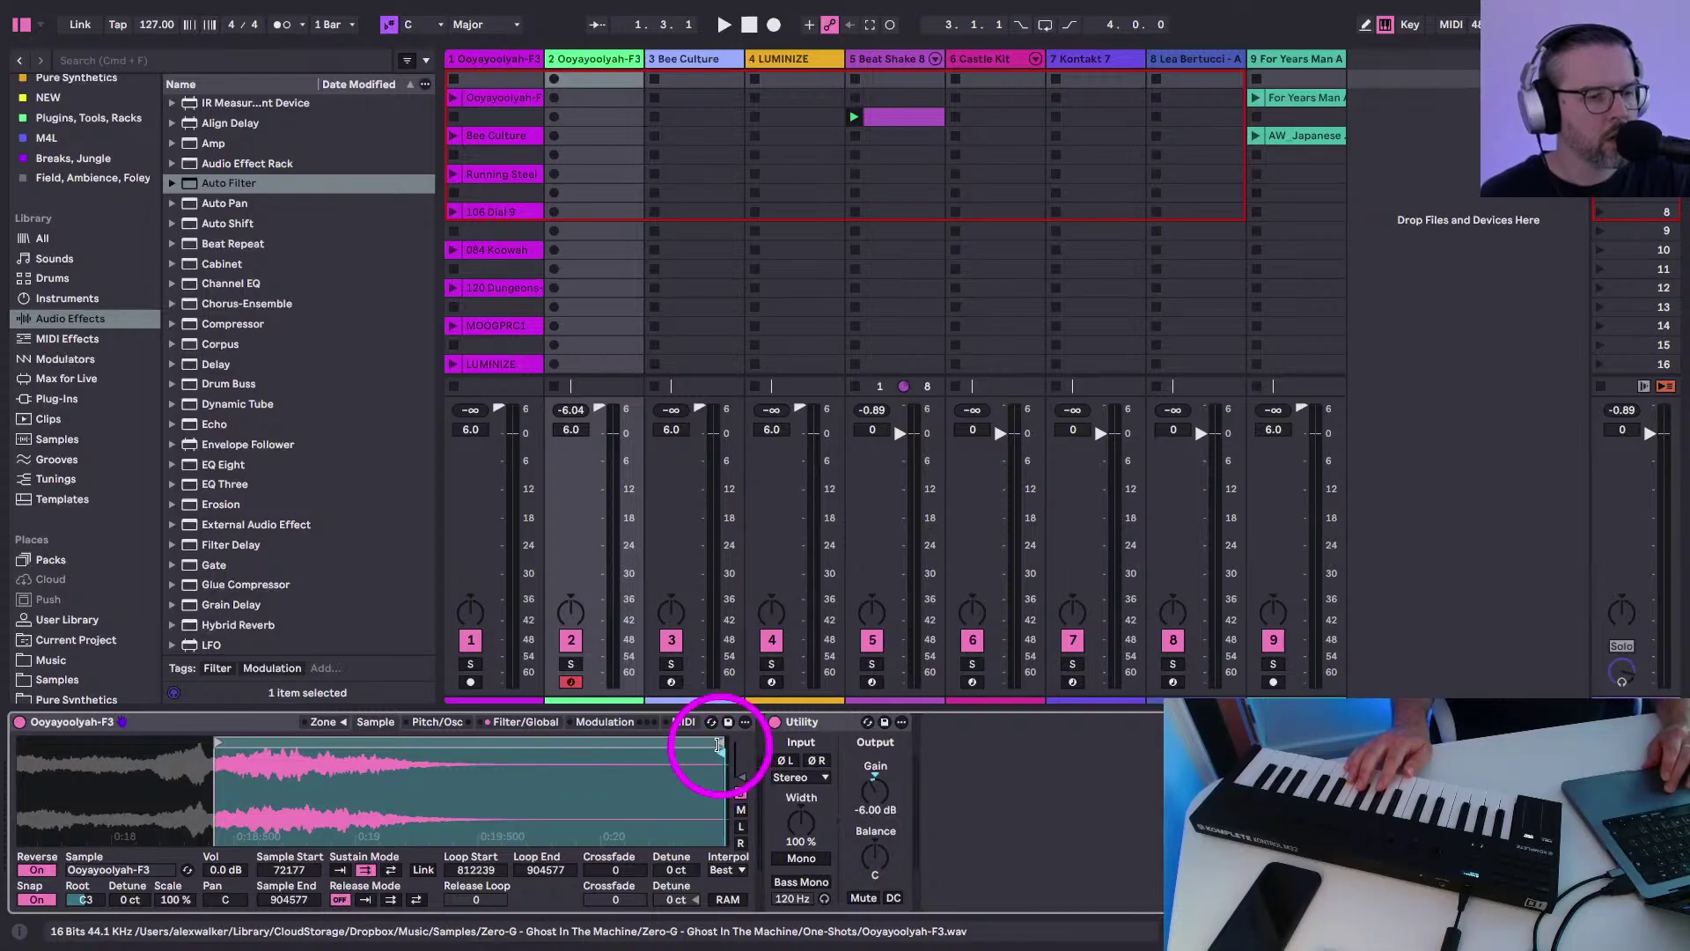
{"action": "left_click_drag", "start_coordinate": [718, 744], "coordinate": [573, 743]}
{"action": "left_click_drag", "start_coordinate": [710, 745], "coordinate": [583, 750]}
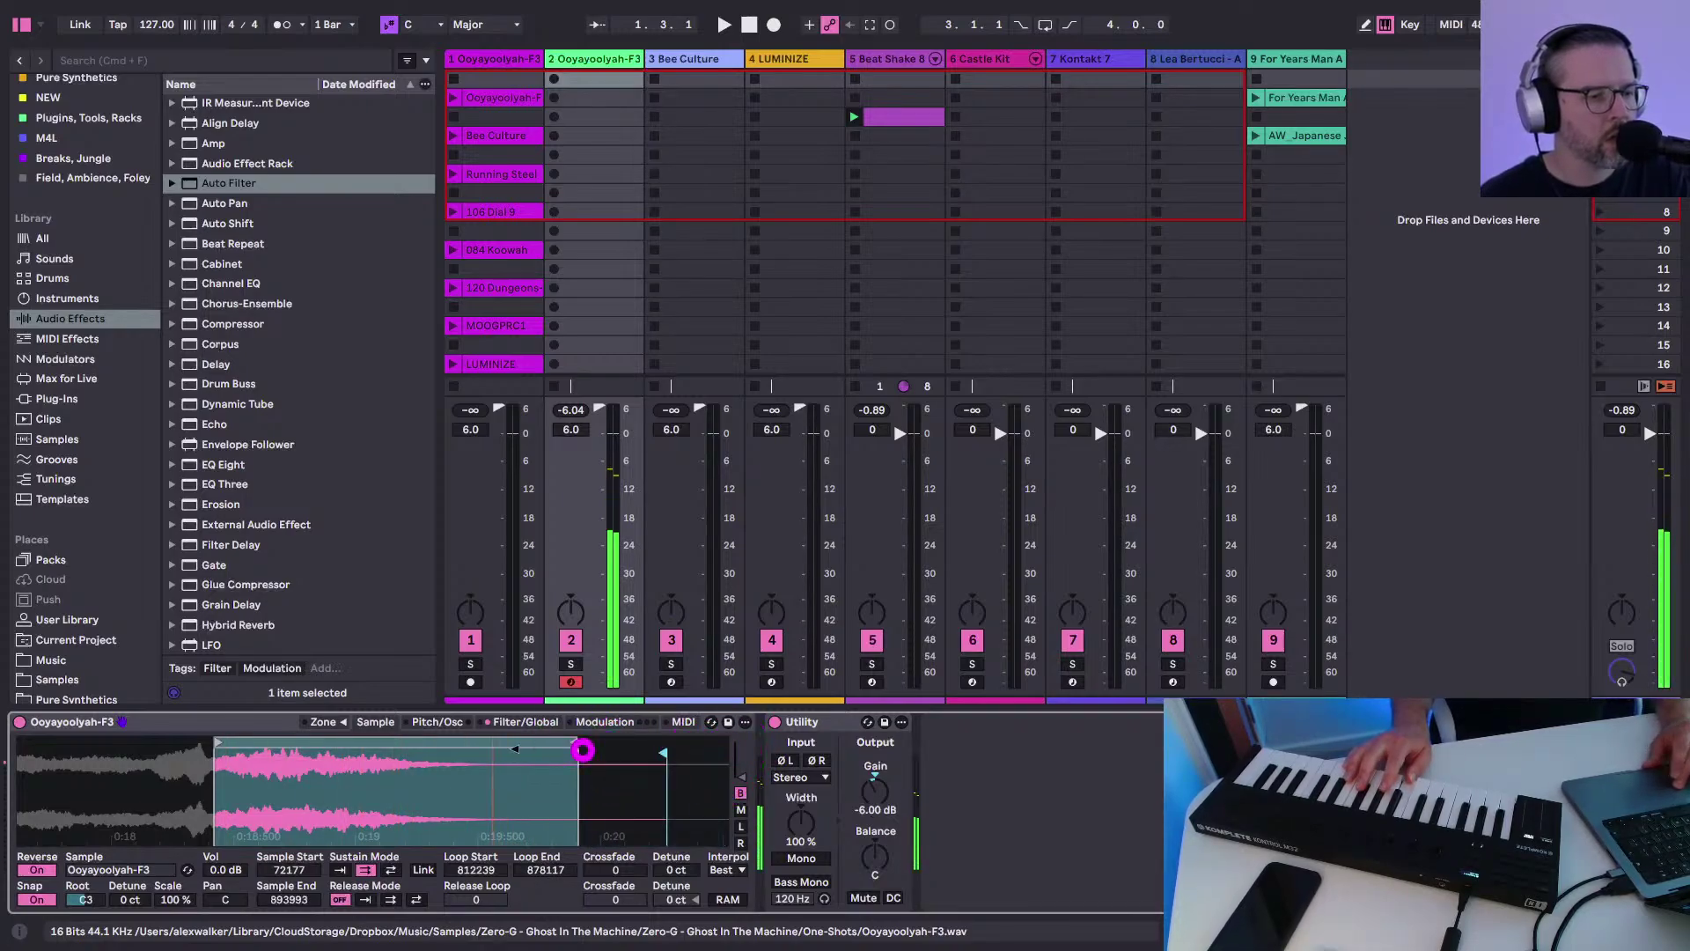
Turn off sustain looping and move the sample start to 798568, leaving only the reversed tail to play
{"action": "left_click", "coordinate": [340, 870]}
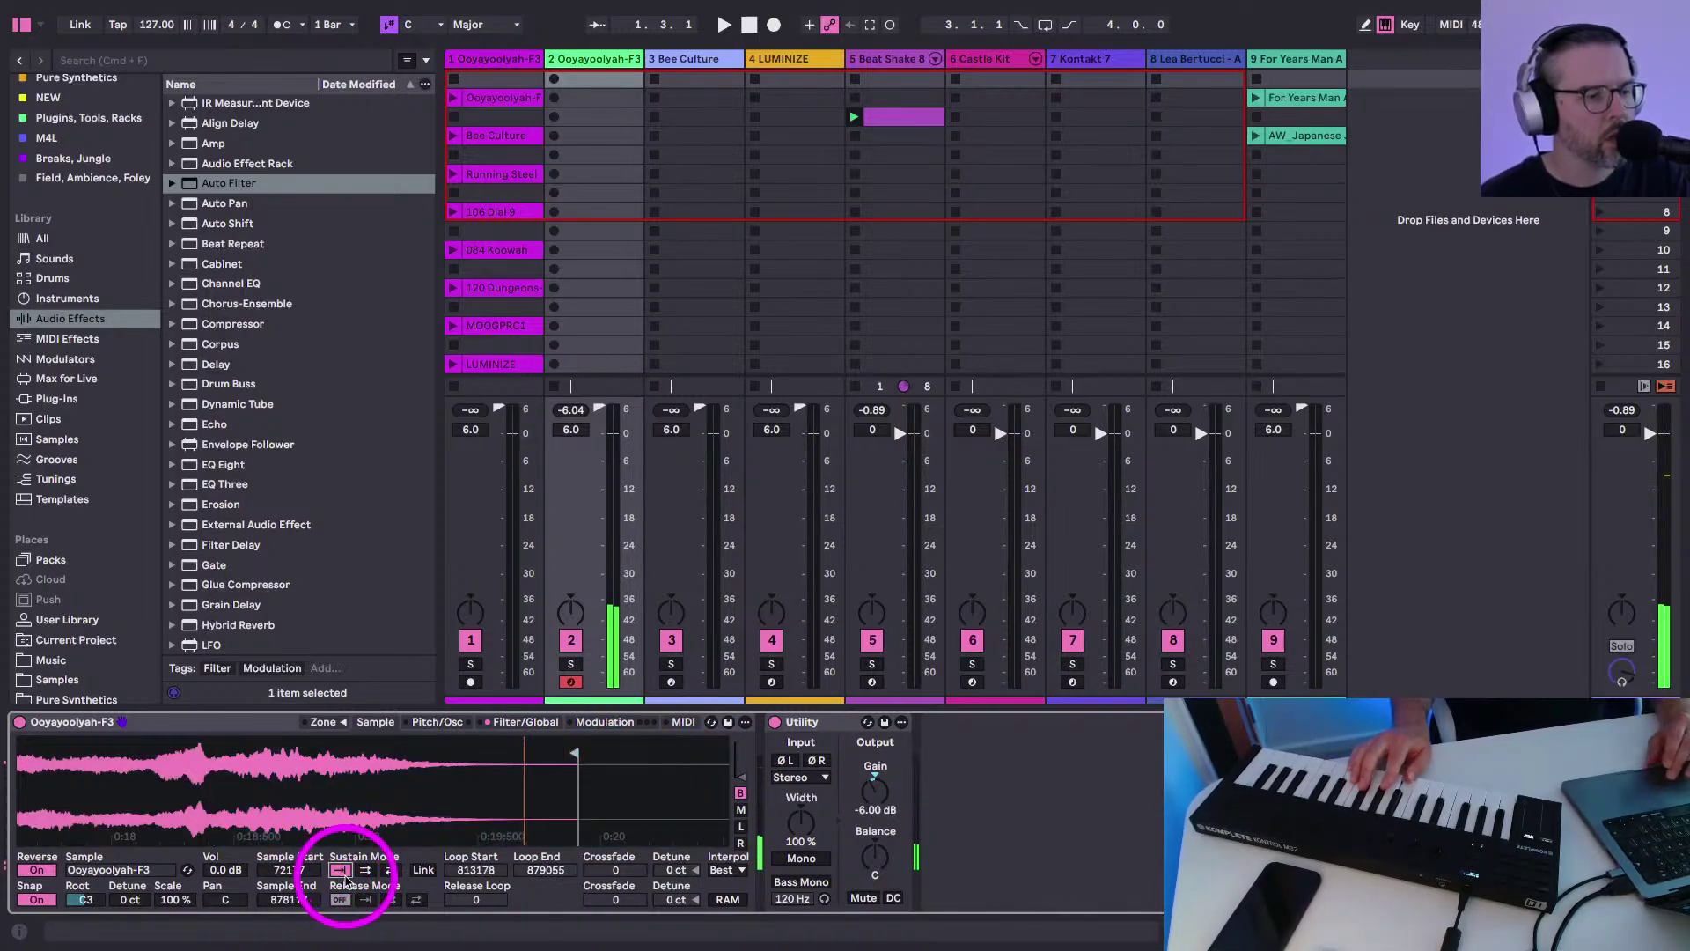
{"action": "left_click_drag", "start_coordinate": [282, 804], "coordinate": [366, 737]}
{"action": "mouse_move", "coordinate": [78, 756]}
{"action": "left_mouse_down"}
{"action": "mouse_move", "coordinate": [559, 779]}
{"action": "mouse_move", "coordinate": [614, 808]}
{"action": "left_mouse_up"}
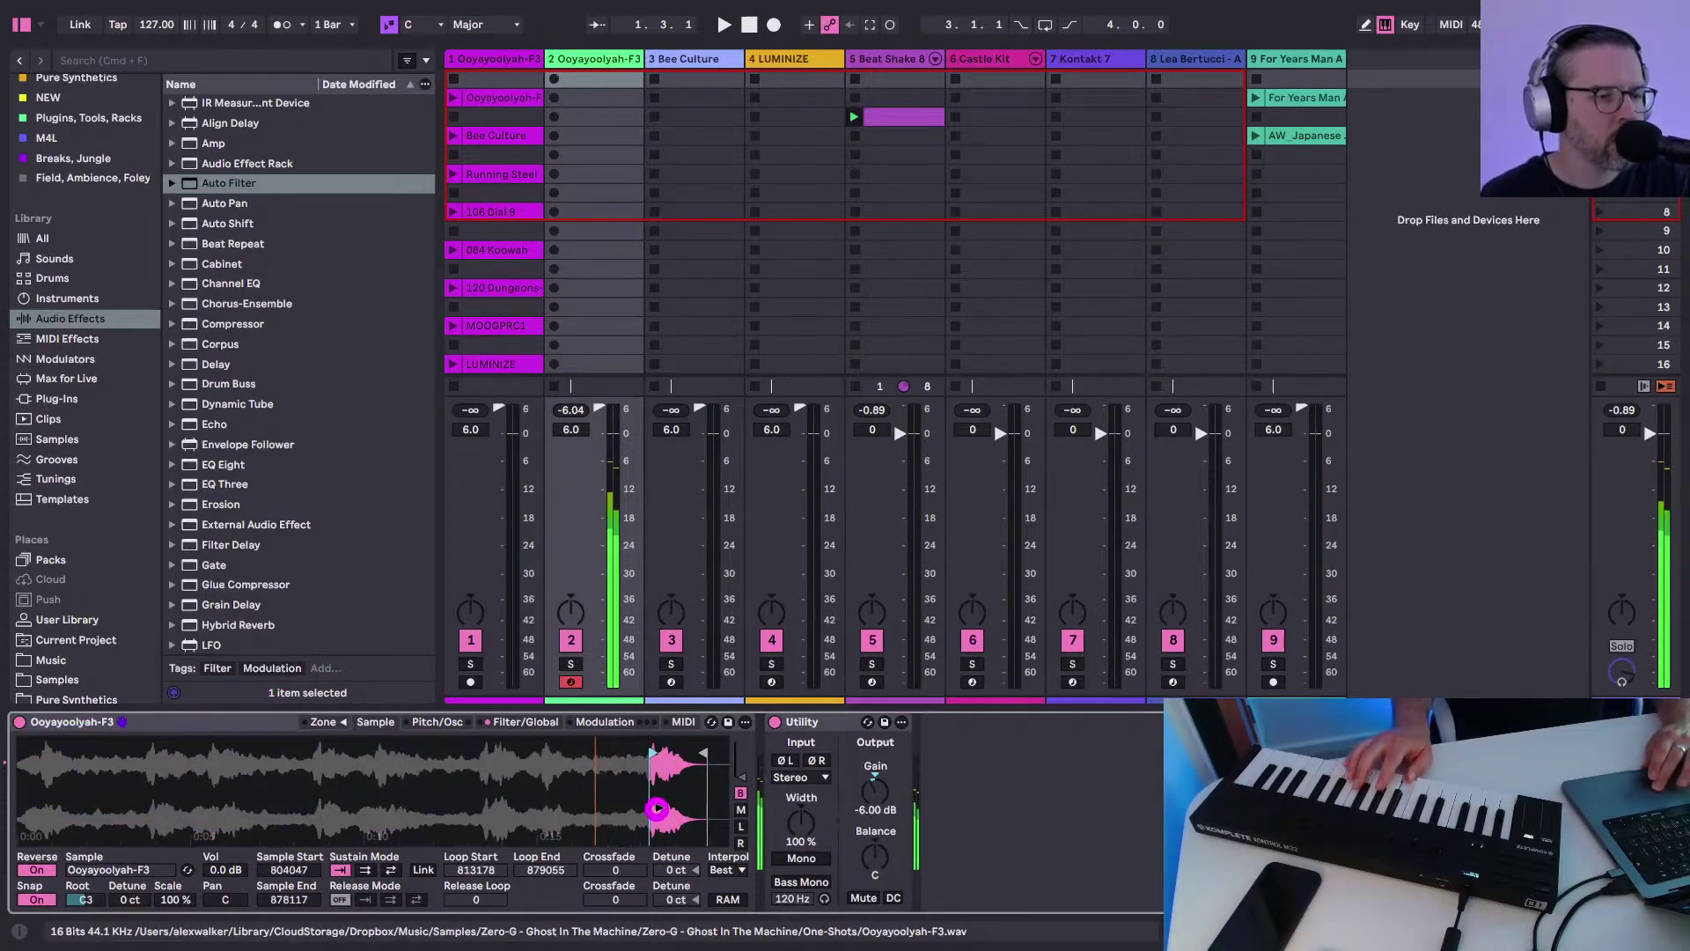
Show the mixer sends, raise track 2's send K to ValhallaShimmer, and start playback
{"action": "left_click", "coordinate": [592, 535]}
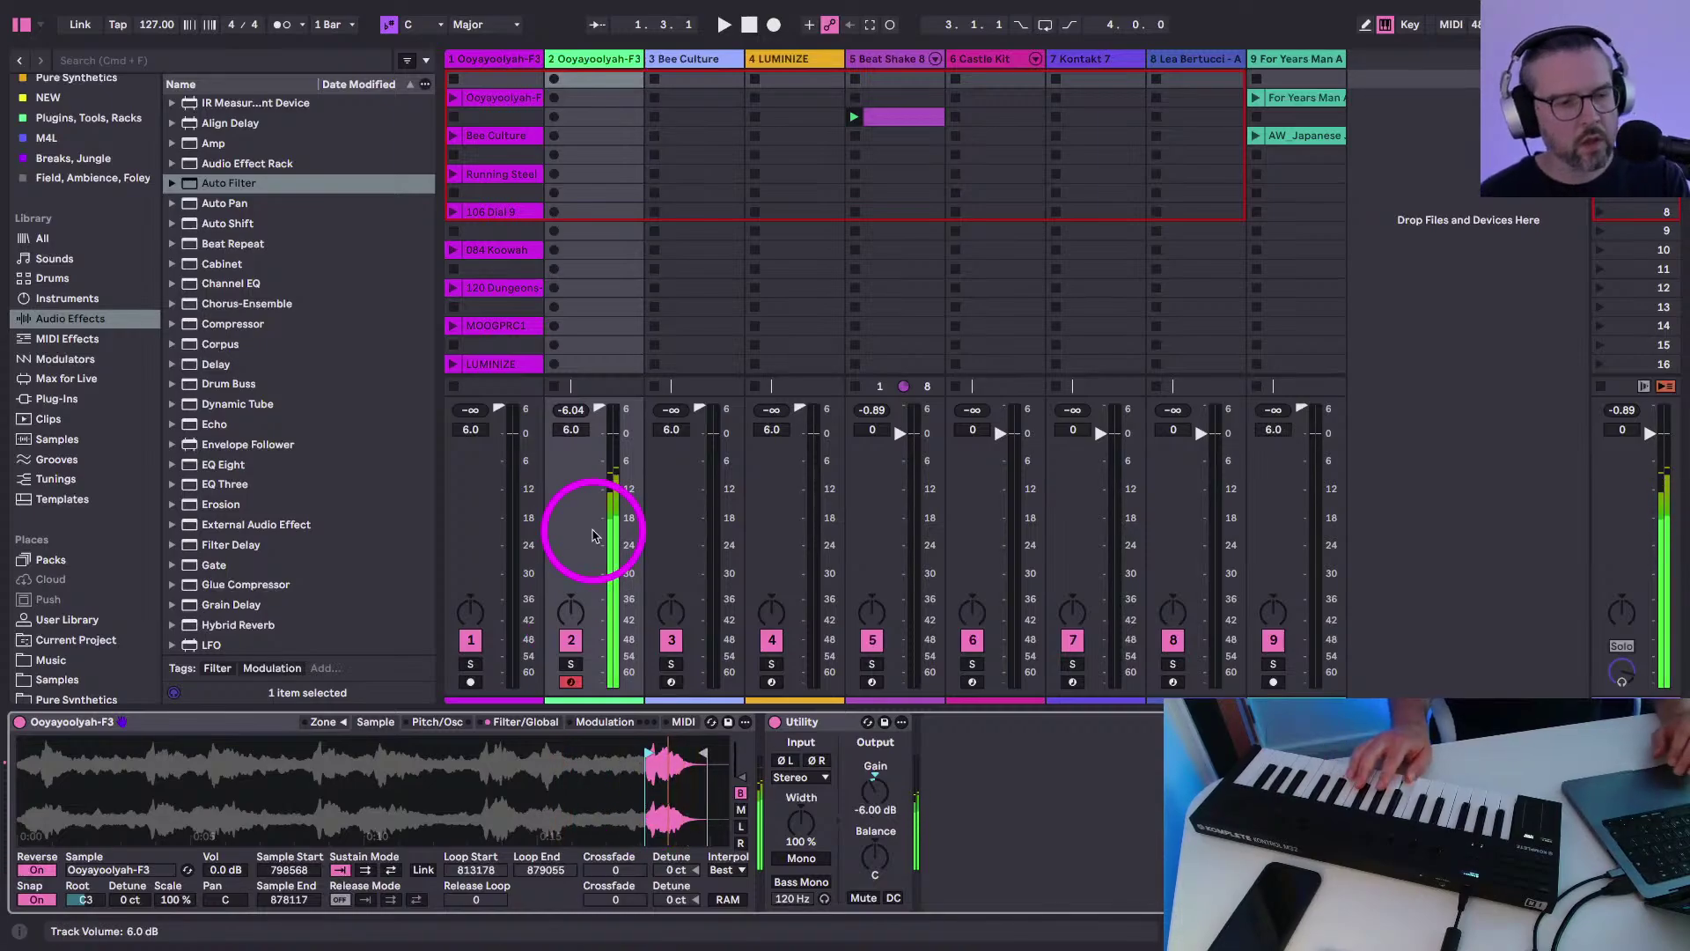
{"action": "key", "text": "super+alt+s"}
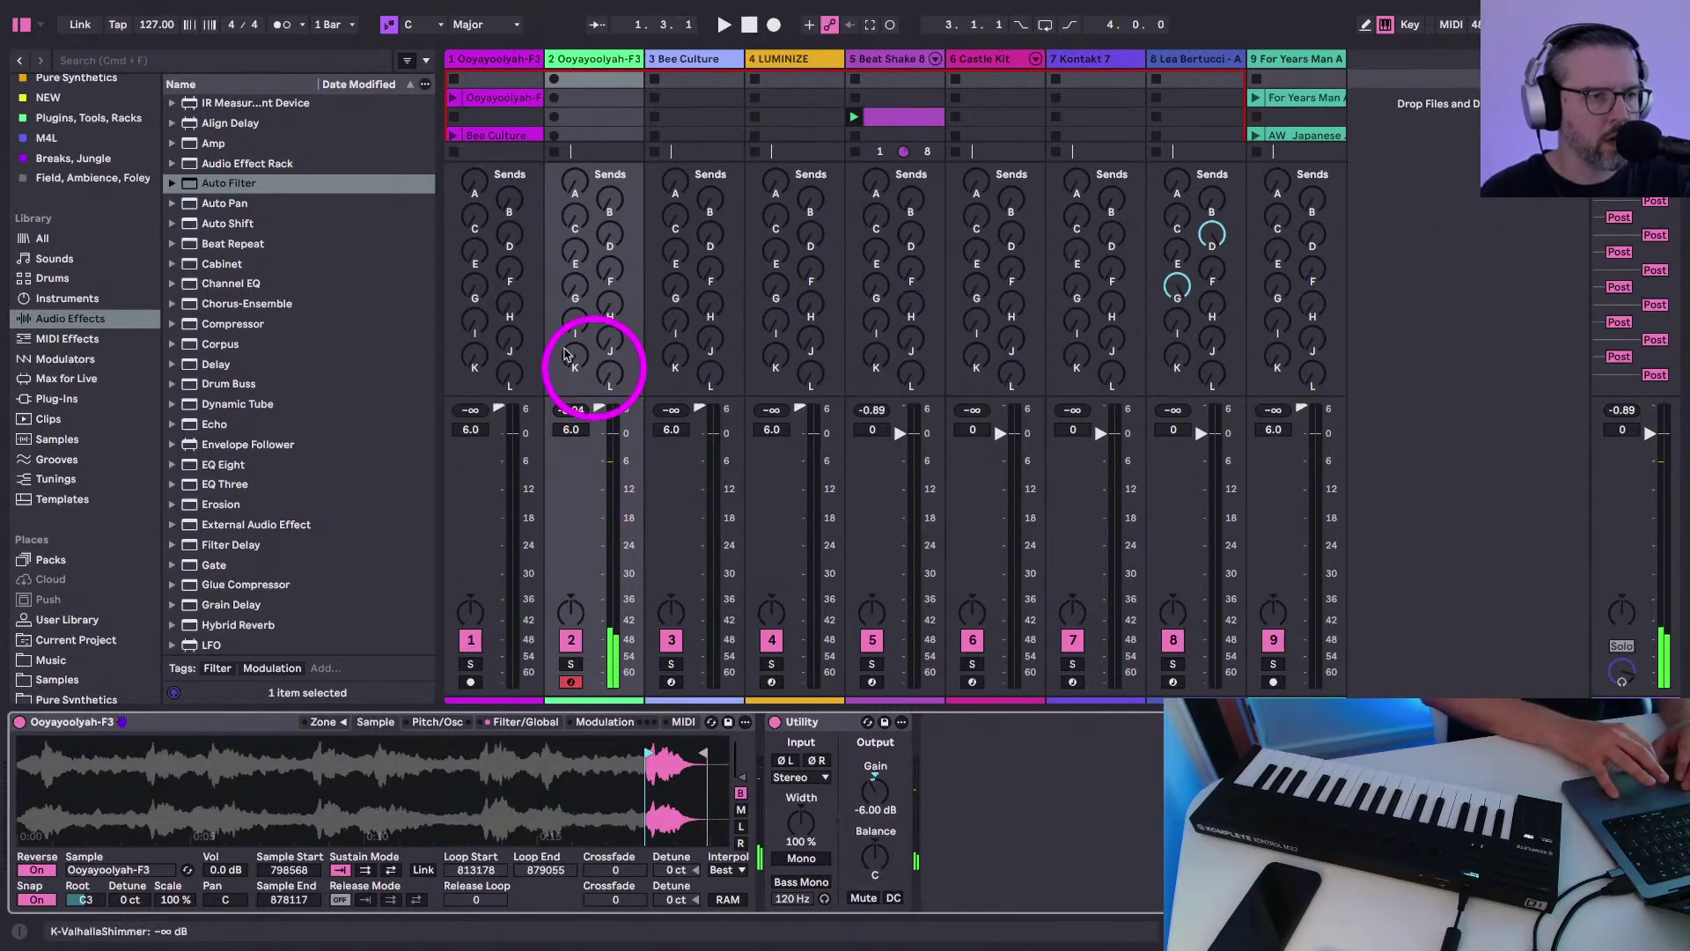
{"action": "left_click_drag", "start_coordinate": [566, 354], "coordinate": [572, 358]}
{"action": "key", "text": "space"}
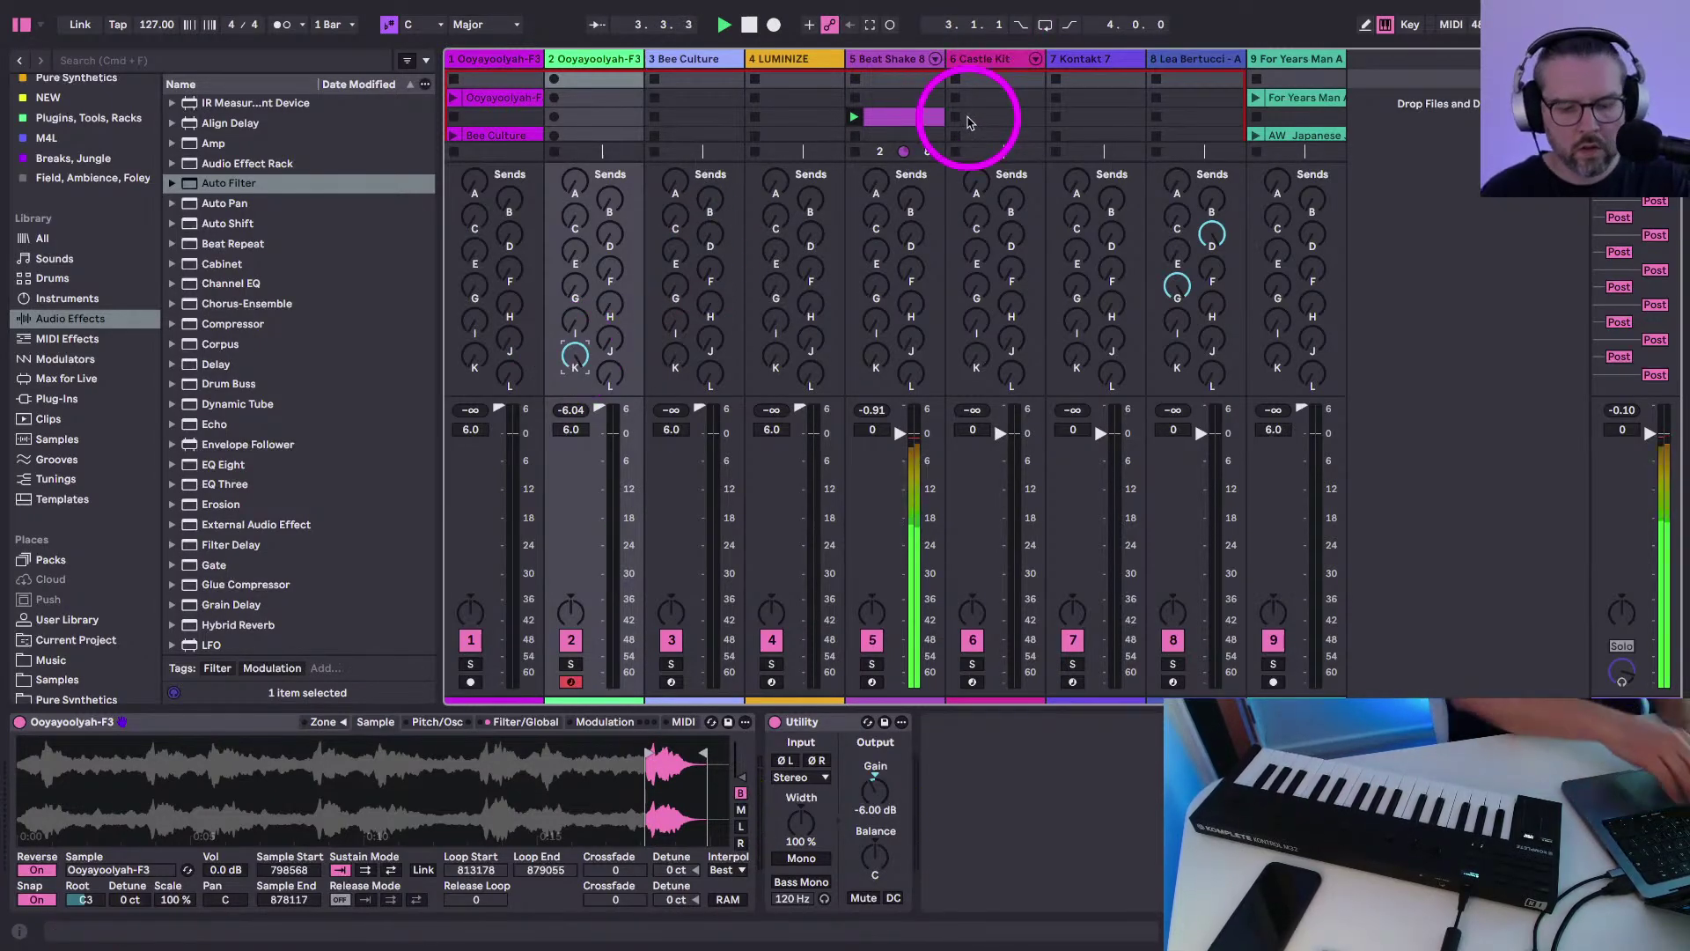
Hide the sends and move the Beat Shake clip on track 5 up to the second scene
{"action": "key", "text": "super+alt+s"}
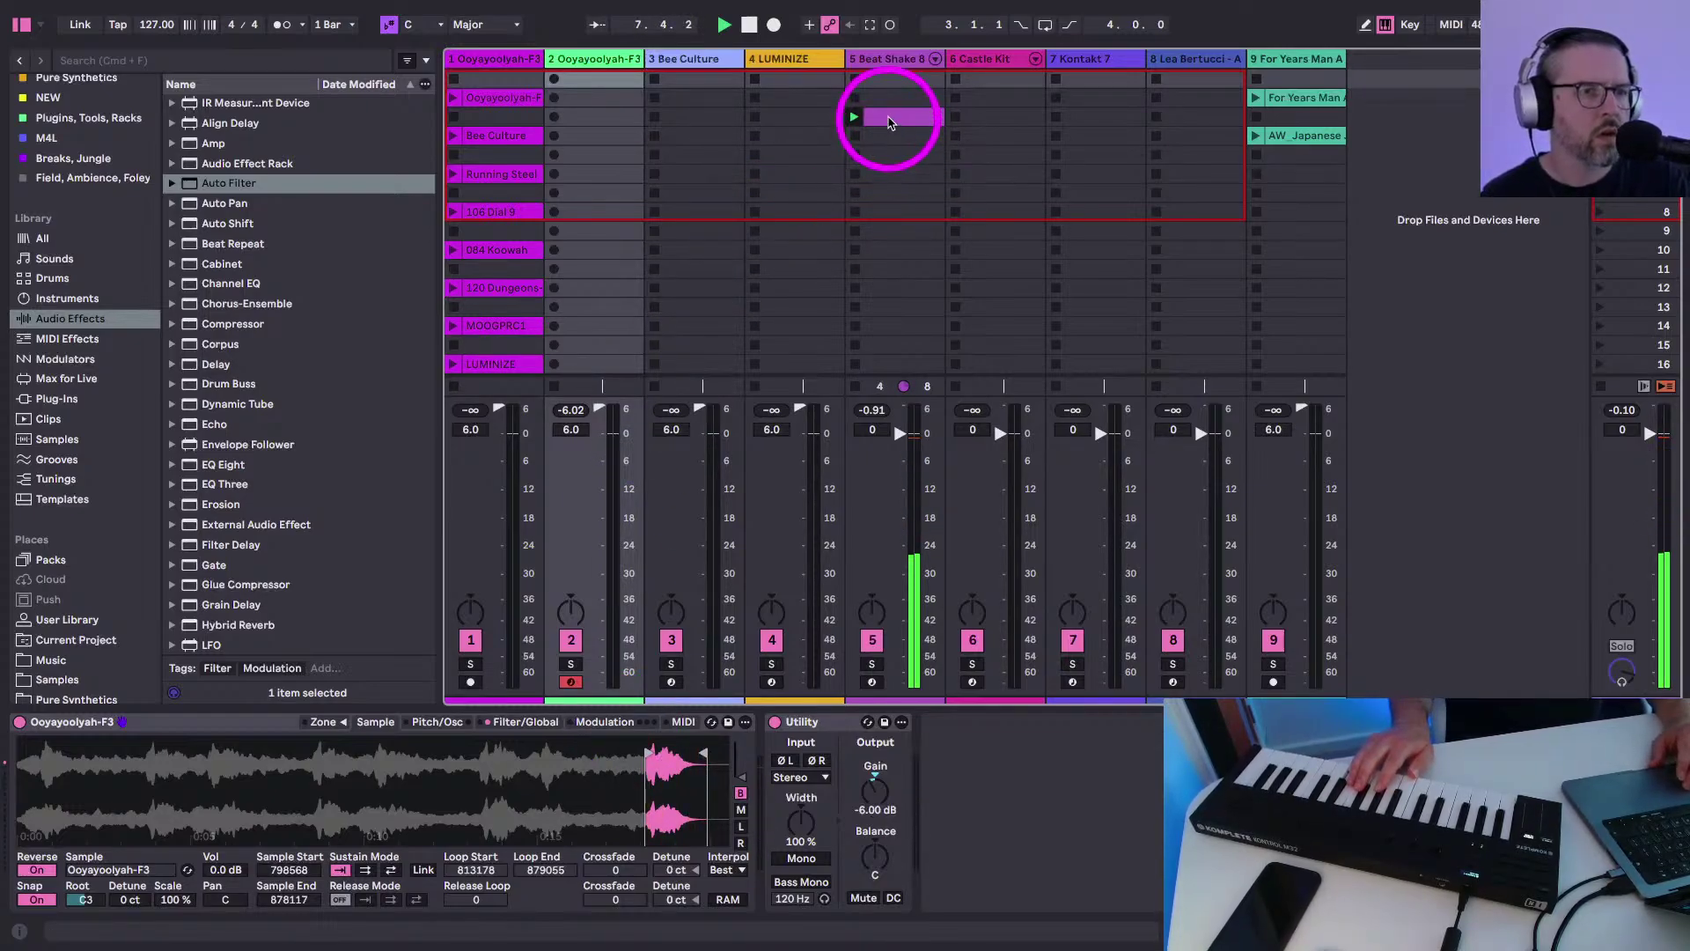
{"action": "left_click_drag", "start_coordinate": [893, 116], "coordinate": [889, 99]}
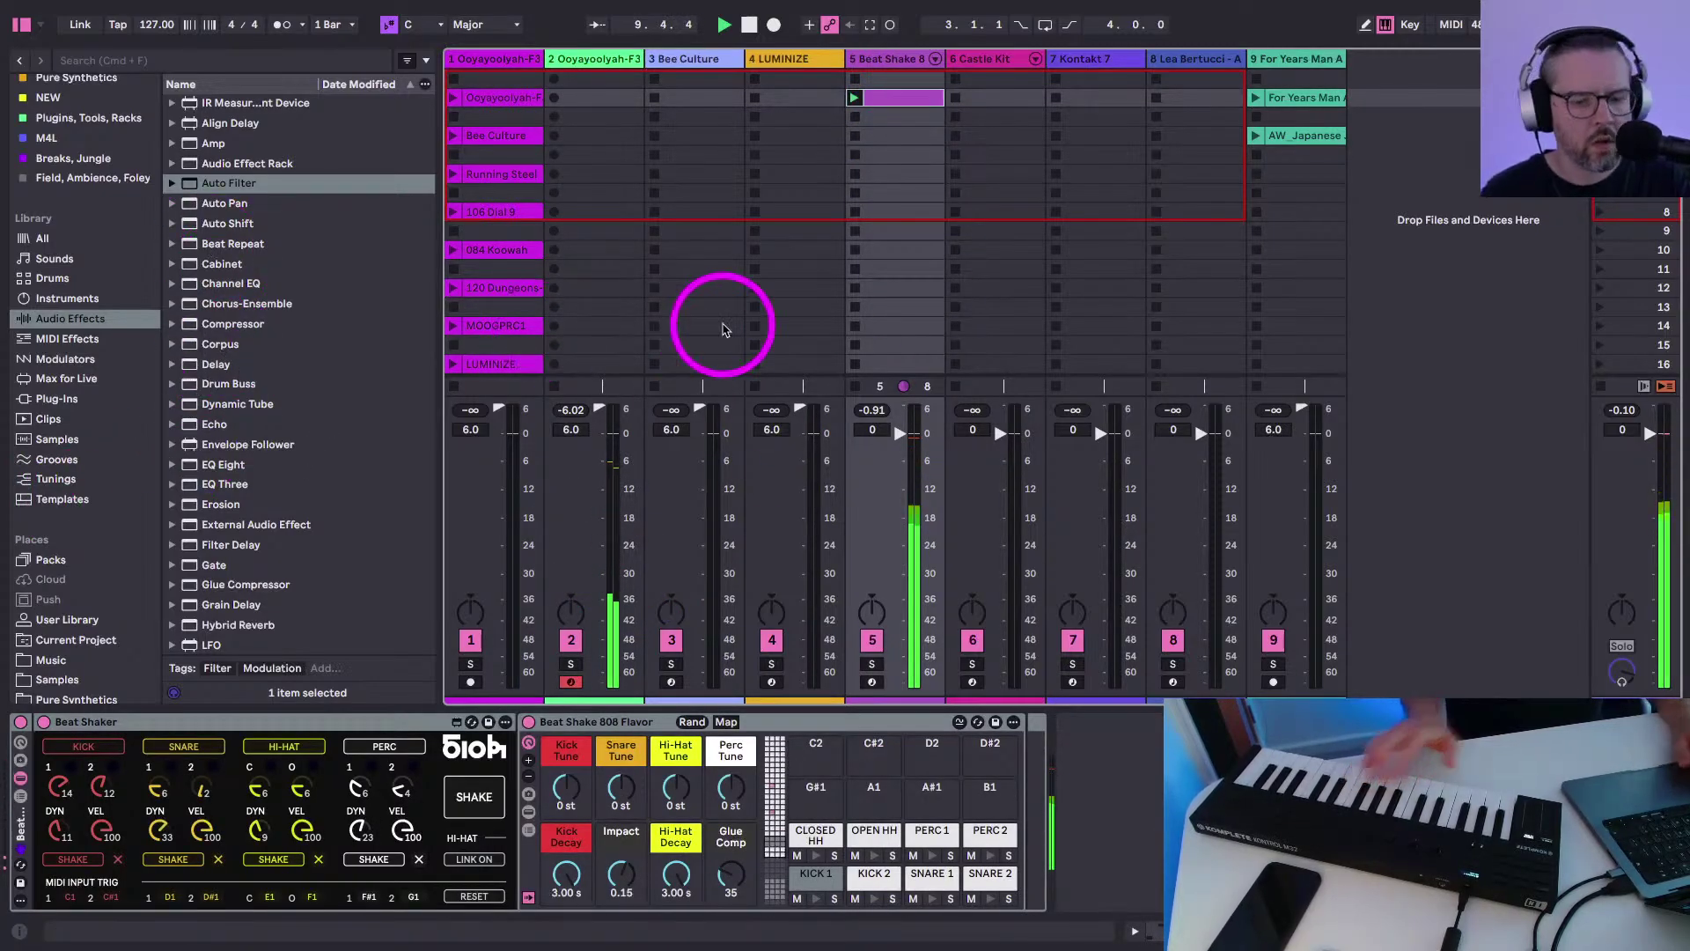
Show the sends again and raise the Beat Shake track's send C to SuperPlate to about -24 dB
{"action": "key", "text": "super+alt+s"}
{"action": "left_click", "coordinate": [881, 218]}
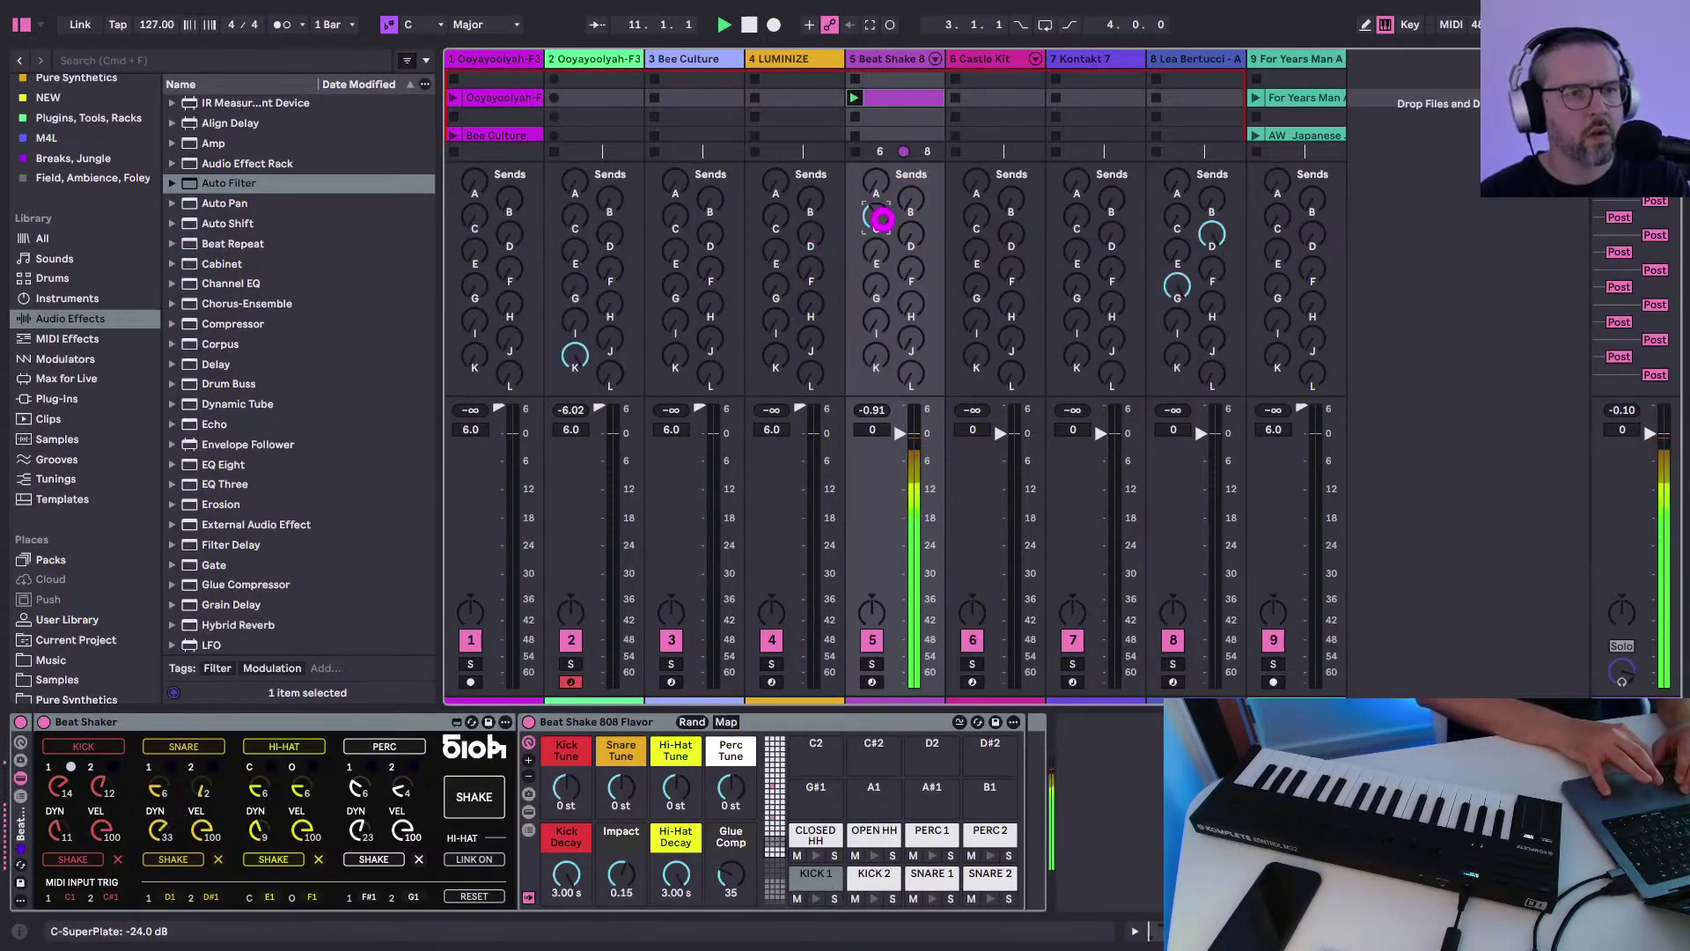
{"action": "left_click_drag", "start_coordinate": [881, 218], "coordinate": [878, 215]}
Load the Empty Drum Garage preset from 06 Drums in return C's SuperPlate reverb and close the plug-in window
{"action": "scroll", "coordinate": [883, 208], "scroll_direction": "right", "scroll_amount": 5}
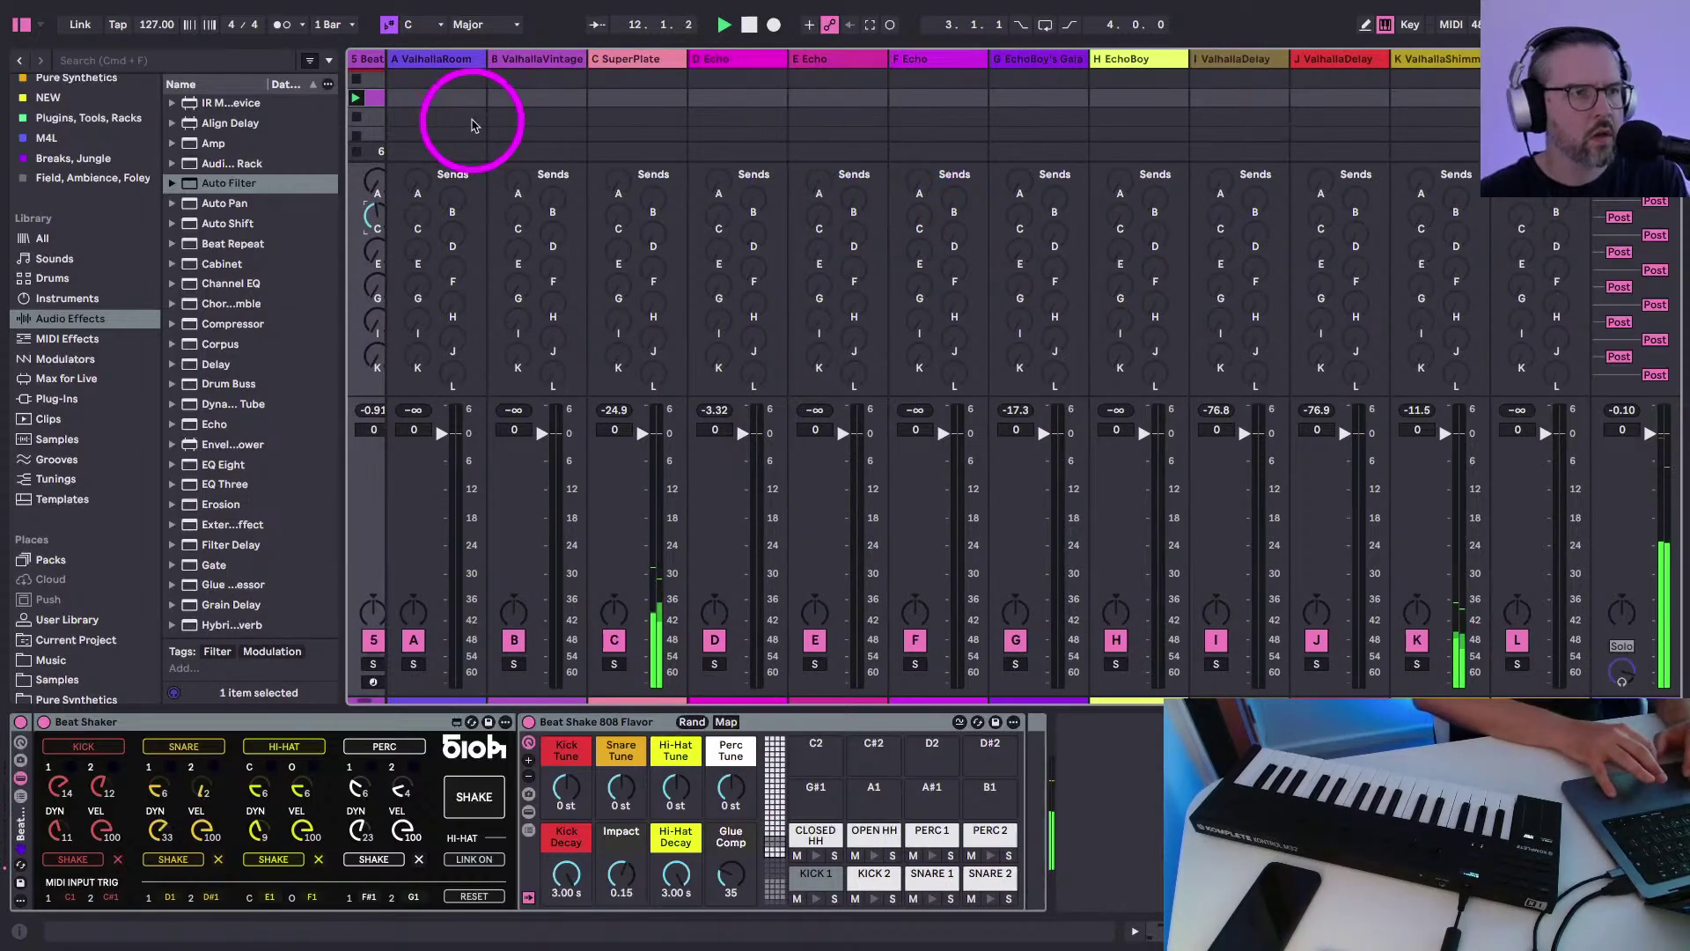
{"action": "left_click", "coordinate": [624, 59]}
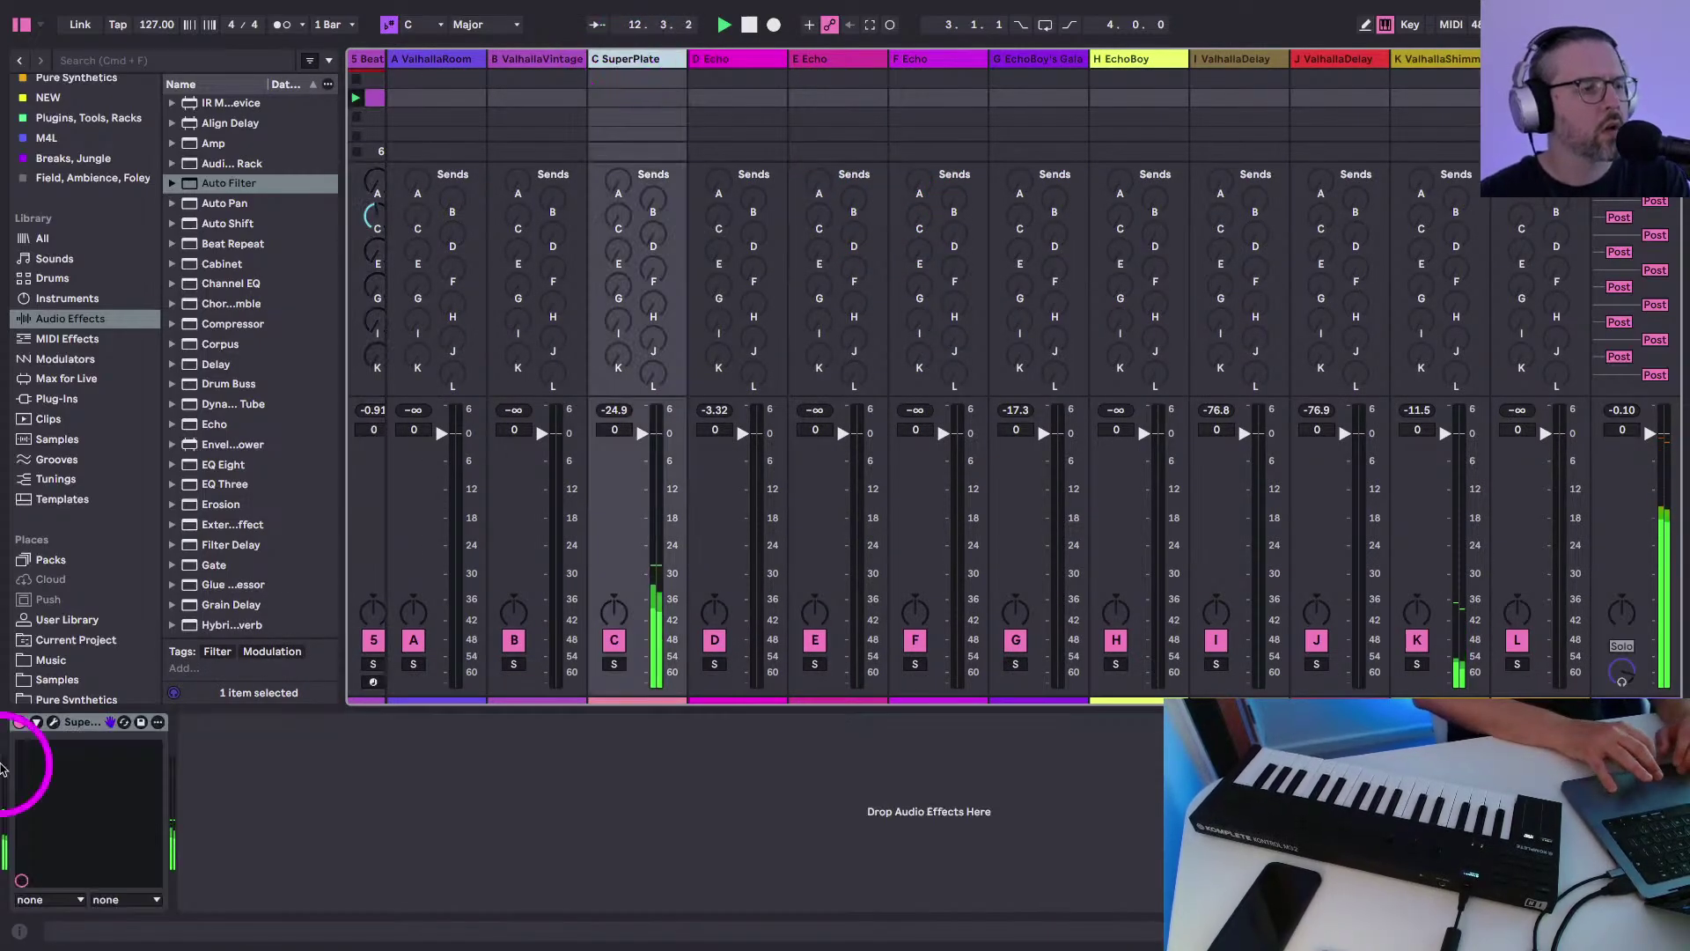
{"action": "left_click", "coordinate": [53, 722]}
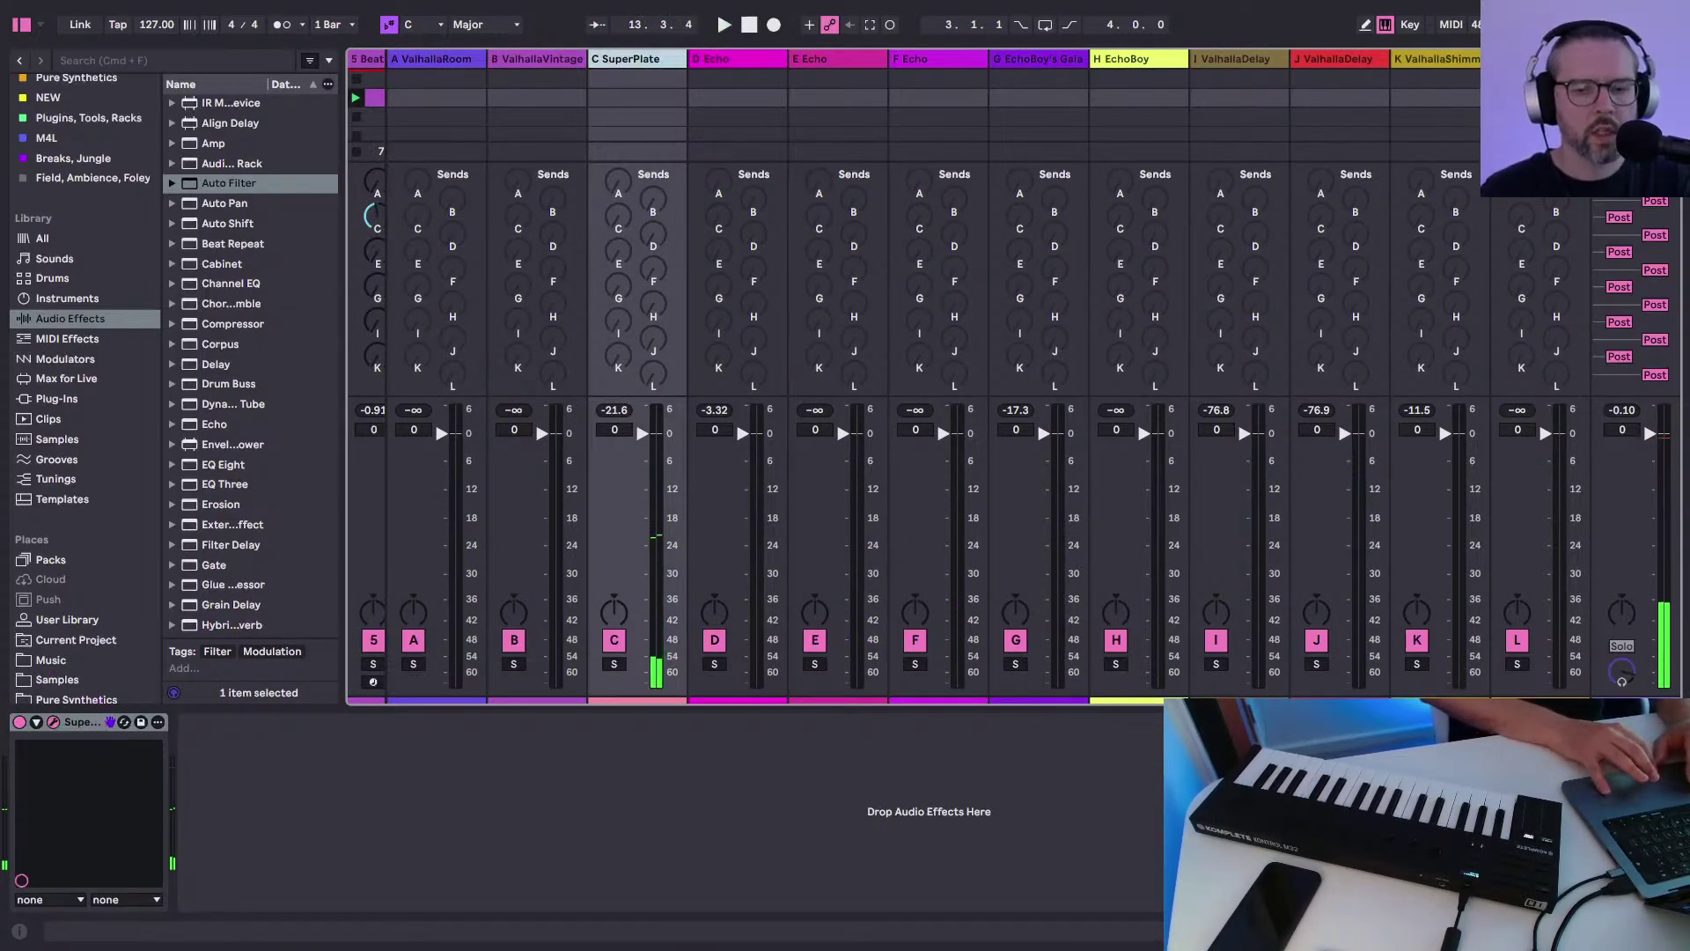
{"action": "left_click", "coordinate": [611, 201]}
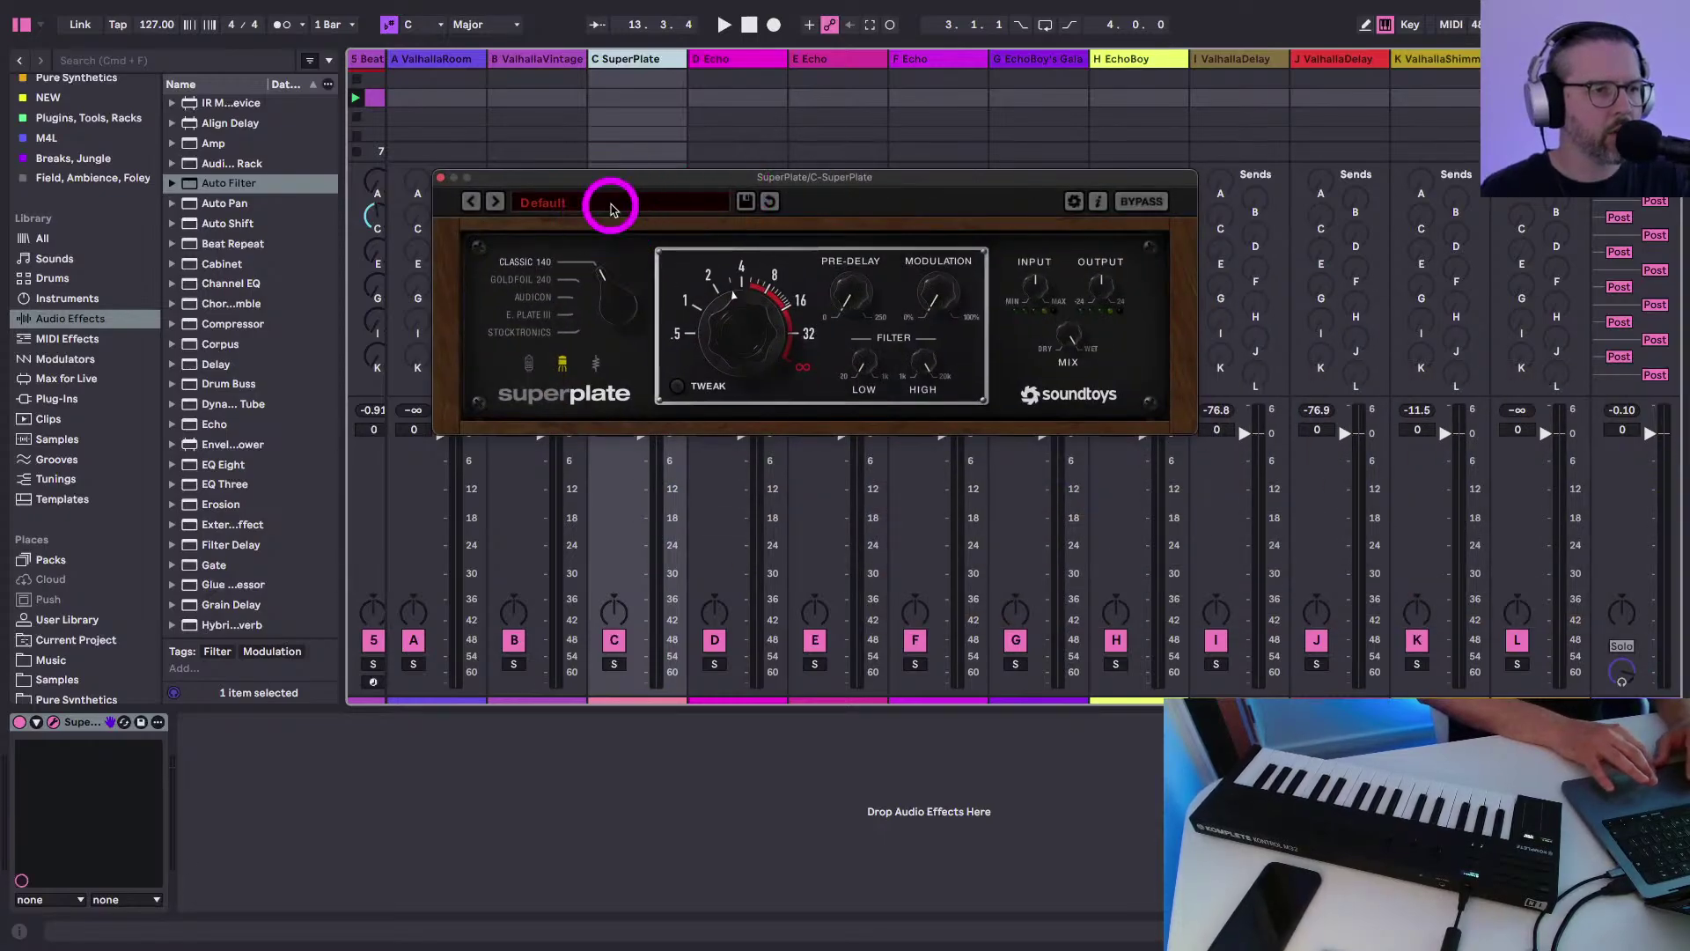
{"action": "left_click", "coordinate": [595, 221]}
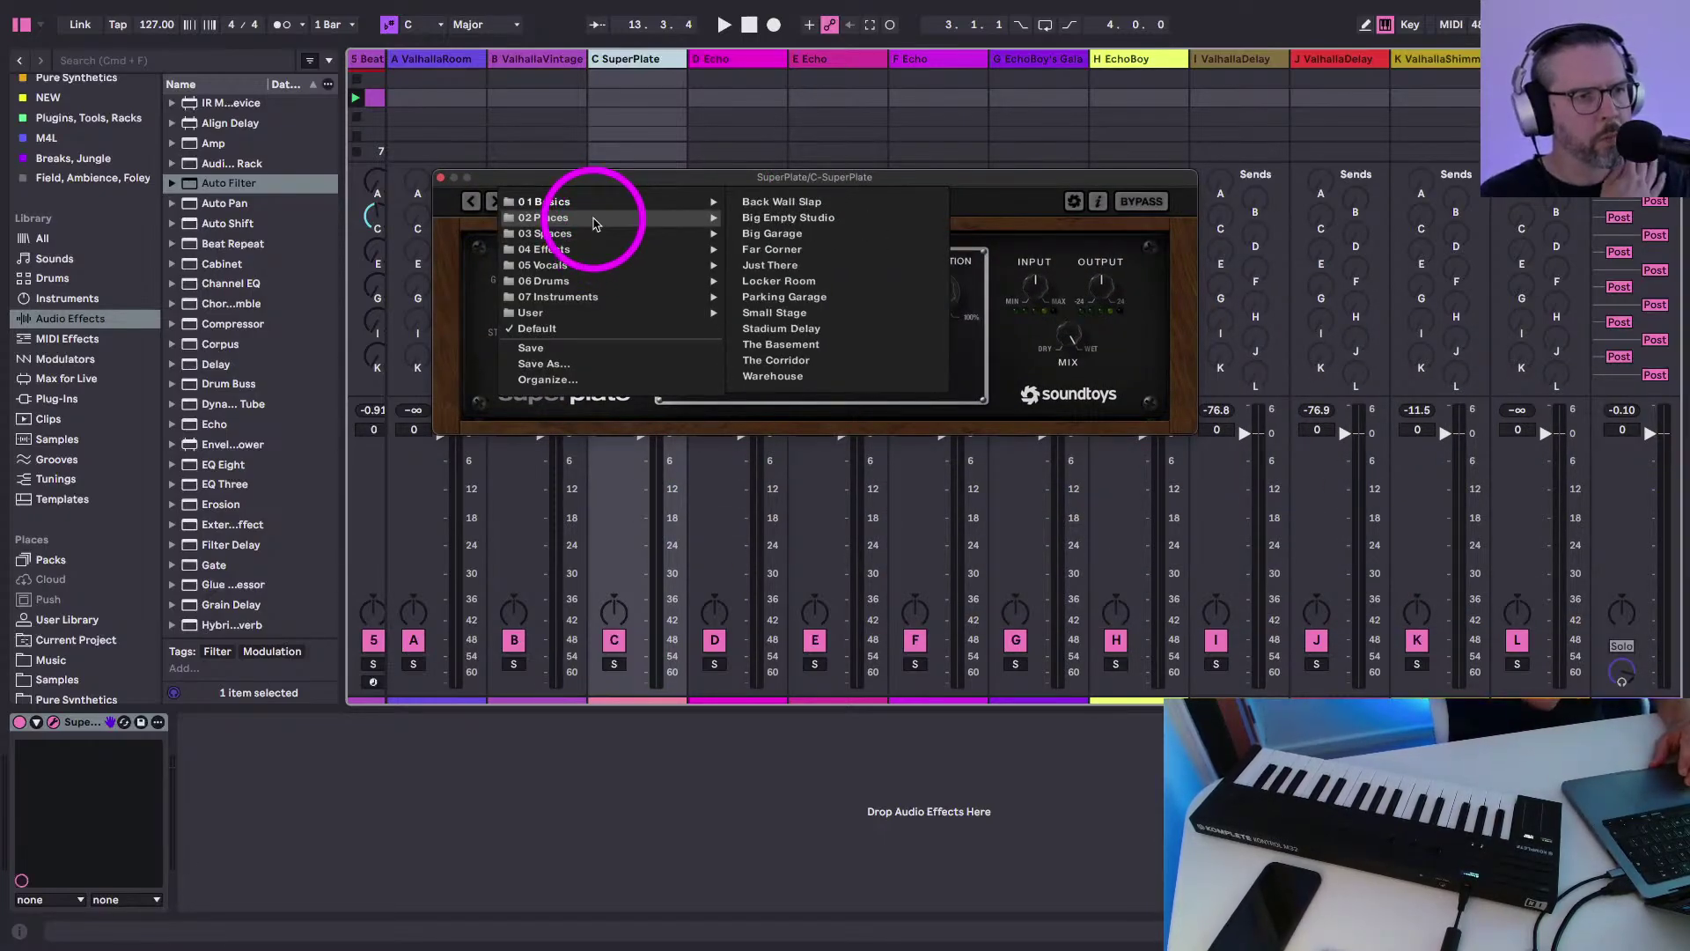
{"action": "left_click", "coordinate": [641, 255]}
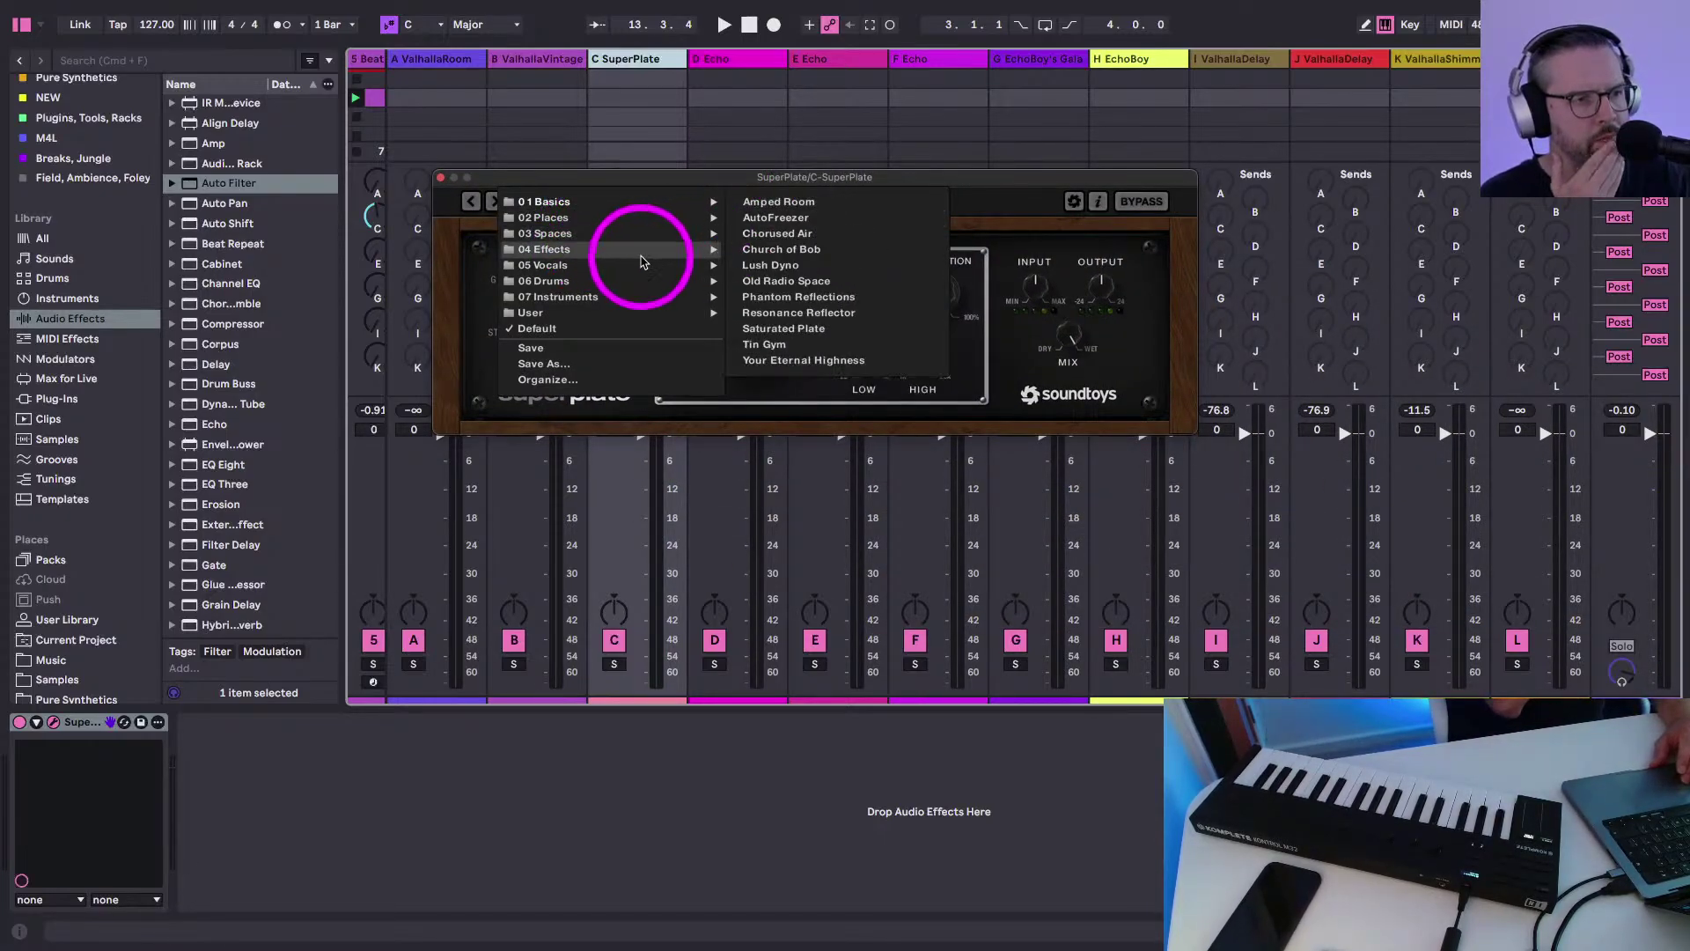
{"action": "left_click", "coordinate": [638, 281]}
{"action": "left_click", "coordinate": [762, 251]}
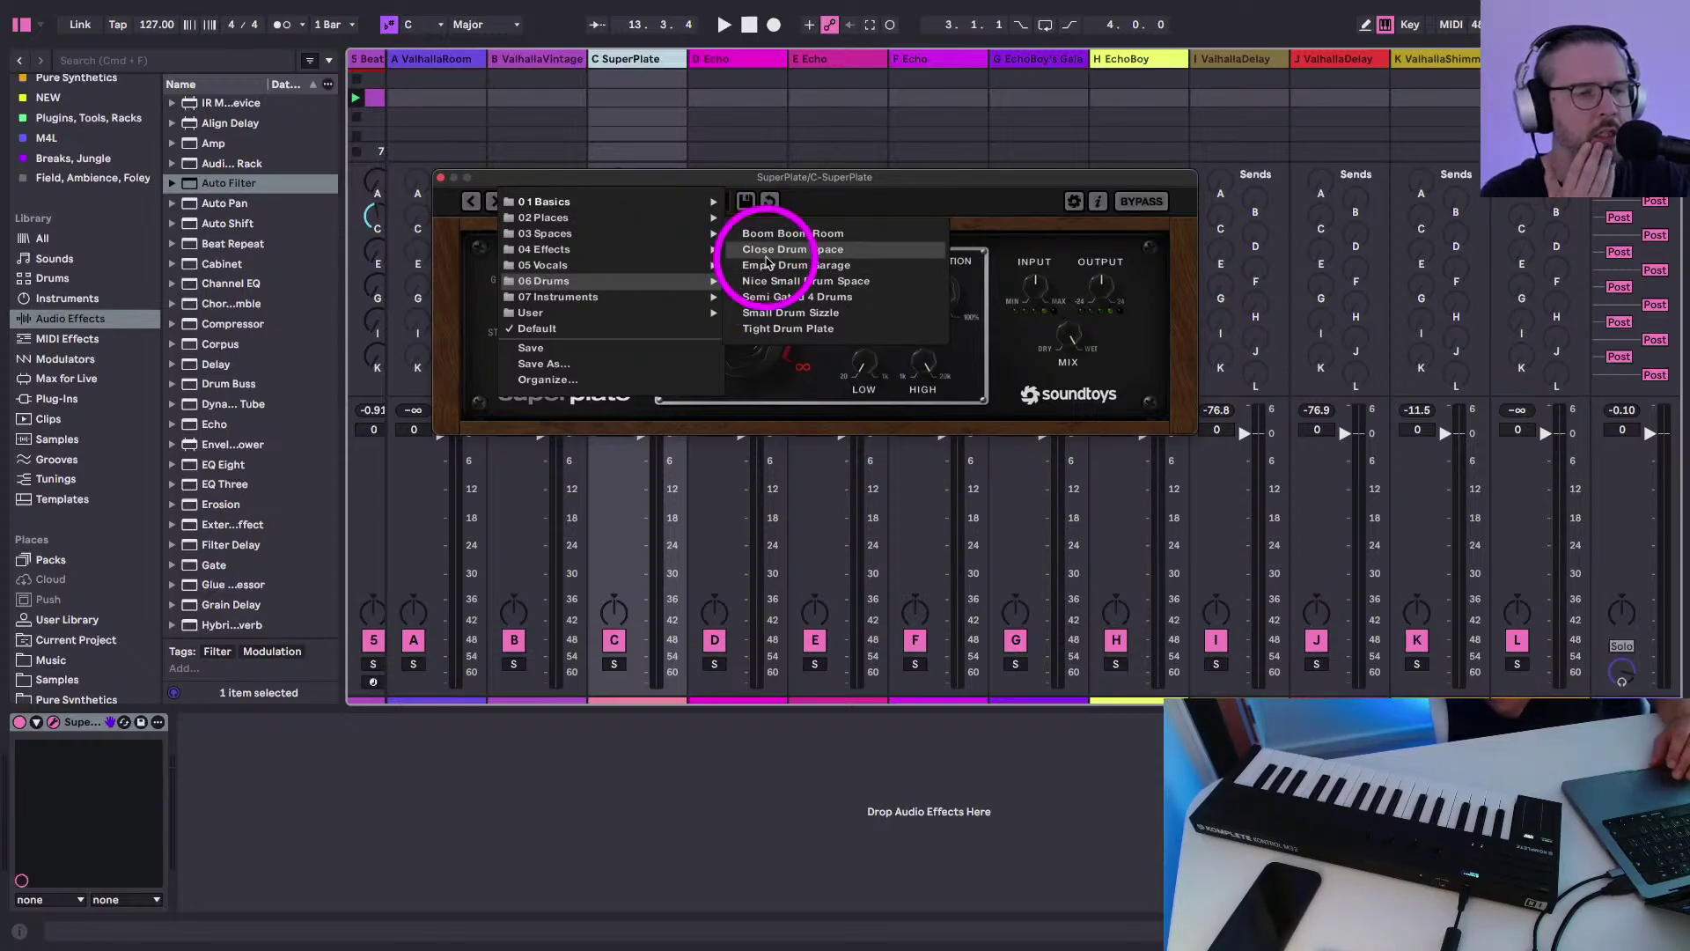
{"action": "left_click", "coordinate": [763, 269]}
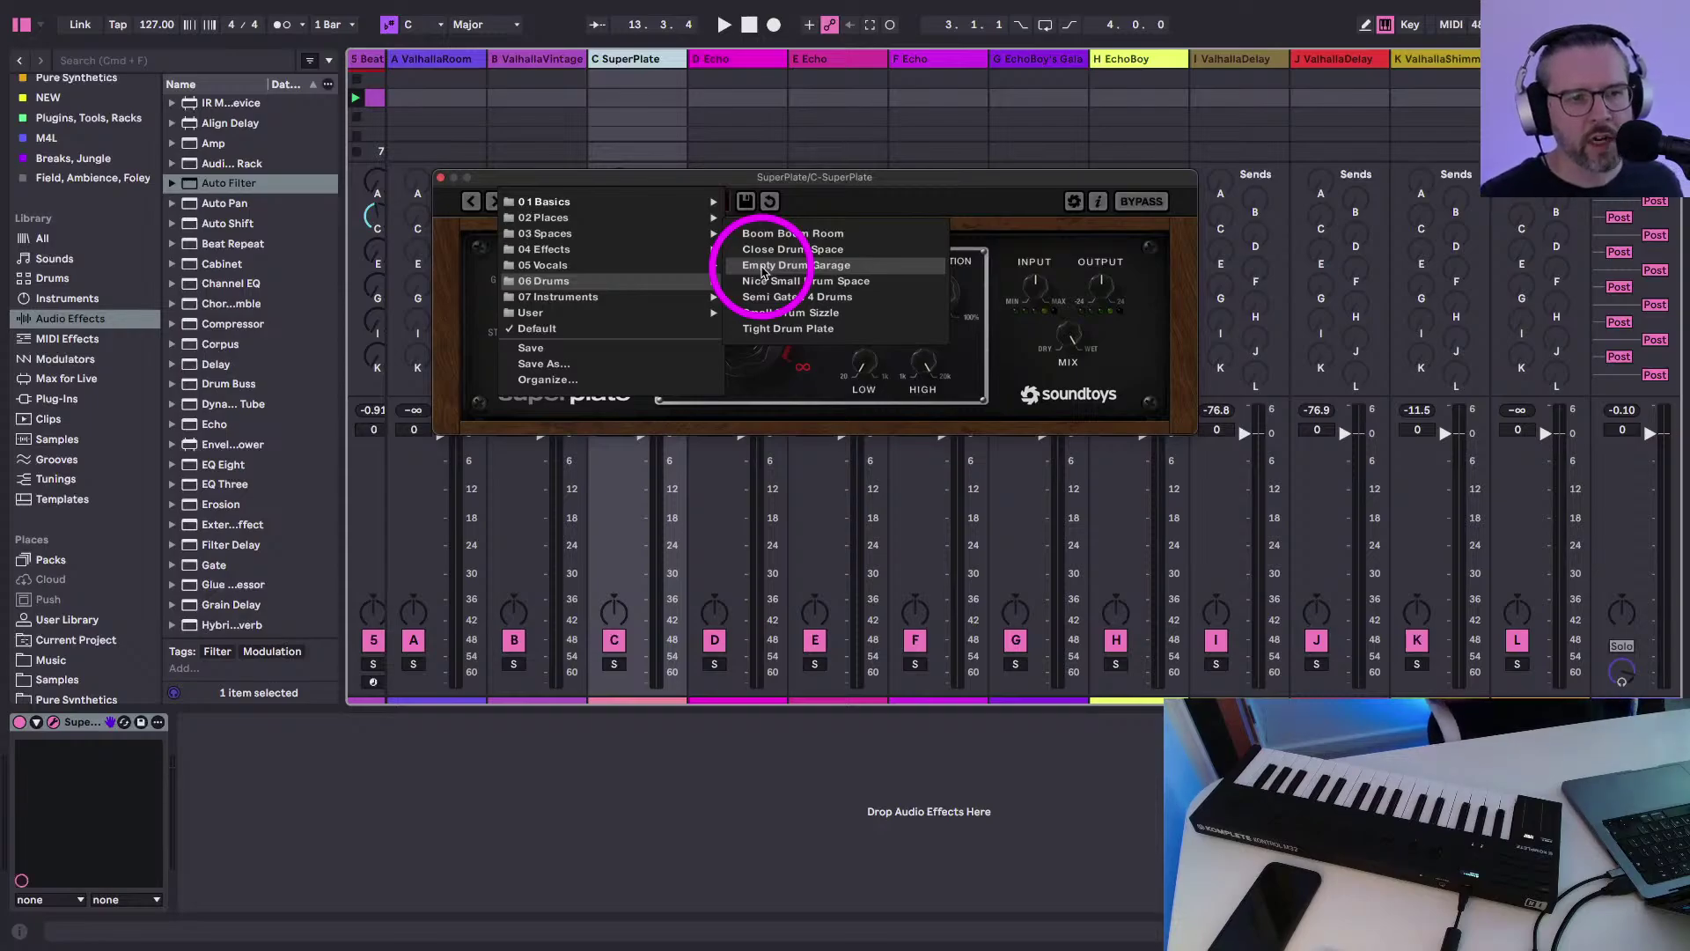
{"action": "left_click", "coordinate": [763, 266]}
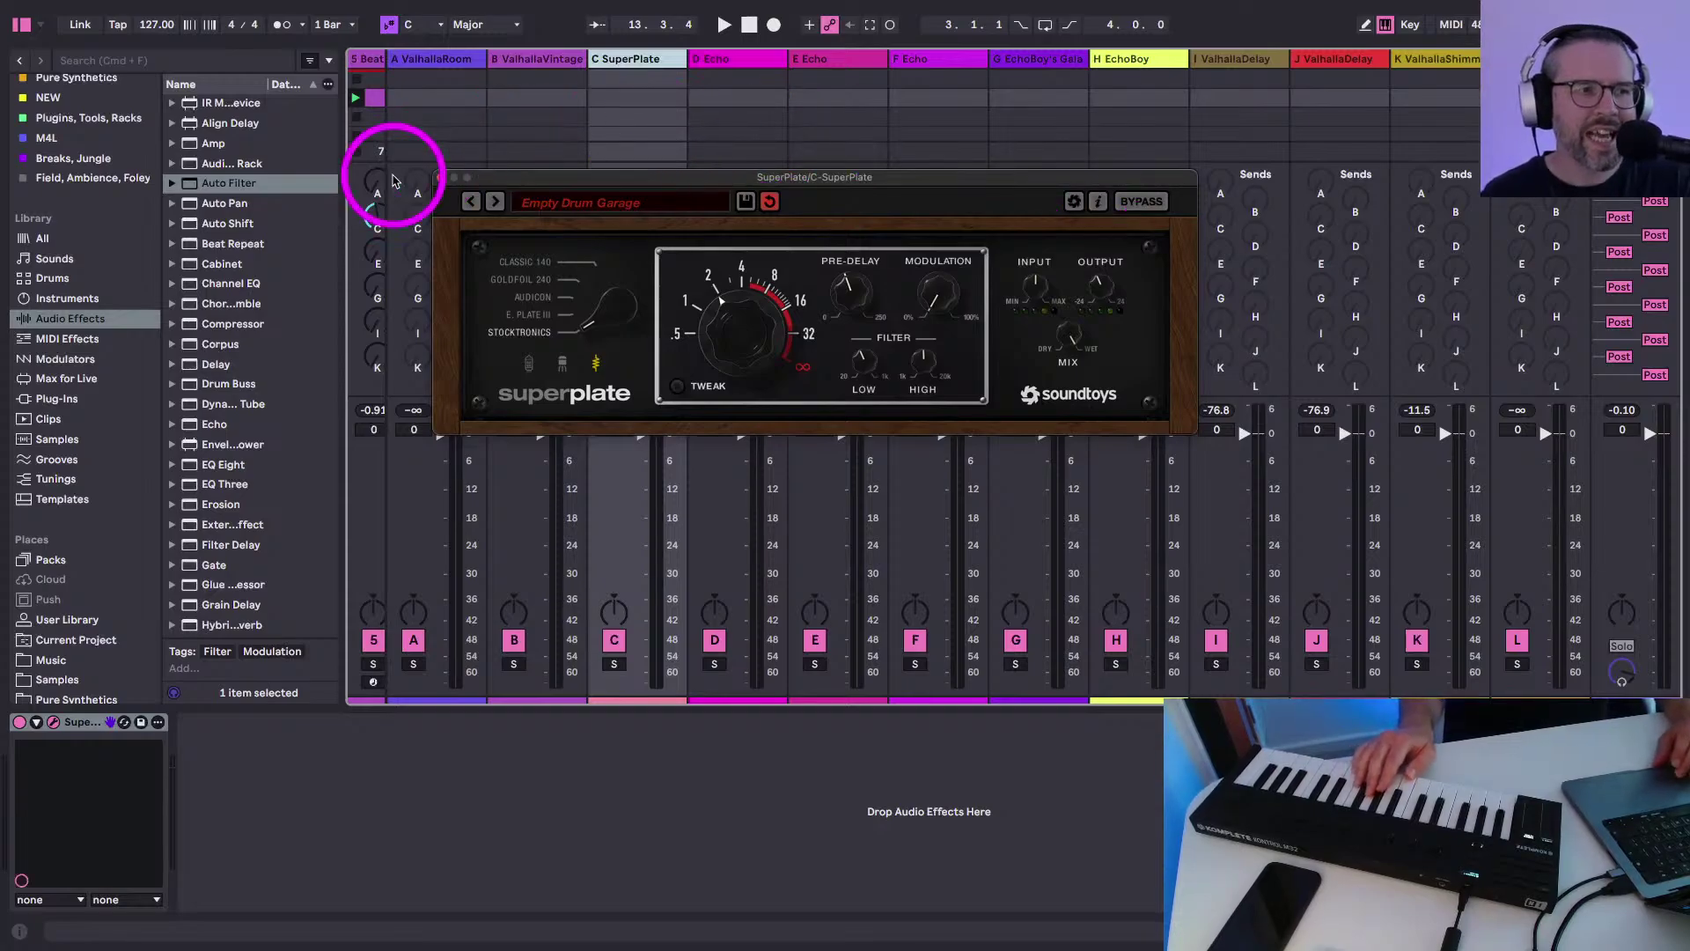
{"action": "left_click", "coordinate": [454, 177]}
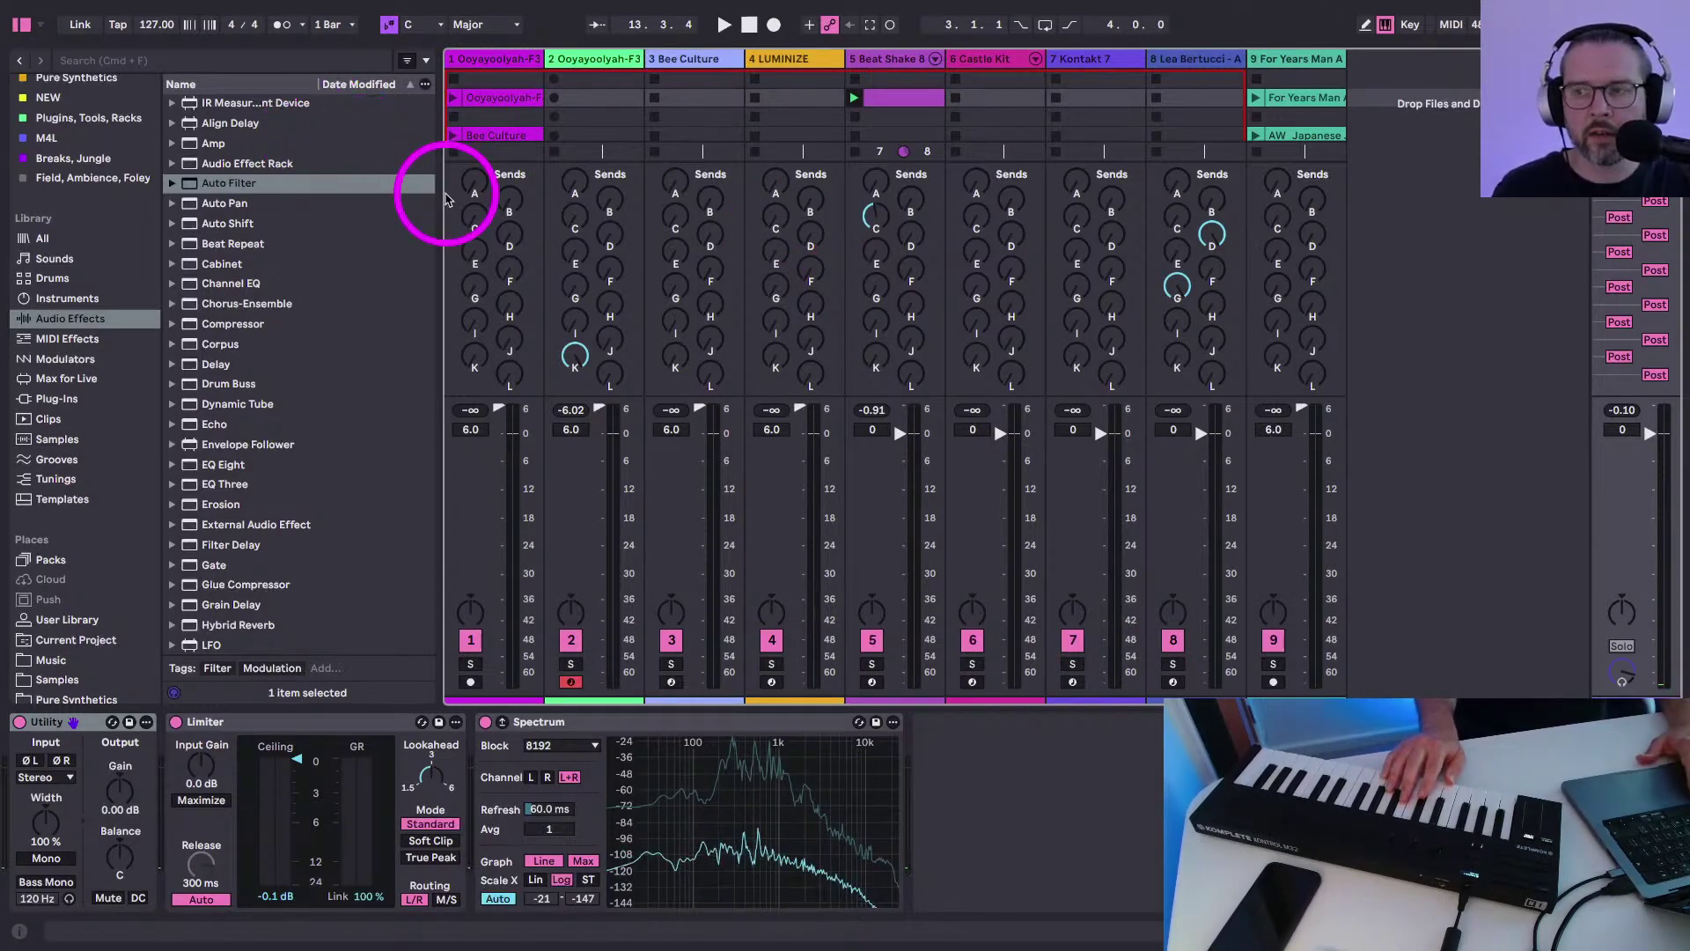
Capture the played C3 note over the running beat as a track 2 clip and extend its loop back to 1.1.1
{"action": "key", "text": "space"}
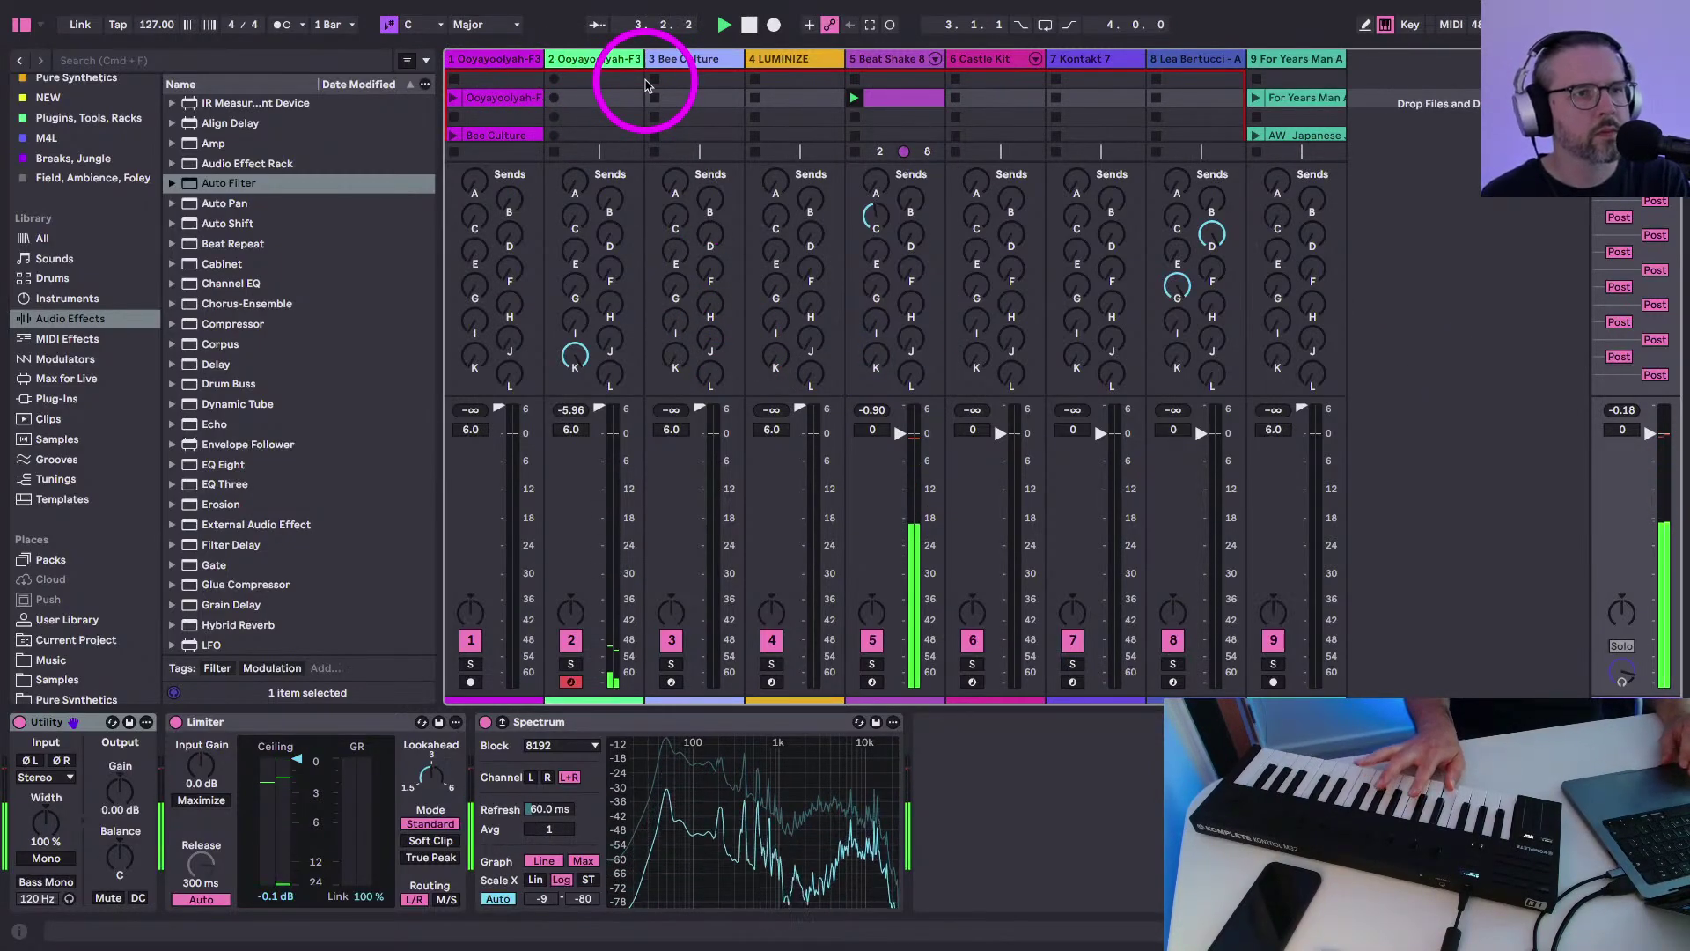
{"action": "left_click", "coordinate": [869, 25]}
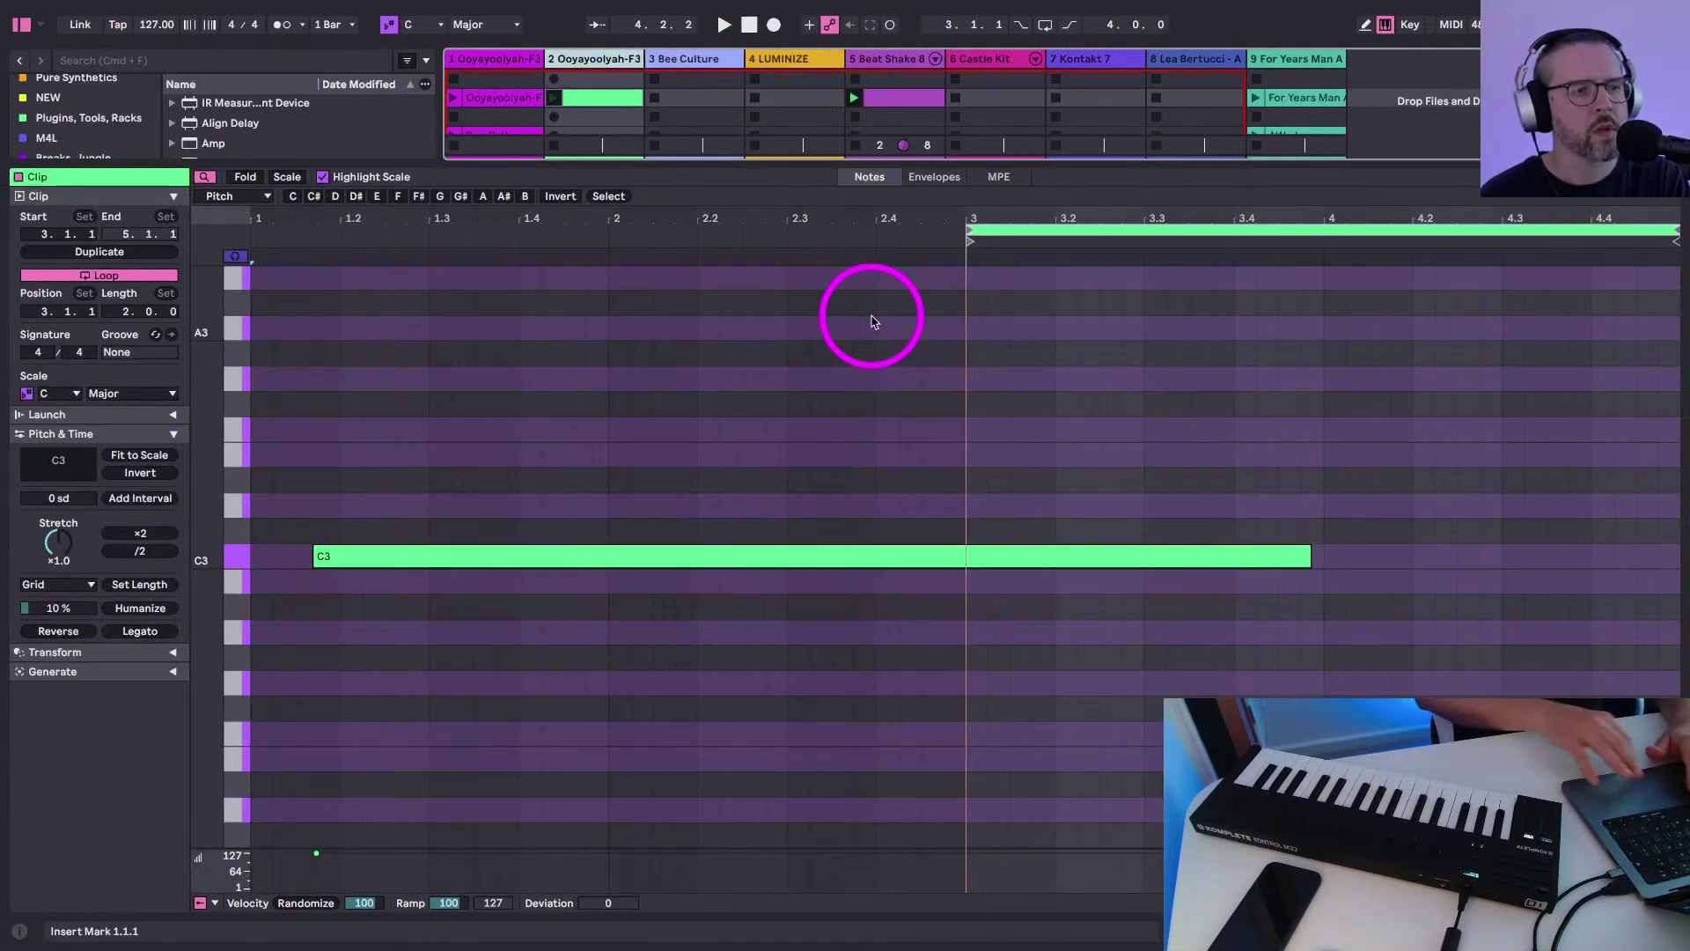
{"action": "left_click_drag", "start_coordinate": [969, 227], "coordinate": [216, 233]}
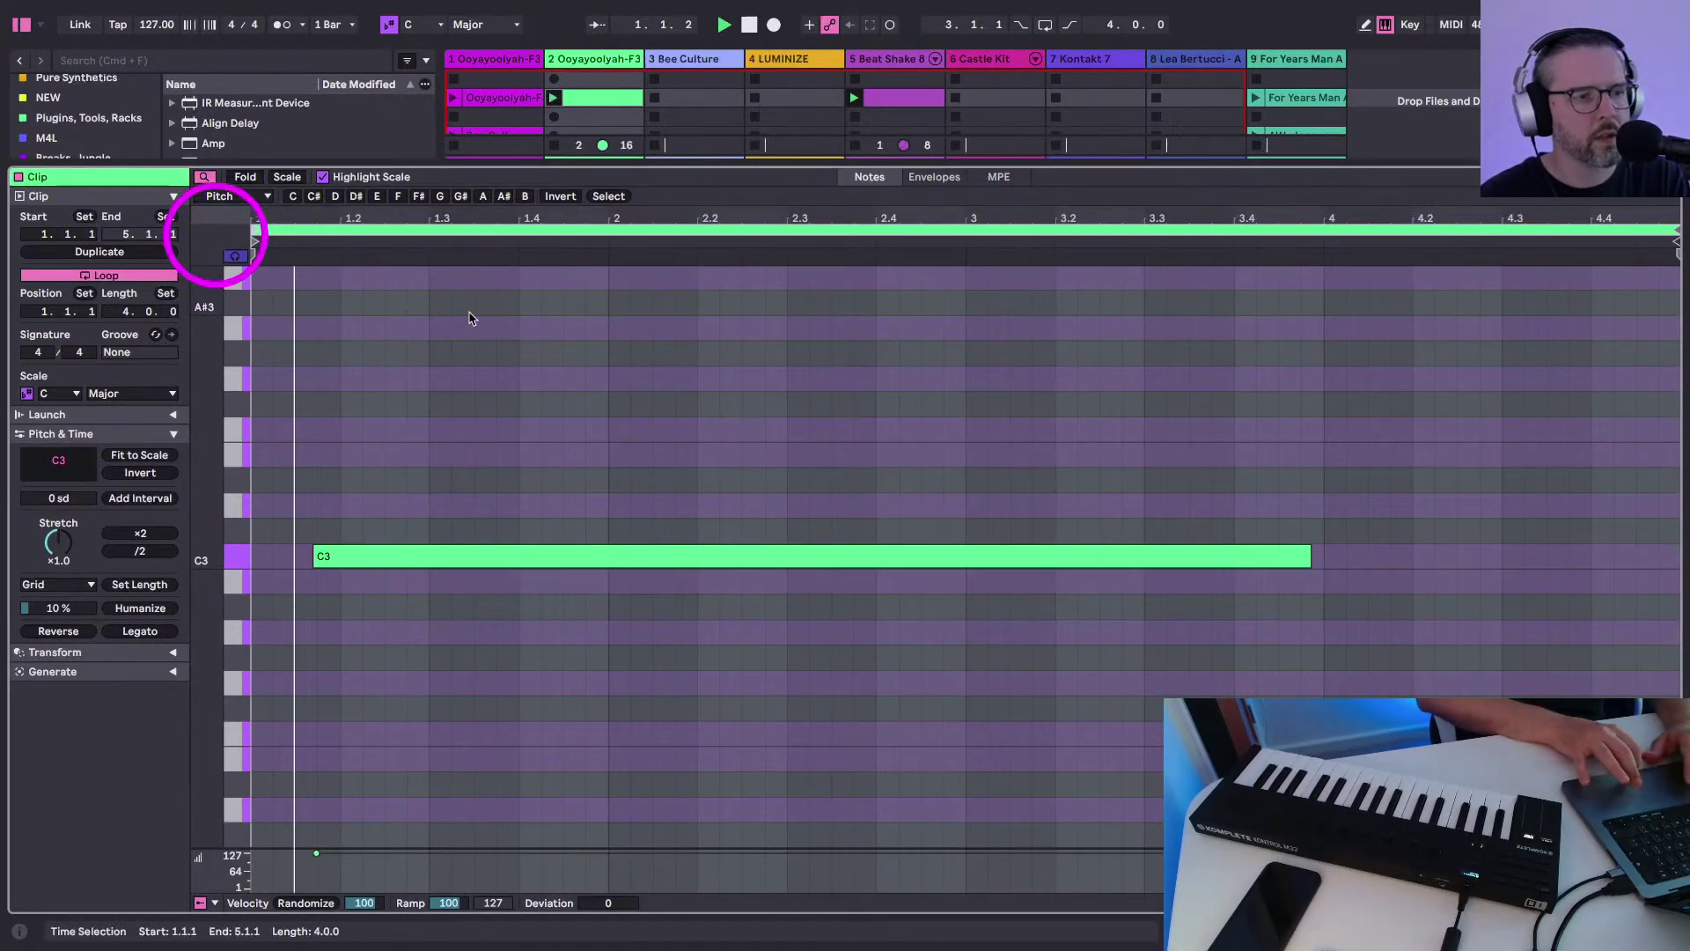
Shift the captured C3 note earlier so it begins at the clip's start, 1.1.1
{"action": "left_click", "coordinate": [376, 563]}
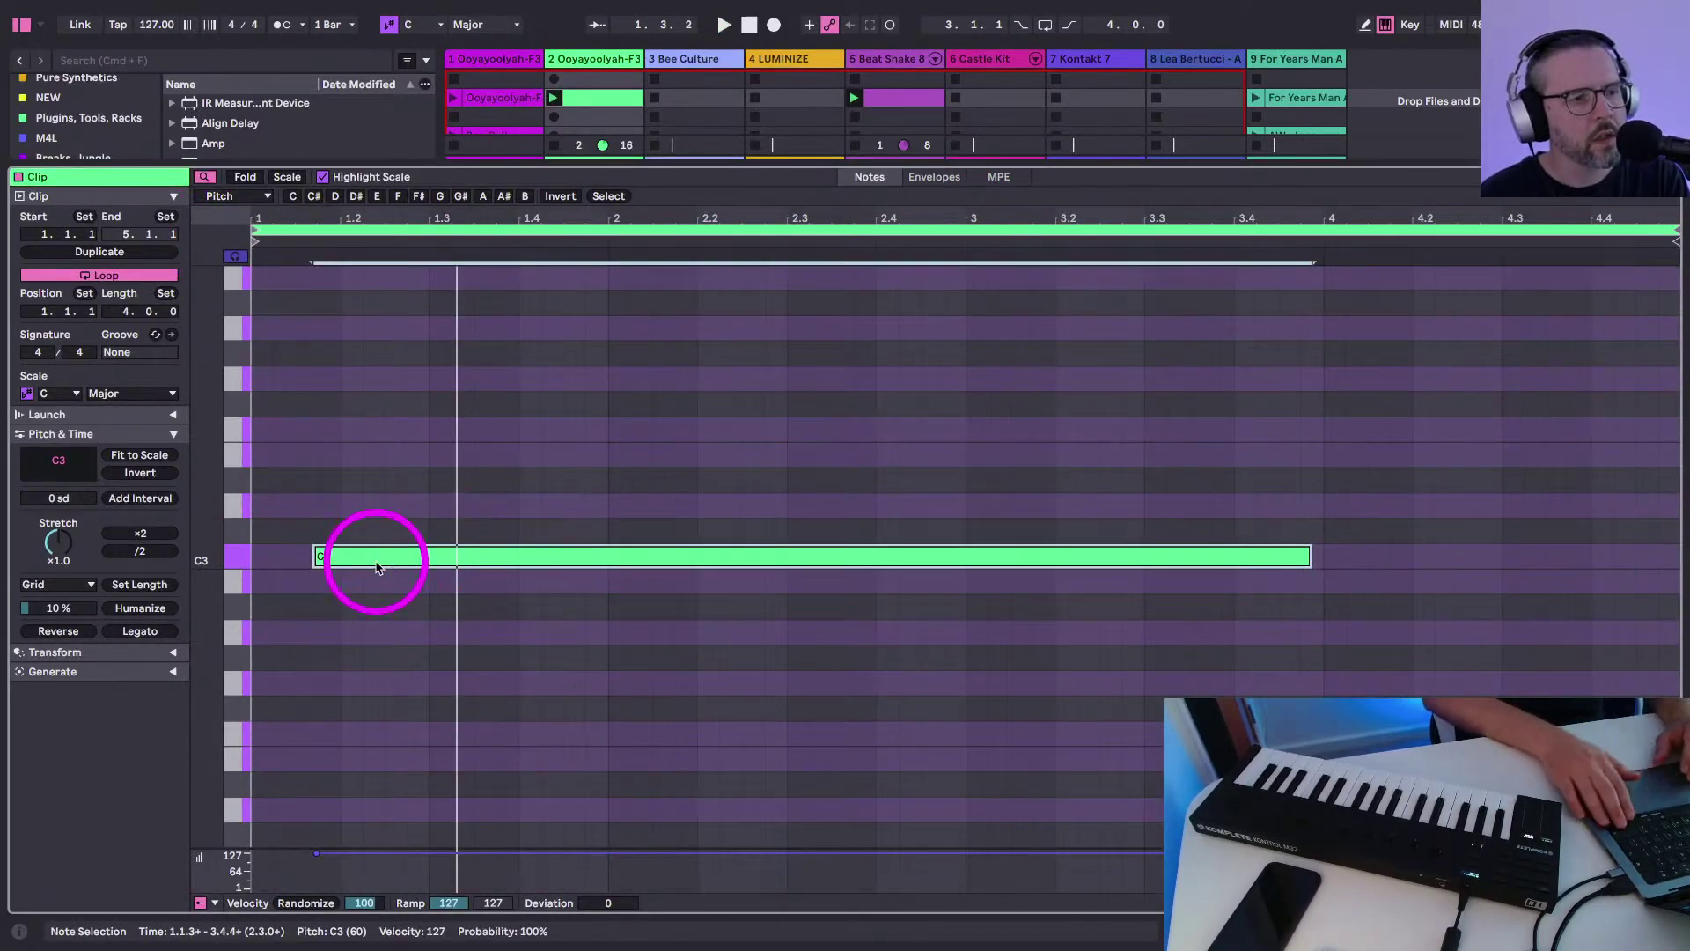
{"action": "key", "text": "Left"}
{"action": "key", "text": "Left"}
{"action": "key", "text": "Left"}
{"action": "left_click", "coordinate": [1246, 303]}
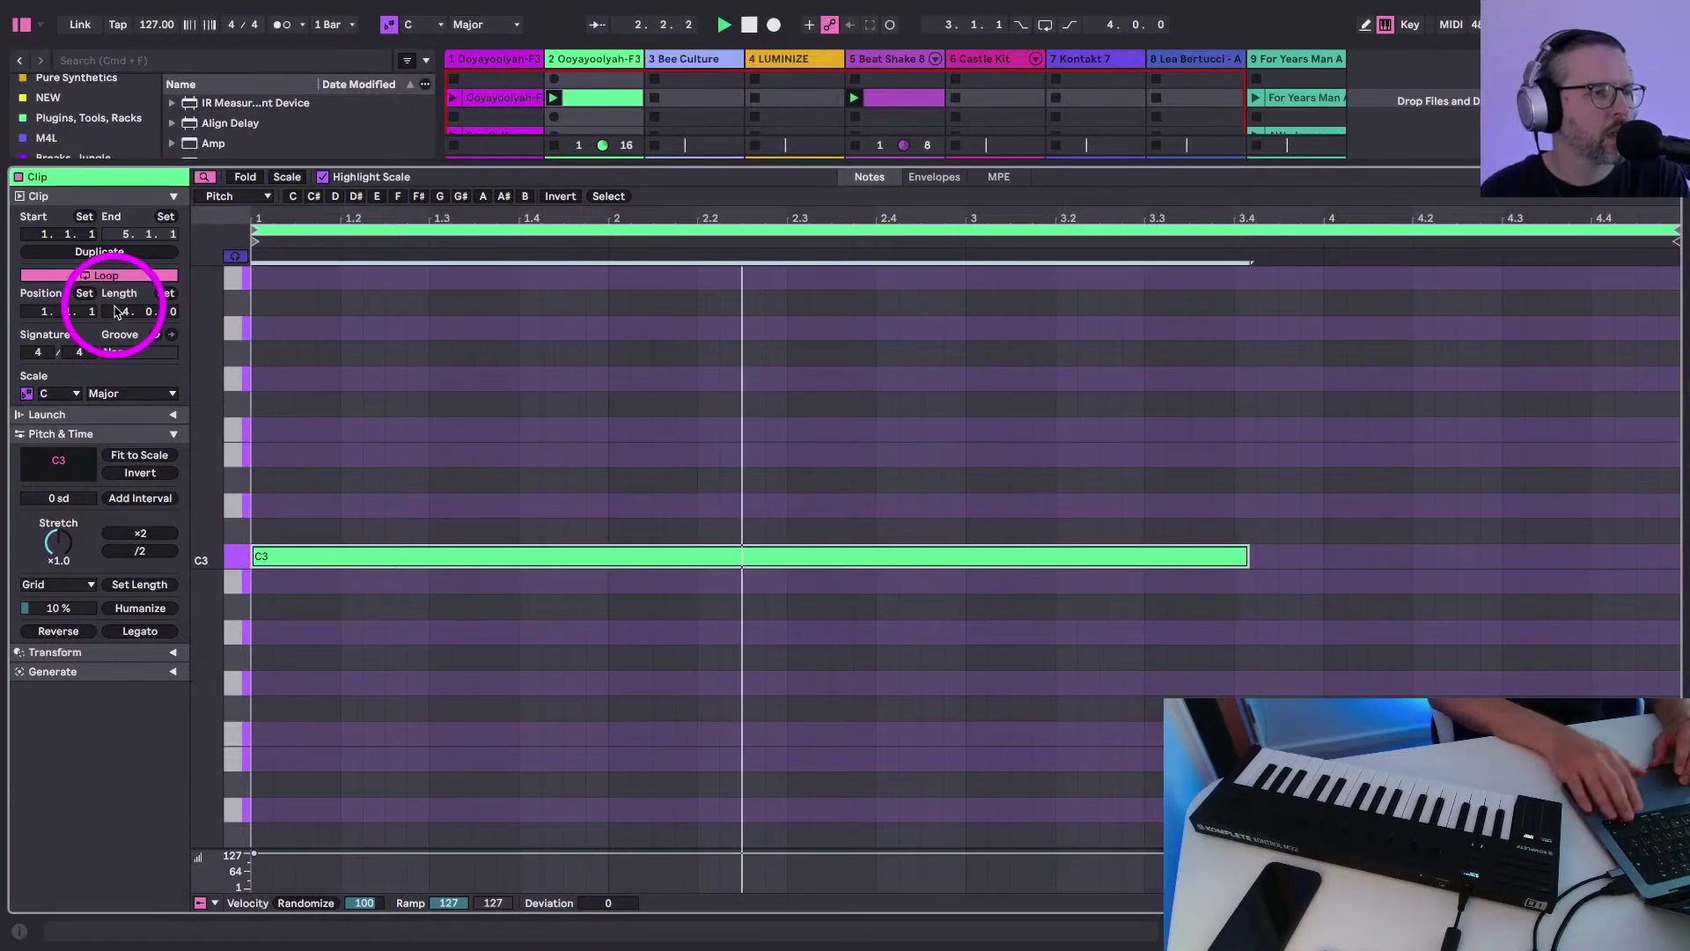
Check track 2's devices and reopen its captured clip in the note editor
{"action": "key", "text": "shift+Tab"}
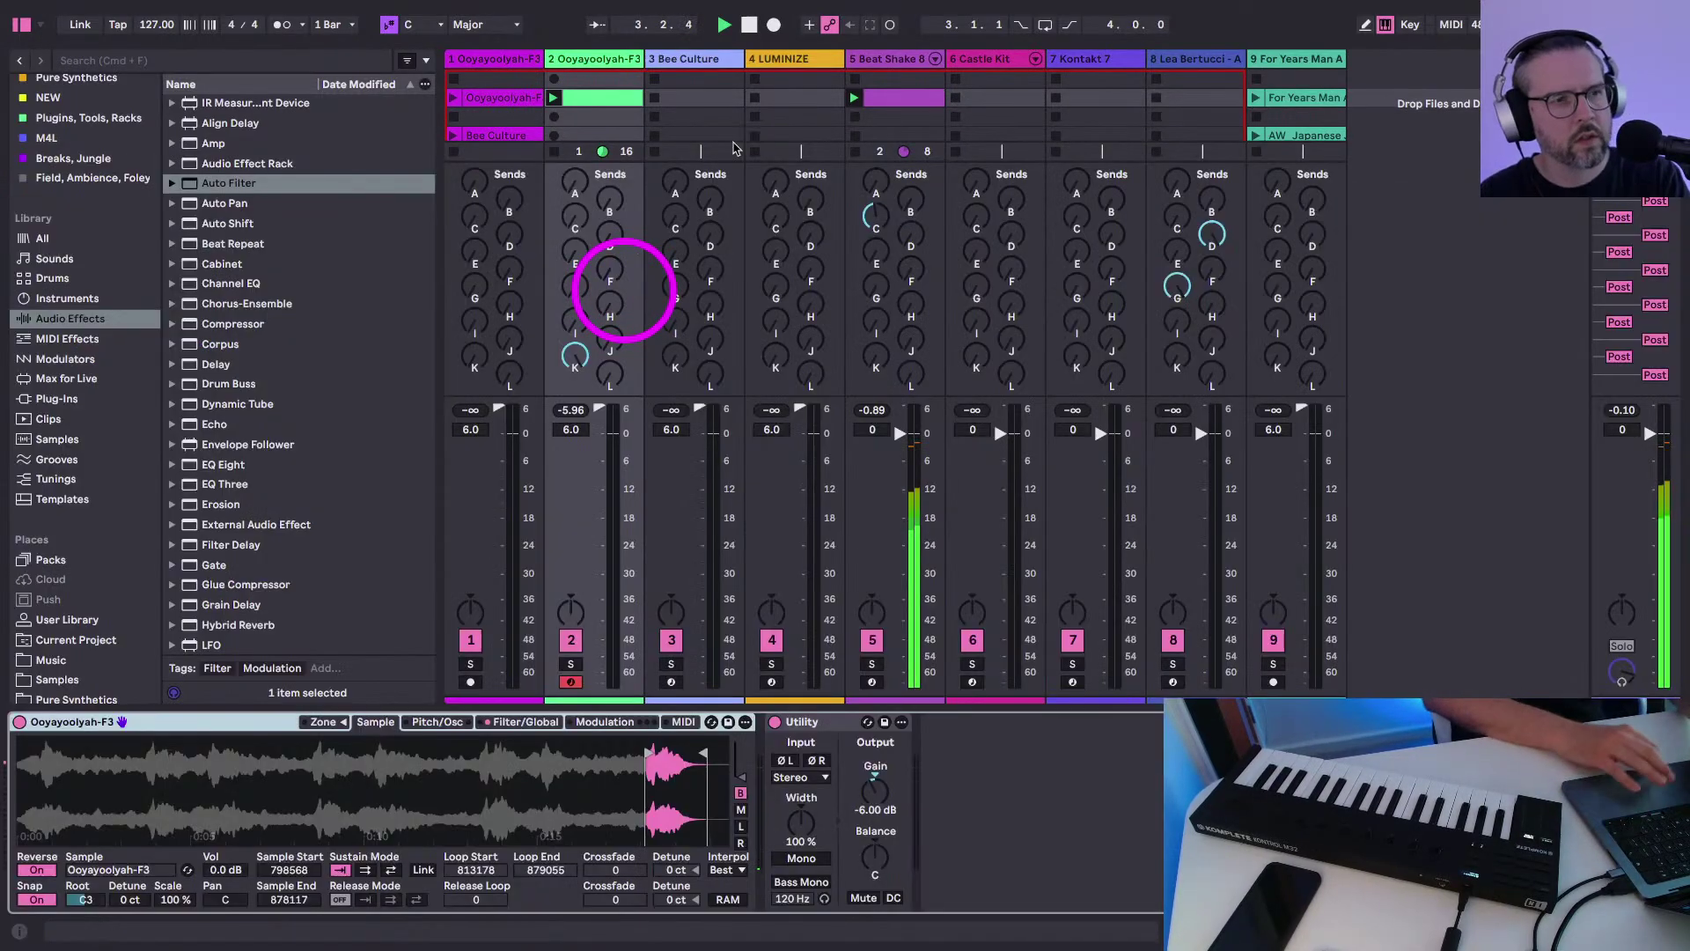
{"action": "double_click", "coordinate": [616, 110]}
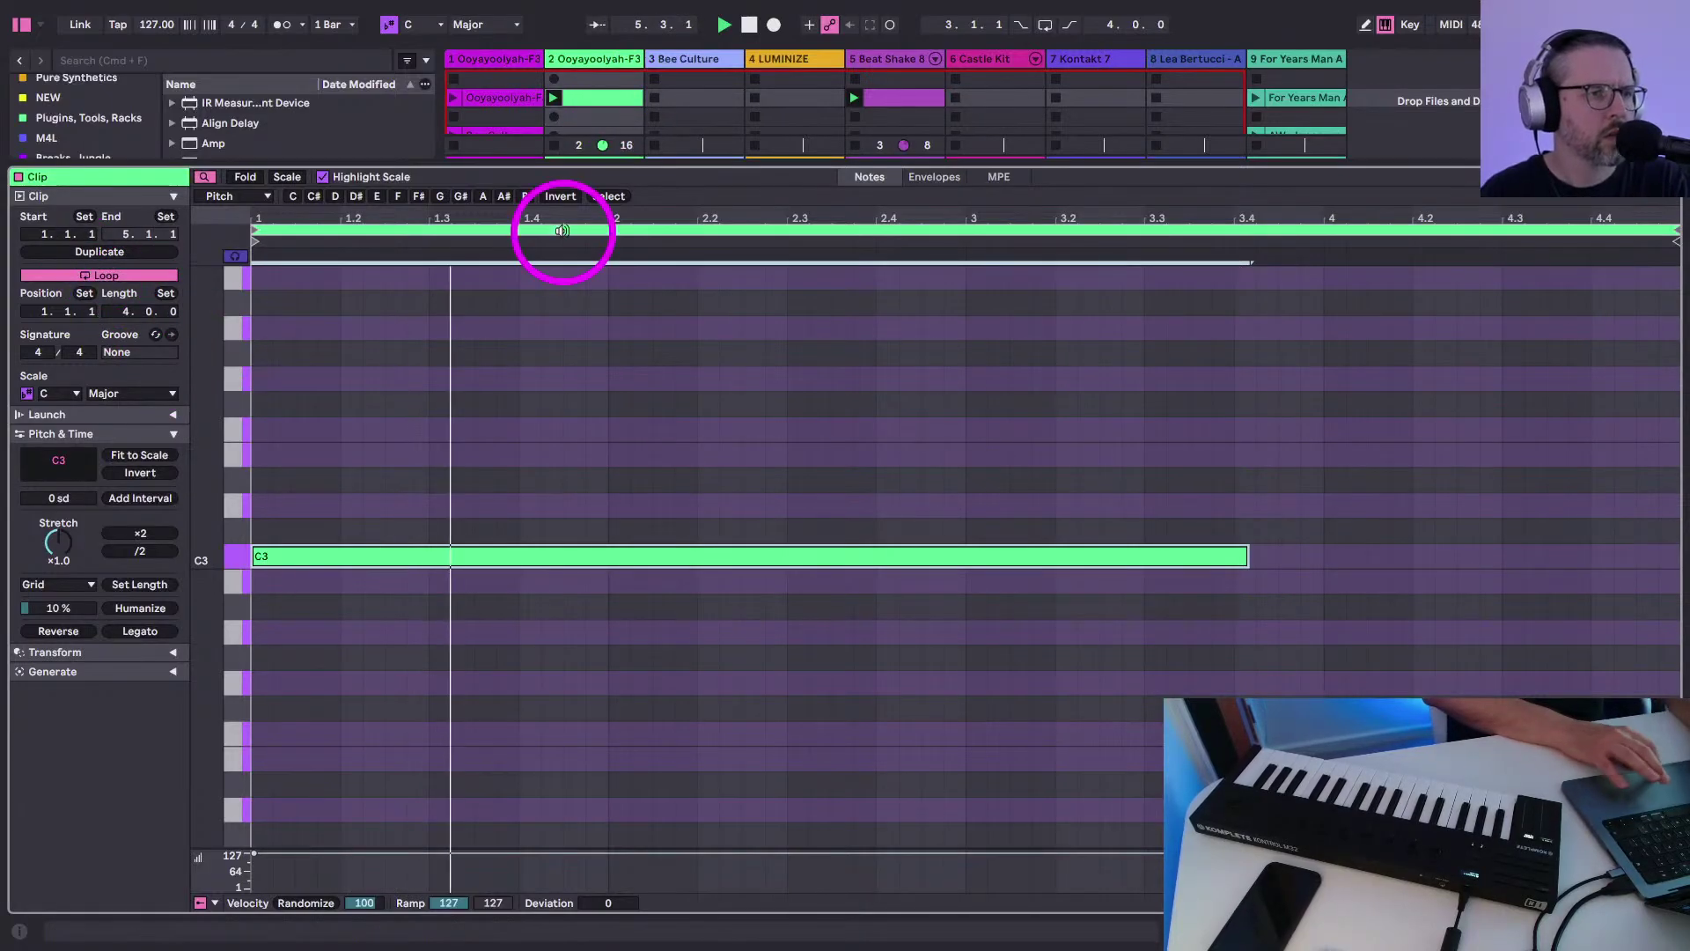
Arm the Bee Culture track for playing and check its sampler's sample and pitch settings
{"action": "key", "text": "shift+Tab"}
{"action": "left_click", "coordinate": [678, 58]}
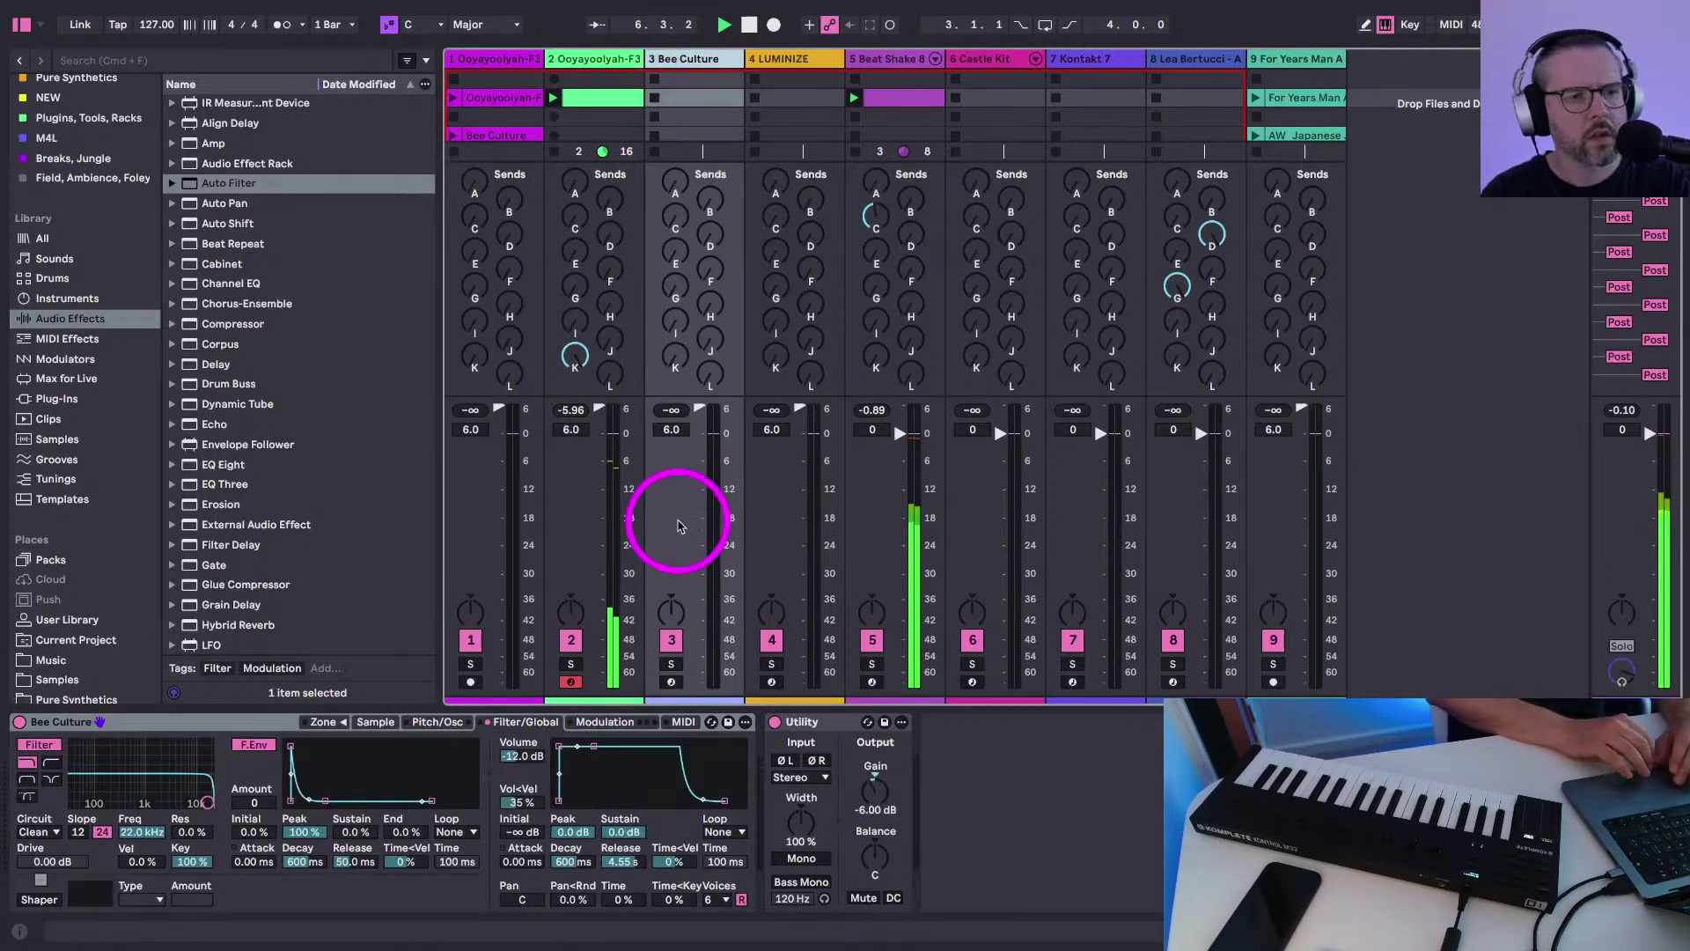
{"action": "left_click", "coordinate": [671, 682]}
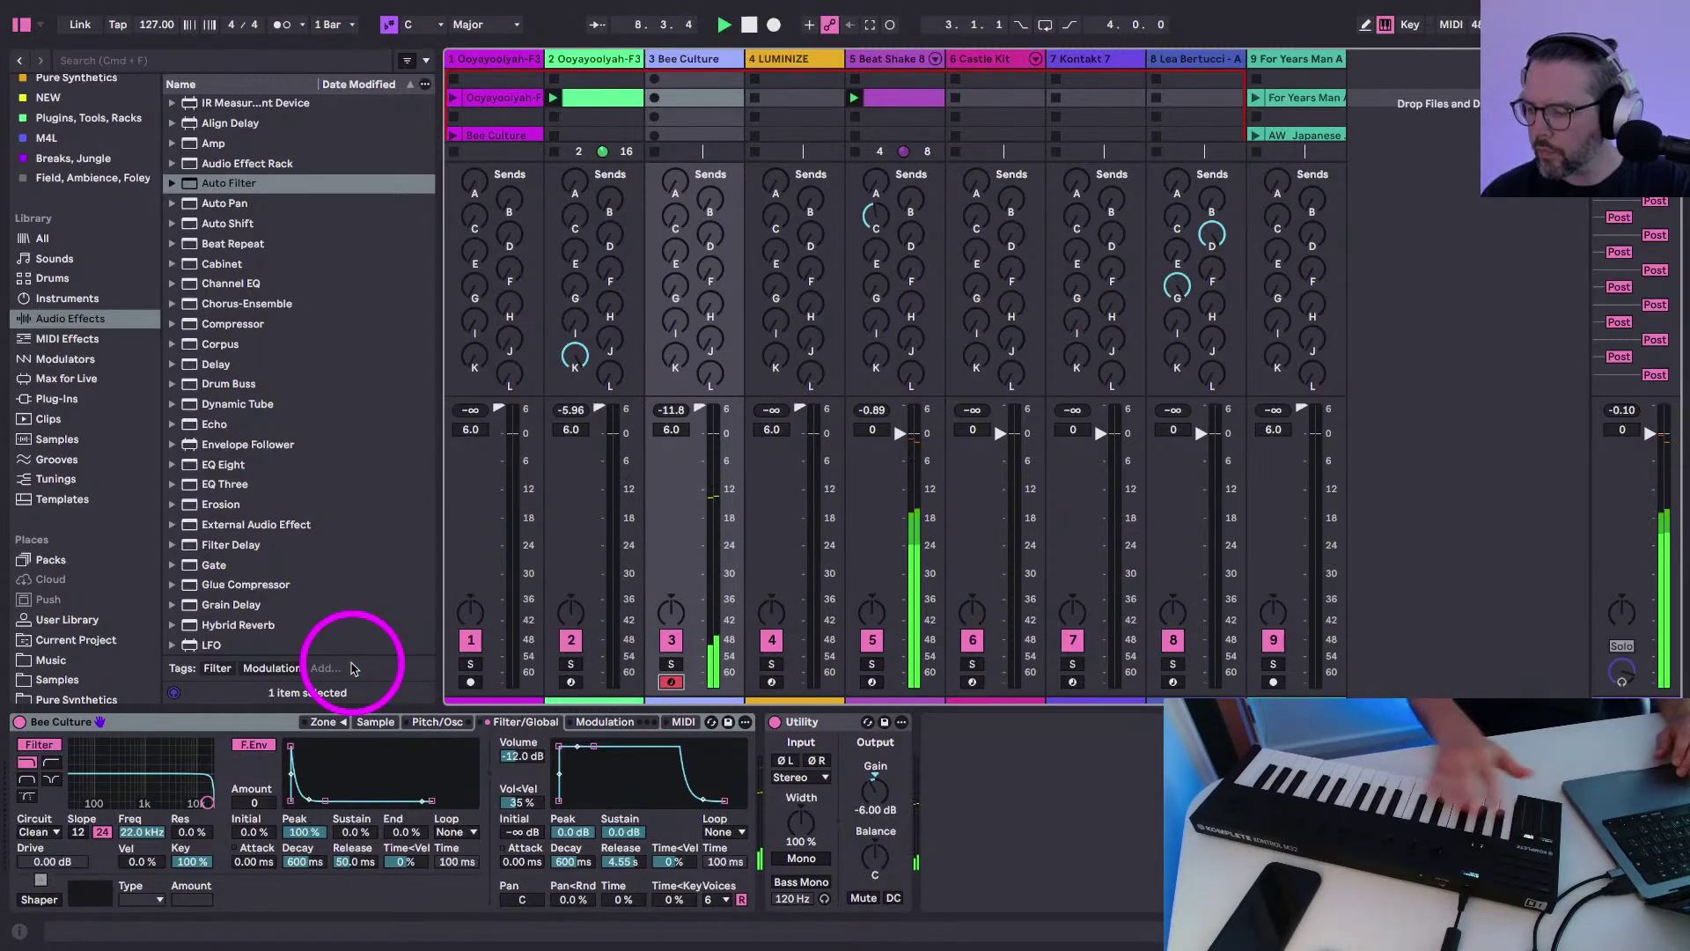
{"action": "left_click", "coordinate": [378, 722]}
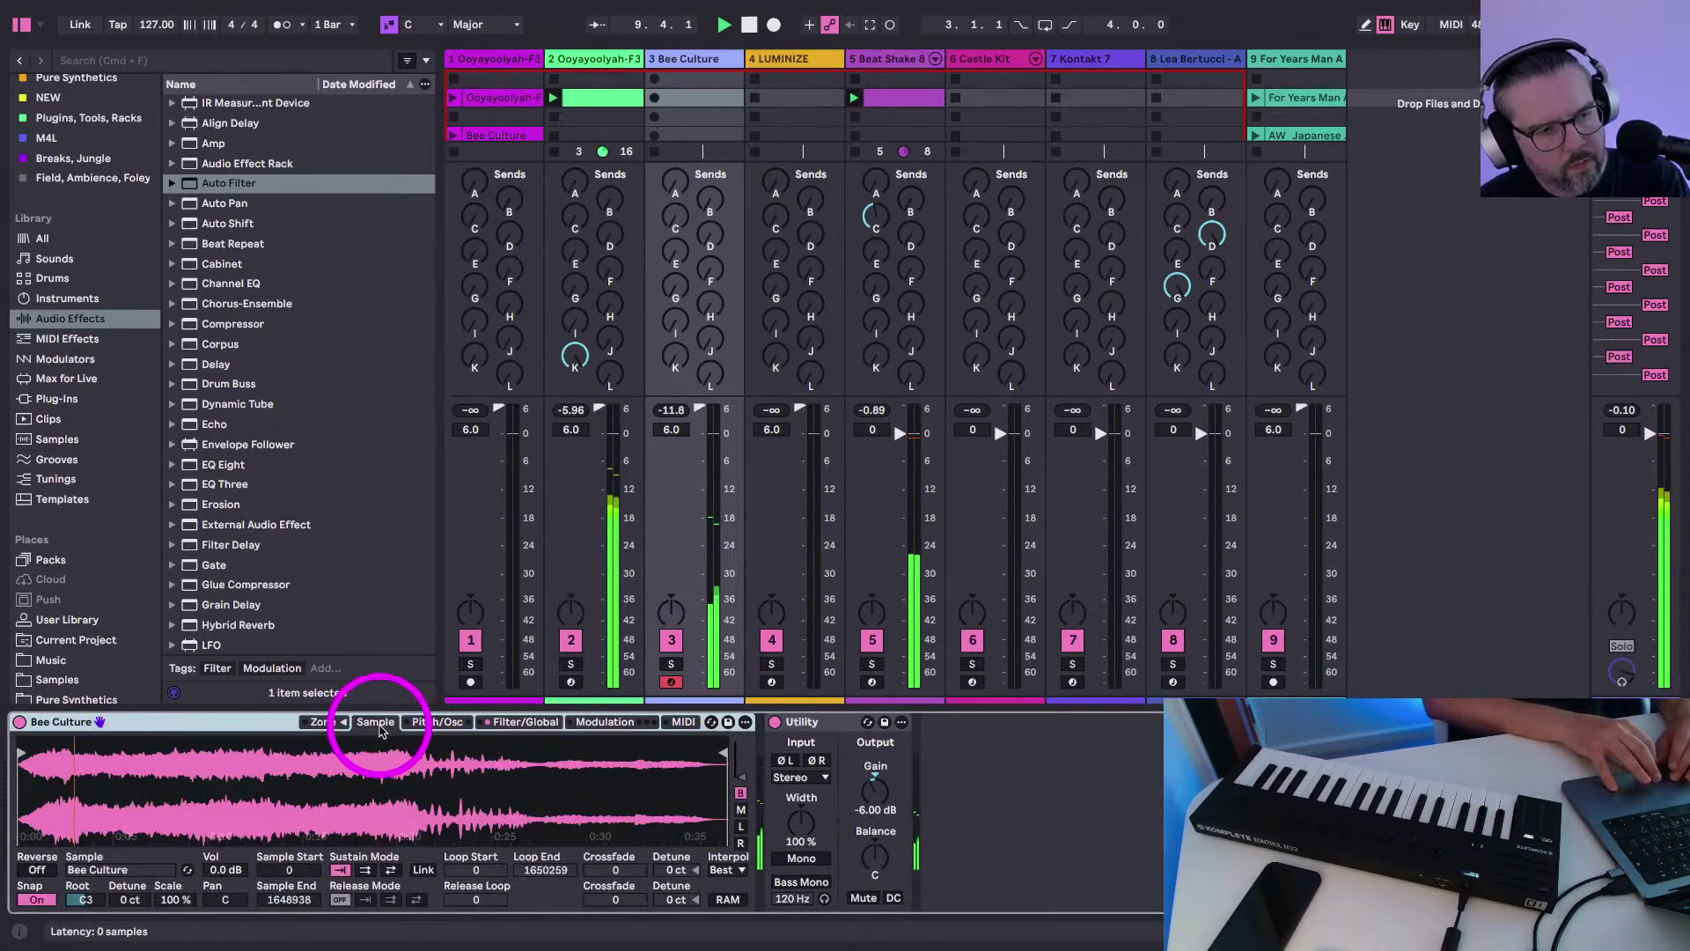
{"action": "left_click", "coordinate": [435, 722]}
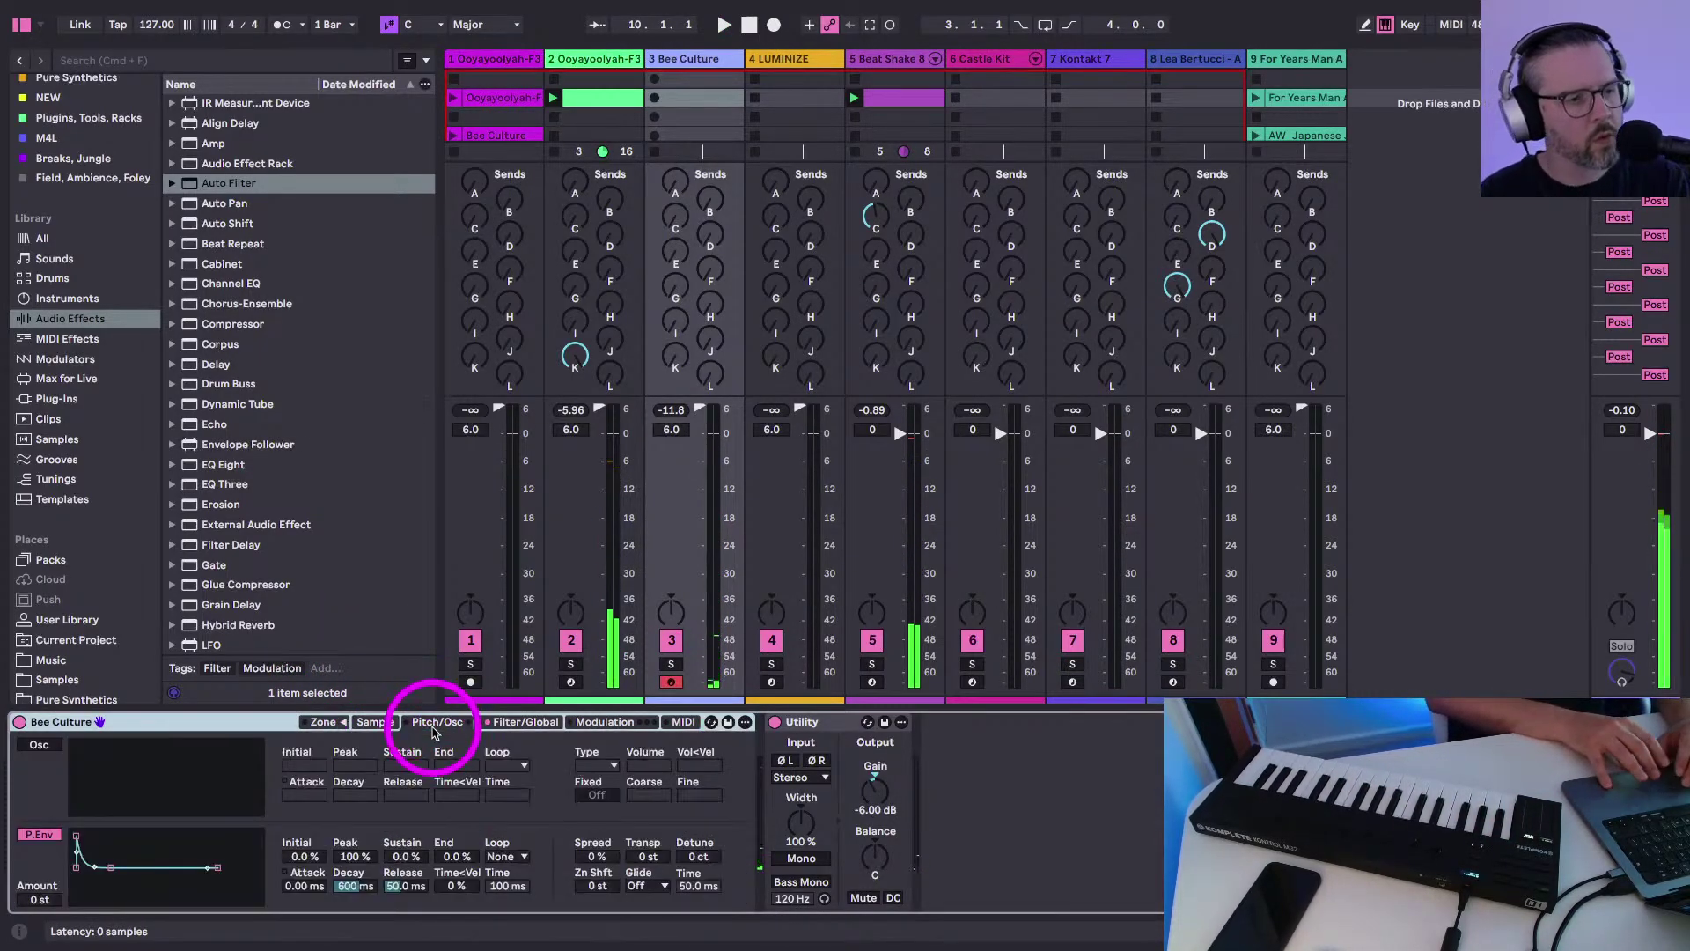
Set Bee Culture's volume envelope to a sustain of -∞ dB, a release of 50 ms and a decay of about 8.31 s
{"action": "left_click", "coordinate": [520, 723]}
{"action": "left_click_drag", "start_coordinate": [616, 832], "coordinate": [620, 836]}
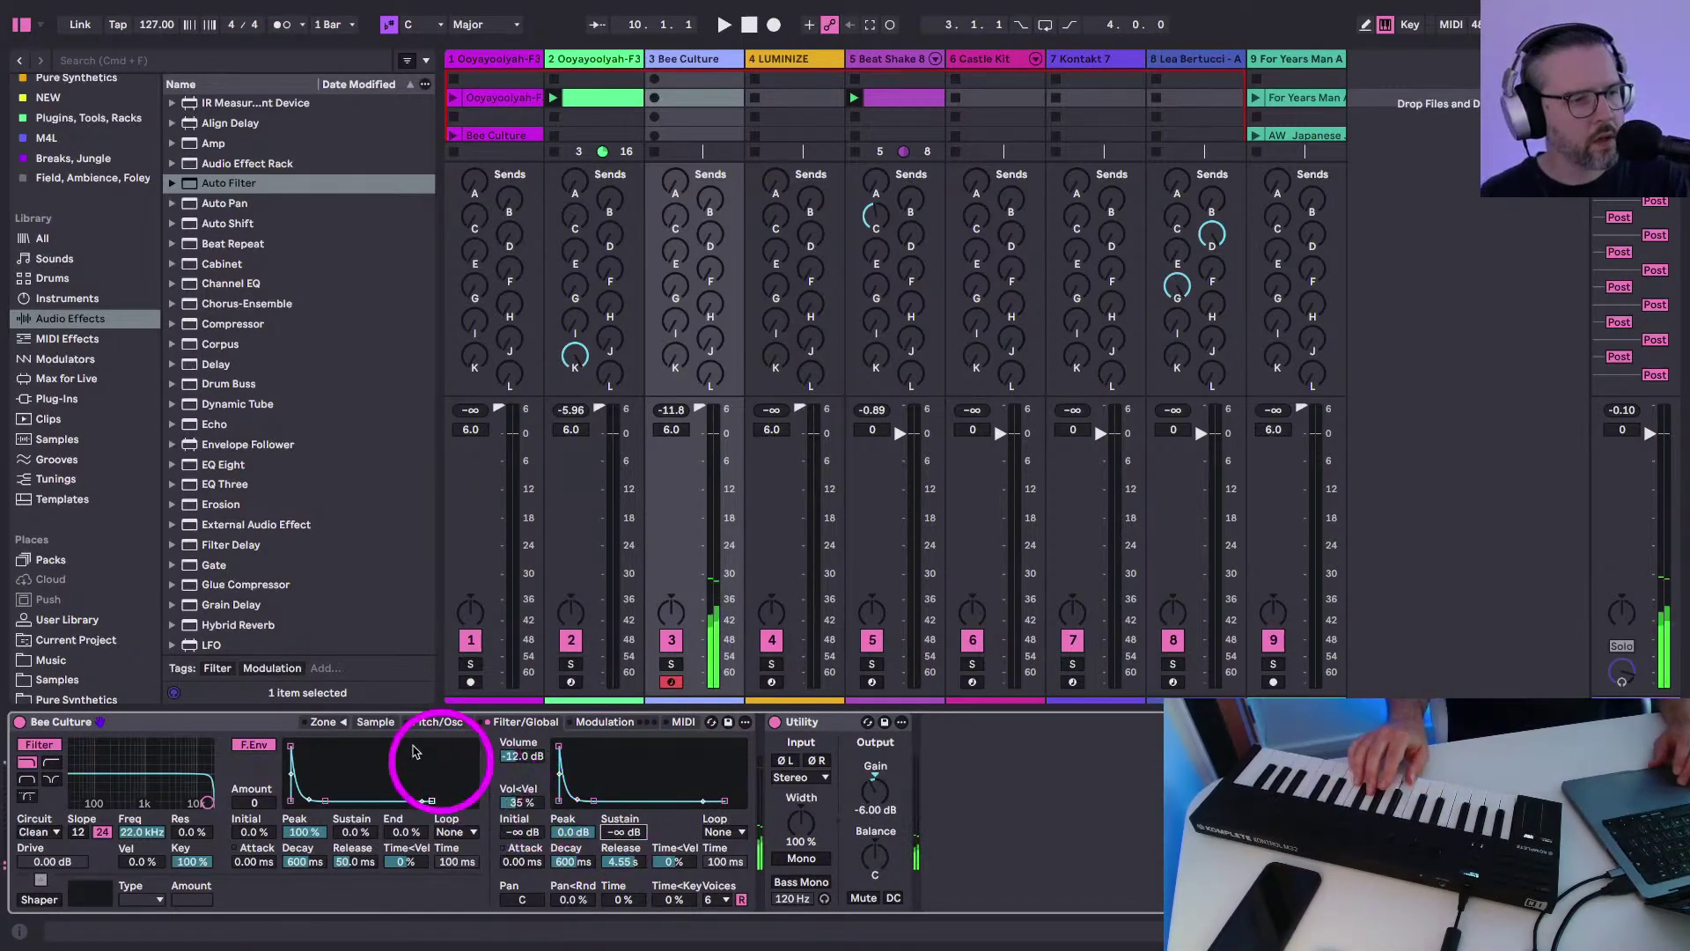
{"action": "left_click", "coordinate": [617, 861]}
{"action": "key", "text": "Delete"}
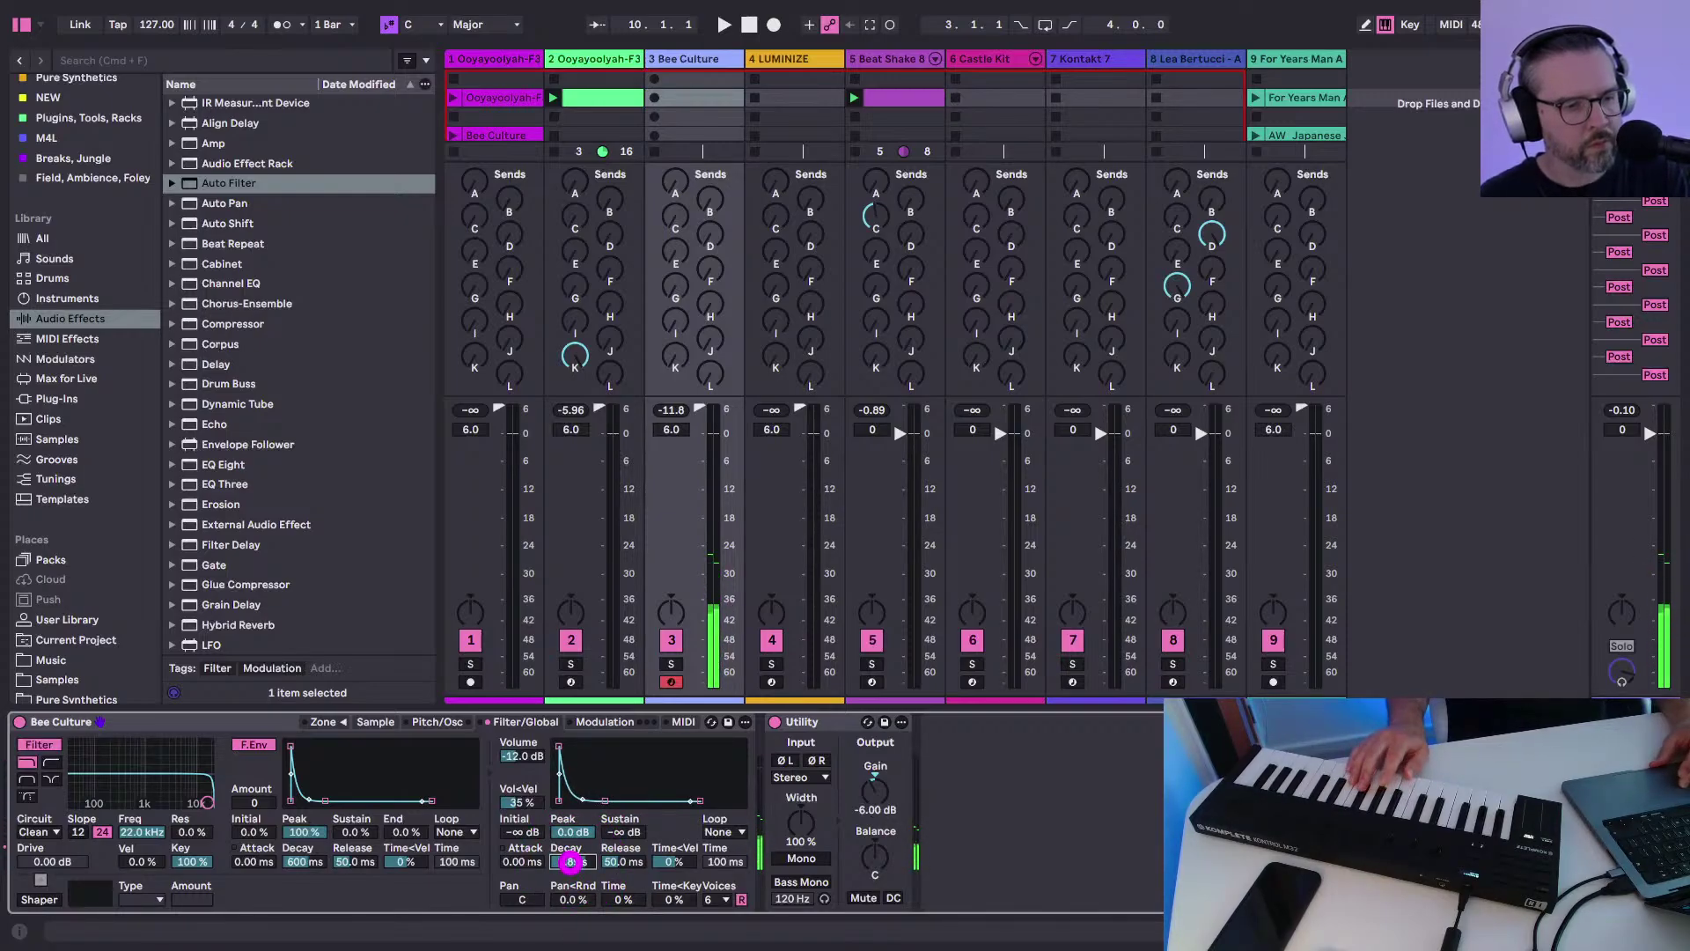
{"action": "left_click", "coordinate": [124, 825]}
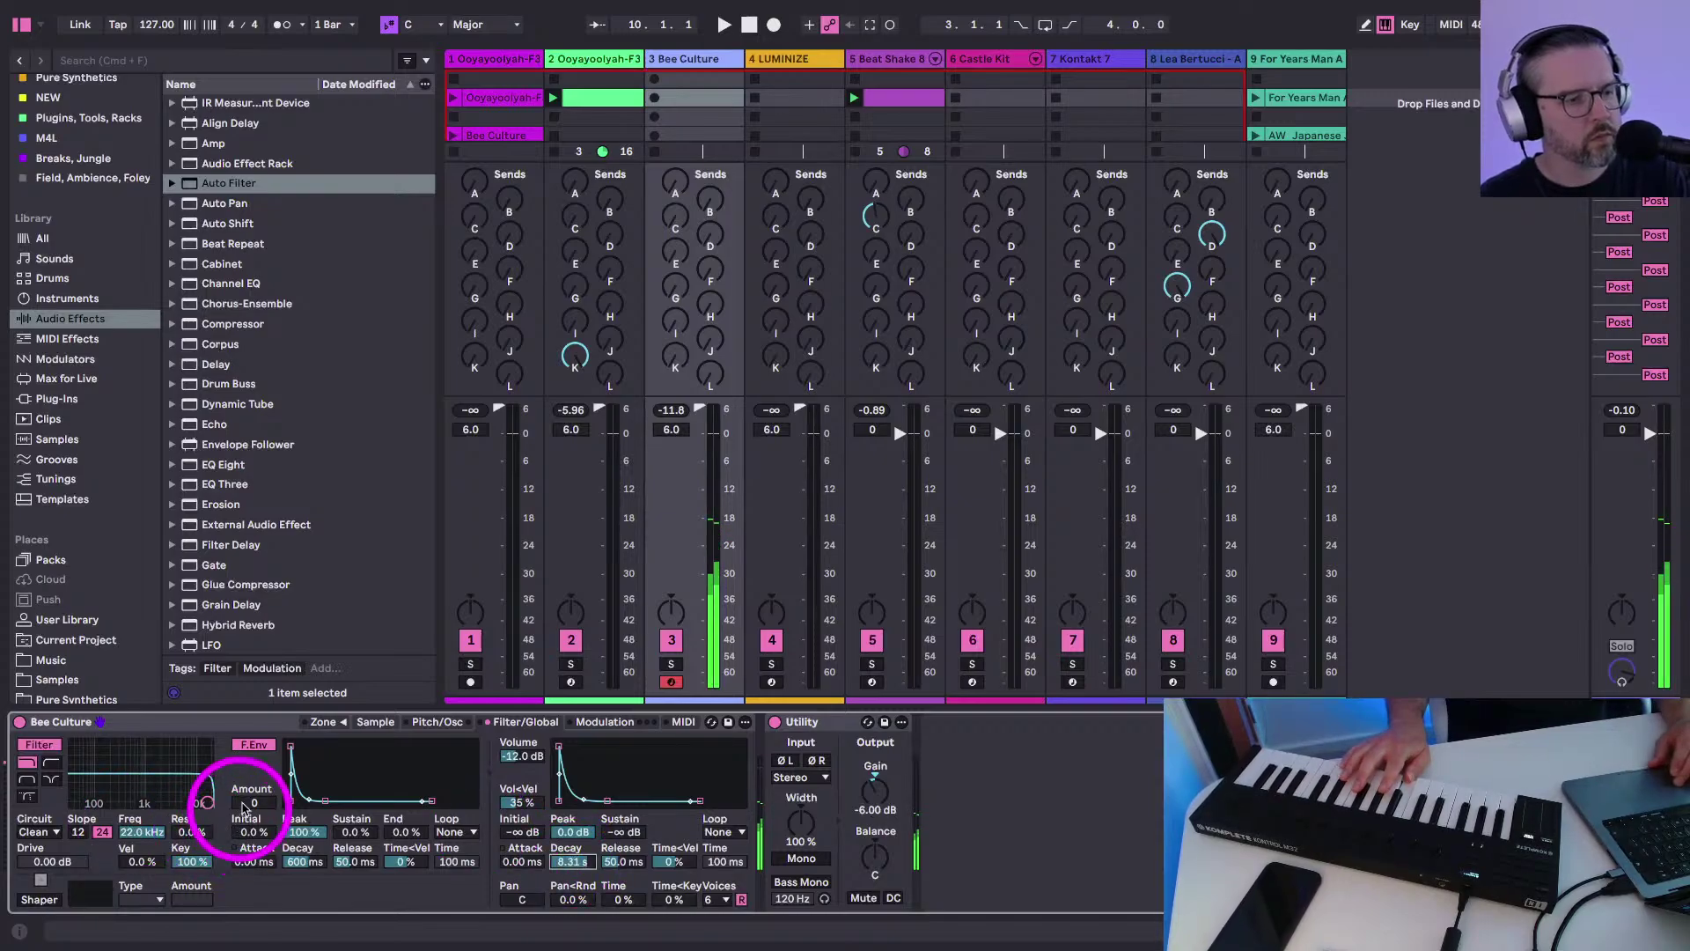
Shape Bee Culture's pitch envelope: amount +7 st, initial 100%, peak and sustain -100%, attack about 13 s, decay about 2.25 s
{"action": "left_click", "coordinate": [426, 728]}
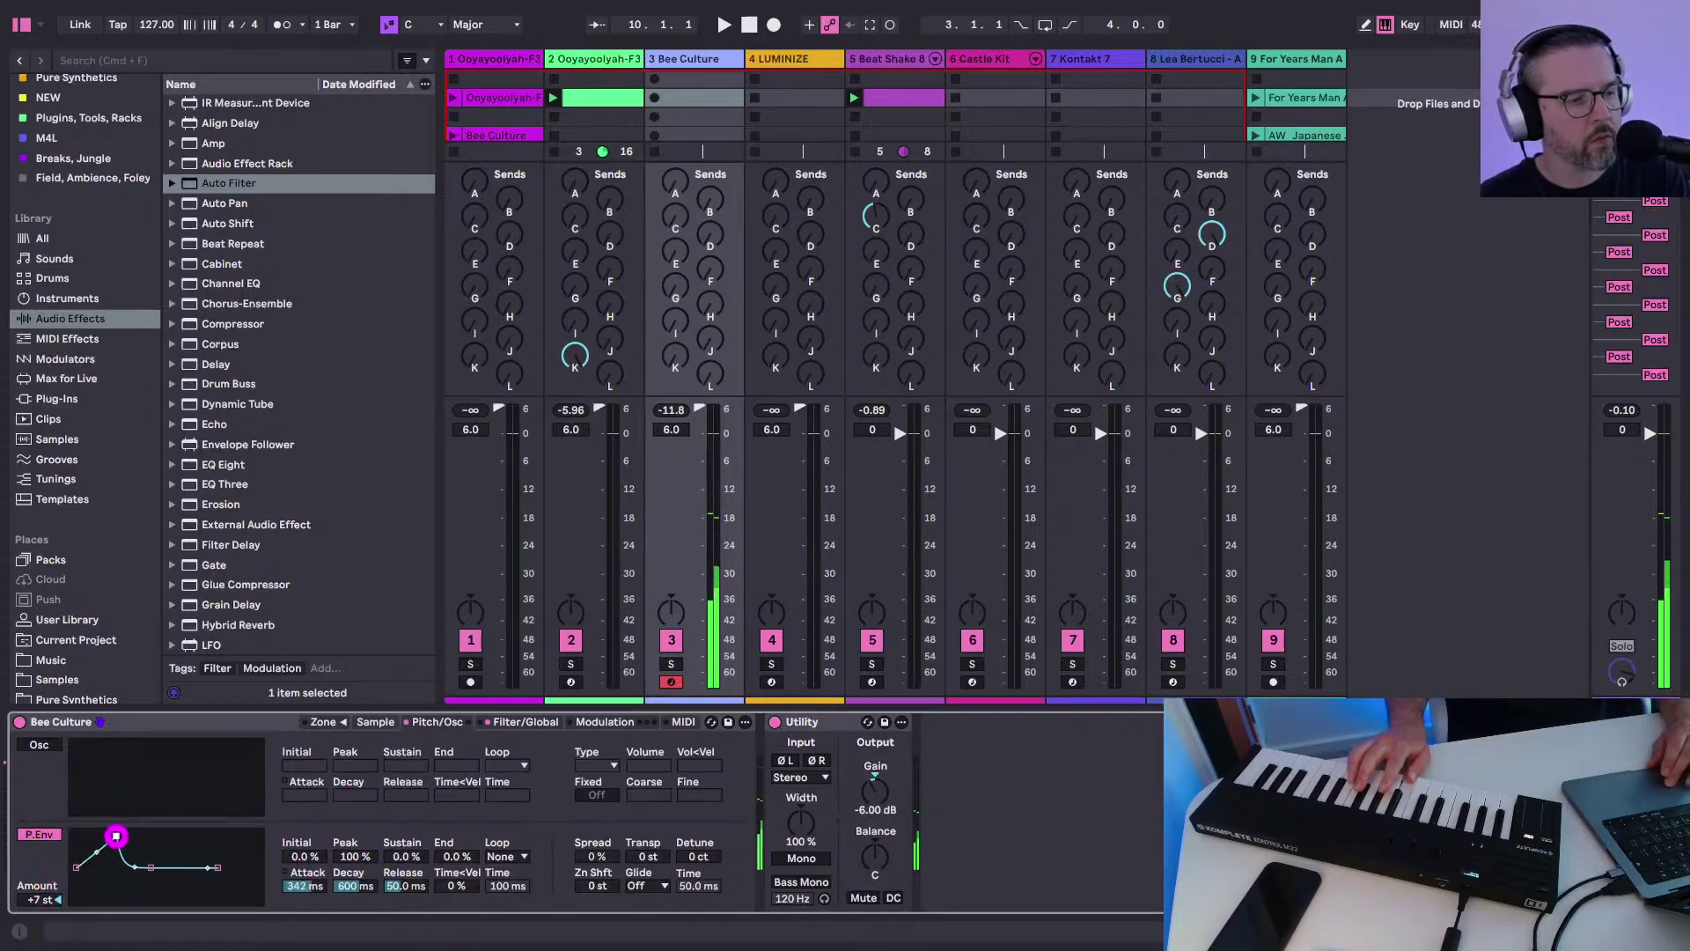
{"action": "left_click_drag", "start_coordinate": [76, 866], "coordinate": [76, 877]}
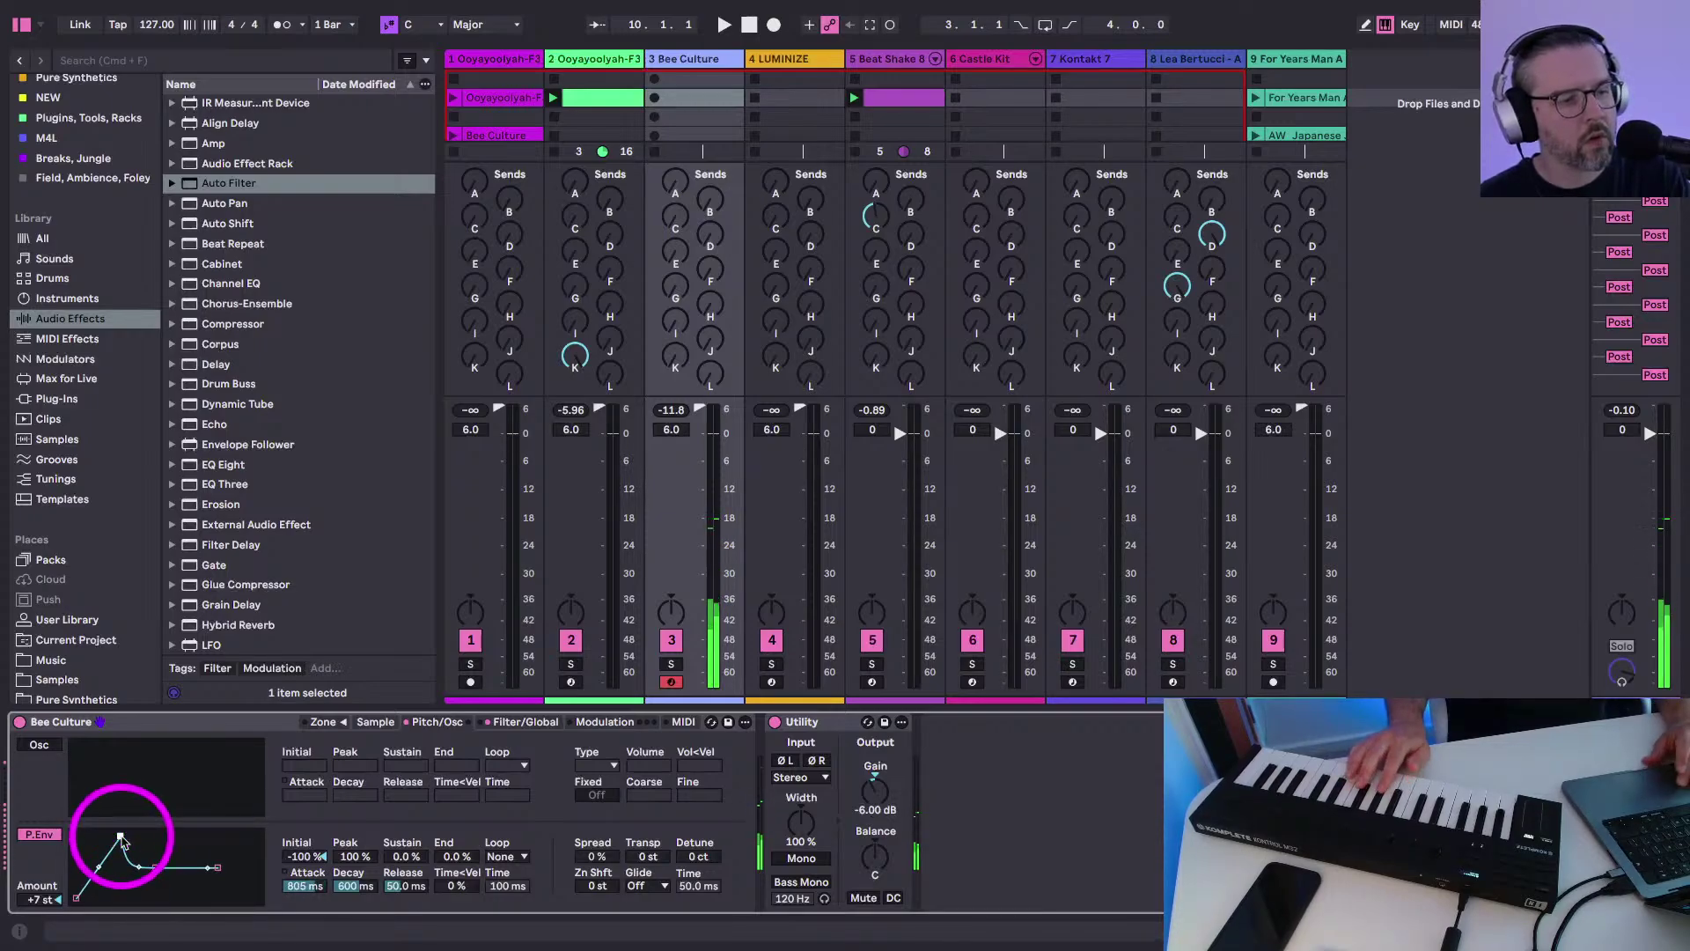
{"action": "left_click_drag", "start_coordinate": [76, 834], "coordinate": [76, 823]}
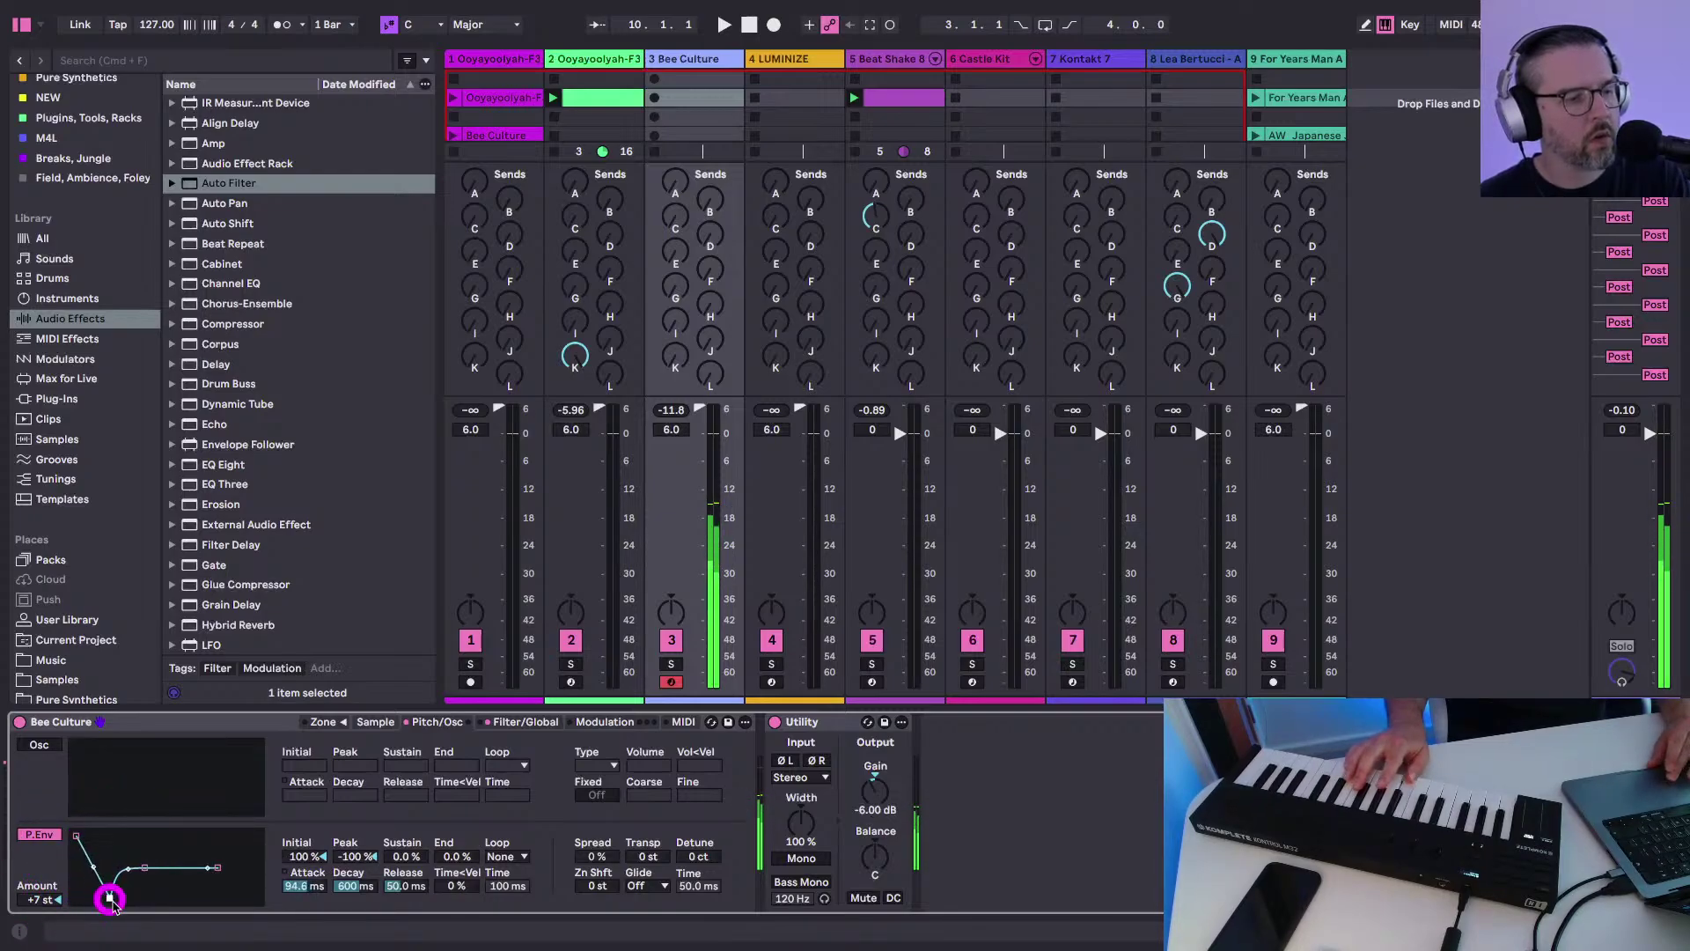
{"action": "left_click_drag", "start_coordinate": [109, 898], "coordinate": [151, 898]}
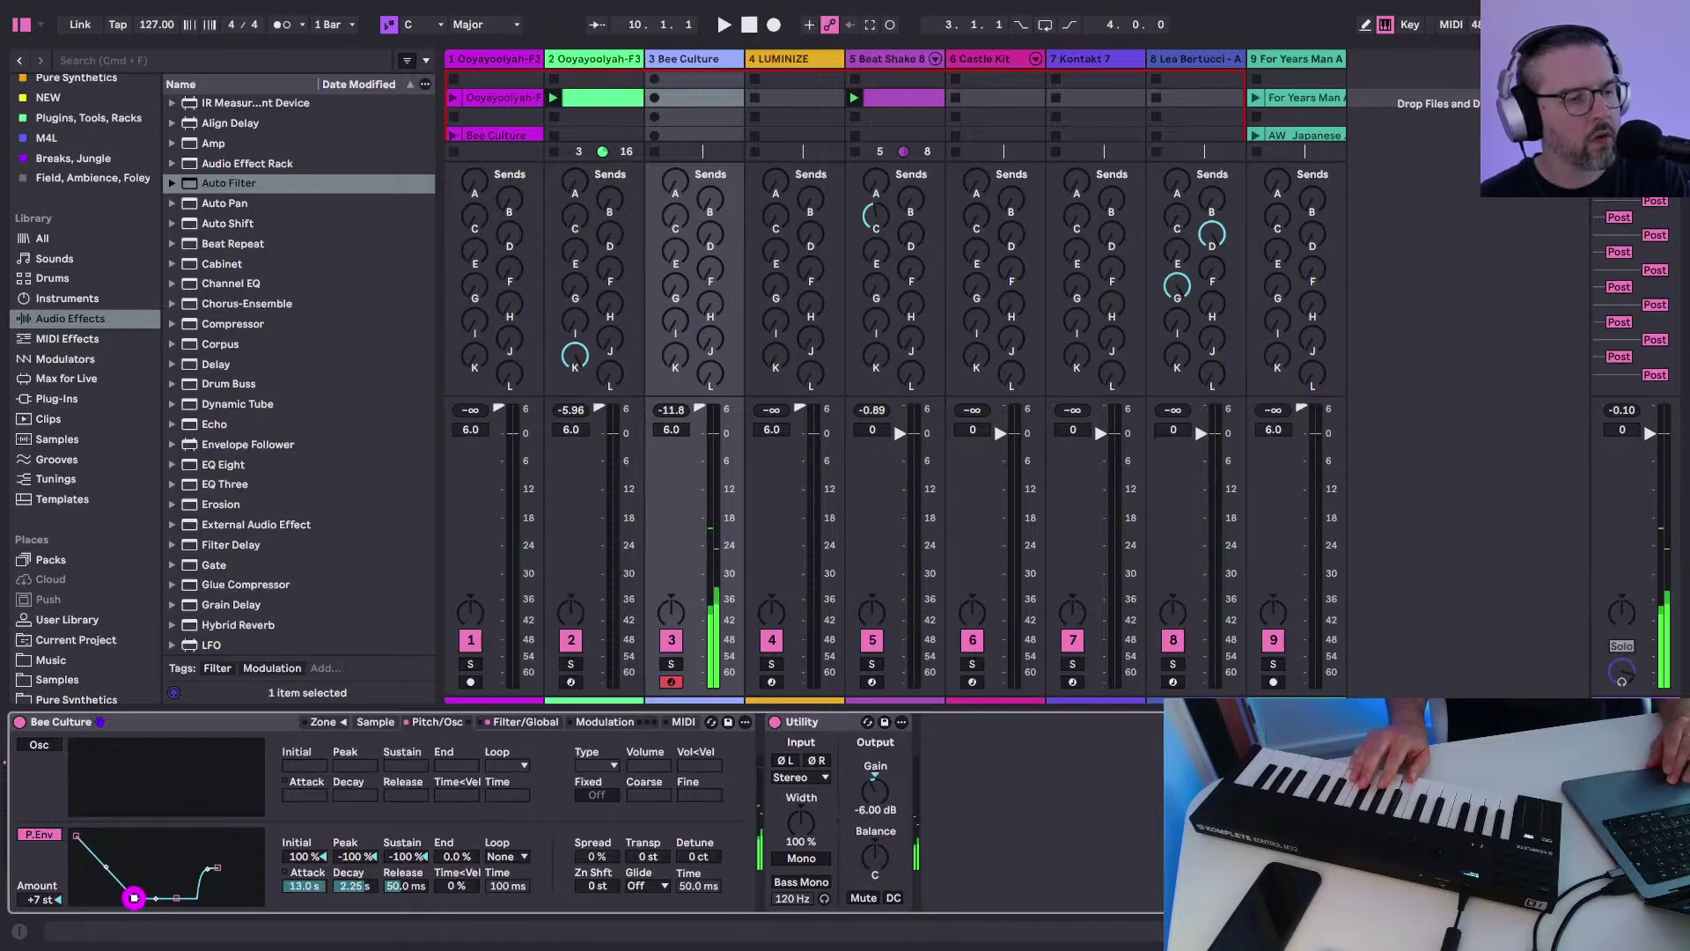
{"action": "left_click", "coordinate": [133, 897]}
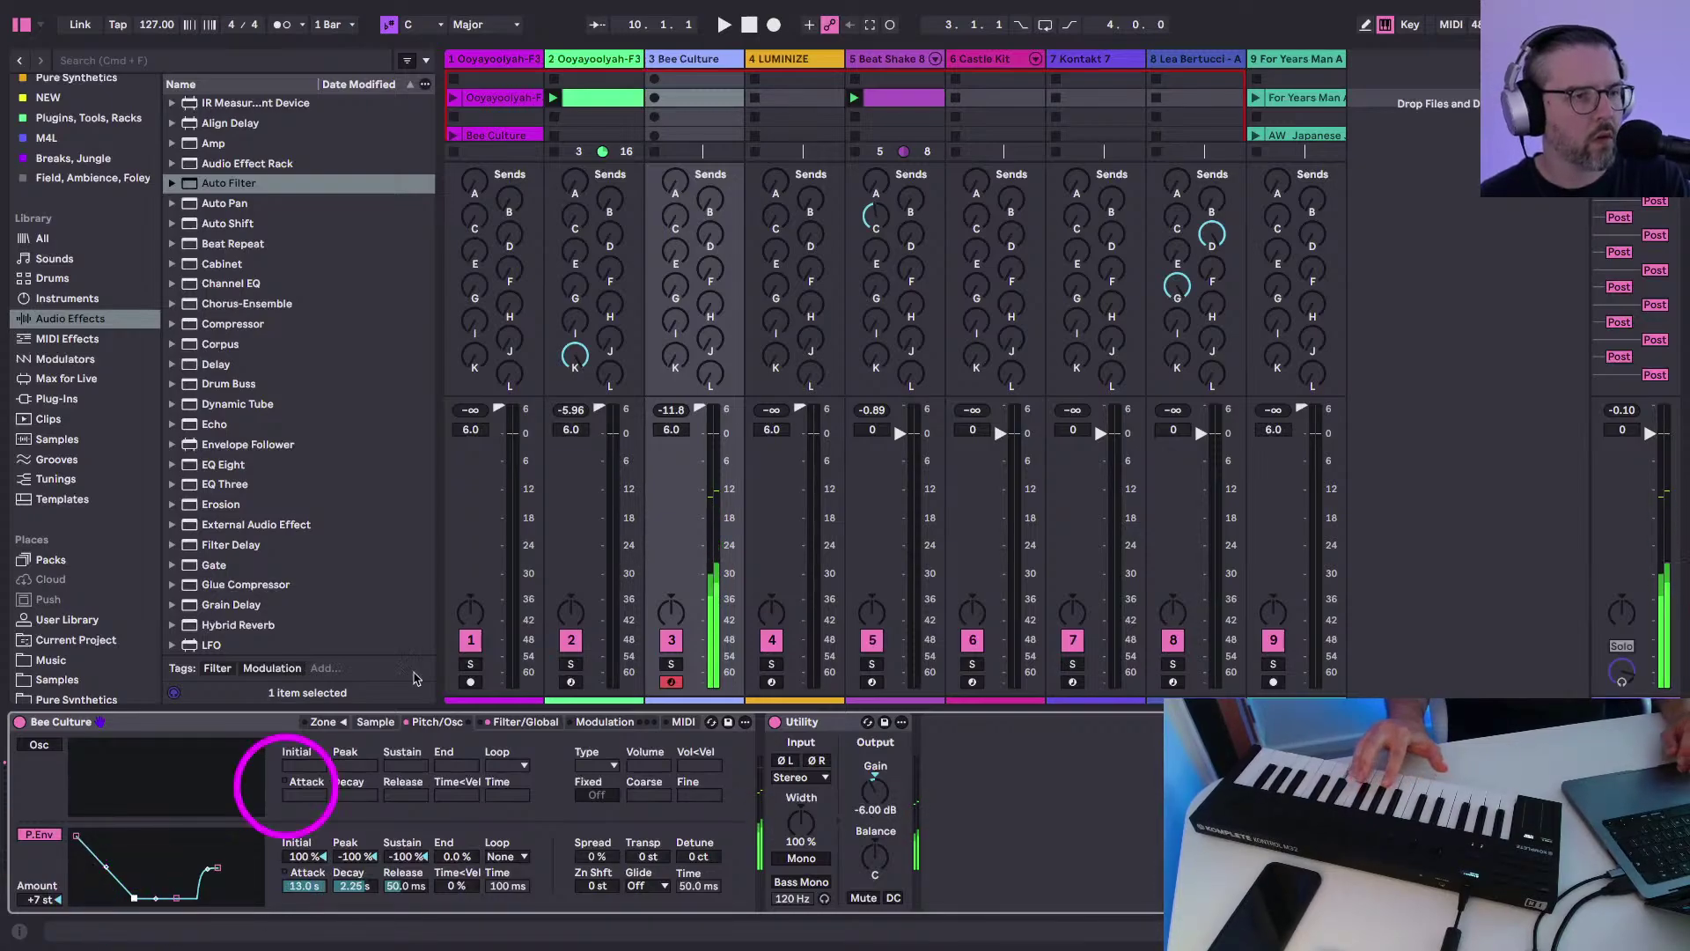
Set Bee Culture's volume envelope decay to 7.00 s and its release to about 7.63 s
{"action": "left_click", "coordinate": [515, 724]}
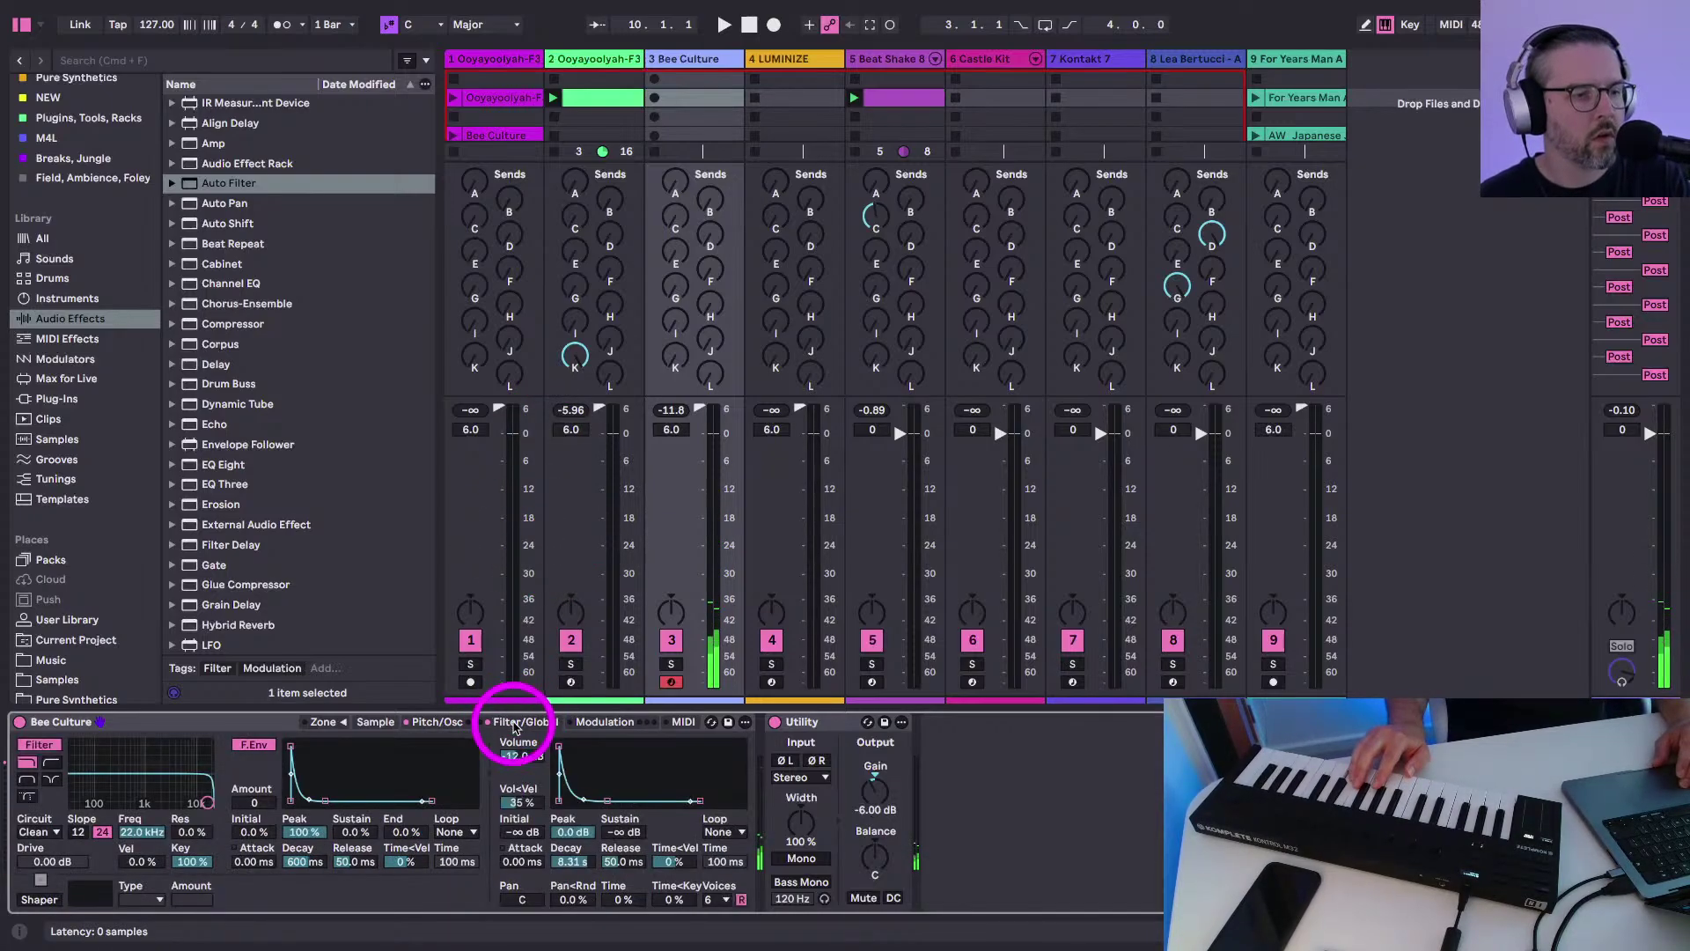
{"action": "left_click", "coordinate": [570, 862]}
{"action": "left_click_drag", "start_coordinate": [576, 870], "coordinate": [630, 868]}
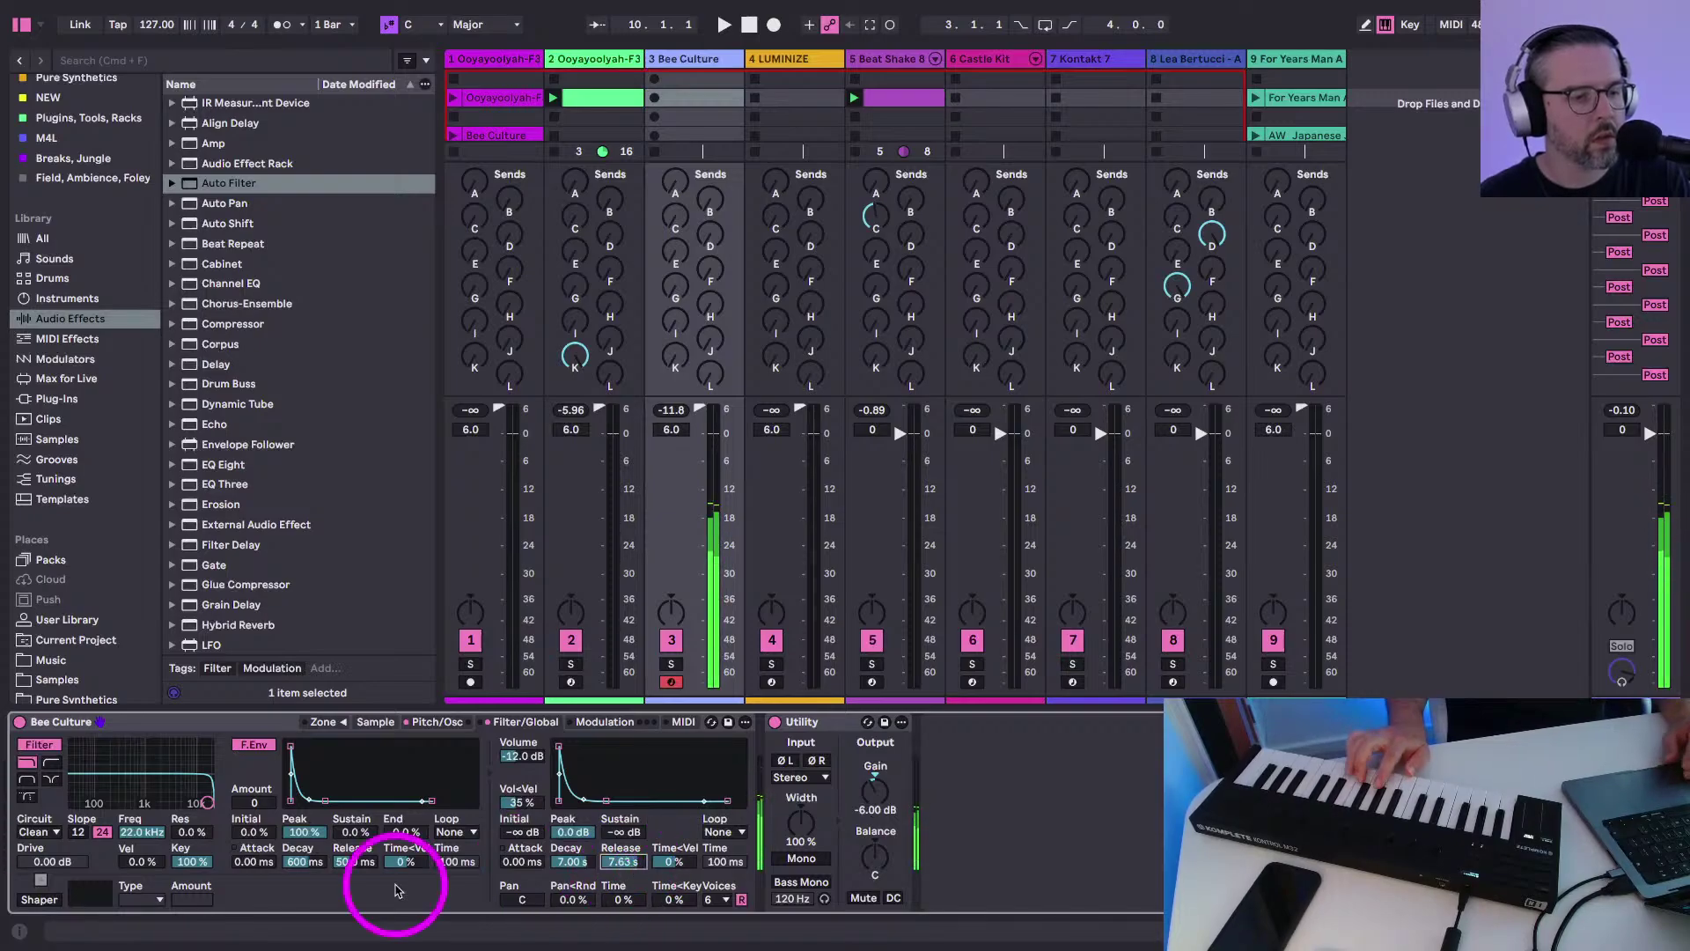
Set the pitch envelope's end level to -100% and its release to 7.00 s
{"action": "left_click", "coordinate": [426, 732]}
{"action": "left_click_drag", "start_coordinate": [197, 875], "coordinate": [223, 897]}
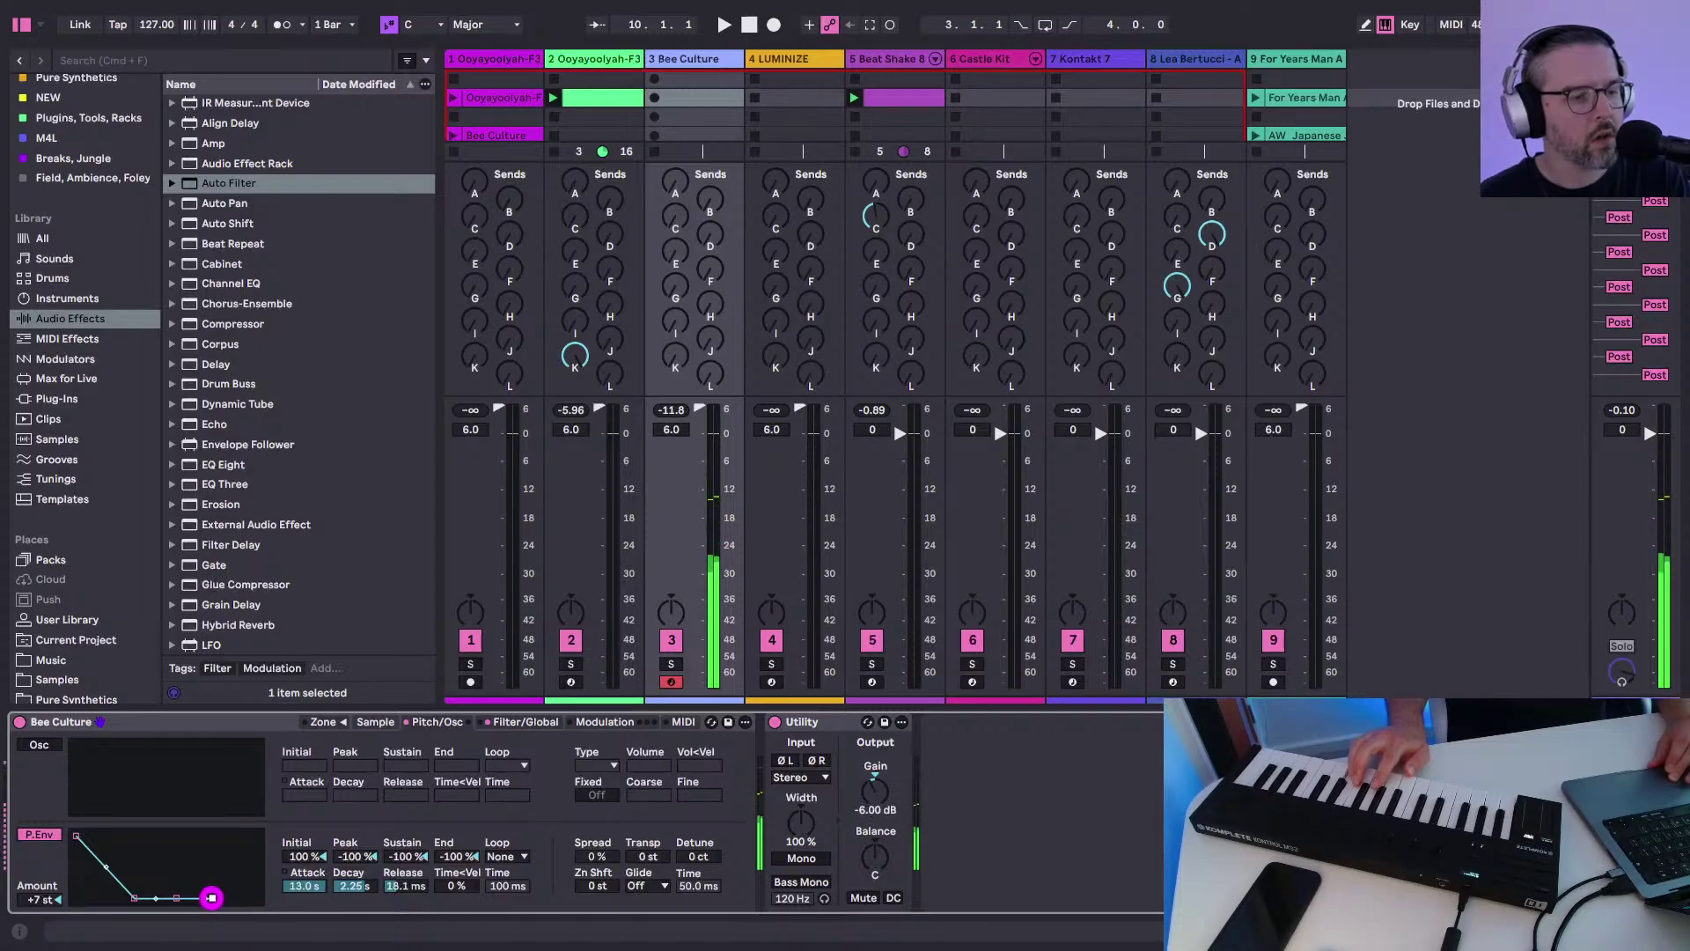
{"action": "left_click_drag", "start_coordinate": [211, 897], "coordinate": [215, 899]}
{"action": "left_click", "coordinate": [398, 886]}
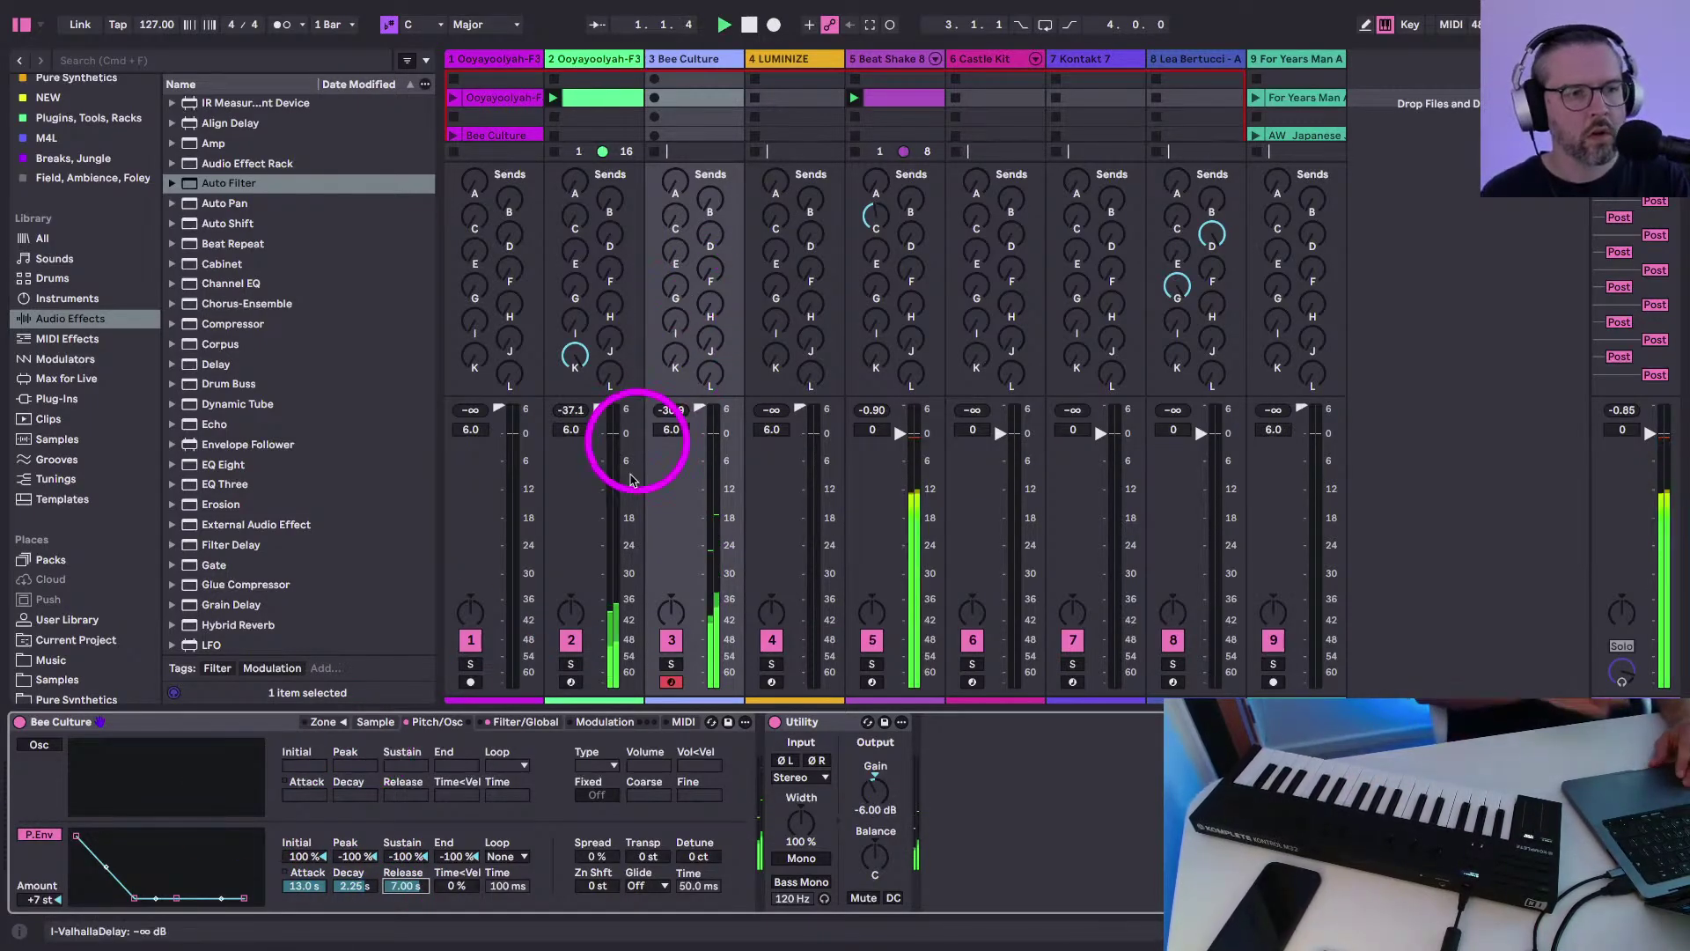
Try Bee Culture's send G (EchoBoy's Galaxy) at 0.0 dB over the running beat
{"action": "left_click", "coordinate": [674, 367]}
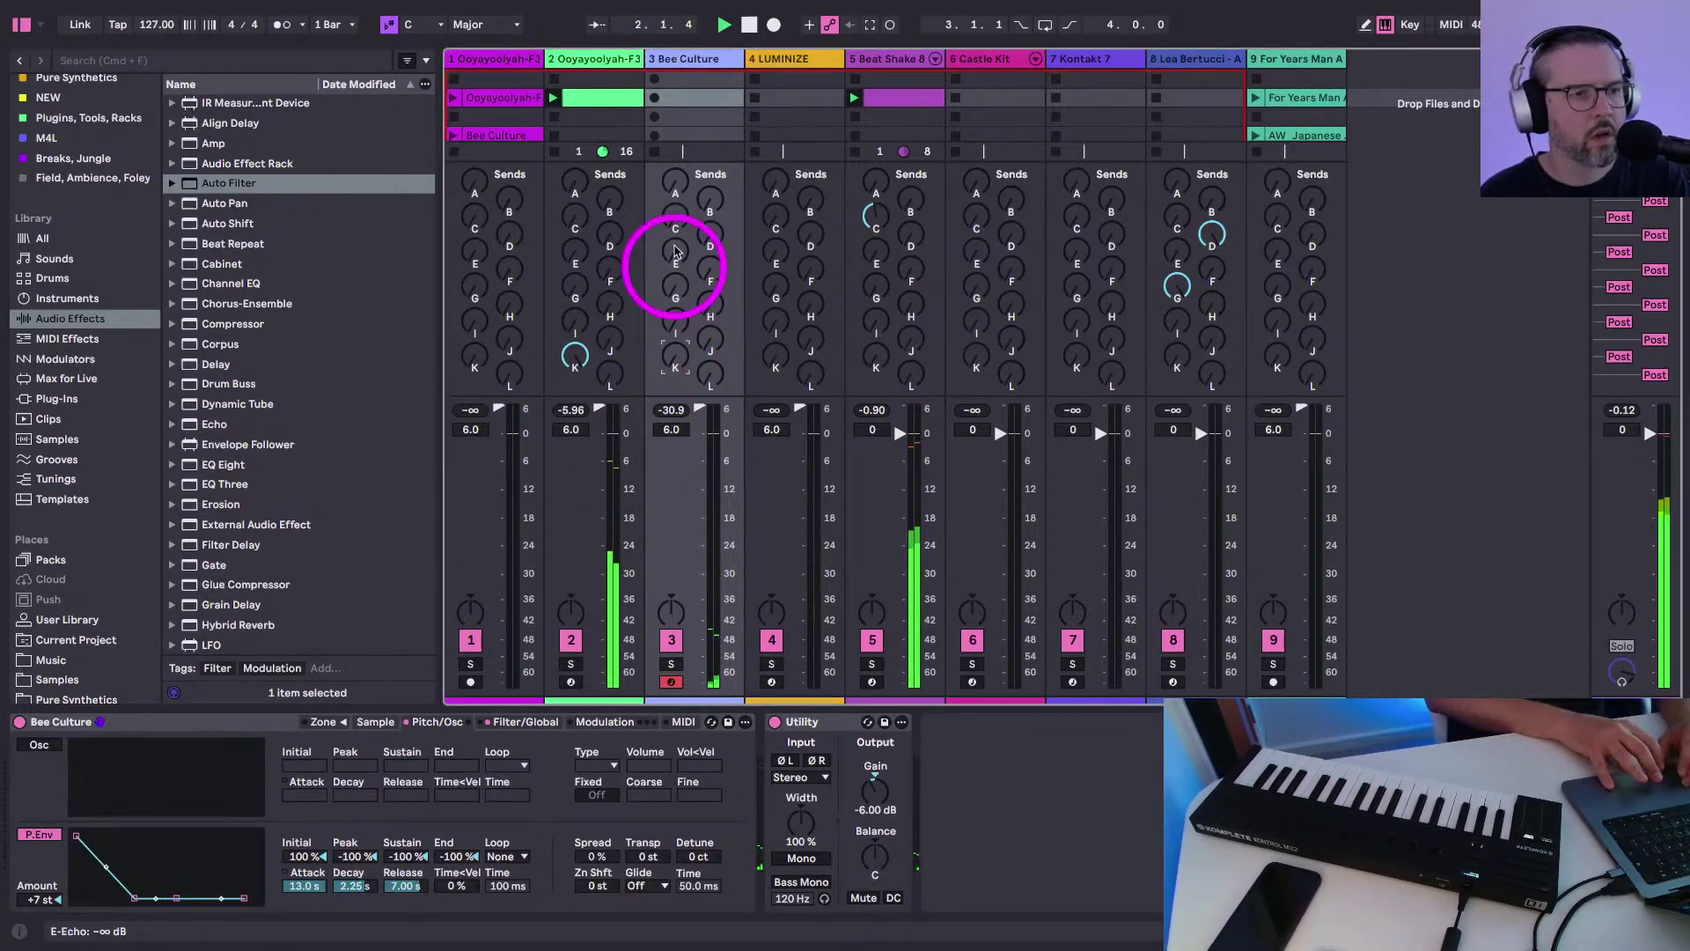
{"action": "left_click_drag", "start_coordinate": [675, 291], "coordinate": [675, 288]}
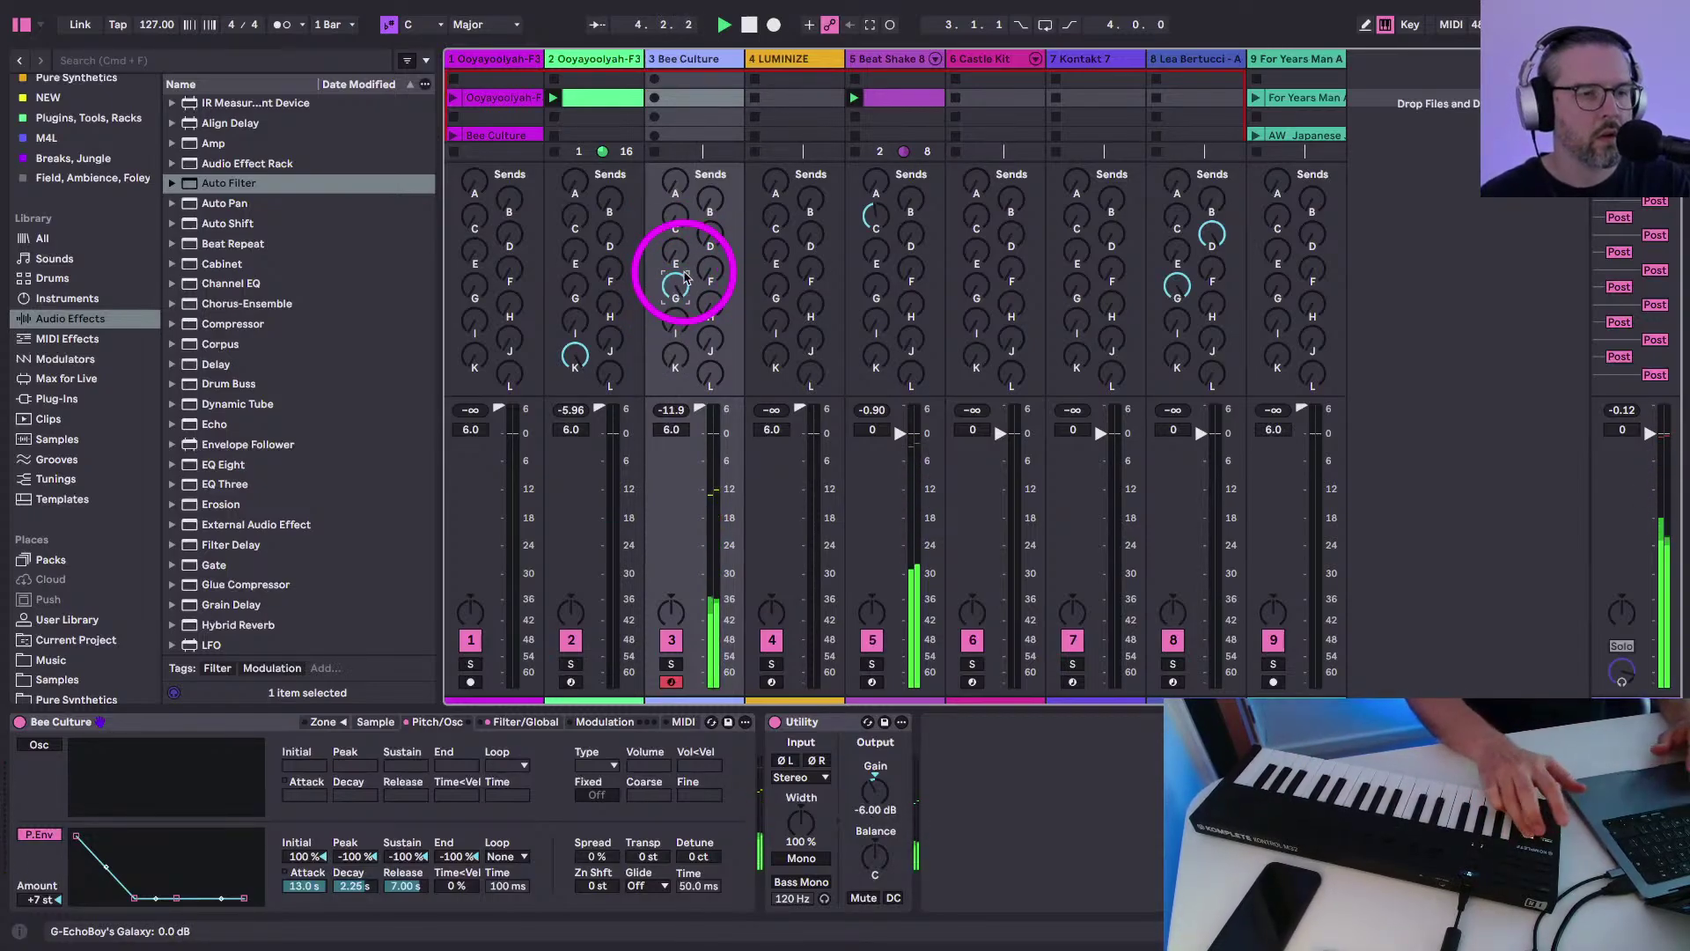
Move Bee Culture's sample start past the loud first half, to about 956215
{"action": "left_click", "coordinate": [665, 64]}
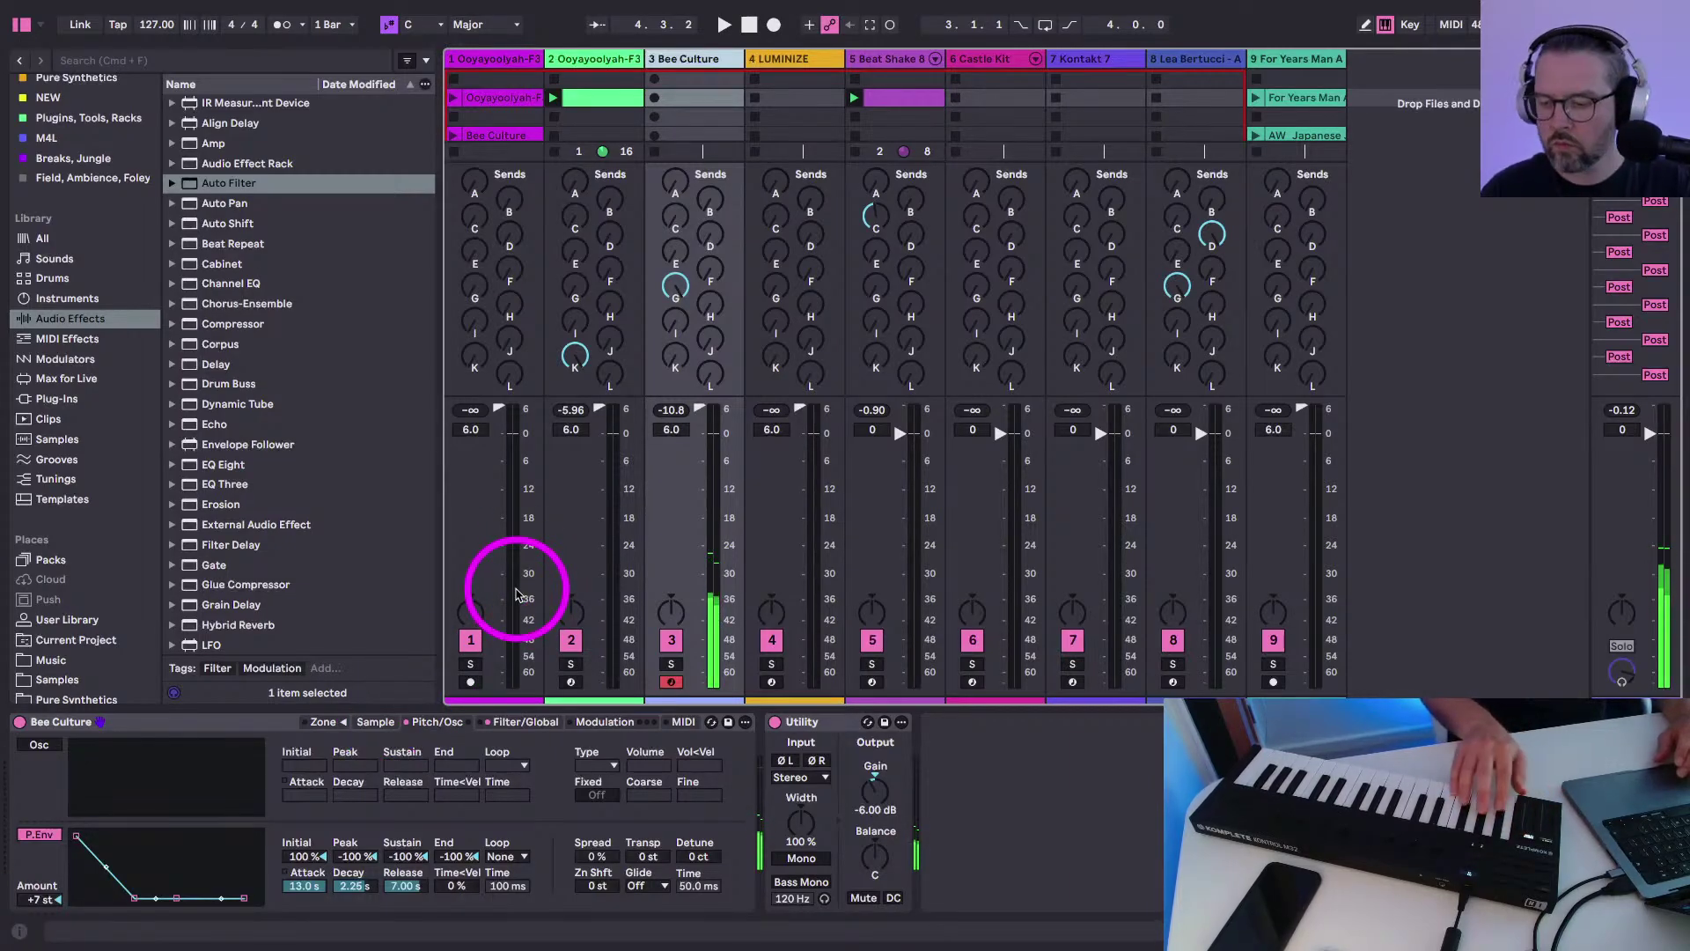
{"action": "left_click", "coordinate": [375, 722]}
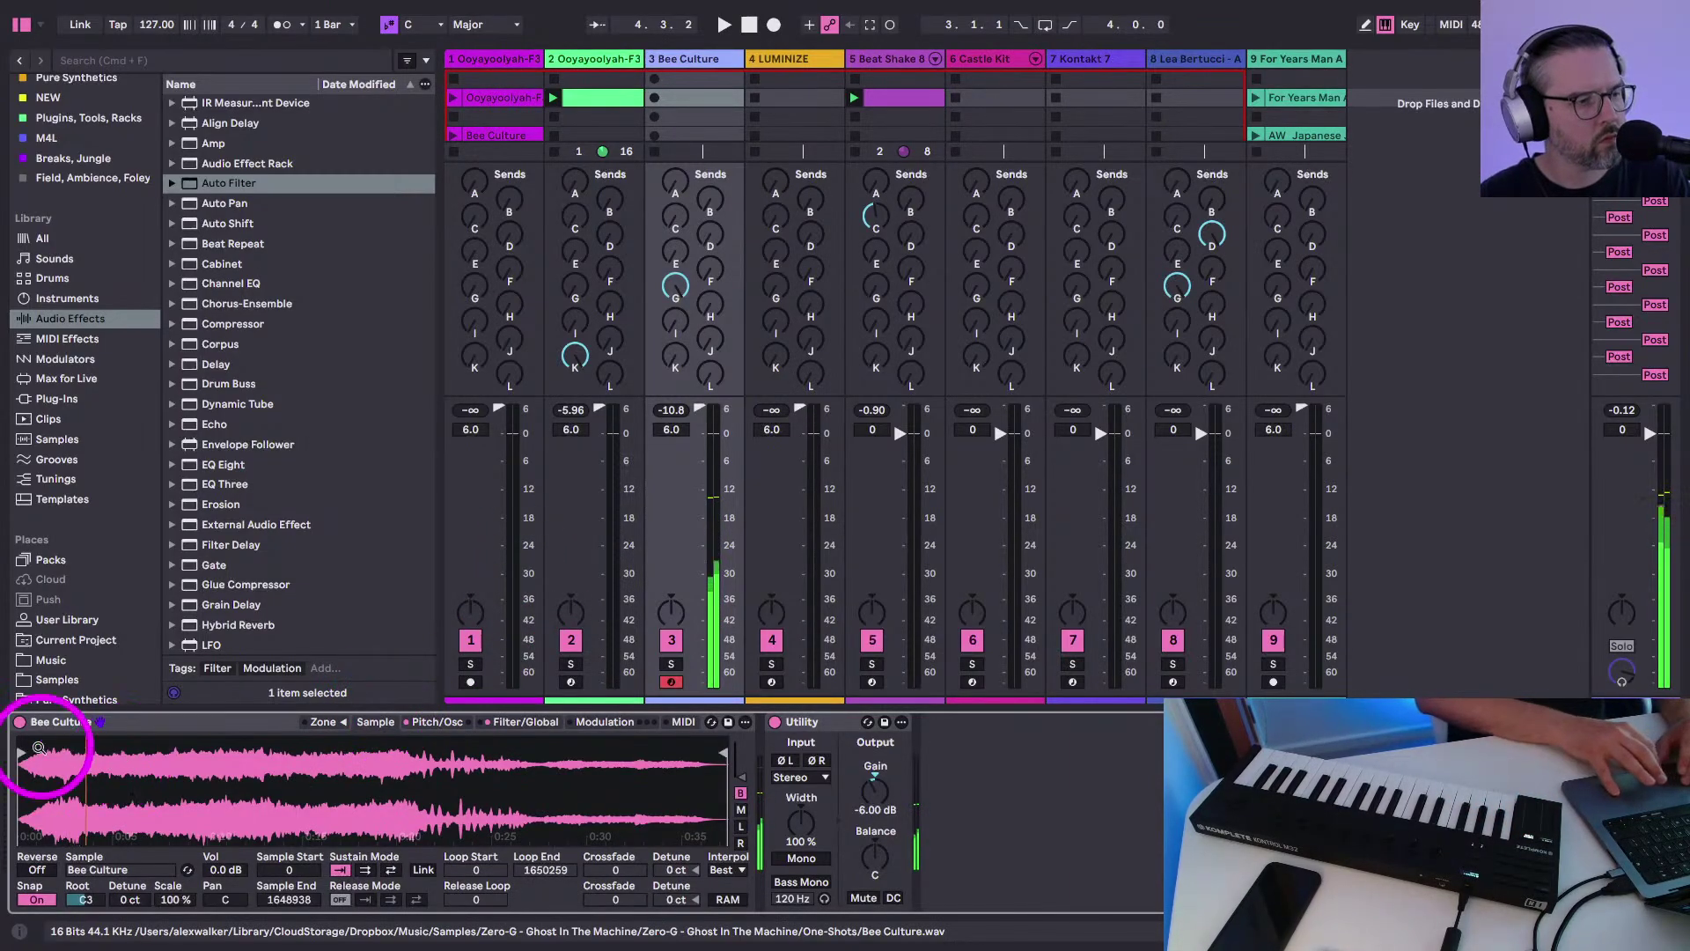
{"action": "mouse_move", "coordinate": [30, 754]}
{"action": "left_mouse_down"}
{"action": "mouse_move", "coordinate": [467, 756]}
{"action": "mouse_move", "coordinate": [449, 762]}
{"action": "left_mouse_up"}
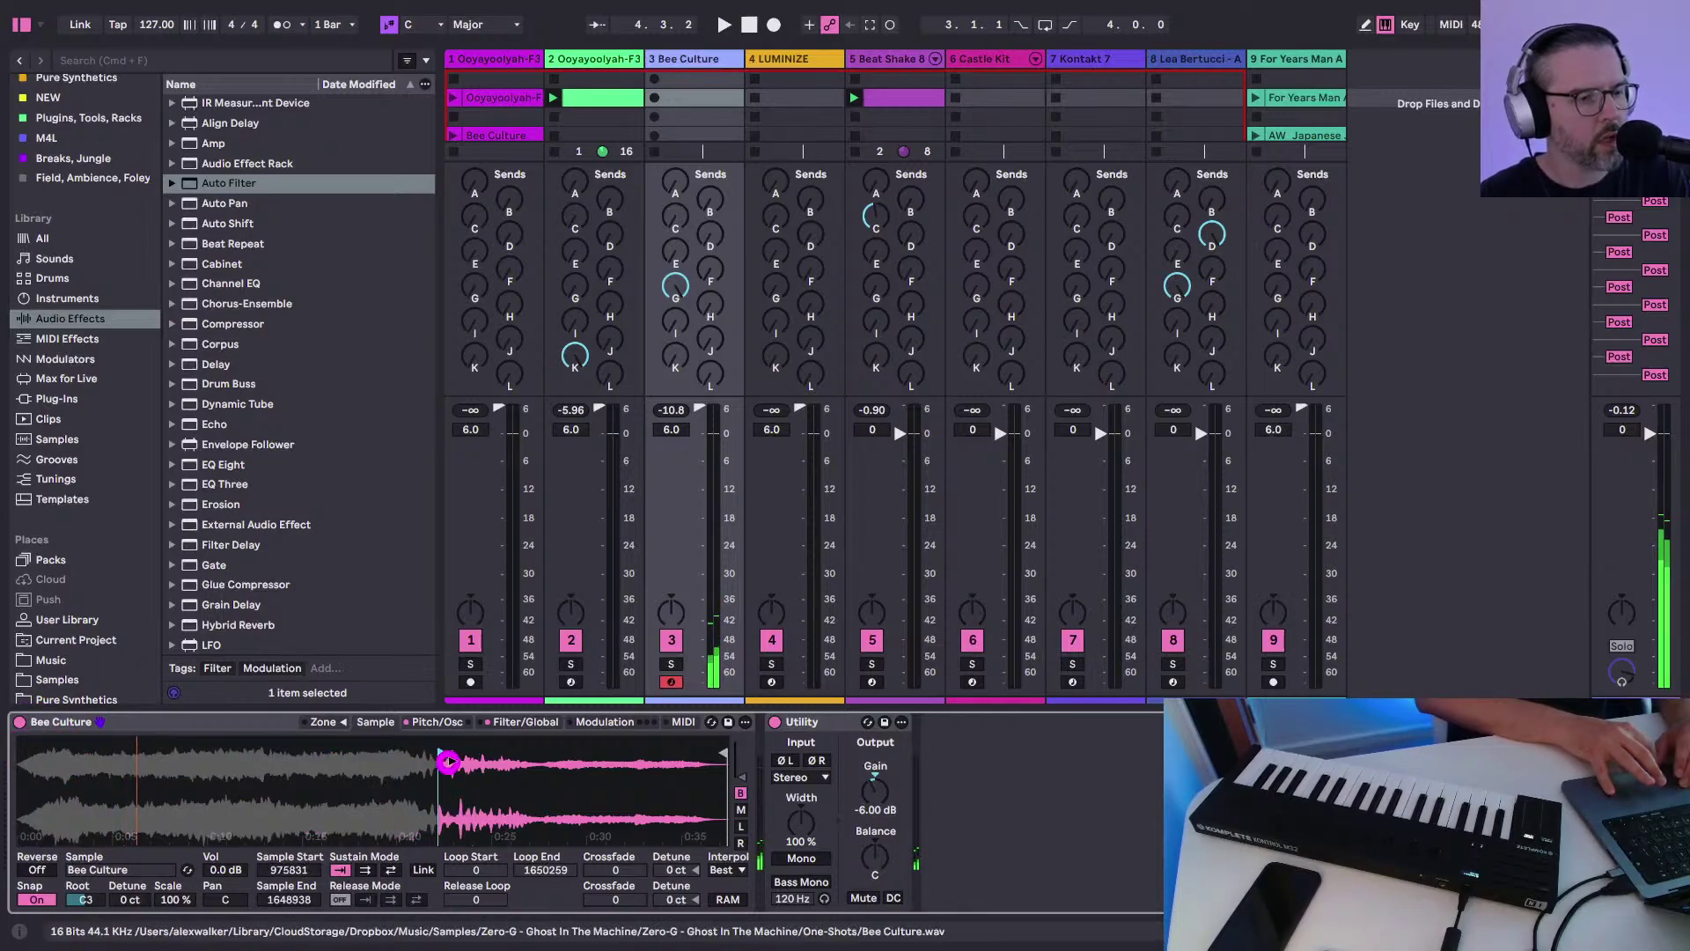
{"action": "left_click", "coordinate": [457, 761]}
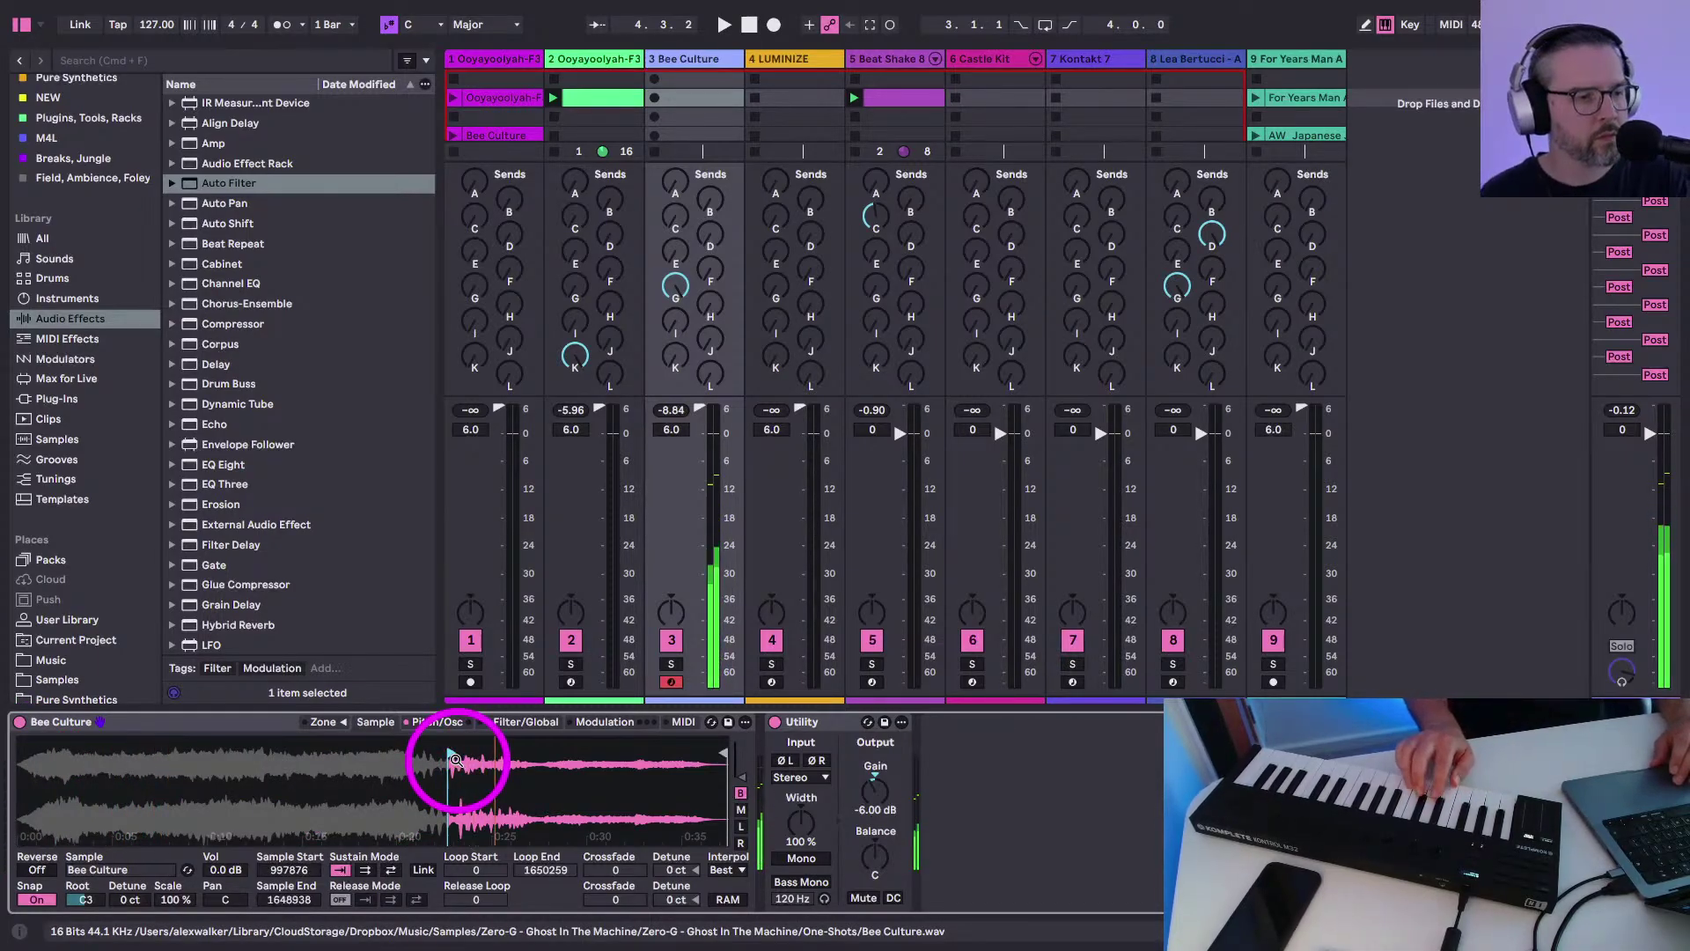
{"action": "left_click", "coordinate": [450, 752]}
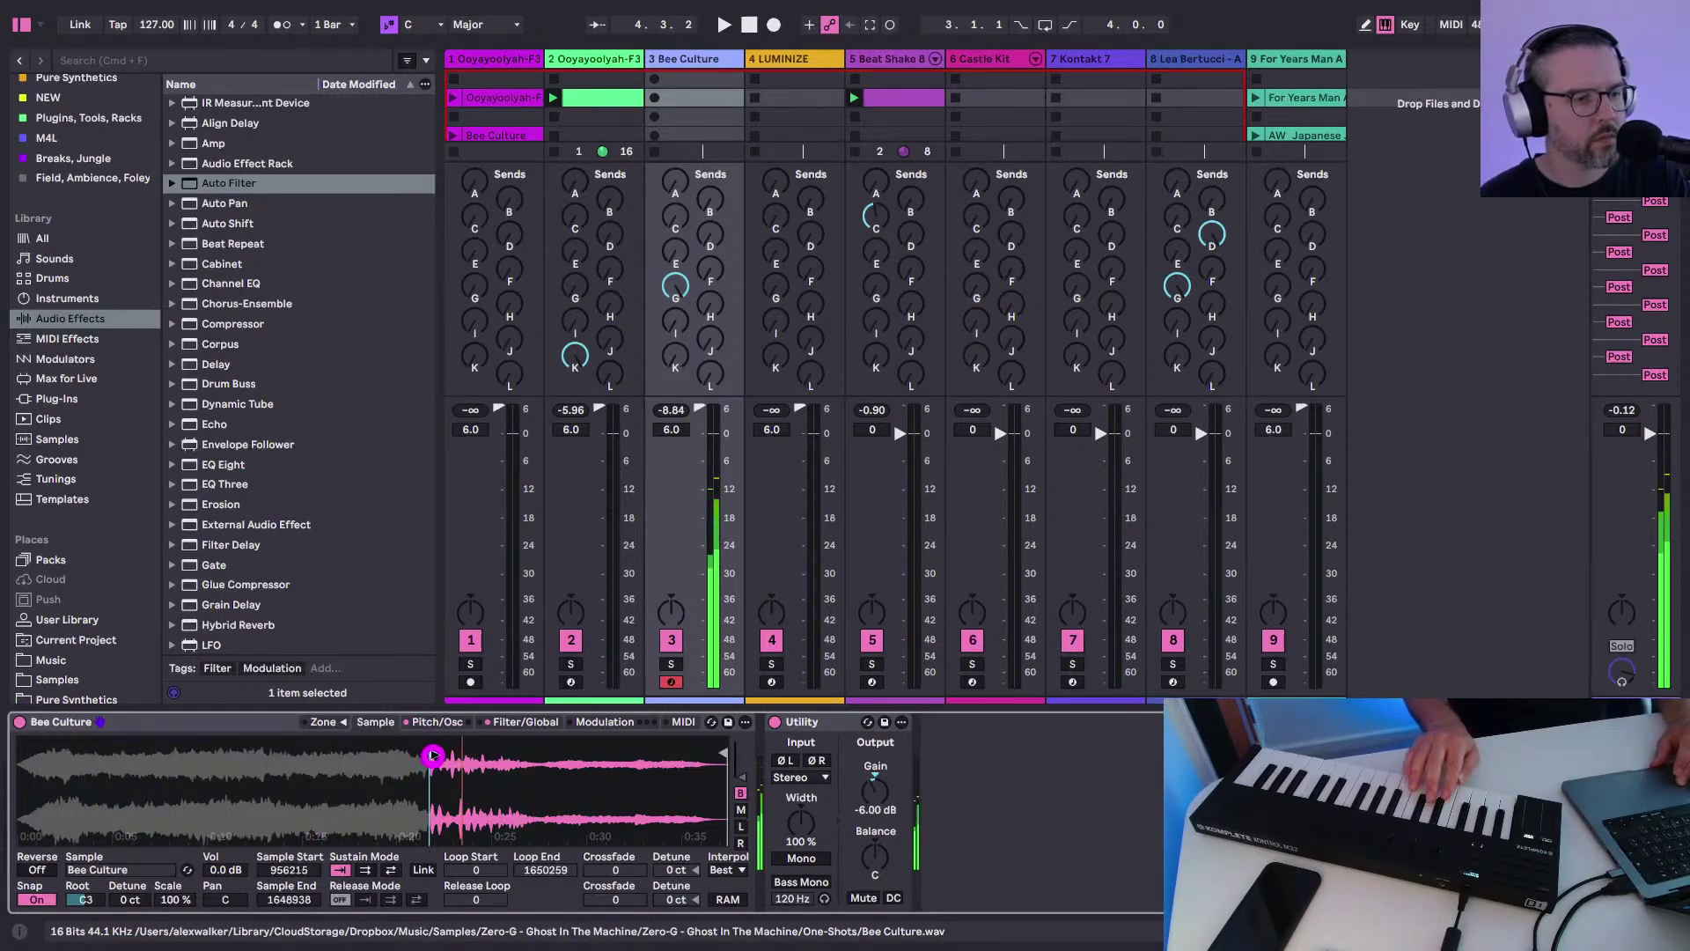
Reset Bee Culture's send G to -∞ dB and raise its send D (Echo) instead
{"action": "left_click", "coordinate": [673, 283]}
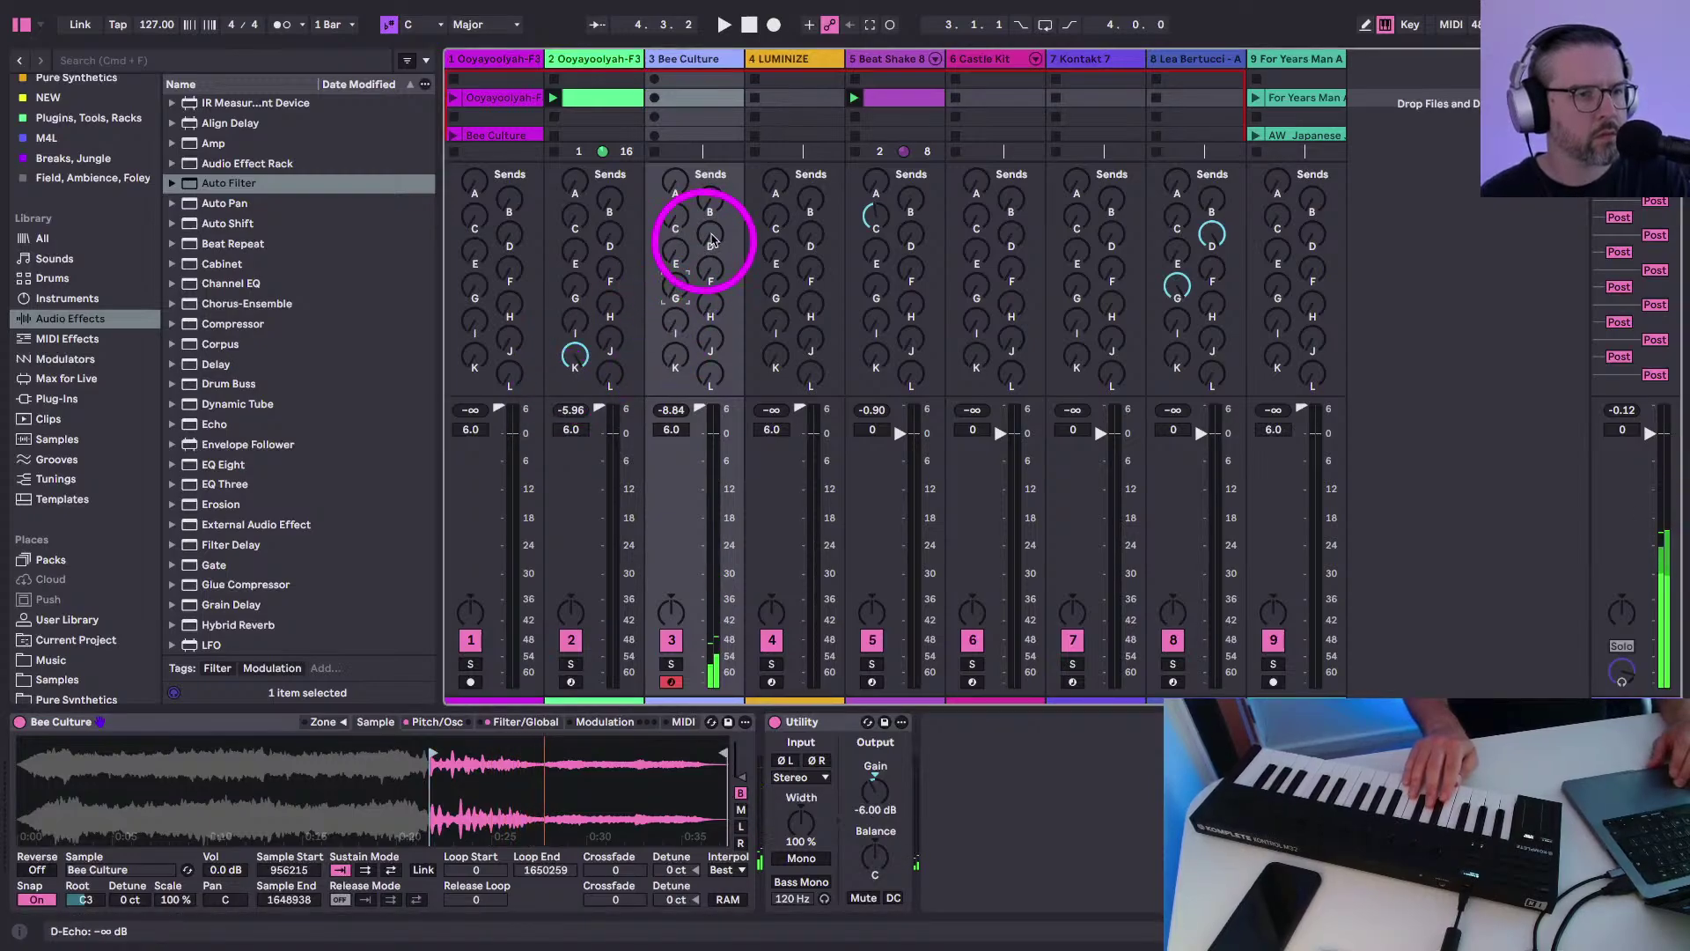
{"action": "left_click_drag", "start_coordinate": [713, 239], "coordinate": [711, 227]}
Restart the beat, capture the played F4 note as a Bee Culture clip, select the note and return to the device view
{"action": "key", "text": "space"}
{"action": "left_click", "coordinate": [516, 429]}
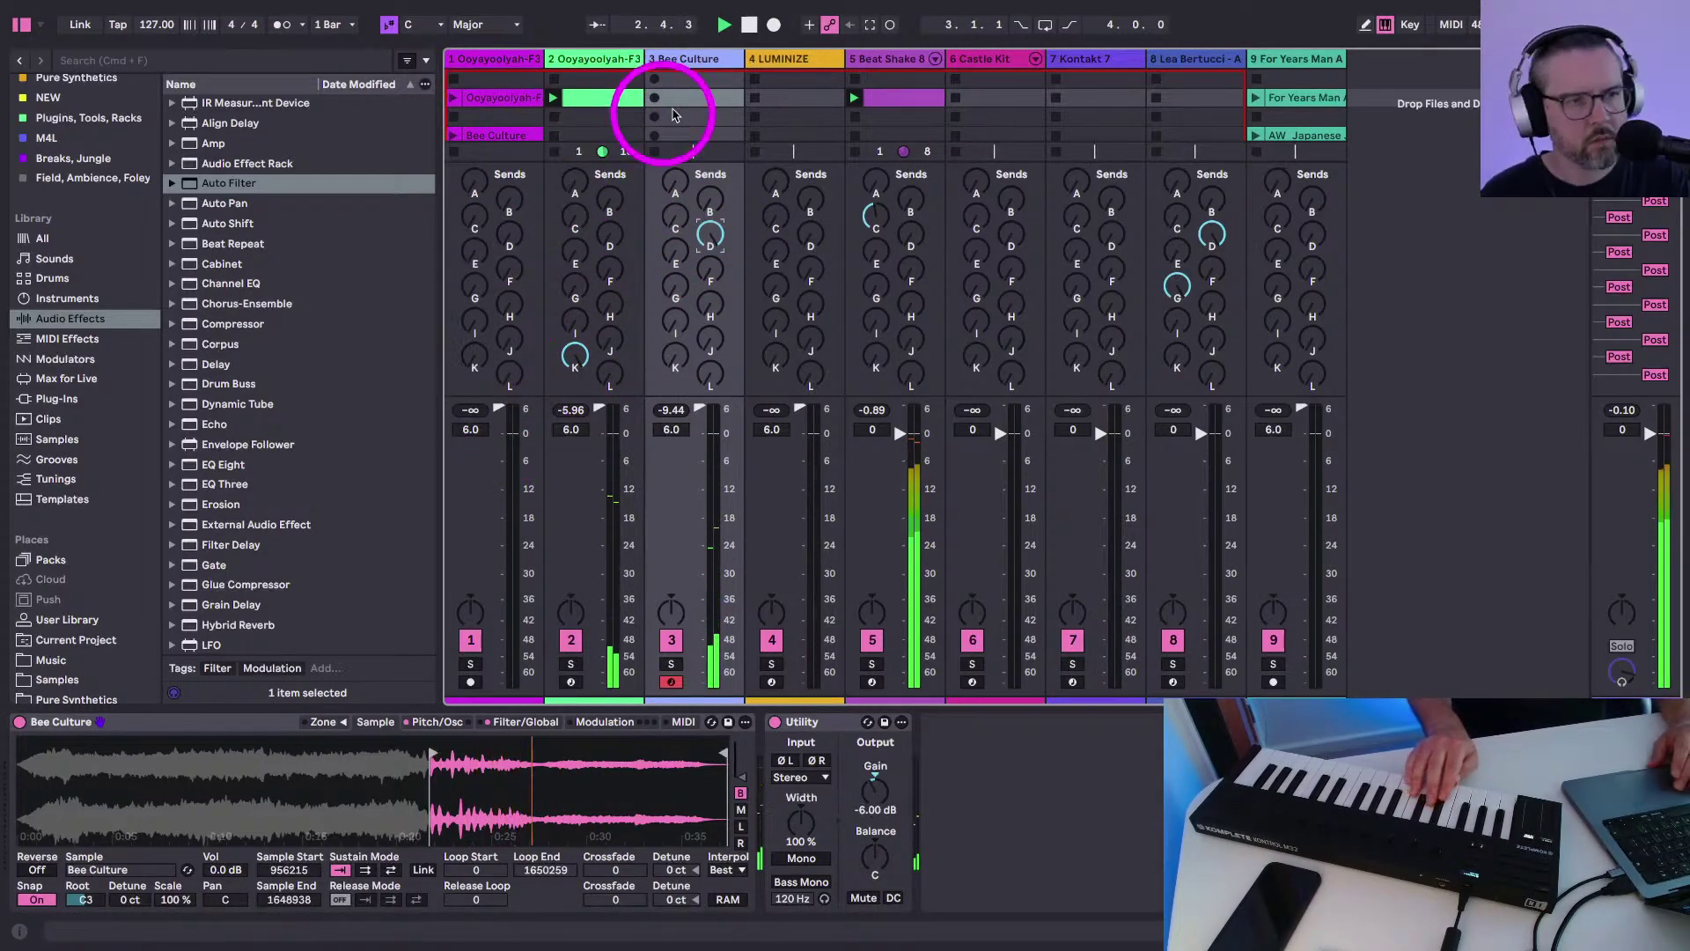
{"action": "left_click", "coordinate": [872, 27]}
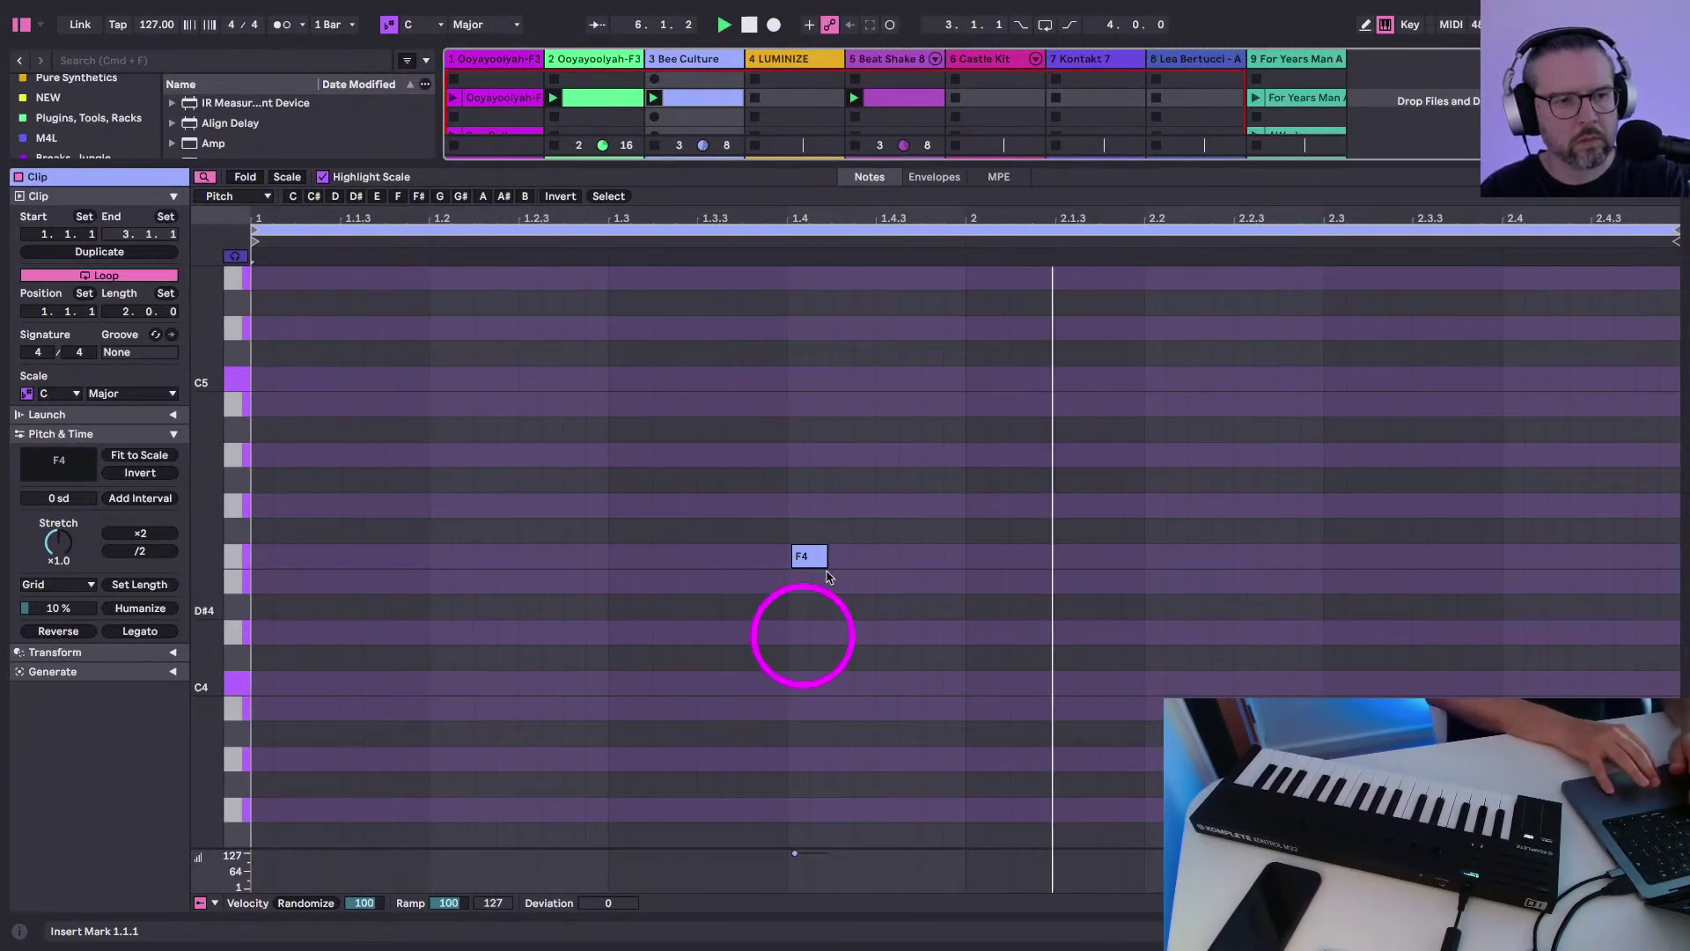
{"action": "key", "text": "b"}
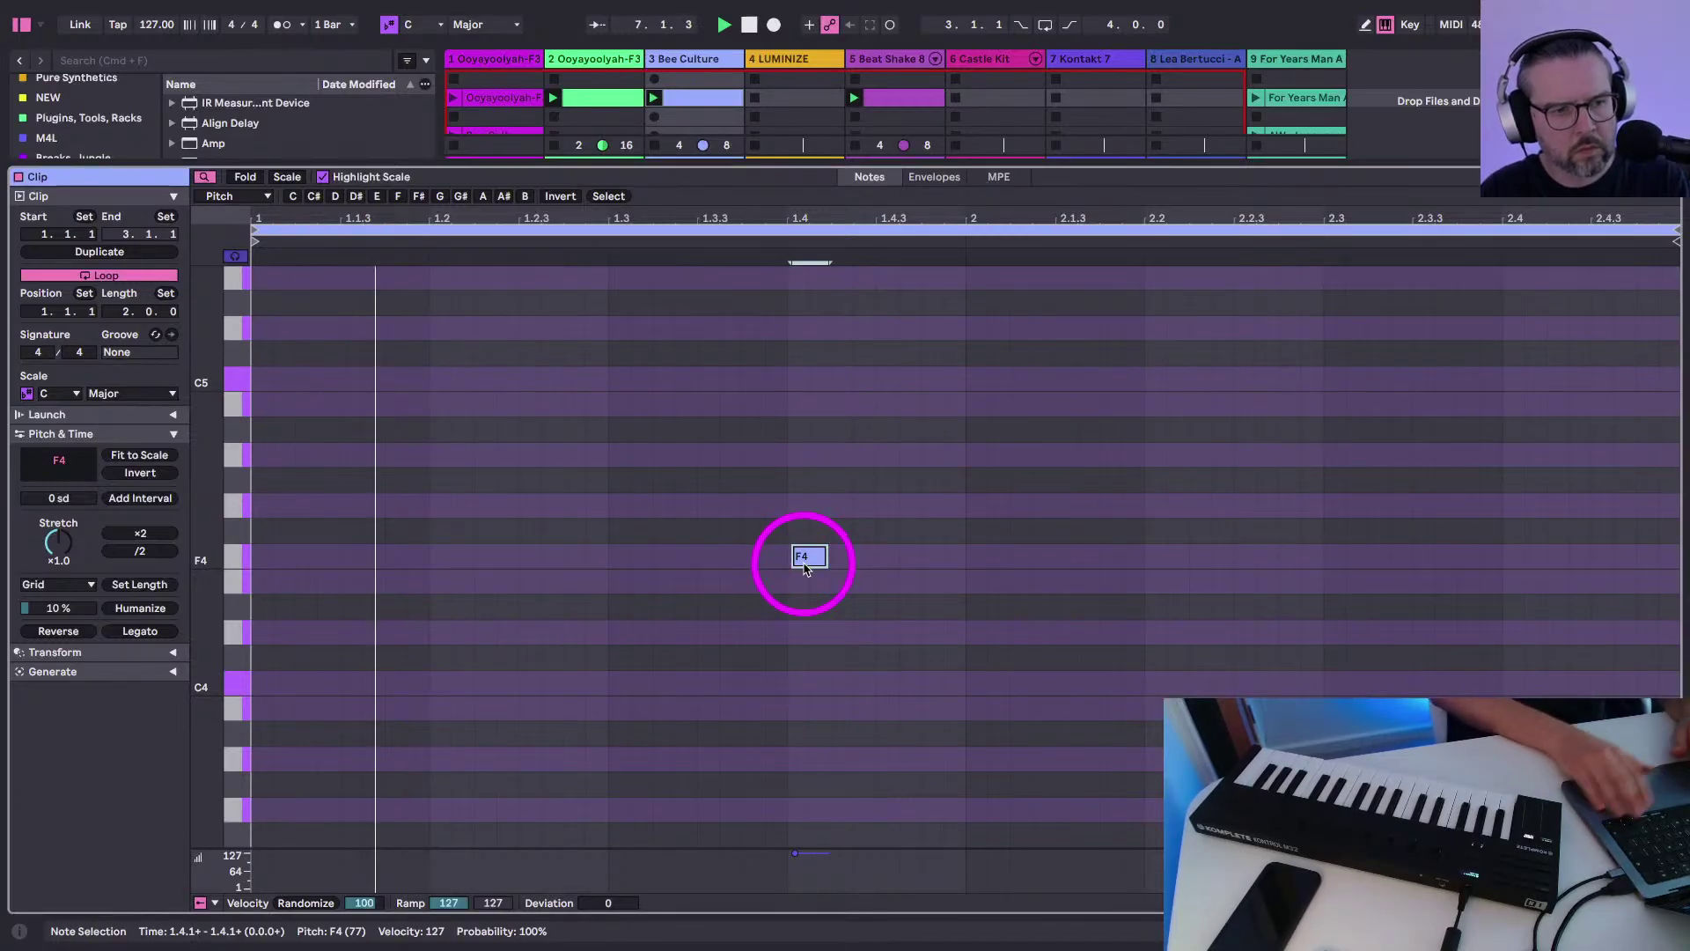
{"action": "key", "text": "shift+Tab"}
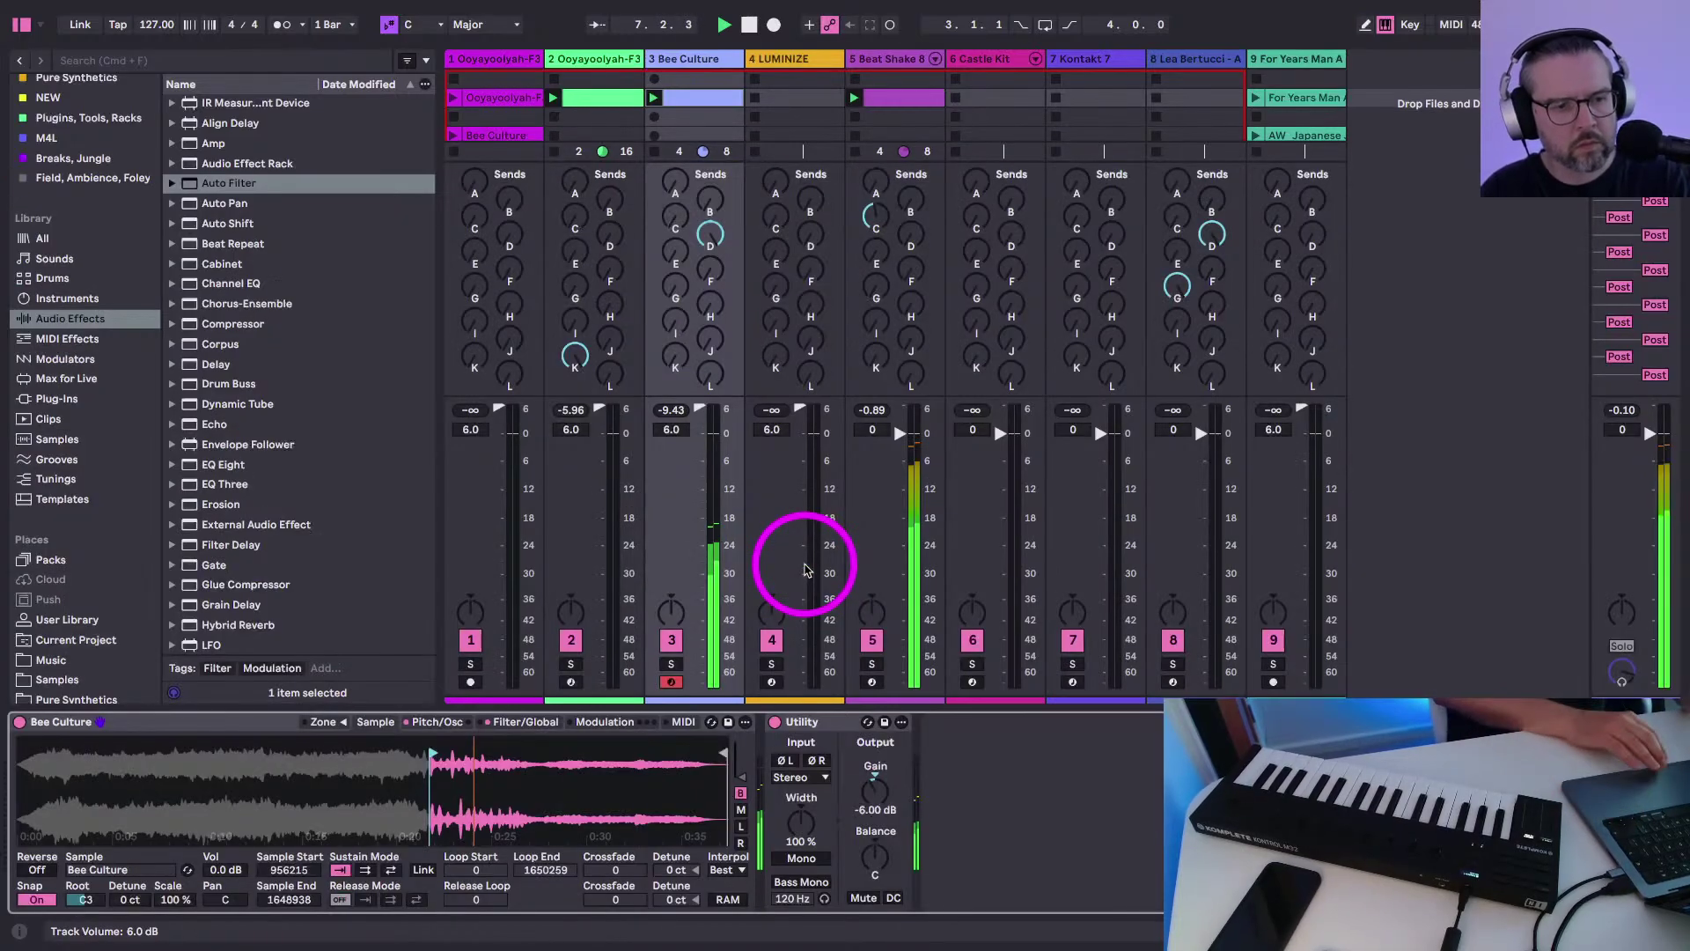
Open the Kontakt 7 instrument window on track 7 and reposition it over the mixer
{"action": "left_click", "coordinate": [966, 64]}
{"action": "left_click", "coordinate": [1085, 63]}
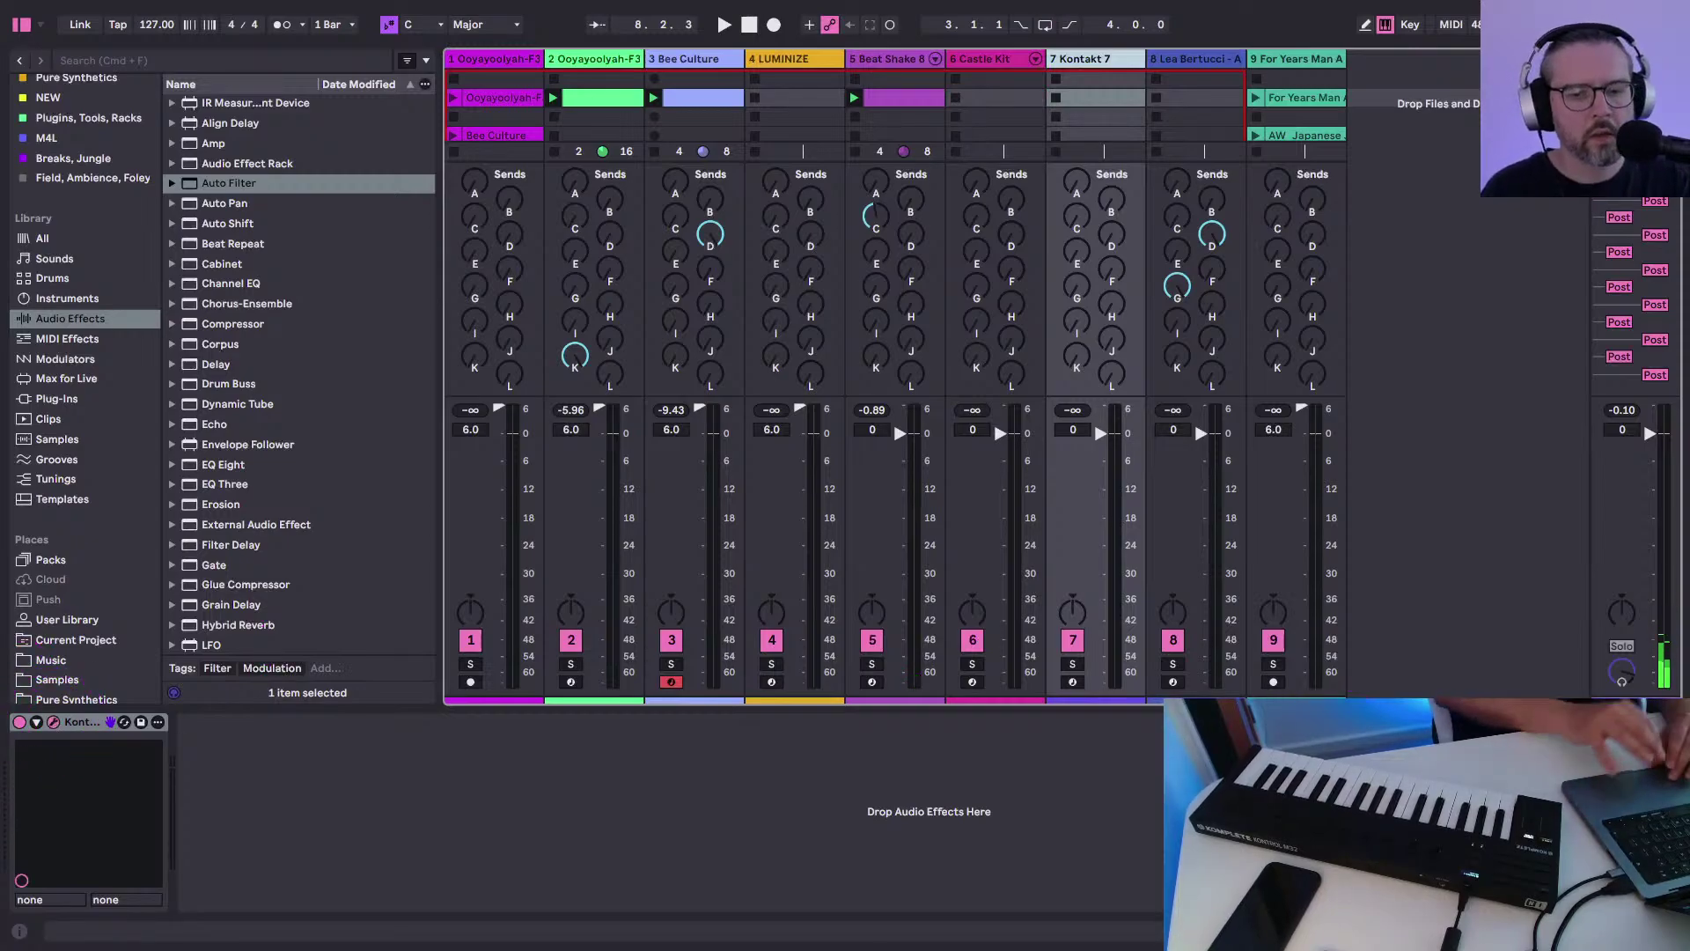
{"action": "left_click_drag", "start_coordinate": [936, 96], "coordinate": [690, 56]}
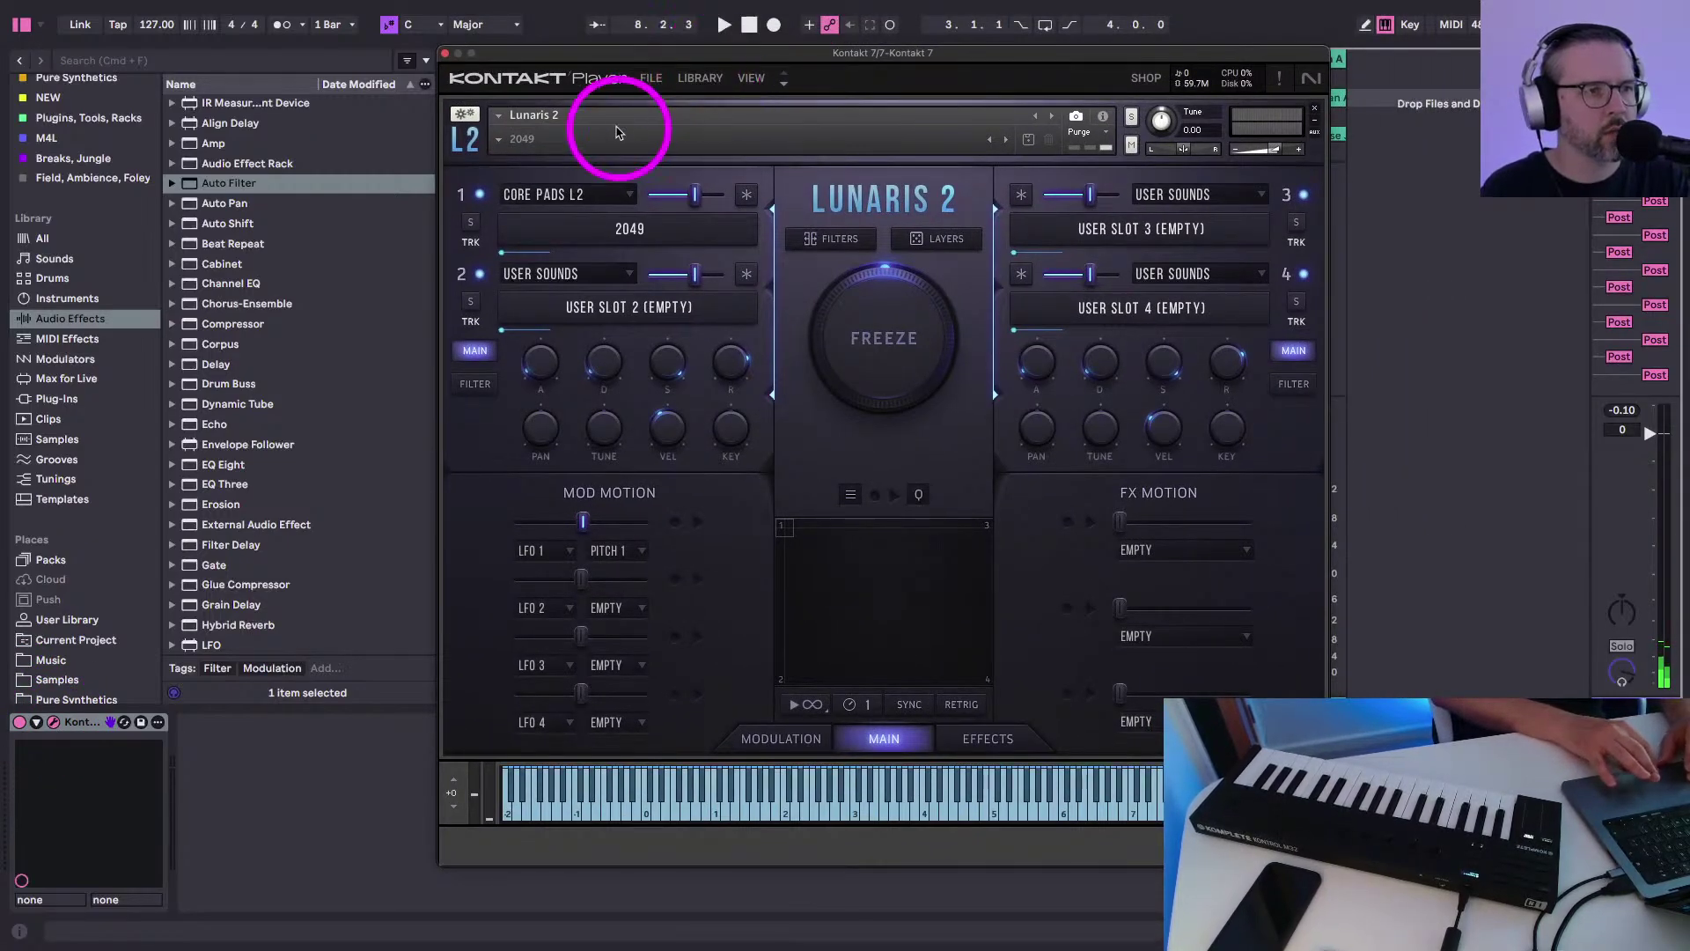
Load the INIT - Lunaris 2 snapshot in Kontakt's Lunaris 2 instrument
{"action": "left_click", "coordinate": [556, 139]}
{"action": "left_click", "coordinate": [556, 139]}
{"action": "left_click", "coordinate": [559, 140]}
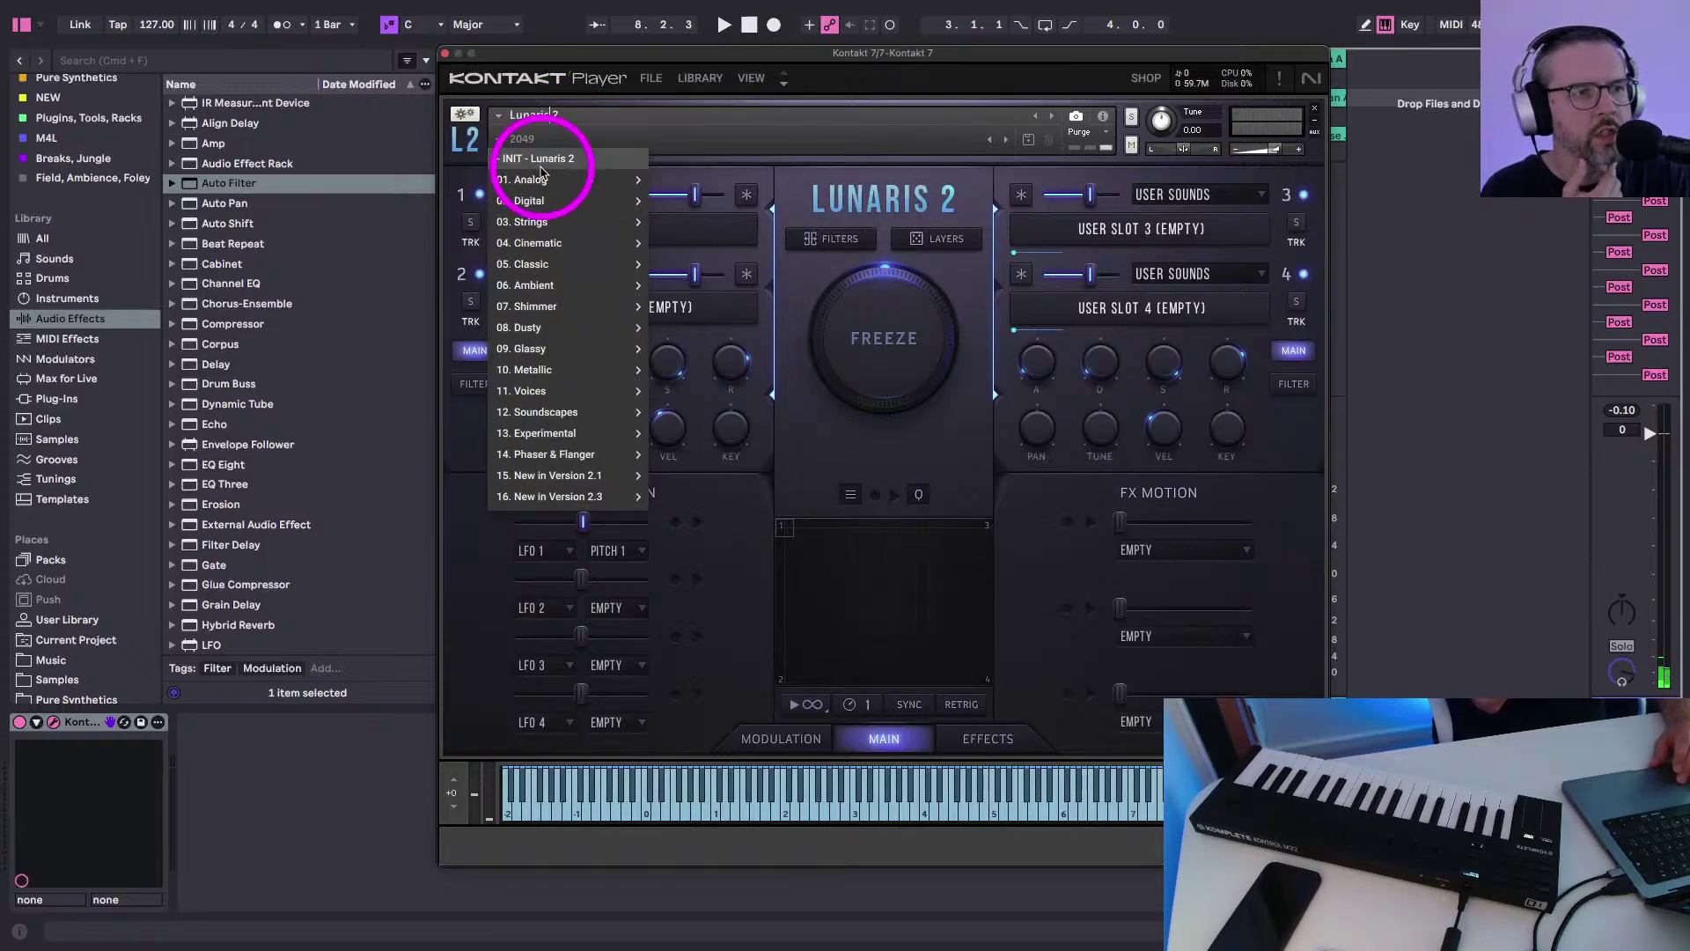
{"action": "left_click", "coordinate": [533, 159]}
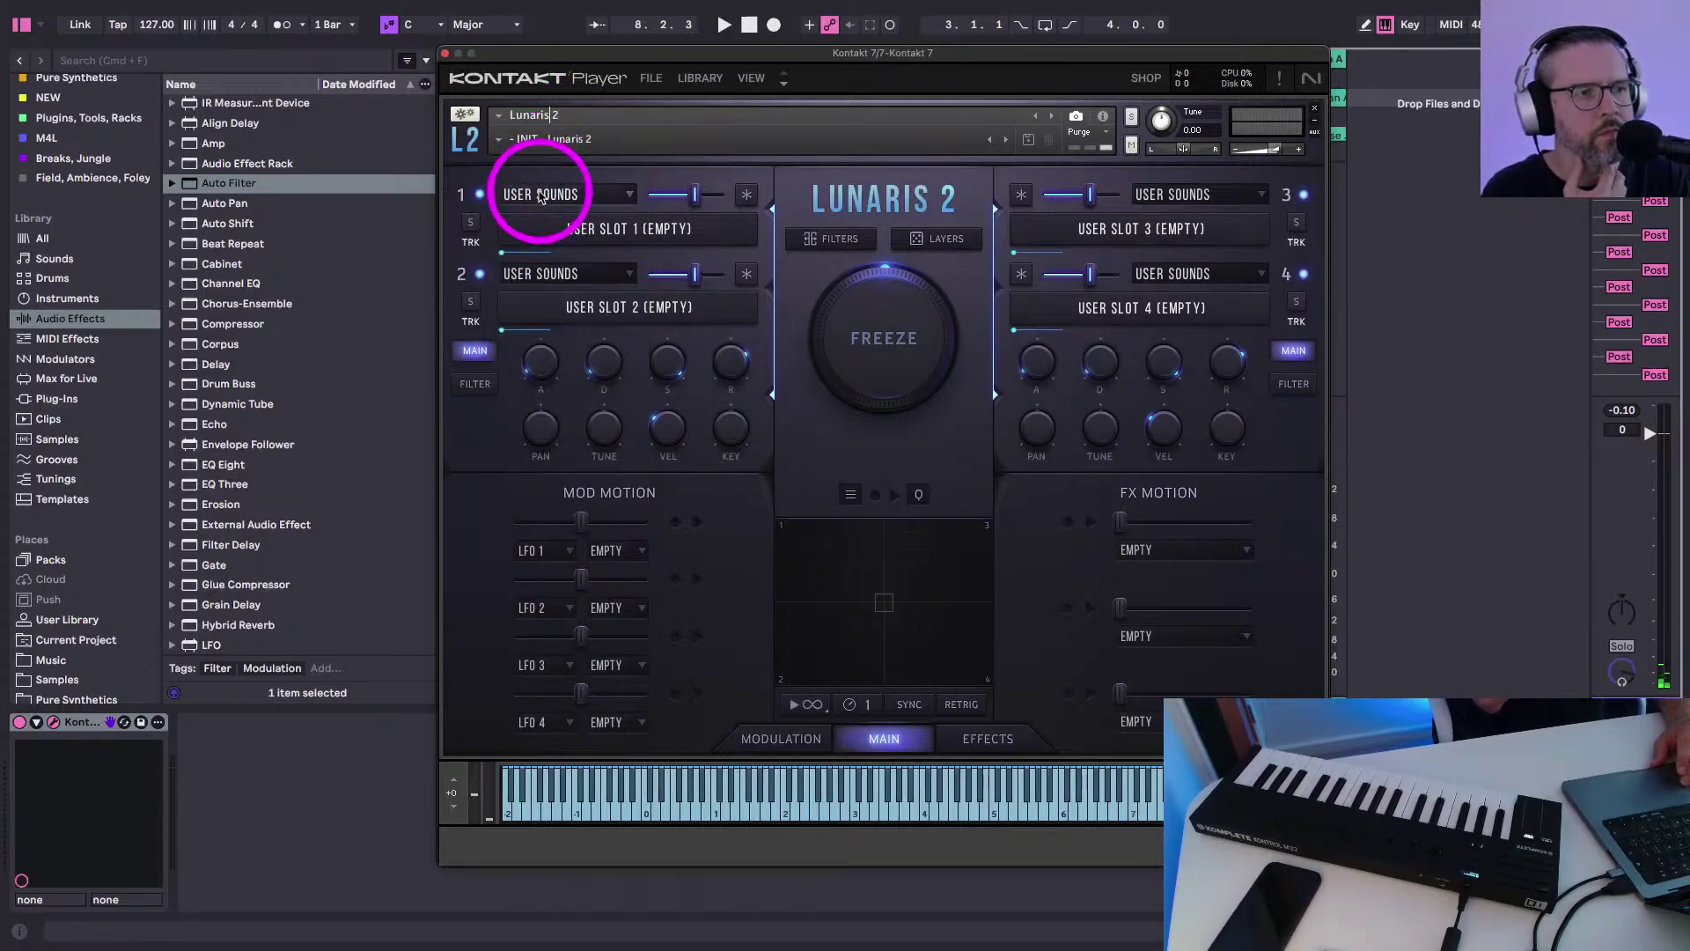
Load the HALF THE STORY sound from CORE PADS L1 into Lunaris 2's first slot and arm the Kontakt 7 track
{"action": "left_click", "coordinate": [541, 194]}
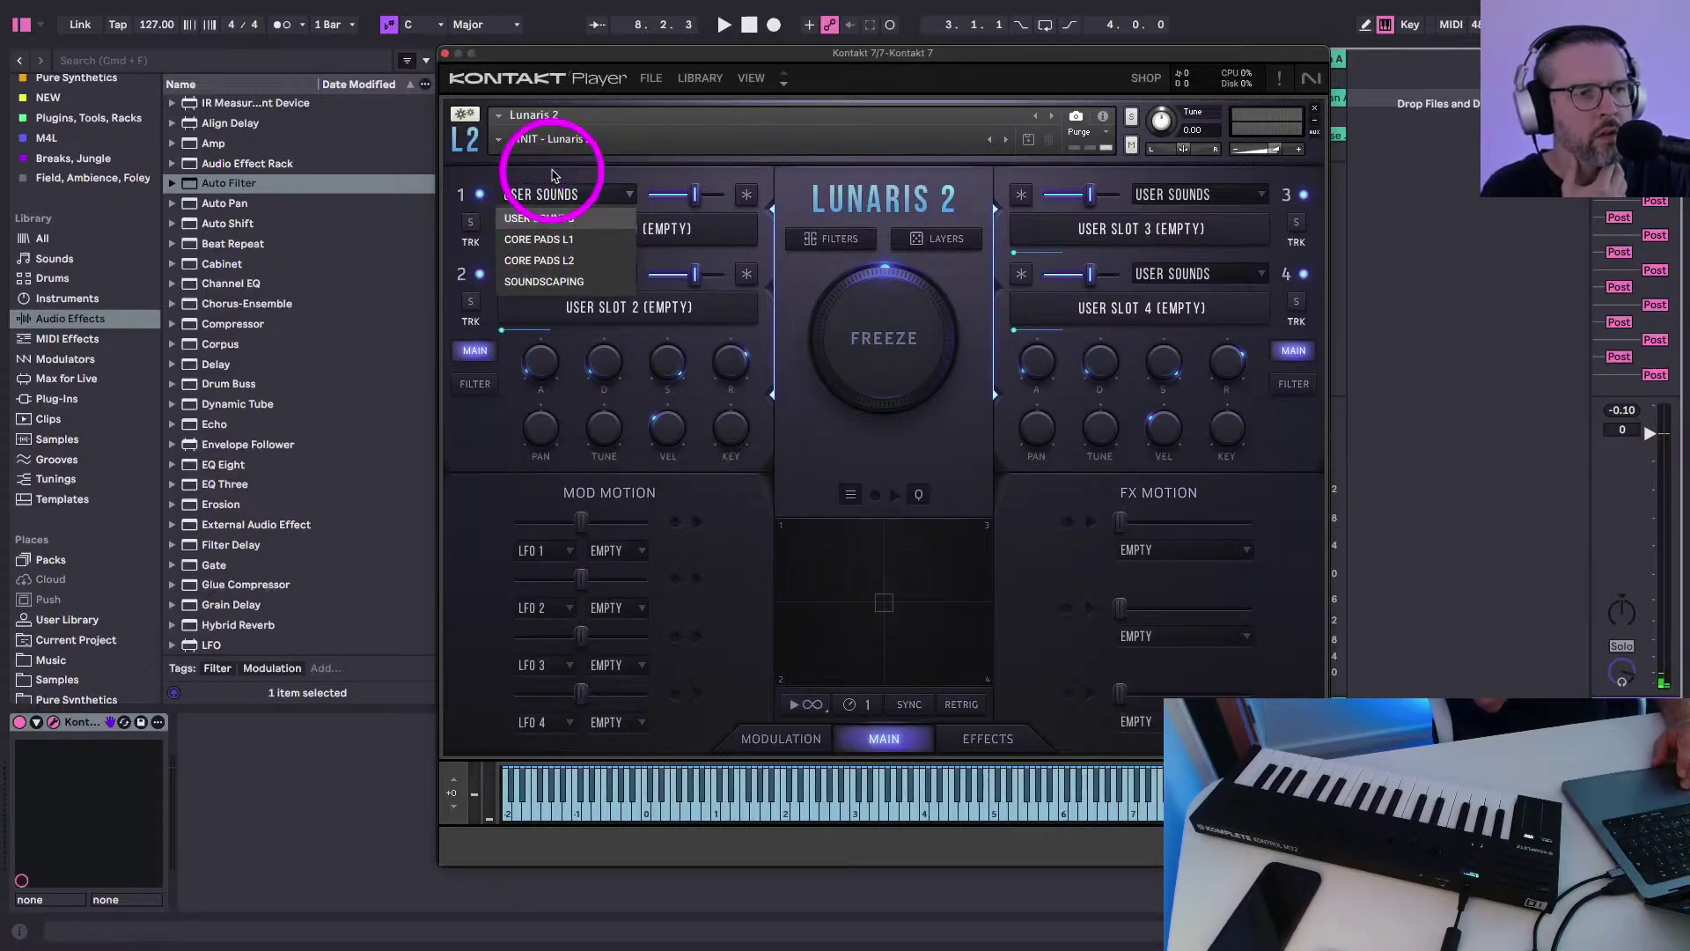
{"action": "left_click", "coordinate": [550, 192]}
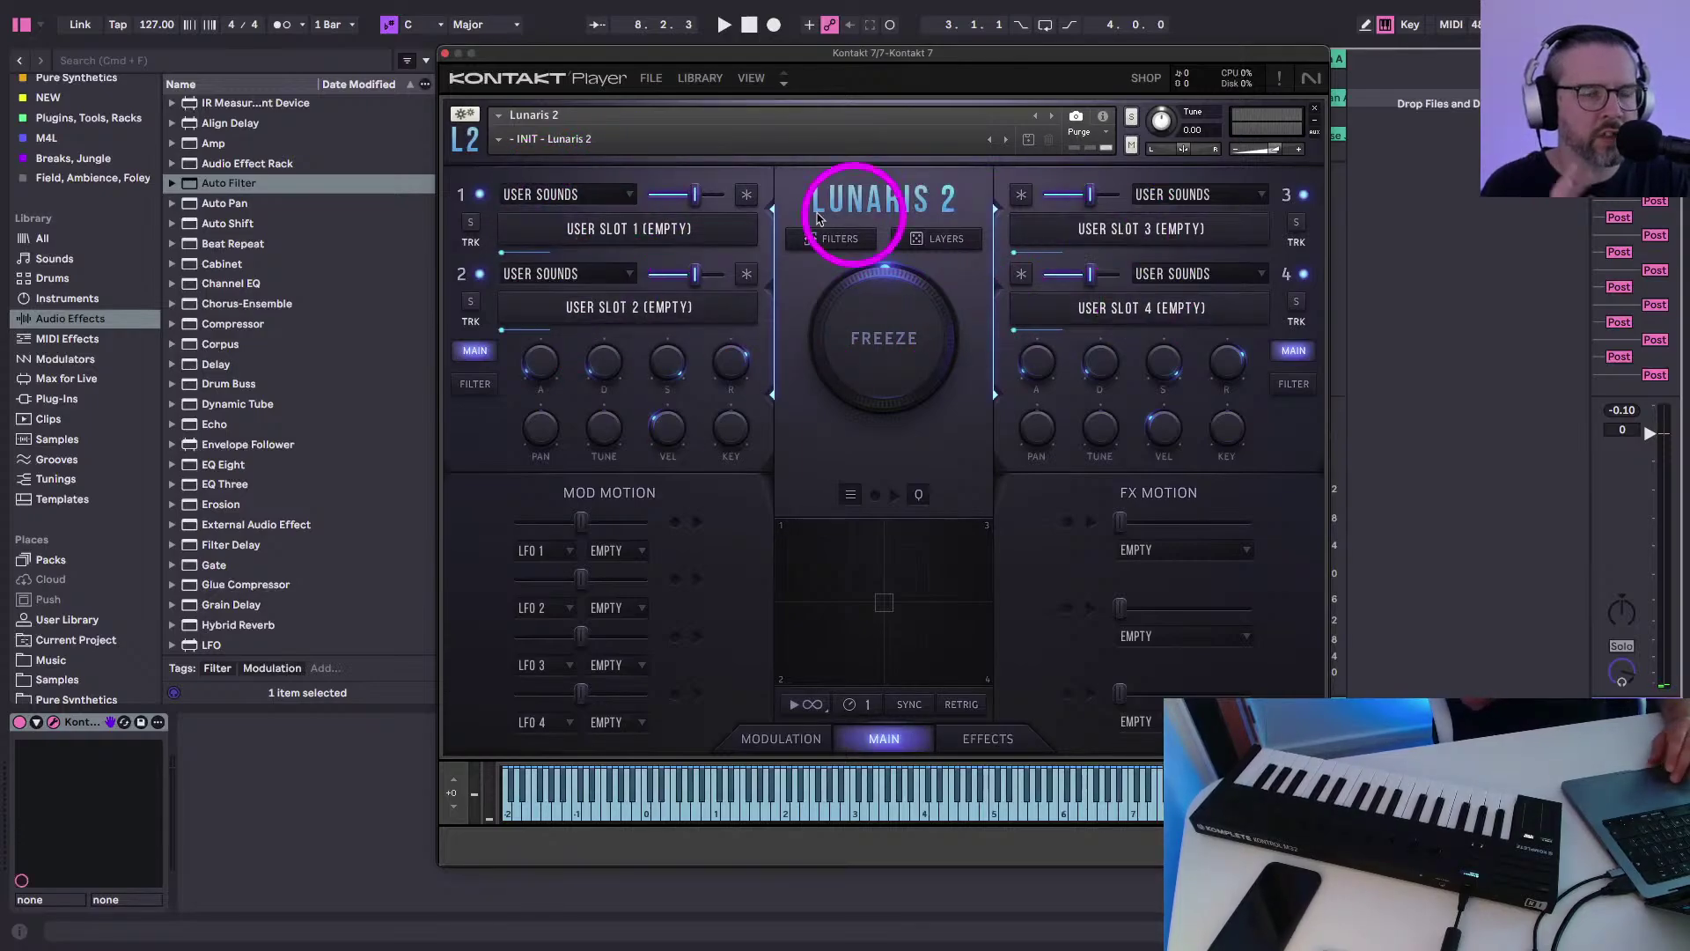
{"action": "left_click", "coordinate": [610, 196]}
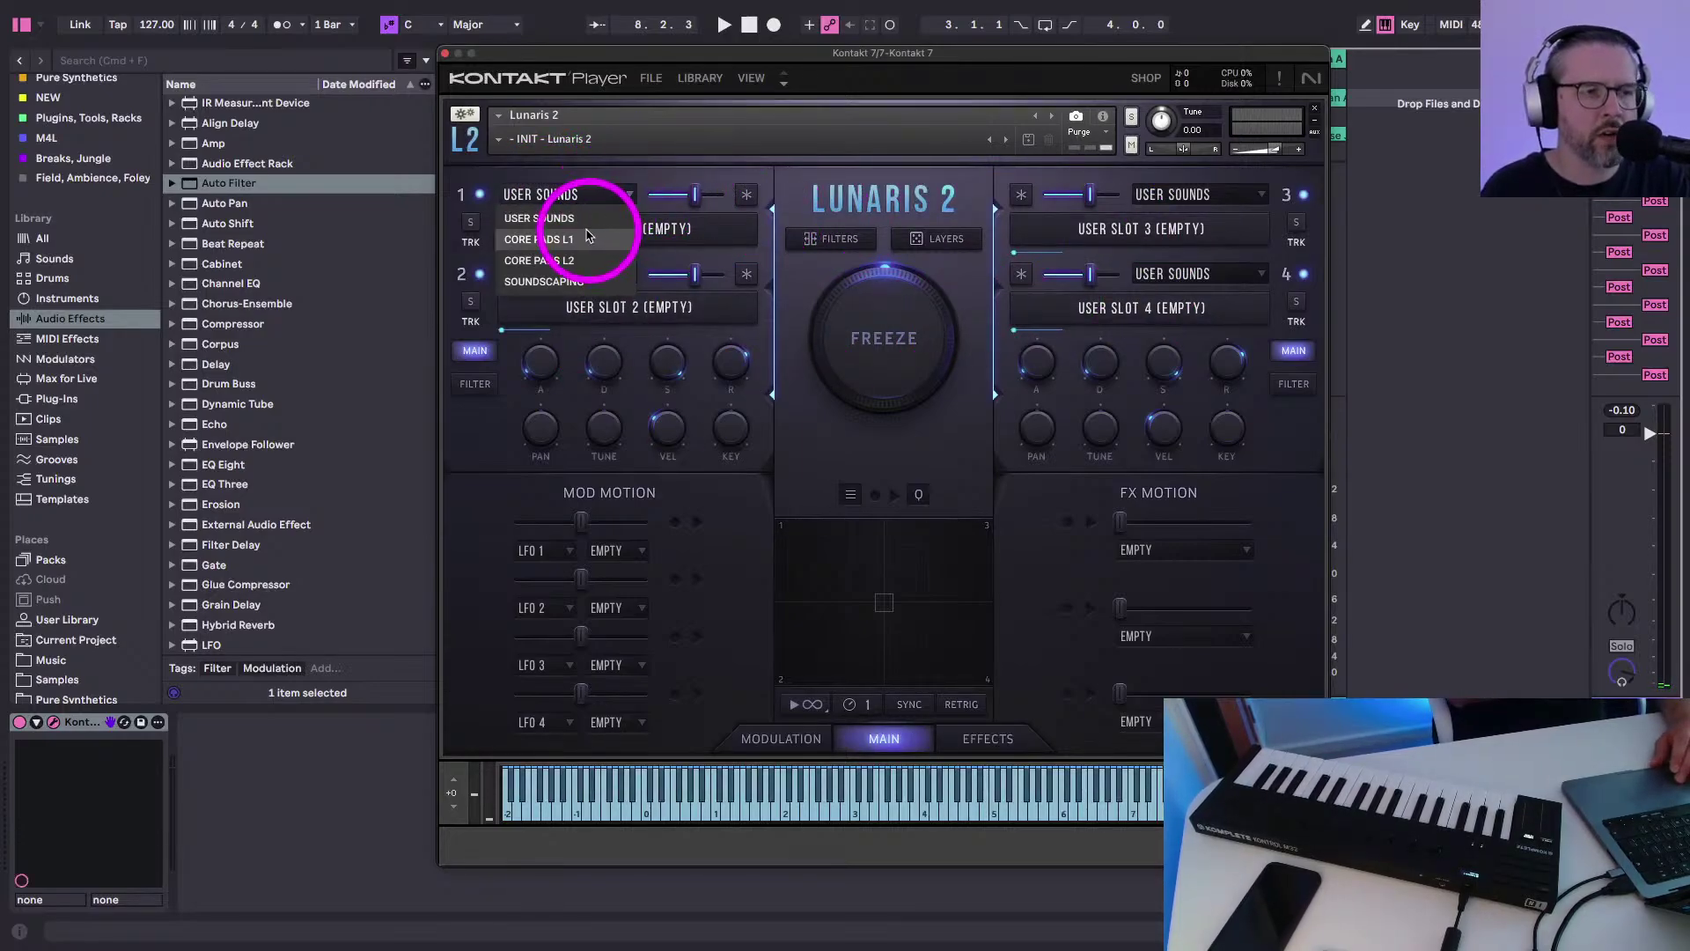
{"action": "left_click", "coordinate": [539, 241]}
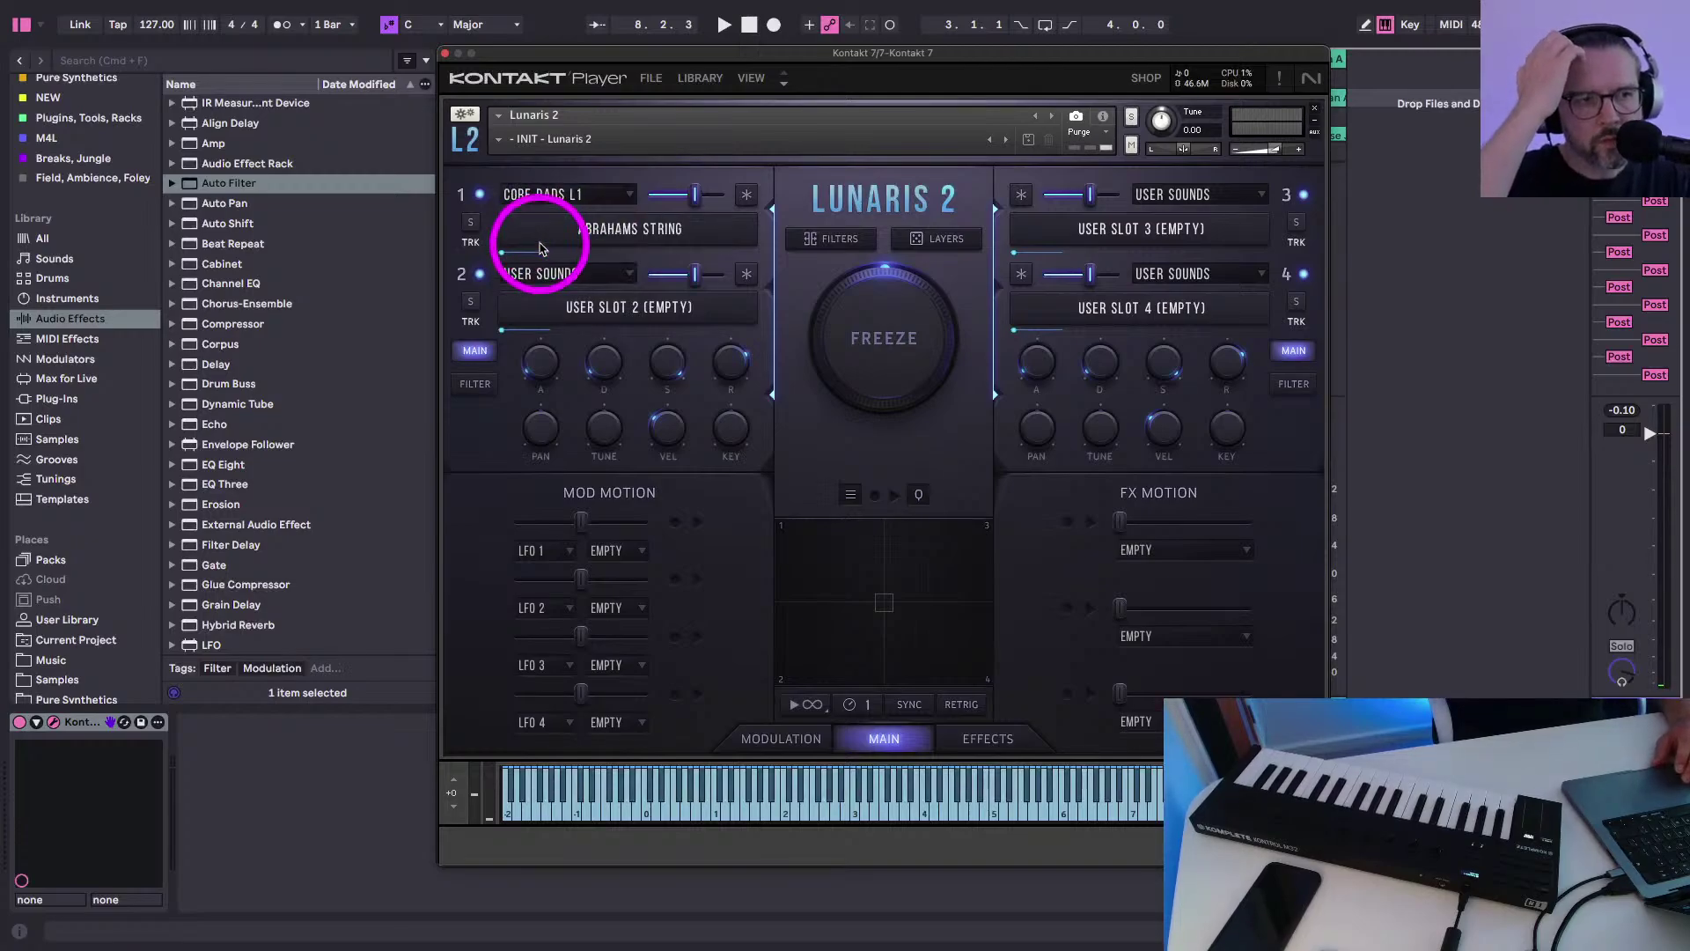
{"action": "left_click", "coordinate": [696, 229]}
{"action": "scroll", "coordinate": [570, 588], "scroll_direction": "down", "scroll_amount": 5}
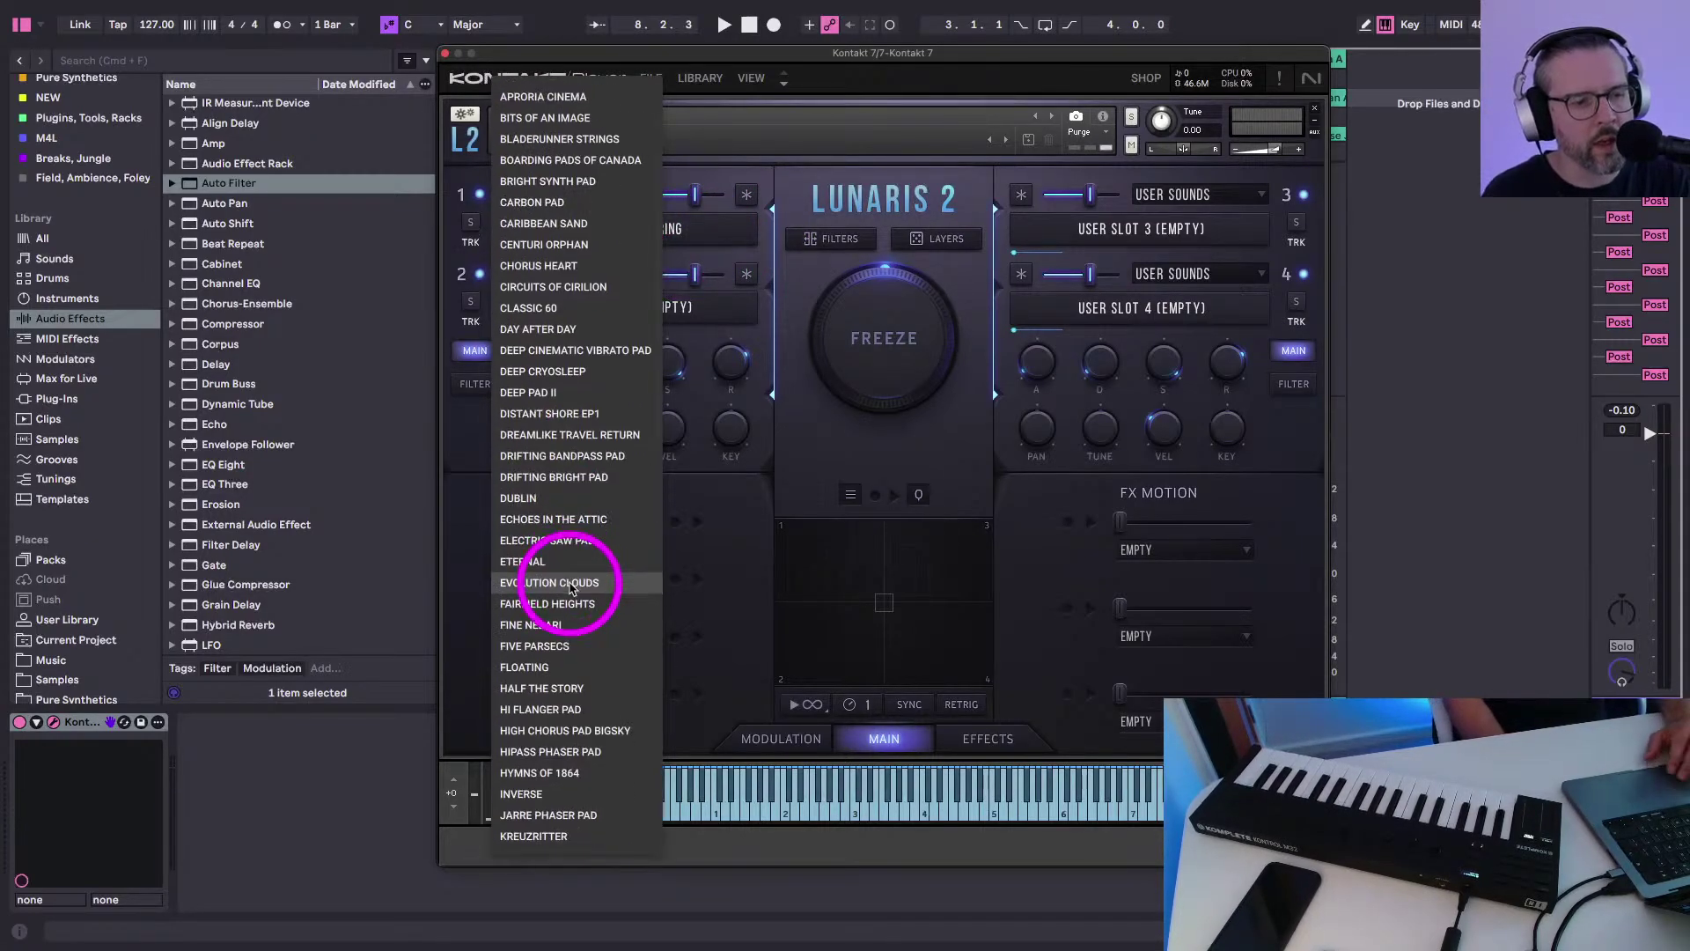
{"action": "left_click", "coordinate": [543, 688]}
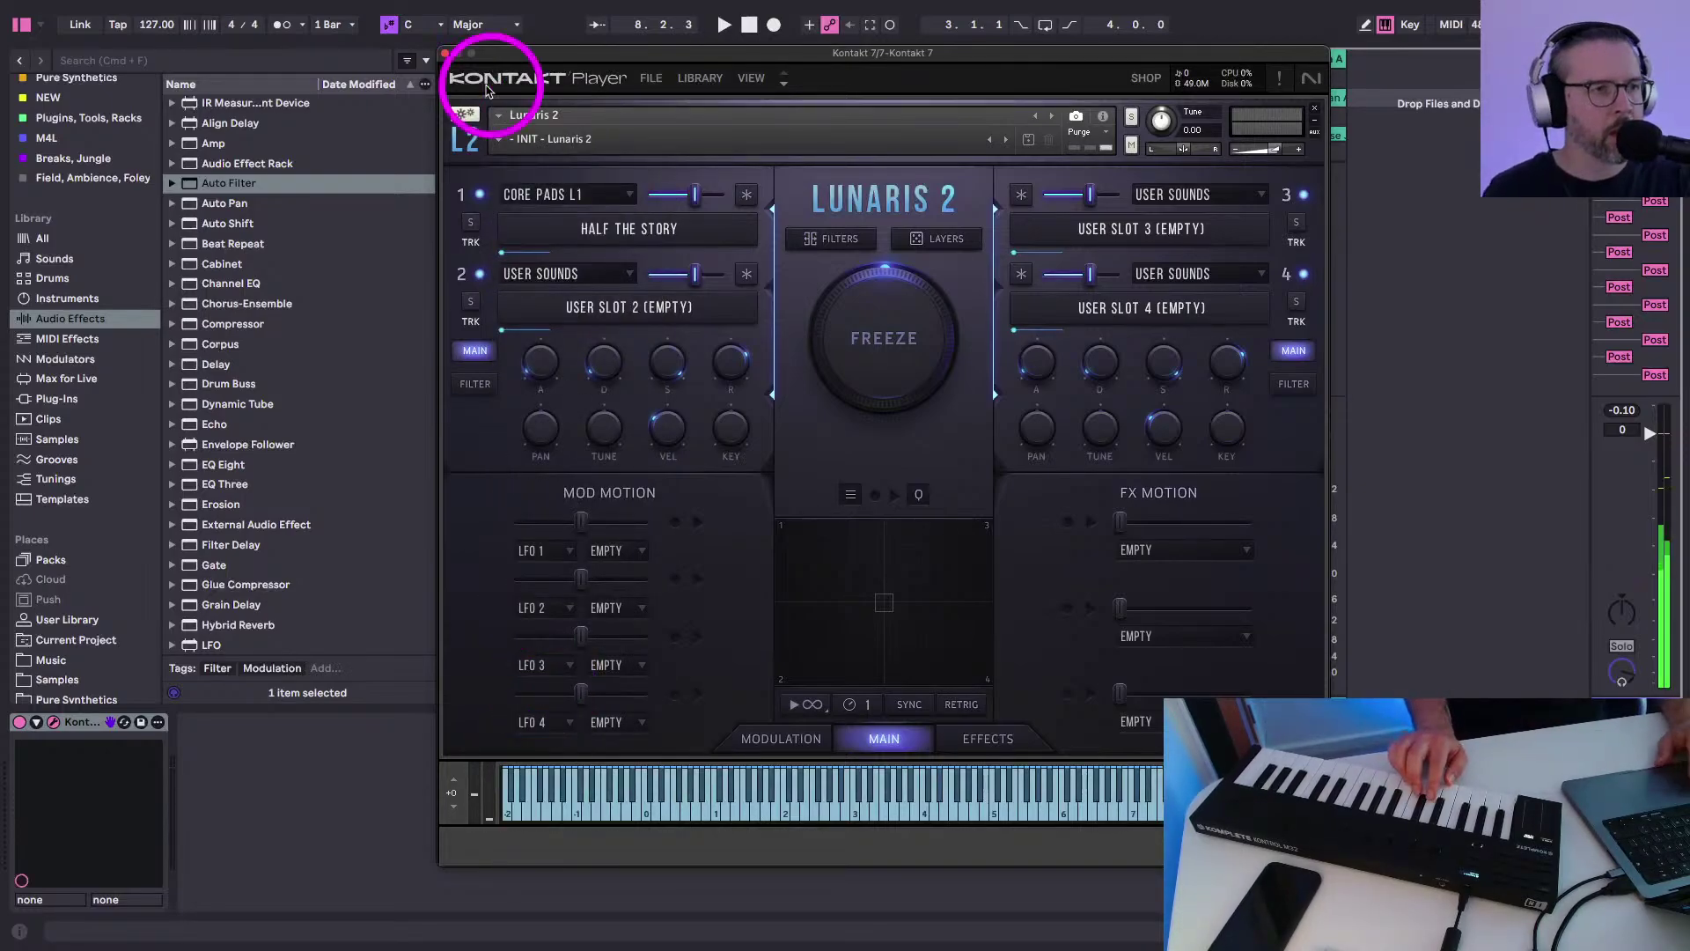
{"action": "left_click", "coordinate": [445, 53]}
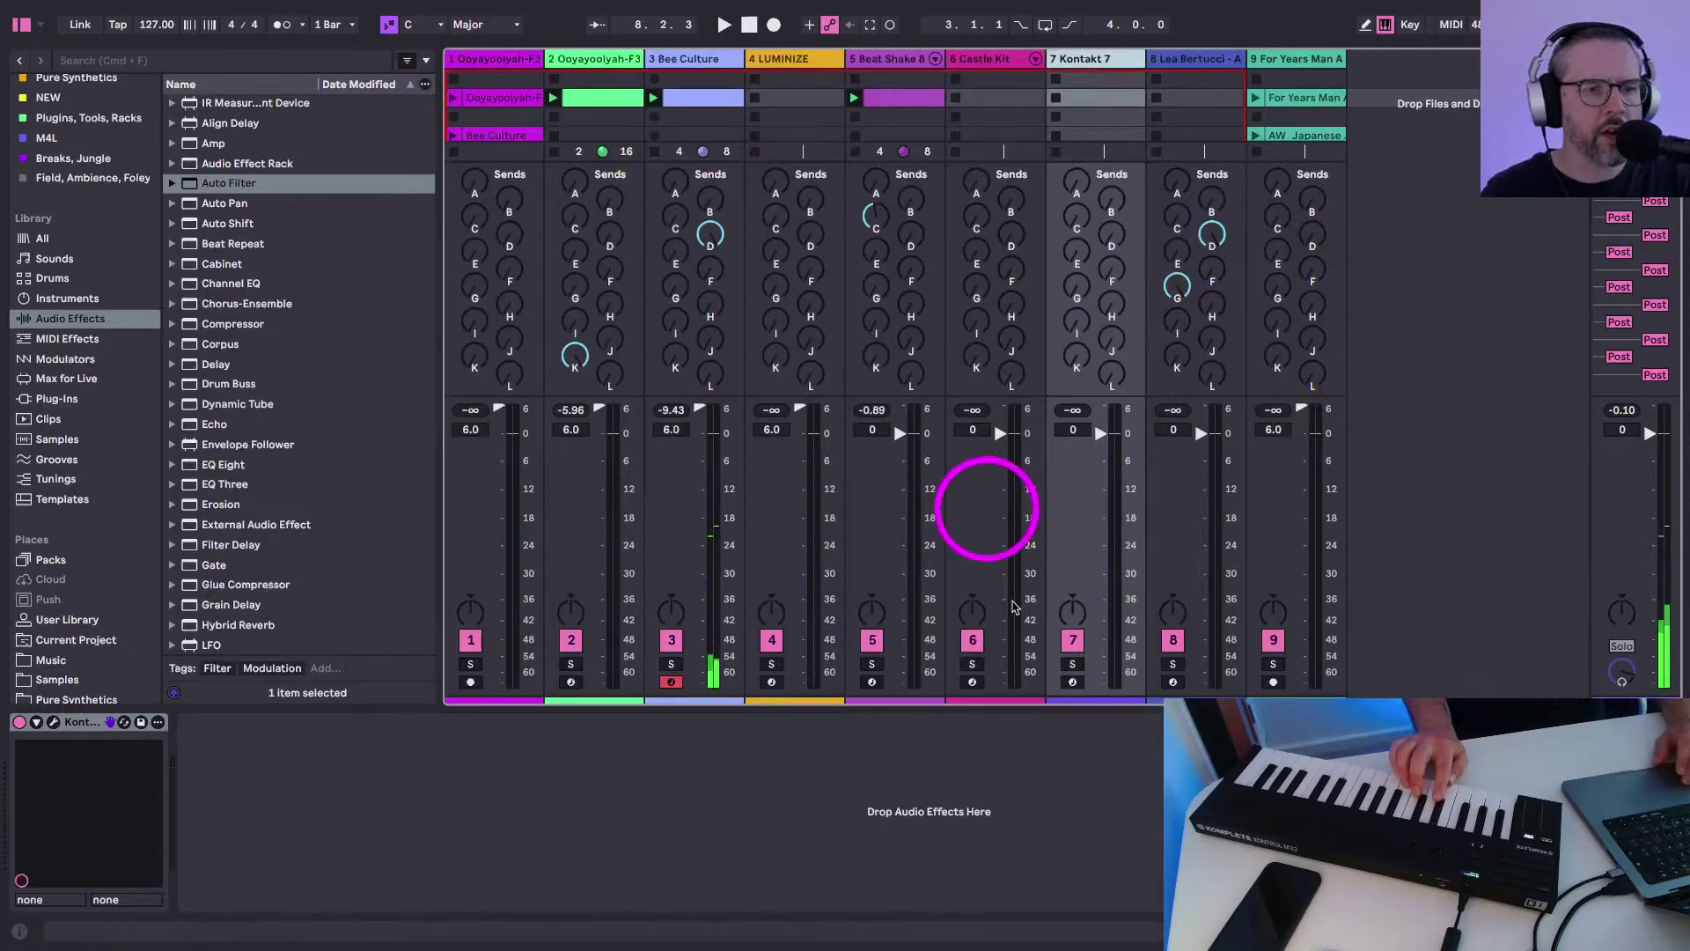
{"action": "left_click", "coordinate": [1072, 683]}
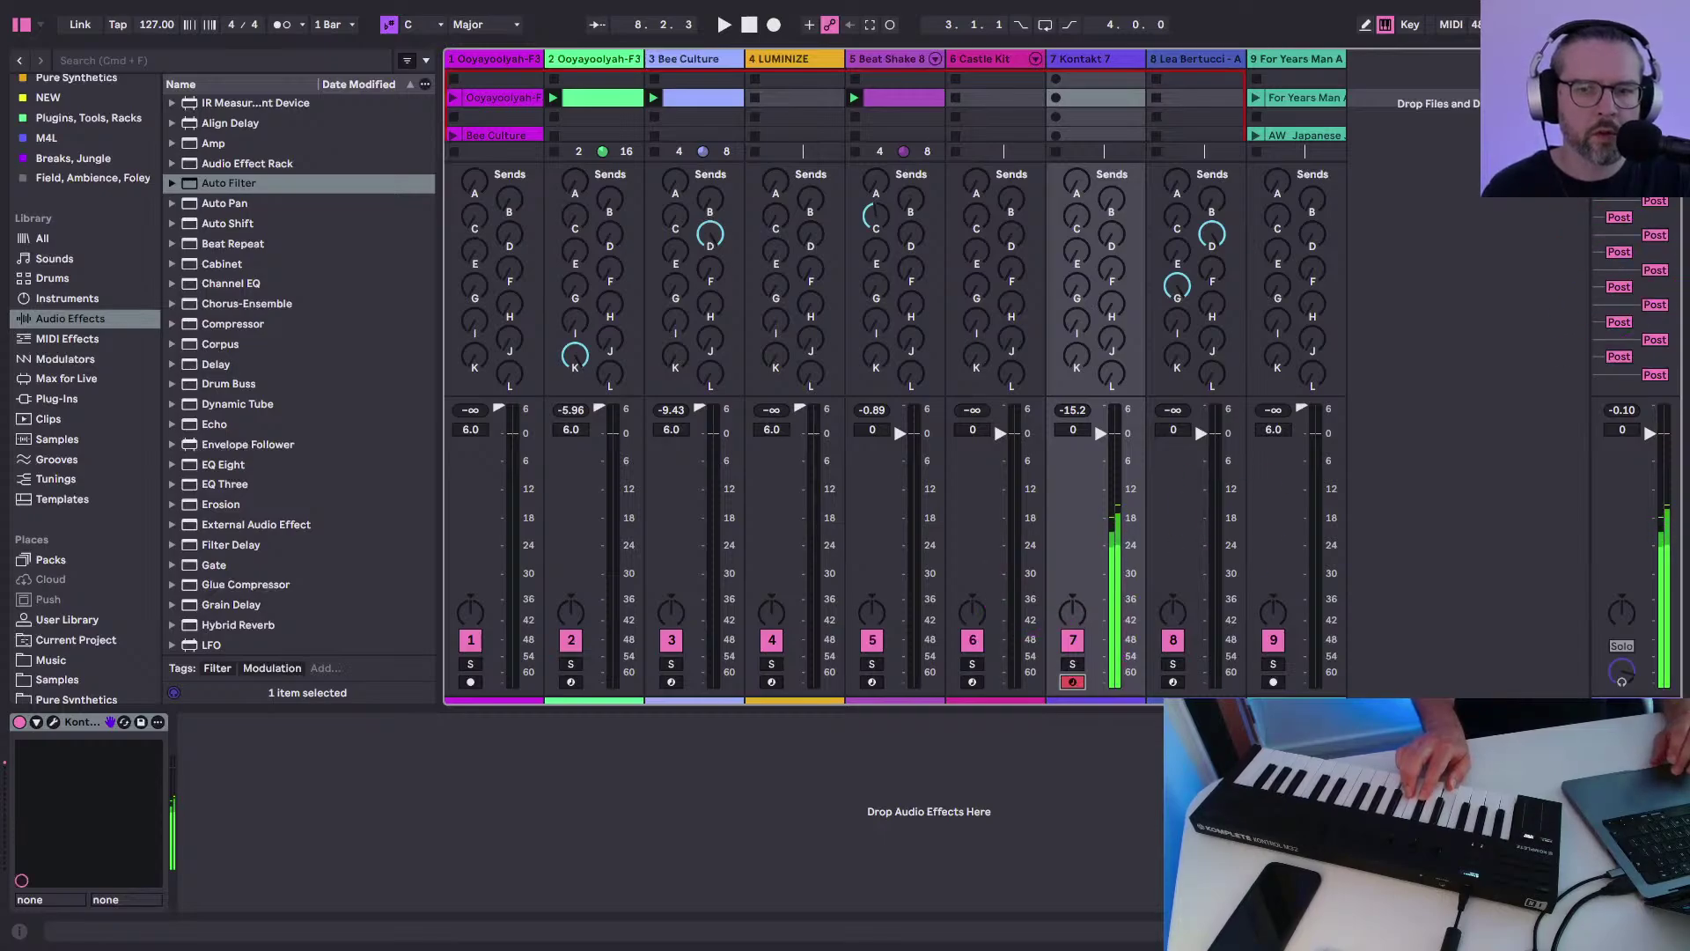
Launch the AW_Japanese clip on track 9 and hide the mixer's sends section
{"action": "left_click", "coordinate": [1256, 134]}
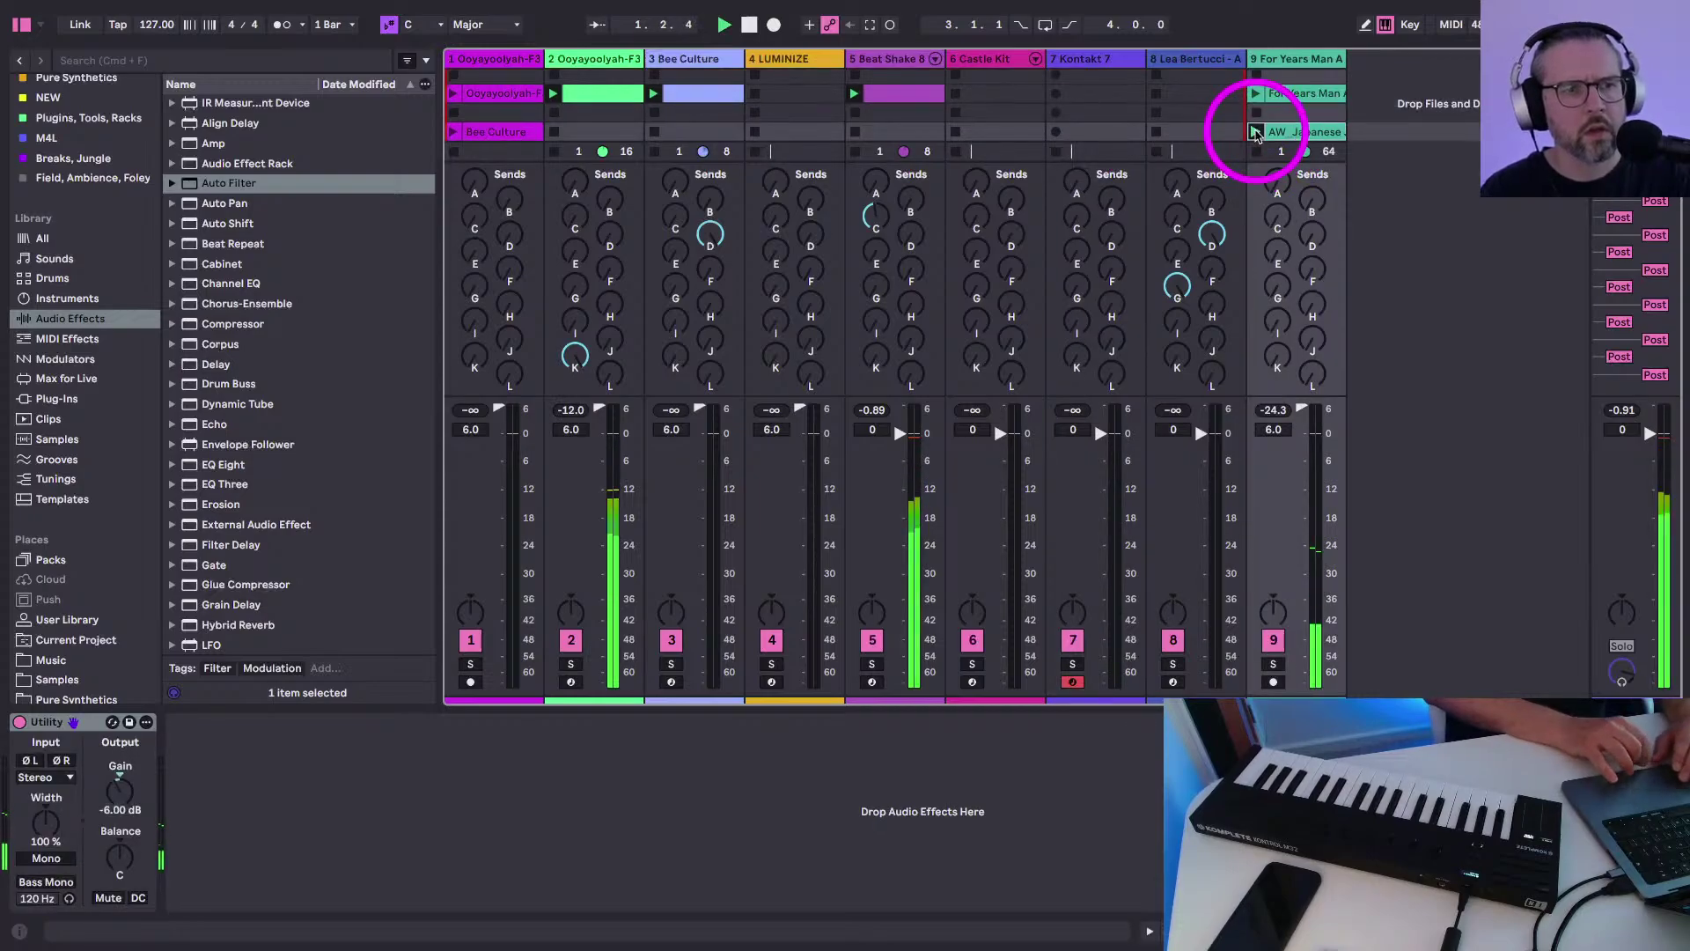
{"action": "key", "text": "super+alt+s"}
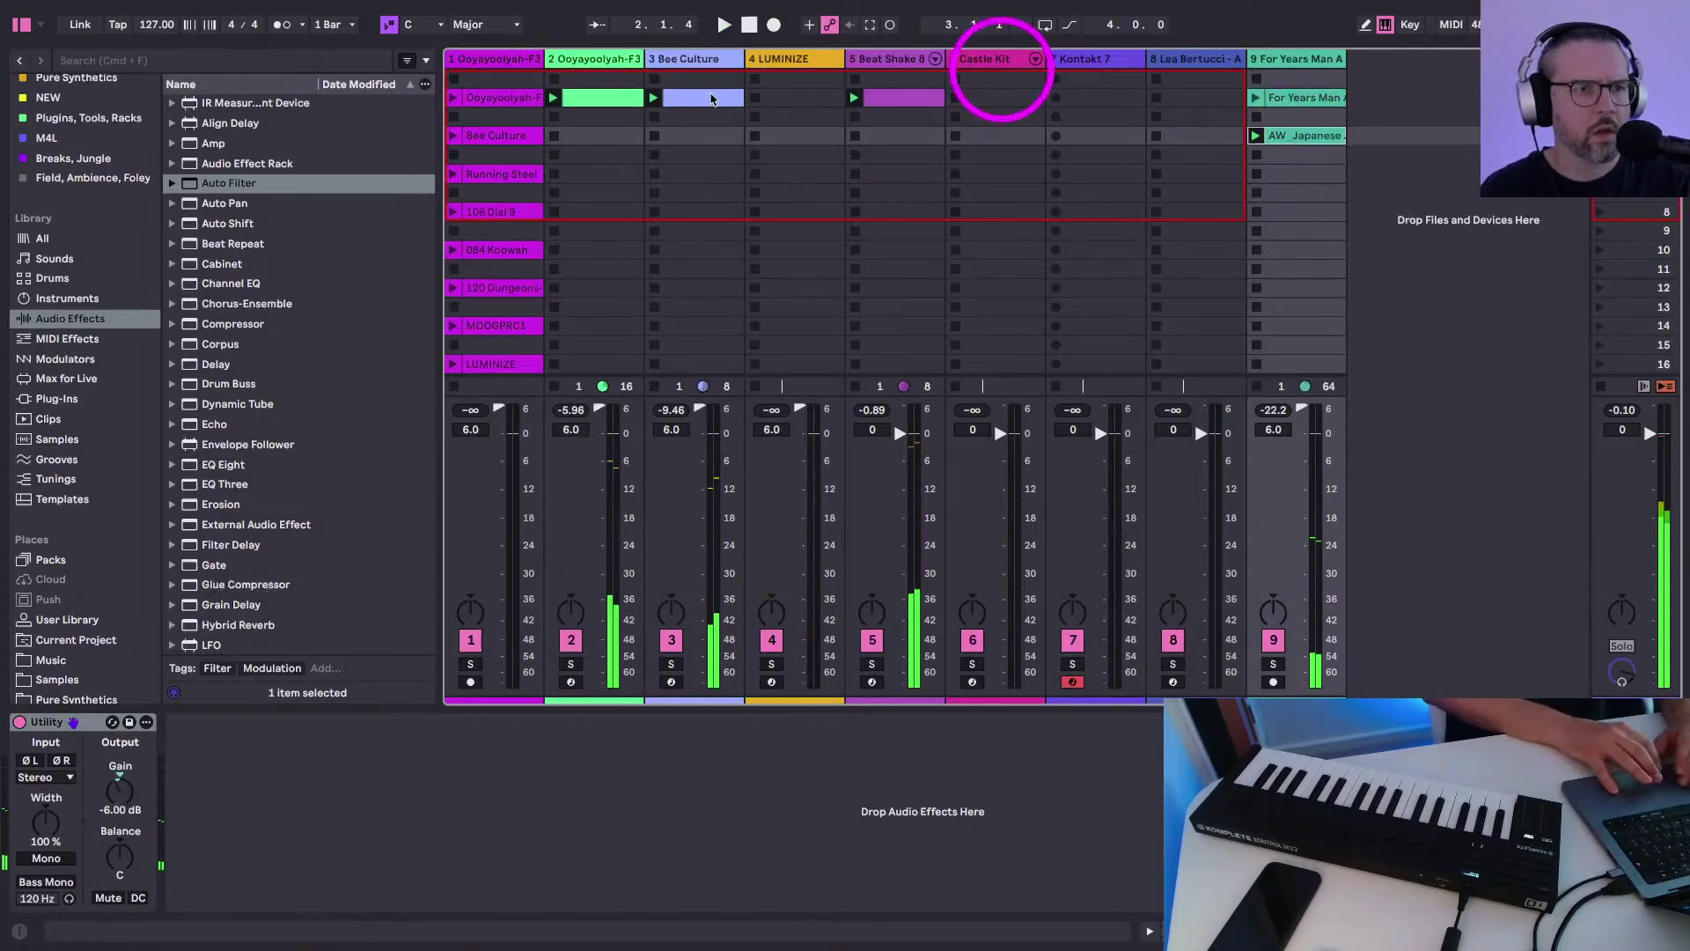
{"action": "left_click", "coordinate": [667, 63]}
{"action": "key", "text": "super+shift+r"}
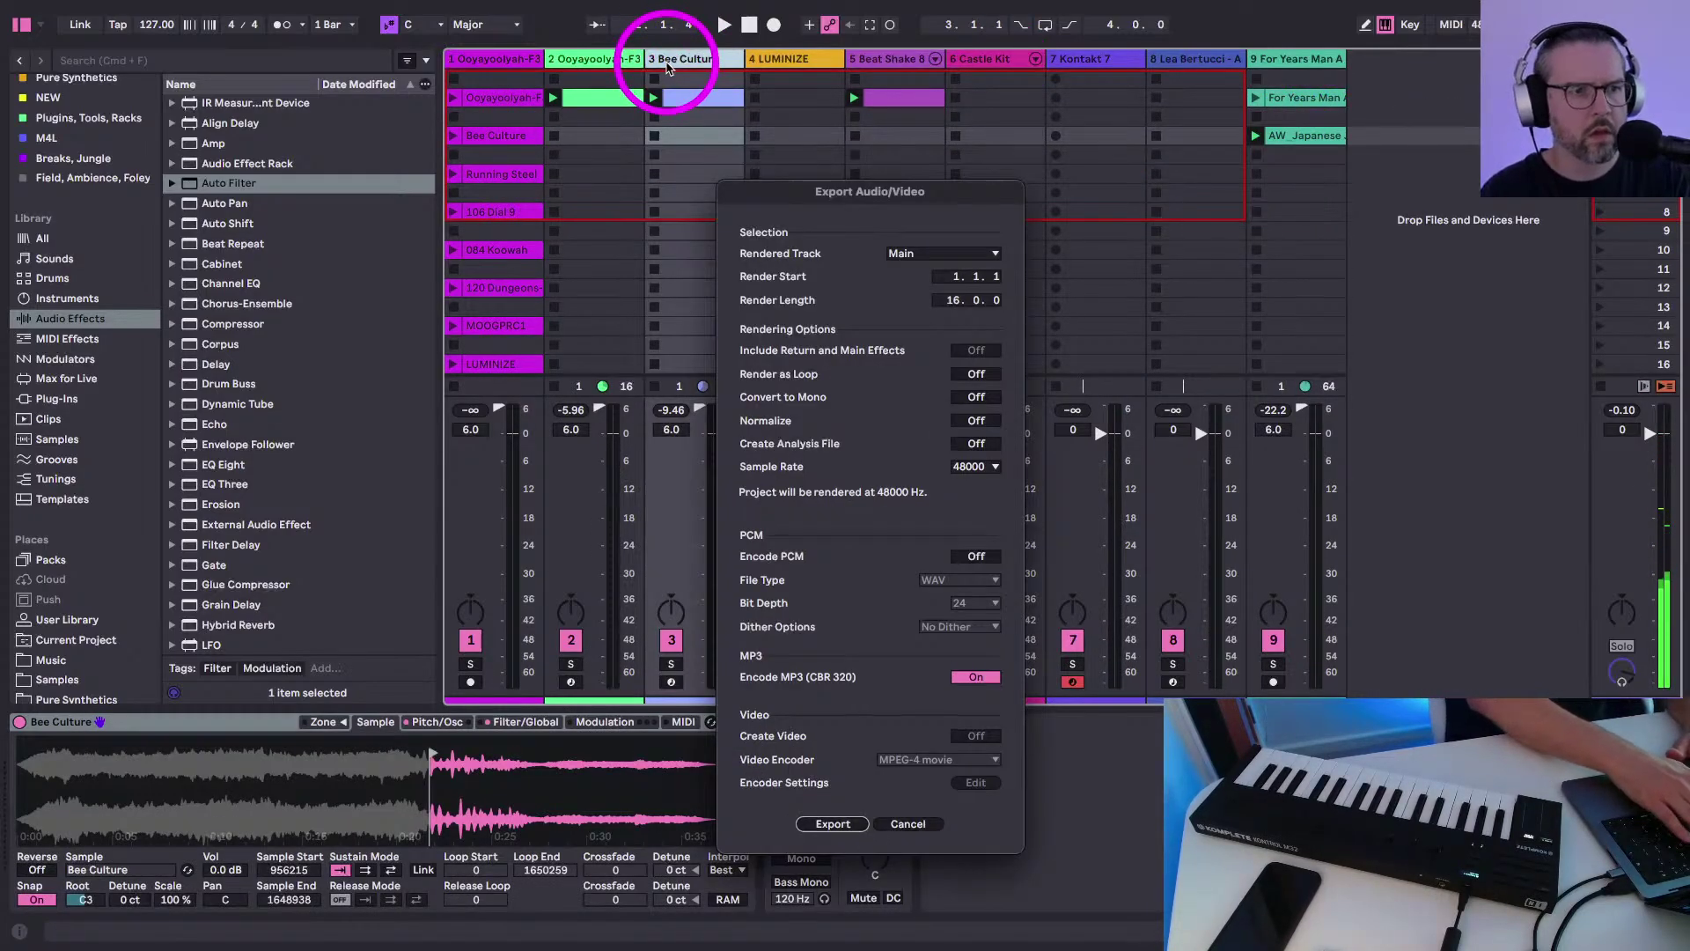
{"action": "left_click", "coordinate": [900, 820]}
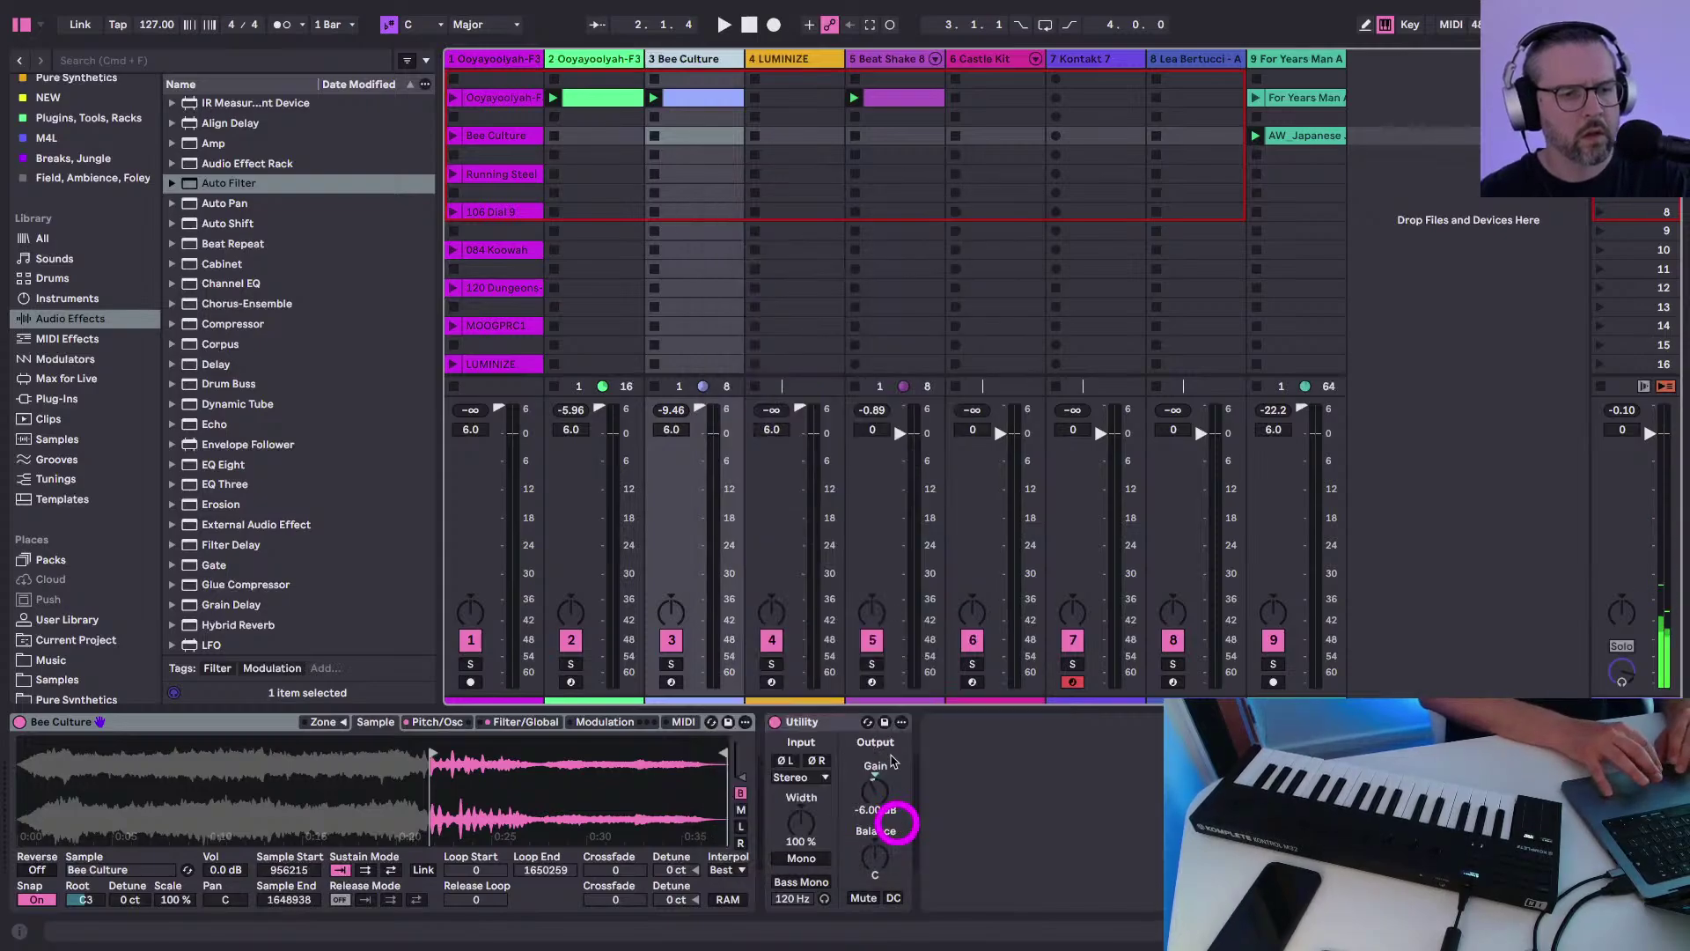
Insert a MIDI track after Bee Culture and load the AW_Japanese clip's sample onto it as an instrument
{"action": "left_click", "coordinate": [691, 55]}
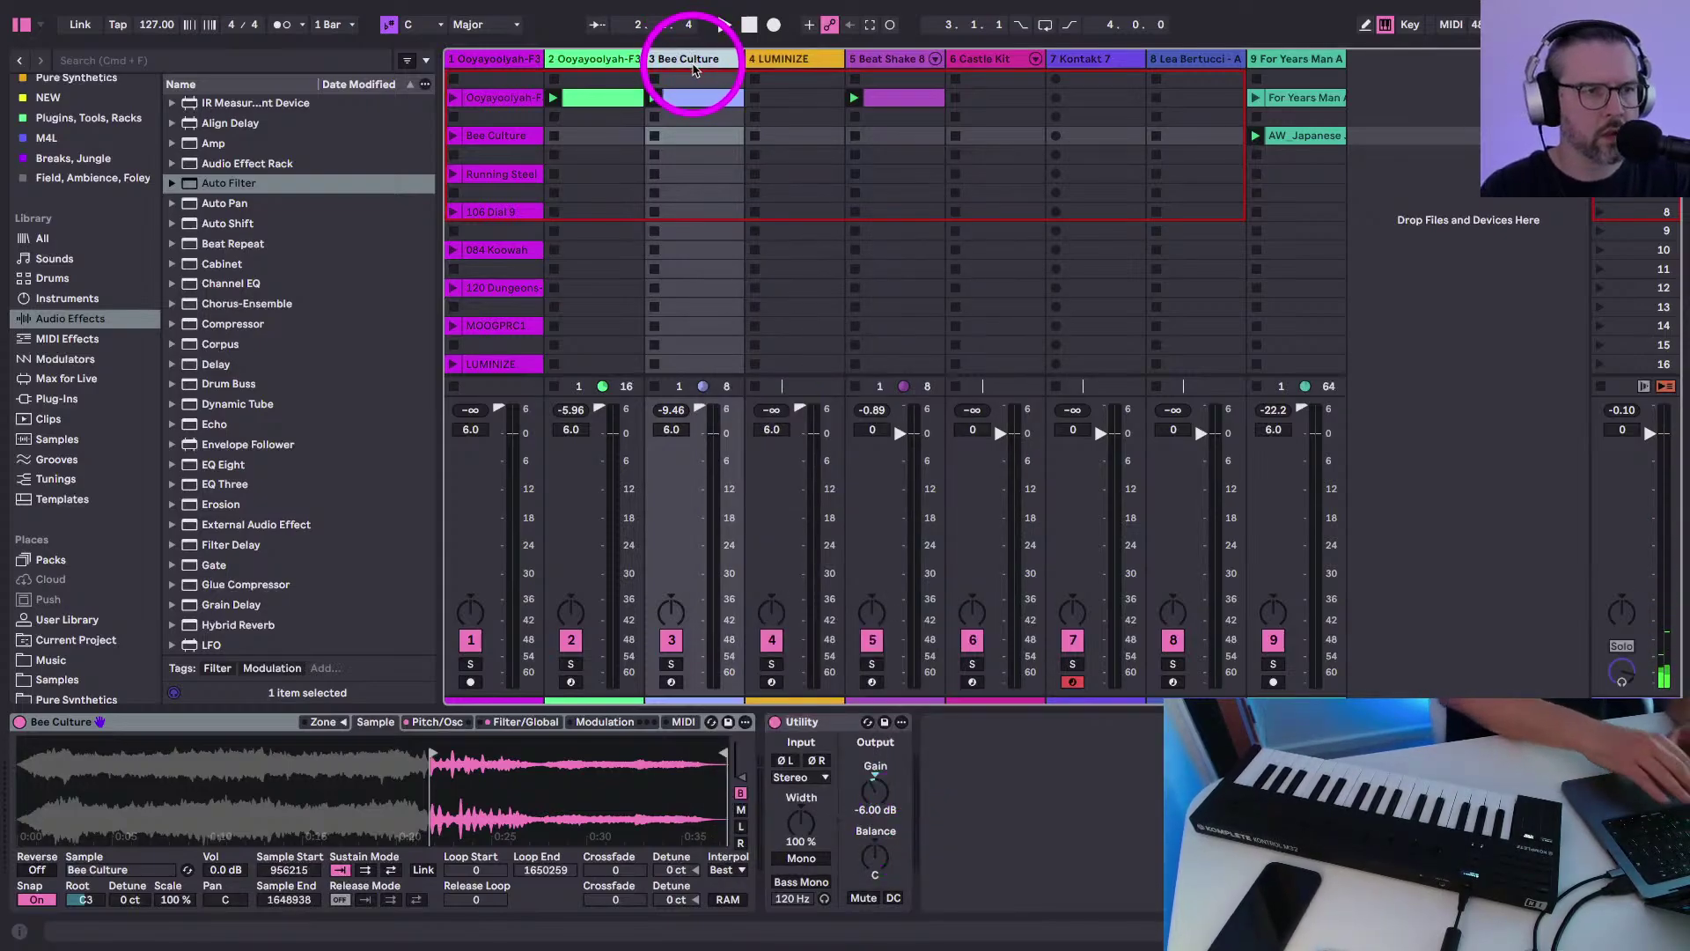
{"action": "key", "text": "super+shift+t"}
{"action": "left_click", "coordinate": [764, 56]}
{"action": "left_click_drag", "start_coordinate": [1405, 137], "coordinate": [46, 817]}
Convert the AW_Japanese Jazz Simpler to Sampler and arm its track 4 for playing
{"action": "right_click", "coordinate": [151, 782]}
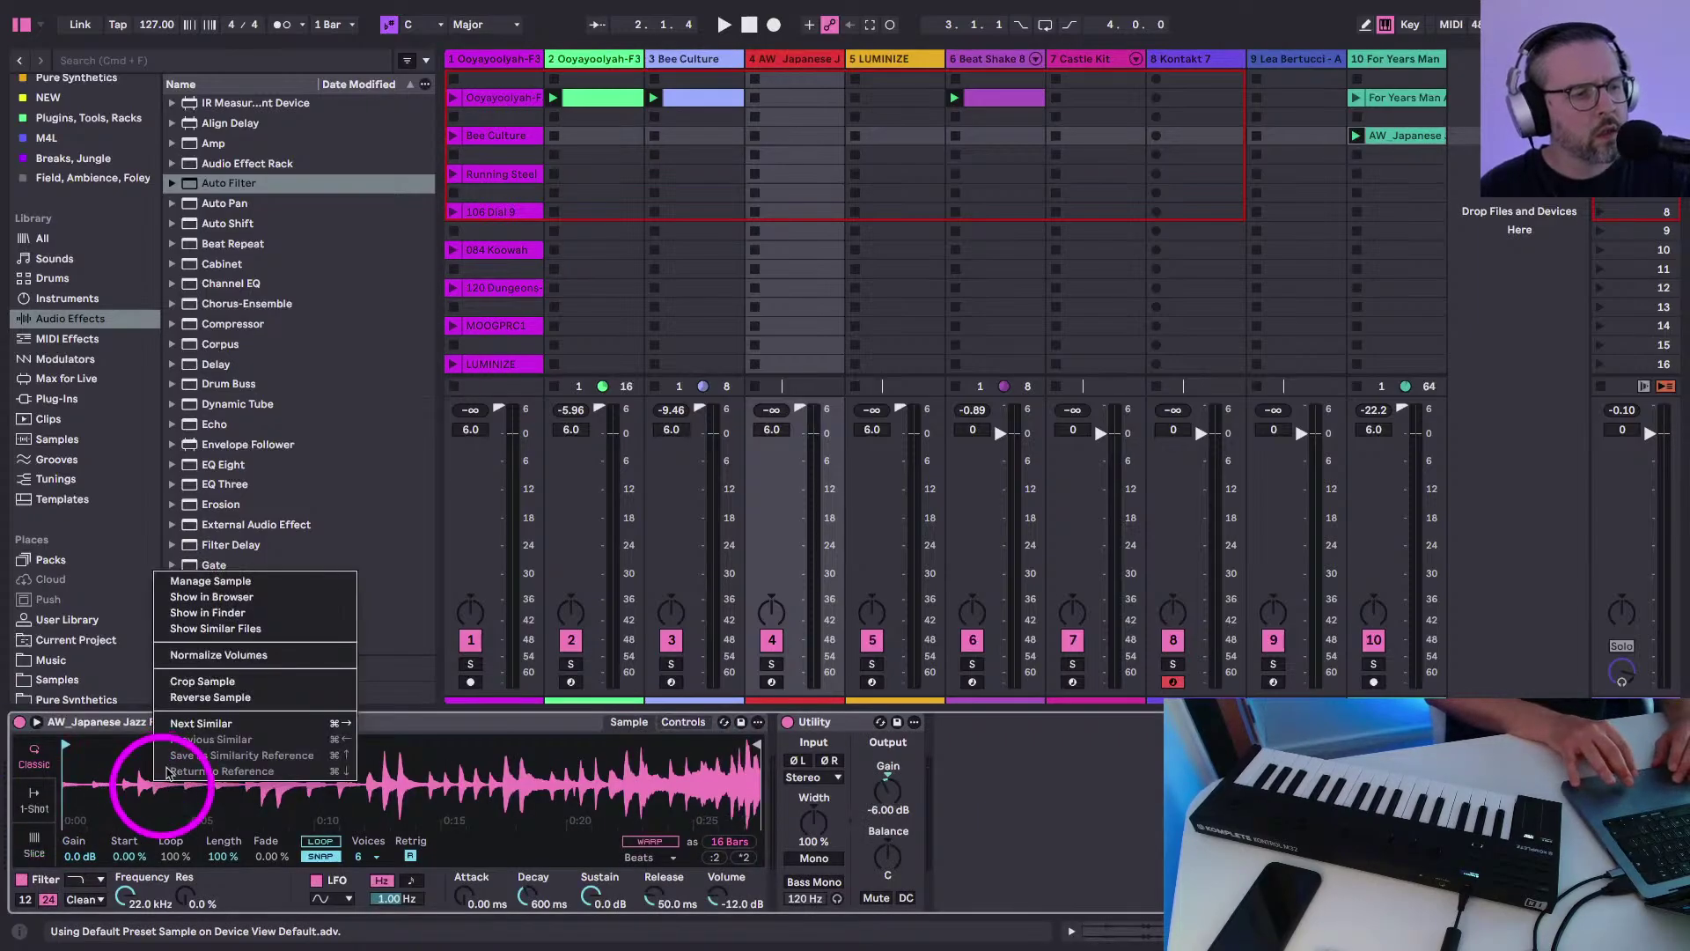
{"action": "right_click", "coordinate": [108, 723]}
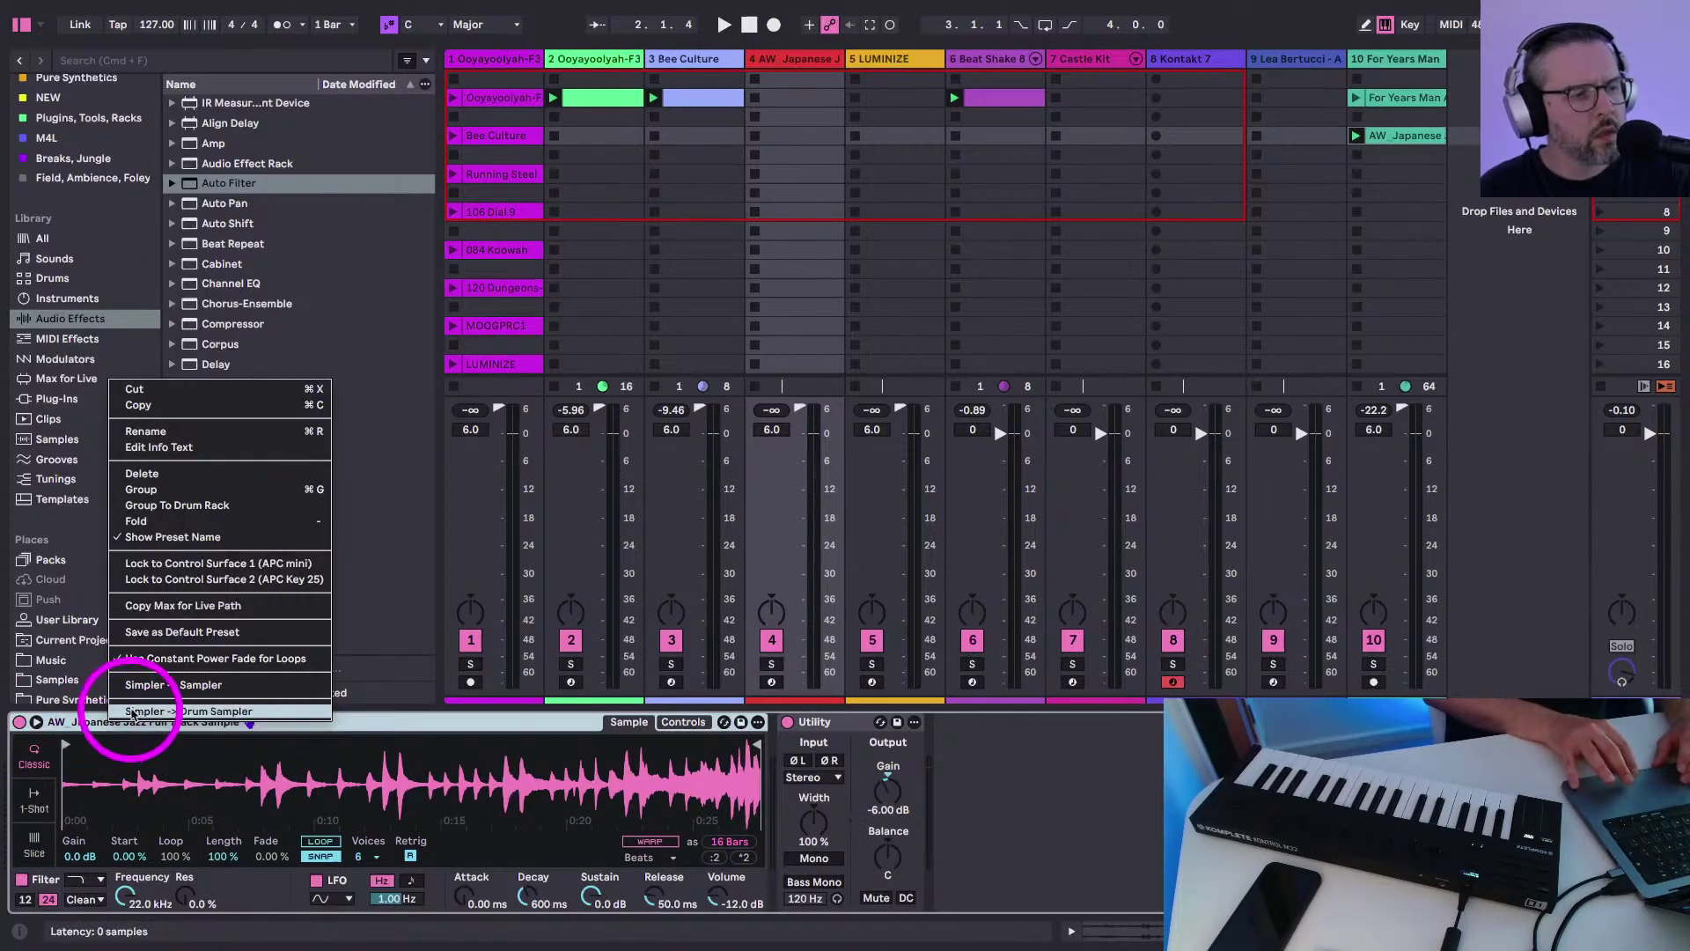
{"action": "left_click", "coordinate": [132, 676]}
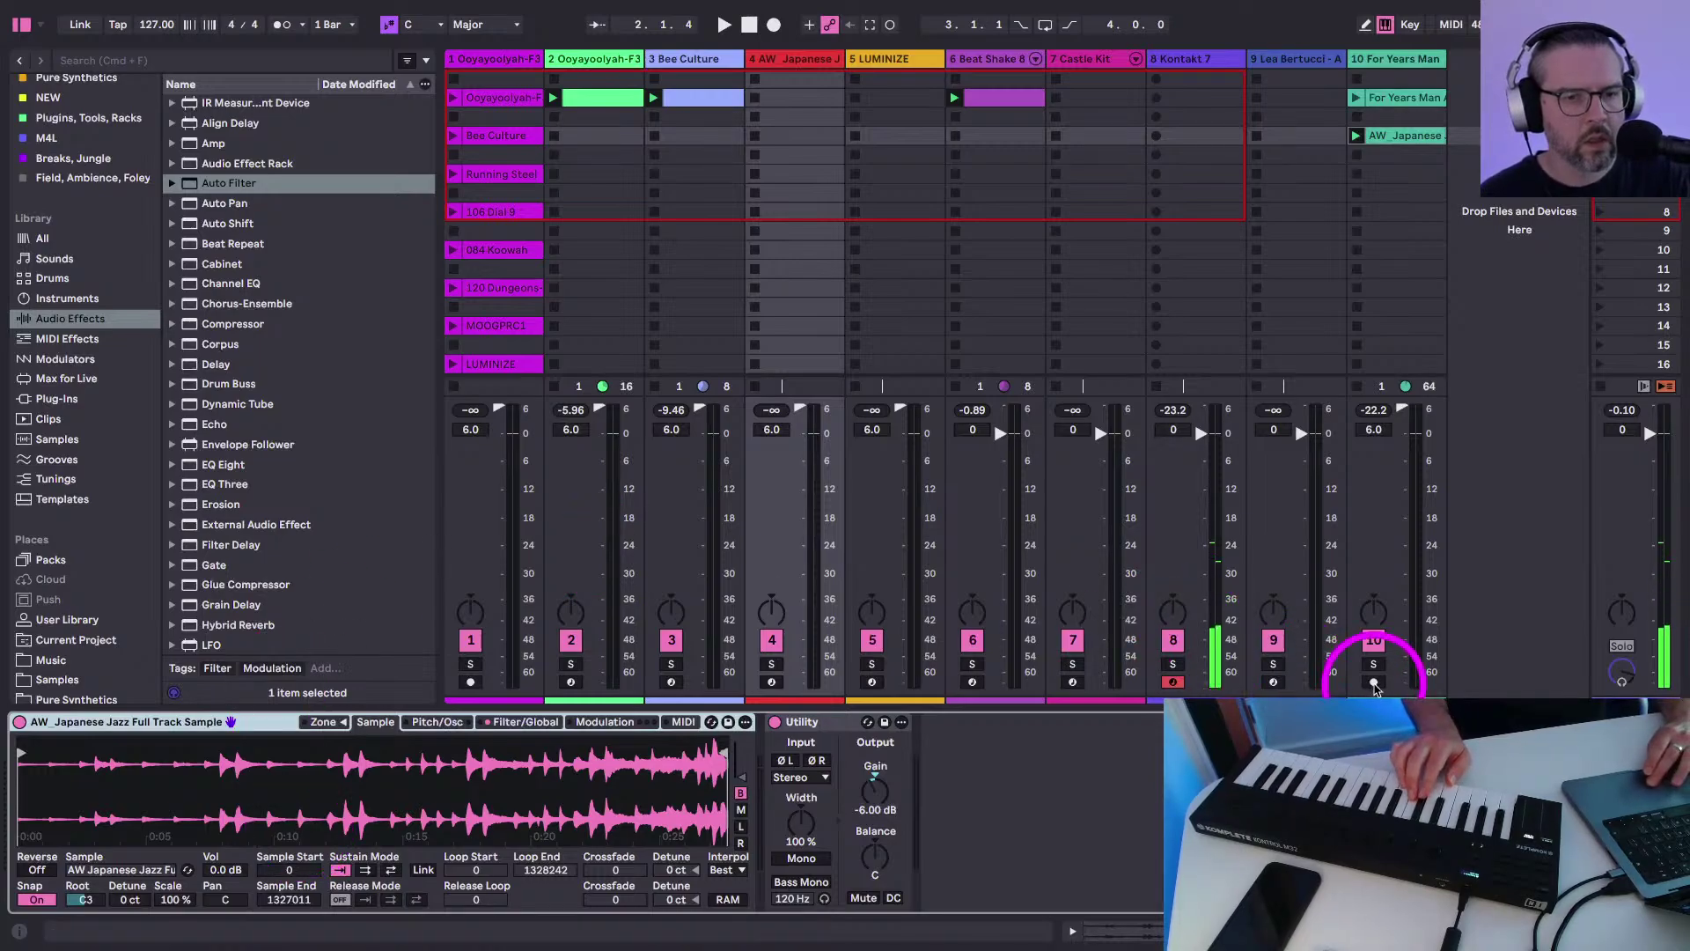
{"action": "left_click", "coordinate": [766, 684]}
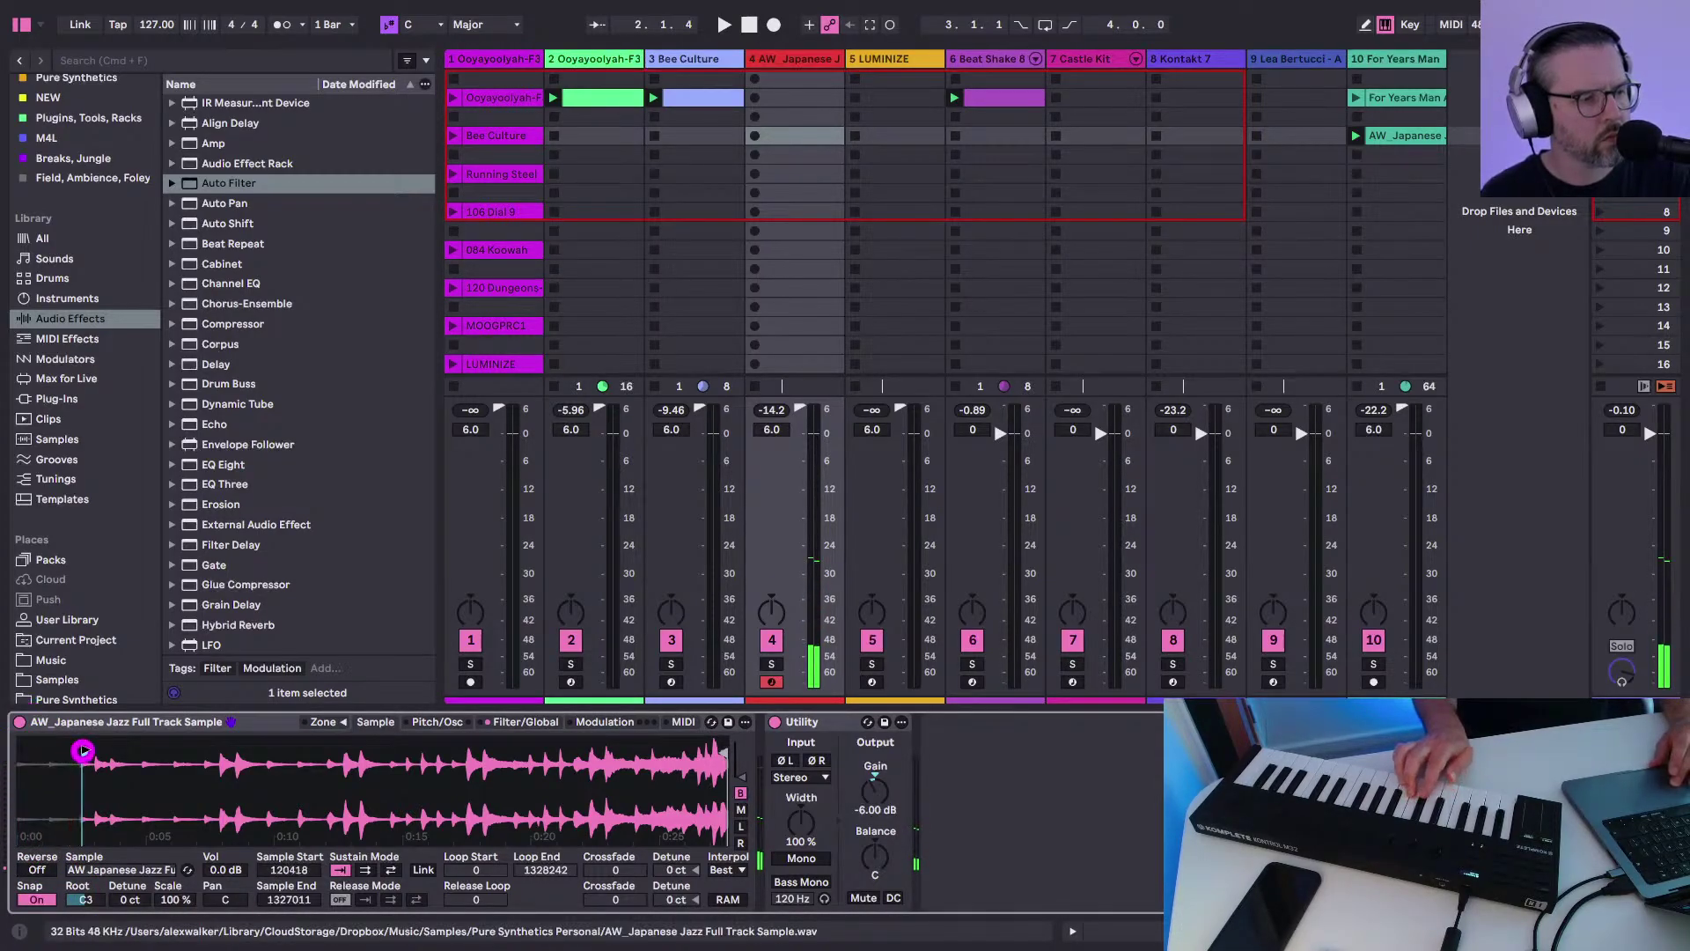
Set the Sampler's sample start to 116368 and end to 228228, and stop the AW_Japanese clip on track 10
{"action": "mouse_move", "coordinate": [73, 777]}
{"action": "left_mouse_down"}
{"action": "mouse_move", "coordinate": [256, 763]}
{"action": "mouse_move", "coordinate": [339, 780]}
{"action": "left_mouse_up"}
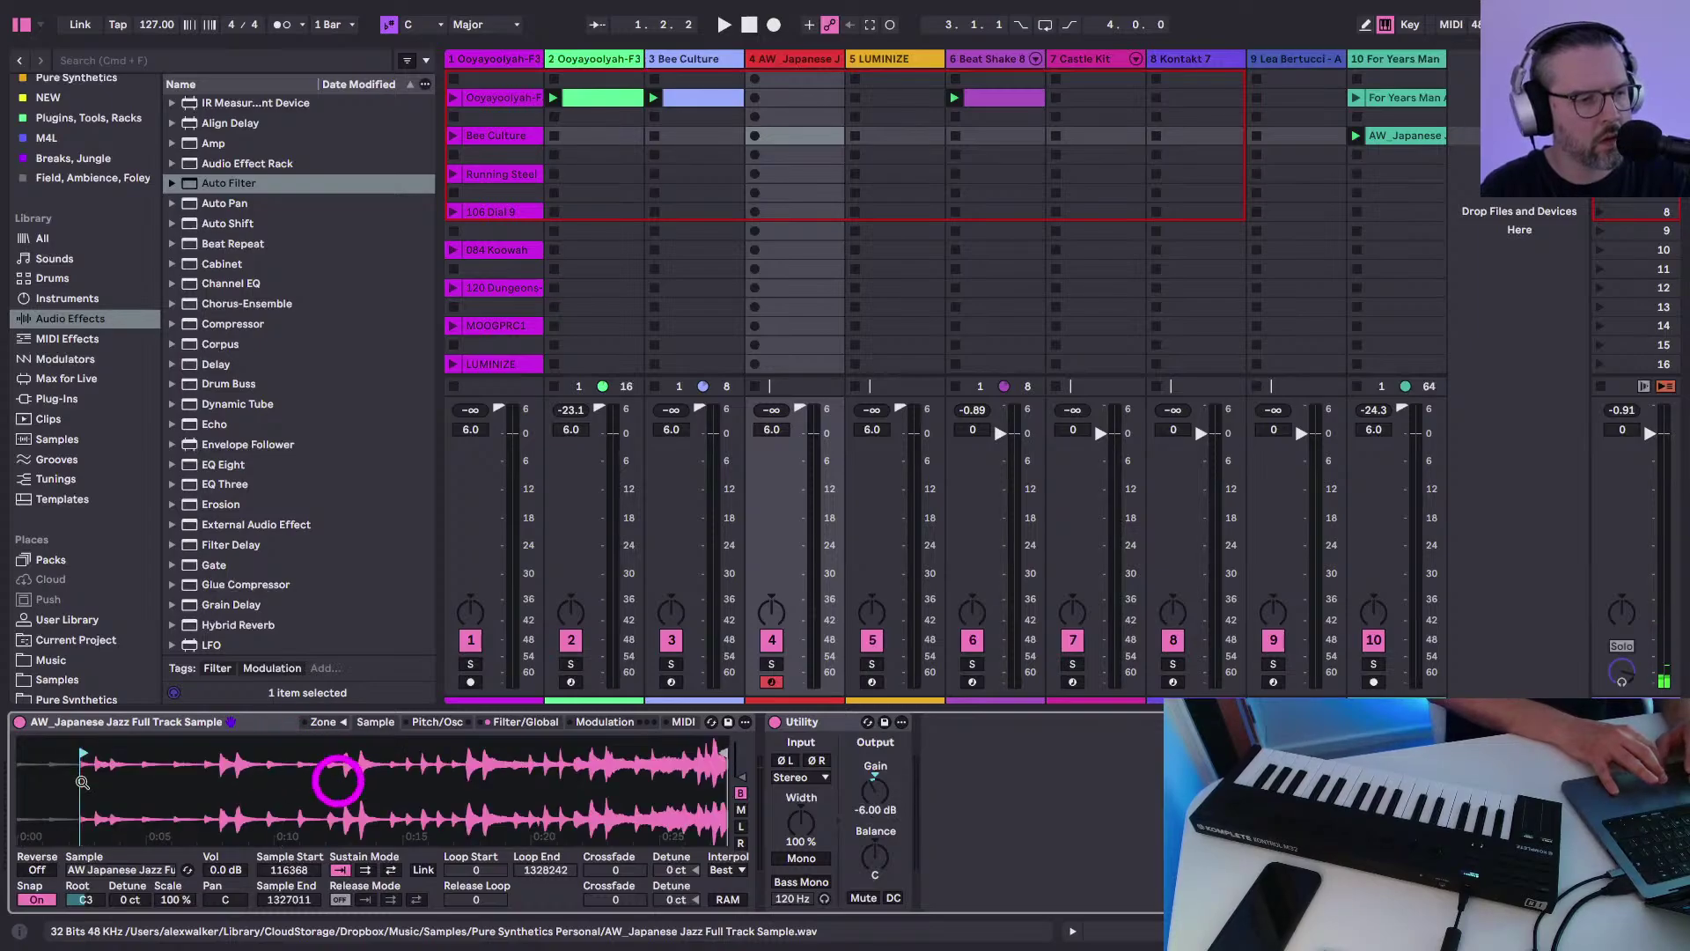
{"action": "left_click_drag", "start_coordinate": [720, 749], "coordinate": [136, 780]}
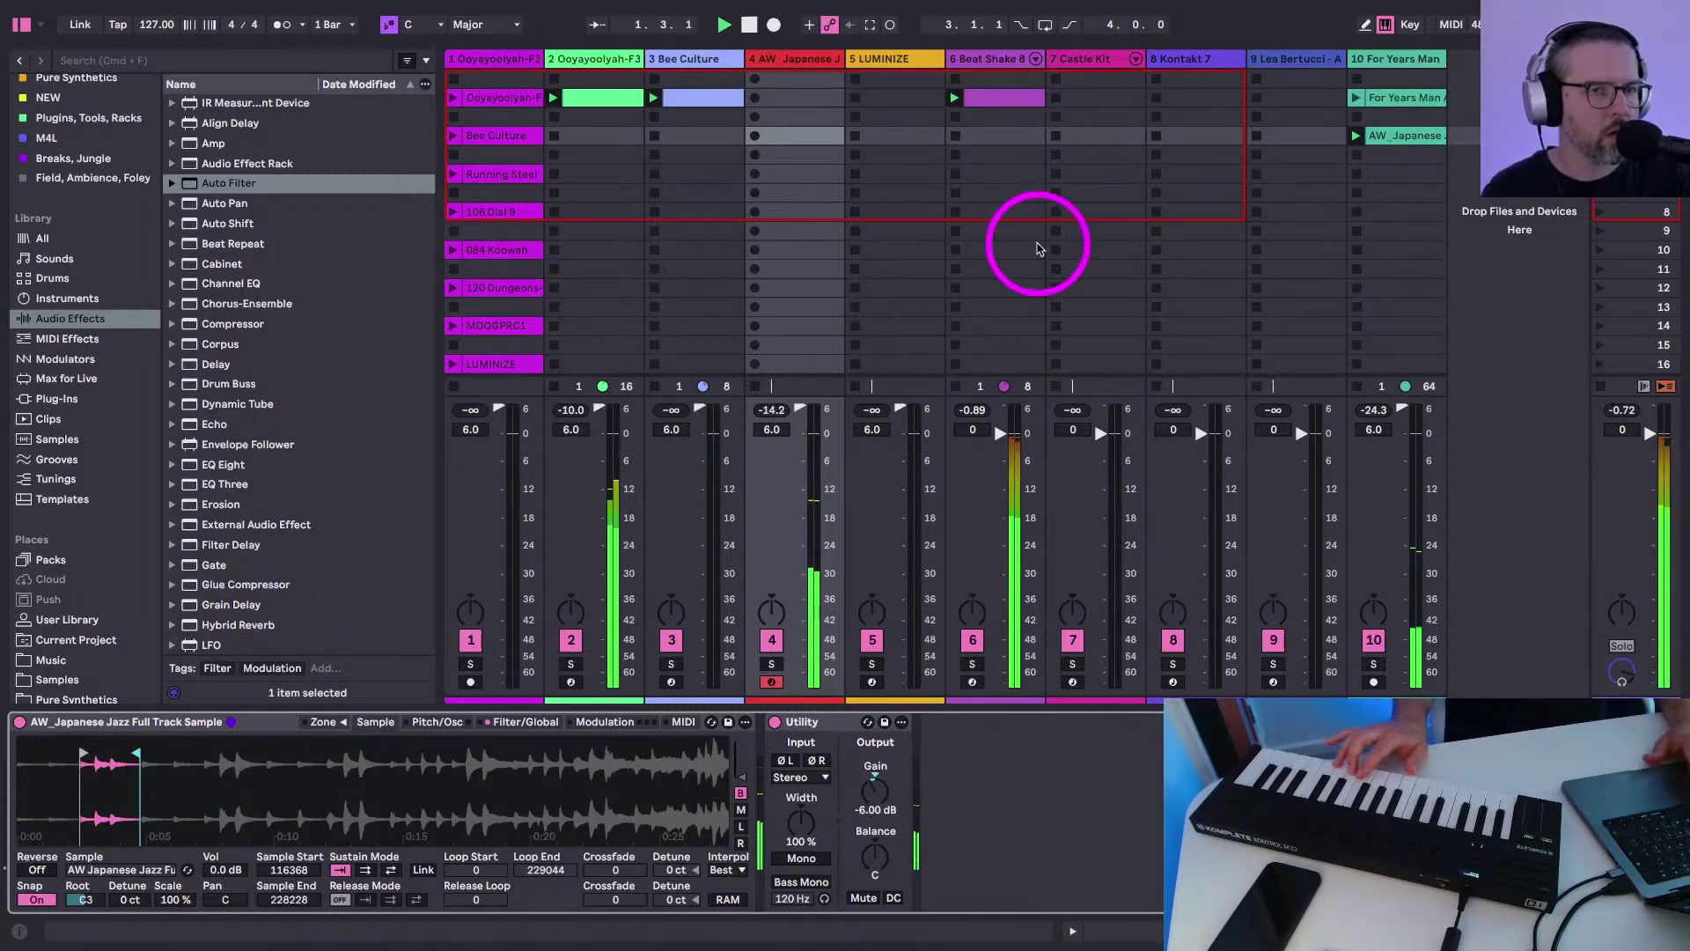
{"action": "left_click", "coordinate": [1357, 153]}
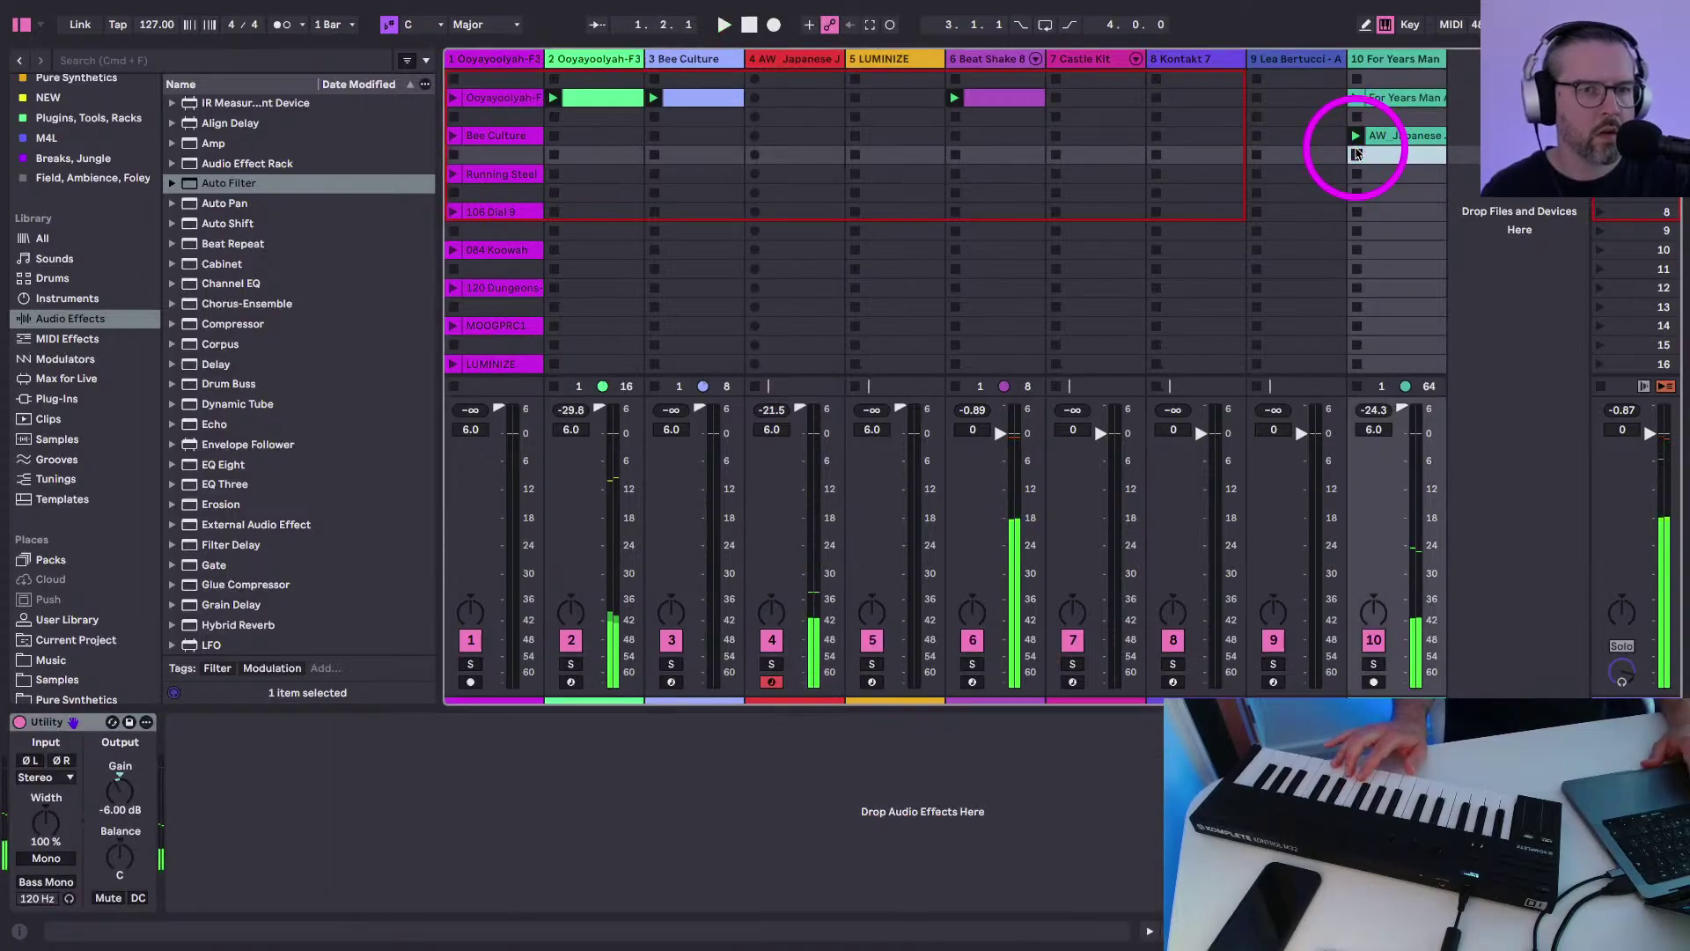
{"action": "left_click", "coordinate": [1357, 153]}
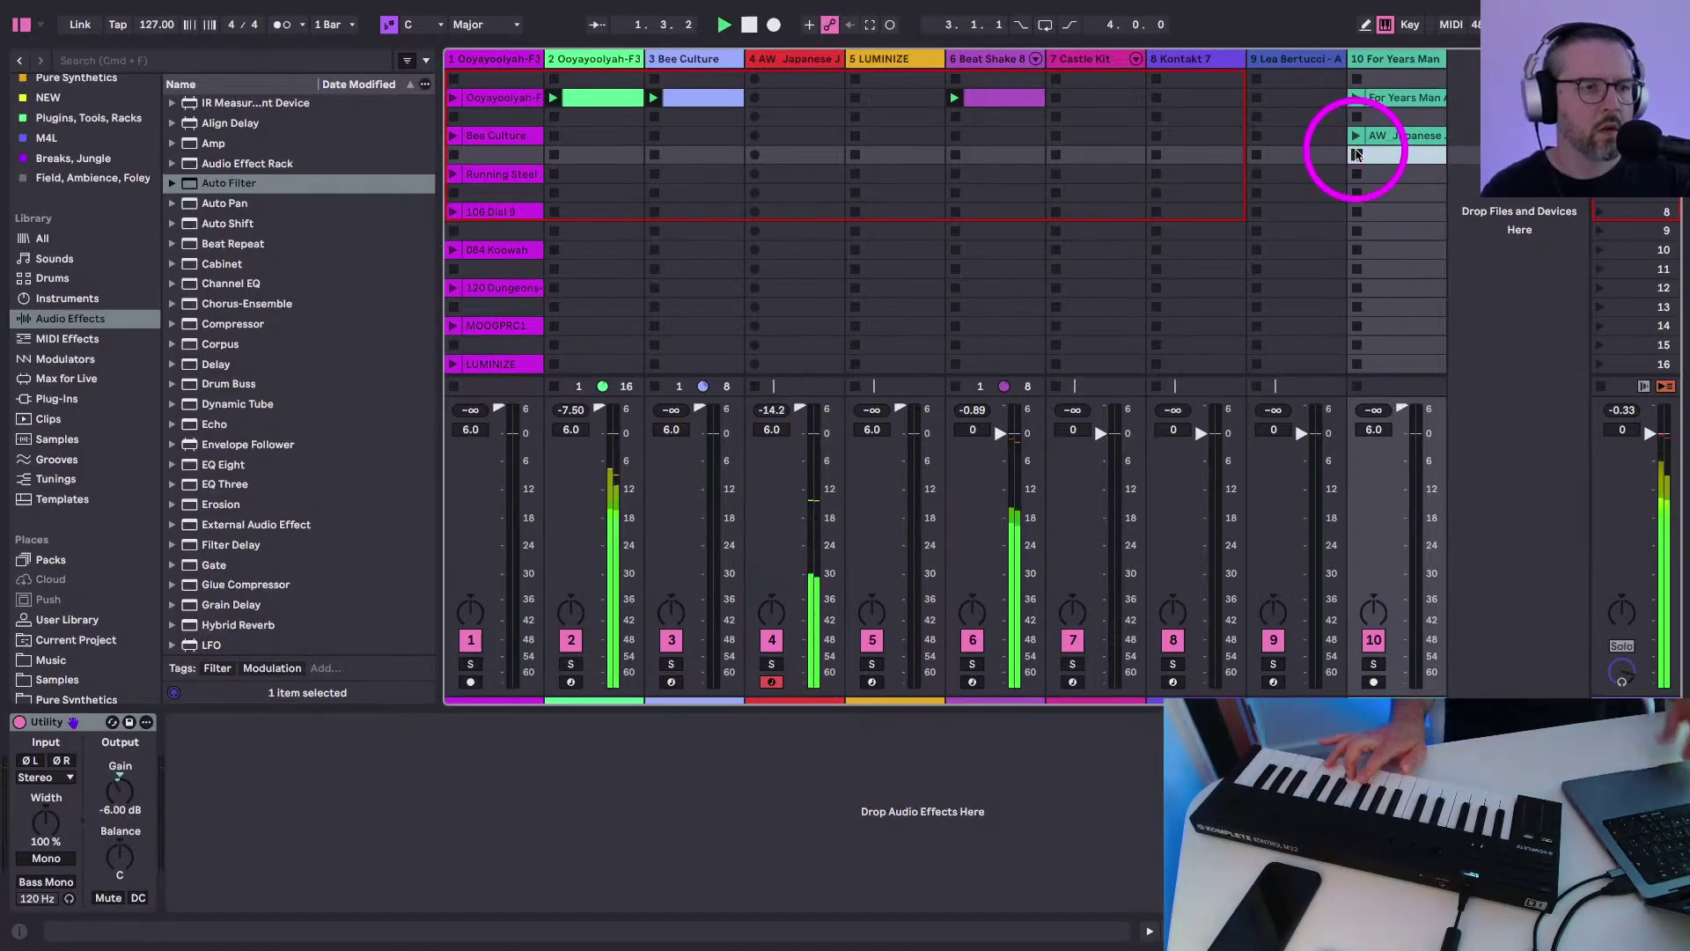
{"action": "left_click", "coordinate": [797, 197]}
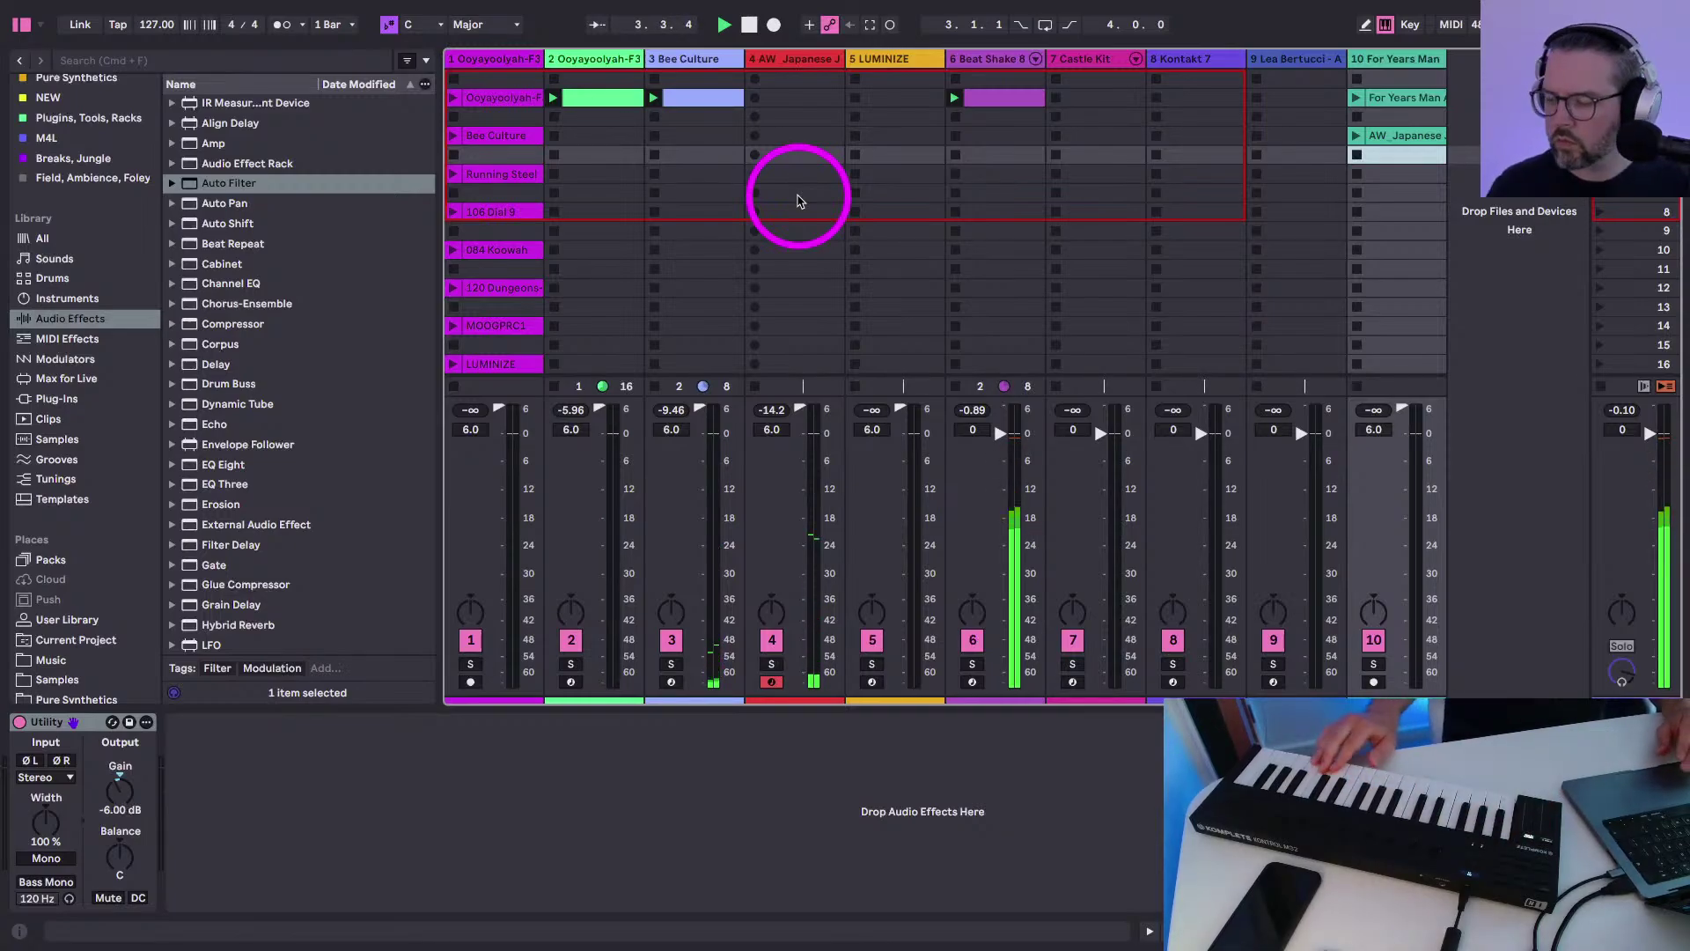
Return to track 4's Sampler and raise the sample volume to 7.4 dB
{"action": "left_click", "coordinate": [775, 58]}
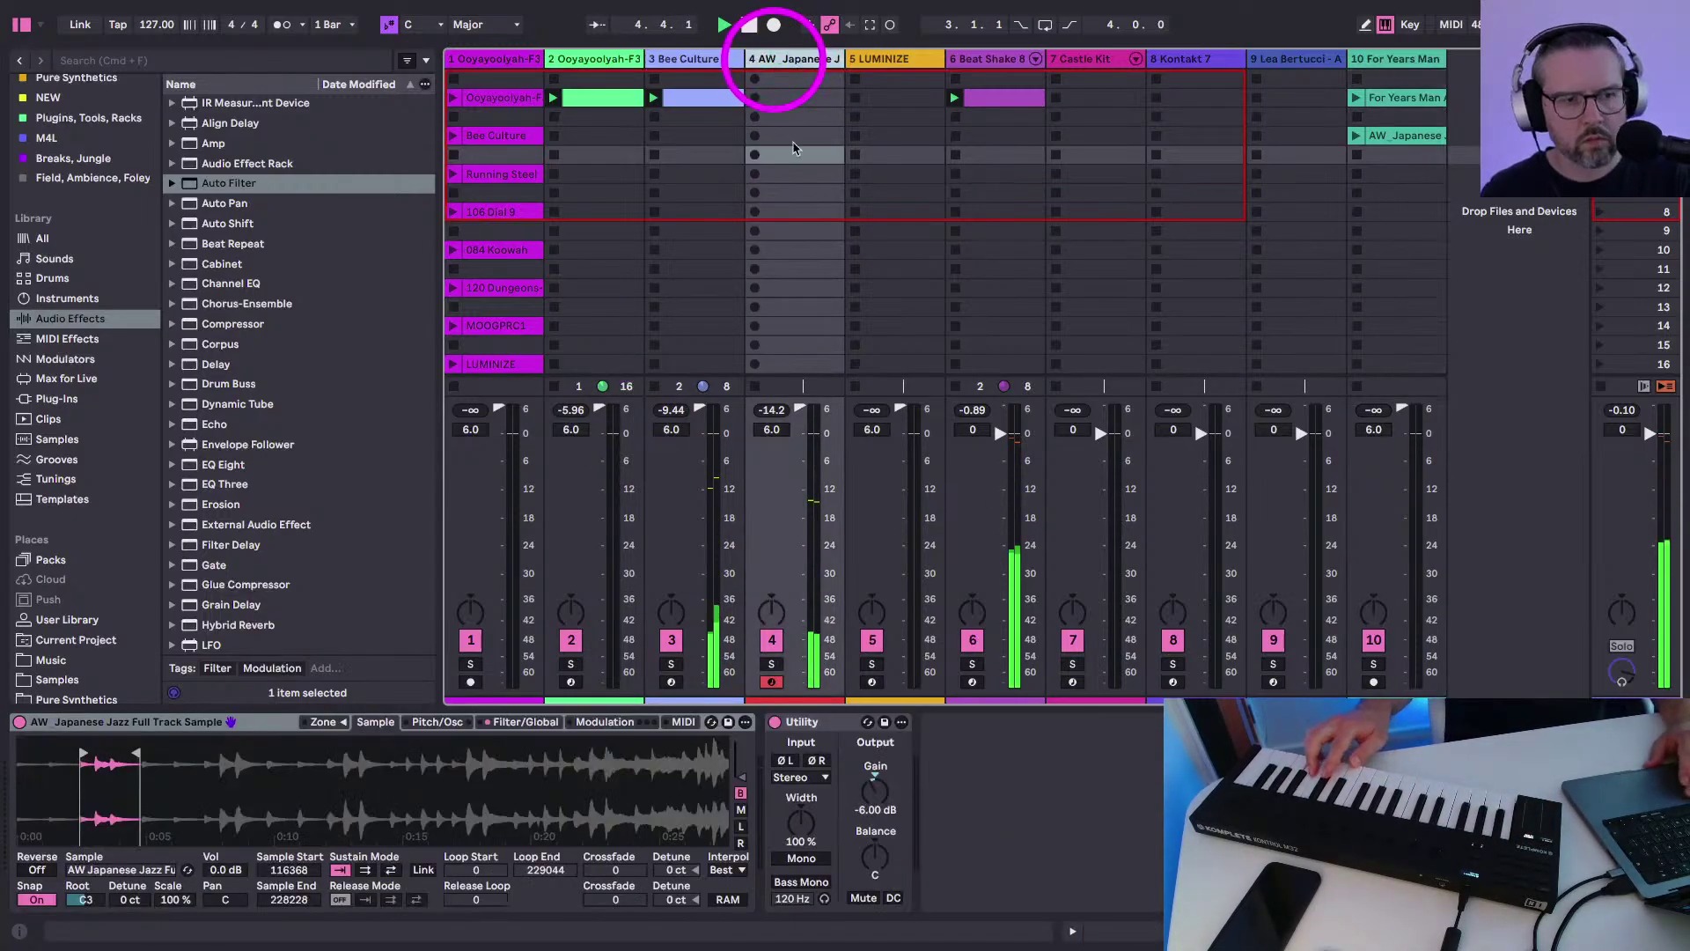
{"action": "left_click", "coordinate": [525, 722]}
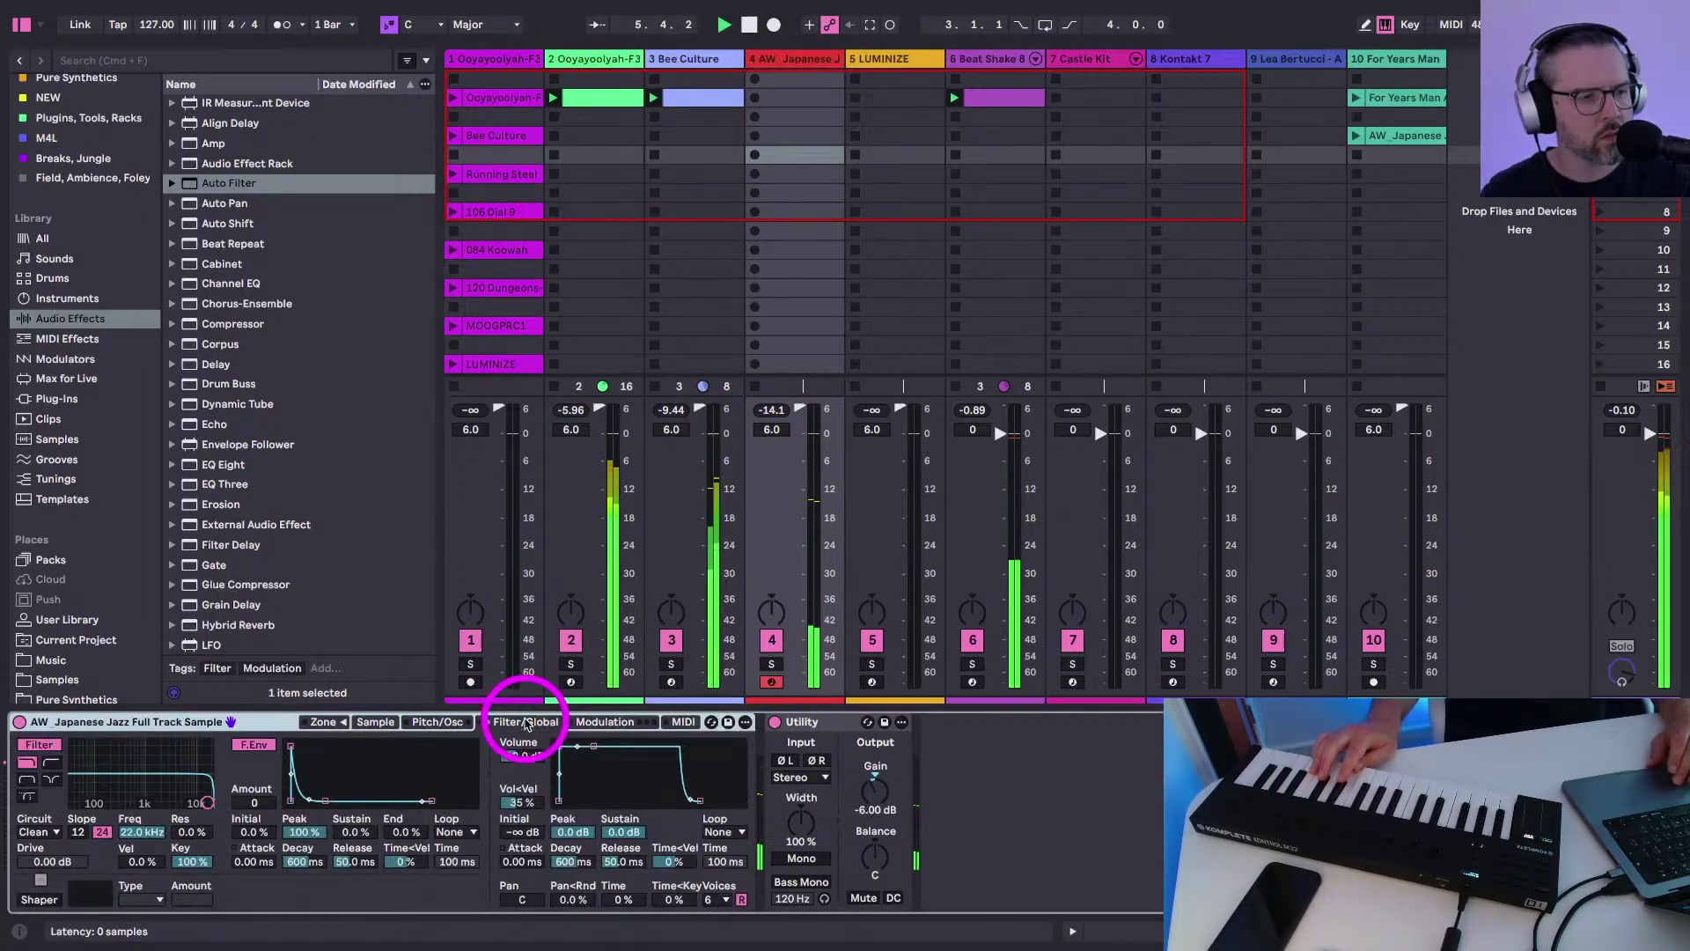
{"action": "left_click", "coordinate": [373, 721]}
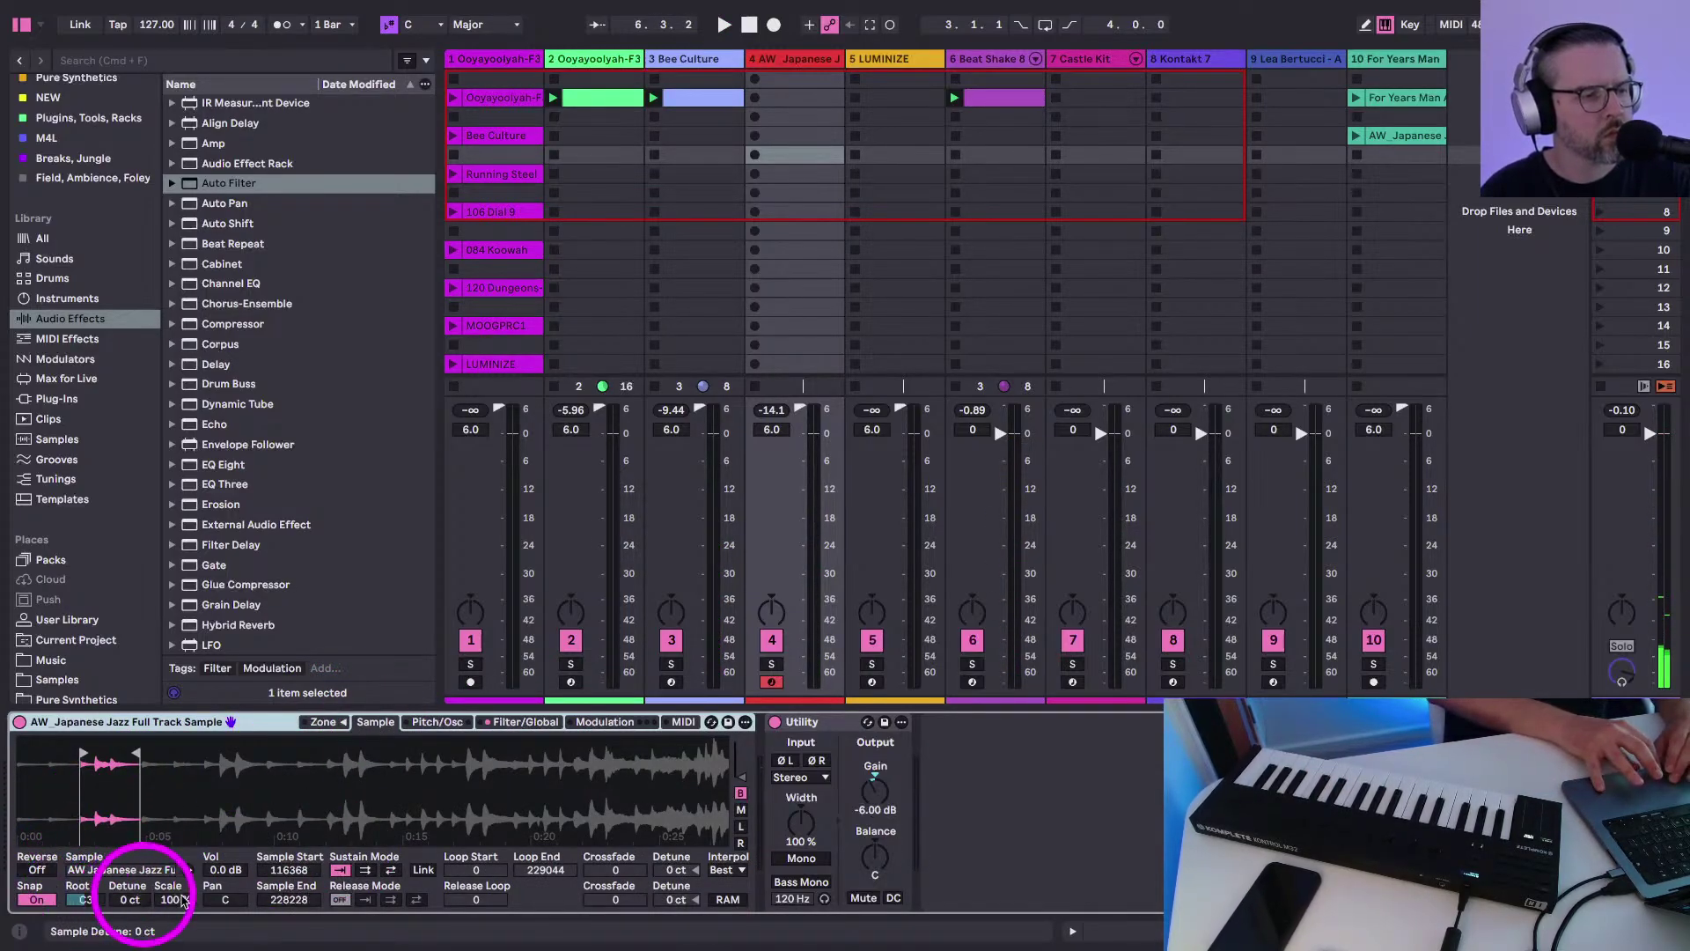
{"action": "mouse_move", "coordinate": [218, 866]}
{"action": "left_mouse_down"}
{"action": "mouse_move", "coordinate": [219, 836]}
{"action": "mouse_move", "coordinate": [211, 874]}
{"action": "left_mouse_up"}
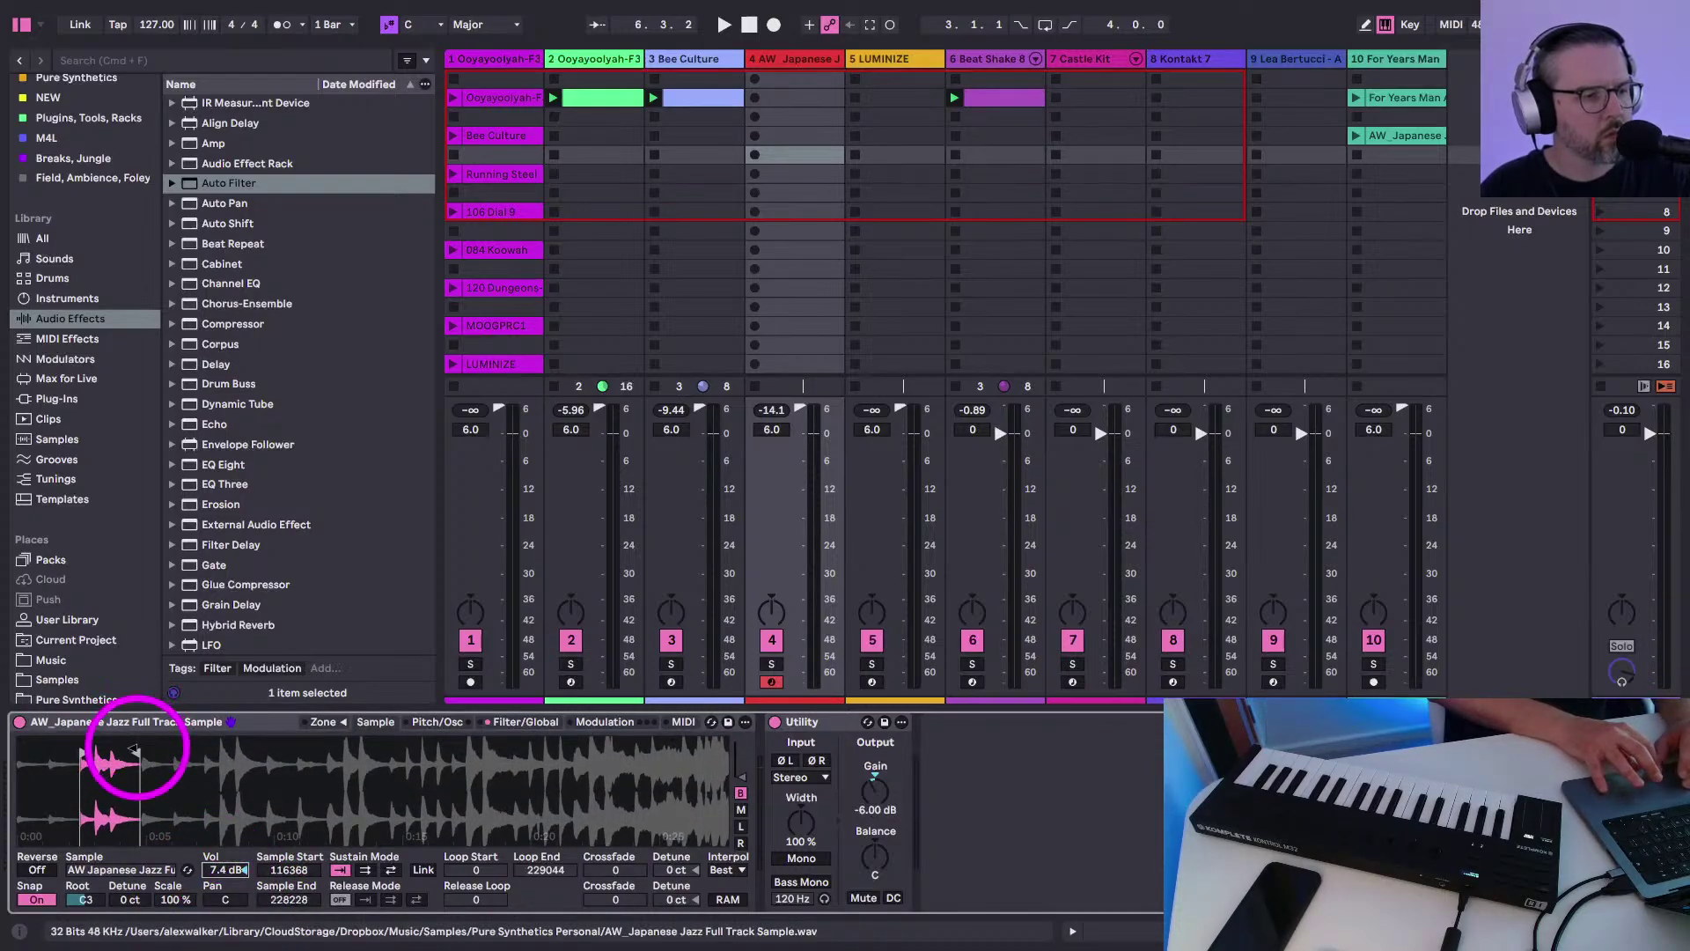
Move the AW_Japanese sample region to a single hit, with sample start at 349924 and sample end at 379052
{"action": "left_click_drag", "start_coordinate": [134, 754], "coordinate": [258, 764]}
{"action": "mouse_move", "coordinate": [84, 753]}
{"action": "left_mouse_down"}
{"action": "mouse_move", "coordinate": [175, 753]}
{"action": "mouse_move", "coordinate": [215, 774]}
{"action": "mouse_move", "coordinate": [124, 754]}
{"action": "mouse_move", "coordinate": [170, 756]}
{"action": "left_mouse_up"}
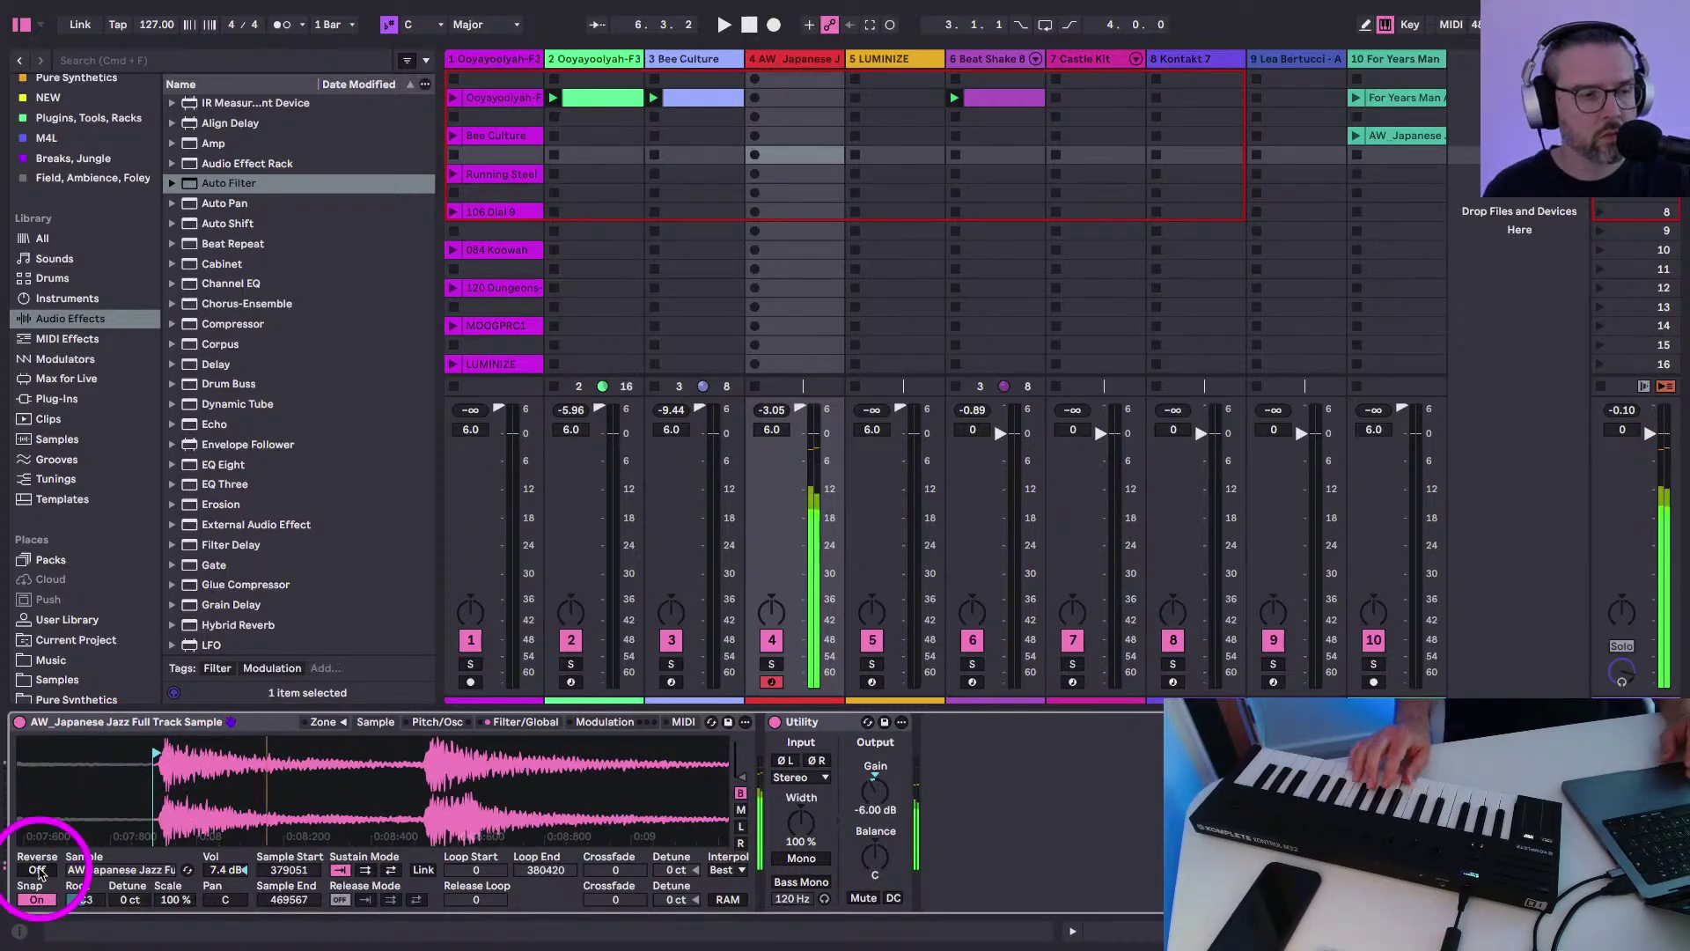
{"action": "left_click_drag", "start_coordinate": [206, 773], "coordinate": [265, 750]}
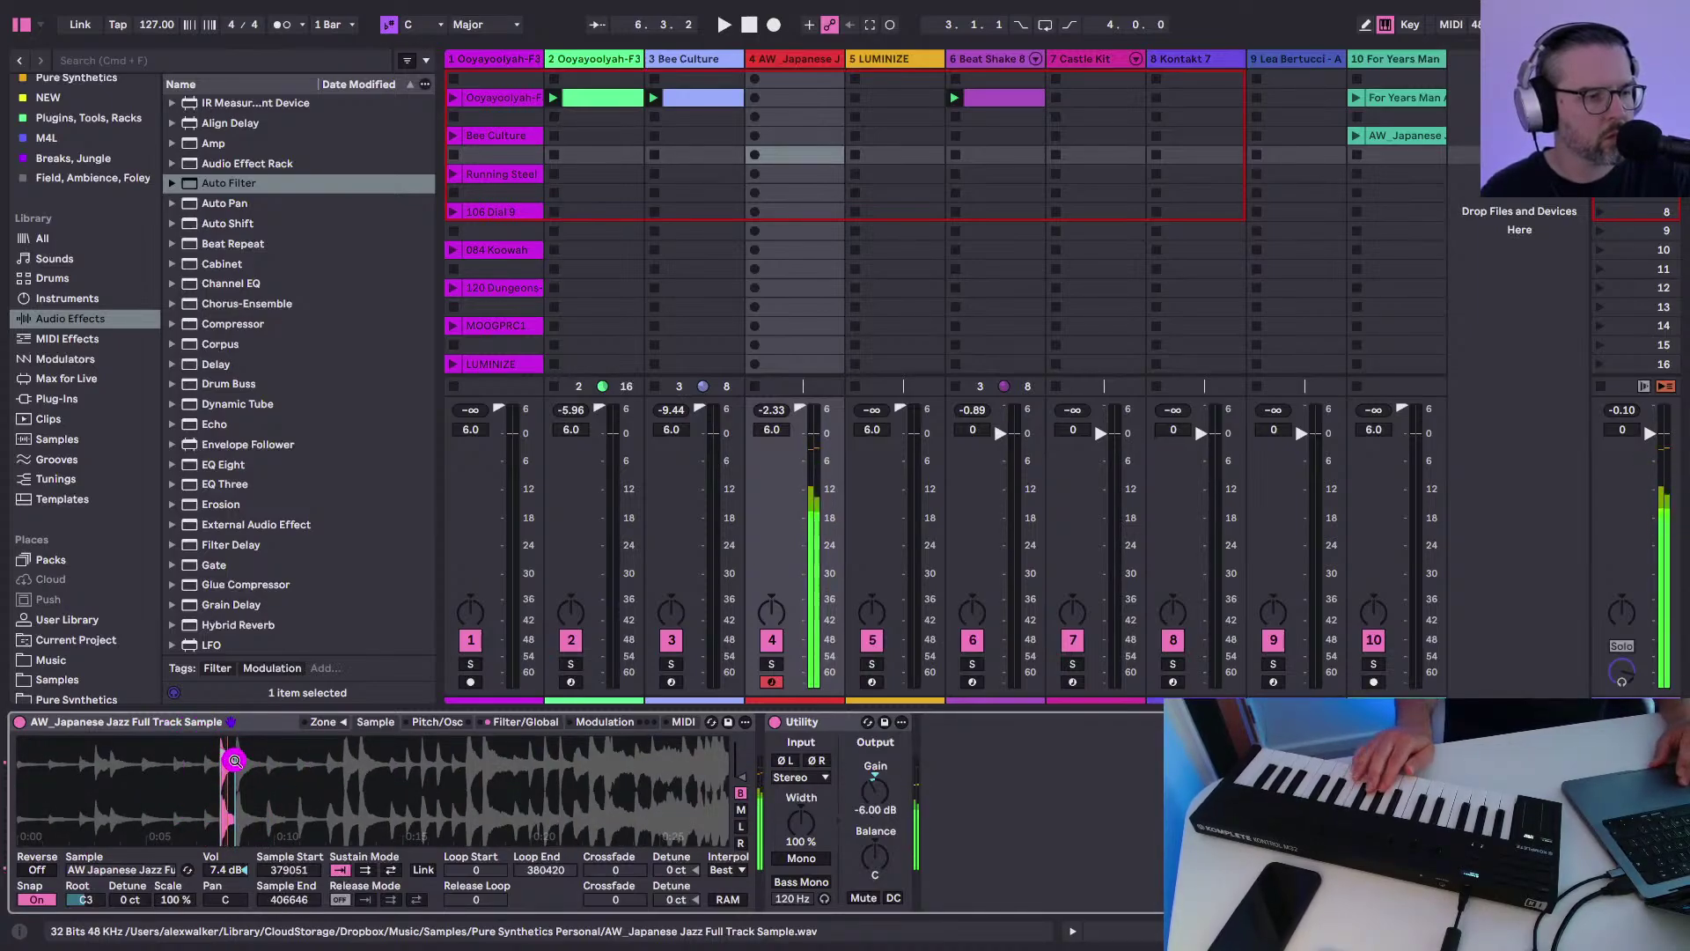
{"action": "left_click_drag", "start_coordinate": [232, 776], "coordinate": [174, 753]}
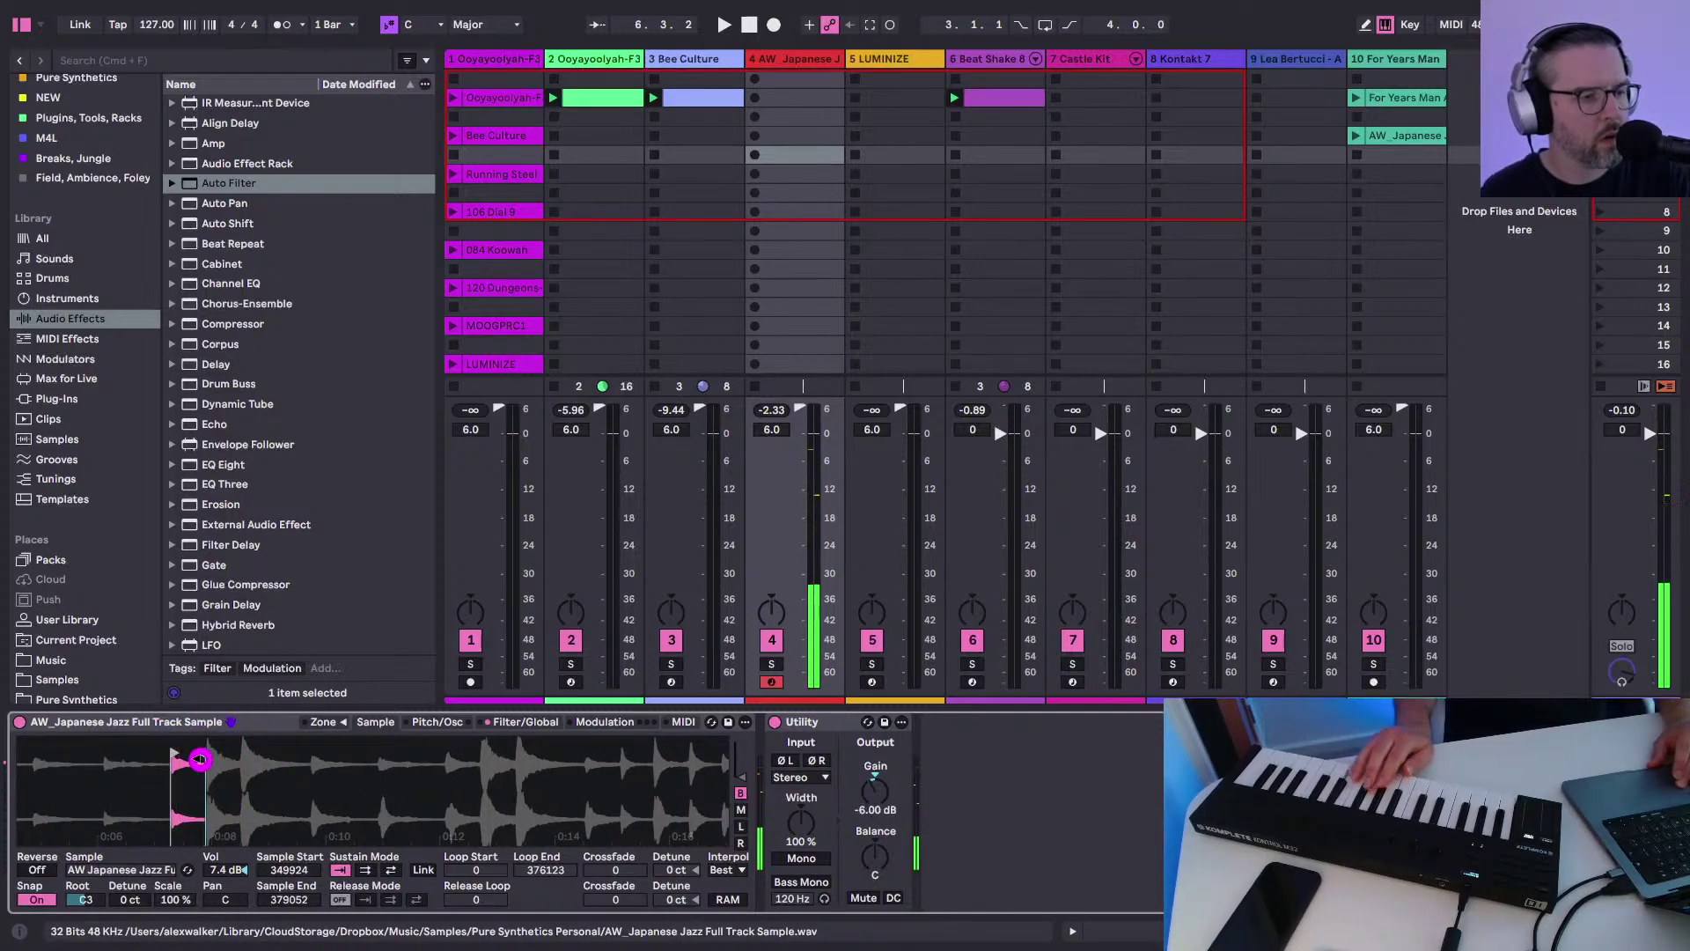
Set the Sampler's sustain mode to back-and-forth looping and start playback to hear the sample over the other tracks
{"action": "left_click", "coordinate": [390, 870]}
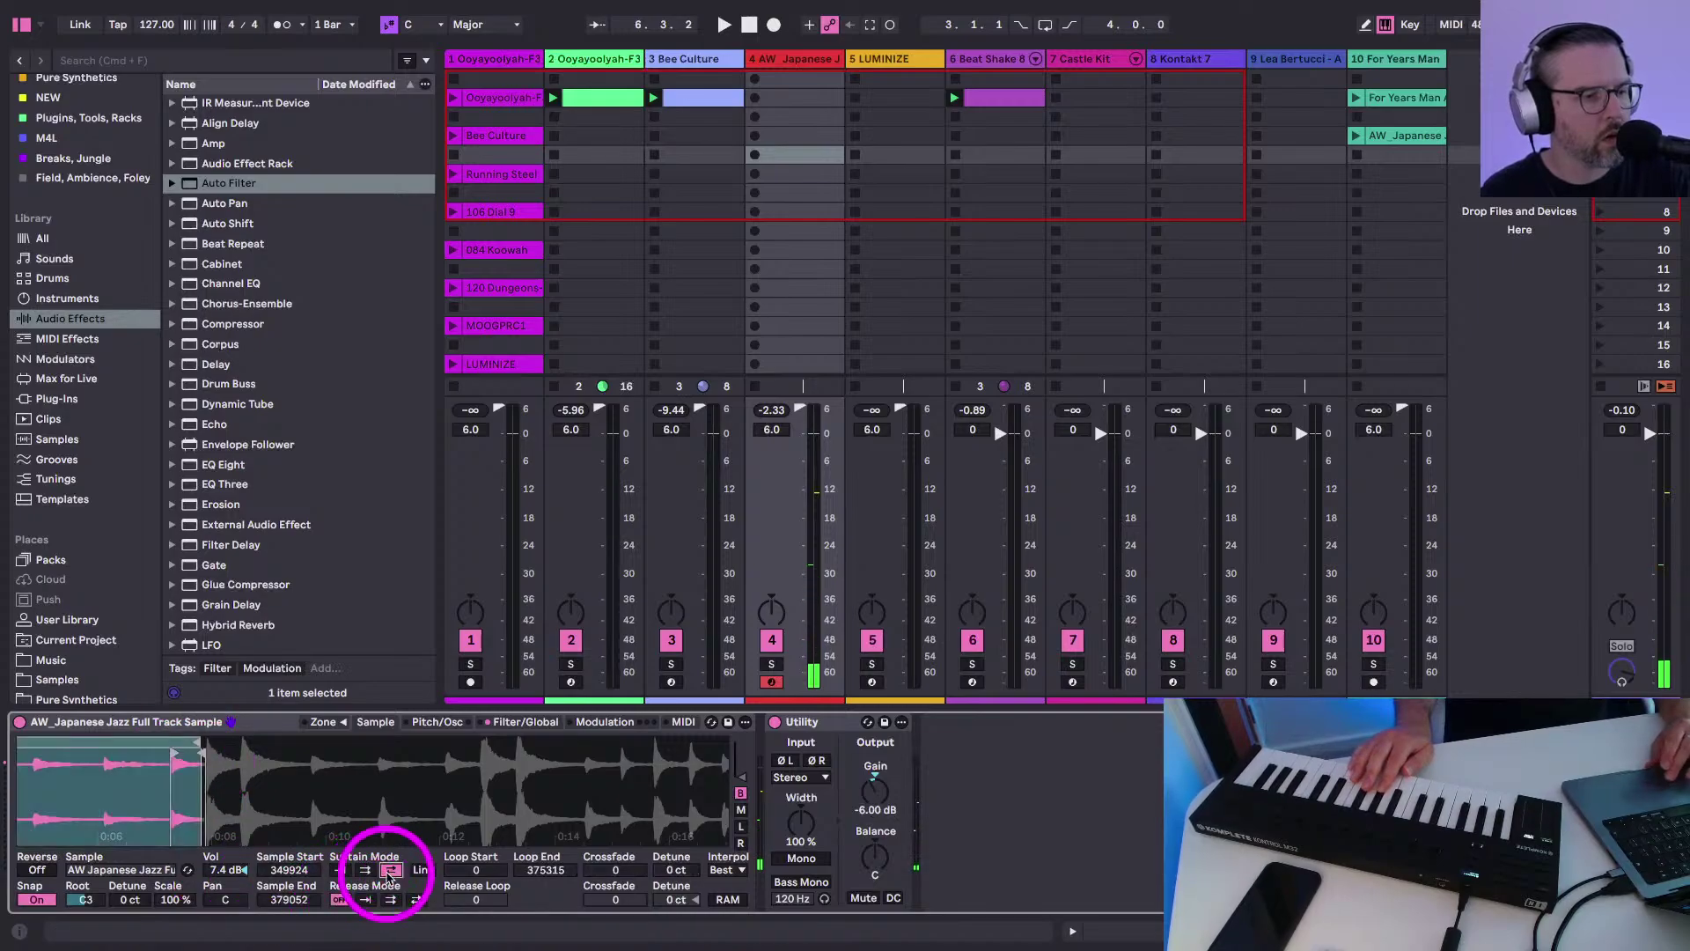
{"action": "left_click_drag", "start_coordinate": [173, 798], "coordinate": [205, 798]}
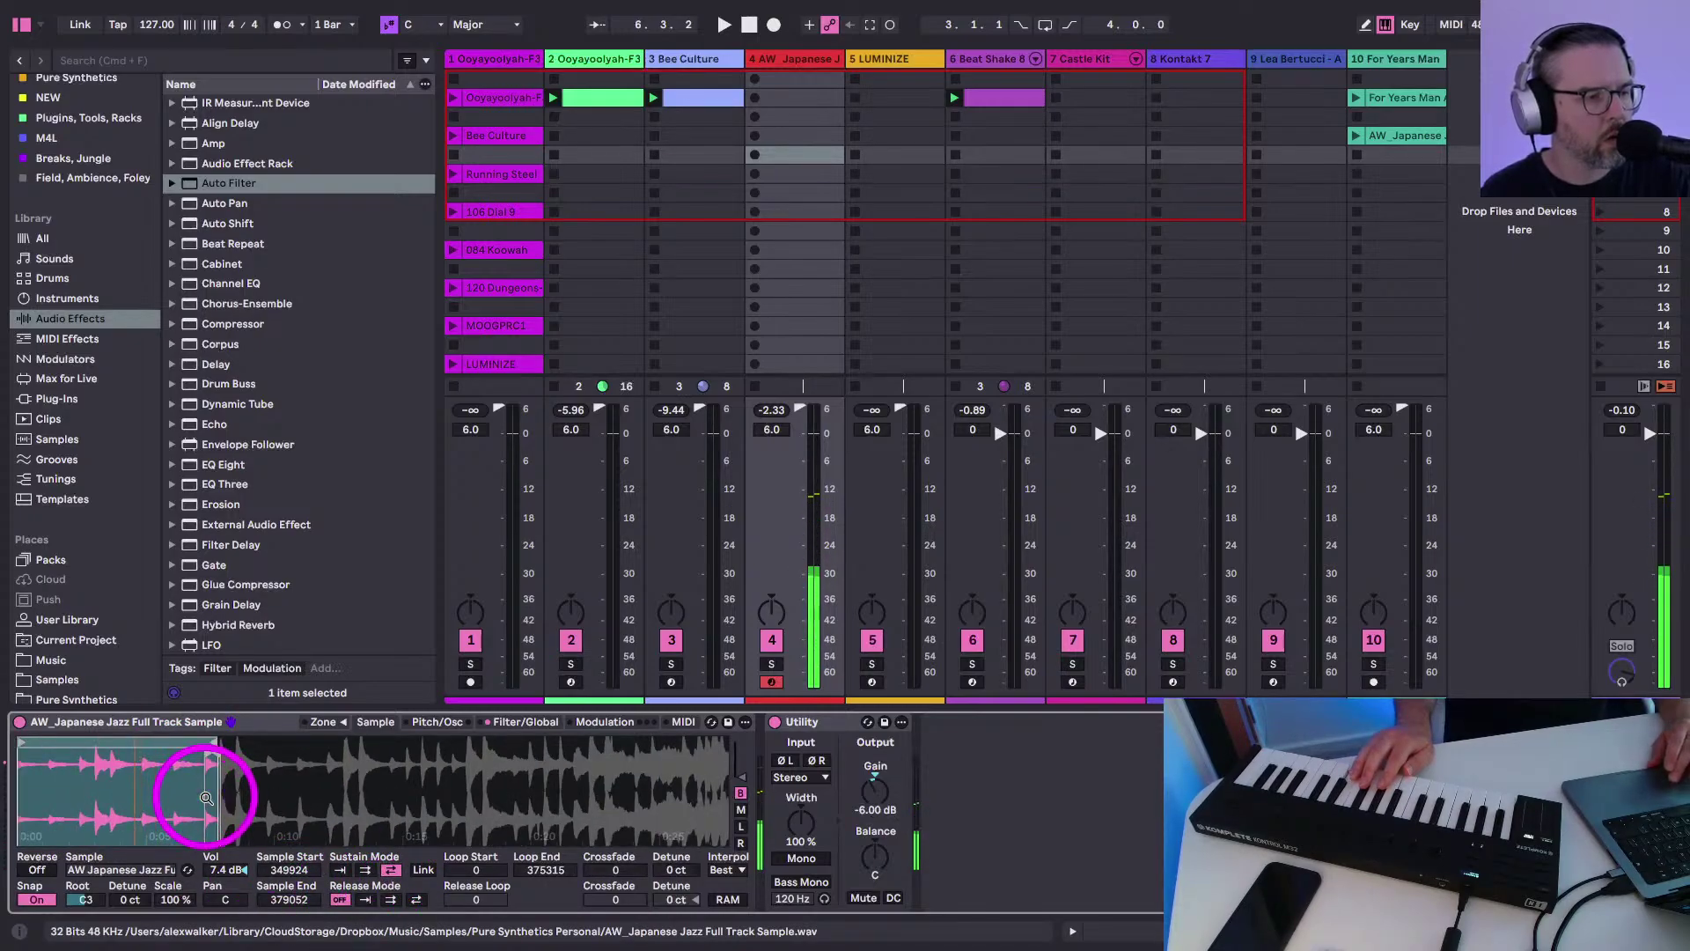
{"action": "key", "text": "space"}
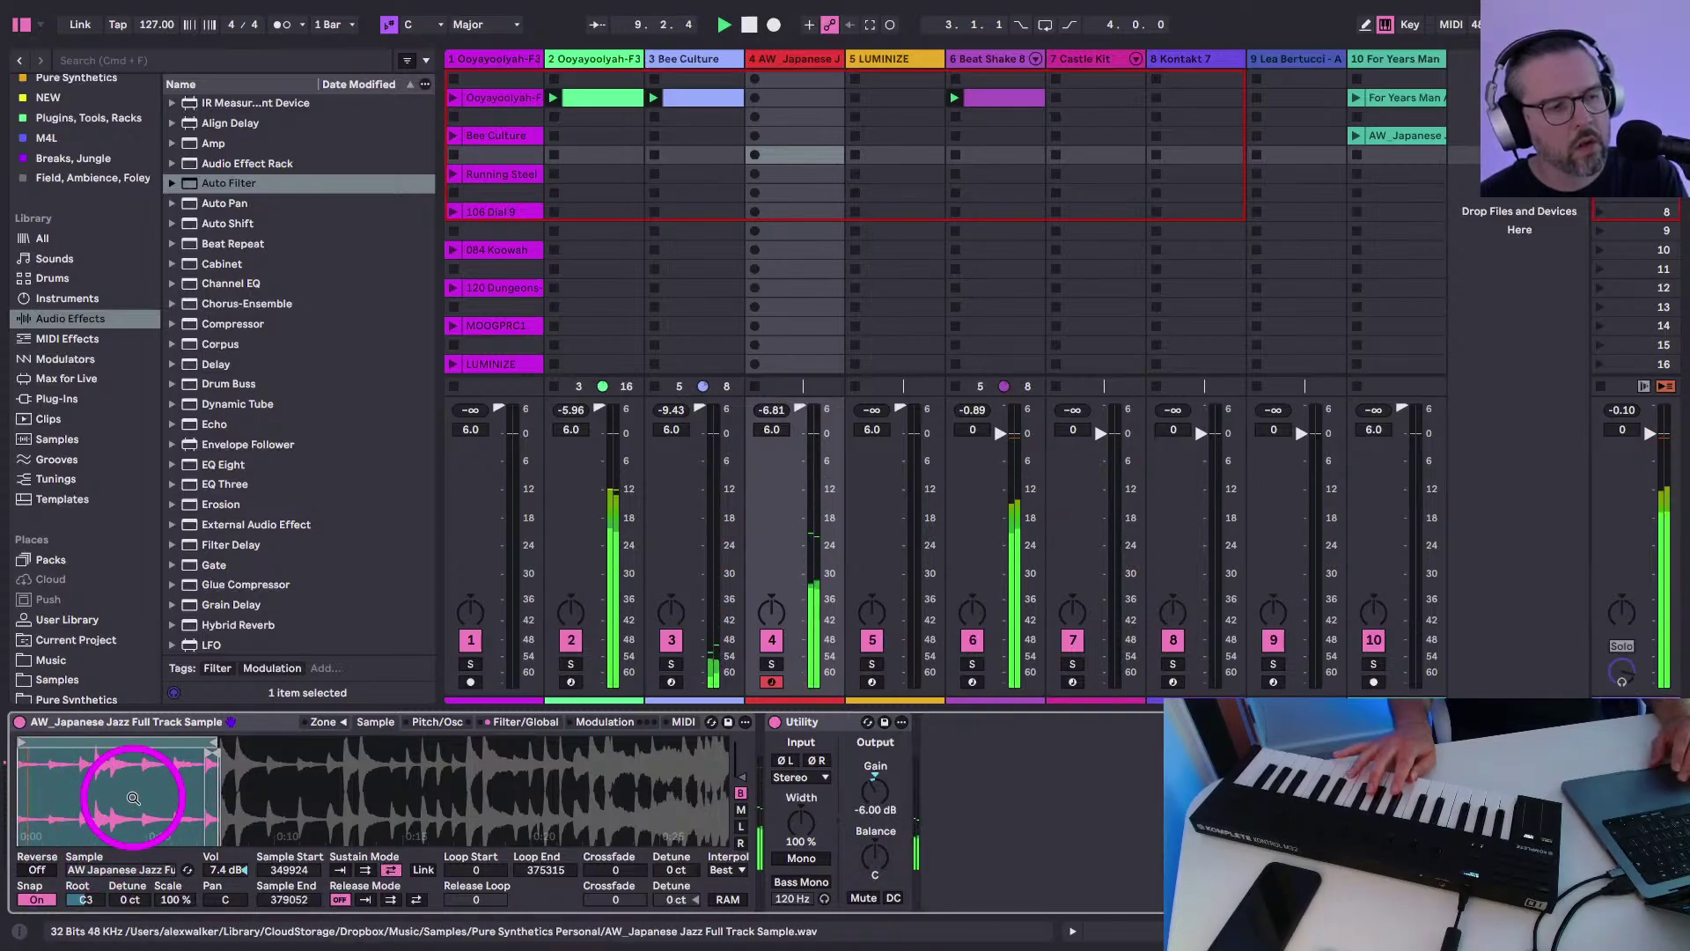
Try the forward sustain loop on the AW_Japanese sample and restart playback of the clips
{"action": "left_click", "coordinate": [366, 870]}
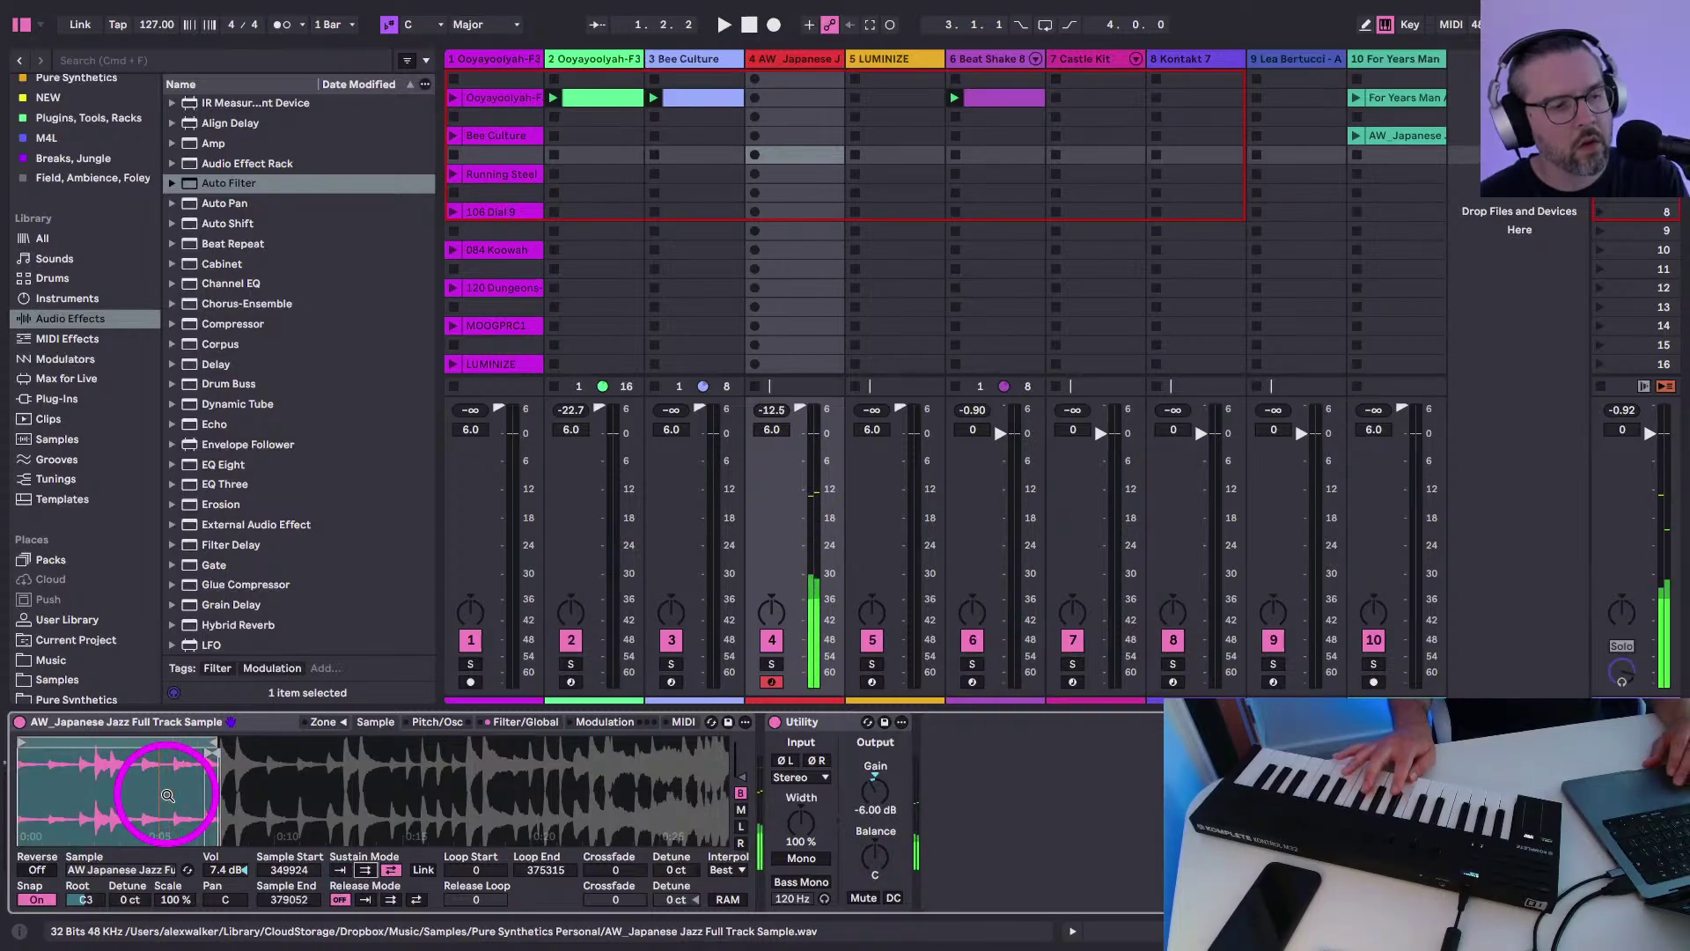
{"action": "left_click_drag", "start_coordinate": [168, 796], "coordinate": [177, 775]}
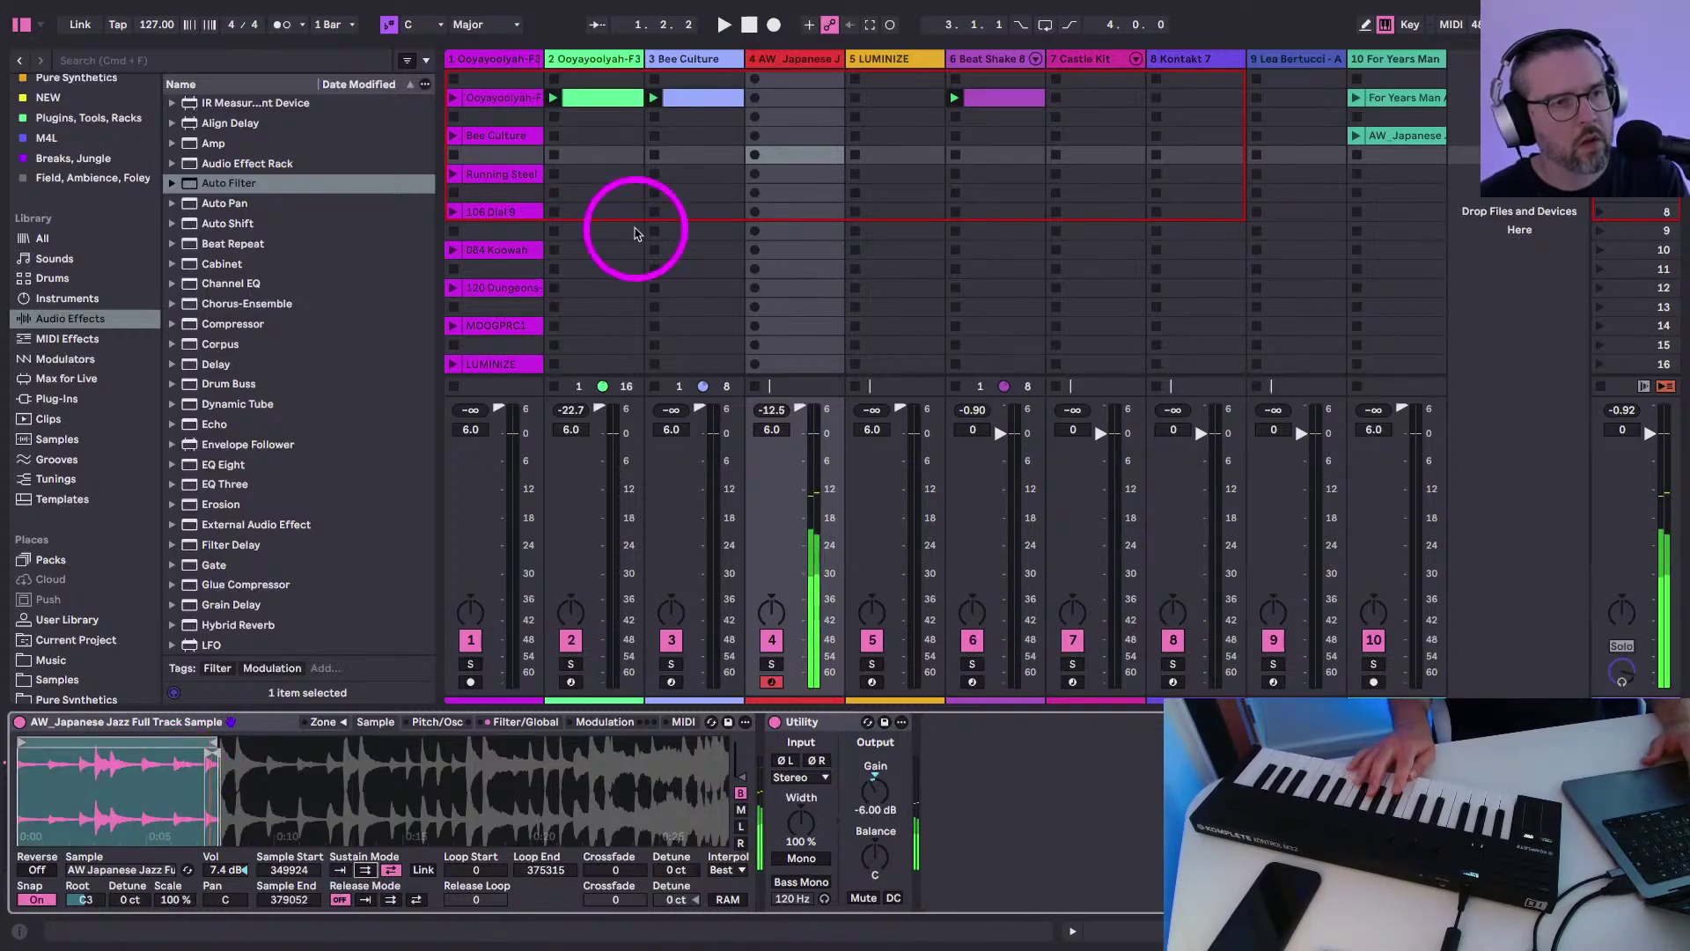
{"action": "key", "text": "space"}
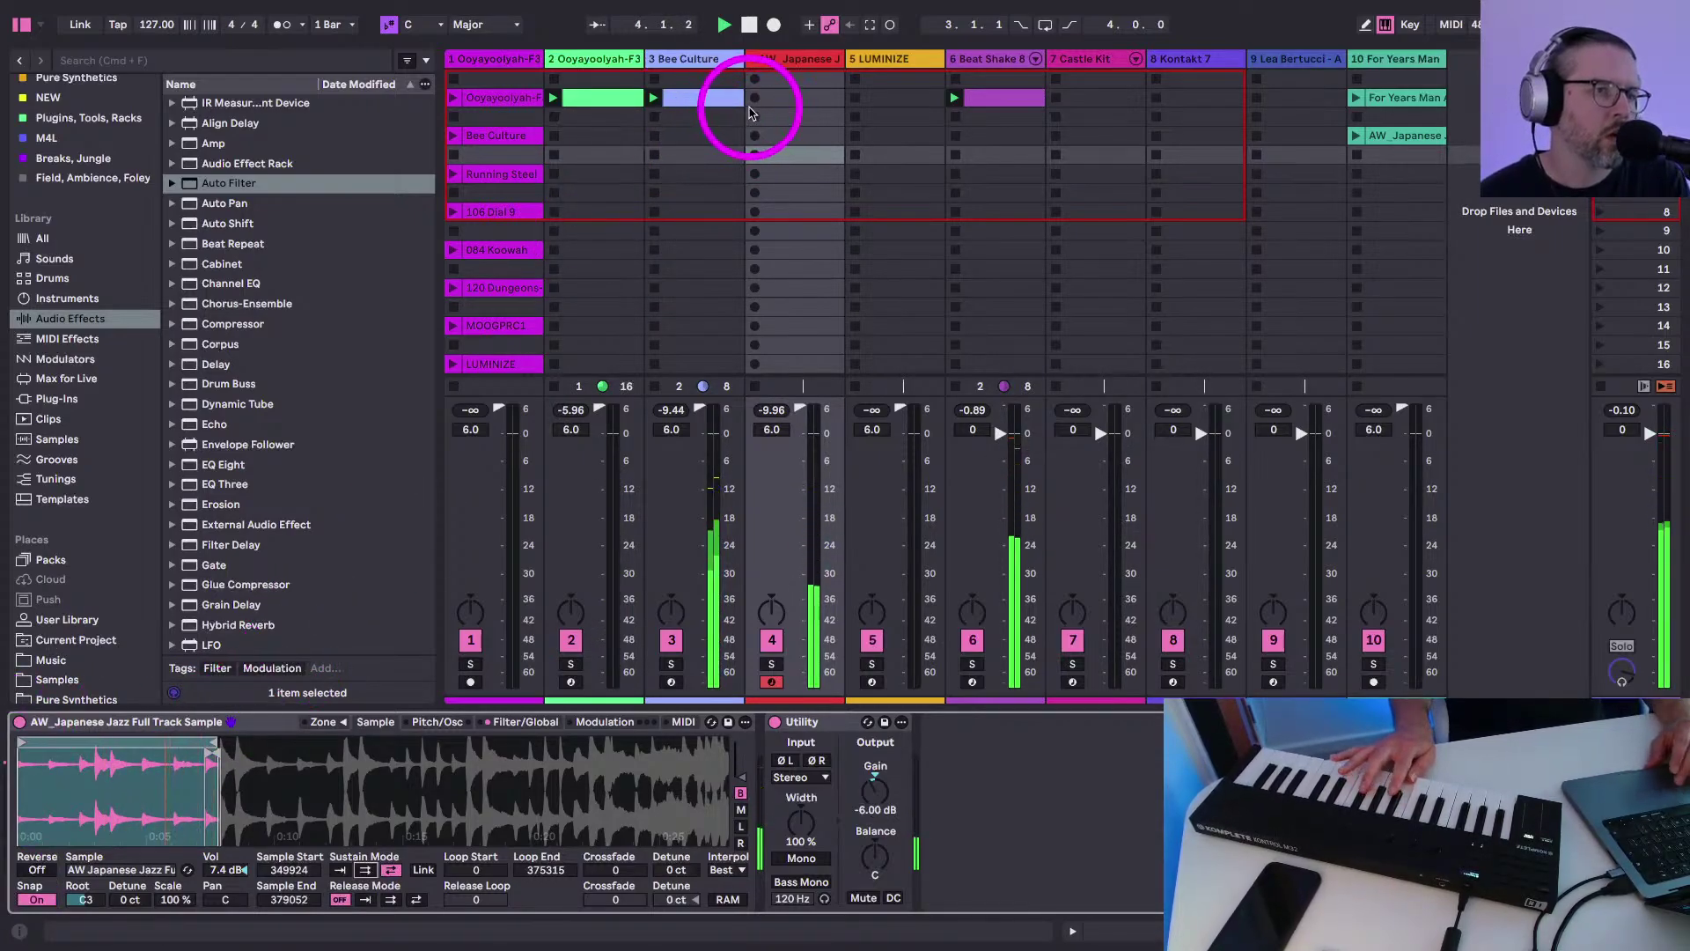
Capture the F3 note just played as a track 4 clip, then align it to 1.1.1 and extend it to the end of the two-bar loop
{"action": "left_click", "coordinate": [871, 26]}
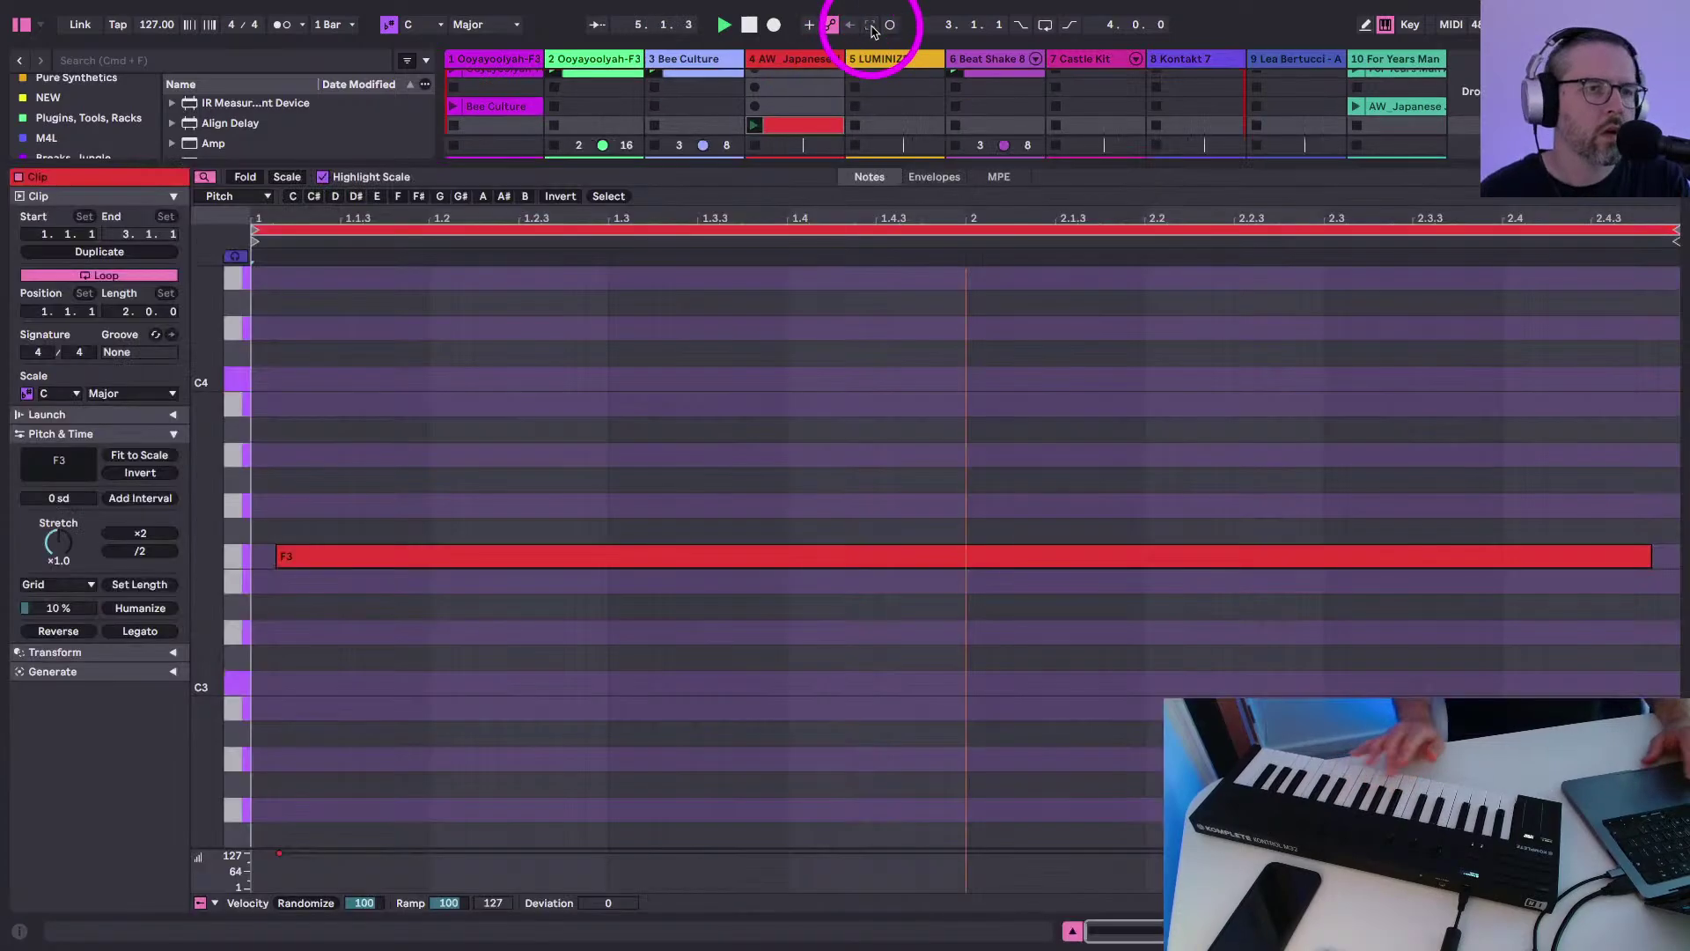
{"action": "left_click", "coordinate": [408, 557]}
{"action": "key", "text": "Left"}
{"action": "key", "text": "space"}
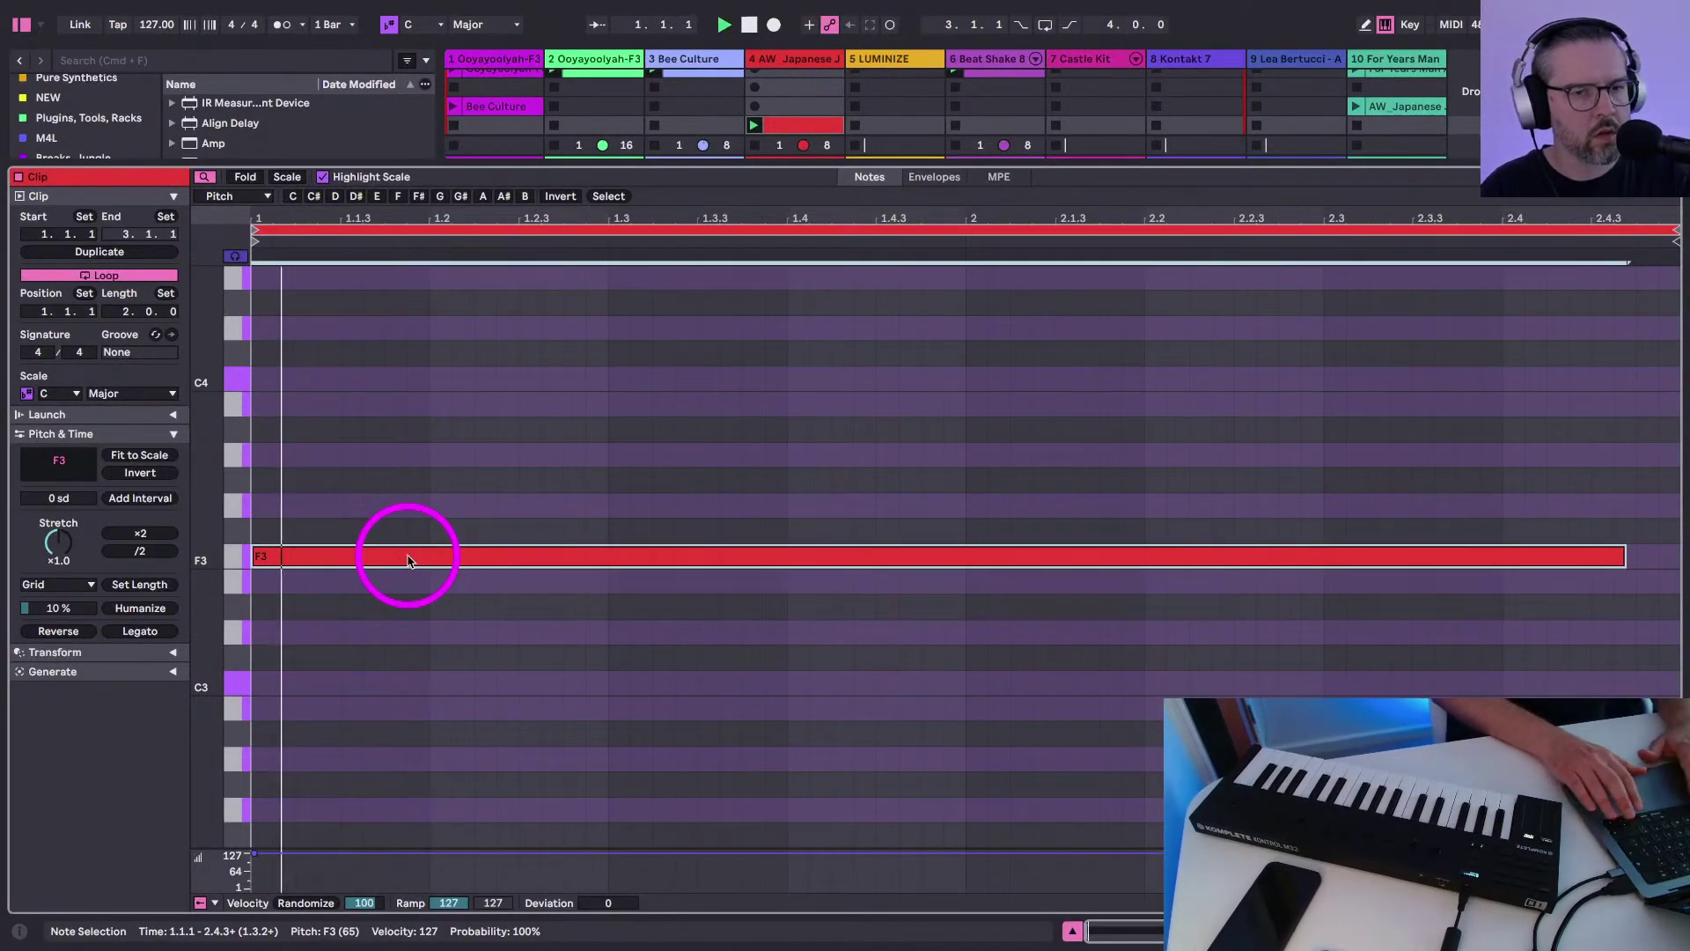
{"action": "key", "text": "Left"}
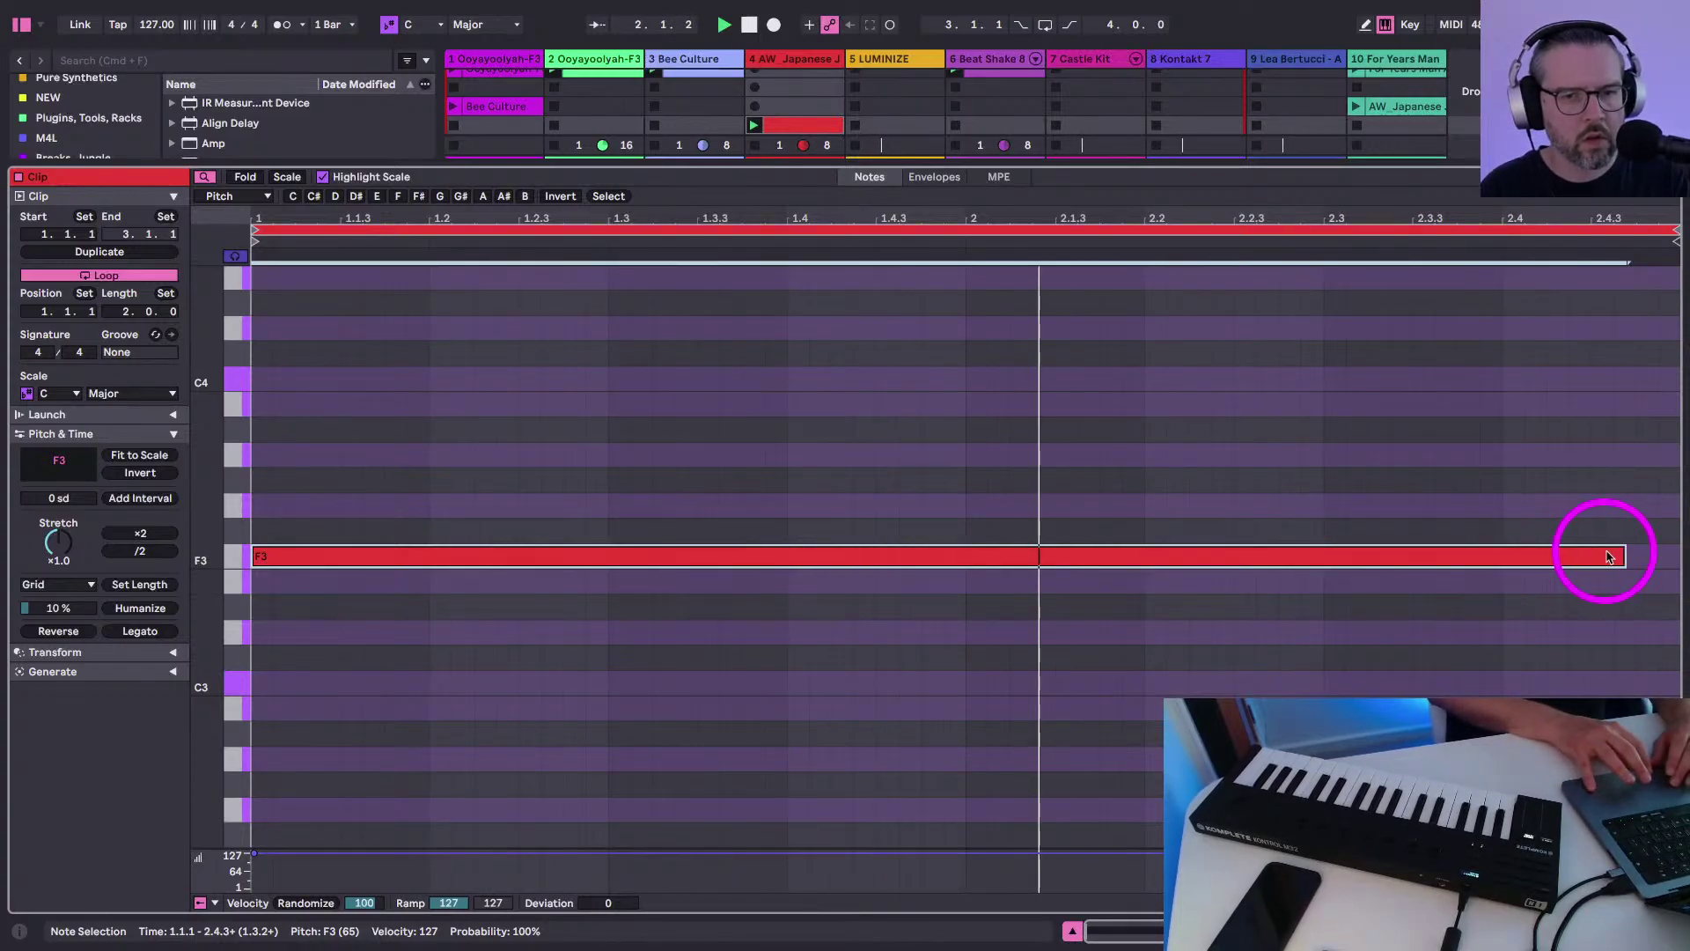
{"action": "left_click_drag", "start_coordinate": [1622, 555], "coordinate": [1677, 556]}
Transpose the captured note on track 4 to D4, trying D3 first, and shorten it to end at 1.4
{"action": "key", "text": "Down"}
{"action": "key", "text": "Down"}
{"action": "key", "text": "Down"}
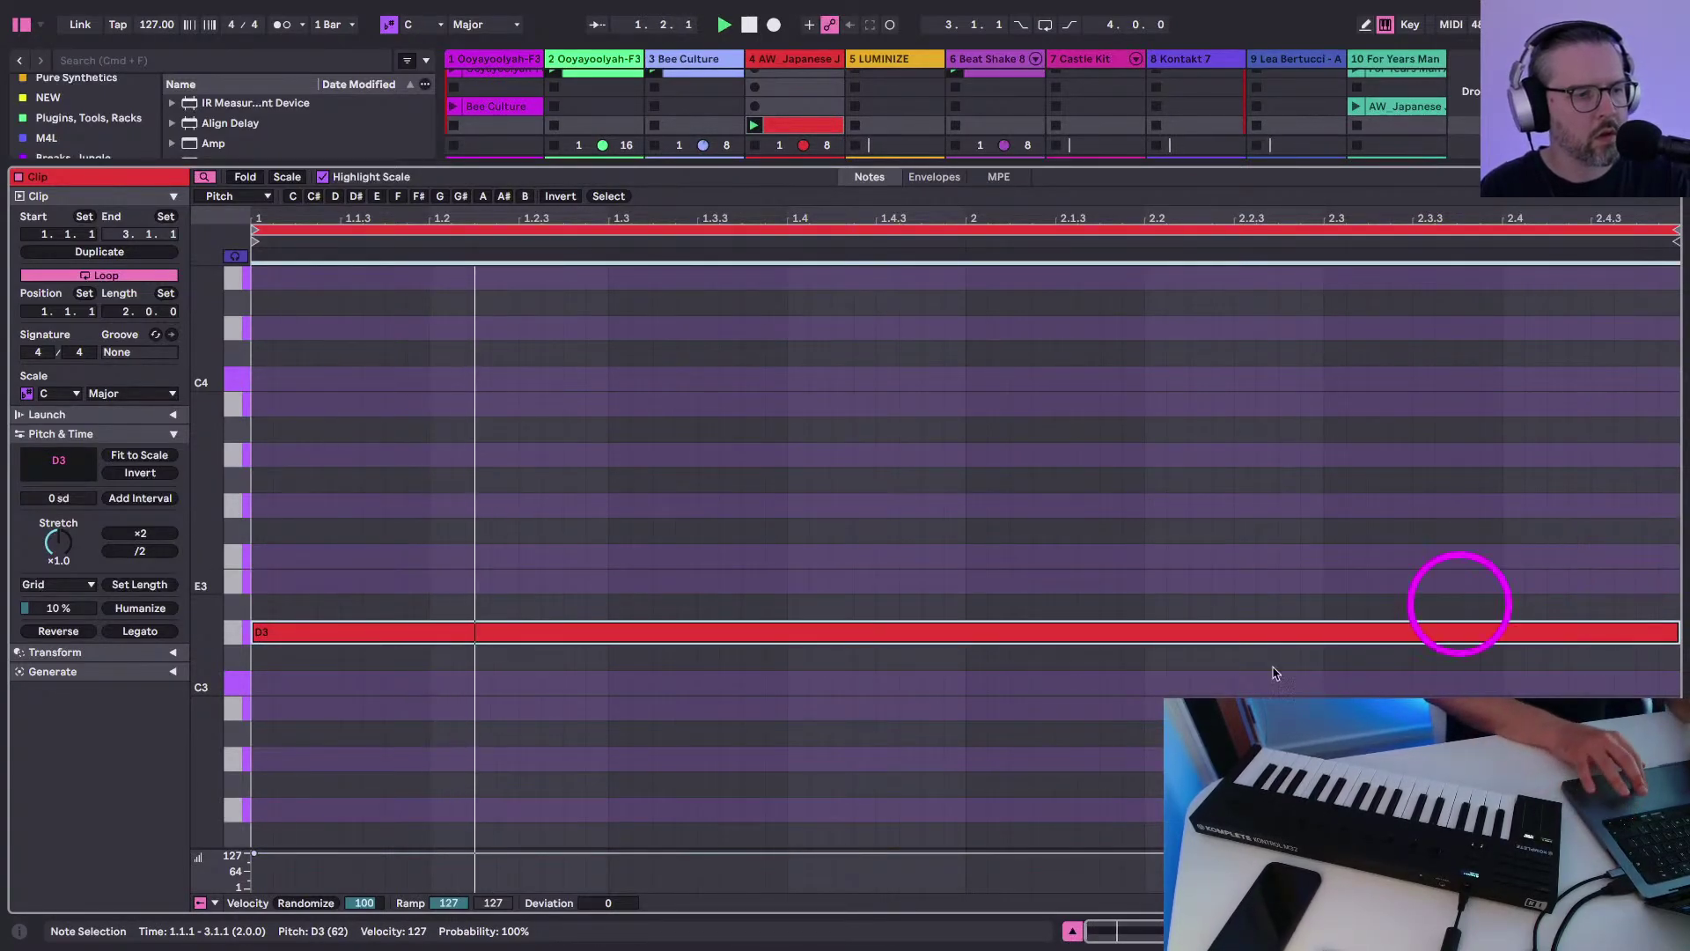
{"action": "key", "text": "shift+Tab"}
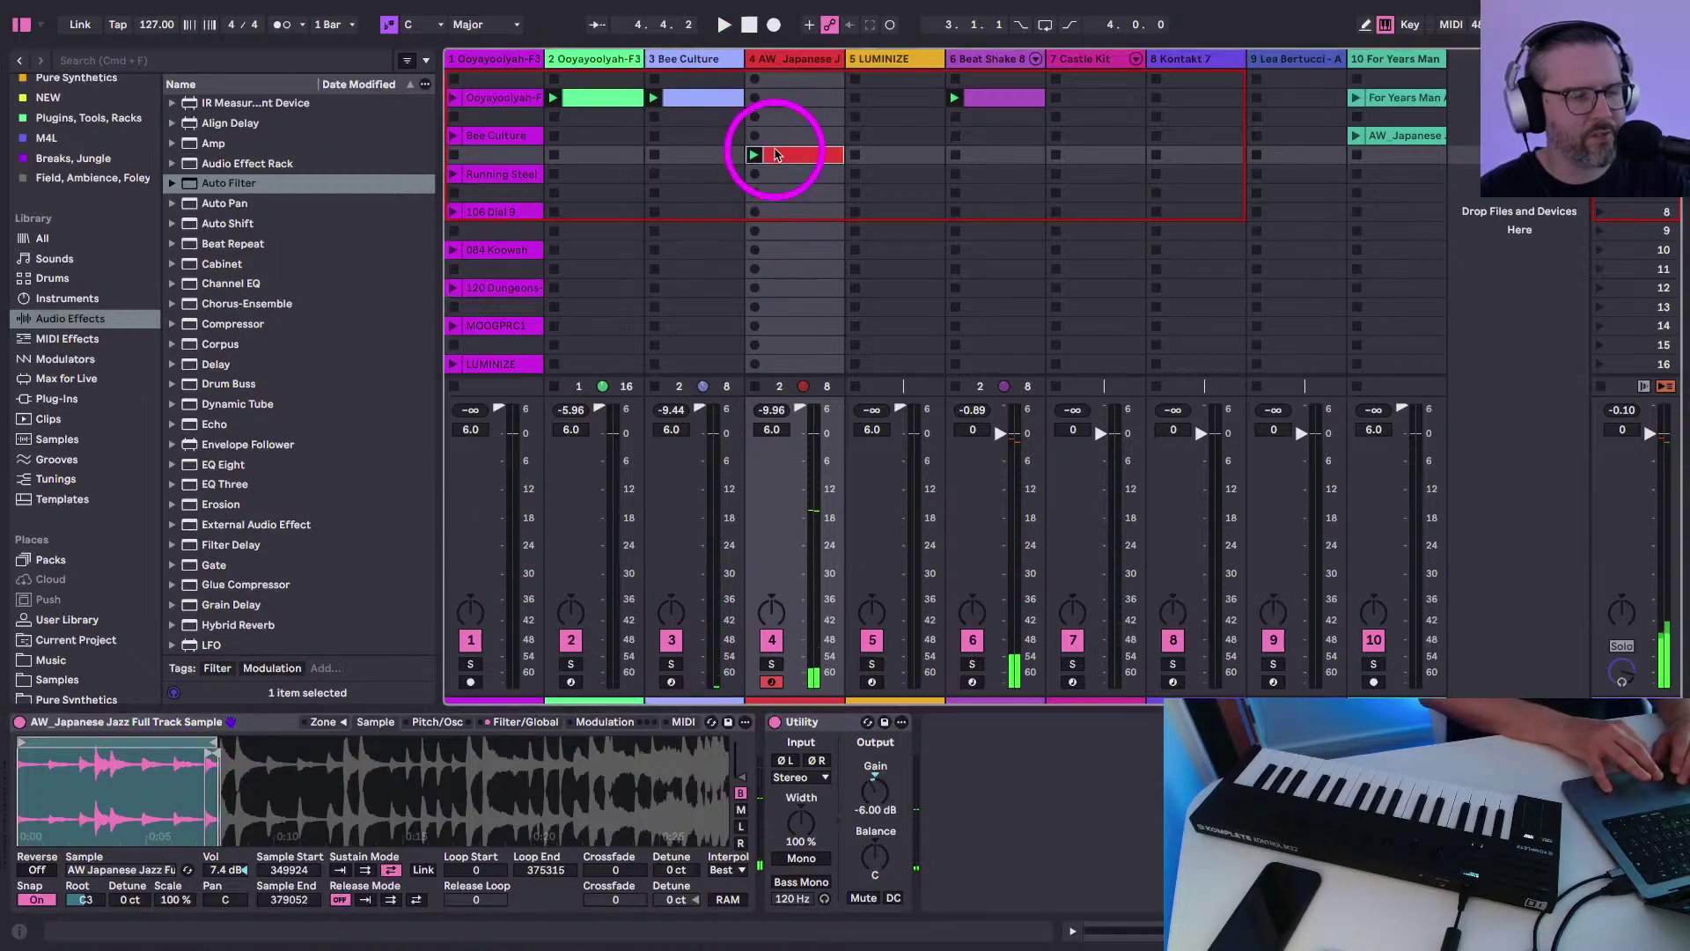
{"action": "double_click", "coordinate": [774, 155]}
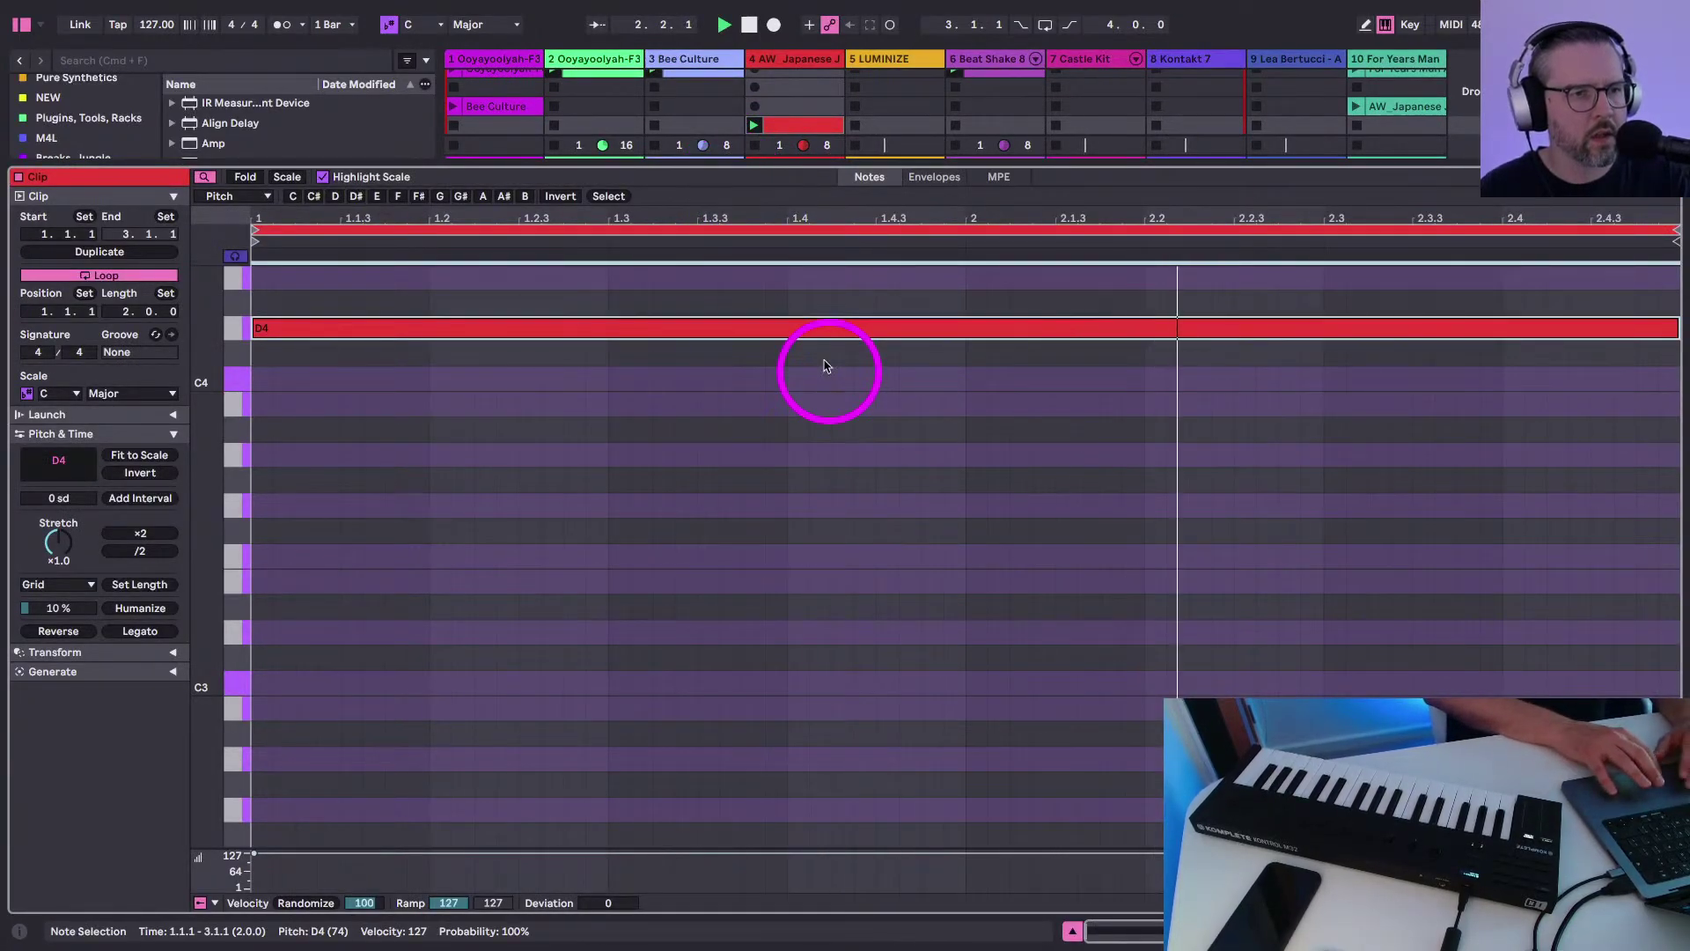
{"action": "key", "text": "b"}
{"action": "left_click", "coordinate": [796, 328]}
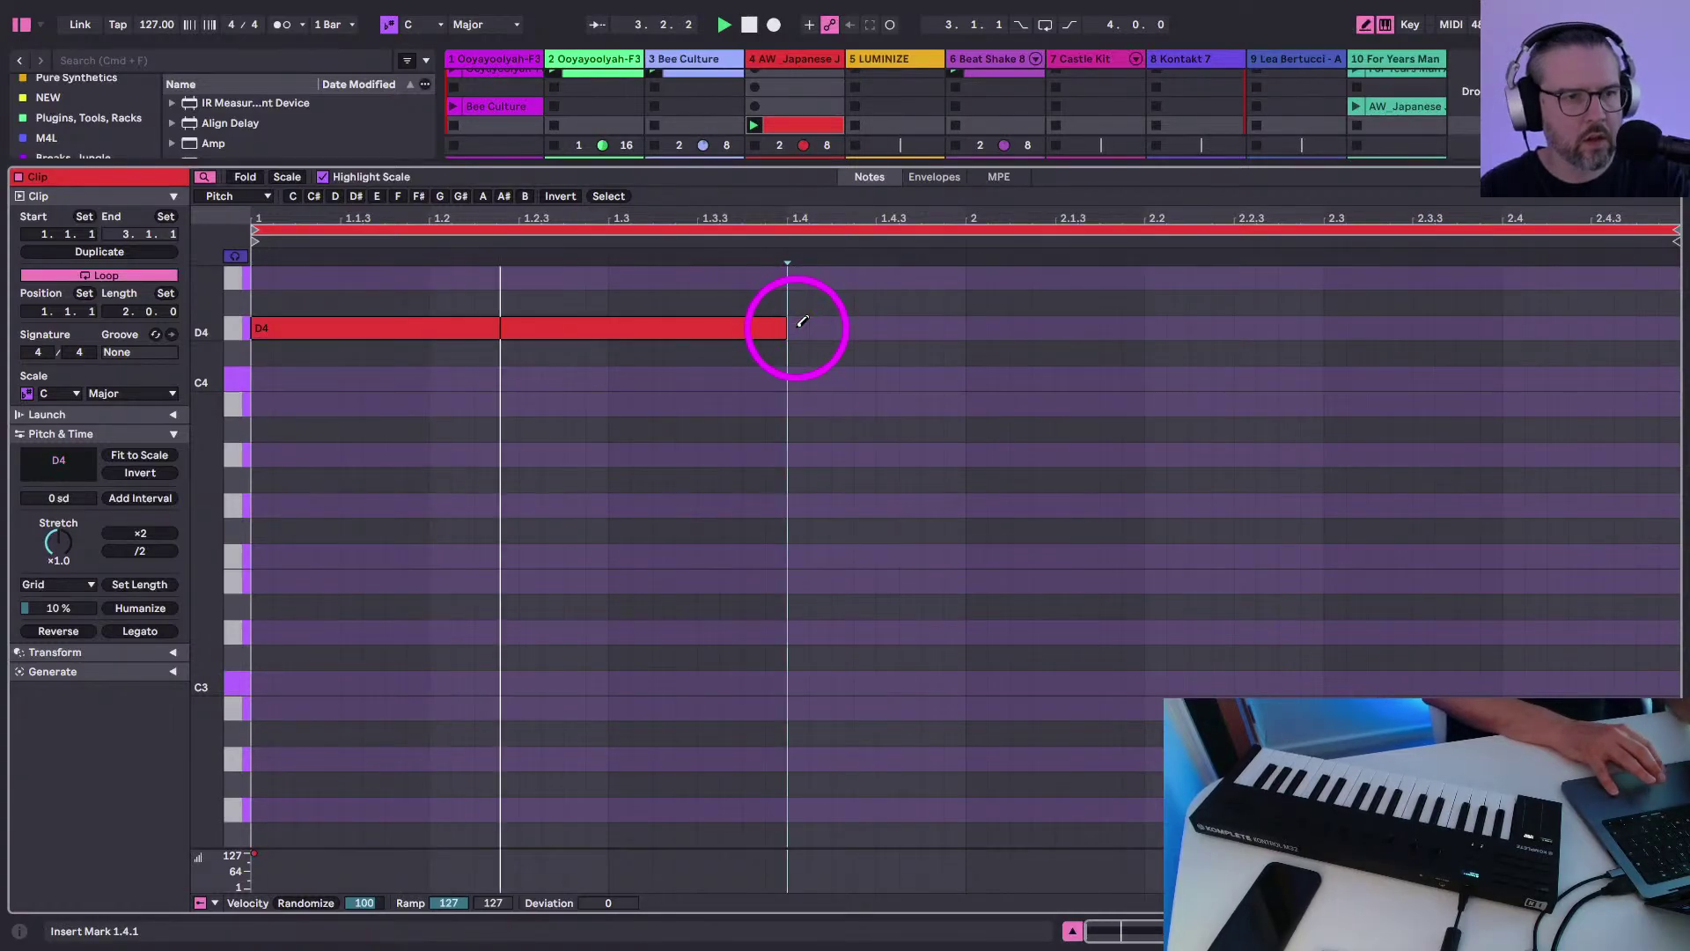
Show the mixer sends, try send G on track 4, and move its Sampler's loop start to 234073
{"action": "key", "text": "shift+Tab"}
{"action": "key", "text": "super+alt+s"}
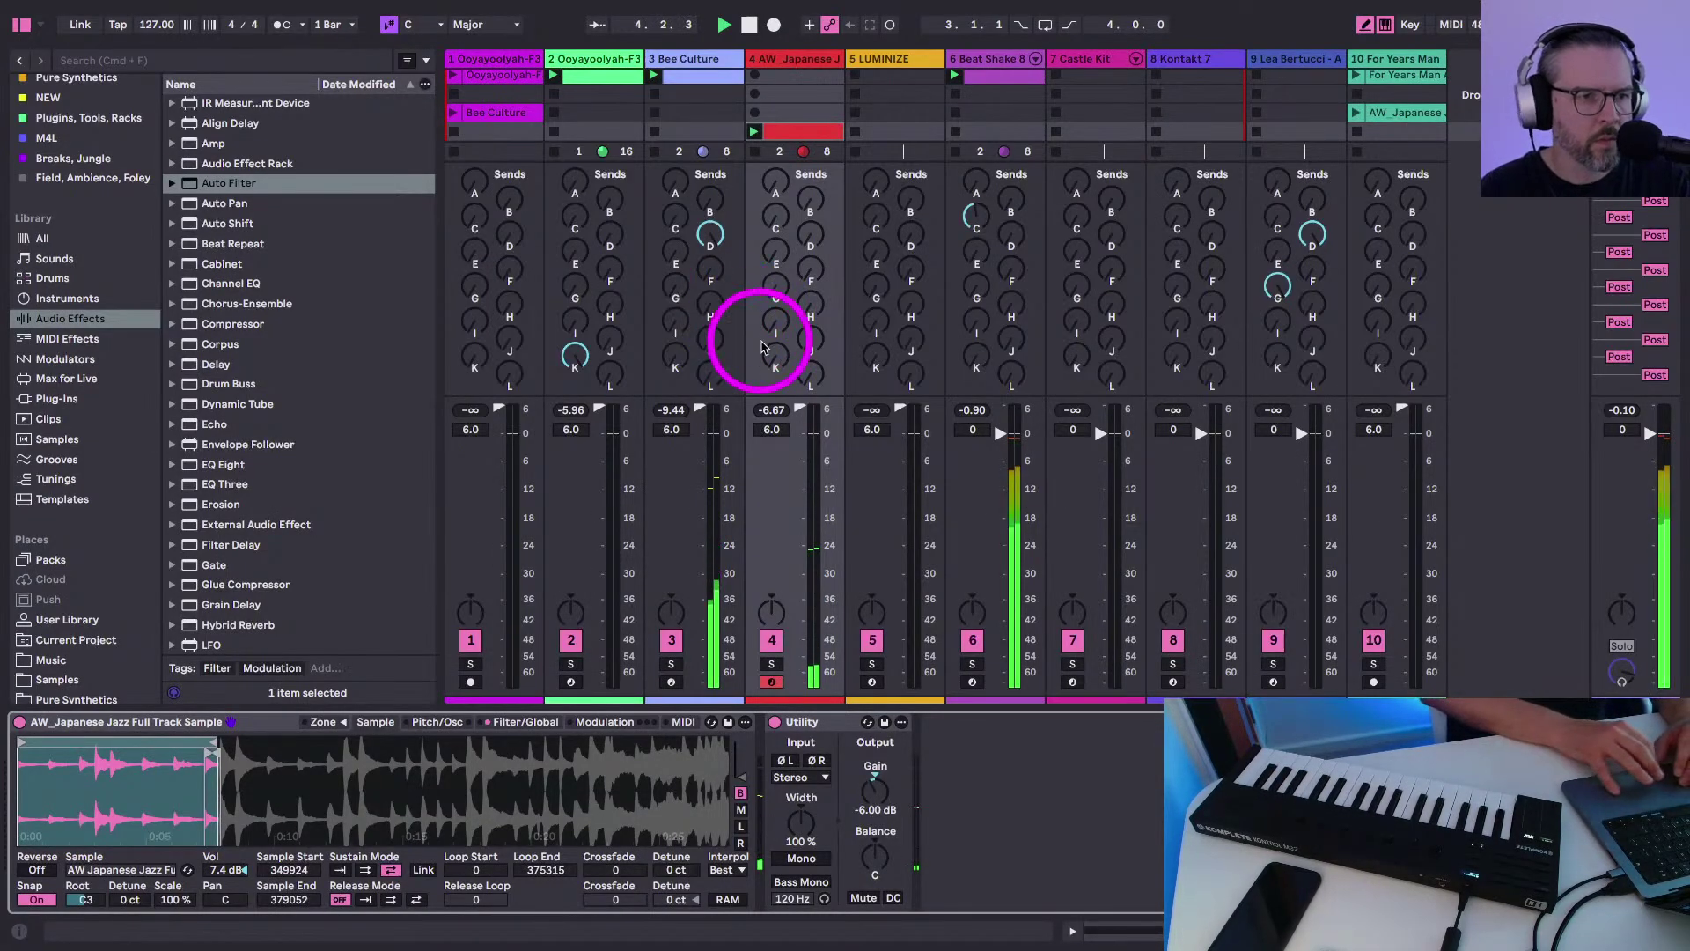
{"action": "left_click_drag", "start_coordinate": [775, 295], "coordinate": [773, 271]}
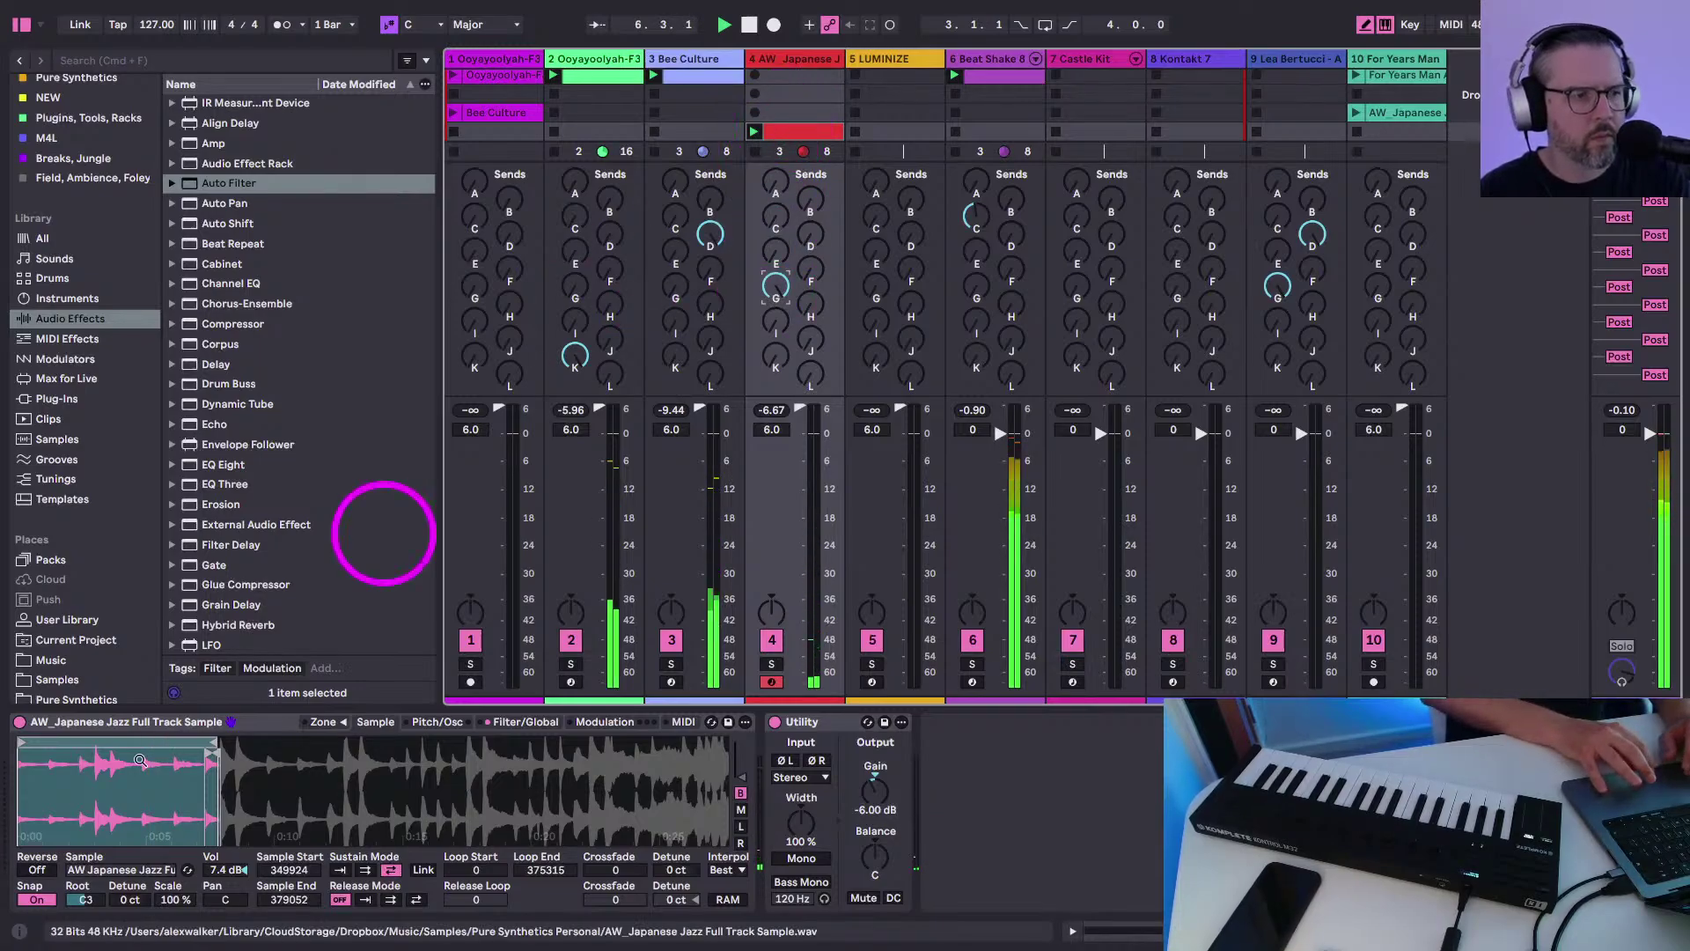
{"action": "mouse_move", "coordinate": [97, 759]}
{"action": "left_mouse_down"}
{"action": "mouse_move", "coordinate": [76, 774]}
{"action": "mouse_move", "coordinate": [26, 755]}
{"action": "mouse_move", "coordinate": [317, 779]}
{"action": "mouse_move", "coordinate": [296, 795]}
{"action": "mouse_move", "coordinate": [340, 755]}
{"action": "left_mouse_up"}
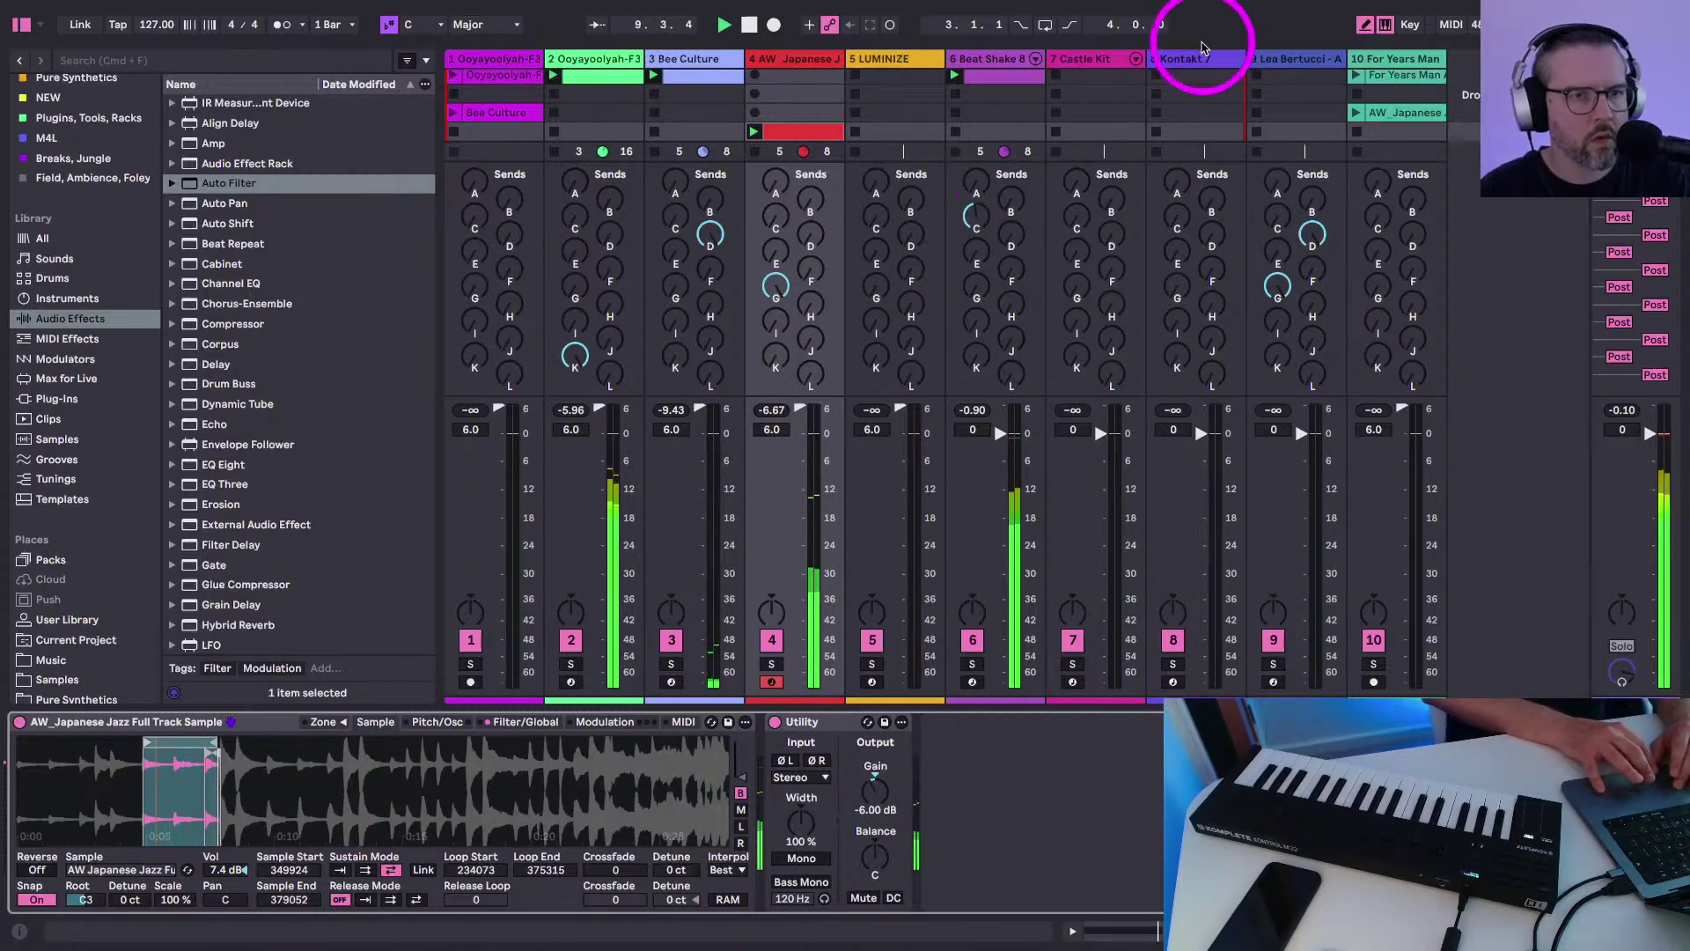
Remove send G from track 4, try the E-Echo send at 0.0 dB, and settle on raising send C instead
{"action": "left_click", "coordinate": [1197, 77]}
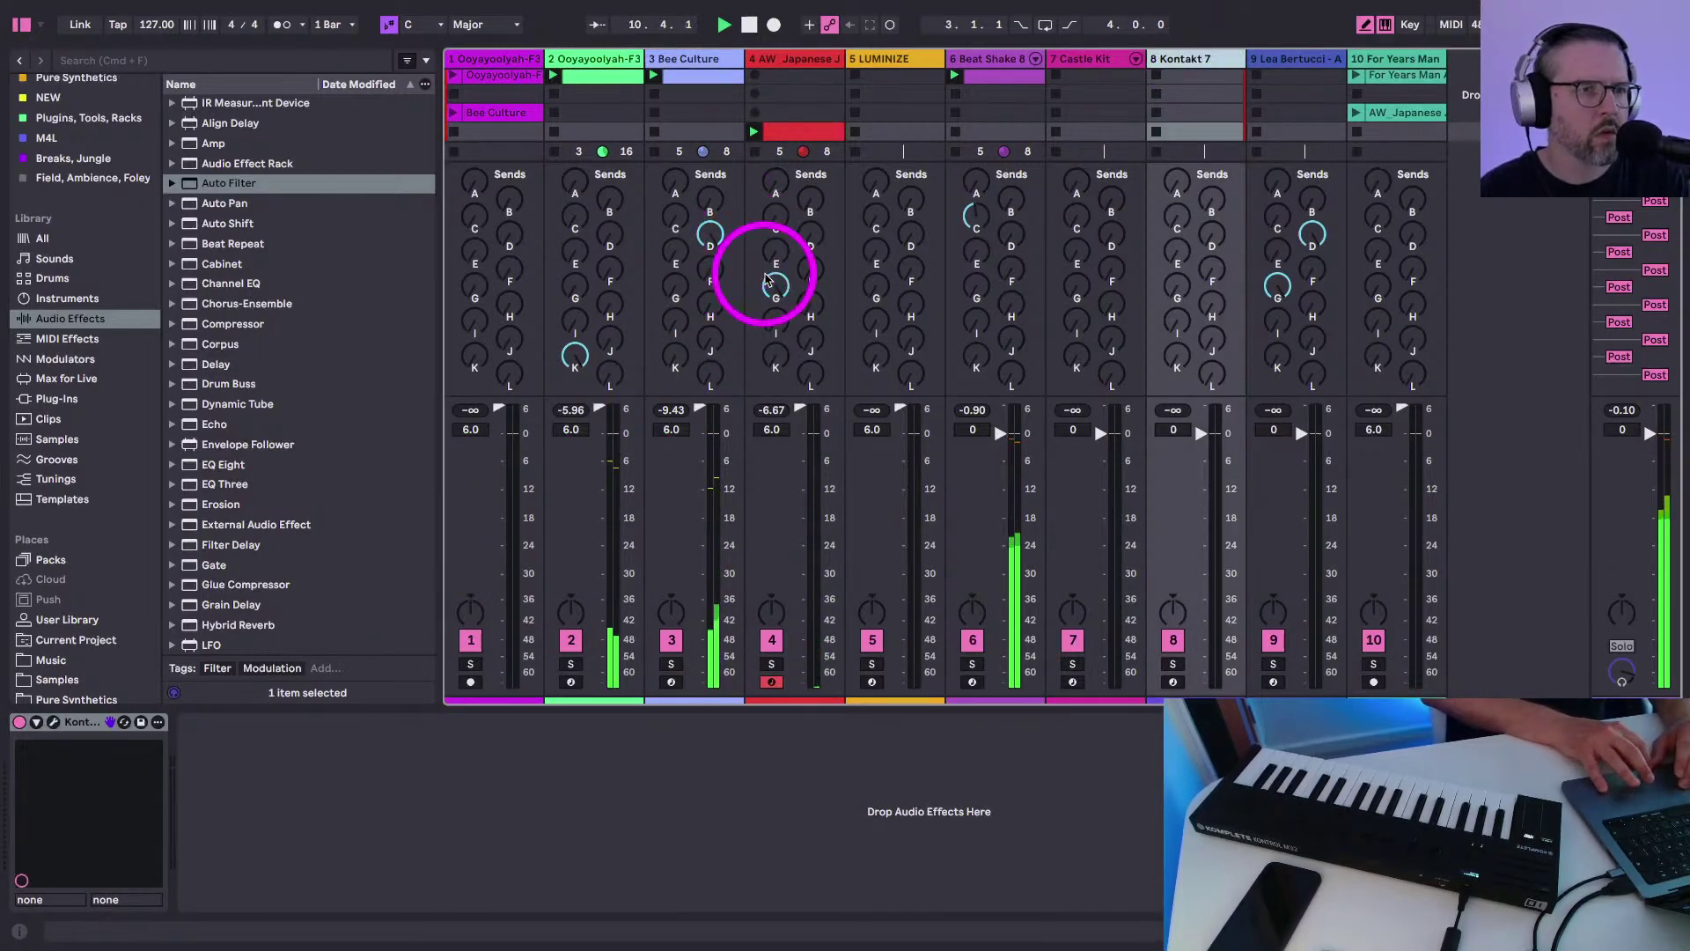
{"action": "left_click", "coordinate": [773, 284]}
{"action": "left_click", "coordinate": [774, 252]}
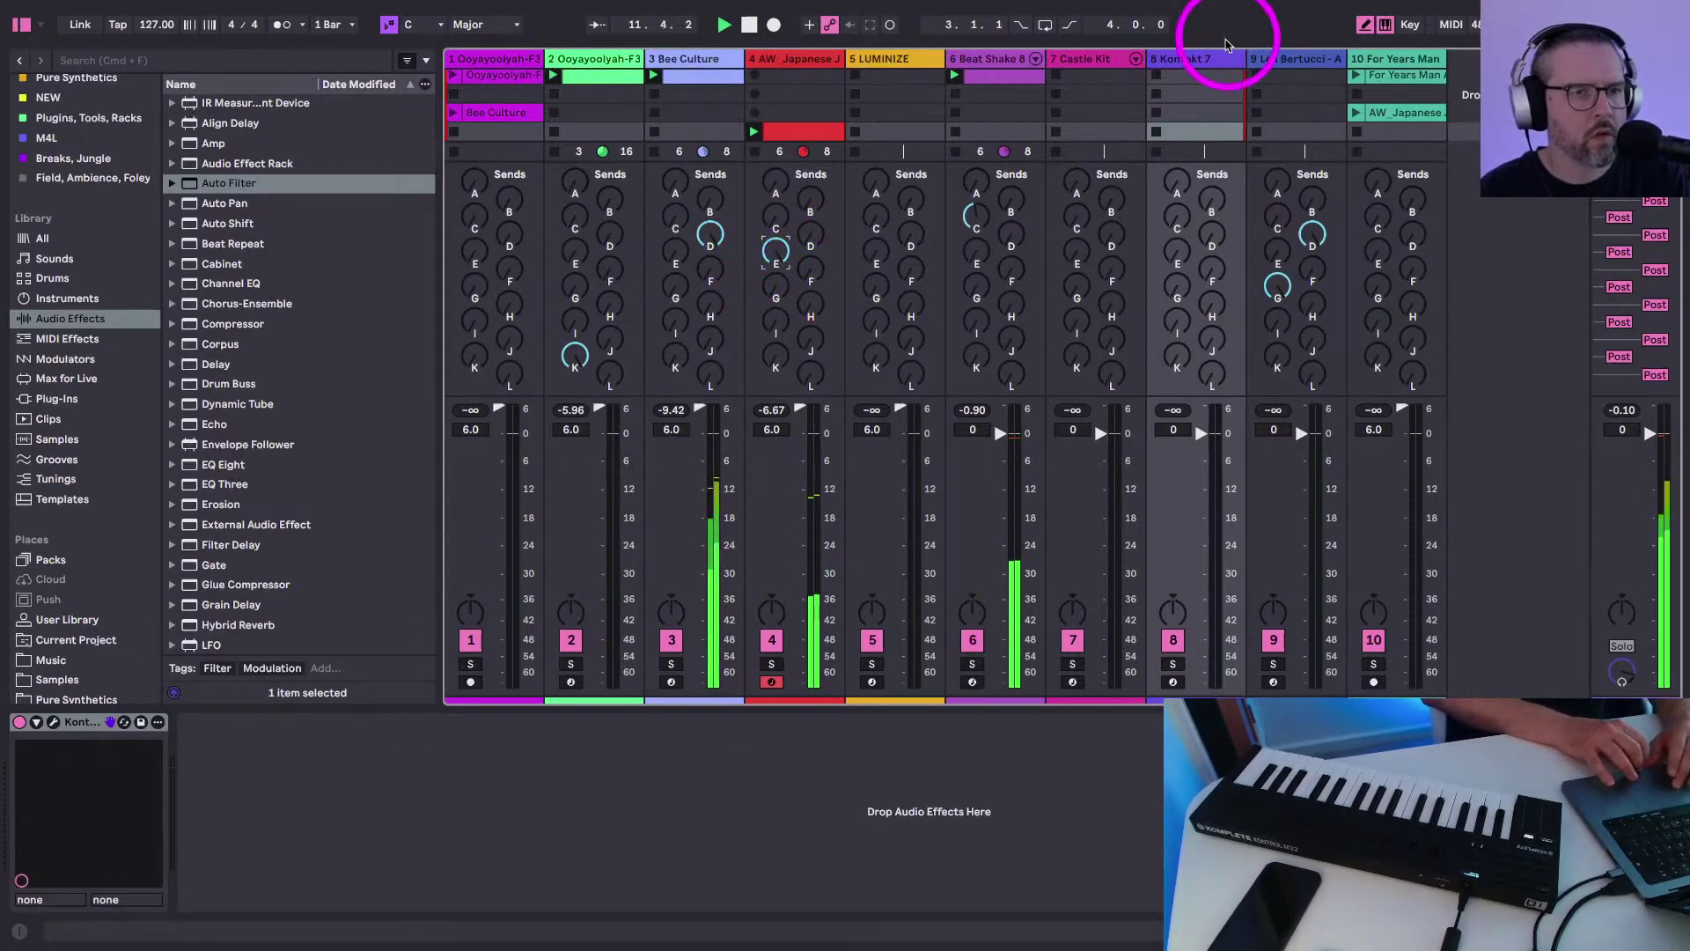
{"action": "left_click", "coordinate": [772, 226]}
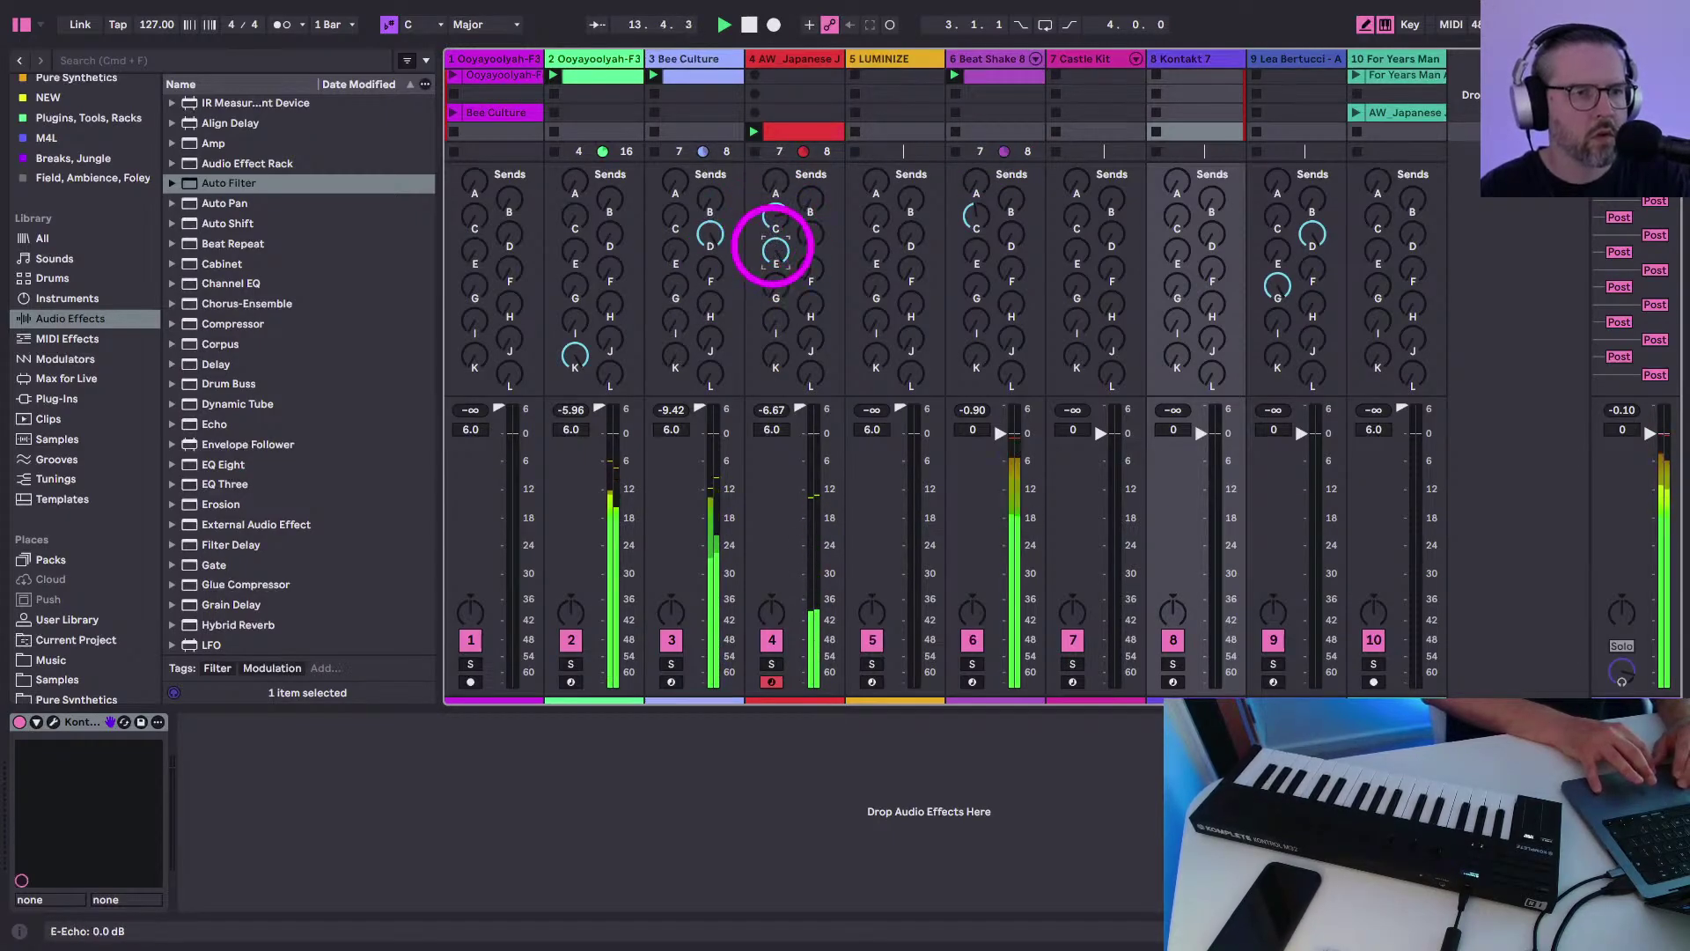
Open Lunaris 2 in track 8's Kontakt 7, try the Hi Flanger Pad in slot 1 and arm the track
{"action": "left_click", "coordinate": [1173, 61]}
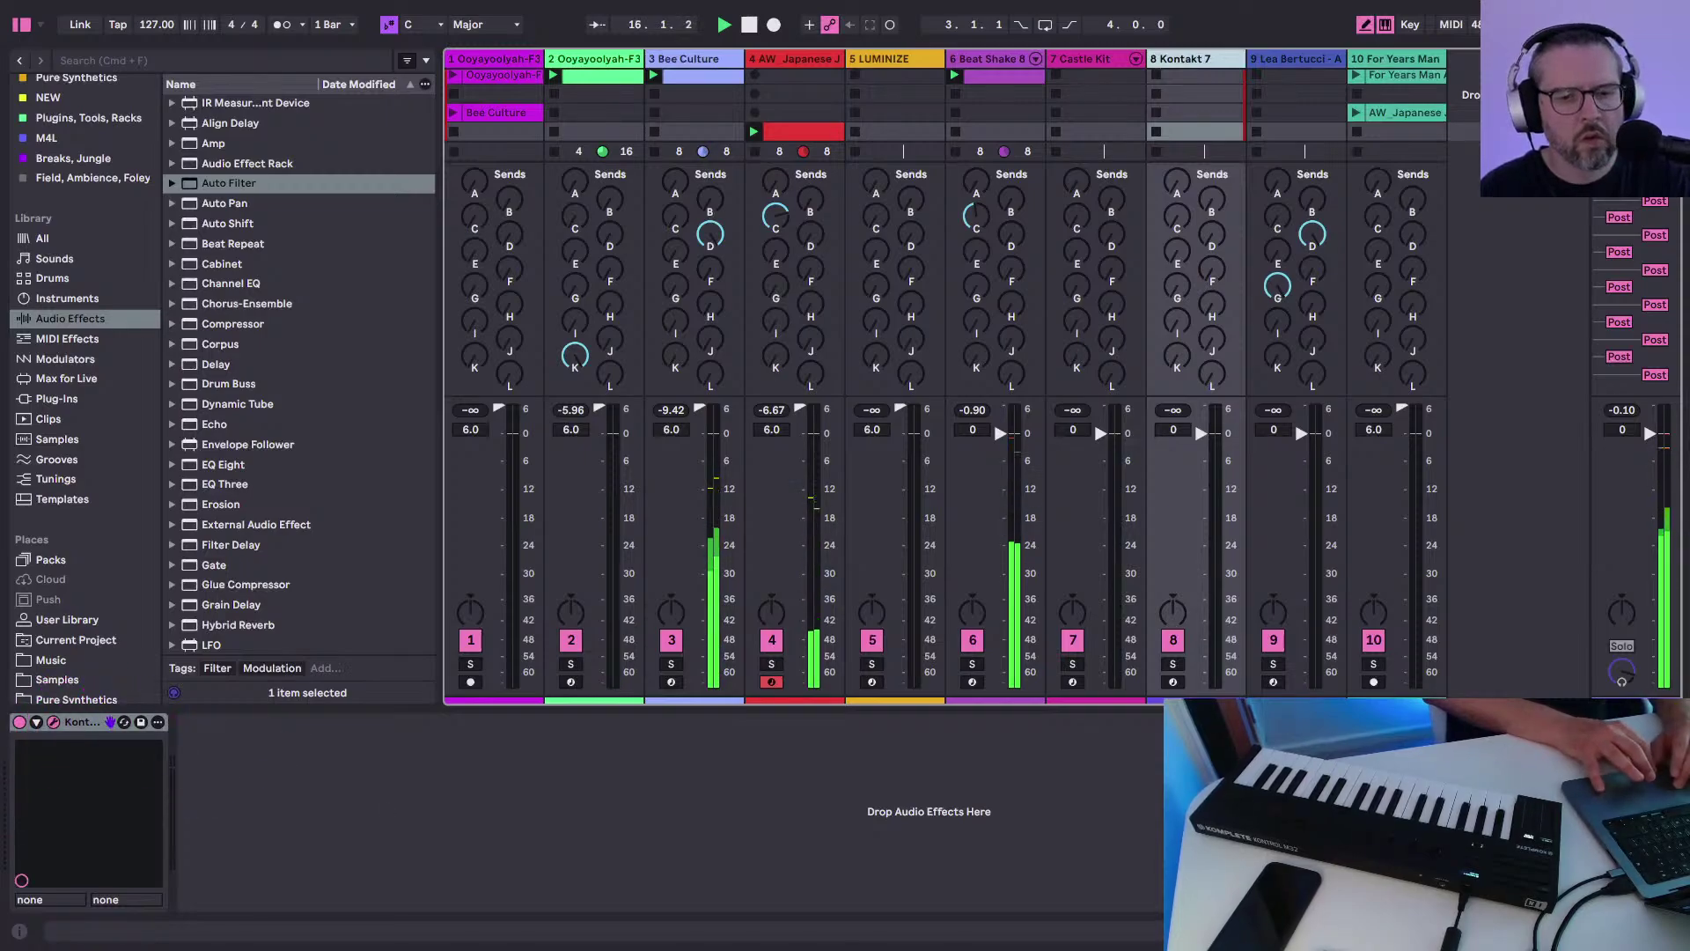
{"action": "left_click_drag", "start_coordinate": [539, 10], "coordinate": [394, 73]}
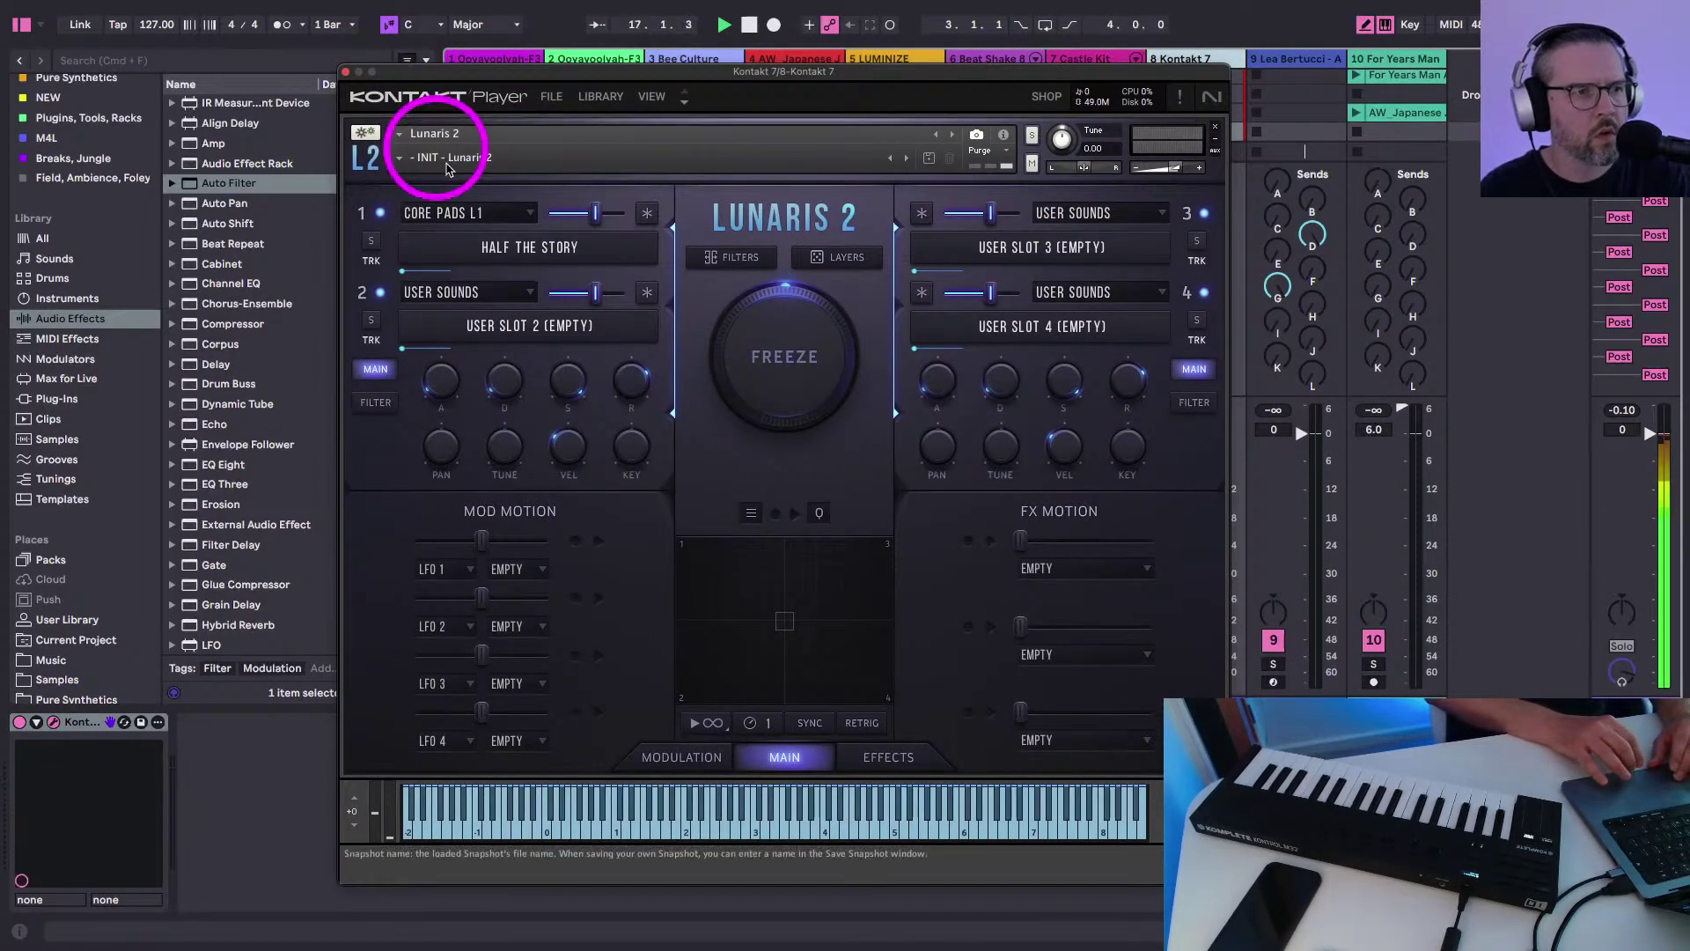
{"action": "left_click", "coordinate": [643, 250]}
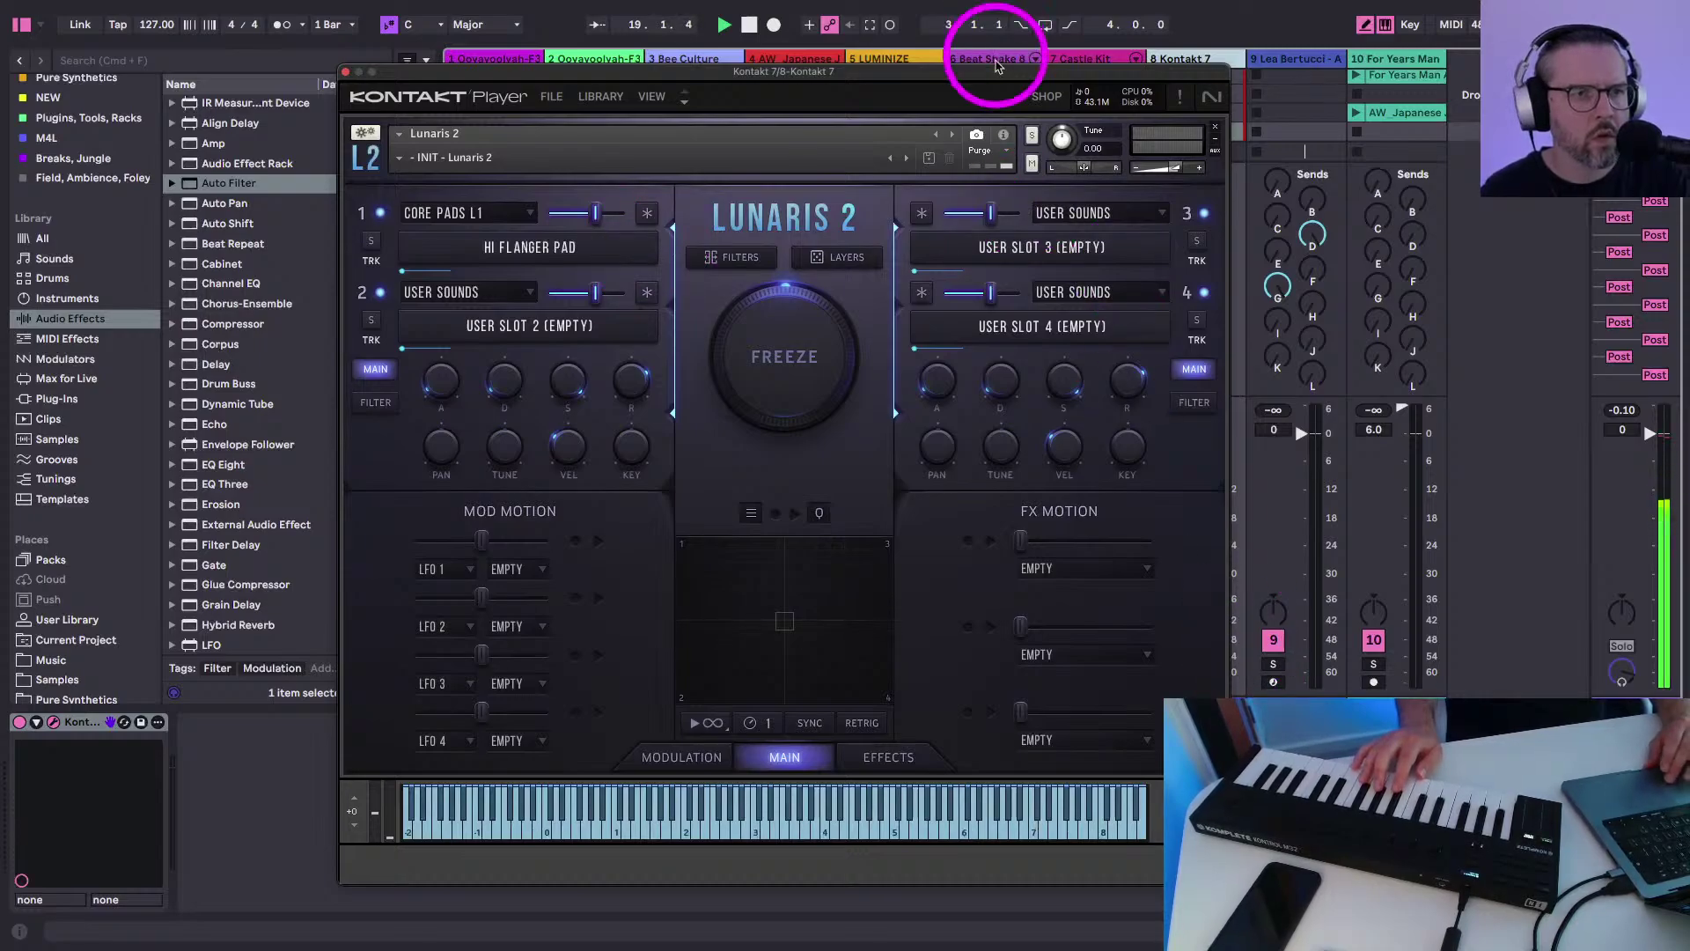
{"action": "left_click_drag", "start_coordinate": [974, 78], "coordinate": [862, 79]}
{"action": "left_click", "coordinate": [1173, 682]}
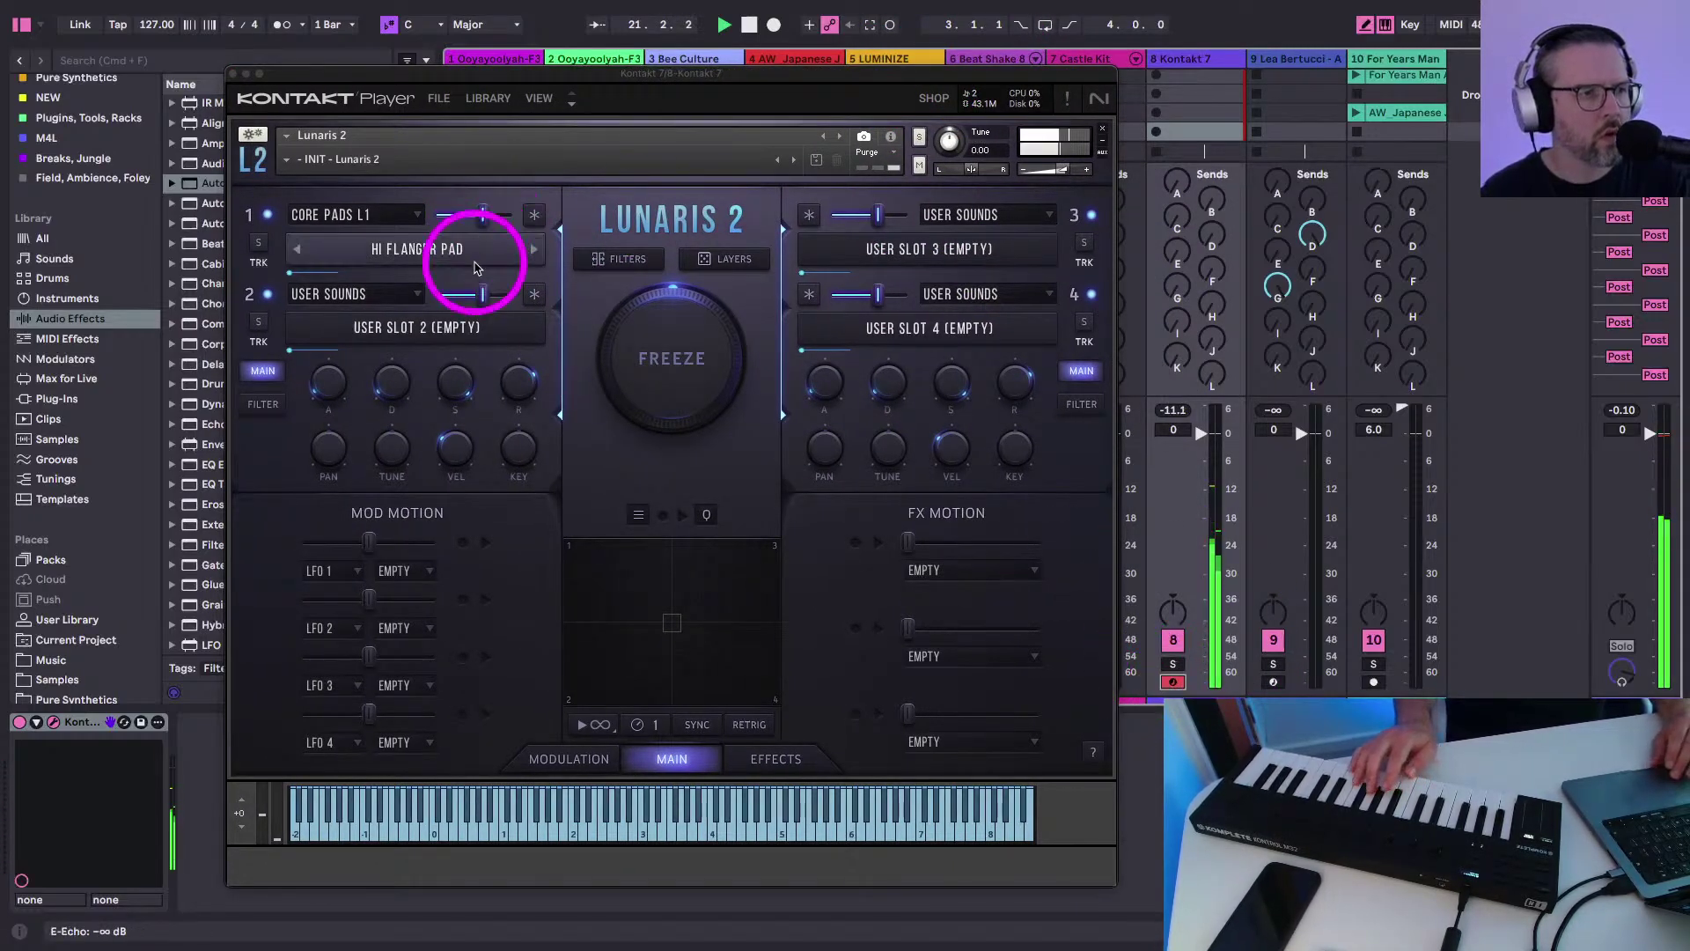
Step slot 1 back through the core pads to Floating and start playback to play it over the clips
{"action": "left_click", "coordinate": [297, 251]}
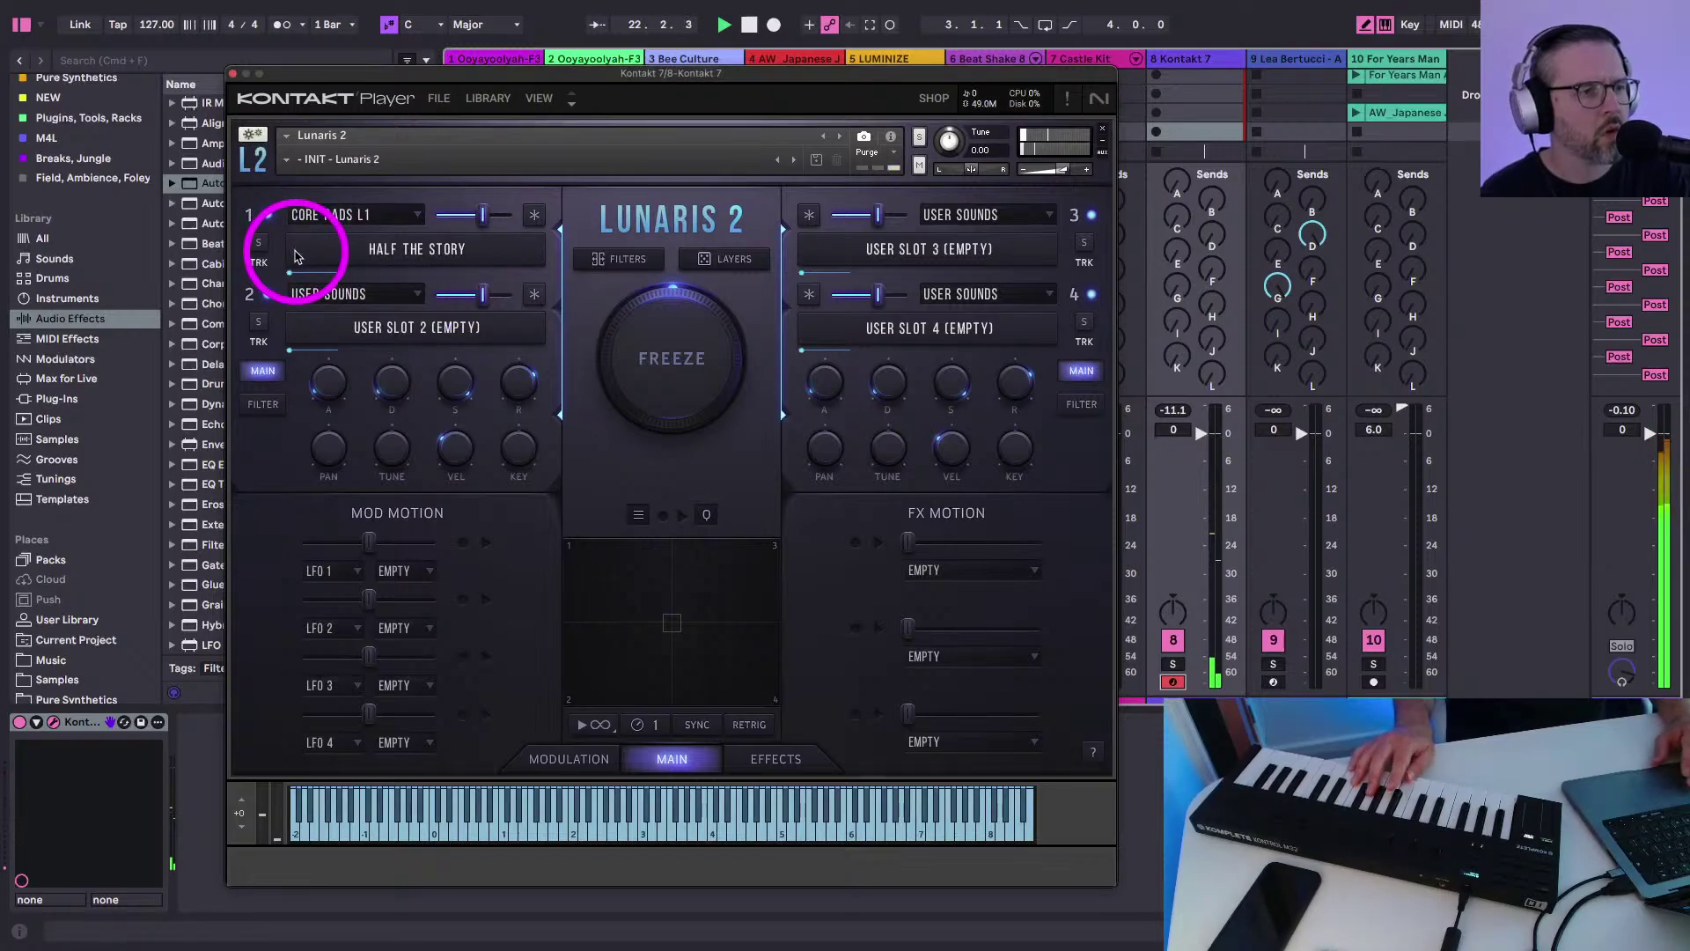
{"action": "left_click", "coordinate": [297, 254]}
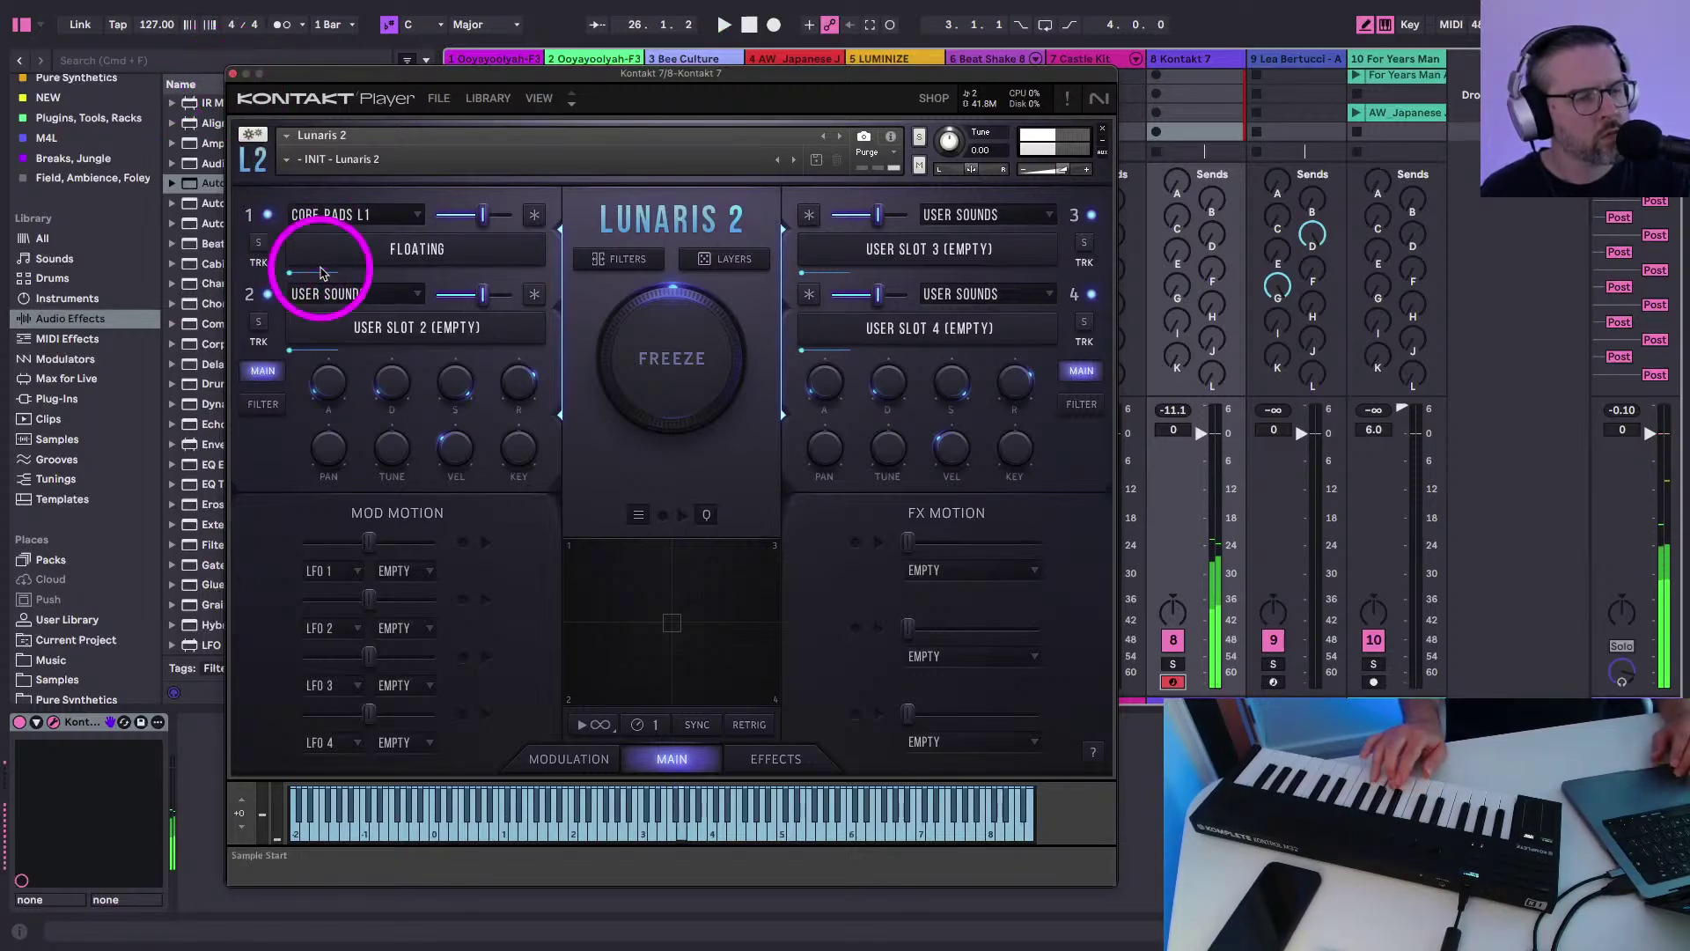
{"action": "key", "text": "space"}
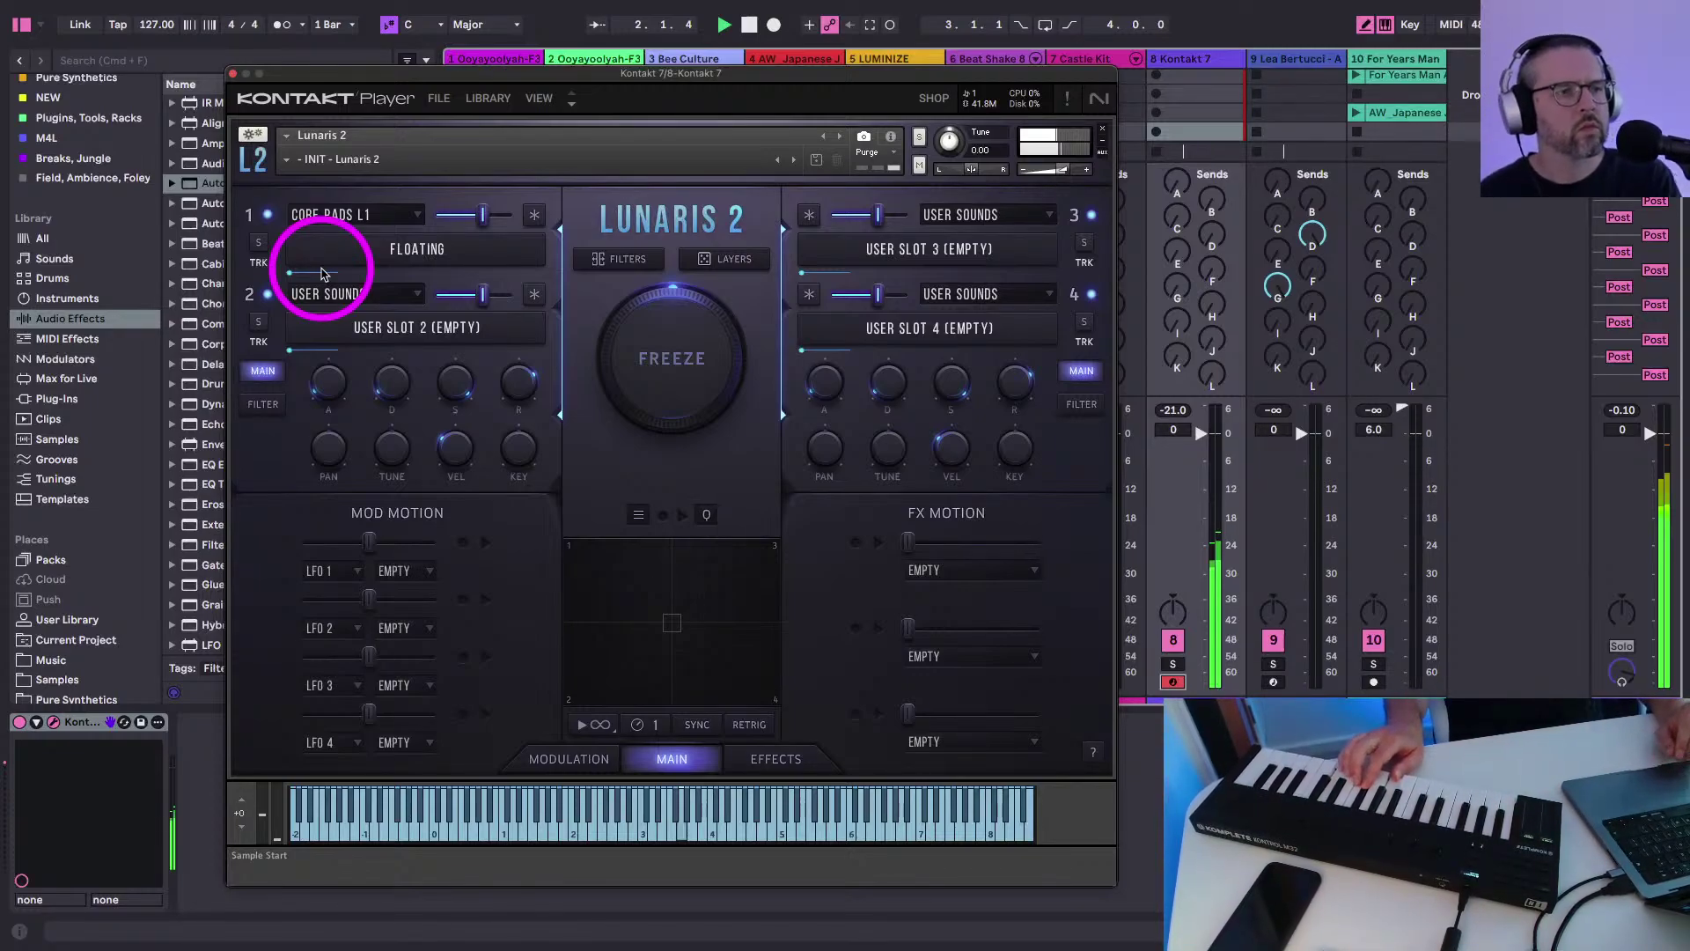
Close Kontakt and detune the AW_Japanese Sampler on track 4 by -18 ct
{"action": "left_click", "coordinate": [806, 58]}
{"action": "left_click", "coordinate": [234, 77]}
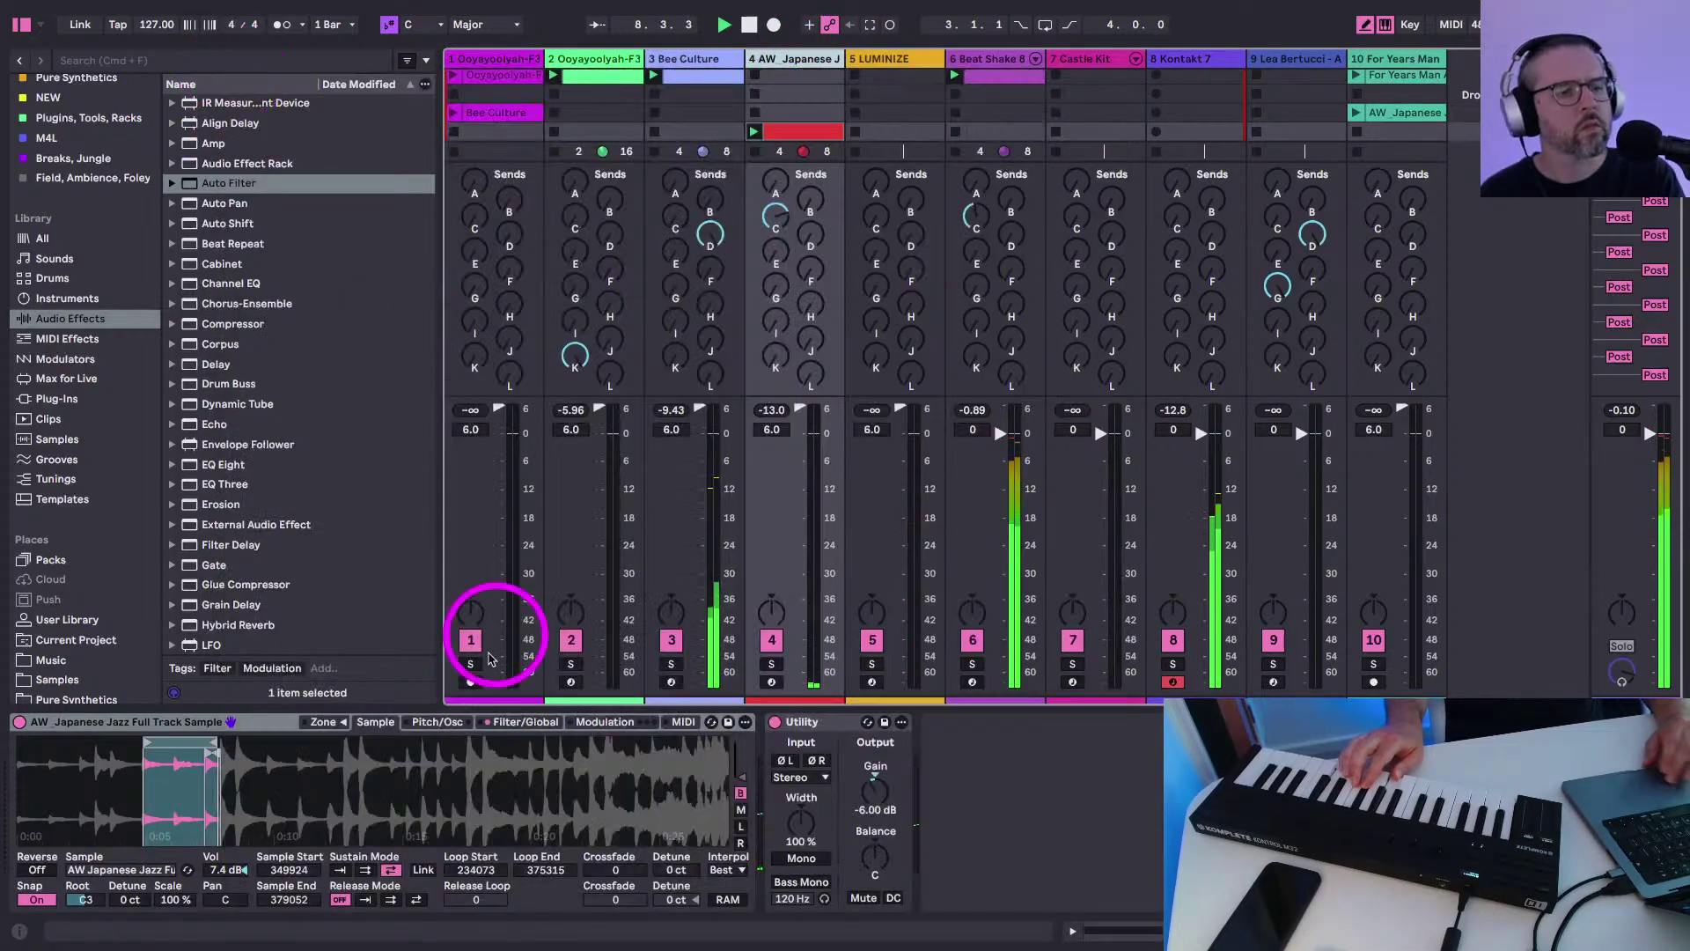
{"action": "left_click", "coordinate": [437, 722]}
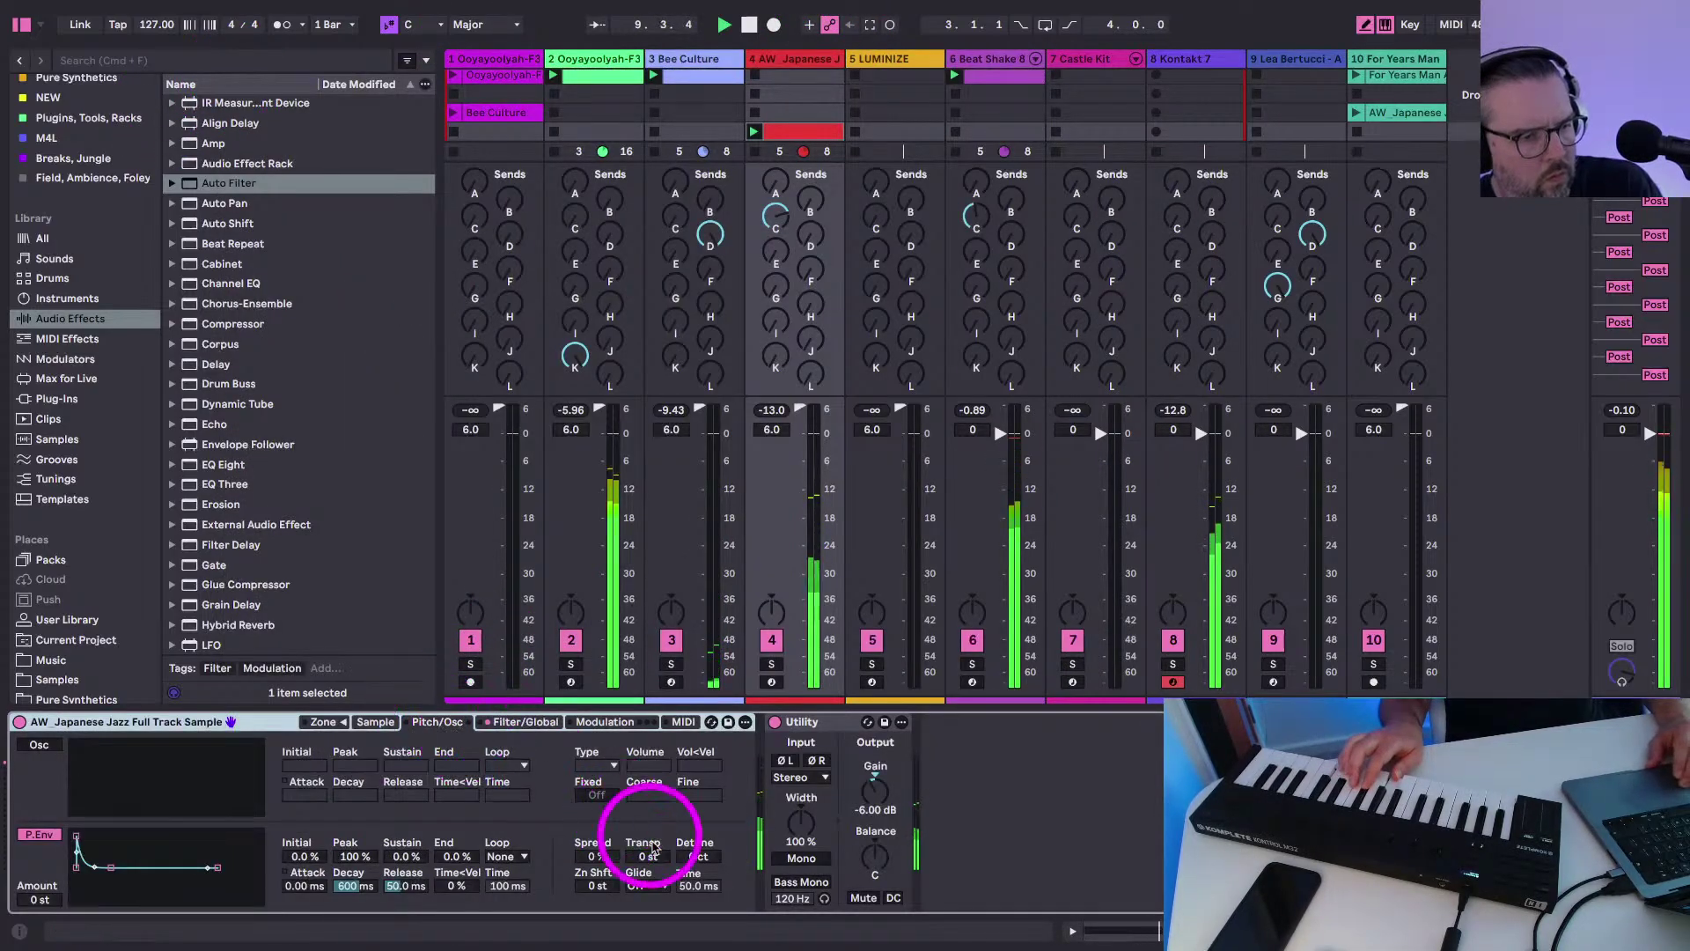
{"action": "left_click", "coordinate": [687, 856]}
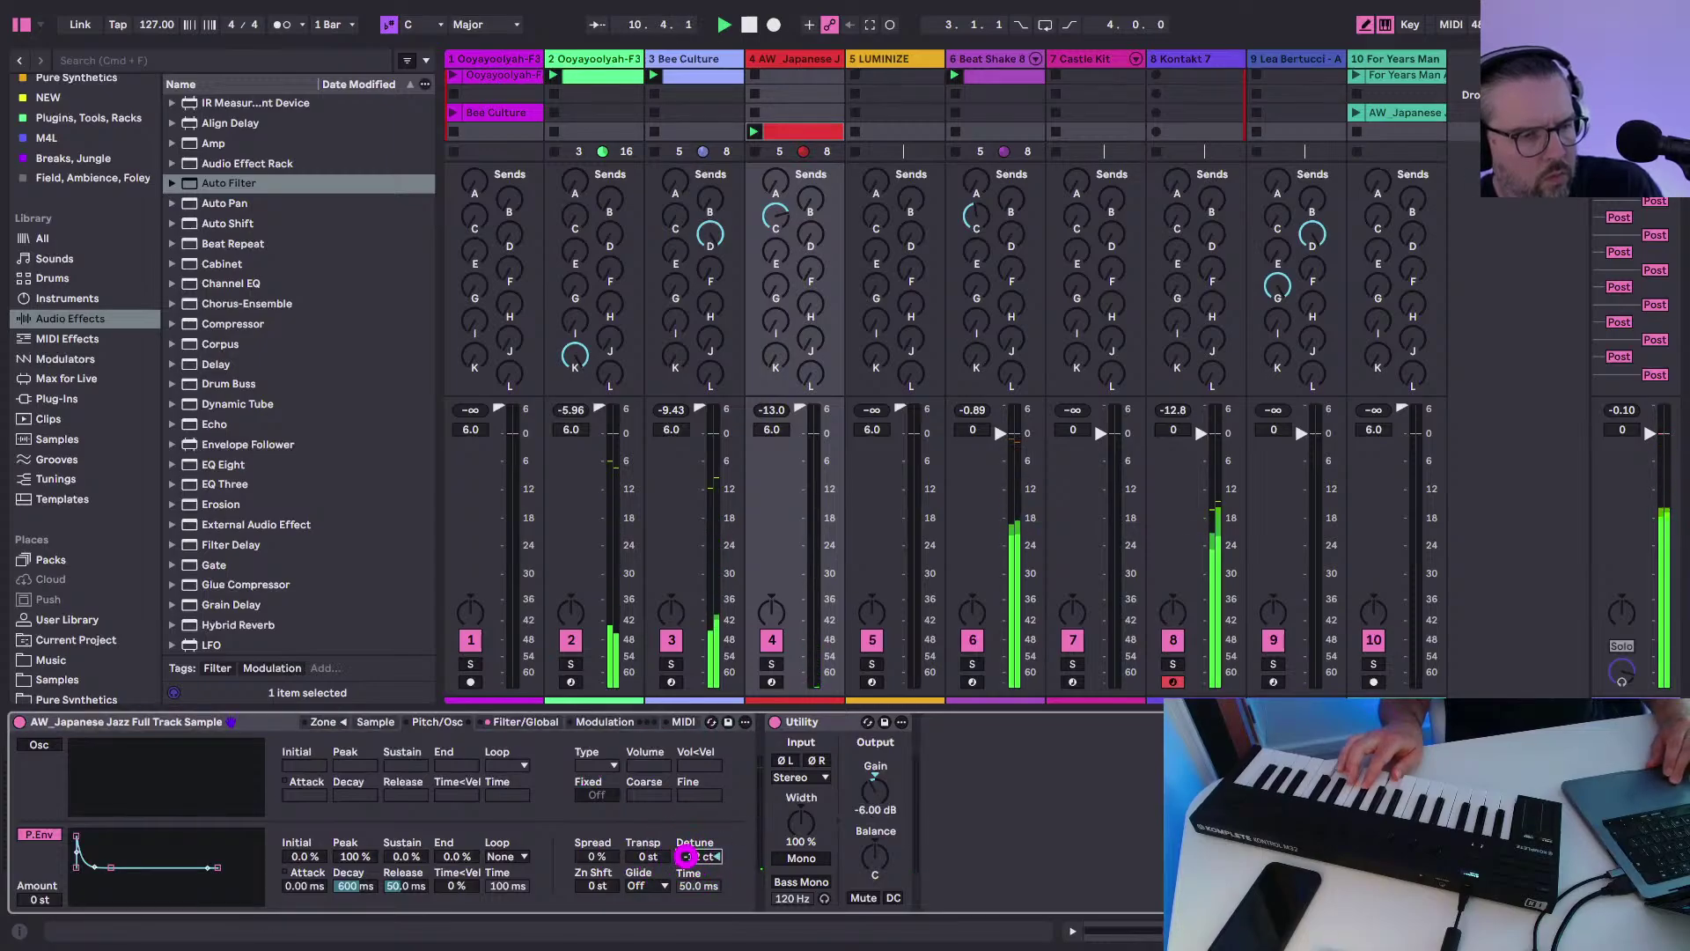
{"action": "left_click_drag", "start_coordinate": [686, 856], "coordinate": [690, 875]}
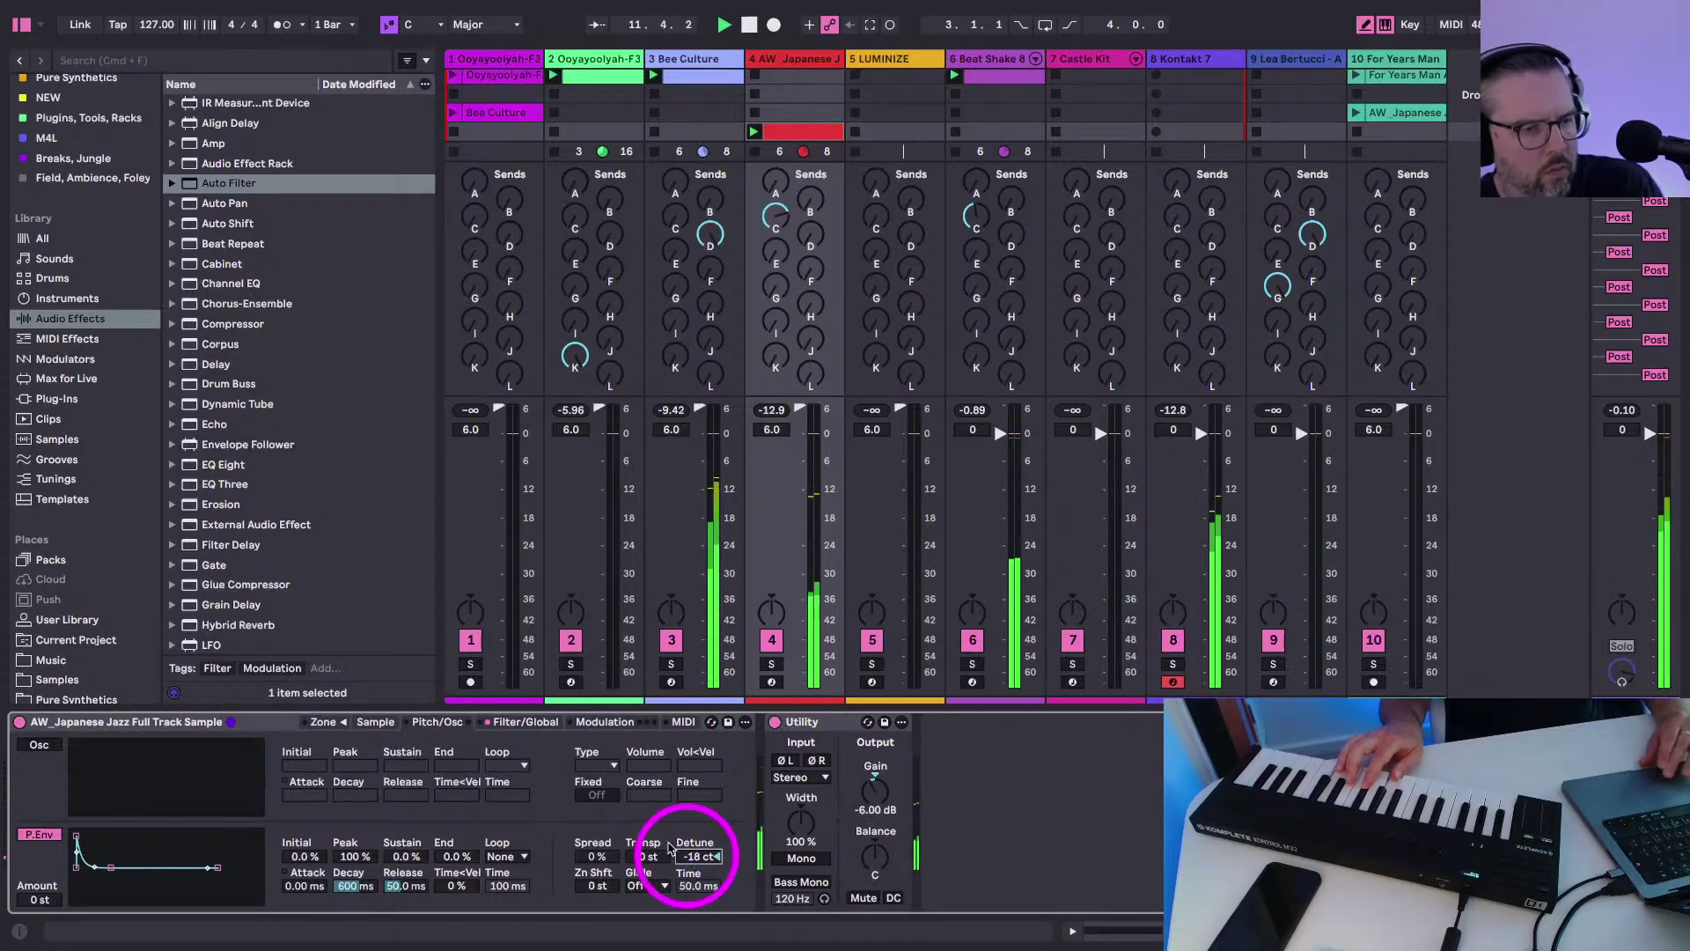
Reopen Lunaris 2 on track 8, change slot 1's core pad to Fine Nebari, audition it with the clips and close the instrument window
{"action": "left_click", "coordinate": [1159, 75]}
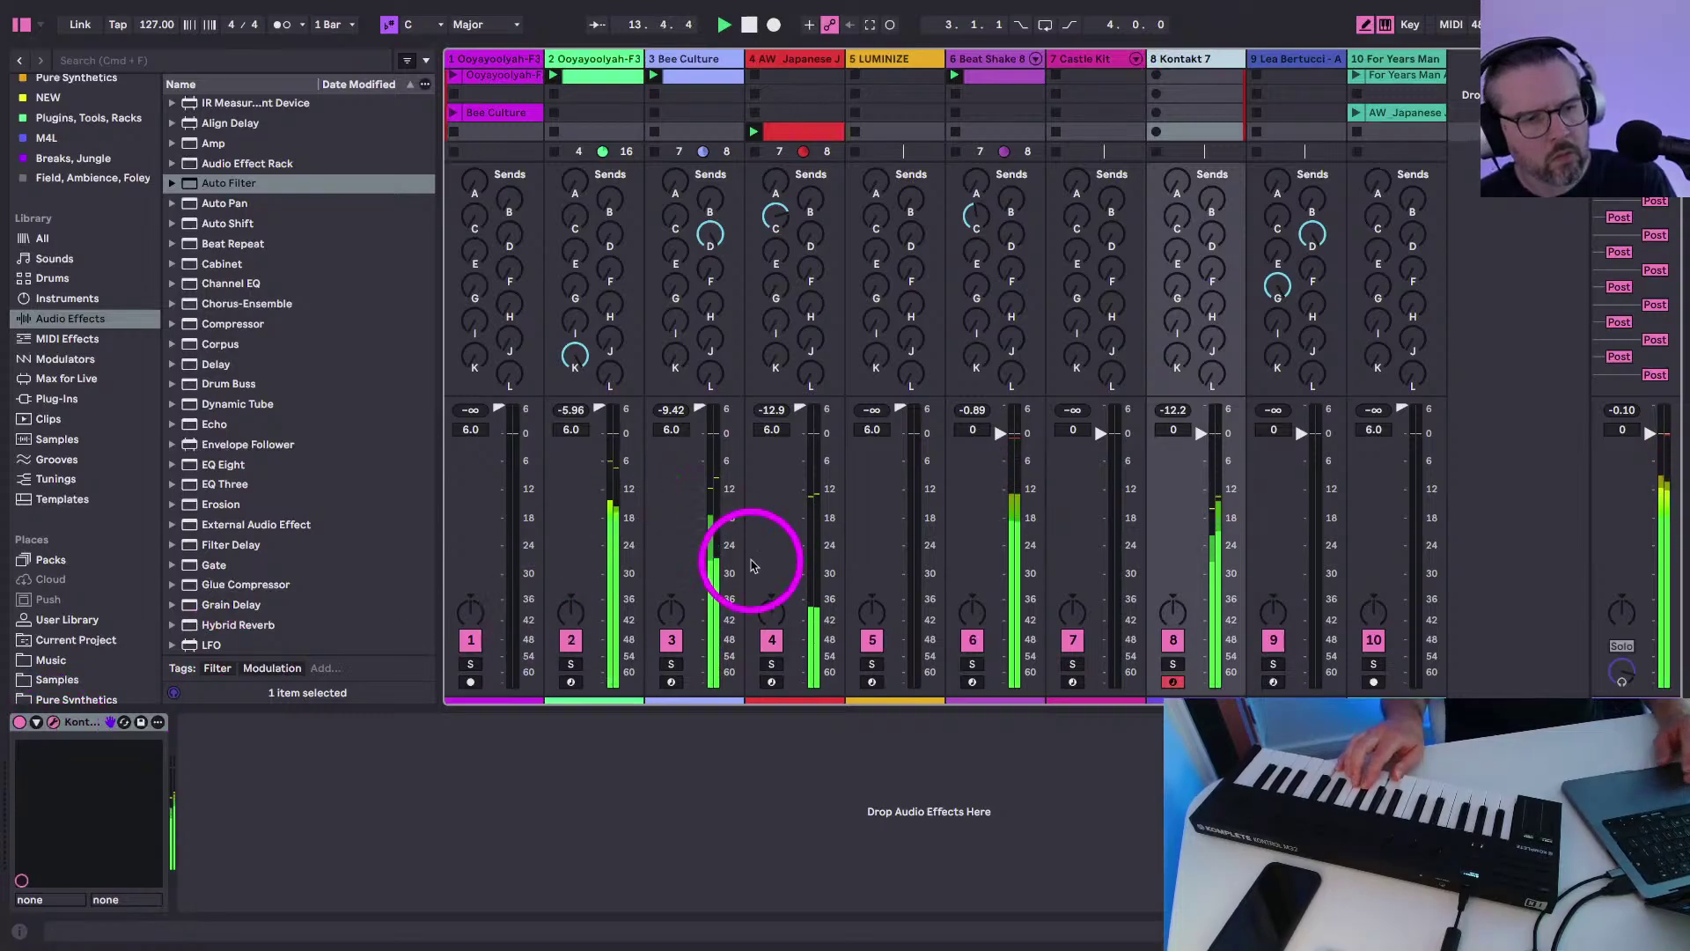
{"action": "left_click_drag", "start_coordinate": [977, 302], "coordinate": [720, 46]}
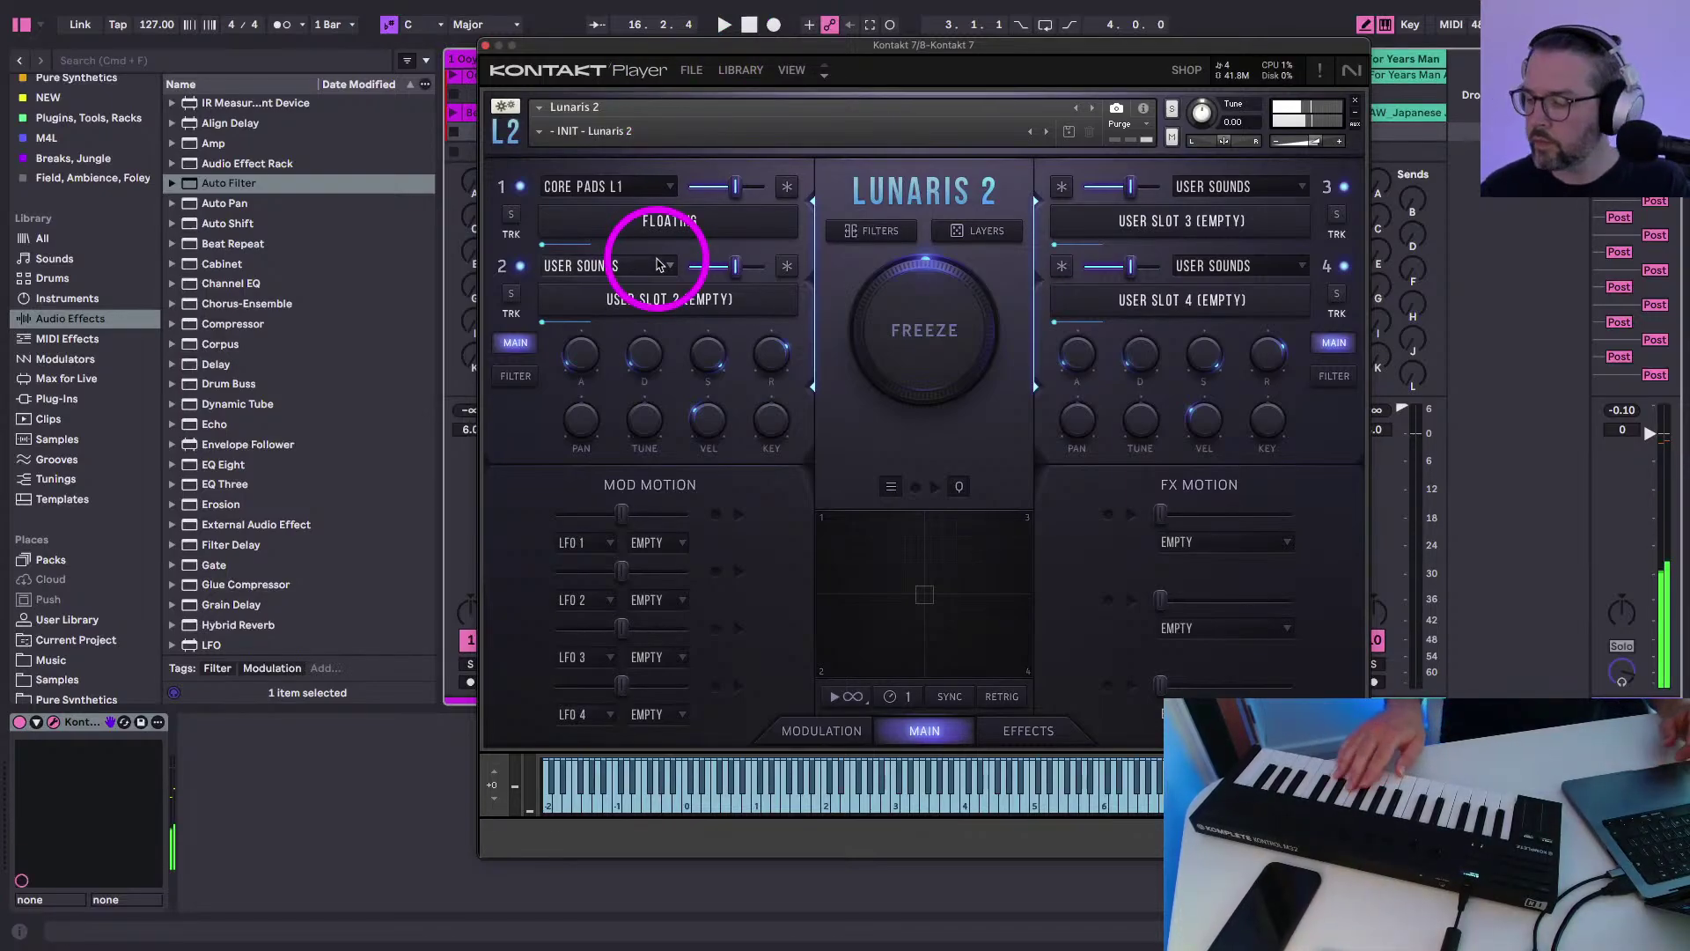
{"action": "left_click", "coordinate": [546, 220]}
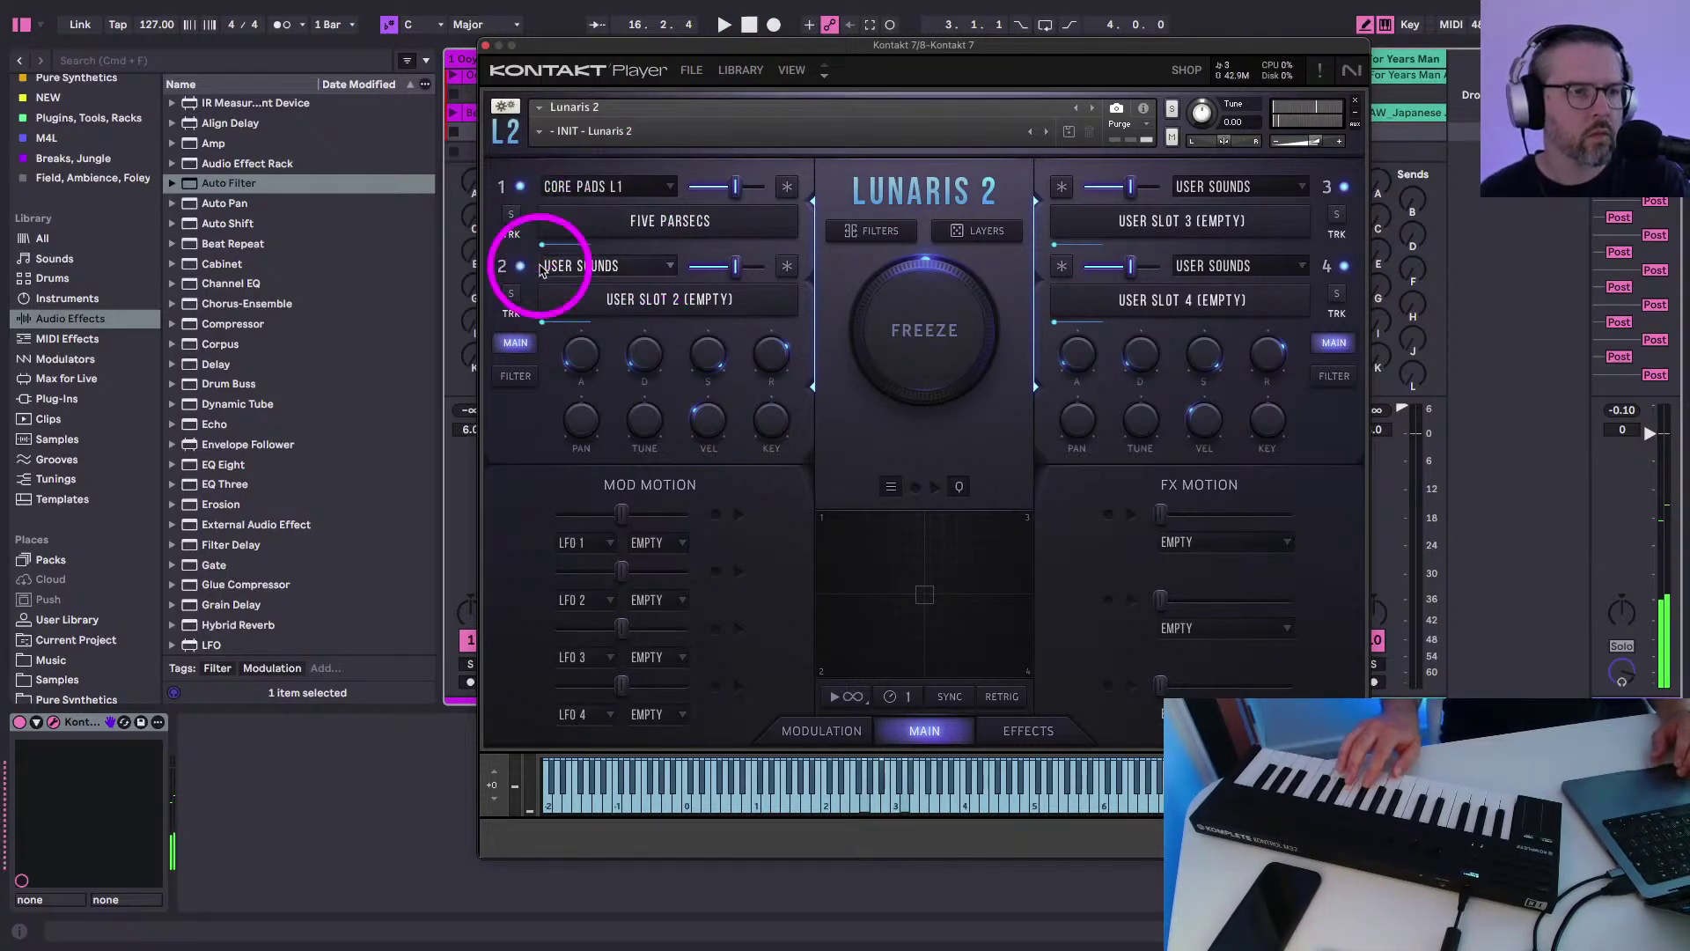
{"action": "left_click", "coordinate": [547, 231]}
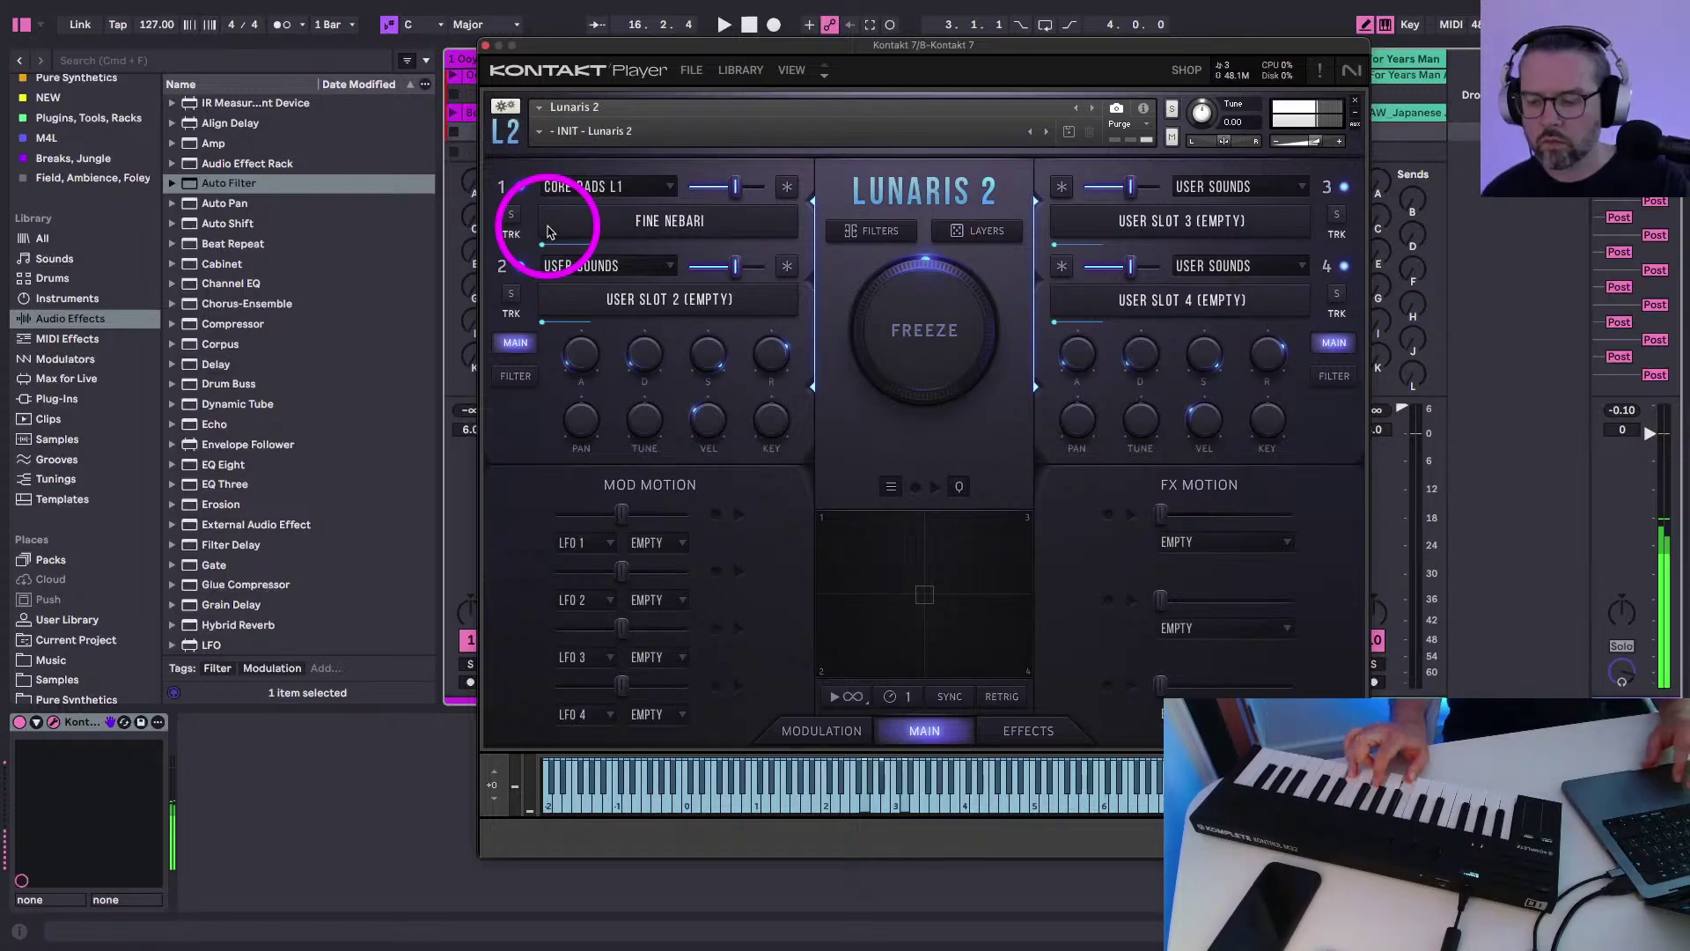
{"action": "key", "text": "space"}
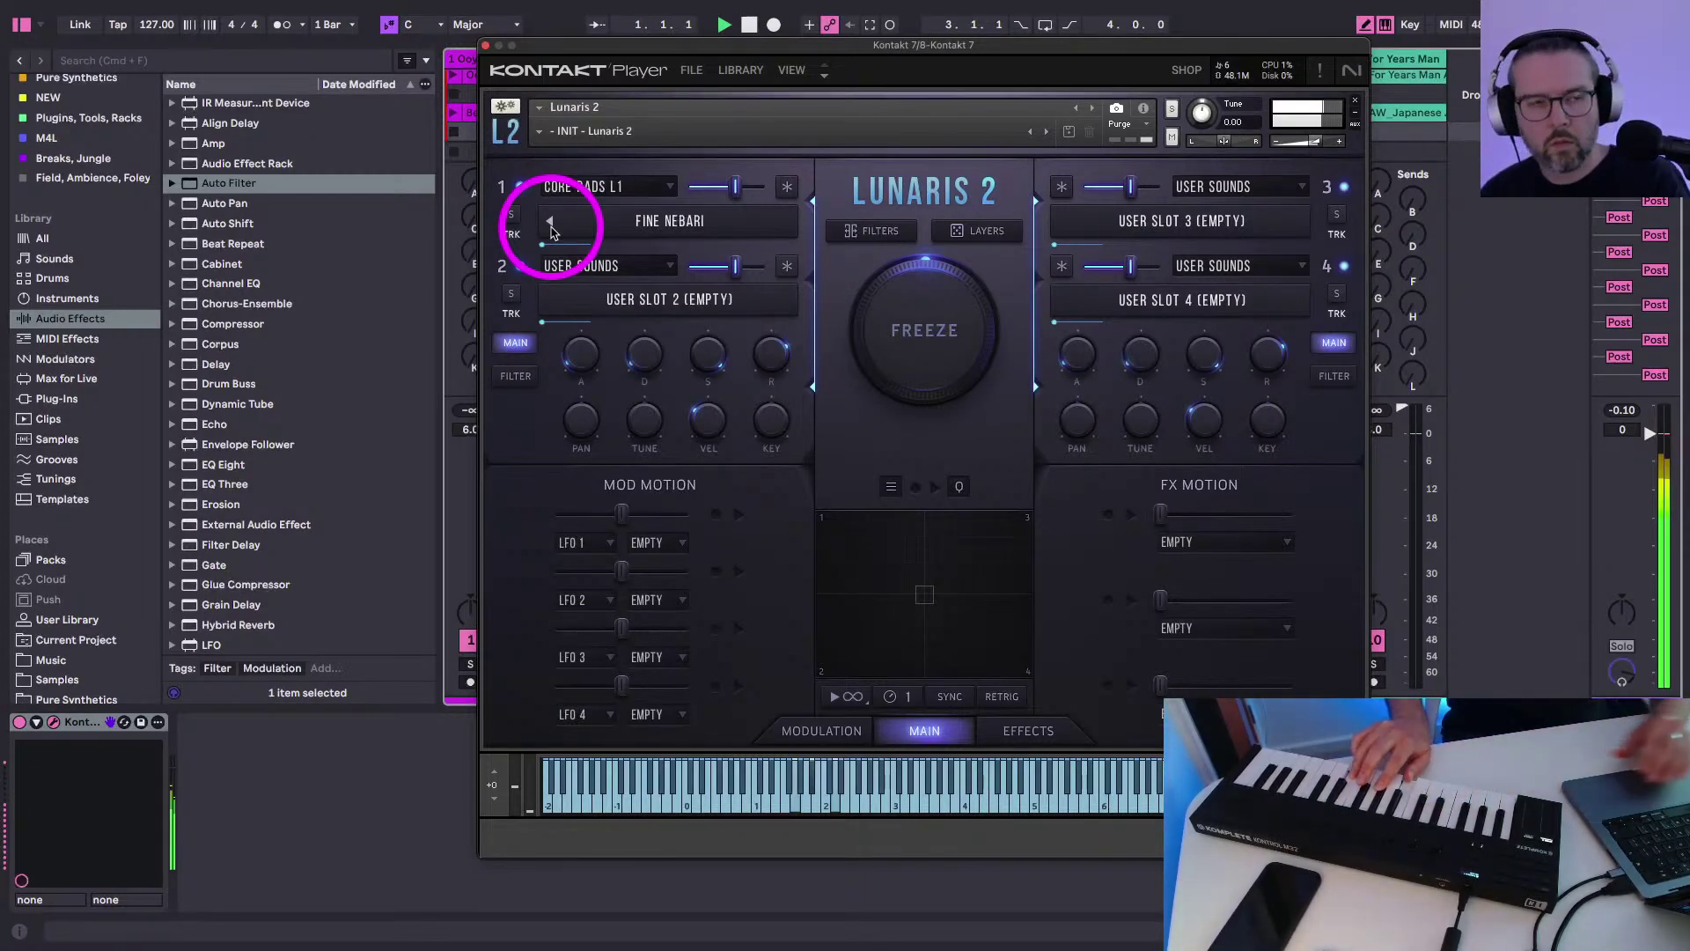
{"action": "left_click", "coordinate": [486, 45]}
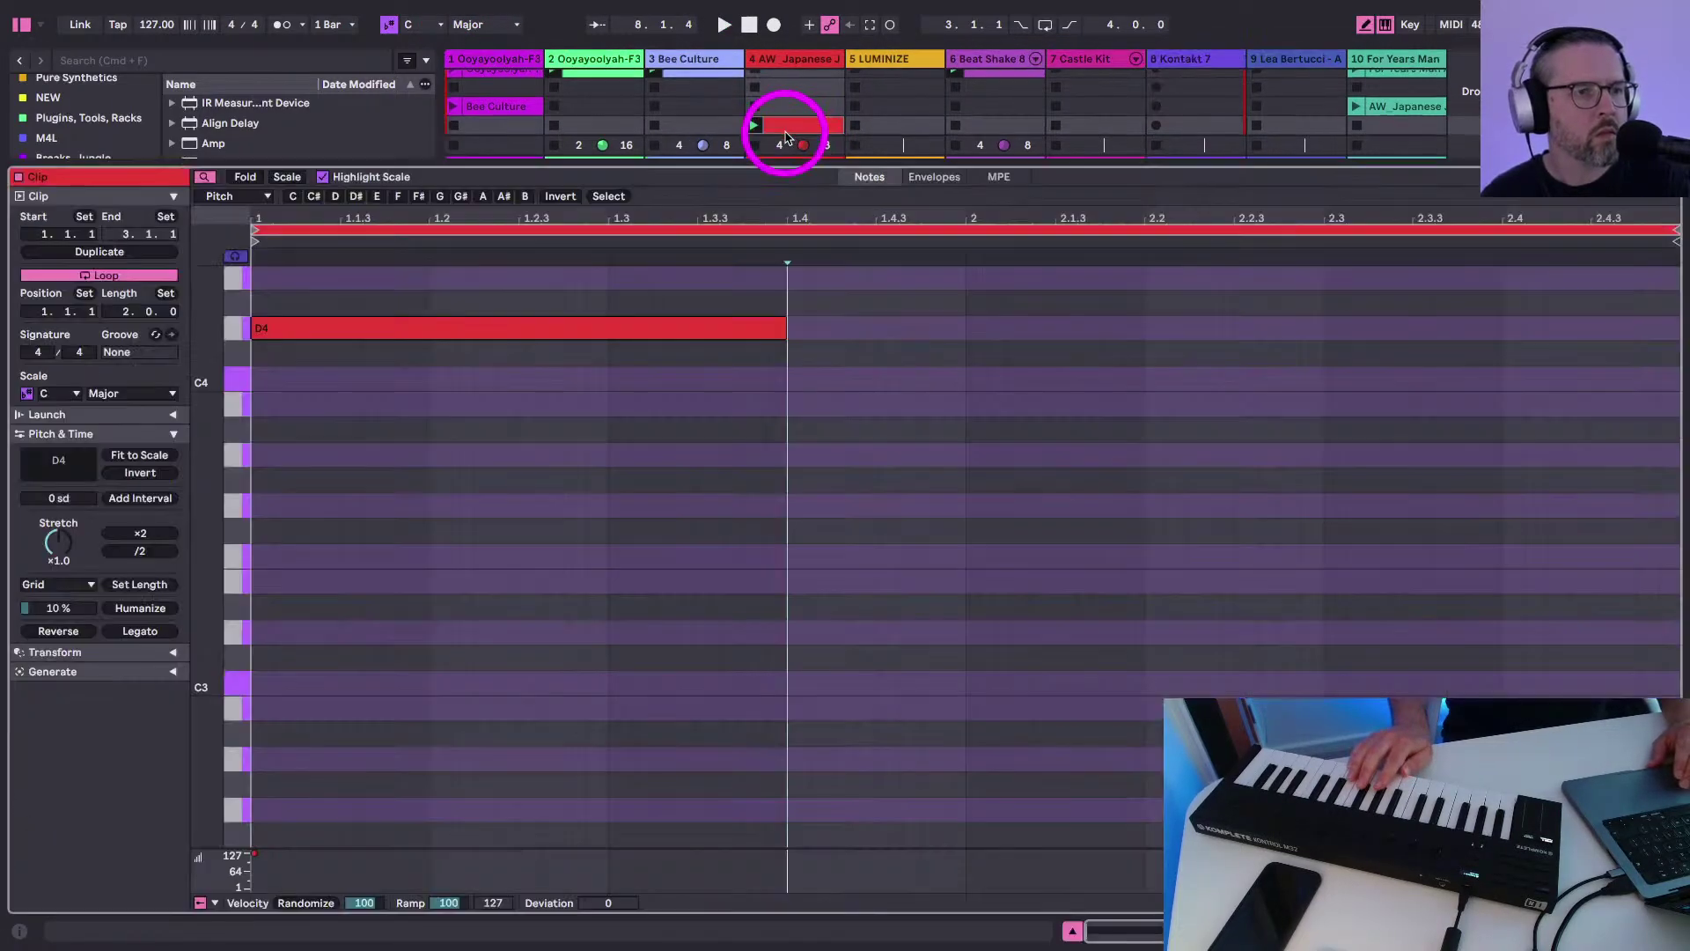
Lengthen the loop of track 4's D4 clip to eight bars and return to its devices
{"action": "double_click", "coordinate": [799, 132]}
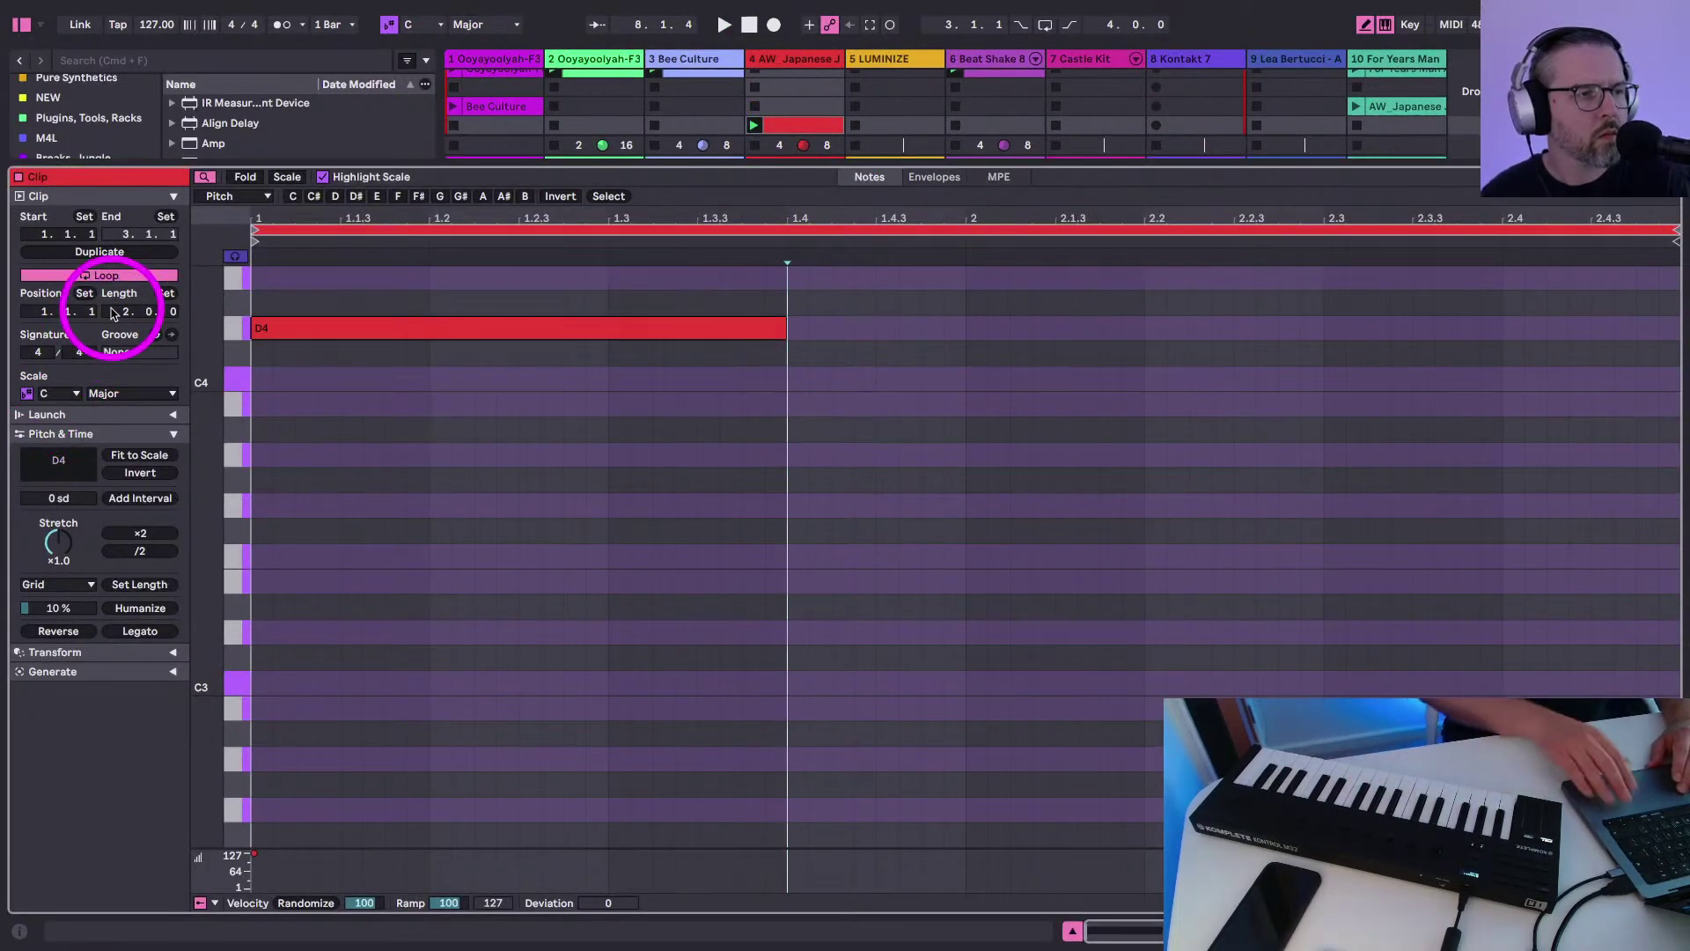
{"action": "left_click_drag", "start_coordinate": [114, 315], "coordinate": [113, 294]}
{"action": "key", "text": "shift+Tab"}
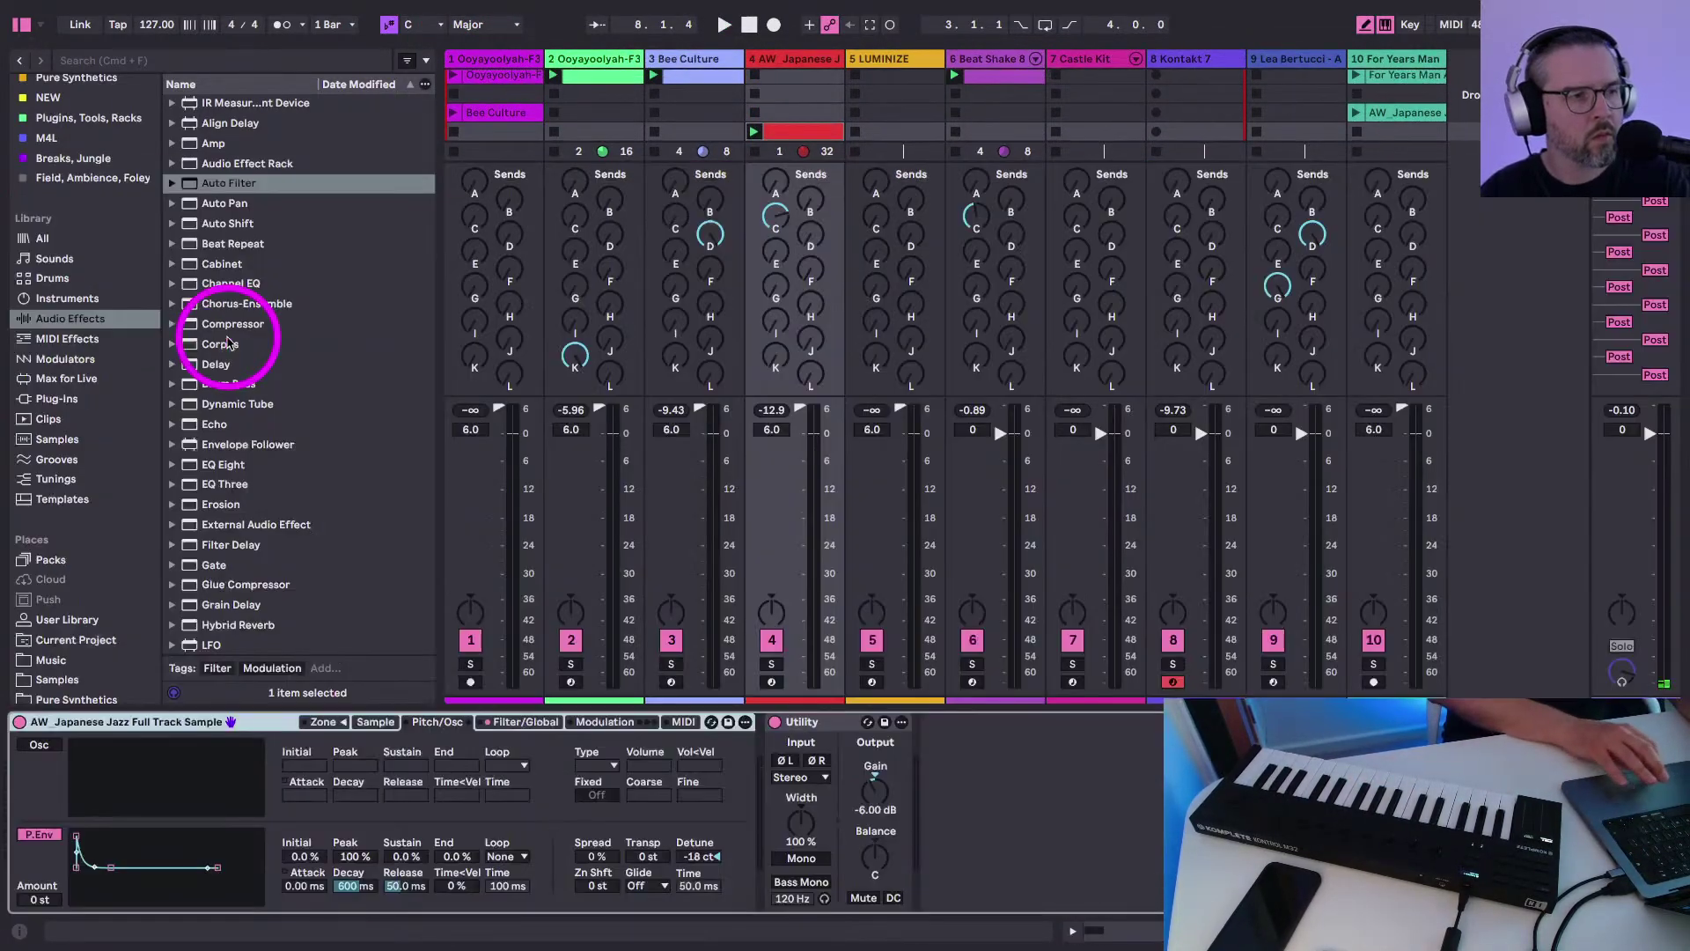
Lower the AW_Japanese Sampler's low-pass filter to 1.06 kHz with 48% resonance while the clips play
{"action": "left_click", "coordinate": [518, 729]}
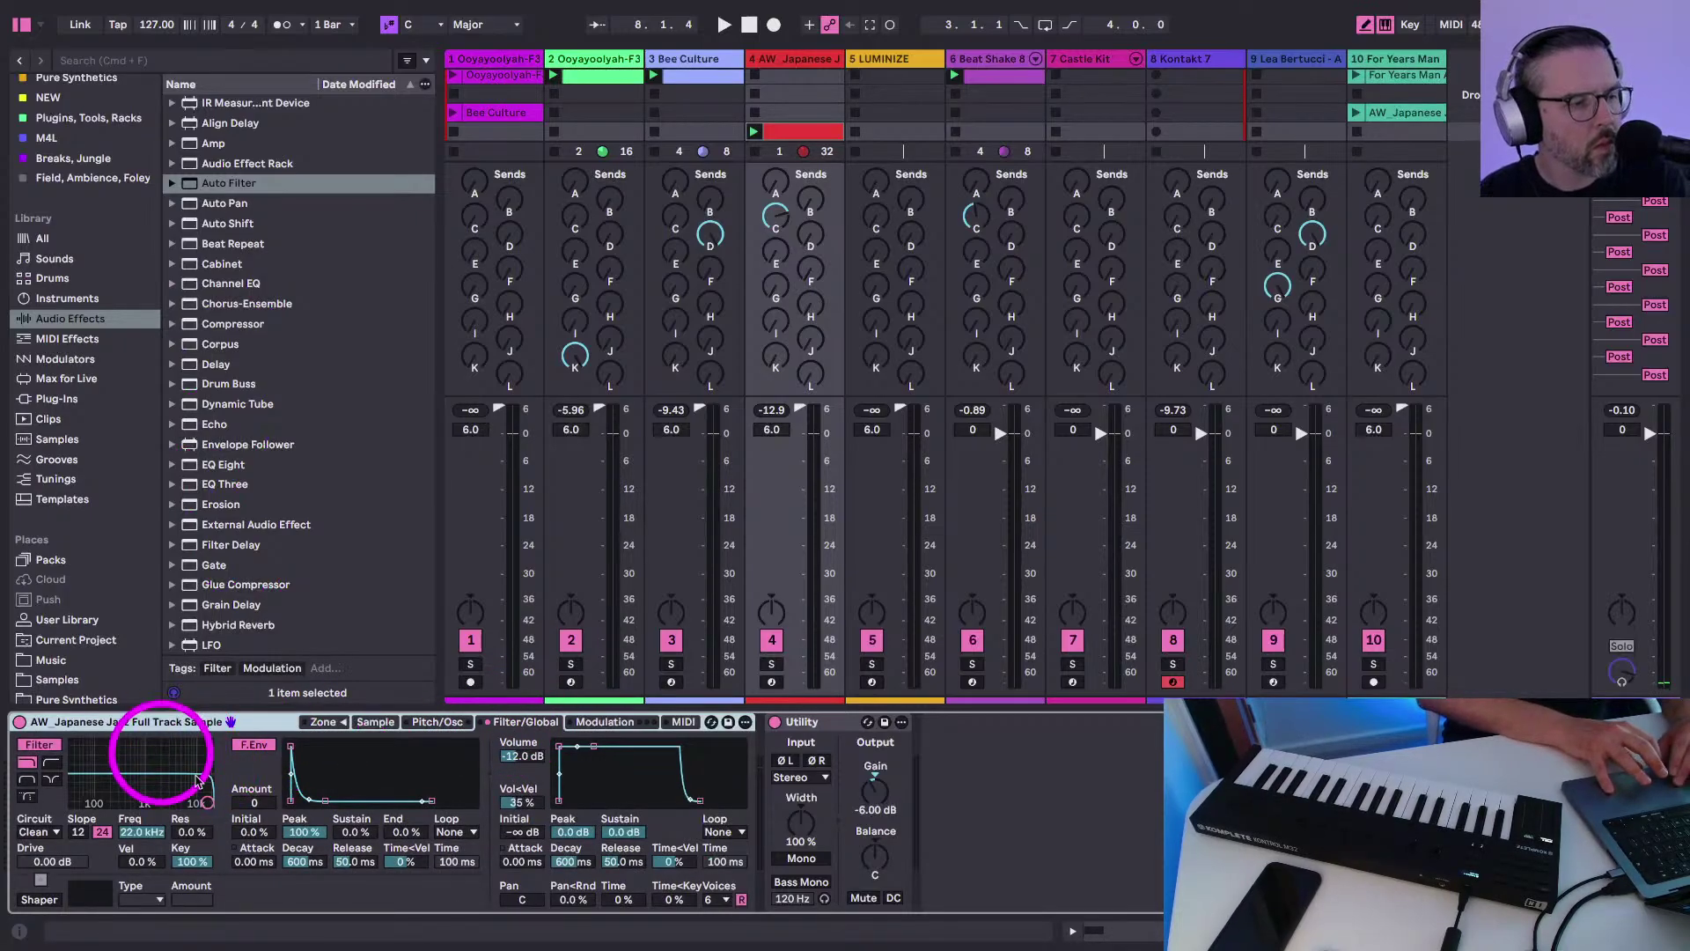
{"action": "key", "text": "space"}
{"action": "mouse_move", "coordinate": [139, 769]}
{"action": "left_mouse_down"}
{"action": "mouse_move", "coordinate": [129, 781]}
{"action": "mouse_move", "coordinate": [143, 778]}
{"action": "left_mouse_up"}
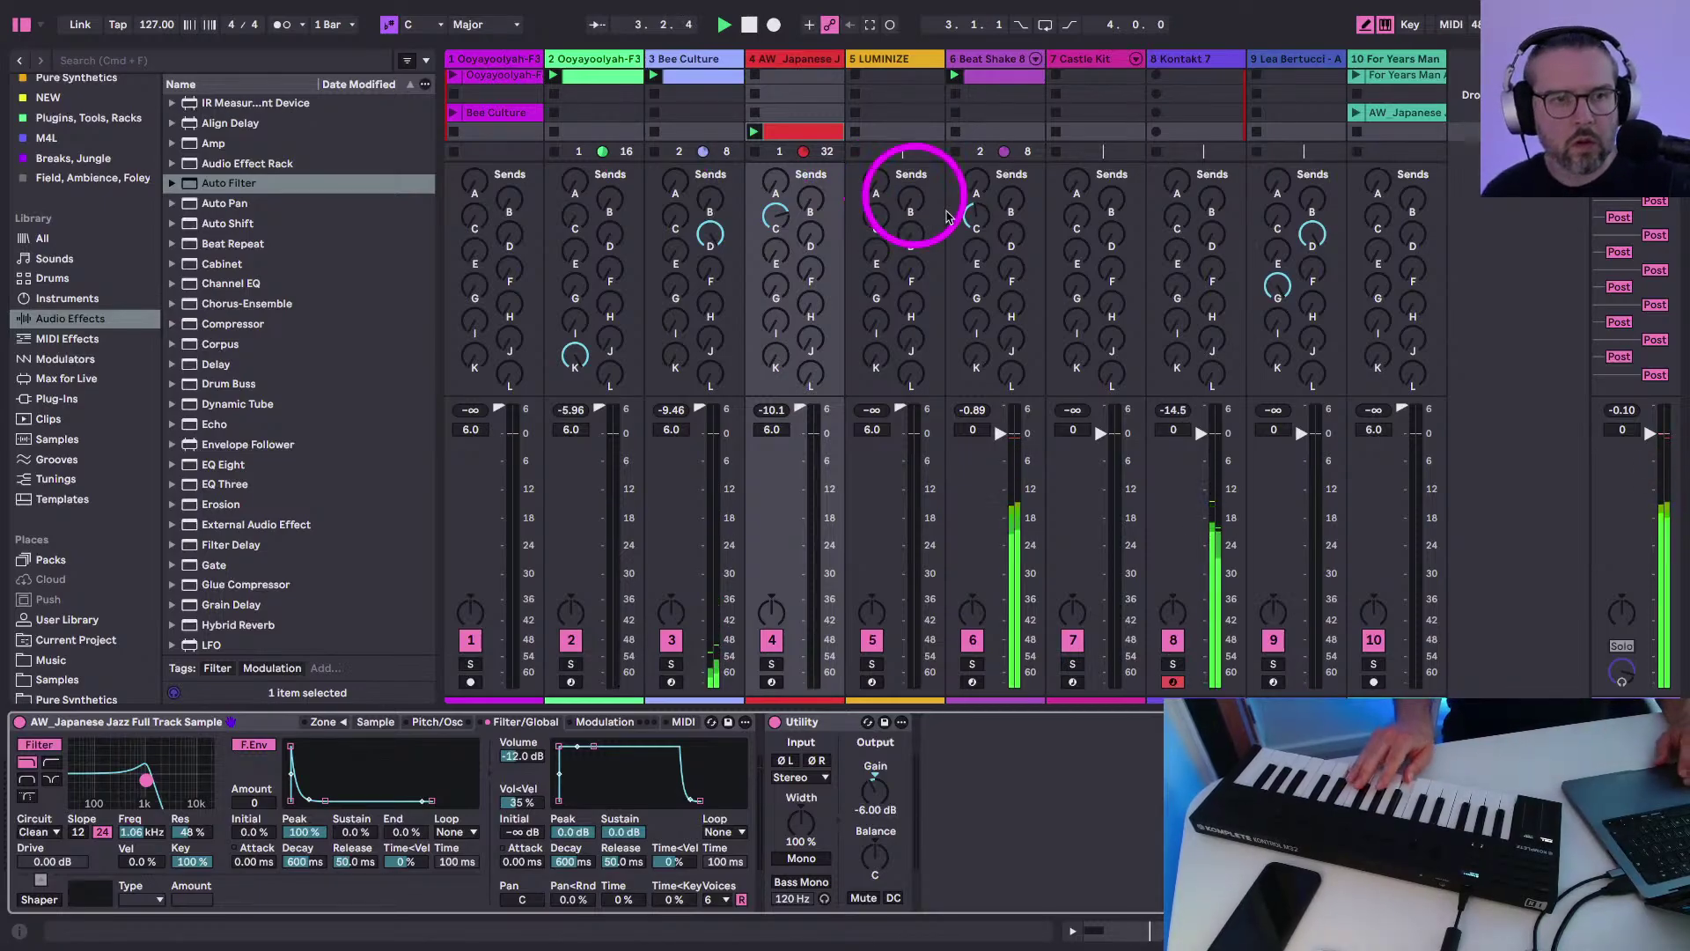
Raise the volume of track 8, the Kontakt 7 pad, to 1.7 dB
{"action": "left_click", "coordinate": [1201, 429]}
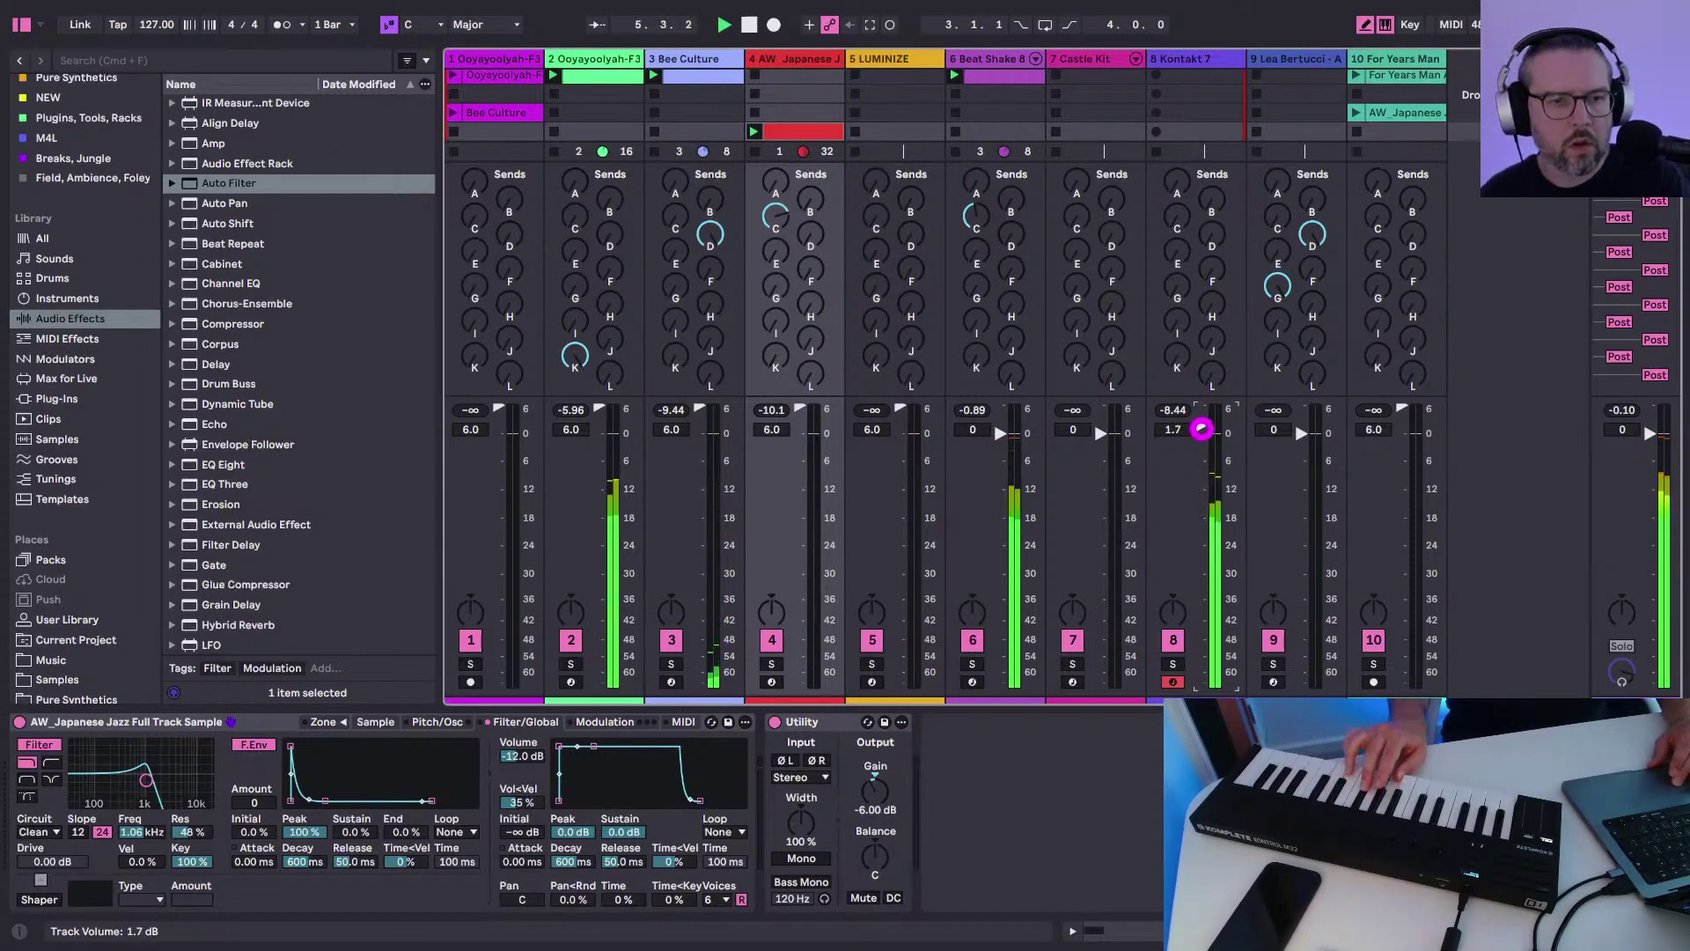
Set the volume of track 8, Kontakt 7, to 2.0 dB and open its Lunaris 2 instrument window
{"action": "left_click_drag", "start_coordinate": [1202, 430], "coordinate": [1203, 425]}
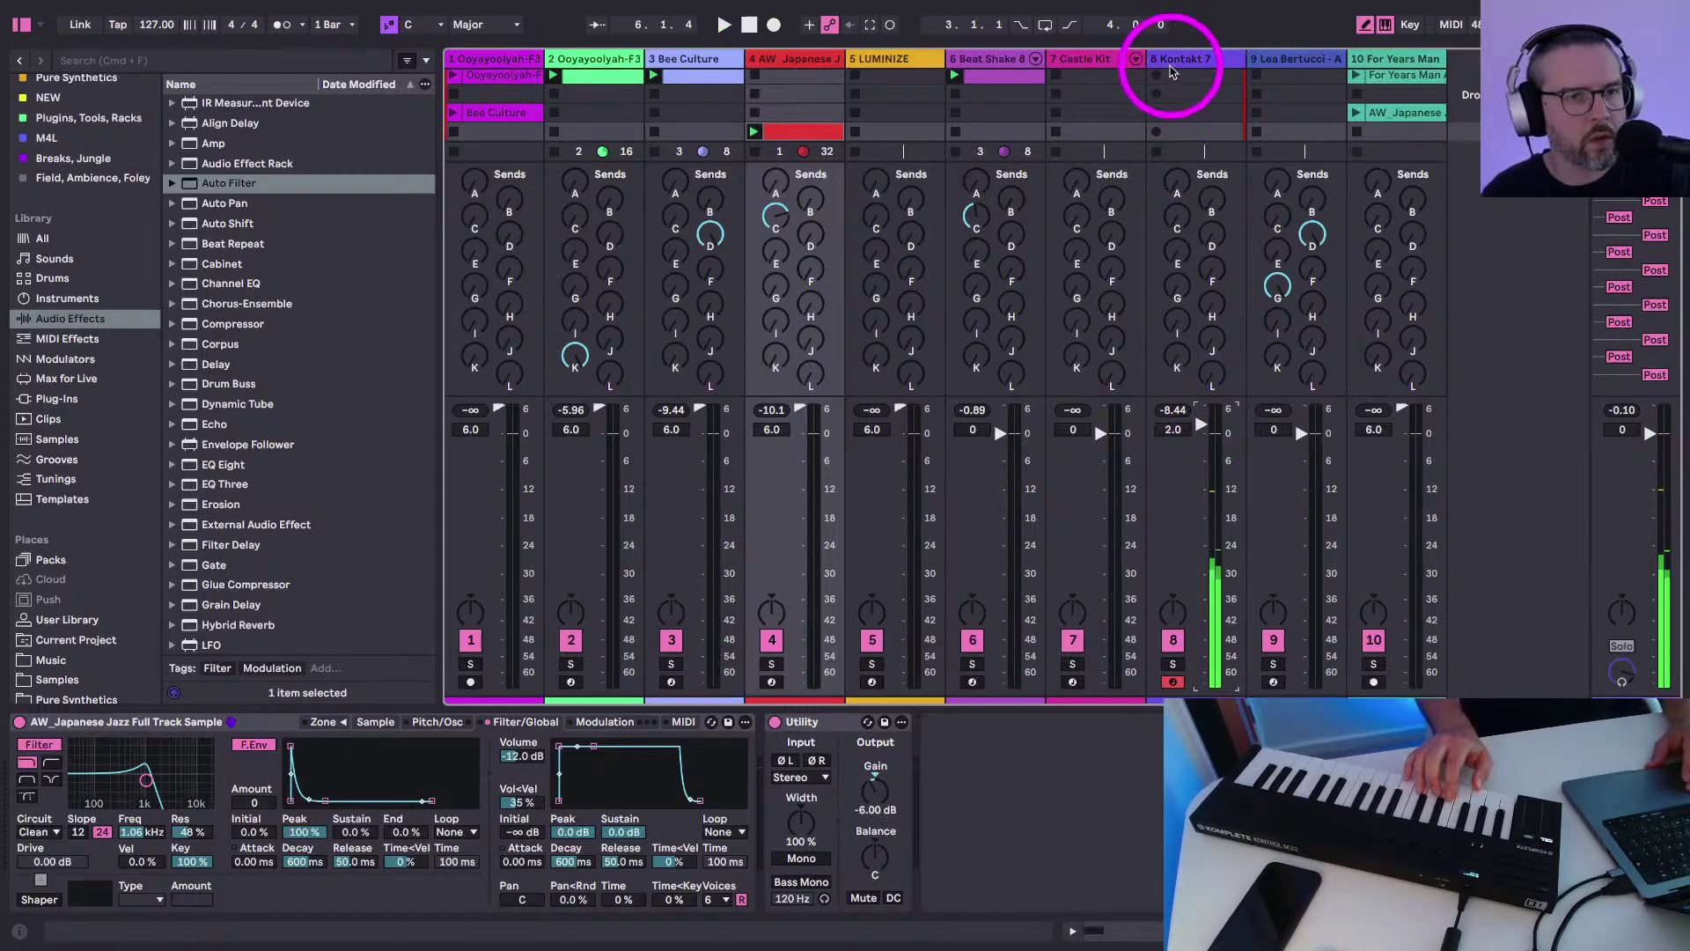
{"action": "left_click", "coordinate": [1172, 70]}
{"action": "left_click", "coordinate": [714, 380]}
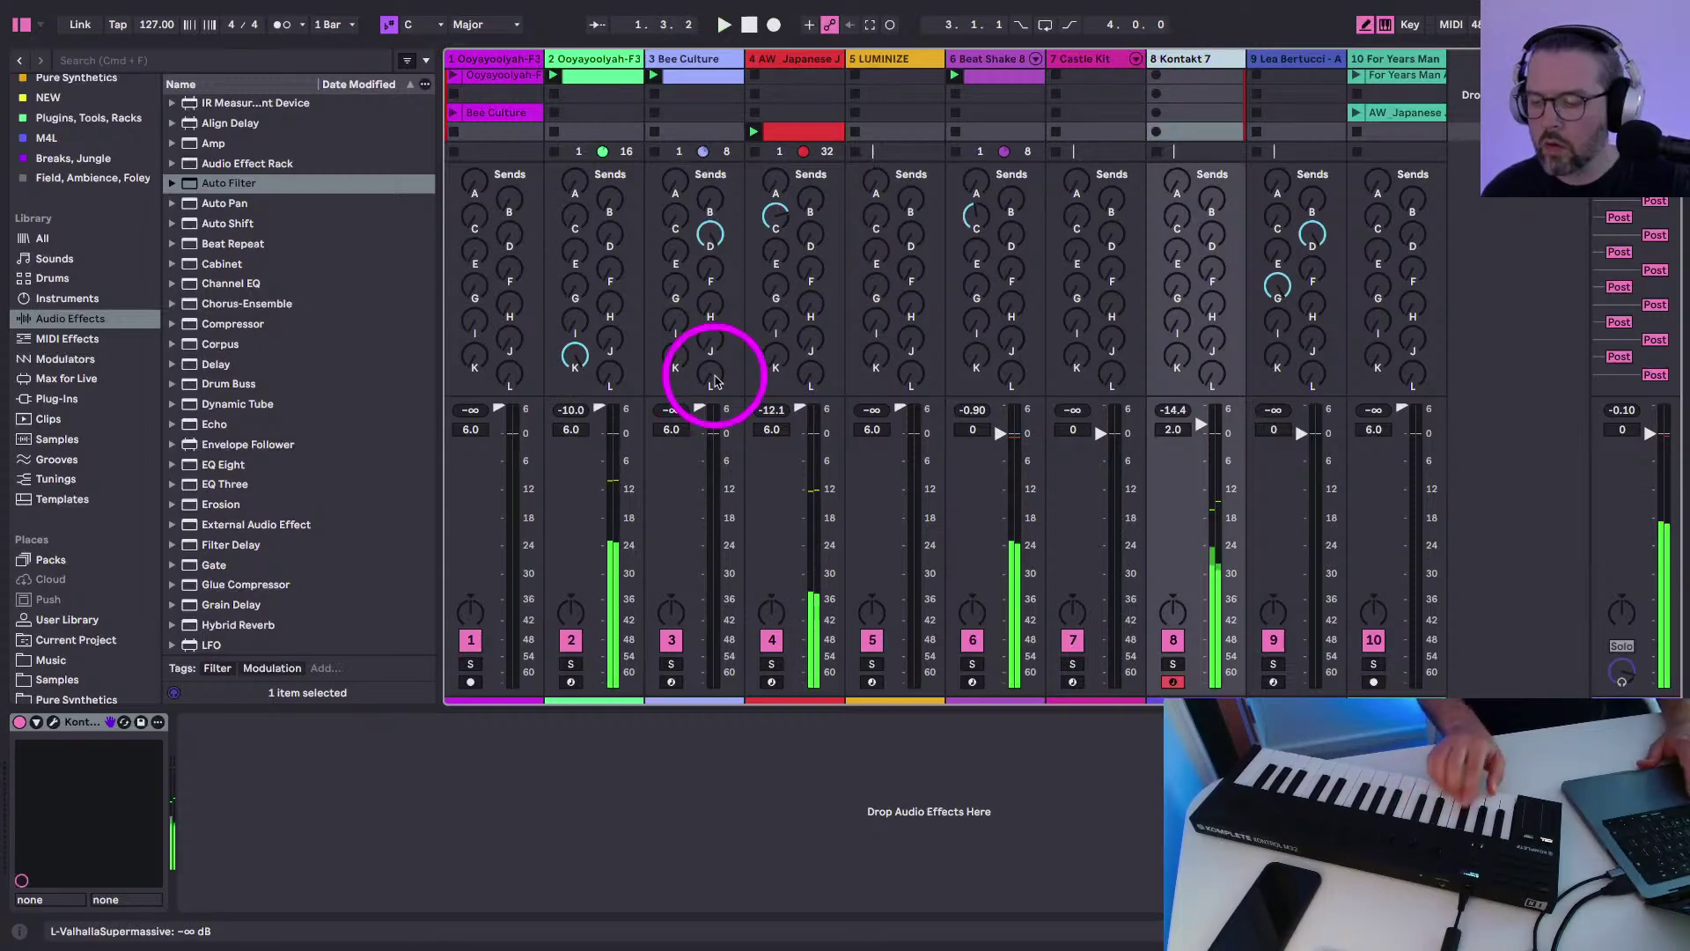
{"action": "left_click", "coordinate": [50, 733]}
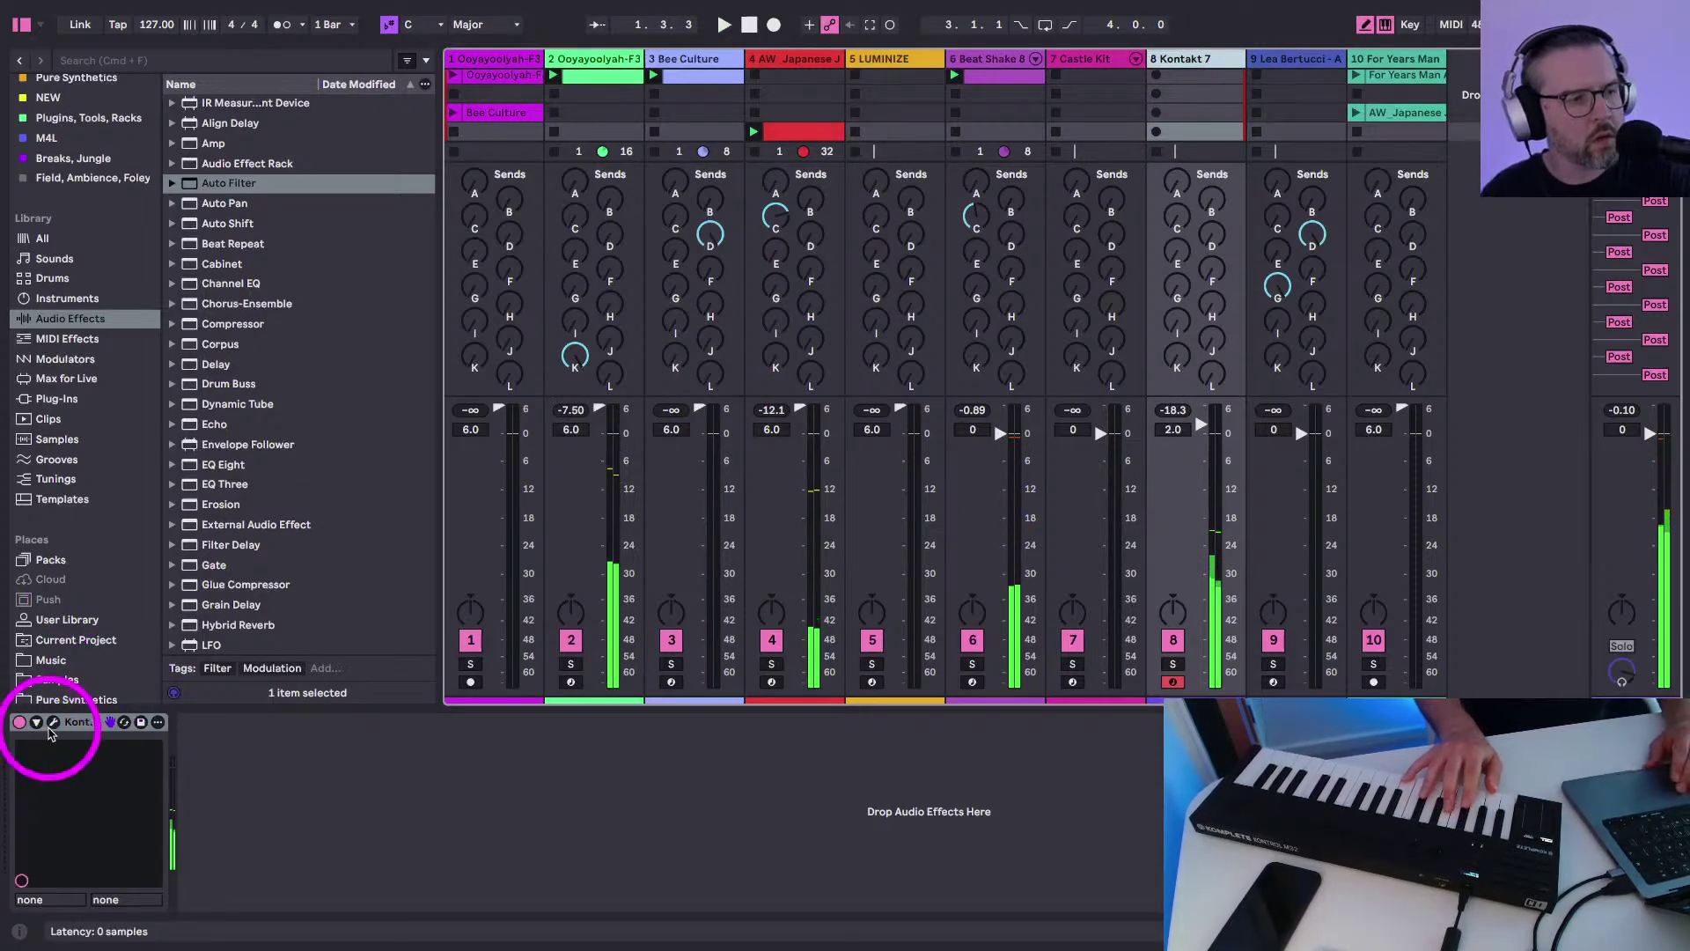
{"action": "left_click", "coordinate": [50, 733]}
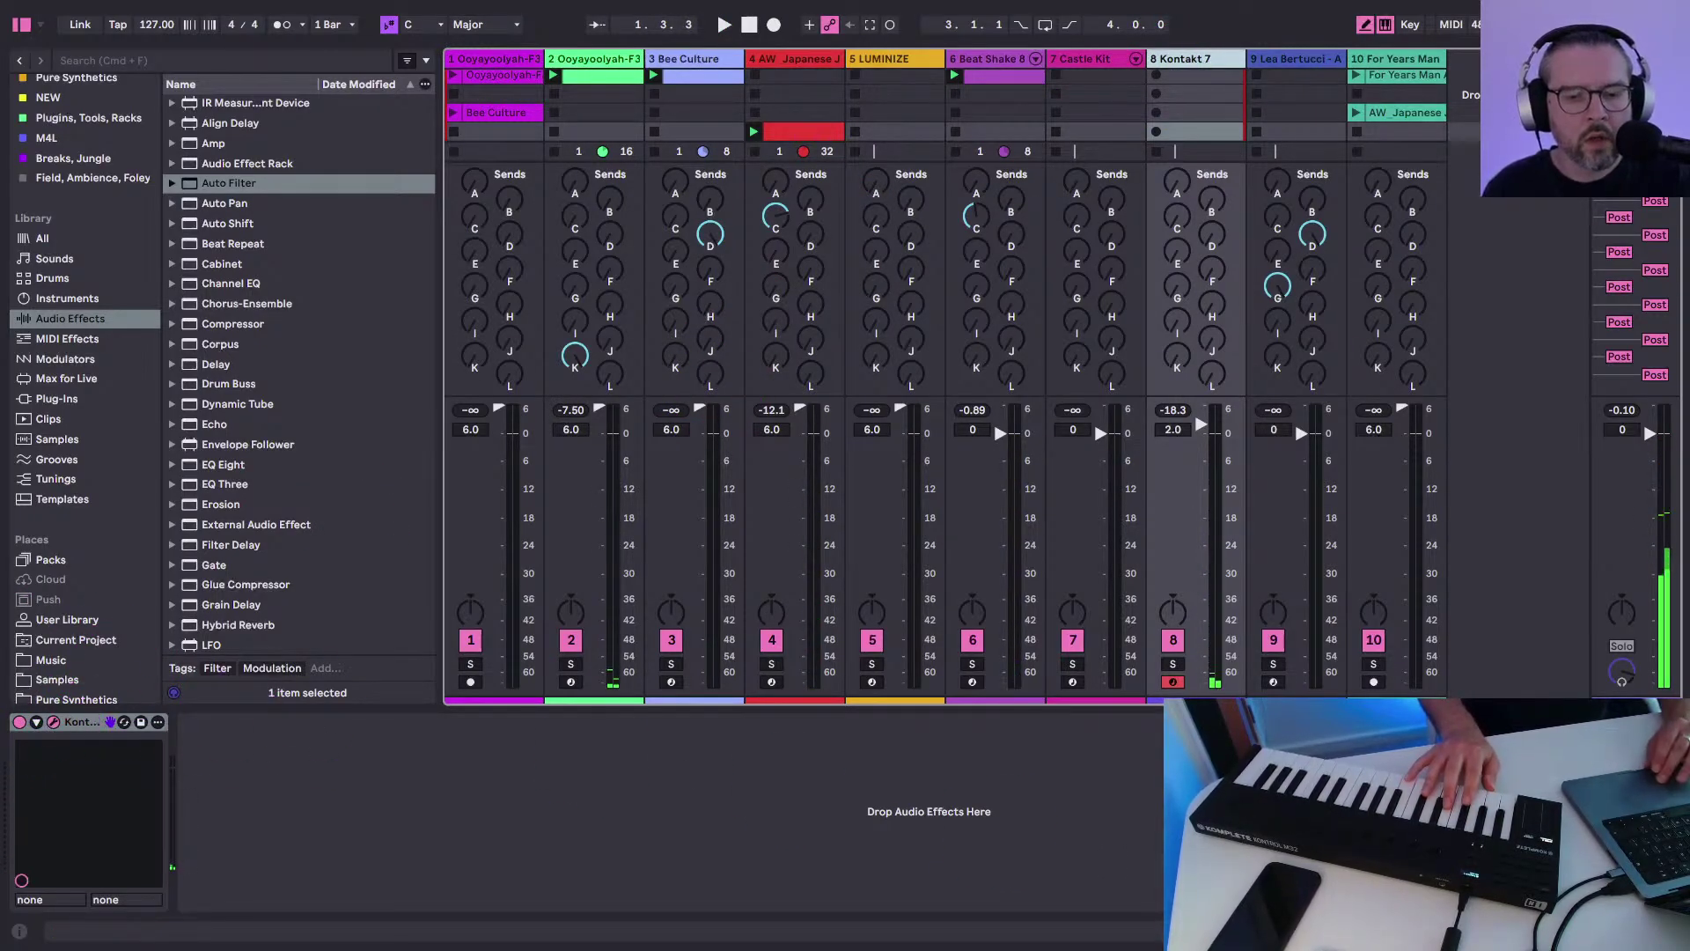
{"action": "left_click_drag", "start_coordinate": [1265, 576], "coordinate": [527, 8]}
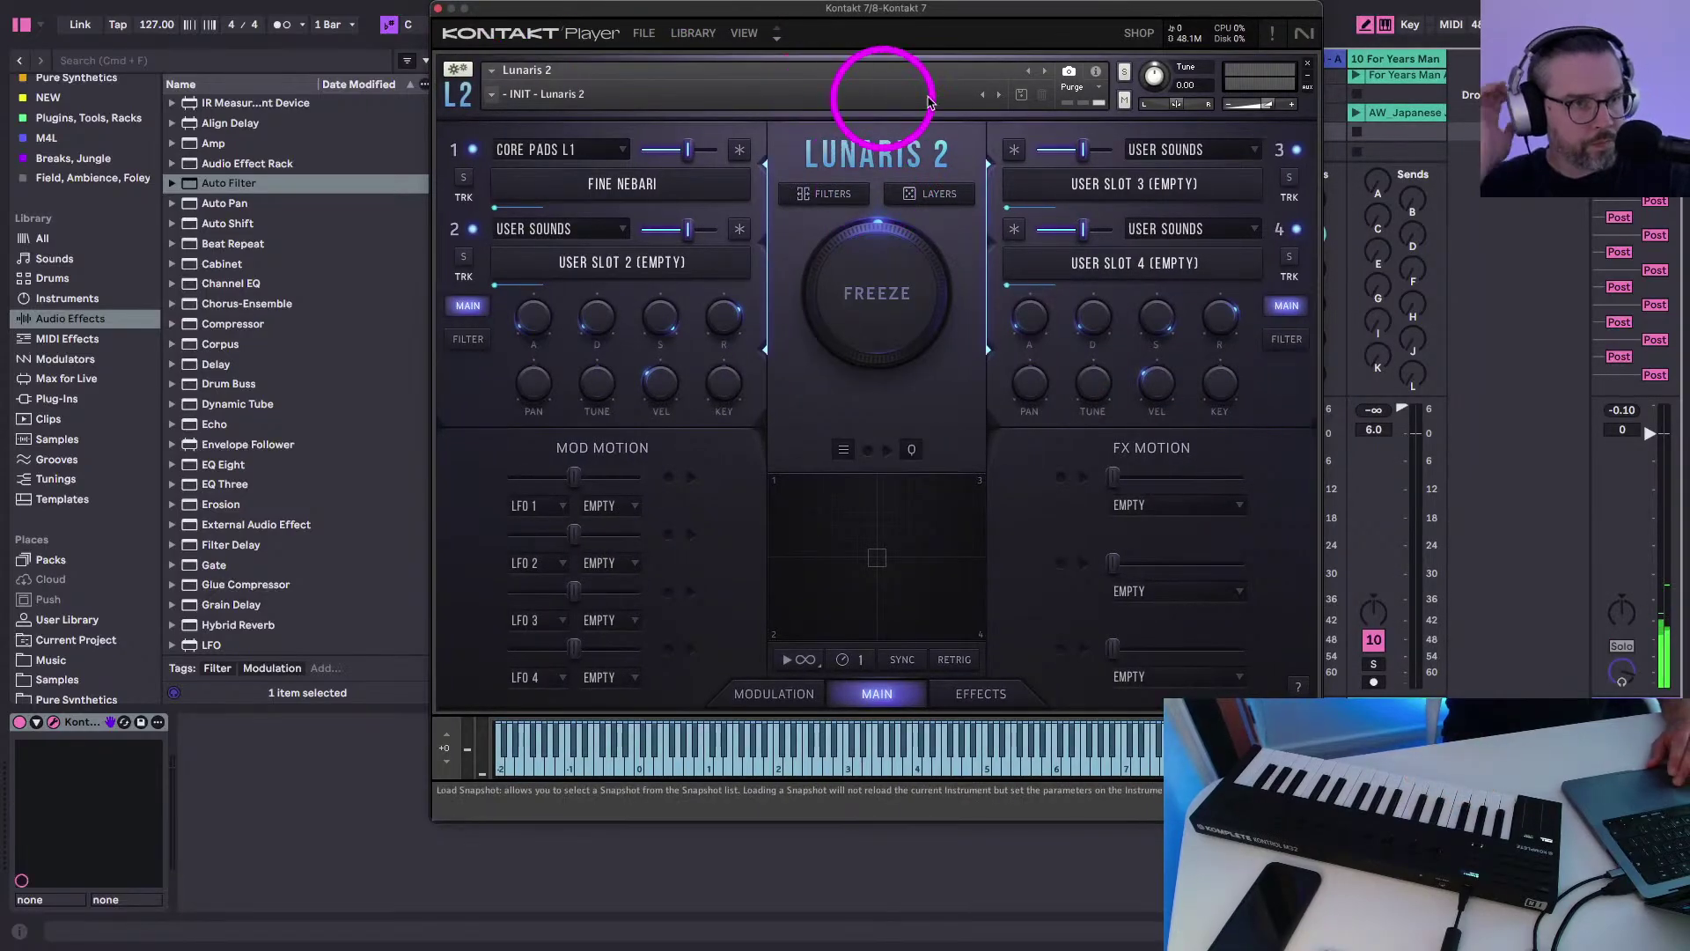
Audition slot 1's Fairfield Heights and Evolution Clouds pads, settle on Eternal and close the instrument window
{"action": "left_click", "coordinate": [503, 183]}
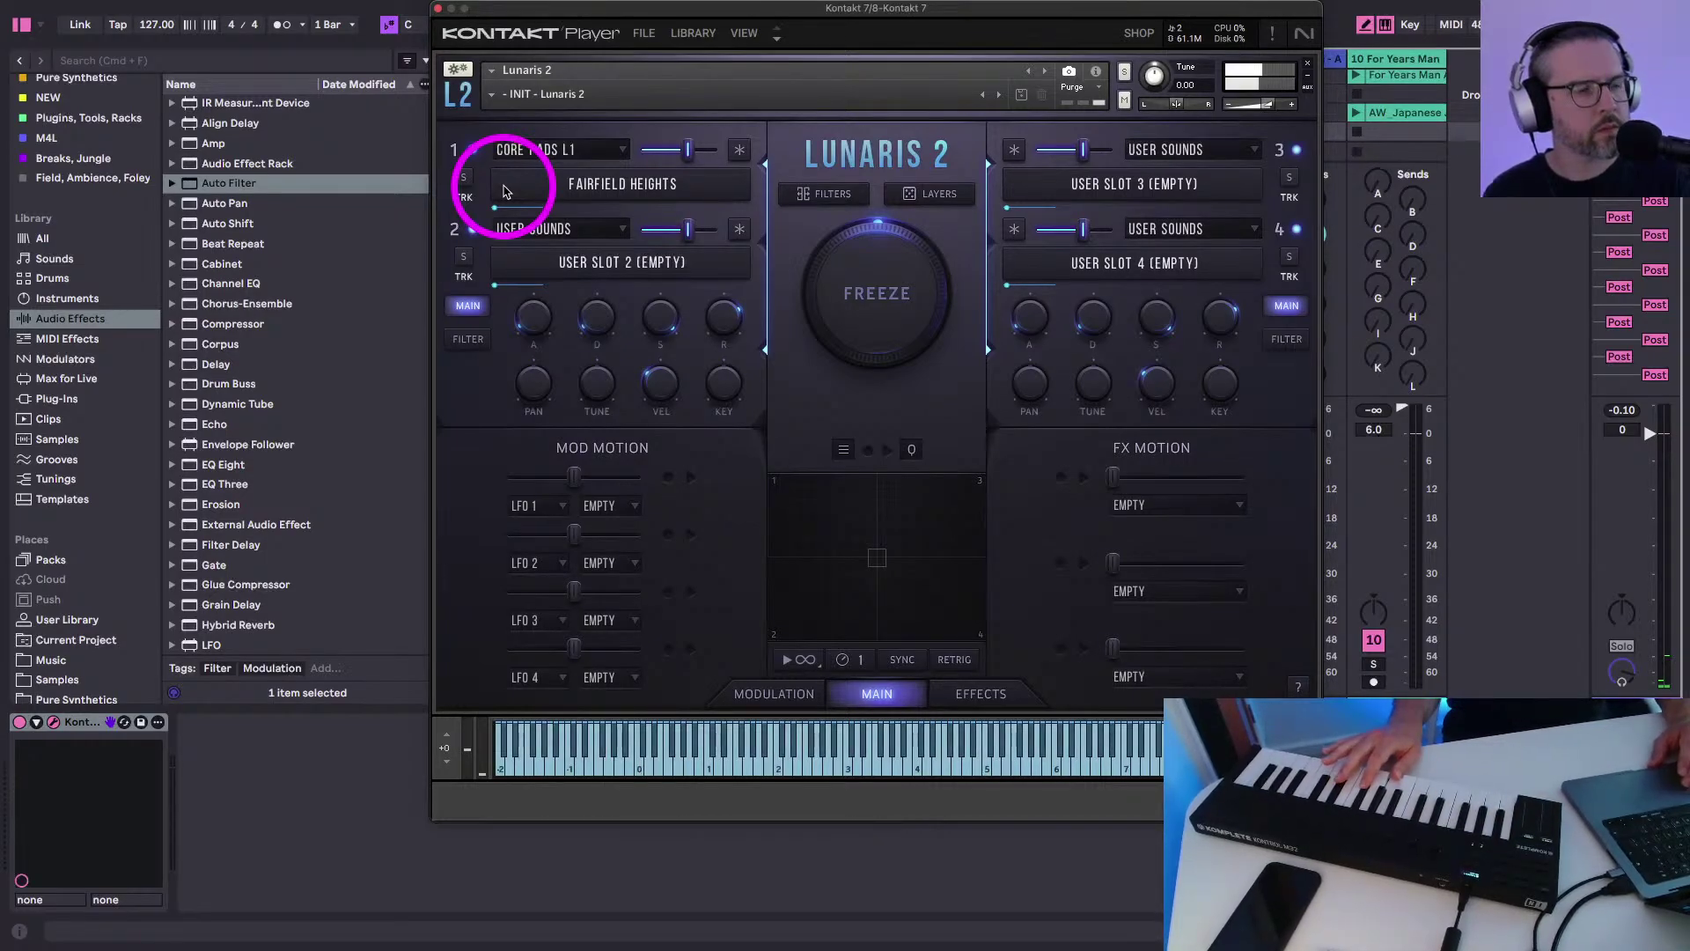
{"action": "left_click", "coordinate": [504, 191]}
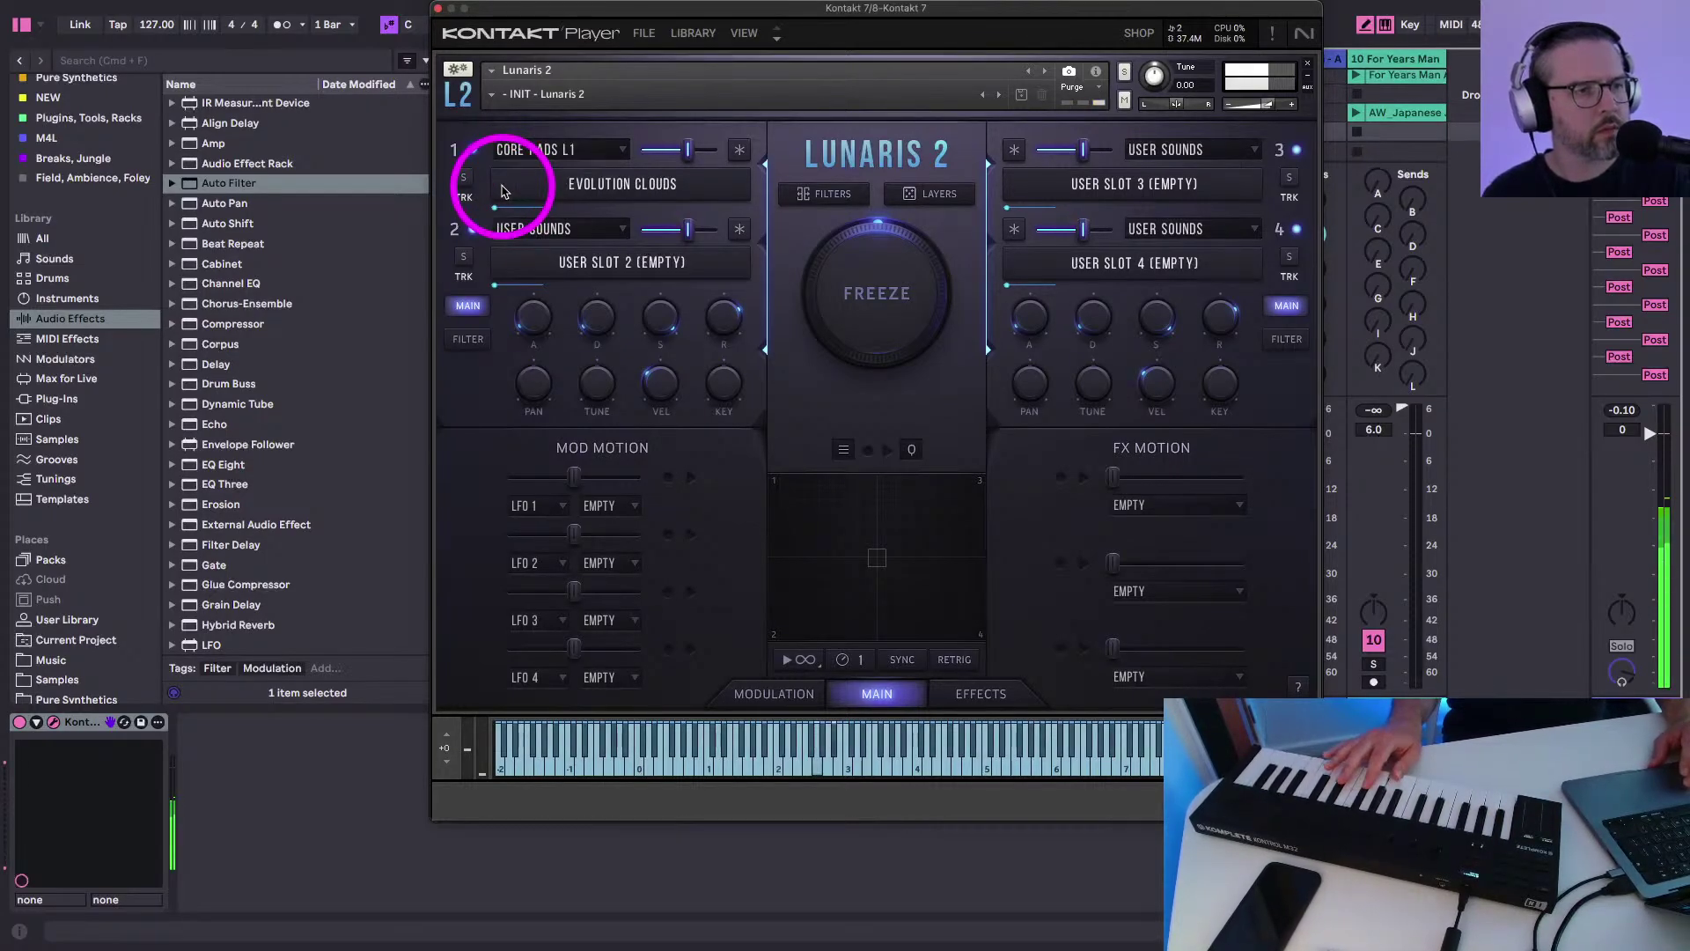
{"action": "left_click", "coordinate": [504, 192]}
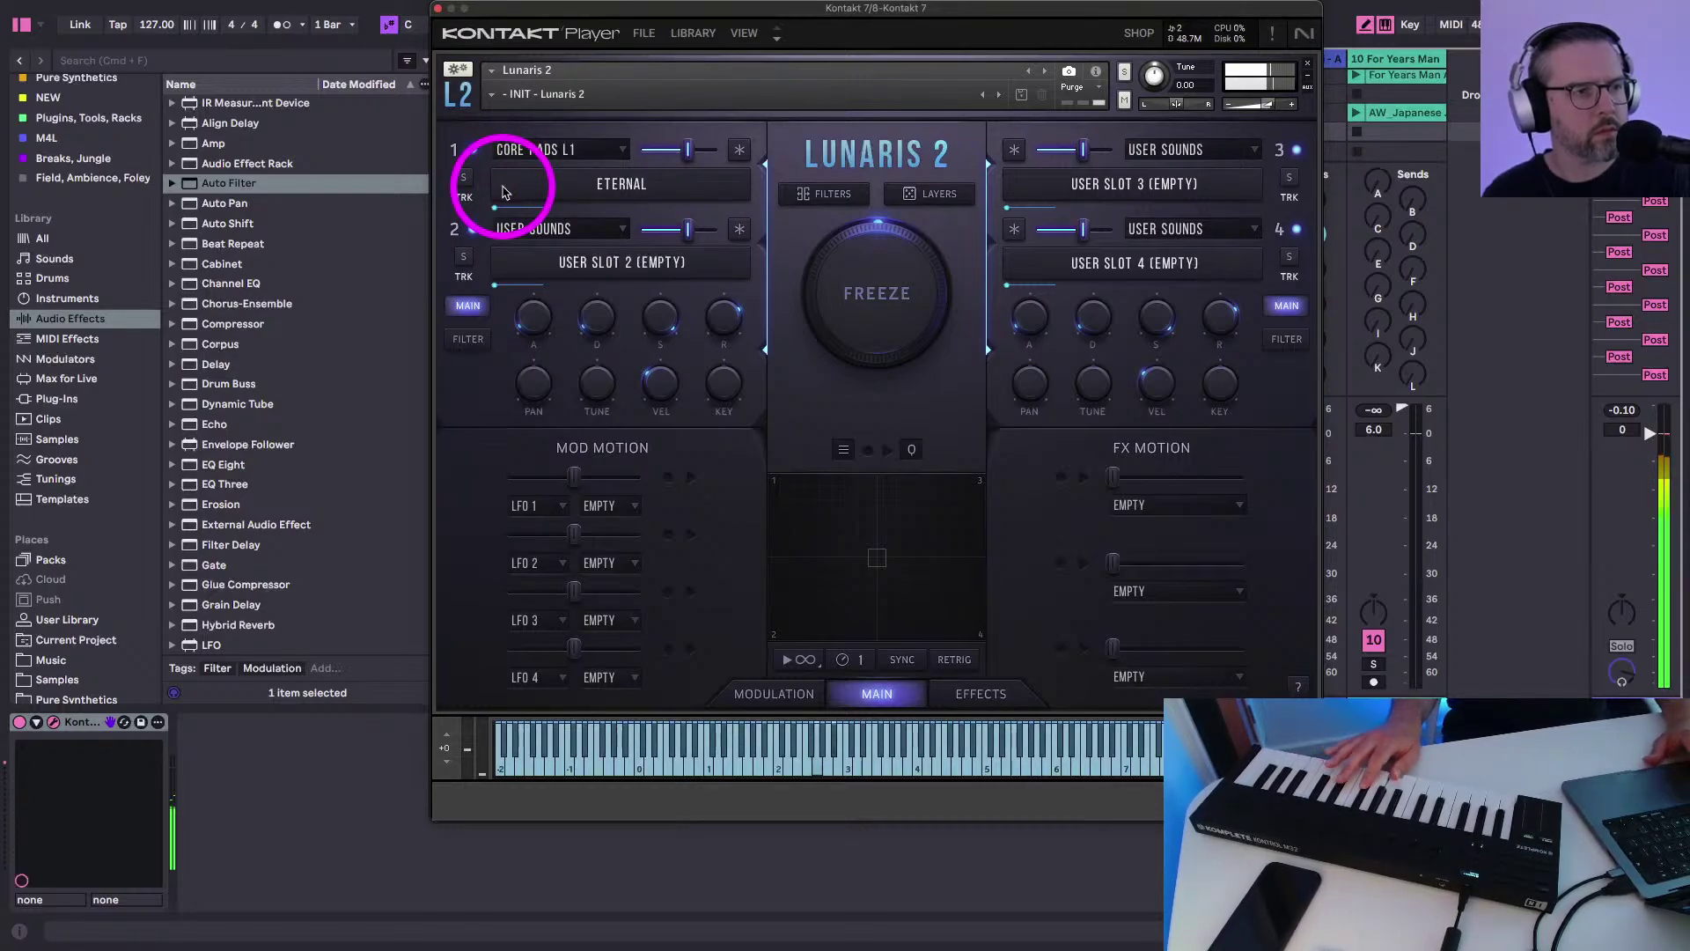
{"action": "left_click", "coordinate": [437, 8]}
Lengthen the loop of track 3's Bee Culture clip to eight bars and return to its devices
{"action": "double_click", "coordinate": [674, 77]}
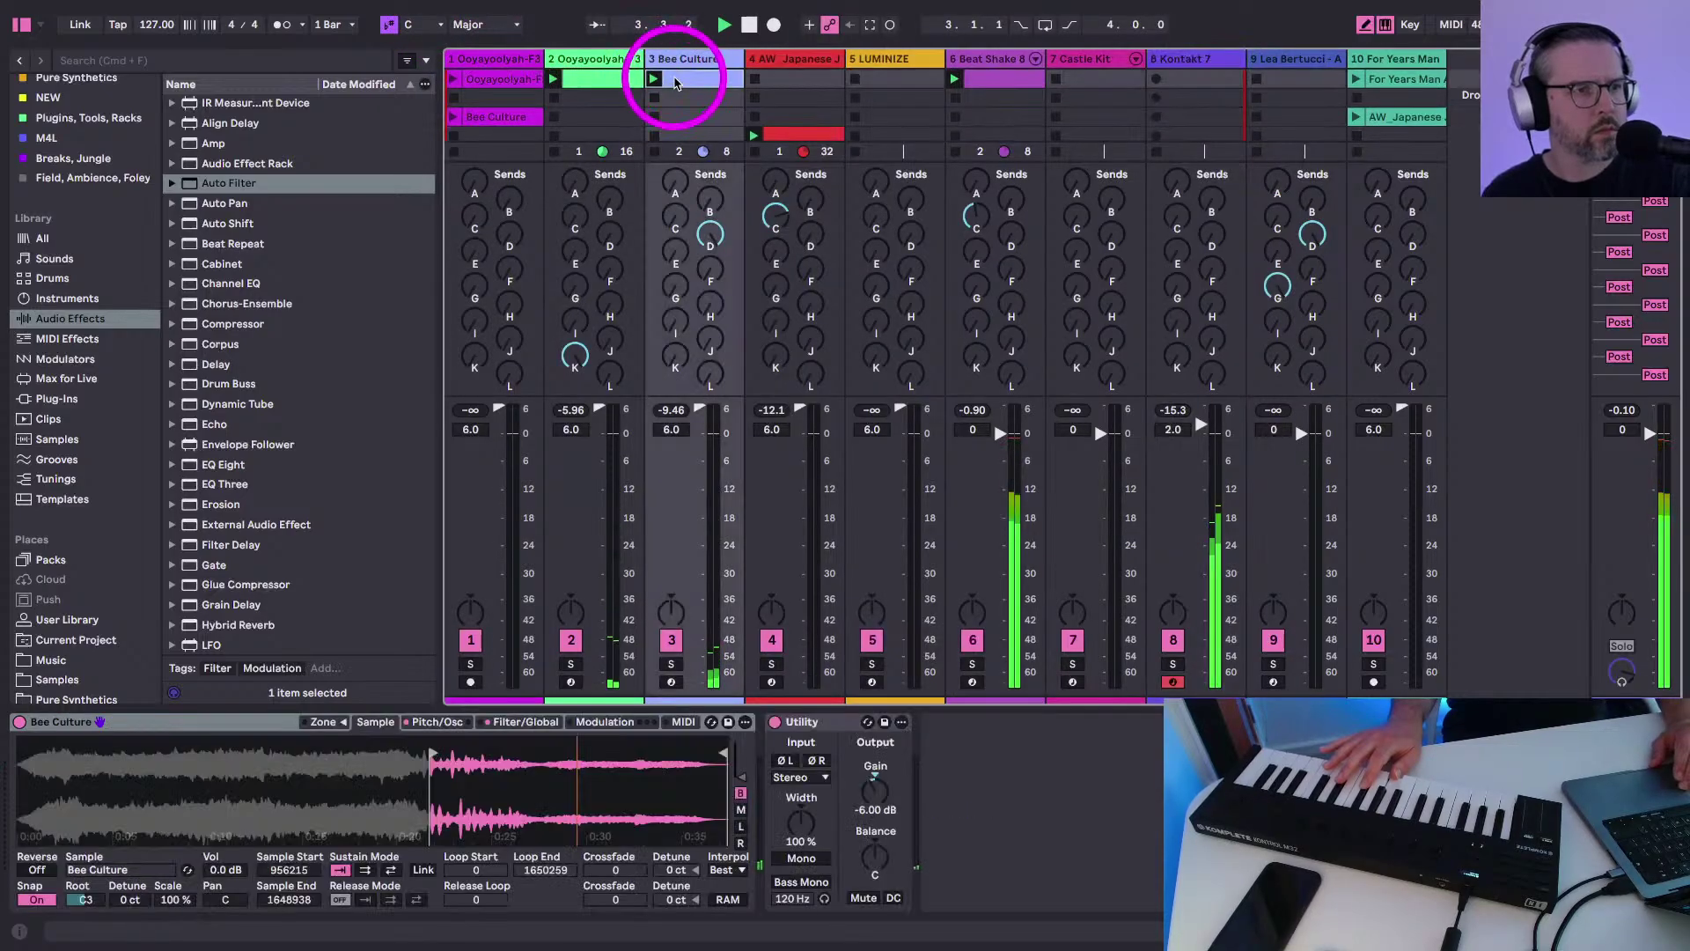
{"action": "left_click_drag", "start_coordinate": [134, 319], "coordinate": [129, 317]}
{"action": "key", "text": "shift+Tab"}
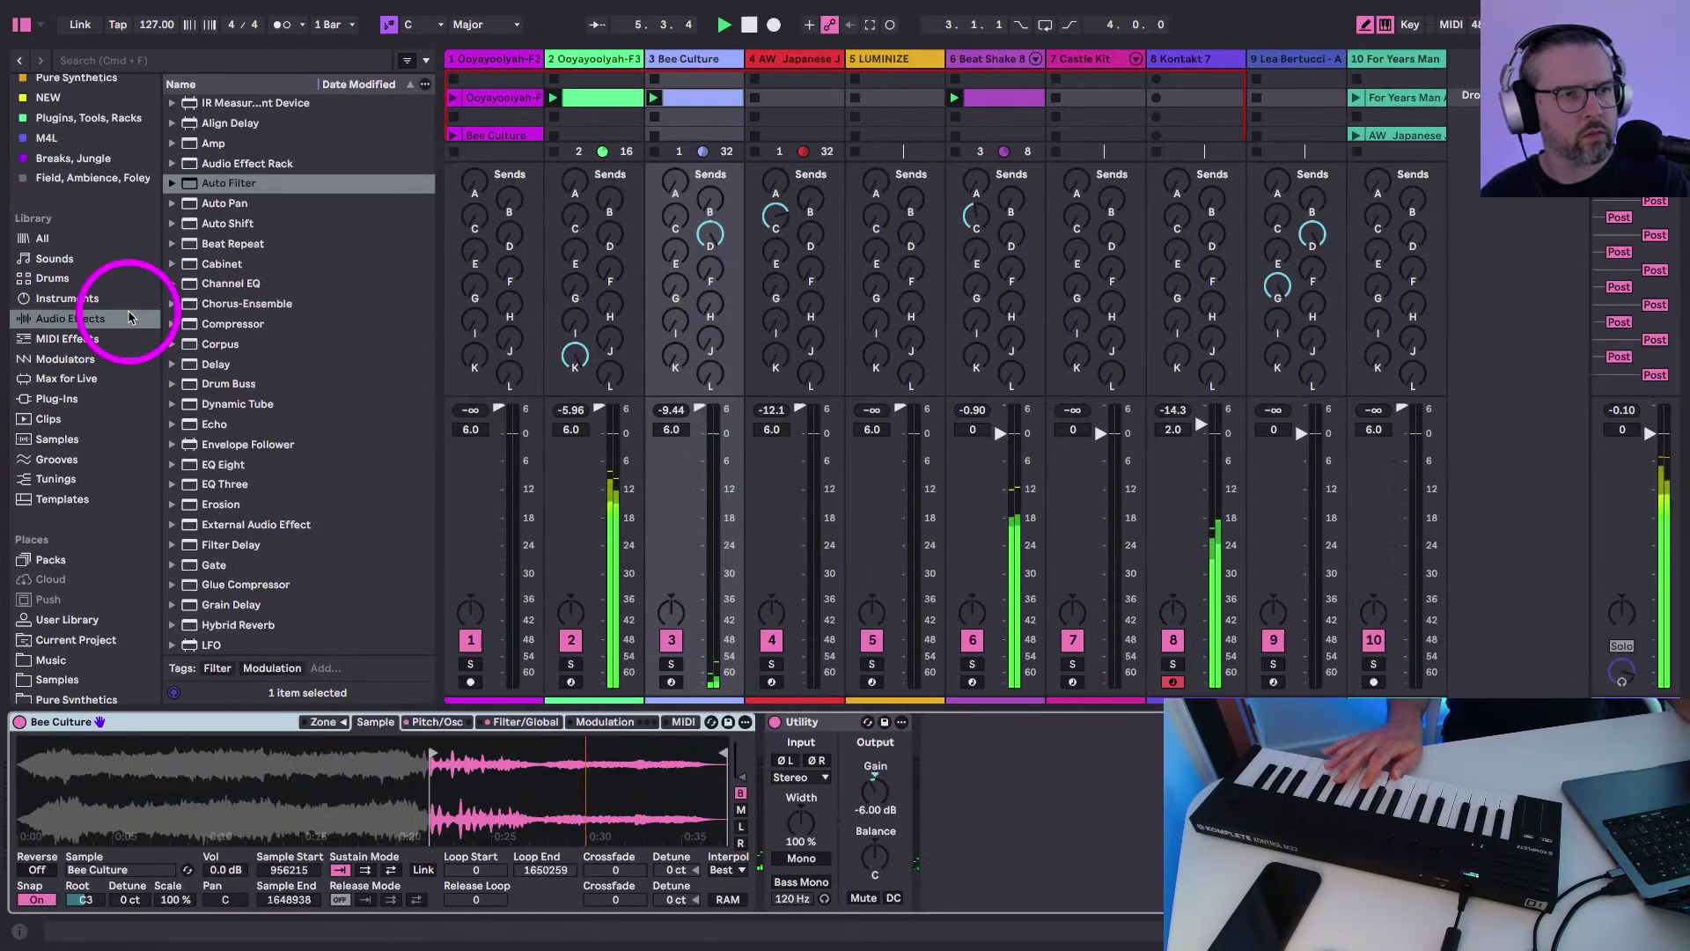
Reopen Lunaris 2 on track 8 and compare the Evolution Clouds and Eternal pads in slot 1
{"action": "left_click", "coordinate": [1167, 66]}
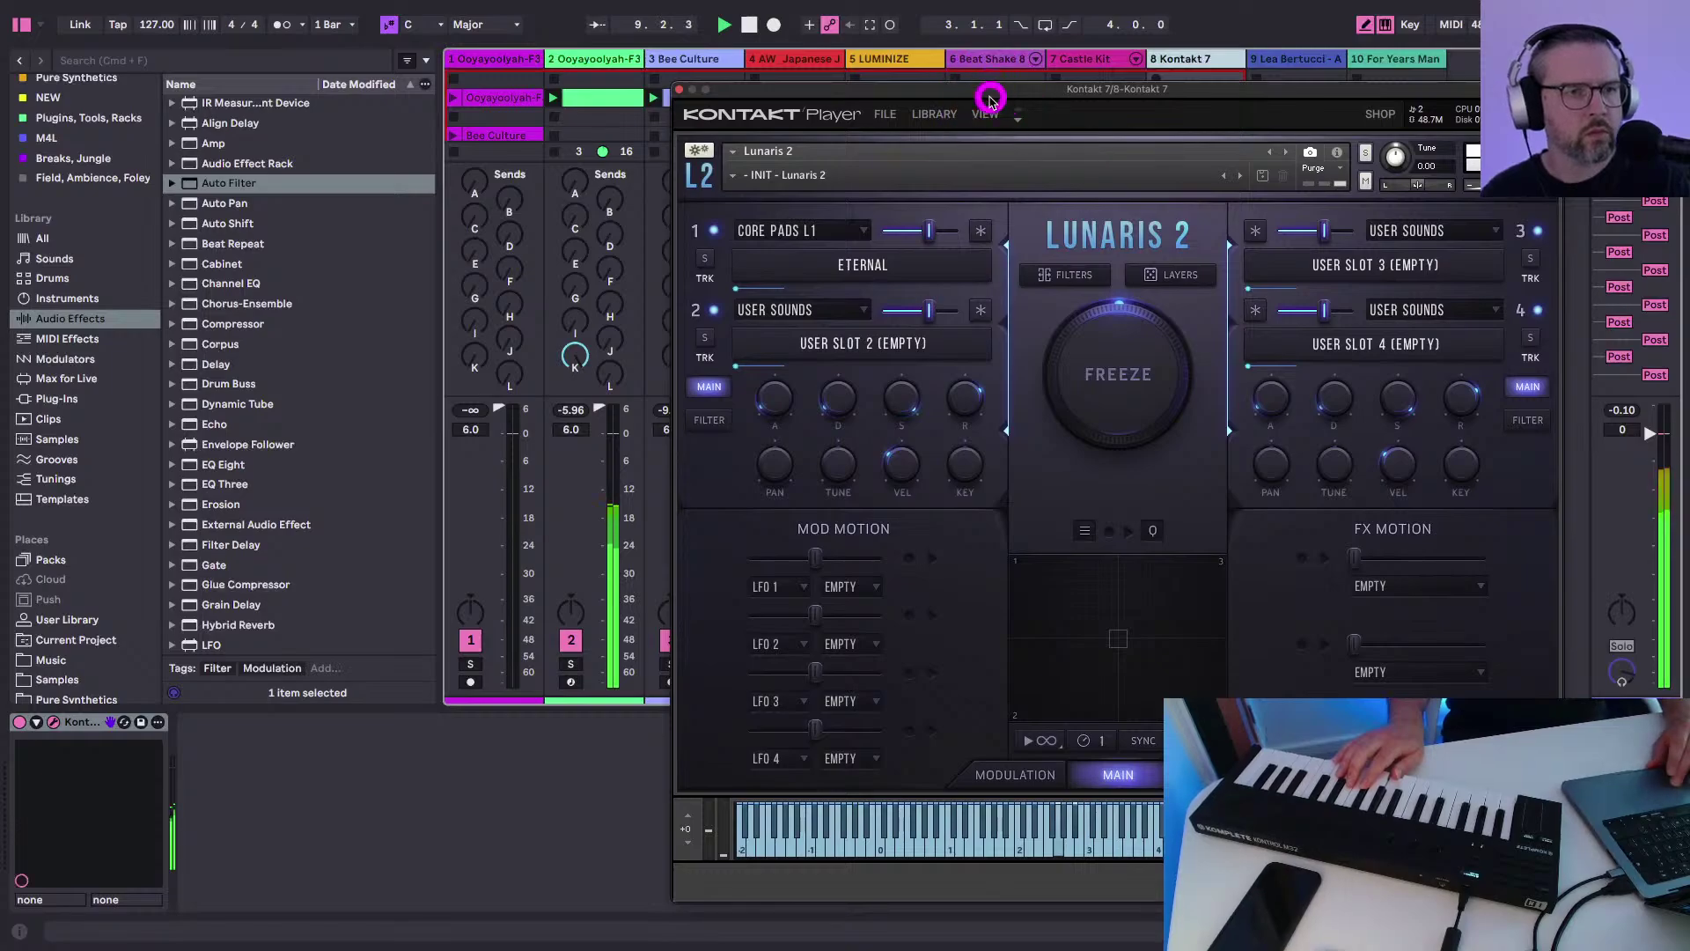
{"action": "left_click_drag", "start_coordinate": [987, 38], "coordinate": [765, 37]}
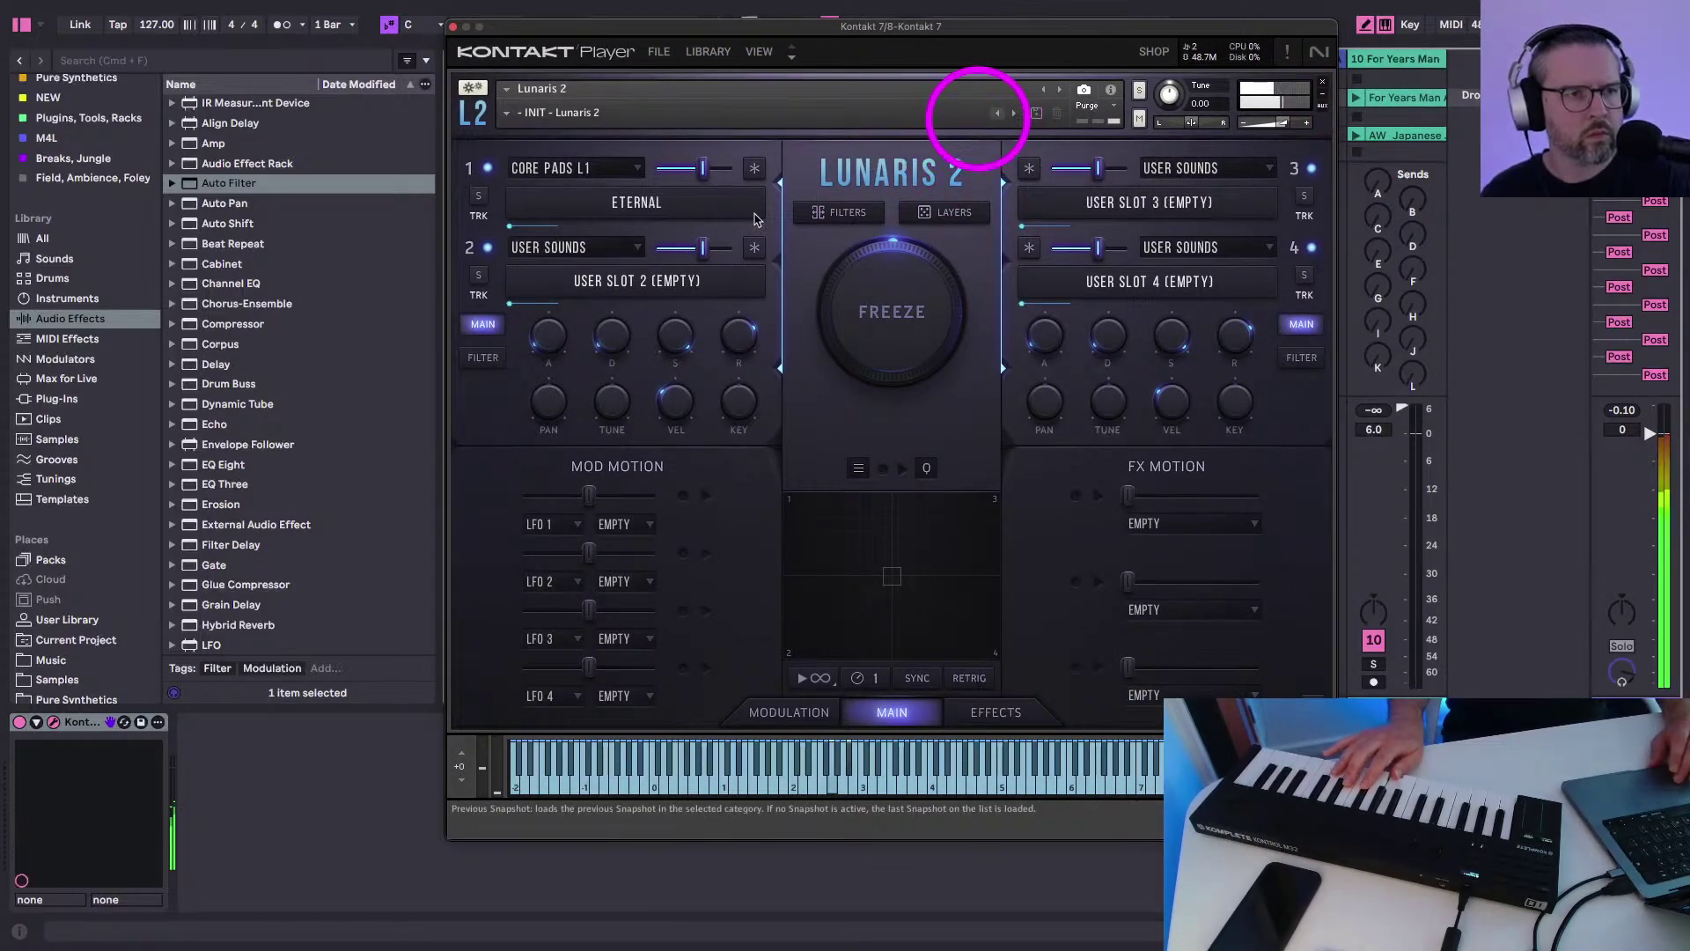
{"action": "left_click", "coordinate": [755, 169]}
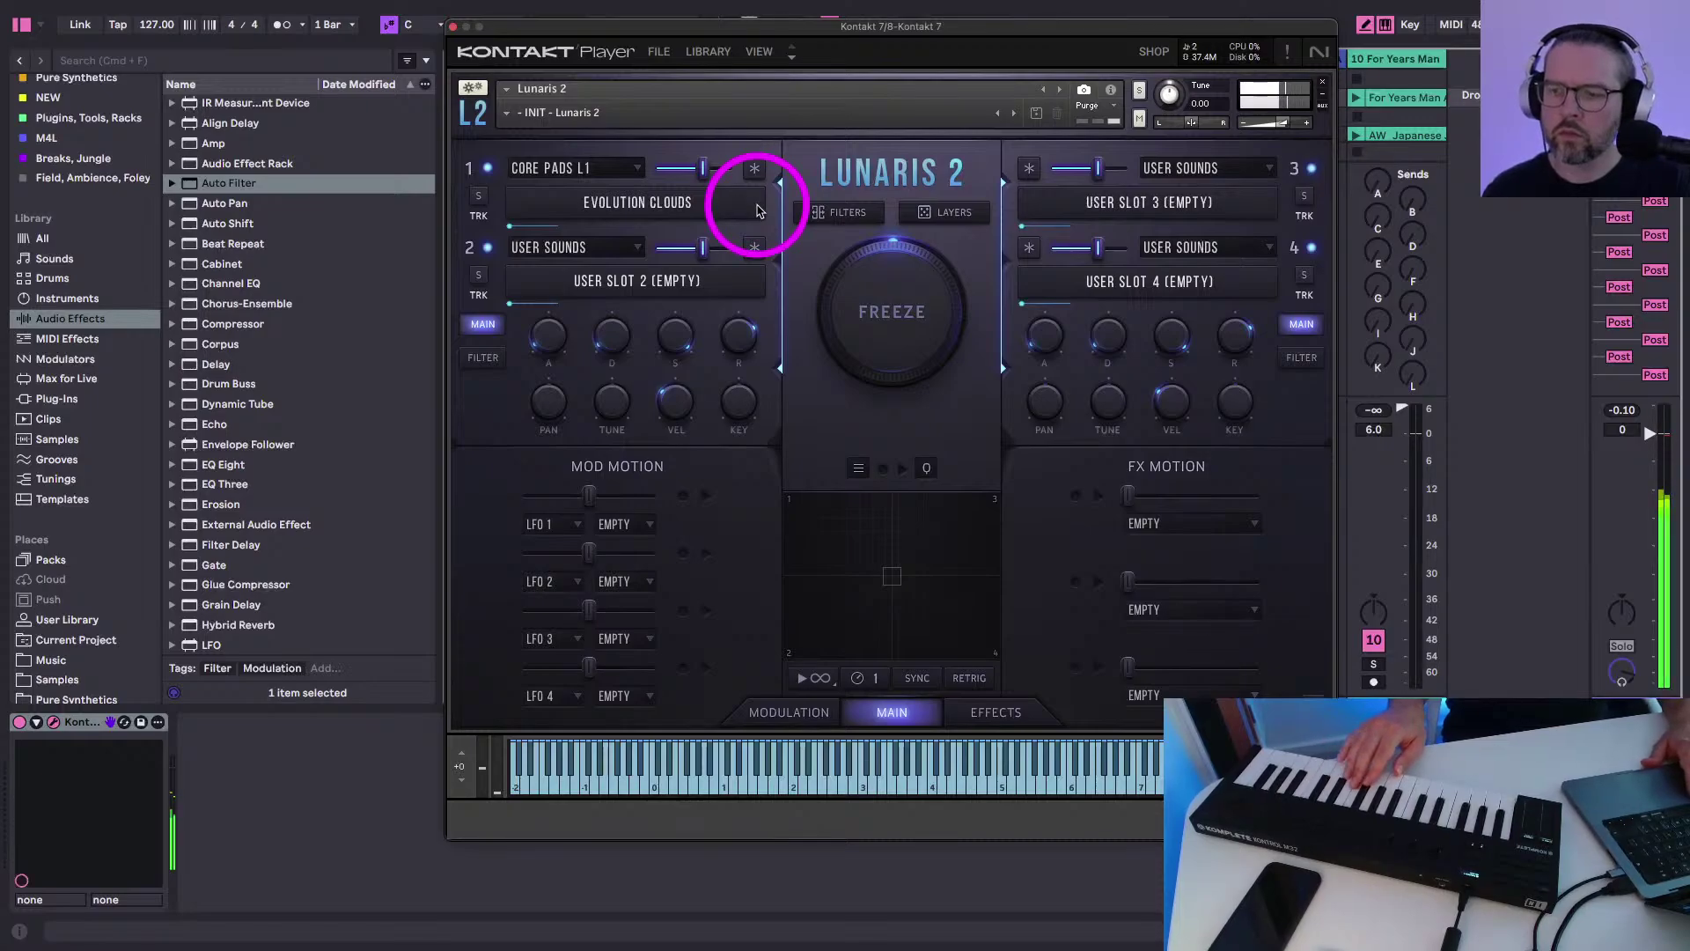
{"action": "left_click", "coordinate": [518, 205]}
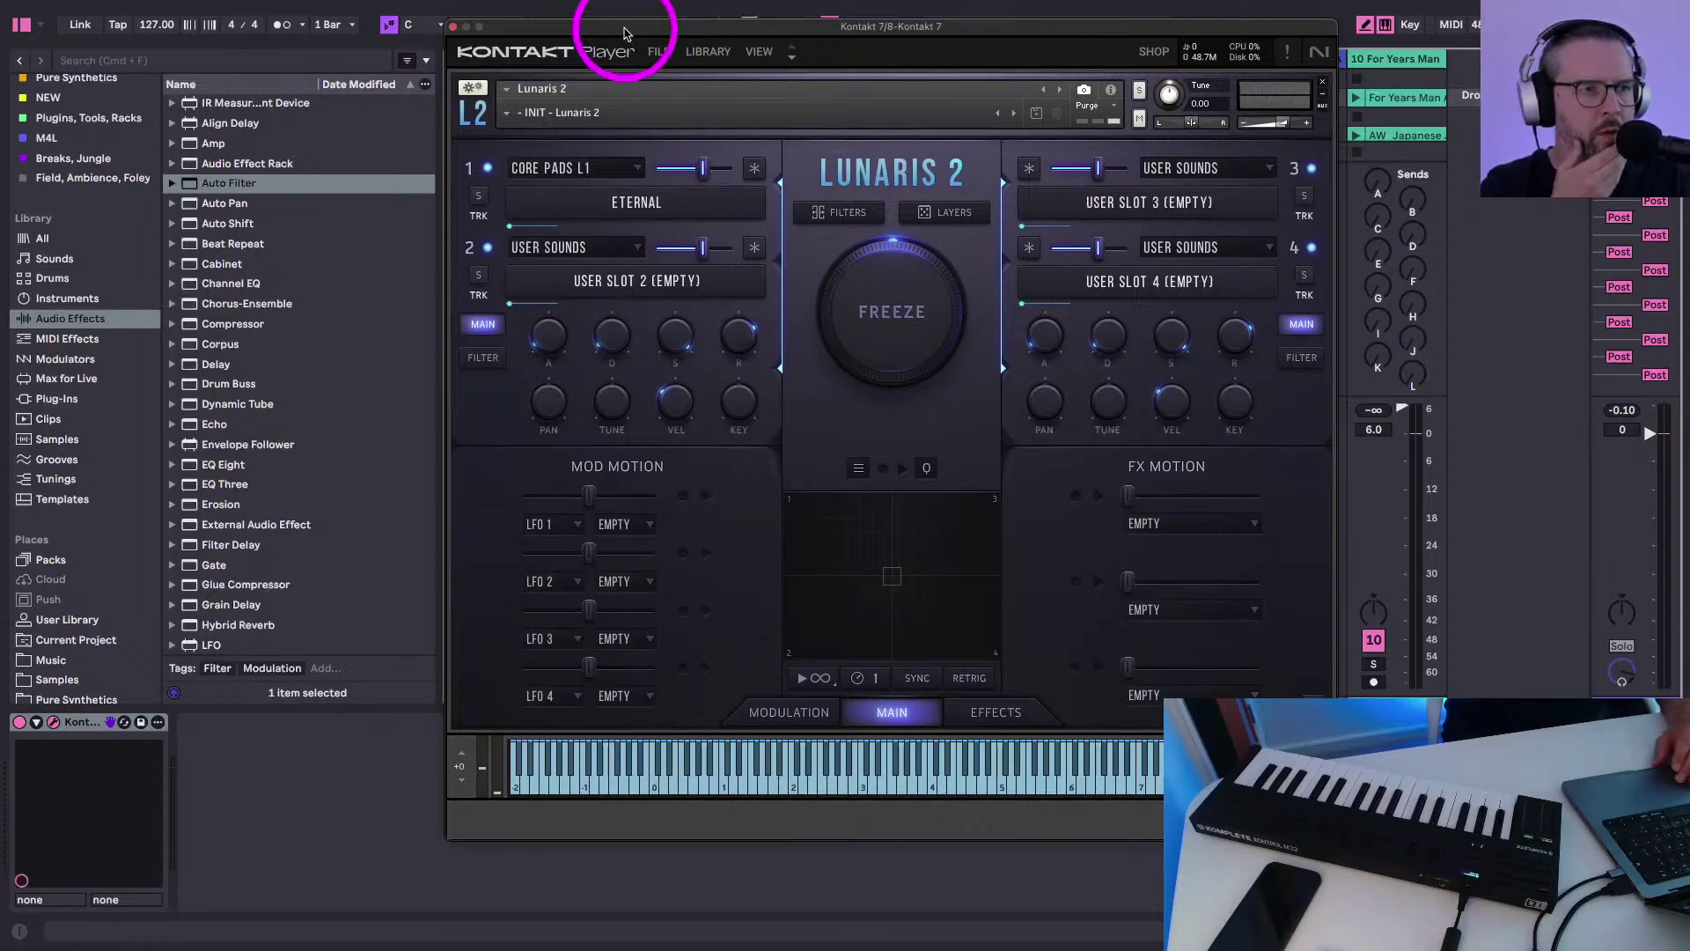
{"action": "left_click_drag", "start_coordinate": [623, 27], "coordinate": [513, 64]}
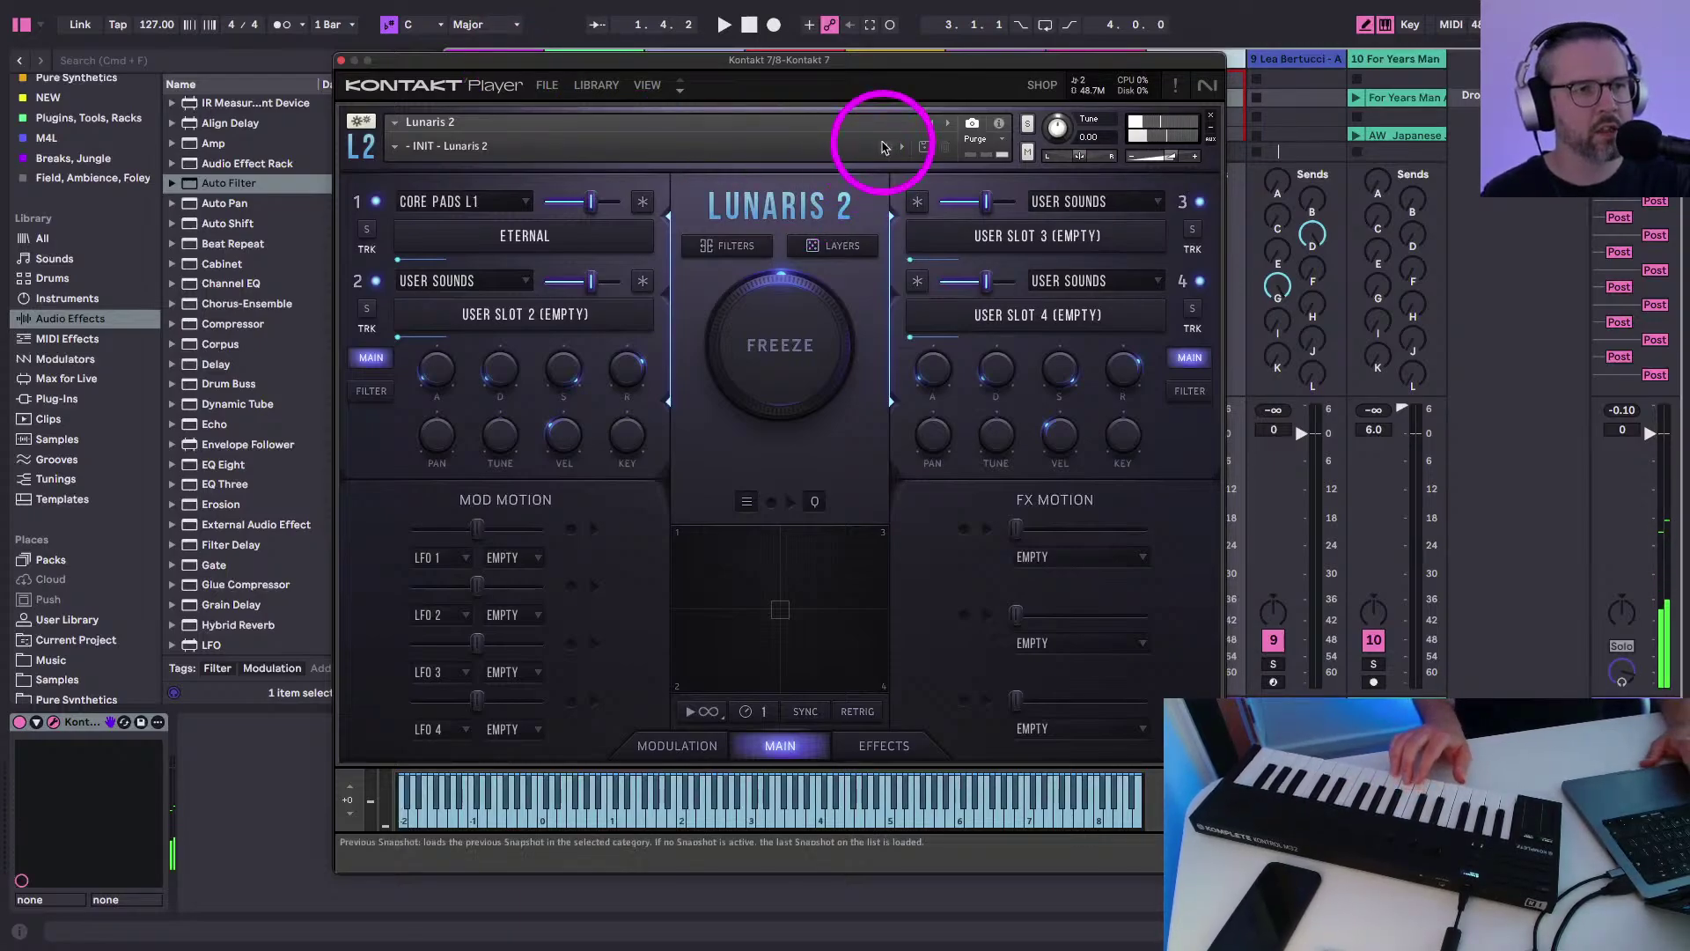
Audition the Eternal pad against the playing clips and close the Lunaris 2 window
{"action": "key", "text": "space"}
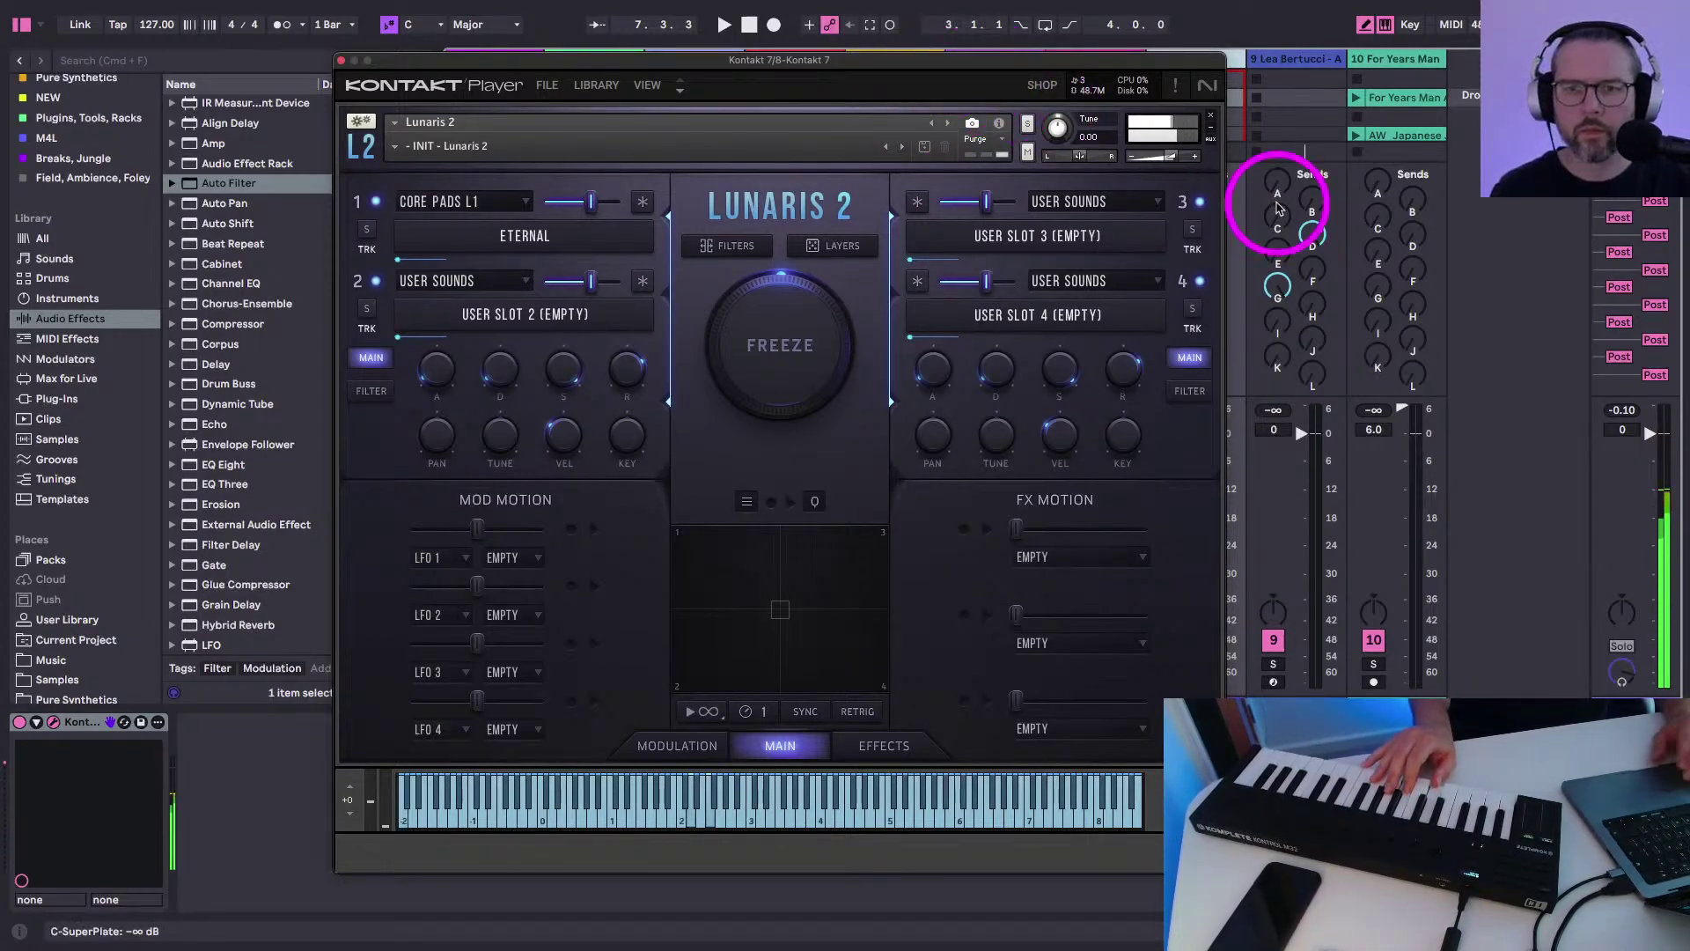
{"action": "key", "text": "alt+super+p"}
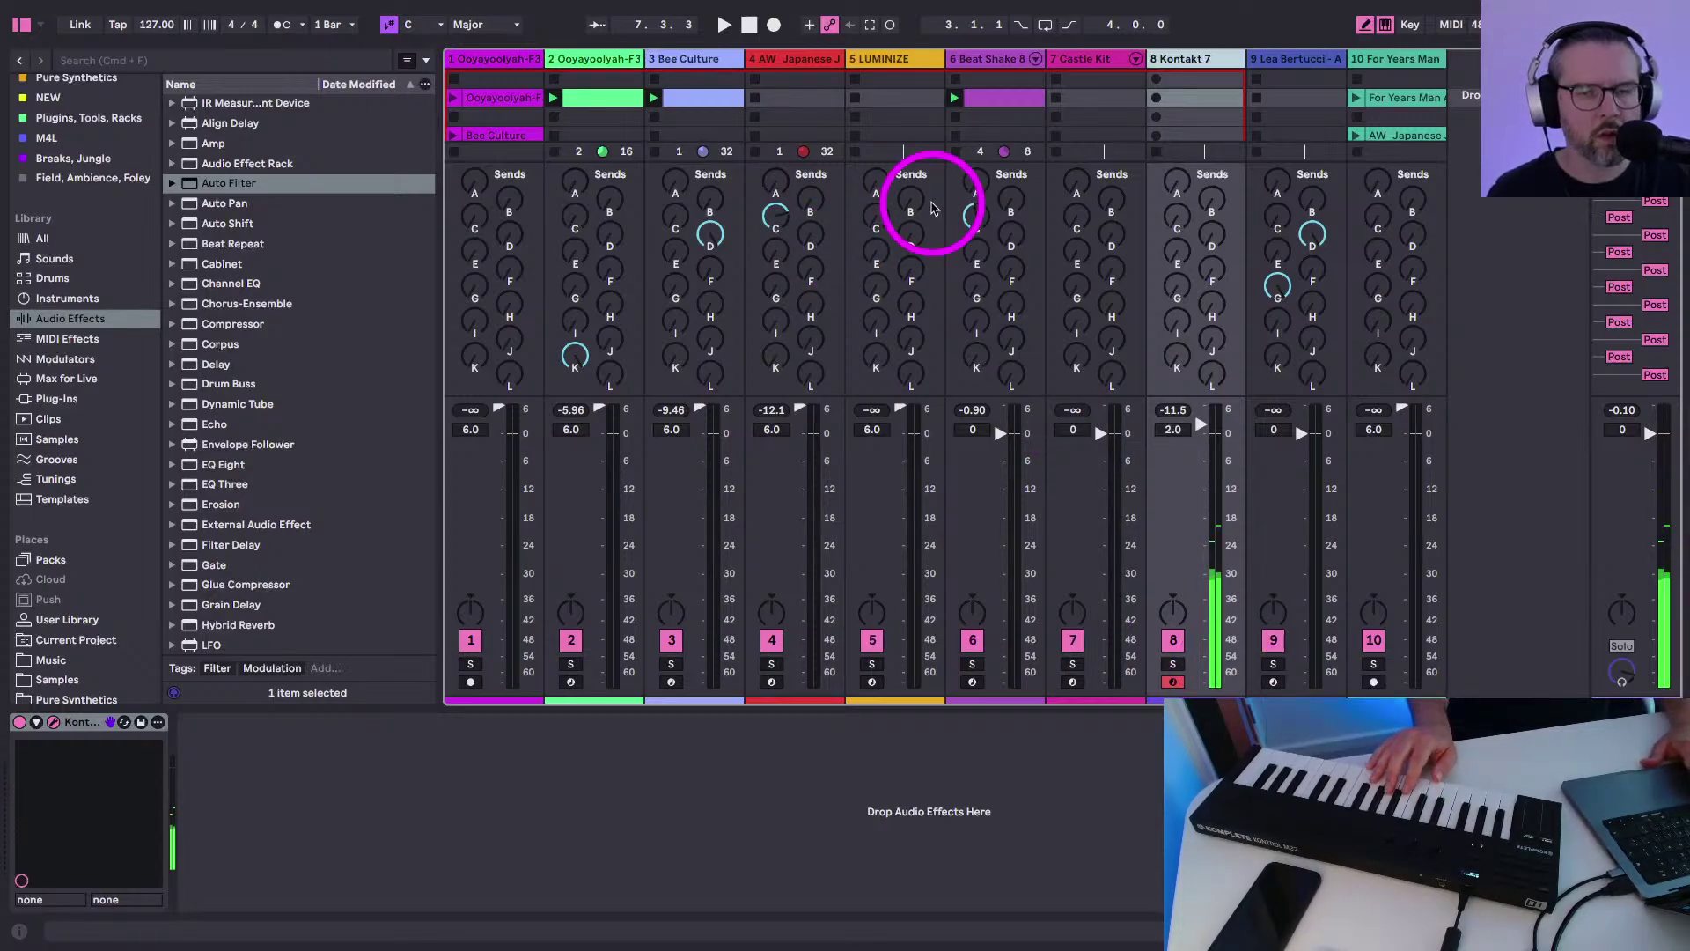
{"action": "key", "text": "super+alt+p"}
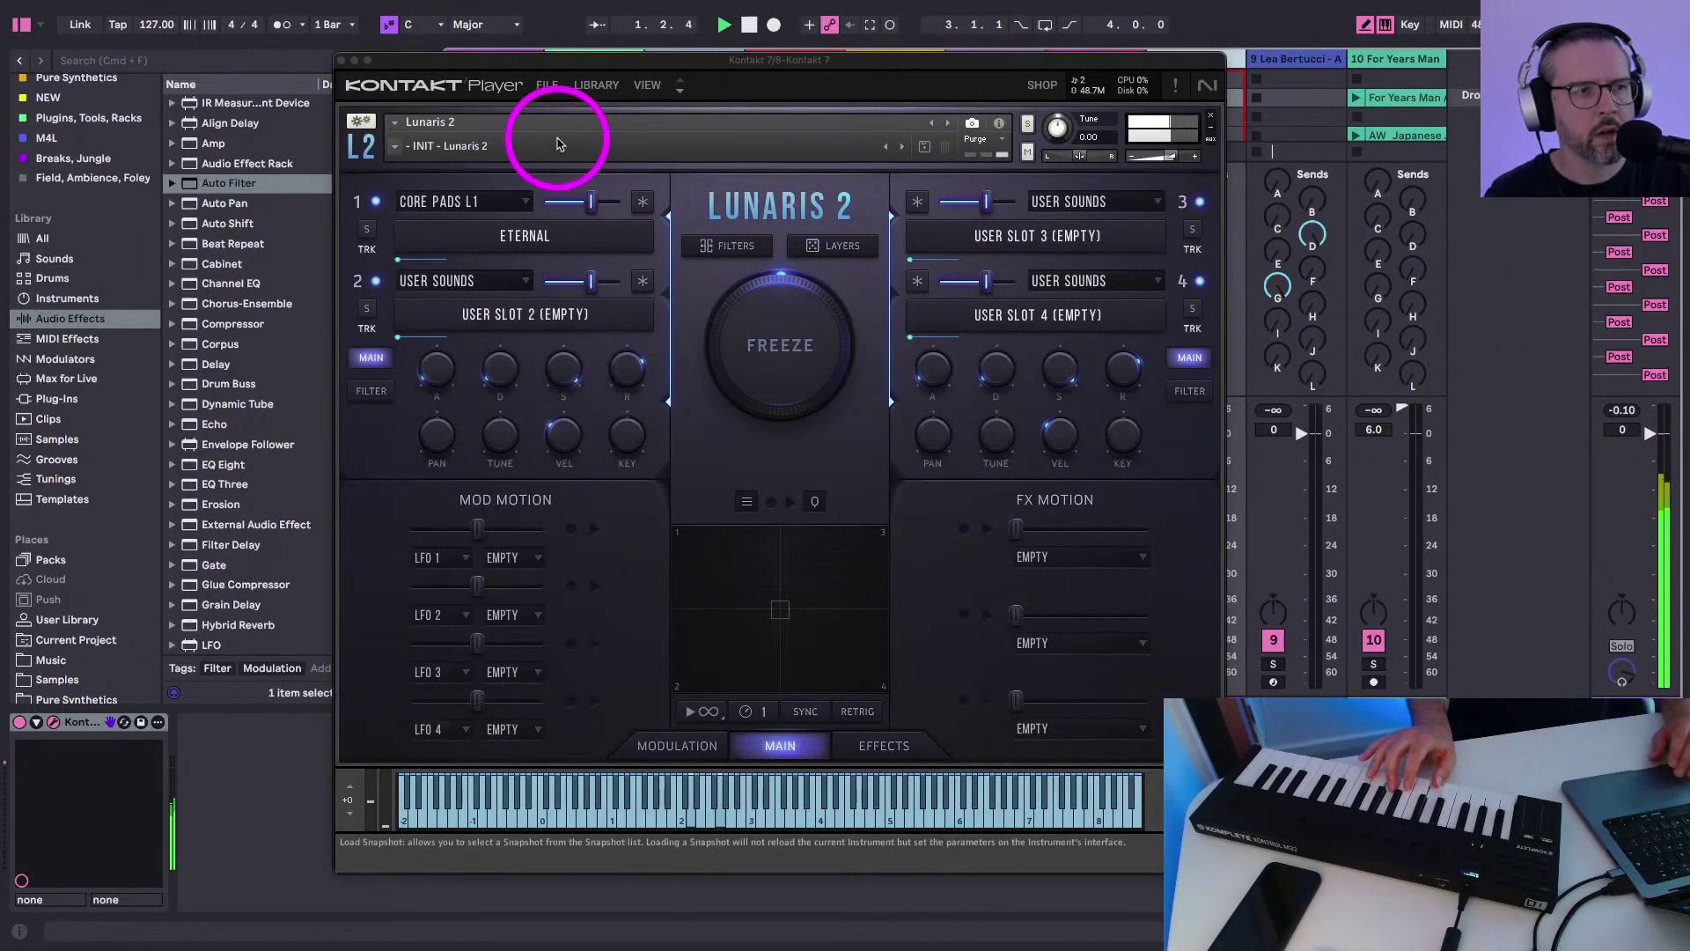
{"action": "left_click", "coordinate": [343, 60]}
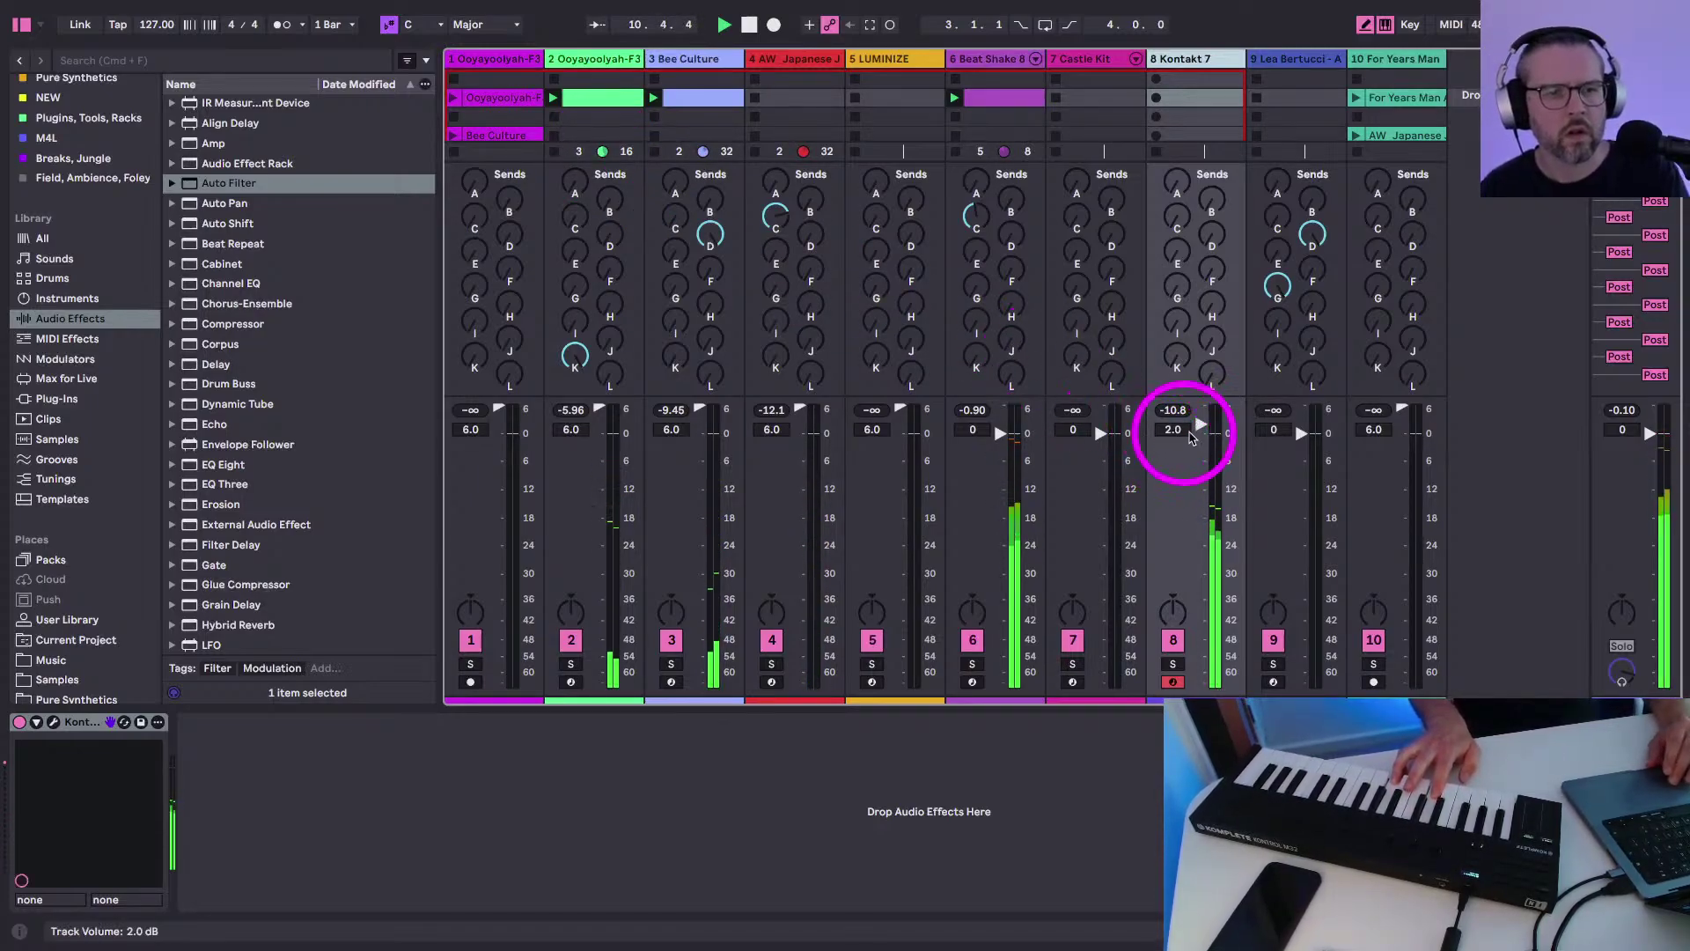
Raise the volume of track 8, the Kontakt 7 pad, to 5.0 dB and restart playback
{"action": "left_click_drag", "start_coordinate": [1190, 438], "coordinate": [1199, 414]}
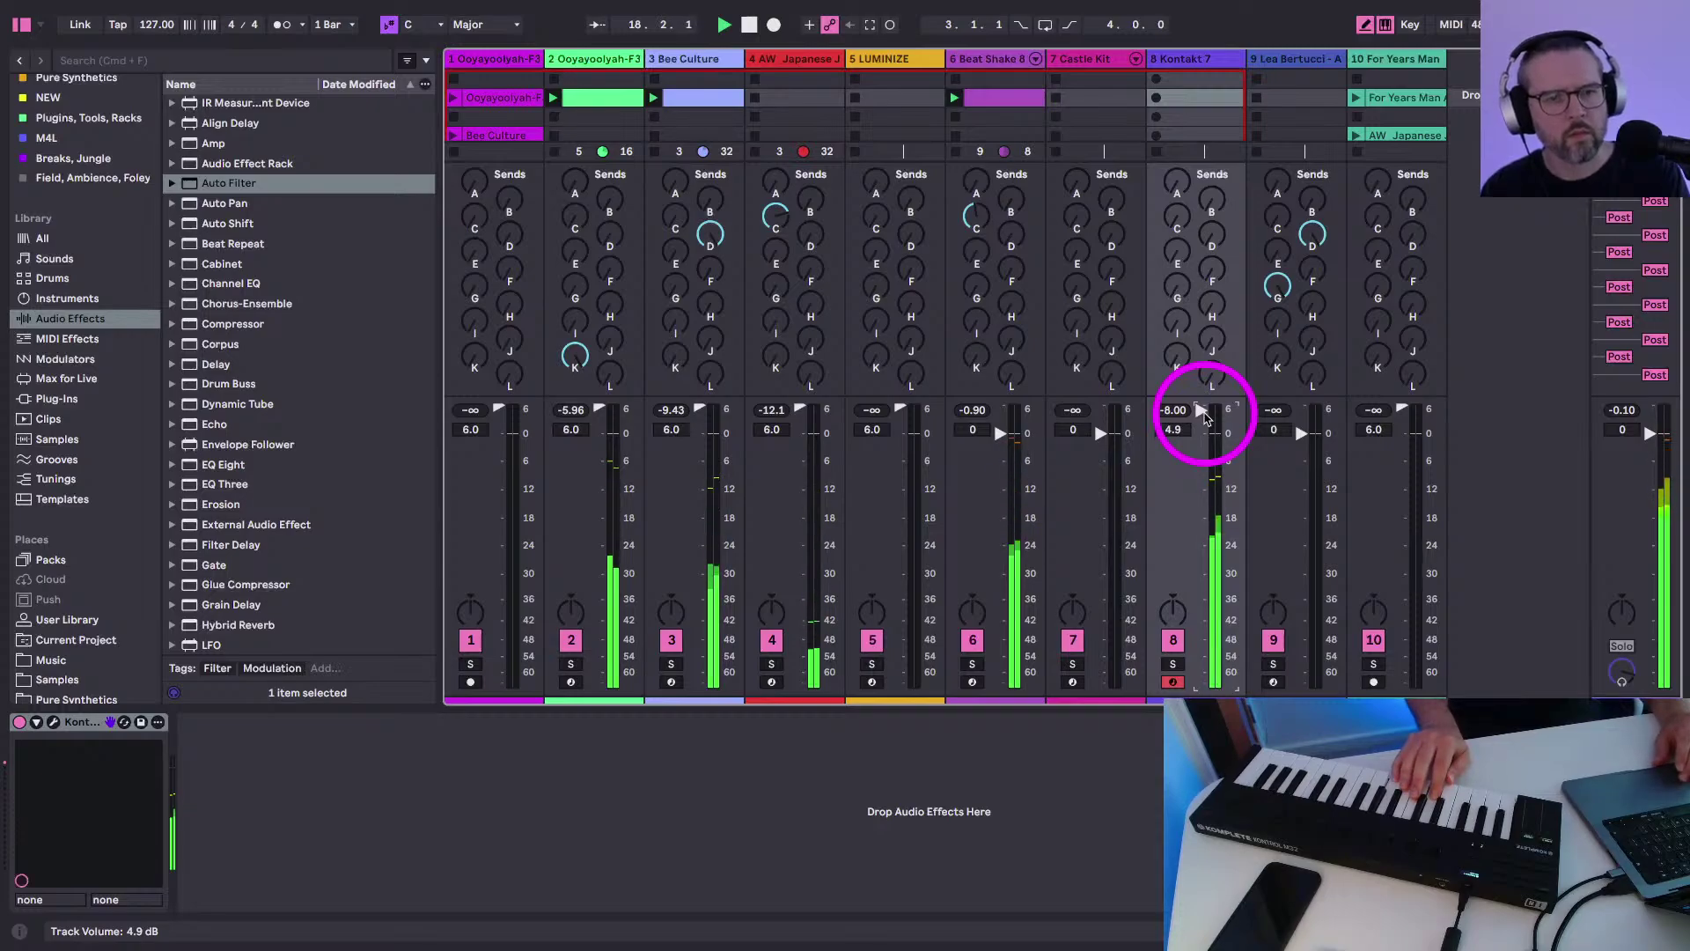
{"action": "left_click_drag", "start_coordinate": [1204, 414], "coordinate": [1203, 410]}
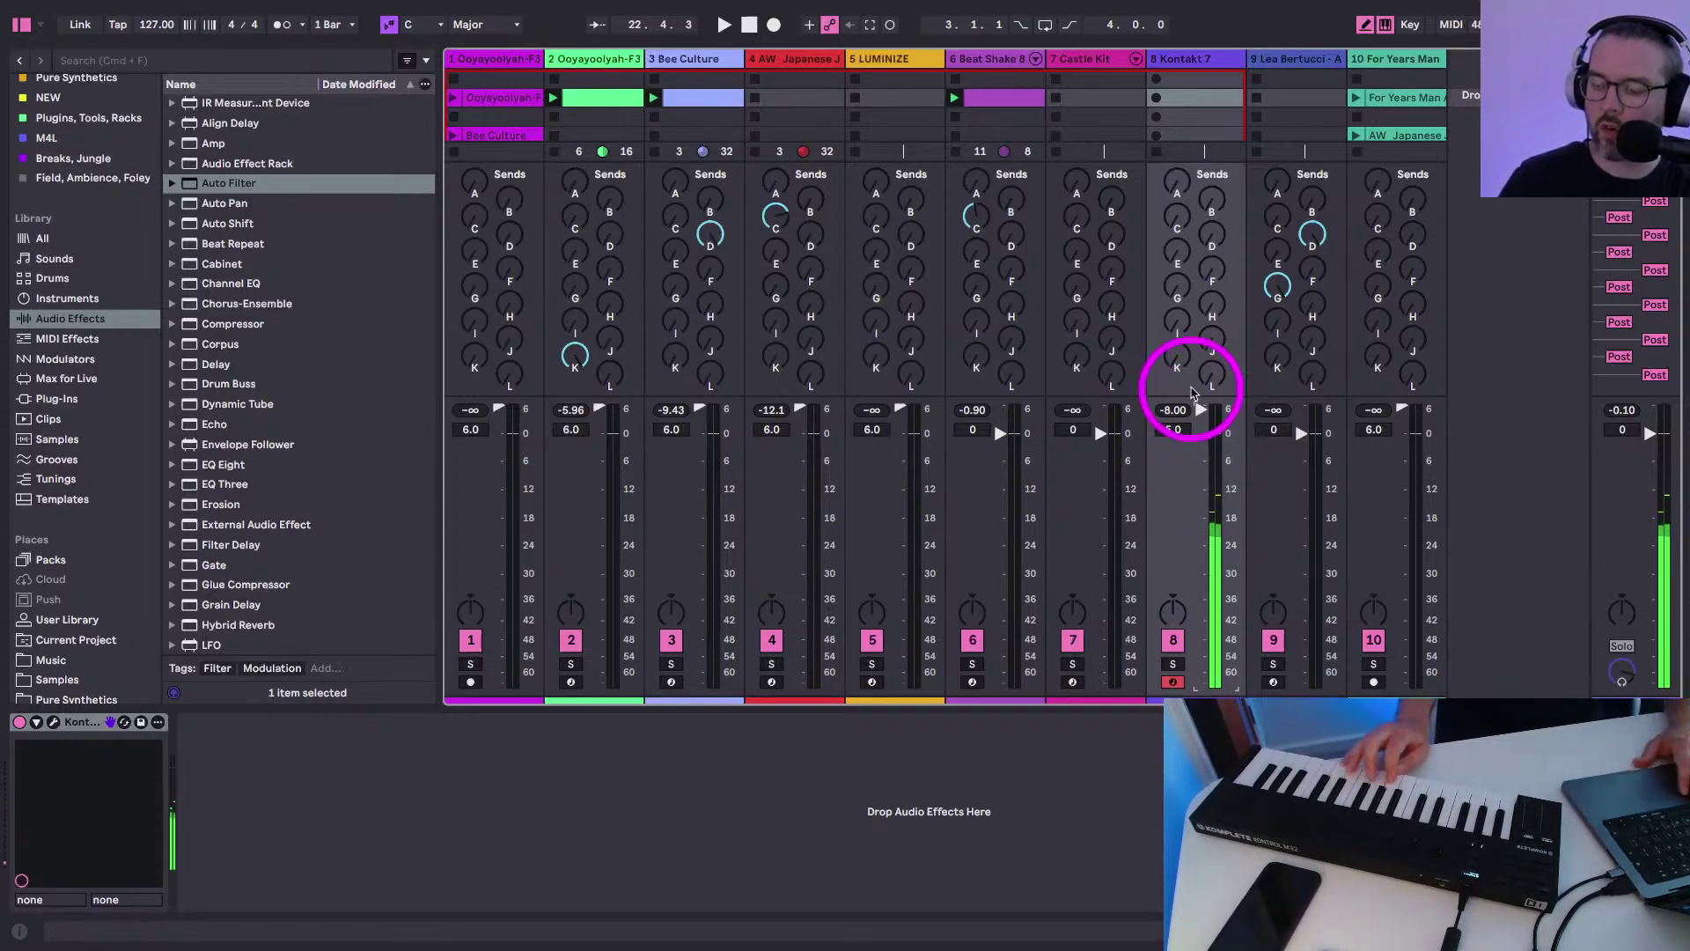
{"action": "key", "text": "space"}
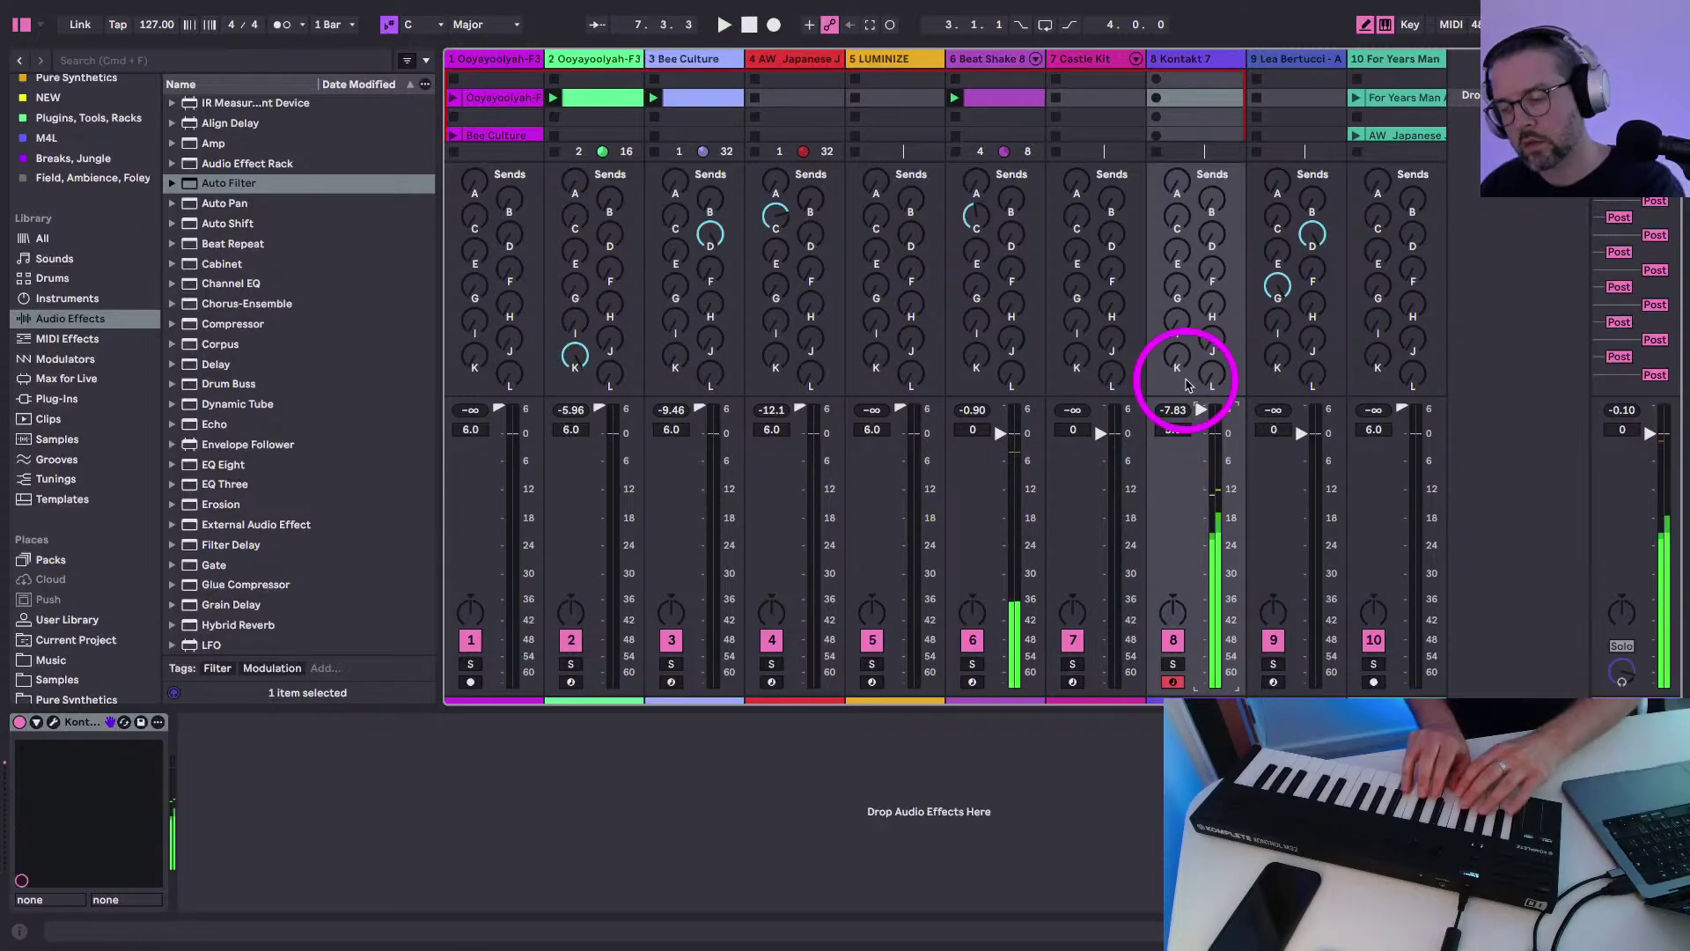
Reopen Lunaris 2, change slot 1's core pad to Deep Cryosleep, close the window and audition the pad with the clips
{"action": "left_click", "coordinate": [1186, 384]}
{"action": "left_click", "coordinate": [774, 256]}
{"action": "left_click", "coordinate": [558, 265]}
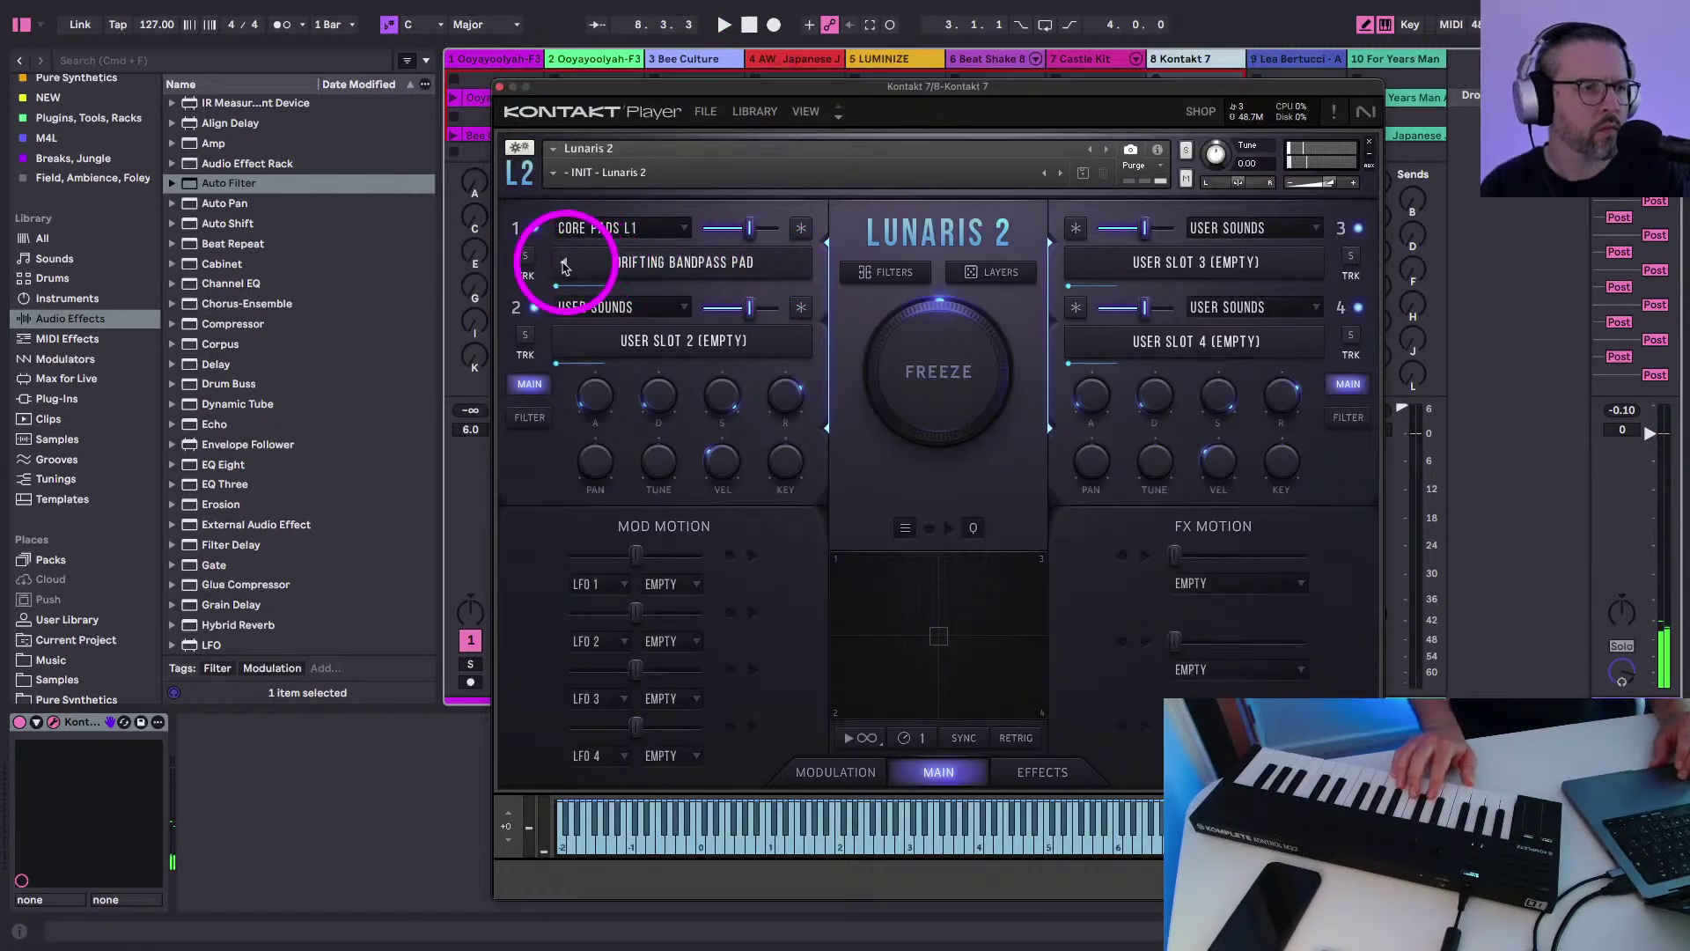
{"action": "left_click", "coordinate": [561, 268]}
{"action": "left_click", "coordinate": [560, 269]}
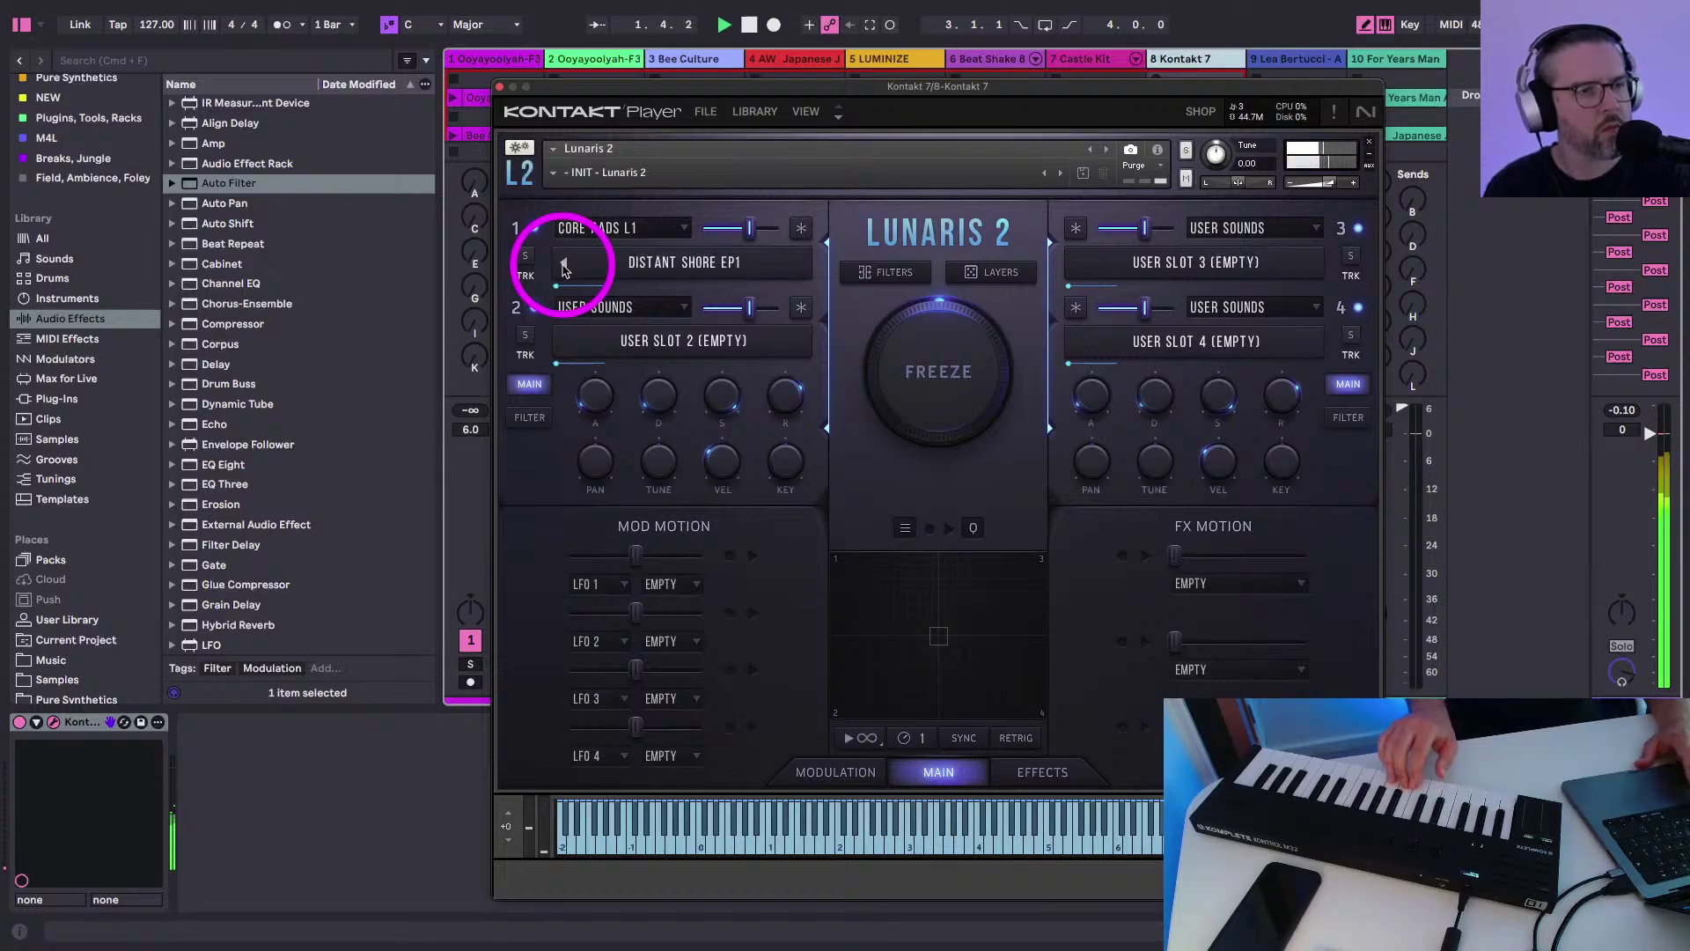
{"action": "left_click", "coordinate": [565, 264]}
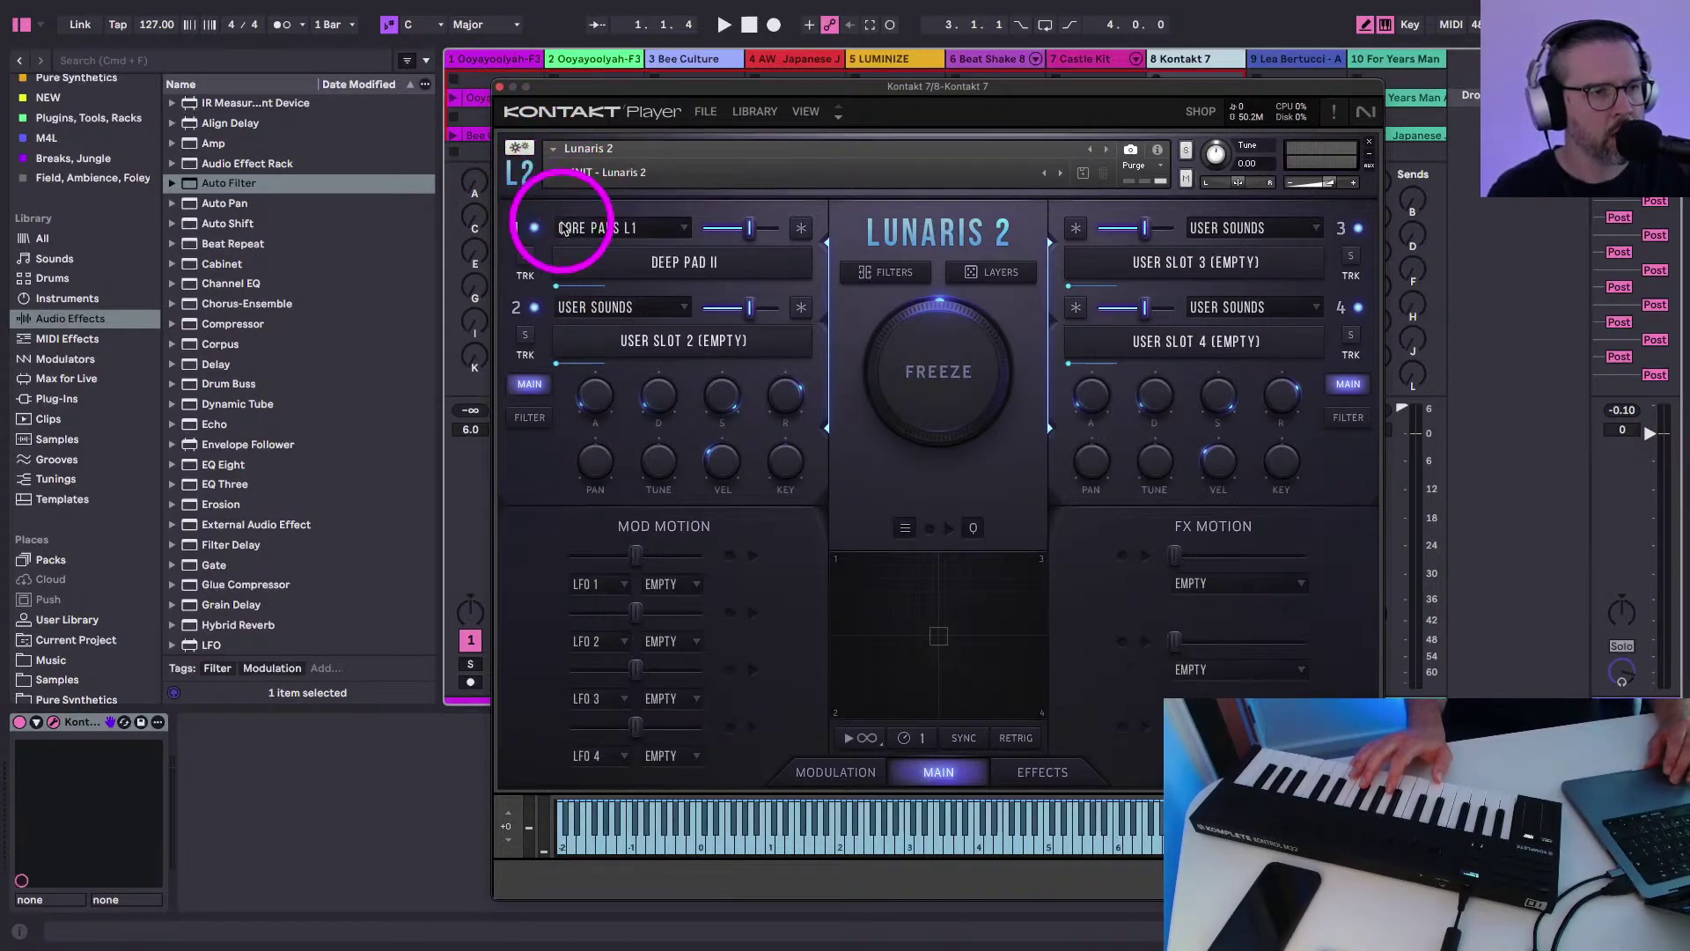
{"action": "left_click", "coordinate": [564, 269]}
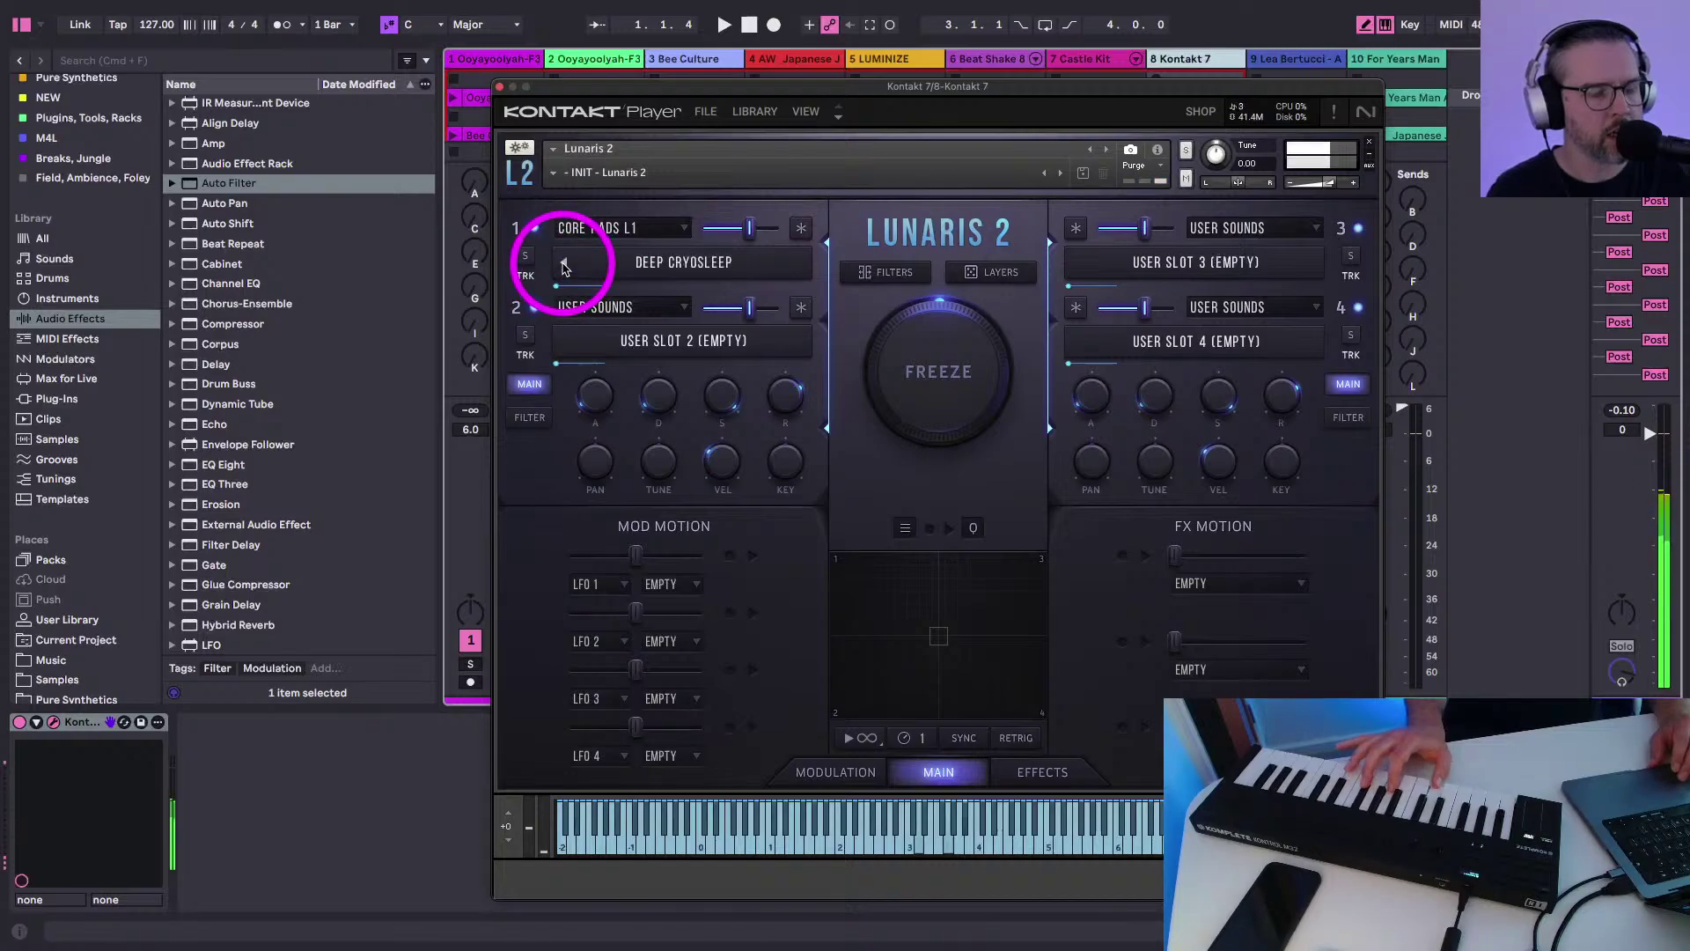
{"action": "key", "text": "space"}
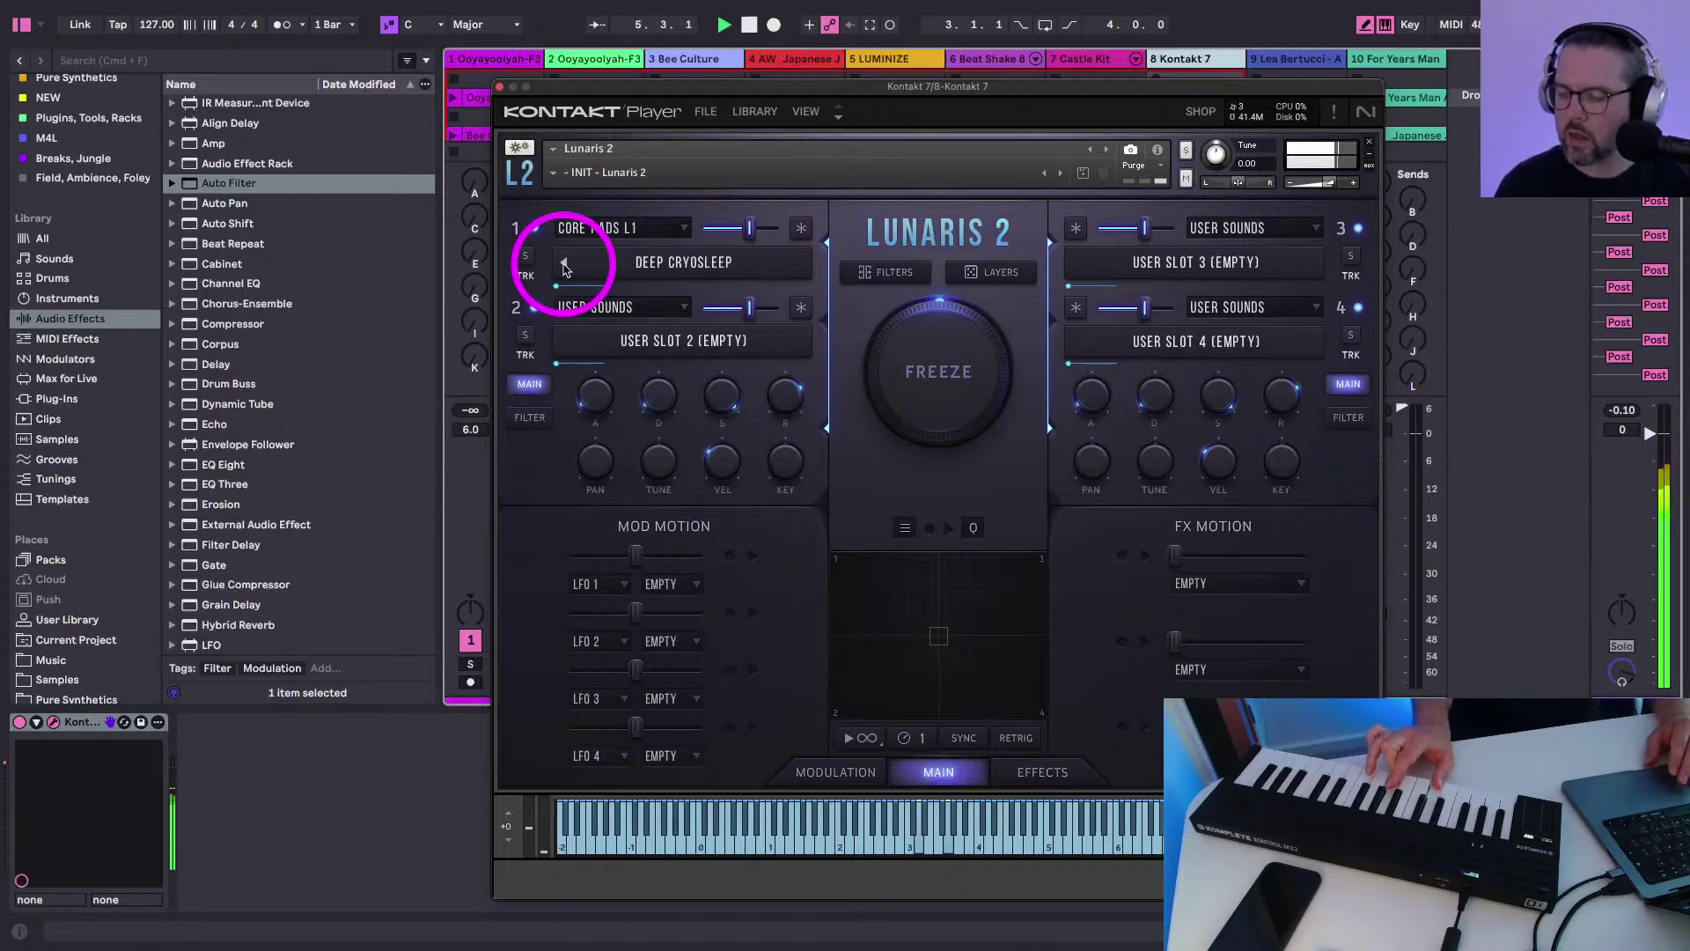
{"action": "left_click", "coordinate": [499, 88]}
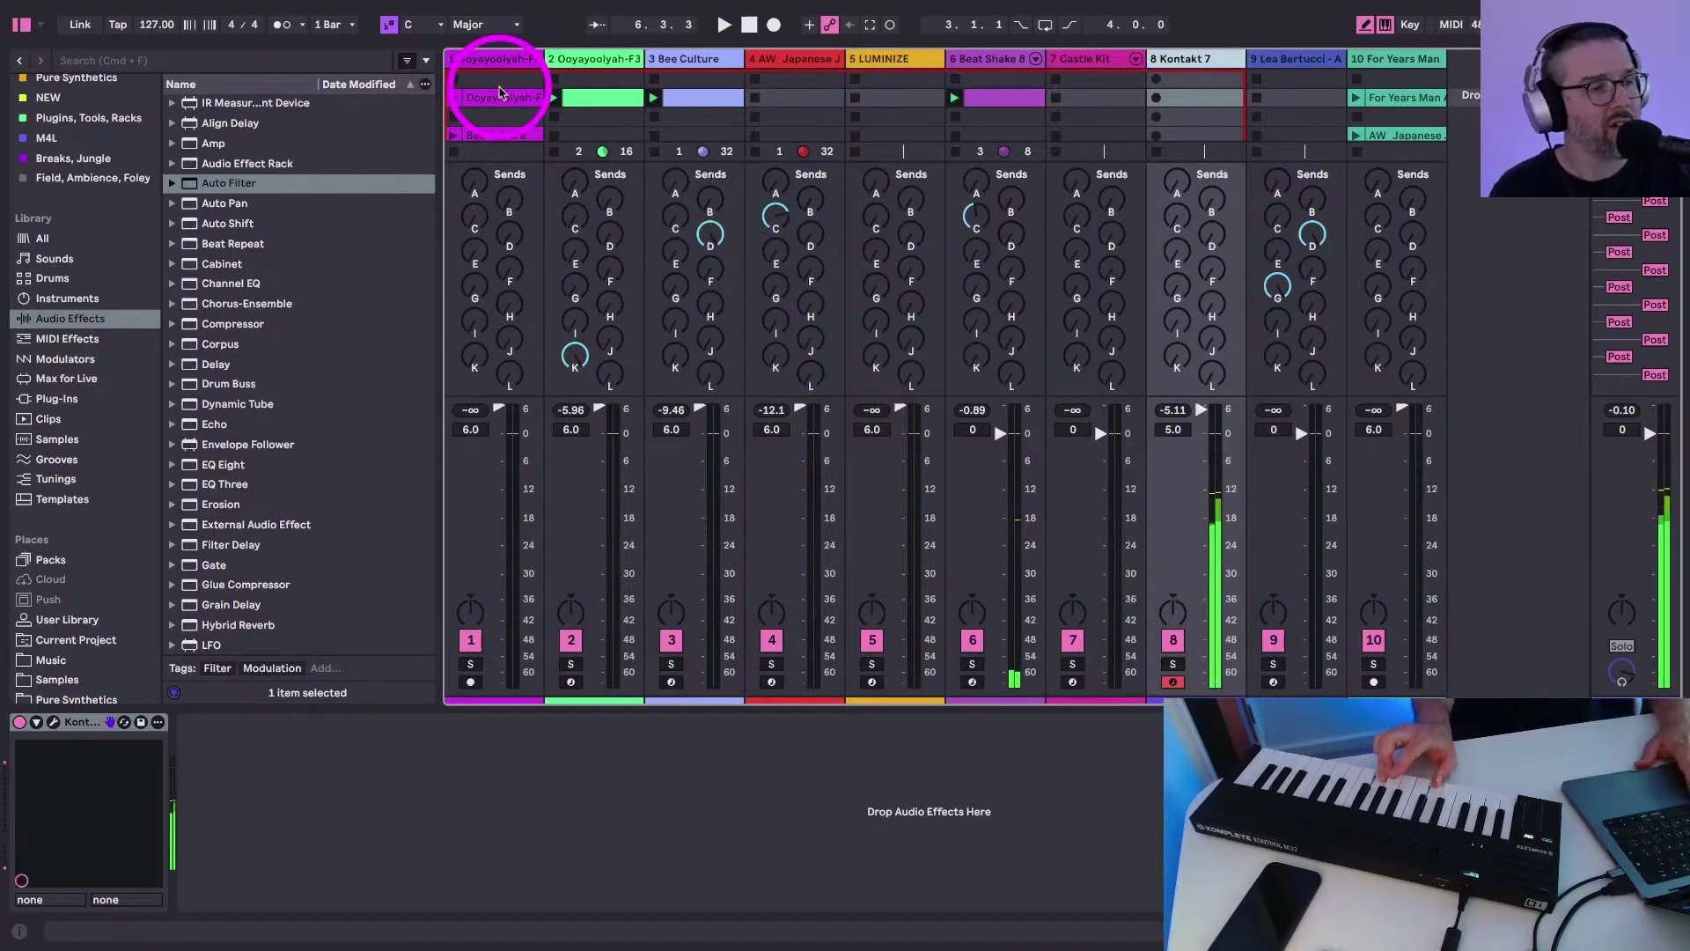
{"action": "key", "text": "space"}
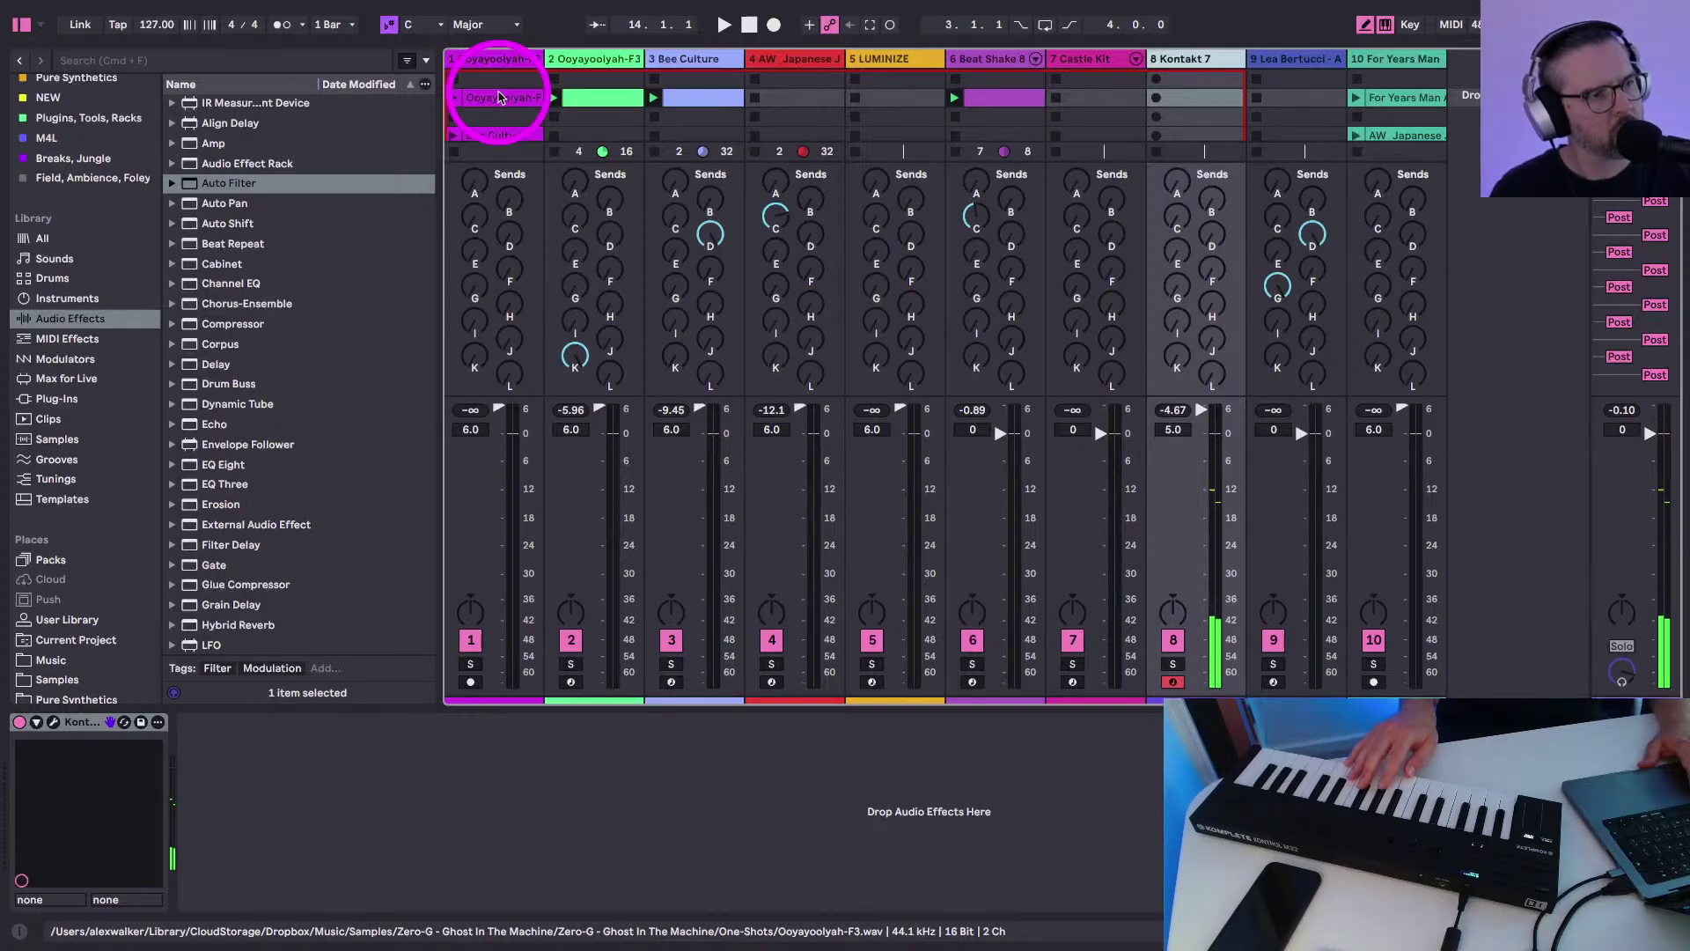
{"action": "key", "text": "space"}
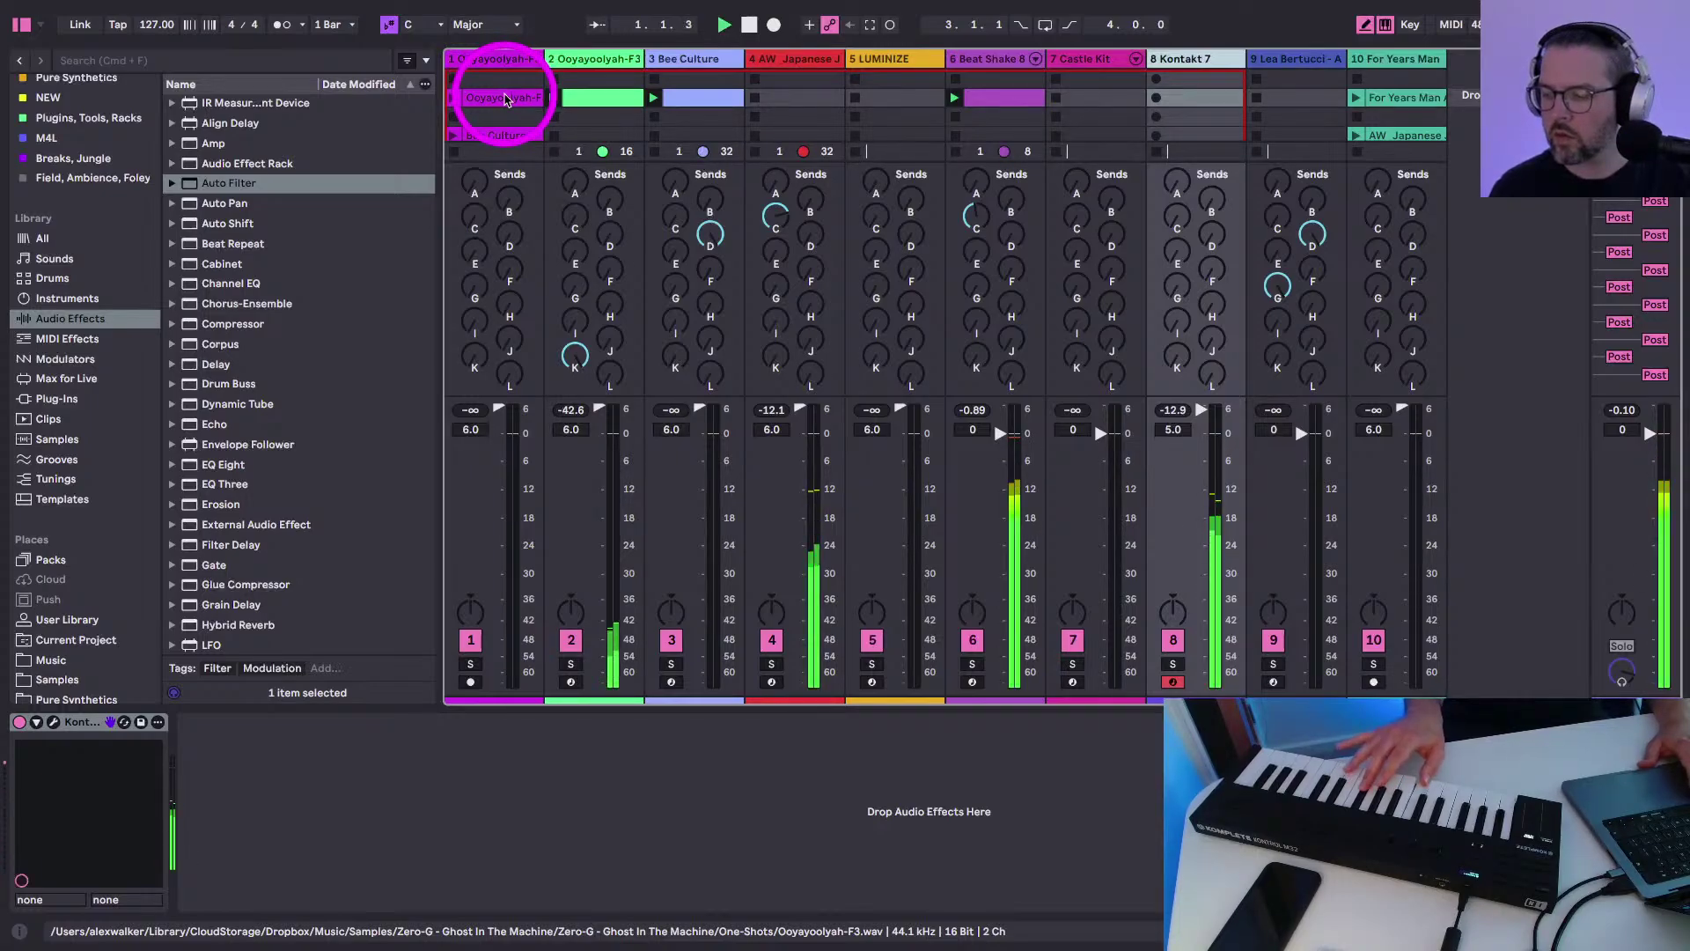
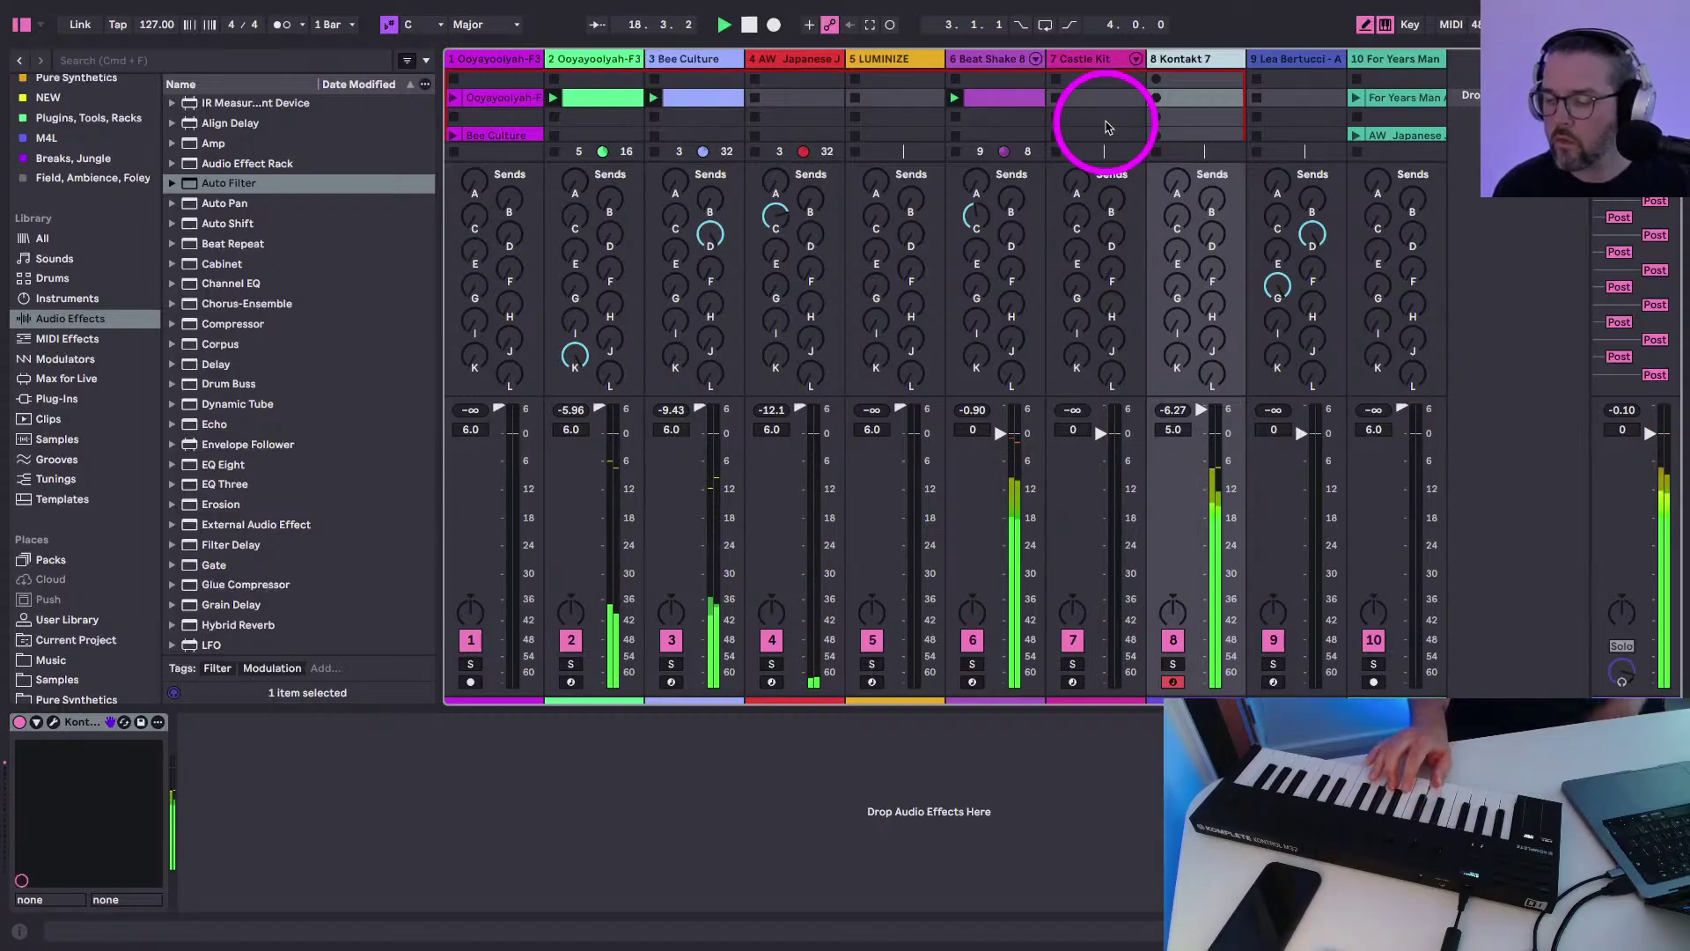
Record a first take of the pad into the second clip slot of track 8, and delete that take
{"action": "left_click", "coordinate": [1157, 97]}
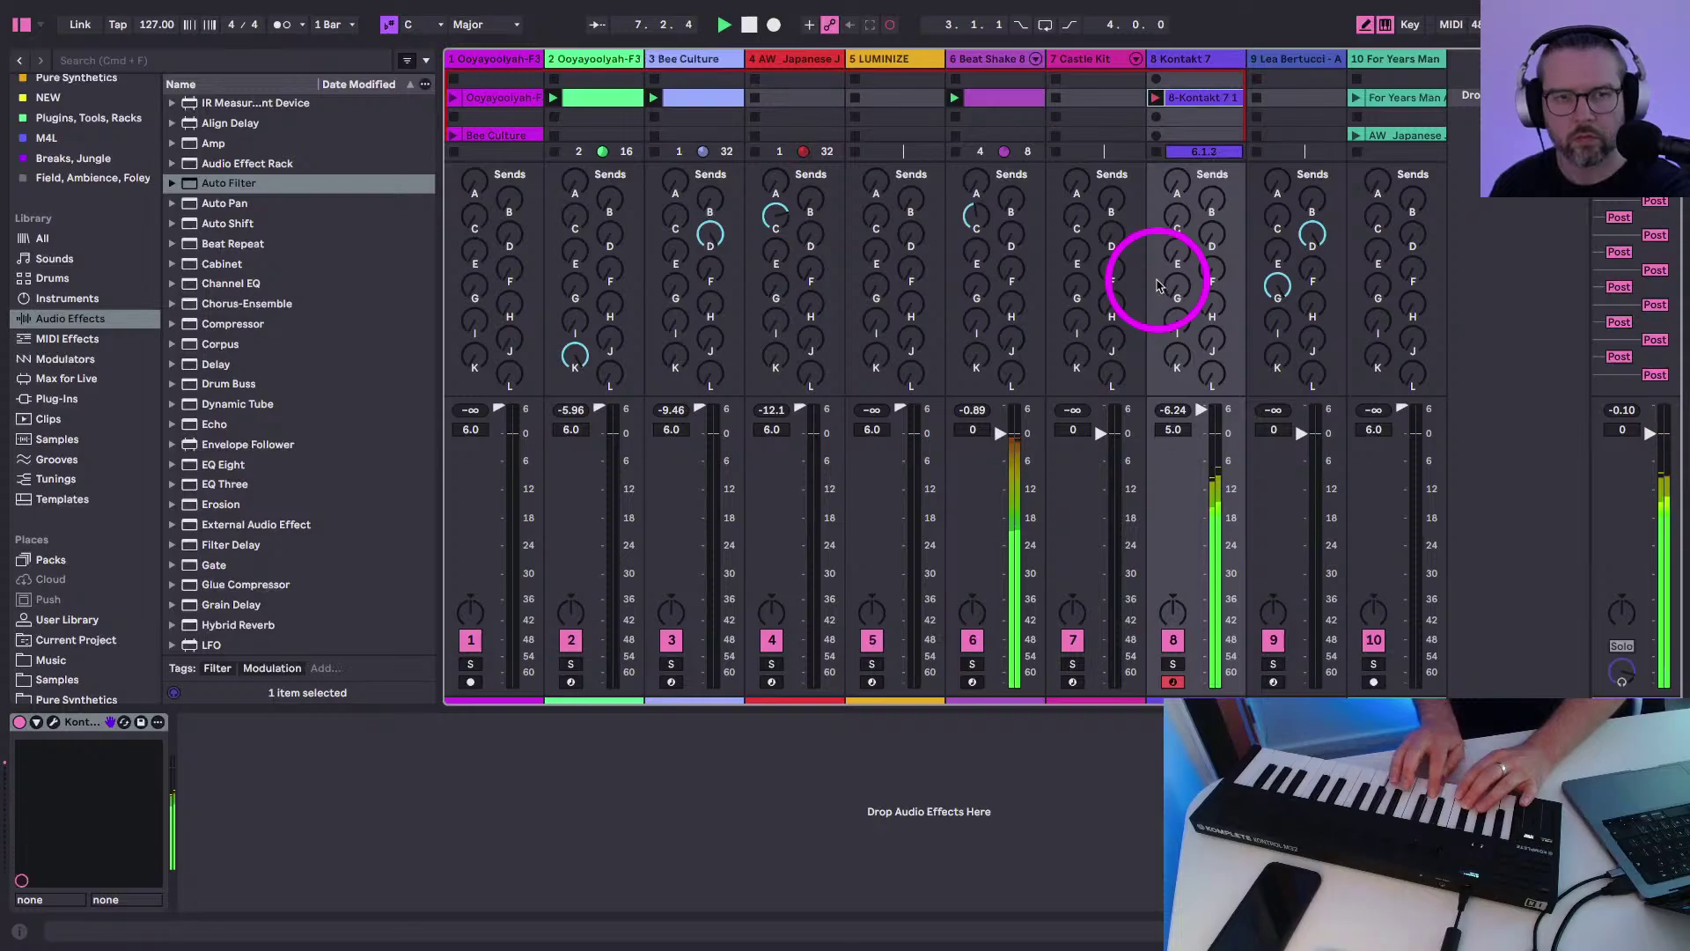
{"action": "key", "text": "space"}
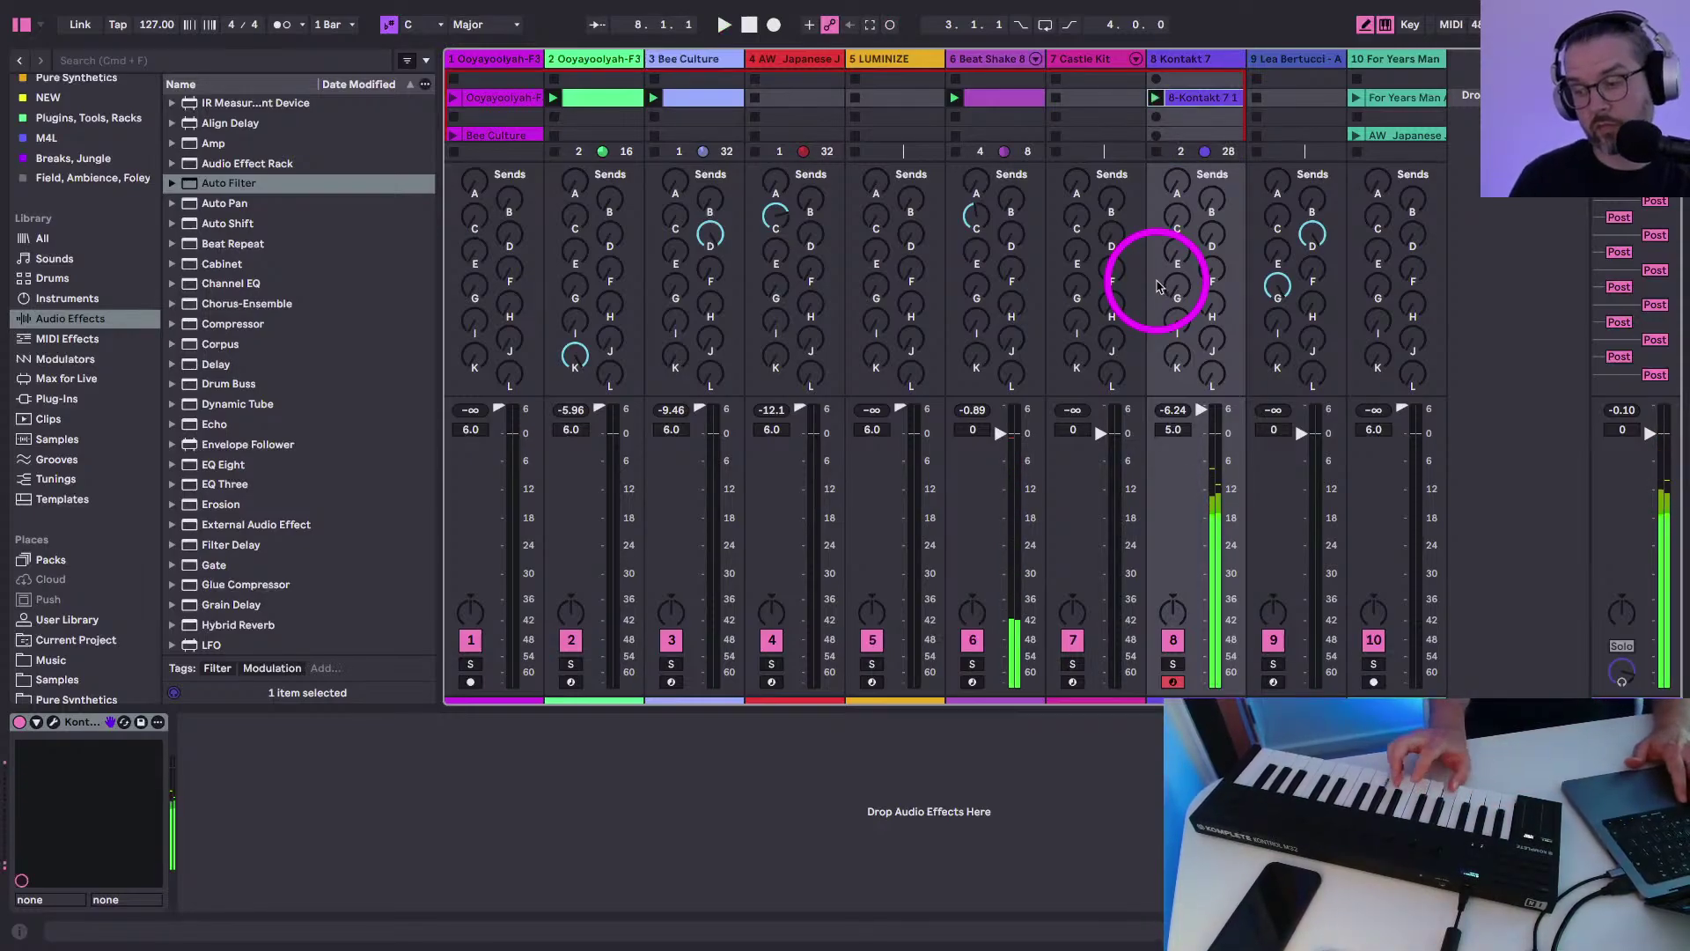
{"action": "left_click", "coordinate": [1153, 99]}
{"action": "key", "text": "Delete"}
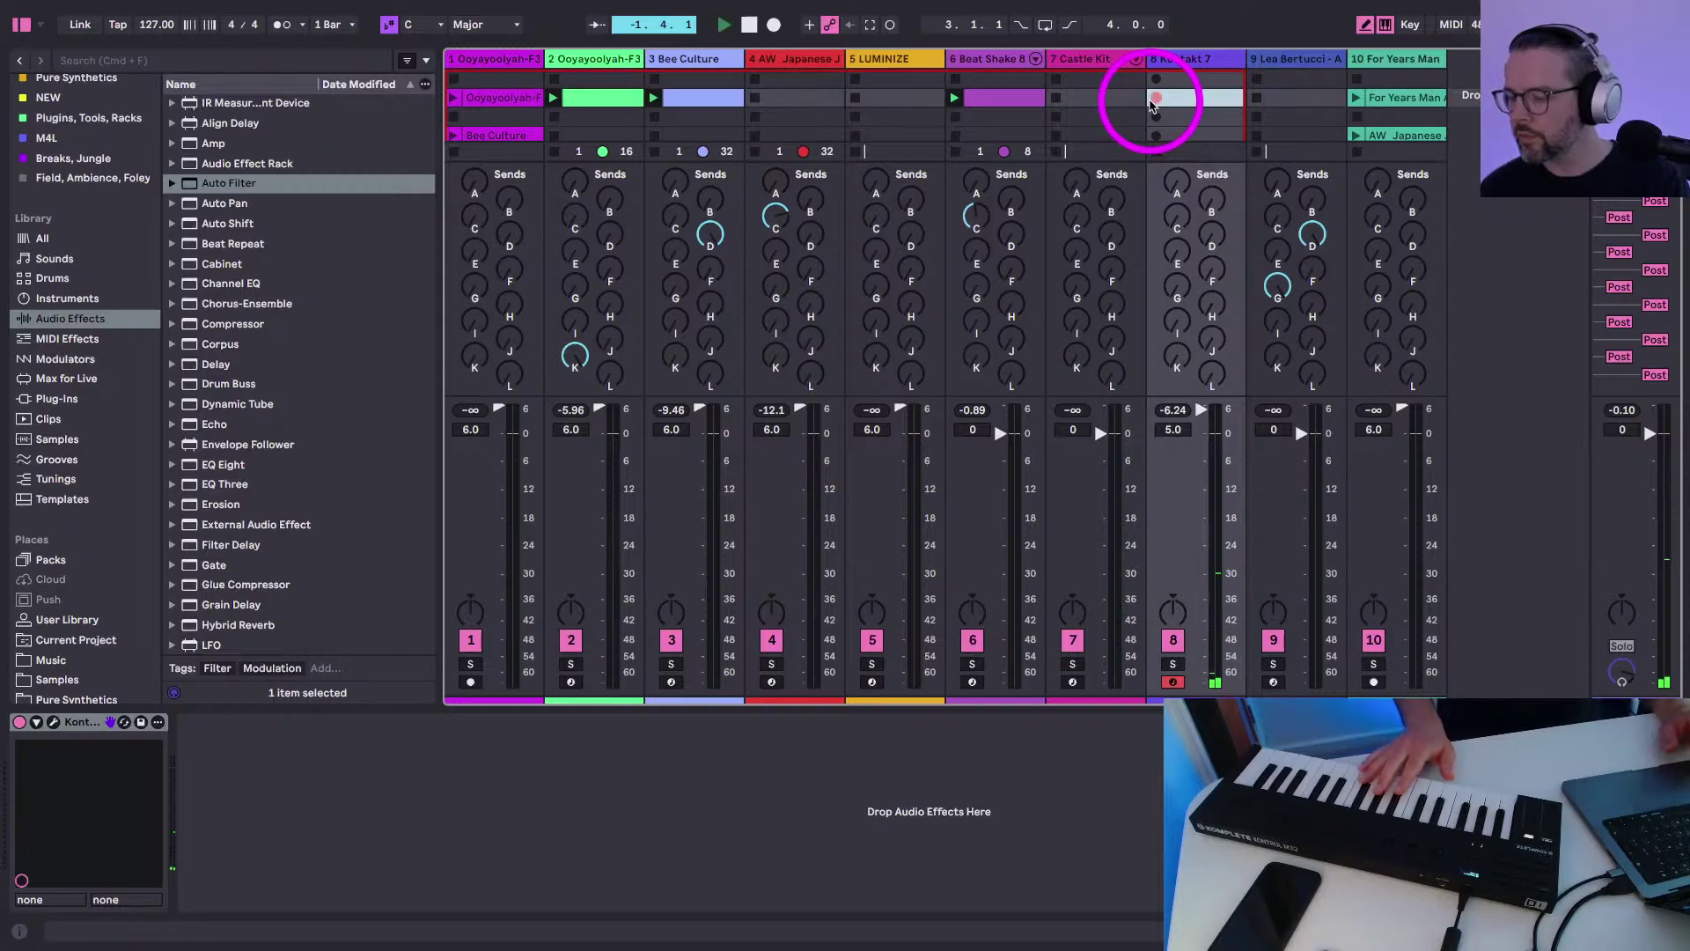
Record another take of the pad into the second clip slot of track 8 and delete that take
{"action": "left_click", "coordinate": [1155, 98]}
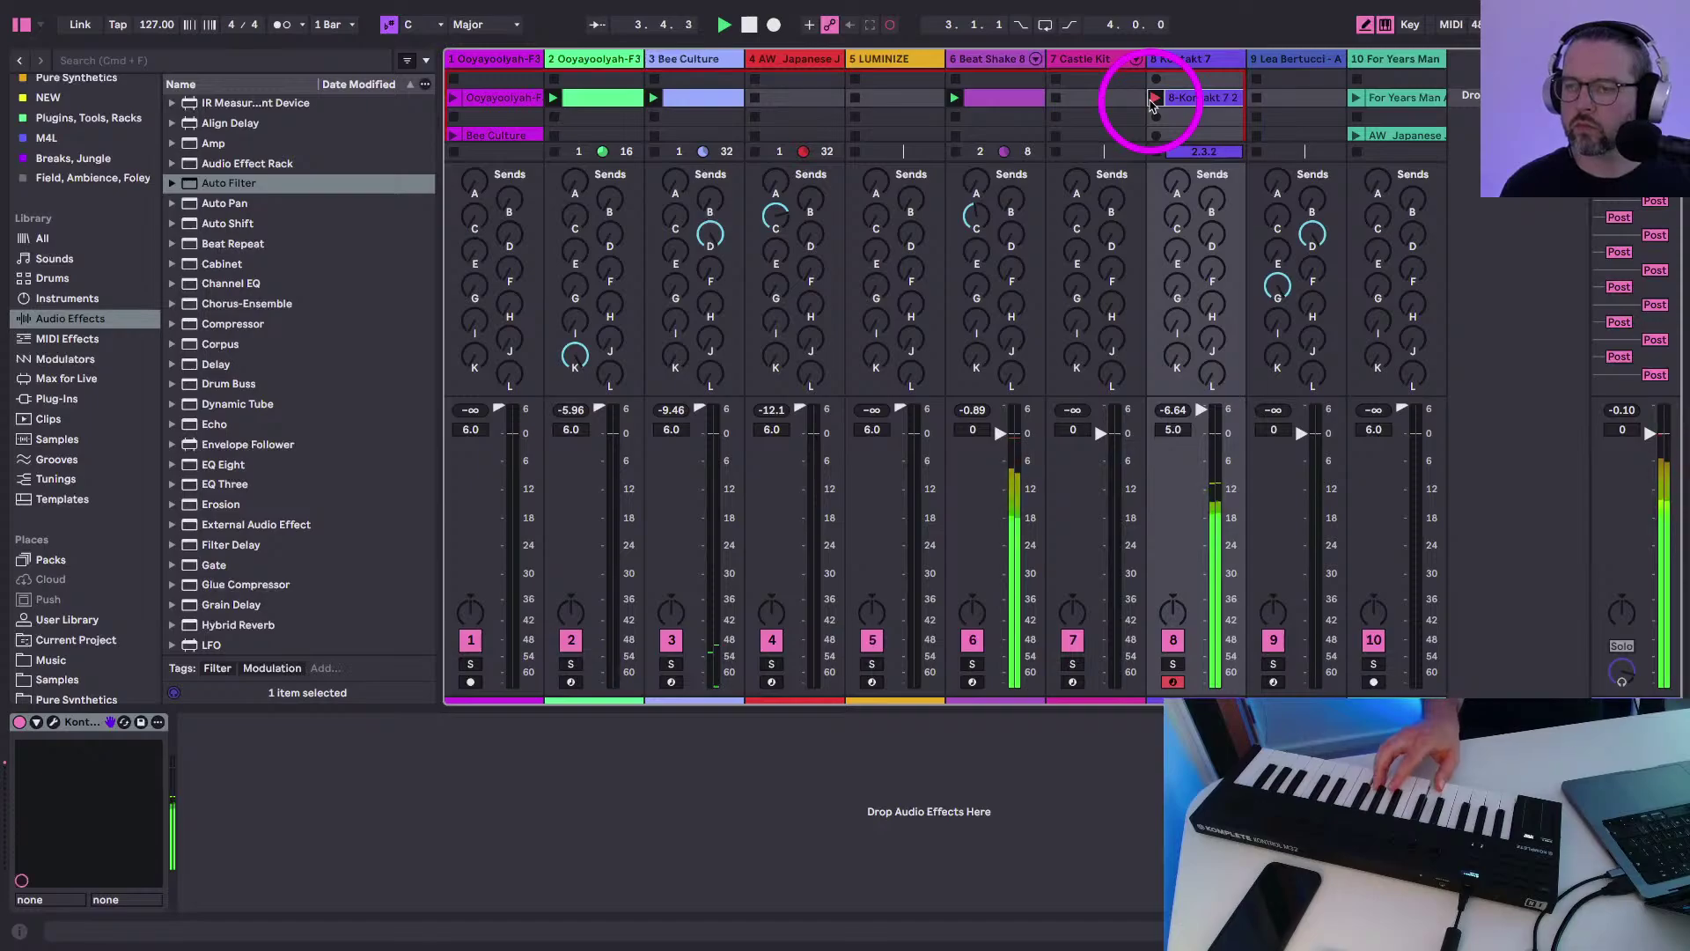
{"action": "left_click", "coordinate": [1153, 98]}
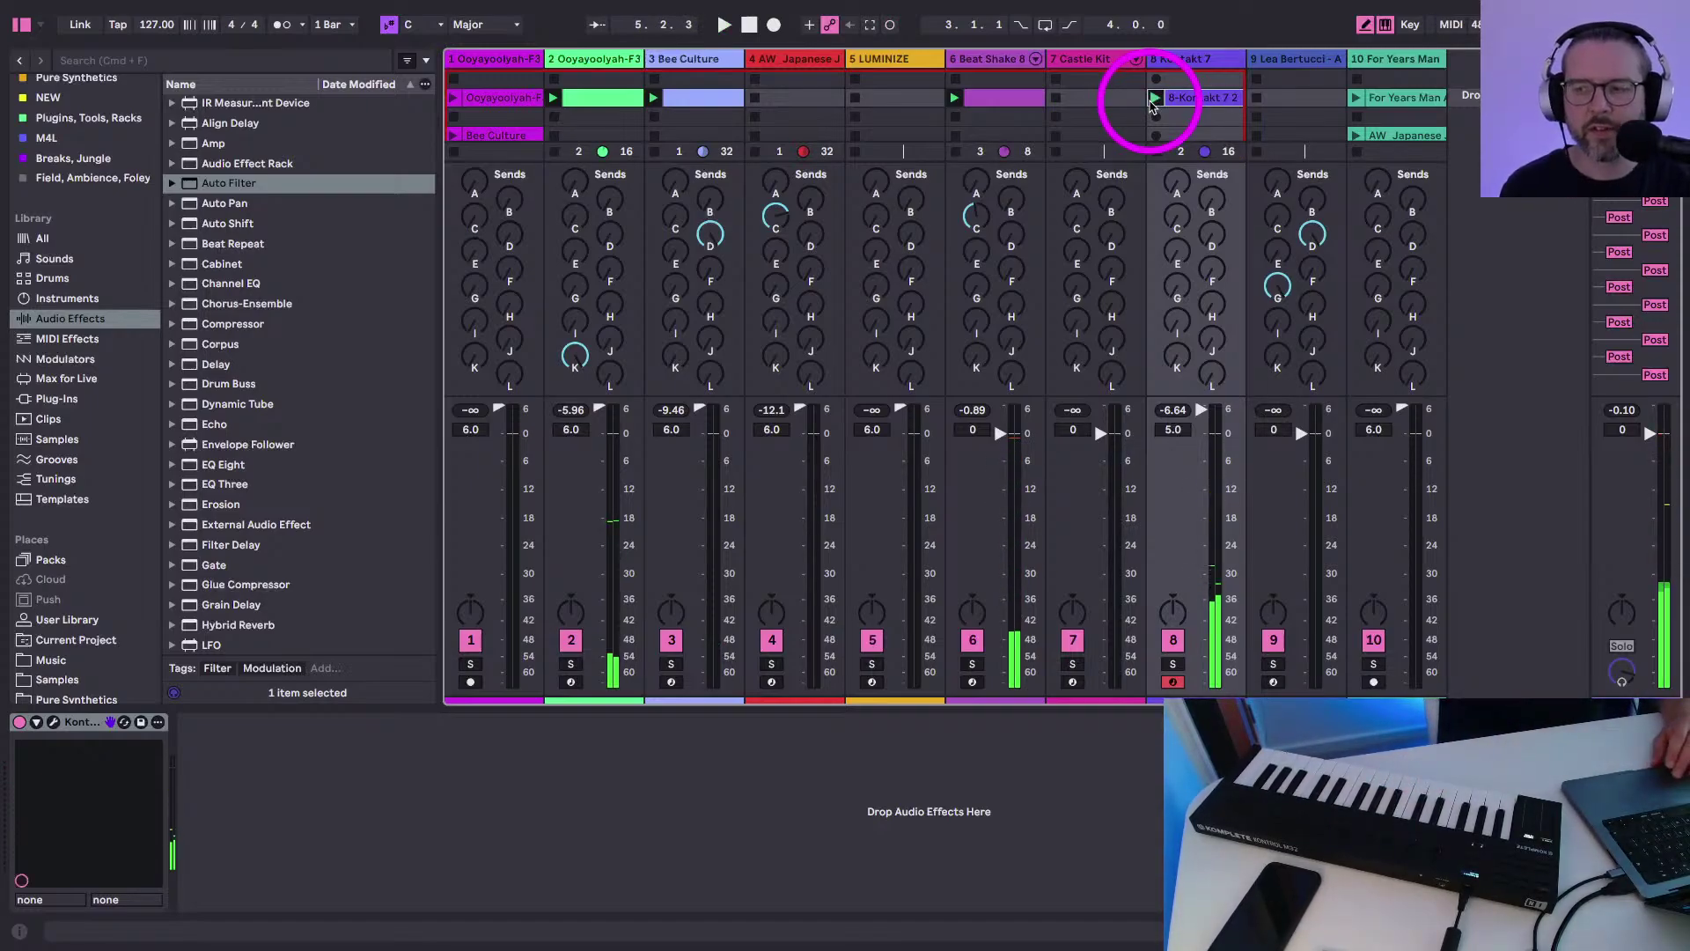
{"action": "key", "text": "BackSpace"}
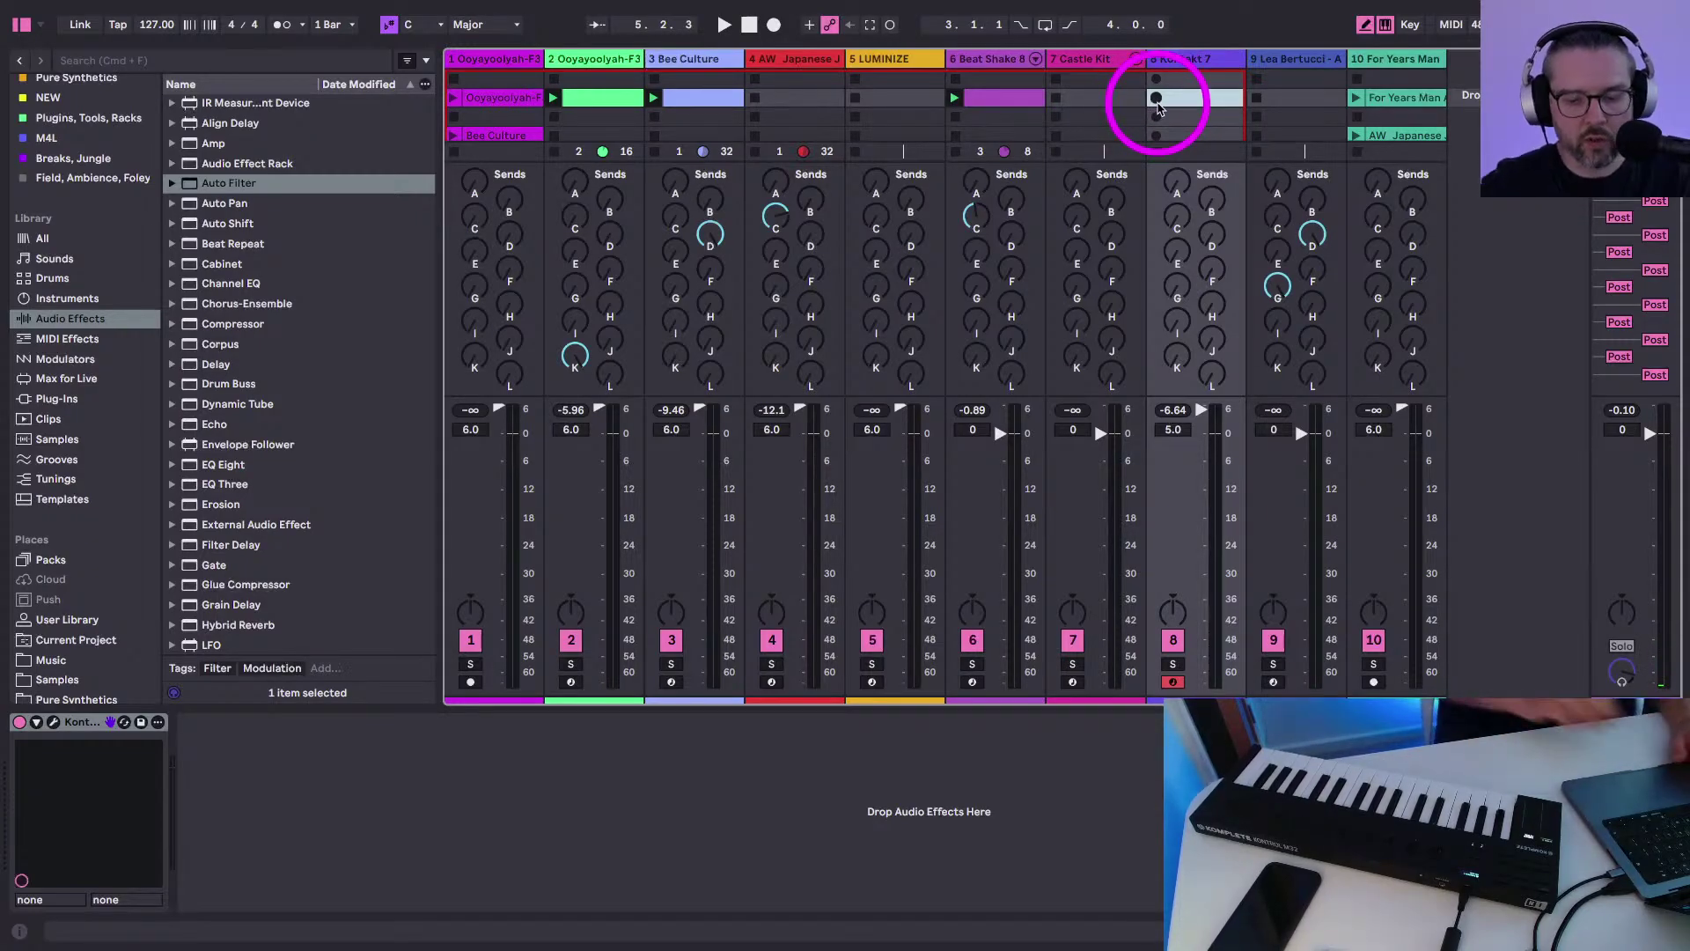
Load the second N.N. clip of AW_Hunk O' Funk Break Rack 250707 from the User Library's My Presets folder onto a new track
{"action": "key", "text": "super+alt+s"}
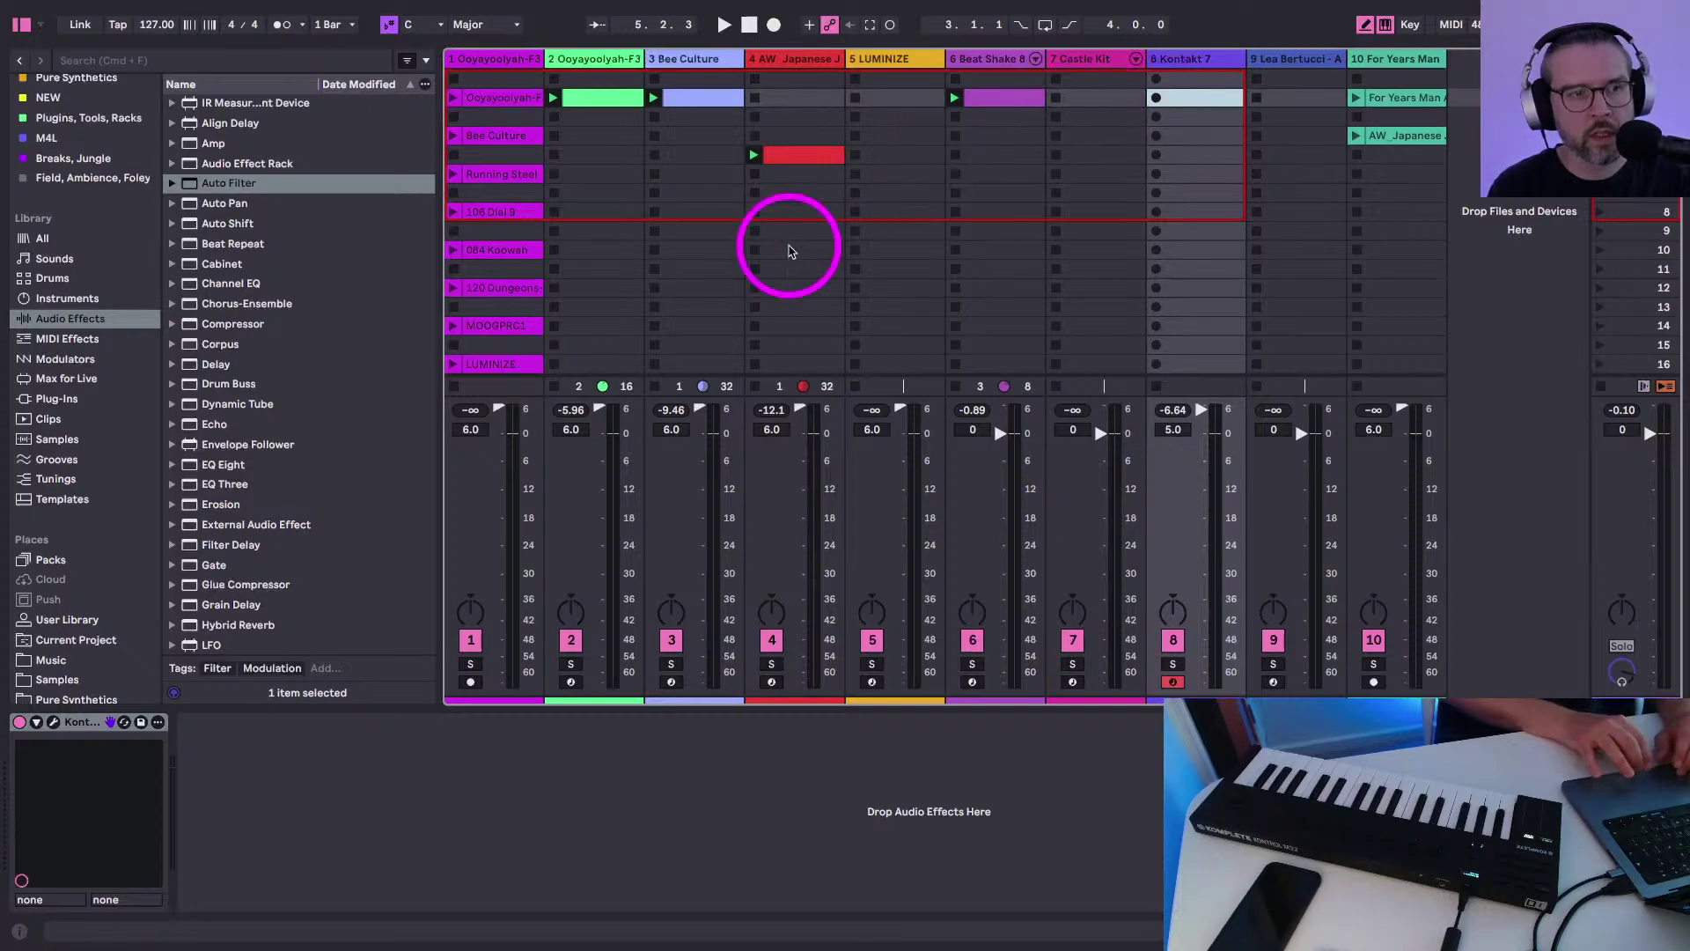
{"action": "left_click", "coordinate": [54, 627]}
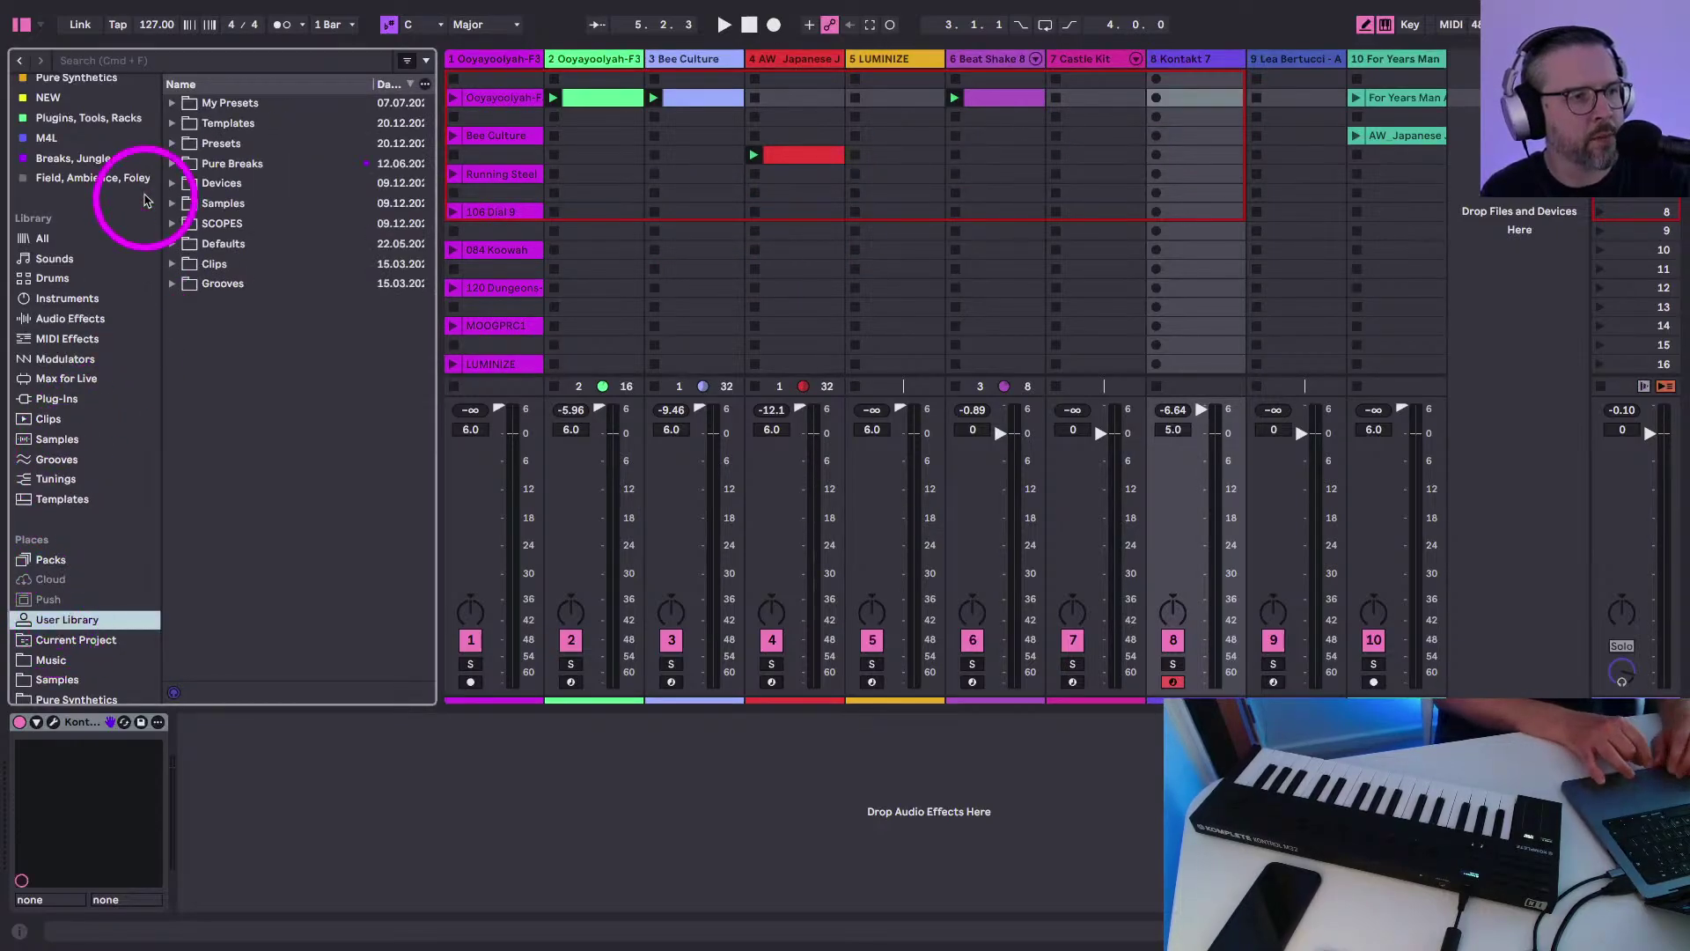
{"action": "left_click", "coordinate": [173, 103]}
{"action": "left_click_drag", "start_coordinate": [421, 187], "coordinate": [604, 219]}
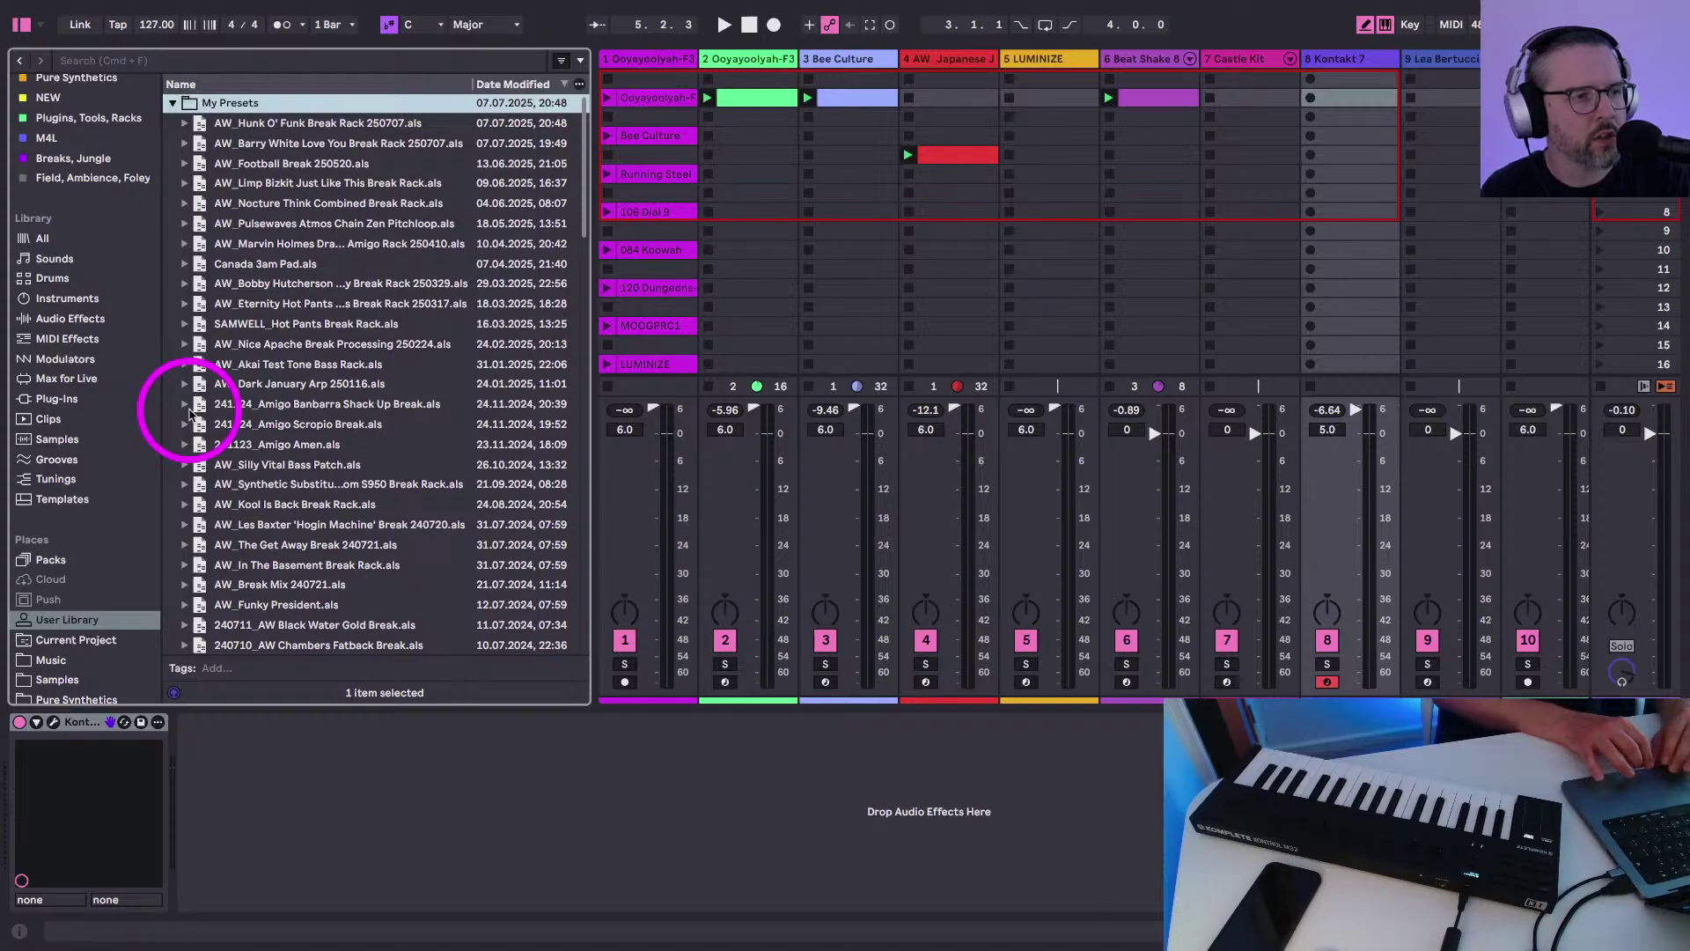
{"action": "left_click", "coordinate": [185, 120]}
{"action": "left_click", "coordinate": [196, 144]}
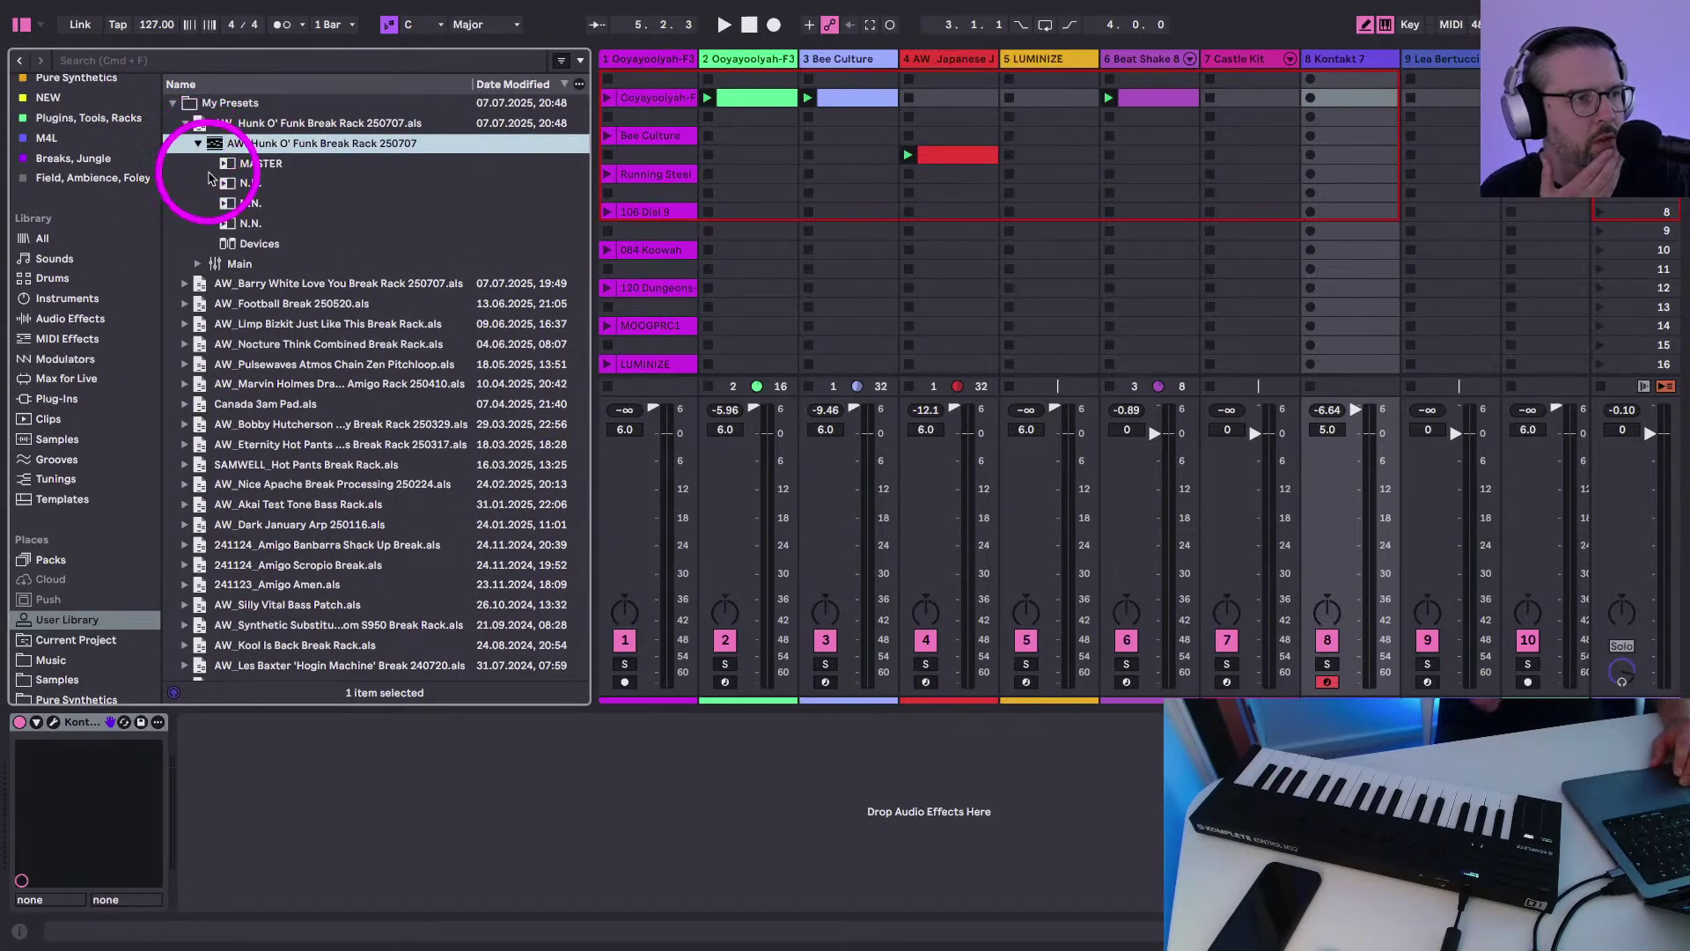
{"action": "left_click", "coordinate": [226, 183]}
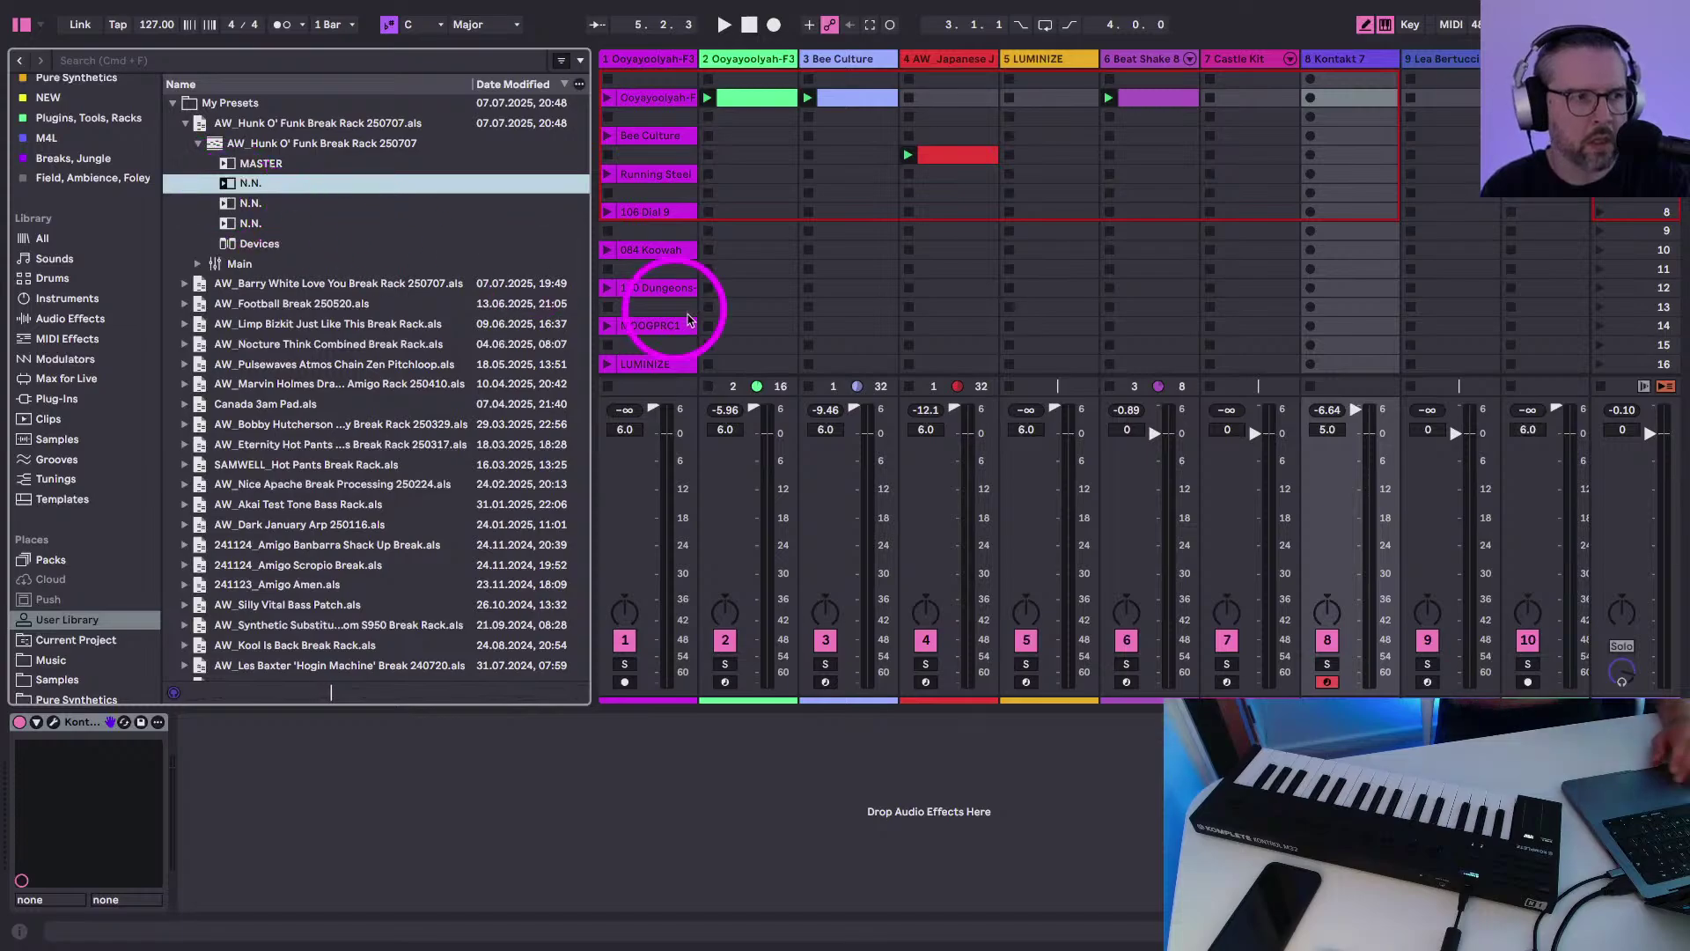
{"action": "scroll", "coordinate": [690, 317], "scroll_direction": "right", "scroll_amount": 2}
{"action": "left_click", "coordinate": [233, 205]}
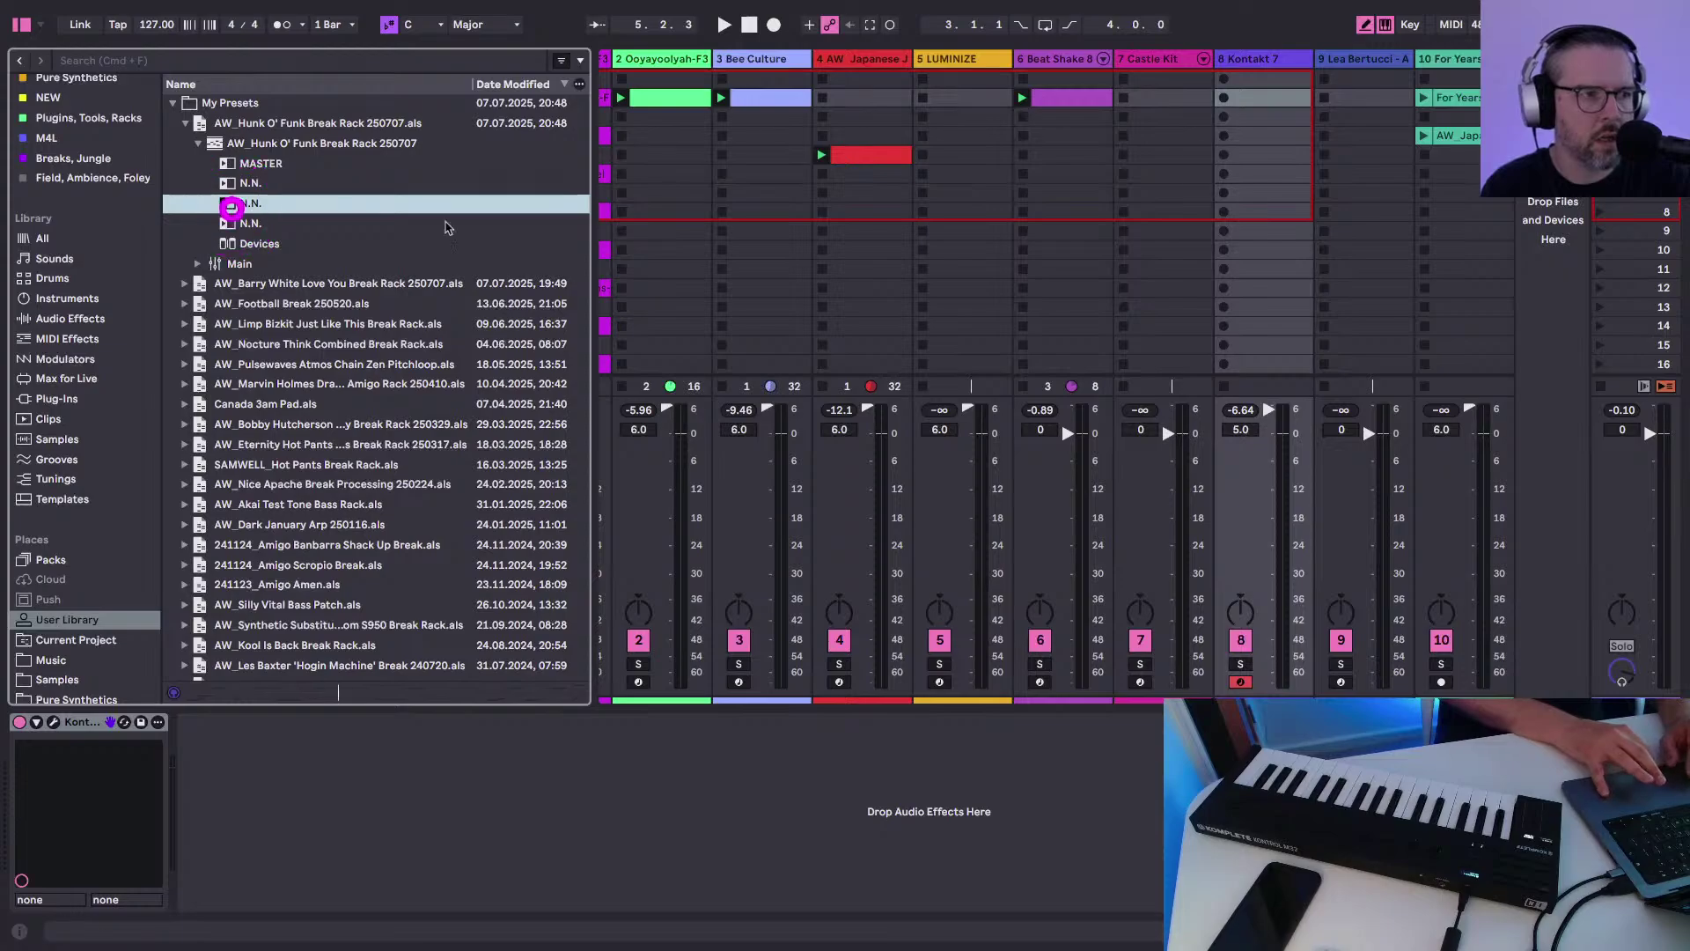
{"action": "key", "text": "Return"}
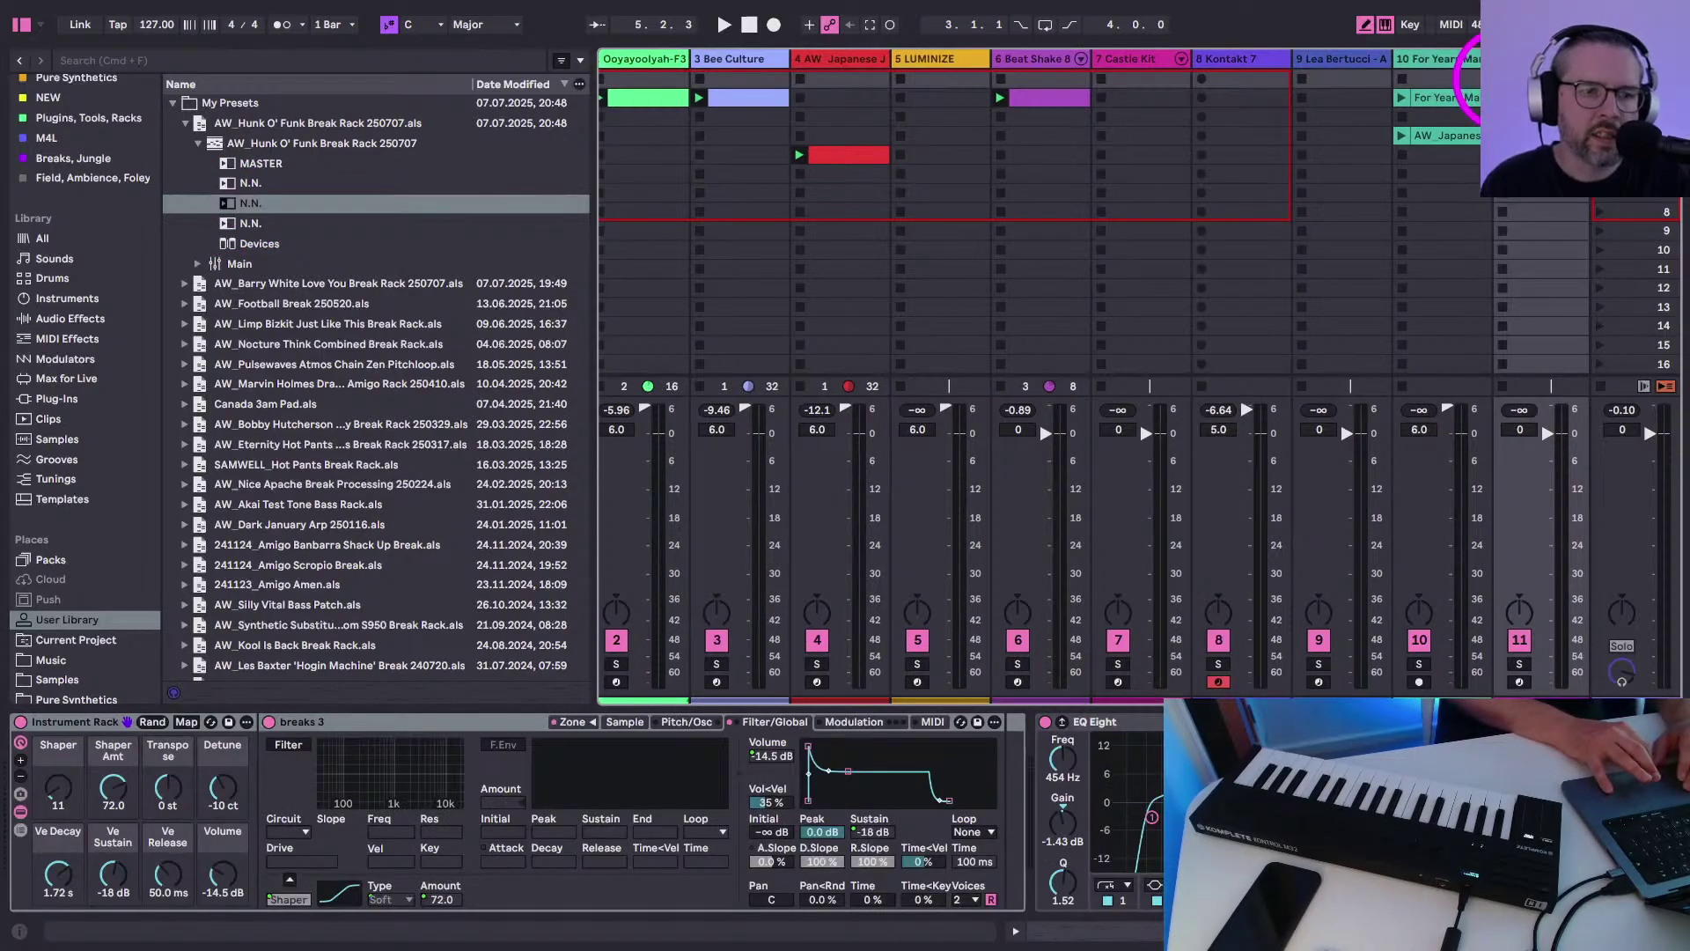
Play the loaded break clip with the other clips and lower the volume of track 11 to -2.5 dB
{"action": "key", "text": "space"}
{"action": "left_click", "coordinate": [1513, 306]}
{"action": "left_click_drag", "start_coordinate": [1549, 435], "coordinate": [1551, 448]}
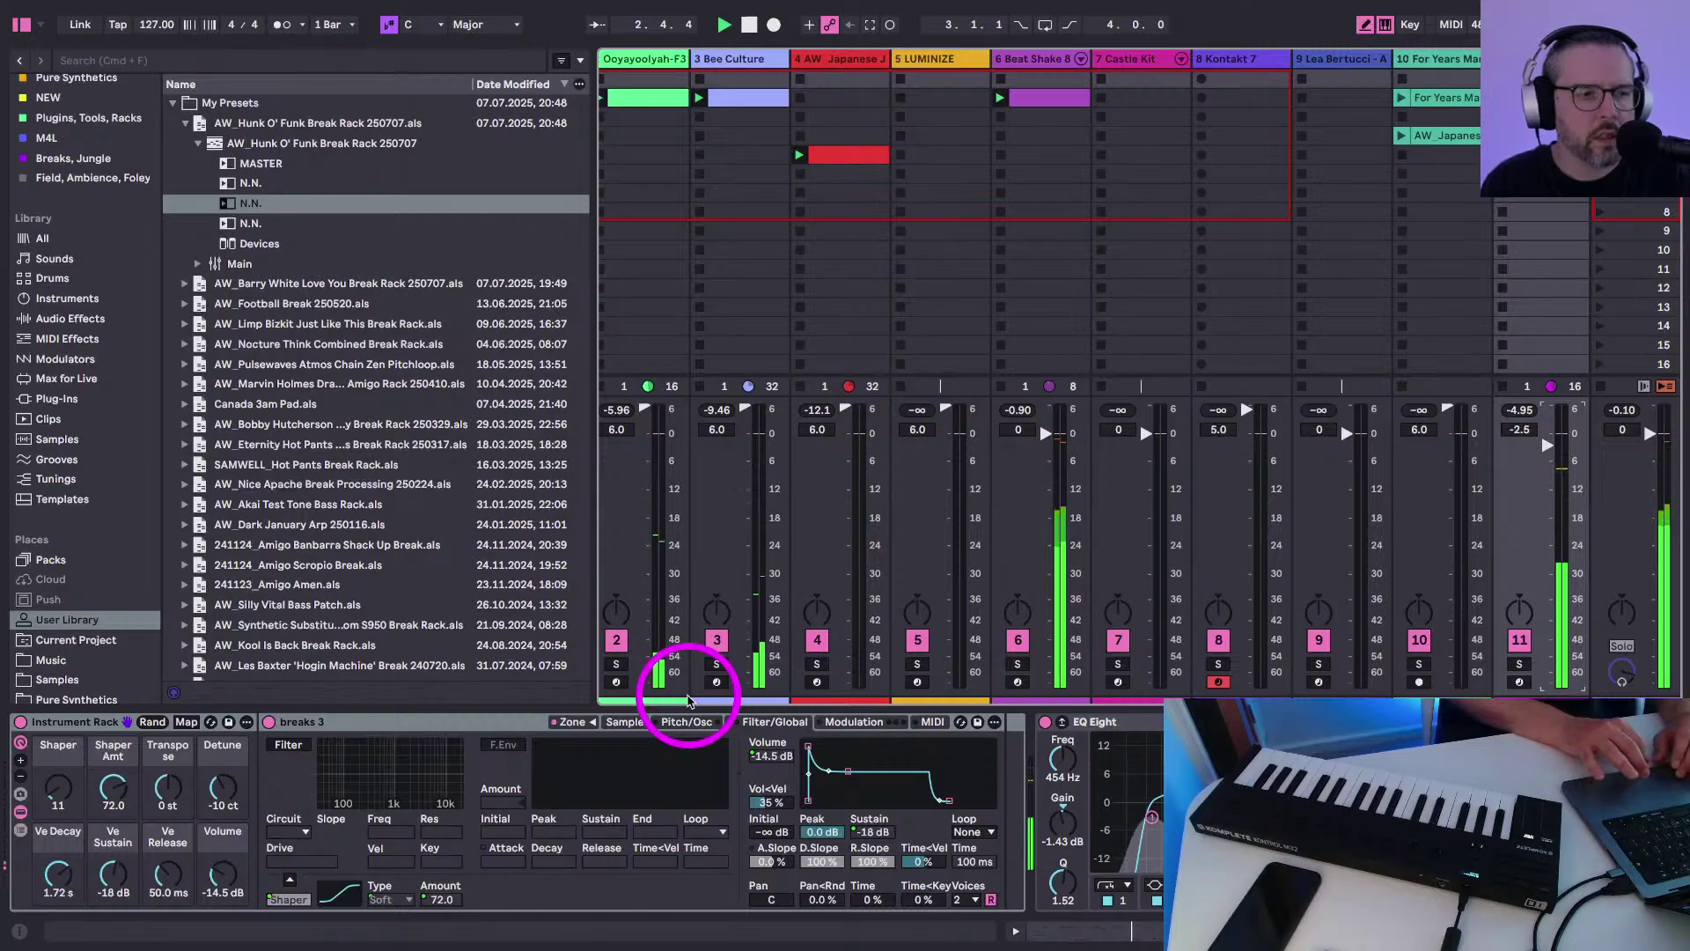
Set the break rack's Transpose to +7 st, Ve Sustain to -inf dB and Ve Decay to 512 ms
{"action": "scroll", "coordinate": [1093, 279], "scroll_direction": "right", "scroll_amount": 2}
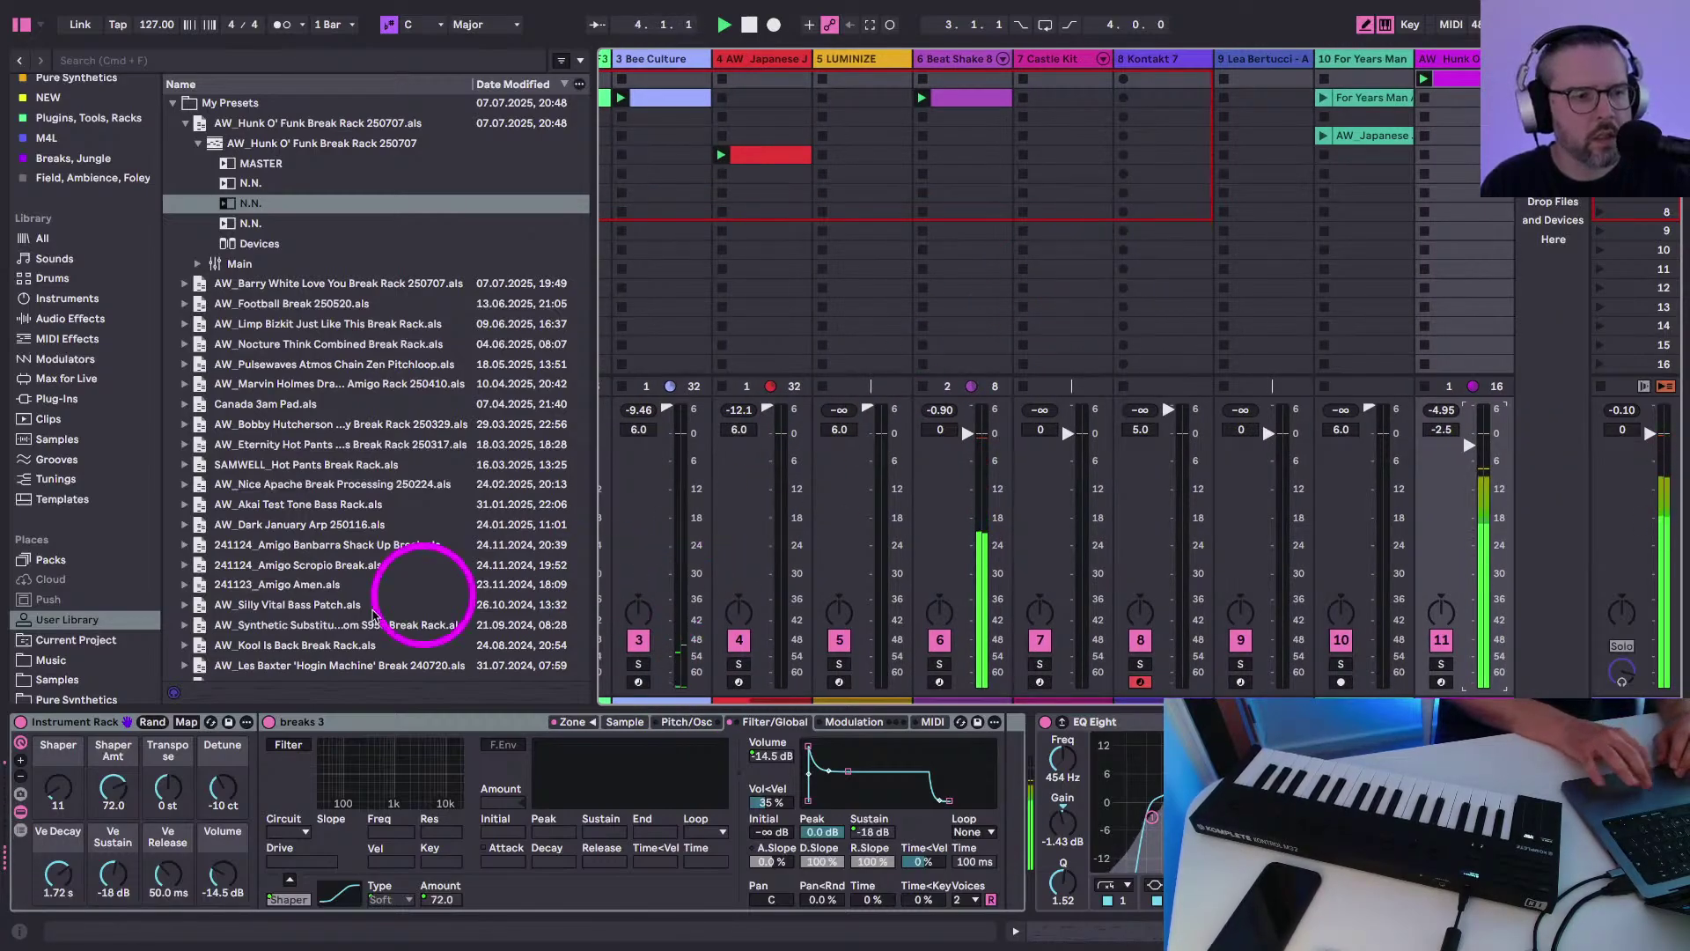
{"action": "left_click_drag", "start_coordinate": [167, 786], "coordinate": [167, 764]}
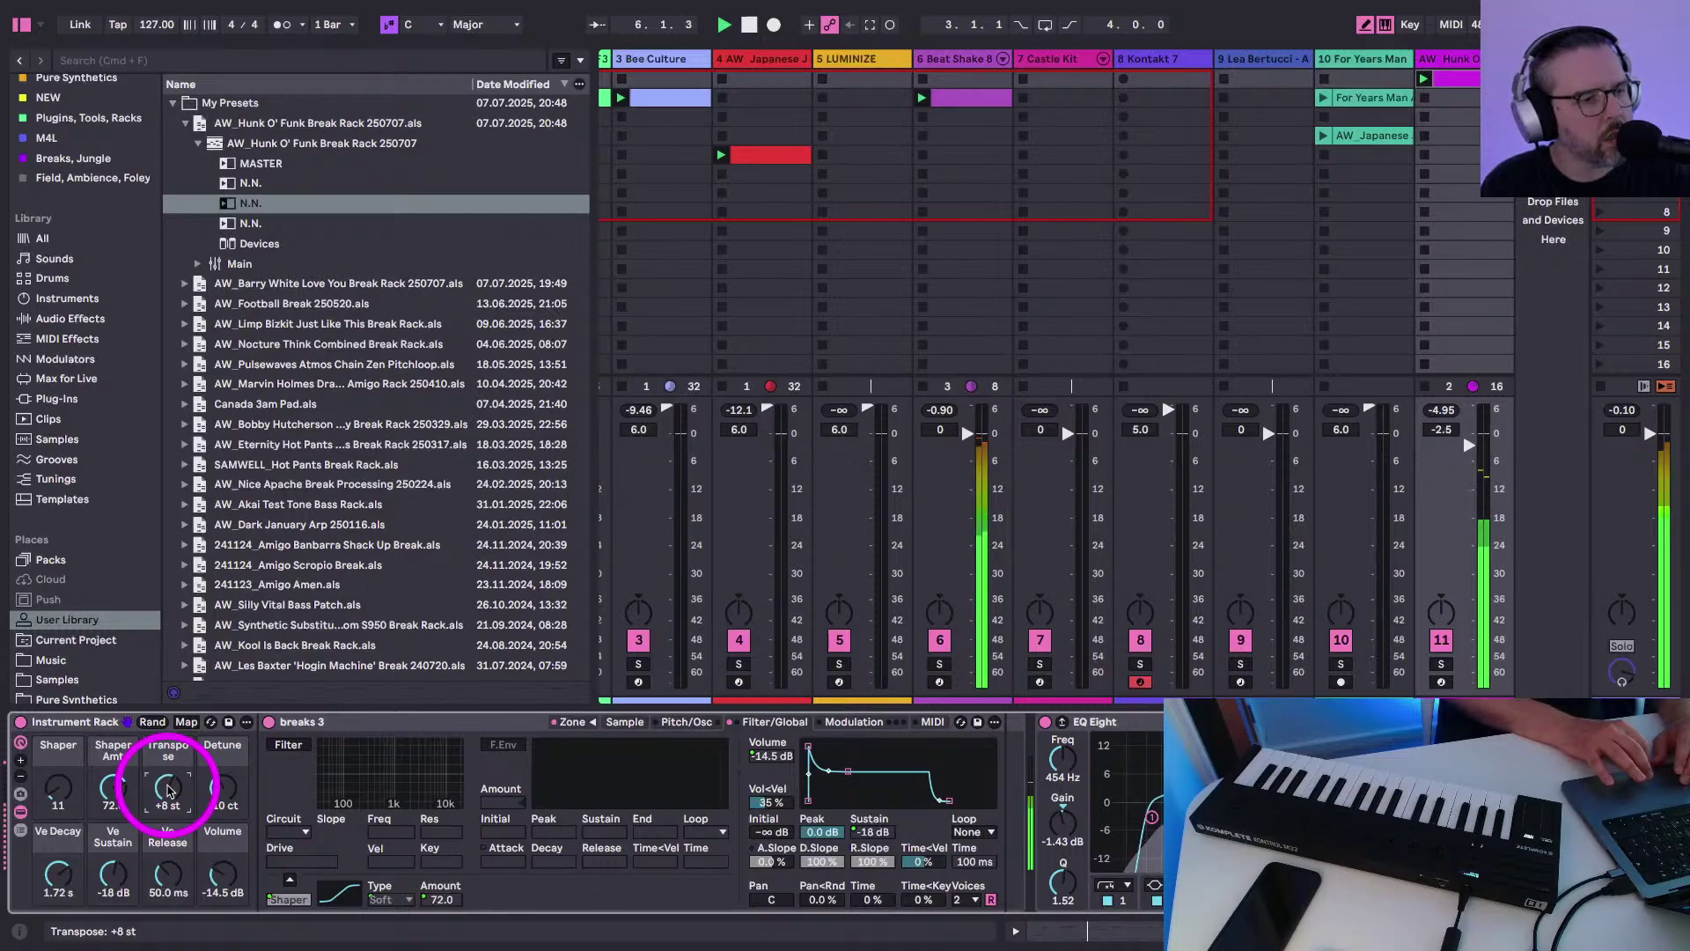
{"action": "left_click", "coordinate": [872, 345]}
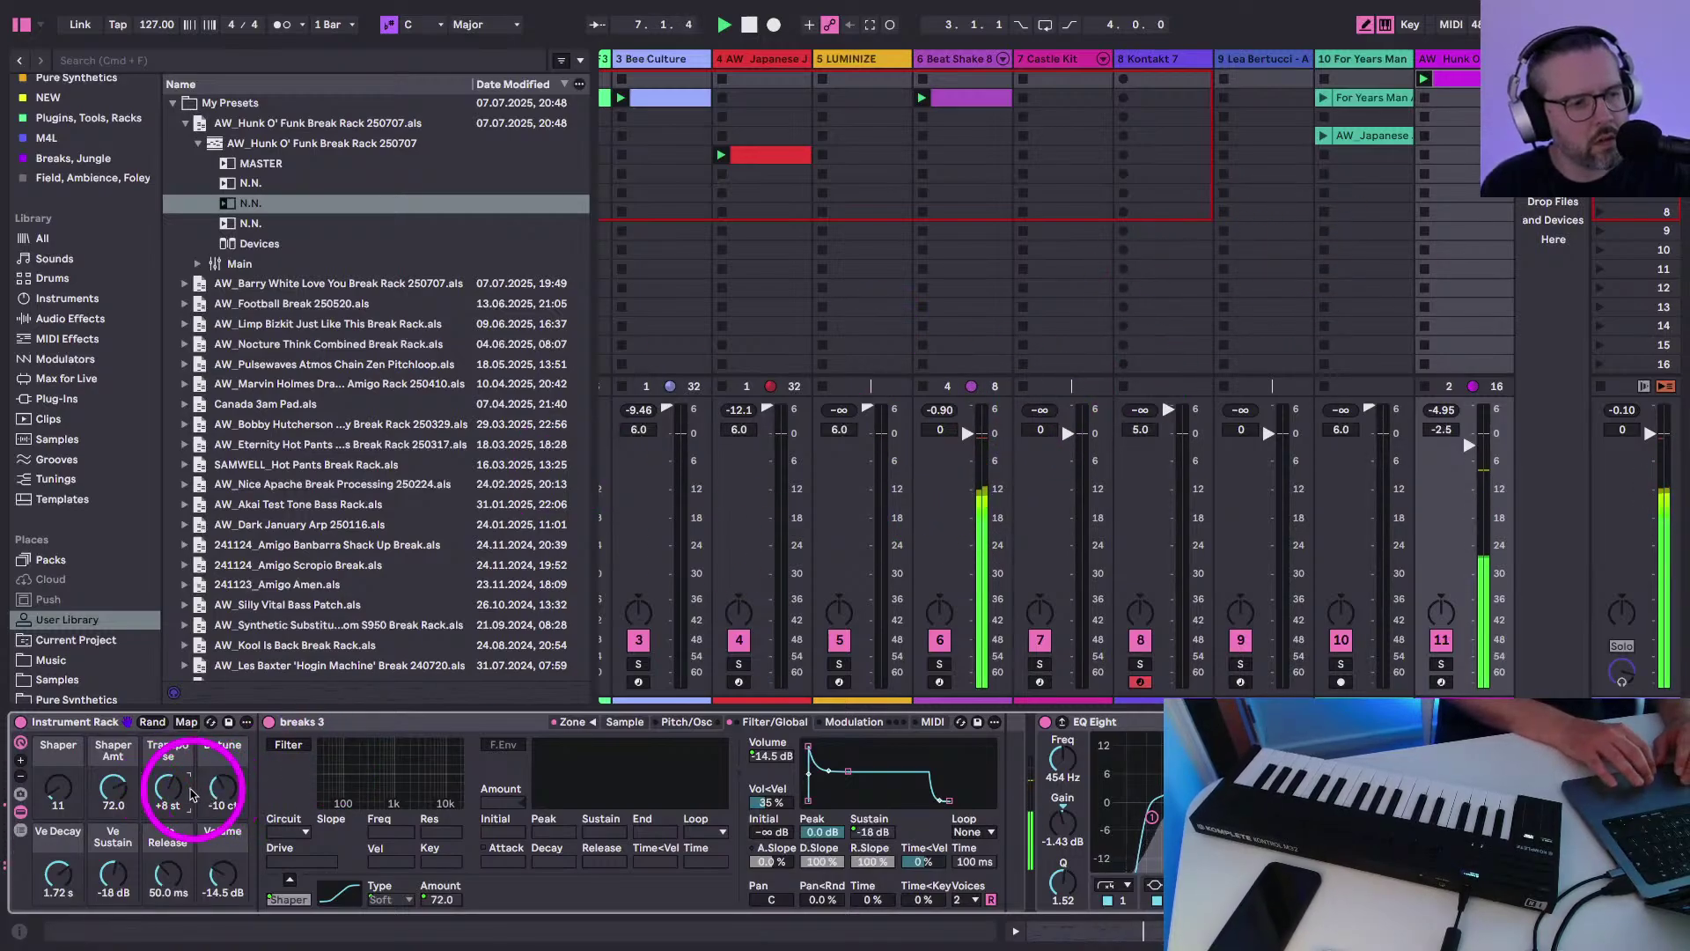
{"action": "left_click_drag", "start_coordinate": [167, 786], "coordinate": [177, 784]}
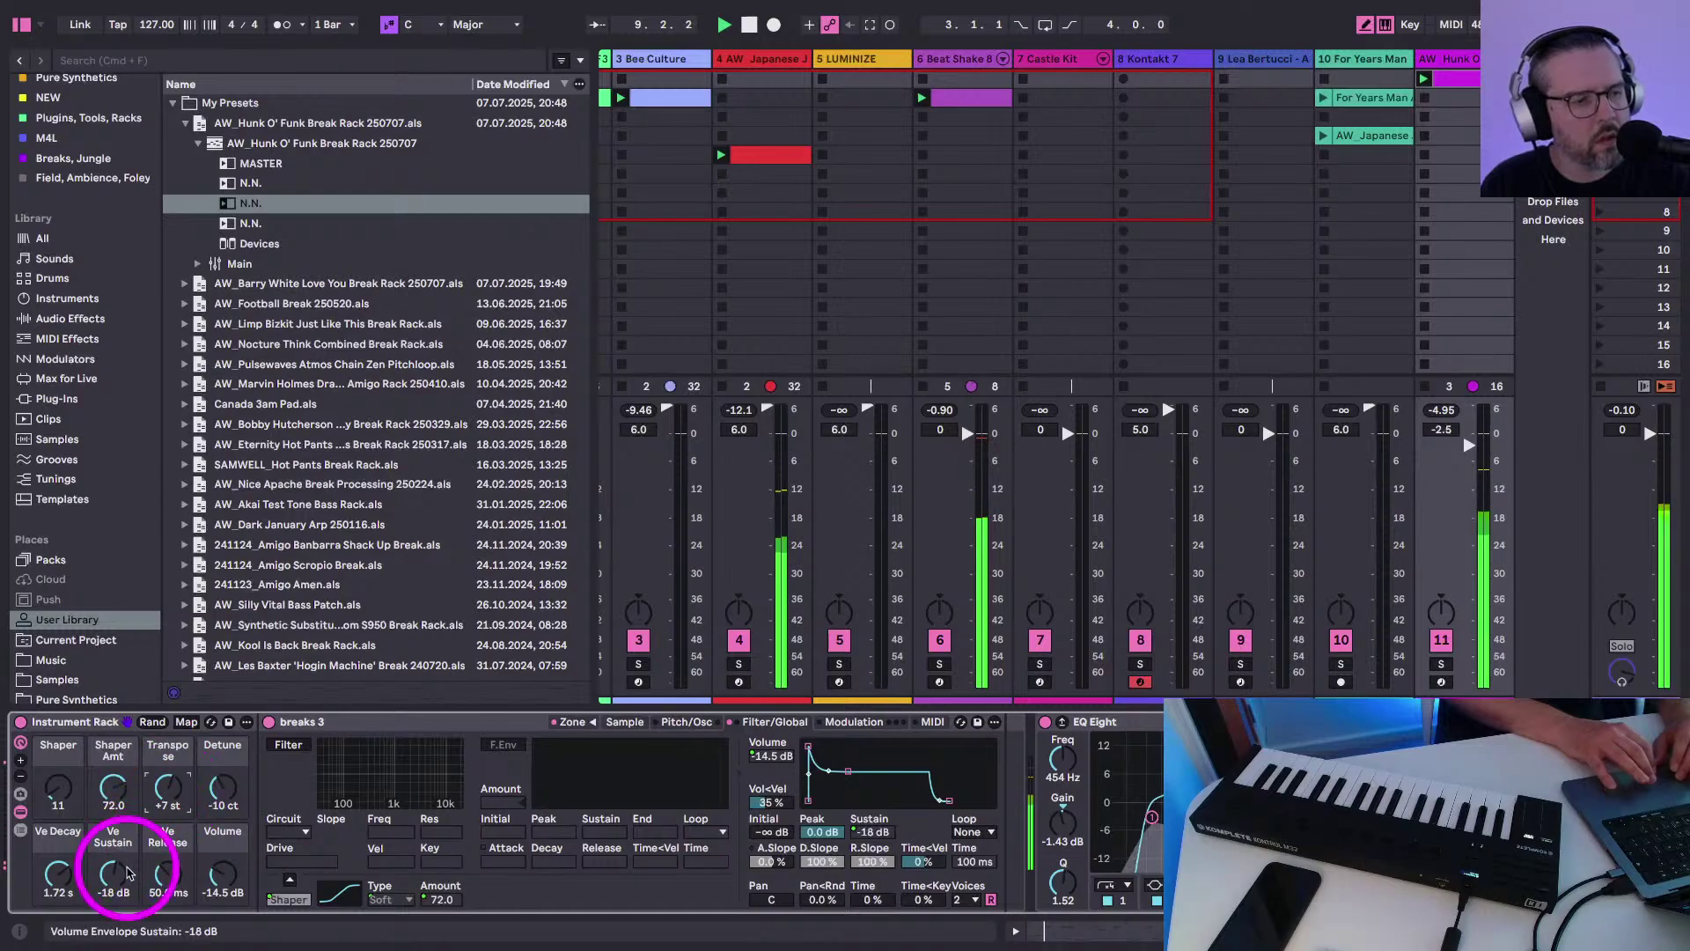
{"action": "left_click_drag", "start_coordinate": [113, 874], "coordinate": [112, 891]}
{"action": "left_click", "coordinate": [56, 875]}
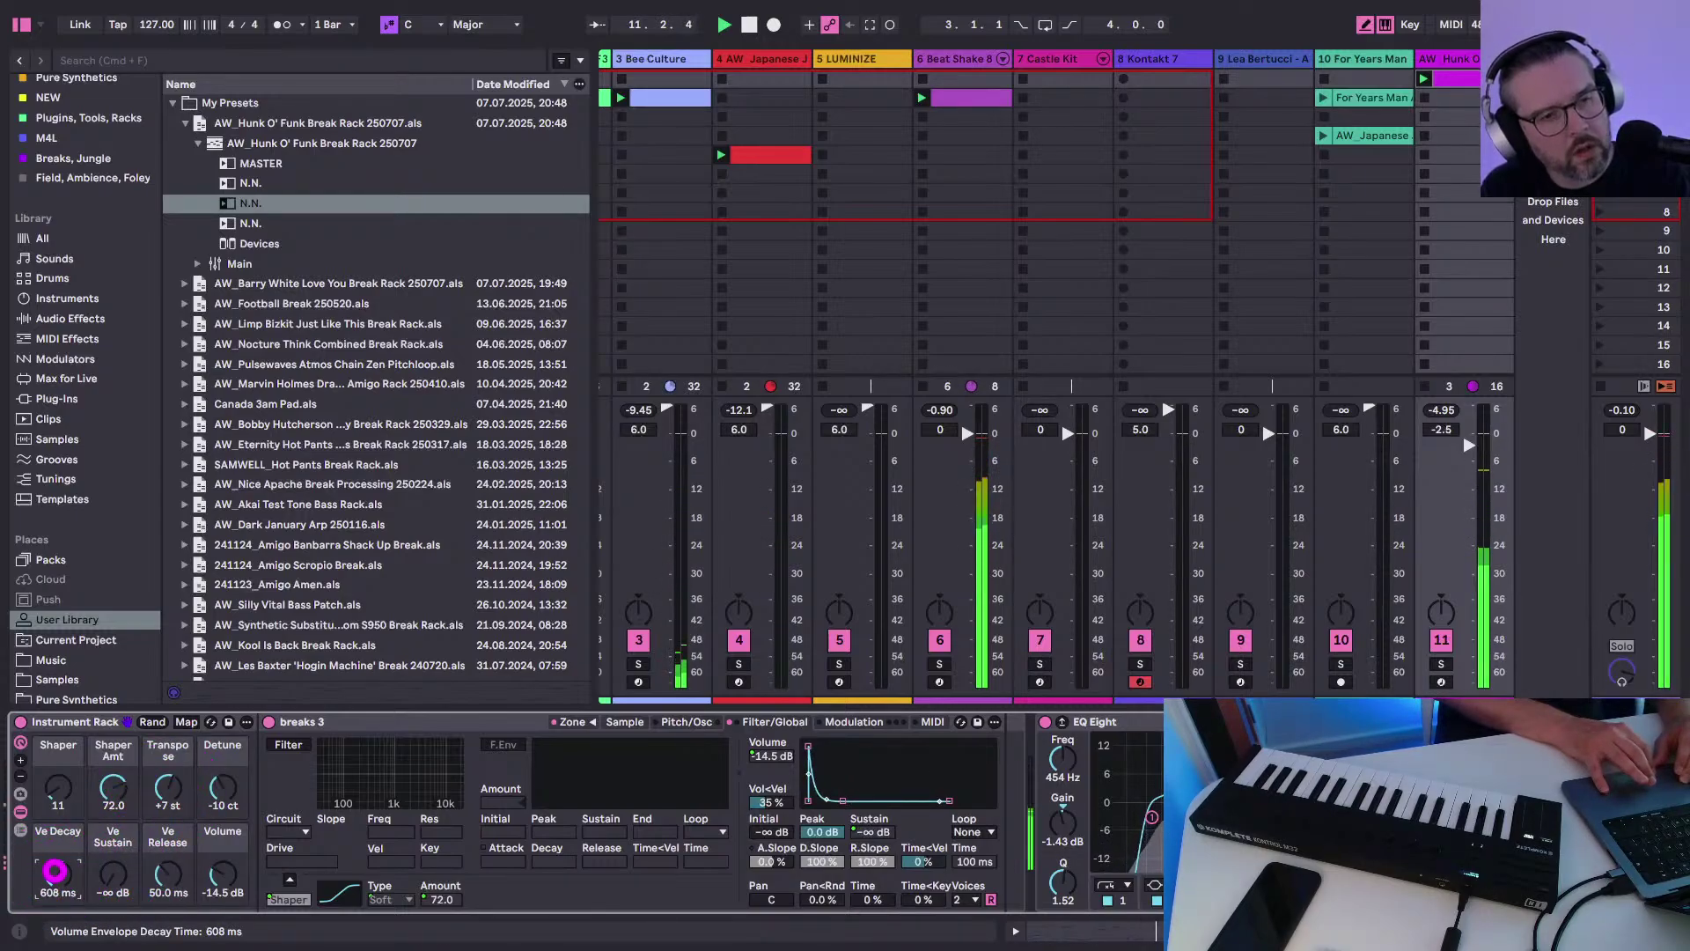
{"action": "left_click", "coordinate": [675, 449]}
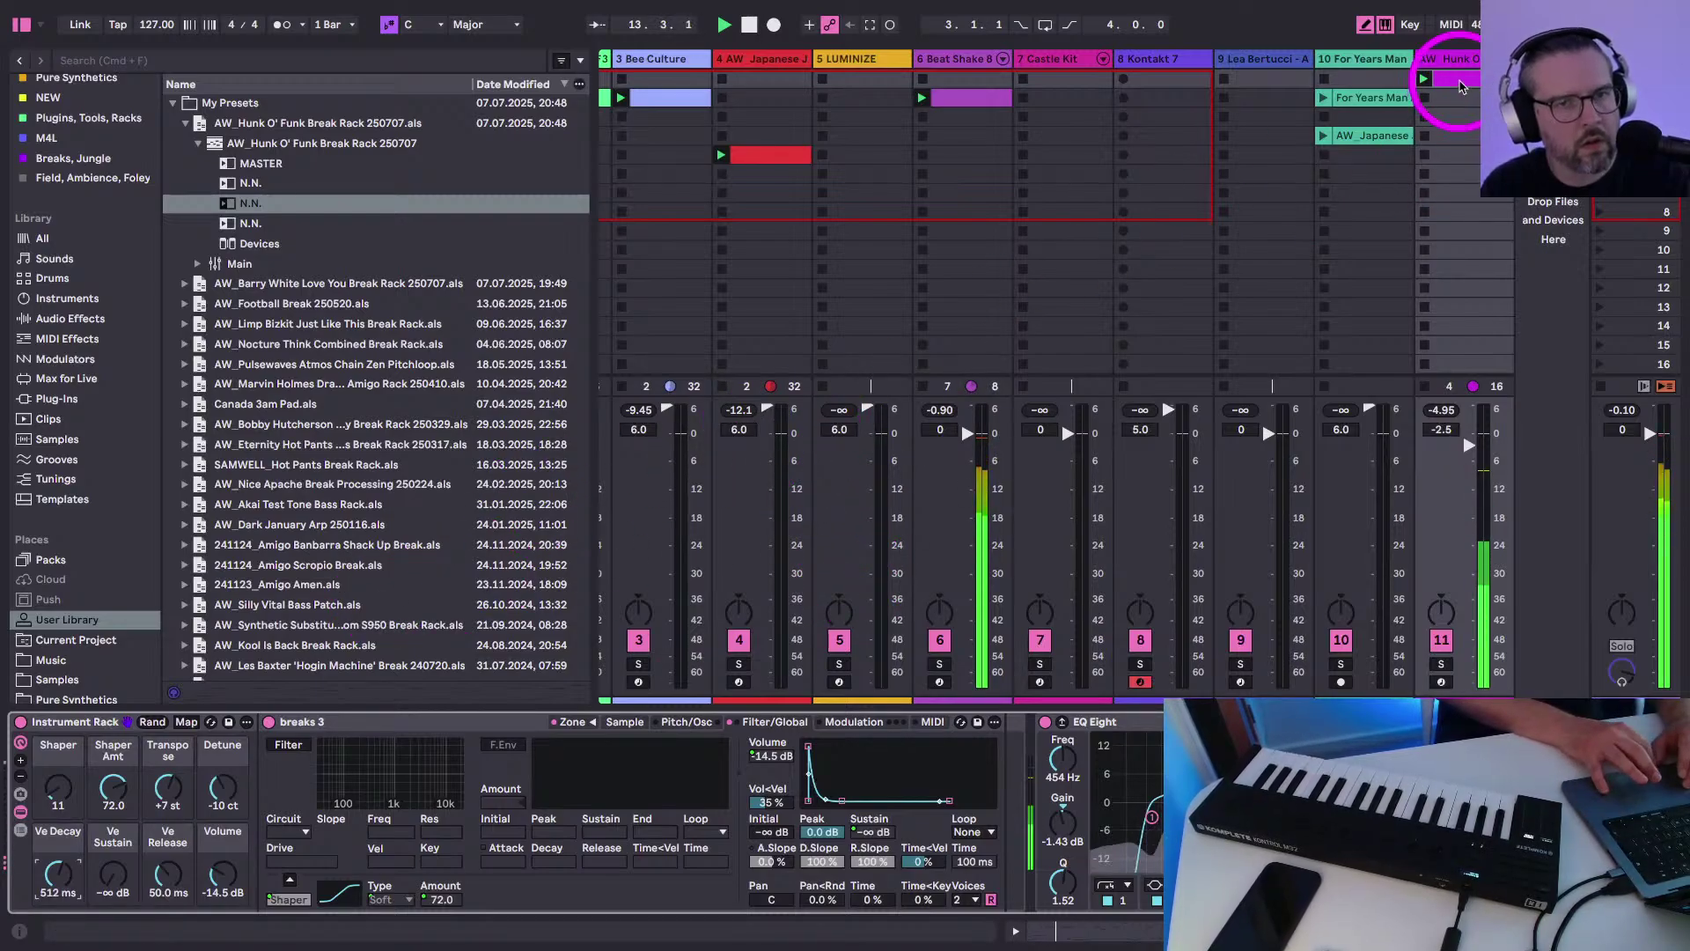
Check the break clip's notes, turn off draw mode, and set the rack's Shaper Amt to 77.0 and Ve Decay to 362 ms
{"action": "double_click", "coordinate": [1458, 85]}
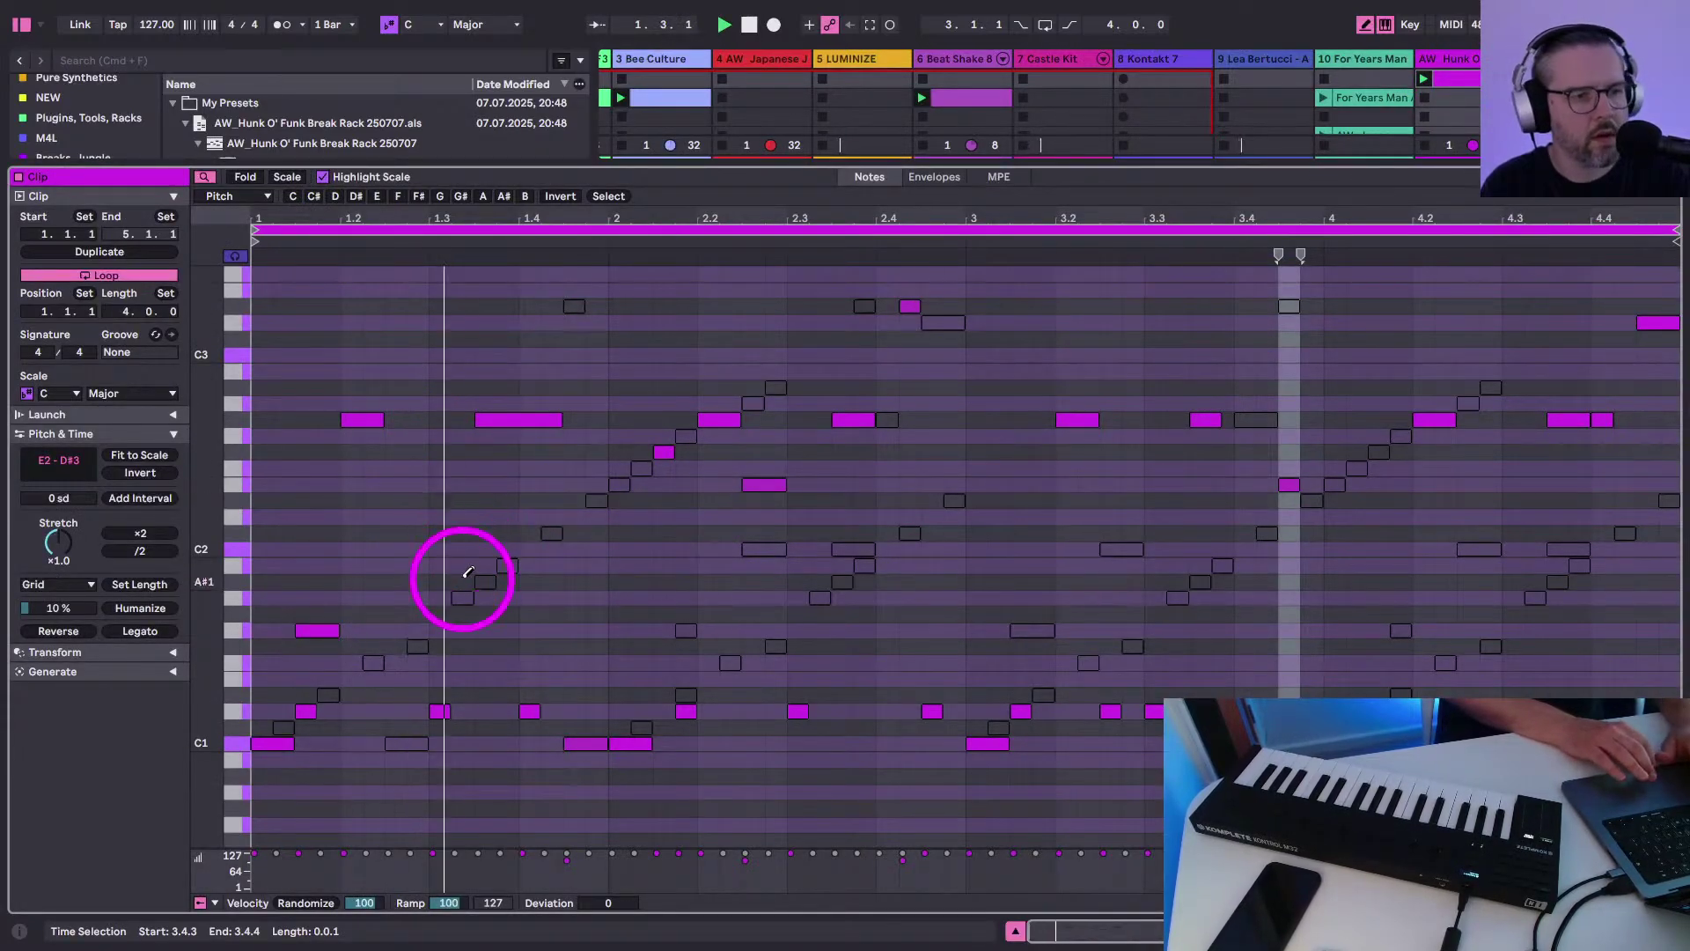
{"action": "key", "text": "b"}
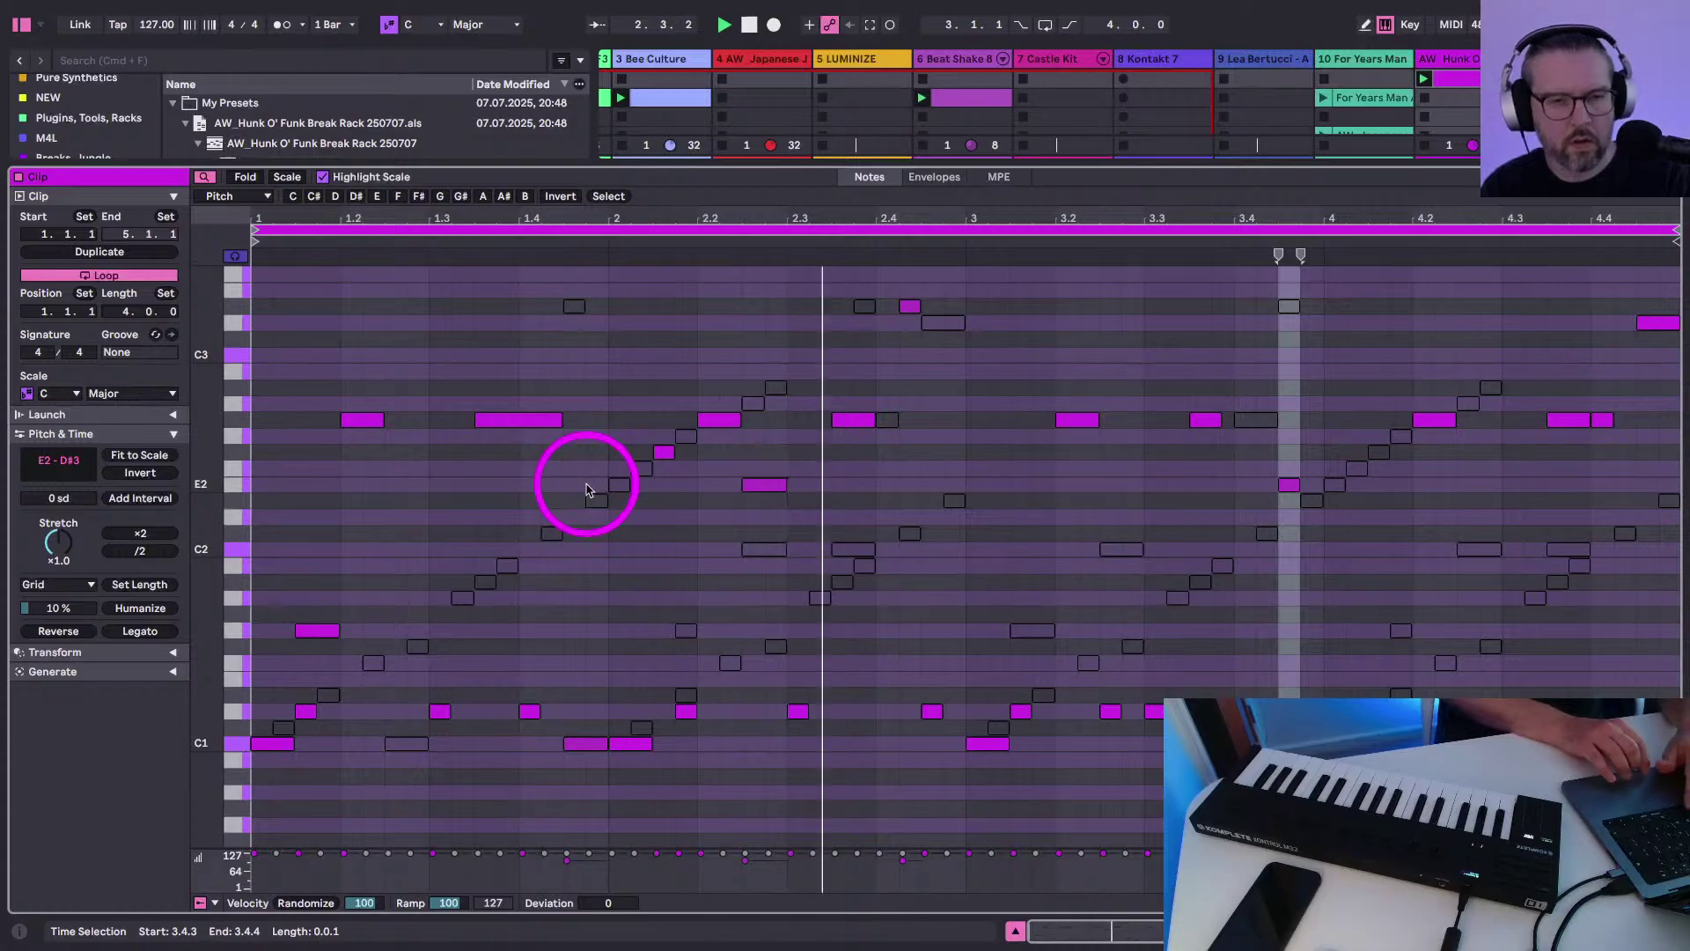
{"action": "key", "text": "shift+Tab"}
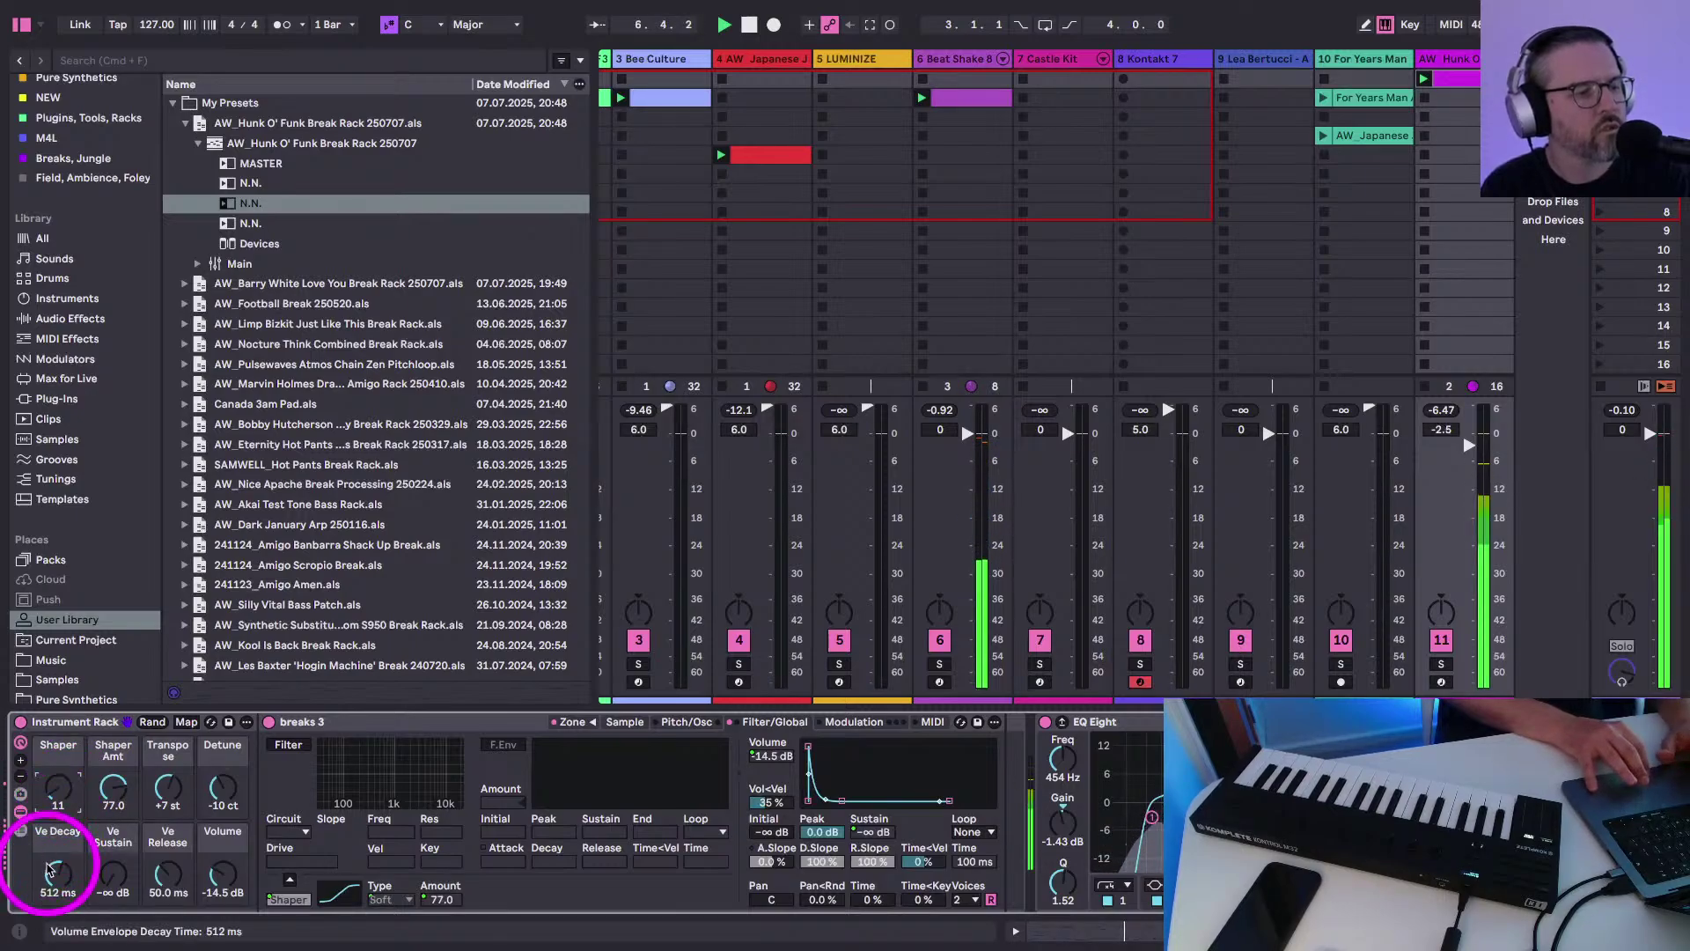
{"action": "left_click_drag", "start_coordinate": [51, 861], "coordinate": [48, 865]}
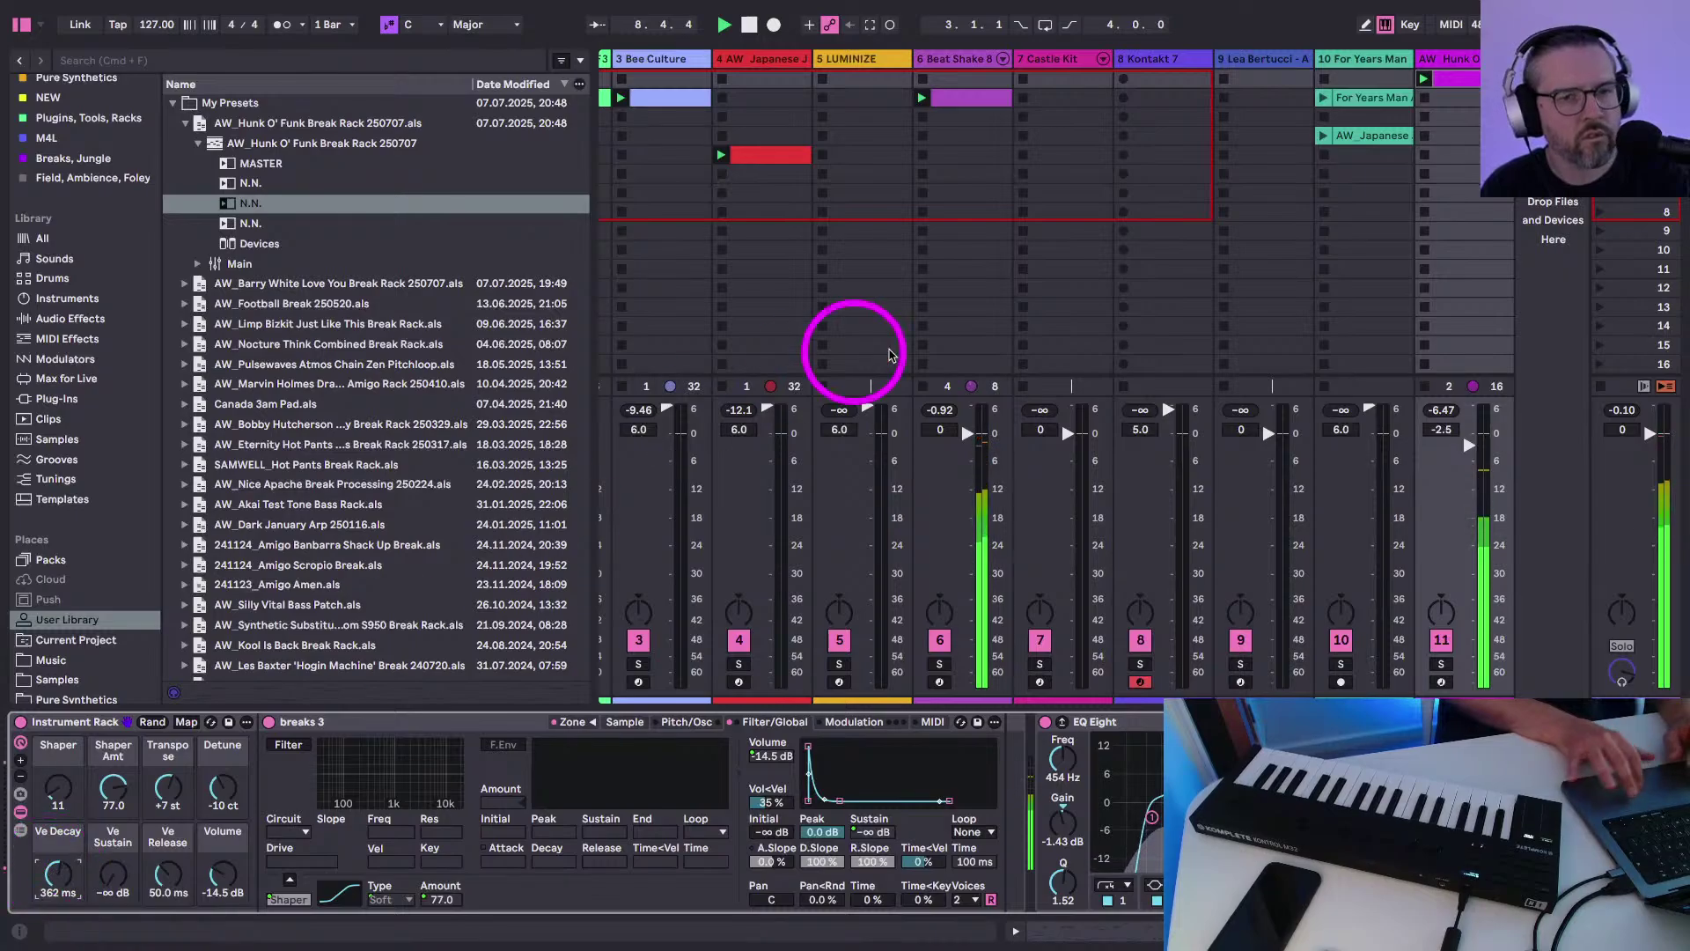
Try the L-ValhallaSupermassive, D-Echo and E-Echo sends on the break track, returning them to -inf dB
{"action": "key", "text": "super+alt+s"}
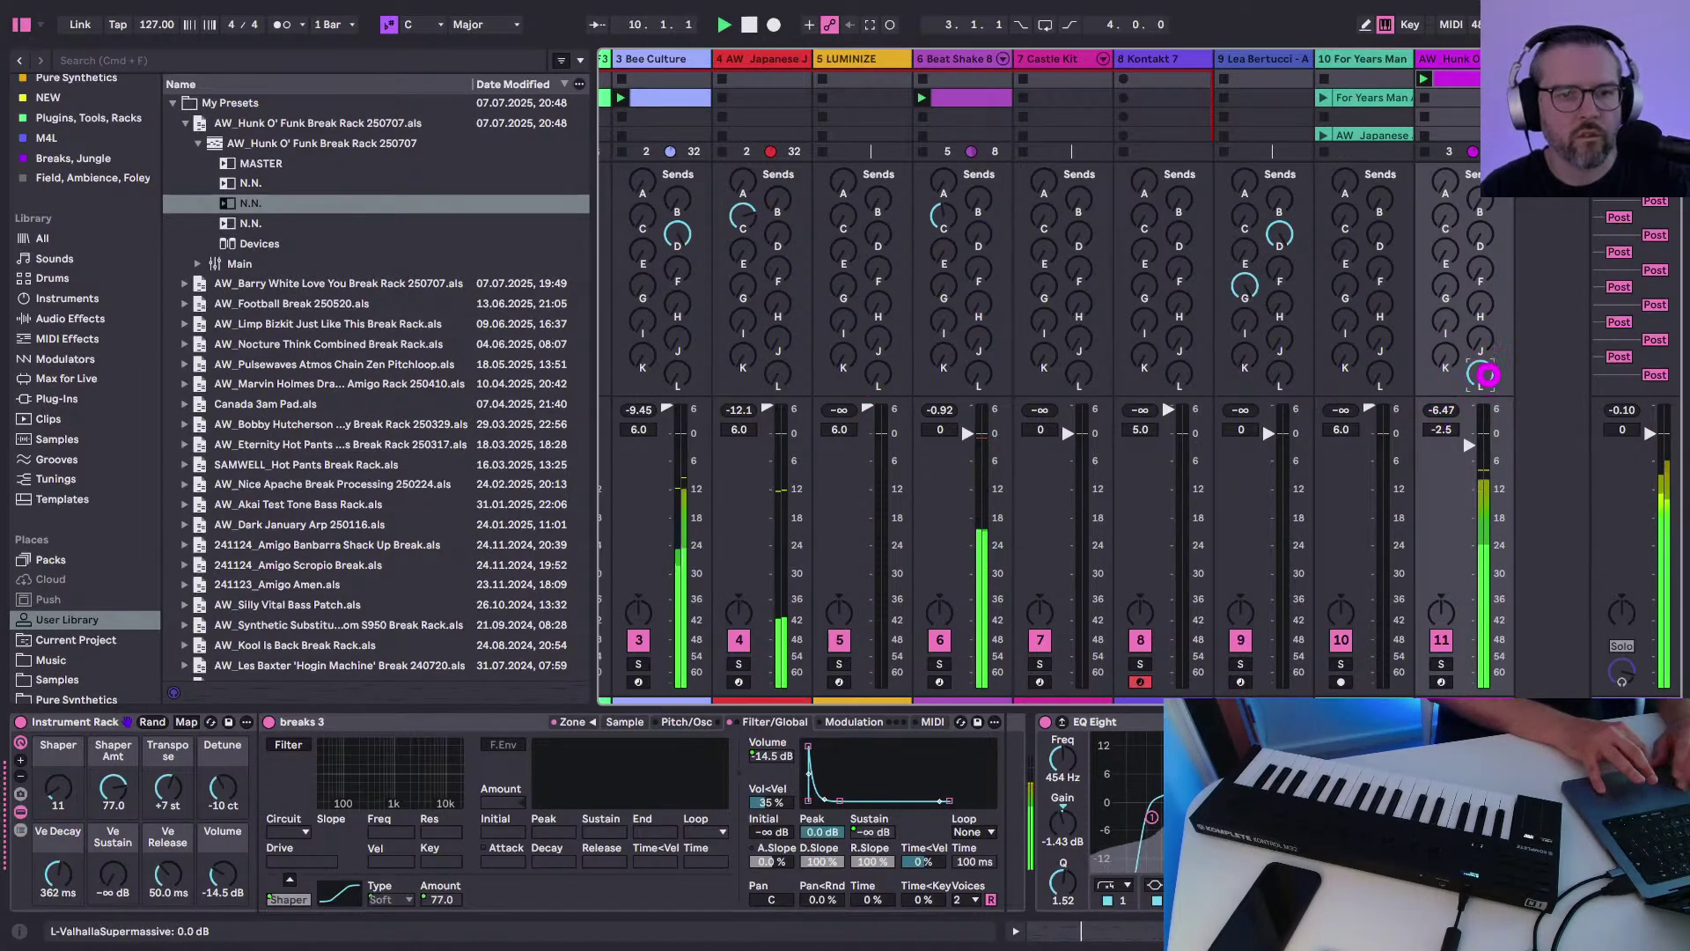
{"action": "left_click", "coordinate": [1480, 381]}
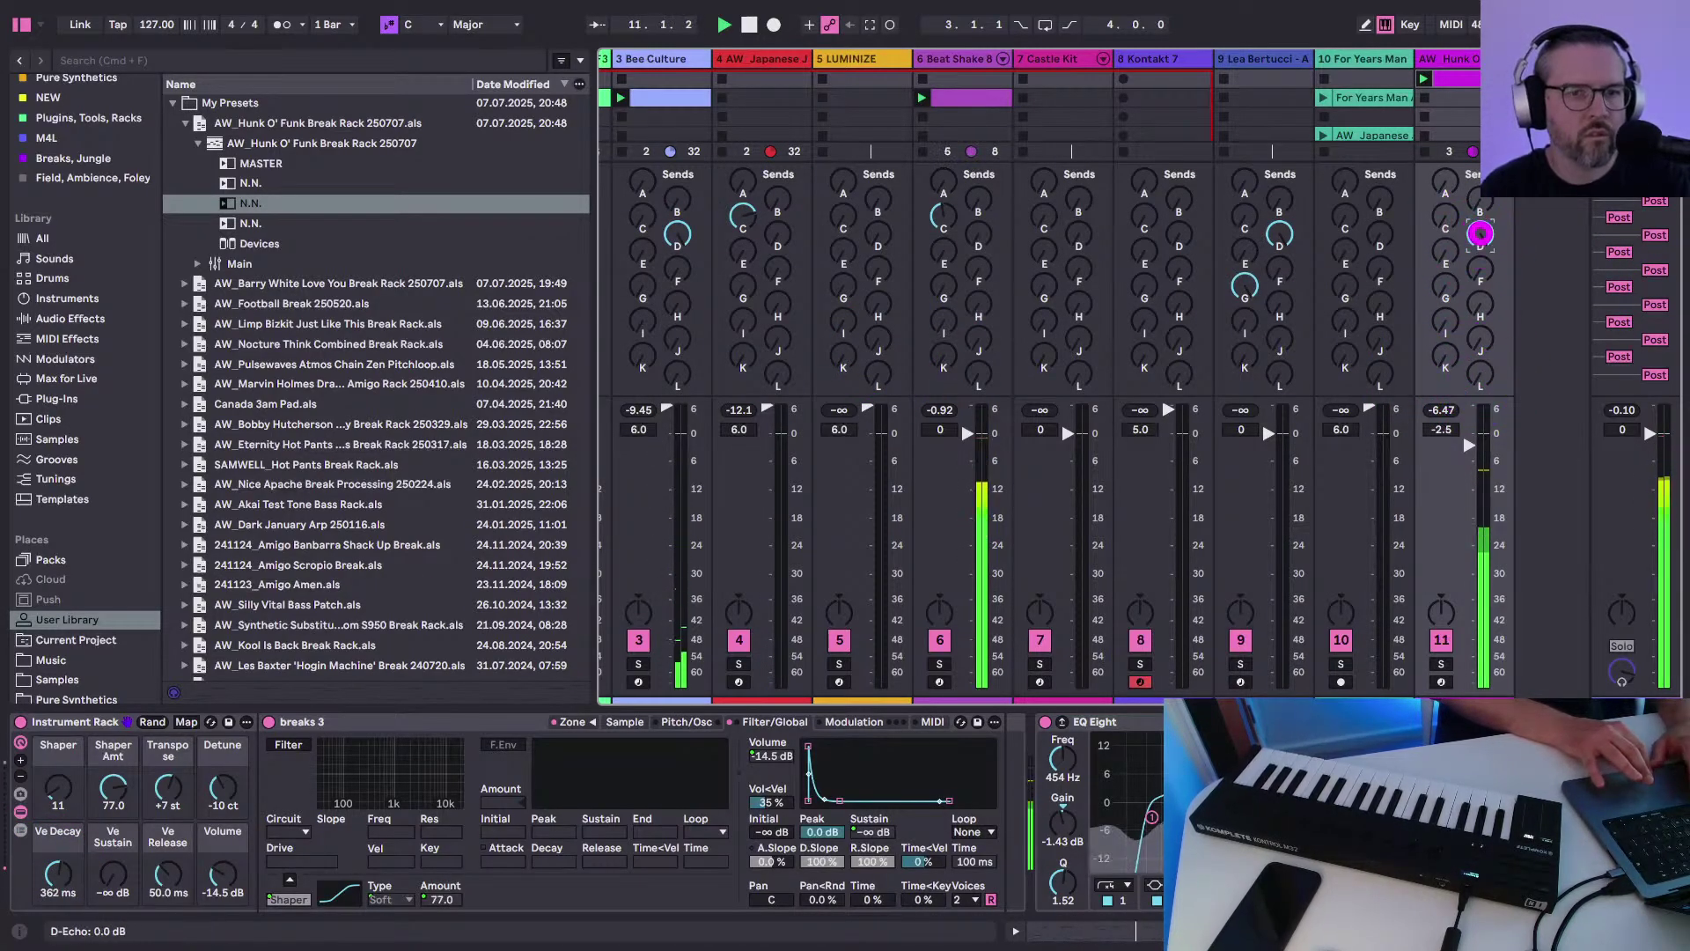
{"action": "left_click_drag", "start_coordinate": [1449, 256], "coordinate": [1448, 257]}
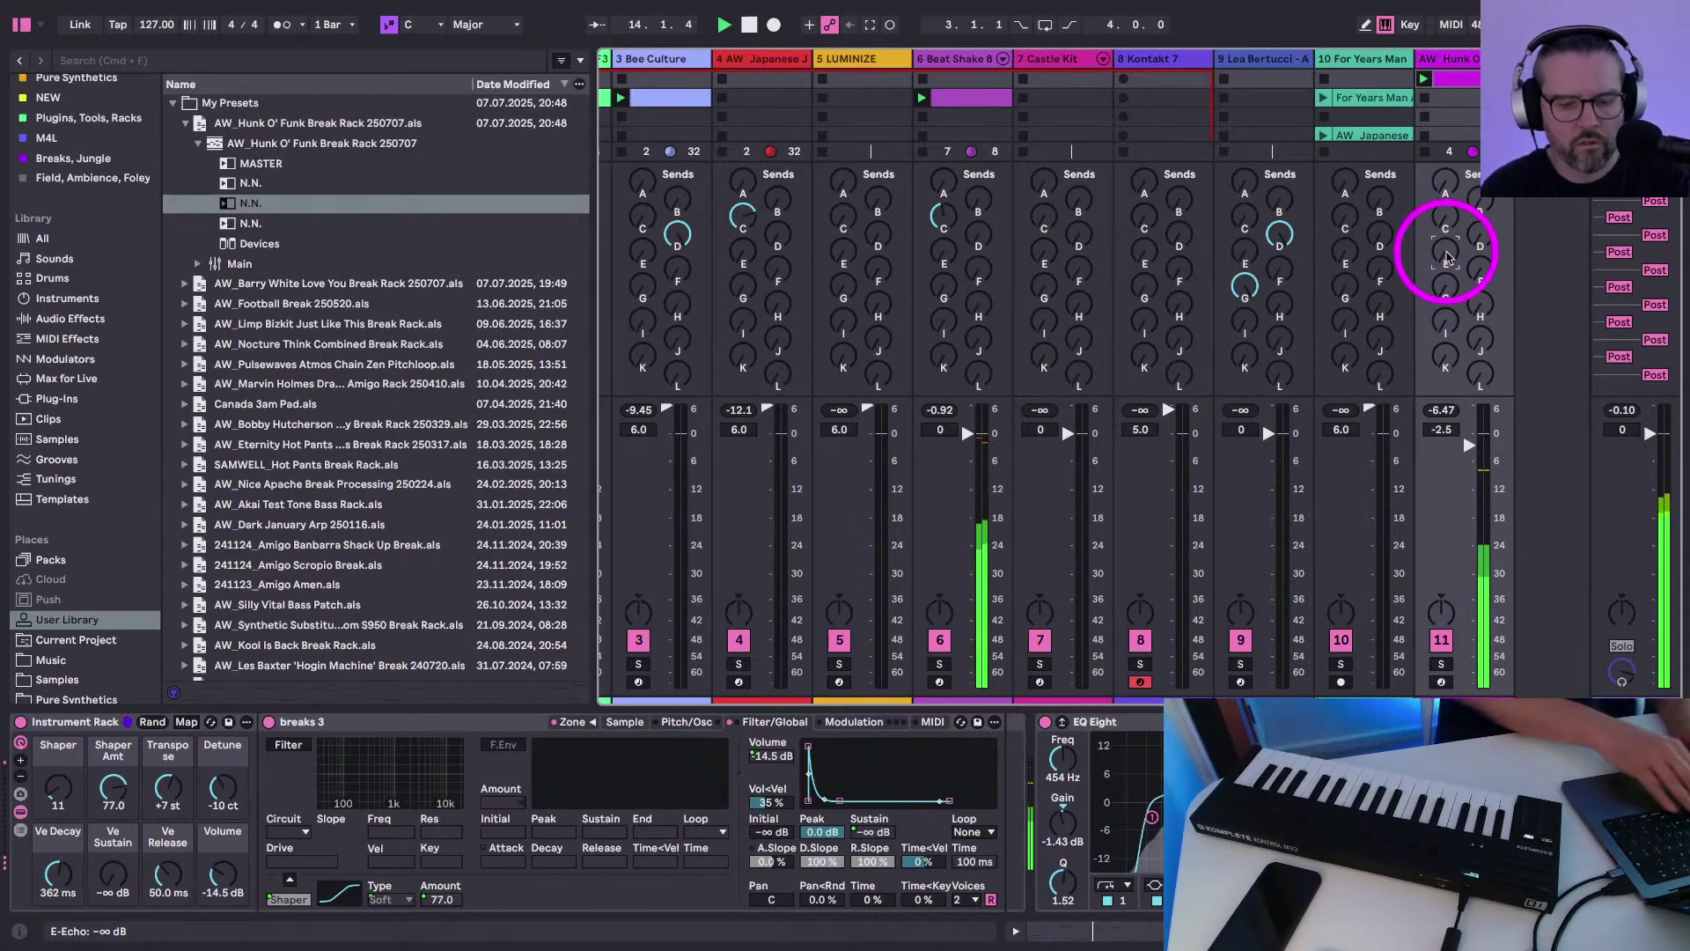
Perform the pad chords on track 8 over the playing clips and capture the performance as a MIDI clip
{"action": "scroll", "coordinate": [1405, 225], "scroll_direction": "left", "scroll_amount": 2}
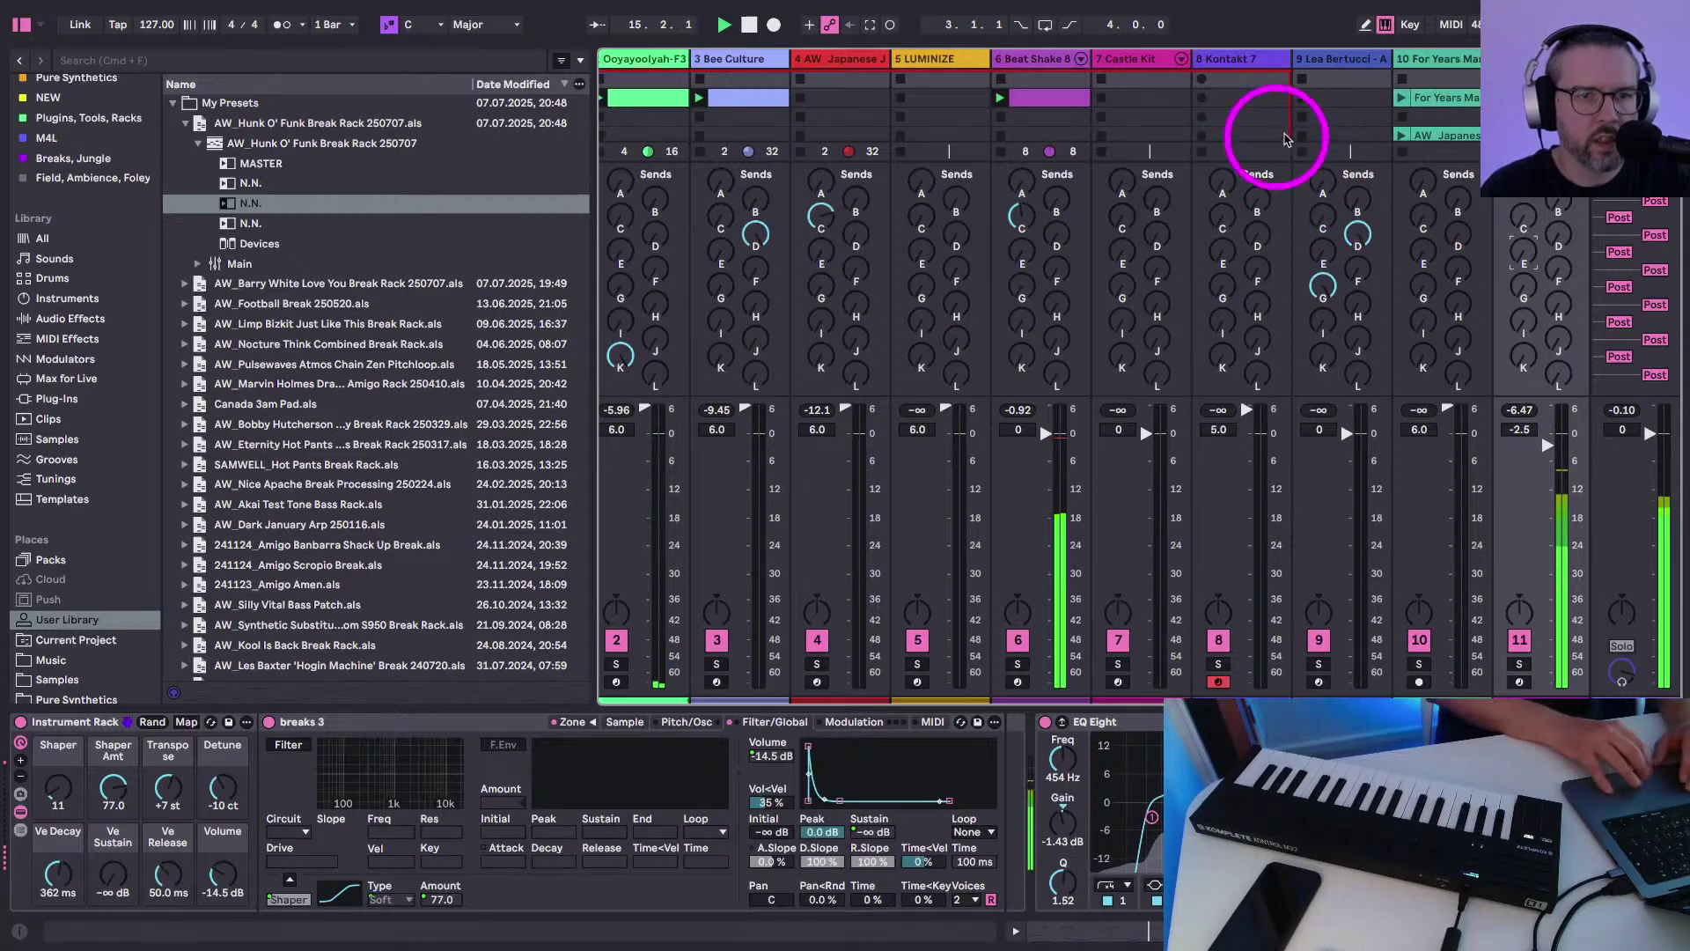
{"action": "left_click", "coordinate": [1217, 682]}
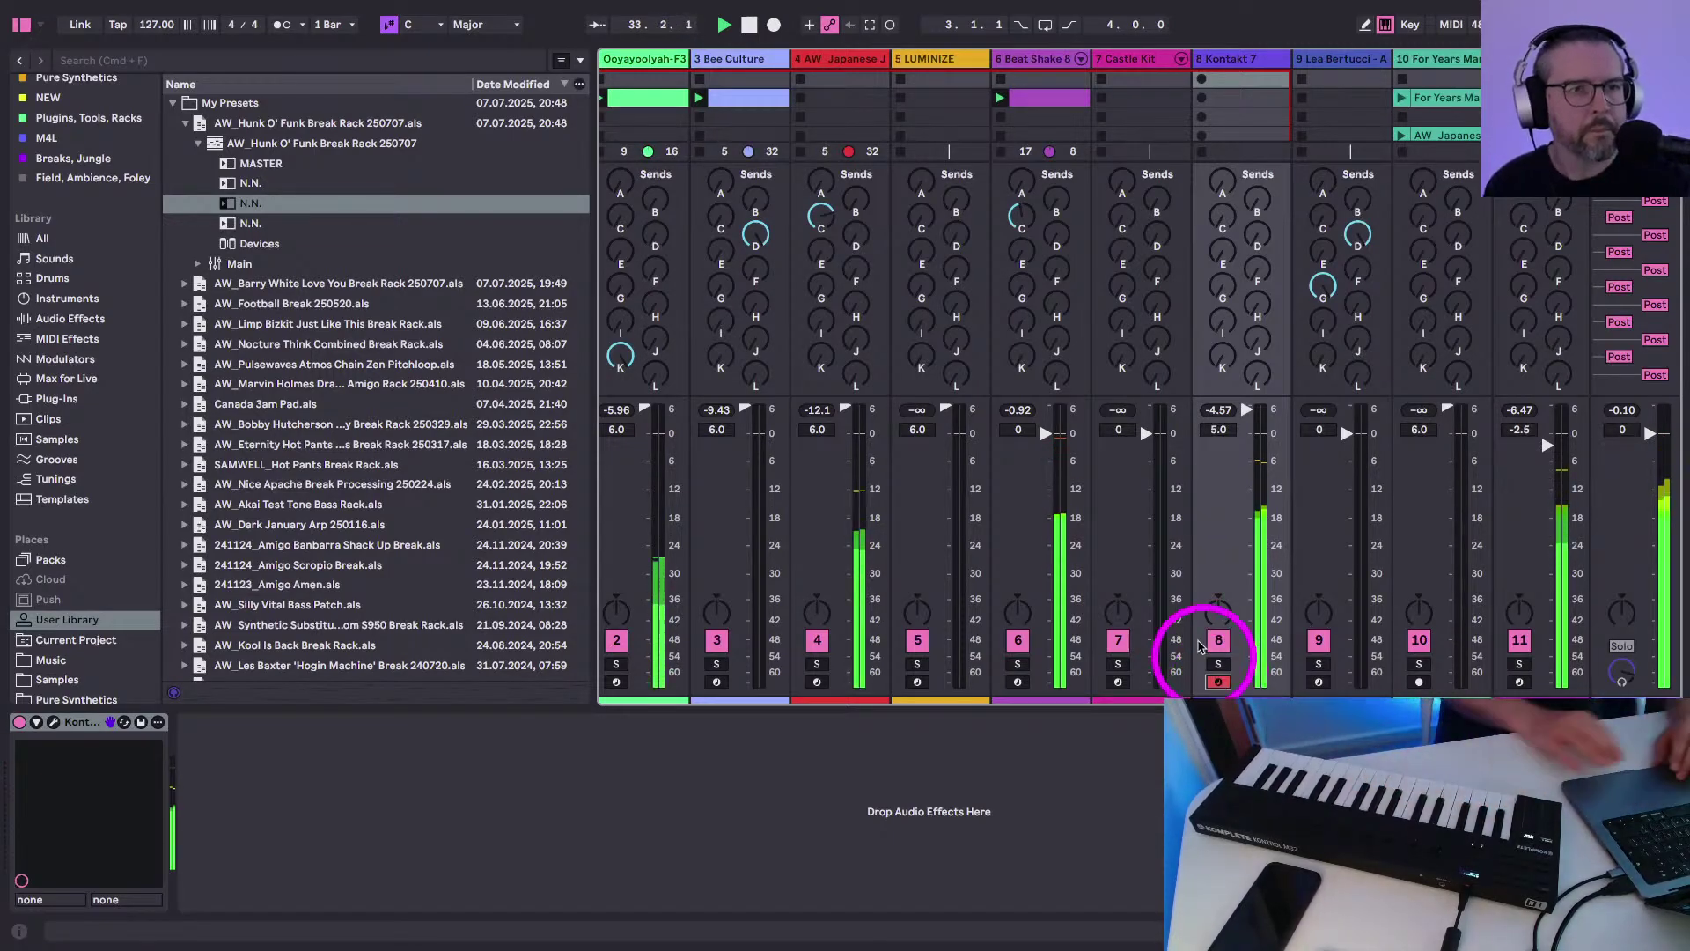
{"action": "left_click", "coordinate": [870, 25]}
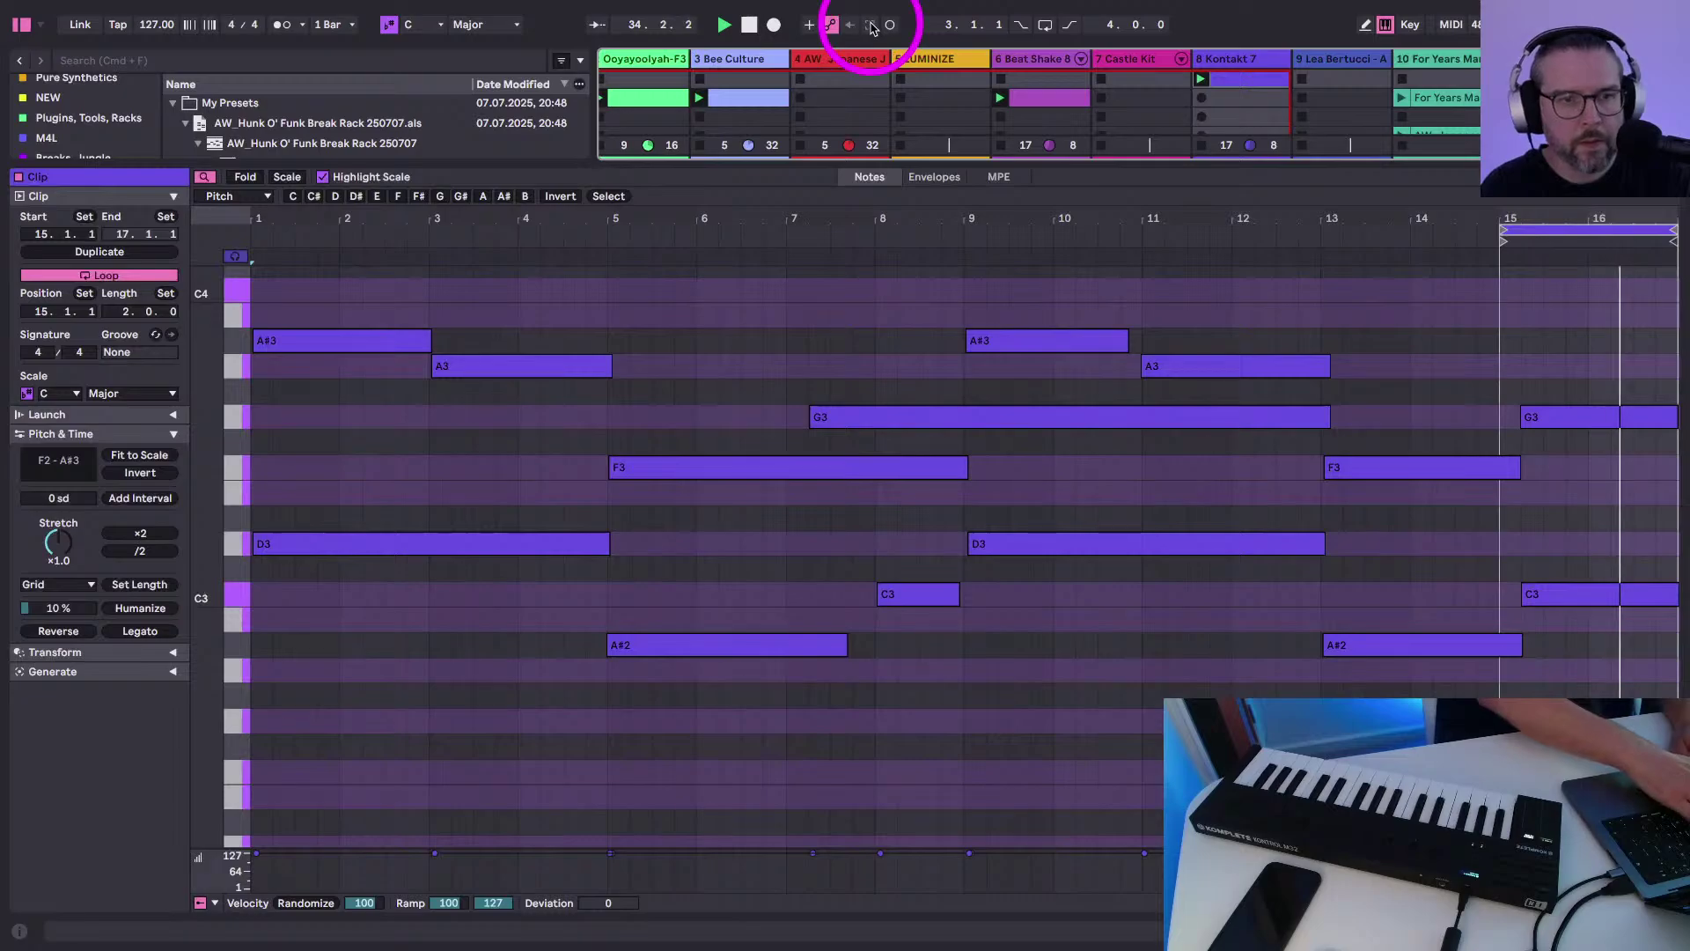
Extend the captured pad clip's loop back to 1.1.1 for a length of 16 bars, and restart playback to hear it
{"action": "left_click_drag", "start_coordinate": [1504, 228], "coordinate": [189, 240]}
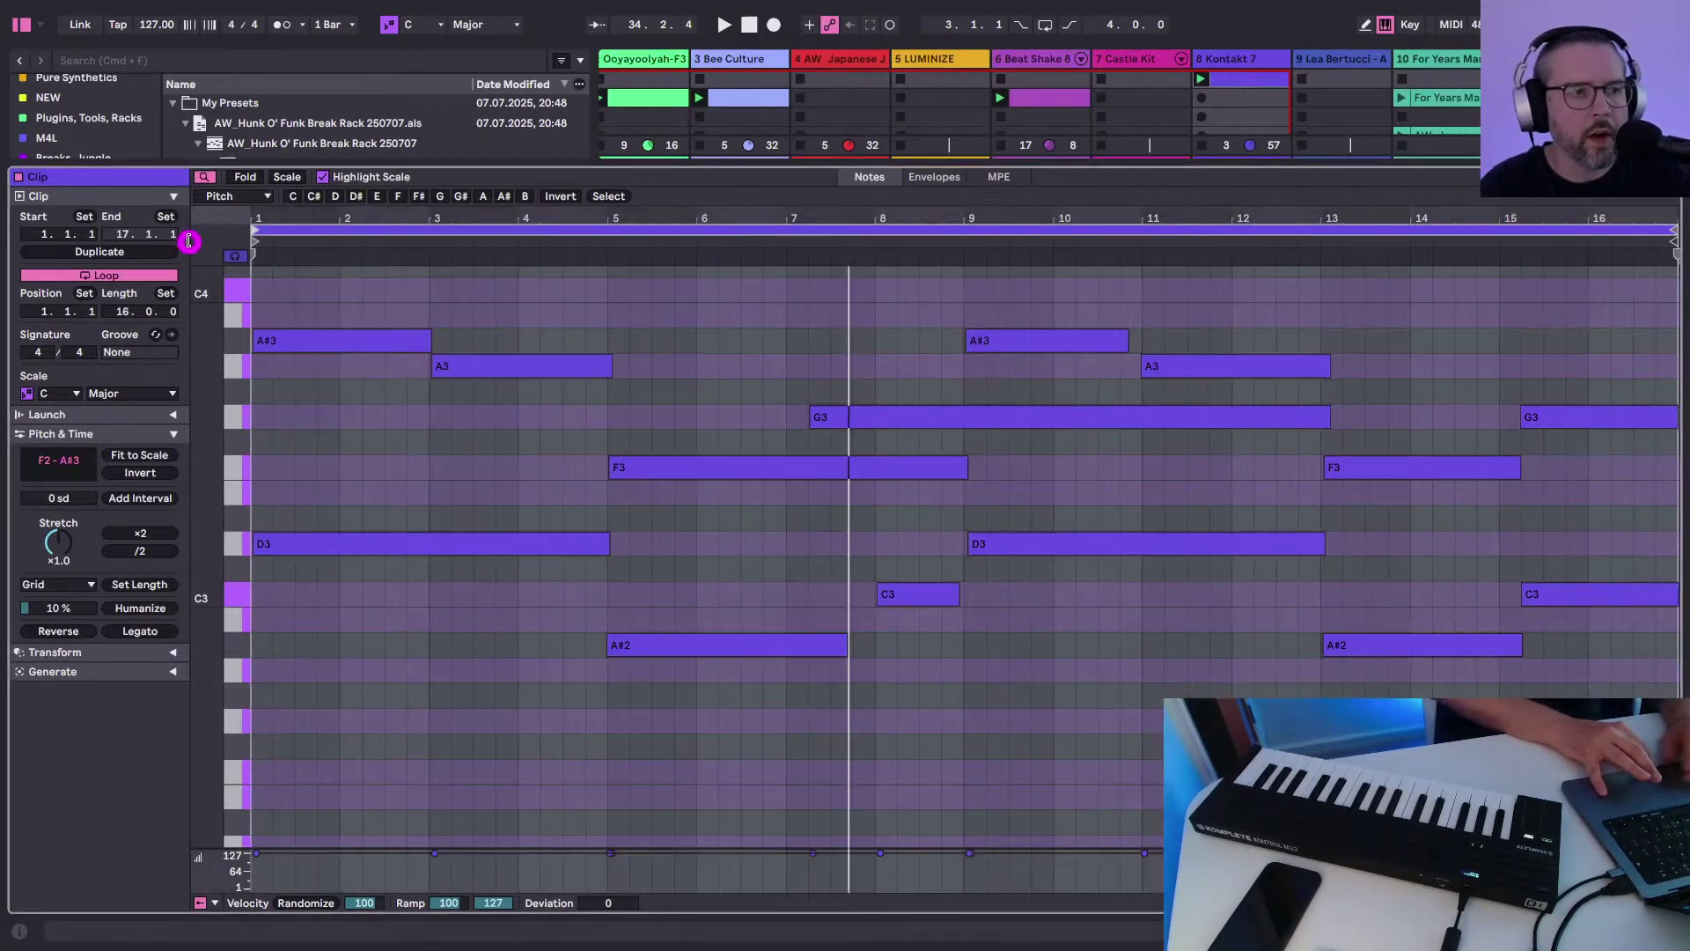
{"action": "key", "text": "space"}
{"action": "key", "text": "space"}
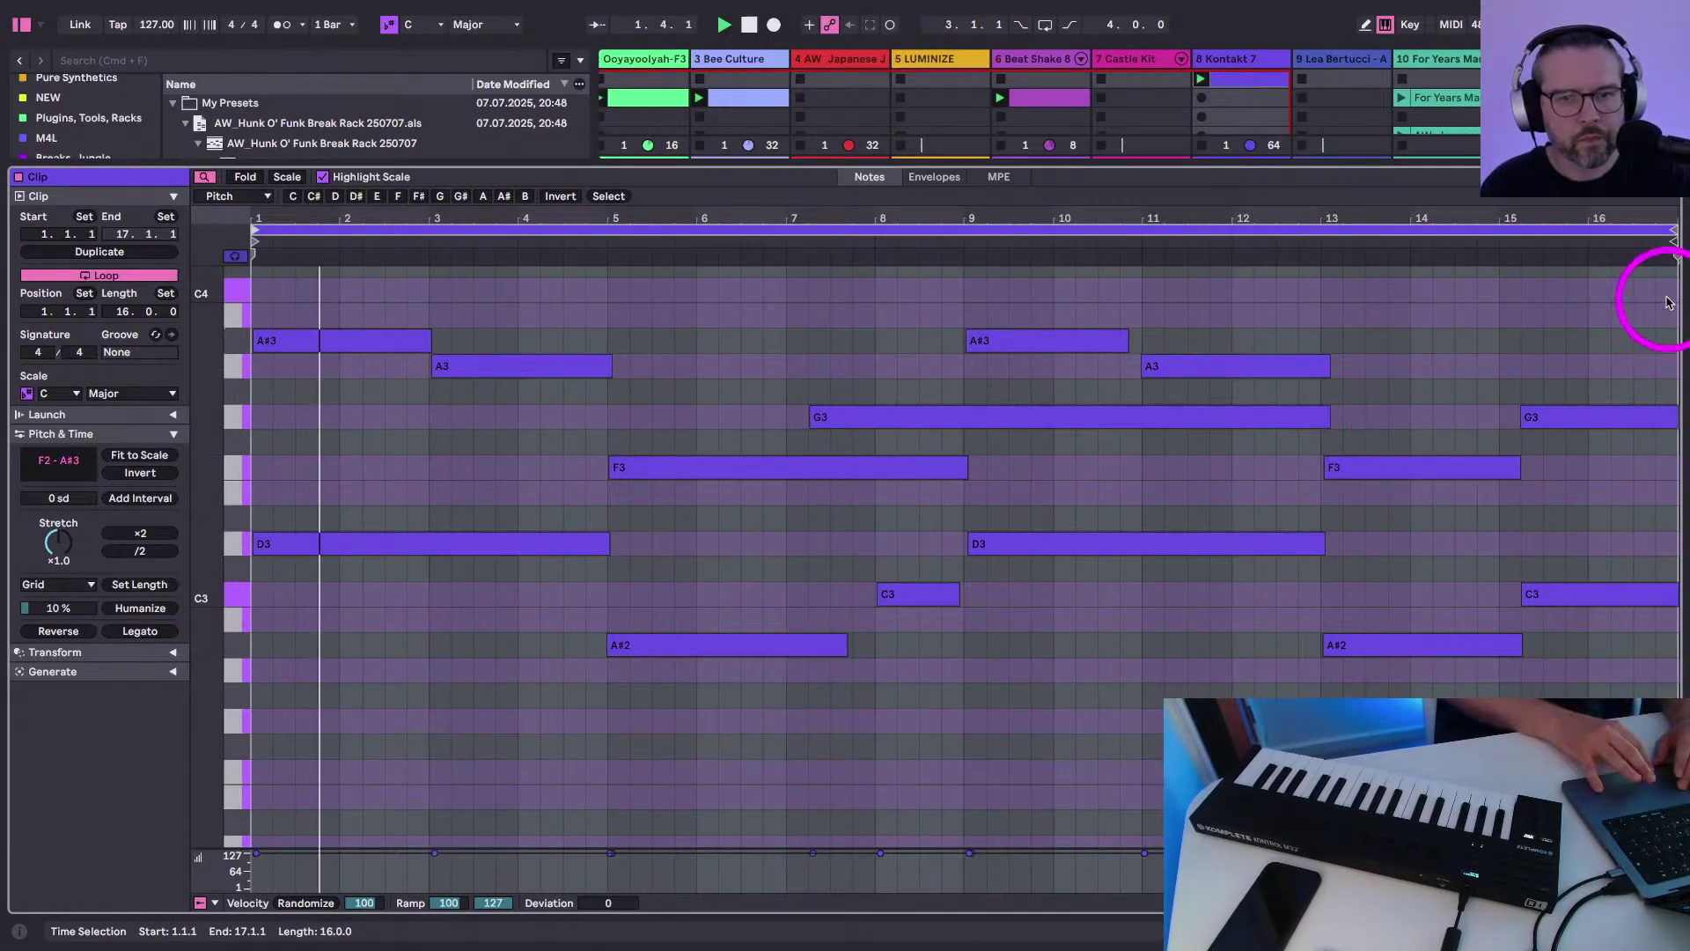
{"action": "key", "text": "shift+Tab"}
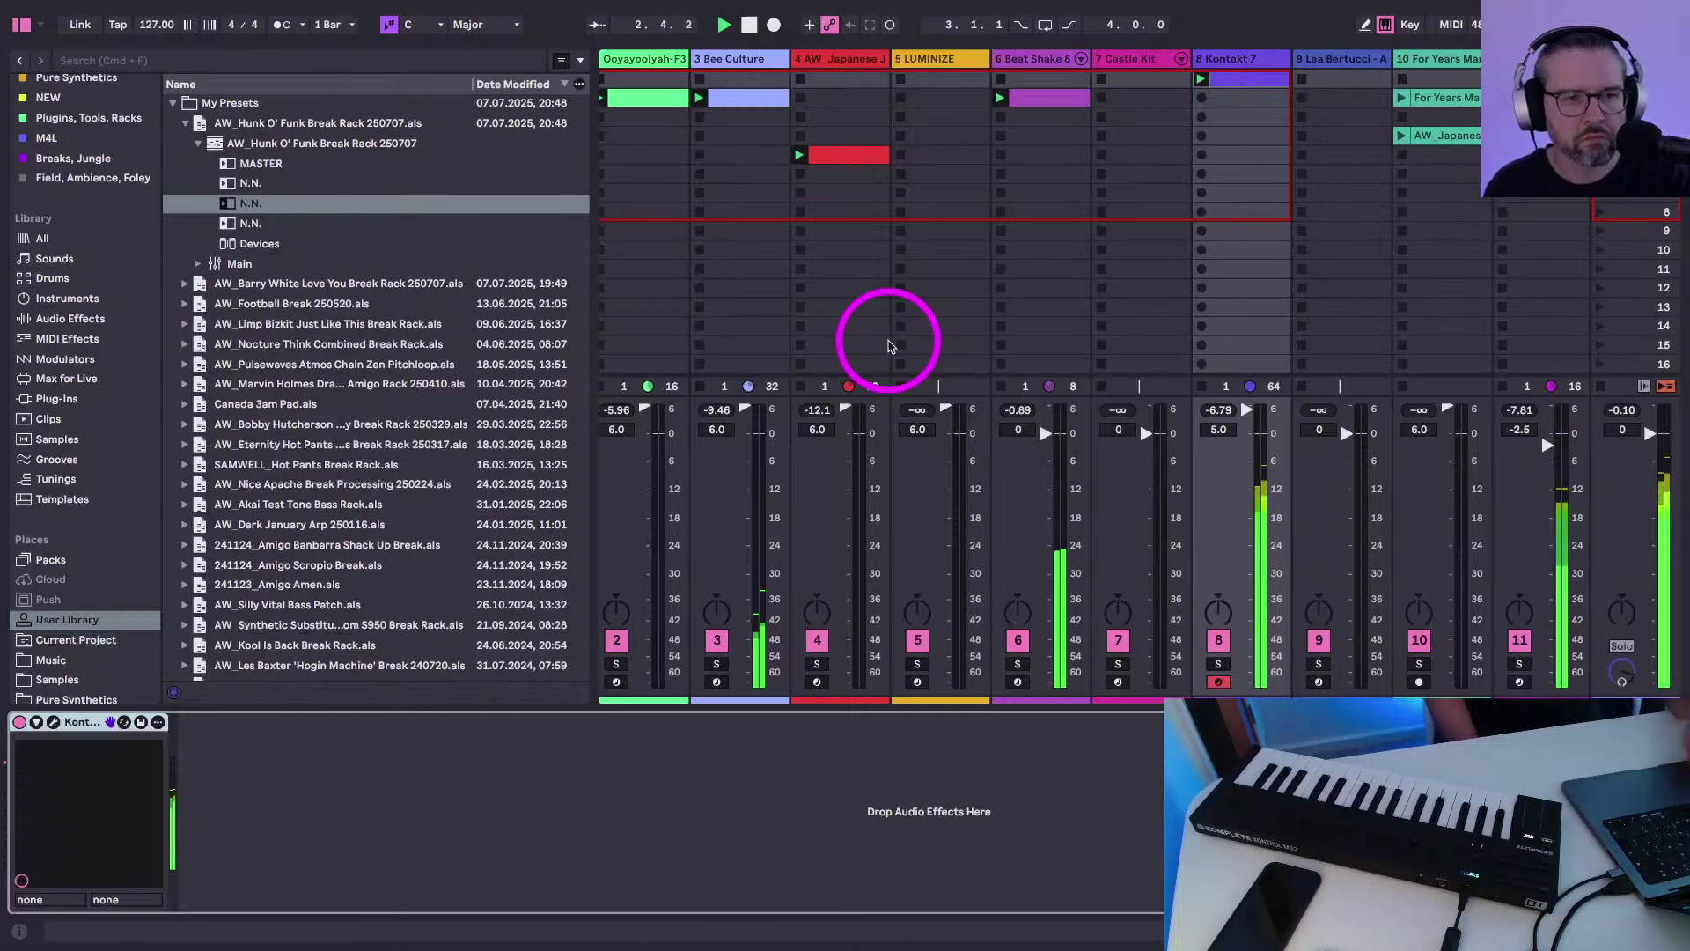
Duplicate the opening notes of the track 11 break clip and shift the copies two grid steps earlier, starting at 1.2.3
{"action": "left_click_drag", "start_coordinate": [1188, 394], "coordinate": [1184, 502]}
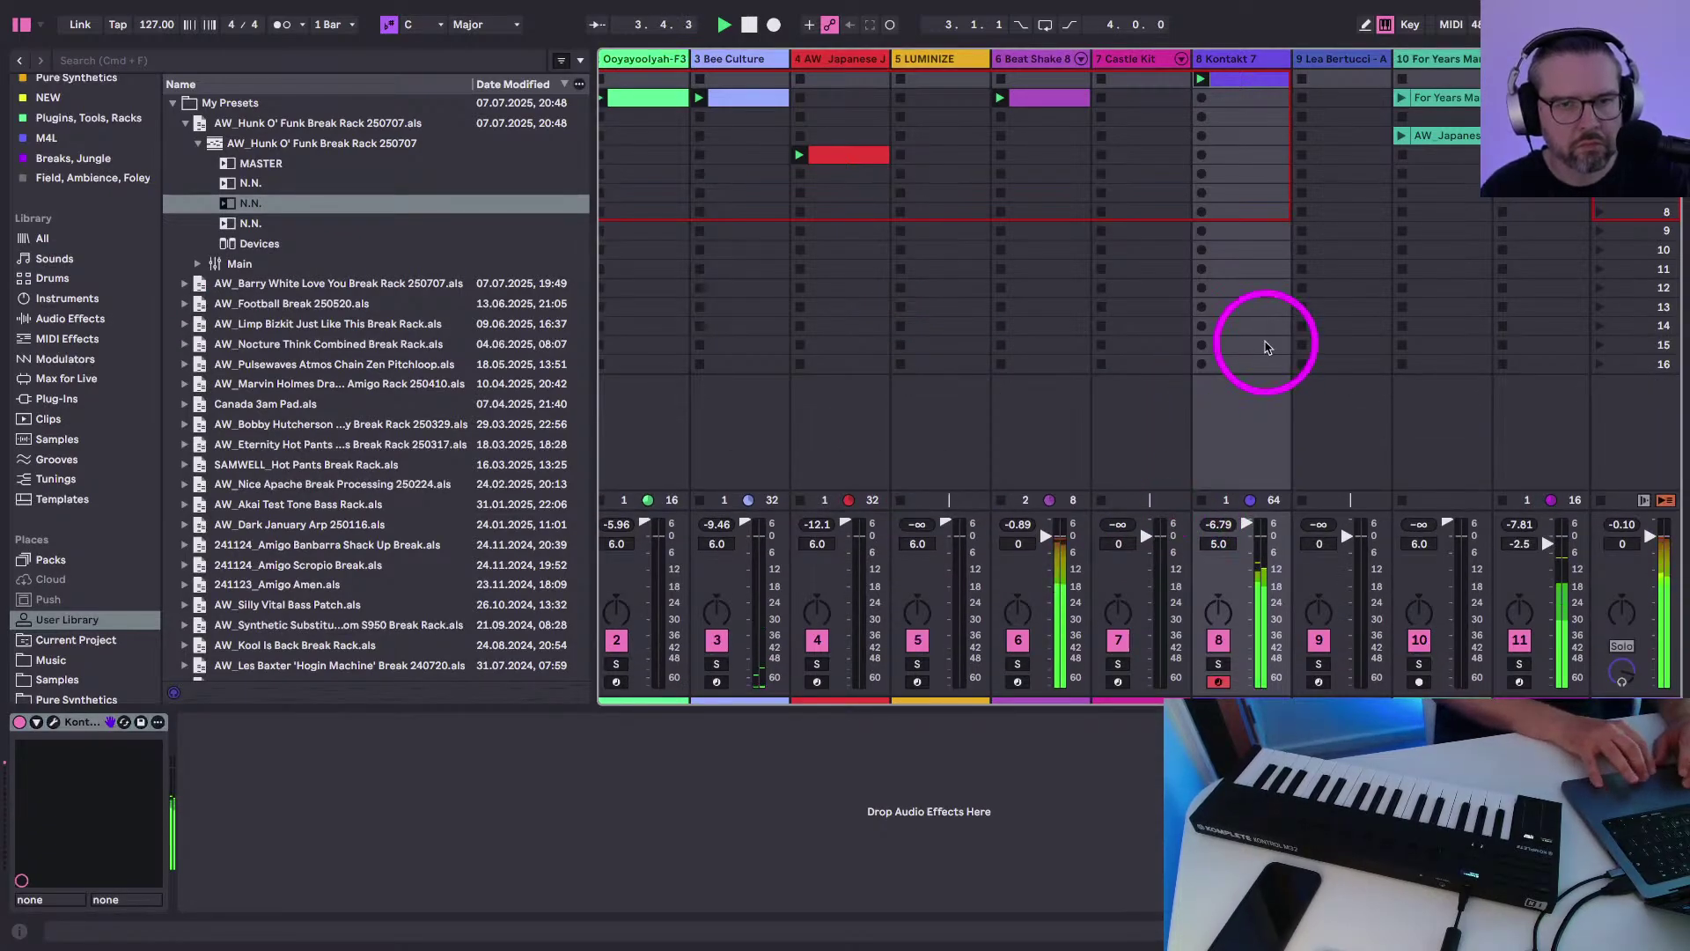
{"action": "scroll", "coordinate": [1266, 346], "scroll_direction": "right", "scroll_amount": 2}
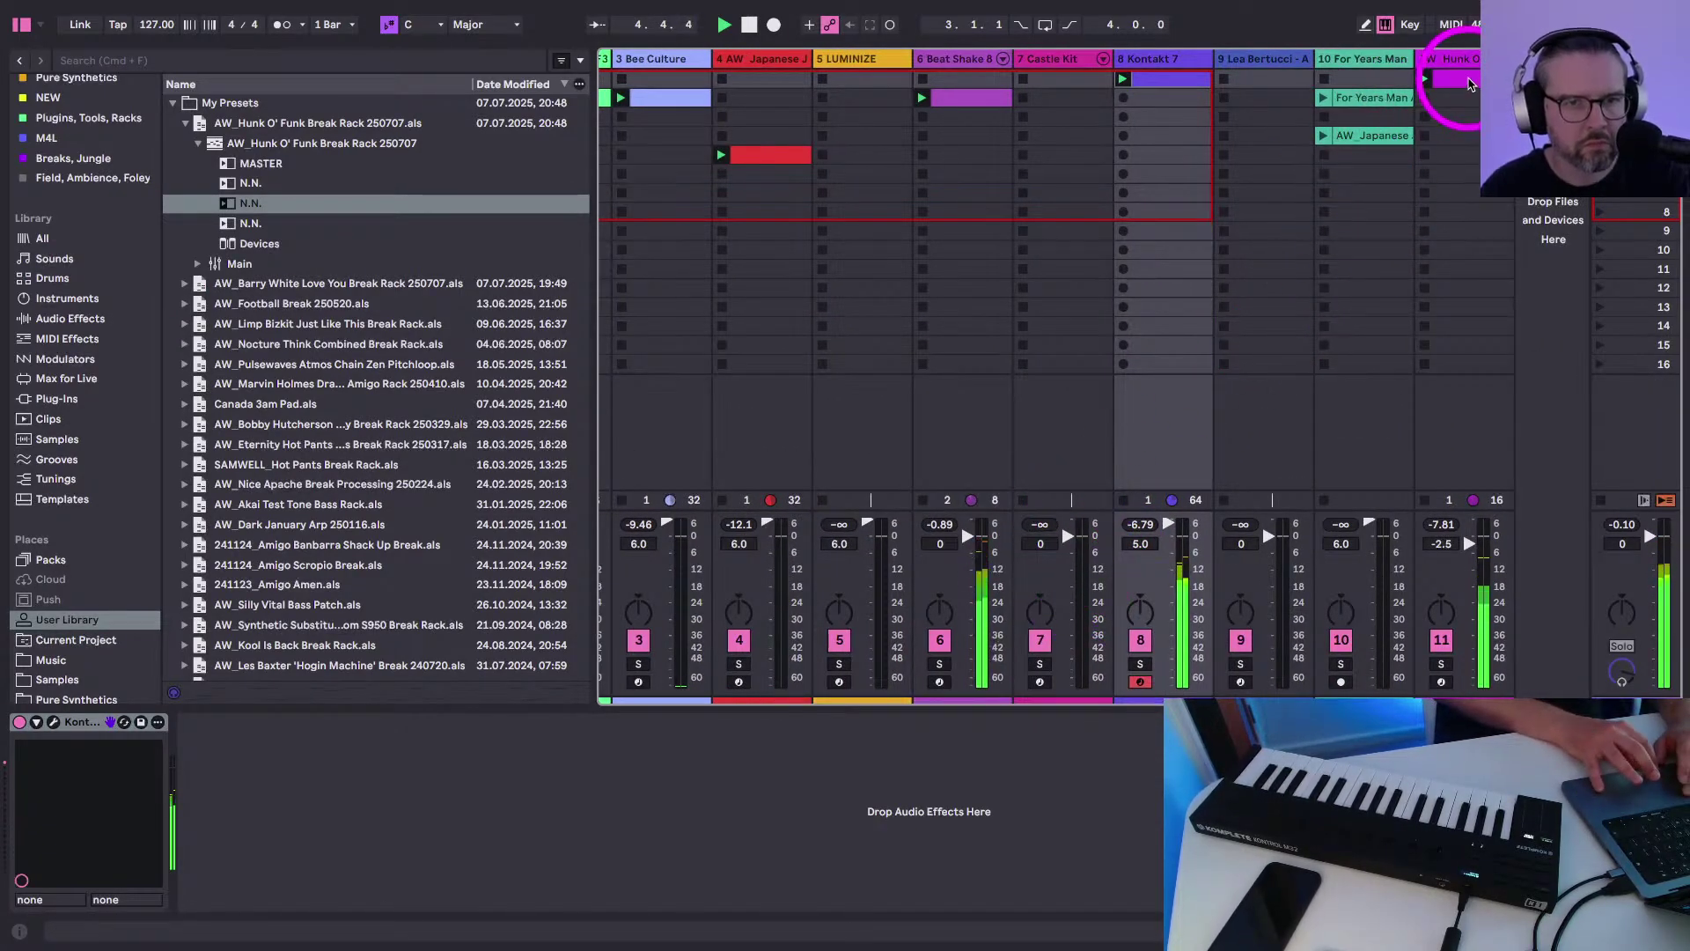
{"action": "left_click", "coordinate": [1468, 81]}
{"action": "key", "text": "shift+Tab"}
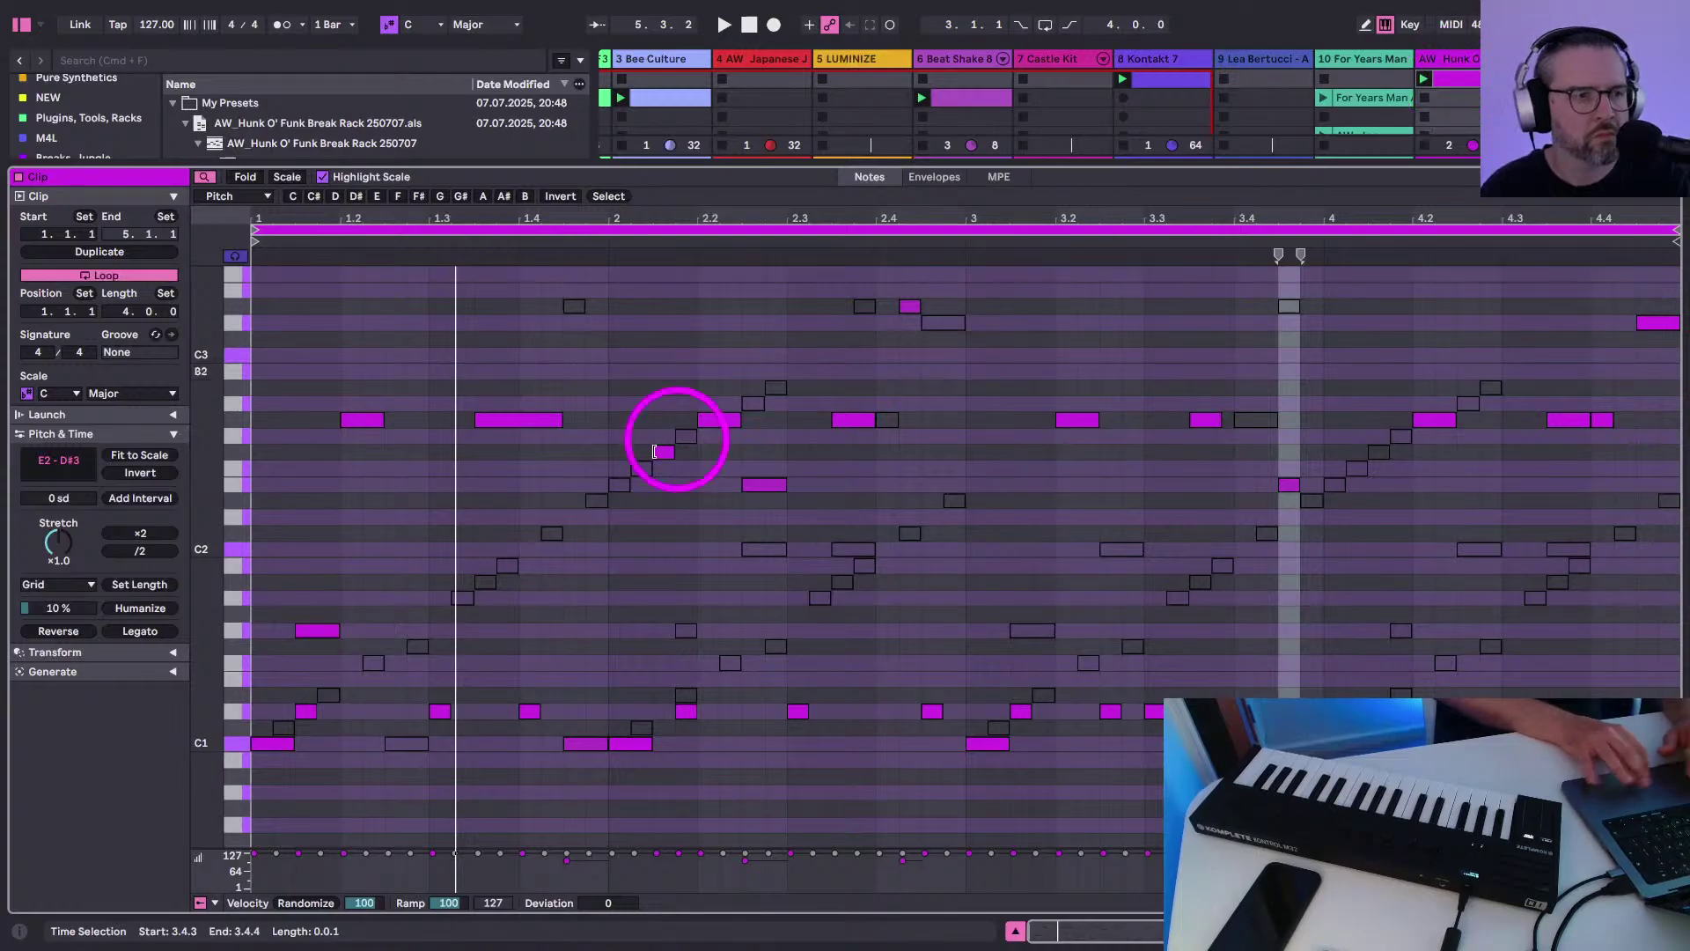
{"action": "key", "text": "space"}
{"action": "left_click_drag", "start_coordinate": [396, 373], "coordinate": [189, 831]}
{"action": "key", "text": "super+d"}
{"action": "key", "text": "Left"}
{"action": "key", "text": "Left"}
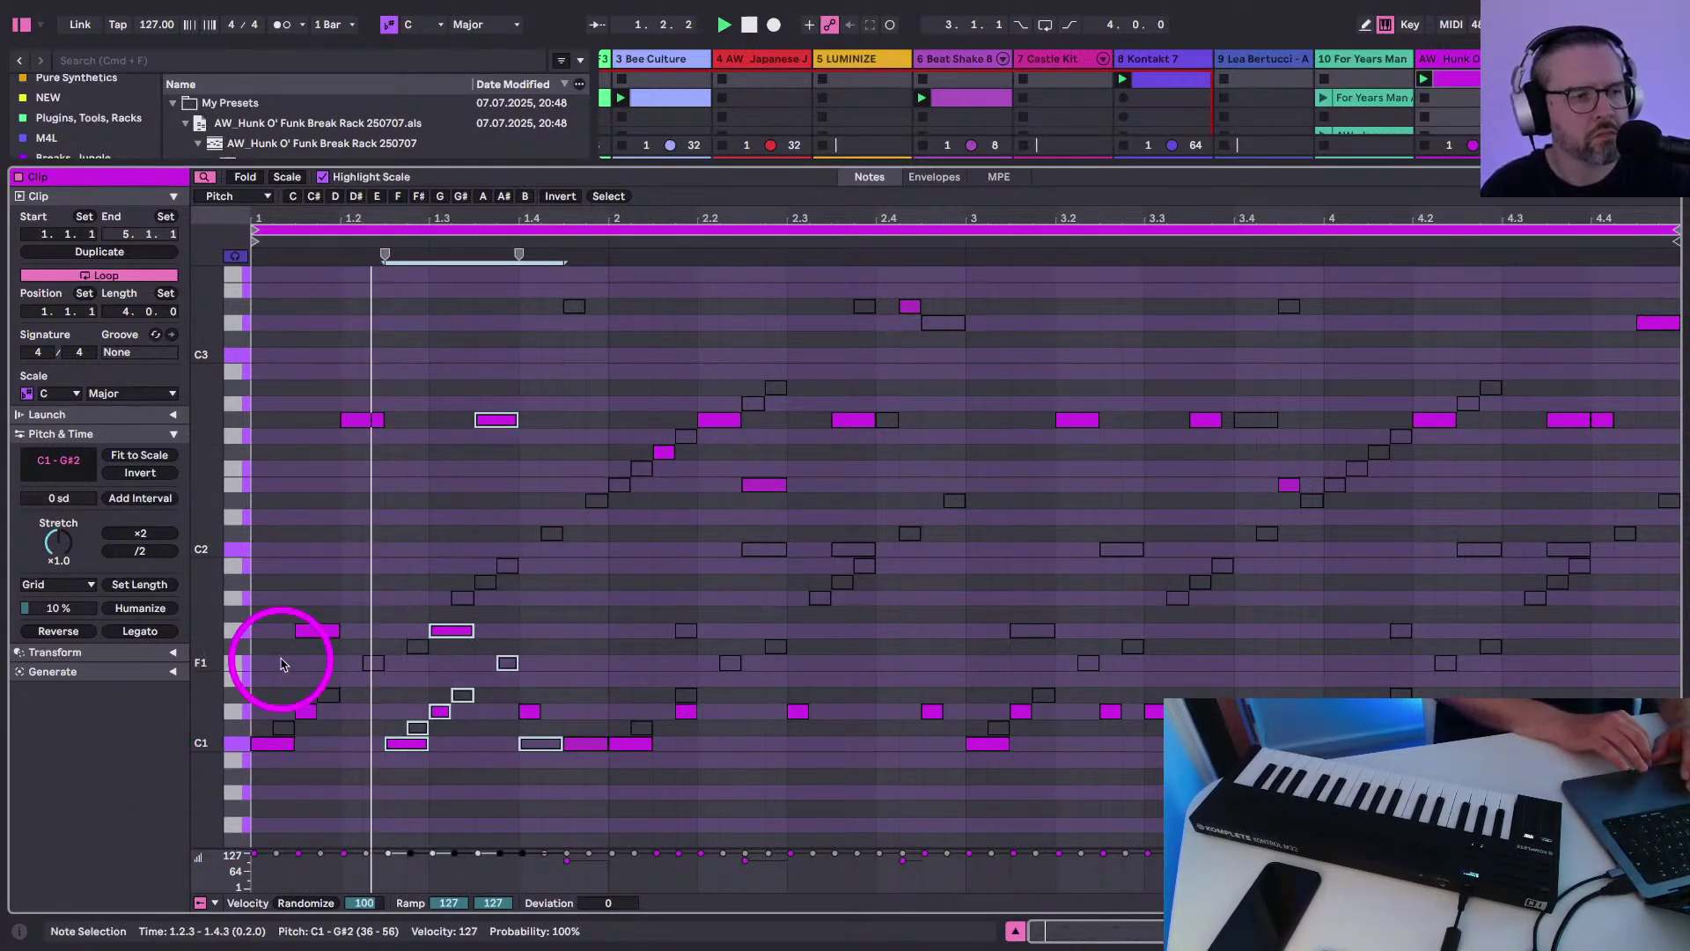
{"action": "left_click", "coordinate": [495, 417]}
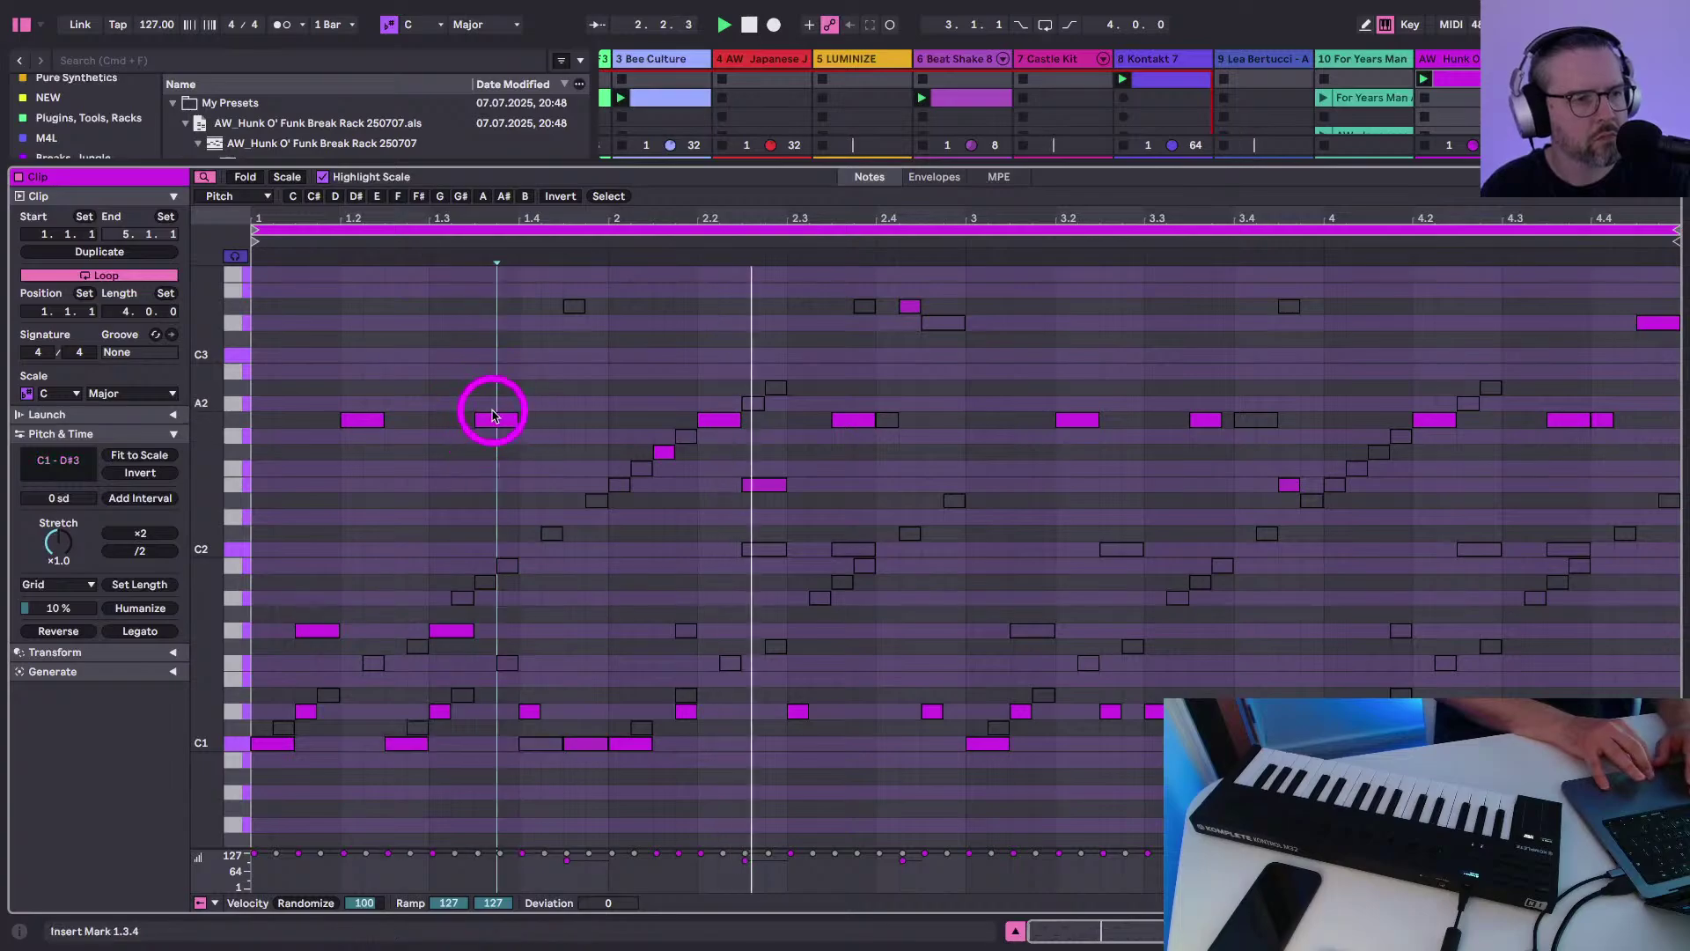
Audition the track 11 break clip and deactivate the D1 note at 1.4.1 and the C1 note at 1.4.3
{"action": "key", "text": "space"}
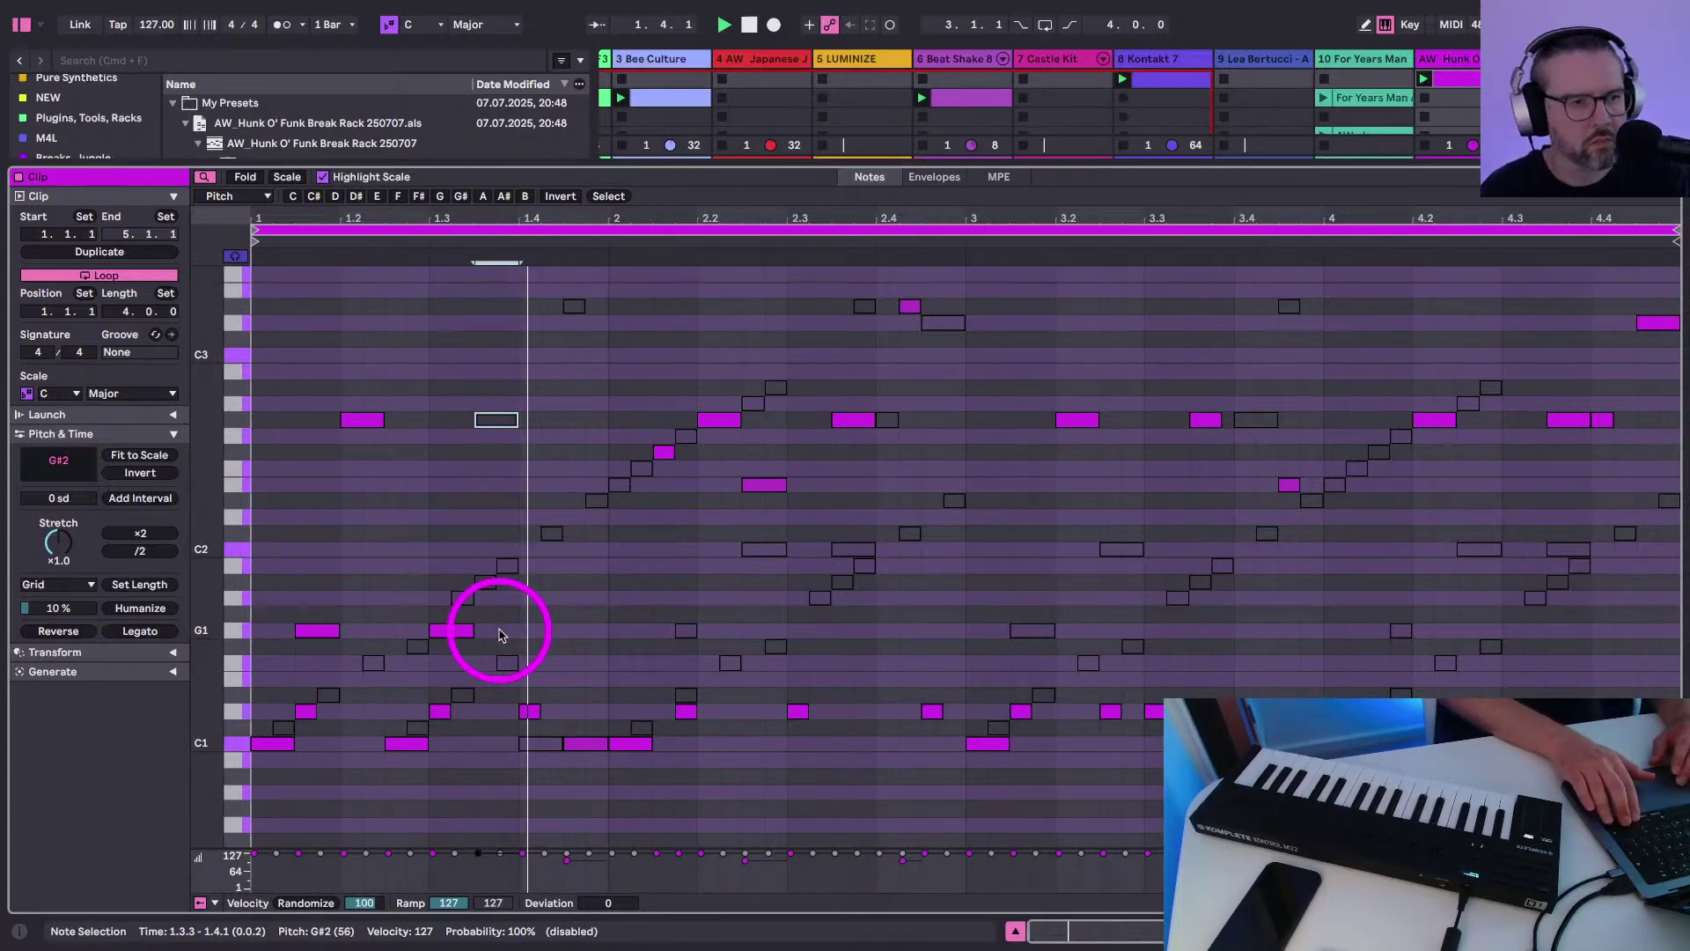
{"action": "key", "text": "space"}
{"action": "key", "text": "space"}
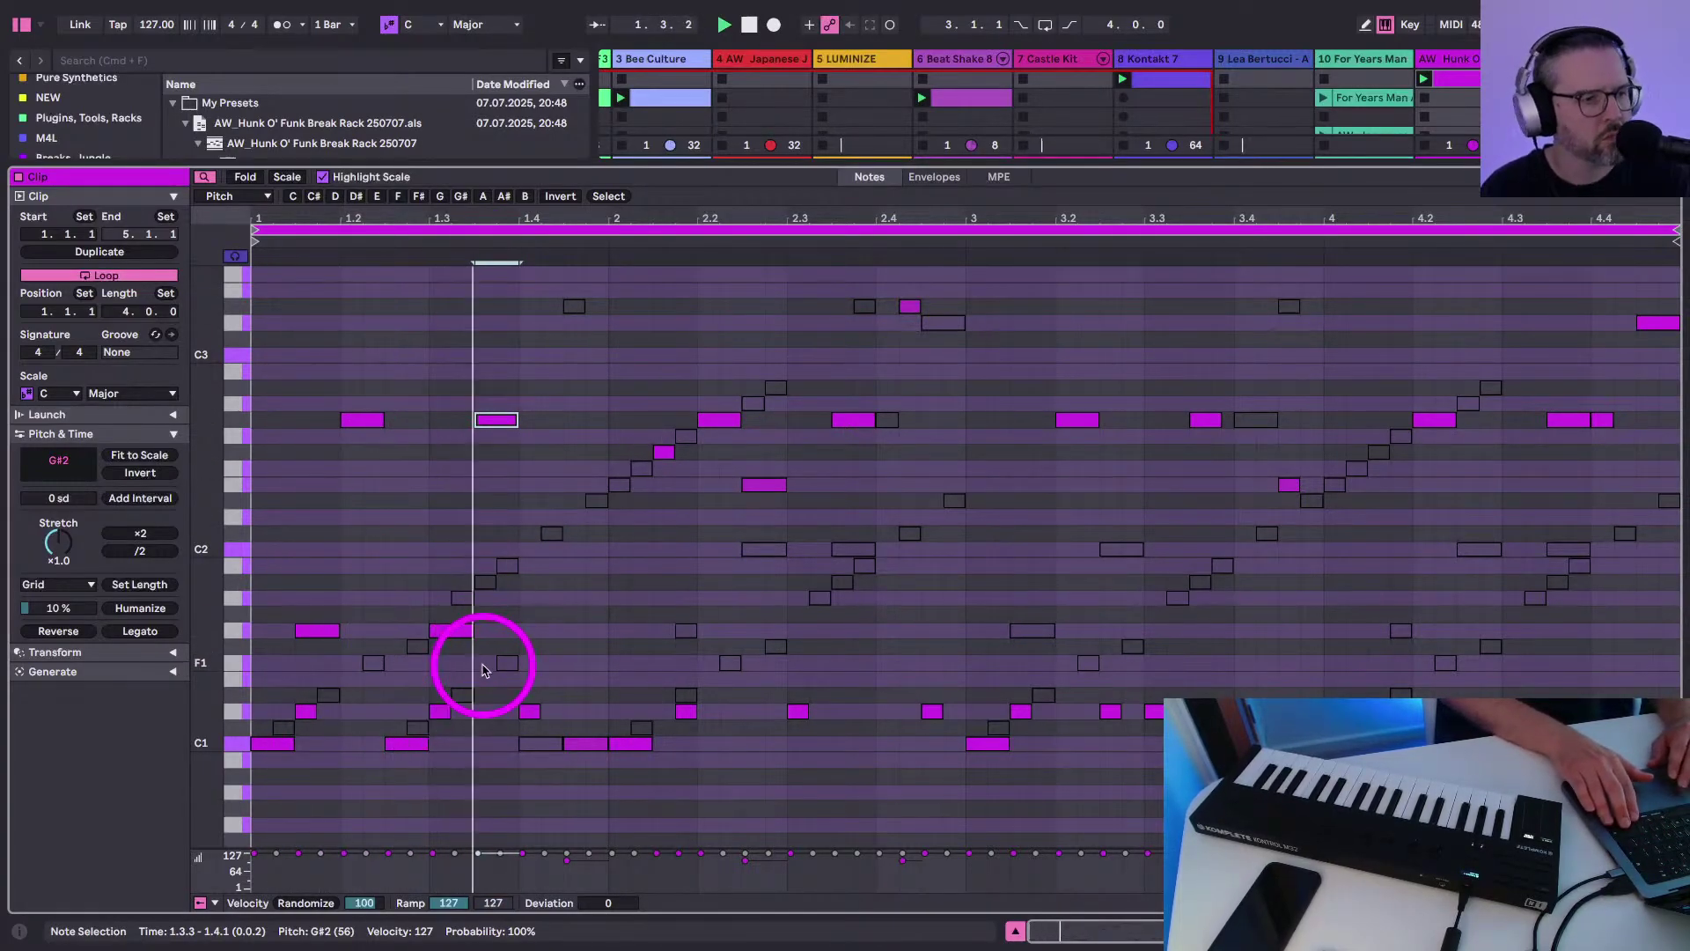
{"action": "left_click", "coordinate": [531, 713]}
{"action": "key", "text": "0"}
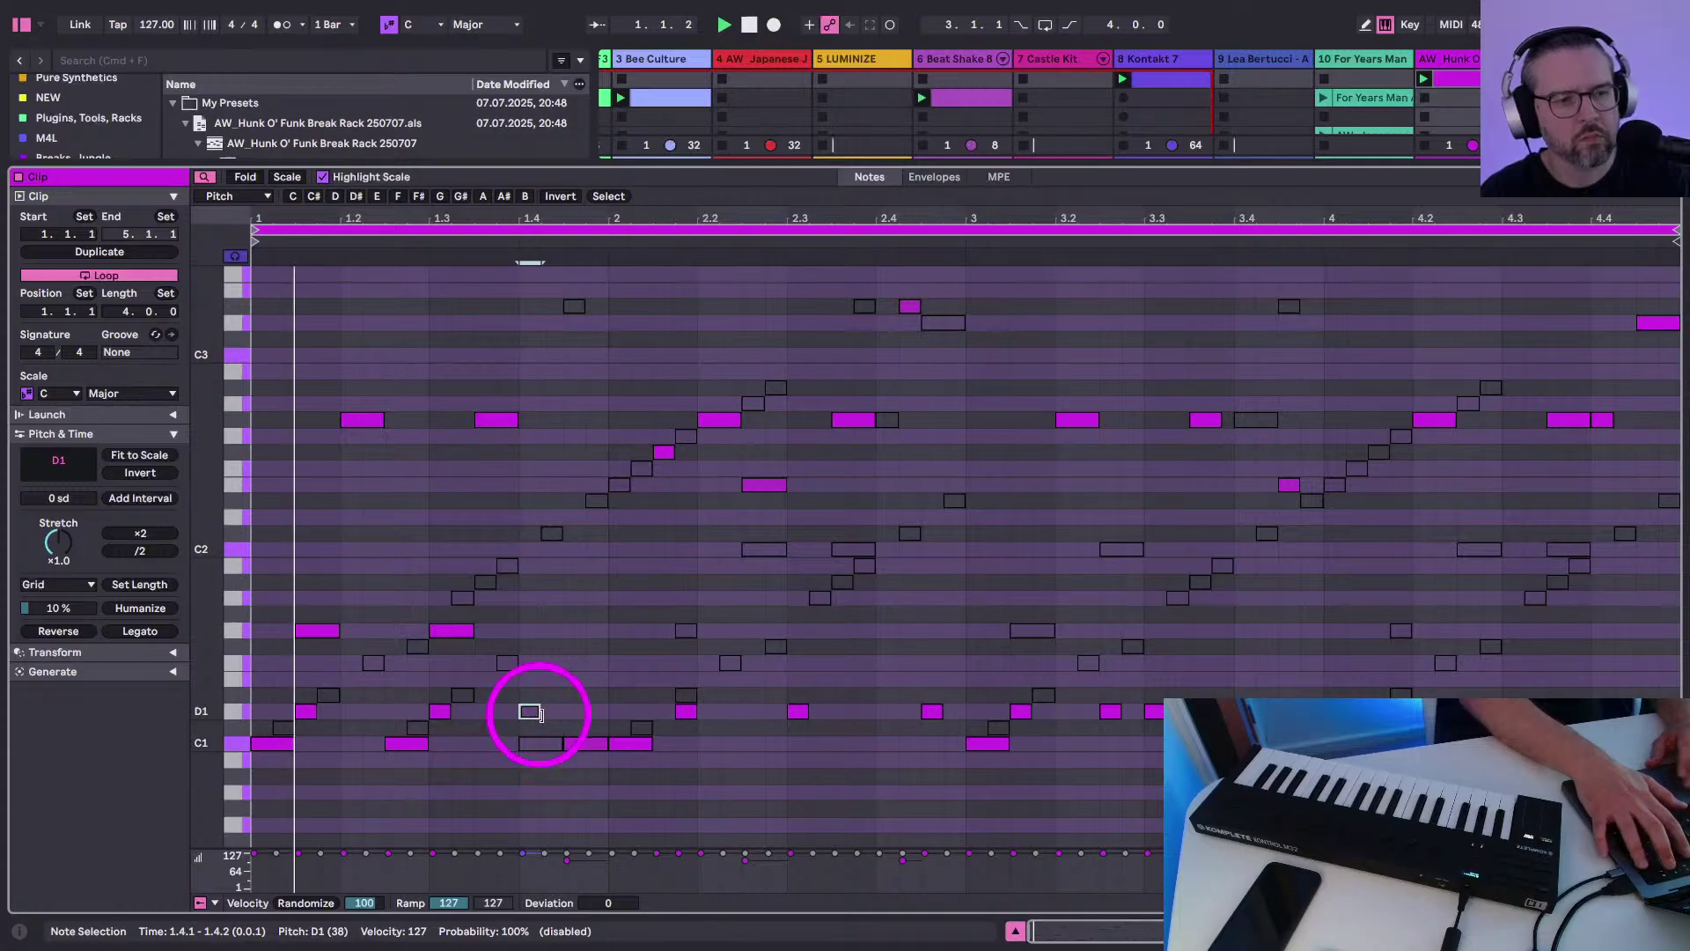
{"action": "left_click", "coordinate": [577, 744]}
{"action": "key", "text": "0"}
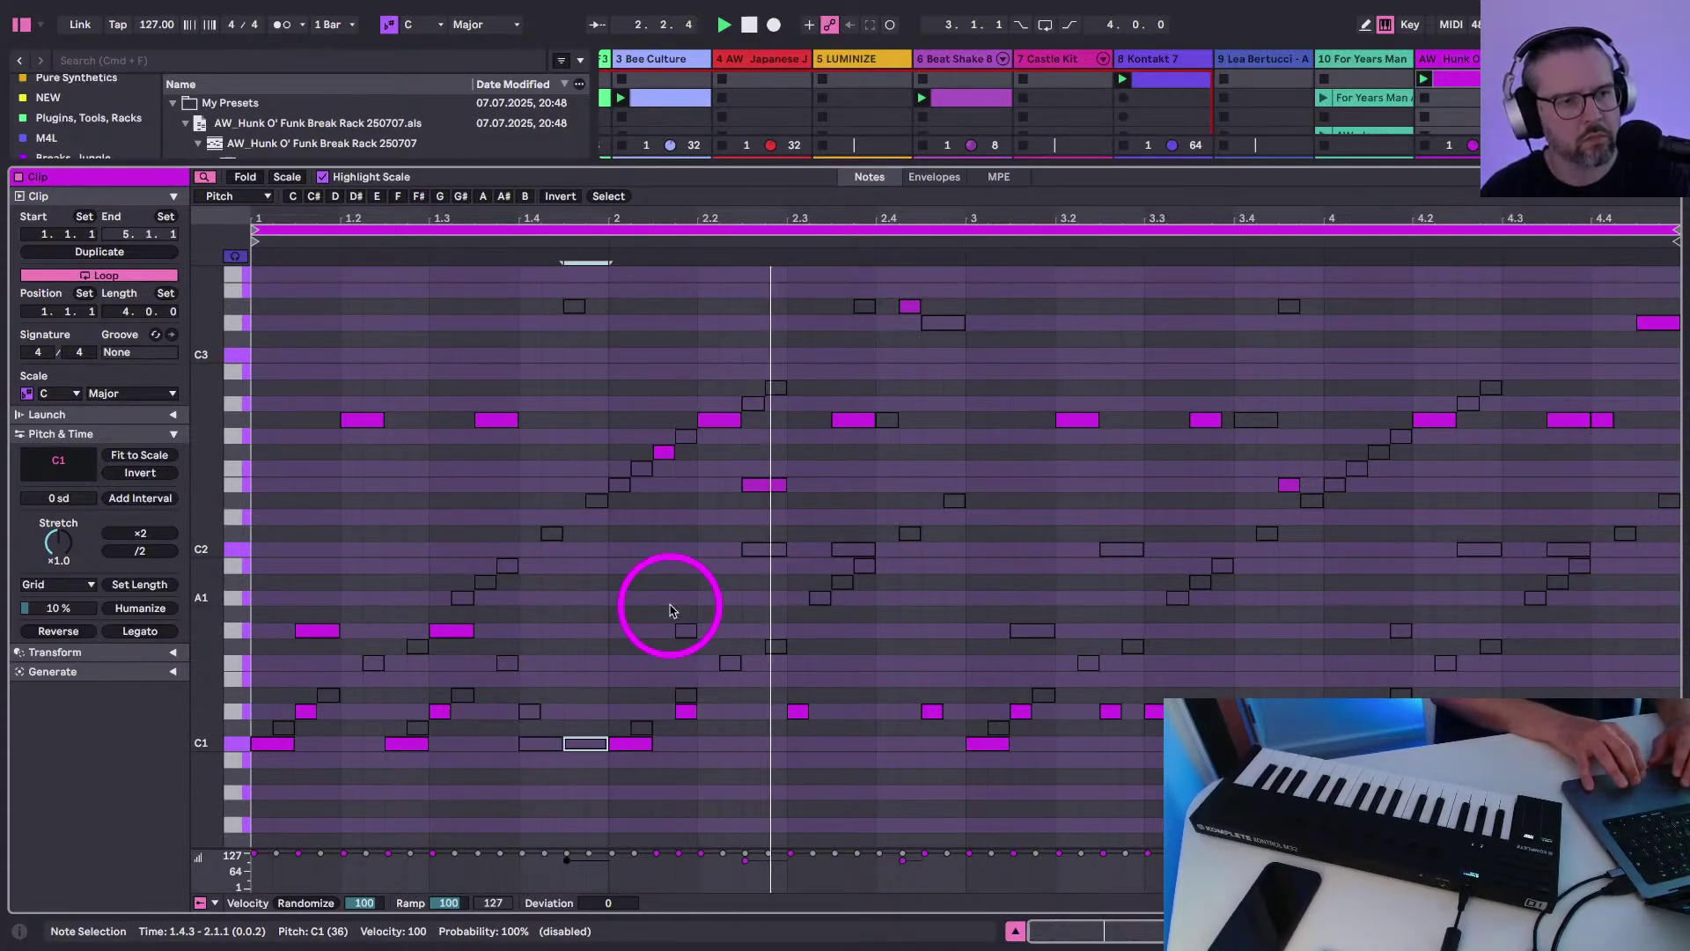
Deactivate the F#2 note at 2.1.3, D1 at 2.1.4, E2 at 2.2.3, D1 at 3.4.1 and G#2 at 4.4.1
{"action": "left_click", "coordinate": [661, 455]}
{"action": "key", "text": "0"}
{"action": "left_click", "coordinate": [684, 711]}
{"action": "key", "text": "0"}
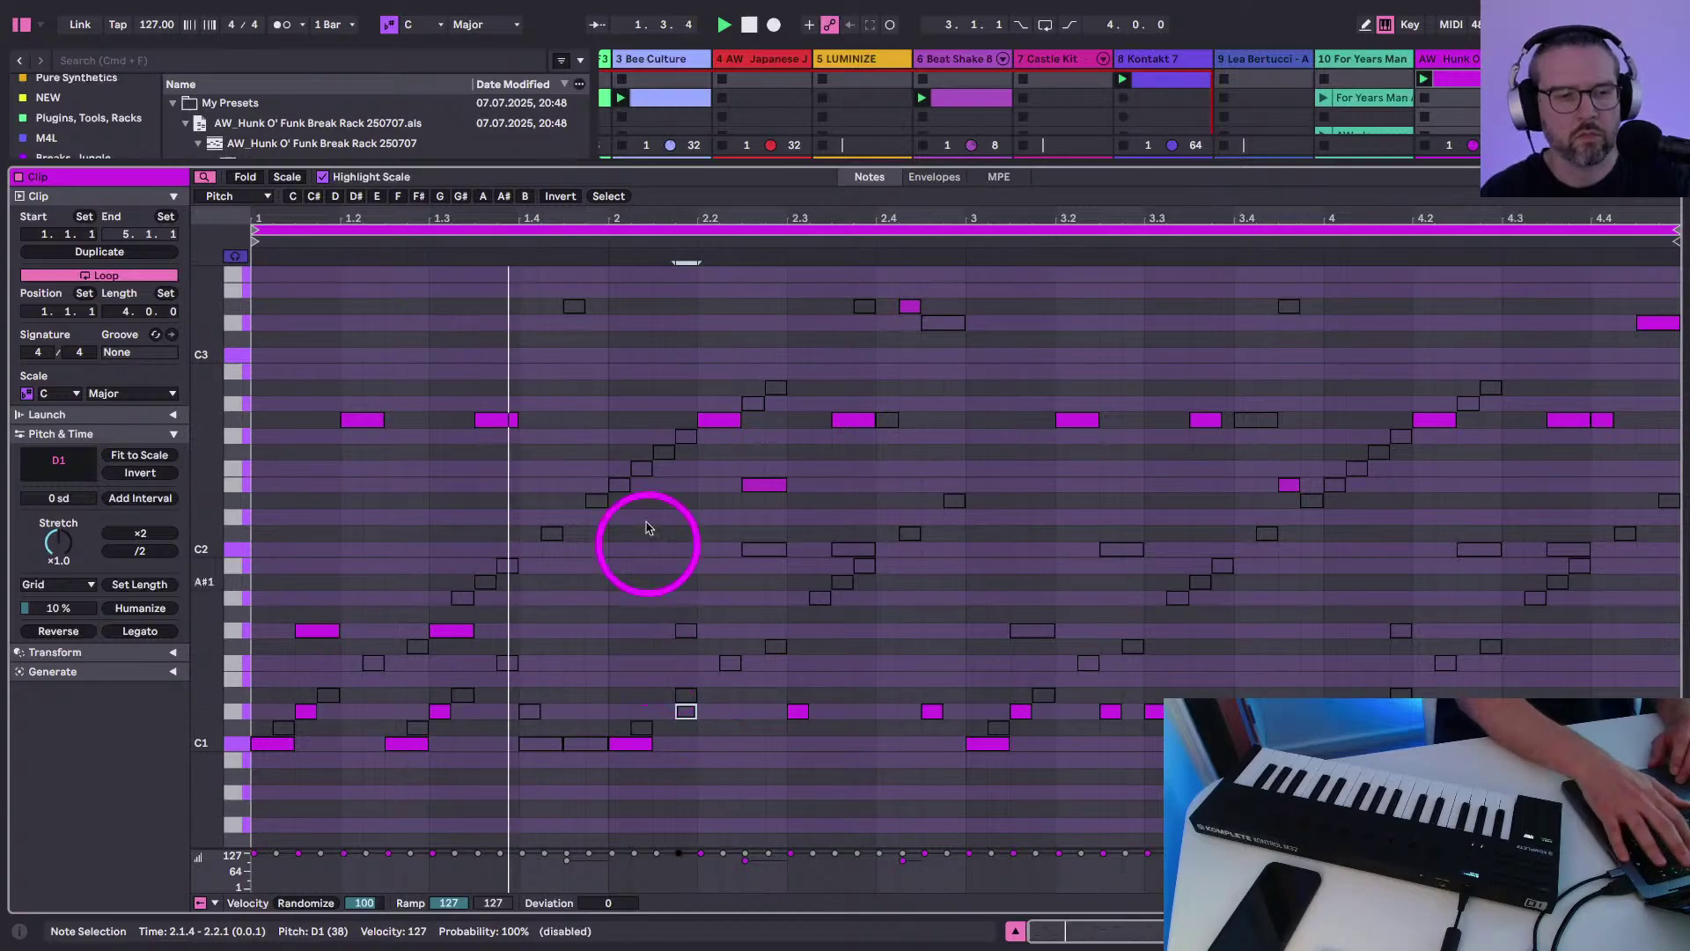
{"action": "left_click", "coordinate": [755, 485]}
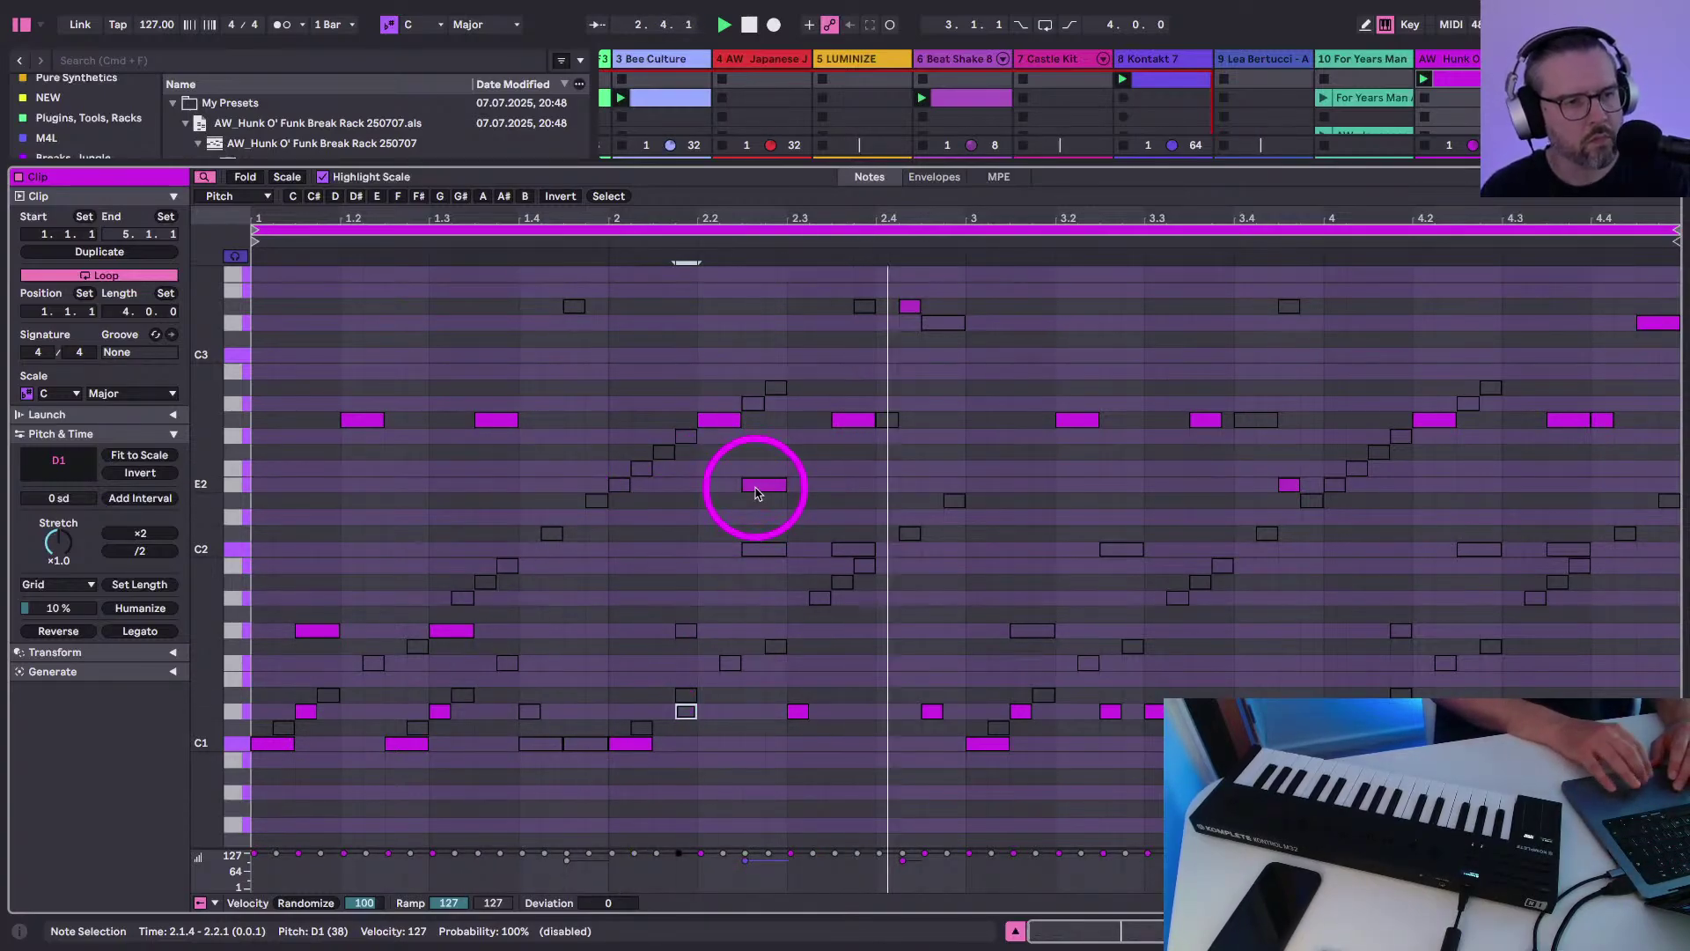
{"action": "key", "text": "0"}
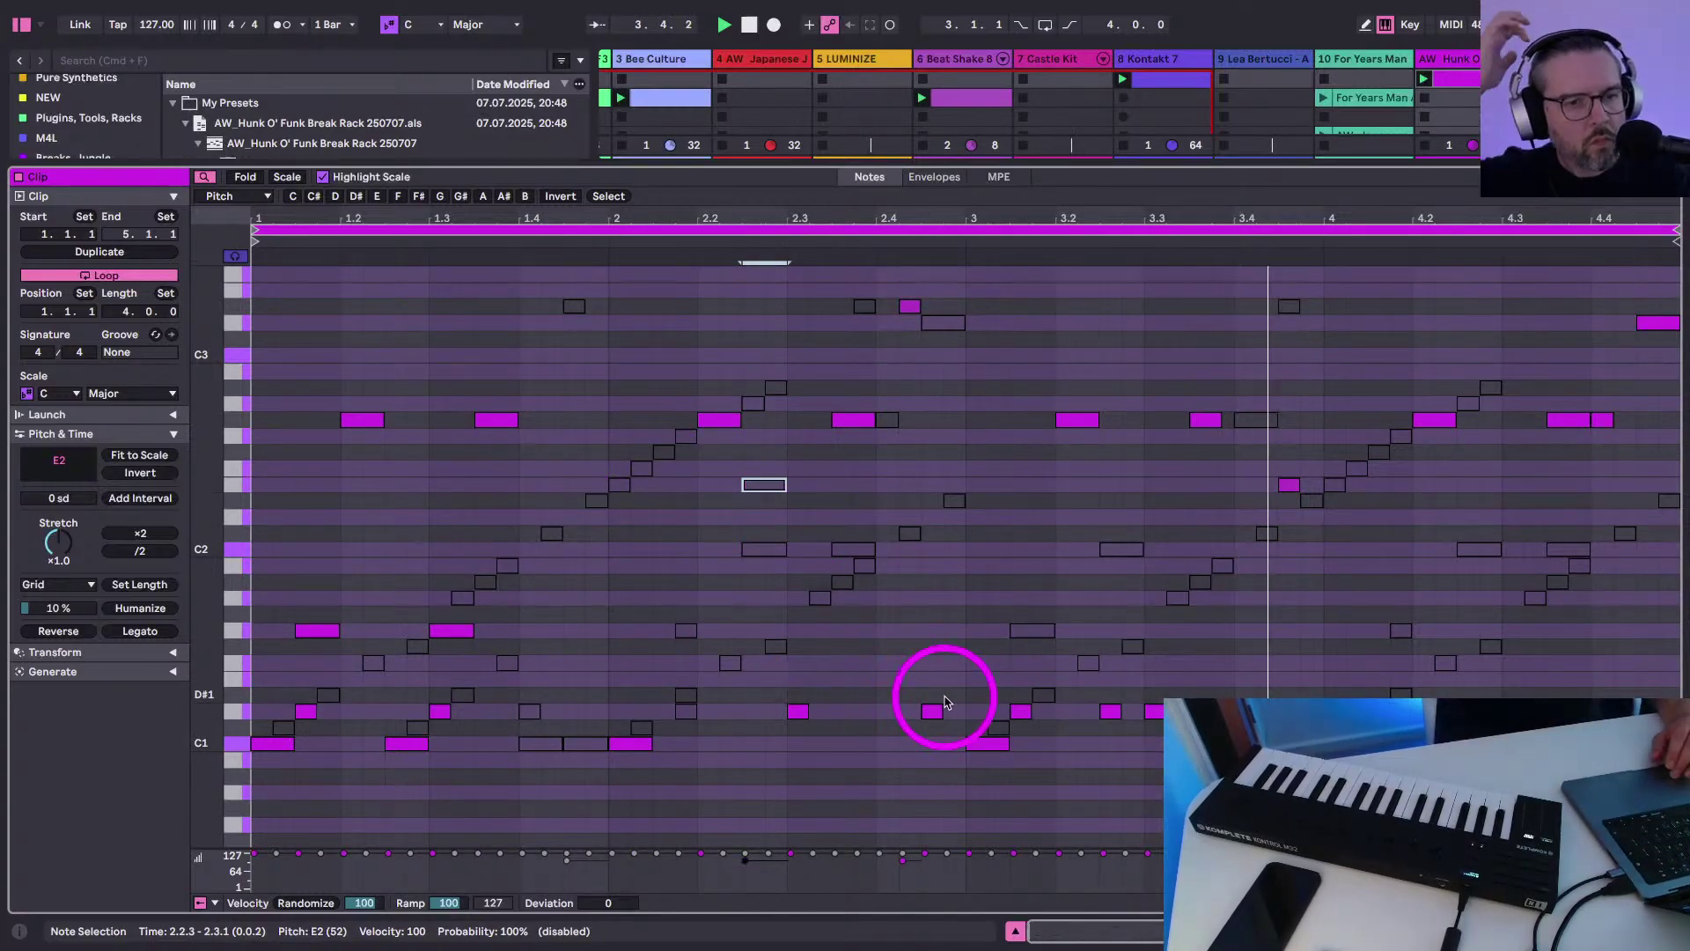
{"action": "left_click", "coordinate": [1247, 712]}
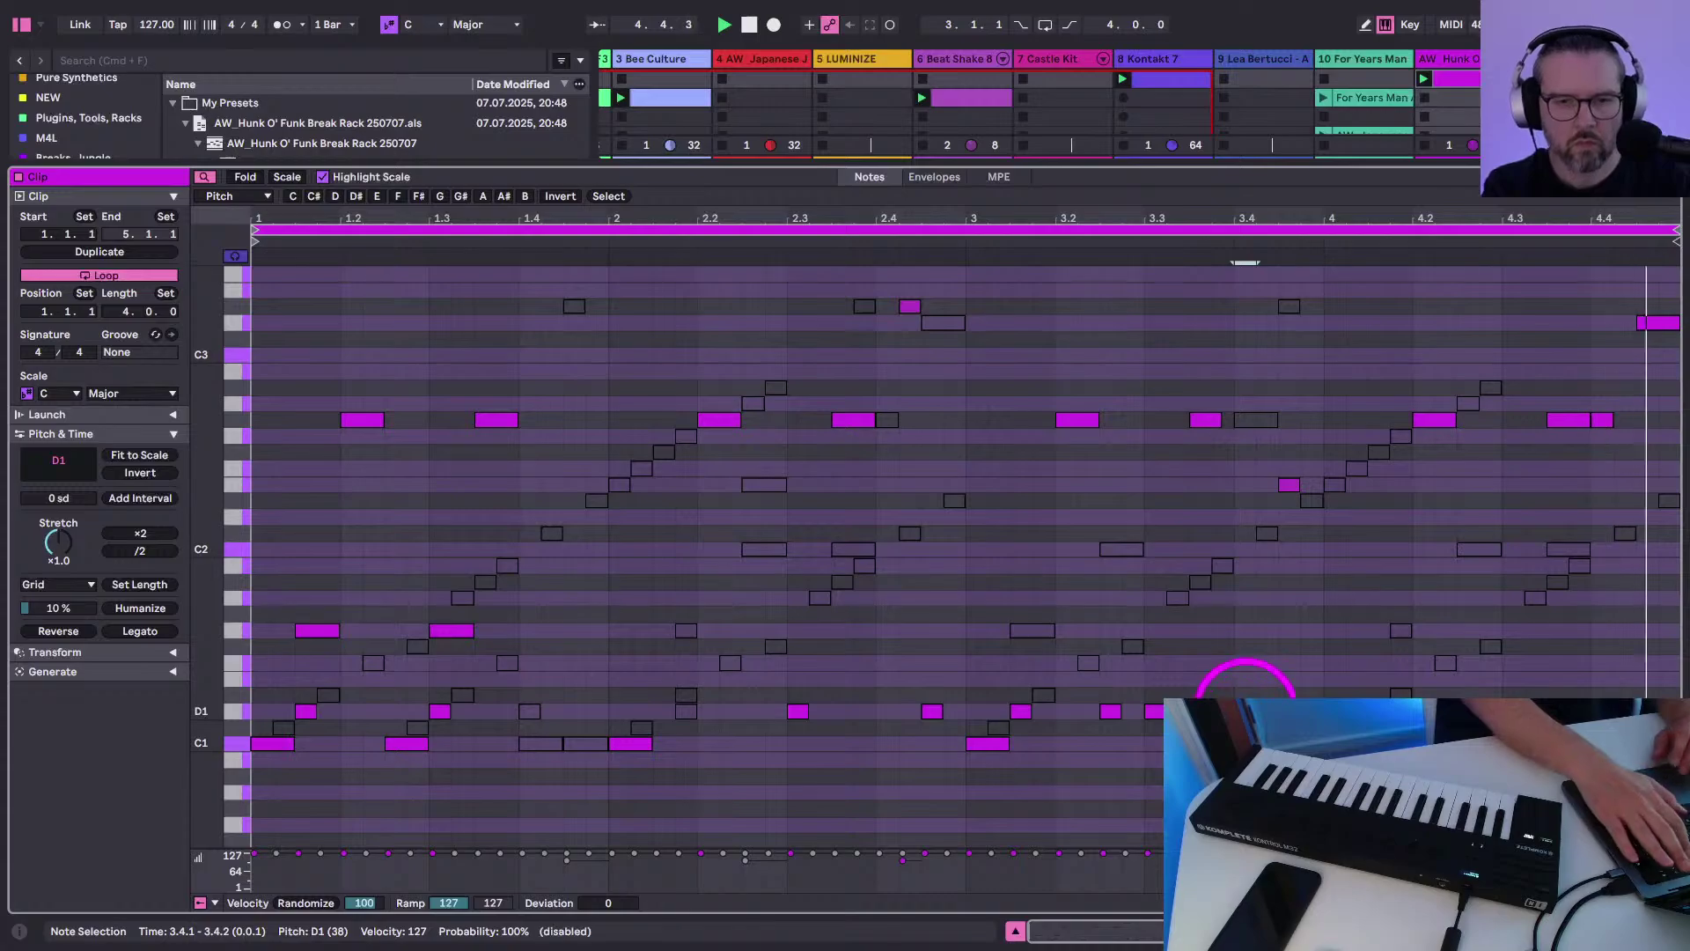
{"action": "key", "text": "0"}
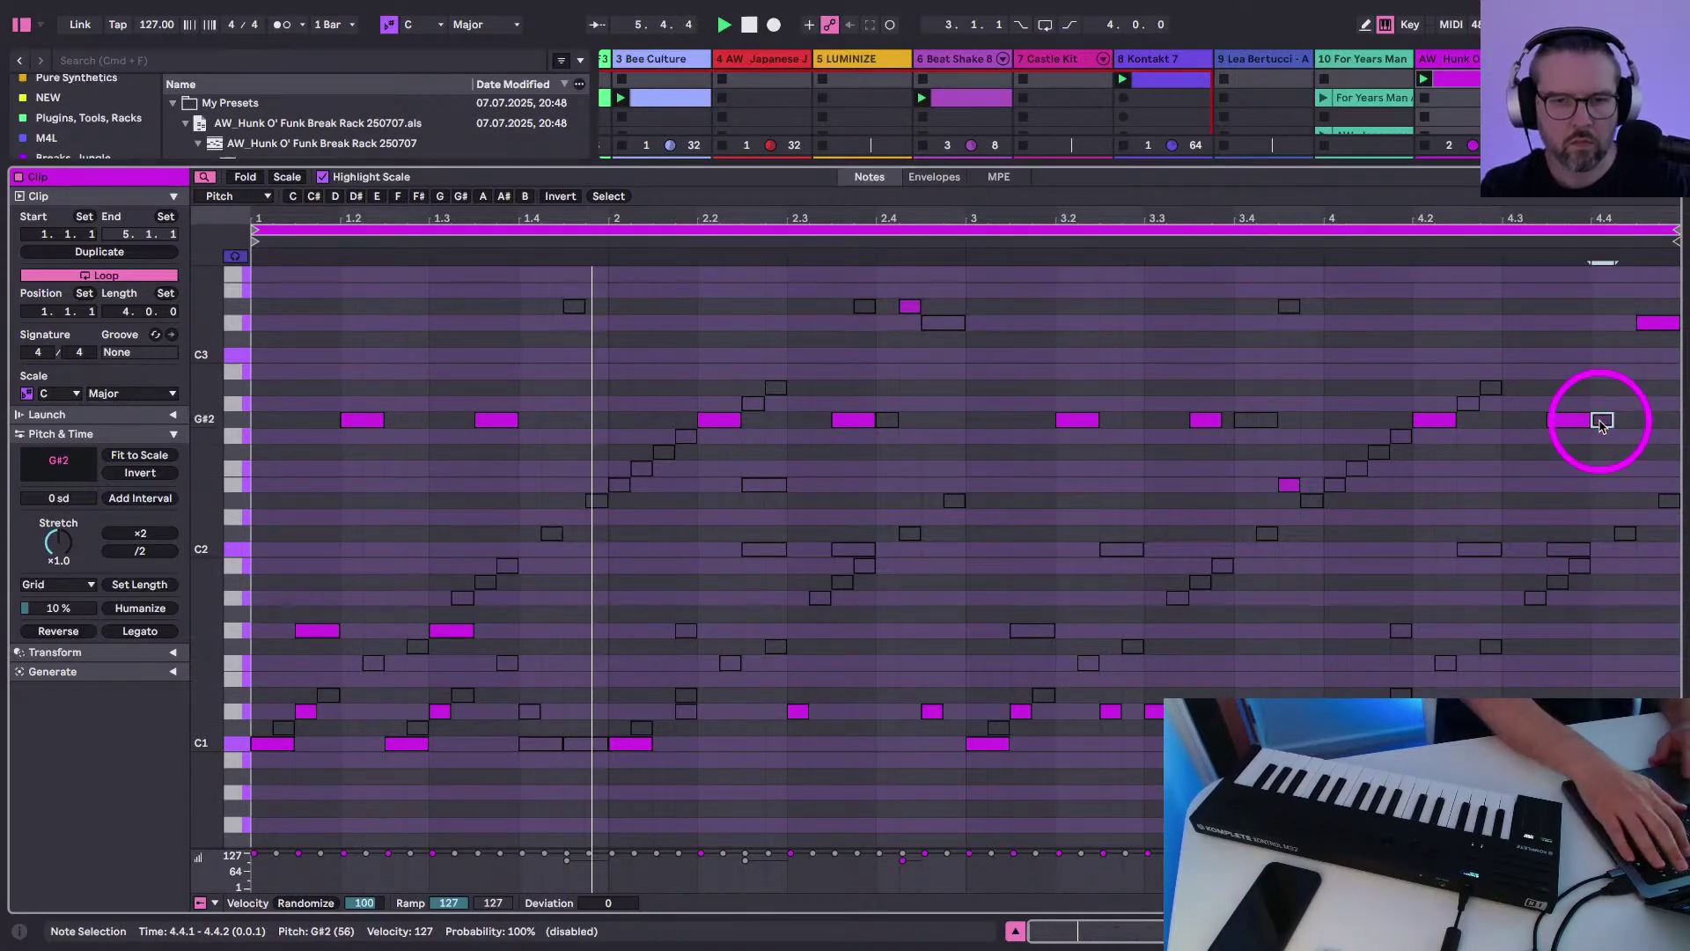
Insert Spectral Time before EQ Eight in track 11's device chain and try its delay Feedback
{"action": "key", "text": "shift+Tab"}
{"action": "left_click", "coordinate": [1448, 59]}
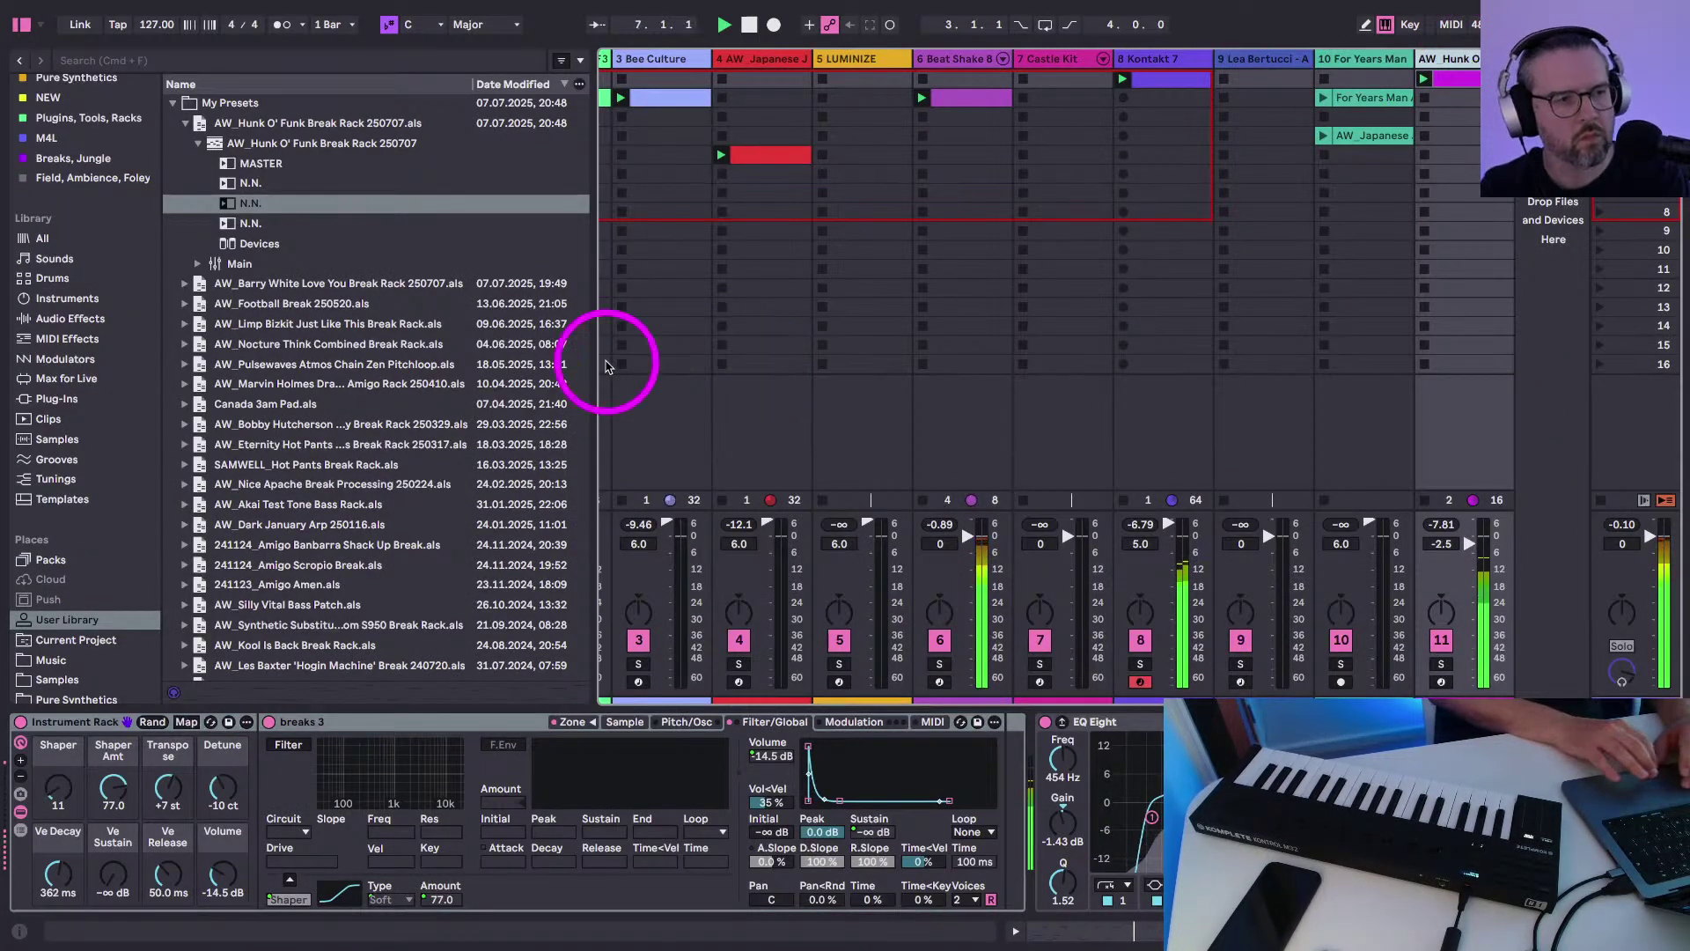
{"action": "left_click", "coordinate": [70, 318]}
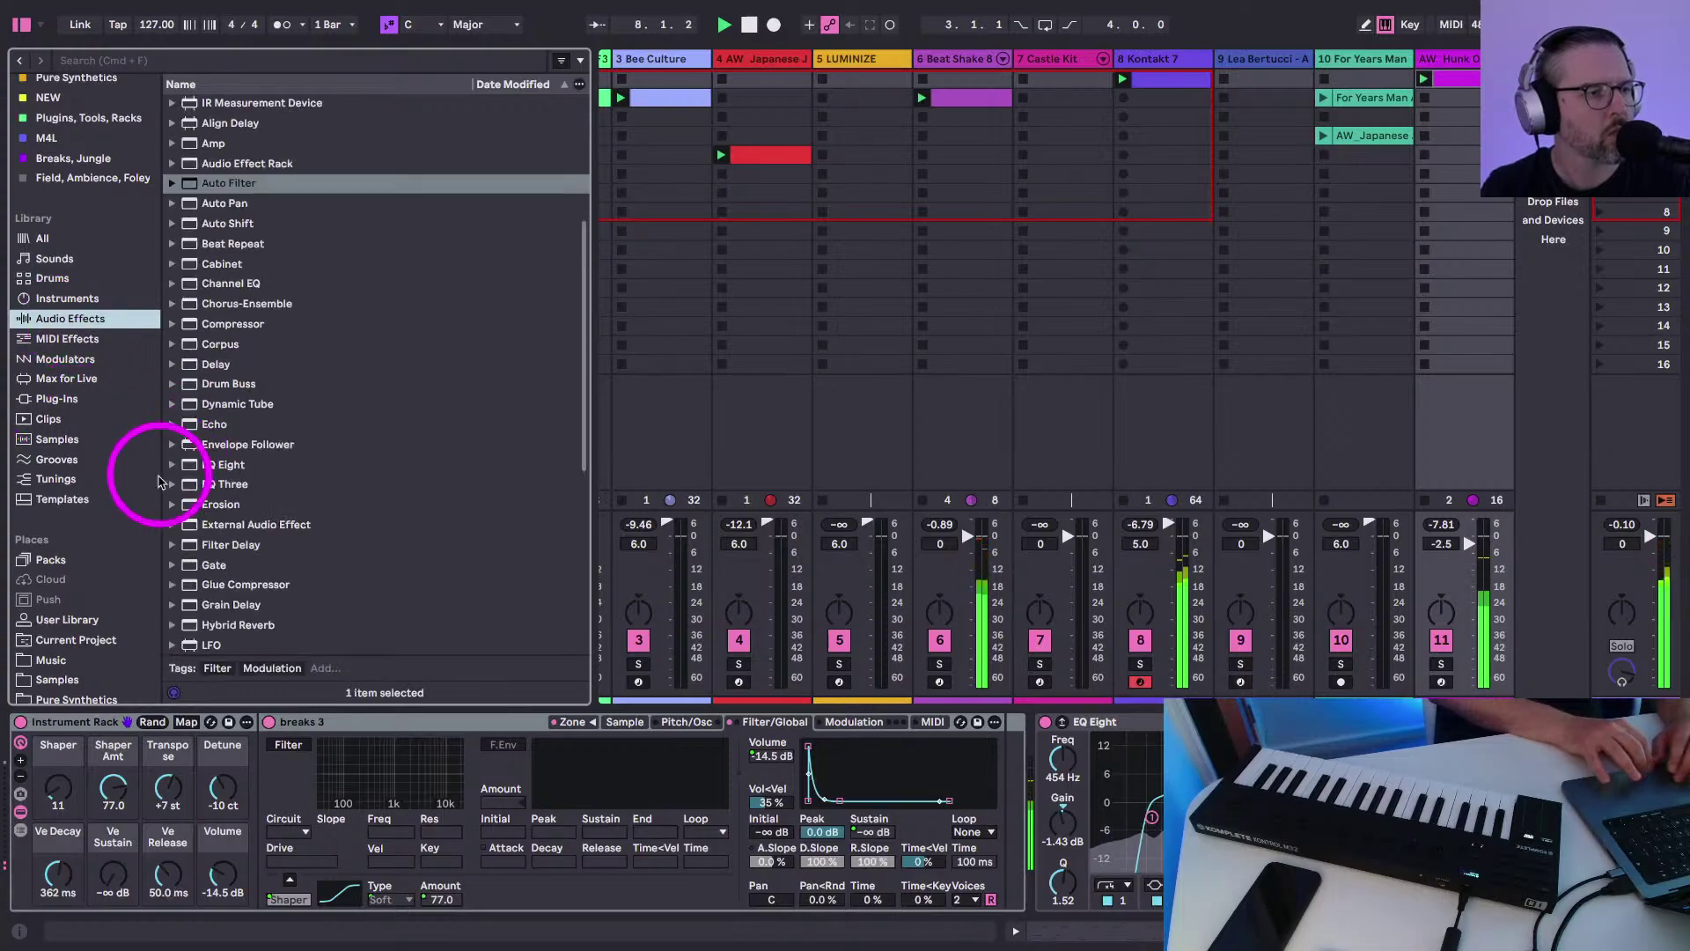
{"action": "scroll", "coordinate": [186, 466], "scroll_direction": "down", "scroll_amount": 5}
{"action": "left_click", "coordinate": [196, 542]}
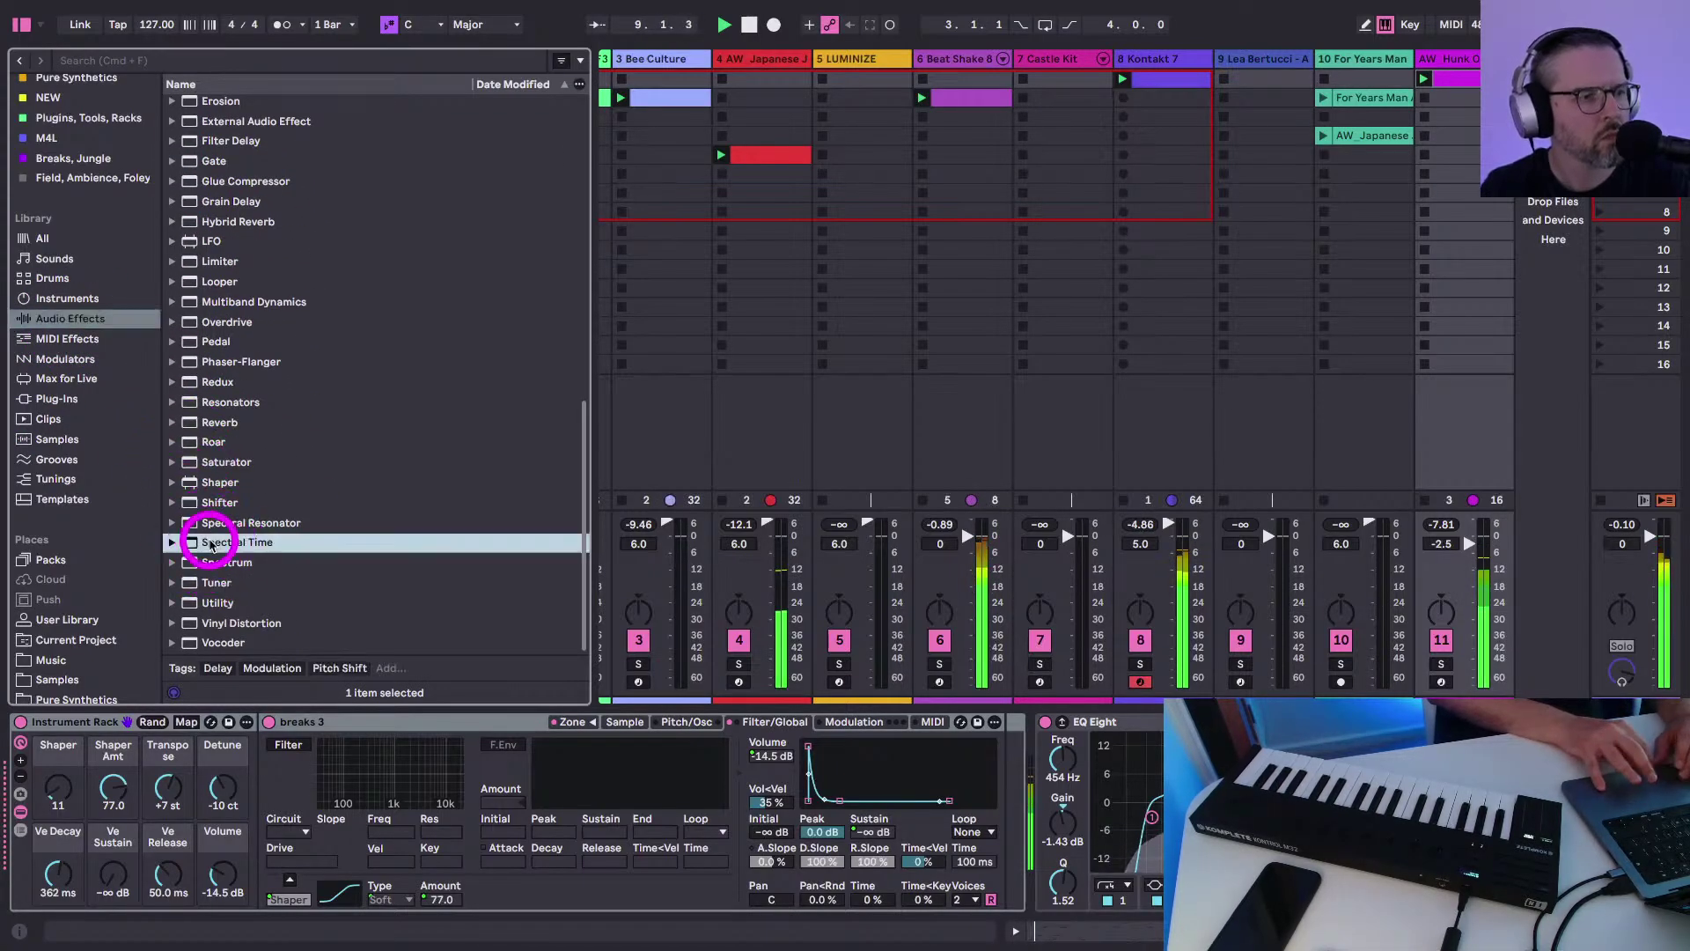
{"action": "left_click_drag", "start_coordinate": [1045, 831], "coordinate": [1049, 831]}
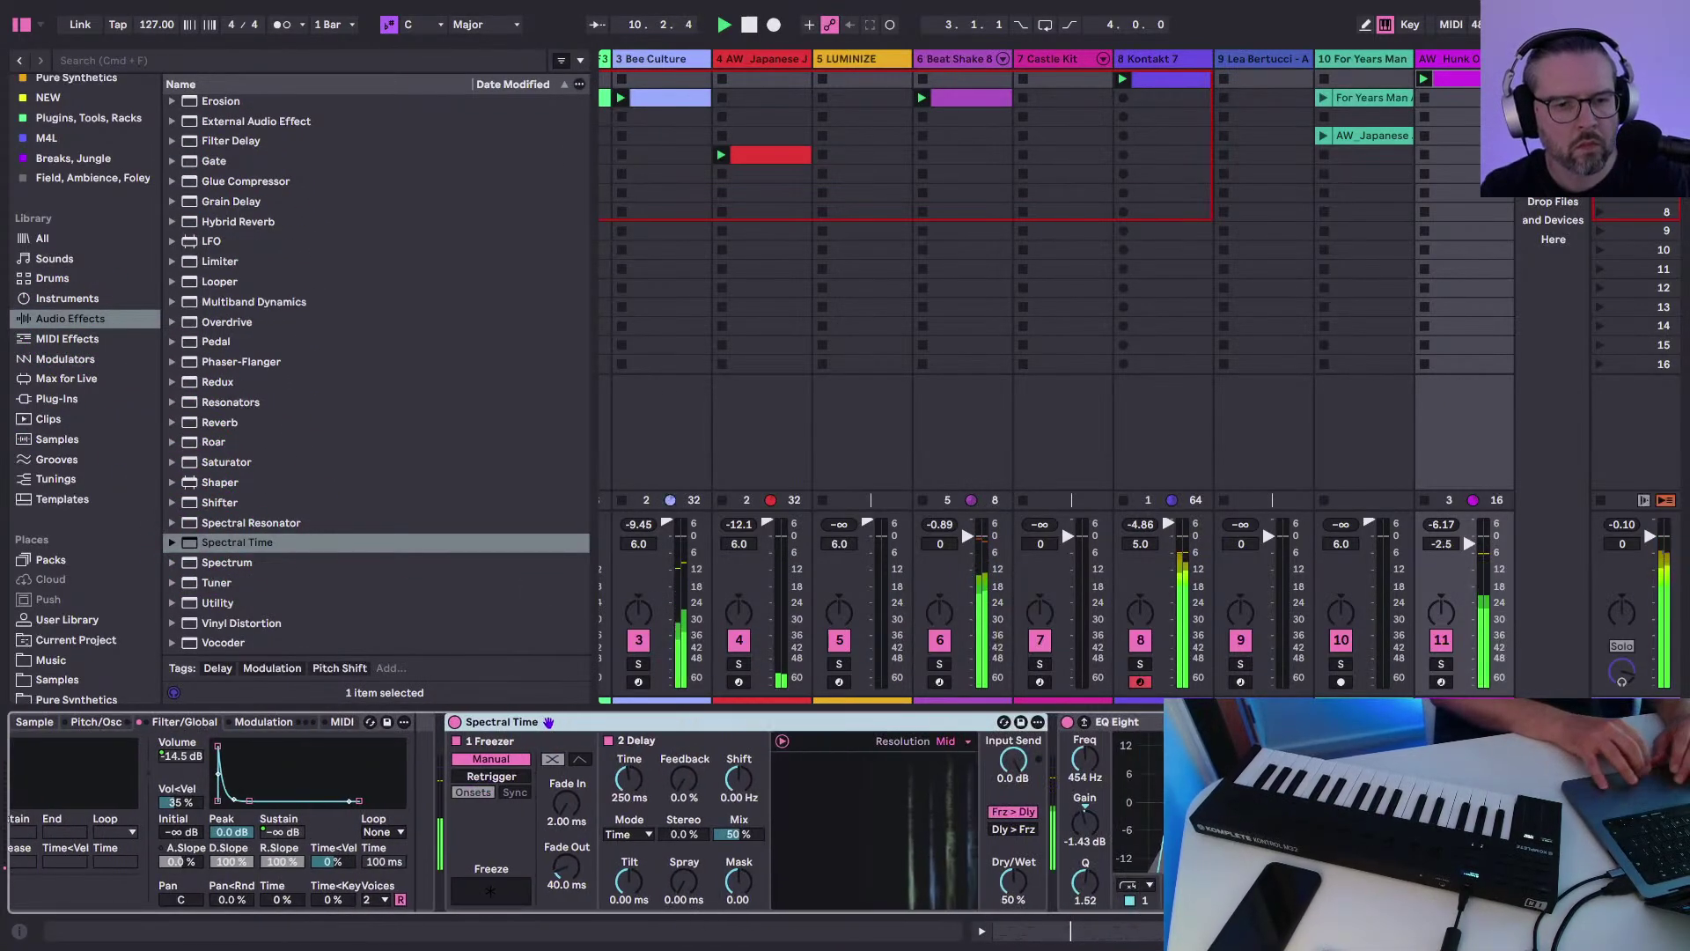
{"action": "left_click_drag", "start_coordinate": [683, 785], "coordinate": [680, 783]}
{"action": "double_click", "coordinate": [679, 784]}
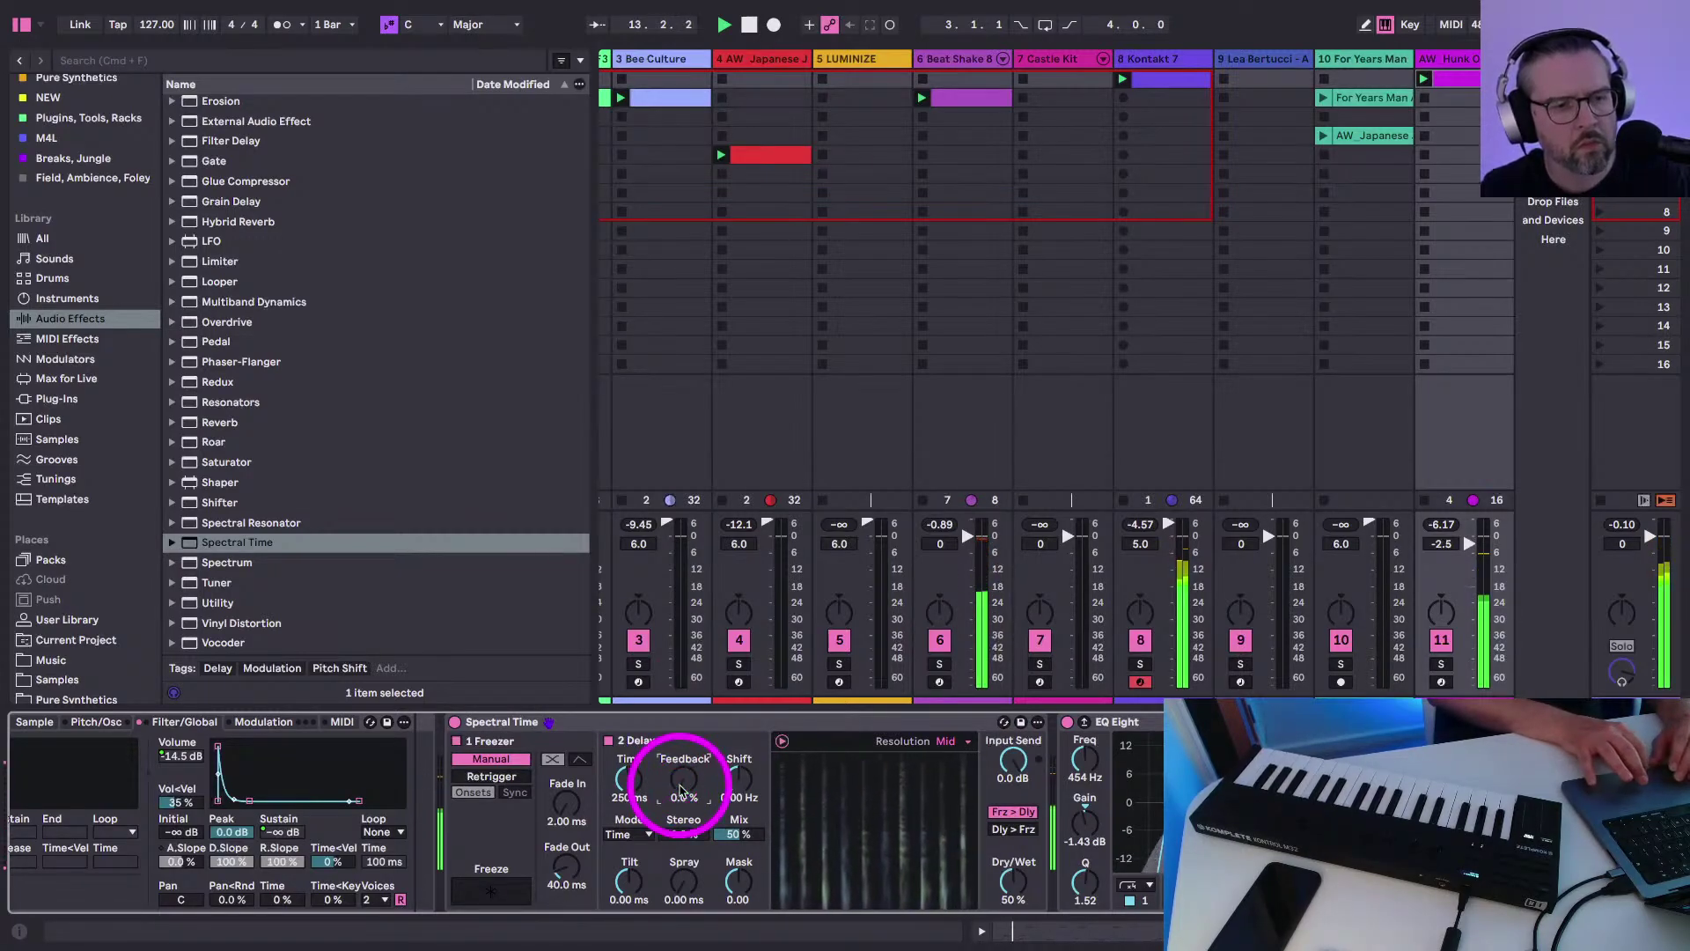
Solo track 11 and replace Spectral Time with Spectral Resonator in its device chain
{"action": "left_click", "coordinate": [1441, 664]}
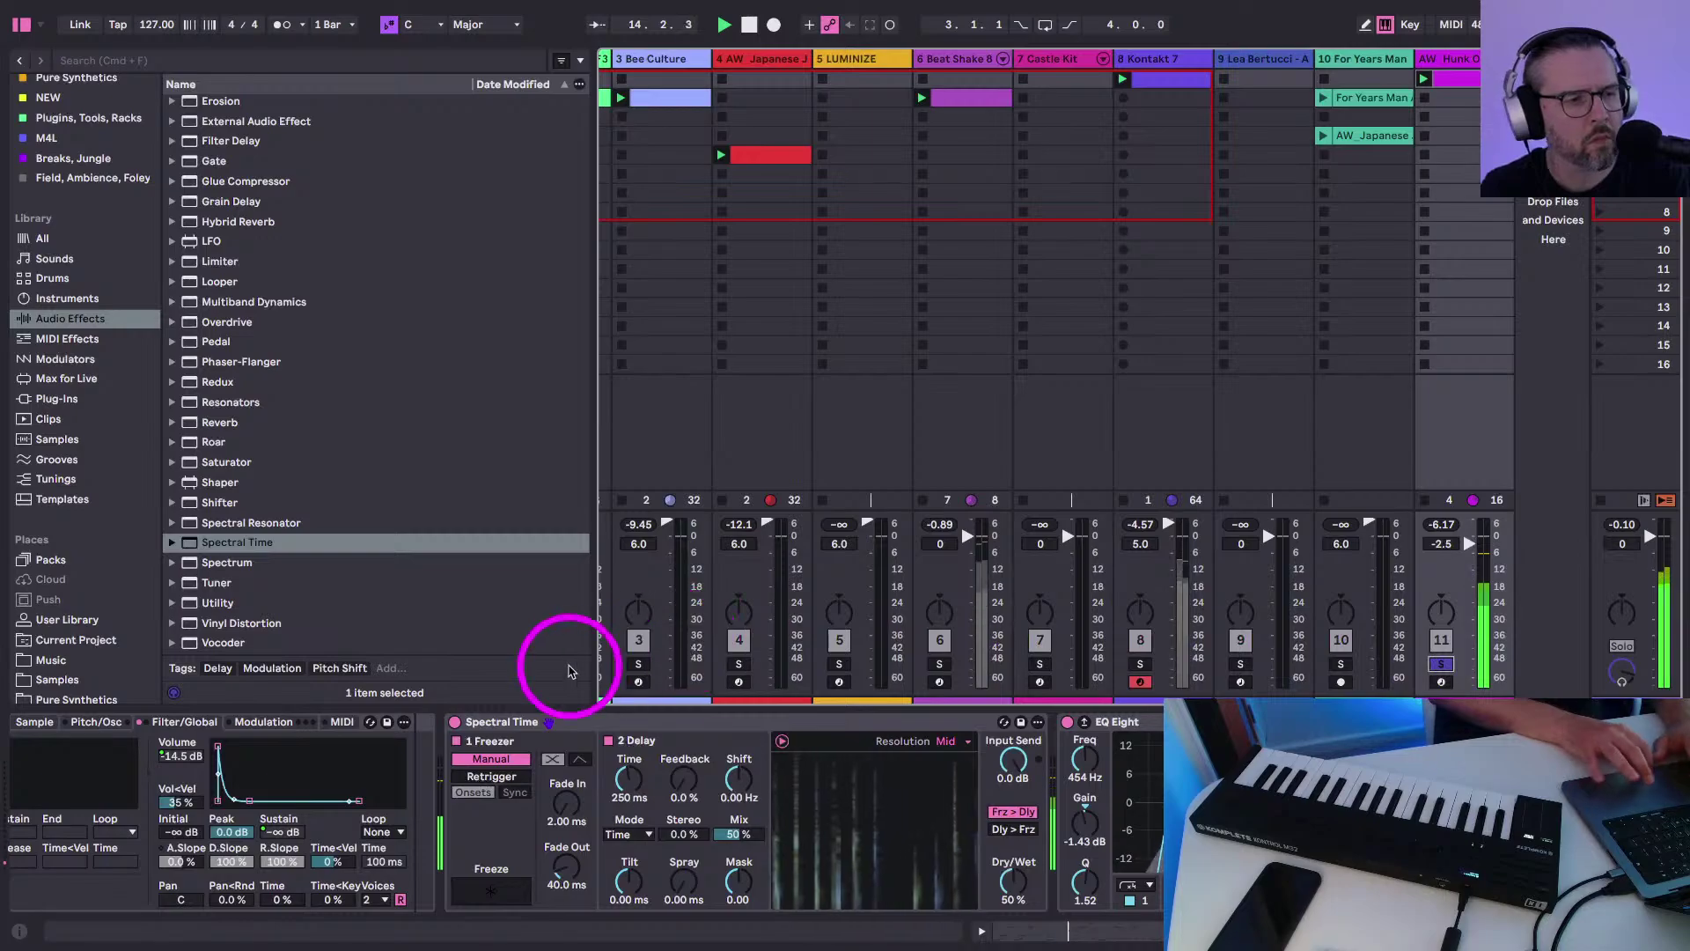
{"action": "left_click", "coordinate": [508, 715]}
{"action": "left_click", "coordinate": [211, 523]}
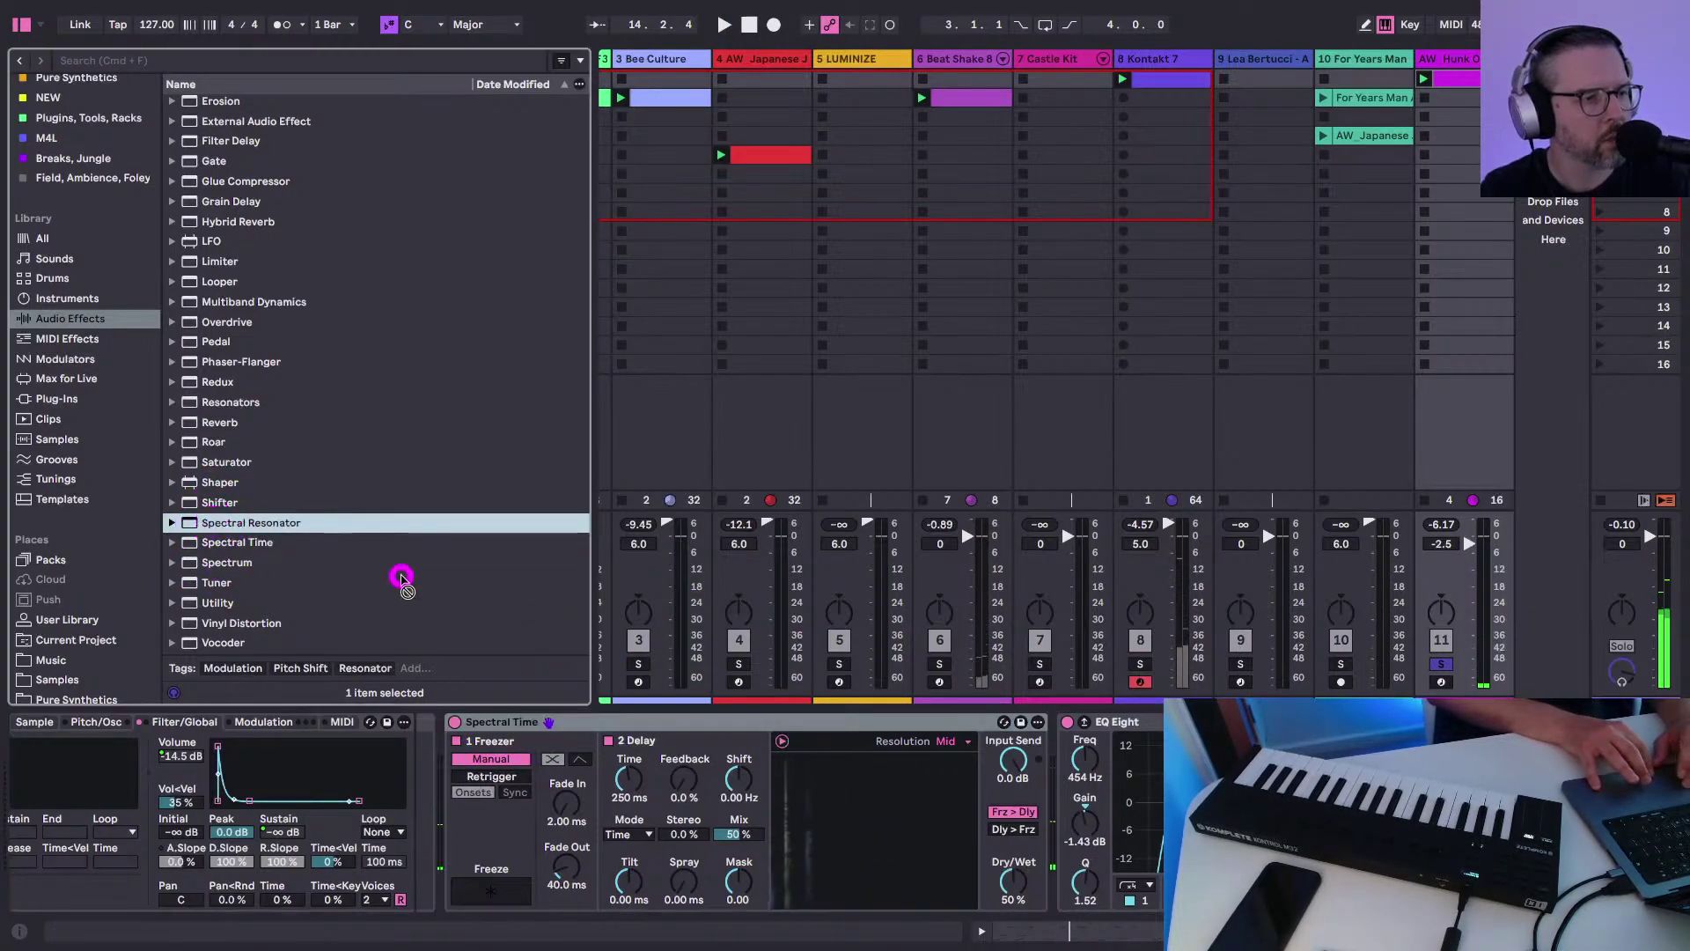
{"action": "left_click_drag", "start_coordinate": [617, 737], "coordinate": [617, 738]}
{"action": "left_click", "coordinate": [1046, 726]}
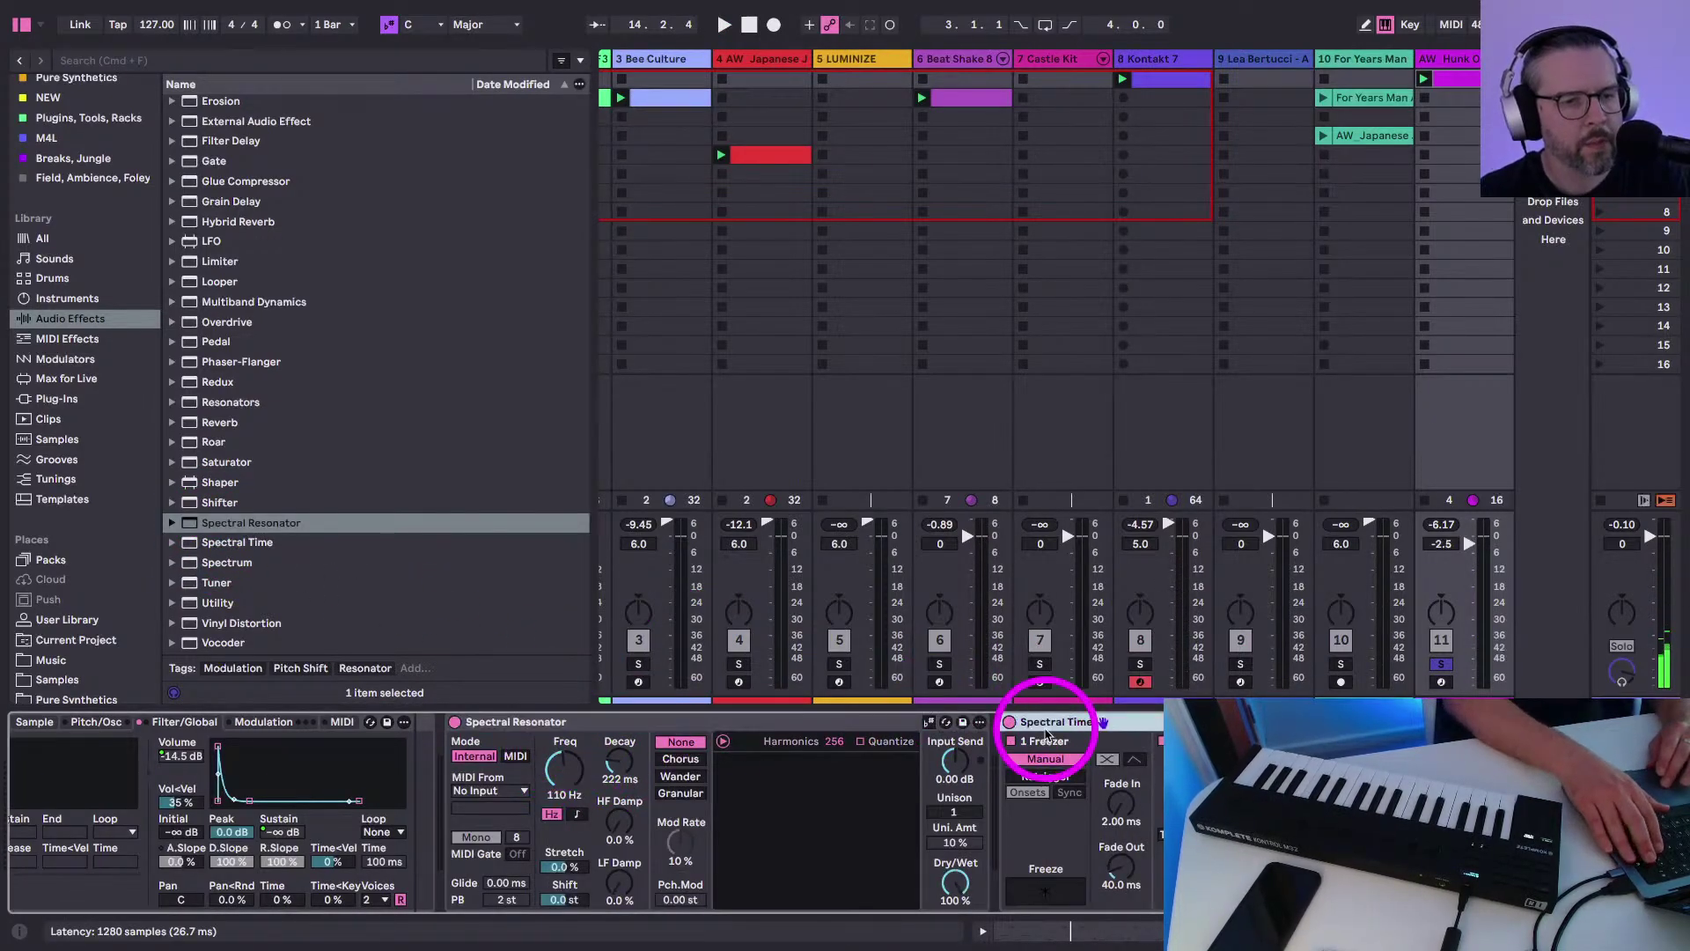
{"action": "key", "text": "Delete"}
Try Spectral Resonator's frequency during playback, switch it from Hz to note tuning and make it follow the current scale
{"action": "left_click", "coordinate": [477, 720]}
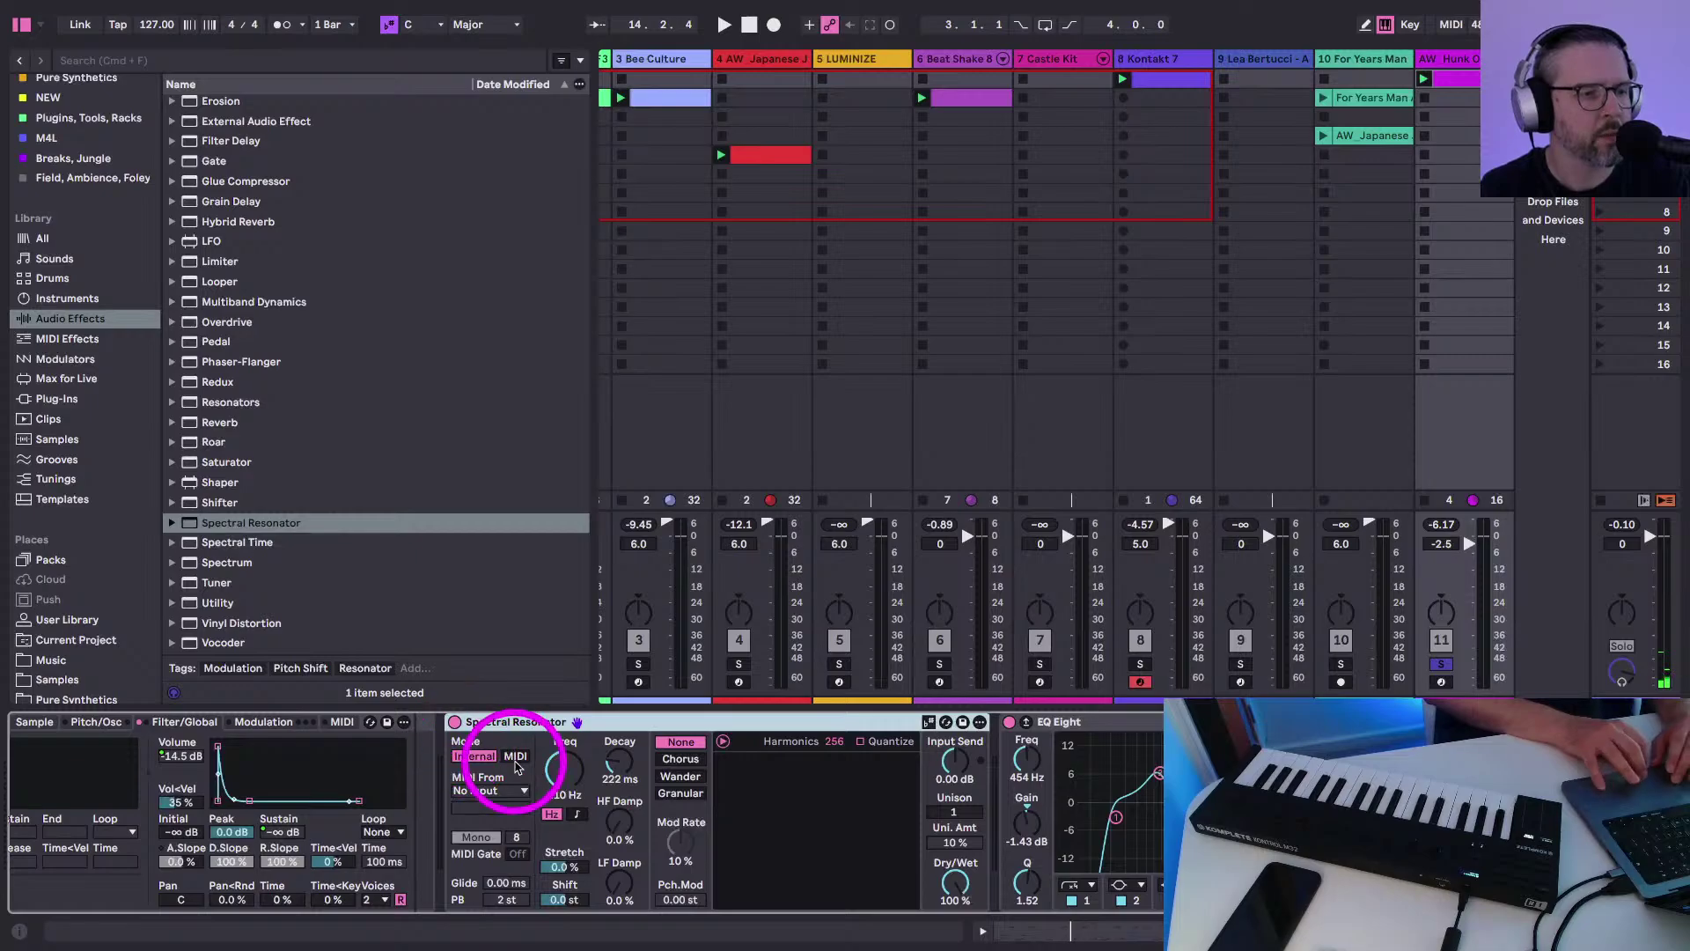
{"action": "key", "text": "space"}
{"action": "left_click_drag", "start_coordinate": [552, 784], "coordinate": [553, 790]}
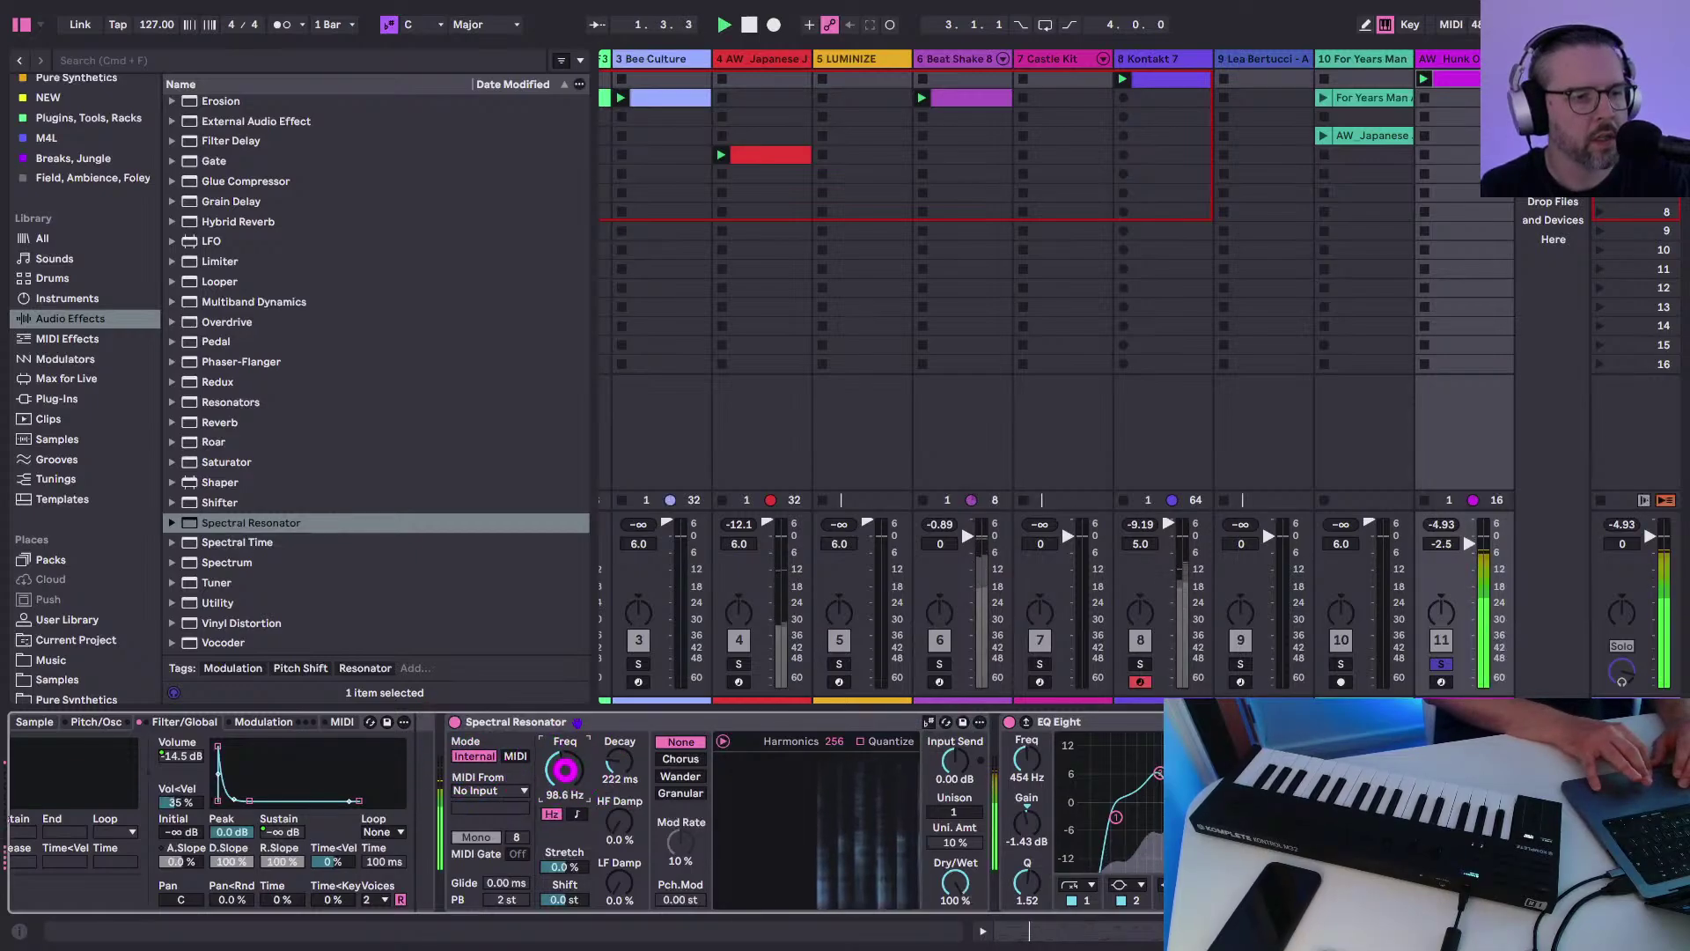
{"action": "left_click", "coordinate": [577, 813]}
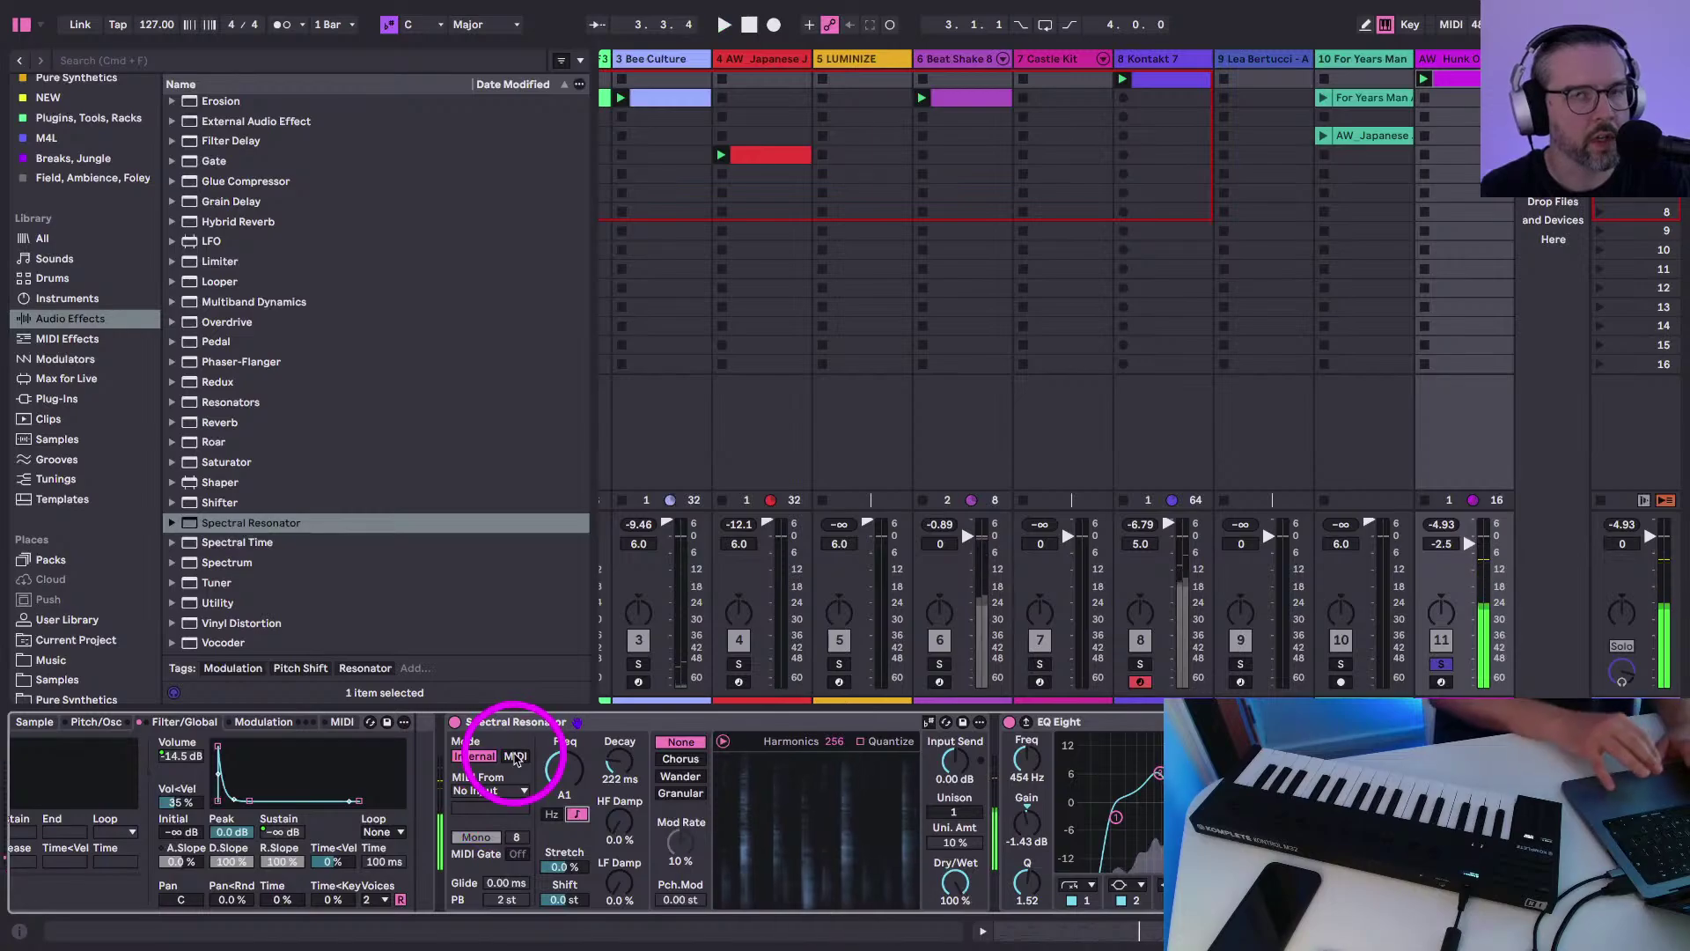
{"action": "left_click", "coordinate": [928, 722]}
Set the Live Set's scale to G Minor and restart playback to hear the resonated break
{"action": "left_click", "coordinate": [421, 25]}
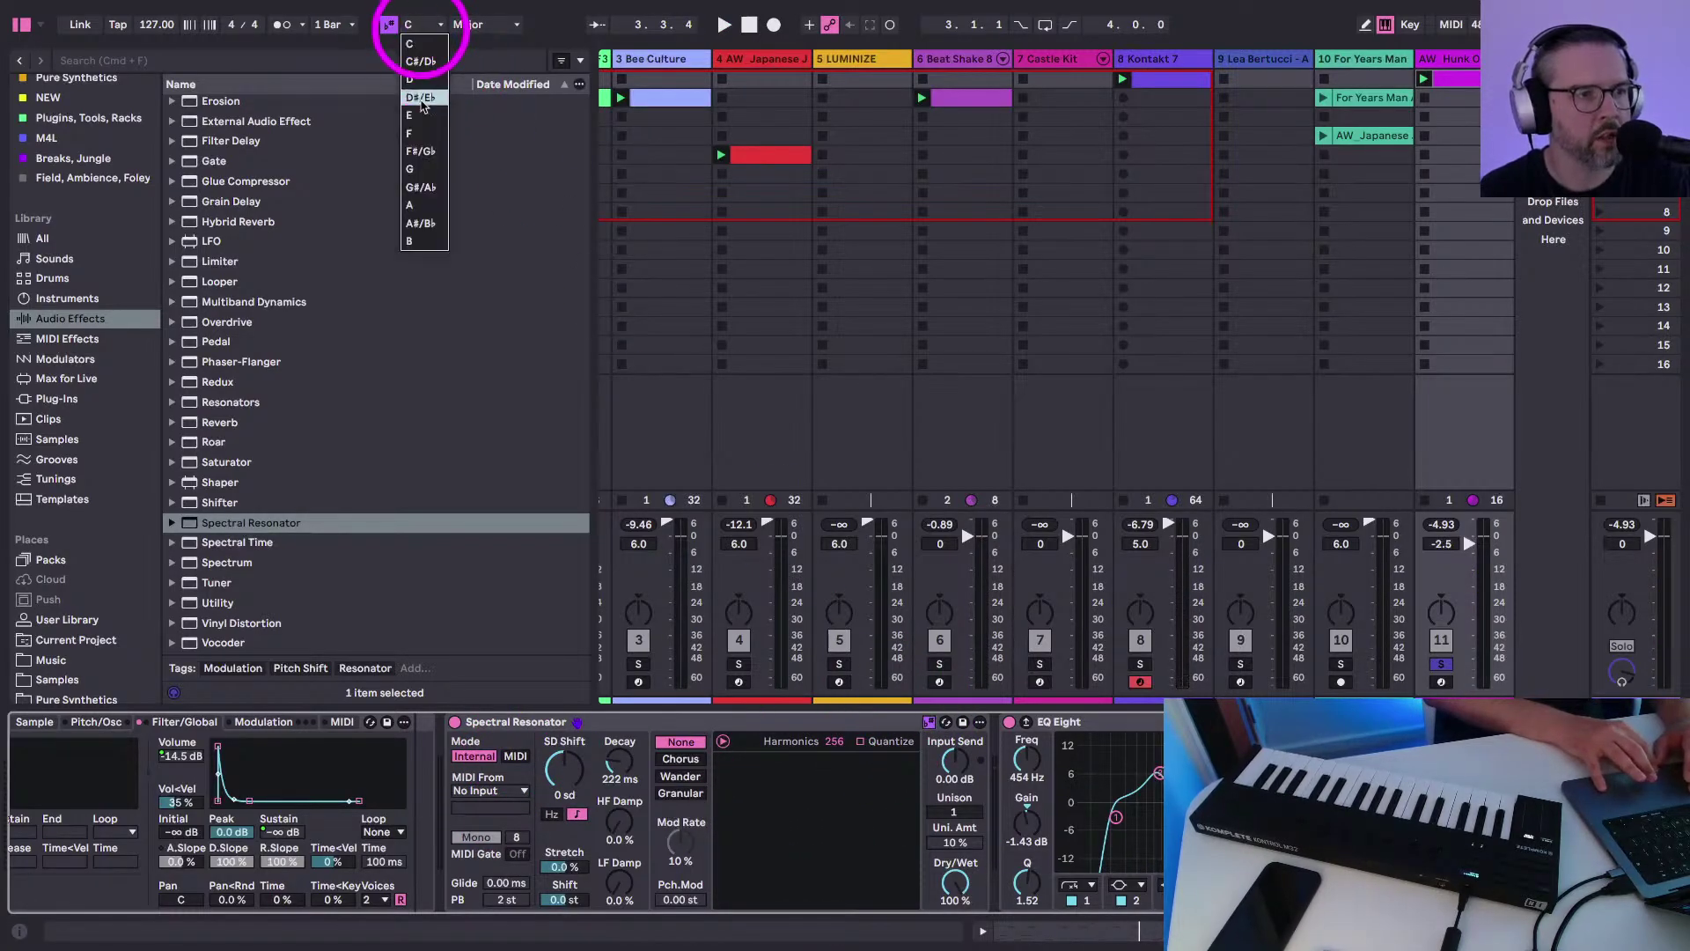
{"action": "left_click", "coordinate": [421, 169]}
{"action": "left_click", "coordinate": [486, 25]}
{"action": "left_click", "coordinate": [475, 42]}
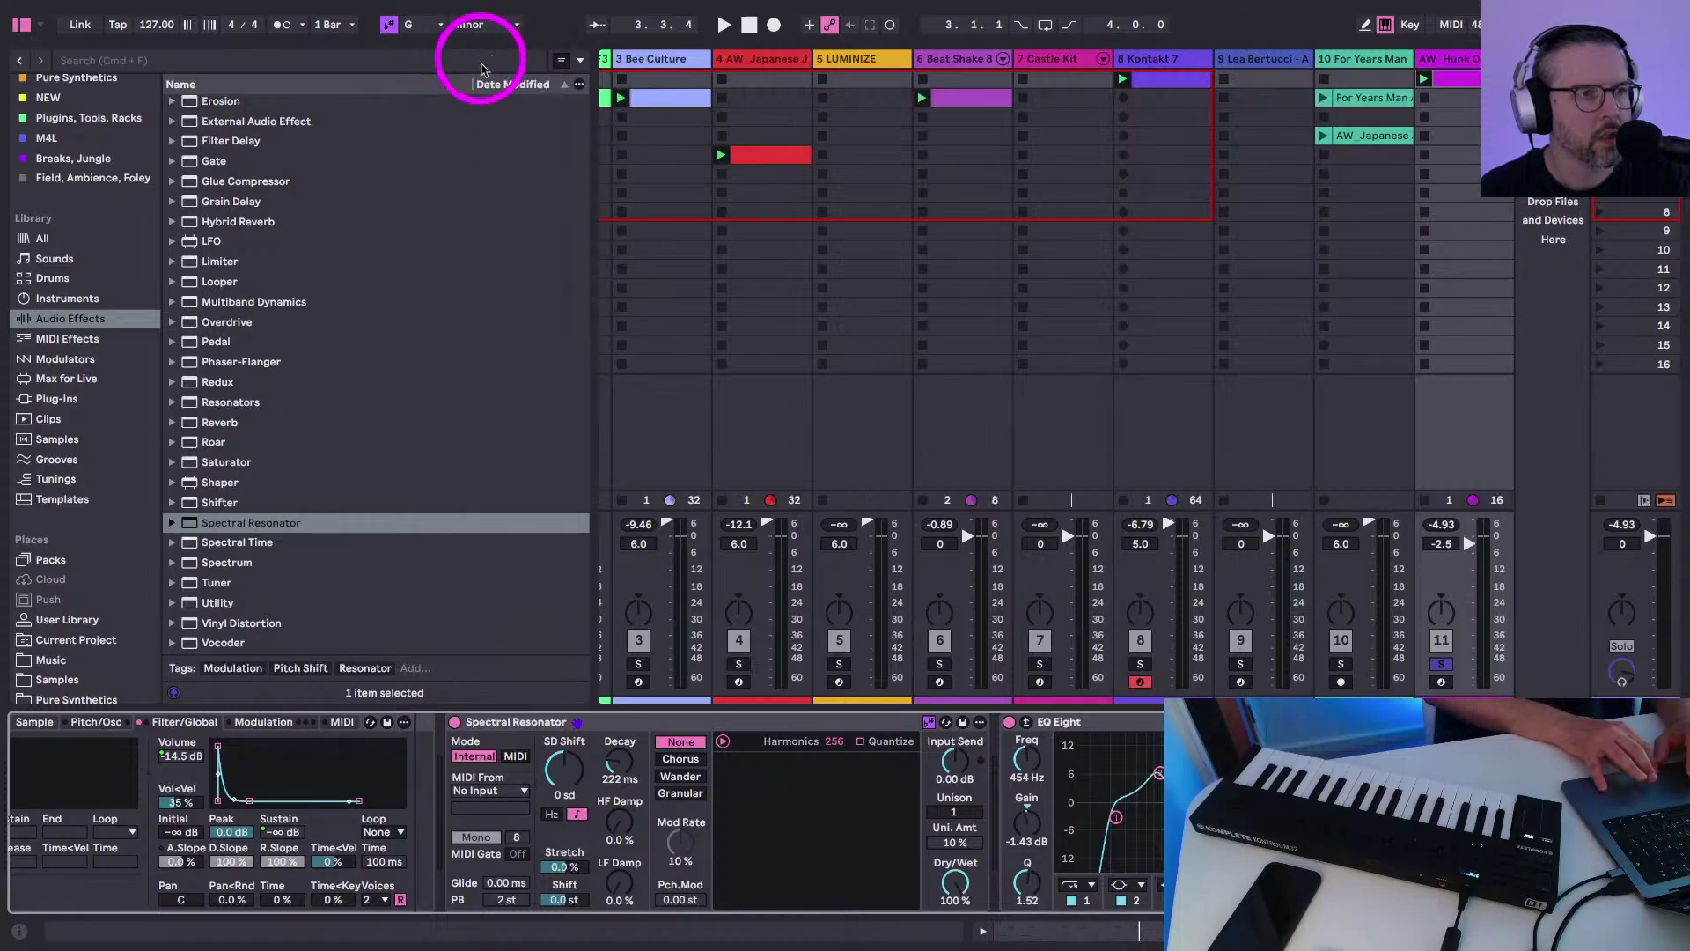
{"action": "key", "text": "space"}
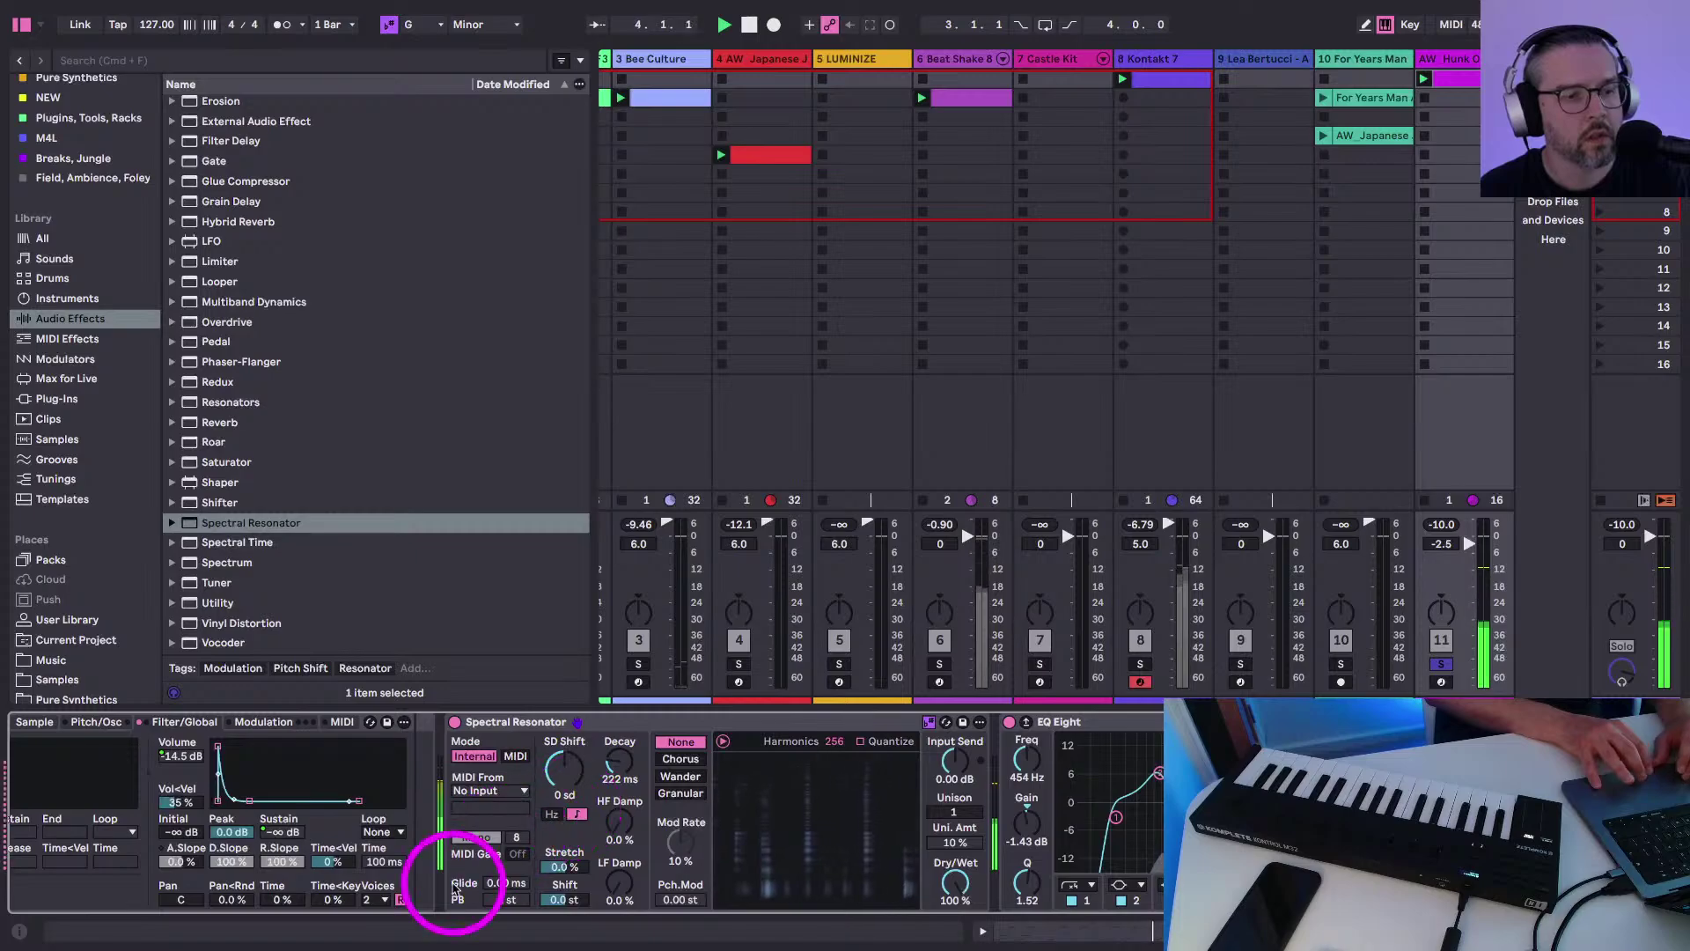
Drive Spectral Resonator by MIDI from 8-Kontakt 7 in Poly mode, with an SD Shift of -7 sd
{"action": "left_click", "coordinate": [515, 756]}
{"action": "left_click", "coordinate": [487, 789]}
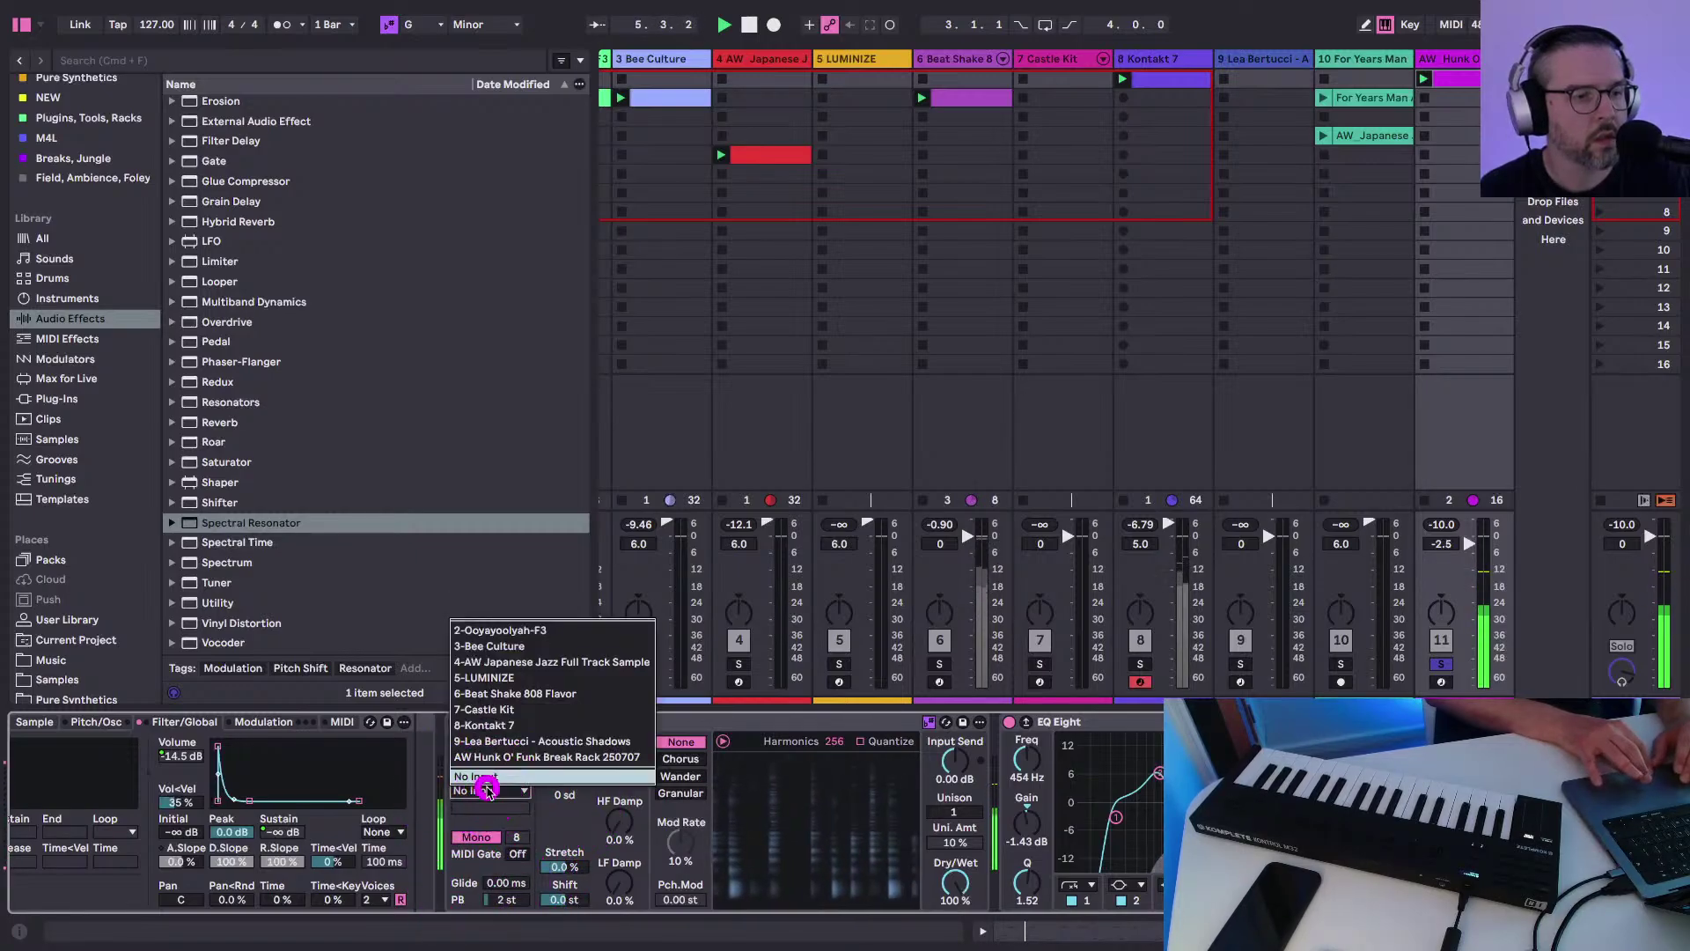
{"action": "left_click", "coordinate": [483, 724]}
{"action": "left_click", "coordinate": [483, 838]}
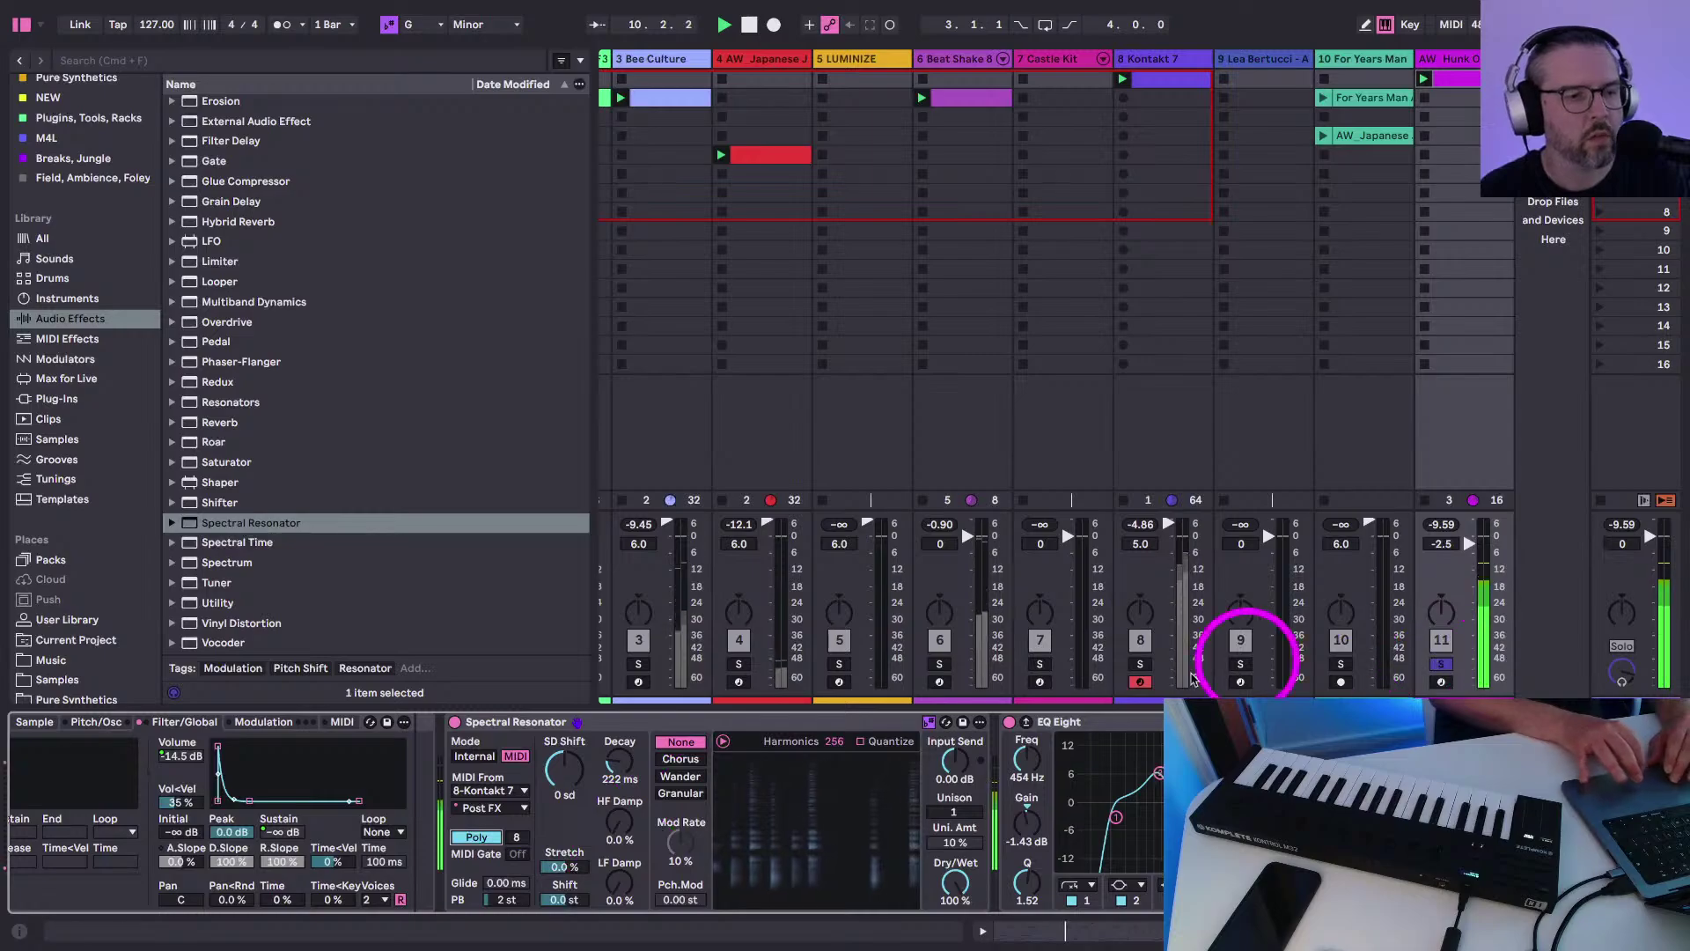
{"action": "left_click", "coordinate": [559, 772]}
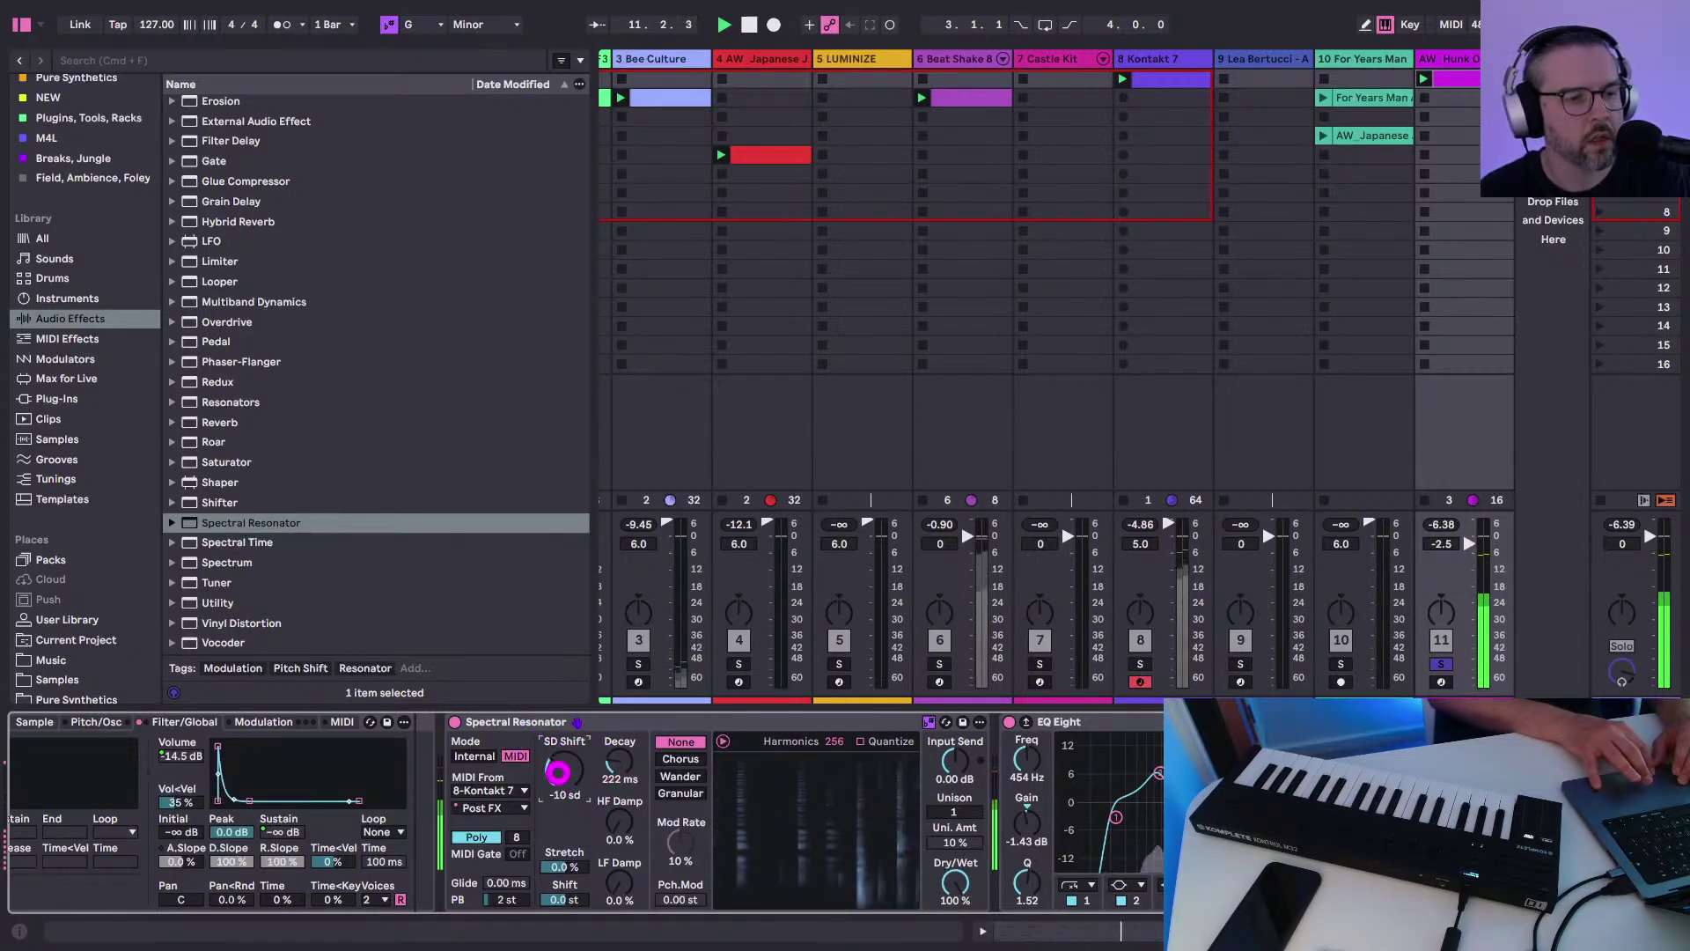
Unsolo track 11 and set Spectral Resonator's Decay to 157 ms, trying Wander modulation before returning to None
{"action": "left_click", "coordinate": [1441, 664]}
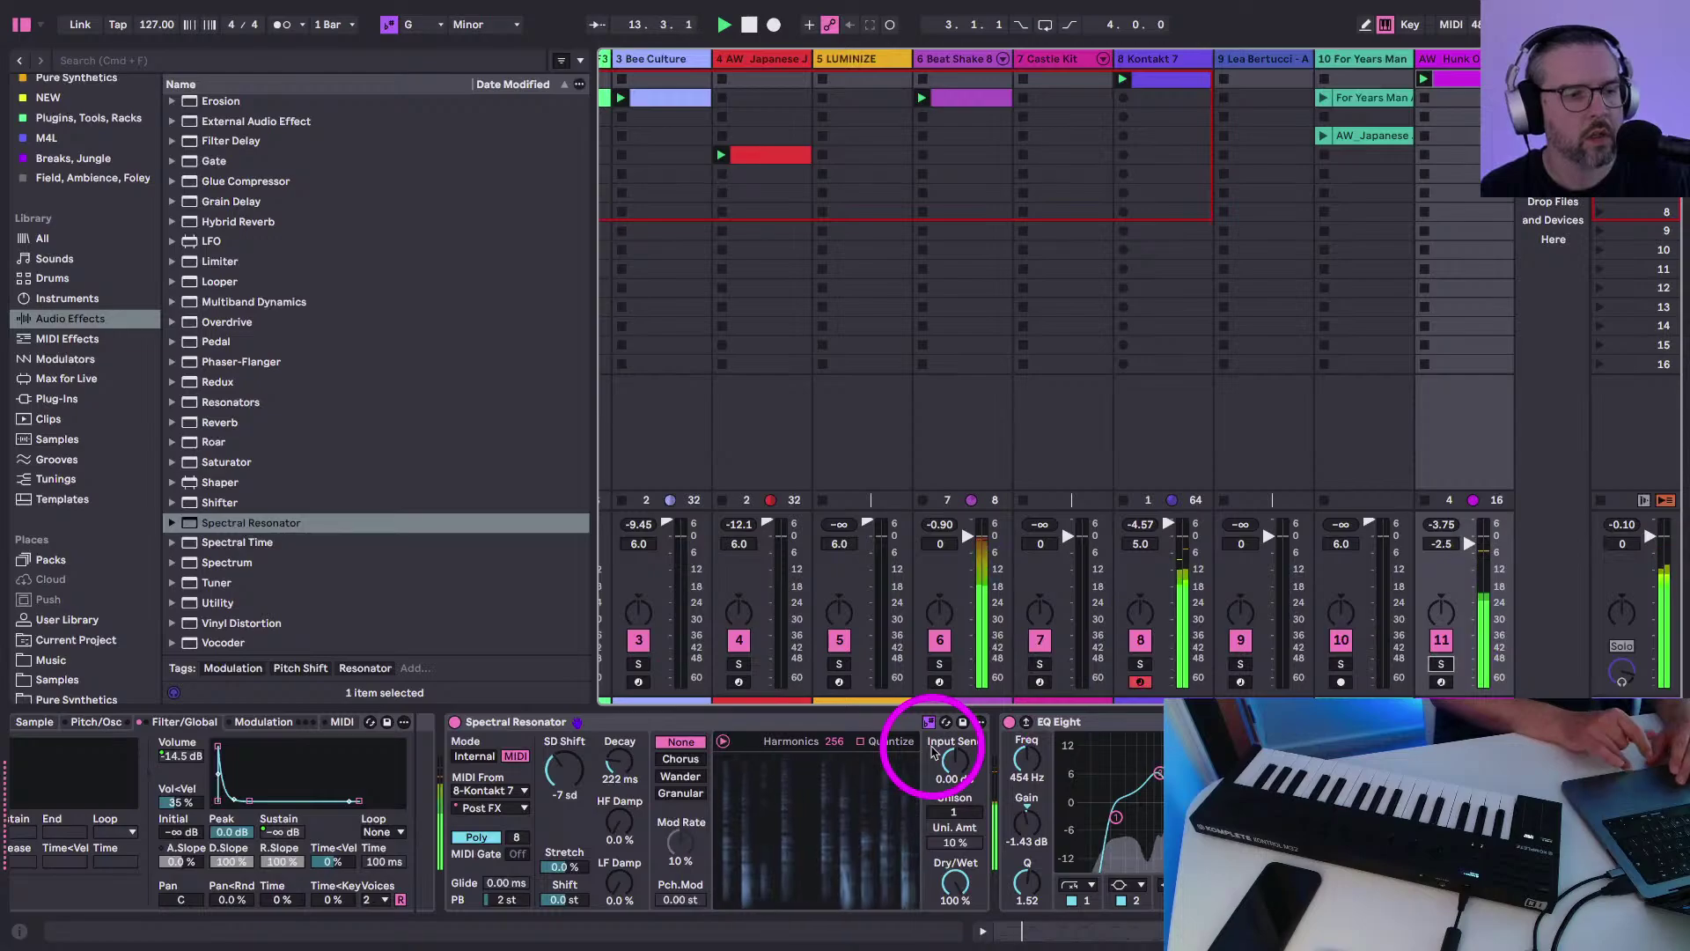
{"action": "left_click", "coordinate": [615, 832]}
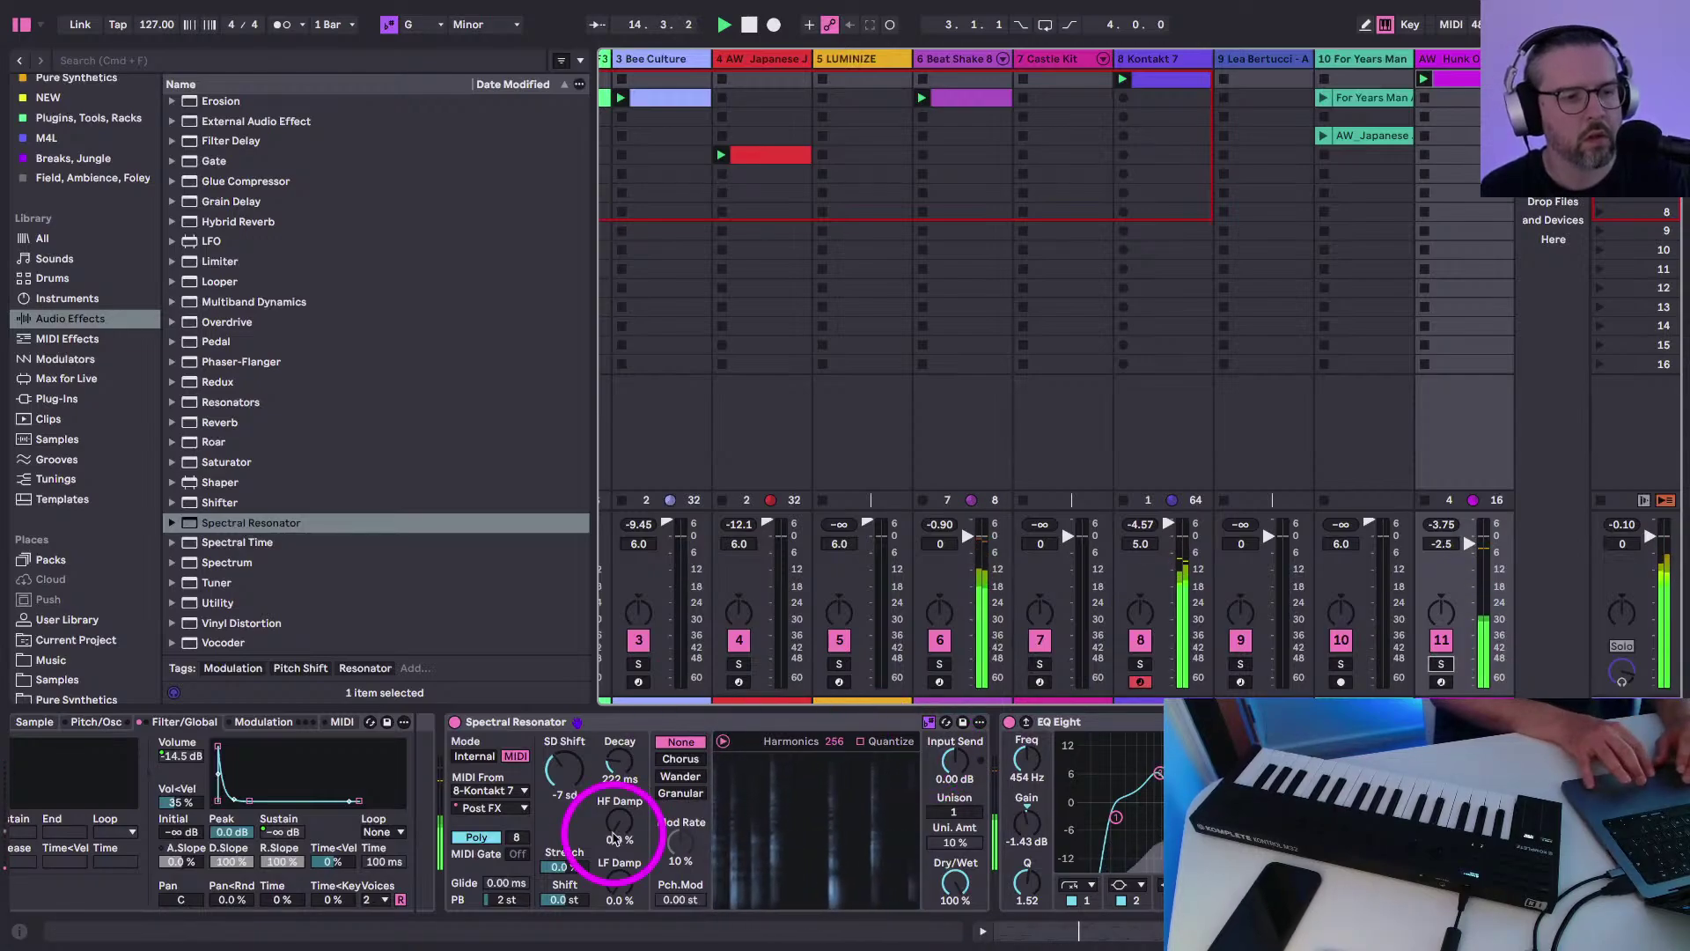
{"action": "left_click", "coordinate": [619, 764]}
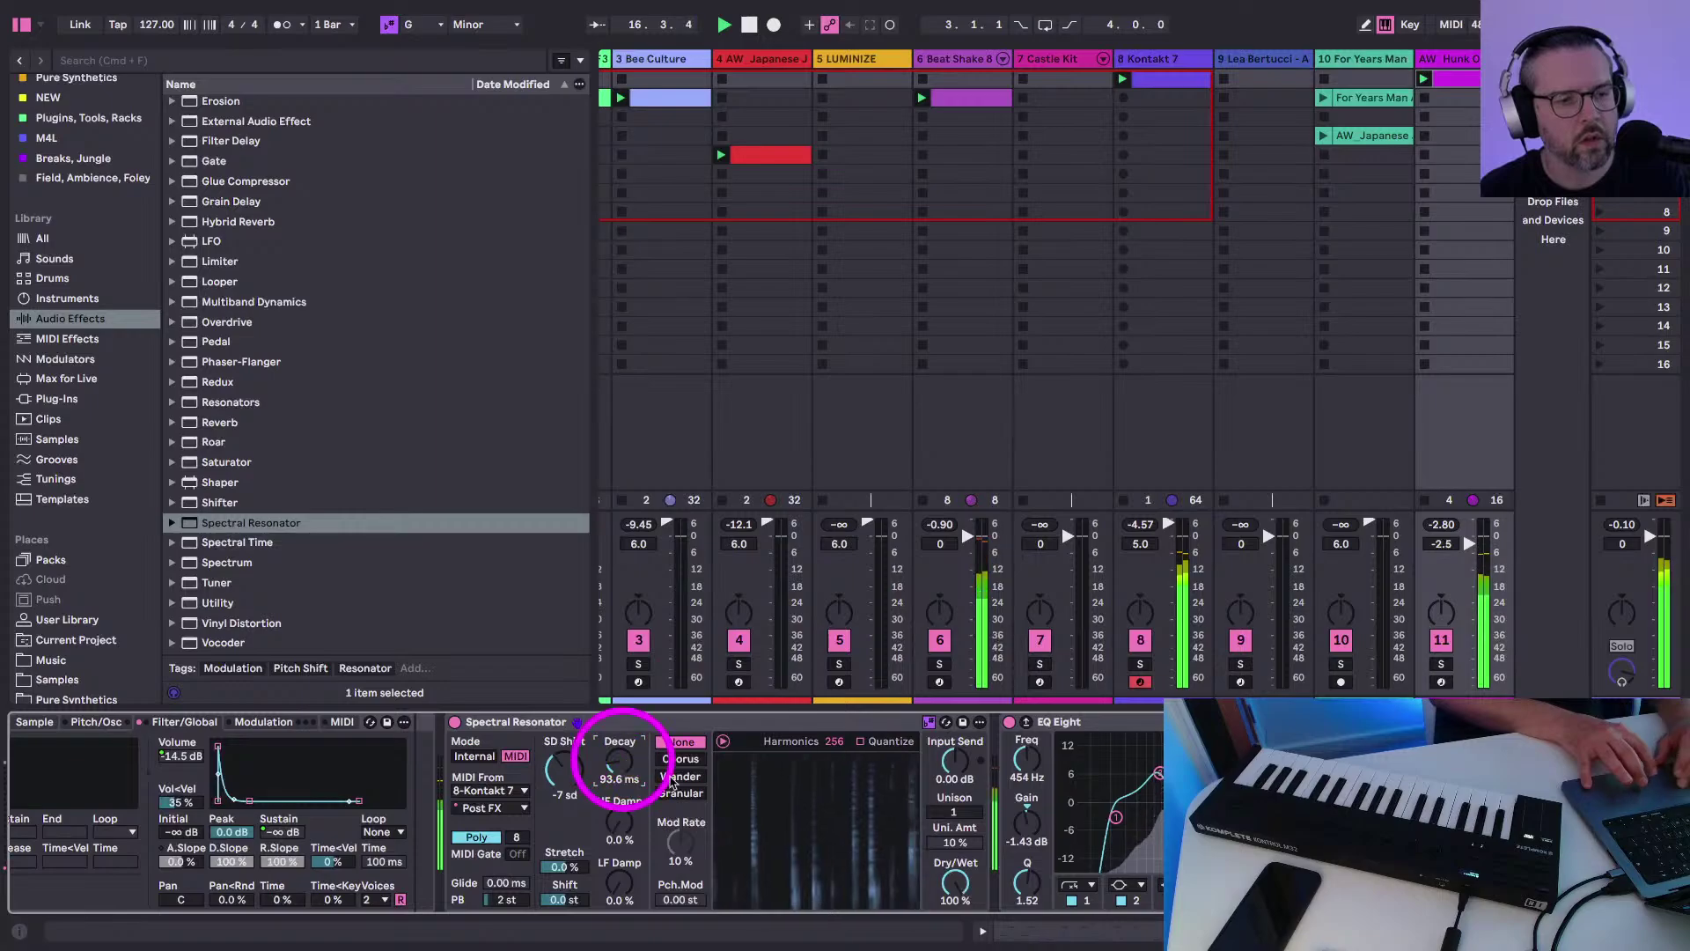
{"action": "left_click_drag", "start_coordinate": [614, 766], "coordinate": [610, 771]}
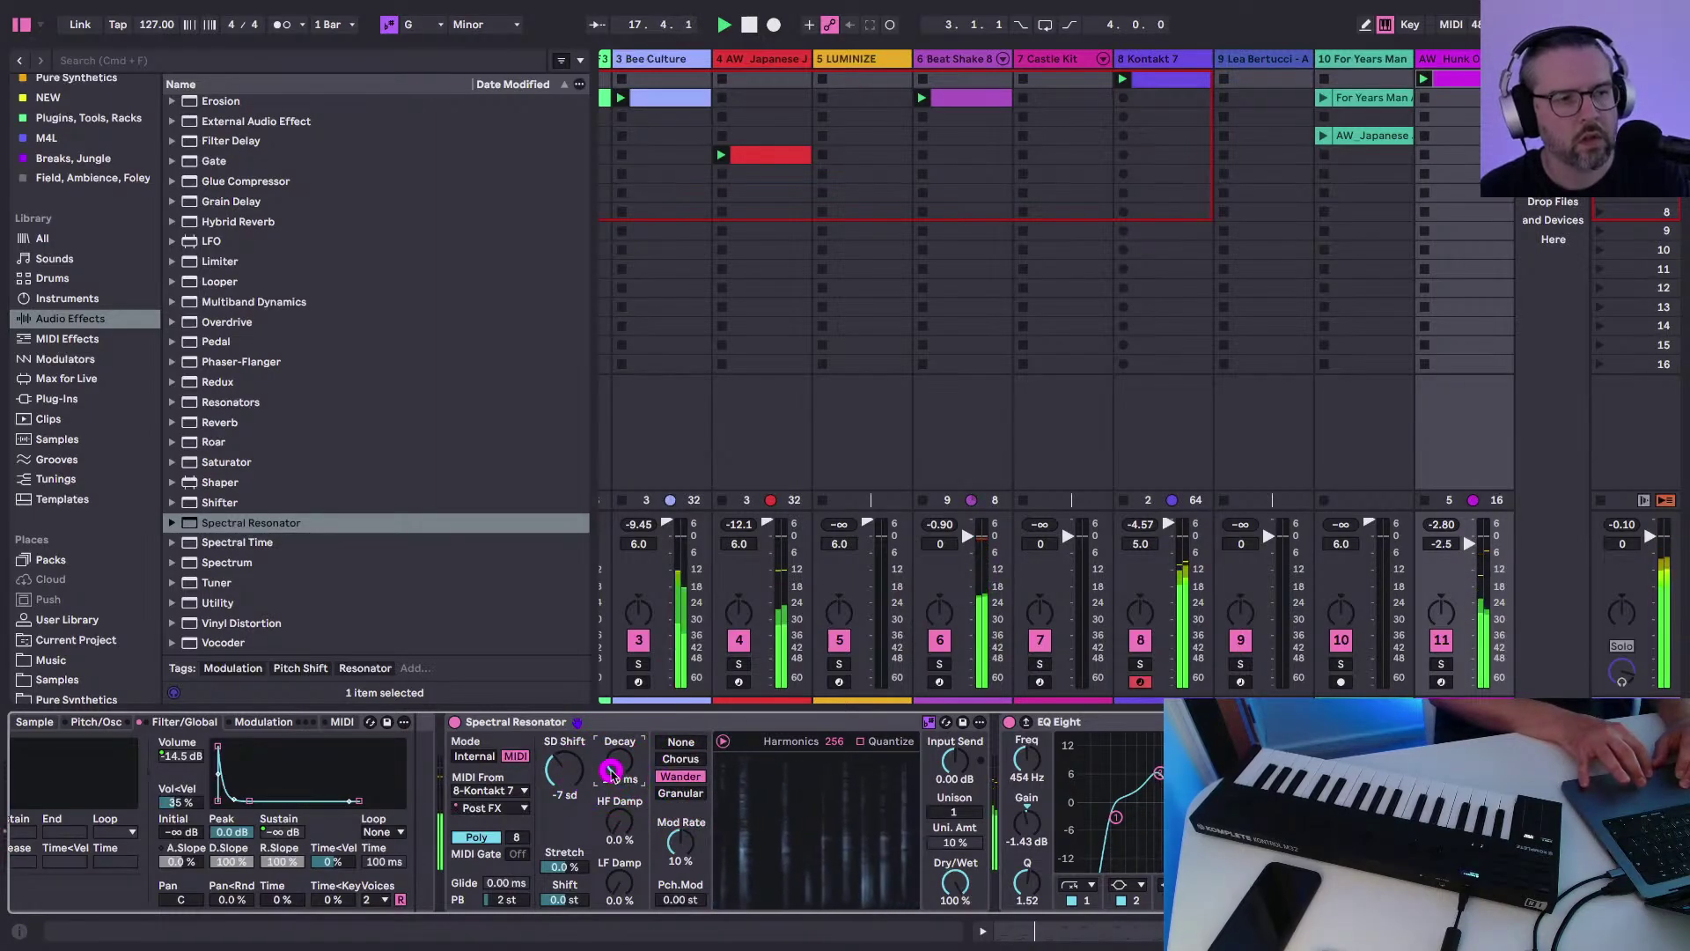
{"action": "left_click", "coordinate": [673, 743]}
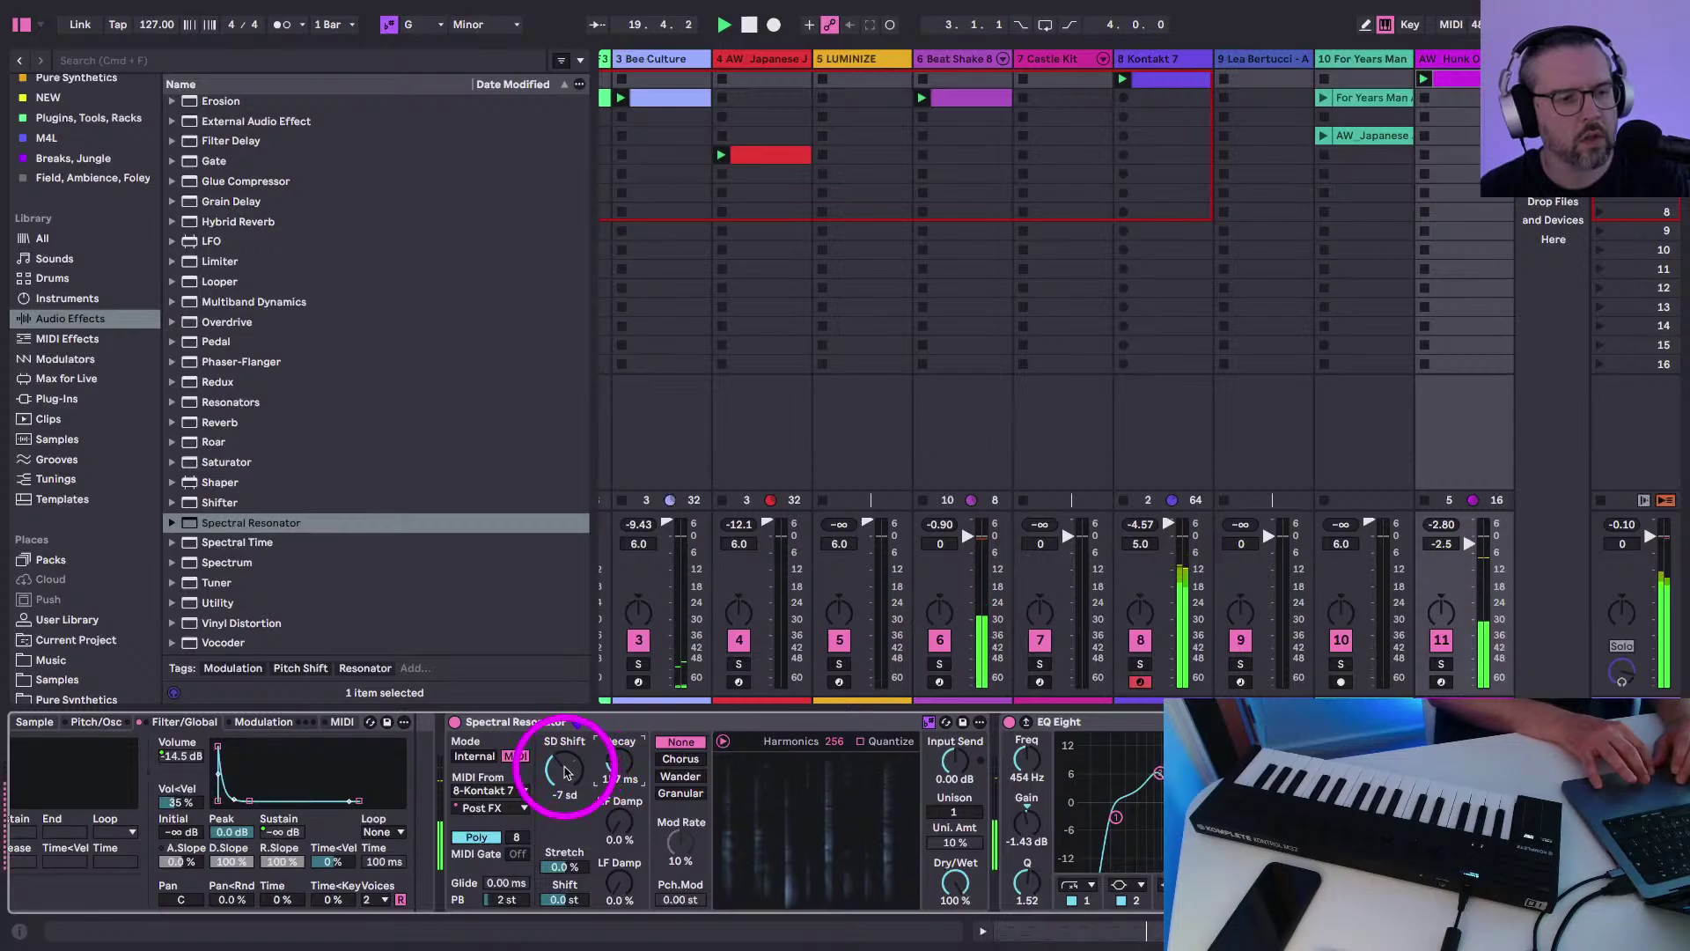
Set Spectral Resonator's Stretch to -34 %, Shift to 14.2 st, Unison to 2 and Dry/Wet to 42 %, and show the mixer sends
{"action": "left_click", "coordinate": [564, 871]}
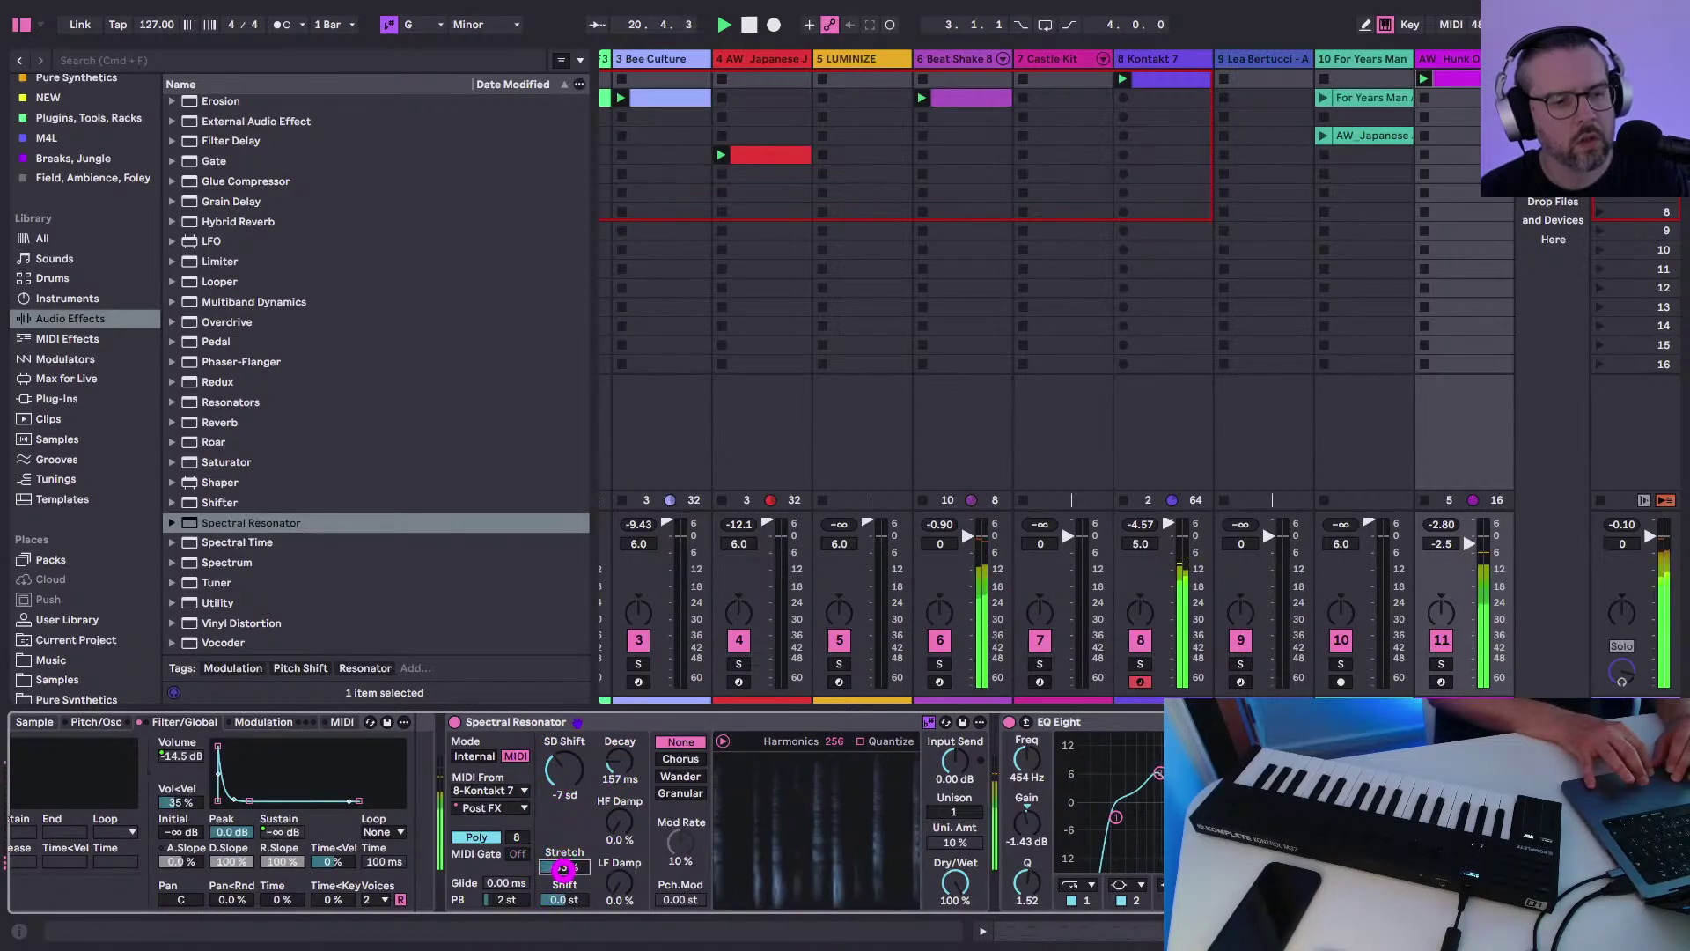
{"action": "left_click_drag", "start_coordinate": [563, 897], "coordinate": [561, 898]}
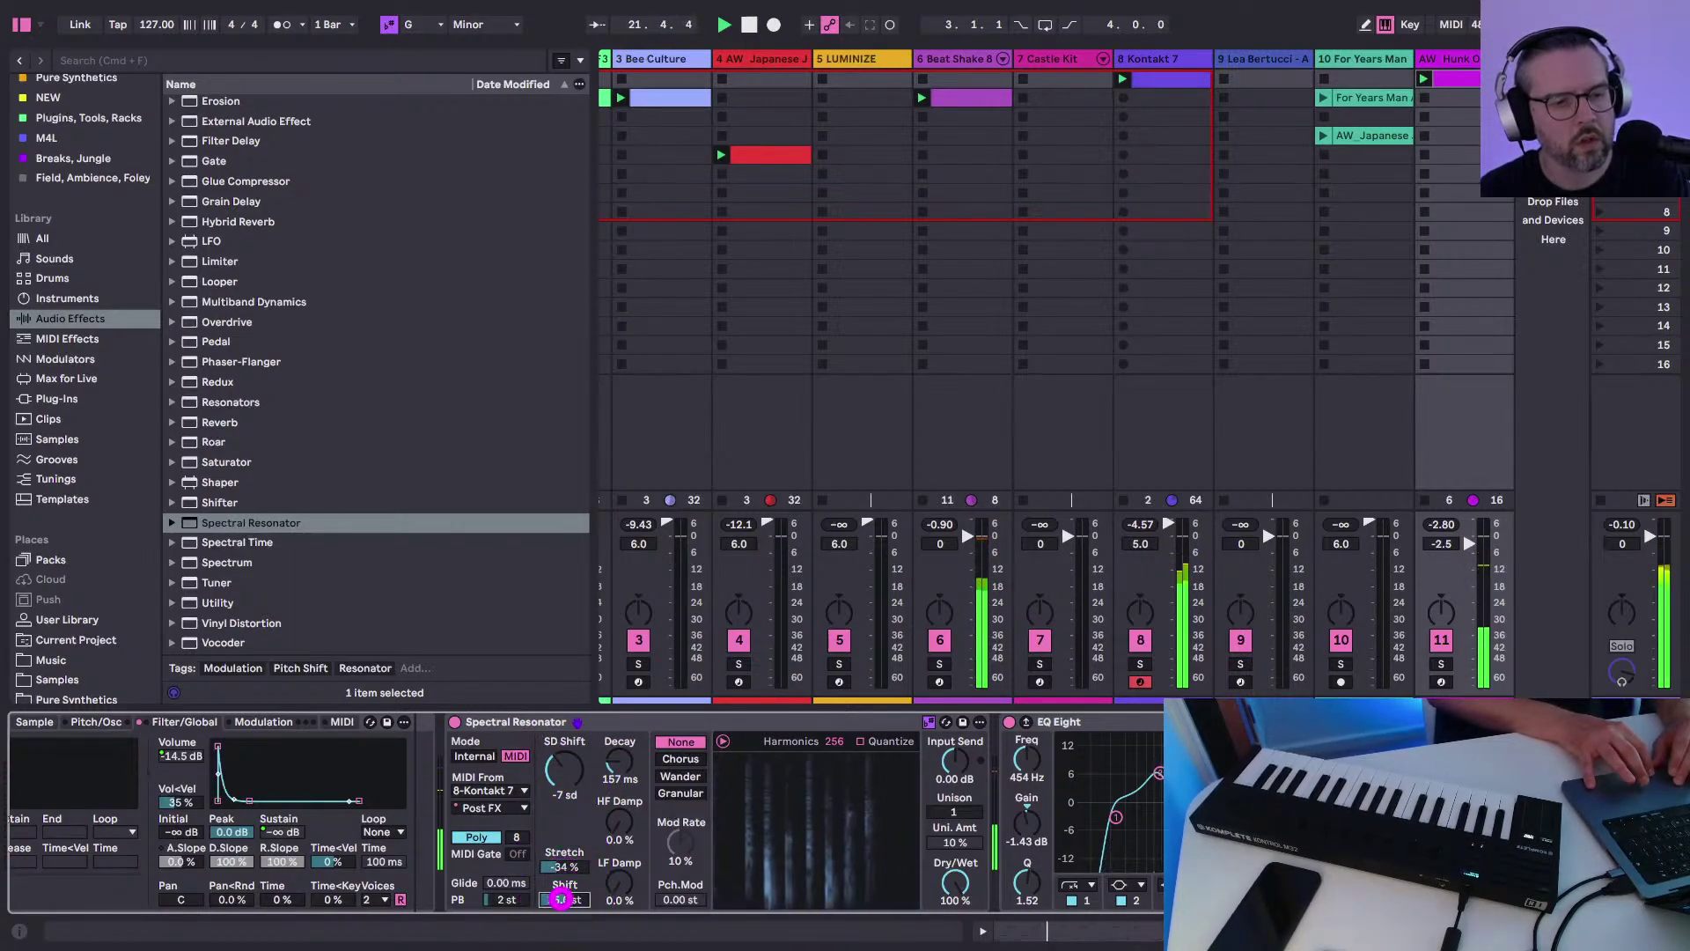
{"action": "left_click", "coordinate": [952, 815]}
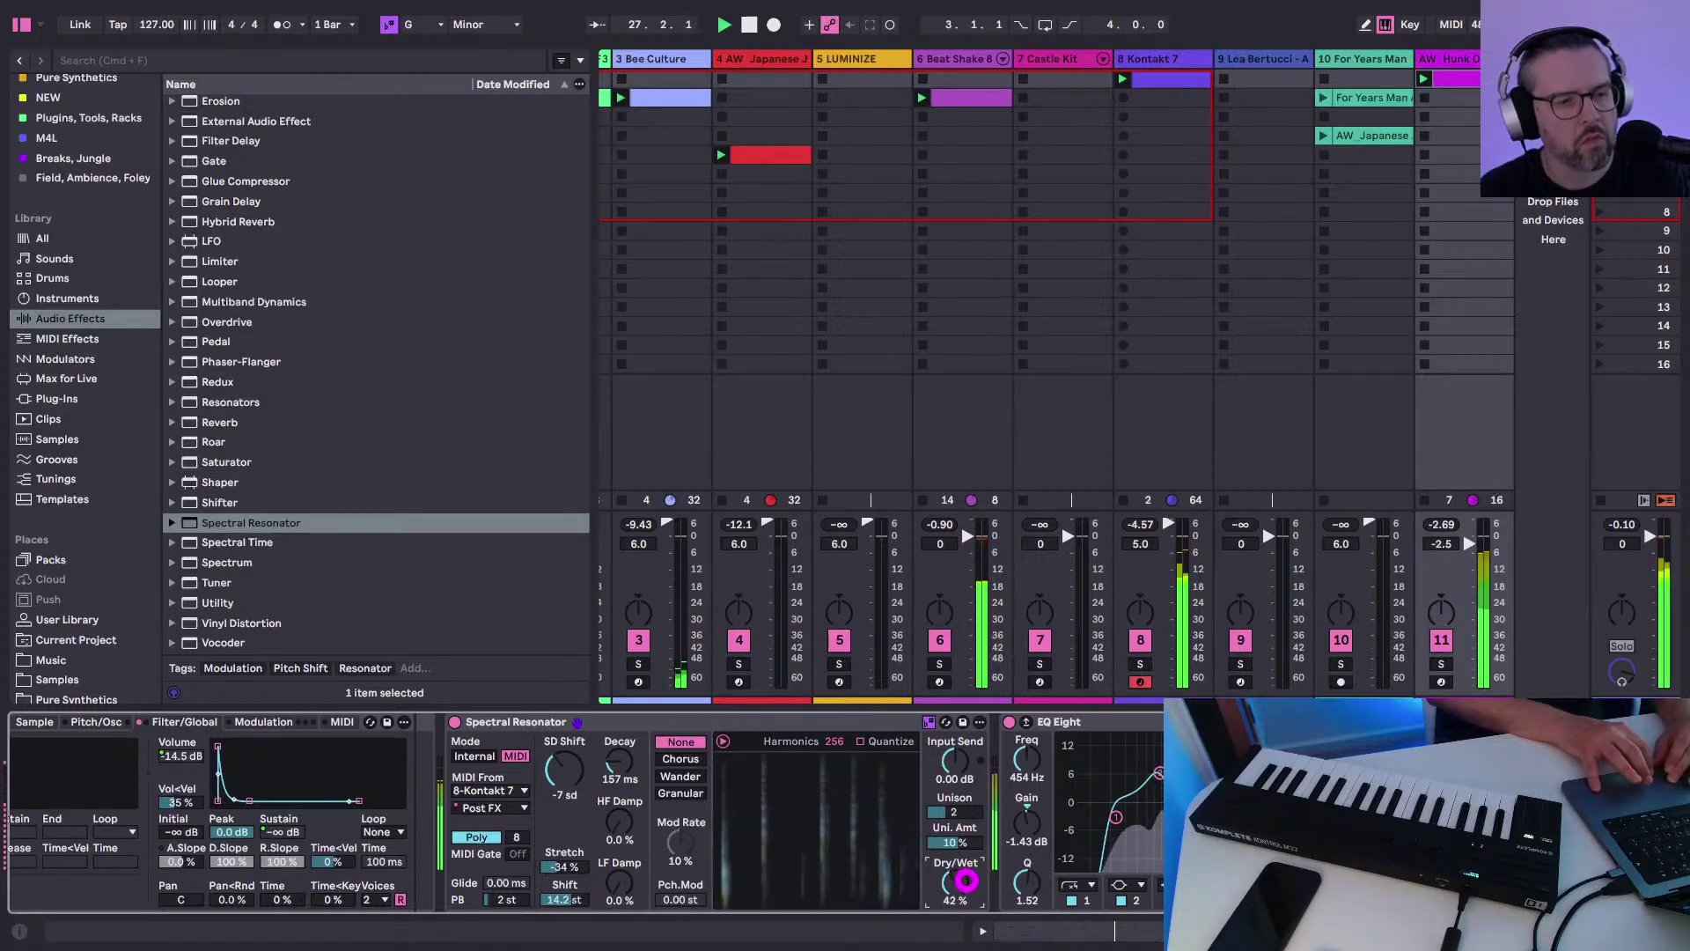
{"action": "key", "text": "super+alt+s"}
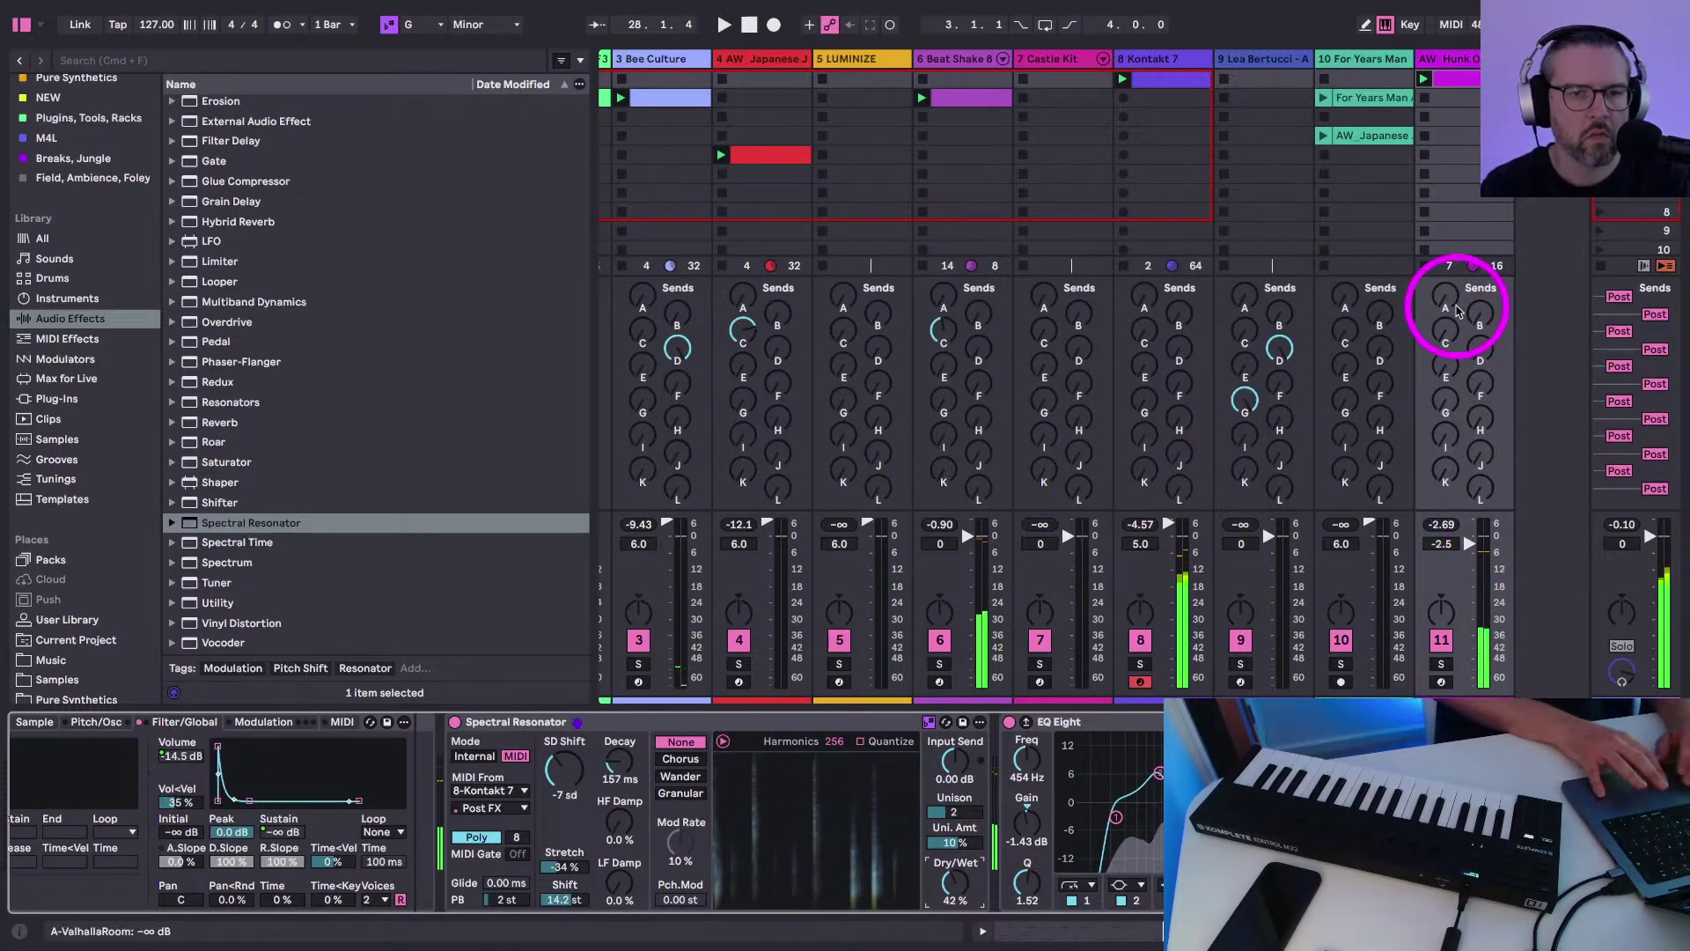
Insert a Delay before Spectral Resonator on track 11, with Feedback at 0 % and Dry/Wet at 23 %
{"action": "scroll", "coordinate": [215, 281], "scroll_direction": "up", "scroll_amount": 5}
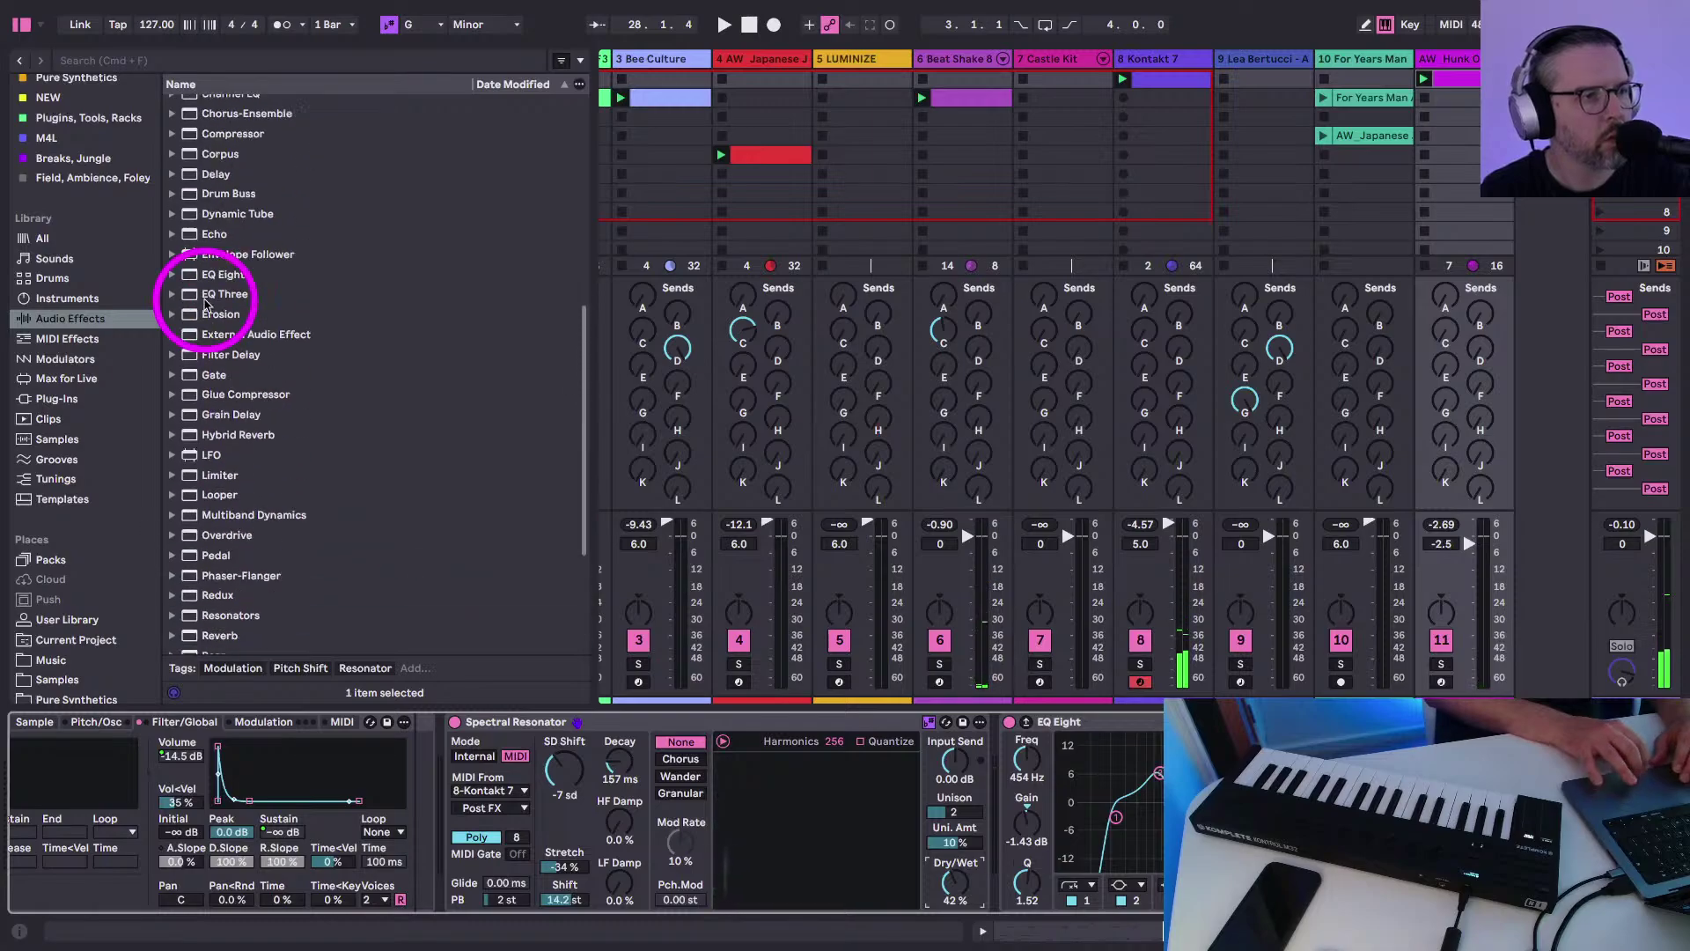
{"action": "left_click_drag", "start_coordinate": [216, 236], "coordinate": [446, 875]}
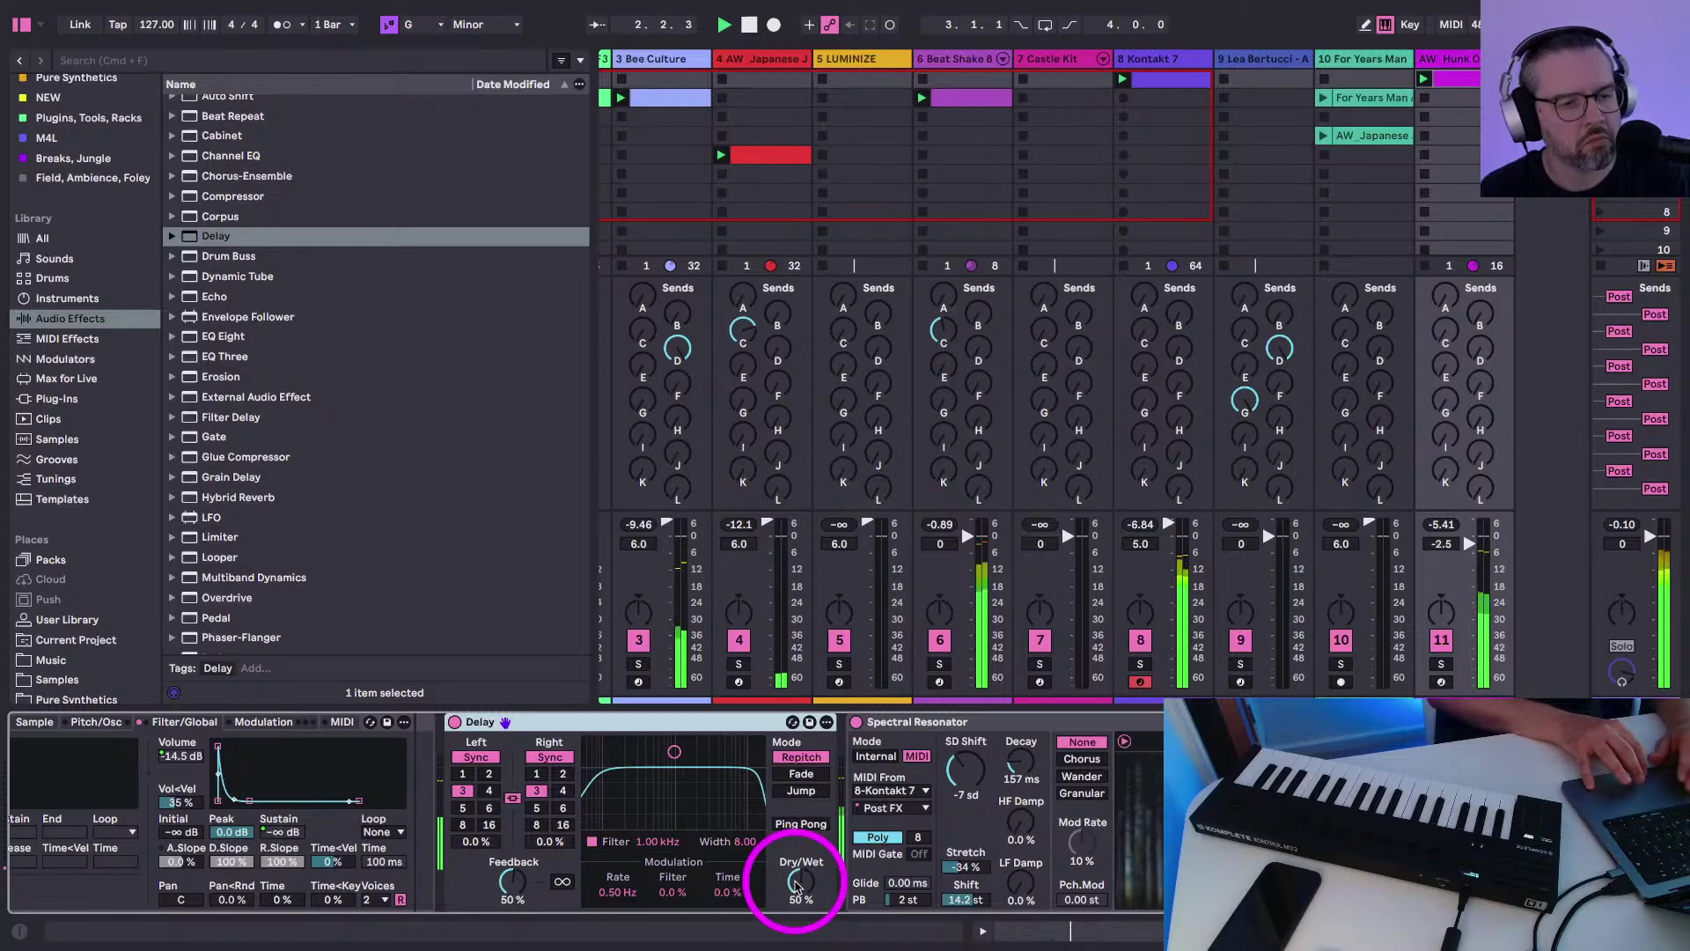
{"action": "left_click_drag", "start_coordinate": [506, 881], "coordinate": [491, 902]}
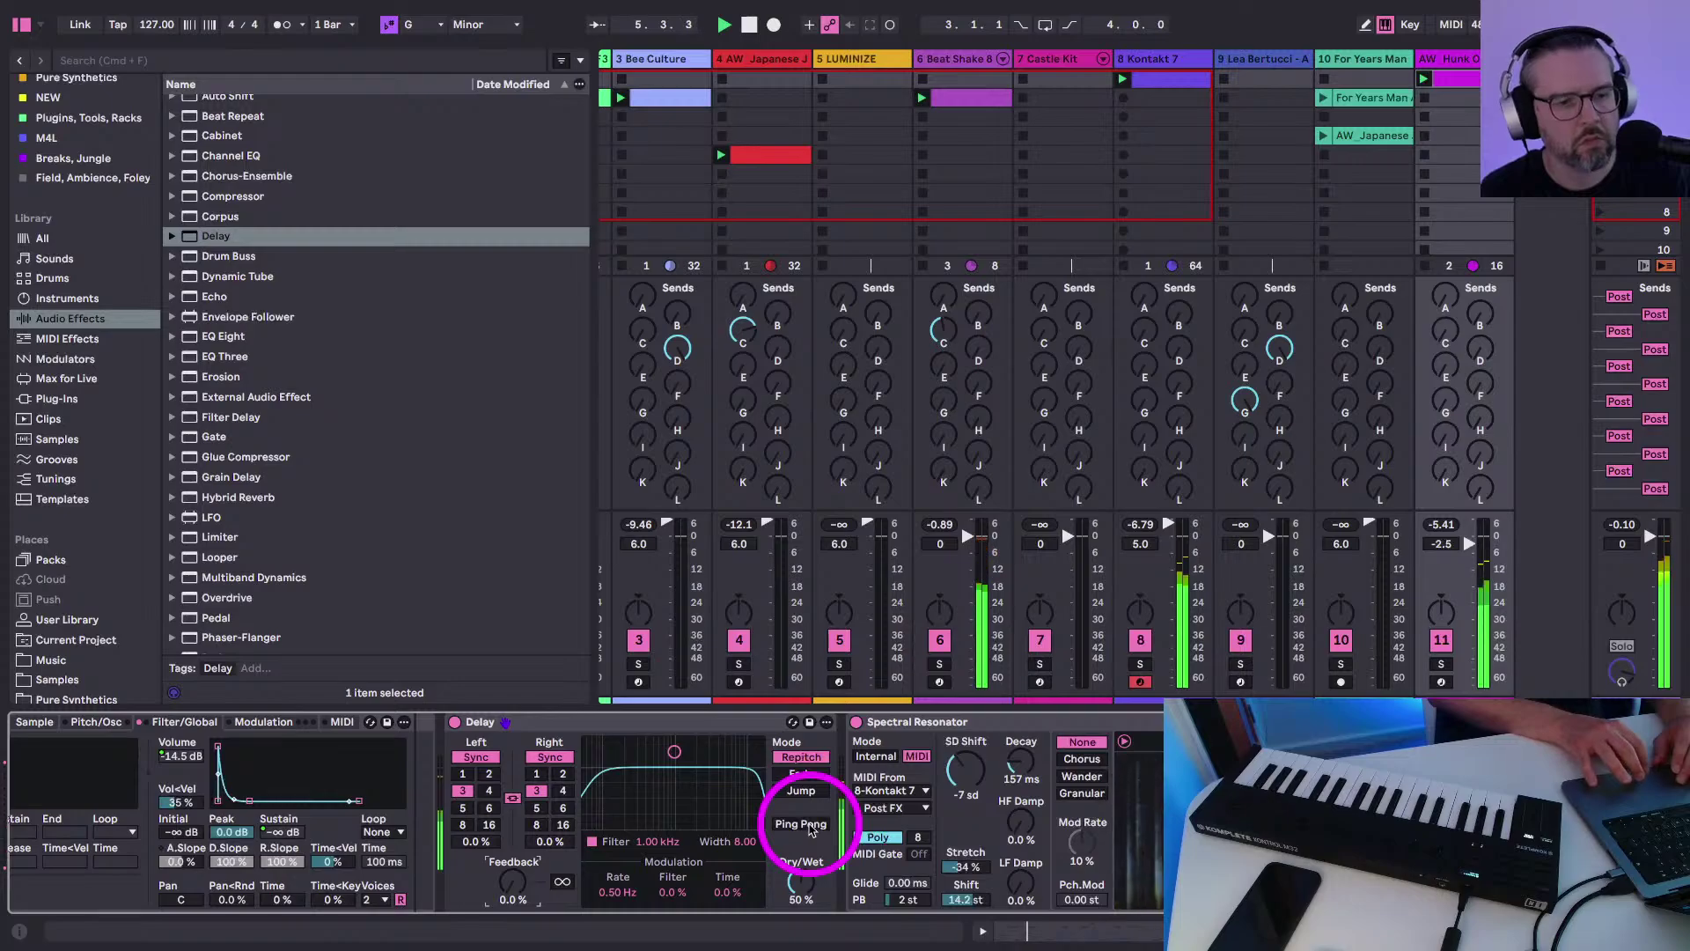
{"action": "left_click_drag", "start_coordinate": [789, 878], "coordinate": [791, 881]}
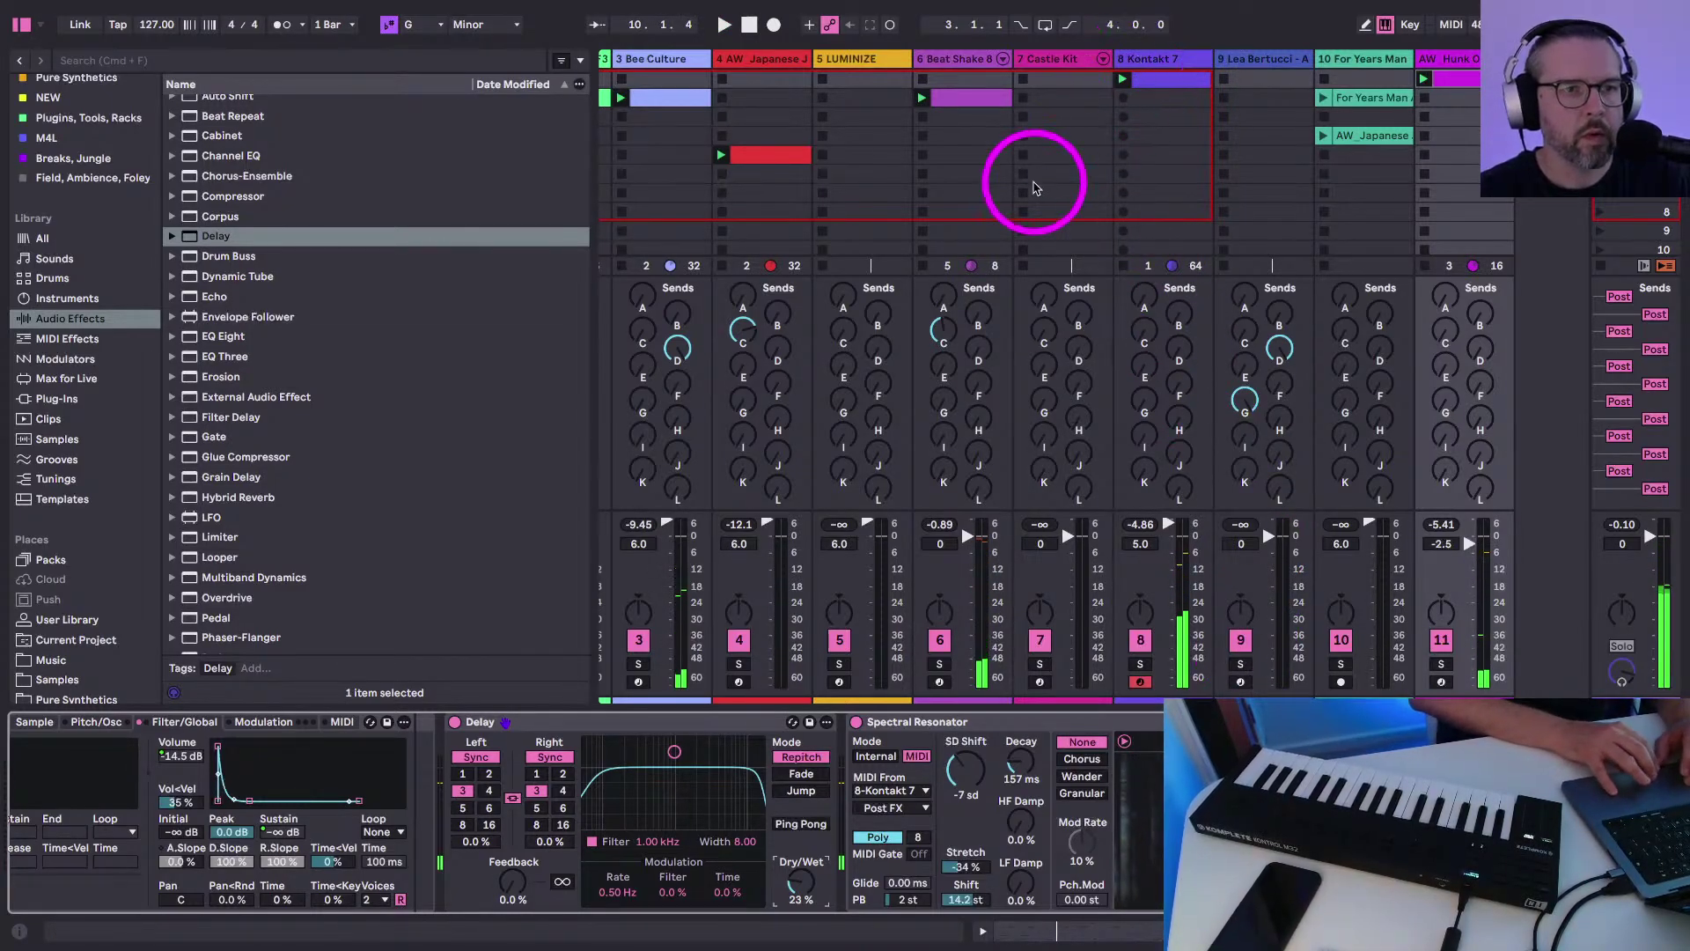
Add a PERC 2 note at 1.3.4 and a PERC 1 note at 1.4.4 to the Beat Shaker clip
{"action": "scroll", "coordinate": [1012, 140], "scroll_direction": "left", "scroll_amount": 1}
{"action": "double_click", "coordinate": [980, 95]}
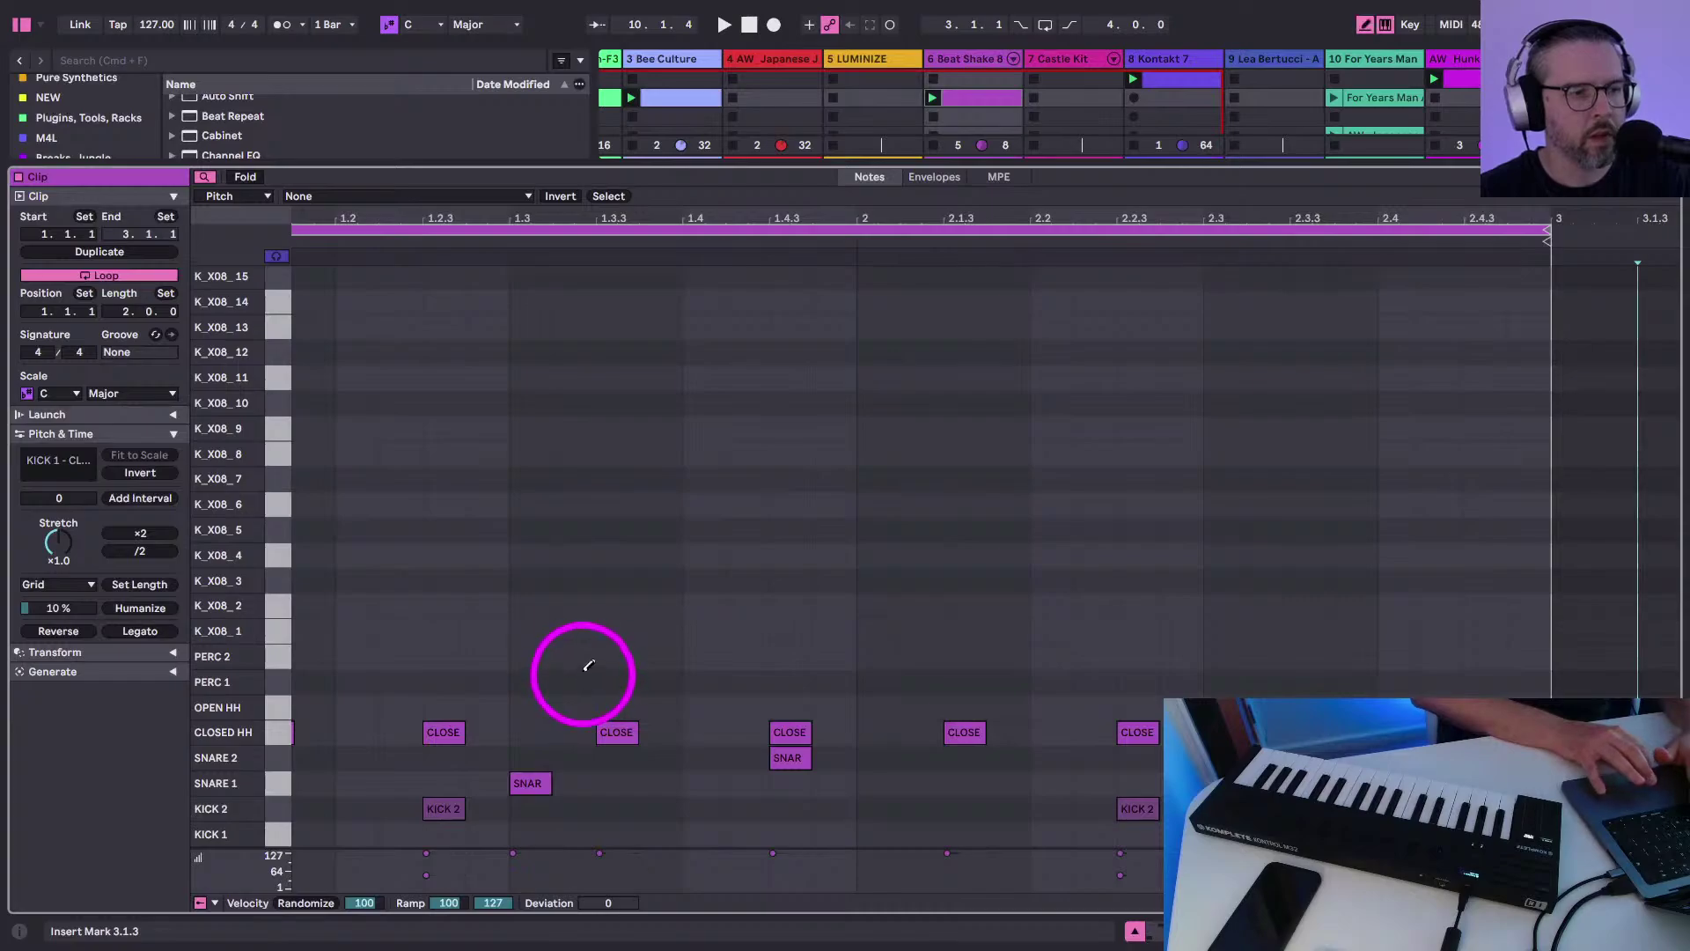
{"action": "left_click", "coordinate": [675, 651]}
{"action": "left_click", "coordinate": [832, 681]}
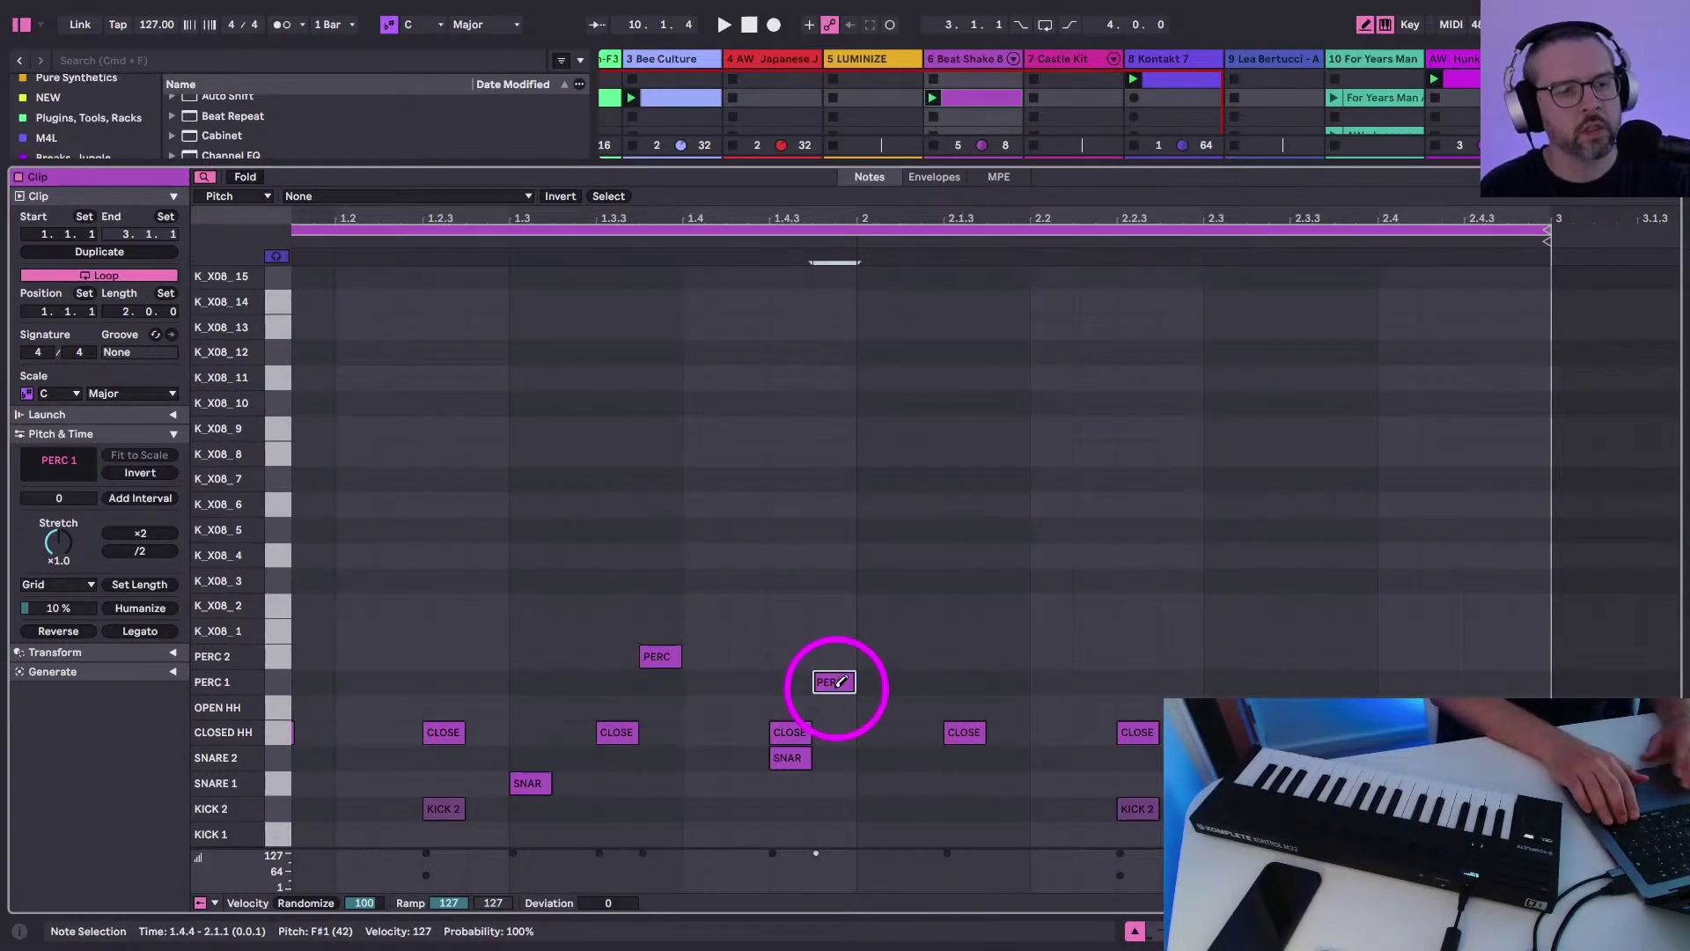
{"action": "key", "text": "shift+Tab"}
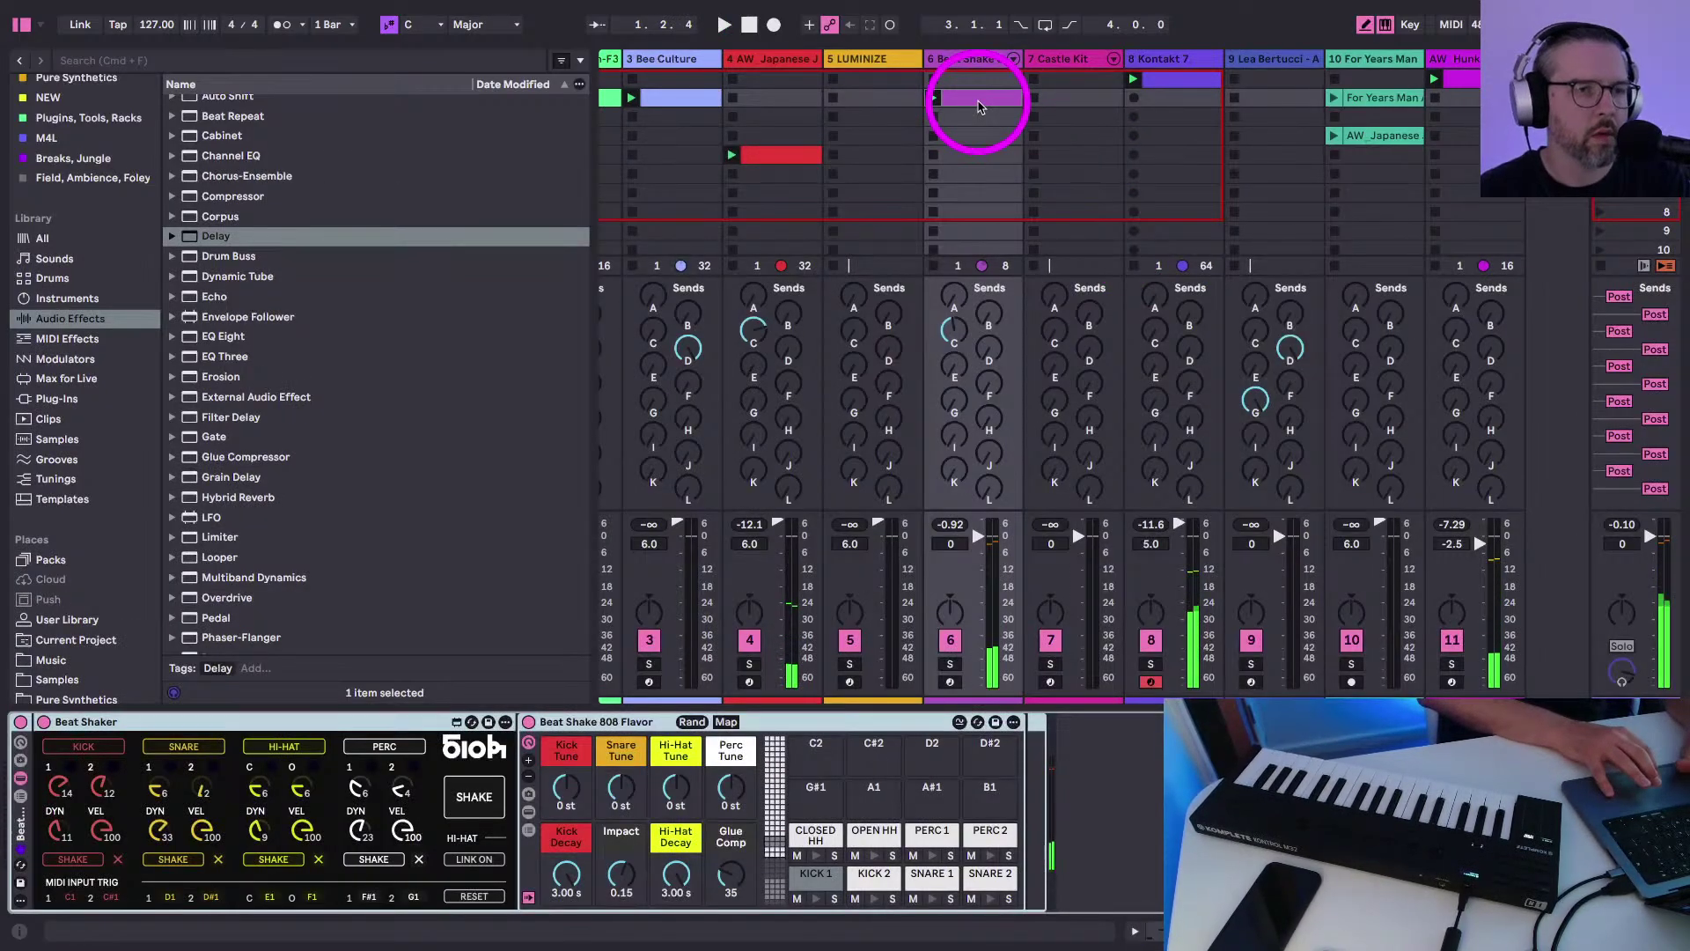
Duplicate the Beat Shaker clip, launch the copy and remove its PERC 2 and PERC 1 notes
{"action": "key", "text": "super+d"}
{"action": "left_click", "coordinate": [932, 116]}
{"action": "double_click", "coordinate": [968, 116]}
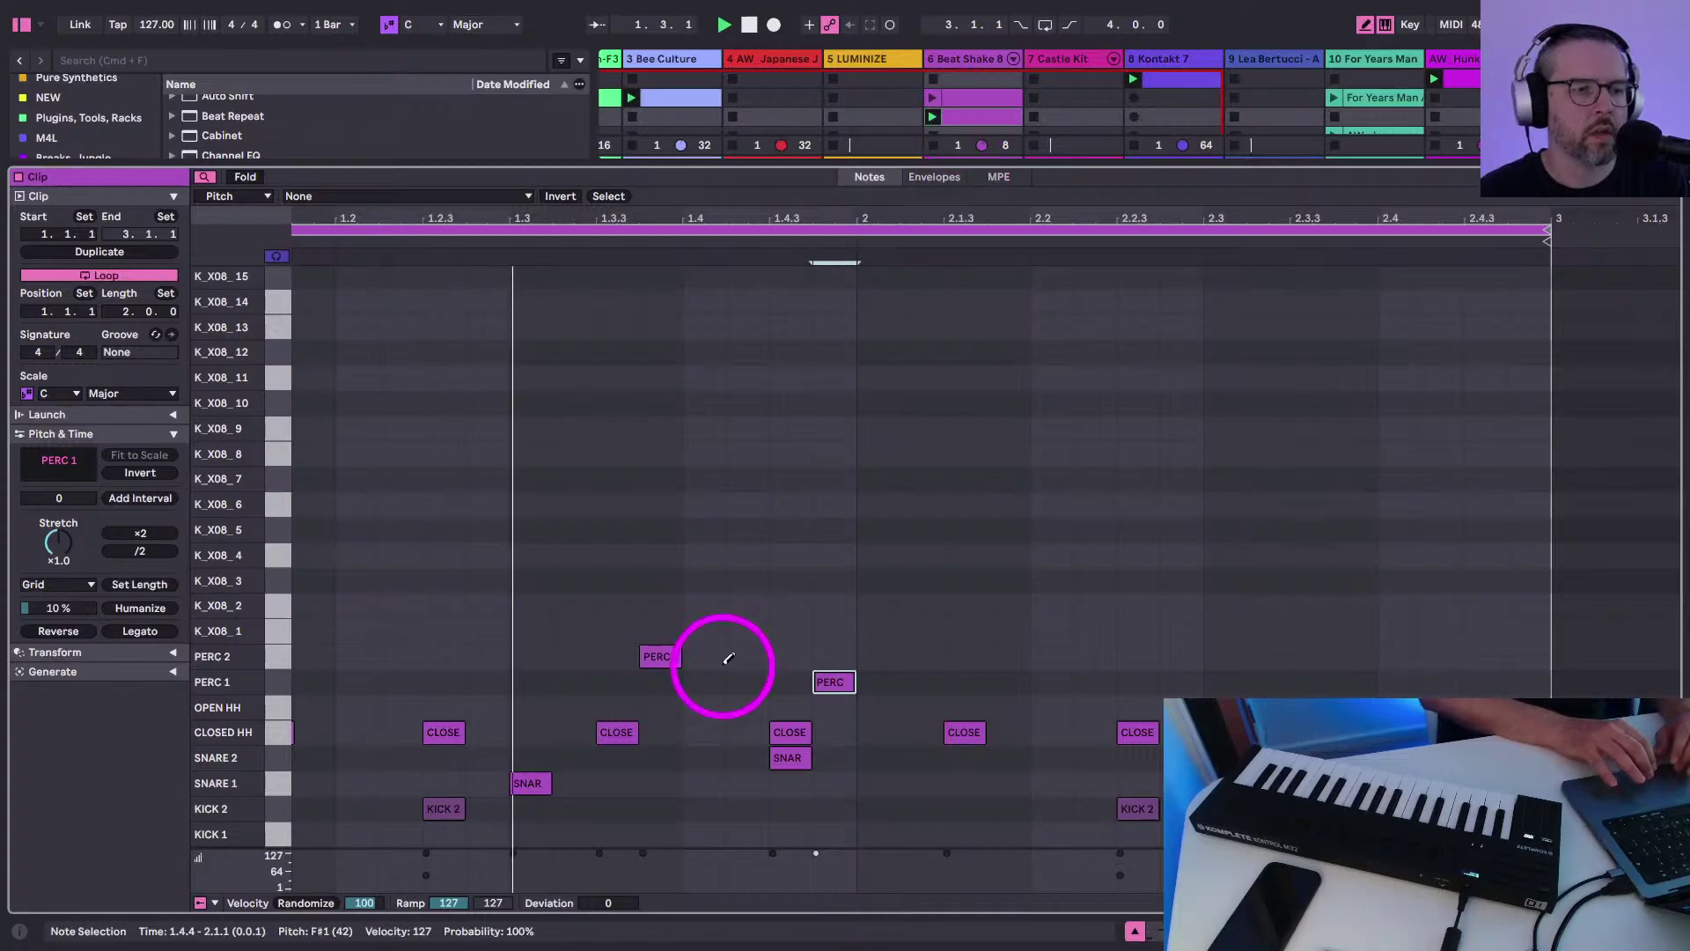
{"action": "left_click", "coordinate": [669, 654]}
{"action": "left_click", "coordinate": [834, 678]}
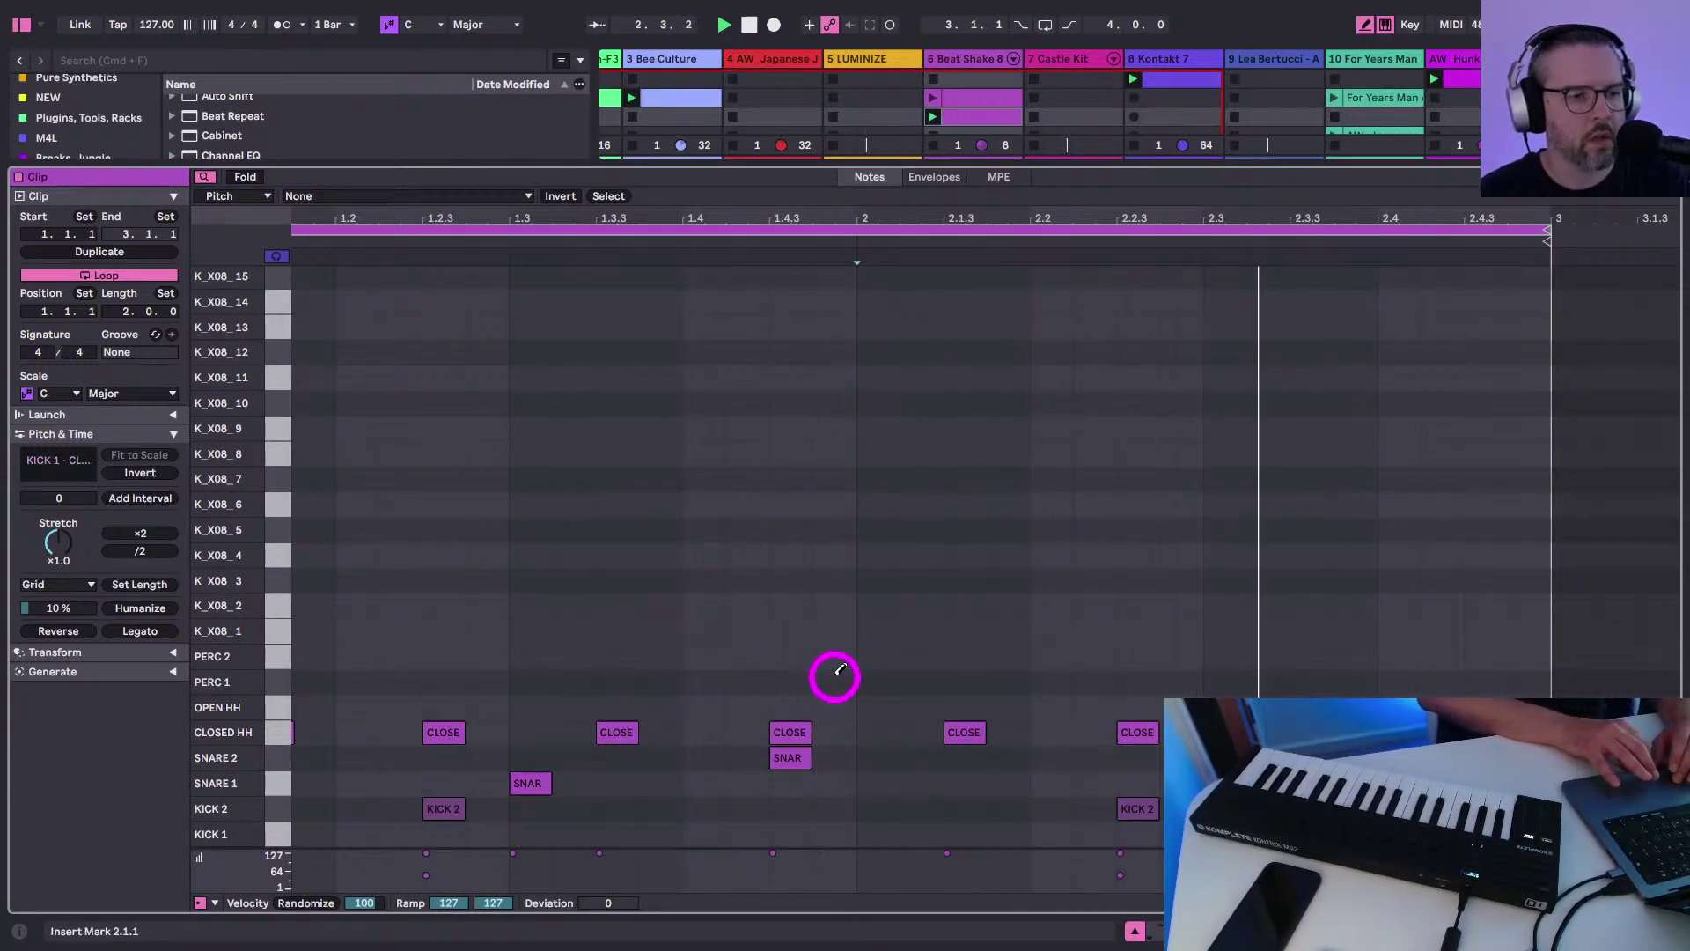
Add PERC 1 notes at 2.4.2 and 1.4.2 and a closed hi-hat note at 2.1.2 with velocity 50 to the copied clip
{"action": "left_click", "coordinate": [1442, 682]}
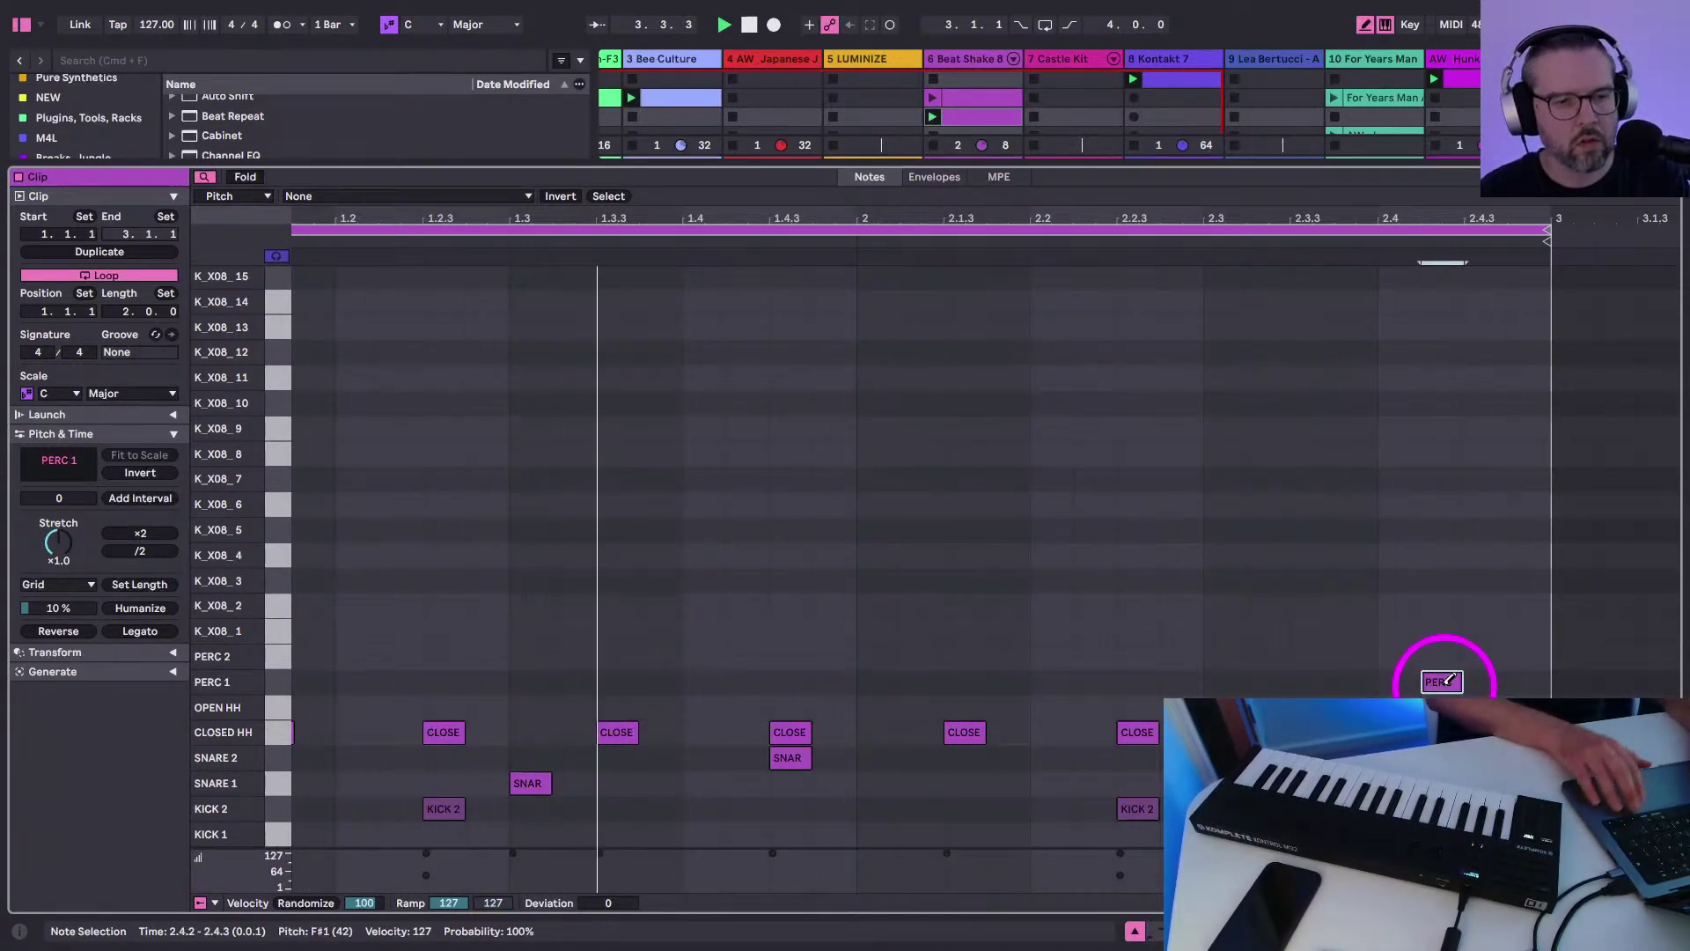
{"action": "left_click", "coordinate": [742, 681]}
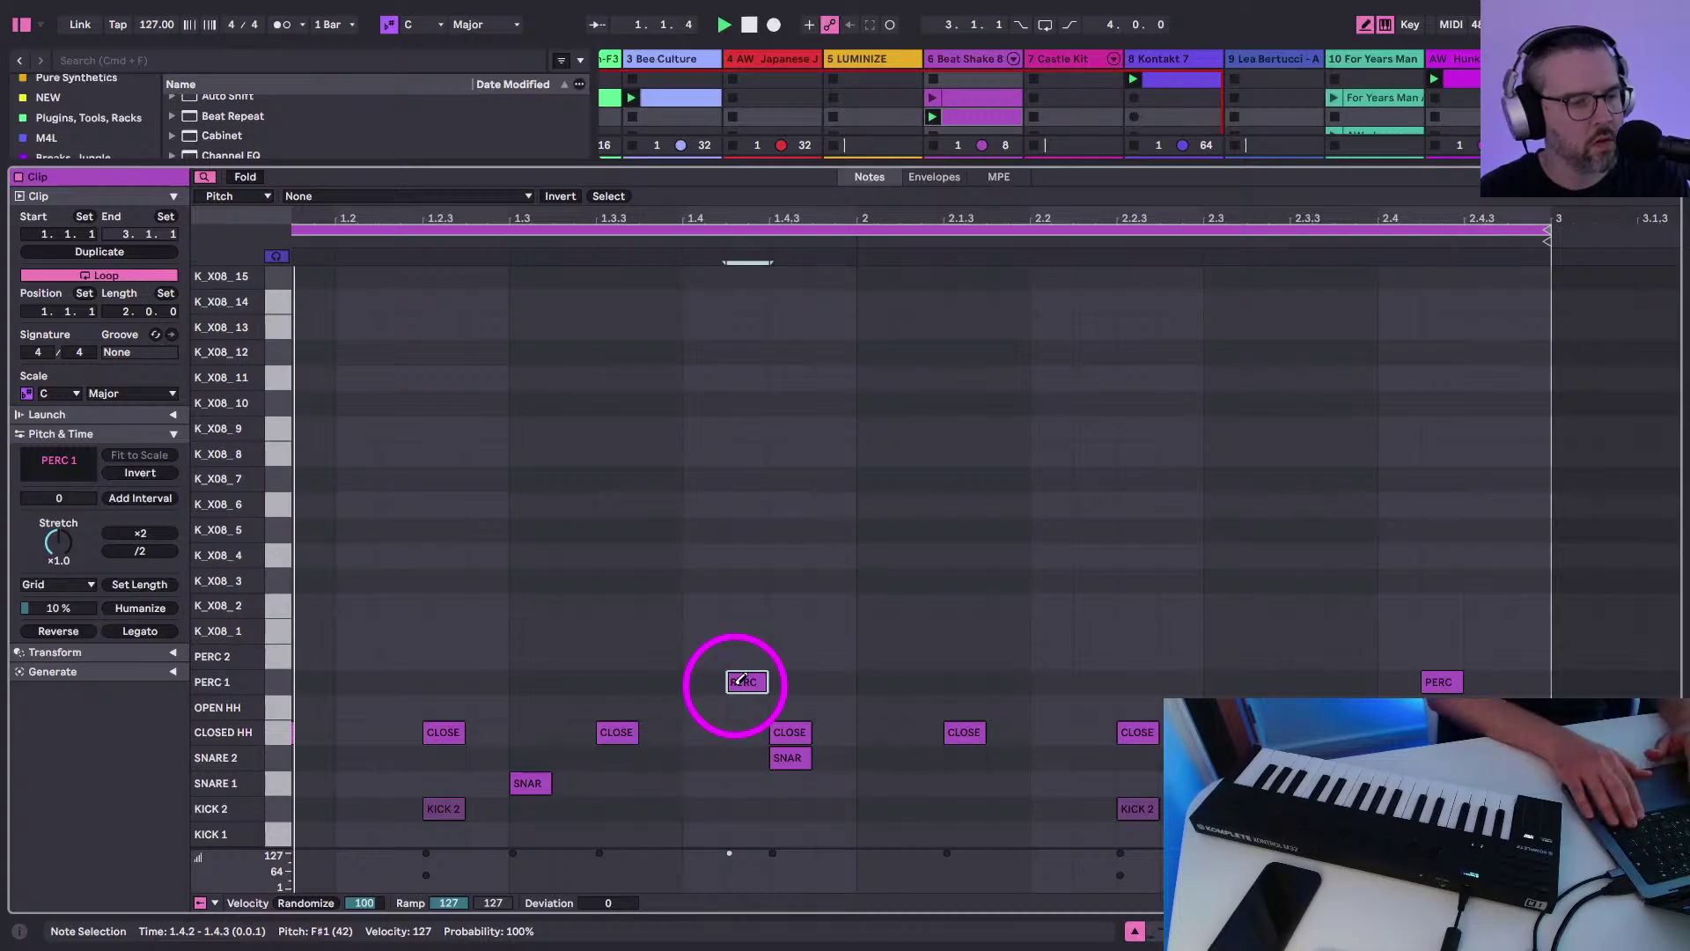
{"action": "mouse_move", "coordinate": [742, 681]}
{"action": "left_mouse_down"}
{"action": "mouse_move", "coordinate": [743, 743]}
{"action": "mouse_move", "coordinate": [826, 716]}
{"action": "left_mouse_up"}
{"action": "key", "text": "space"}
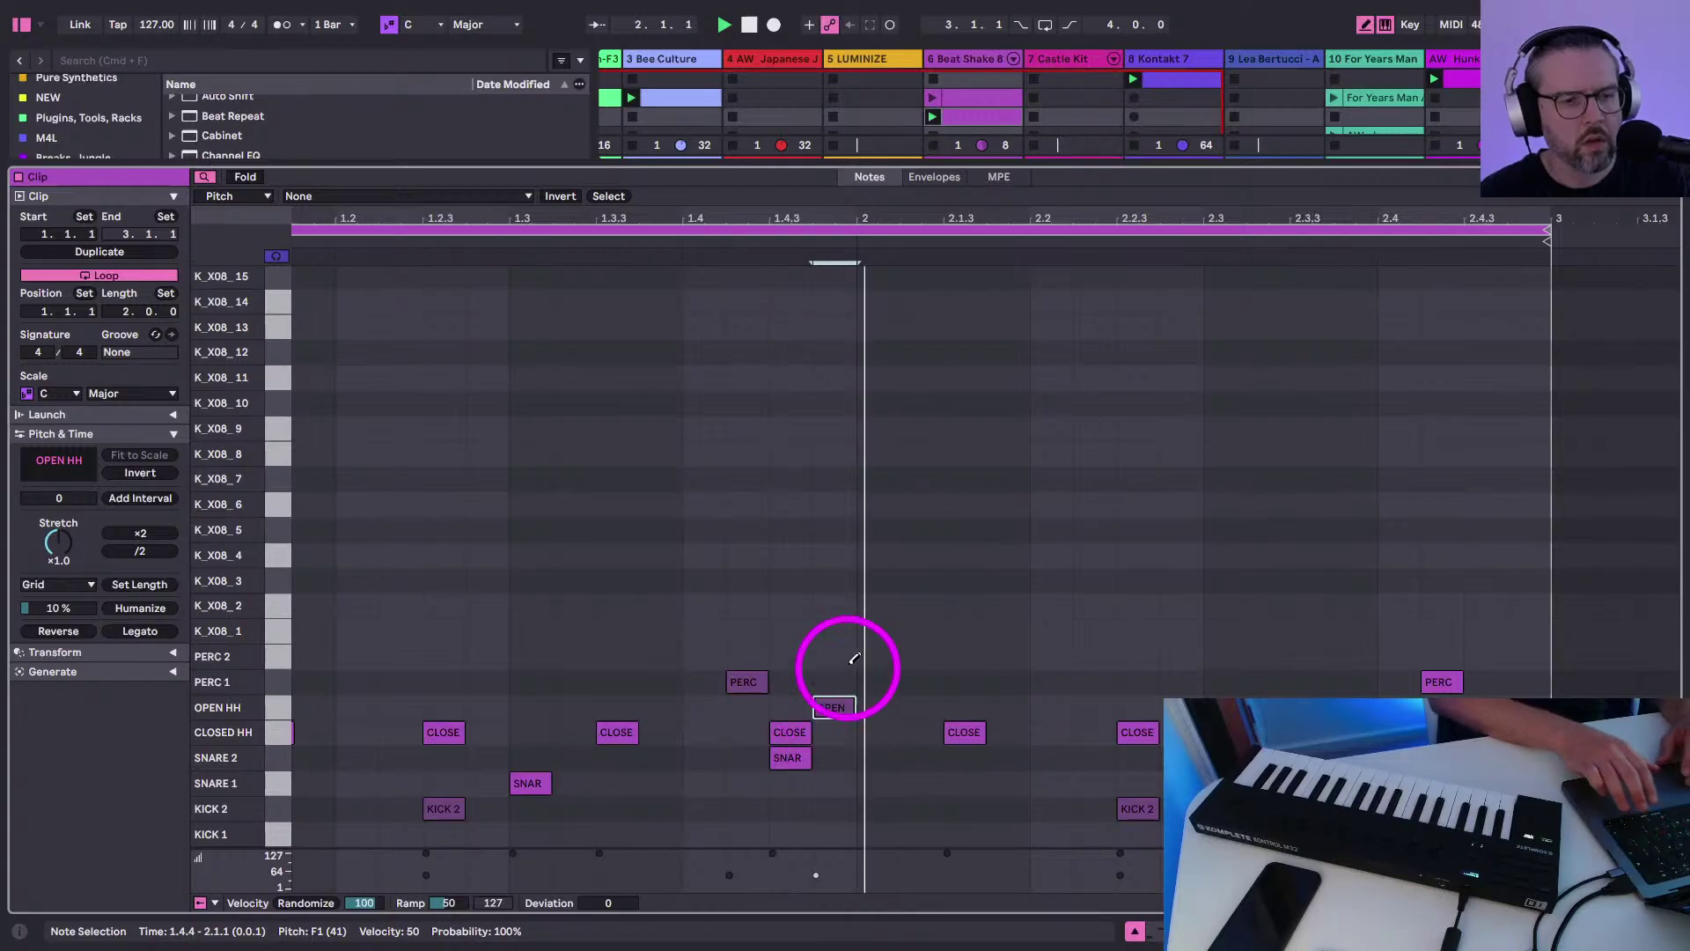
{"action": "key", "text": "Down"}
{"action": "key", "text": "Right"}
{"action": "key", "text": "Right"}
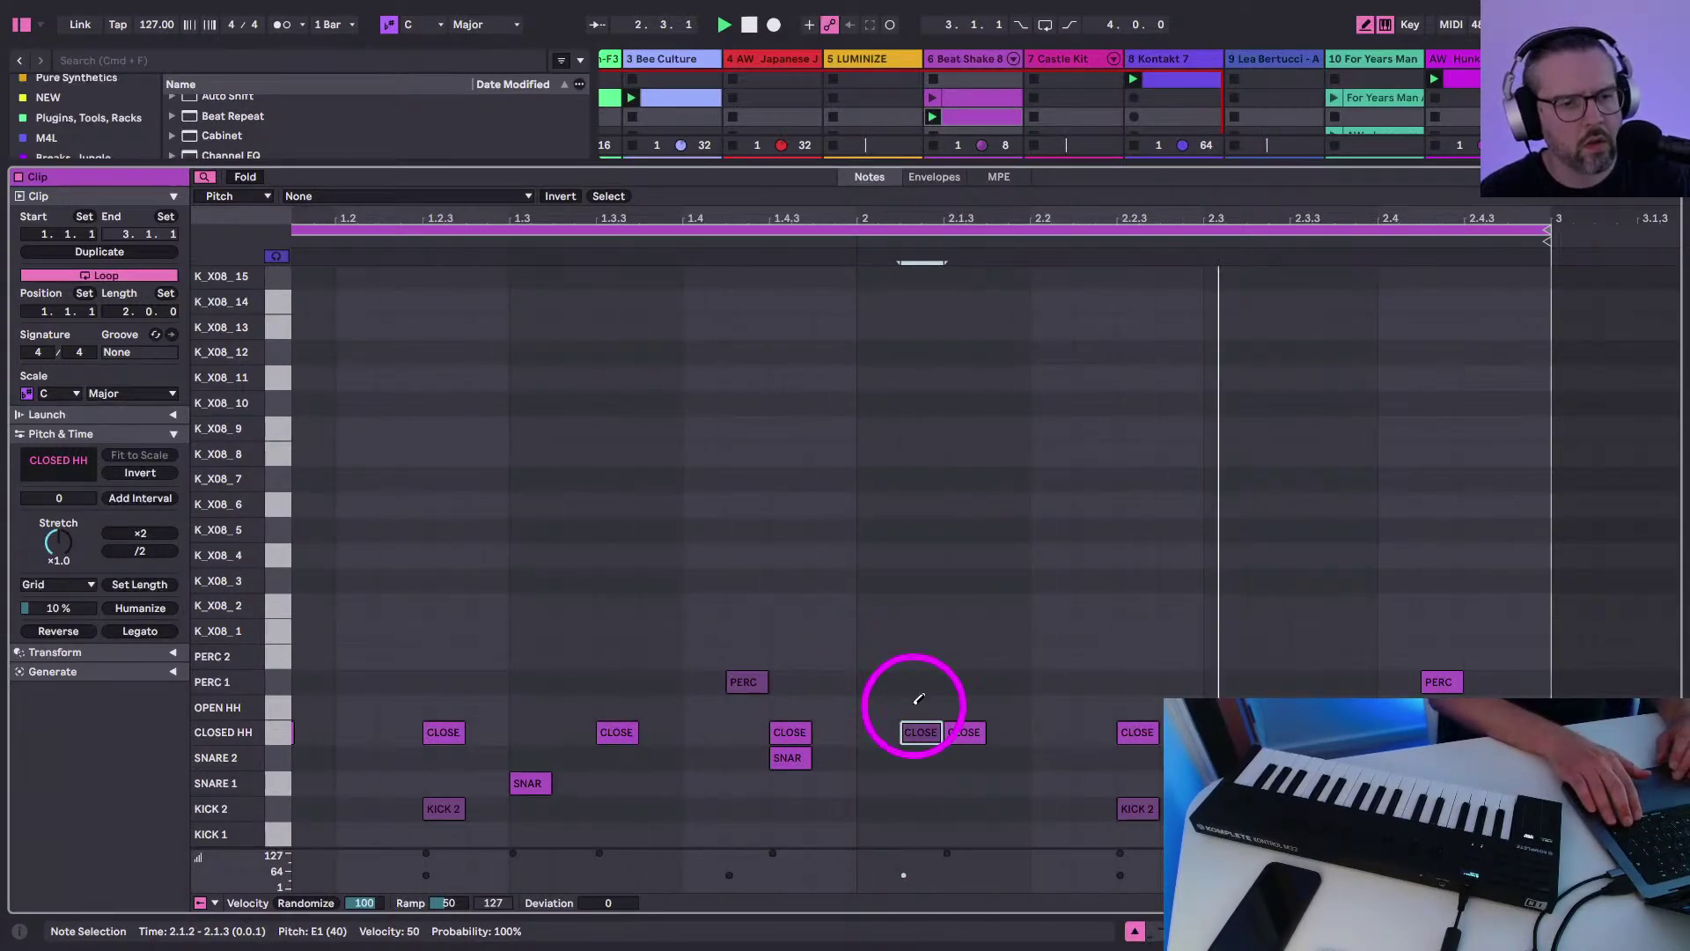
Return to the mixer and set Spectral Resonator's SD Shift on track 11 to -12 sd
{"action": "key", "text": "shift+Tab"}
{"action": "left_click", "coordinate": [1439, 58]}
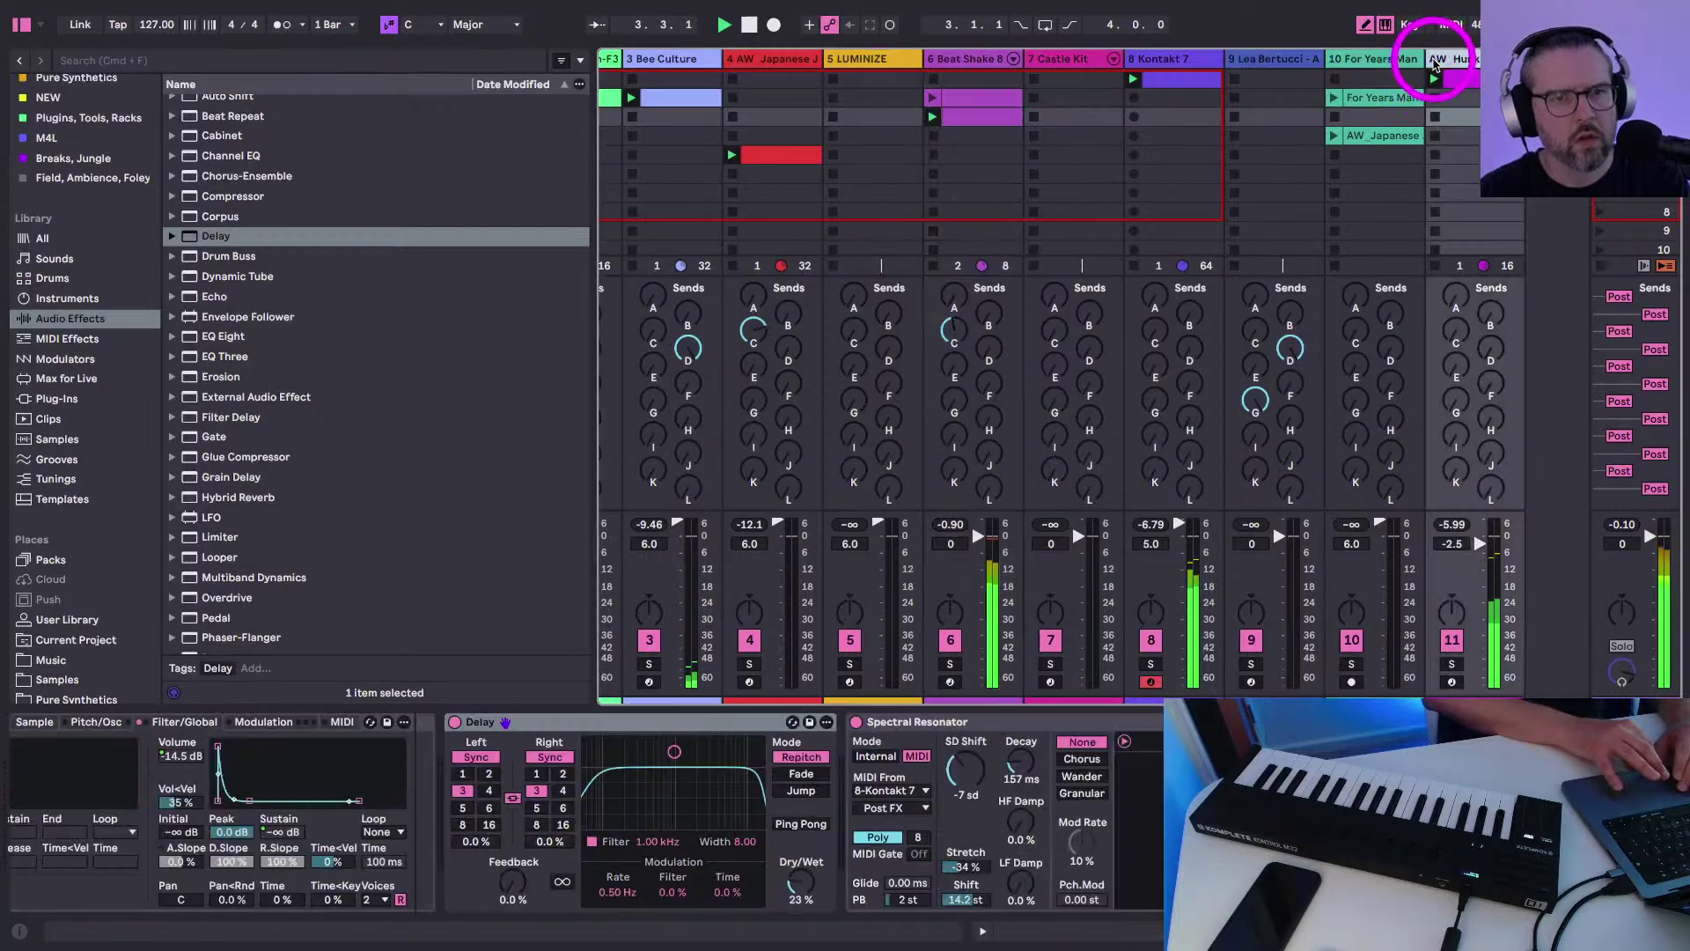
{"action": "left_click_drag", "start_coordinate": [966, 776], "coordinate": [966, 792]}
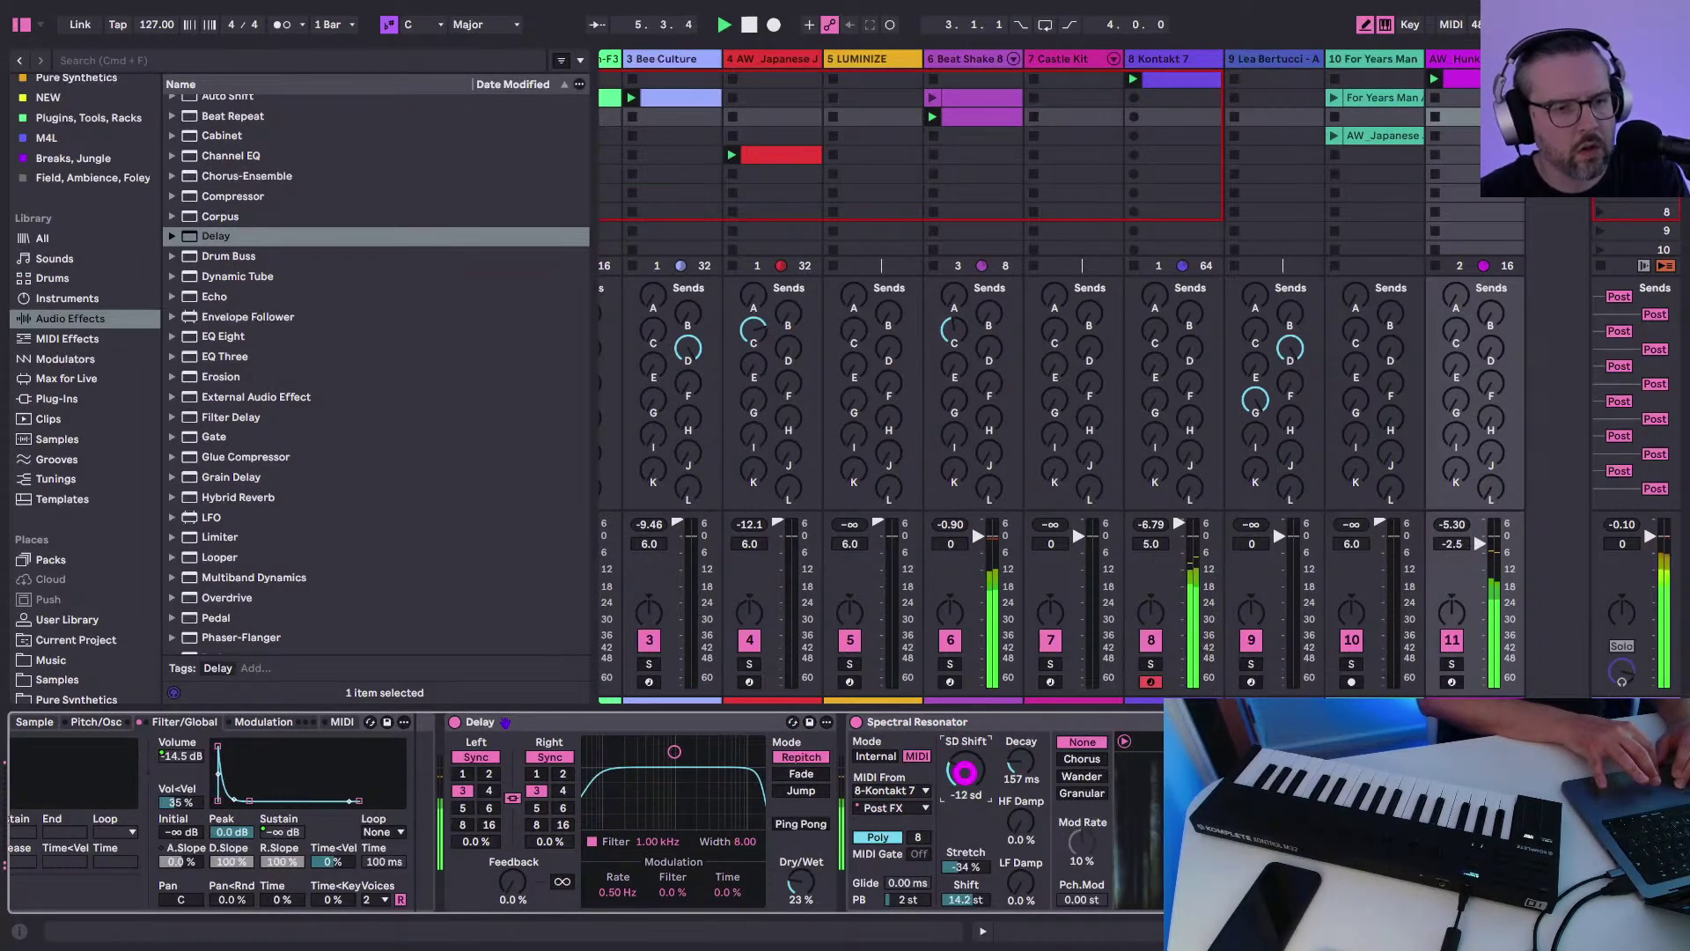
Set the Transpose macro of track 11's Instrument Rack to +11 st
{"action": "scroll", "coordinate": [964, 772], "scroll_direction": "up", "scroll_amount": 1}
{"action": "scroll", "coordinate": [964, 772], "scroll_direction": "right", "scroll_amount": 5}
{"action": "scroll", "coordinate": [1091, 704], "scroll_direction": "left", "scroll_amount": 10}
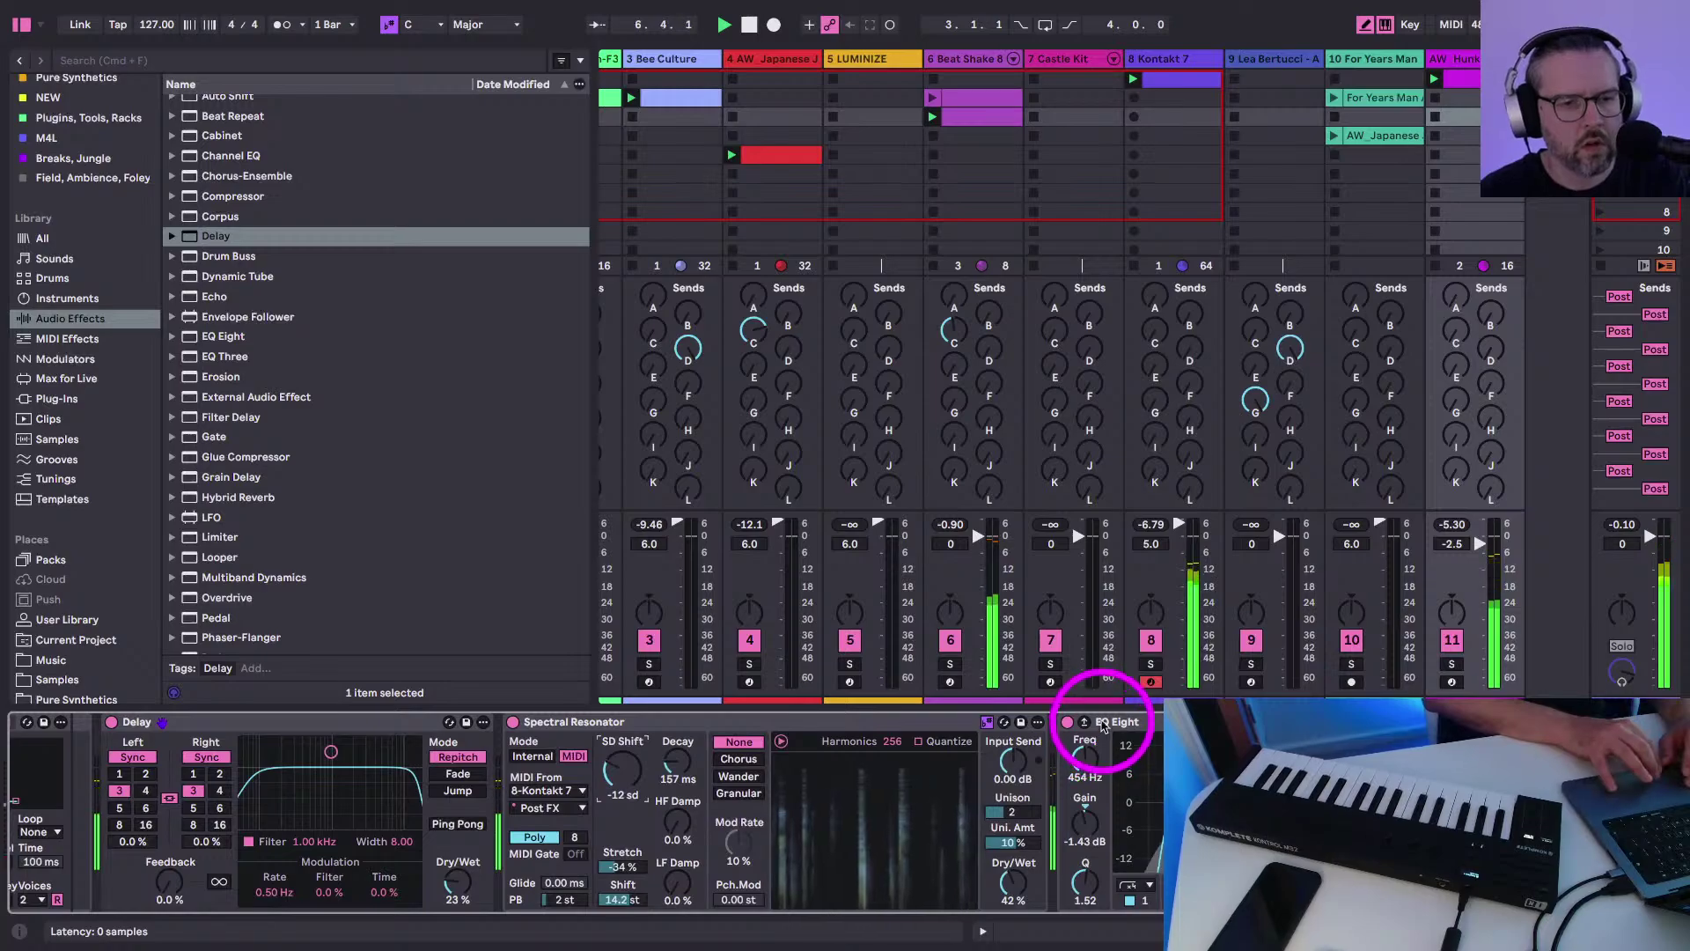
{"action": "scroll", "coordinate": [1067, 750], "scroll_direction": "right", "scroll_amount": 2}
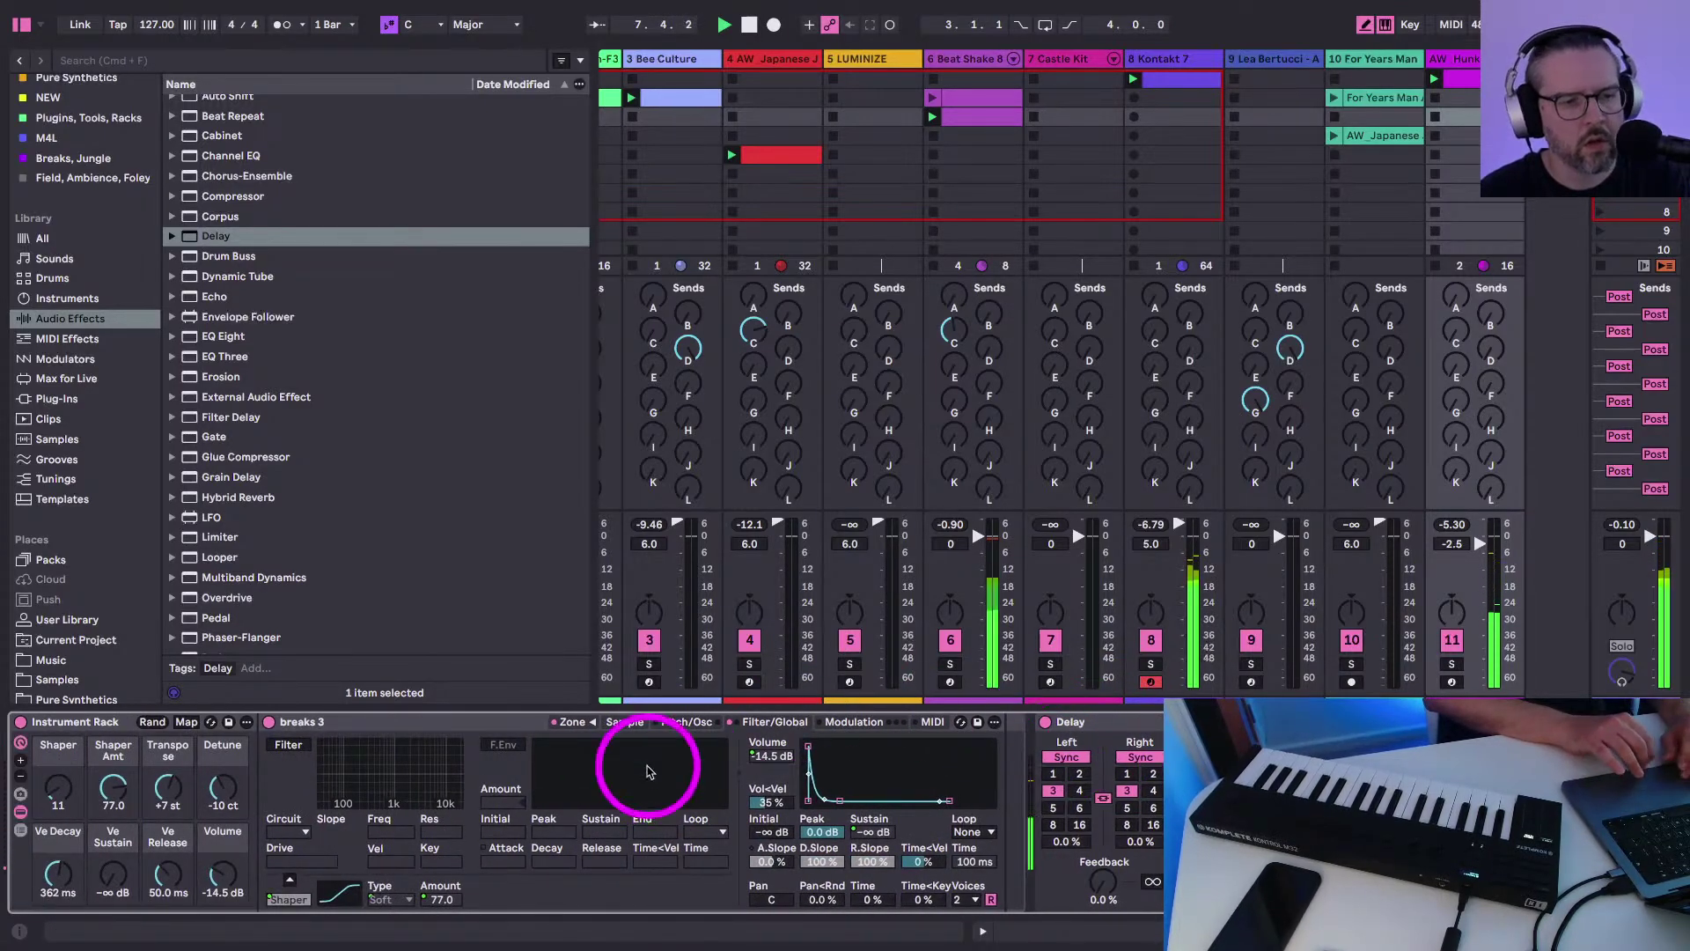
{"action": "scroll", "coordinate": [962, 793], "scroll_direction": "right", "scroll_amount": 2}
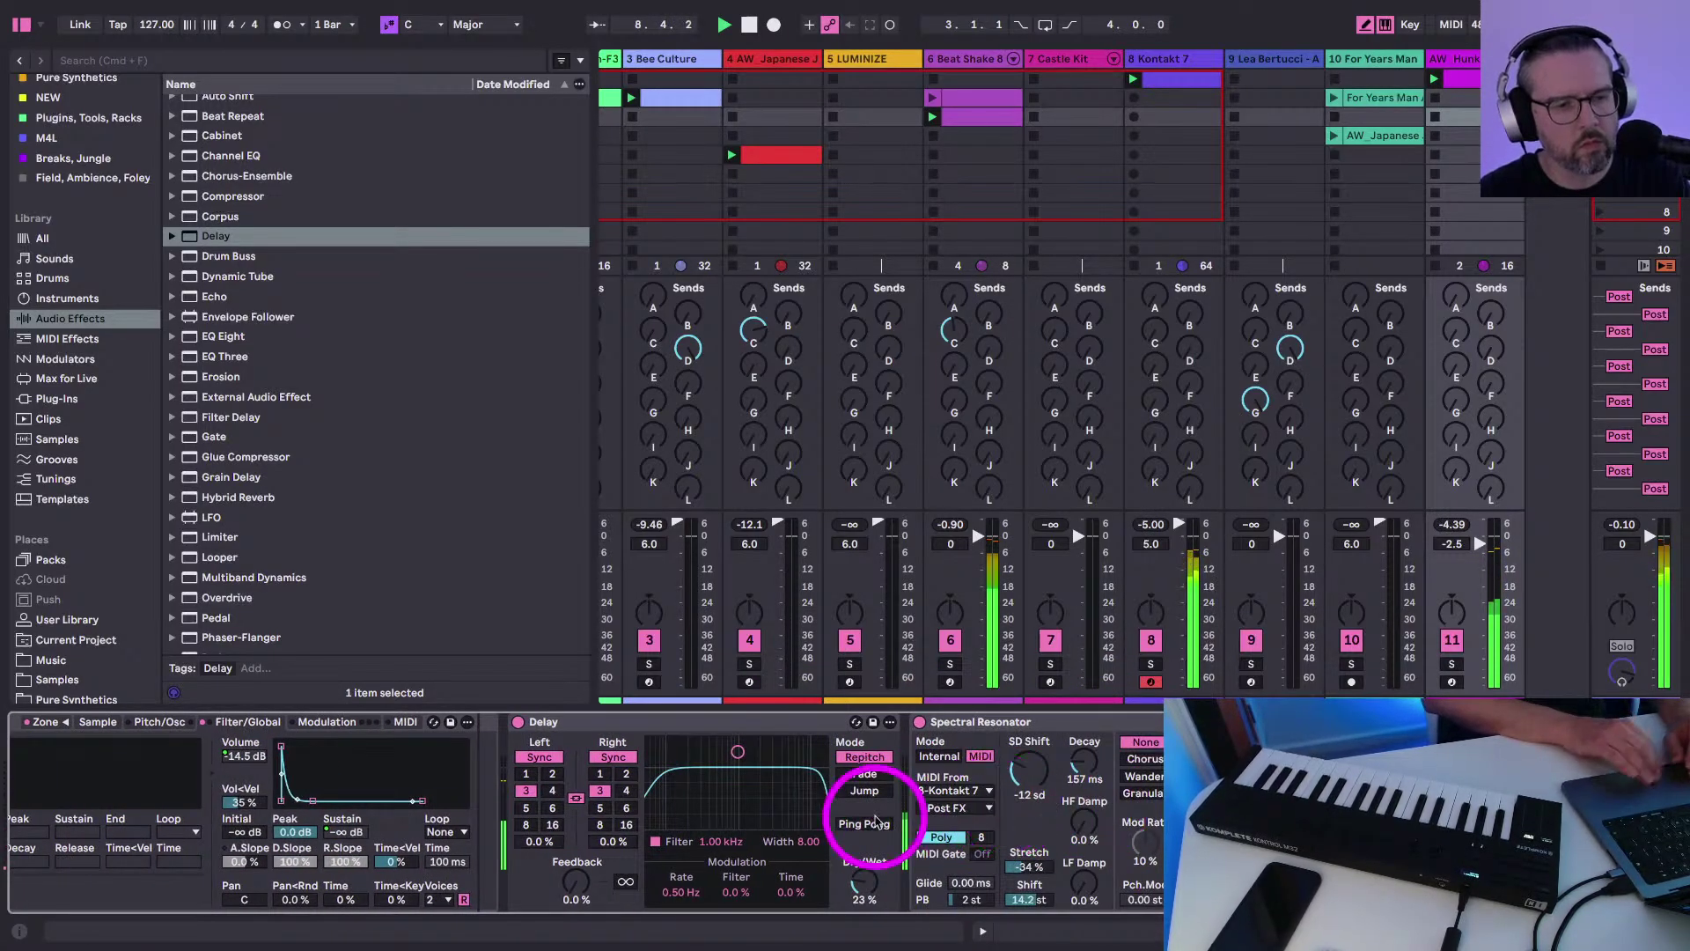
{"action": "scroll", "coordinate": [864, 811], "scroll_direction": "left", "scroll_amount": 8}
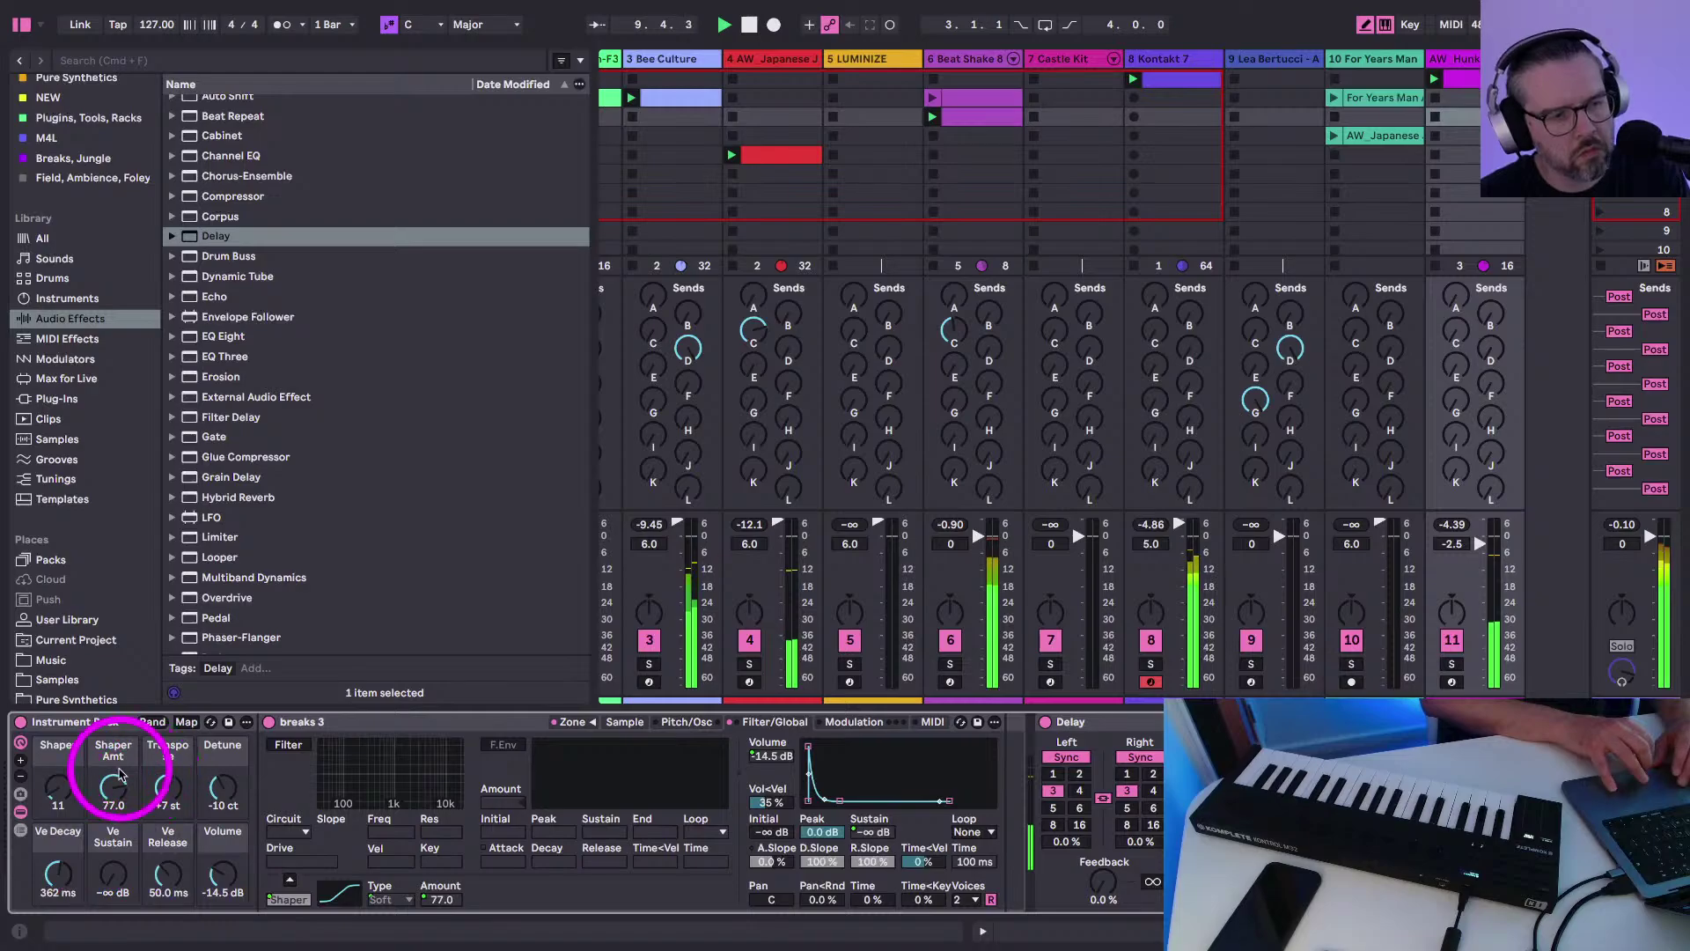
{"action": "left_click", "coordinate": [165, 788]}
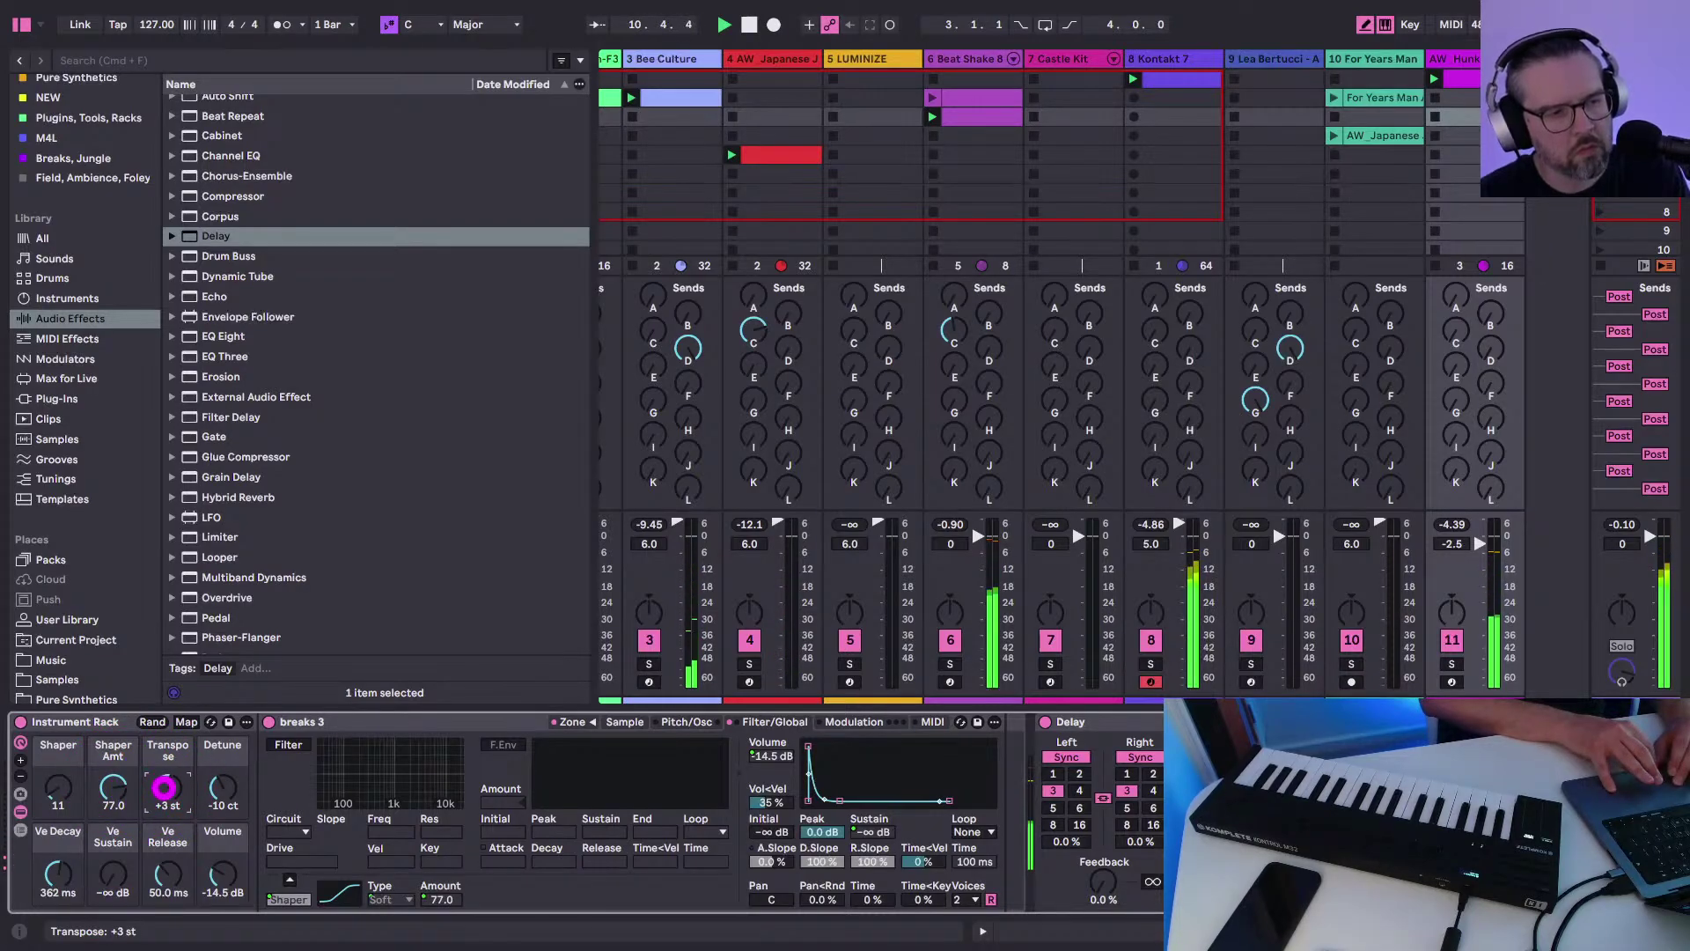
{"action": "left_click_drag", "start_coordinate": [165, 790], "coordinate": [164, 777]}
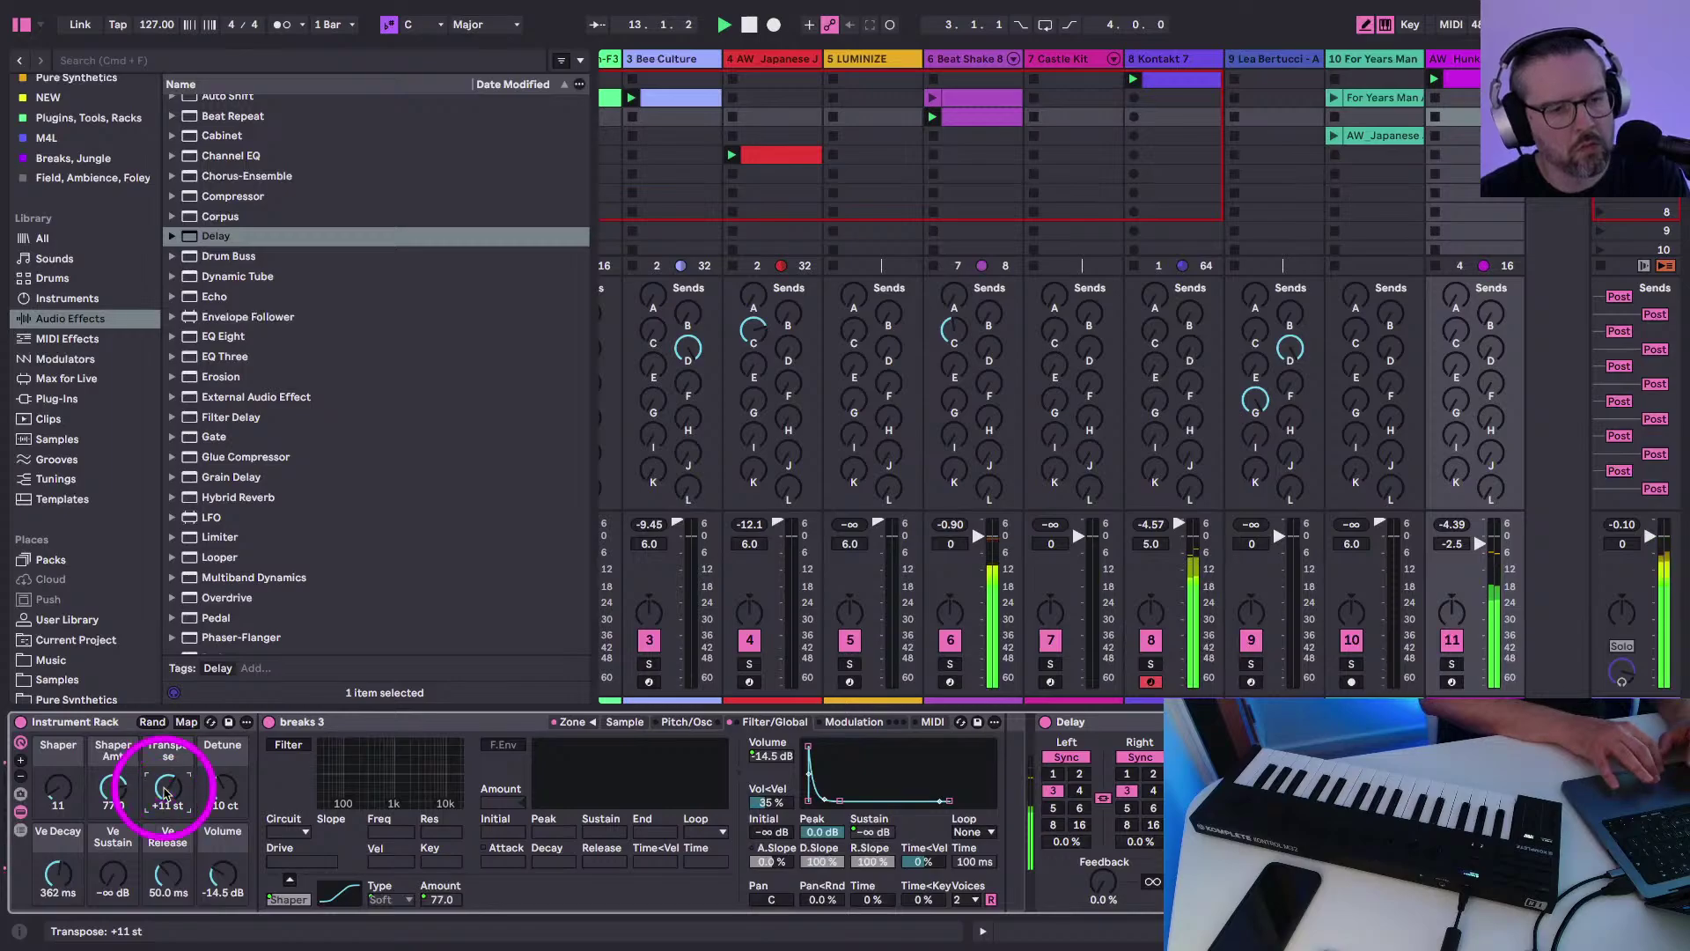
Insert an Auto Filter after Spectral Resonator, restart playback and set its Envelope amount to 22 %
{"action": "scroll", "coordinate": [917, 890], "scroll_direction": "right", "scroll_amount": 8}
{"action": "scroll", "coordinate": [1056, 845], "scroll_direction": "right", "scroll_amount": 2}
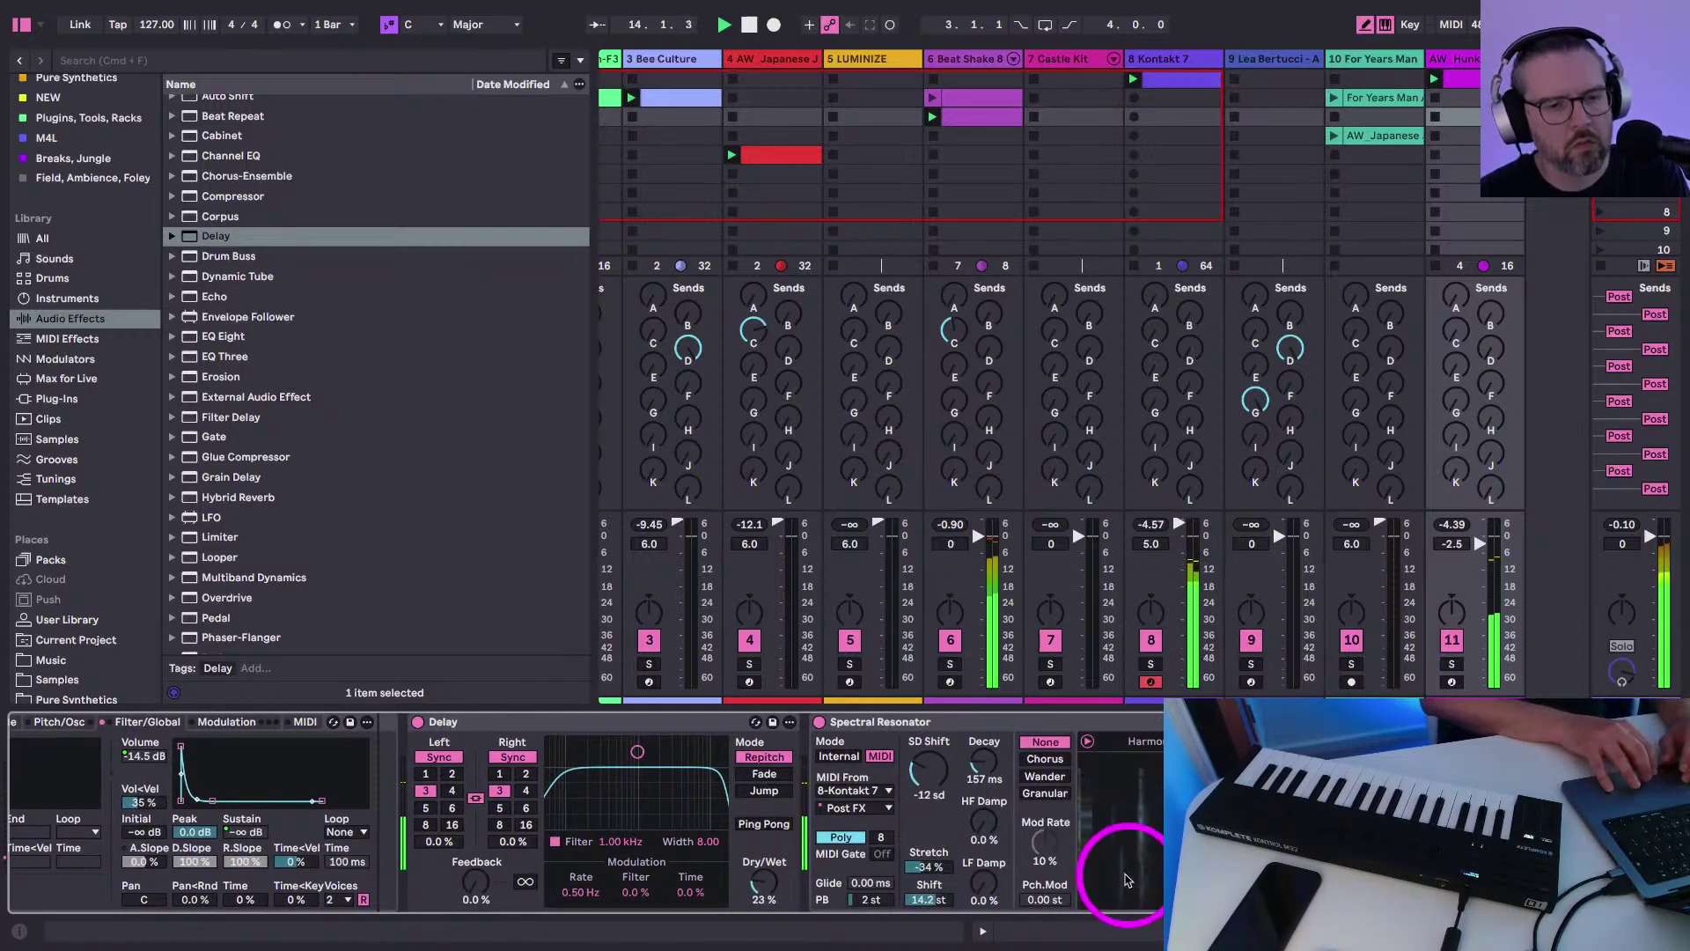
{"action": "scroll", "coordinate": [223, 334], "scroll_direction": "up", "scroll_amount": 6}
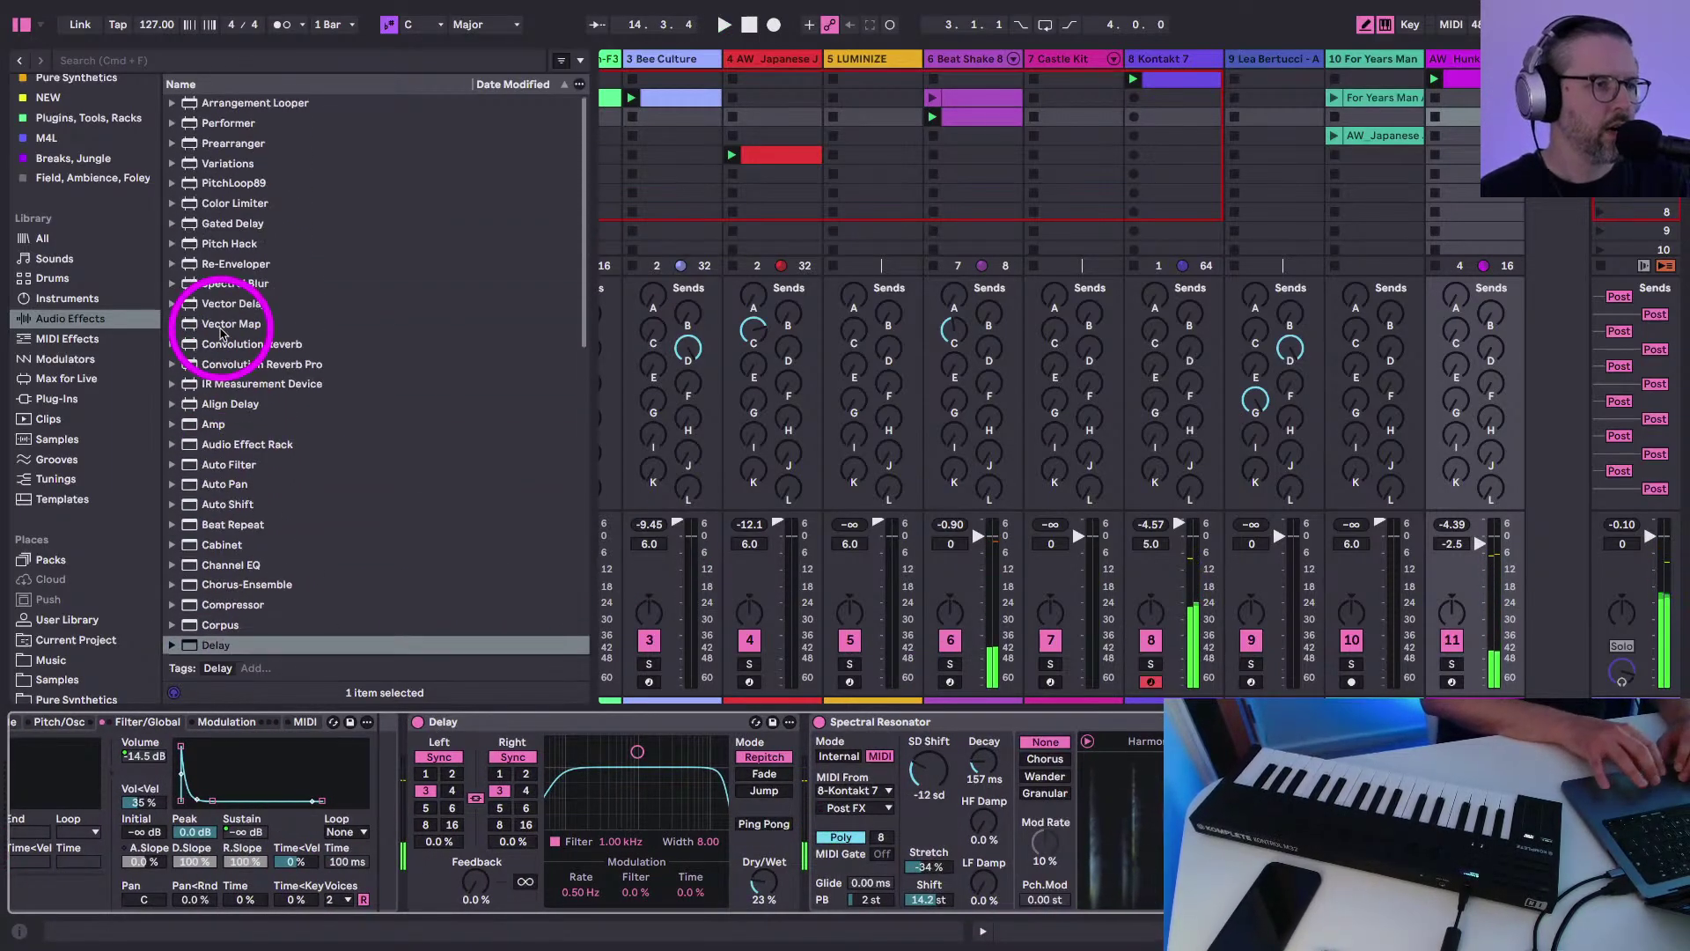
{"action": "left_click", "coordinate": [215, 464]}
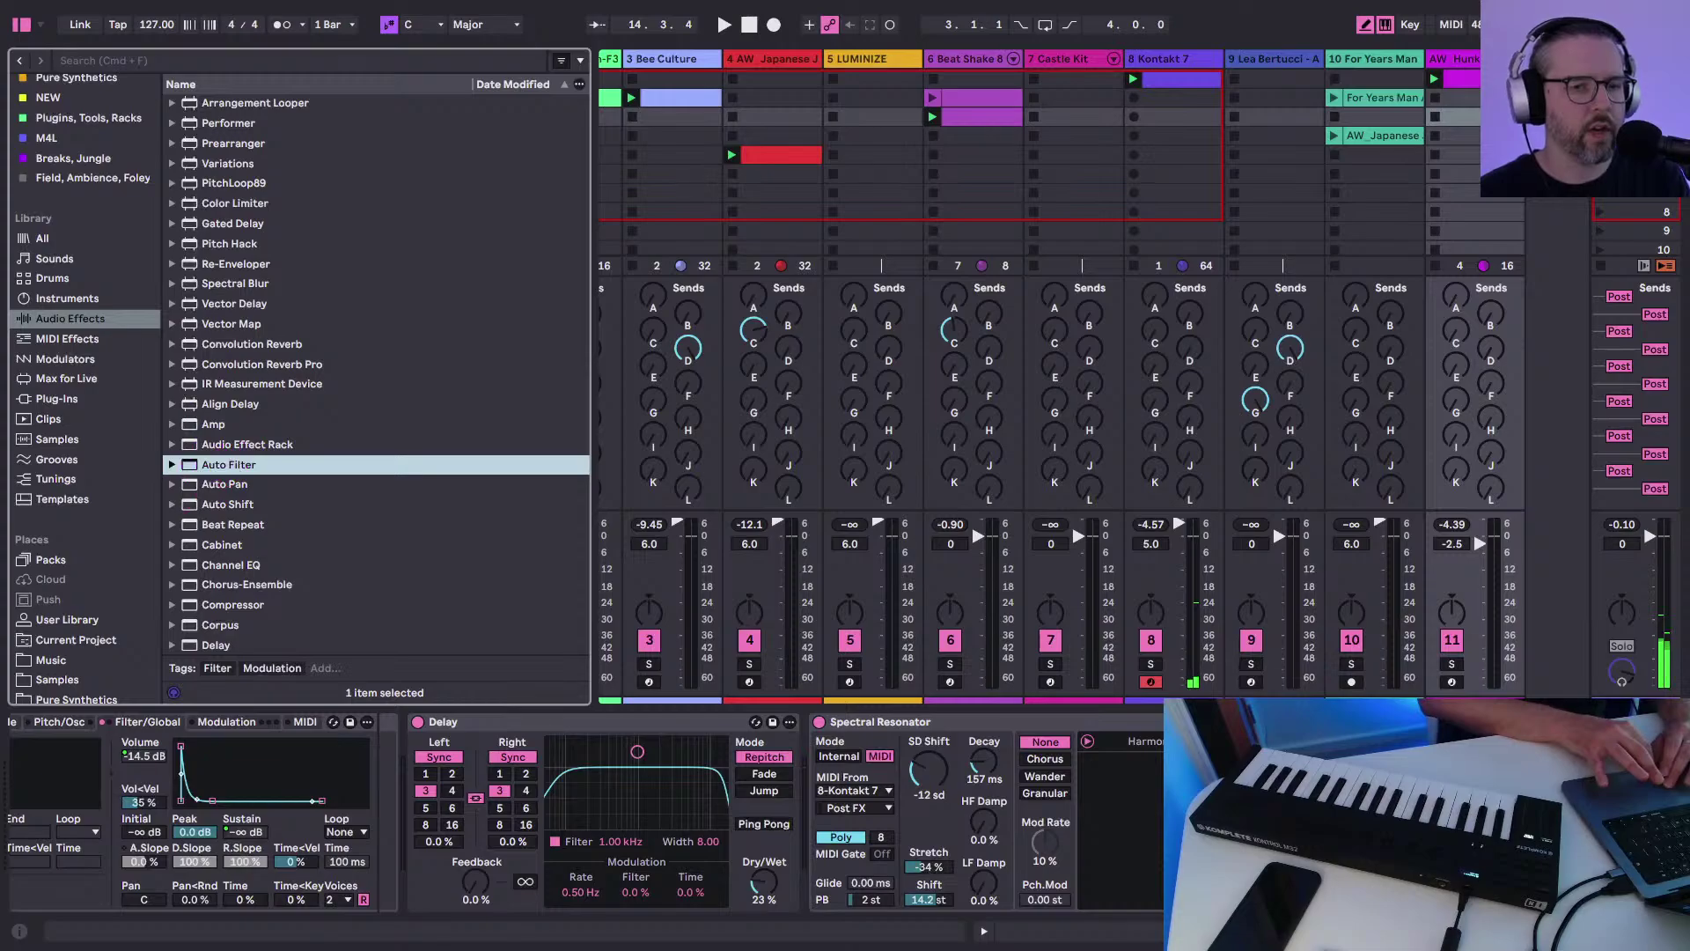
{"action": "key", "text": "Return"}
{"action": "key", "text": "space"}
{"action": "left_click", "coordinate": [729, 847]}
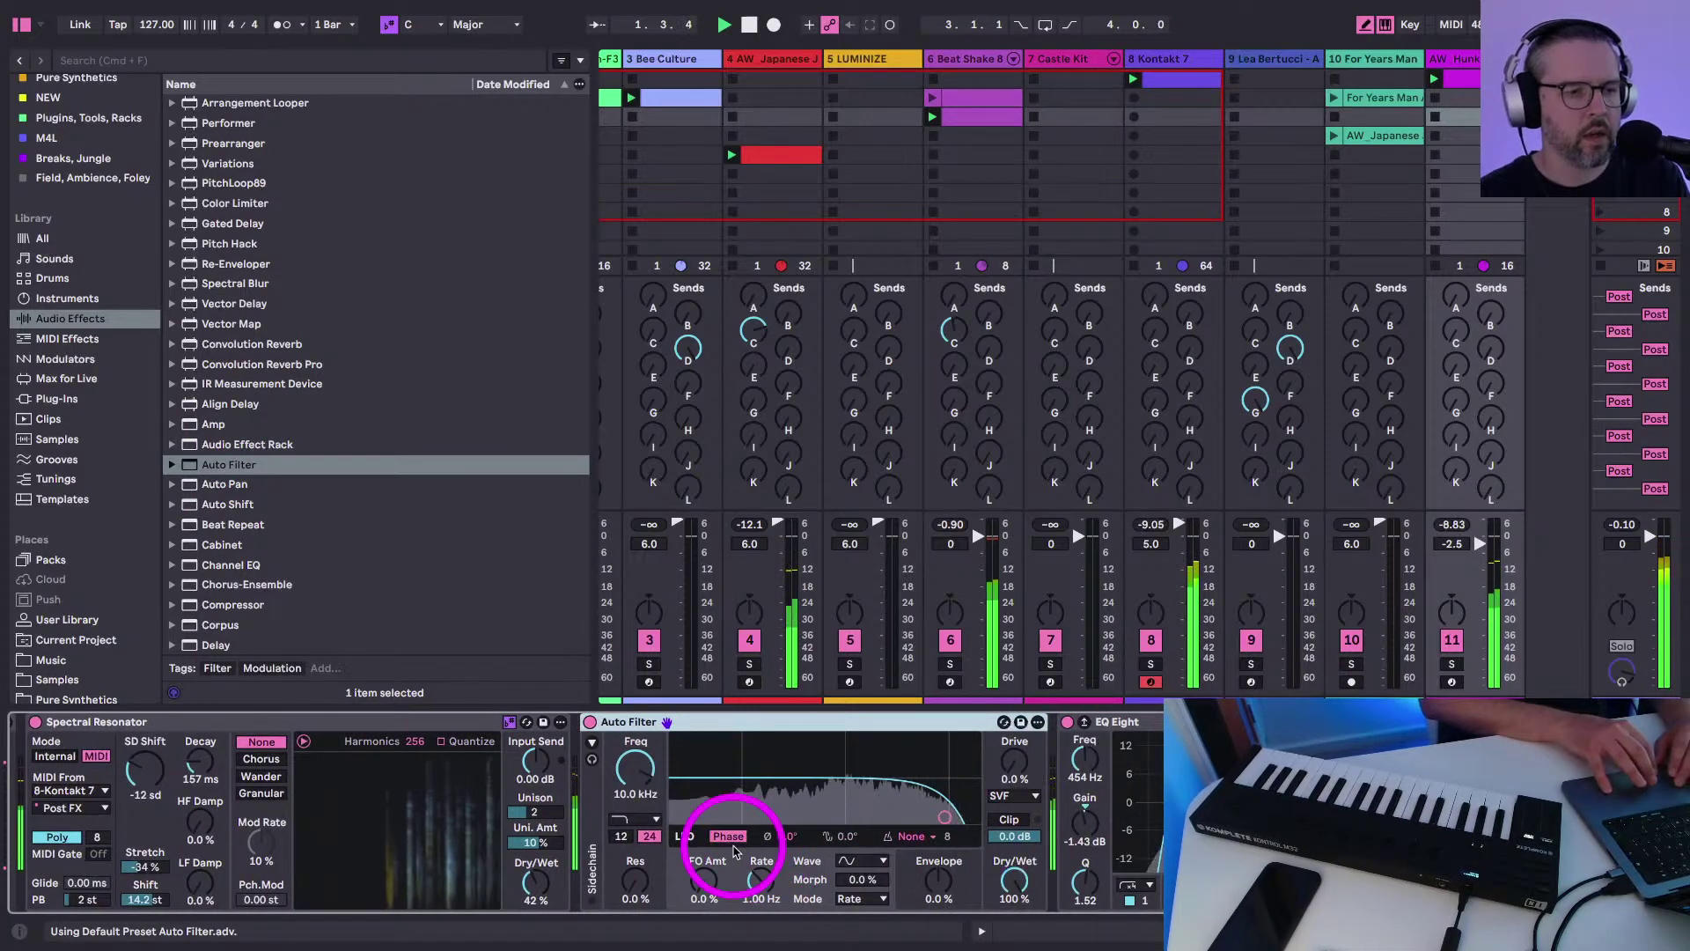
{"action": "left_click", "coordinate": [938, 876]}
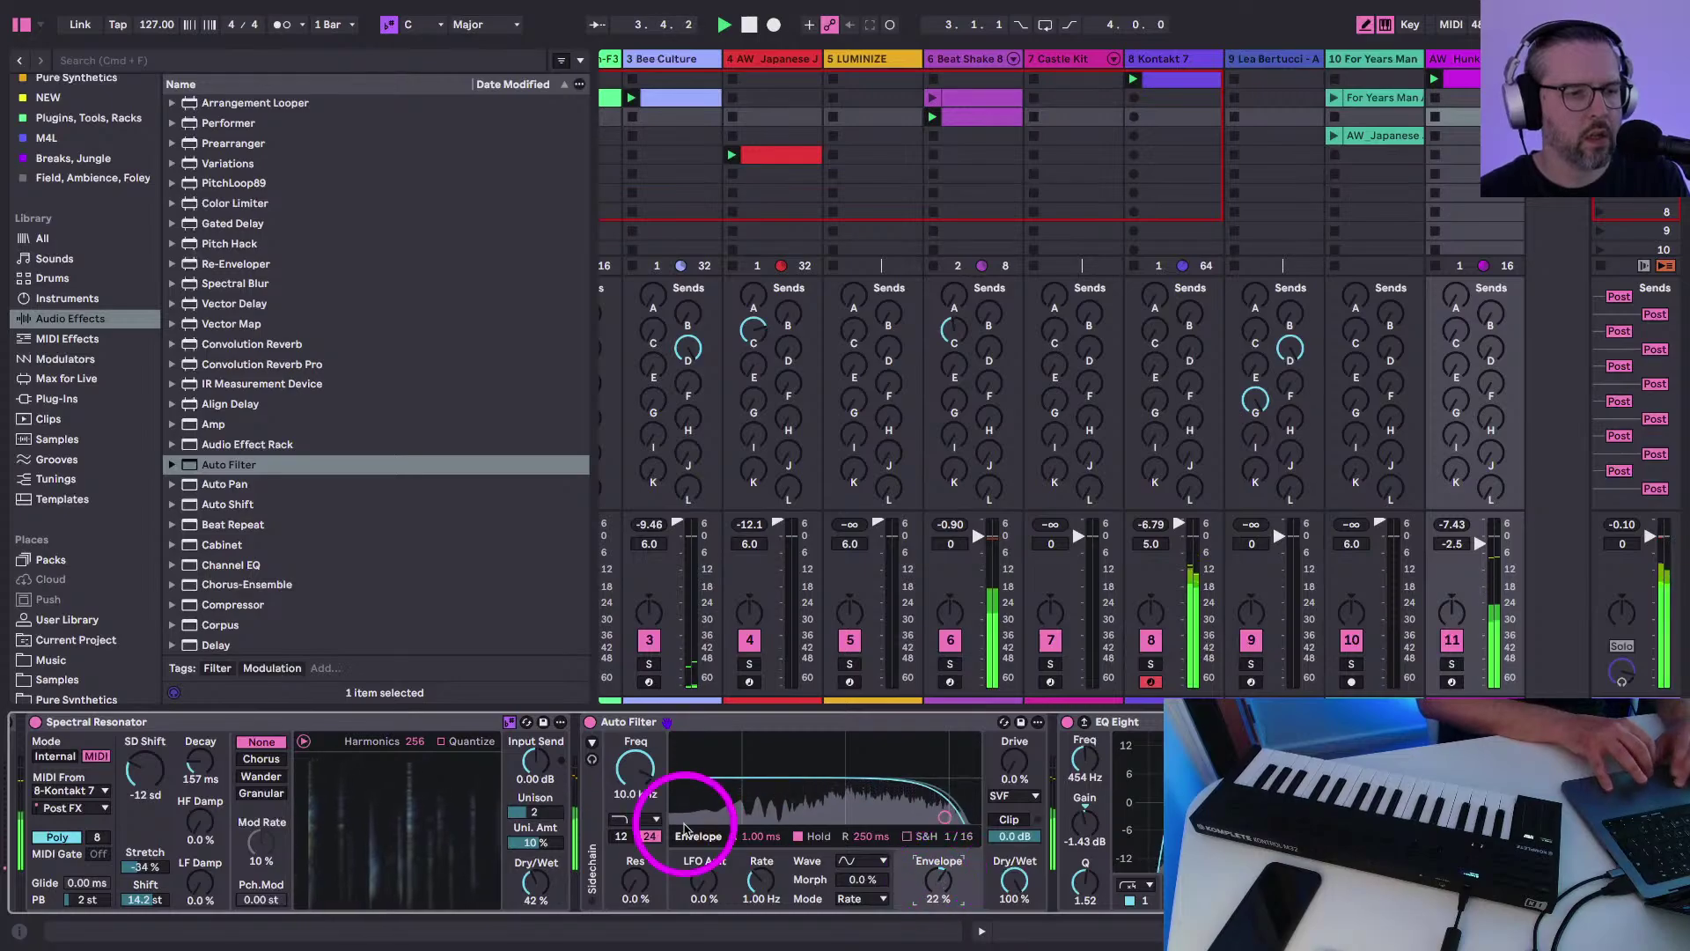
Try Auto Filter's Notch + LP type, setting Res to 62 % and Morph to 28 %
{"action": "left_click", "coordinate": [640, 820]}
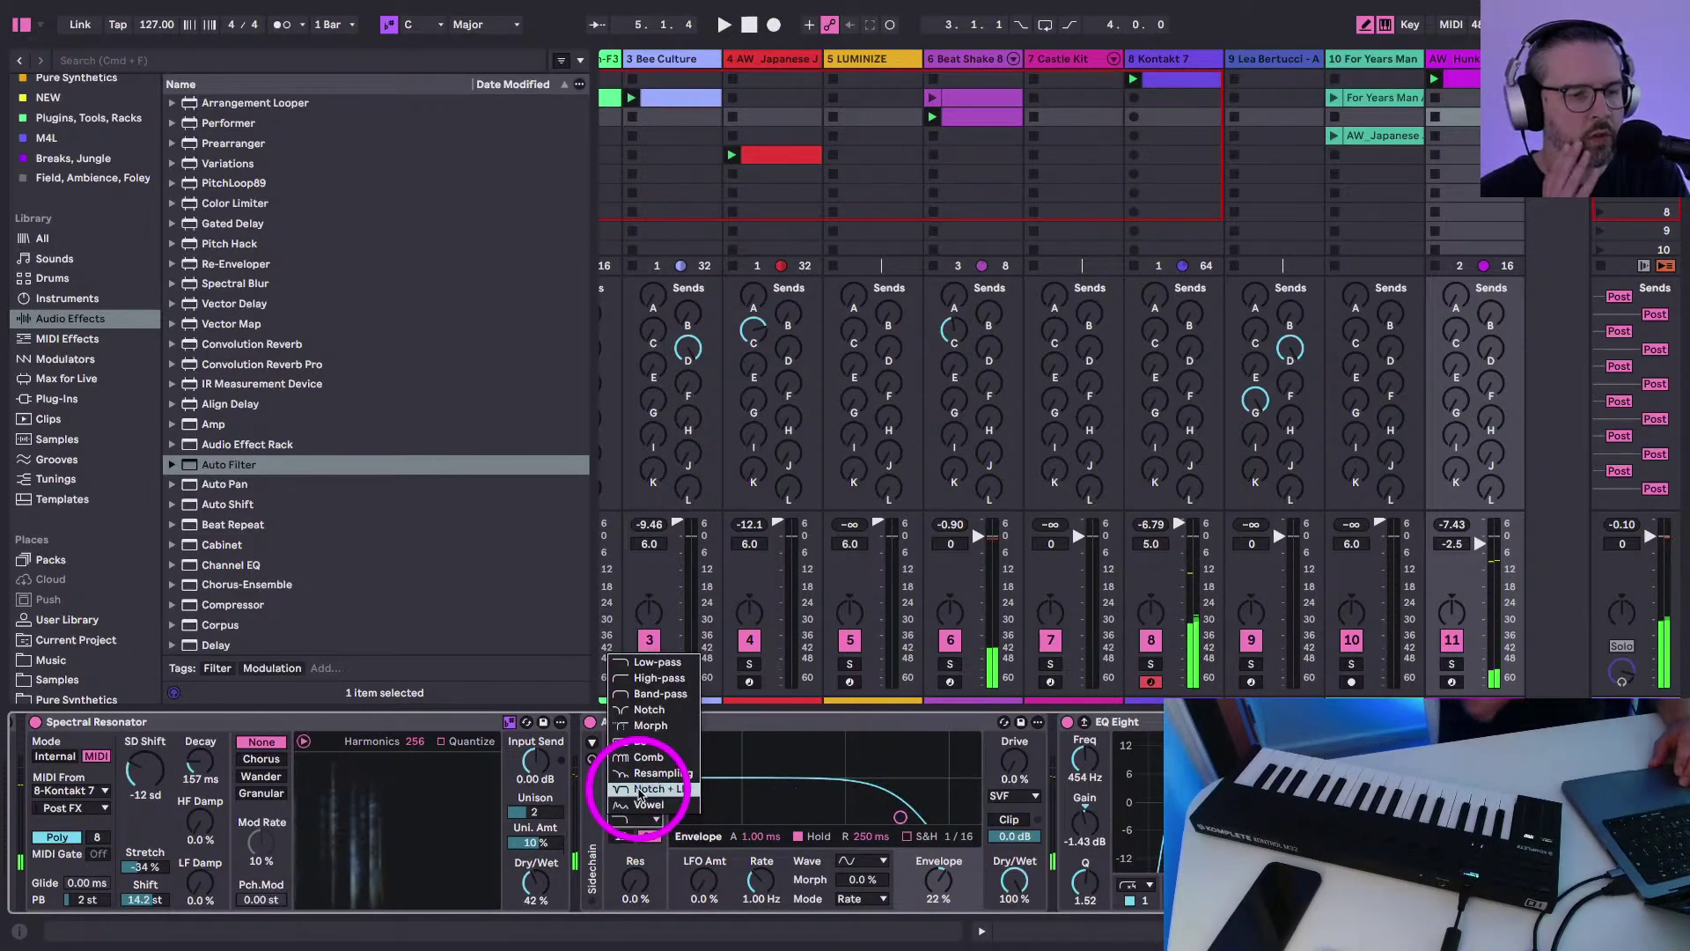
{"action": "left_click", "coordinate": [641, 790]}
{"action": "left_click_drag", "start_coordinate": [641, 881], "coordinate": [627, 865]}
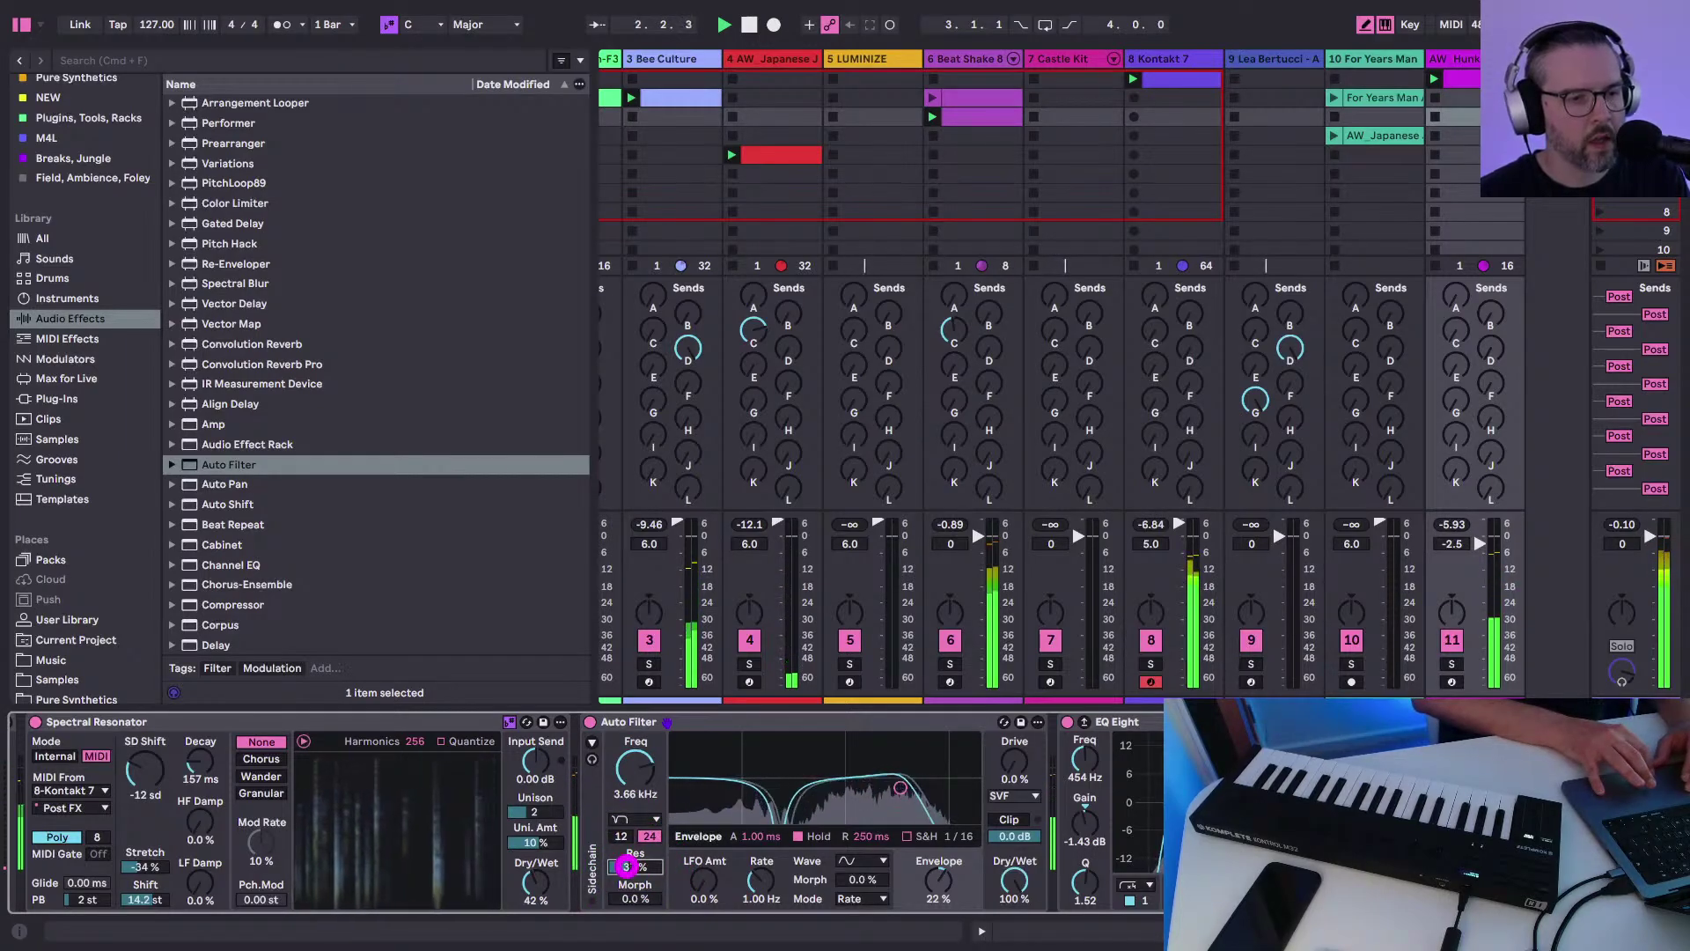
{"action": "left_click_drag", "start_coordinate": [629, 898], "coordinate": [629, 887]}
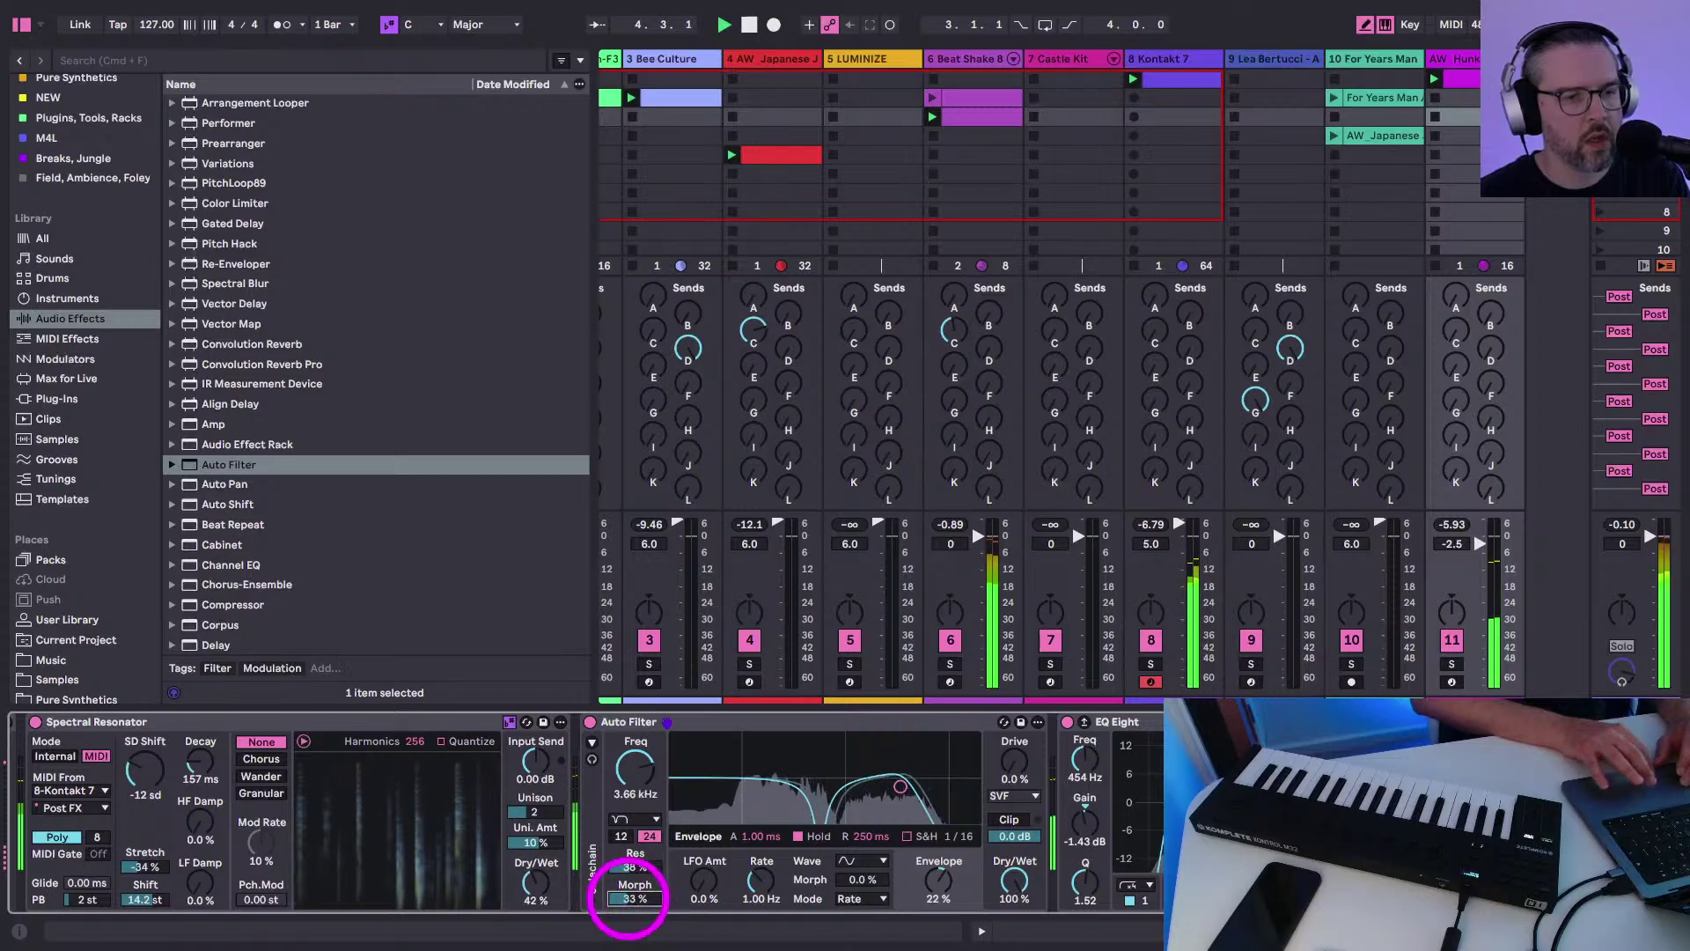
{"action": "left_click_drag", "start_coordinate": [630, 868], "coordinate": [628, 852]}
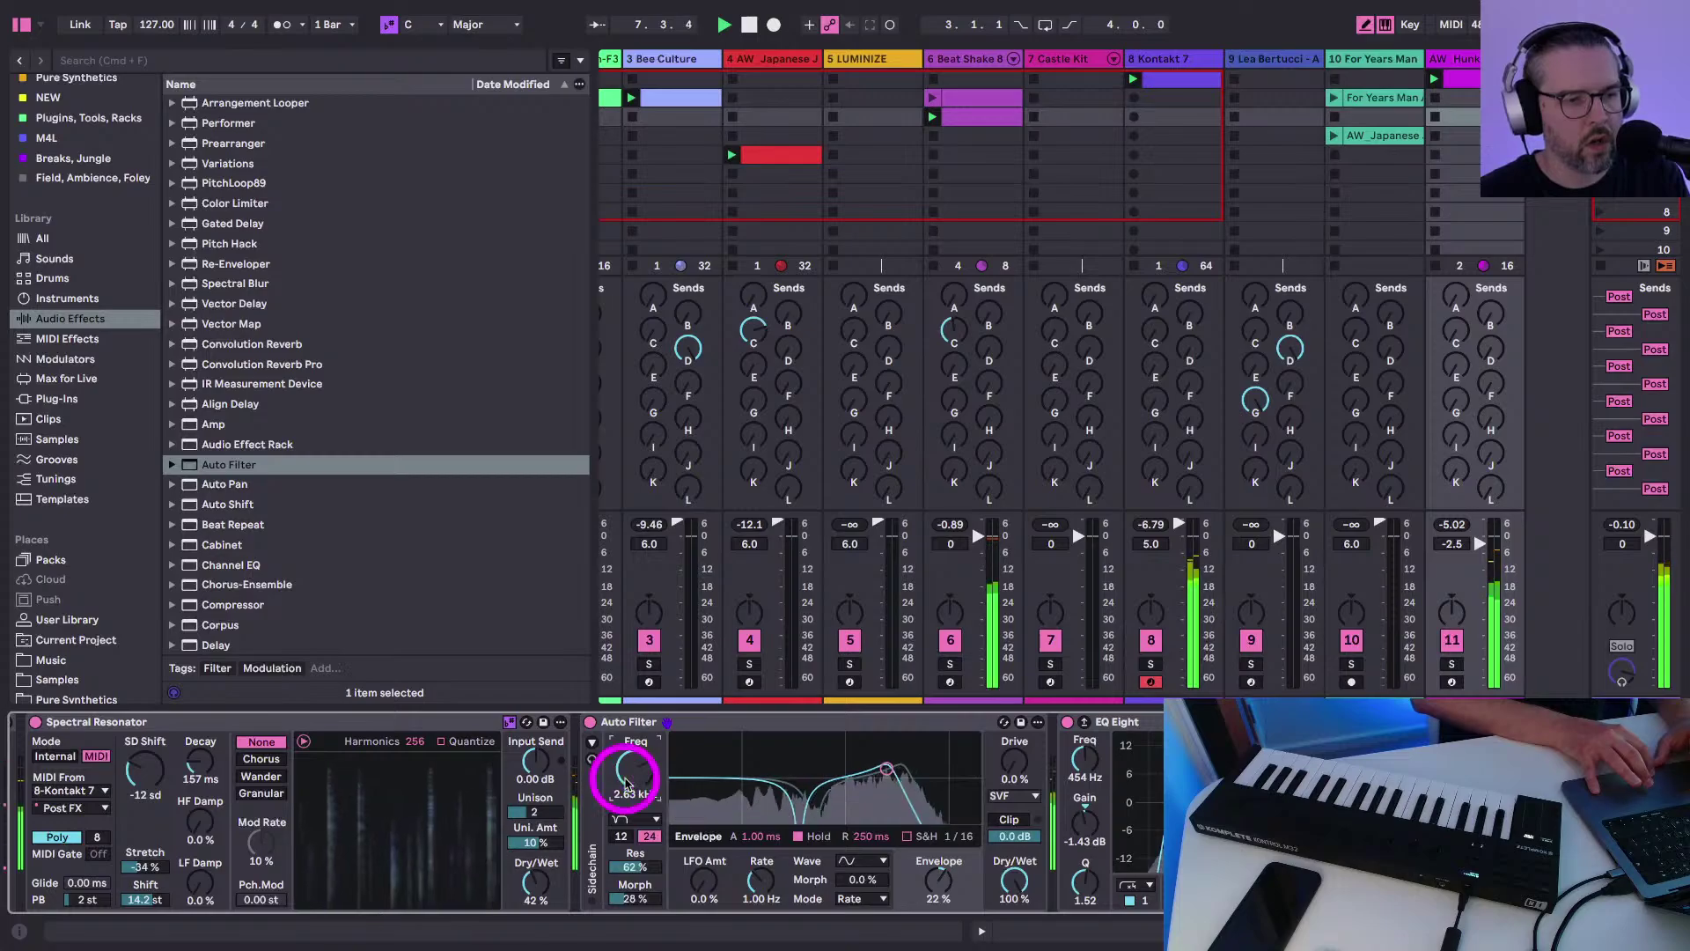
Change Auto Filter's type to Comb and set its frequency to 1.44 kHz
{"action": "left_click", "coordinate": [635, 819]}
{"action": "left_click", "coordinate": [635, 774]}
{"action": "left_click", "coordinate": [638, 759]}
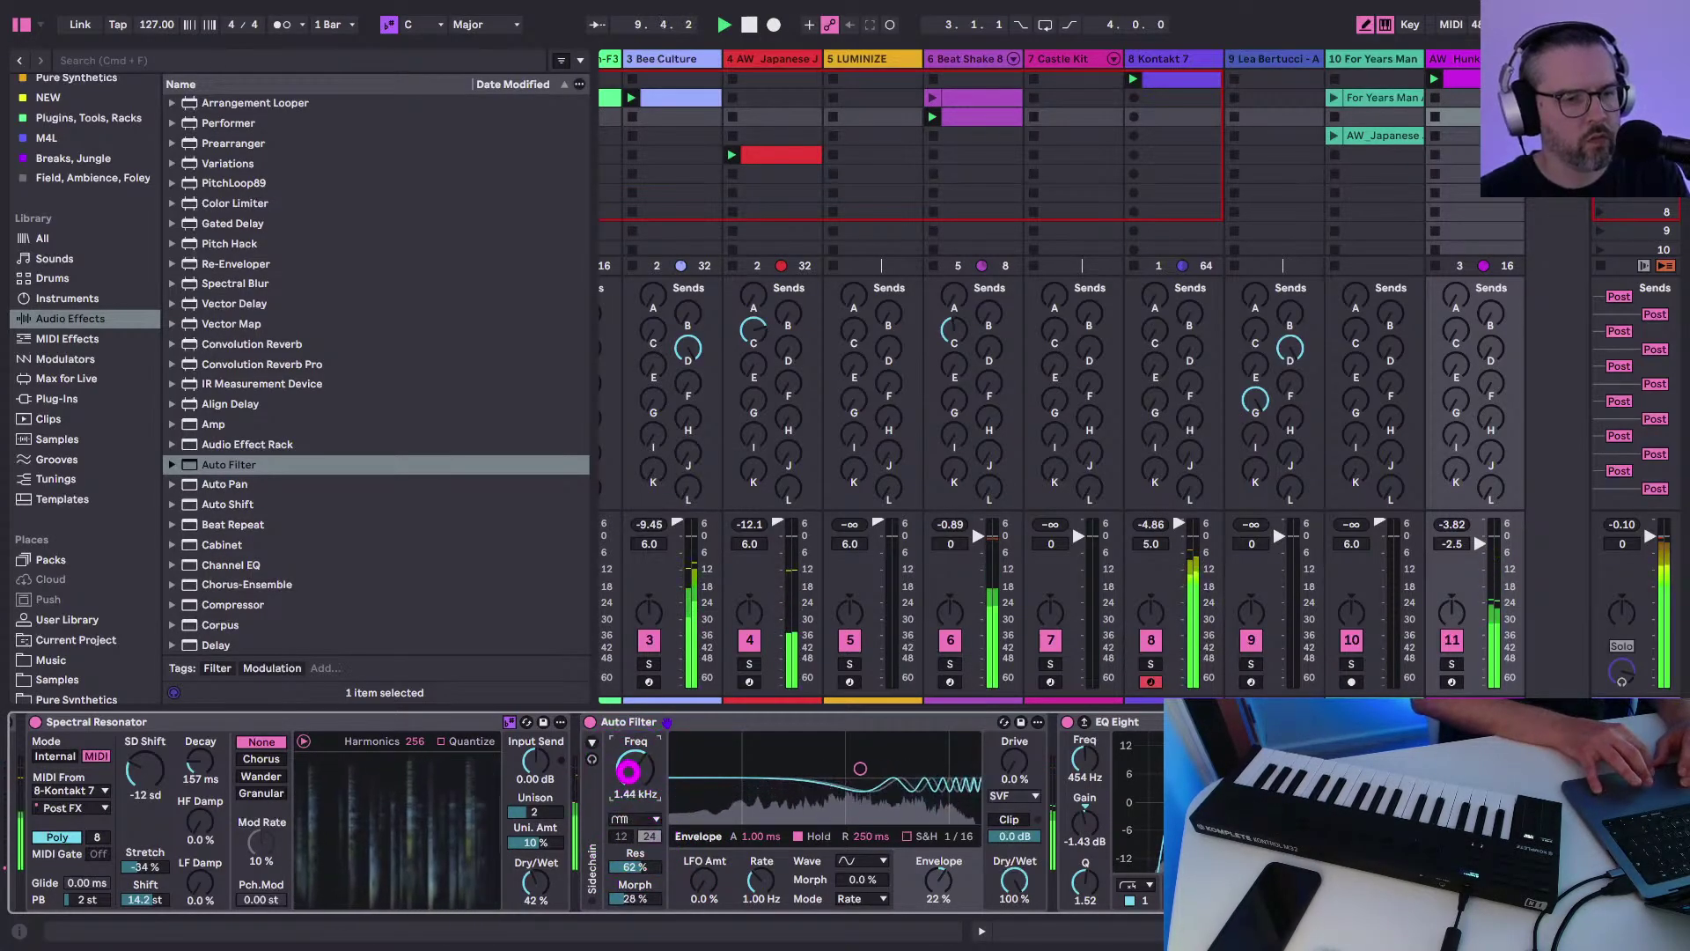
{"action": "left_click", "coordinate": [628, 821]}
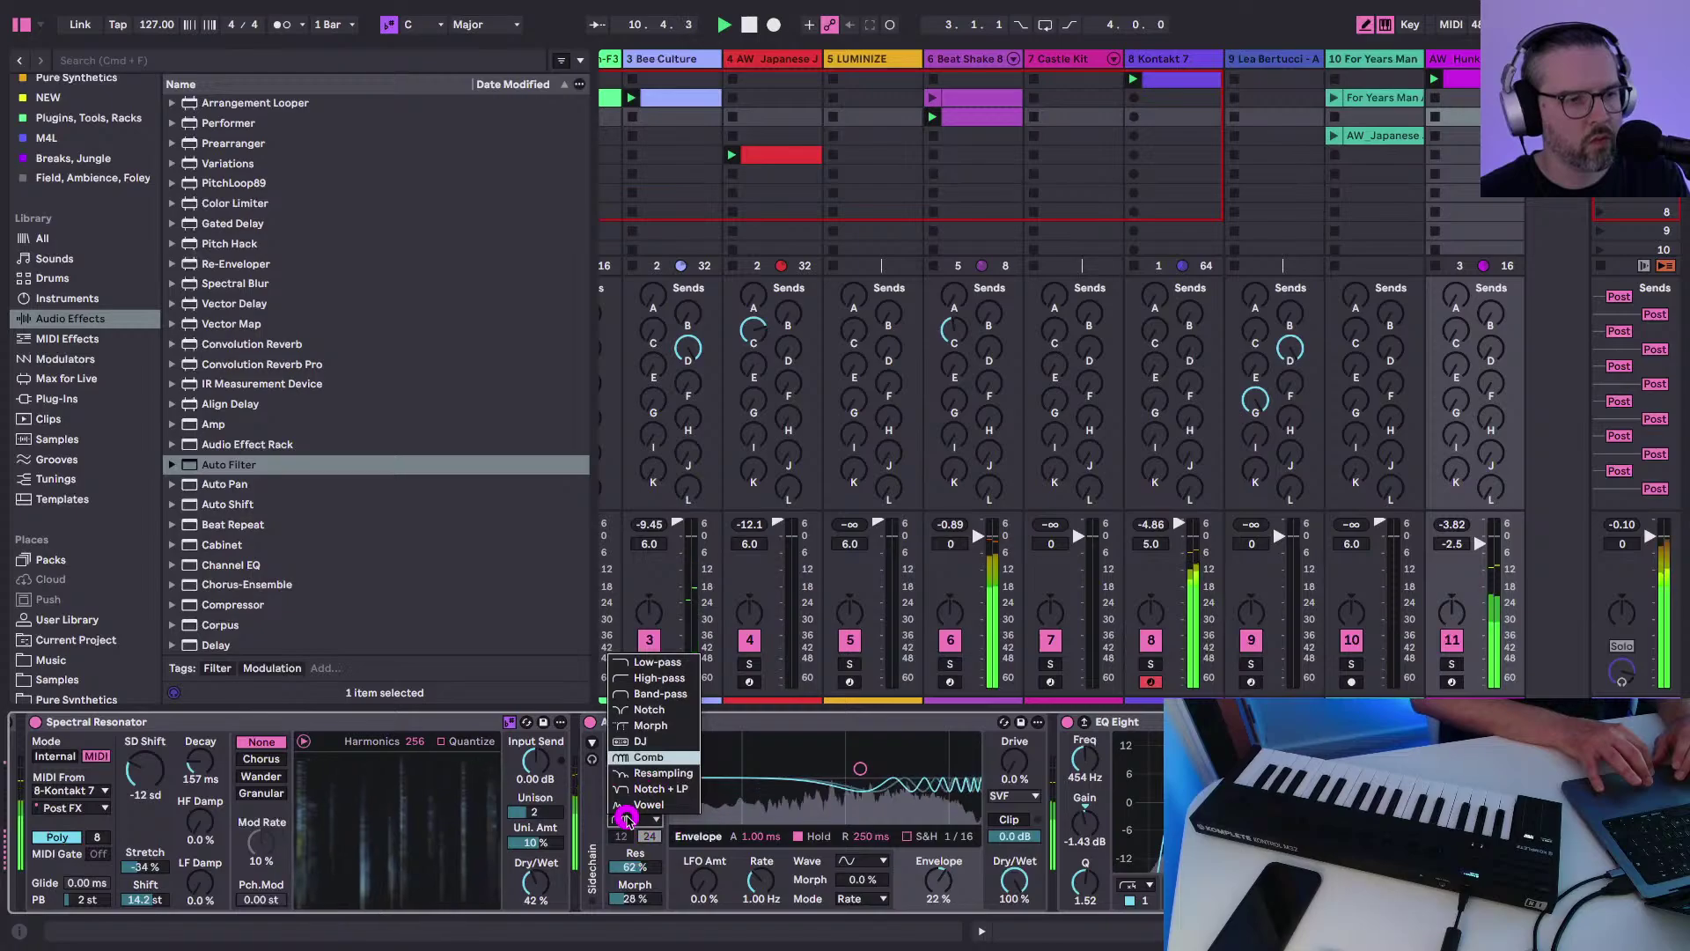
{"action": "left_click", "coordinate": [623, 825]}
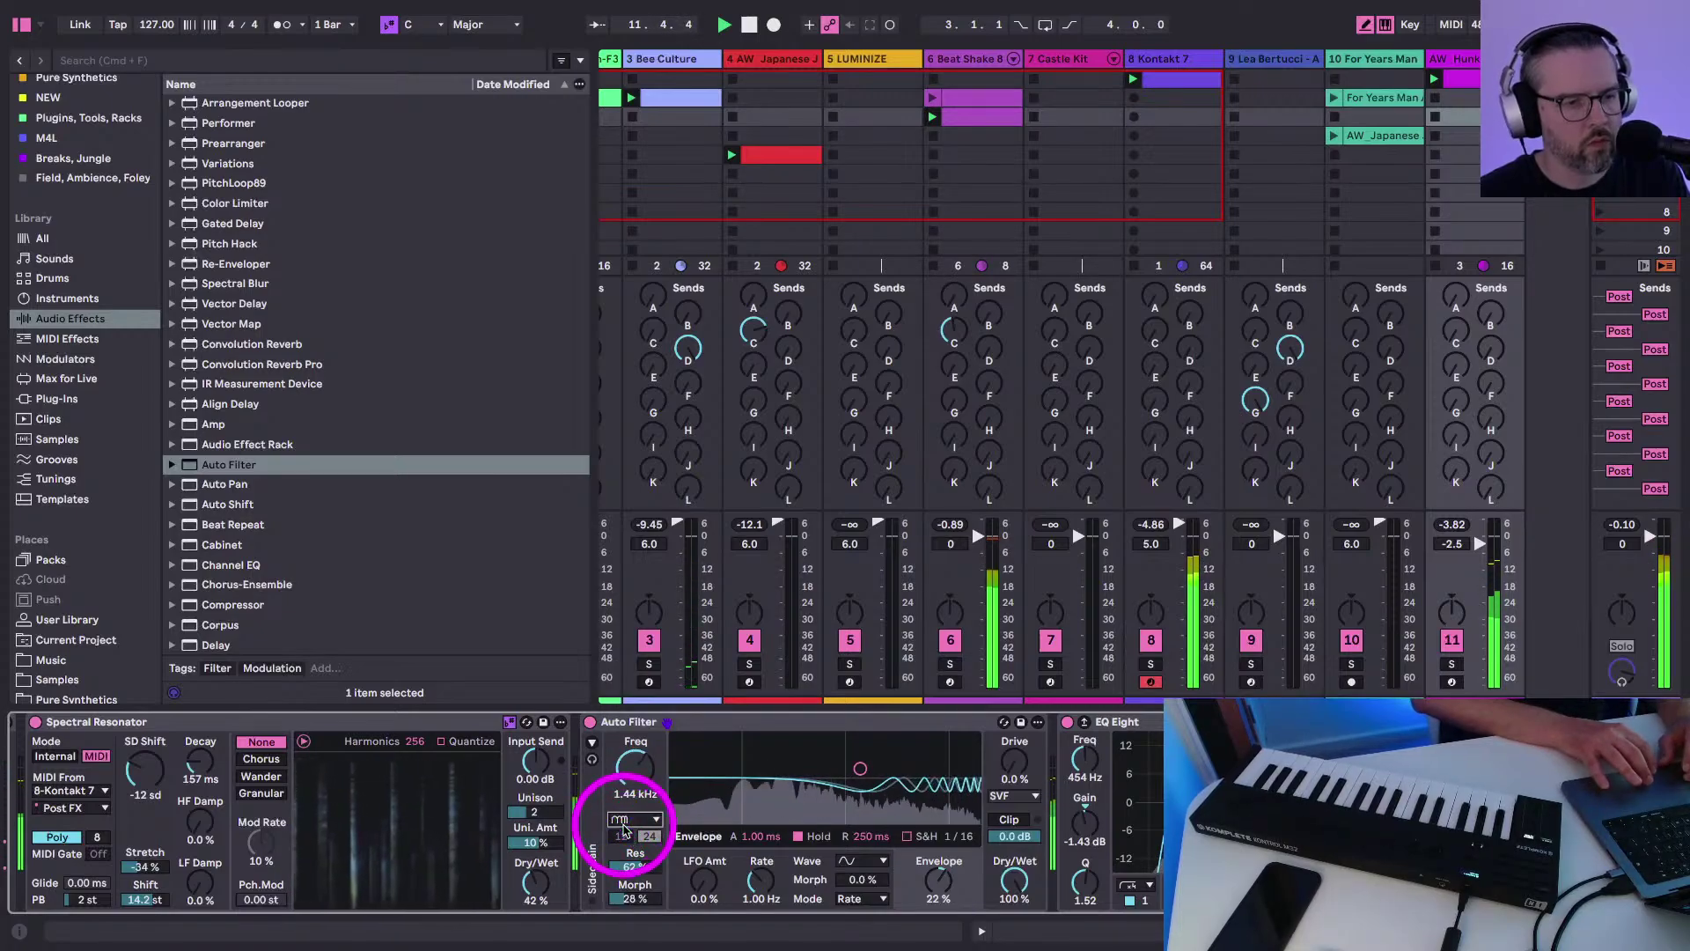
Set track 11's send C to SuperPlate to -12.0 dB
{"action": "left_click_drag", "start_coordinate": [1455, 338], "coordinate": [1454, 339]}
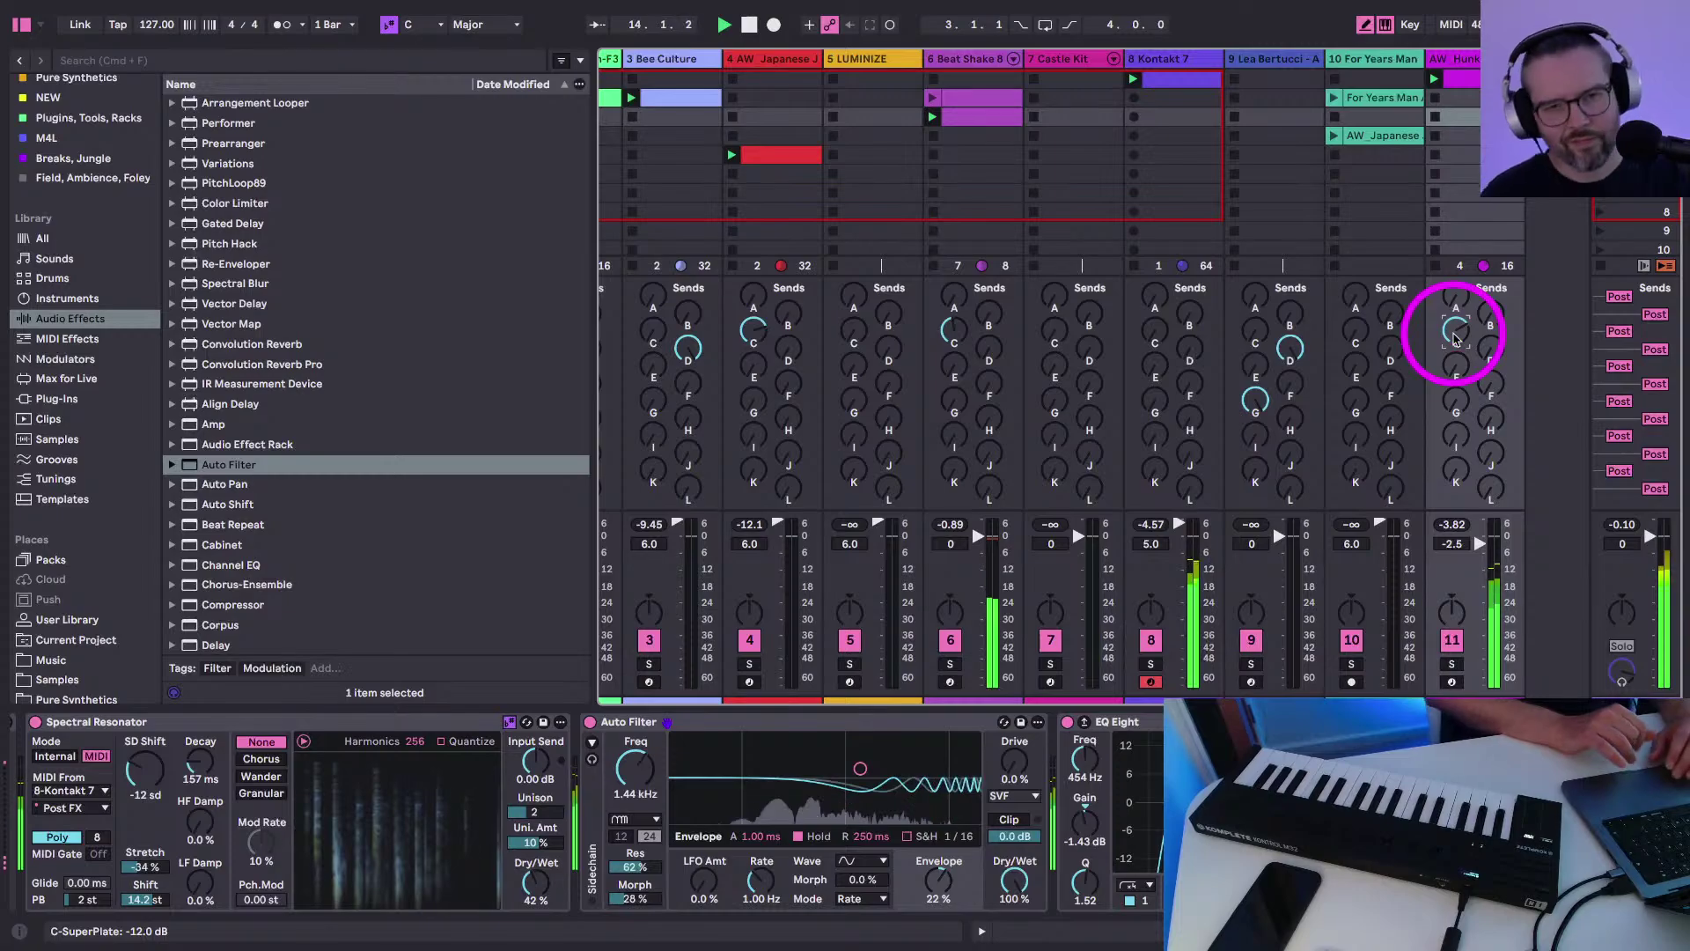
{"action": "left_click", "coordinate": [992, 782]}
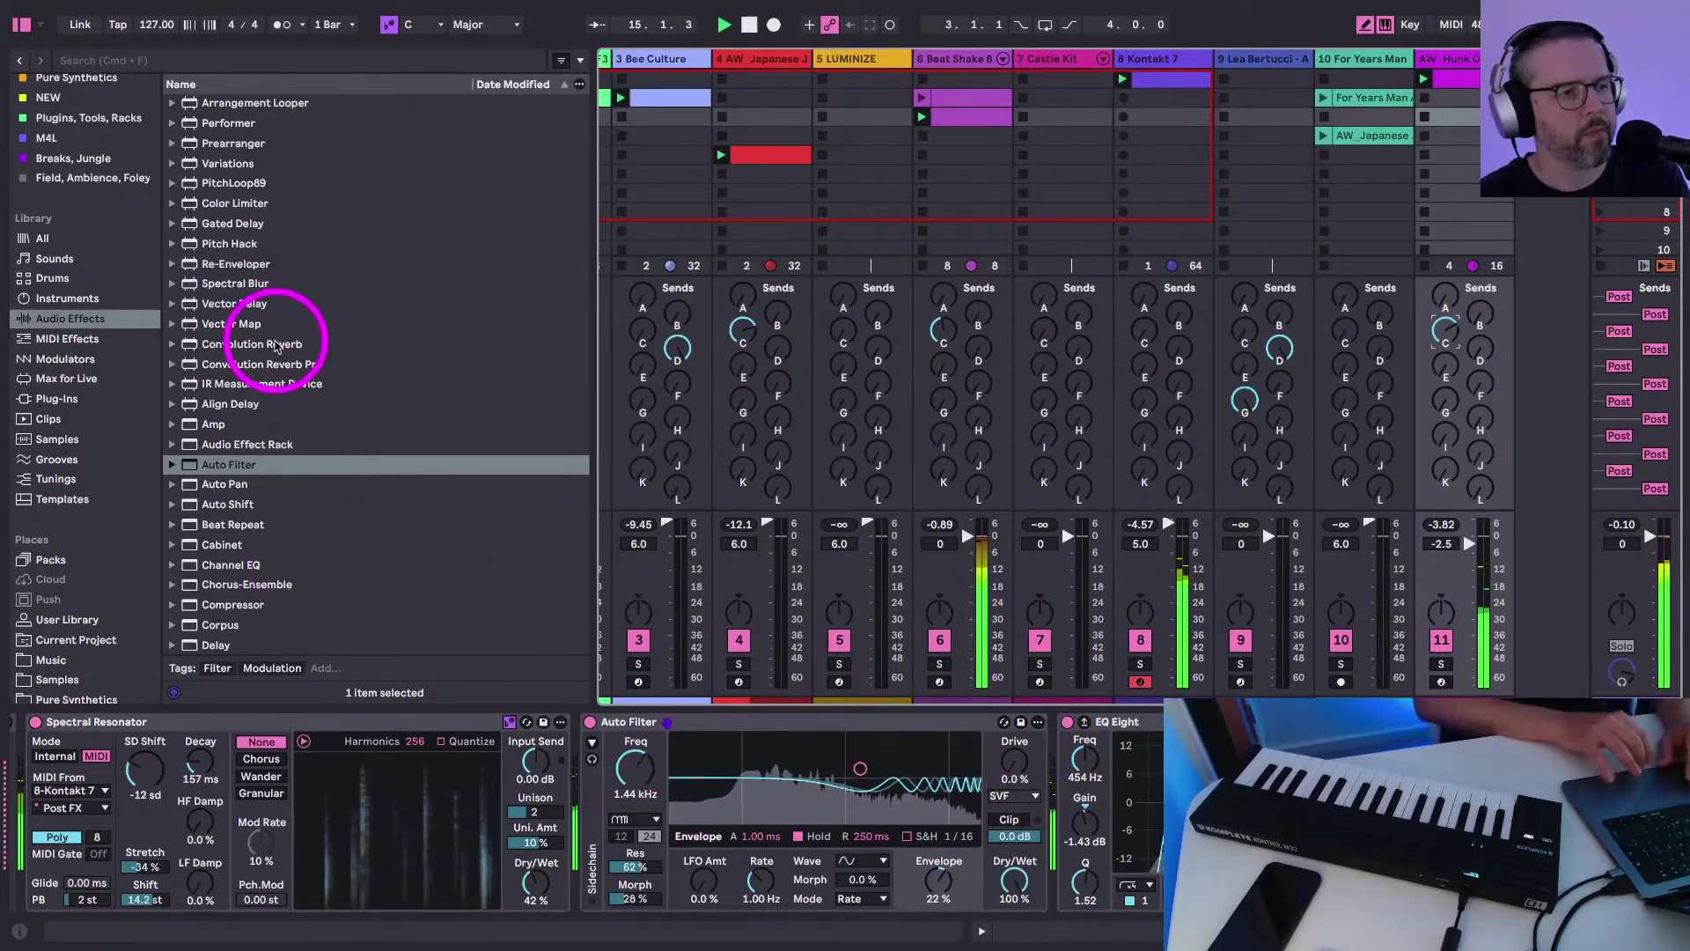
Reveal and hide the return tracks, hide the browser, and record-arm track 9 Lea Bertucci
{"action": "key", "text": "alt+super+r"}
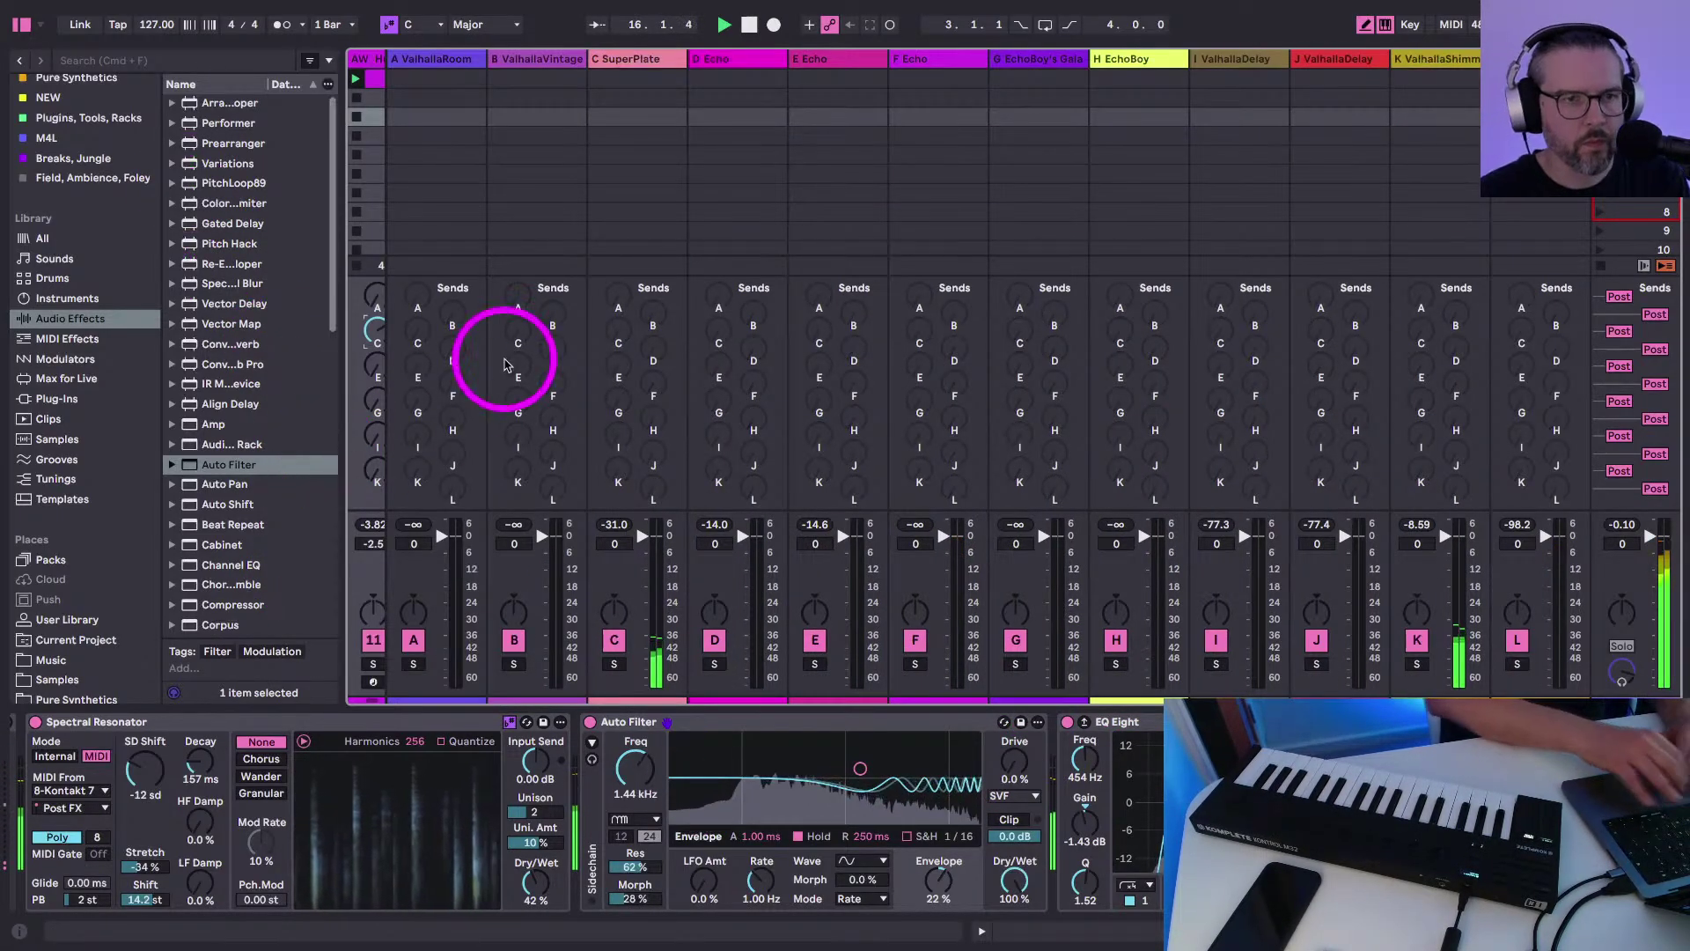
{"action": "key", "text": "alt+super+r"}
{"action": "left_click", "coordinate": [22, 24]}
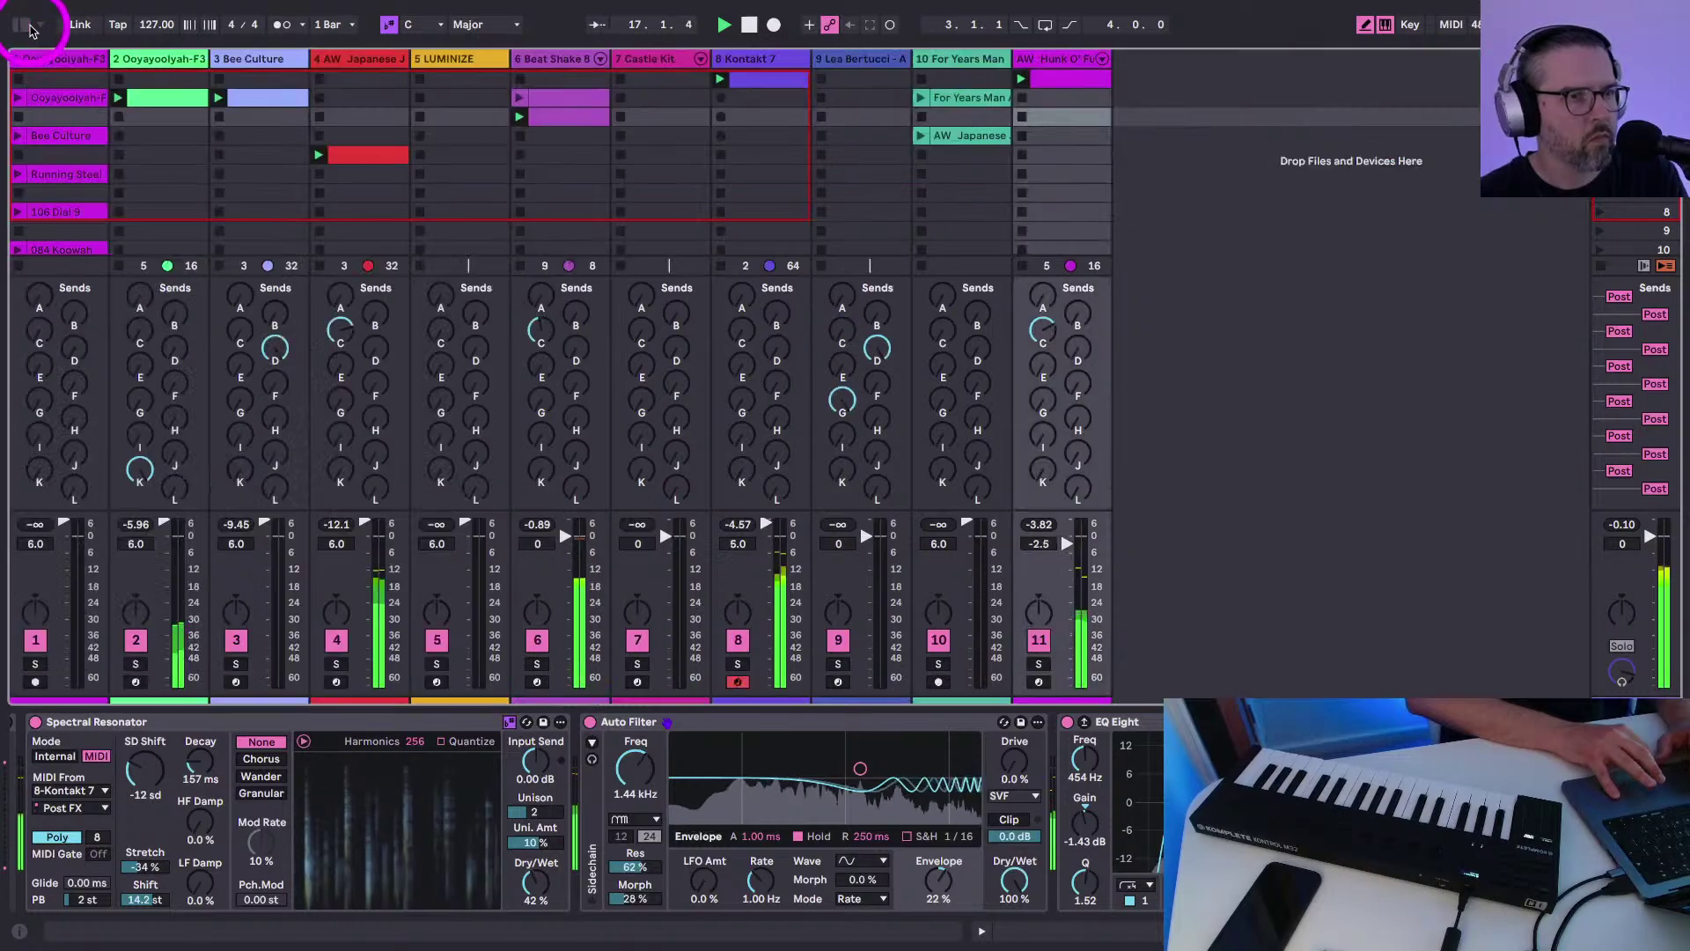
{"action": "left_click", "coordinate": [828, 60]}
{"action": "left_click", "coordinate": [838, 682]}
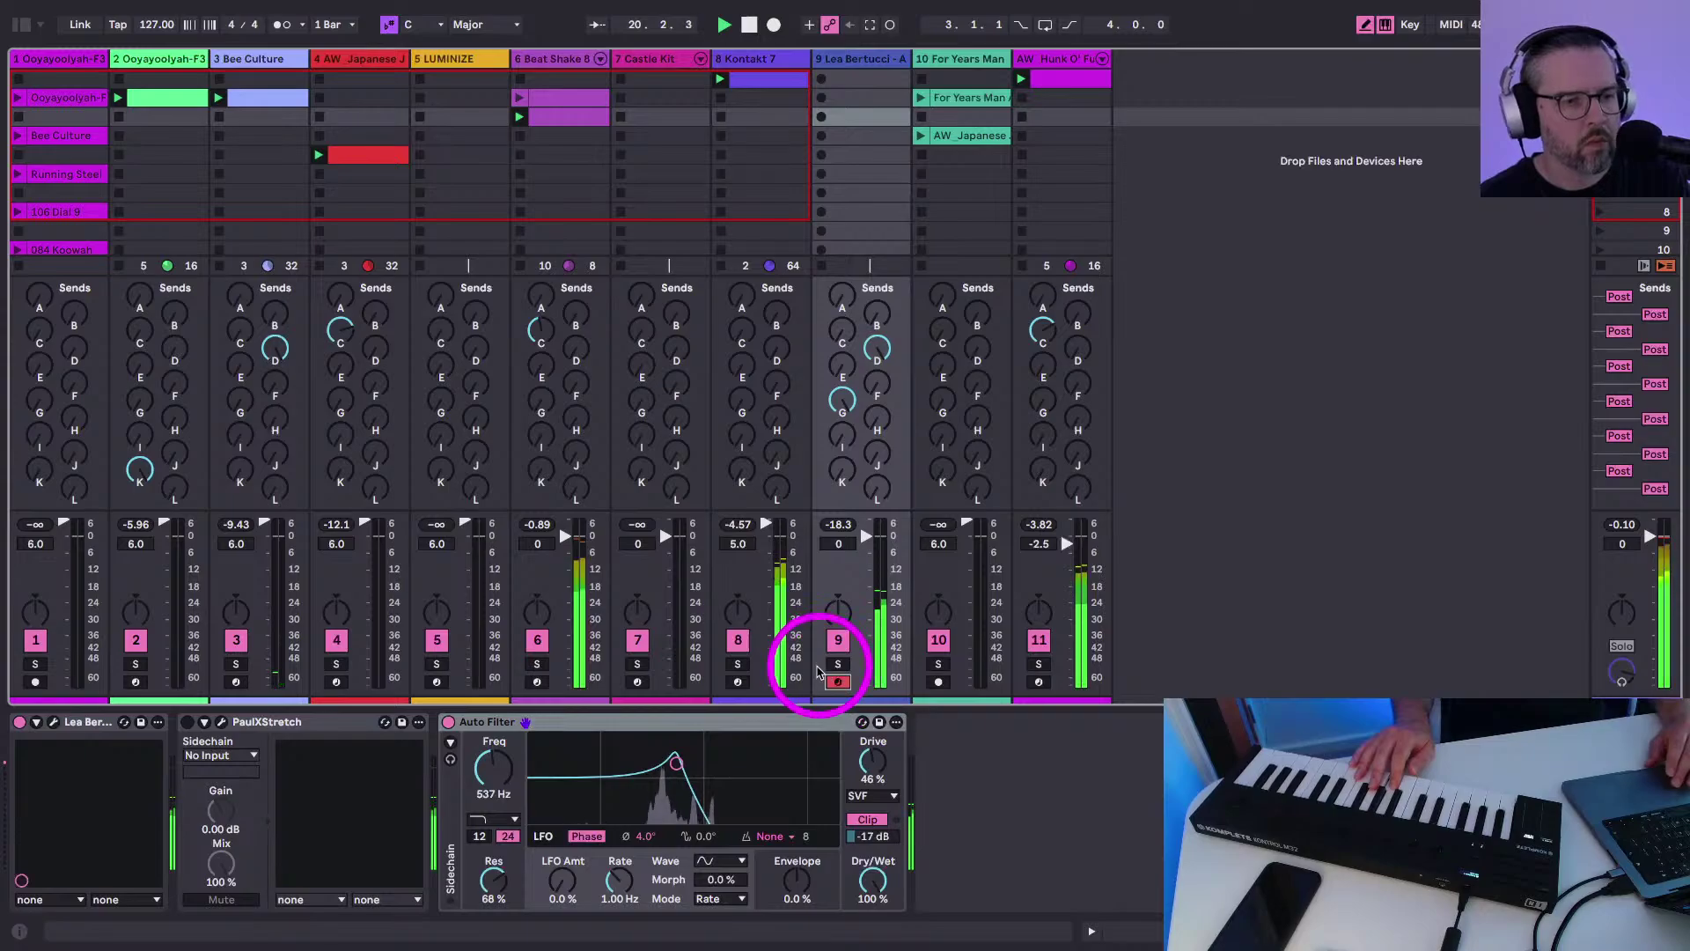
Set the Auto Filter on track 9 to a frequency of 433 Hz and a Res of 79 %
{"action": "left_click", "coordinate": [691, 816]}
{"action": "left_click", "coordinate": [809, 471]}
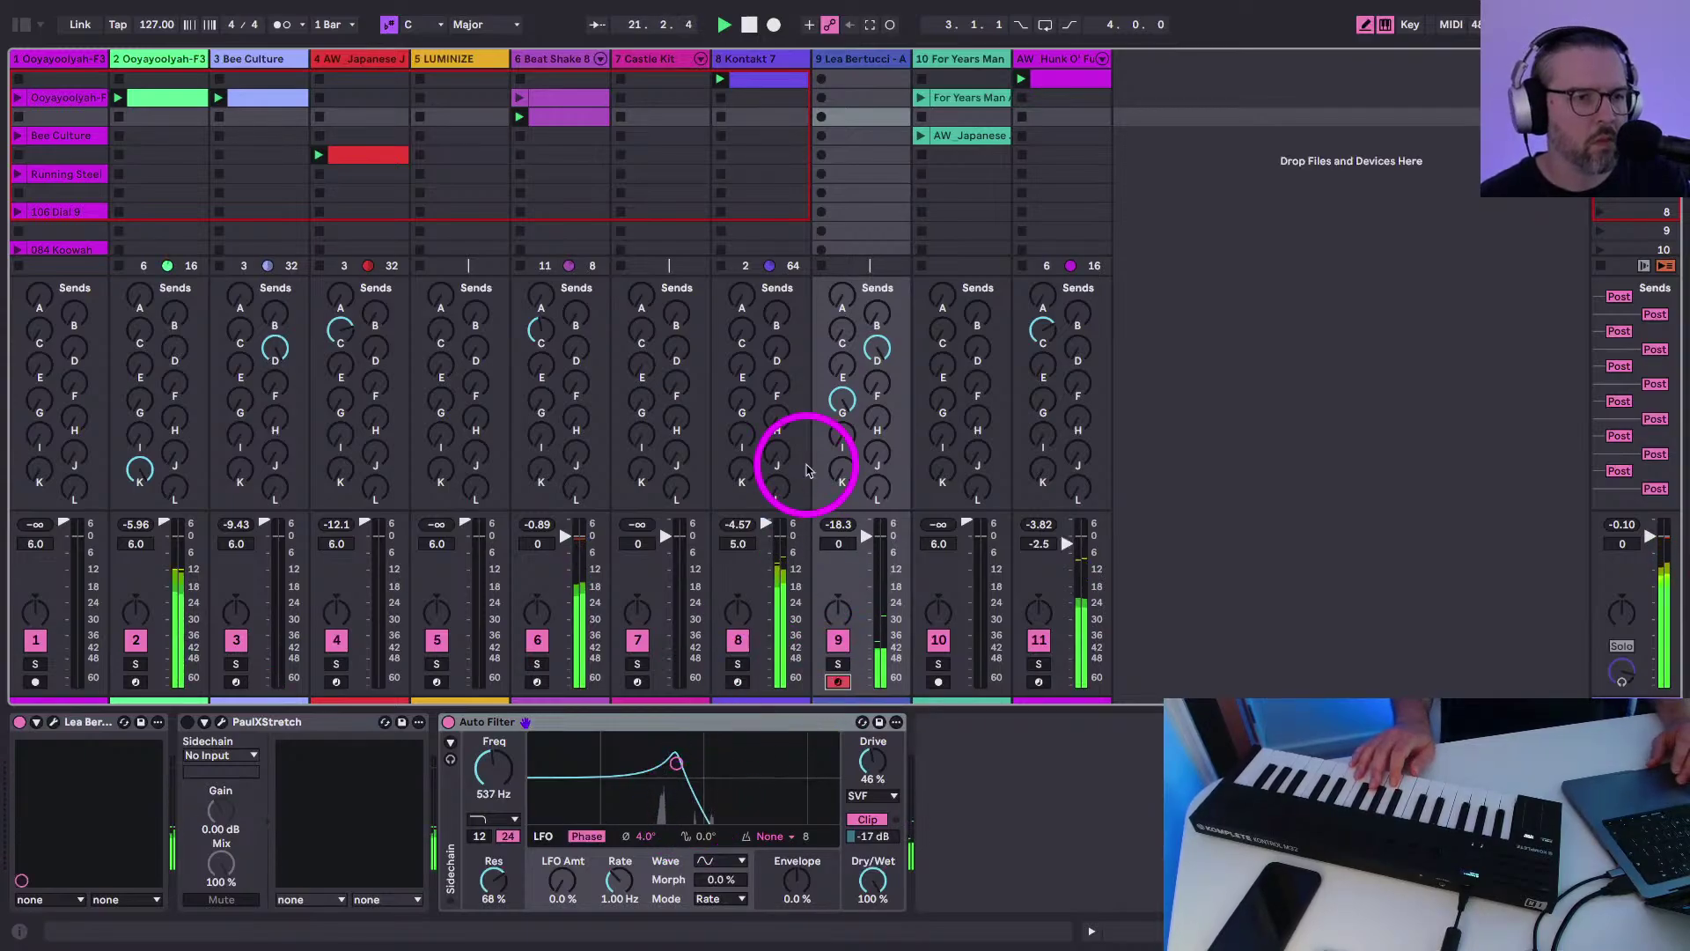
{"action": "mouse_move", "coordinate": [676, 762]}
{"action": "left_mouse_down"}
{"action": "mouse_move", "coordinate": [668, 784]}
{"action": "mouse_move", "coordinate": [671, 754]}
{"action": "left_mouse_up"}
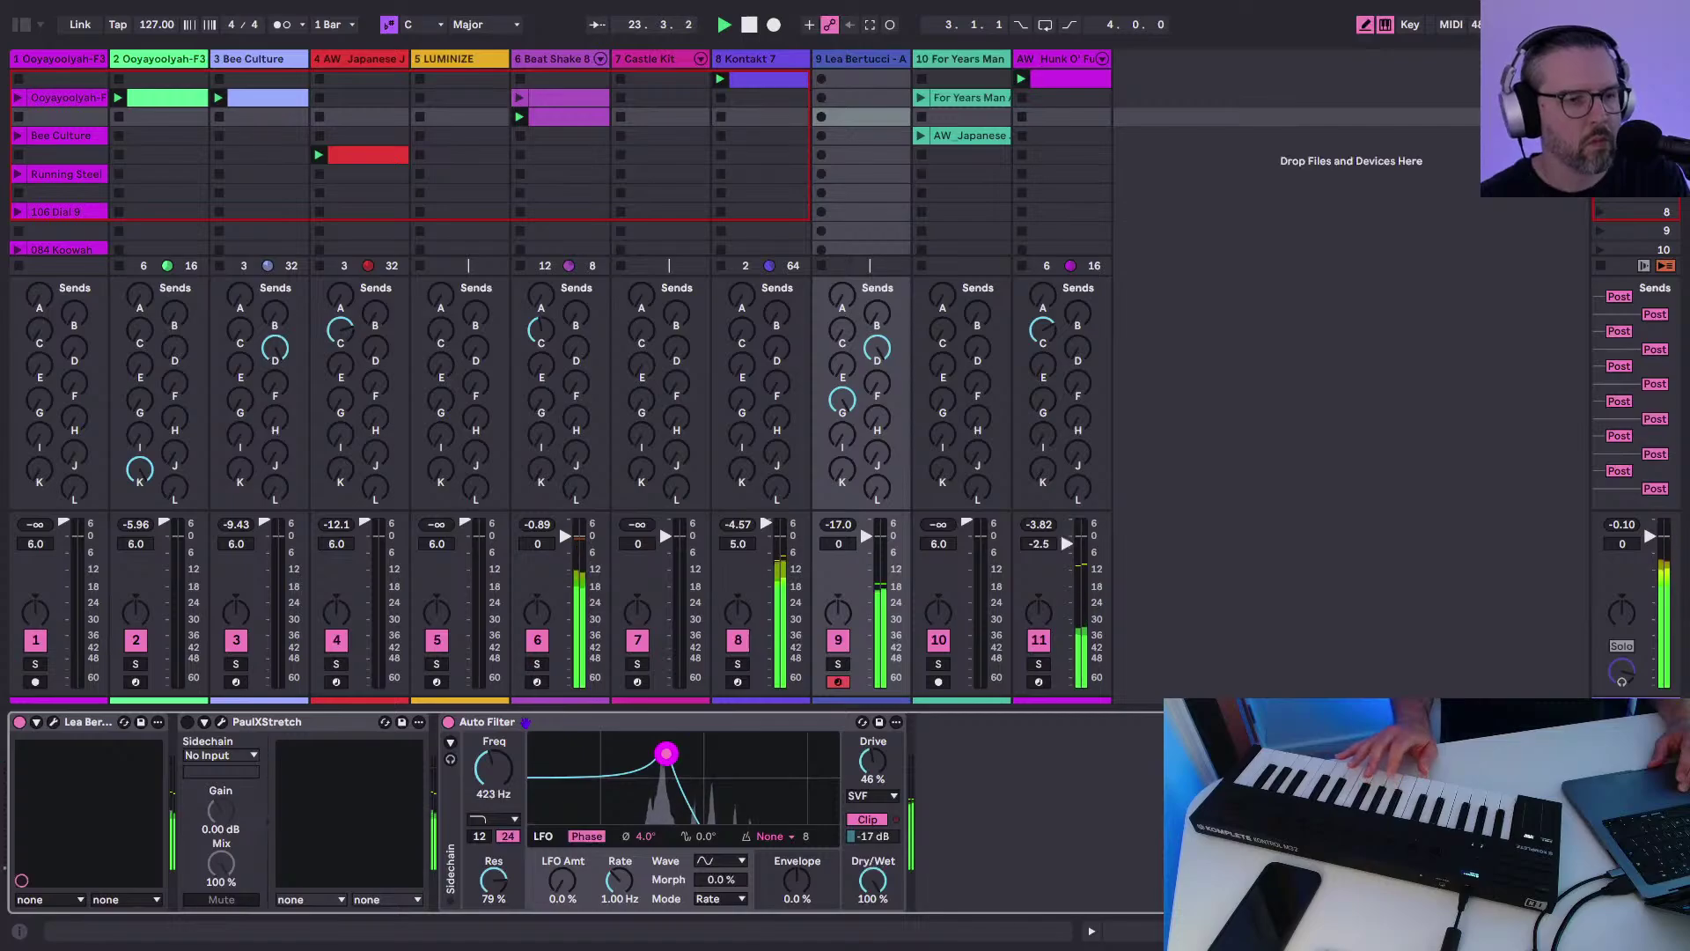
{"action": "left_click", "coordinate": [667, 753]}
Record a played part into the third clip slot of track 9 and set it looping
{"action": "left_click", "coordinate": [819, 124]}
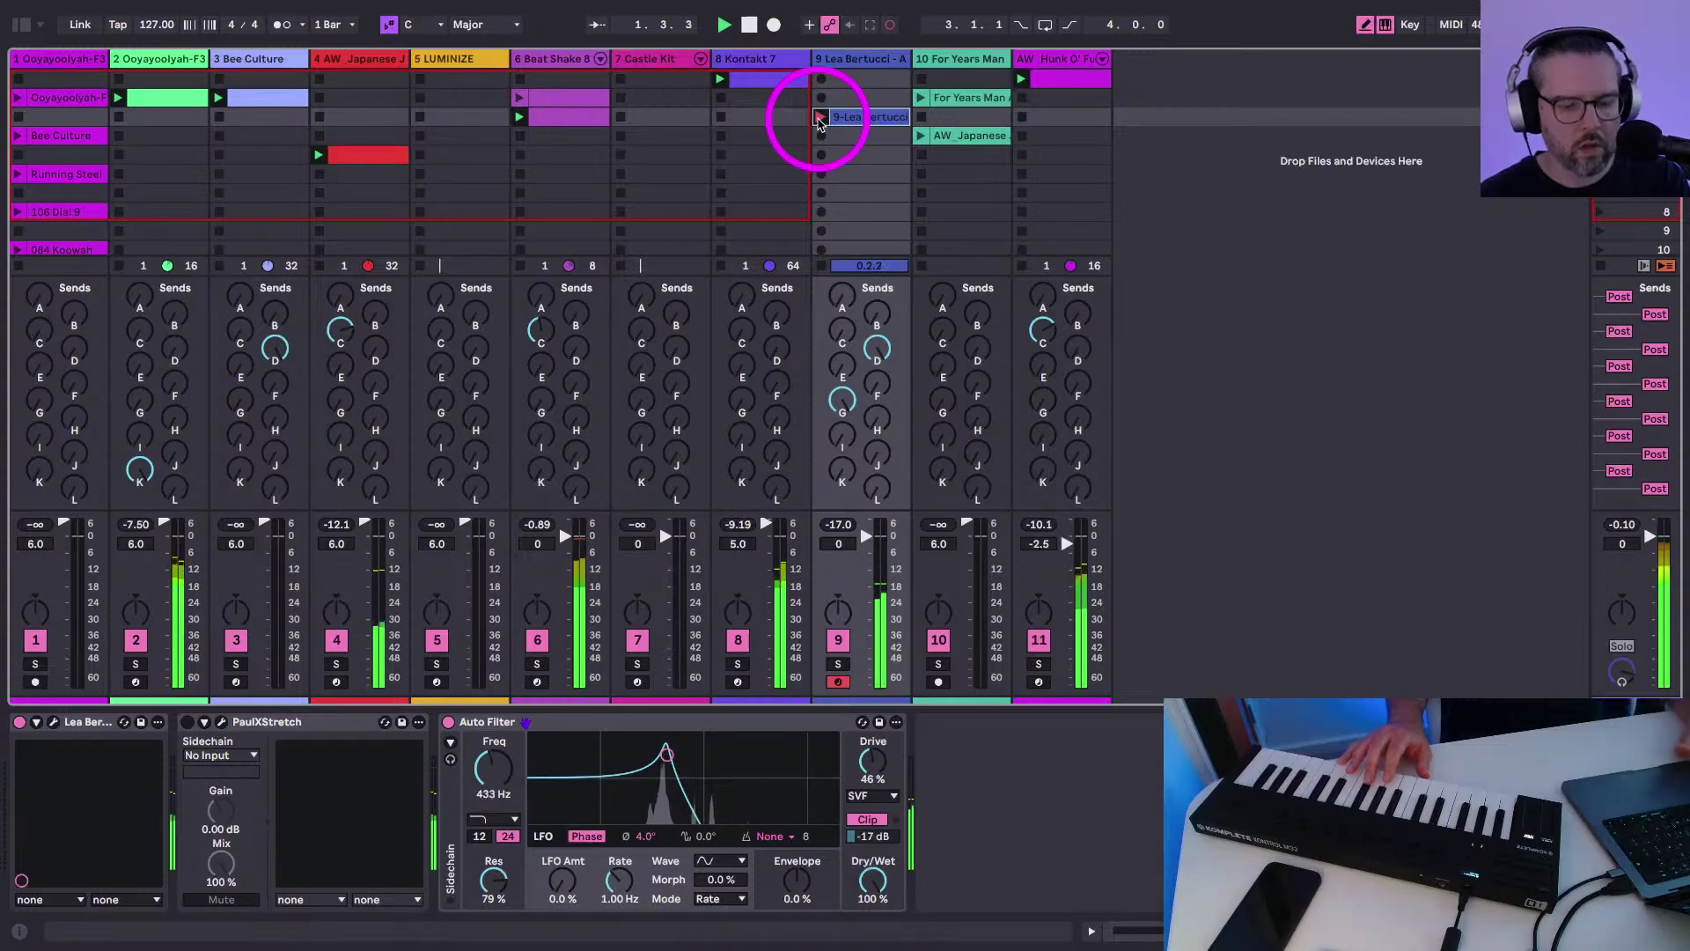
{"action": "left_click", "coordinate": [818, 123]}
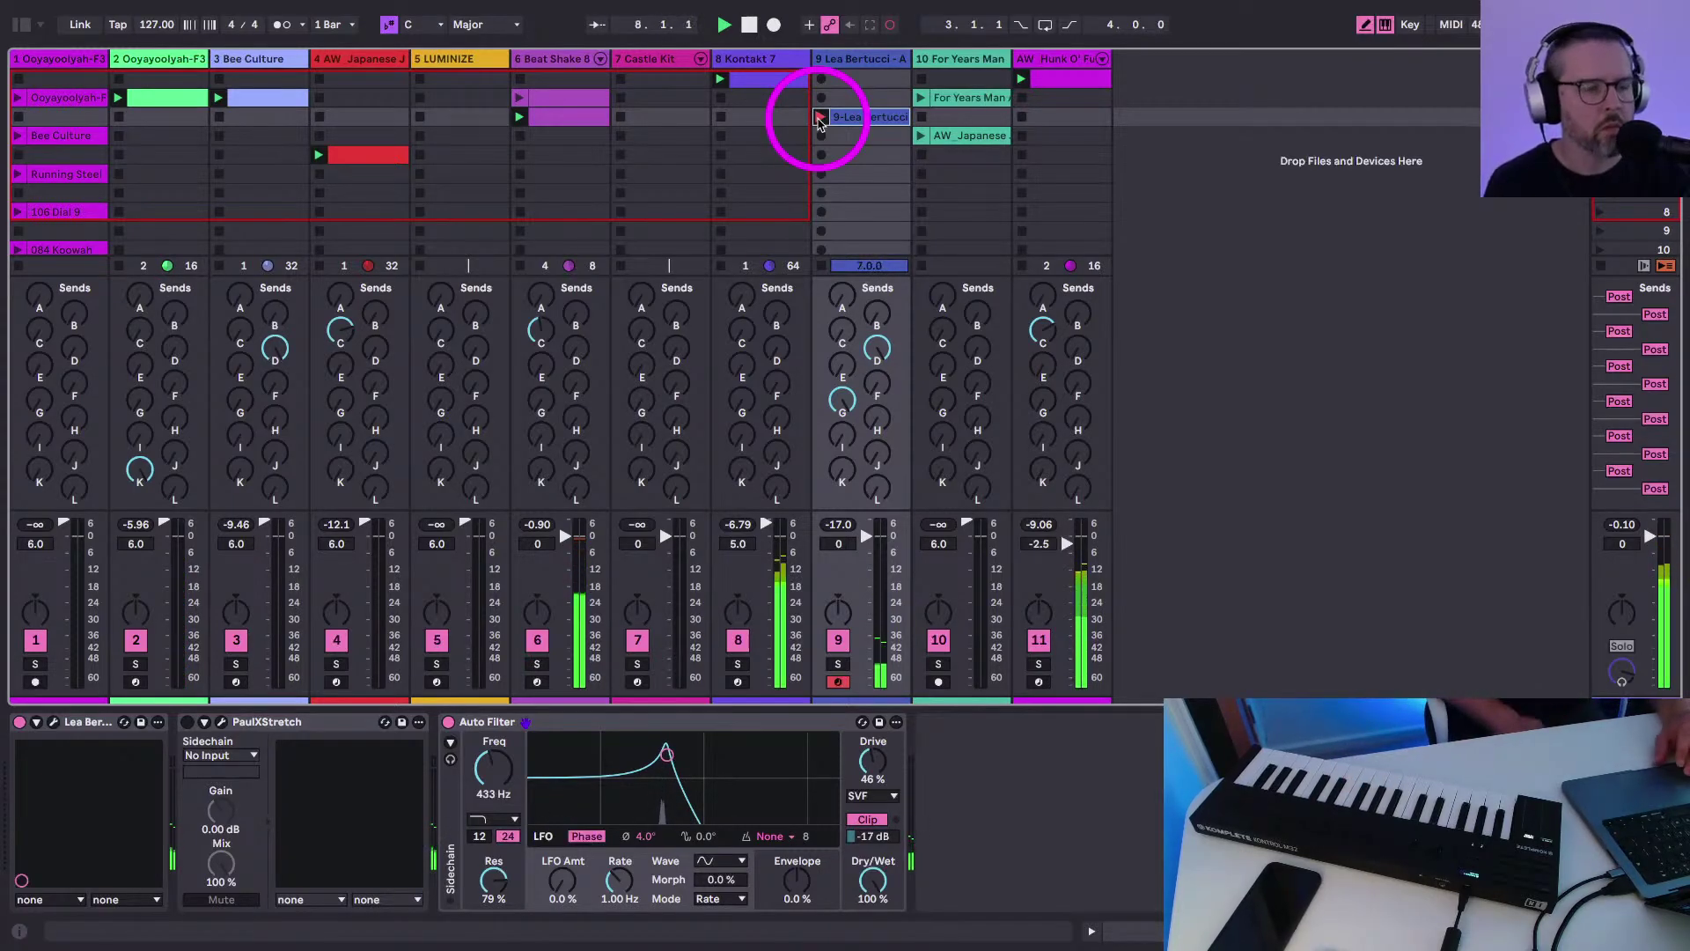
{"action": "left_click", "coordinate": [819, 118]}
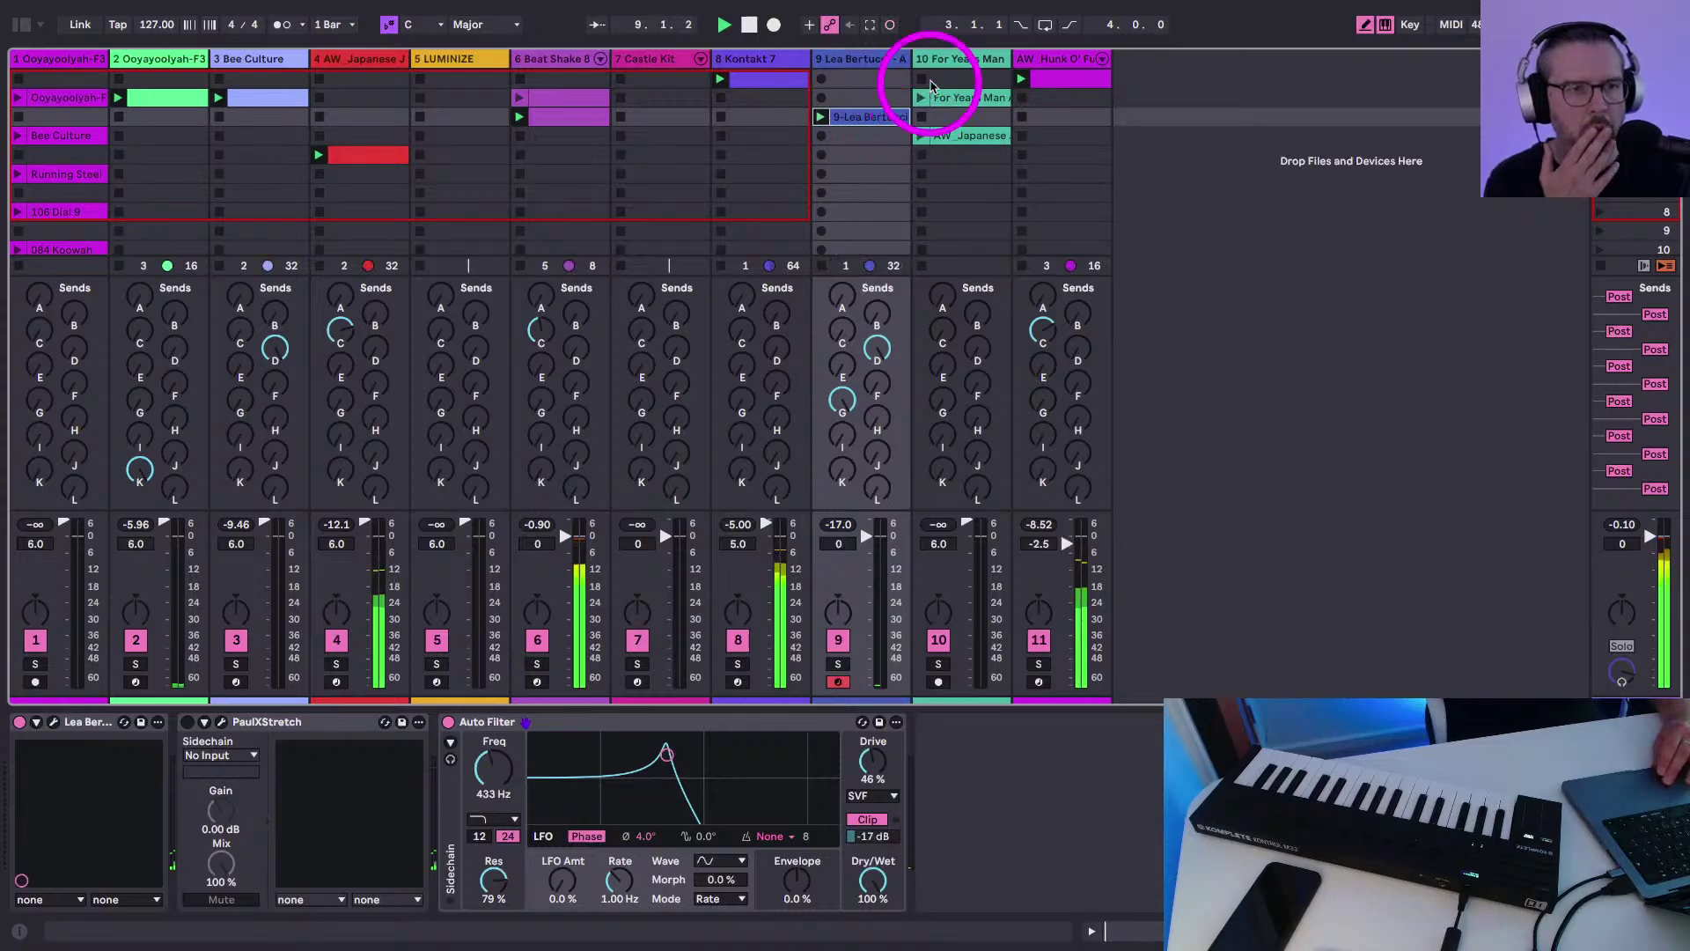
Launch the For Years Man clip on track 10 and lower that track's volume to -4.6 dB
{"action": "left_click", "coordinate": [933, 104]}
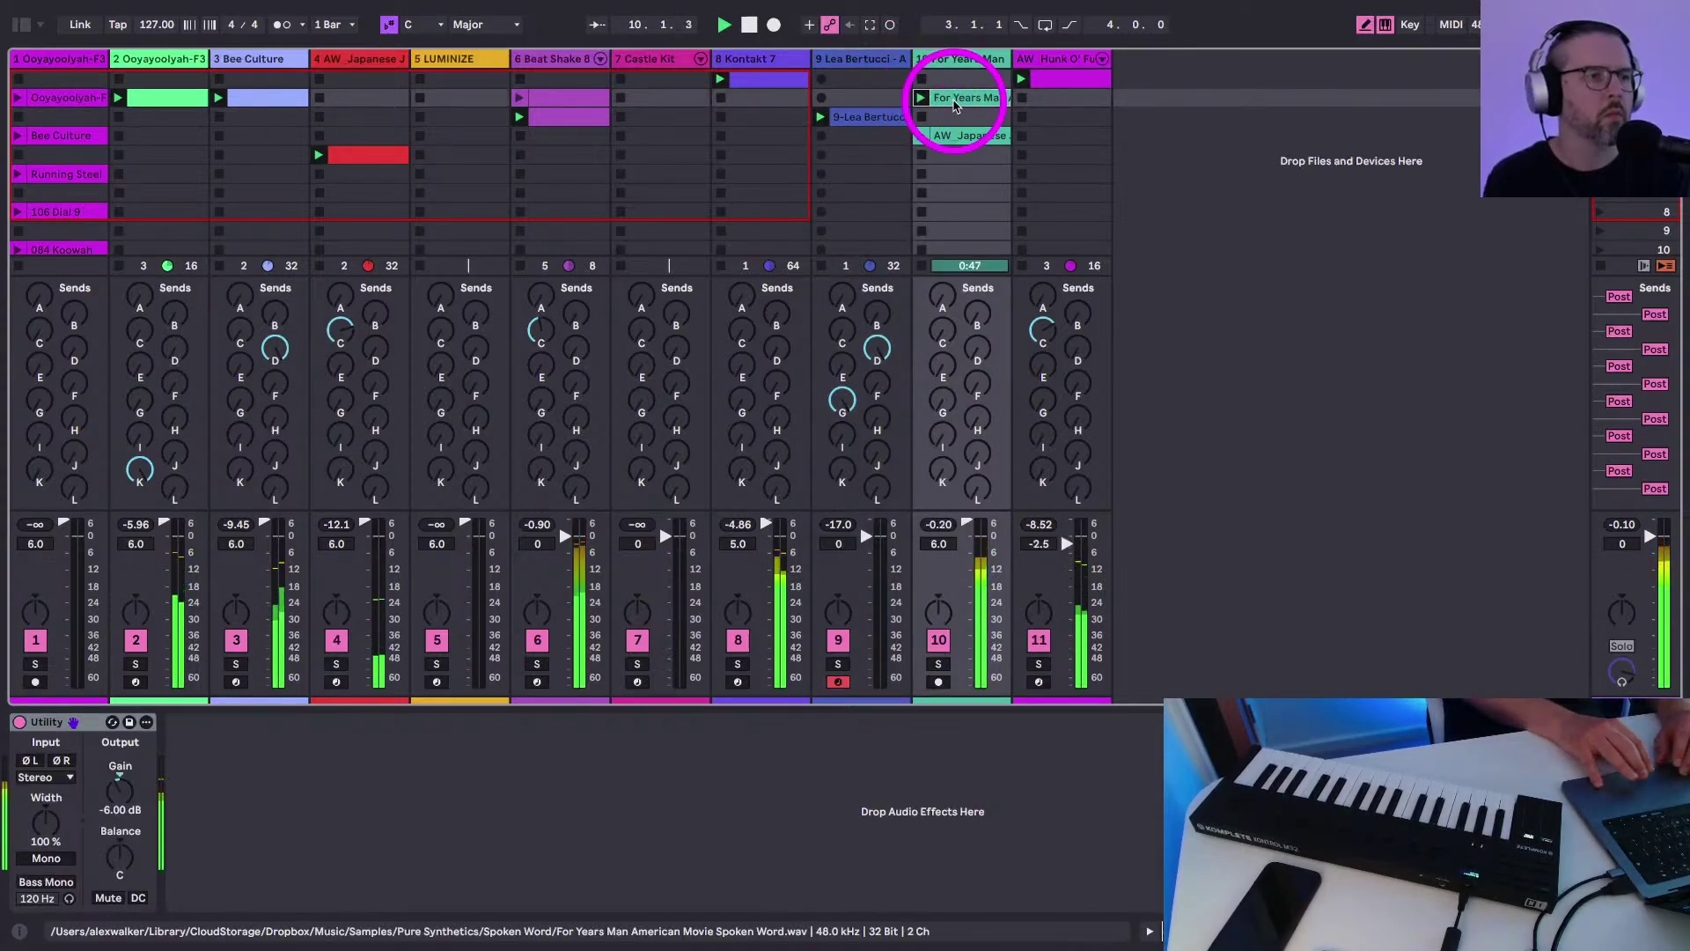
{"action": "left_click_drag", "start_coordinate": [966, 525], "coordinate": [969, 522]}
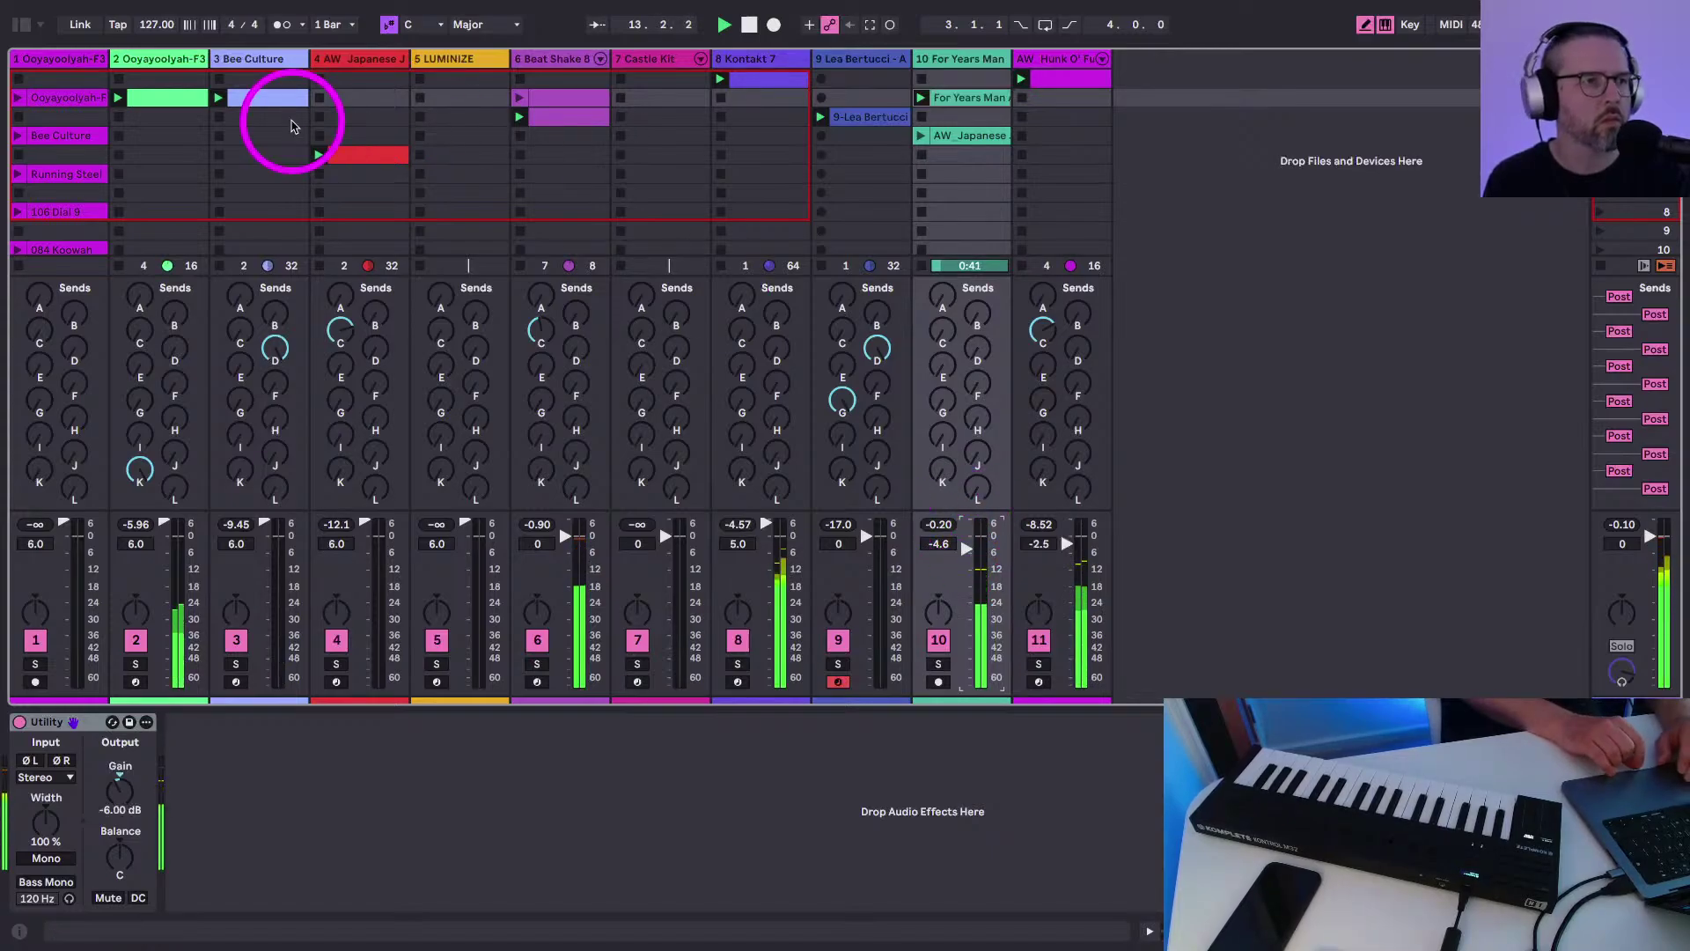
Record-arm track 5 LUMINIZE and audition its sampler, toggling the playback
{"action": "left_click", "coordinate": [440, 58]}
{"action": "left_click", "coordinate": [437, 682]}
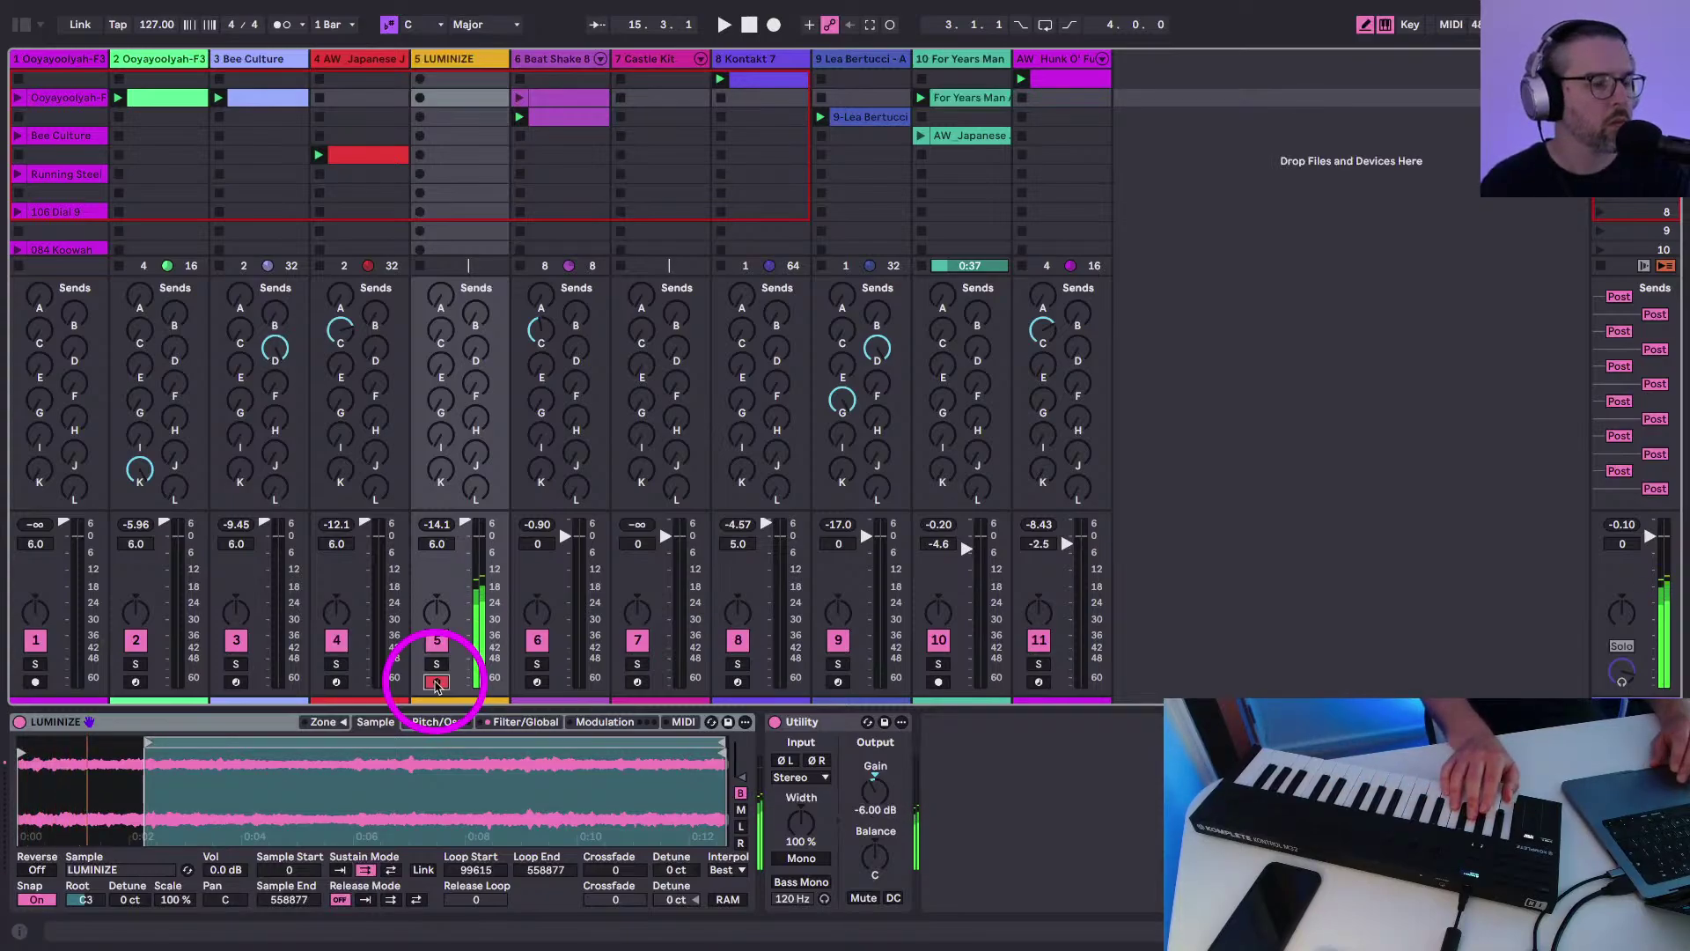
{"action": "key", "text": "space"}
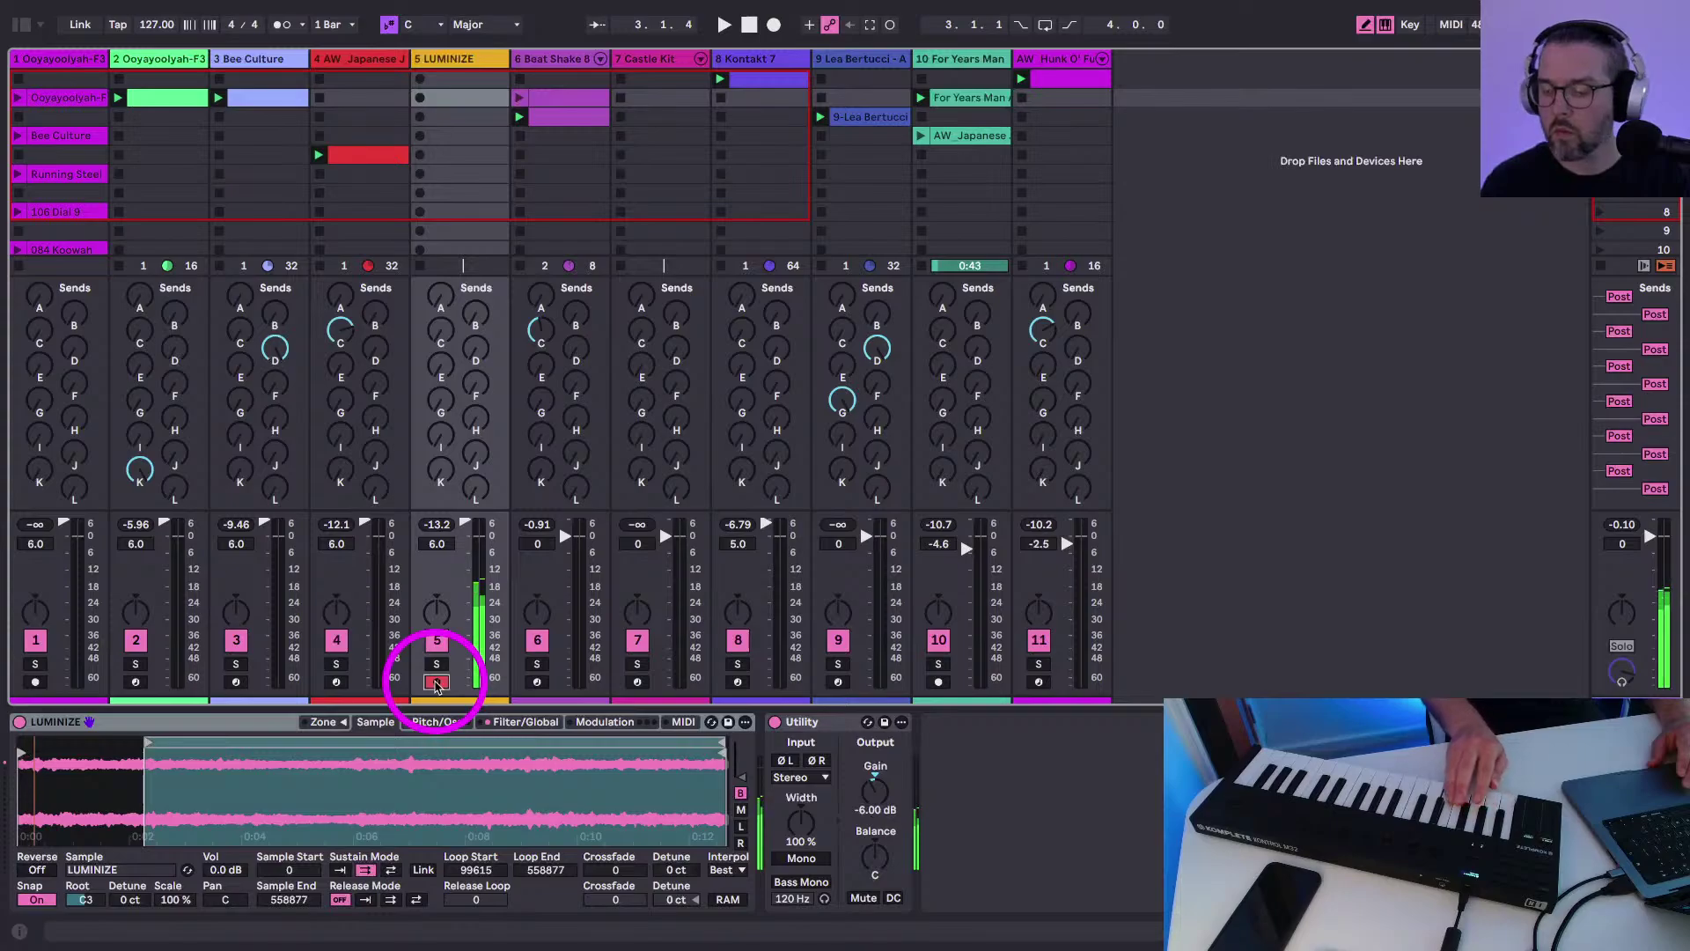
Try a band-pass filter in the LUMINIZE sampler at 3.91 kHz with 75 % resonance, and switch the filter off
{"action": "left_click", "coordinate": [501, 721]}
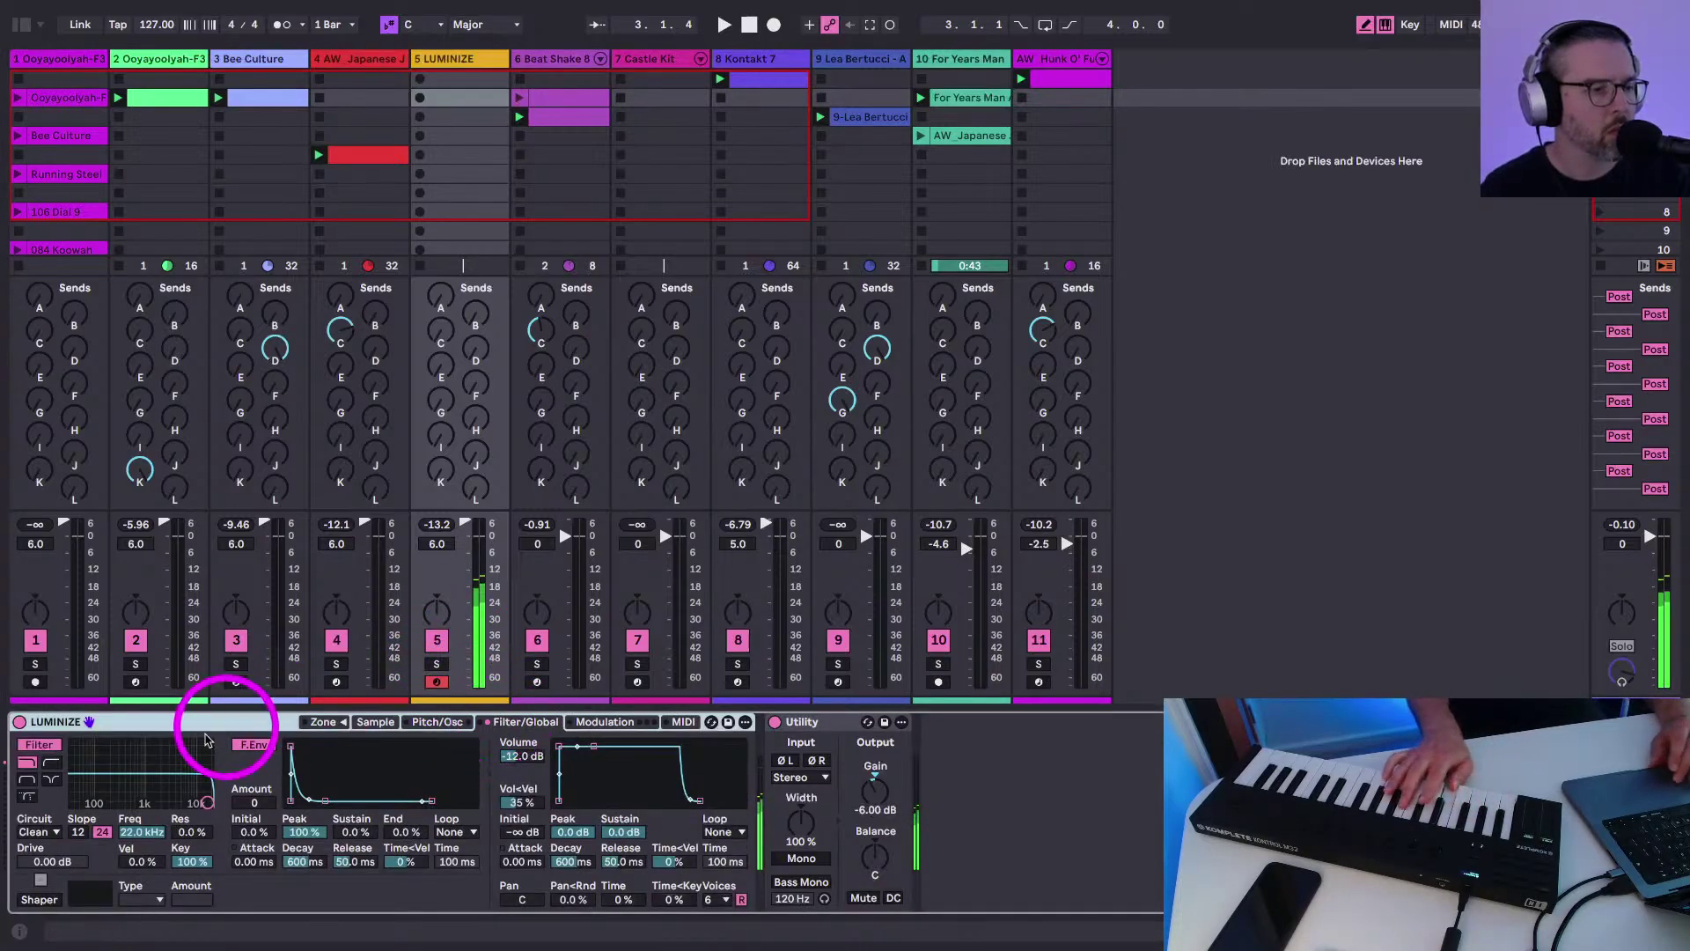
{"action": "left_click", "coordinate": [26, 779]}
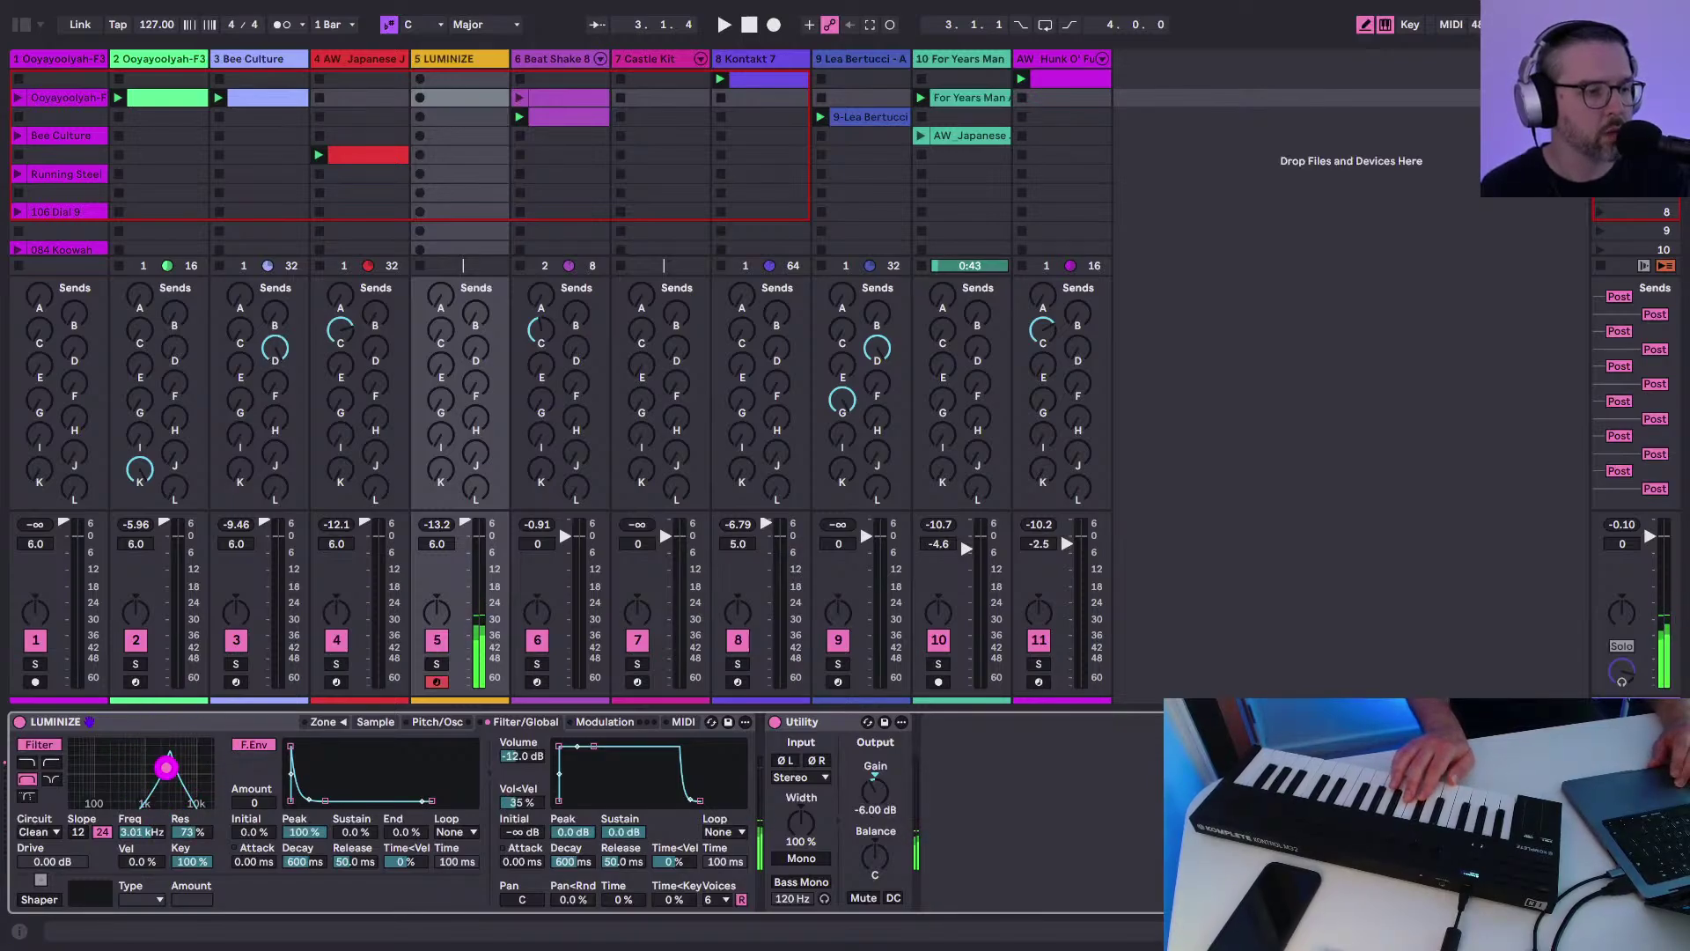
{"action": "left_click", "coordinate": [167, 771]}
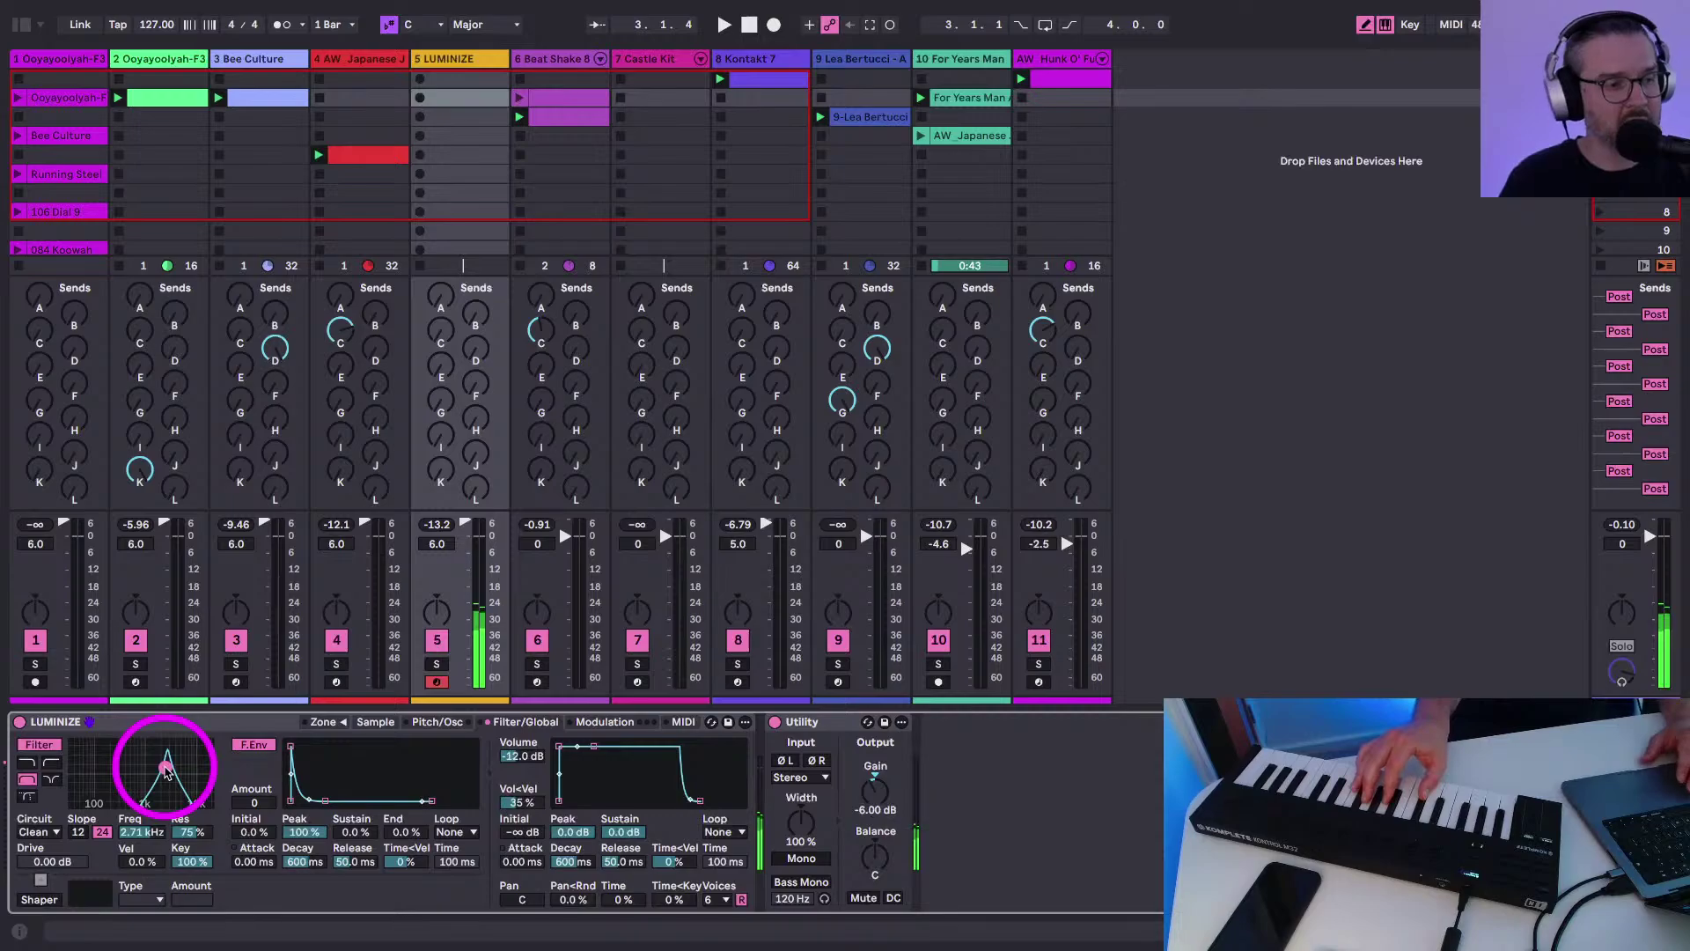
{"action": "key", "text": "space"}
{"action": "left_click_drag", "start_coordinate": [166, 771], "coordinate": [172, 766]}
{"action": "left_click", "coordinate": [39, 746]}
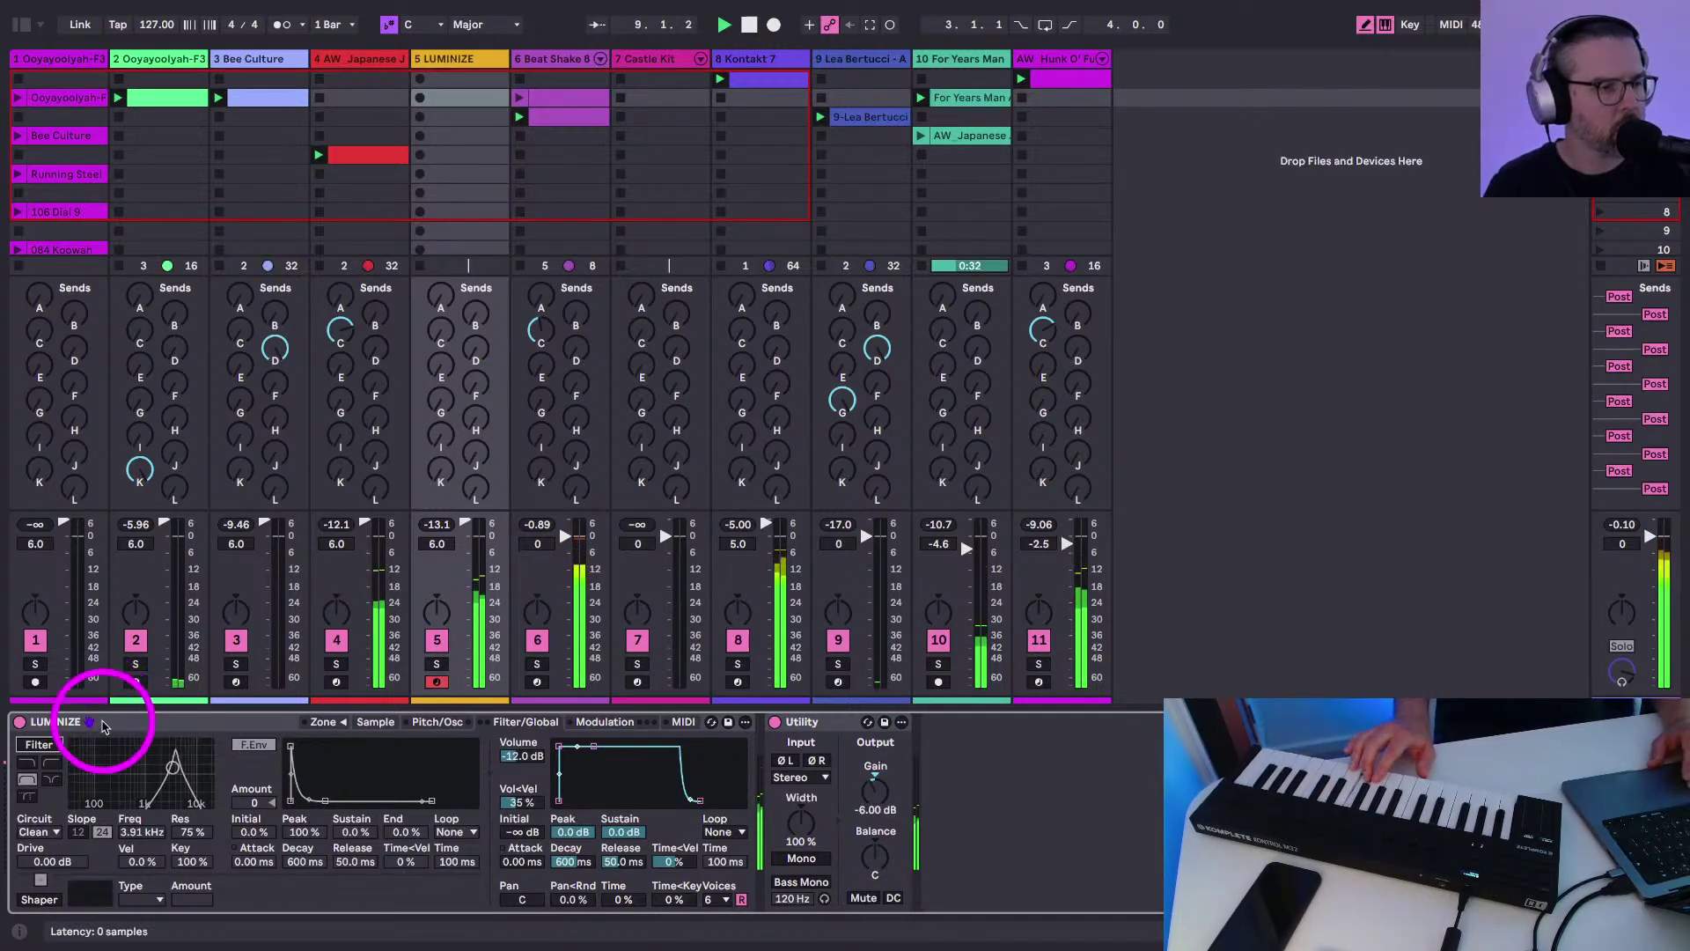
Solo track 5 to hear LUMINIZE alone, unsolo it and restart playback of the full mix
{"action": "left_click", "coordinate": [440, 667]}
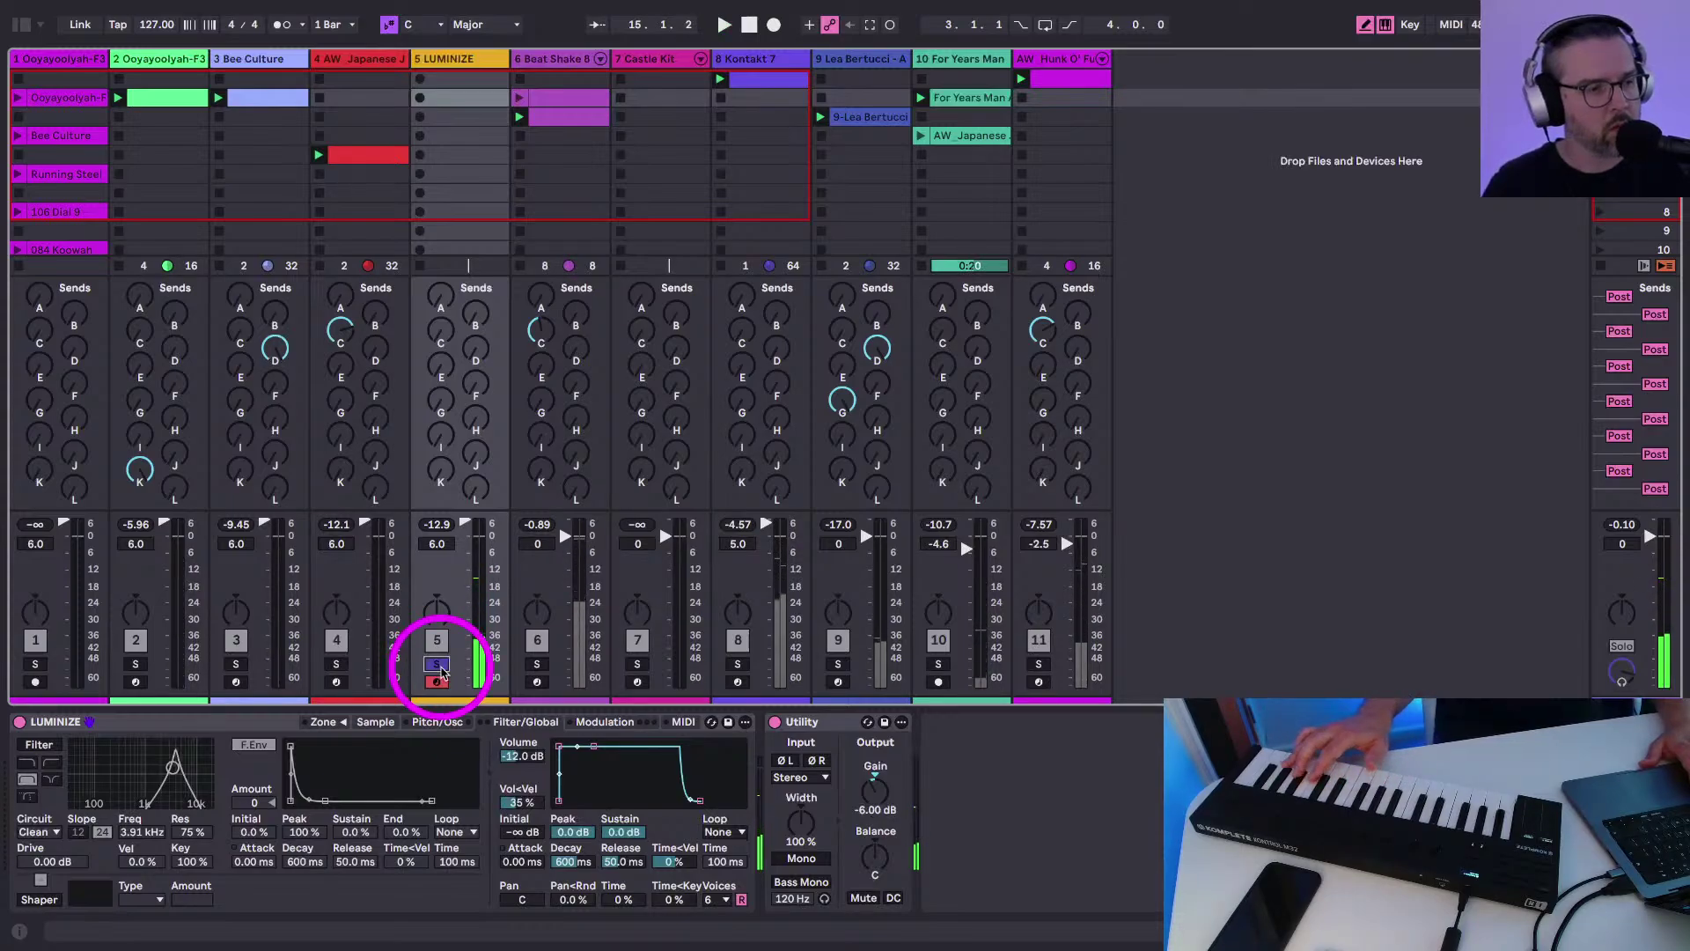
{"action": "left_click", "coordinate": [437, 665]}
{"action": "key", "text": "space"}
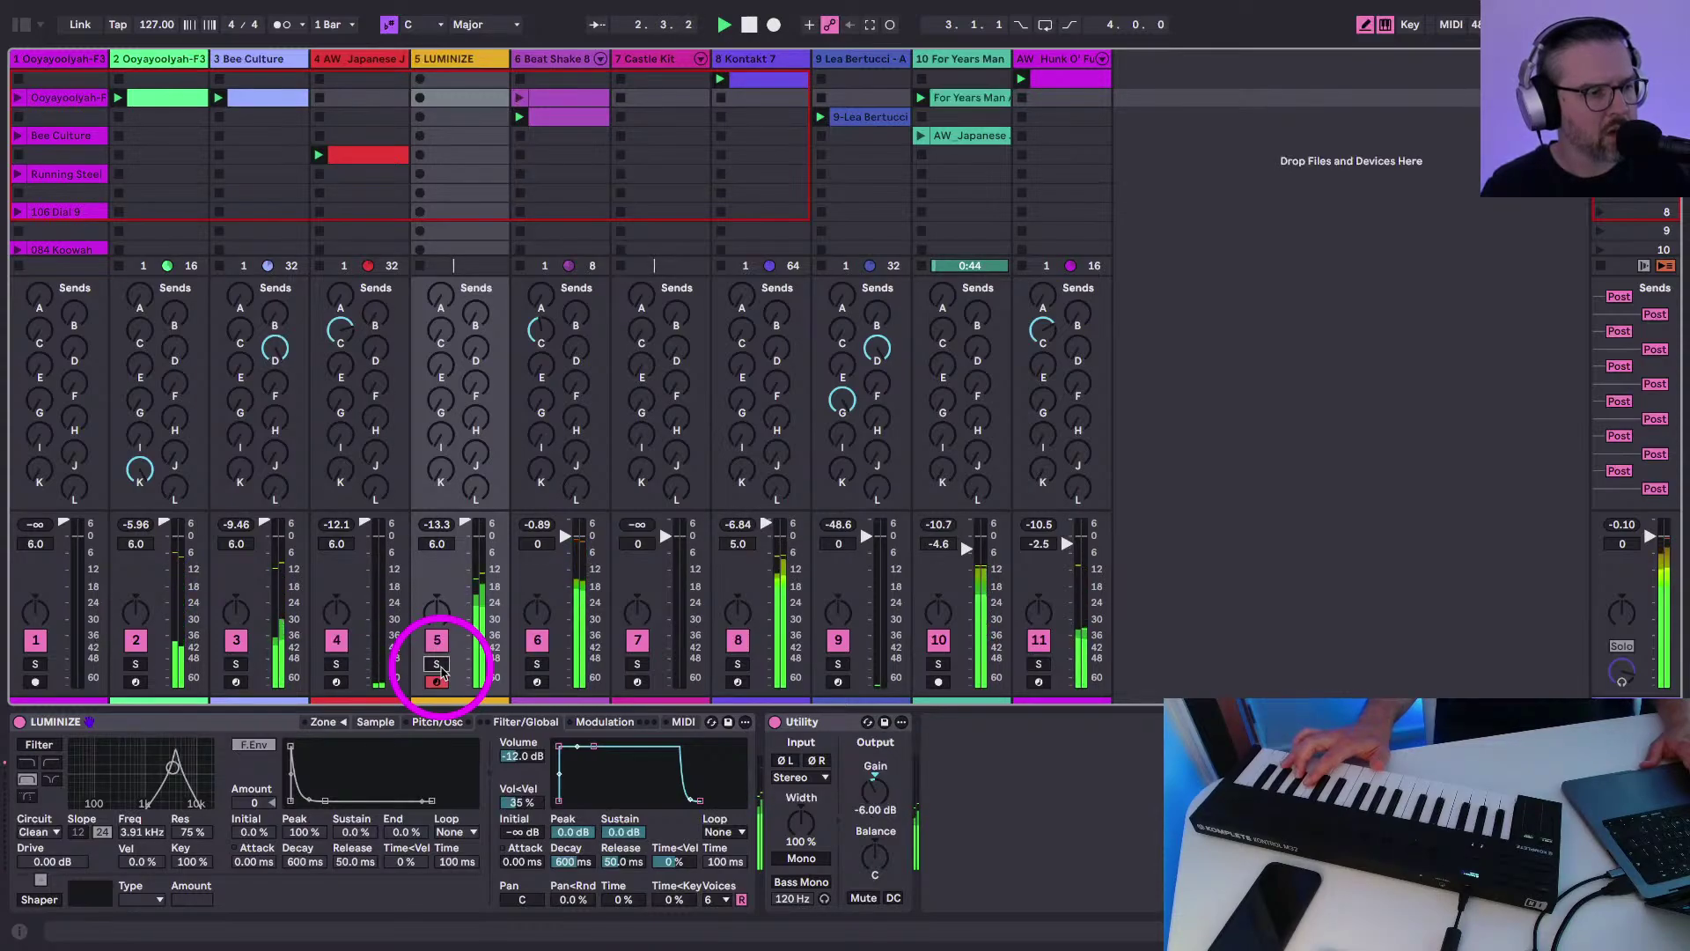
Move LUMINIZE's loop start to the very beginning of the sample and turn off its sustain loop
{"action": "left_click", "coordinate": [385, 723]}
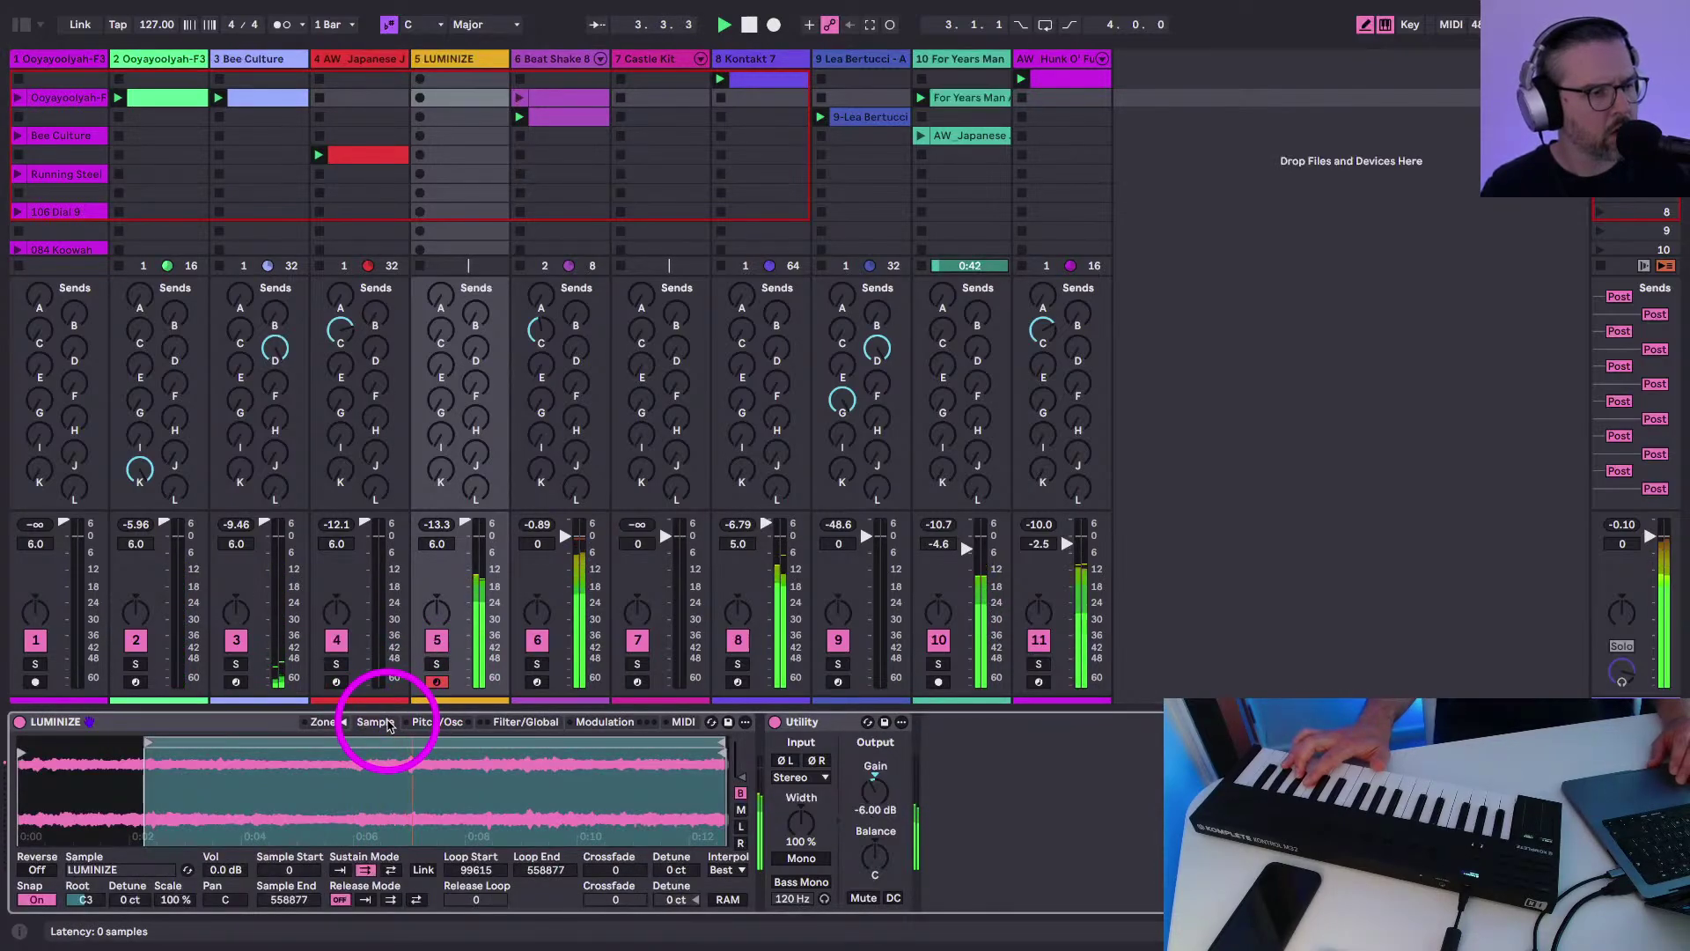
{"action": "left_click_drag", "start_coordinate": [148, 743], "coordinate": [3, 744]}
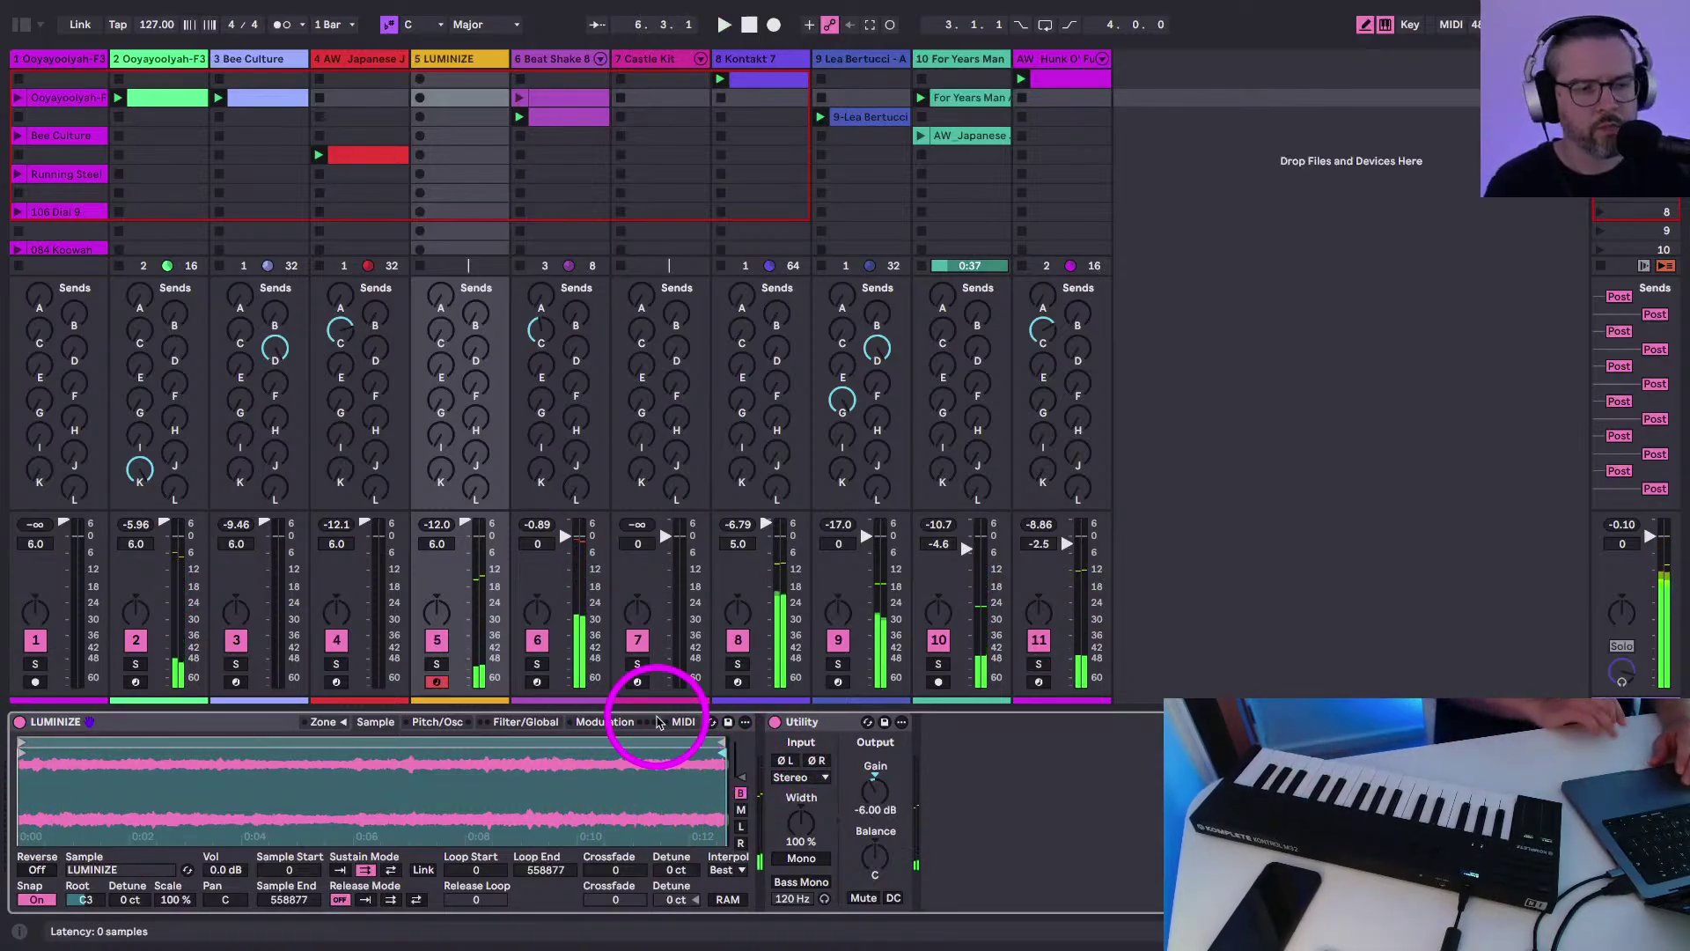
{"action": "left_click", "coordinate": [341, 870]}
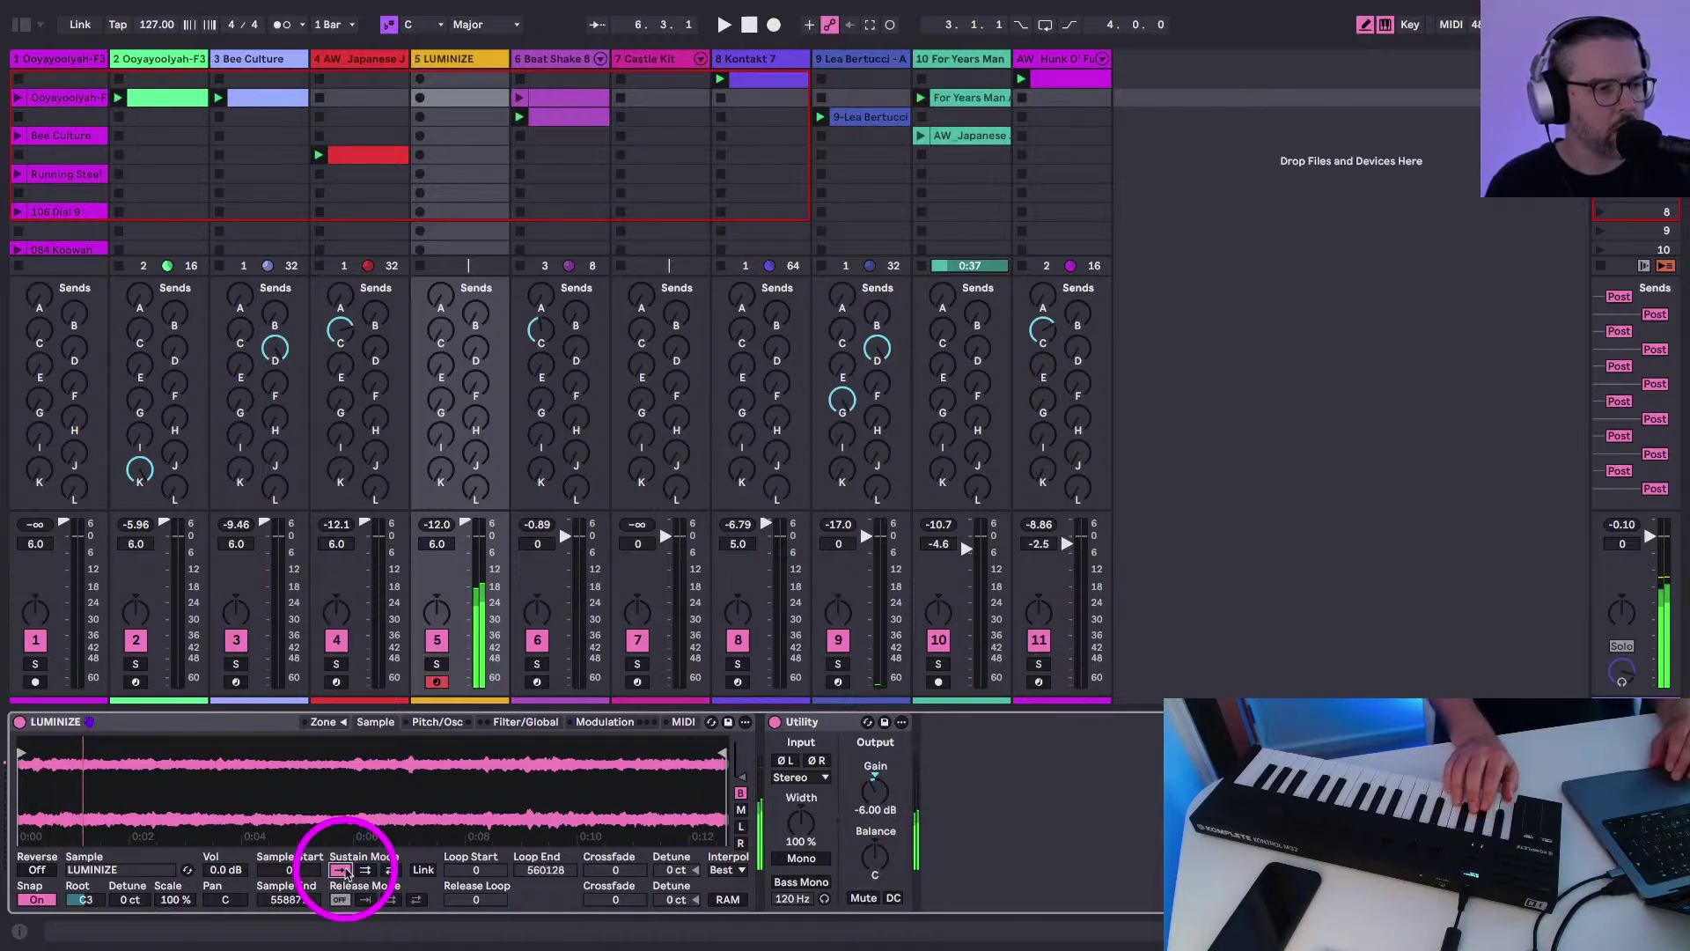
Show the browser and insert a Tuner between the LUMINIZE sampler and Utility
{"action": "left_click", "coordinate": [15, 95]}
{"action": "left_click", "coordinate": [18, 24]}
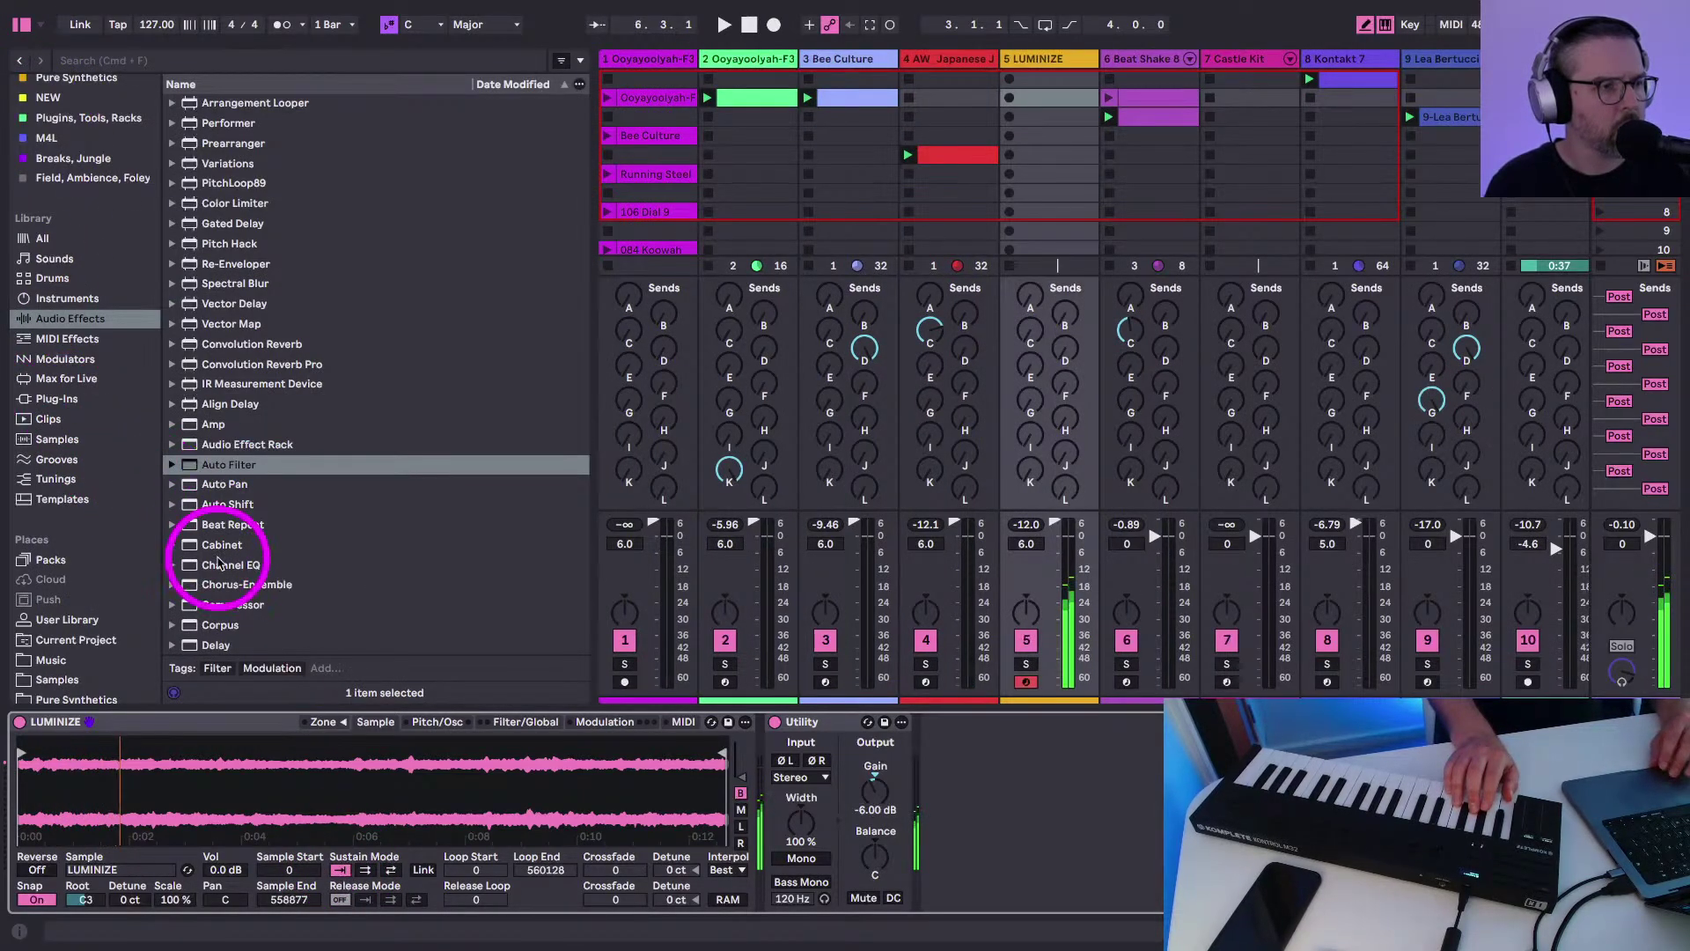
{"action": "scroll", "coordinate": [219, 558], "scroll_direction": "down", "scroll_amount": 5}
{"action": "left_click", "coordinate": [216, 586]}
{"action": "left_click_drag", "start_coordinate": [216, 593], "coordinate": [774, 823]}
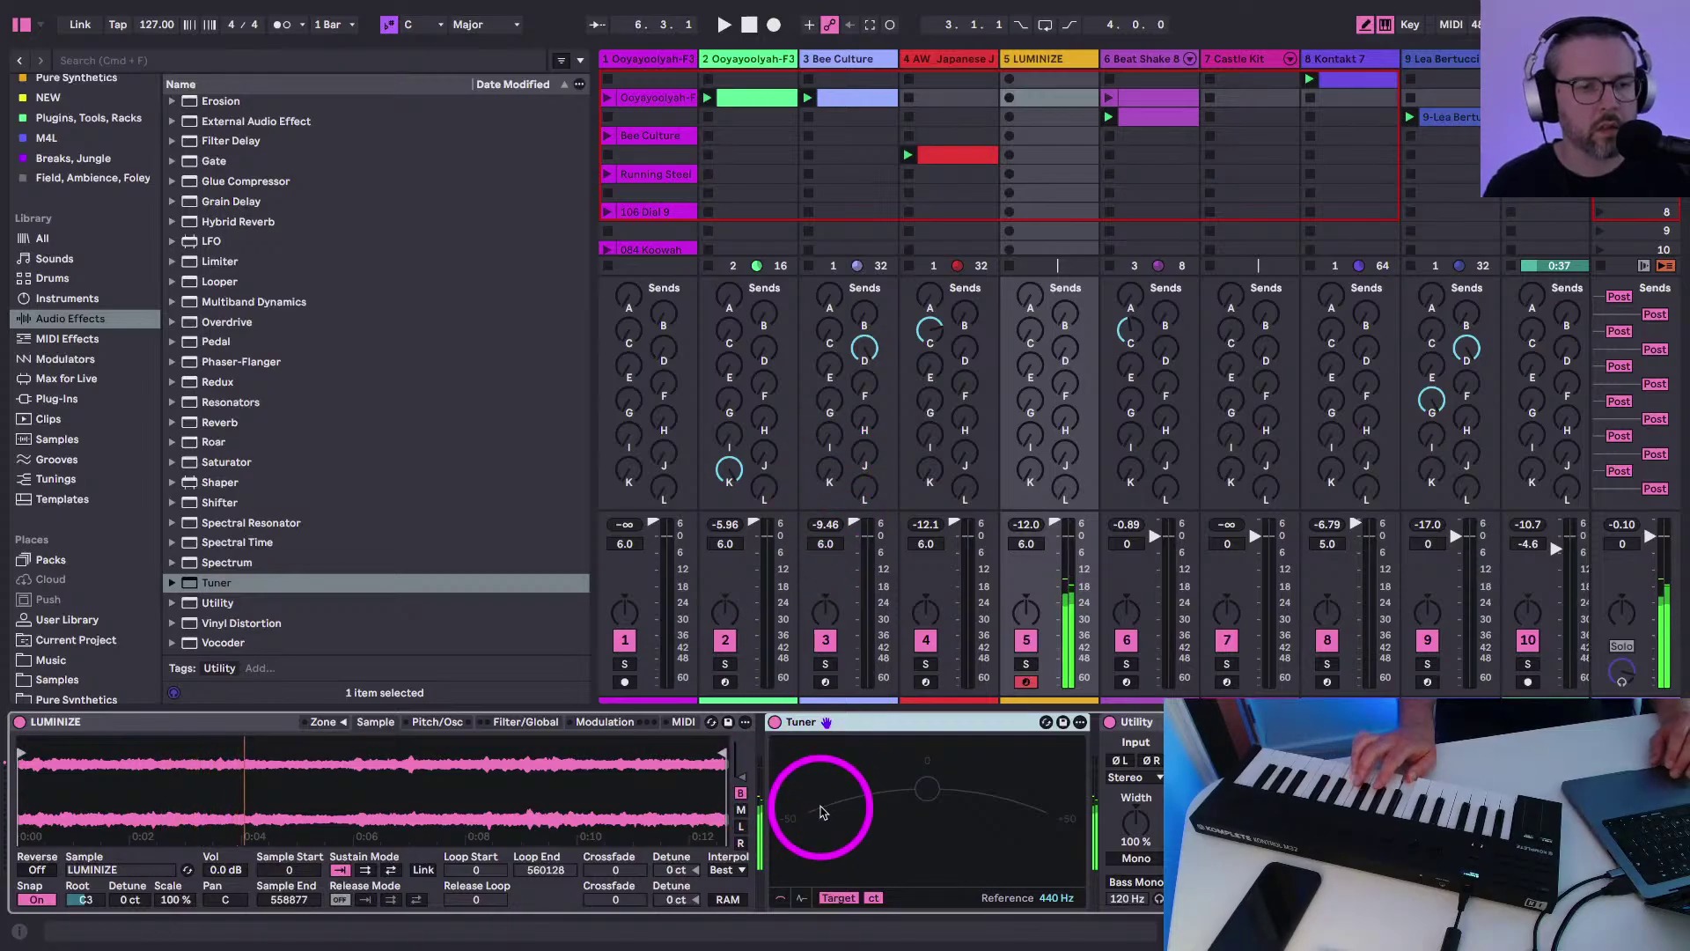
Add the Meld instrument on a new track after track 11
{"action": "scroll", "coordinate": [916, 214], "scroll_direction": "right", "scroll_amount": 3}
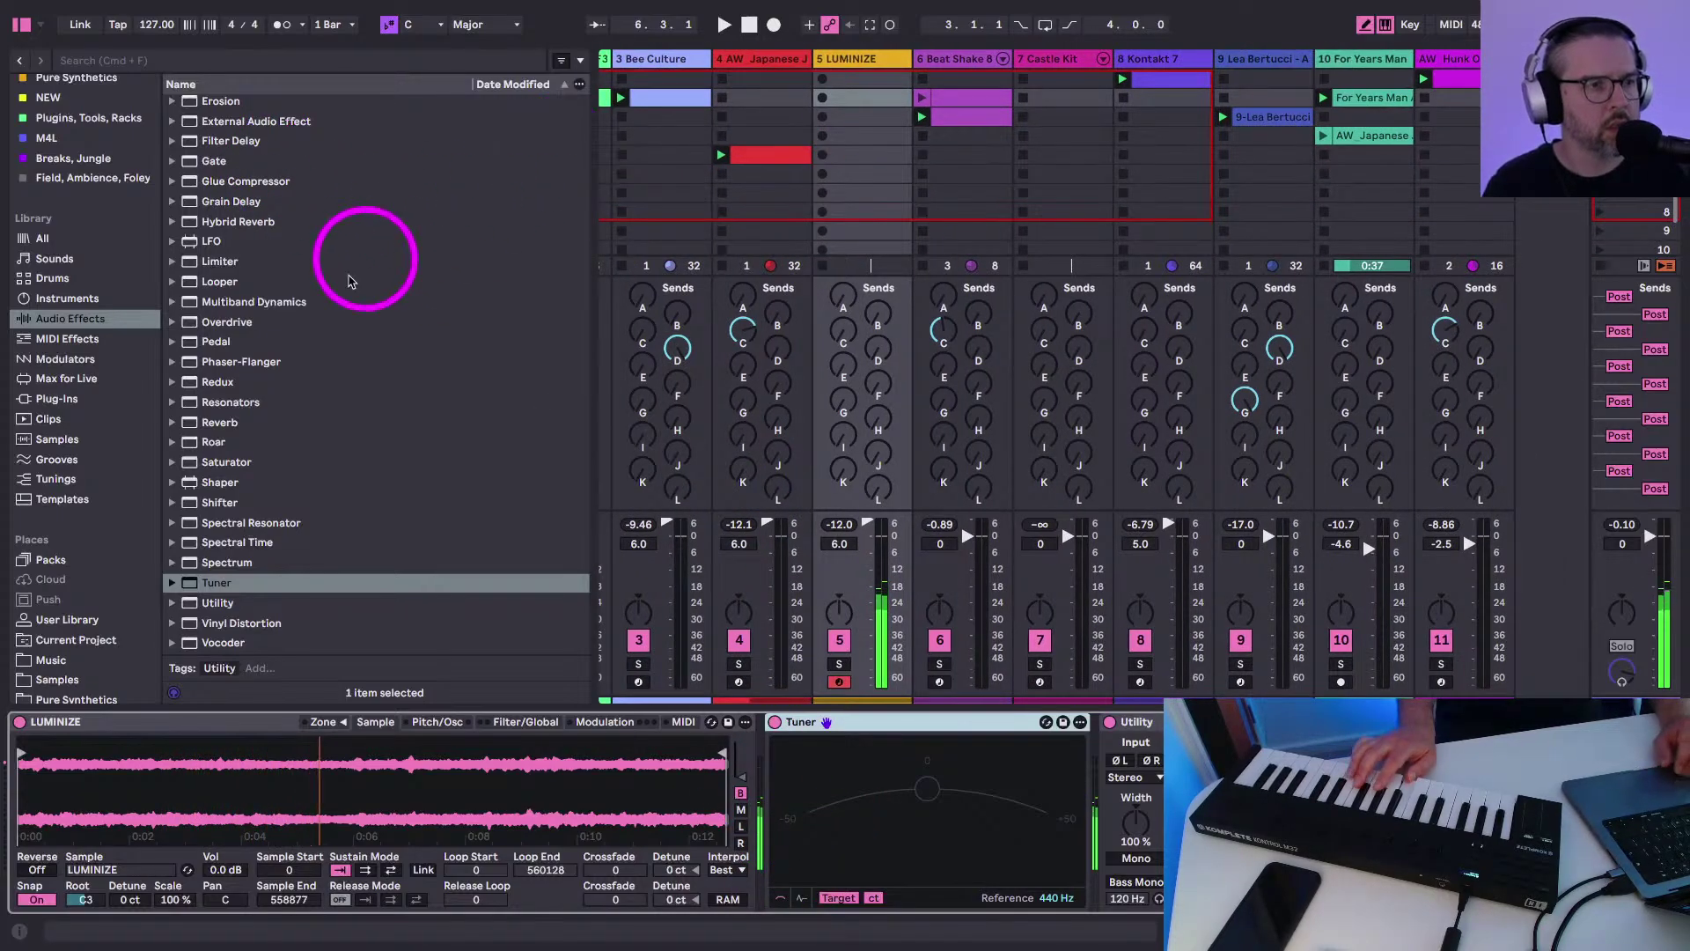
{"action": "left_click", "coordinate": [39, 301]}
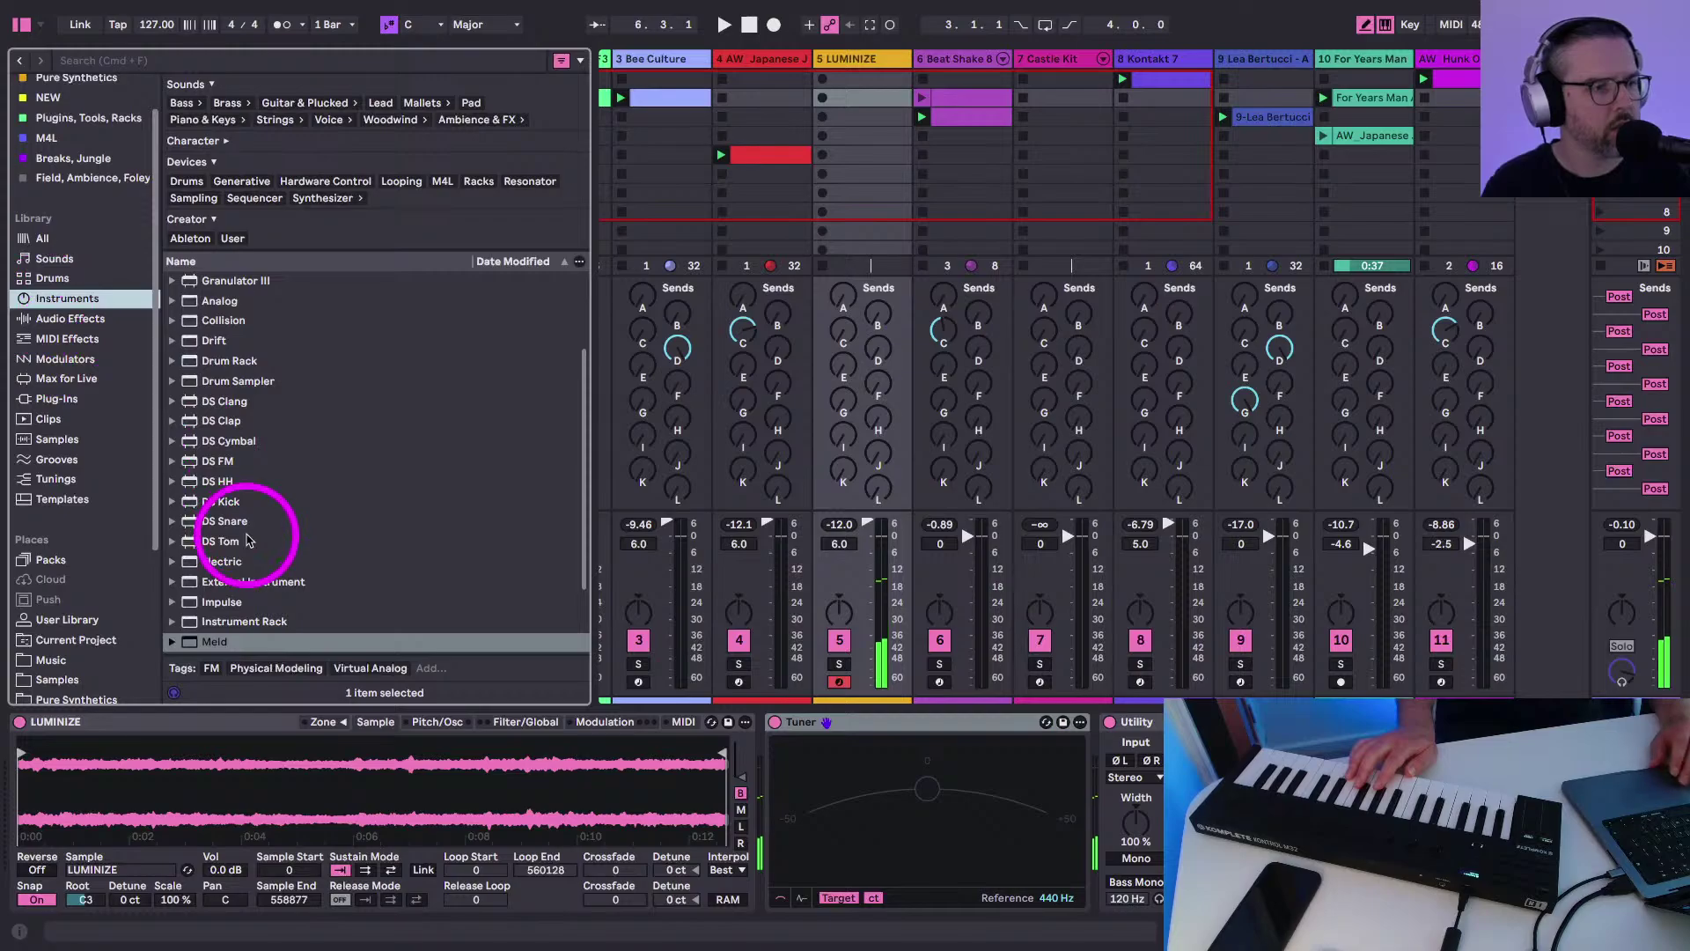
{"action": "scroll", "coordinate": [264, 546], "scroll_direction": "down", "scroll_amount": 3}
{"action": "left_click_drag", "start_coordinate": [215, 542], "coordinate": [1517, 467]}
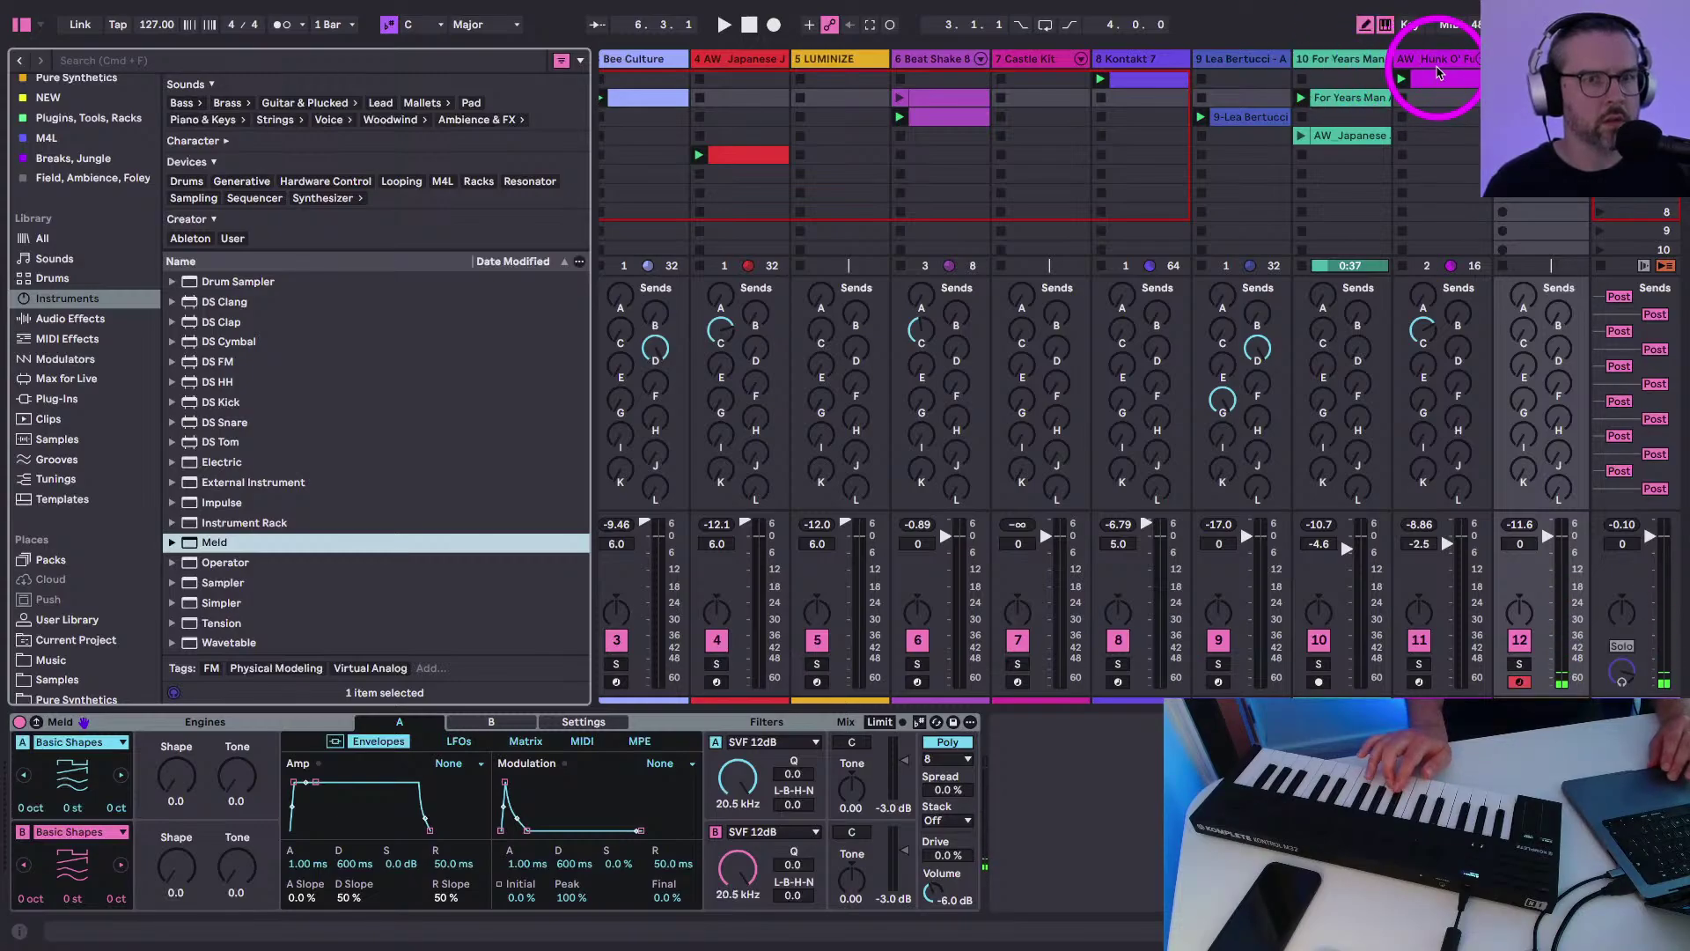
Return to track 5 LUMINIZE, record-arm it and start playback
{"action": "left_click", "coordinate": [1147, 57]}
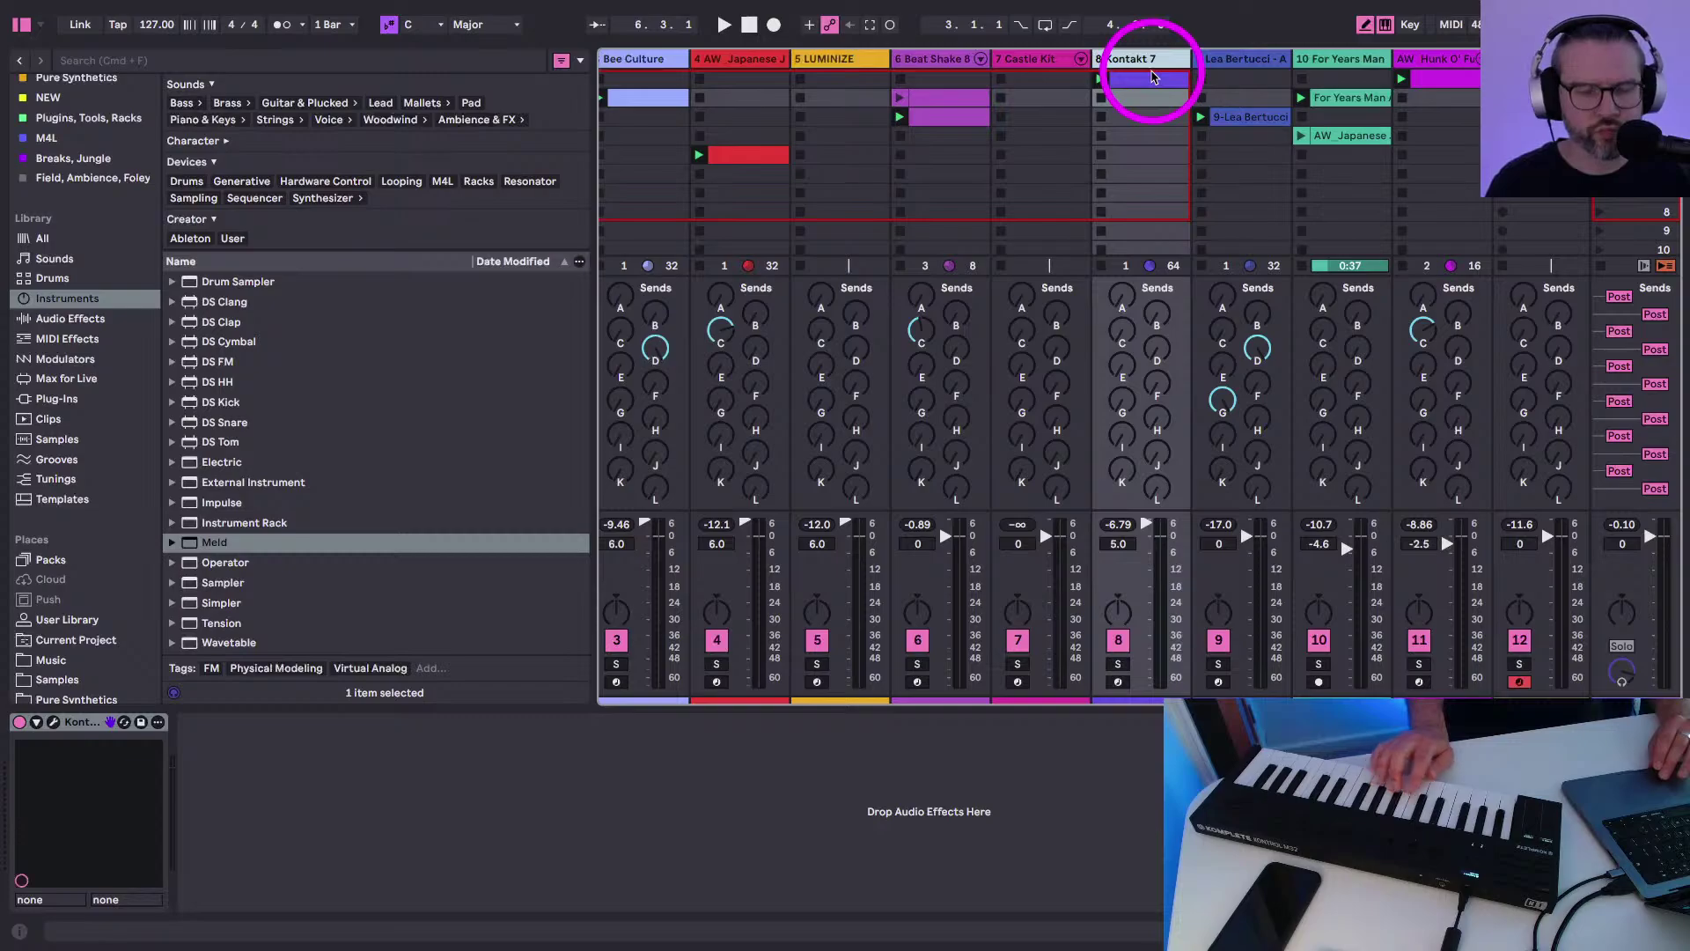
{"action": "left_click", "coordinate": [823, 58]}
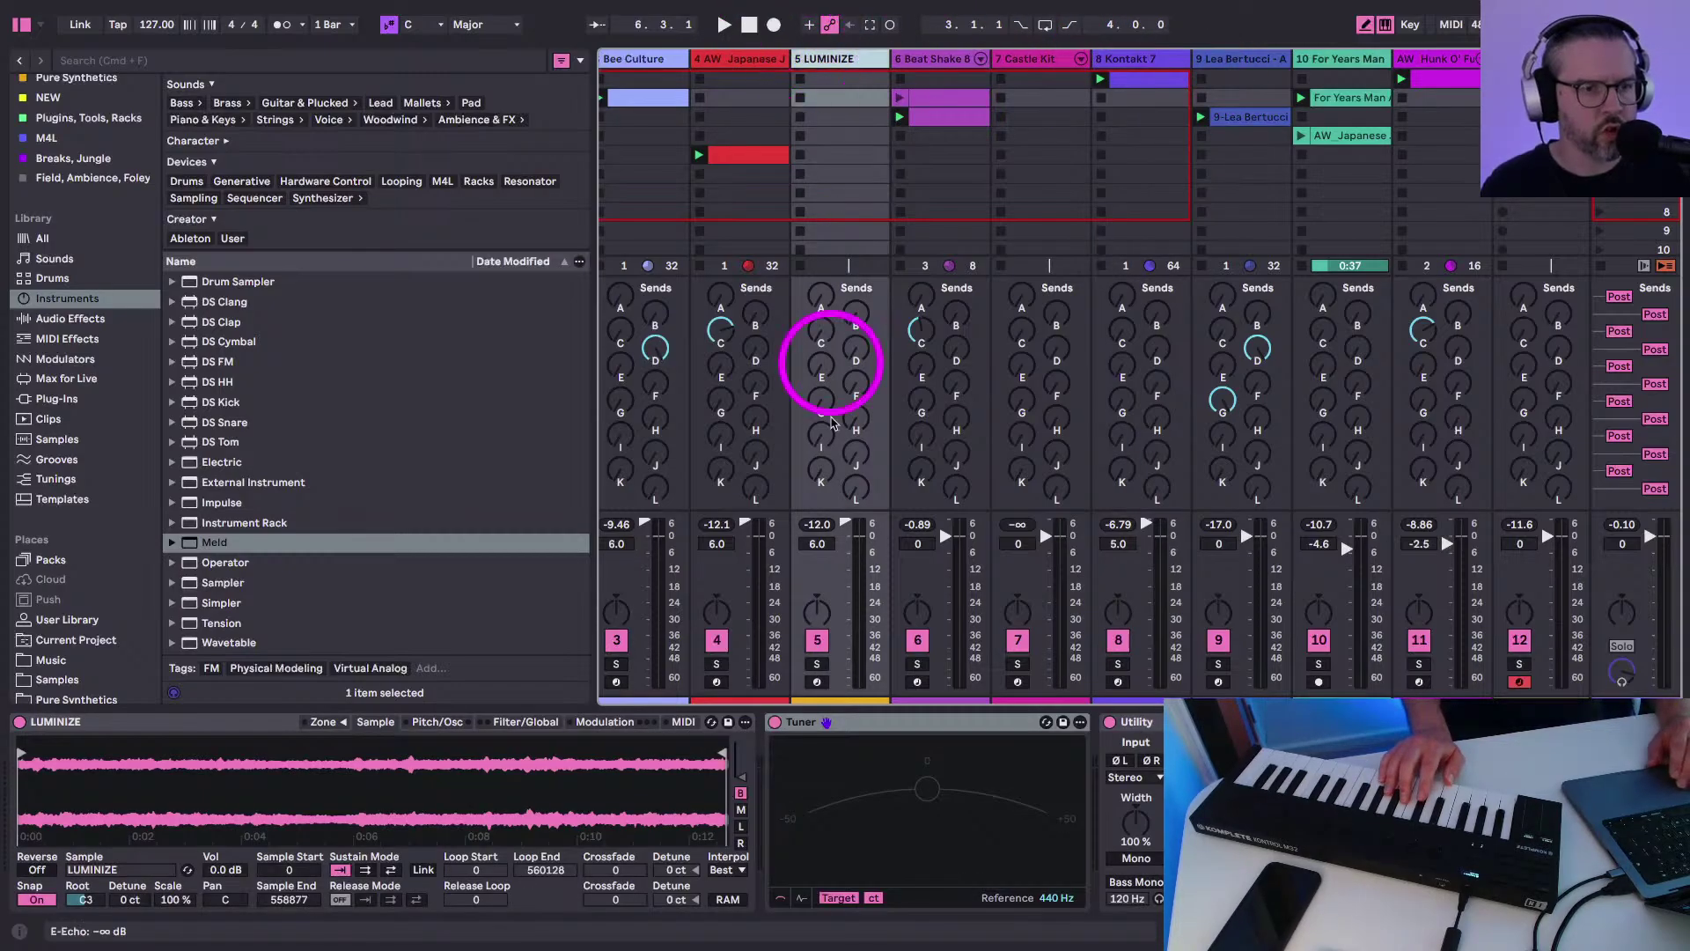
{"action": "left_click", "coordinate": [817, 682]}
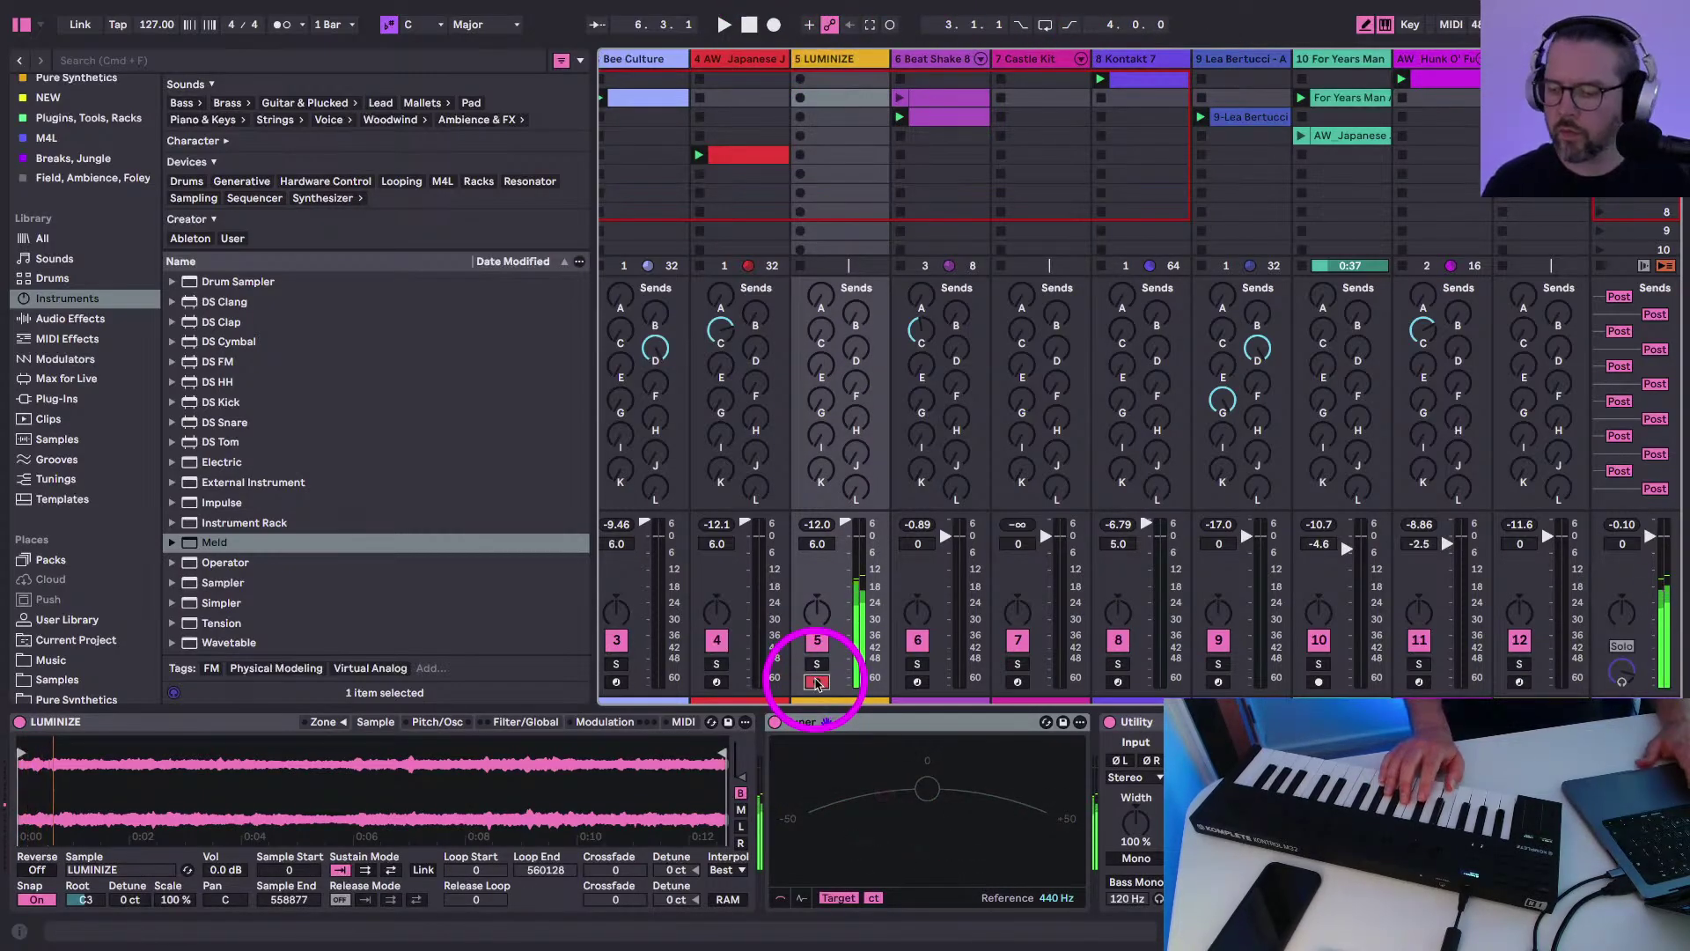
{"action": "key", "text": "space"}
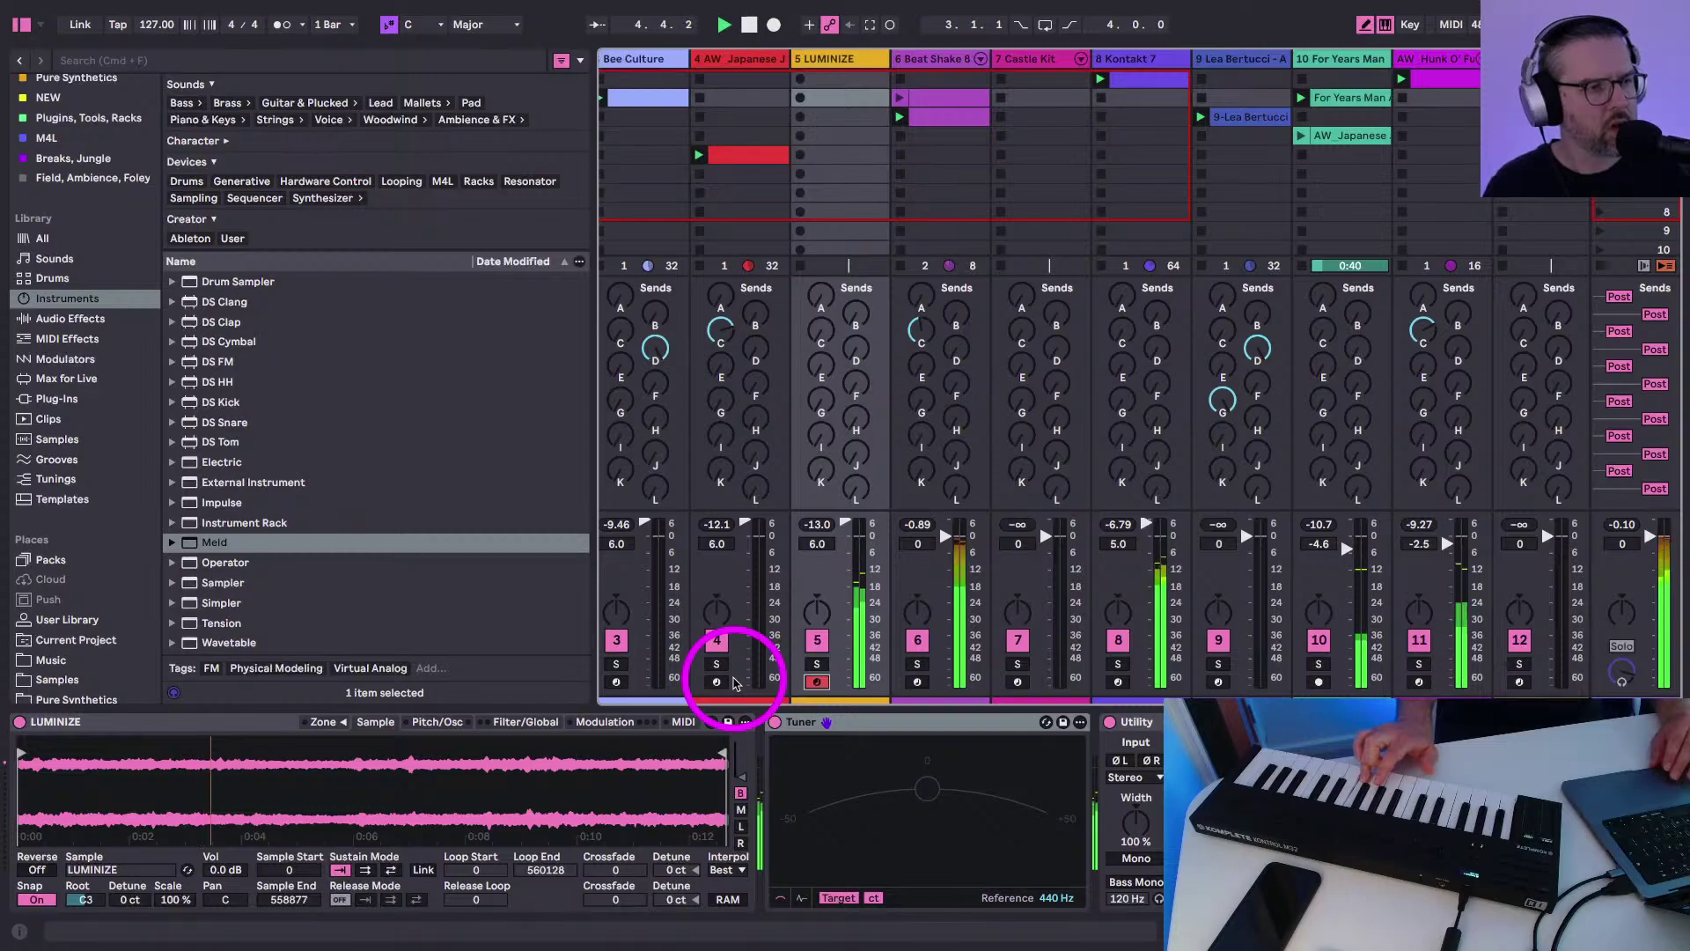
Set the LUMINIZE sampler's Detune to +40 ct by ear and hide the browser
{"action": "left_click", "coordinate": [526, 722]}
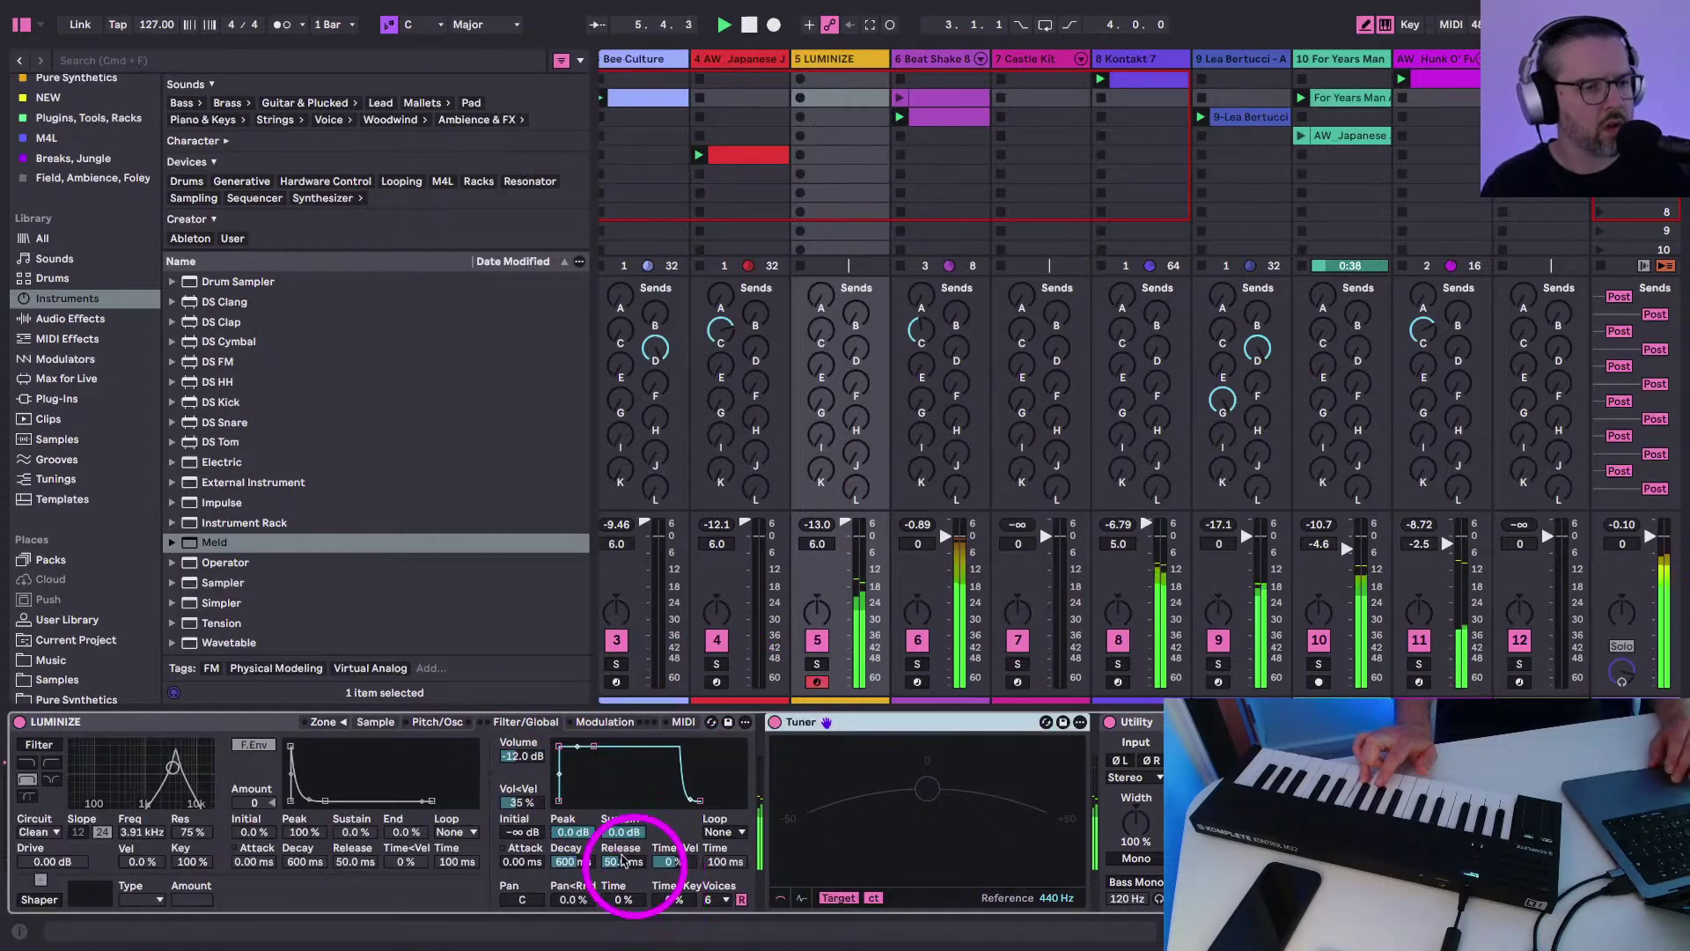
{"action": "left_click", "coordinate": [438, 722]}
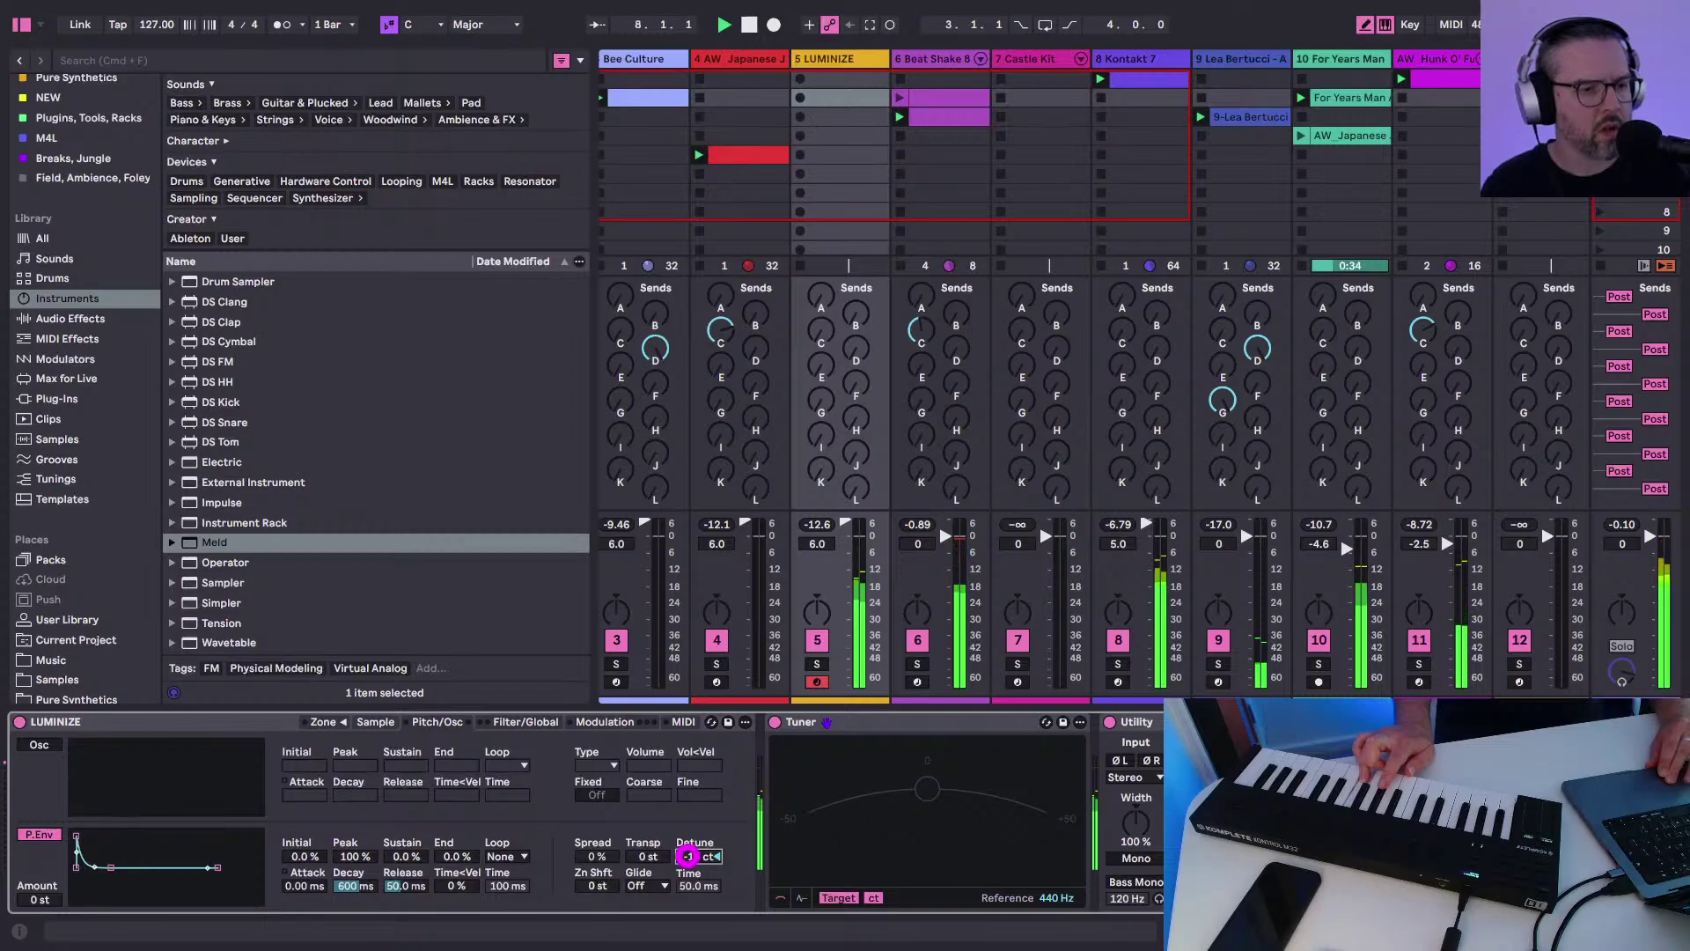
{"action": "left_click_drag", "start_coordinate": [689, 856], "coordinate": [690, 854]}
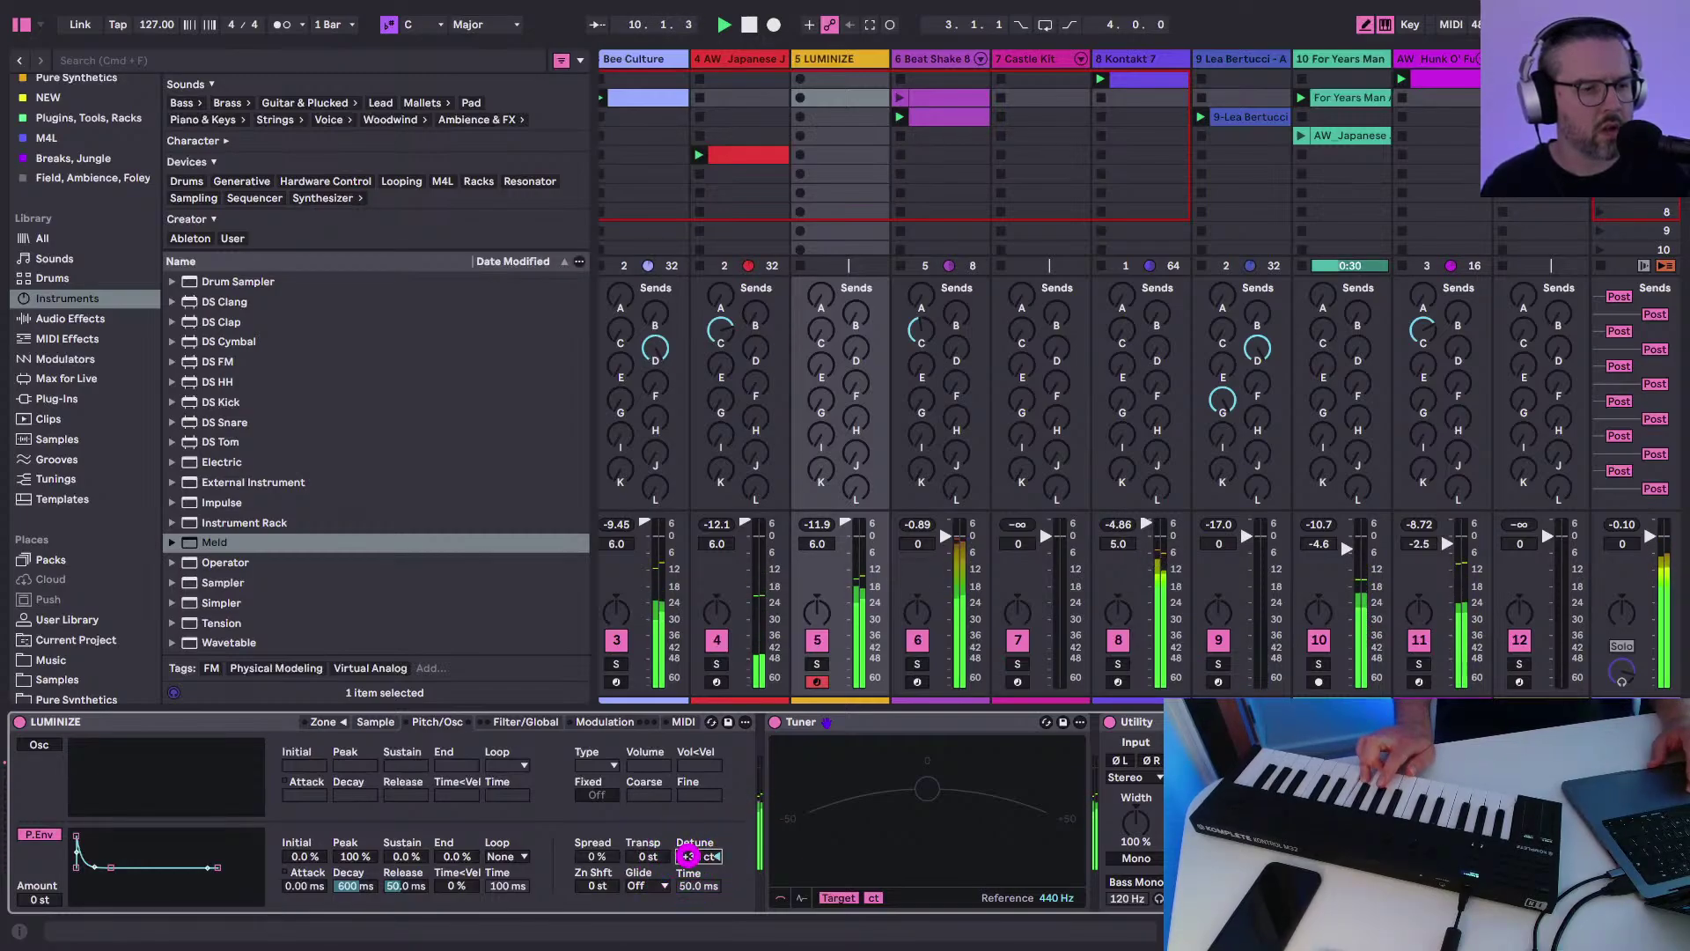
{"action": "left_click_drag", "start_coordinate": [688, 856], "coordinate": [689, 856]}
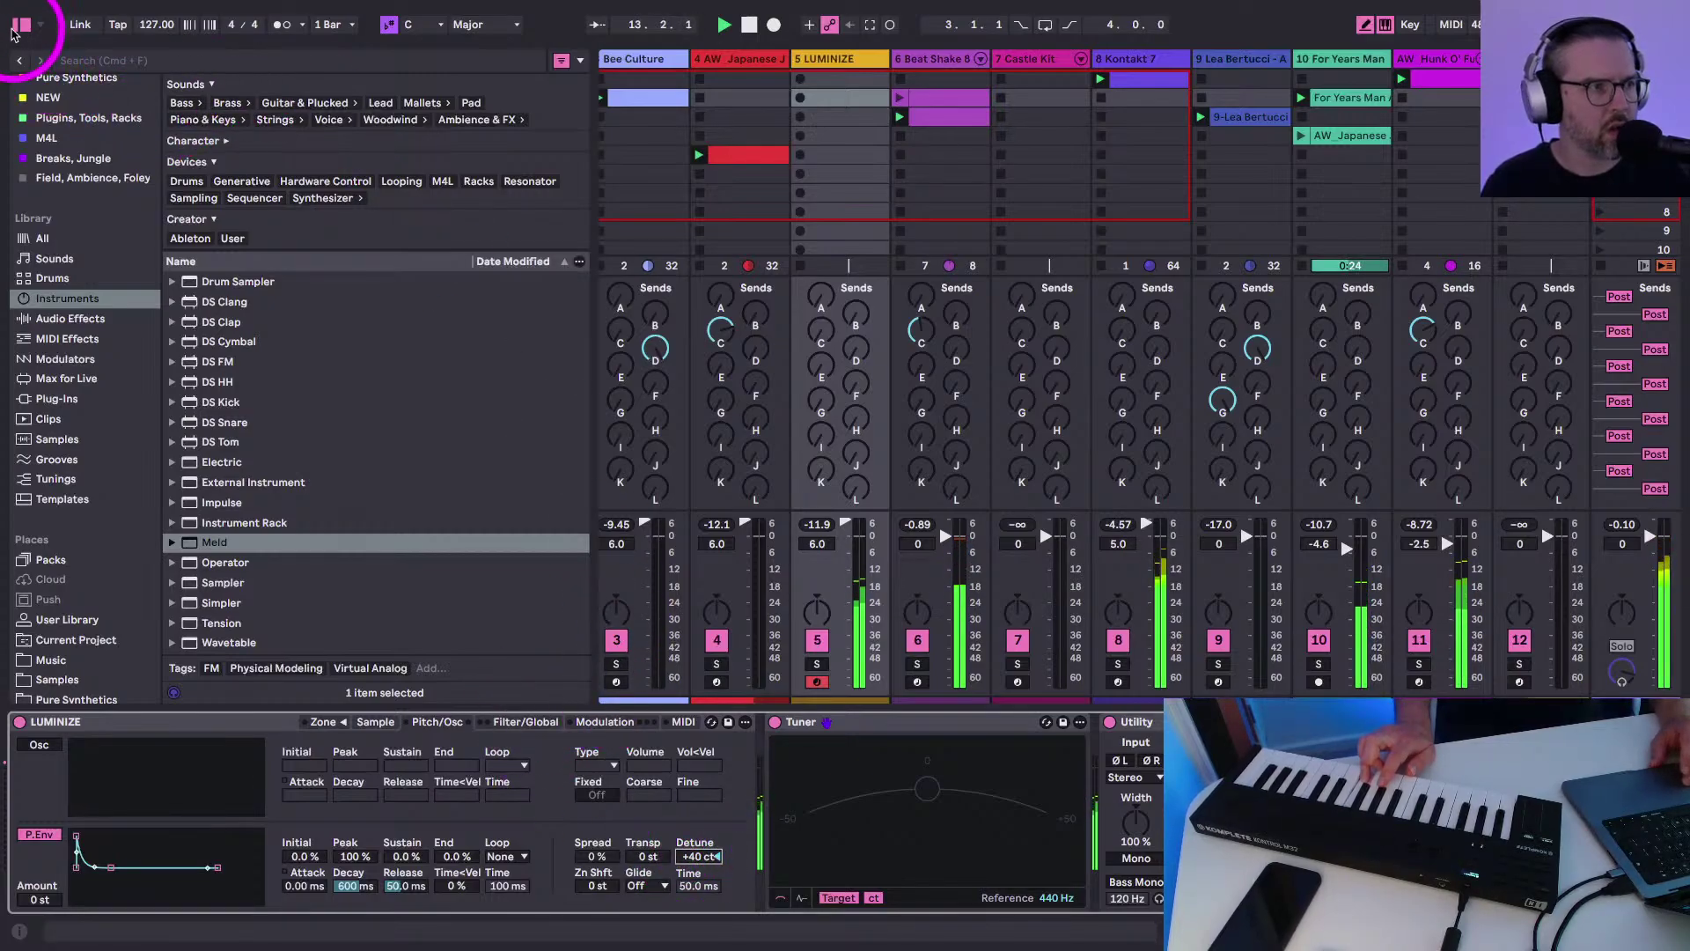
{"action": "left_click", "coordinate": [16, 29]}
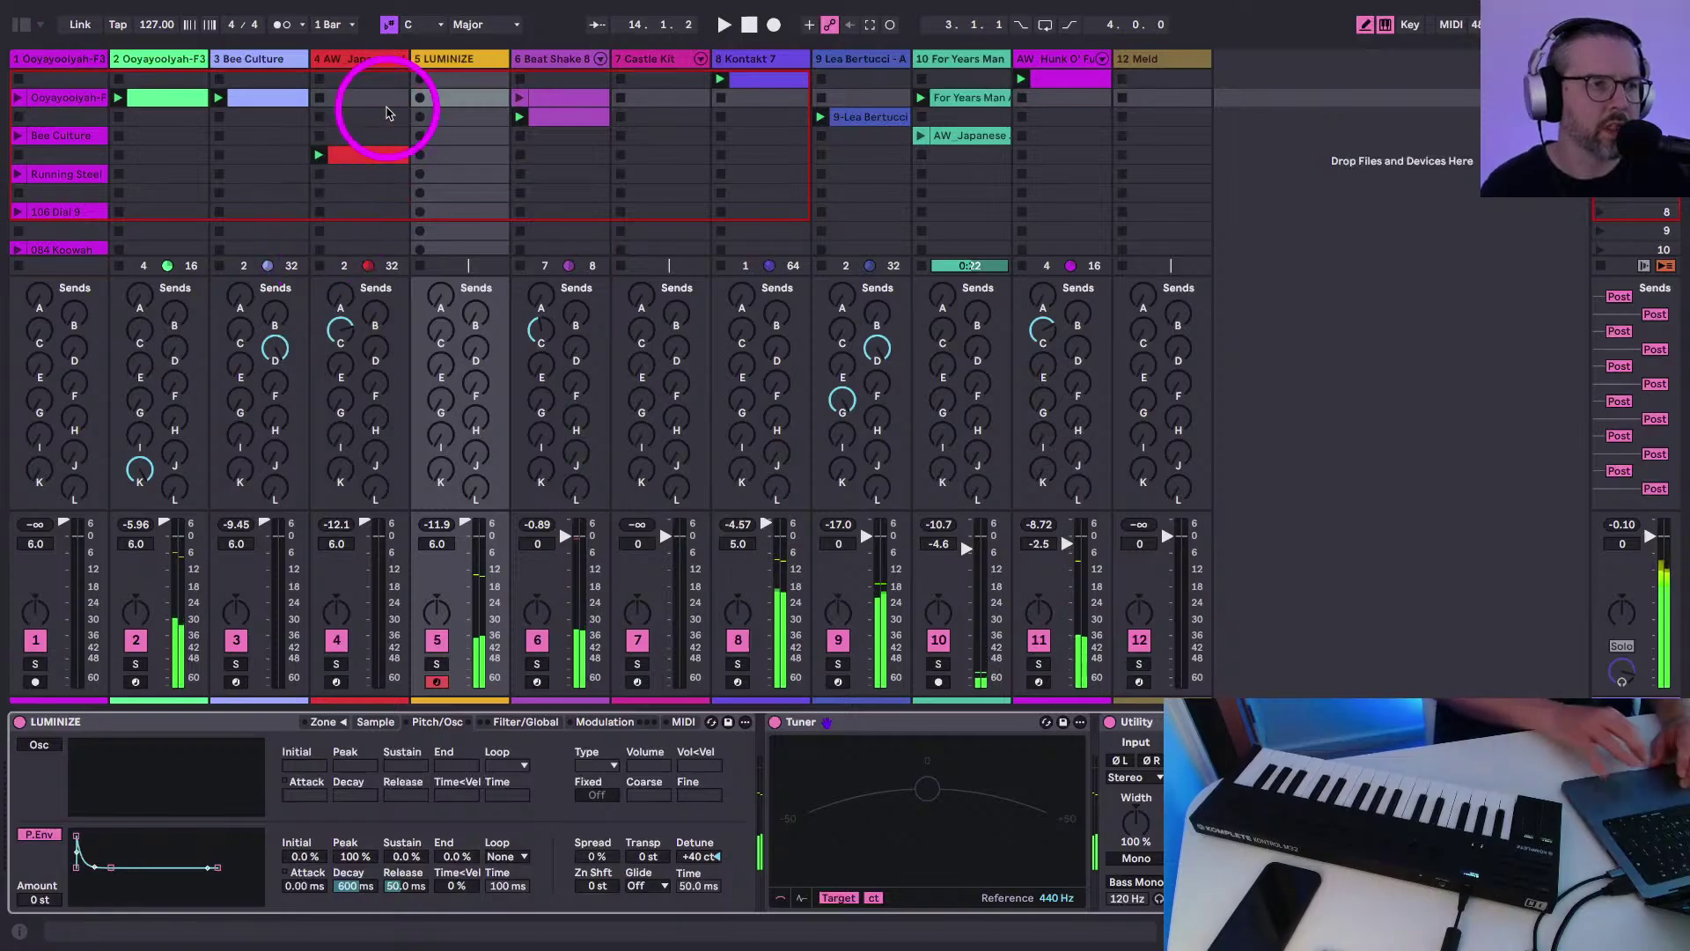
Play the set and set the LUMINIZE track's volume to 0 dB
{"action": "left_click", "coordinate": [427, 62]}
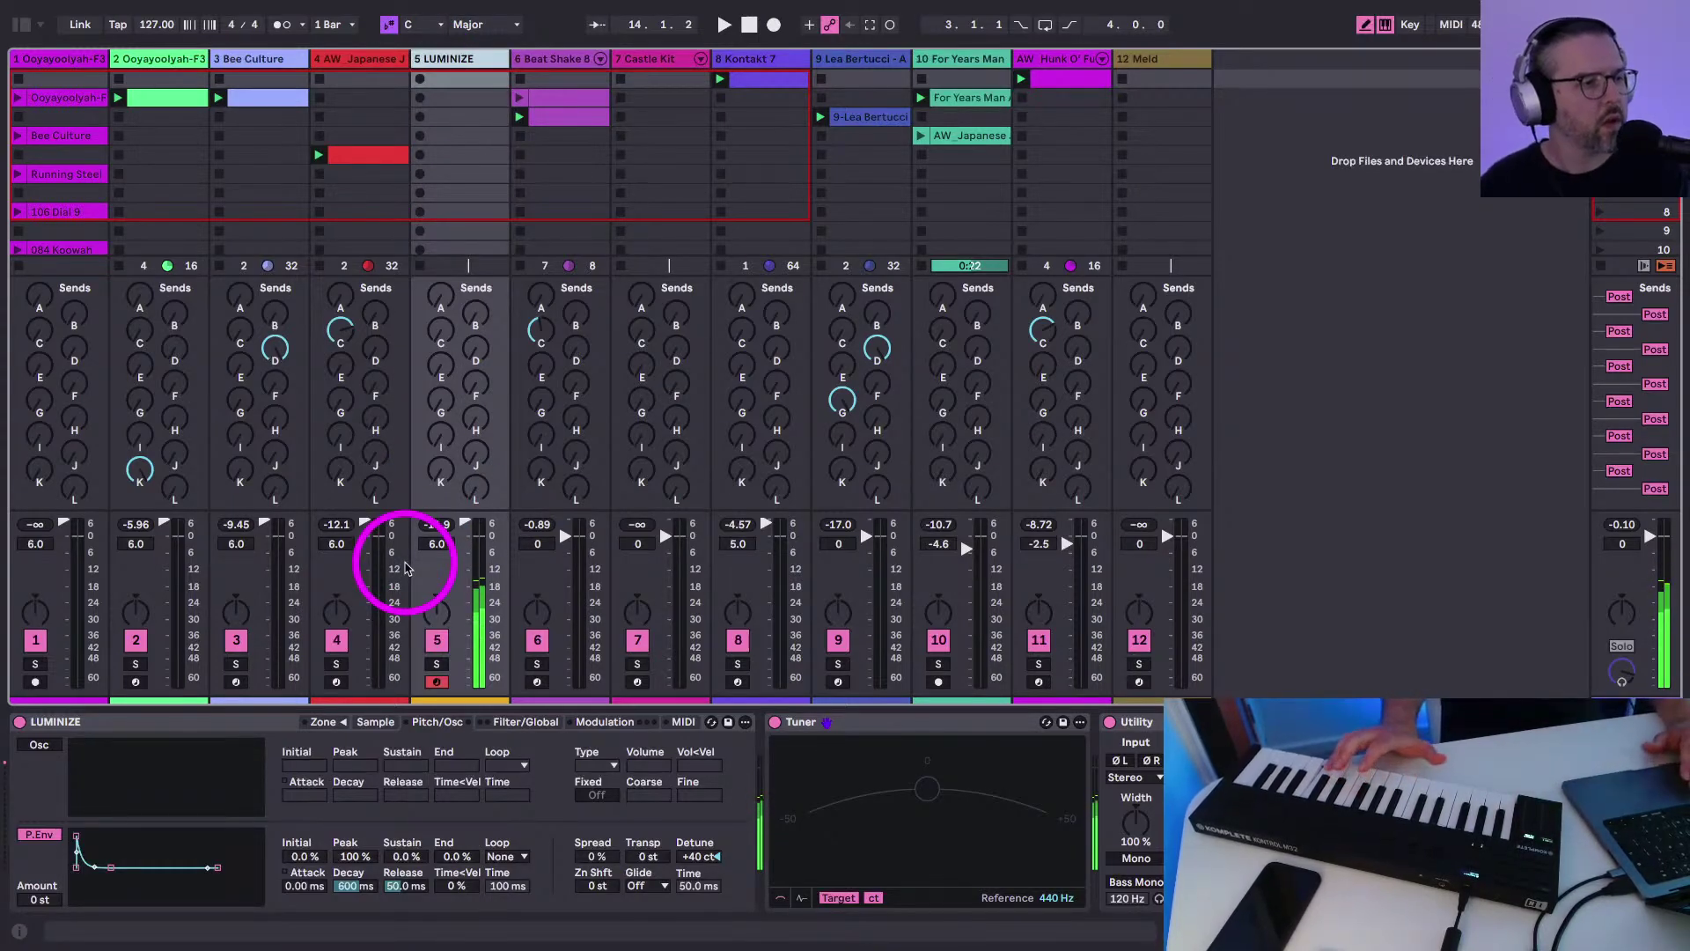
{"action": "key", "text": "space"}
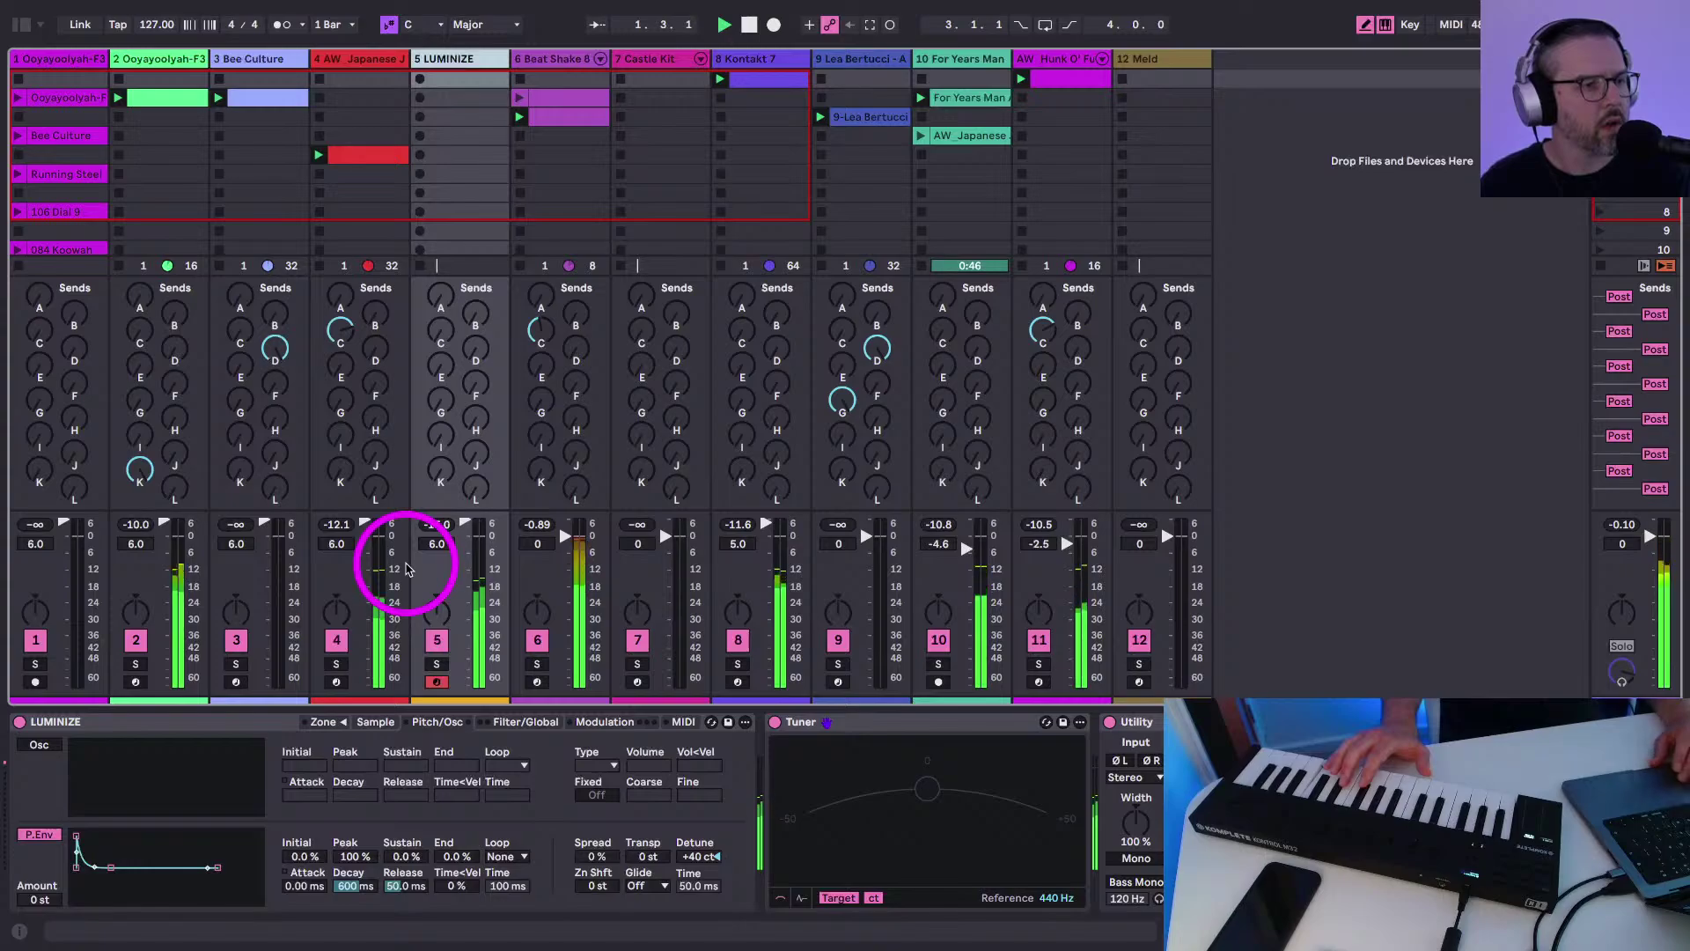
{"action": "left_click_drag", "start_coordinate": [457, 527], "coordinate": [458, 521]}
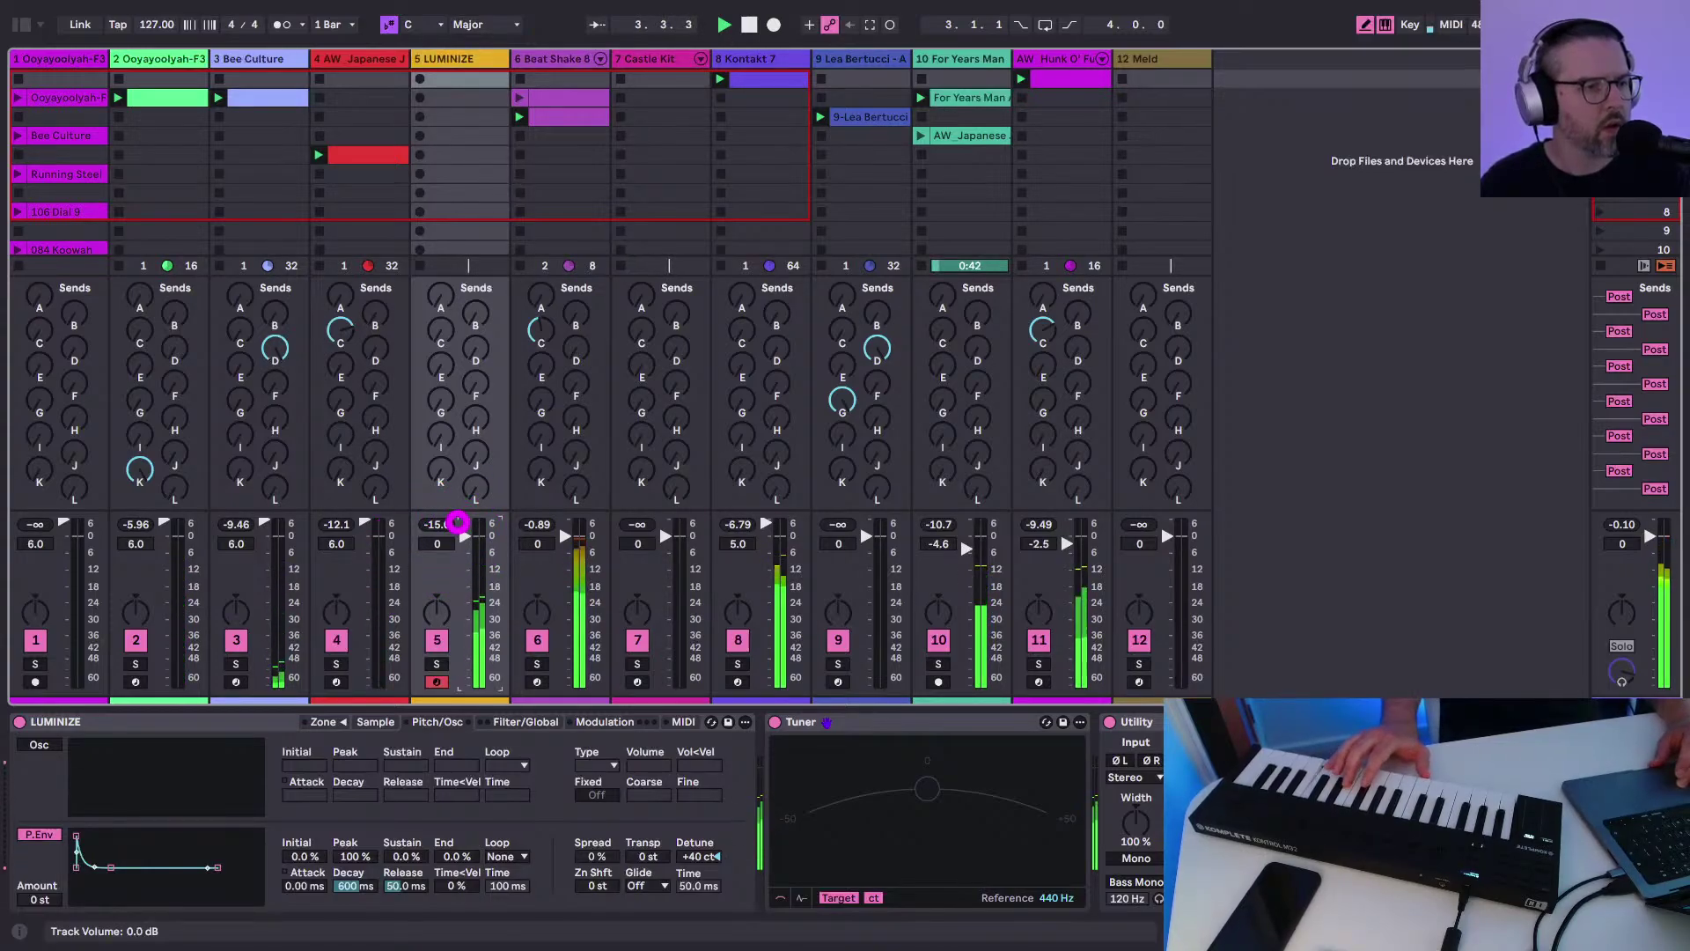
Set the LUMINIZE sample's sustain mode to a back-and-forth loop
{"action": "left_click", "coordinate": [373, 721]}
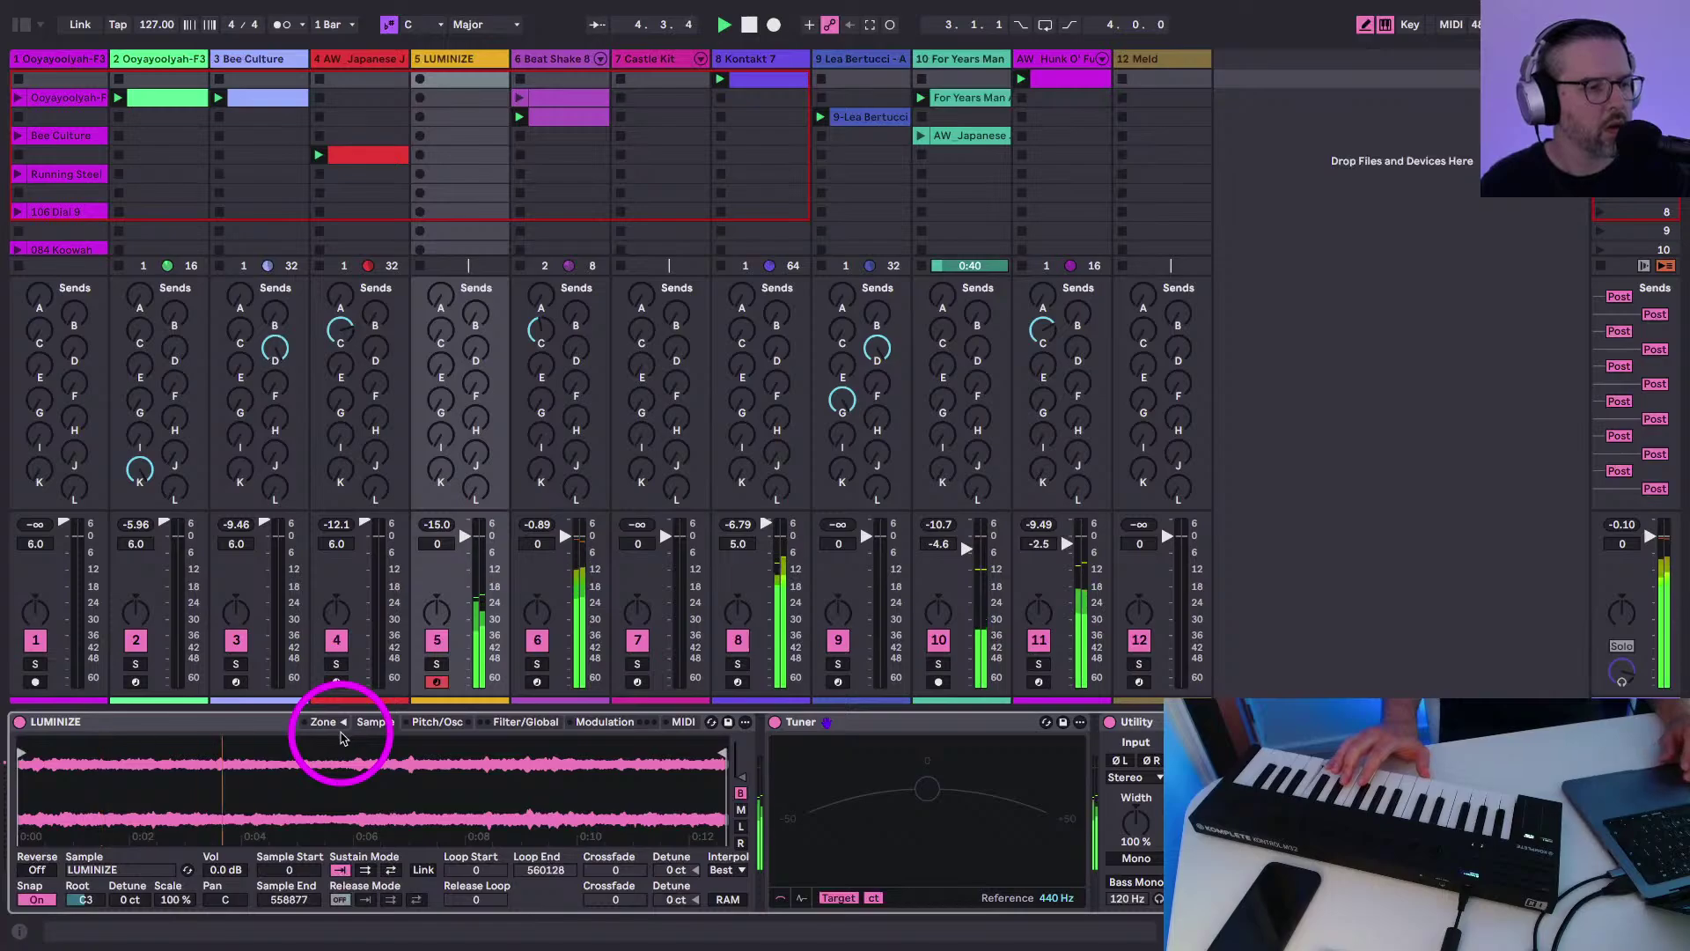
{"action": "left_click", "coordinate": [390, 870]}
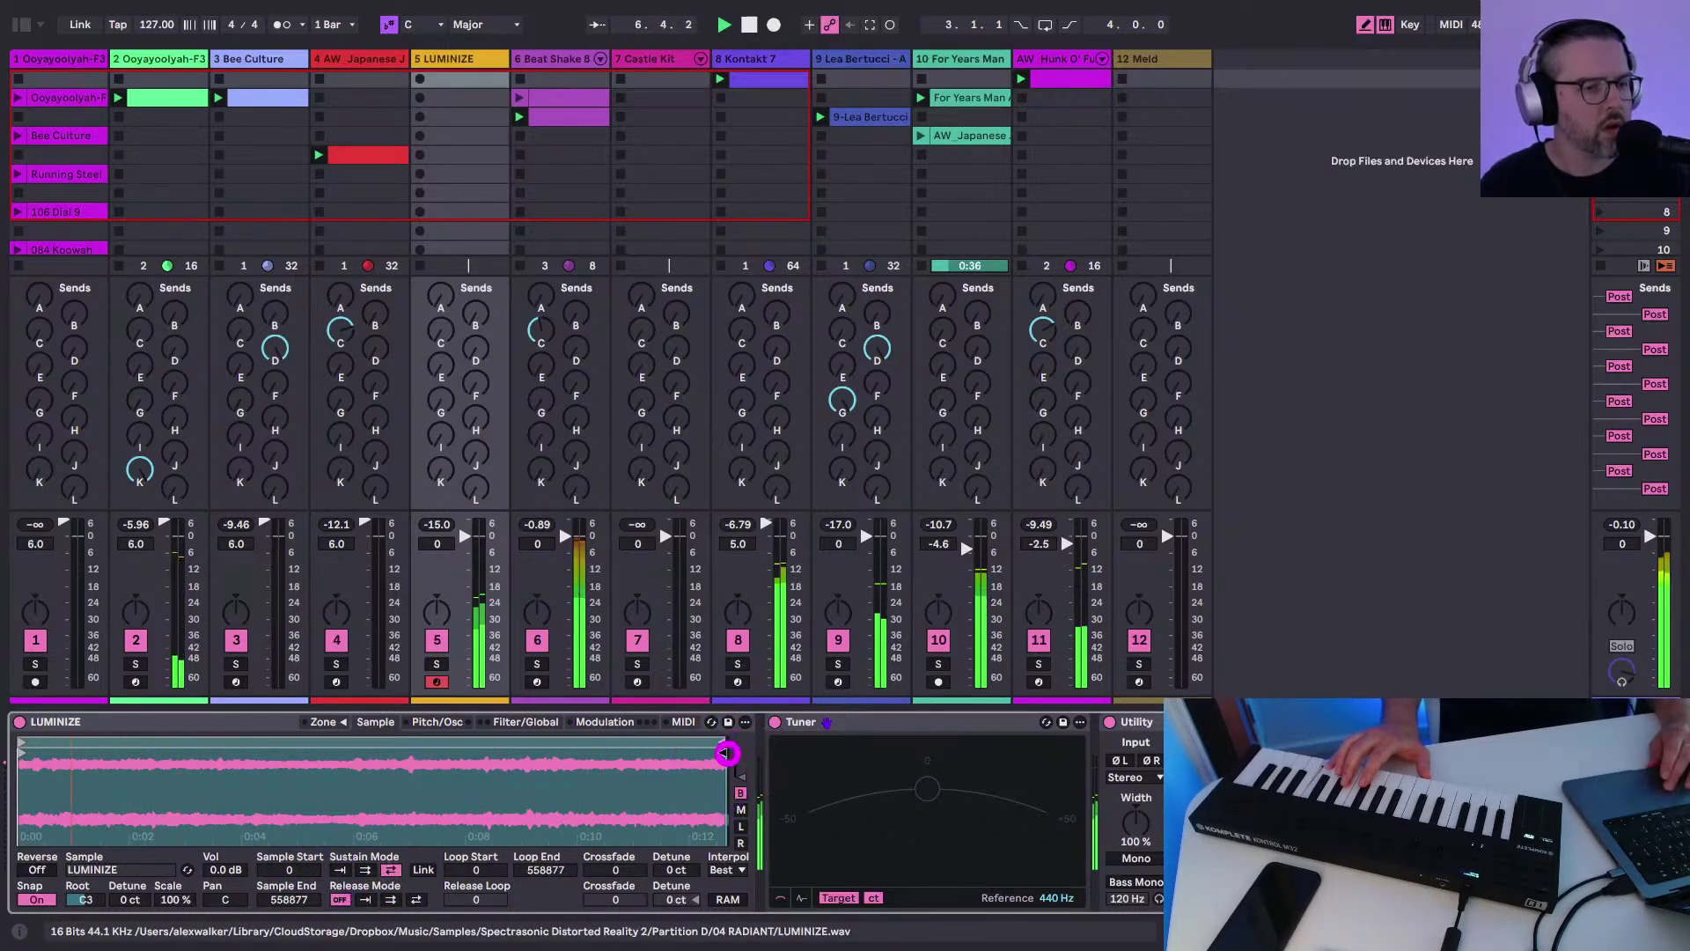
{"action": "left_click", "coordinate": [520, 723]}
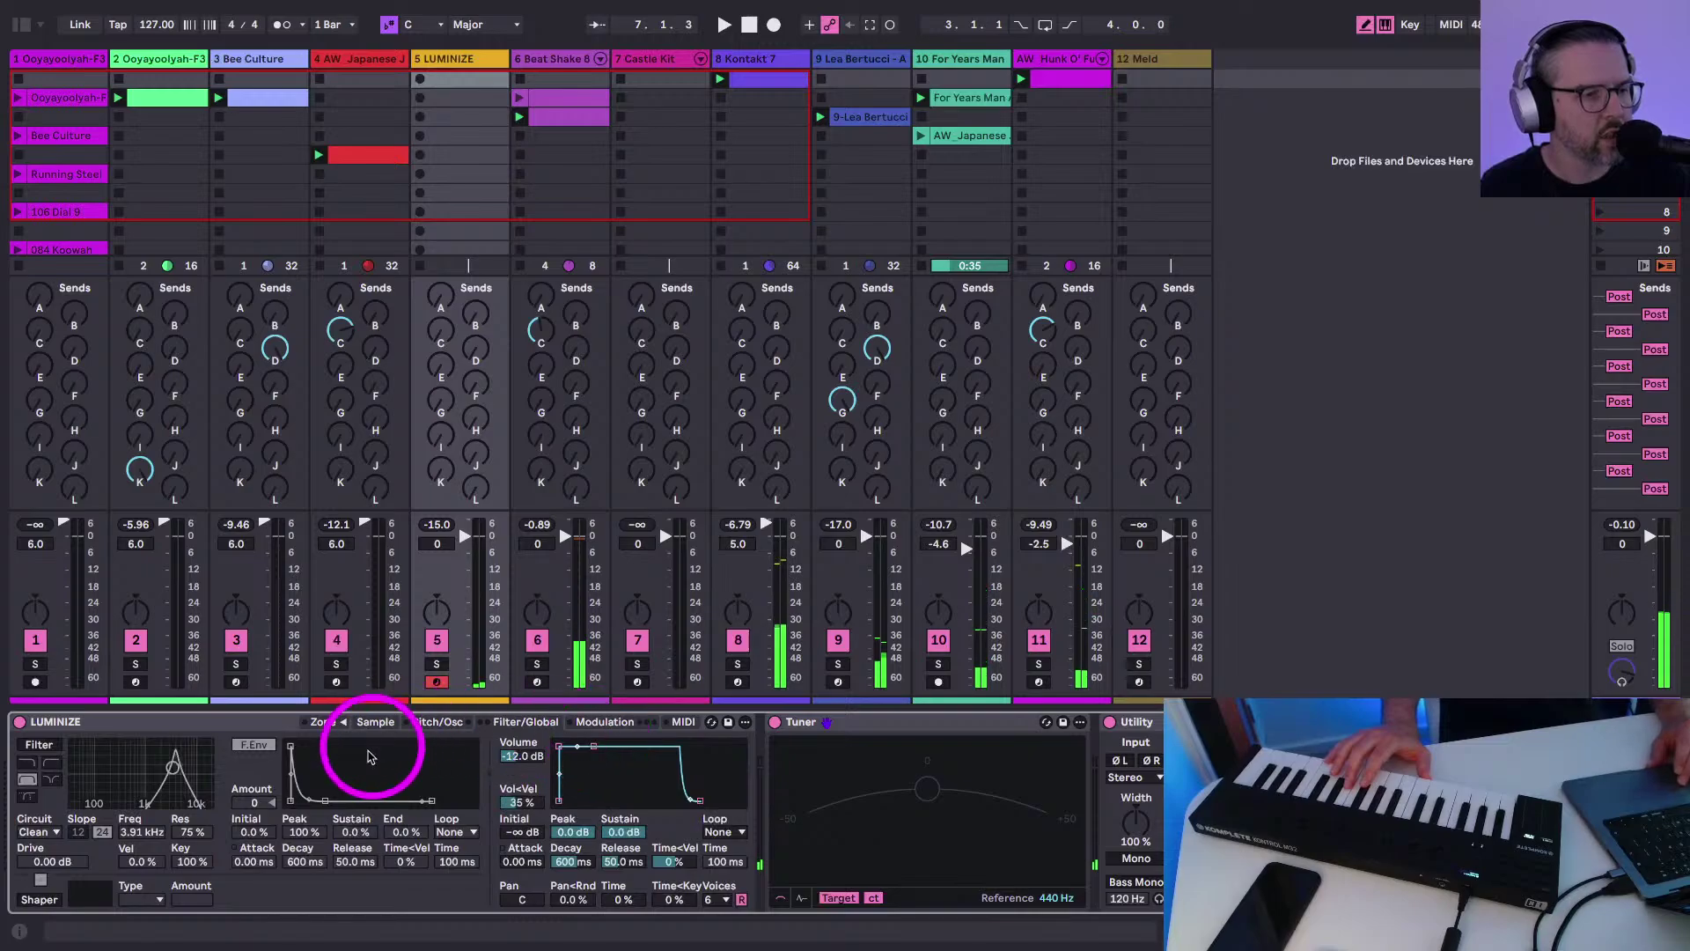
Make LFO 1 of the LUMINIZE sampler a square wave, with pitch modulation 0% and volume modulation 100%
{"action": "left_click", "coordinate": [590, 716]}
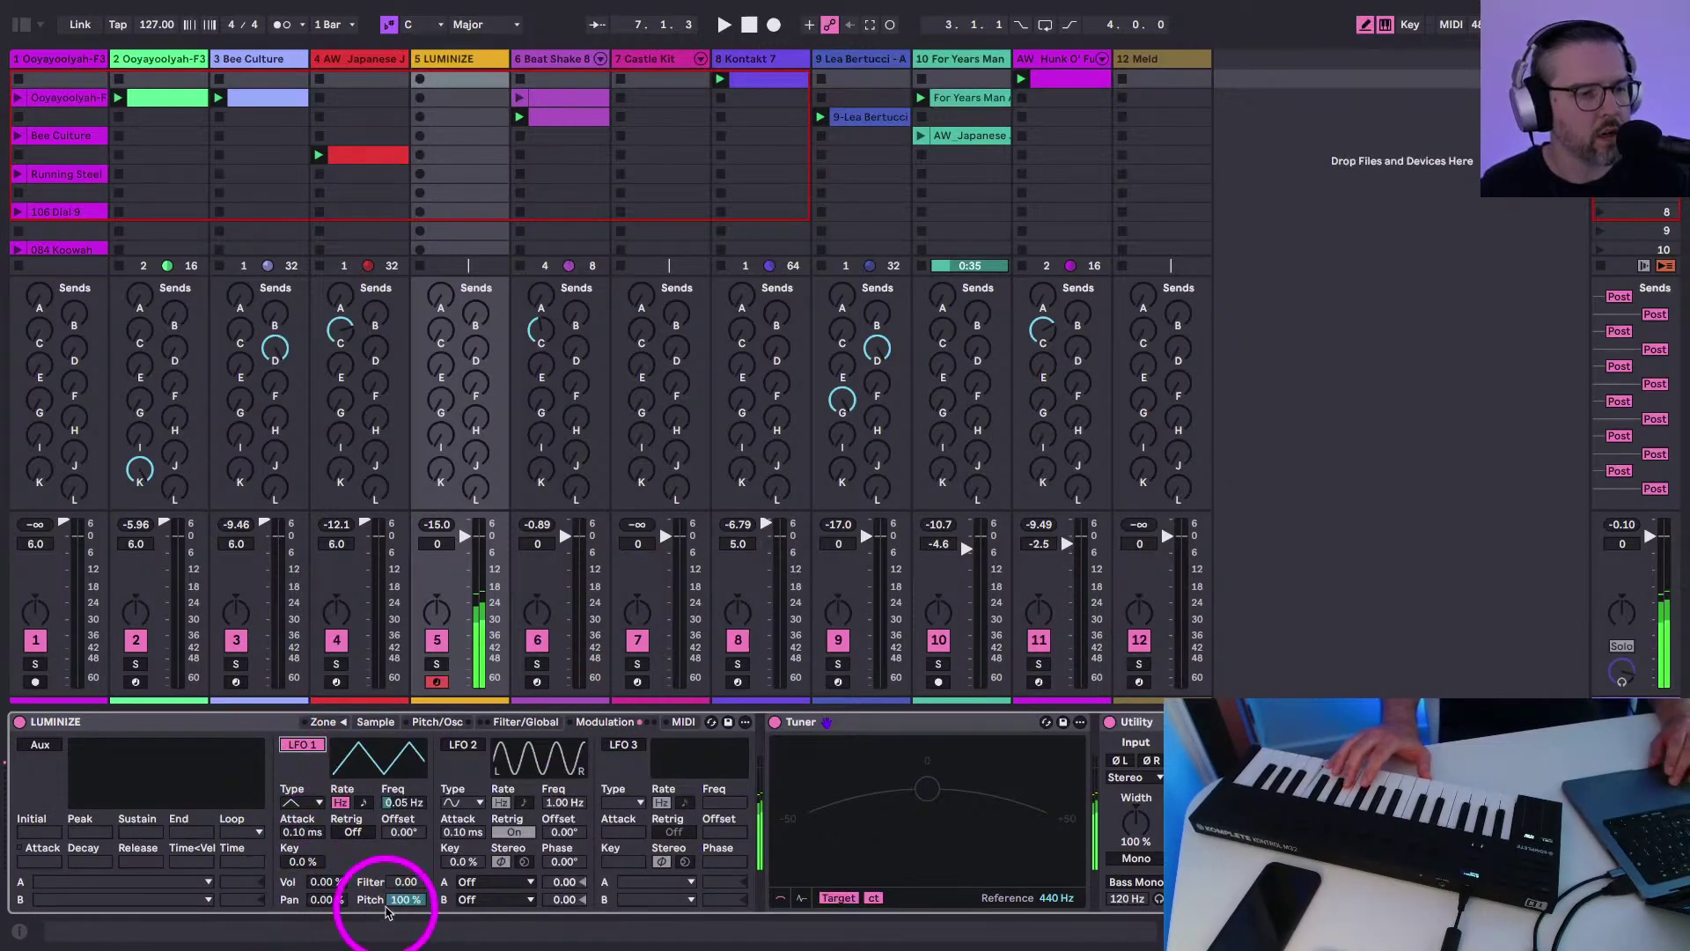
{"action": "left_click", "coordinate": [405, 899]}
{"action": "key", "text": "Delete"}
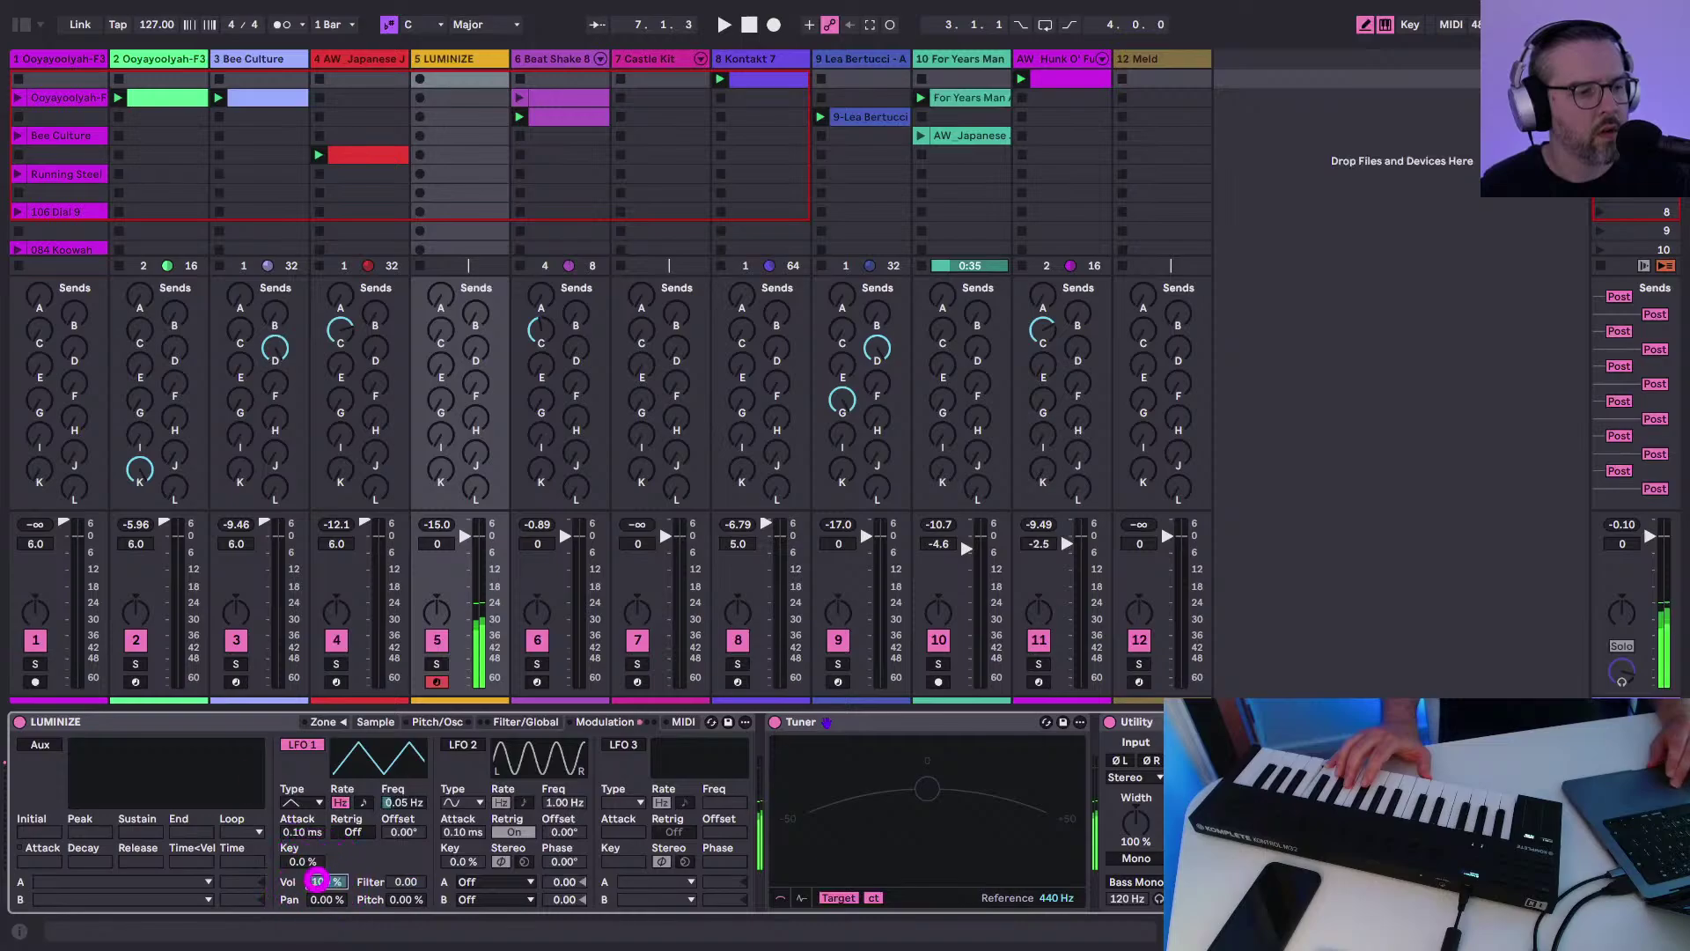
{"action": "left_click", "coordinate": [302, 803]}
{"action": "left_click", "coordinate": [304, 835]}
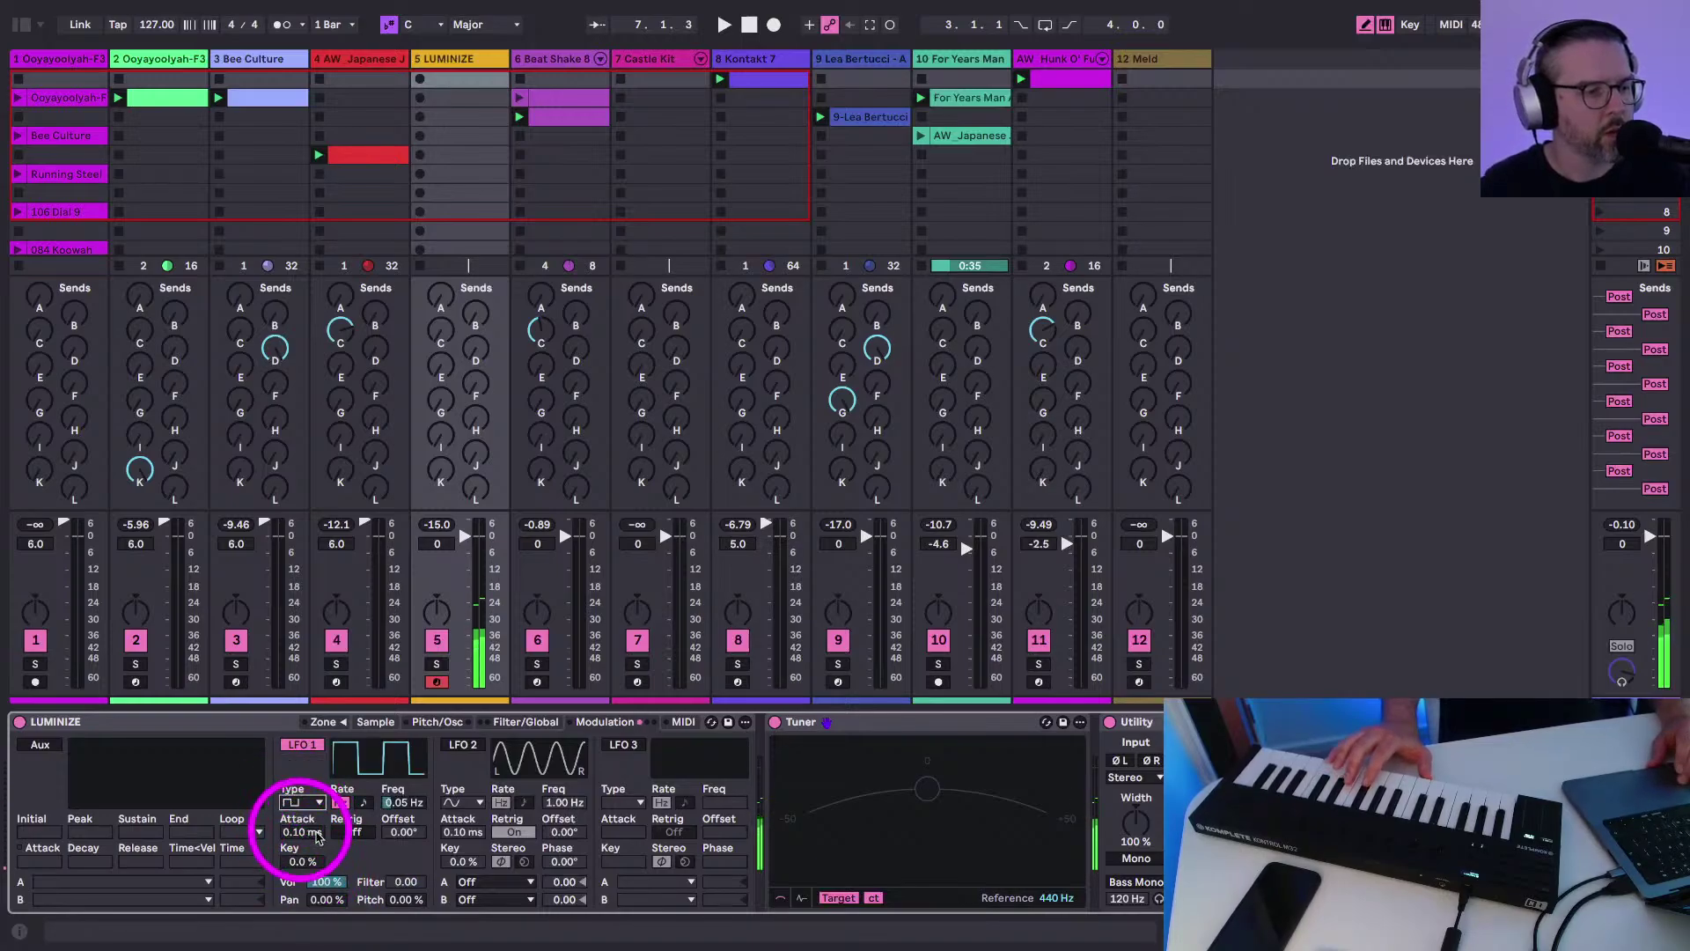
Sync LFO 1's rate to 3/16 beats and turn on its retrigger
{"action": "left_click", "coordinate": [364, 803]}
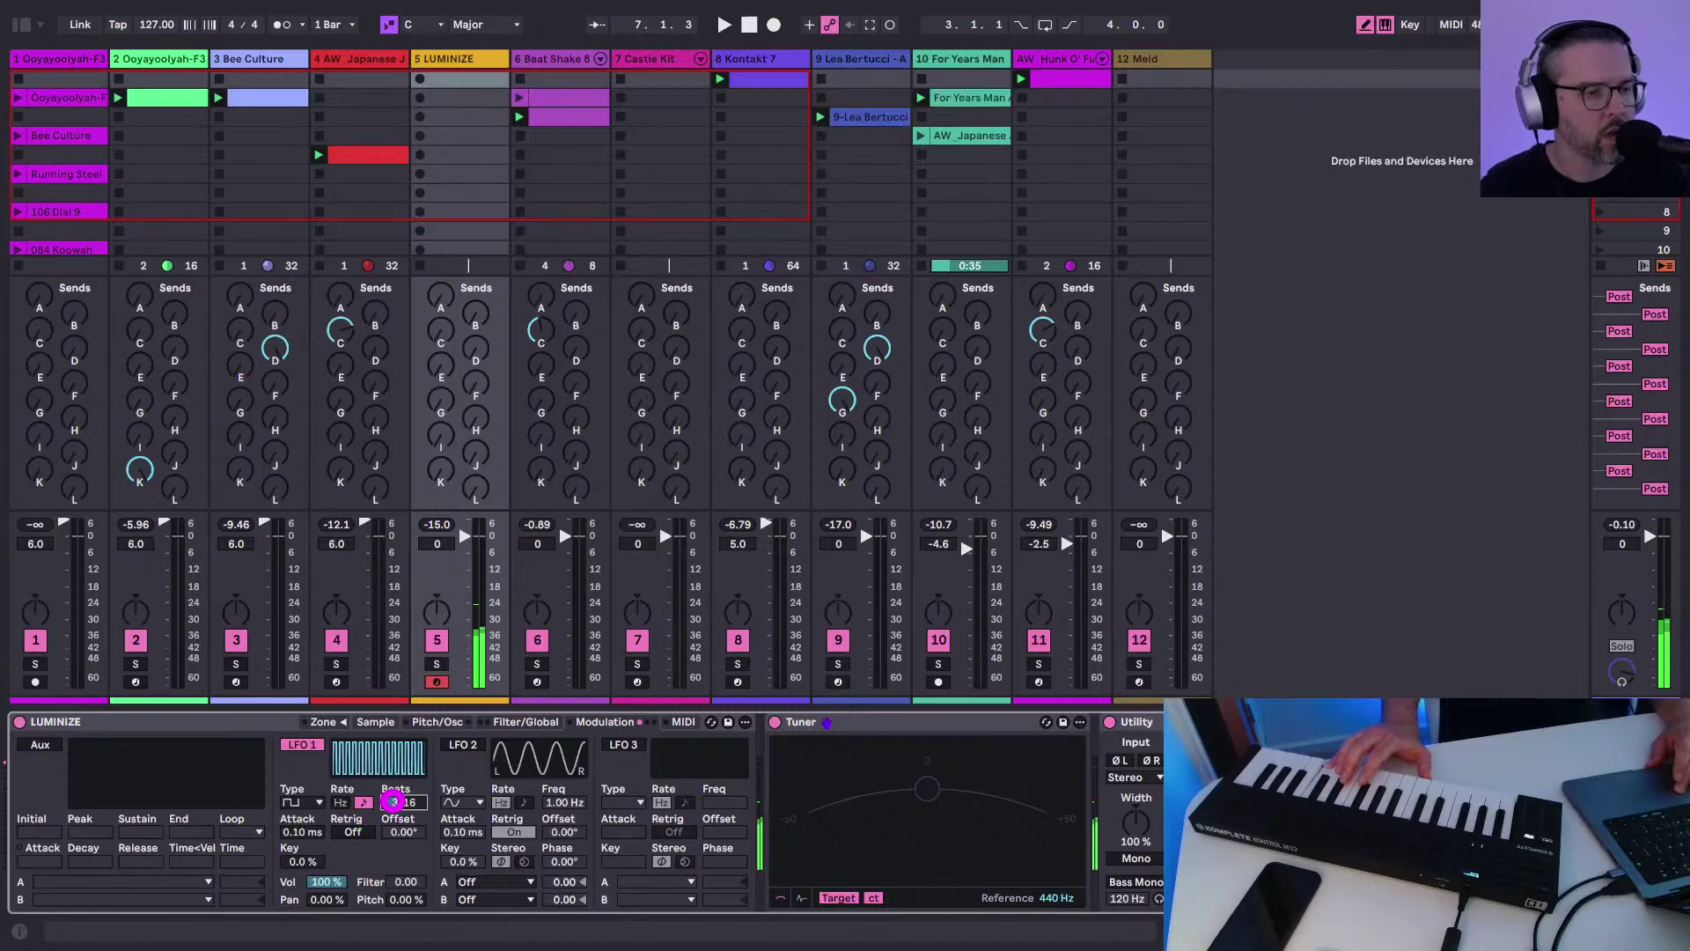
{"action": "left_click_drag", "start_coordinate": [394, 802], "coordinate": [393, 789]}
{"action": "left_click", "coordinate": [340, 833]}
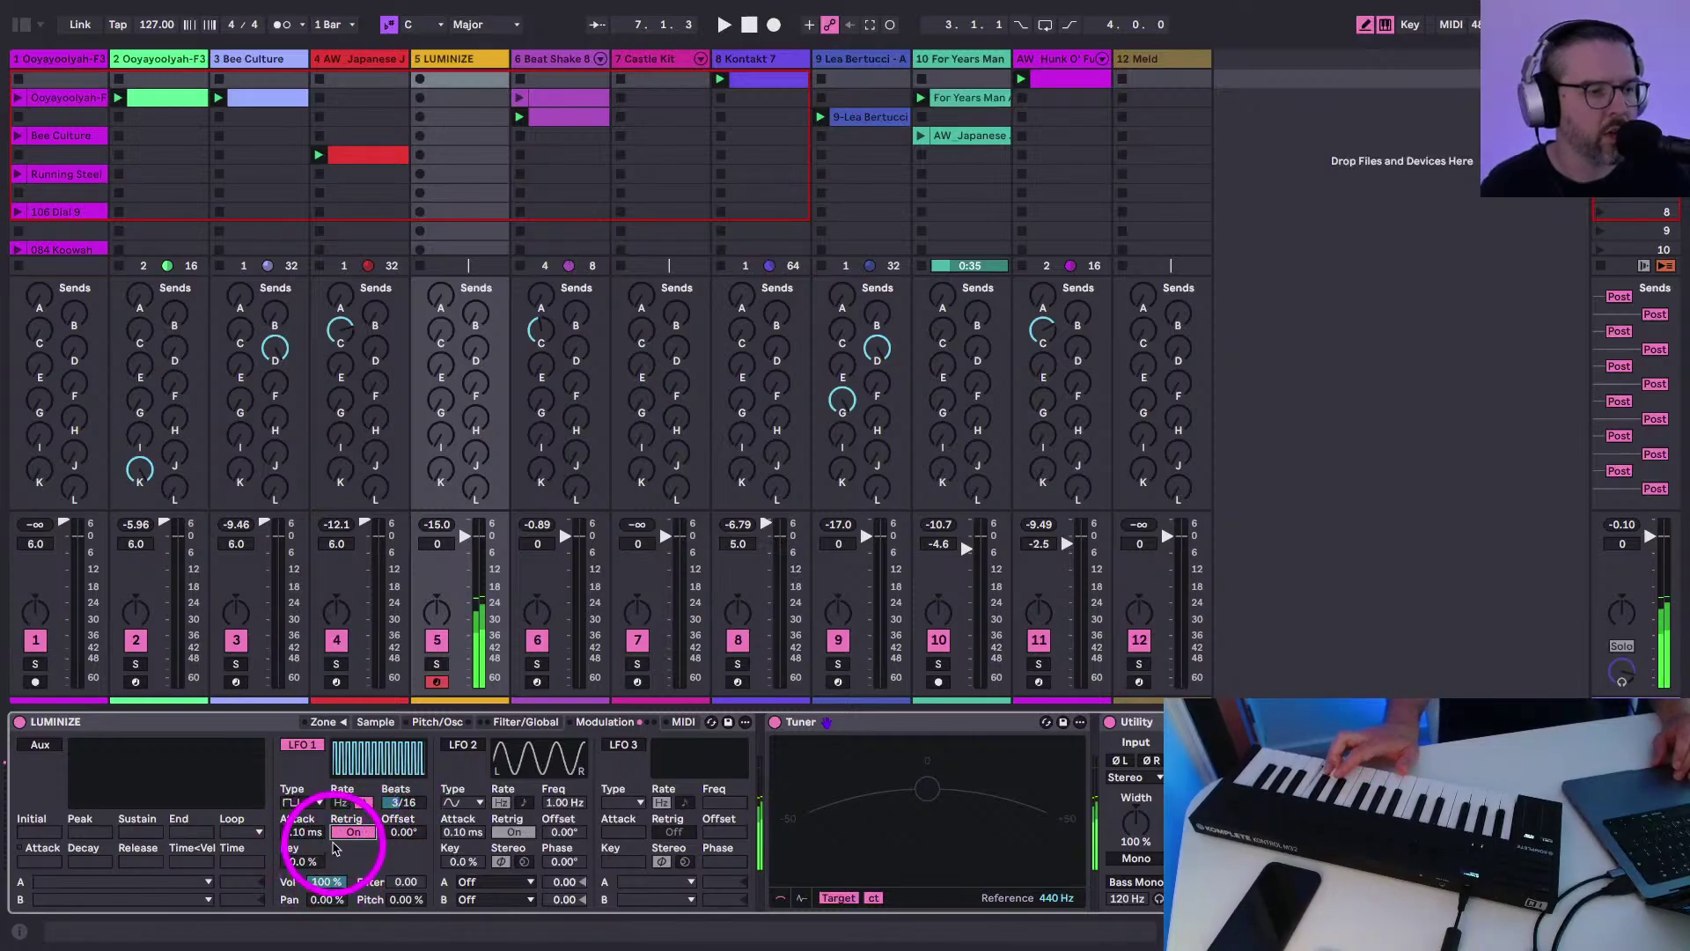
Speed up LFO 1's synced rate to 1/24 by ear while the set plays, keeping its retrigger on
{"action": "key", "text": "space"}
{"action": "left_click", "coordinate": [404, 803]}
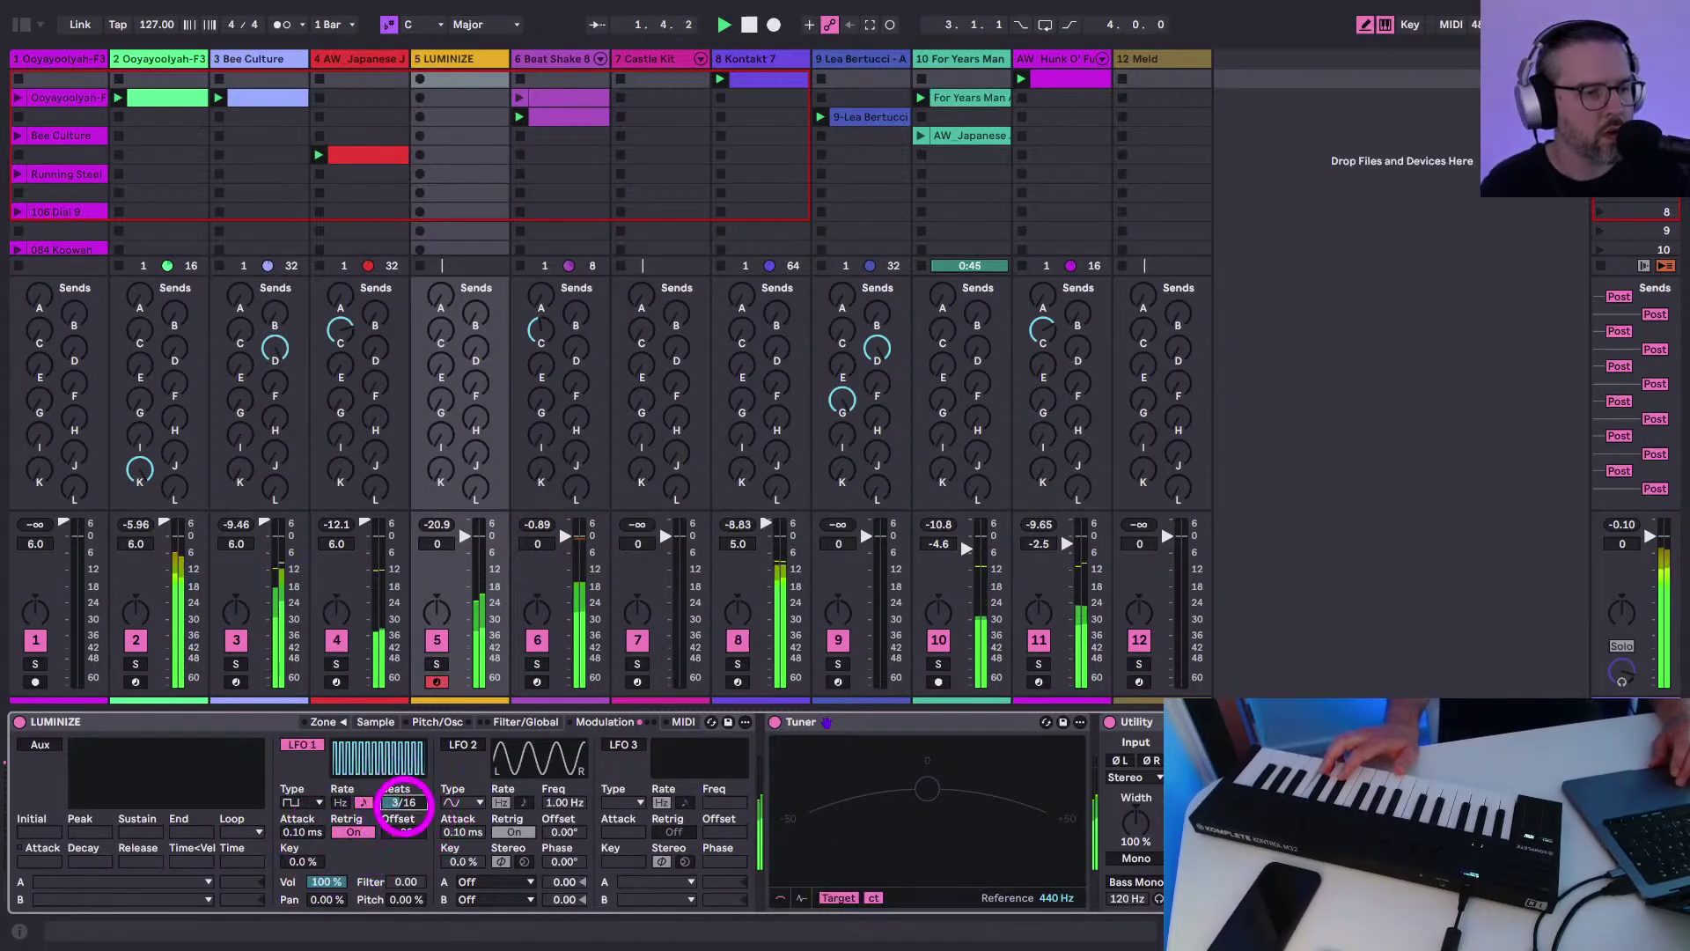
{"action": "left_click", "coordinate": [403, 803]}
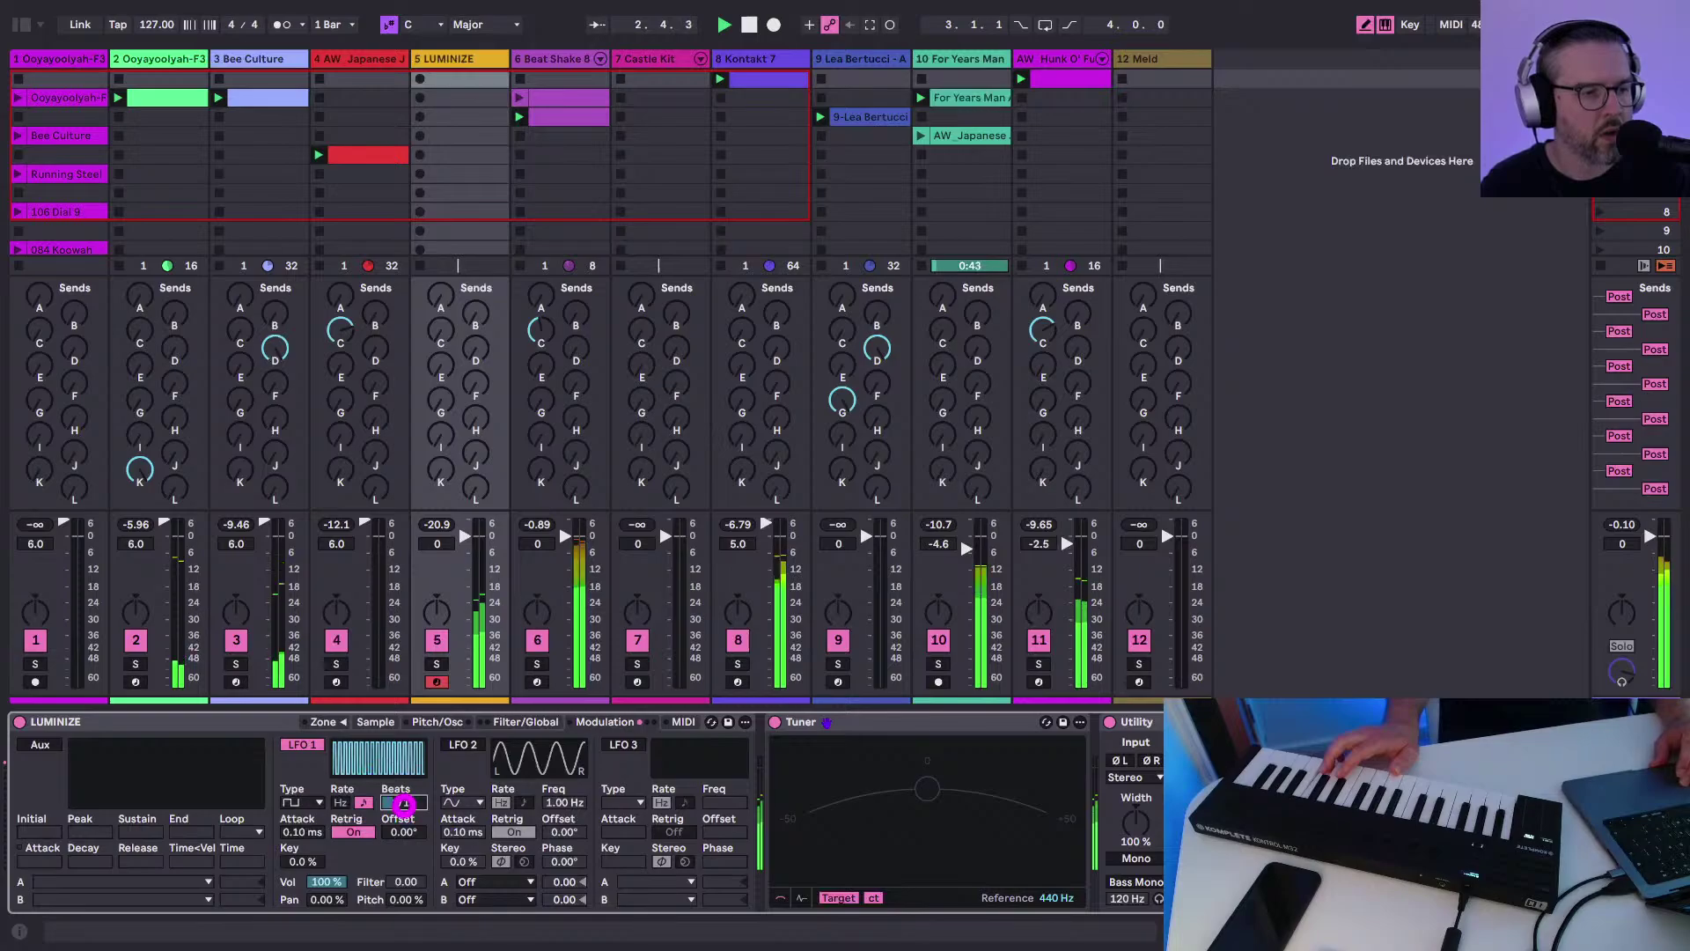
{"action": "left_click_drag", "start_coordinate": [403, 803], "coordinate": [407, 812]}
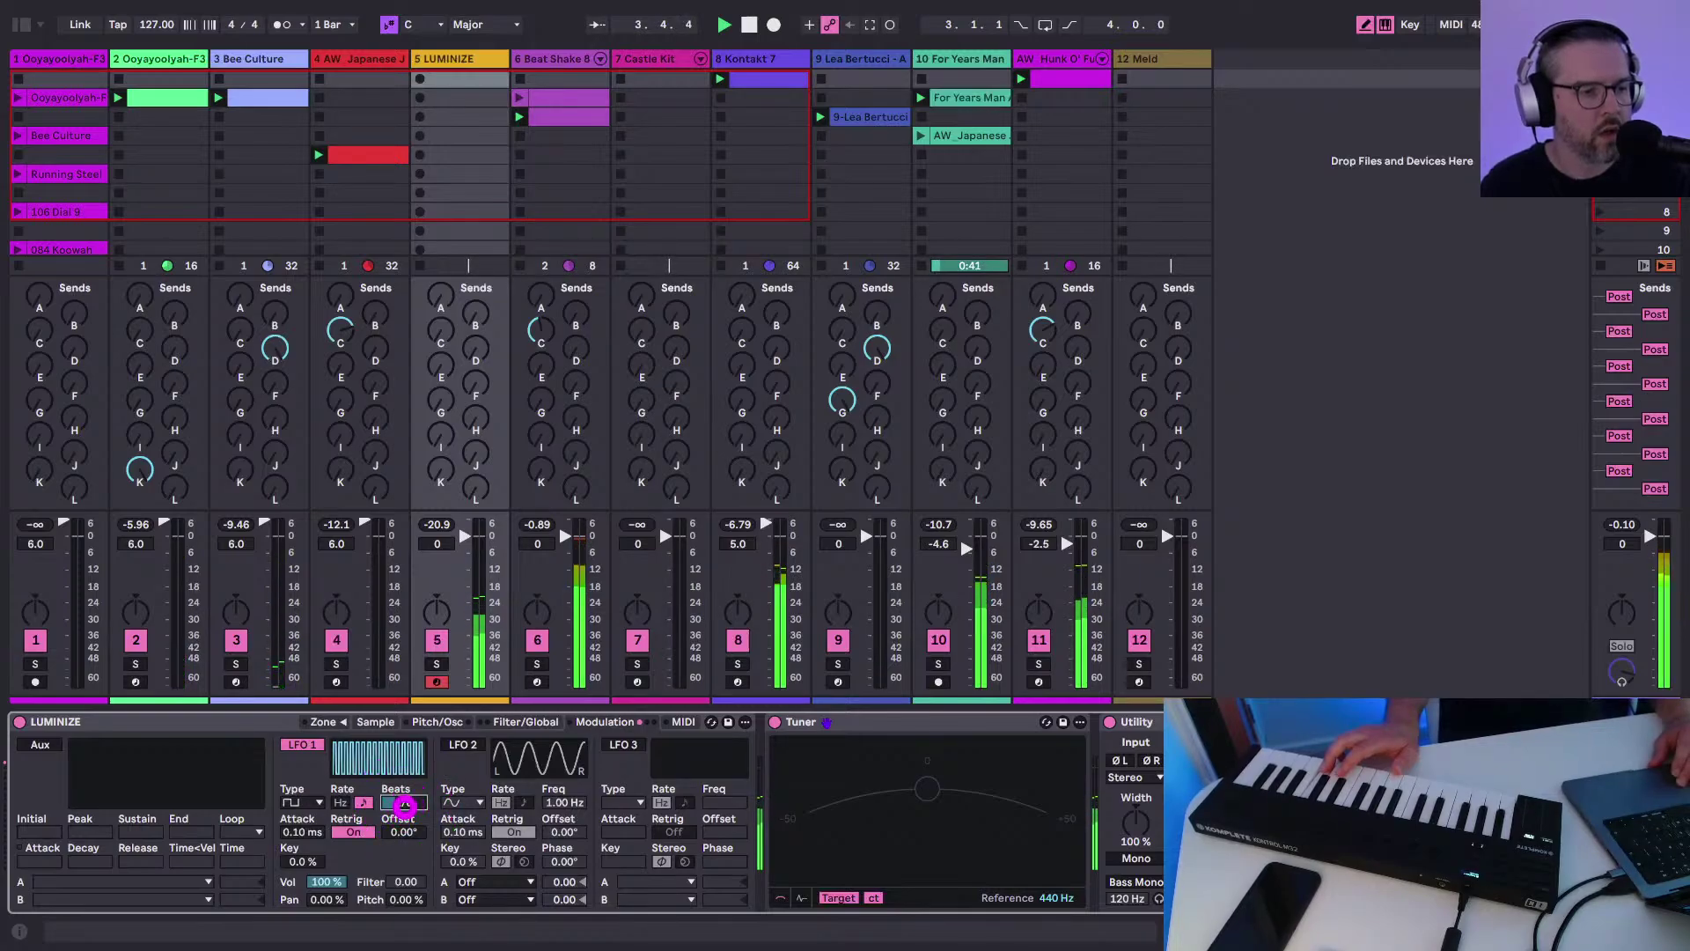
{"action": "left_click", "coordinate": [403, 804]}
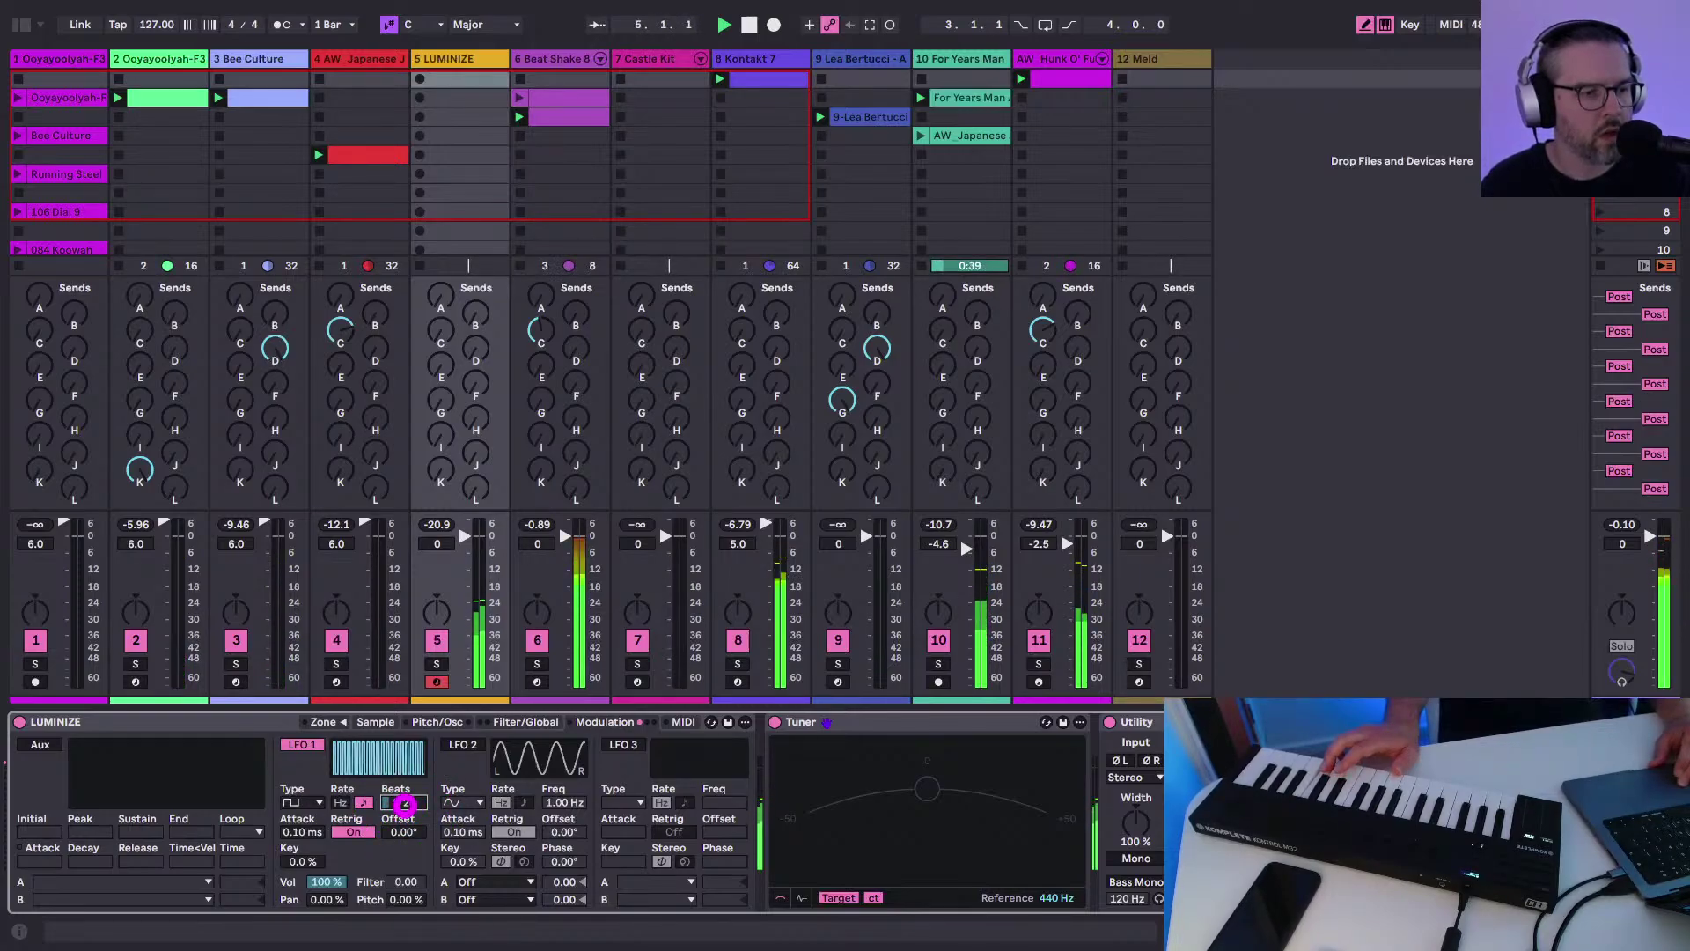
{"action": "left_click_drag", "start_coordinate": [404, 803], "coordinate": [408, 814]}
{"action": "left_click", "coordinate": [356, 832]}
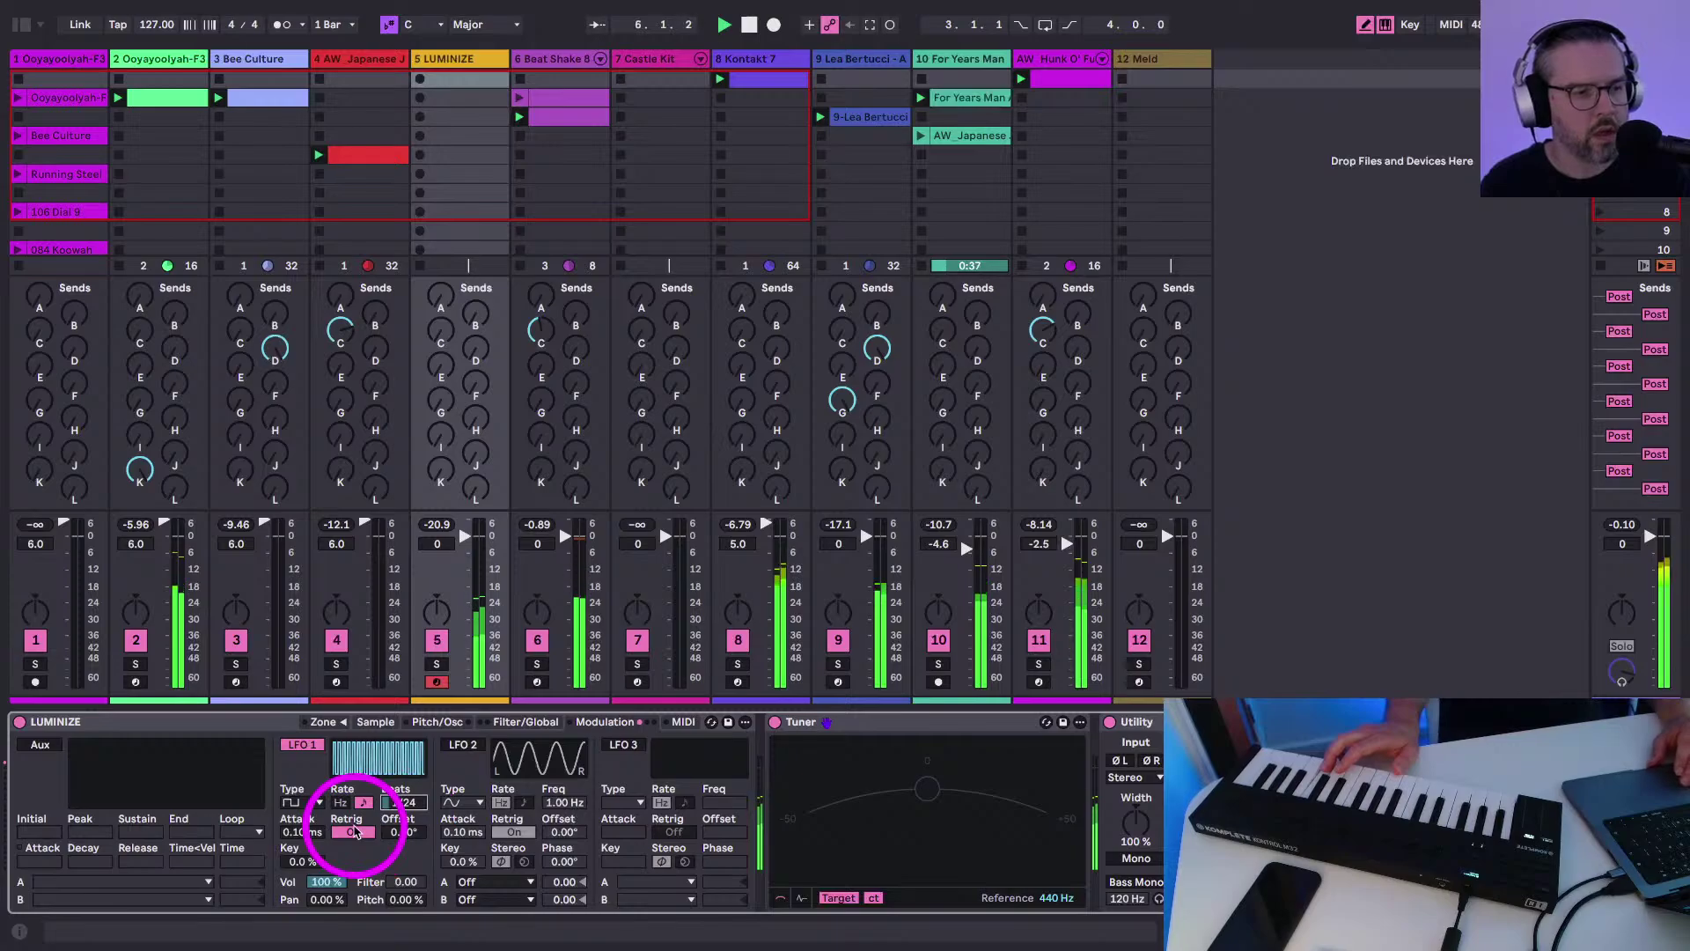
{"action": "left_click", "coordinate": [466, 745]}
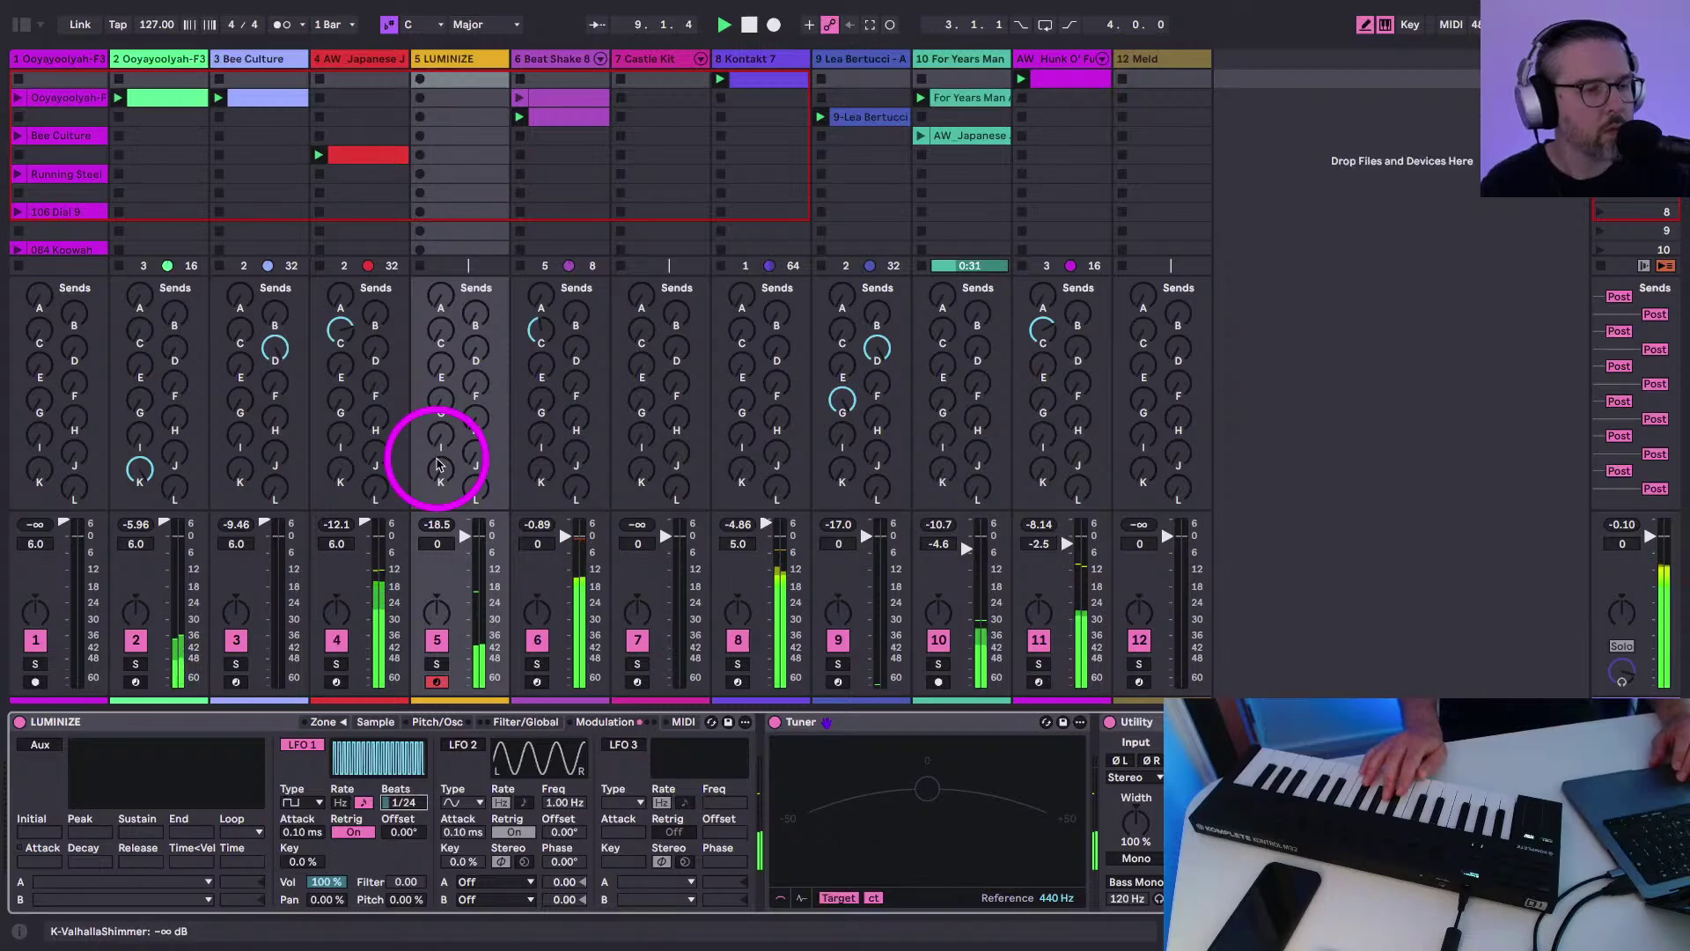
Turn up send L on the LUMINIZE track and delete the 12 Meld track
{"action": "left_click_drag", "start_coordinate": [438, 465], "coordinate": [476, 489]}
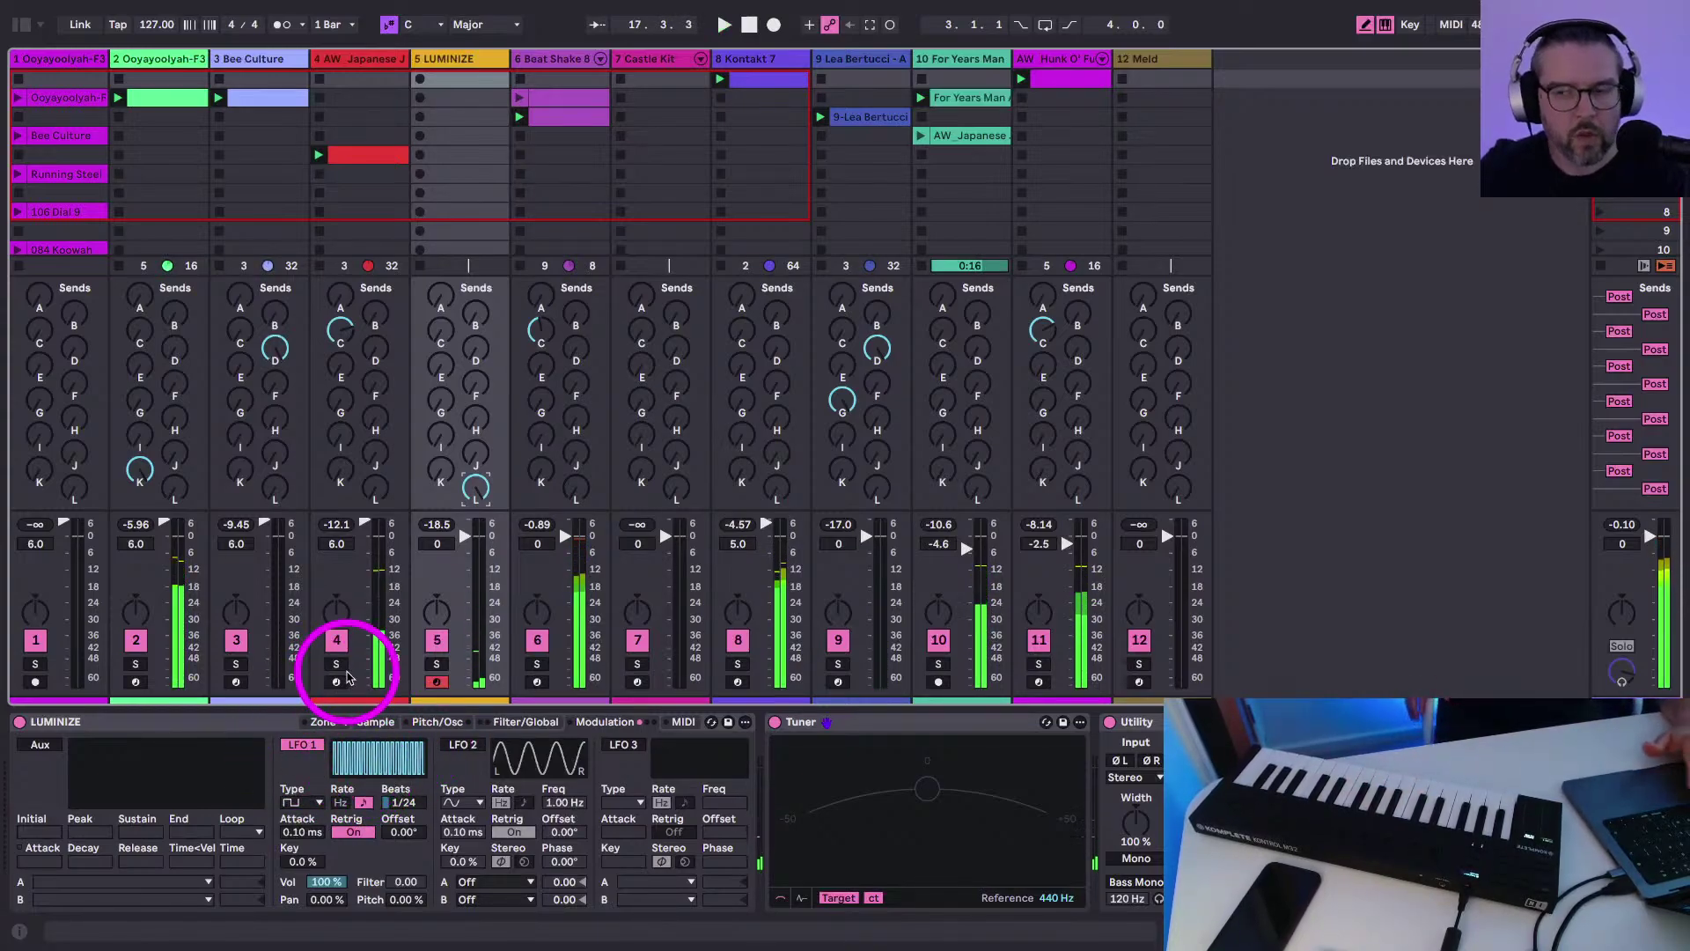
{"action": "left_click", "coordinate": [1156, 60]}
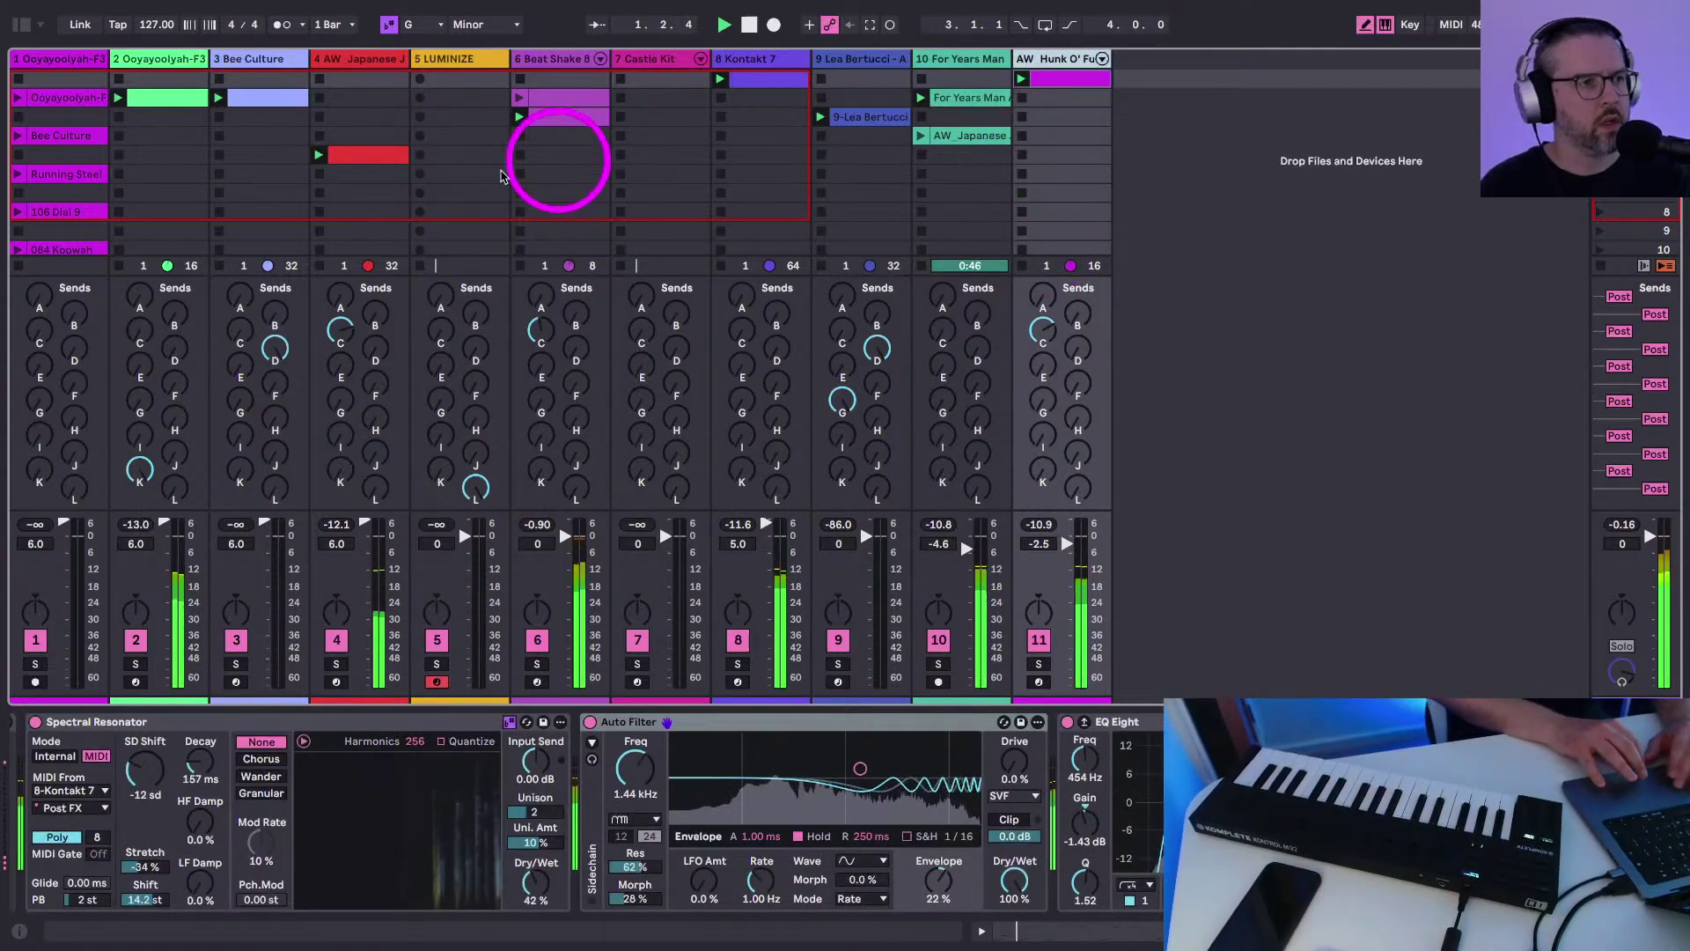
Audition the Bee Culture clip on track 1, and delete it along with the Ooyayoolyah-F3 clip above it
{"action": "left_click", "coordinate": [18, 135]}
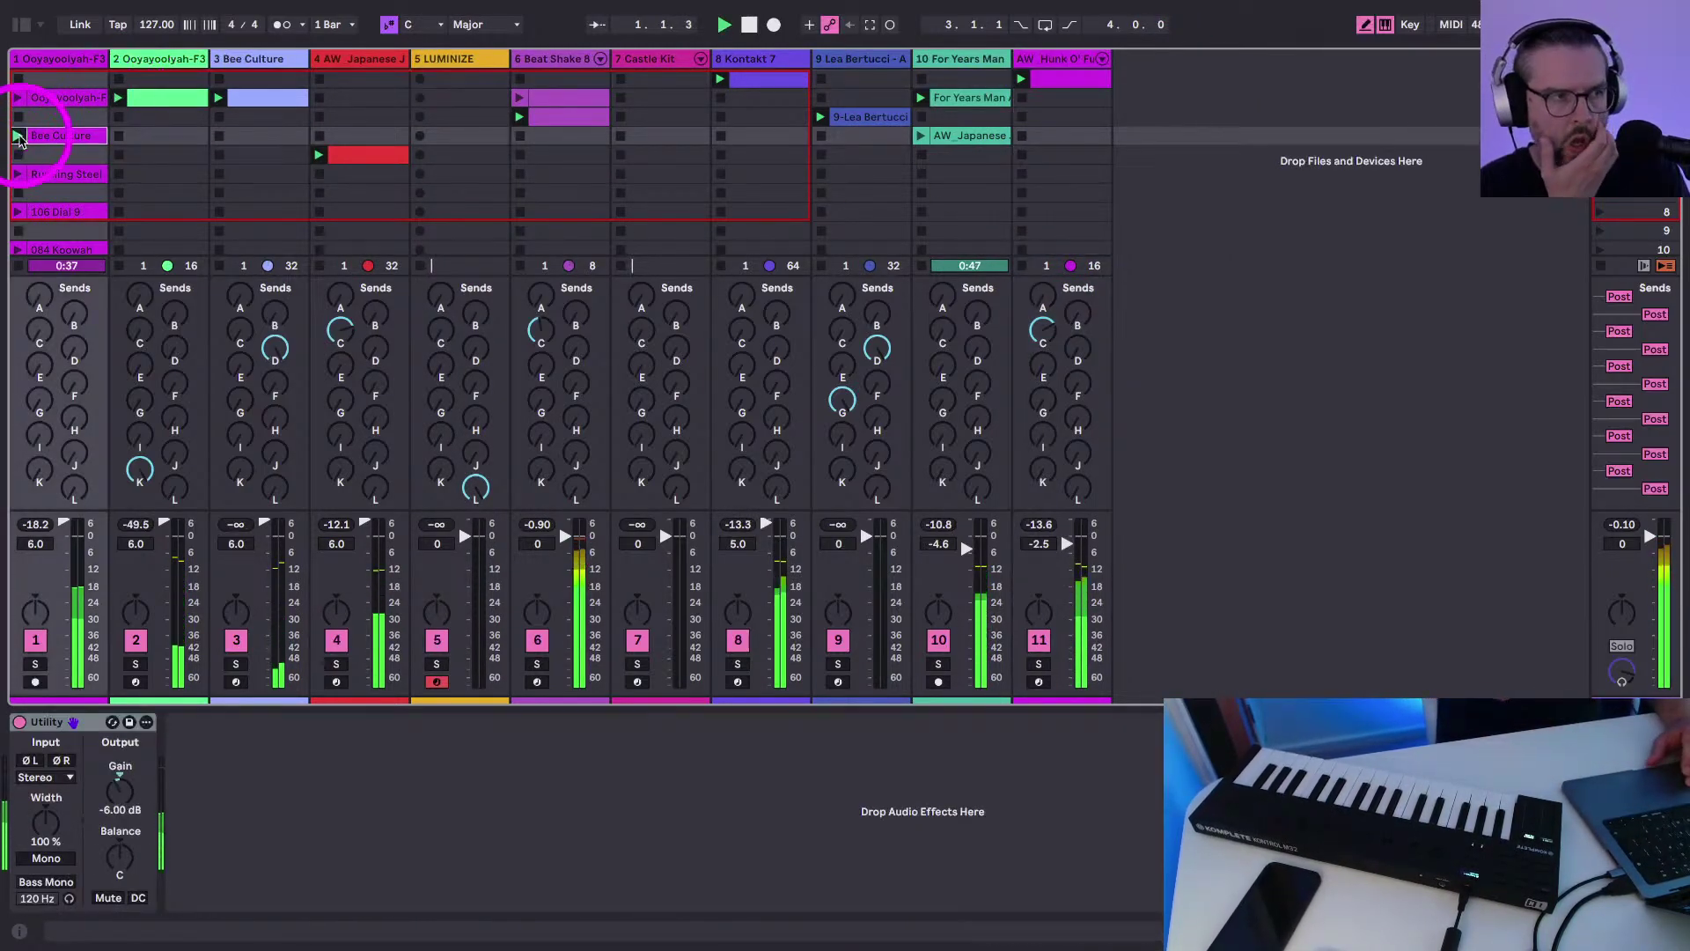
{"action": "left_click", "coordinate": [65, 136]}
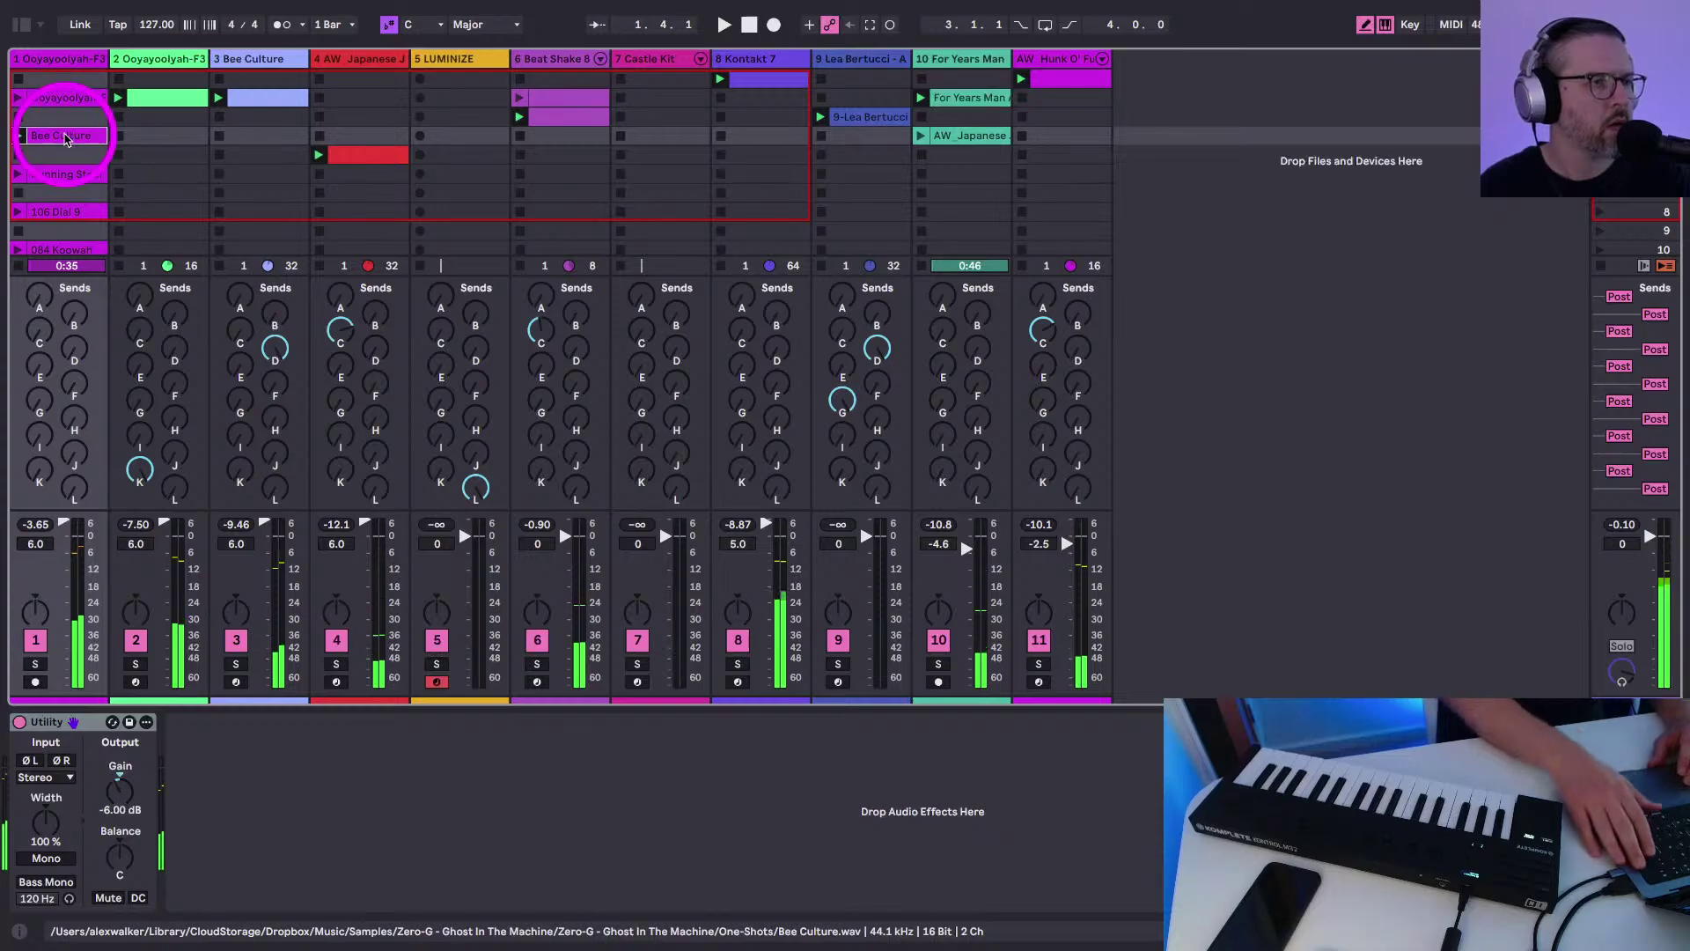
{"action": "key", "text": "Delete"}
{"action": "left_click", "coordinate": [43, 99]}
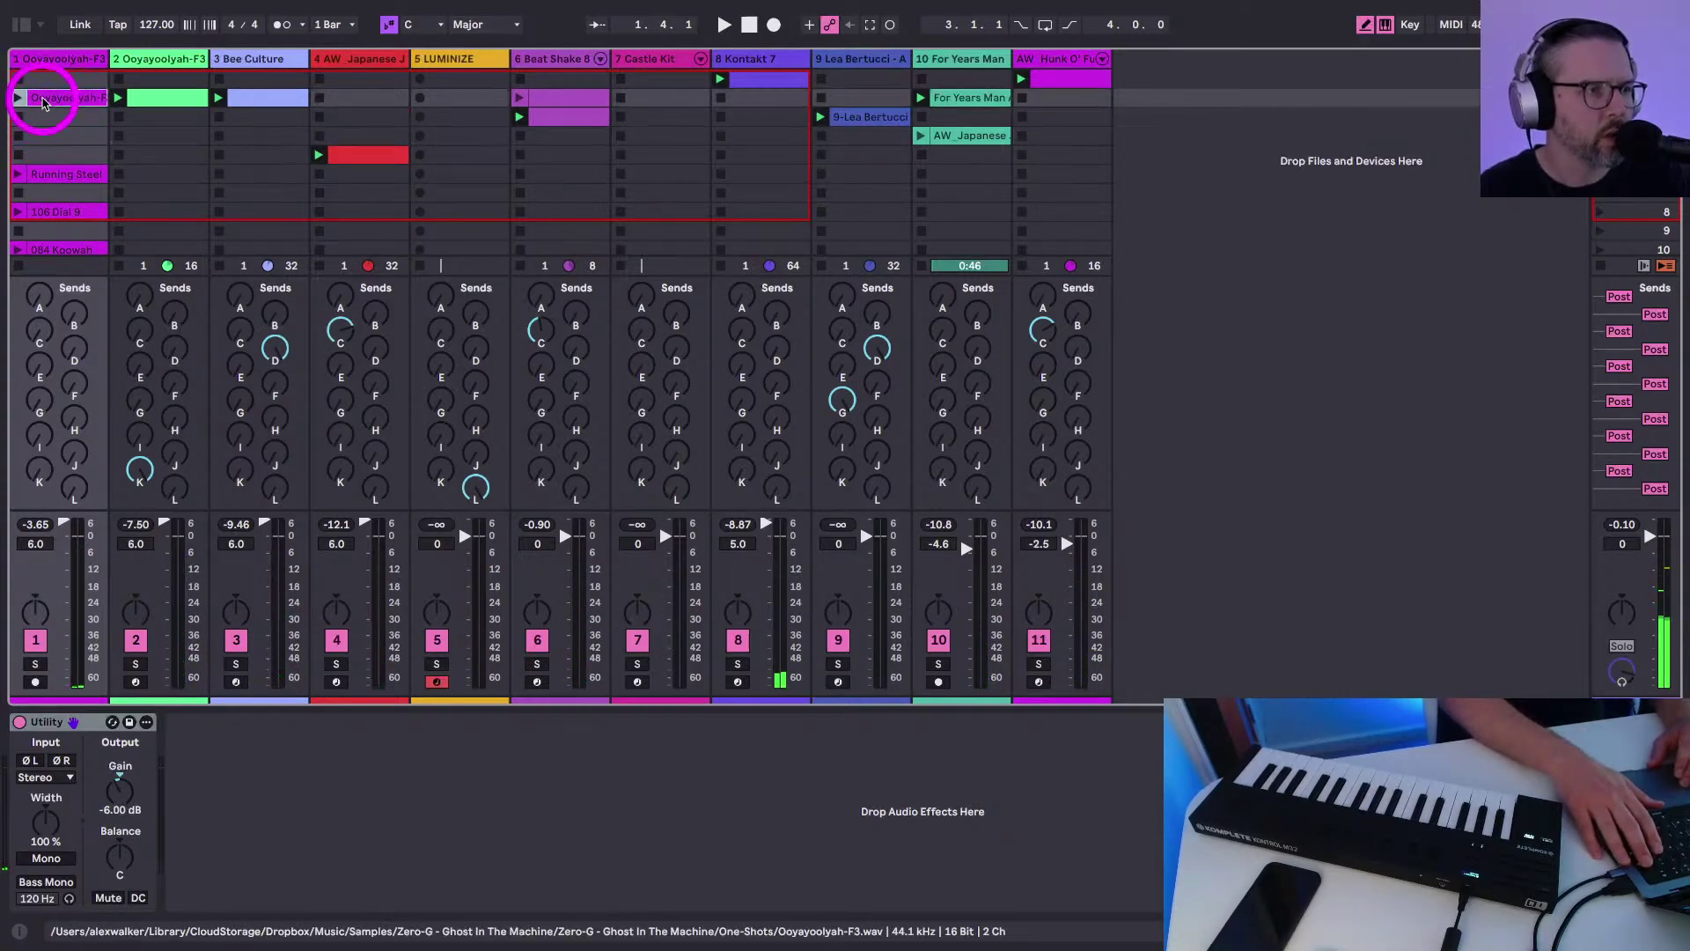
{"action": "key", "text": "Delete"}
Audition track 1's Running Steel, 106 Dial 9 and 084 Koowah clips against the playing set
{"action": "key", "text": "space"}
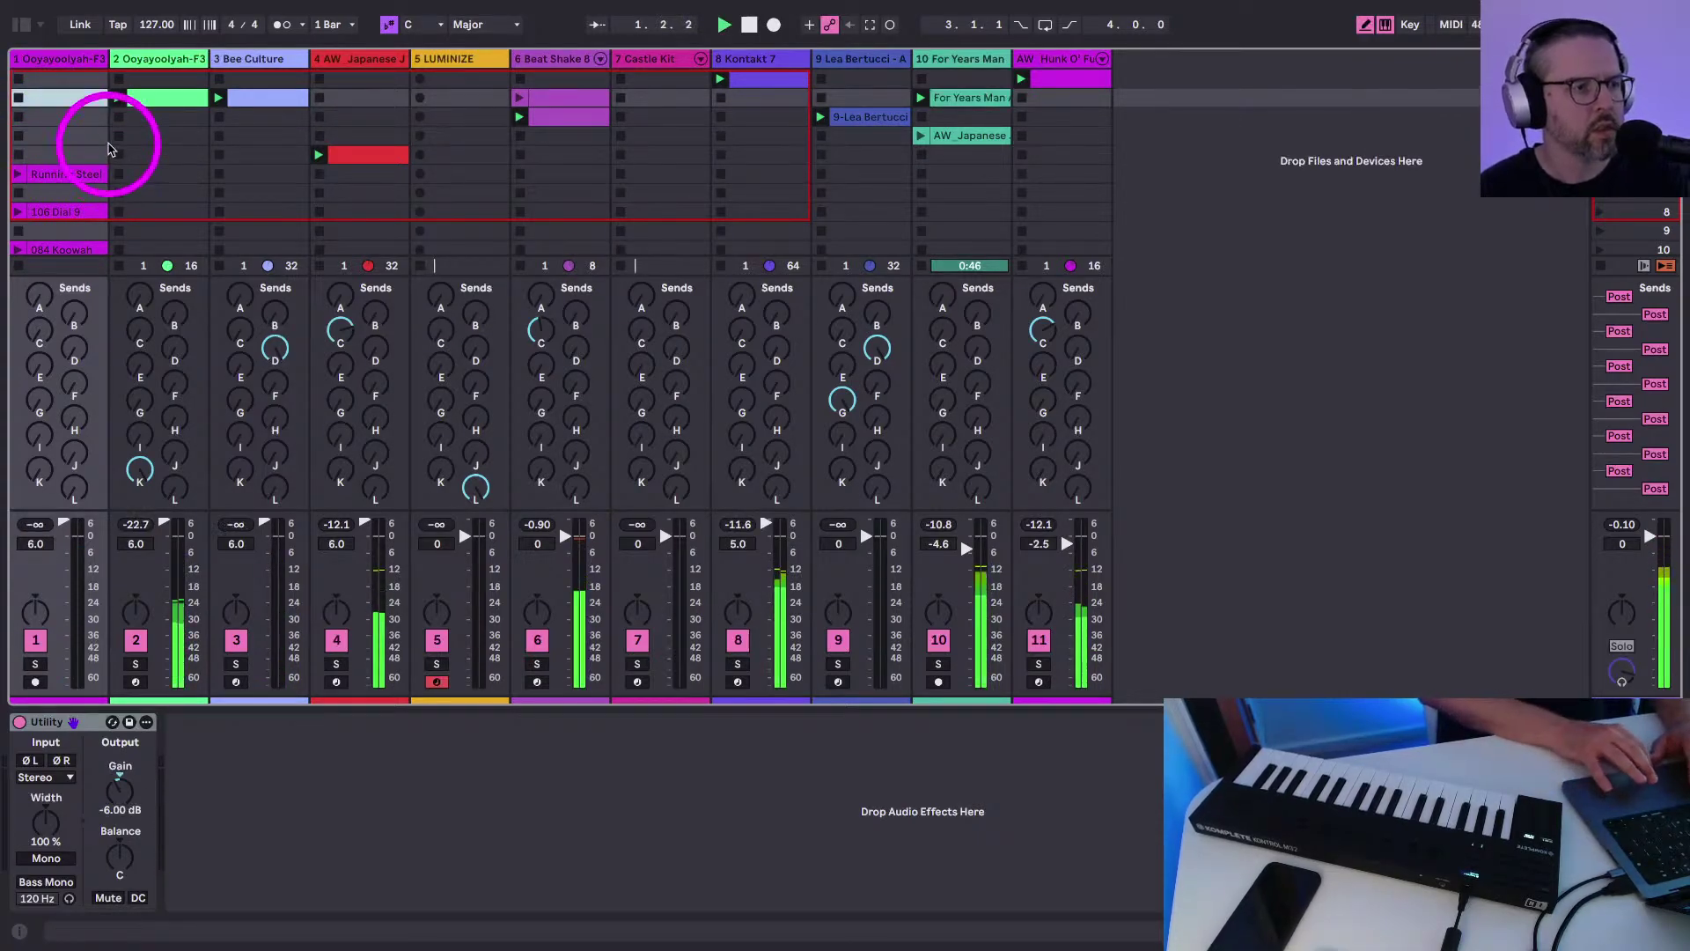
{"action": "left_click", "coordinate": [36, 176]}
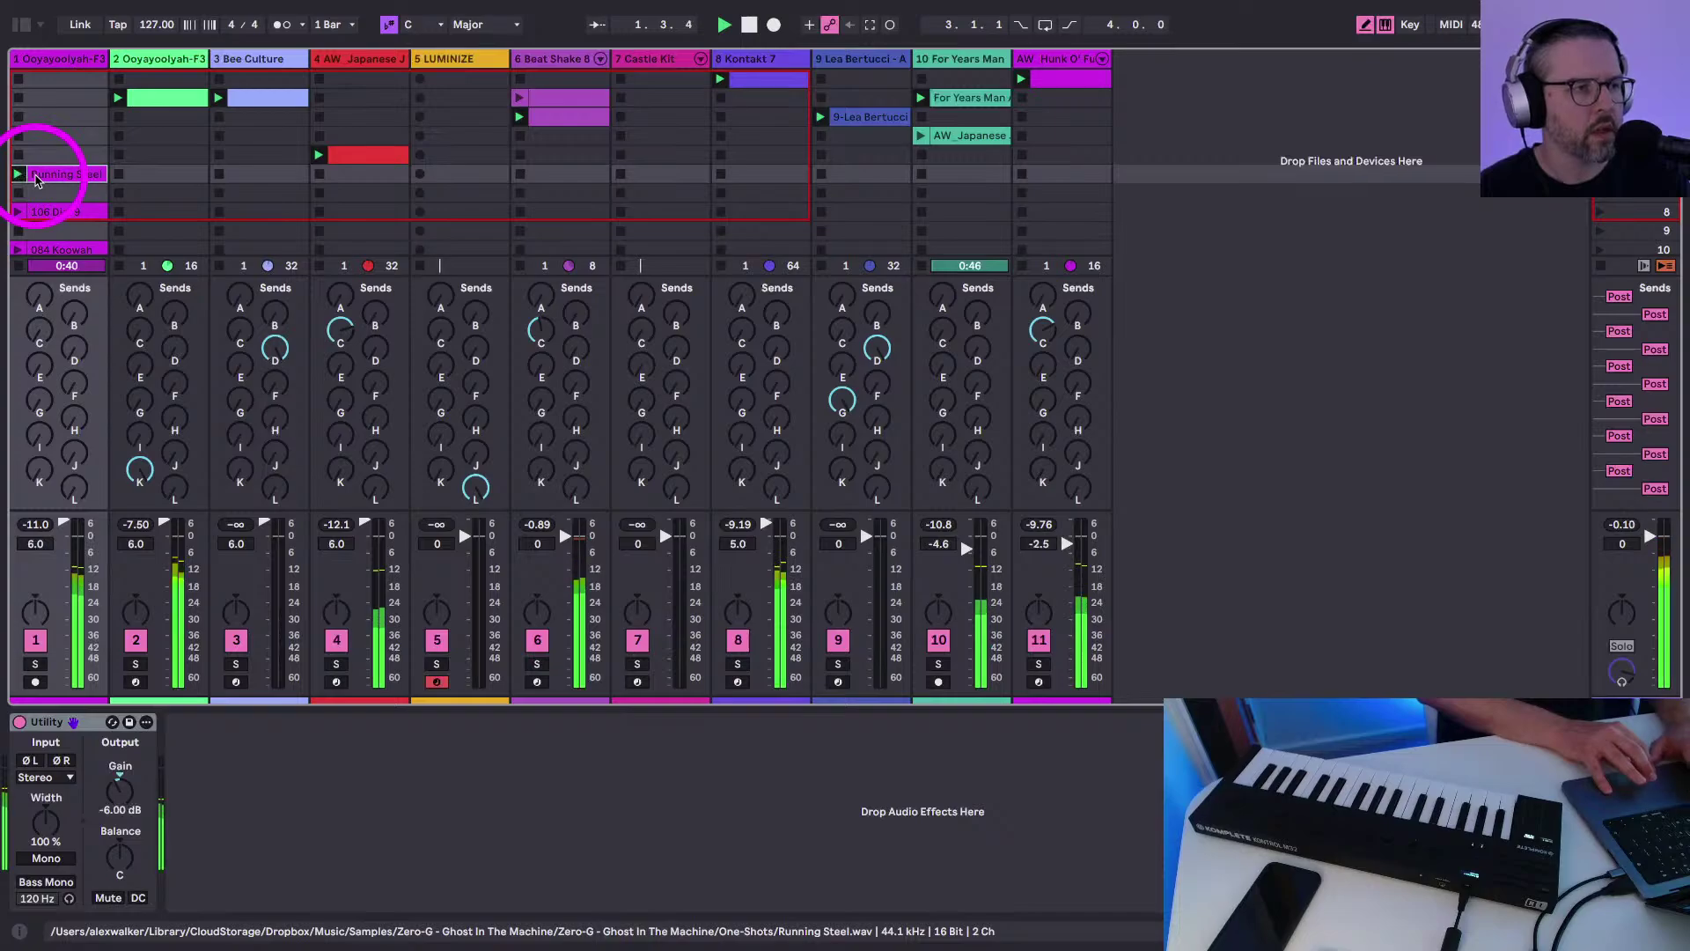
{"action": "left_click", "coordinate": [17, 212]}
{"action": "scroll", "coordinate": [15, 211], "scroll_direction": "down", "scroll_amount": 2}
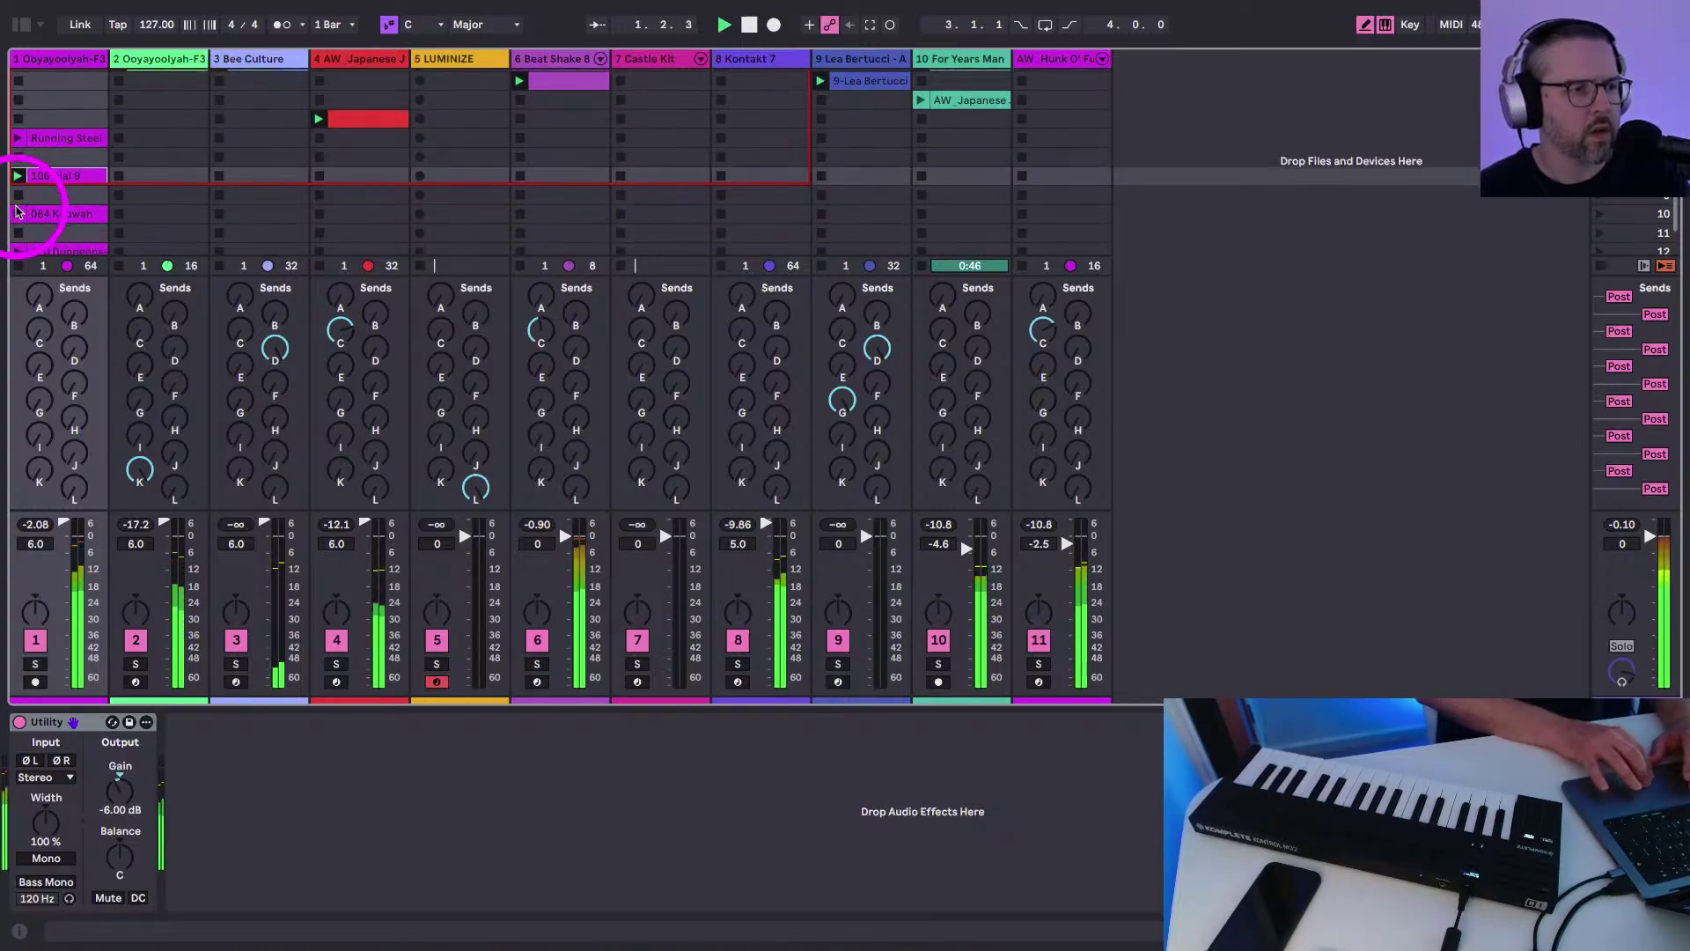
{"action": "left_click", "coordinate": [16, 212]}
{"action": "scroll", "coordinate": [15, 202], "scroll_direction": "down", "scroll_amount": 1}
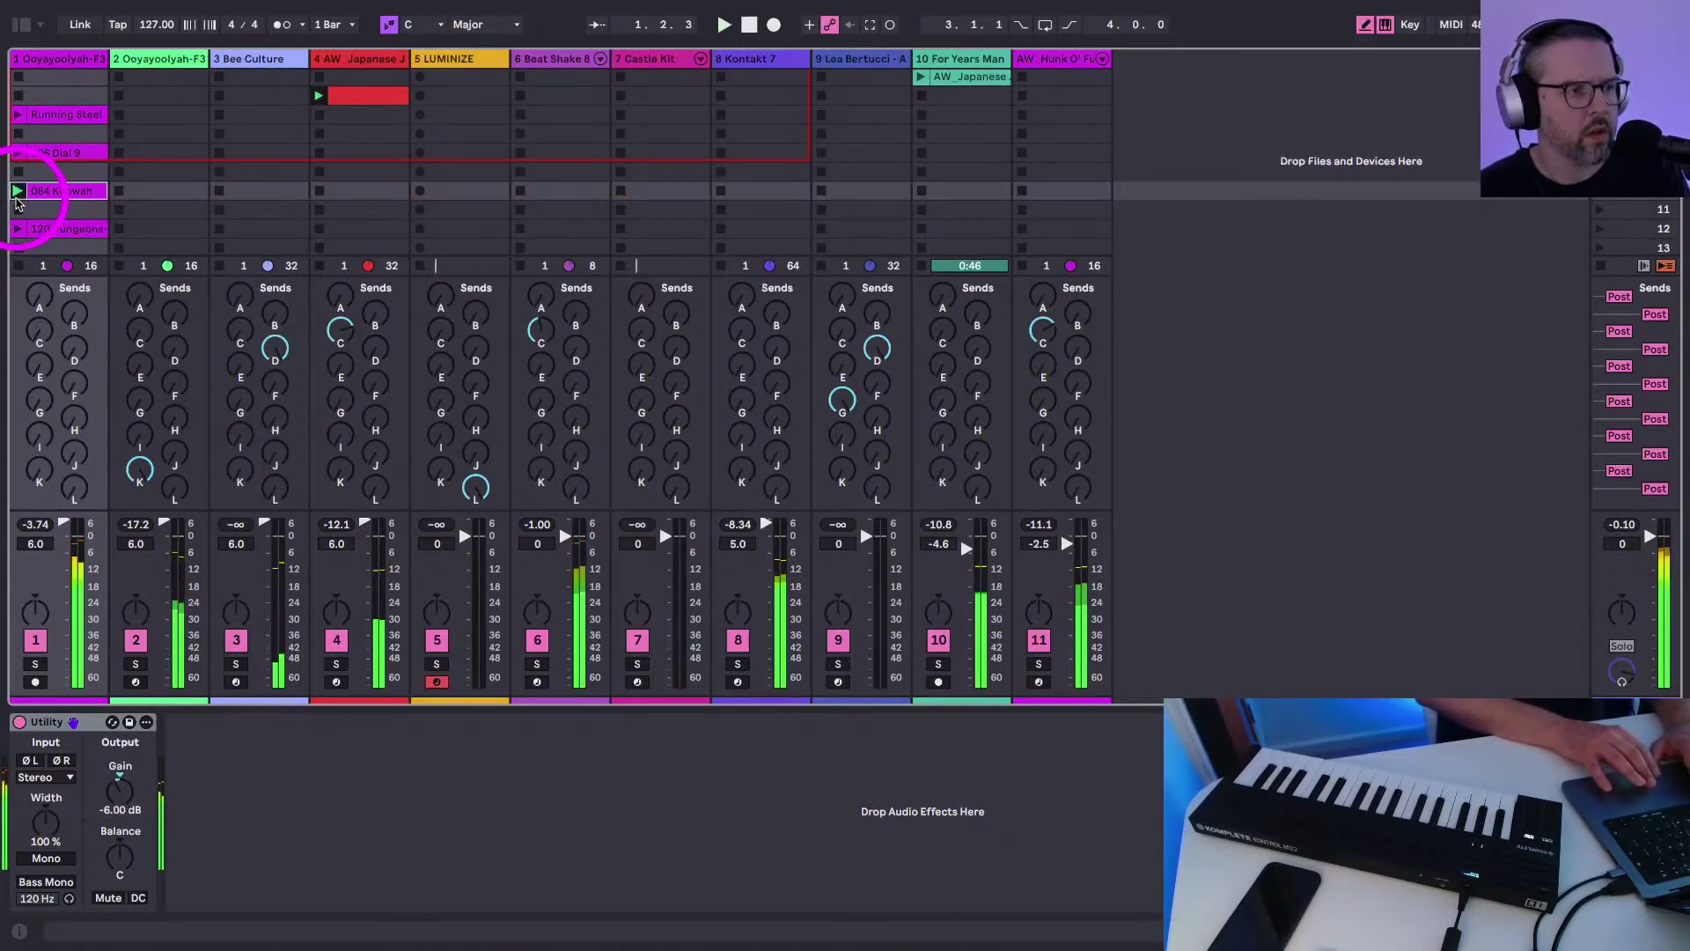
{"action": "scroll", "coordinate": [88, 182], "scroll_direction": "up", "scroll_amount": 3}
{"action": "scroll", "coordinate": [79, 181], "scroll_direction": "down", "scroll_amount": 1}
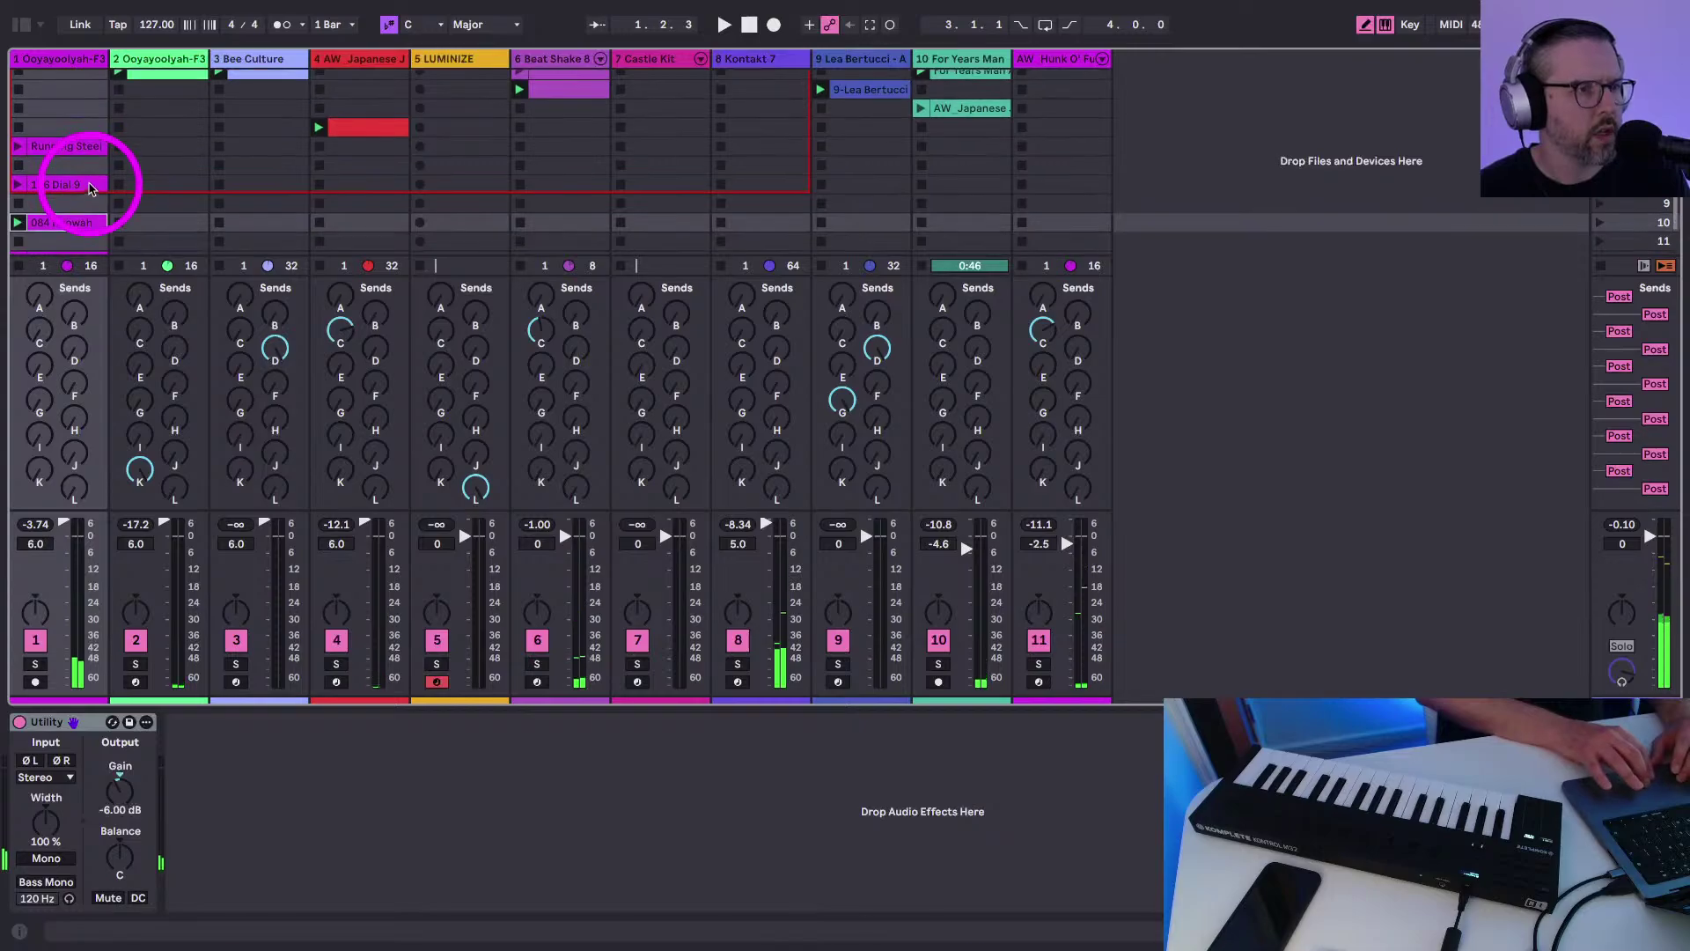
Insert a MIDI track after track 1 and load the 084 Koowah sample into it as an instrument
{"action": "left_click", "coordinate": [44, 58]}
{"action": "key", "text": "super+shift+t"}
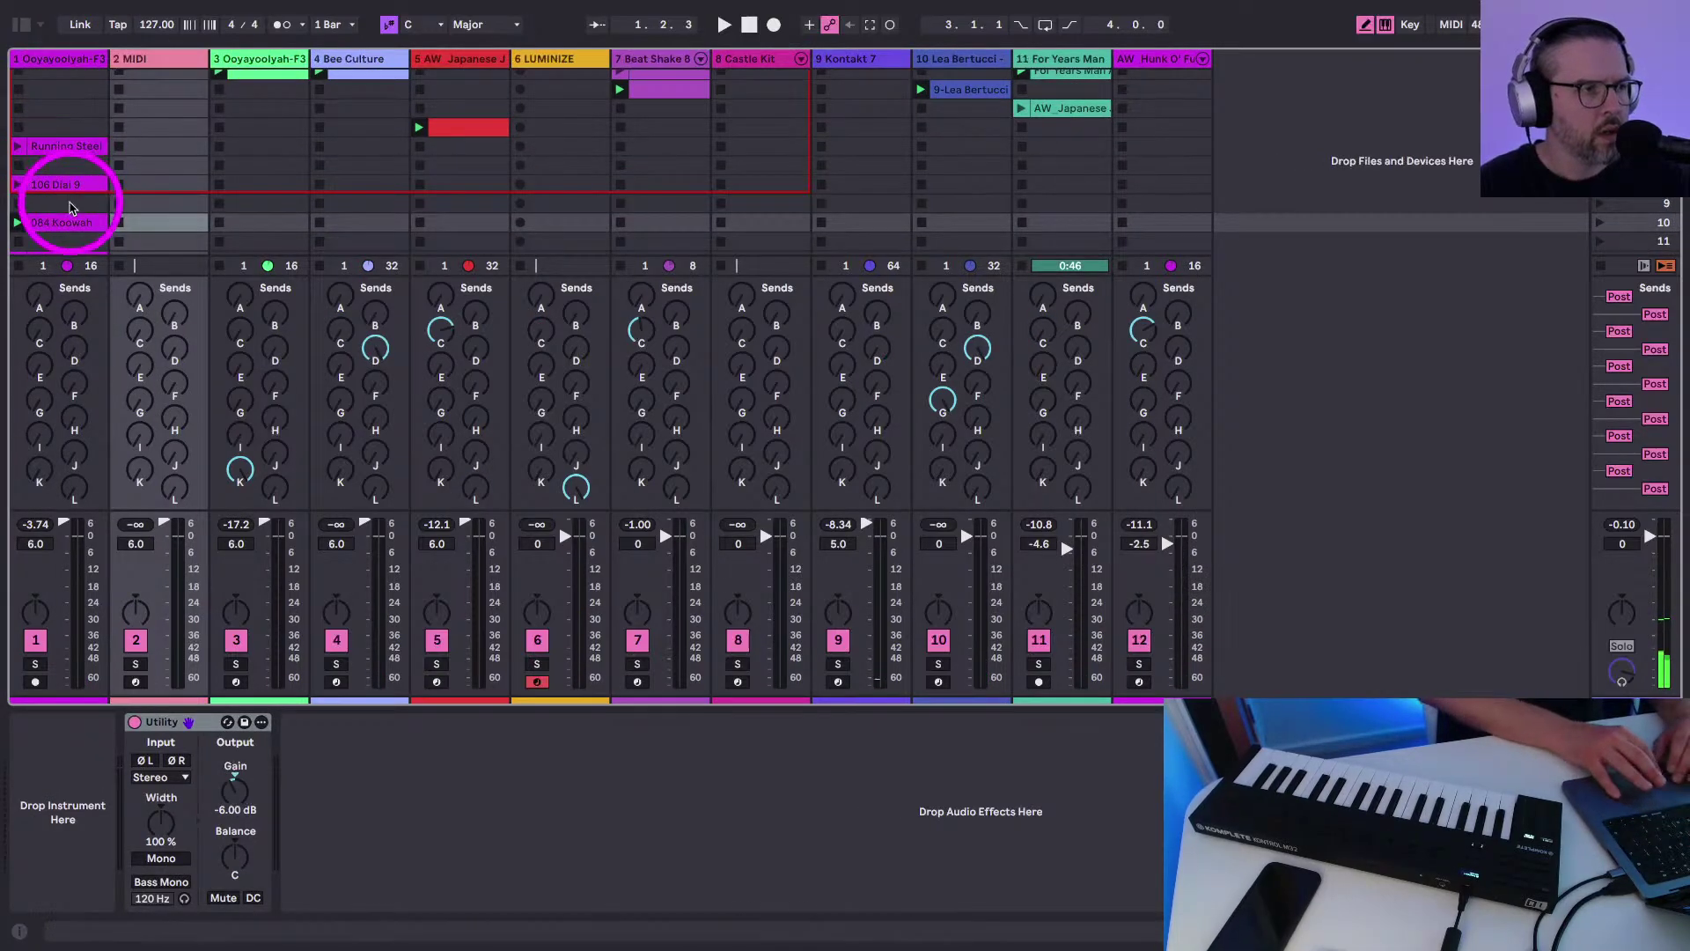
{"action": "left_click_drag", "start_coordinate": [52, 682], "coordinate": [55, 740]}
Record-arm the 084 Koowah track and lower its instrument's filter frequency to 1.24 kHz
{"action": "left_click", "coordinate": [135, 682]}
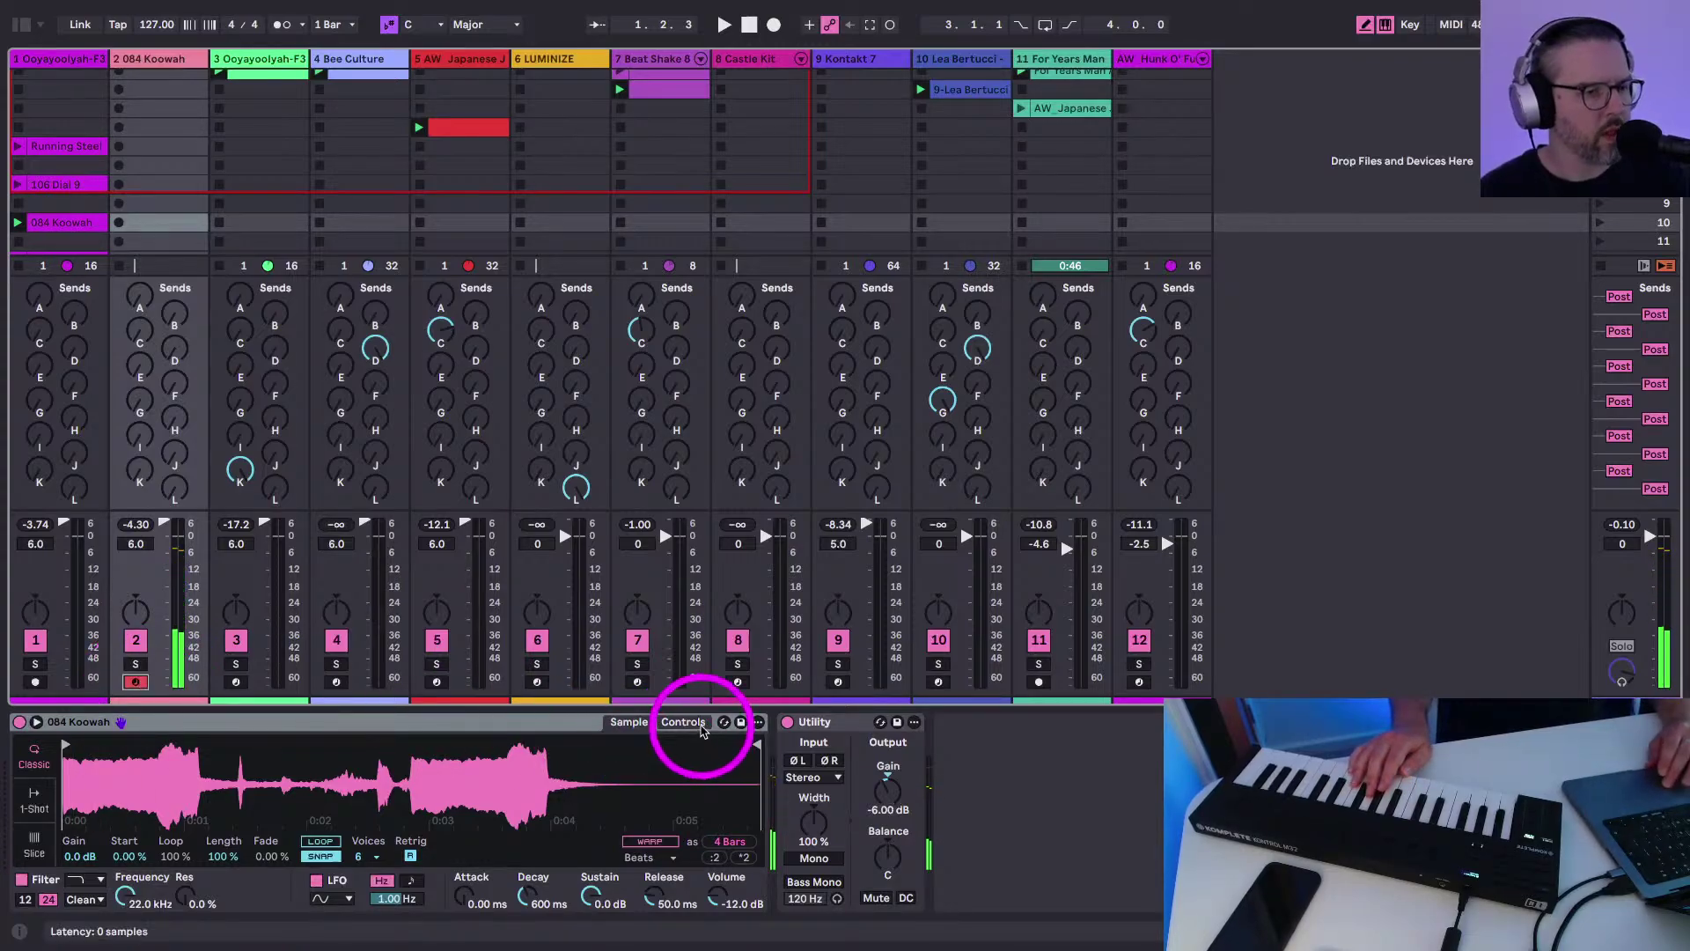
{"action": "left_click", "coordinate": [683, 722]}
{"action": "left_click_drag", "start_coordinate": [126, 896], "coordinate": [128, 901]}
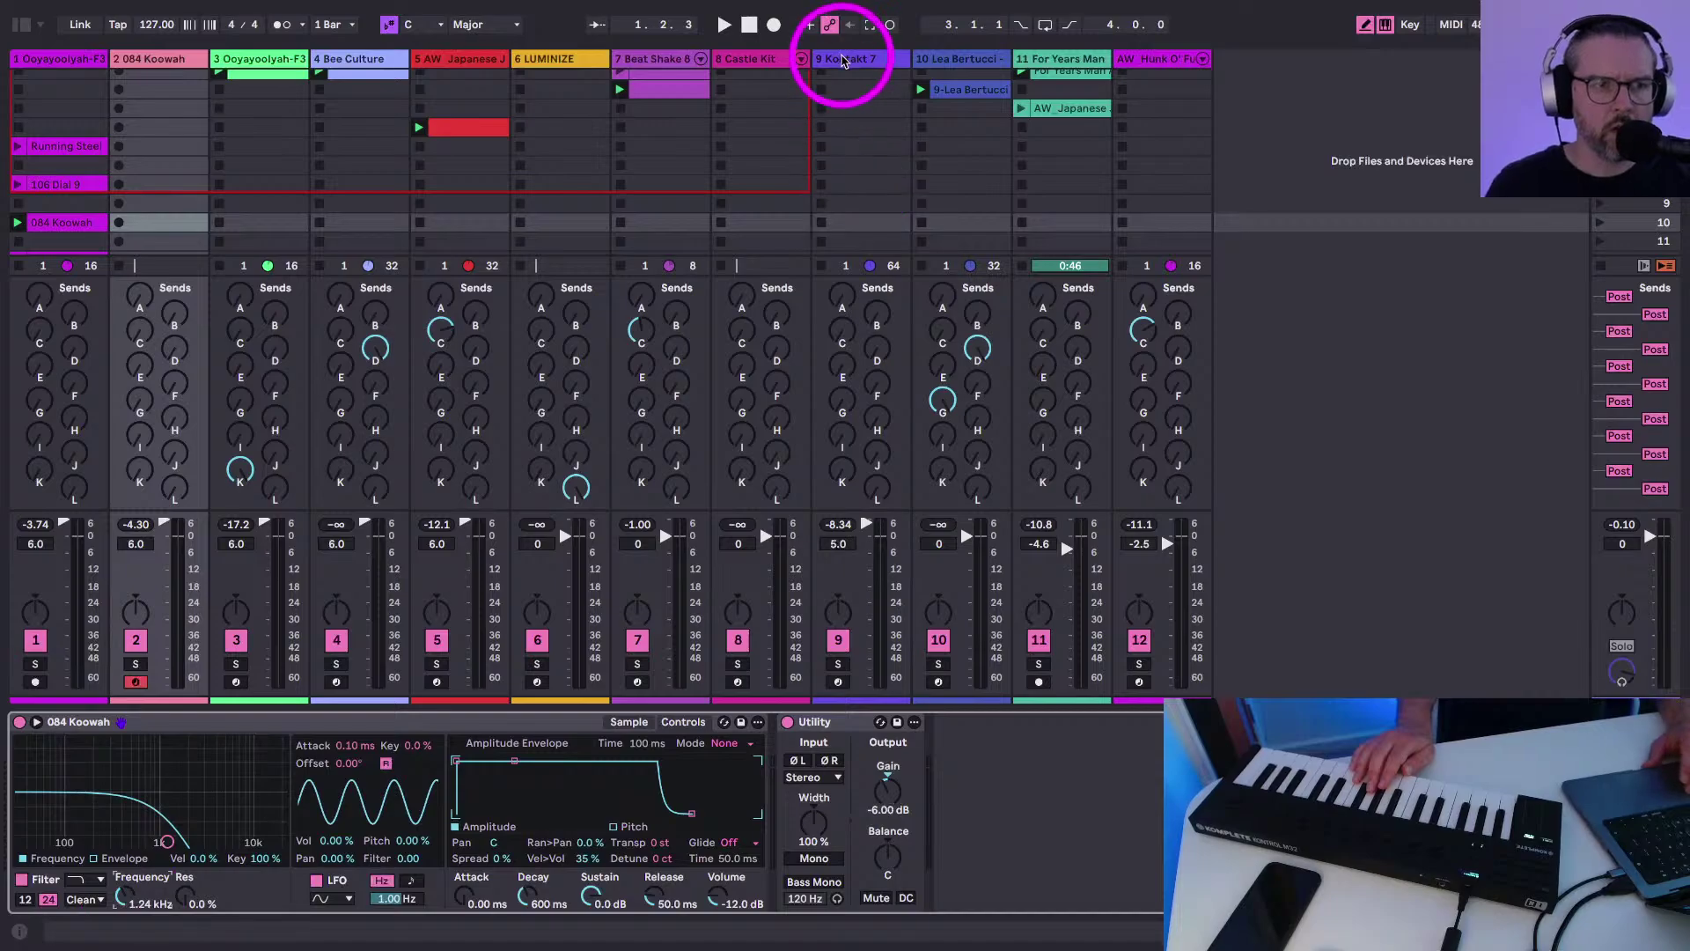
Listen to the Lea Bertucci track in solo during playback, turn its solo off and return to the 084 Koowah track
{"action": "left_click", "coordinate": [940, 71]}
{"action": "left_click", "coordinate": [965, 197]}
{"action": "scroll", "coordinate": [965, 197], "scroll_direction": "up", "scroll_amount": 1}
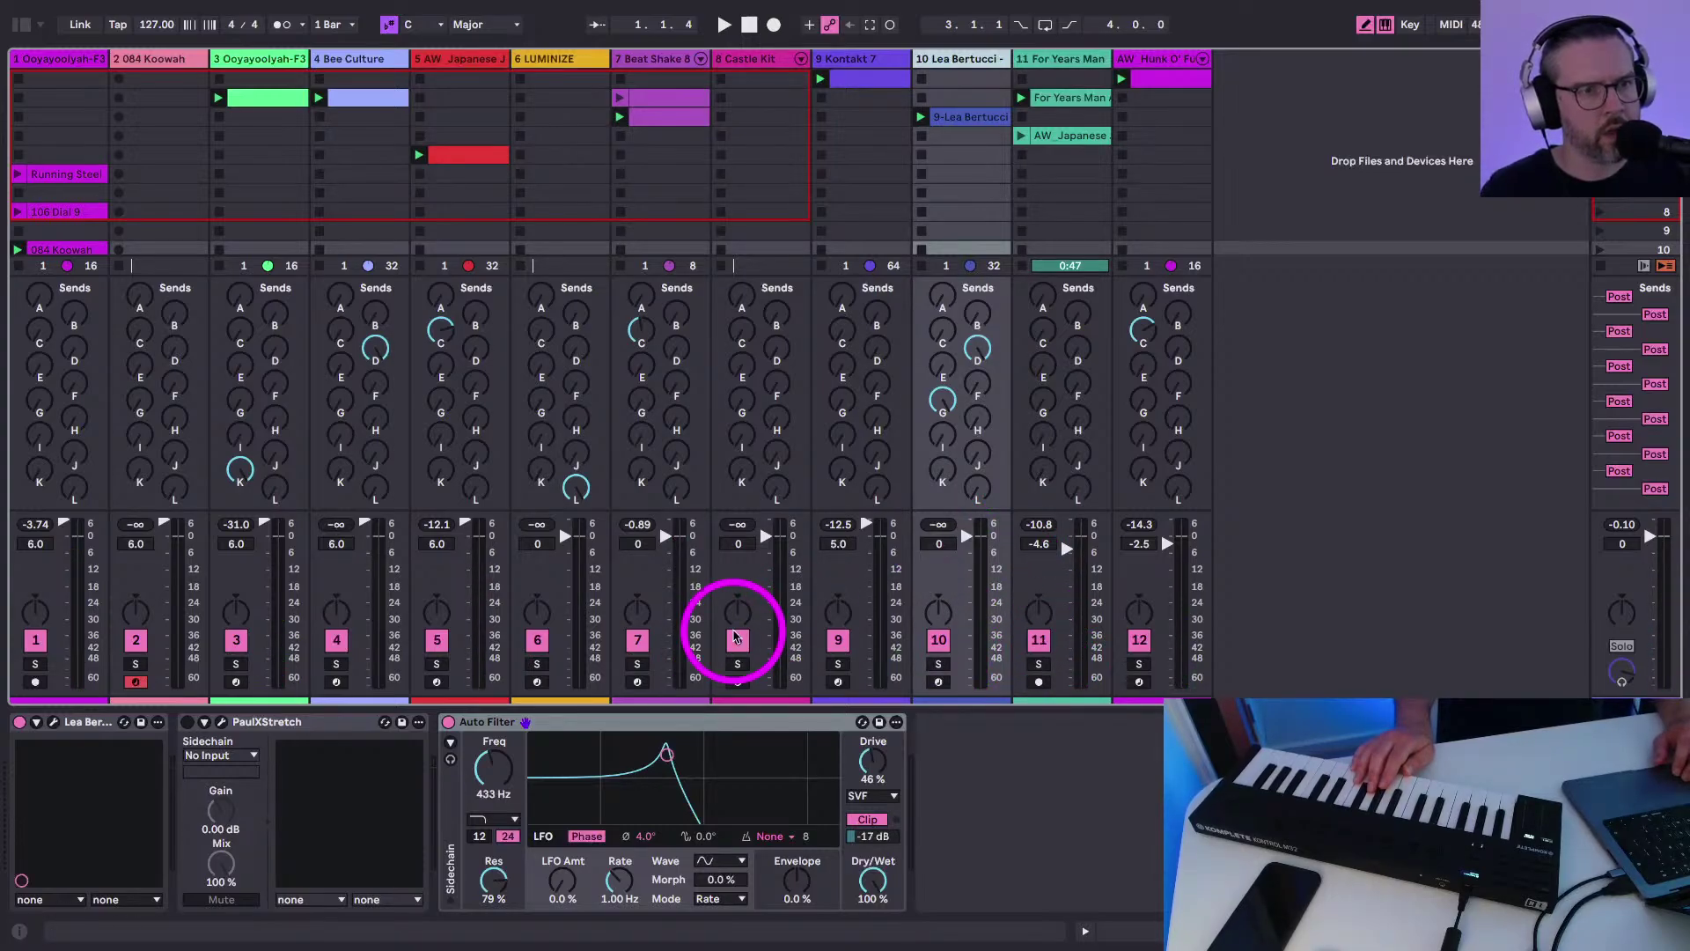
{"action": "left_click", "coordinate": [935, 664]}
{"action": "key", "text": "space"}
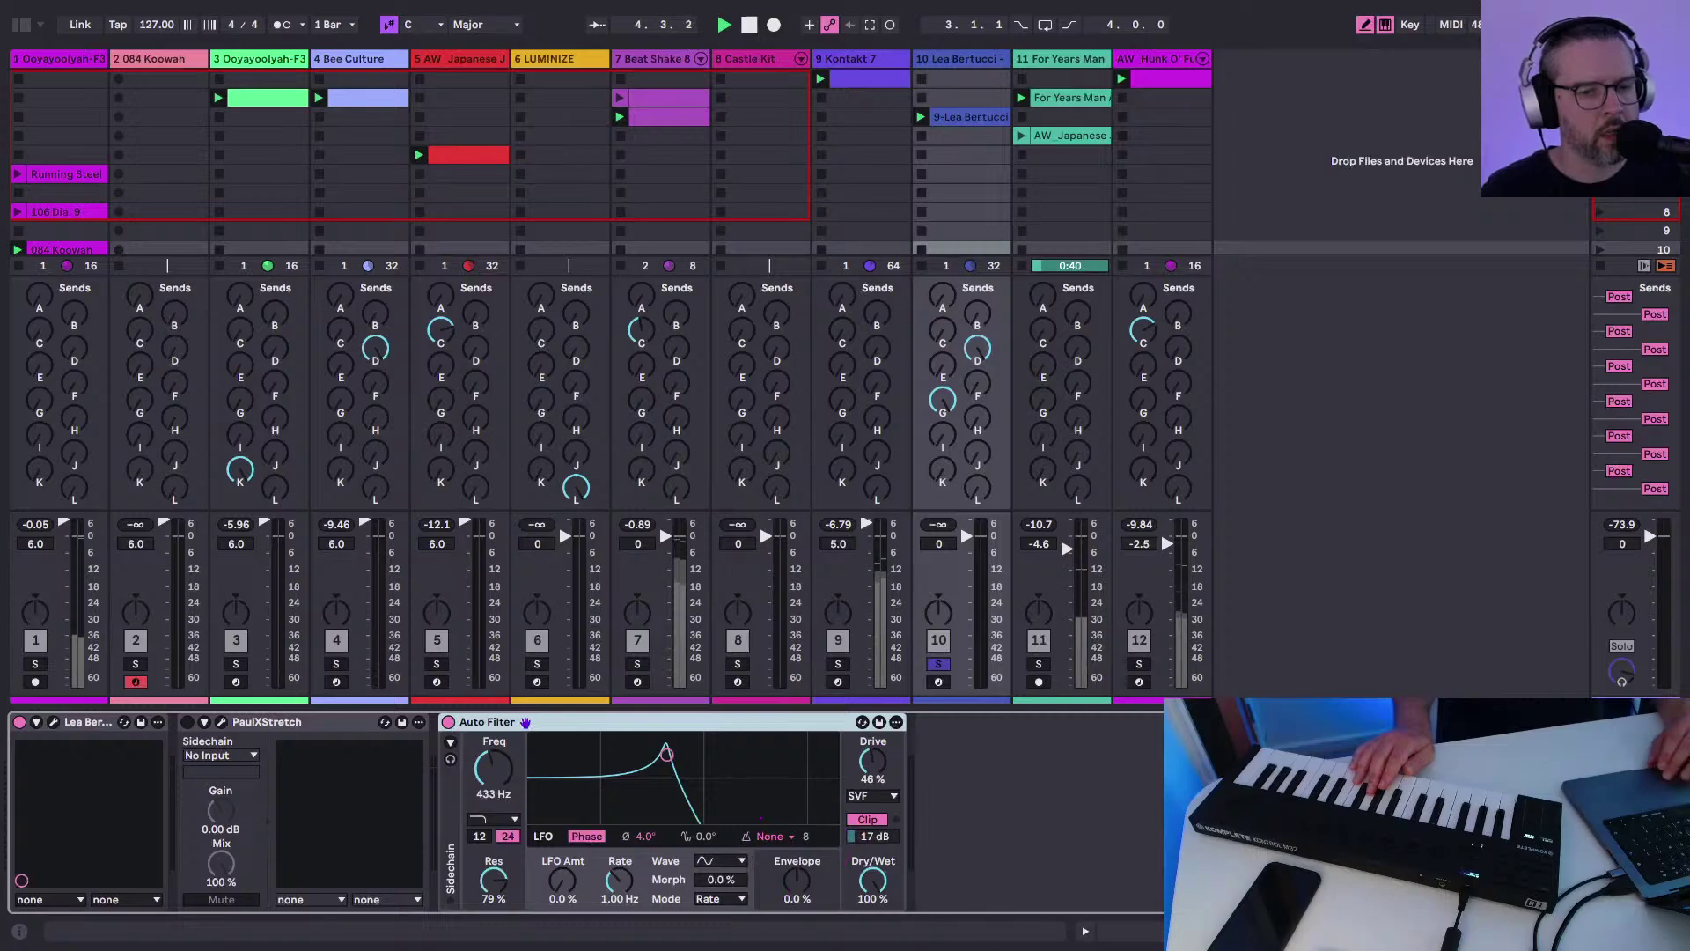
{"action": "left_click", "coordinate": [966, 120]}
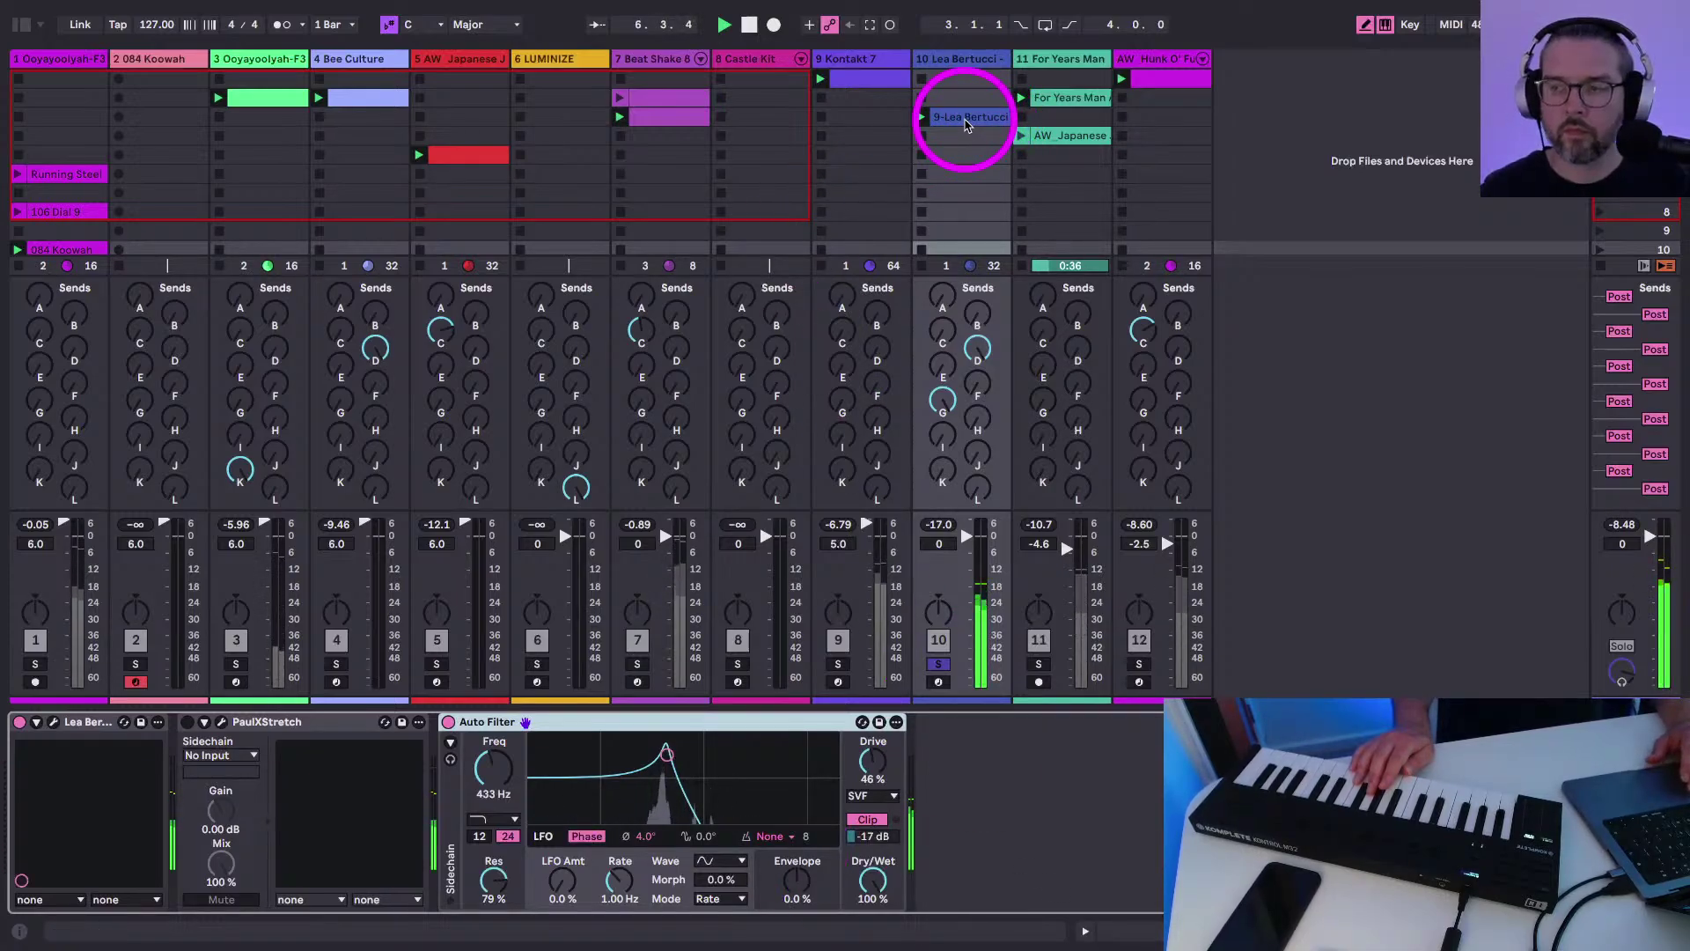
{"action": "left_click", "coordinate": [938, 664]}
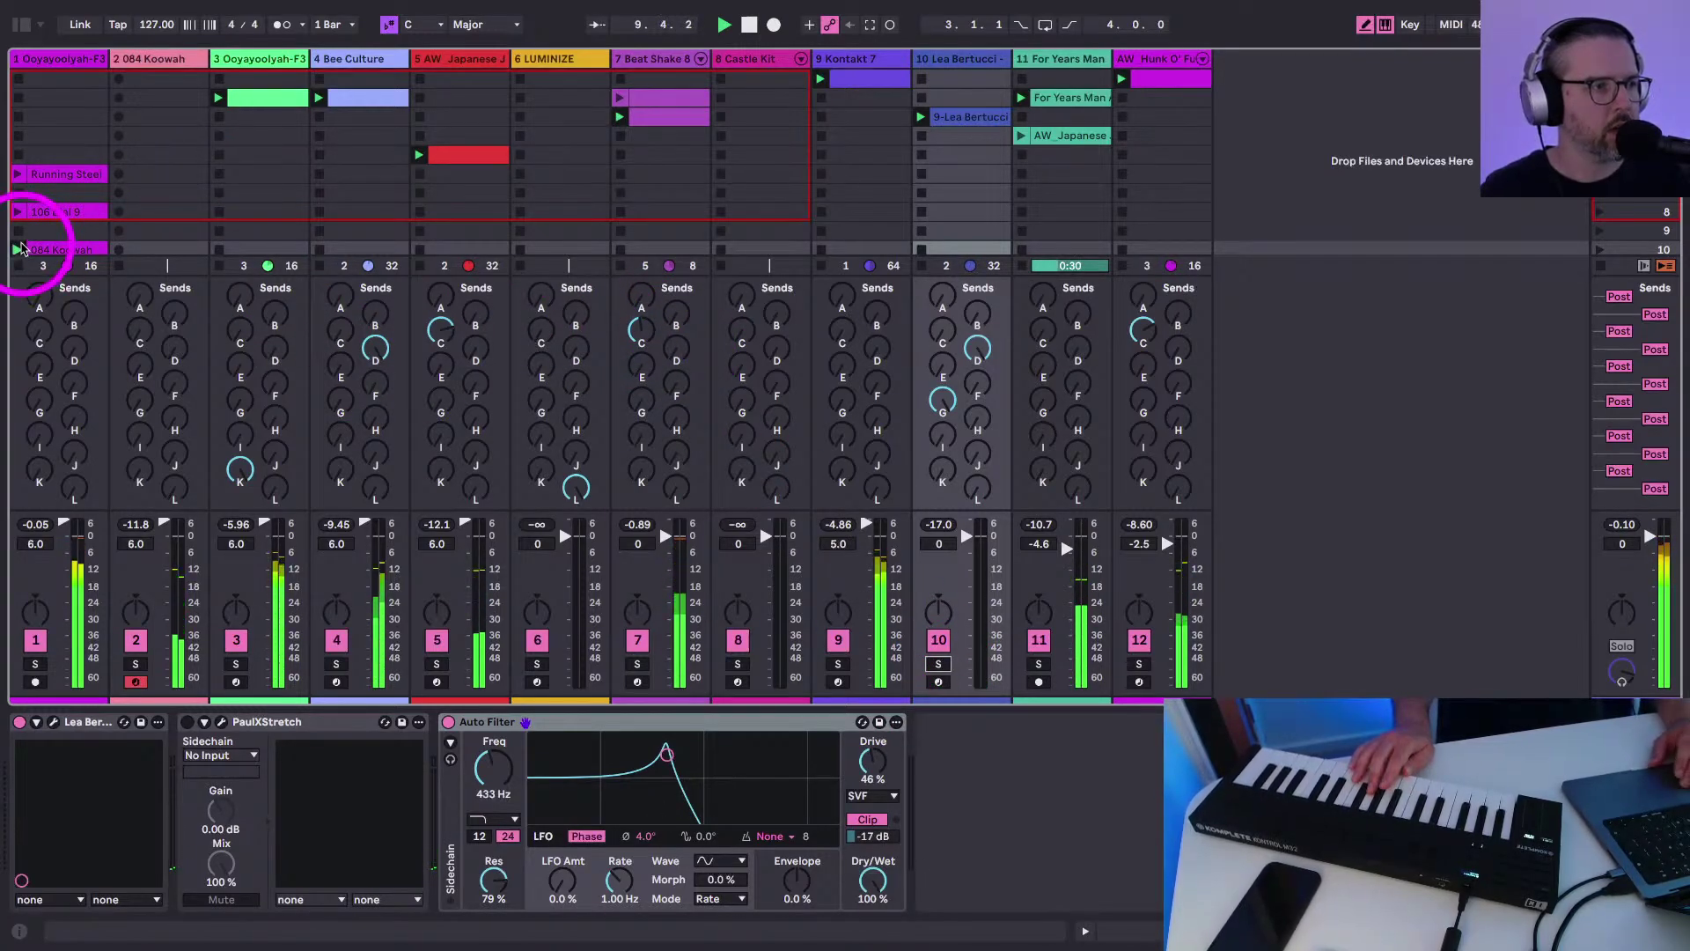
{"action": "left_click", "coordinate": [152, 60]}
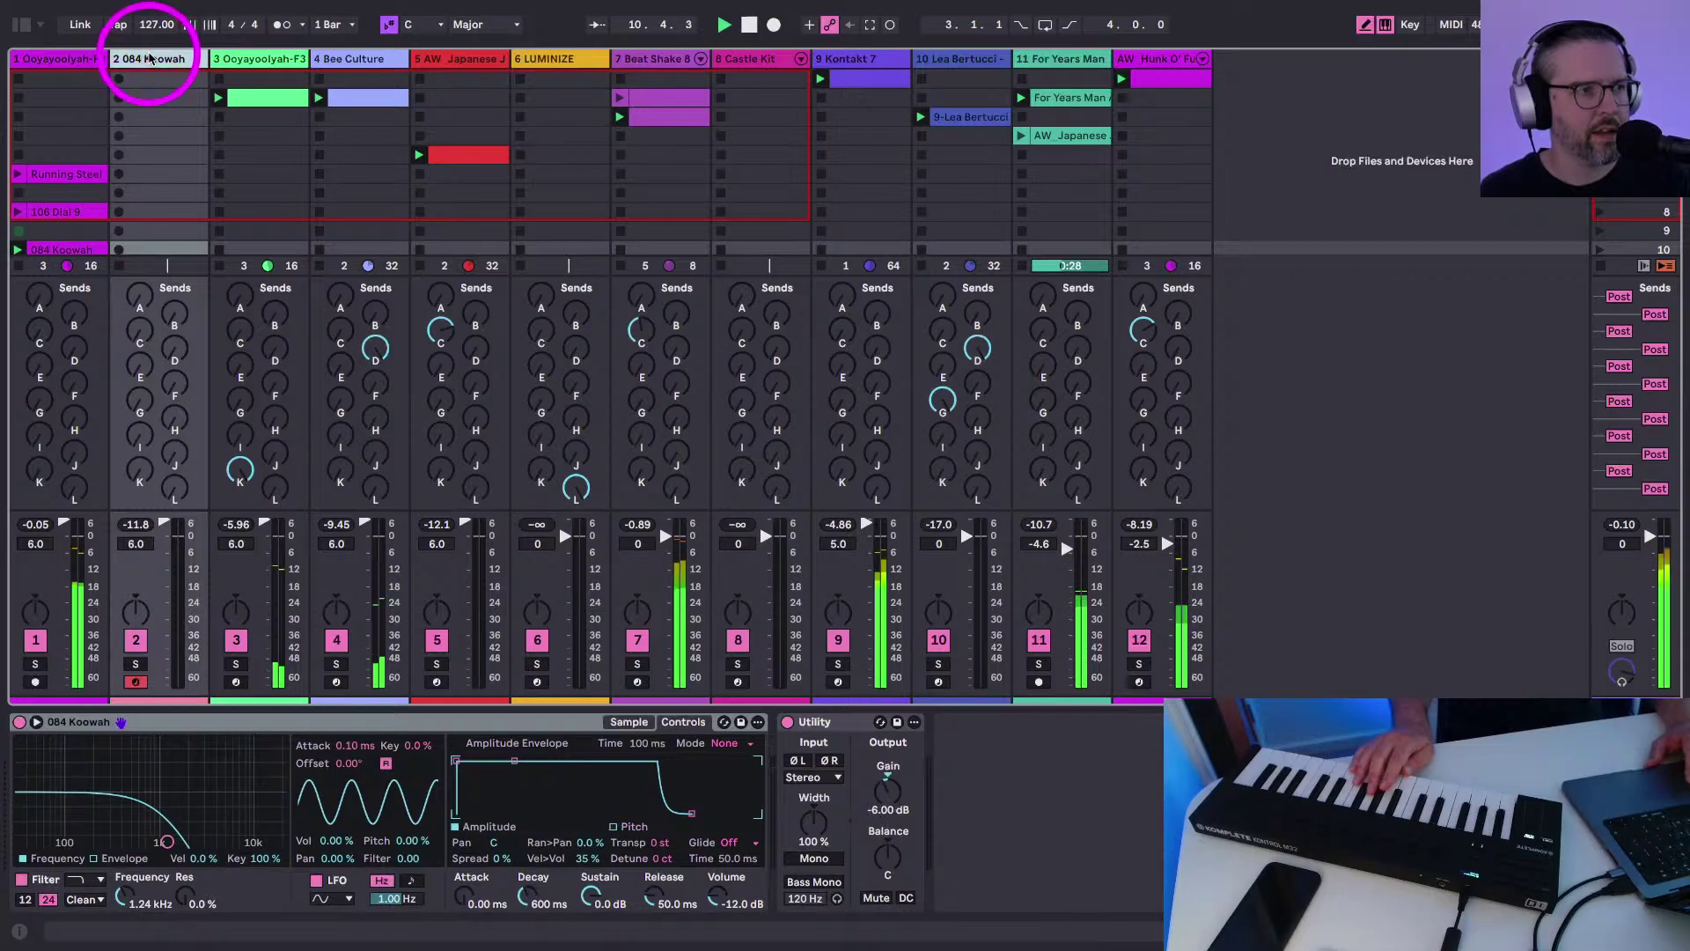
Show the 084 Koowah instrument's waveform and trim the sample end back to within its first loud section
{"action": "left_click", "coordinate": [632, 721]}
{"action": "left_click", "coordinate": [281, 765]}
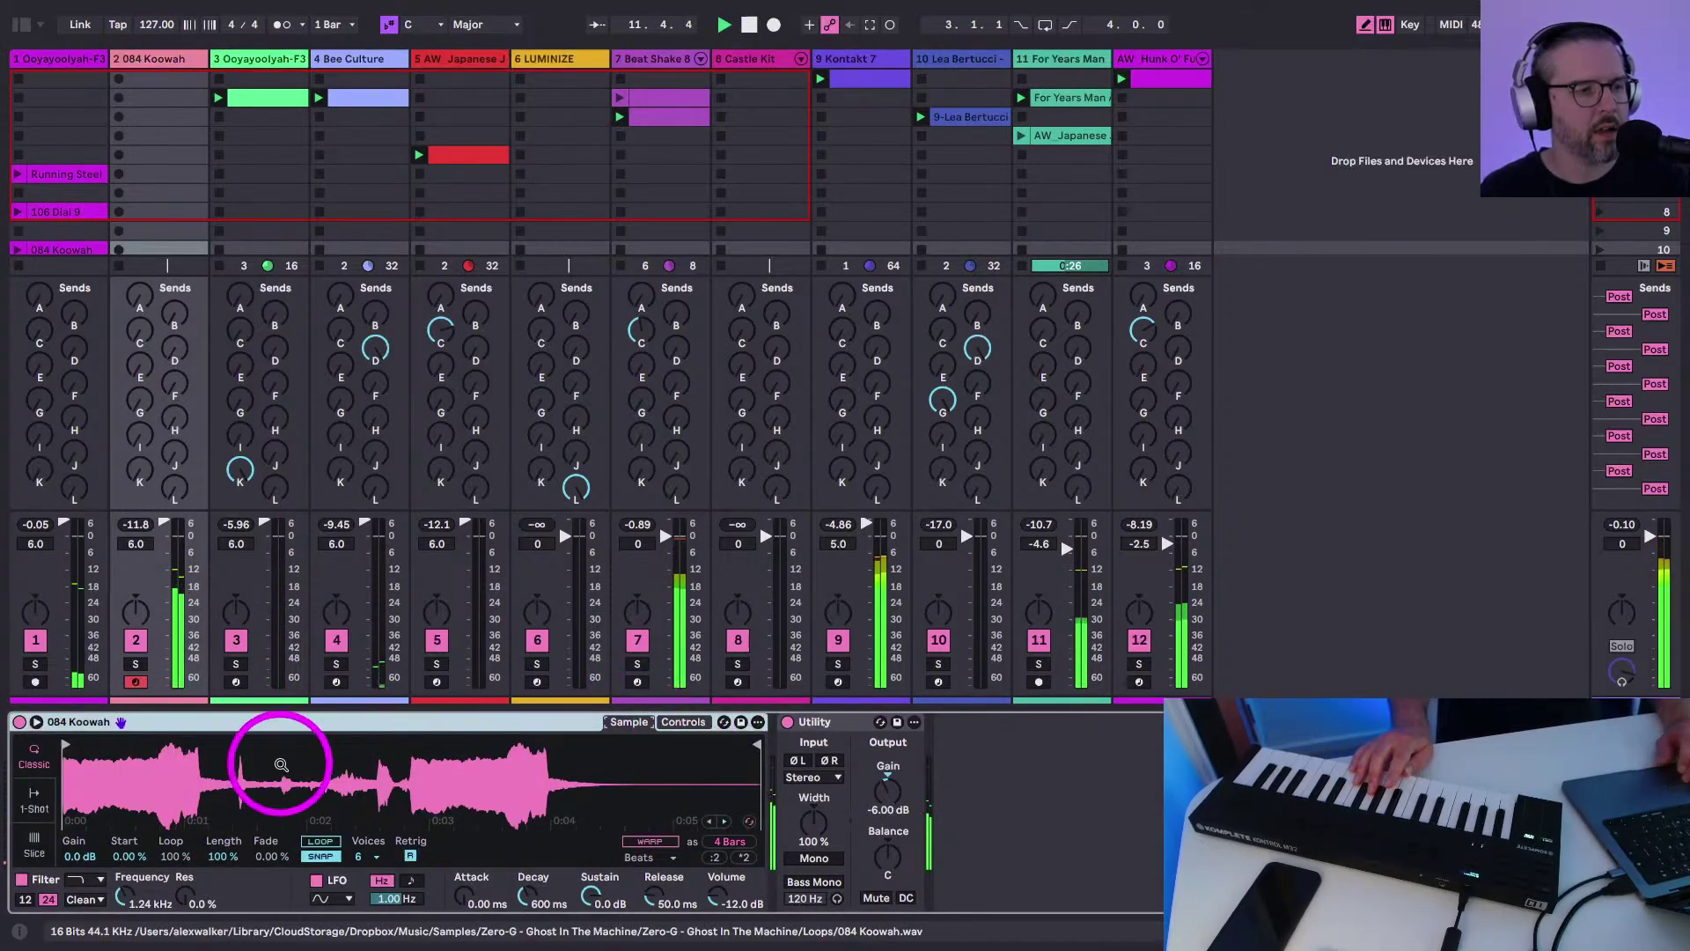
{"action": "left_click", "coordinate": [205, 670]}
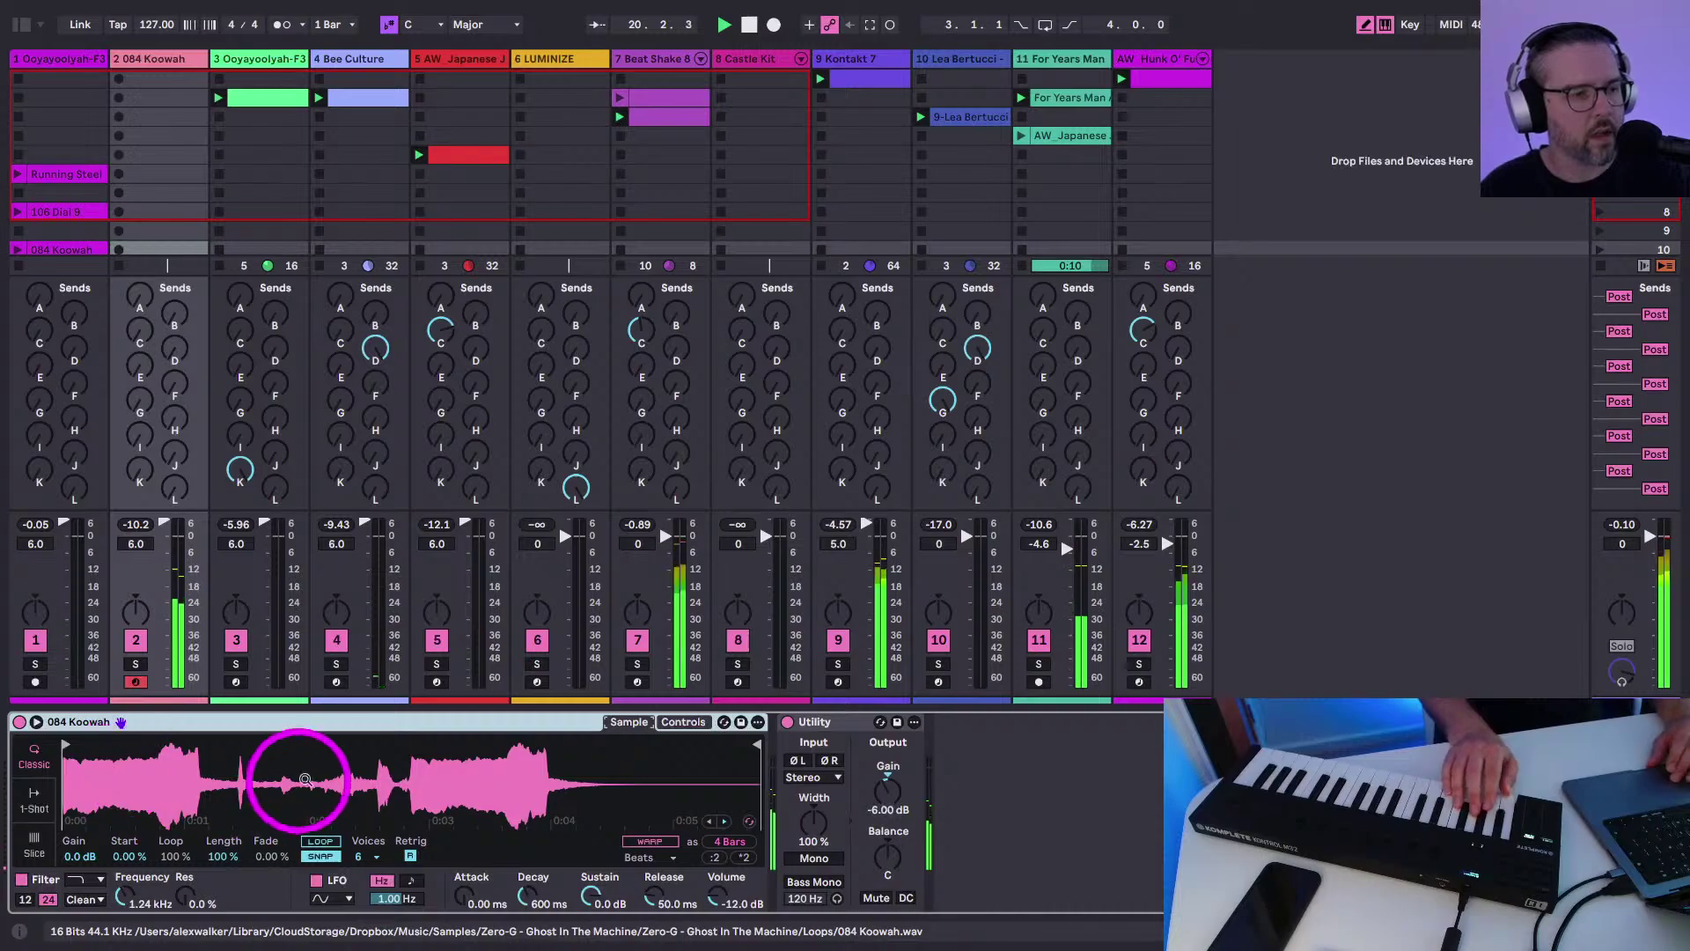
{"action": "mouse_move", "coordinate": [755, 745]}
{"action": "left_mouse_down"}
{"action": "mouse_move", "coordinate": [120, 748]}
{"action": "mouse_move", "coordinate": [149, 747]}
{"action": "left_mouse_up"}
Convert the 084 Koowah instrument from Simpler to Sampler
{"action": "left_click", "coordinate": [95, 720]}
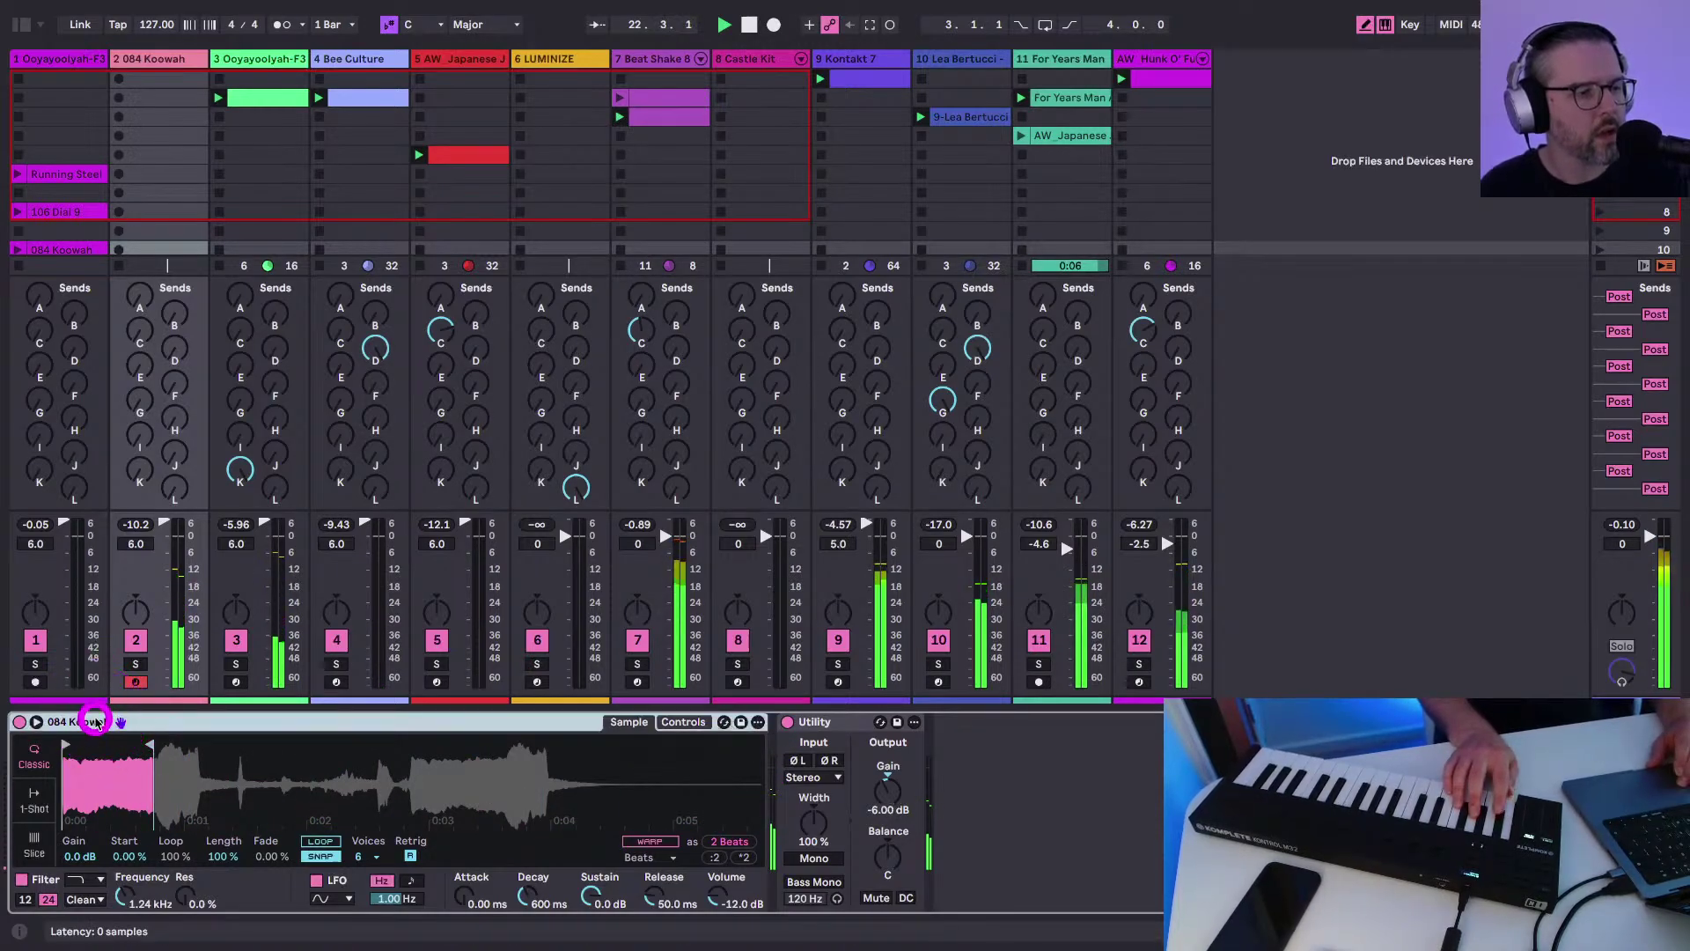
{"action": "right_click", "coordinate": [95, 721]}
{"action": "left_click", "coordinate": [128, 680]}
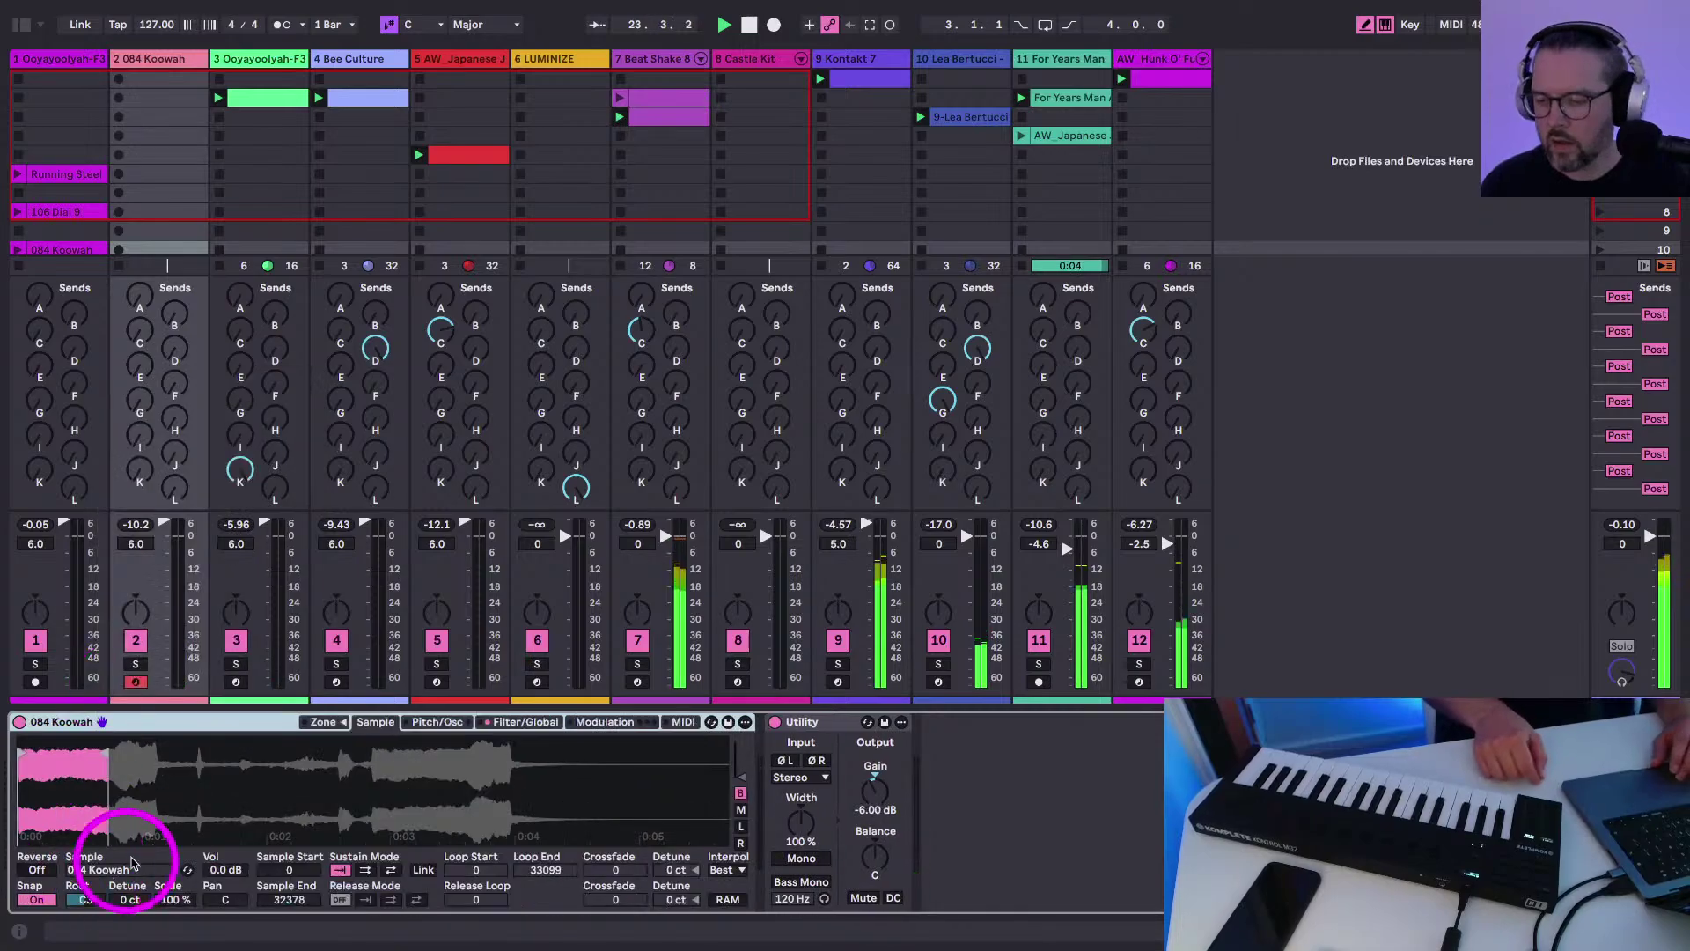
Set the 084 Koowah Sampler's sustain mode to back-and-forth looping and lower the track's volume to 0.3 dB
{"action": "left_click", "coordinate": [390, 869]}
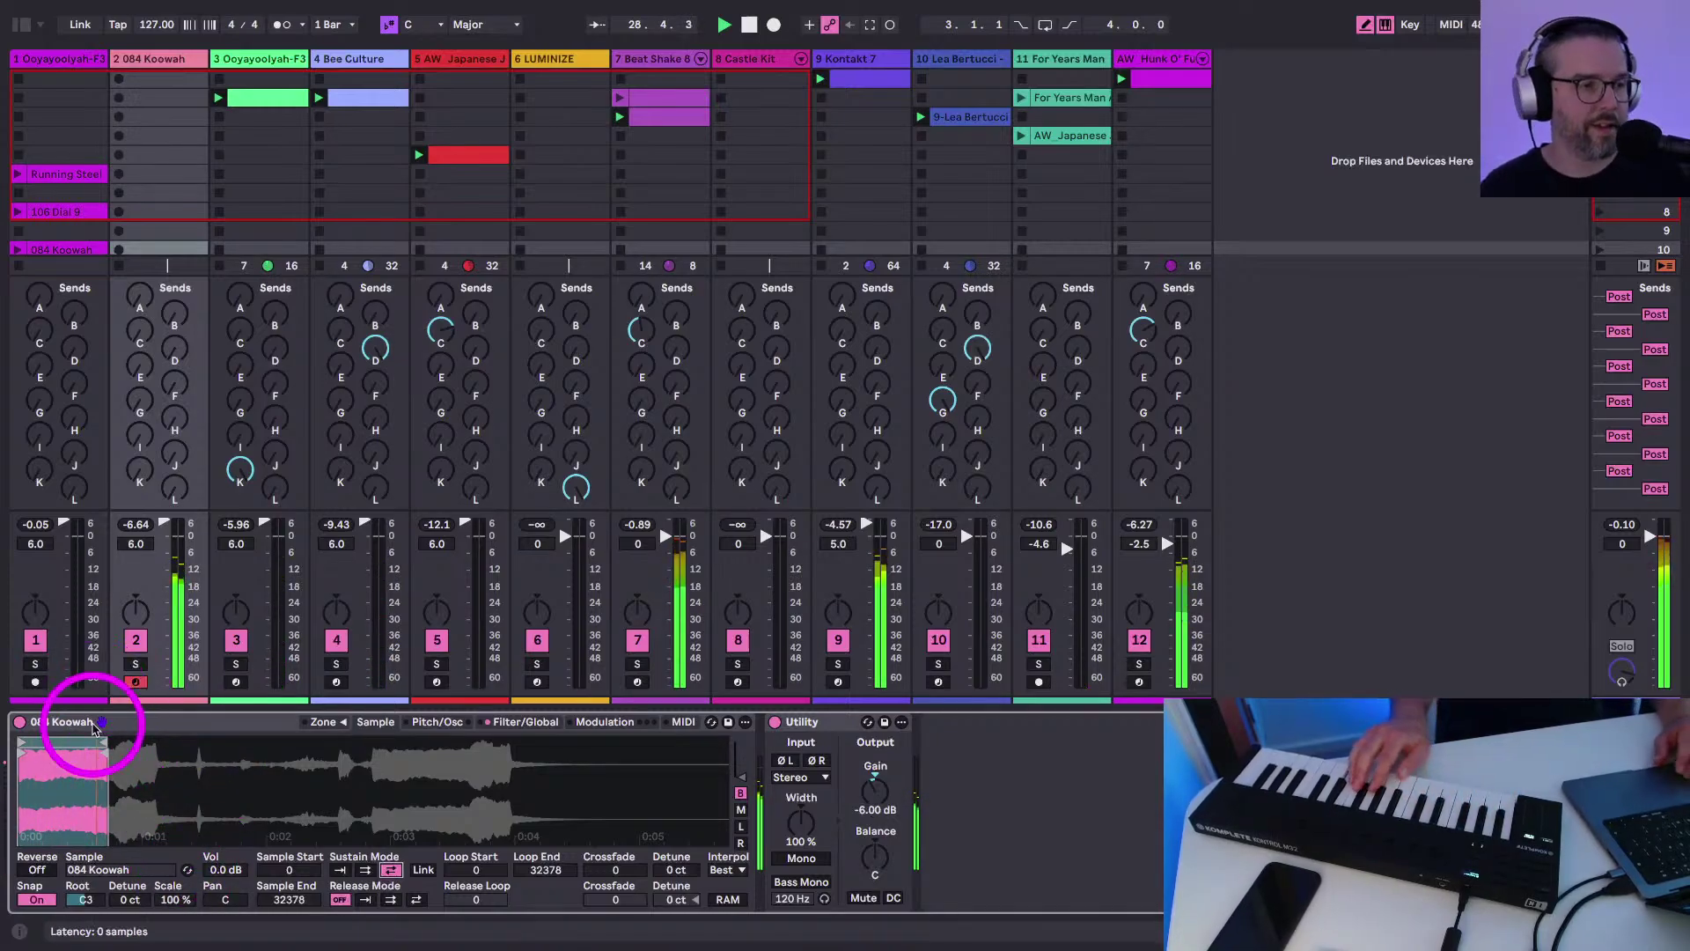
{"action": "mouse_move", "coordinate": [170, 540]}
{"action": "left_mouse_down"}
{"action": "mouse_move", "coordinate": [162, 520]}
{"action": "mouse_move", "coordinate": [151, 540]}
{"action": "left_mouse_up"}
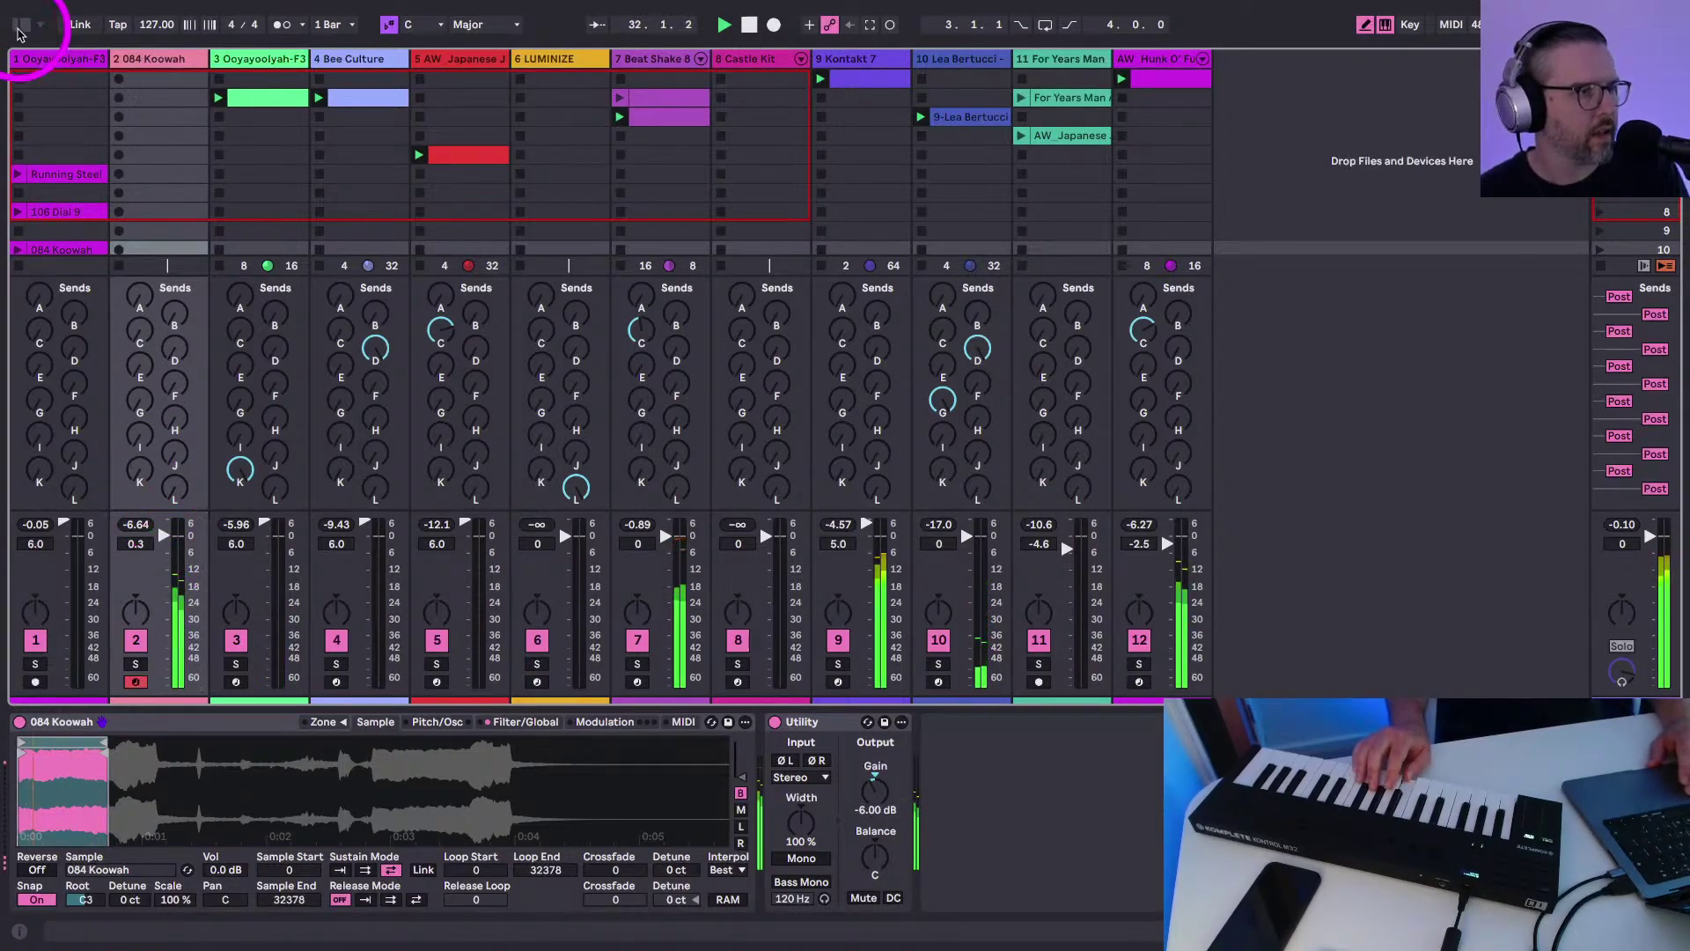
Find Auto Shift among the audio effects and insert it between the Sampler and Utility on the 084 Koowah track
{"action": "left_click", "coordinate": [20, 27]}
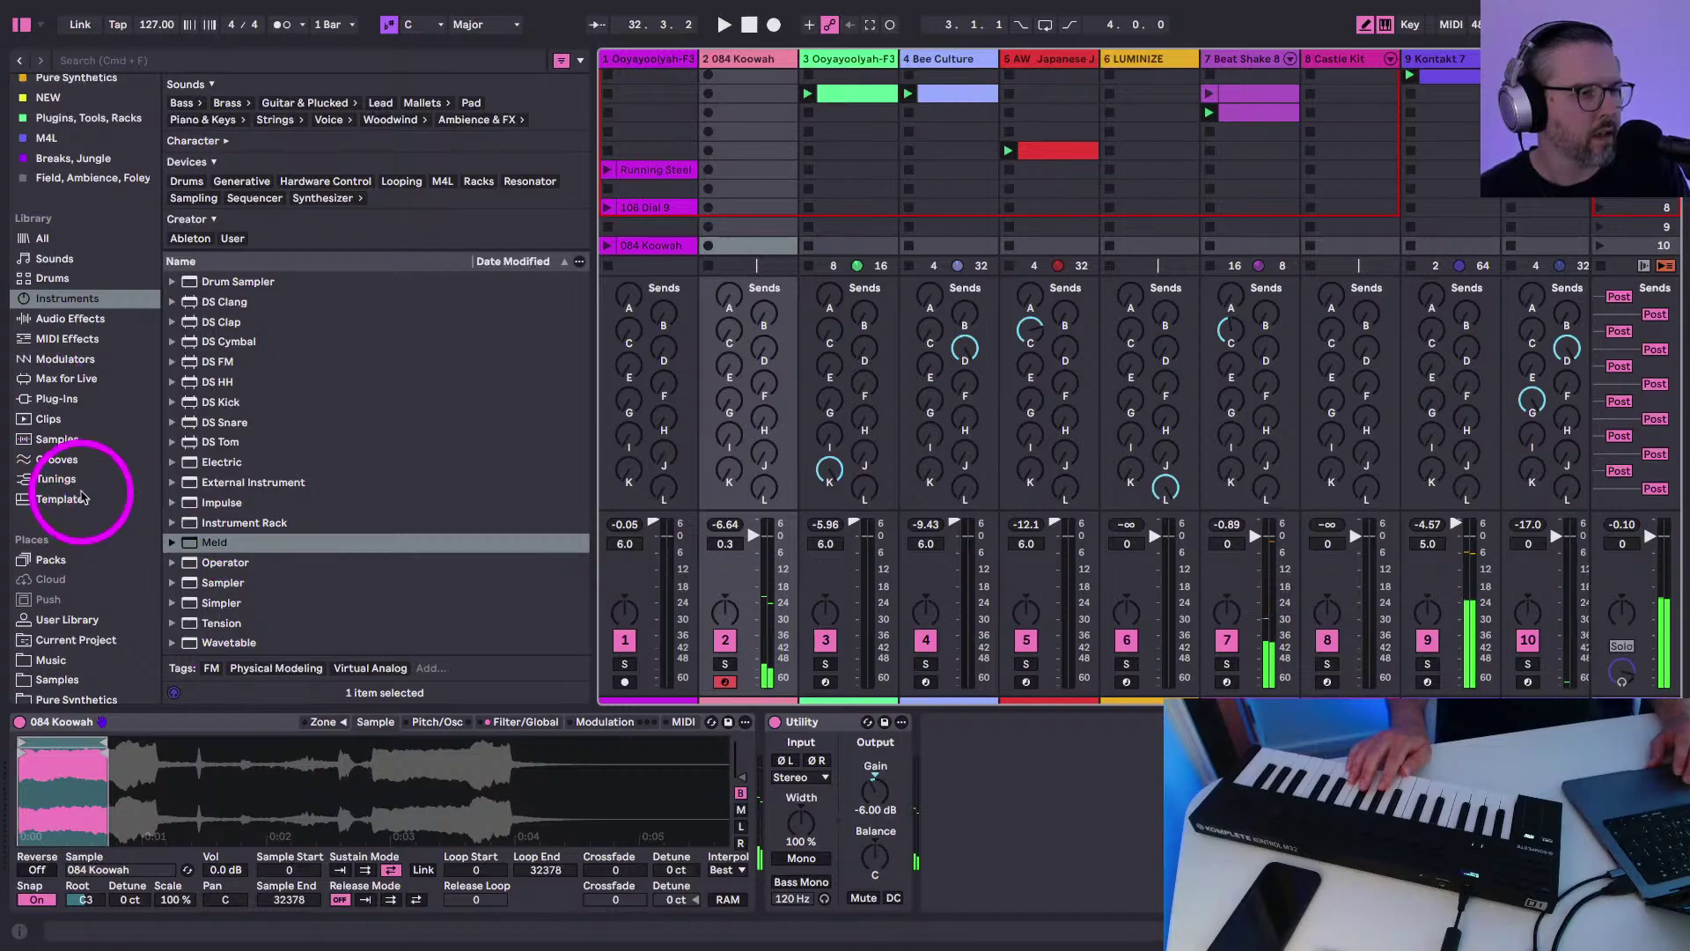
{"action": "left_click", "coordinate": [71, 319]}
{"action": "scroll", "coordinate": [202, 548], "scroll_direction": "up", "scroll_amount": 3}
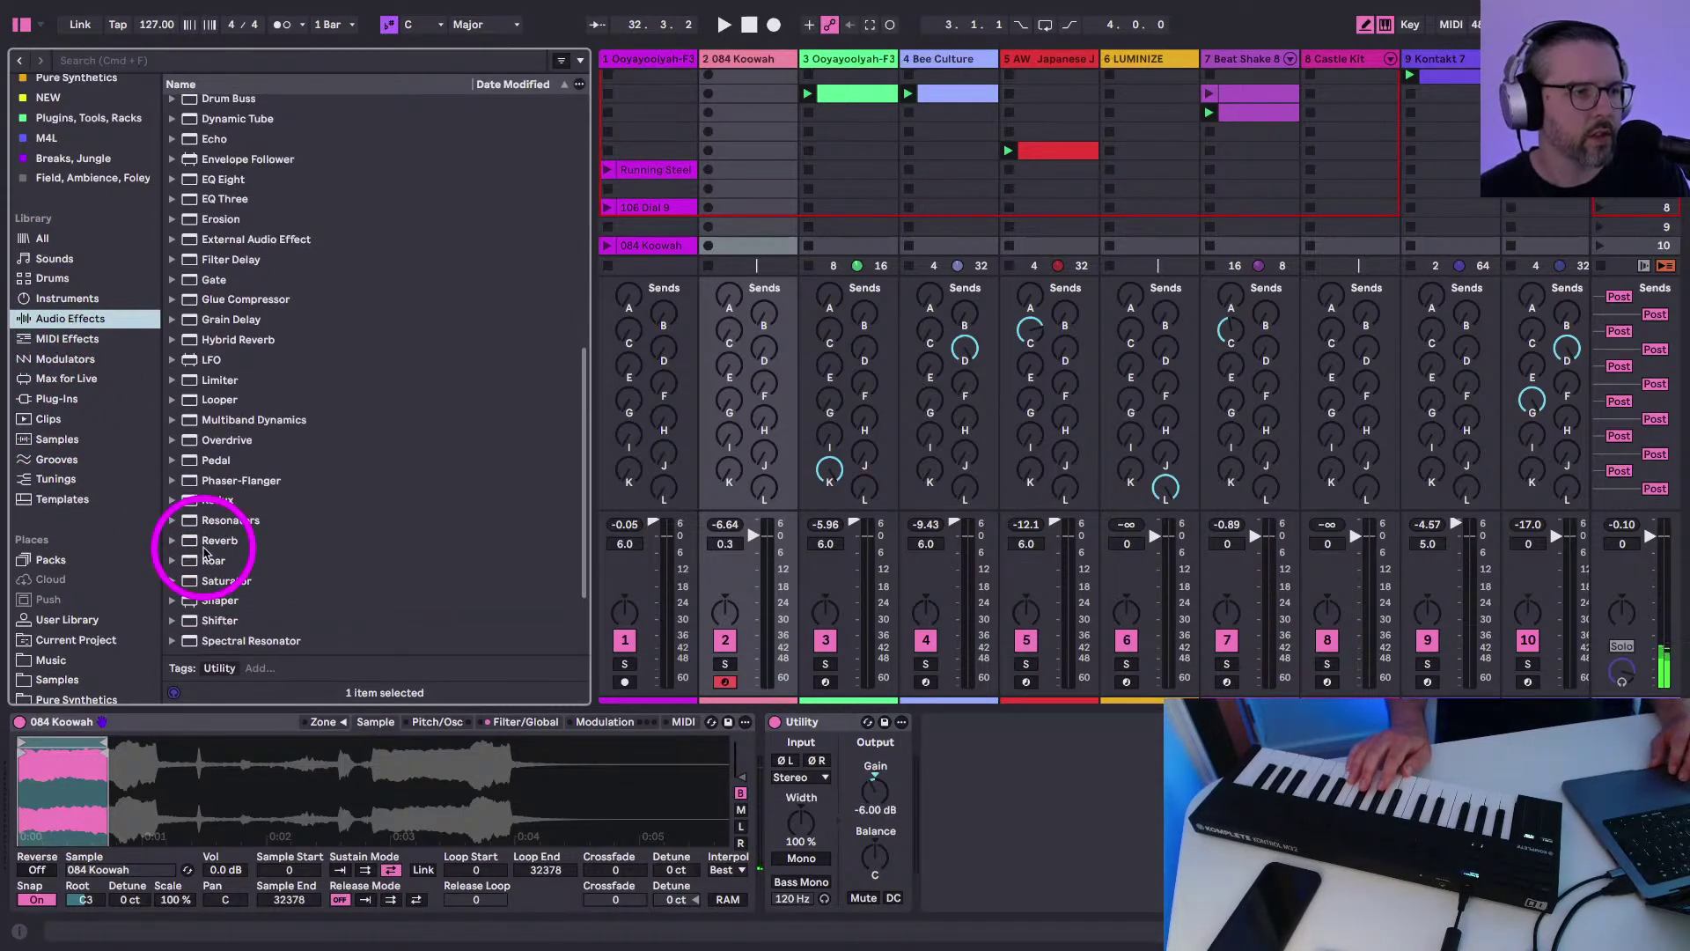
{"action": "scroll", "coordinate": [205, 552], "scroll_direction": "up", "scroll_amount": 8}
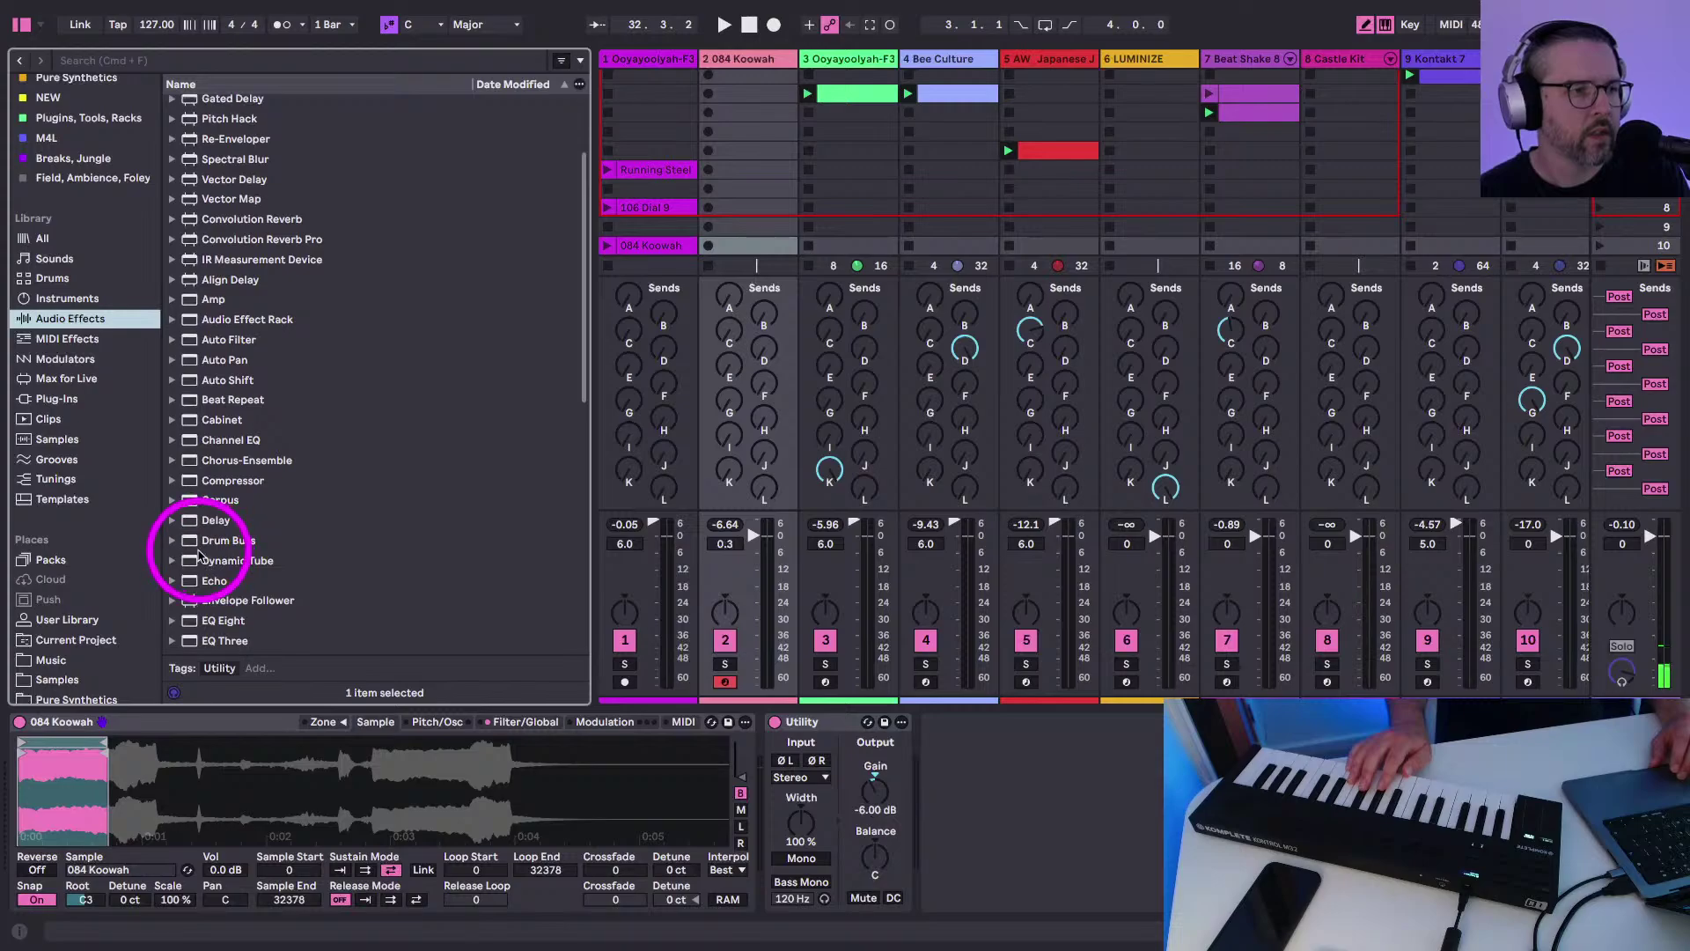
{"action": "left_click_drag", "start_coordinate": [233, 387], "coordinate": [773, 780]}
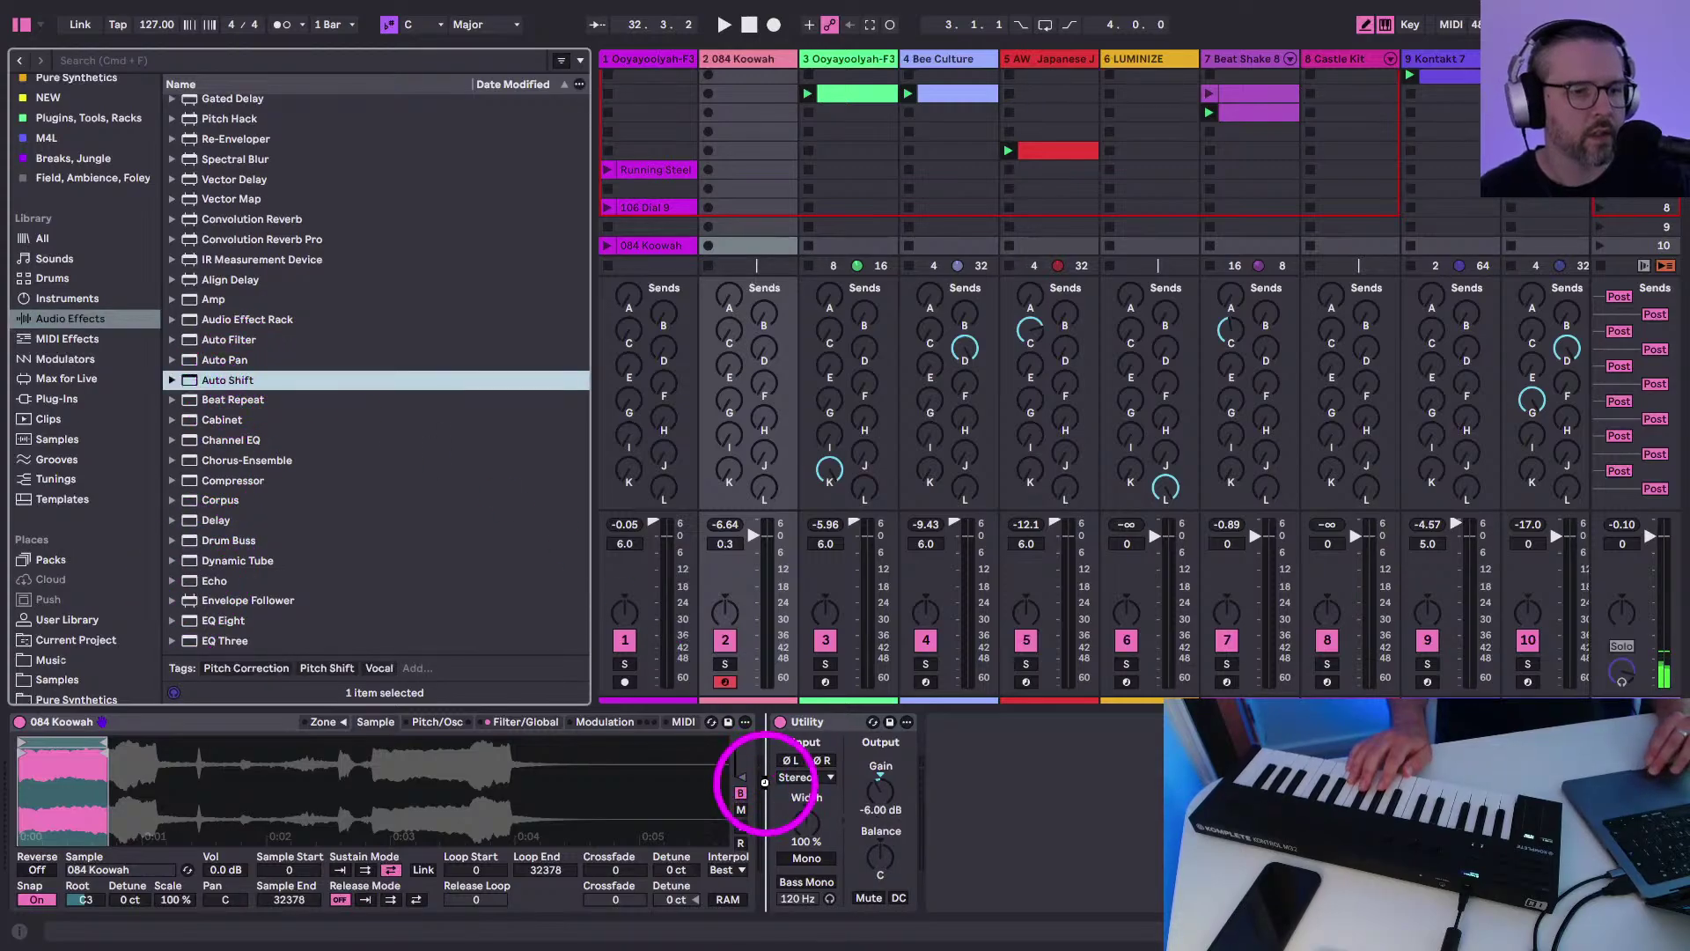
Make Auto Shift follow the set's C Major scale and set its input pitch range to High
{"action": "left_click", "coordinate": [818, 904]}
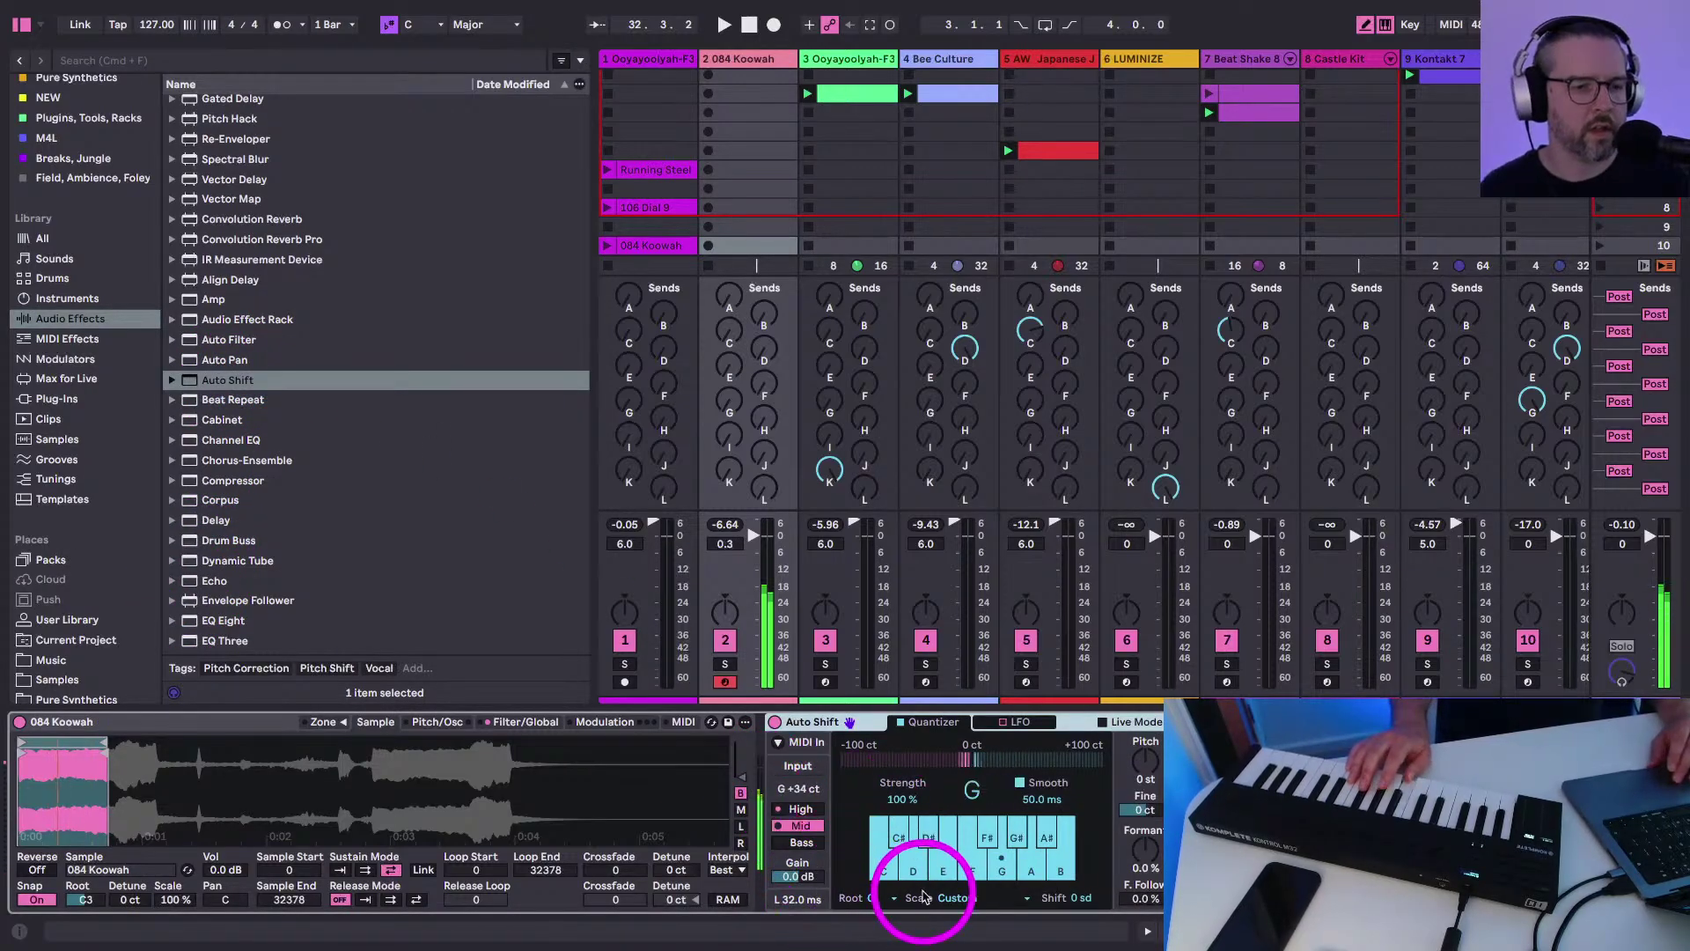
{"action": "left_click", "coordinate": [1178, 722]}
{"action": "left_click", "coordinate": [799, 808]}
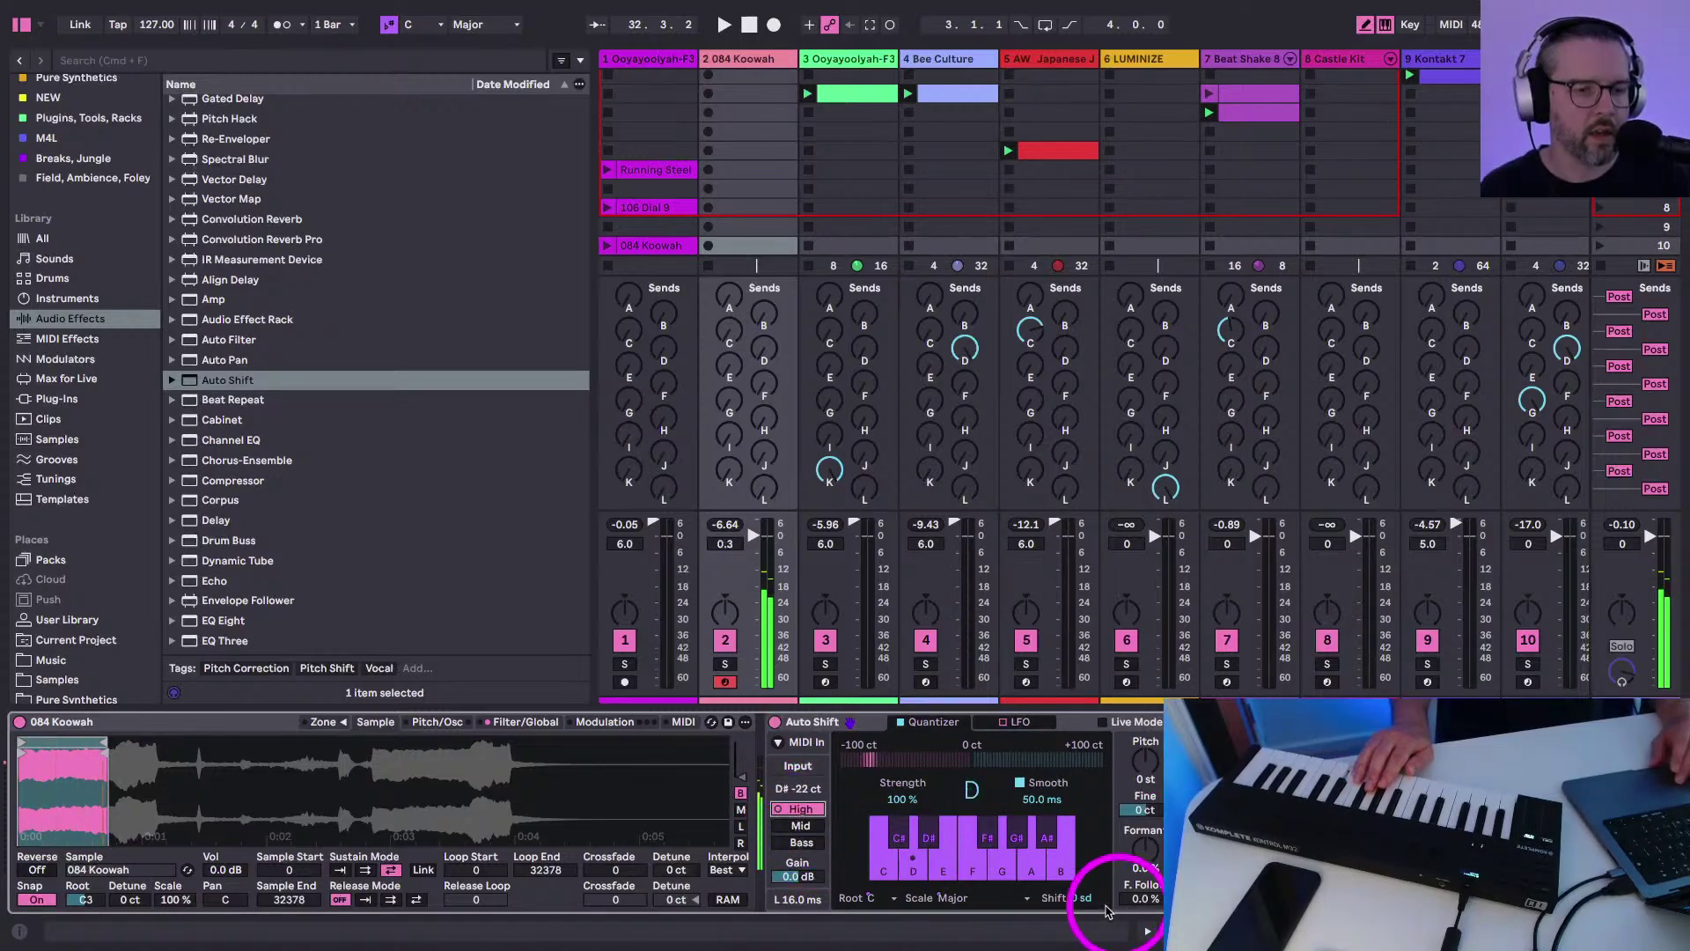
{"action": "left_click", "coordinate": [869, 897]}
{"action": "left_click", "coordinate": [850, 781]}
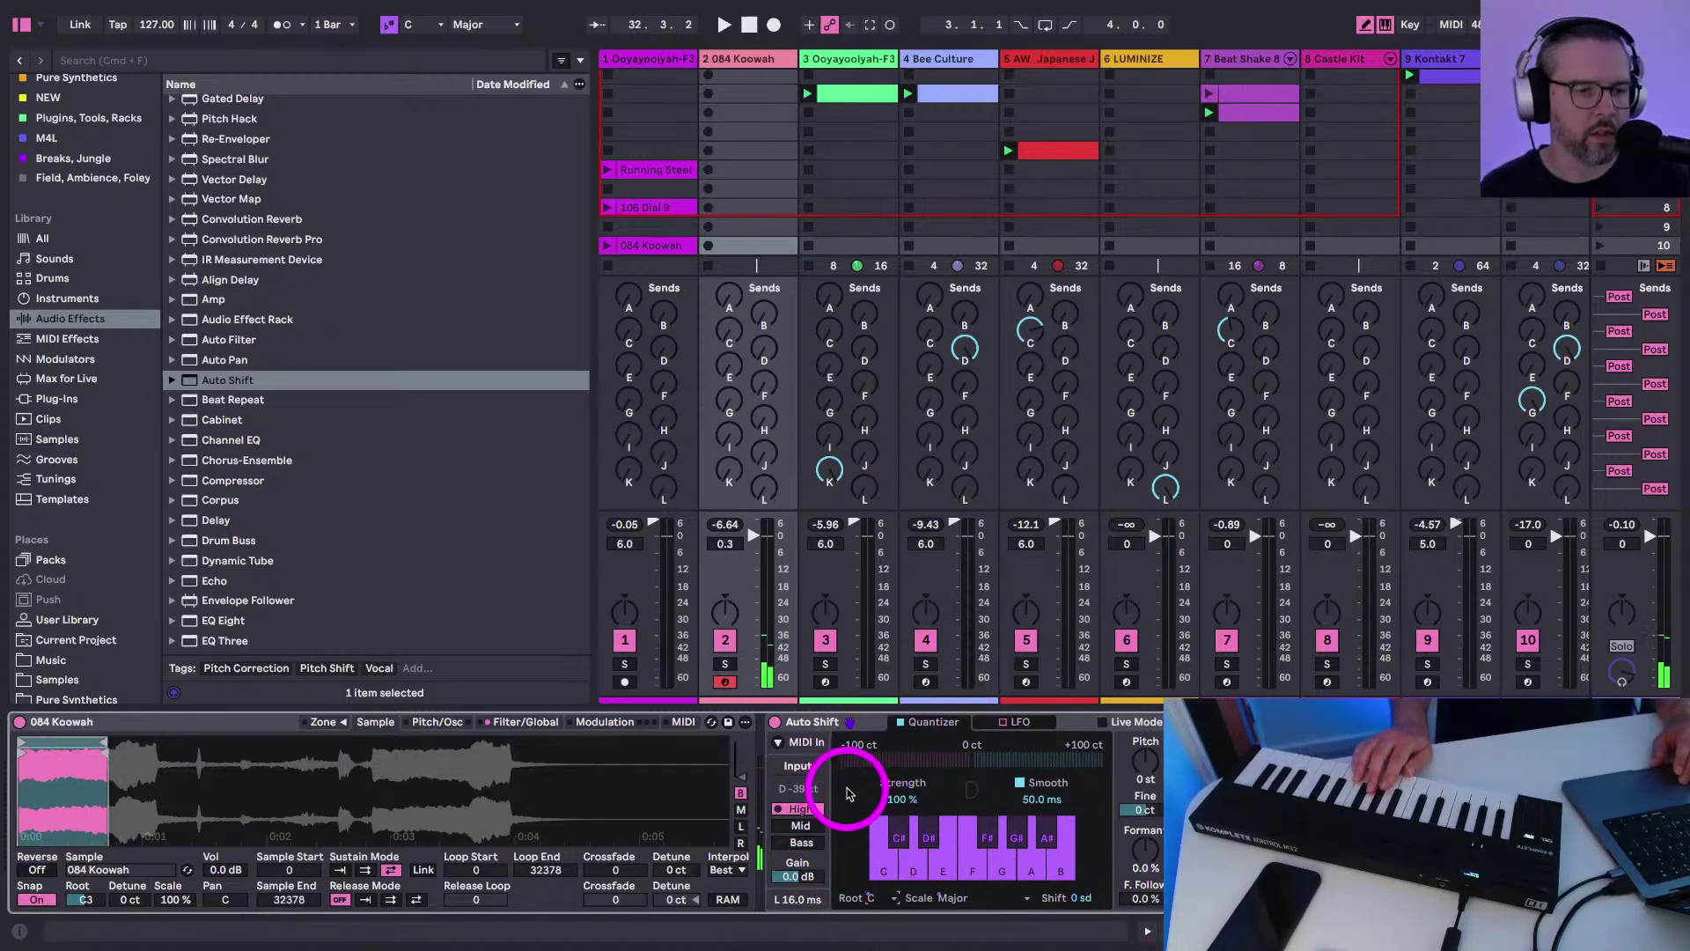
Set the song's scale to G Minor and start playback
{"action": "left_click", "coordinate": [425, 24]}
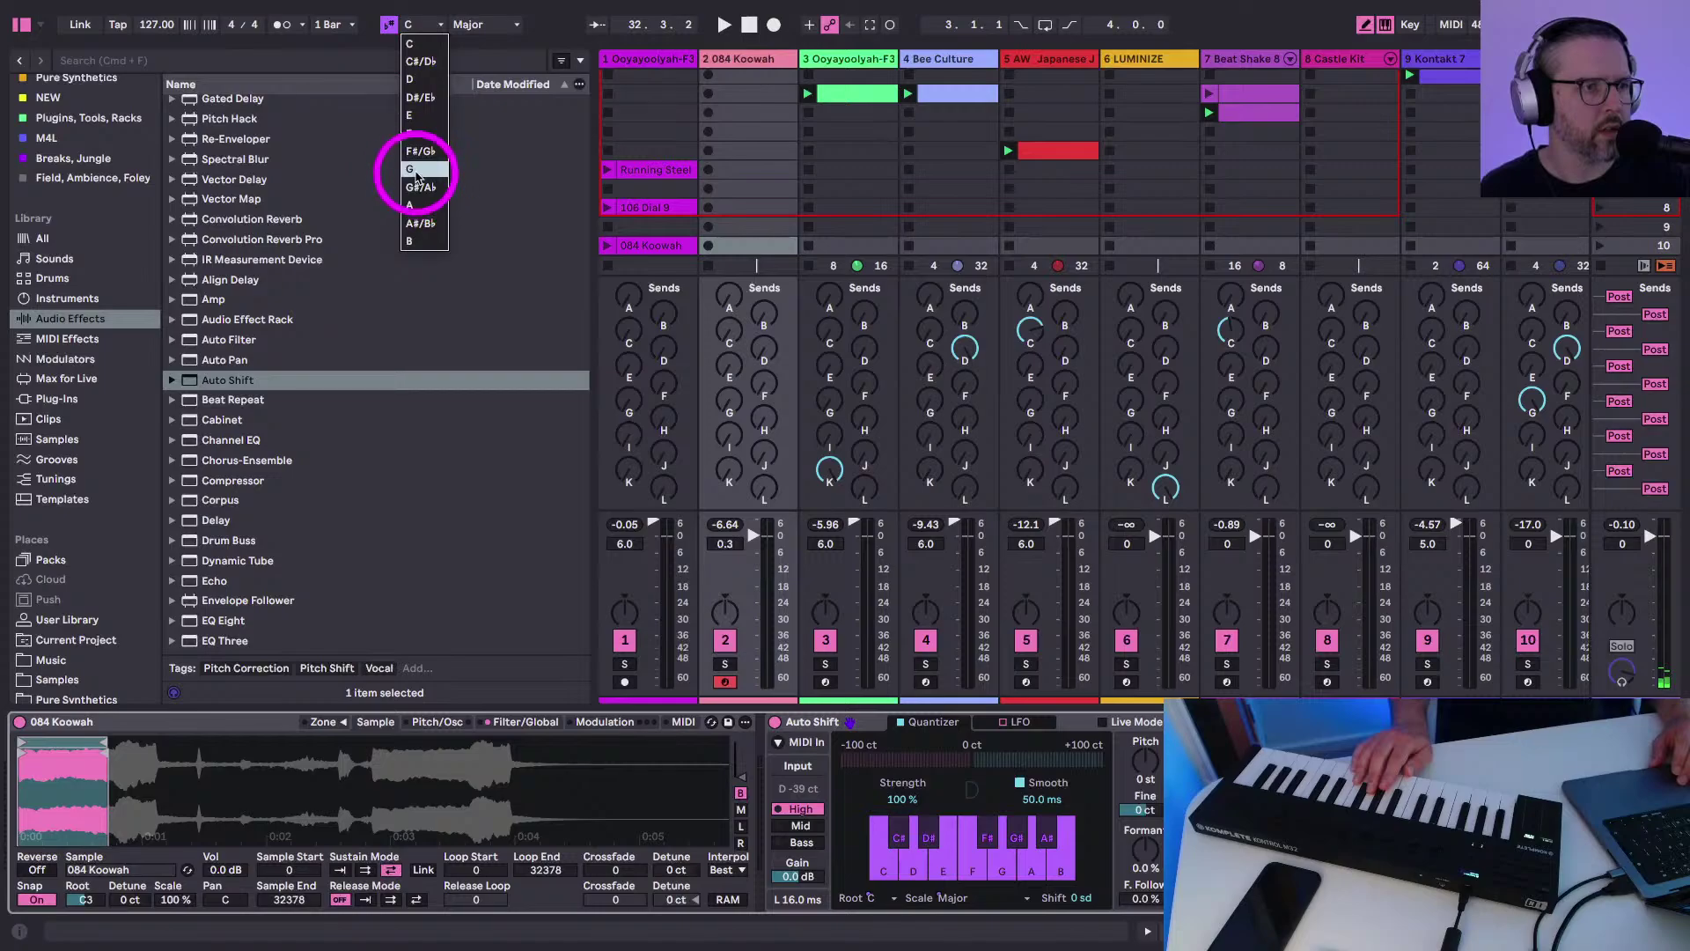
{"action": "left_click", "coordinate": [421, 163]}
{"action": "left_click", "coordinate": [480, 25]}
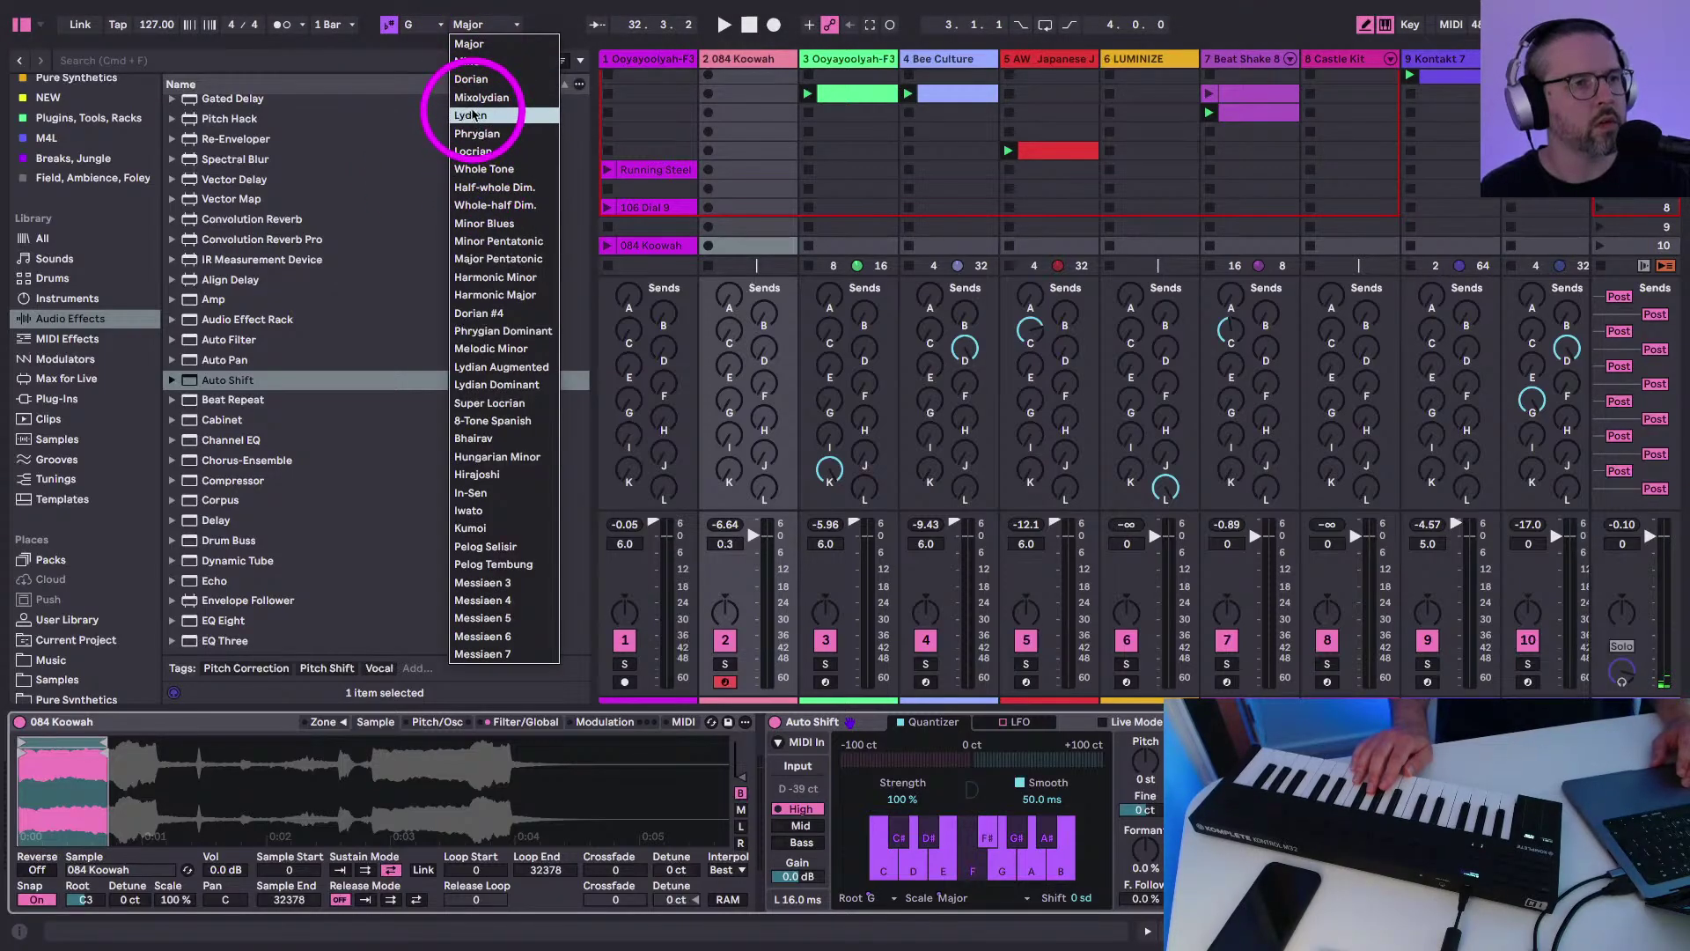
{"action": "left_click", "coordinate": [469, 61]}
{"action": "key", "text": "space"}
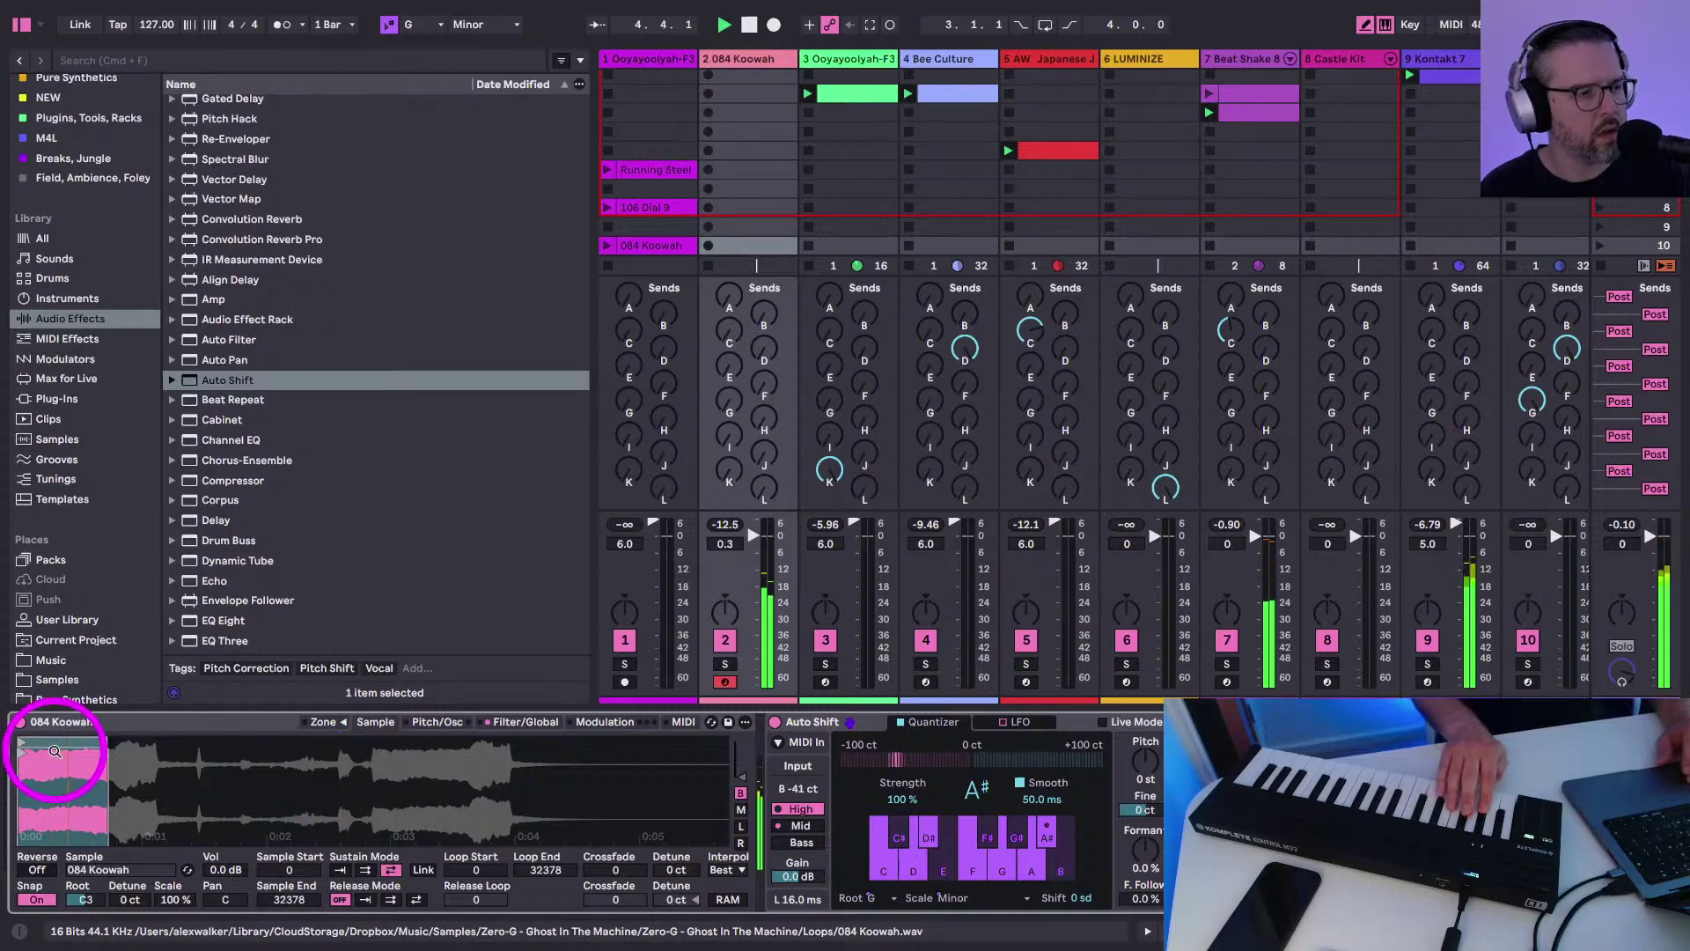
In the 084 Koowah Sampler, set the sample end and loop end to 6887, the loop start to 2864 and the sustain crossfade to 2104
{"action": "mouse_move", "coordinate": [105, 742]}
{"action": "left_mouse_down"}
{"action": "mouse_move", "coordinate": [27, 755]}
{"action": "mouse_move", "coordinate": [56, 775]}
{"action": "left_mouse_up"}
{"action": "mouse_move", "coordinate": [226, 738]}
{"action": "left_mouse_down"}
{"action": "mouse_move", "coordinate": [94, 746]}
{"action": "mouse_move", "coordinate": [121, 740]}
{"action": "left_mouse_up"}
{"action": "left_click_drag", "start_coordinate": [222, 754], "coordinate": [109, 761]}
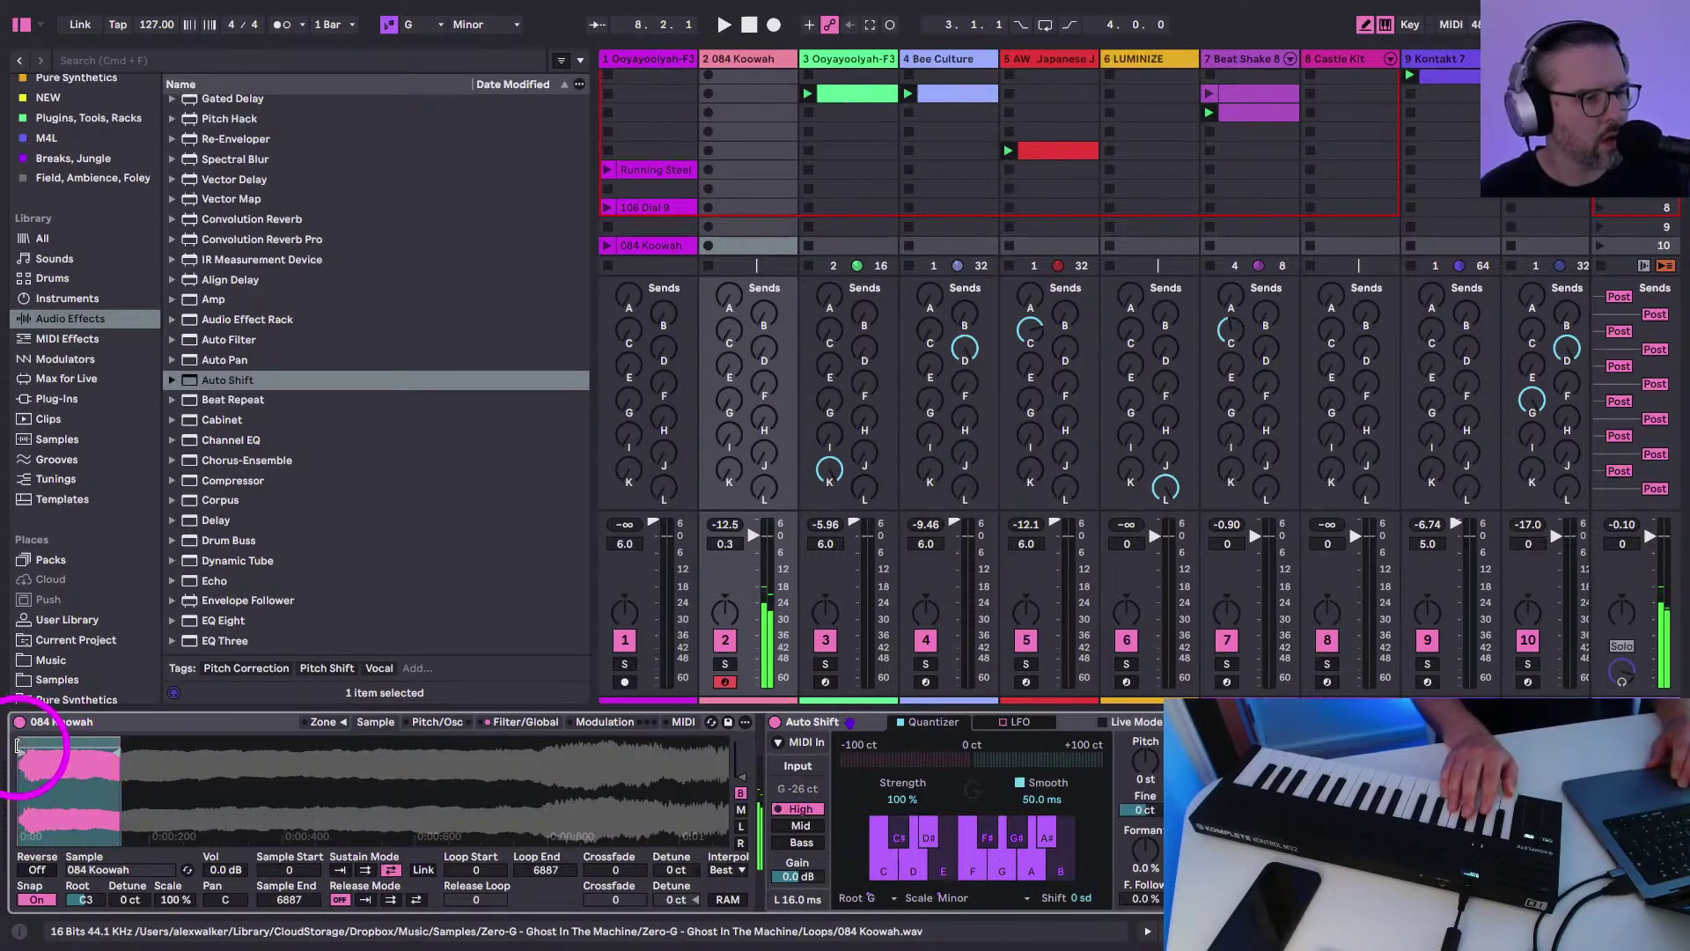
{"action": "left_click_drag", "start_coordinate": [19, 745], "coordinate": [45, 744]}
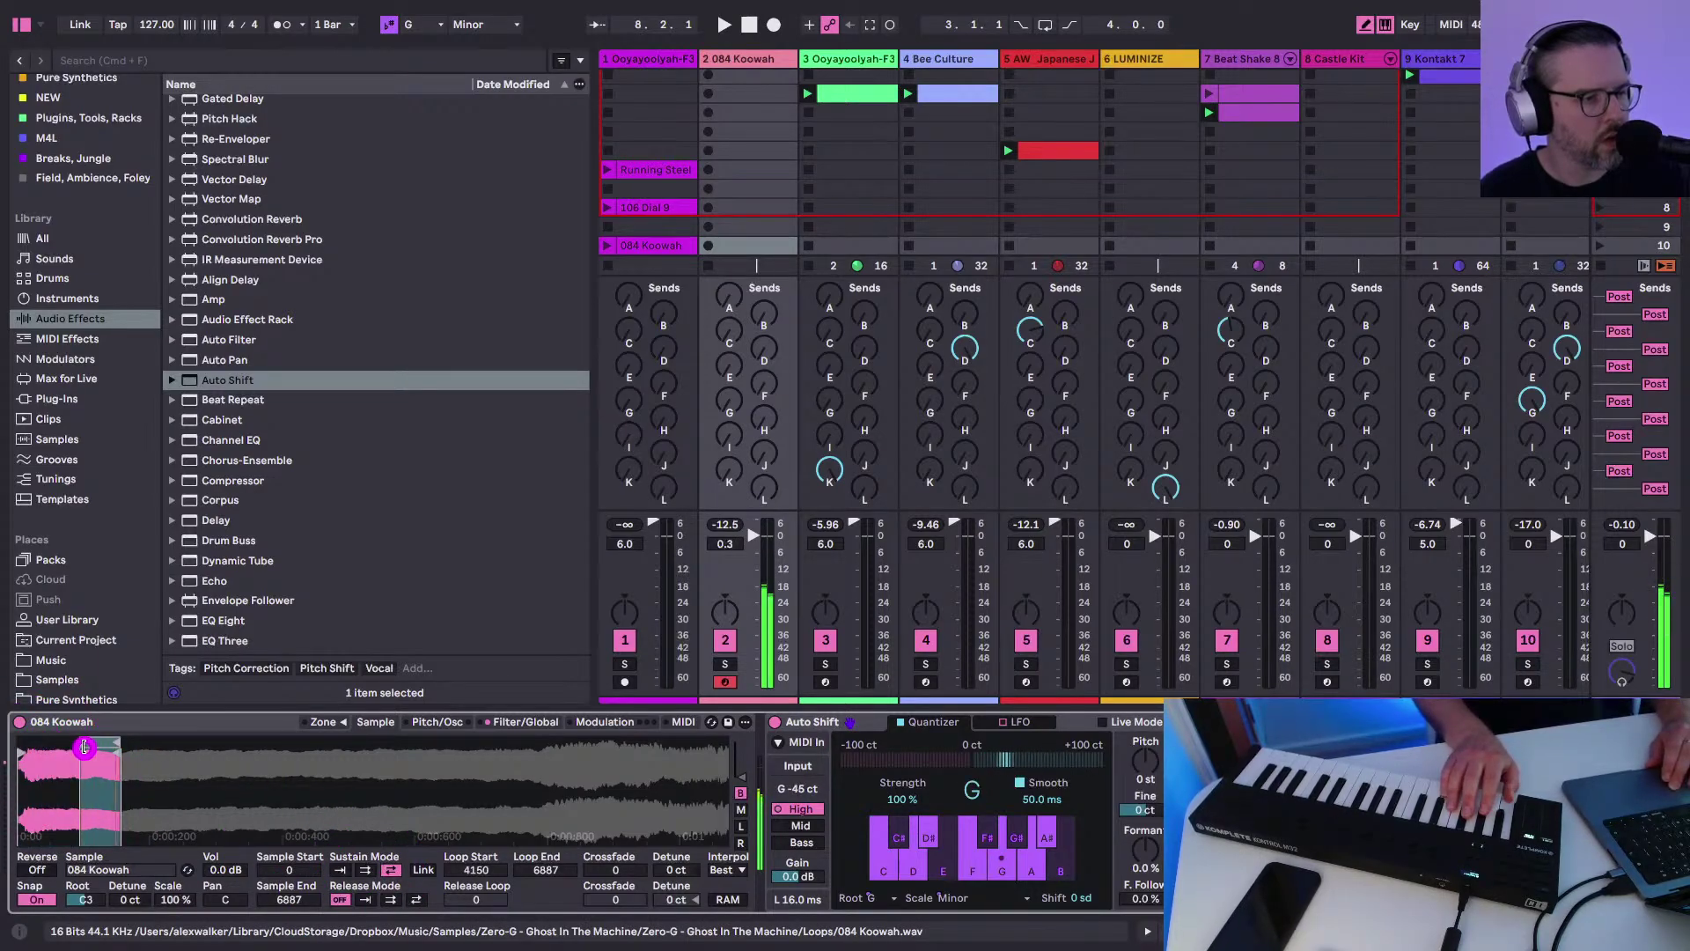
{"action": "left_click_drag", "start_coordinate": [646, 875], "coordinate": [621, 861]}
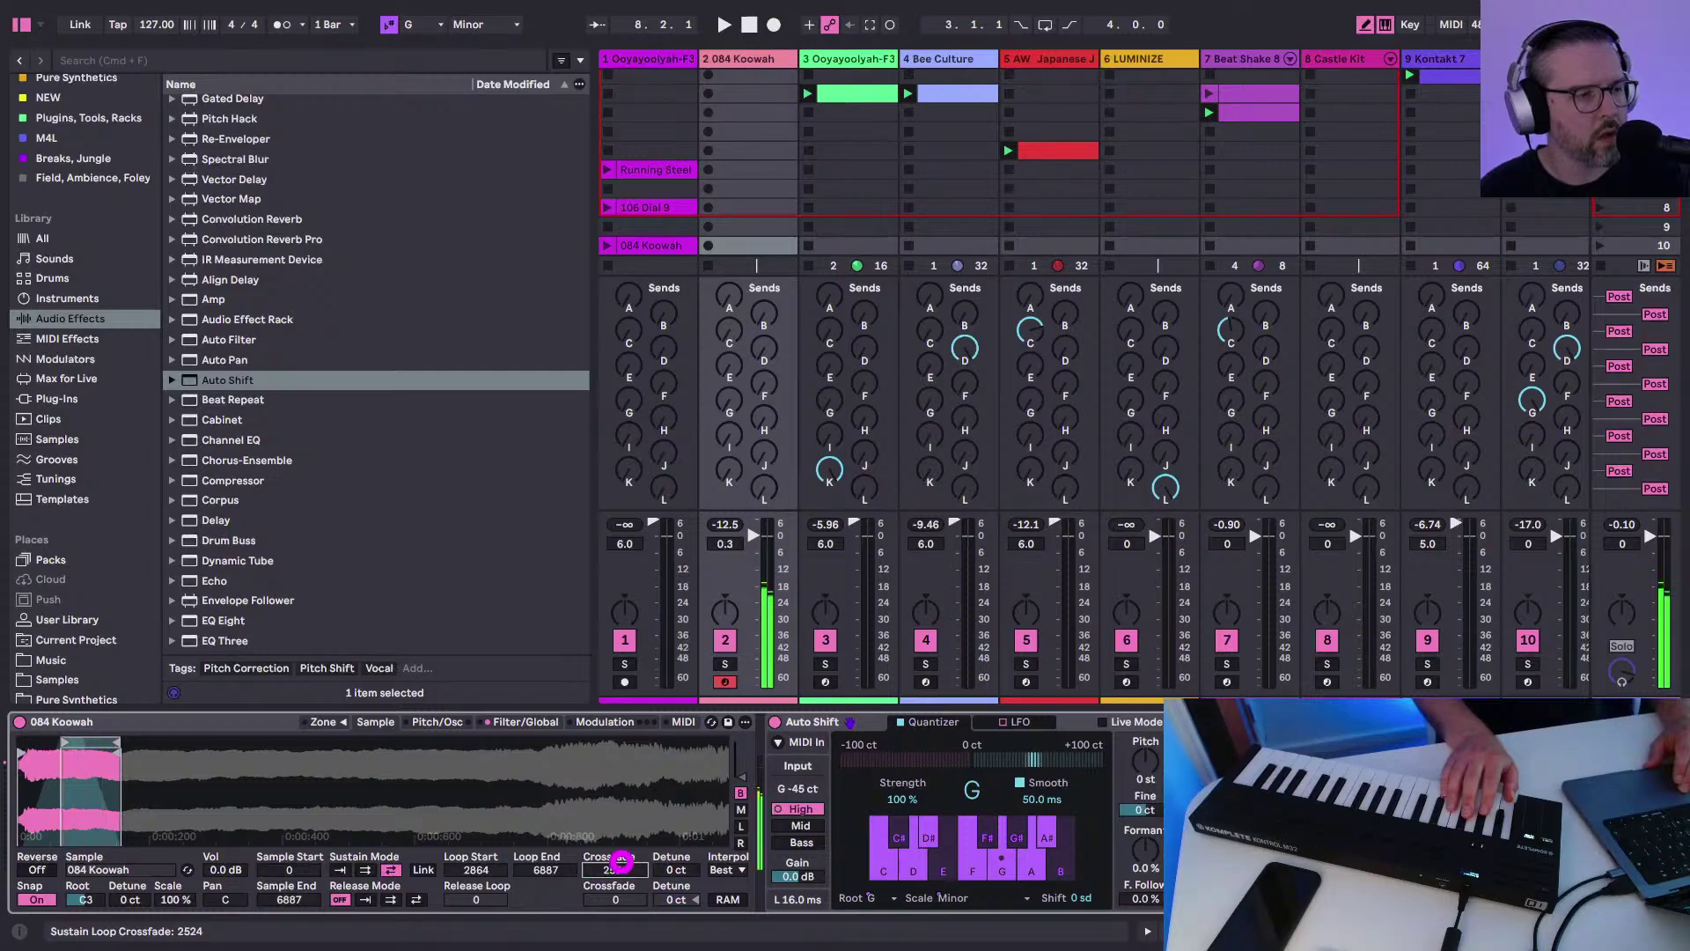
{"action": "left_click", "coordinate": [621, 862]}
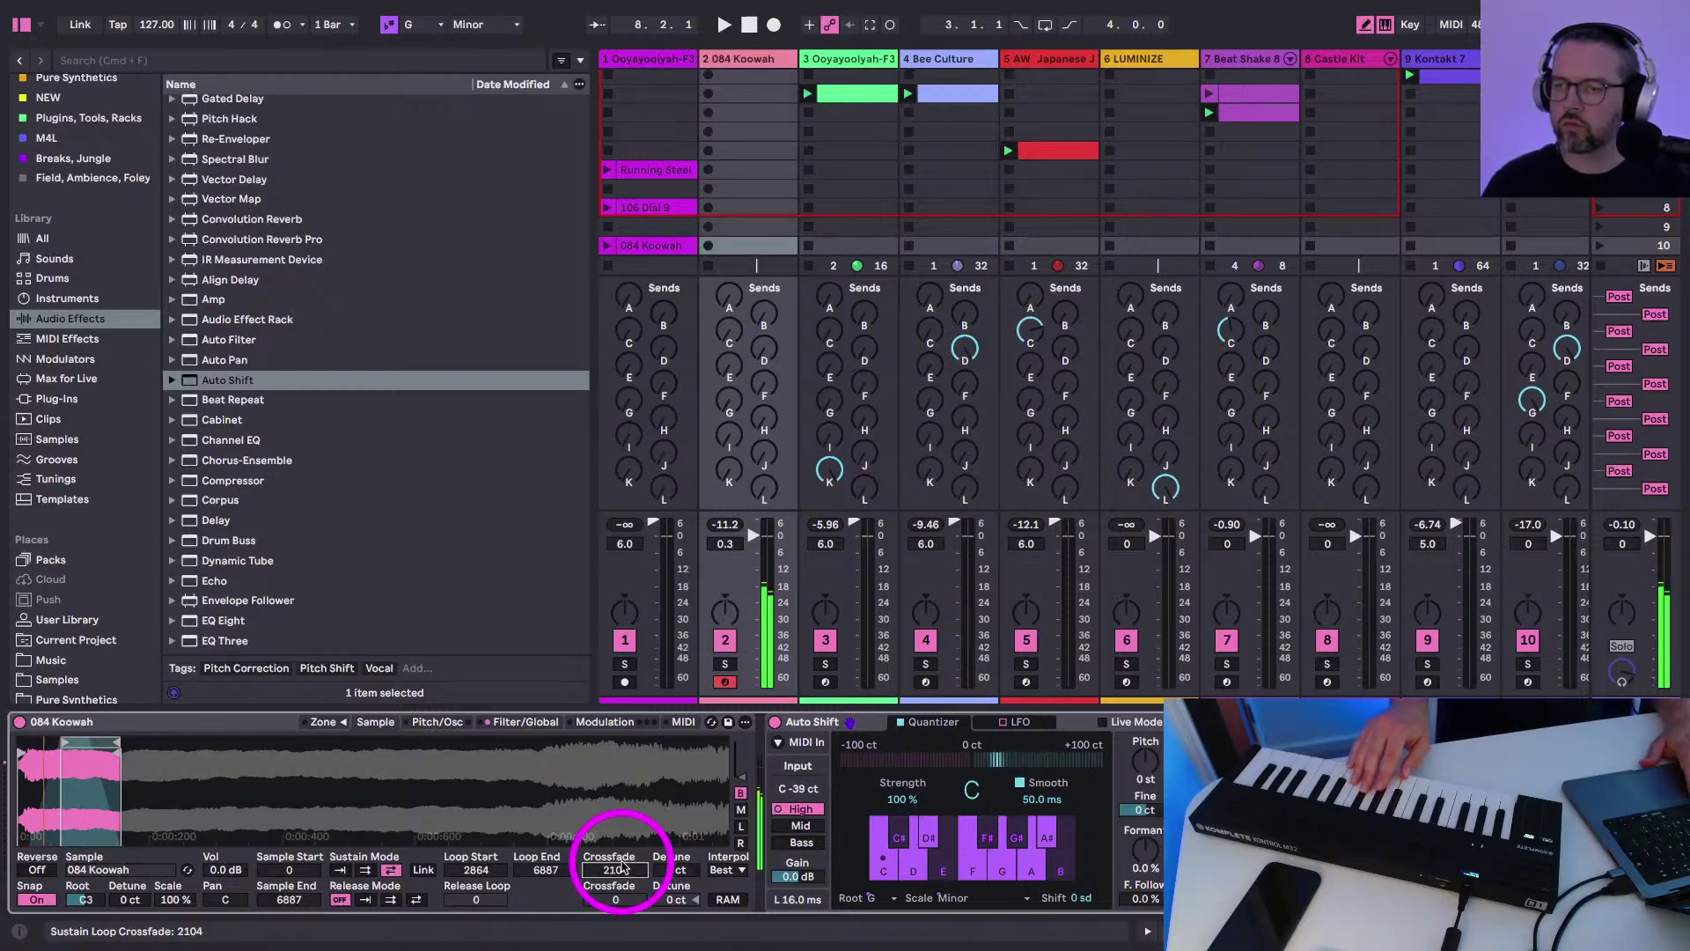
Play the set and turn up send K on the 084 Koowah track
{"action": "key", "text": "space"}
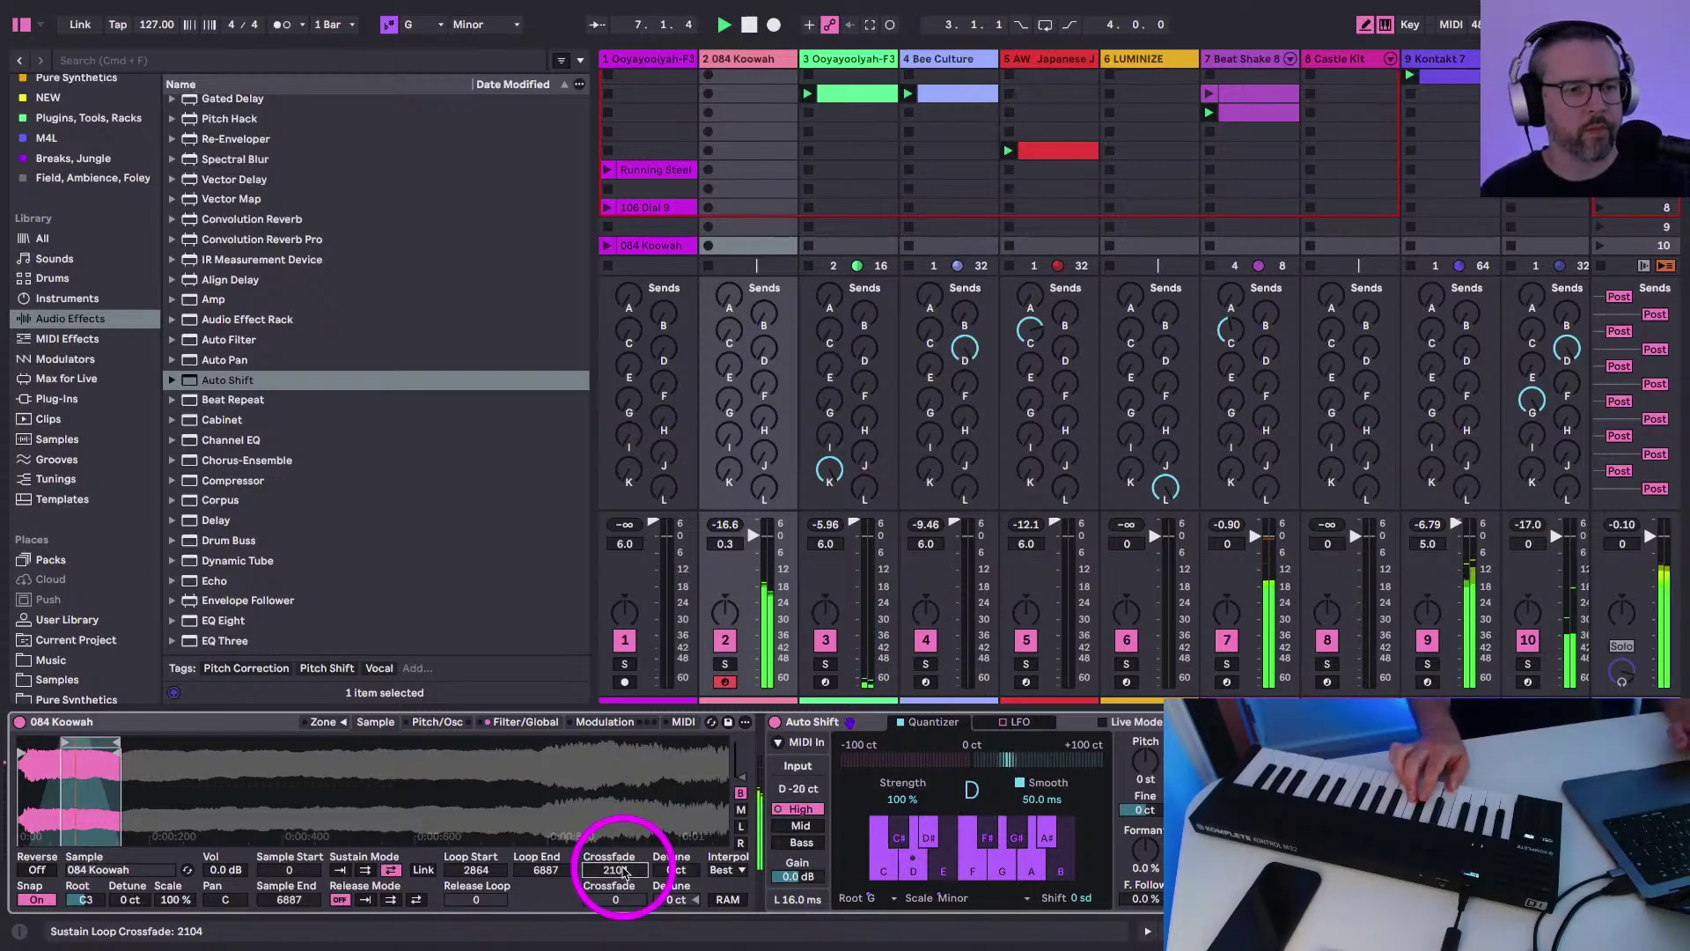
{"action": "left_click_drag", "start_coordinate": [731, 476], "coordinate": [733, 473]}
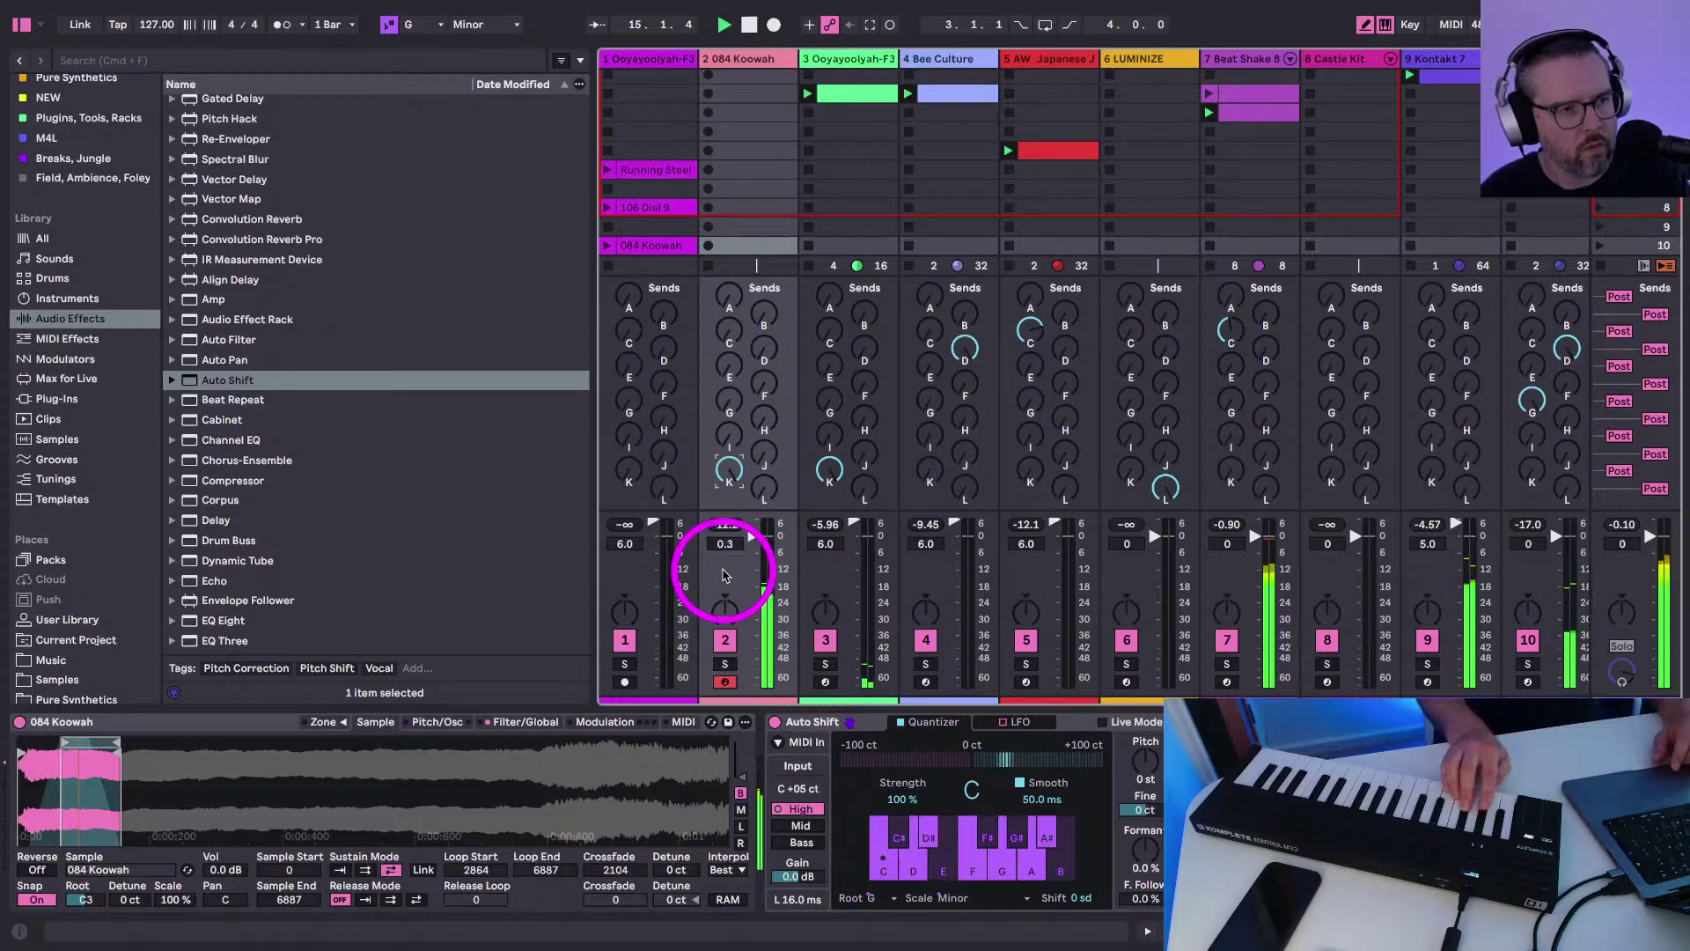
{"action": "left_click", "coordinate": [715, 111]}
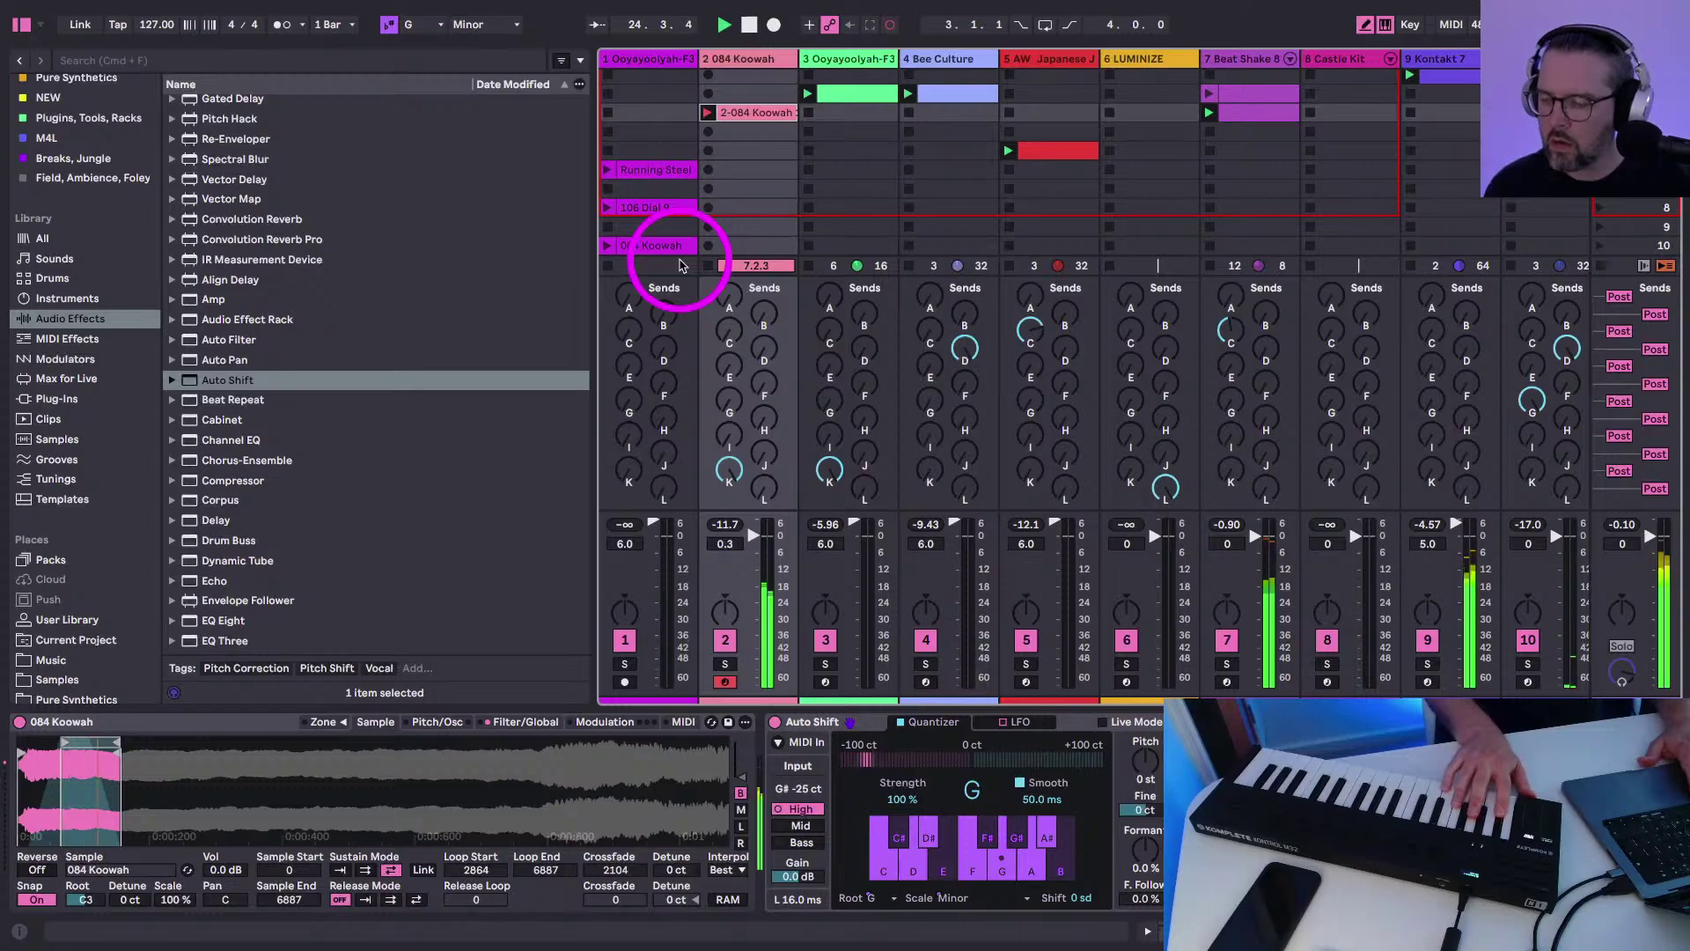
{"action": "key", "text": "space"}
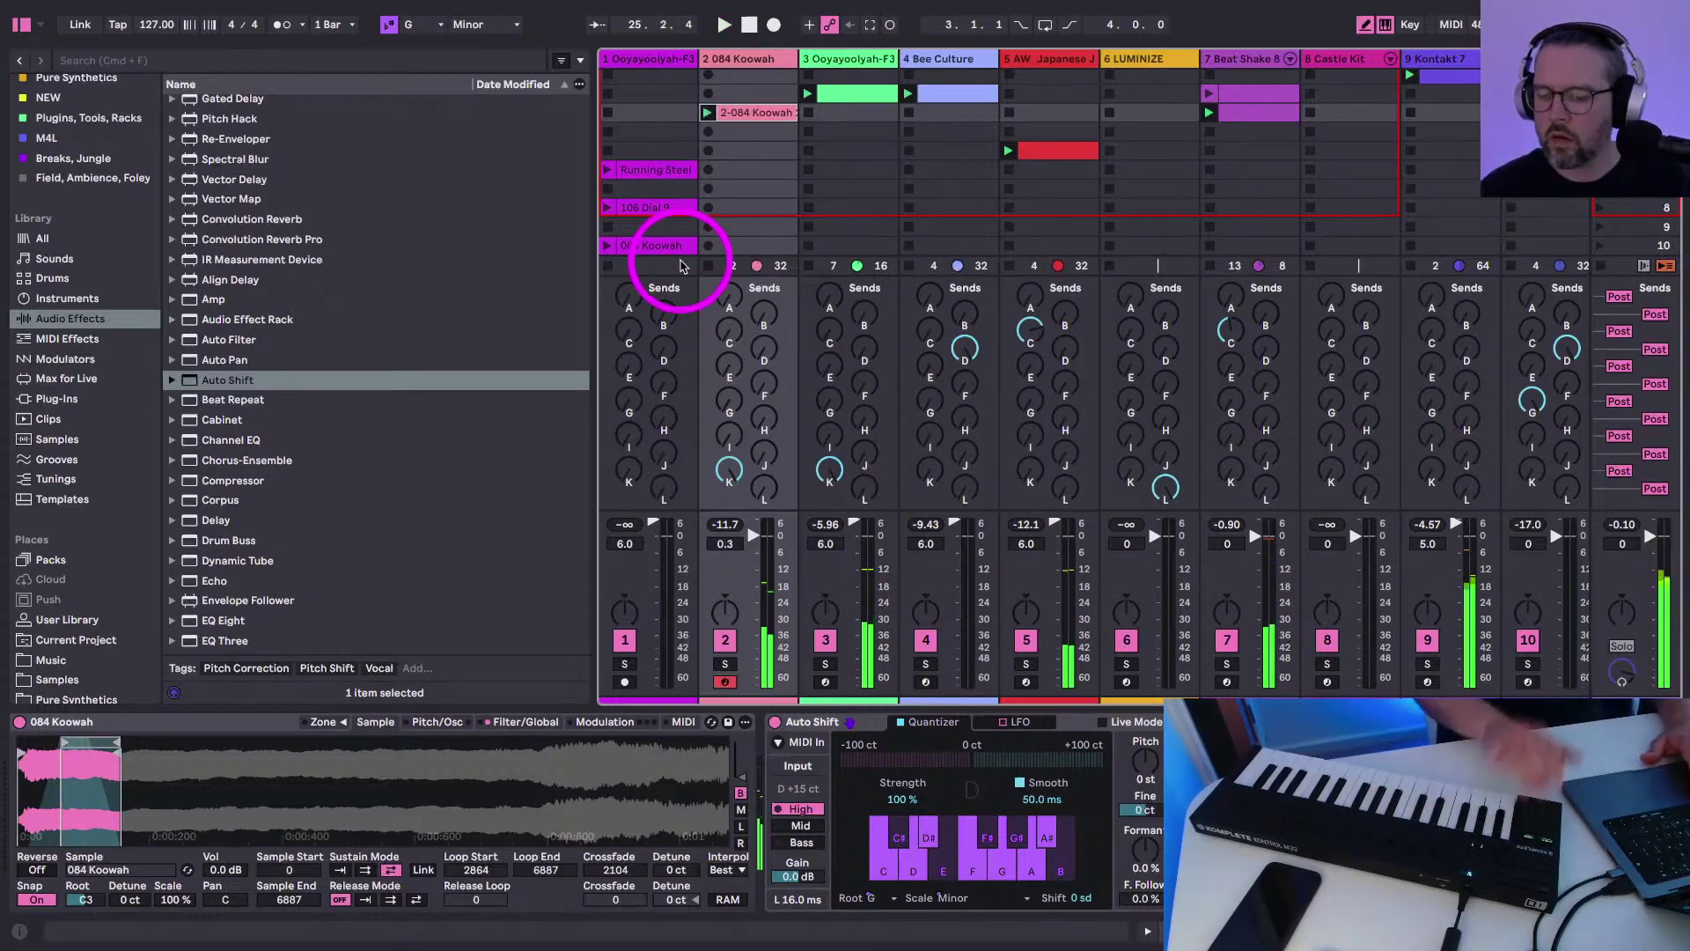
{"action": "left_click", "coordinate": [736, 113]}
{"action": "key", "text": "Delete"}
Record a MIDI clip in the 084 Koowah track's third slot while raising the Auto Shift formant to 19%
{"action": "left_click", "coordinate": [708, 113]}
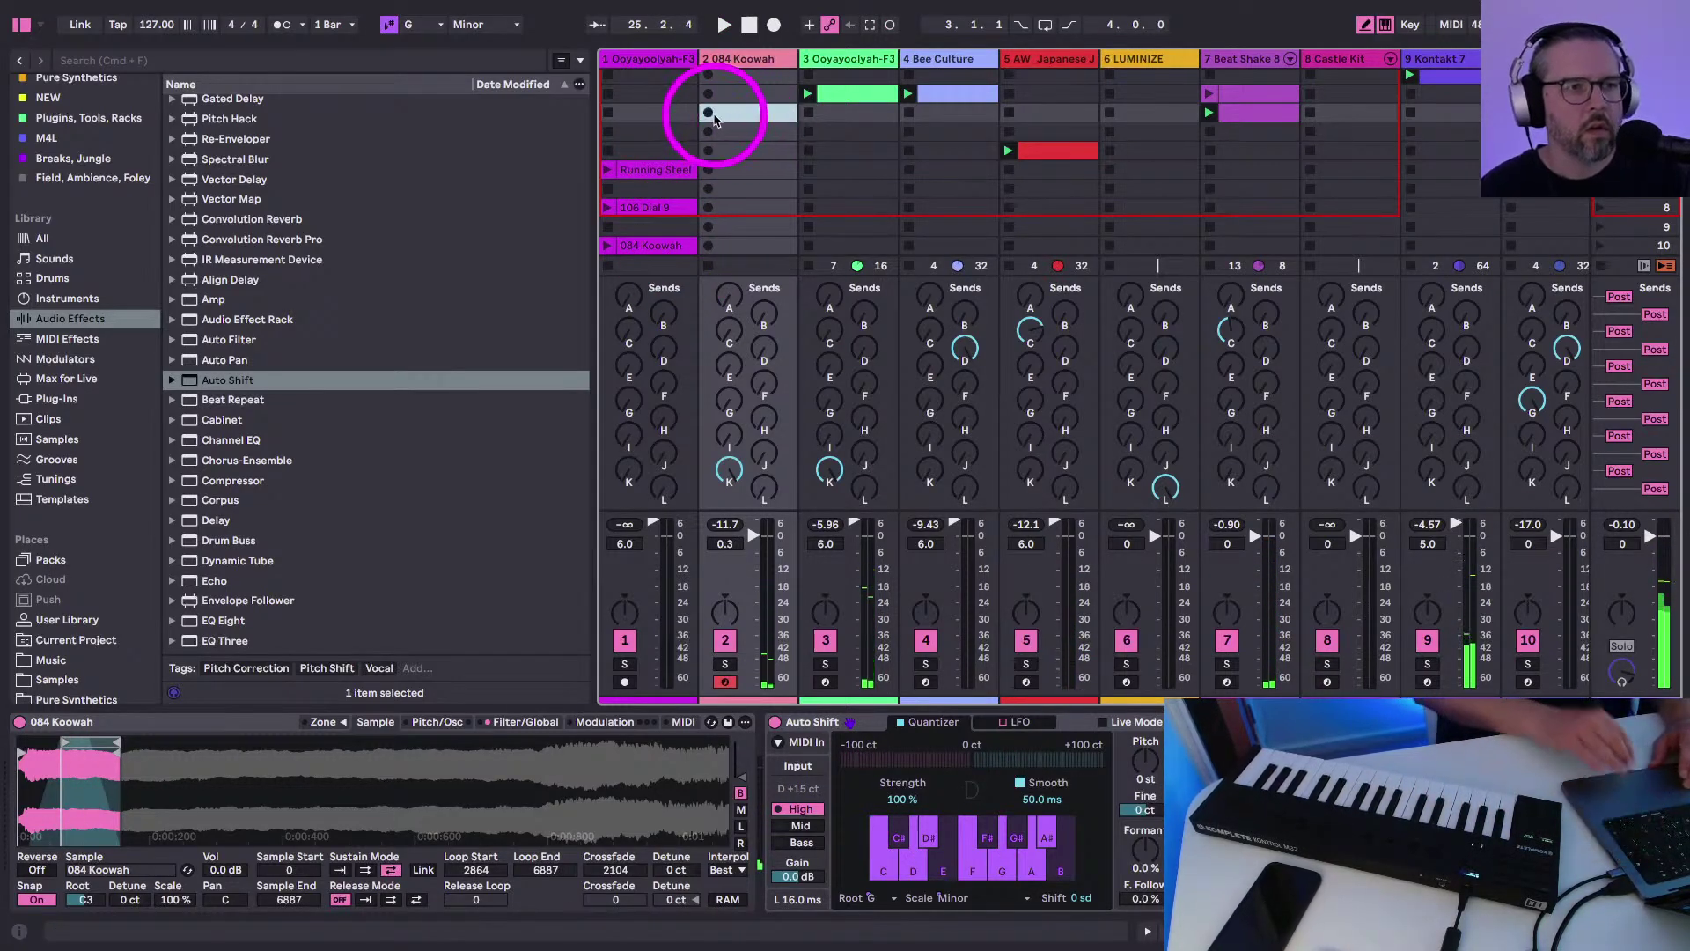
{"action": "left_click", "coordinate": [719, 534]}
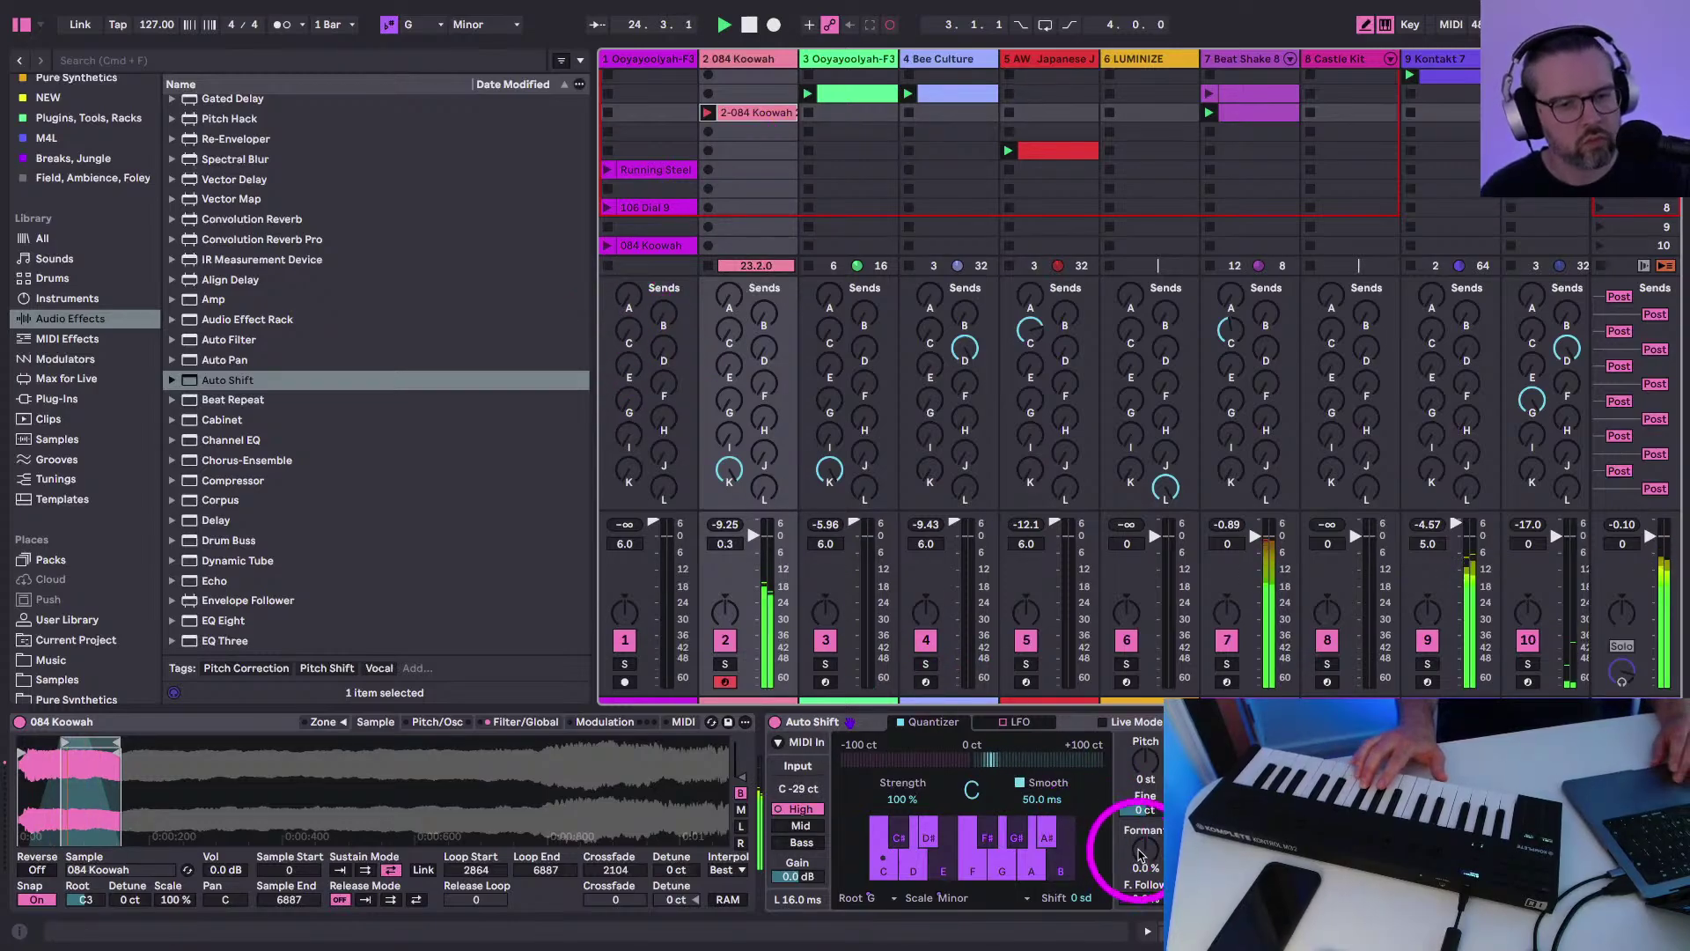
{"action": "left_click_drag", "start_coordinate": [1141, 850], "coordinate": [1140, 837]}
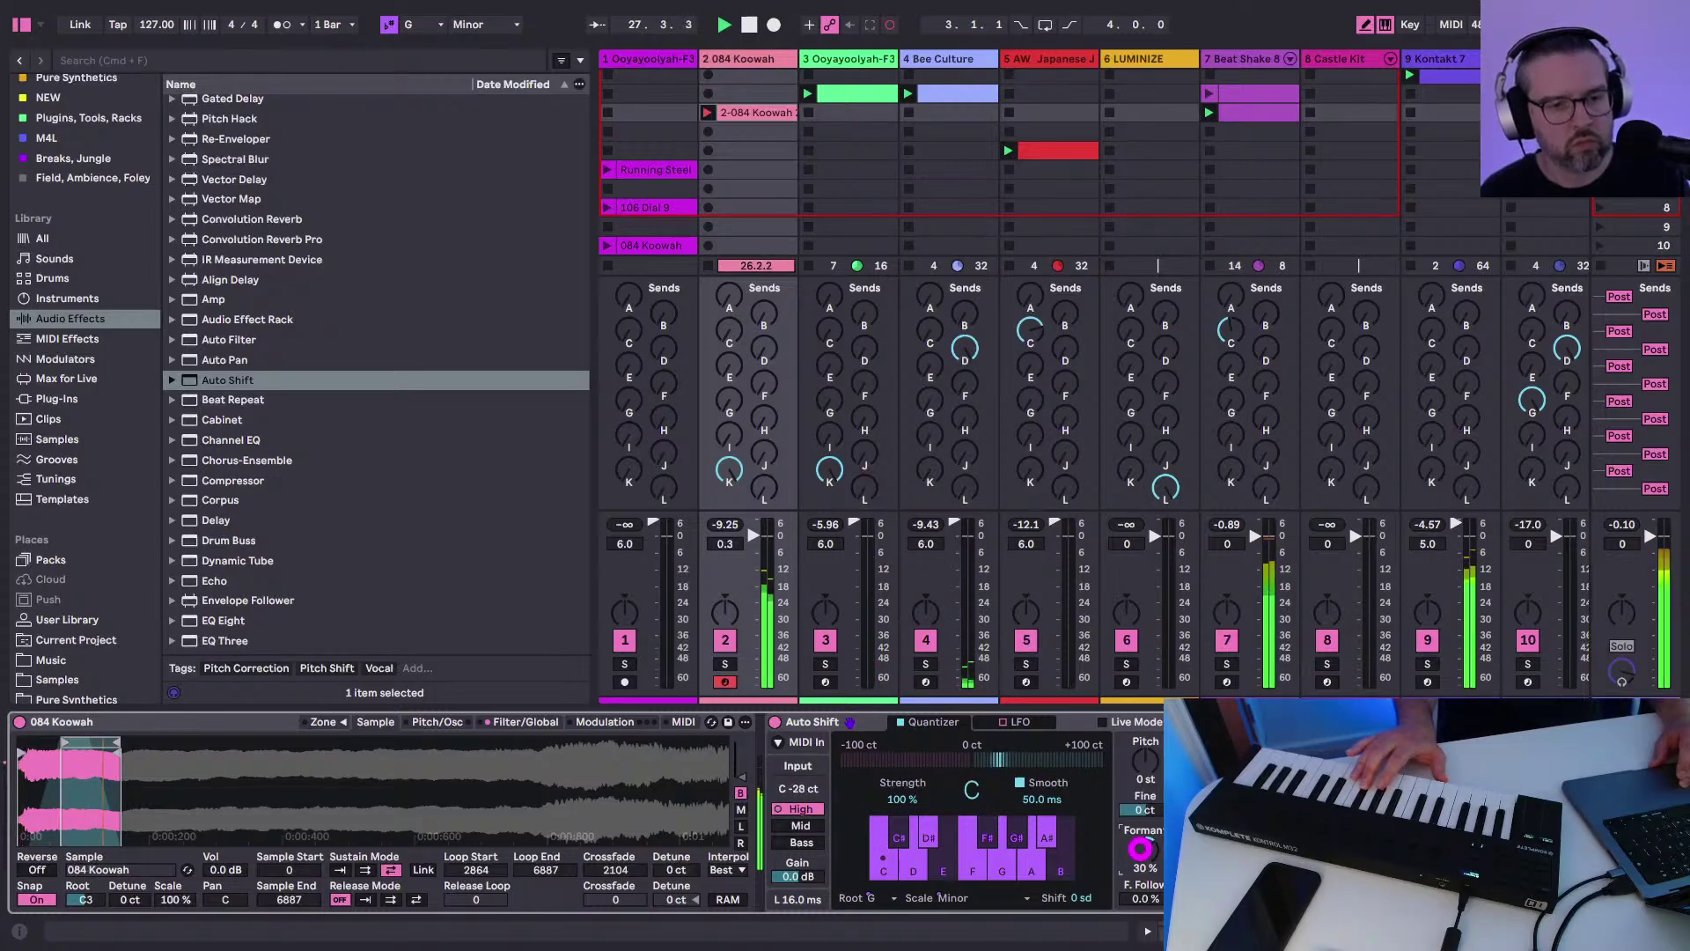
{"action": "left_click", "coordinate": [1140, 849]}
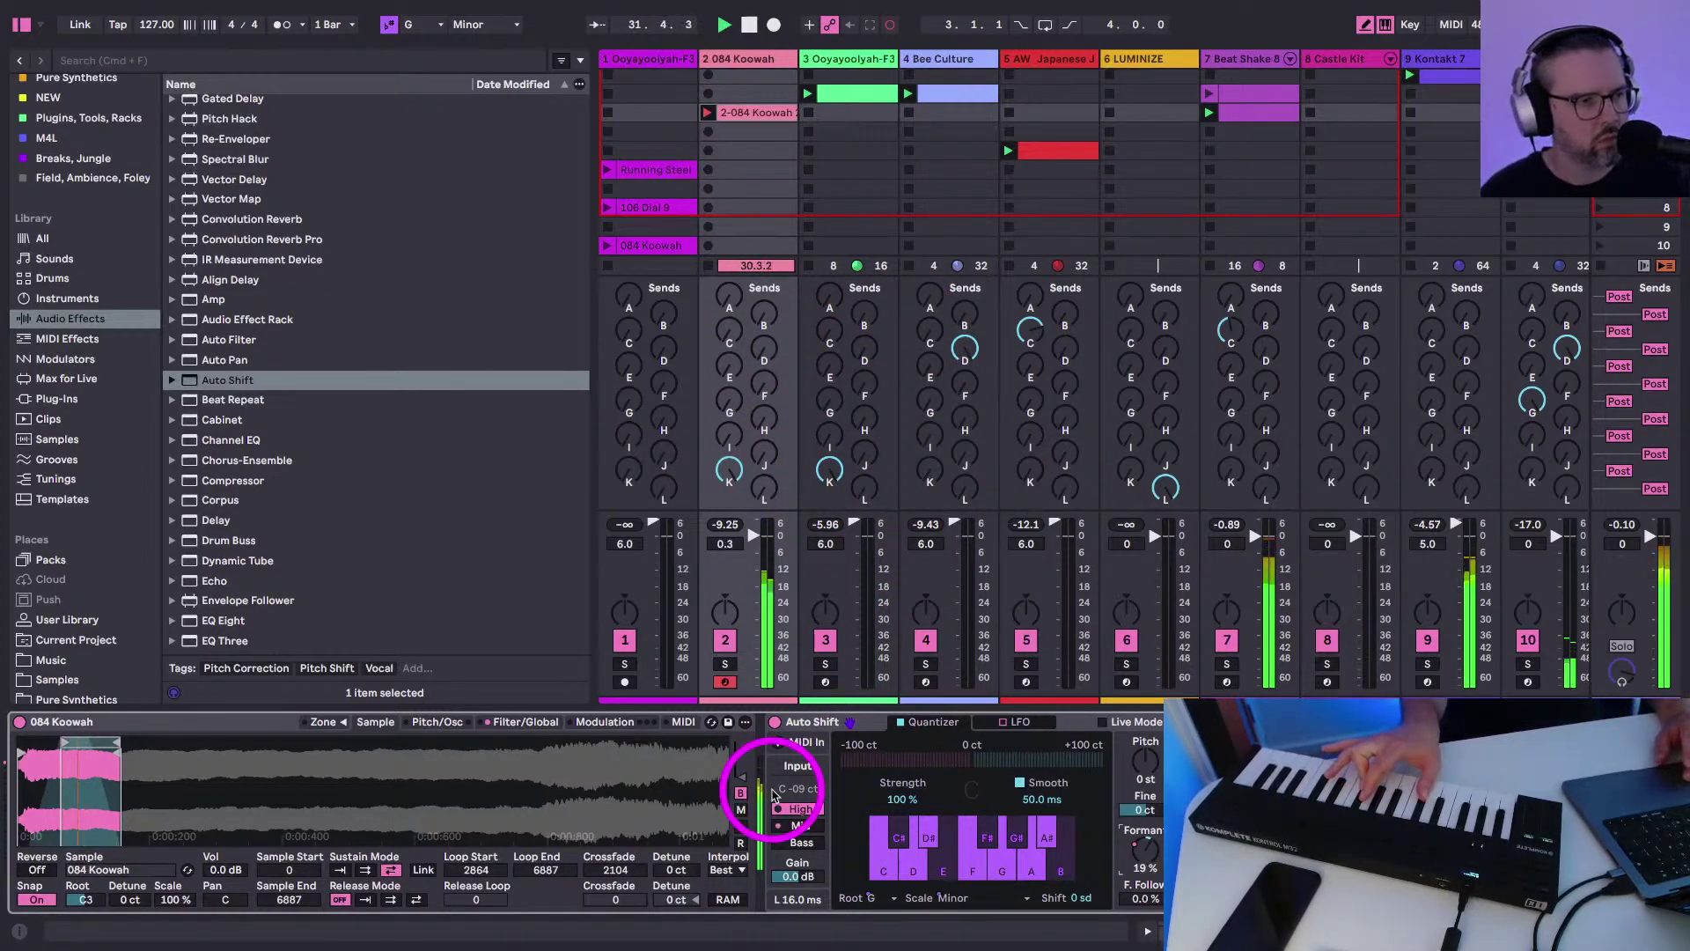
{"action": "left_click", "coordinate": [708, 114]}
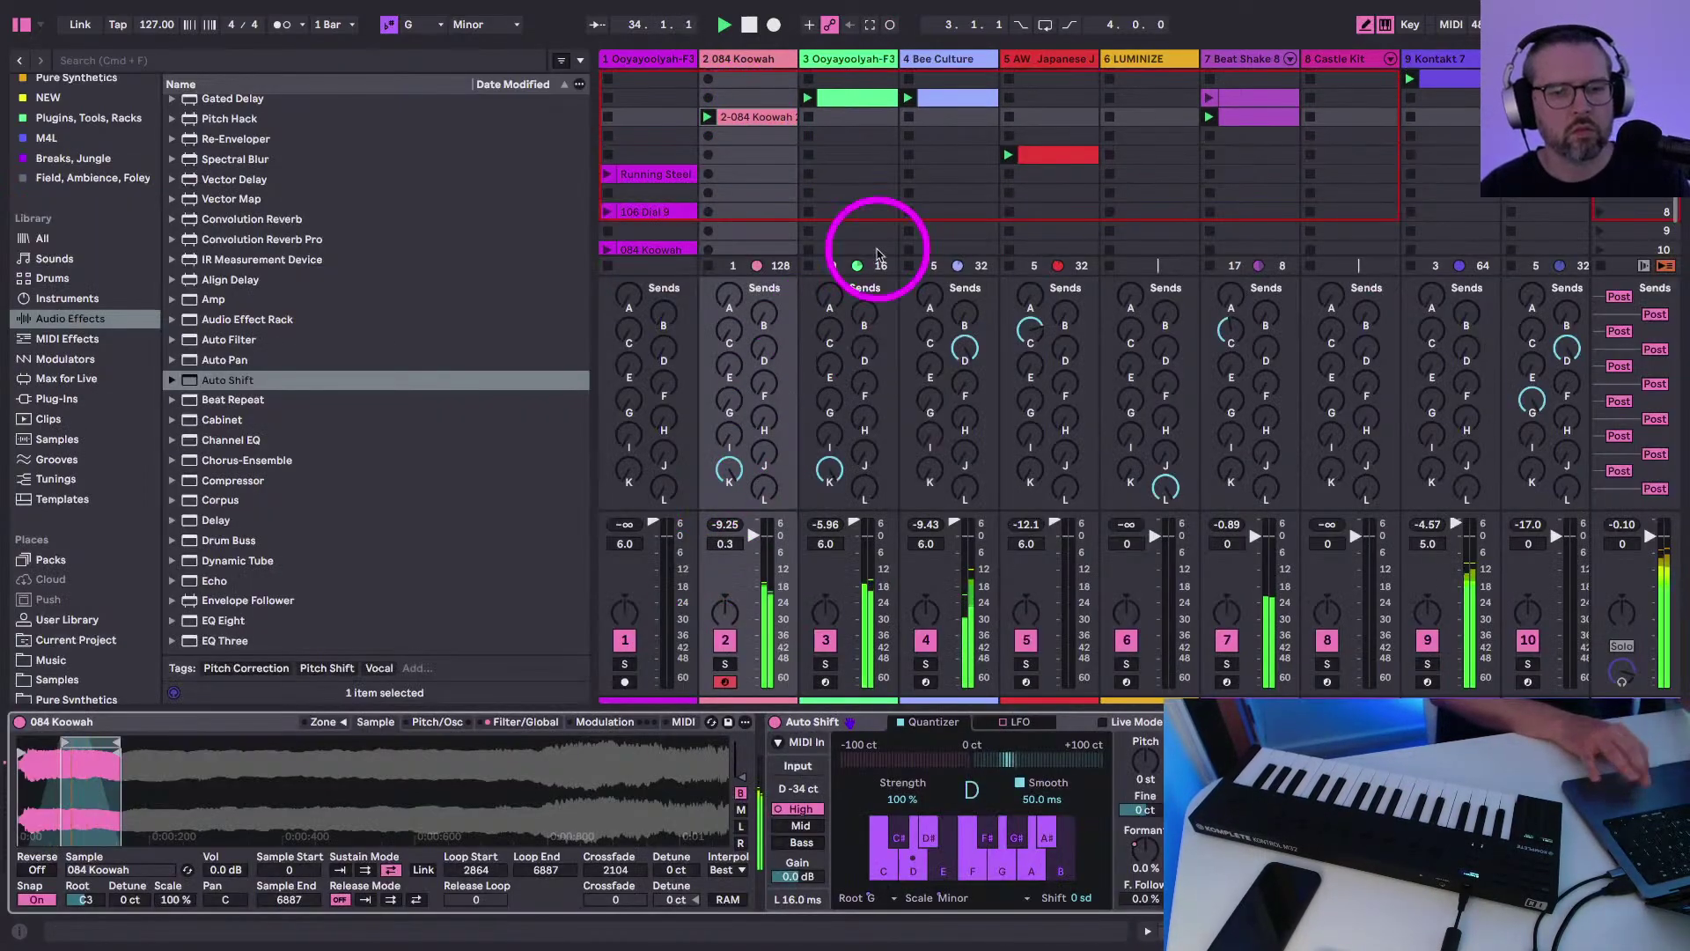
Arm the LUMINIZE track and record a MIDI clip in its fifth slot
{"action": "scroll", "coordinate": [906, 215], "scroll_direction": "right", "scroll_amount": 1}
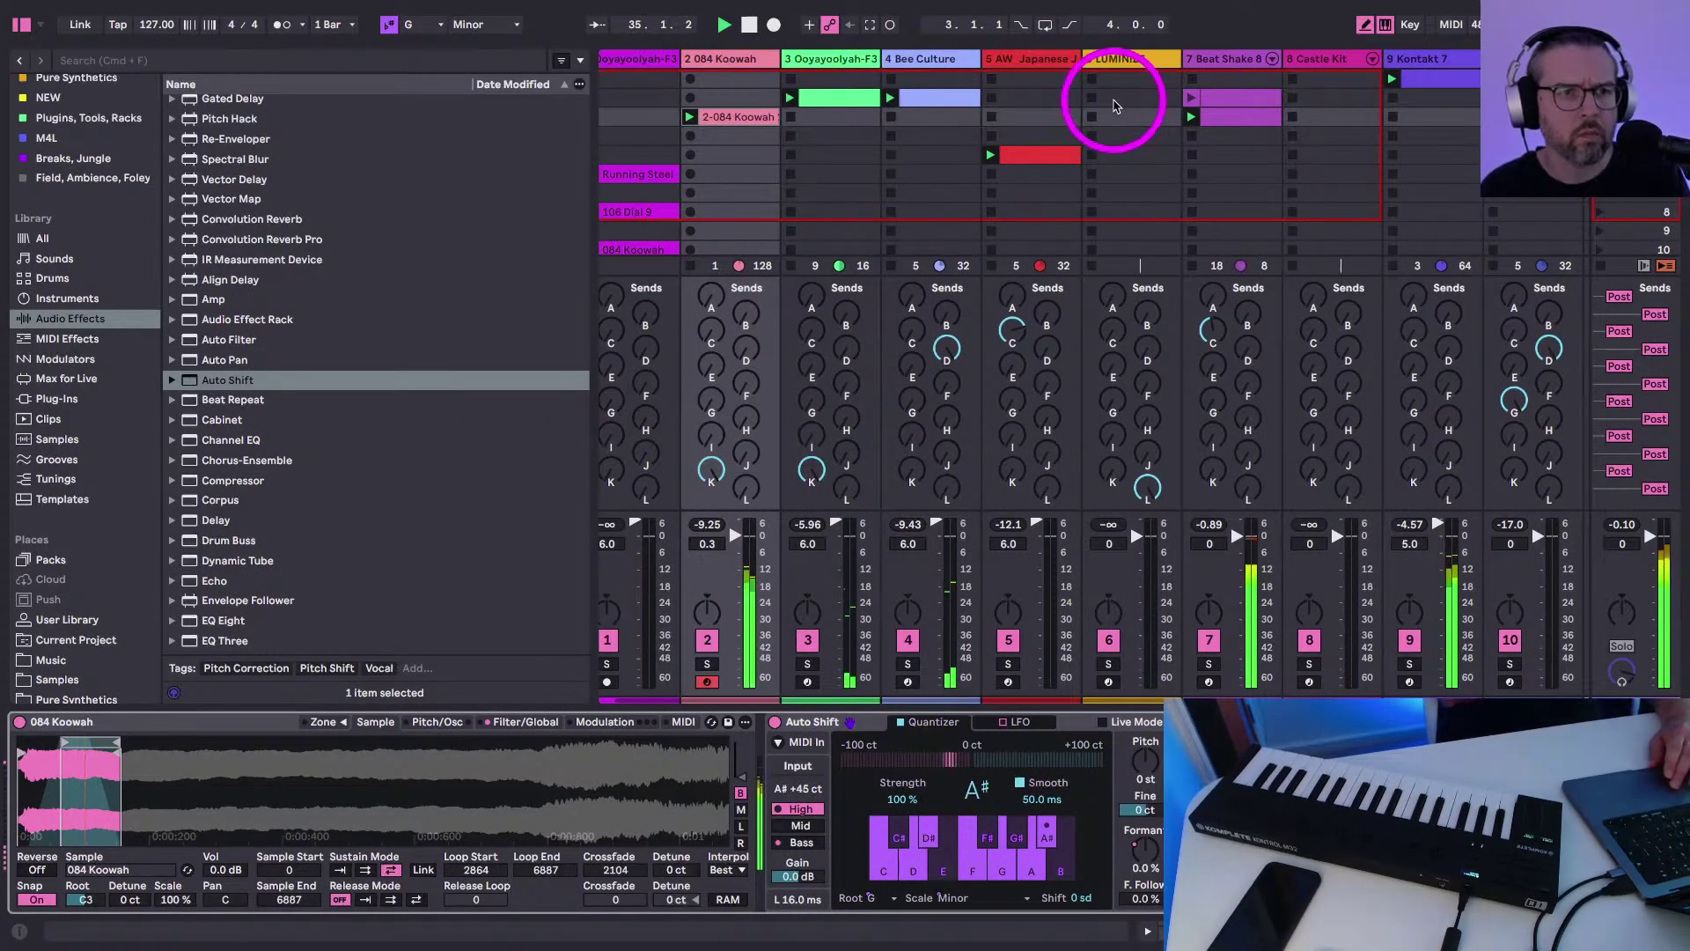
{"action": "left_click", "coordinate": [1109, 680]}
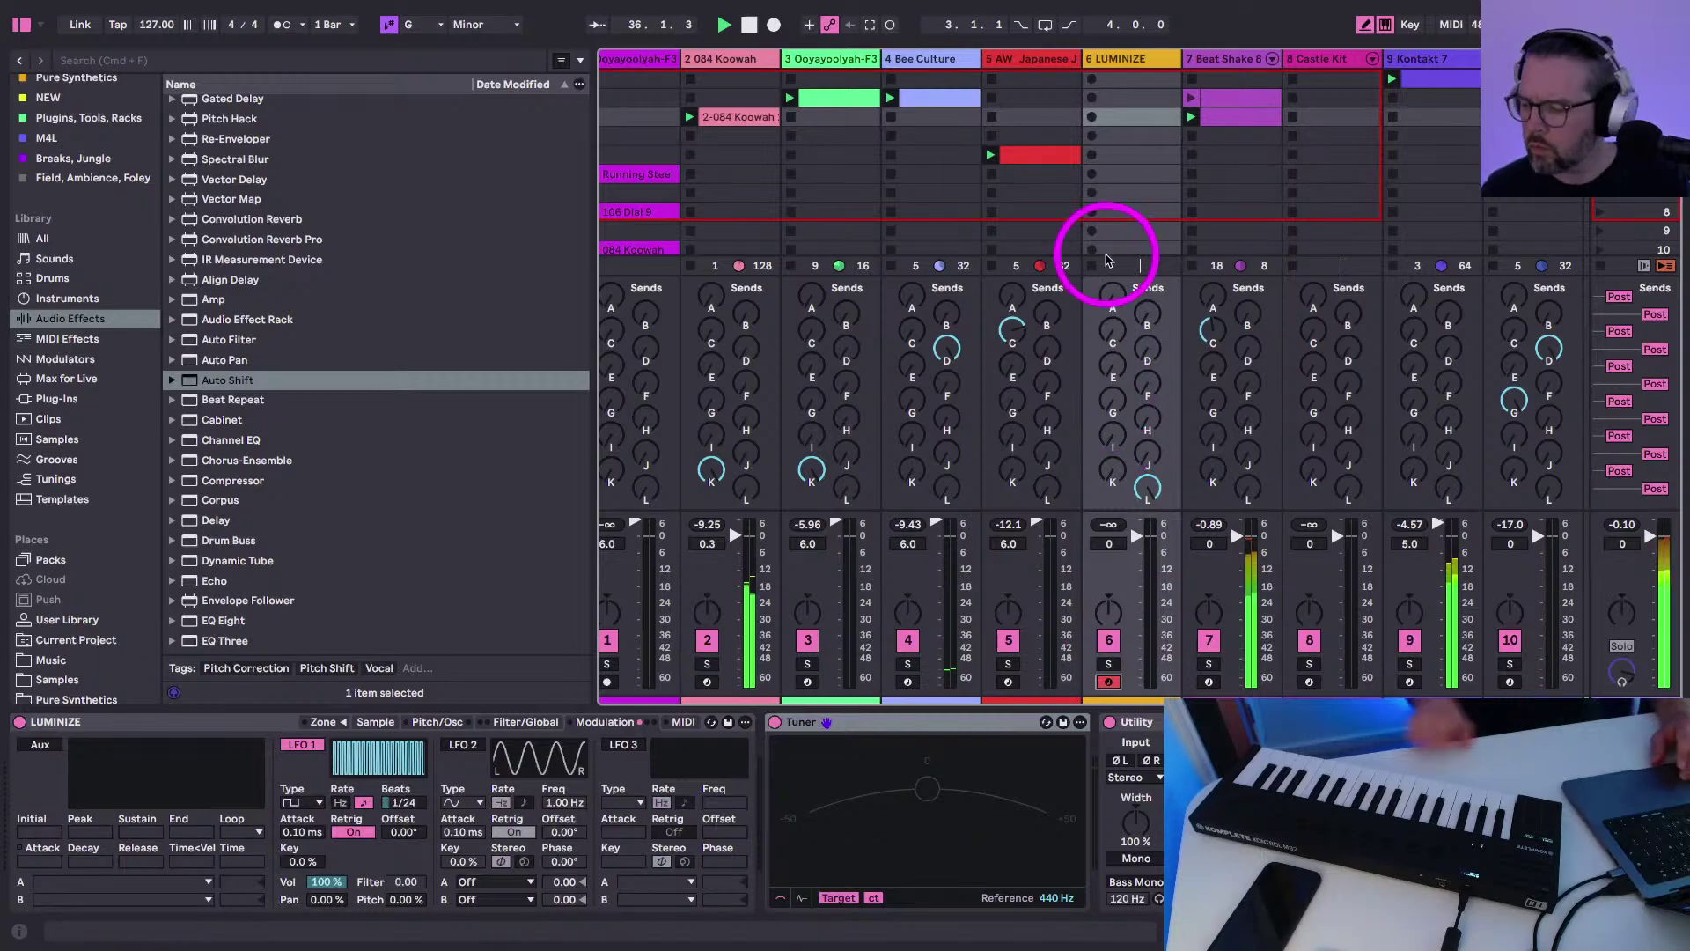
{"action": "left_click", "coordinate": [1092, 155]}
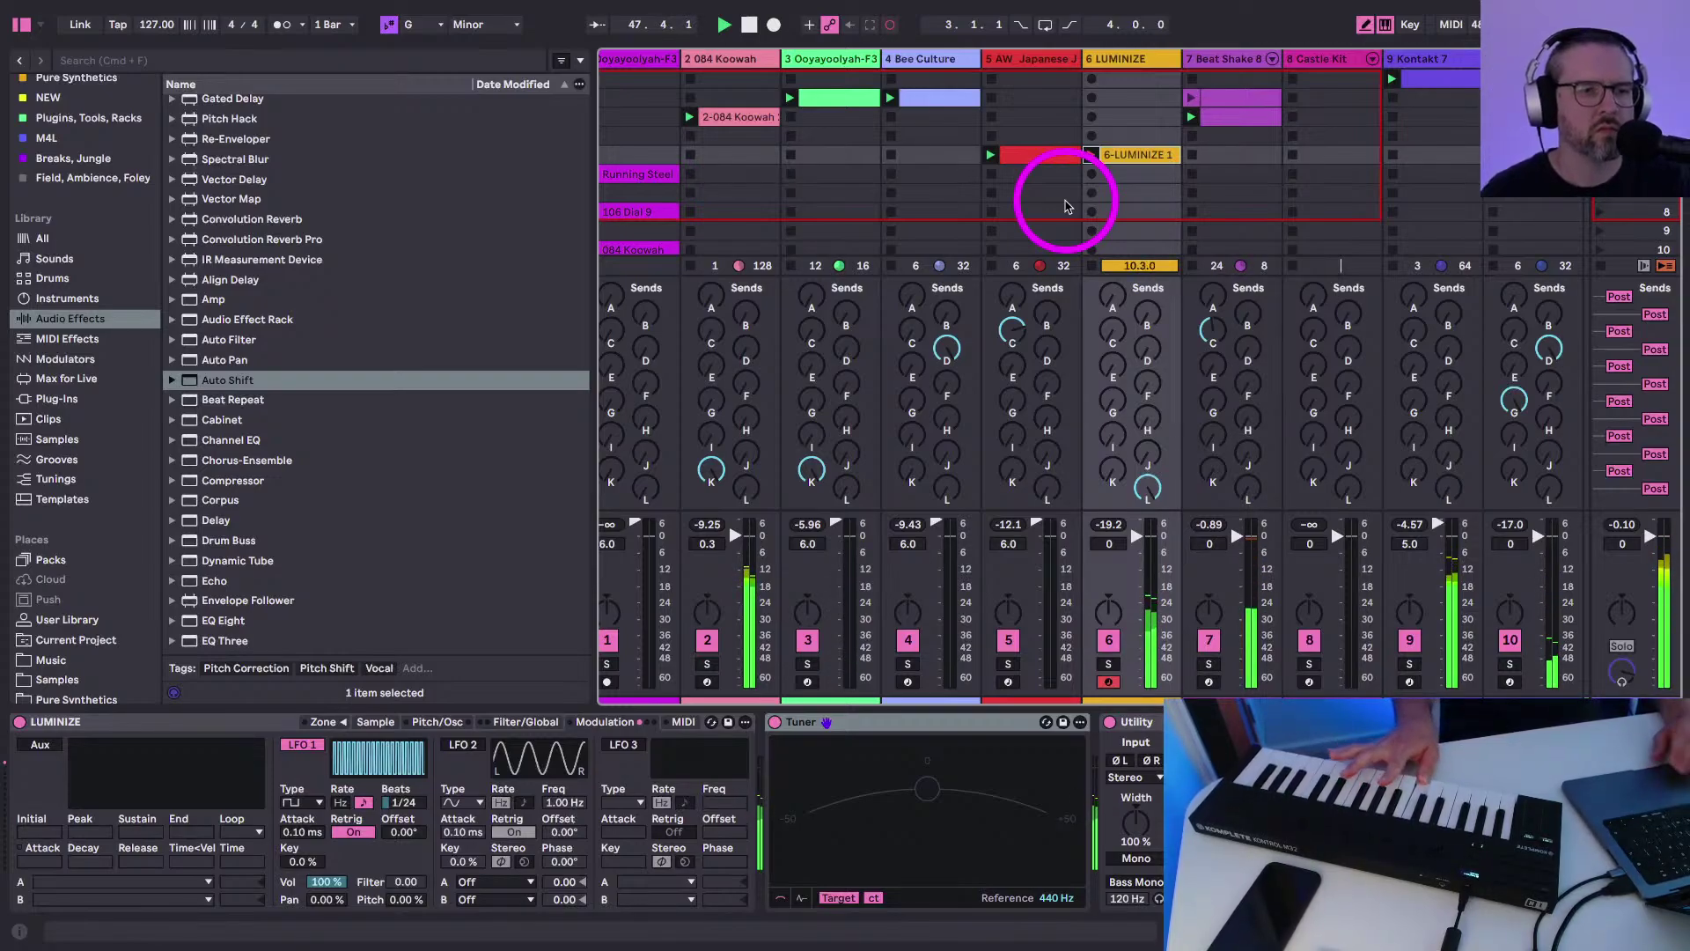
{"action": "left_click", "coordinate": [1092, 155]}
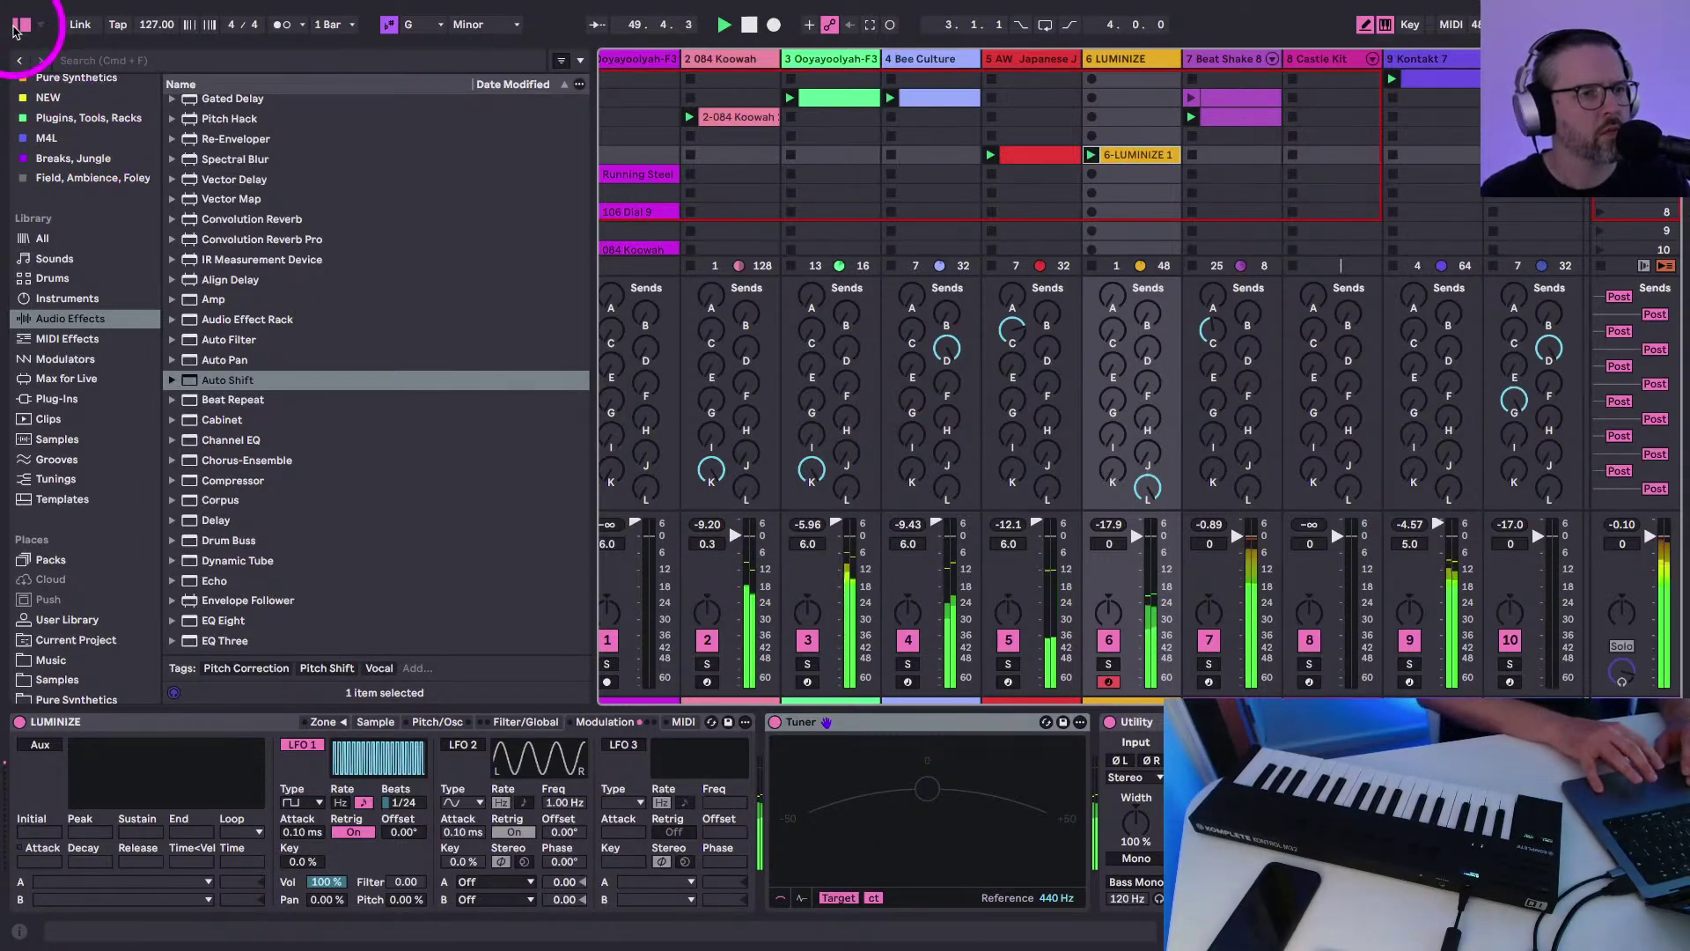
Hide the browser and return to the Live set from the desktop overview
{"action": "left_click", "coordinate": [21, 25]}
{"action": "key", "text": "ctrl+Up"}
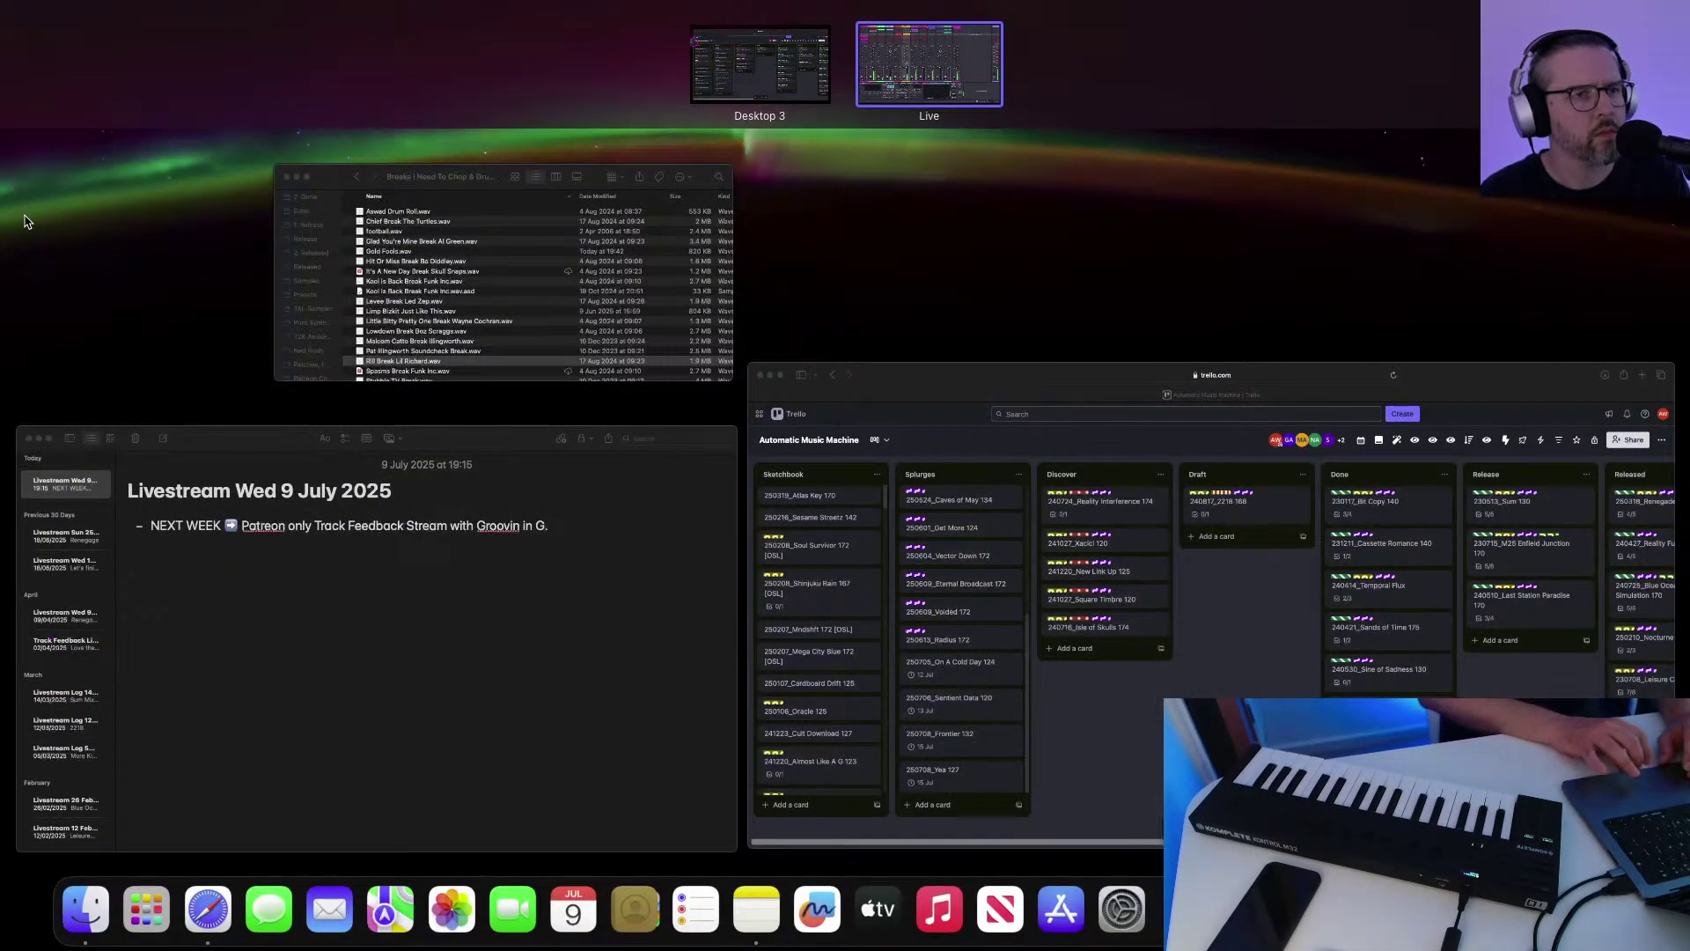
{"action": "left_click", "coordinate": [929, 63]}
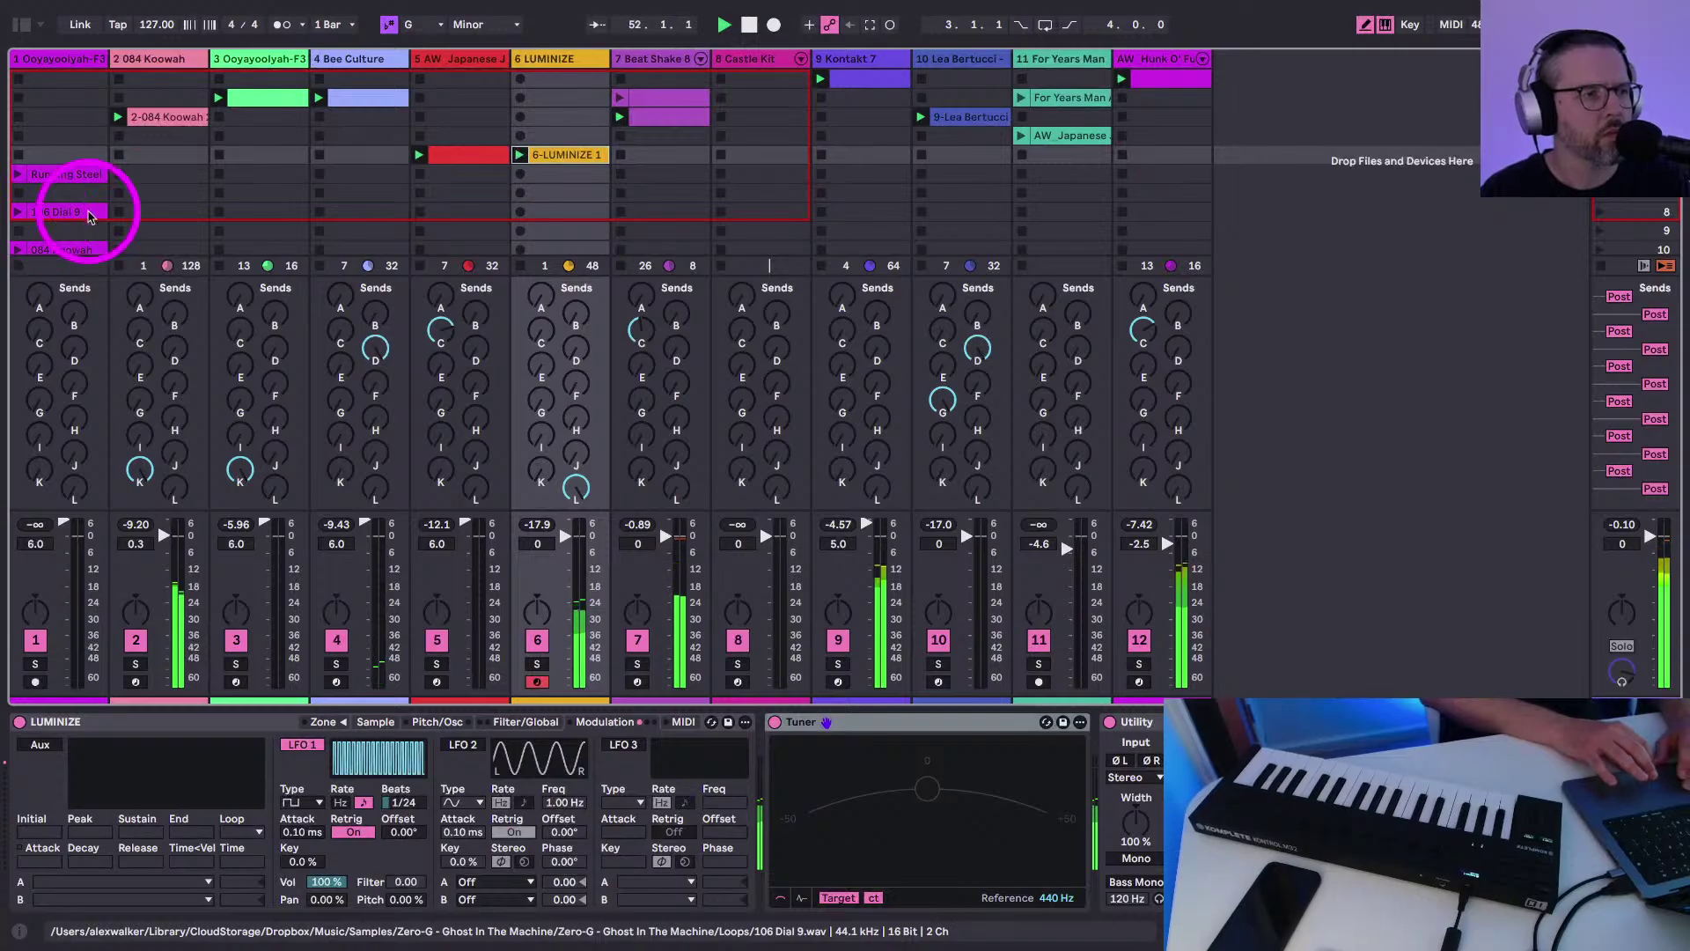
Audition the 120 Dungeons-E loop with the first track soloed
{"action": "scroll", "coordinate": [66, 227], "scroll_direction": "down", "scroll_amount": 2}
{"action": "left_click", "coordinate": [39, 215]}
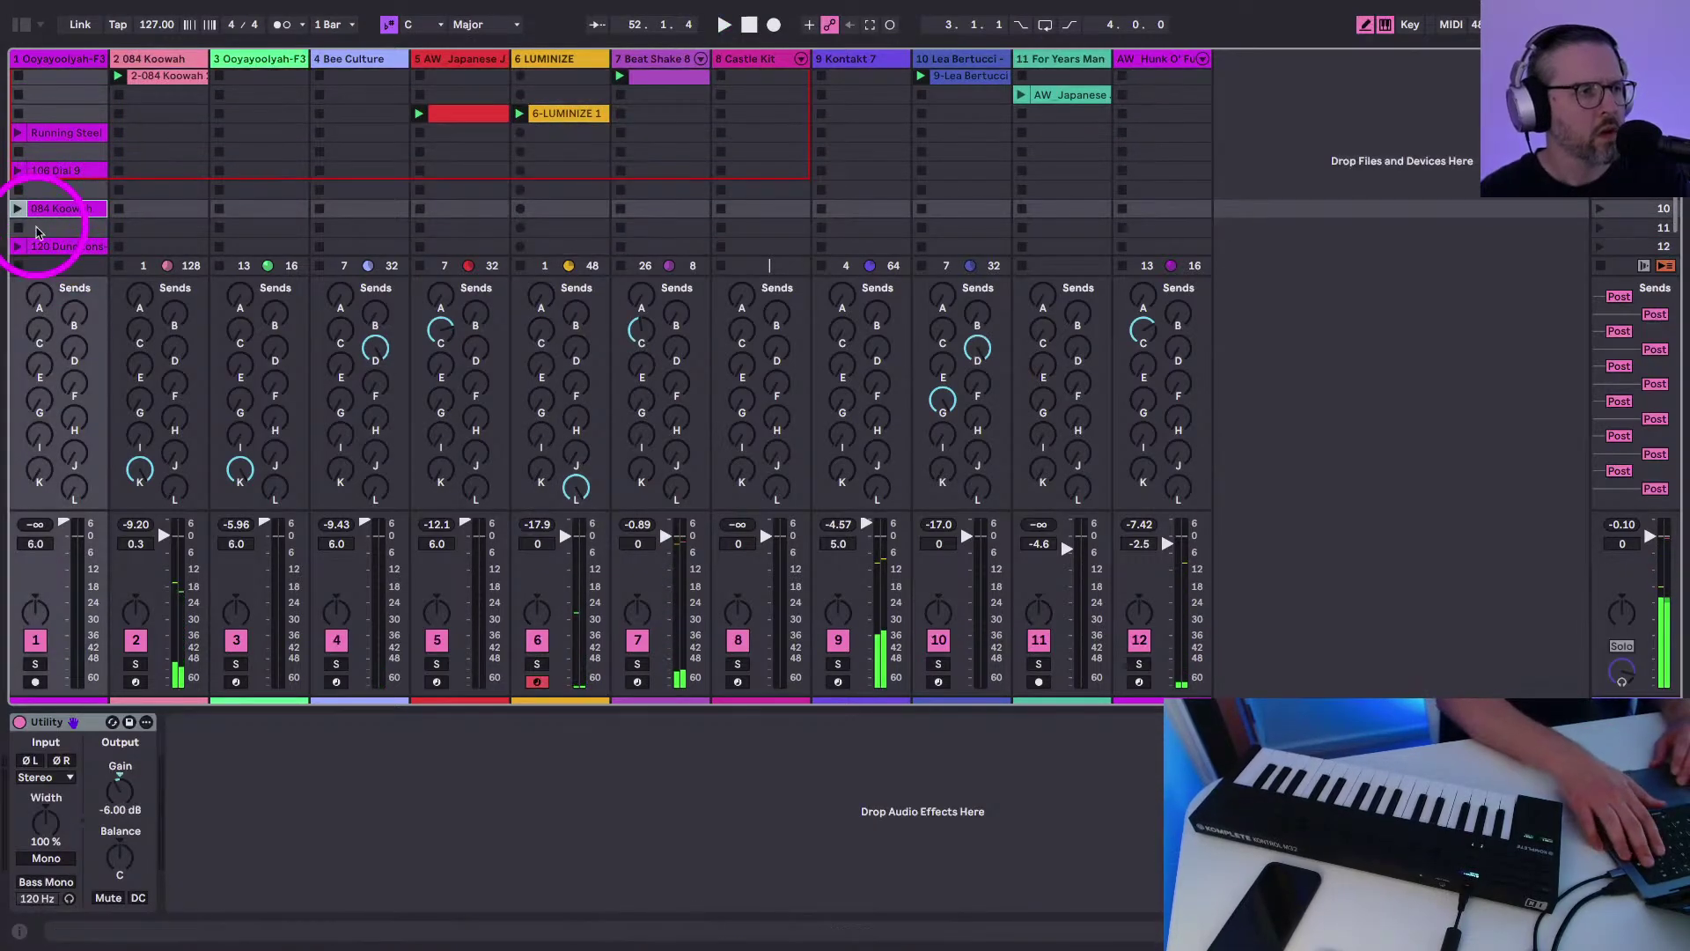
{"action": "left_click", "coordinate": [18, 246]}
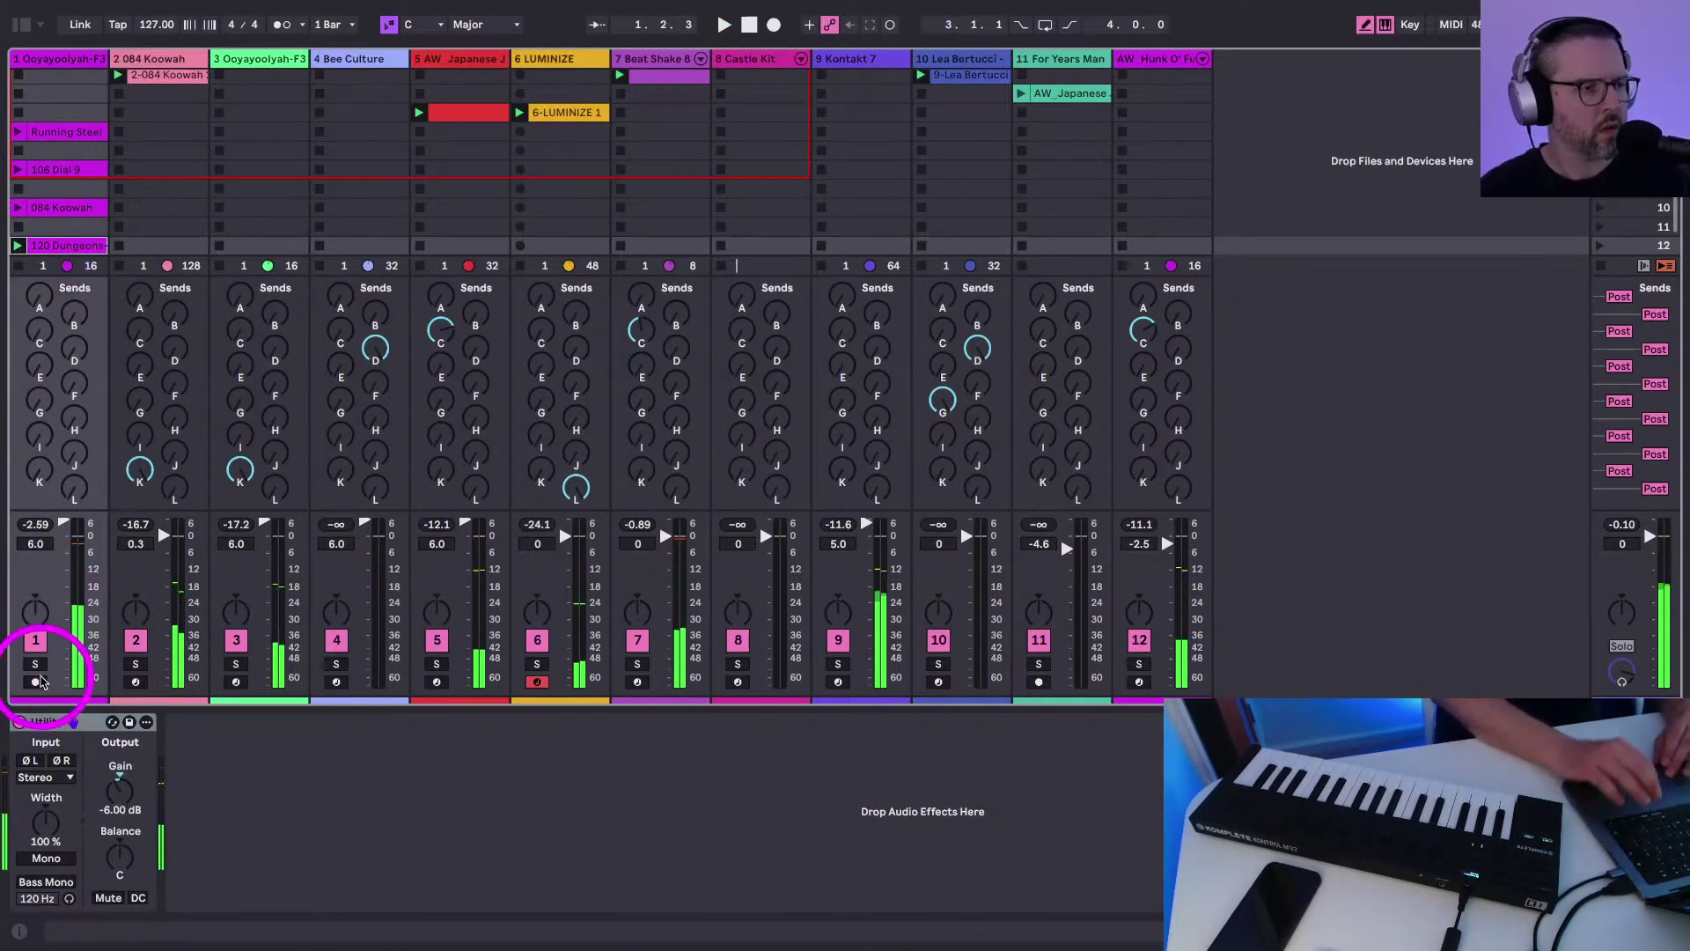
{"action": "left_click", "coordinate": [35, 664]}
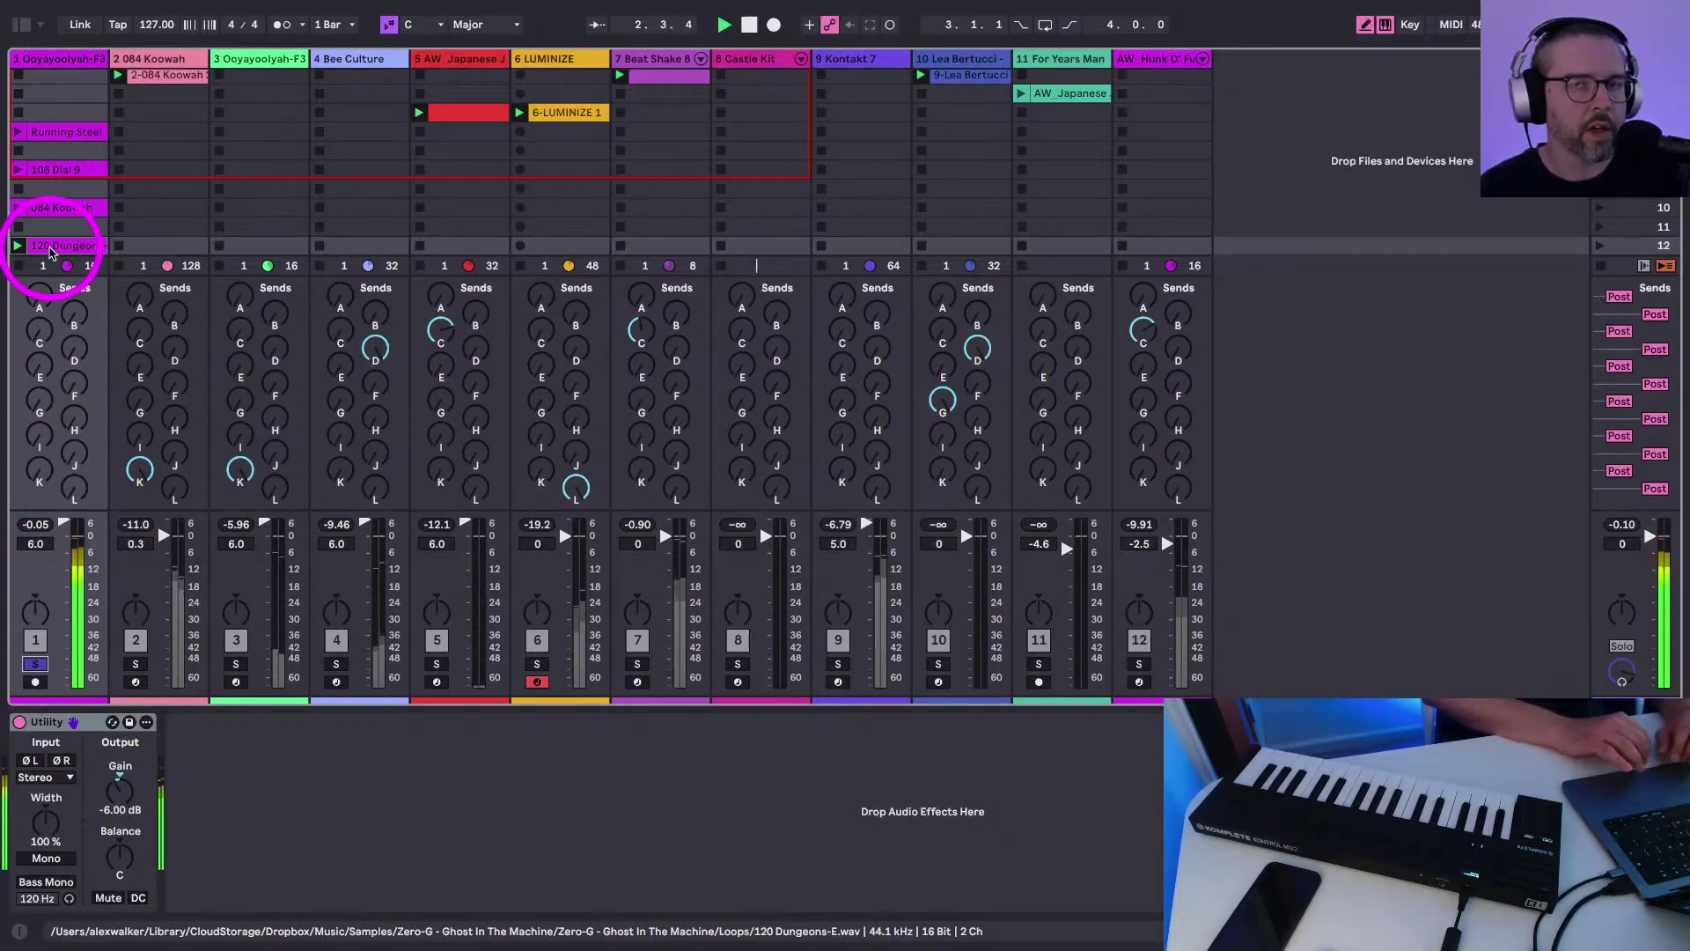
Delete the 120 Dungeons-E and 084 Koowah clips from the first track
{"action": "key", "text": "Delete"}
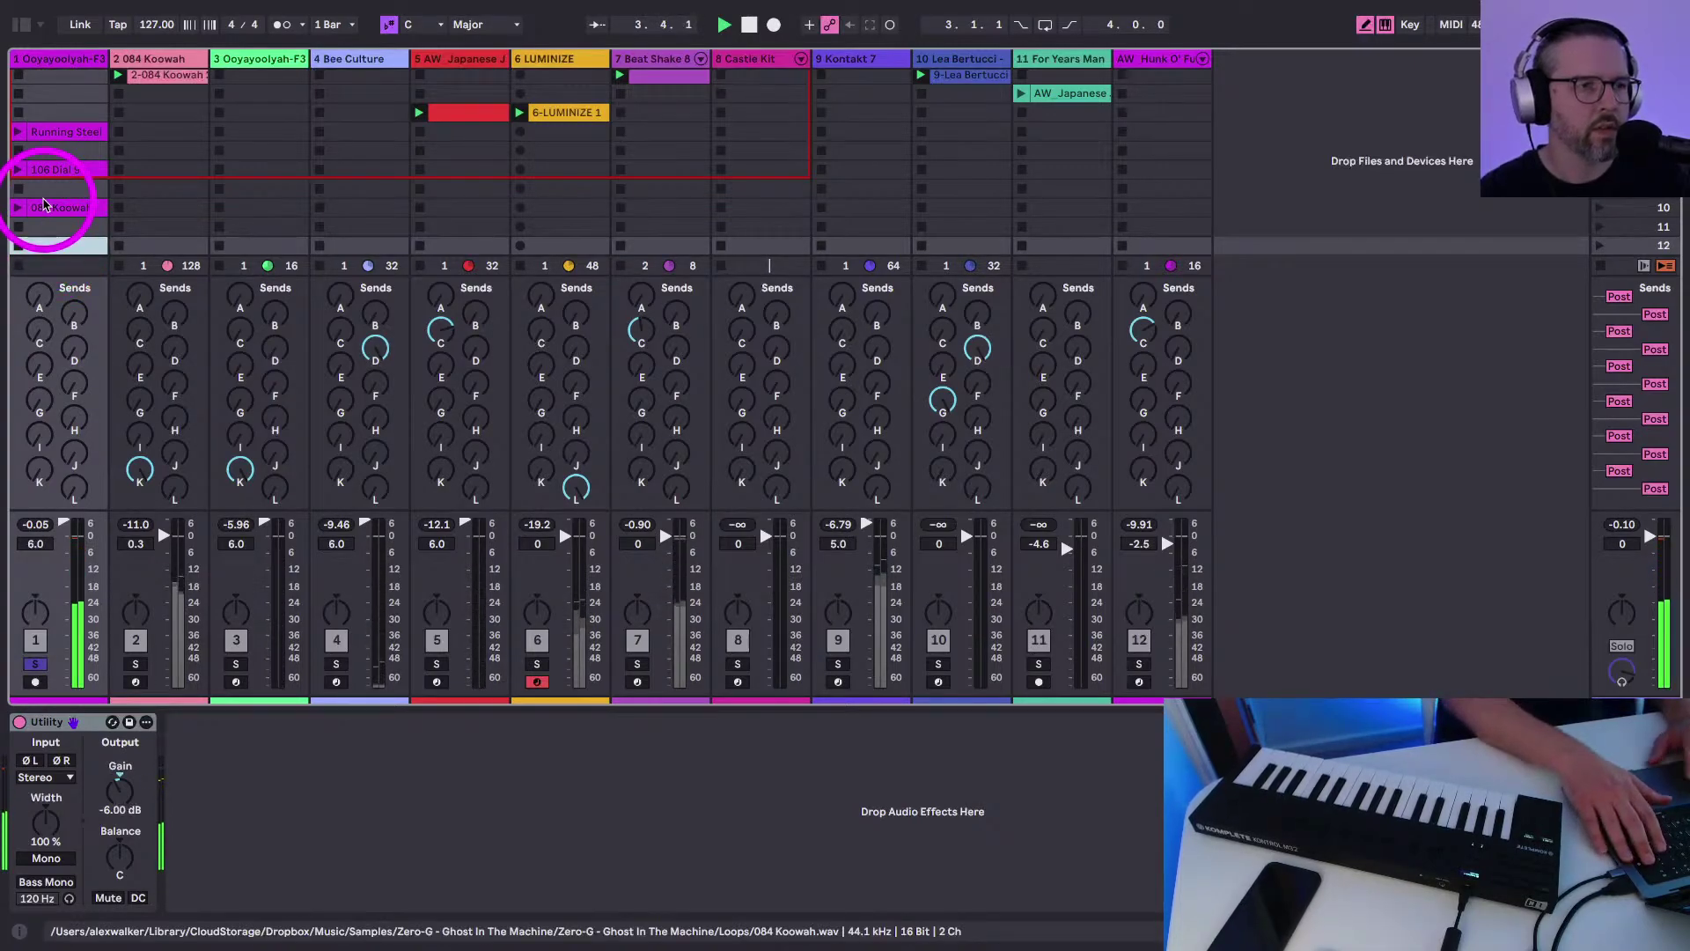
{"action": "left_click", "coordinate": [44, 205]}
{"action": "key", "text": "Delete"}
Load the 106 Dial 9 loop into a new MIDI track beside the first track, then unsolo the first track and arm the new one
{"action": "left_click", "coordinate": [19, 169]}
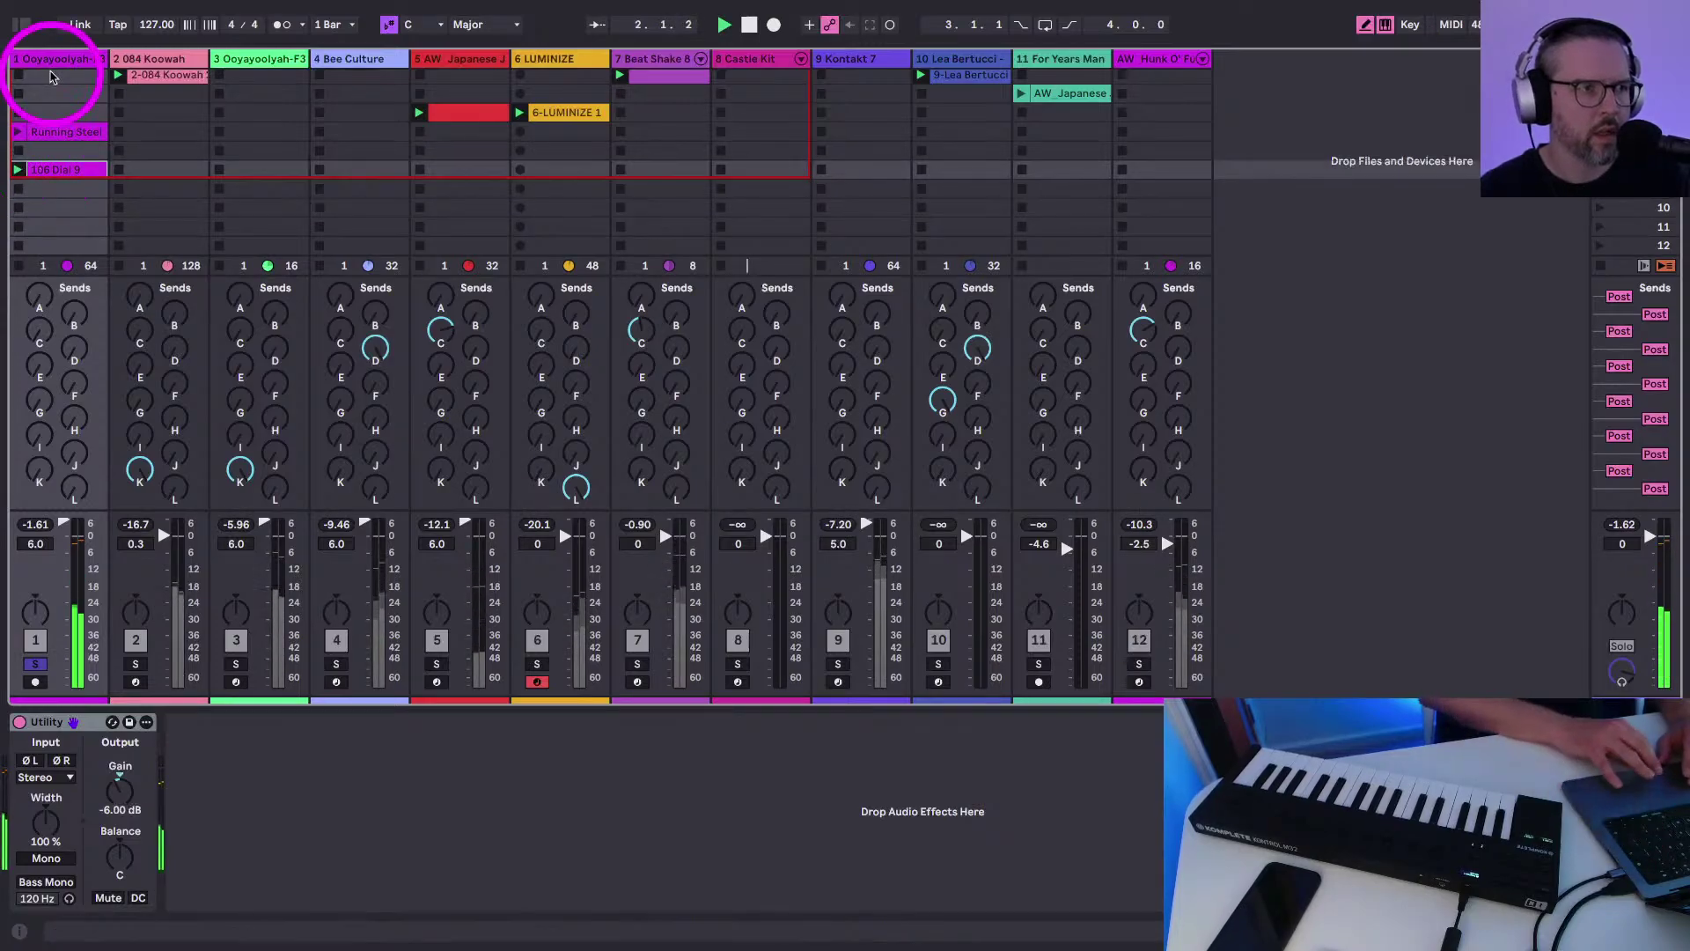
{"action": "left_click", "coordinate": [50, 58]}
{"action": "key", "text": "super+shift+t"}
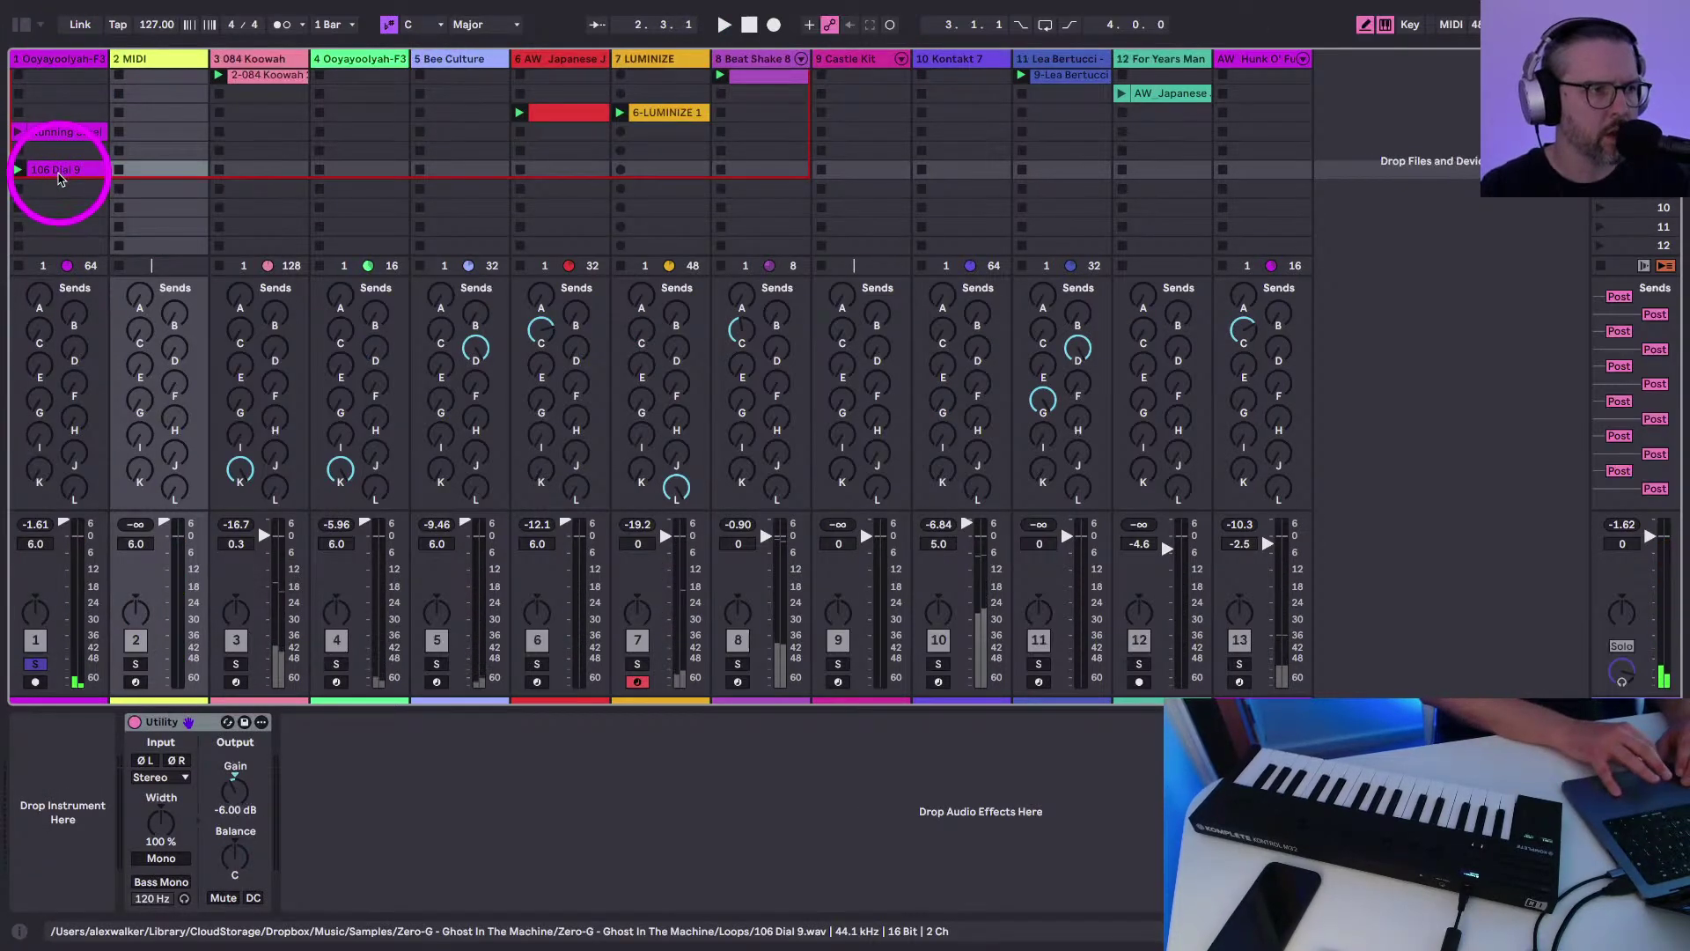
{"action": "left_click_drag", "start_coordinate": [59, 177], "coordinate": [60, 787]}
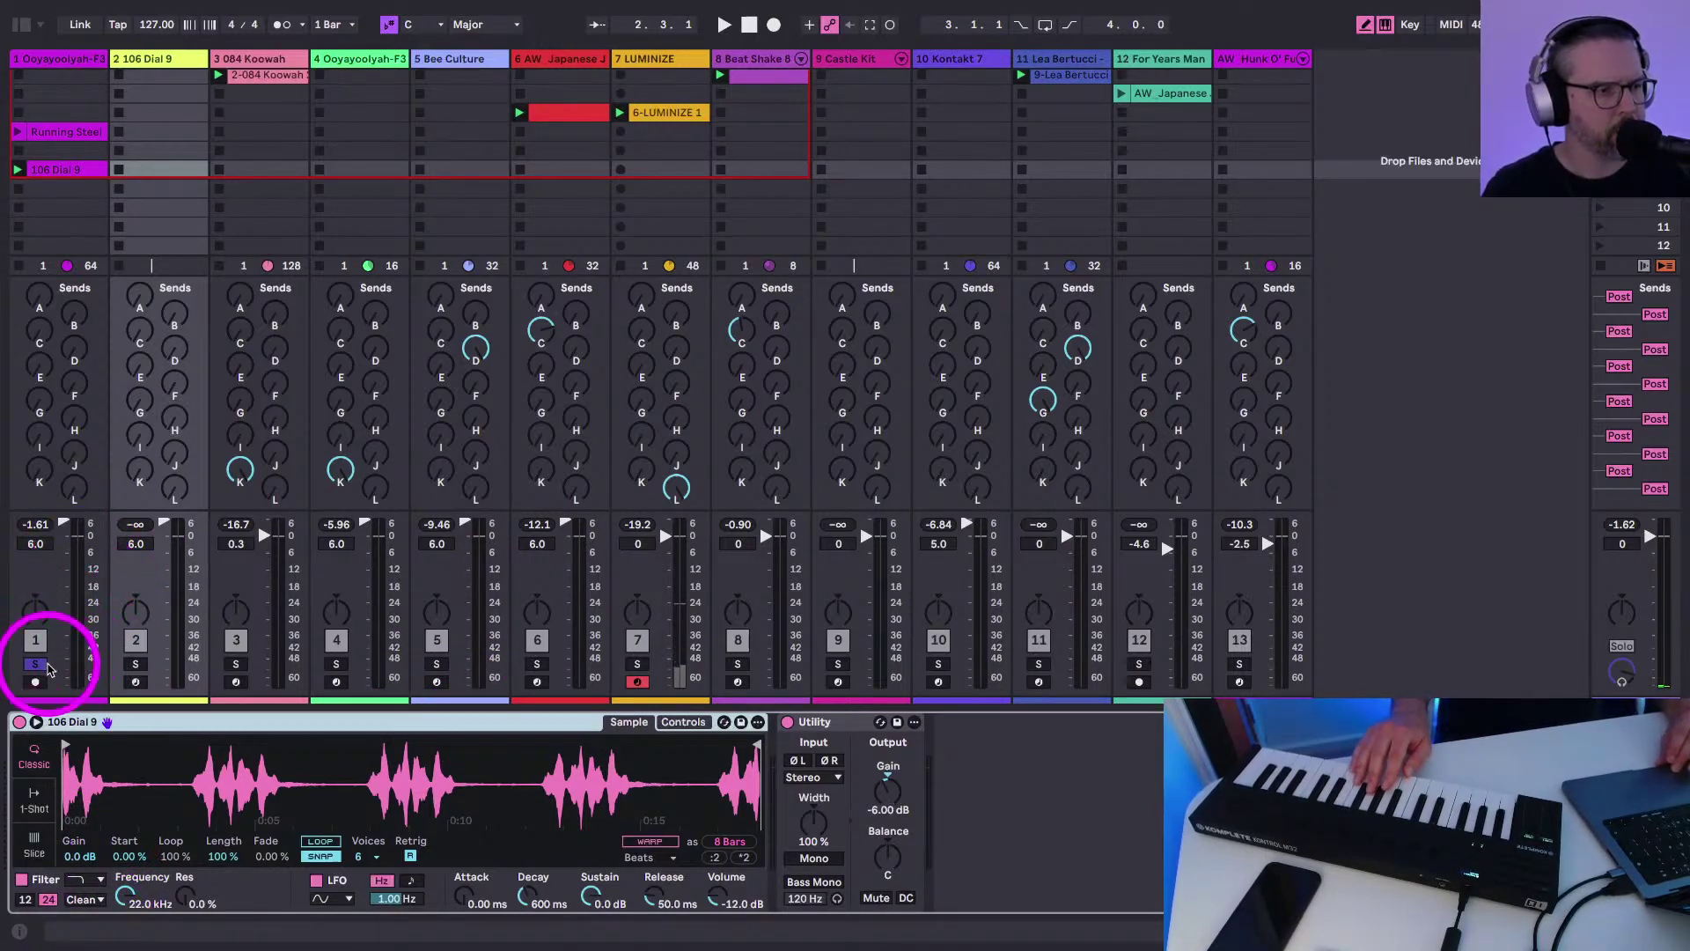
{"action": "left_click", "coordinate": [46, 666]}
{"action": "left_click", "coordinate": [135, 682]}
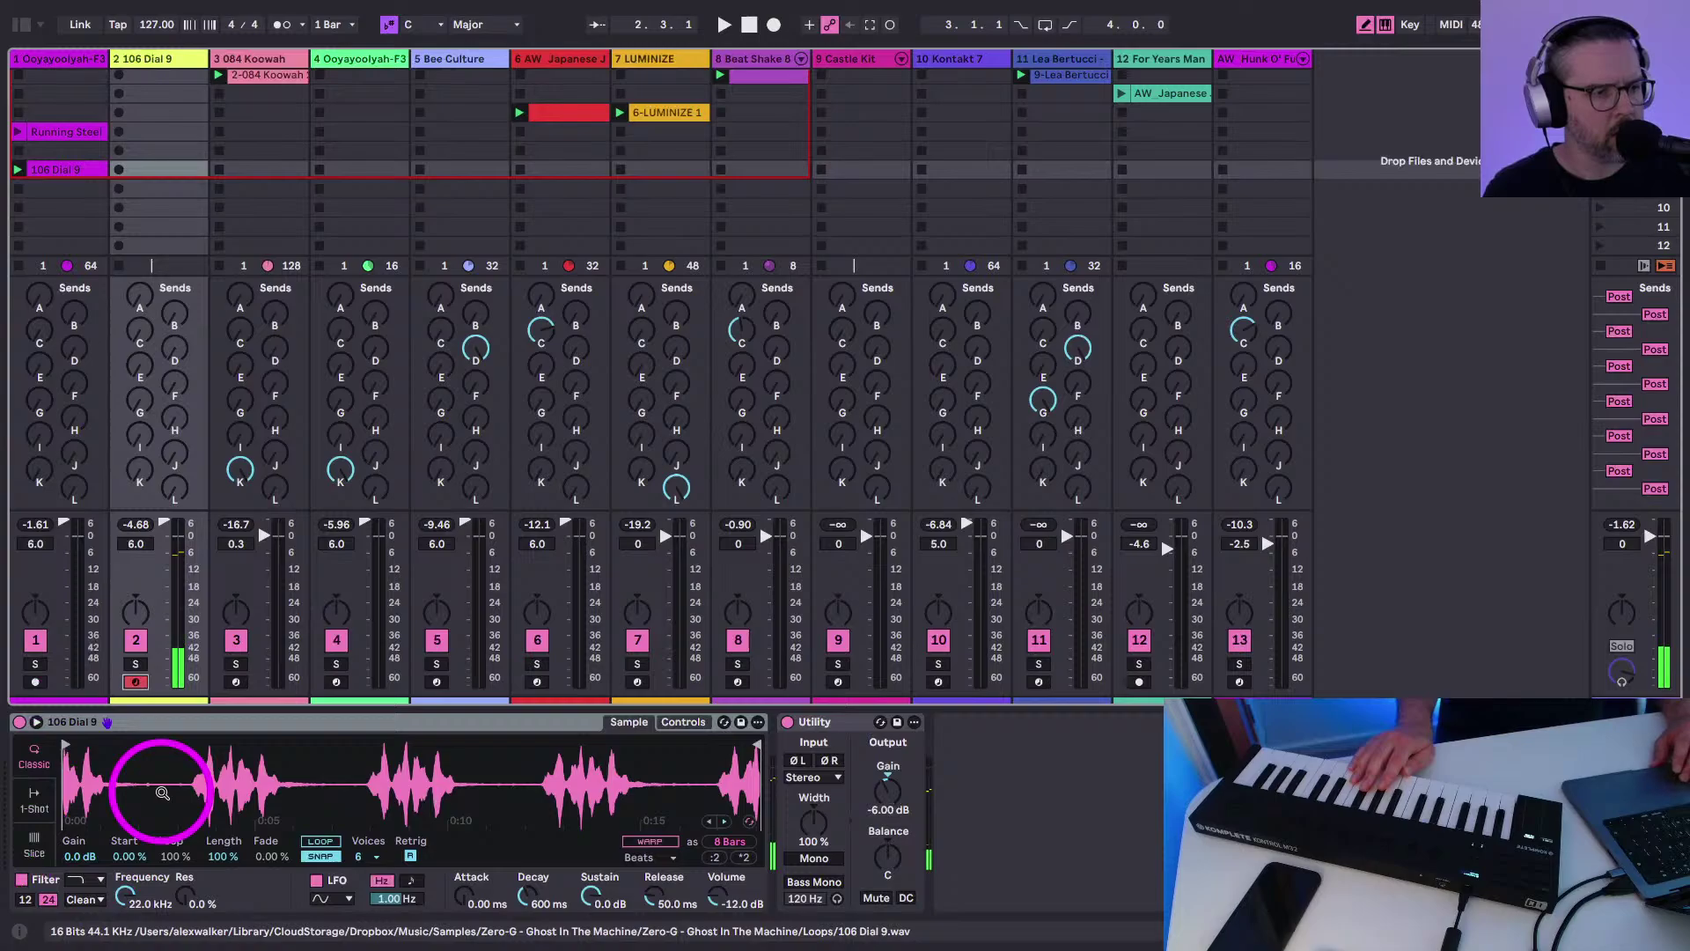
Convert the 106 Dial 9 Simpler to Sampler and turn on Reverse for its sample
{"action": "right_click", "coordinate": [520, 724]}
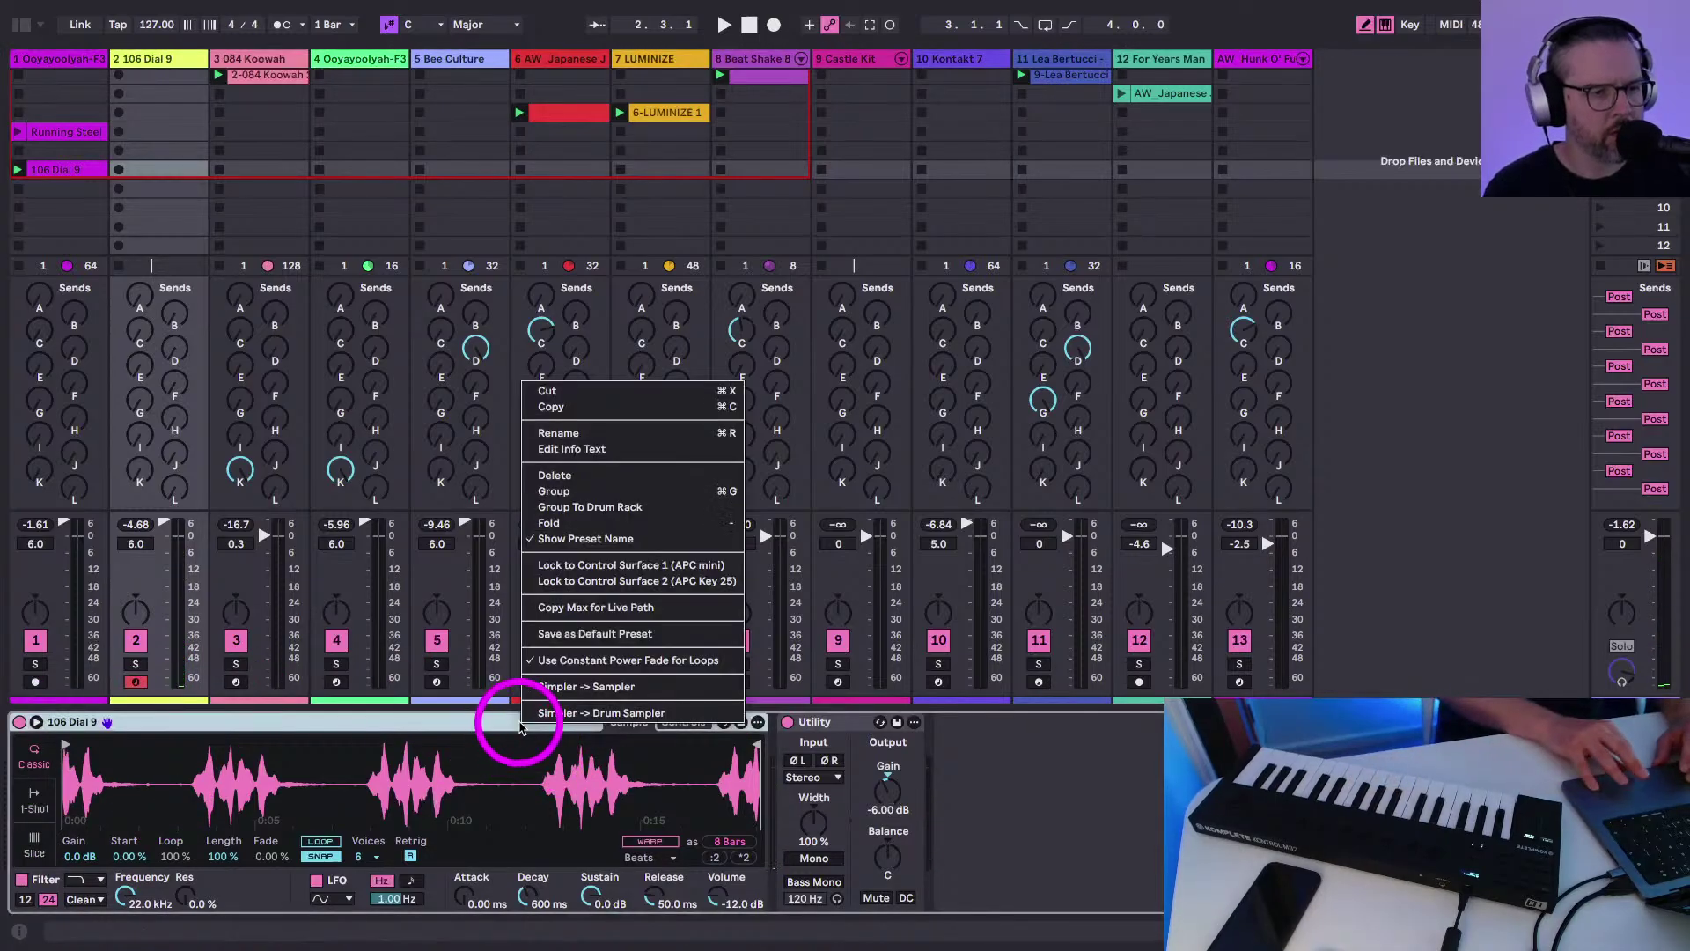
{"action": "left_click", "coordinate": [545, 687]}
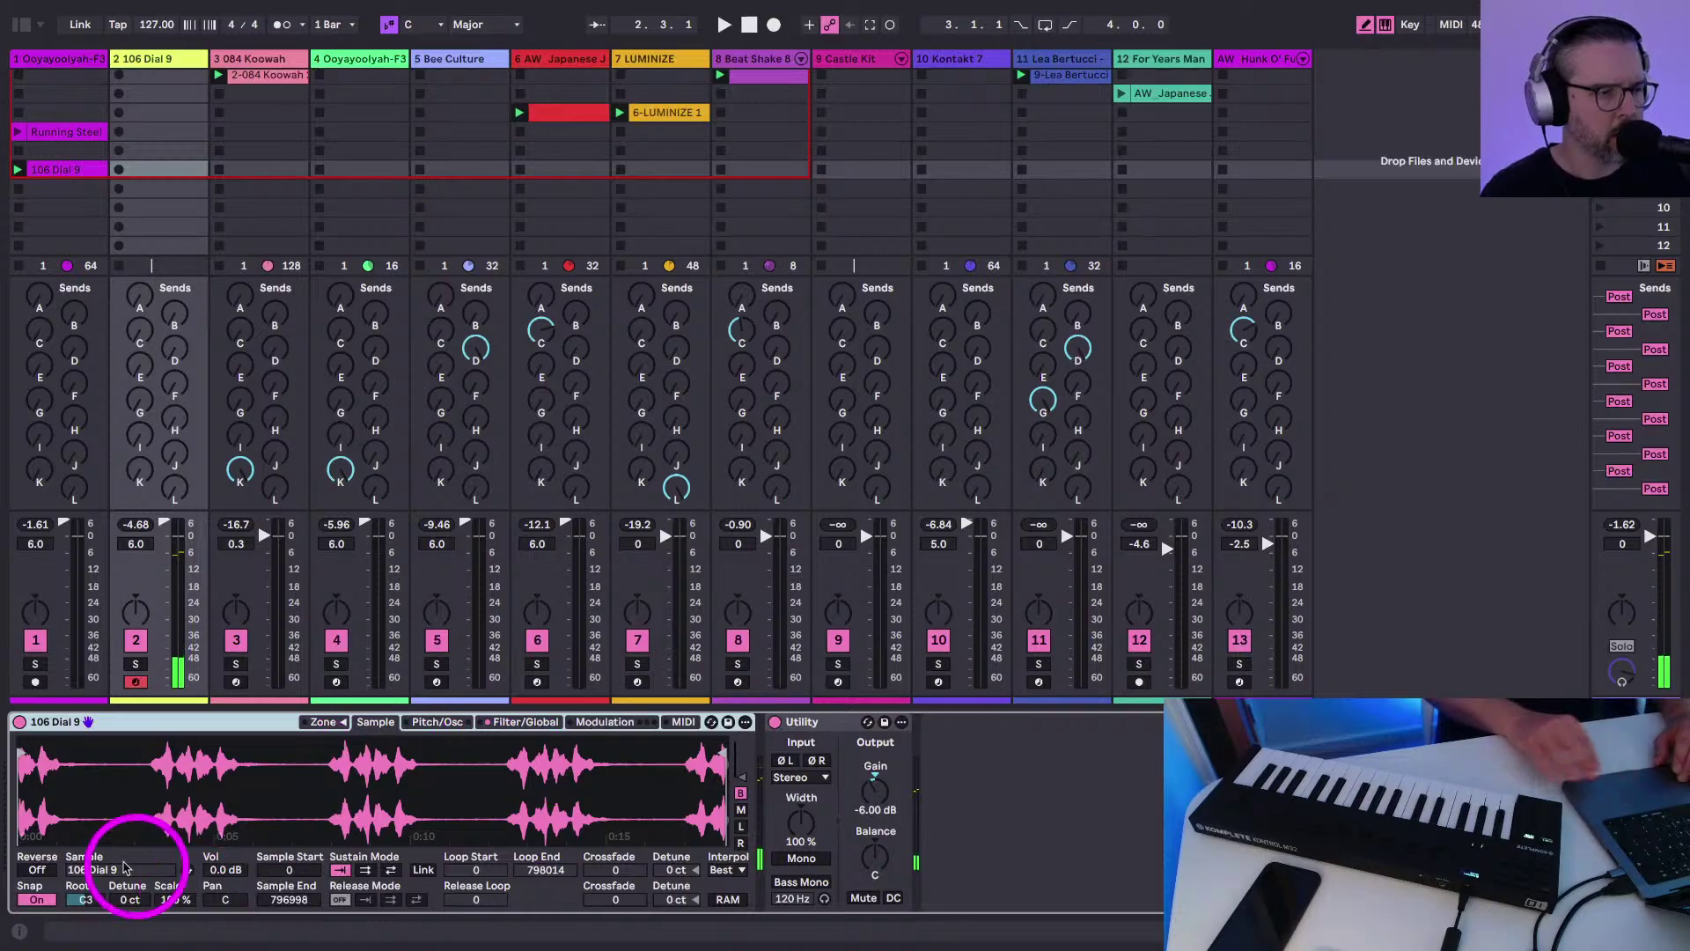
{"action": "left_click", "coordinate": [51, 871]}
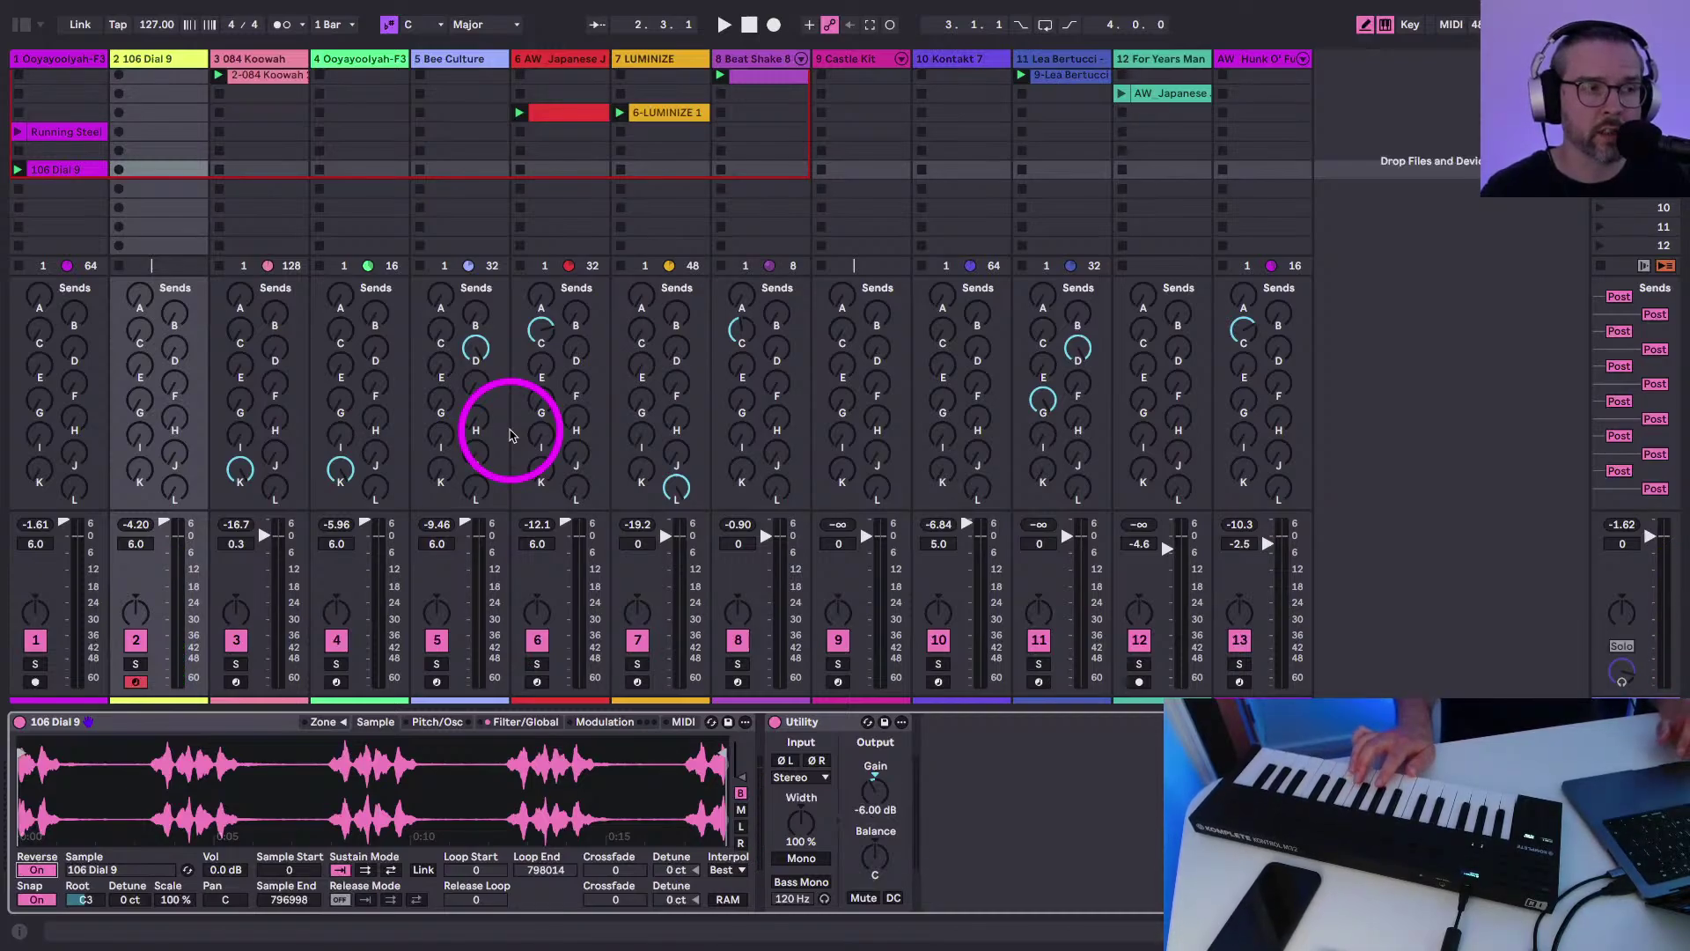
{"action": "key", "text": "super+alt+s"}
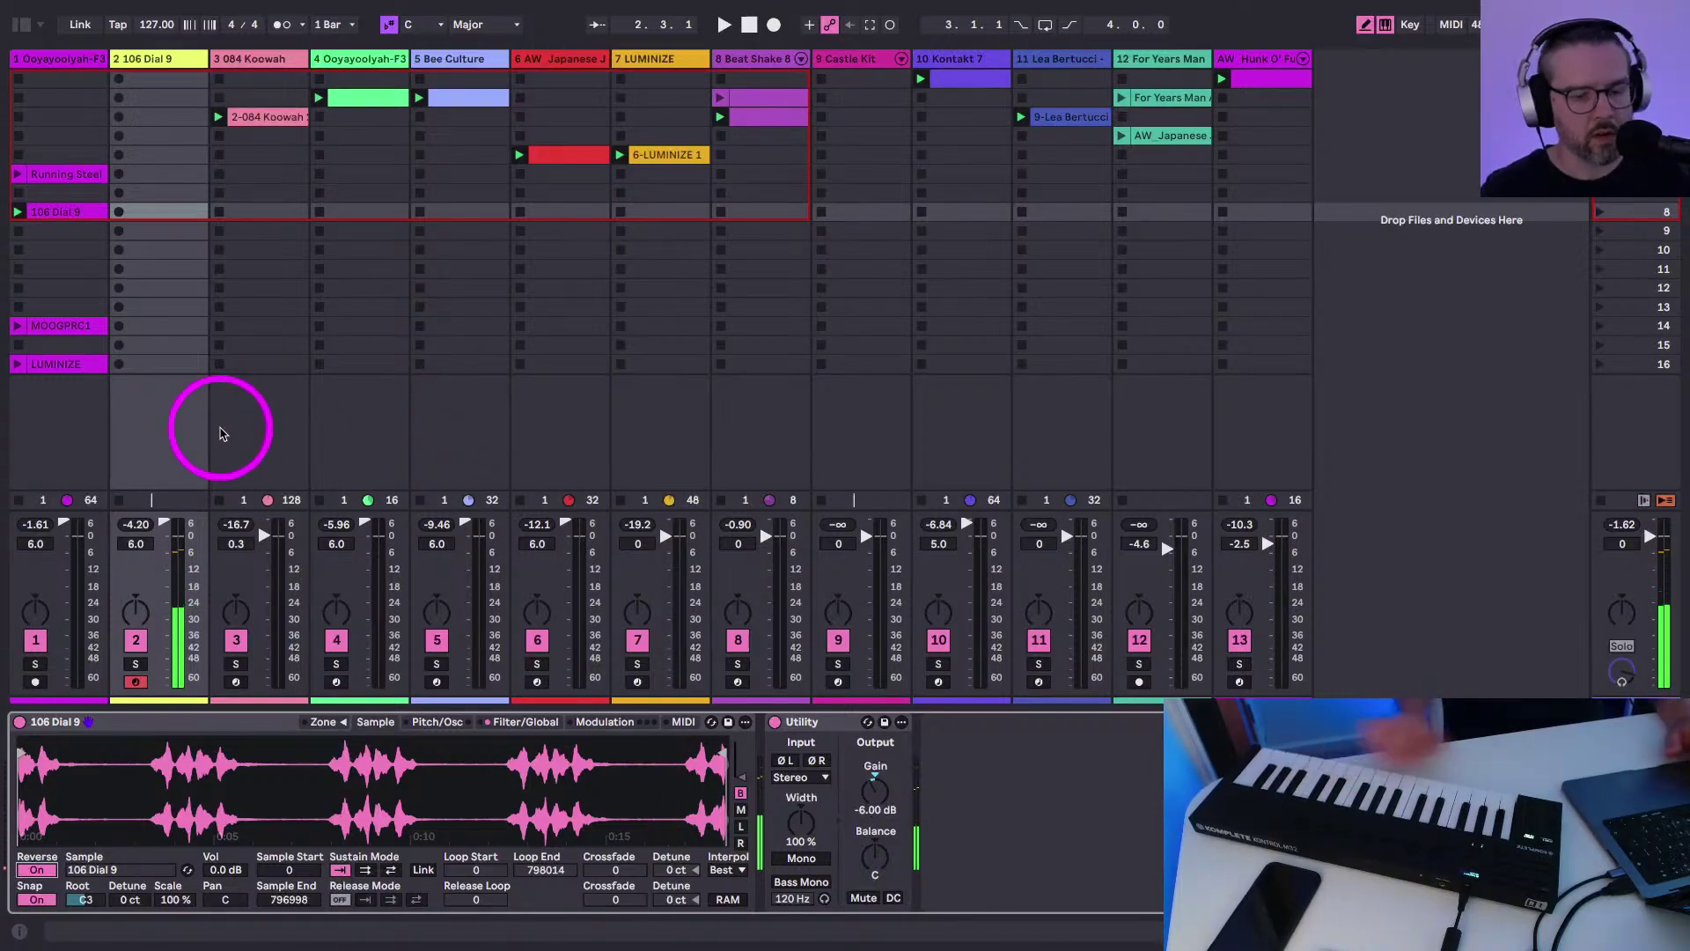
{"action": "key", "text": "super+alt+s"}
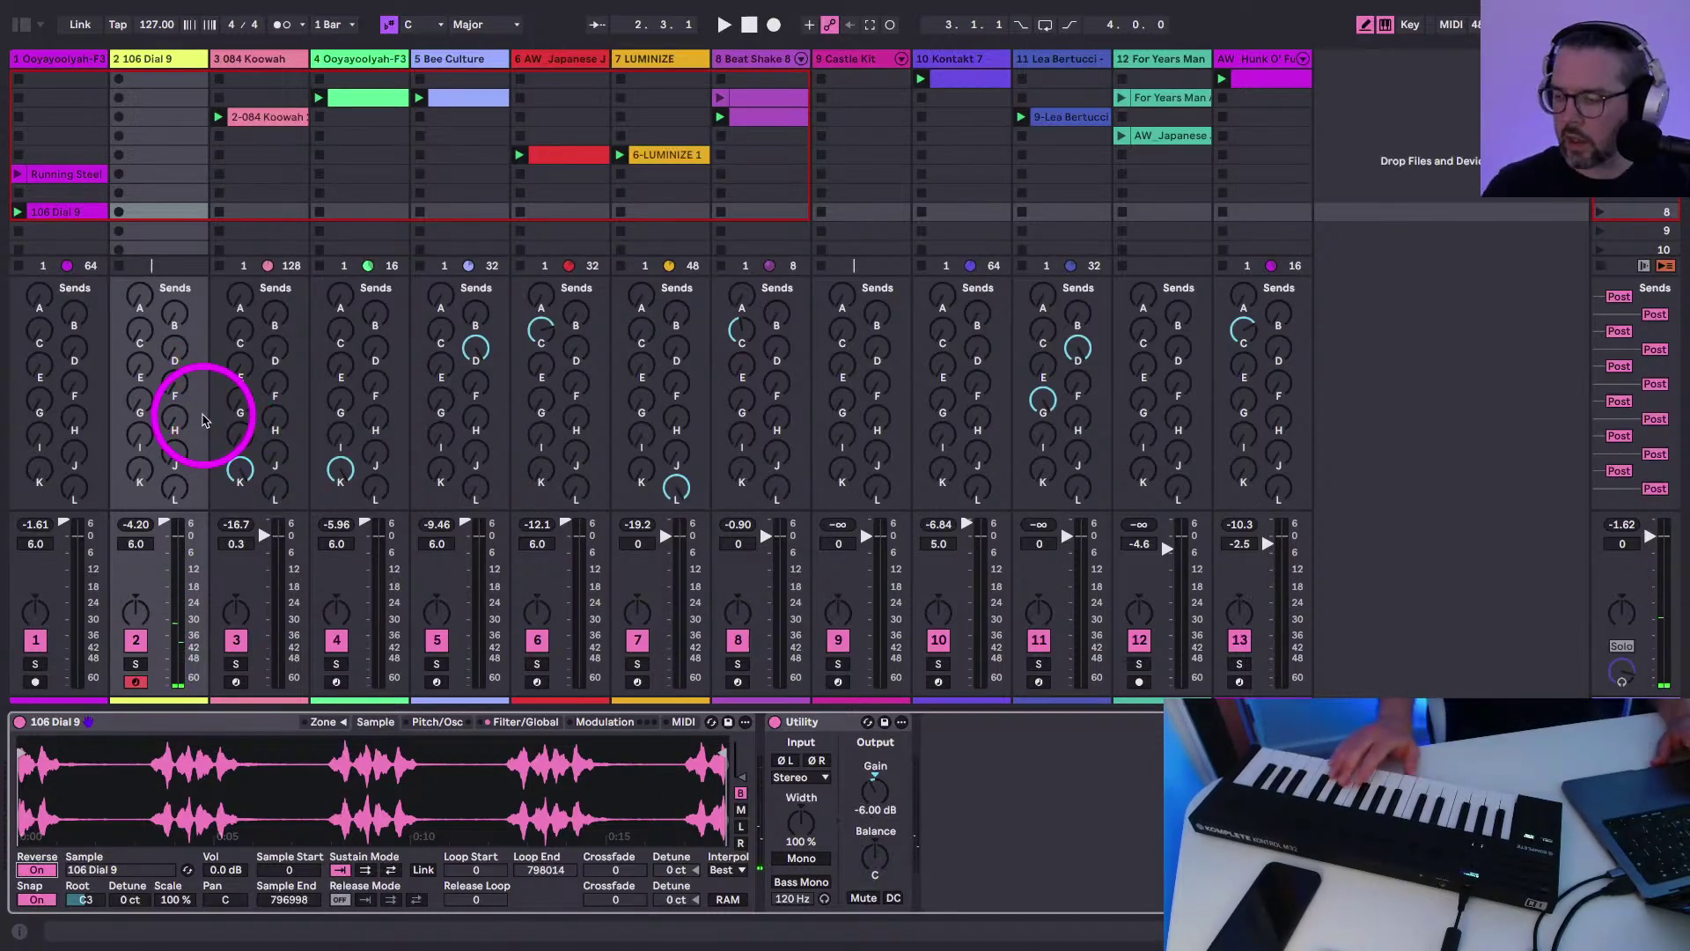
Start playback, stop the first track's clip, and set the 106 Dial 9 track's volume to 0.3 dB
{"action": "key", "text": "space"}
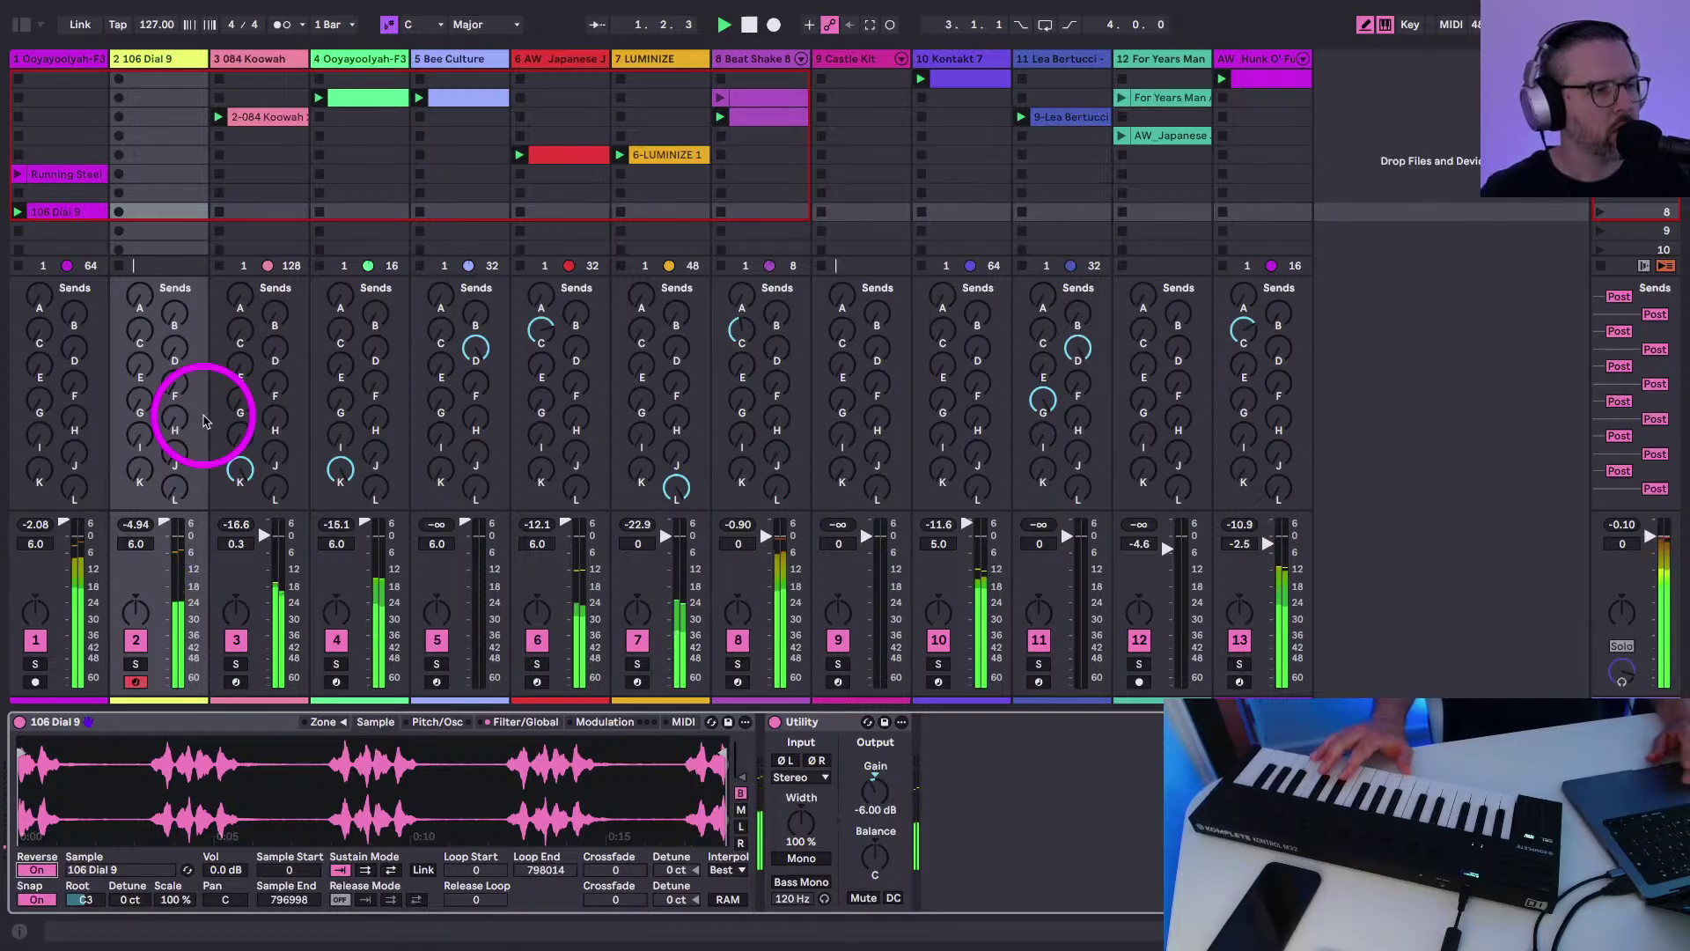
{"action": "left_click", "coordinate": [18, 231]}
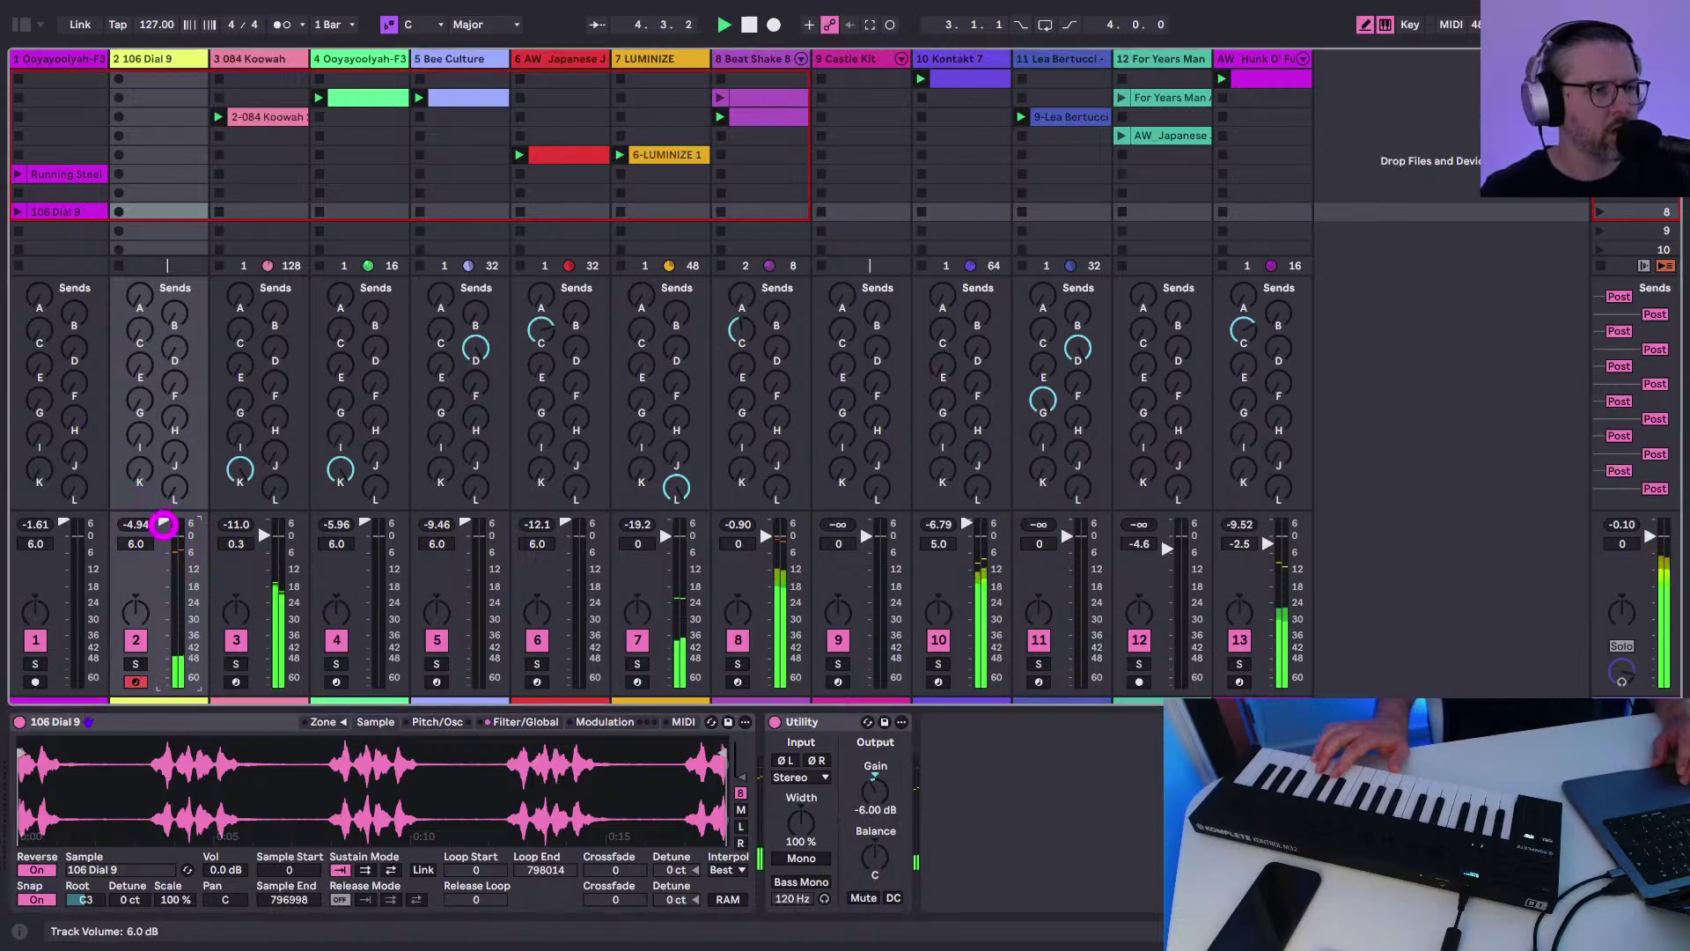
{"action": "left_click_drag", "start_coordinate": [163, 525], "coordinate": [163, 532]}
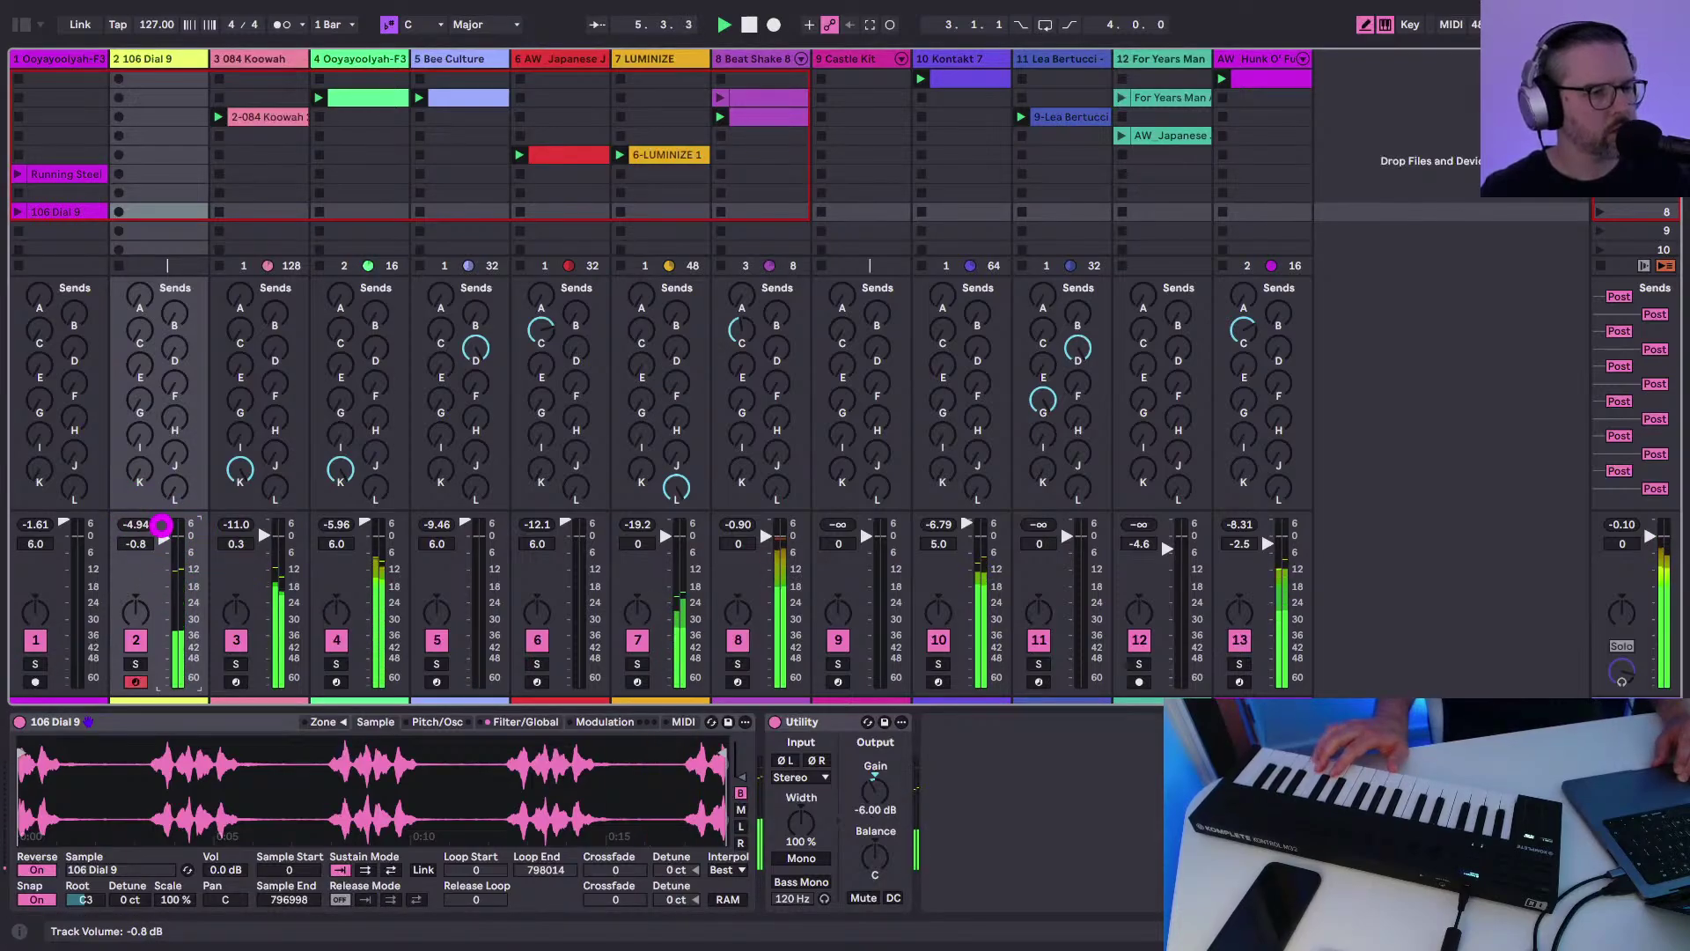
Turn off Snap for the 106 Dial 9 sample, then set its sample end to 798792 and its sample start to 547167
{"action": "scroll", "coordinate": [692, 783], "scroll_direction": "up", "scroll_amount": 5}
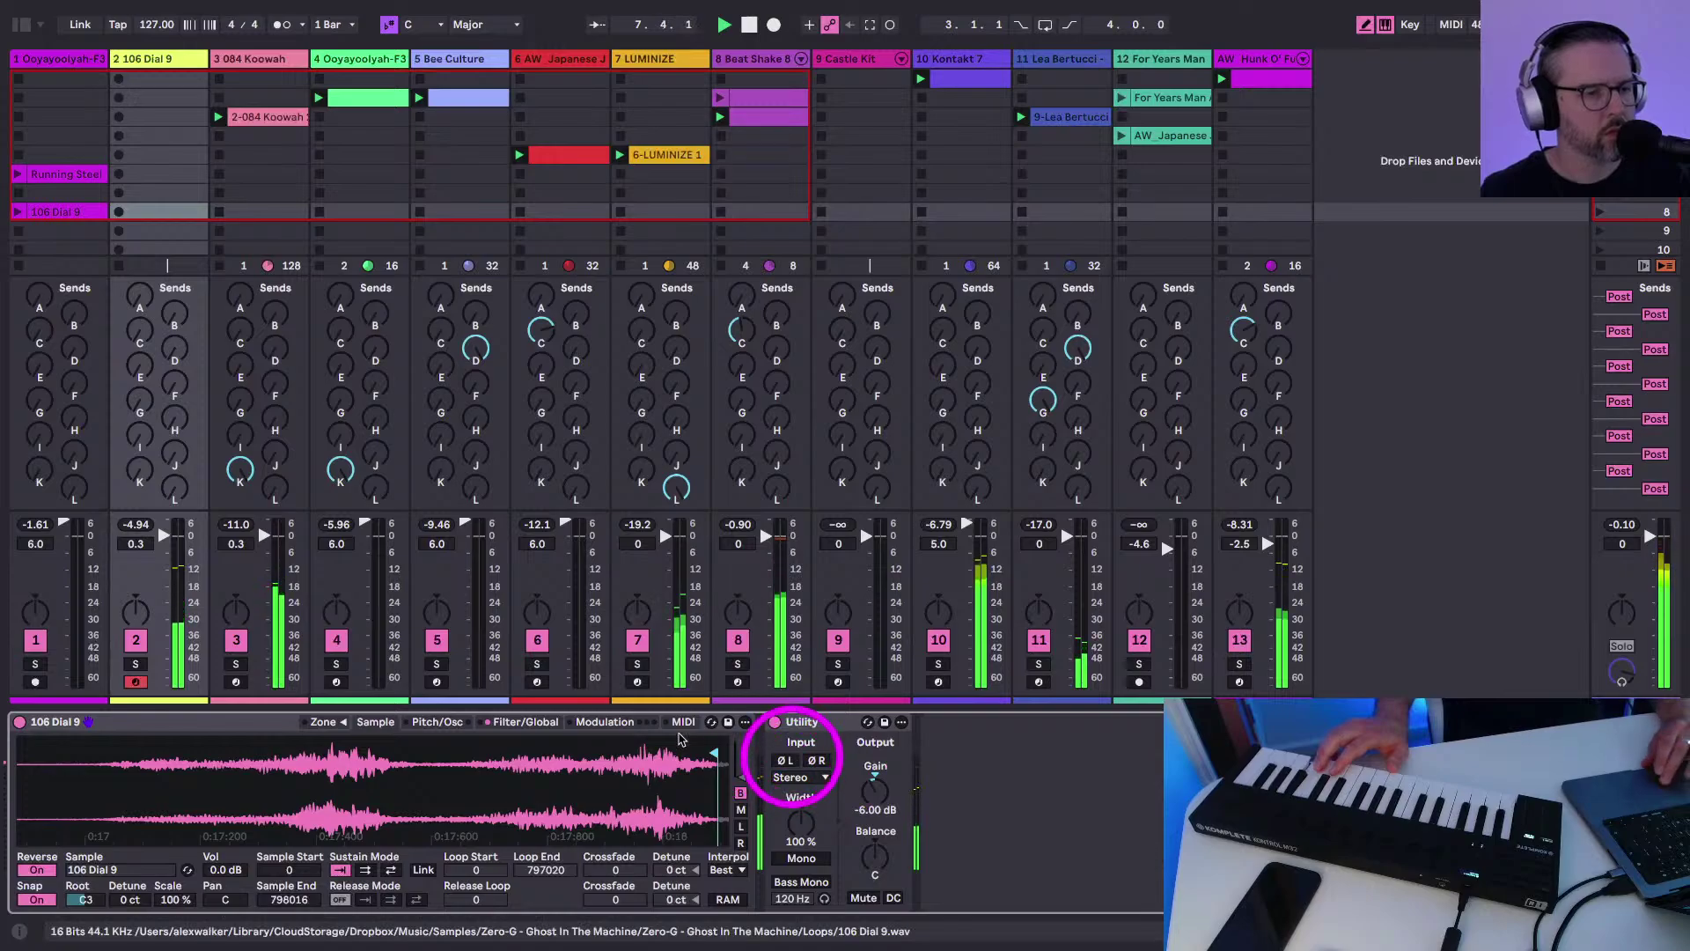
{"action": "left_click", "coordinate": [36, 899]}
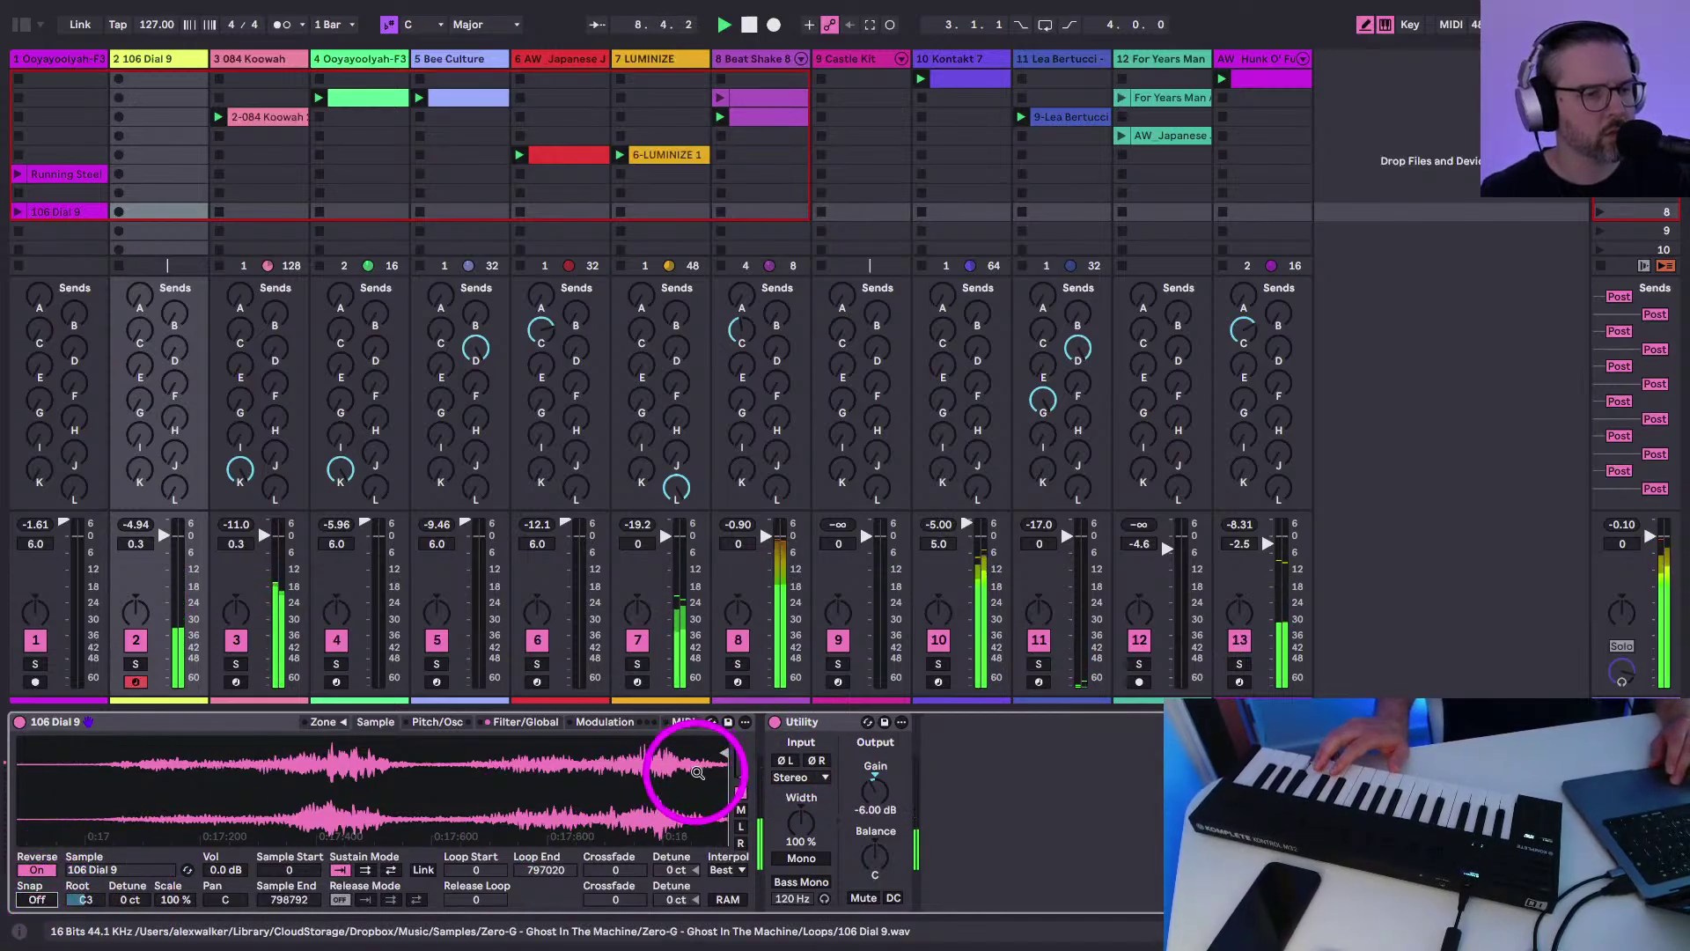
{"action": "left_click_drag", "start_coordinate": [714, 754], "coordinate": [724, 751]}
{"action": "scroll", "coordinate": [677, 783], "scroll_direction": "down", "scroll_amount": 5}
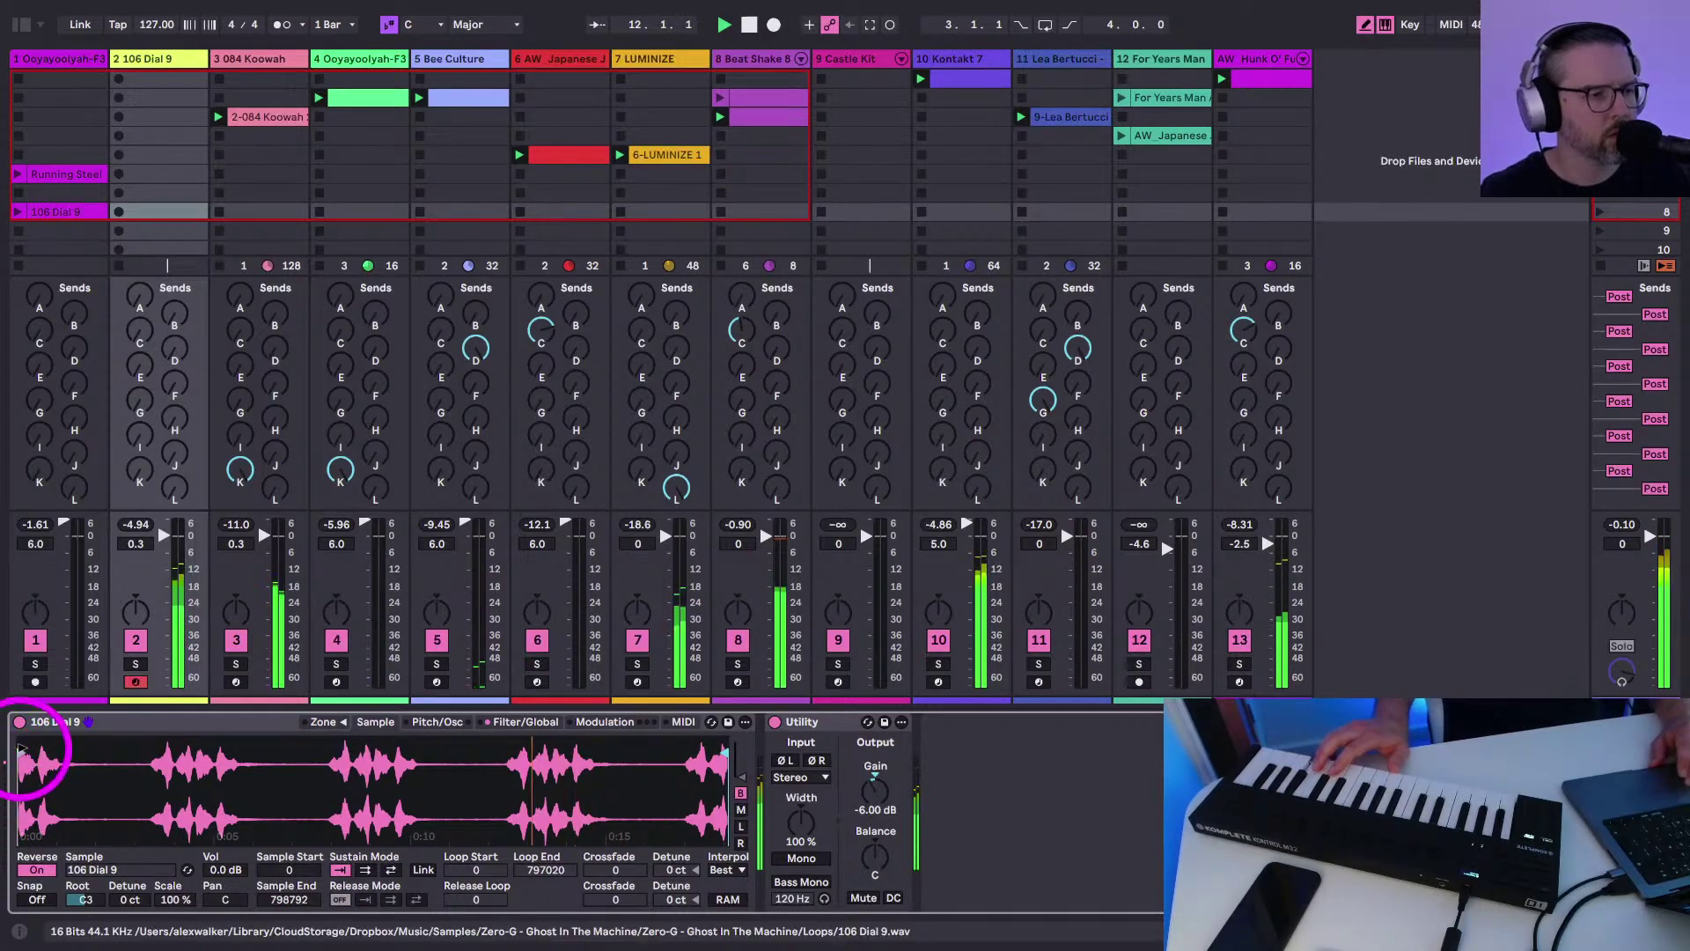
{"action": "mouse_move", "coordinate": [19, 750]}
{"action": "left_mouse_down"}
{"action": "mouse_move", "coordinate": [509, 799]}
{"action": "mouse_move", "coordinate": [491, 742]}
{"action": "mouse_move", "coordinate": [505, 748]}
{"action": "left_mouse_up"}
Record a MIDI clip into the third slot of the 106 Dial 9 track
{"action": "left_click", "coordinate": [119, 118]}
{"action": "left_click", "coordinate": [119, 118]}
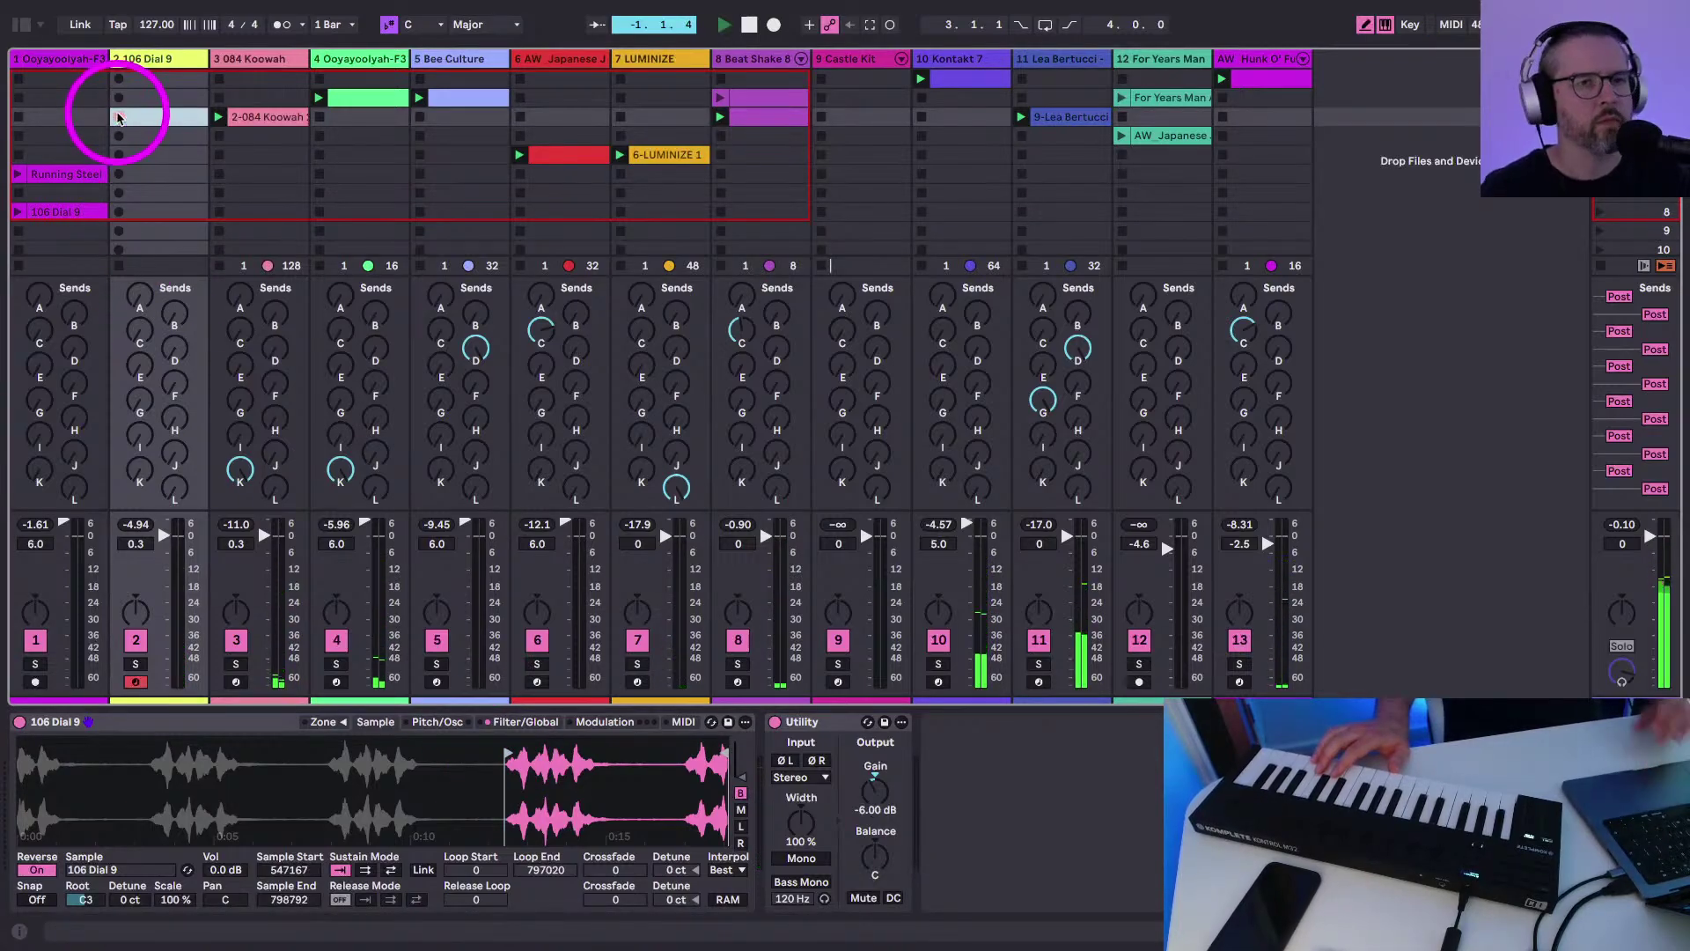
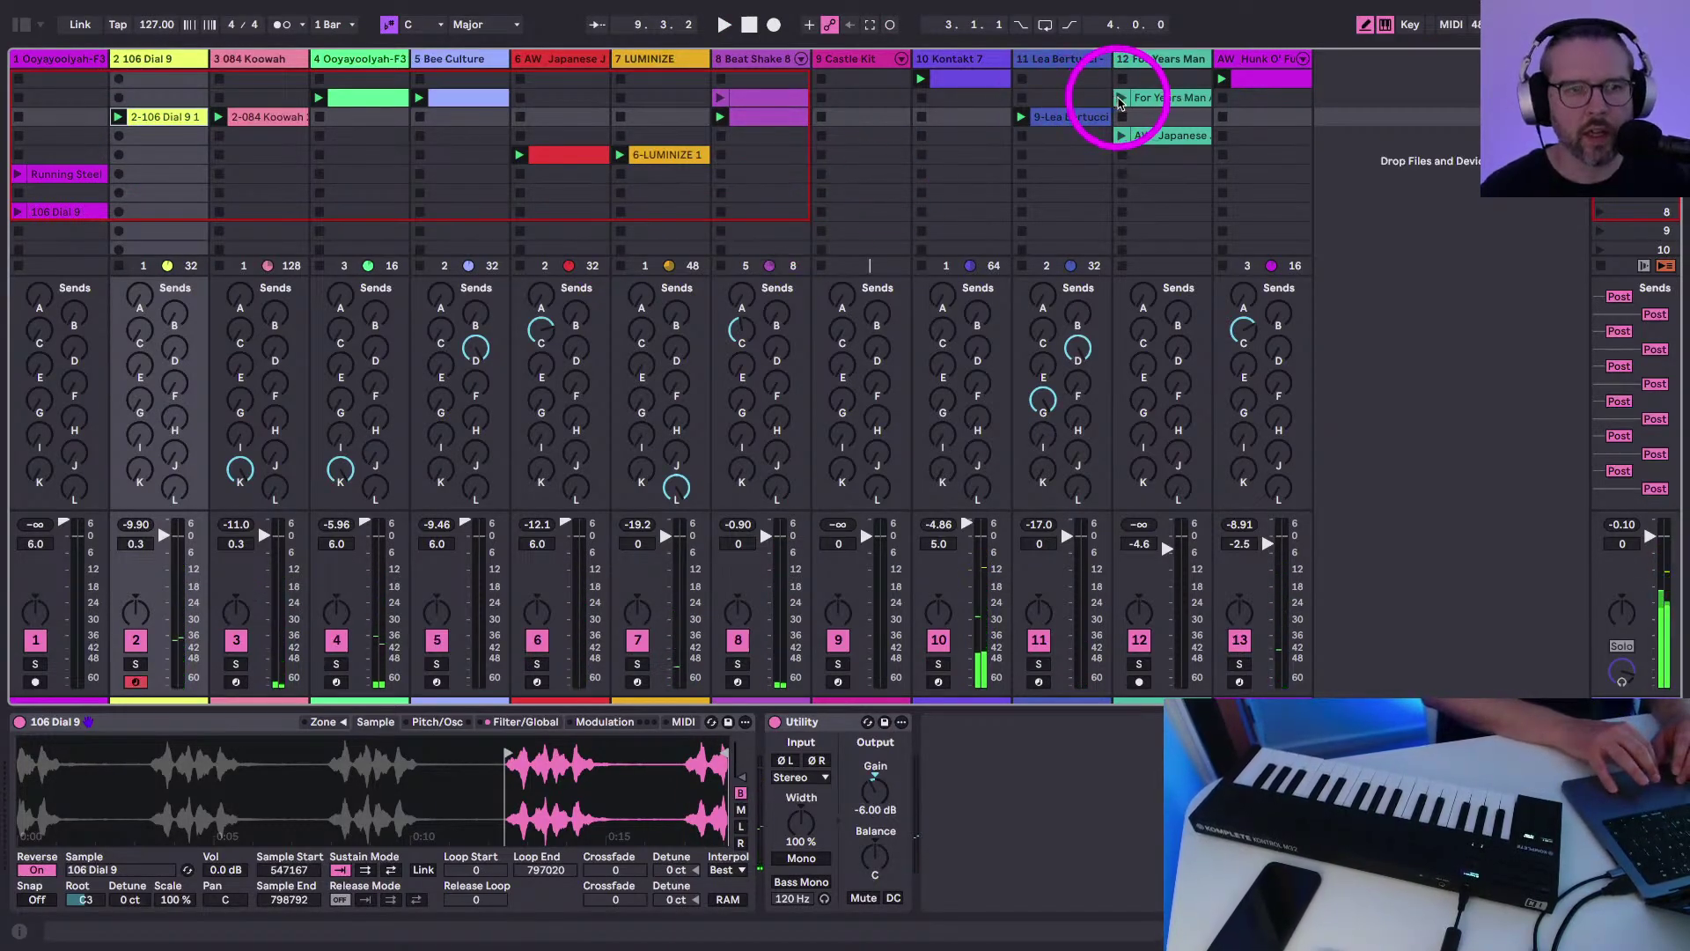
Delete the AW_Japanese clip from track 12 and launch that track's For Years Man clip
{"action": "left_click", "coordinate": [1159, 137]}
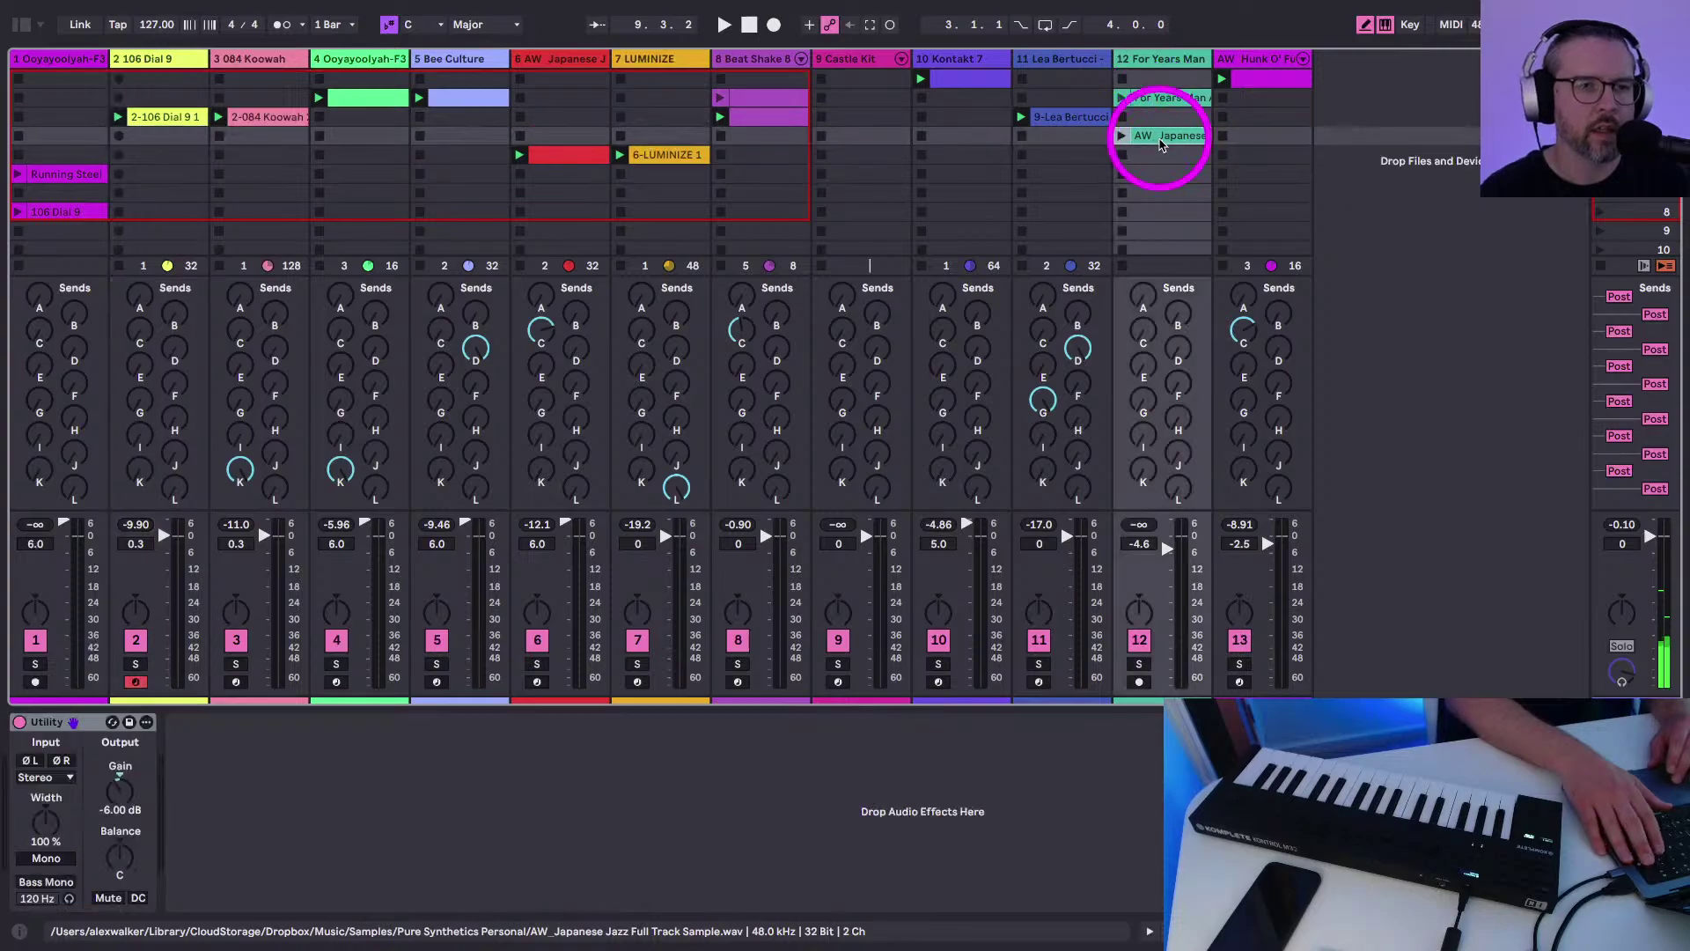
{"action": "key", "text": "Delete"}
{"action": "left_click", "coordinate": [1123, 97]}
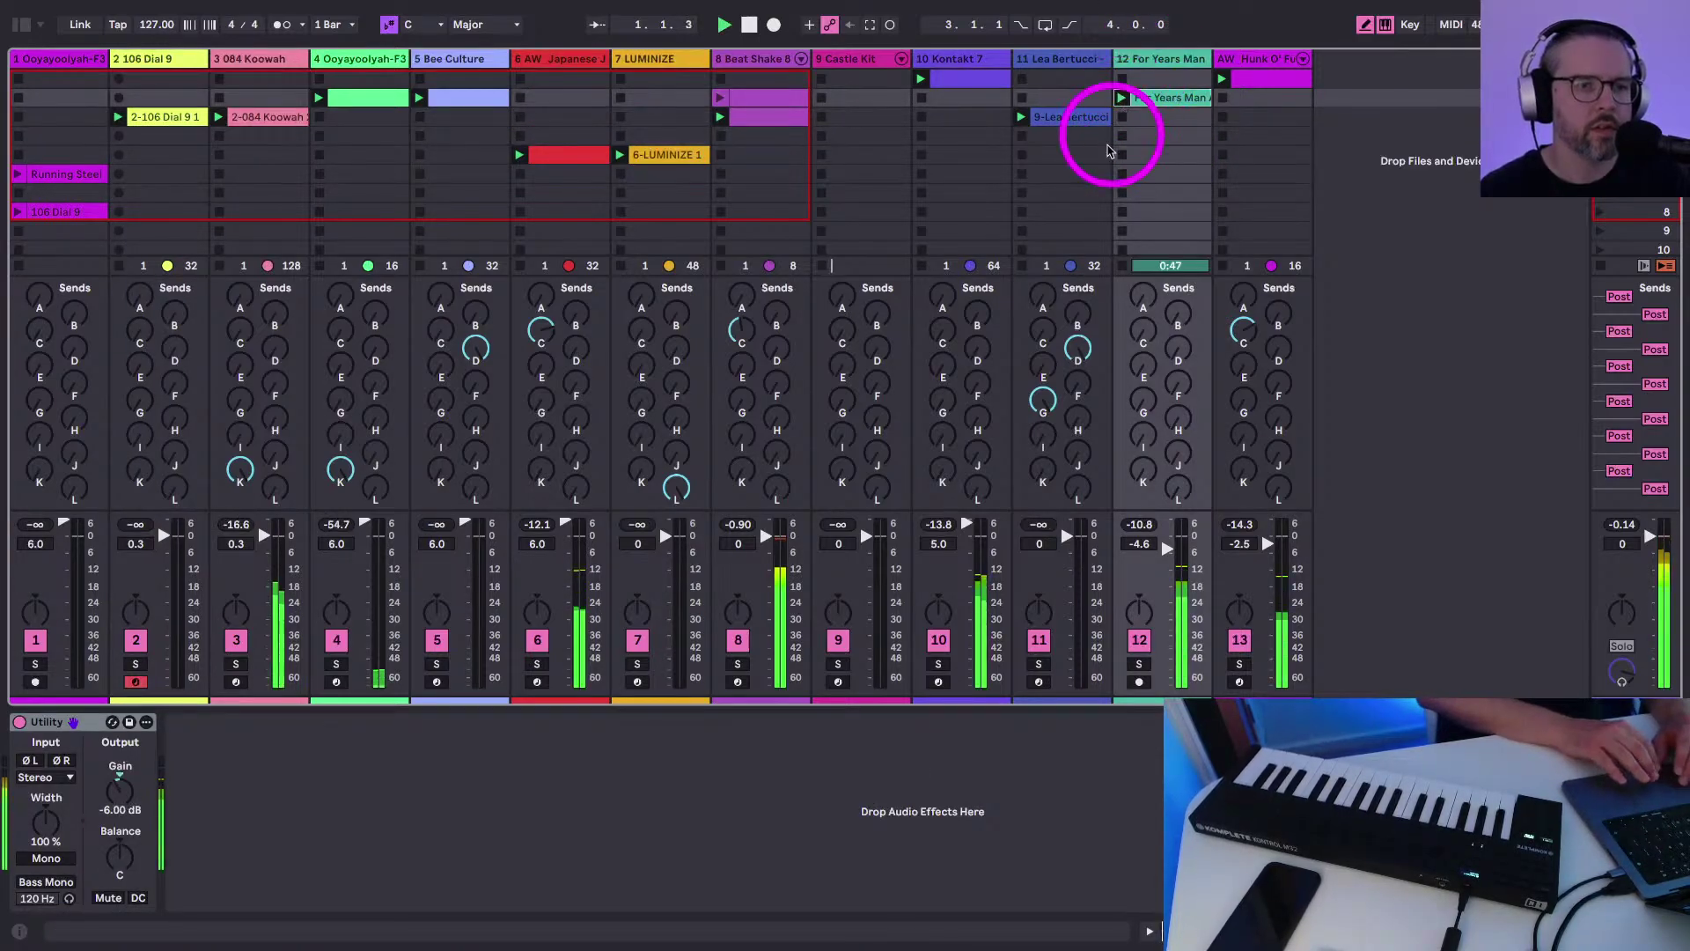
Set the For Years Man track's volume to -3.4 dB and the 106 Dial 9 track's volume to -5.0 dB
{"action": "left_click_drag", "start_coordinate": [1164, 547], "coordinate": [1166, 541]}
{"action": "left_click_drag", "start_coordinate": [155, 537], "coordinate": [157, 539]}
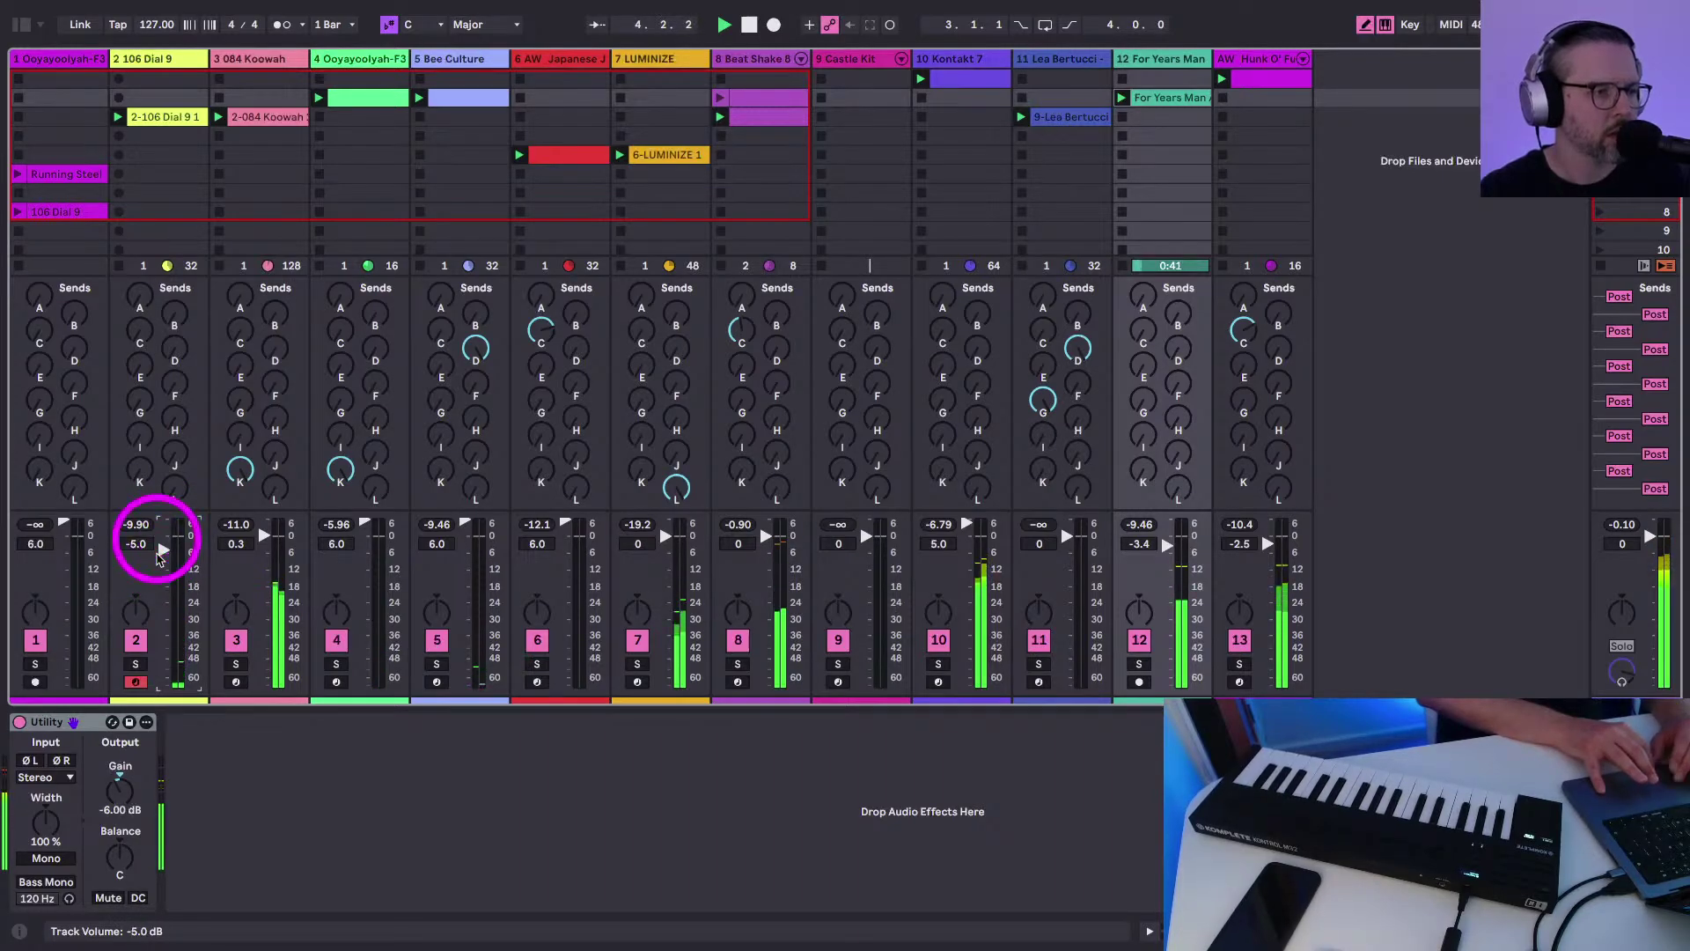
{"action": "left_click", "coordinate": [132, 58]}
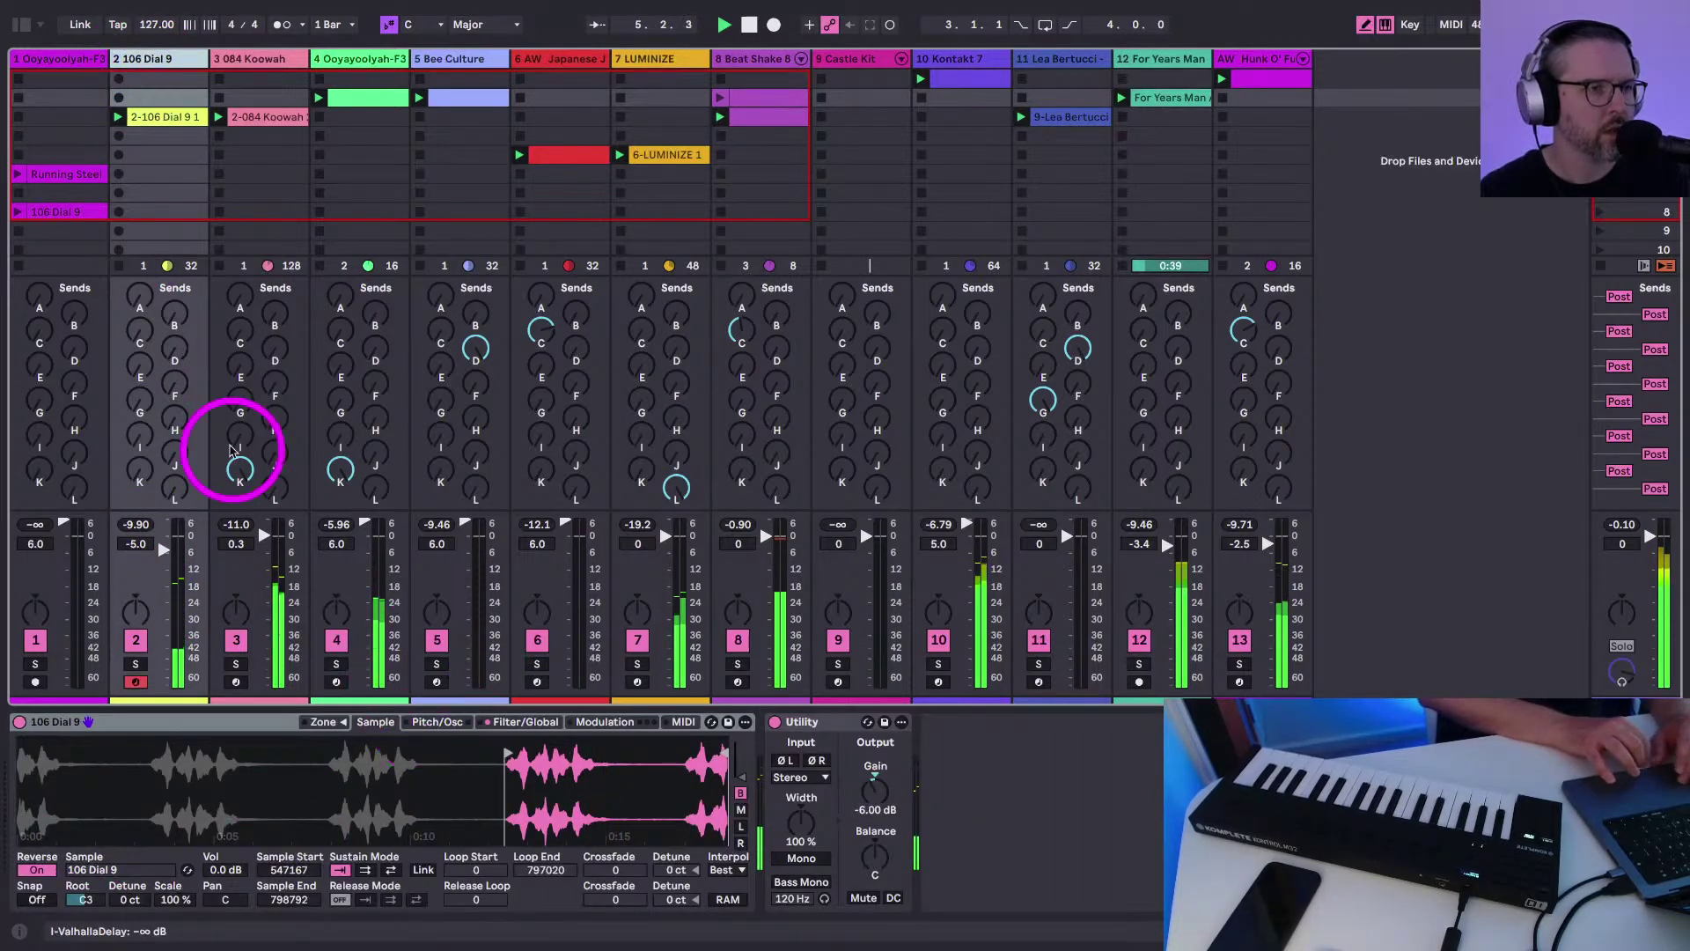
Route the 084 Koowah track's audio output to Sends Only, displaying the input and output routing only for this change
{"action": "key", "text": "super+alt+s"}
{"action": "key", "text": "super+alt+i"}
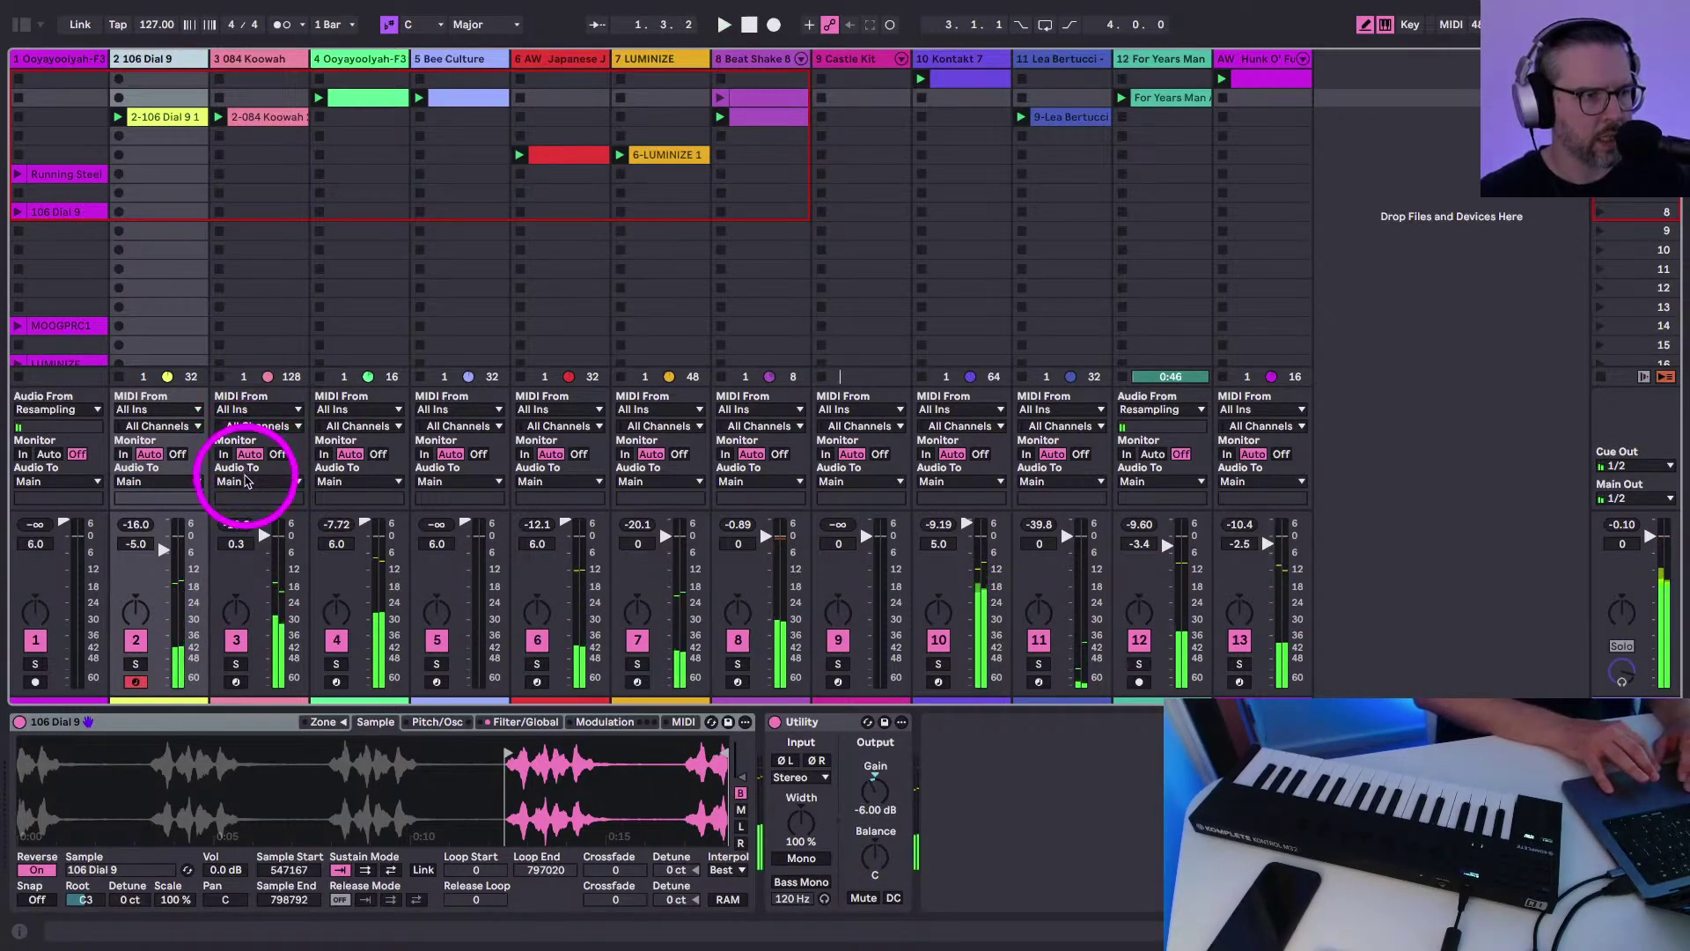
{"action": "left_click", "coordinate": [251, 480]}
{"action": "left_click", "coordinate": [242, 521]}
{"action": "left_click", "coordinate": [1490, 398]}
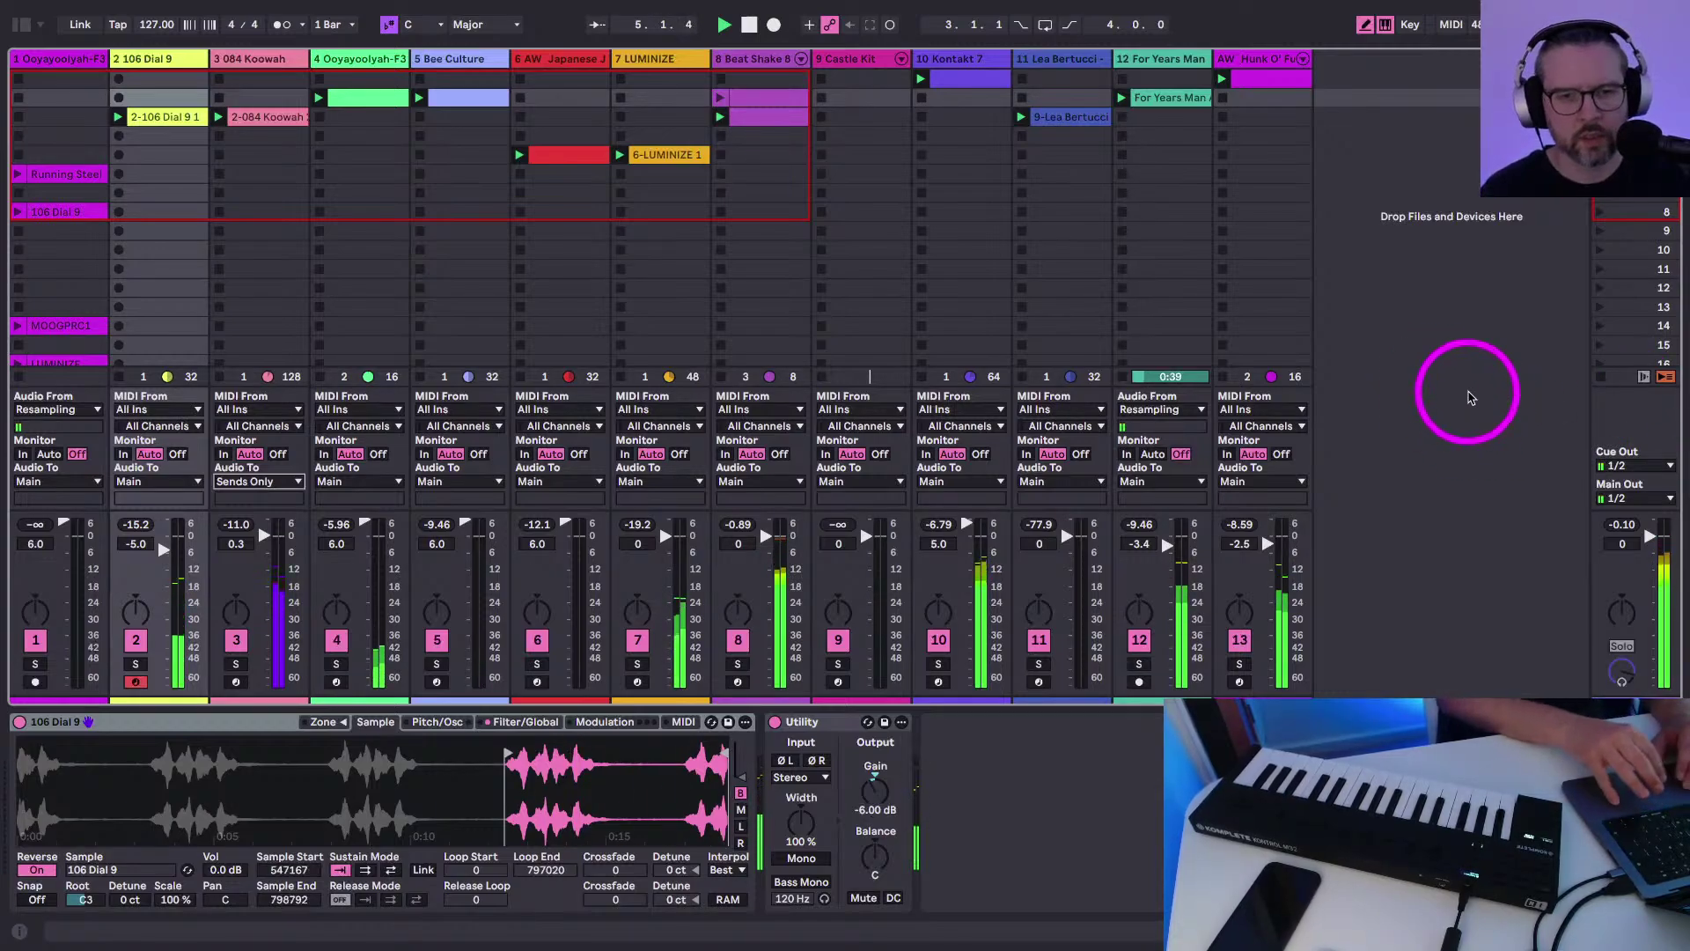
{"action": "key", "text": "ctrl+alt+i"}
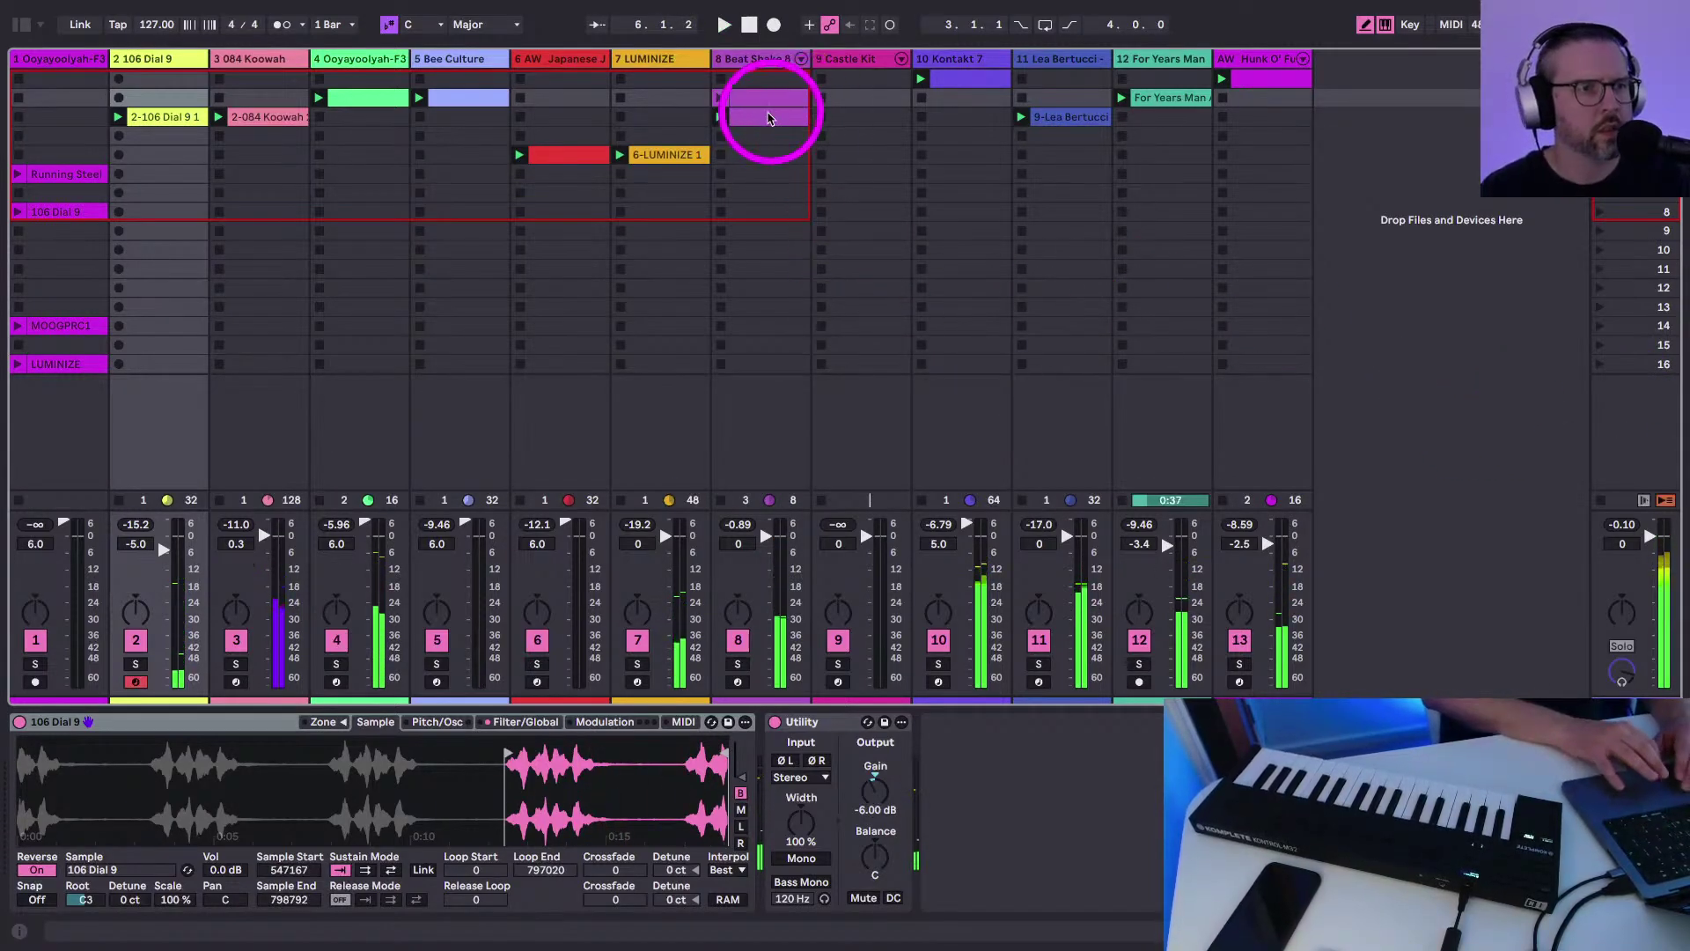
Create a one-bar clip in the Castle Kit track's third slot with one note at 1.1.2 and shift it to Vocal Shout What
{"action": "left_click", "coordinate": [756, 121]}
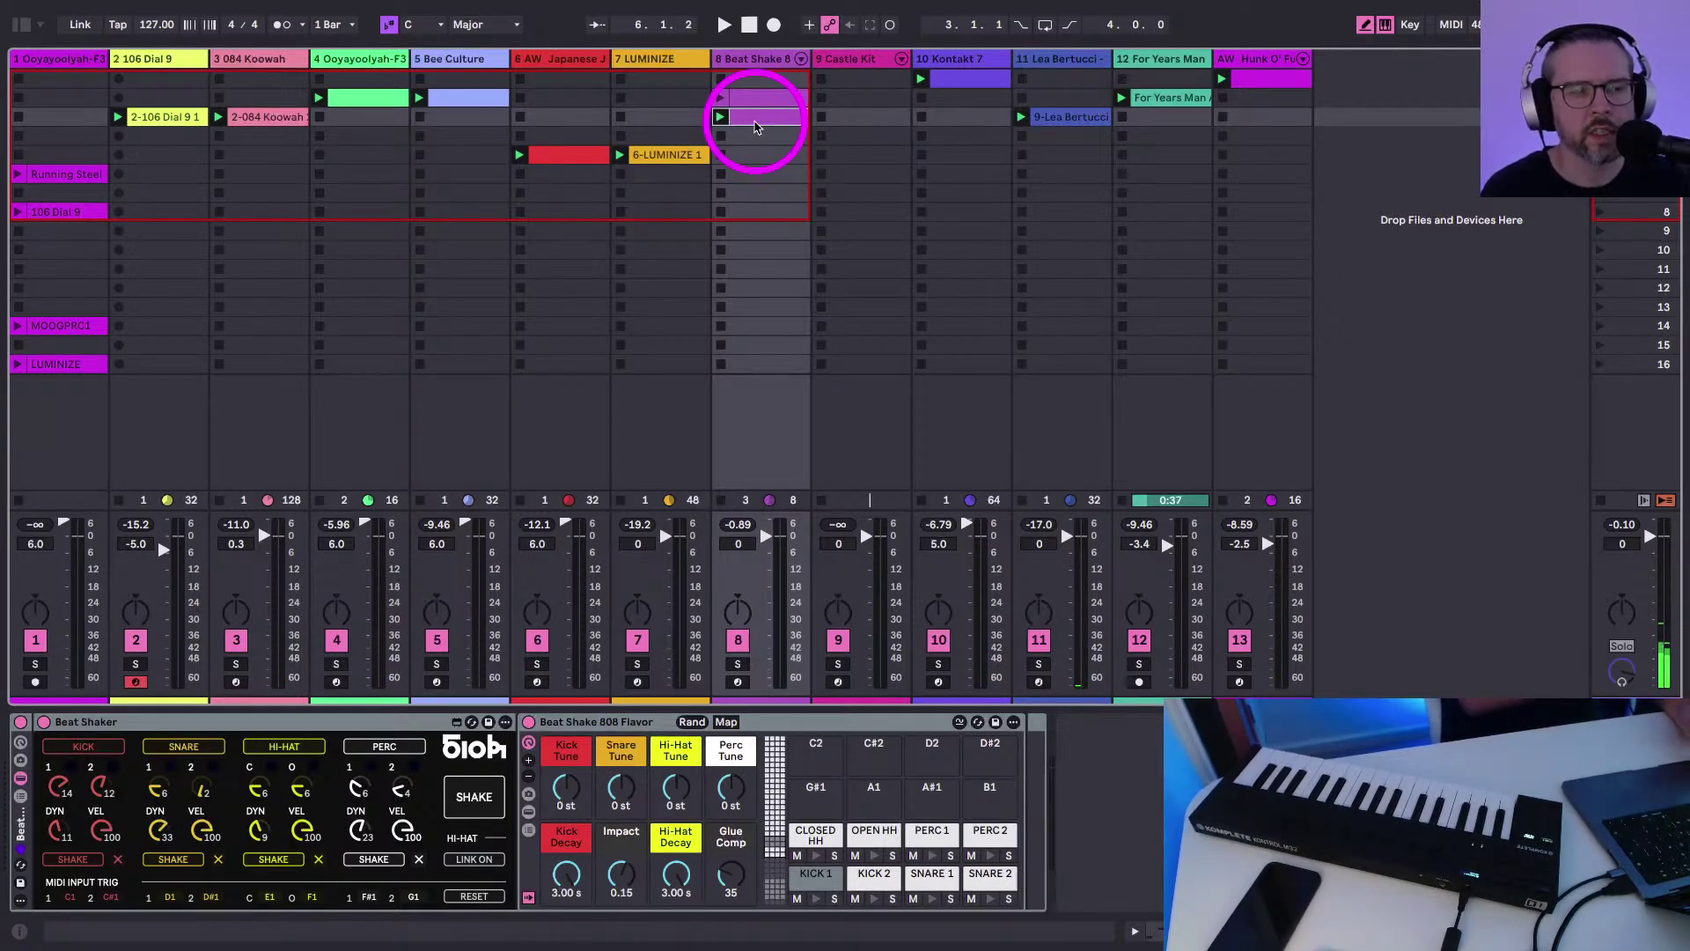
{"action": "left_click", "coordinate": [853, 58]}
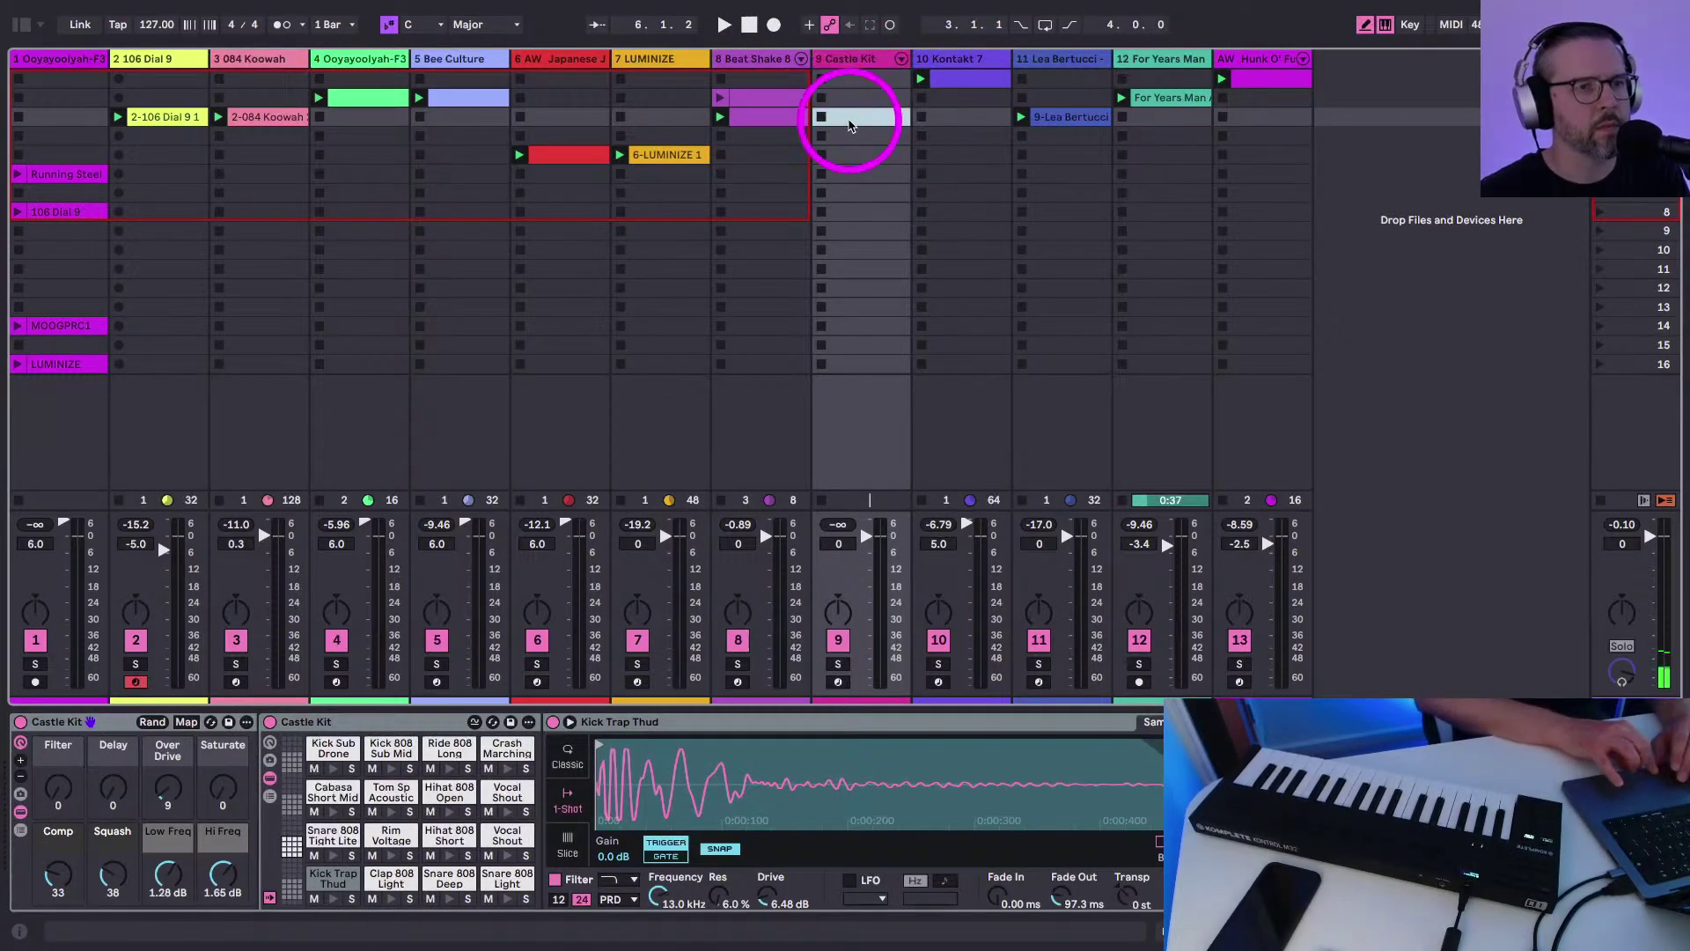
{"action": "double_click", "coordinate": [851, 120]}
{"action": "double_click", "coordinate": [451, 534]}
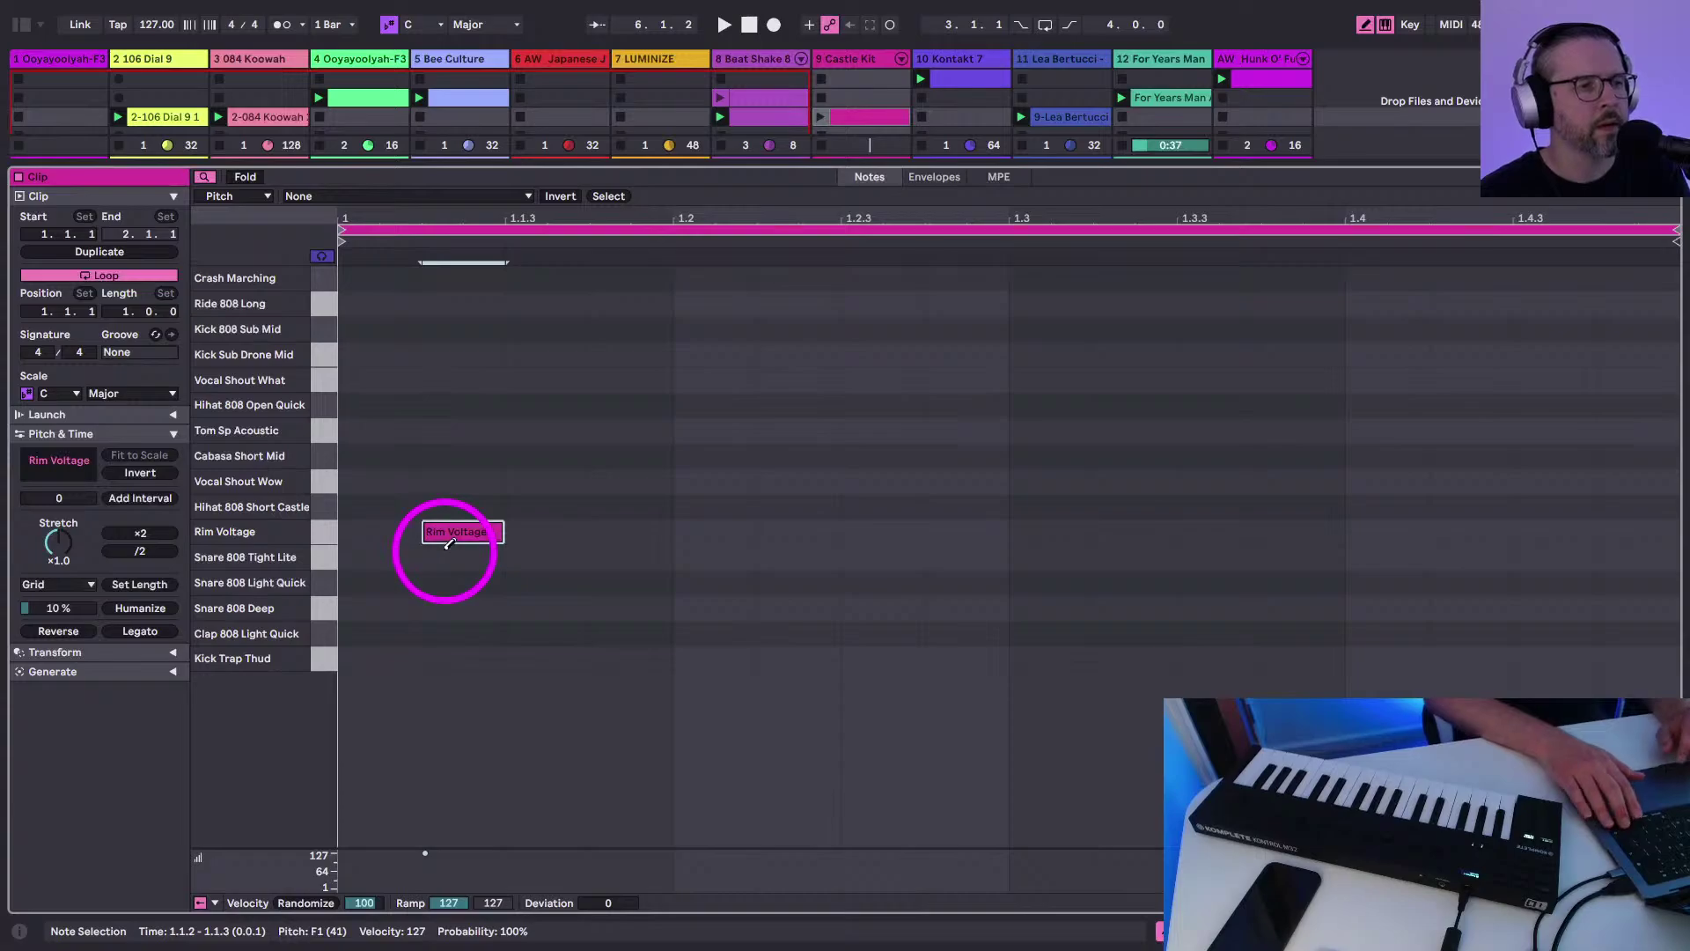
{"action": "key", "text": "Up"}
{"action": "key", "text": "Up"}
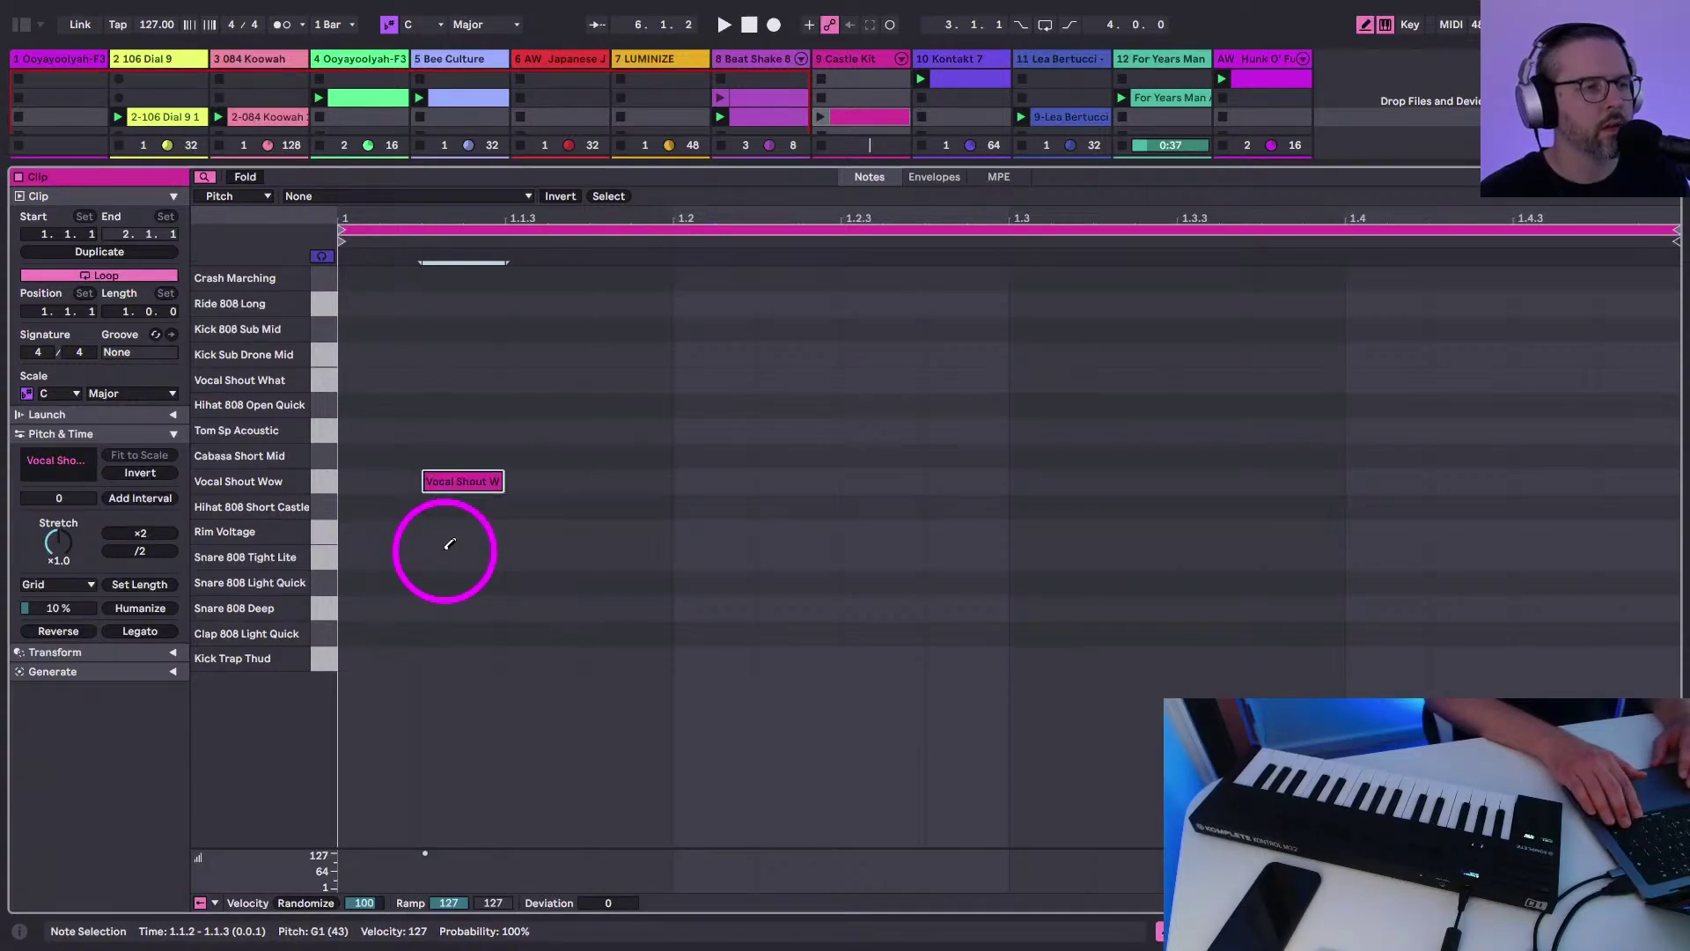
{"action": "key", "text": "Up"}
{"action": "key", "text": "Up"}
{"action": "key", "text": "Up"}
{"action": "key", "text": "Up"}
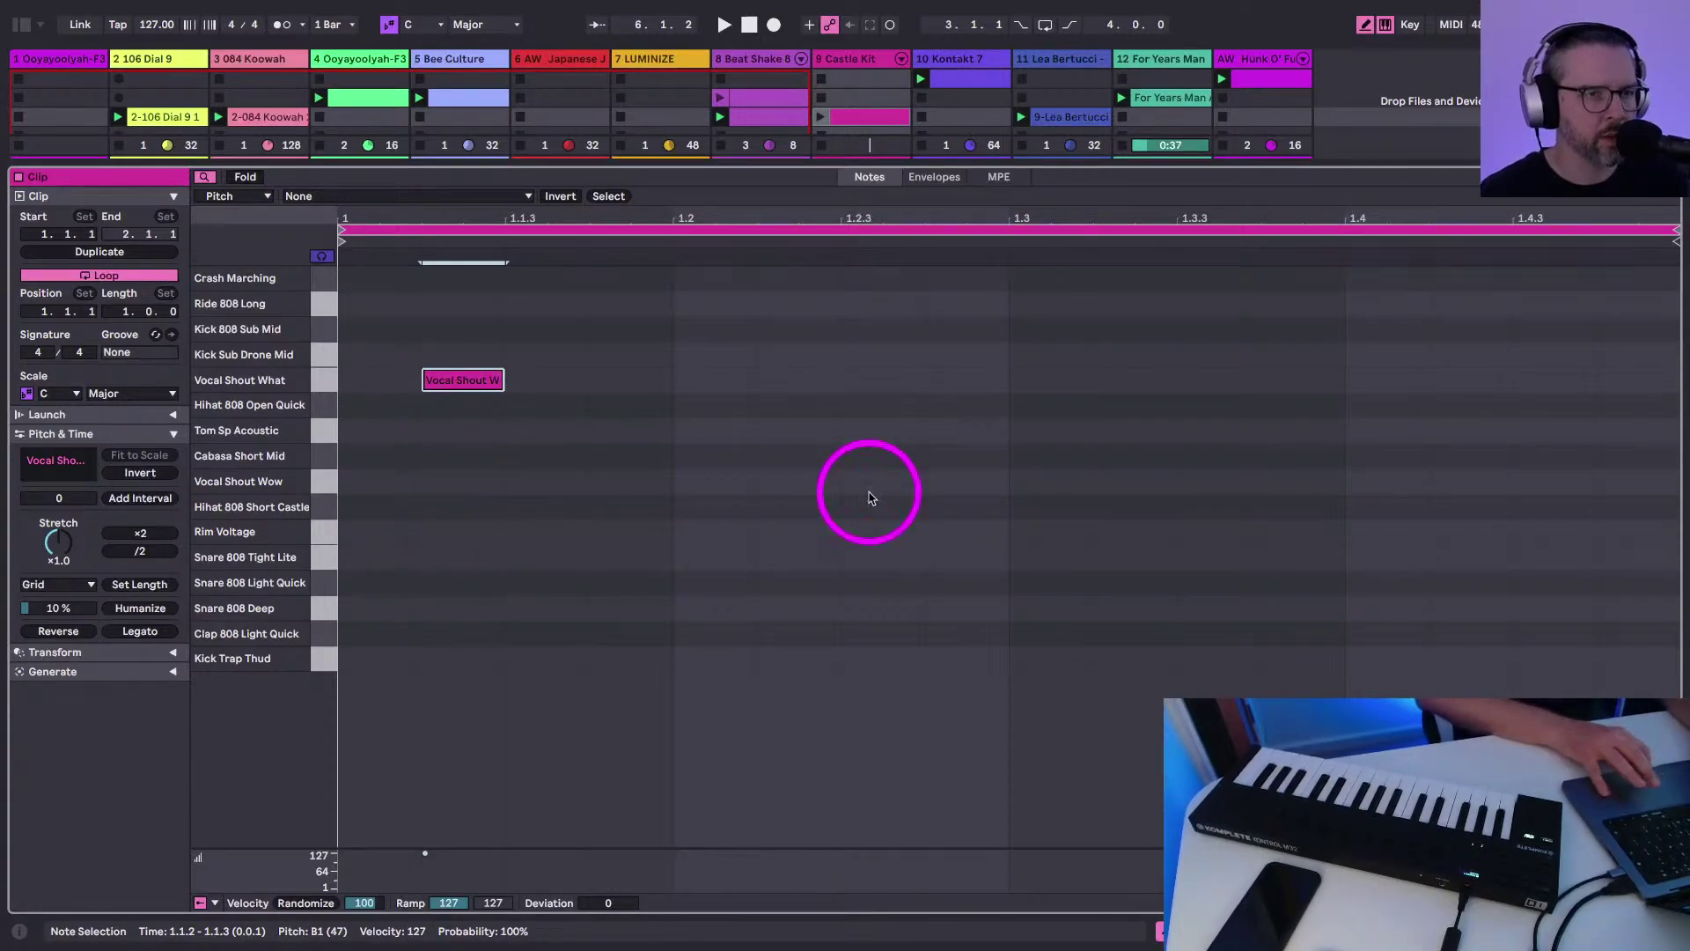
Swap the Castle Kit for Miramar Kit.adg from Beat Tools, then start playback and hide the browser
{"action": "key", "text": "shift+Tab"}
{"action": "left_click", "coordinate": [211, 724]}
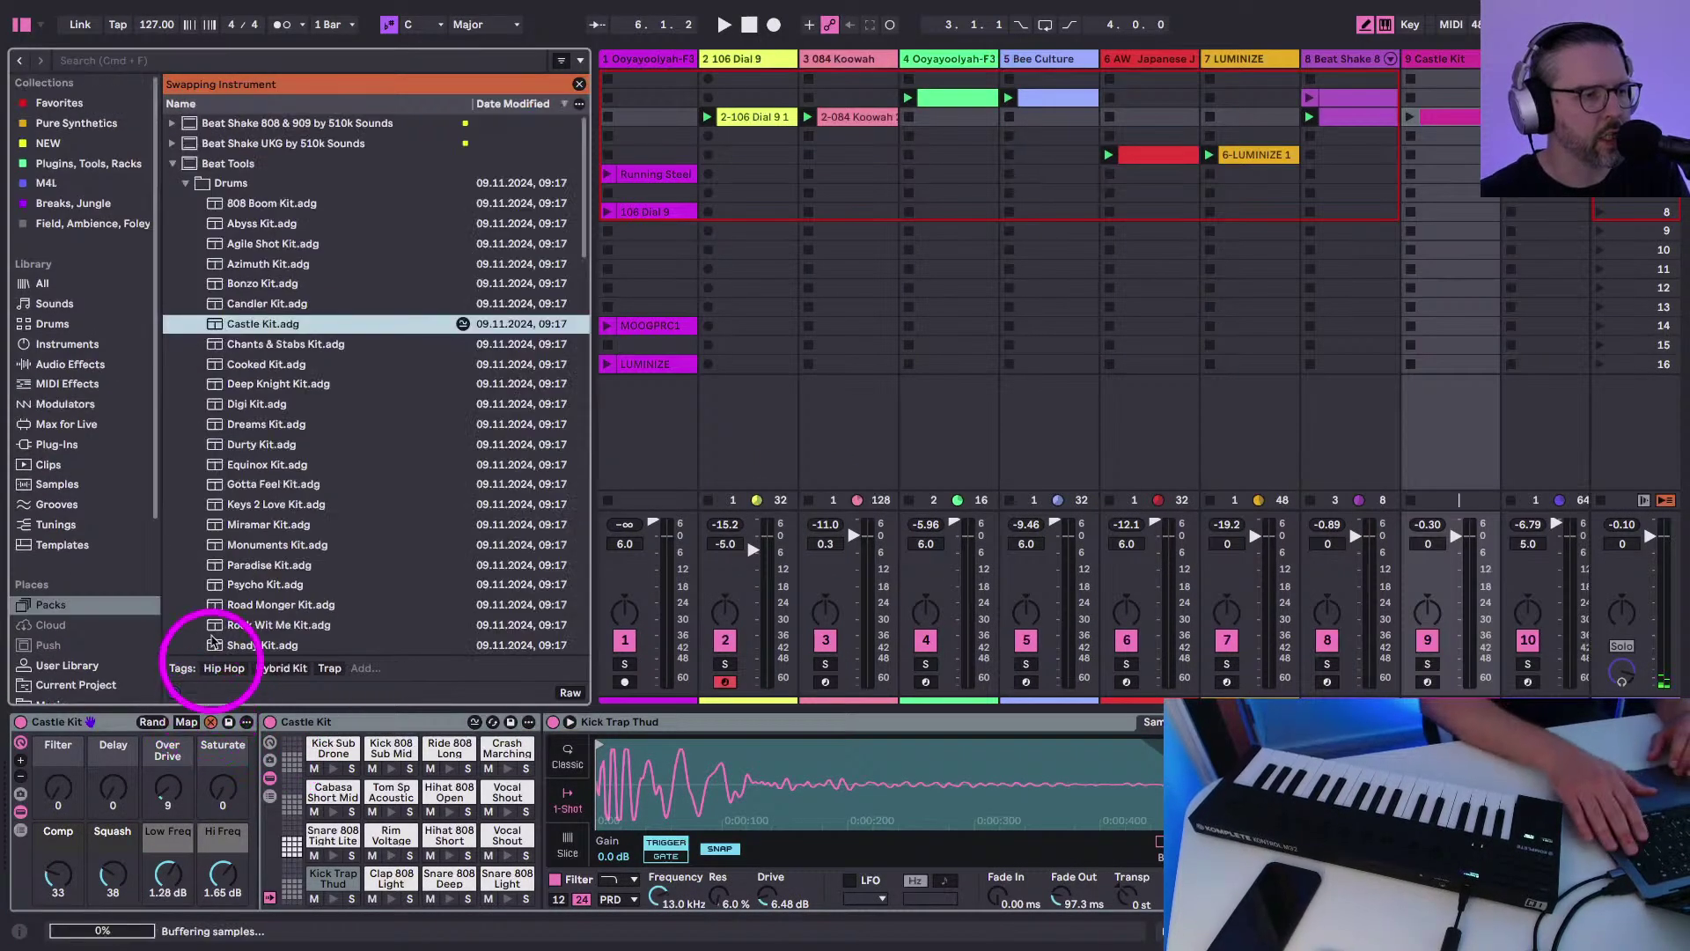
{"action": "scroll", "coordinate": [262, 457], "scroll_direction": "down", "scroll_amount": 3}
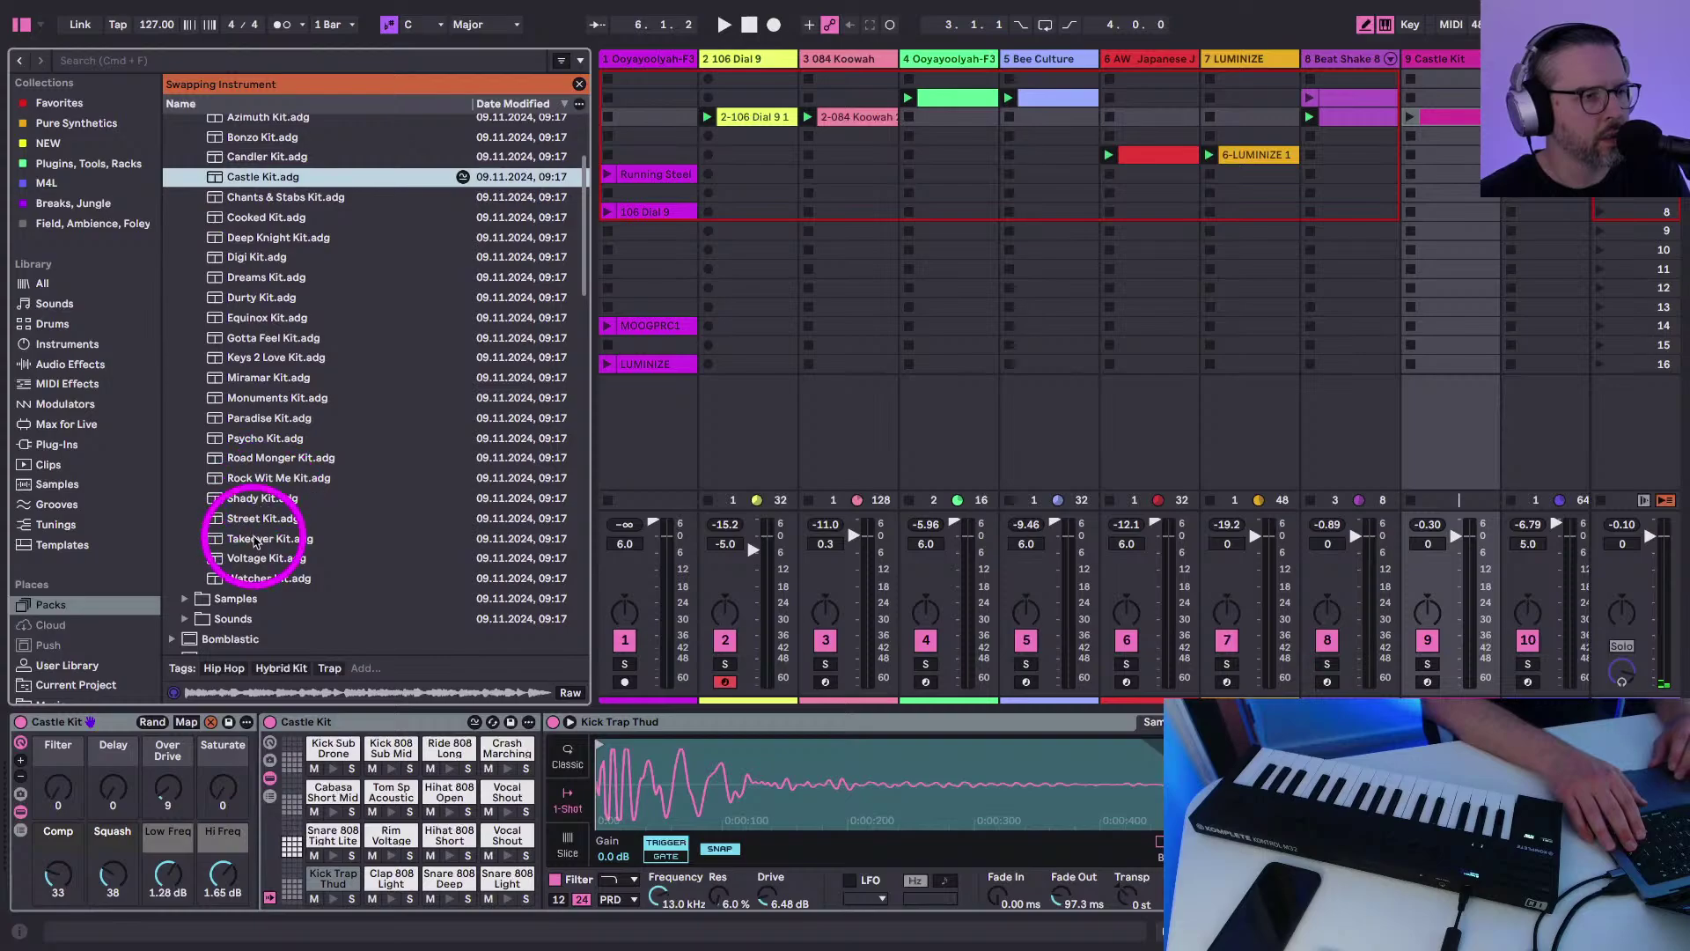
{"action": "left_click", "coordinate": [255, 380]}
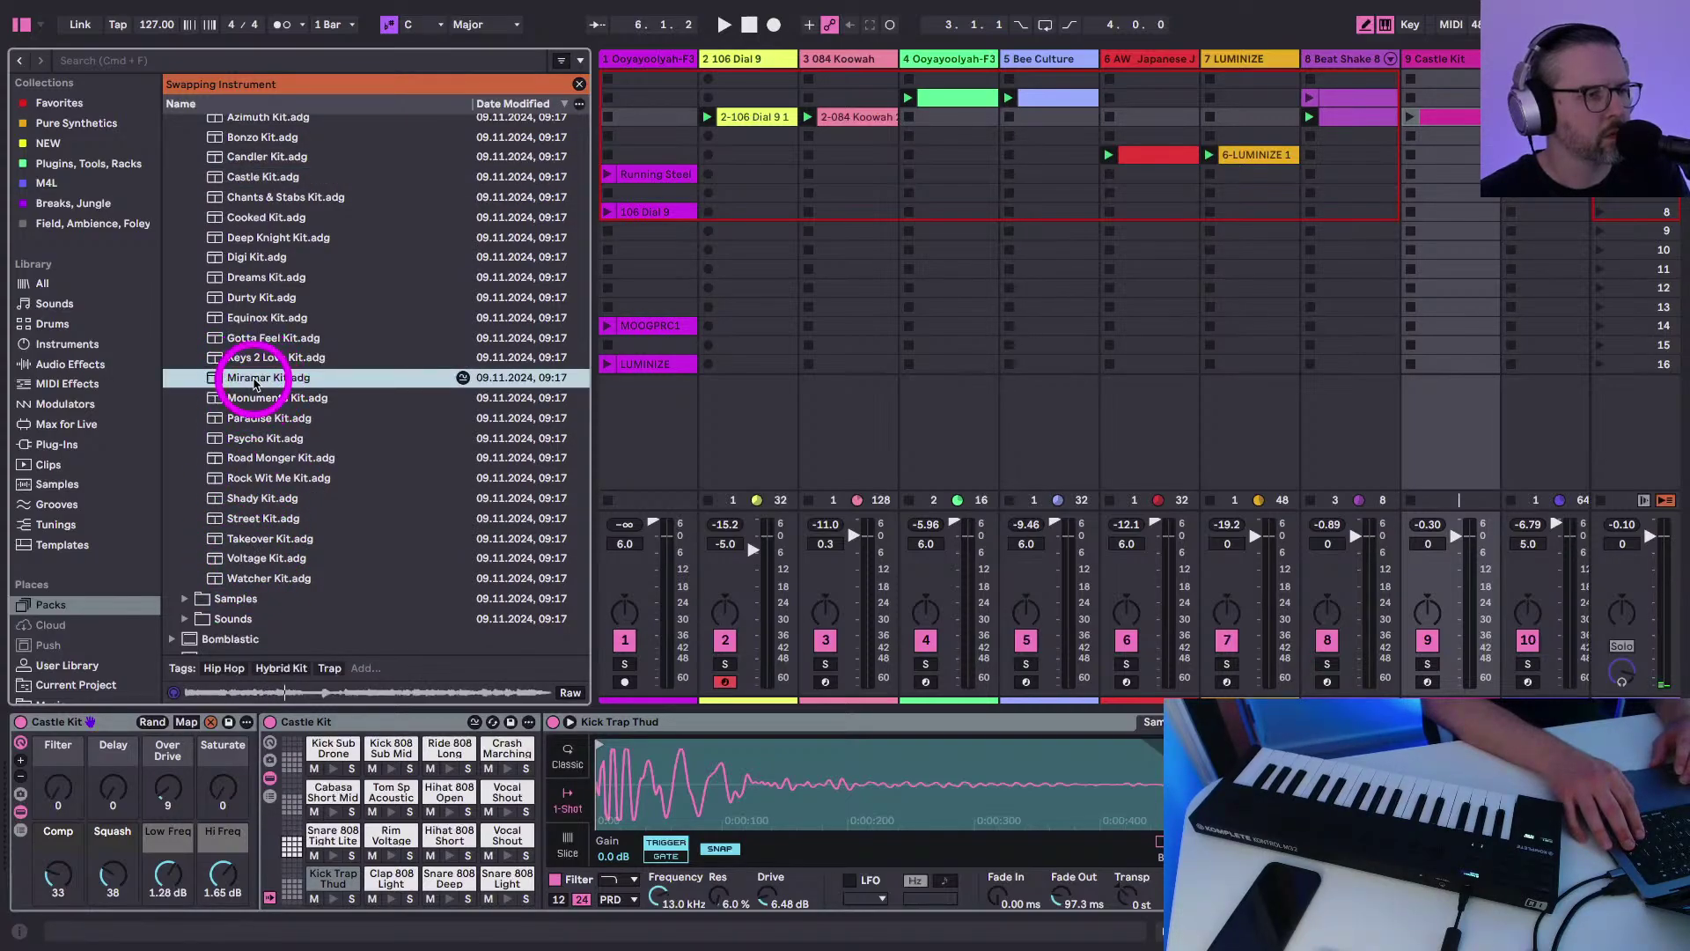
{"action": "key", "text": "space"}
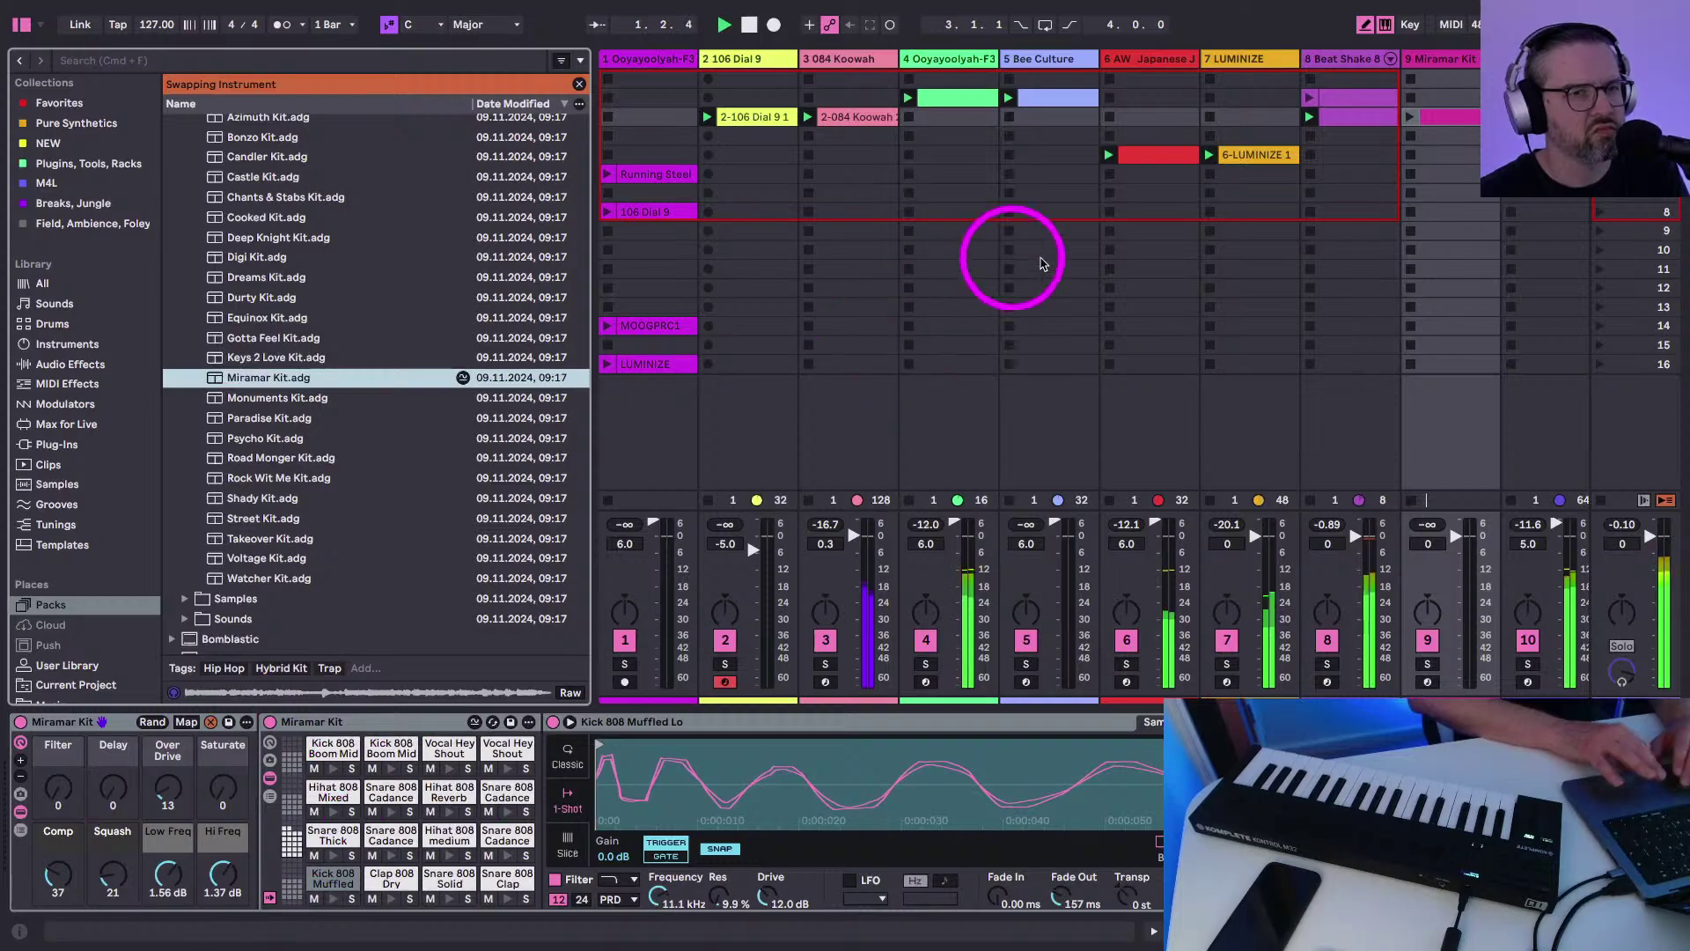
{"action": "left_click", "coordinate": [21, 24]}
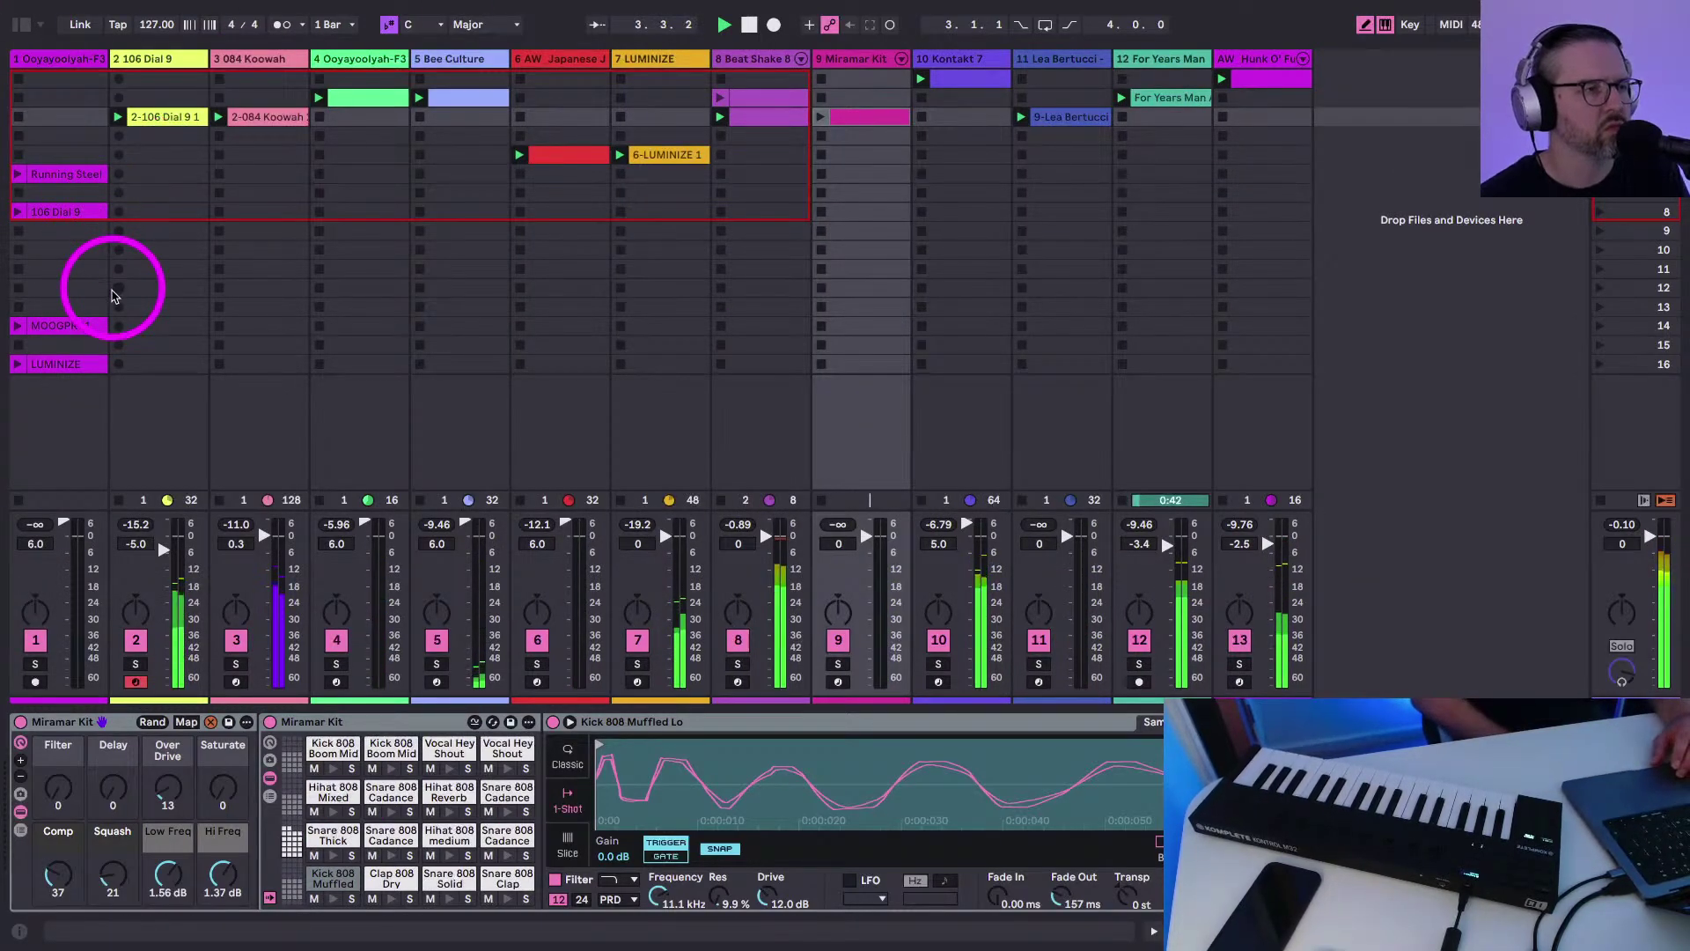
Switch the 106 Dial 9 Sampler's filter to band-pass at about 1.52 kHz with 45% resonance
{"action": "key", "text": "alt+super+s"}
{"action": "left_click", "coordinate": [134, 57]}
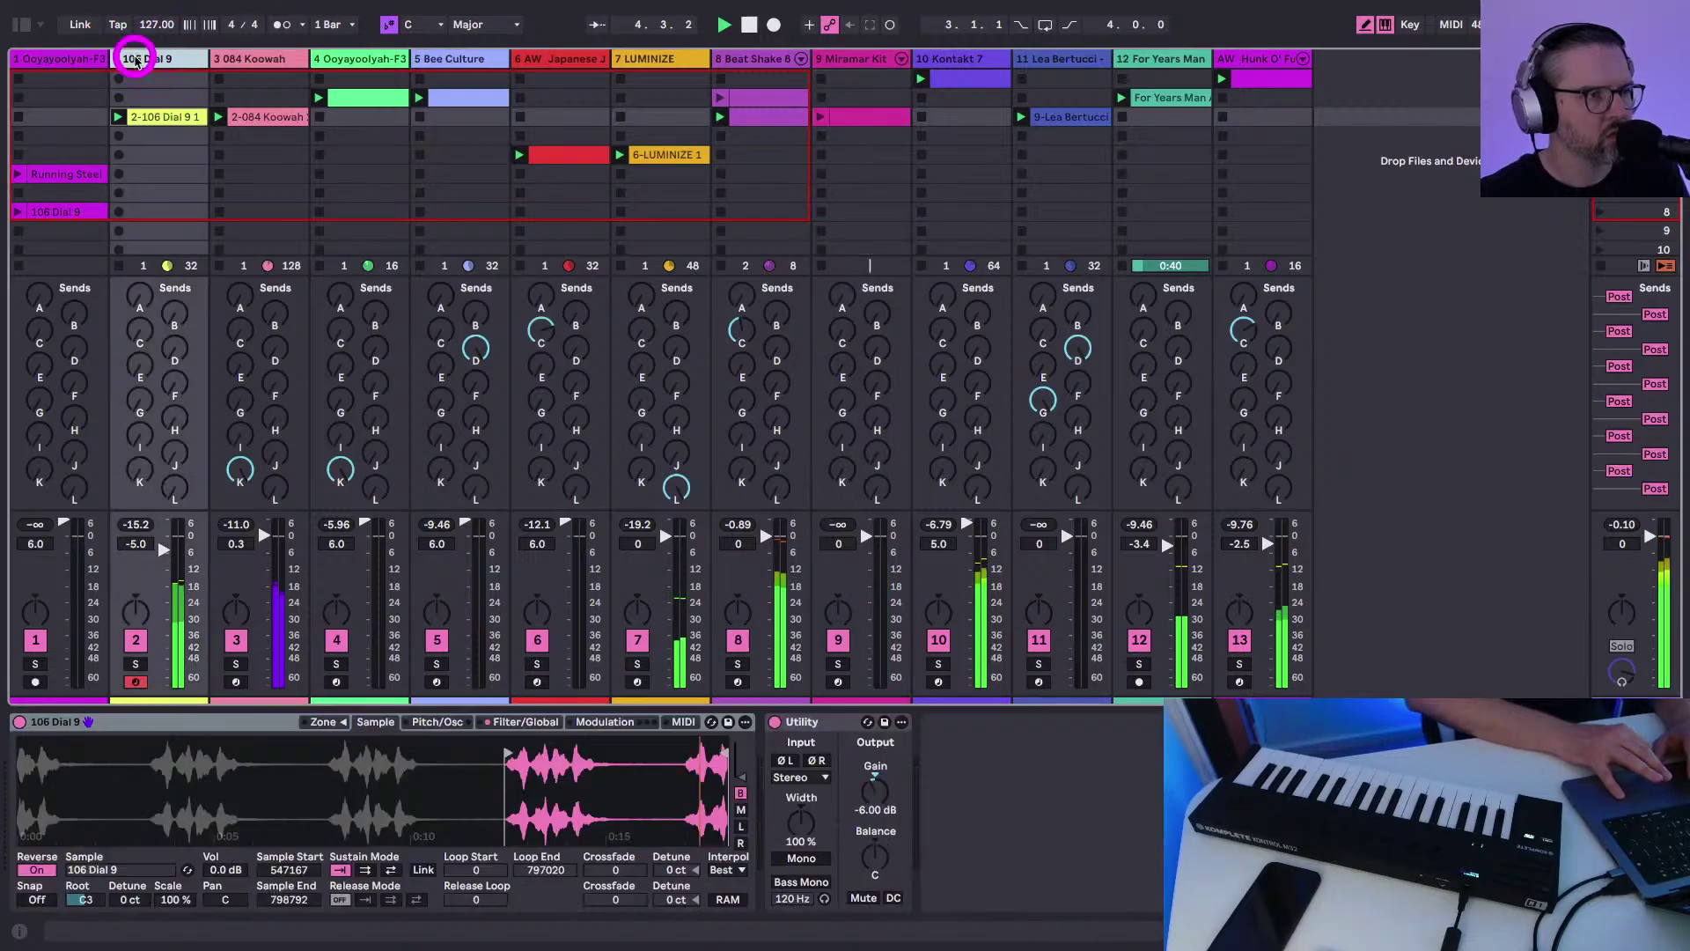
{"action": "left_click", "coordinate": [428, 784]}
{"action": "left_click", "coordinate": [526, 721]}
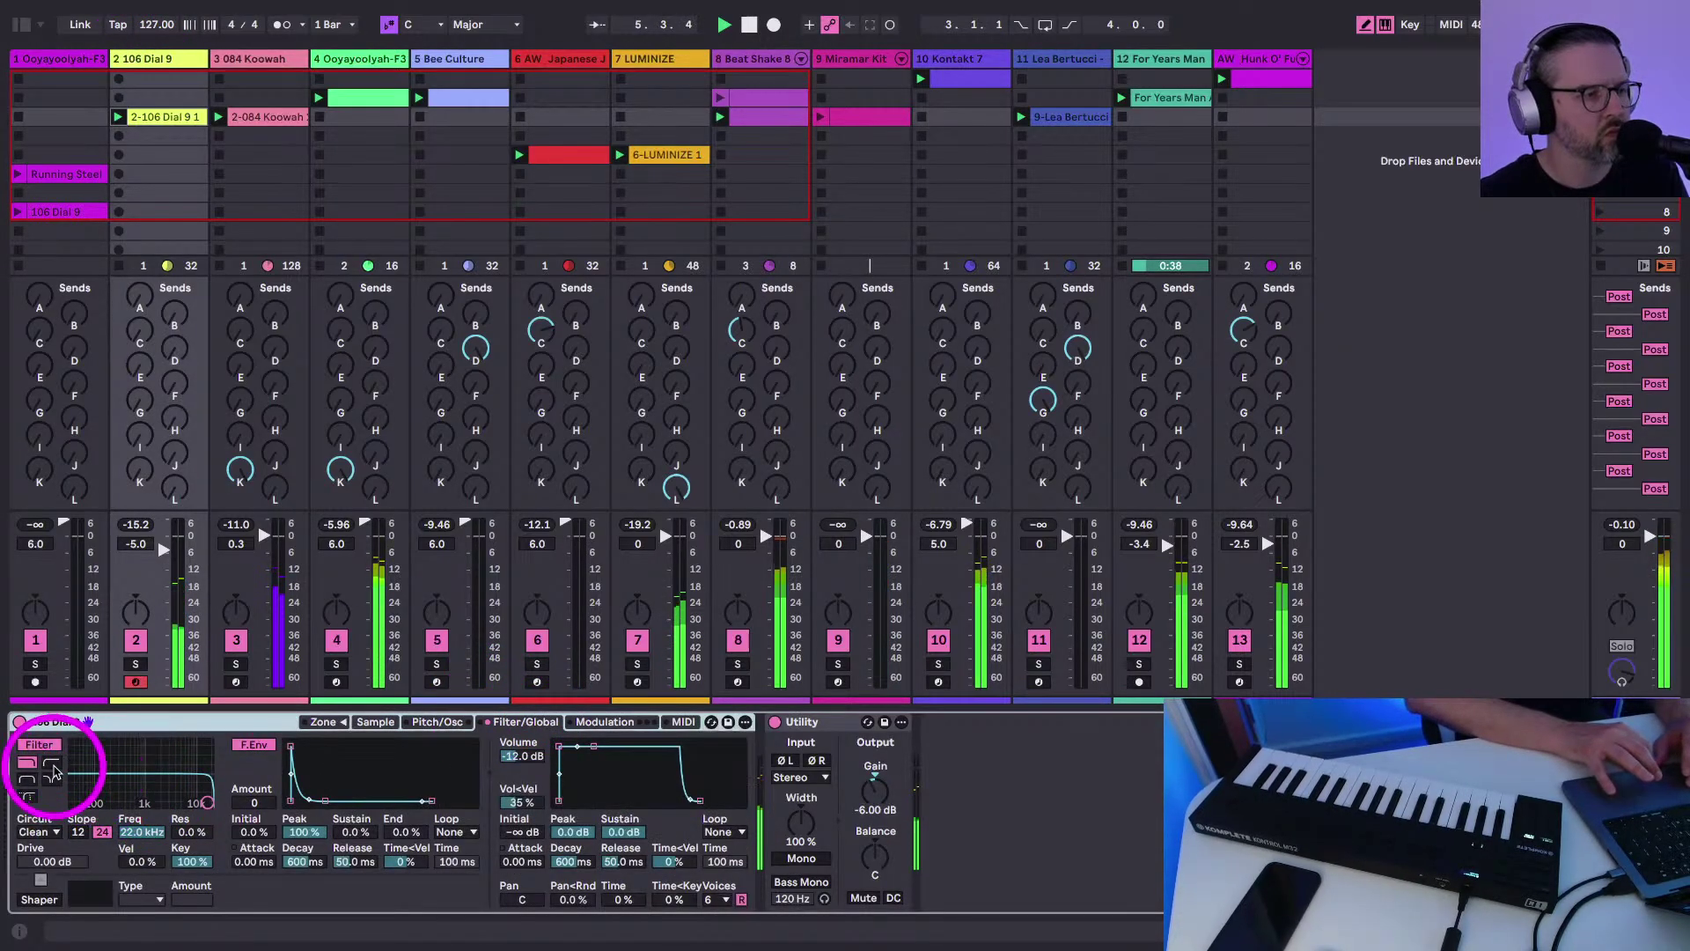
{"action": "left_click", "coordinate": [26, 779]}
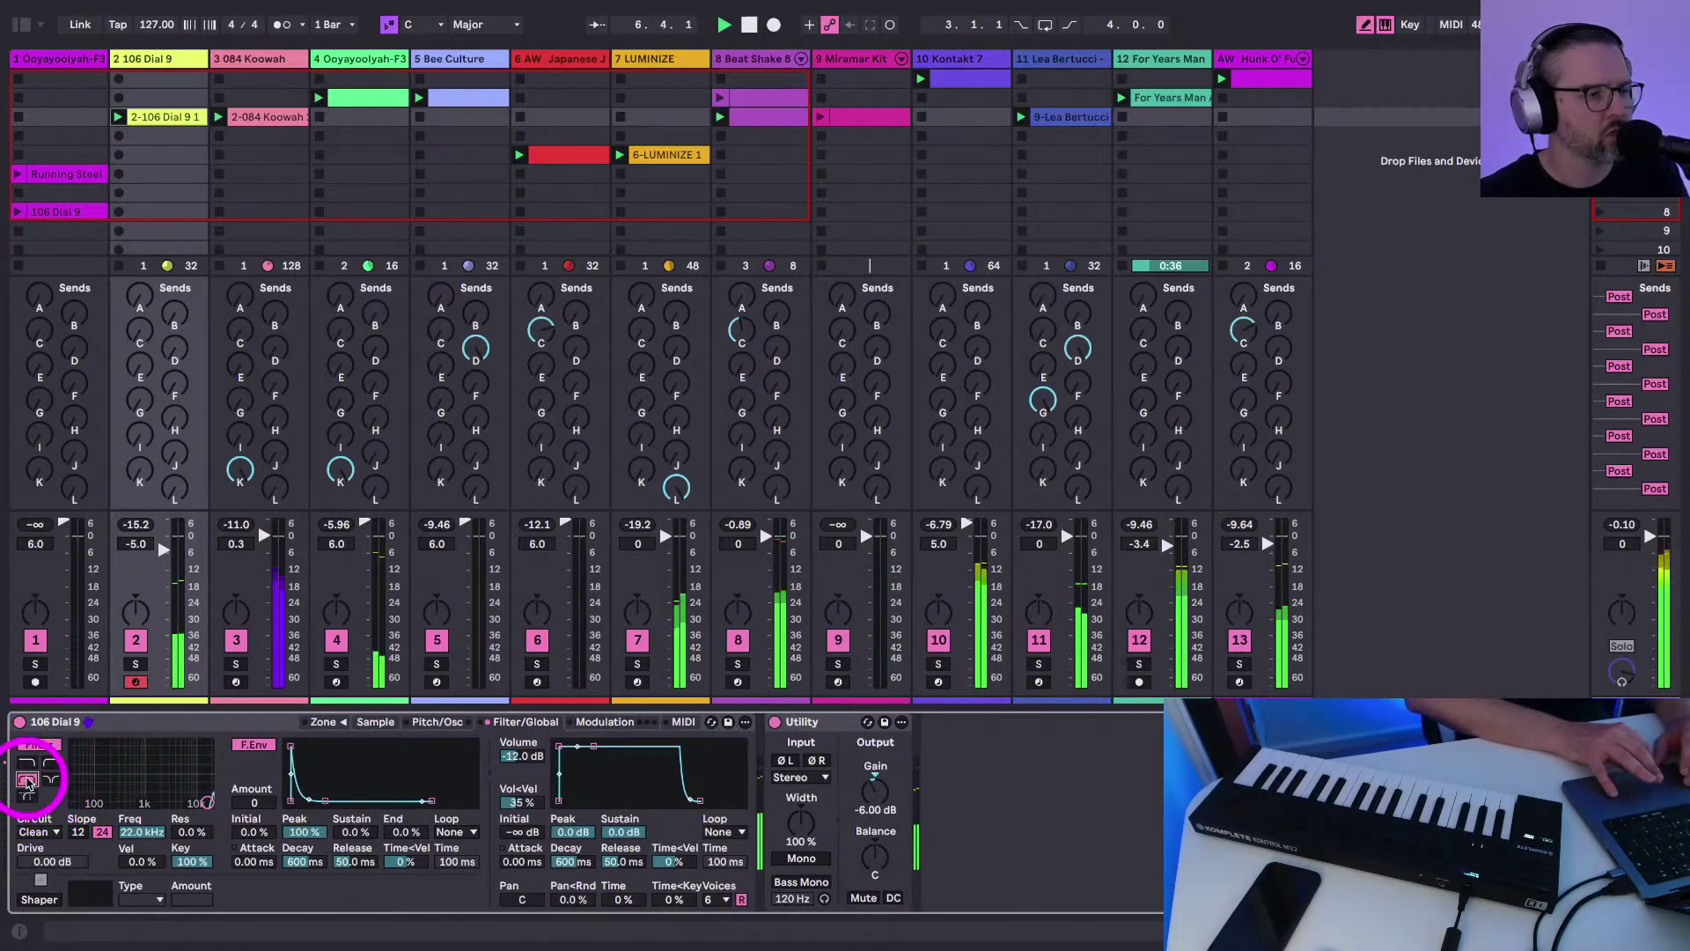
{"action": "left_click_drag", "start_coordinate": [201, 803], "coordinate": [178, 795]}
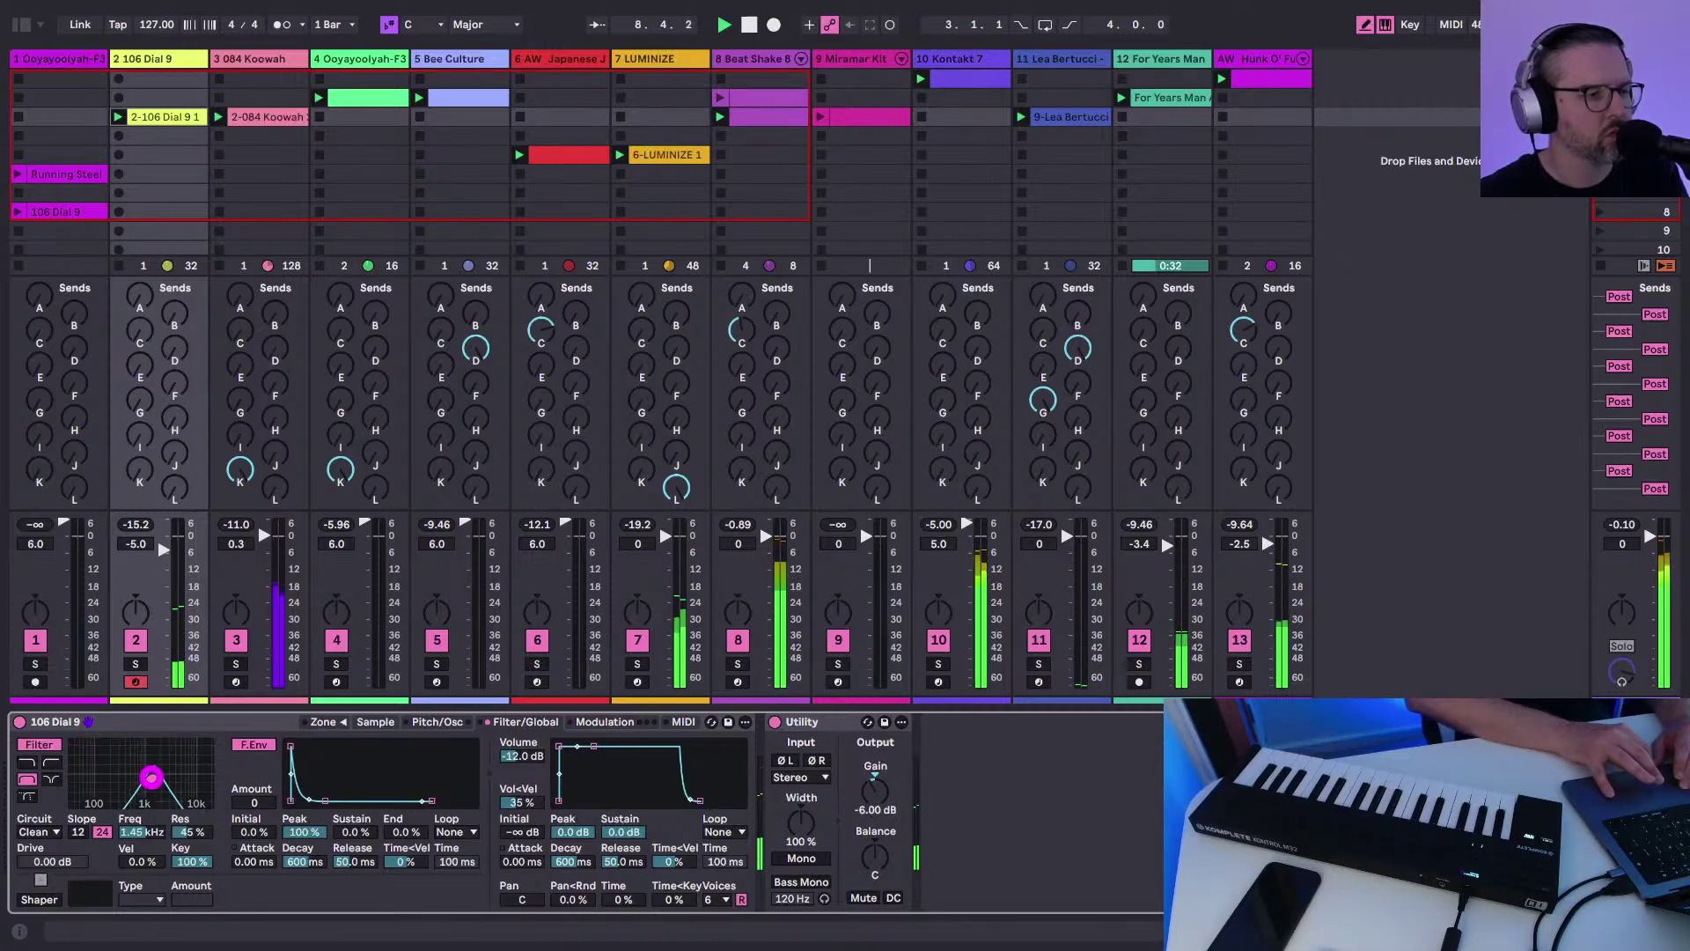
{"action": "left_click_drag", "start_coordinate": [154, 784], "coordinate": [160, 784]}
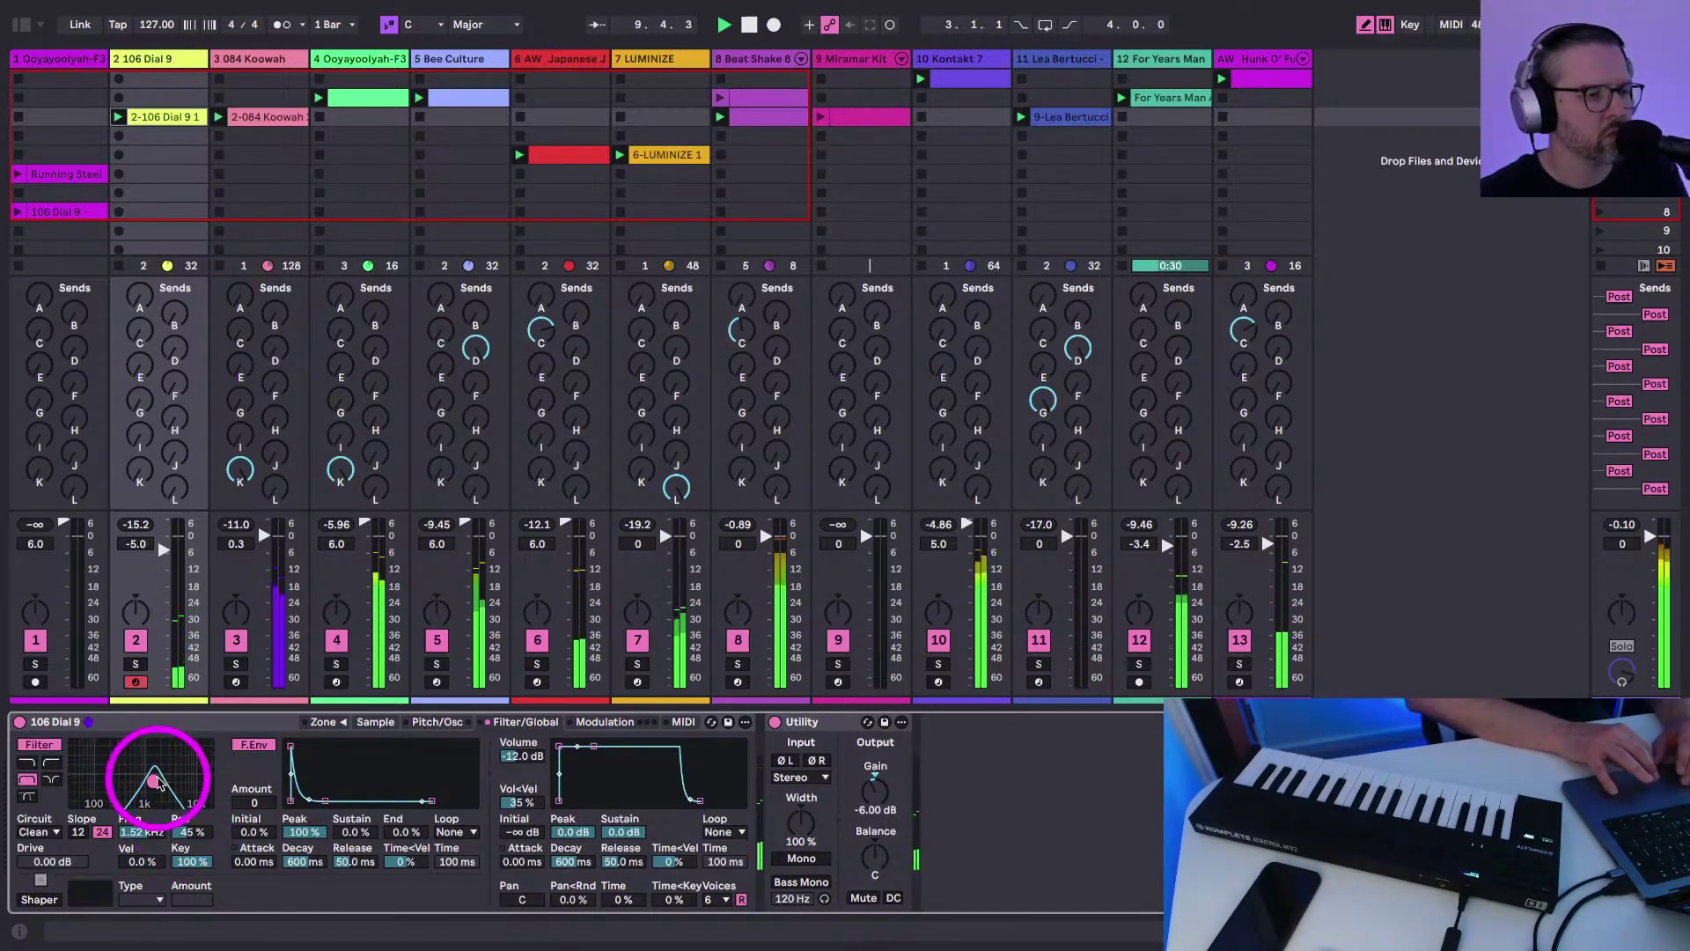
Turn on LFO 2 in the 106 Dial 9 Sampler and retune its filter to about 659 Hz with 52% resonance
{"action": "left_click", "coordinate": [600, 722]}
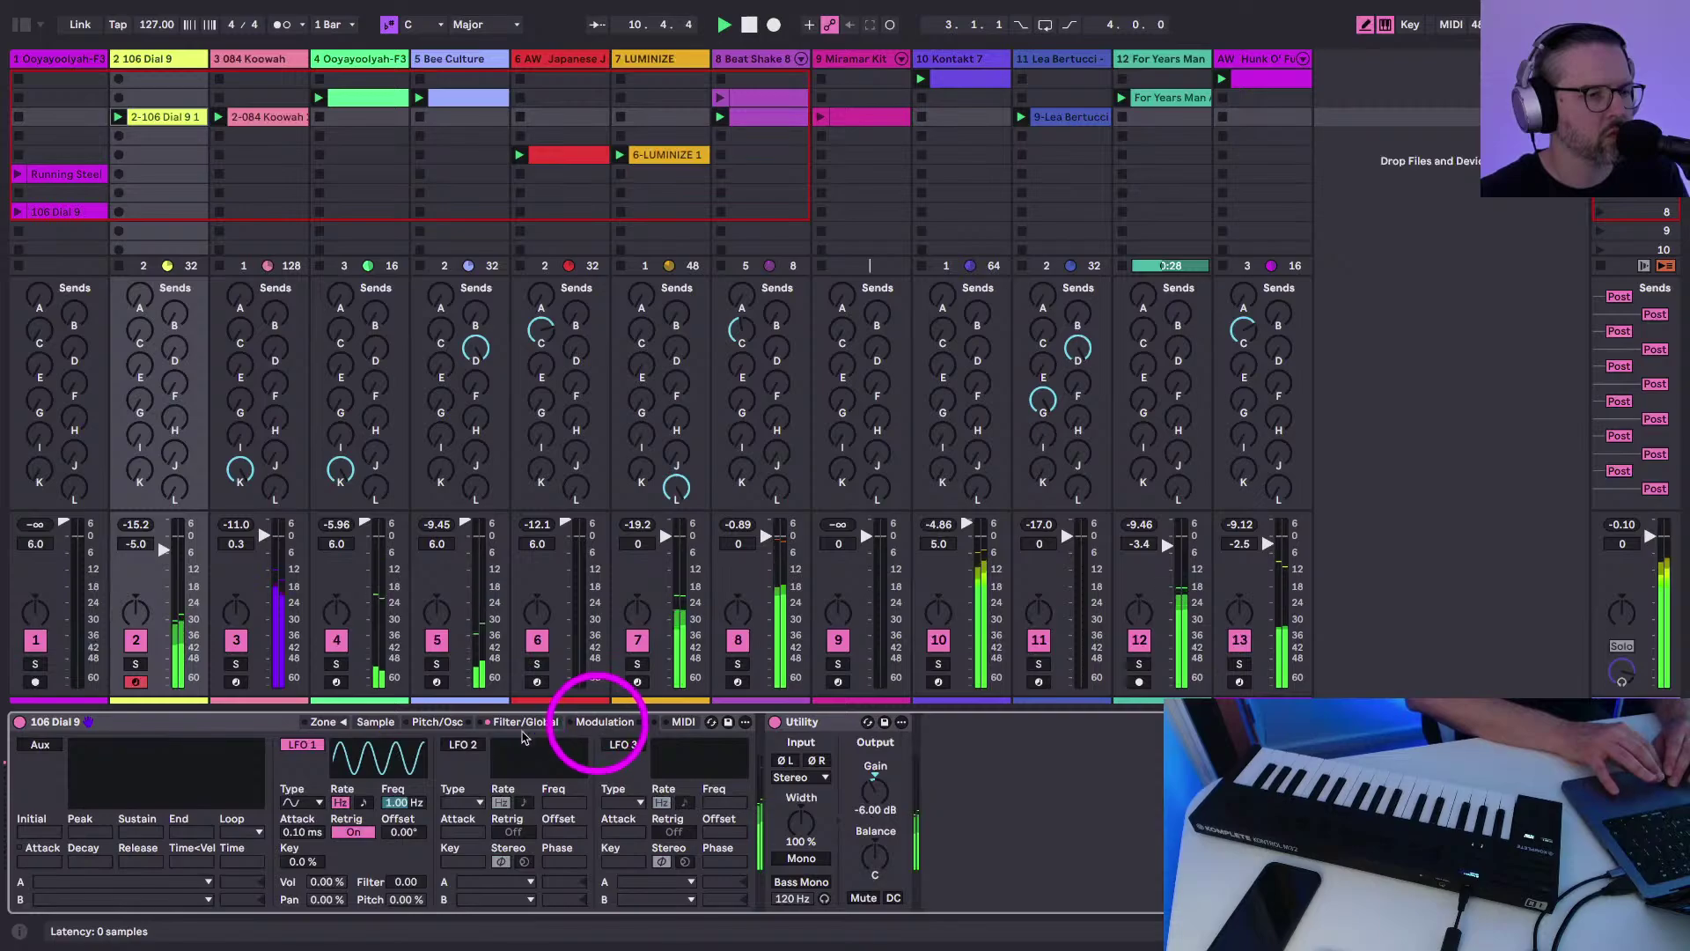
{"action": "left_click", "coordinate": [451, 748]}
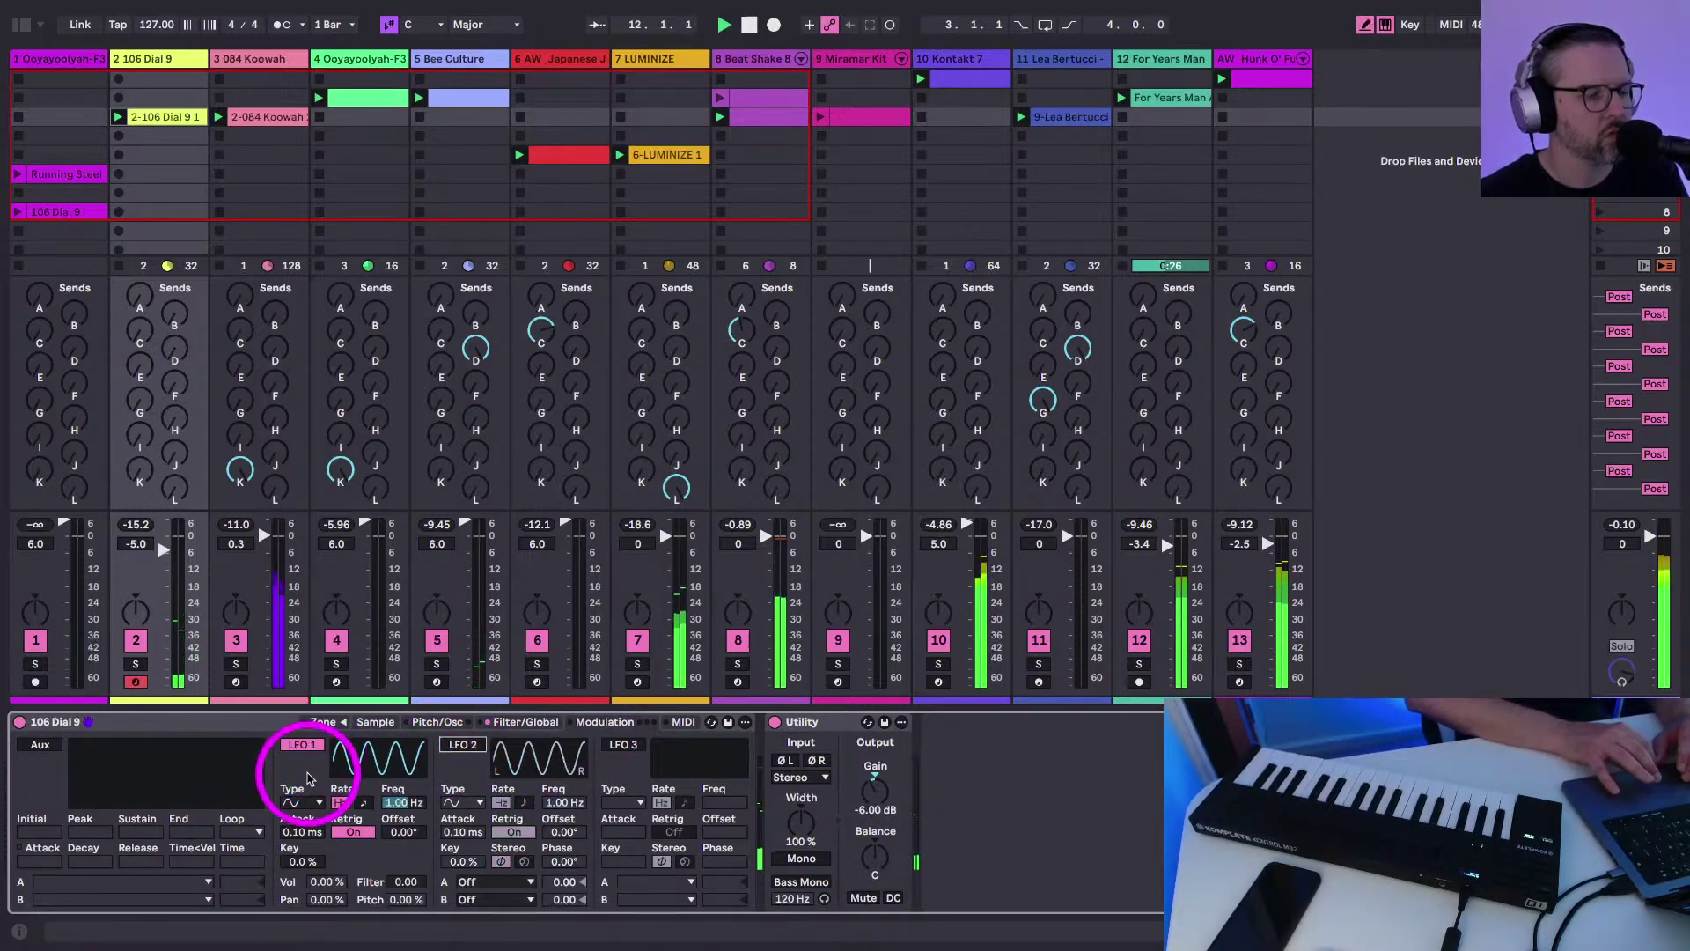
{"action": "left_click", "coordinate": [525, 722]}
{"action": "left_click_drag", "start_coordinate": [152, 780], "coordinate": [151, 781]}
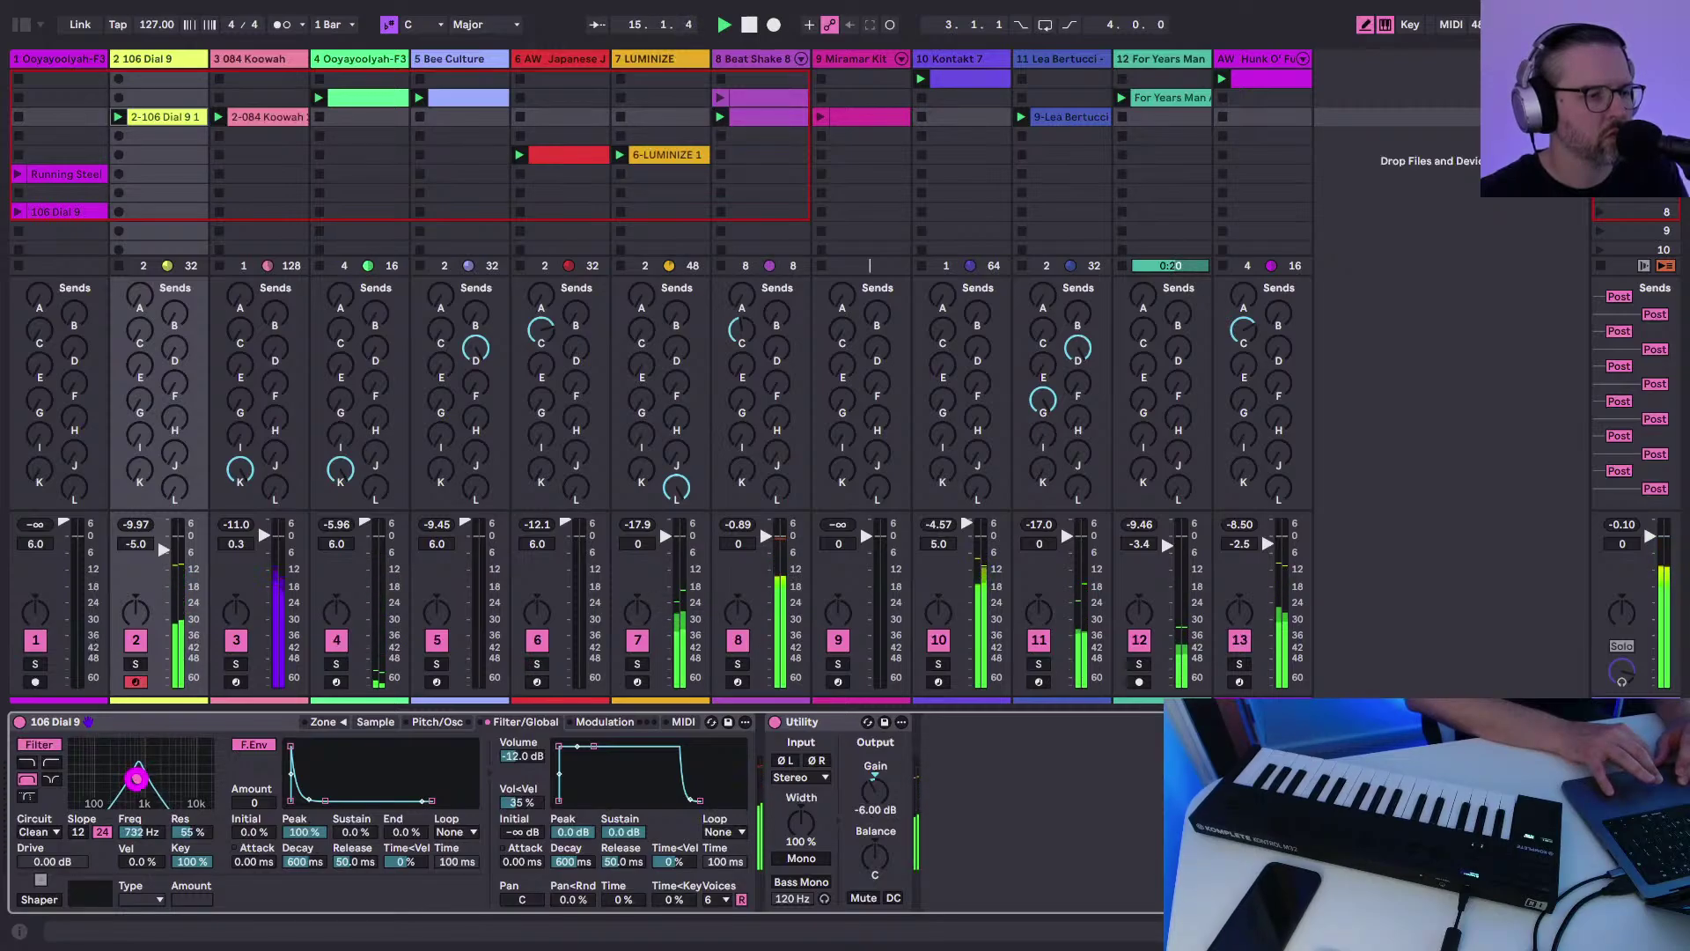
{"action": "left_click_drag", "start_coordinate": [137, 779], "coordinate": [134, 778]}
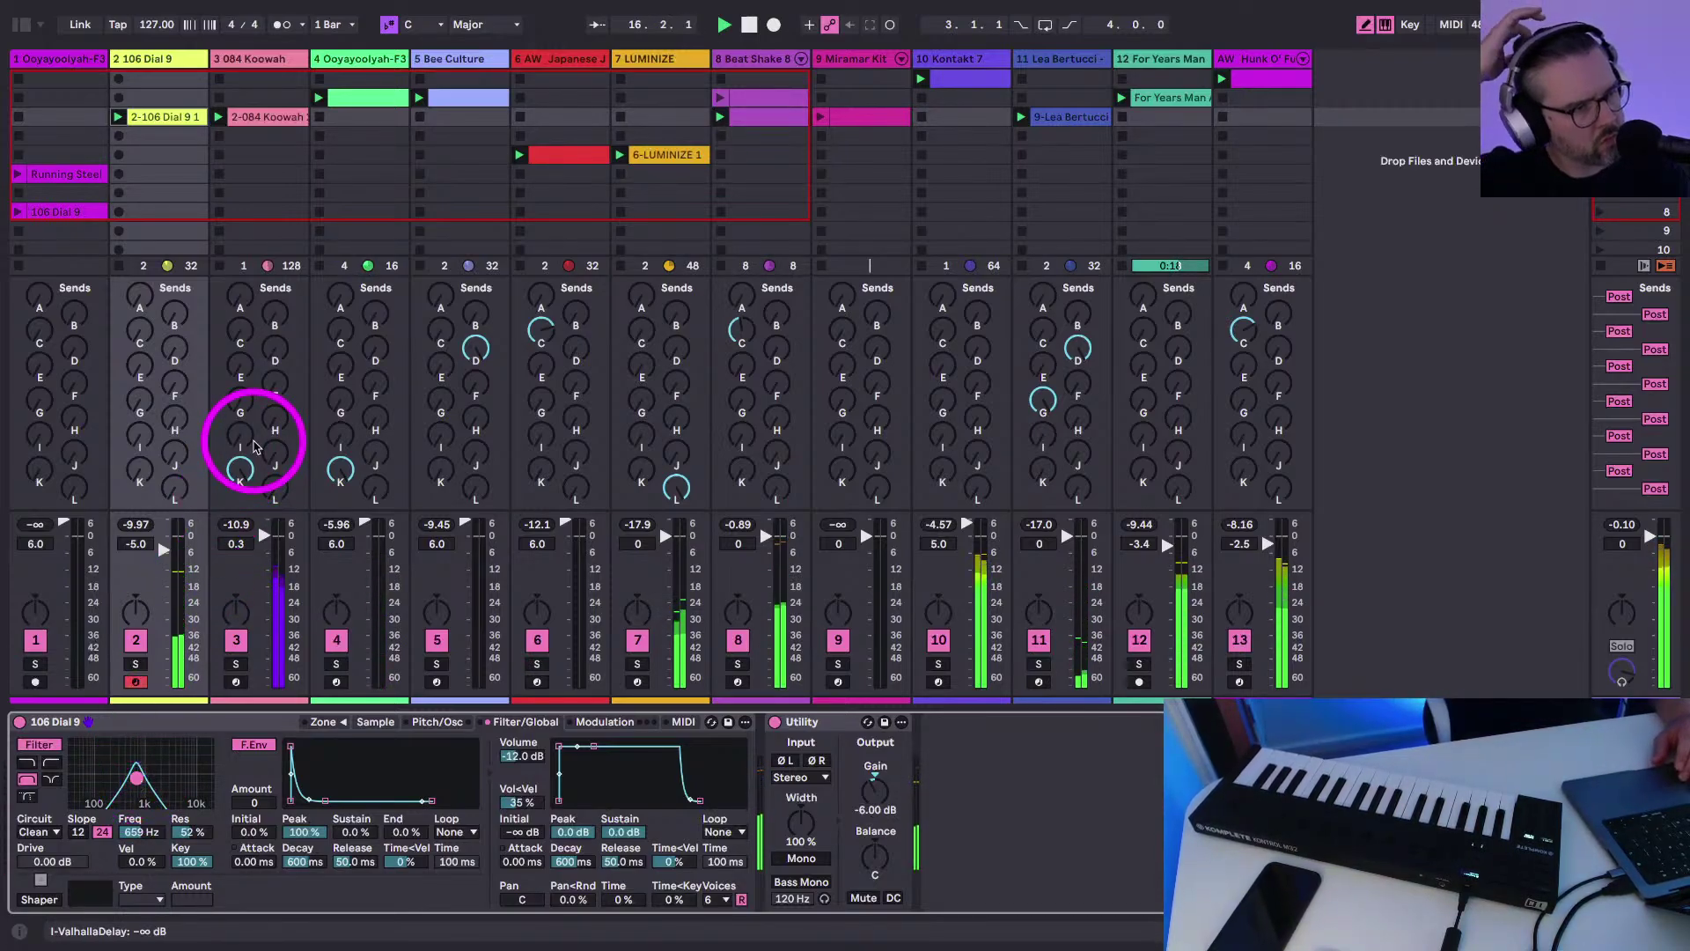
Raise the 084 Koowah track's D-Echo send to 0.0 dB
{"action": "left_click", "coordinate": [273, 347]}
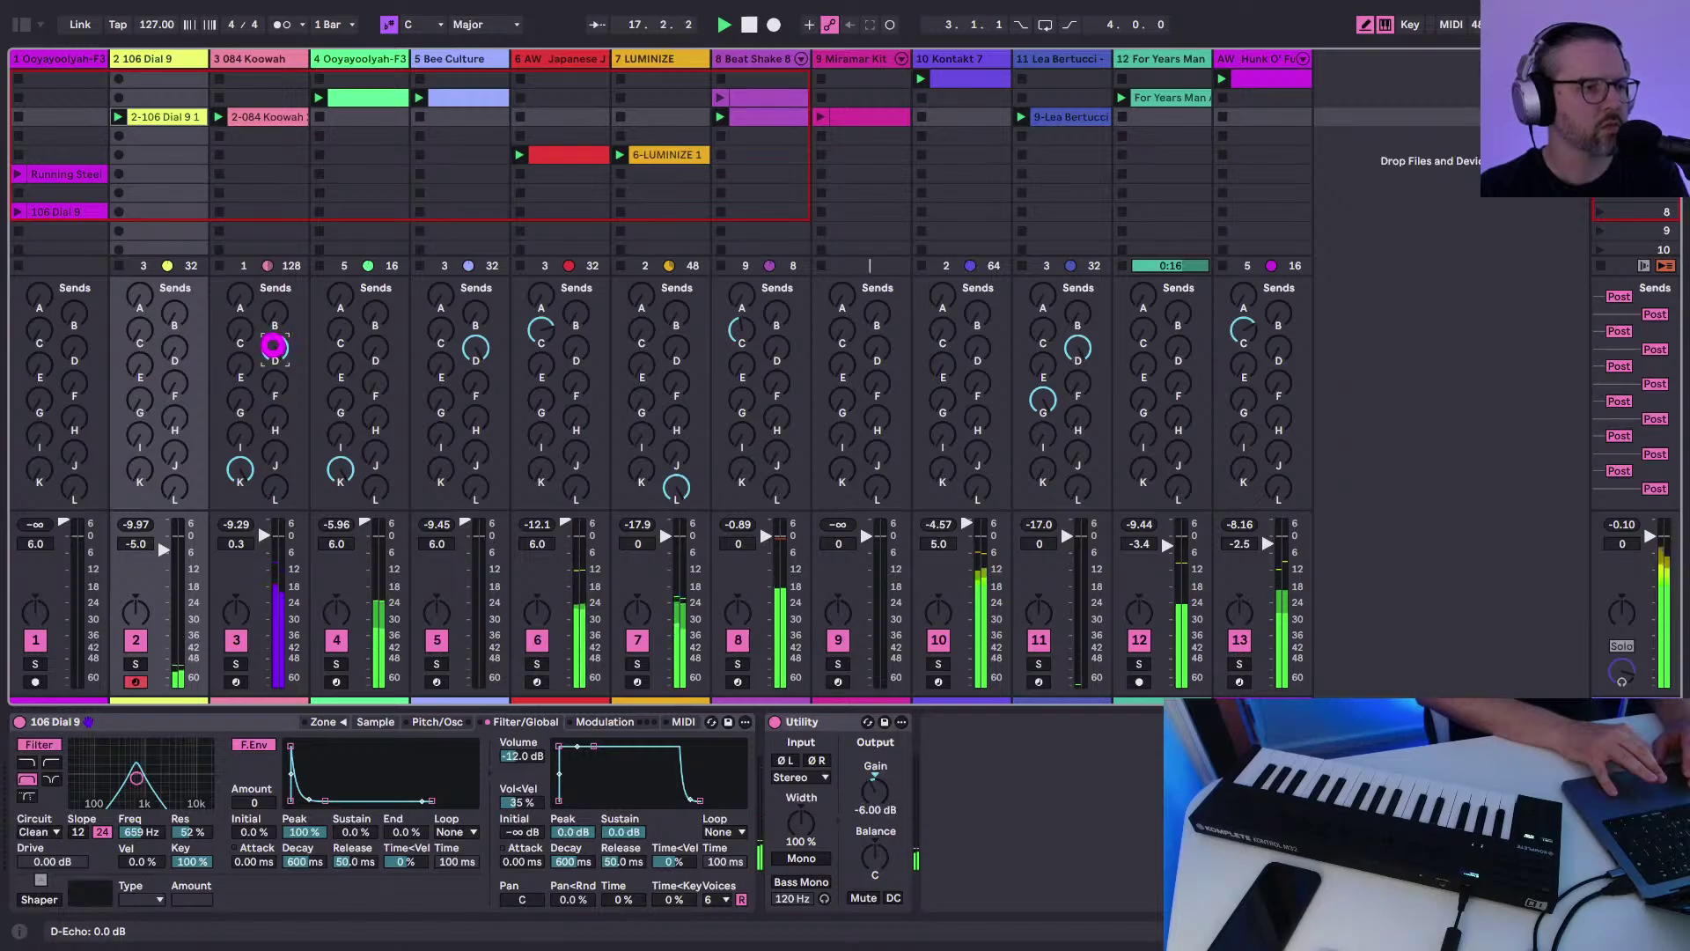
Raise the 084 Koowah track's B-ValhallaVintageVerb send to 0.0 dB
{"action": "left_click", "coordinate": [274, 317]}
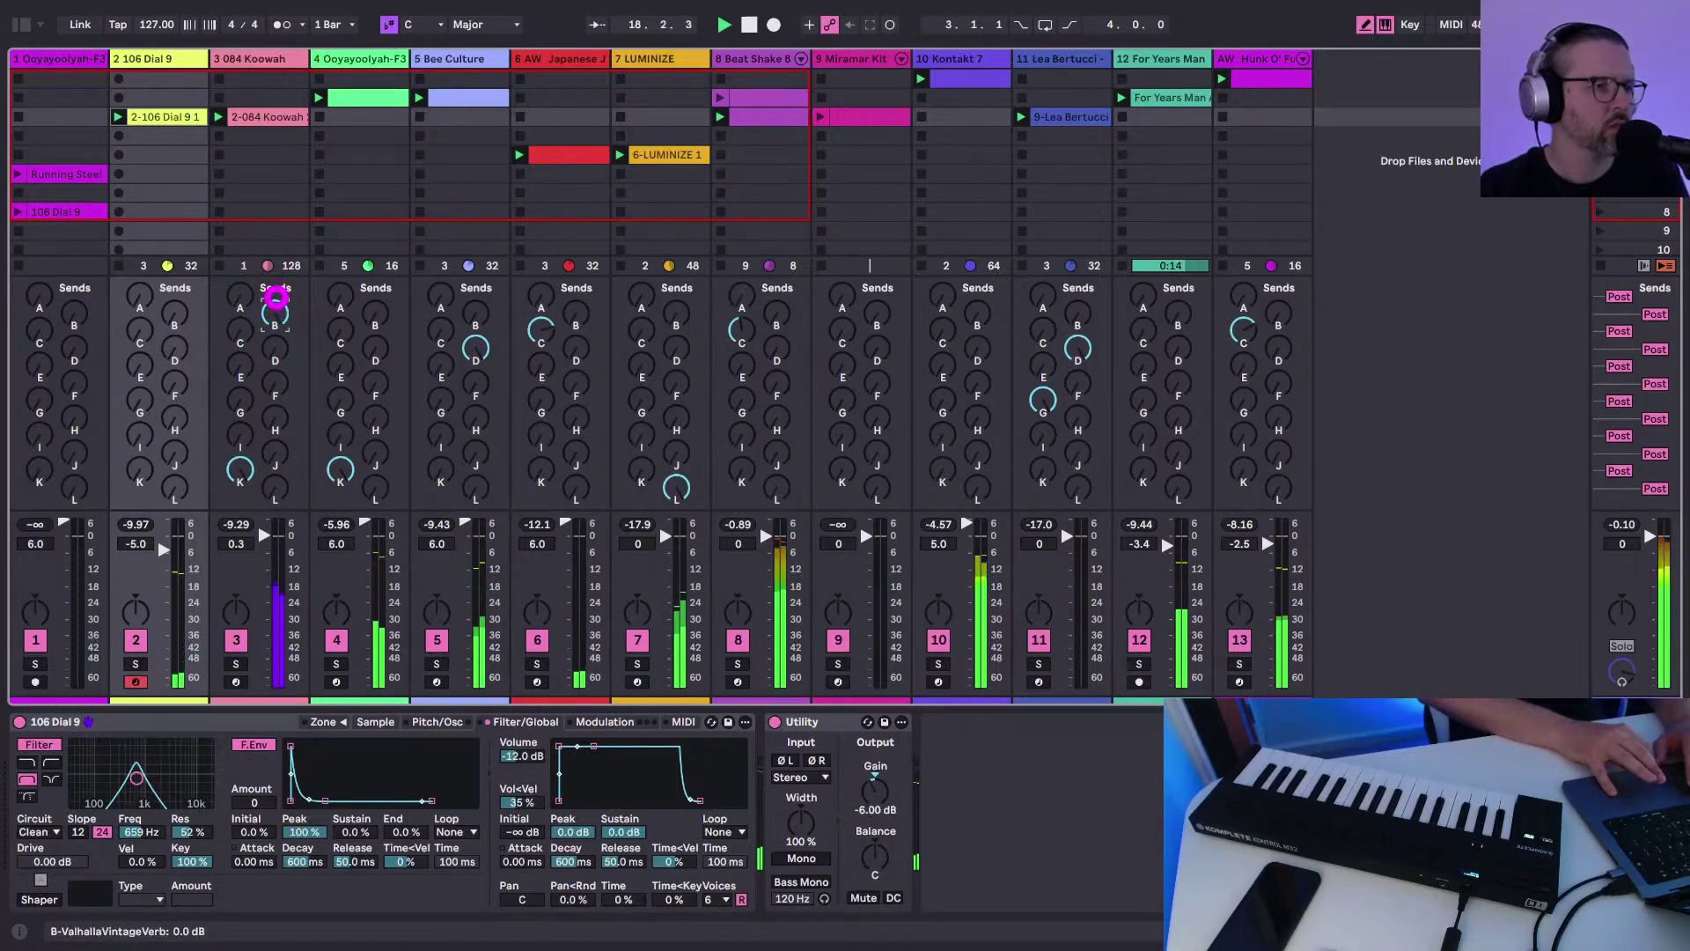
Duplicate the second Beat Shake clip into the slot below, launch the copy and open its notes
{"action": "left_click", "coordinate": [744, 119]}
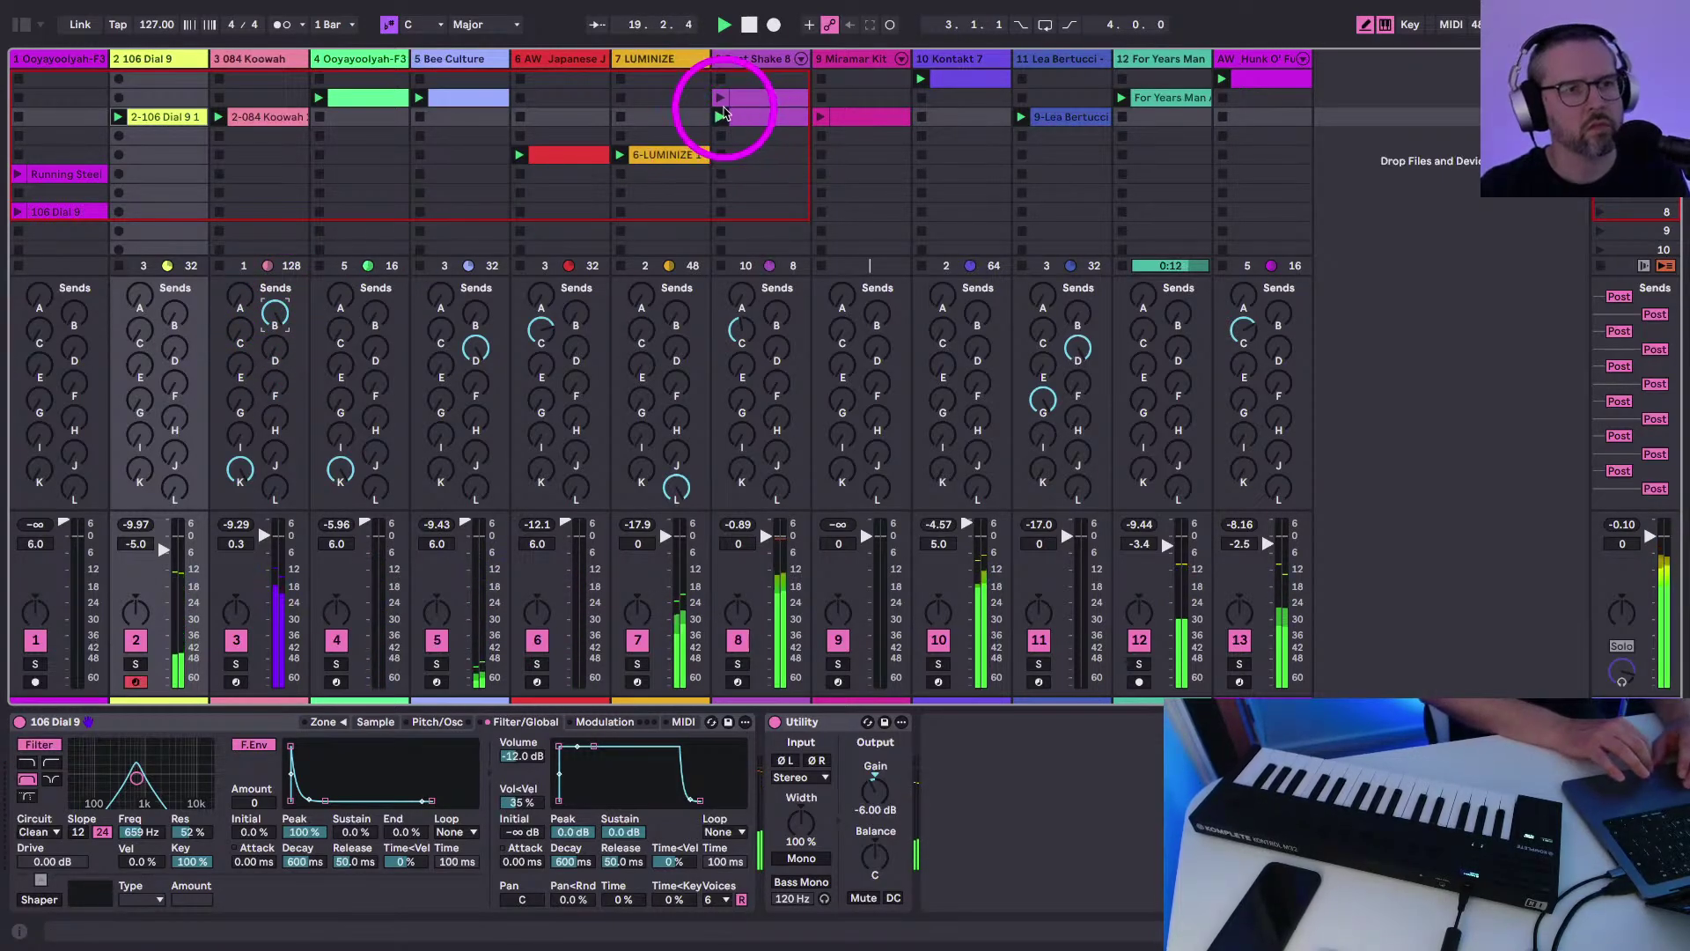
{"action": "left_click", "coordinate": [747, 117]}
{"action": "key", "text": "super+d"}
{"action": "key", "text": "space"}
{"action": "left_click", "coordinate": [722, 138]}
{"action": "double_click", "coordinate": [720, 138]}
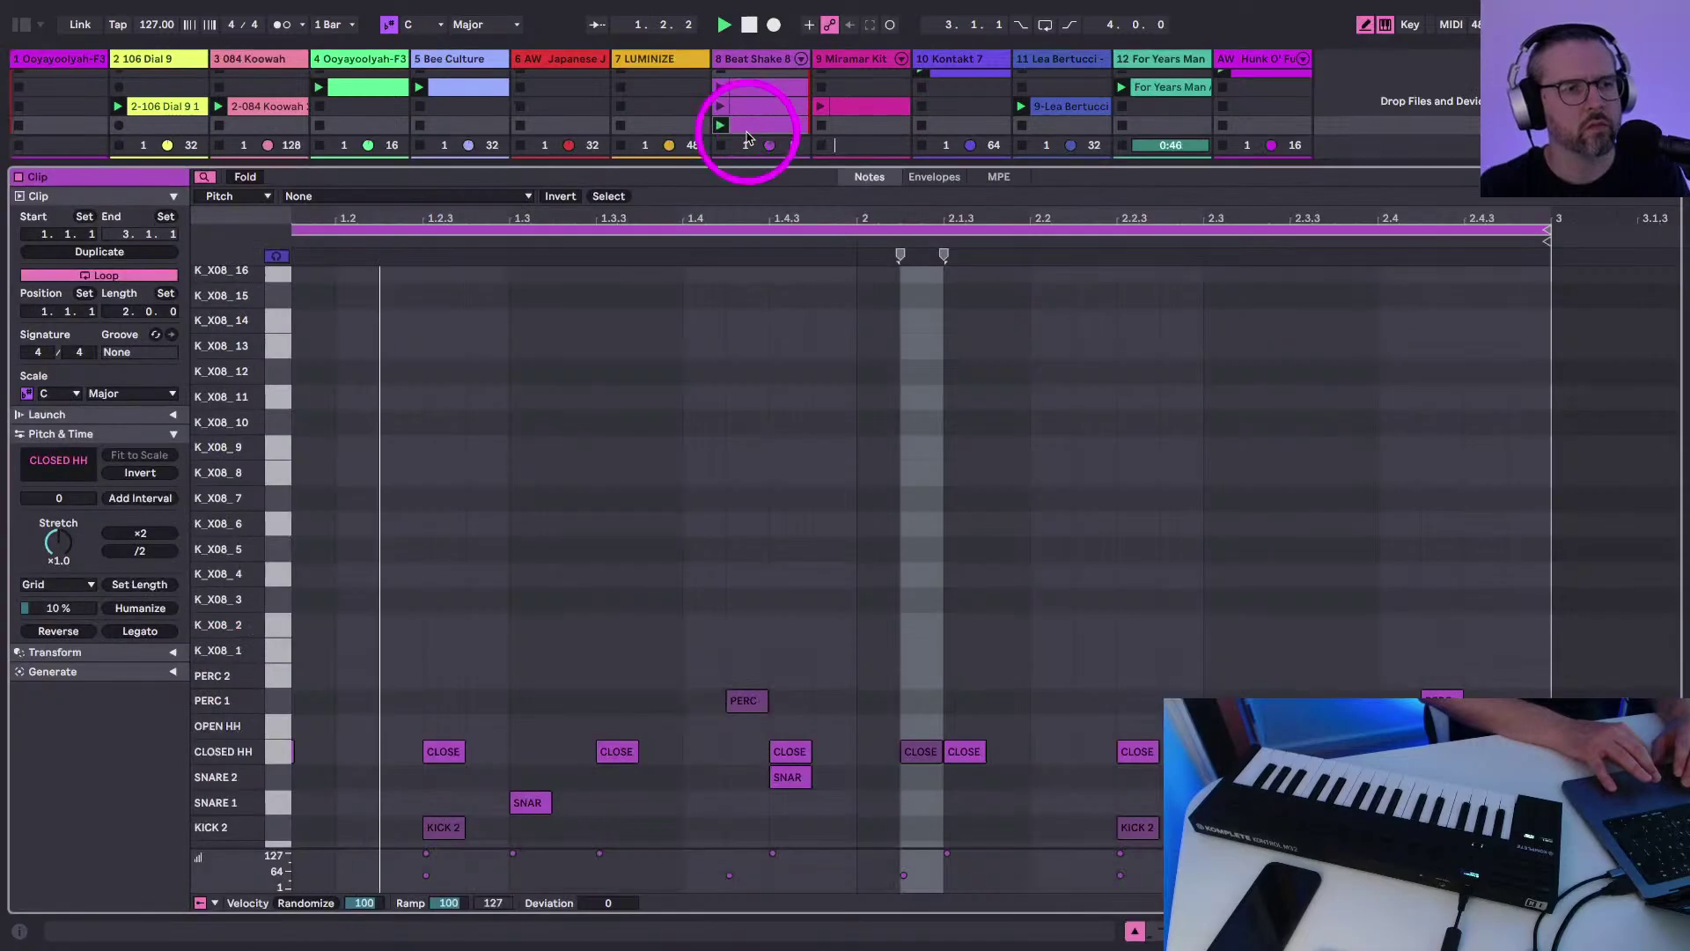
Add a one-sixteenth PERC 2 note at 1.3.4 in the duplicated Beat Shake clip
{"action": "left_click", "coordinate": [695, 676]}
{"action": "key", "text": "Up"}
{"action": "key", "text": "Left"}
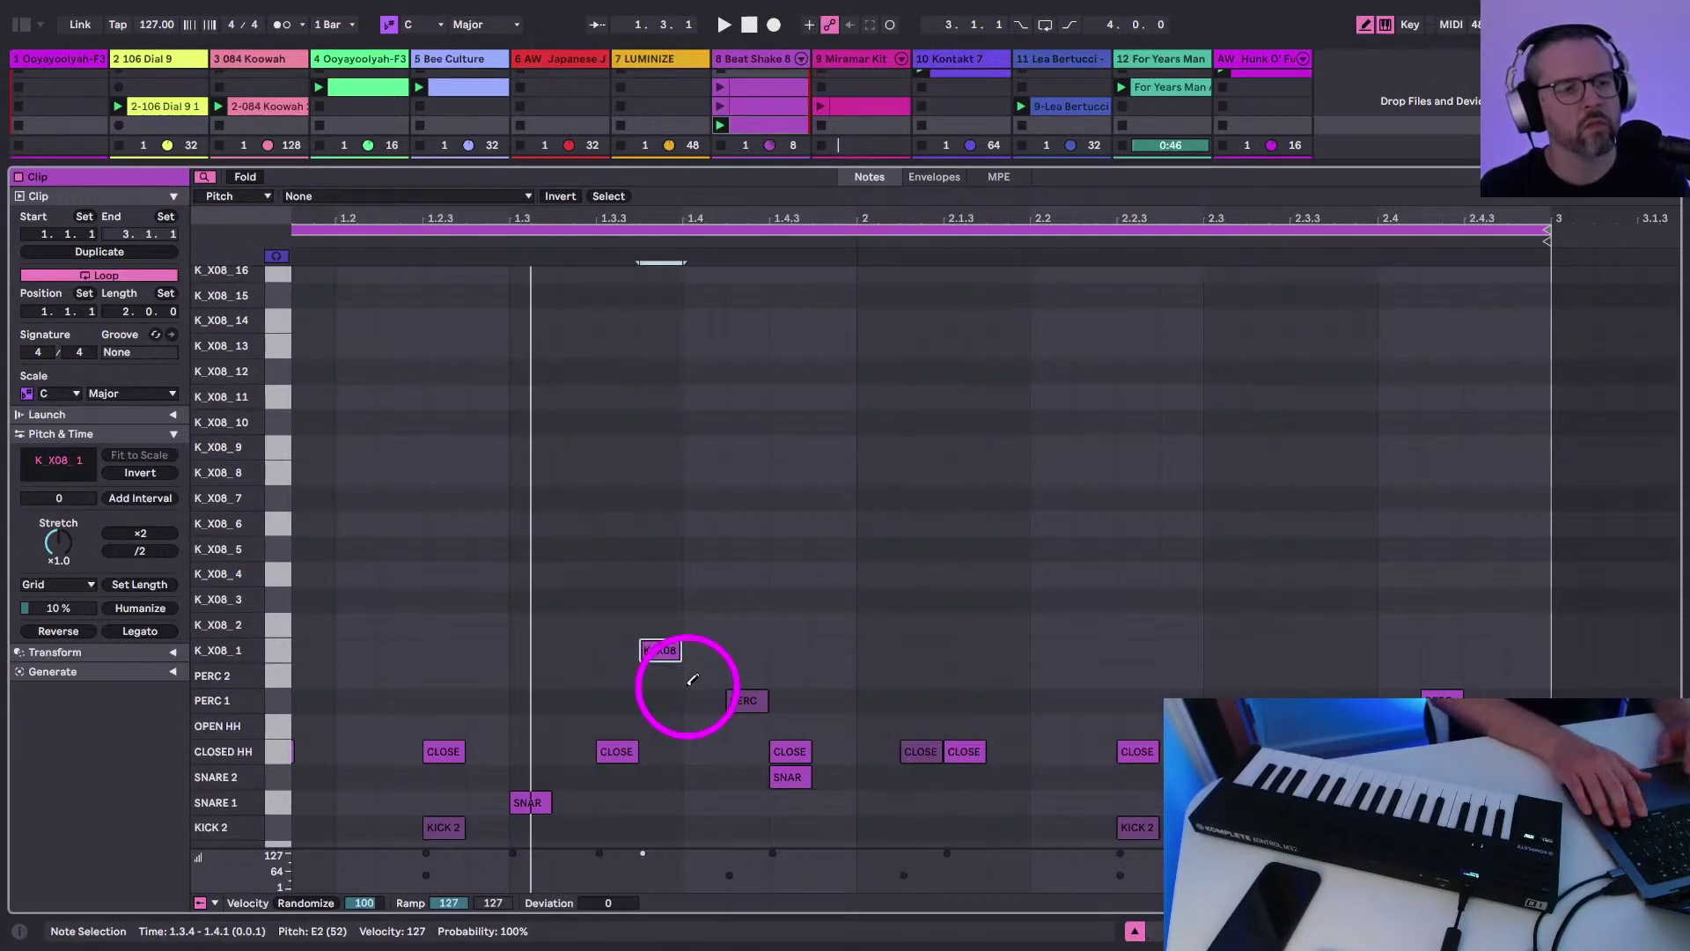
Randomize the PERC section in Beat Shaker several times during playback, rechecking the clip's PERC 2 note in between
{"action": "key", "text": "shift+Tab"}
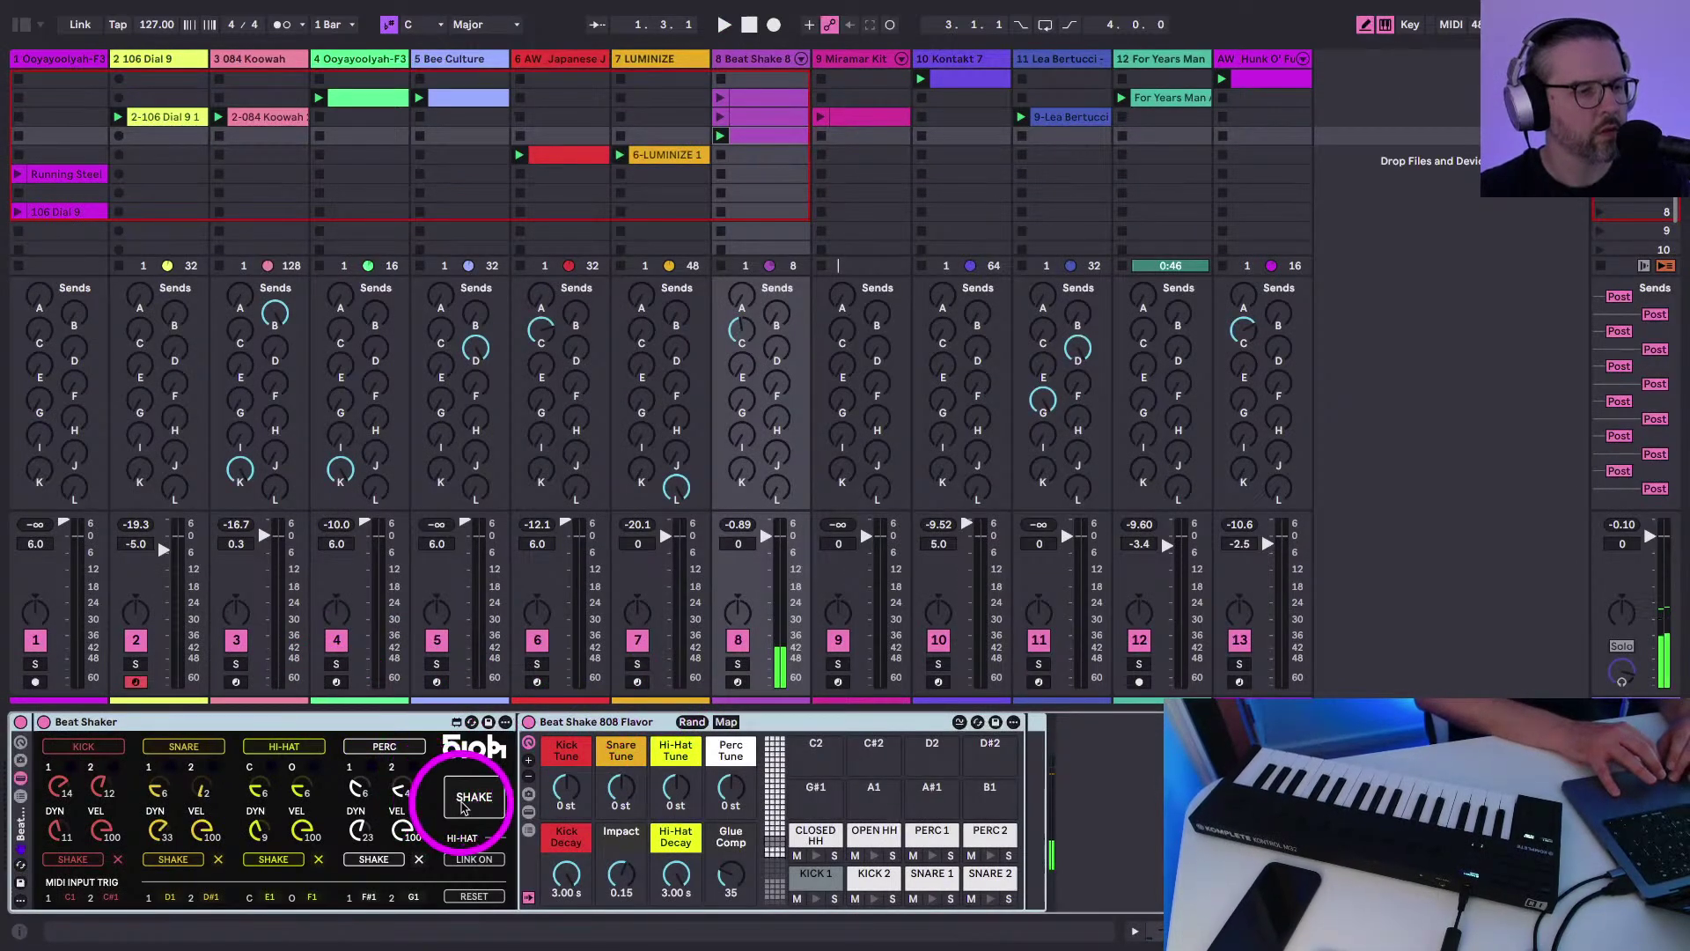
{"action": "left_click", "coordinate": [374, 859]}
{"action": "key", "text": "space"}
{"action": "left_click", "coordinate": [485, 376]}
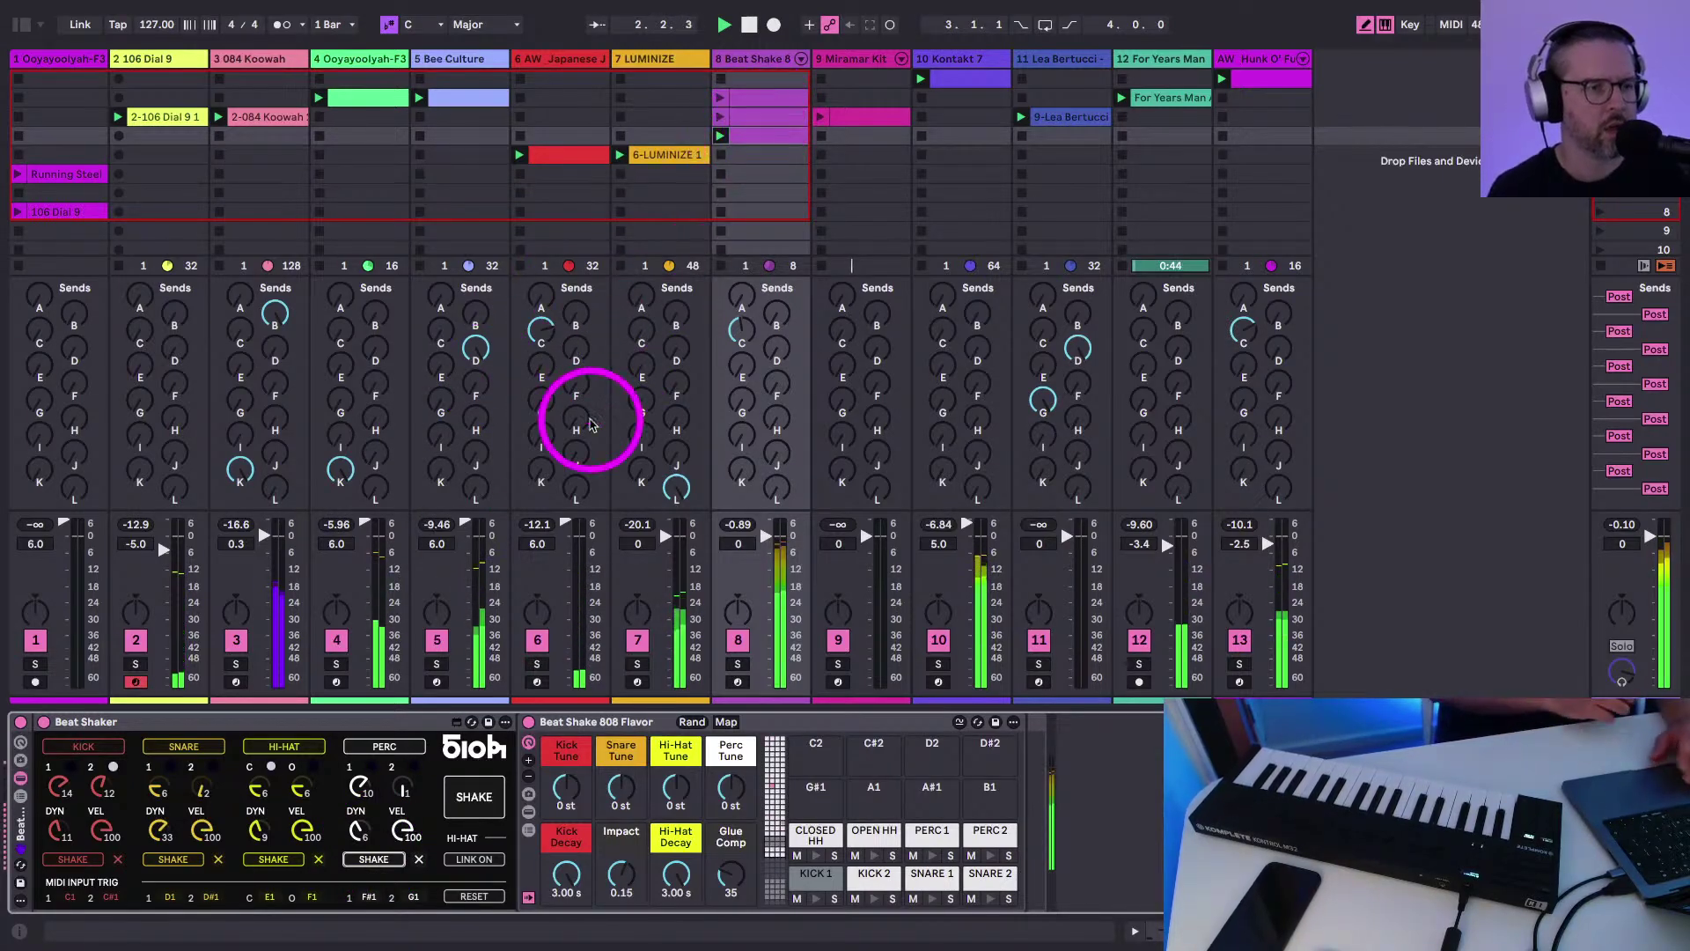
{"action": "left_click", "coordinate": [374, 858]}
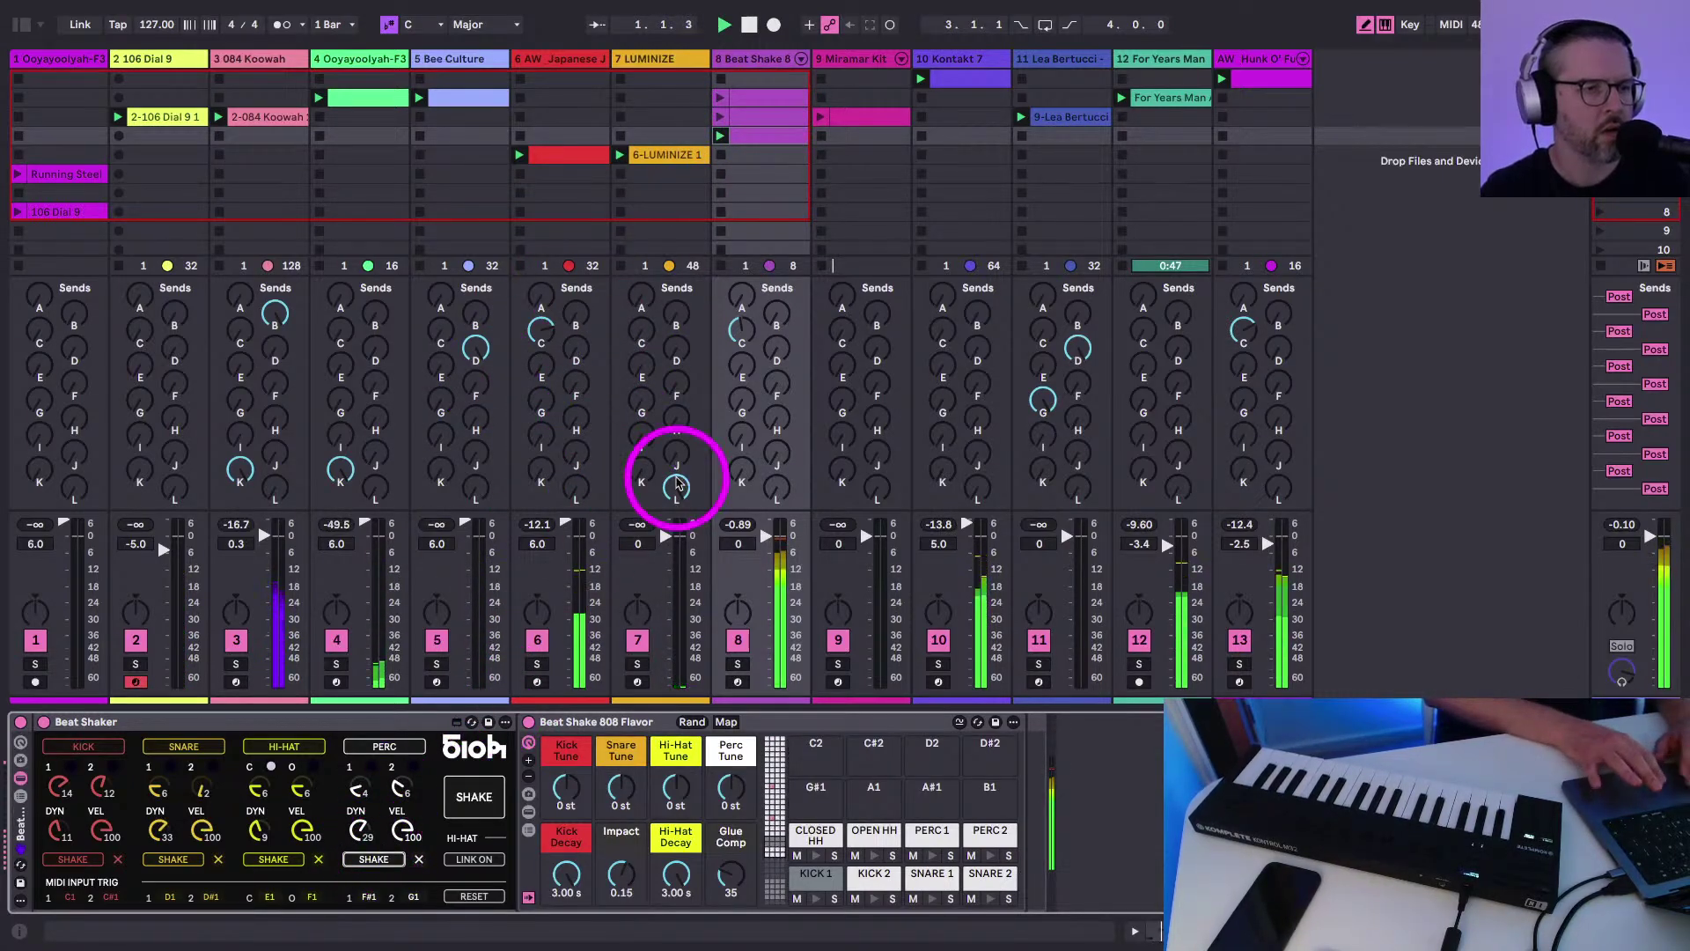
{"action": "double_click", "coordinate": [744, 143]}
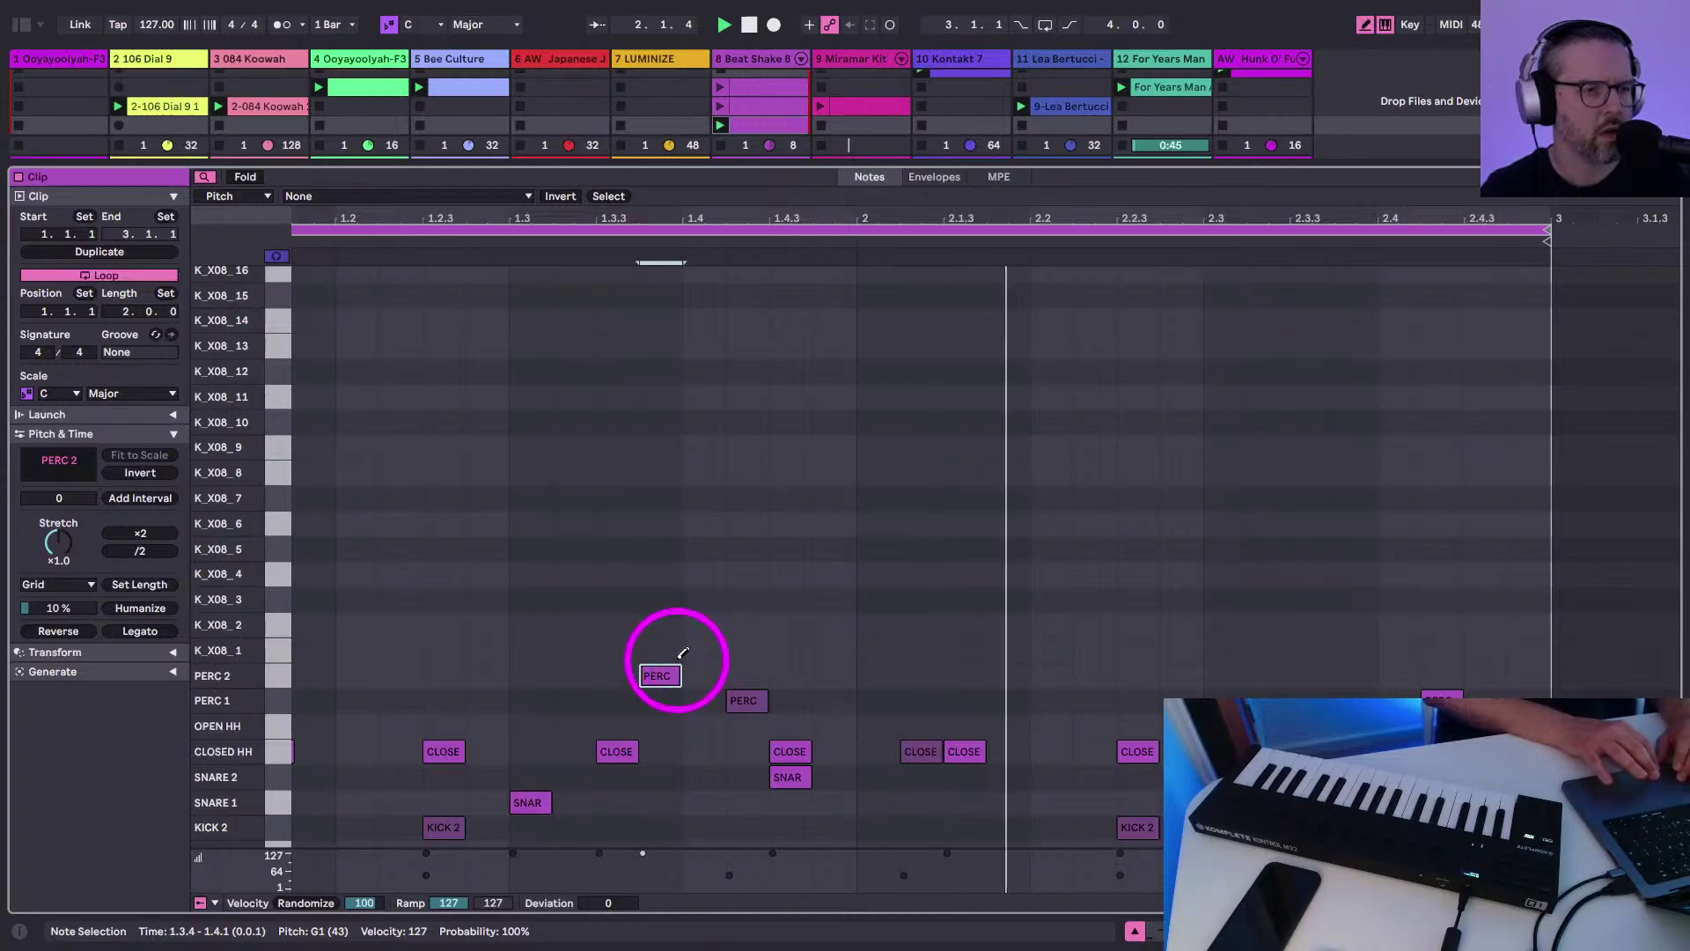
{"action": "left_click_drag", "start_coordinate": [666, 673], "coordinate": [662, 701]}
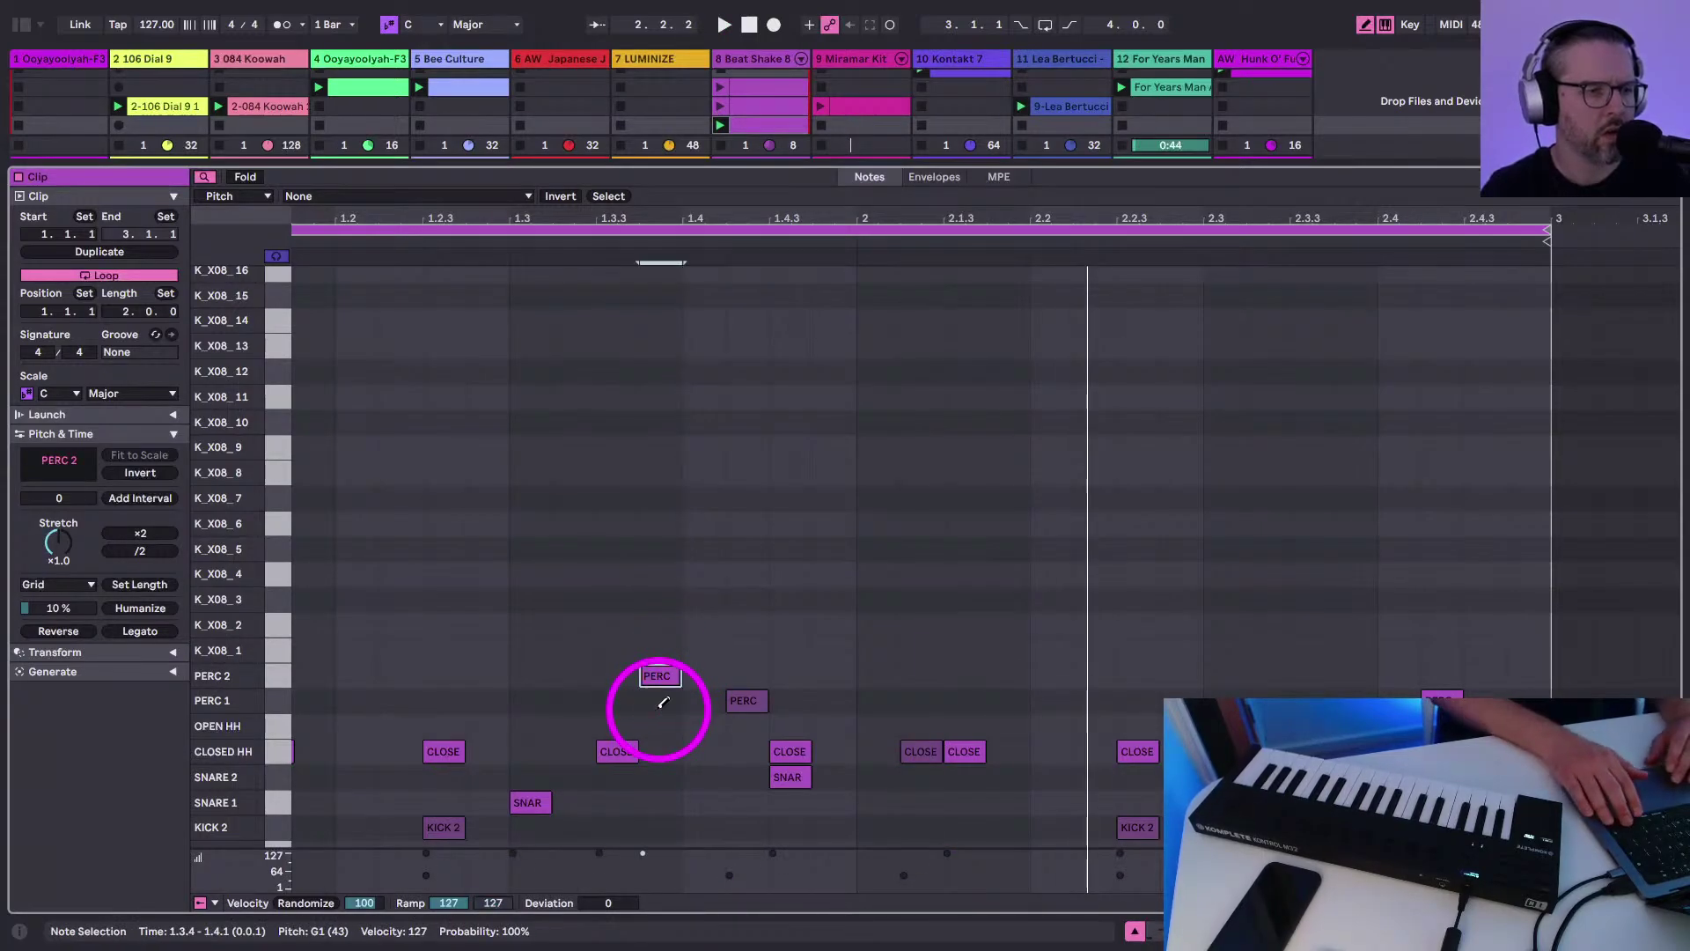
{"action": "key", "text": "shift+Tab"}
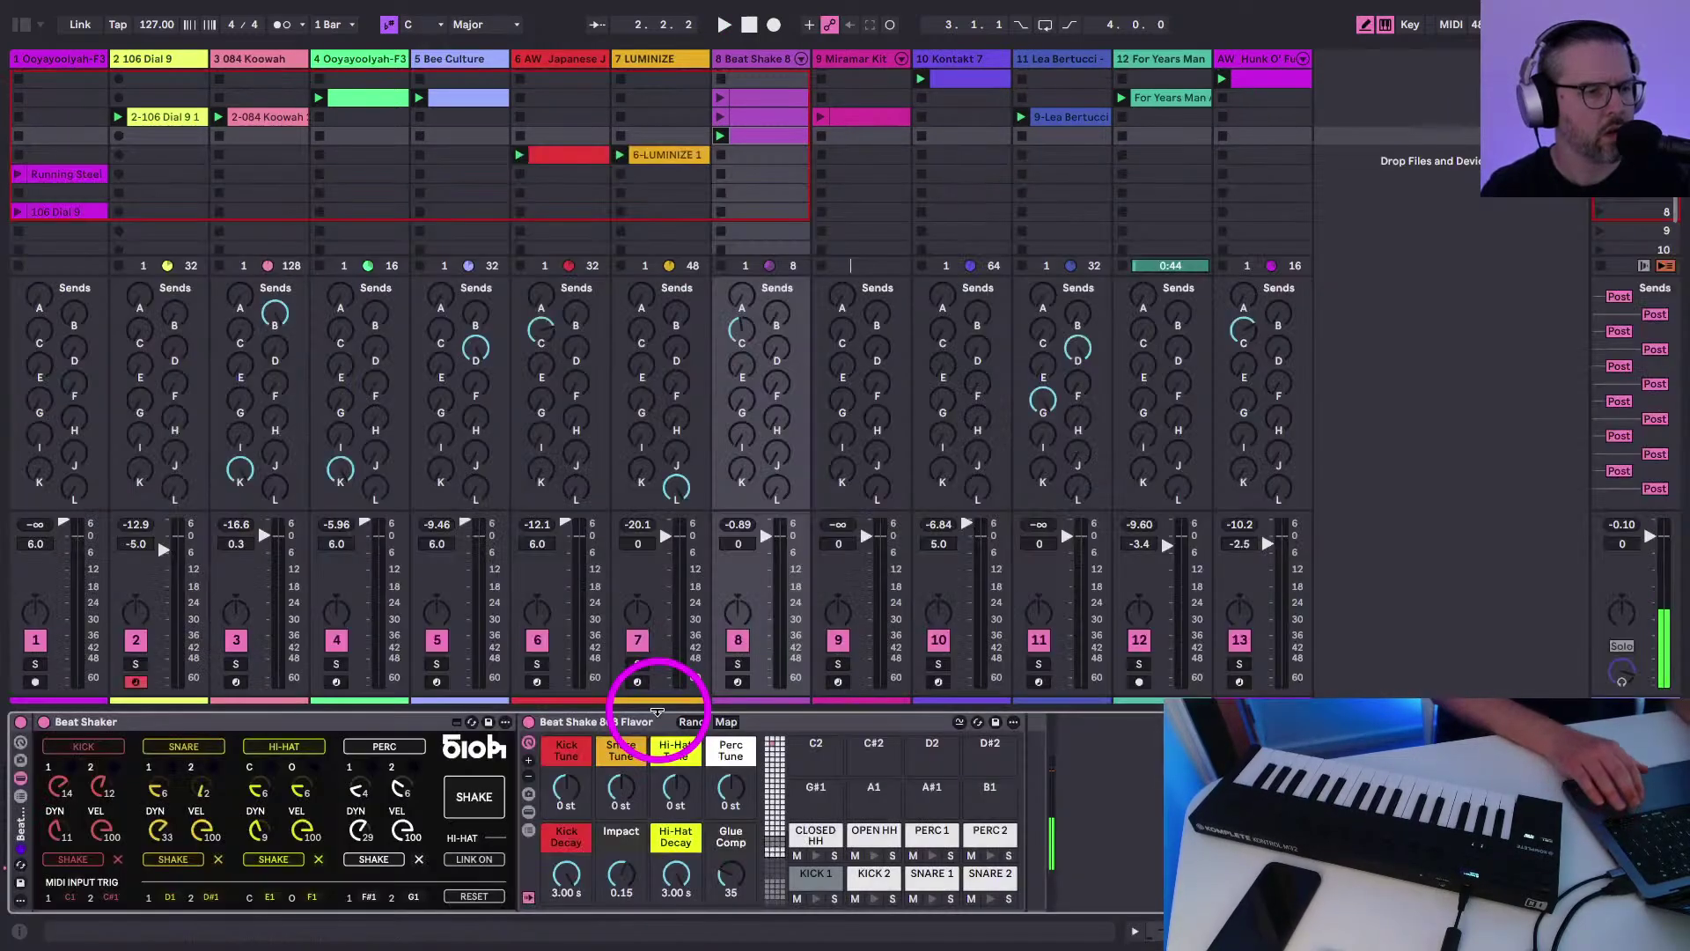
{"action": "left_click", "coordinate": [378, 860]}
{"action": "key", "text": "space"}
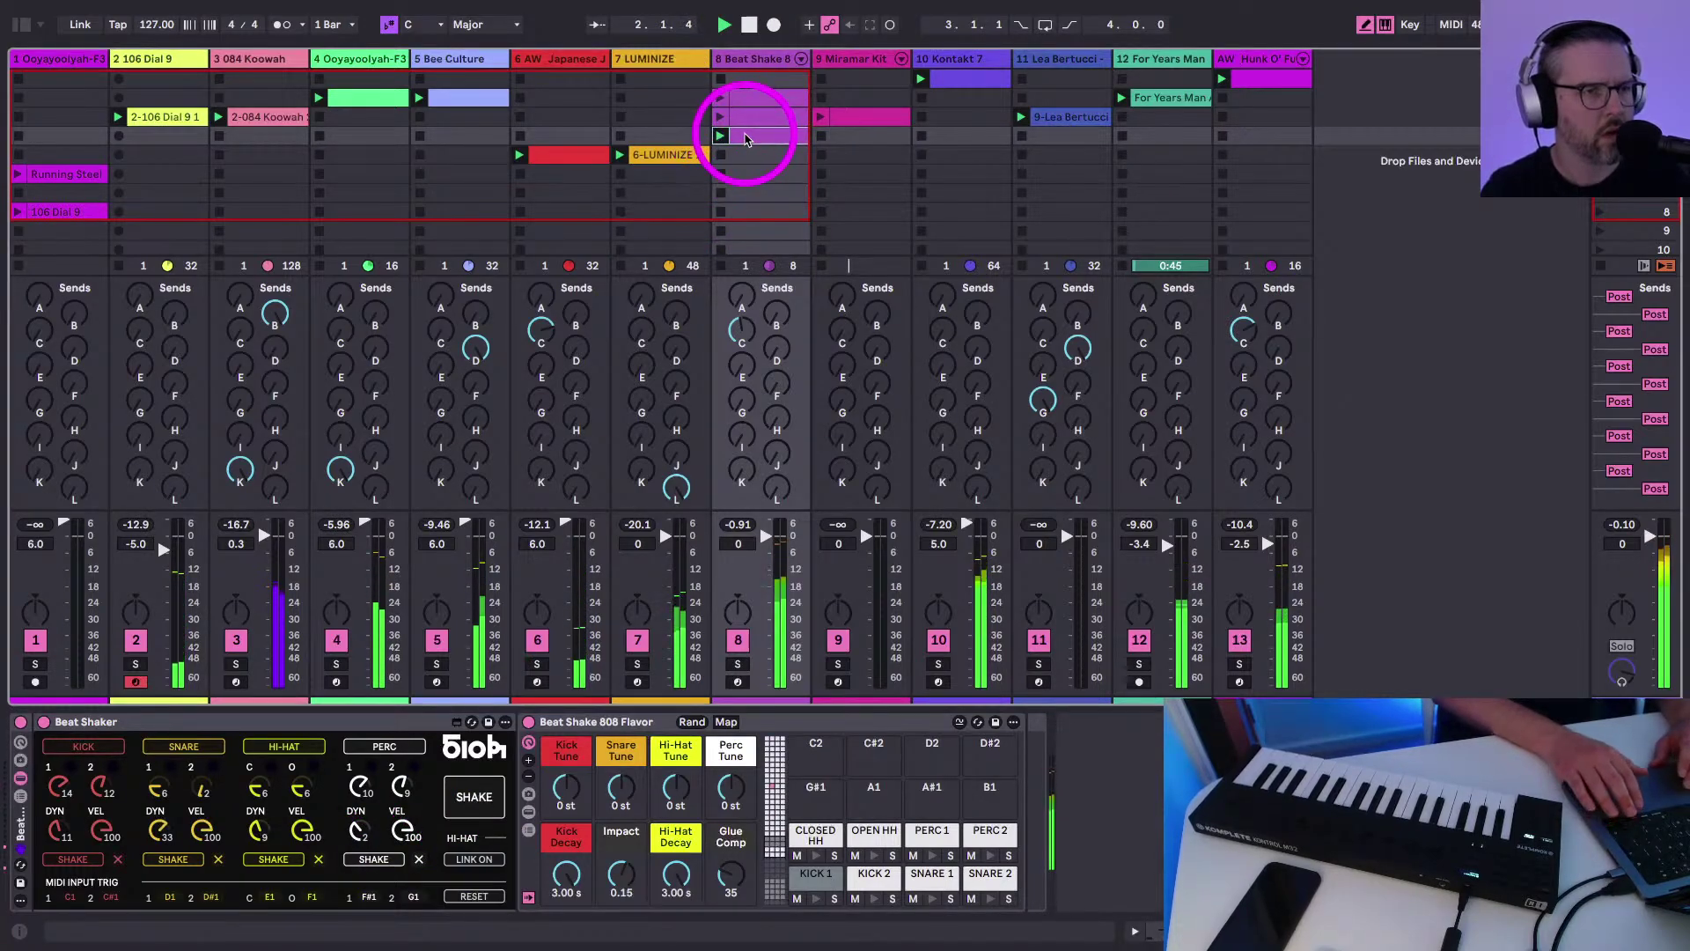
Lower the Perc Tune of the Beat Shake 808 Flavor rack to -1 st
{"action": "double_click", "coordinate": [746, 138]}
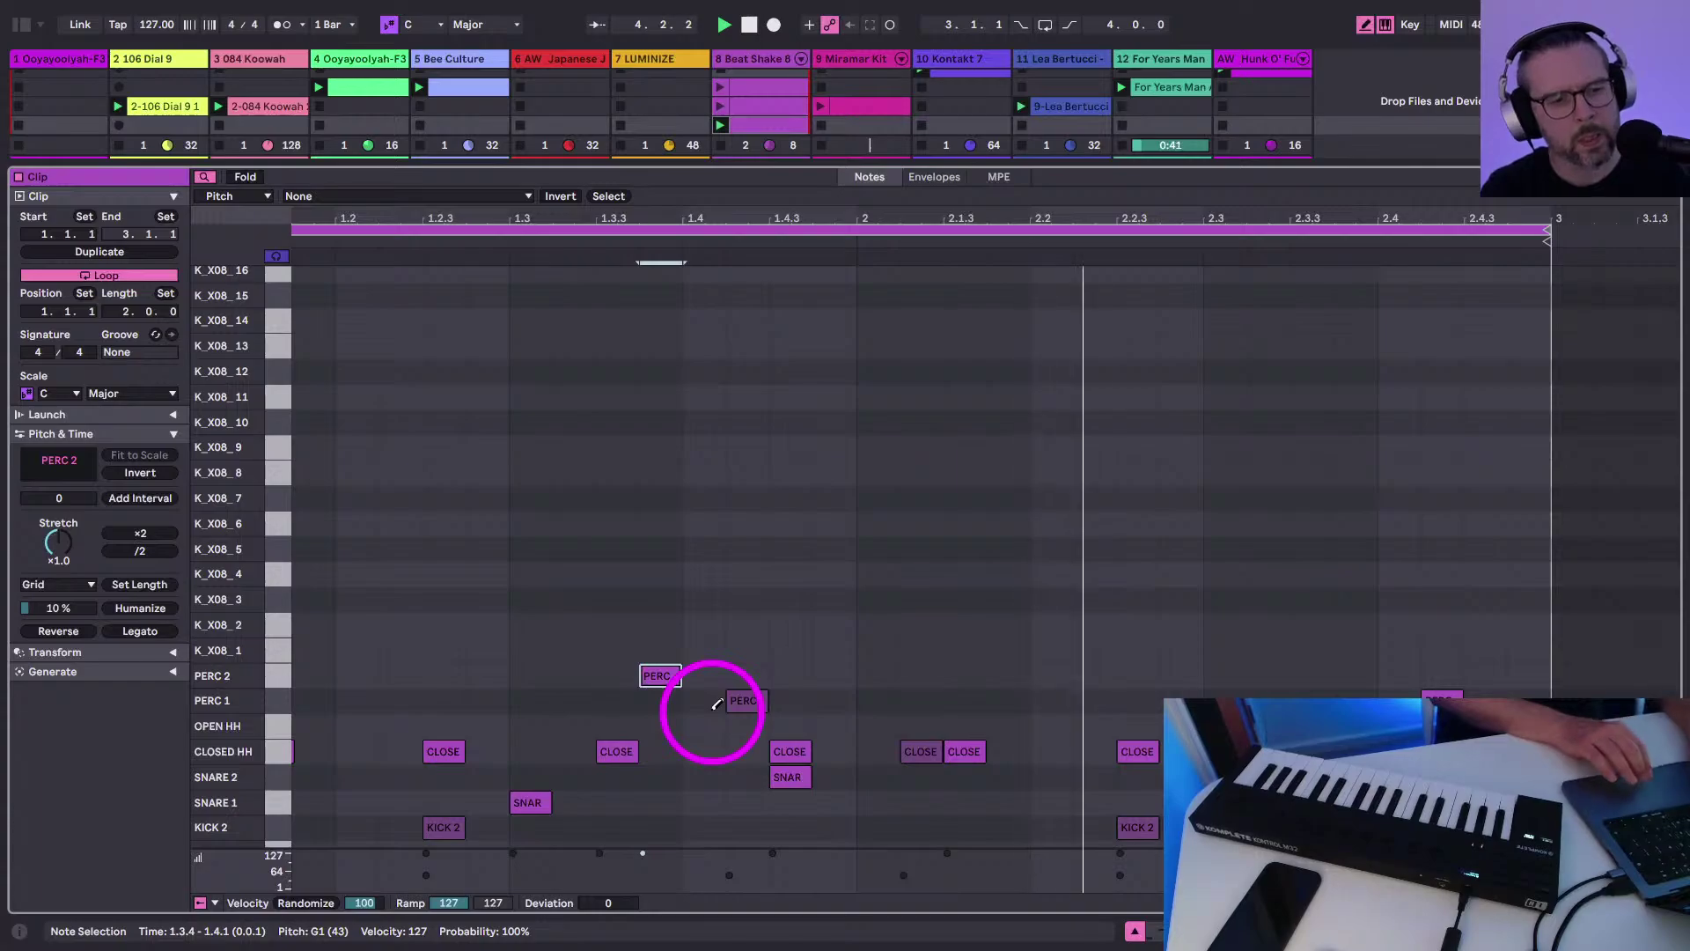
{"action": "key", "text": "shift+Tab"}
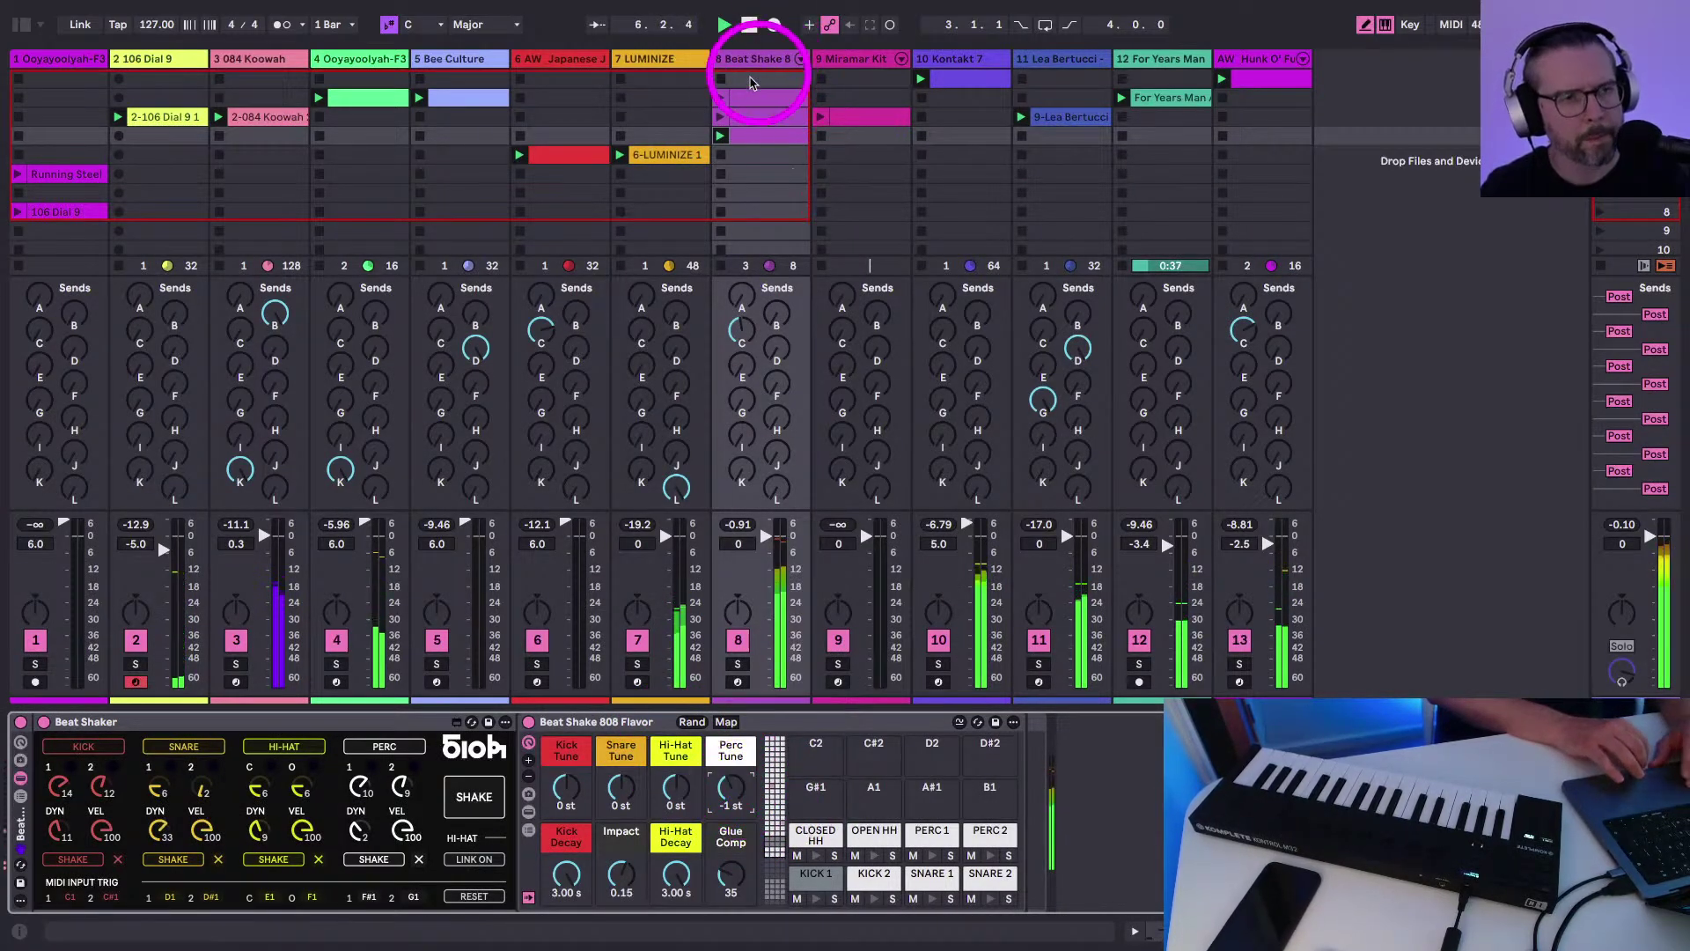
Unfold the Beat Shake track's chain in the mixer and show the rack's chain list
{"action": "left_click", "coordinate": [801, 58]}
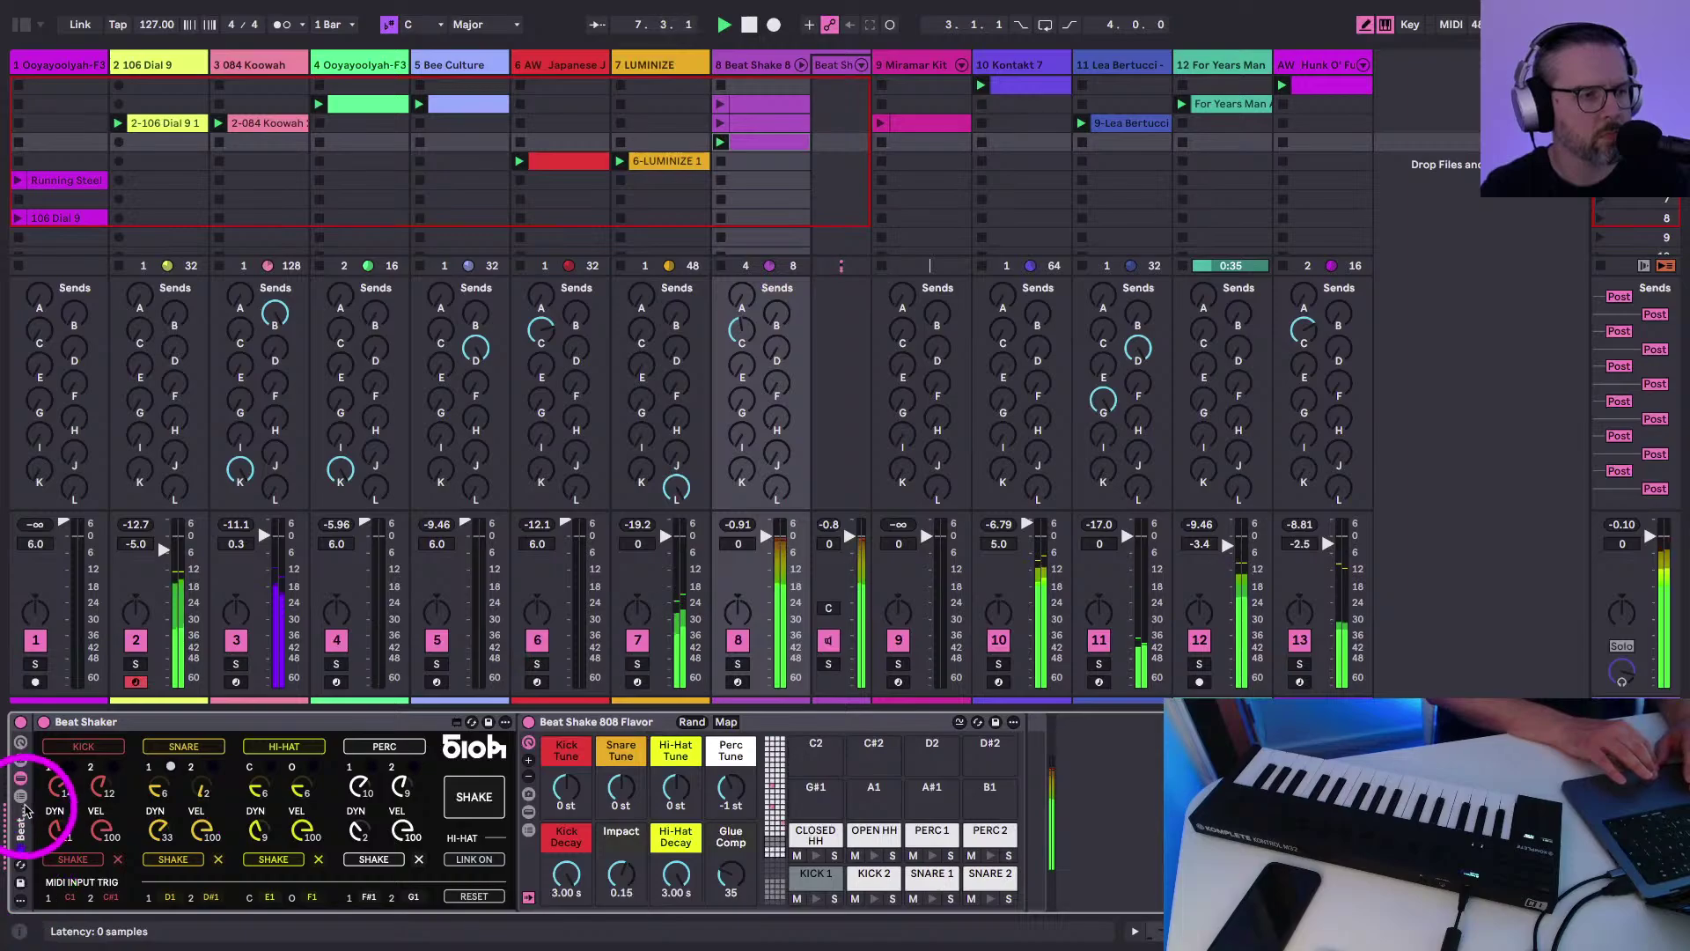
{"action": "left_click", "coordinate": [21, 795]}
{"action": "left_click", "coordinate": [220, 142]}
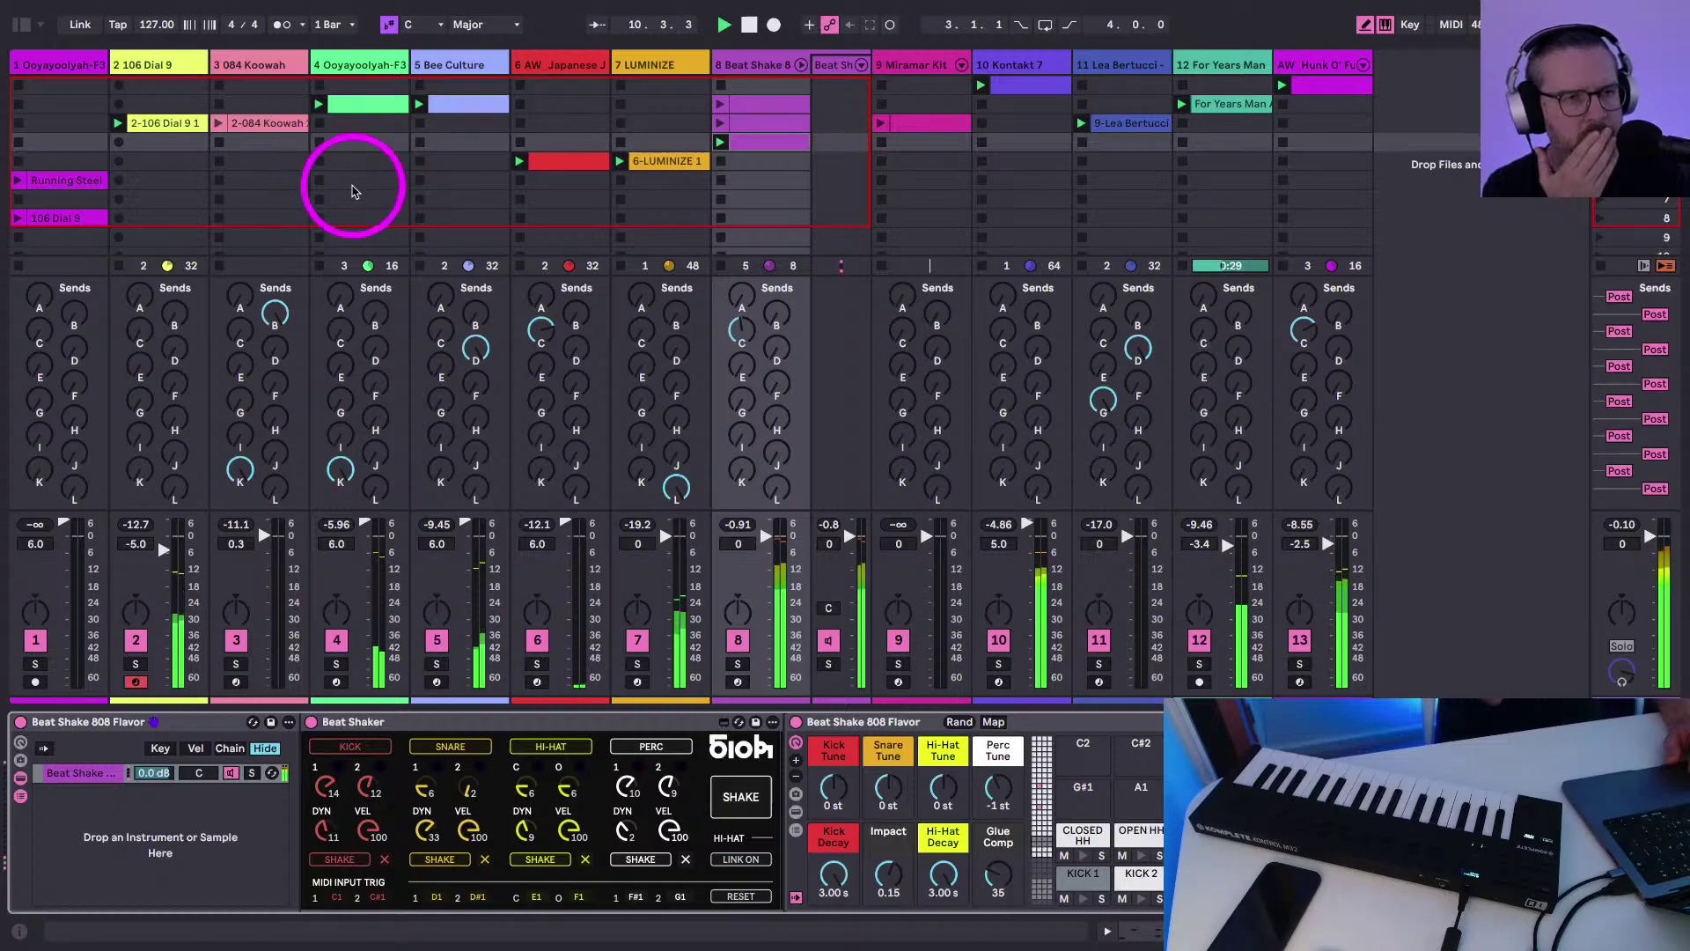
Launch the Miramar Kit clip and add a Vocal Hey Shout Male note to it at 1.3.1
{"action": "left_click", "coordinate": [883, 130]}
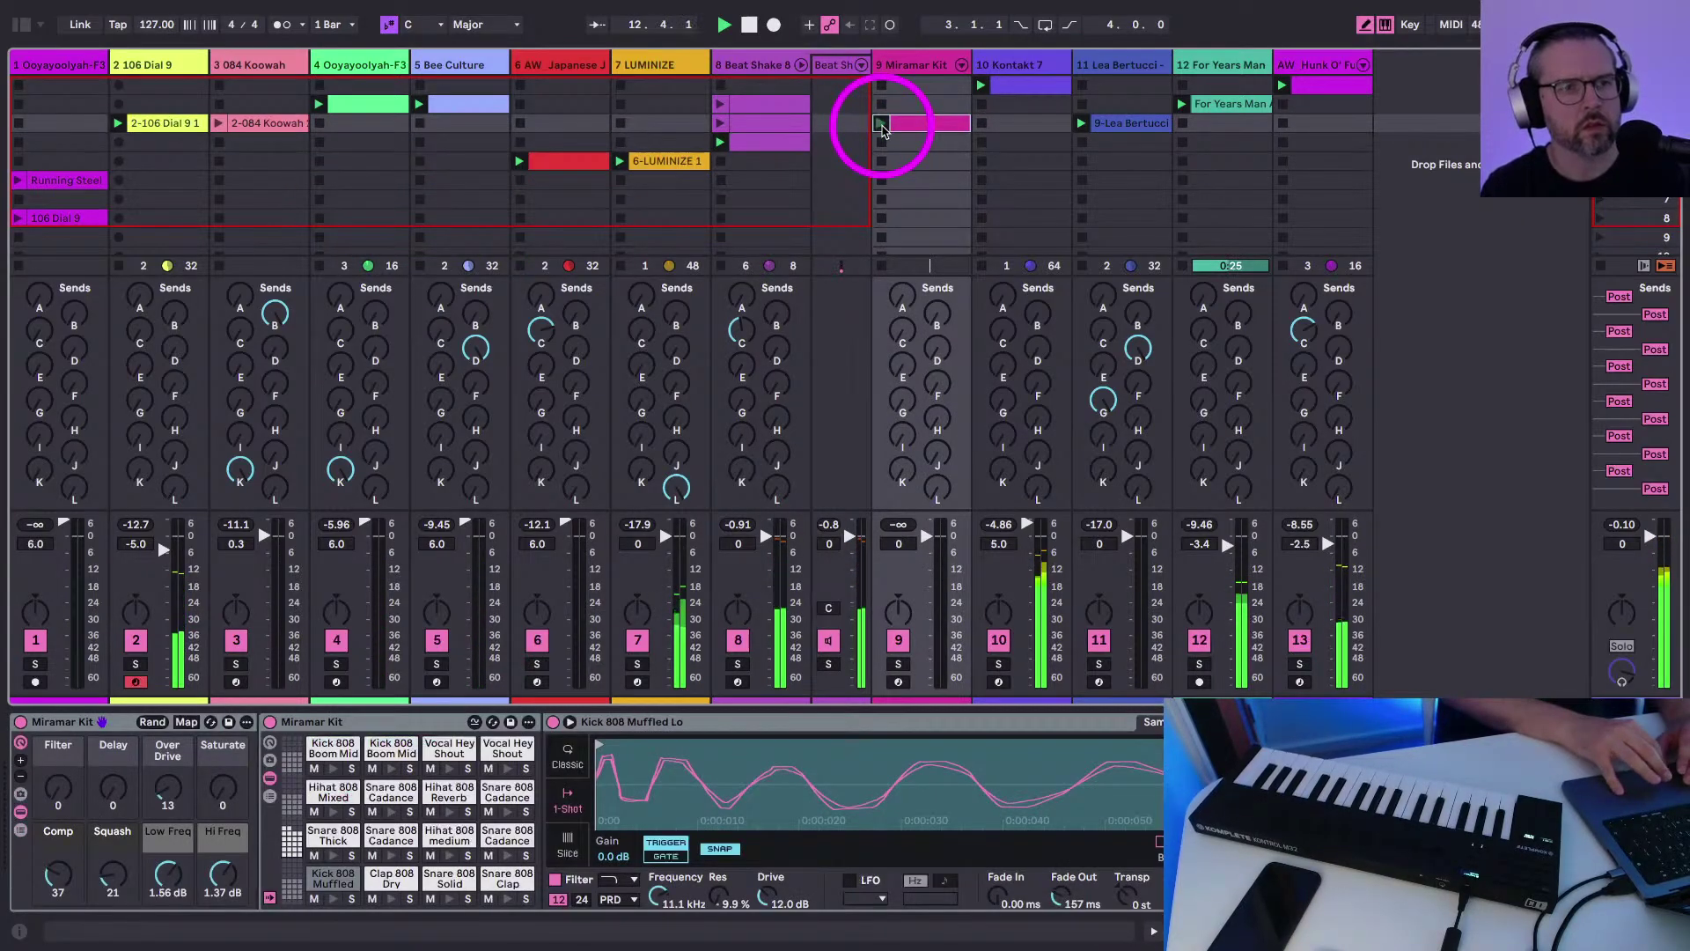
{"action": "double_click", "coordinate": [903, 129]}
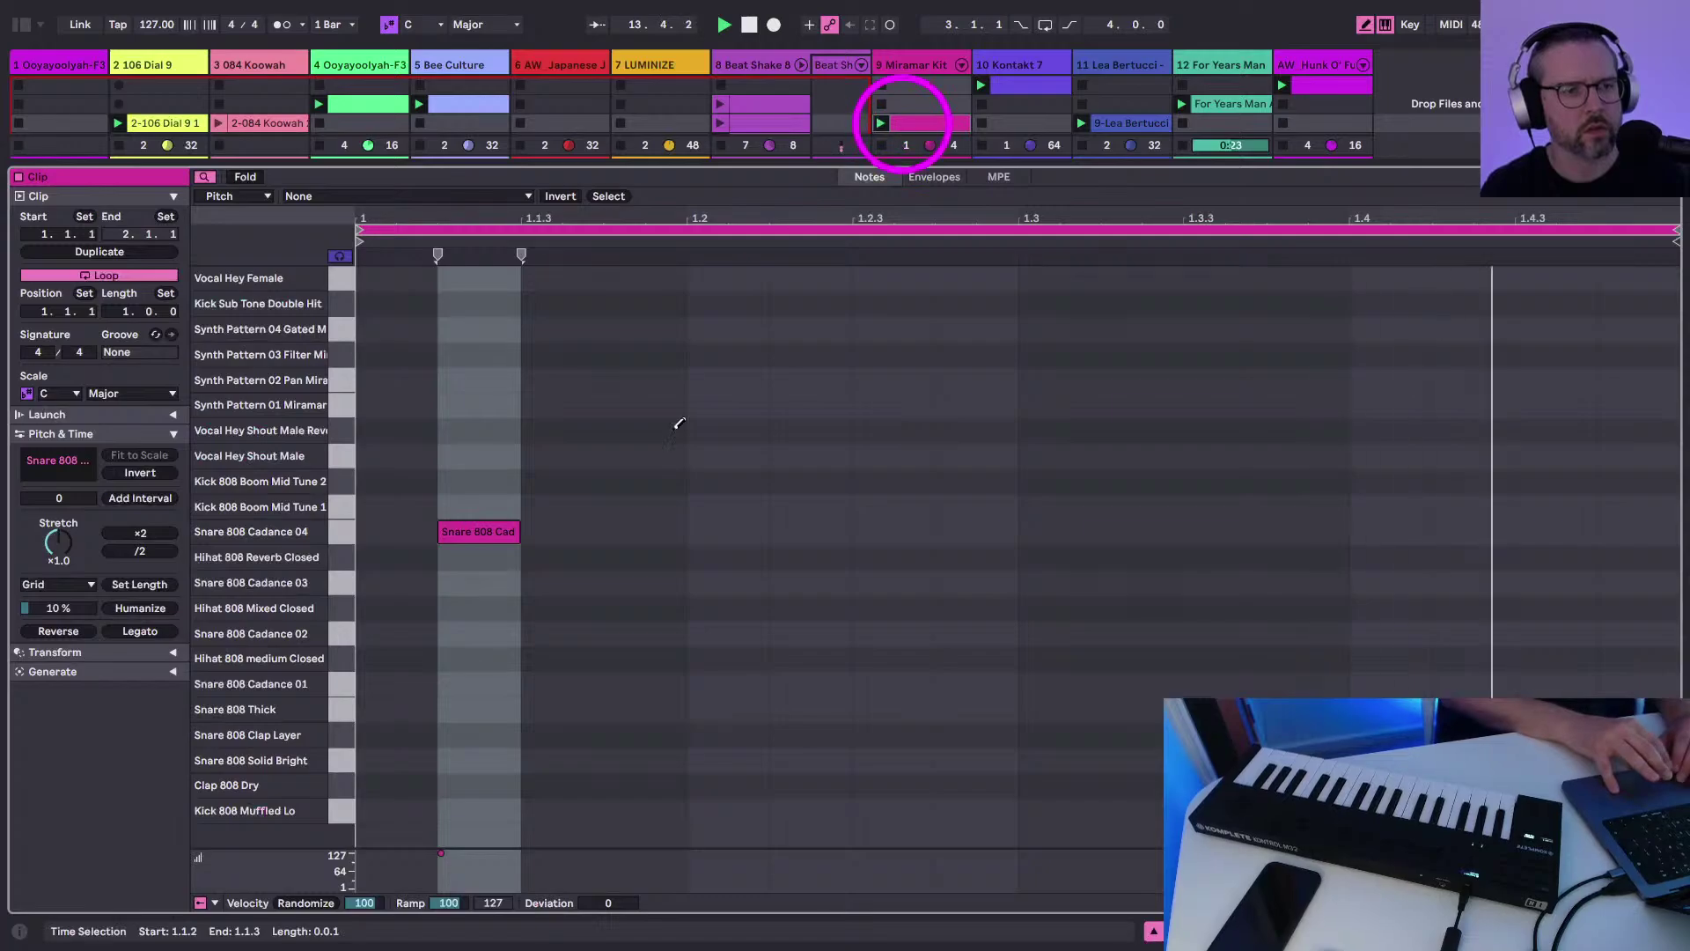
{"action": "left_click", "coordinate": [1065, 456]}
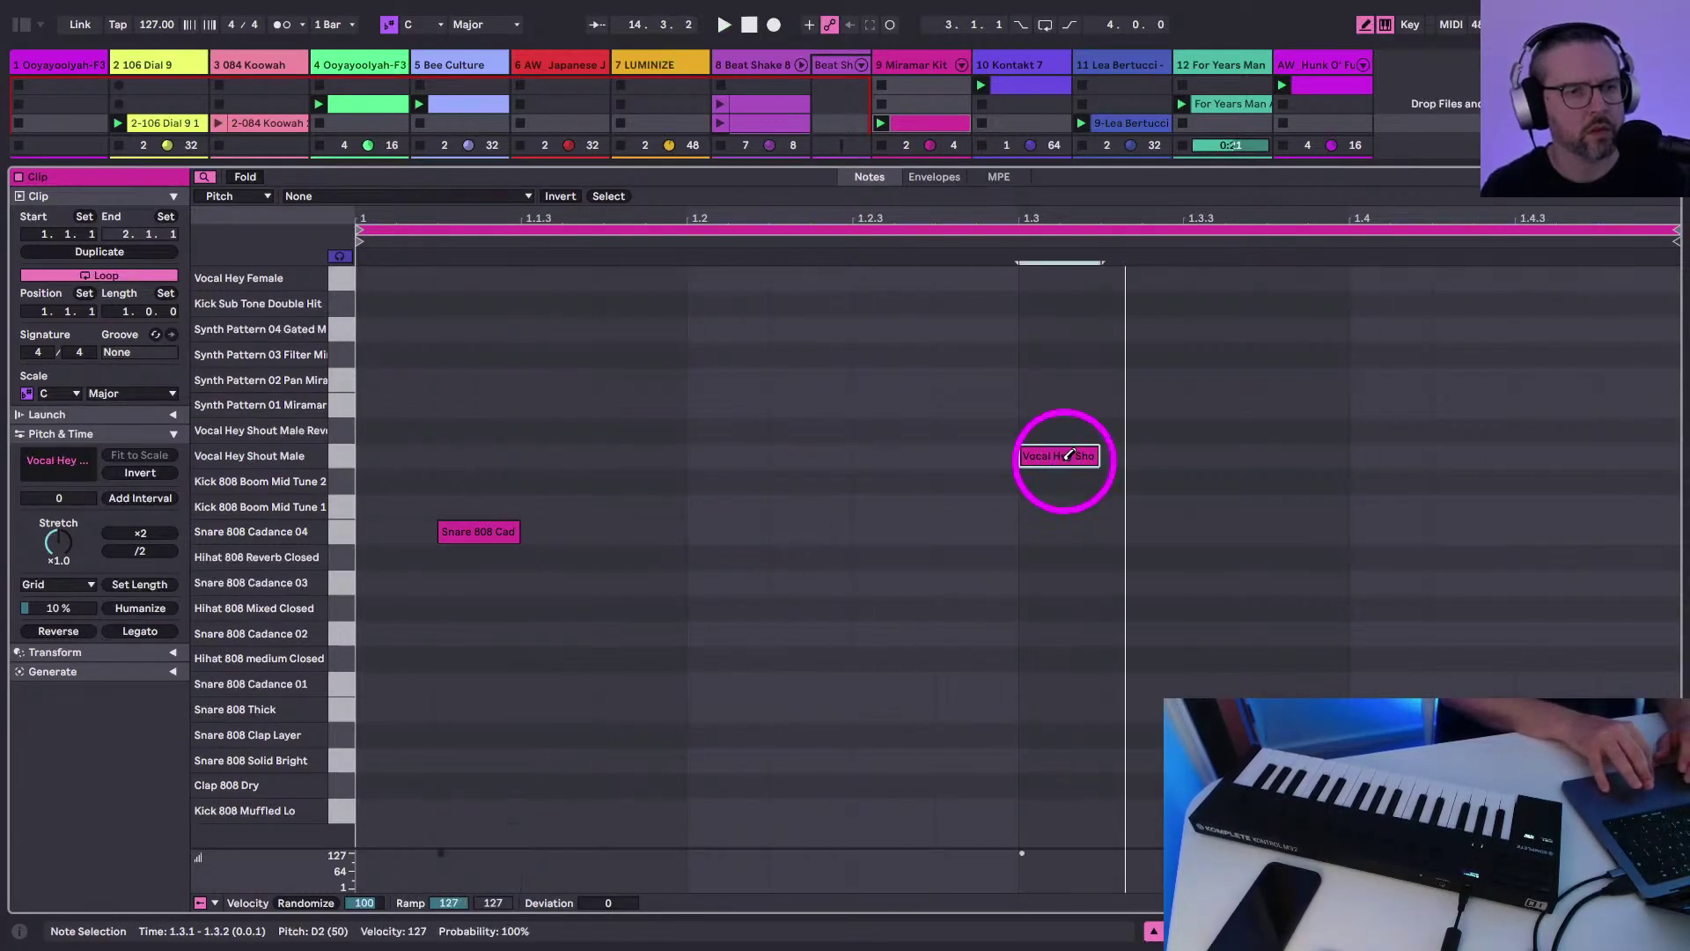
{"action": "key", "text": "space"}
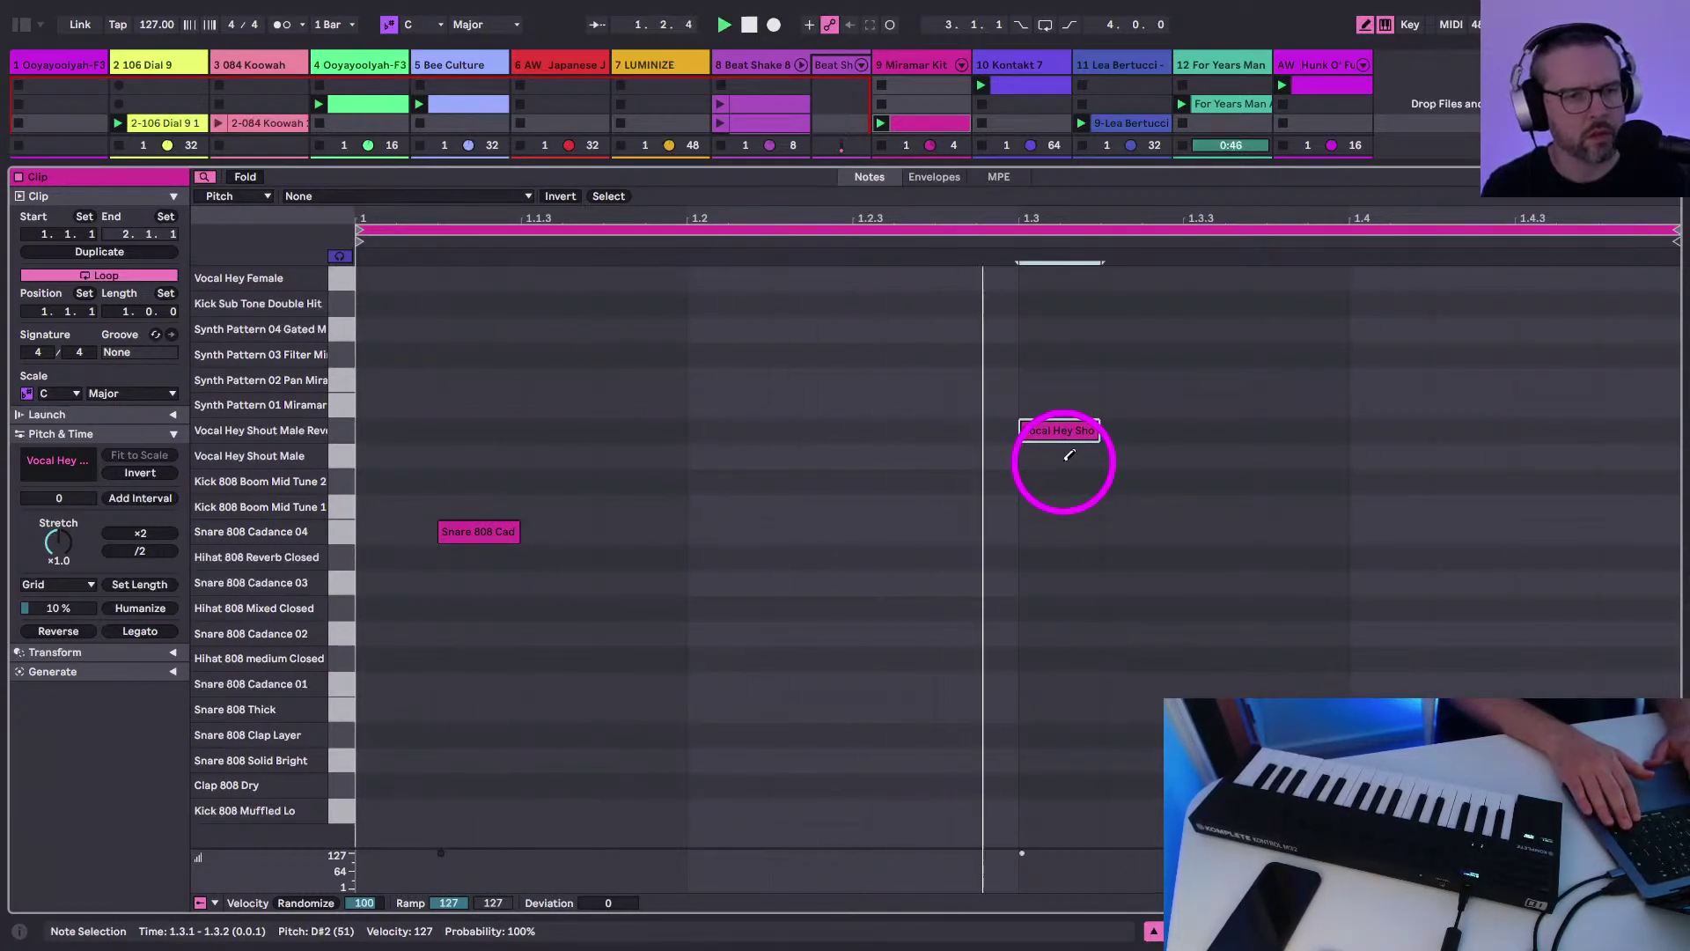
Try the 1.3.1 note on the synth pattern sounds and up to Kick Sub Tone Double Hit
{"action": "key", "text": "Up"}
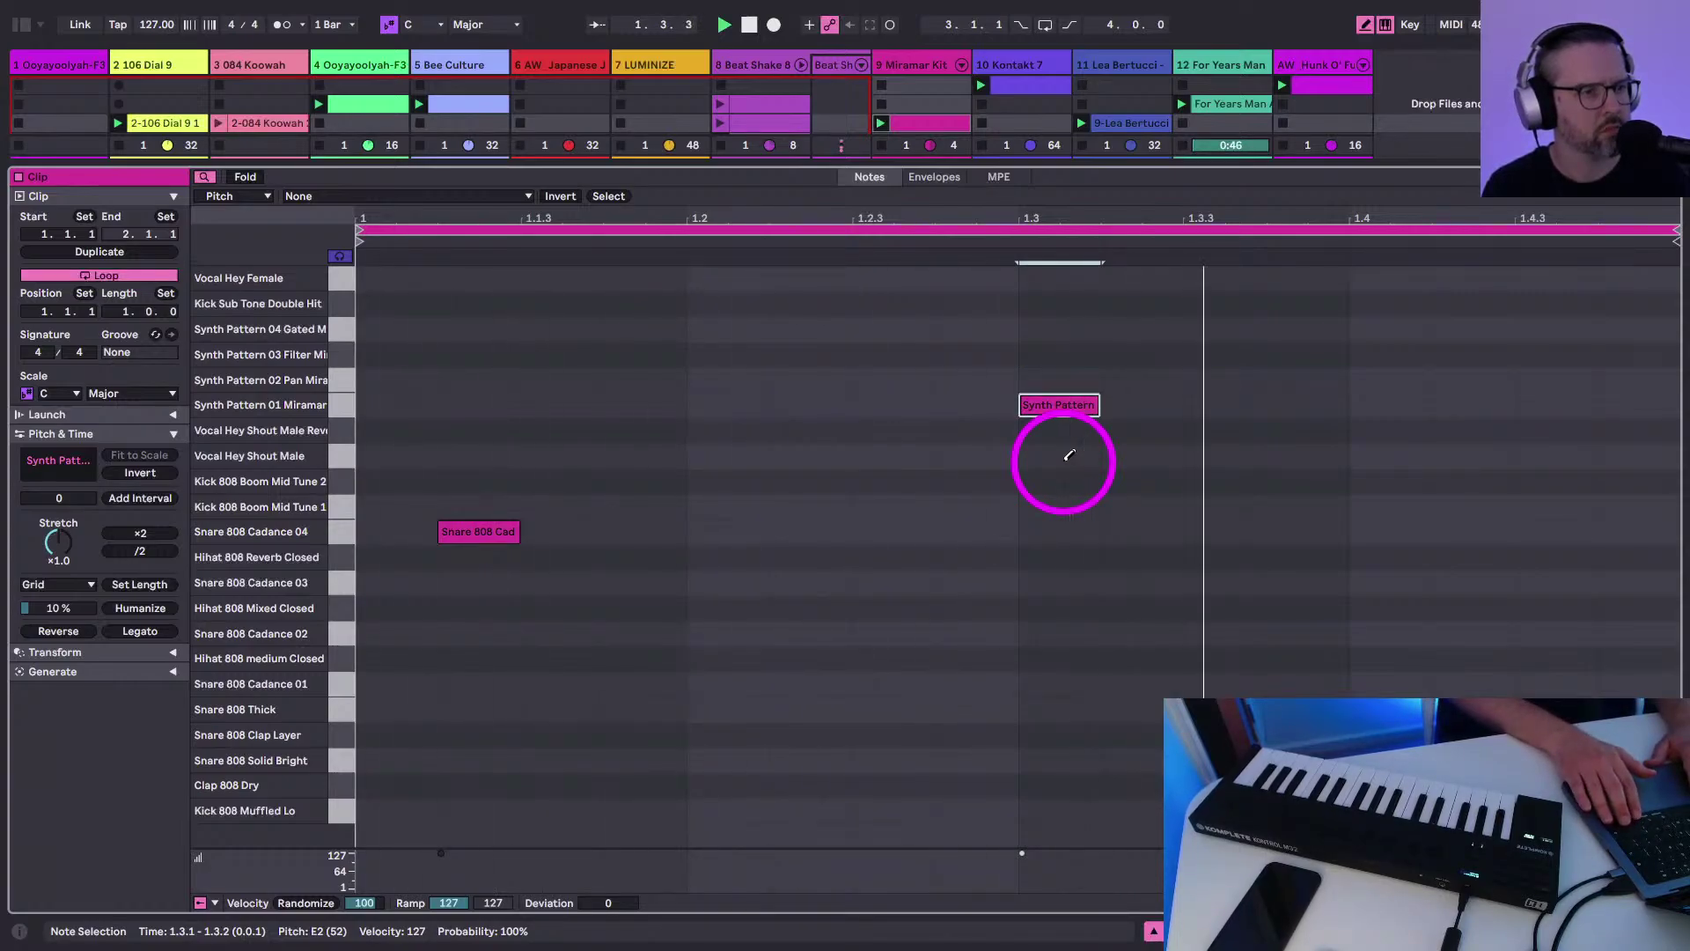
{"action": "key", "text": "Up"}
{"action": "key", "text": "Up"}
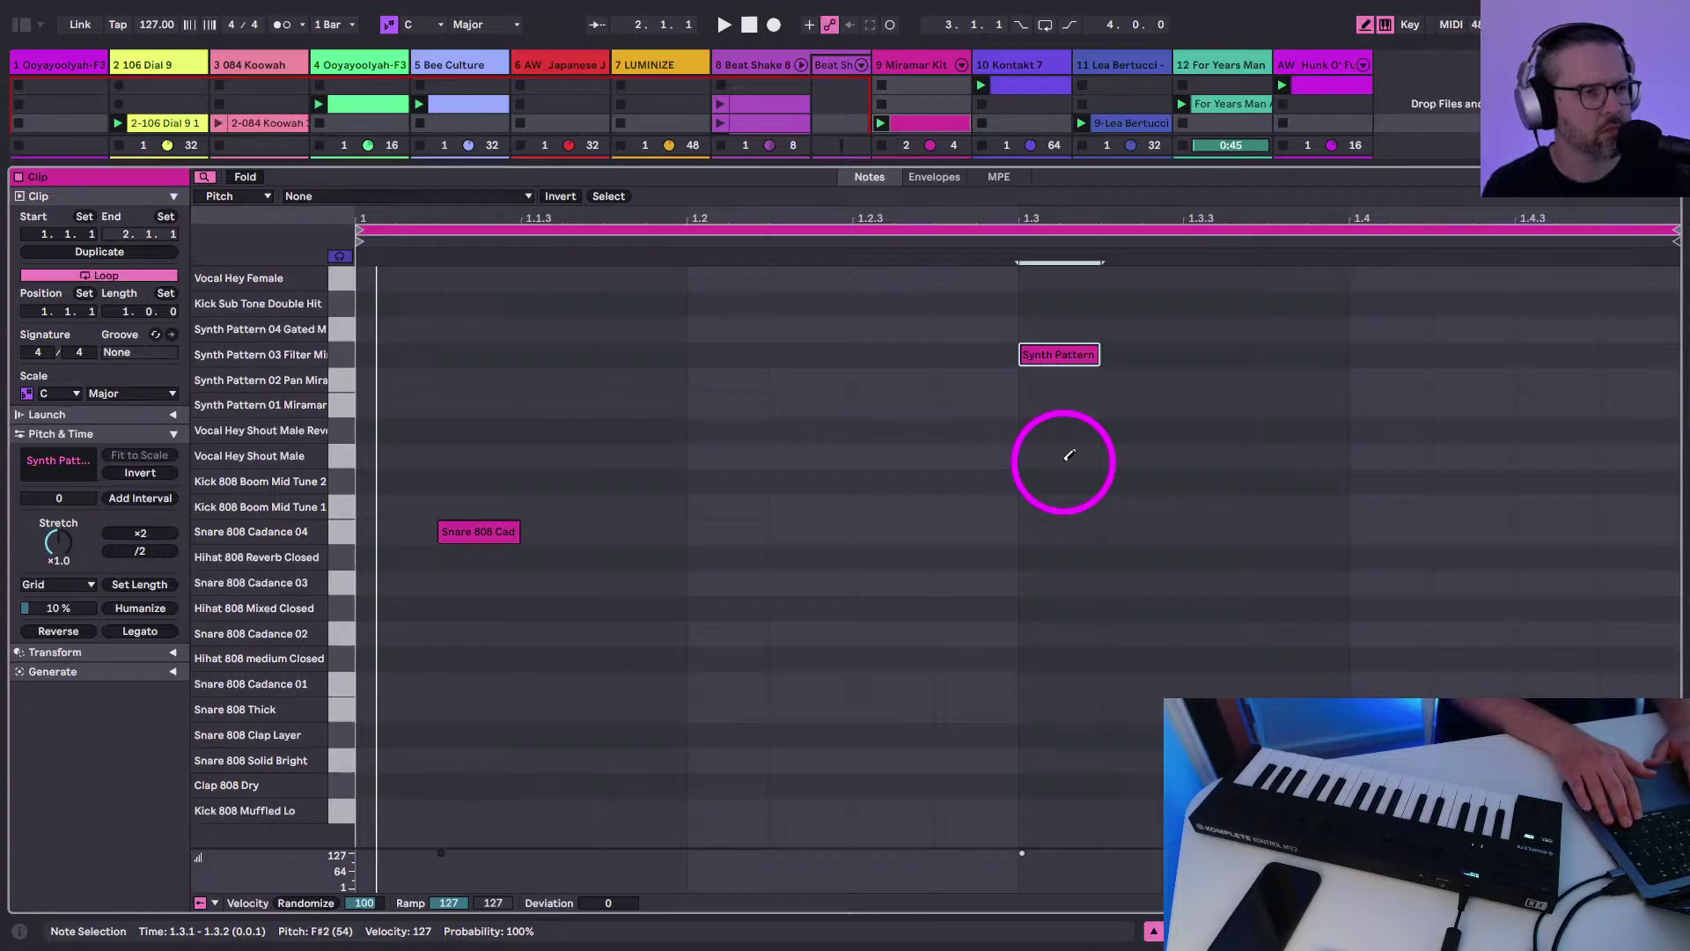
{"action": "key", "text": "Up"}
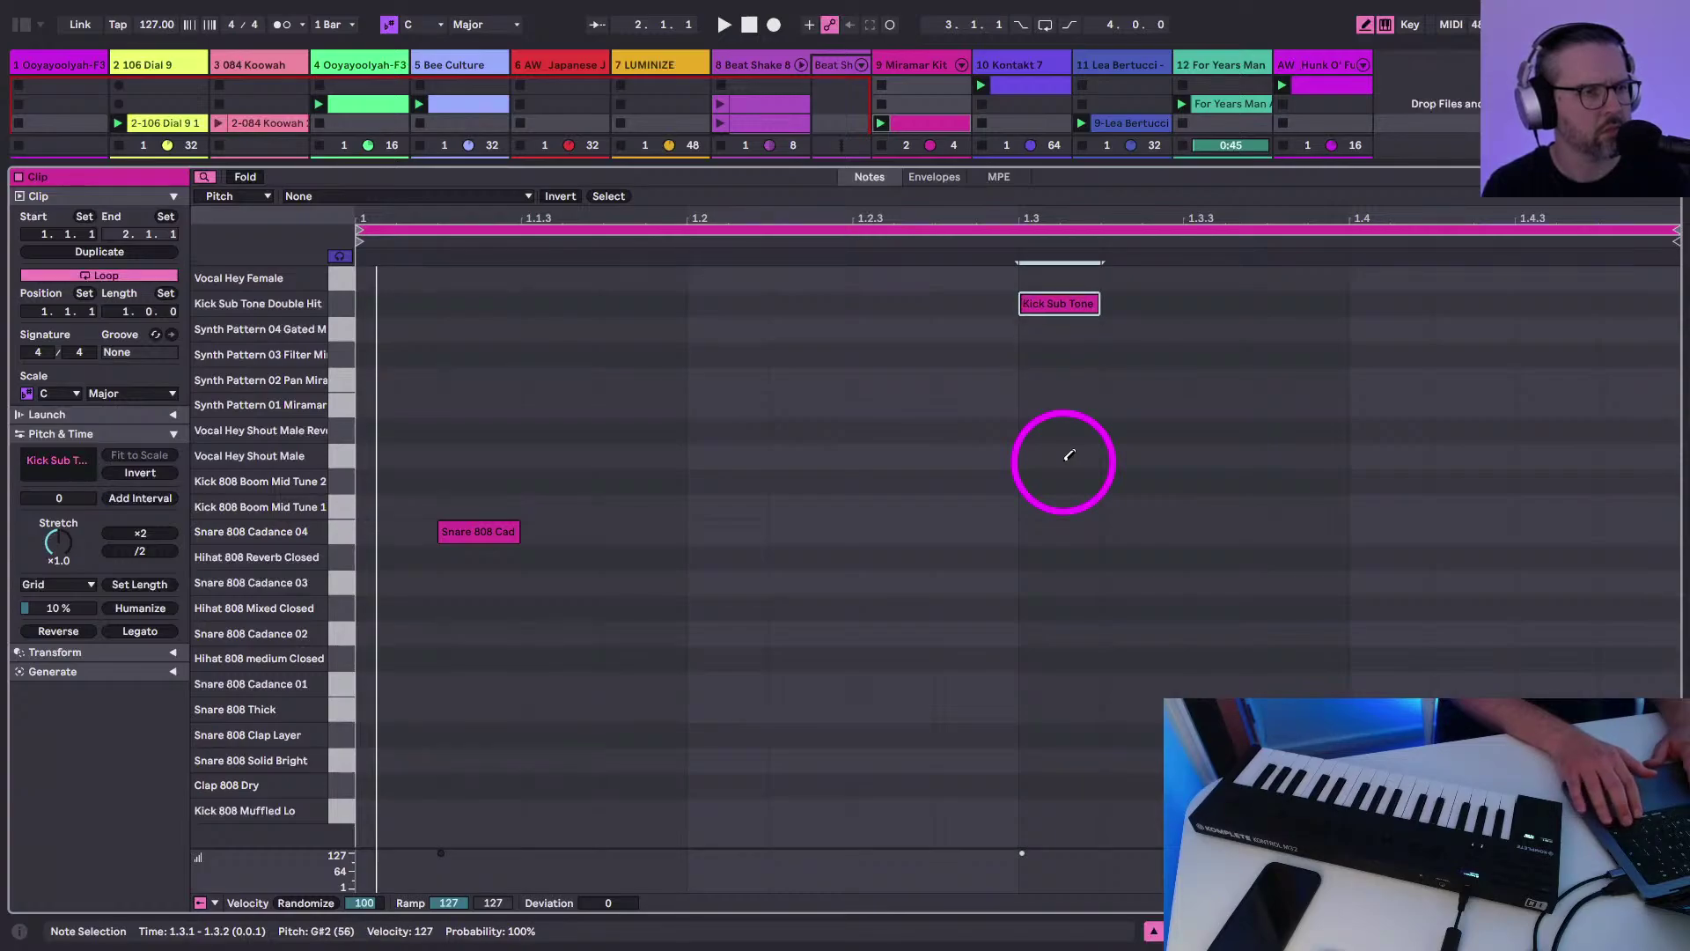
{"action": "key", "text": "Up"}
{"action": "key", "text": "Down"}
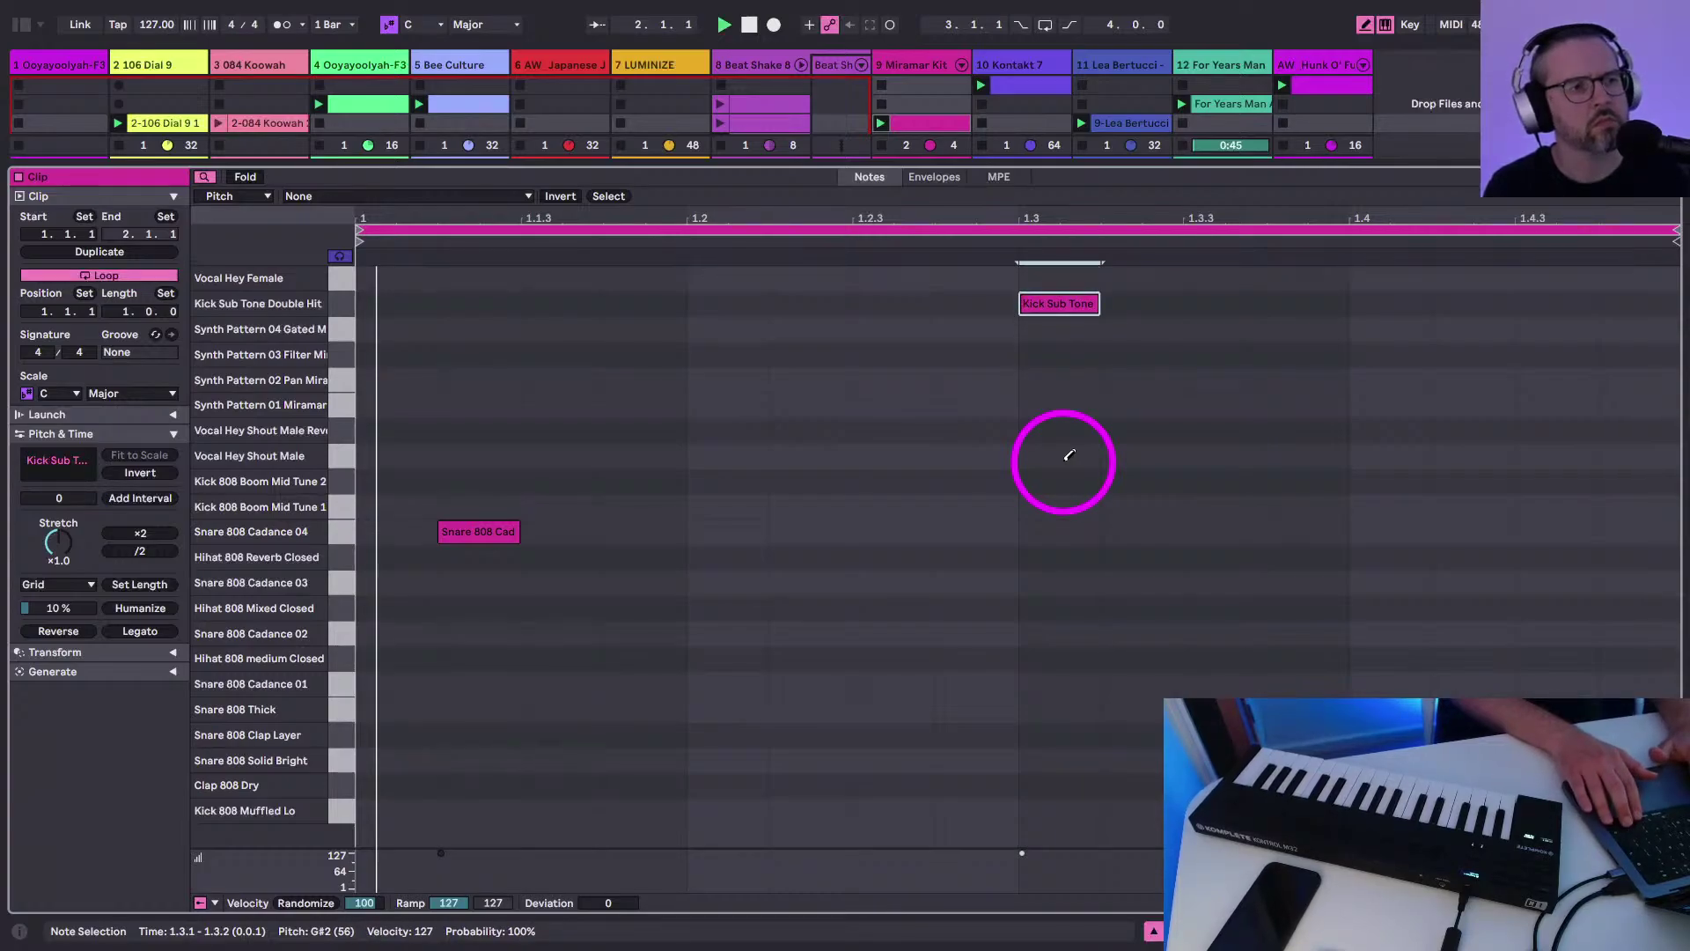
Try the 1.3.1 note an octave lower on the hi-hat and snare sounds, down to Snare 808 Thick
{"action": "key", "text": "shift+Down"}
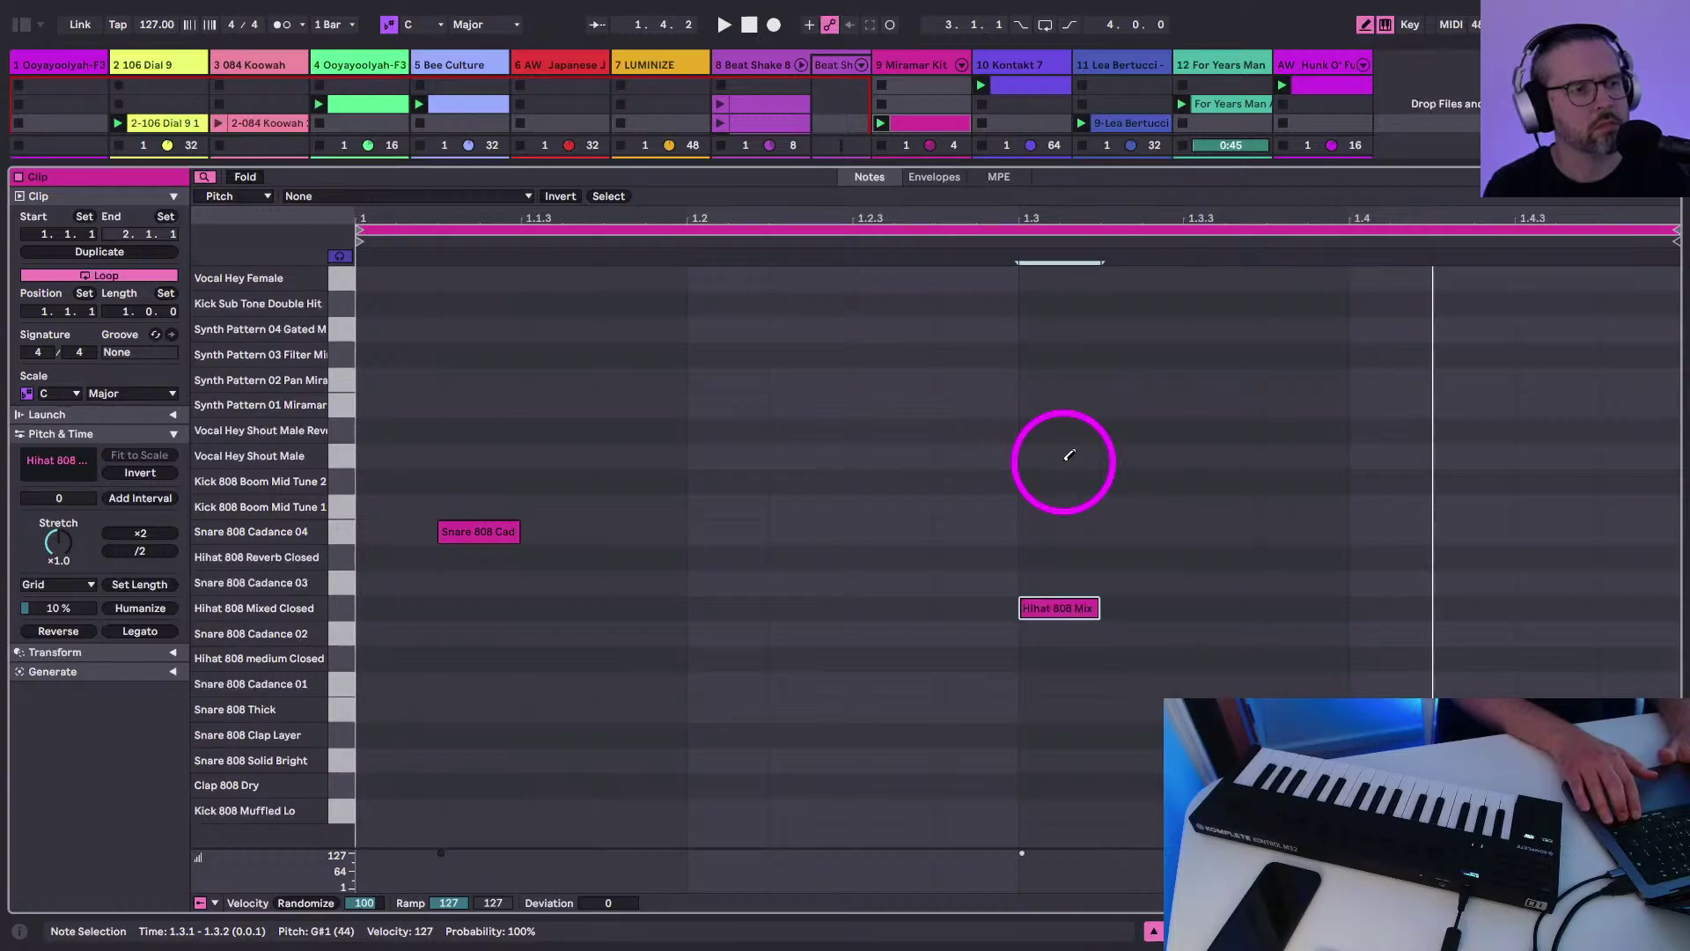
{"action": "key", "text": "Down"}
{"action": "key", "text": "Up"}
{"action": "key", "text": "Down"}
{"action": "key", "text": "Down"}
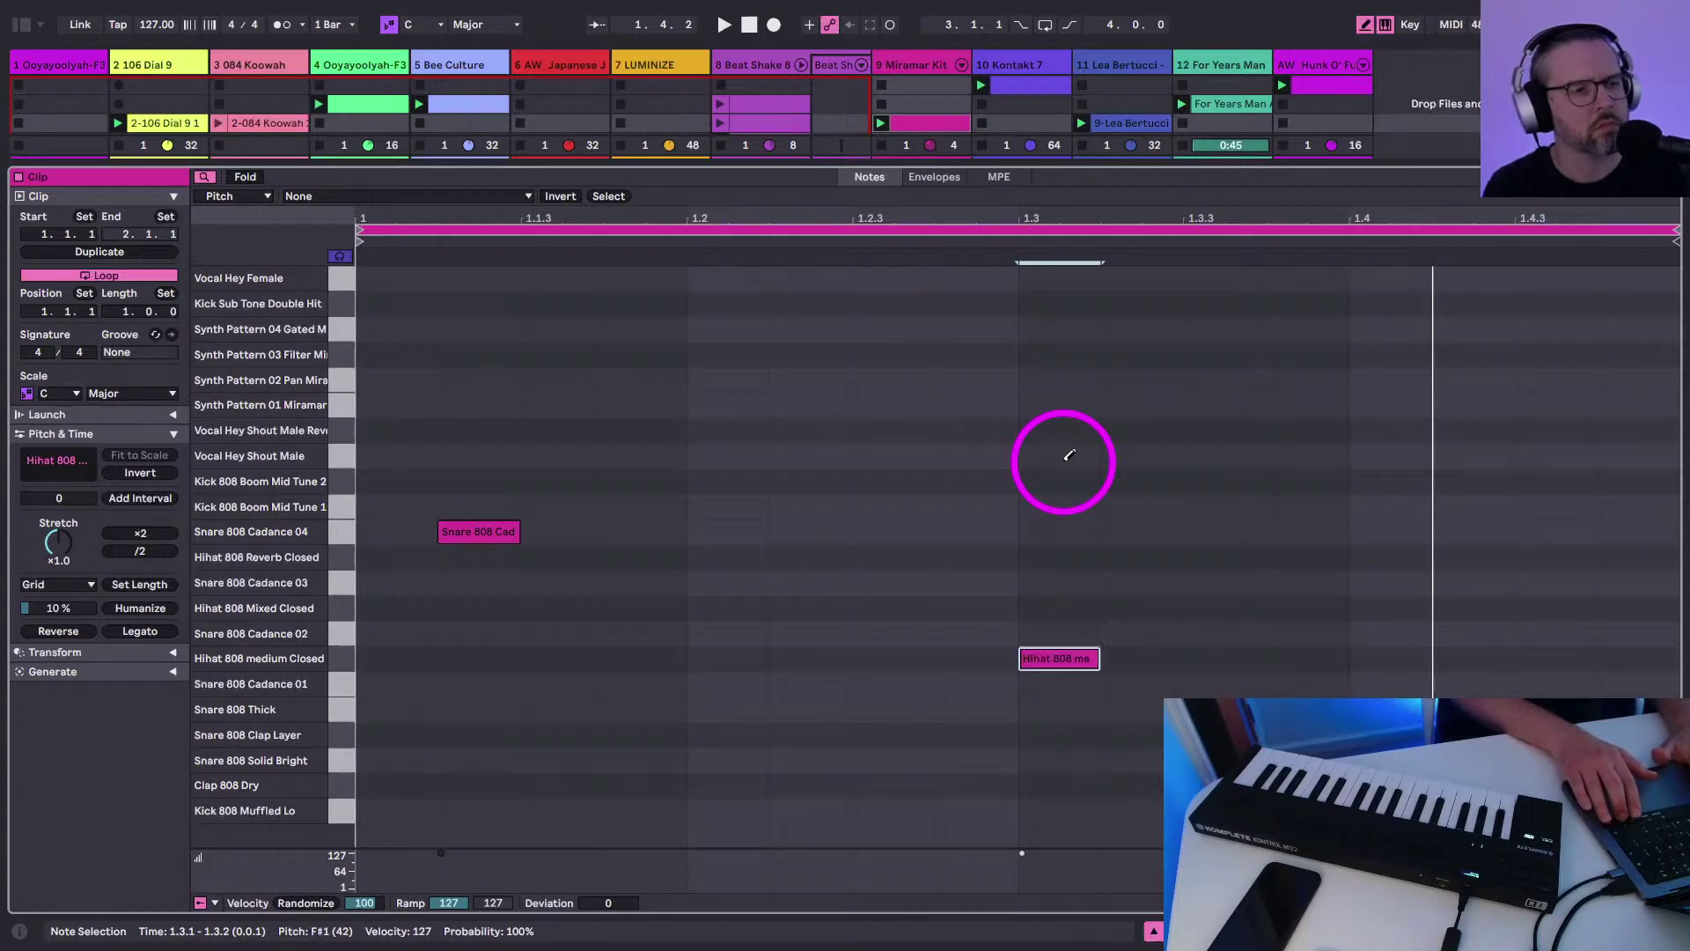
{"action": "key", "text": "Down"}
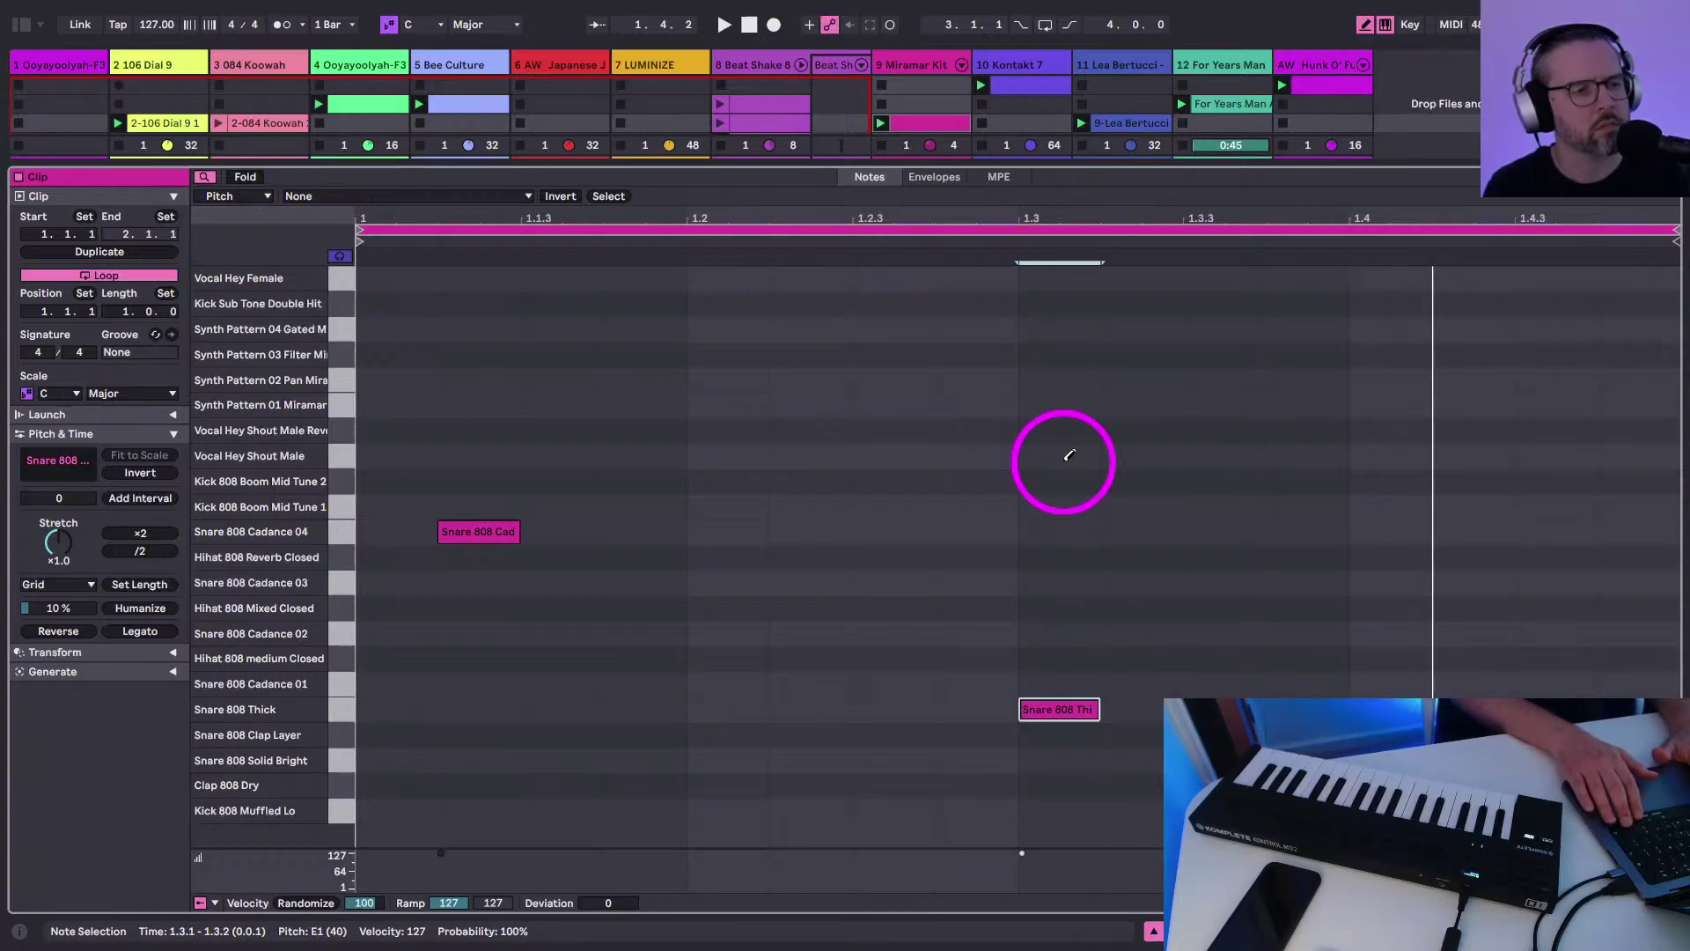
{"action": "key", "text": "space"}
Try the 1.3.1 note on Snare 808 Clap Layer and Snare 808 Solid Bright during playback
{"action": "key", "text": "Right"}
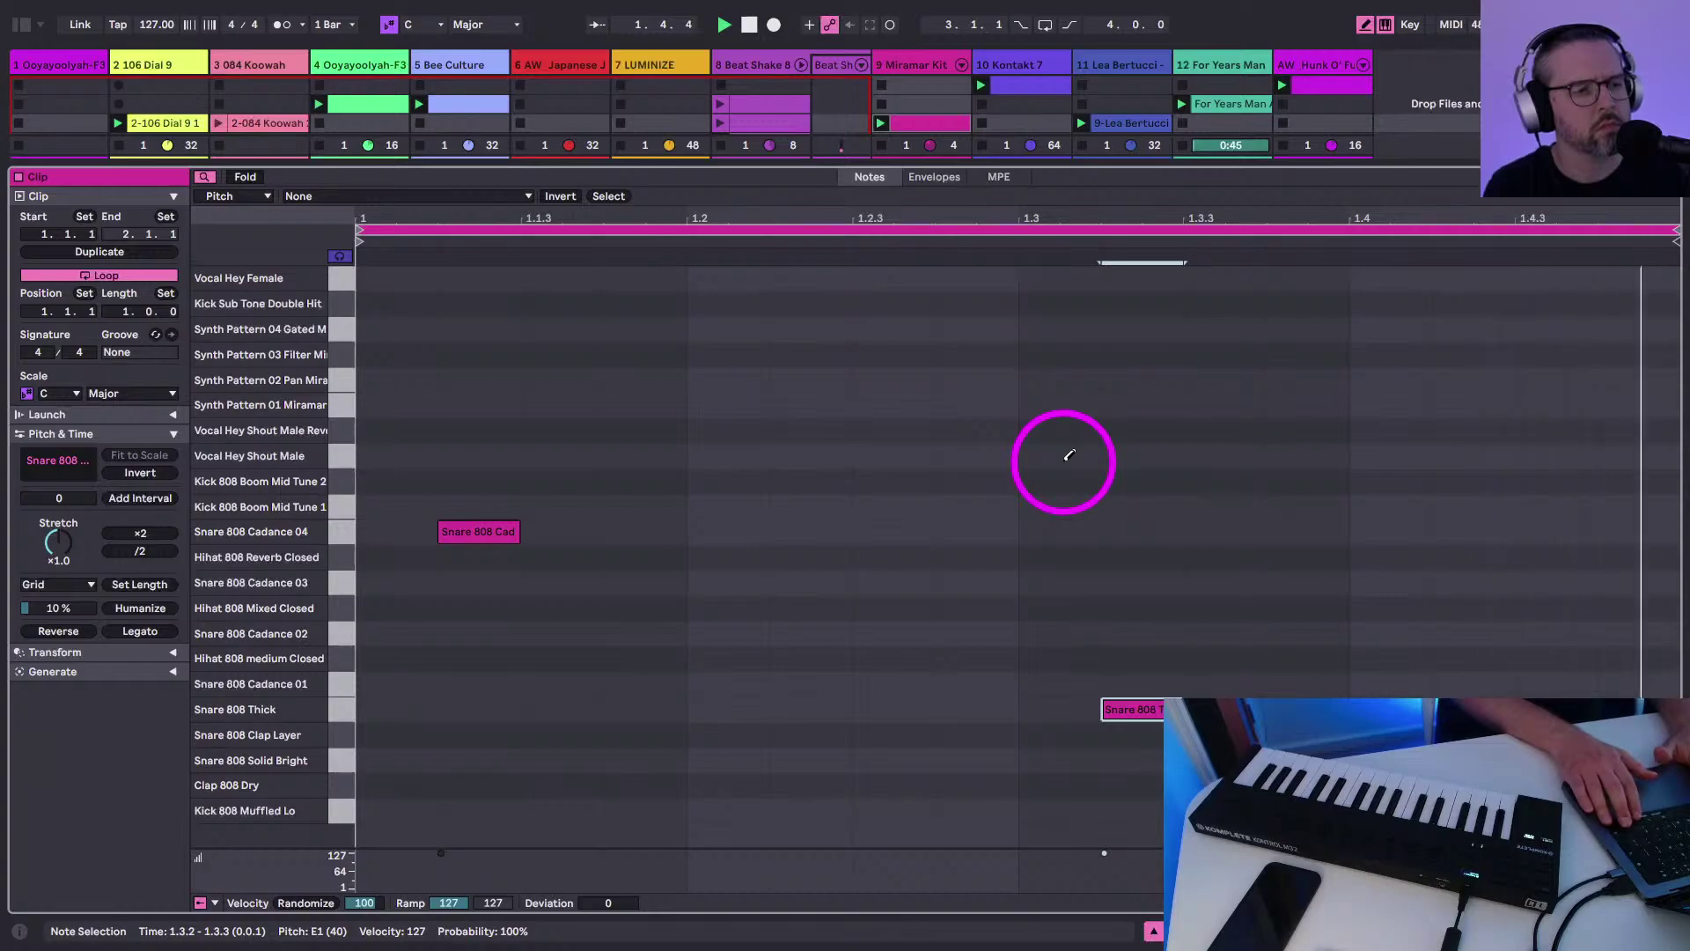
{"action": "key", "text": "Down"}
{"action": "key", "text": "Left"}
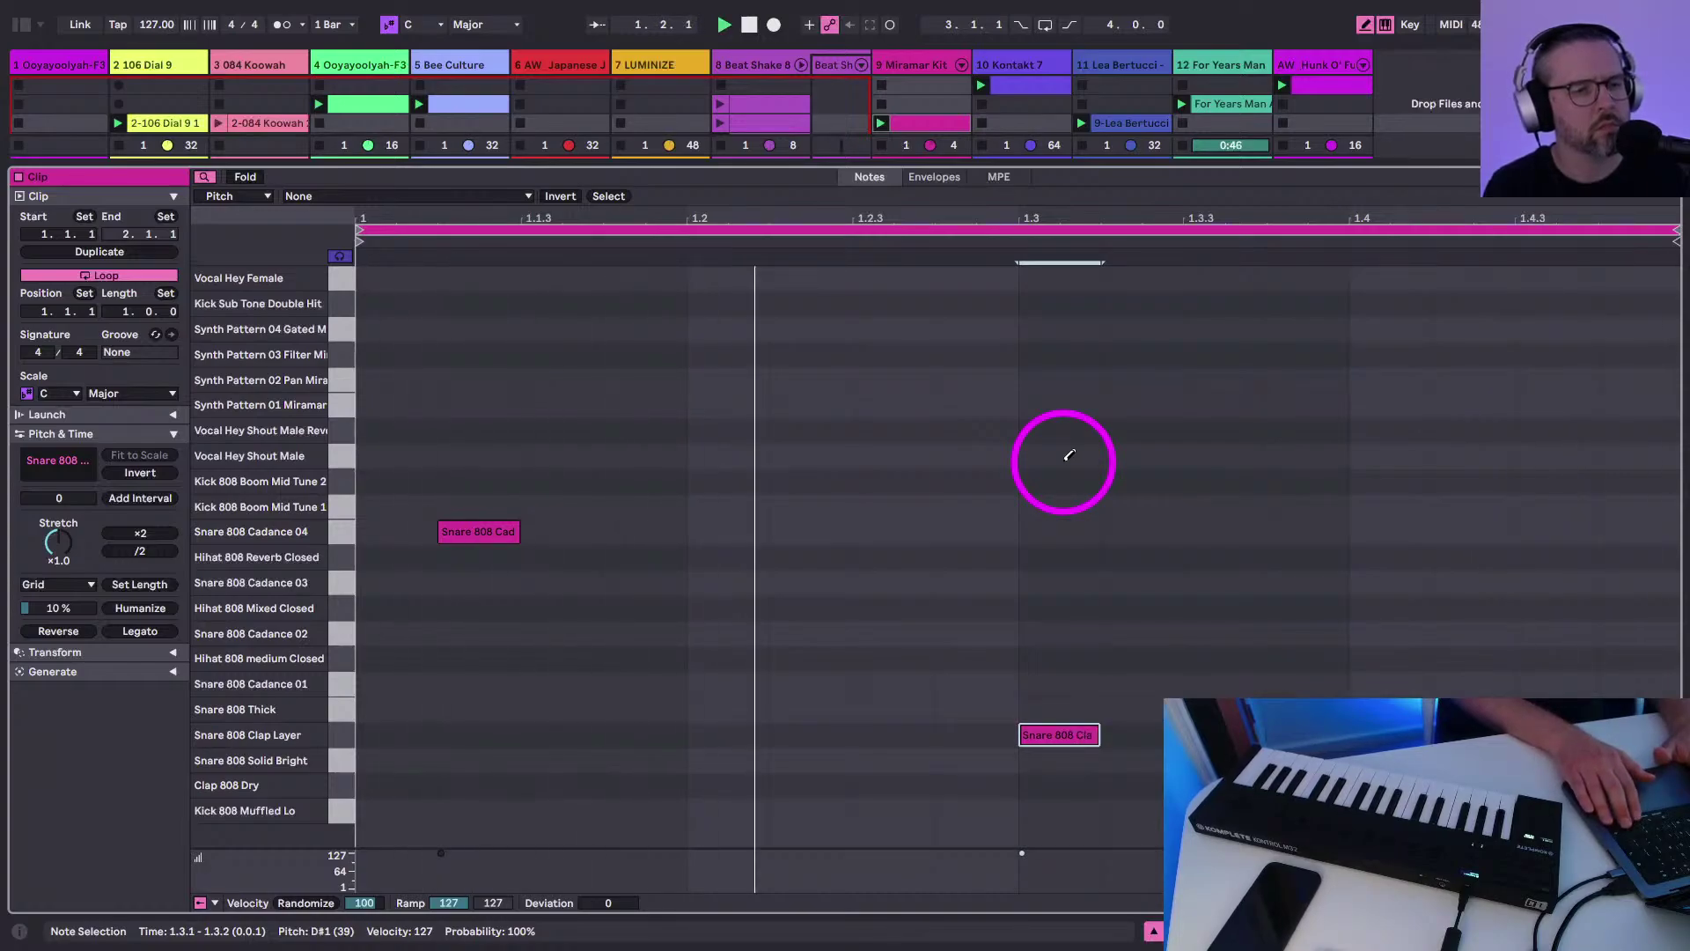
{"action": "key", "text": "Down"}
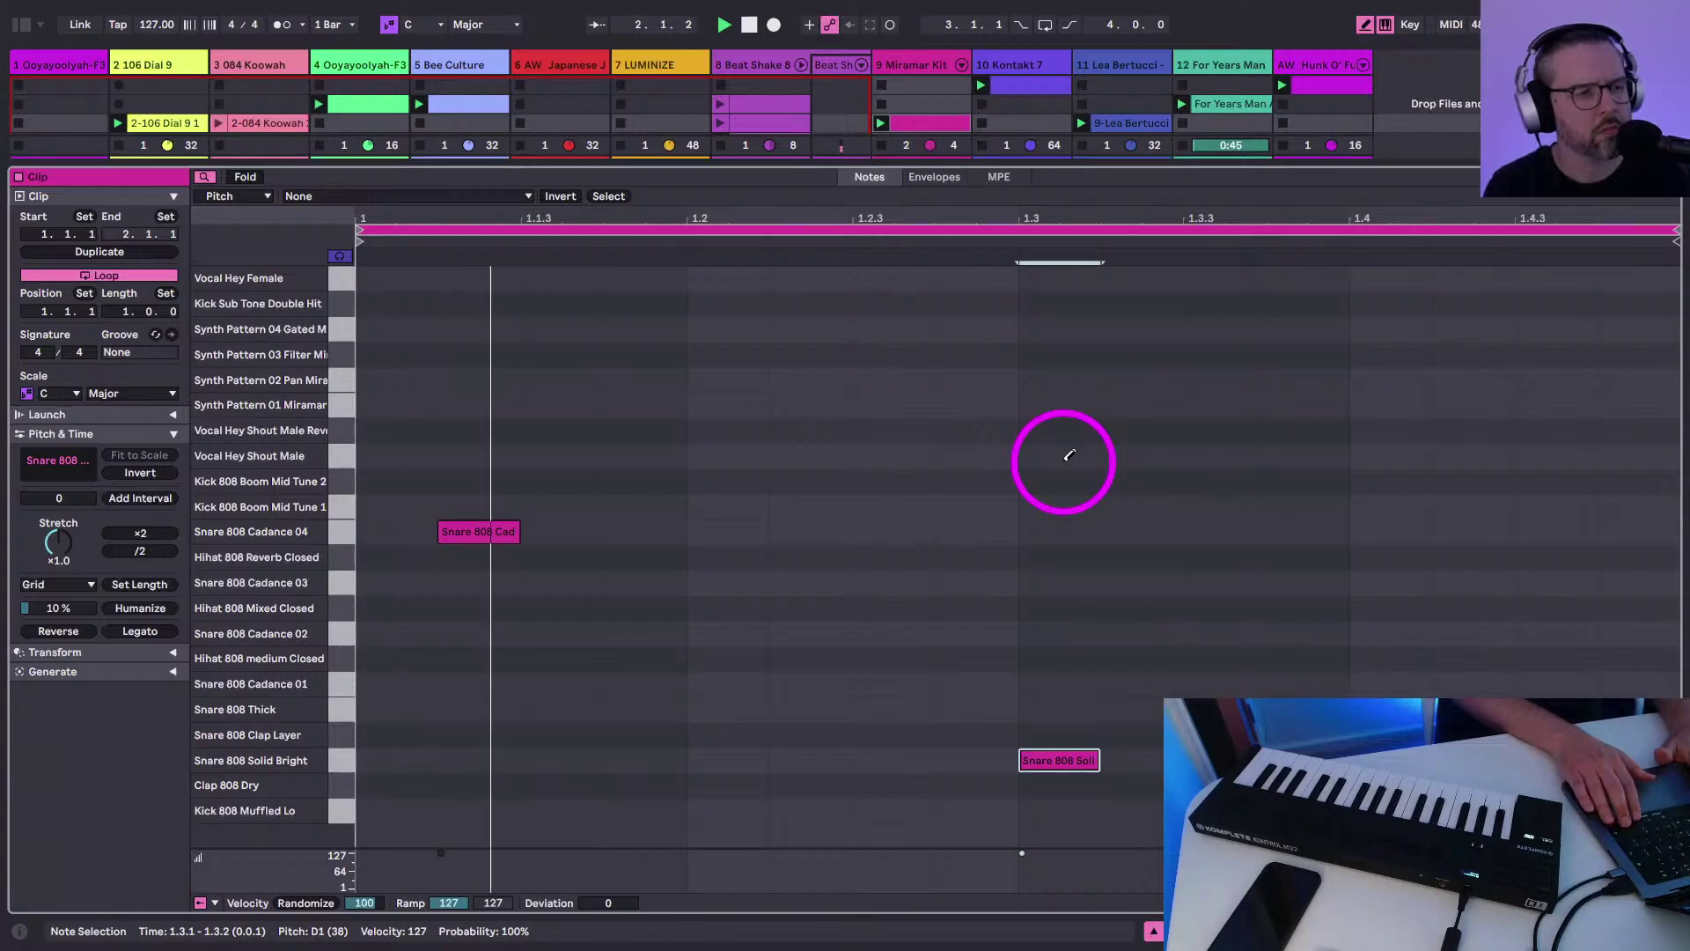
Shift the note earlier to 1.2.1 on the Snare 808 Solid Bright row
{"action": "key", "text": "Left"}
{"action": "key", "text": "Left"}
{"action": "key", "text": "Up"}
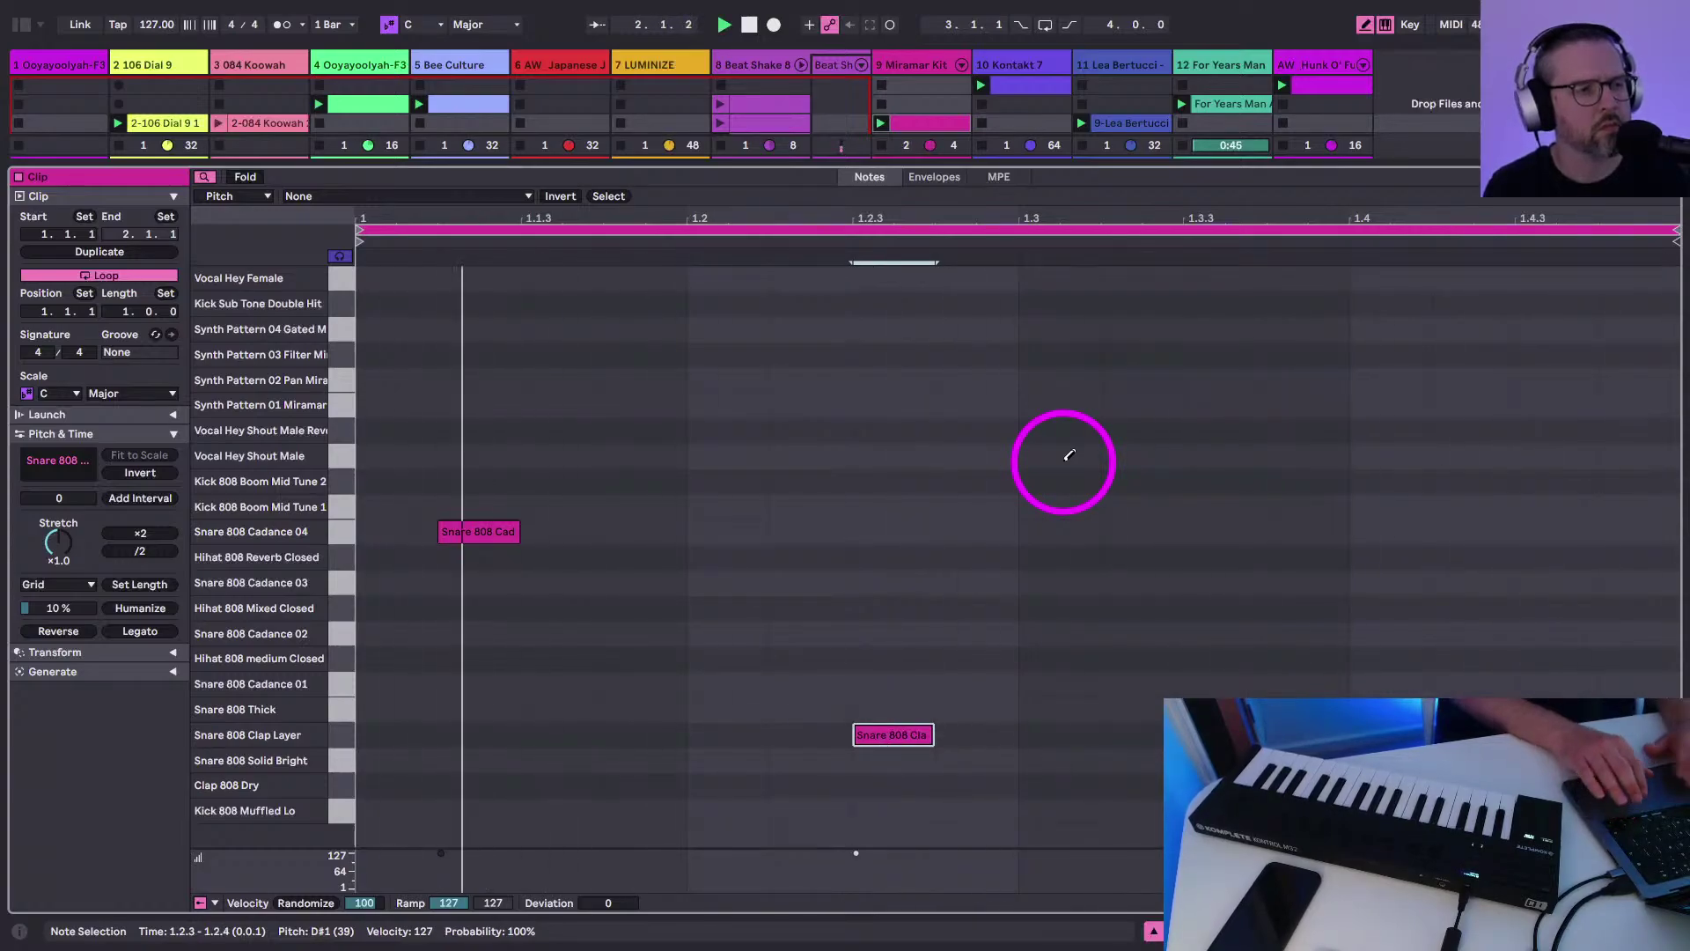
{"action": "key", "text": "Left"}
{"action": "key", "text": "Down"}
{"action": "key", "text": "Down"}
{"action": "key", "text": "Left"}
{"action": "key", "text": "Up"}
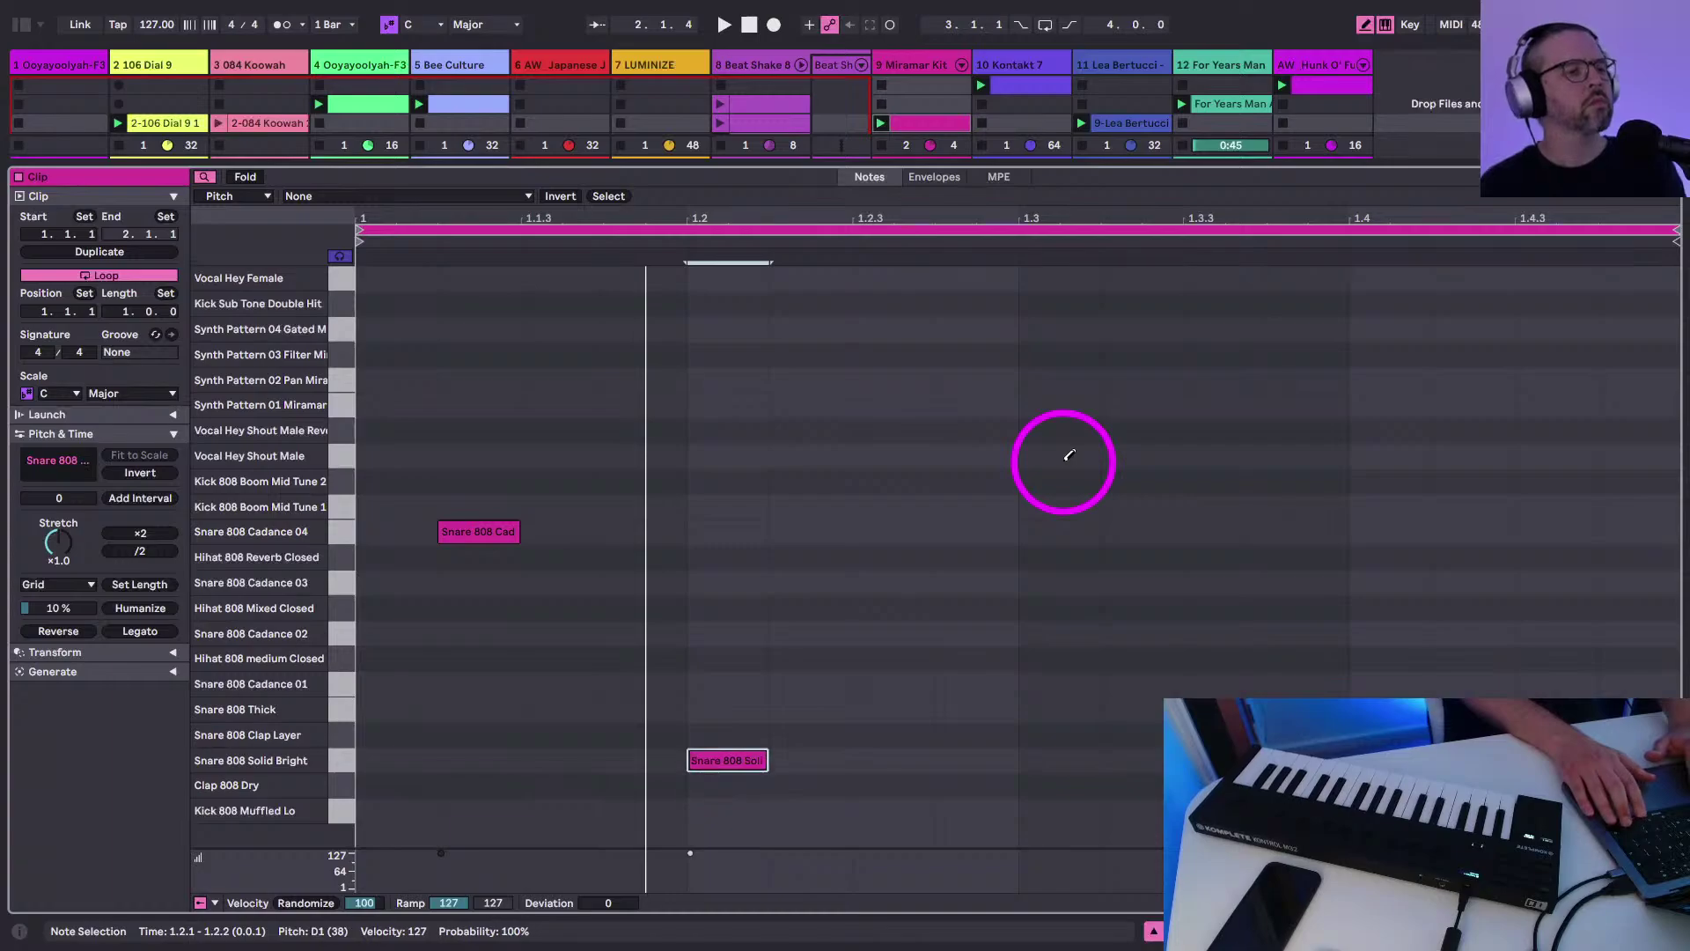
Audition the 1.2.1 note on neighbouring snare and hi-hat sounds and place it on Hihat 808 Mixed Closed
{"action": "key", "text": "Down"}
{"action": "key", "text": "Up"}
{"action": "key", "text": "Up"}
{"action": "key", "text": "Up"}
{"action": "key", "text": "Up"}
{"action": "key", "text": "Up"}
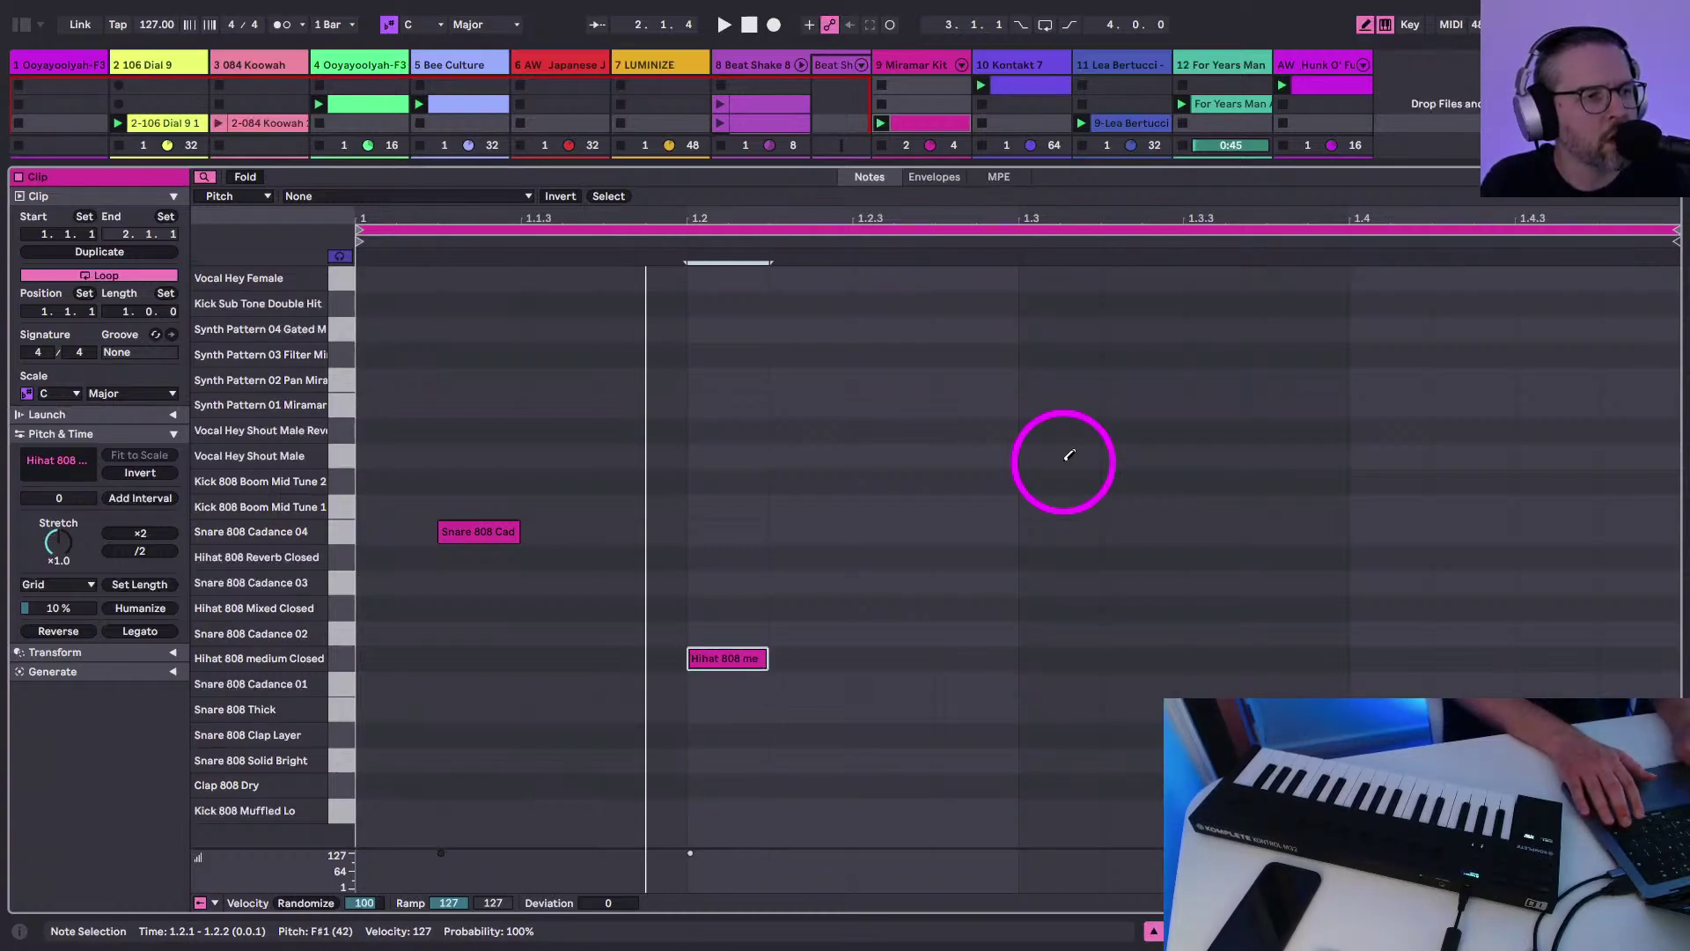
{"action": "key", "text": "Down"}
{"action": "key", "text": "Up"}
{"action": "key", "text": "Up"}
{"action": "key", "text": "Down"}
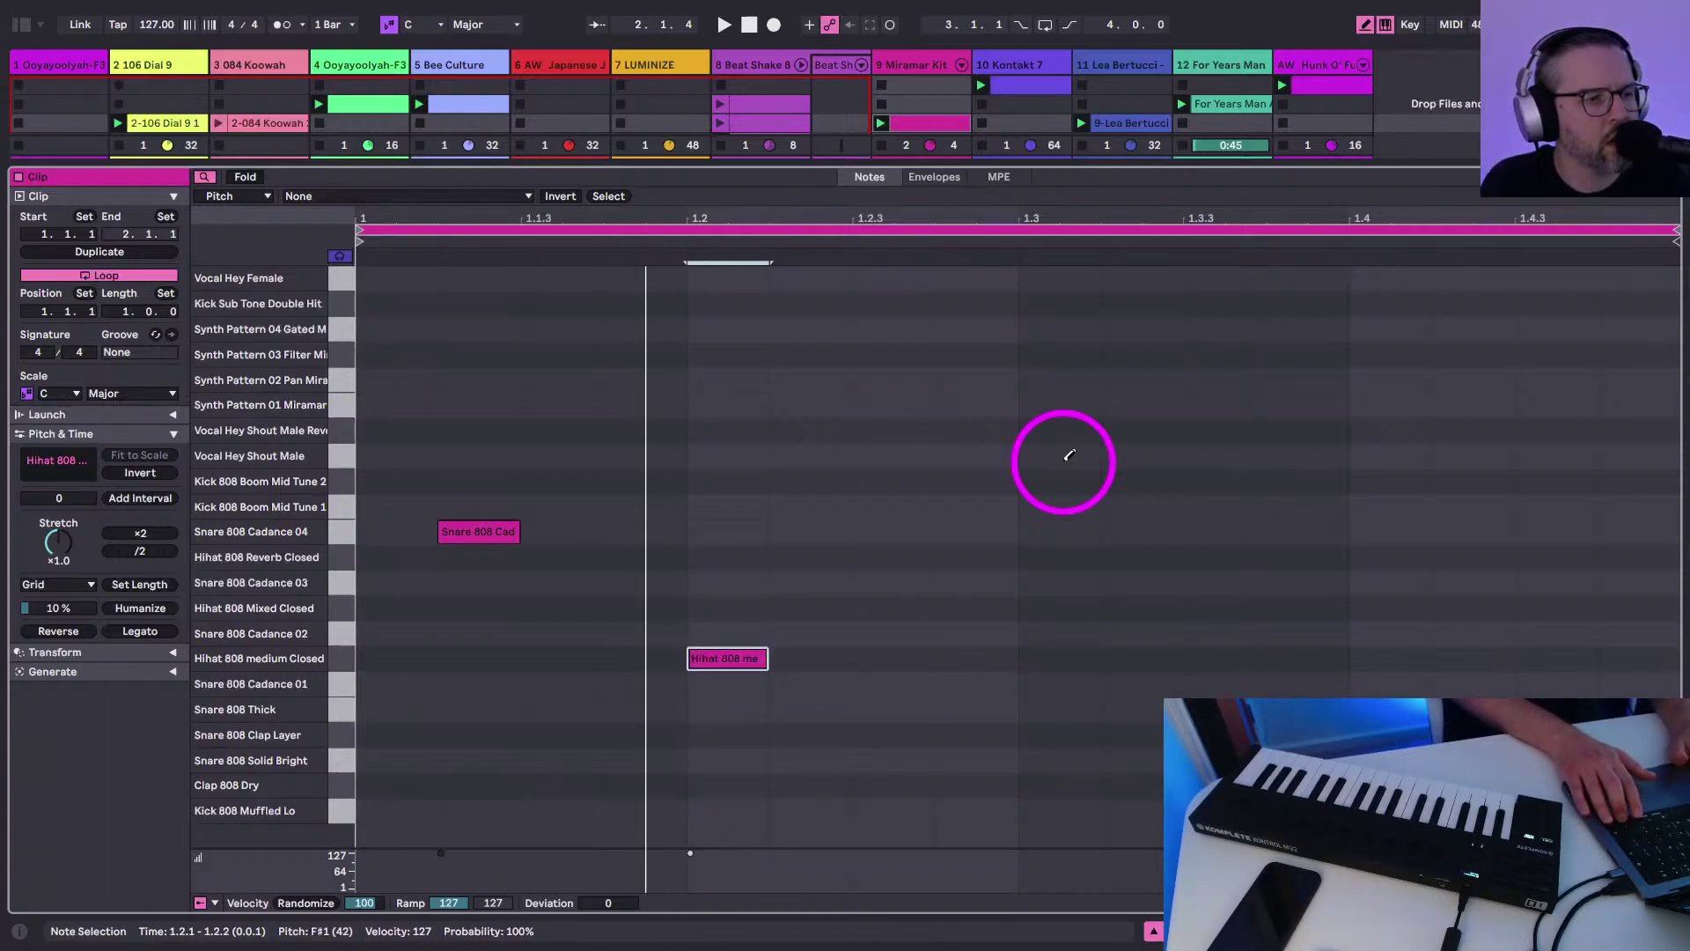
{"action": "key", "text": "Up"}
{"action": "key", "text": "space"}
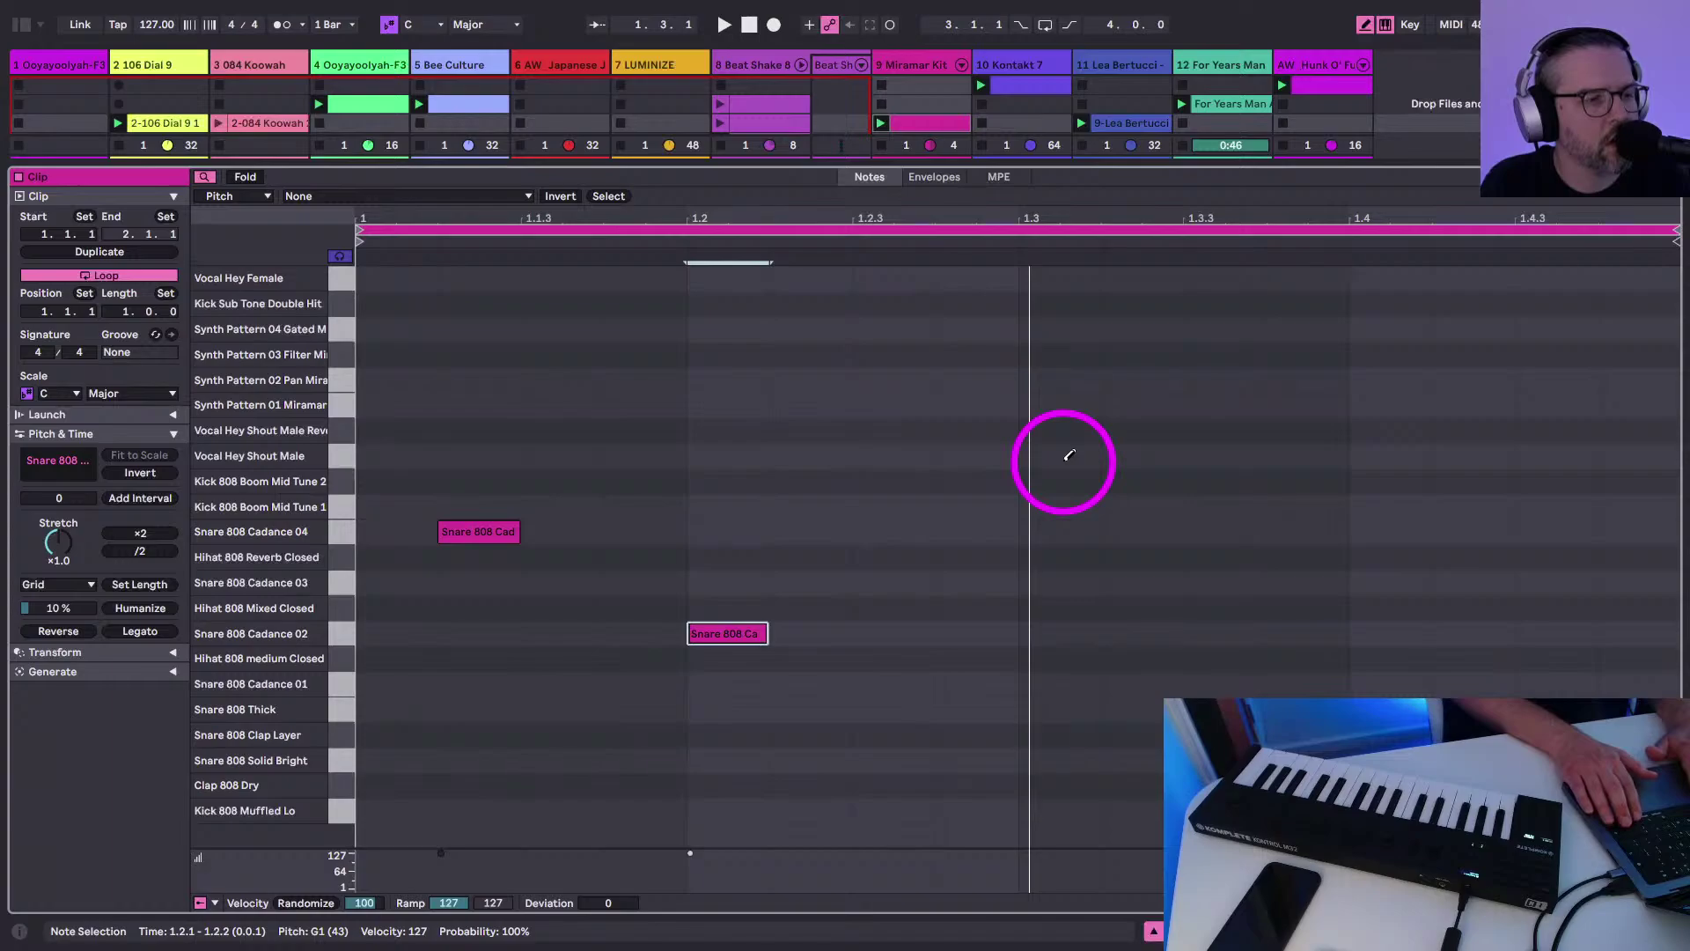
{"action": "key", "text": "Up"}
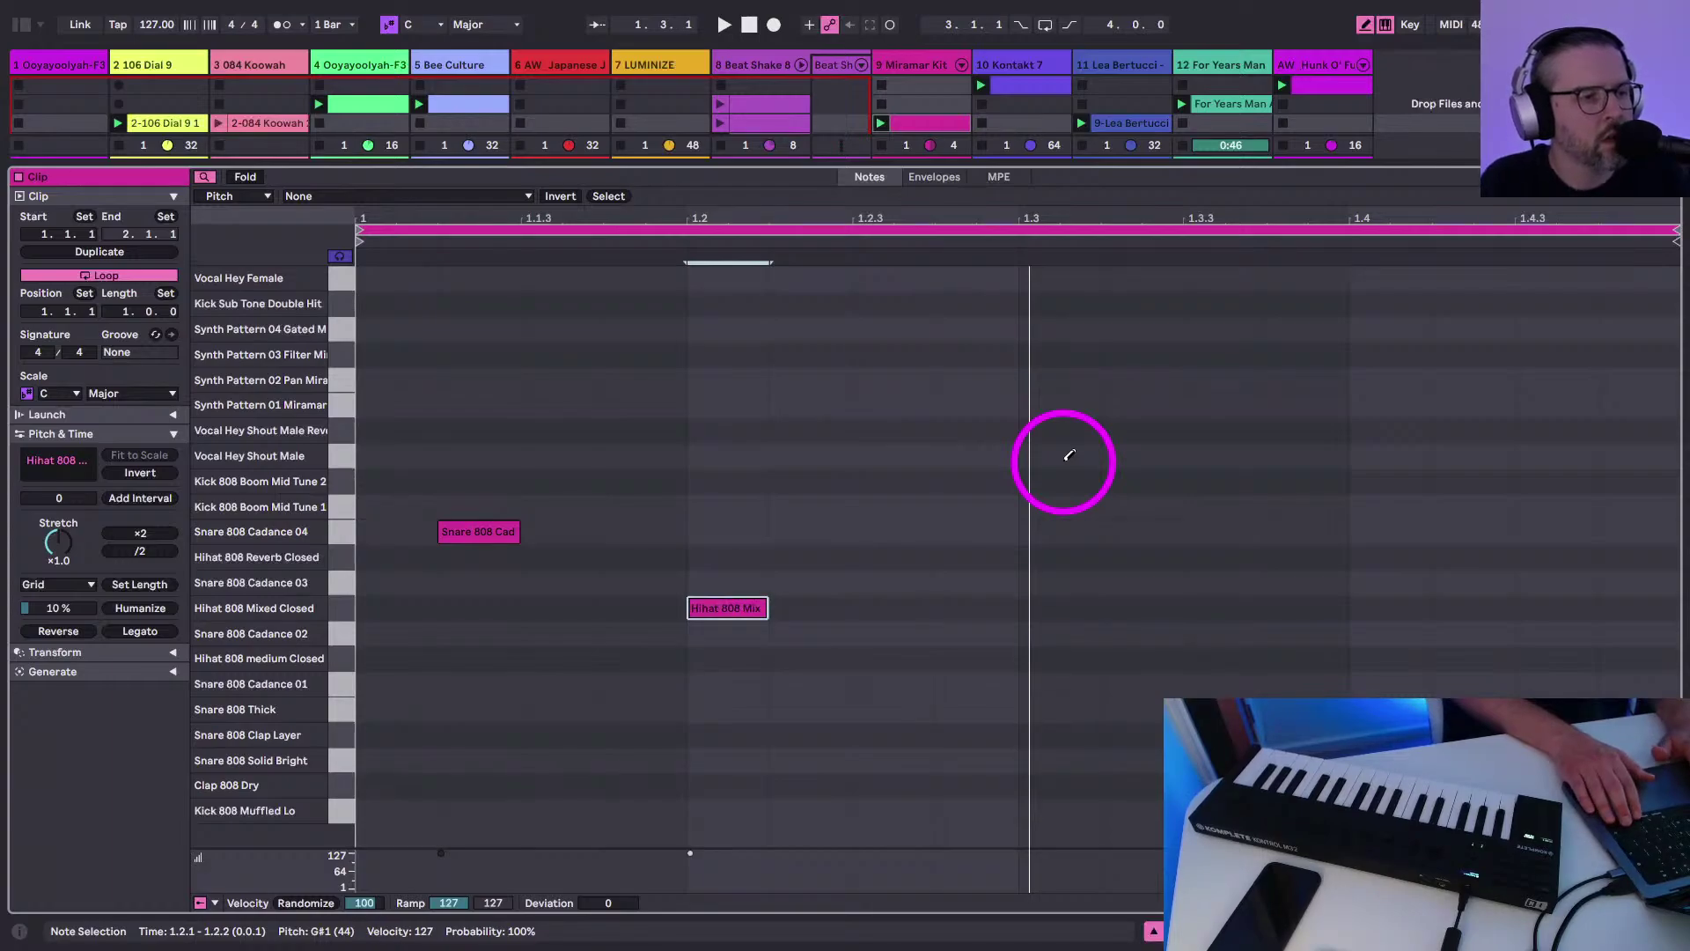
Delete the Hihat 808 Mixed Closed note from the Miramar Kit clip and add a Snare 808 Cadance 04 note at 1.3.3
{"action": "key", "text": "shift+Tab"}
{"action": "double_click", "coordinate": [920, 123]}
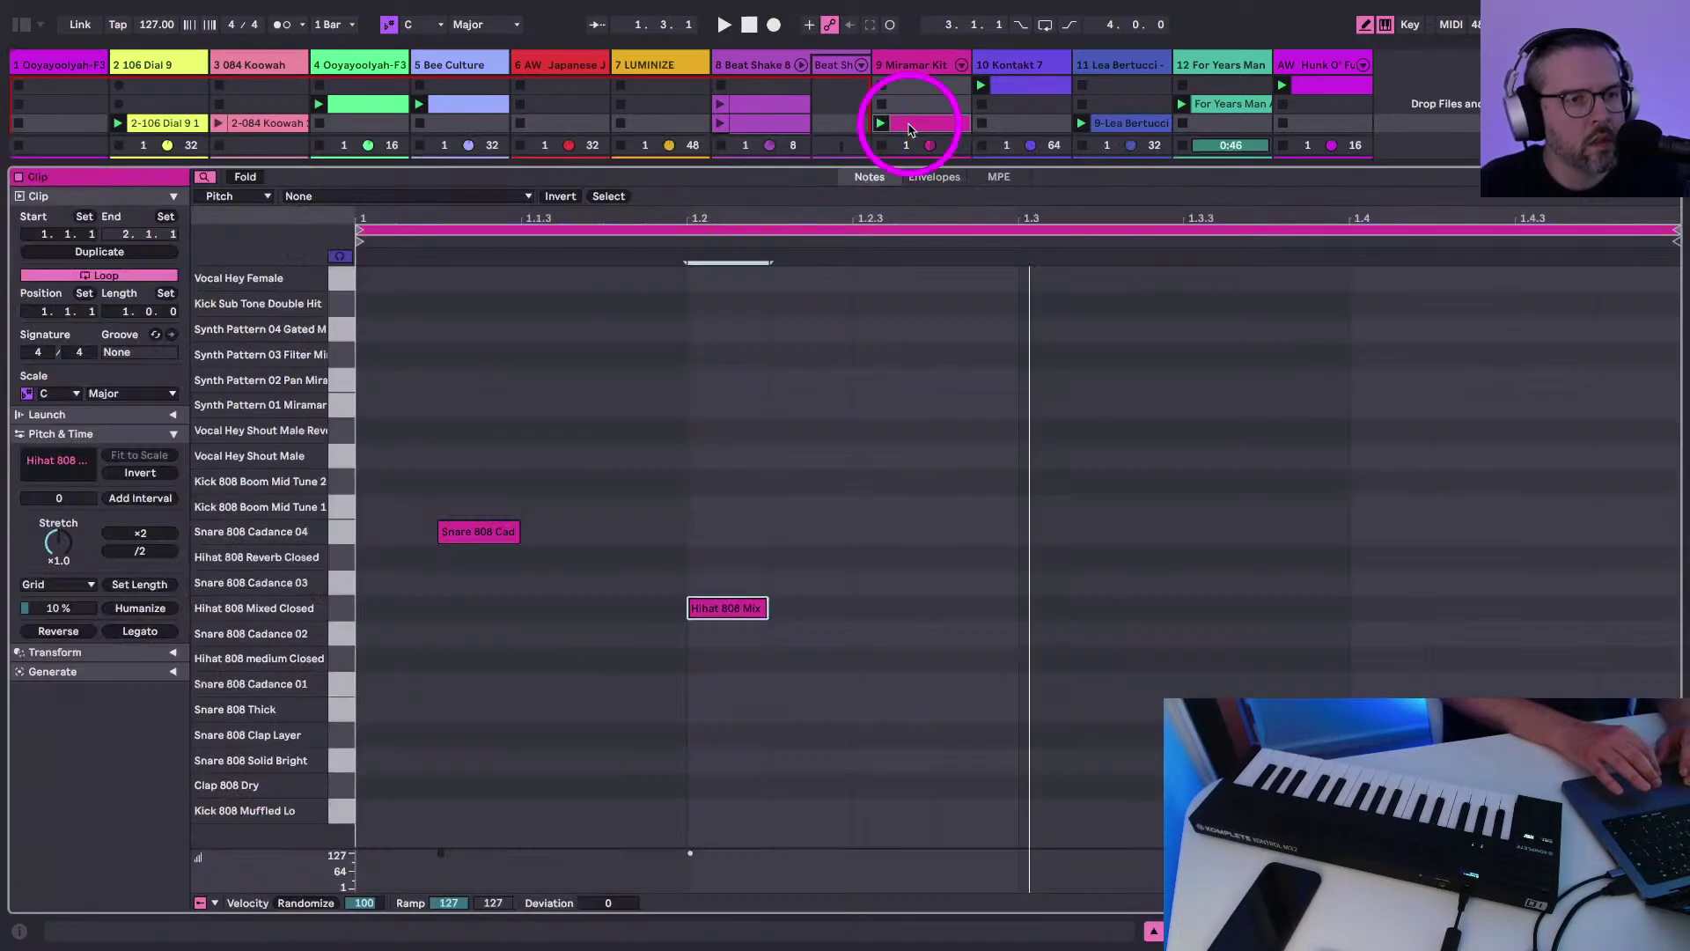
{"action": "left_click", "coordinate": [720, 608]}
{"action": "left_click", "coordinate": [1246, 527]}
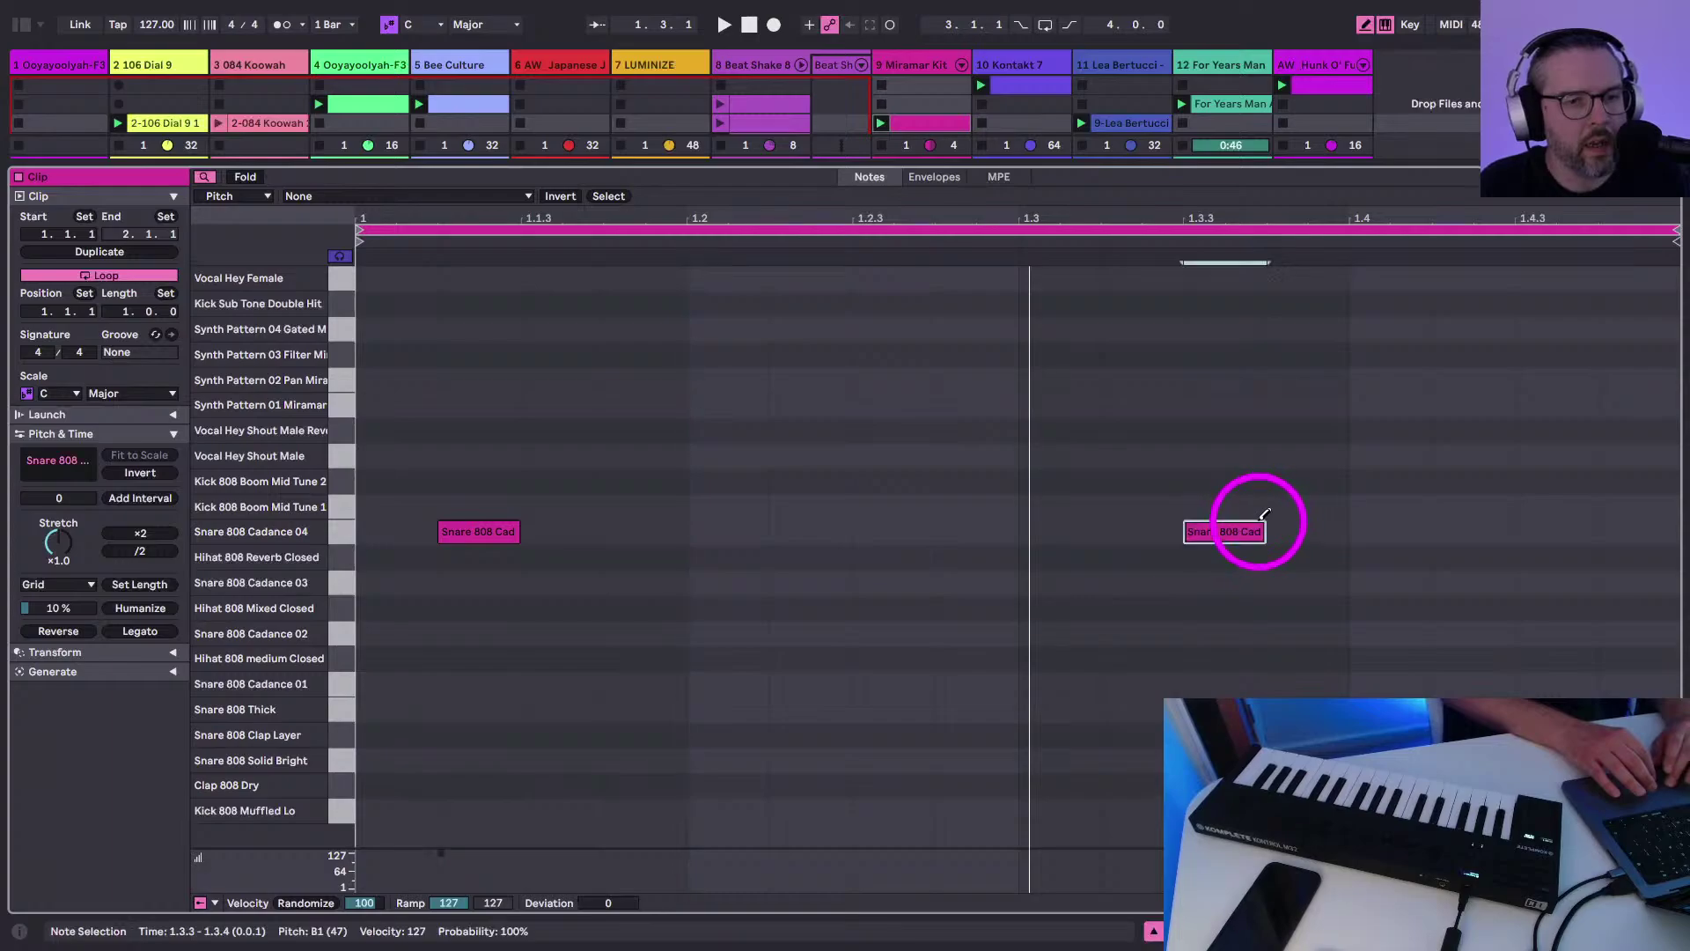
Compare positions of the new Snare 808 Cadance 04 note during playback and place it at 1.4.1
{"action": "key", "text": "space"}
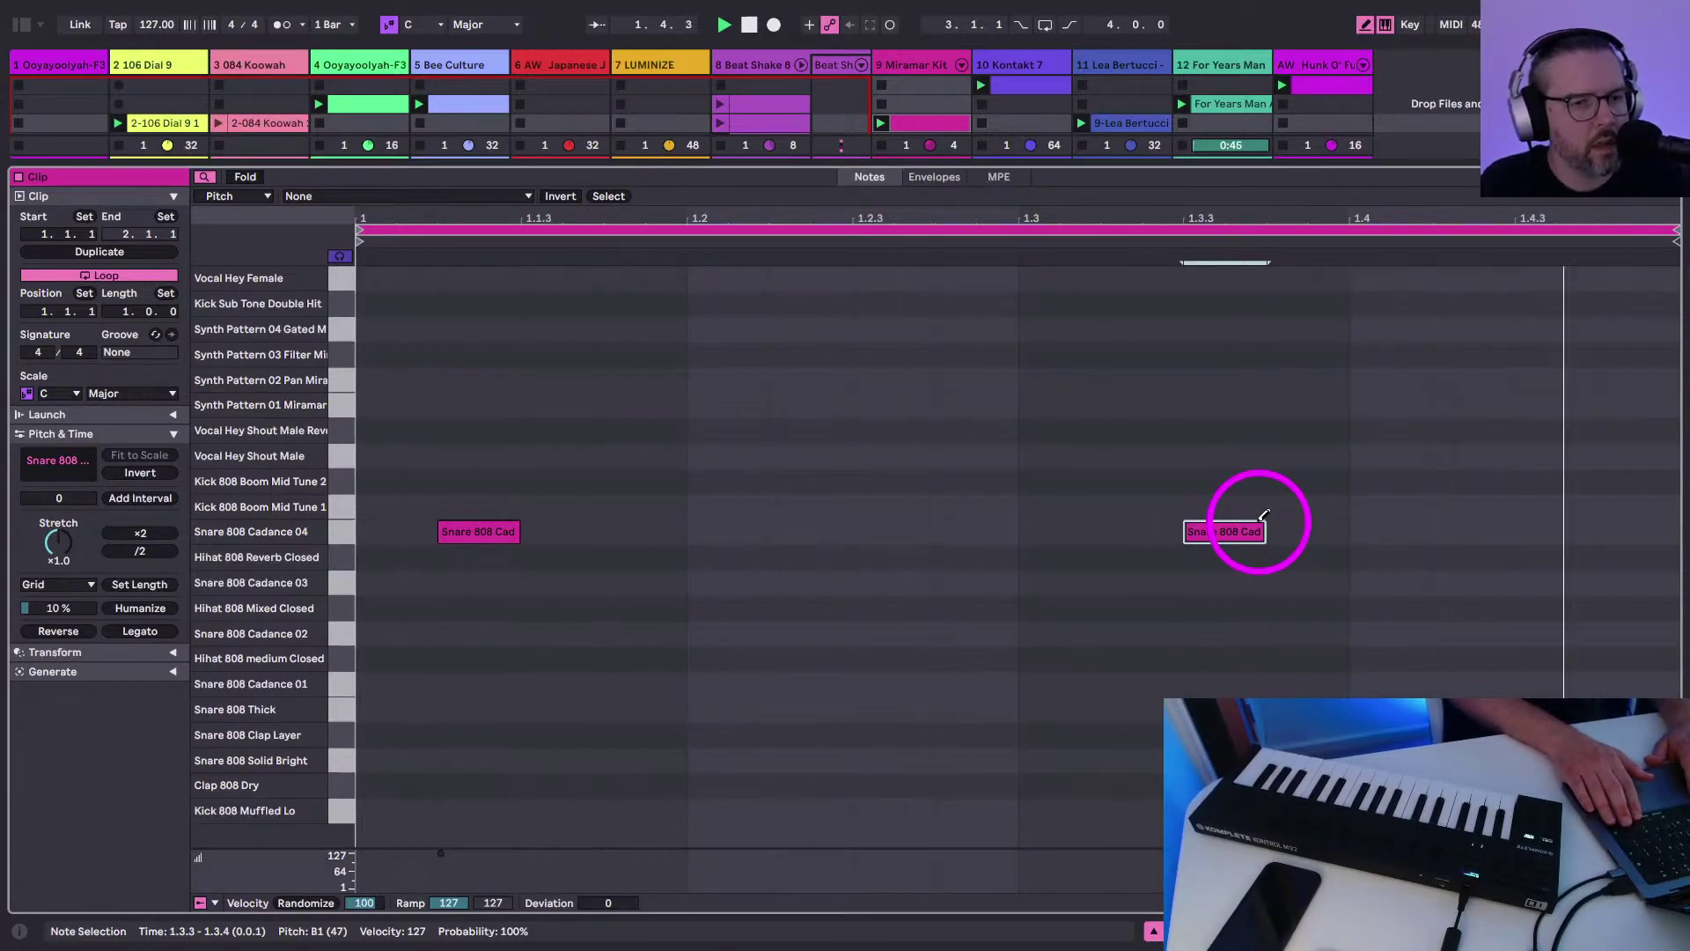
{"action": "key", "text": "Right"}
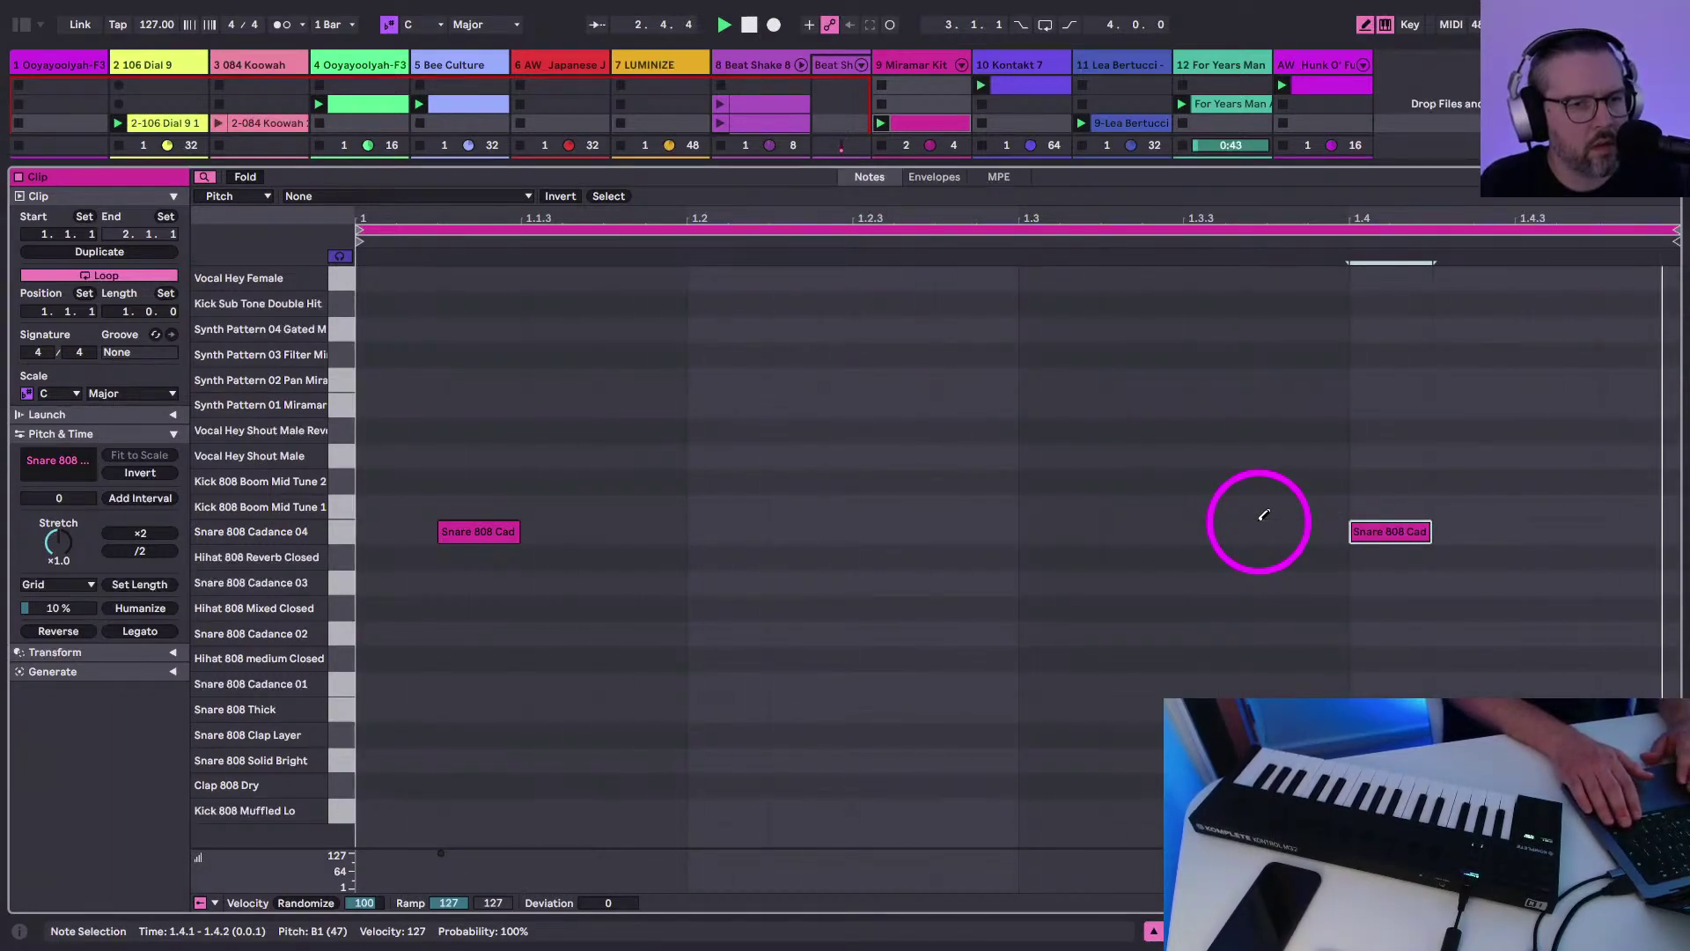
{"action": "key", "text": "Left"}
{"action": "key", "text": "Right"}
Lower the Miramar Kit track volume to -3.0 dB
{"action": "key", "text": "shift+Tab"}
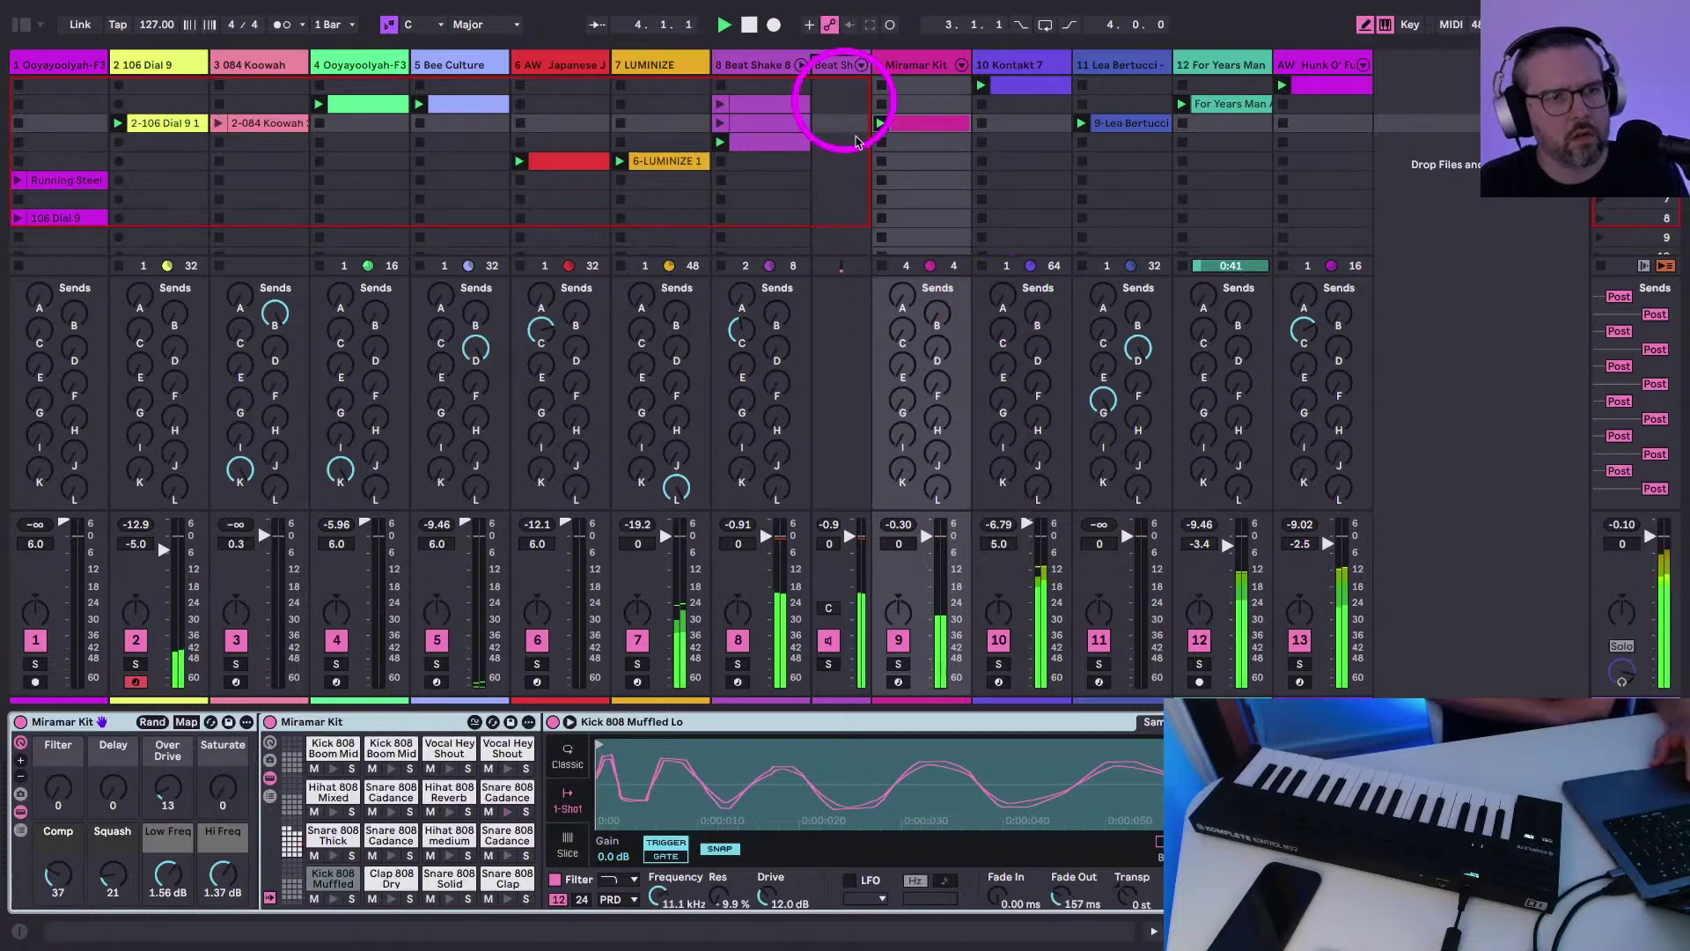
{"action": "left_click_drag", "start_coordinate": [924, 536], "coordinate": [924, 544]}
Review the third Beat Shake clip's notes, add an Auto Filter to that track and raise its SuperPlate send slightly
{"action": "double_click", "coordinate": [762, 148]}
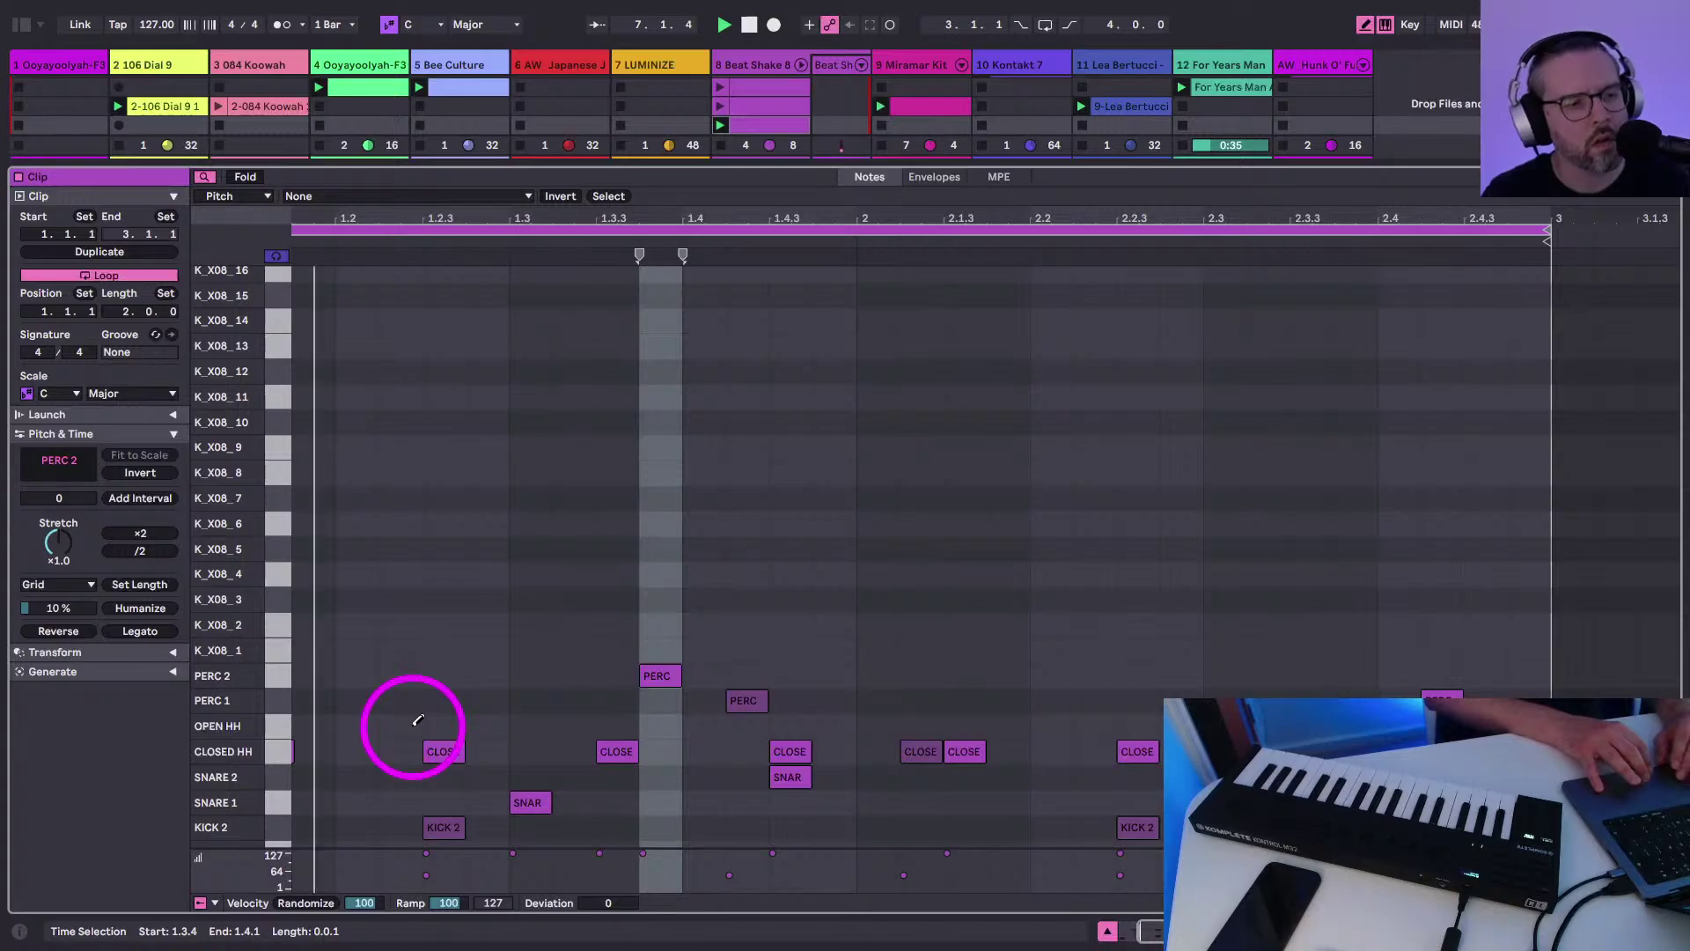
{"action": "scroll", "coordinate": [411, 721], "scroll_direction": "left", "scroll_amount": 3}
{"action": "scroll", "coordinate": [411, 722], "scroll_direction": "down", "scroll_amount": 1}
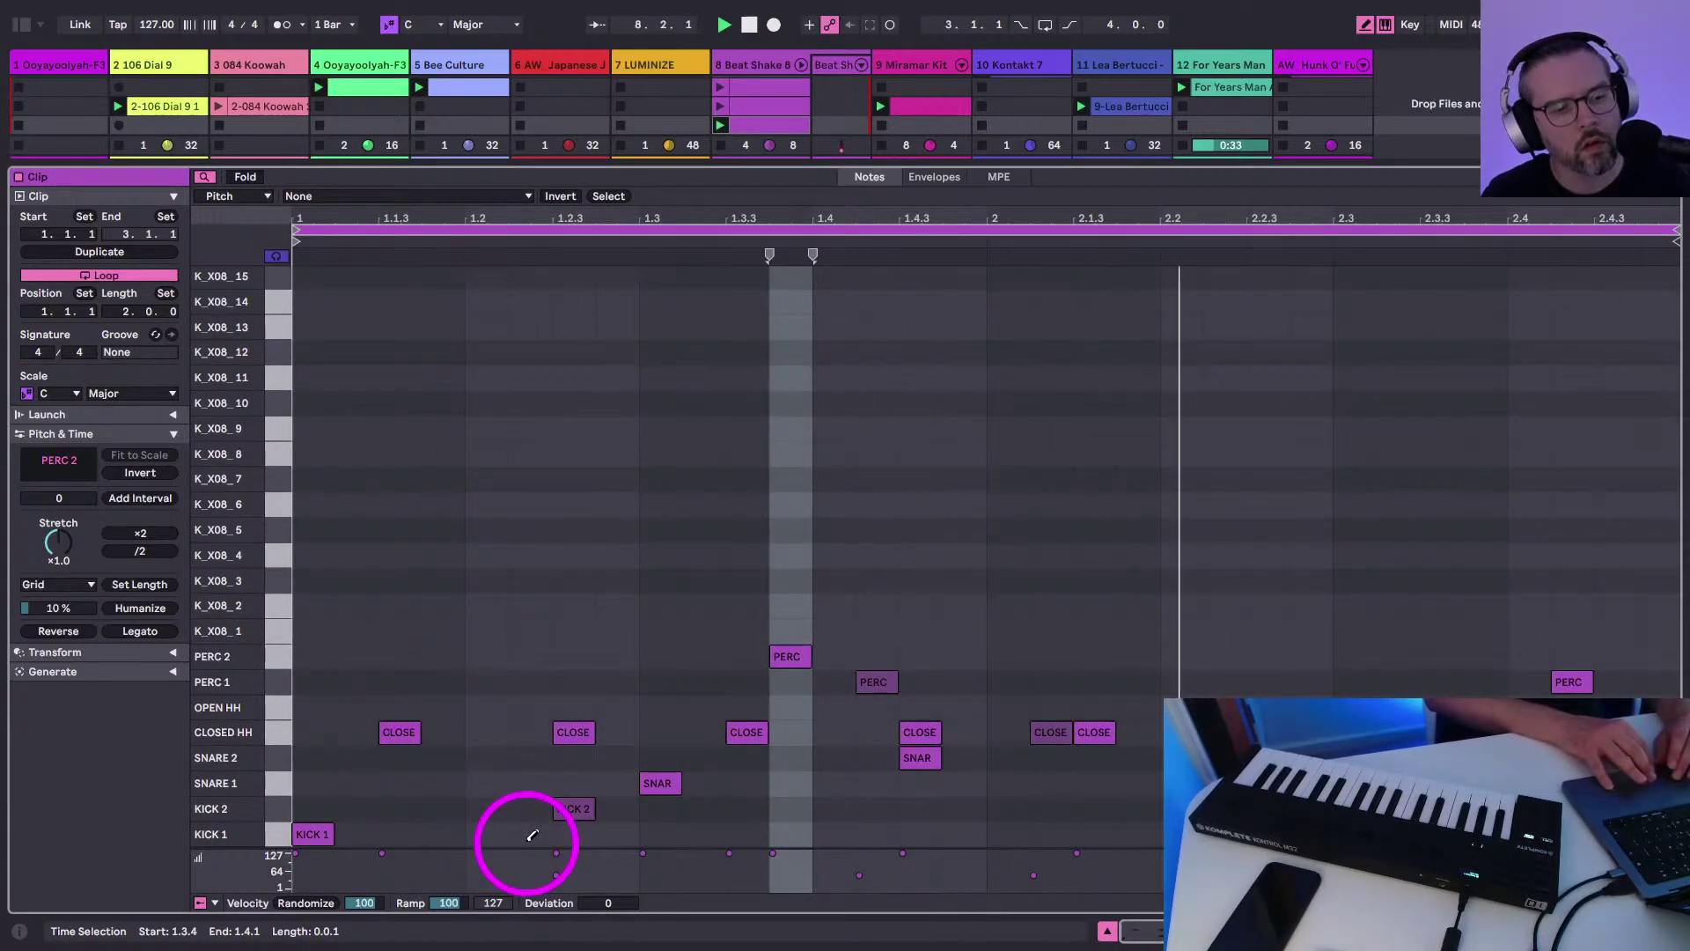
{"action": "key", "text": "shift+Tab"}
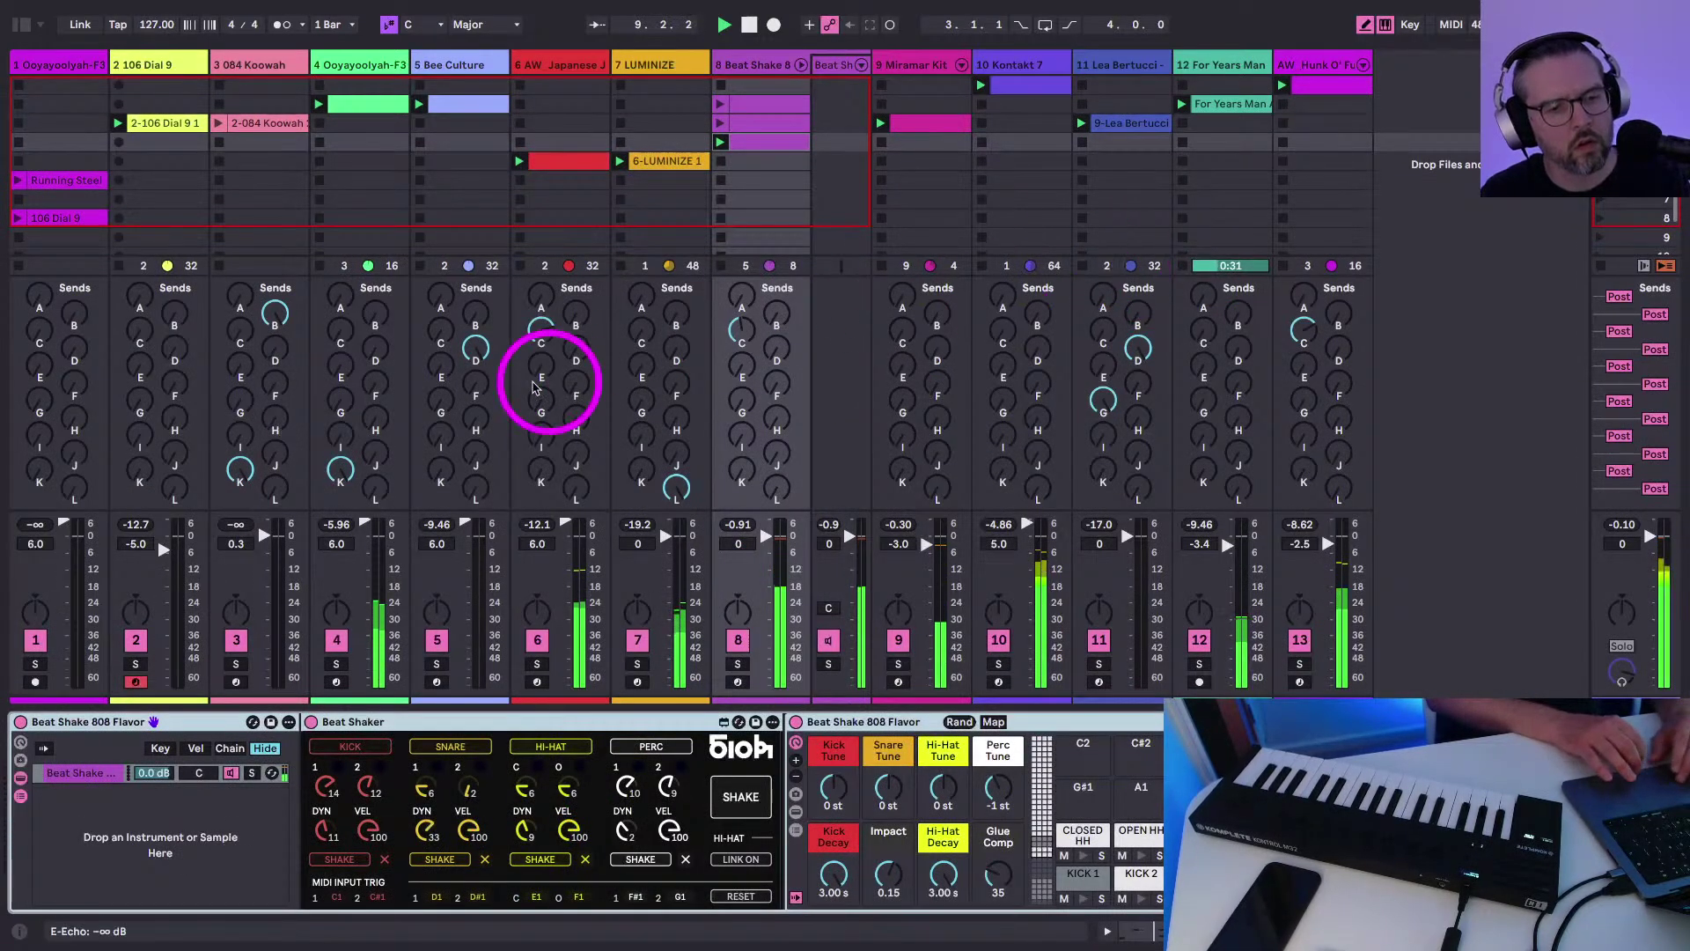
{"action": "left_click", "coordinate": [22, 23]}
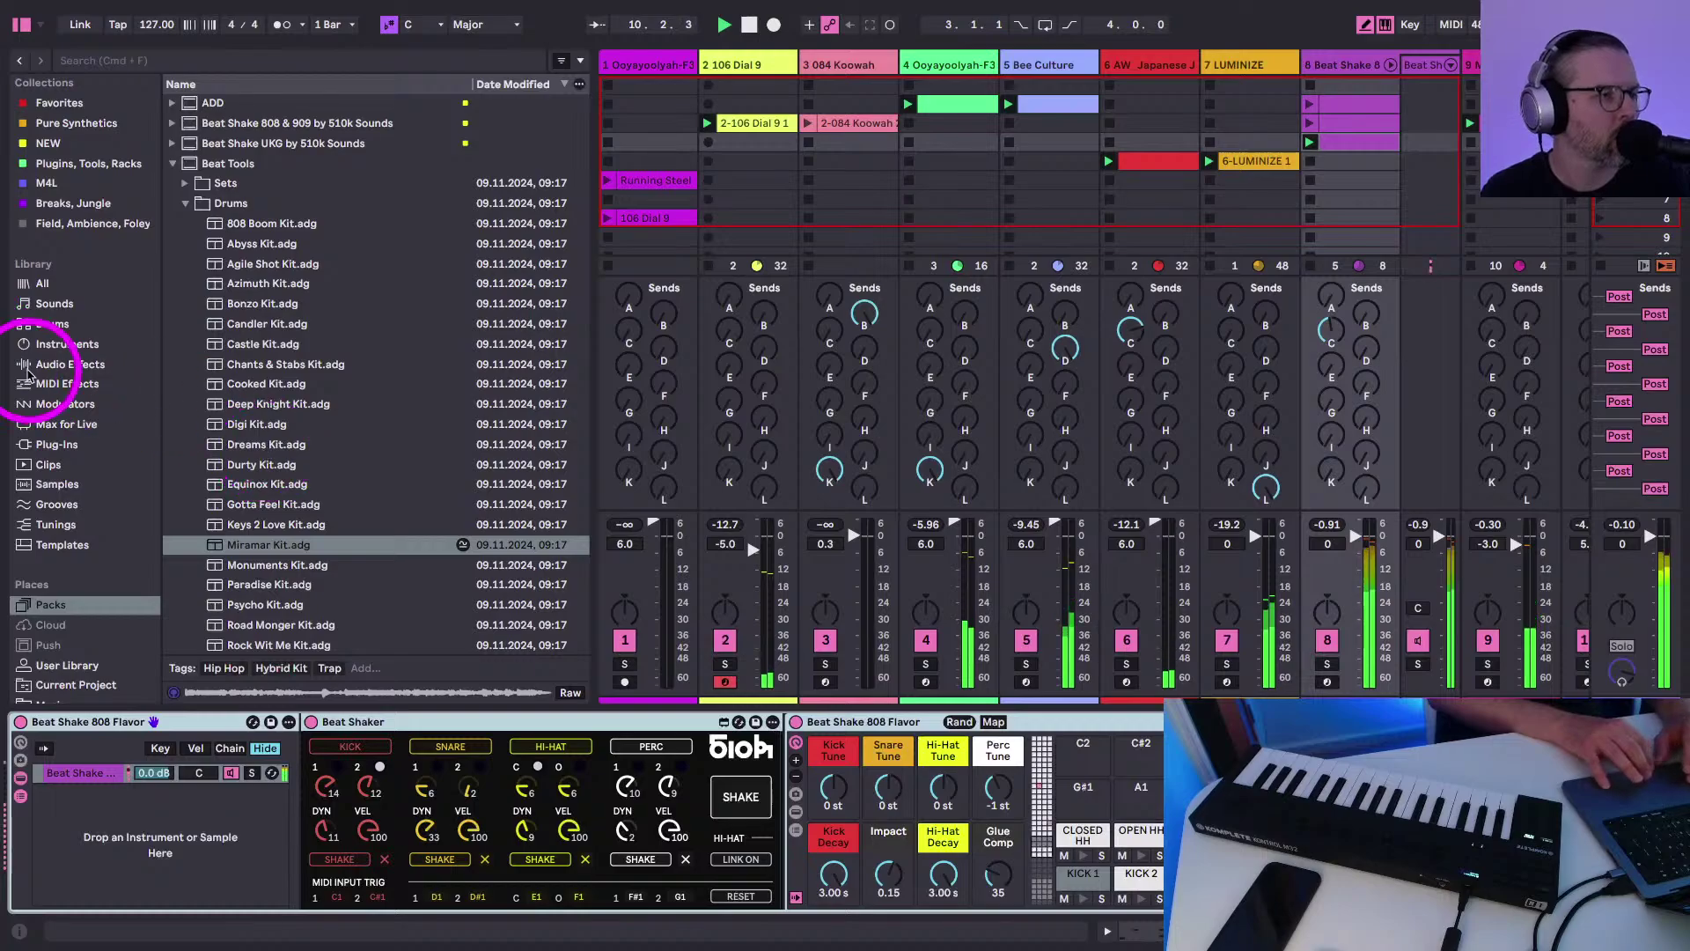
{"action": "left_click", "coordinate": [48, 364]}
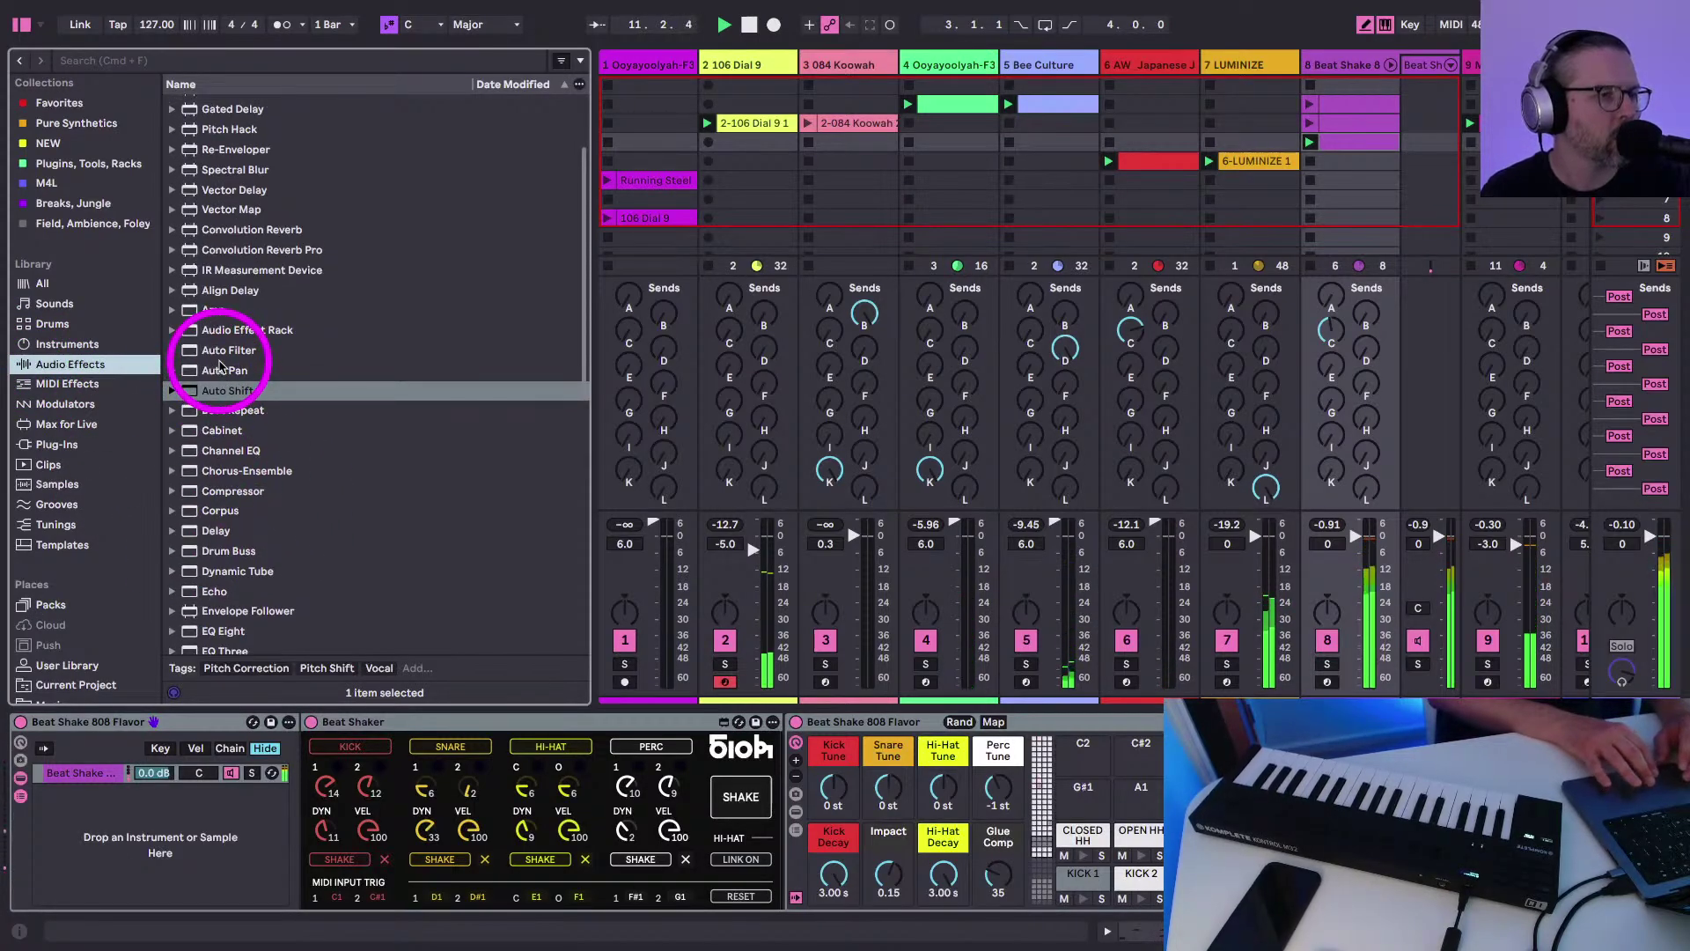
{"action": "double_click", "coordinate": [227, 349]}
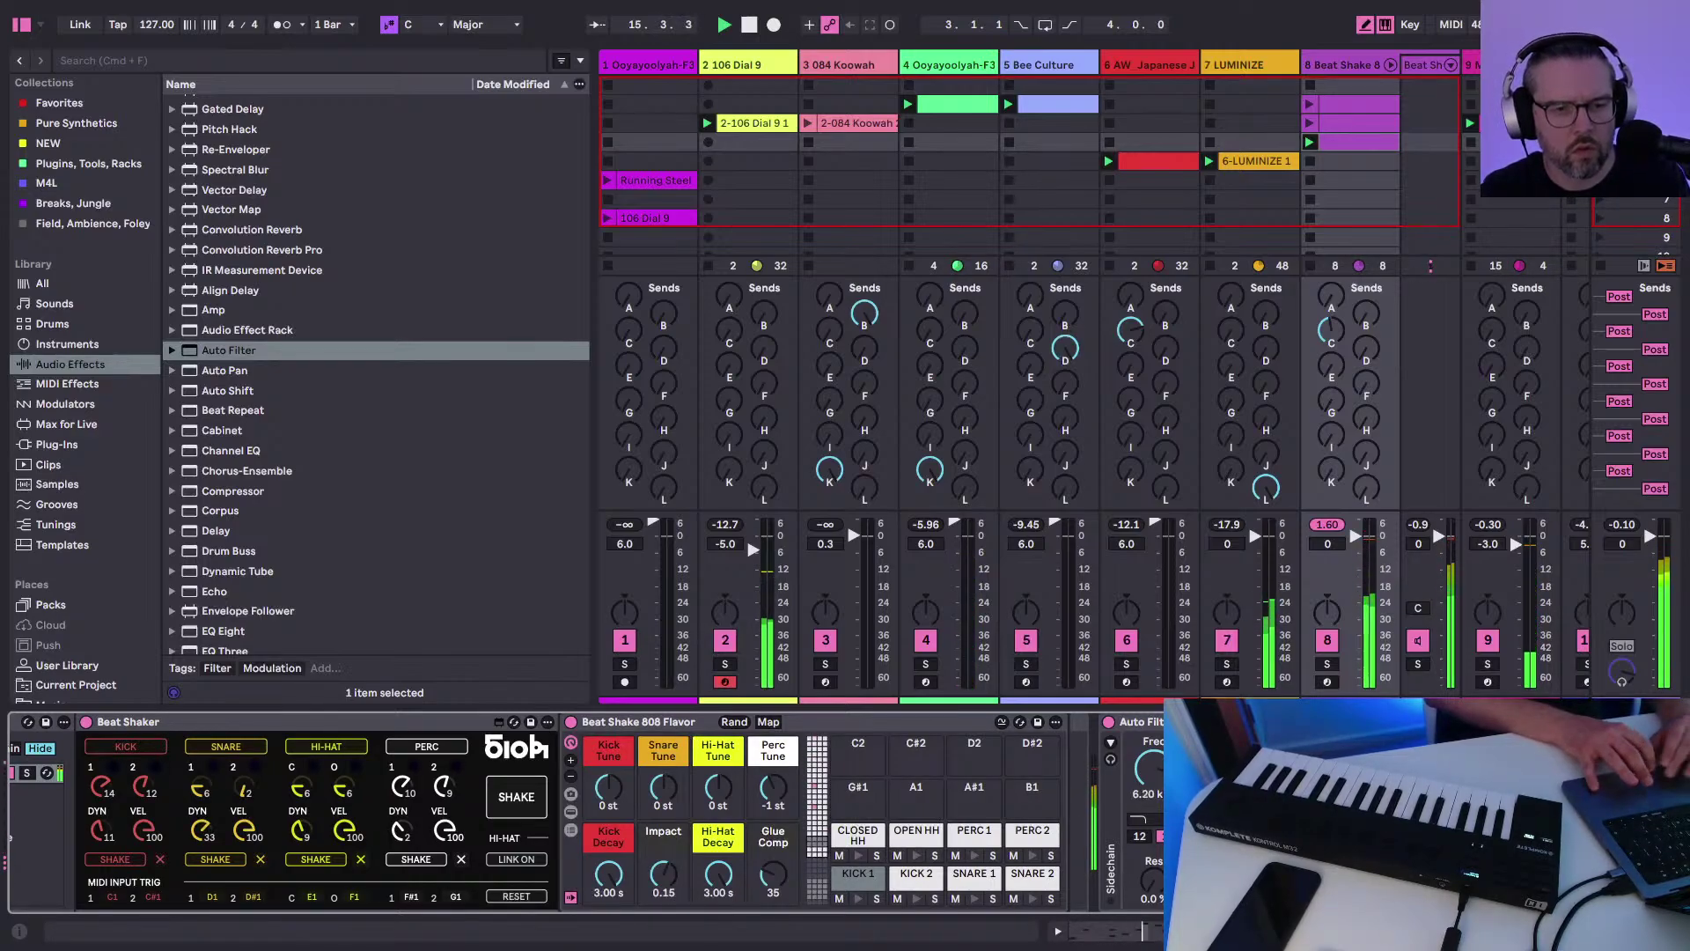
{"action": "left_click", "coordinate": [20, 24]}
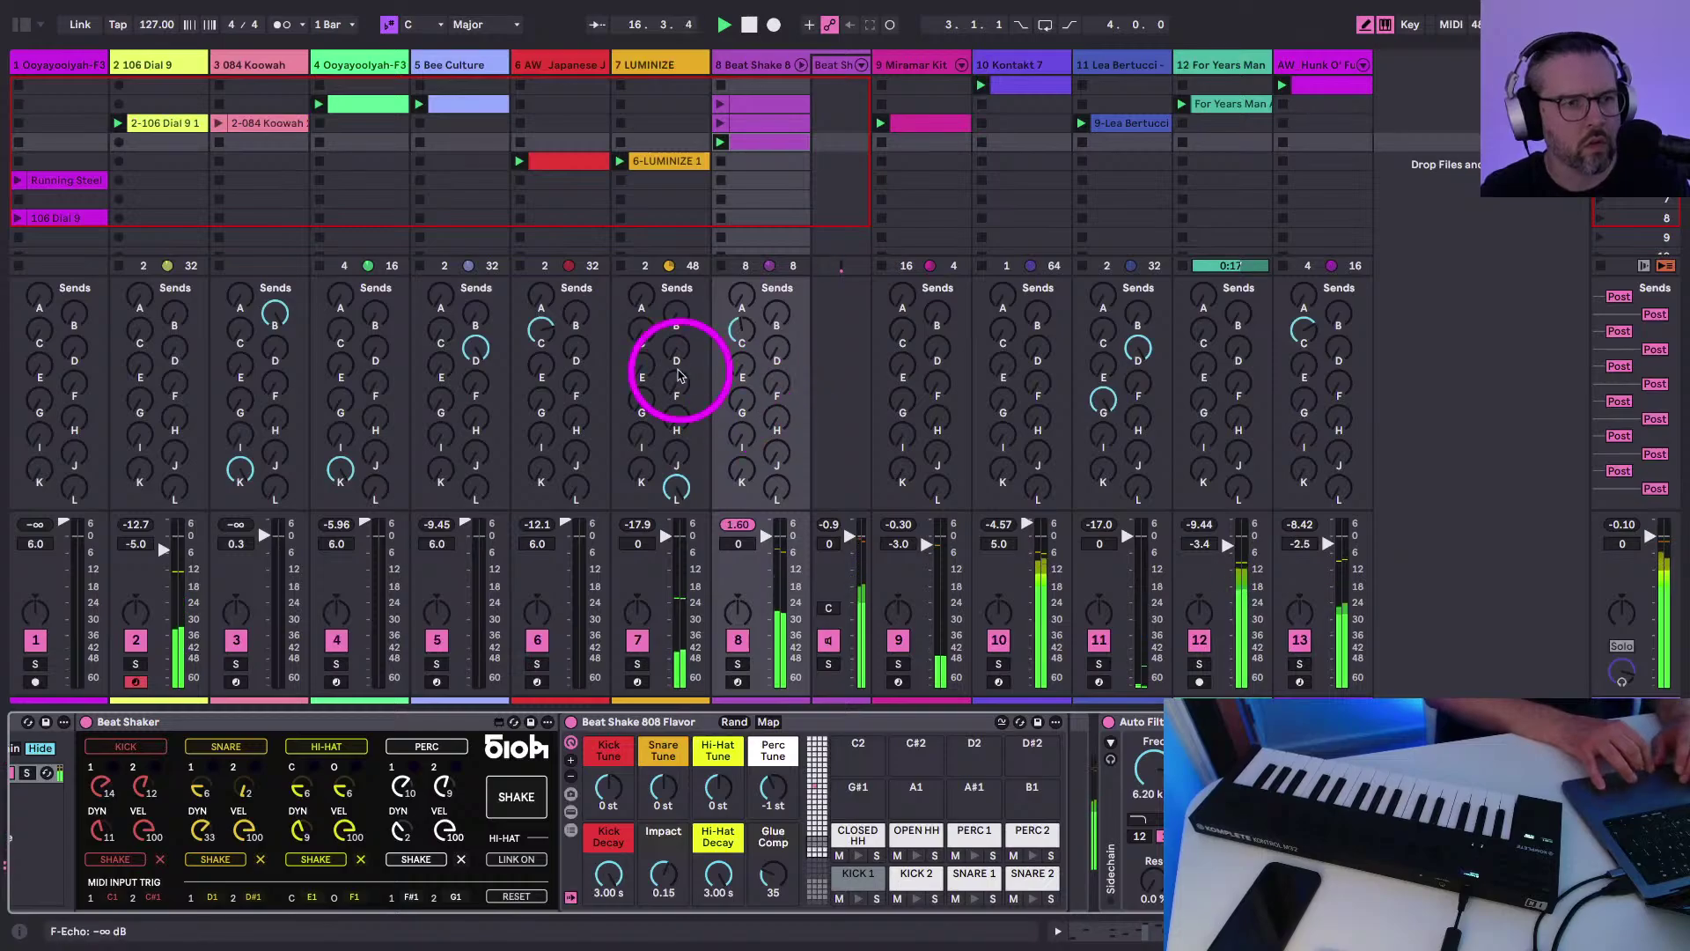
{"action": "left_click", "coordinate": [743, 334]}
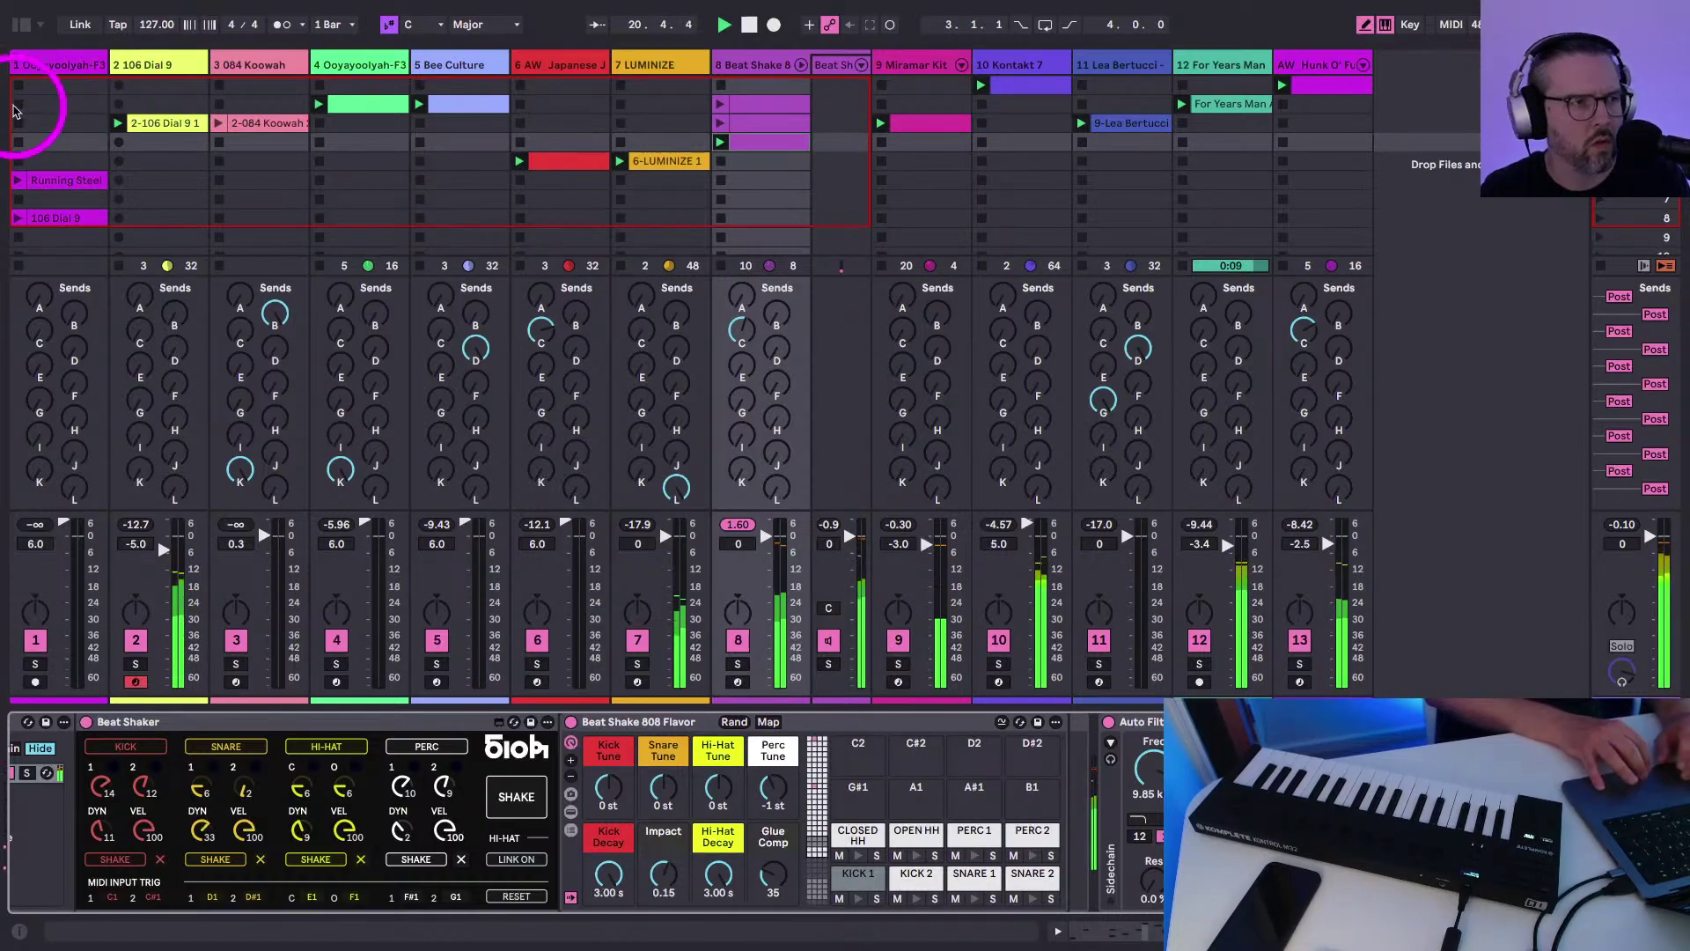
Stop playback and show the outer Beat Shake rack's macro controls and the inner drum rack's chain list
{"action": "left_click", "coordinate": [21, 24]}
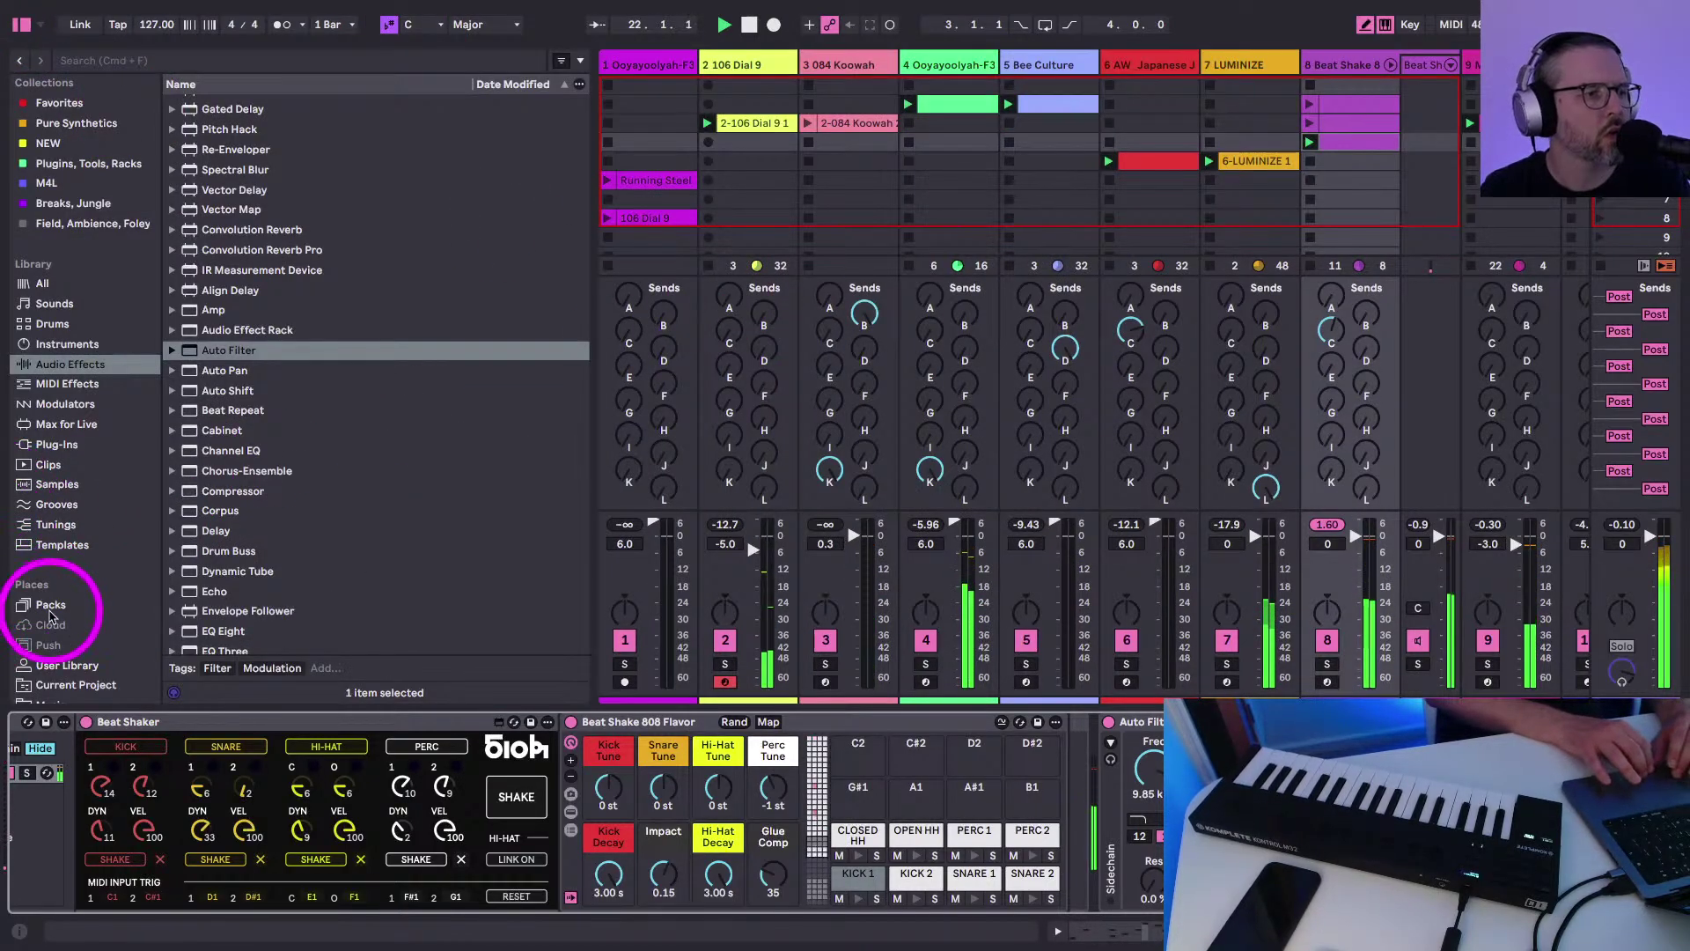
{"action": "scroll", "coordinate": [1250, 154], "scroll_direction": "right", "scroll_amount": 4}
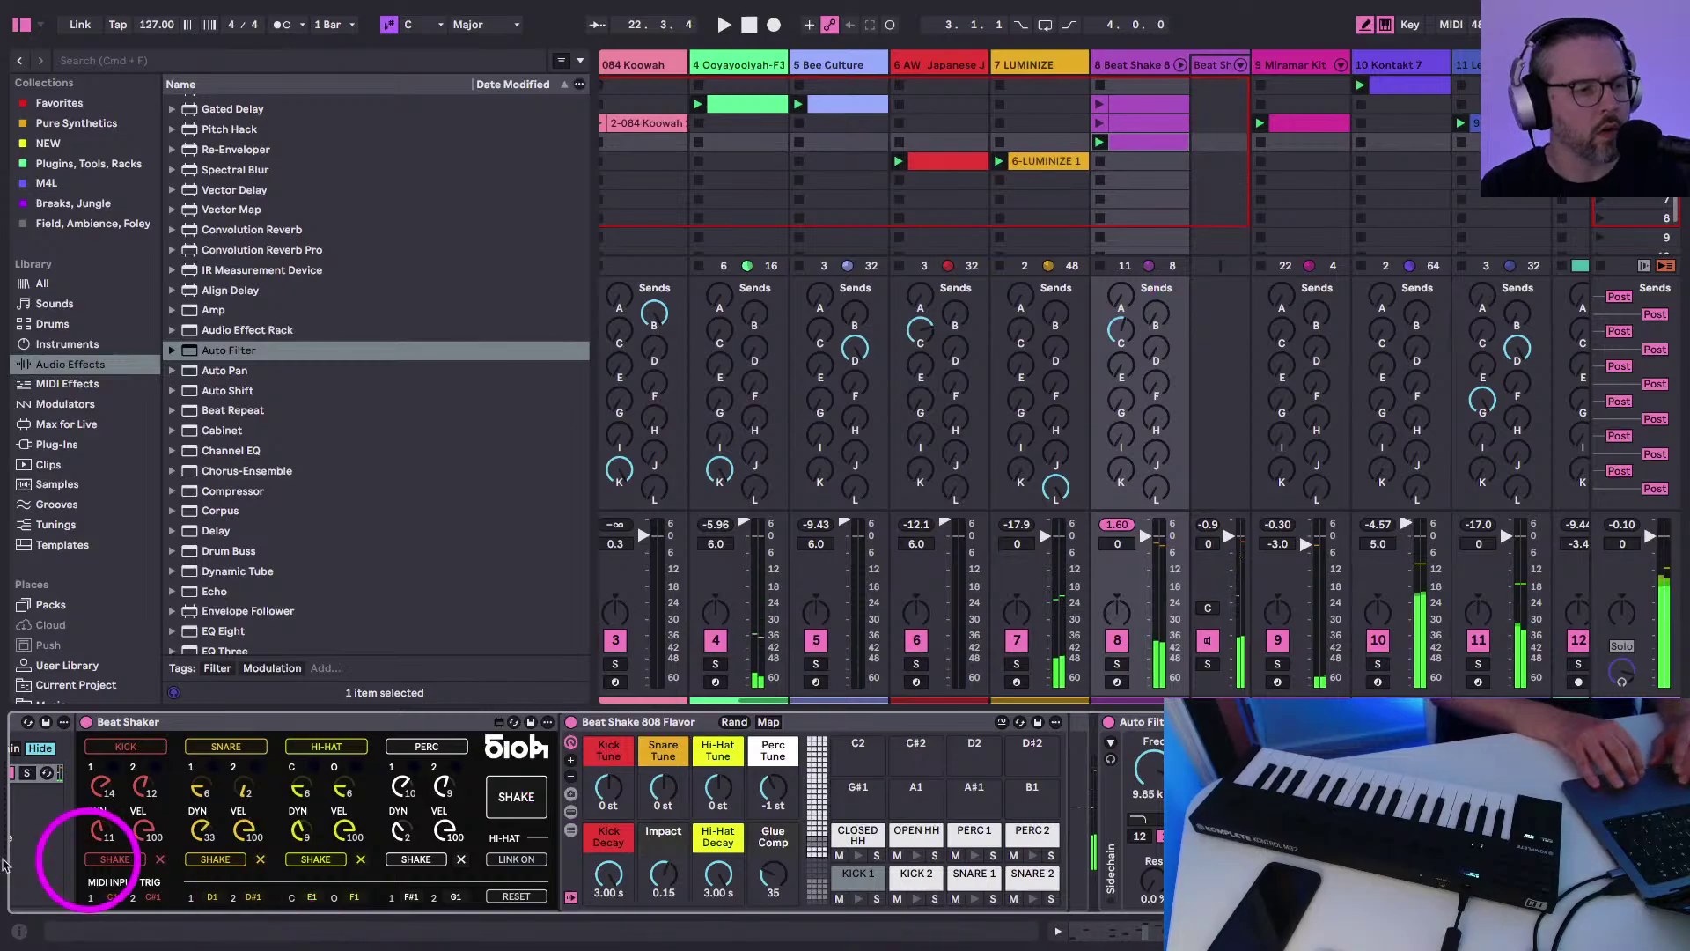
{"action": "scroll", "coordinate": [53, 836], "scroll_direction": "left", "scroll_amount": 4}
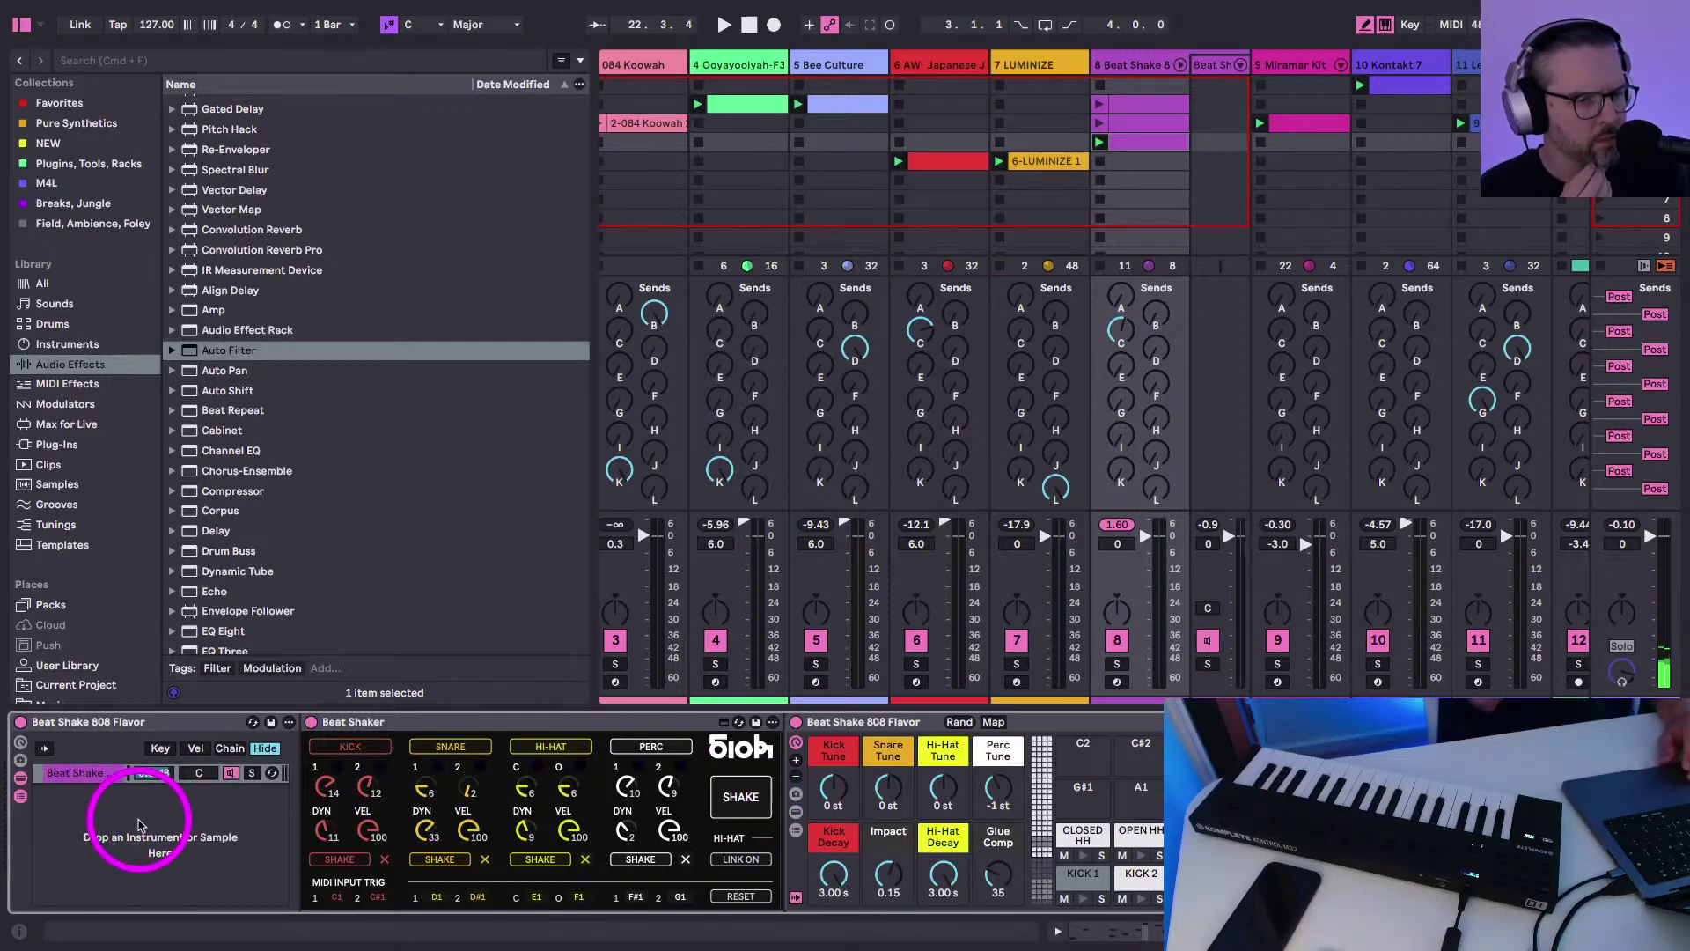
{"action": "left_click", "coordinate": [21, 744]}
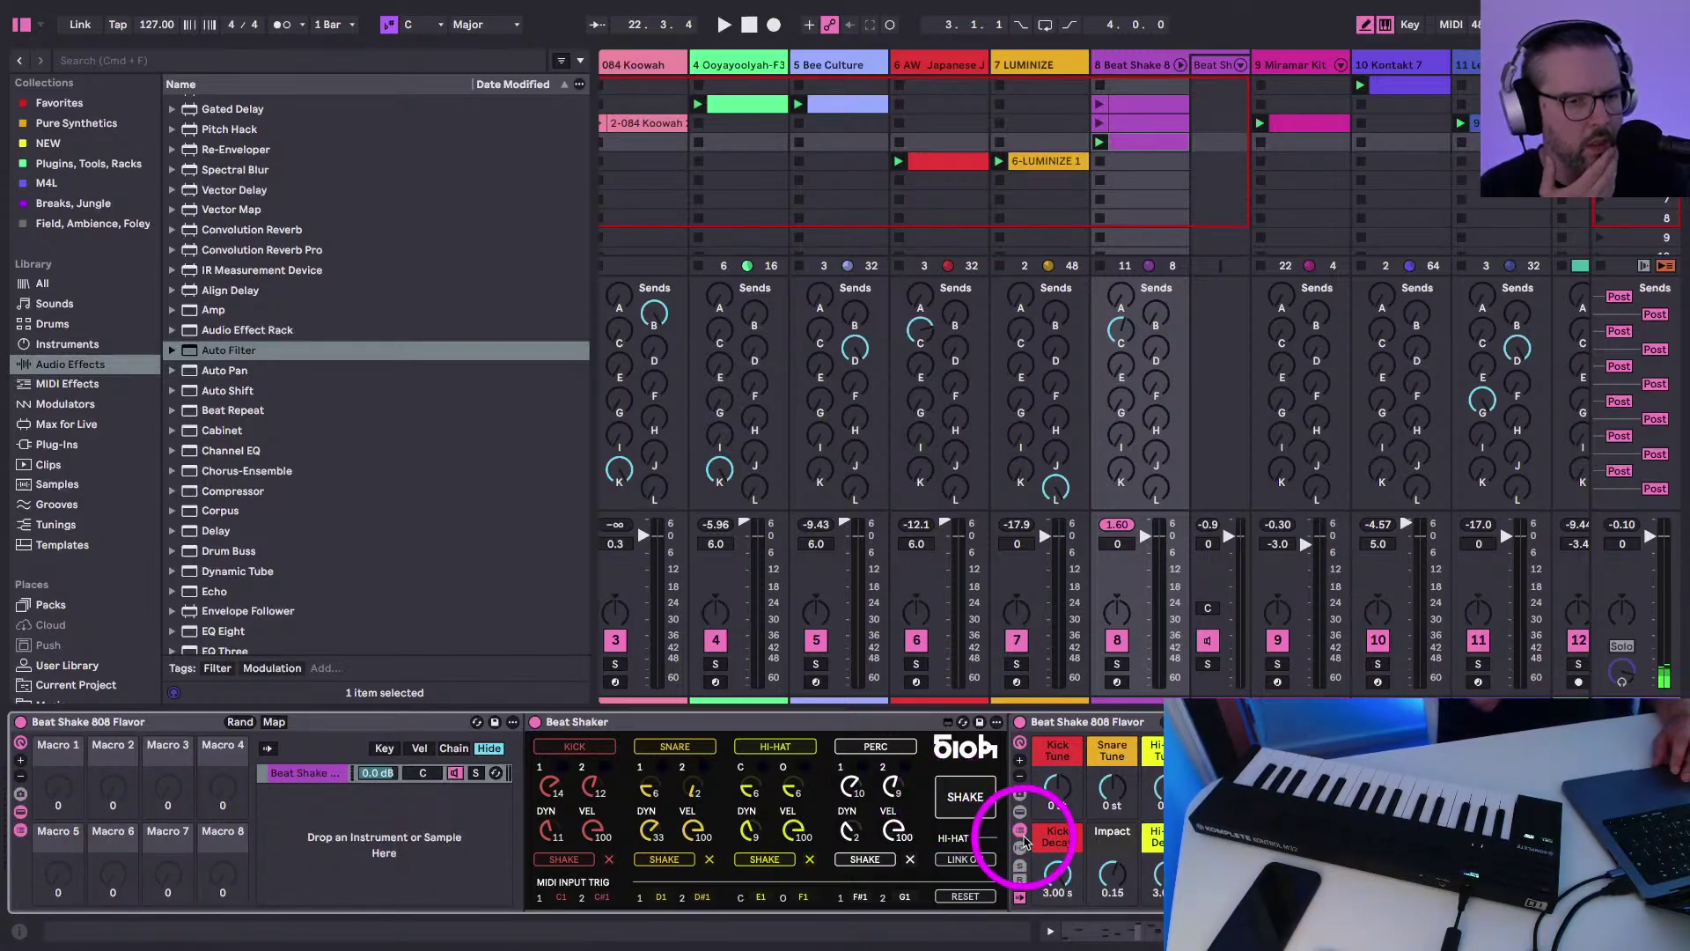
{"action": "left_click", "coordinate": [1021, 832]}
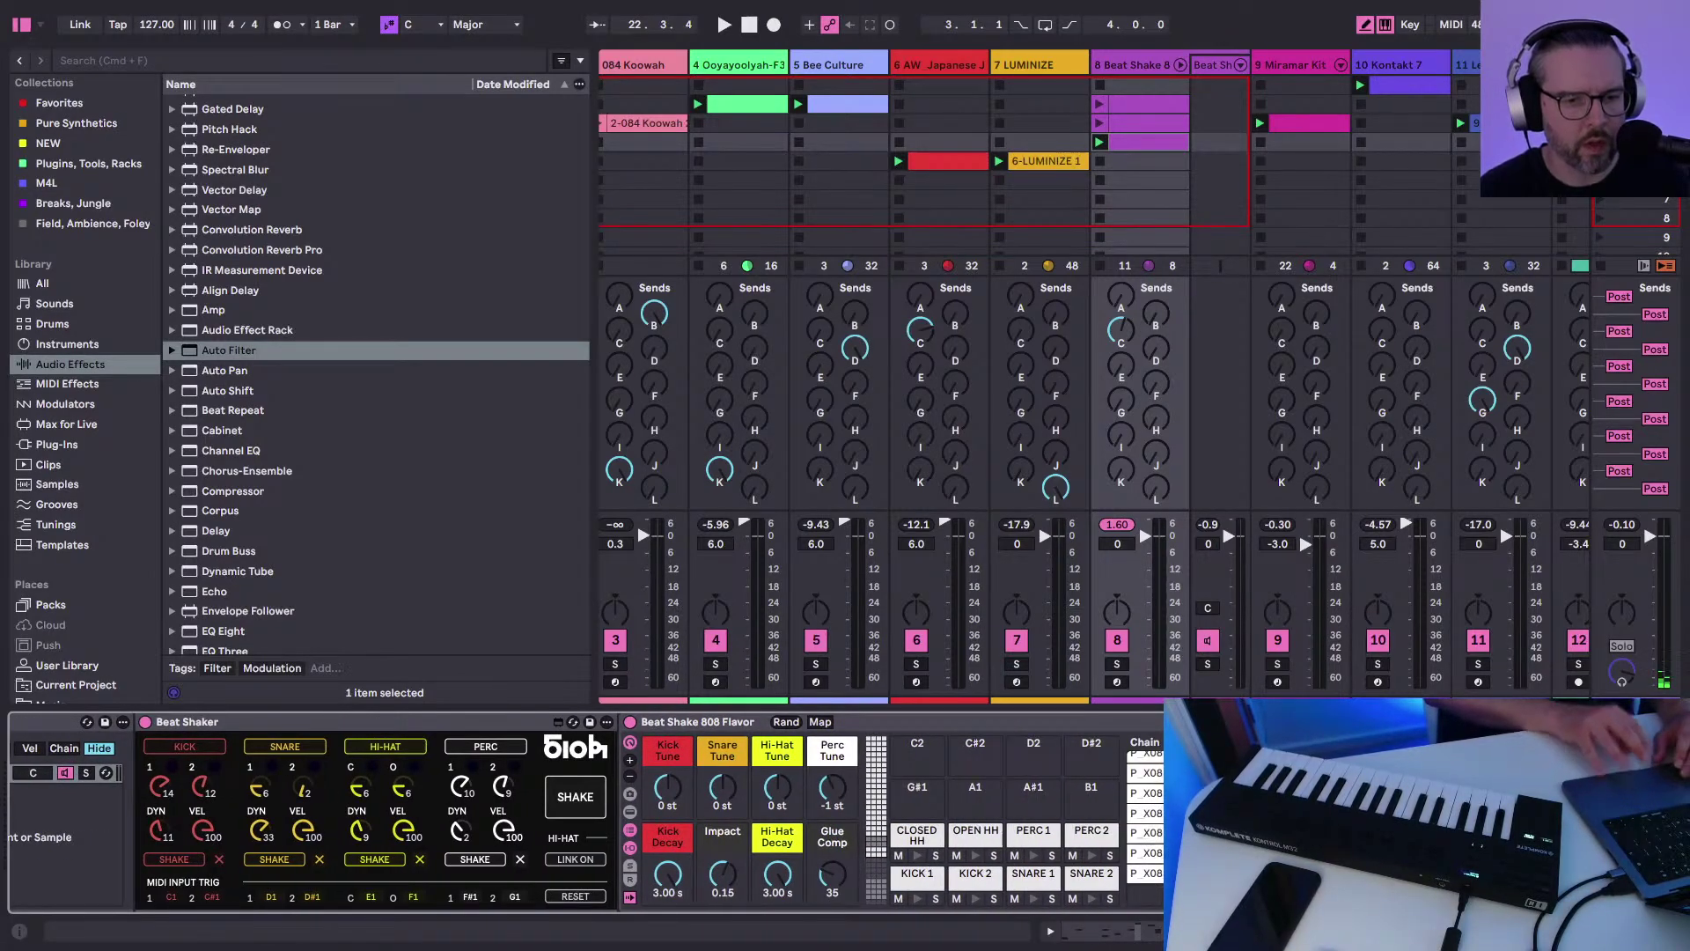
Try adding an empty chain to the Kick 1 pad of the drum rack and changing its audio output routing
{"action": "left_click", "coordinate": [917, 873]}
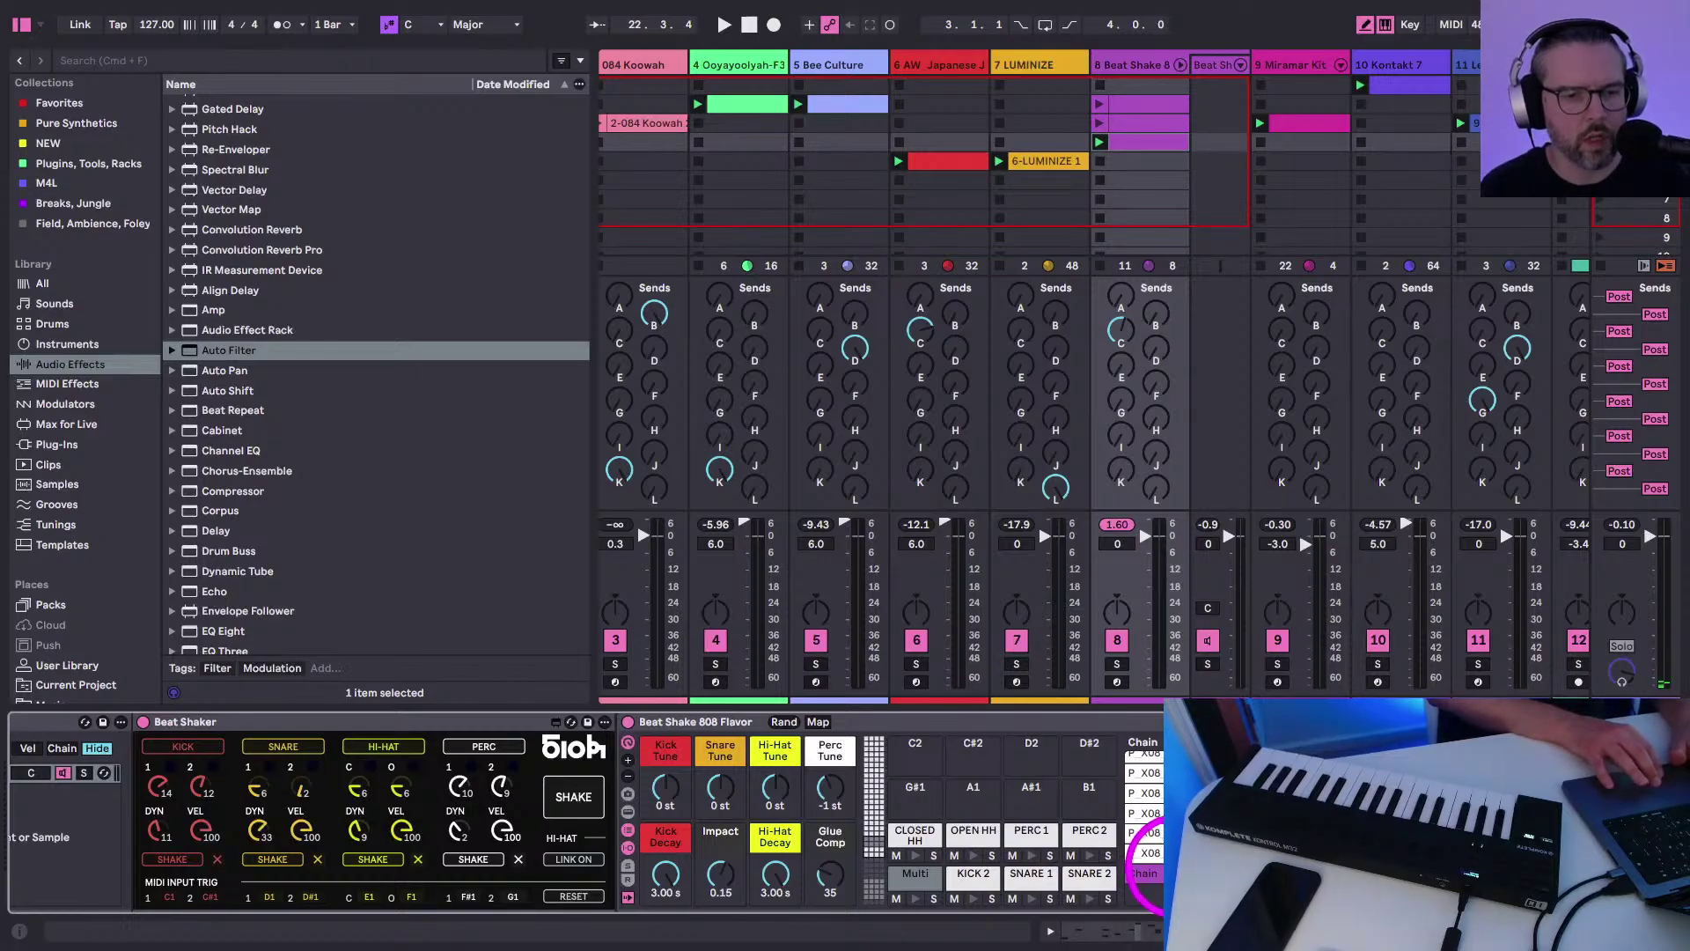
{"action": "key", "text": "Delete"}
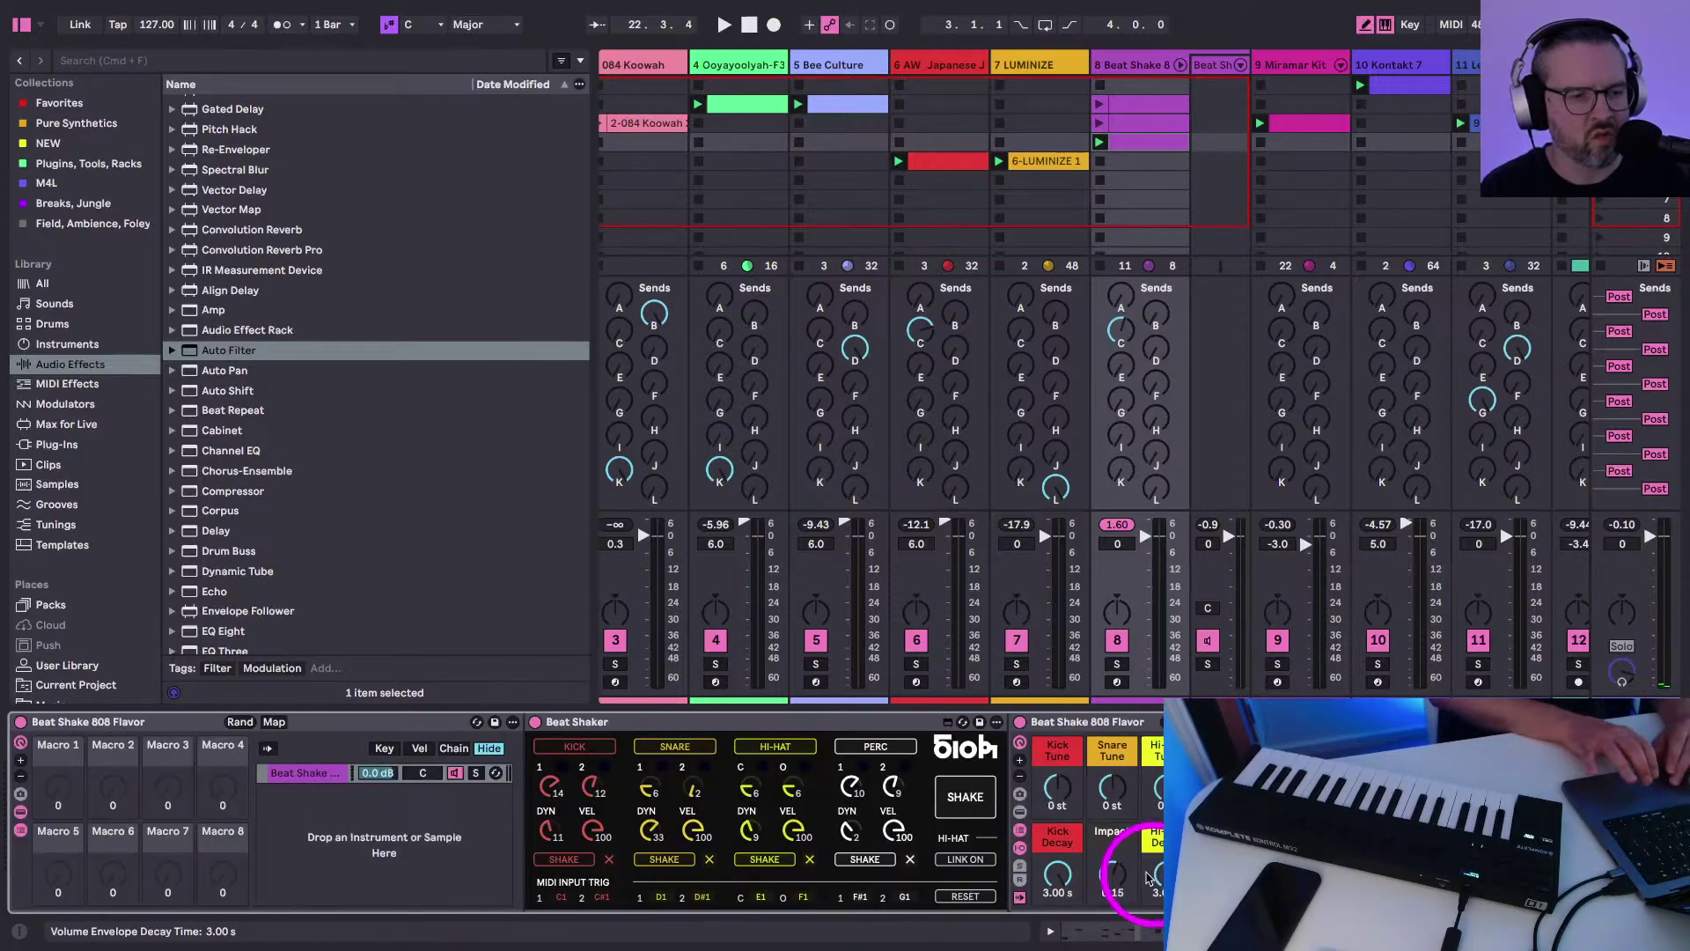
{"action": "left_click", "coordinate": [509, 806]}
{"action": "left_click", "coordinate": [1021, 830]}
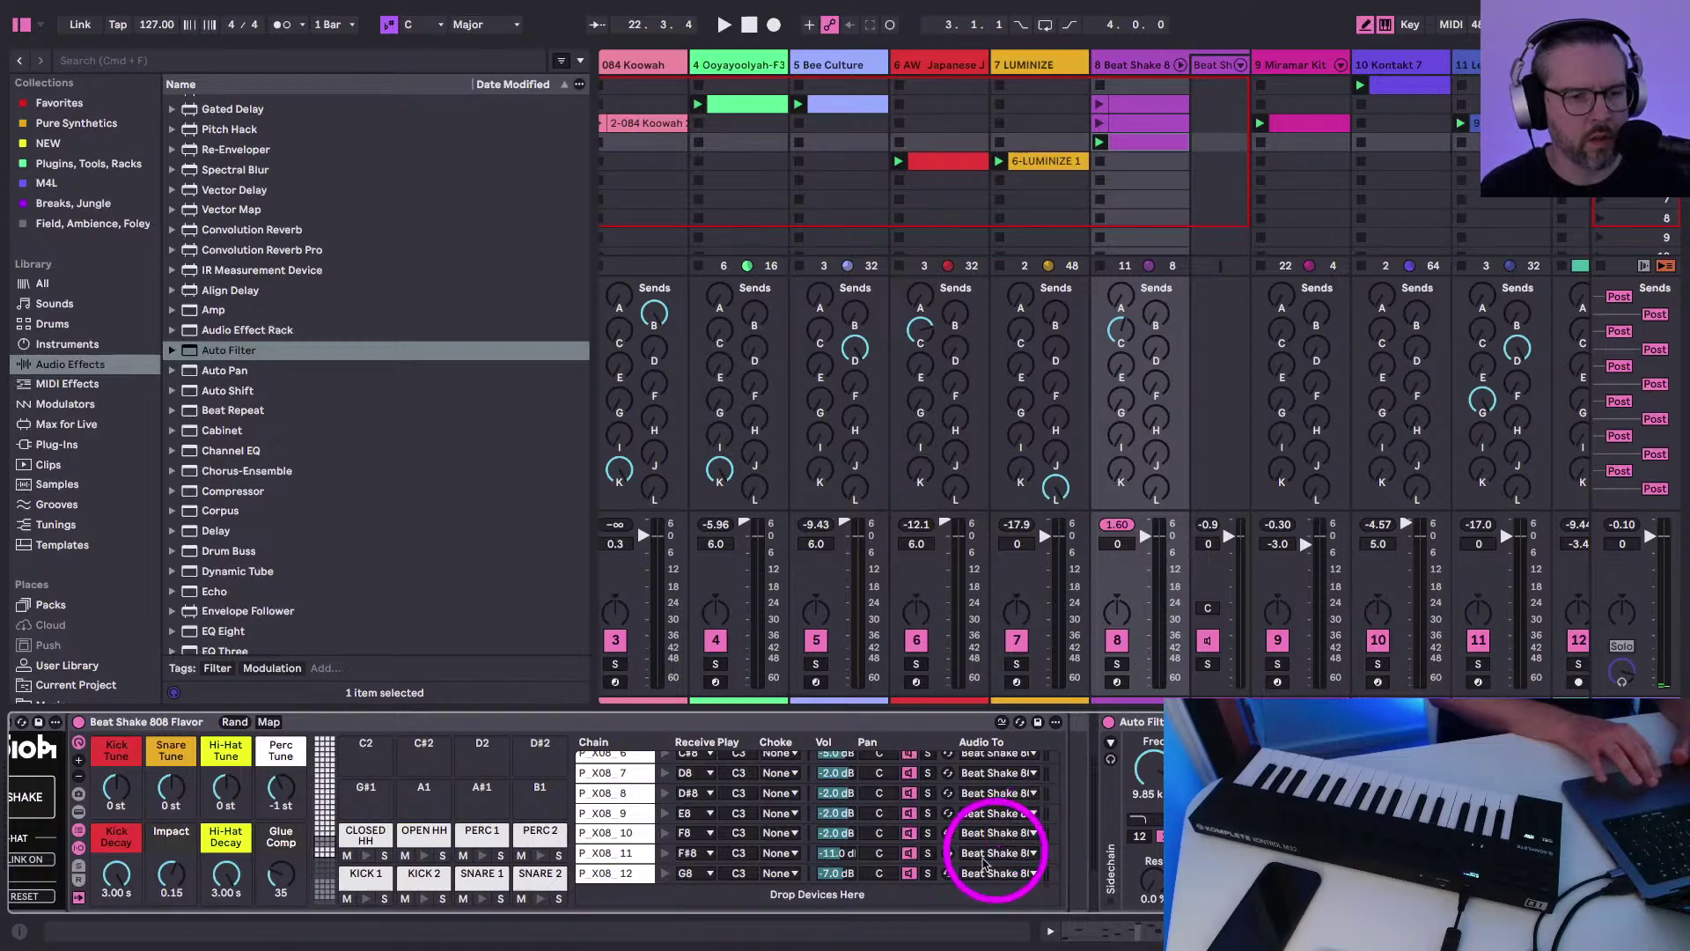
{"action": "left_click", "coordinate": [643, 899]}
{"action": "left_click", "coordinate": [986, 894]}
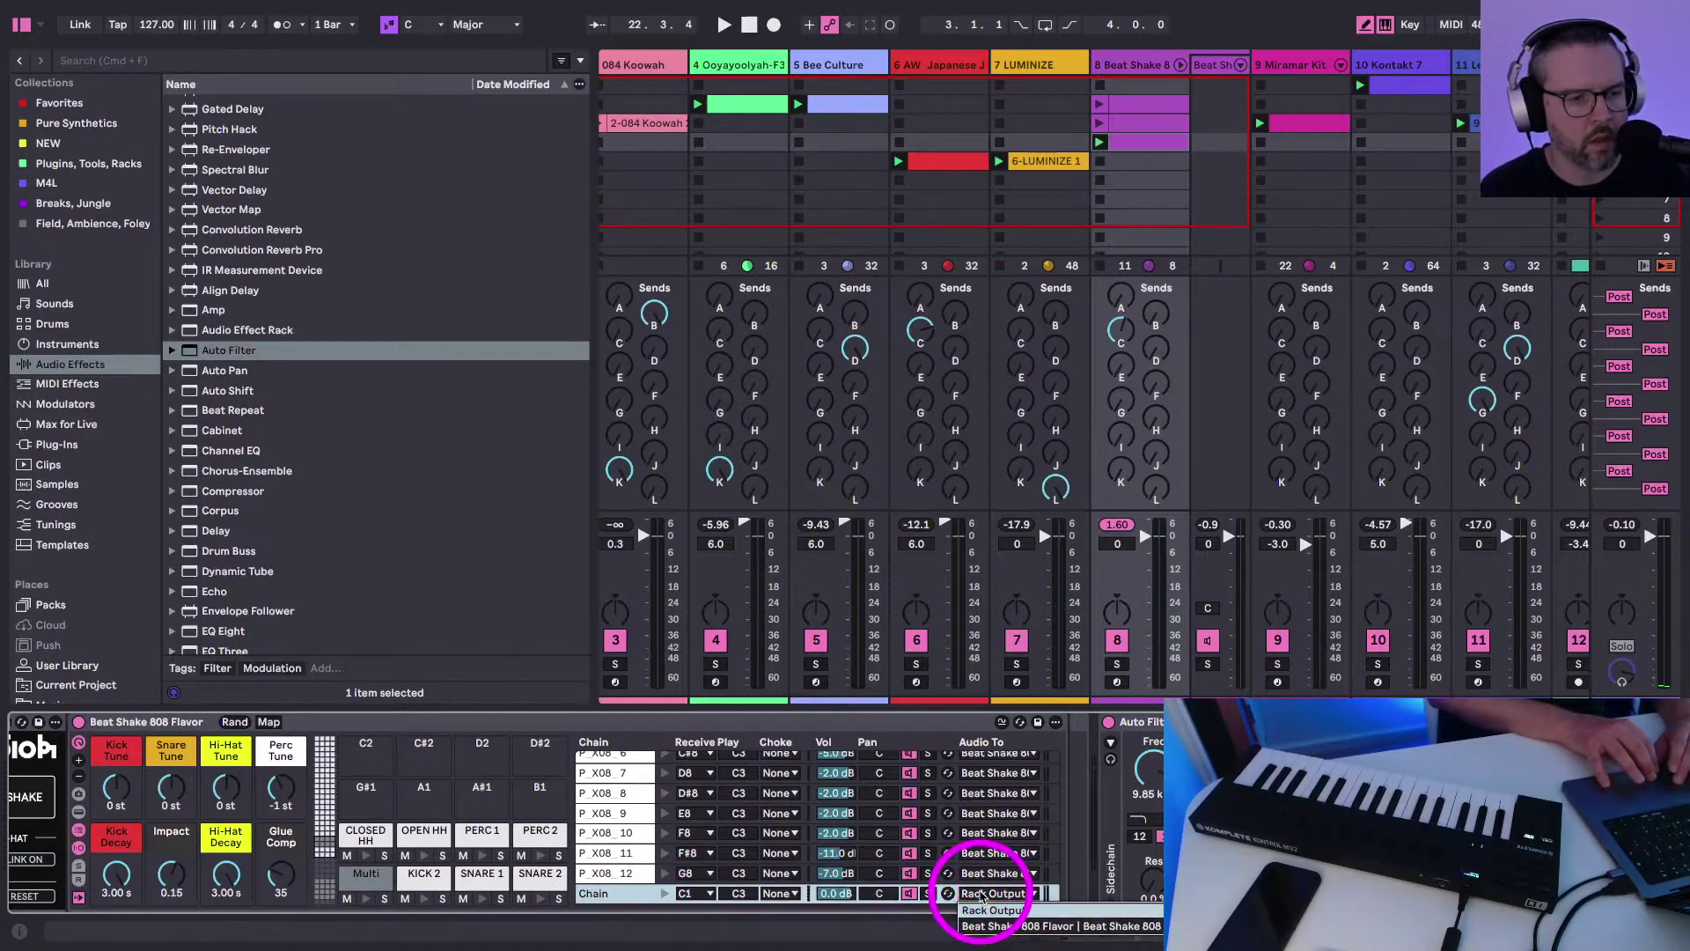
{"action": "left_click", "coordinate": [992, 927]}
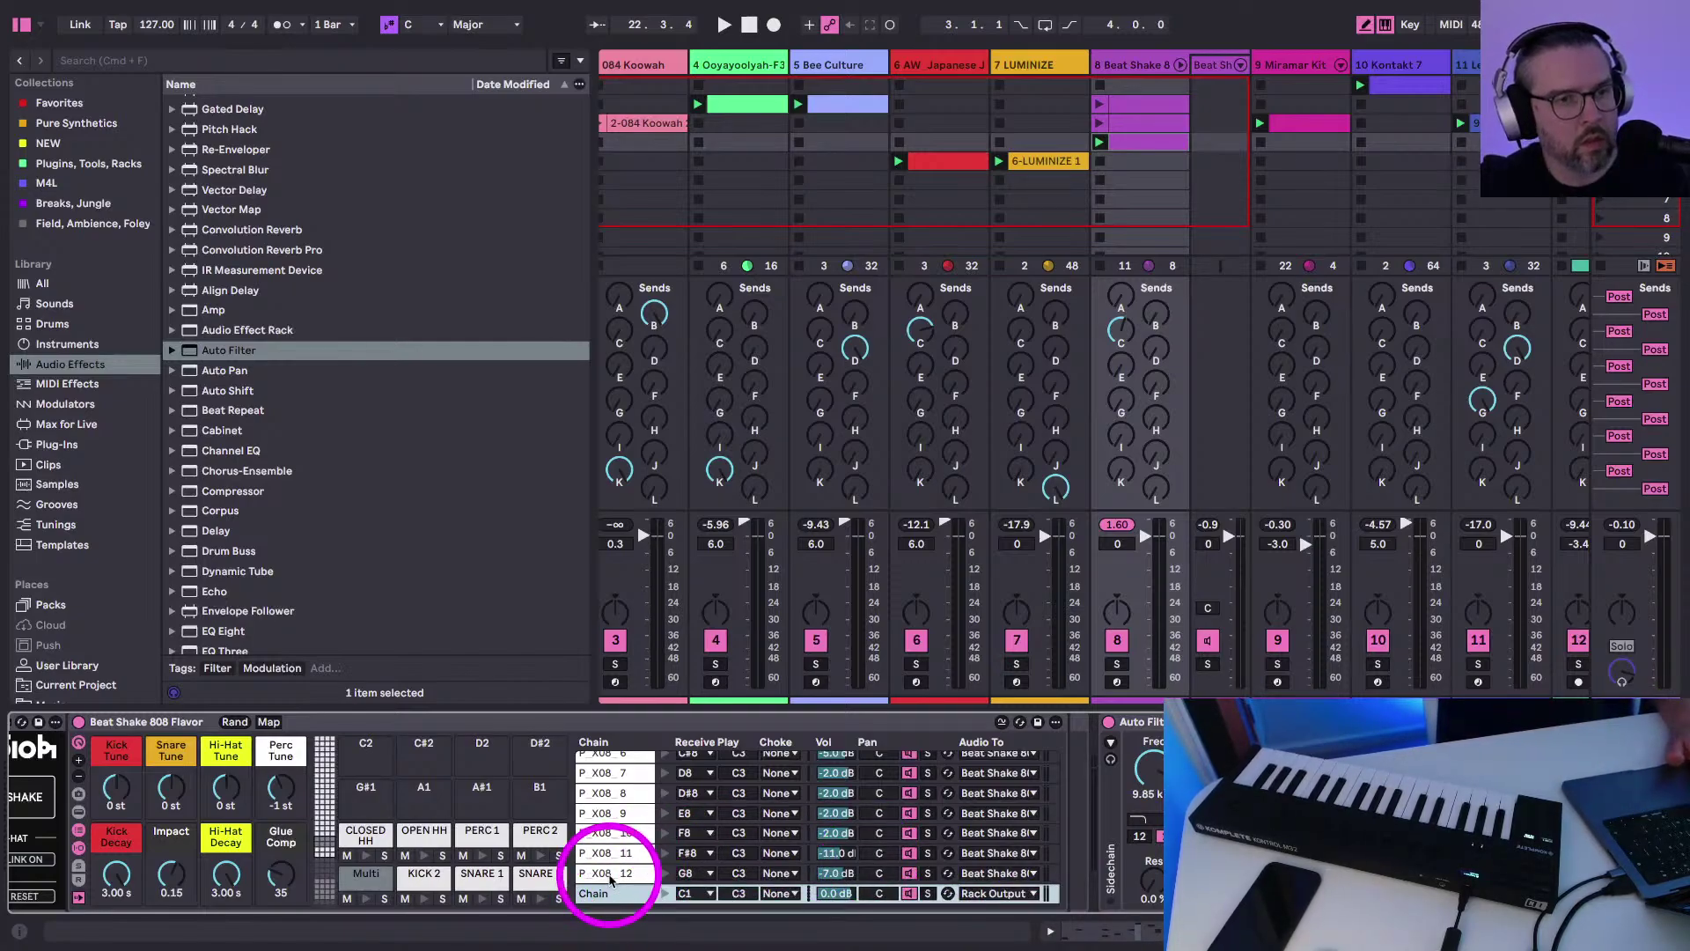
{"action": "key", "text": "Delete"}
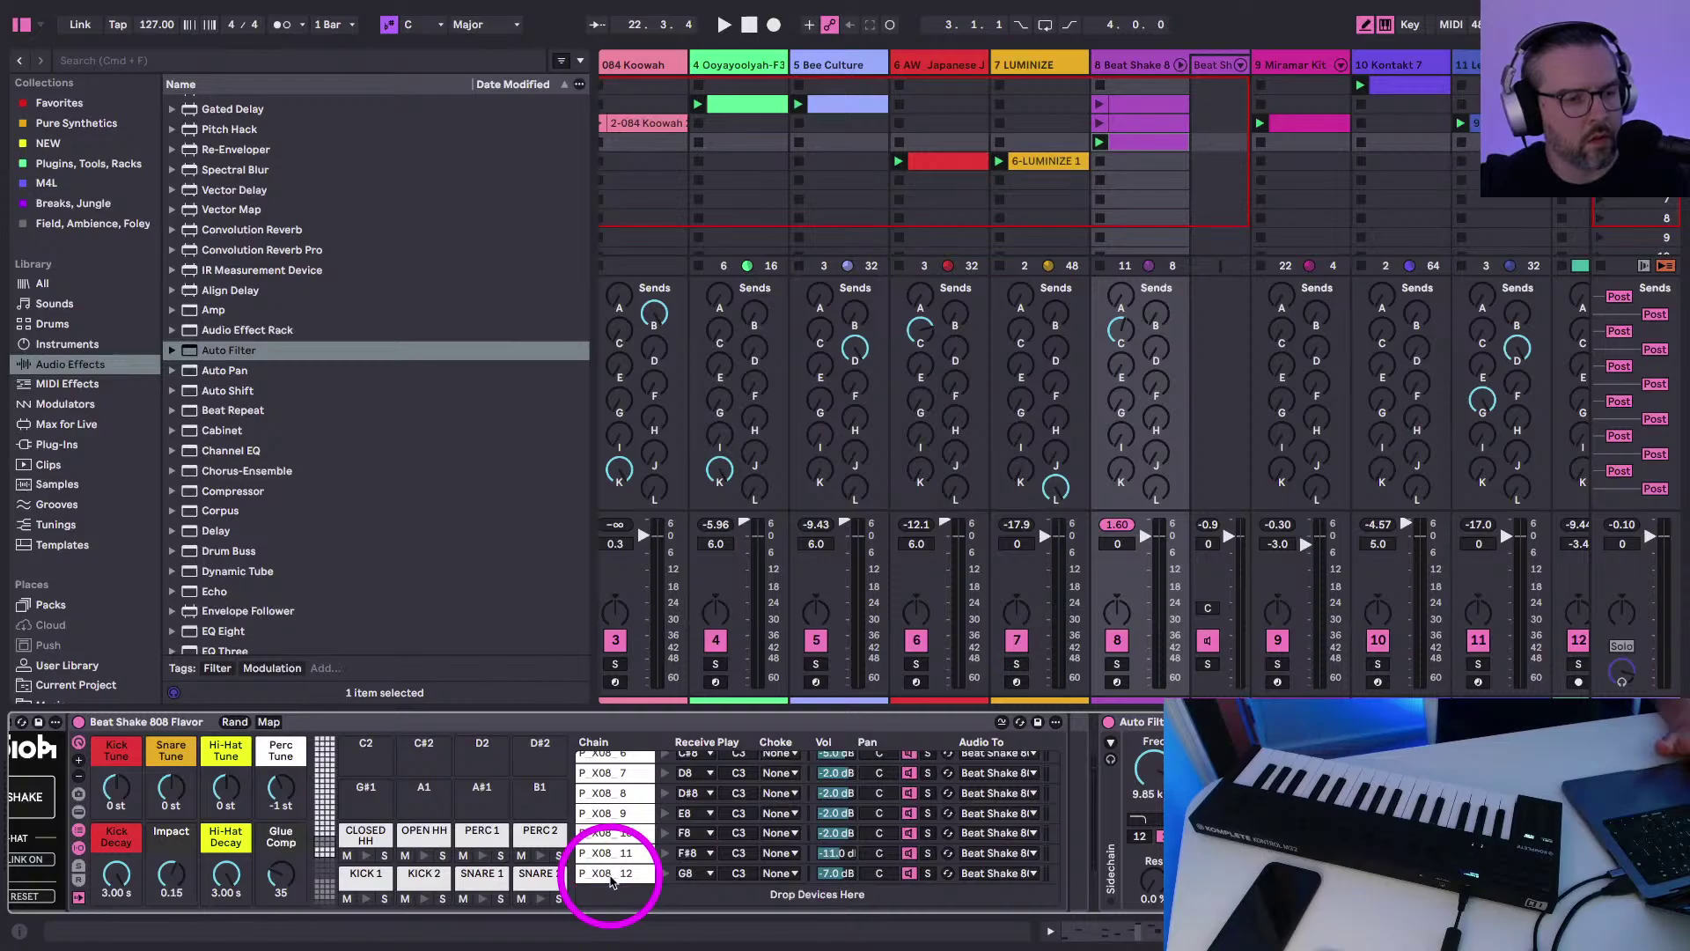
During playback, raise the Beat Shake track's SuperPlate send and lower its Auto Filter frequency to 7.35 kHz
{"action": "key", "text": "space"}
{"action": "left_click", "coordinate": [1121, 326]}
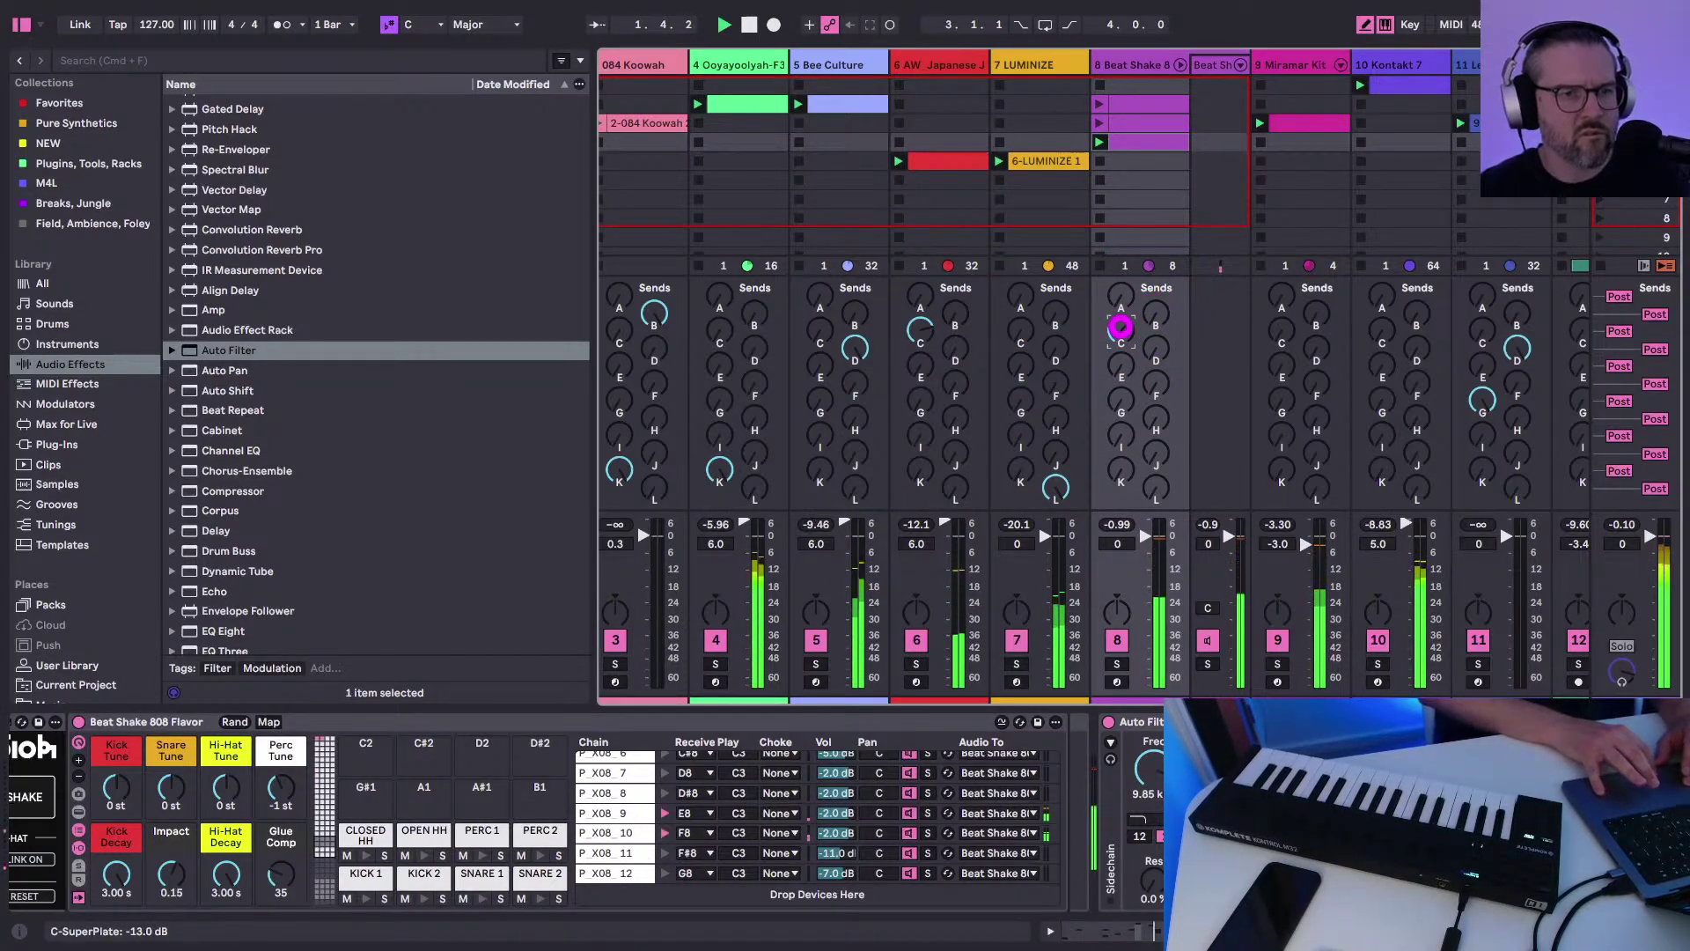
{"action": "scroll", "coordinate": [1121, 326], "scroll_direction": "down", "scroll_amount": 1}
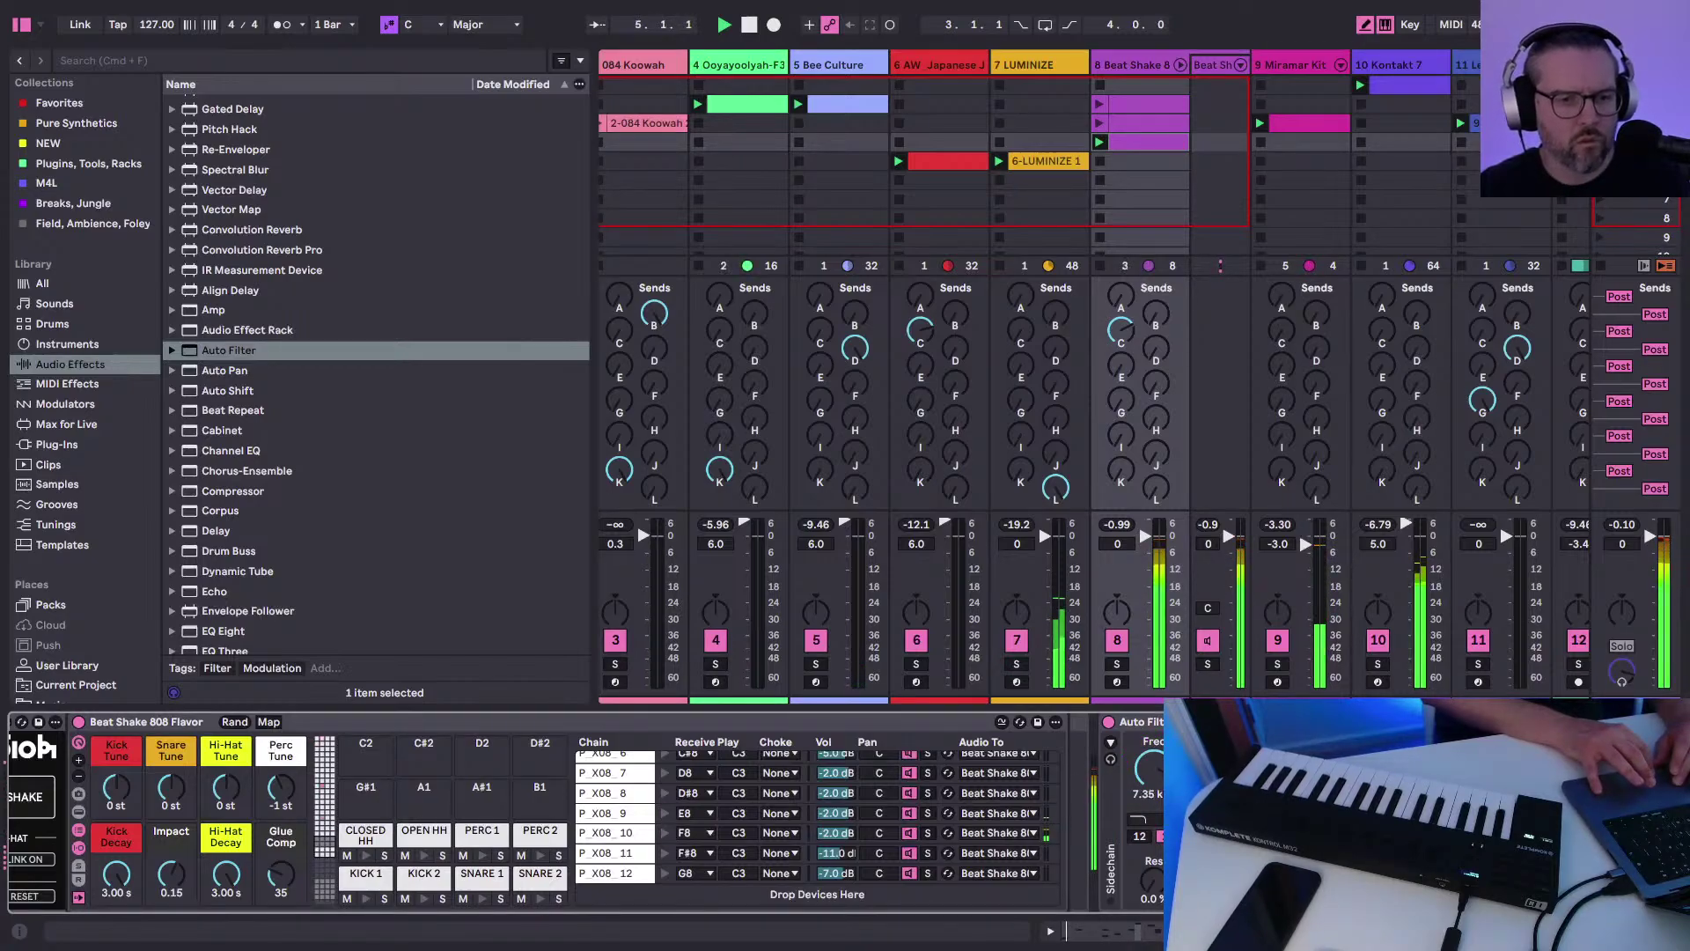
On the AW_Hunk track, set the EQ Eight band to 550 Hz with Q 0.53 and the soloed Auto Filter to 599 Hz
{"action": "scroll", "coordinate": [1183, 115], "scroll_direction": "right", "scroll_amount": 3}
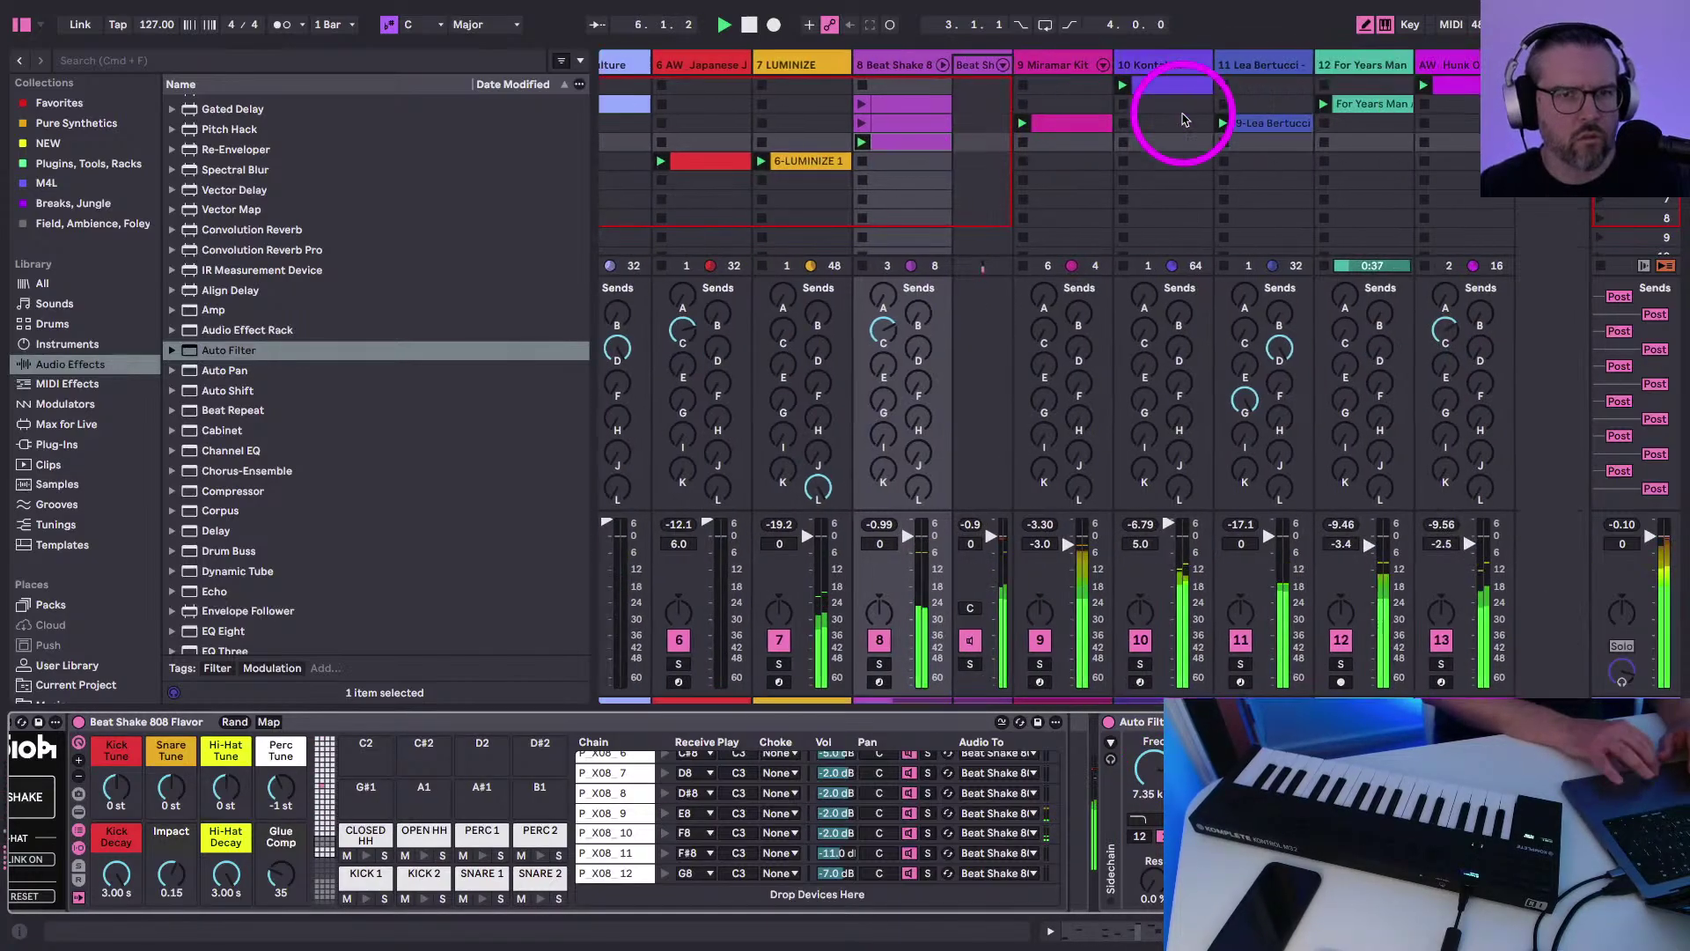
{"action": "left_click", "coordinate": [1417, 69]}
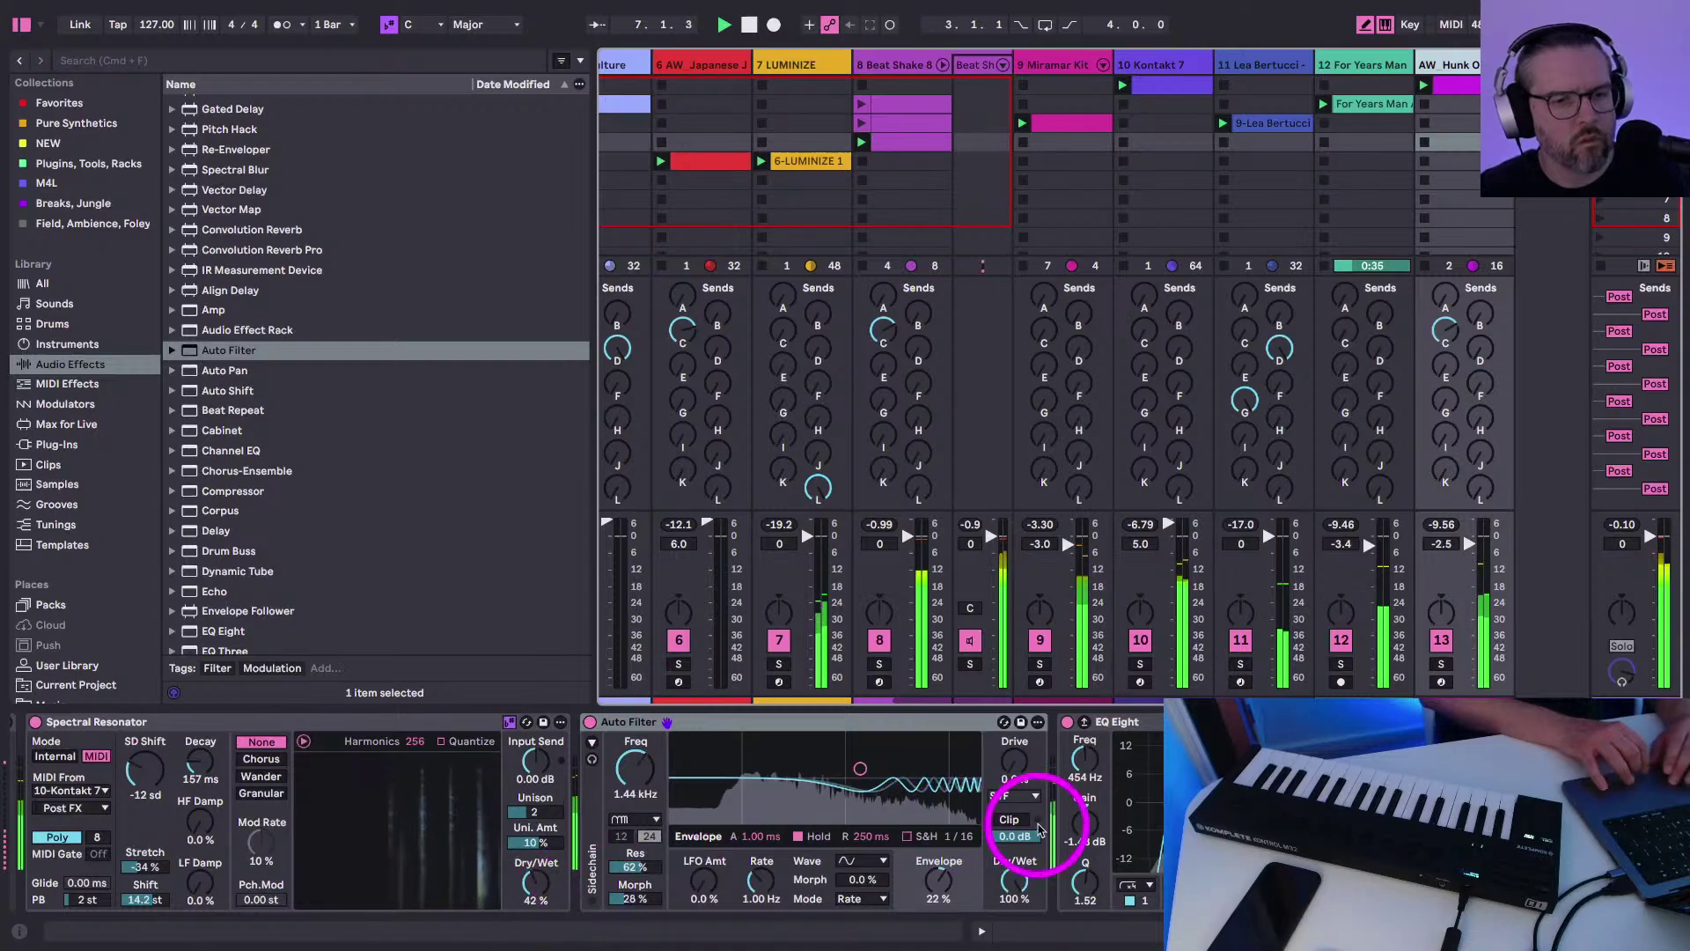
{"action": "left_click", "coordinate": [1158, 836]}
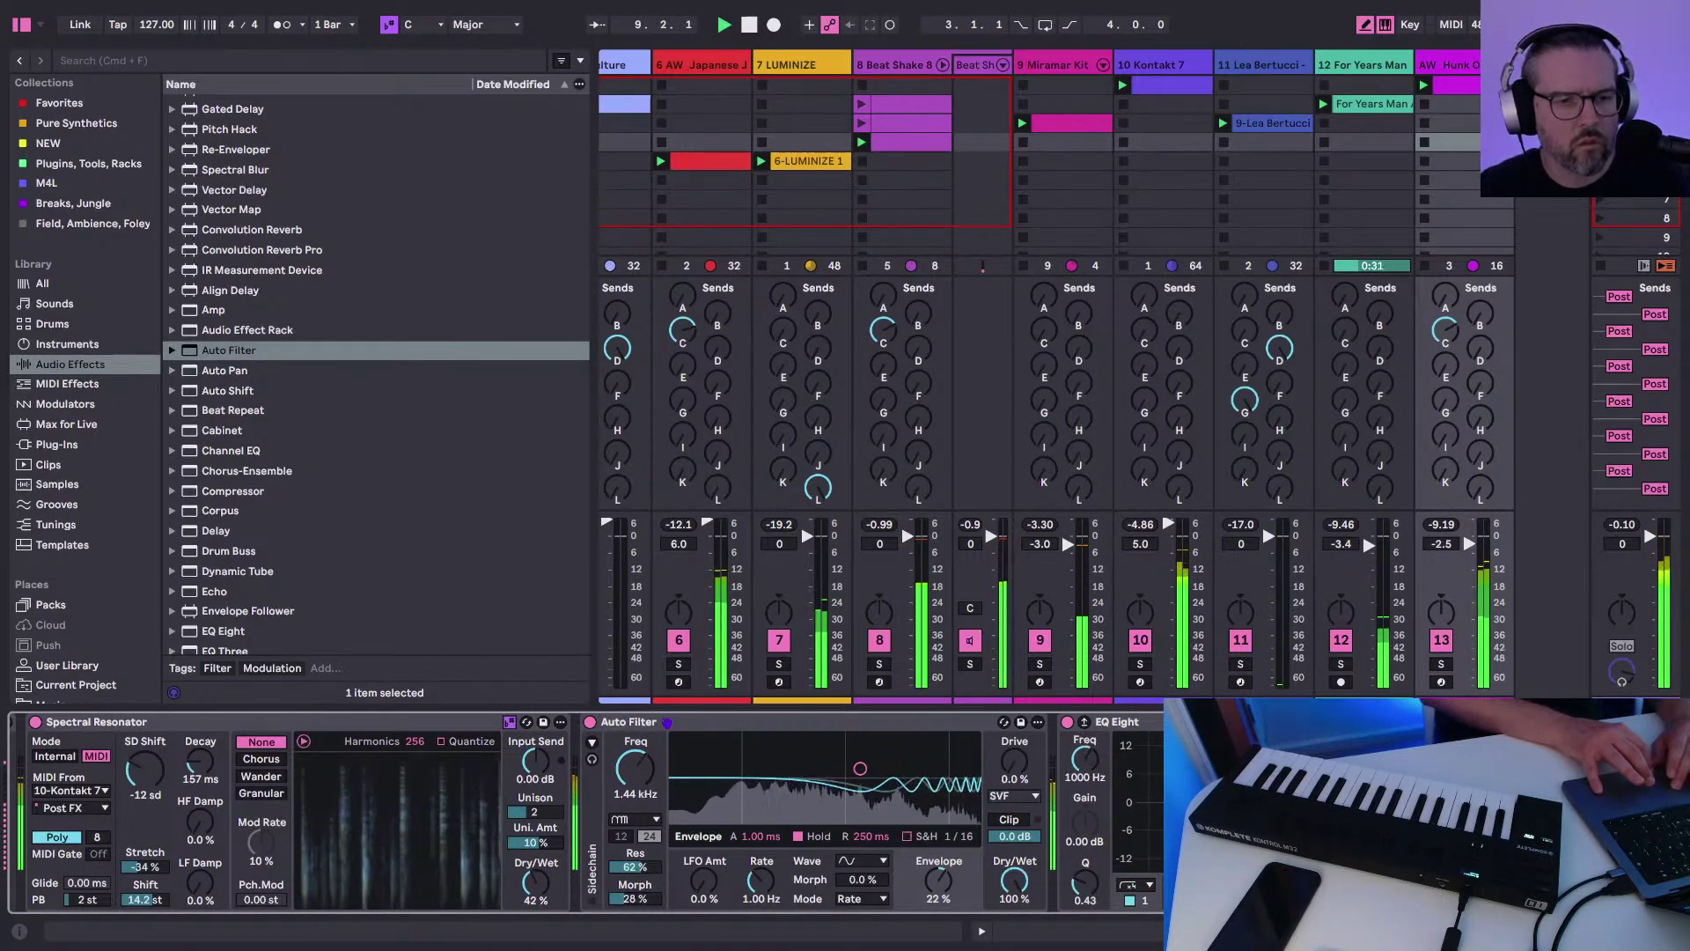
{"action": "left_click", "coordinate": [1441, 664]}
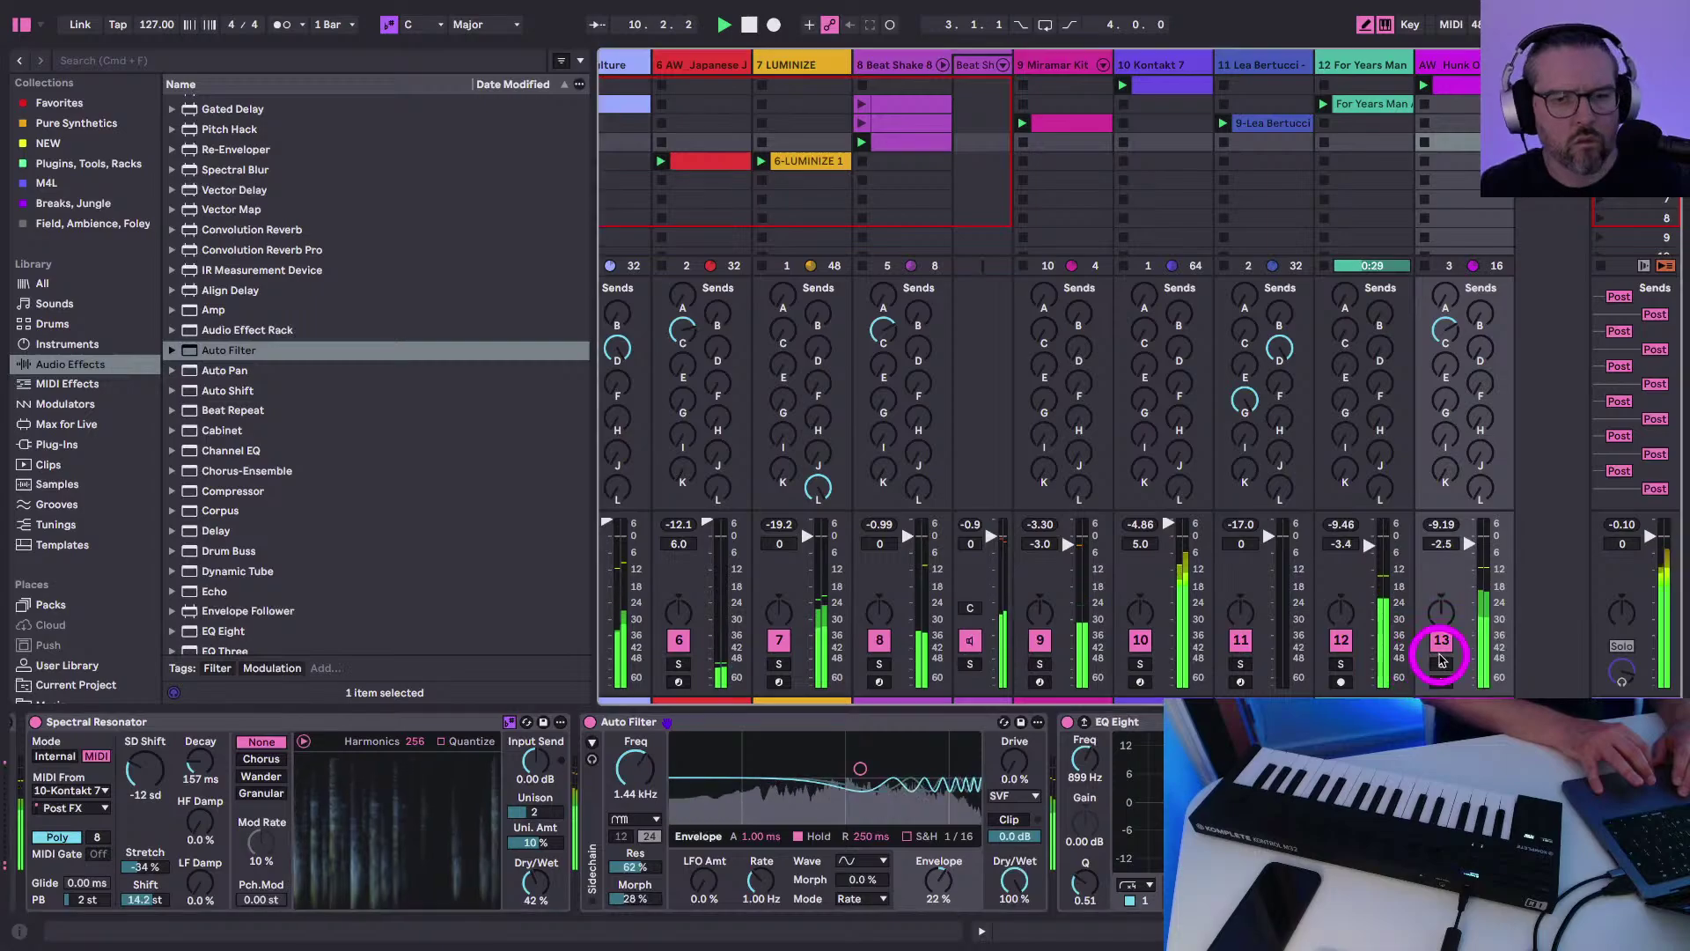
{"action": "left_click_drag", "start_coordinate": [1337, 804], "coordinate": [1325, 804]}
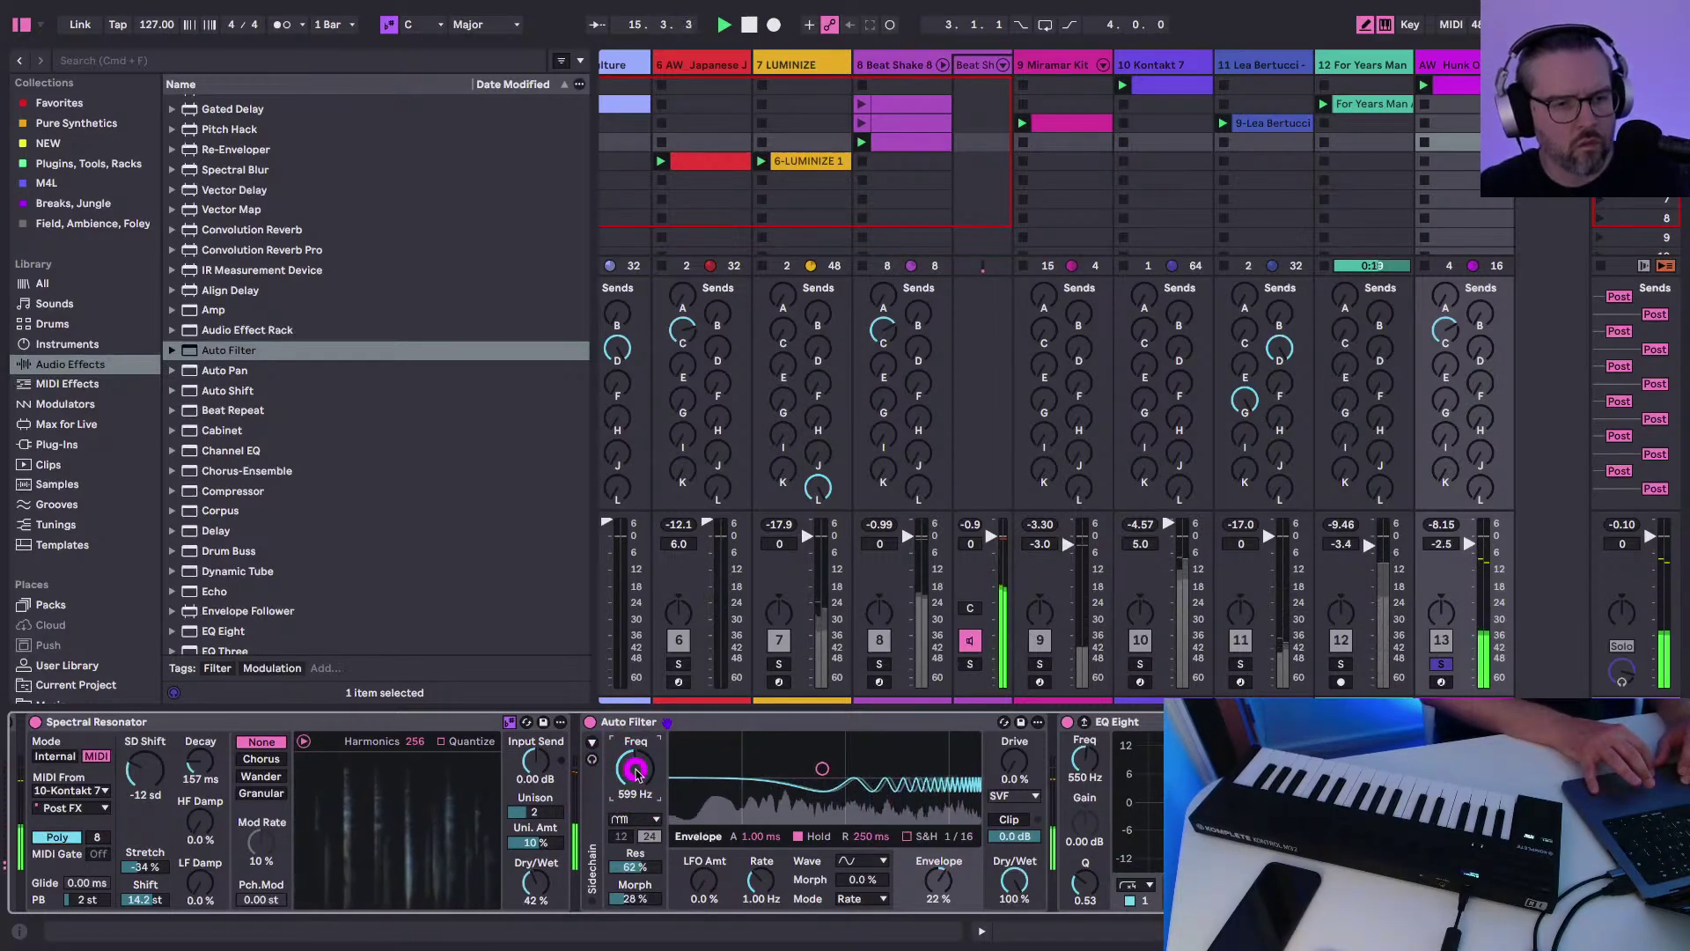
Unsolo the AW_Hunk track and lower its volume to -4.6 dB
{"action": "left_click", "coordinate": [1448, 608]}
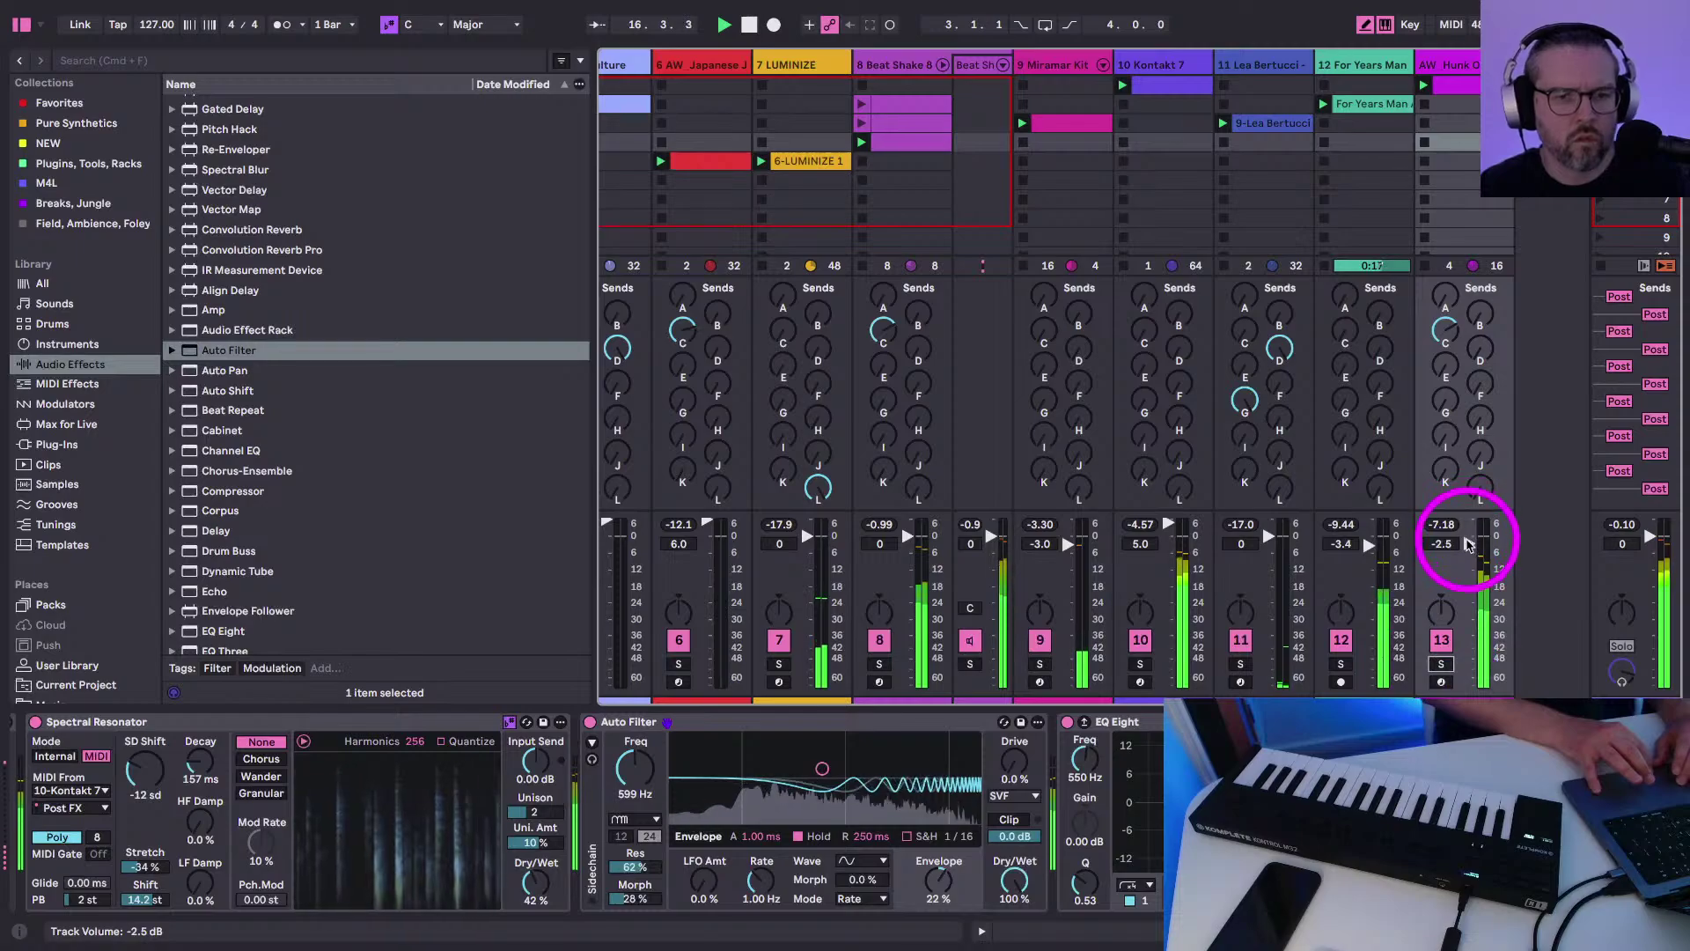
{"action": "left_click_drag", "start_coordinate": [1466, 545], "coordinate": [1467, 542]}
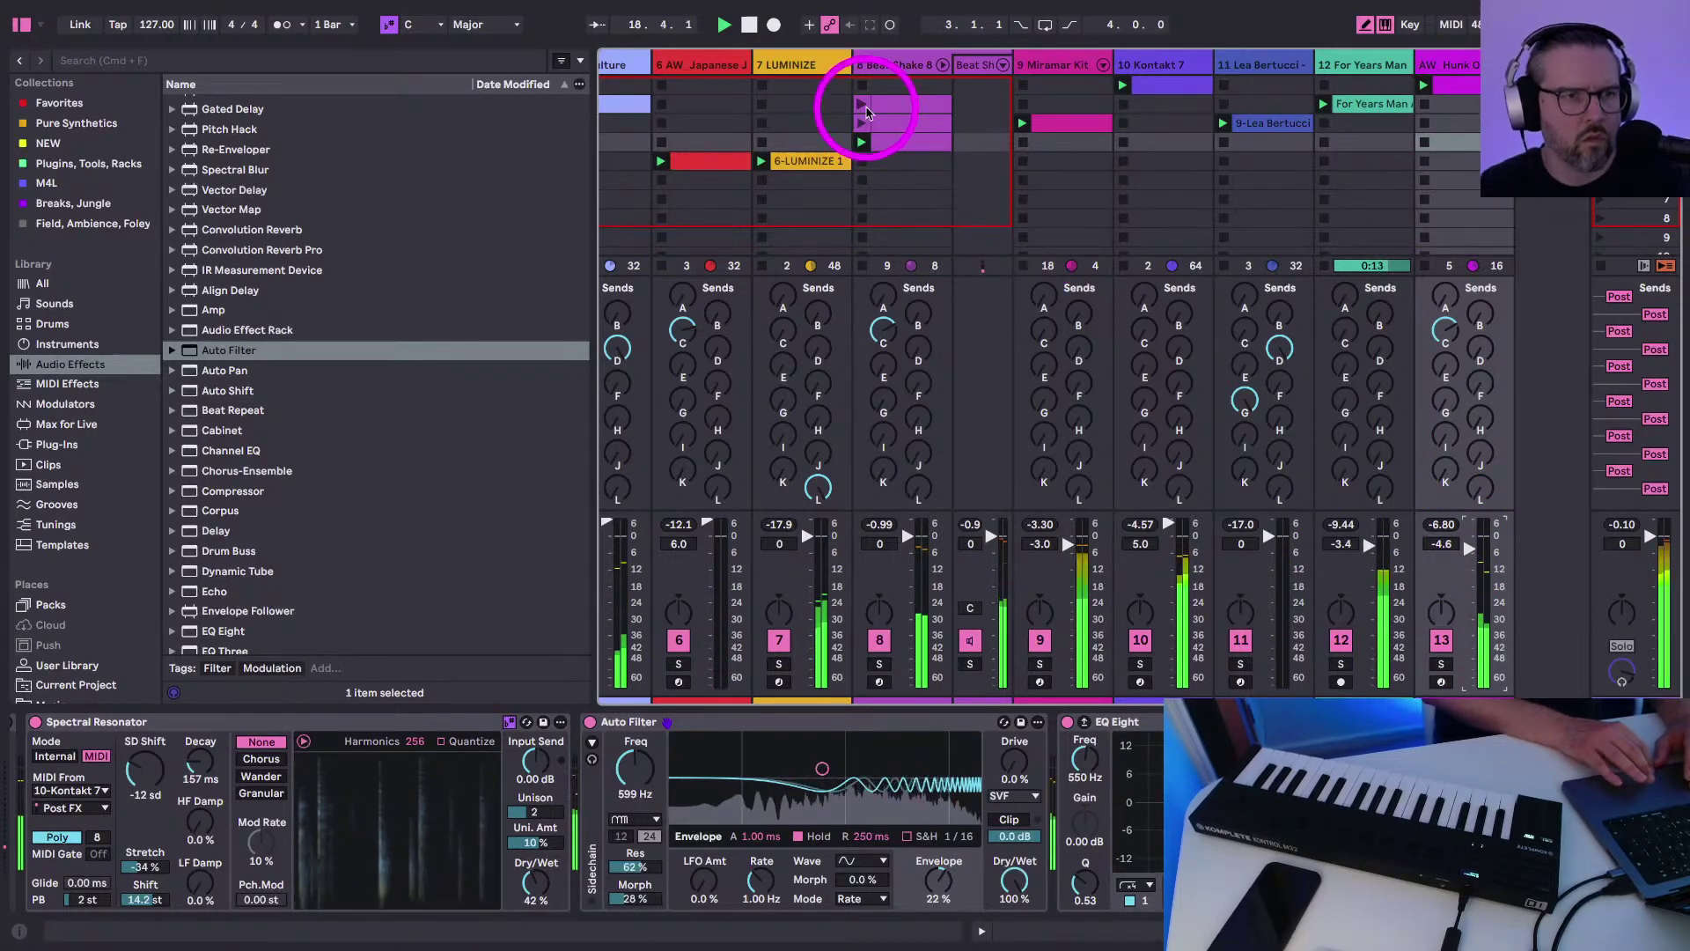
Launch the first Beat Shake clip, add a Closed HH note at 1.1.4 and audition the pattern
{"action": "left_click", "coordinate": [867, 112]}
{"action": "double_click", "coordinate": [867, 112]}
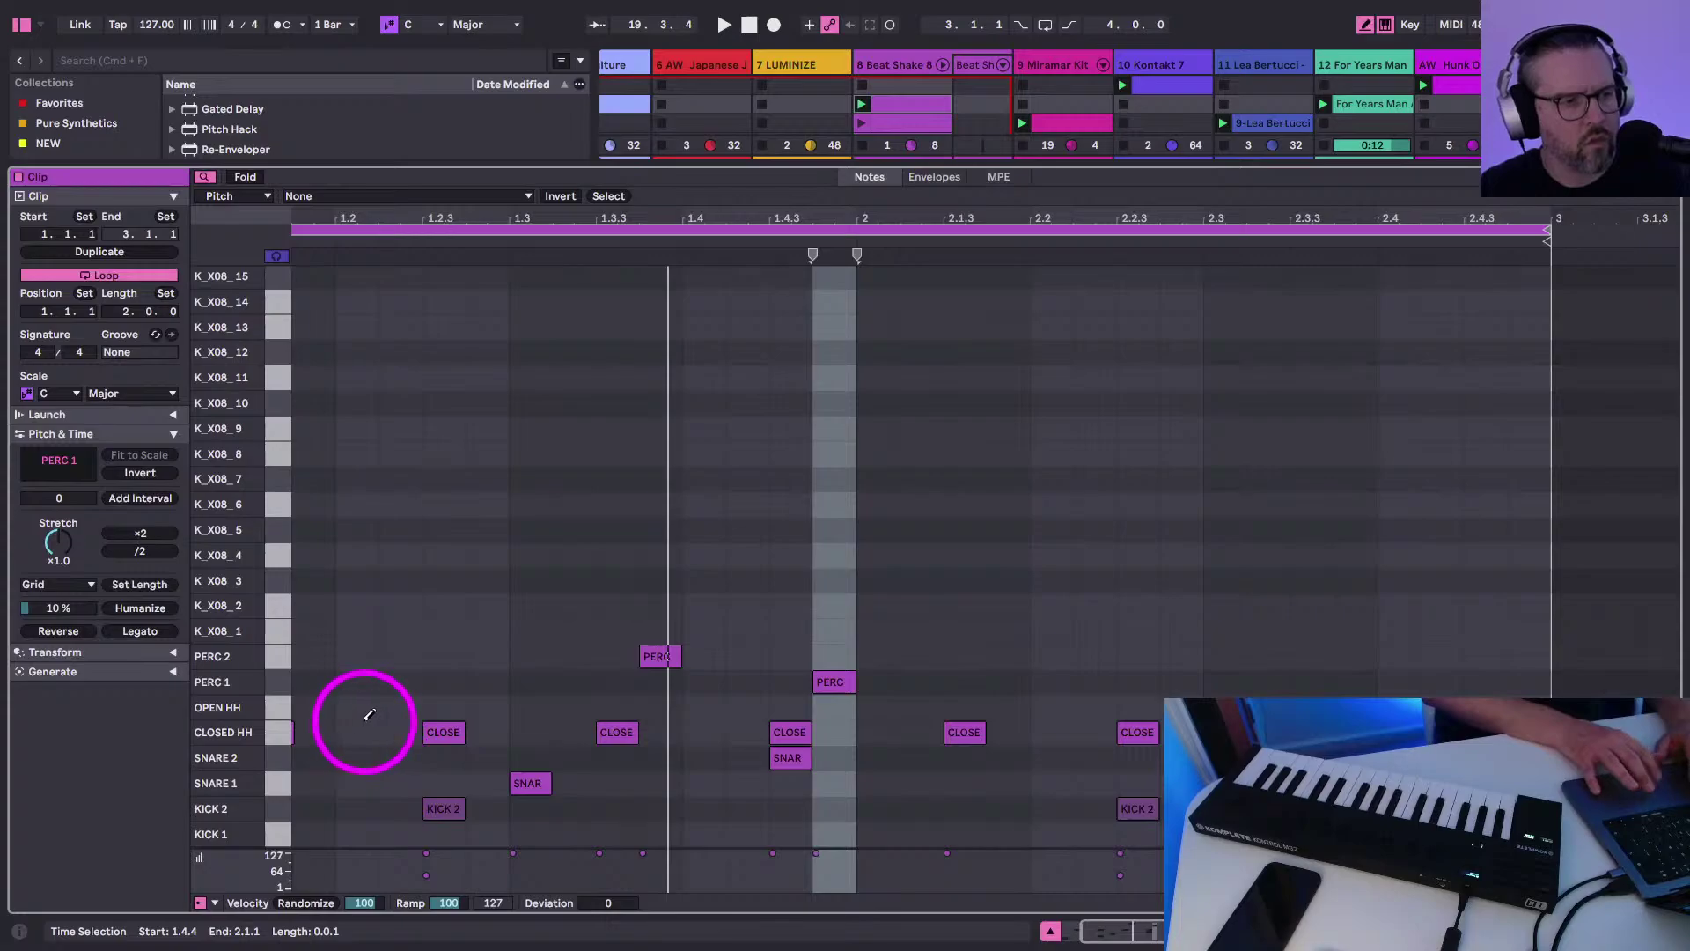
{"action": "key", "text": "space"}
{"action": "left_click", "coordinate": [357, 732]}
{"action": "key", "text": "space"}
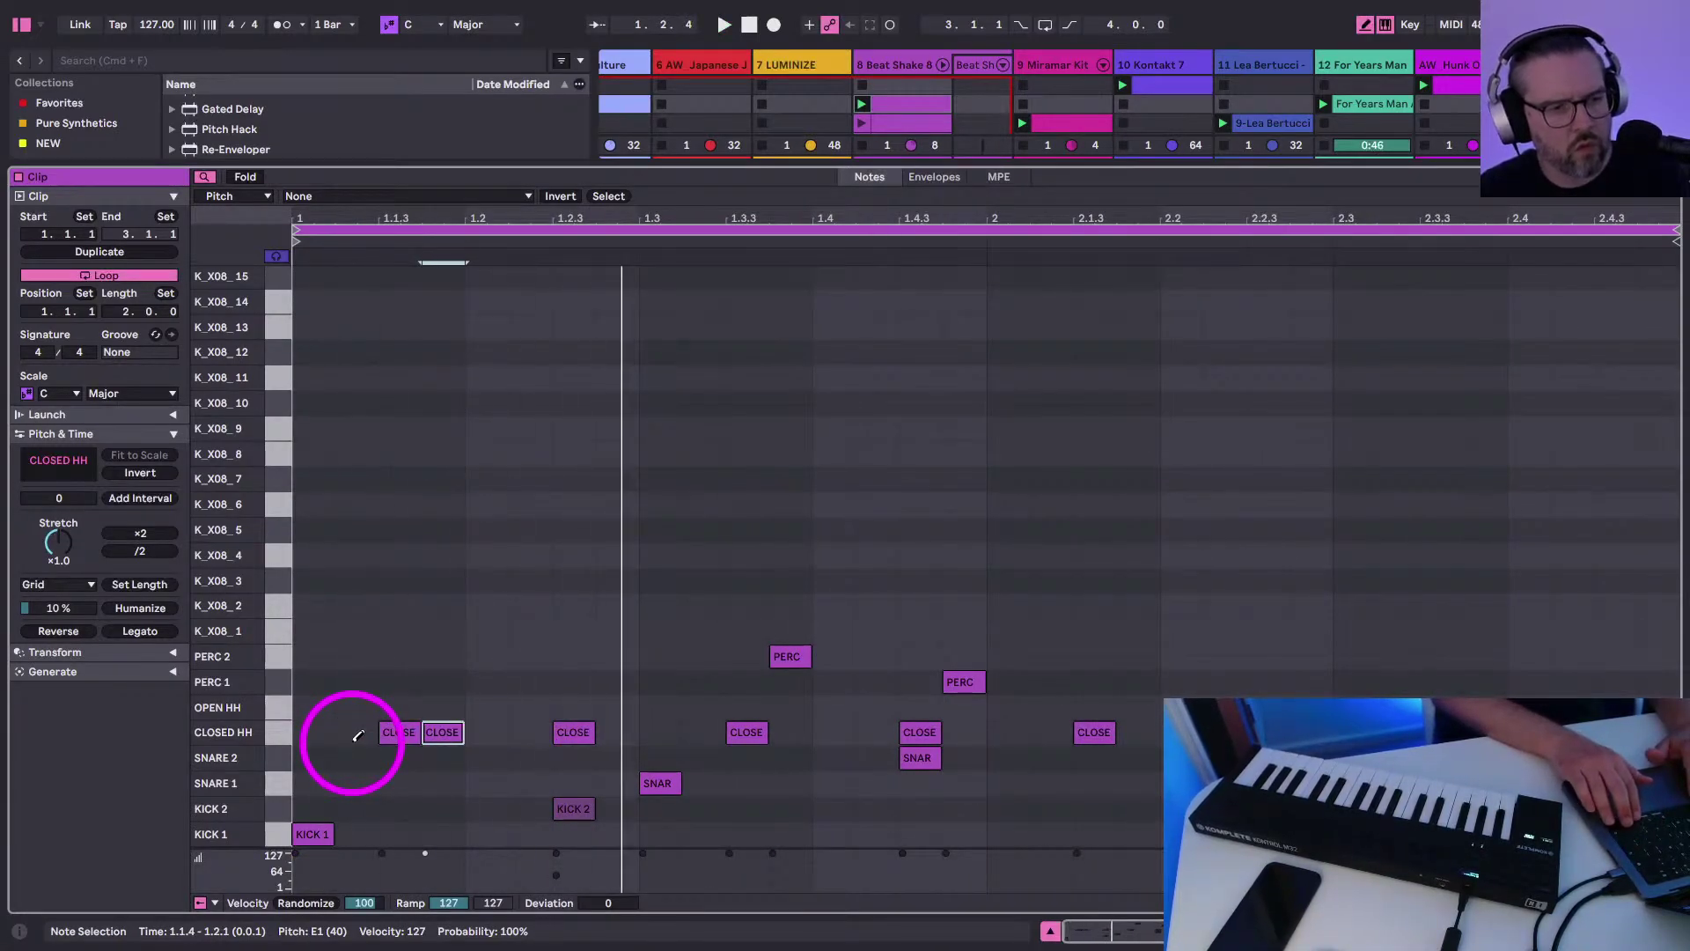
Move the selected Closed HH note at 1.1.4 to the Open HH row at 1.4.1 while auditioning the Beat Shake pattern
{"action": "key", "text": "Down"}
{"action": "key", "text": "Up"}
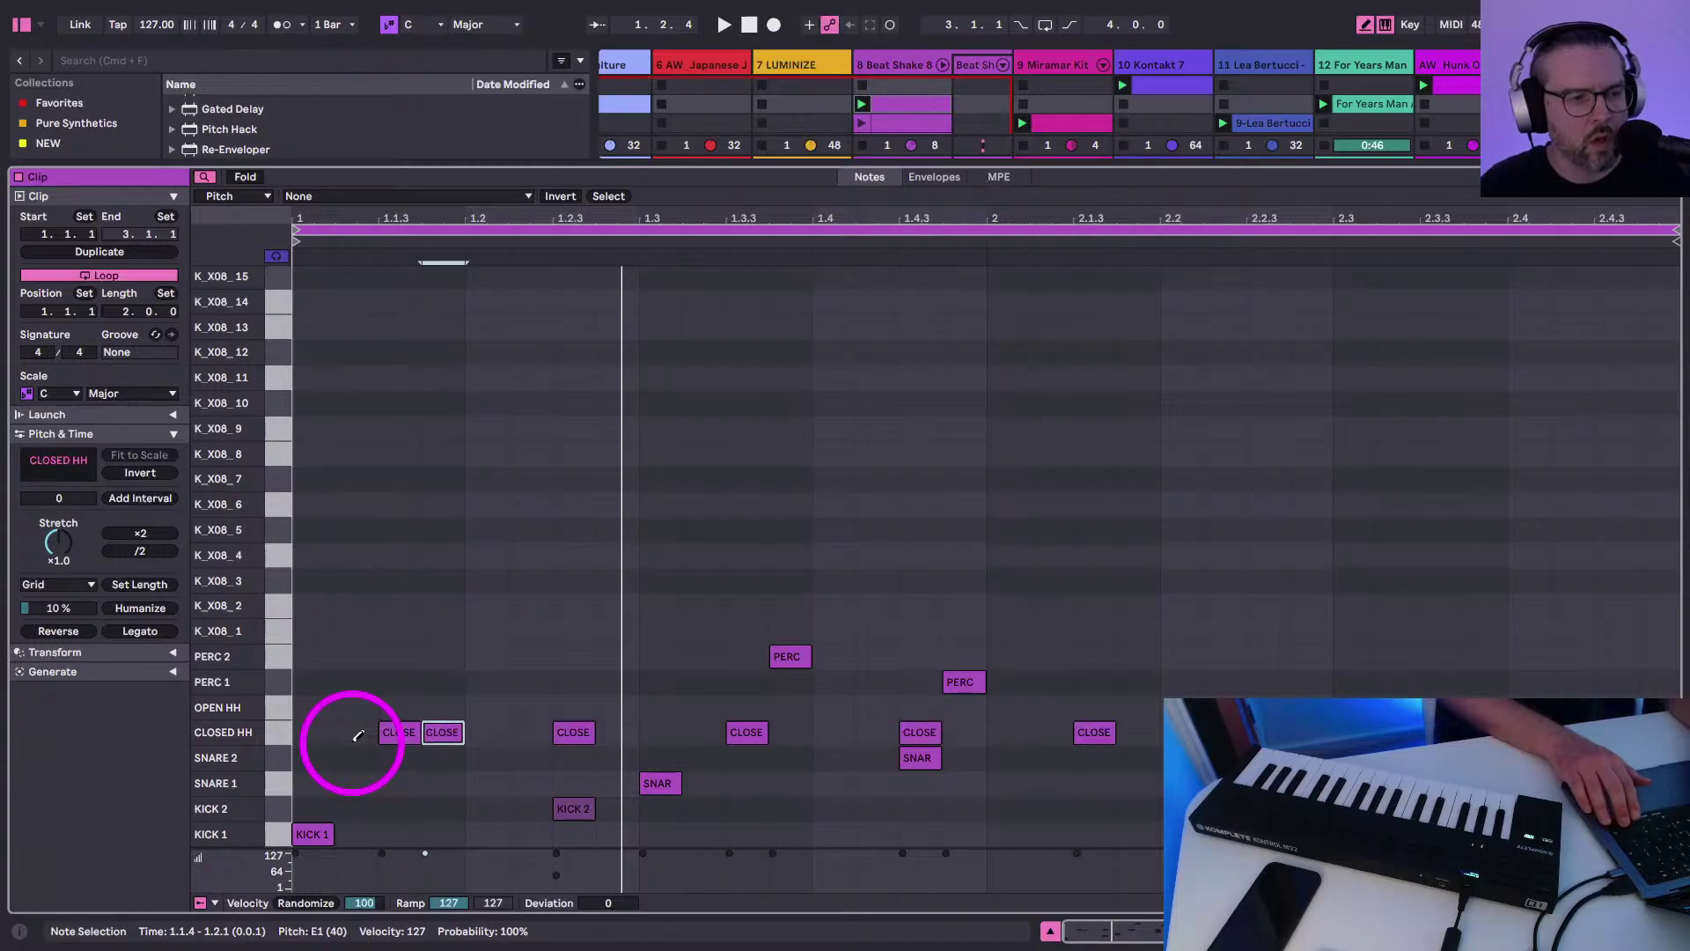
{"action": "key", "text": "Down"}
{"action": "key", "text": "Right"}
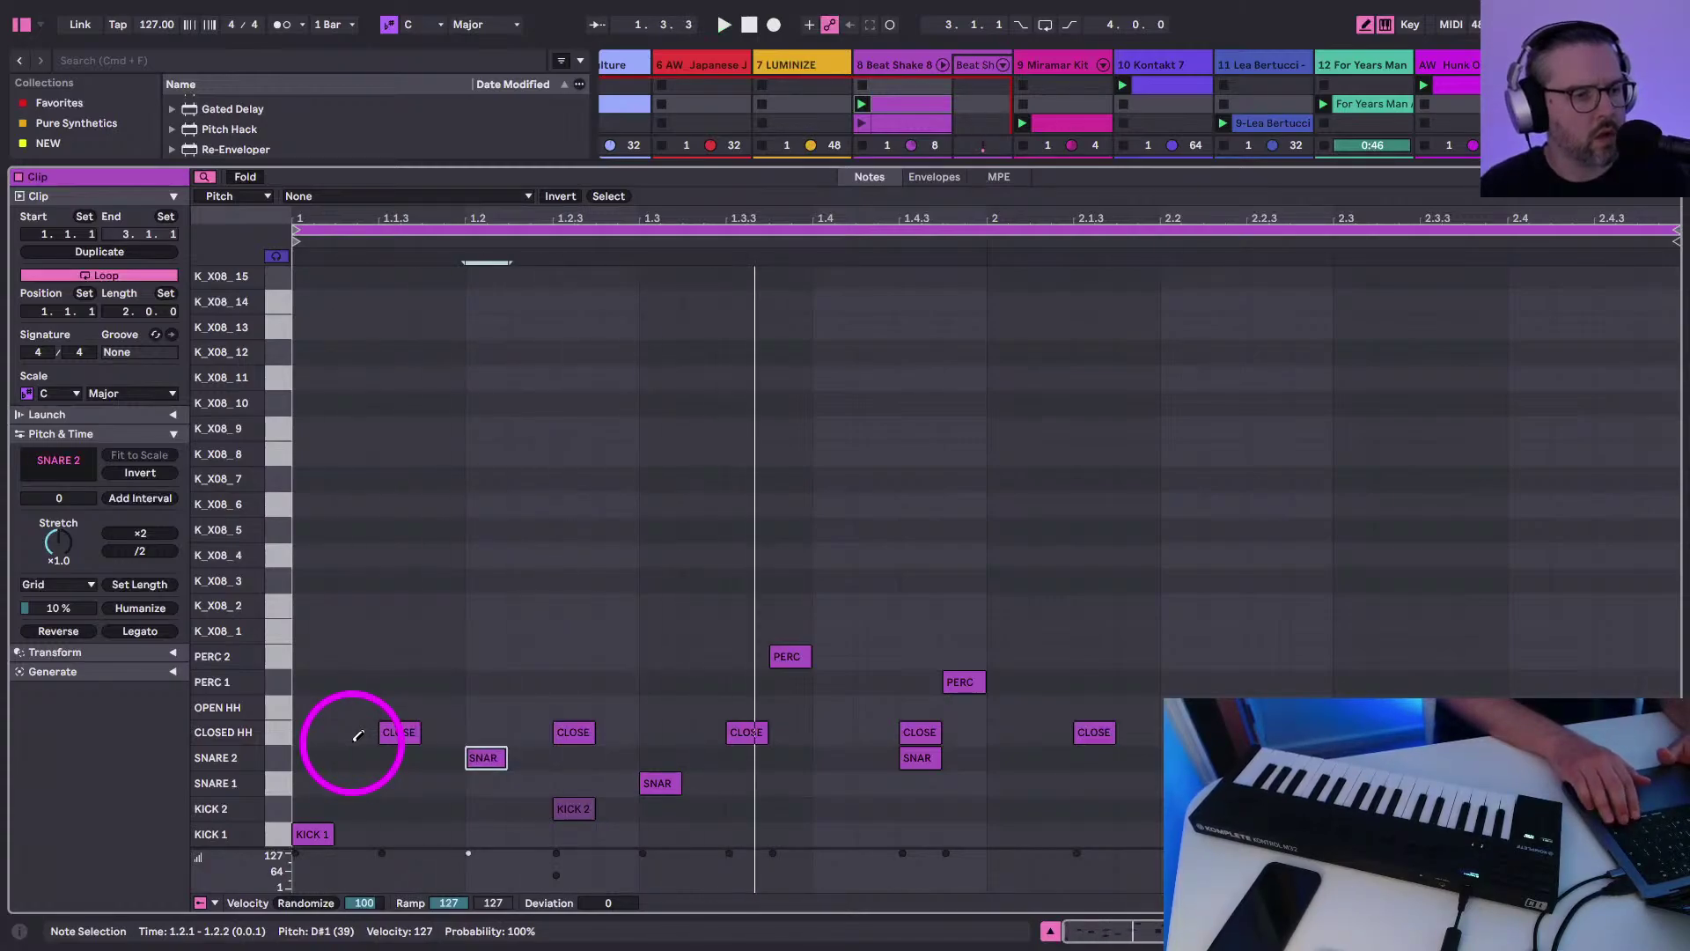
{"action": "key", "text": "Up"}
{"action": "key", "text": "Up"}
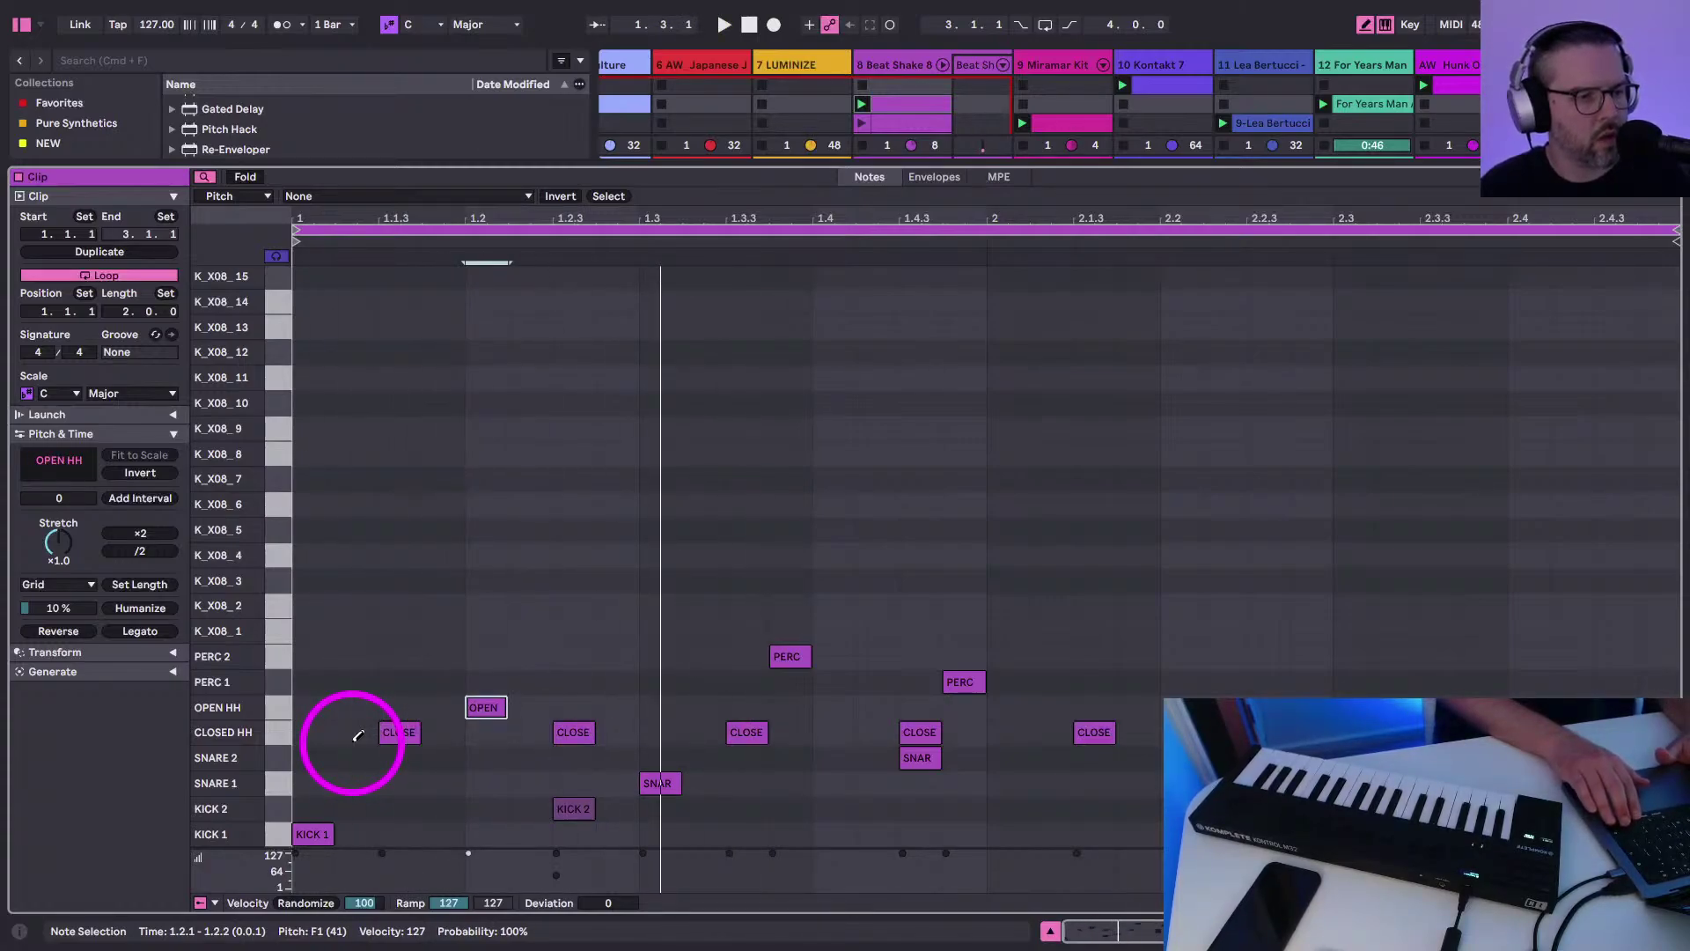
{"action": "key", "text": "Right"}
{"action": "key", "text": "Right"}
{"action": "key", "text": "Right"}
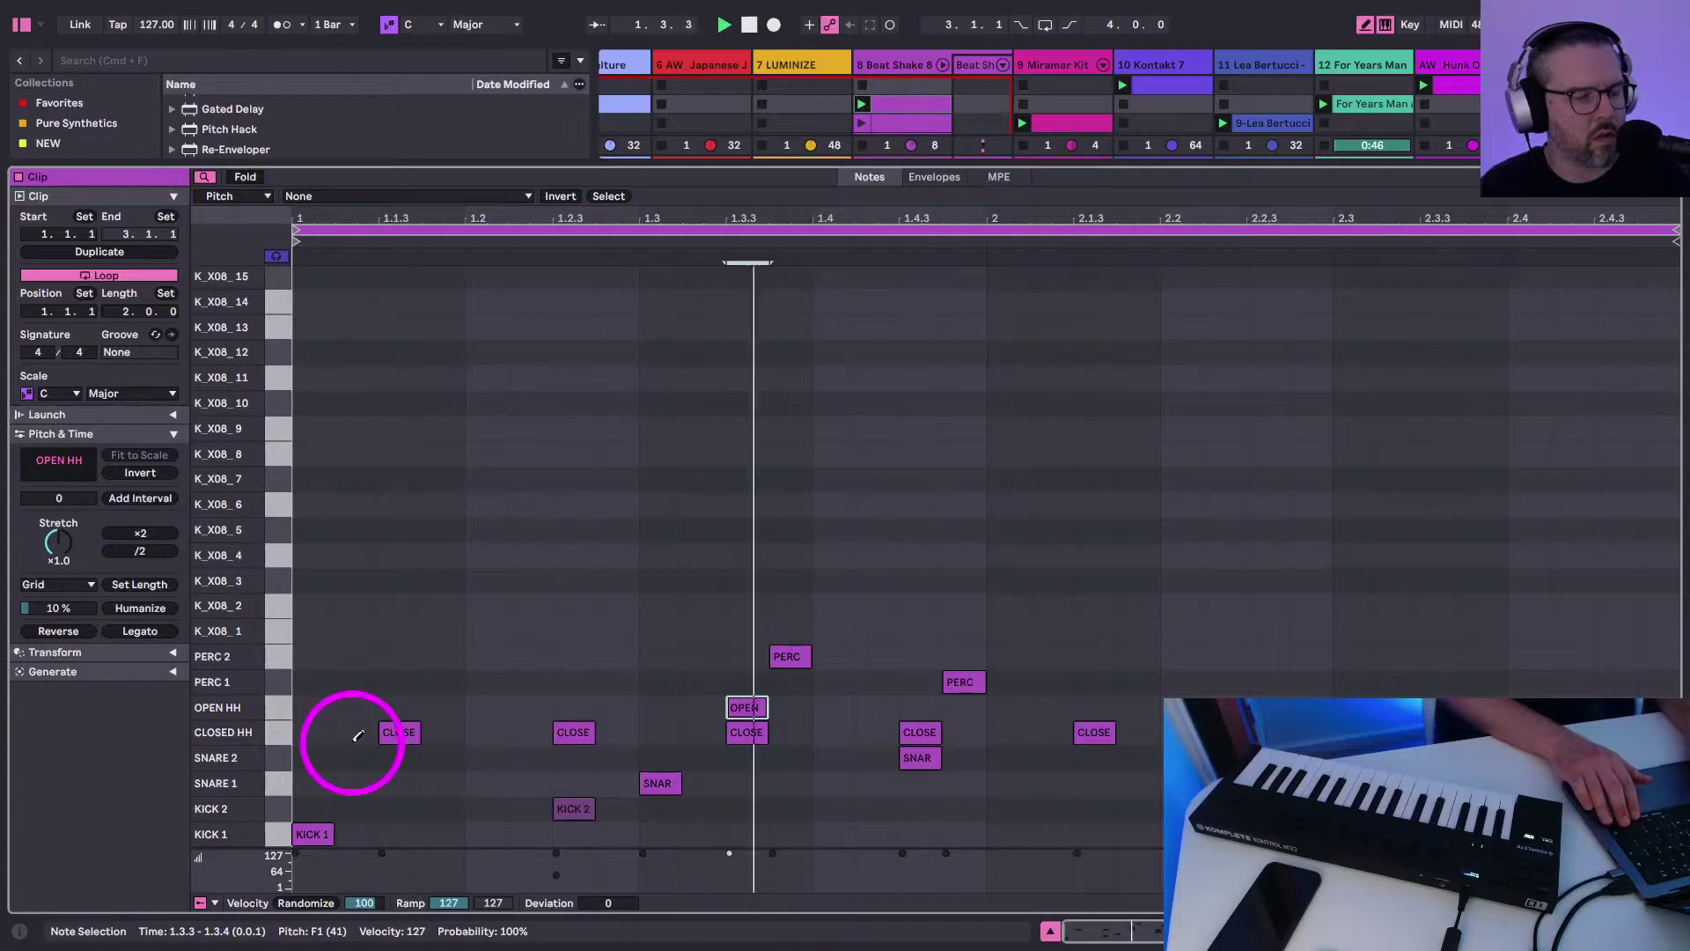
{"action": "key", "text": "Right"}
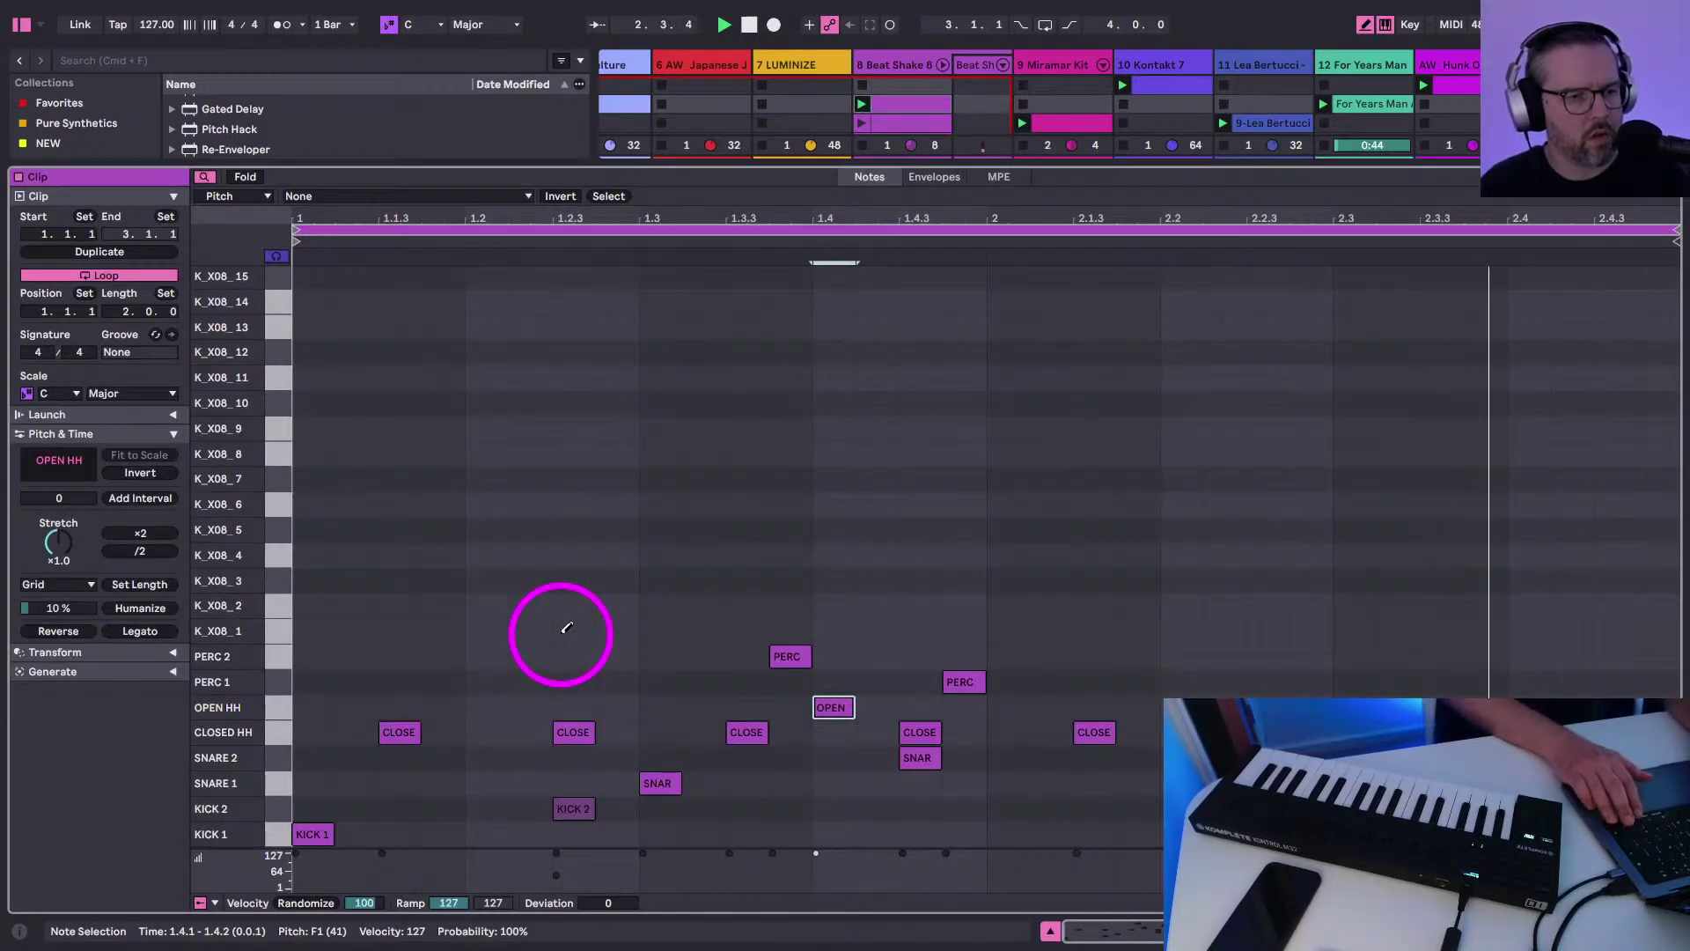
Show the full mixer without the browser and raise the For Years Man track's D-Echo send to about -11.7 dB
{"action": "key", "text": "shift+Tab"}
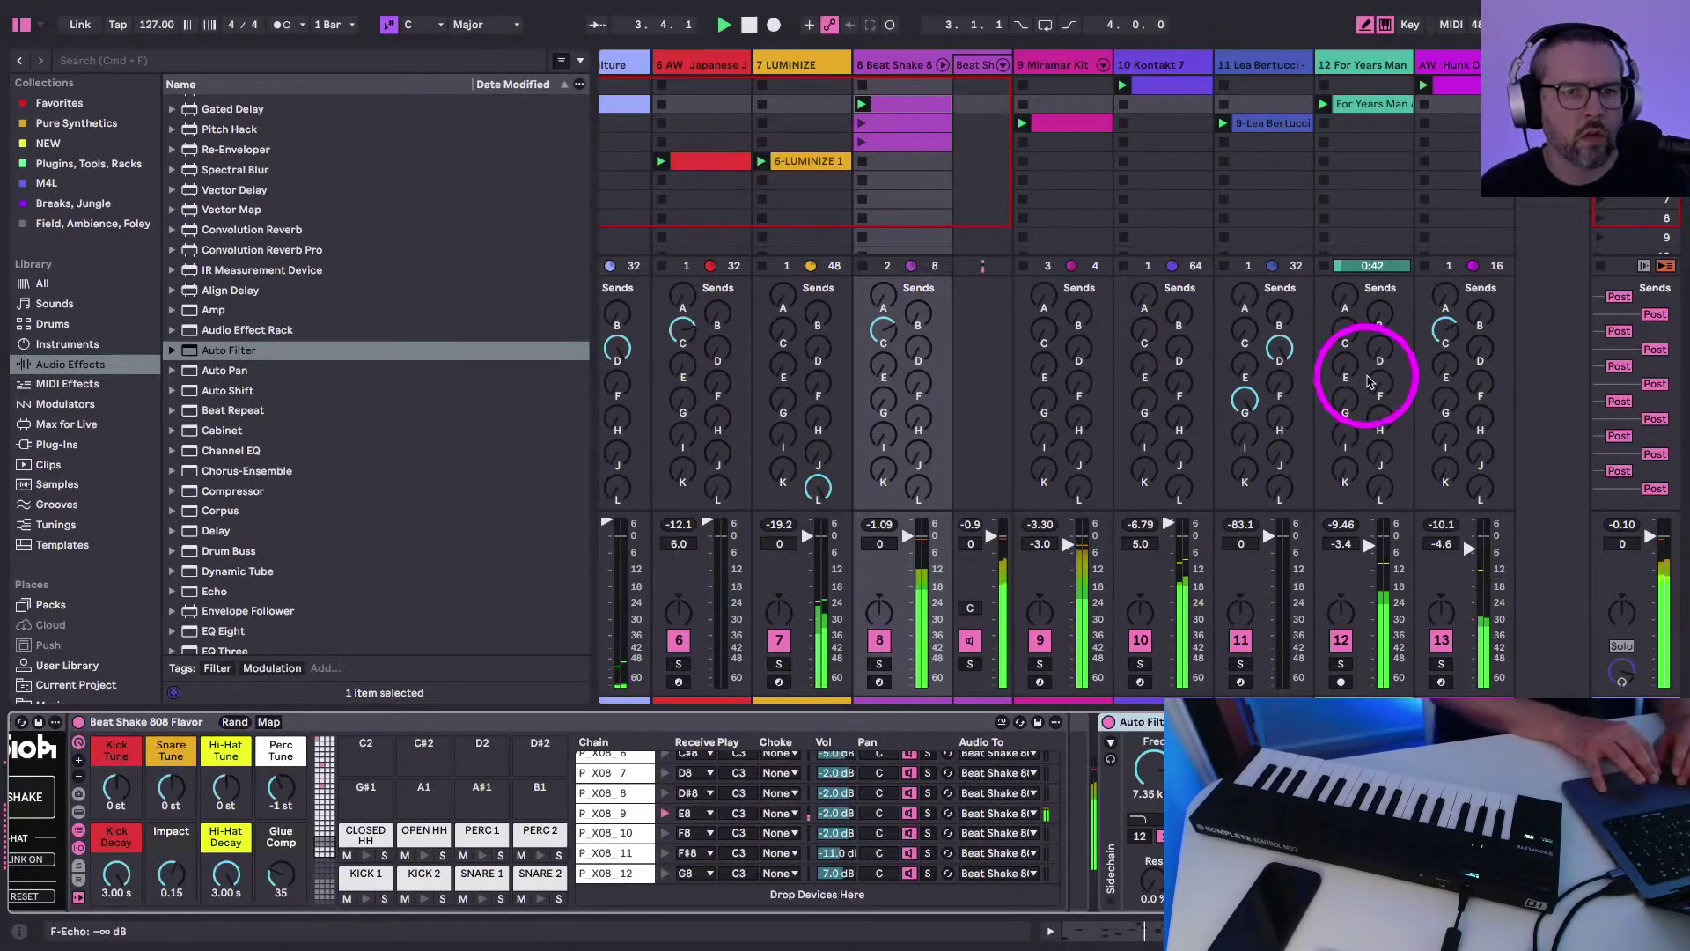
{"action": "left_click_drag", "start_coordinate": [1379, 347], "coordinate": [1378, 344]}
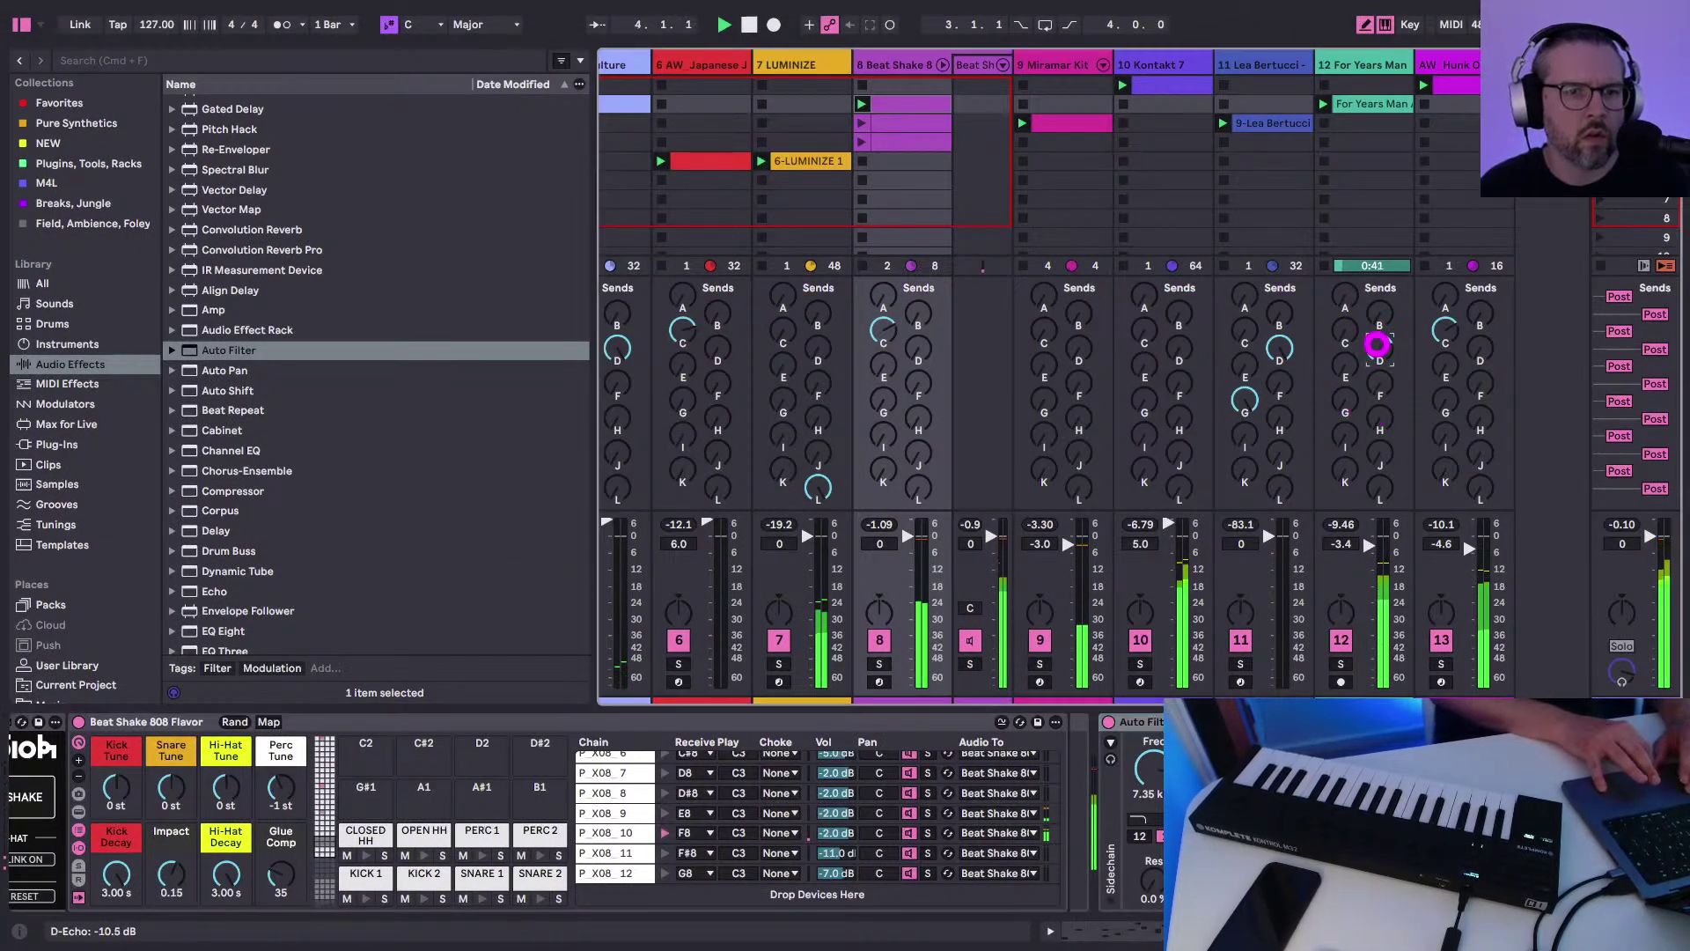
{"action": "left_click", "coordinate": [20, 23]}
{"action": "left_click", "coordinate": [152, 272]}
{"action": "left_click", "coordinate": [1124, 265]}
{"action": "left_click", "coordinate": [1233, 358]}
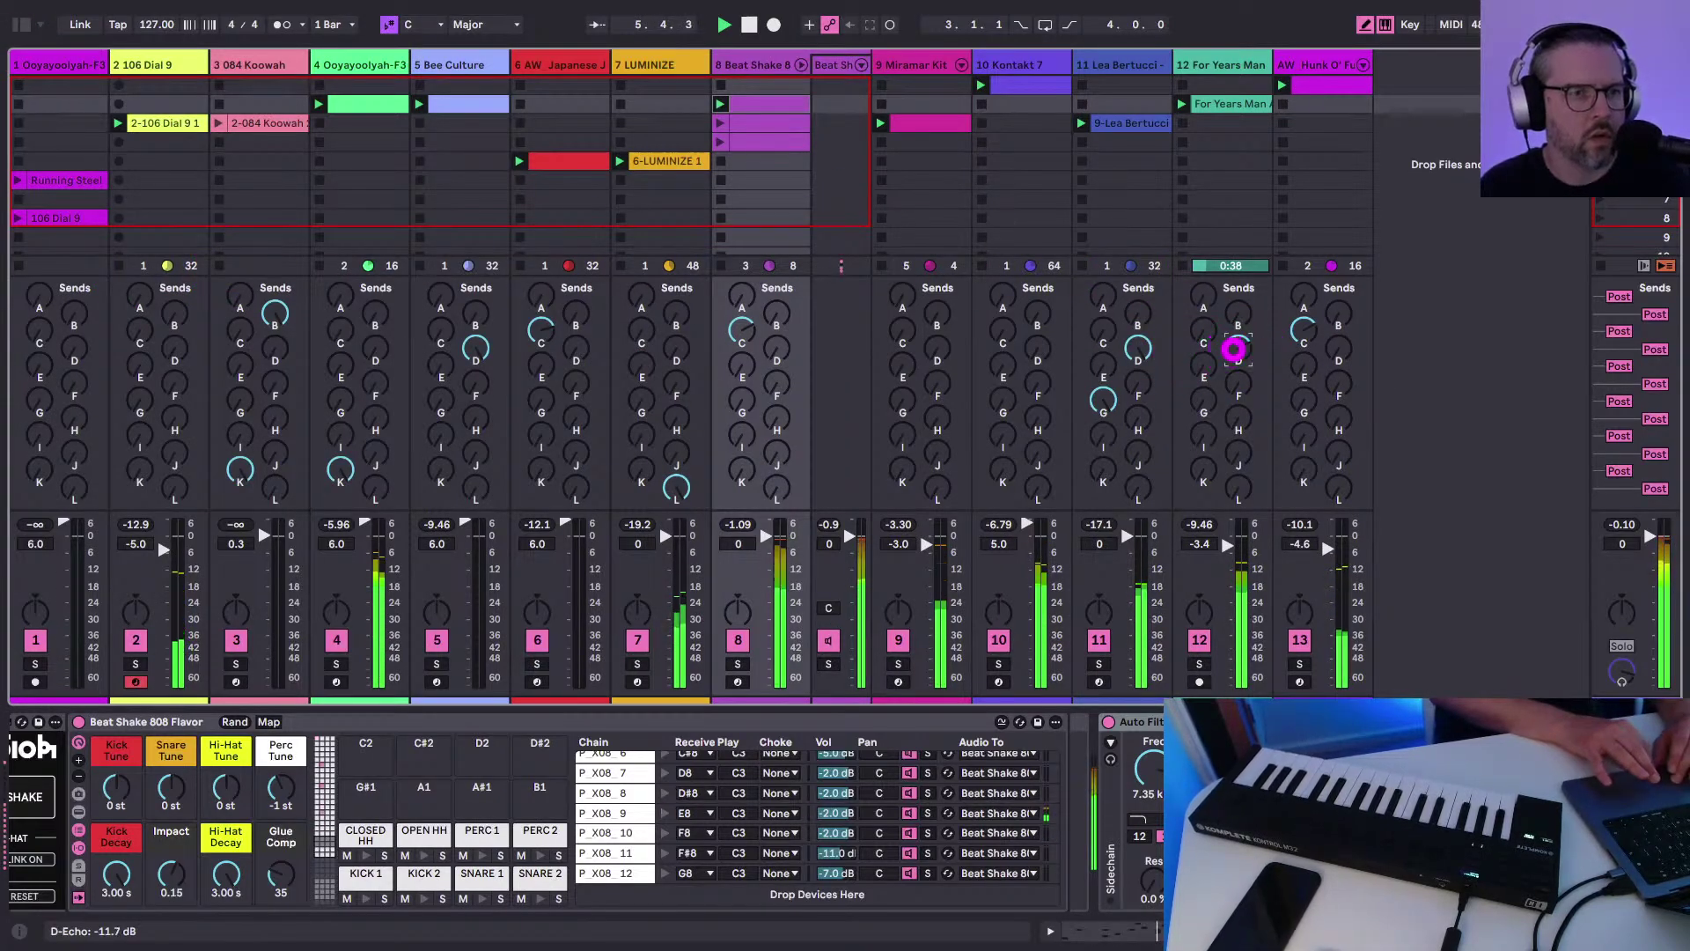
{"action": "left_click", "coordinate": [1234, 349]}
{"action": "left_click", "coordinate": [868, 159]}
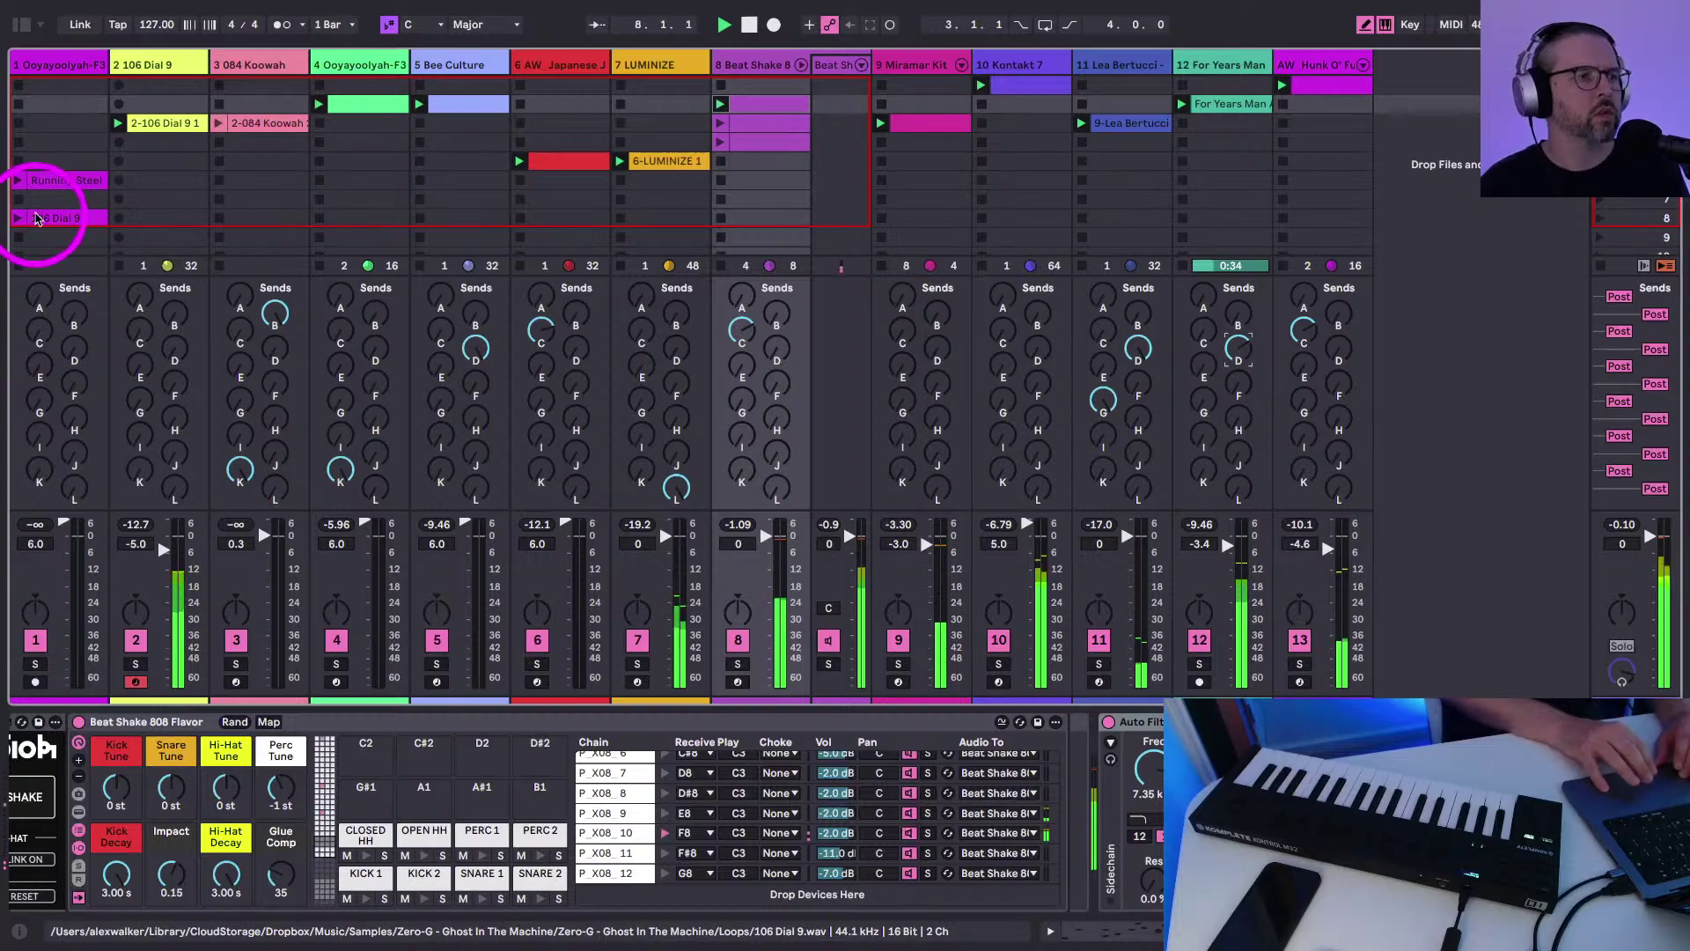
Audition the Running Steel clip, load it as a sampler instrument on a new MIDI track beside it and arm that track
{"action": "left_click", "coordinate": [47, 185]}
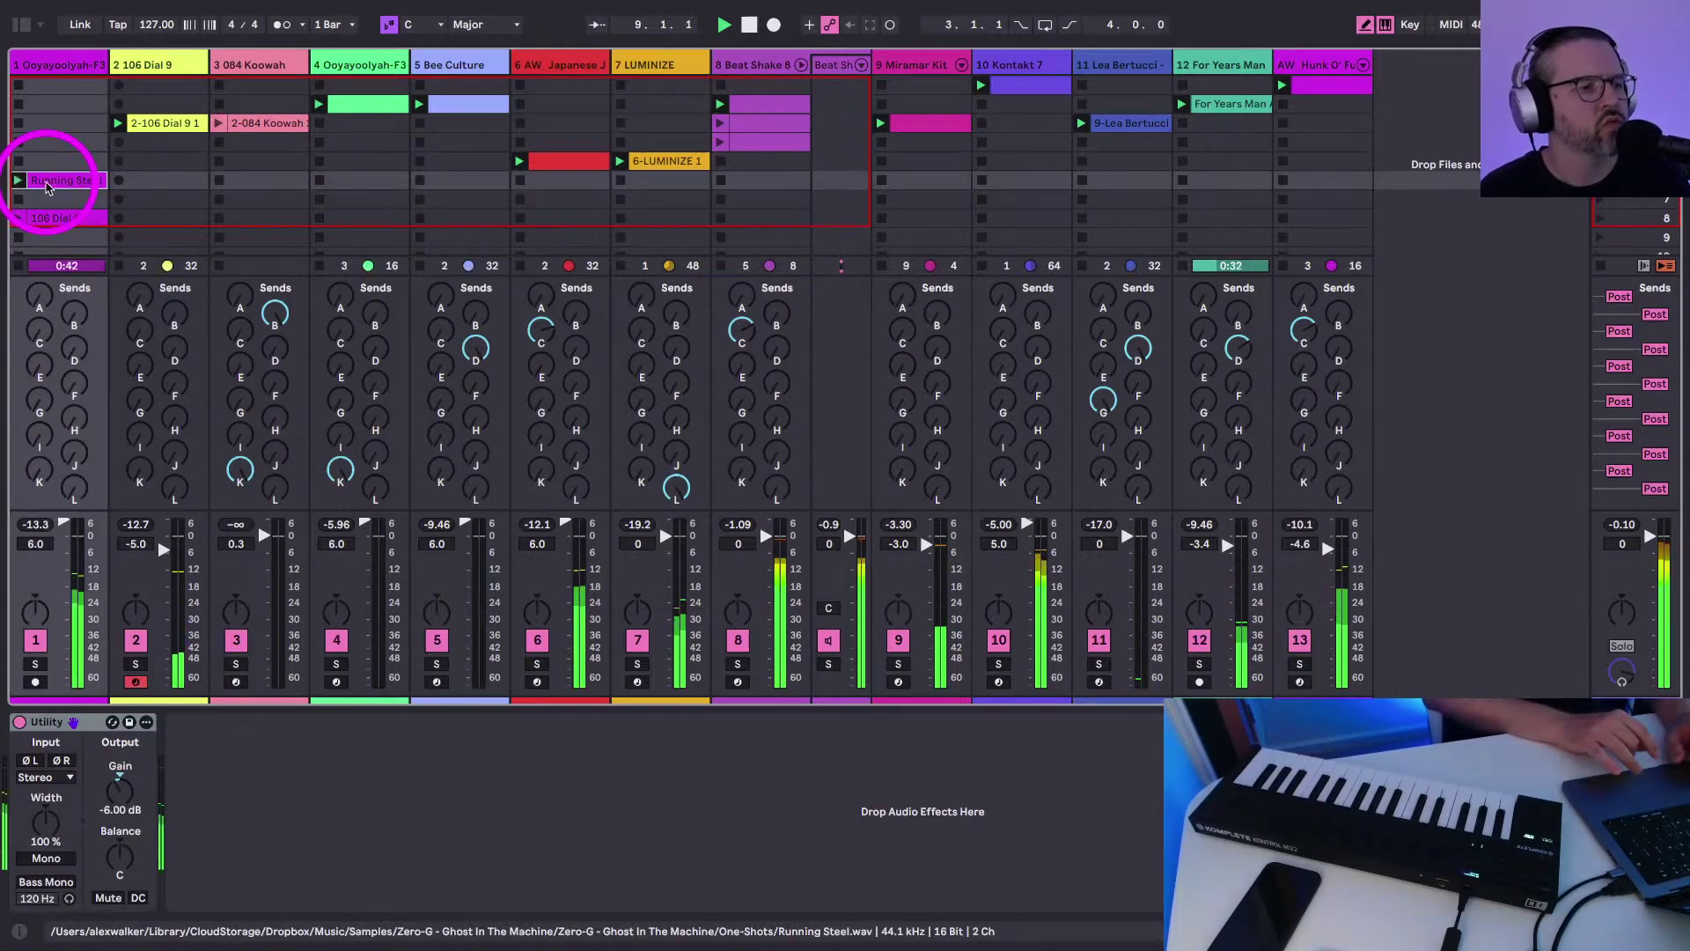
{"action": "left_click", "coordinate": [48, 64]}
{"action": "key", "text": "super+shift+t"}
{"action": "left_click_drag", "start_coordinate": [53, 180], "coordinate": [69, 790]}
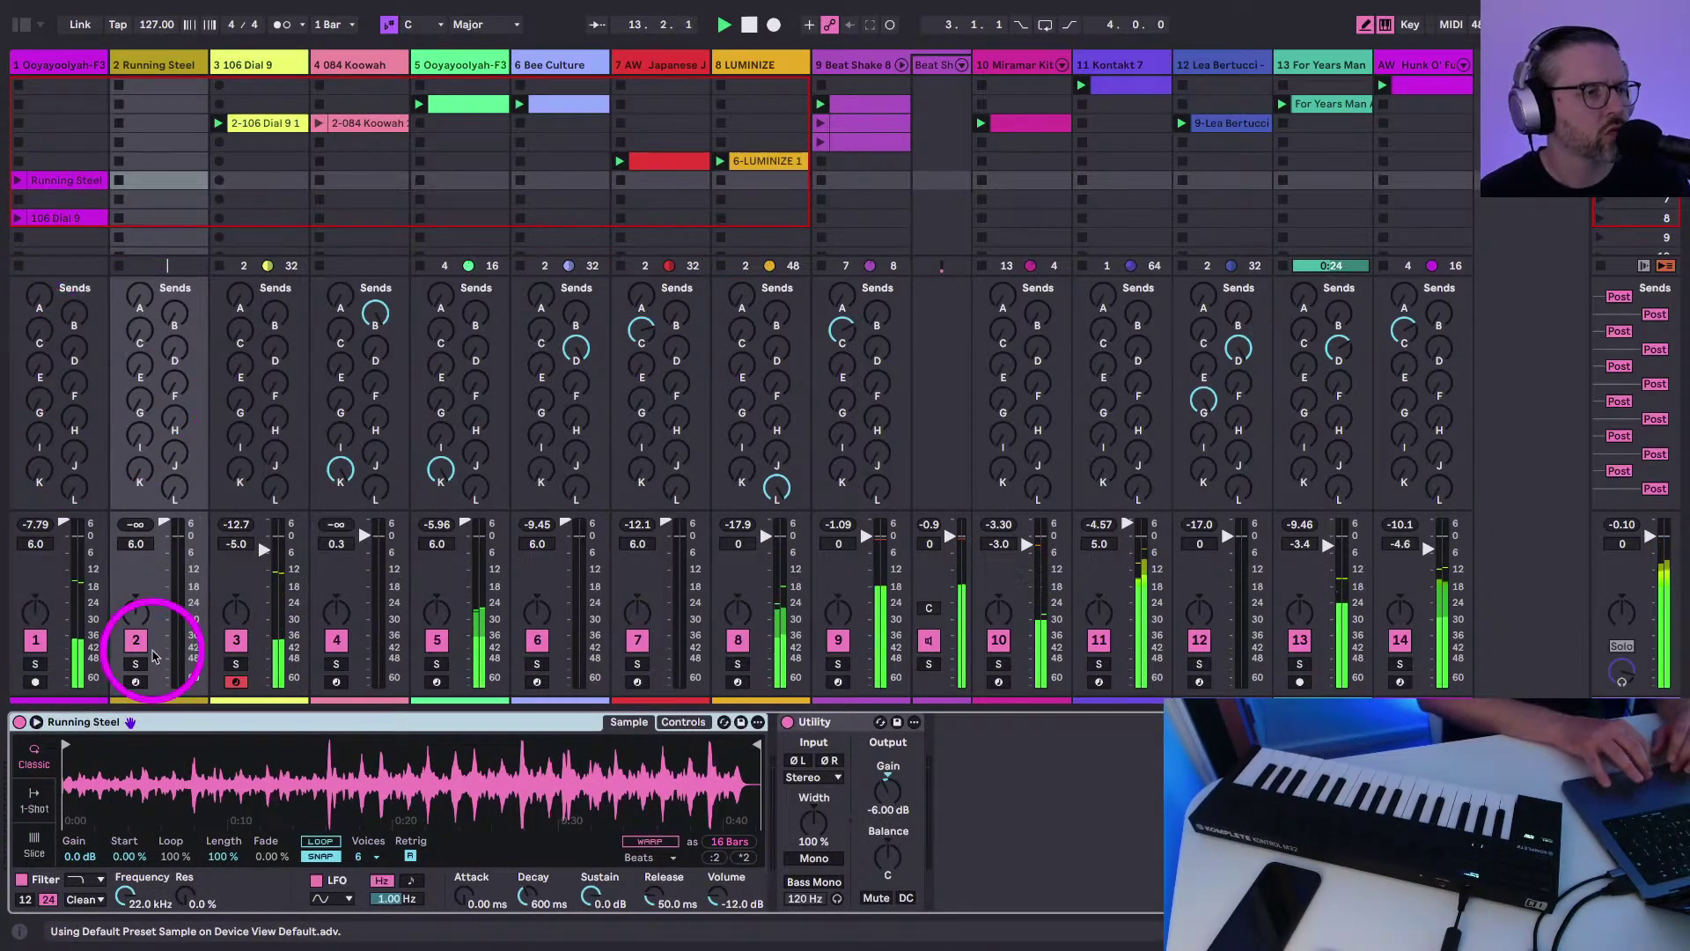
{"action": "left_click", "coordinate": [136, 681]}
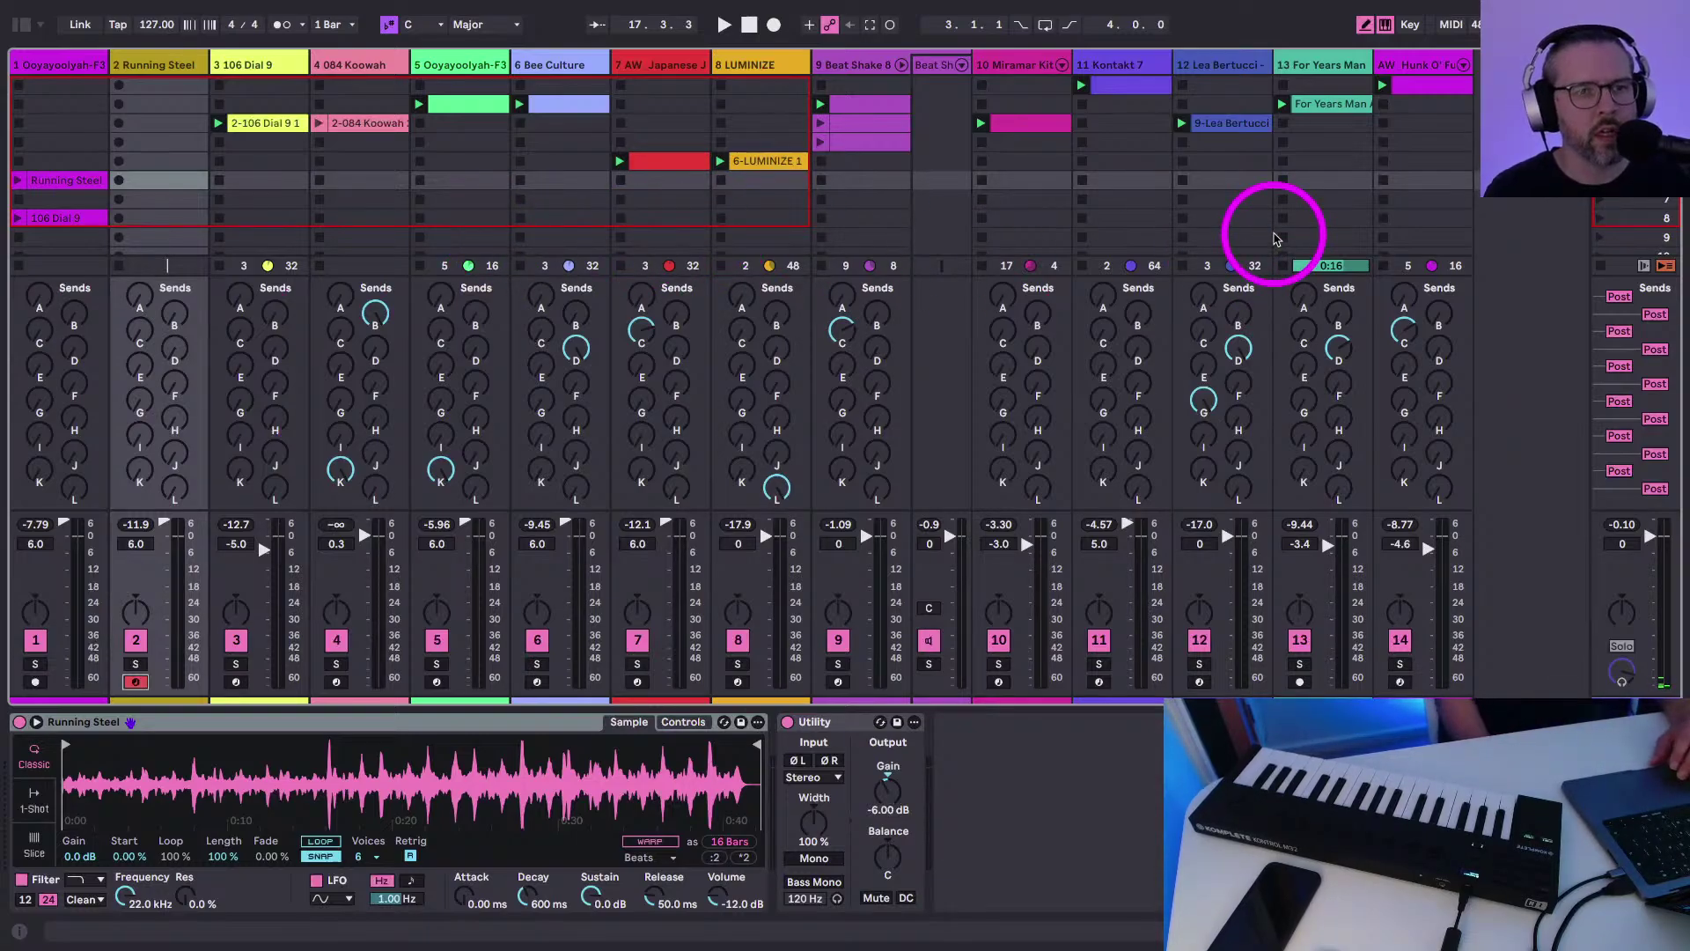
During playback, adjust the Beat Shake track's Auto Filter frequency, and lower the AW_Hunk track to -6.4 dB and mute it
{"action": "mouse_move", "coordinate": [1065, 7]}
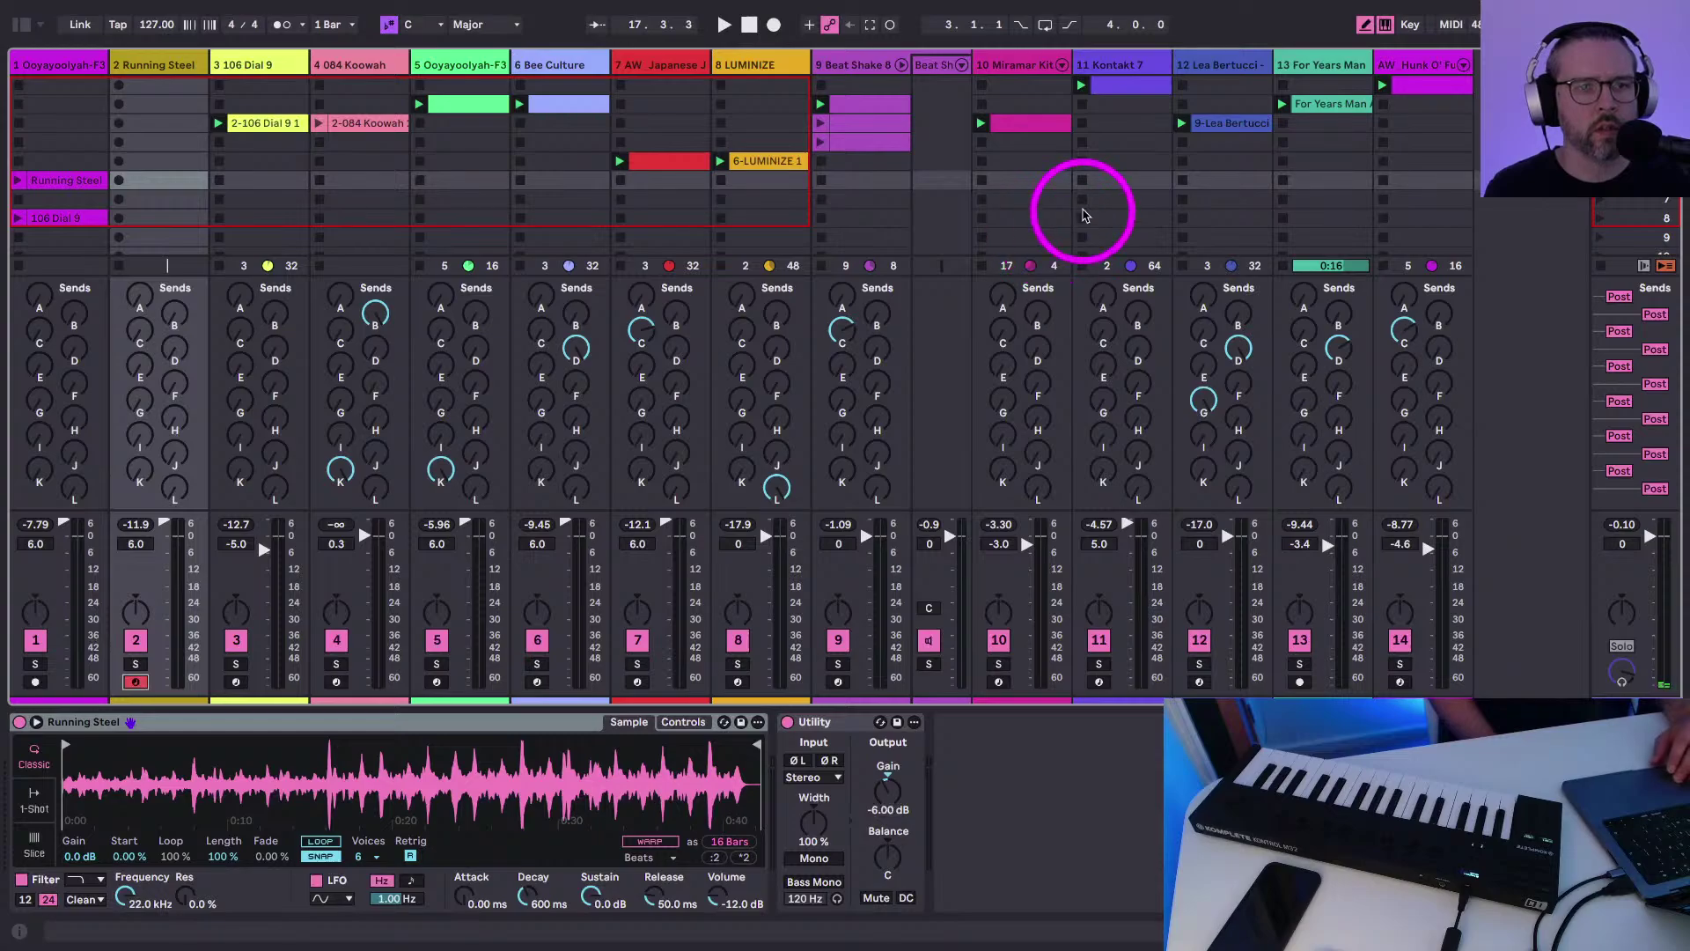
{"action": "key", "text": "space"}
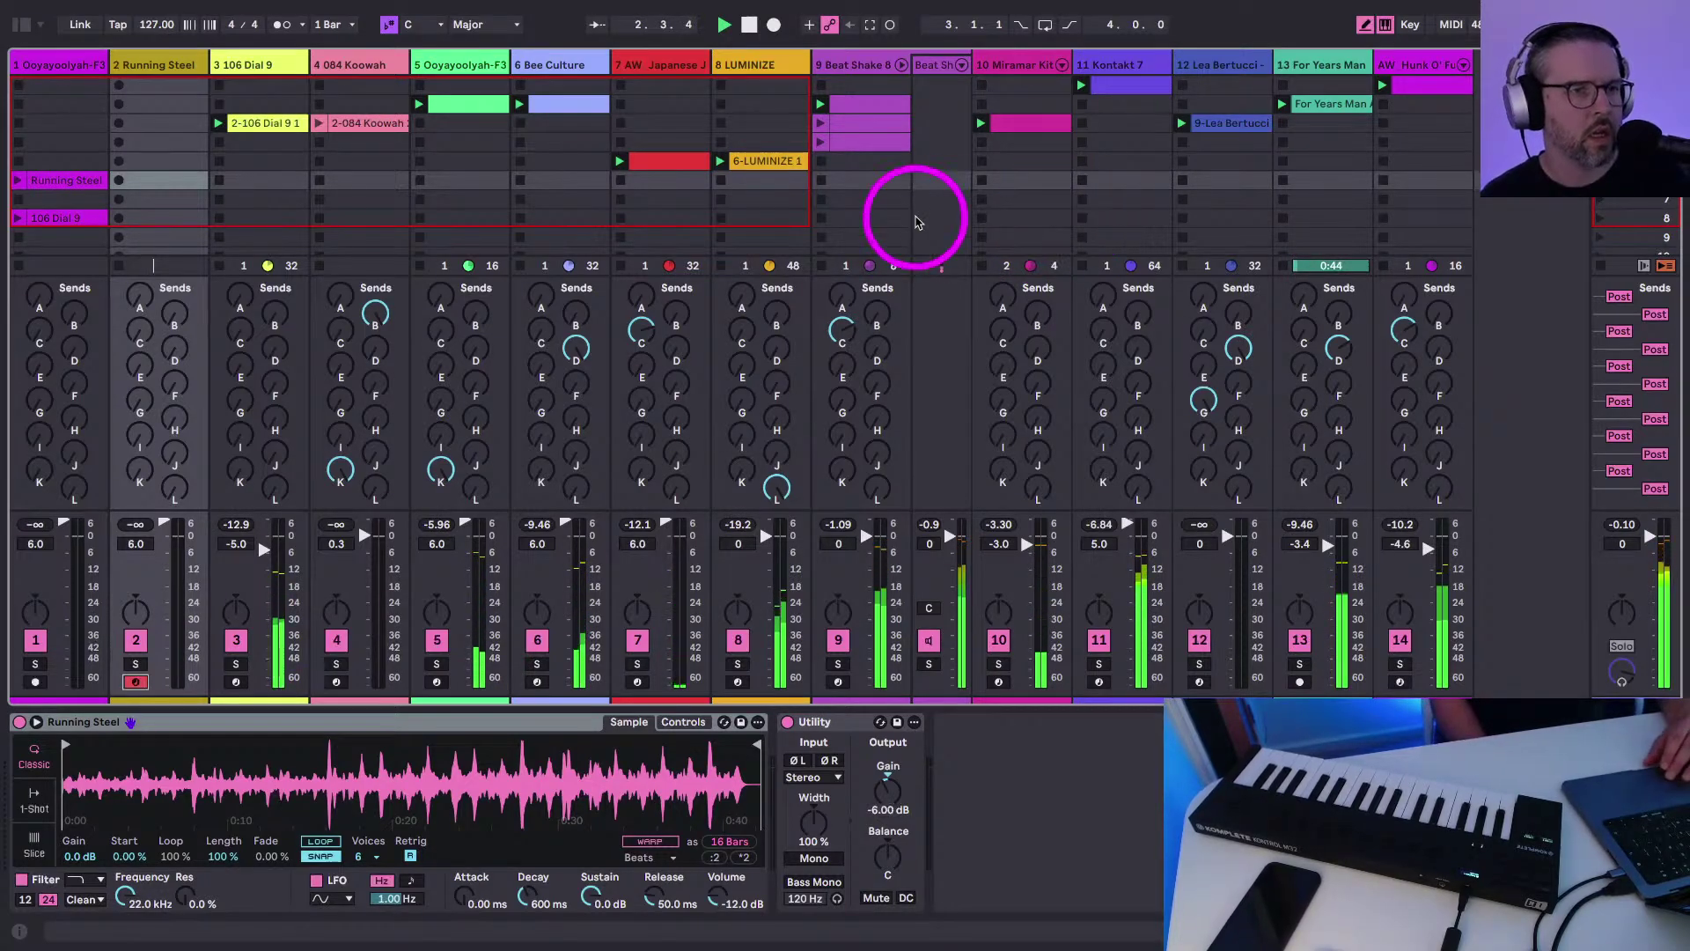
{"action": "left_click", "coordinate": [851, 64]}
{"action": "left_click", "coordinate": [1150, 775]}
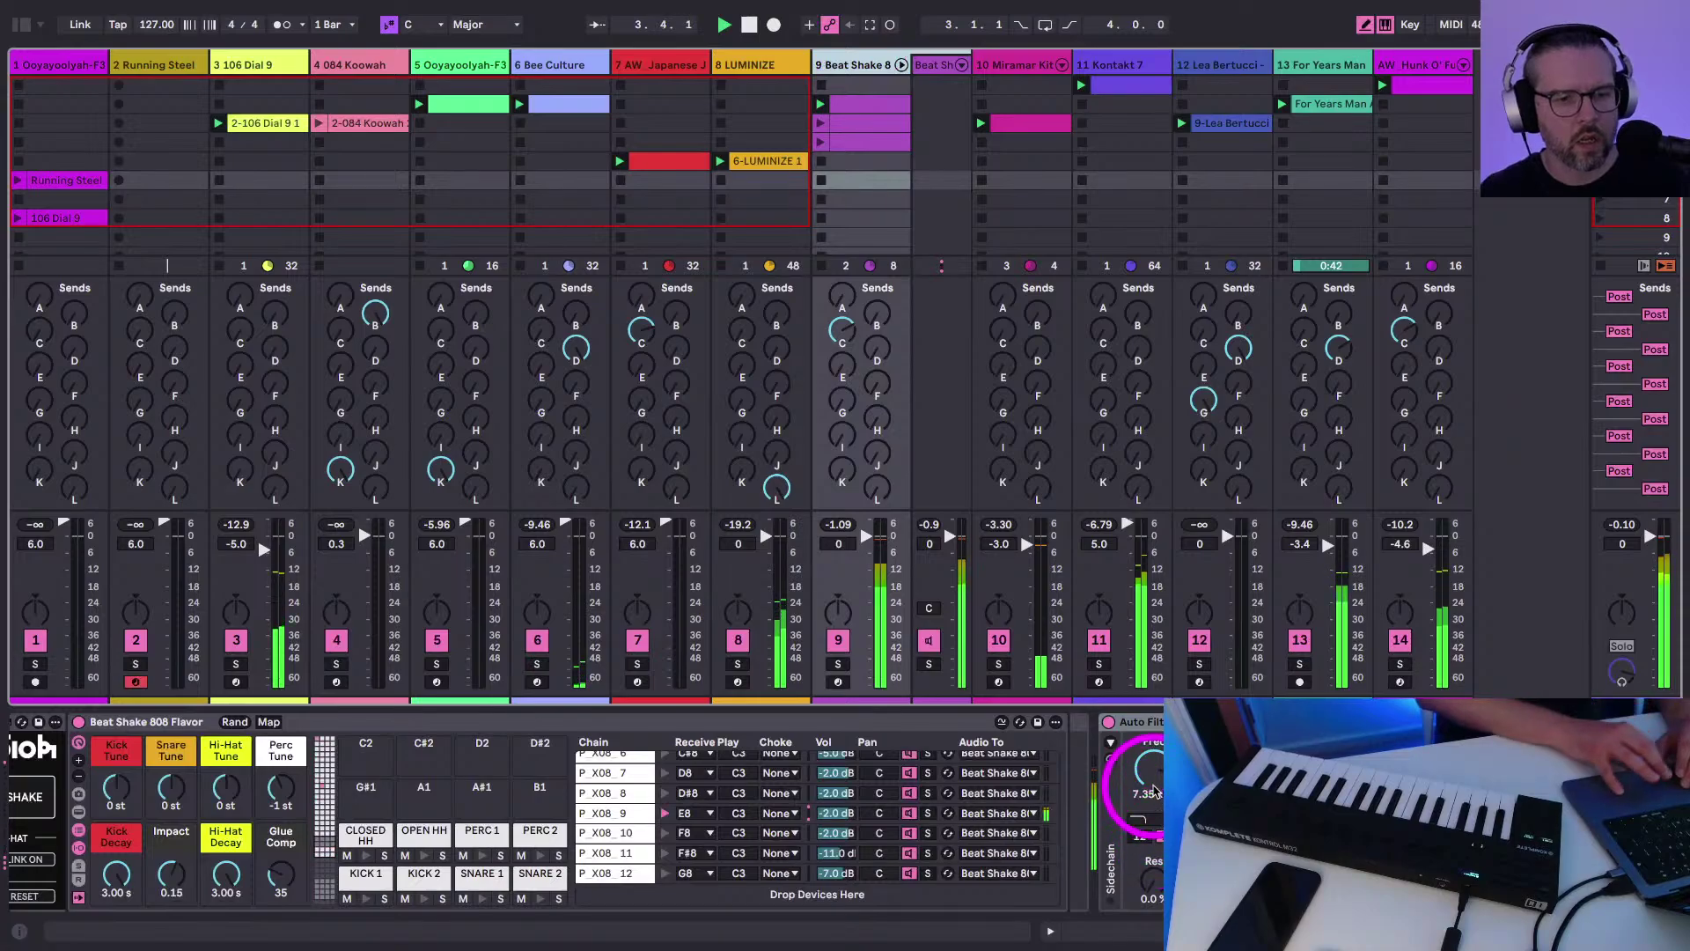
{"action": "left_click_drag", "start_coordinate": [1150, 774], "coordinate": [1151, 775]}
{"action": "left_click_drag", "start_coordinate": [1401, 543], "coordinate": [1401, 642]}
{"action": "left_click", "coordinate": [1402, 643]}
Set the Beat Shake Auto Filter frequency to 5.99 kHz and lower the Miramar Kit track's volume to -7.2 dB
{"action": "left_click_drag", "start_coordinate": [1151, 774], "coordinate": [1150, 775]}
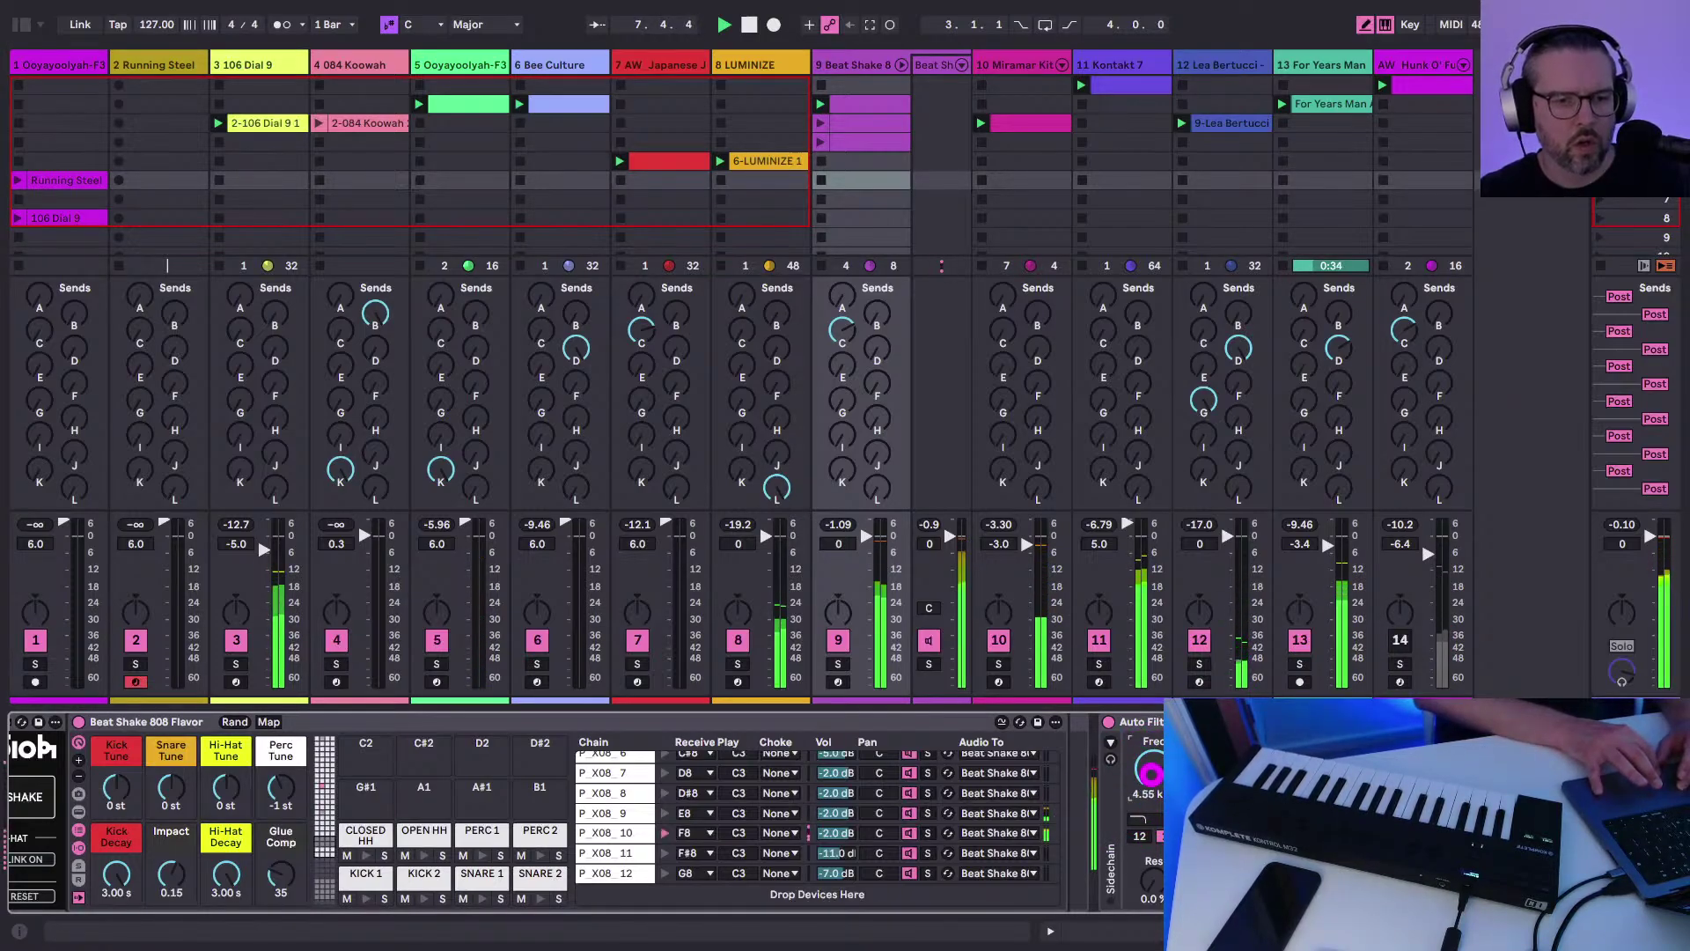
{"action": "left_click_drag", "start_coordinate": [1150, 774], "coordinate": [1151, 774]}
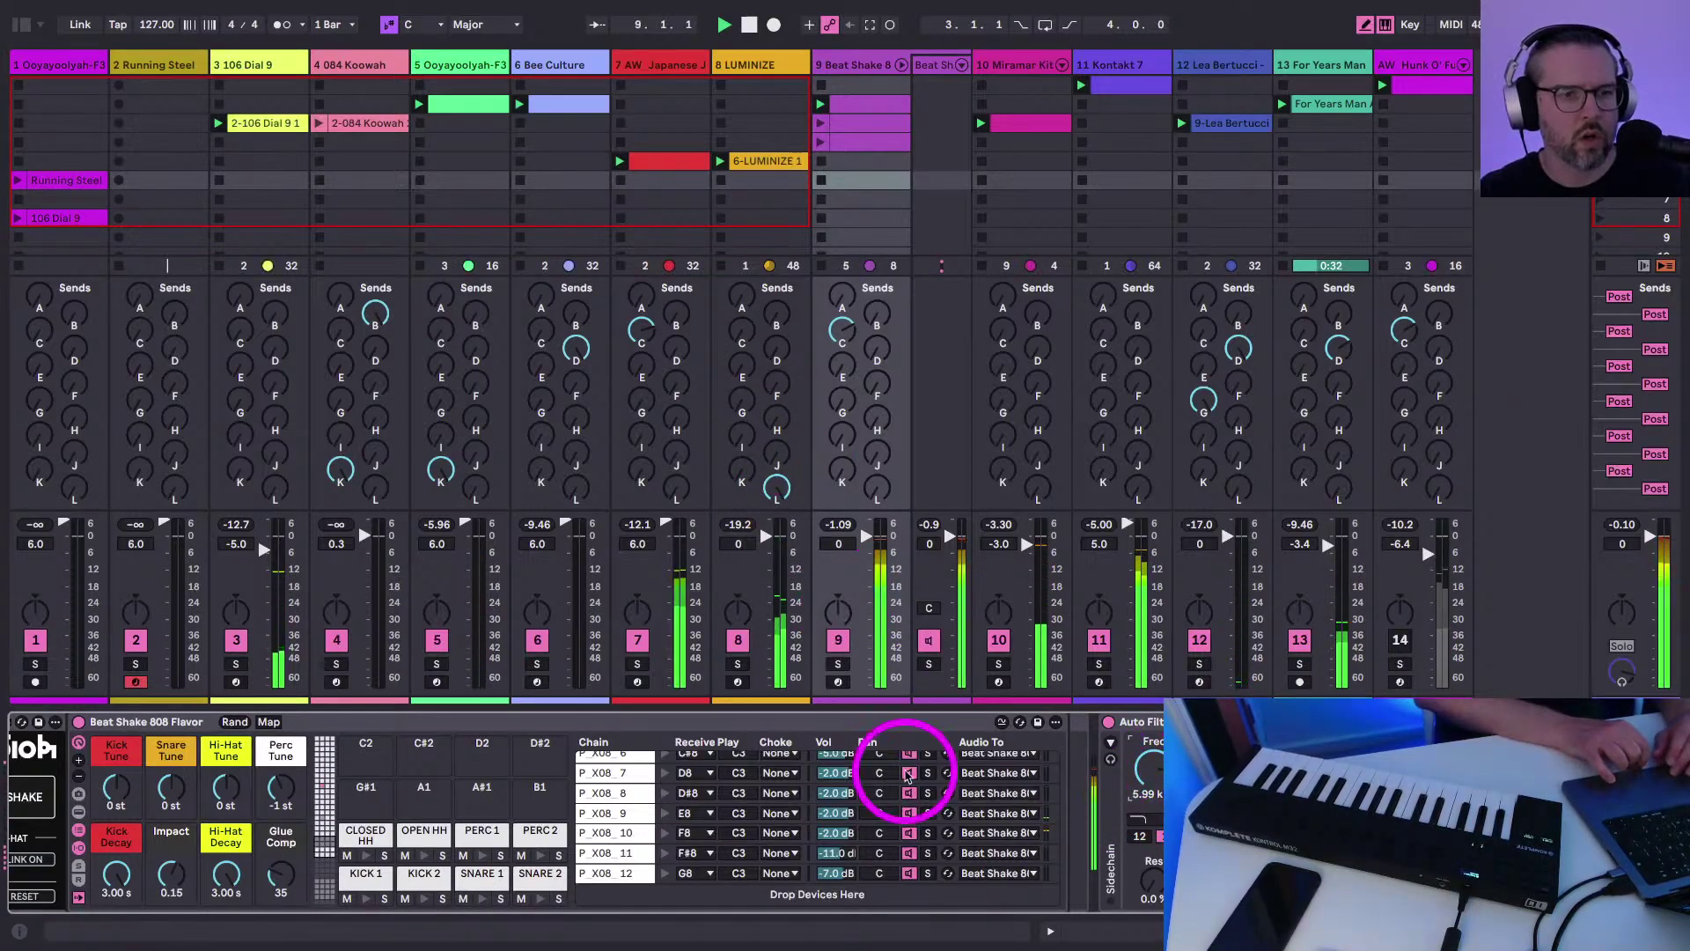
{"action": "left_click_drag", "start_coordinate": [1008, 553], "coordinate": [1021, 550]}
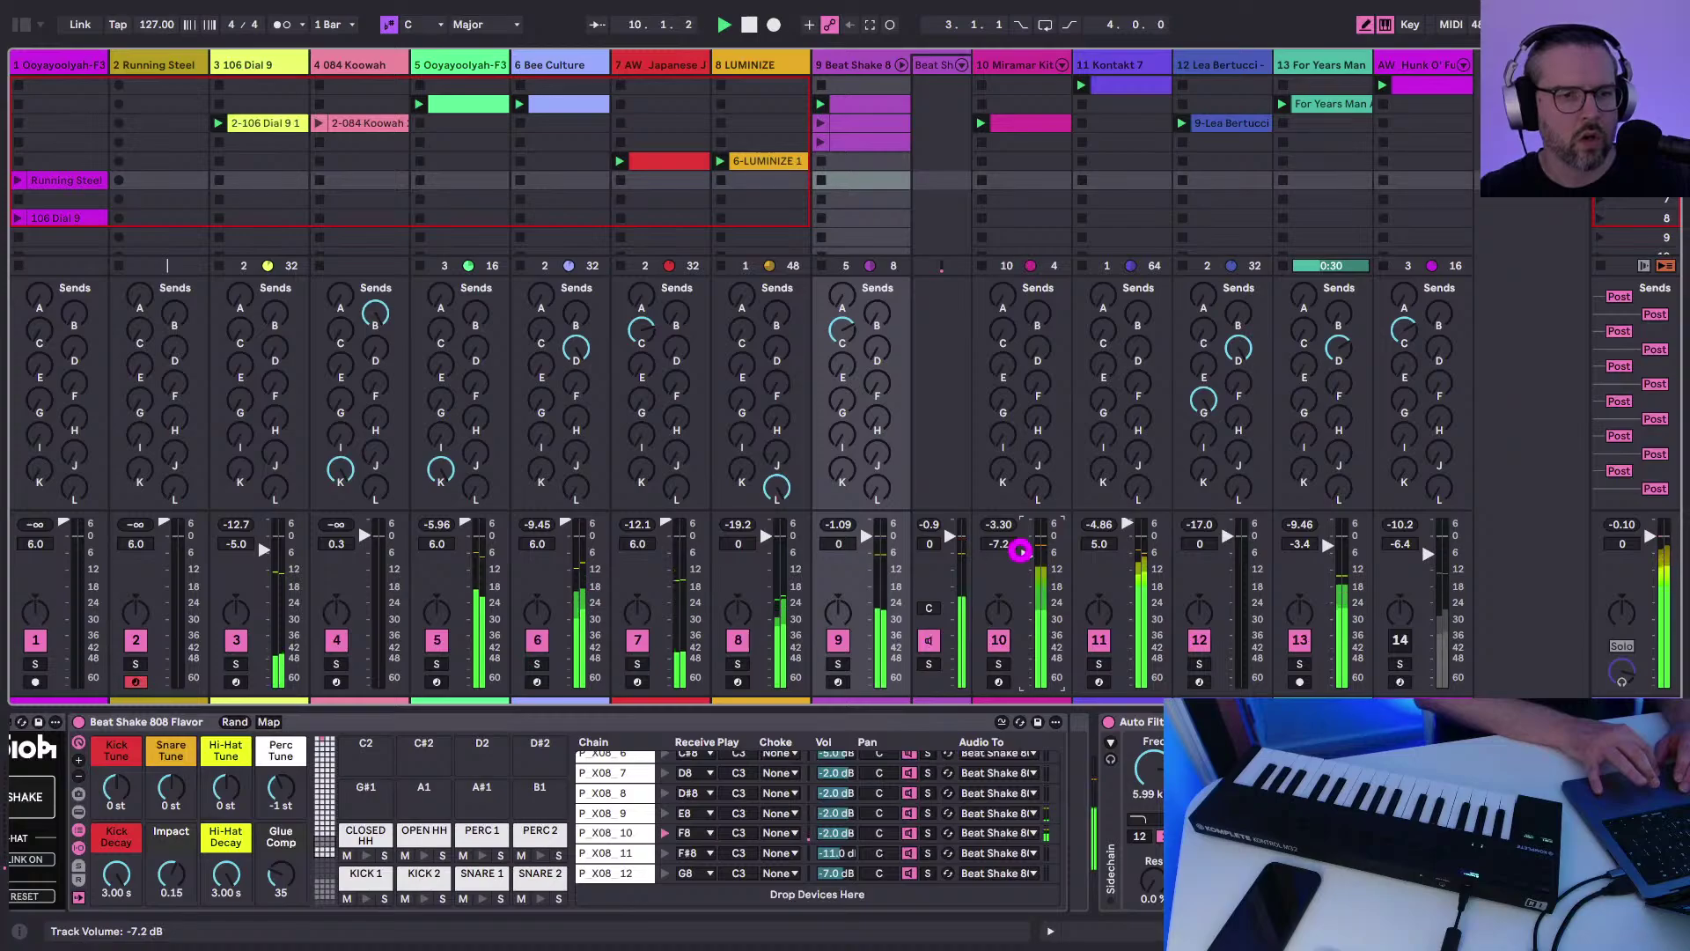
Open the Miramar Kit clip and add Hihat 808 Mixed Closed notes at 1.1.1 and 1.1.3
{"action": "double_click", "coordinate": [1028, 124]}
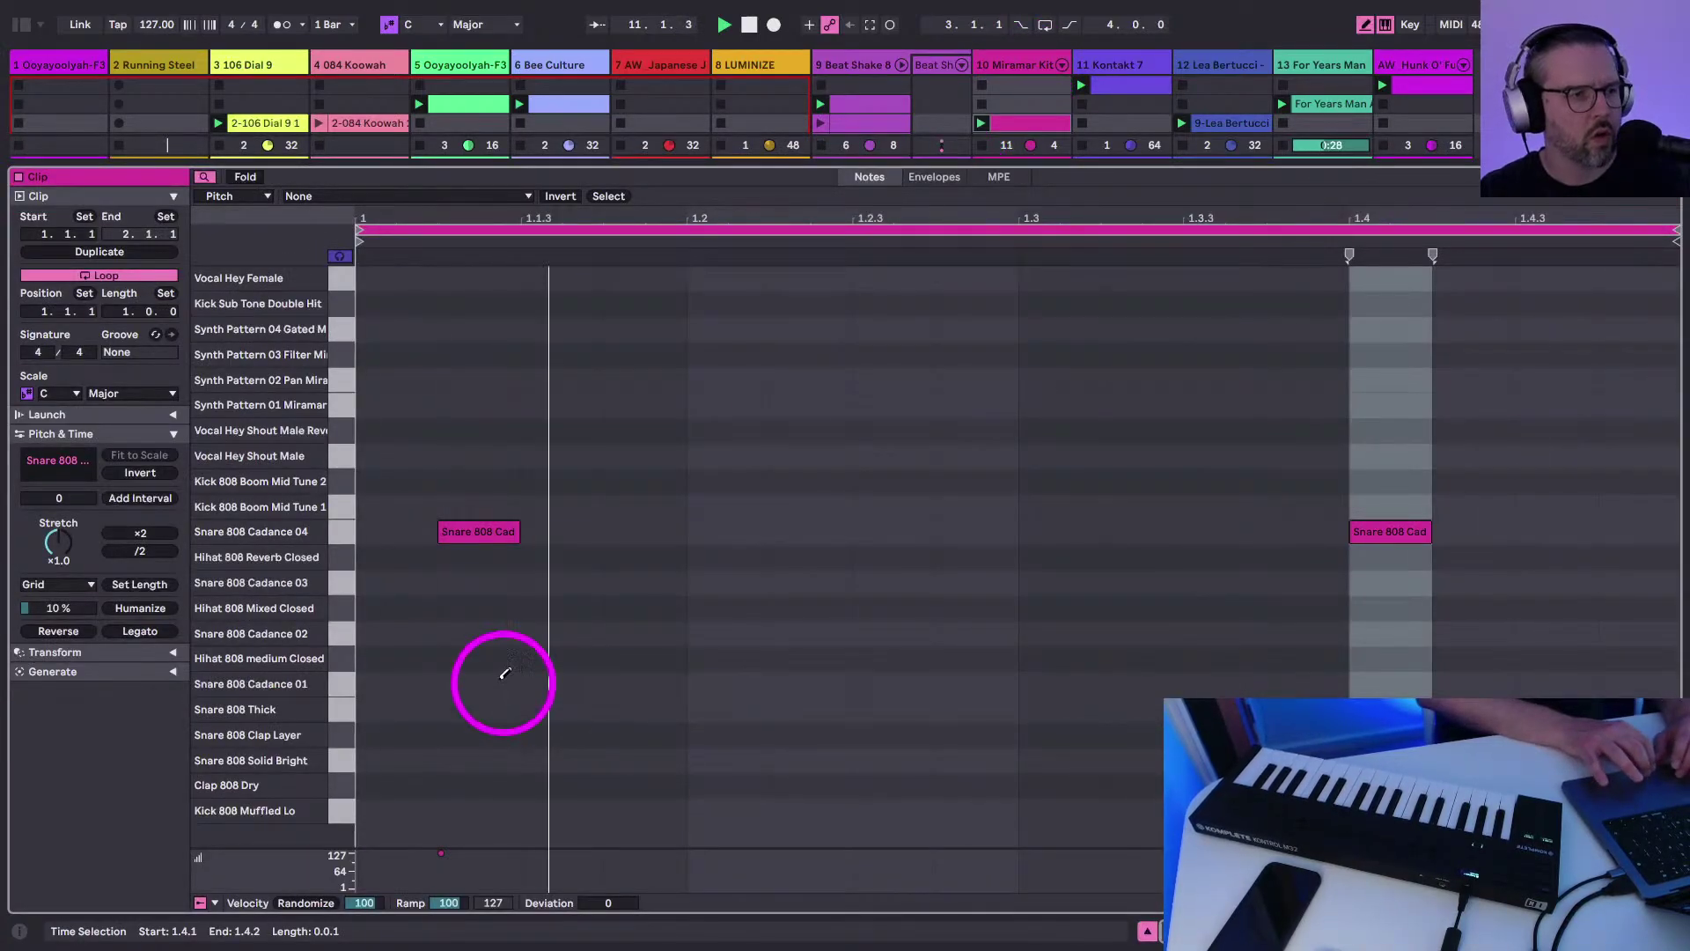
{"action": "left_click", "coordinate": [497, 584]}
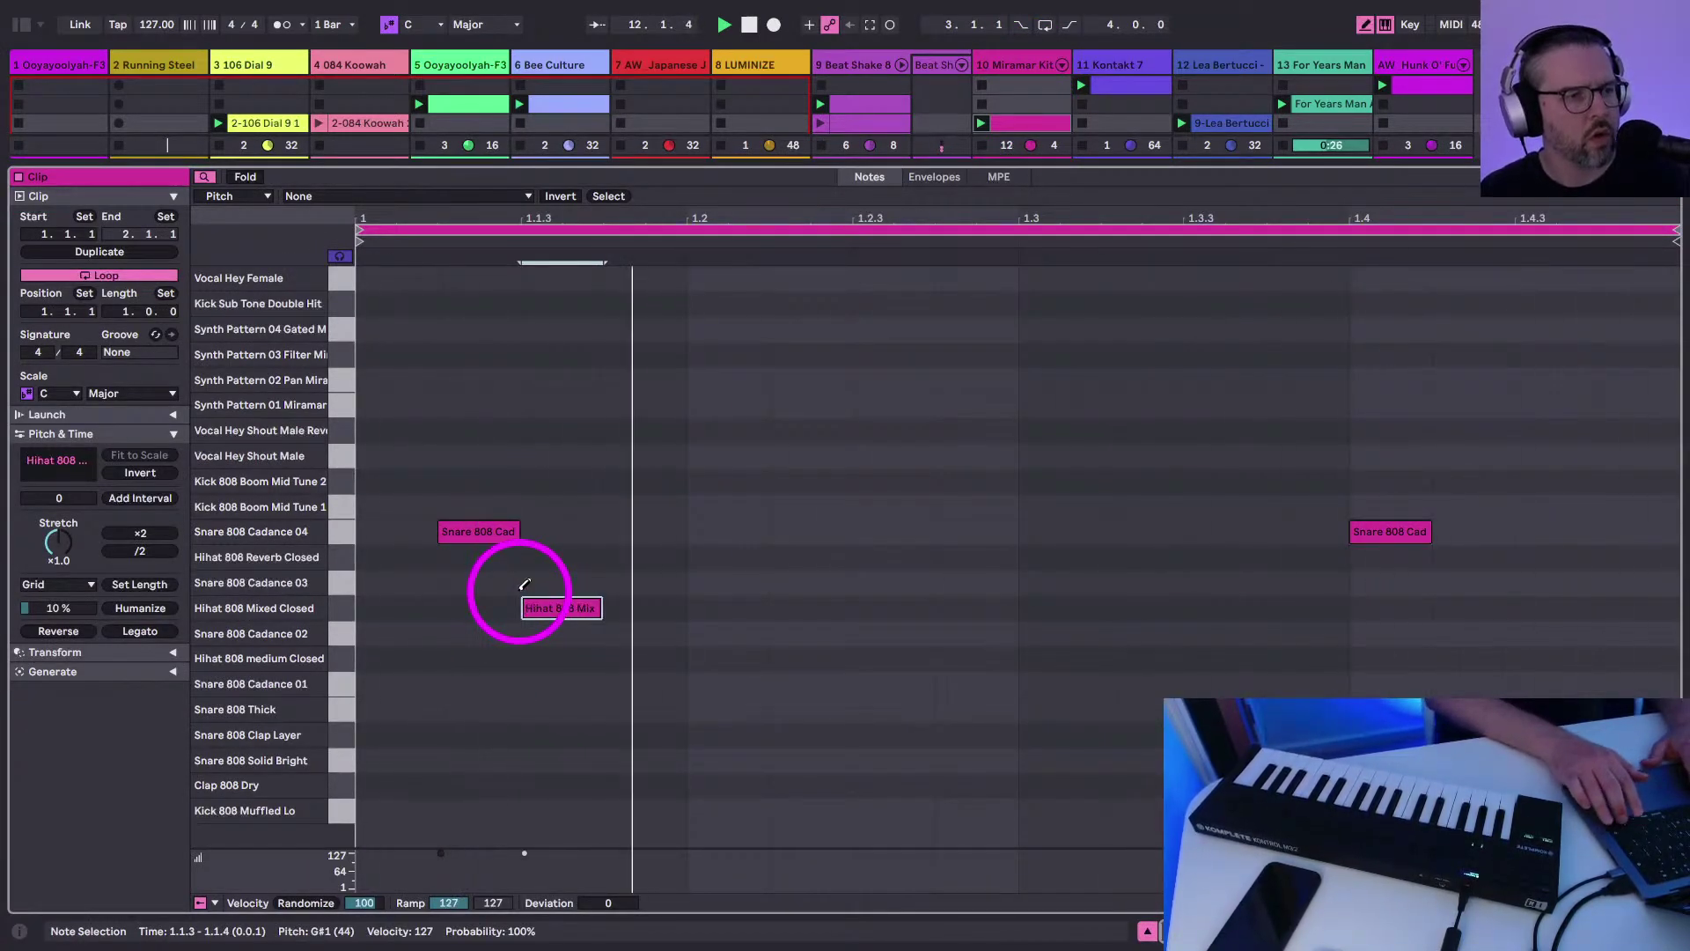
{"action": "key", "text": "Left"}
{"action": "key", "text": "Left"}
{"action": "left_click", "coordinate": [588, 605]}
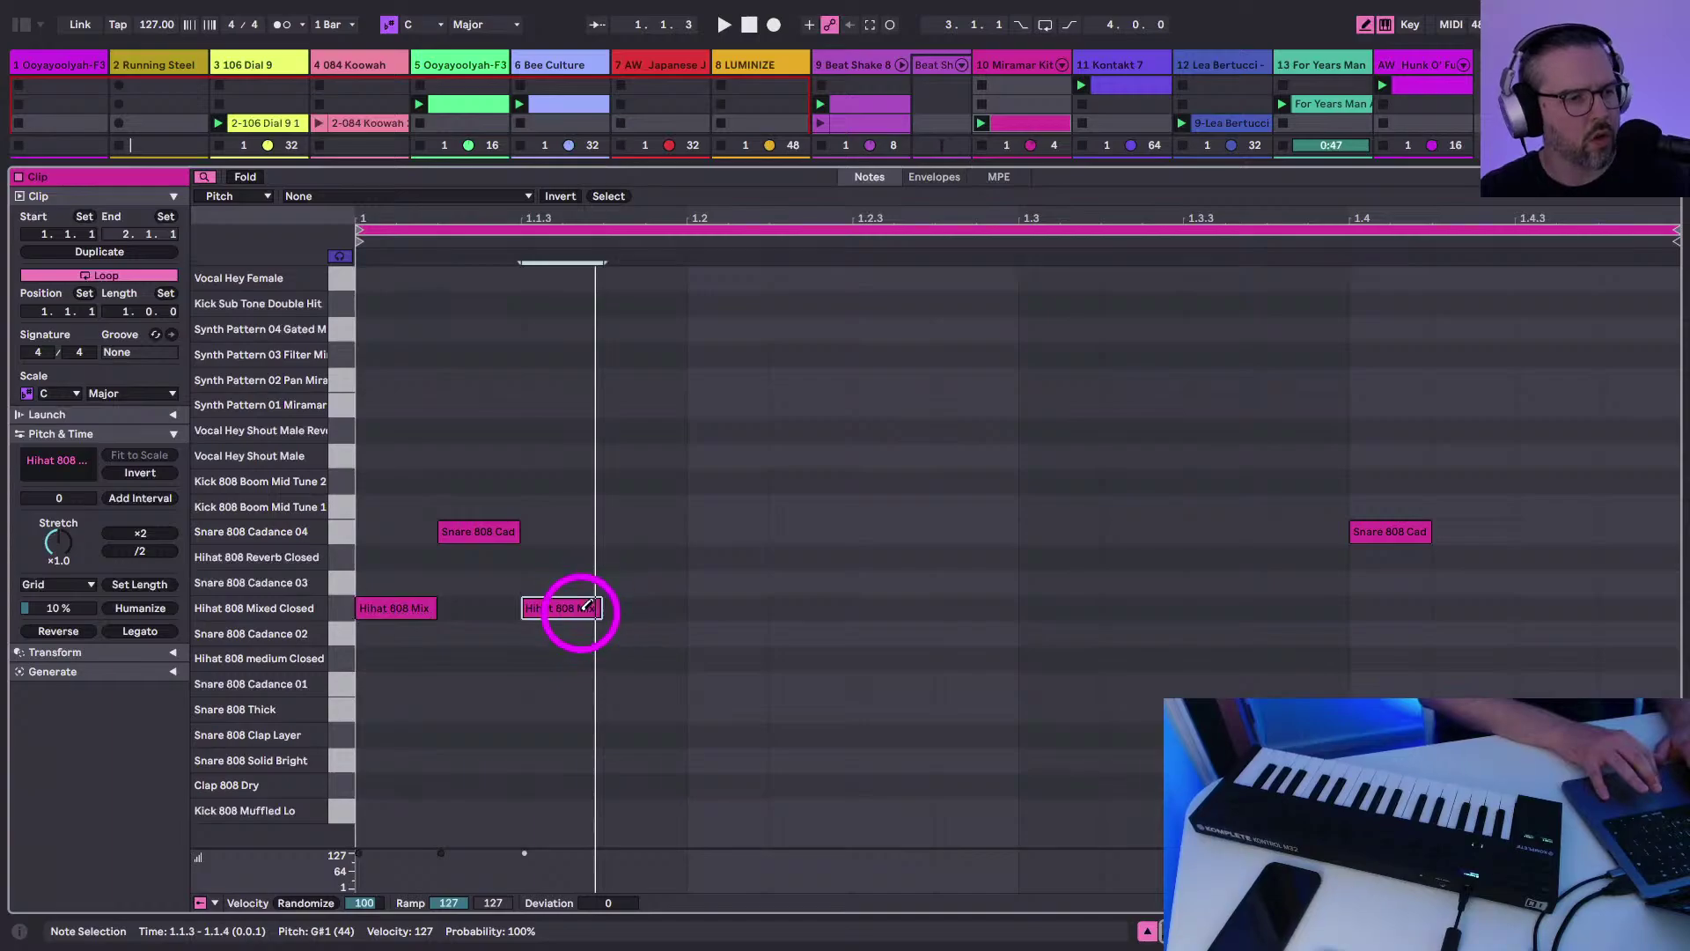
Try the second Hihat 808 Mixed Closed note at triplet positions between 1.1.2 and 1.2.1 while auditioning the pattern
{"action": "key", "text": "space"}
{"action": "key", "text": "Right"}
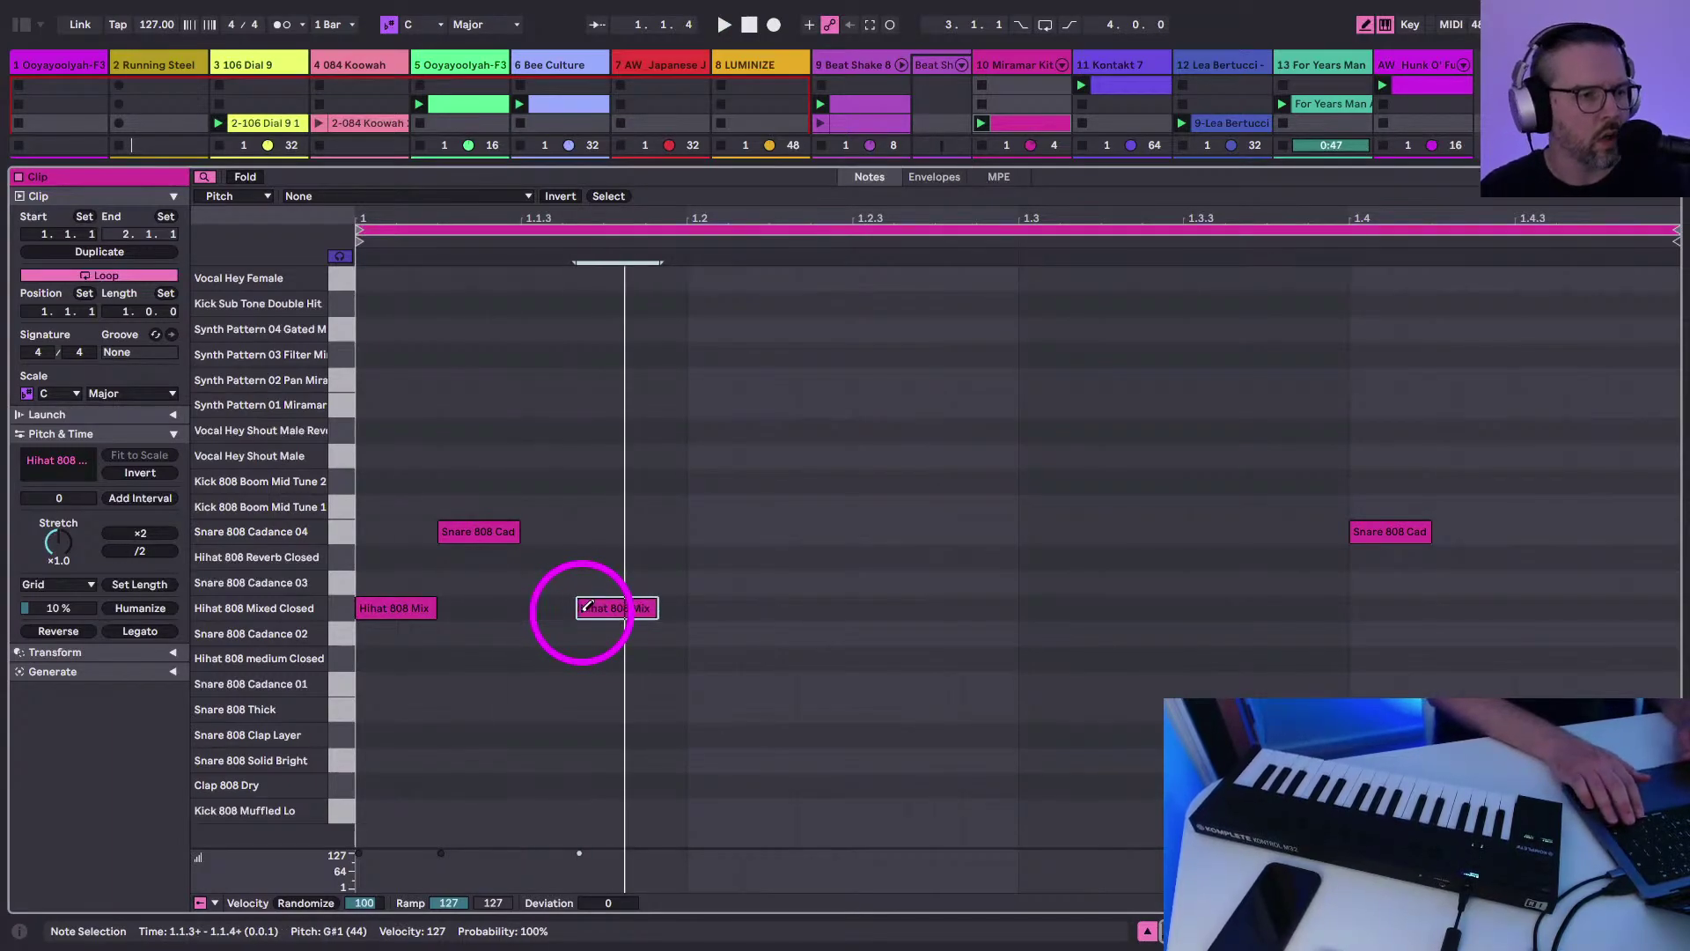
{"action": "key", "text": "Left"}
{"action": "key", "text": "Left"}
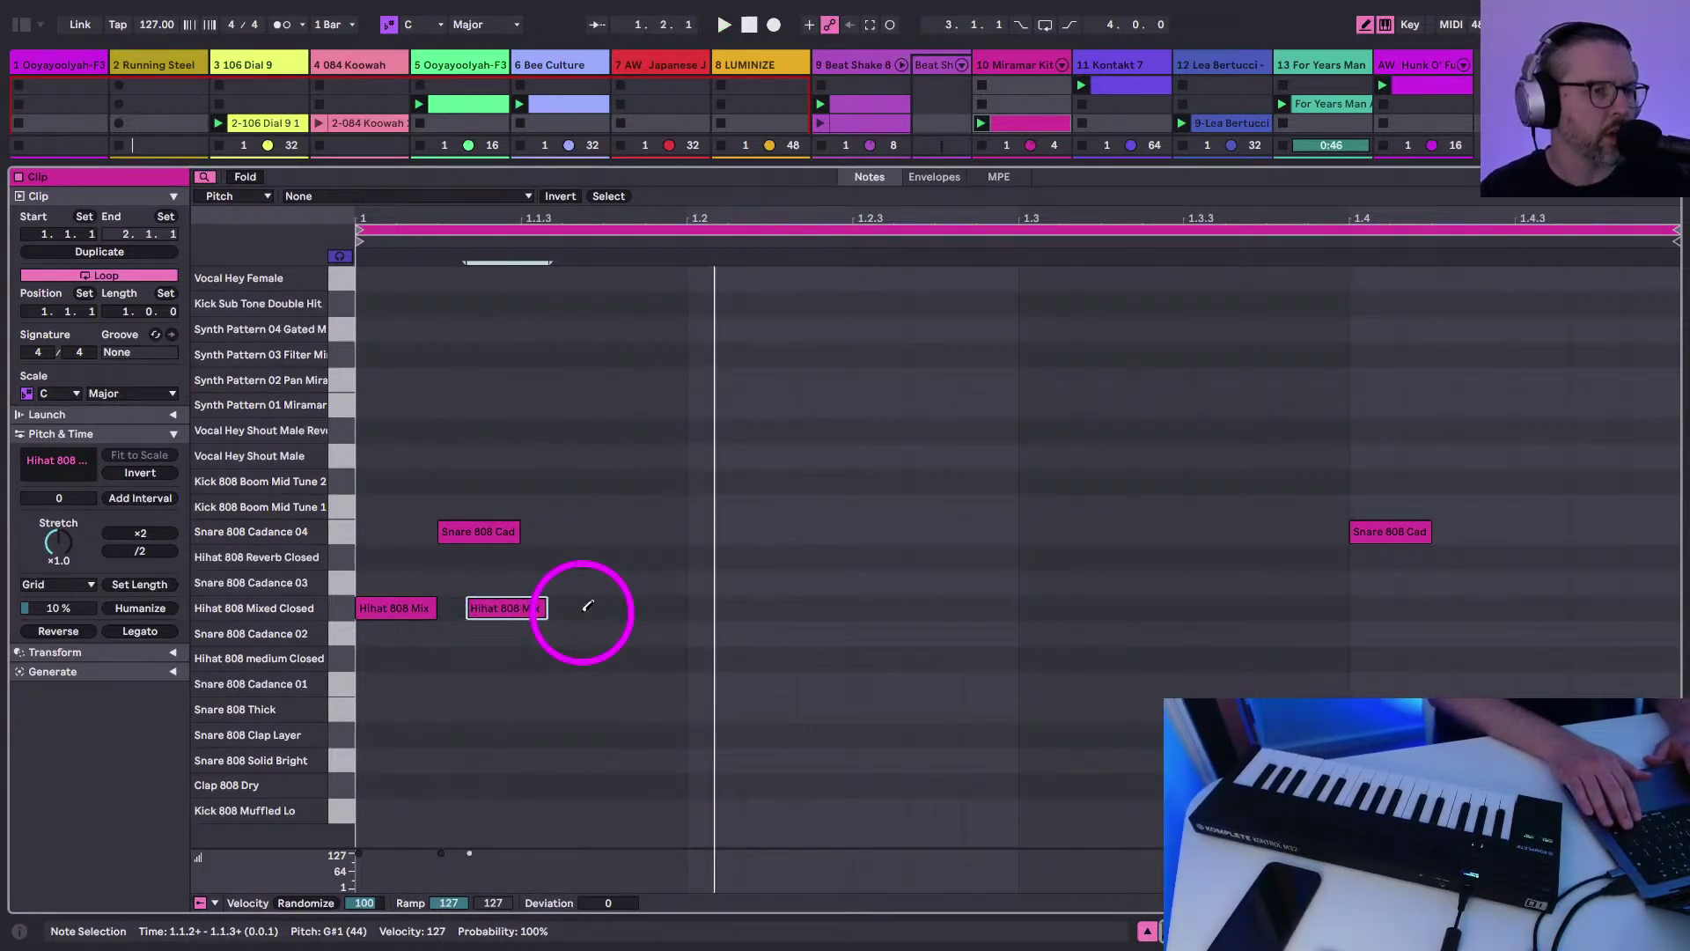
{"action": "key", "text": "Right"}
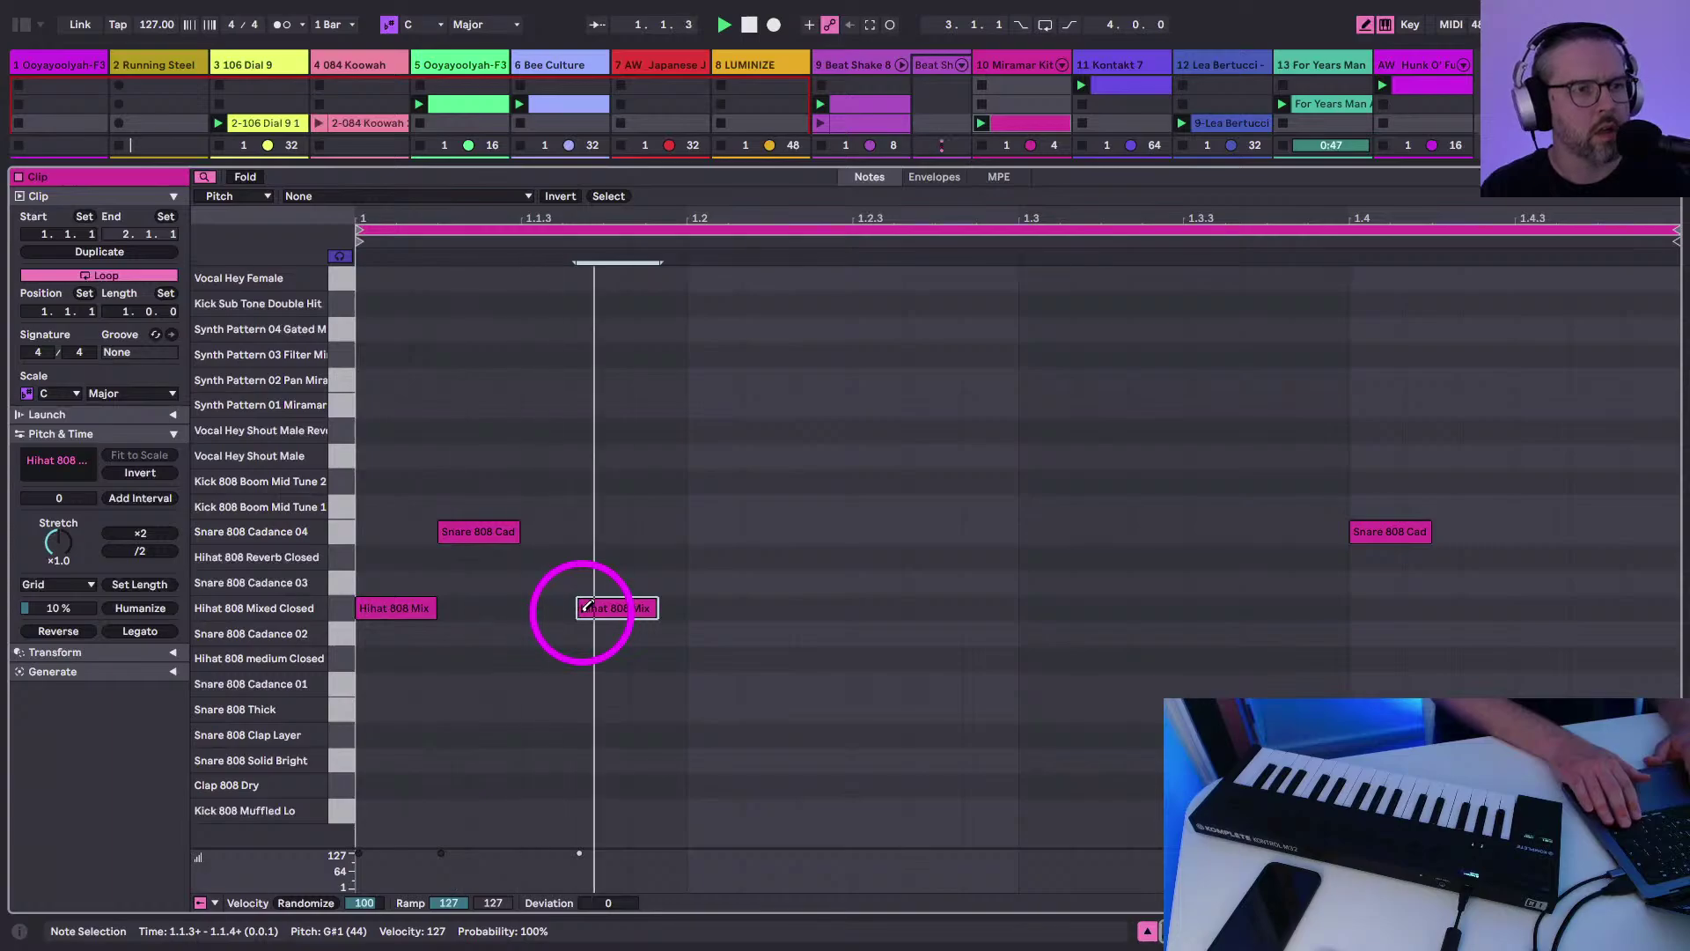
{"action": "key", "text": "Right"}
{"action": "key", "text": "Right"}
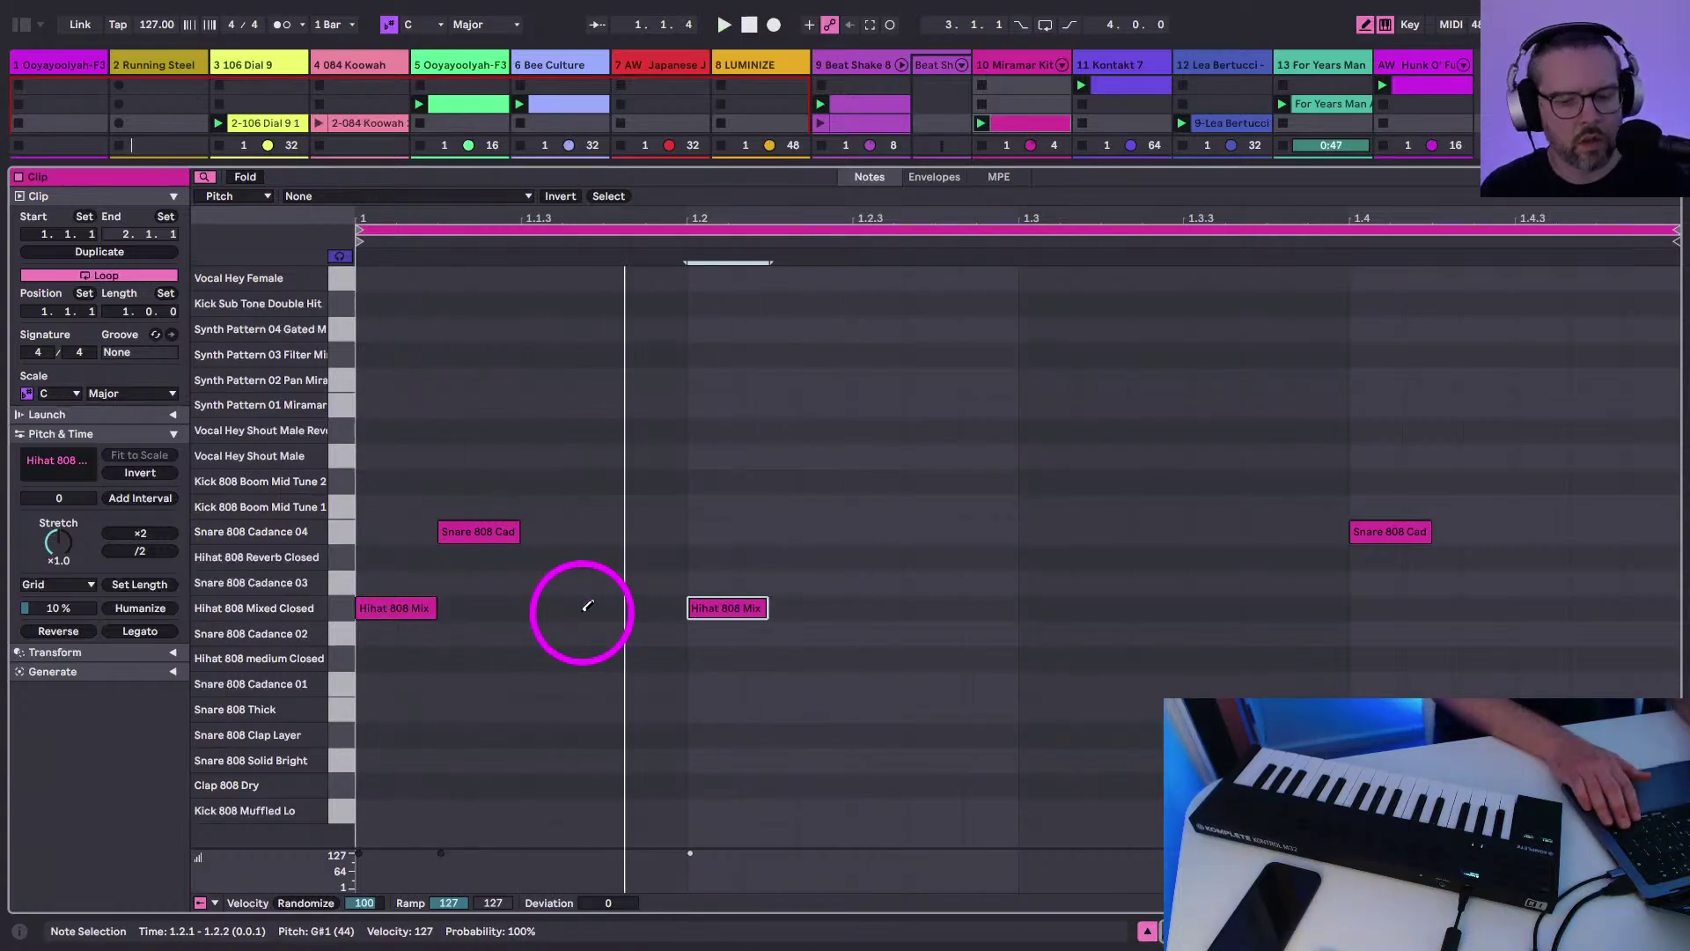
{"action": "key", "text": "Left"}
{"action": "key", "text": "Left"}
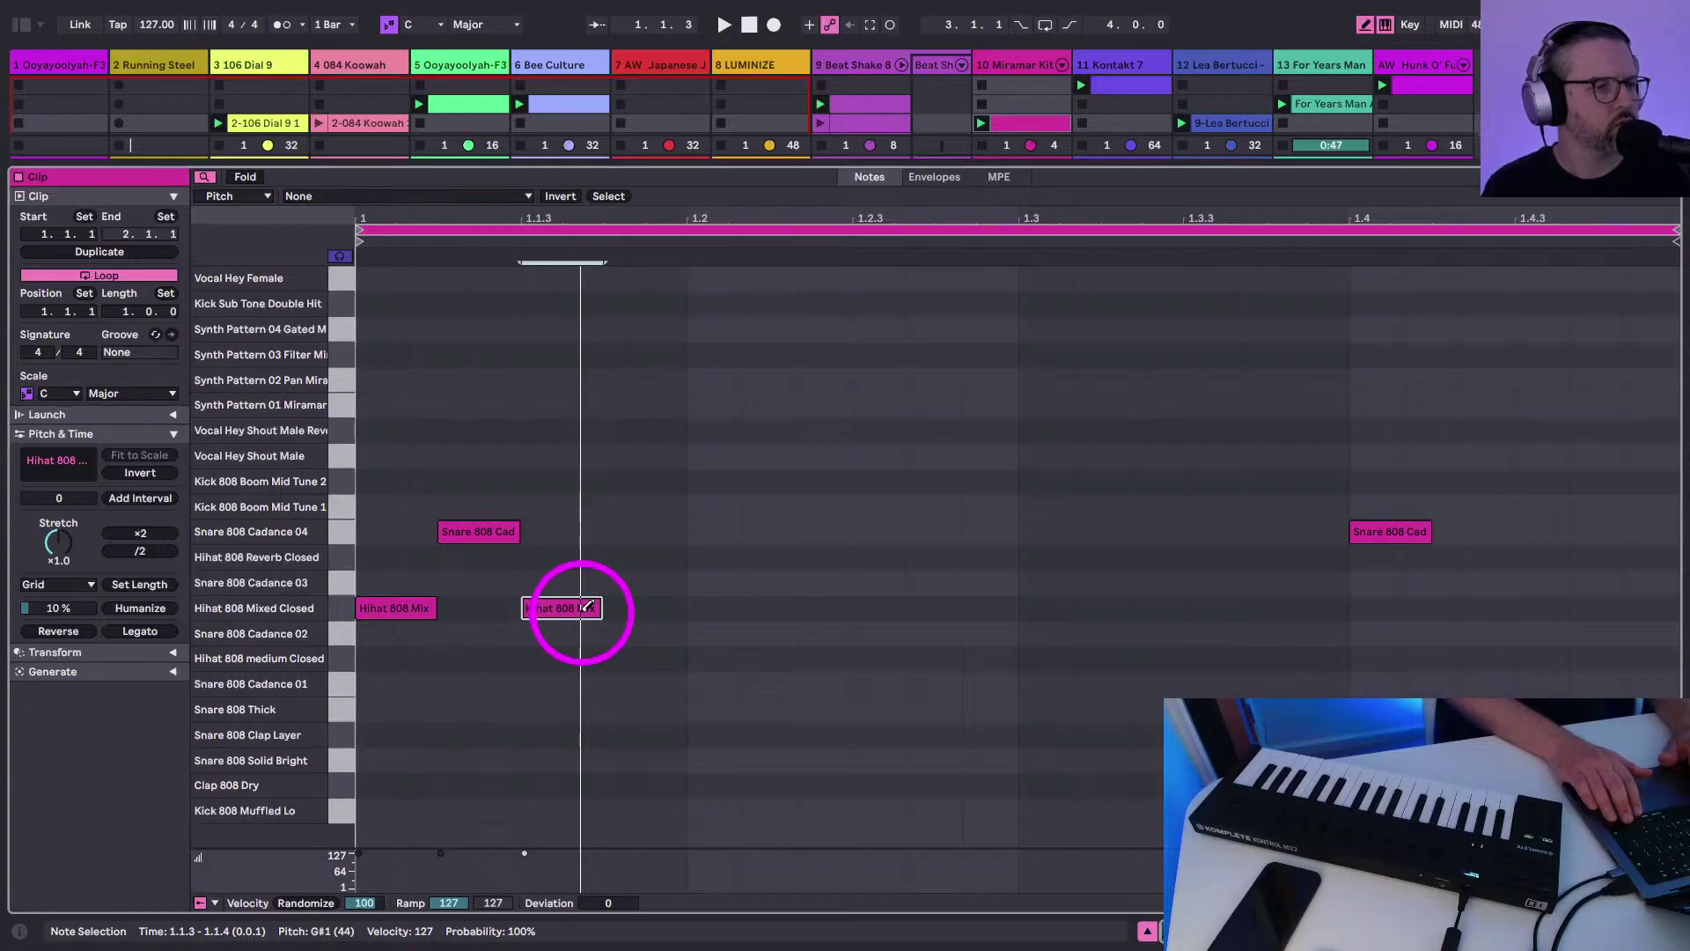
Delete the first Snare 808 Cadance 04 note and clear the Hihat 808 Mixed Closed notes from the first beat
{"action": "left_click", "coordinate": [467, 532]}
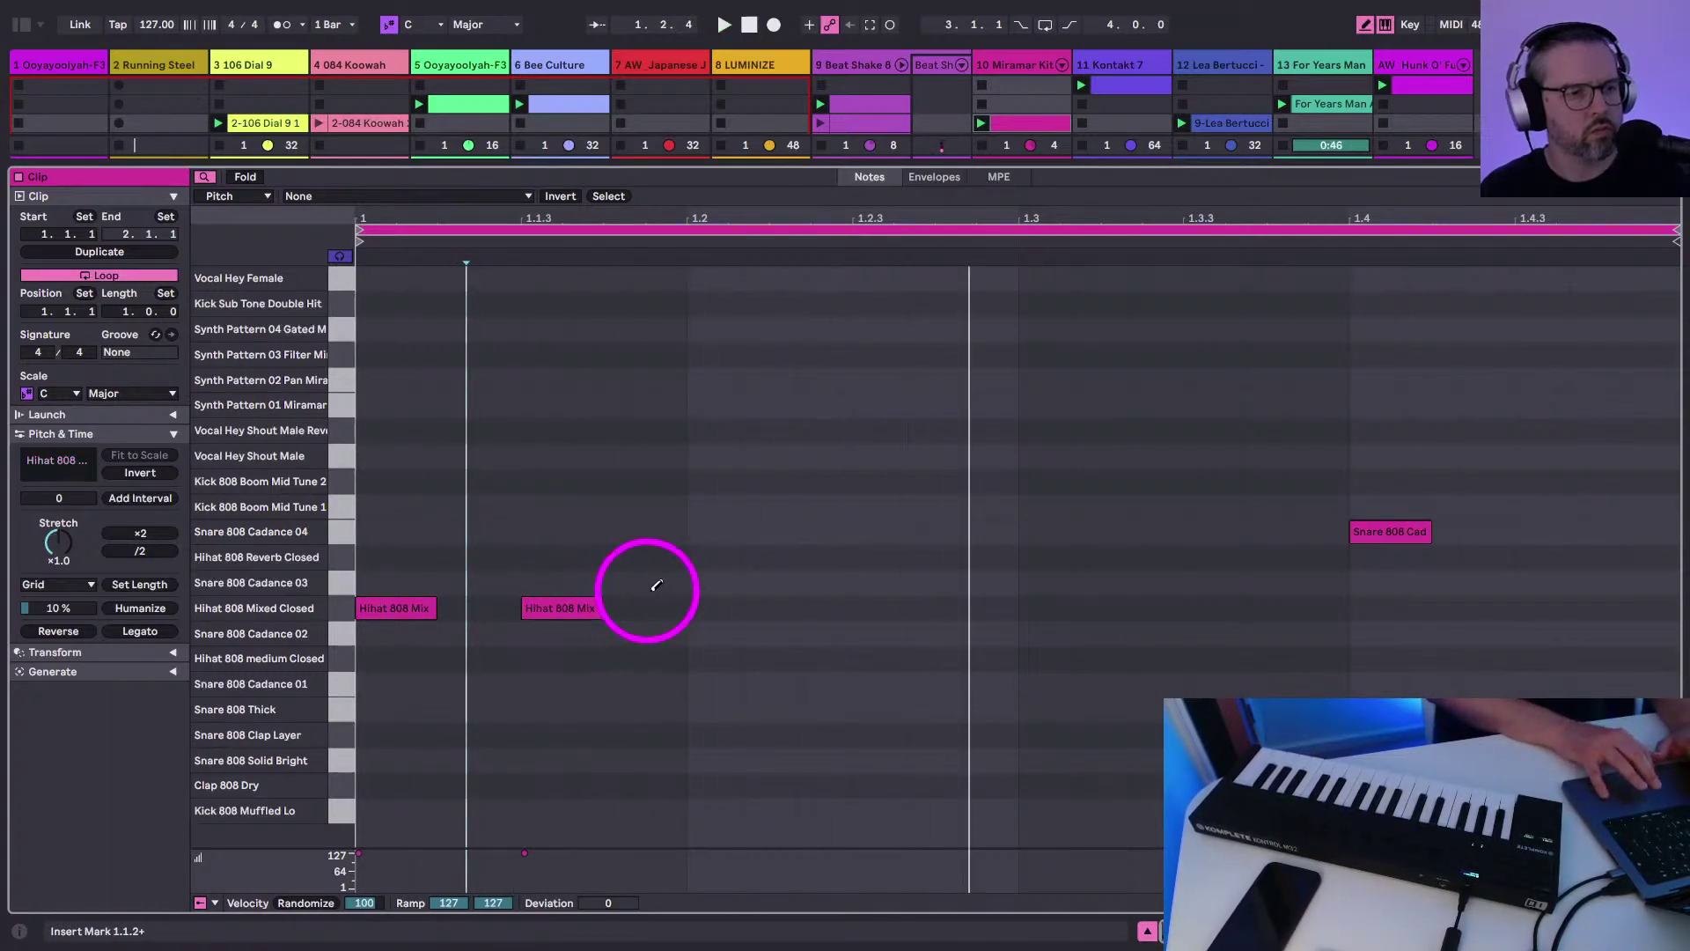
{"action": "left_click", "coordinate": [472, 607]}
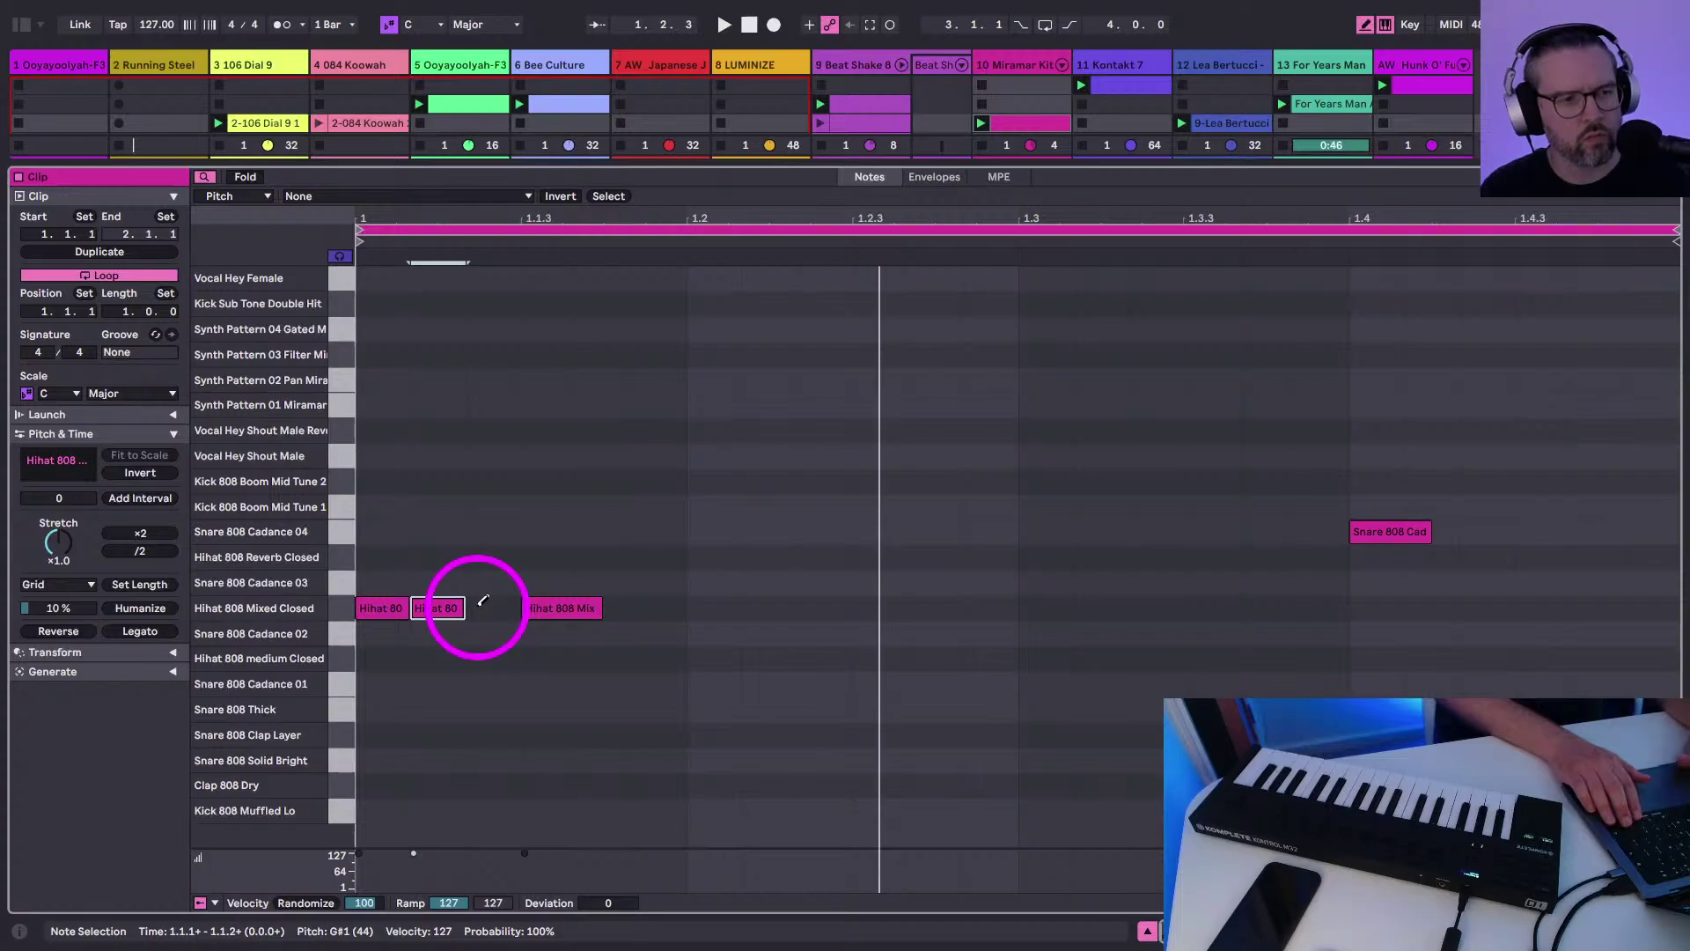
{"action": "mouse_move", "coordinate": [483, 601]}
{"action": "left_mouse_down"}
{"action": "mouse_move", "coordinate": [672, 605]}
{"action": "mouse_move", "coordinate": [515, 618]}
{"action": "mouse_move", "coordinate": [441, 603]}
{"action": "mouse_move", "coordinate": [673, 604]}
{"action": "left_mouse_up"}
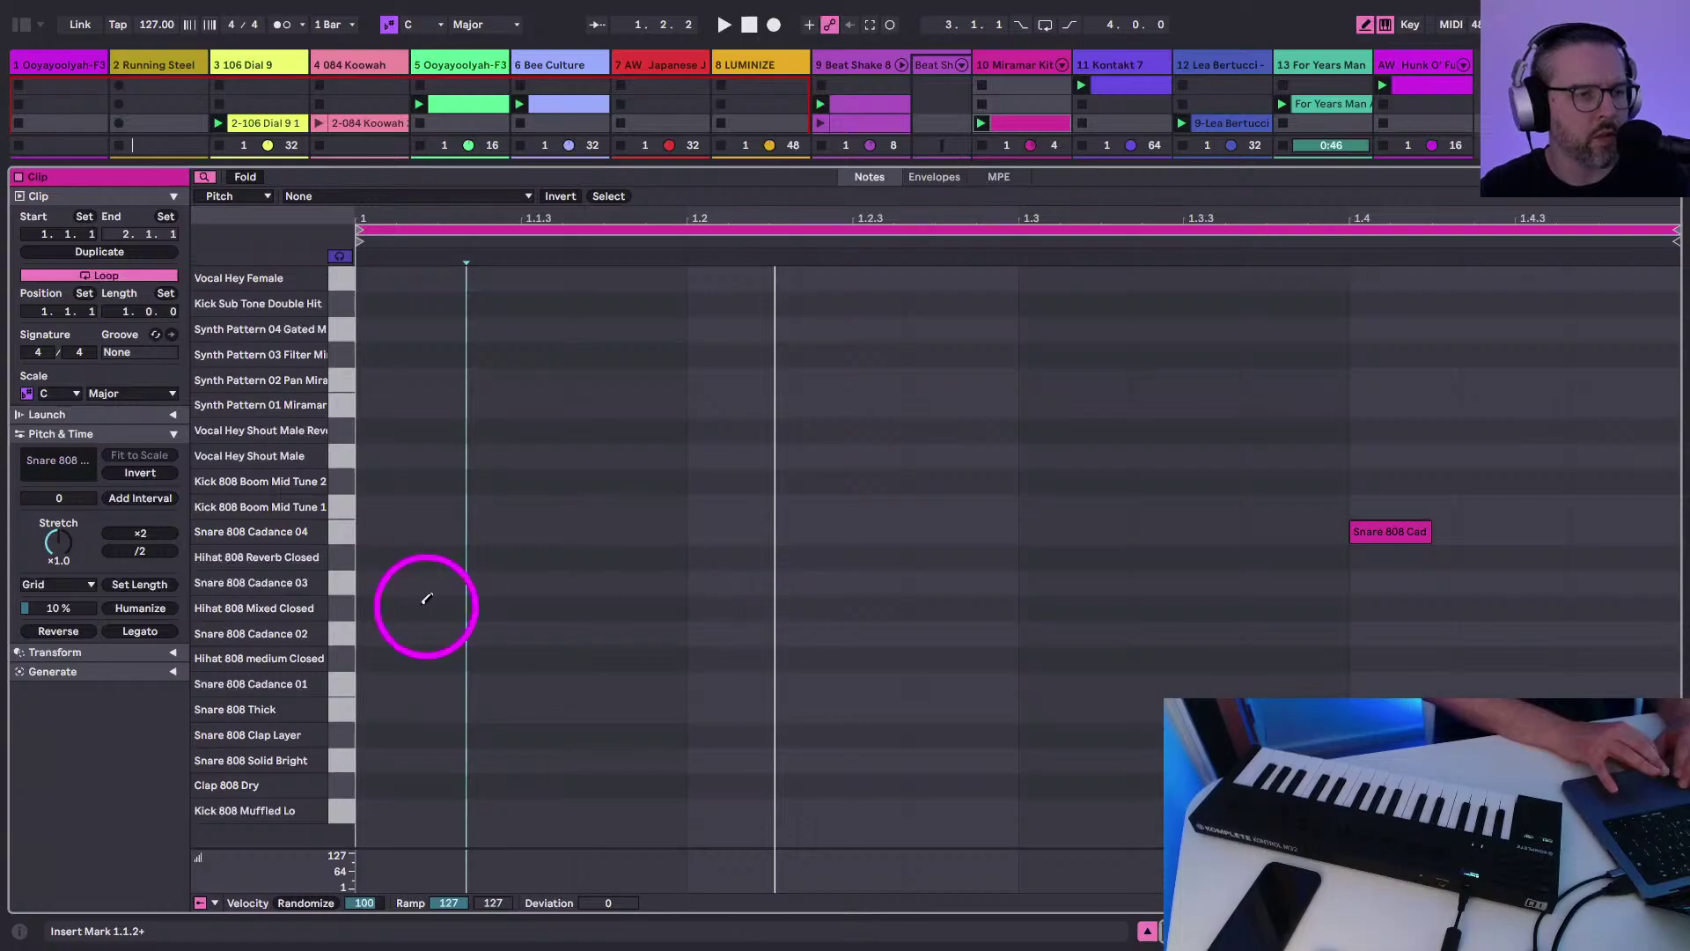
Draw eight consecutive eighth-triplet Hihat 808 Mixed Closed notes starting at 1.1.1 and audition the pattern
{"action": "mouse_move", "coordinate": [426, 601]}
{"action": "left_mouse_down"}
{"action": "mouse_move", "coordinate": [1181, 657]}
{"action": "mouse_move", "coordinate": [815, 615]}
{"action": "mouse_move", "coordinate": [906, 604]}
{"action": "mouse_move", "coordinate": [969, 622]}
{"action": "mouse_move", "coordinate": [863, 642]}
{"action": "mouse_move", "coordinate": [1130, 660]}
{"action": "mouse_move", "coordinate": [920, 636]}
{"action": "mouse_move", "coordinate": [630, 642]}
{"action": "mouse_move", "coordinate": [633, 625]}
{"action": "left_mouse_up"}
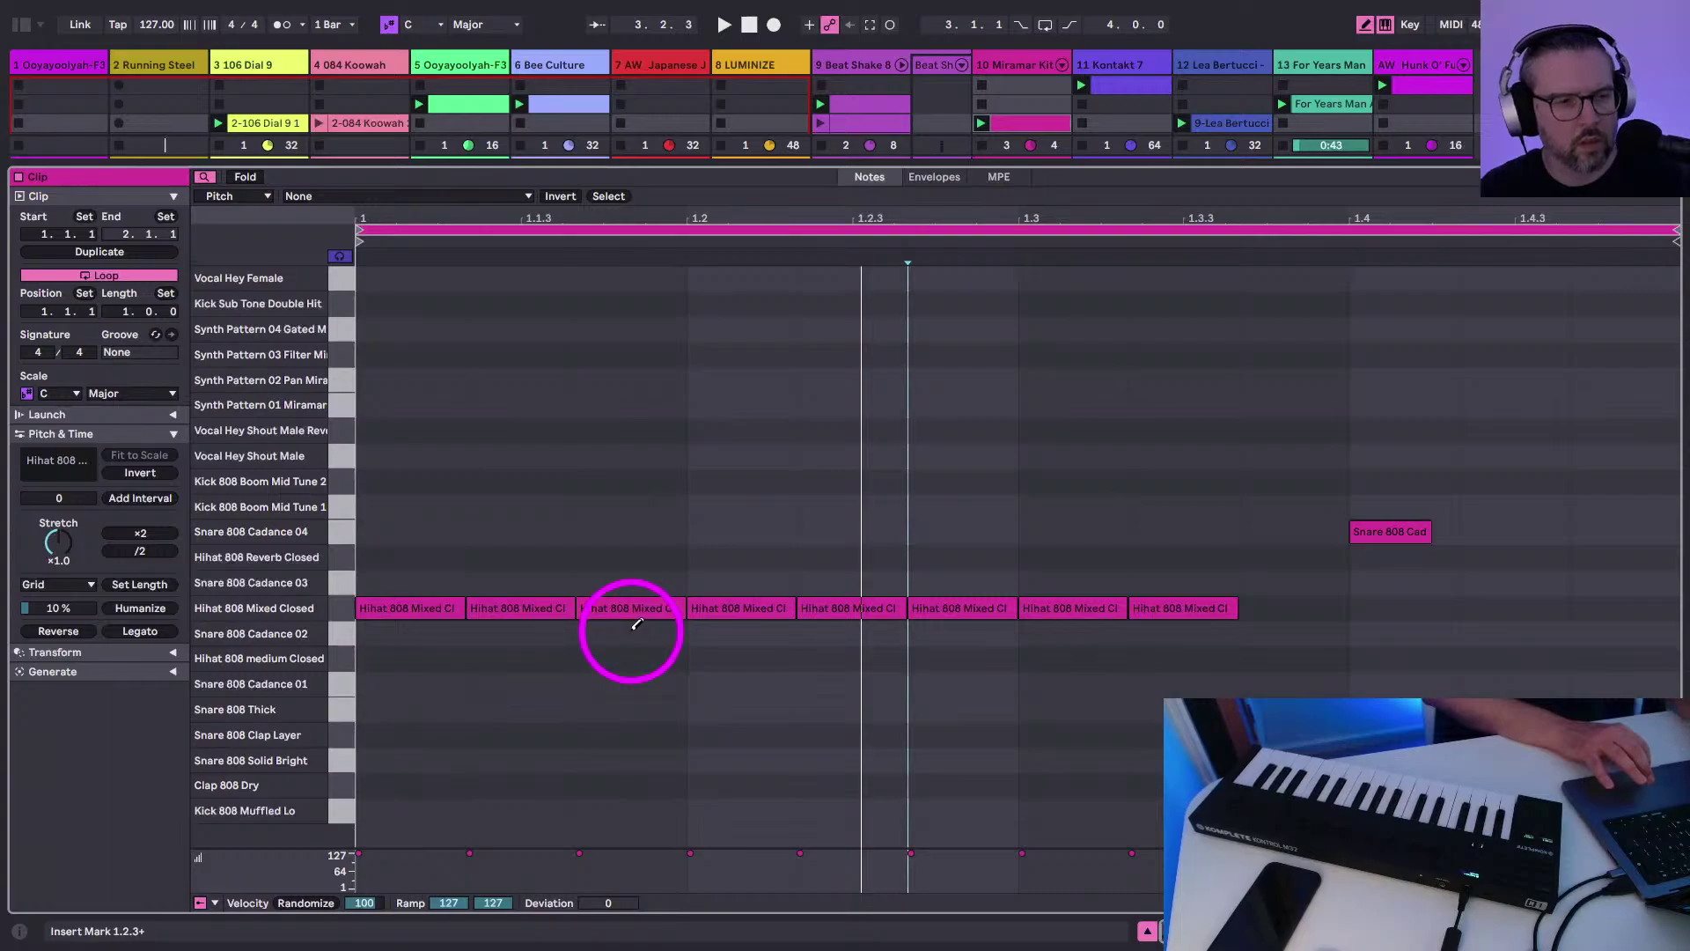
{"action": "key", "text": "v"}
{"action": "key", "text": "space"}
Shorten the first, third and fourth Hihat 808 Mixed Closed notes by cutting away their second halves, auditioning the result
{"action": "left_click", "coordinate": [426, 604]}
{"action": "key", "text": "space"}
{"action": "key", "text": "space"}
{"action": "left_click", "coordinate": [643, 607]}
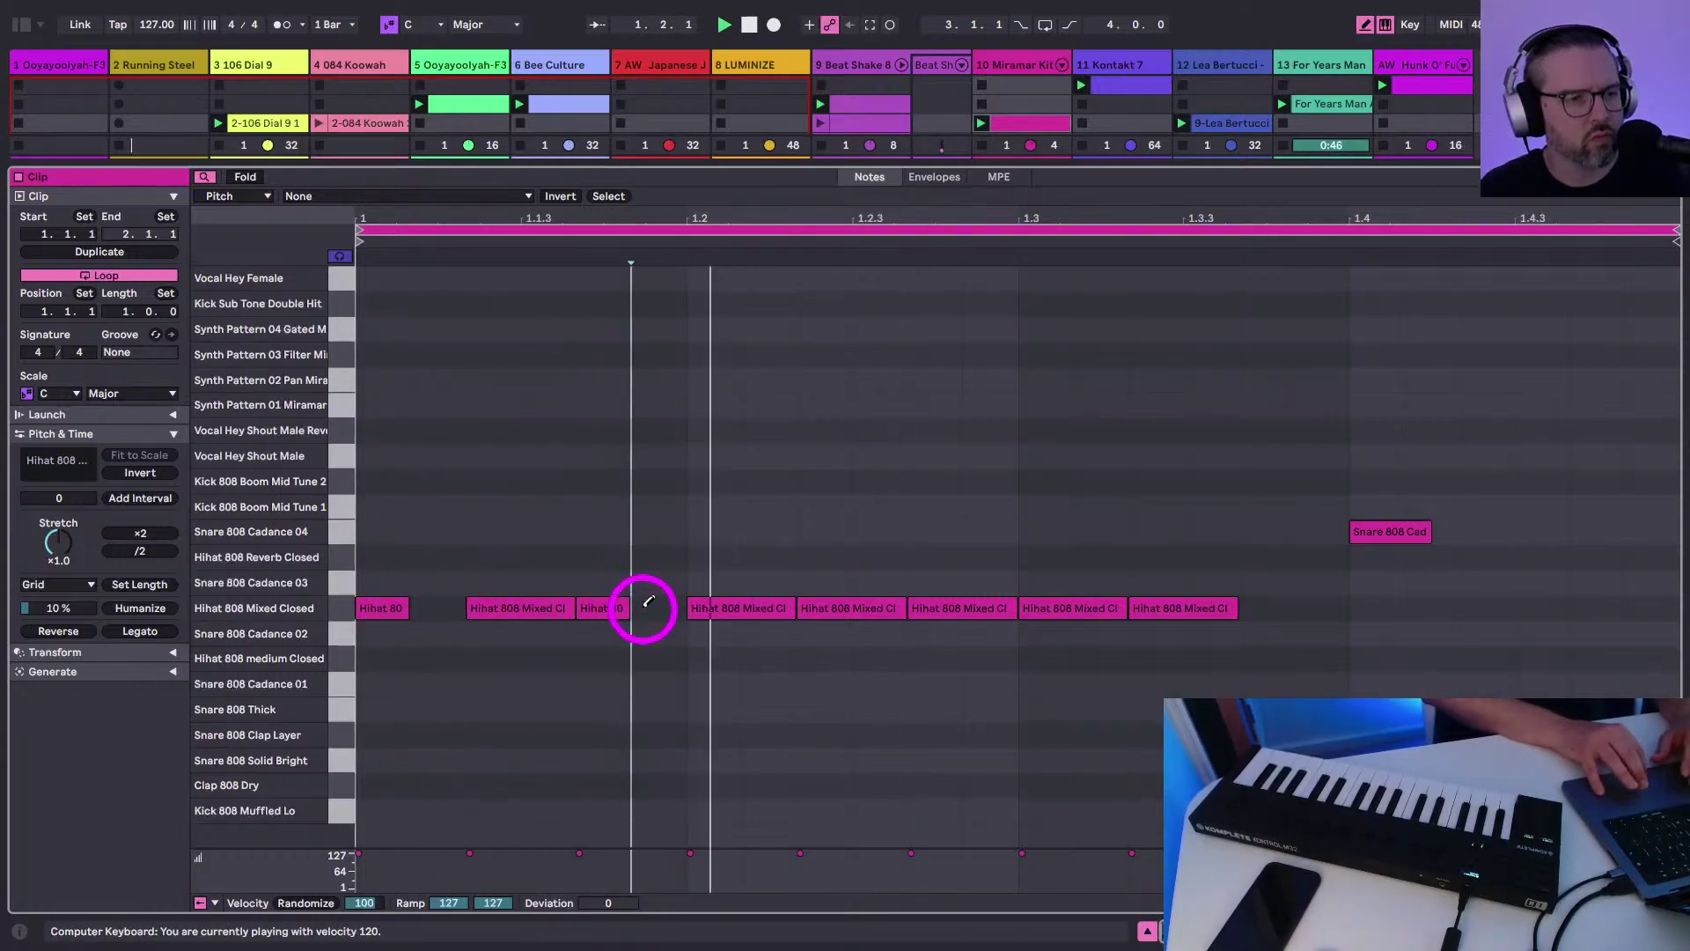
{"action": "left_click", "coordinate": [755, 608]}
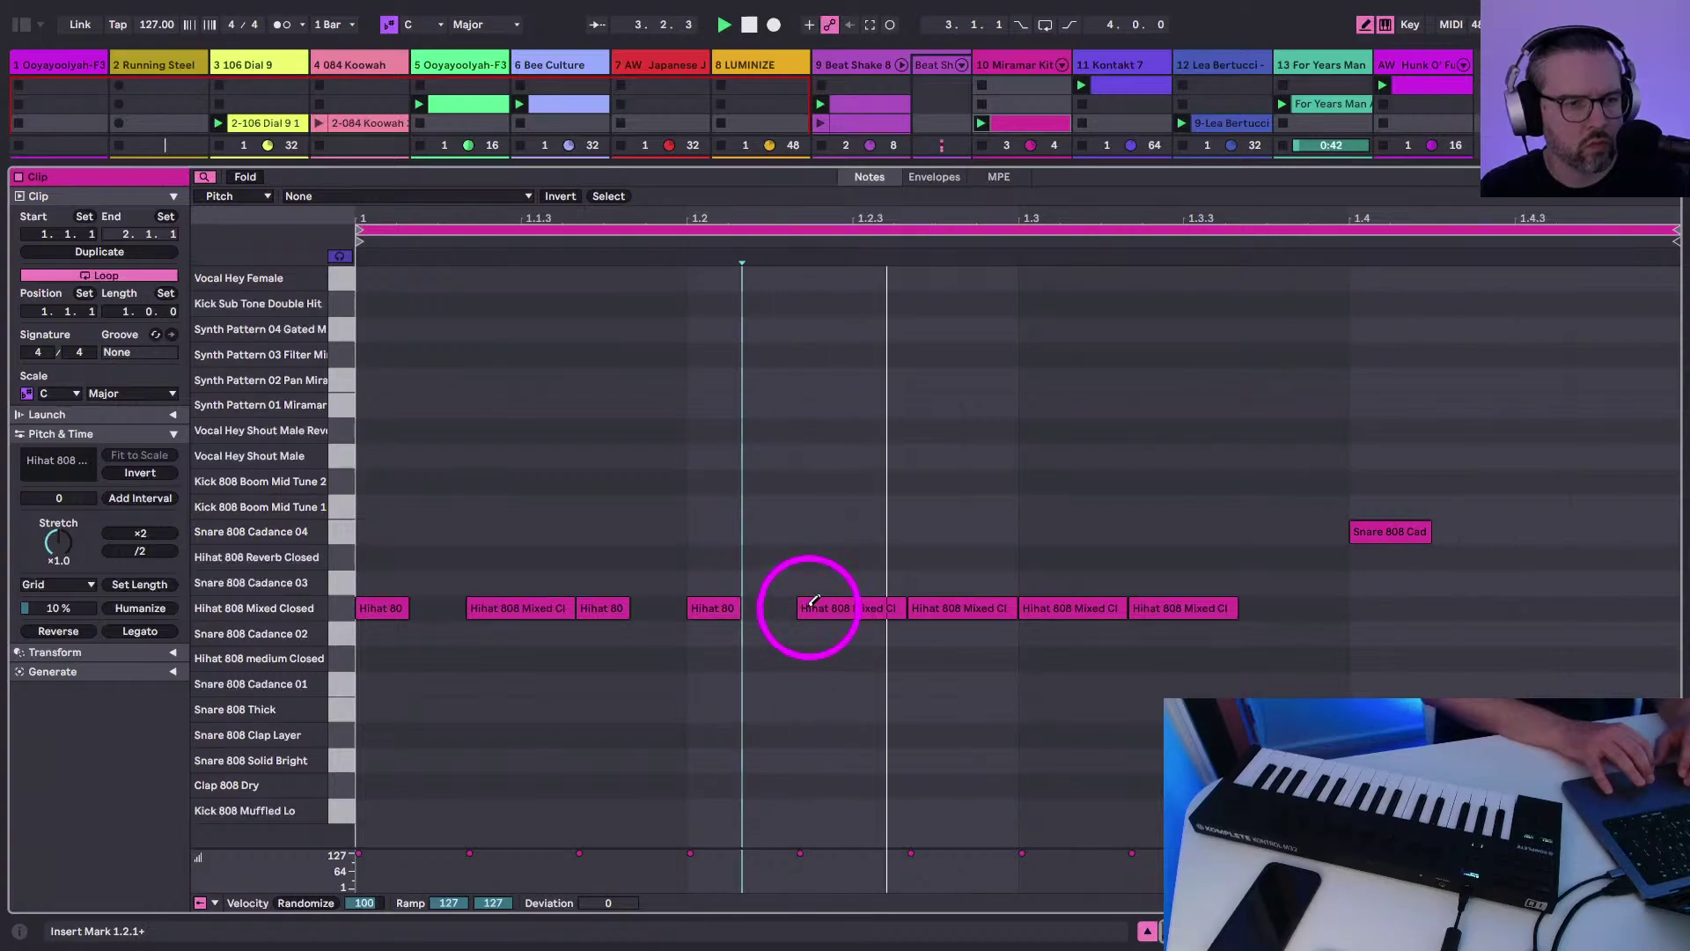
Delete the fifth, sixth and eighth Hihat 808 Mixed Closed notes and shorten the one at 1.3 during playback
{"action": "left_click", "coordinate": [808, 607]}
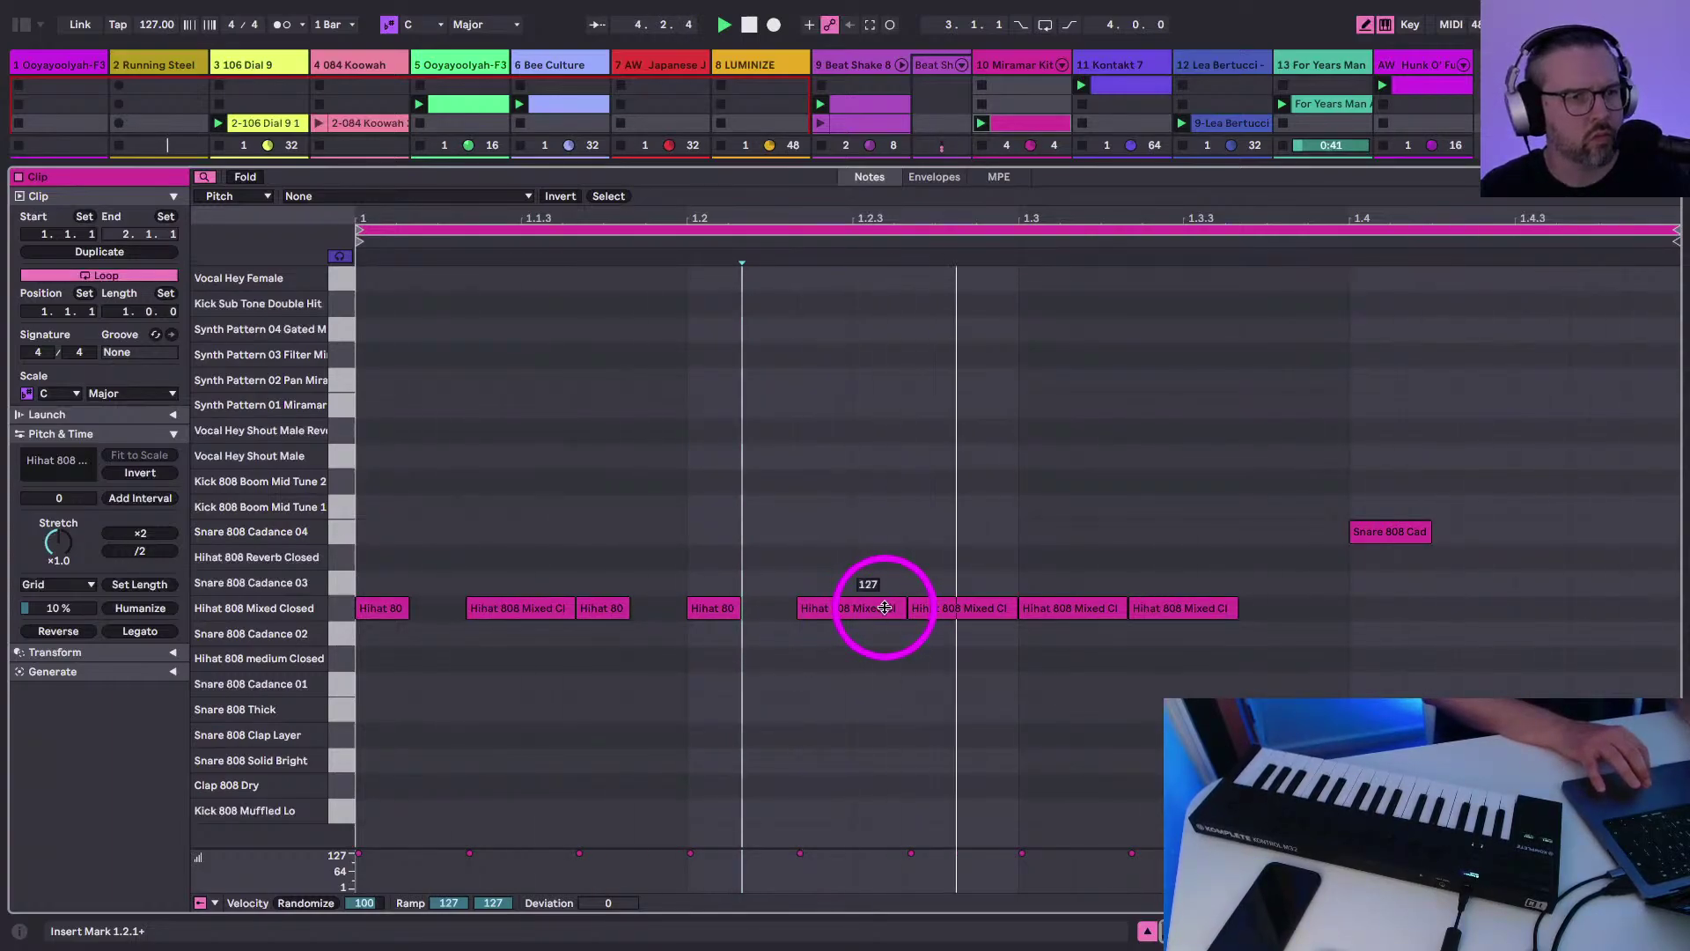
{"action": "left_click", "coordinate": [823, 605]}
{"action": "left_click", "coordinate": [929, 606]}
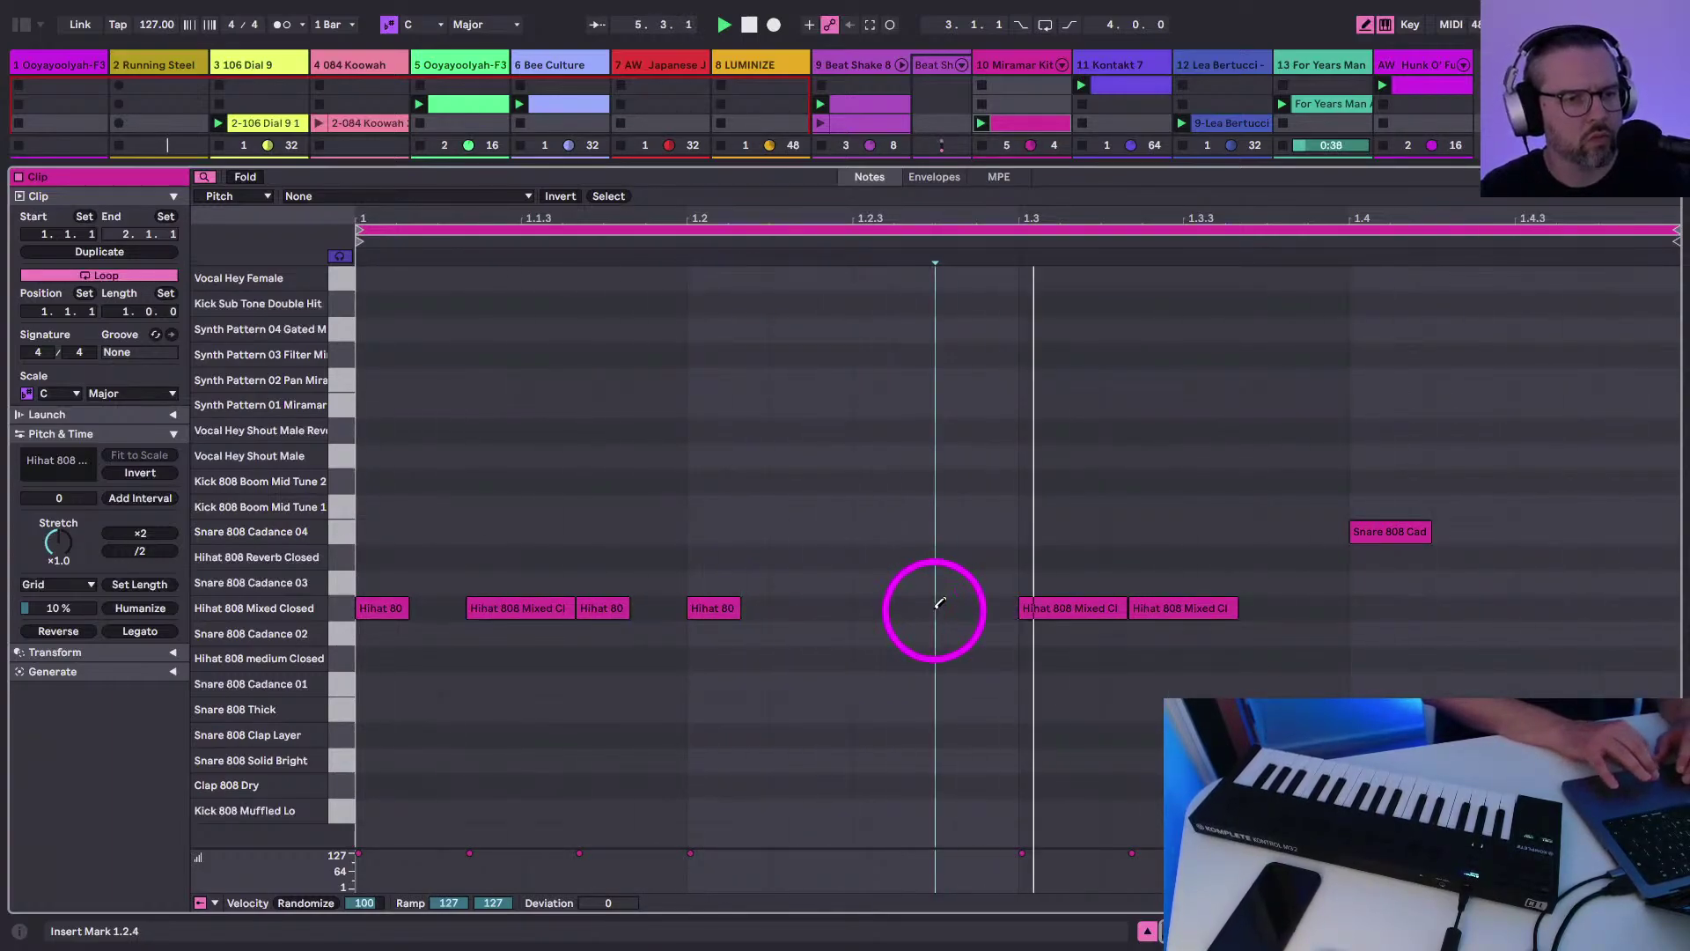
{"action": "left_click", "coordinate": [1188, 603]}
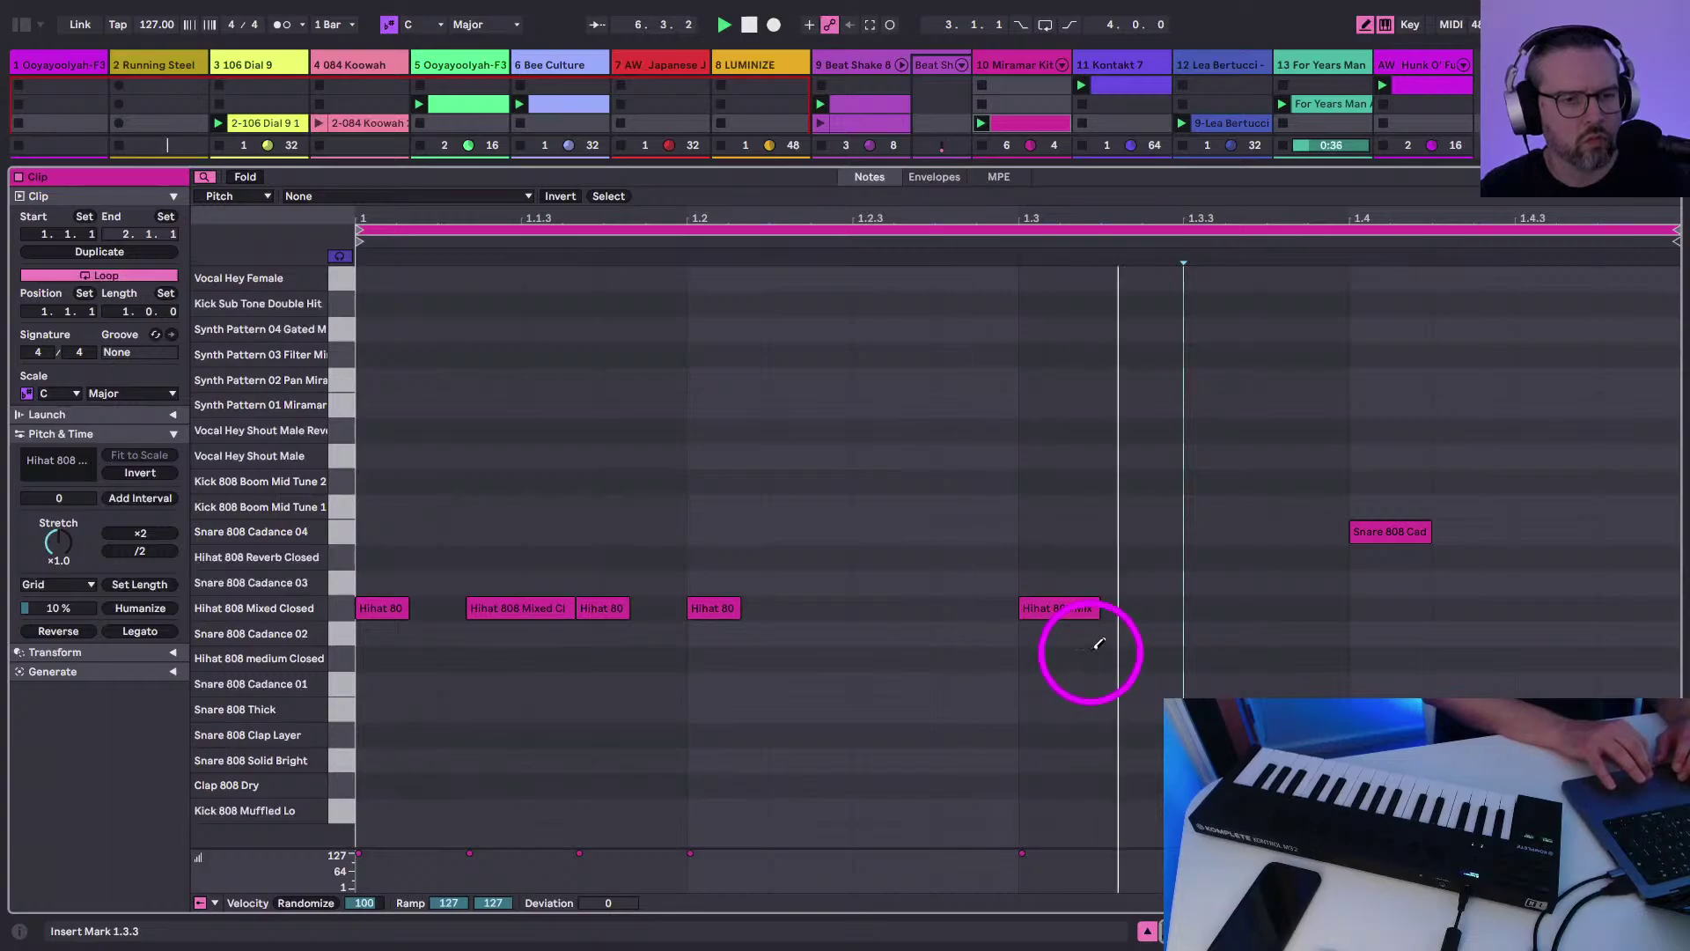
Try additional Hihat 808 Mixed Closed notes at 1.4.3 and 1.2.3 during playback
{"action": "left_click", "coordinate": [1223, 608]}
{"action": "key", "text": "Right"}
{"action": "key", "text": "Right"}
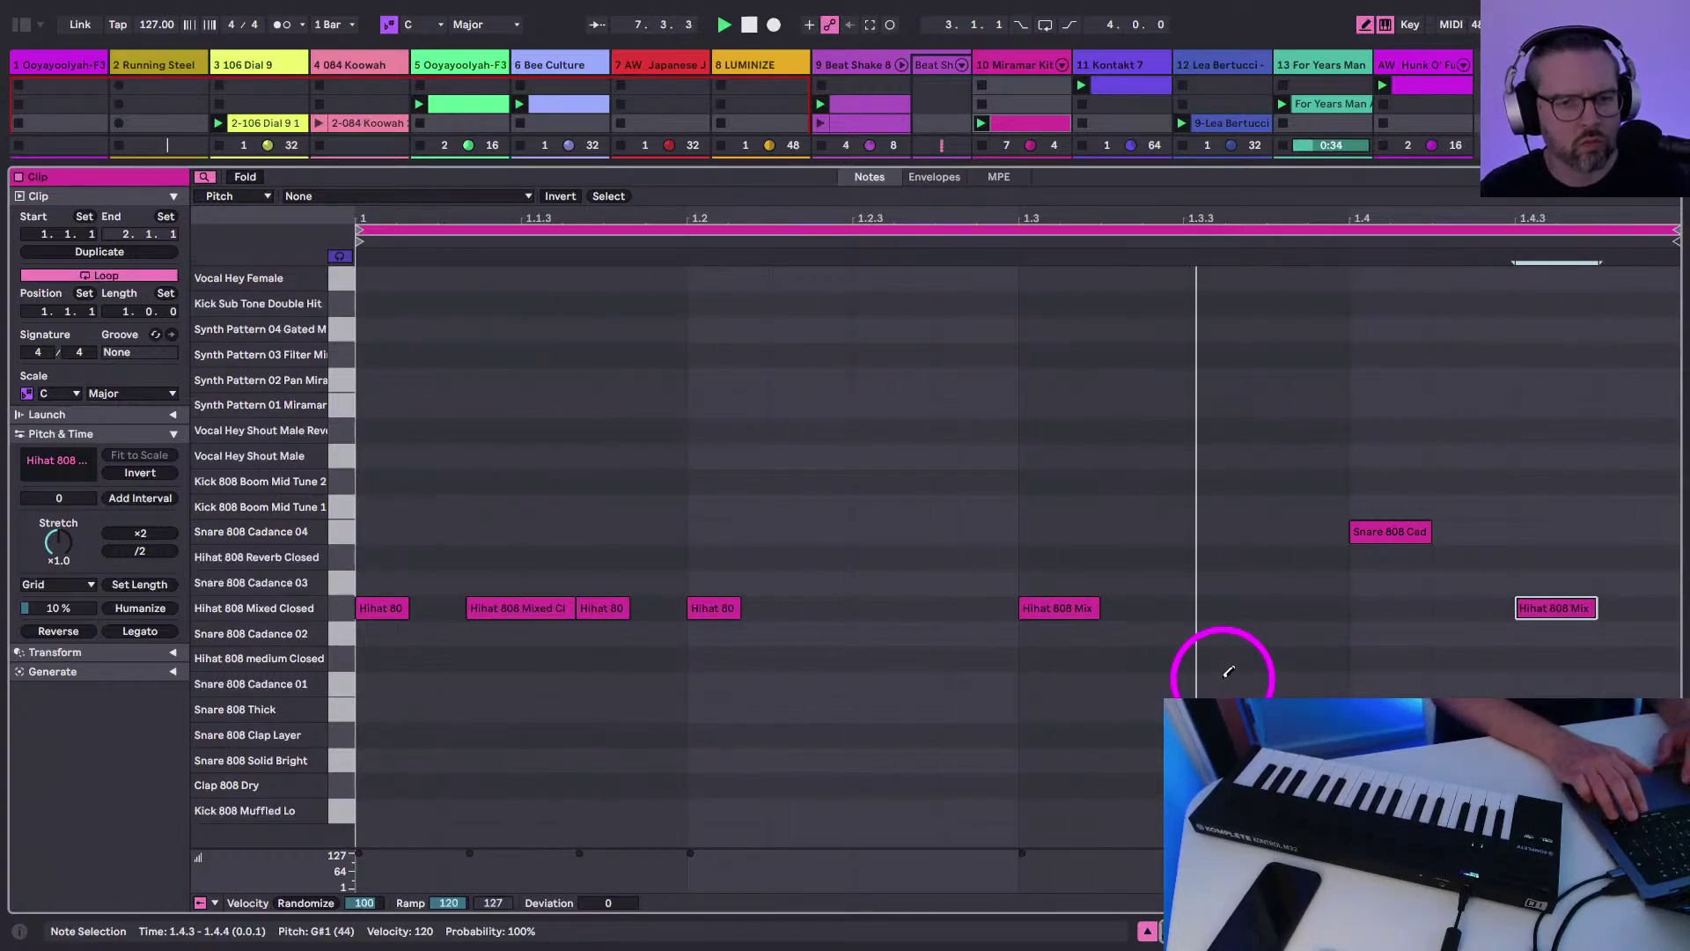
{"action": "left_click", "coordinate": [898, 607]}
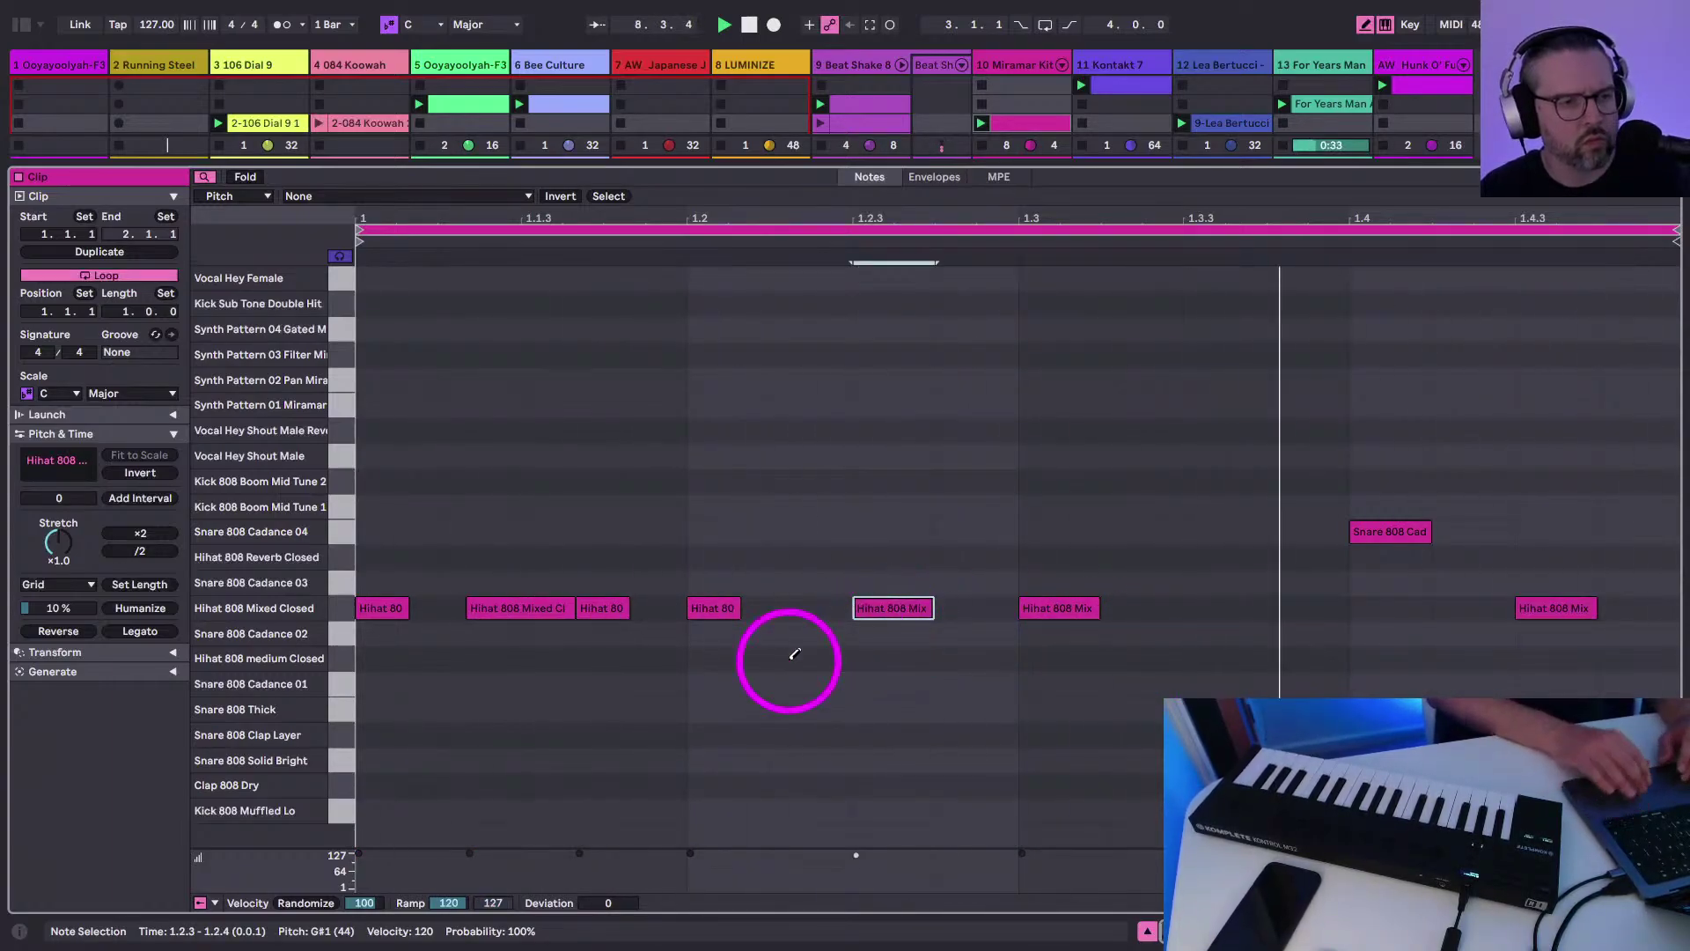
Clear all Hihat 808 Mixed Closed notes and draw new ones on the offbeats at 1.1.3, 1.2.3, 1.3.3 and 1.4.3
{"action": "left_click", "coordinate": [503, 608]}
{"action": "left_click", "coordinate": [334, 608]}
{"action": "key", "text": "Delete"}
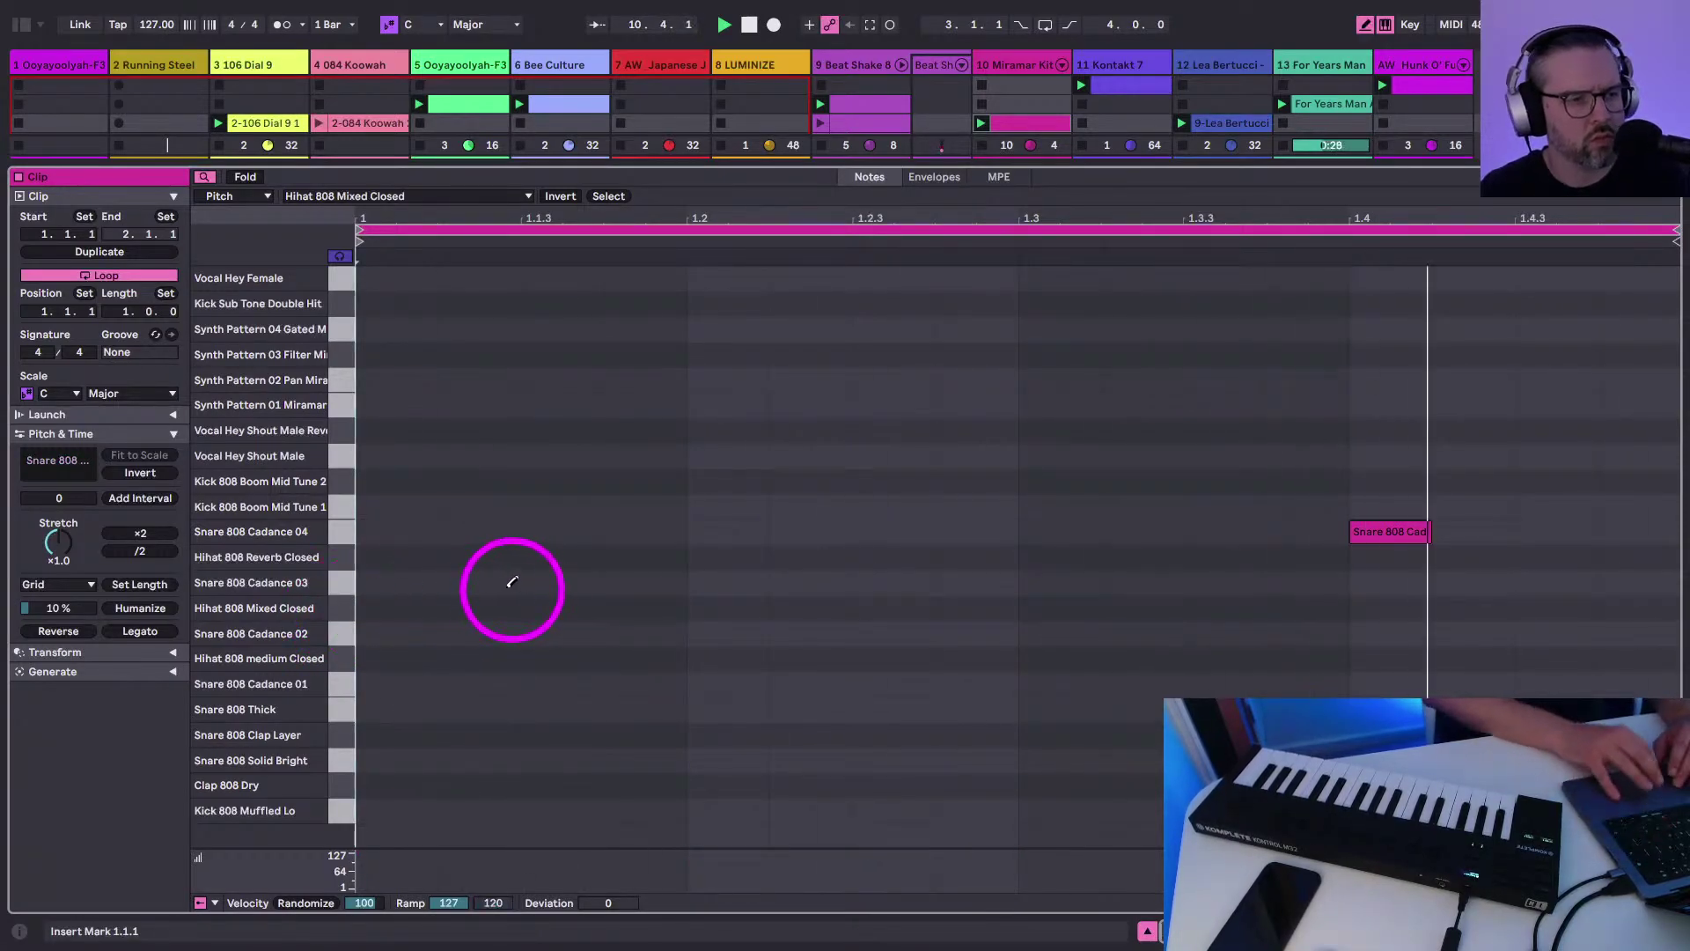
{"action": "left_click", "coordinate": [579, 608]}
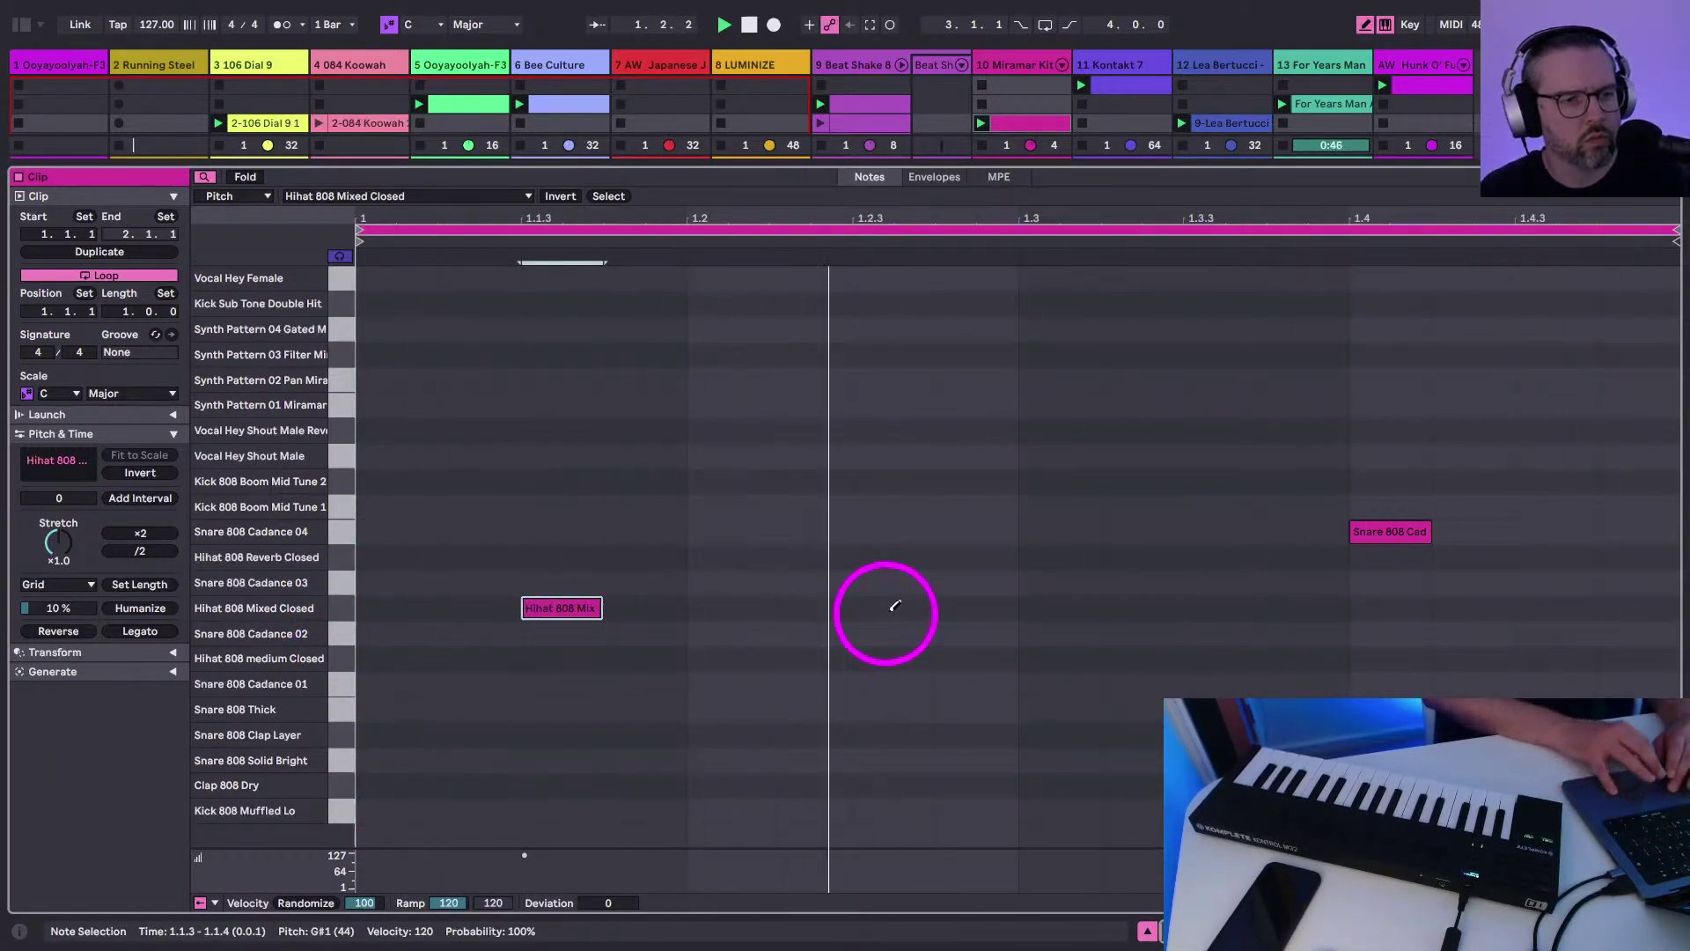
{"action": "left_click", "coordinate": [892, 607]}
{"action": "left_click", "coordinate": [1228, 607]}
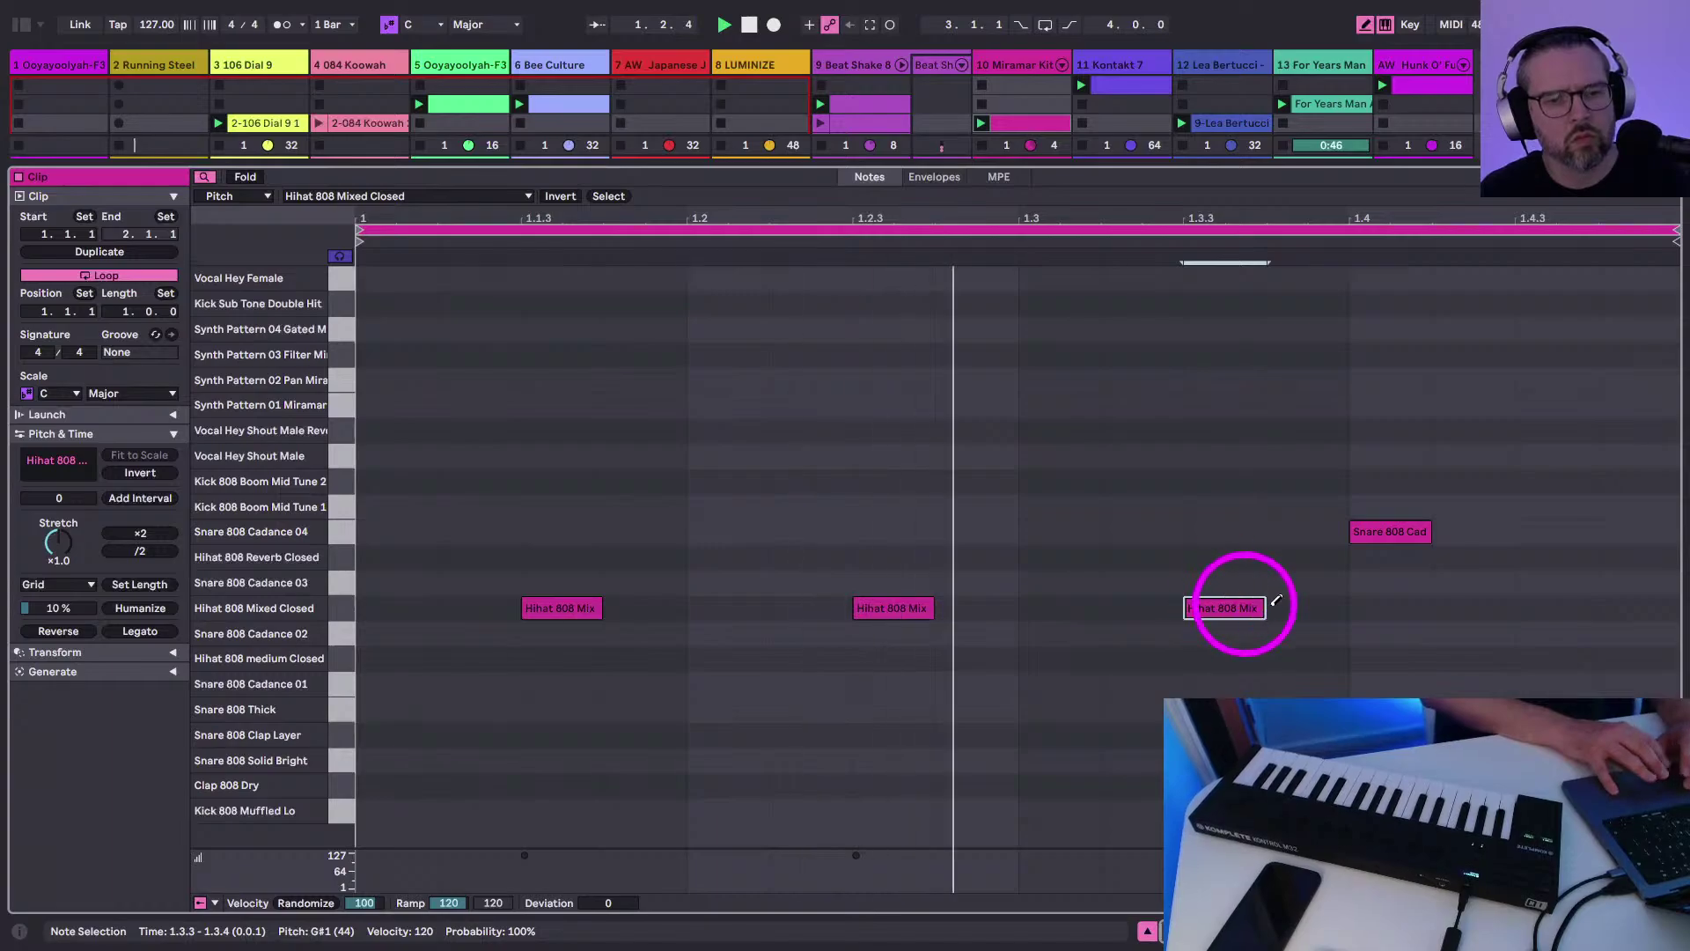
{"action": "left_click", "coordinate": [1541, 609]}
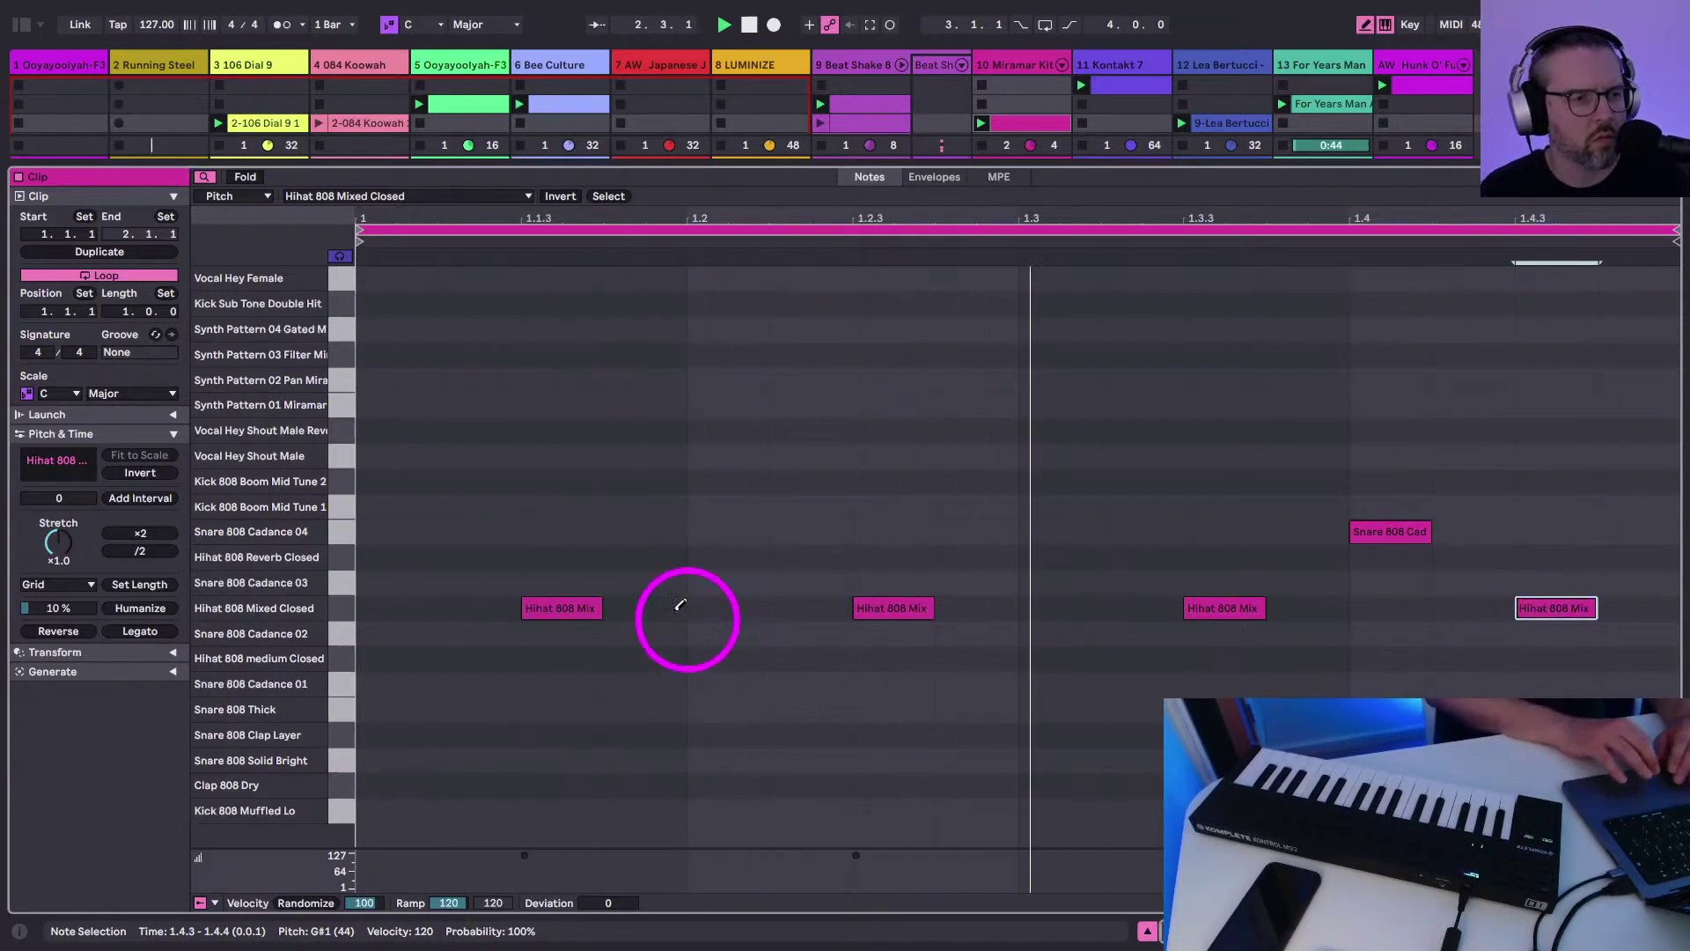
Draw a Snare 808 Cadance 04 note at 1.1.2 and delete the one at 1.4
{"action": "left_click", "coordinate": [479, 531]}
{"action": "left_click", "coordinate": [1379, 531]}
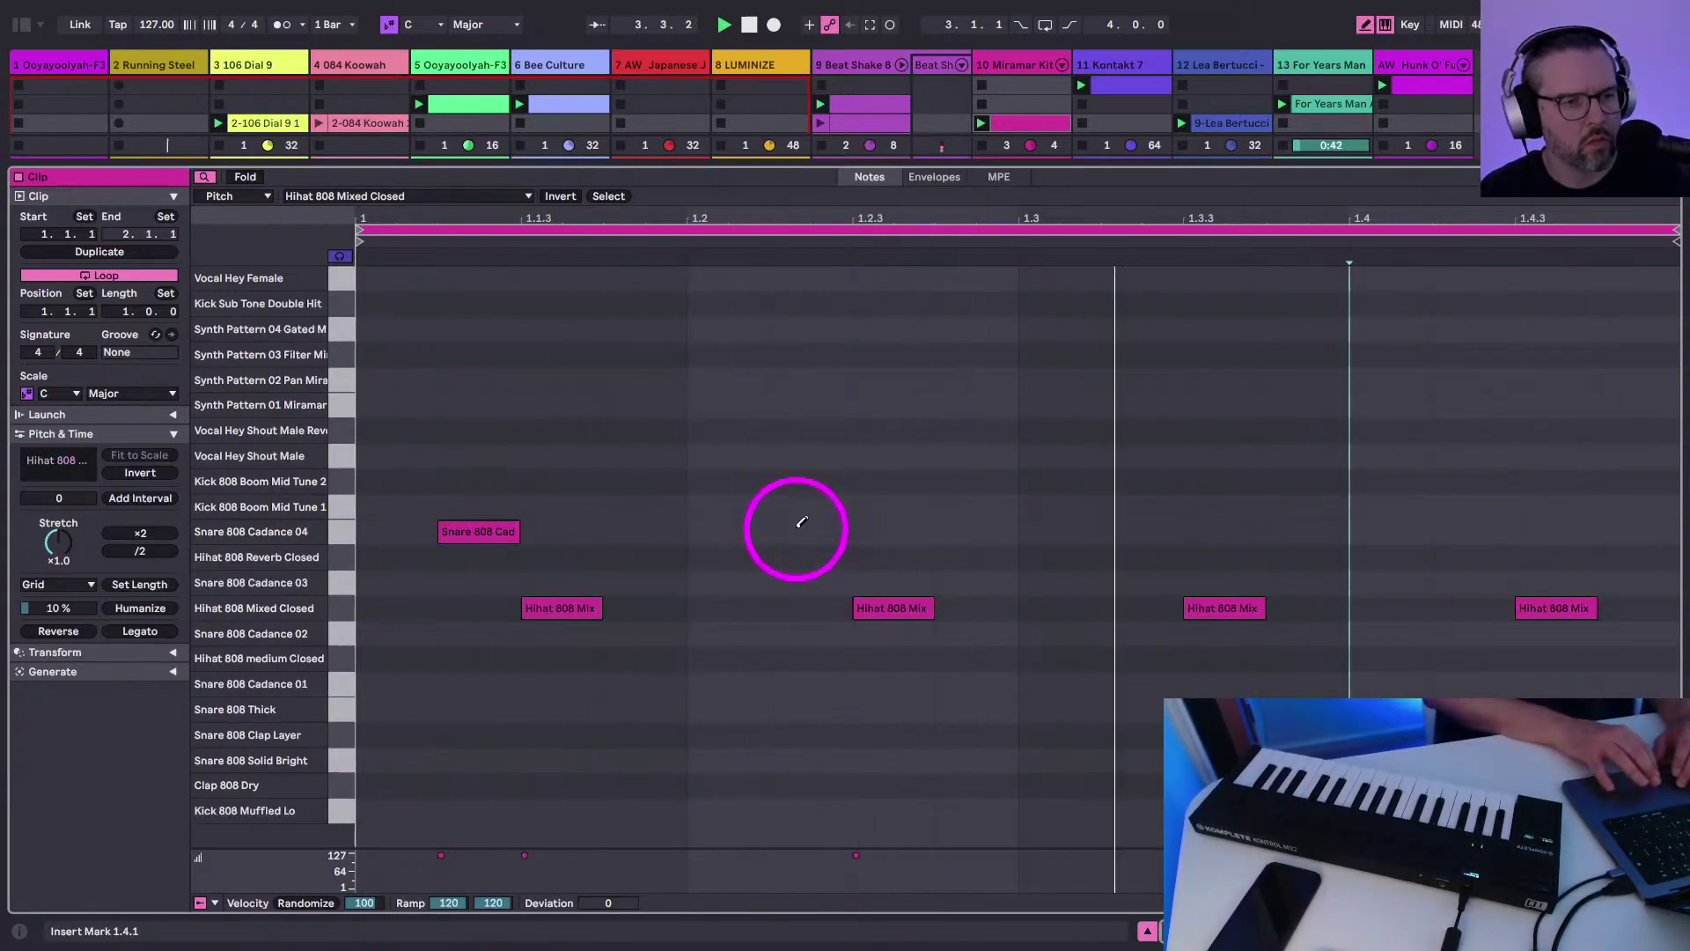
Raise the Miramar Kit track's send B to ValhallaVintageVerb and collapse the Beat Shake track's chains in the mixer
{"action": "key", "text": "shift+Tab"}
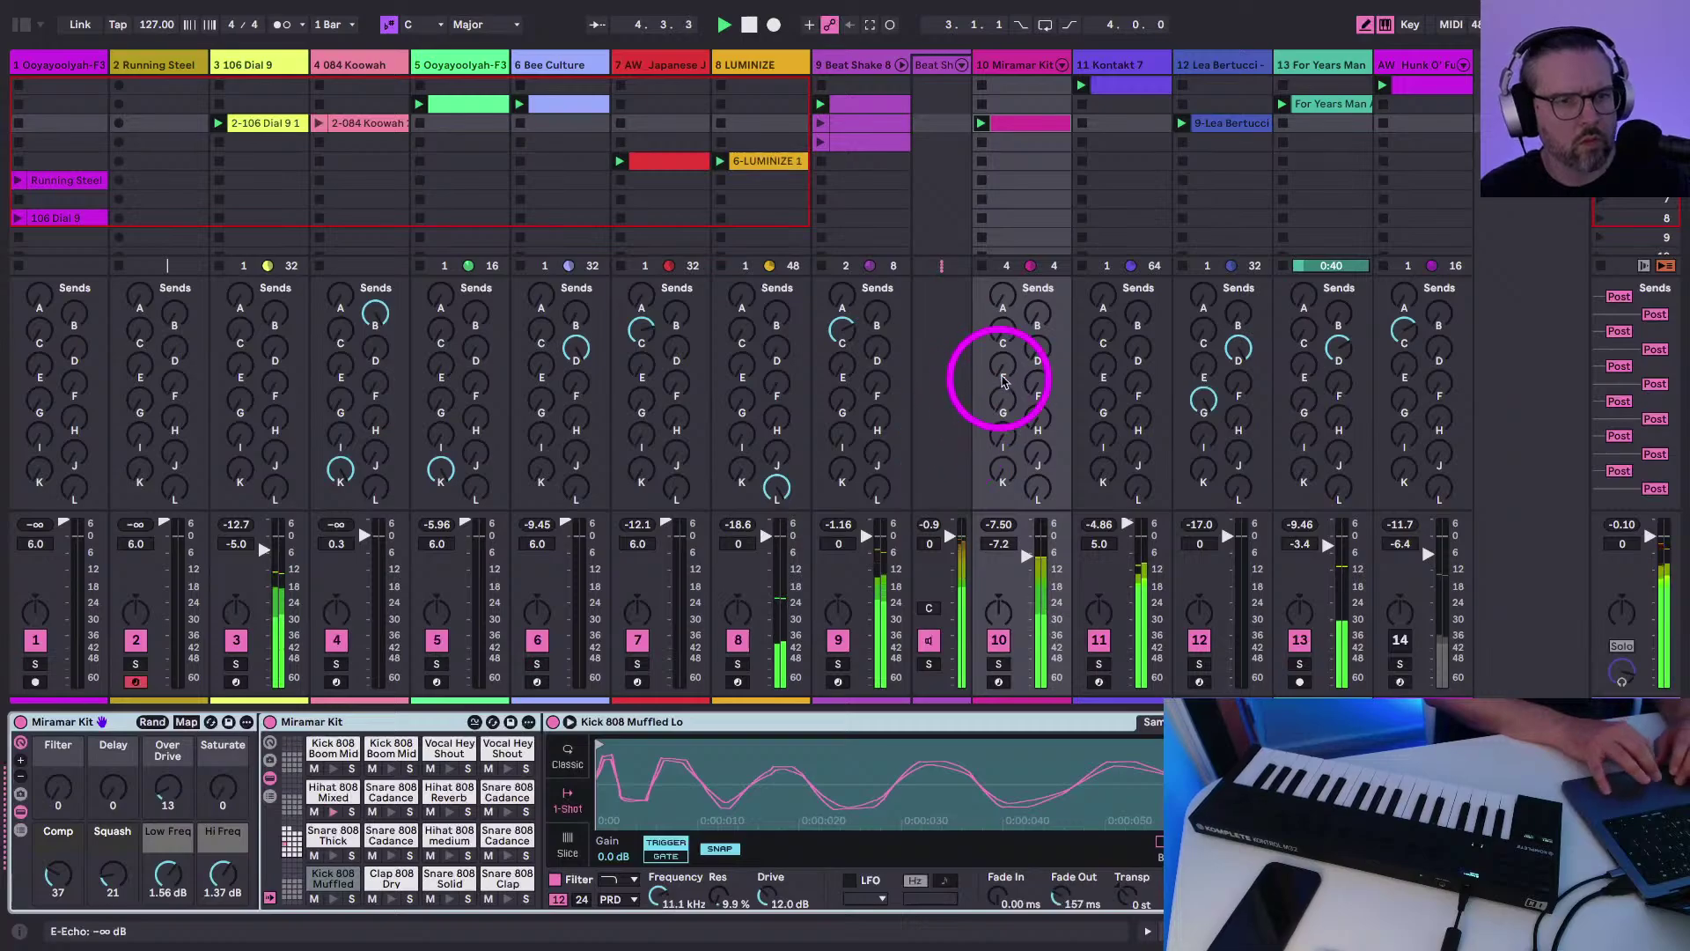
{"action": "left_click", "coordinate": [1033, 305]}
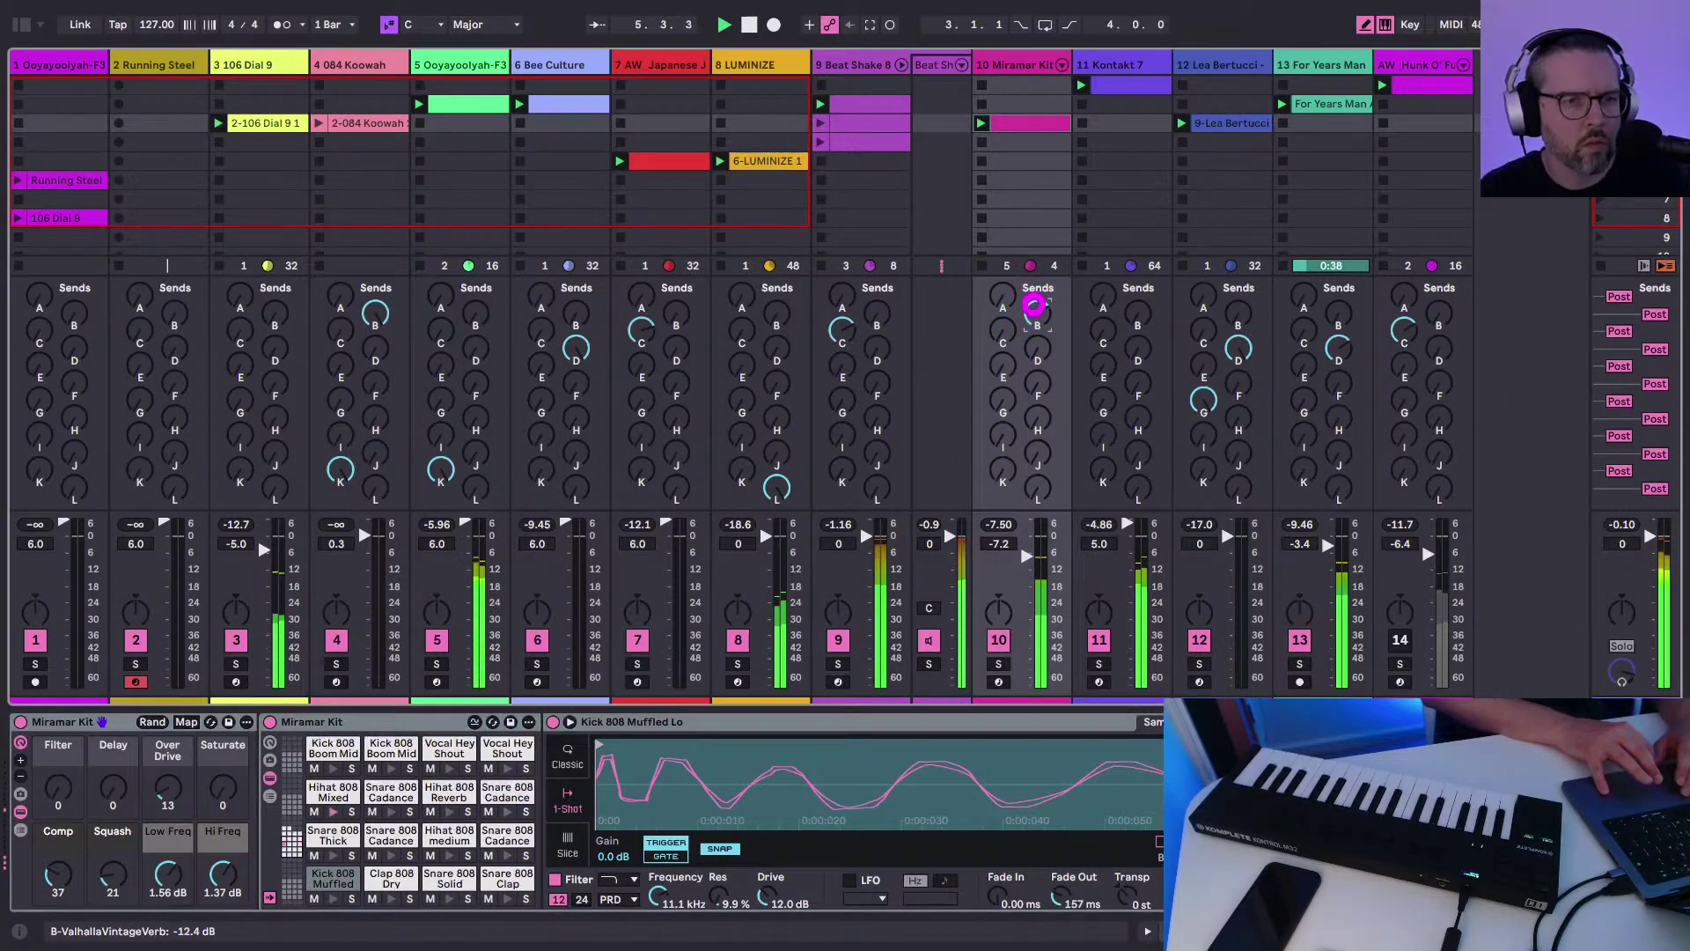
{"action": "left_click_drag", "start_coordinate": [1034, 305], "coordinate": [1034, 305]}
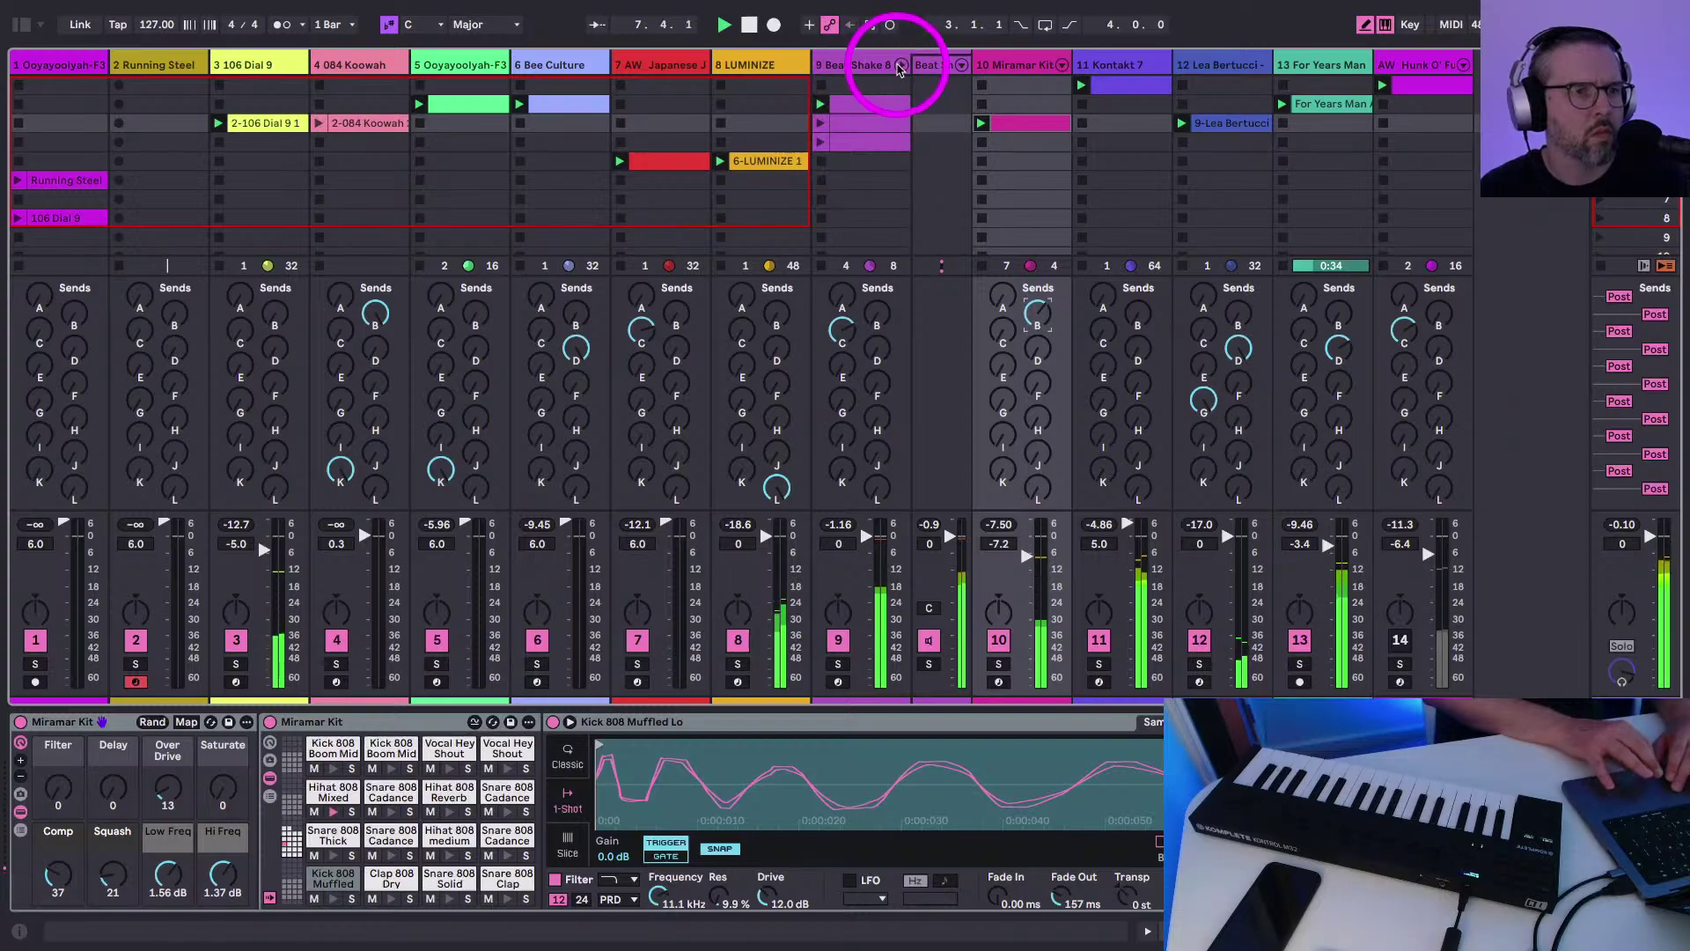
{"action": "left_click", "coordinate": [900, 66]}
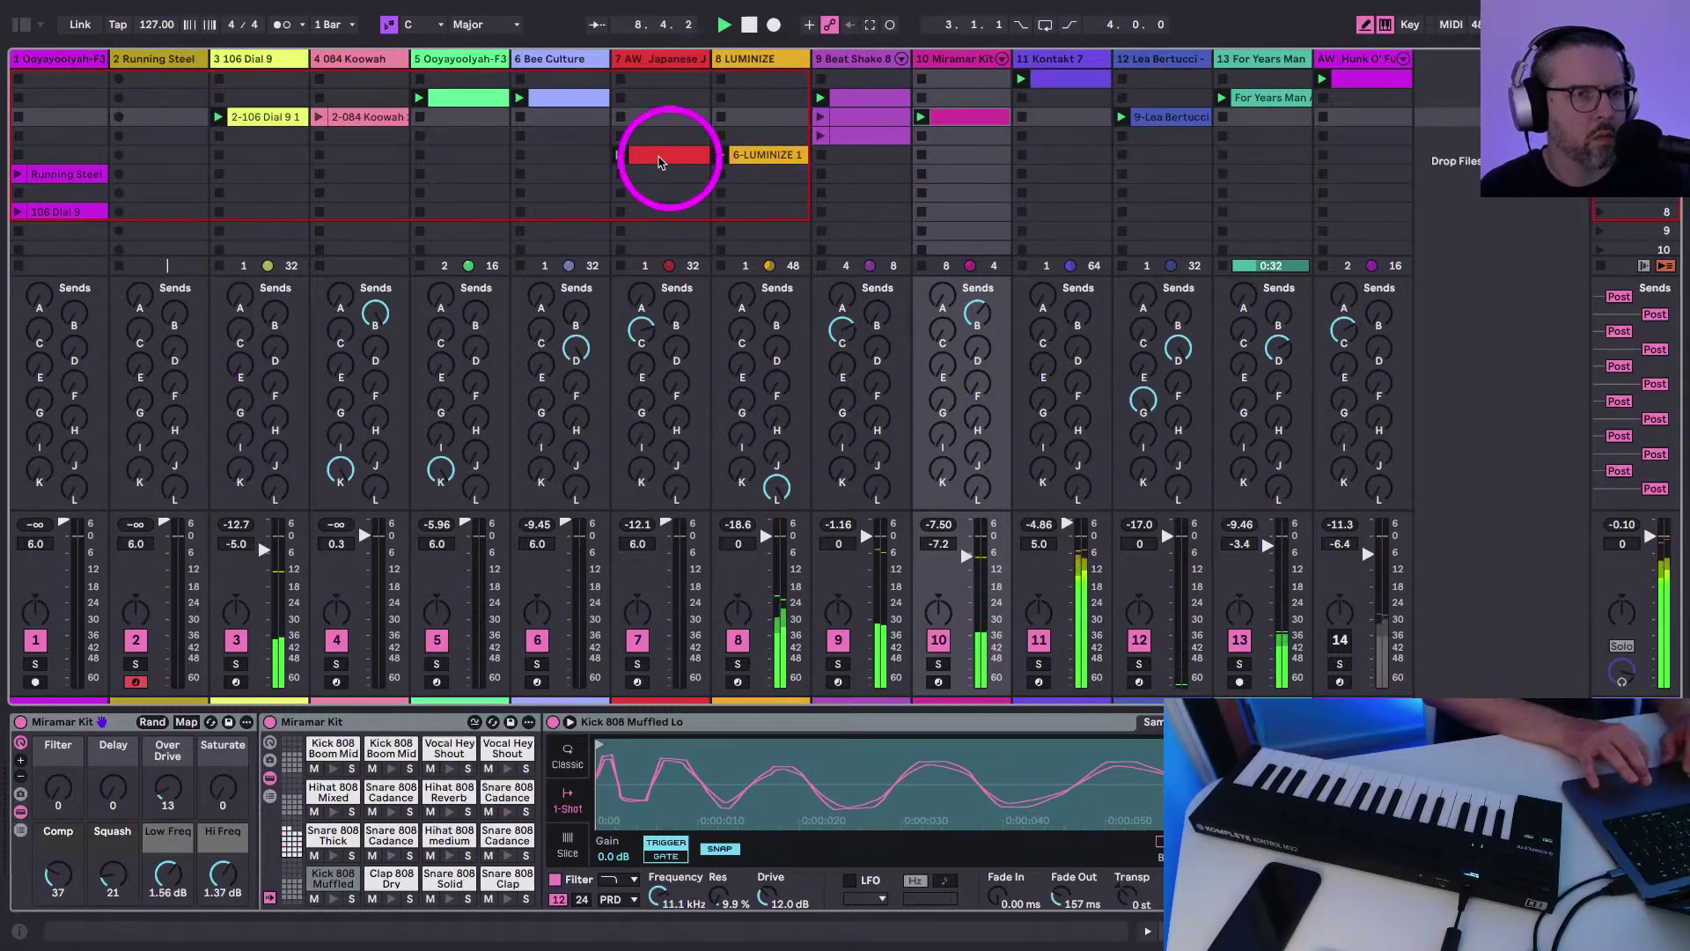
Insert a new MIDI track after Kontakt 7 and load the Operator instrument onto it before Utility
{"action": "left_click", "coordinate": [1047, 59]}
{"action": "key", "text": "ctrl+shift+t"}
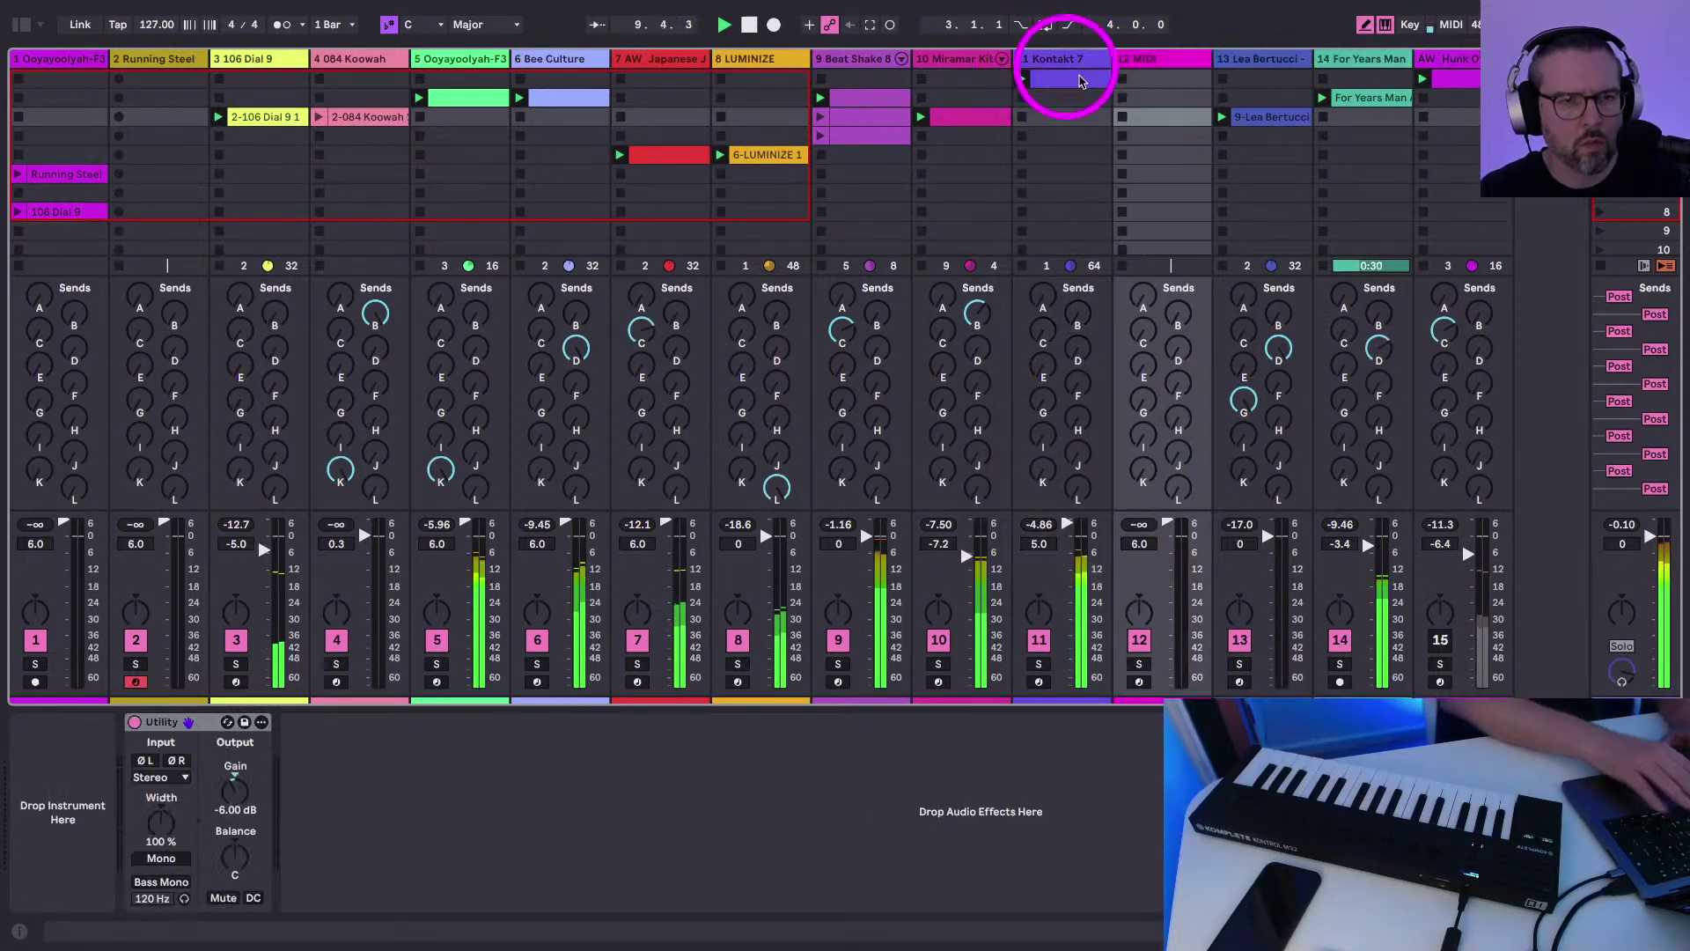
{"action": "left_click", "coordinate": [1136, 58]}
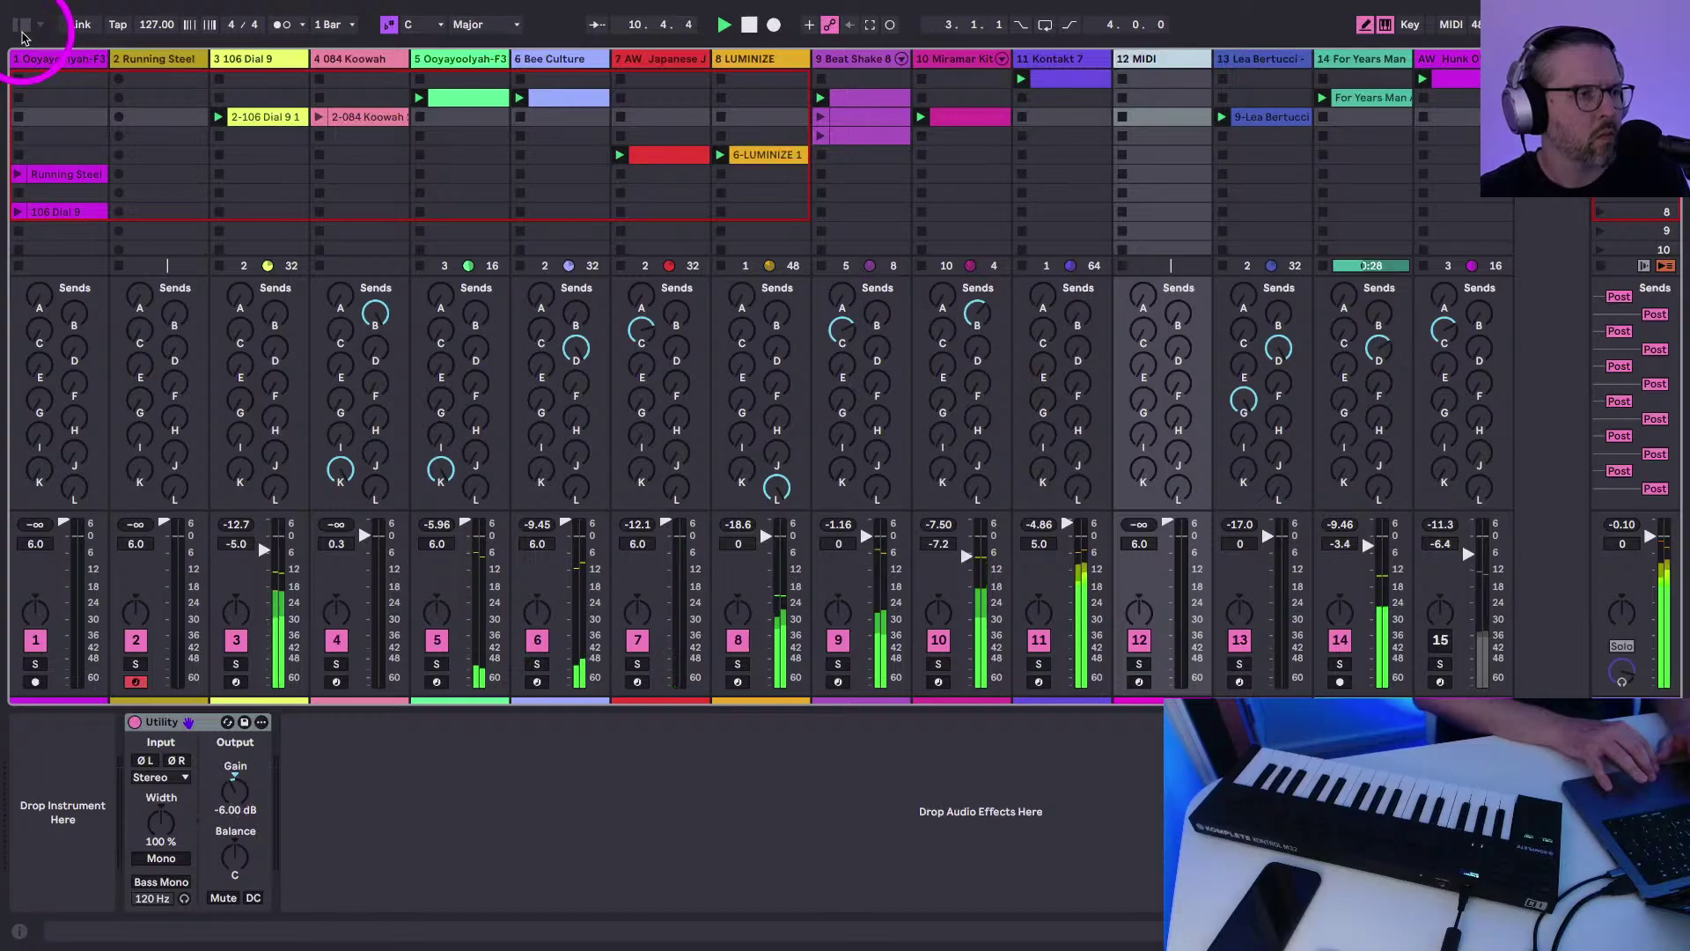
{"action": "left_click", "coordinate": [21, 26]}
{"action": "left_click", "coordinate": [50, 350]}
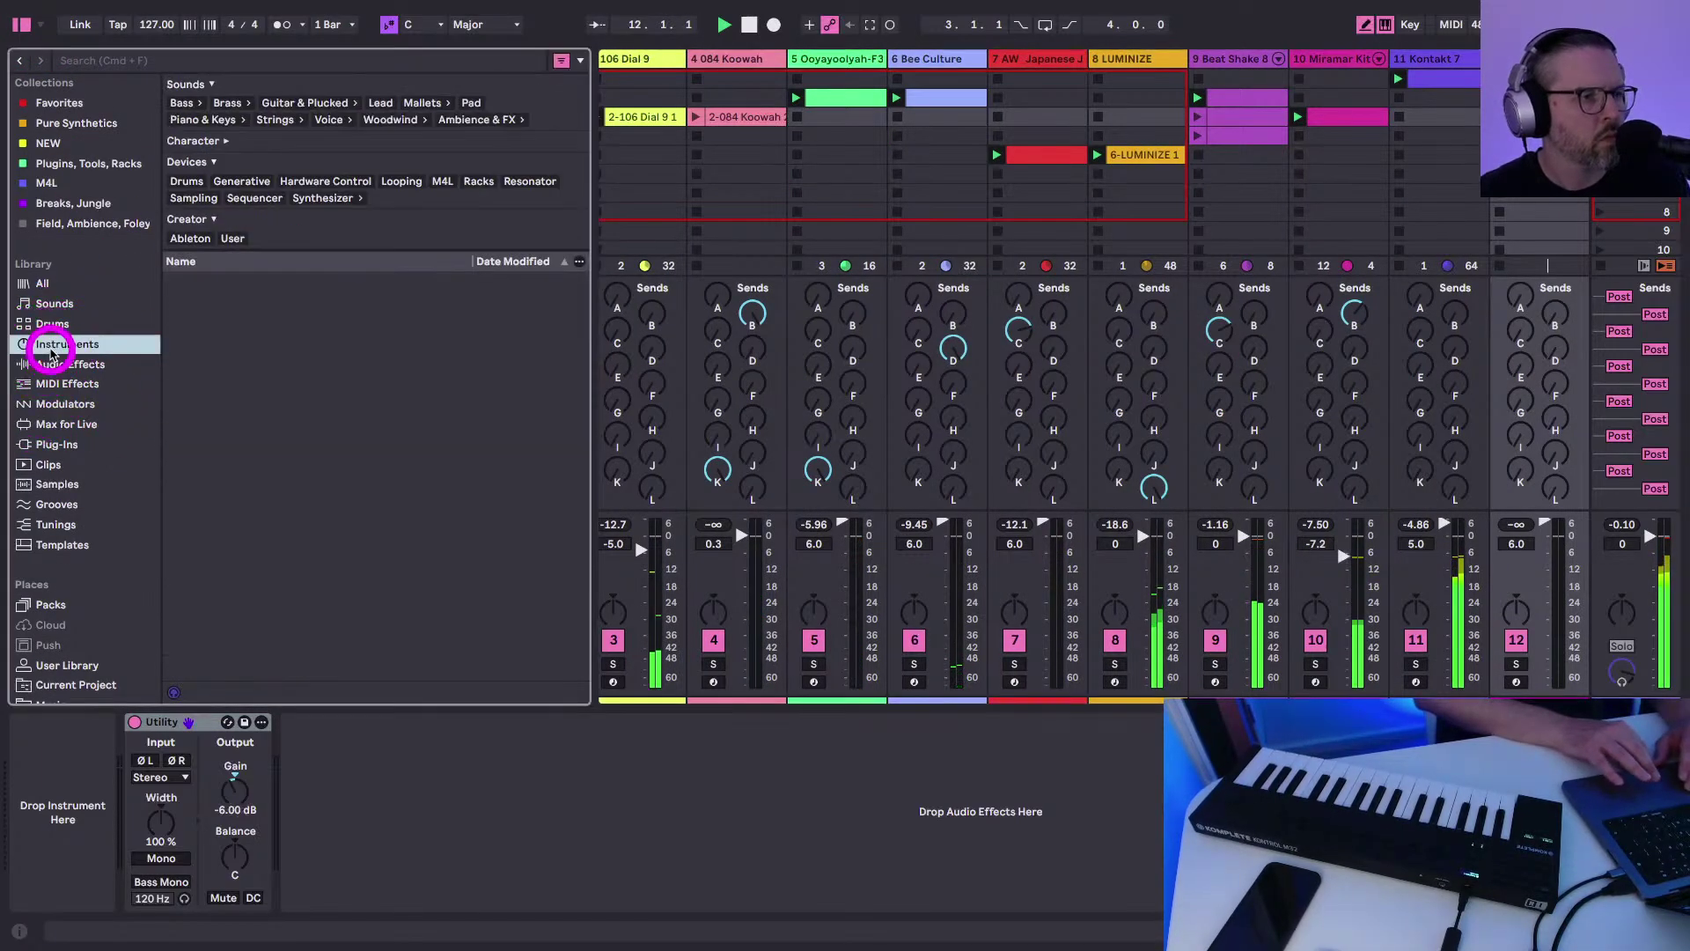
{"action": "left_click_drag", "start_coordinate": [226, 588], "coordinate": [62, 851]}
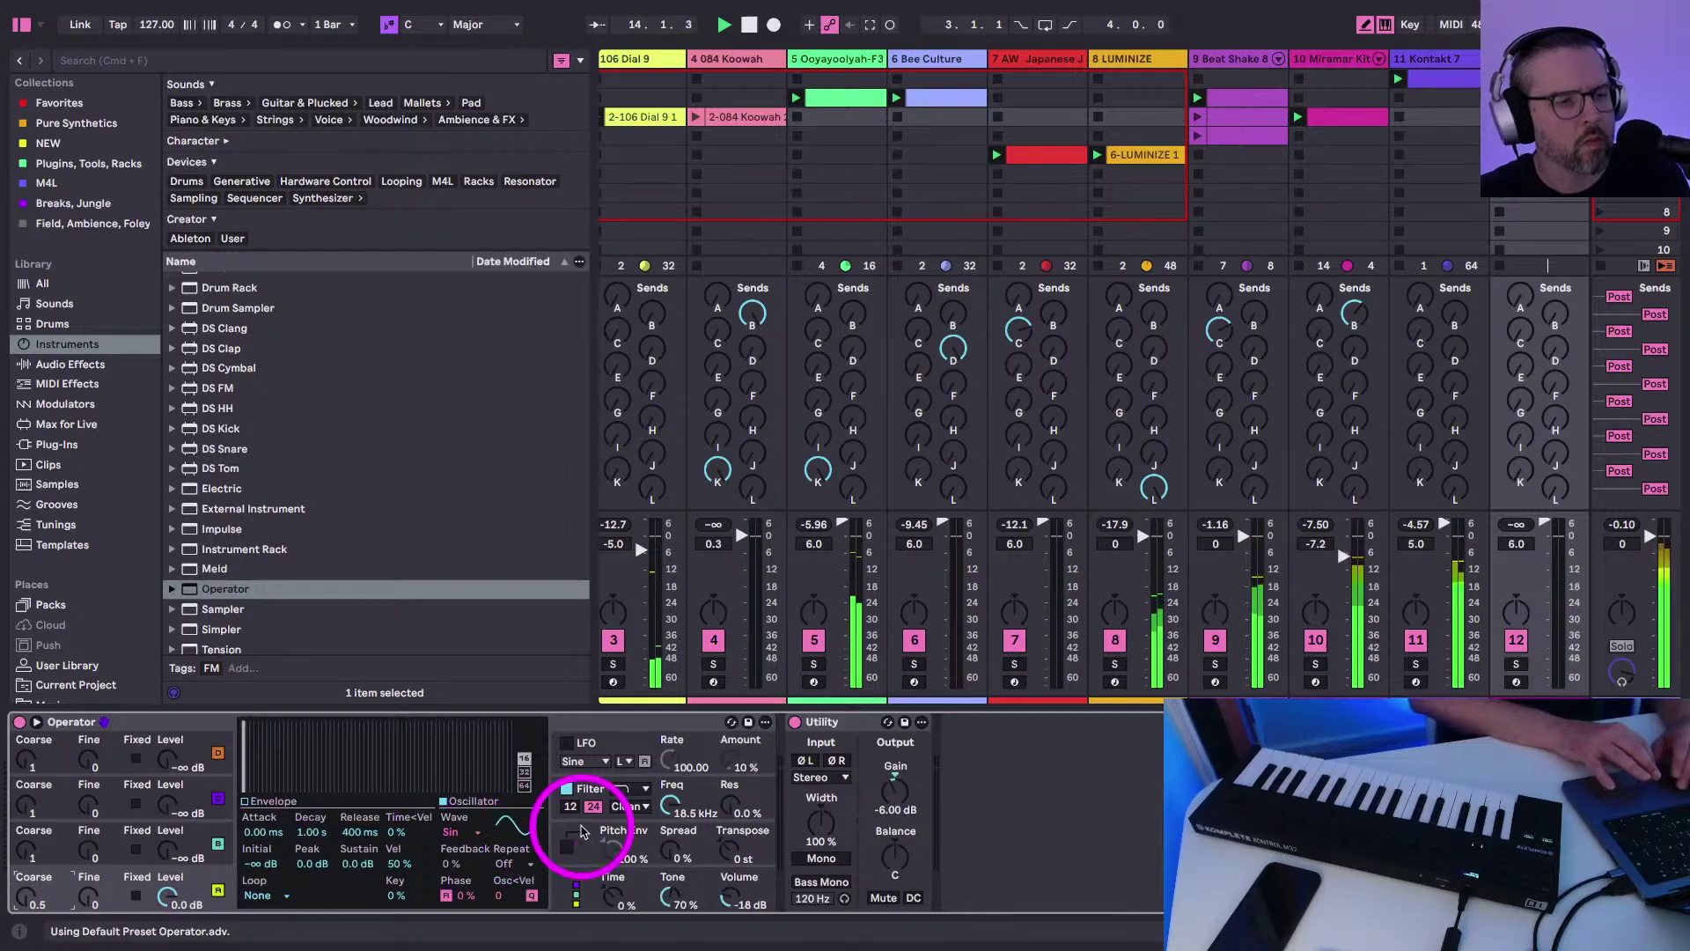
Set Operator's oscillator A waveform to Saw D and arm the Operator track for playing
{"action": "left_click", "coordinate": [627, 789]}
{"action": "left_click", "coordinate": [621, 803]}
{"action": "left_click", "coordinate": [183, 876]}
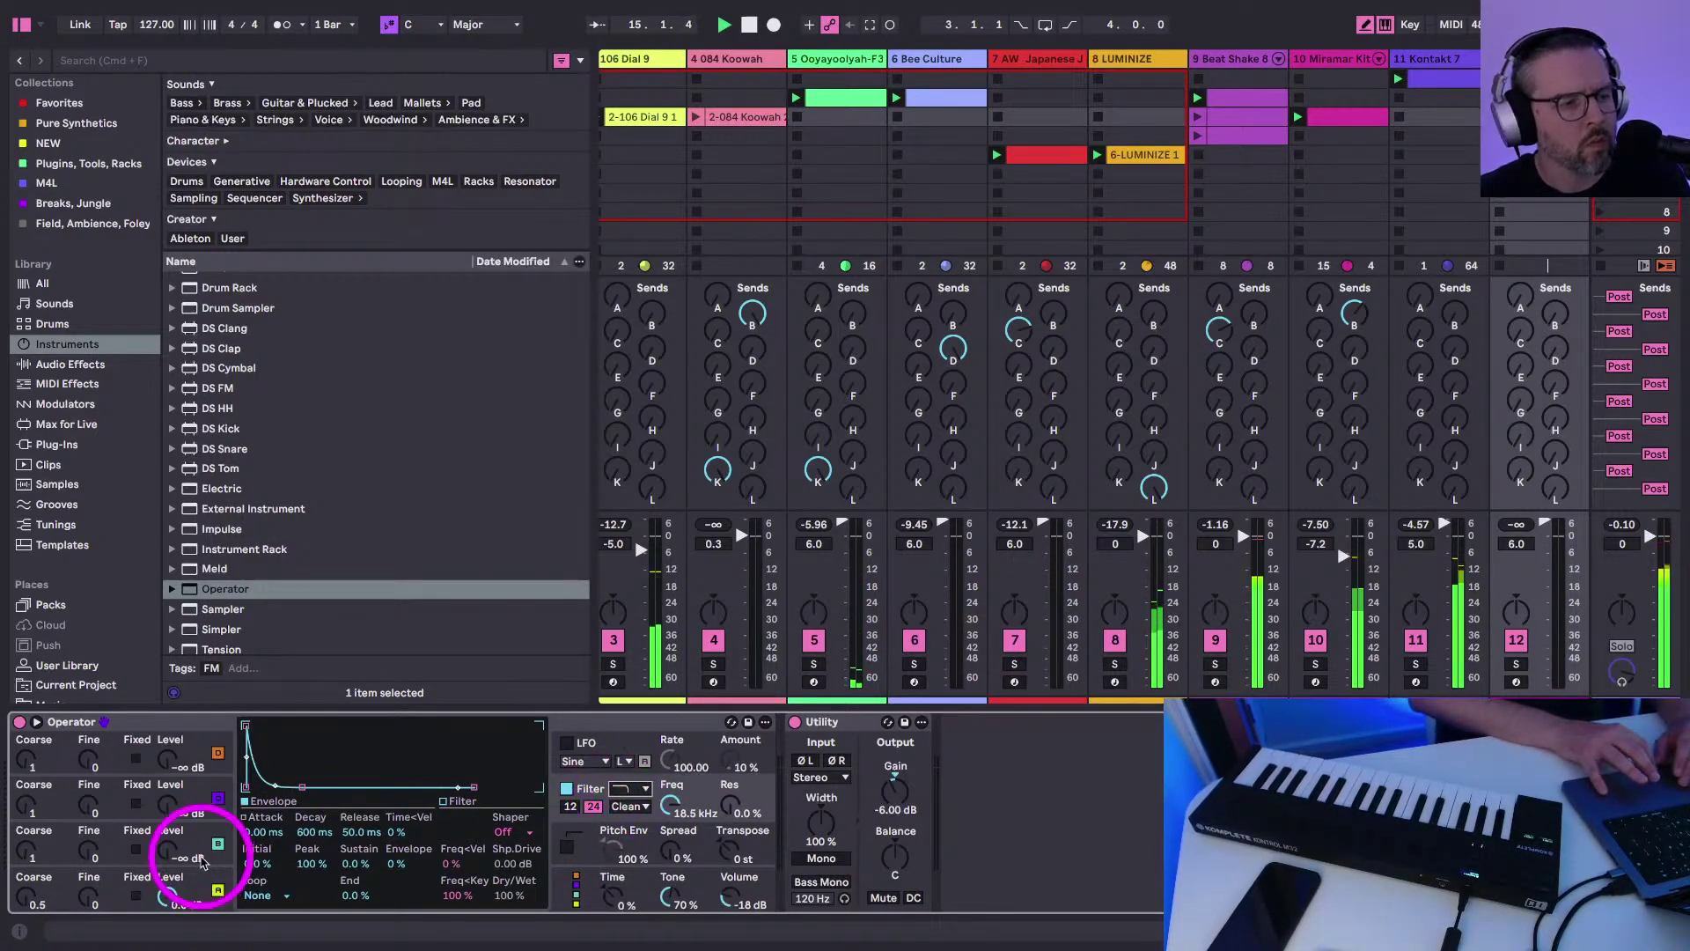
{"action": "left_click_drag", "start_coordinate": [451, 832], "coordinate": [459, 626]}
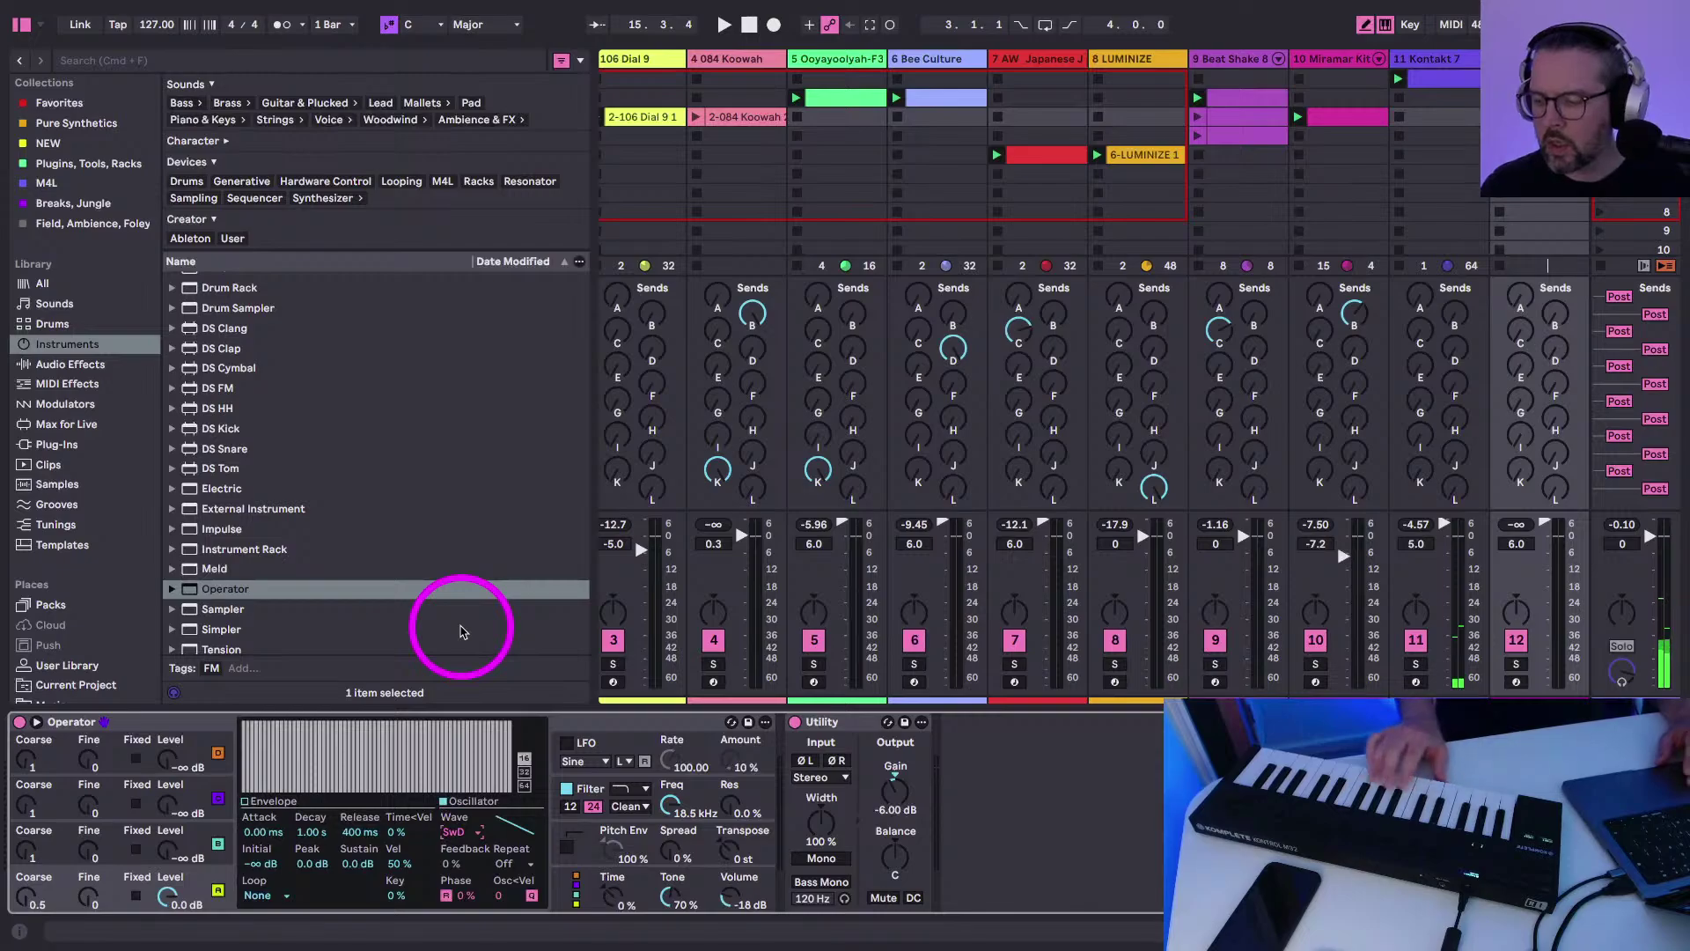
{"action": "scroll", "coordinate": [1068, 491], "scroll_direction": "right", "scroll_amount": 4}
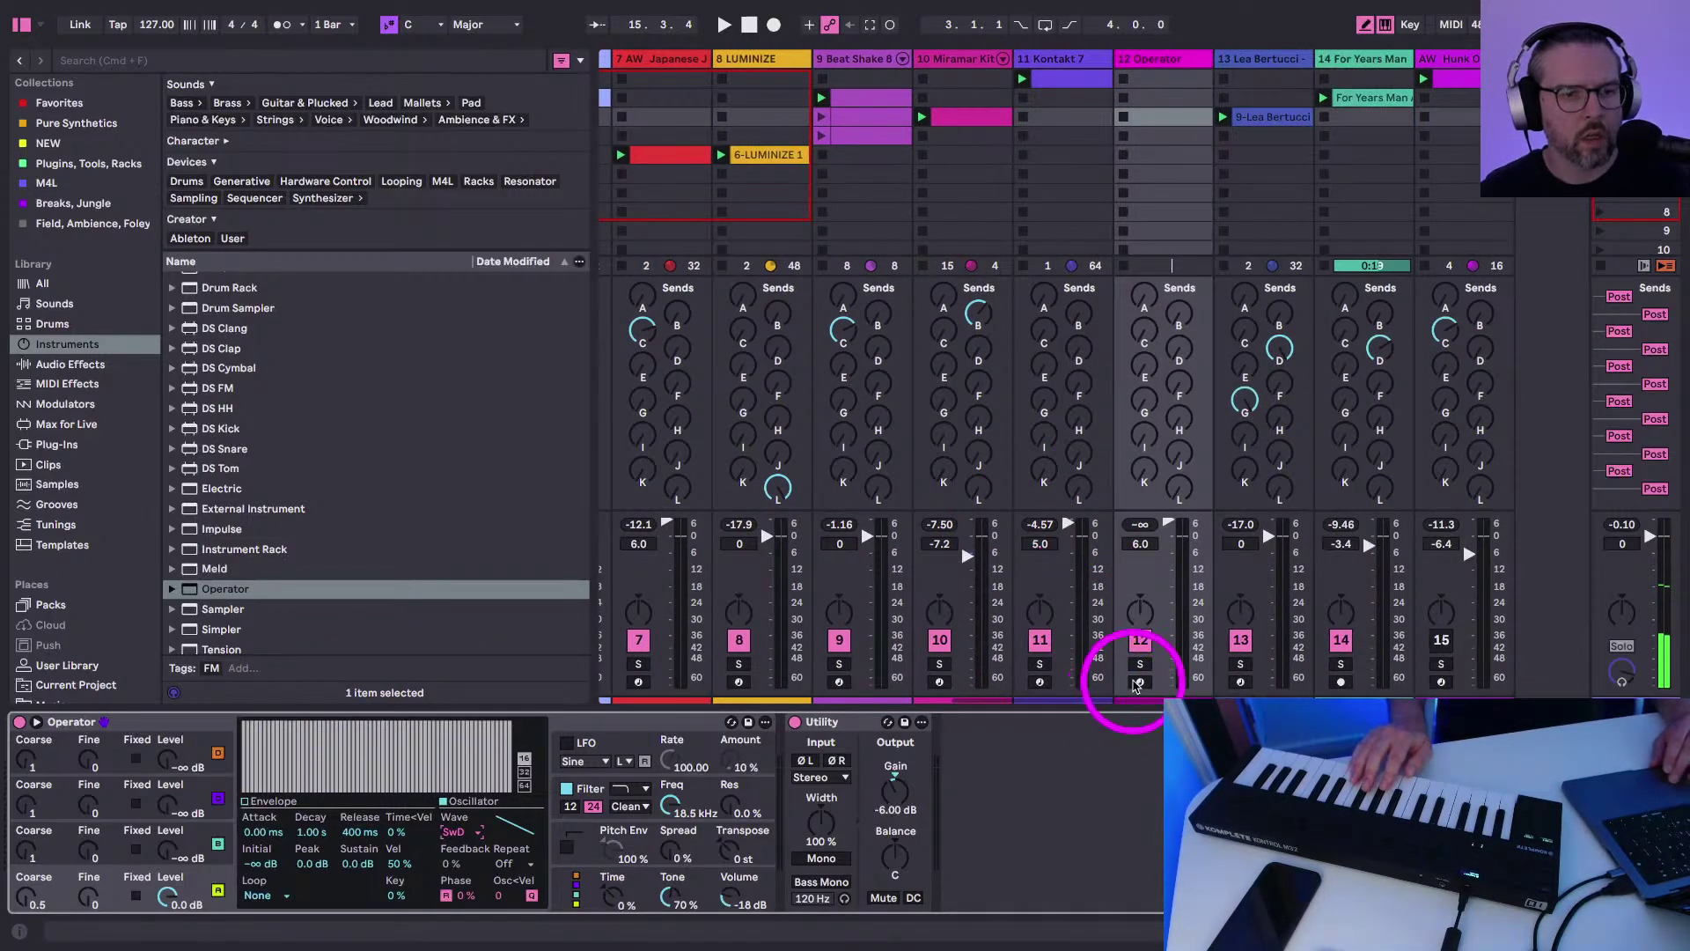
{"action": "left_click", "coordinate": [1138, 683]}
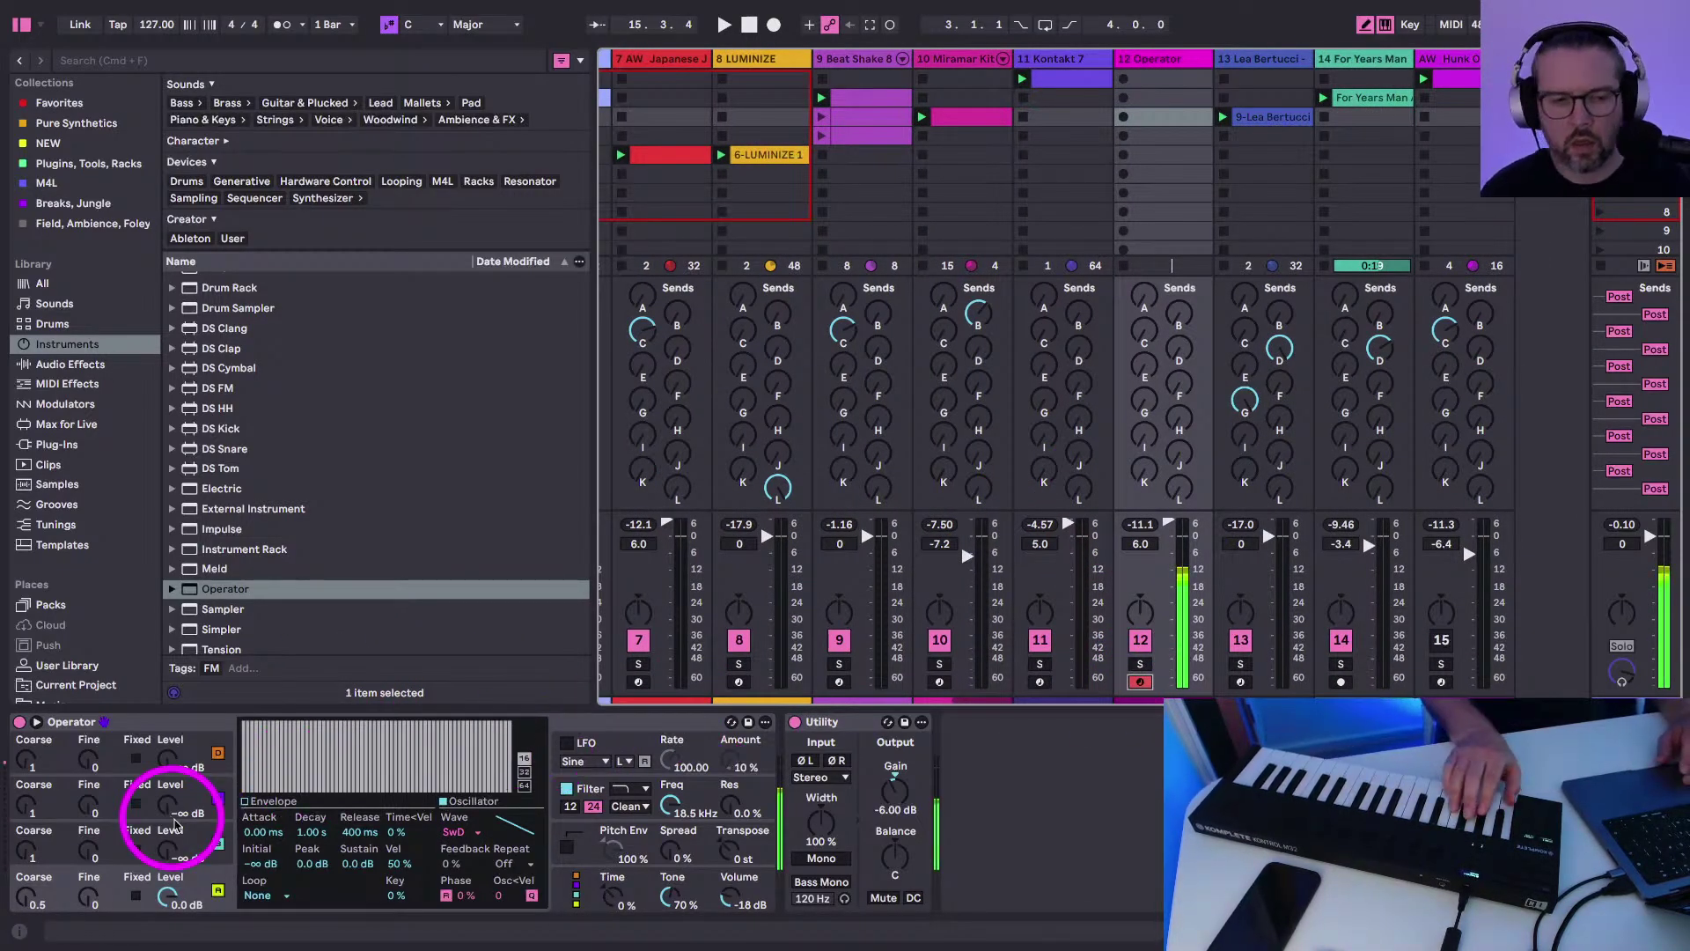
Lower Operator's filter frequency to 1.45 kHz and choose the algorithm with all four oscillators in parallel
{"action": "left_click", "coordinate": [568, 889]}
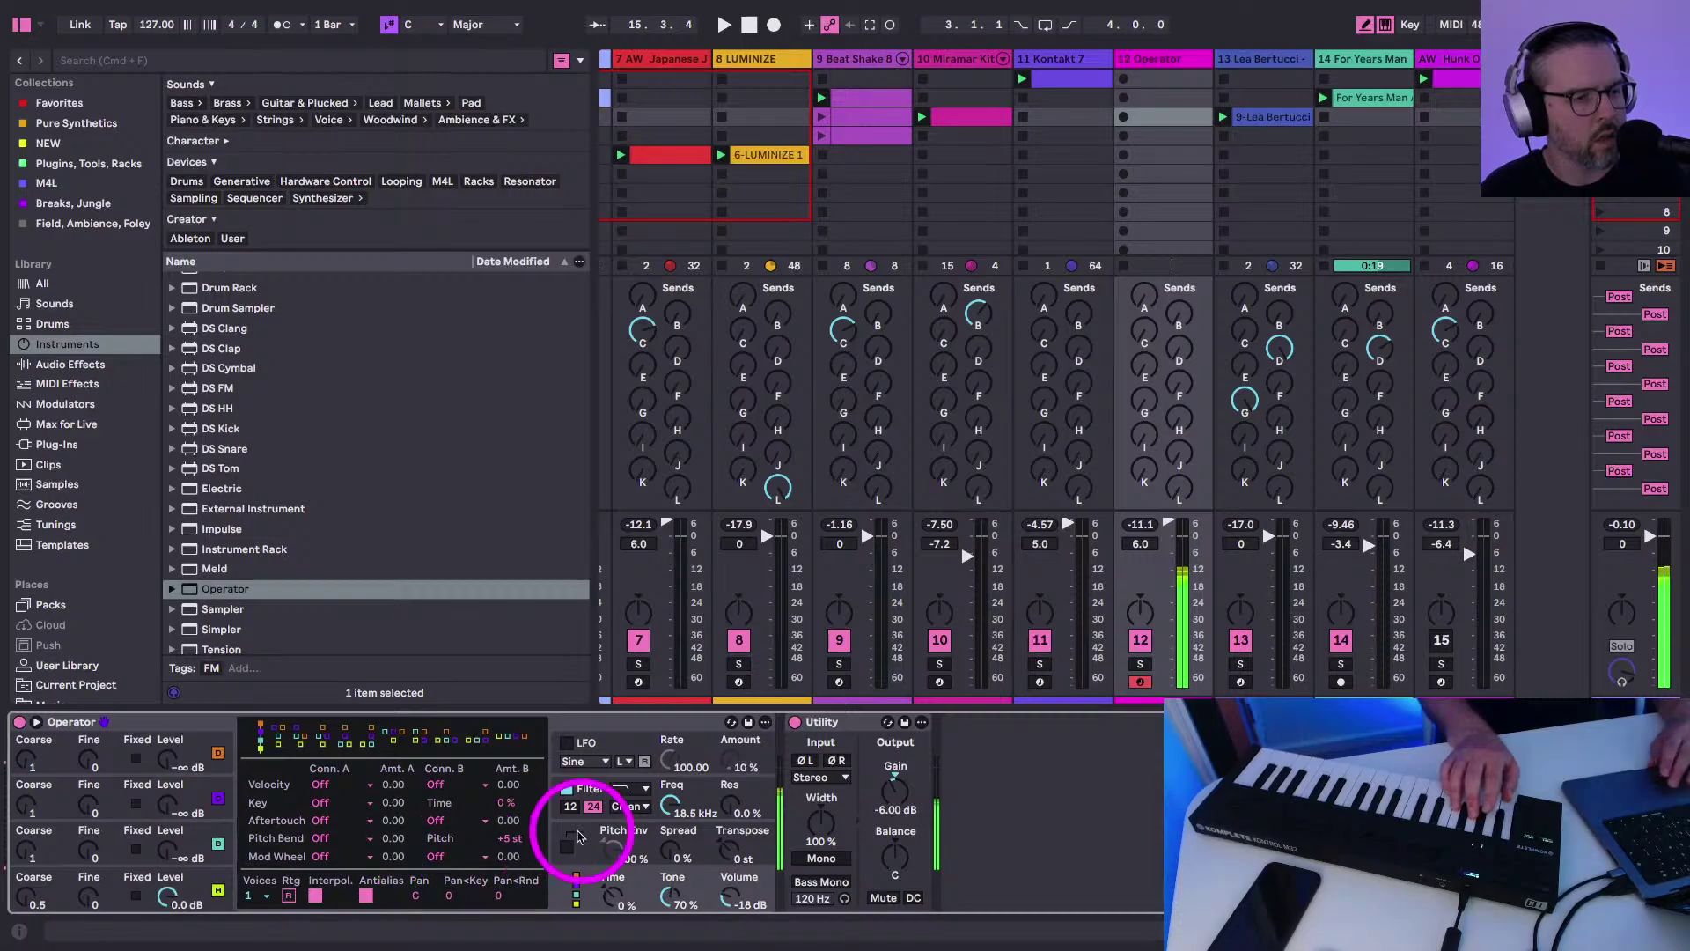
{"action": "left_click", "coordinate": [664, 807]}
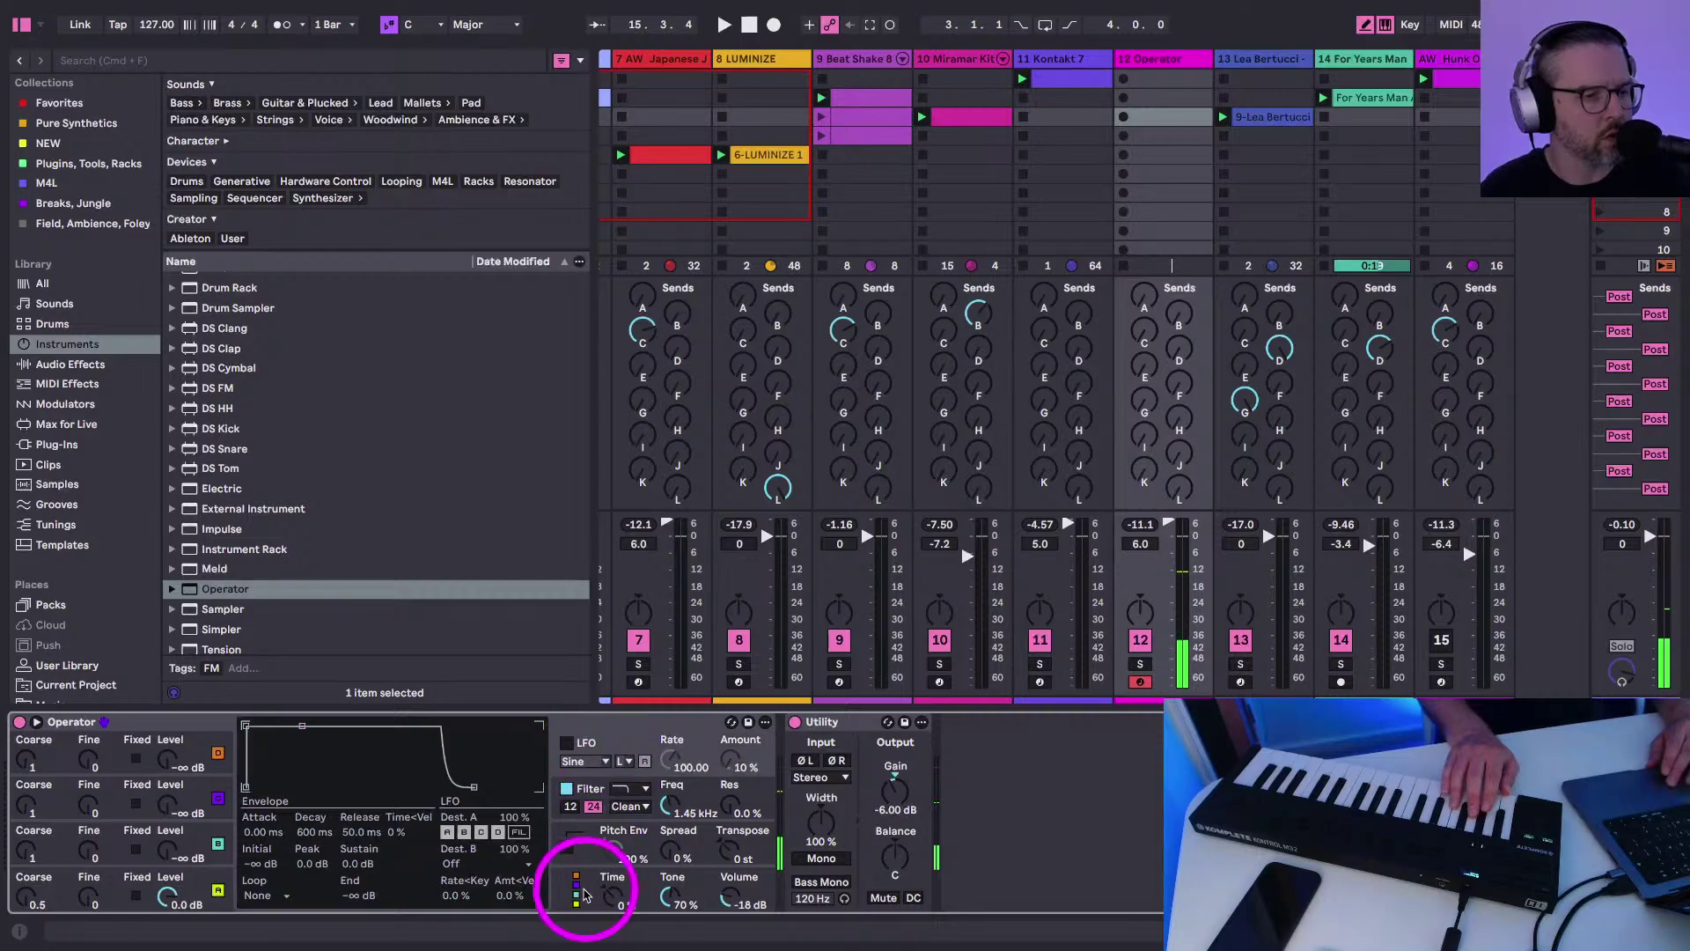
{"action": "left_click", "coordinate": [568, 891]}
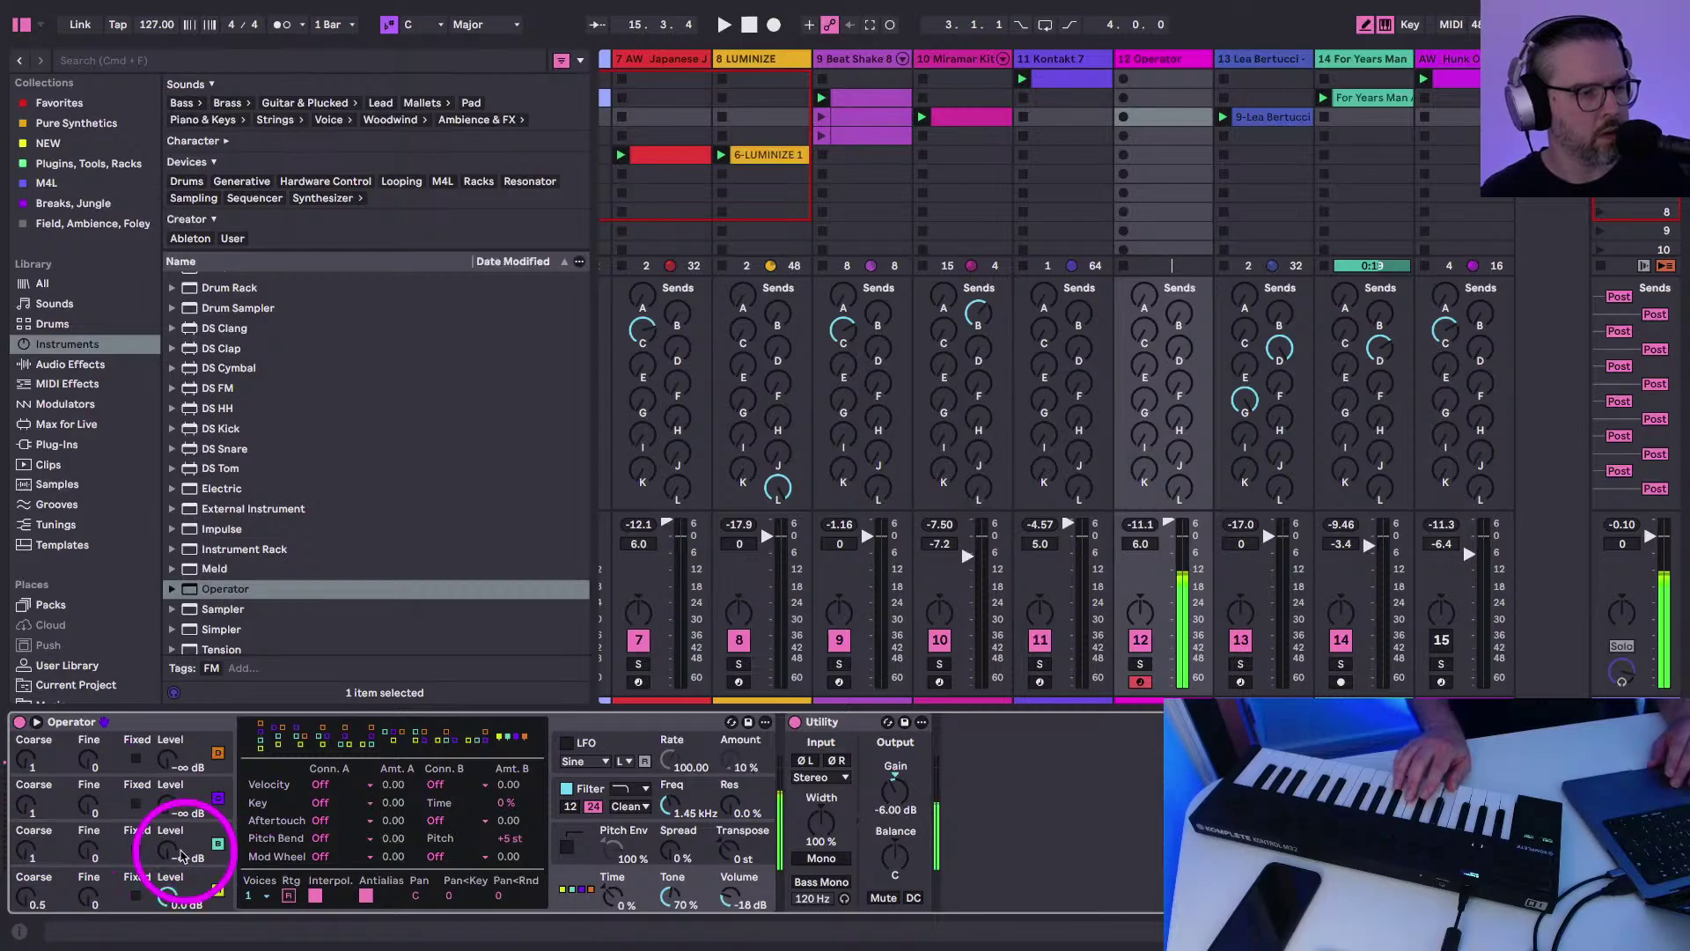
Set oscillator B to coarse 0.5, fine 25, level 0.0 dB and the Saw D waveform
{"action": "left_click", "coordinate": [27, 848]}
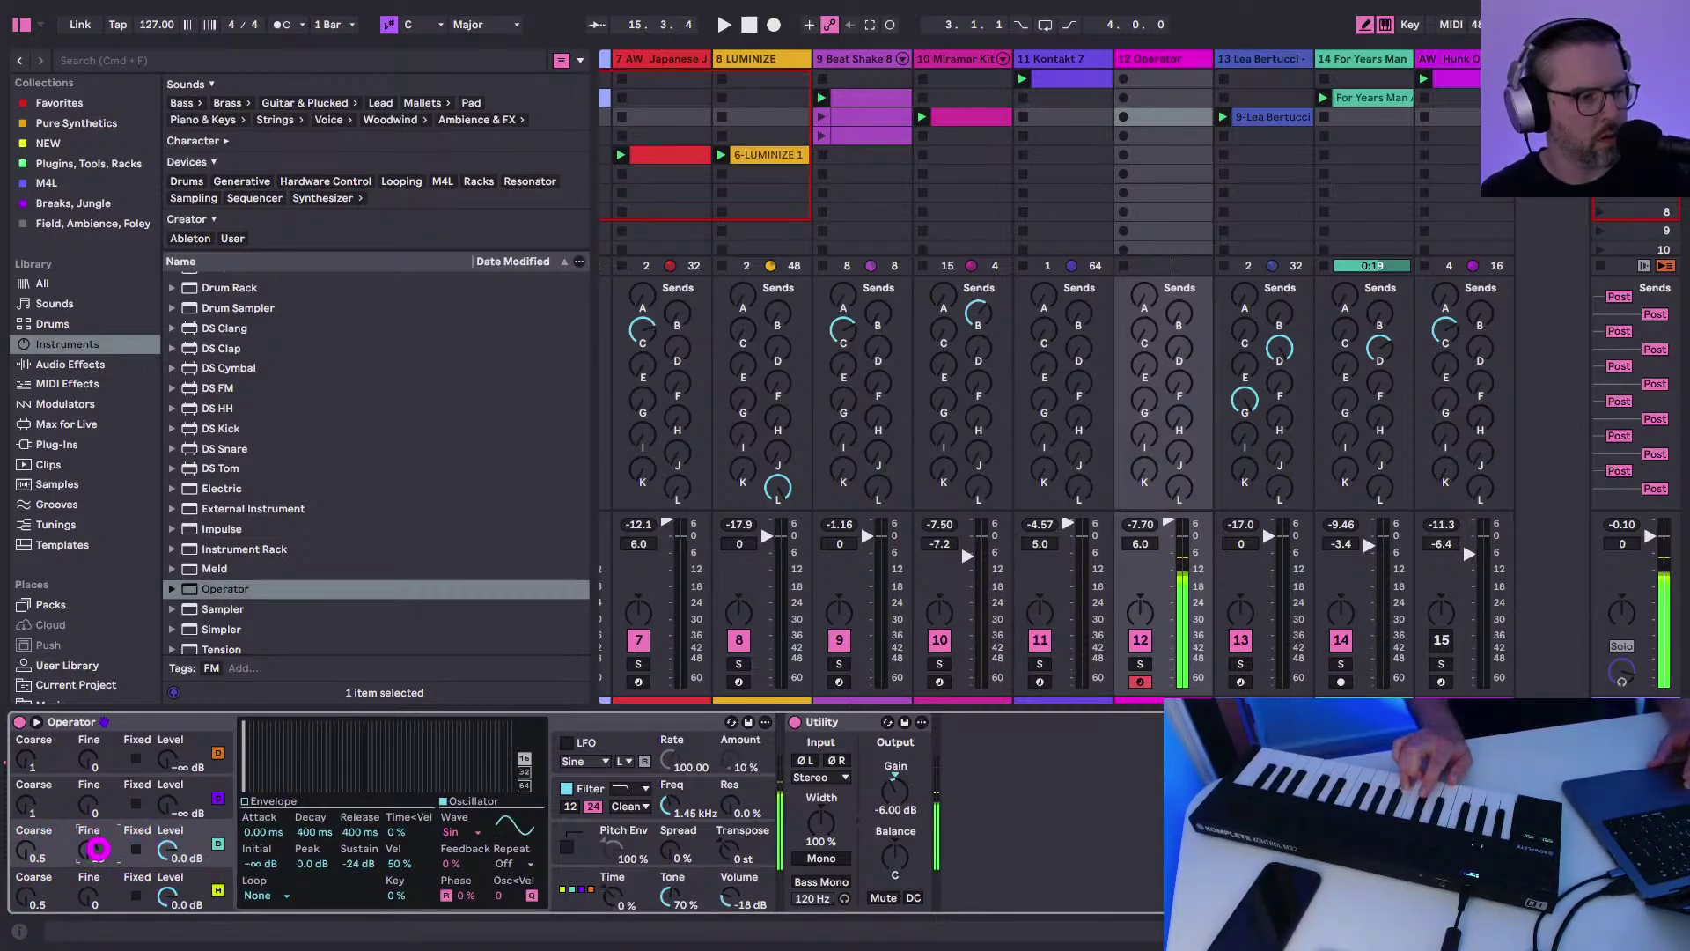
{"action": "left_click", "coordinate": [453, 832]}
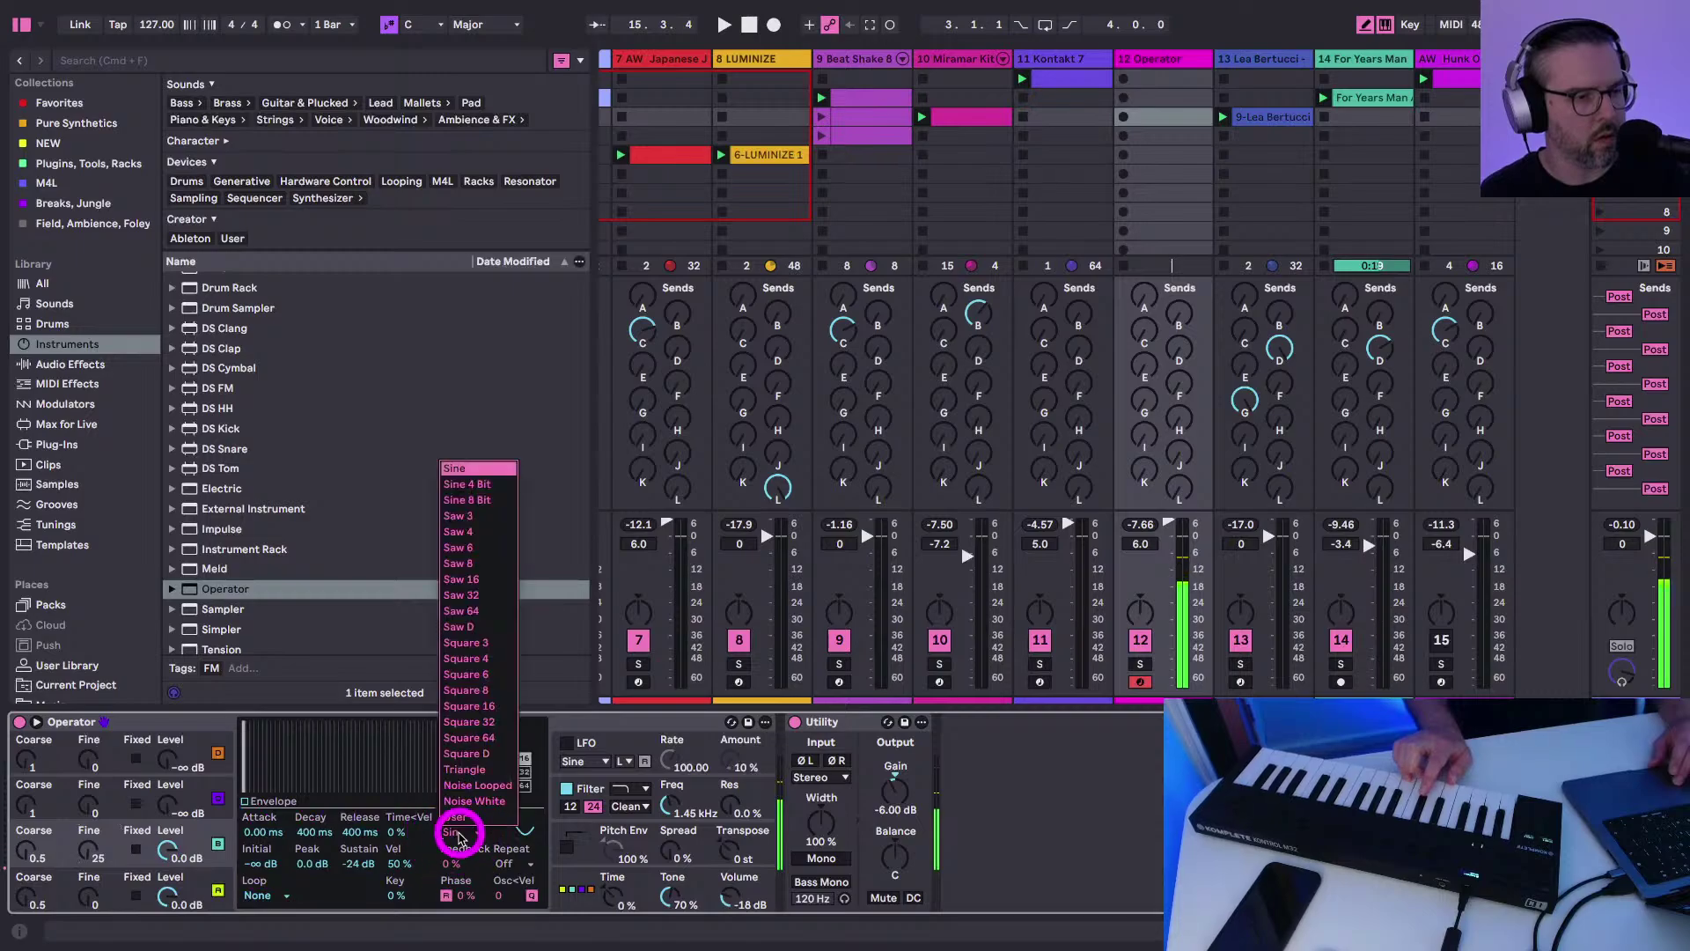
{"action": "left_click", "coordinate": [462, 627]}
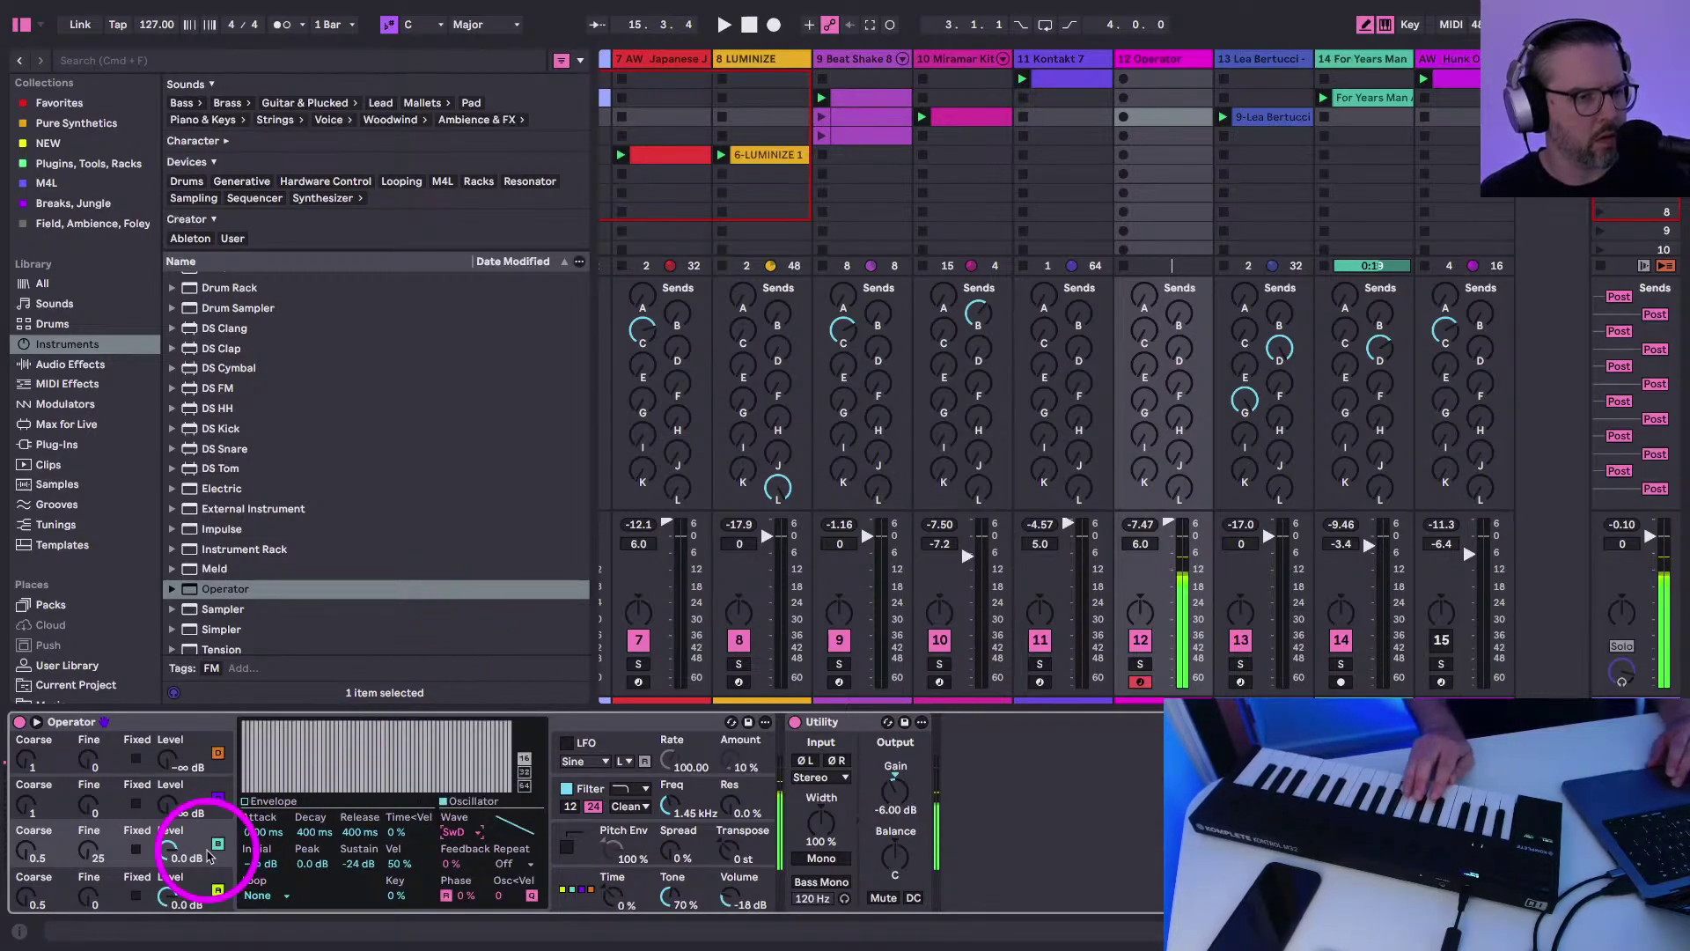
Try Operator's filter frequency at 745 Hz and 18.5 kHz, with oscillator B's fine tuning at 53 and its fixed frequency mode enabled
{"action": "left_click_drag", "start_coordinate": [669, 808], "coordinate": [669, 803]}
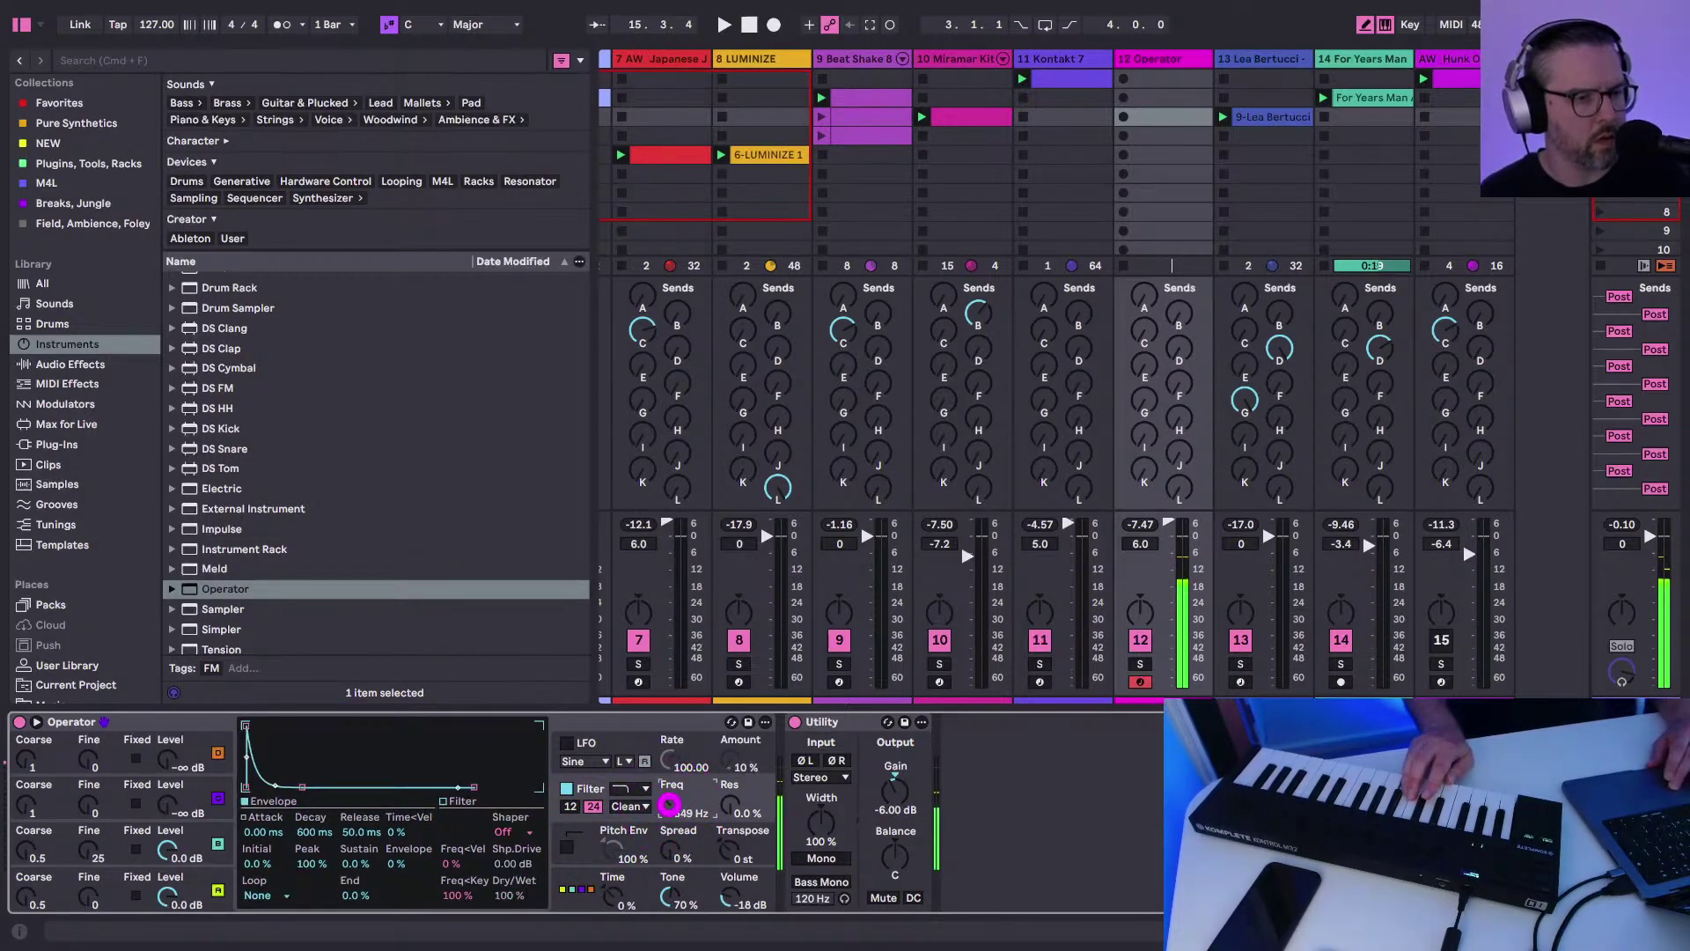
{"action": "left_click", "coordinate": [84, 849]}
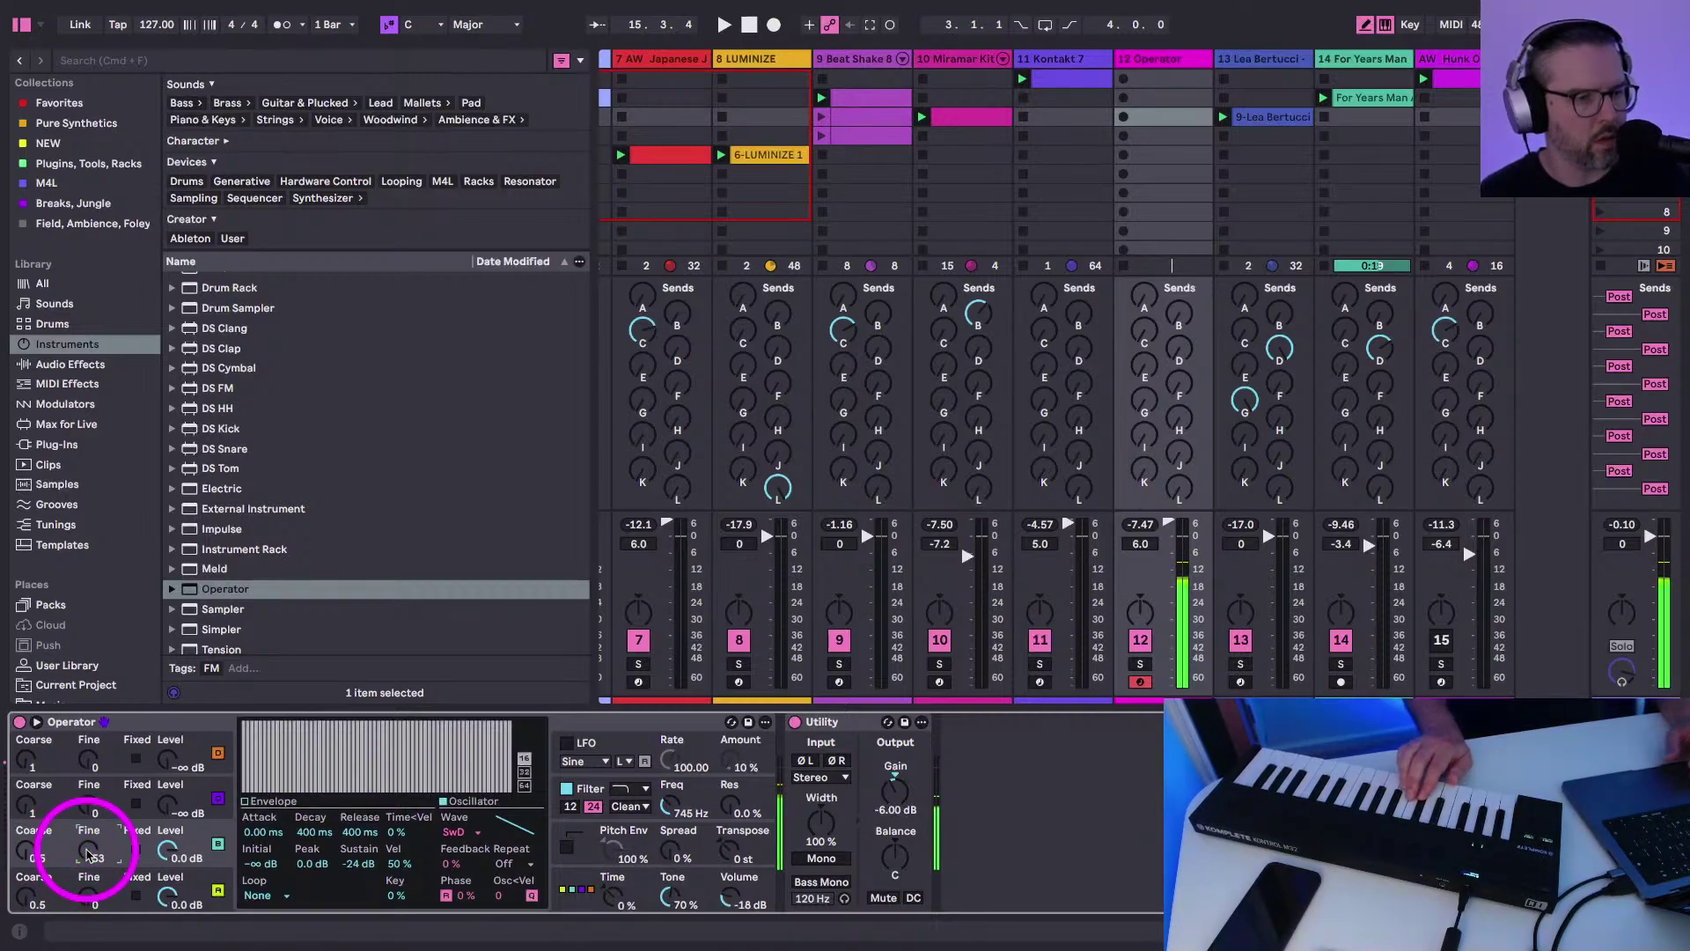
{"action": "left_click_drag", "start_coordinate": [669, 815], "coordinate": [671, 810]}
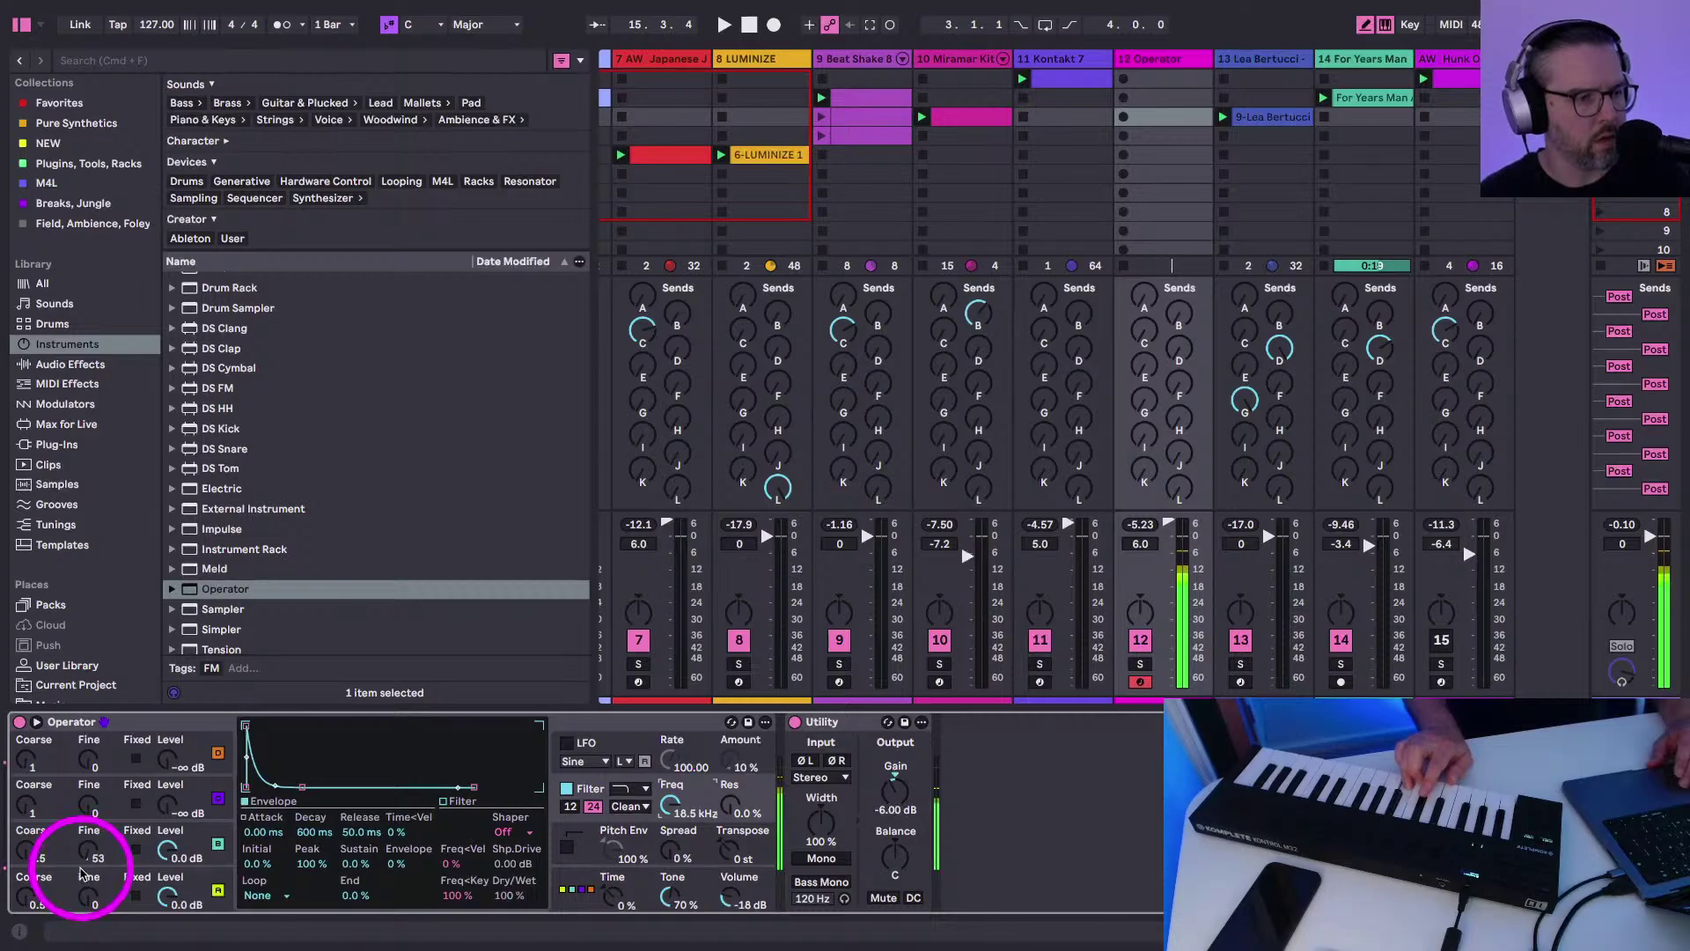
{"action": "left_click", "coordinate": [134, 850]}
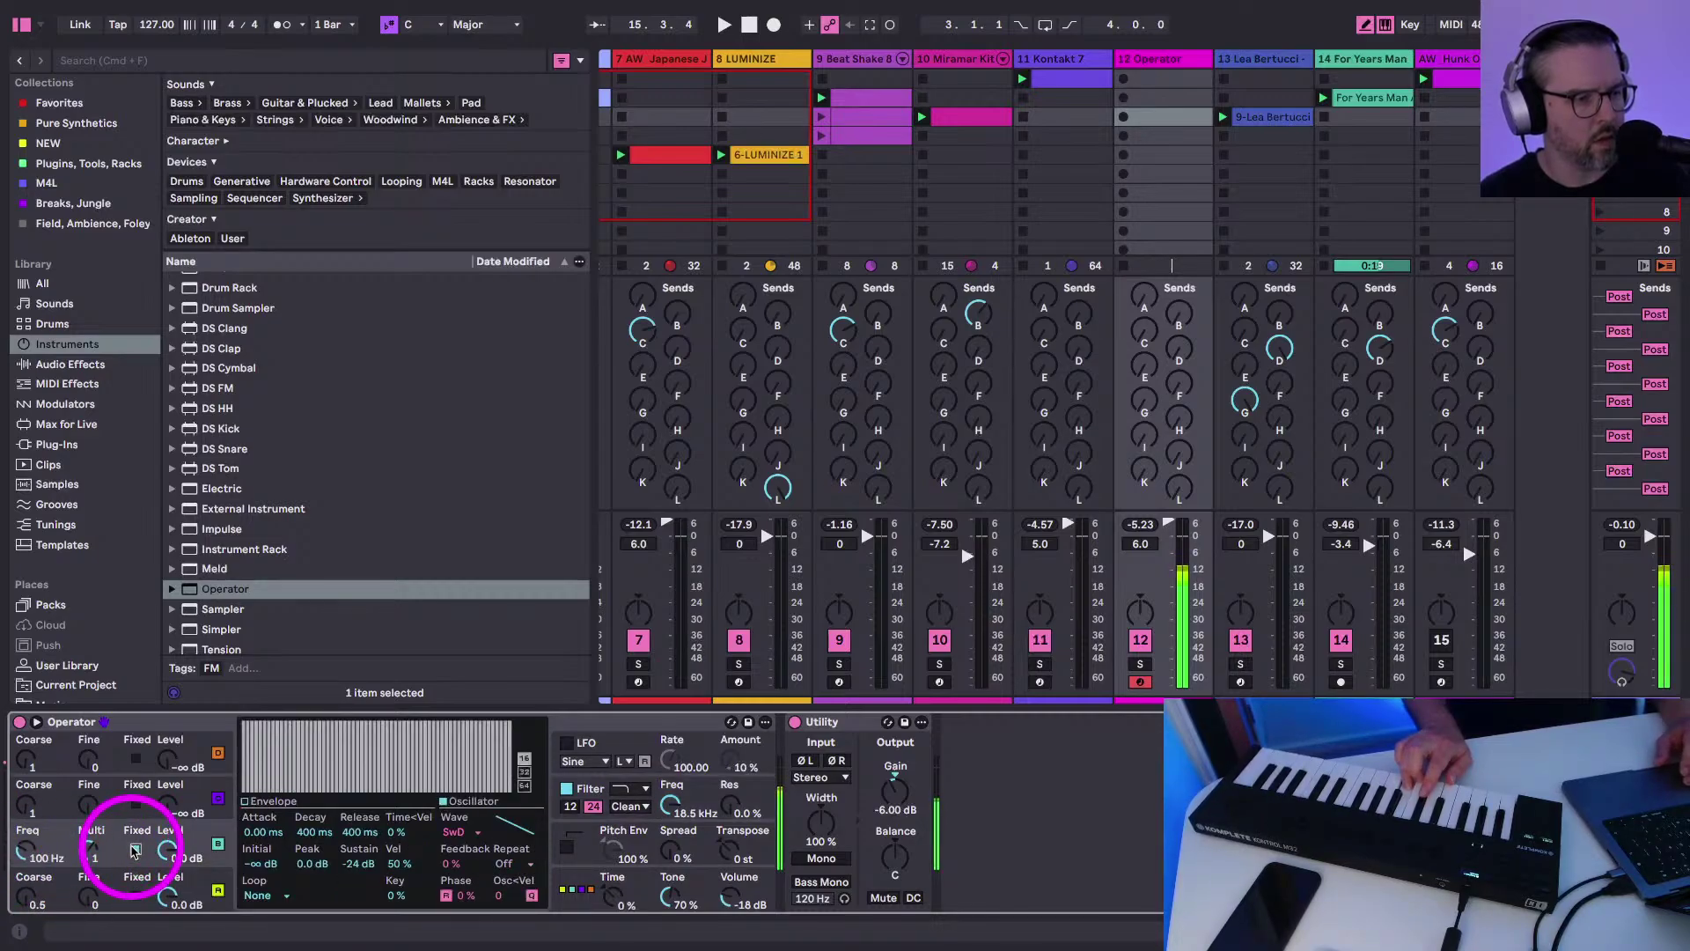
Set oscillator B's envelope sustain to 0.0 dB and its fine tuning to 20
{"action": "left_click", "coordinate": [357, 862]}
{"action": "double_click", "coordinate": [357, 863]}
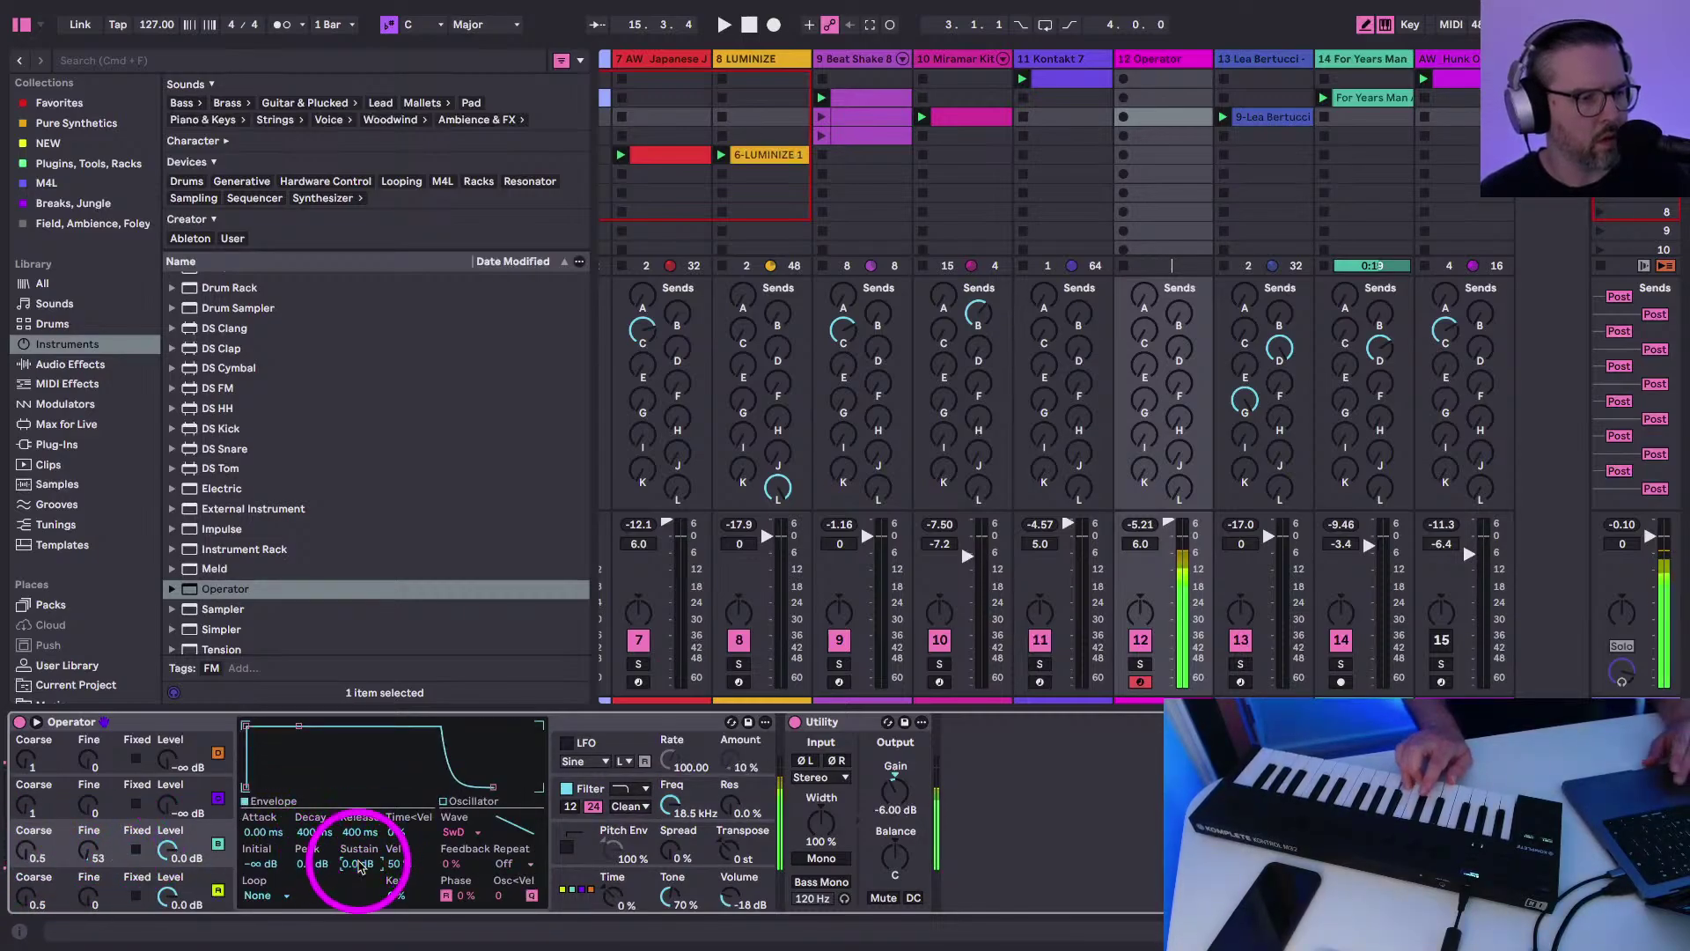
{"action": "left_click", "coordinate": [100, 847]}
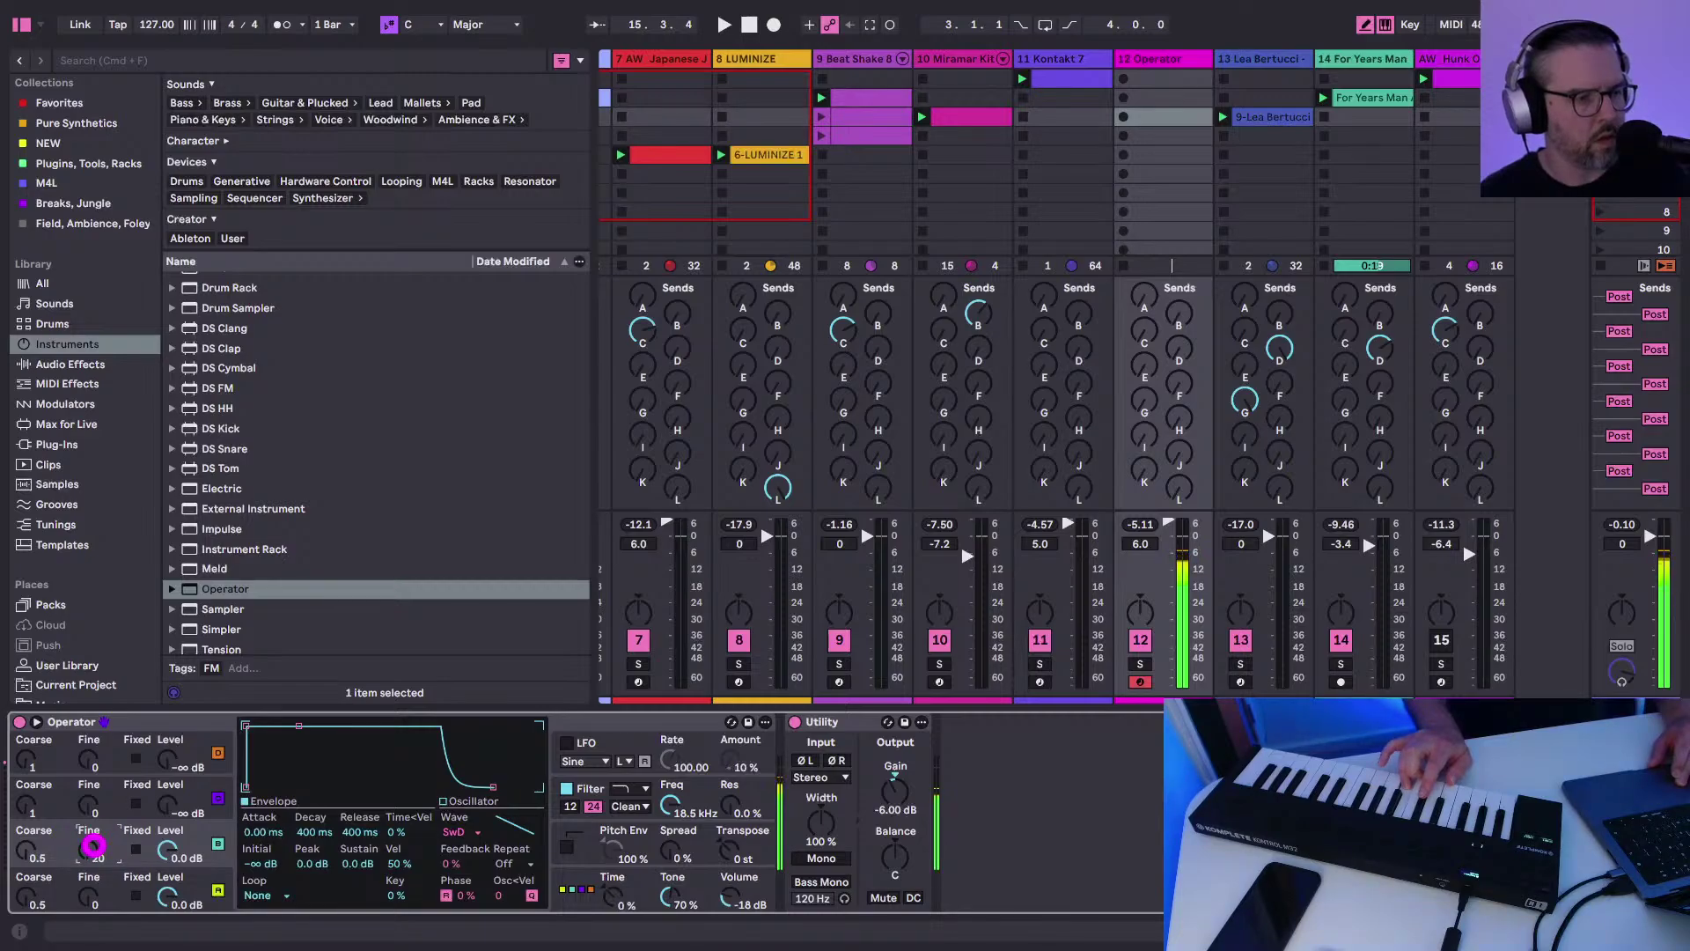
Set Operator's filter frequency to 1.06 kHz and its resonance to 28 %
{"action": "left_click", "coordinate": [672, 805]}
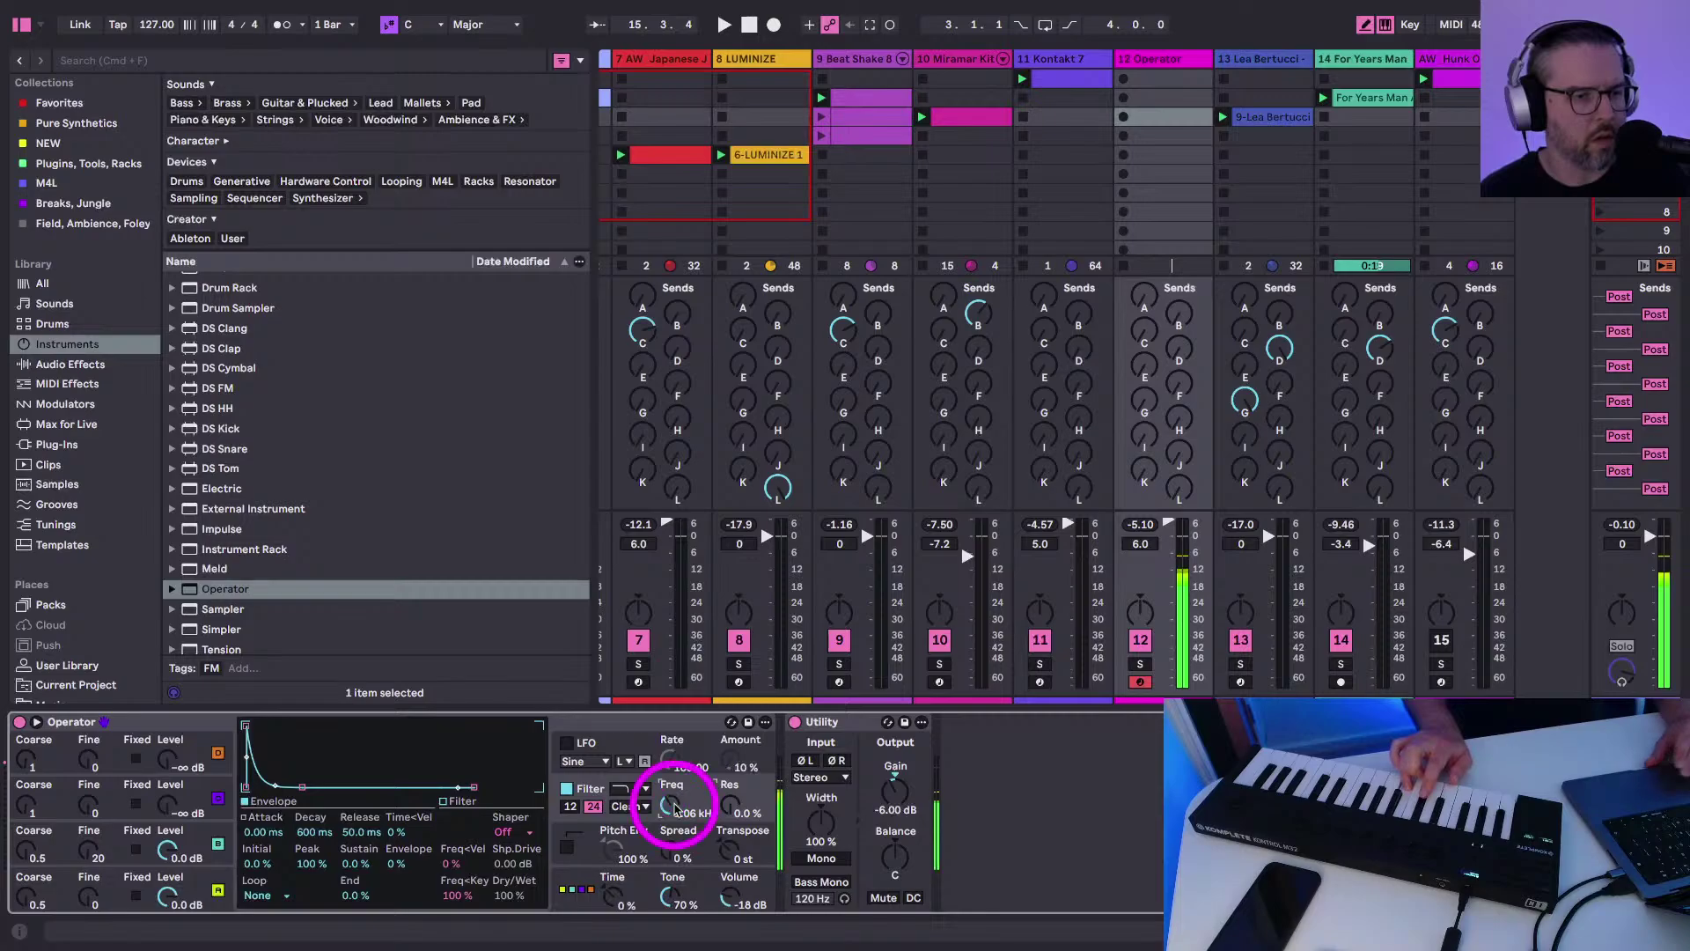
{"action": "left_click_drag", "start_coordinate": [723, 808], "coordinate": [724, 812]}
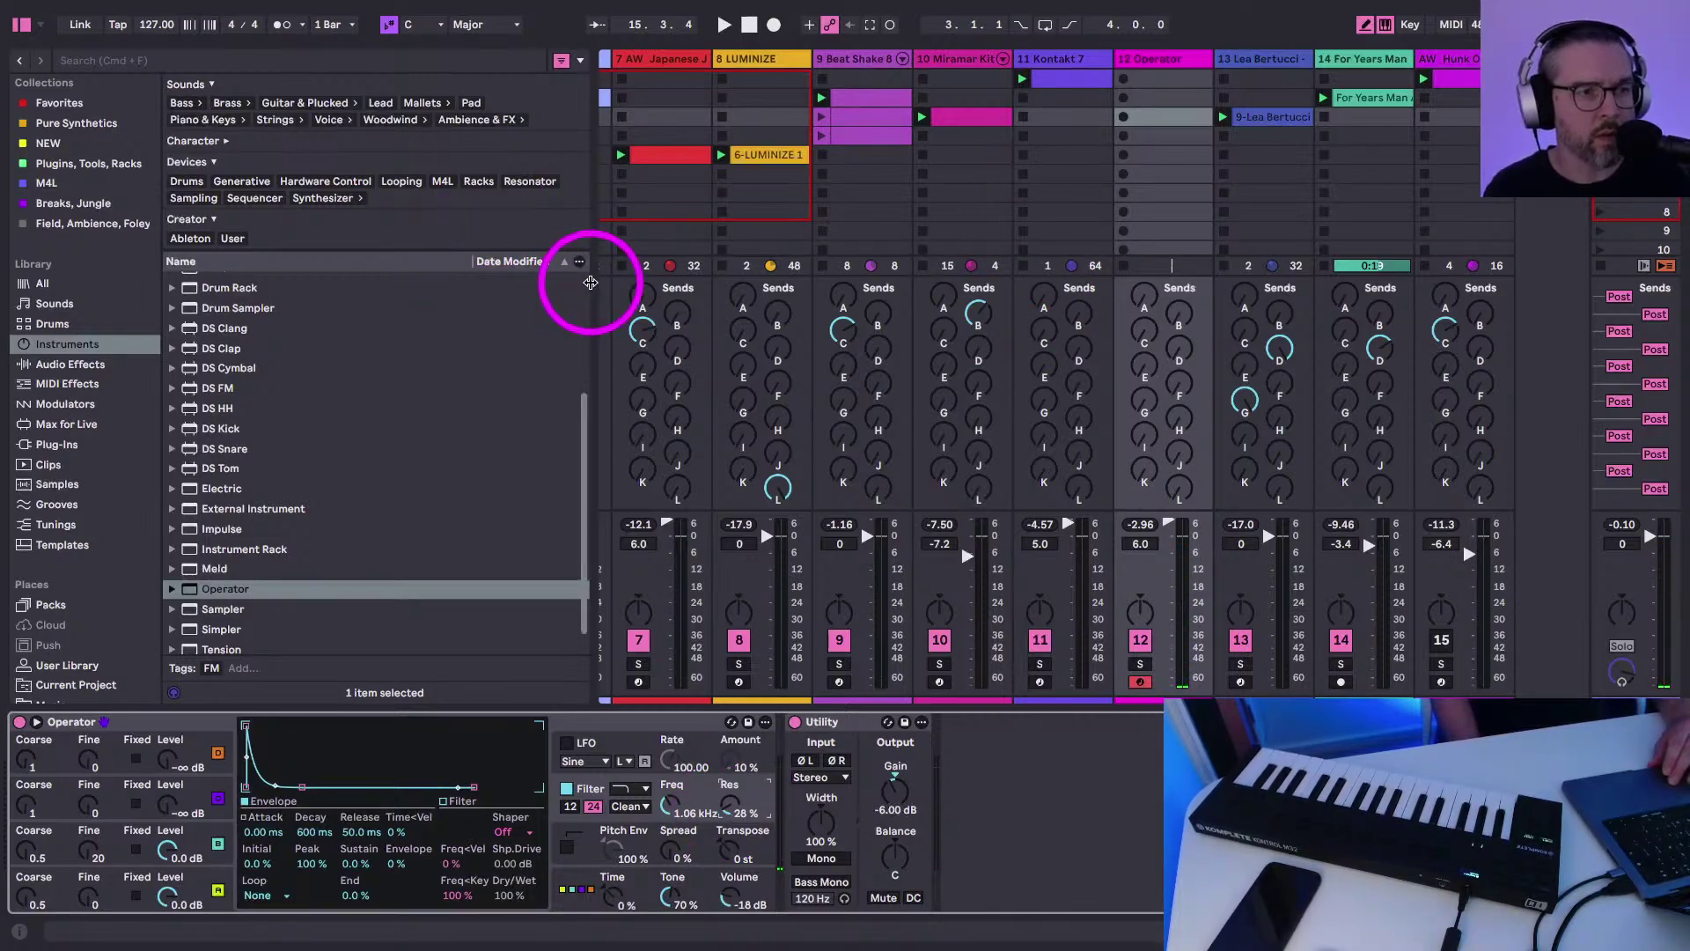
Narrow the browser and check Operator's pitch envelope, LFO and oscillator B settings
{"action": "left_click_drag", "start_coordinate": [587, 275], "coordinate": [486, 280]}
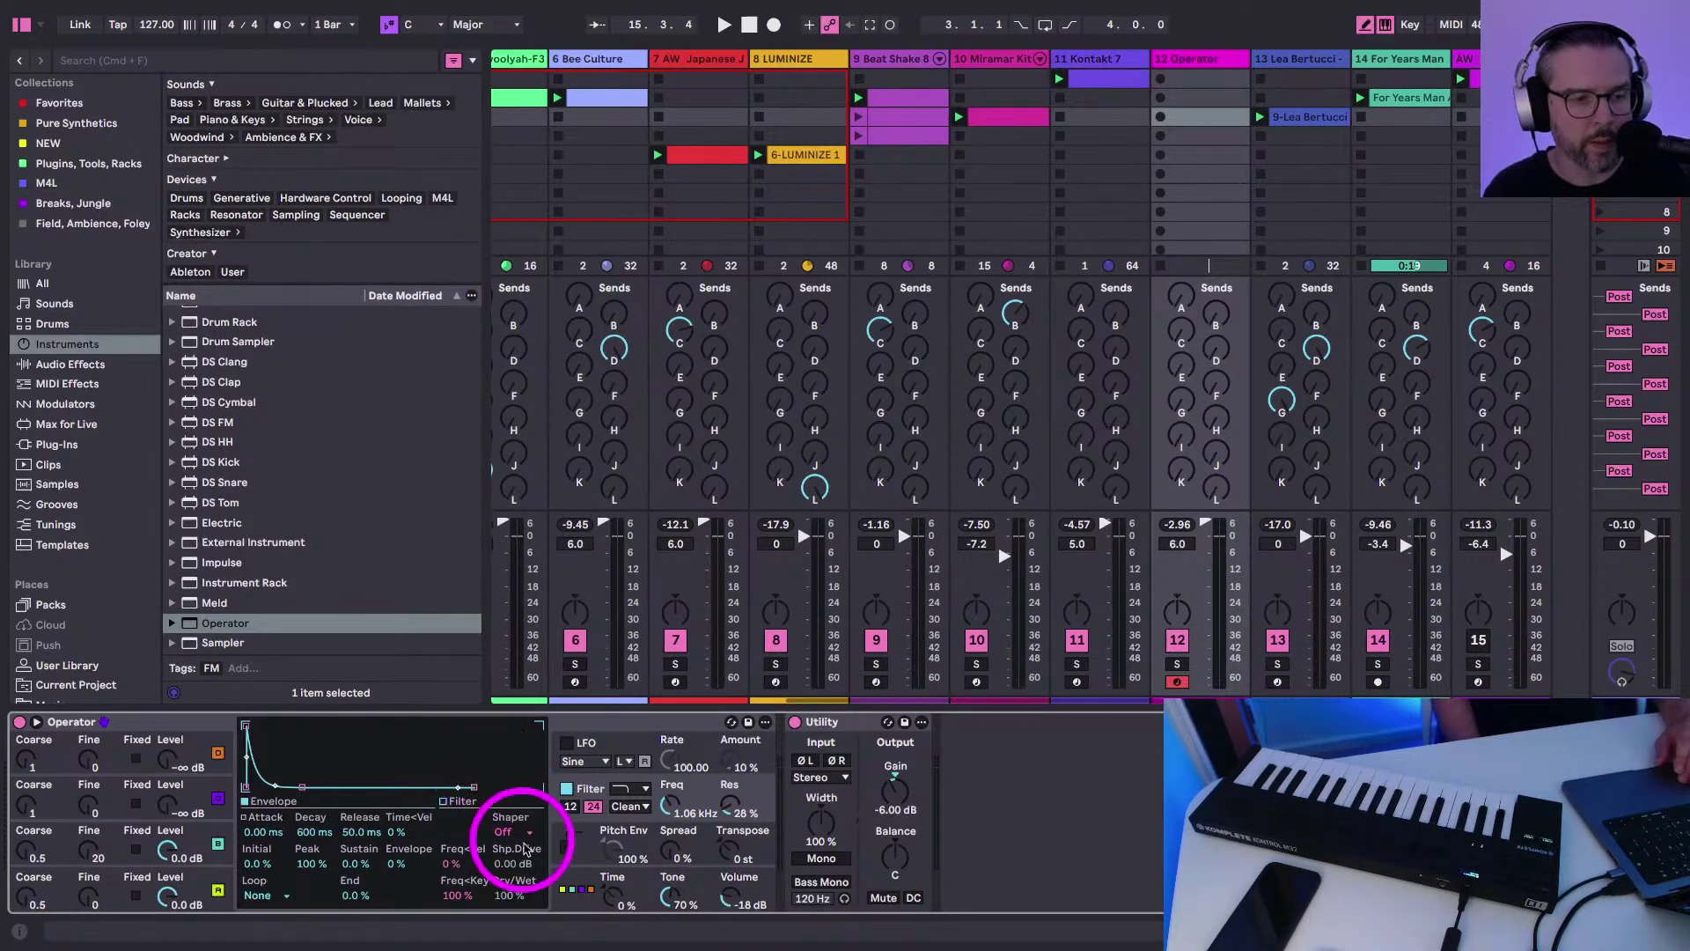
{"action": "left_click", "coordinate": [569, 862]}
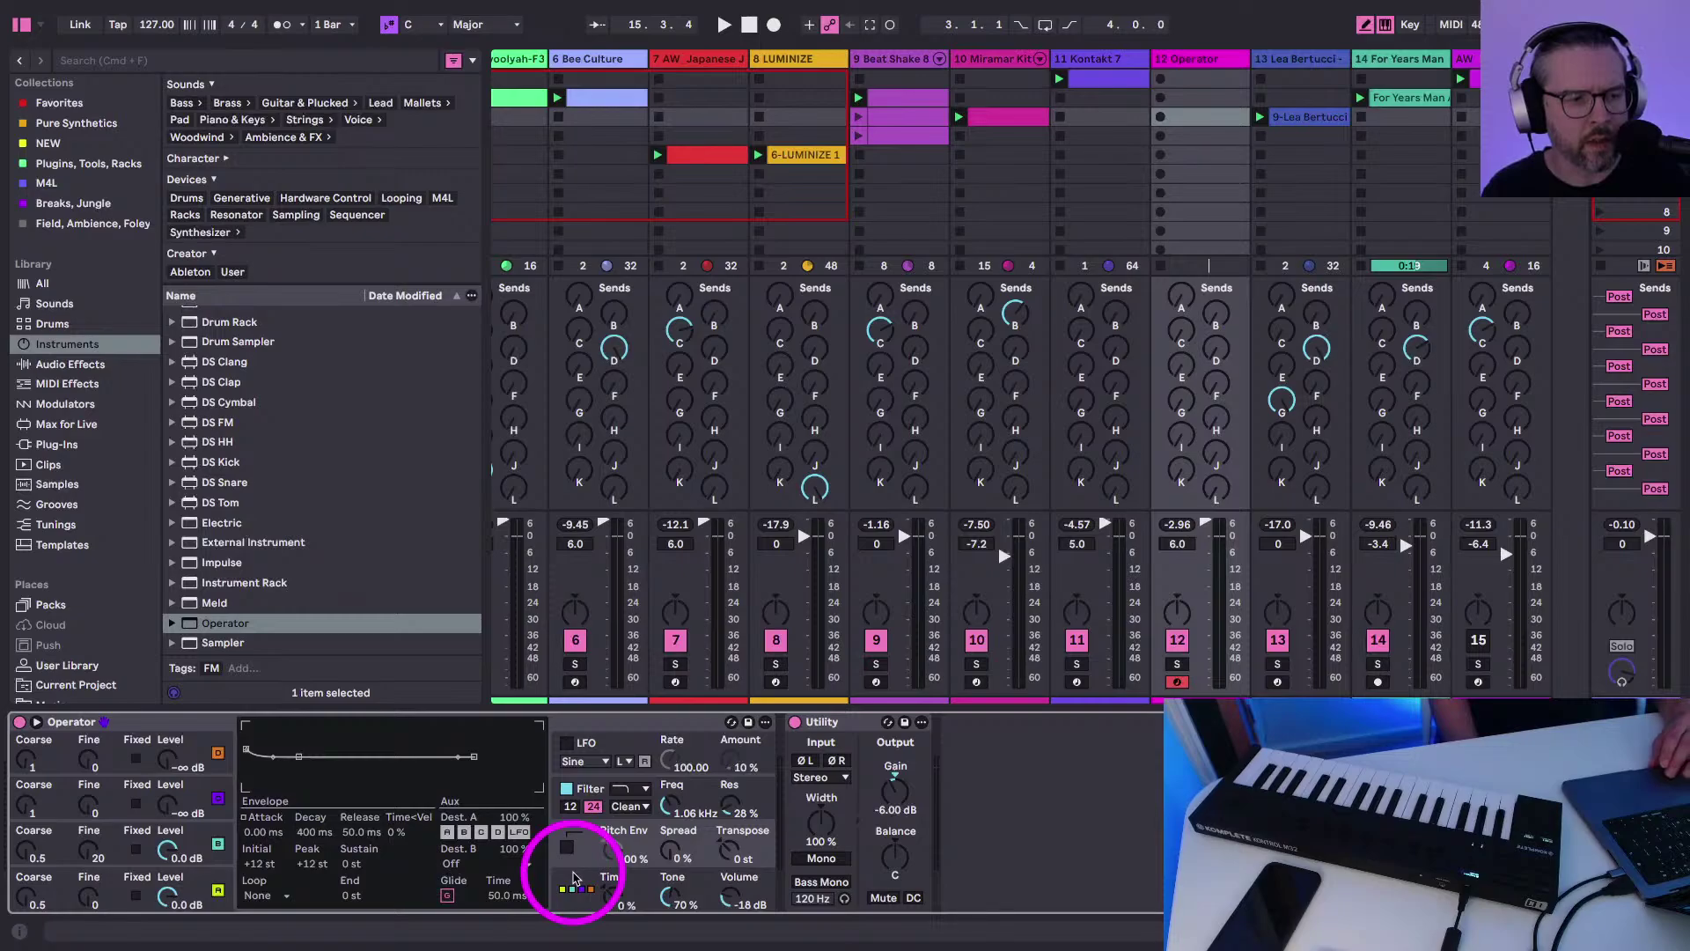
{"action": "left_click", "coordinate": [589, 744]}
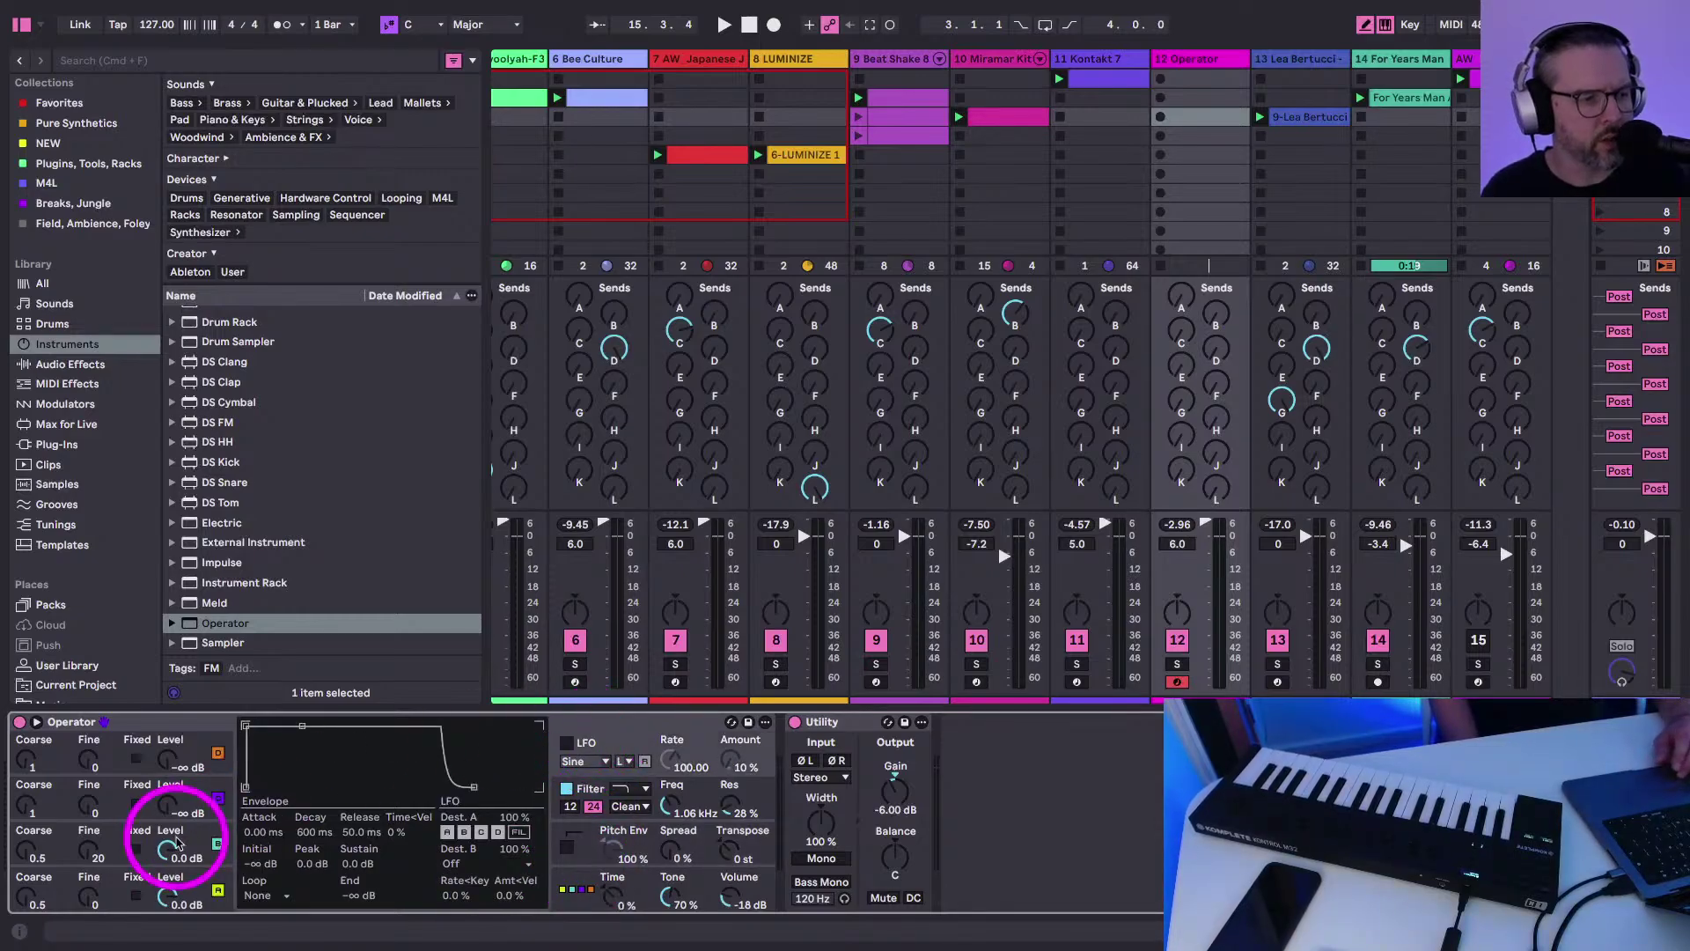
{"action": "left_click", "coordinate": [199, 851]}
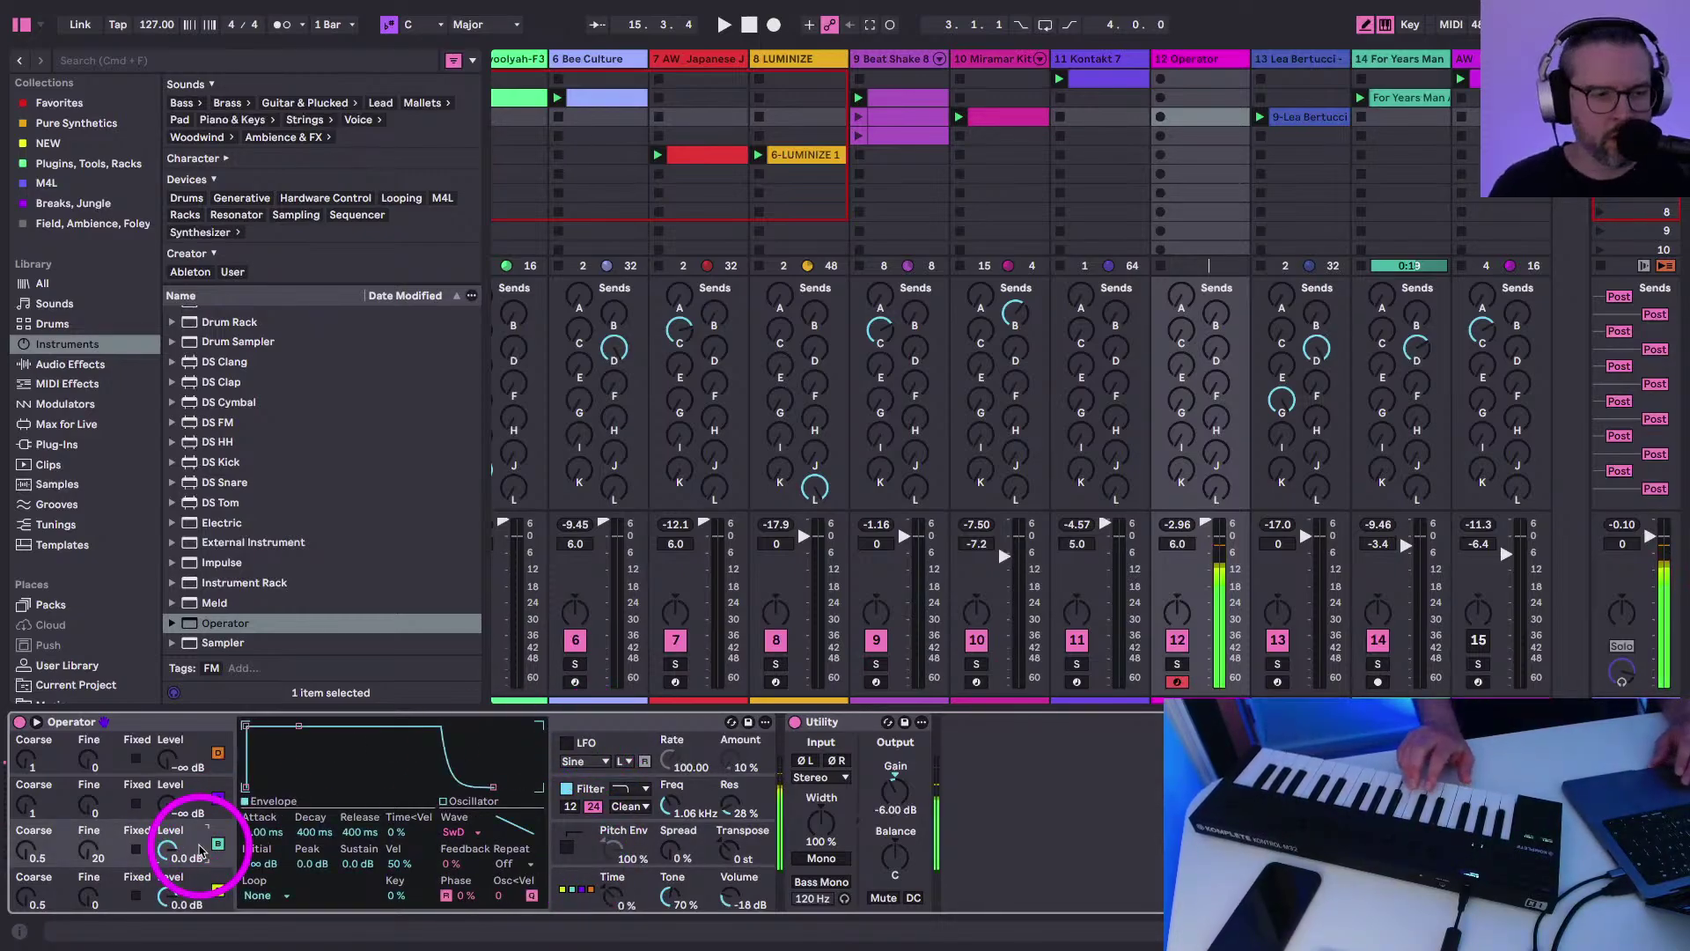
Try the Operator track's send A at -15.0 dB, and set Operator's spread to 20 % and filter frequency to 471 Hz
{"action": "left_click", "coordinate": [1177, 304]}
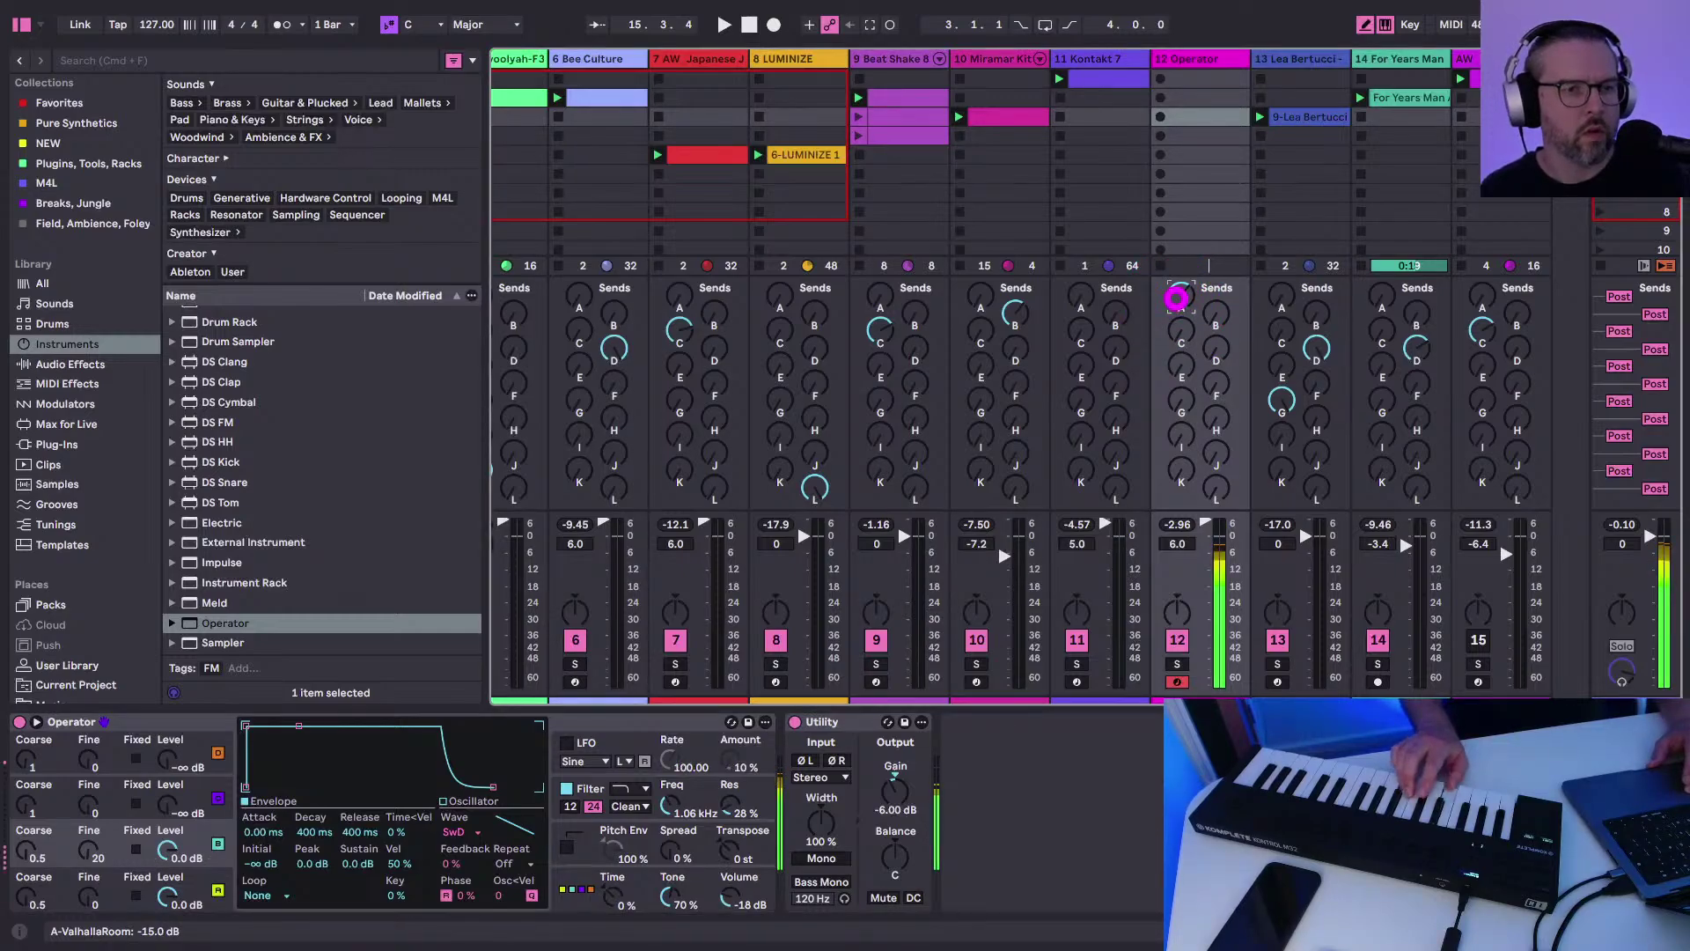
{"action": "left_click", "coordinate": [669, 851]}
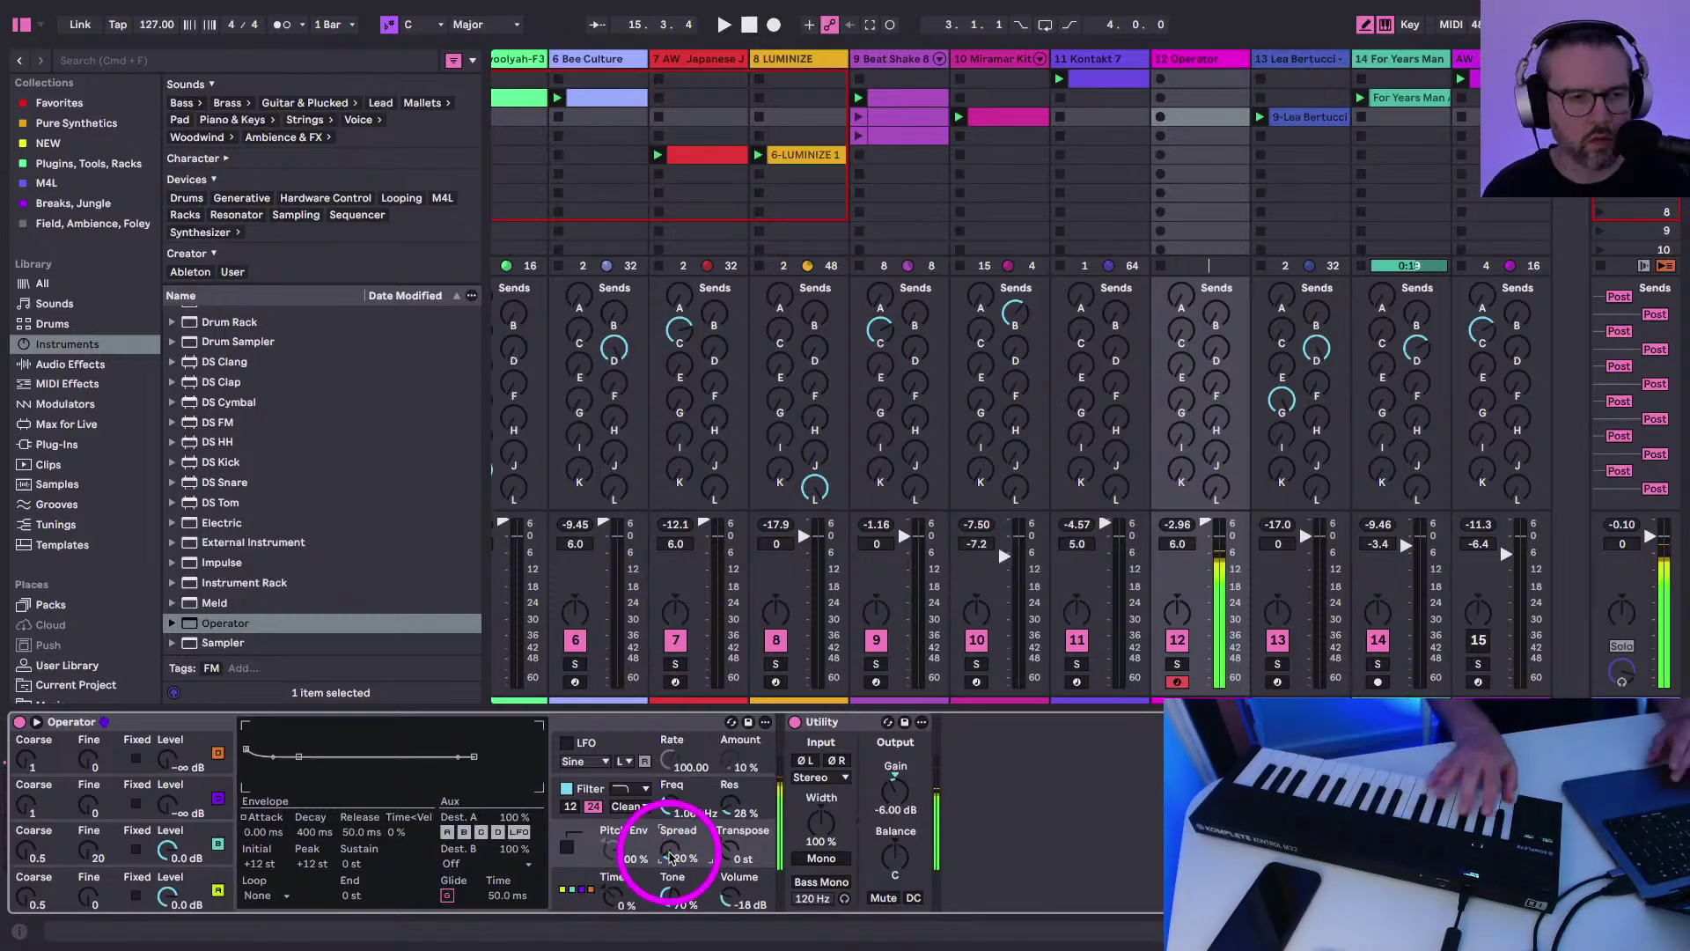
{"action": "left_click", "coordinate": [669, 803]}
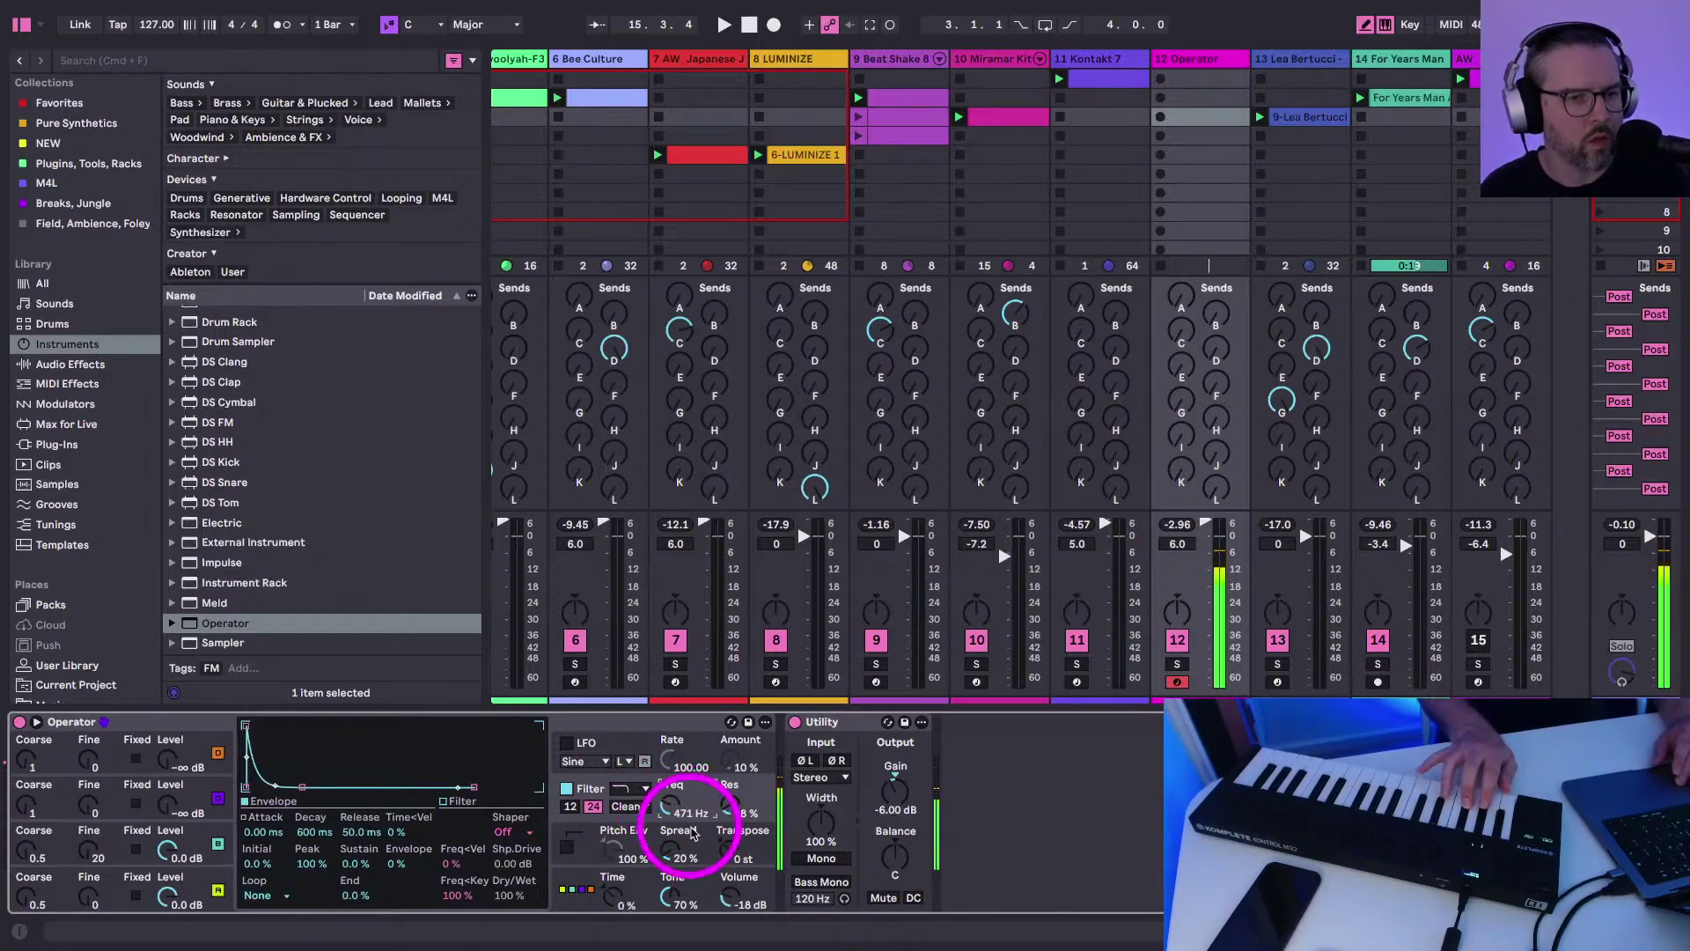
{"action": "left_click", "coordinate": [671, 856]}
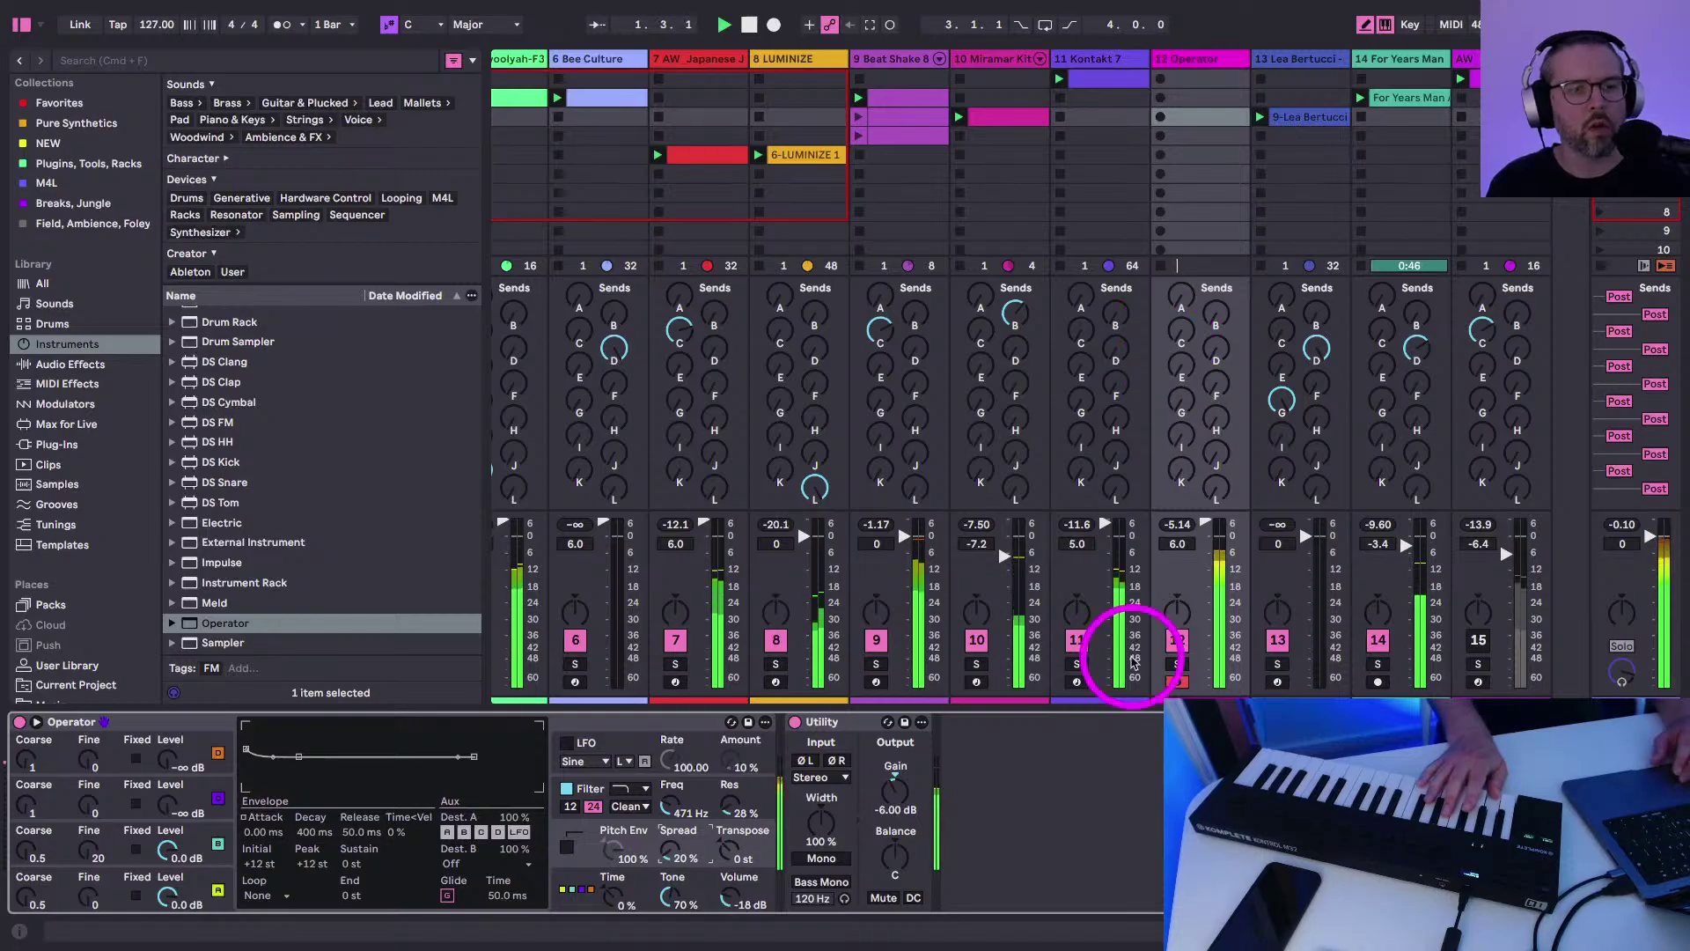
Hide the browser and record a five-bar keyboard part into the third clip slot of the Operator track
{"action": "left_click", "coordinate": [28, 27]}
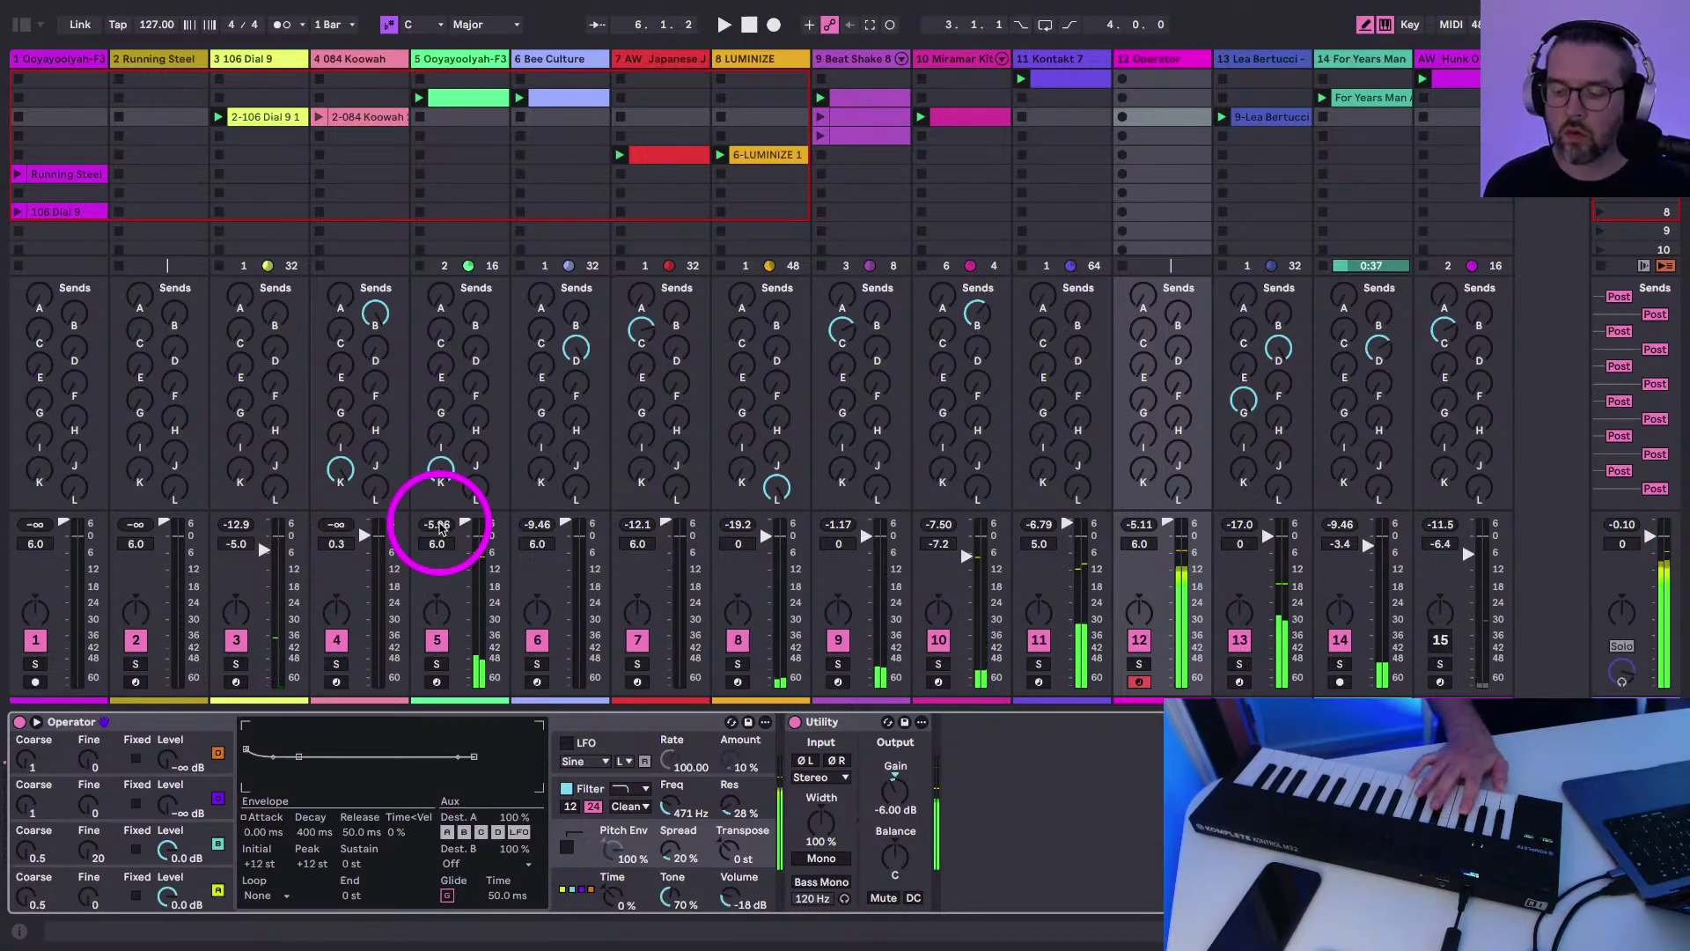
{"action": "left_click", "coordinate": [438, 525], "text": "alt"}
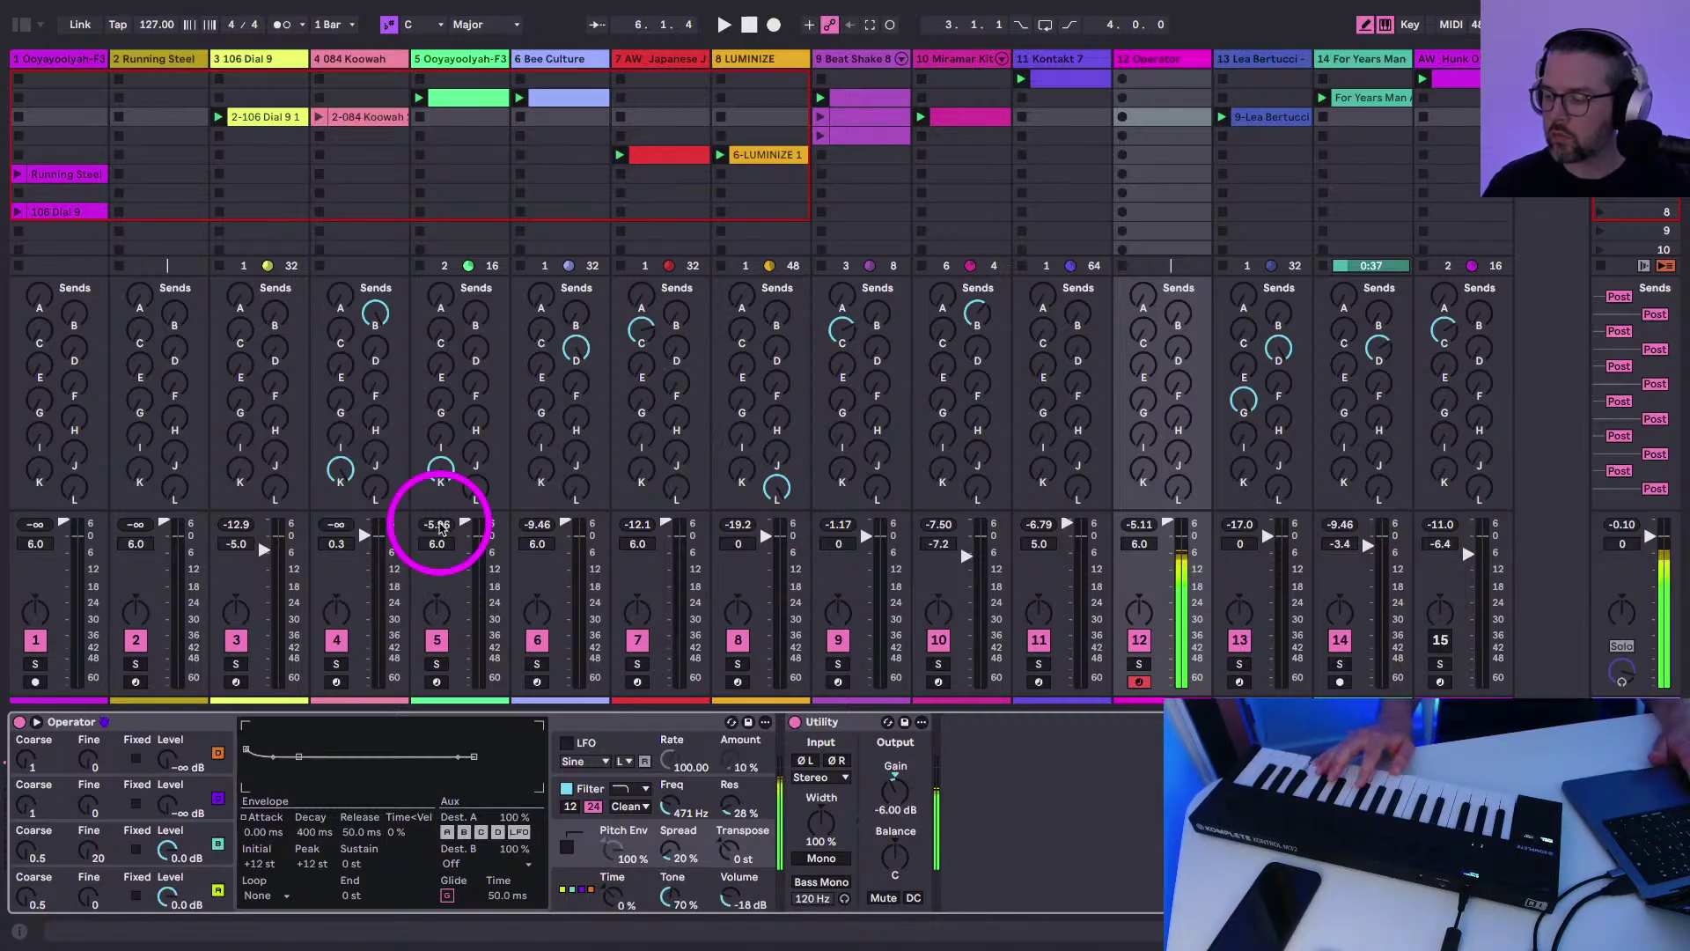
{"action": "key", "text": "space"}
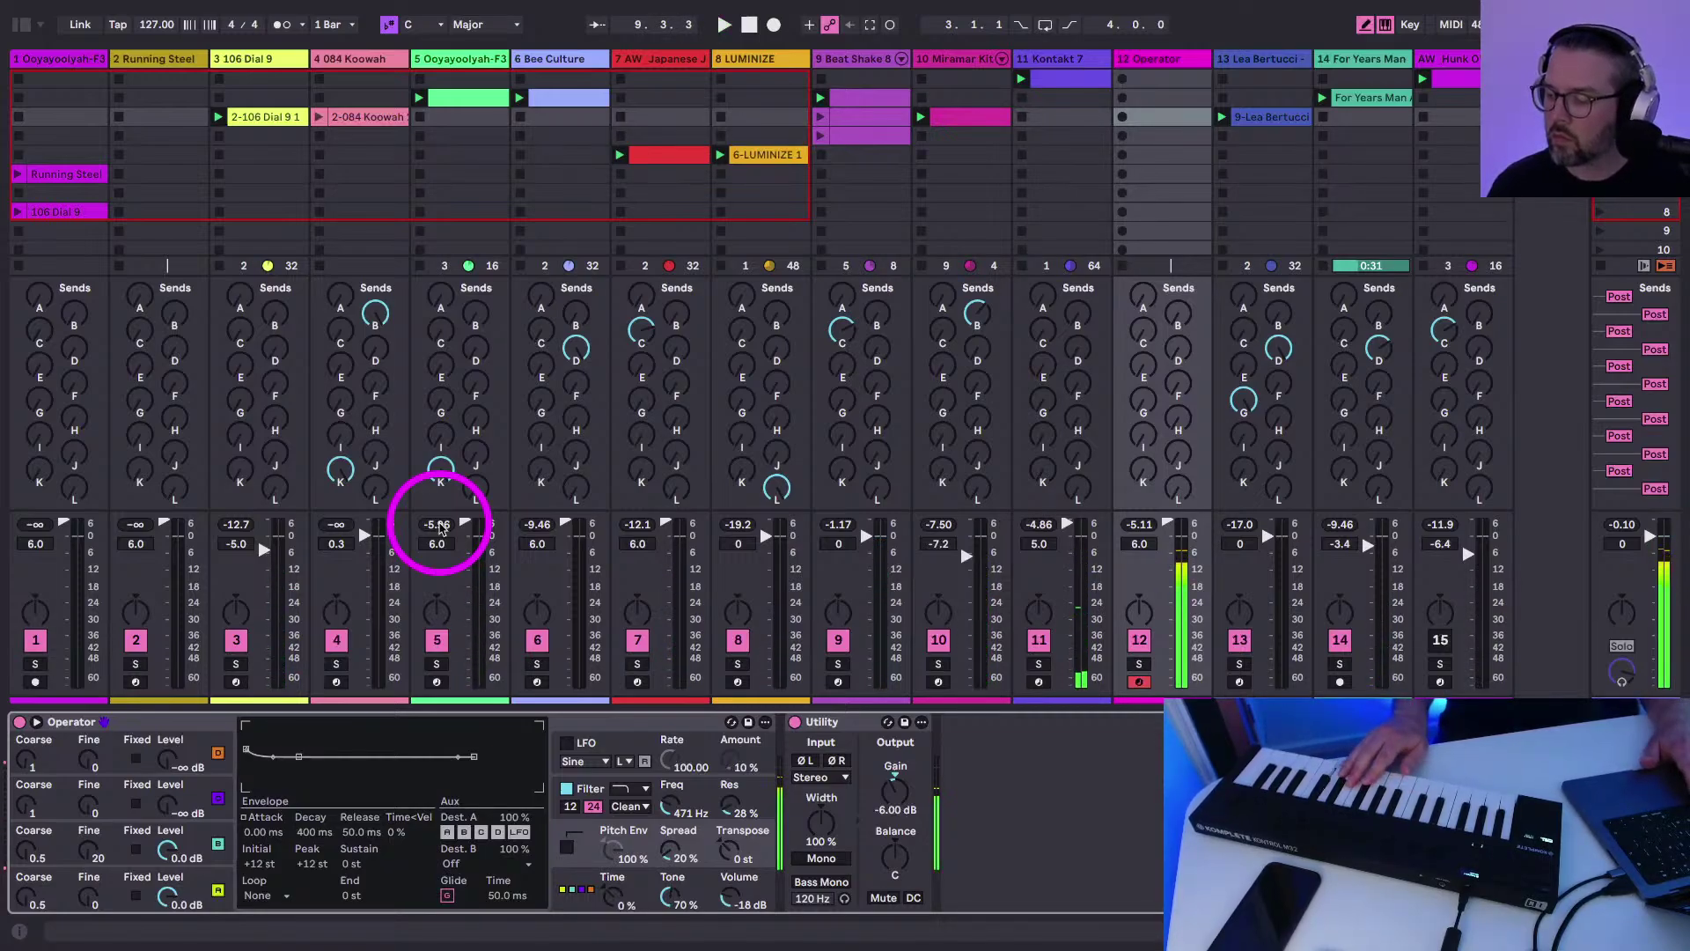
{"action": "key", "text": "space"}
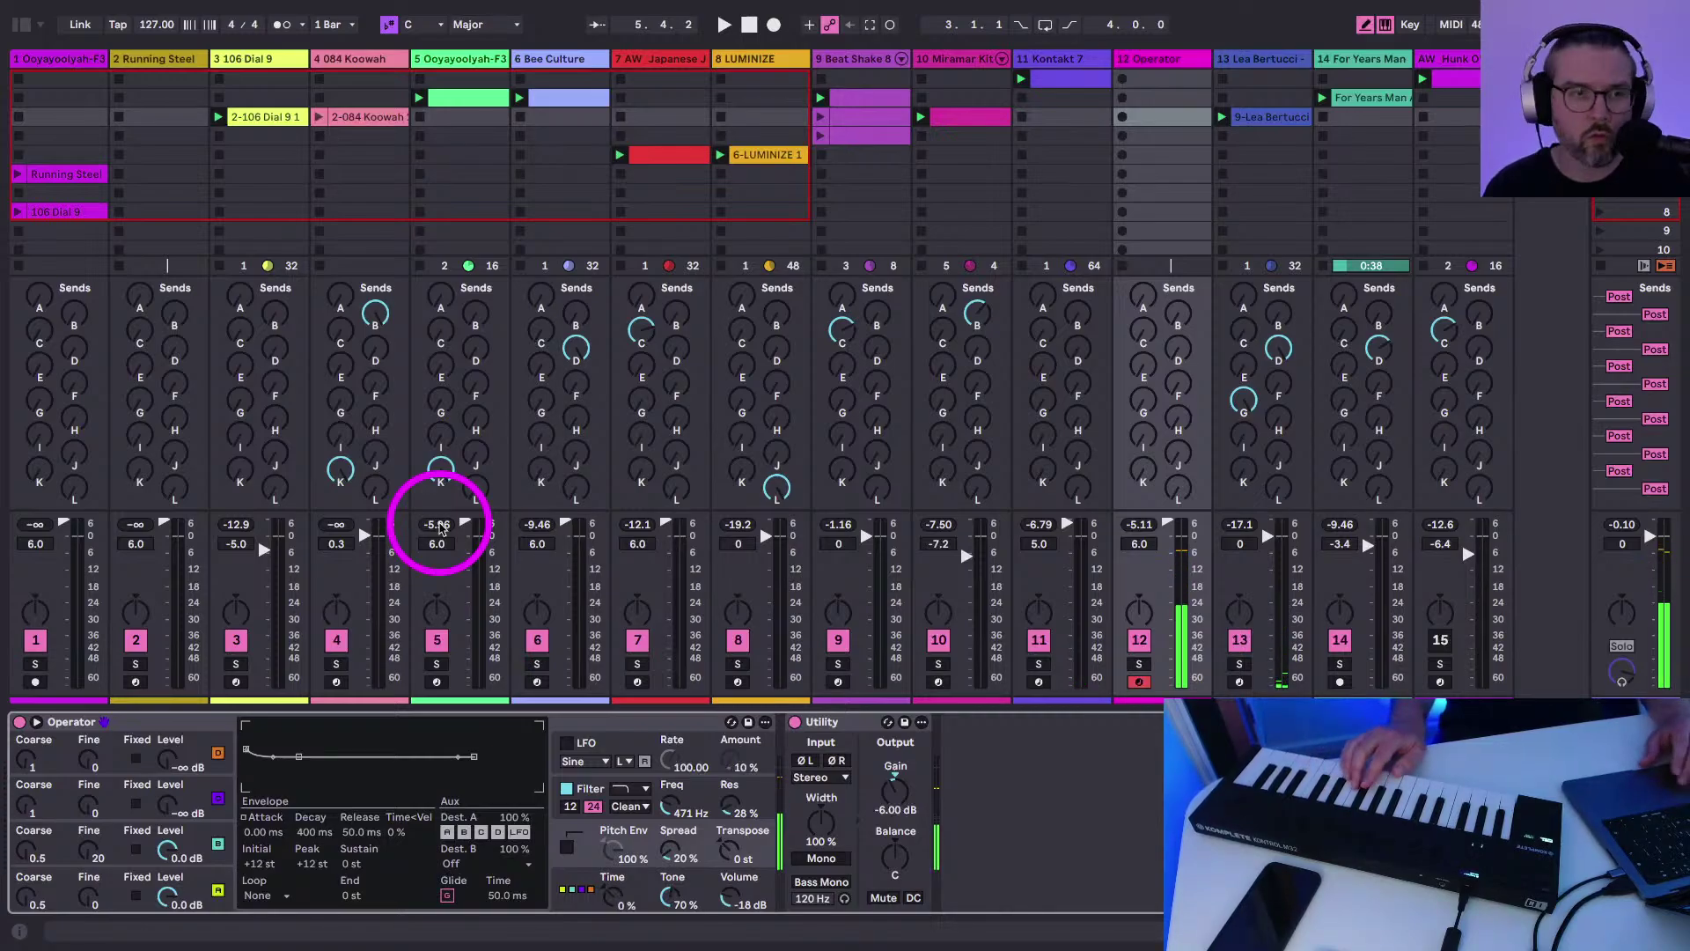
{"action": "left_click", "coordinate": [1123, 117]}
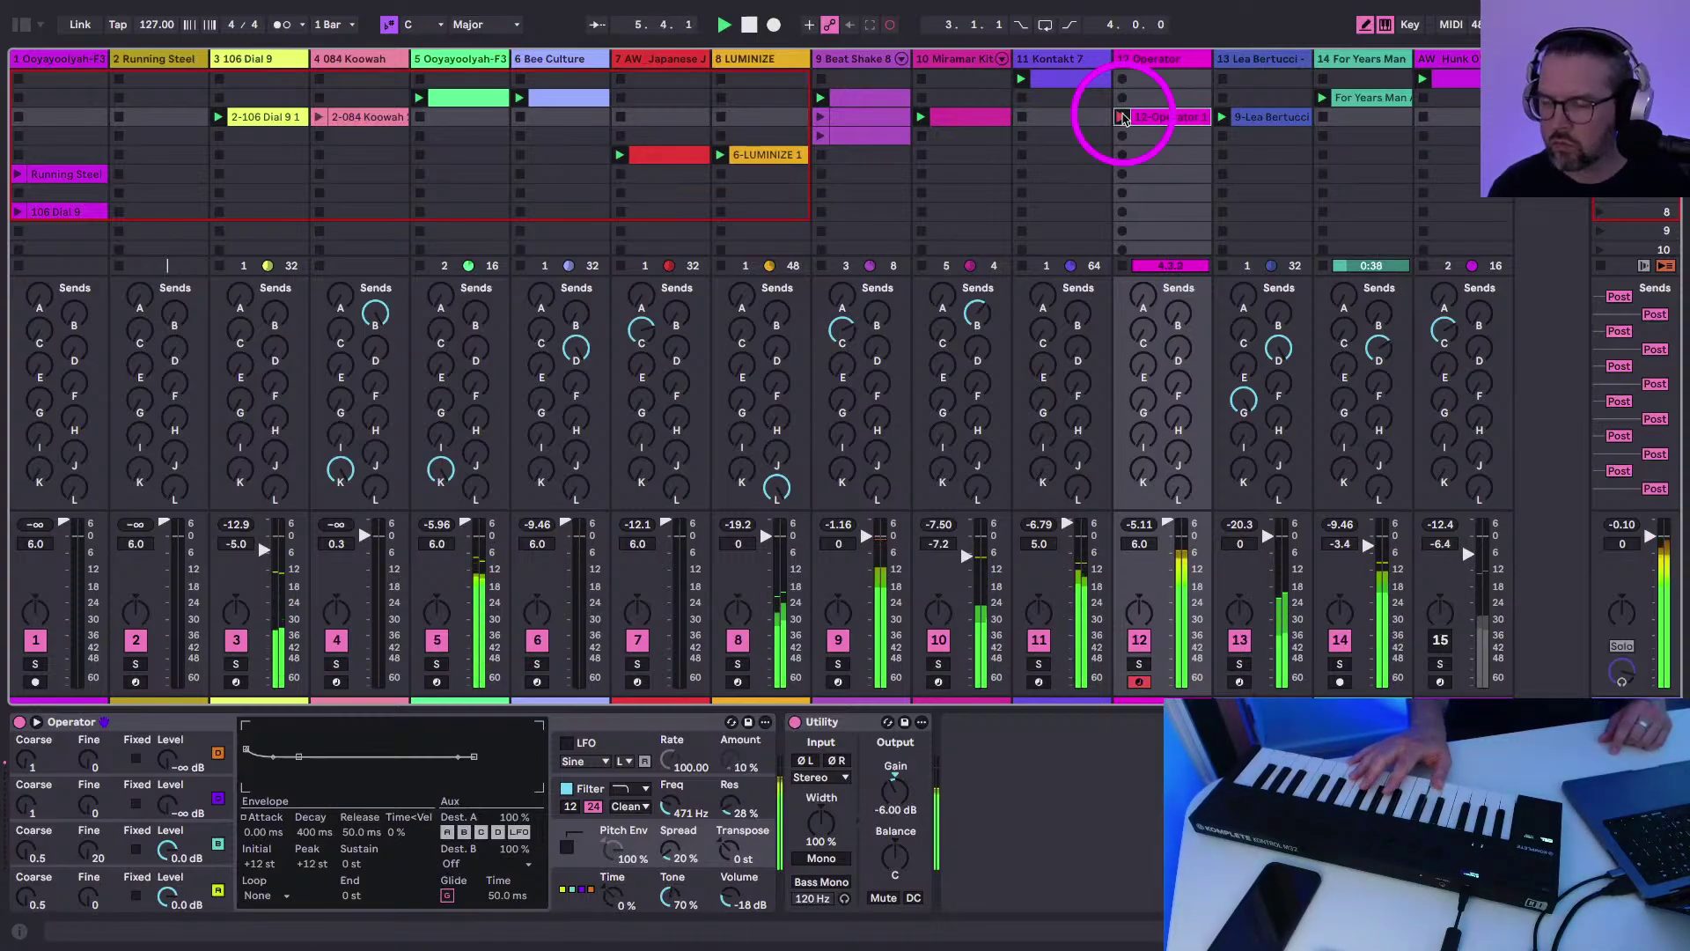
{"action": "left_click", "coordinate": [1123, 118]}
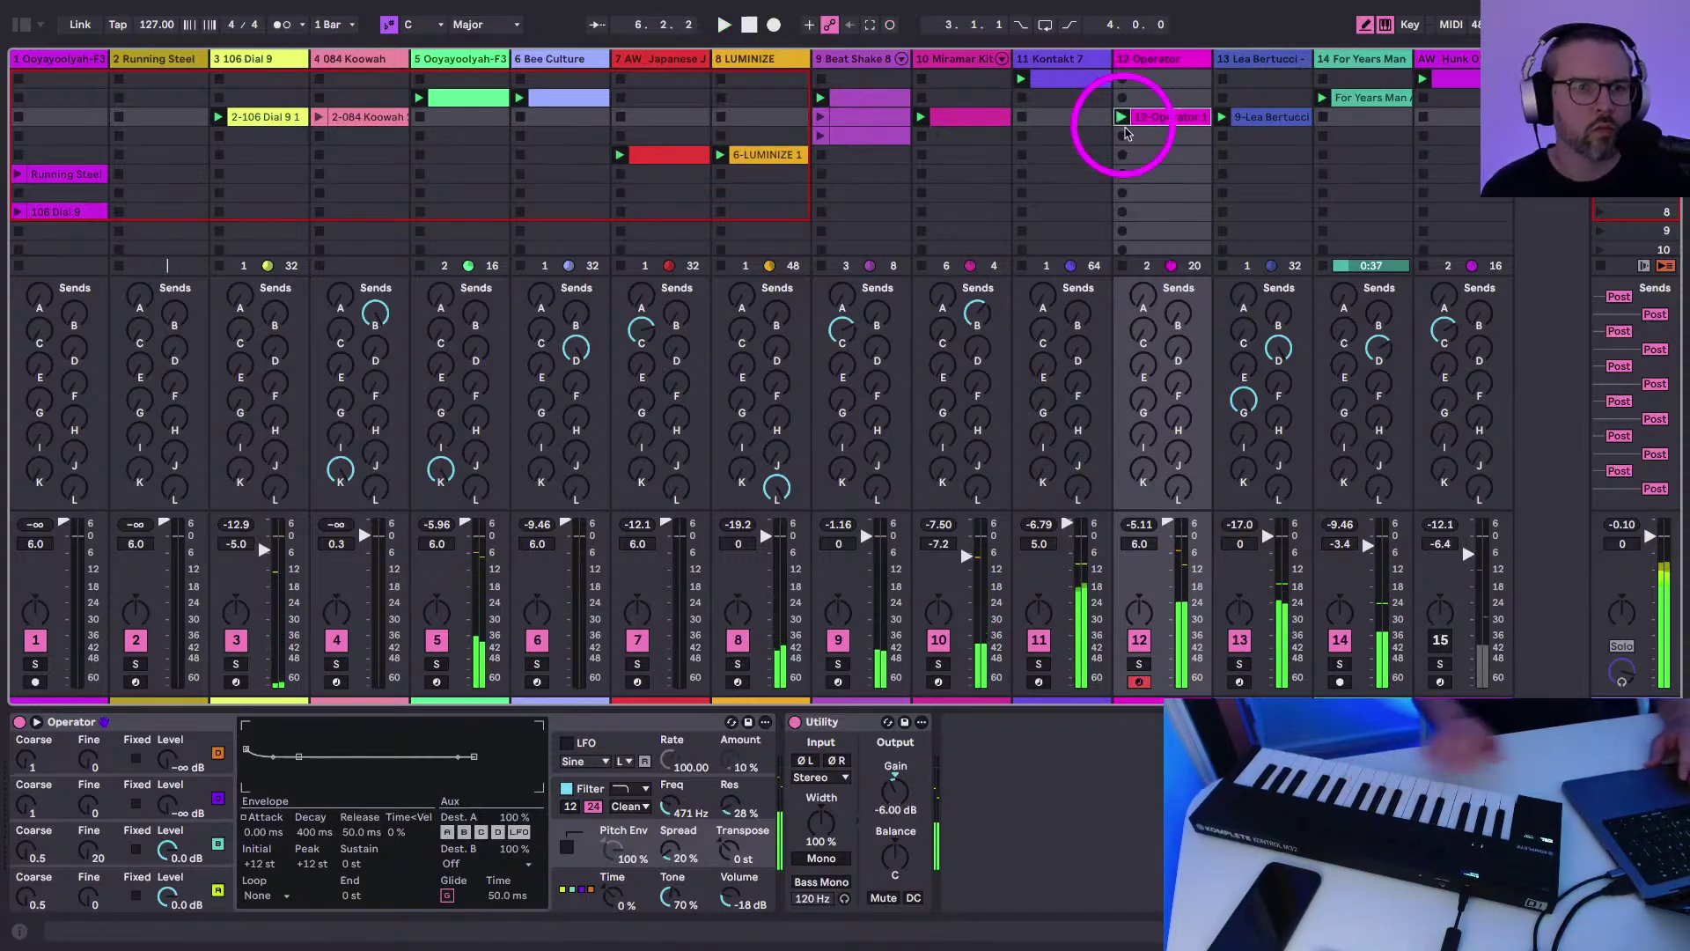
Open the Kontakt 7 clip and examine the chord notes in bars 1 to 5
{"action": "double_click", "coordinate": [1066, 78]}
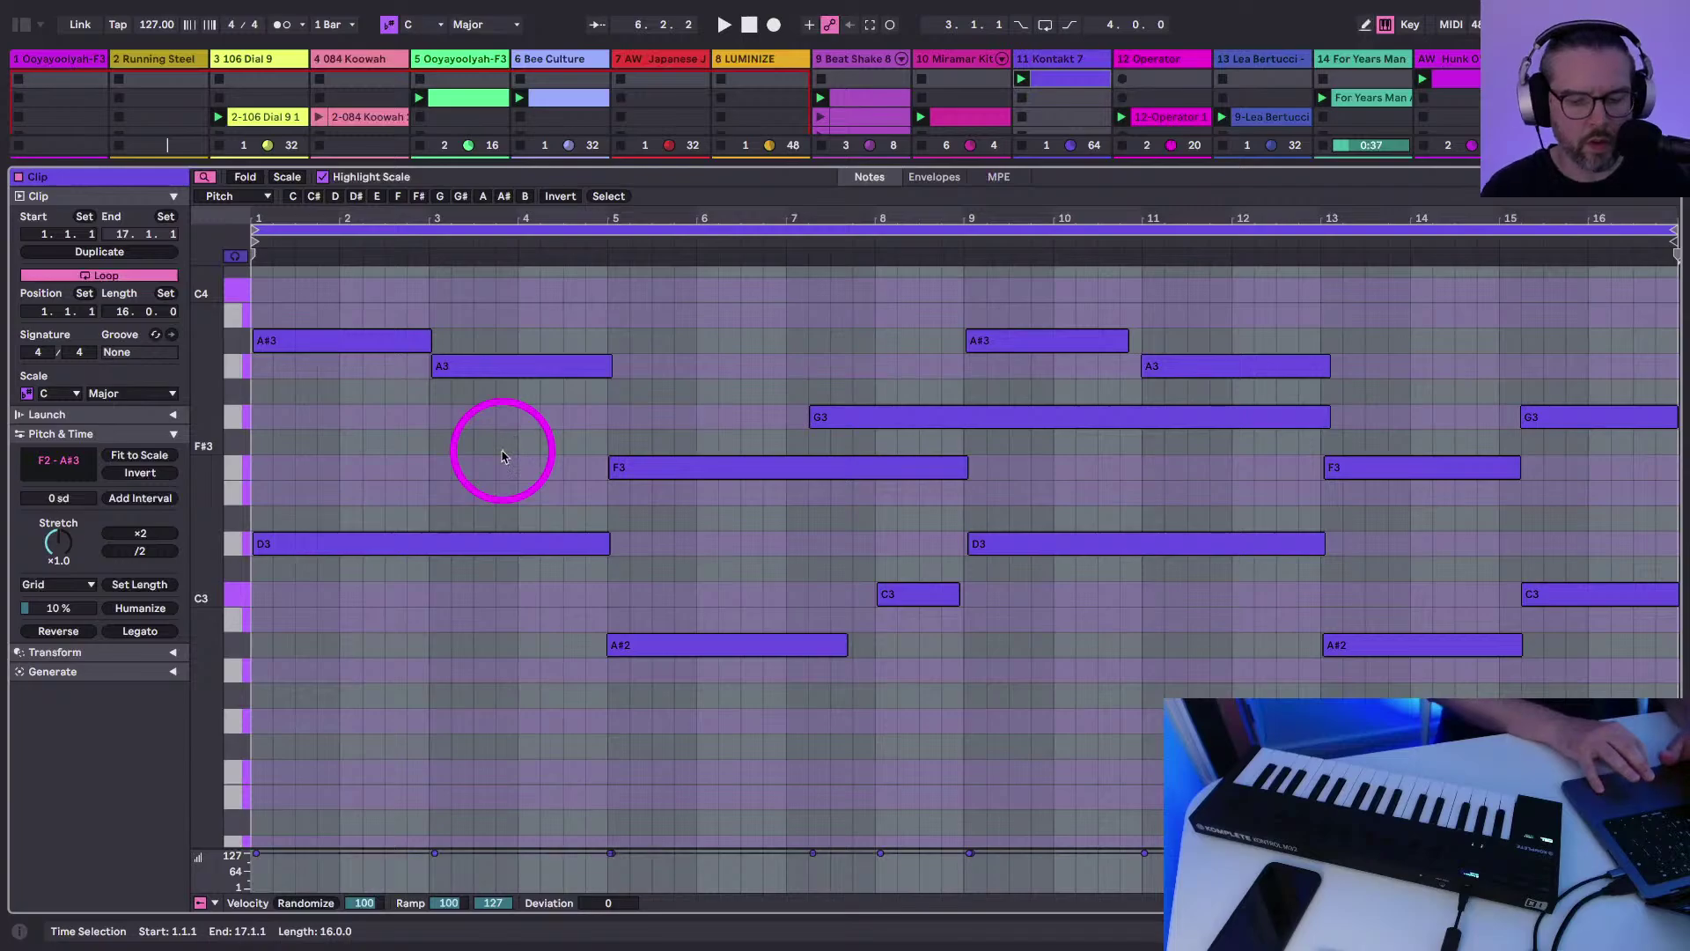
{"action": "key", "text": "b"}
{"action": "left_click_drag", "start_coordinate": [369, 298], "coordinate": [402, 680]}
{"action": "left_click_drag", "start_coordinate": [521, 299], "coordinate": [521, 502]}
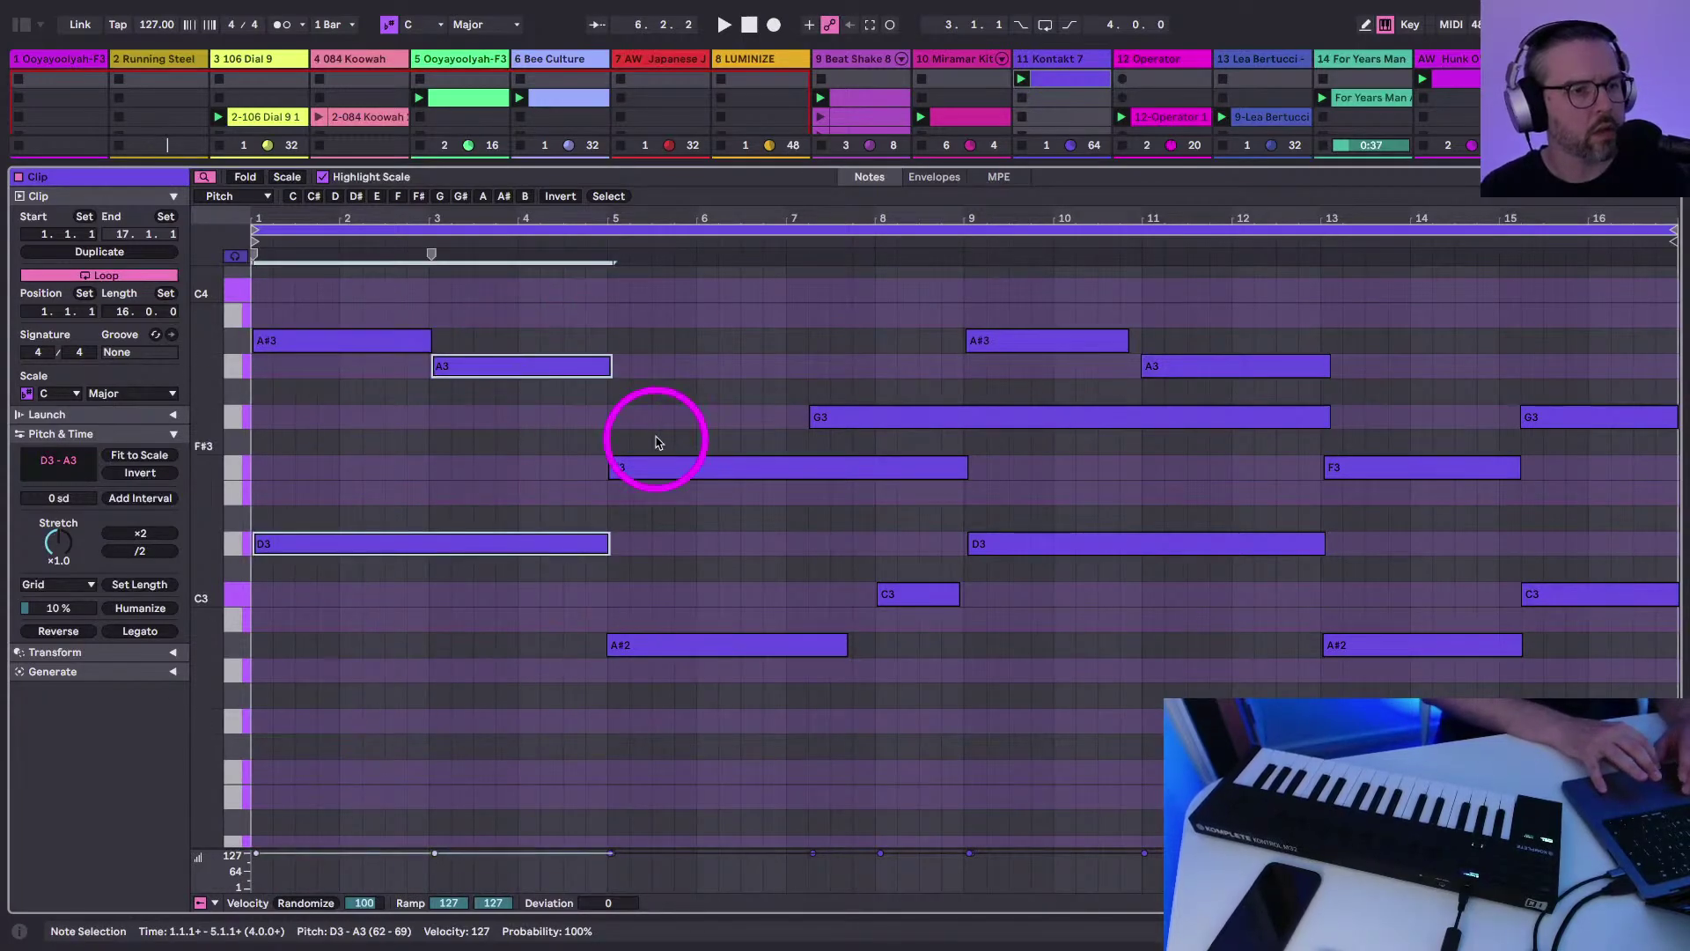
{"action": "left_click_drag", "start_coordinate": [655, 417], "coordinate": [642, 687]}
{"action": "left_click", "coordinate": [641, 652]}
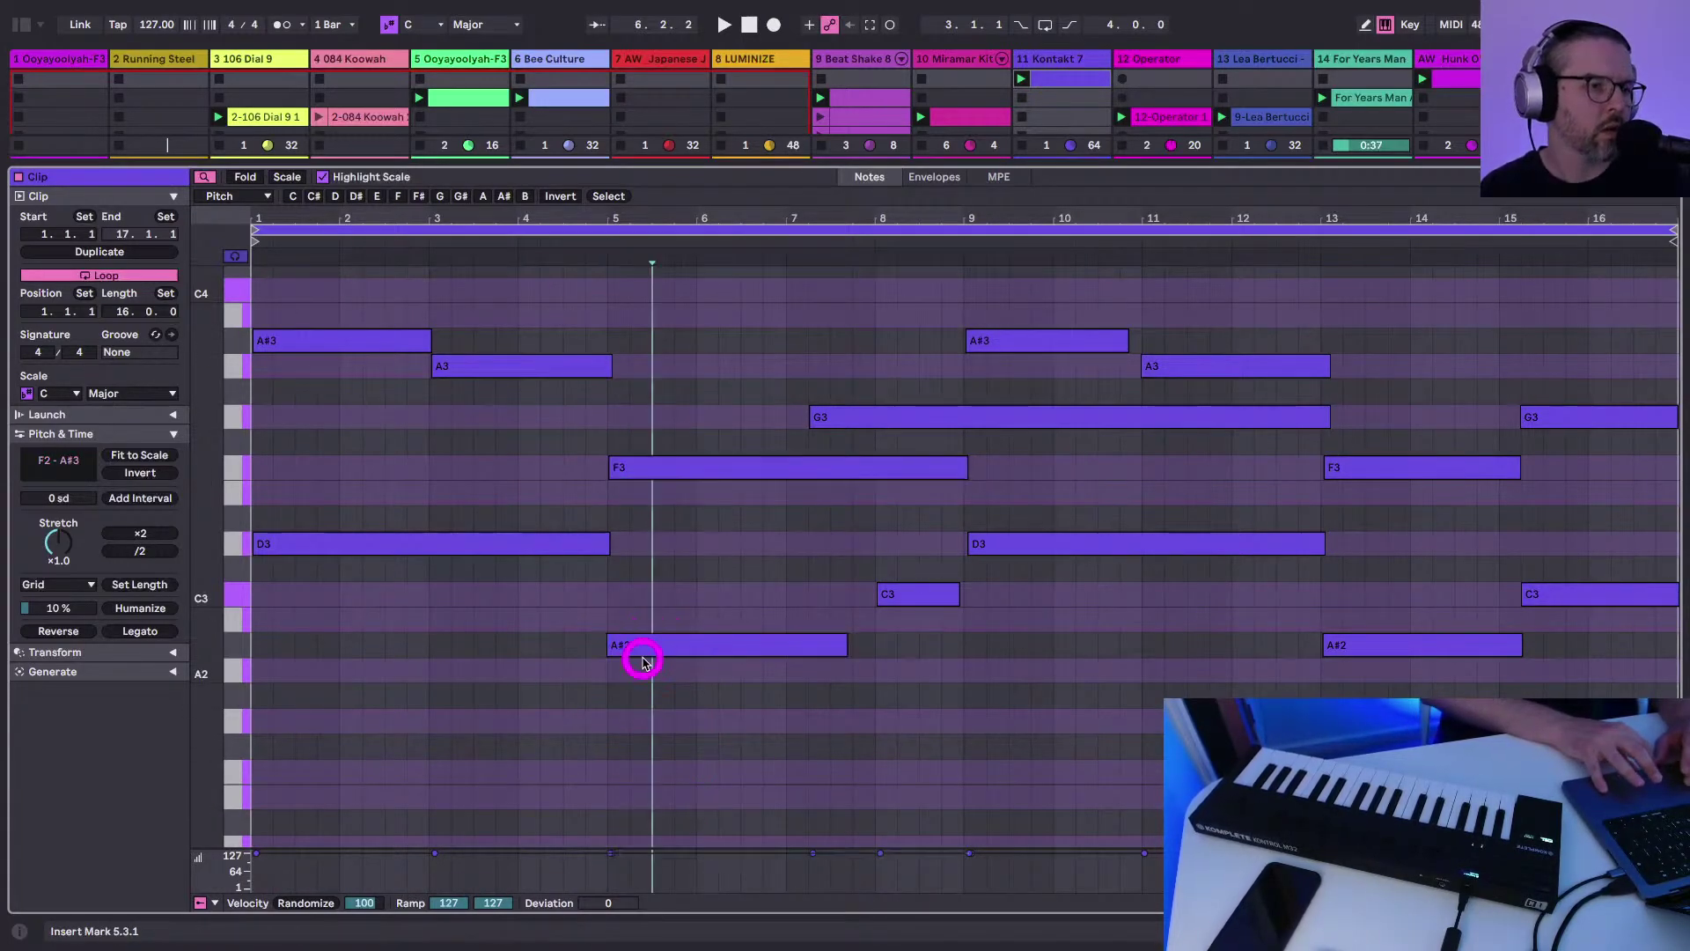
Try a one-beat C3 note at the start of bar 5 in the Kontakt 7 clip
{"action": "key", "text": "b"}
{"action": "left_click", "coordinate": [618, 595]}
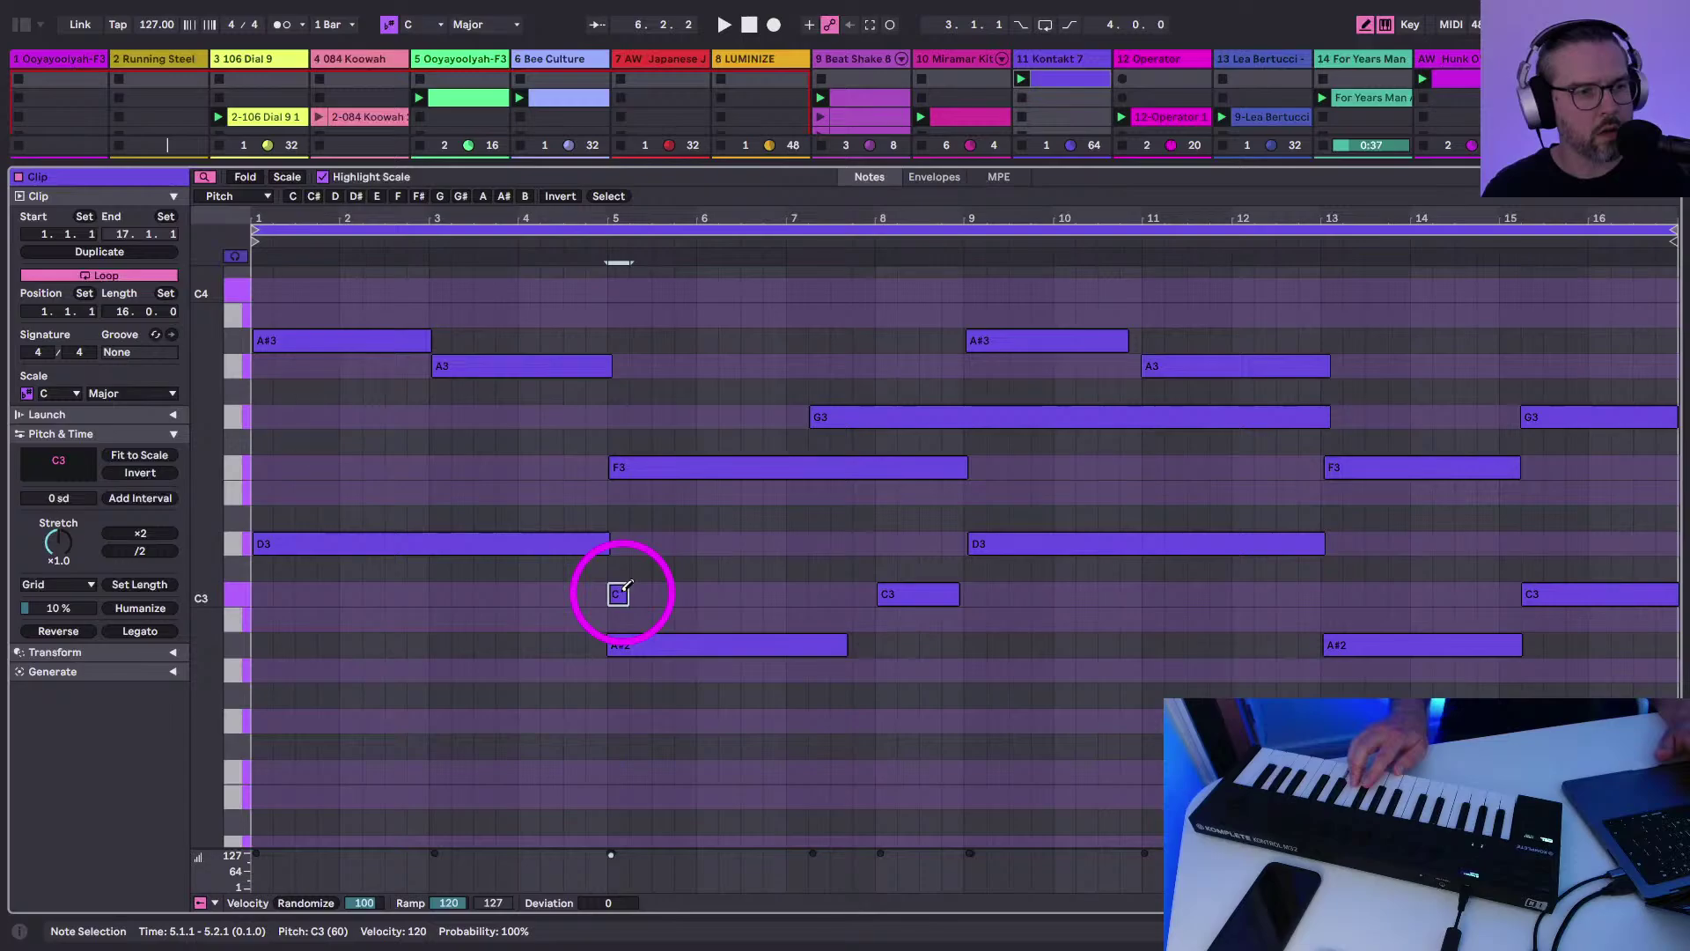
{"action": "left_click", "coordinate": [619, 593]}
{"action": "key", "text": "space"}
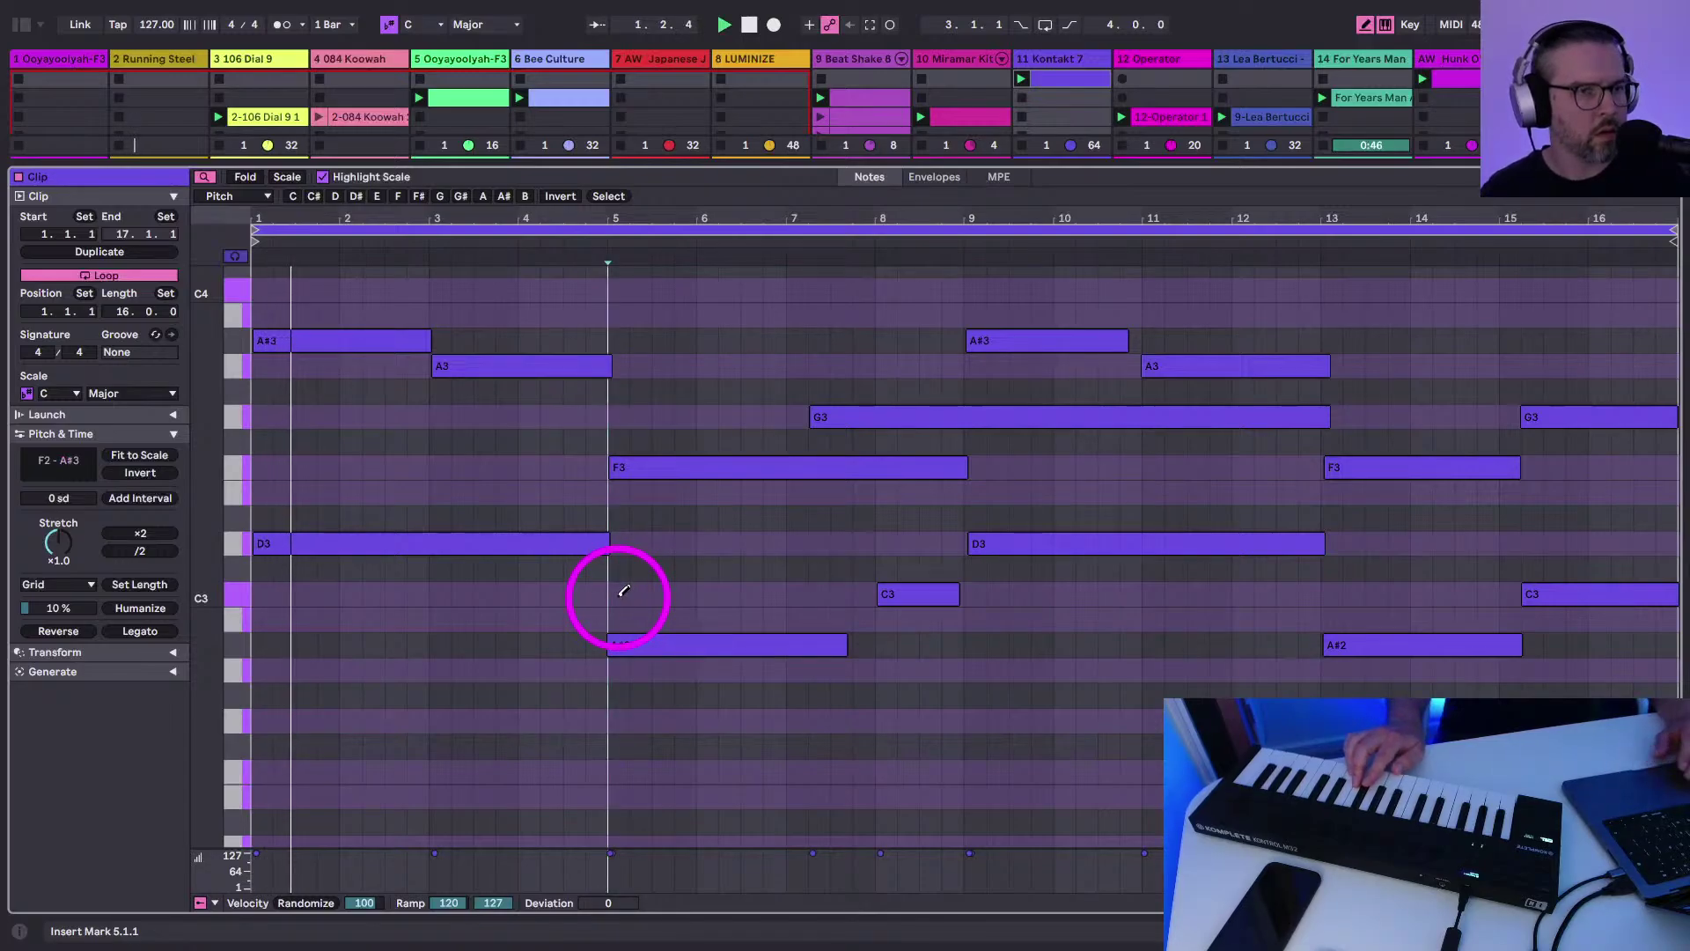
Open the recorded Operator clip and transpose its last note, starting at bar 5, up an octave to D2
{"action": "key", "text": "shift+Tab"}
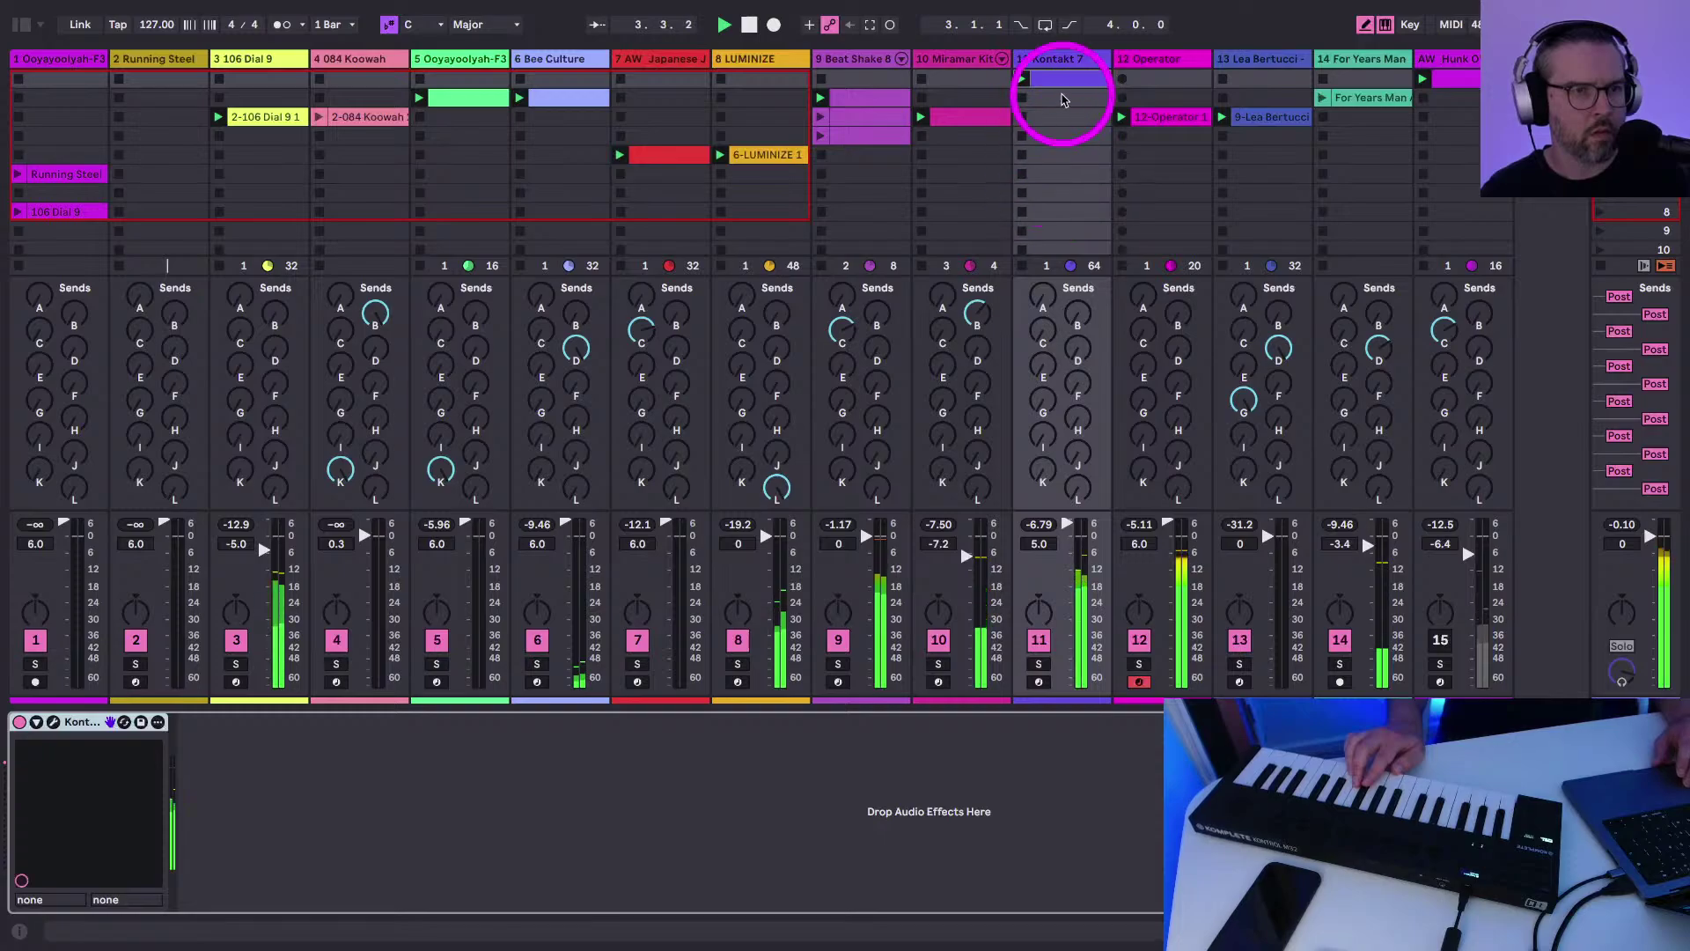
{"action": "double_click", "coordinate": [1140, 114]}
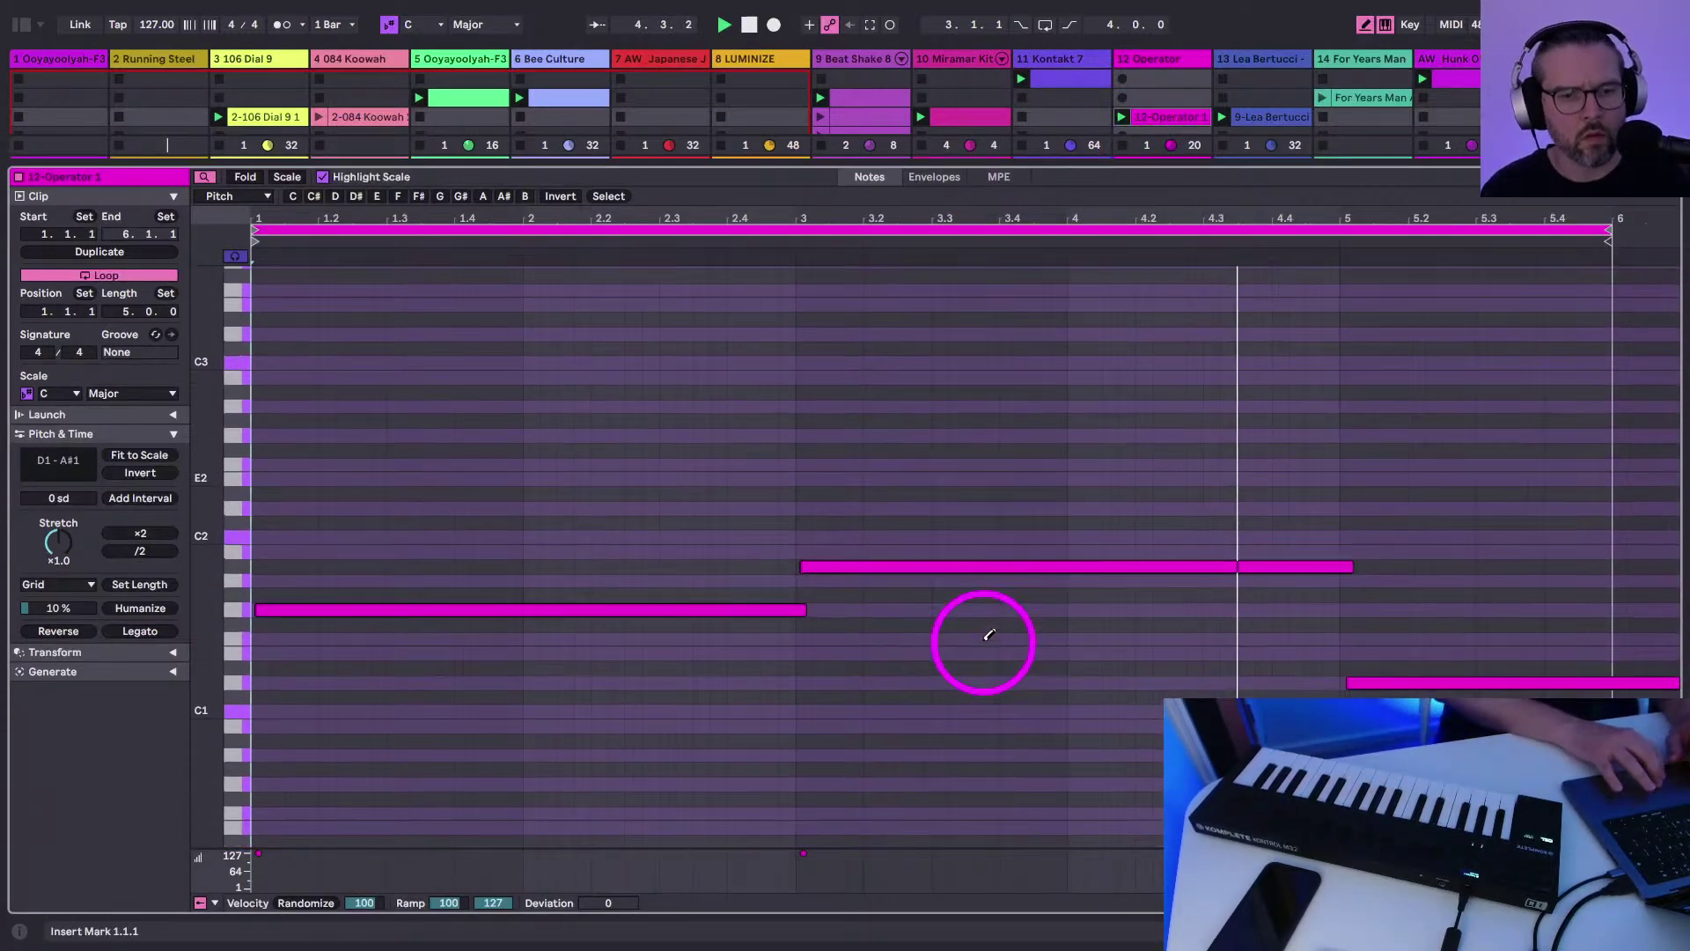
{"action": "key", "text": "b"}
{"action": "left_click", "coordinate": [1353, 684]}
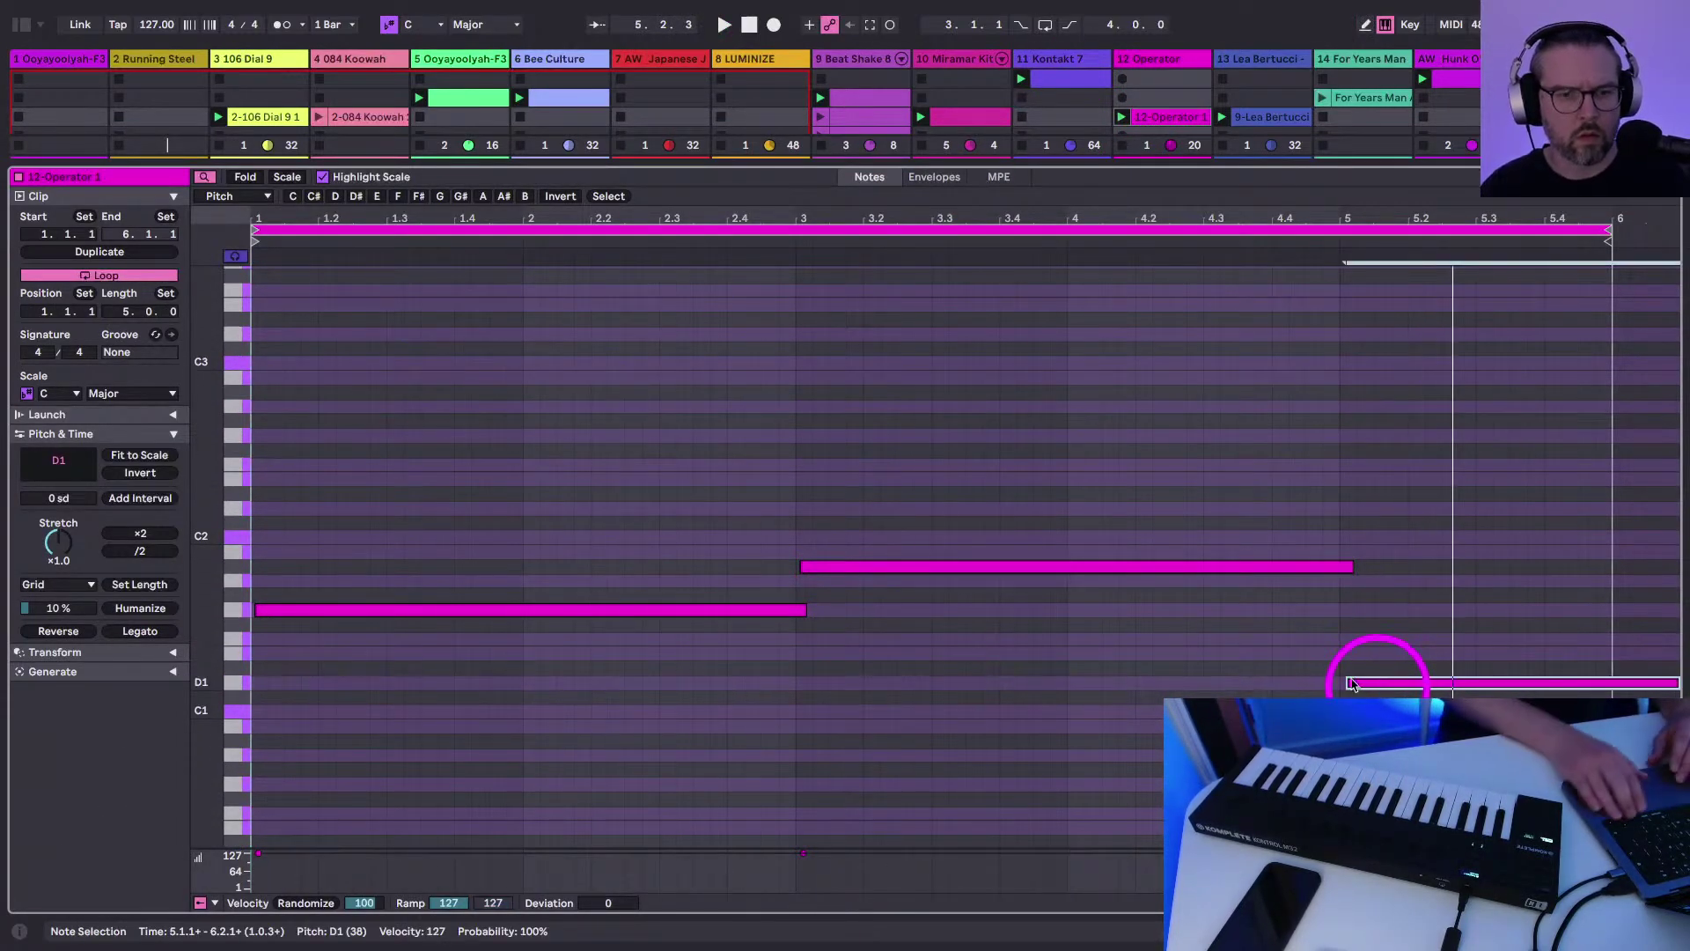
{"action": "key", "text": "Down"}
{"action": "key", "text": "shift+Up"}
{"action": "key", "text": "Up"}
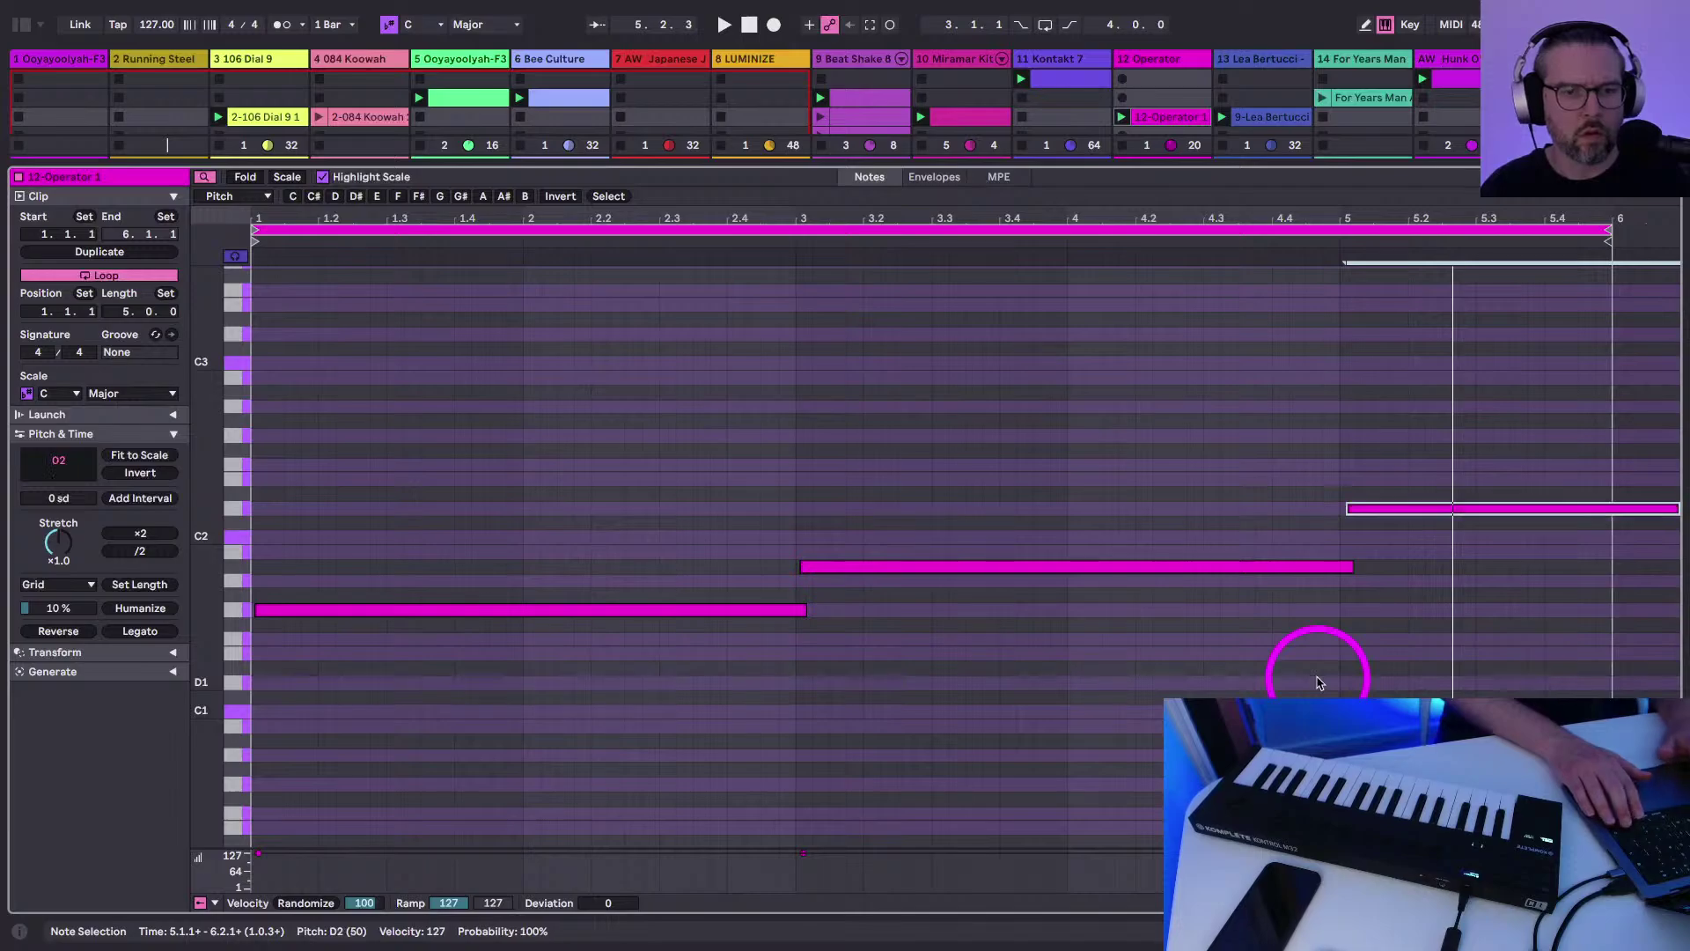
Quantize all notes in the Operator clip to the grid
{"action": "key", "text": "super+u"}
{"action": "key", "text": "space"}
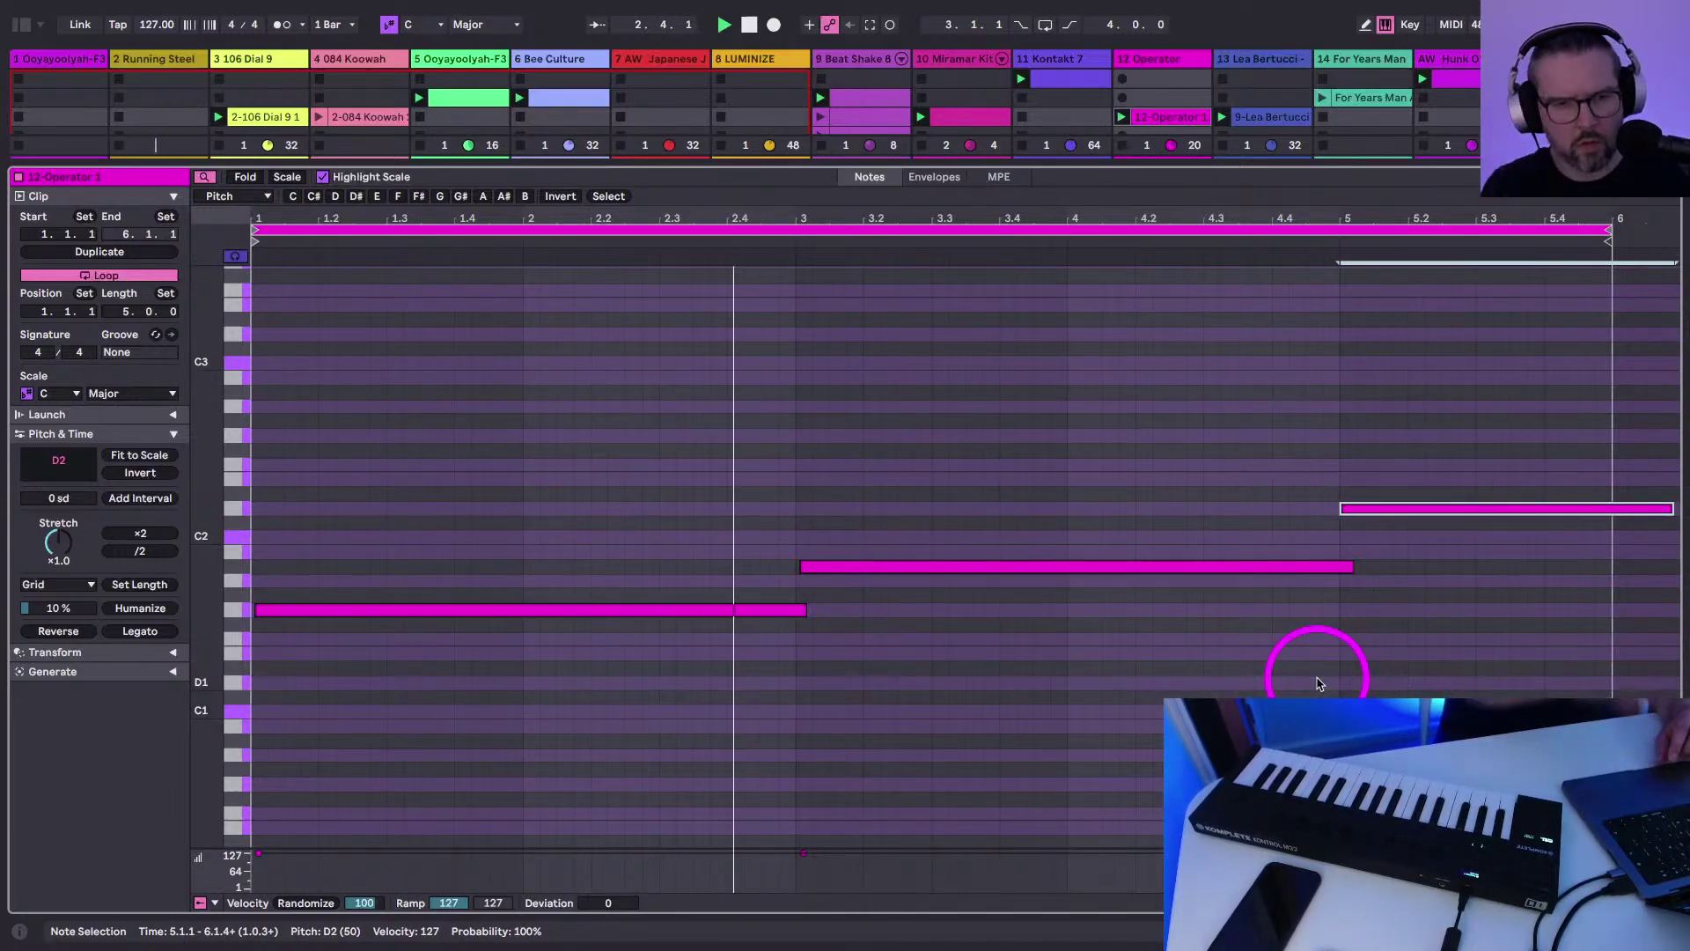
{"action": "key", "text": "super+a"}
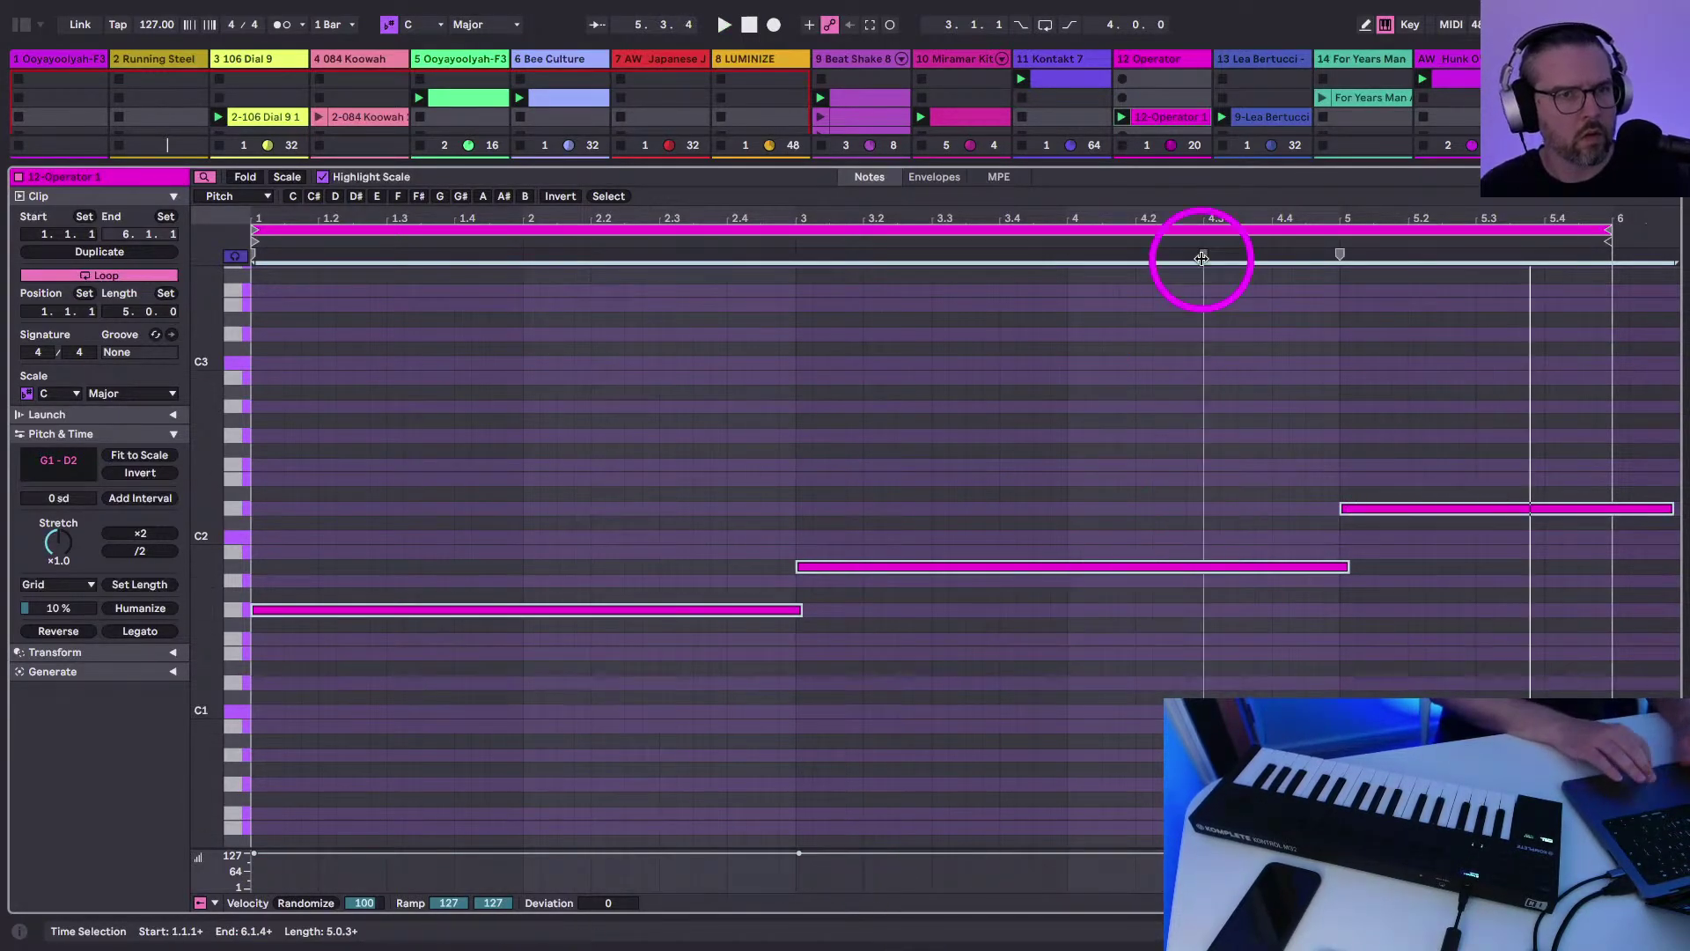
Examine the pitches of the two notes starting at bar 5 in the Kontakt 7 clip
{"action": "left_click", "coordinate": [1244, 119]}
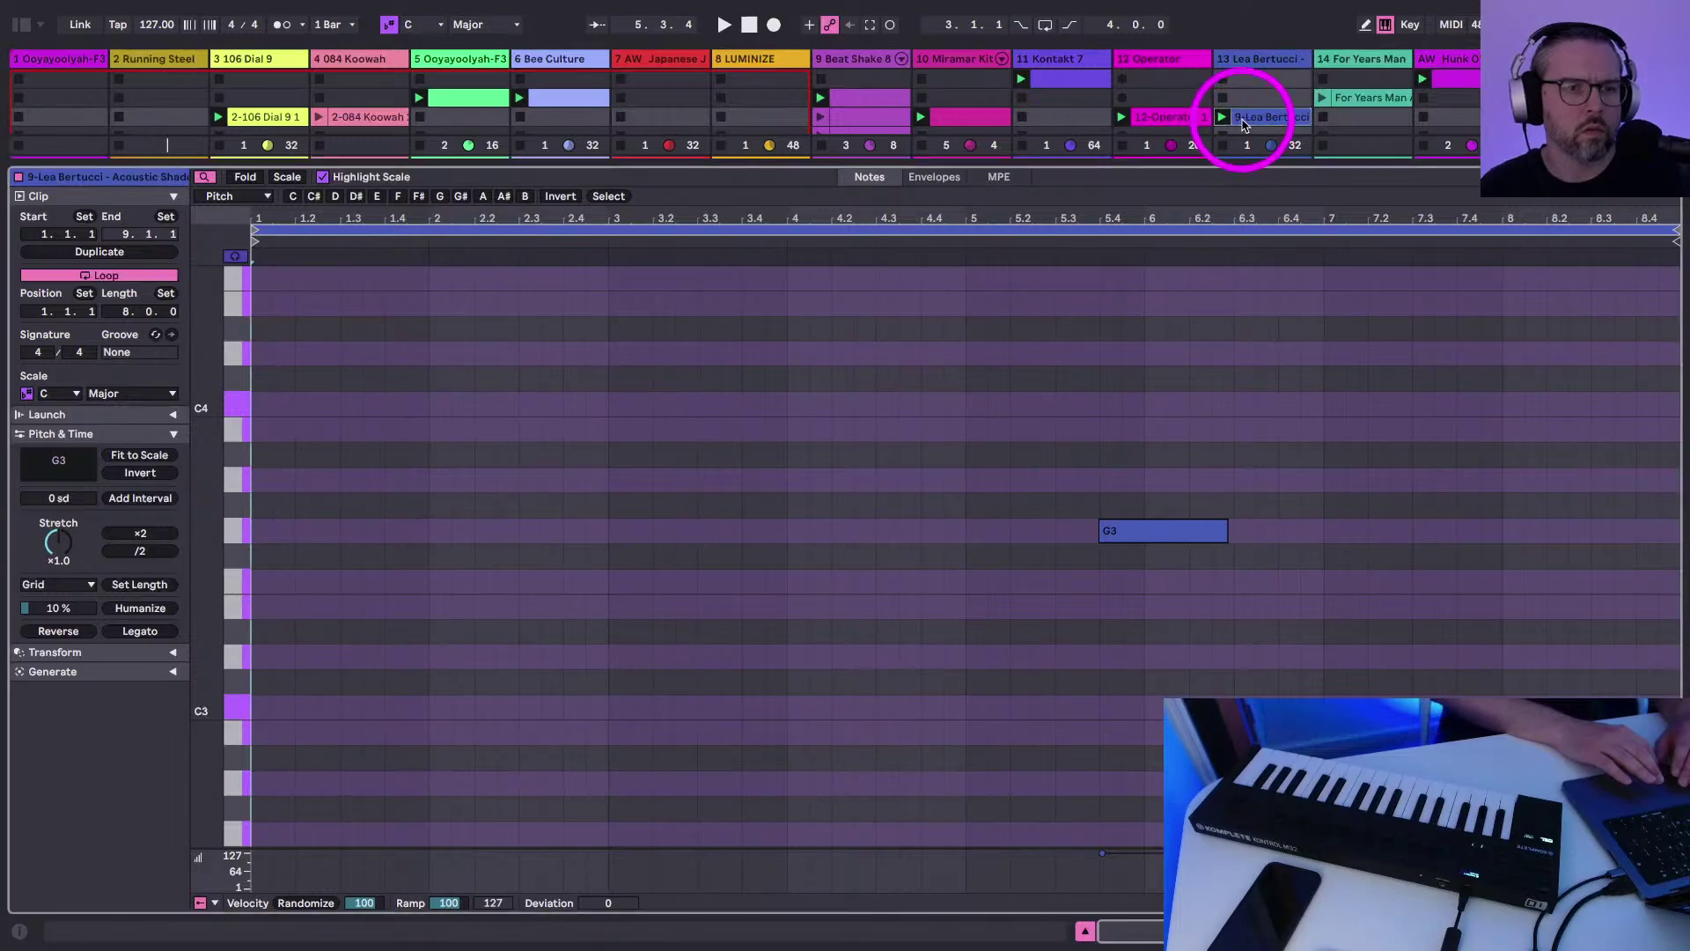
{"action": "left_click", "coordinate": [1092, 77]}
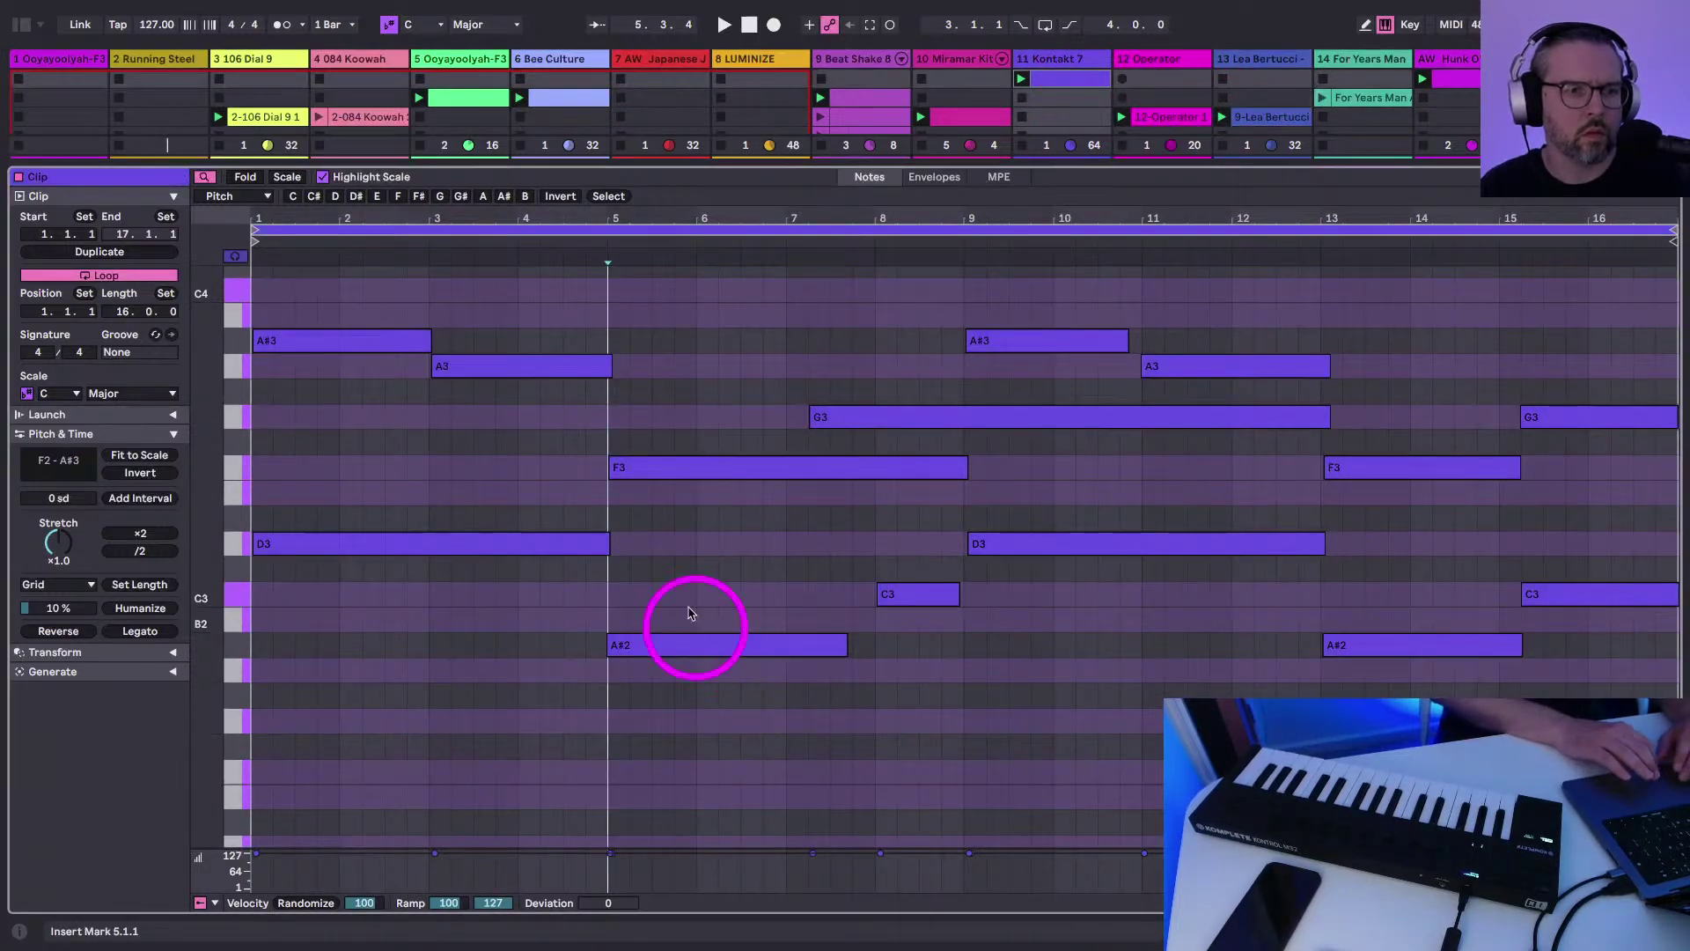
{"action": "left_click_drag", "start_coordinate": [656, 400], "coordinate": [662, 817]}
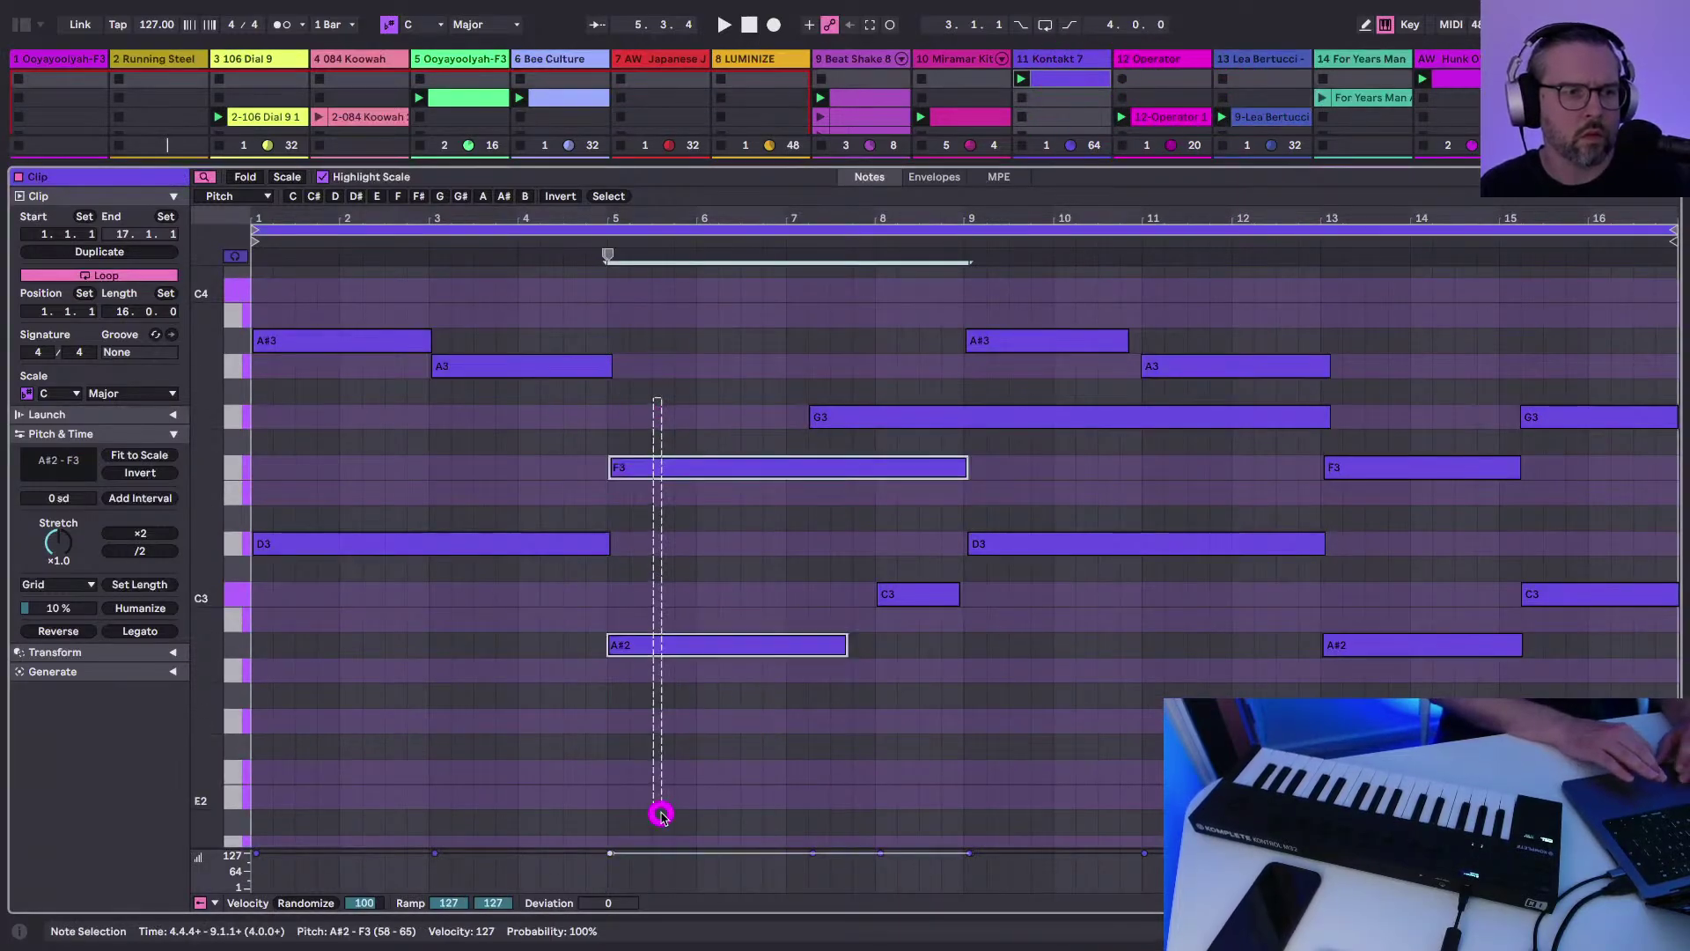
{"action": "left_click", "coordinate": [667, 647]}
{"action": "left_click", "coordinate": [668, 464]}
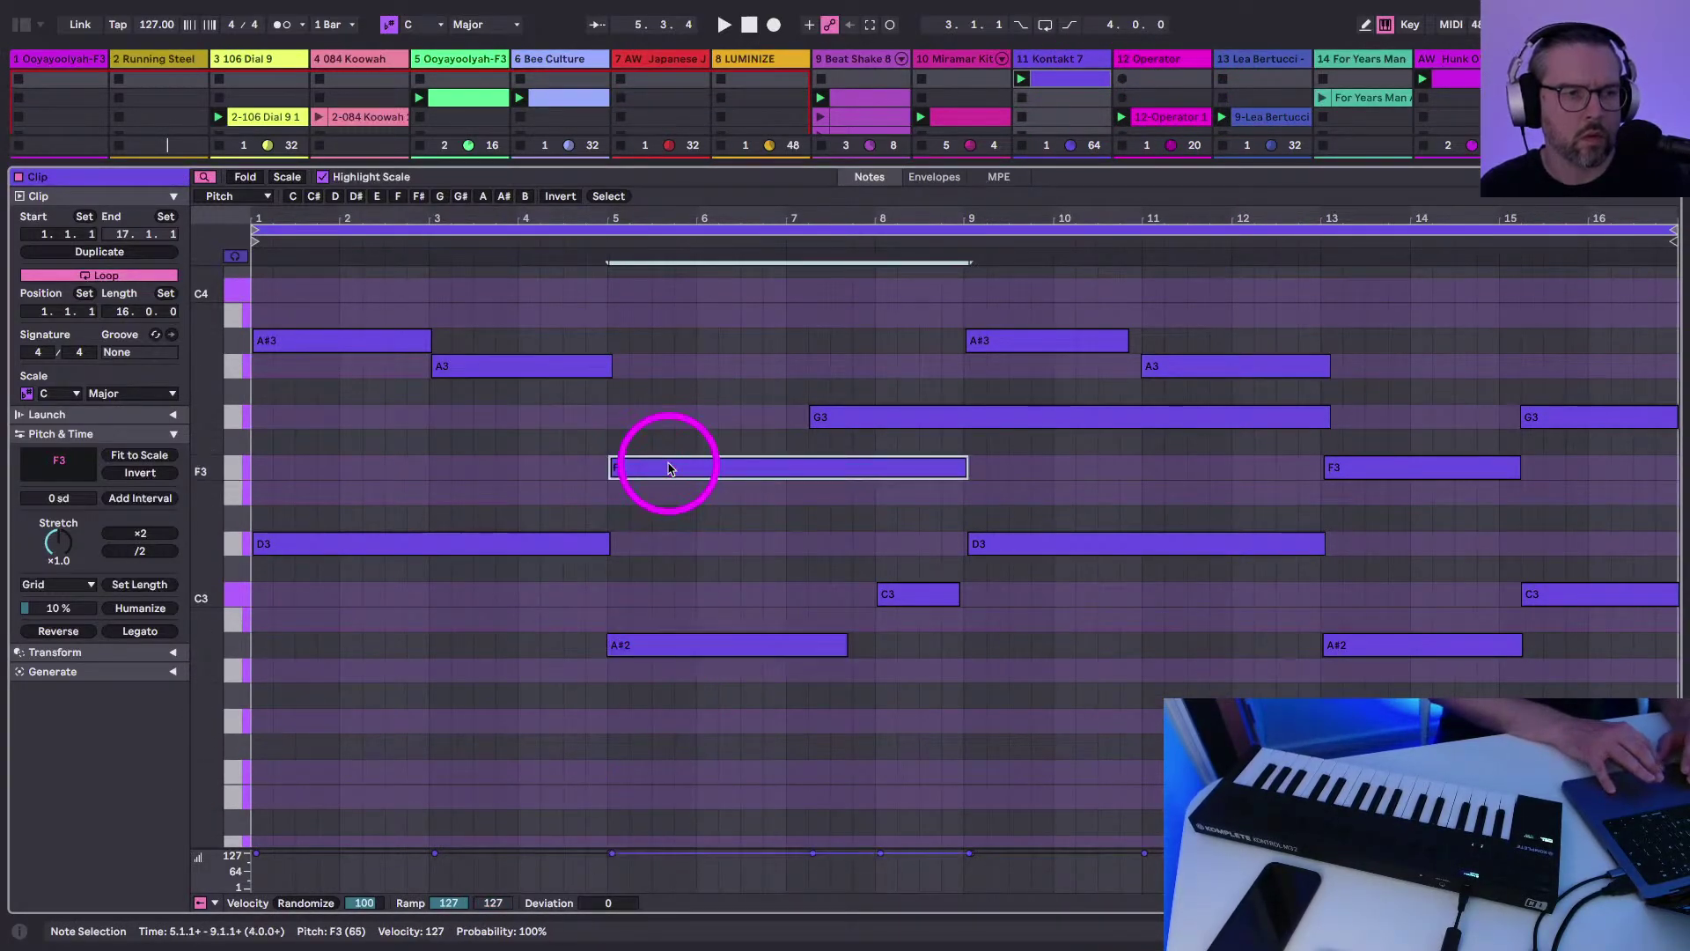
Add a one-beat D#3 note at 5.3.1 in the Kontakt 7 clip and start playback
{"action": "key", "text": "b"}
{"action": "left_click", "coordinate": [663, 543]}
{"action": "key", "text": "Up"}
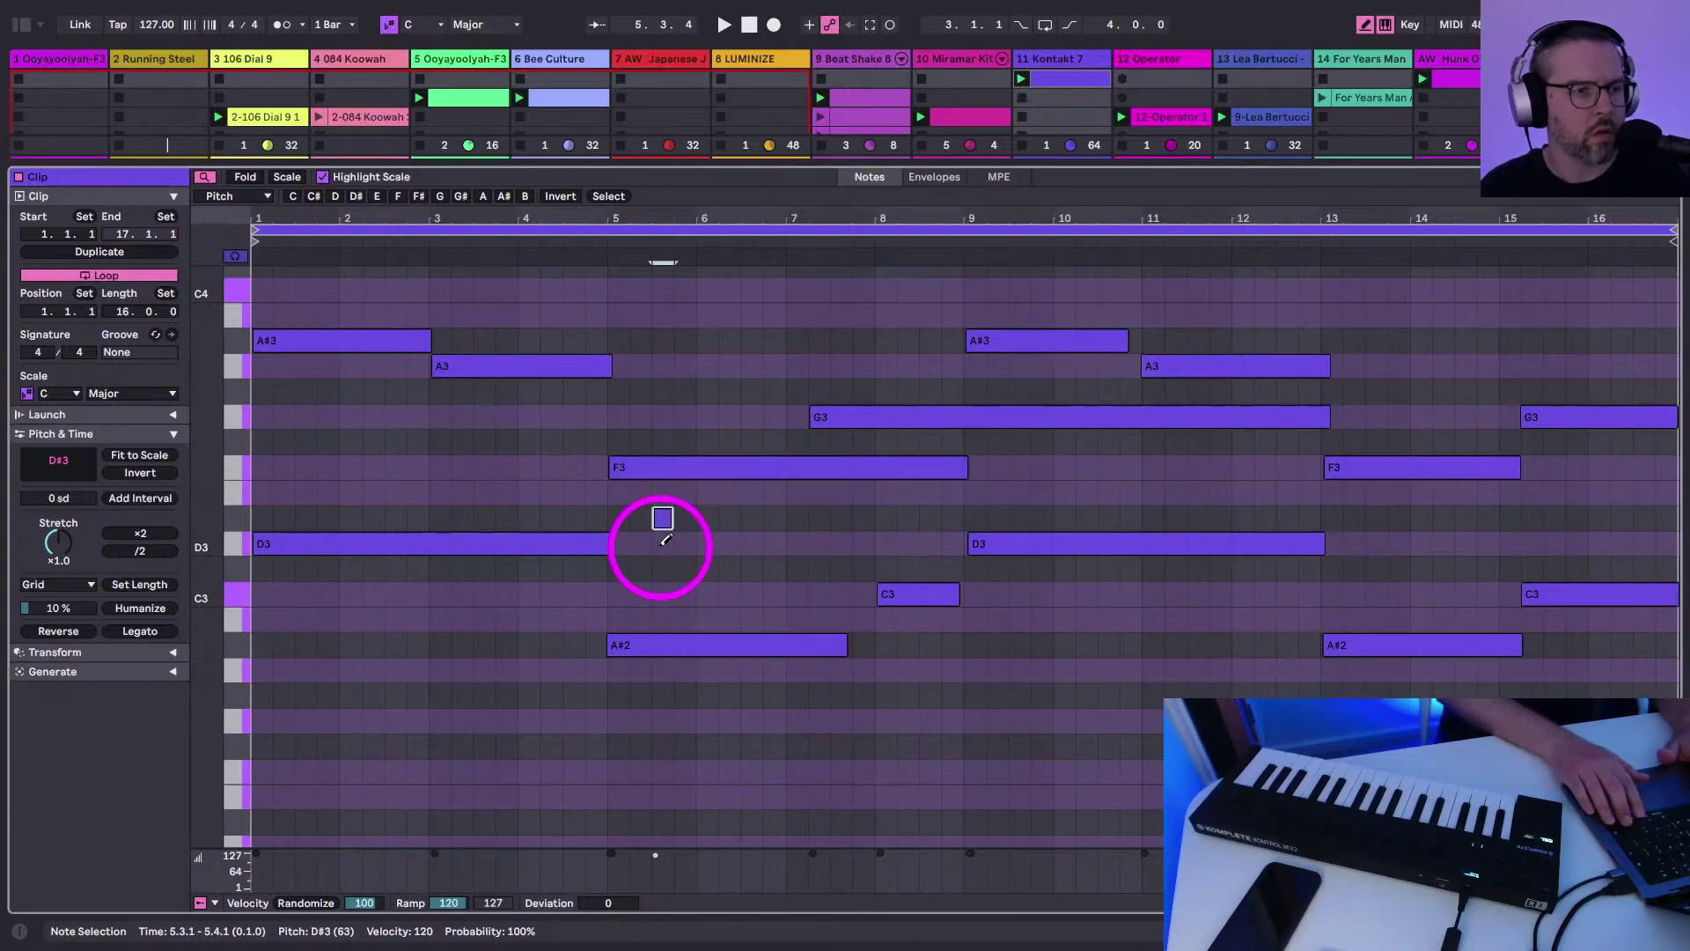
{"action": "key", "text": "space"}
In the Operator clip, raise the last note to E2 and shorten it to one bar, ending at 6.1.1
{"action": "key", "text": "shift+Tab"}
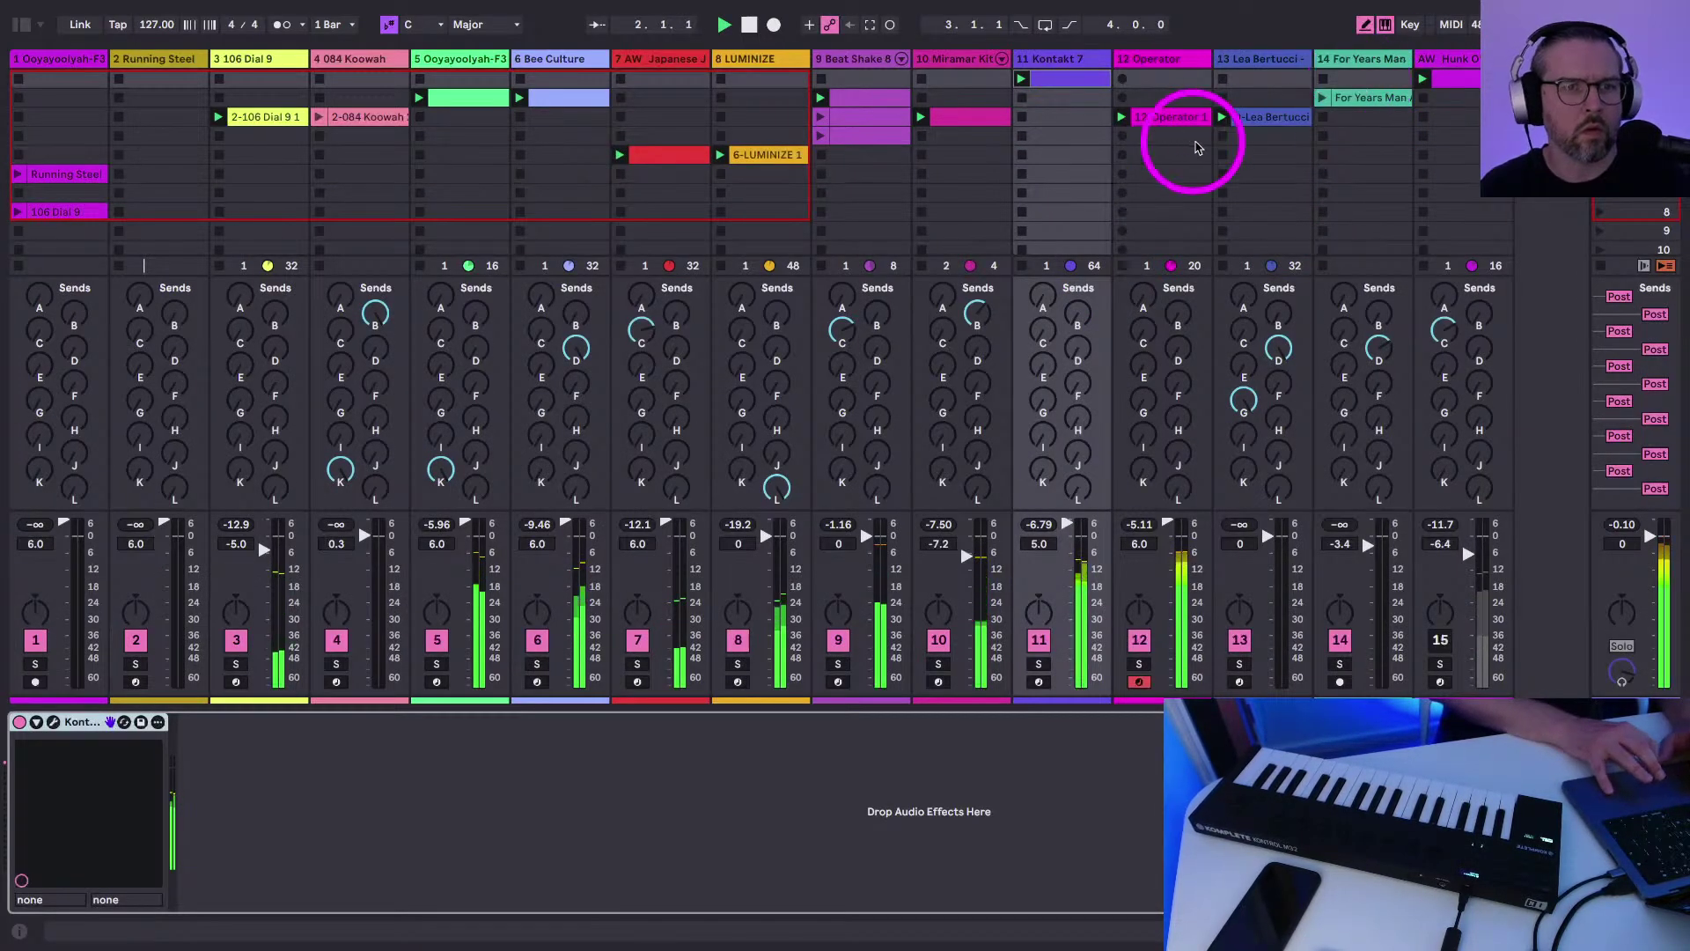
{"action": "left_click", "coordinate": [1163, 114]}
{"action": "key", "text": "shift+Tab"}
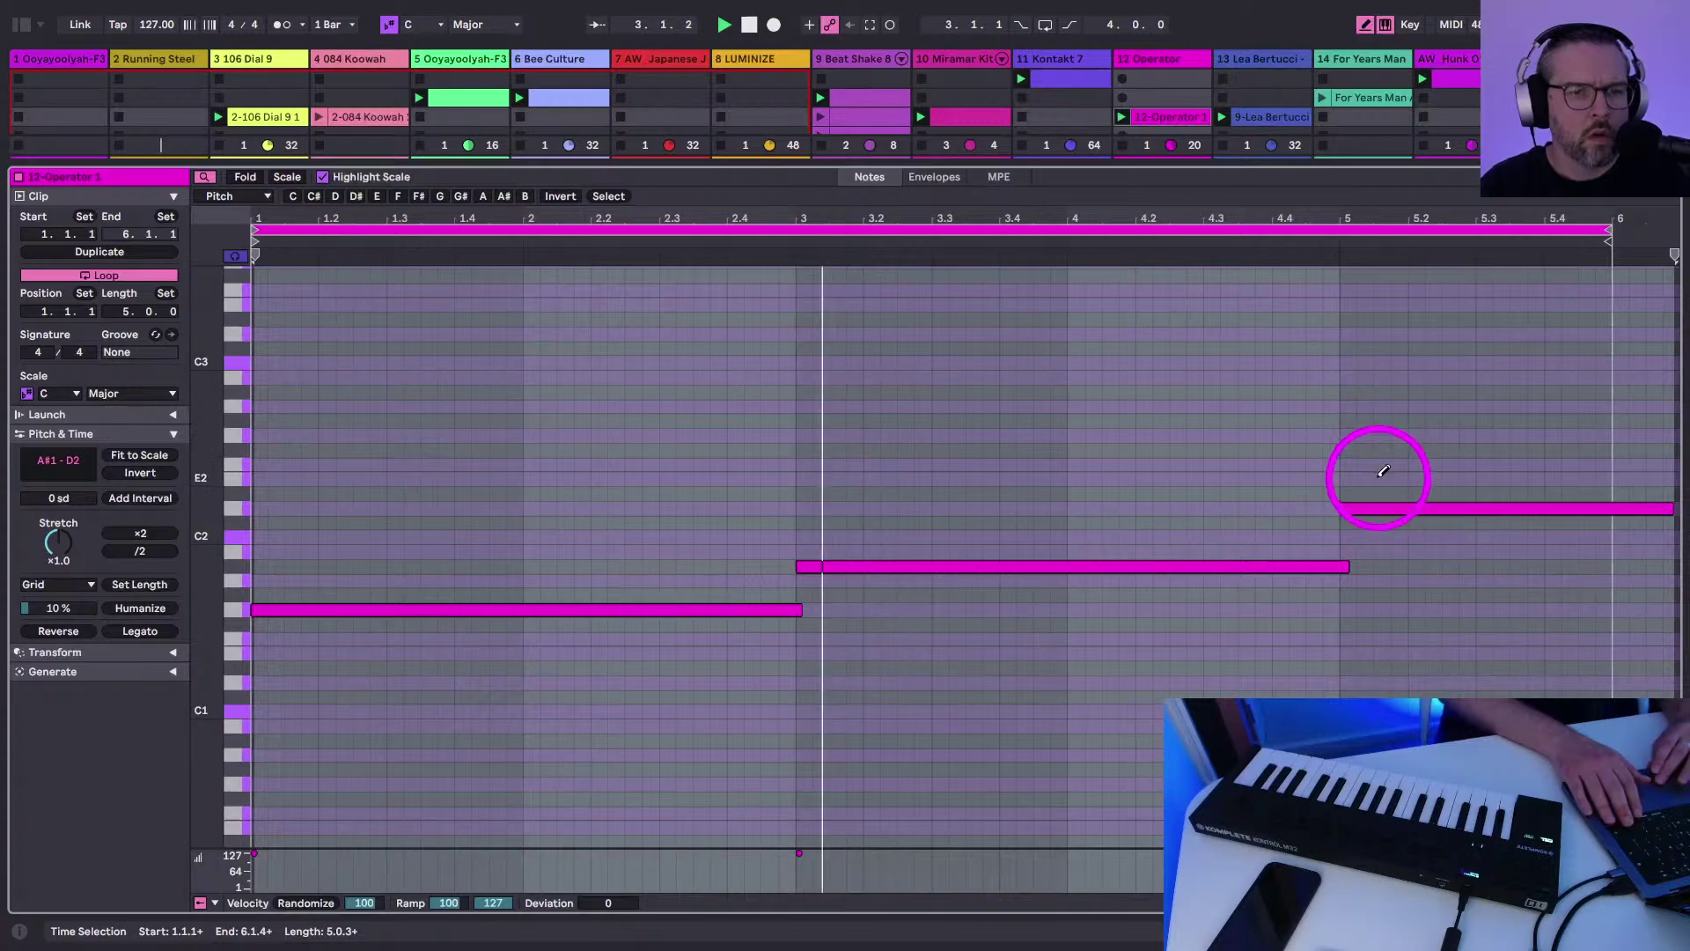
{"action": "key", "text": "b"}
{"action": "left_click", "coordinate": [1377, 508]}
{"action": "key", "text": "Up"}
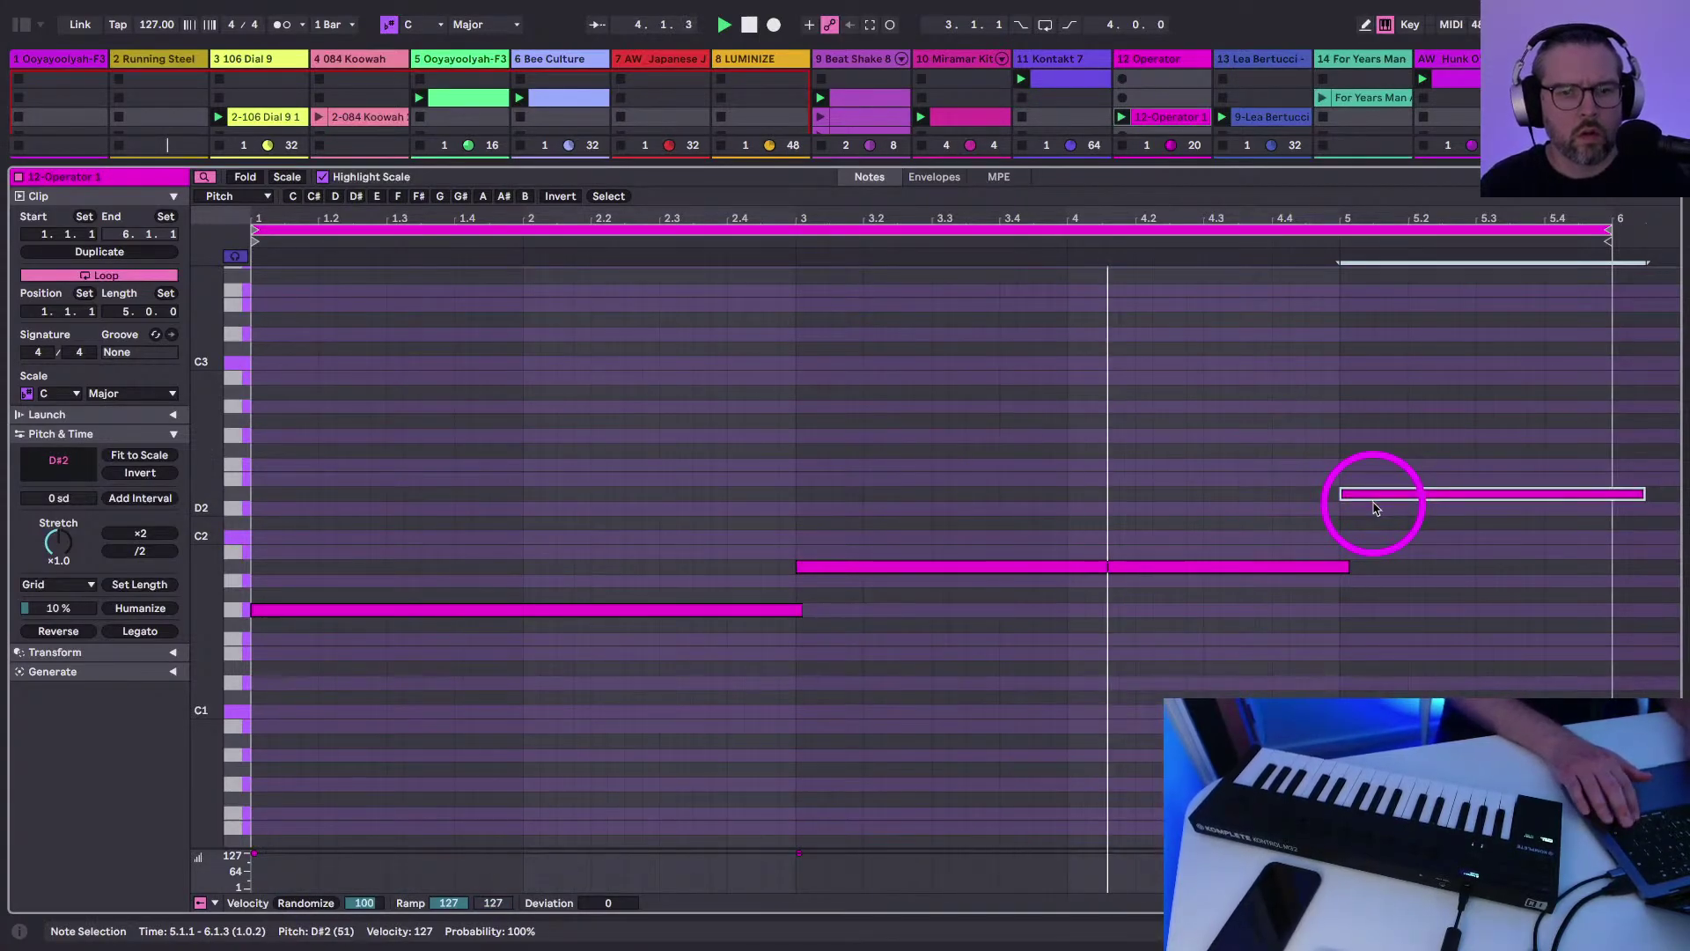
{"action": "key", "text": "shift+Left"}
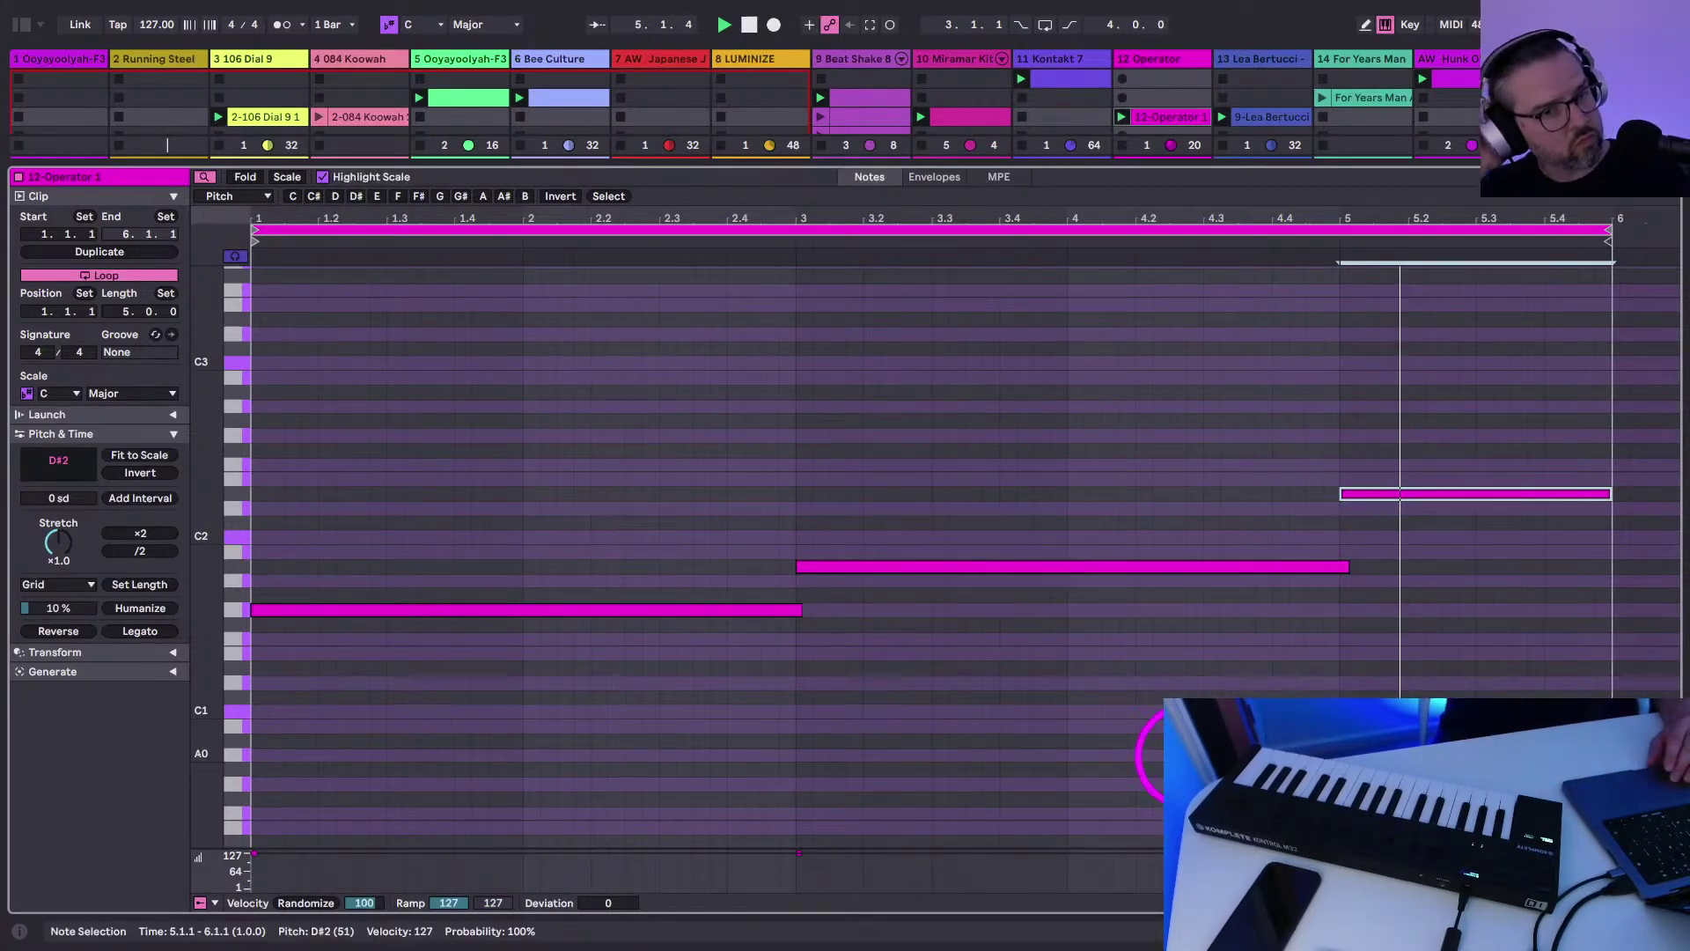
{"action": "key", "text": "Up"}
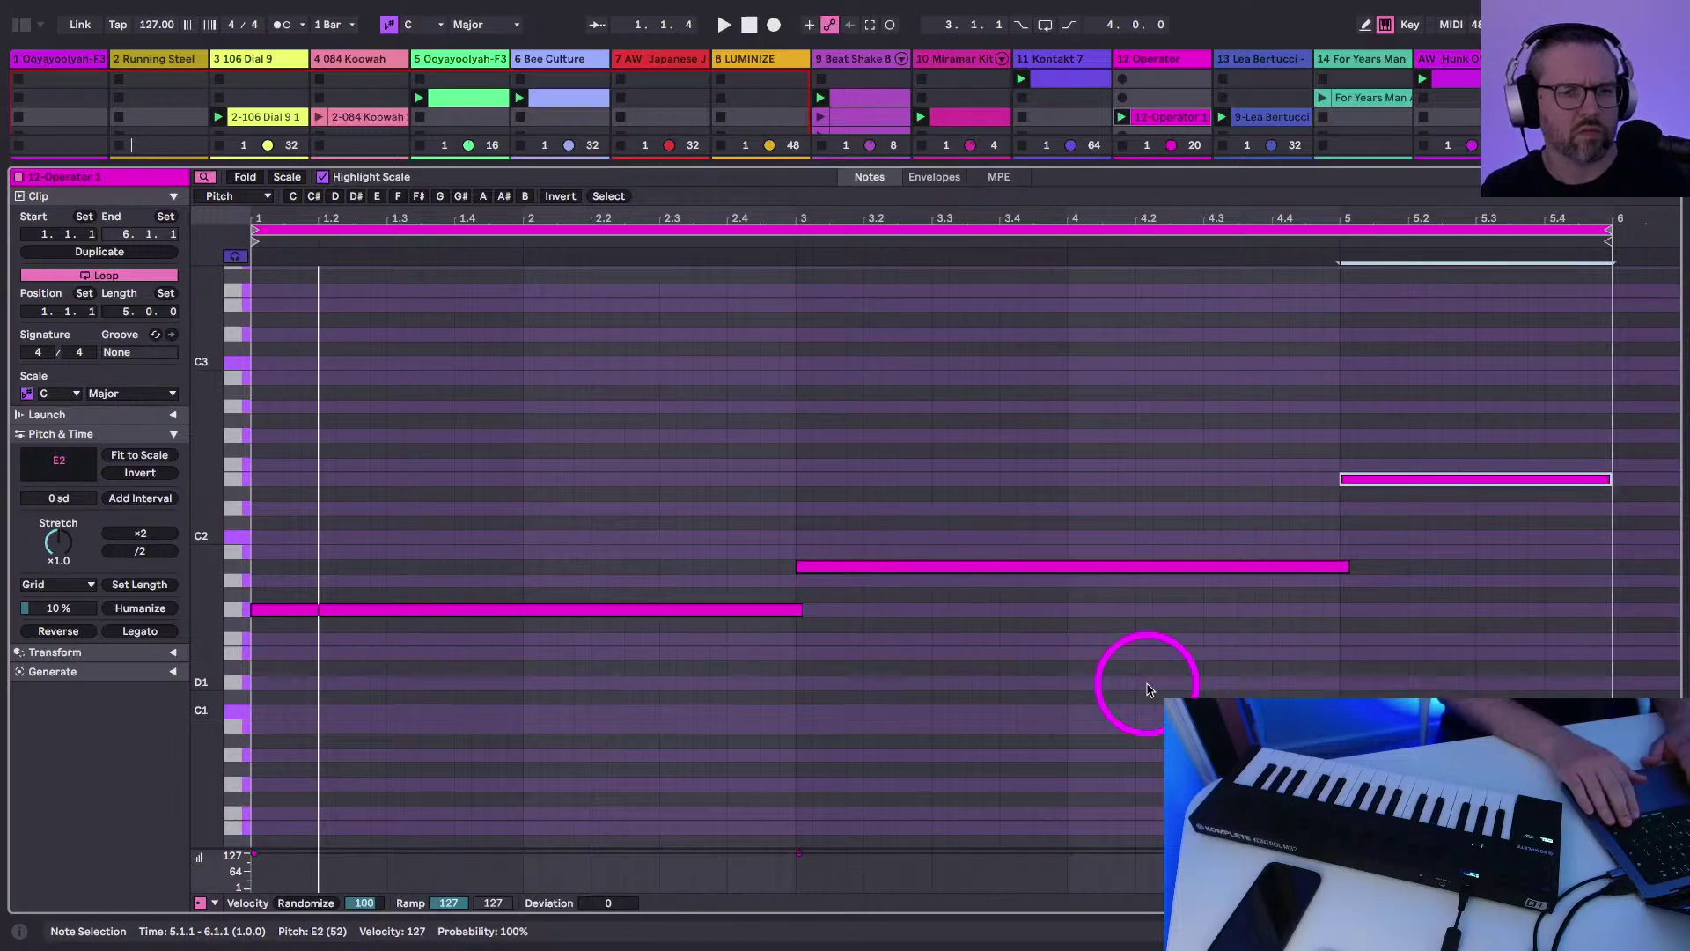
Try the Operator clip's last note at F#2 and delete that note
{"action": "key", "text": "Up"}
{"action": "key", "text": "Up"}
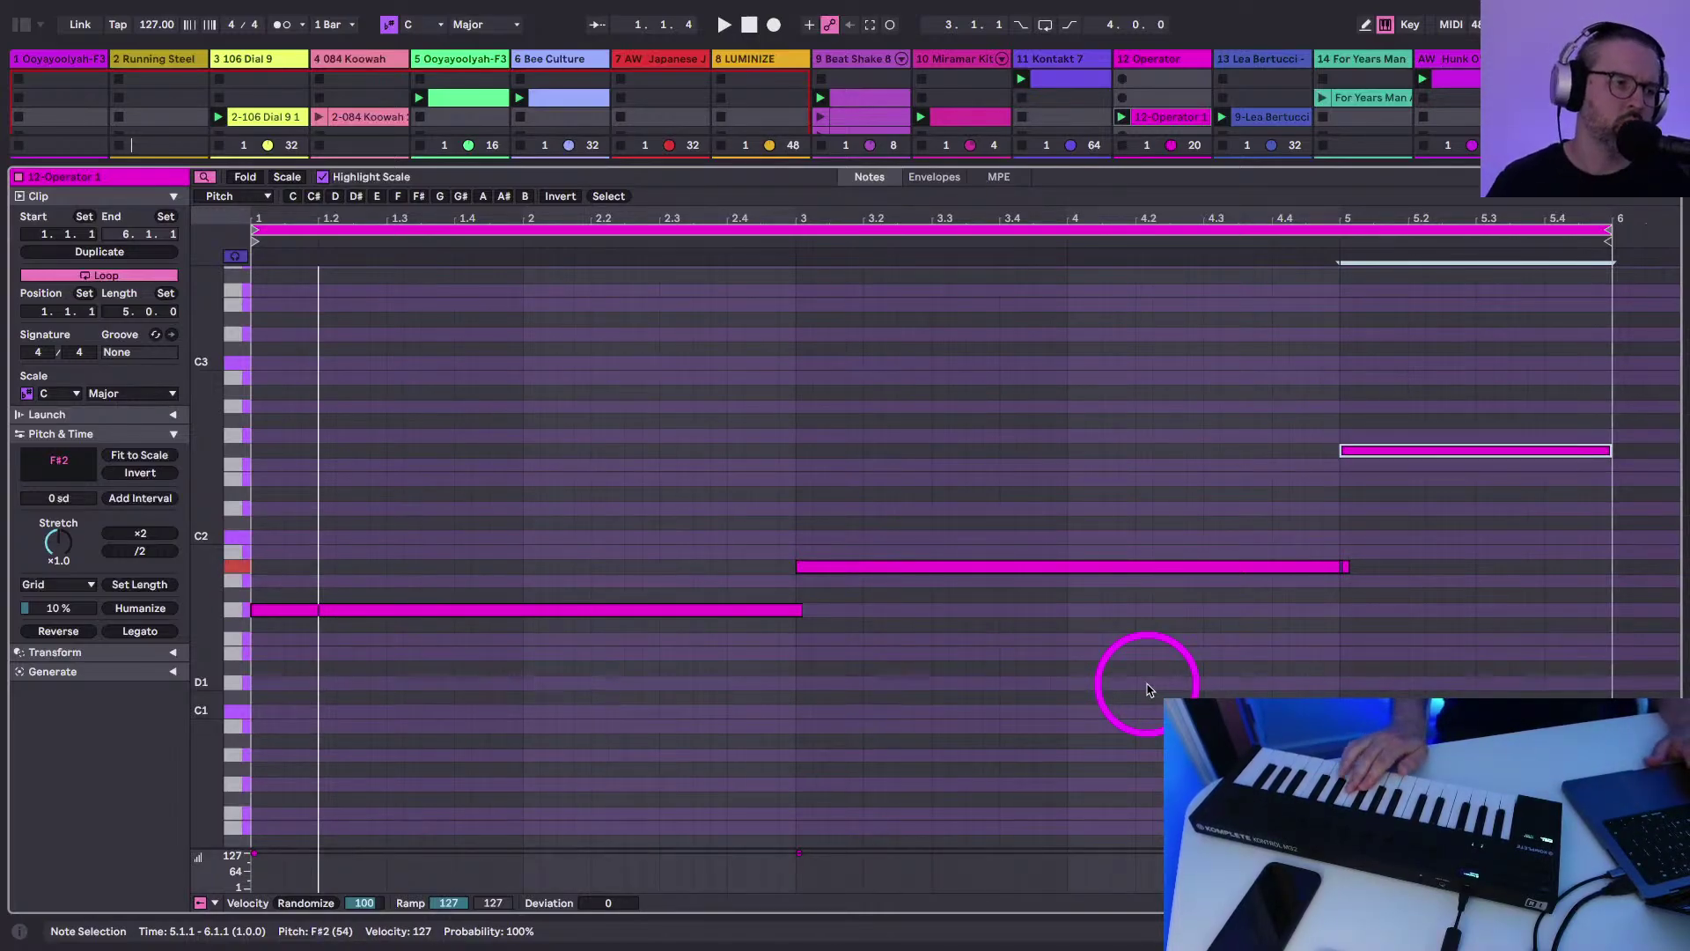
{"action": "double_click", "coordinate": [1354, 452]}
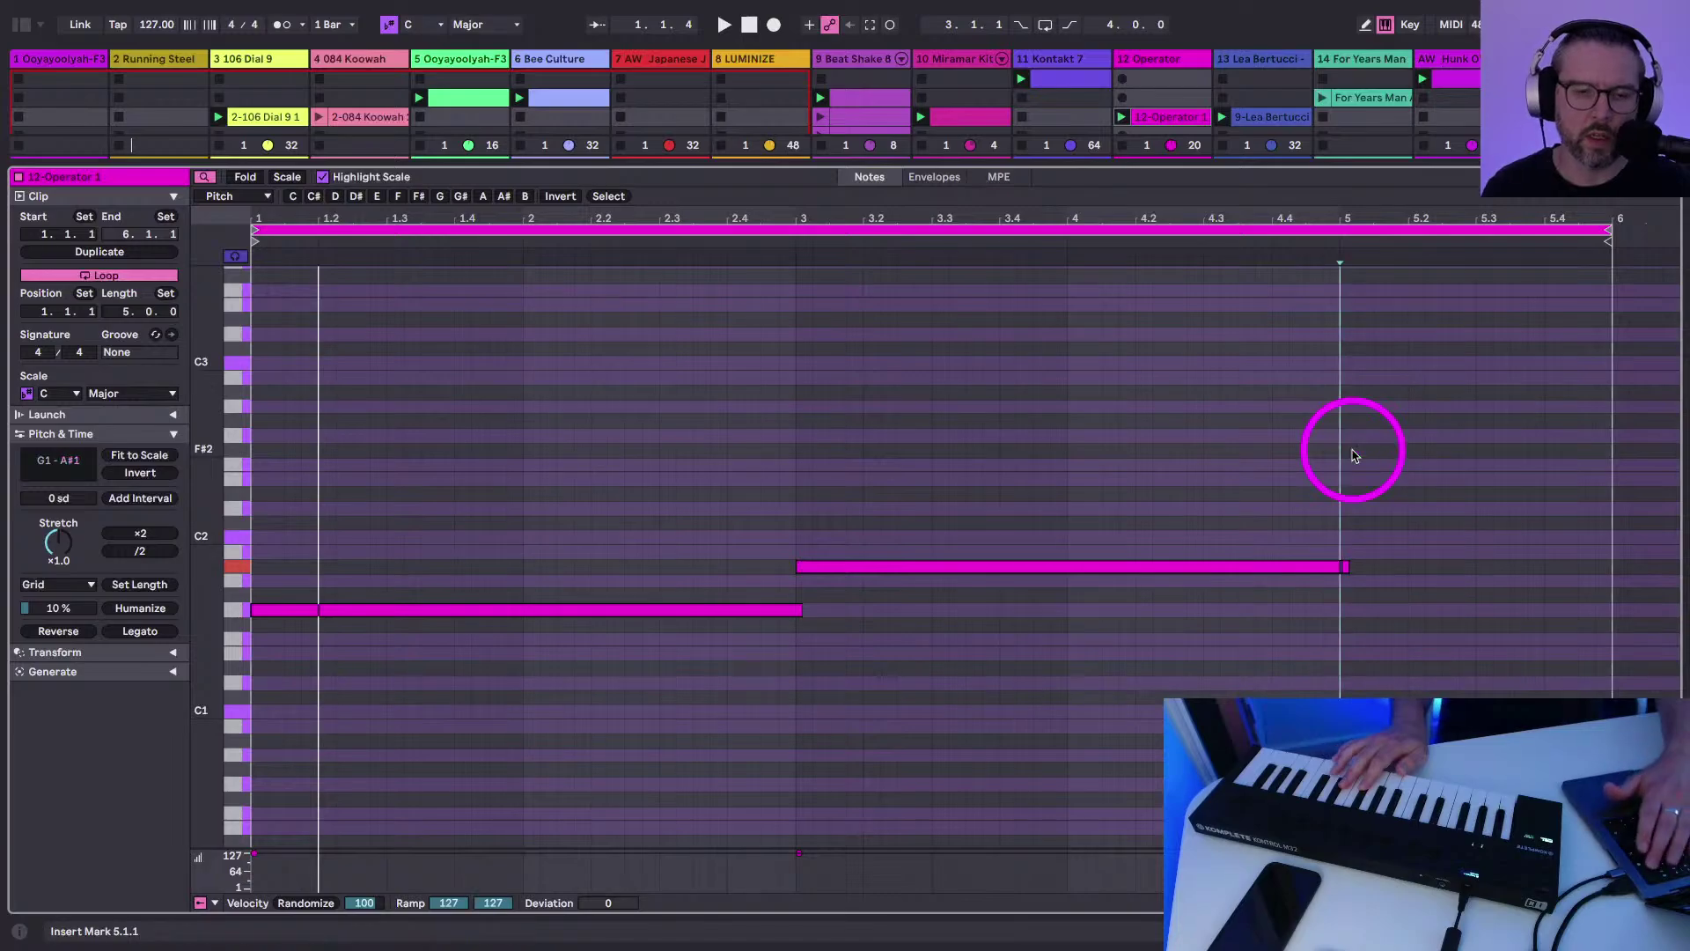
{"action": "key", "text": "shift+Tab"}
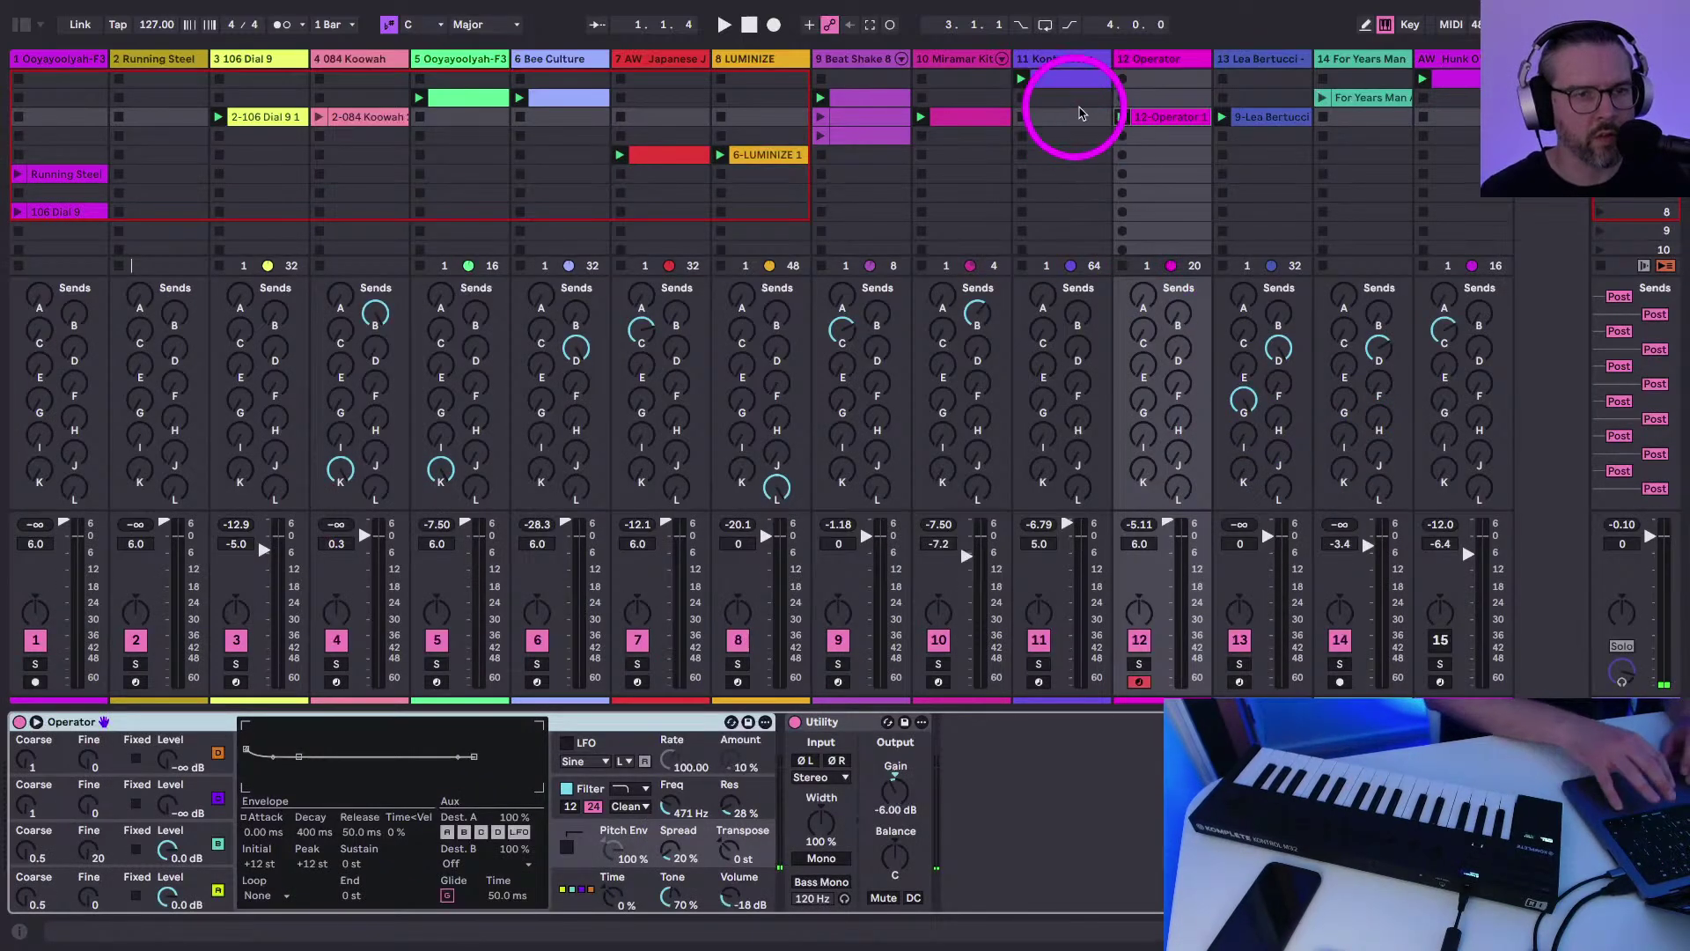
Stop the Operator track's clip, rehearse with the session playing, re-arm the track, and record a new part into its fifth clip slot
{"action": "left_click", "coordinate": [1125, 267]}
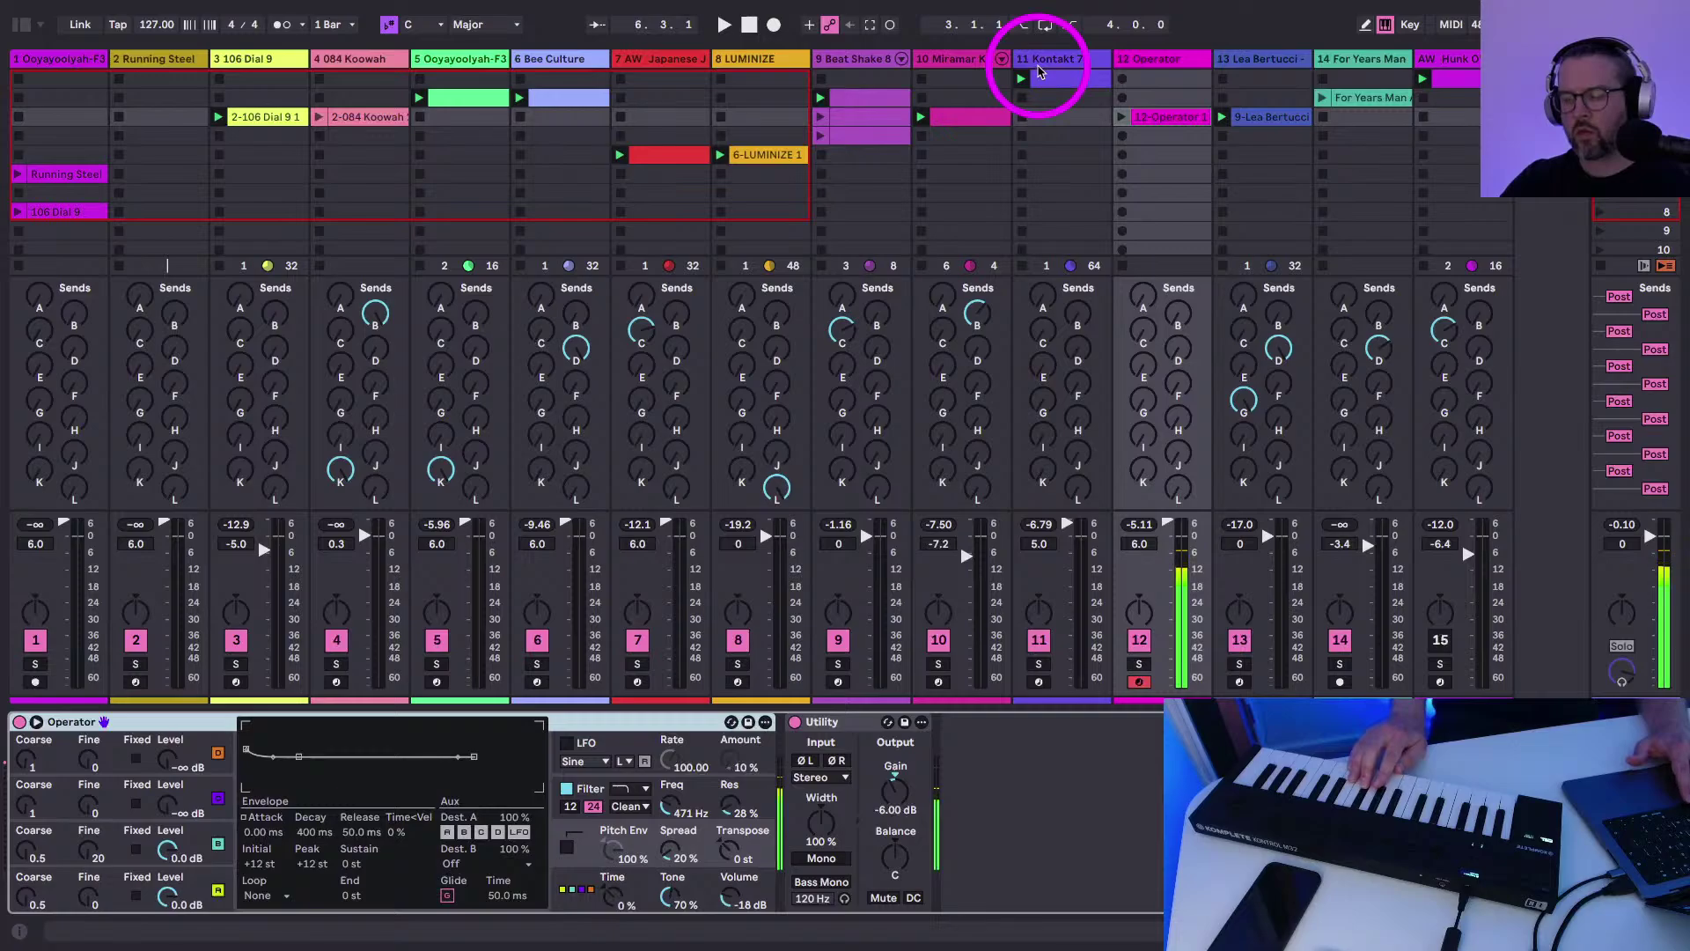
{"action": "key", "text": "space"}
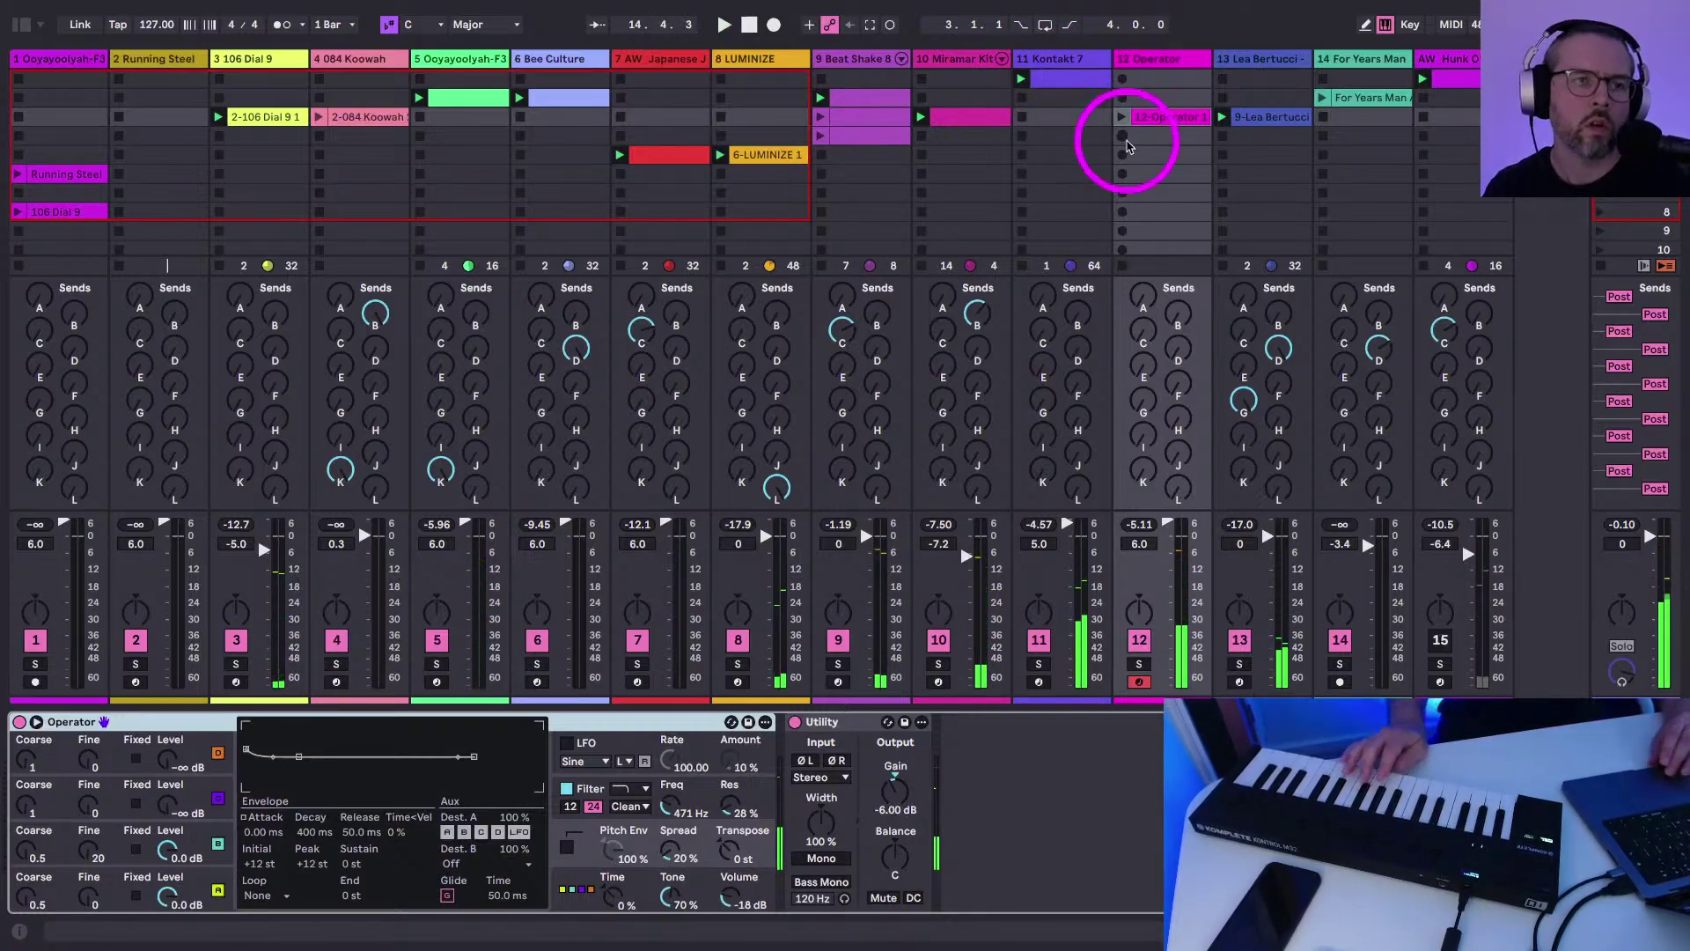
{"action": "left_click", "coordinate": [1063, 80]}
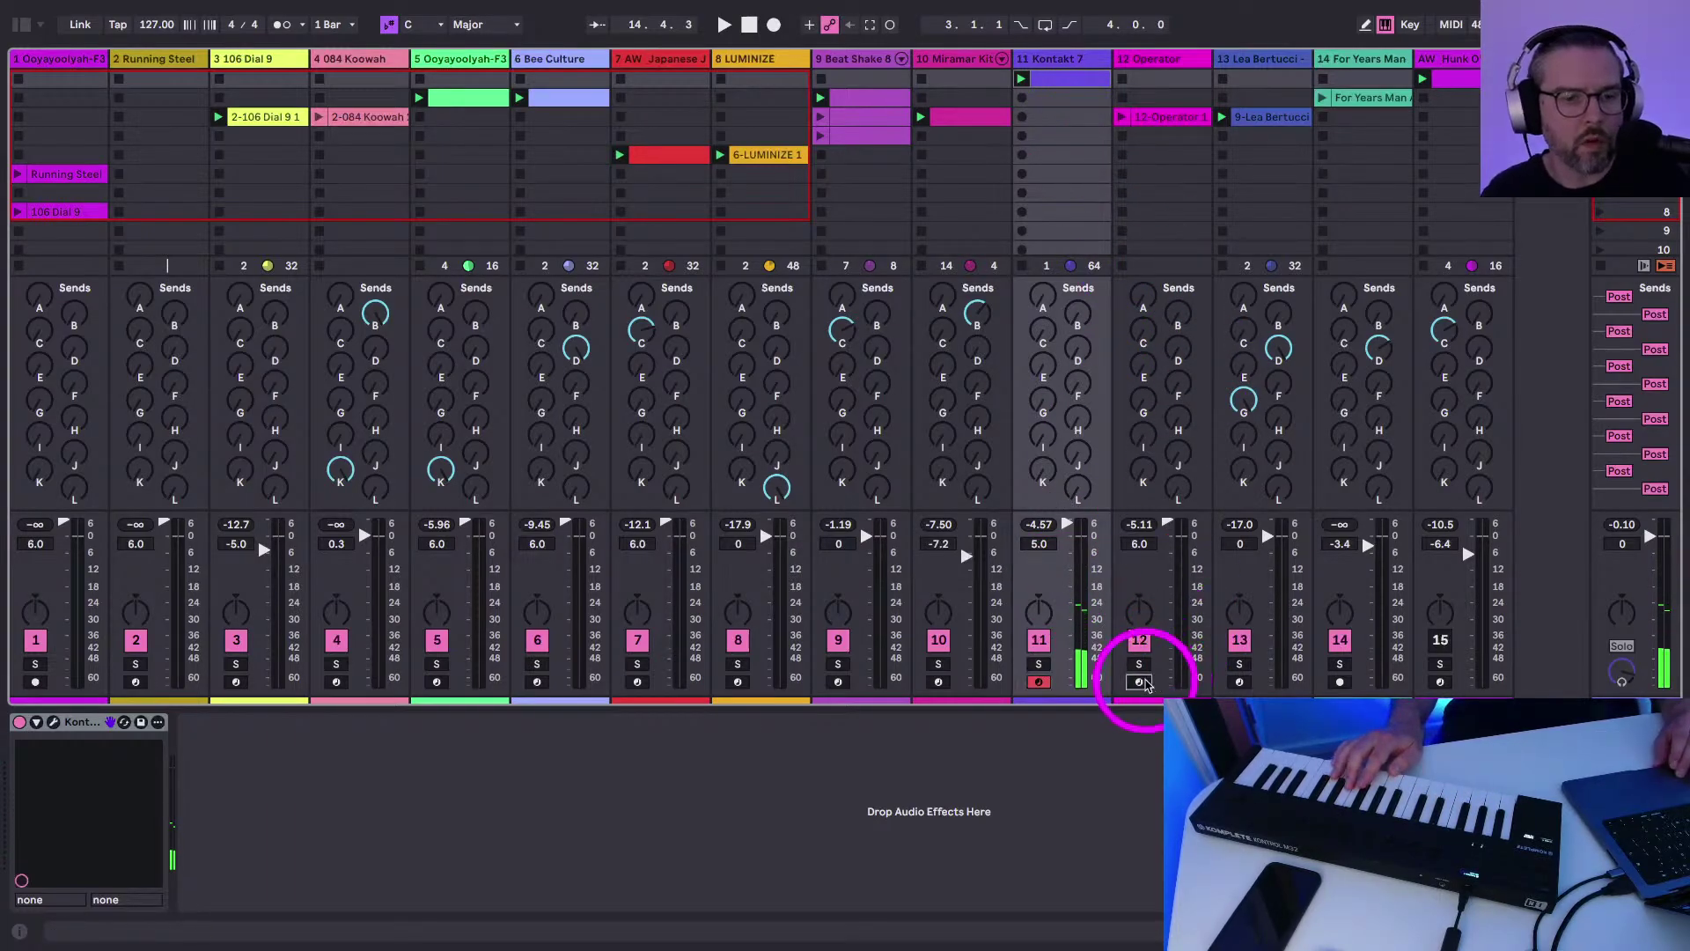
{"action": "left_click", "coordinate": [1140, 681]}
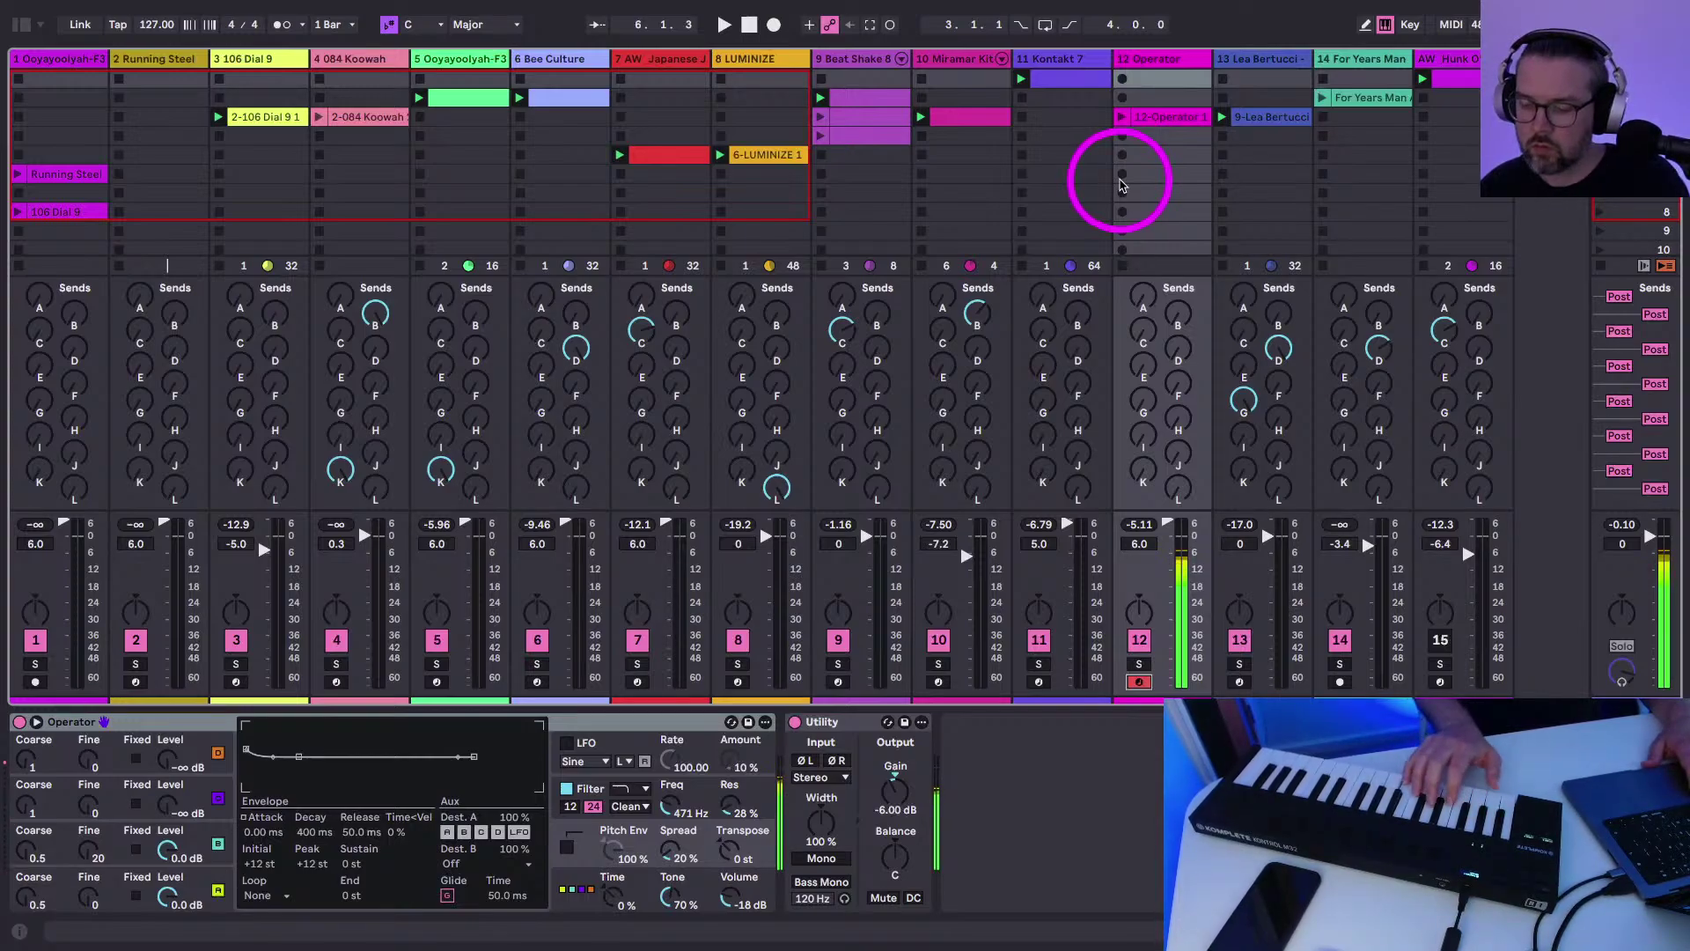
{"action": "key", "text": "space"}
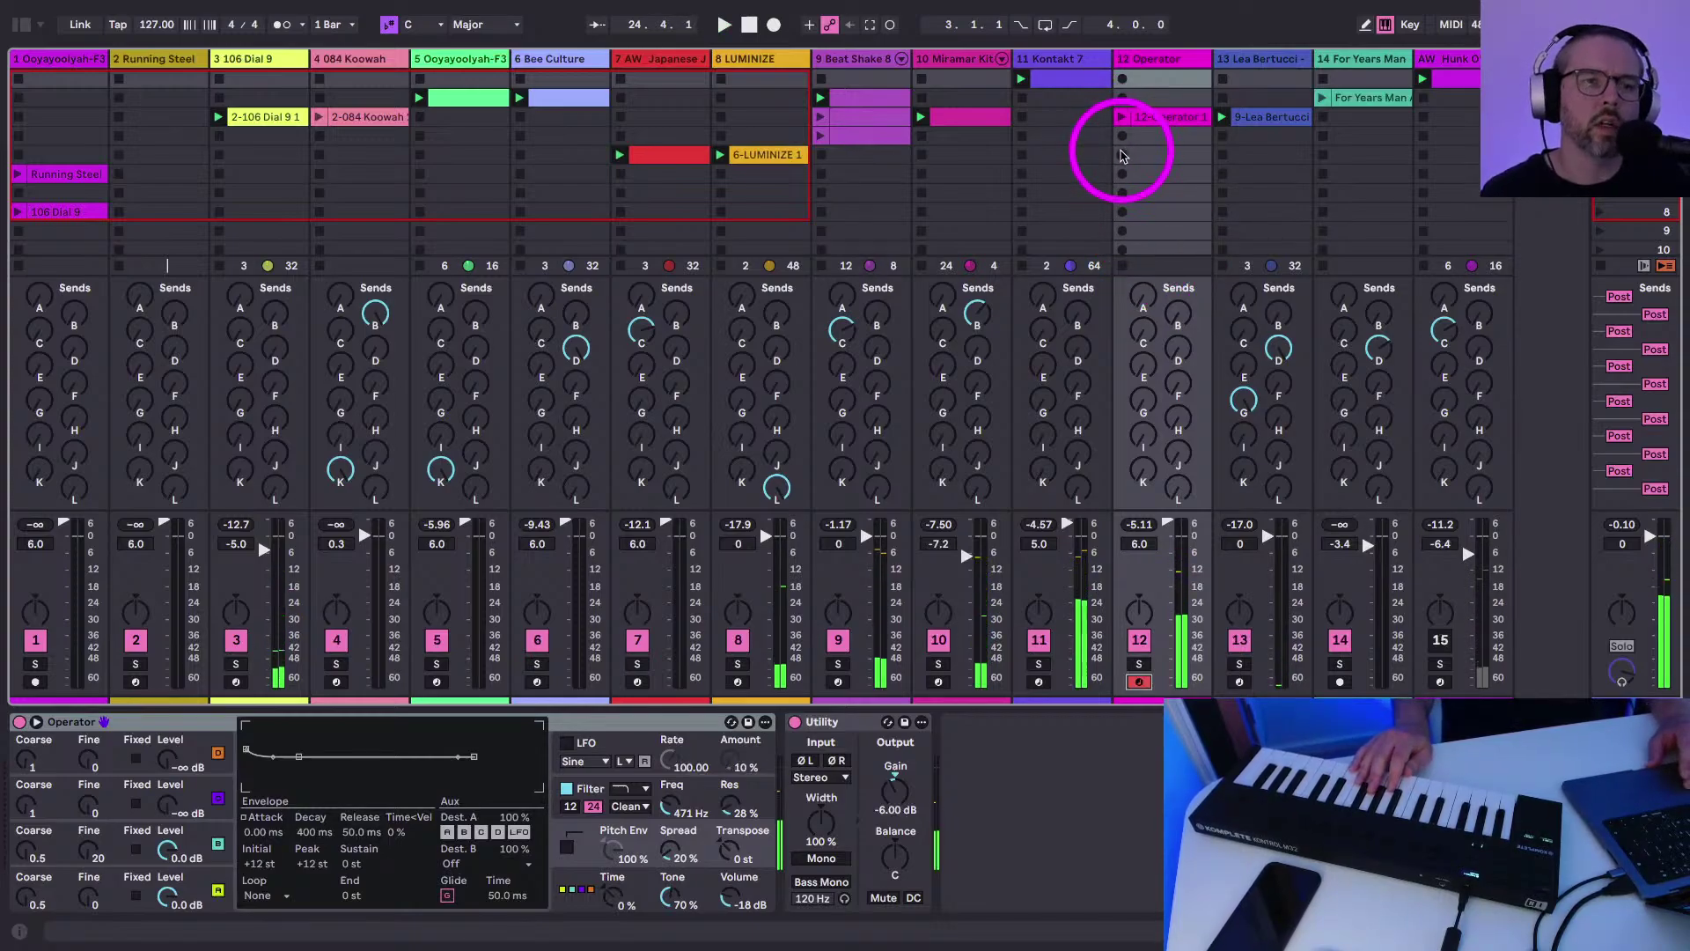
{"action": "left_click", "coordinate": [1122, 155]}
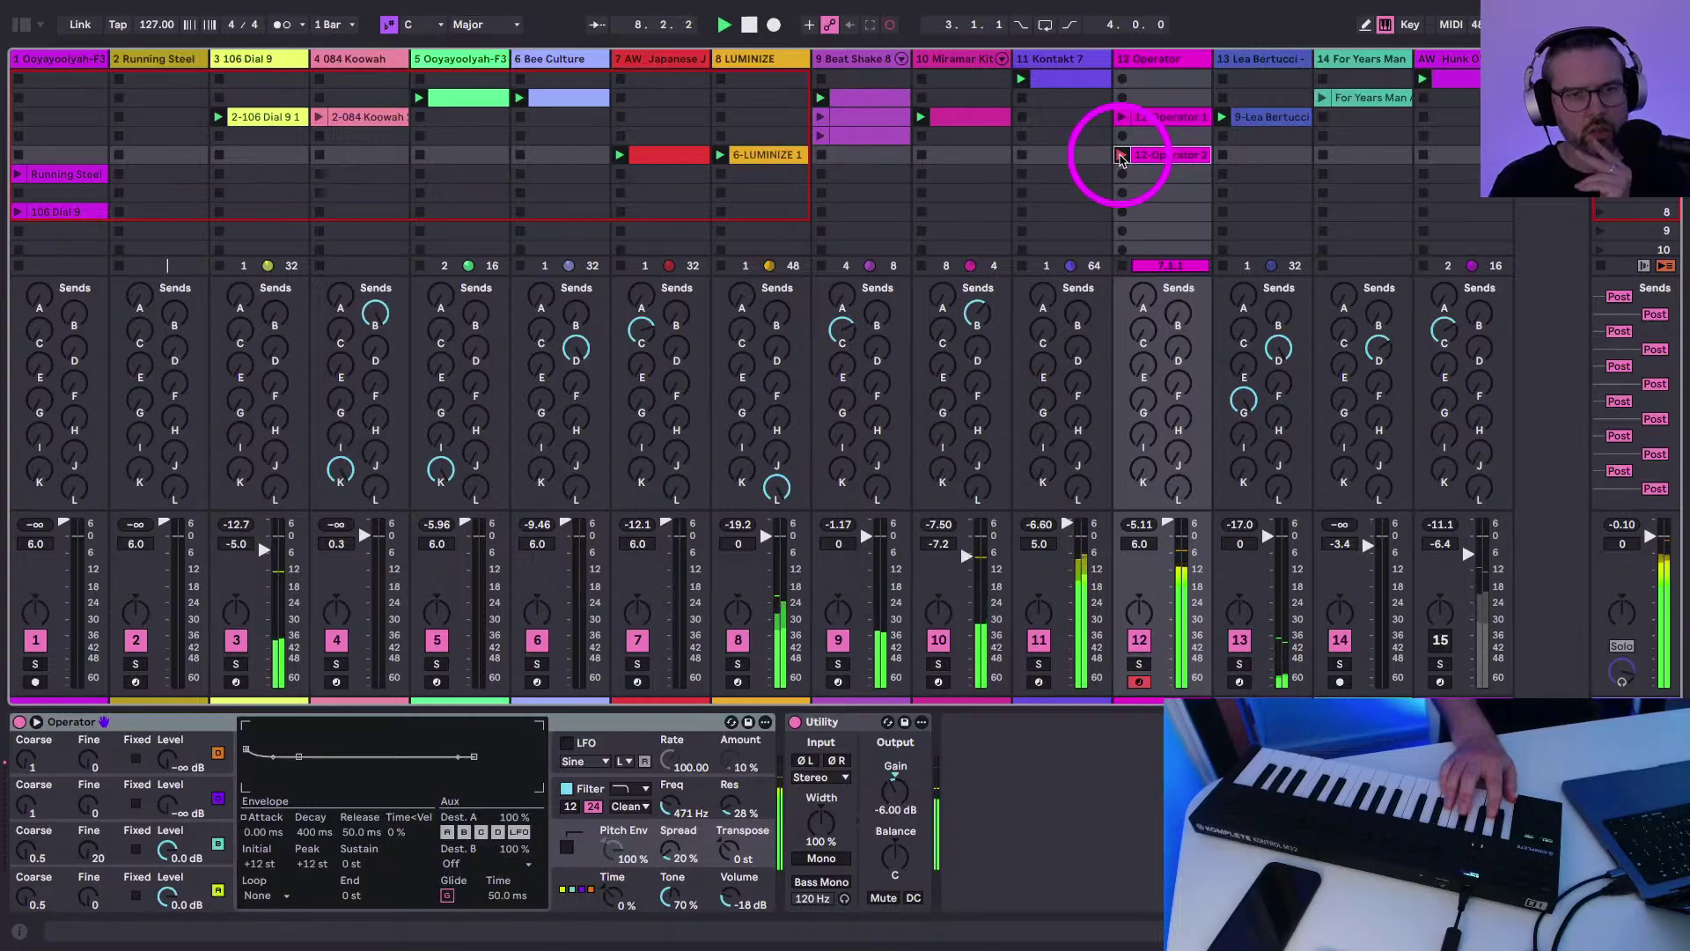
Delete the earlier Operator clip in the third slot and the stray empty clip below the new recording
{"action": "left_click", "coordinate": [1147, 116]}
{"action": "key", "text": "Delete"}
{"action": "double_click", "coordinate": [1143, 166]}
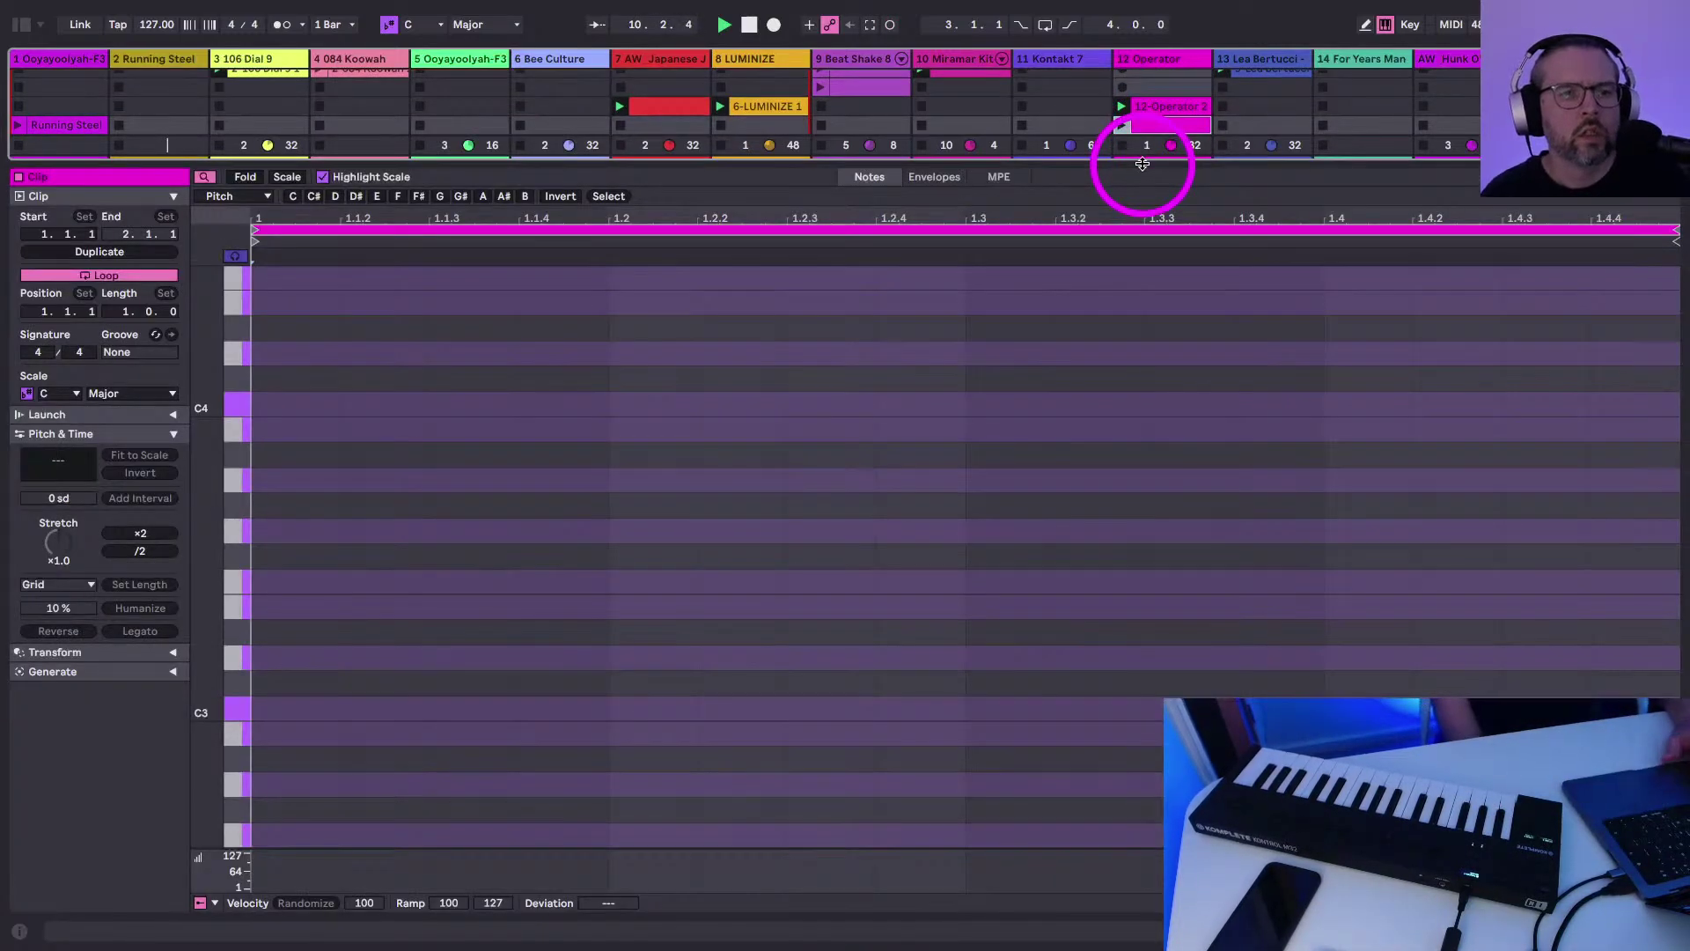
{"action": "key", "text": "Delete"}
{"action": "key", "text": "shift+Tab"}
{"action": "left_click", "coordinate": [1147, 149]}
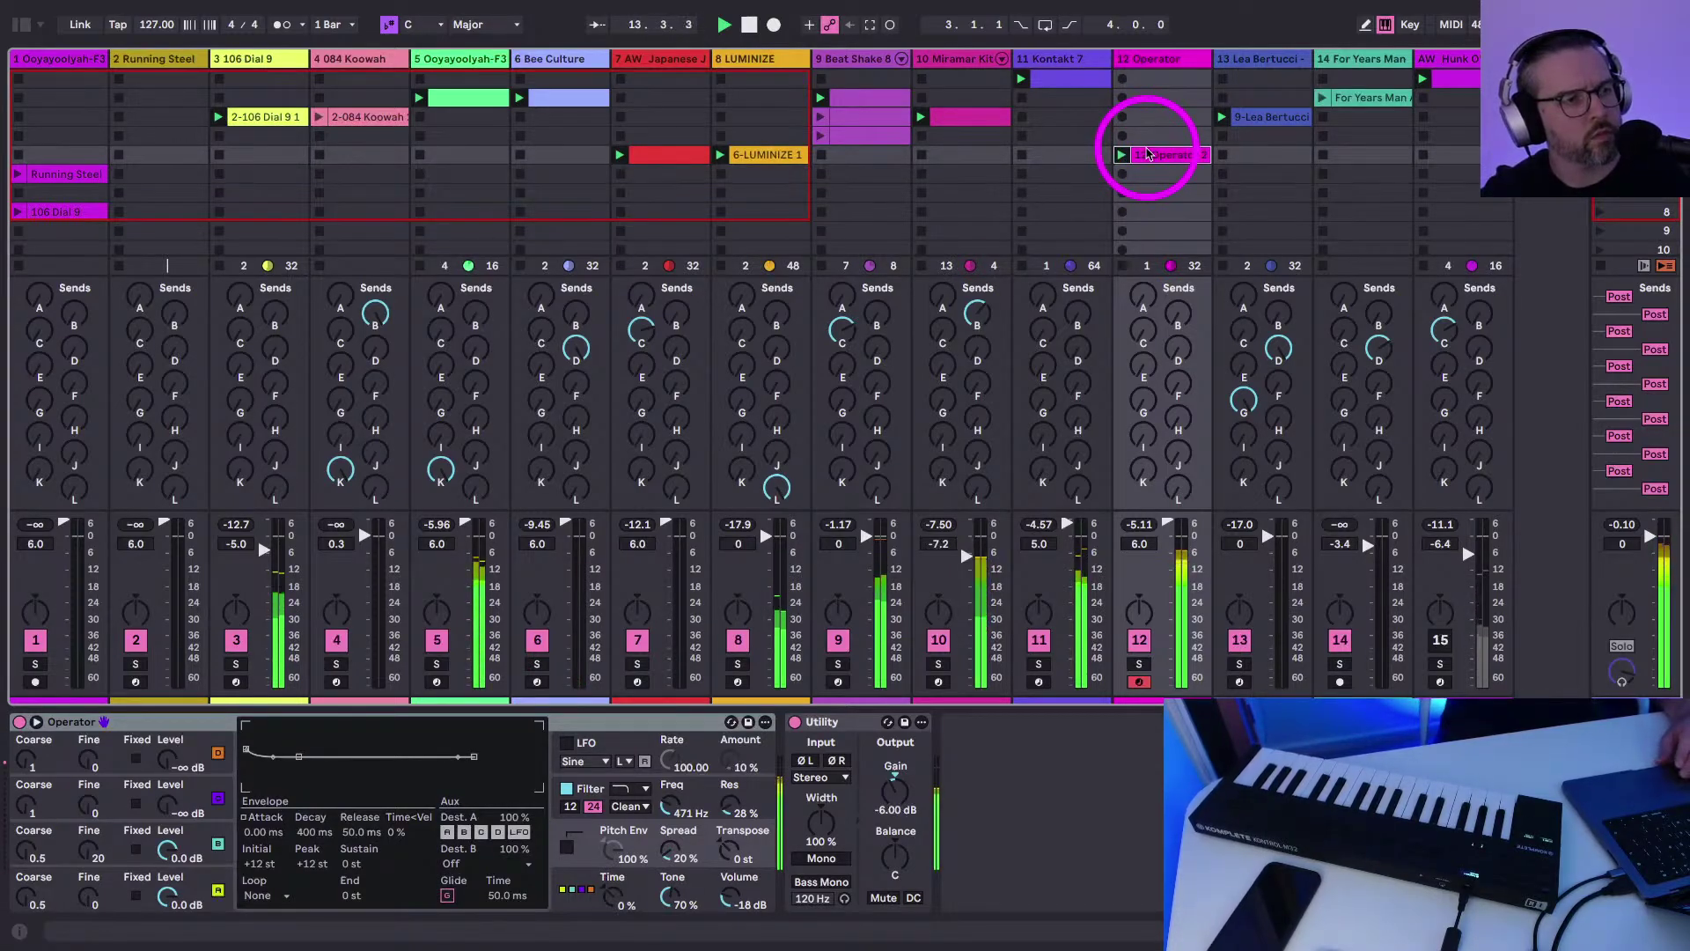
Open the newly recorded Operator clip and lower the note starting at bar 5 to D1
{"action": "double_click", "coordinate": [1147, 150]}
{"action": "key", "text": "space"}
{"action": "scroll", "coordinate": [1014, 687], "scroll_direction": "down", "scroll_amount": 2}
{"action": "left_click_drag", "start_coordinate": [1013, 734], "coordinate": [1012, 821]}
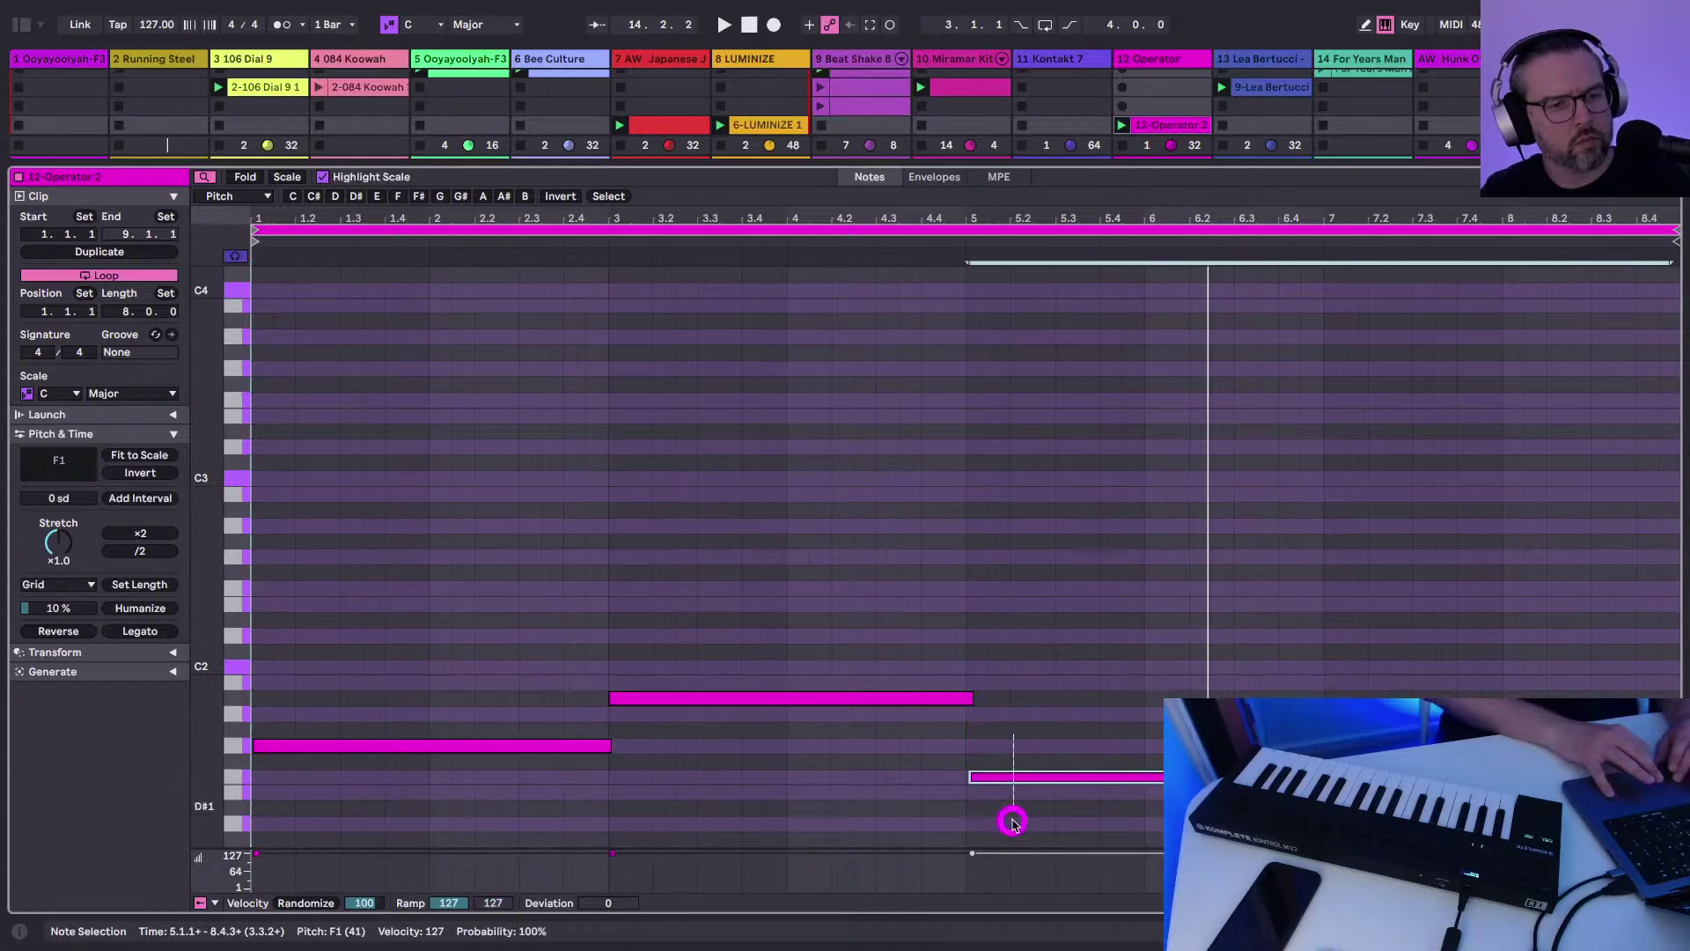
{"action": "key", "text": "Down"}
{"action": "key", "text": "Down"}
{"action": "key", "text": "Down"}
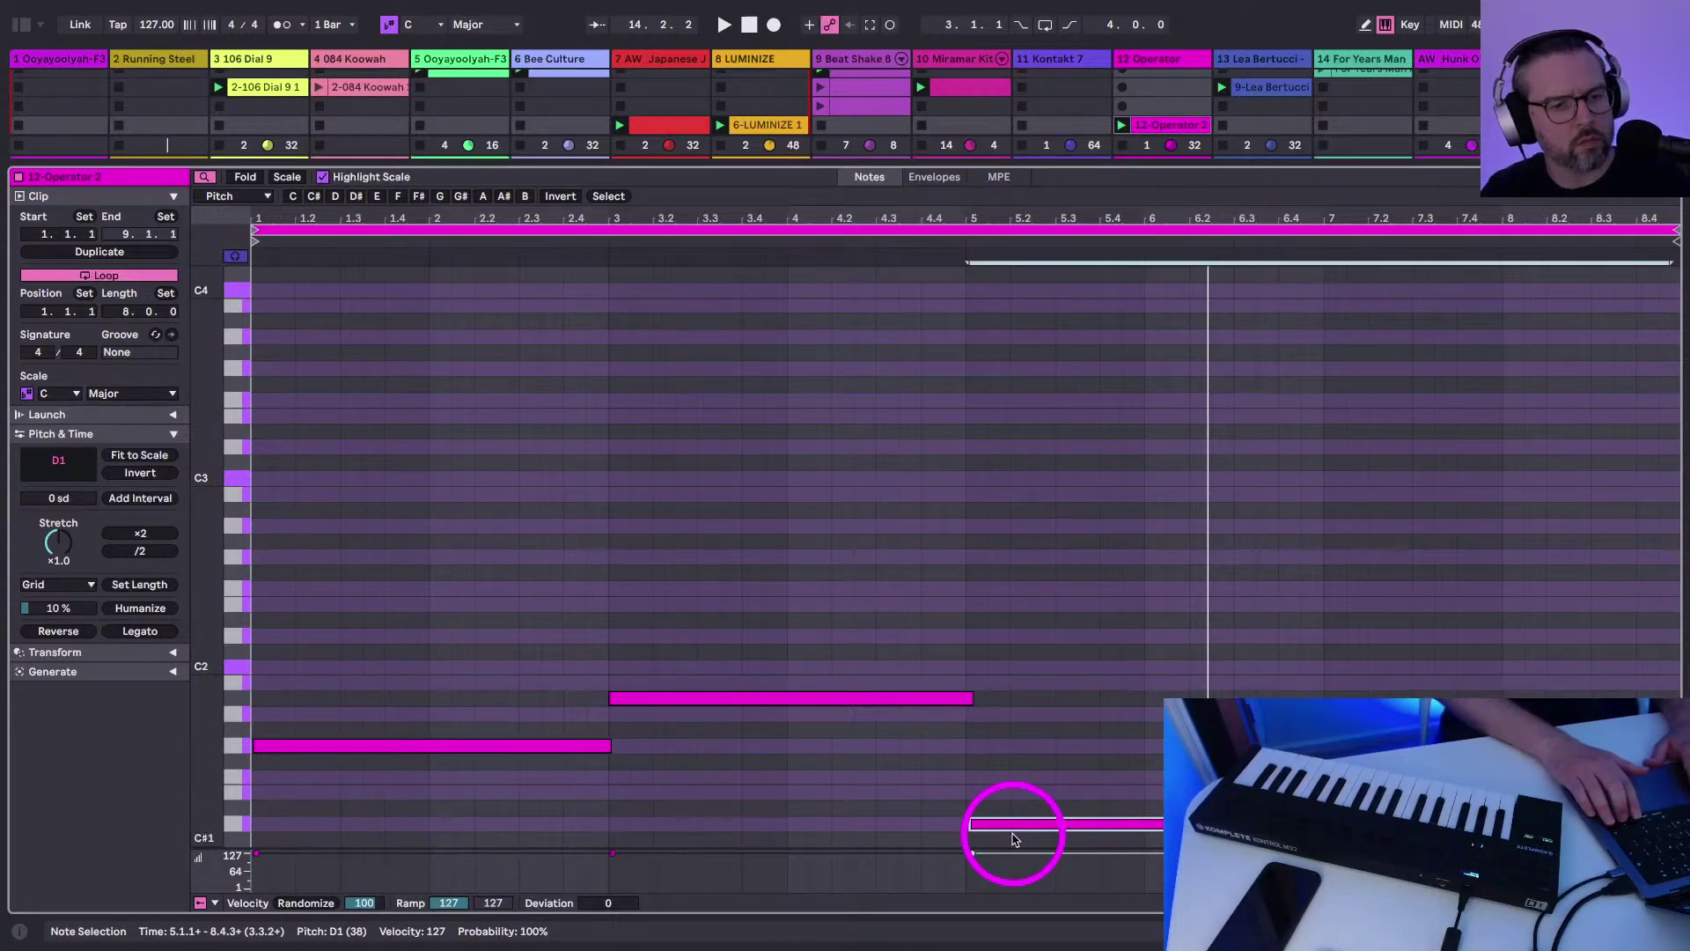
Audition the Operator clip, try its bar 5 note at C#1 and C1, and raise it to D2
{"action": "key", "text": "shift+Tab"}
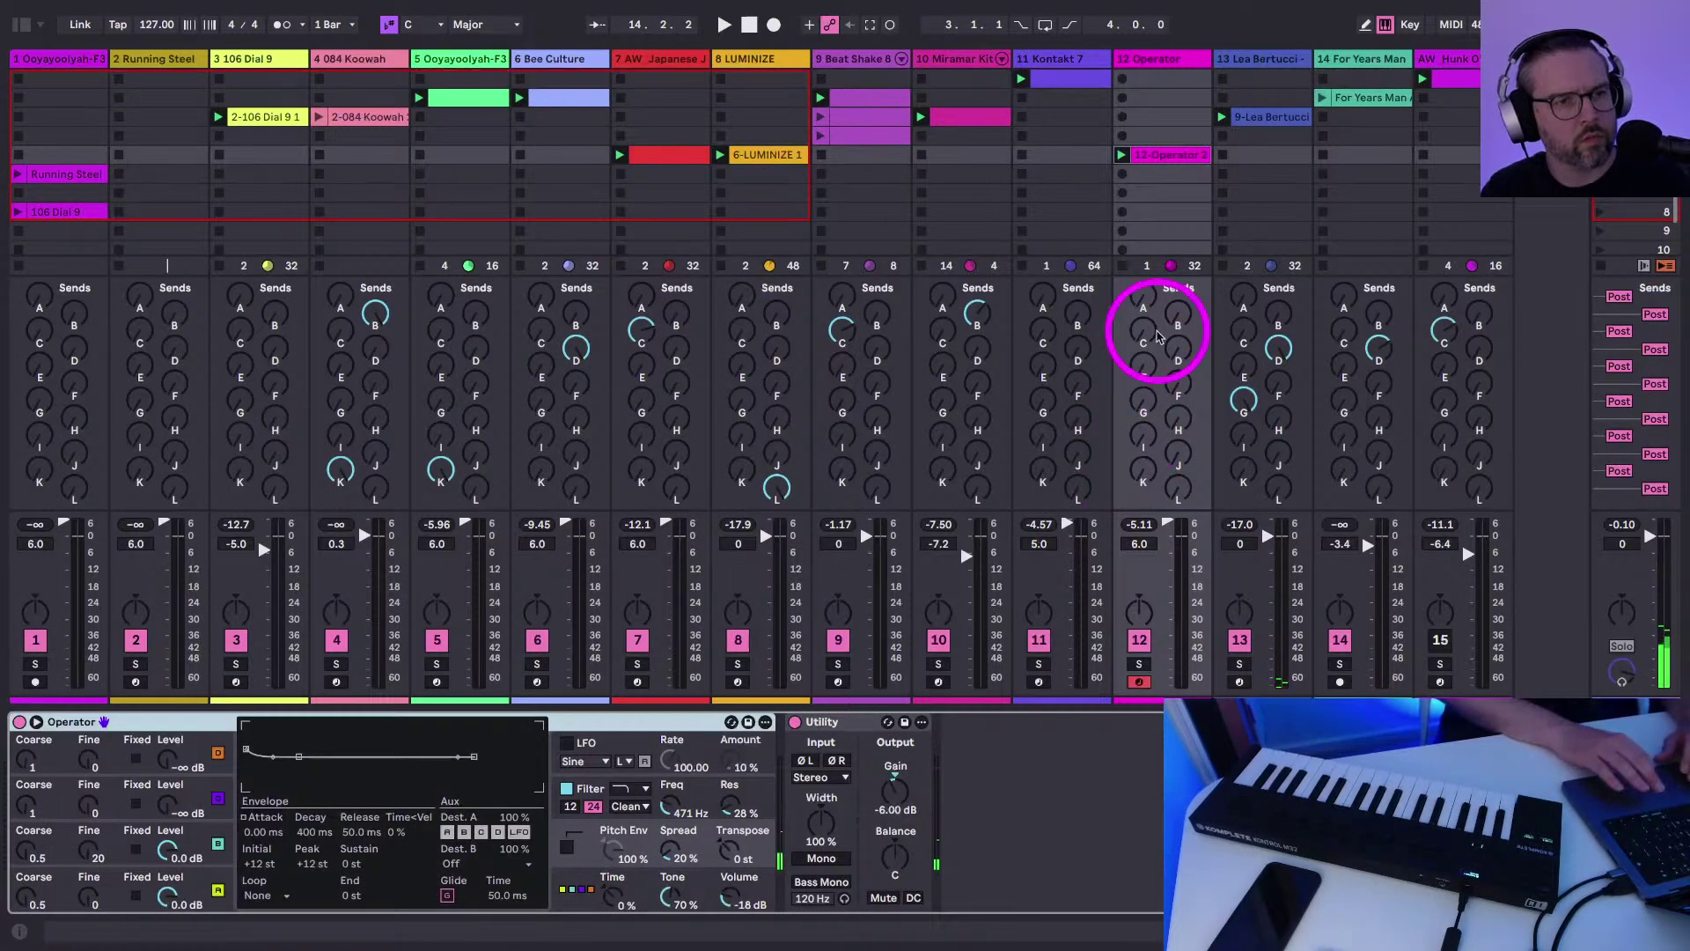
{"action": "key", "text": "space"}
{"action": "double_click", "coordinate": [1141, 159]}
{"action": "left_click", "coordinate": [960, 718]}
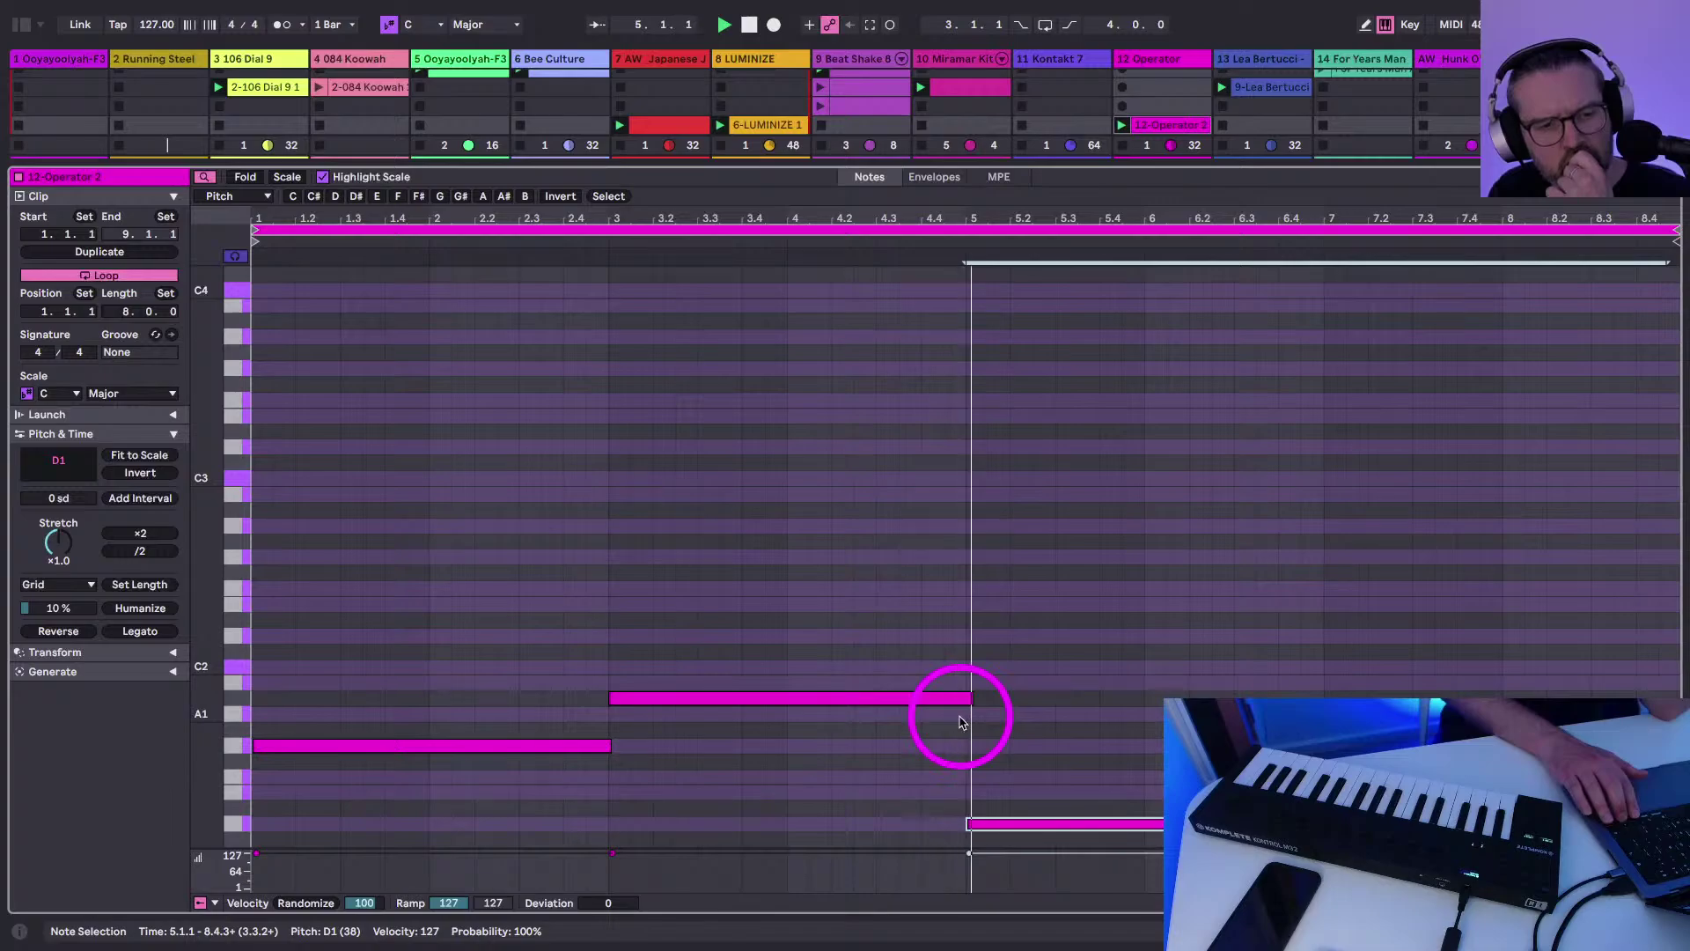
{"action": "key", "text": "Down"}
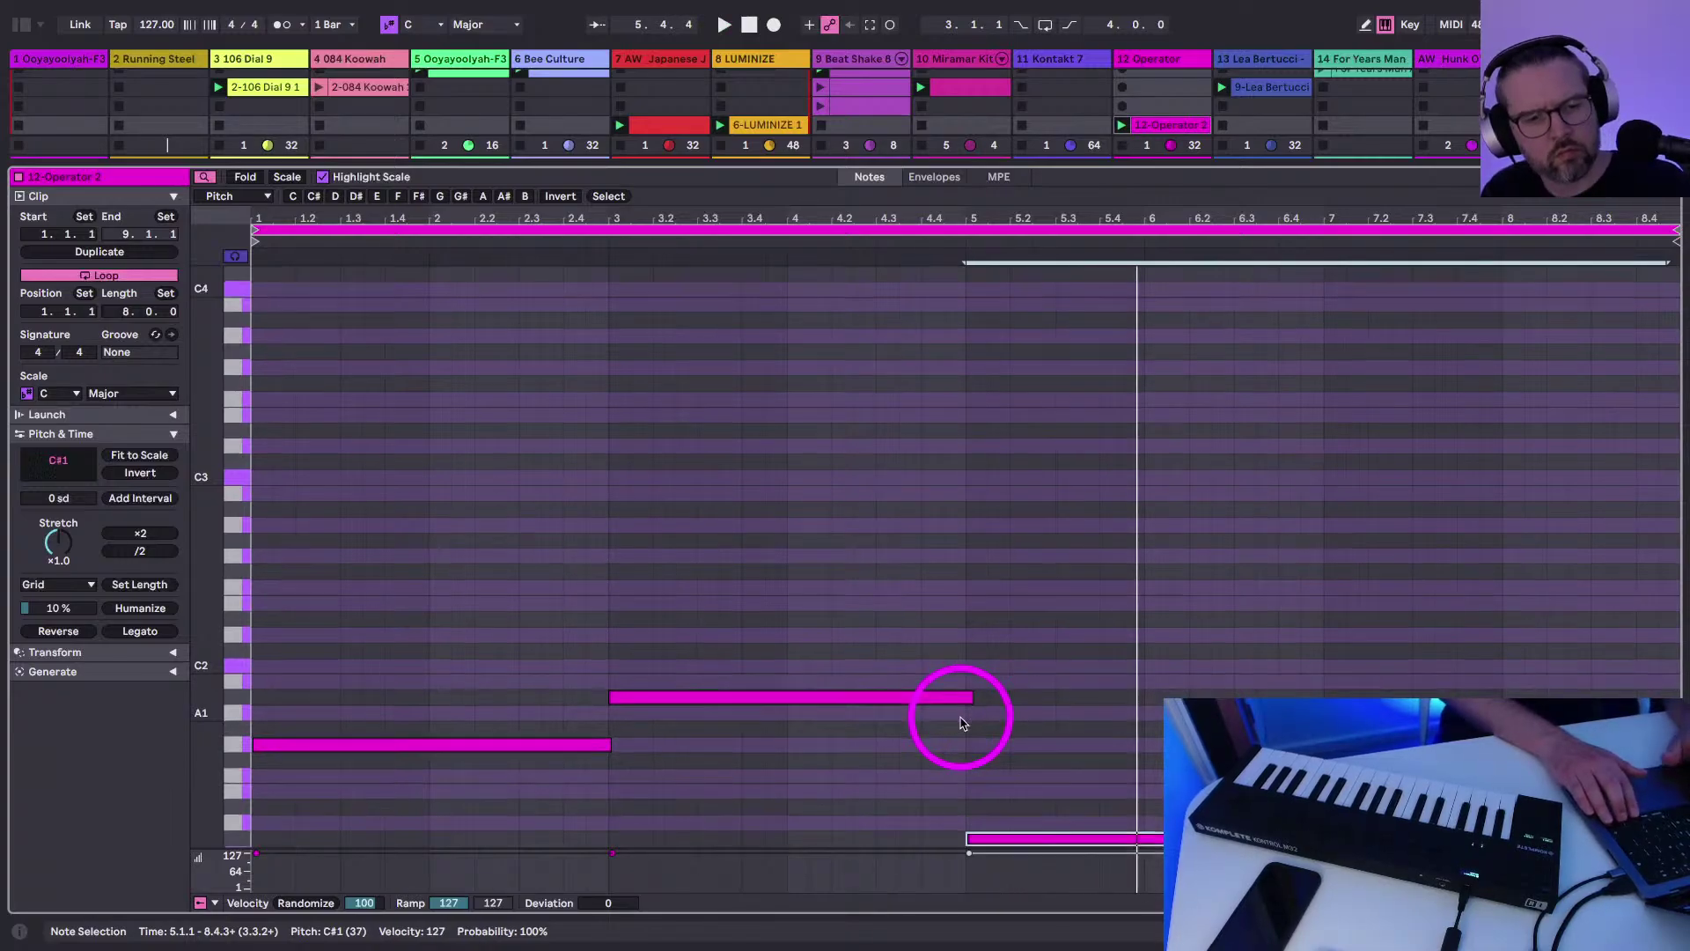
{"action": "key", "text": "Down"}
{"action": "key", "text": "shift+Up"}
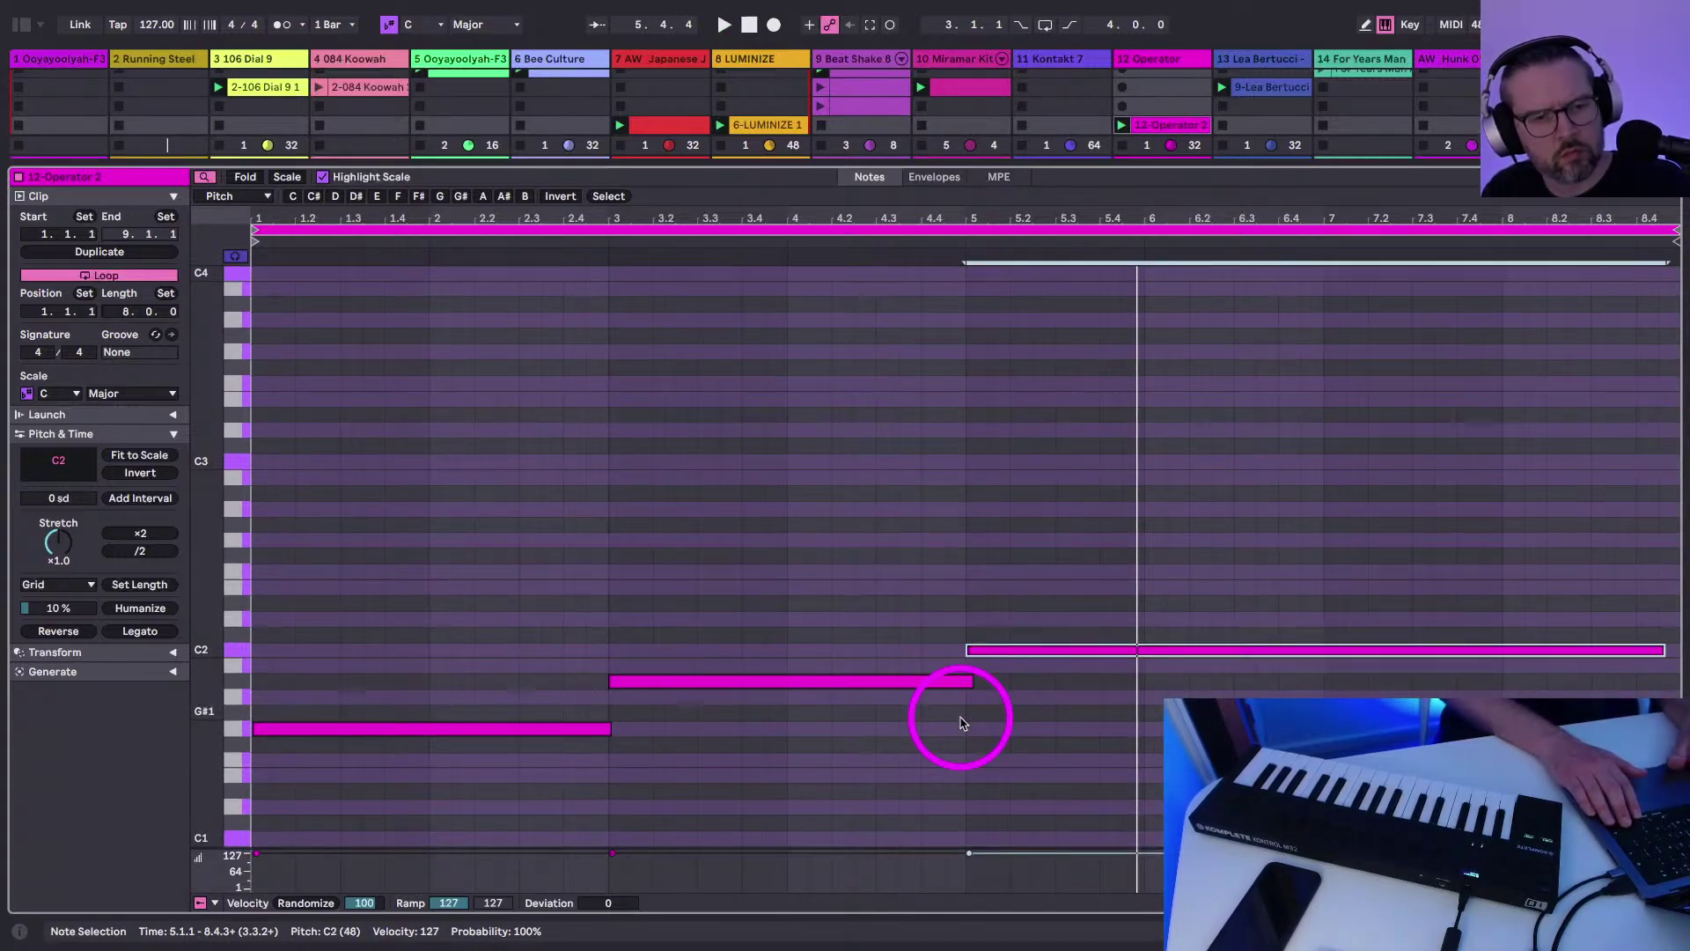
{"action": "key", "text": "Up"}
{"action": "key", "text": "Up"}
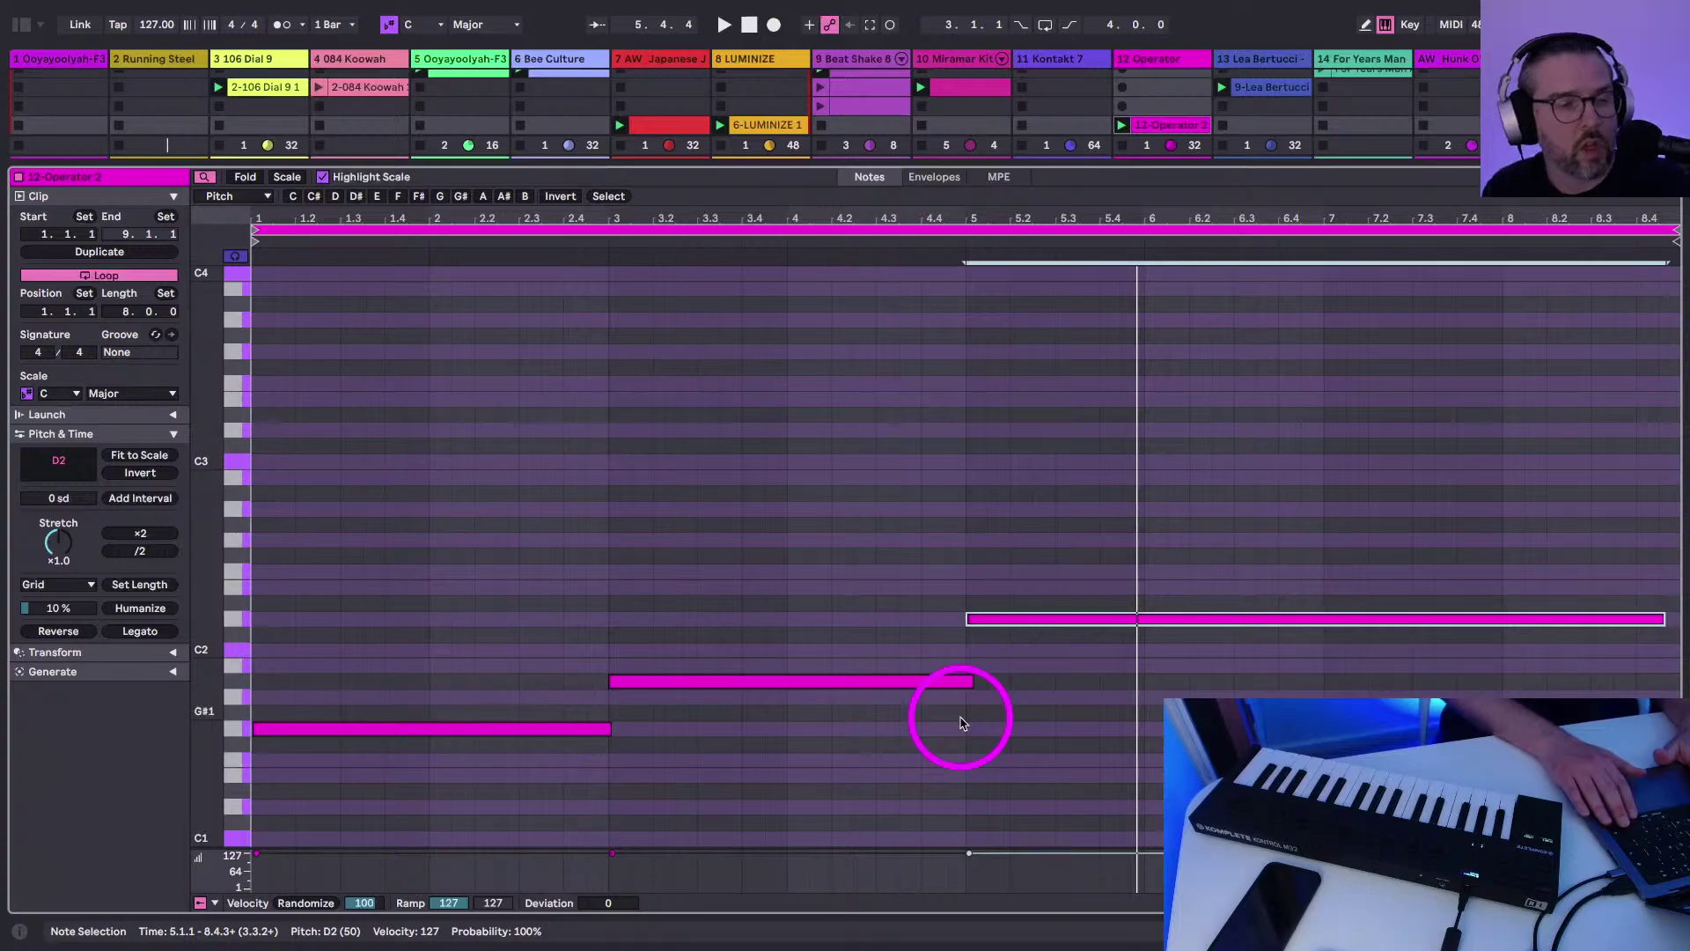
Solo the Kontakt 7 and Operator tracks and play them together
{"action": "key", "text": "shift+Tab"}
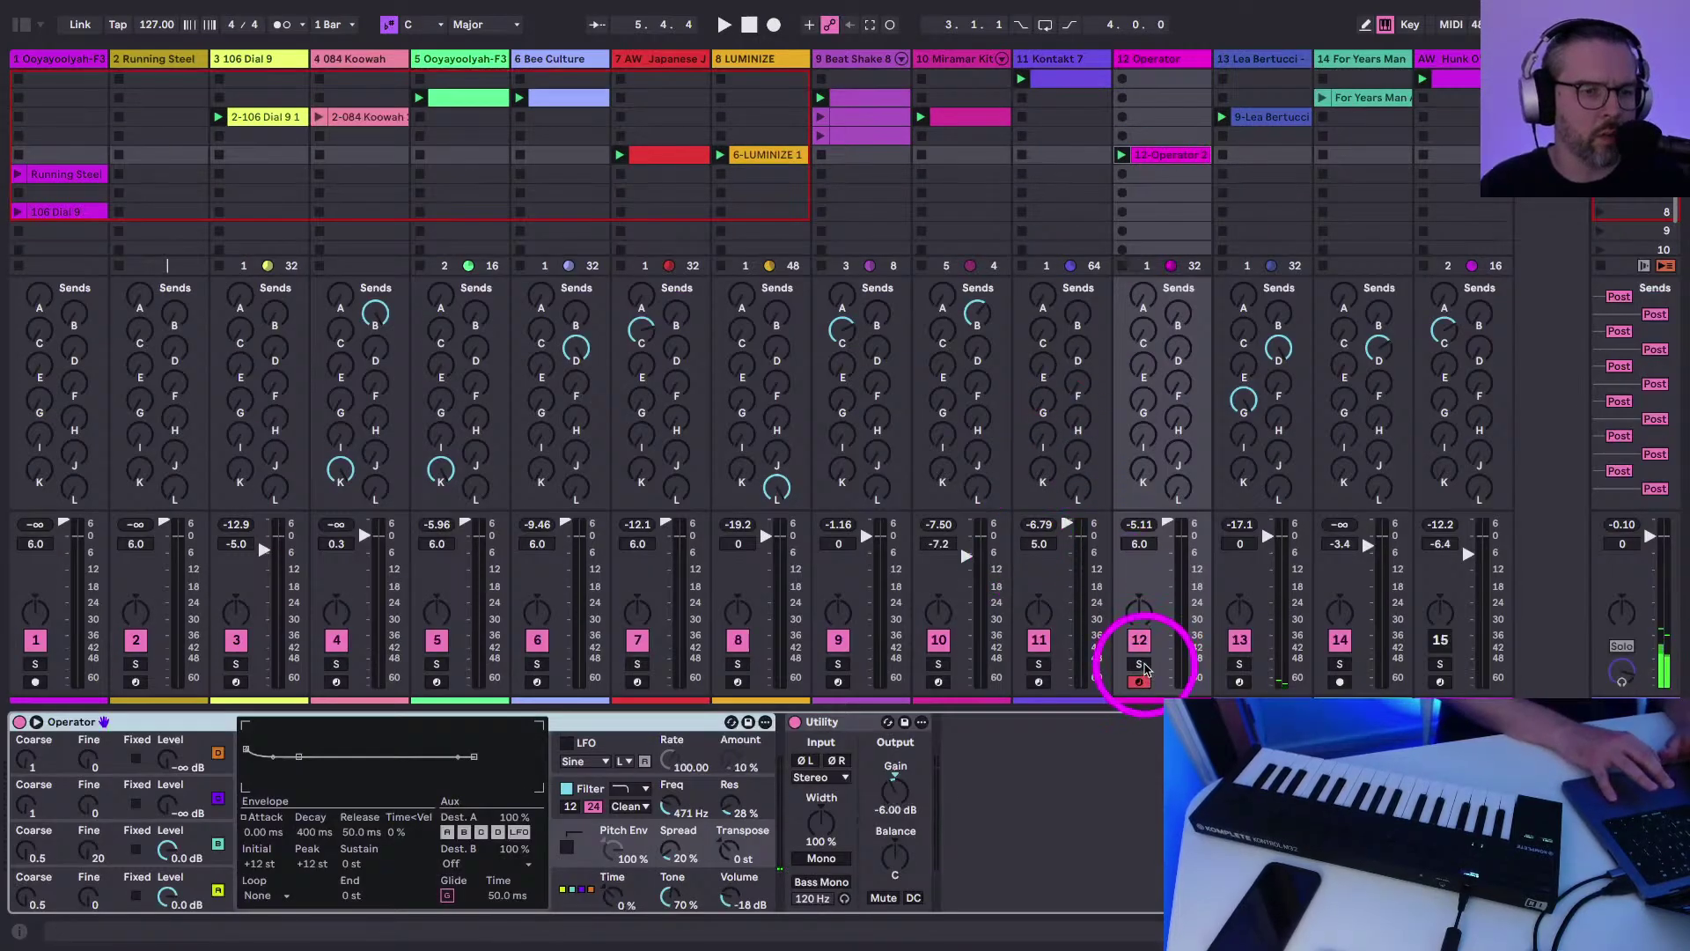
{"action": "left_click", "coordinate": [1040, 664]}
{"action": "key", "text": "space"}
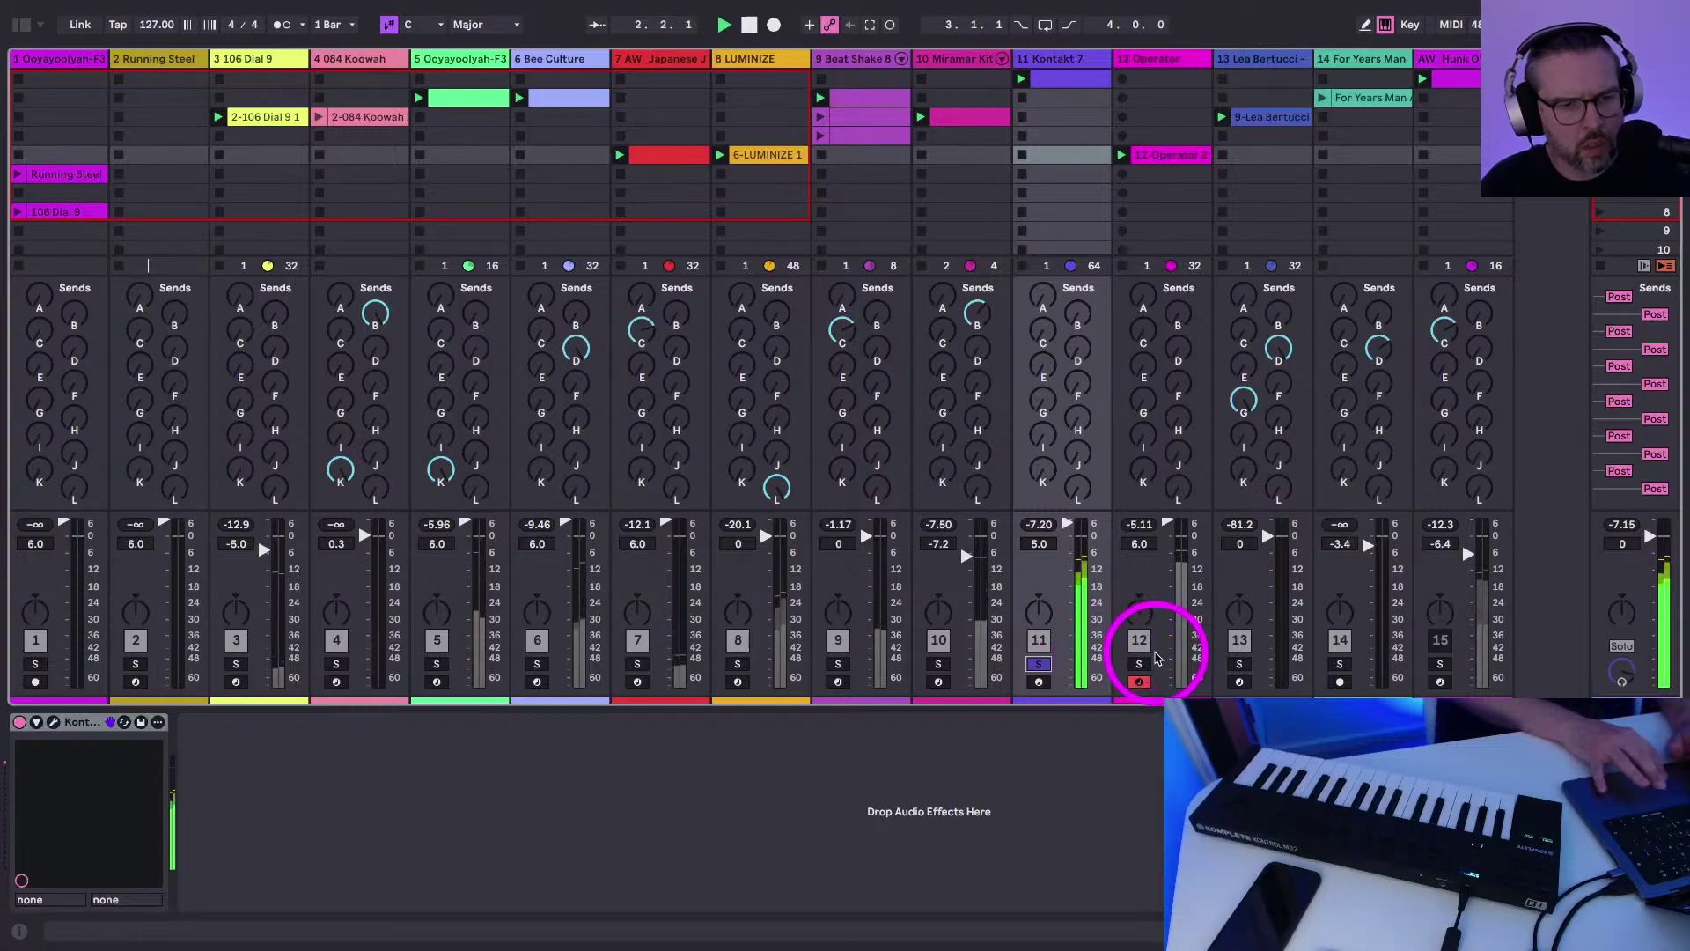
{"action": "left_click", "coordinate": [1141, 664]}
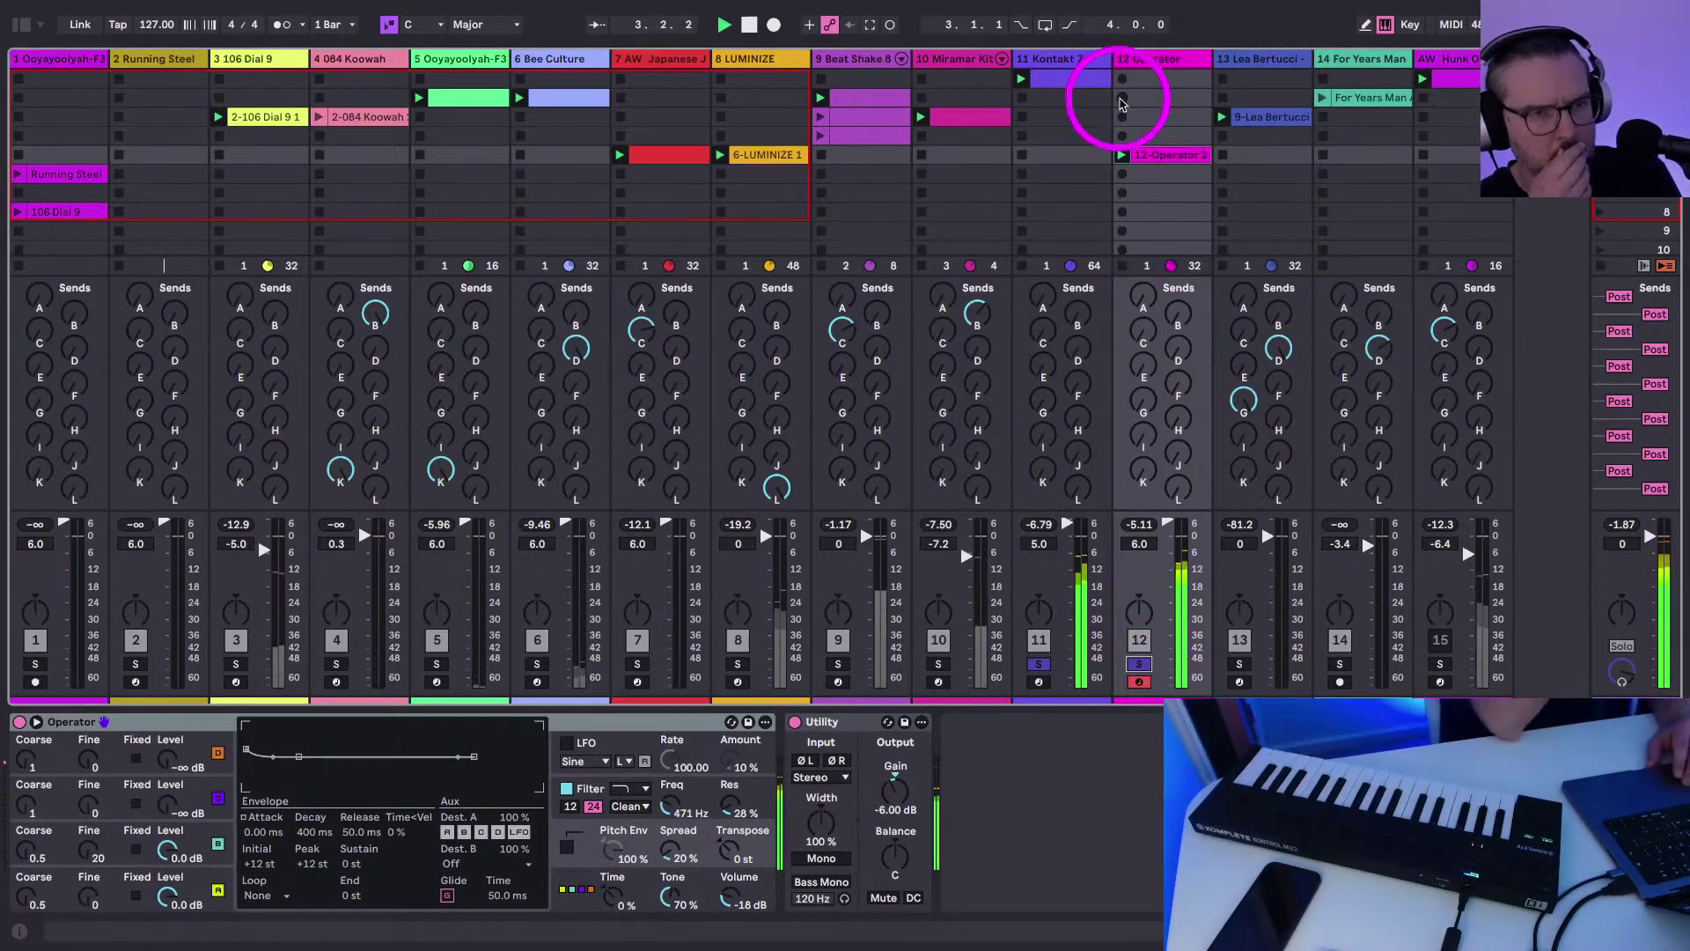
Set the Operator clip's bar 5 note to F1 after trying E2, and select all the clip's notes
{"action": "double_click", "coordinate": [1155, 155]}
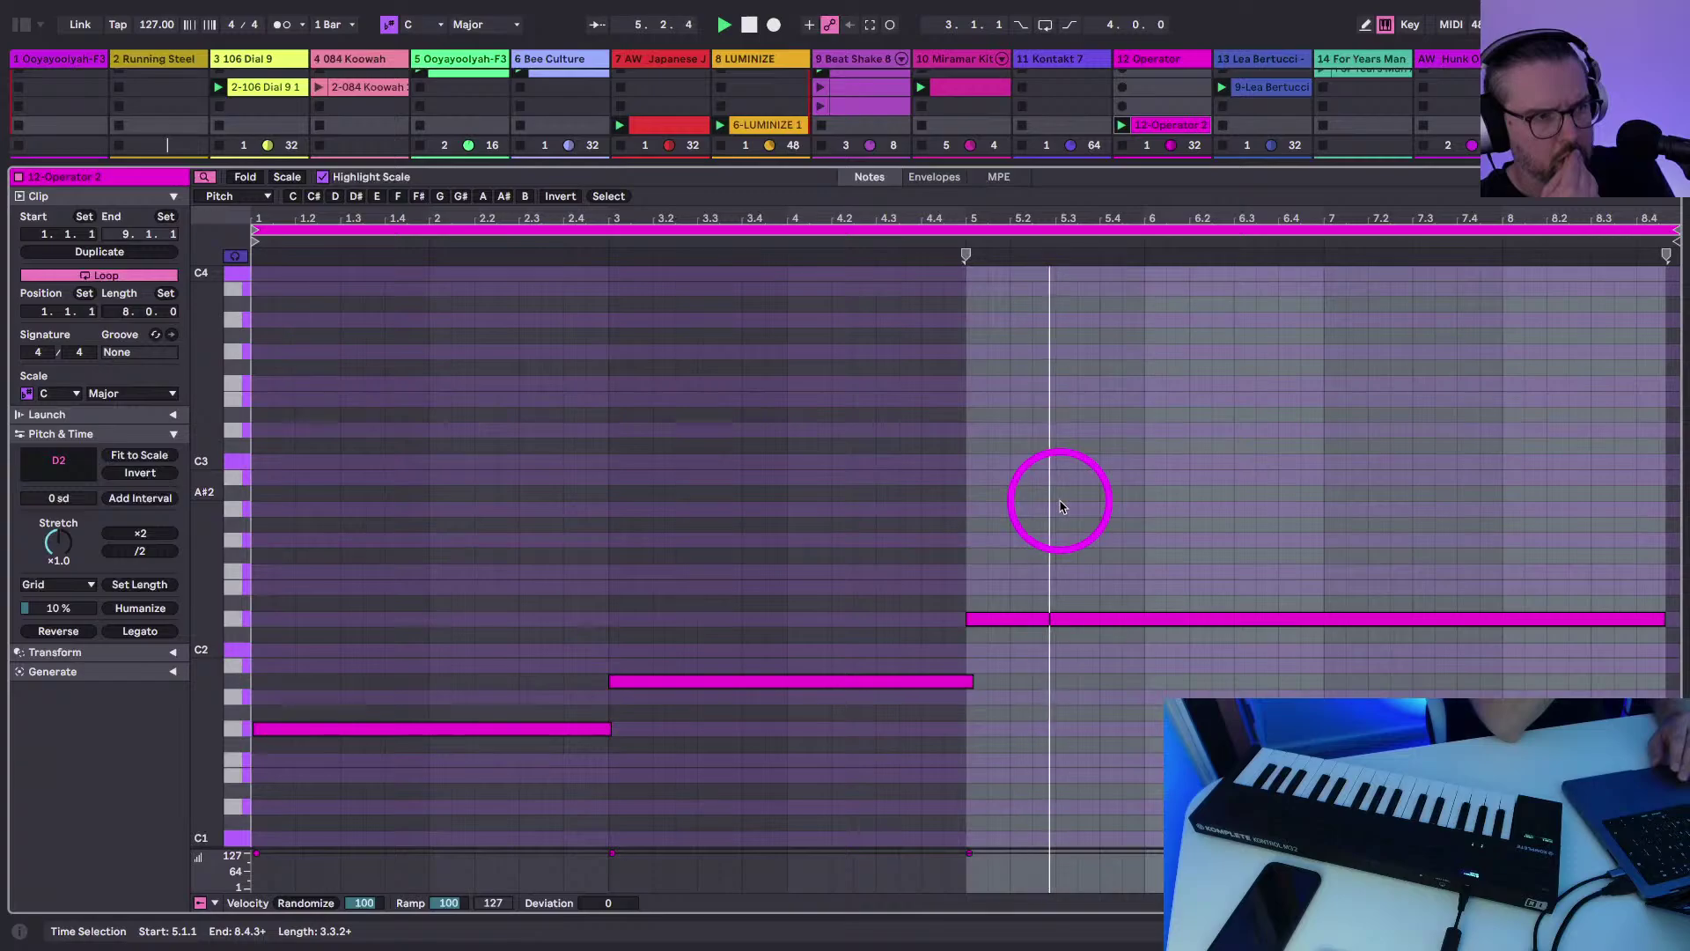
{"action": "left_click", "coordinate": [1000, 618]}
{"action": "key", "text": "Up"}
{"action": "key", "text": "Up"}
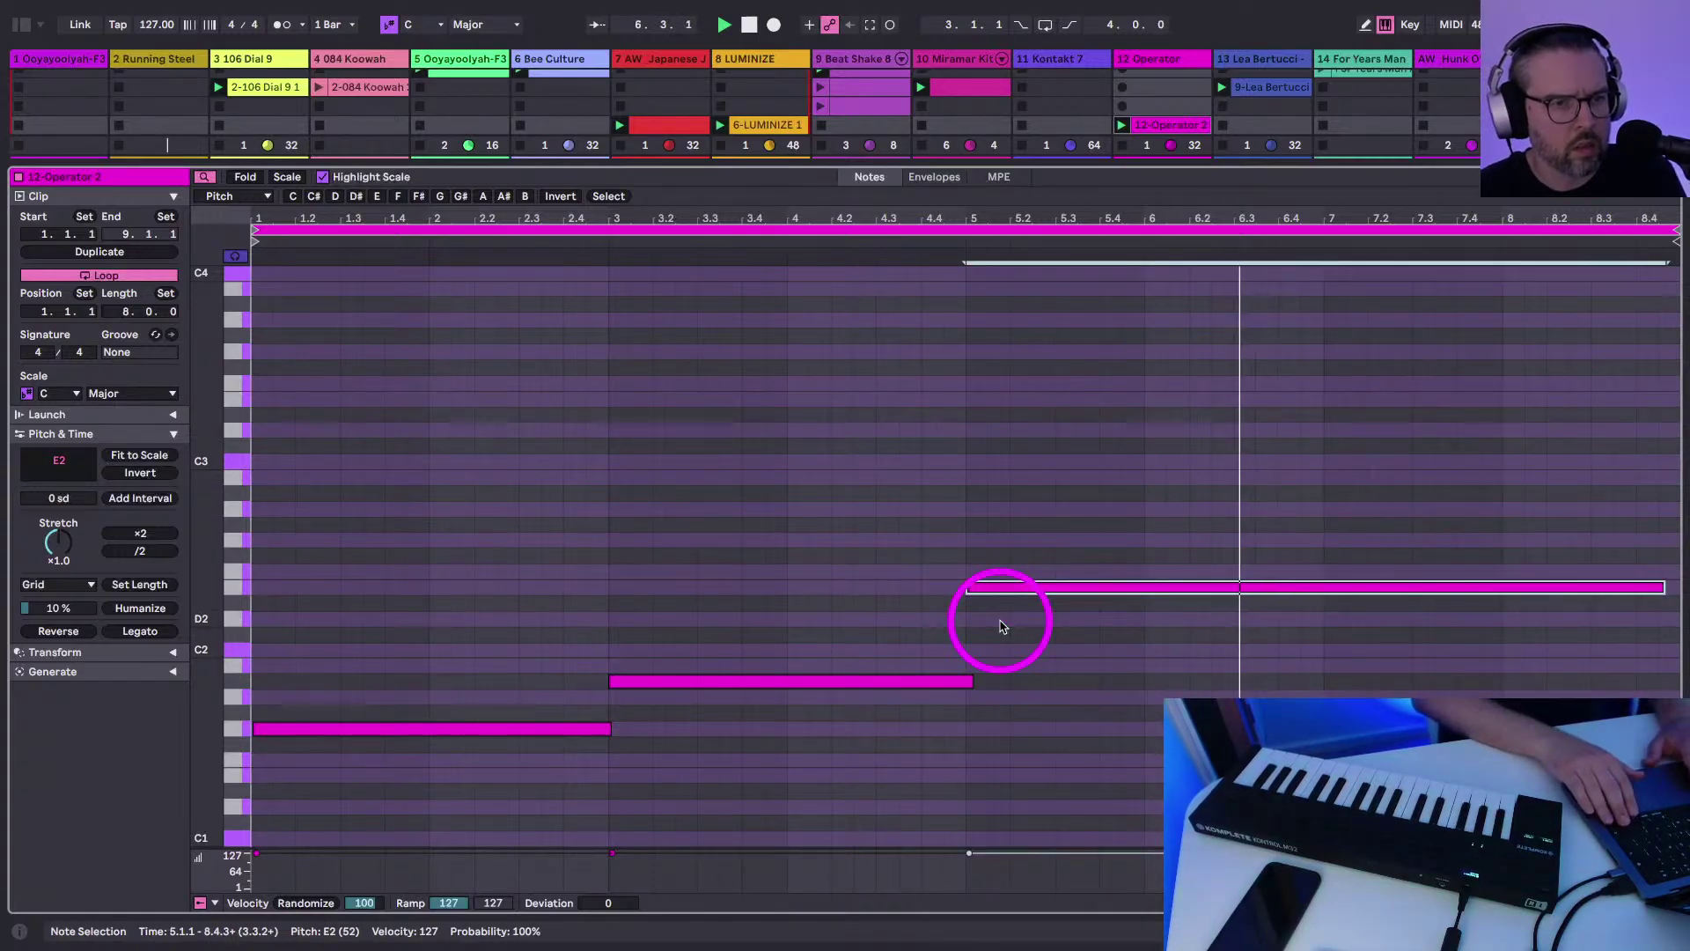
{"action": "key", "text": "shift+Down"}
{"action": "key", "text": "Up"}
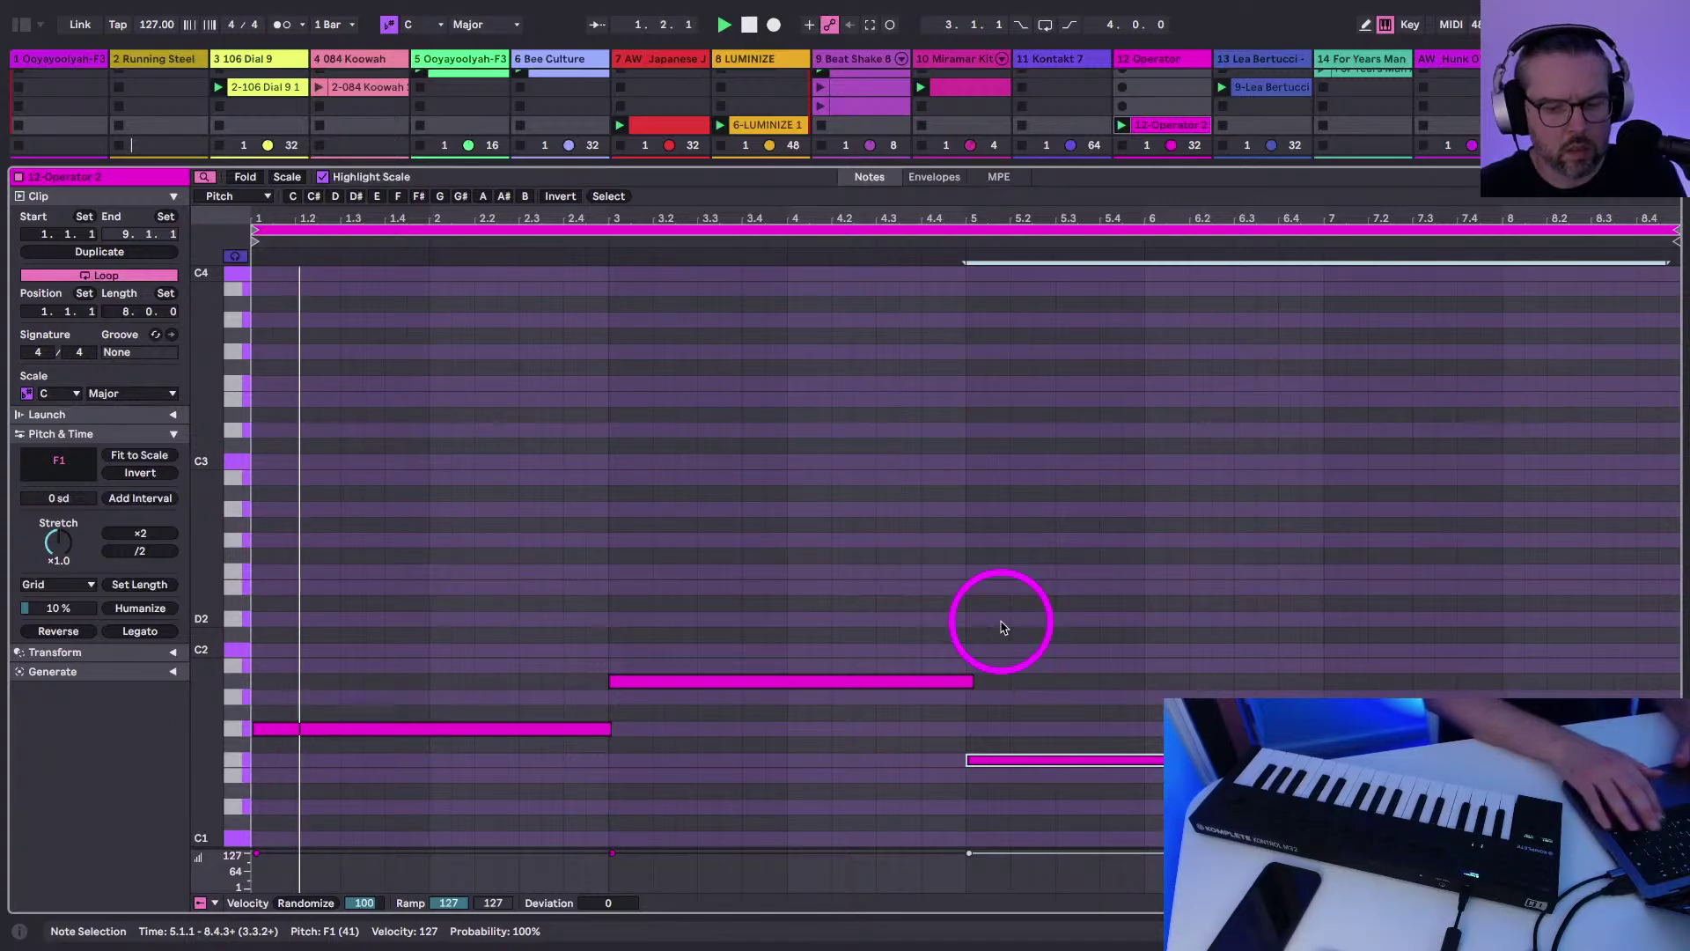
{"action": "key", "text": "ctrl+a"}
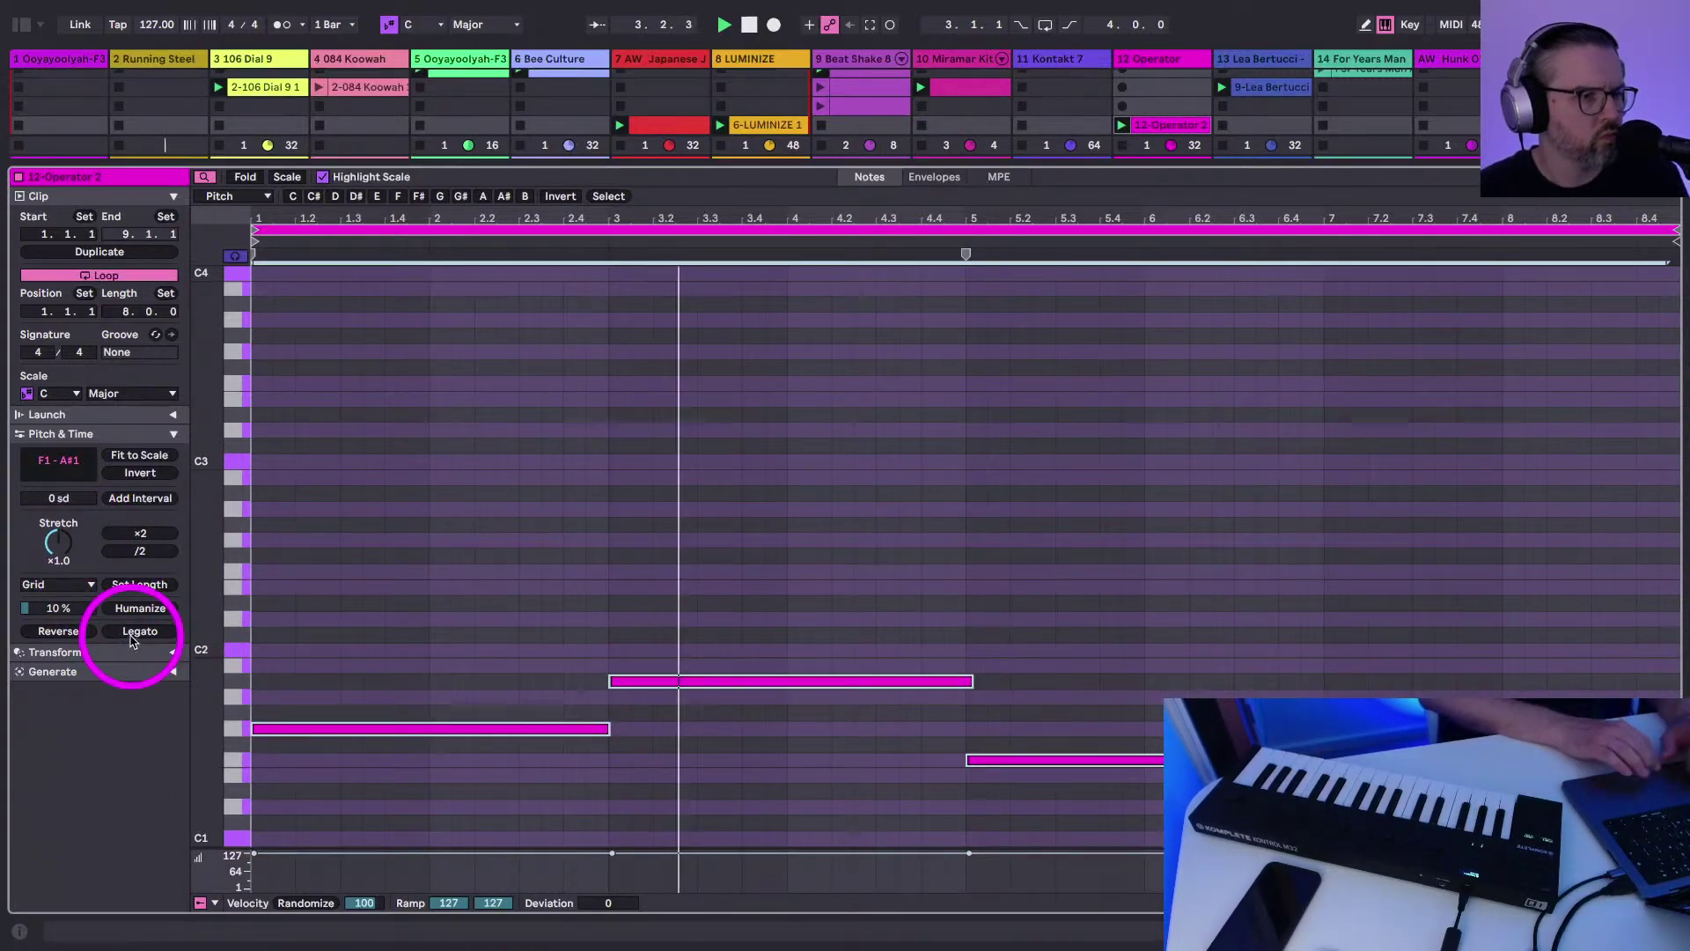
Enable Operator's pitch envelope with its amount at 0%, and turn on Glide with a time of 129 ms
{"action": "key", "text": "shift+Tab"}
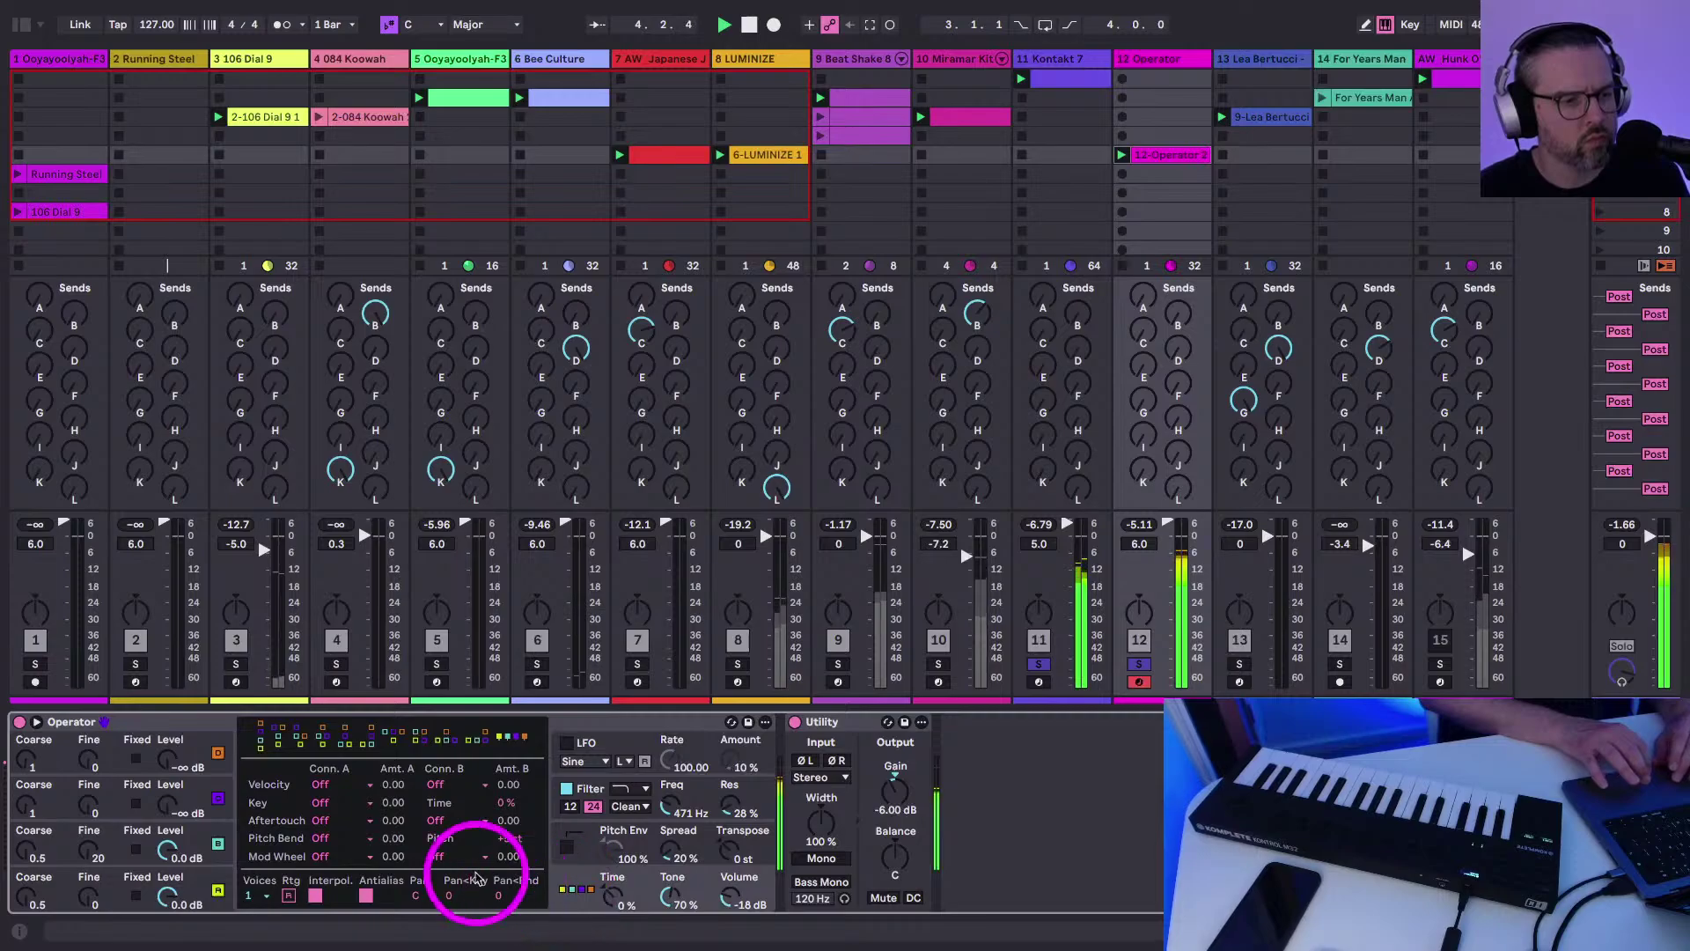
{"action": "left_click", "coordinate": [566, 847]}
{"action": "left_click", "coordinate": [448, 895]}
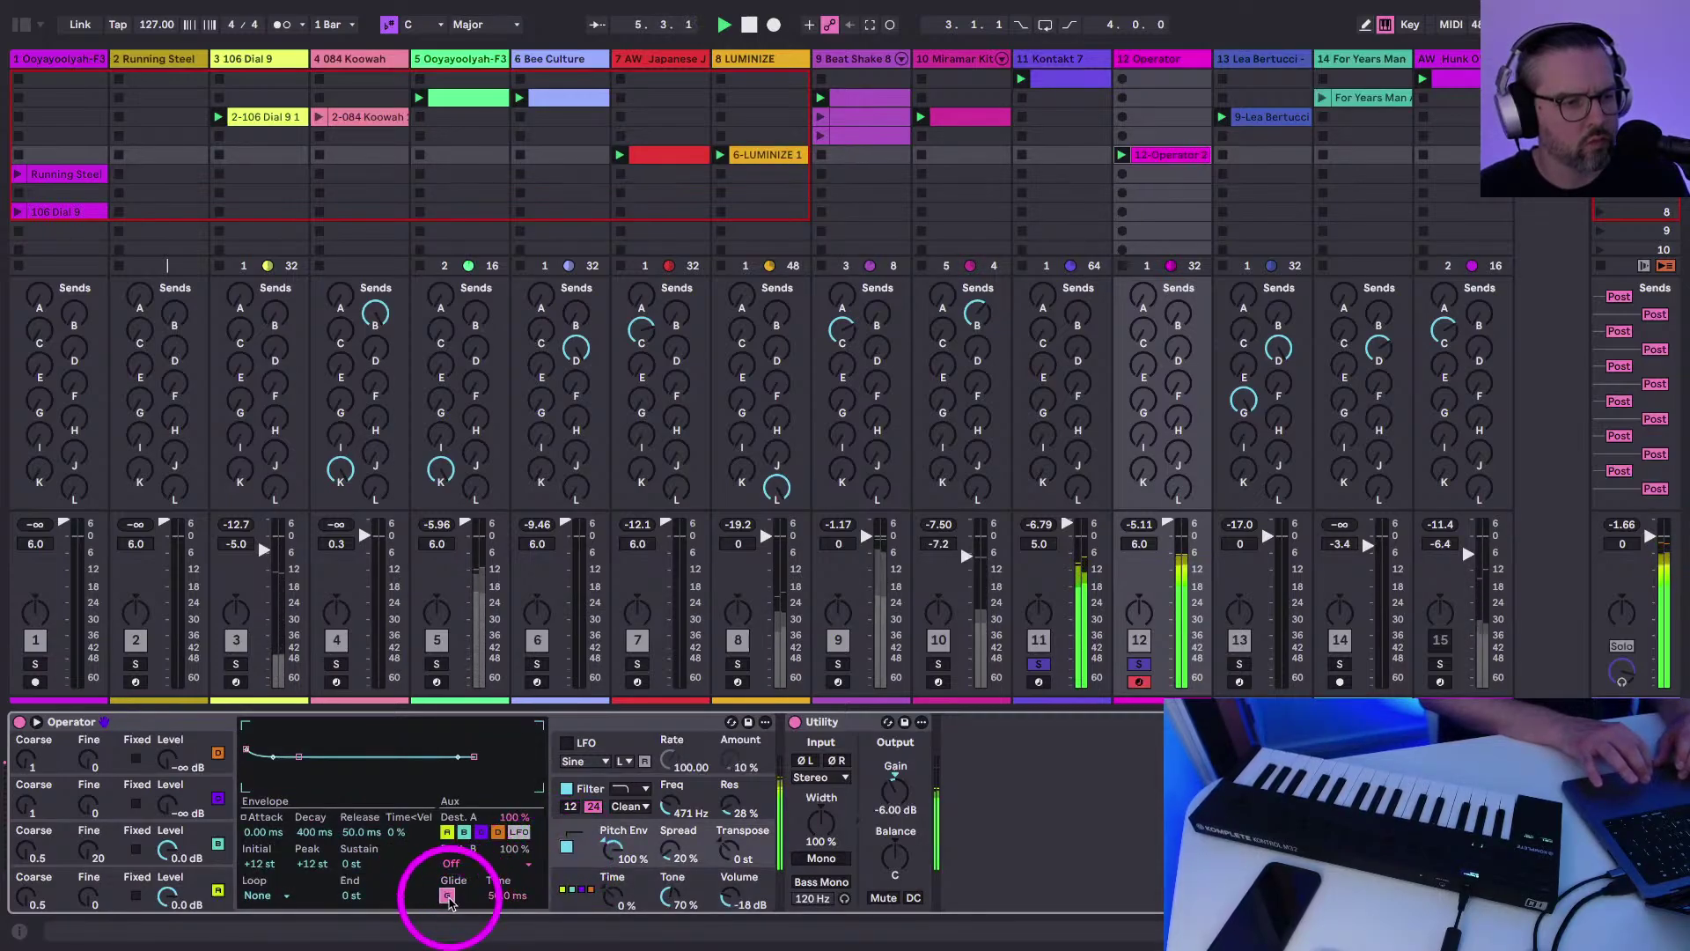
{"action": "left_click_drag", "start_coordinate": [621, 832], "coordinate": [614, 858]}
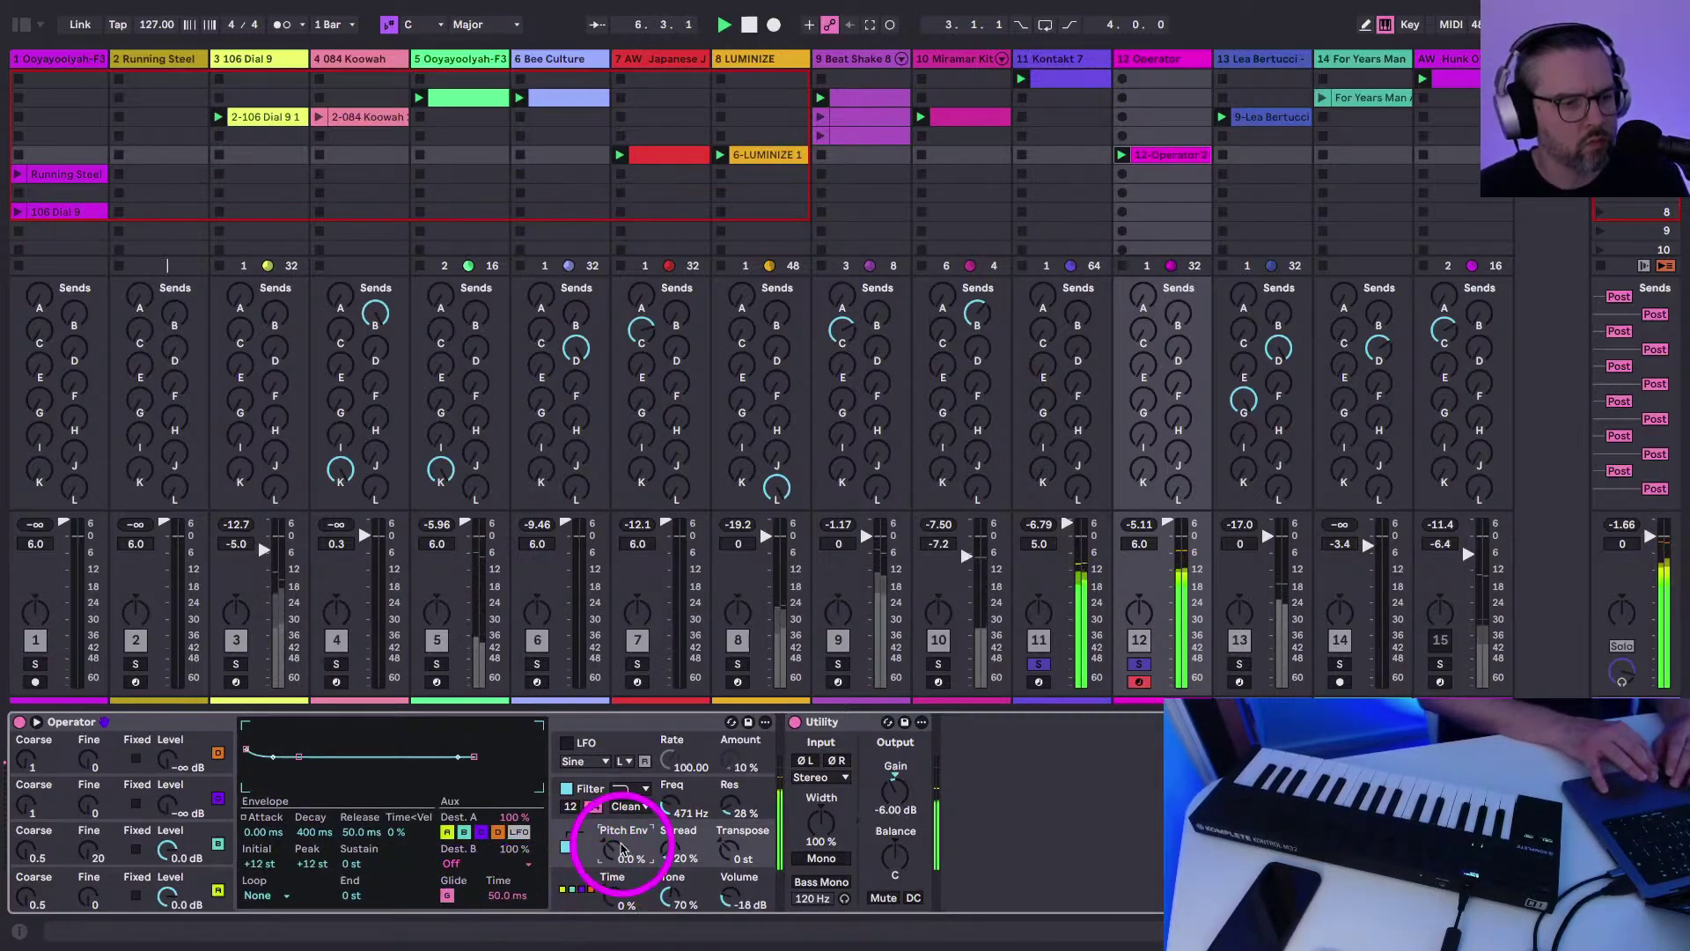
{"action": "left_click", "coordinate": [504, 892]}
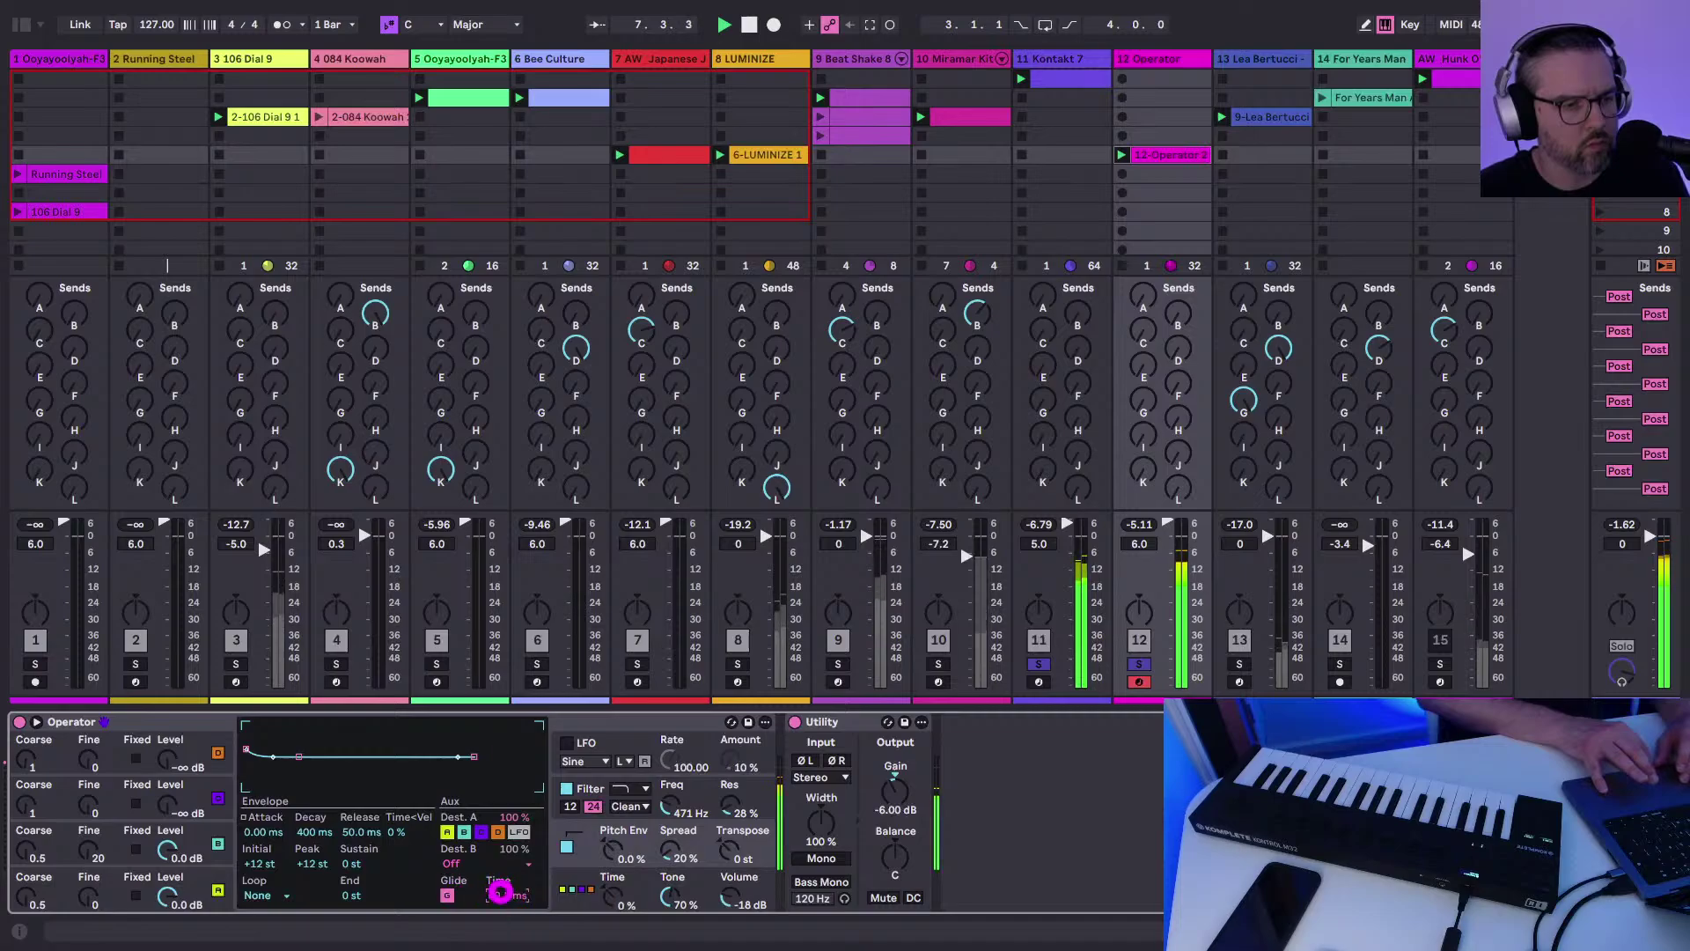
{"action": "left_click_drag", "start_coordinate": [499, 892], "coordinate": [499, 858]}
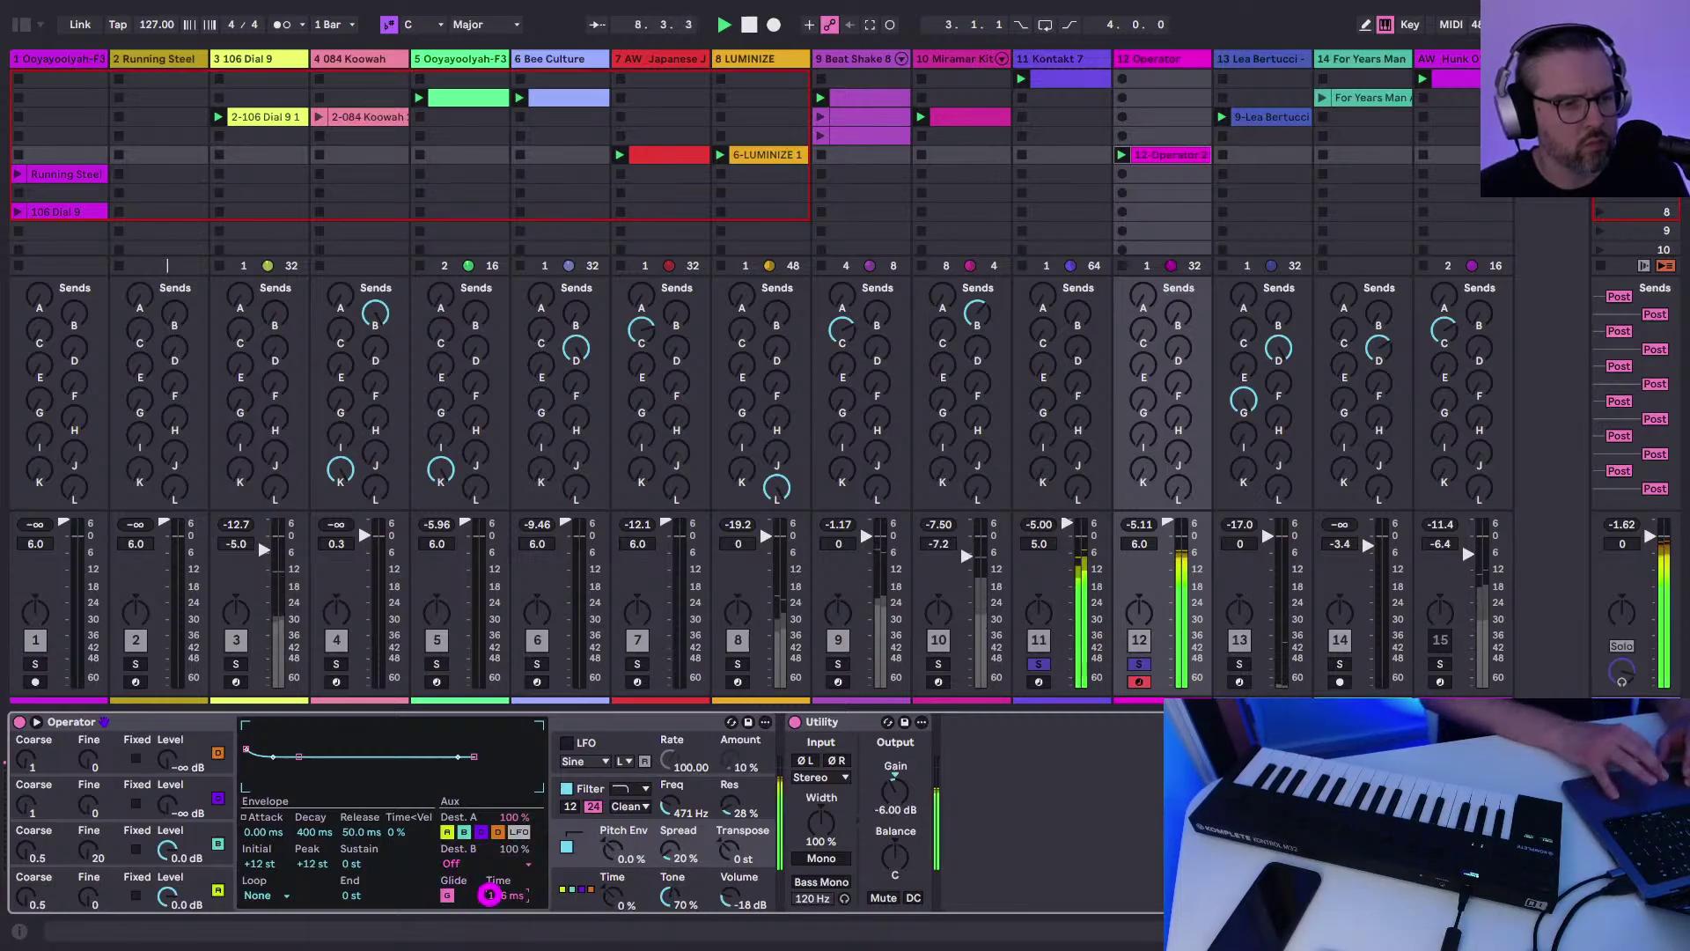
{"action": "double_click", "coordinate": [1146, 156]}
{"action": "scroll", "coordinate": [1250, 444], "scroll_direction": "down", "scroll_amount": 1}
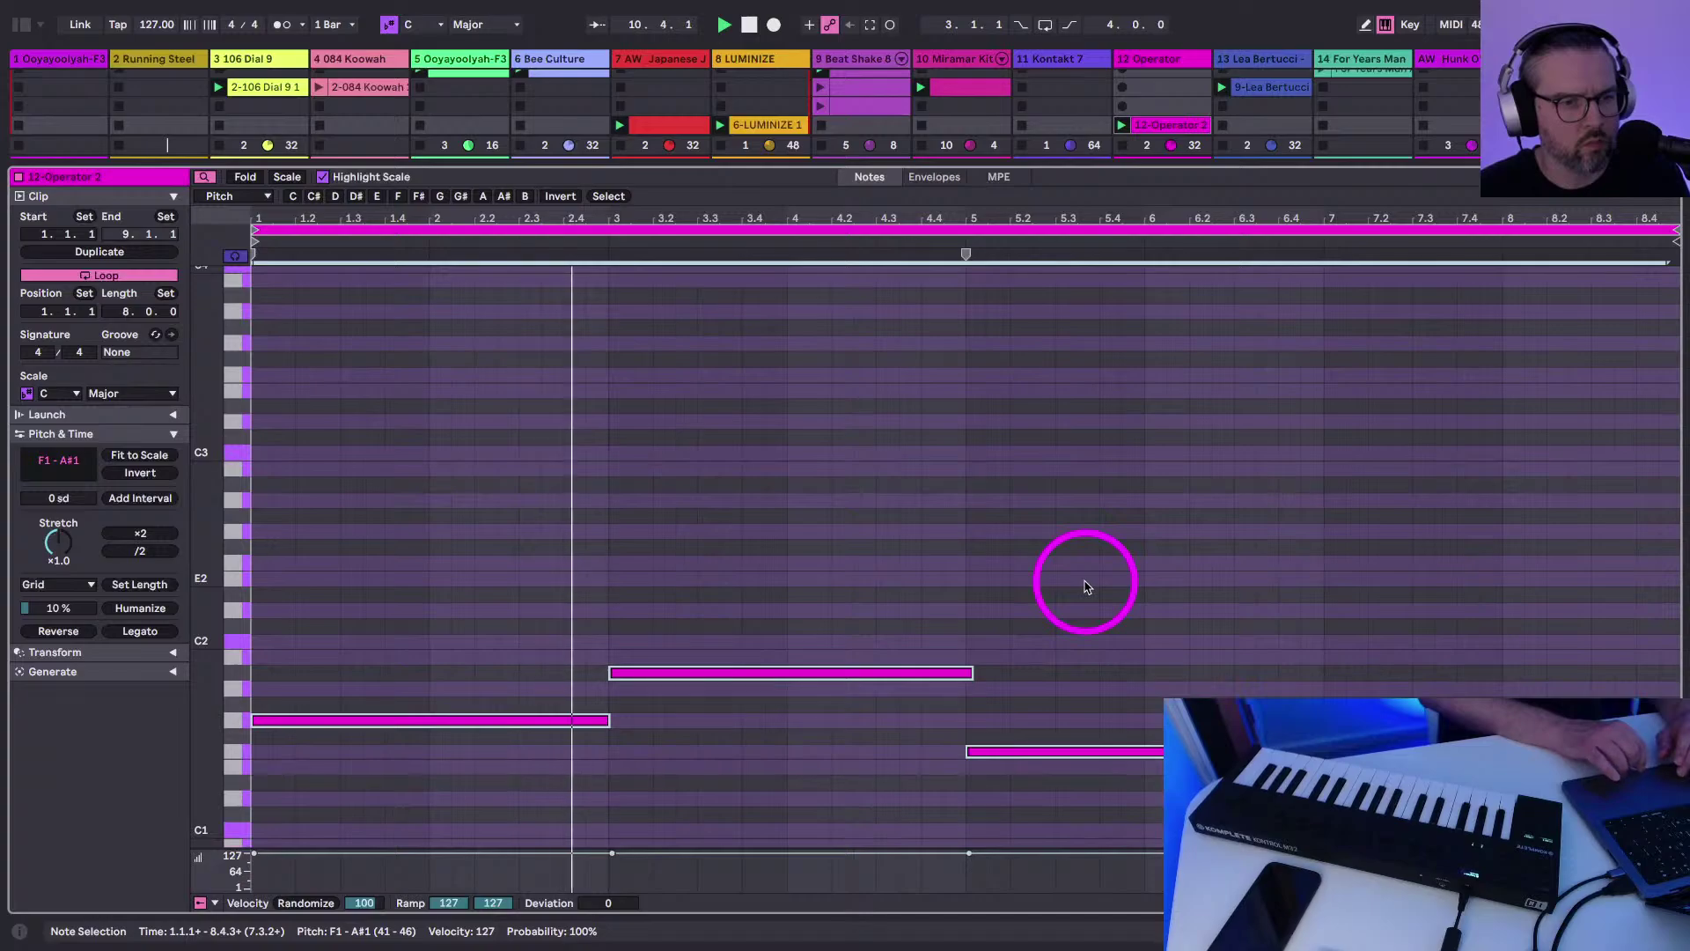
{"action": "key", "text": "shift+Tab"}
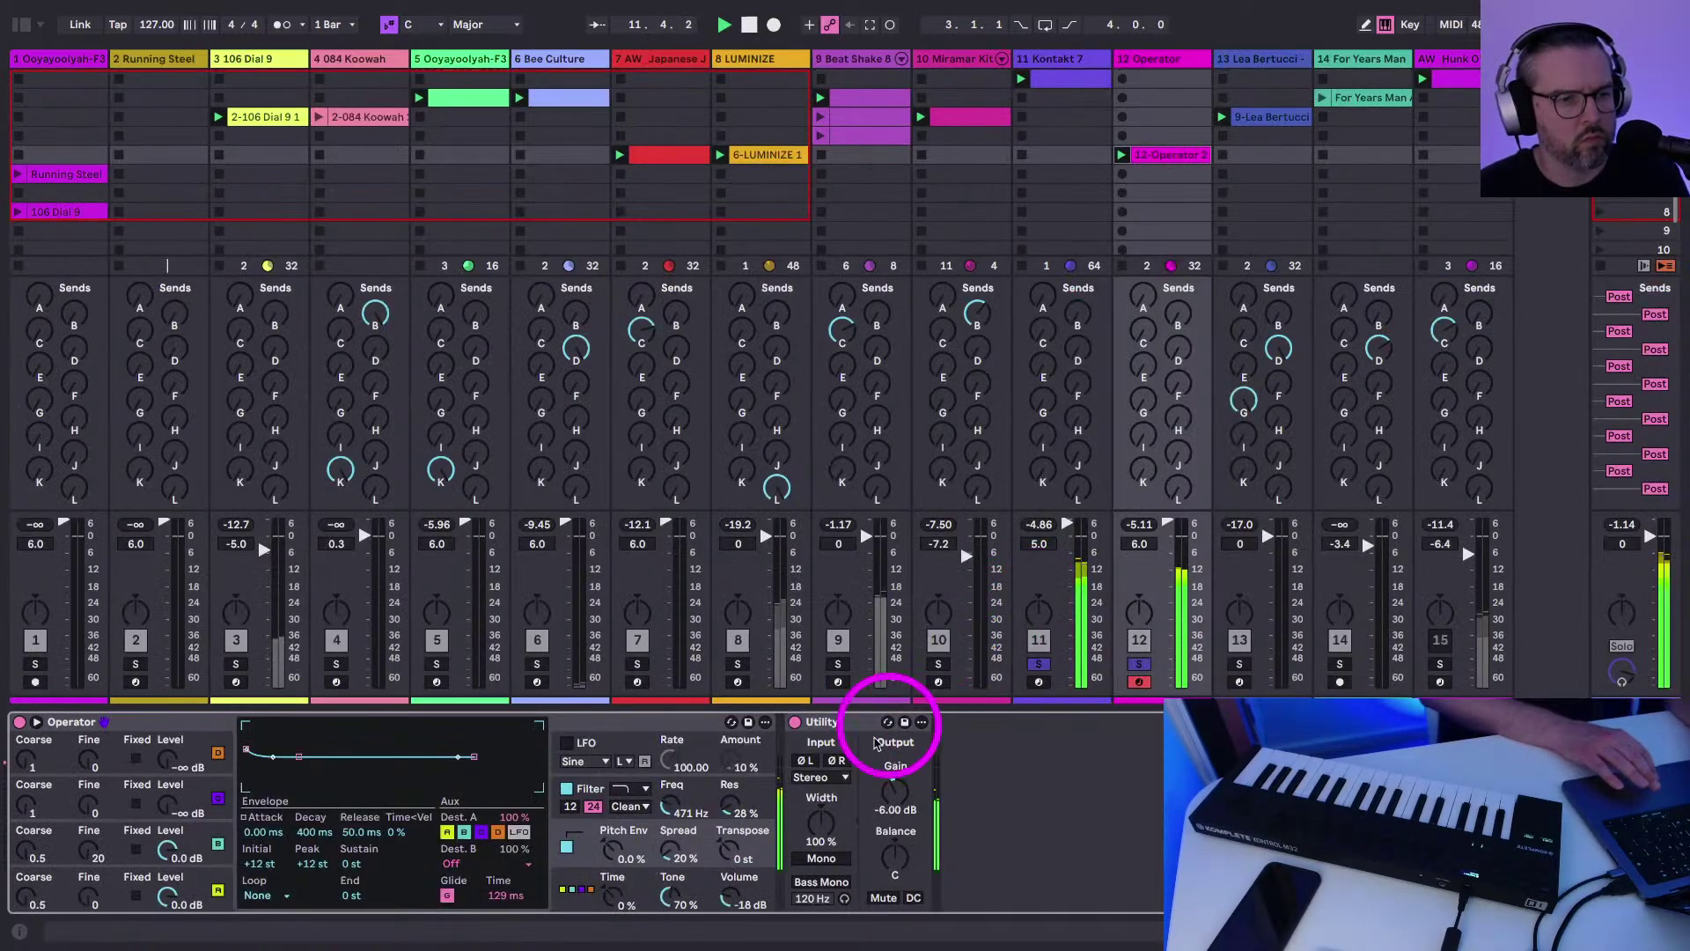
{"action": "left_click_drag", "start_coordinate": [678, 905], "coordinate": [671, 855]}
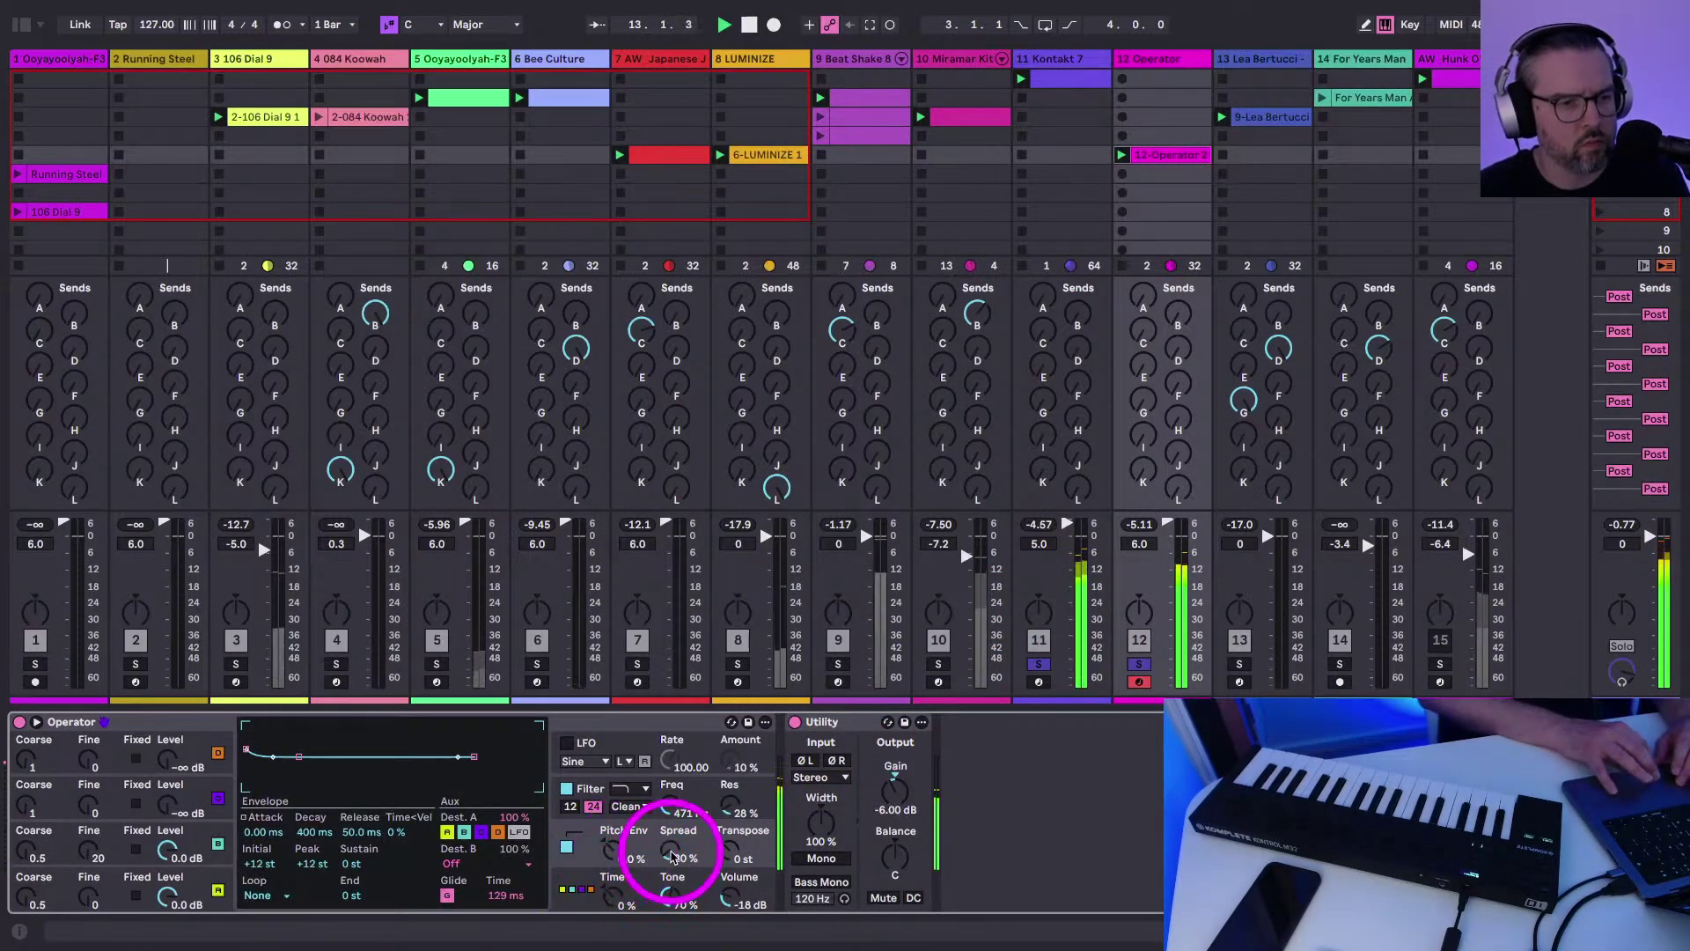
Raise the bar 5 note in the Operator clip by one octave to F2
{"action": "double_click", "coordinate": [1162, 155]}
{"action": "left_click", "coordinate": [992, 749]}
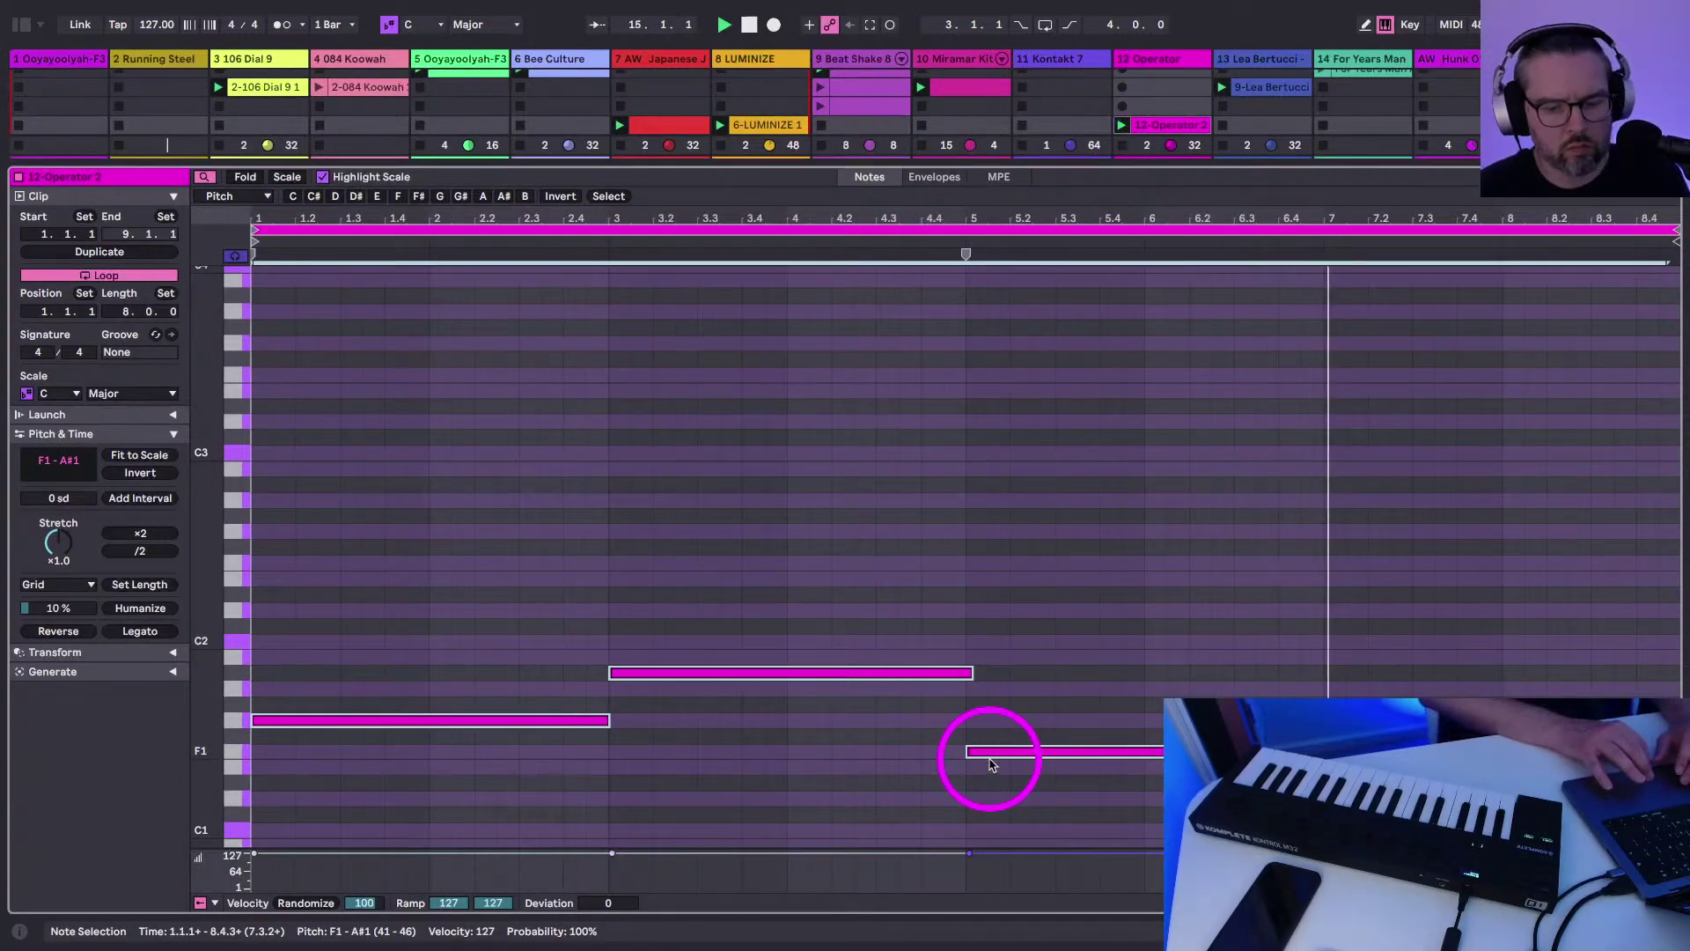
{"action": "key", "text": "shift+Up"}
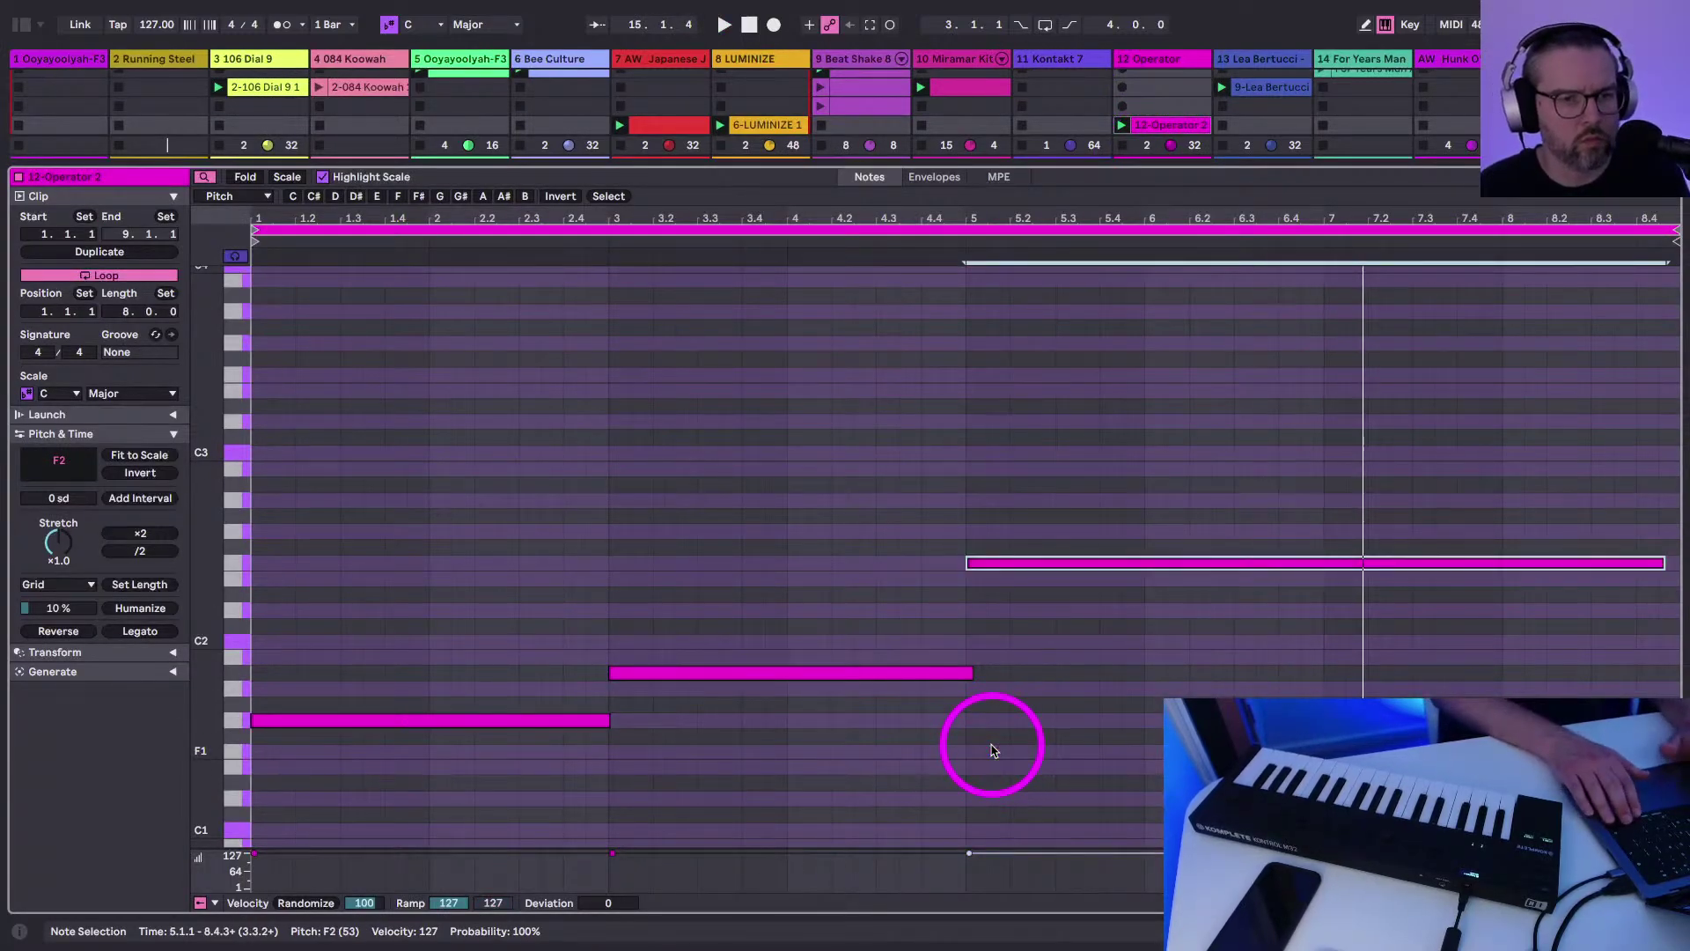
Unsolo the Operator and Kontakt 7 tracks after auditioning the raised note, and leave only Kontakt 7 armed for recording
{"action": "key", "text": "space"}
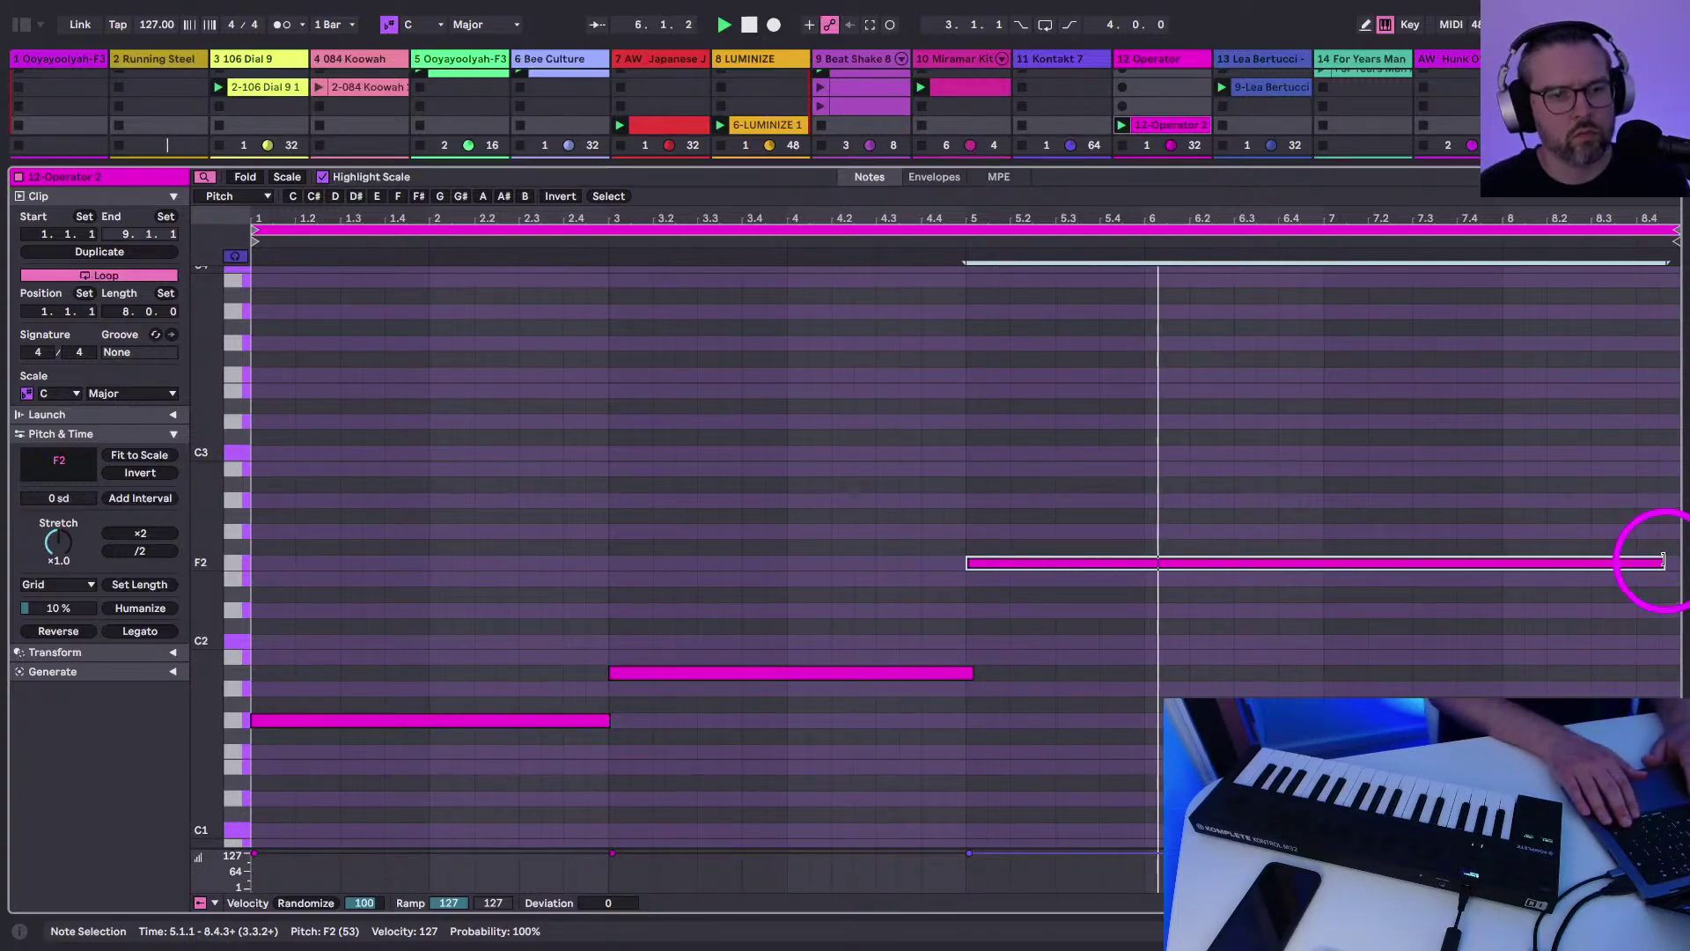
{"action": "key", "text": "space"}
{"action": "key", "text": "shift+Tab"}
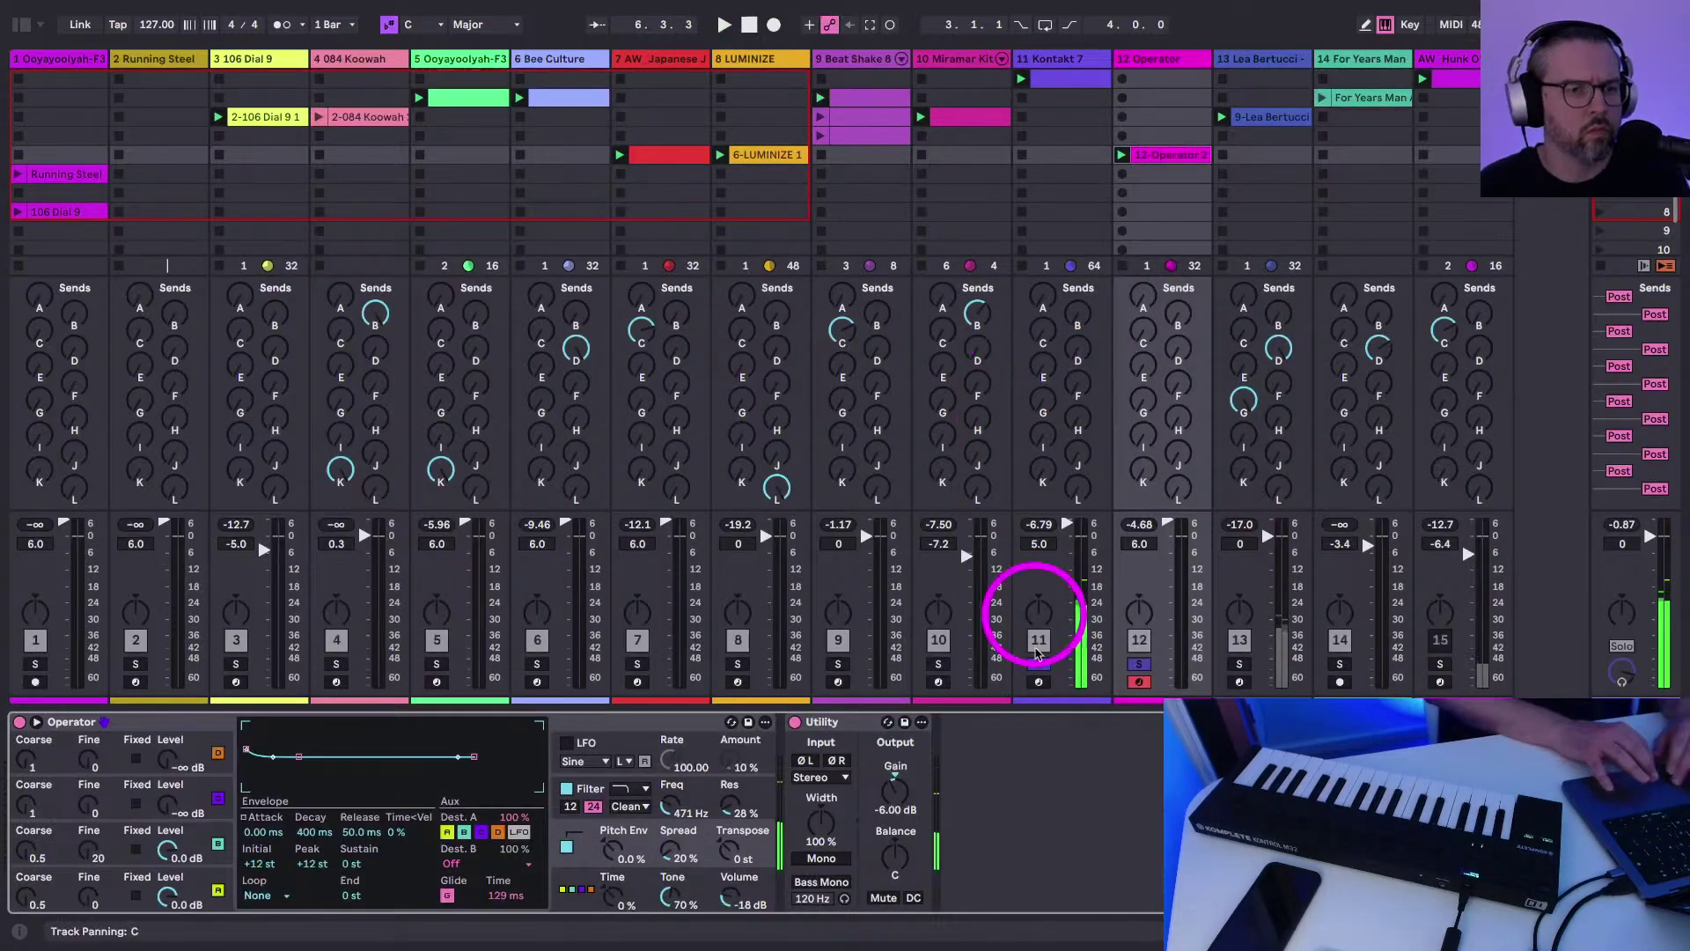
{"action": "left_click", "coordinate": [1139, 663]}
{"action": "left_click", "coordinate": [1041, 682]}
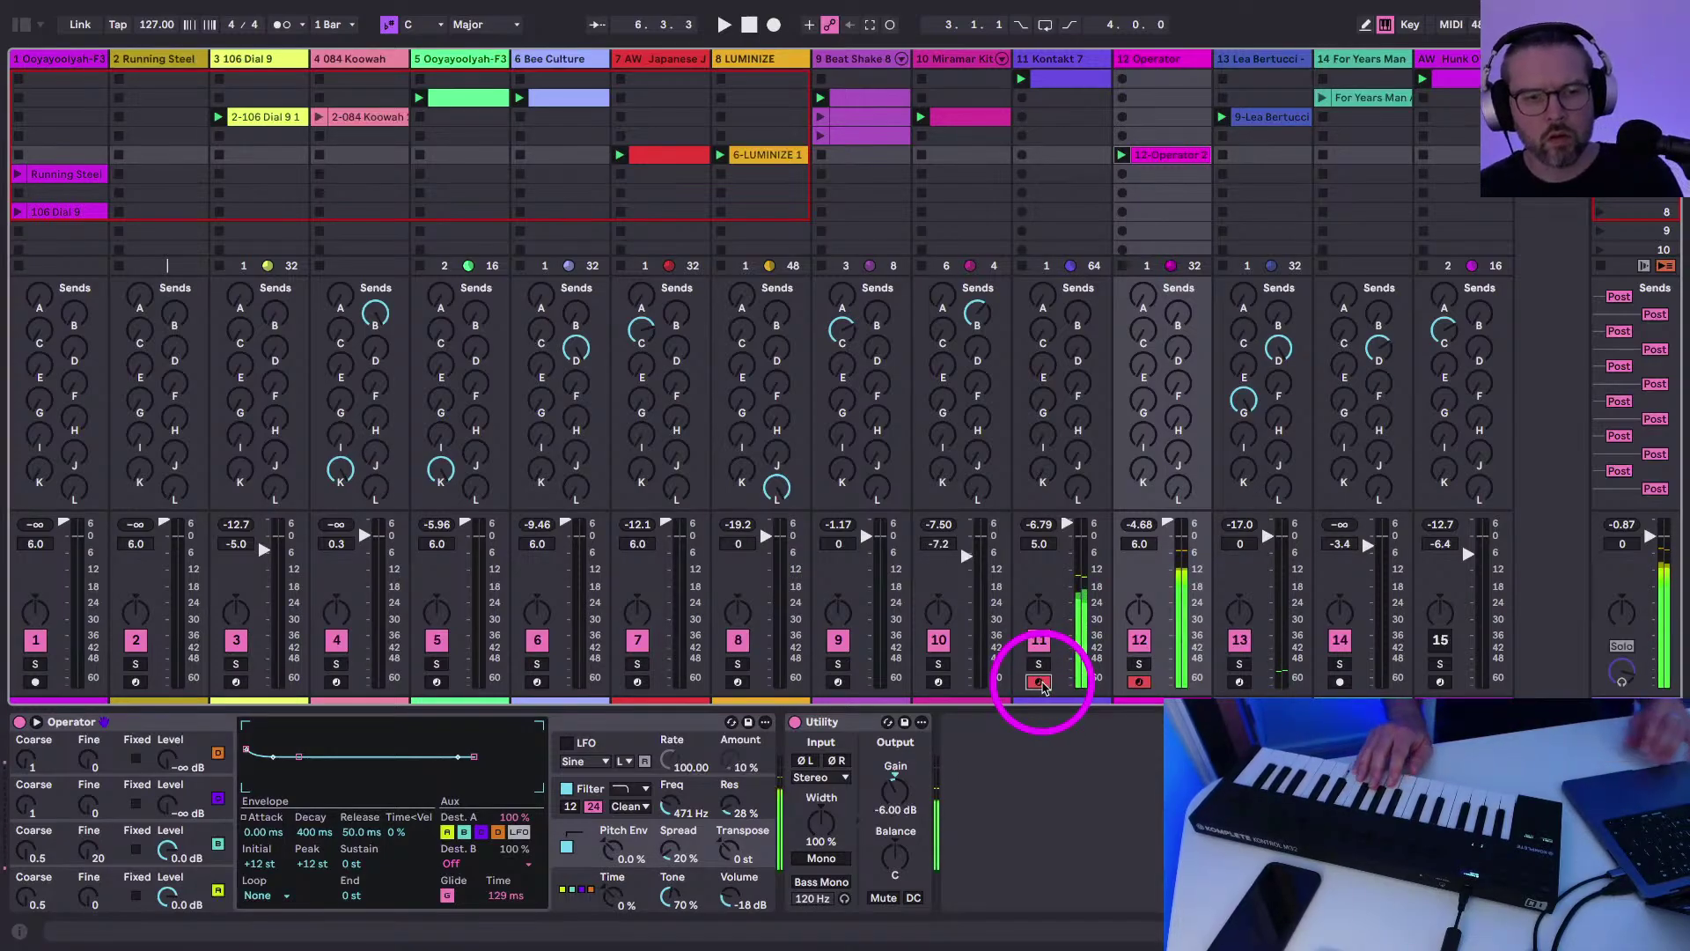
{"action": "left_click", "coordinate": [1139, 683]}
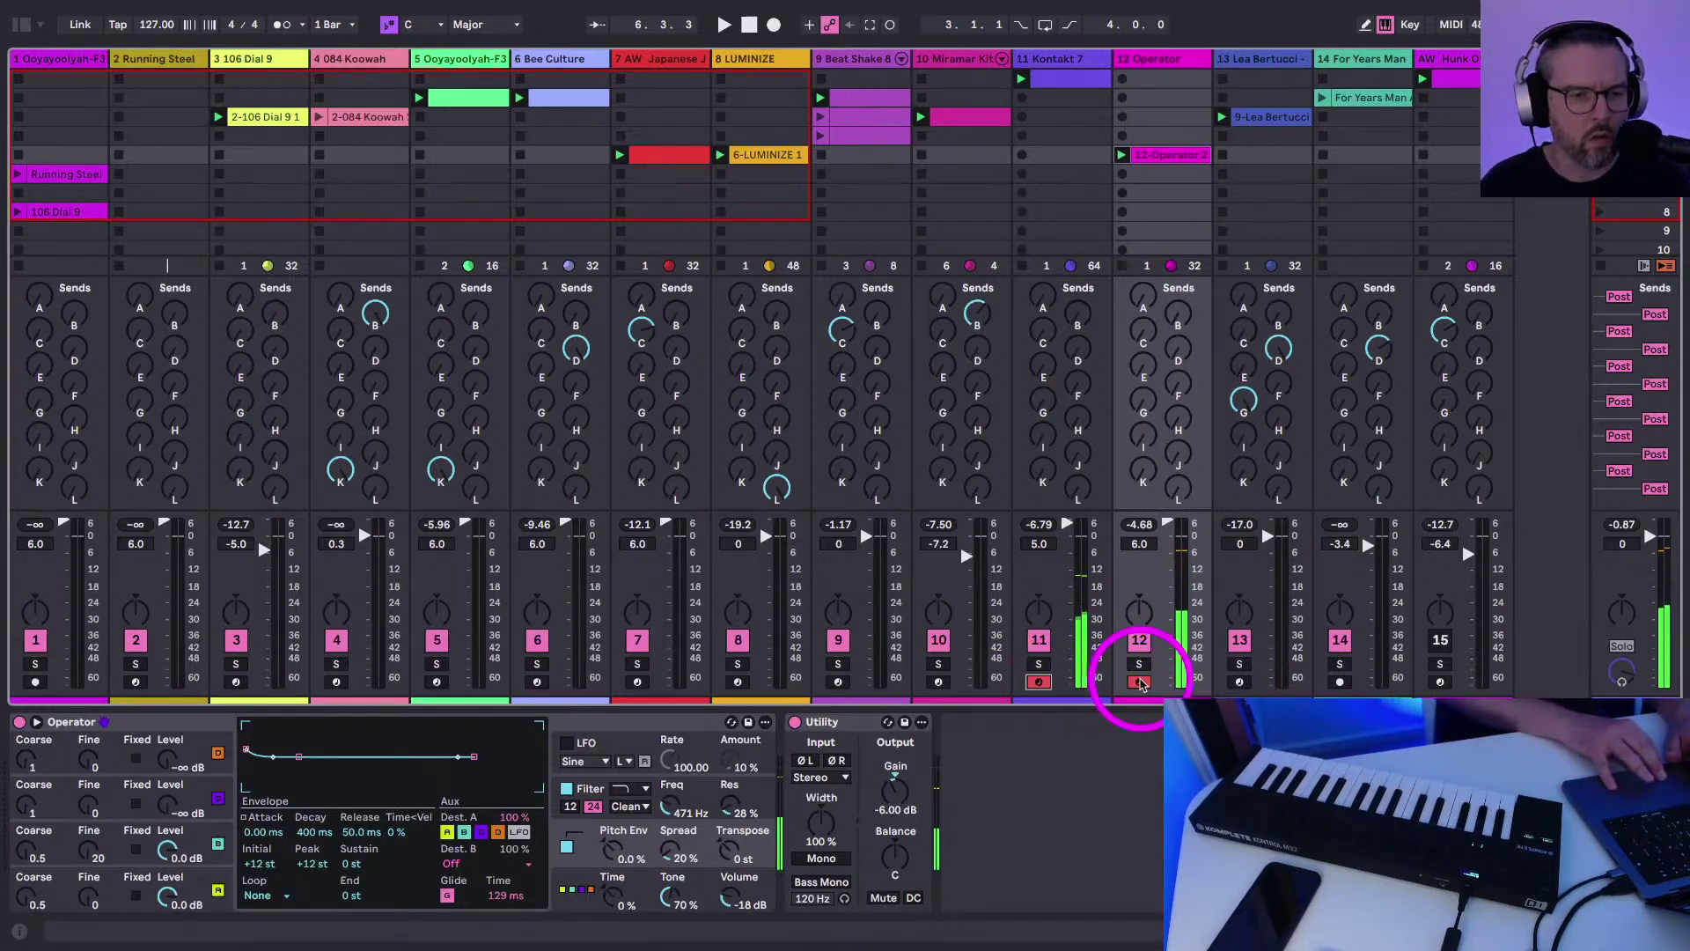
{"action": "left_click", "coordinate": [1139, 682]}
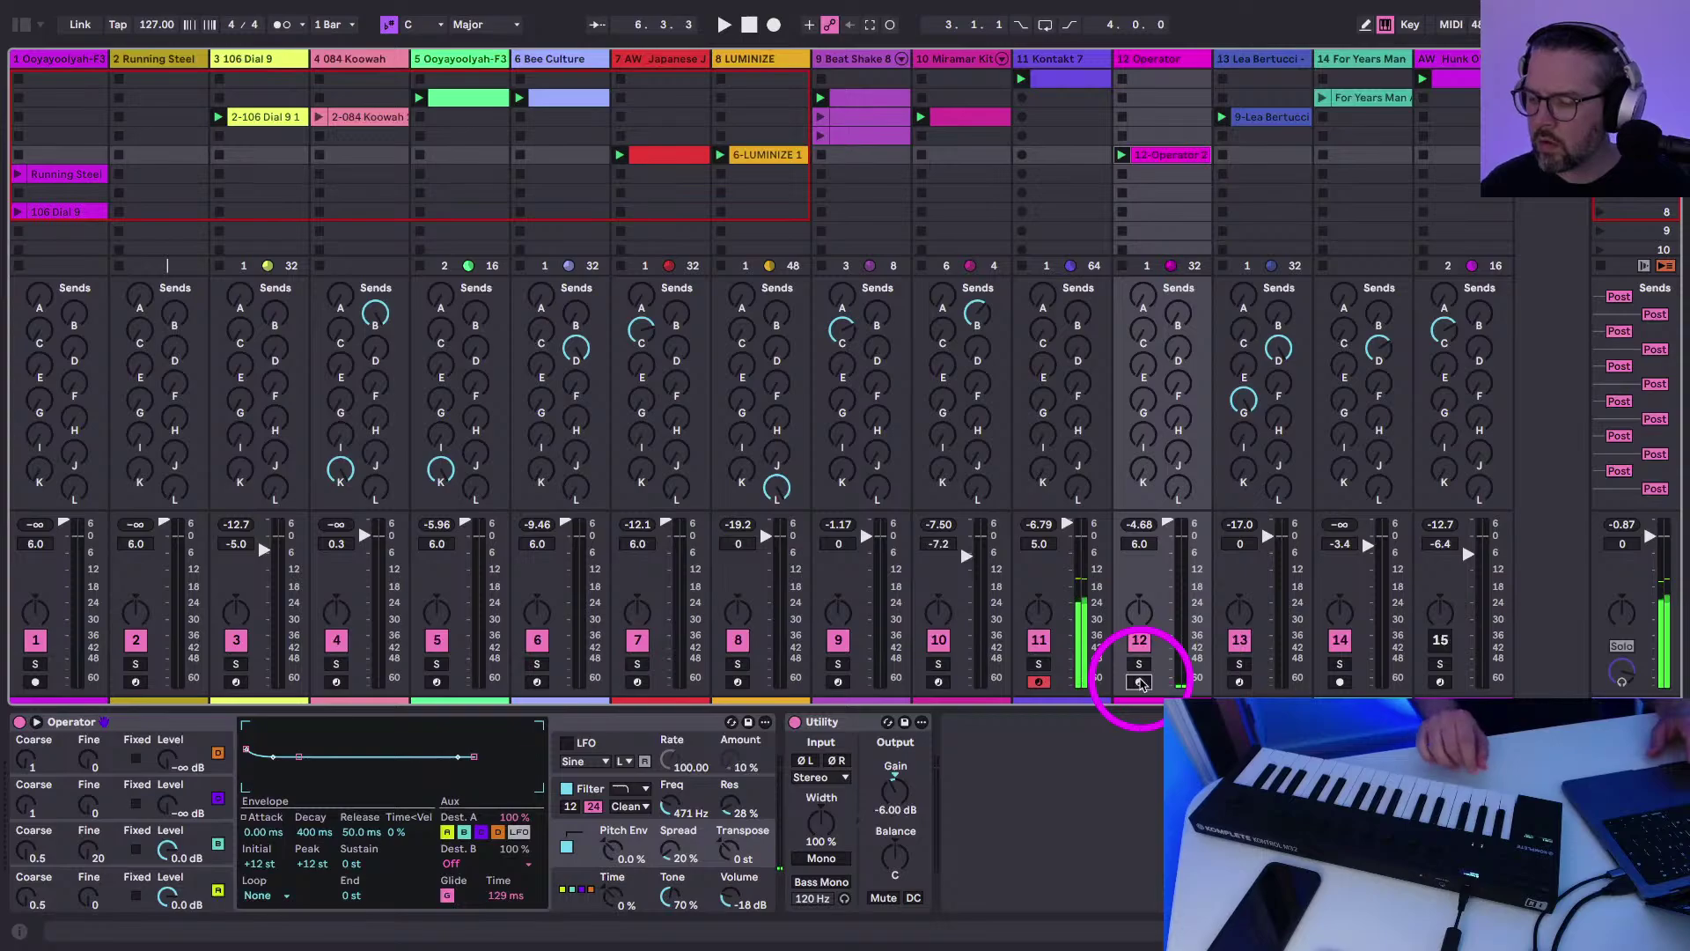
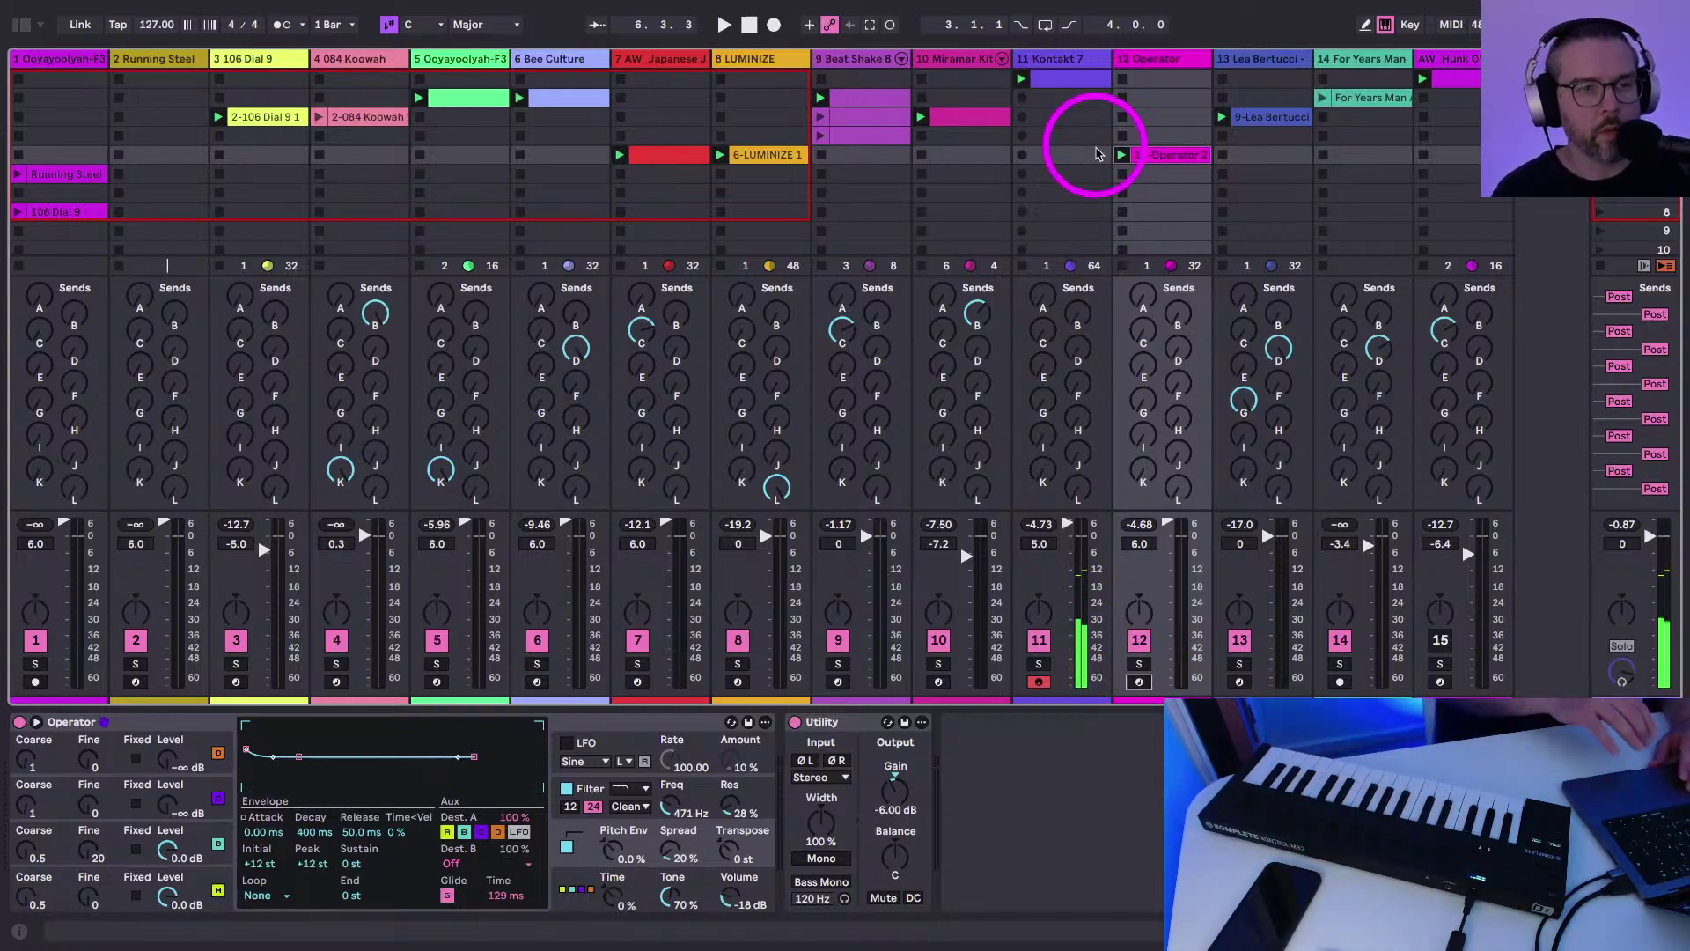
Play the full session and delete the F2 note at bar 5 of the Operator clip
{"action": "key", "text": "space"}
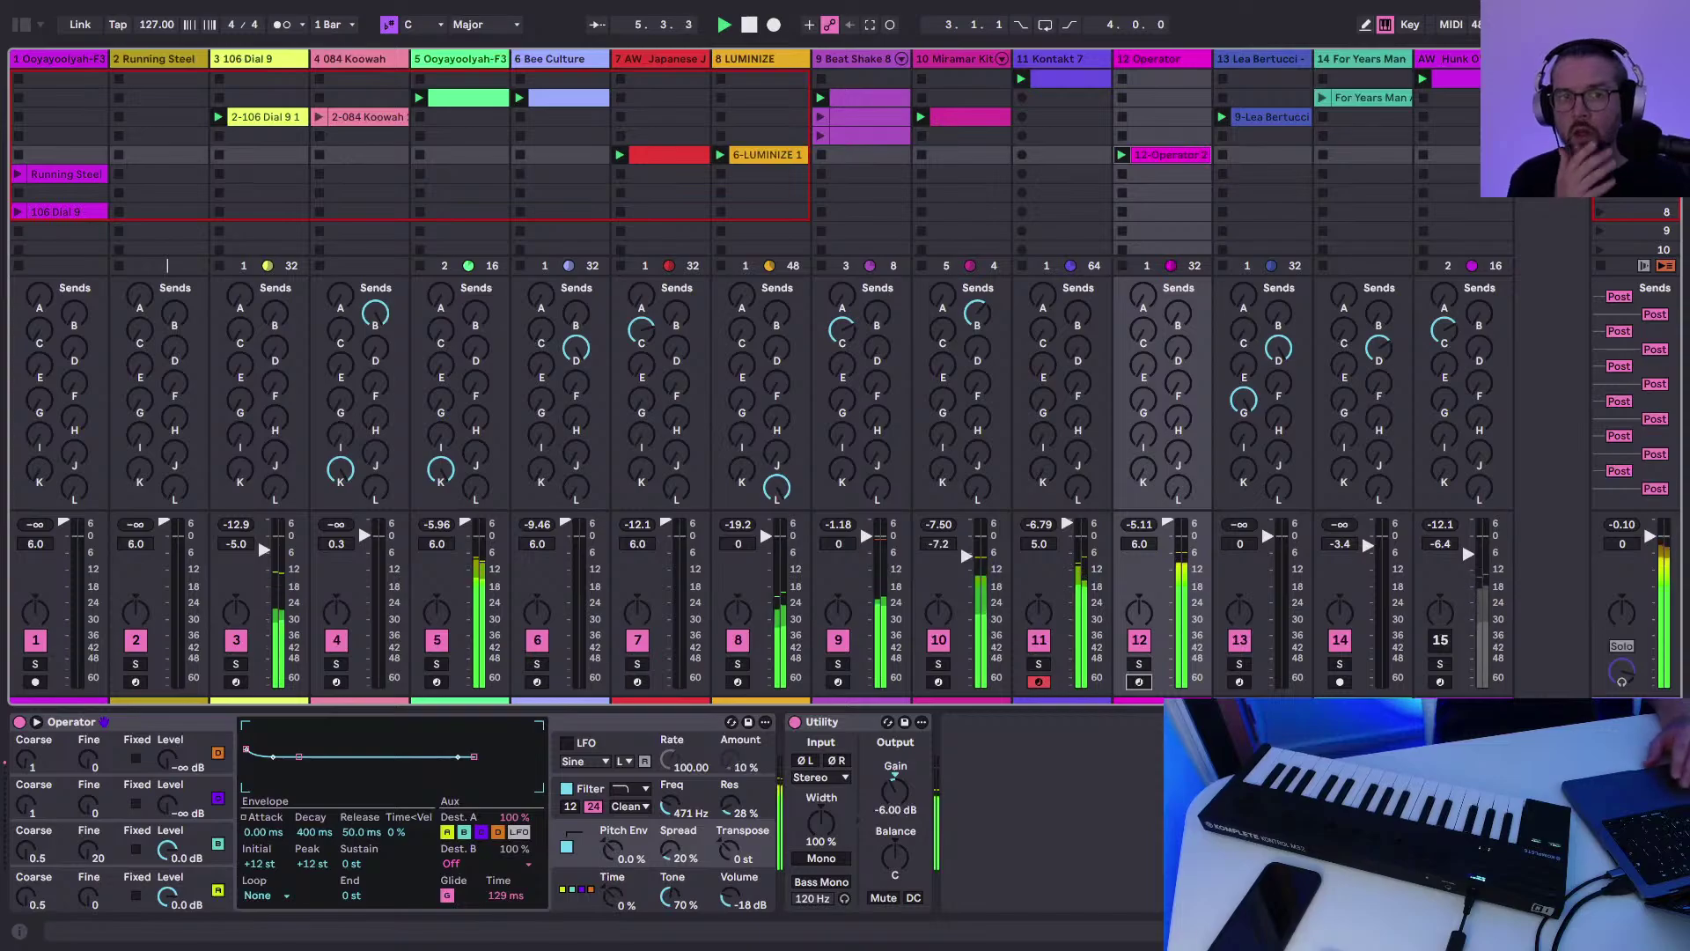
{"action": "left_click", "coordinate": [1162, 164]}
{"action": "double_click", "coordinate": [1160, 163]}
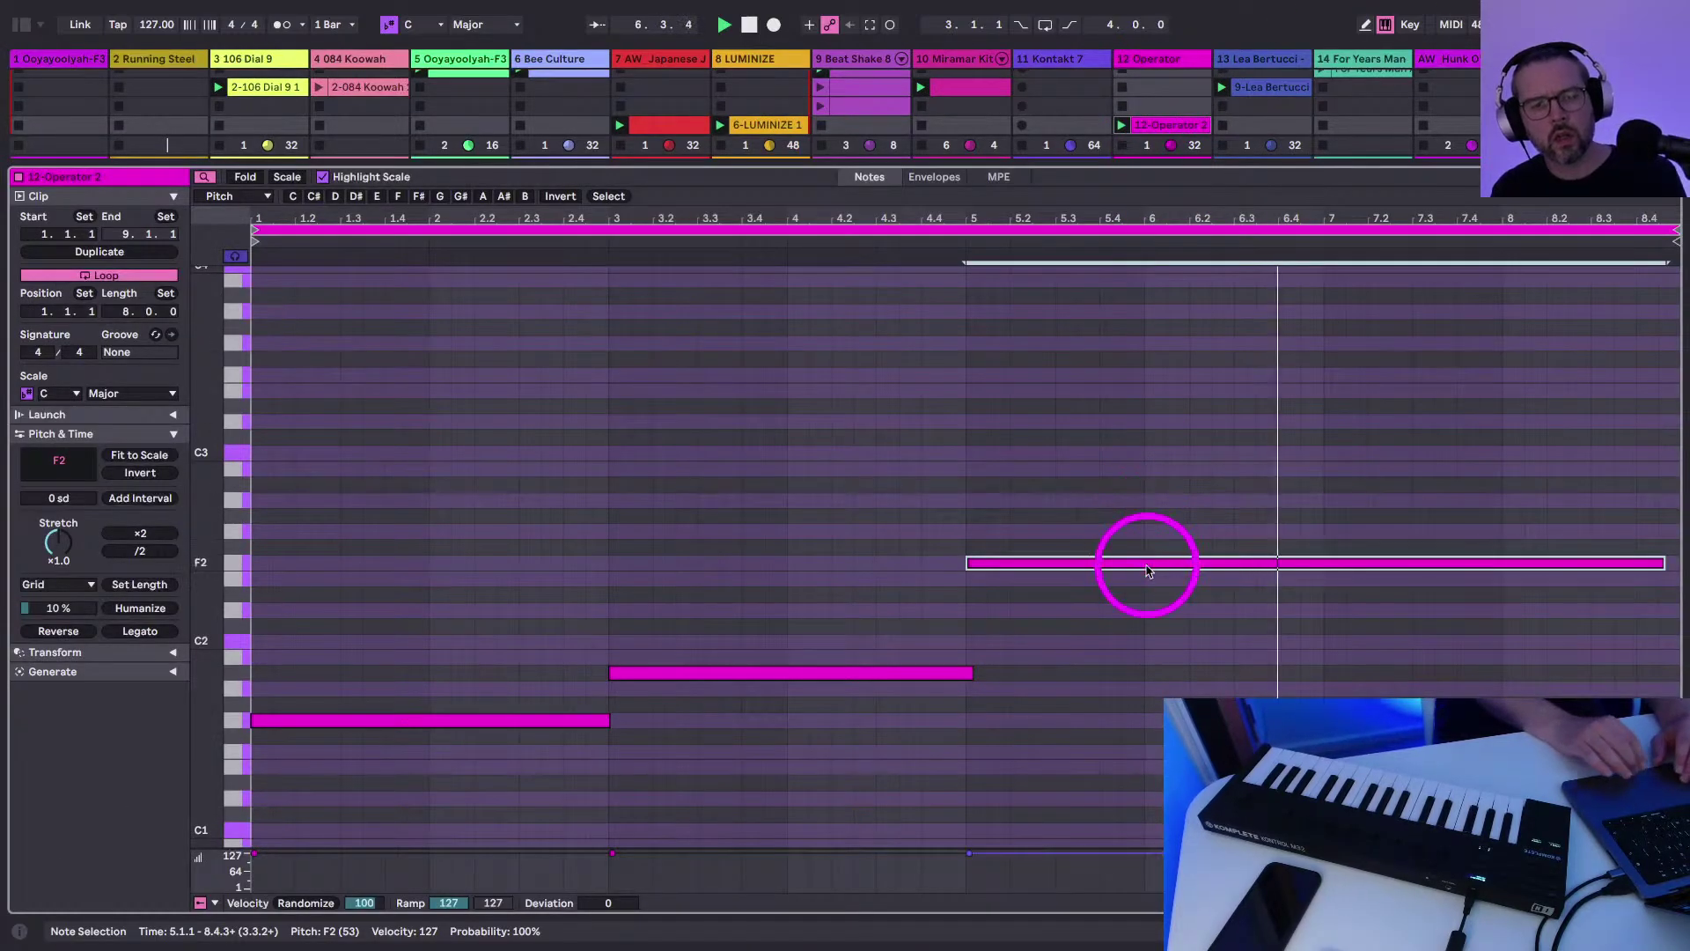
{"action": "scroll", "coordinate": [1147, 570], "scroll_direction": "down", "scroll_amount": 5}
{"action": "scroll", "coordinate": [1147, 570], "scroll_direction": "up", "scroll_amount": 5}
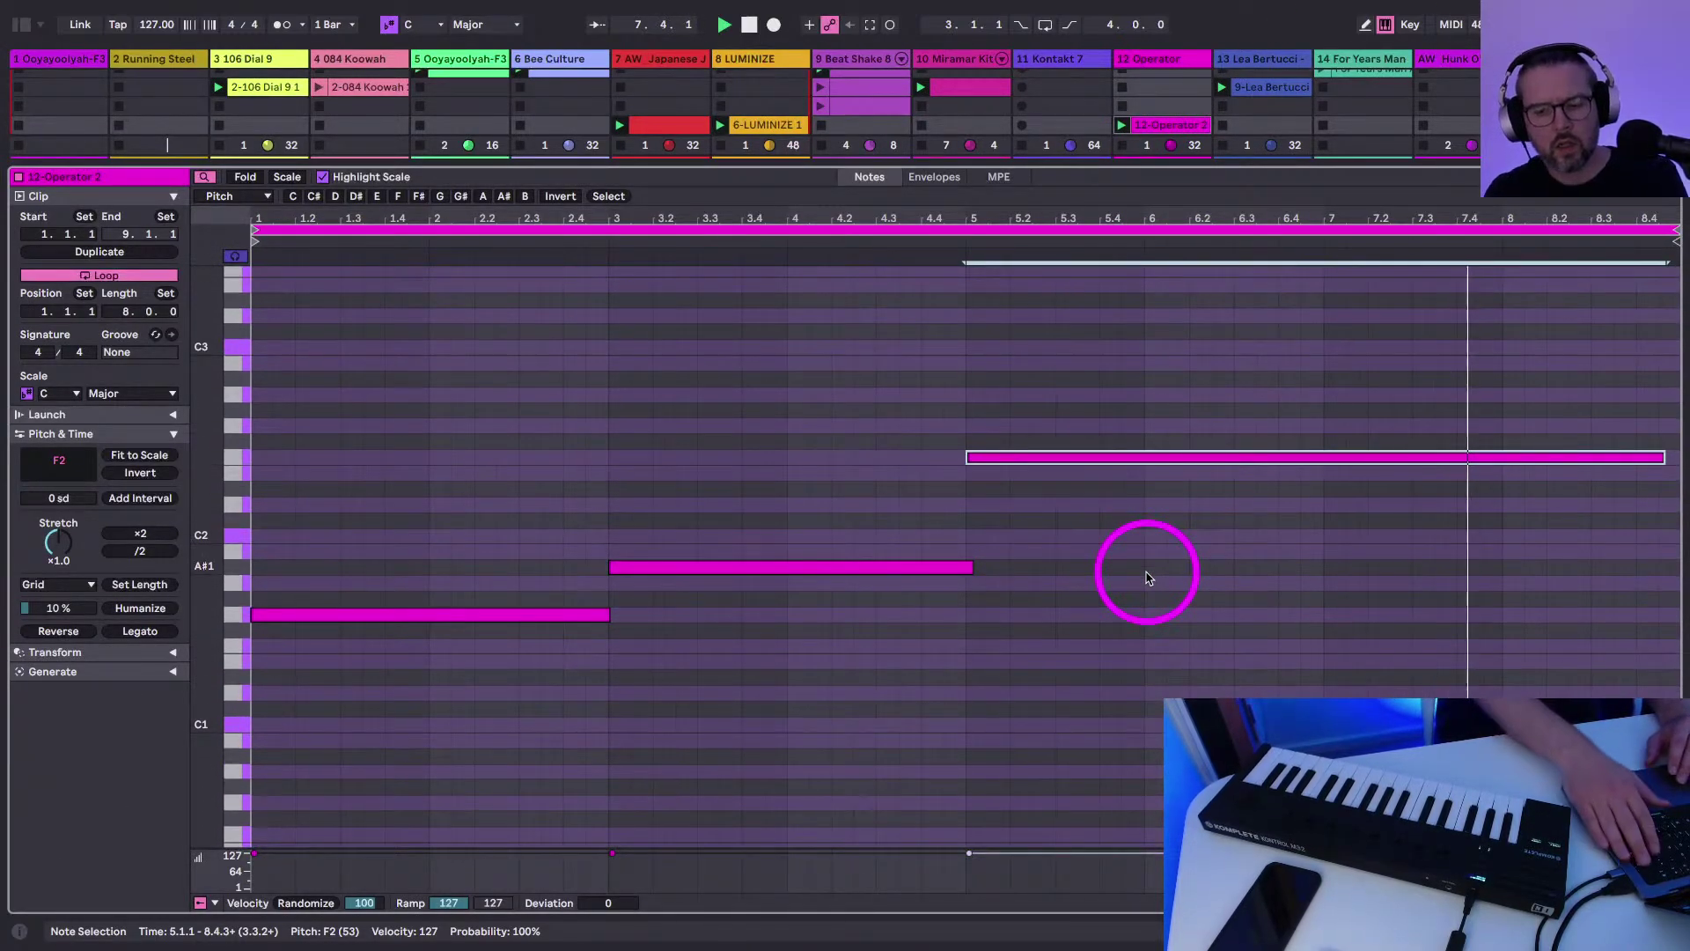
{"action": "key", "text": "Delete"}
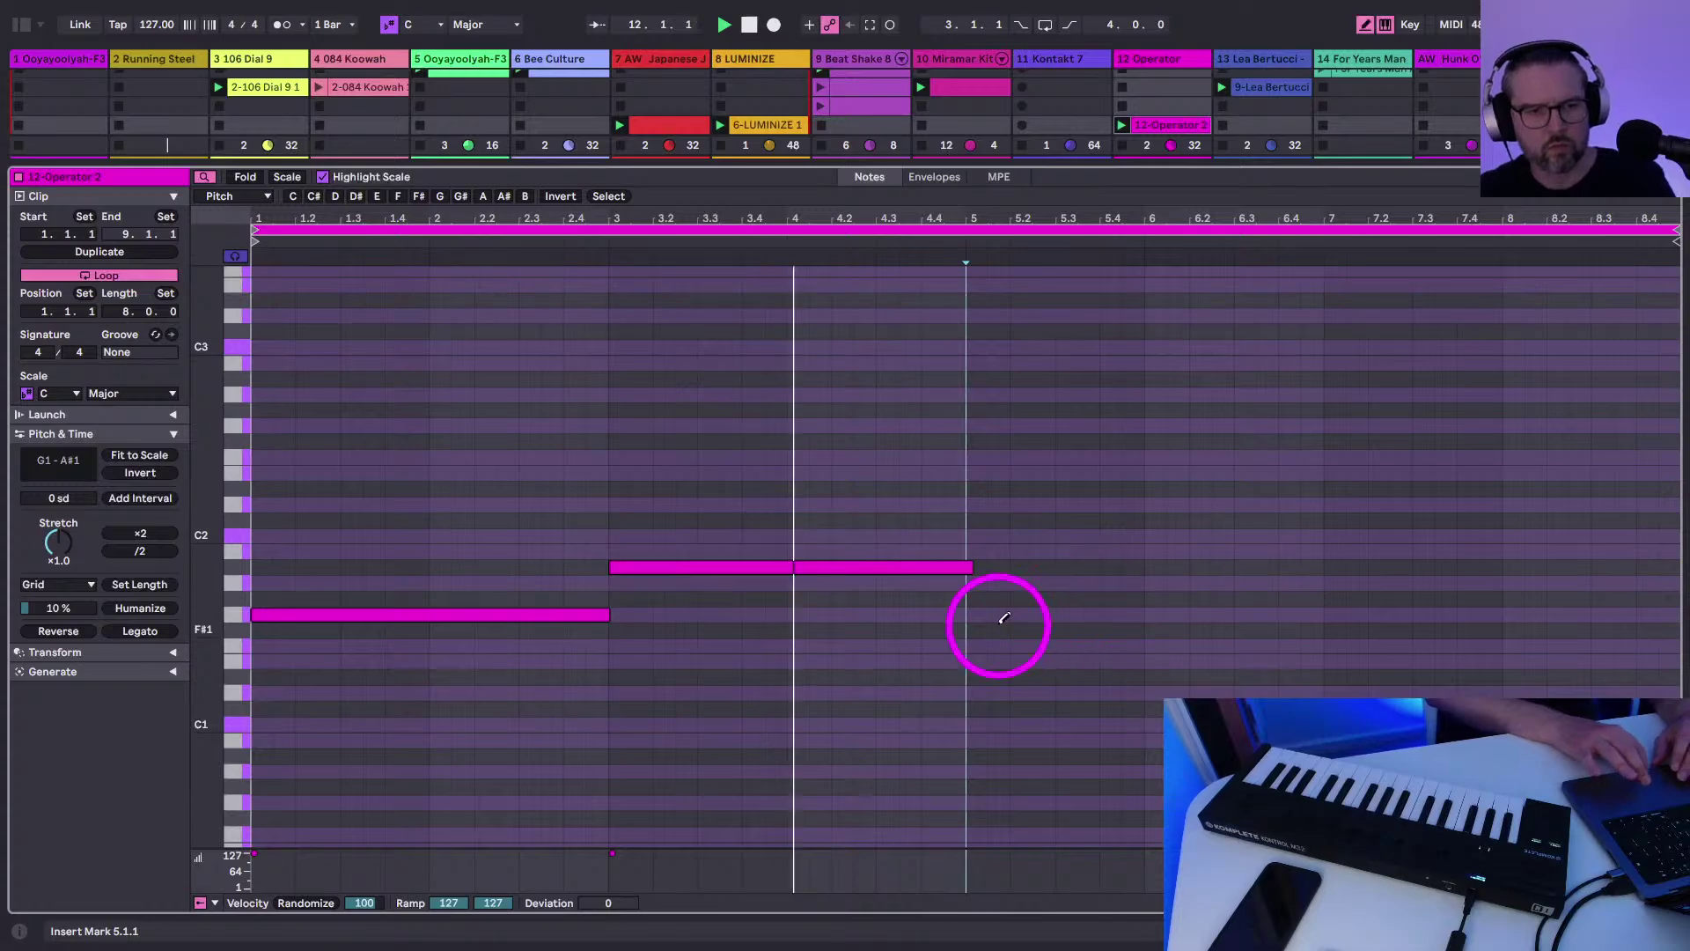
Draw a G#2 note at bar 5 of the Operator clip and lengthen it to bar 7
{"action": "key", "text": "b"}
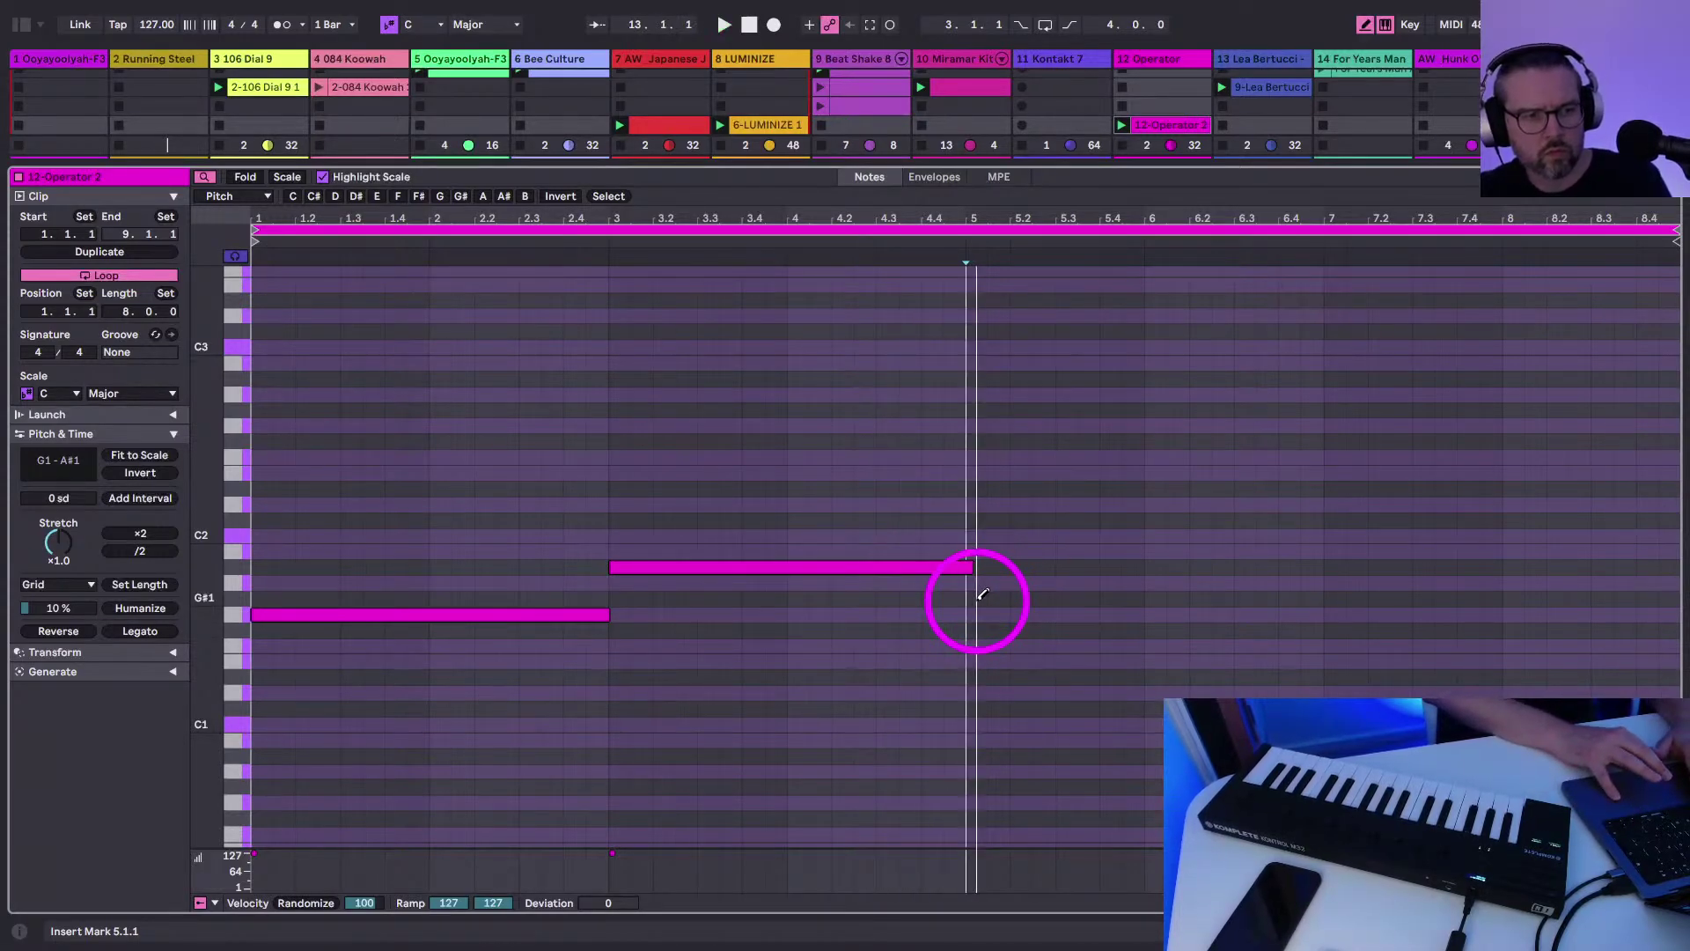
{"action": "left_click", "coordinate": [976, 568]}
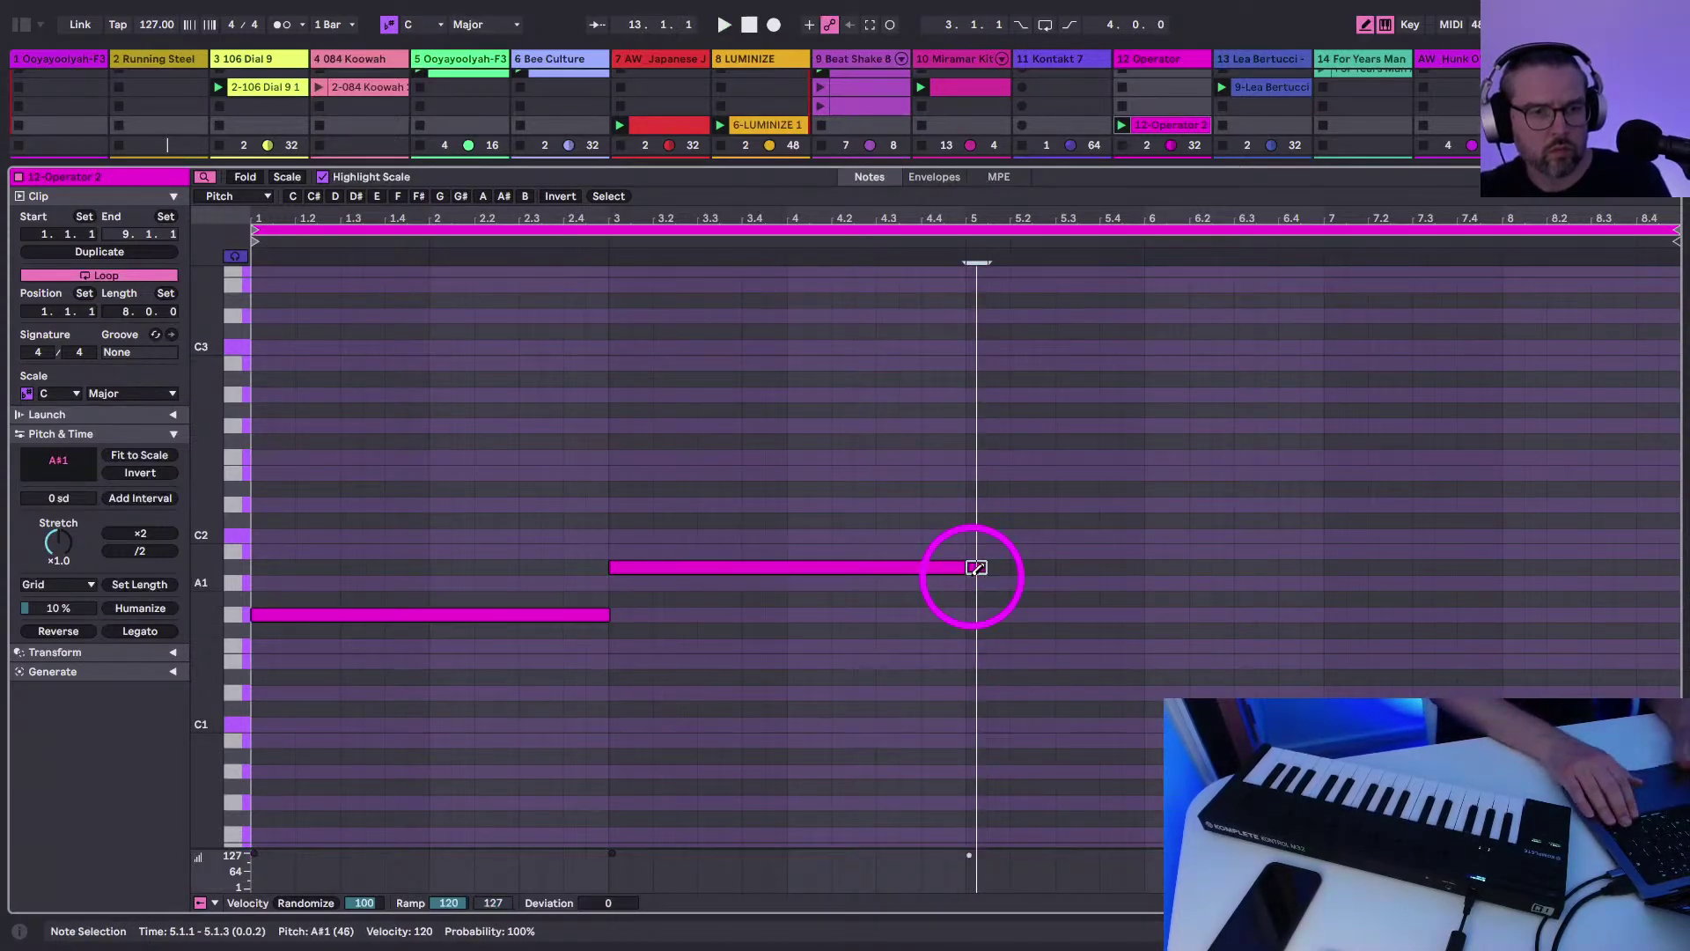
{"action": "key", "text": "shift+Up"}
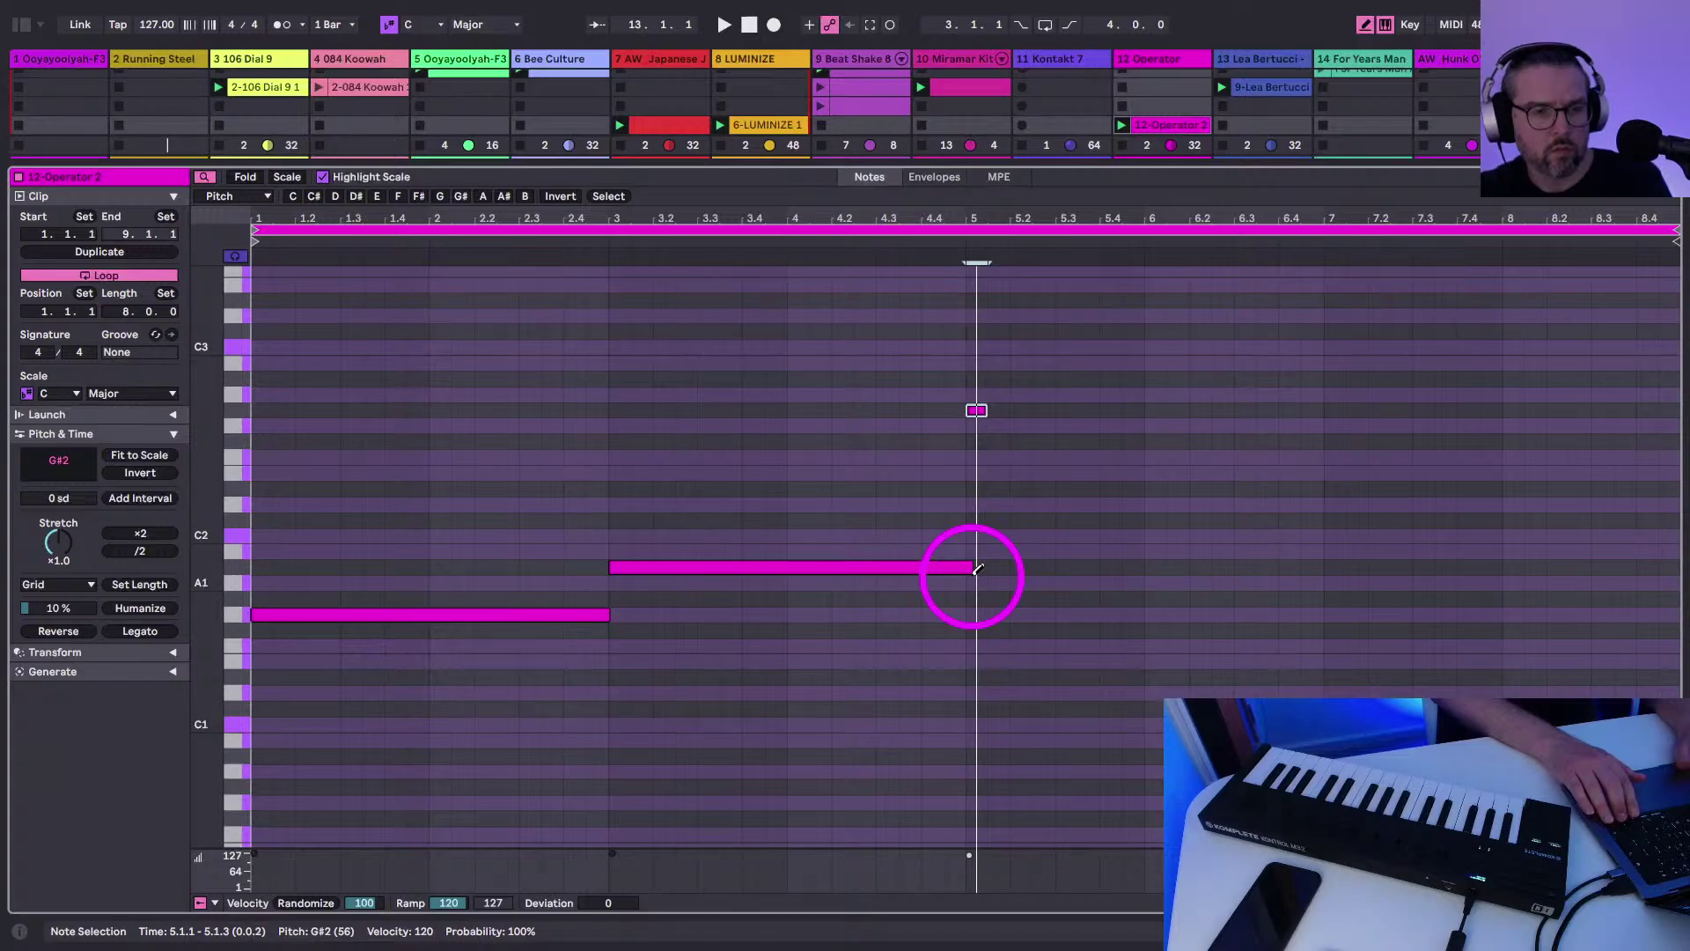
{"action": "key", "text": "space"}
{"action": "key", "text": "shift+Right"}
{"action": "key", "text": "shift+Right"}
{"action": "key", "text": "shift+Right"}
{"action": "key", "text": "shift+Right"}
{"action": "key", "text": "shift+Right"}
{"action": "key", "text": "shift+Right"}
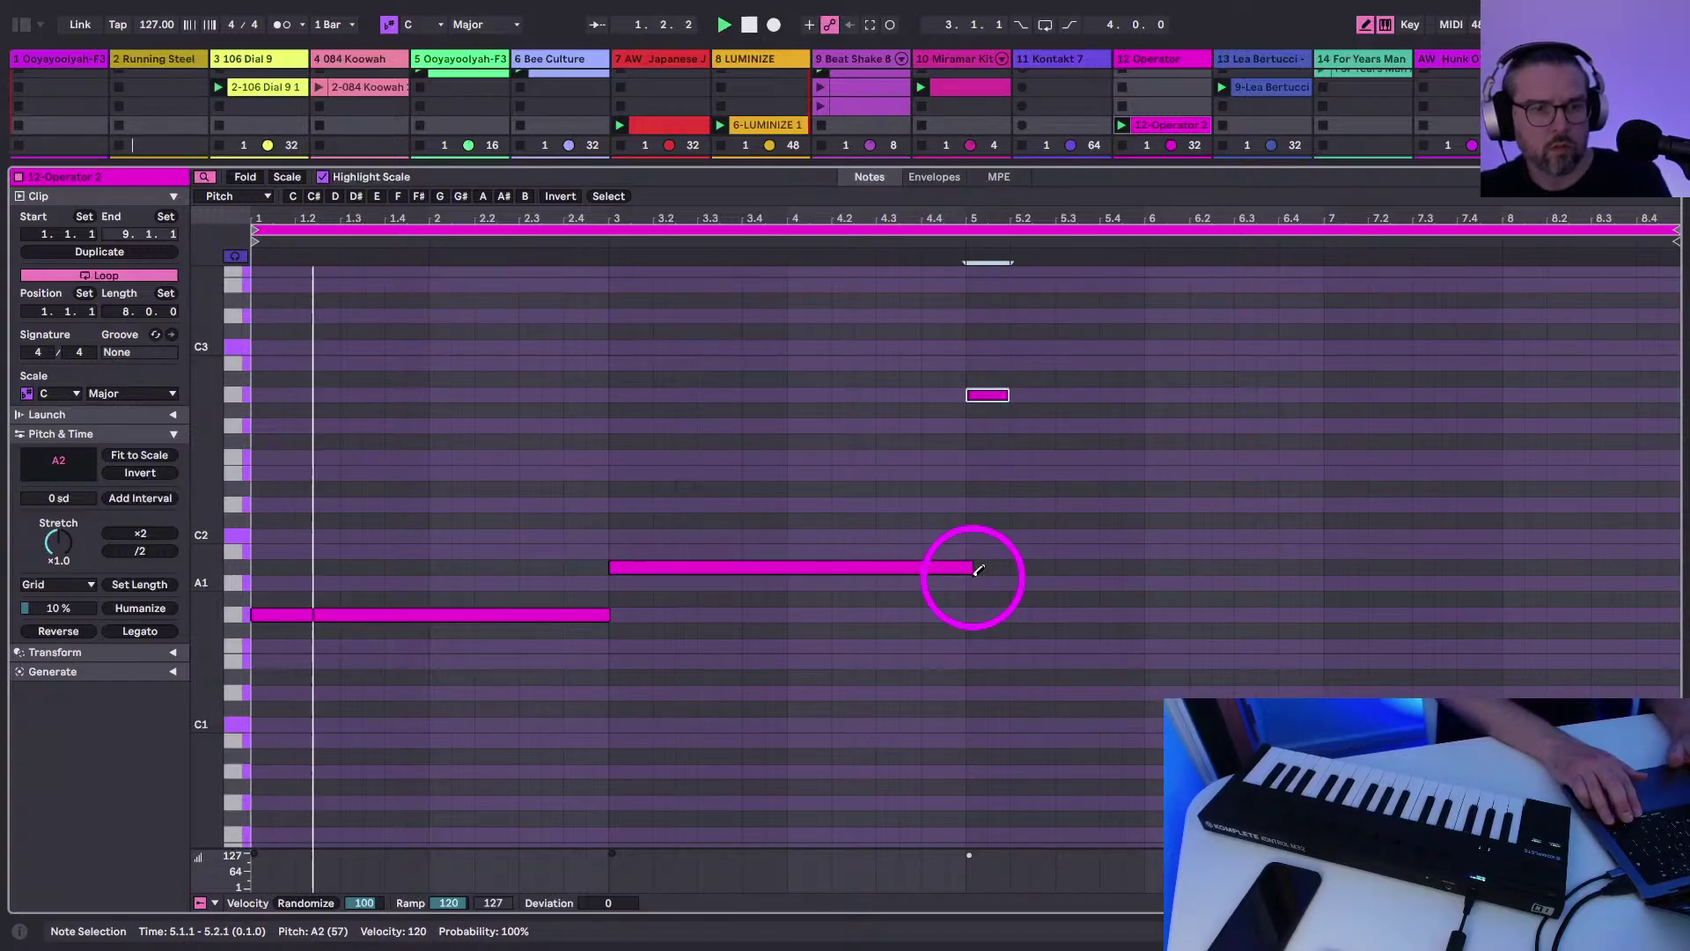
{"action": "key", "text": "Down"}
{"action": "key", "text": "shift+Right"}
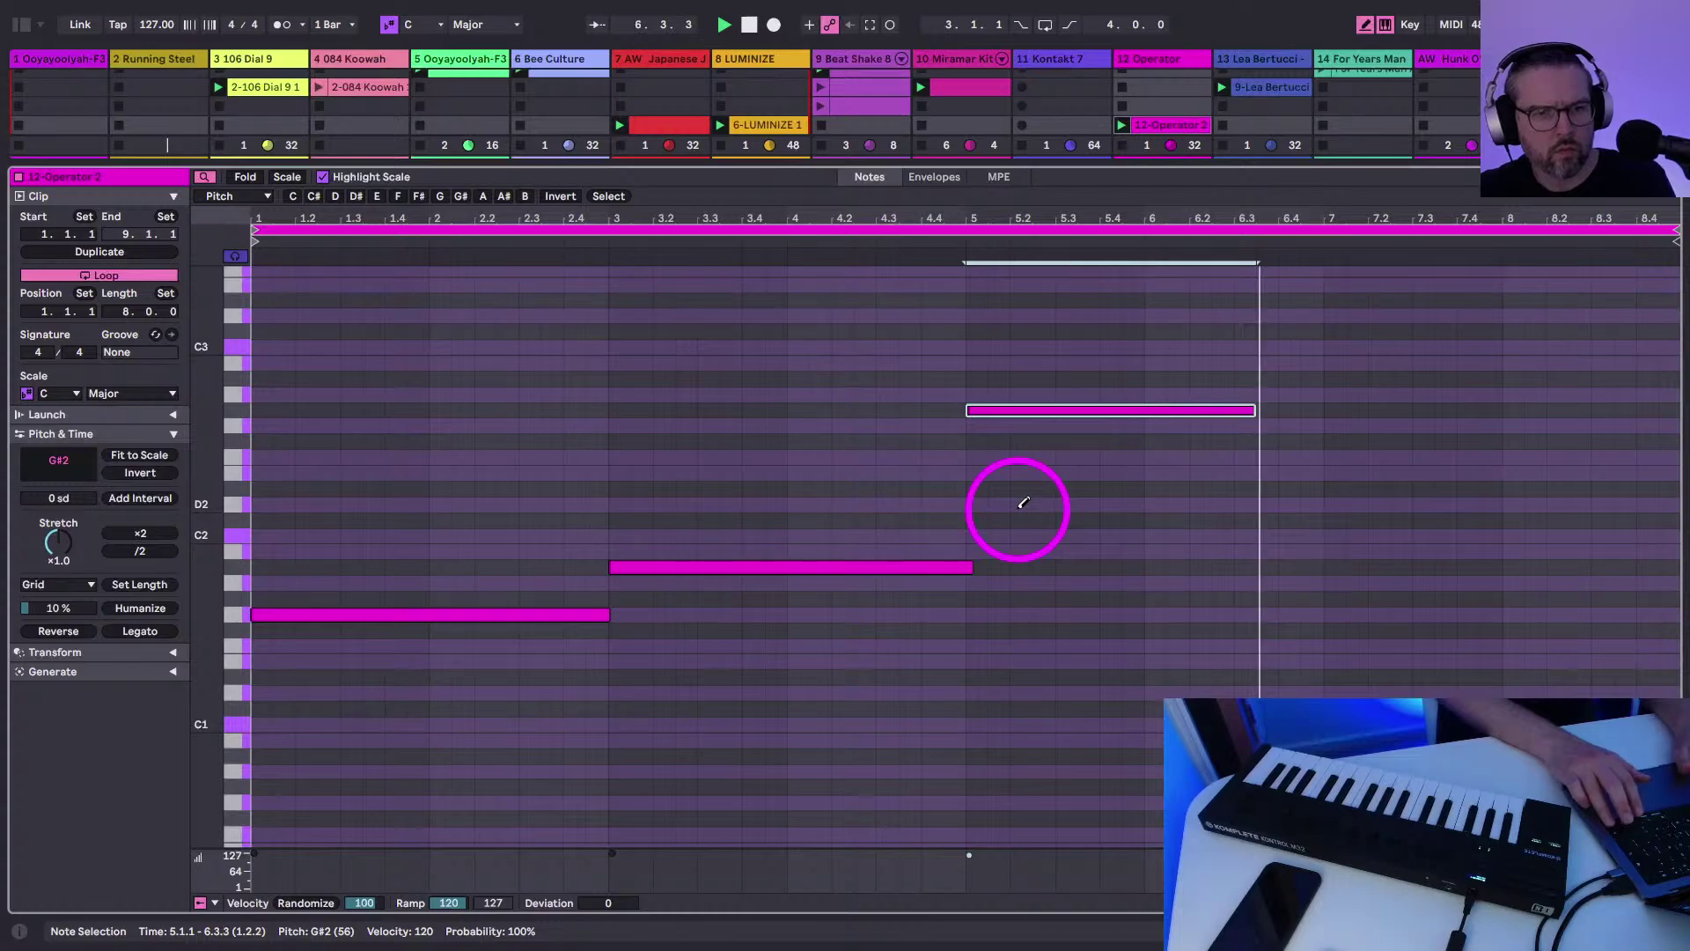
Add an F1 note at bar 7 of the Operator clip and lengthen it towards the end of the clip
{"action": "left_click", "coordinate": [1334, 645]}
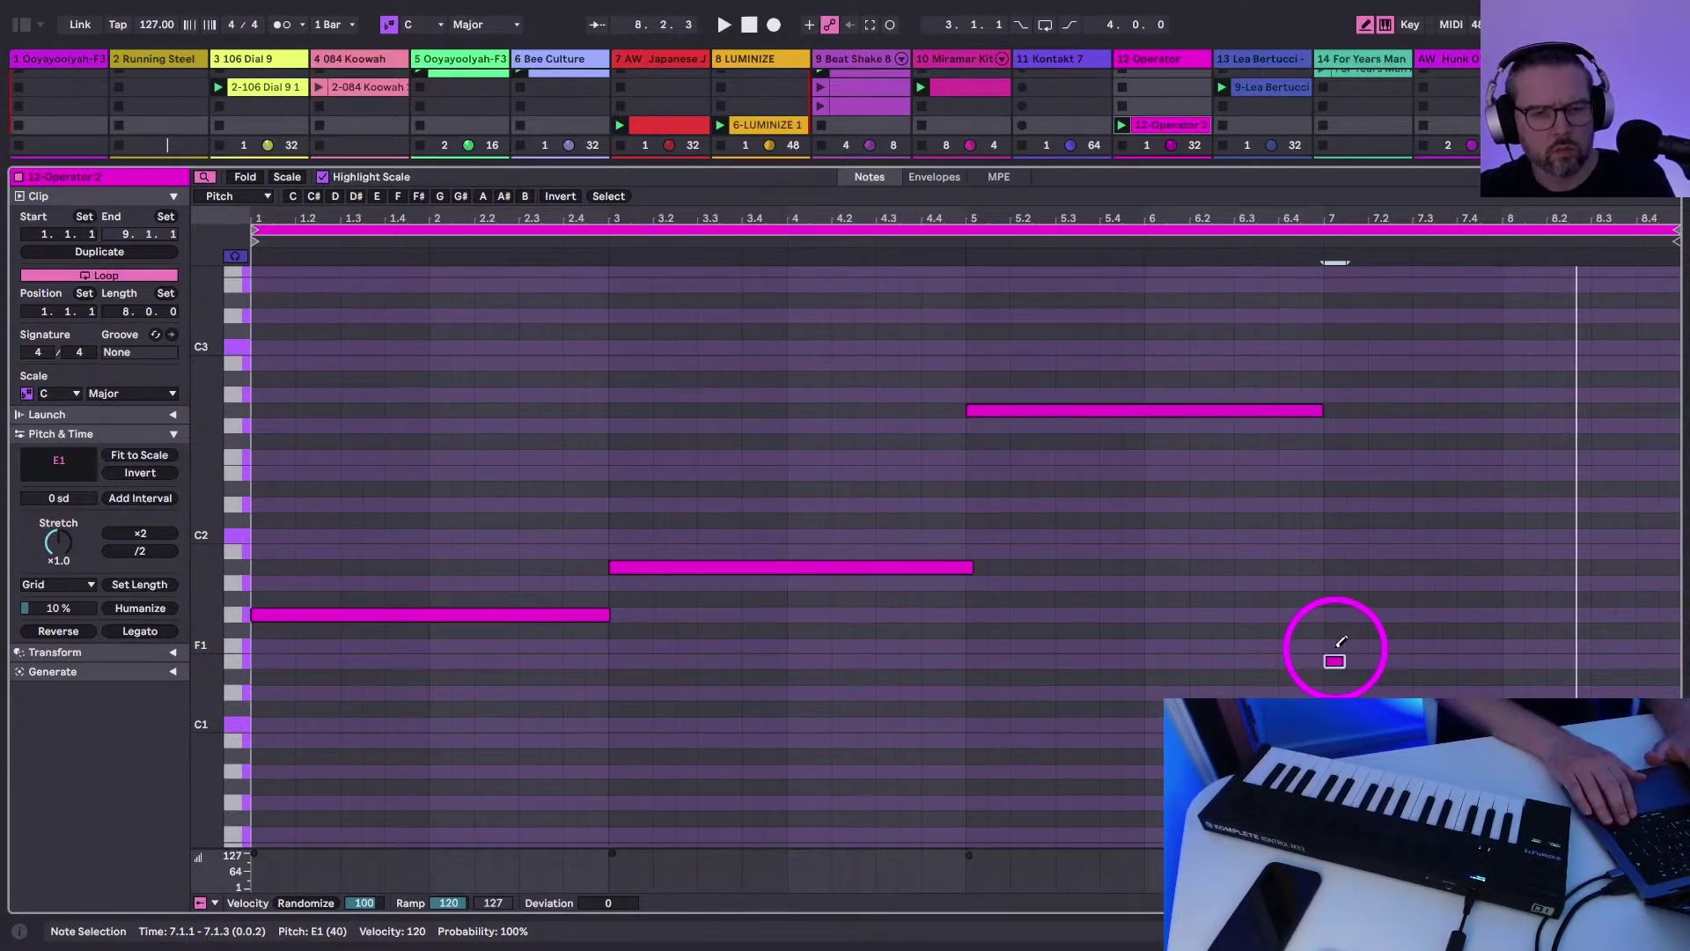
{"action": "key", "text": "shift+Right"}
{"action": "key", "text": "shift+Right"}
{"action": "key", "text": "shift+Right"}
{"action": "key", "text": "shift+Right"}
{"action": "key", "text": "shift+Right"}
{"action": "key", "text": "shift+Right"}
{"action": "key", "text": "shift+Right"}
{"action": "key", "text": "shift+Right"}
{"action": "key", "text": "shift+Right"}
{"action": "key", "text": "shift+Right"}
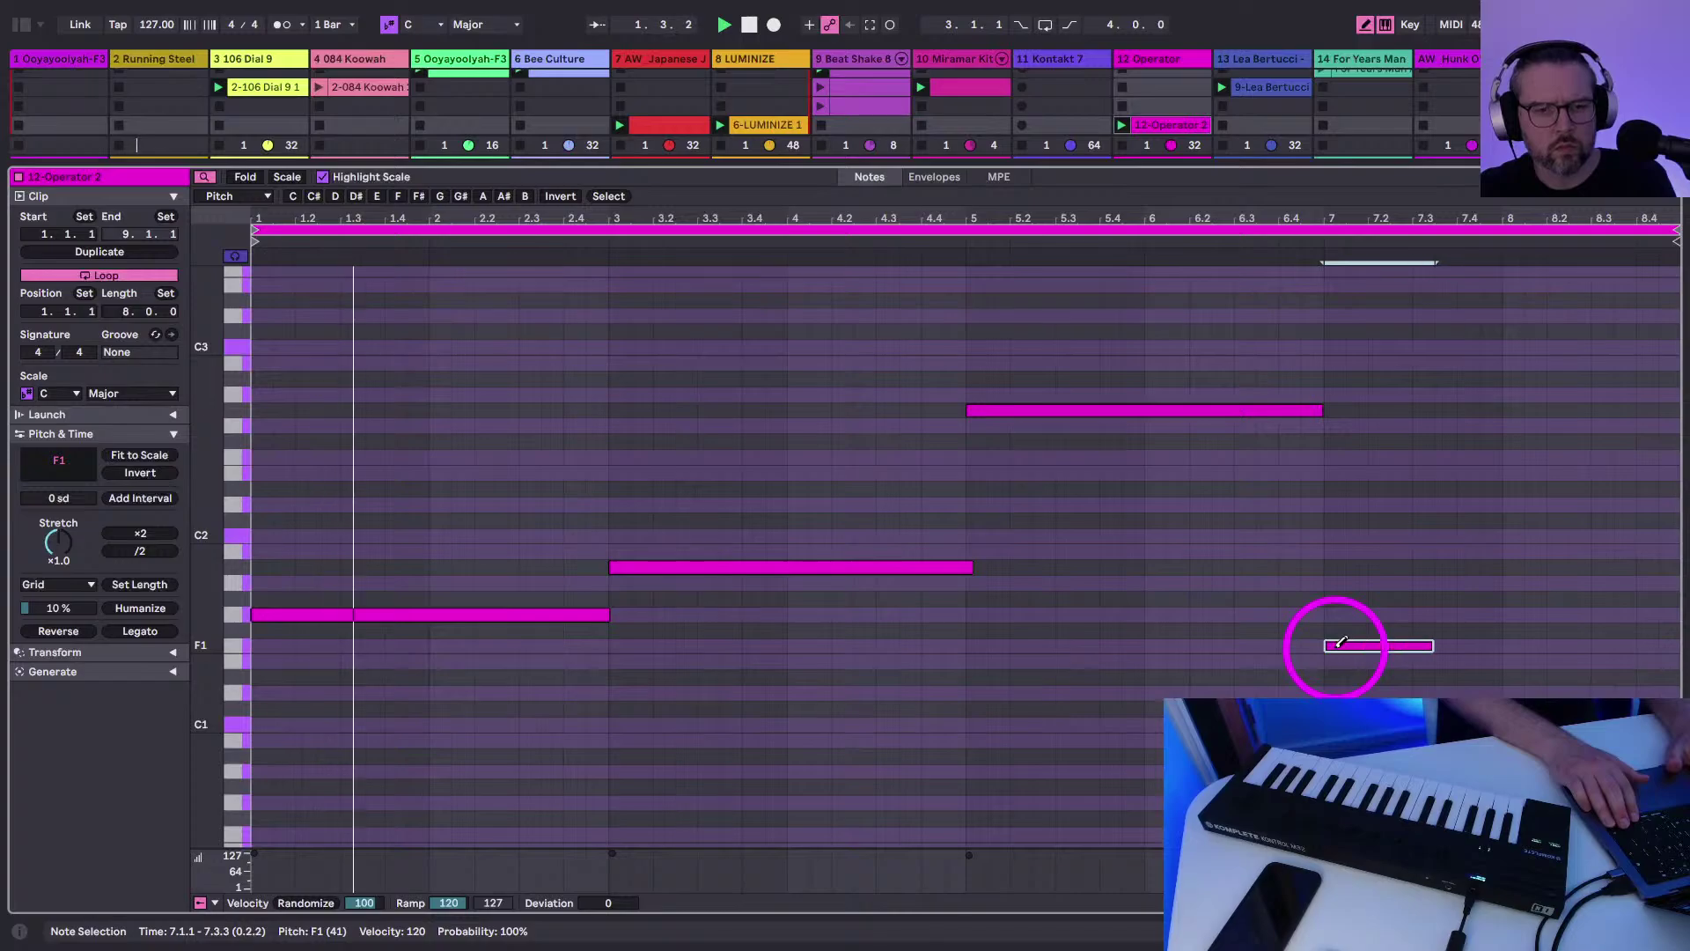
{"action": "key", "text": "shift+Right"}
{"action": "key", "text": "shift+Right"}
{"action": "key", "text": "shift+Right"}
{"action": "key", "text": "shift+Right"}
{"action": "key", "text": "shift+Right"}
{"action": "key", "text": "shift+Tab"}
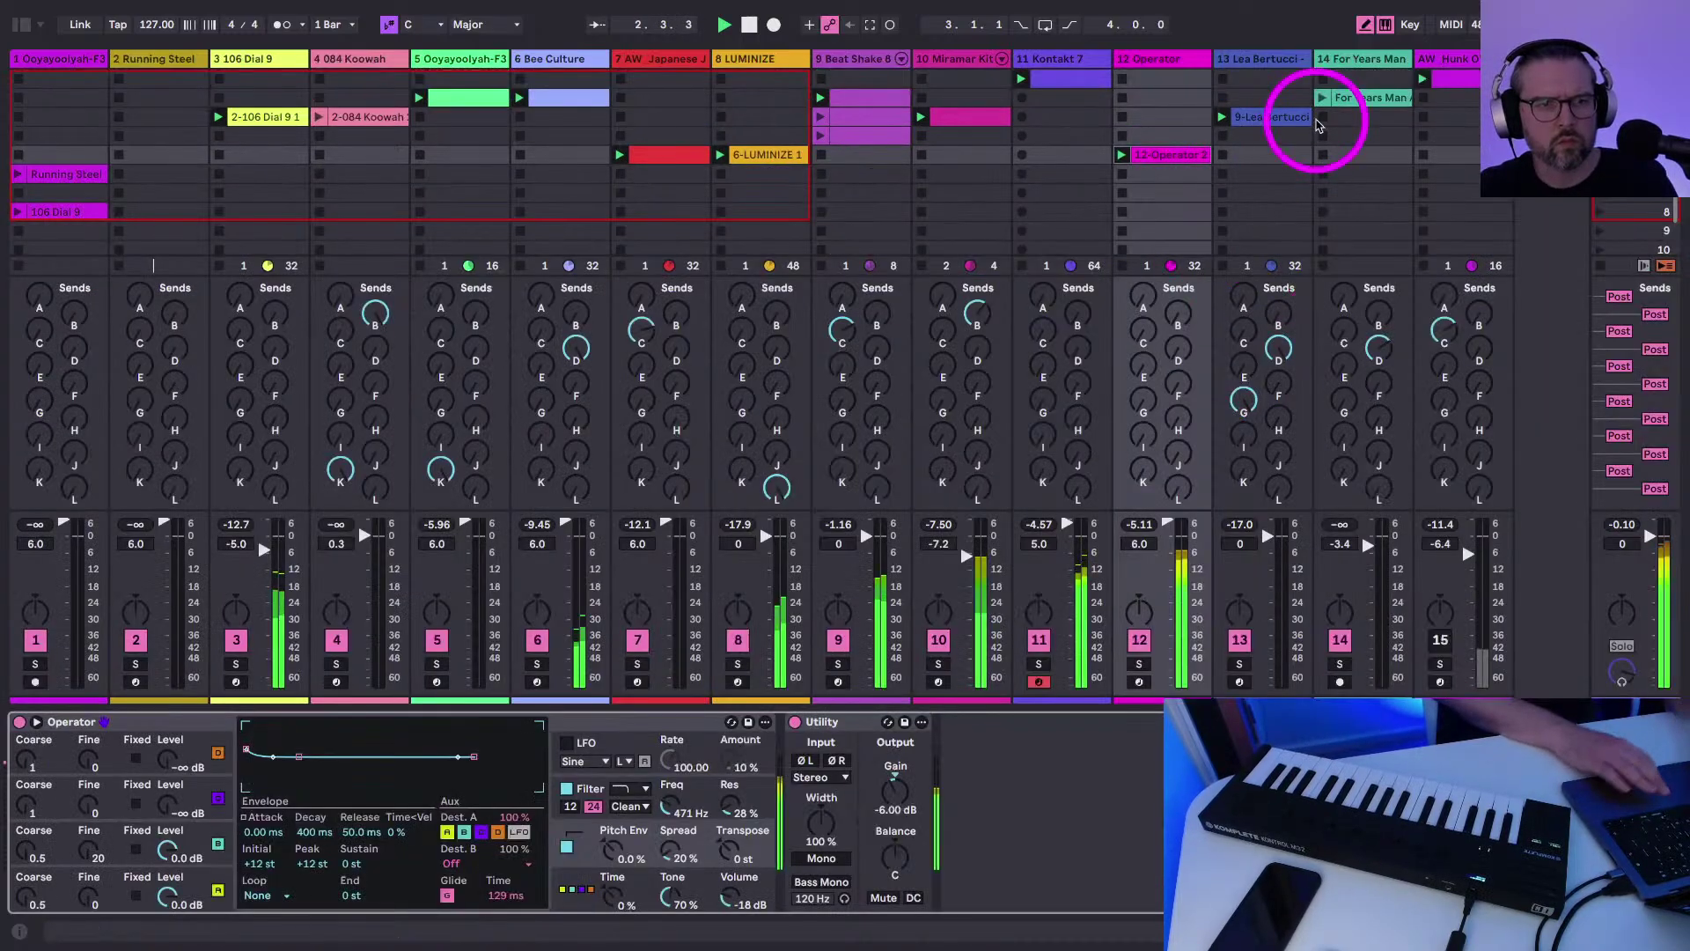
Stop the Operator clip, arm the Operator track, and raise Operator's filter frequency to 708 Hz
{"action": "key", "text": "space"}
{"action": "left_click", "coordinate": [1122, 174]}
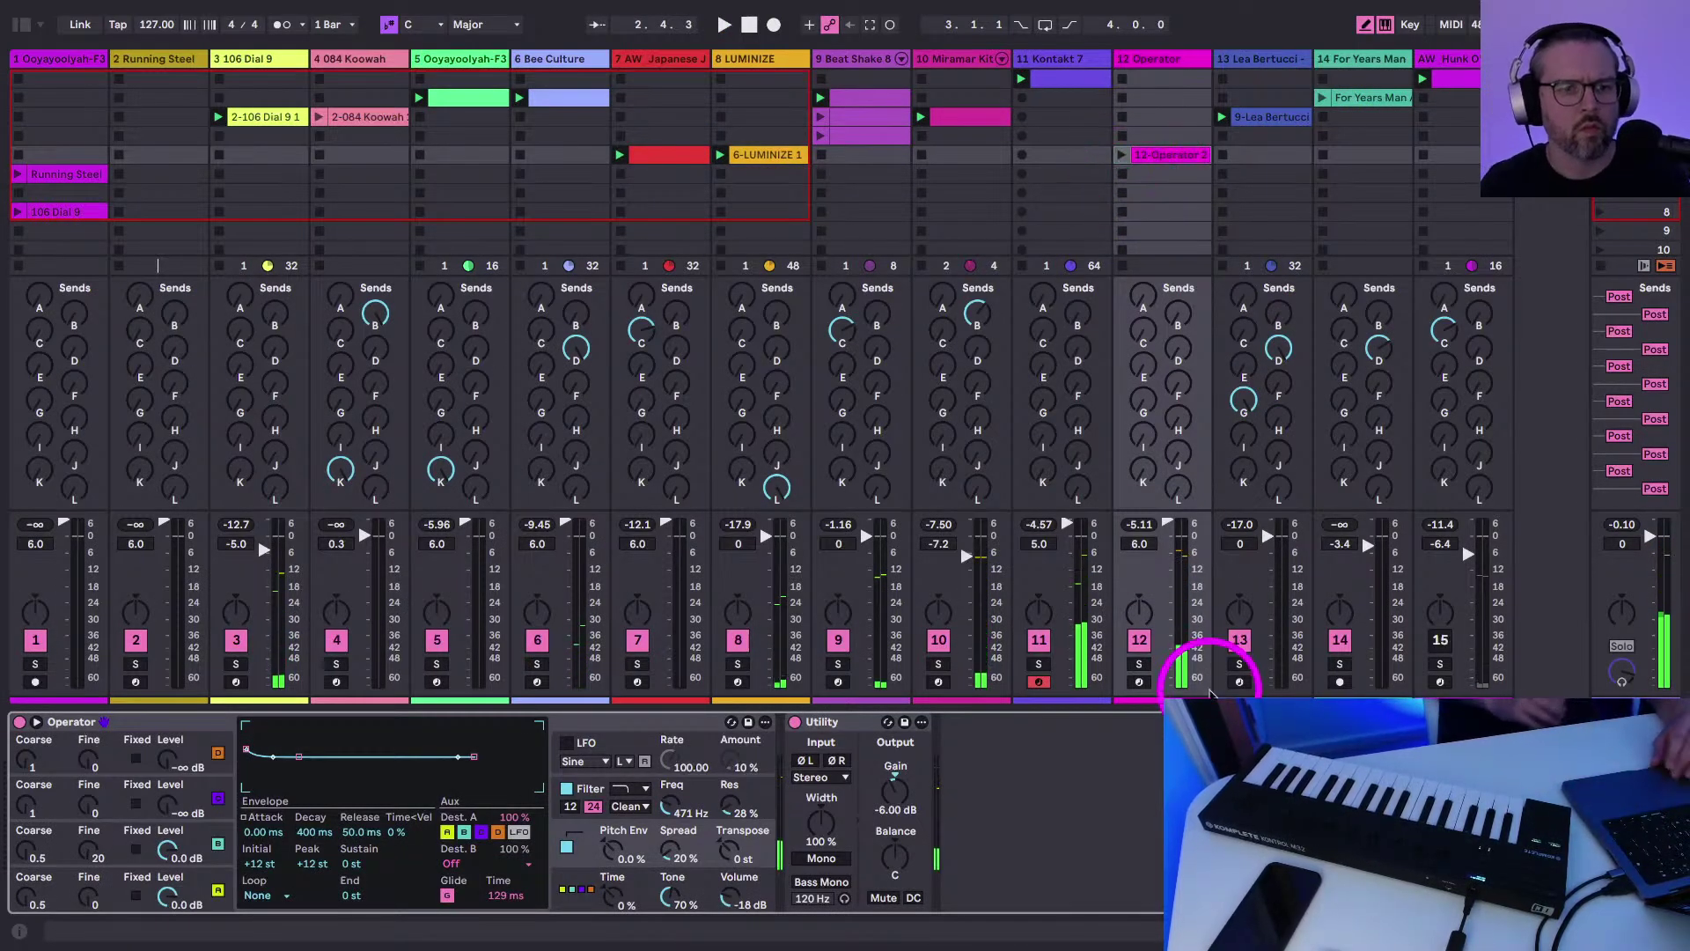
{"action": "left_click", "coordinate": [1139, 683]}
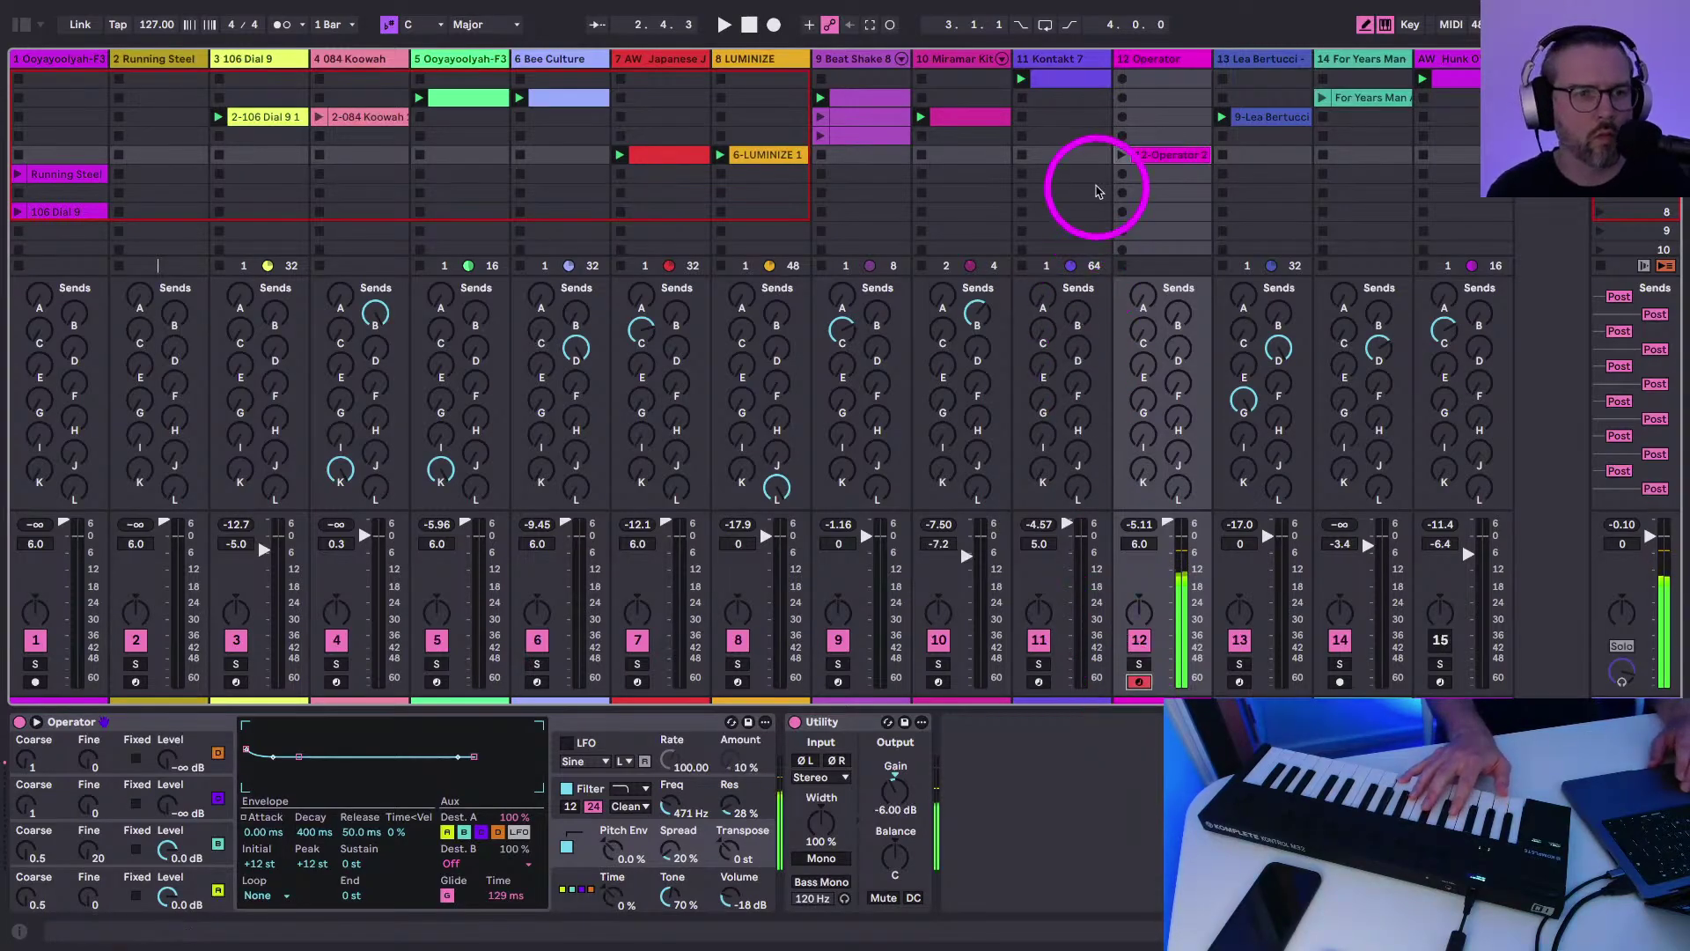
{"action": "left_click", "coordinate": [673, 799]}
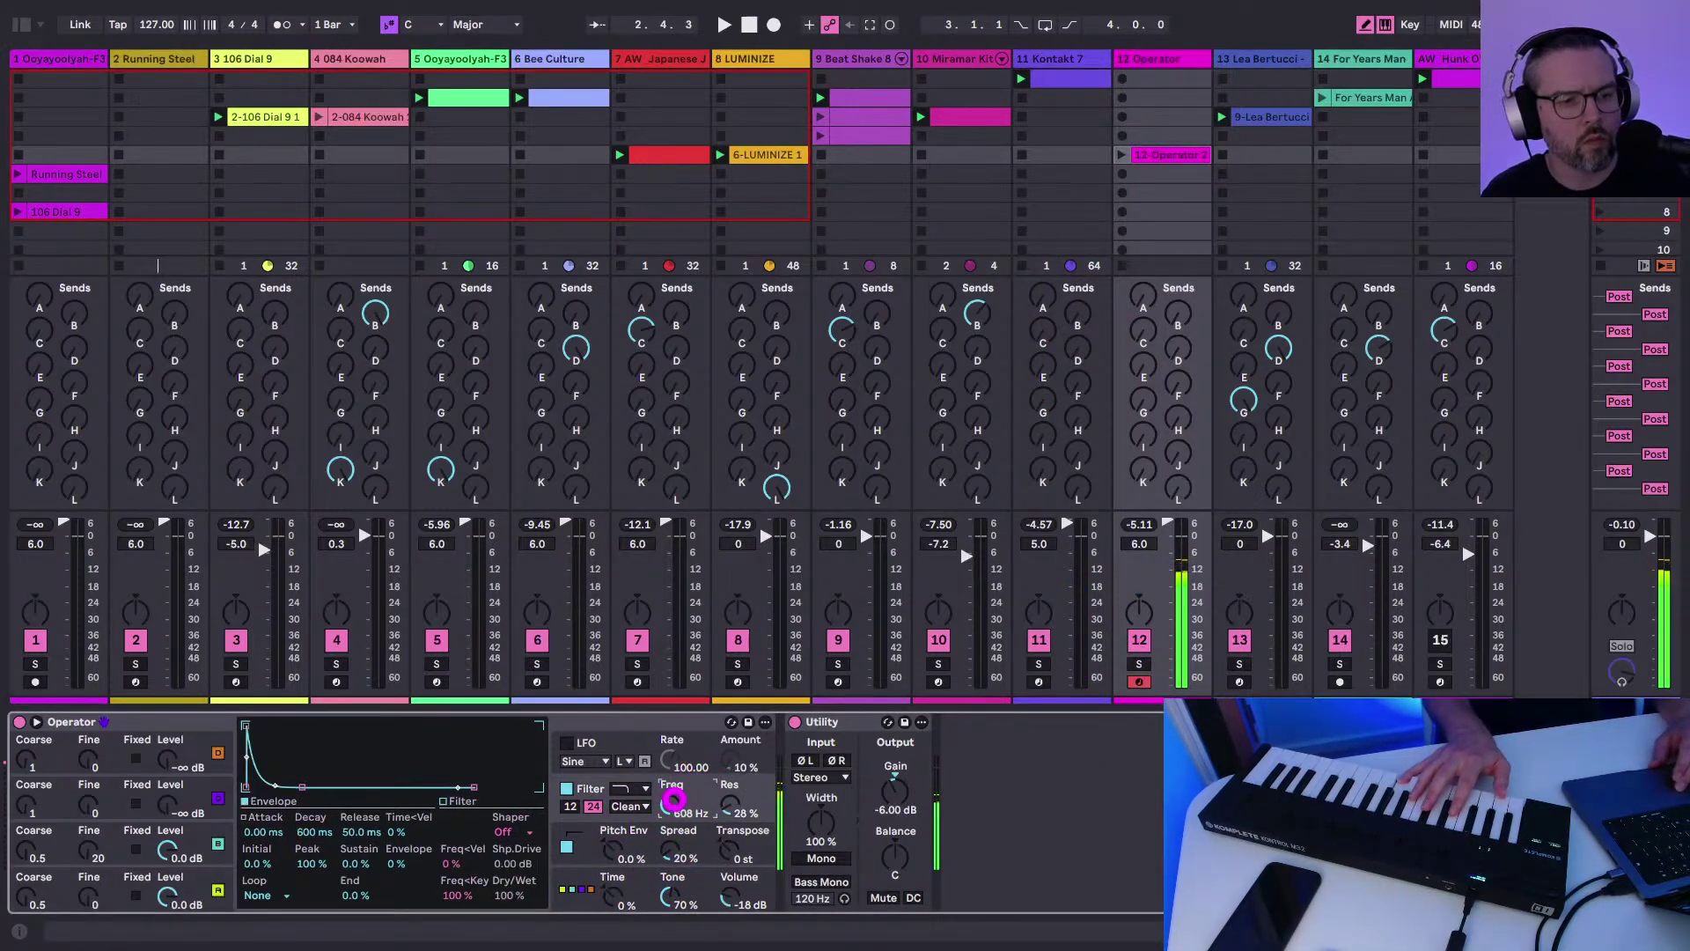
{"action": "left_click_drag", "start_coordinate": [673, 798], "coordinate": [673, 794]}
Record a new Operator take in the slot below the existing clip, and delete that take
{"action": "left_click", "coordinate": [1121, 173]}
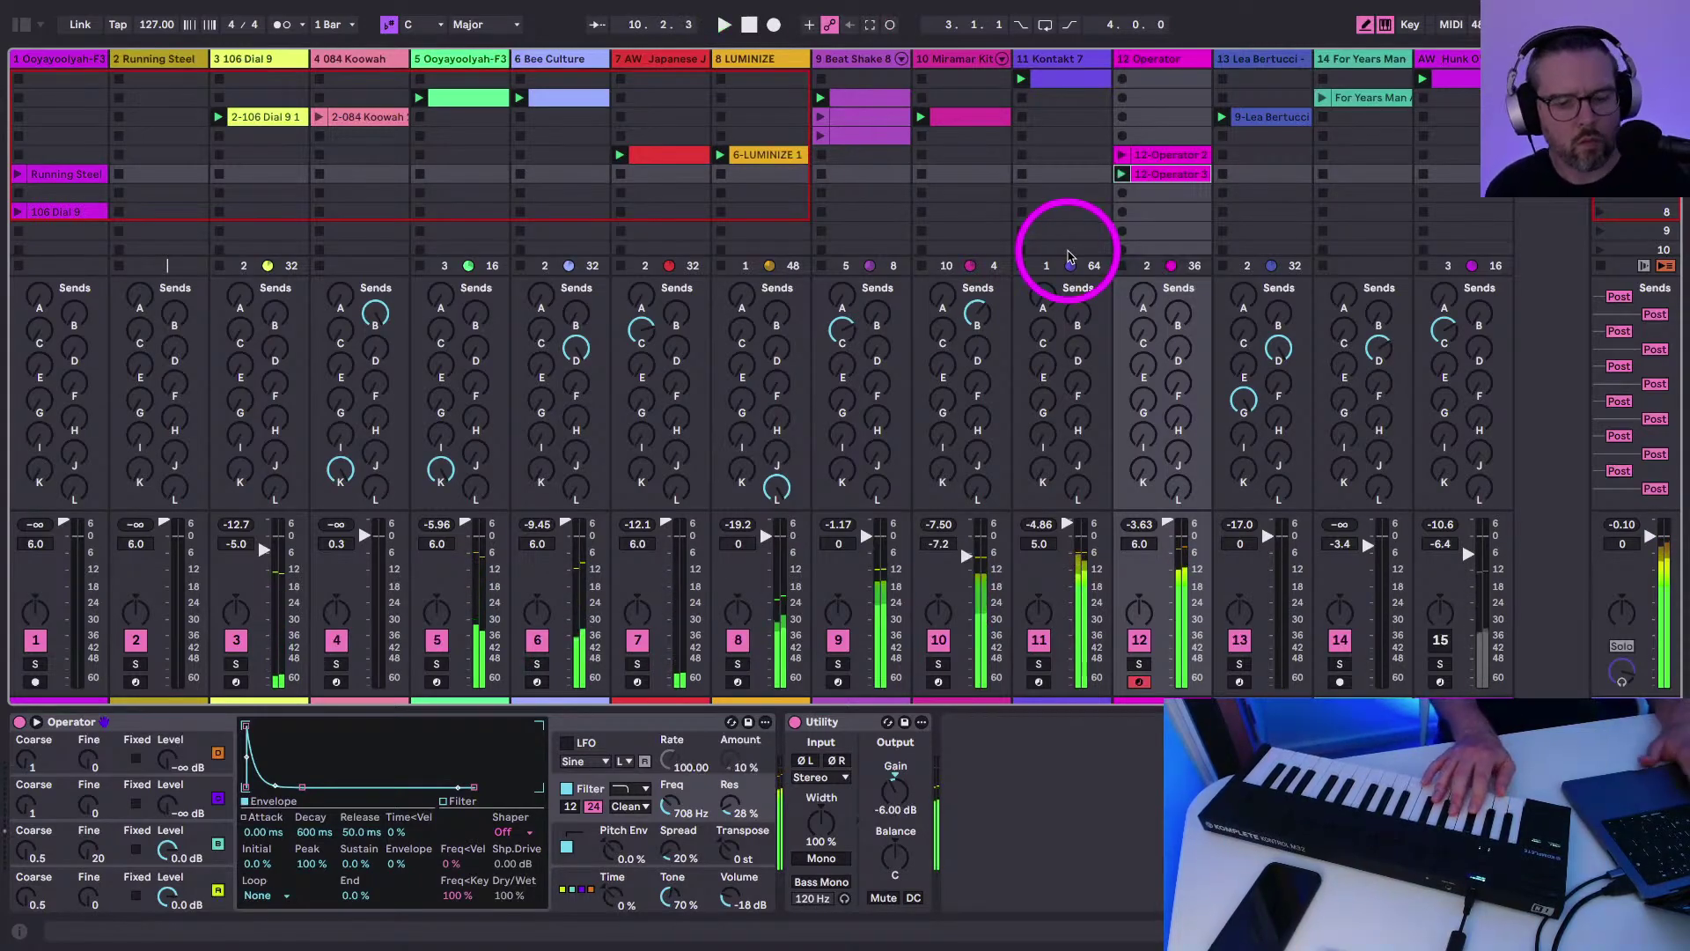
{"action": "left_click", "coordinate": [1144, 174]}
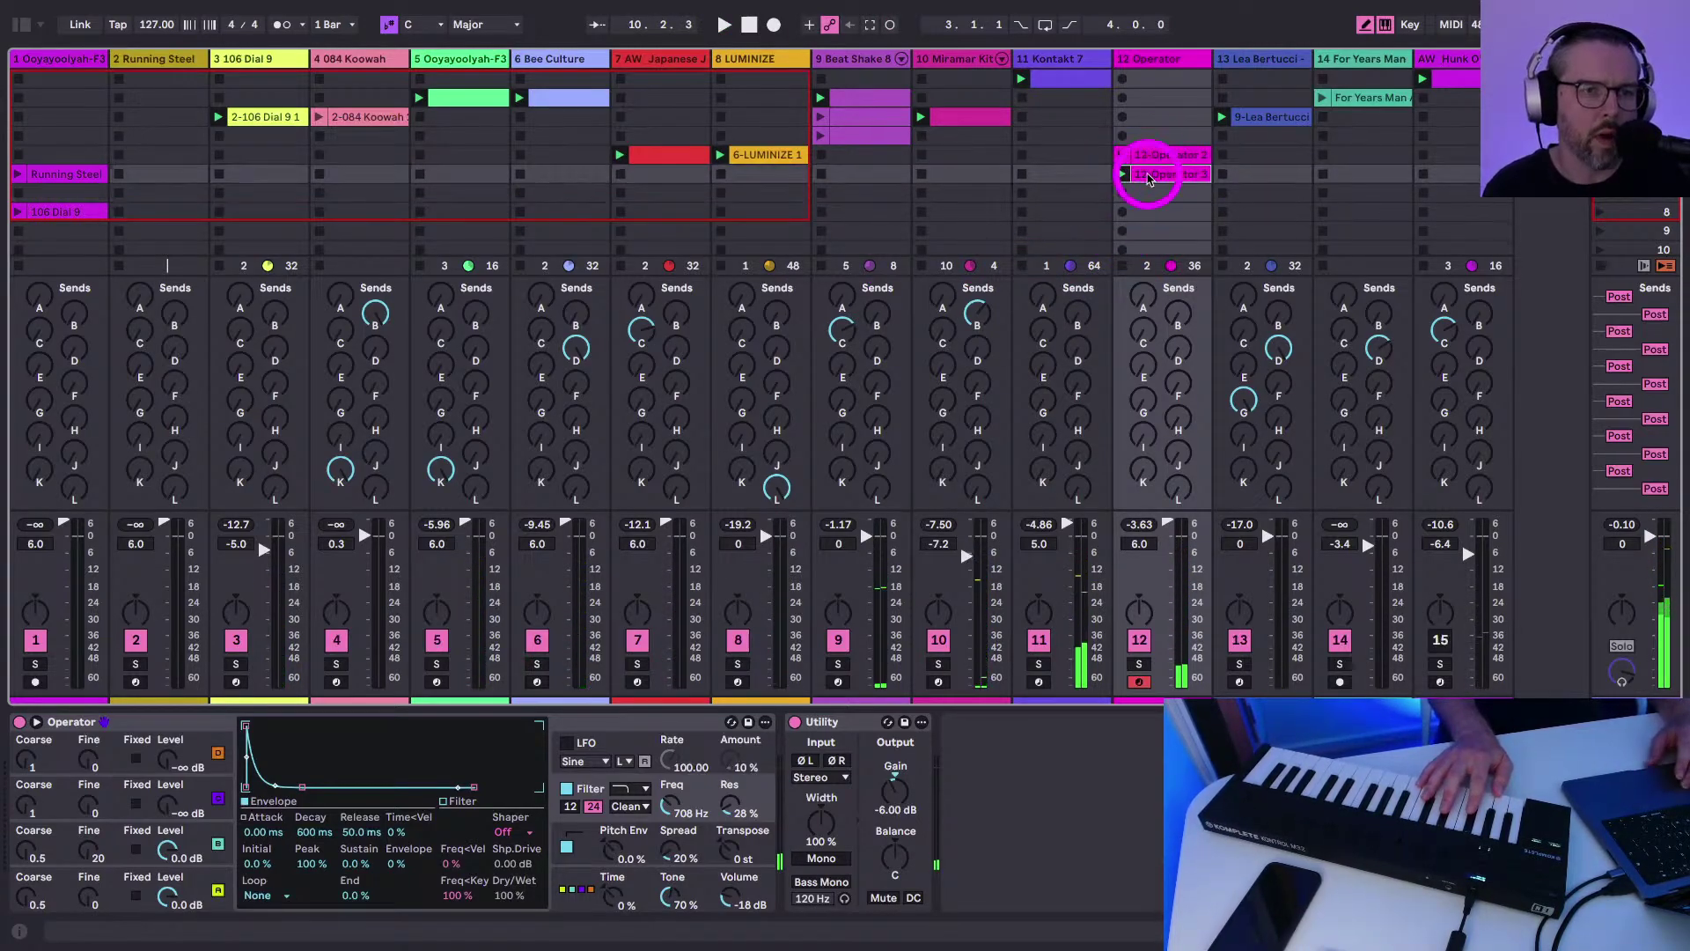
{"action": "key", "text": "Delete"}
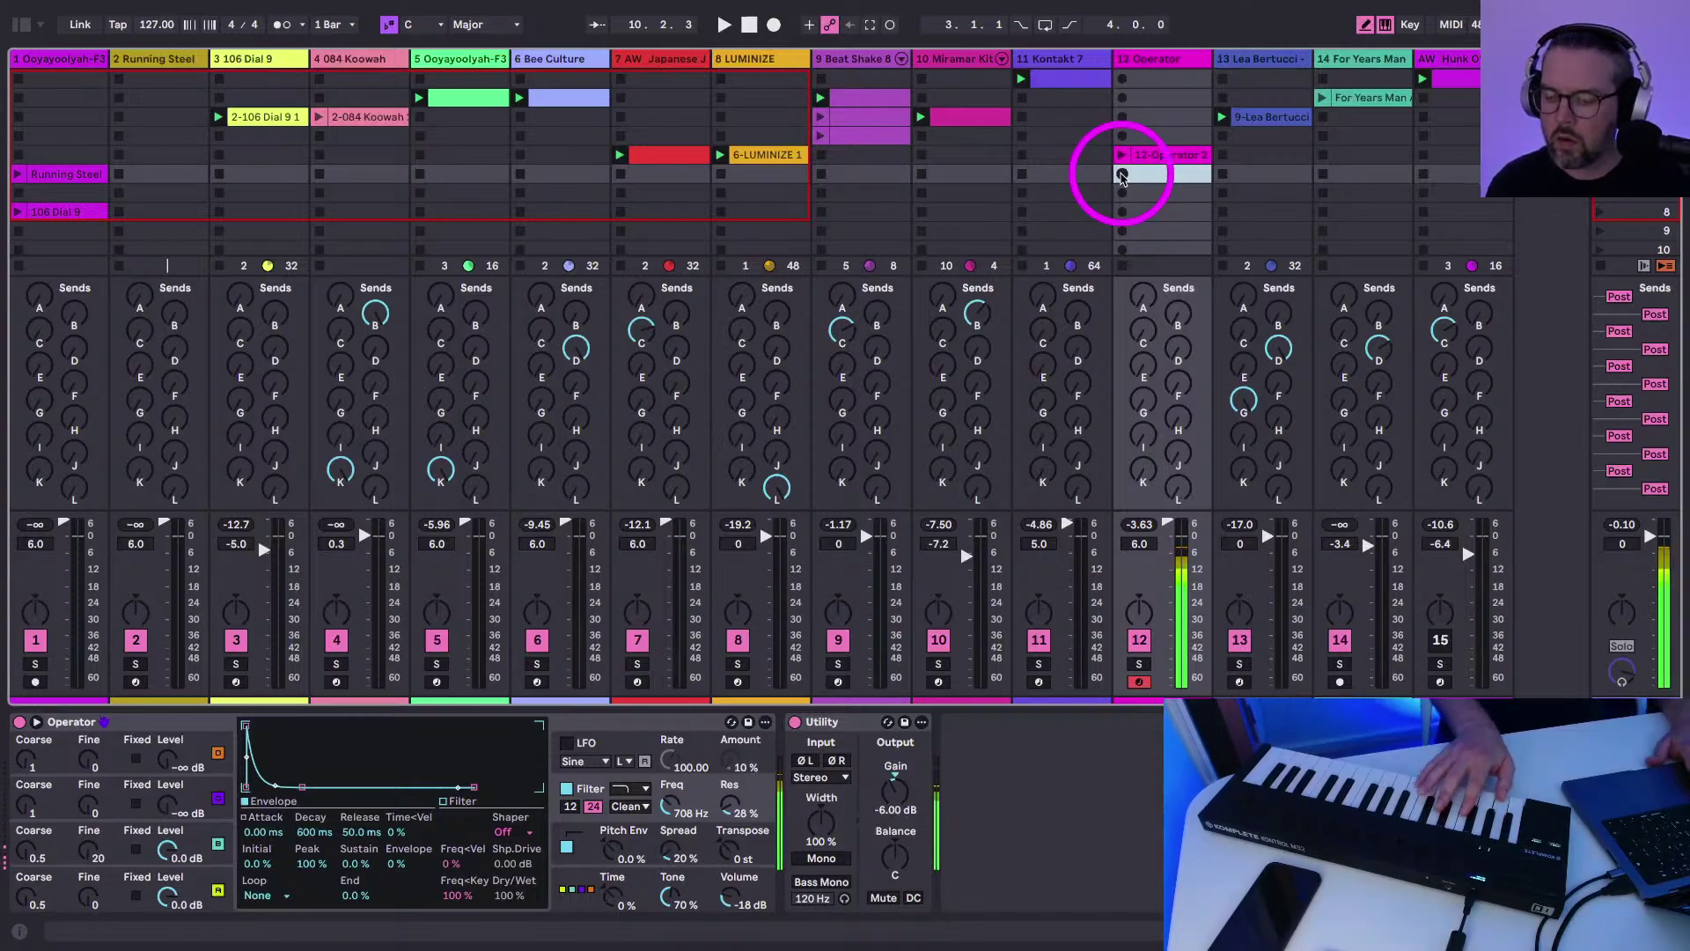
Capture the MIDI played over the session as a new Operator clip, play it back, and delete it
{"action": "key", "text": "space"}
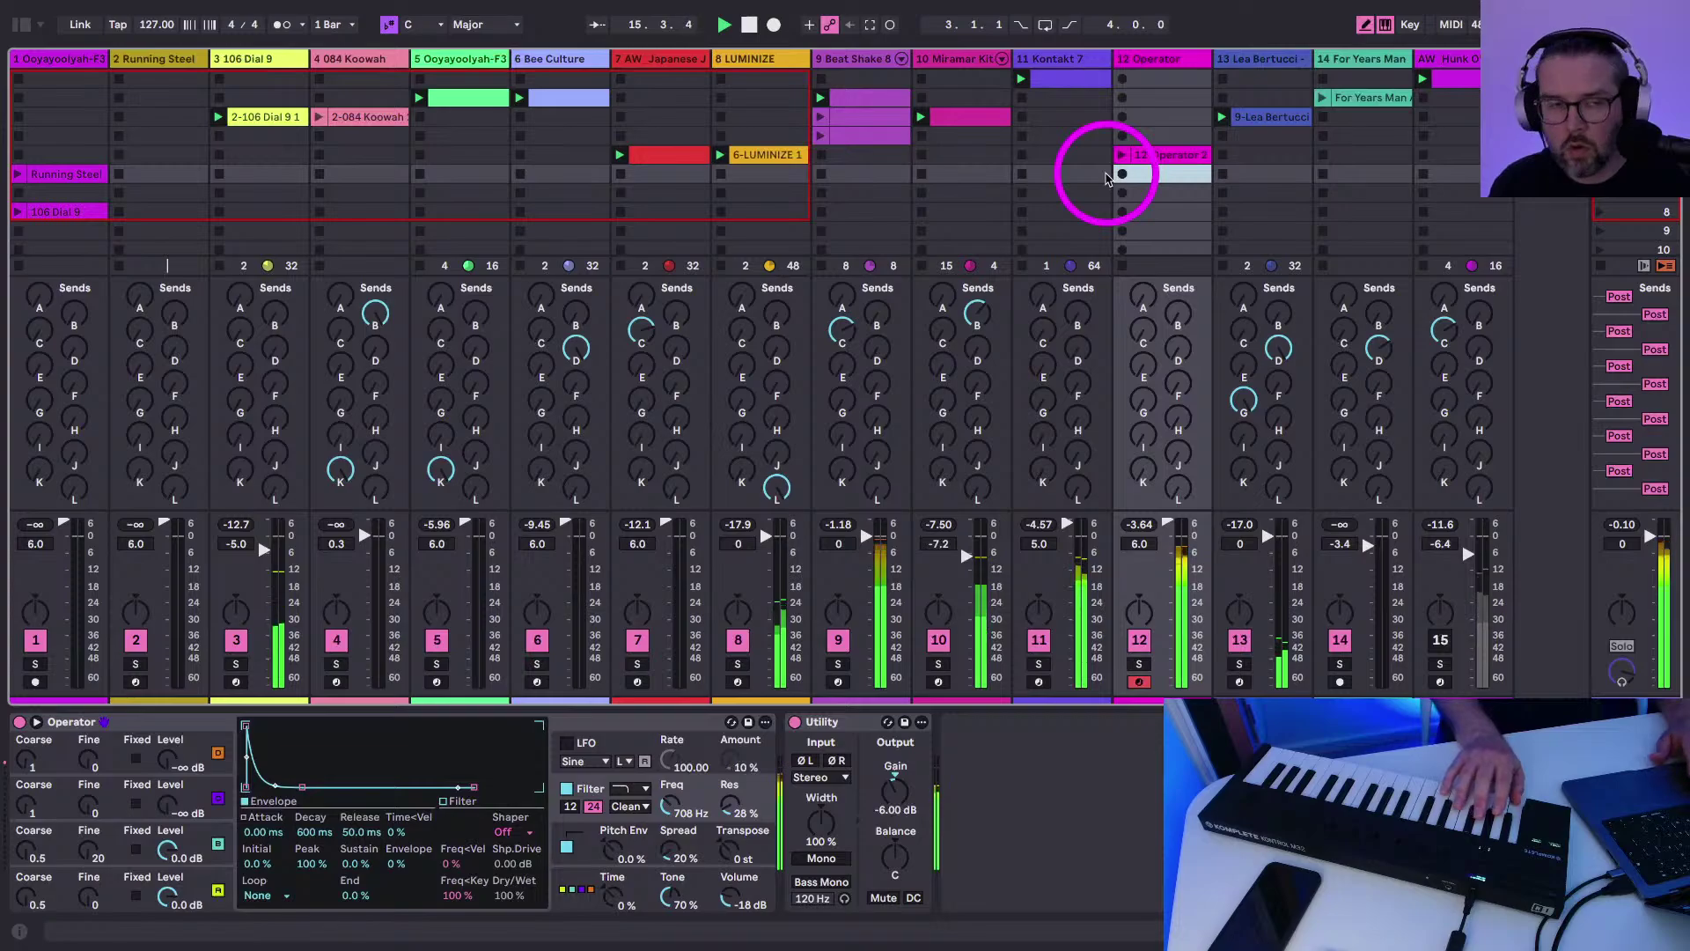
{"action": "left_click", "coordinate": [869, 26]}
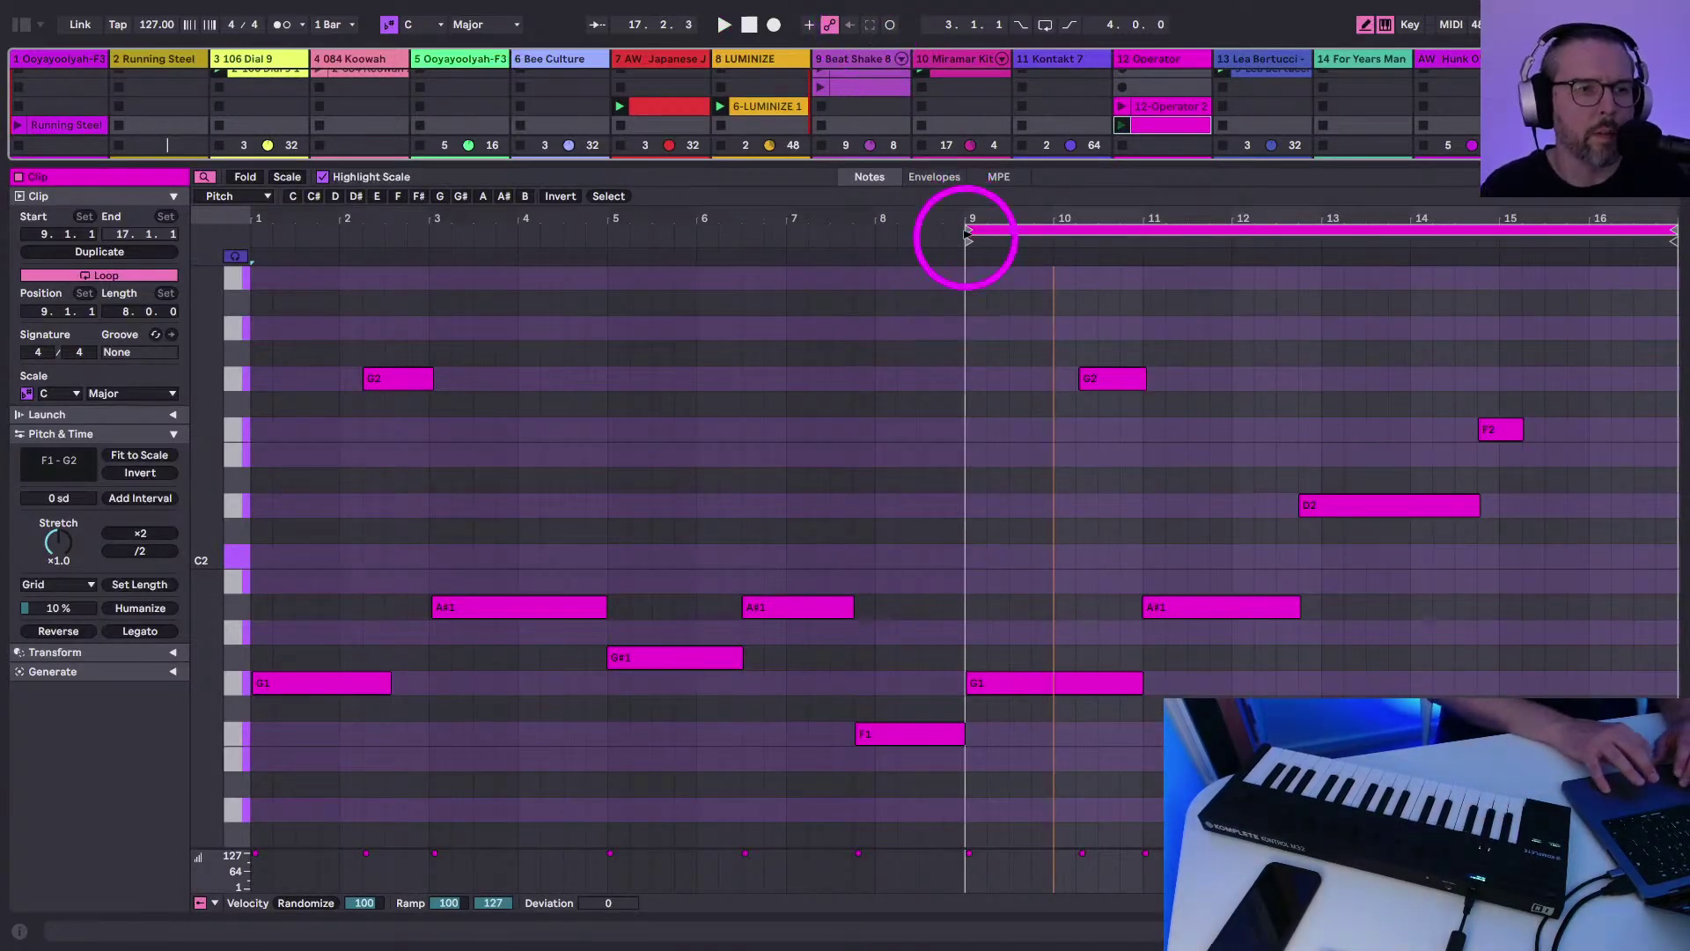
{"action": "key", "text": "space"}
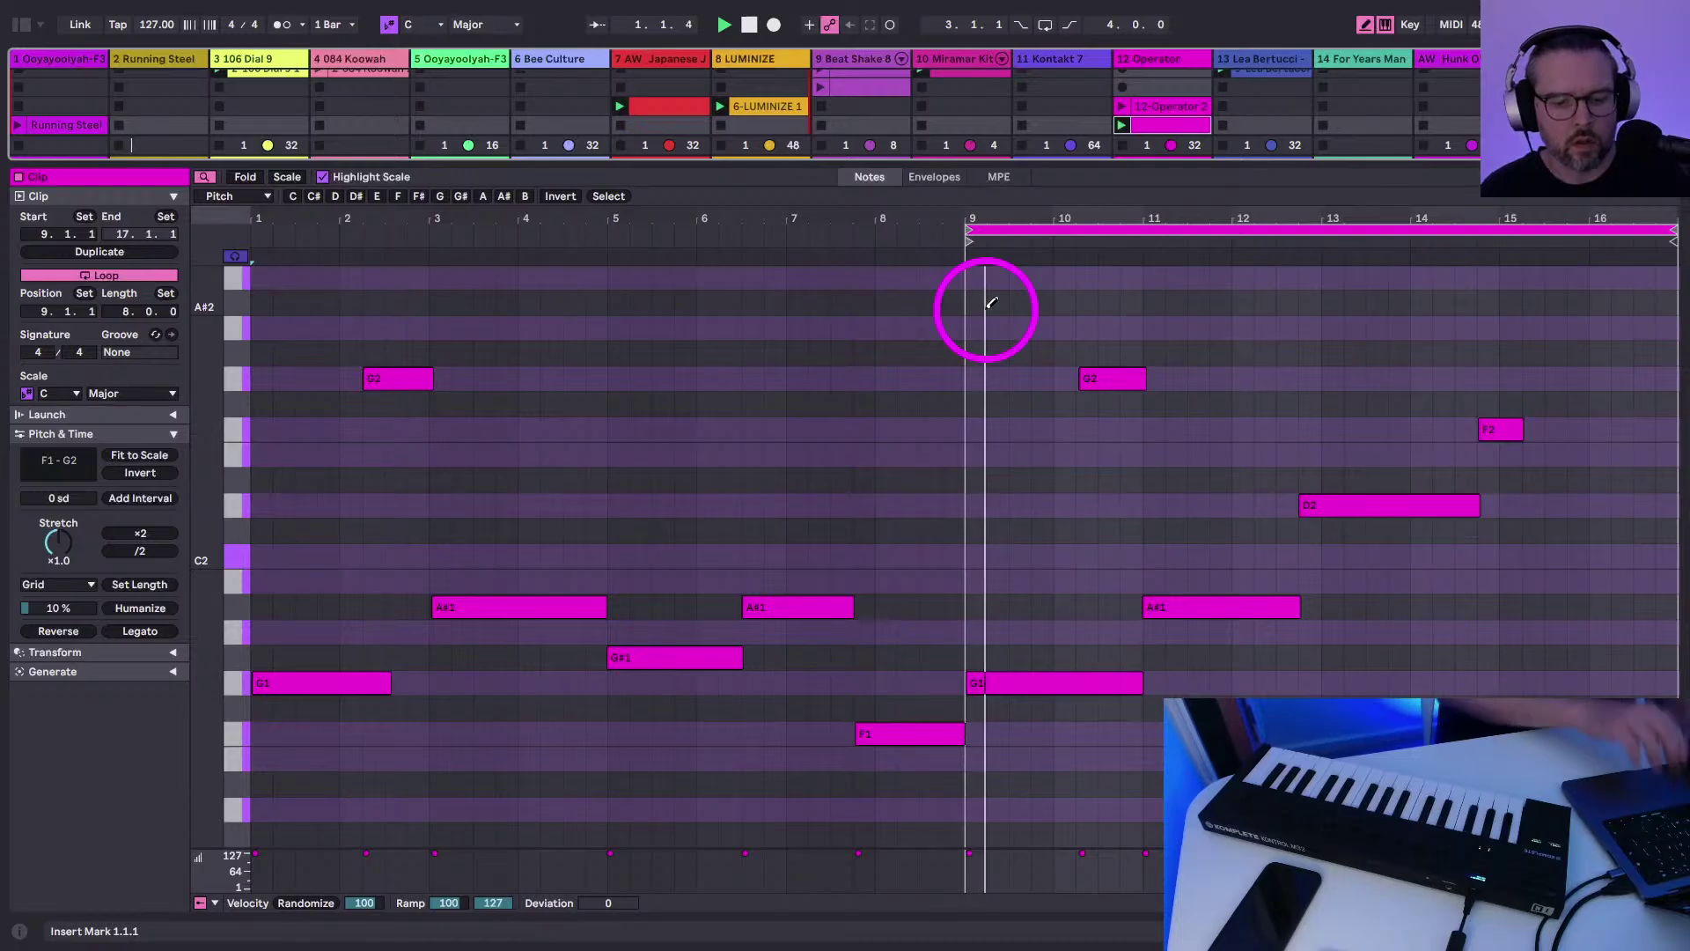
{"action": "key", "text": "super+a"}
{"action": "key", "text": "shift+Tab"}
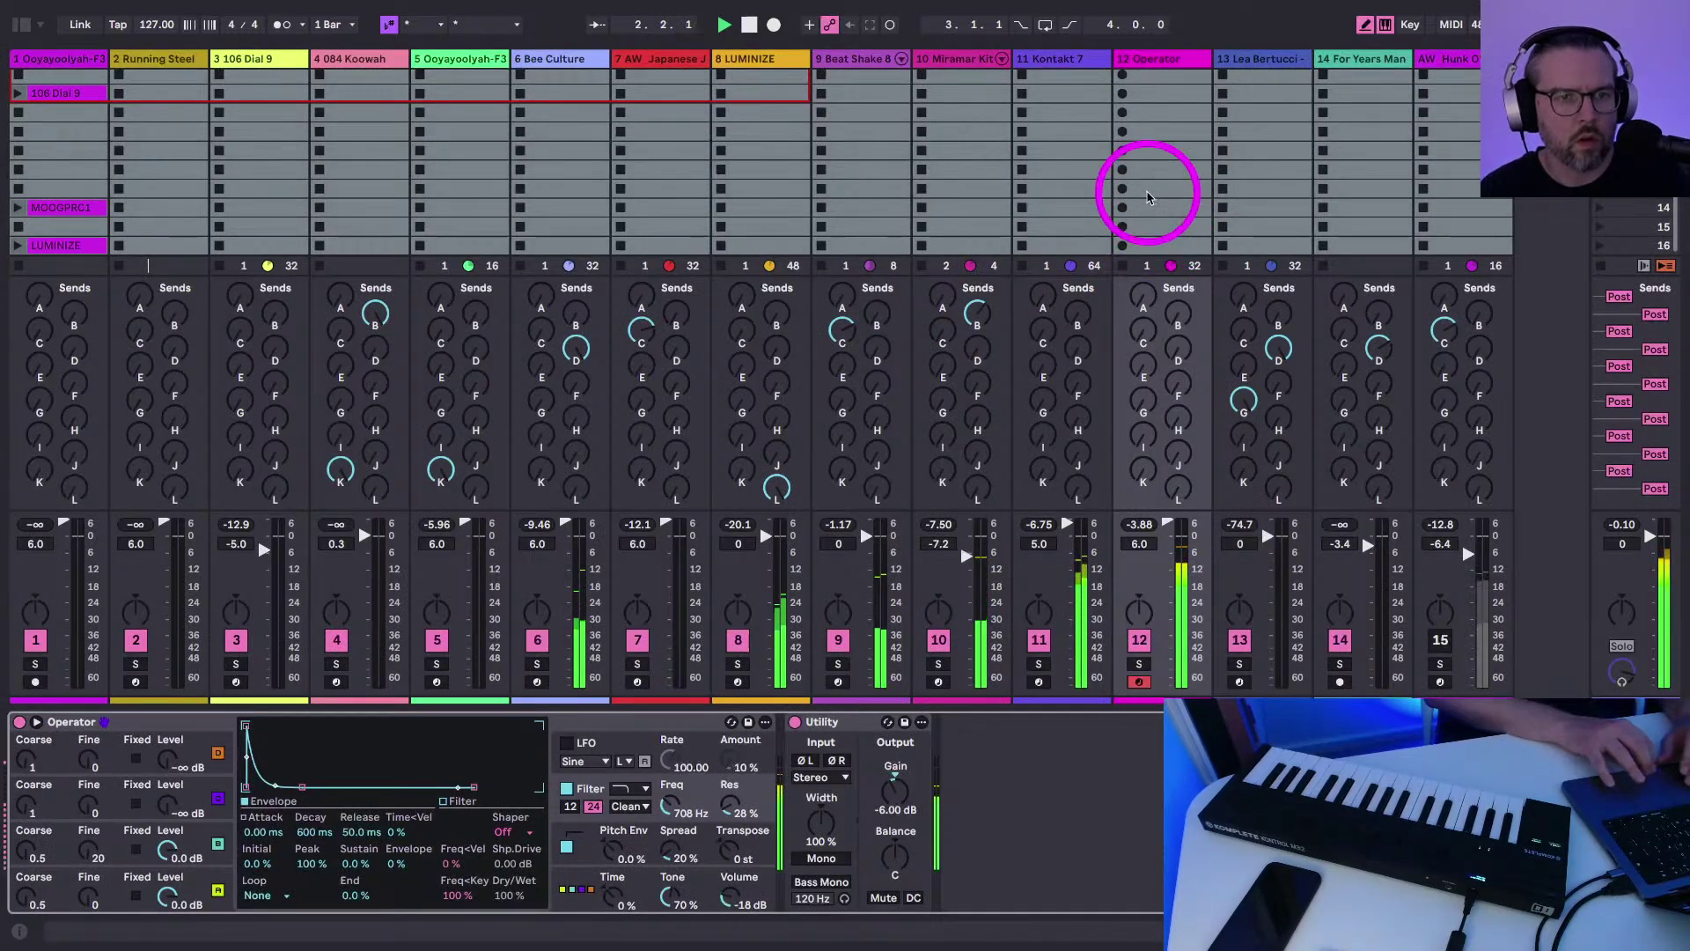
{"action": "scroll", "coordinate": [1147, 197], "scroll_direction": "up", "scroll_amount": 3}
{"action": "left_click", "coordinate": [1141, 174]}
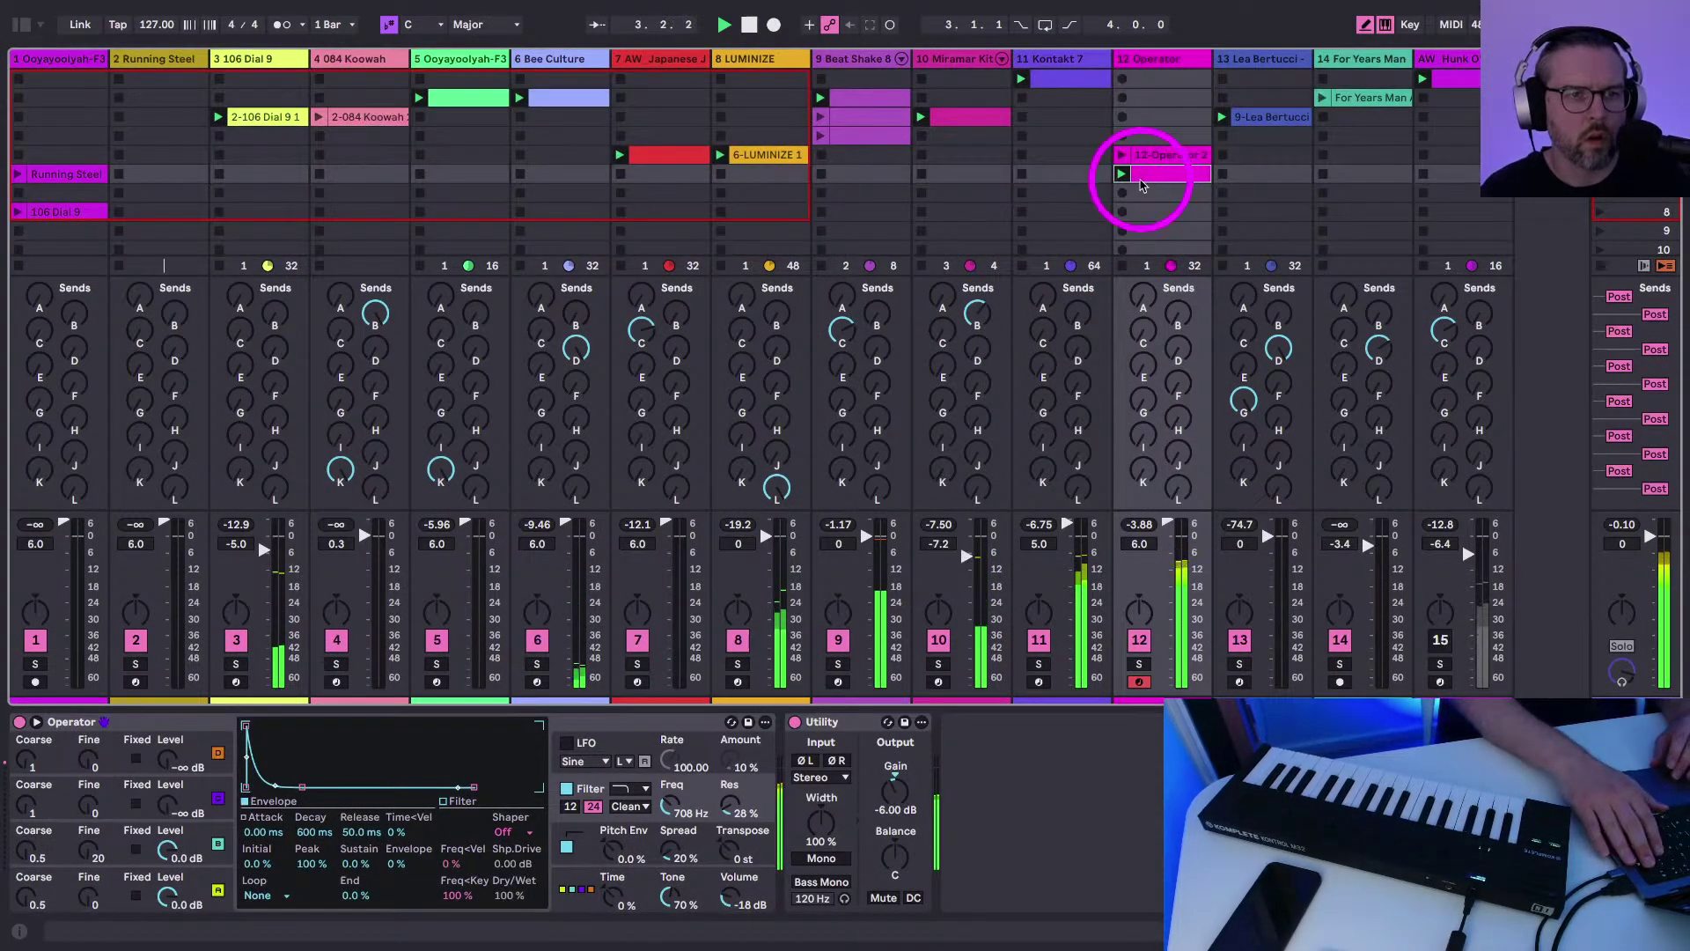
{"action": "key", "text": "Delete"}
Record a new 16-bar Operator take in the slot below the existing clip and open it for note editing
{"action": "left_click", "coordinate": [1124, 173]}
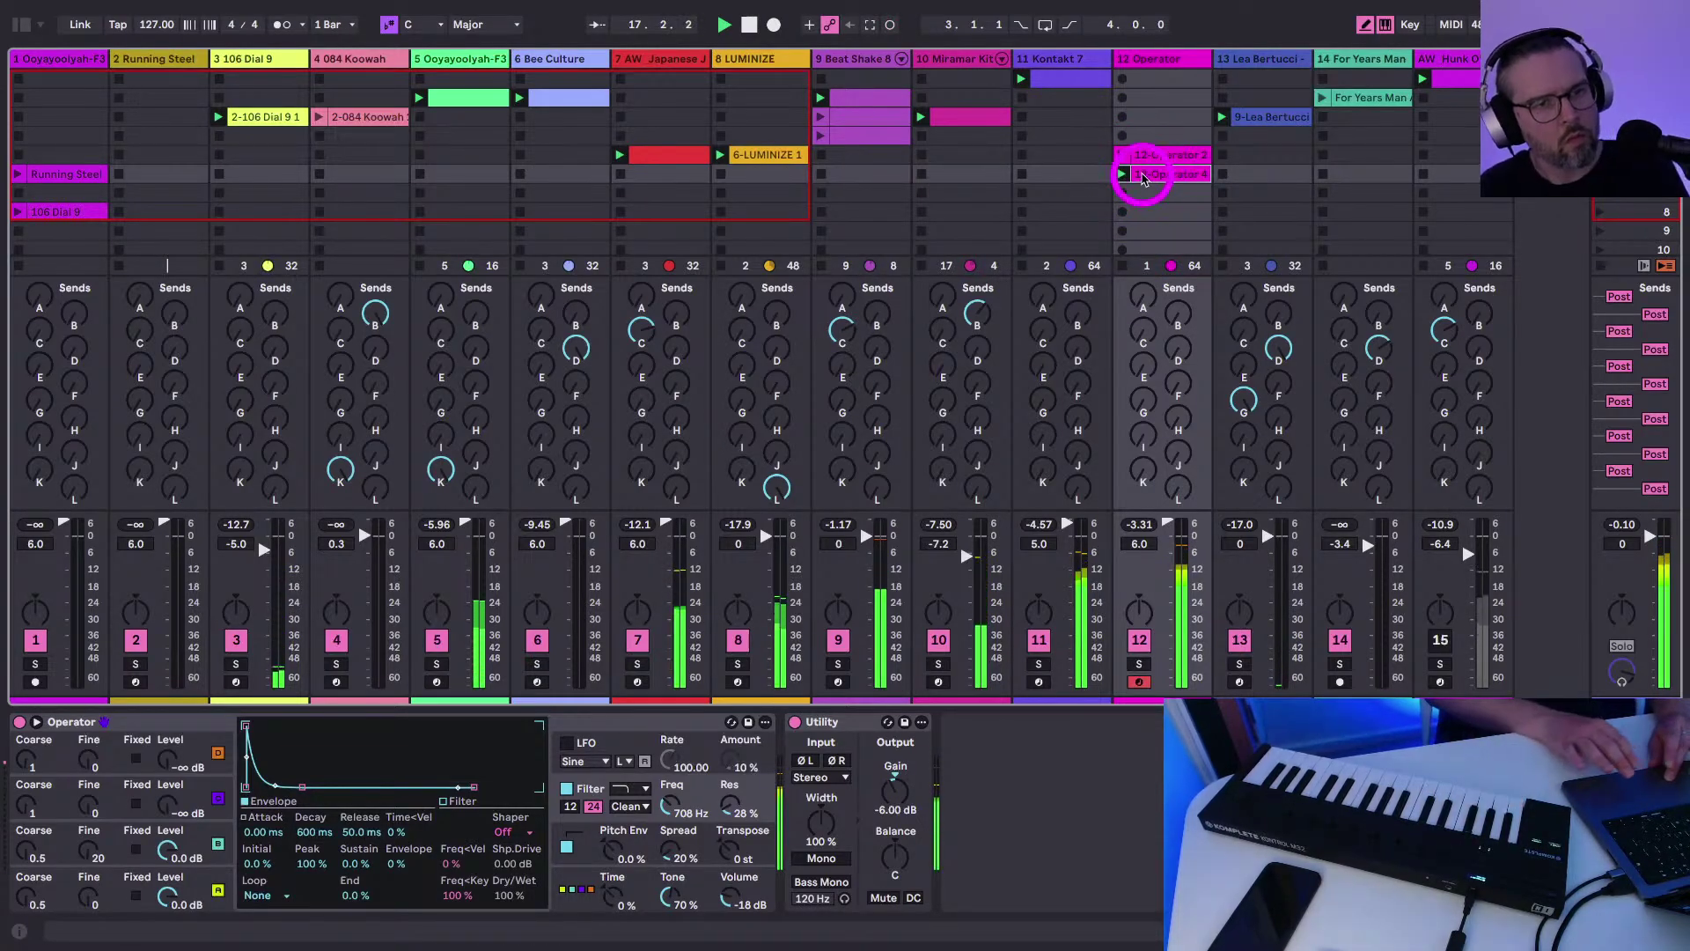
{"action": "double_click", "coordinate": [1143, 176]}
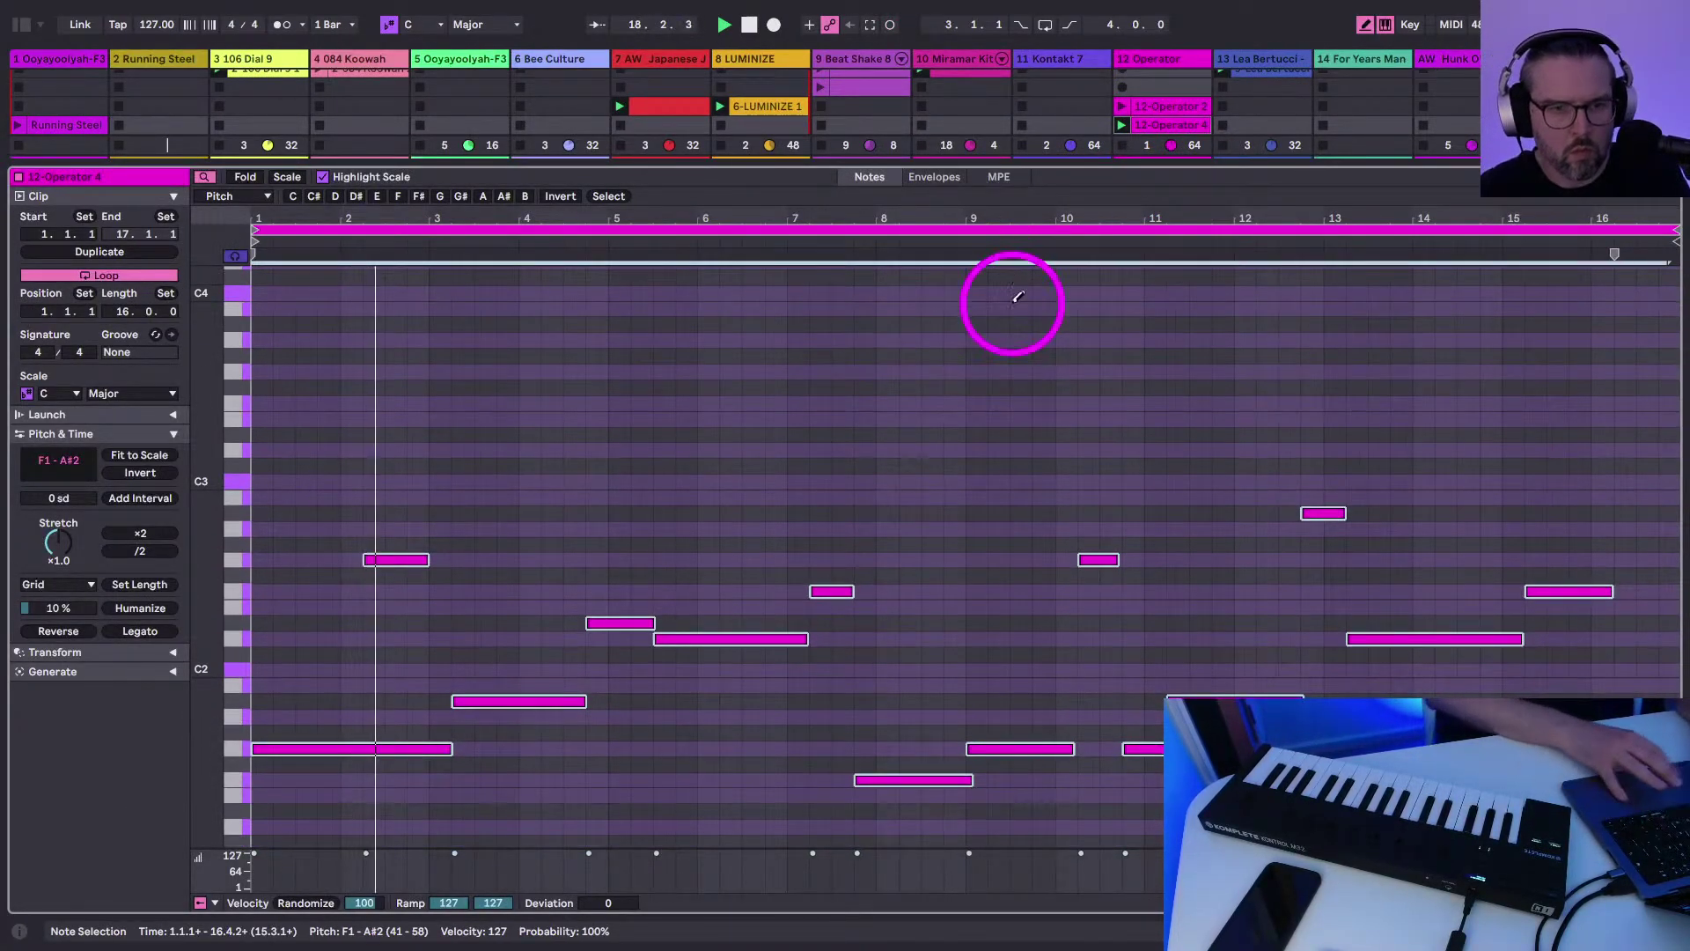
{"action": "key", "text": "b"}
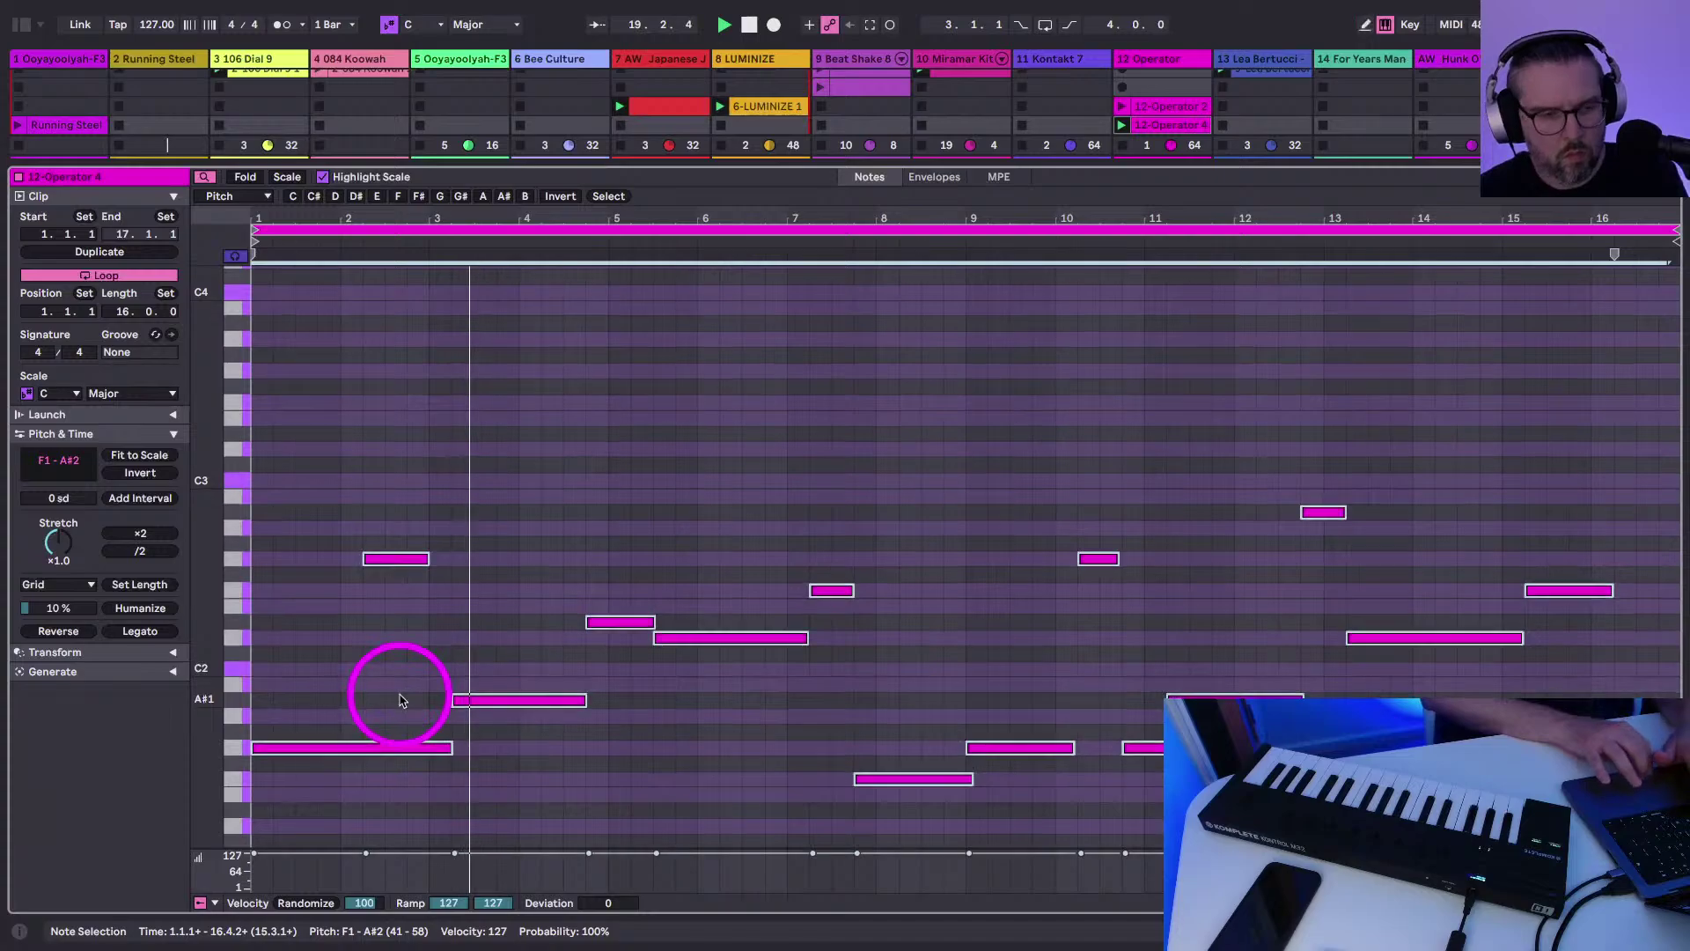
Shorten the G2 note in bar 2 of the Operator clip to two beats
{"action": "scroll", "coordinate": [400, 696], "scroll_direction": "down", "scroll_amount": 3}
{"action": "left_click", "coordinate": [322, 528]}
{"action": "left_click", "coordinate": [387, 458]}
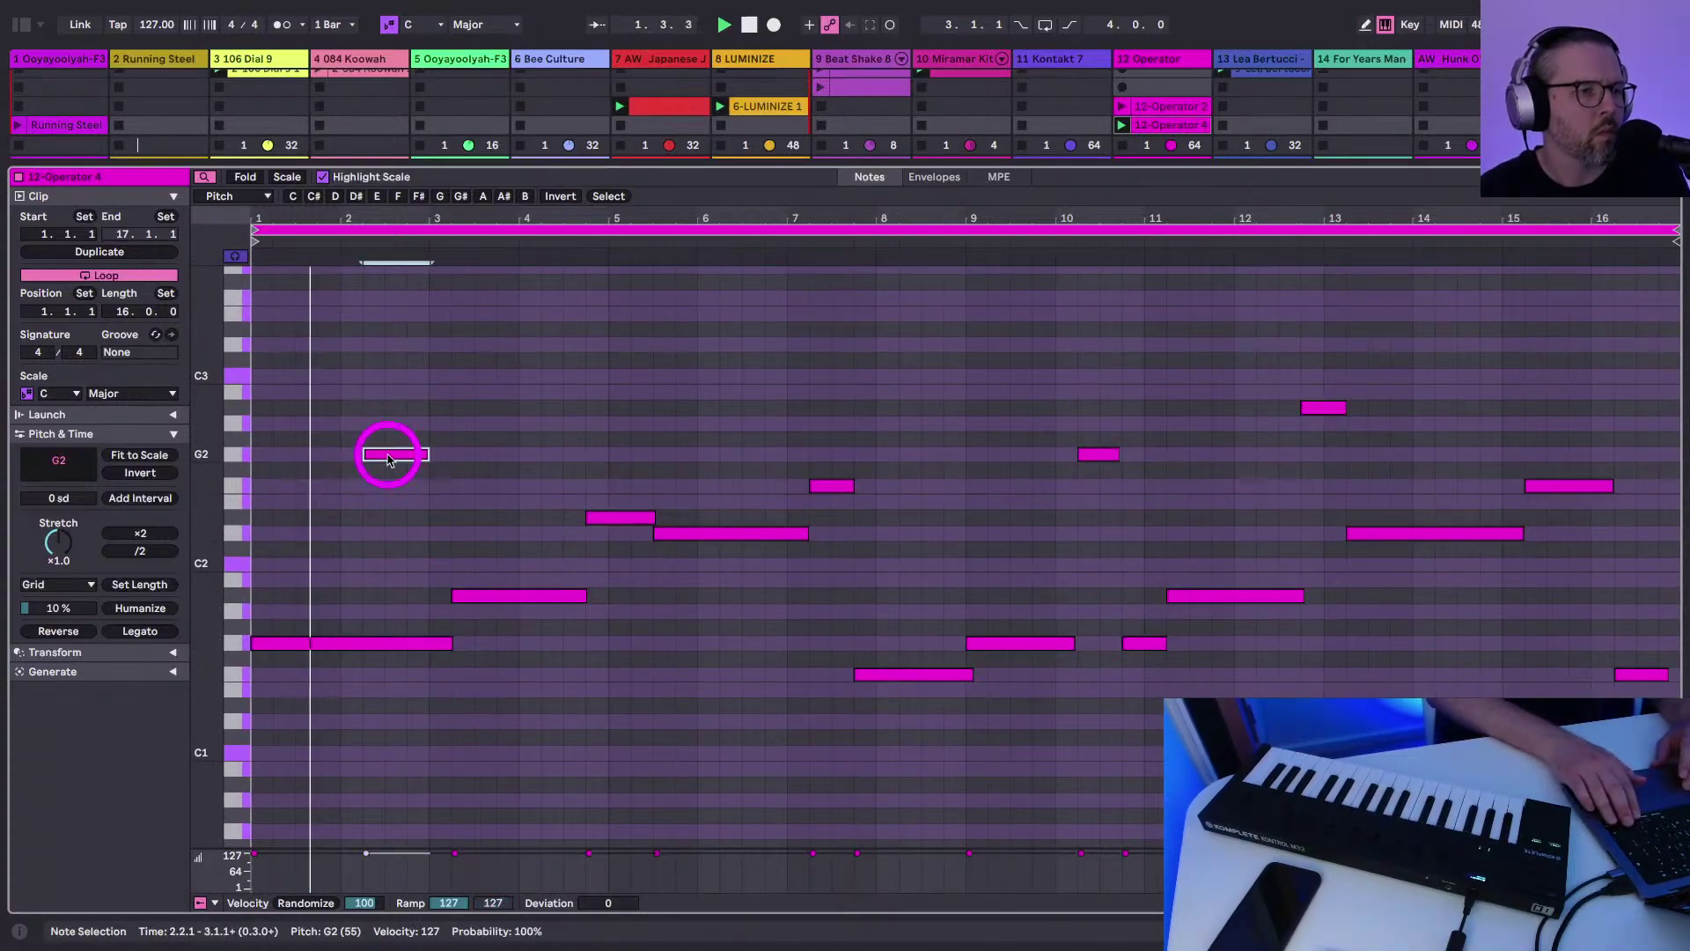
{"action": "key", "text": "shift+Left"}
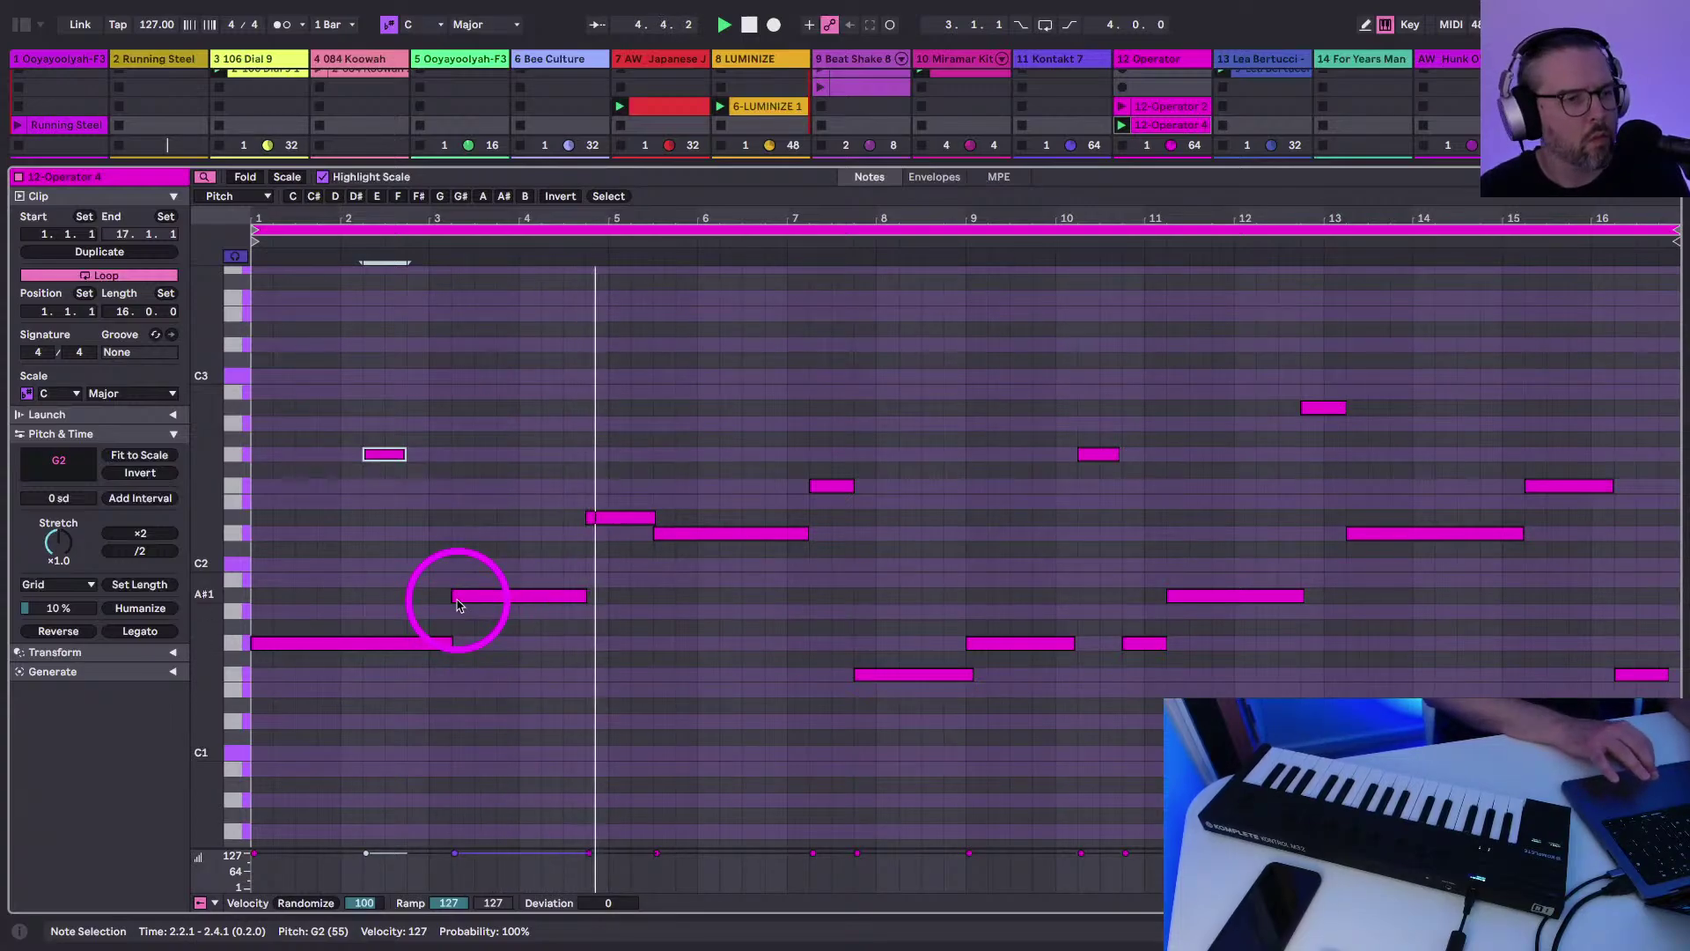
Move the long D2 note in the Operator clip one beat earlier so it starts at 5.2.1
{"action": "left_click", "coordinate": [689, 535]}
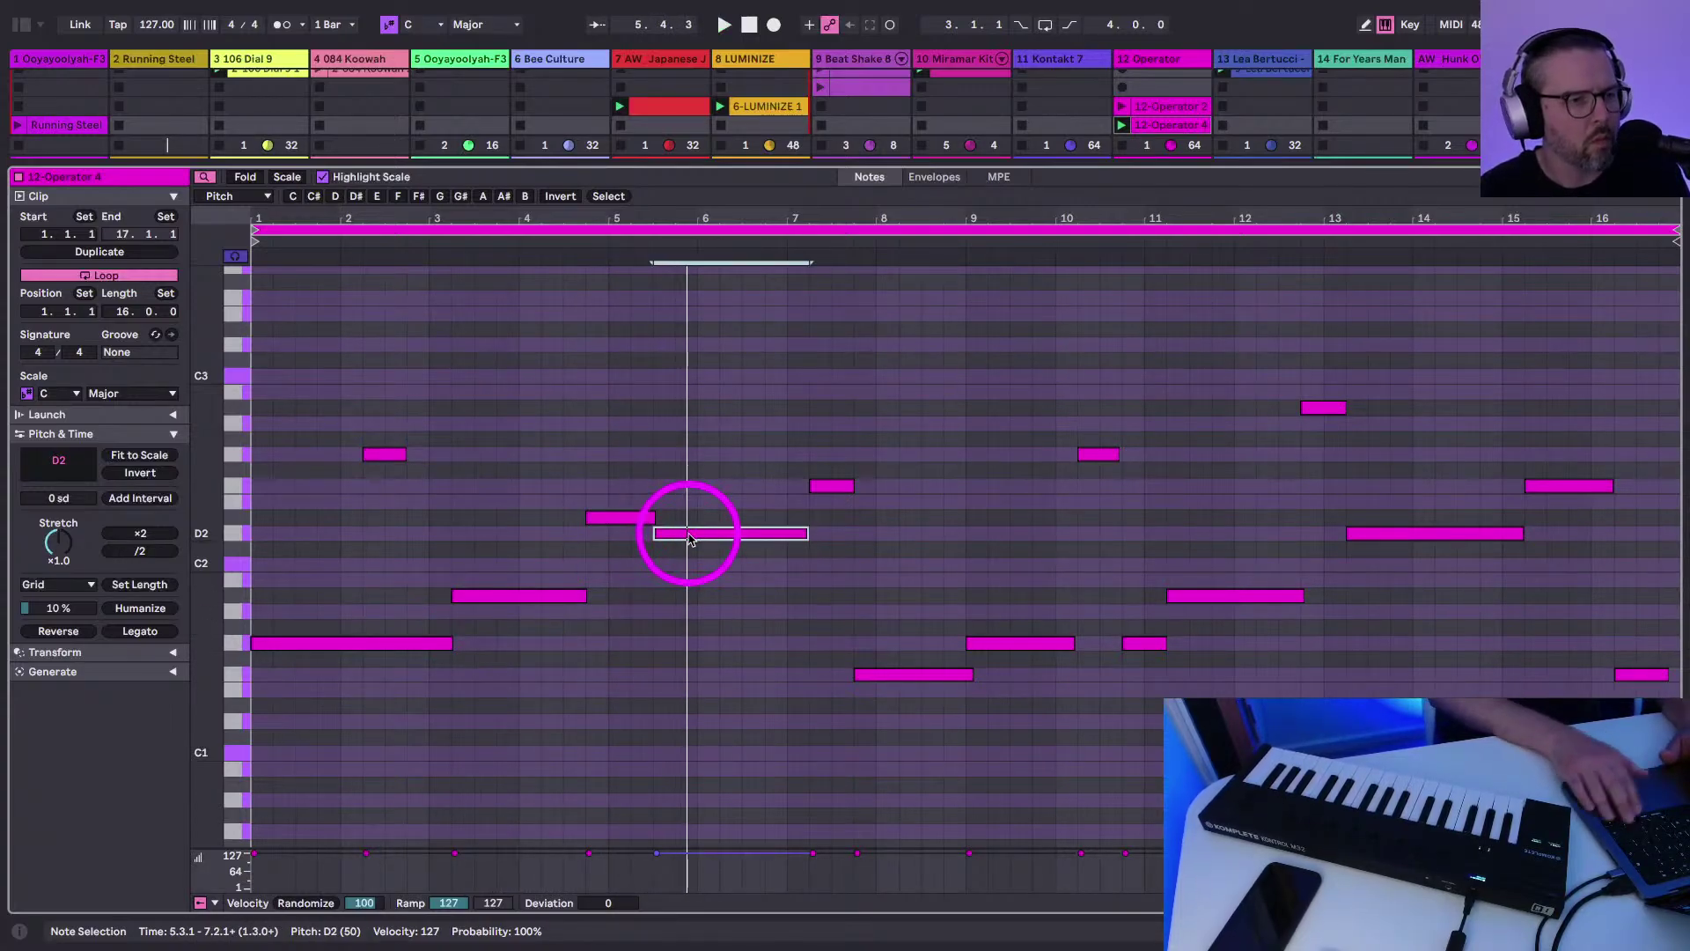
{"action": "key", "text": "Left"}
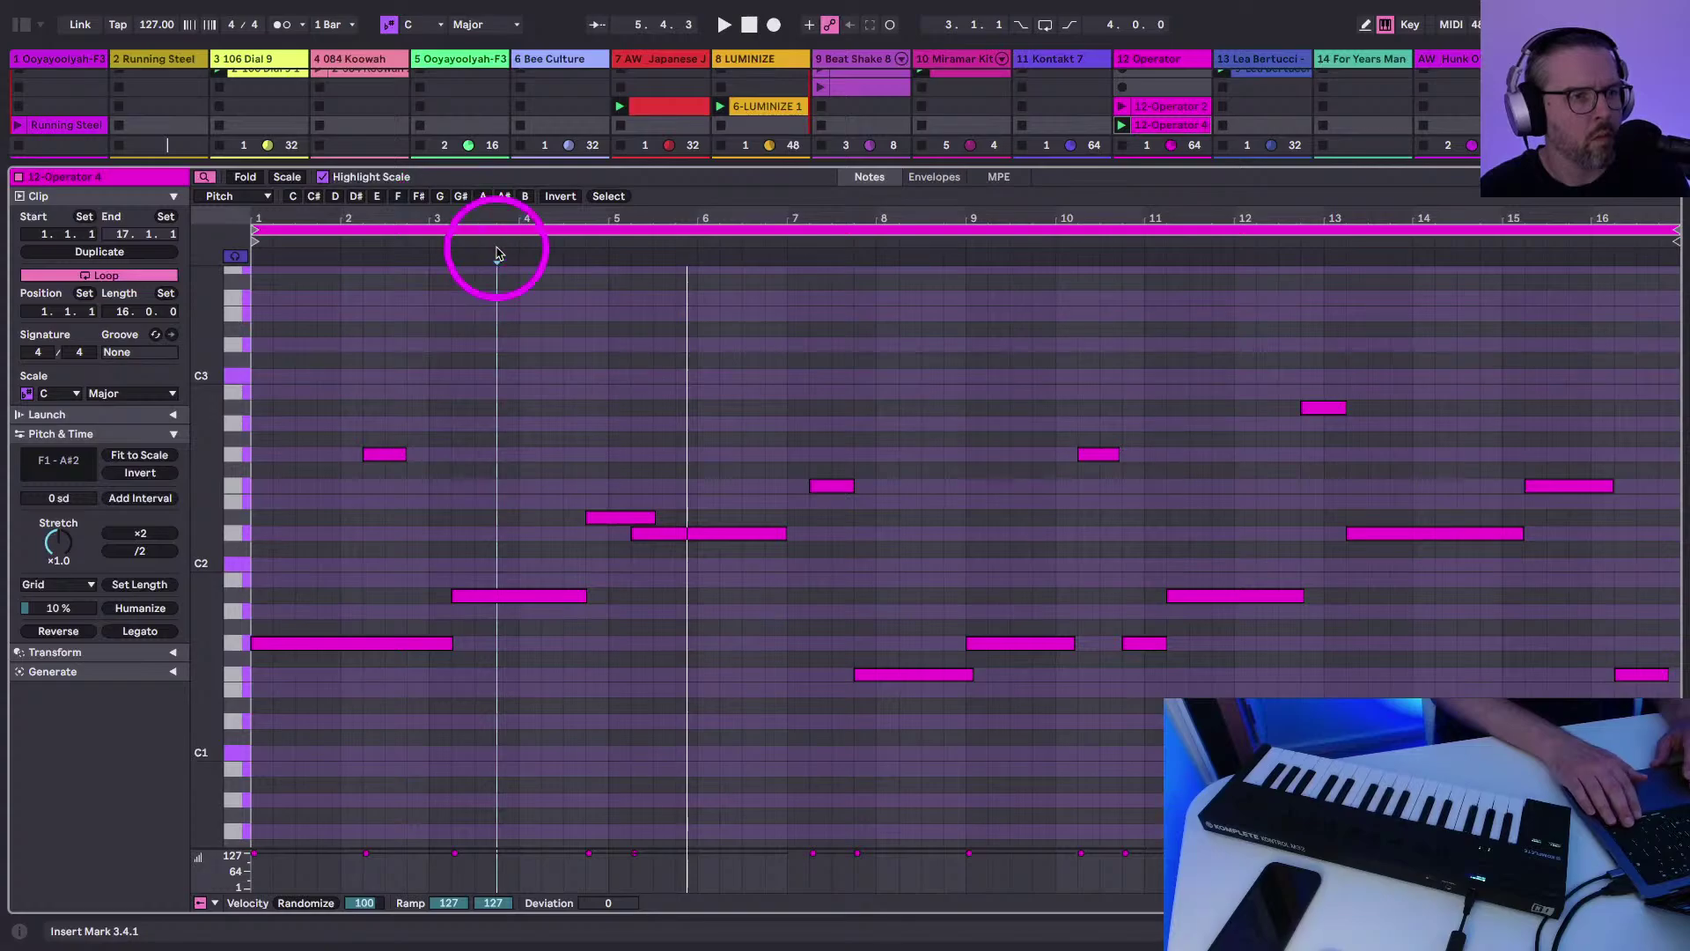
{"action": "left_click", "coordinate": [497, 255]}
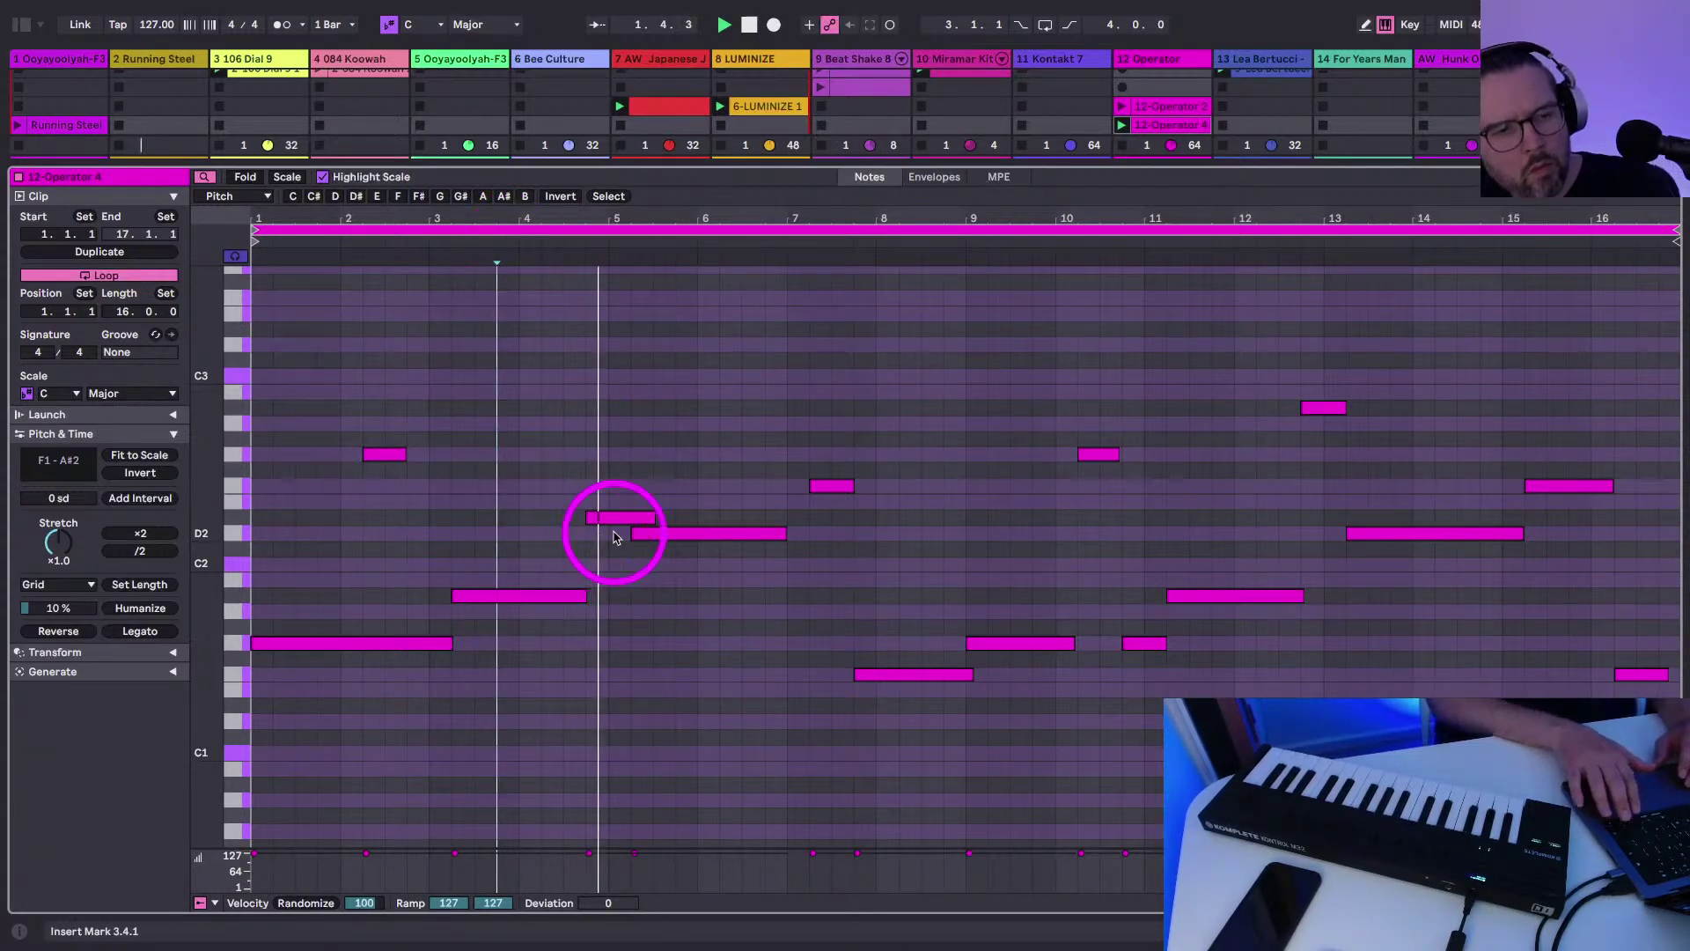
Extend the D2 note by two beats so it ends at 7.3.1, play the session, and return to the Operator device view
{"action": "left_click", "coordinate": [653, 534]}
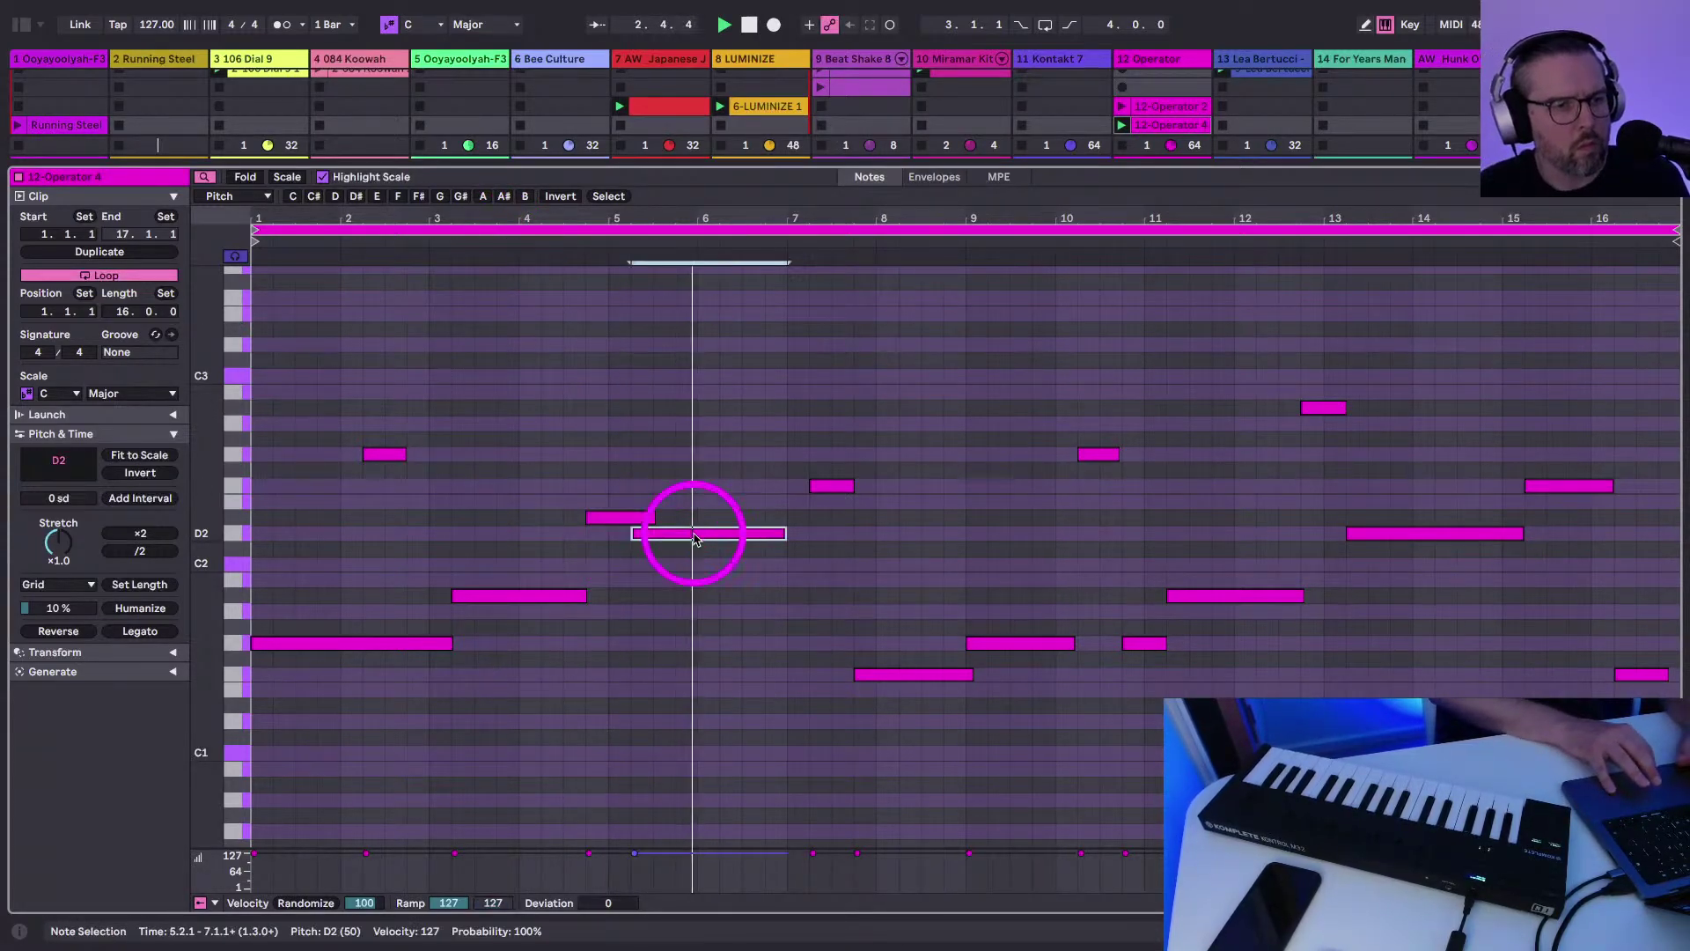
{"action": "key", "text": "ctrl+a"}
{"action": "left_click", "coordinate": [77, 552]}
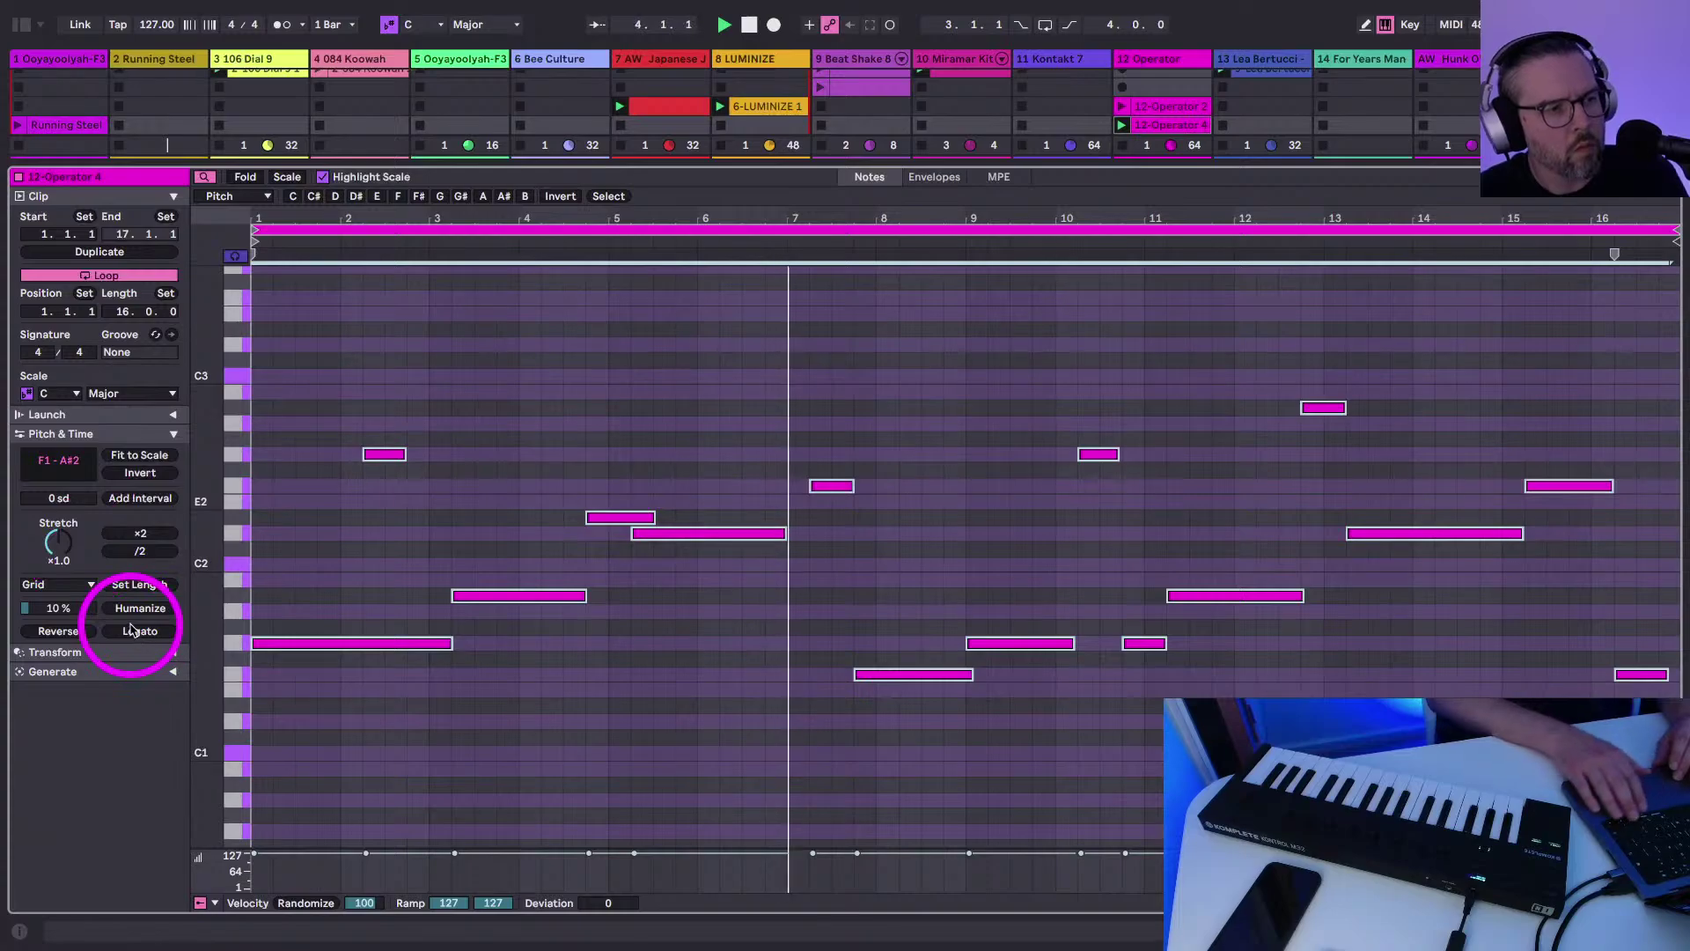
{"action": "left_click", "coordinate": [495, 622]}
{"action": "left_click", "coordinate": [728, 619]}
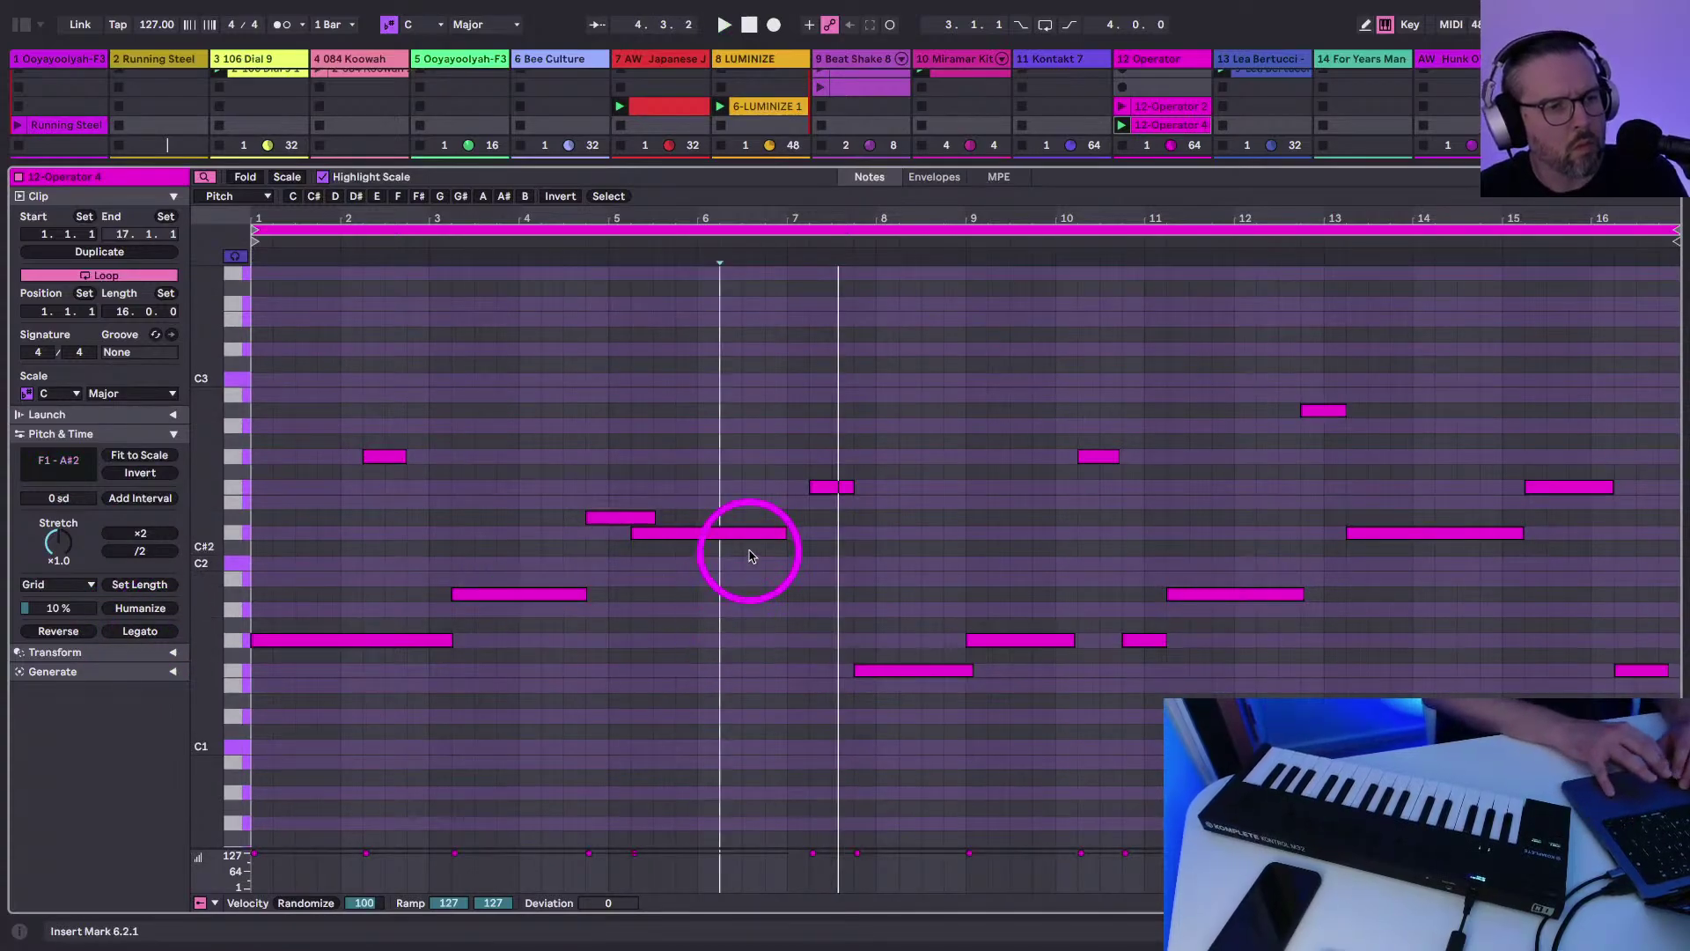
{"action": "left_click", "coordinate": [747, 534]}
{"action": "key", "text": "shift+Right"}
{"action": "key", "text": "shift+Right"}
{"action": "key", "text": "space"}
{"action": "key", "text": "shift+Tab"}
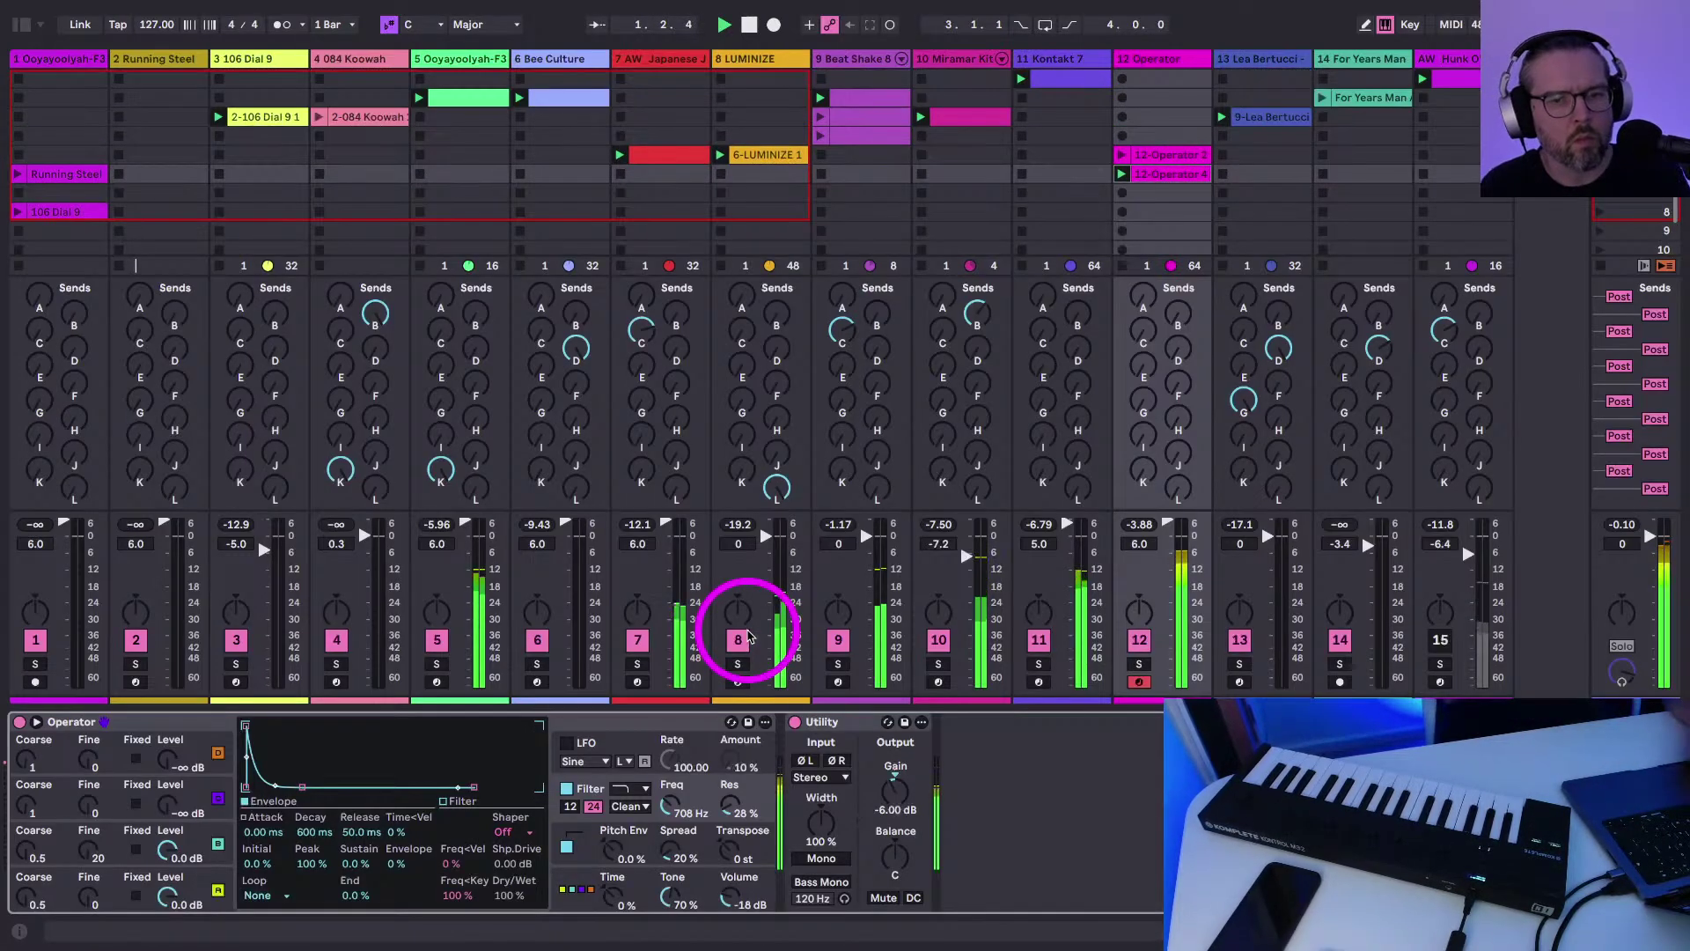
Set the Operator track volume to -0.8 dB and delete the upper of its two clips
{"action": "left_click_drag", "start_coordinate": [1182, 545], "coordinate": [1171, 528]}
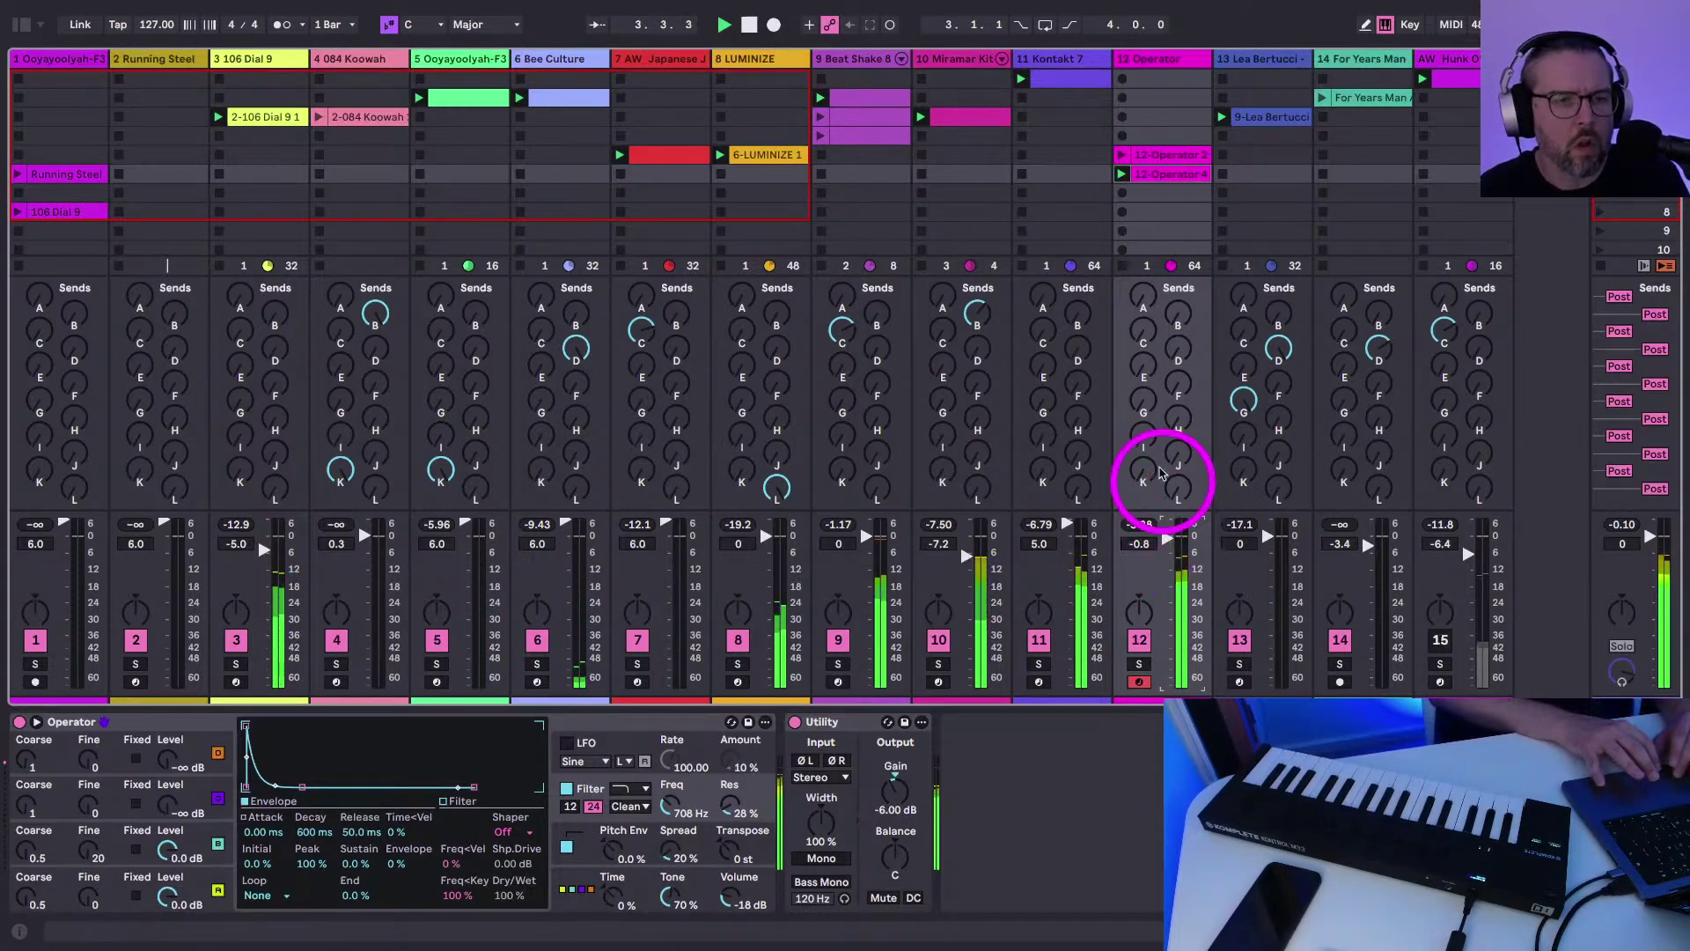
{"action": "left_click", "coordinate": [1131, 155]}
{"action": "key", "text": "Delete"}
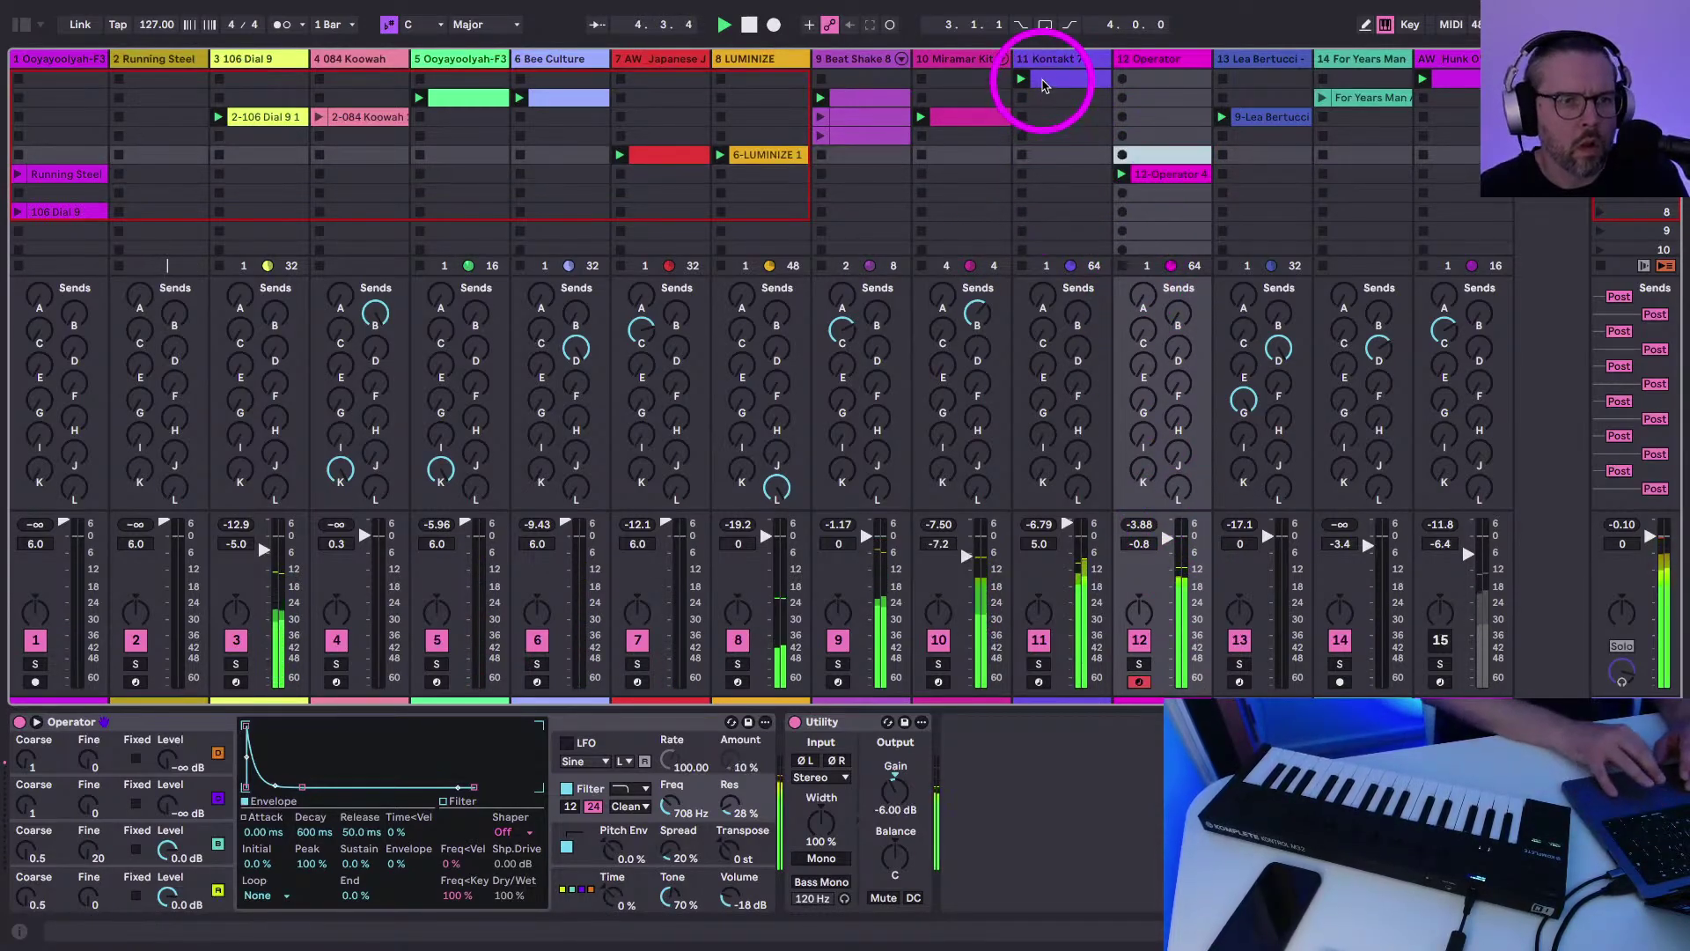
Move the Kontakt 7 clip down one slot and review the remaining Operator clip's notes
{"action": "left_click_drag", "start_coordinate": [1092, 79], "coordinate": [1092, 98]}
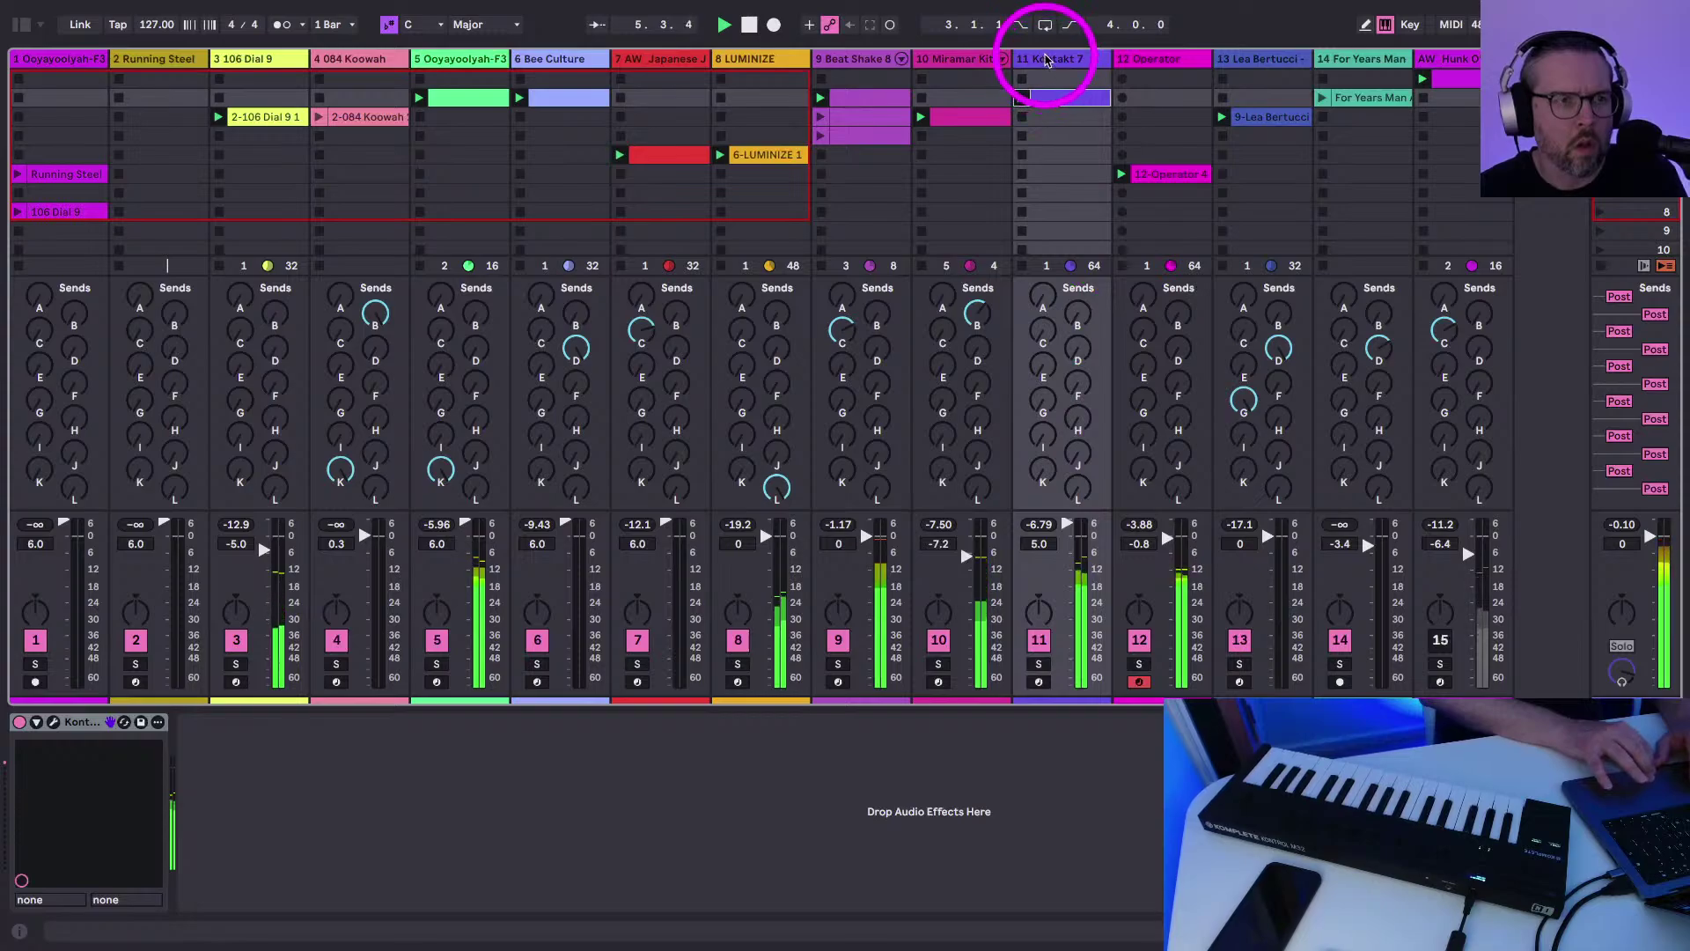
{"action": "double_click", "coordinate": [1159, 174]}
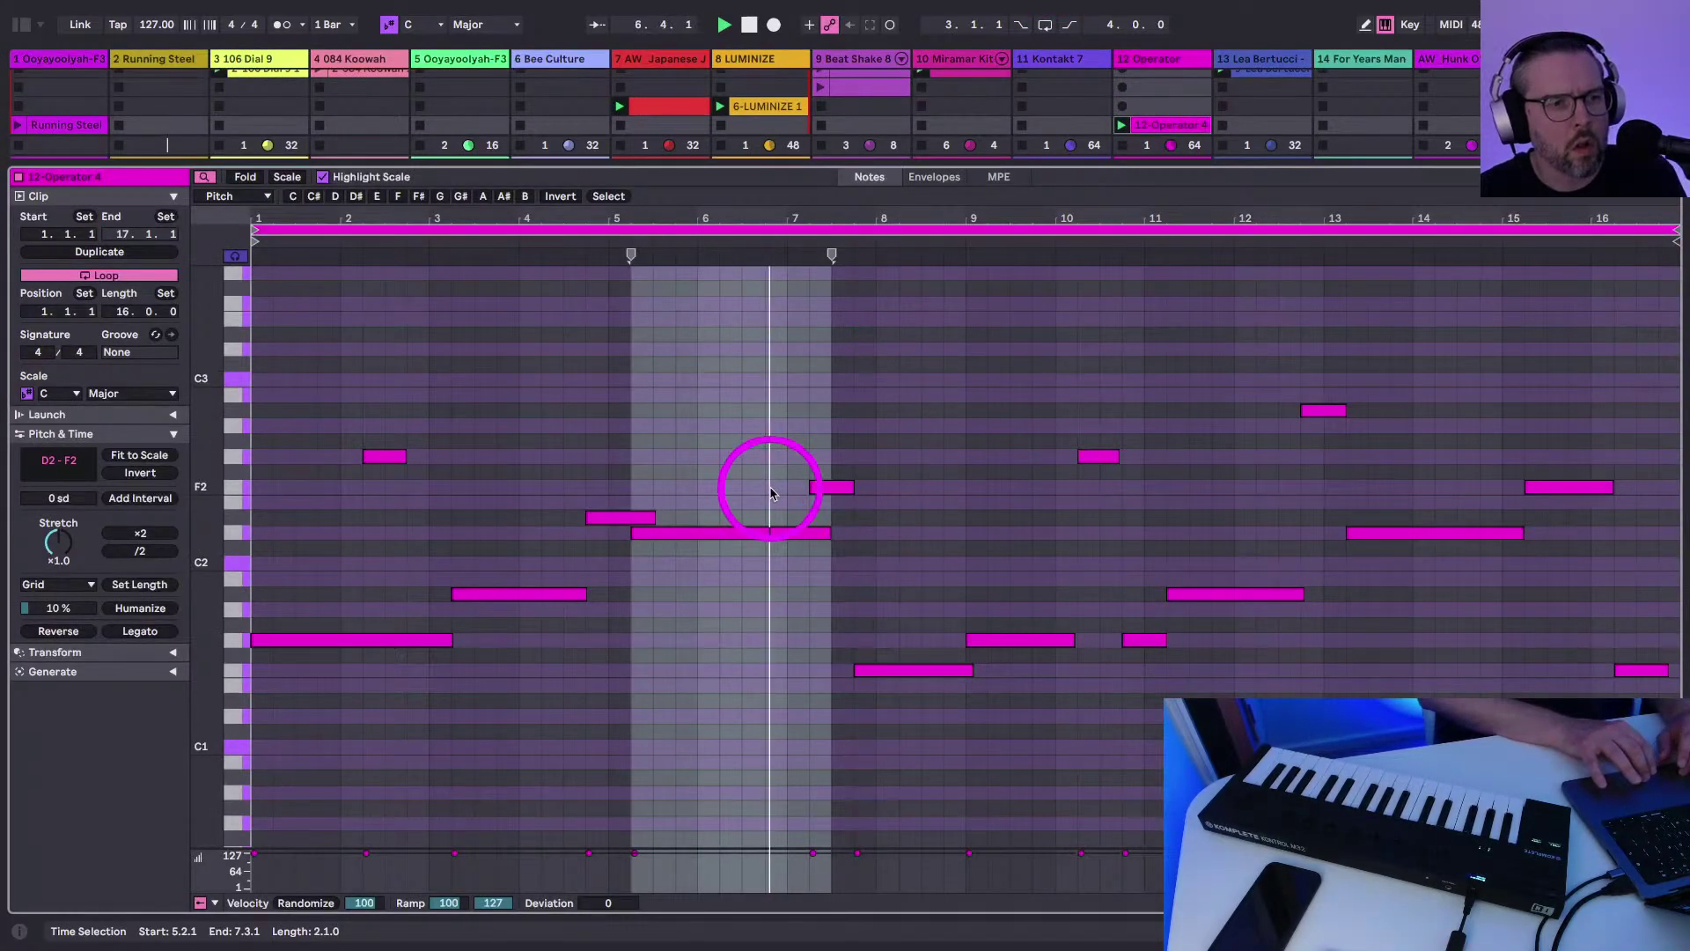
{"action": "left_click", "coordinate": [677, 611]}
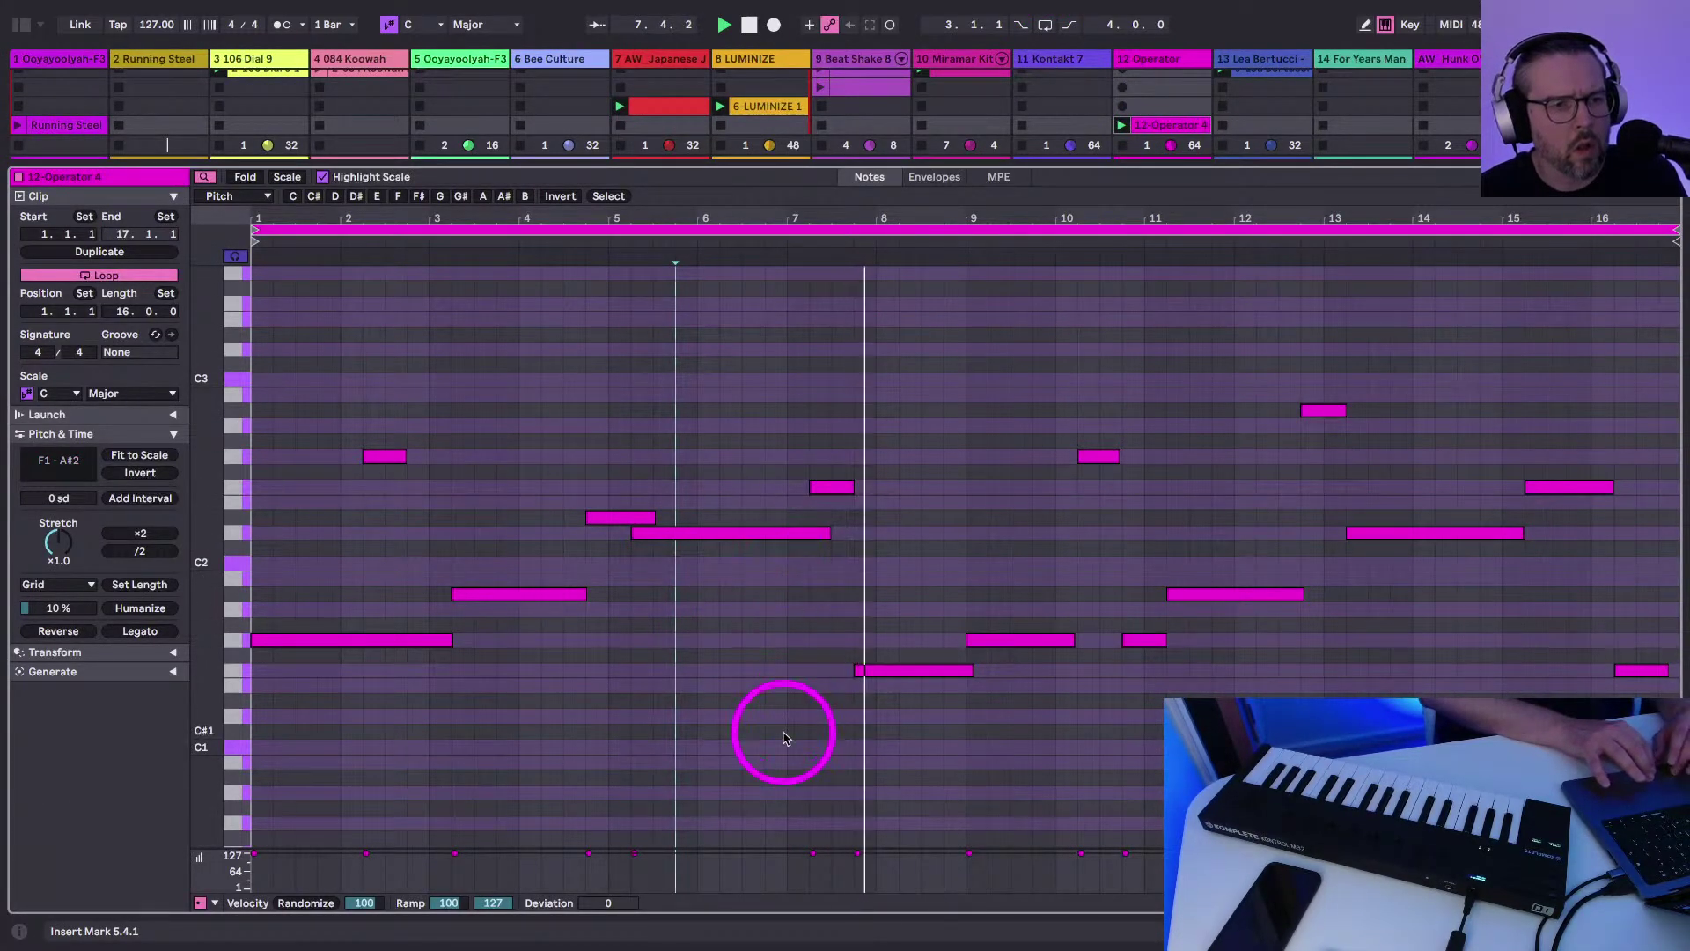
{"action": "scroll", "coordinate": [783, 737], "scroll_direction": "down", "scroll_amount": 1}
{"action": "key", "text": "shift+Tab"}
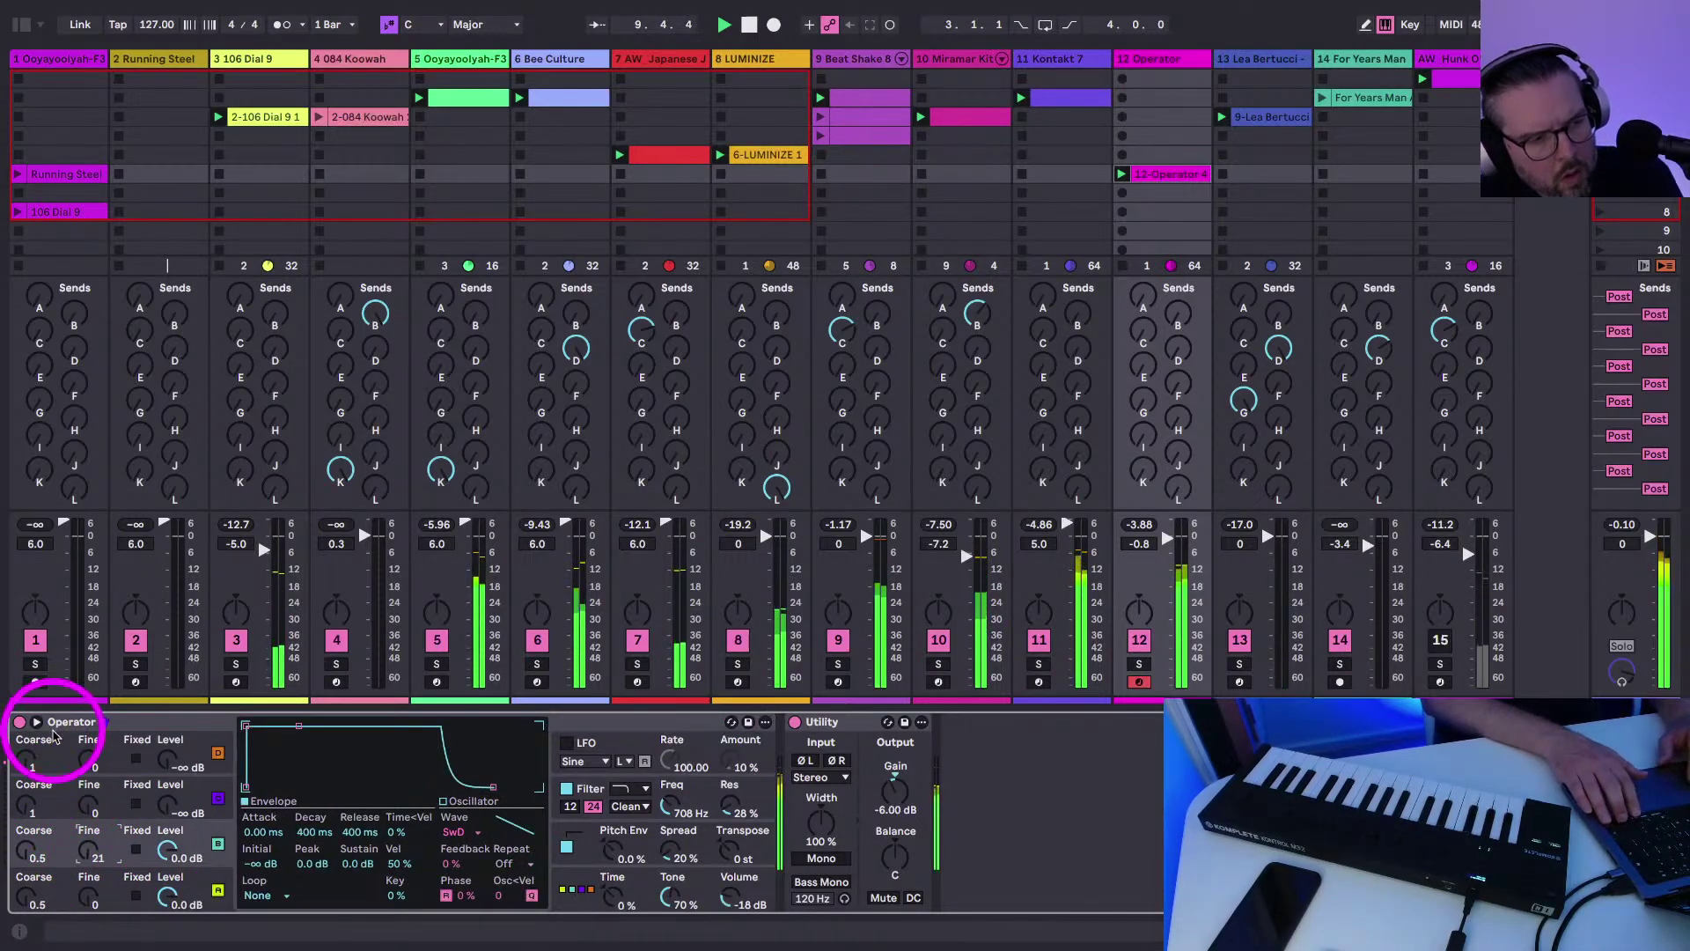
Raise Operator's filter frequency to 1.06 kHz, its resonance to 35 %, and the Operator track volume to 2.0 dB
{"action": "left_click_drag", "start_coordinate": [673, 808], "coordinate": [674, 806]}
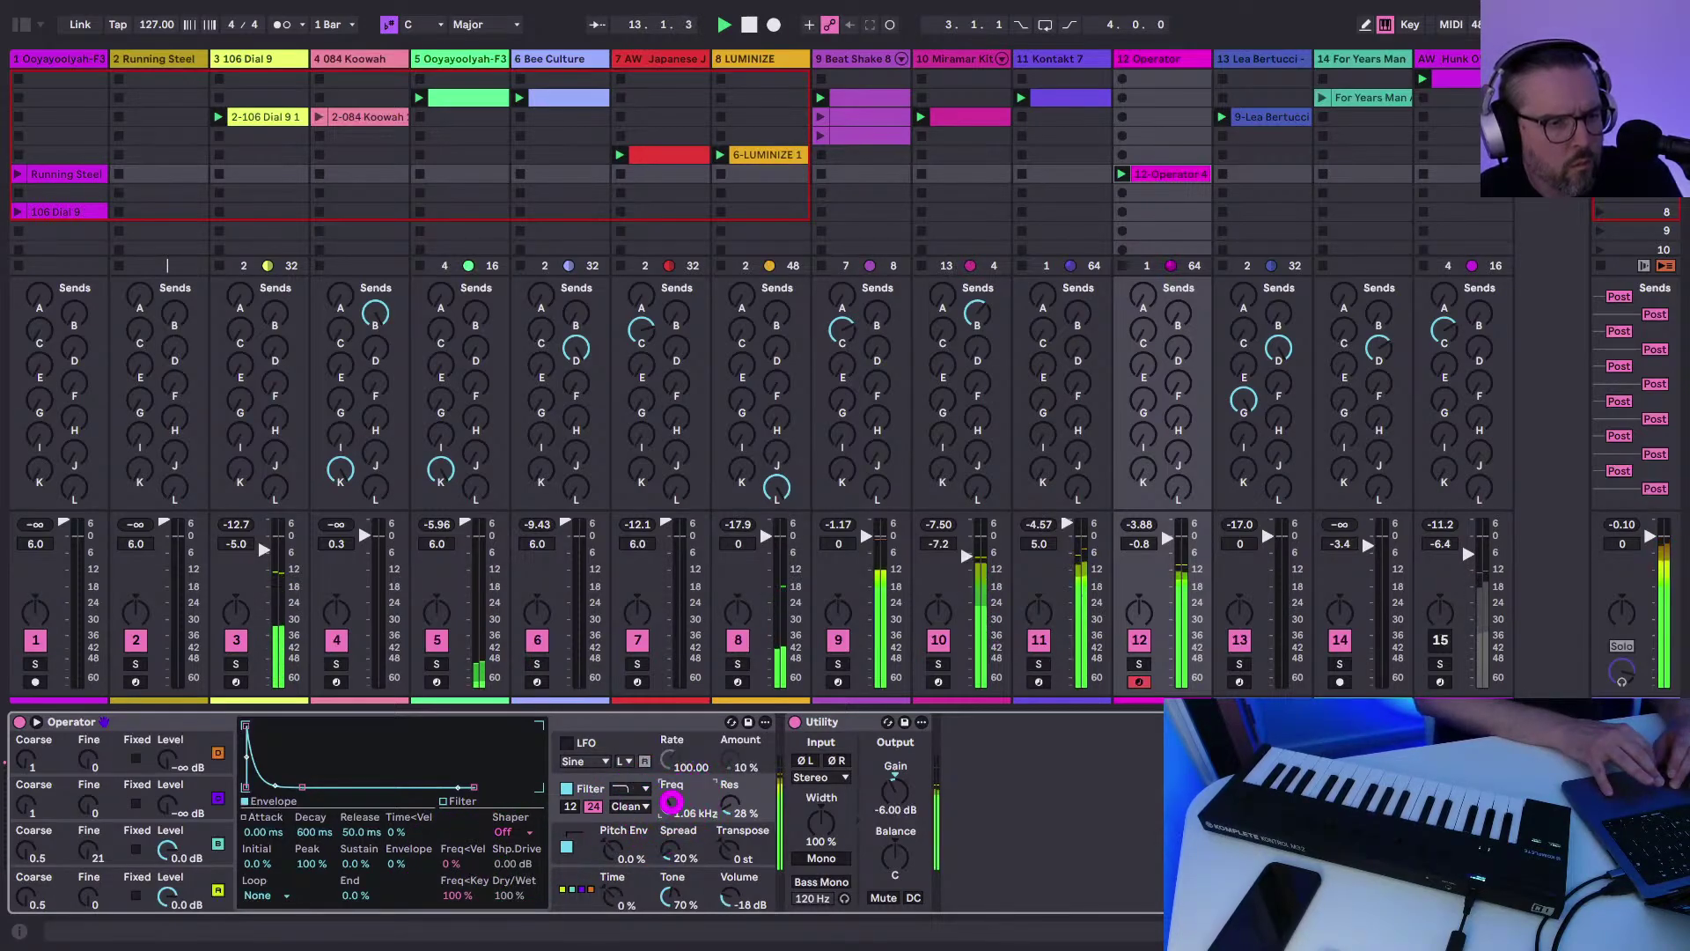
{"action": "left_click_drag", "start_coordinate": [729, 805], "coordinate": [729, 801]}
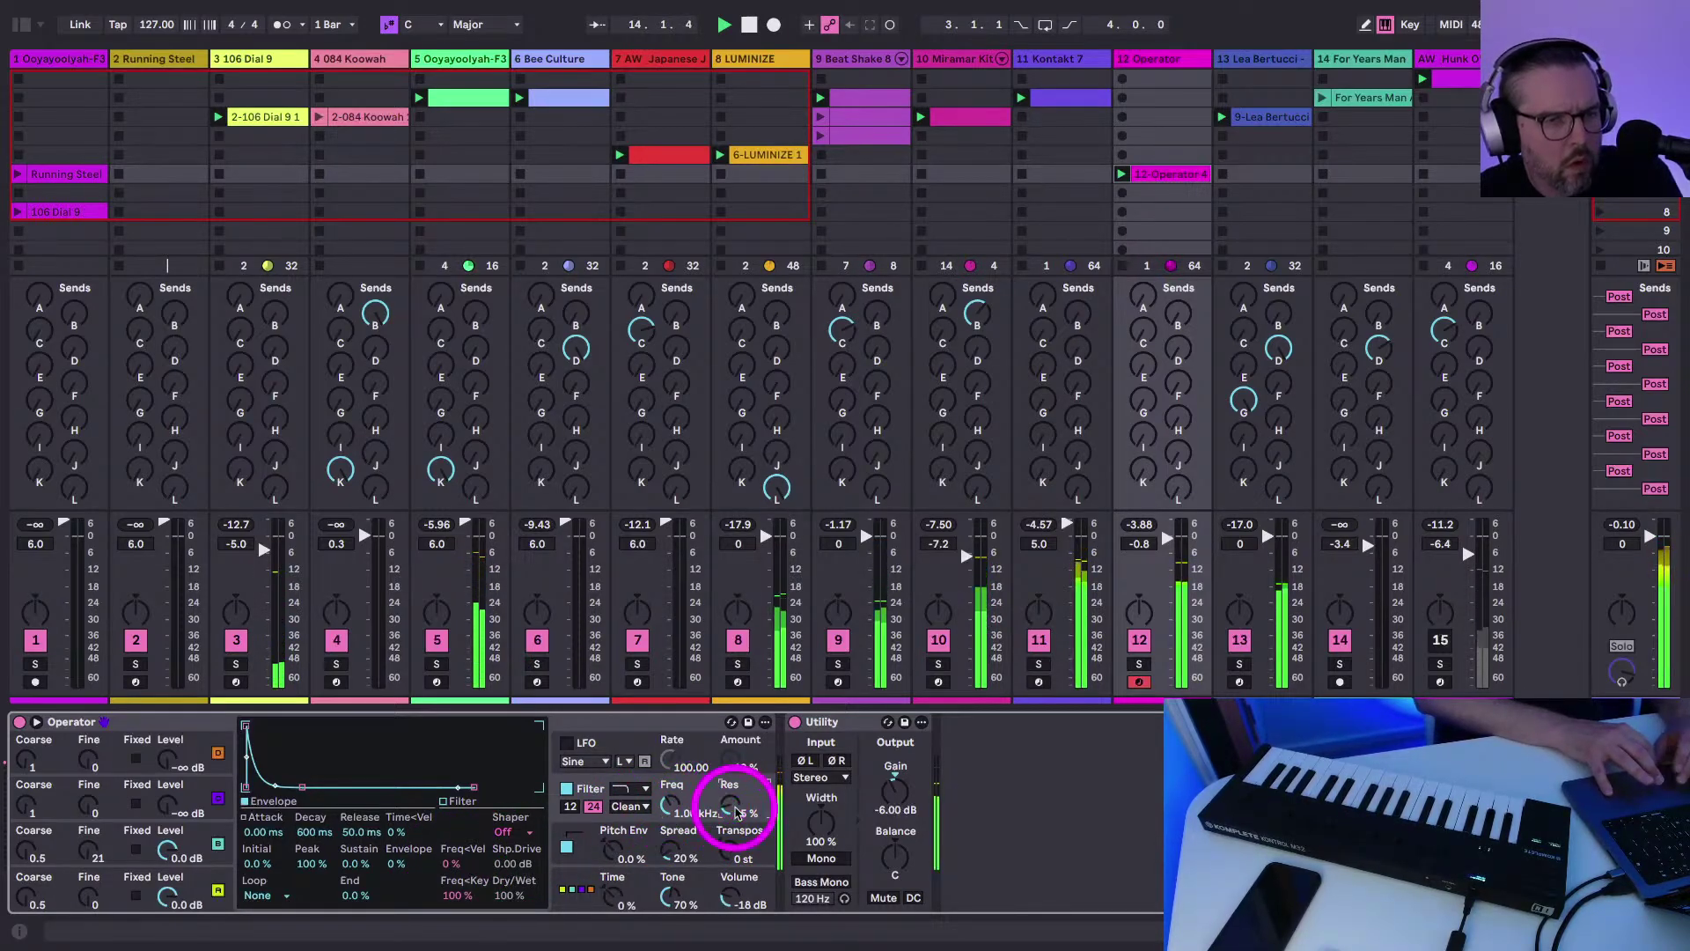
{"action": "left_click", "coordinate": [1163, 343]}
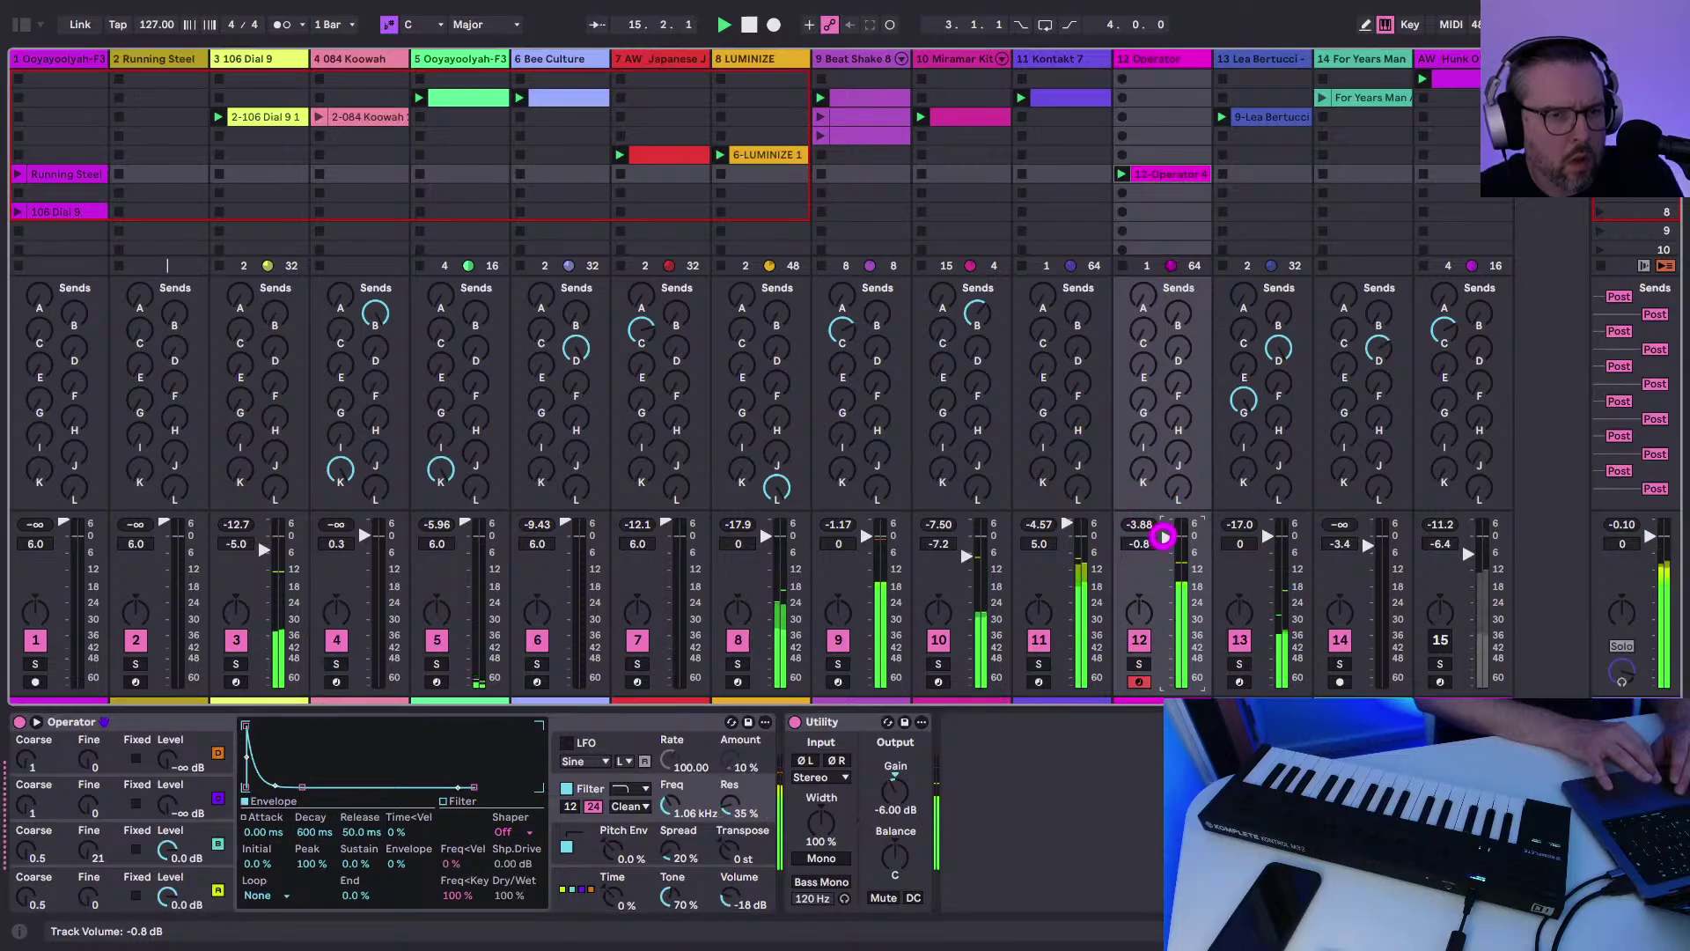
{"action": "left_click_drag", "start_coordinate": [1163, 537], "coordinate": [1164, 534]}
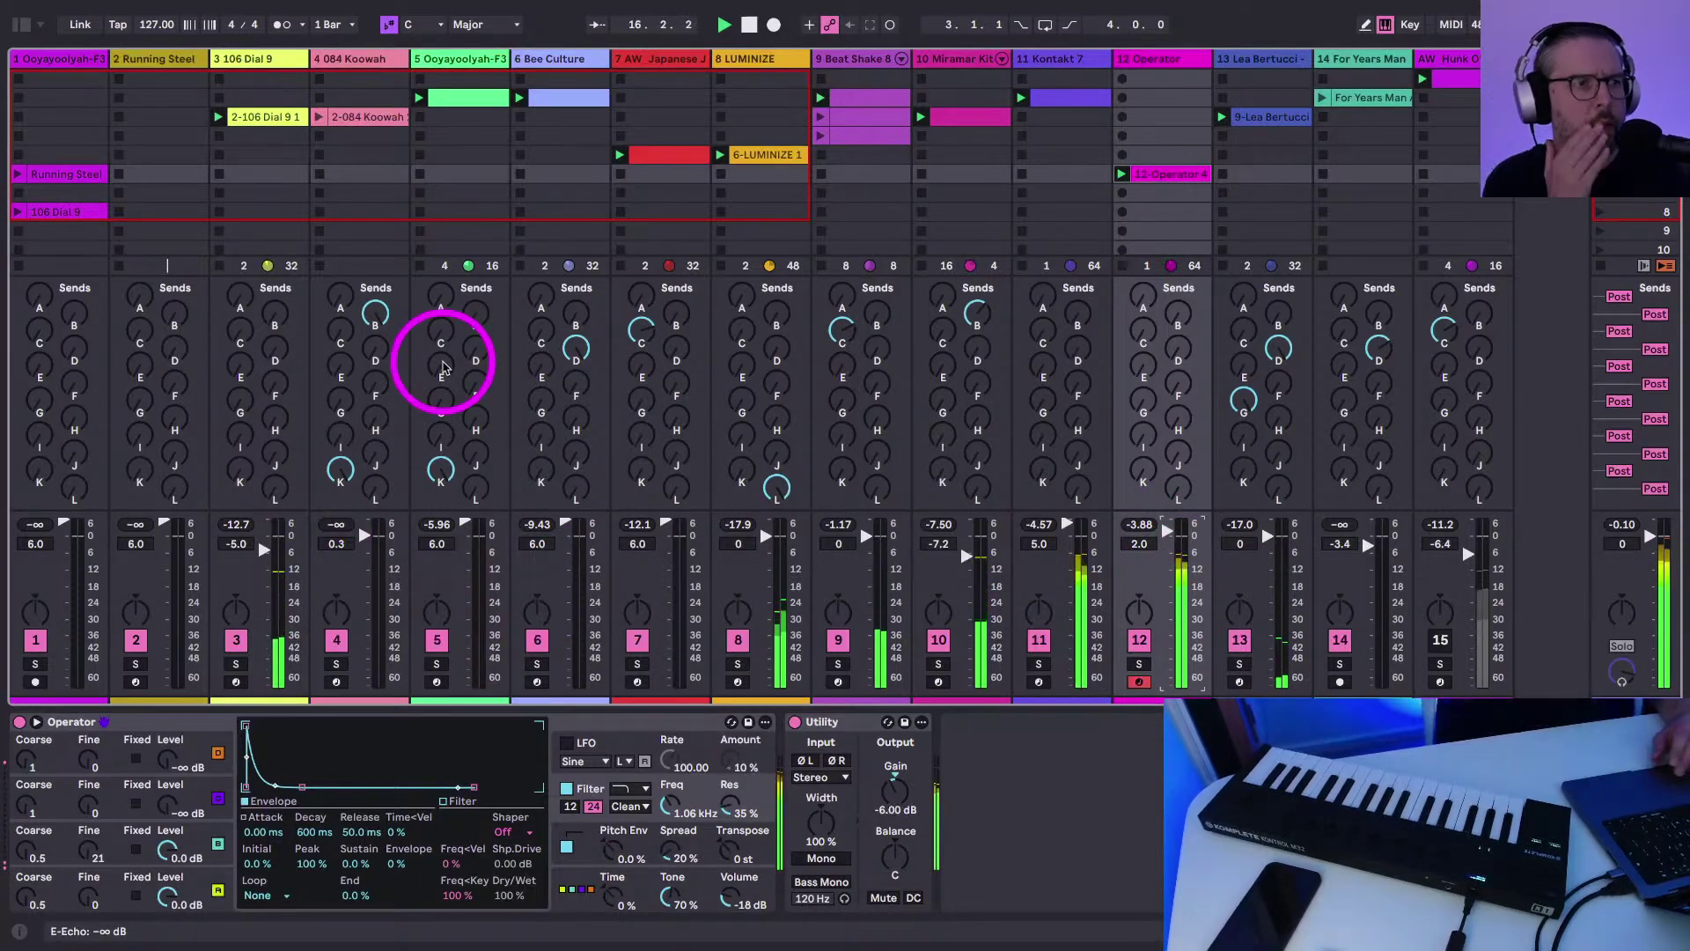
Arm the Running Steel track and try its sample with warping on and the warp length halved twice
{"action": "left_click", "coordinate": [136, 72]}
{"action": "left_click", "coordinate": [136, 681]}
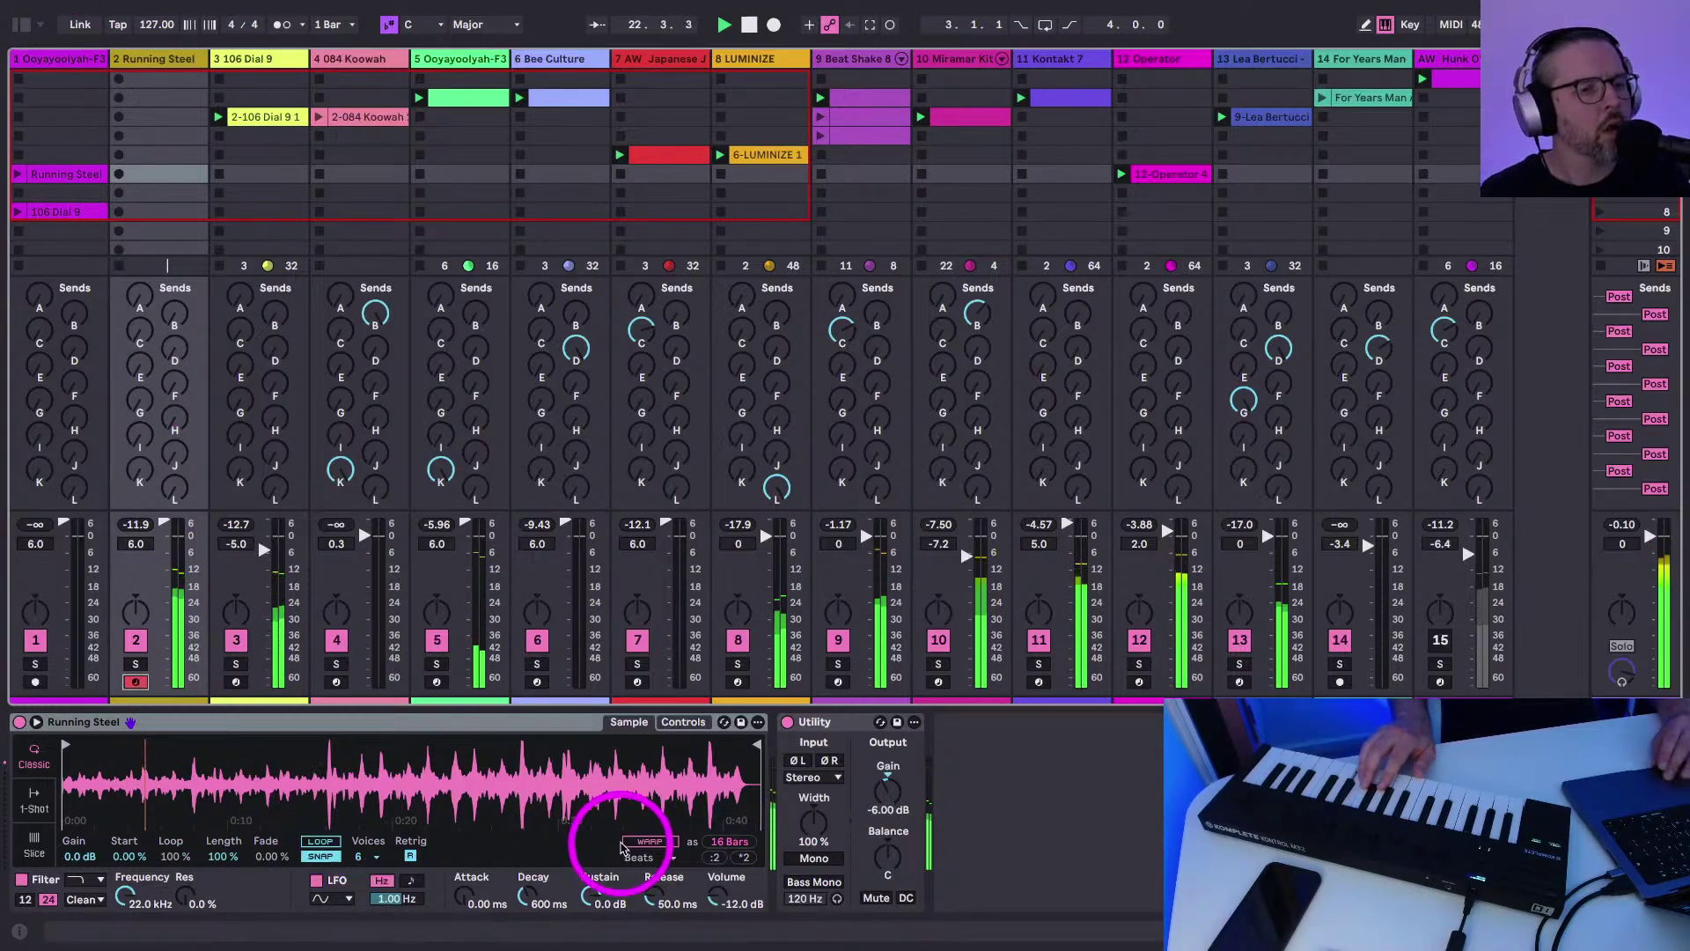
{"action": "left_click", "coordinate": [633, 843]}
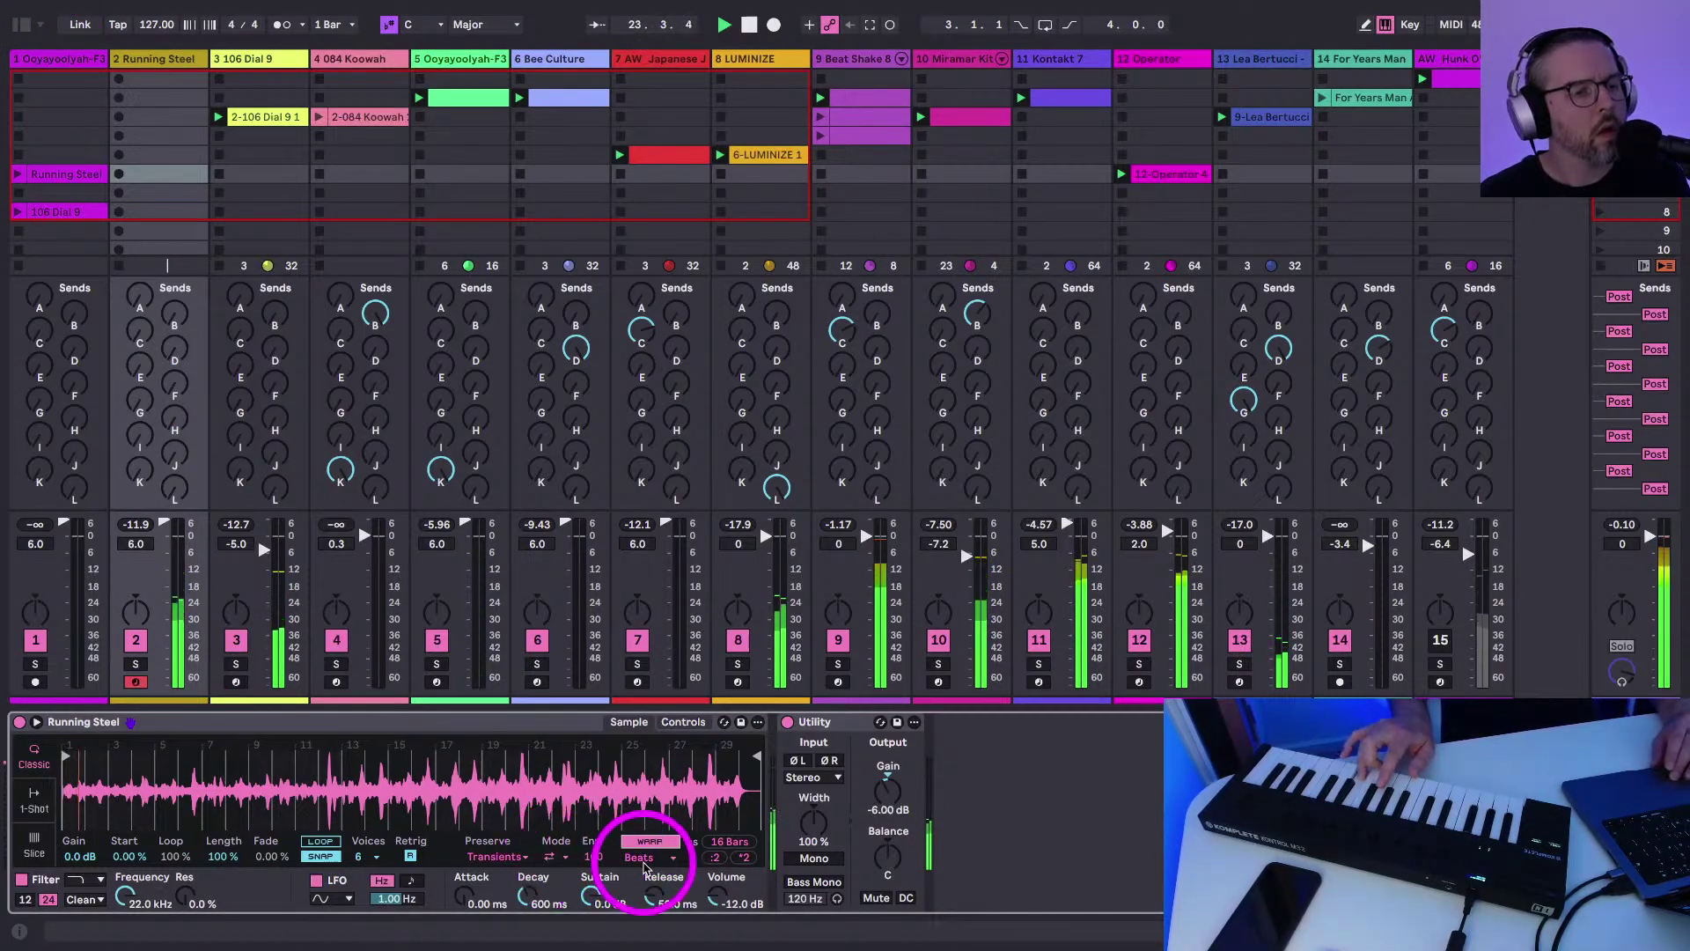
{"action": "left_click", "coordinate": [710, 859]}
{"action": "left_click", "coordinate": [709, 858]}
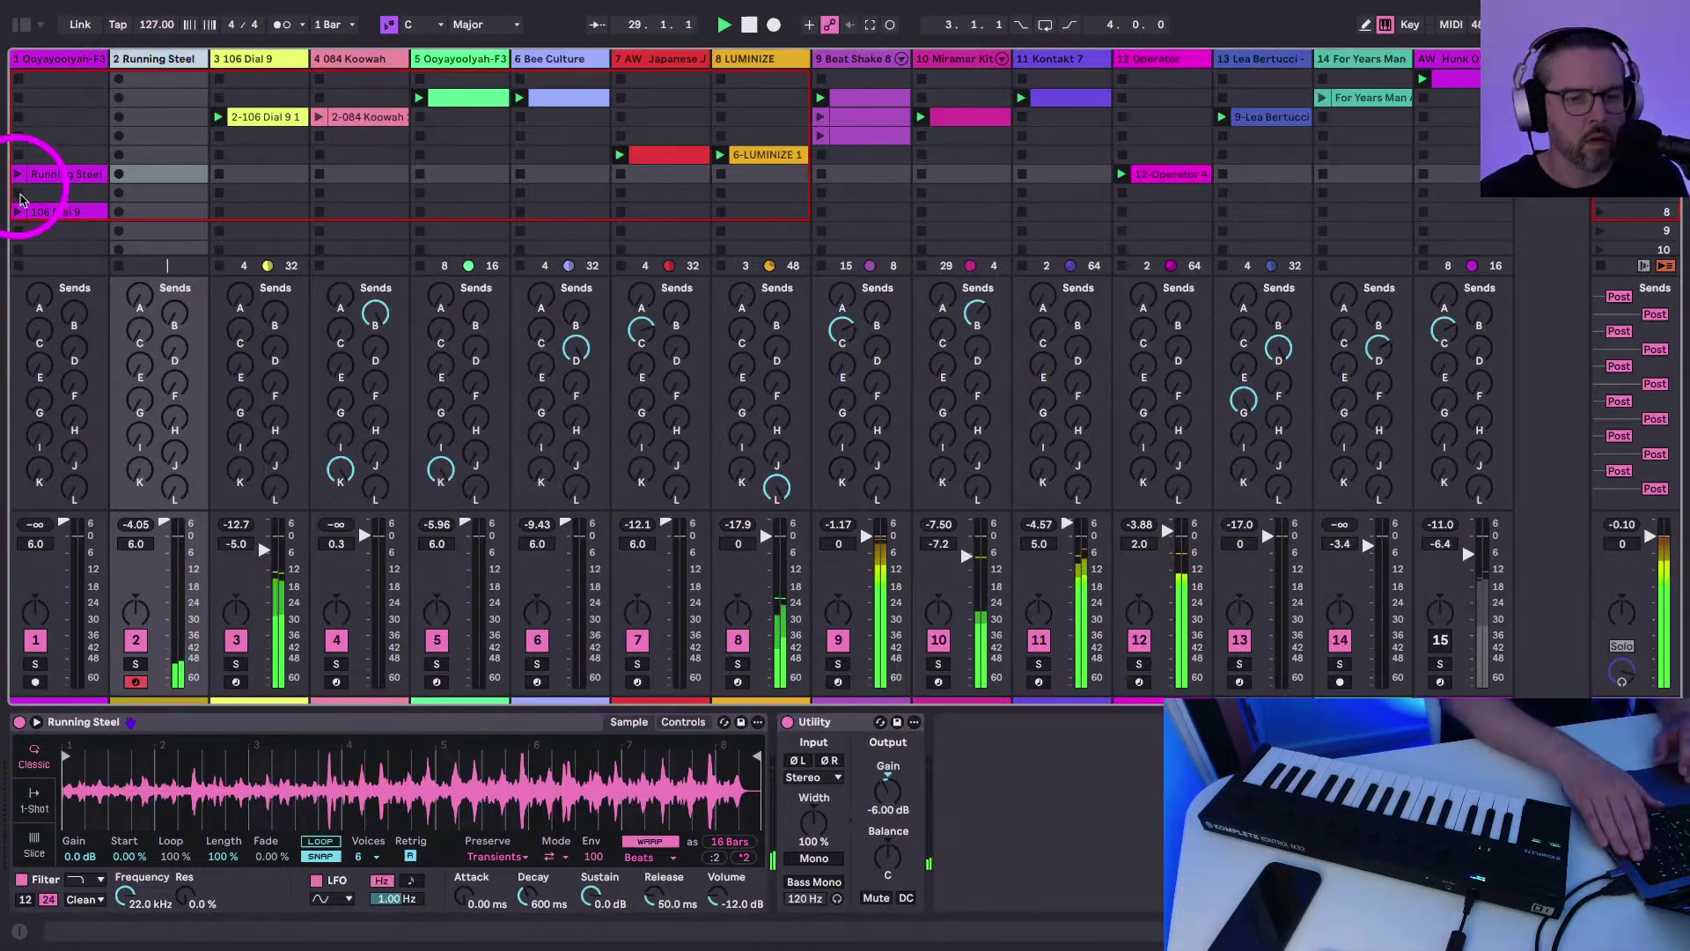
Delete the Running Steel track and the first Ooyayoolyah track before it
{"action": "key", "text": "Delete"}
{"action": "left_click", "coordinate": [48, 136]}
{"action": "key", "text": "Delete"}
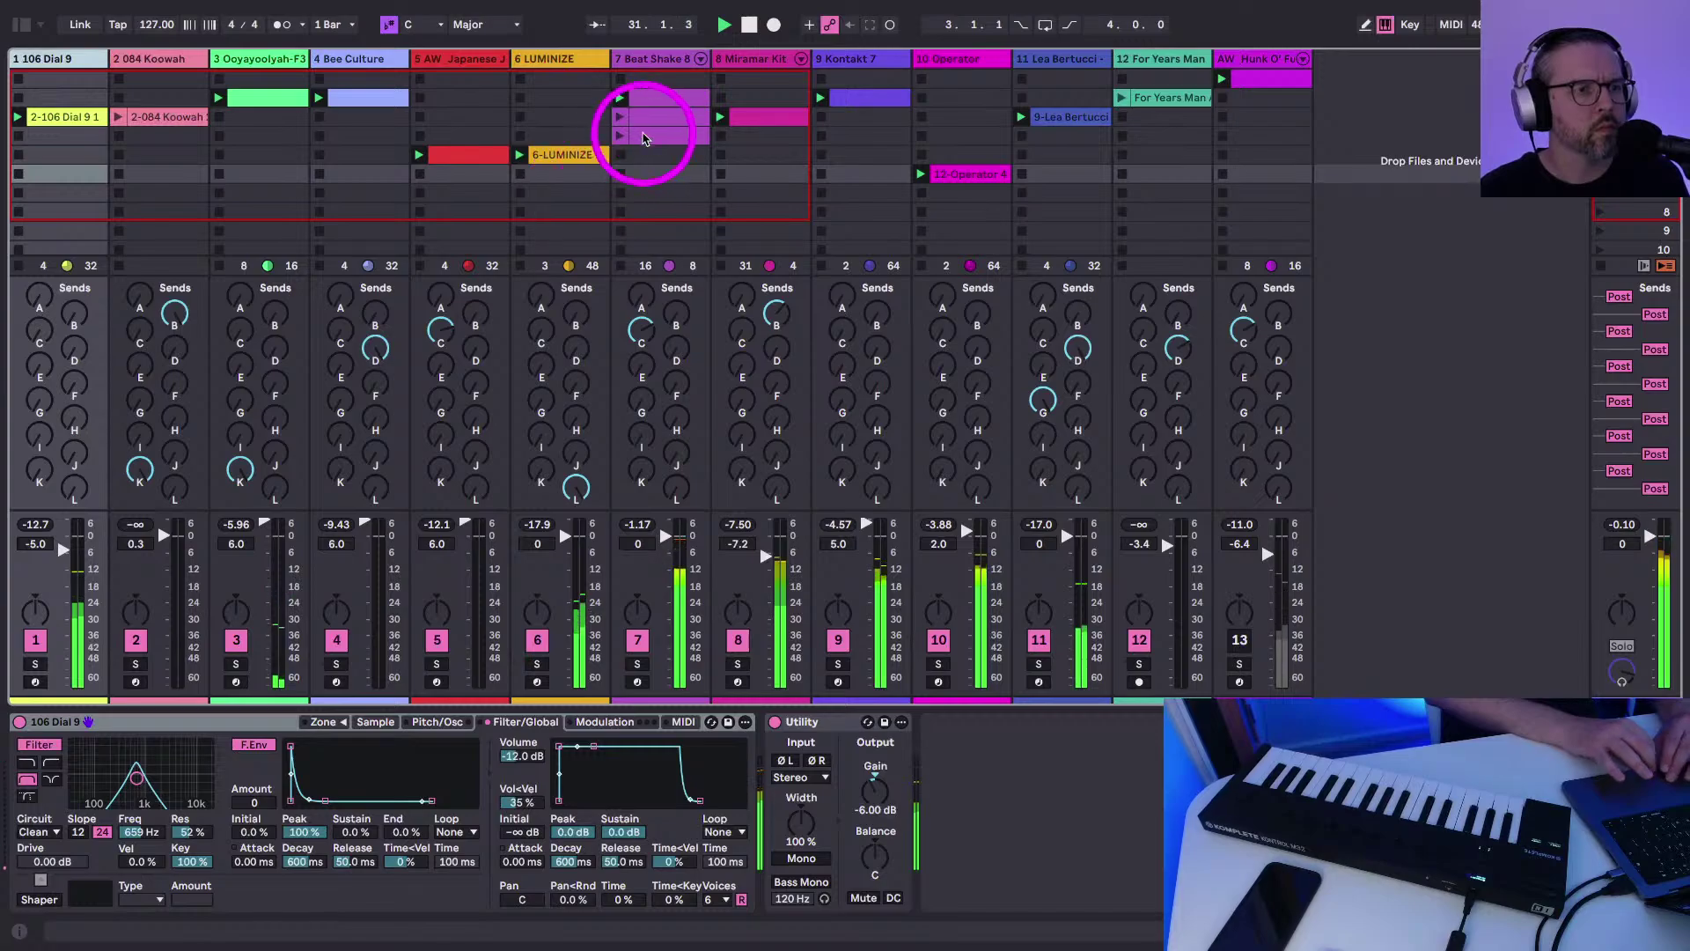
Launch the third Beat Shake clip, launch a duplicate of the Miramar Kit clip in the slot below it, and restart playback
{"action": "left_click", "coordinate": [623, 118]}
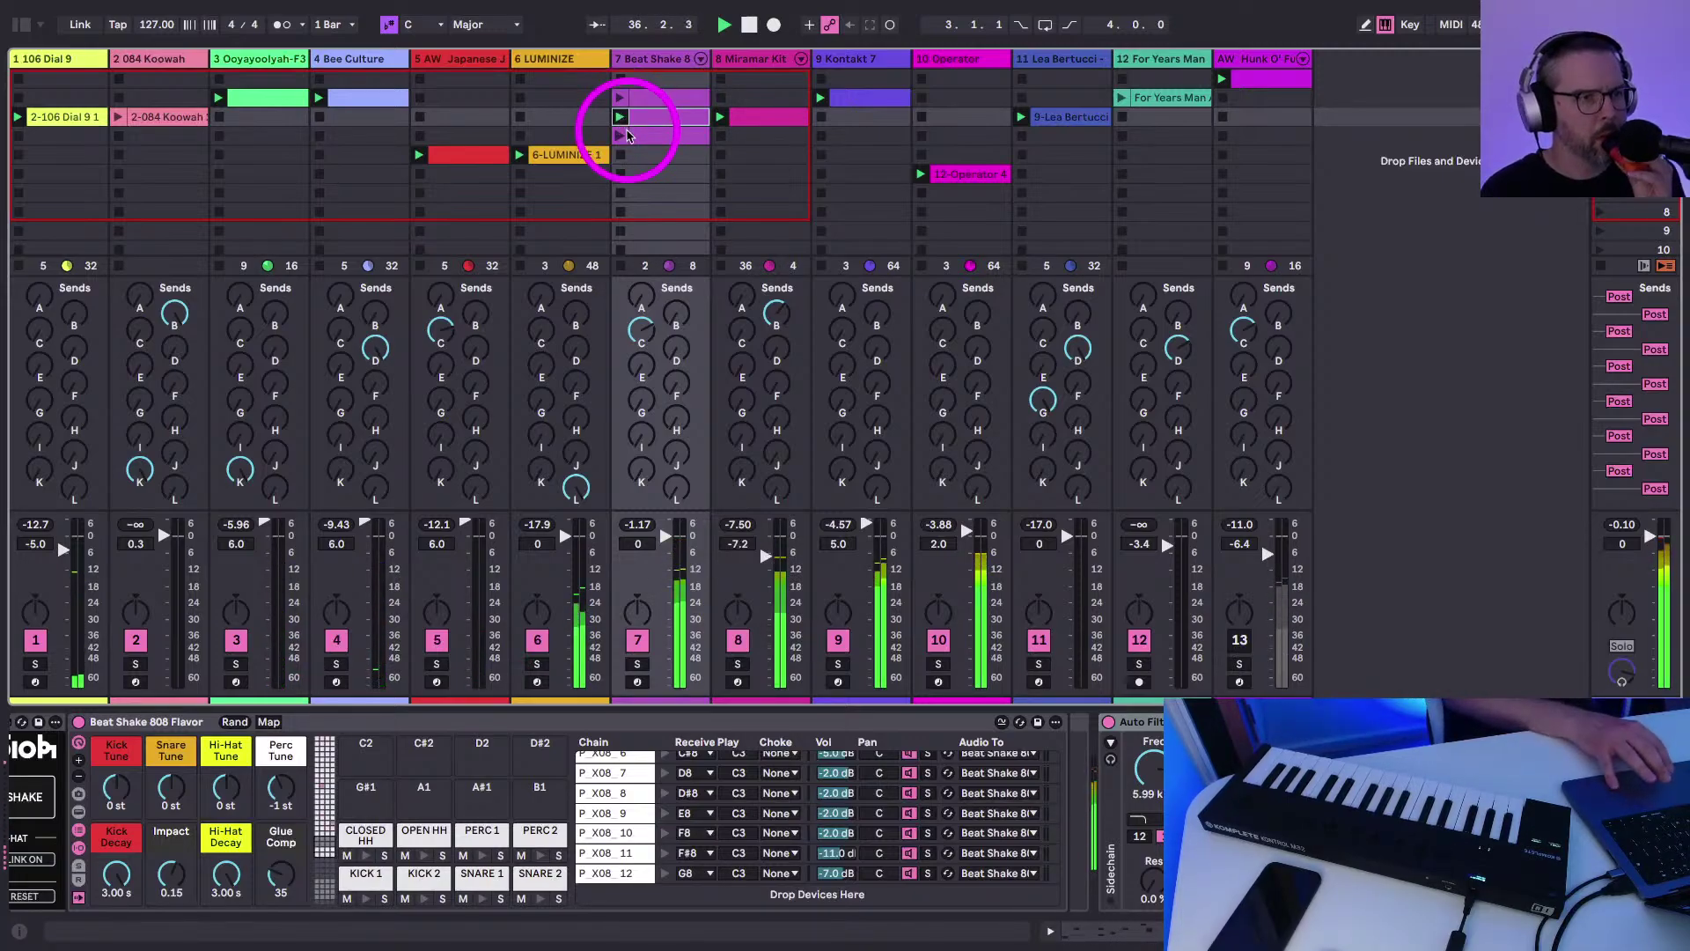
{"action": "left_click", "coordinate": [621, 135]}
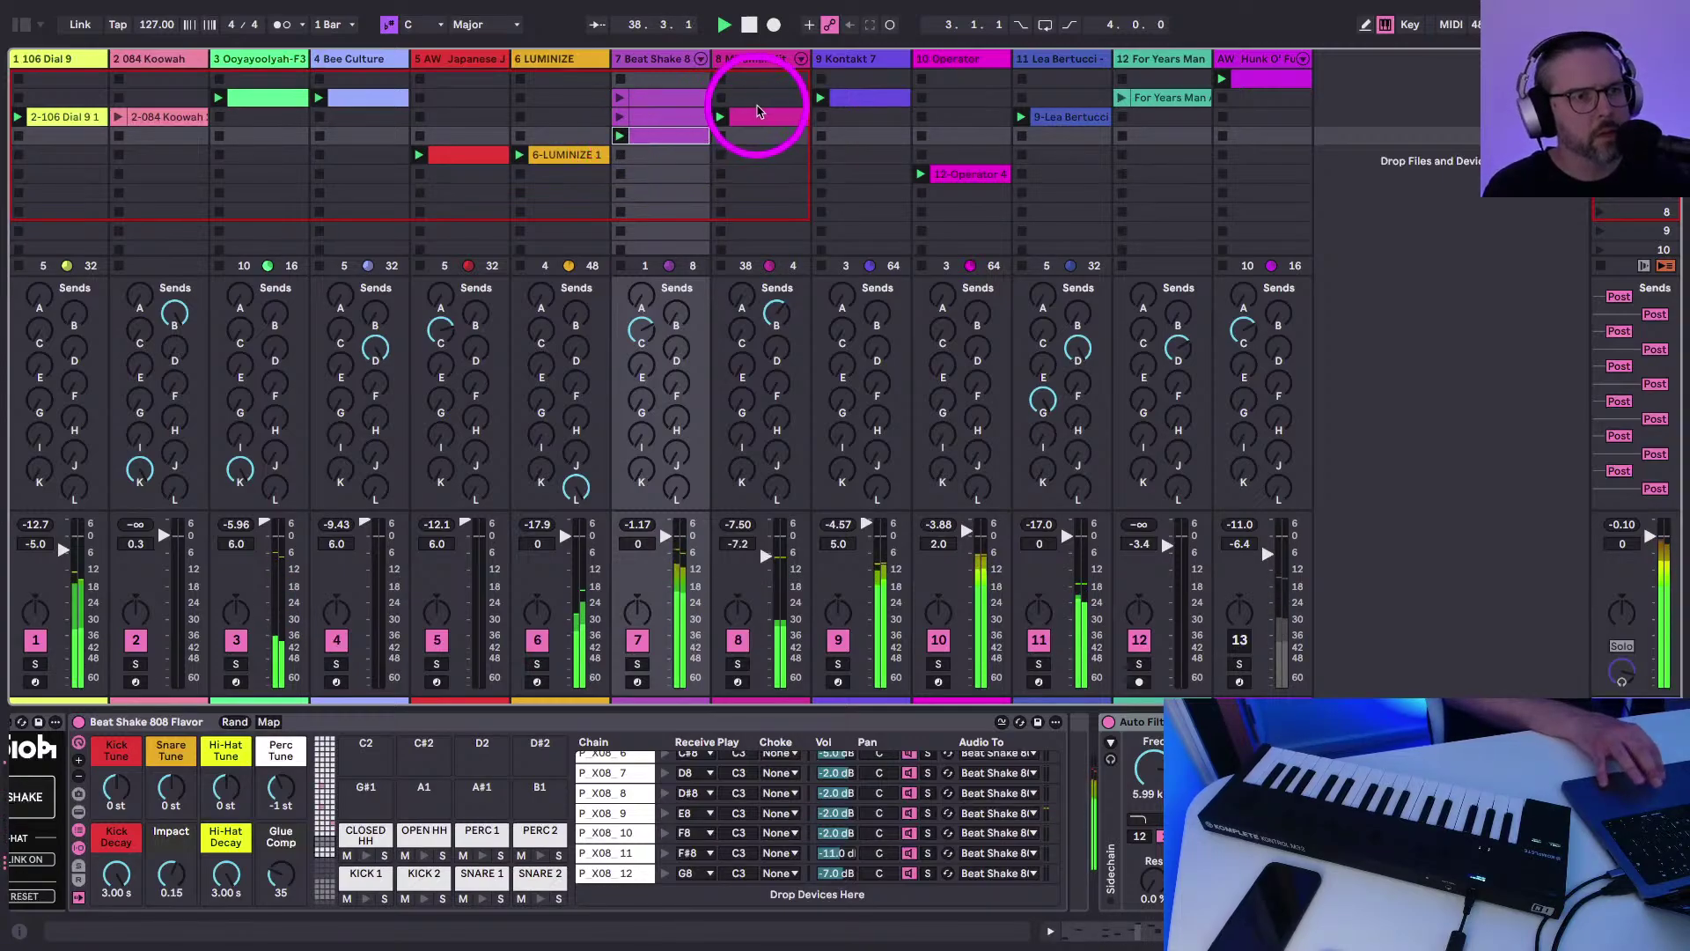
{"action": "left_click", "coordinate": [761, 113]}
{"action": "key", "text": "super+d"}
{"action": "left_click", "coordinate": [721, 135]}
{"action": "key", "text": "space"}
{"action": "key", "text": "space"}
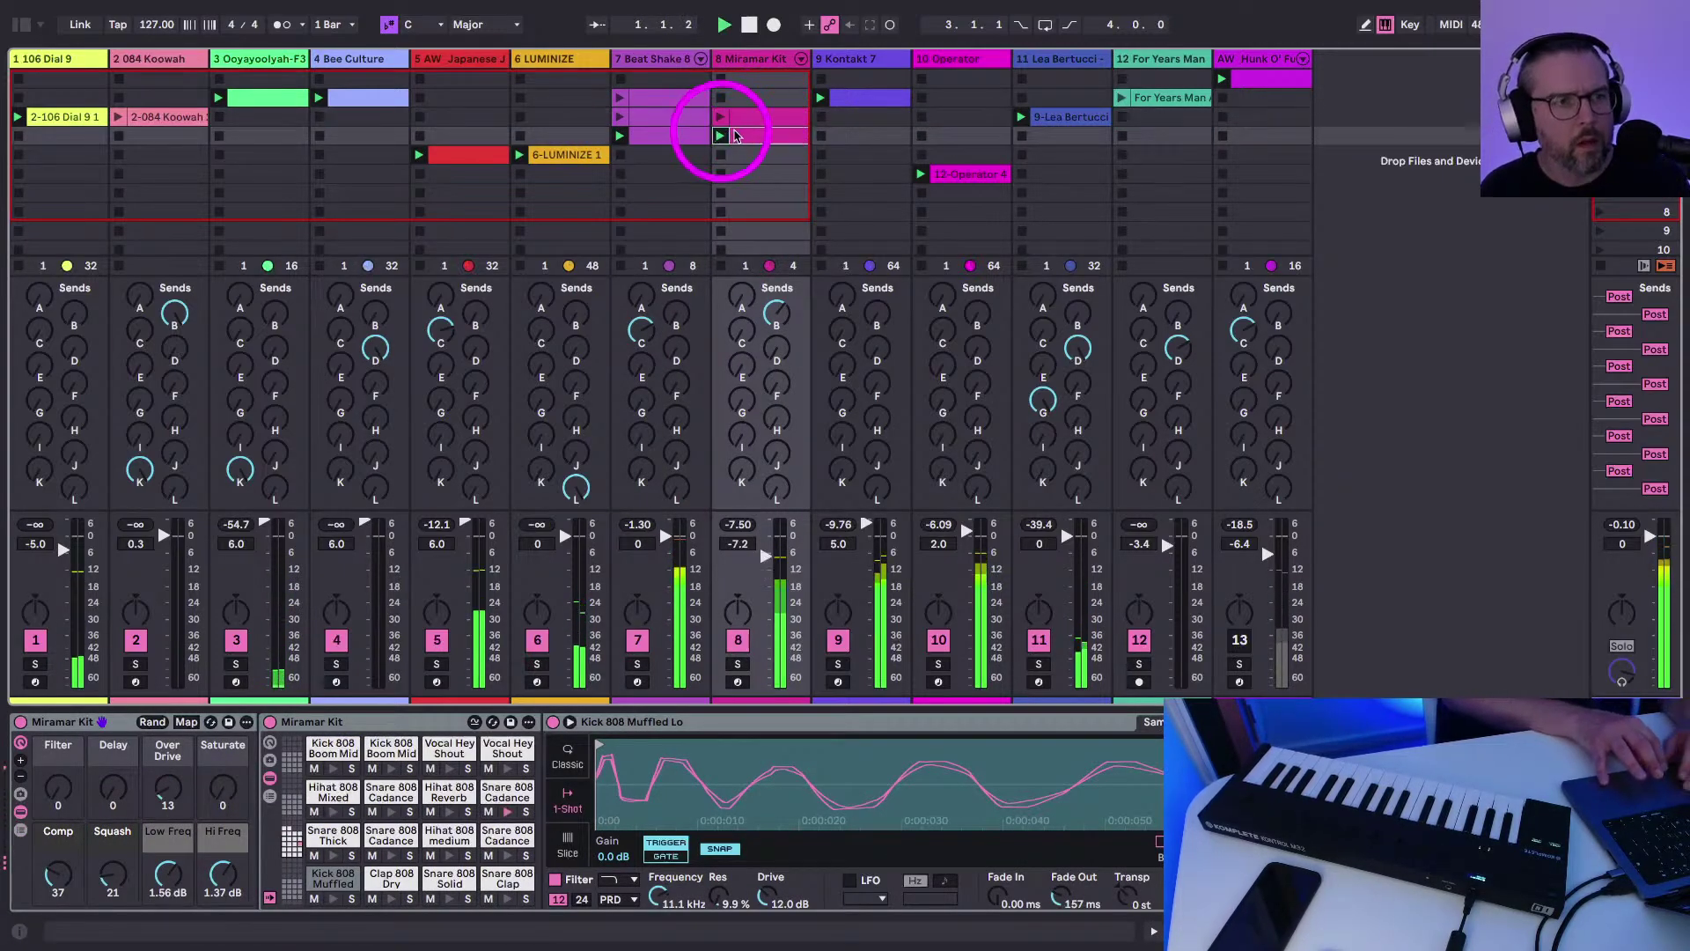
Open the duplicated Miramar Kit clip and draw a Hihat 808 Reverb Closed note at 1.2.2
{"action": "double_click", "coordinate": [735, 135]}
{"action": "key", "text": "b"}
{"action": "left_click", "coordinate": [710, 572]}
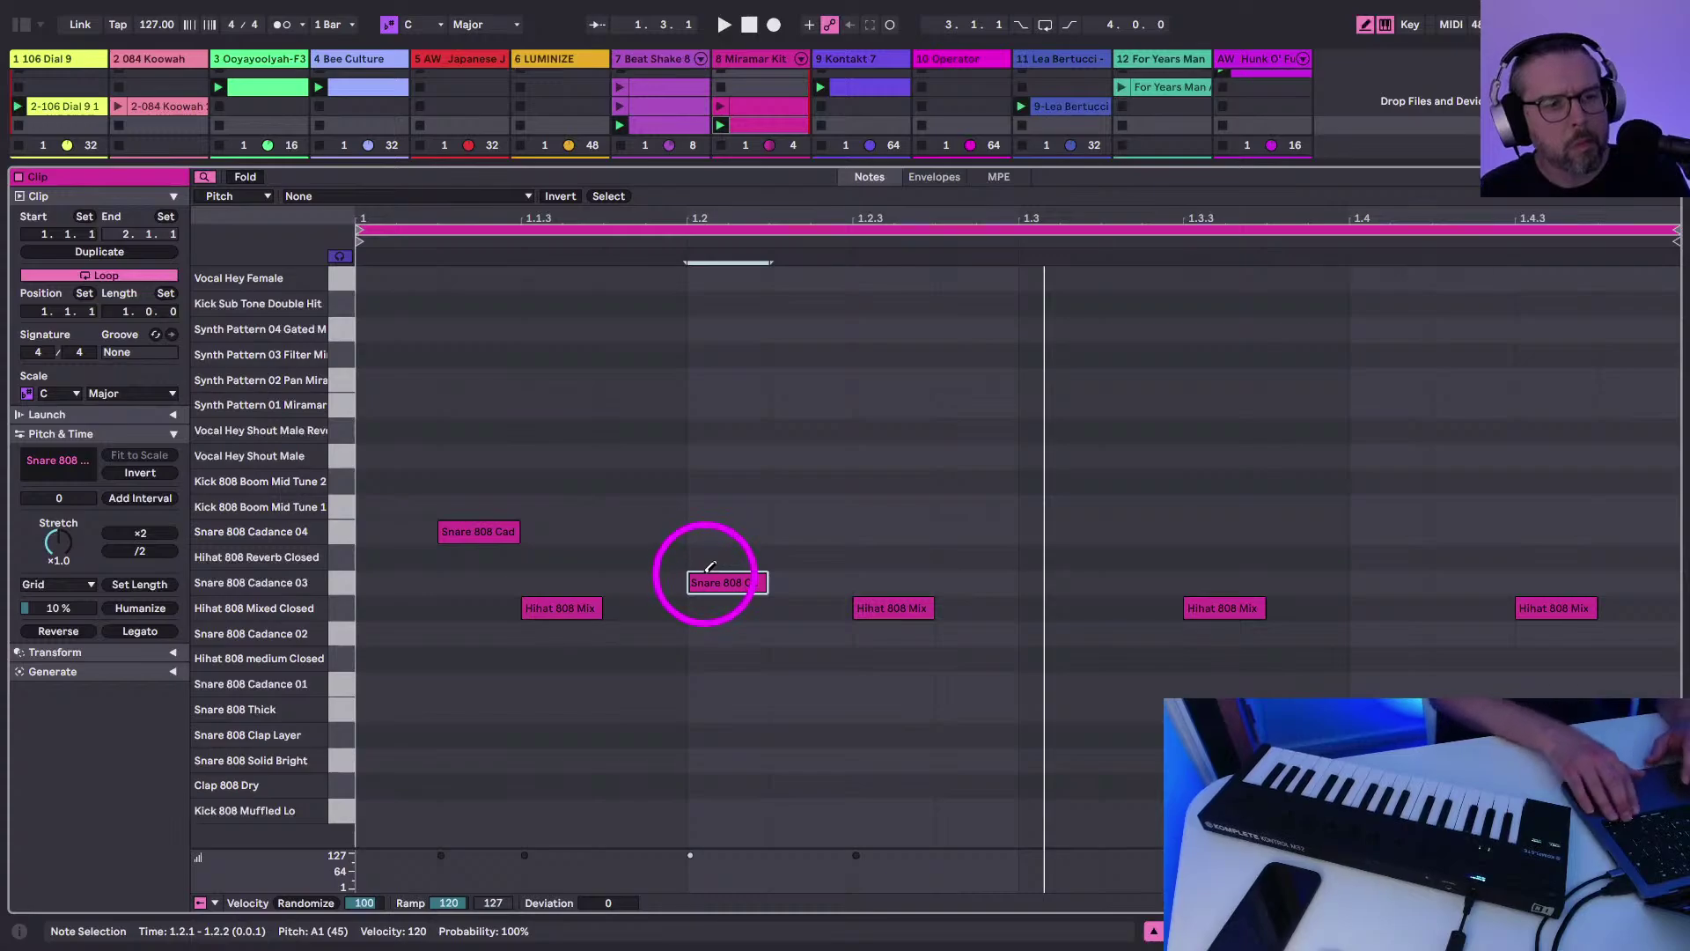
{"action": "key", "text": "Up"}
{"action": "key", "text": "Left"}
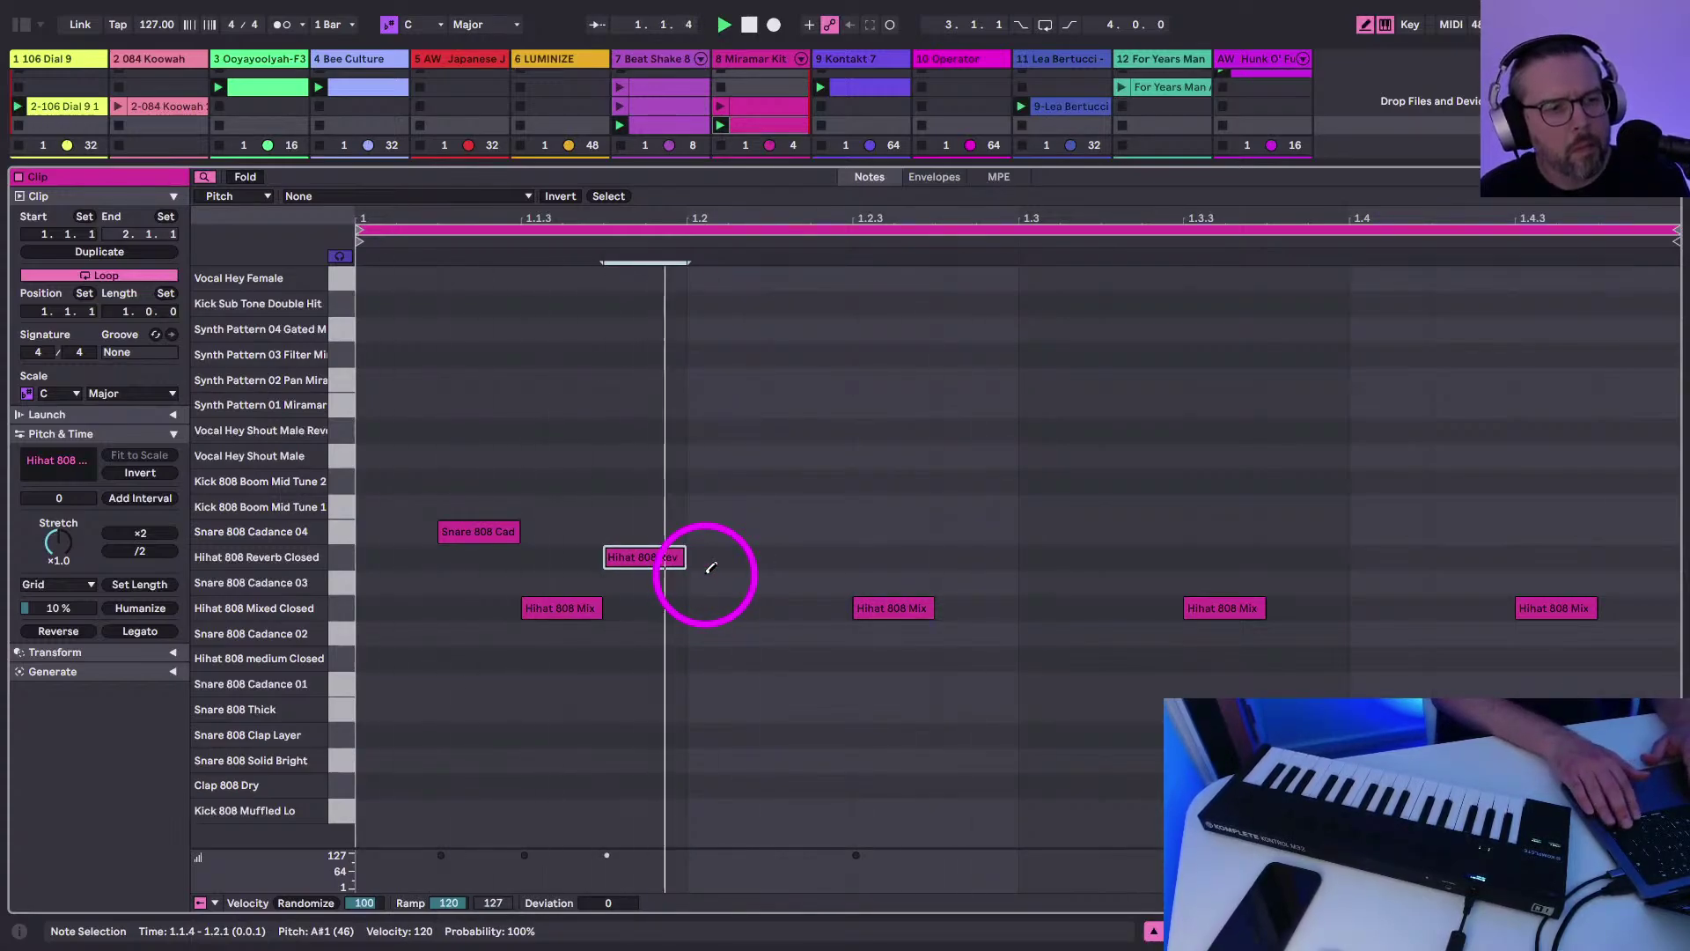
{"action": "key", "text": "Right"}
{"action": "key", "text": "Right"}
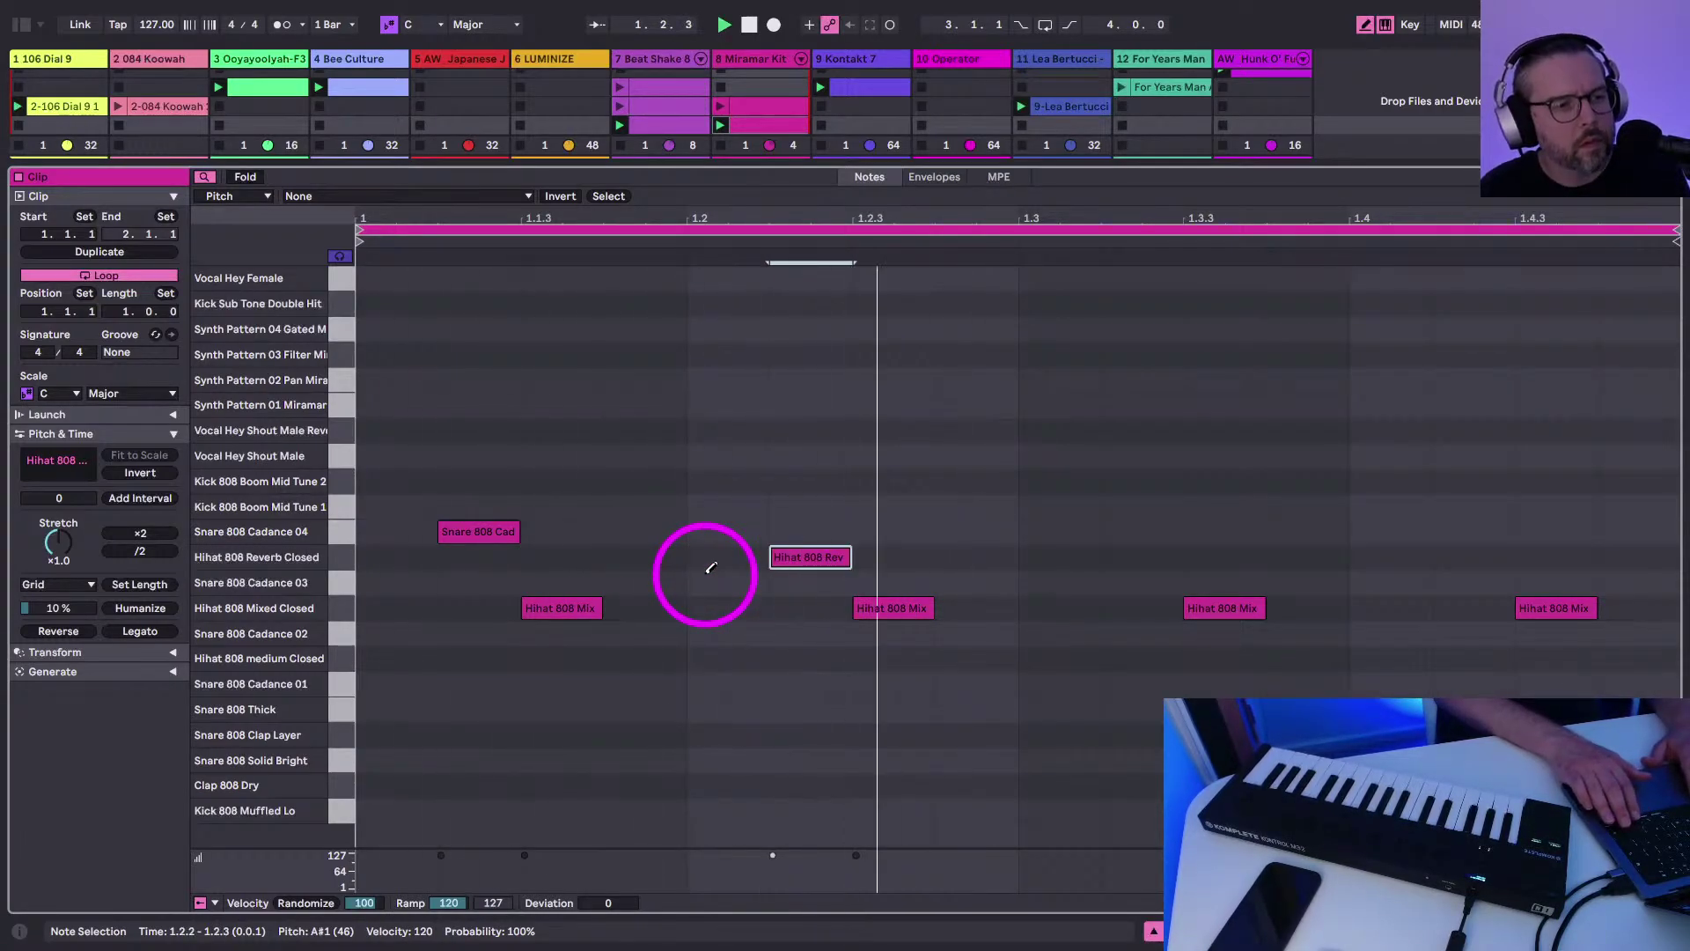
Add a second Hihat 808 Reverb Closed note at 1.4.2
{"action": "left_click", "coordinate": [1134, 559]}
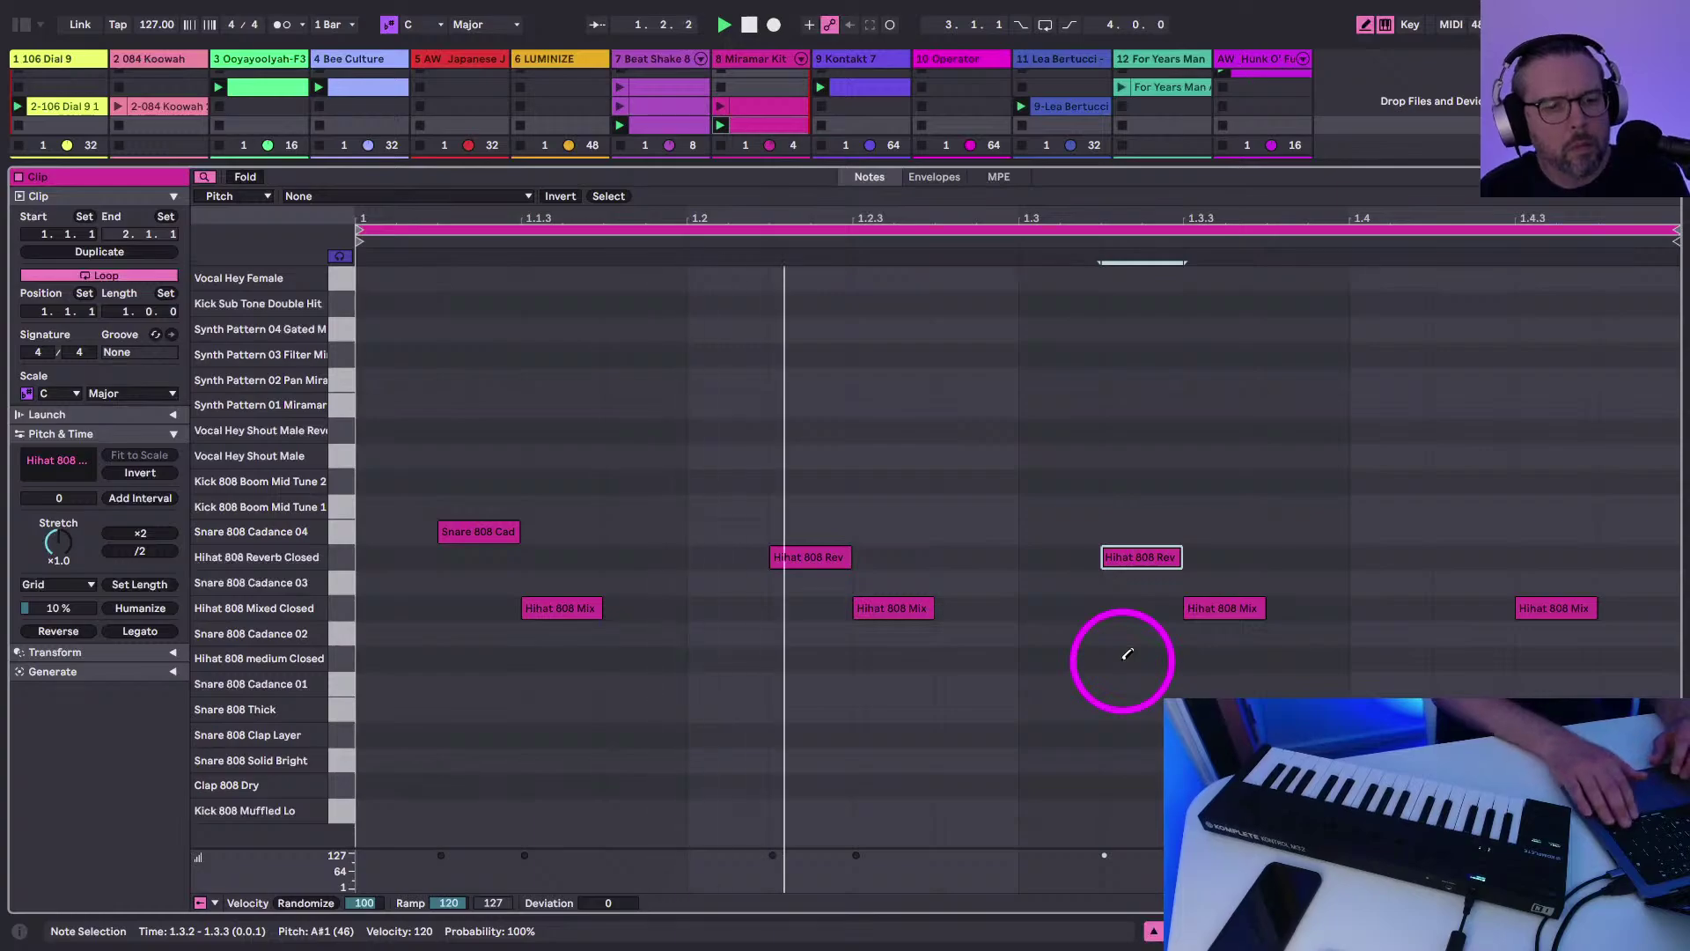
{"action": "key", "text": "Right"}
{"action": "key", "text": "Right"}
{"action": "key", "text": "Right"}
{"action": "key", "text": "Right"}
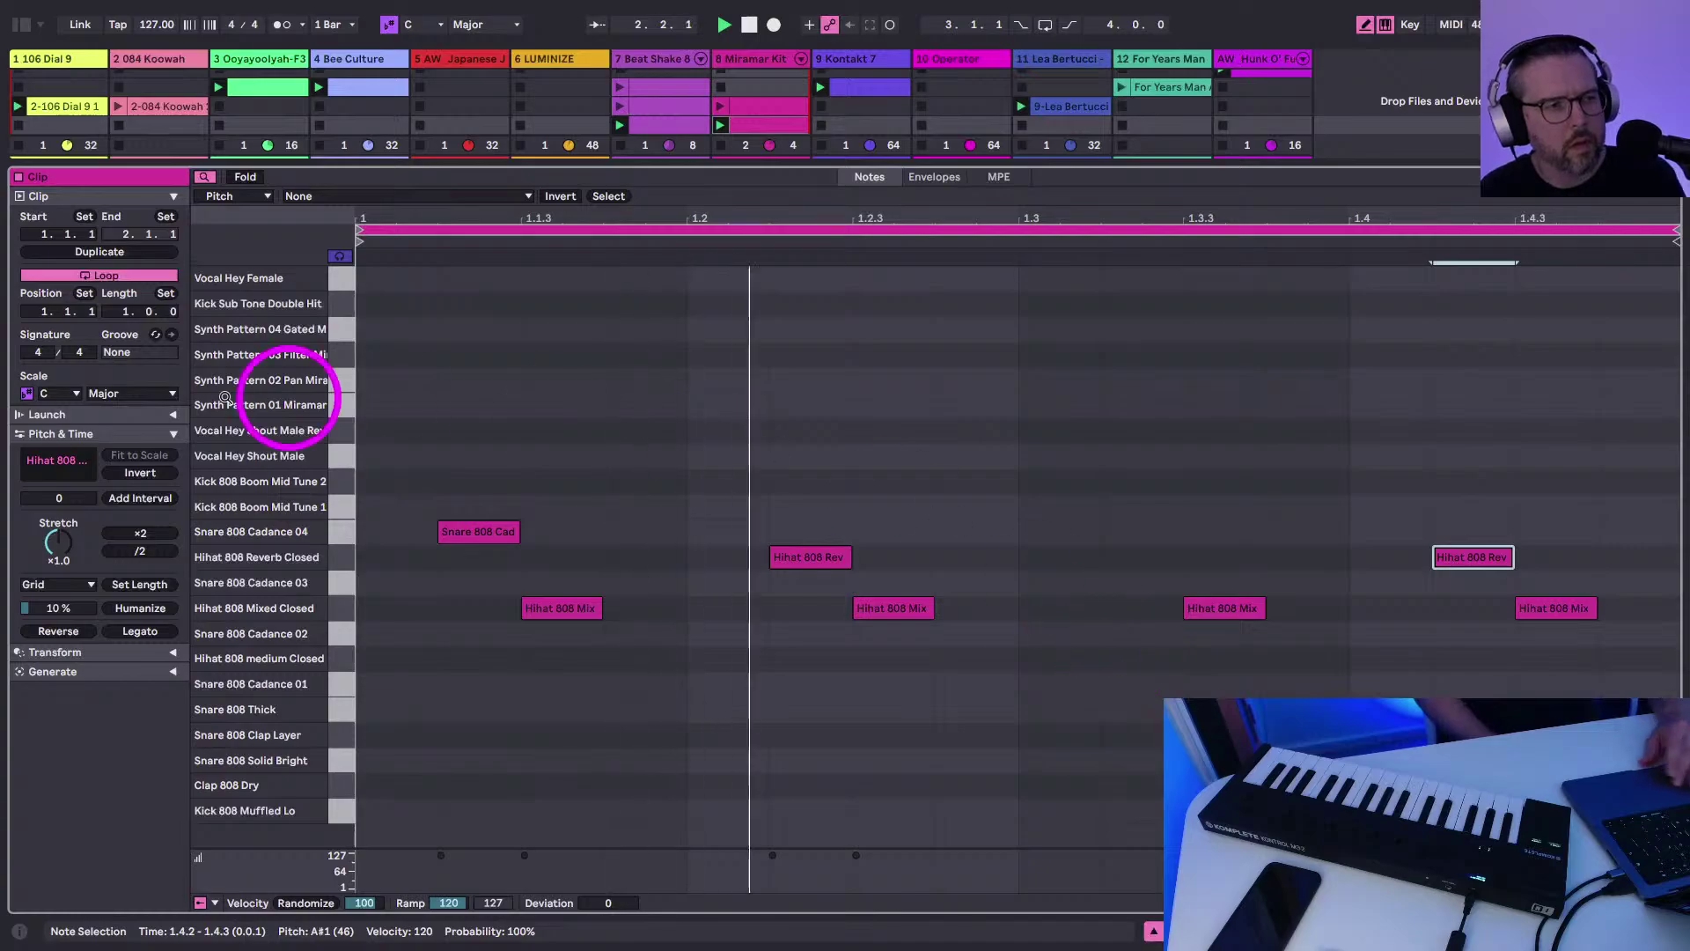
Duplicate the Miramar Kit loop to two bars, erase the reverb hi-hat at 2.2.2, and return to the mixer view
{"action": "left_click", "coordinate": [97, 252]}
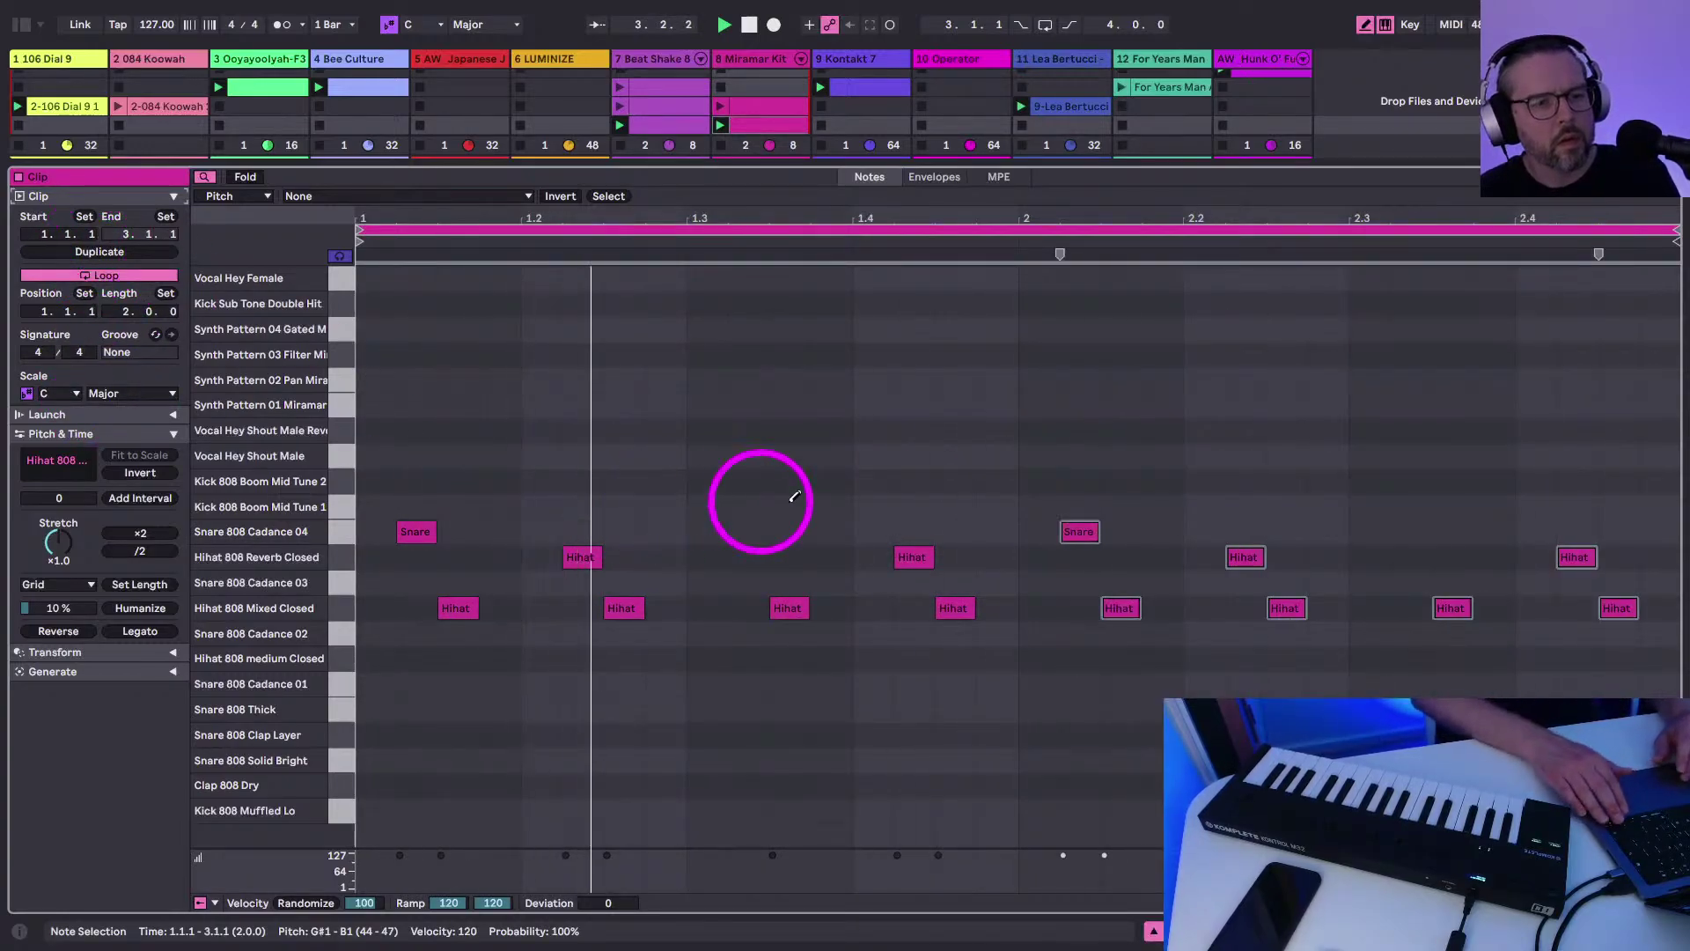
{"action": "left_click", "coordinate": [1253, 560]}
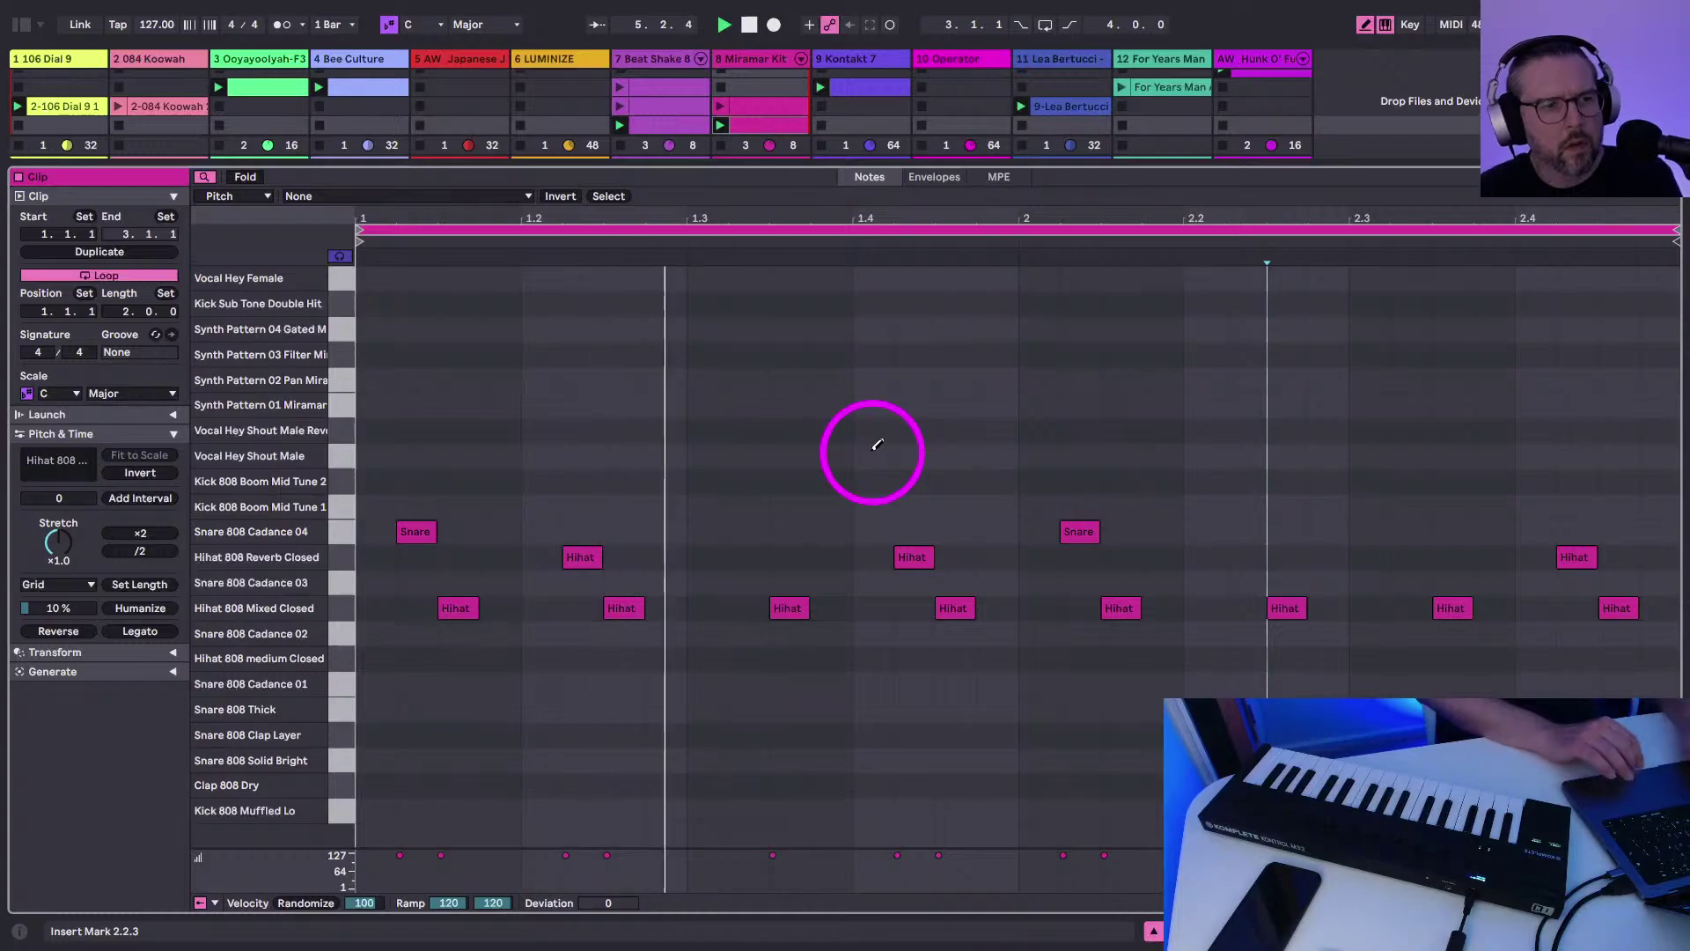
{"action": "key", "text": "shift+Tab"}
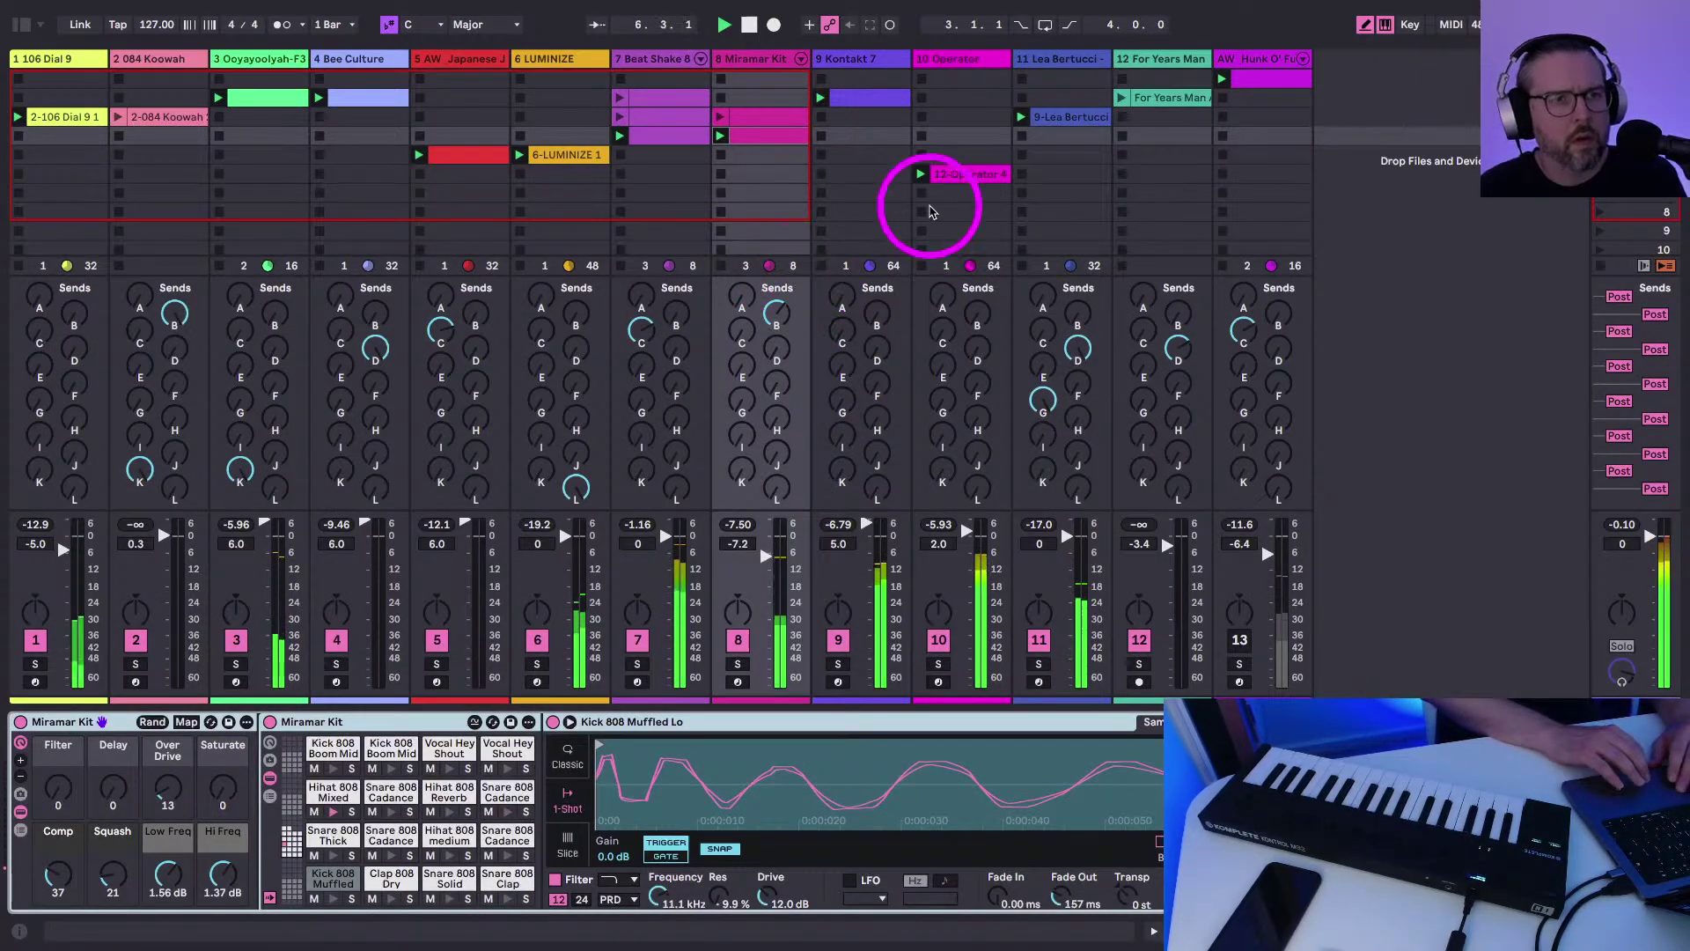
Select the Kontakt 7 and Operator tracks, stop playback at the song start, and hide the mixer sends
{"action": "left_click", "coordinate": [968, 177]}
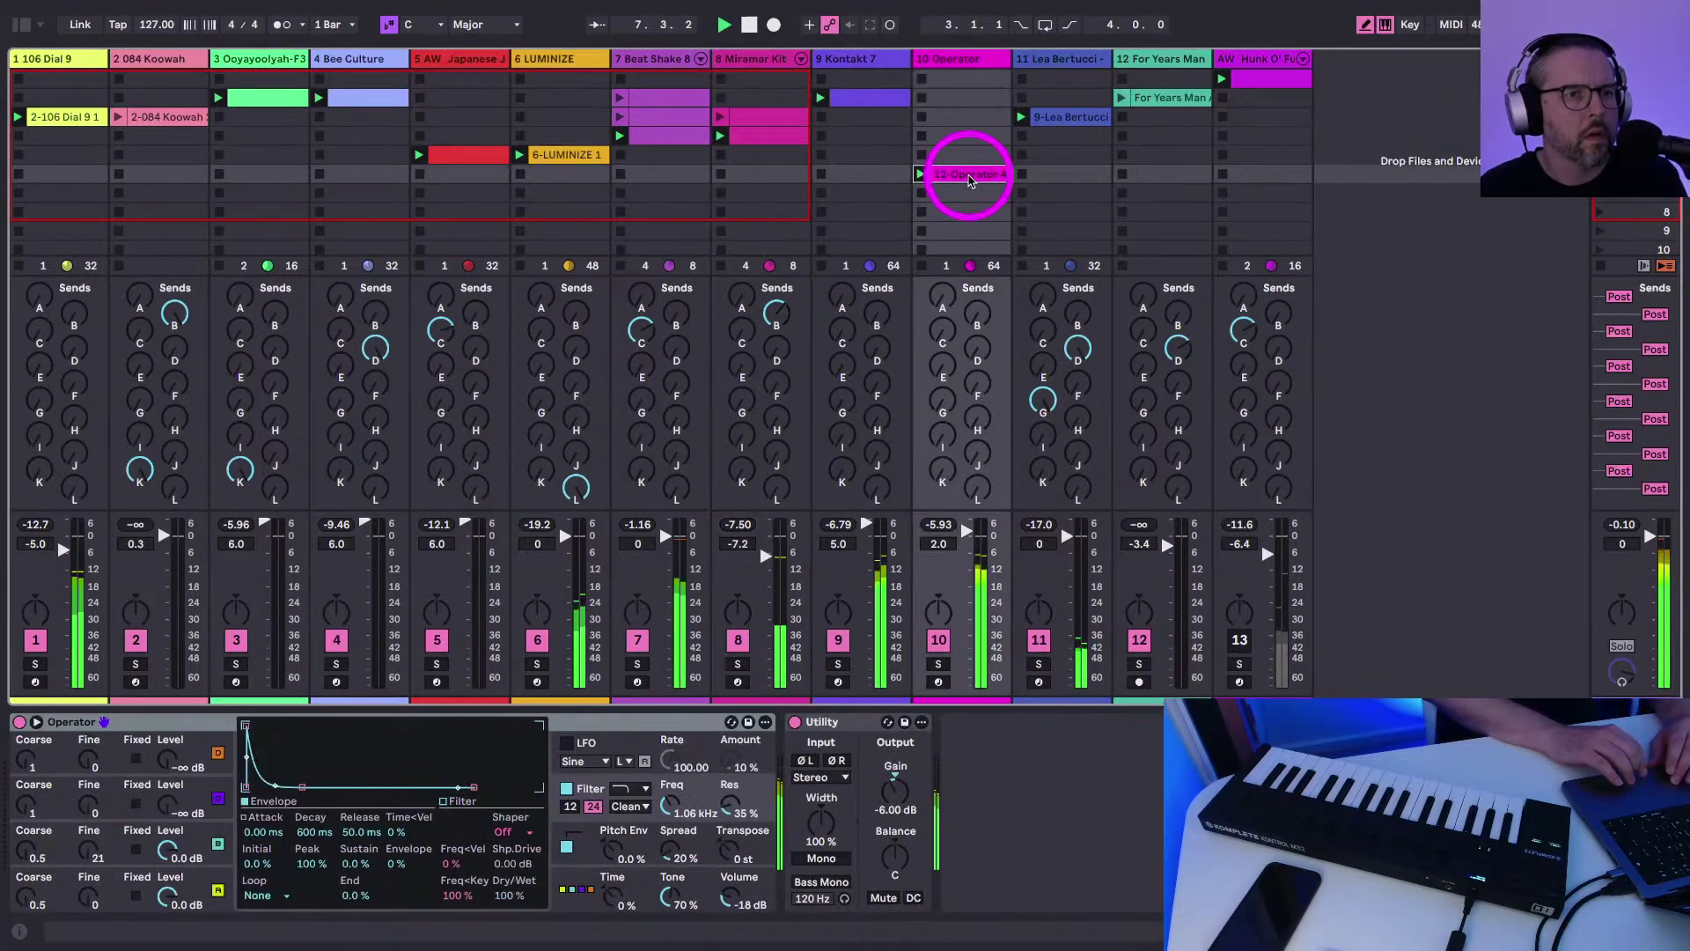
{"action": "key", "text": "shift+Tab"}
{"action": "key", "text": "shift+Tab"}
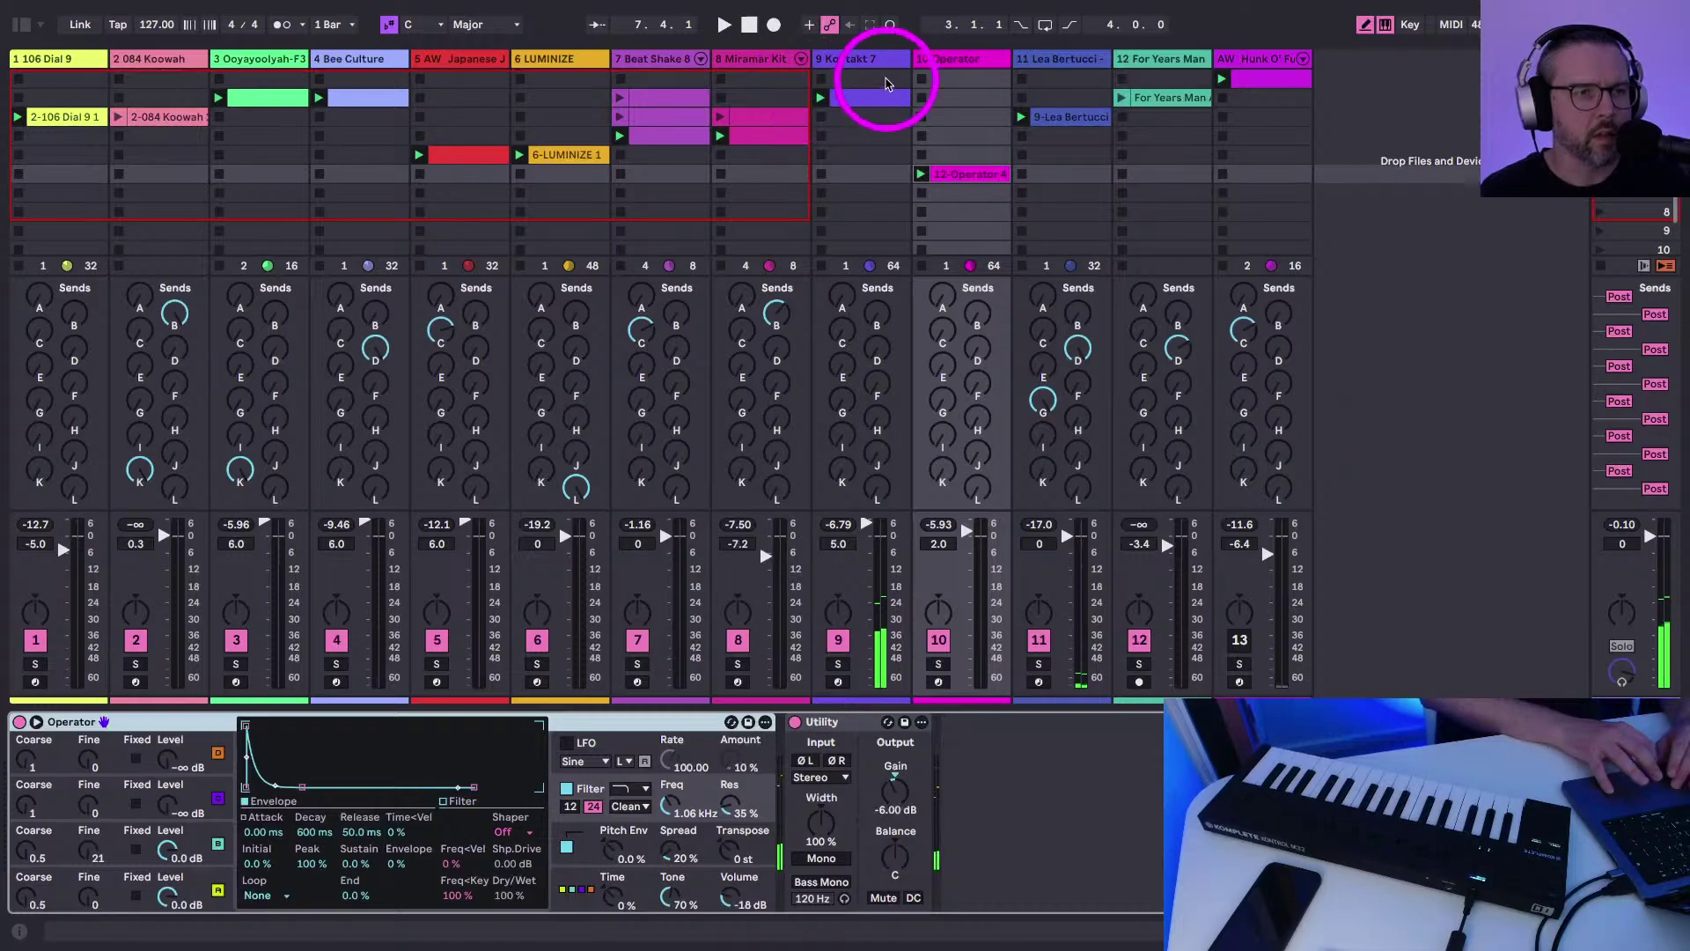
{"action": "left_click", "coordinate": [852, 58]}
{"action": "left_click", "coordinate": [949, 58], "text": "shift"}
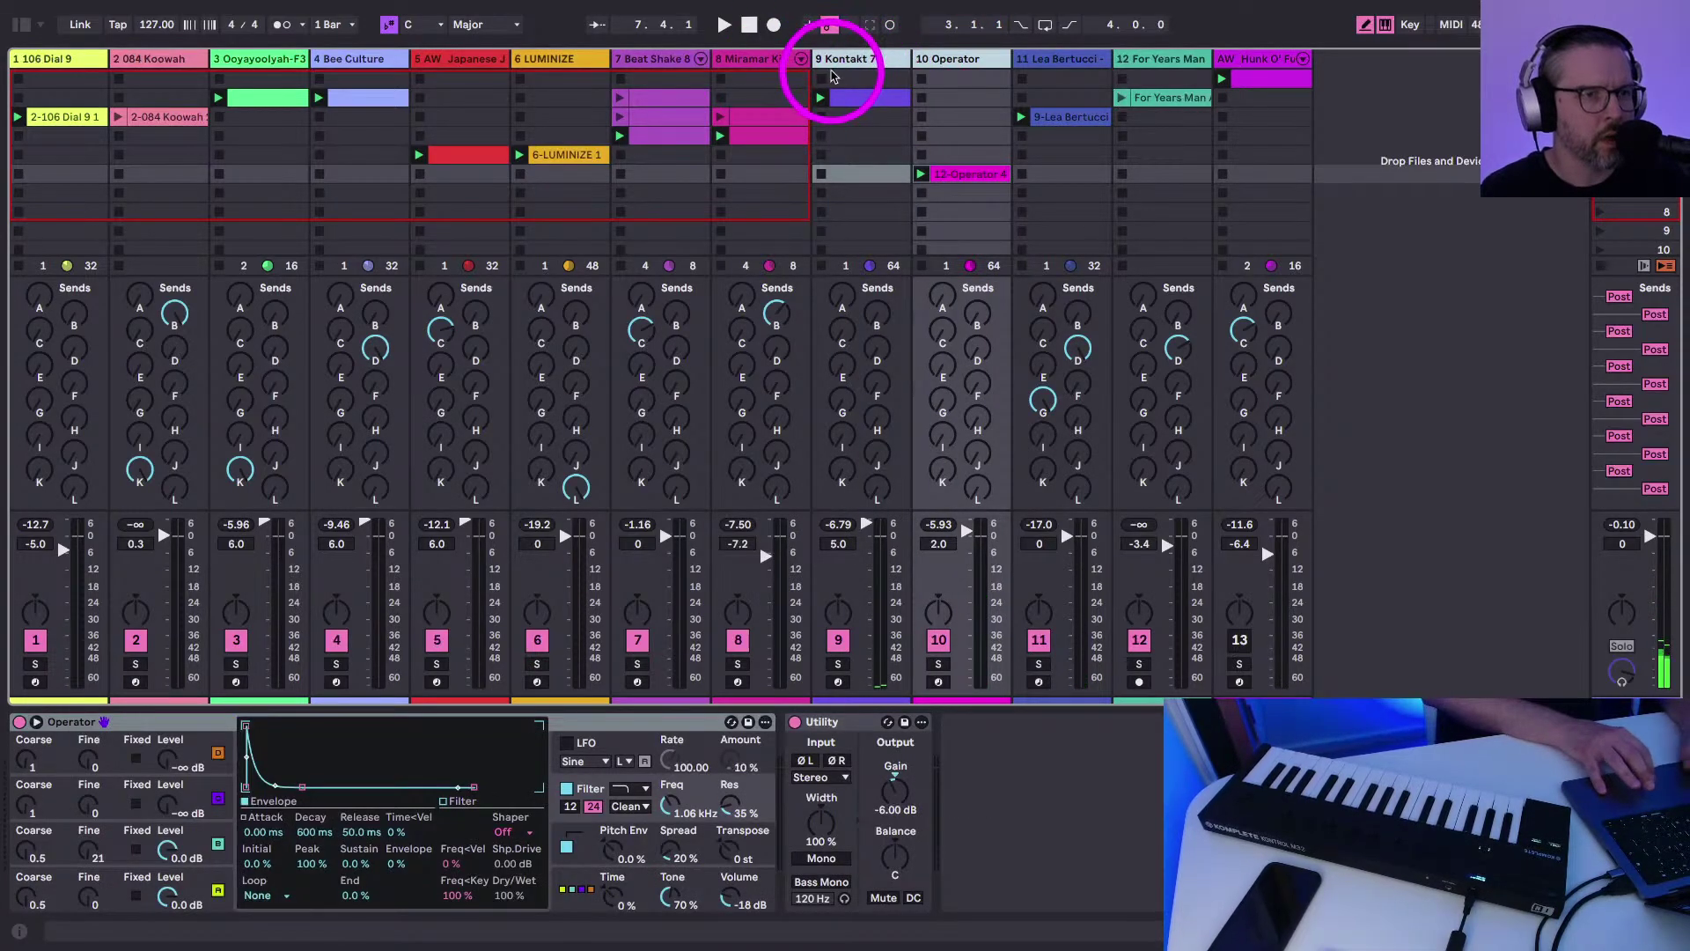
{"action": "left_click", "coordinate": [749, 24]}
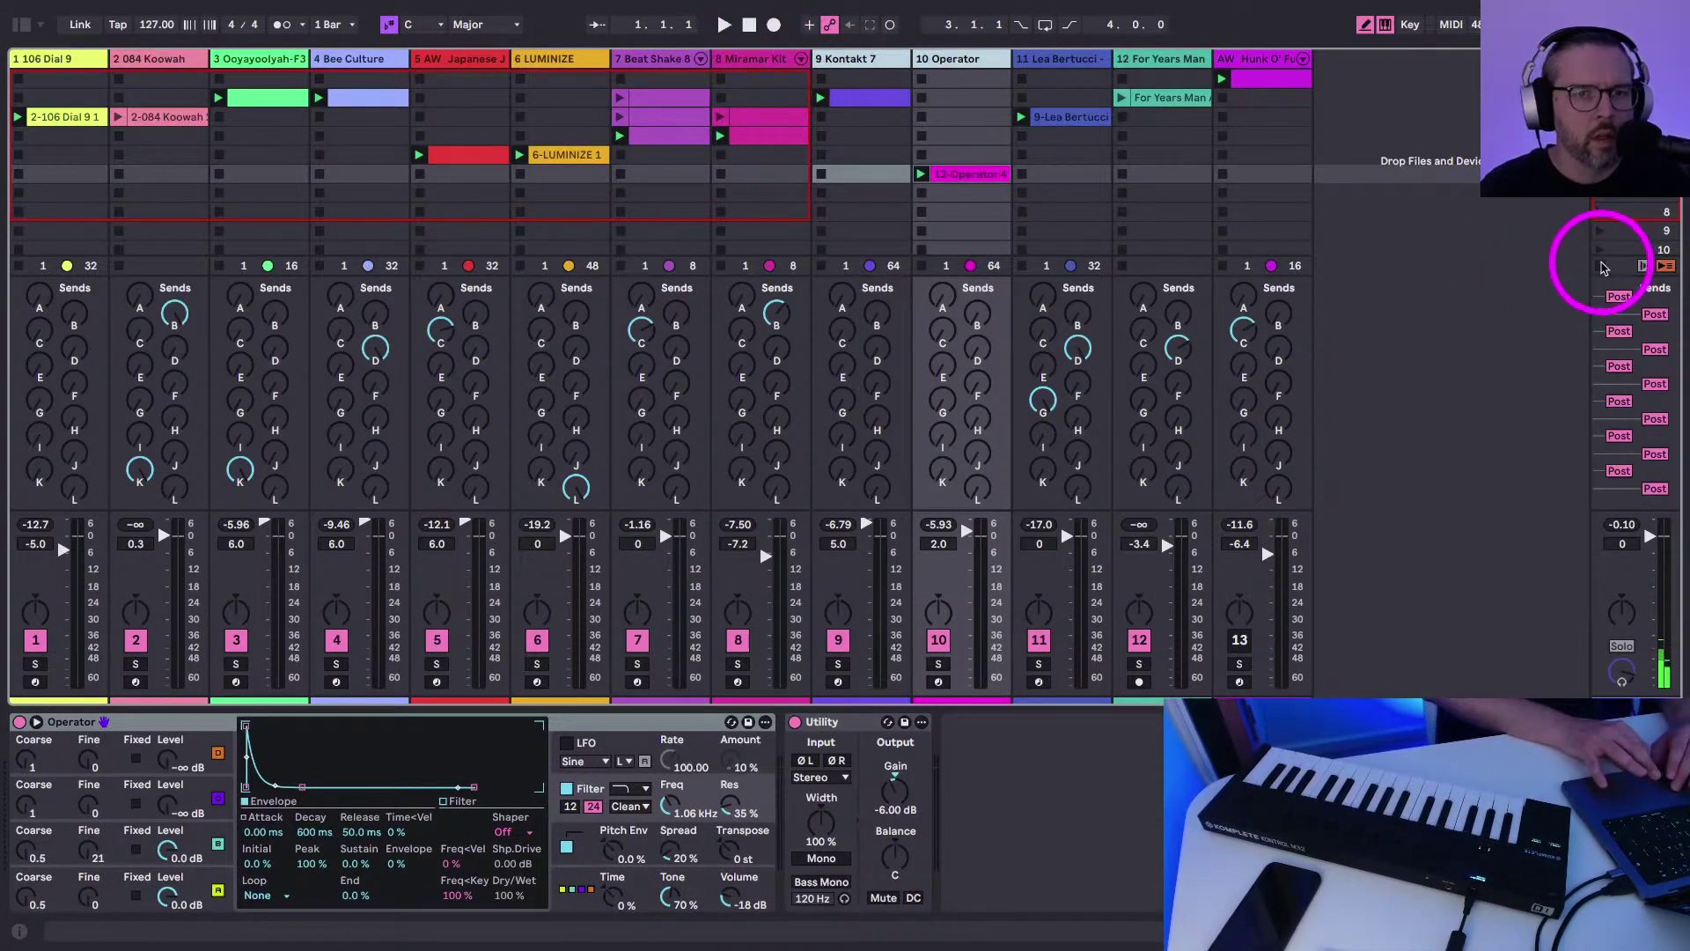
{"action": "key", "text": "super+alt+s"}
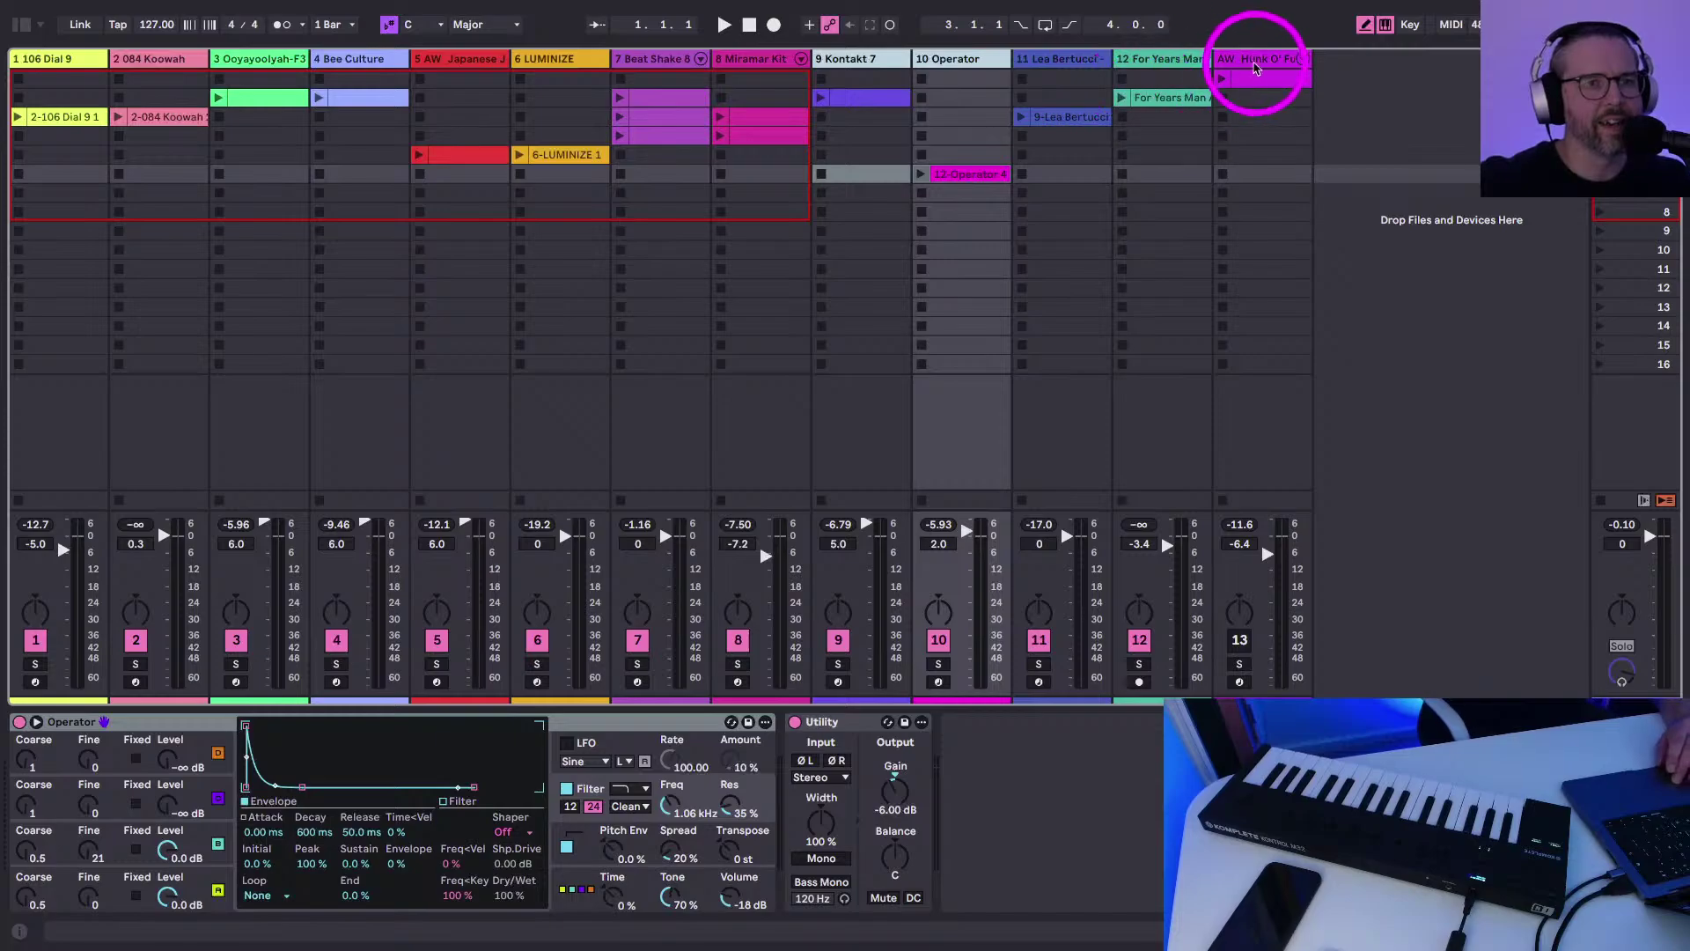
Launch the Hunk O' Fu clip, activate its track 13 and raise the track volume to -5.3 dB
{"action": "left_click", "coordinate": [1222, 80]}
{"action": "left_click", "coordinate": [1239, 640]}
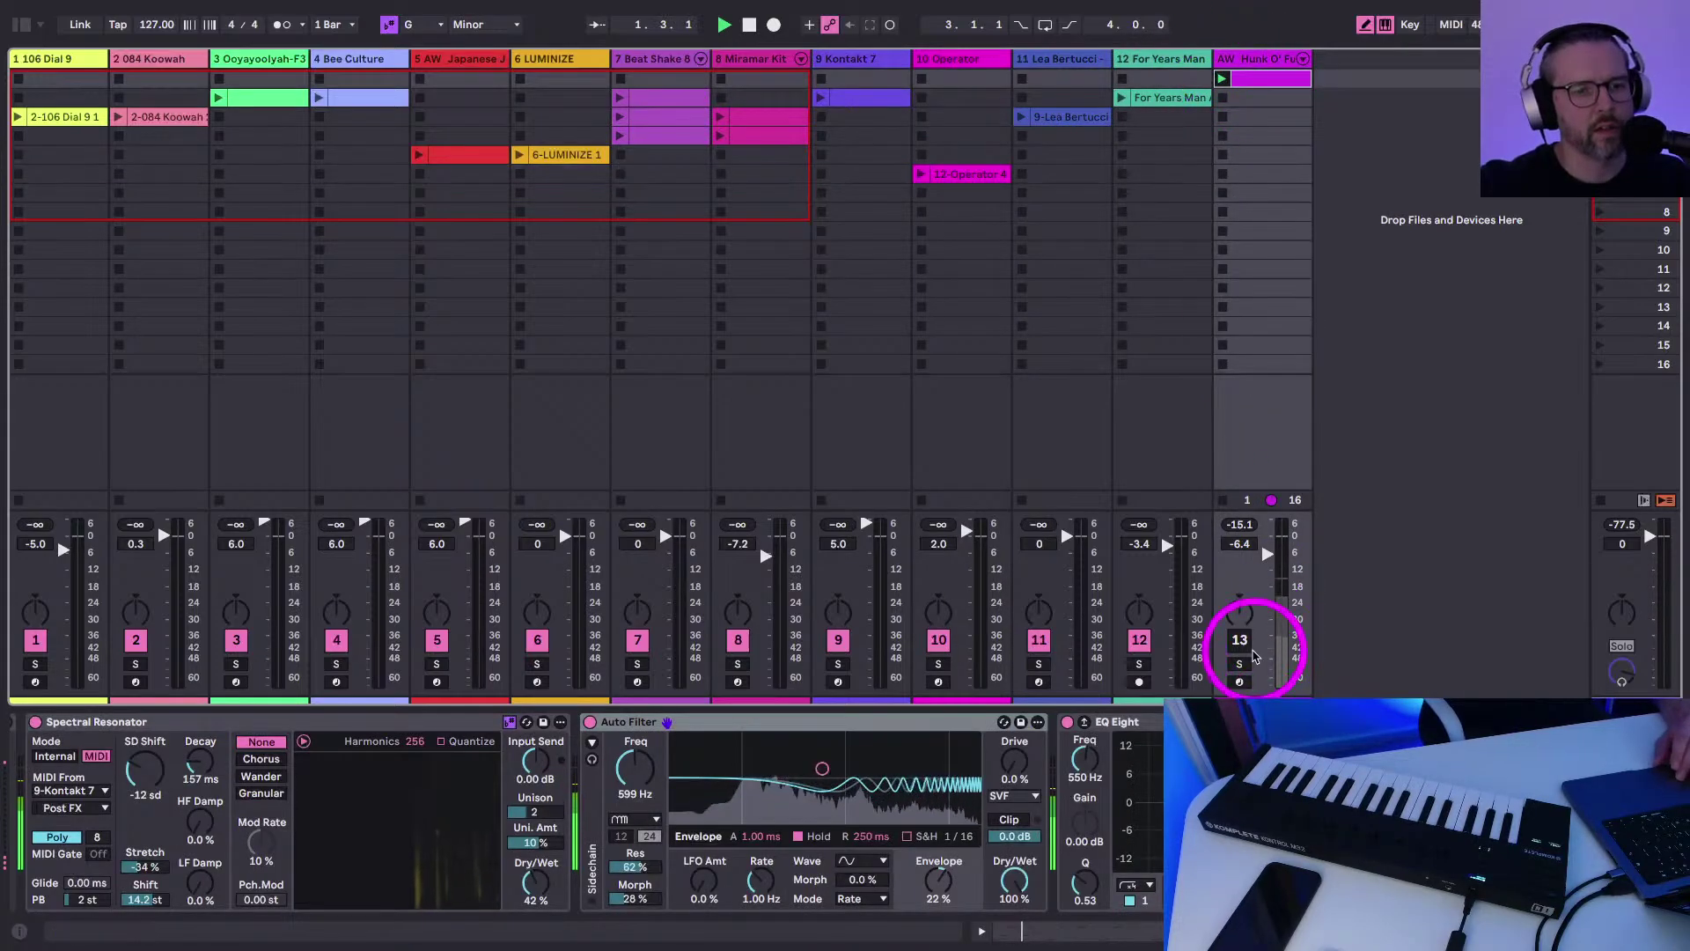
{"action": "left_click", "coordinate": [1241, 543]}
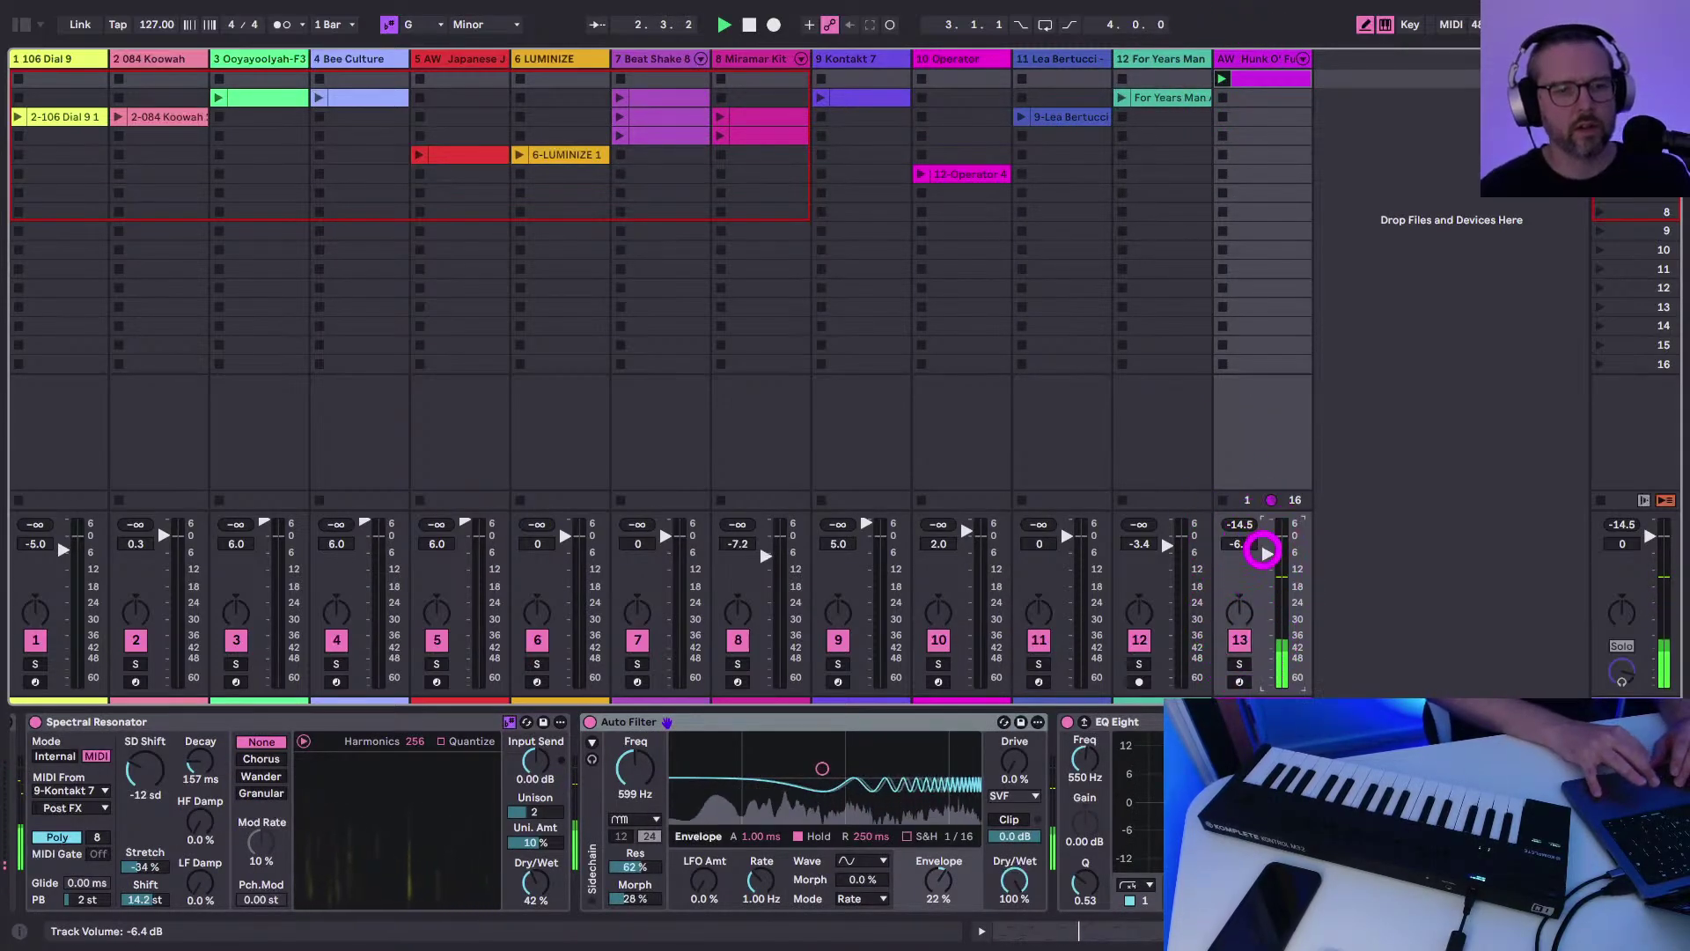
{"action": "left_click_drag", "start_coordinate": [1260, 547], "coordinate": [1260, 537]}
{"action": "left_click", "coordinate": [686, 157]}
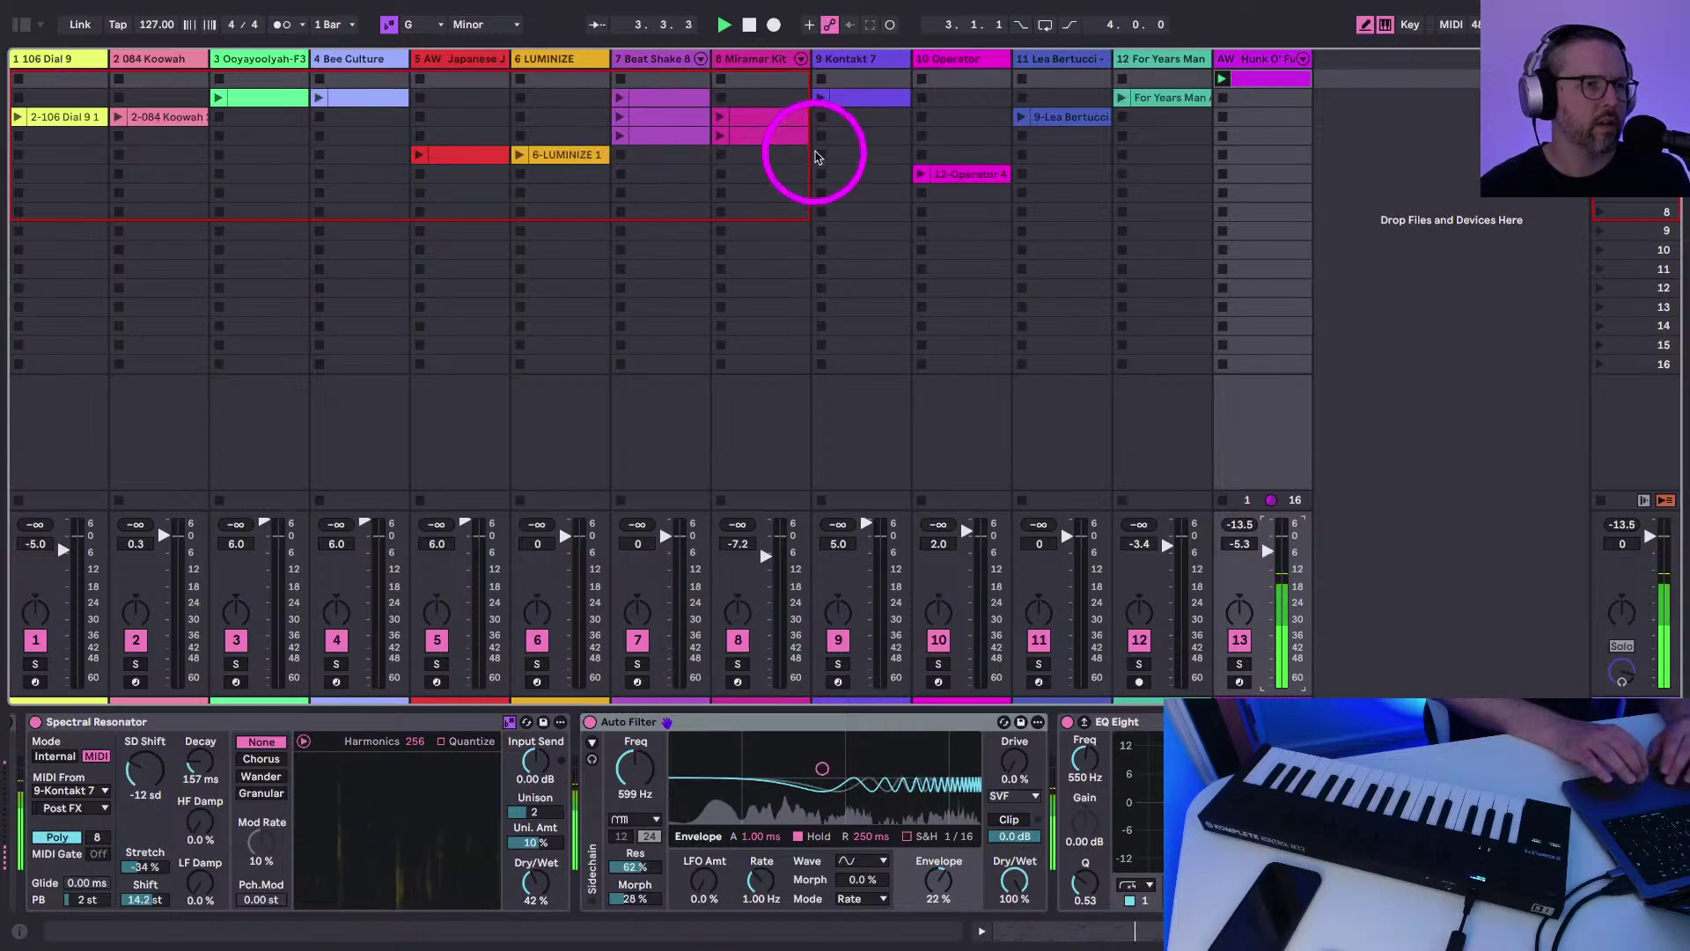
Launch the For Years Man spoken-word clip, show the mixer sends and reset its track's send D to zero
{"action": "left_click", "coordinate": [1120, 98]}
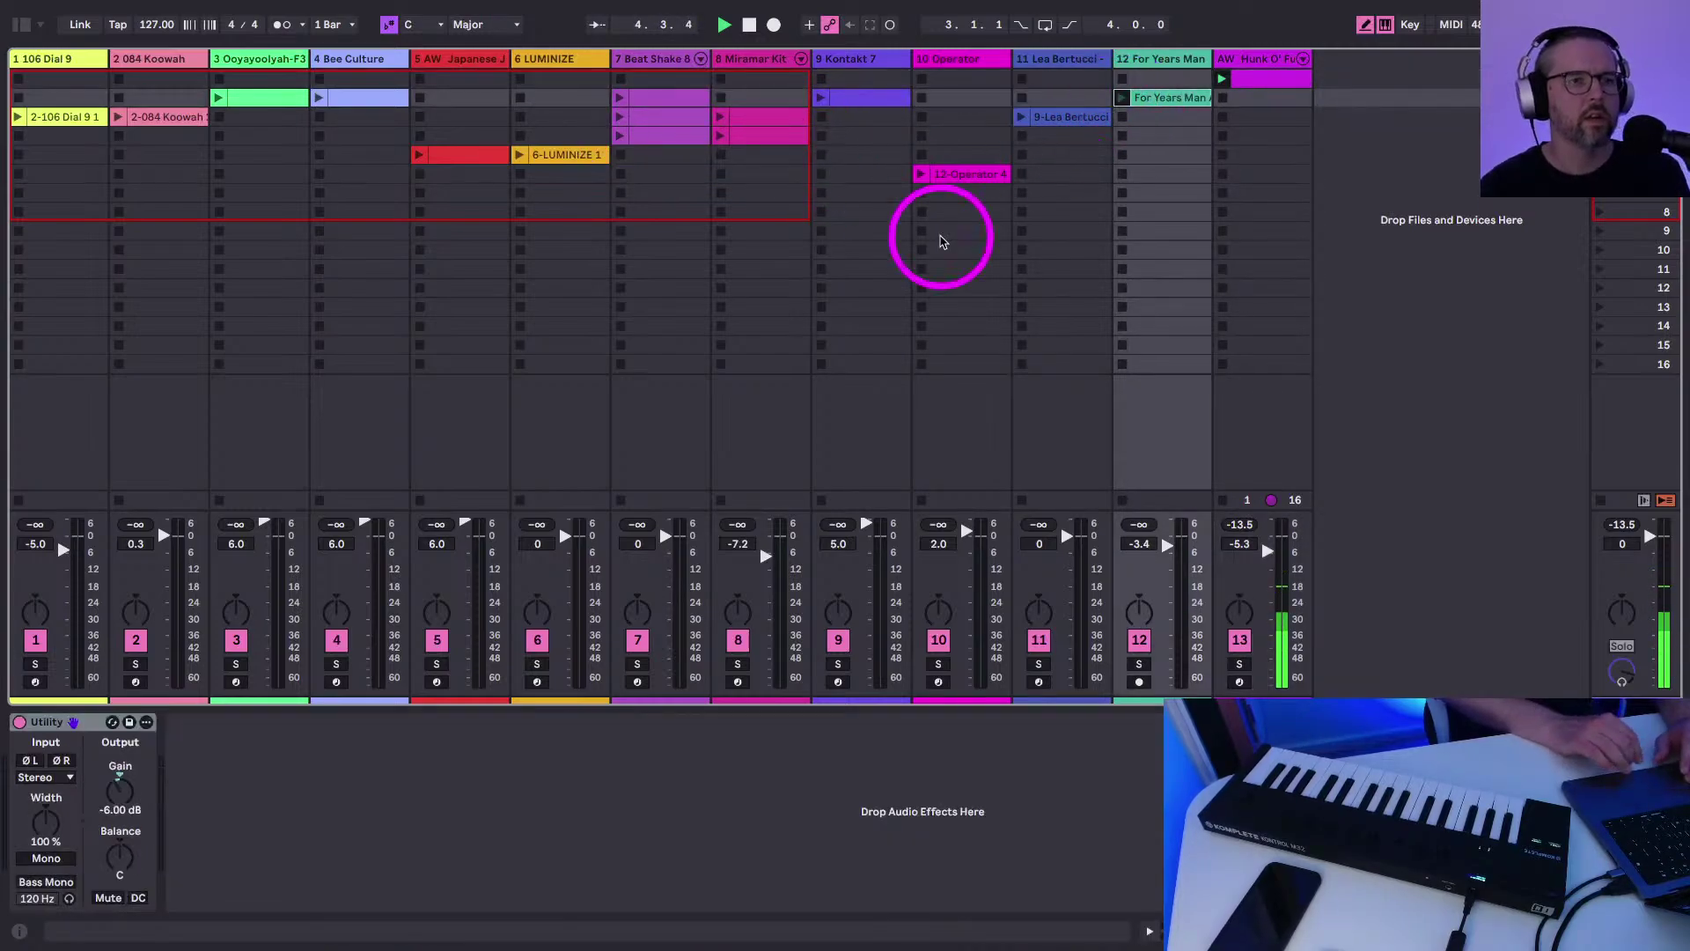
{"action": "left_click", "coordinate": [649, 58]}
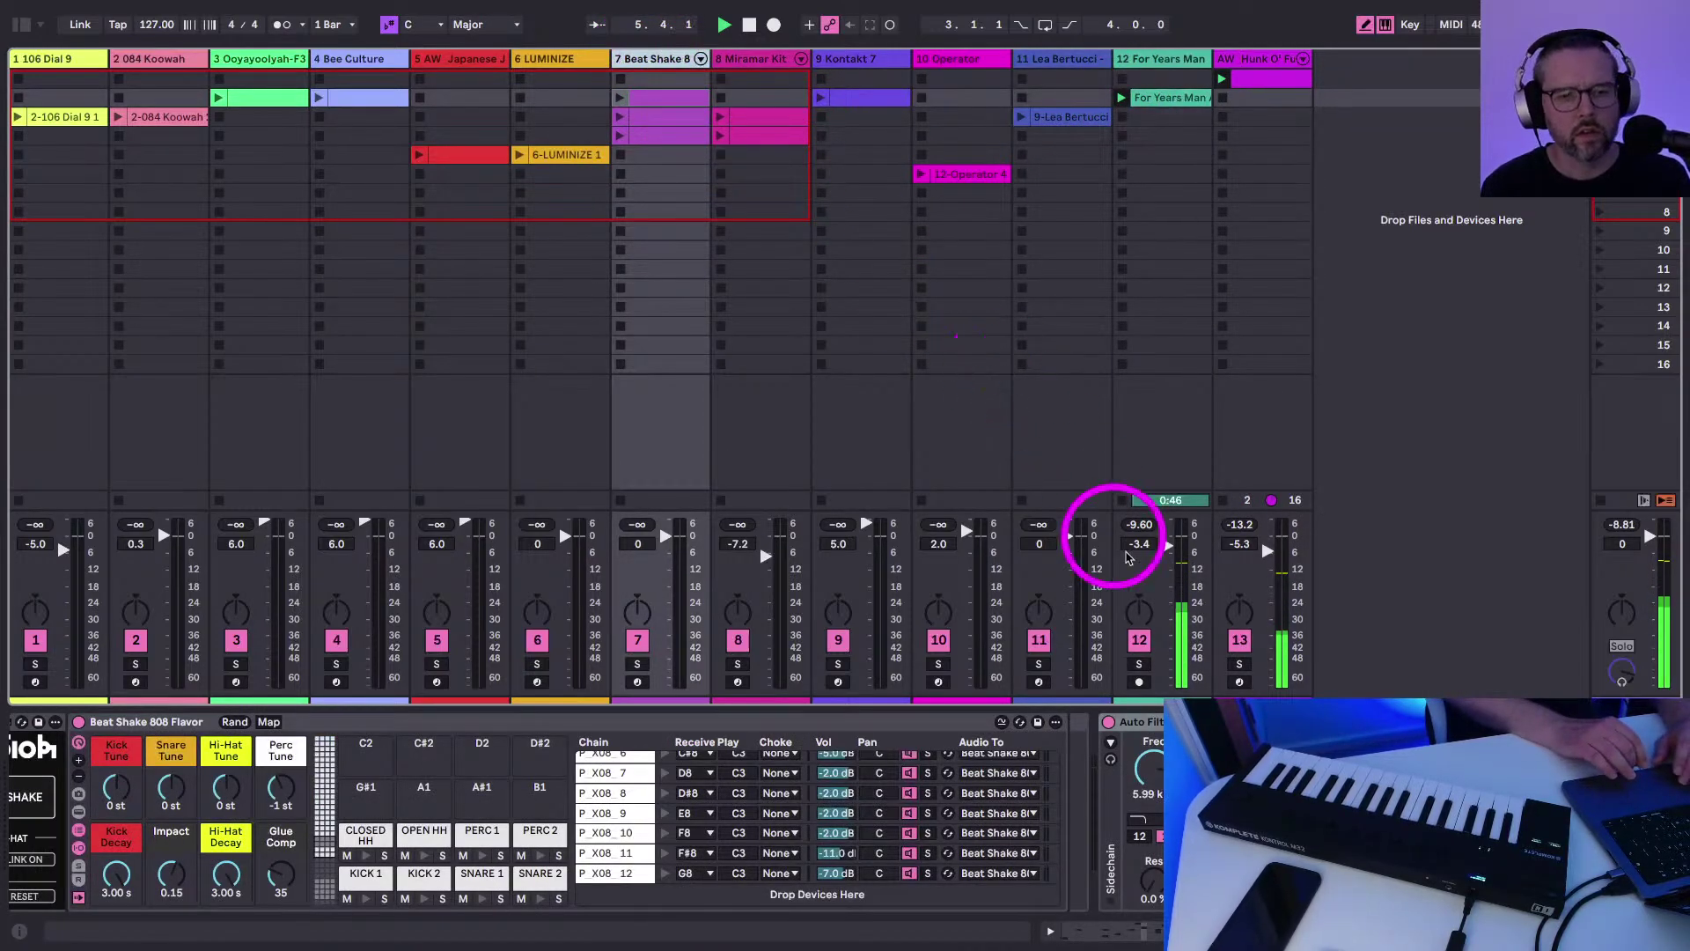
{"action": "key", "text": "super+alt+s"}
{"action": "left_click", "coordinate": [1178, 352]}
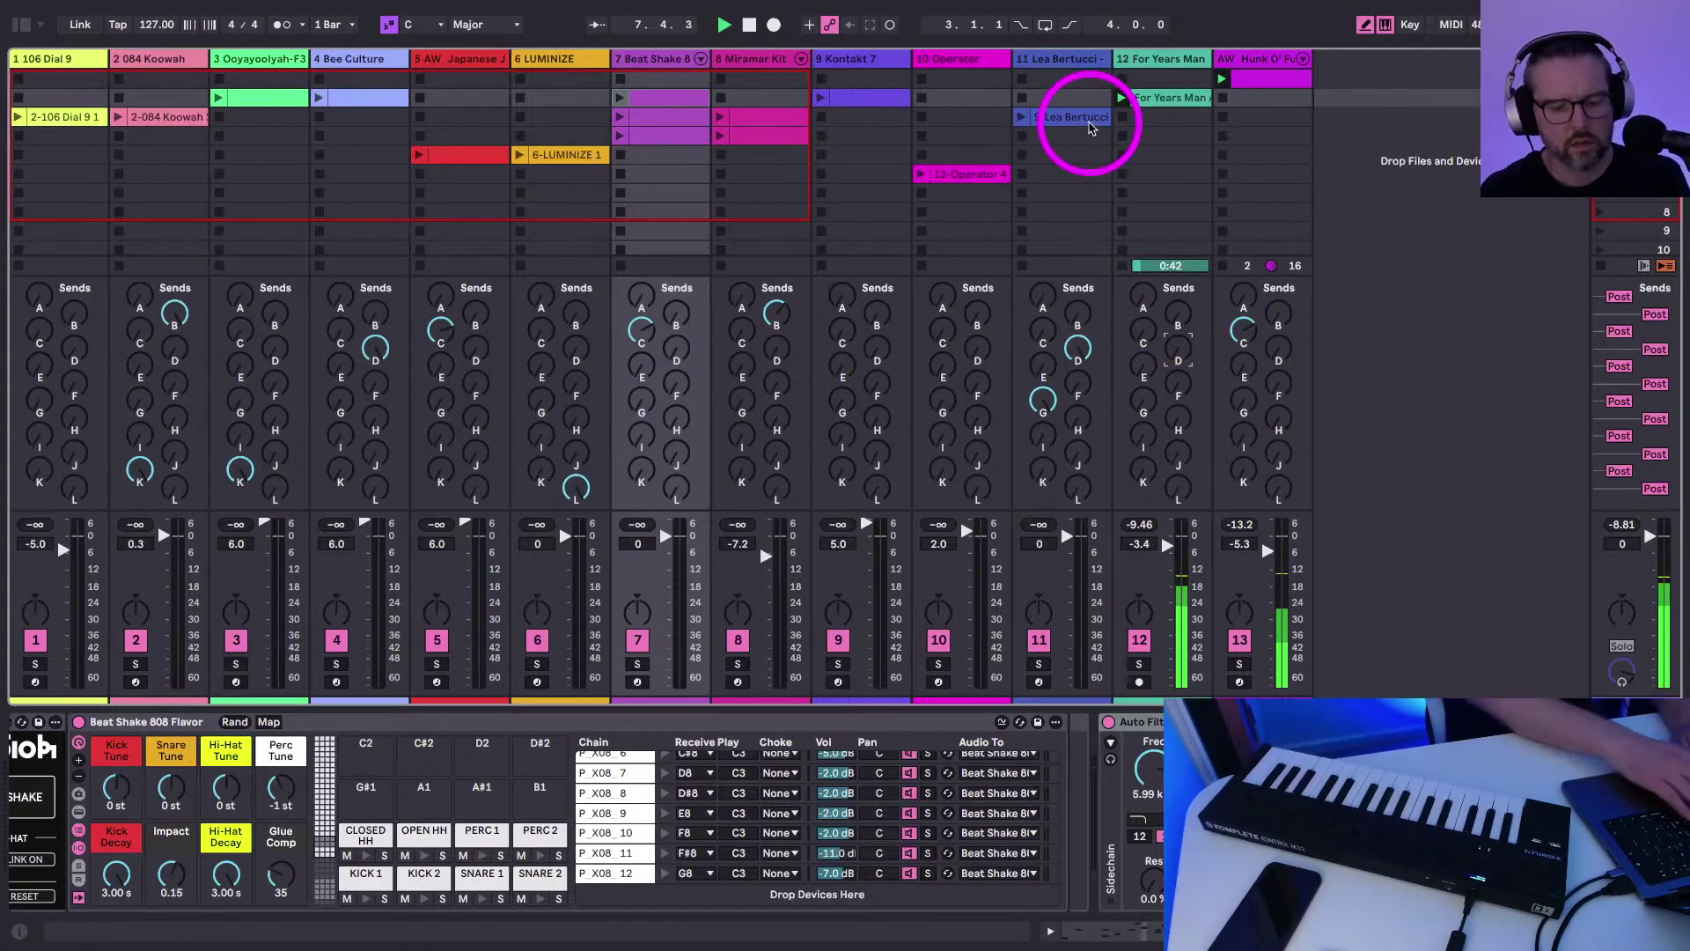
Open the For Years Man clip to examine its waveform, and return to the mixer view
{"action": "double_click", "coordinate": [1149, 98]}
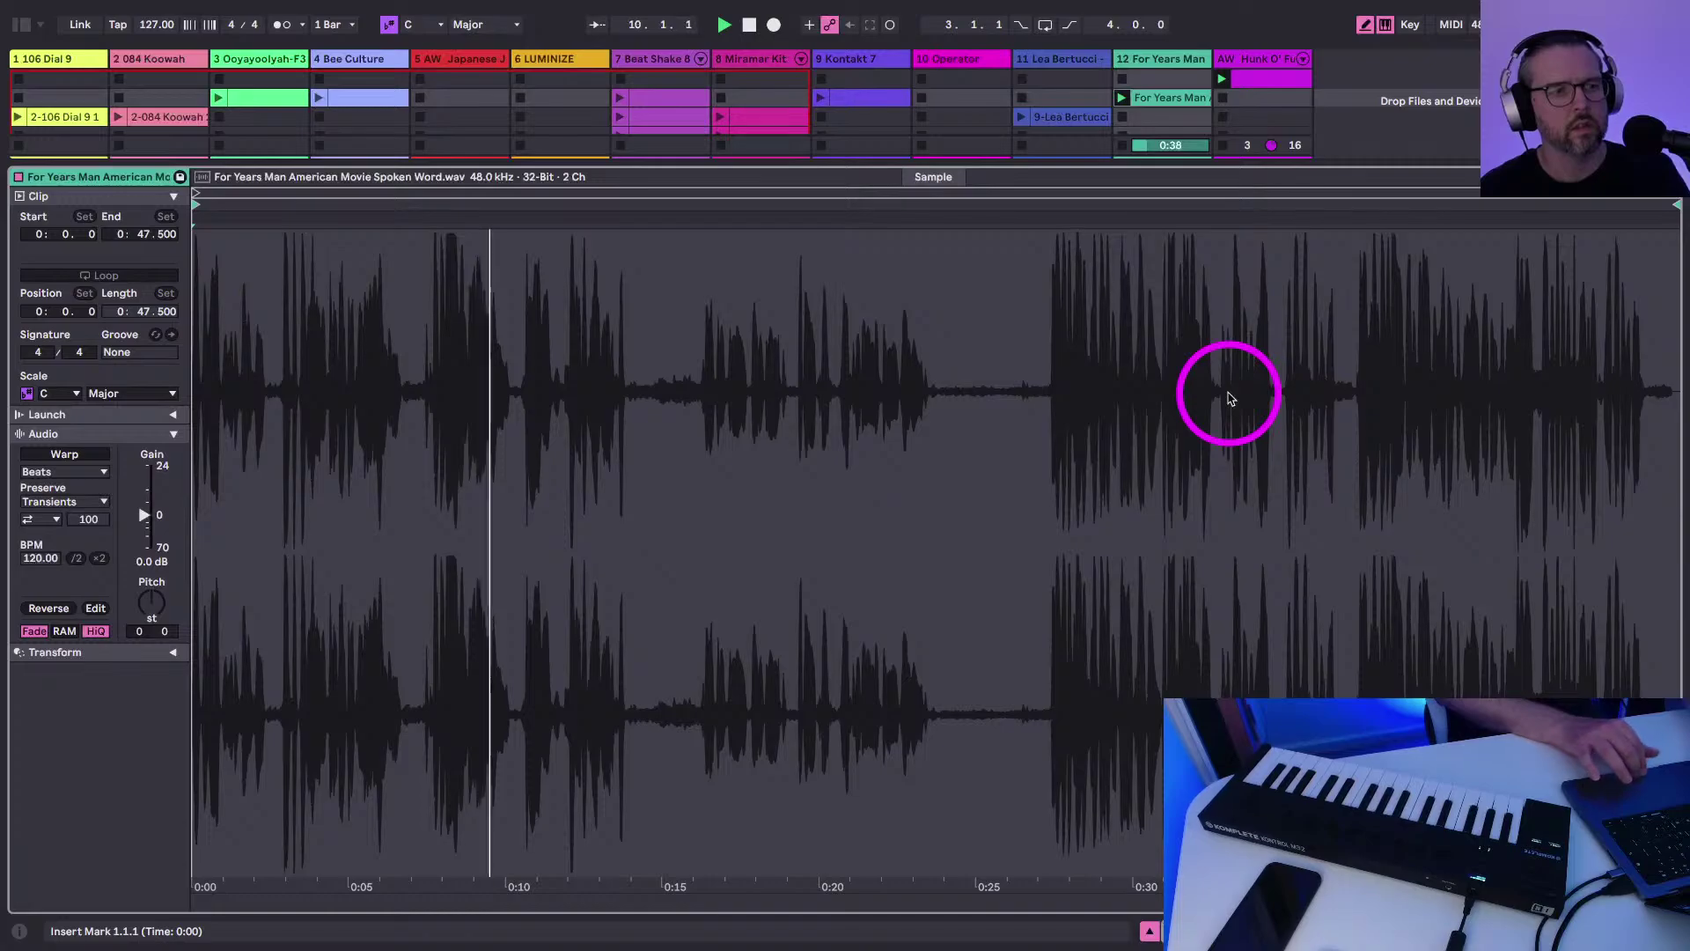
{"action": "key", "text": "shift+Tab"}
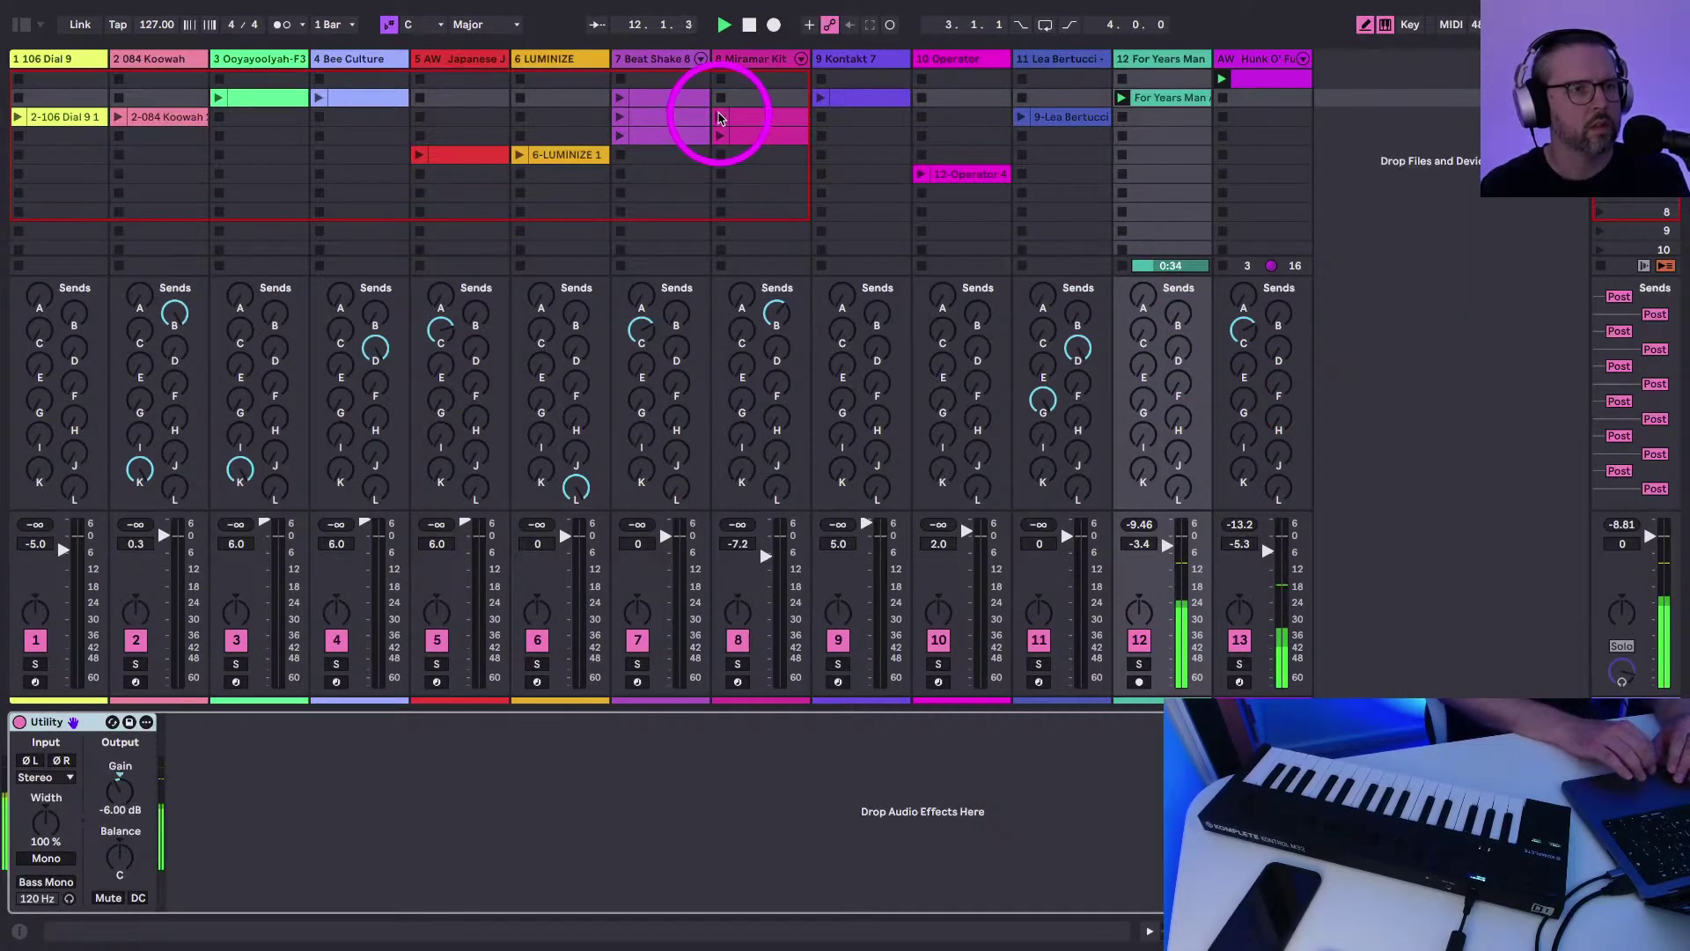
Launch the first Beat Shake clip and the Kontakt 7 clip, and restart playback from the beginning
{"action": "left_click", "coordinate": [618, 97]}
{"action": "left_click", "coordinate": [817, 98]}
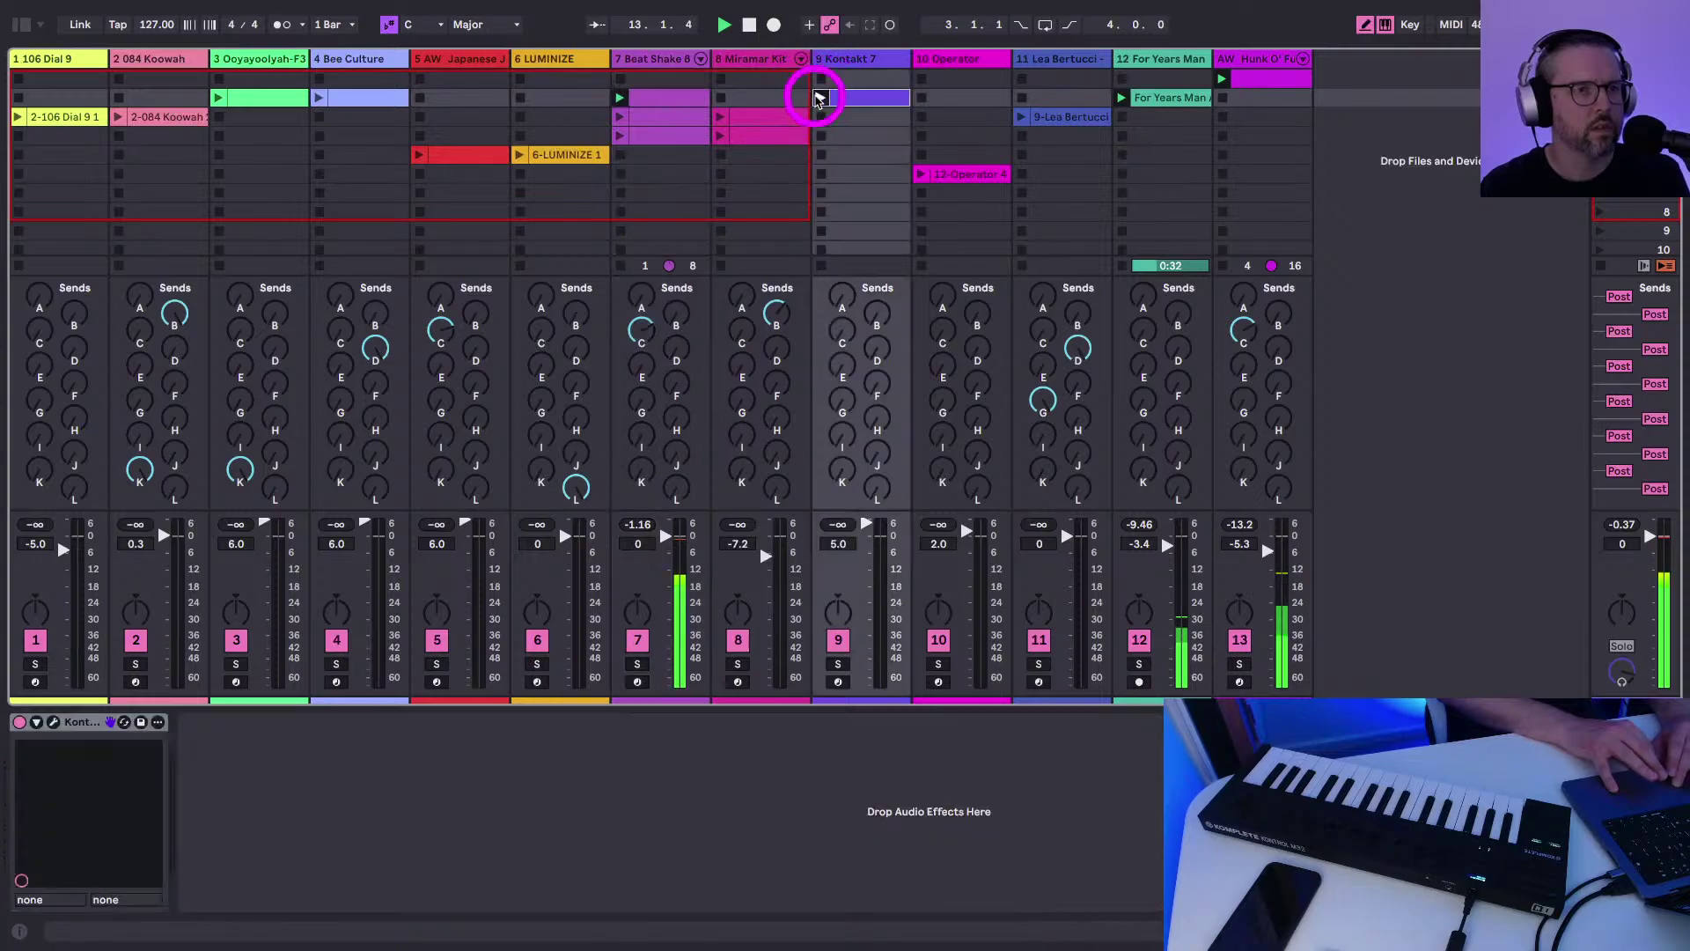
{"action": "left_click", "coordinate": [816, 98]}
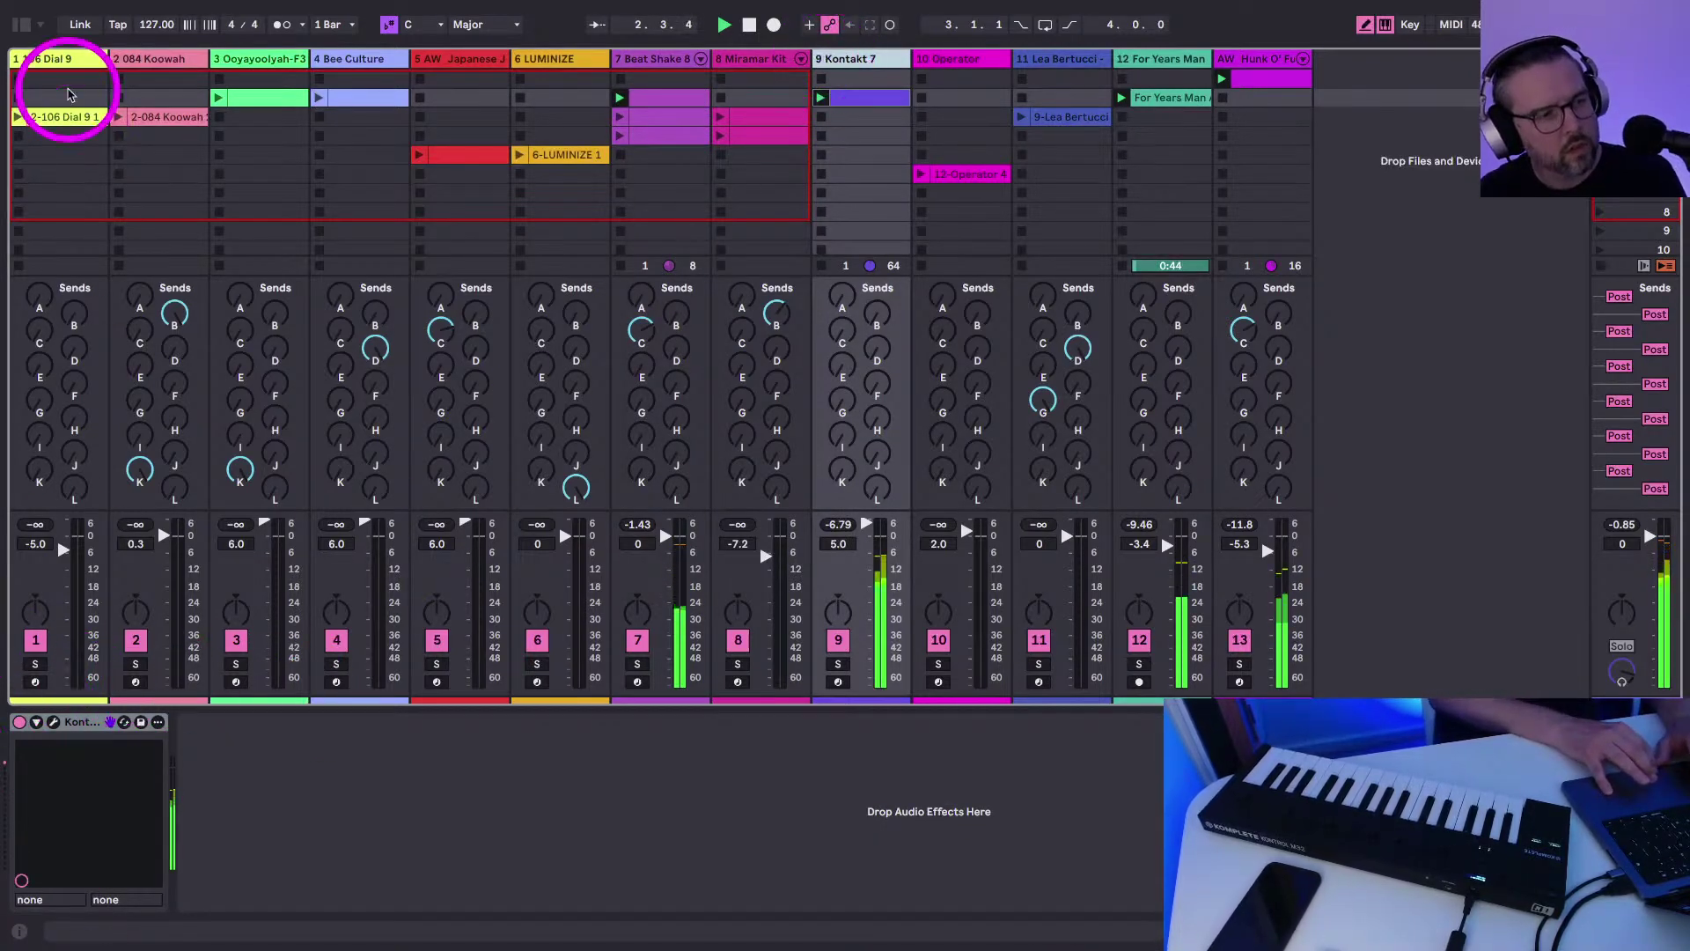
Add an Auto Filter after Kontakt 7 on track 9 and lower its low-pass cutoff to 706 Hz
{"action": "left_click", "coordinate": [21, 26]}
{"action": "left_click", "coordinate": [70, 364]}
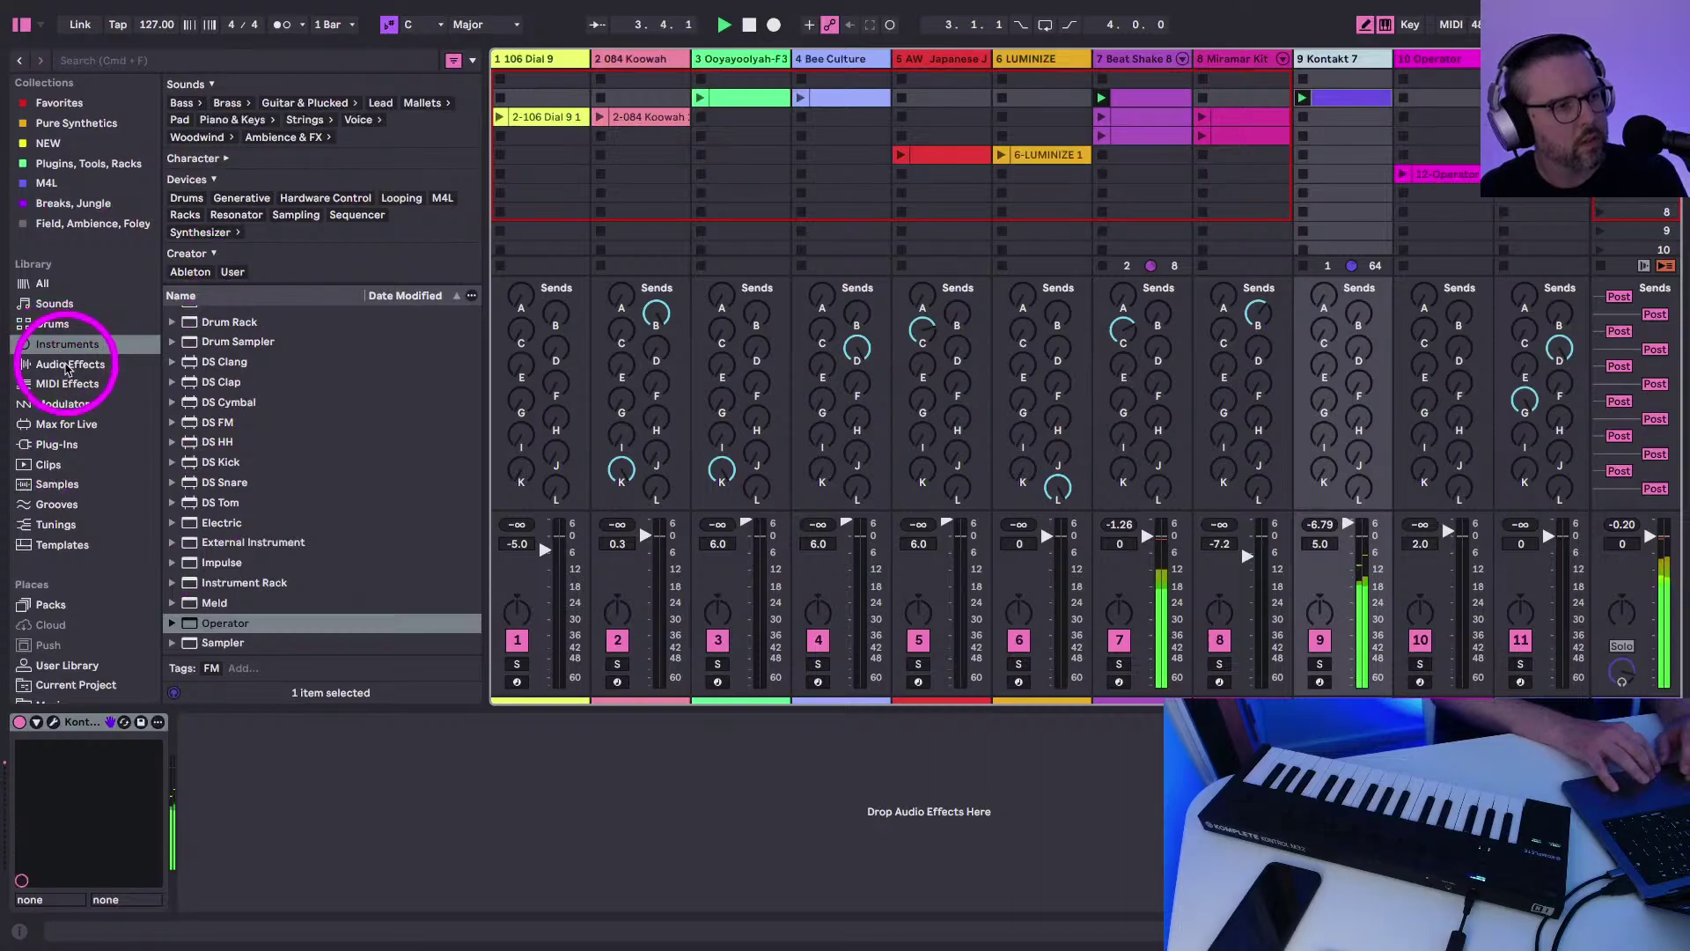
{"action": "left_click_drag", "start_coordinate": [220, 350], "coordinate": [371, 814]}
{"action": "left_click_drag", "start_coordinate": [541, 817], "coordinate": [468, 819]}
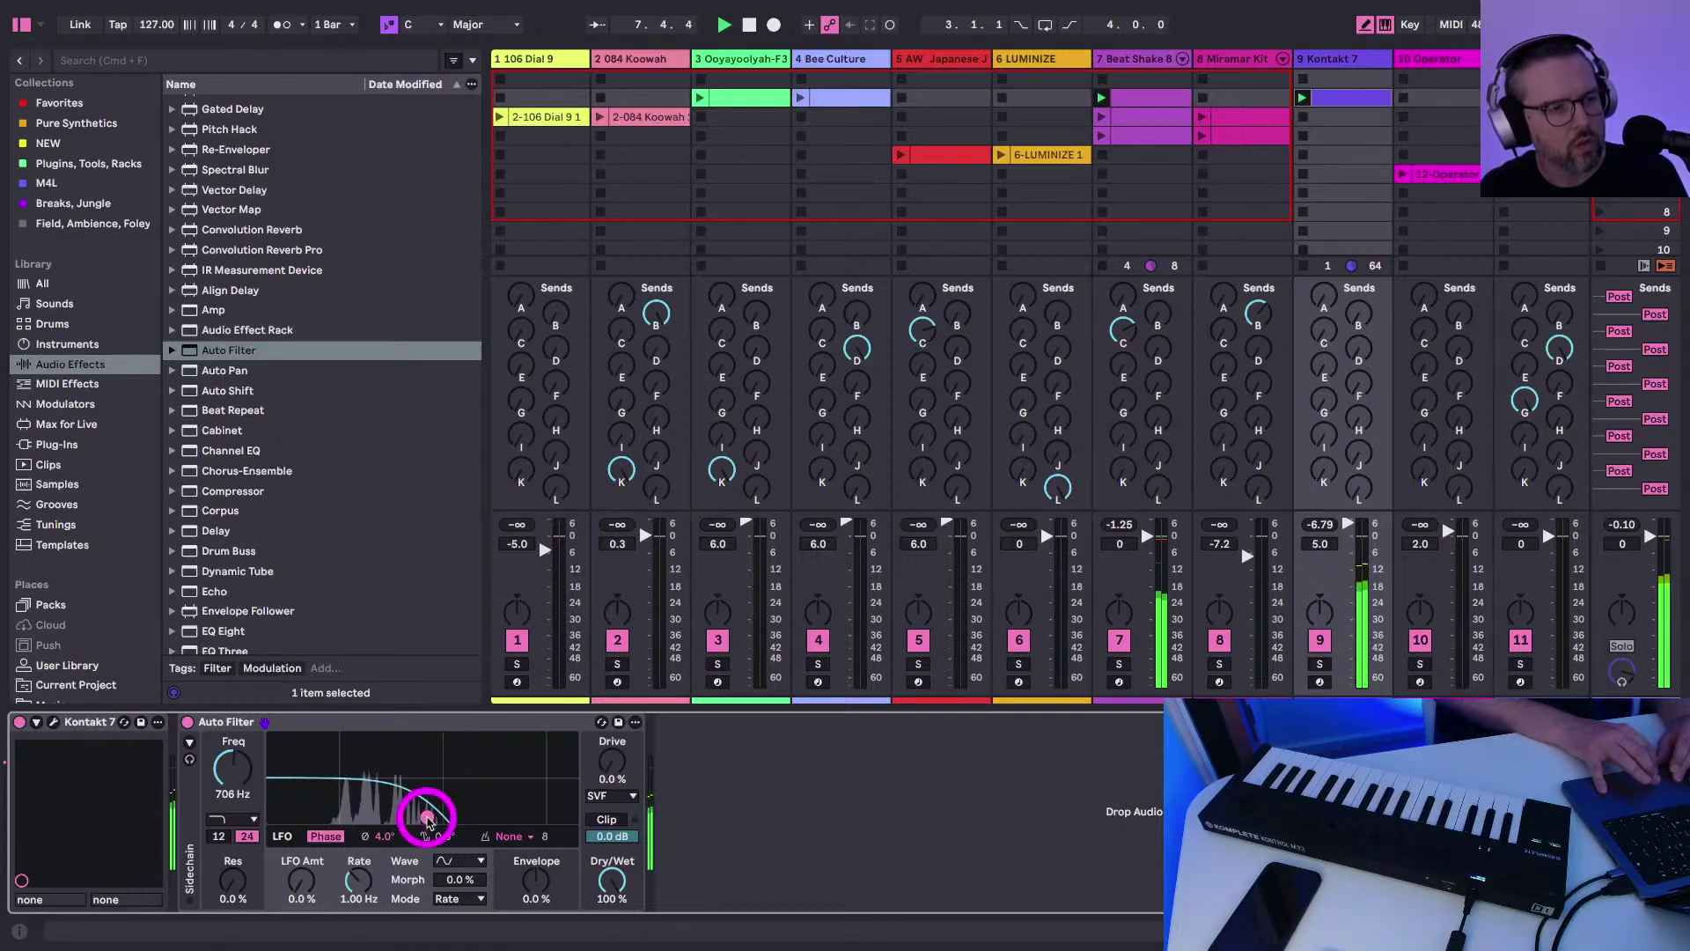
Raise the Kontakt 7 track's send B to the ValhallaVintage return, and hide the browser
{"action": "left_click_drag", "start_coordinate": [1354, 313], "coordinate": [1354, 309]}
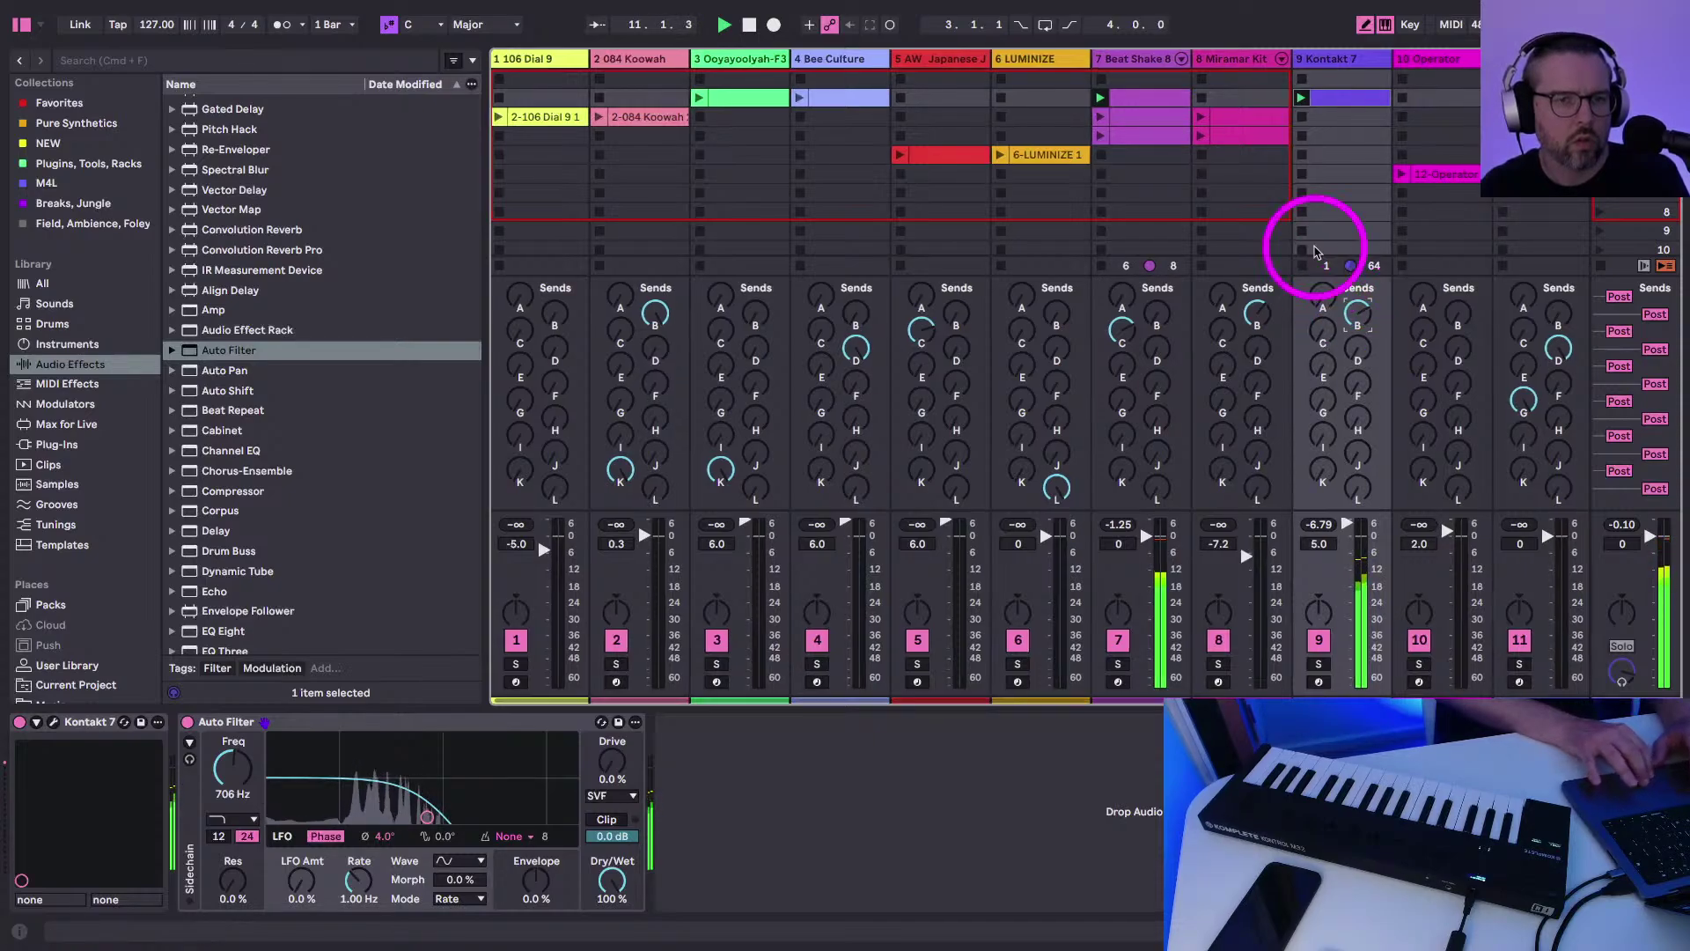
{"action": "scroll", "coordinate": [1309, 246], "scroll_direction": "right", "scroll_amount": 3}
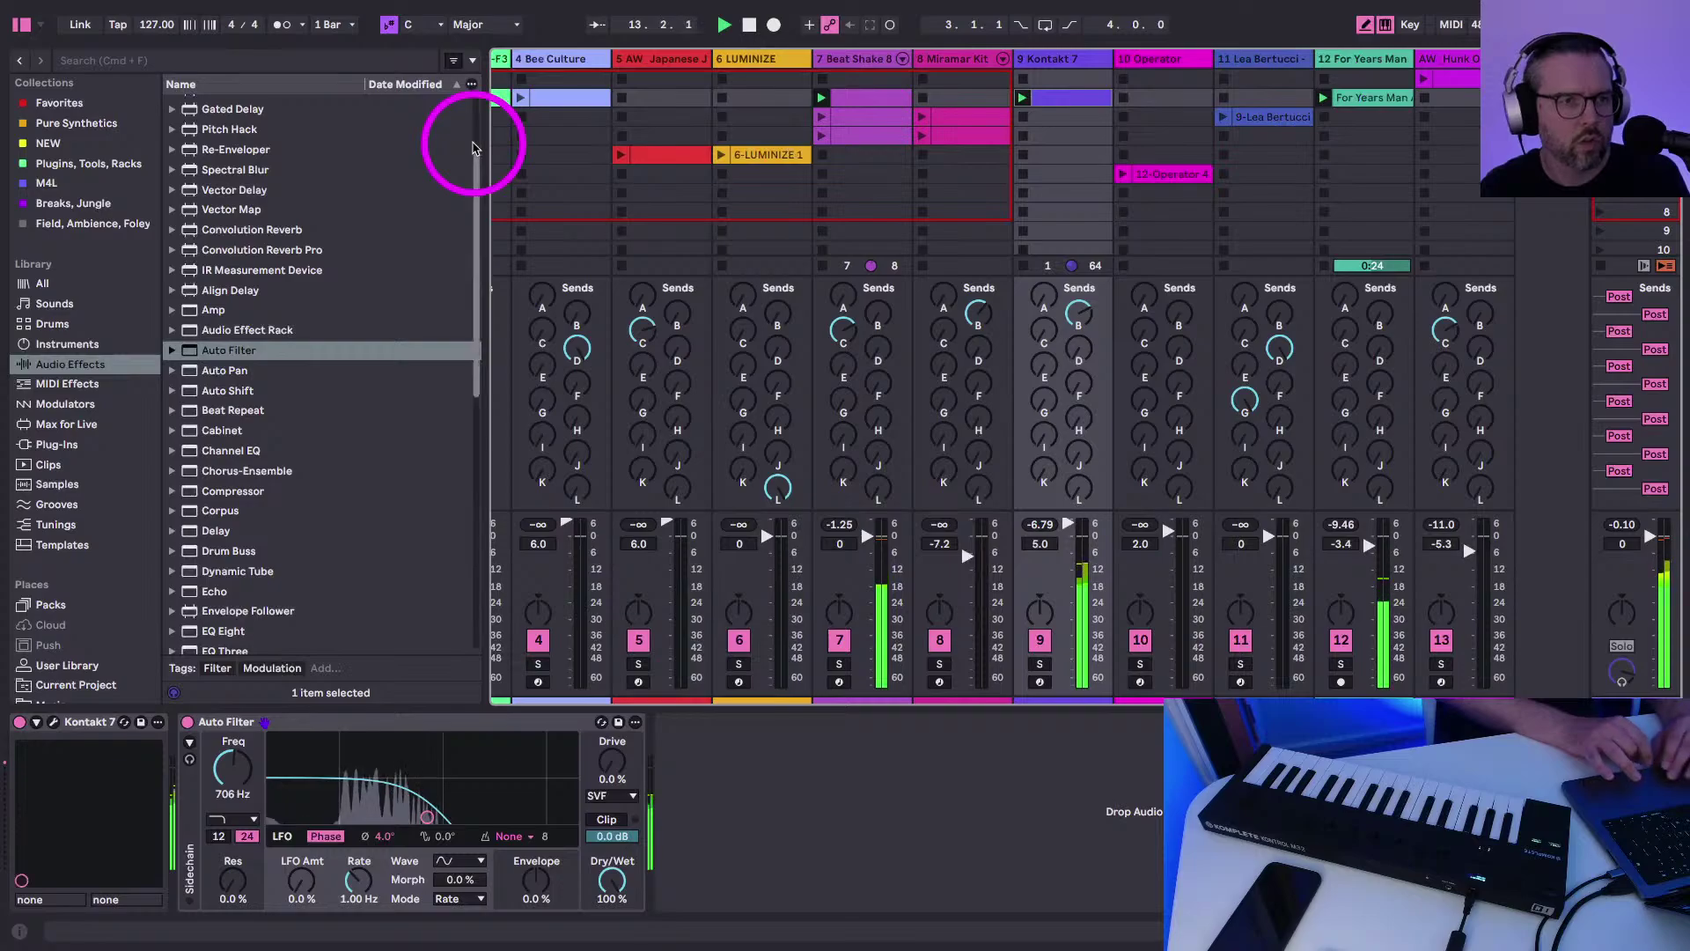
{"action": "scroll", "coordinate": [705, 326], "scroll_direction": "left", "scroll_amount": 2}
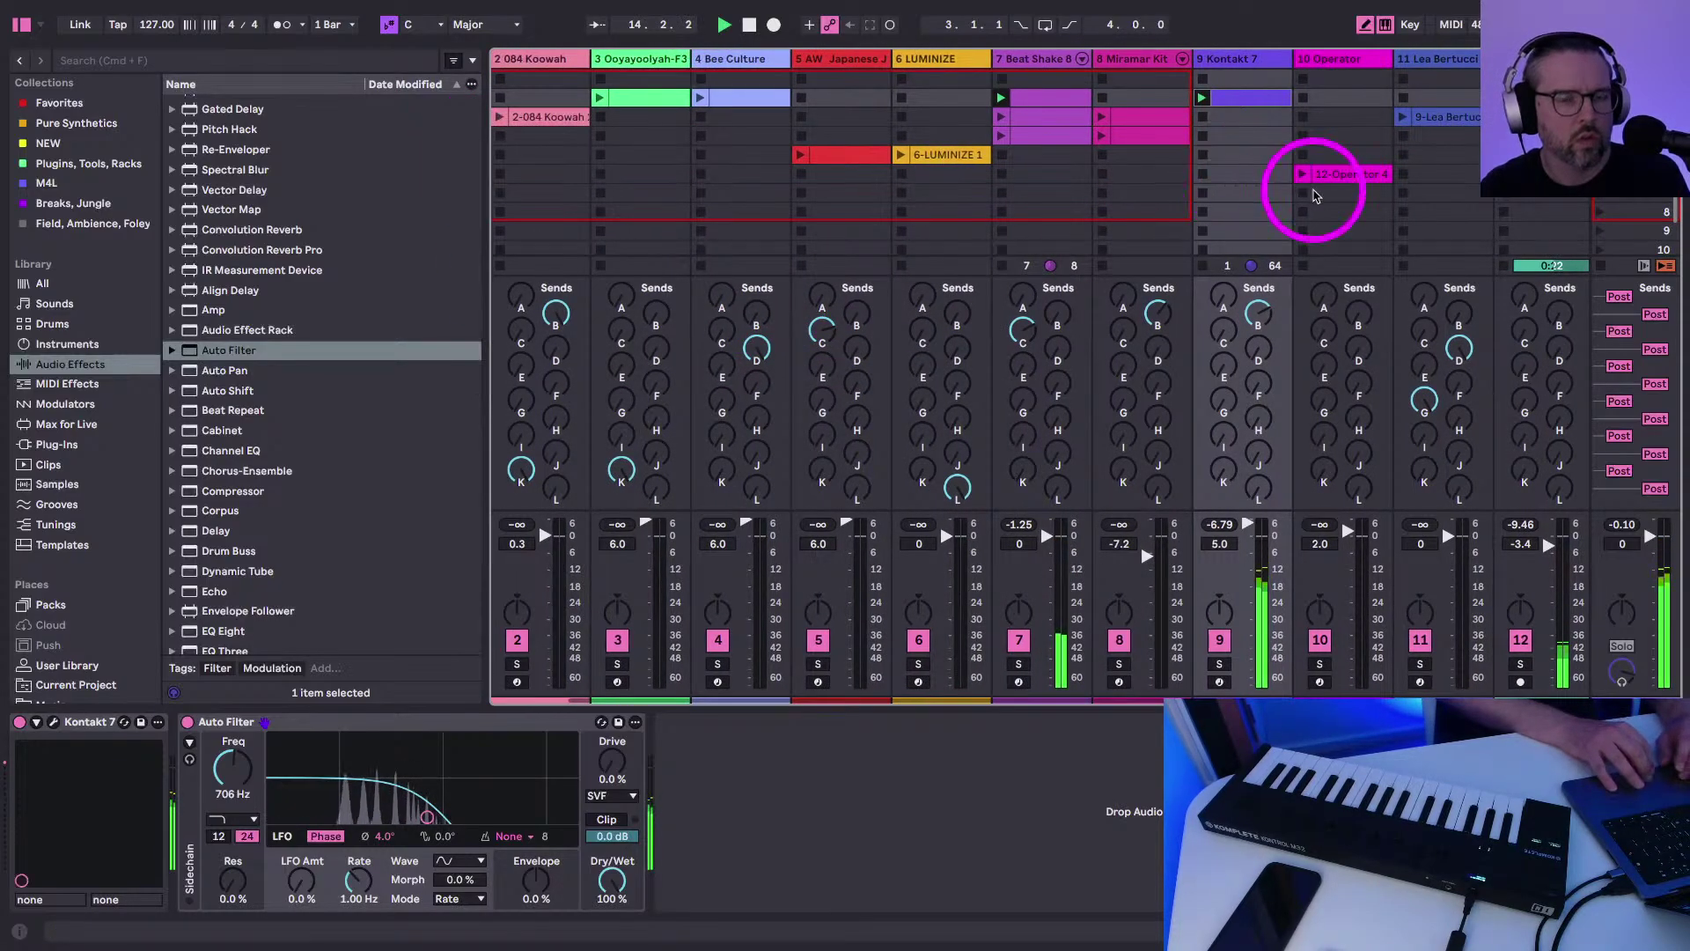
{"action": "left_click", "coordinate": [19, 23]}
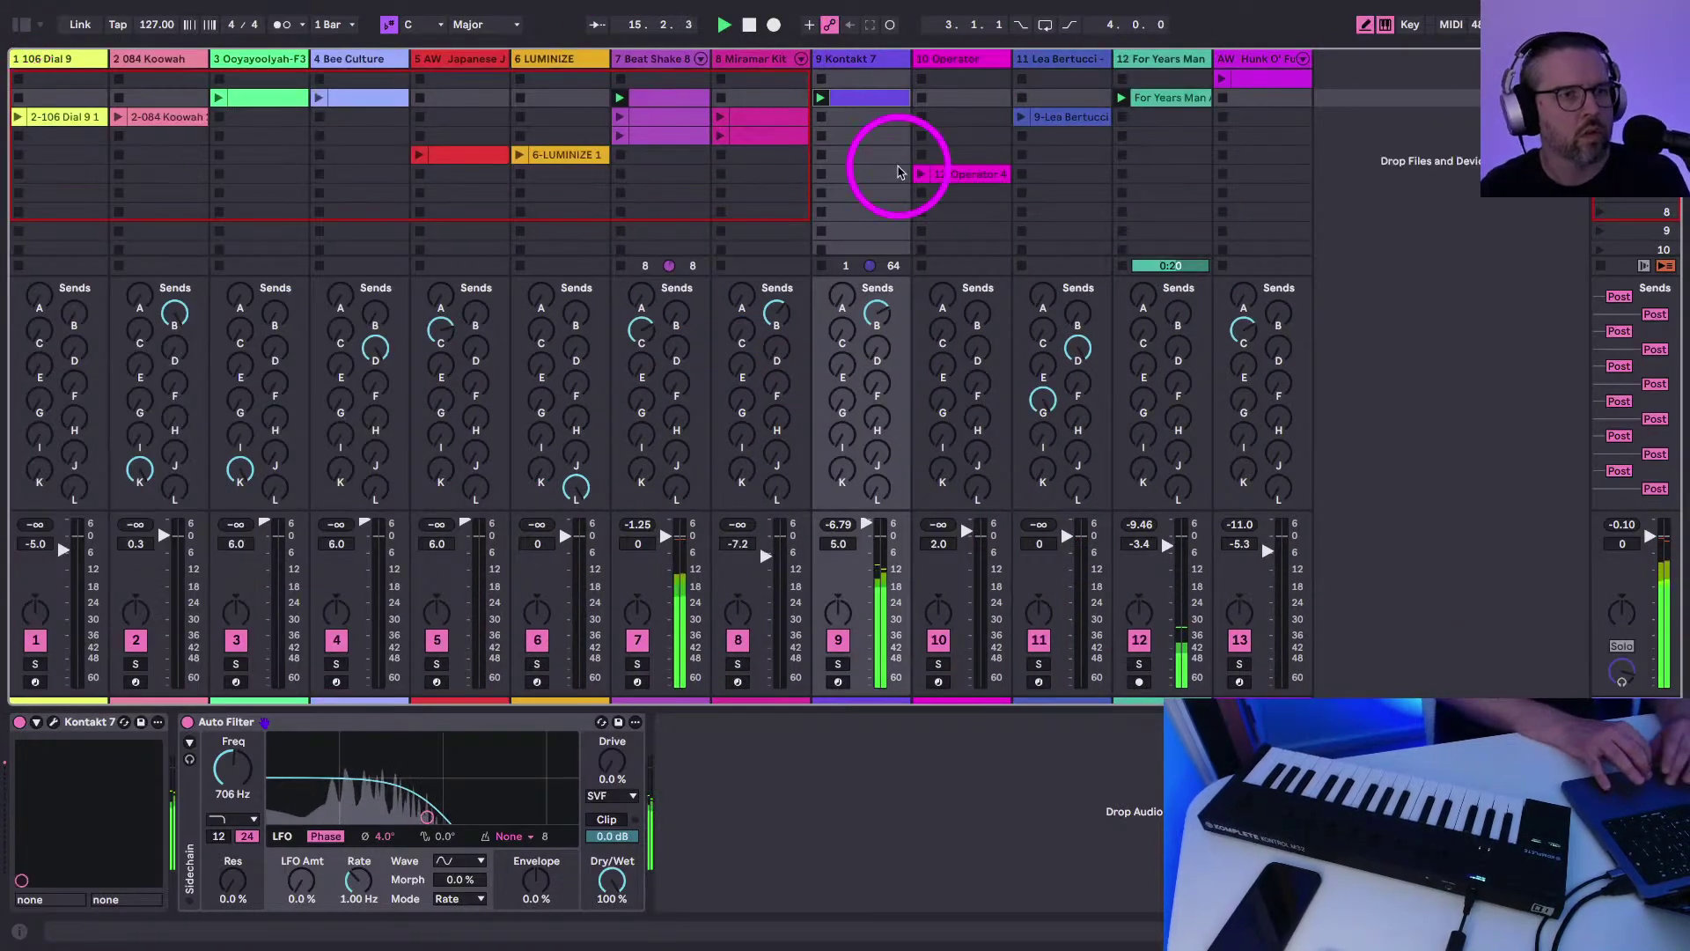
Launch the Lea Bertucci and Operator clips, and raise the Operator track's volume to 2.2 dB along with its send A
{"action": "left_click", "coordinate": [1026, 120]}
{"action": "left_click", "coordinate": [926, 172]}
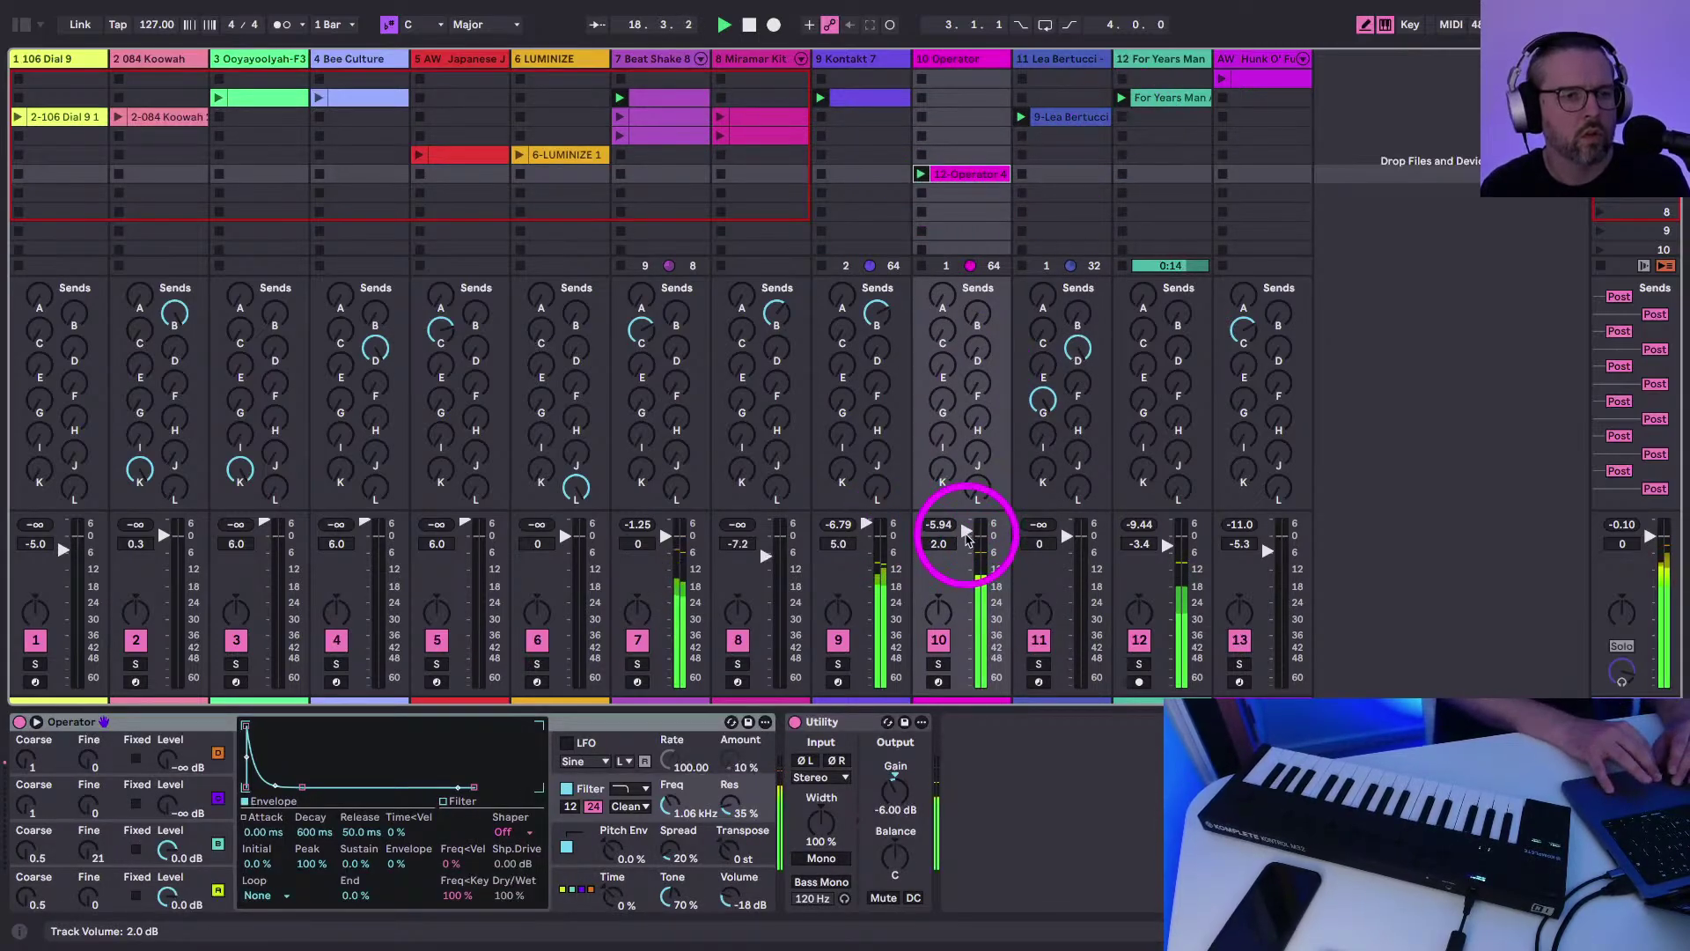
{"action": "left_click_drag", "start_coordinate": [966, 540], "coordinate": [965, 535]}
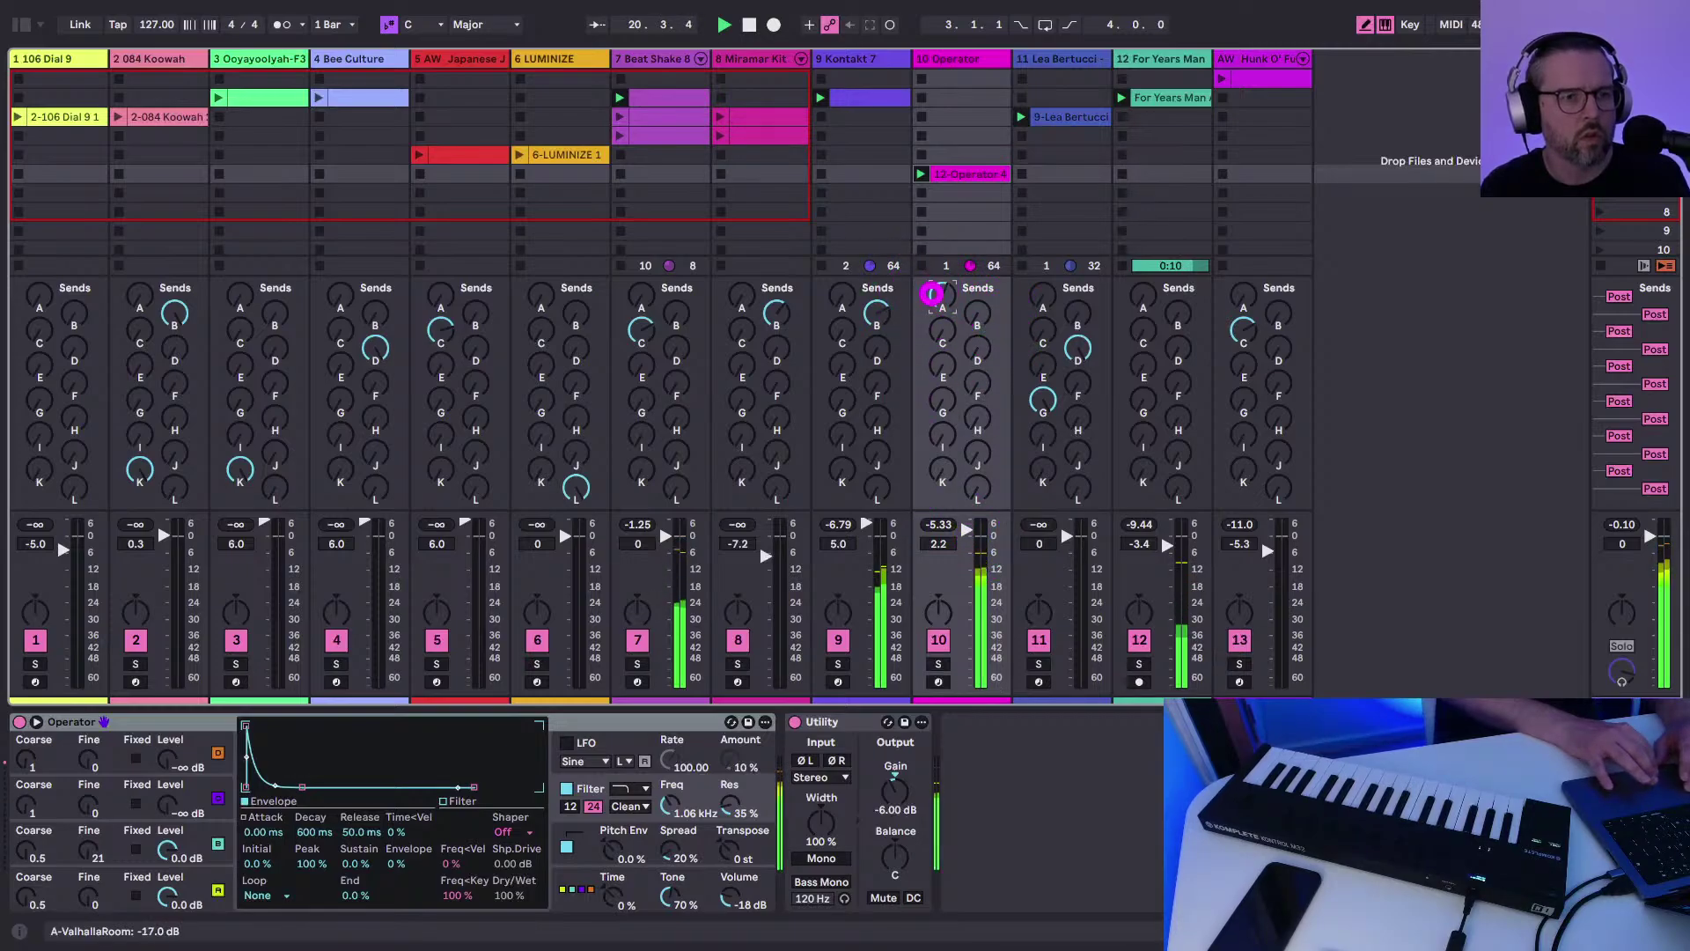
{"action": "left_click_drag", "start_coordinate": [932, 293], "coordinate": [932, 289]}
Show the return tracks and solo the ValhallaRoom return
{"action": "scroll", "coordinate": [936, 288], "scroll_direction": "right", "scroll_amount": 10}
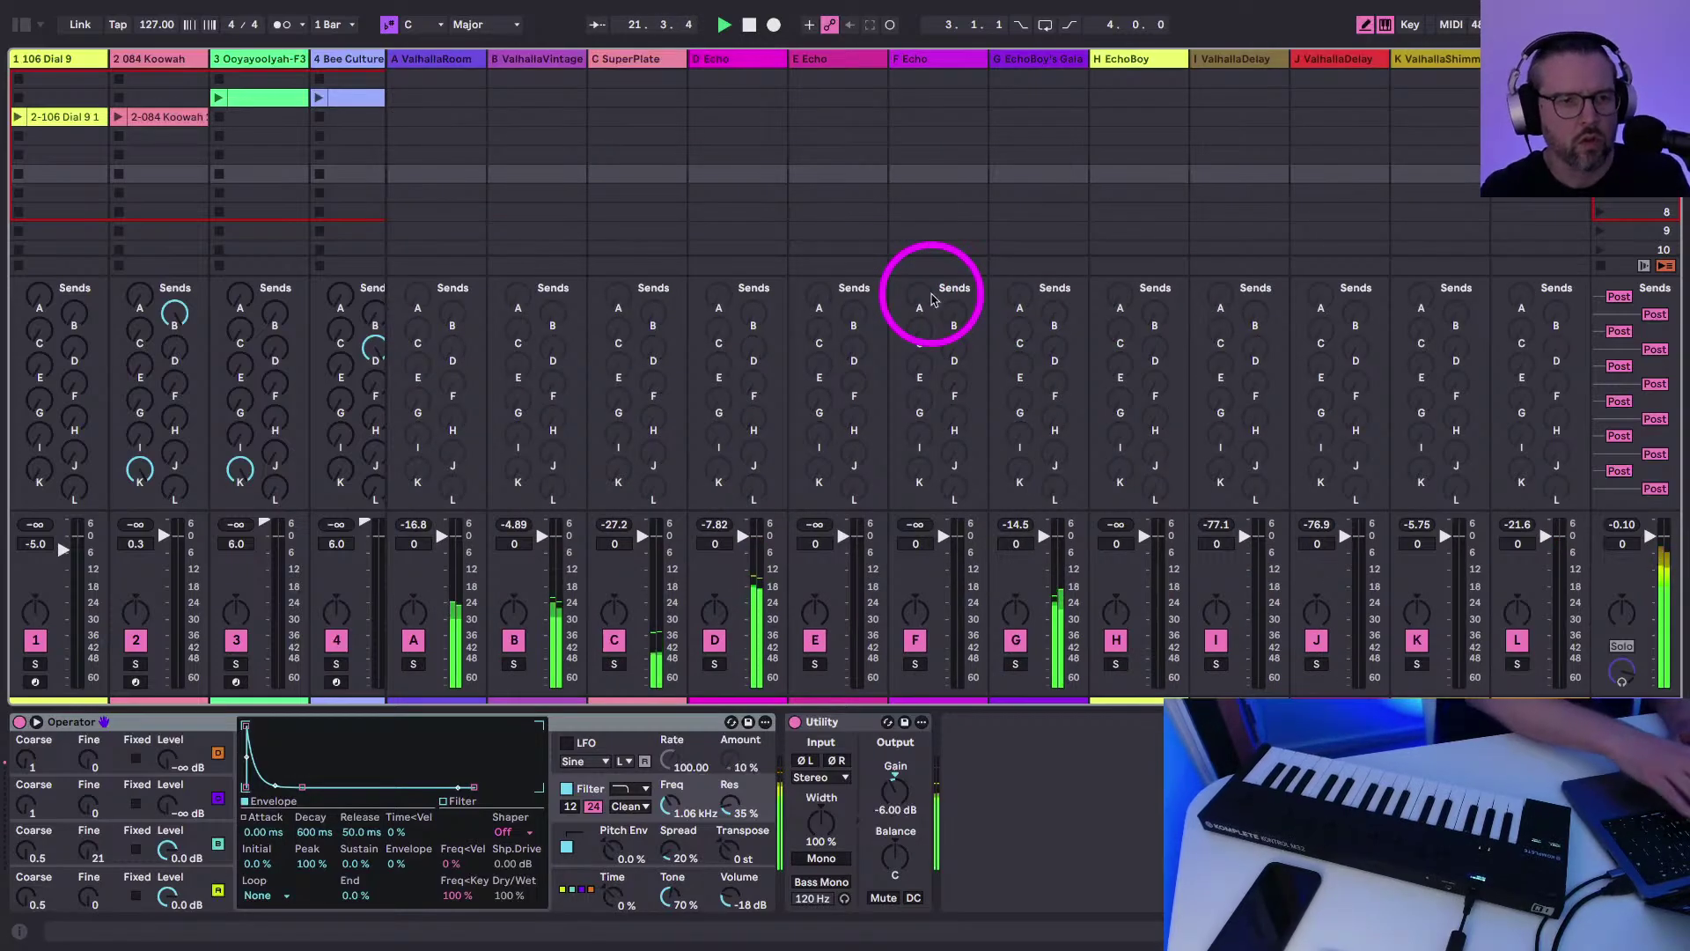
{"action": "left_click", "coordinate": [509, 60]}
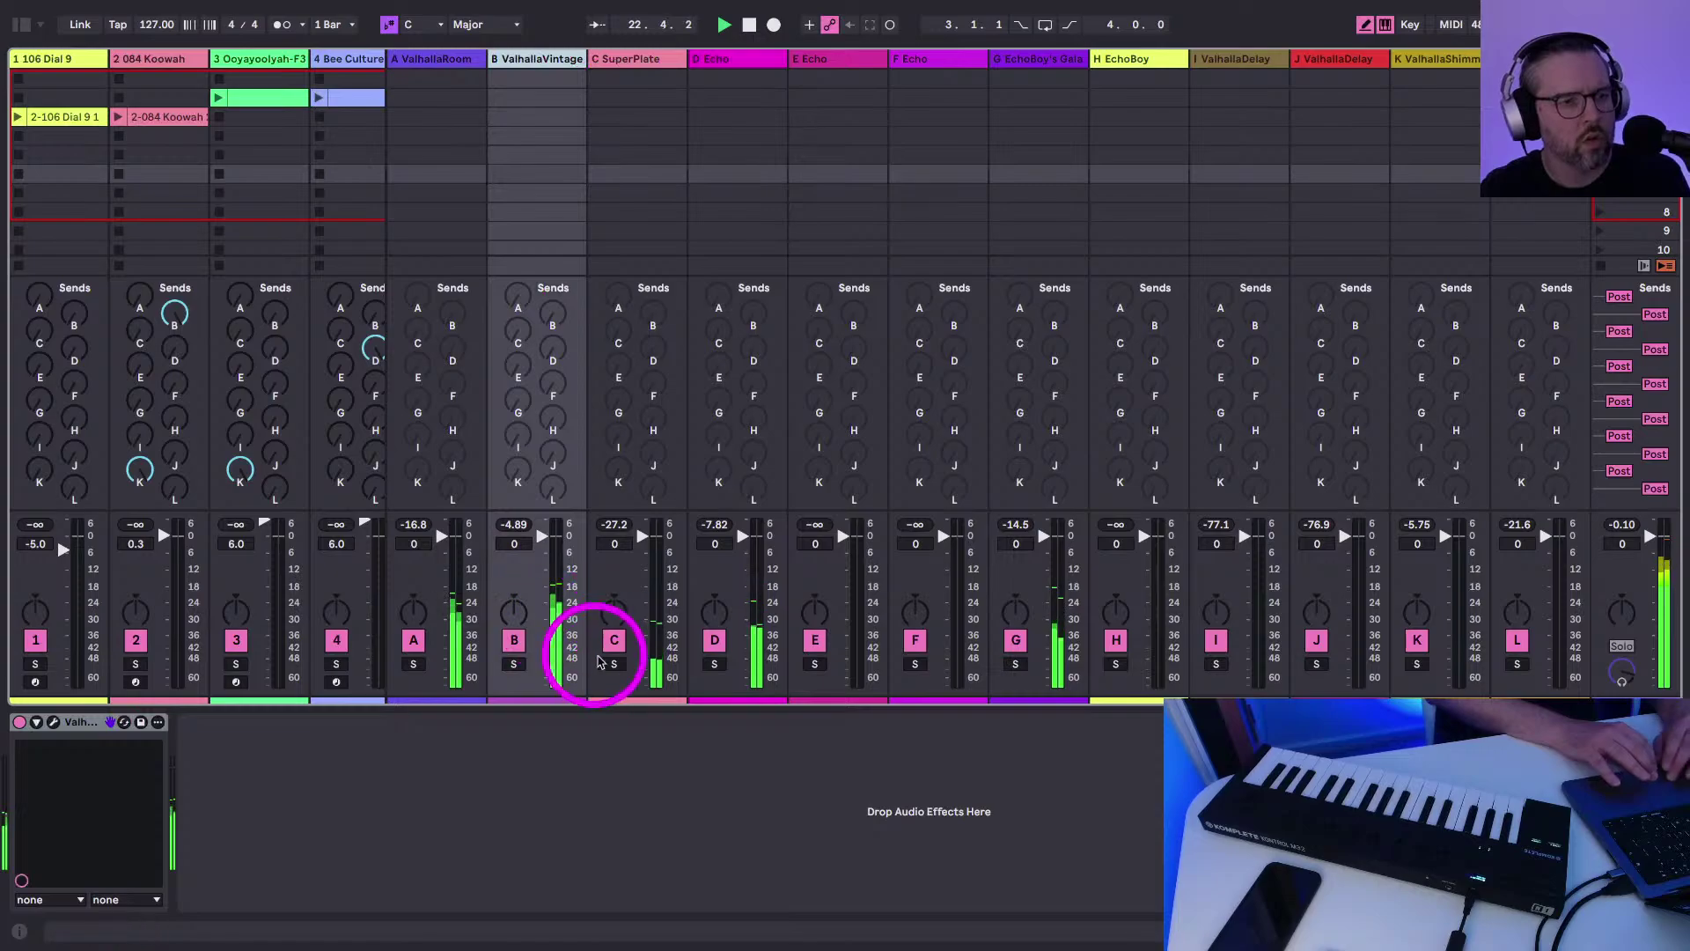
{"action": "left_click", "coordinate": [413, 665]}
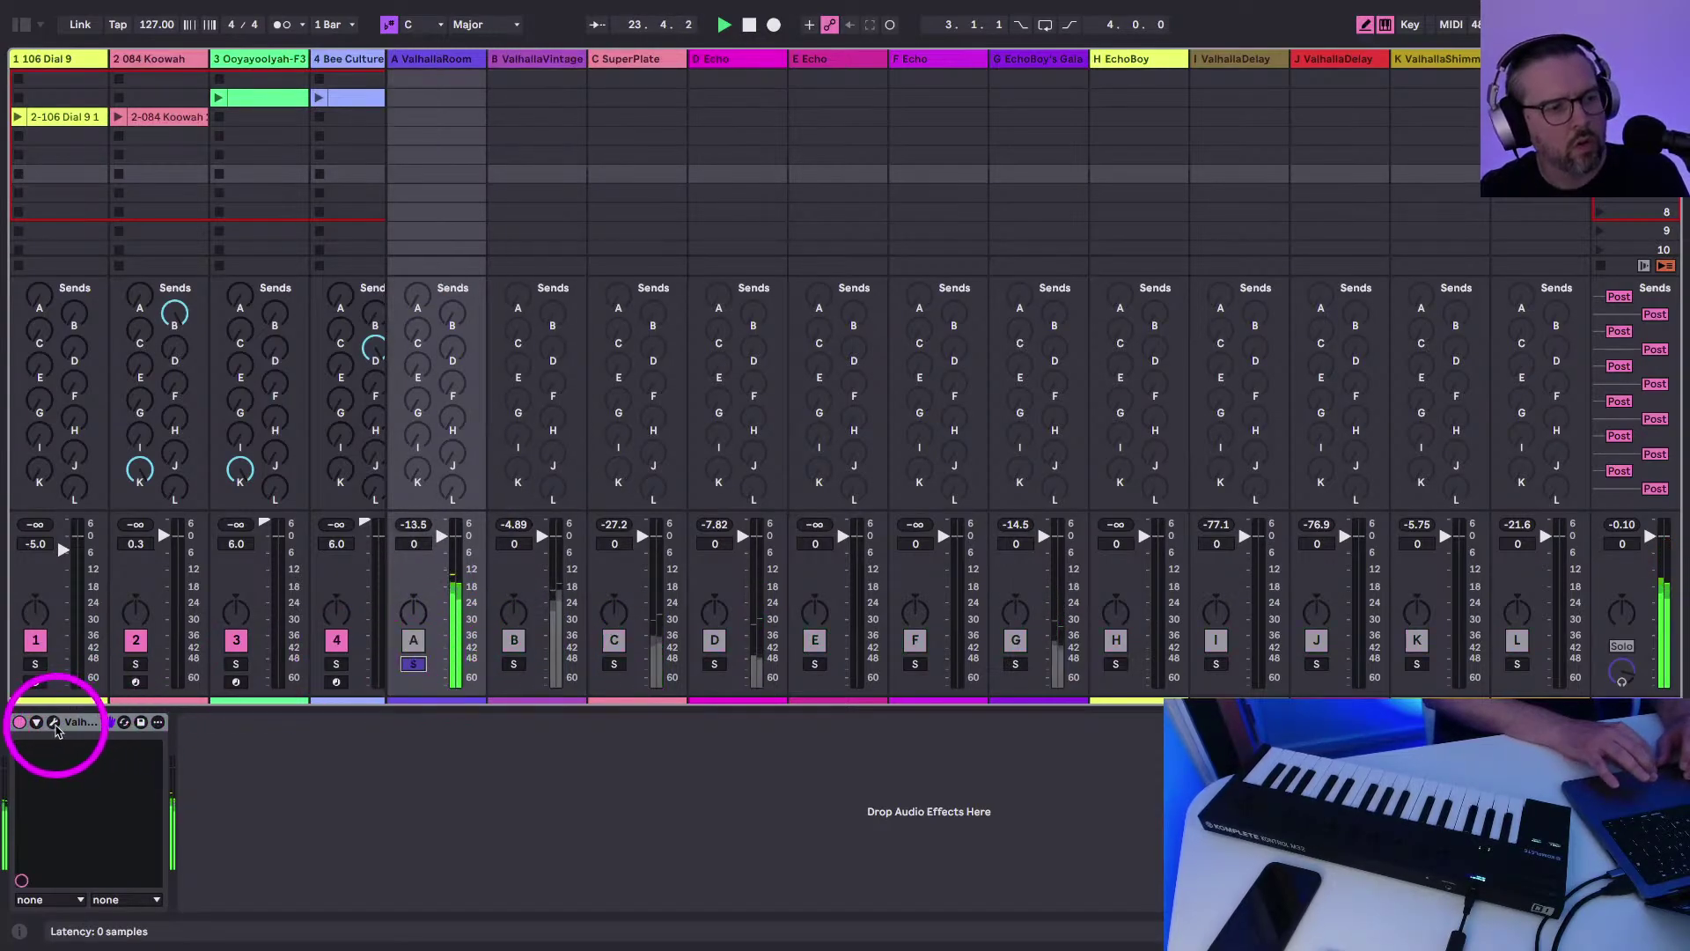
Add EQ Eight after the reverb on the ValhallaRoom return, and use band 1 as a low cut at 147 Hz
{"action": "left_click", "coordinate": [19, 28]}
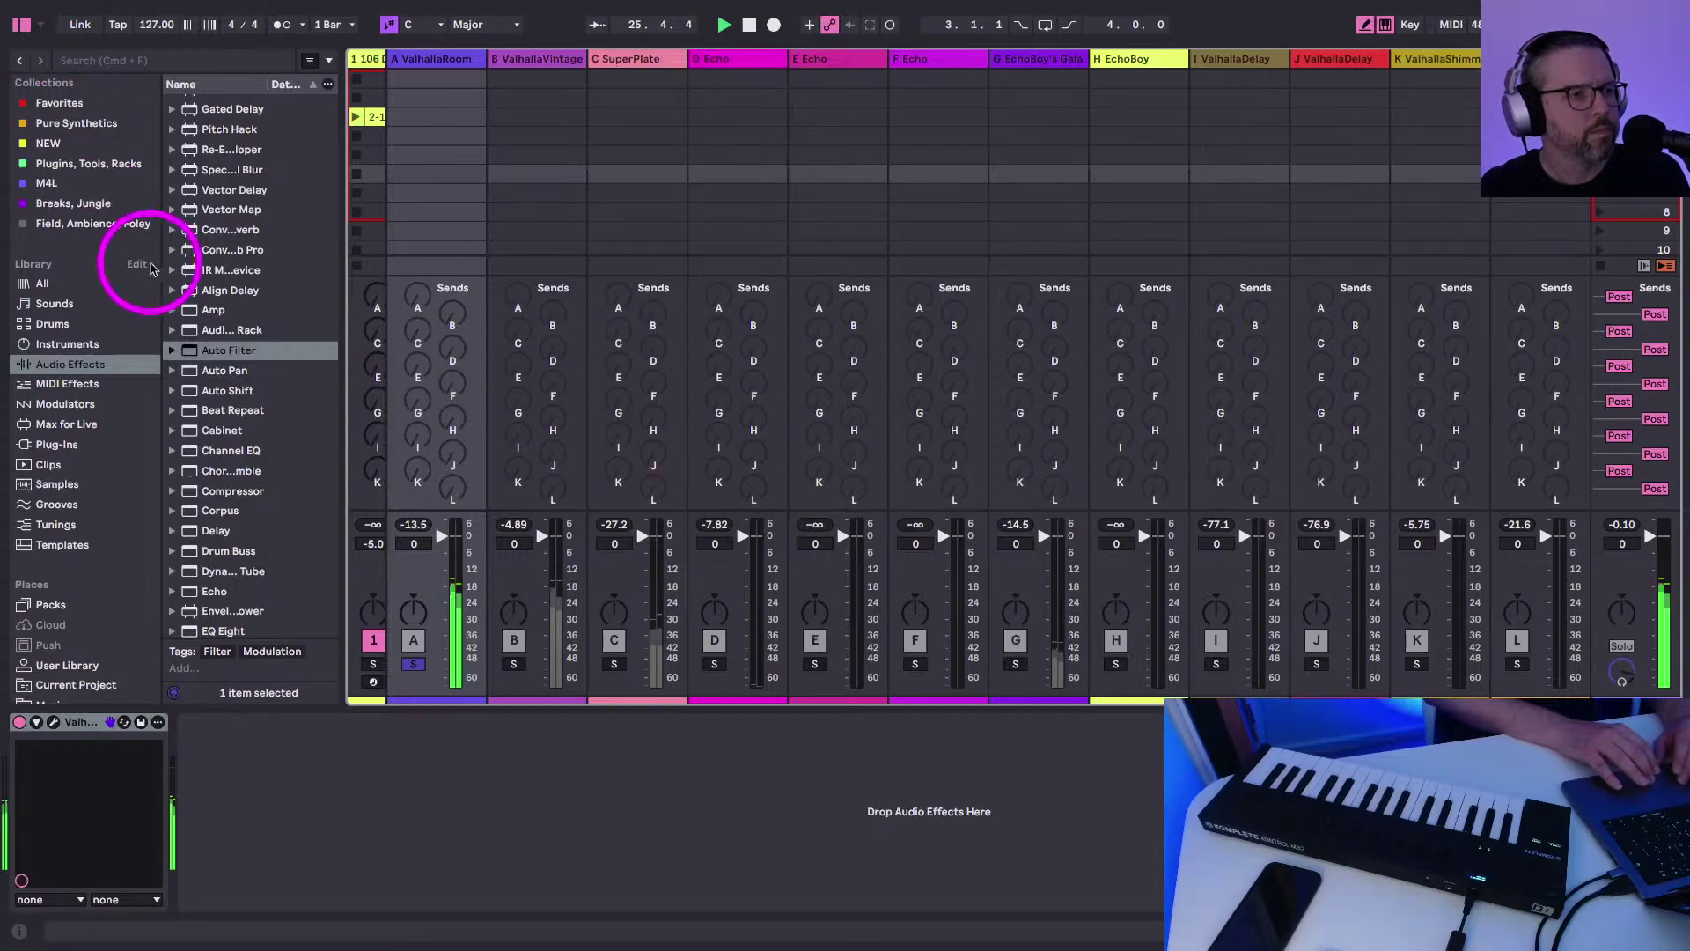
{"action": "left_click", "coordinate": [222, 630]}
{"action": "left_click_drag", "start_coordinate": [286, 809], "coordinate": [281, 815]}
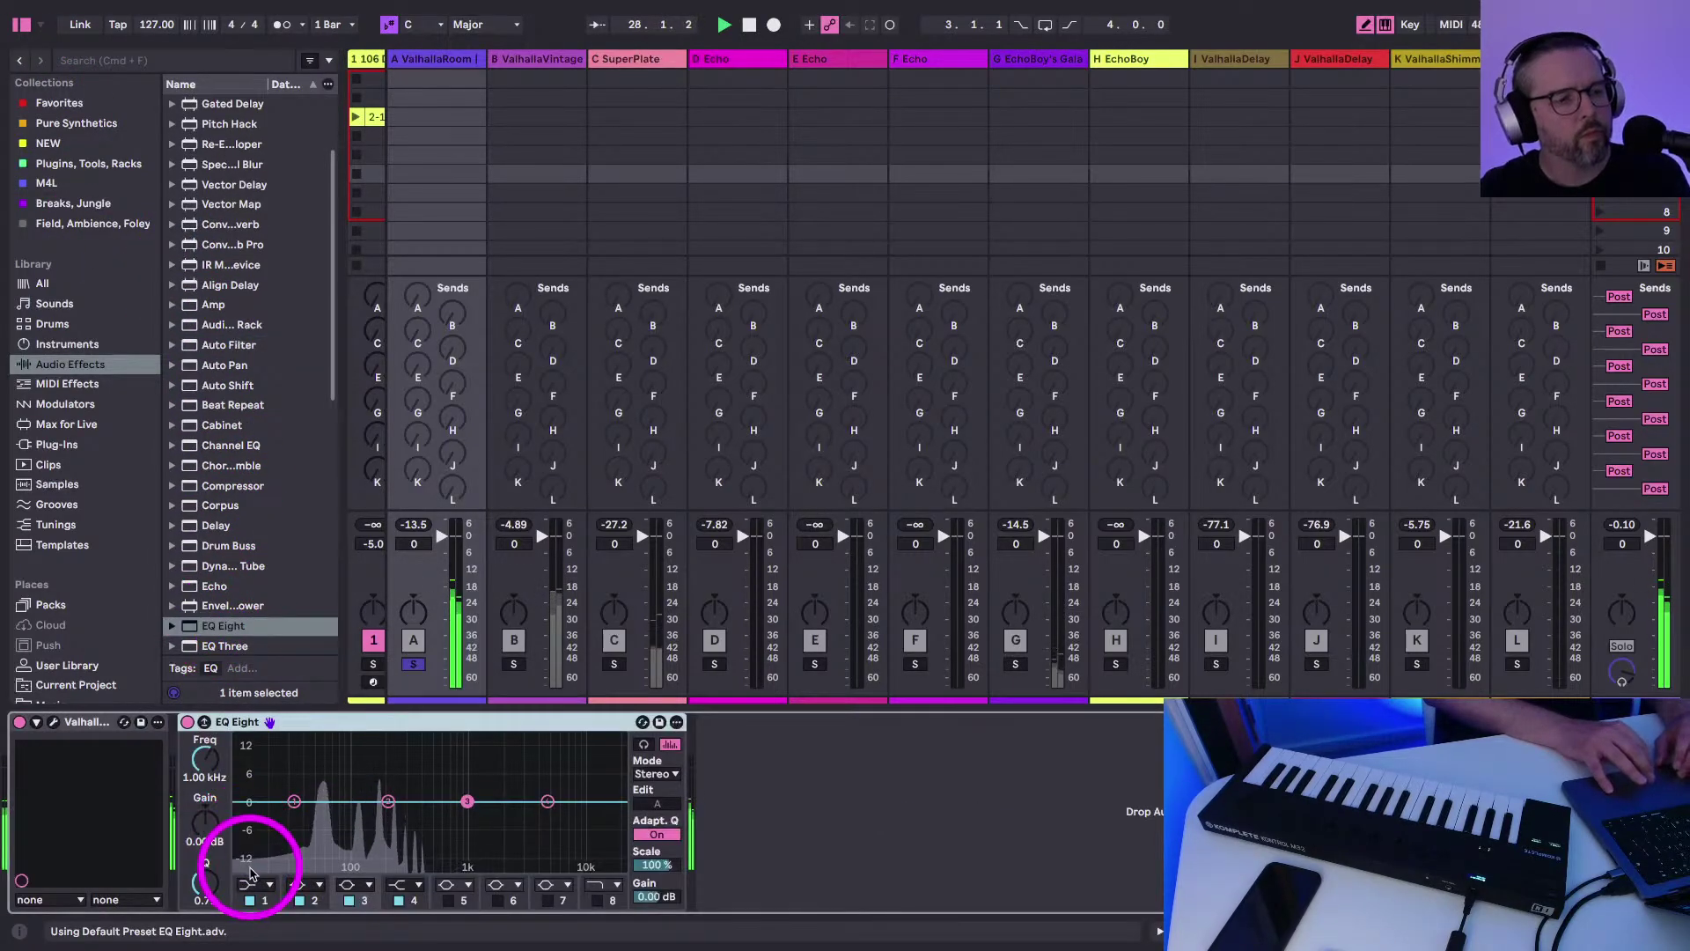
{"action": "left_click_drag", "start_coordinate": [203, 755], "coordinate": [203, 735]}
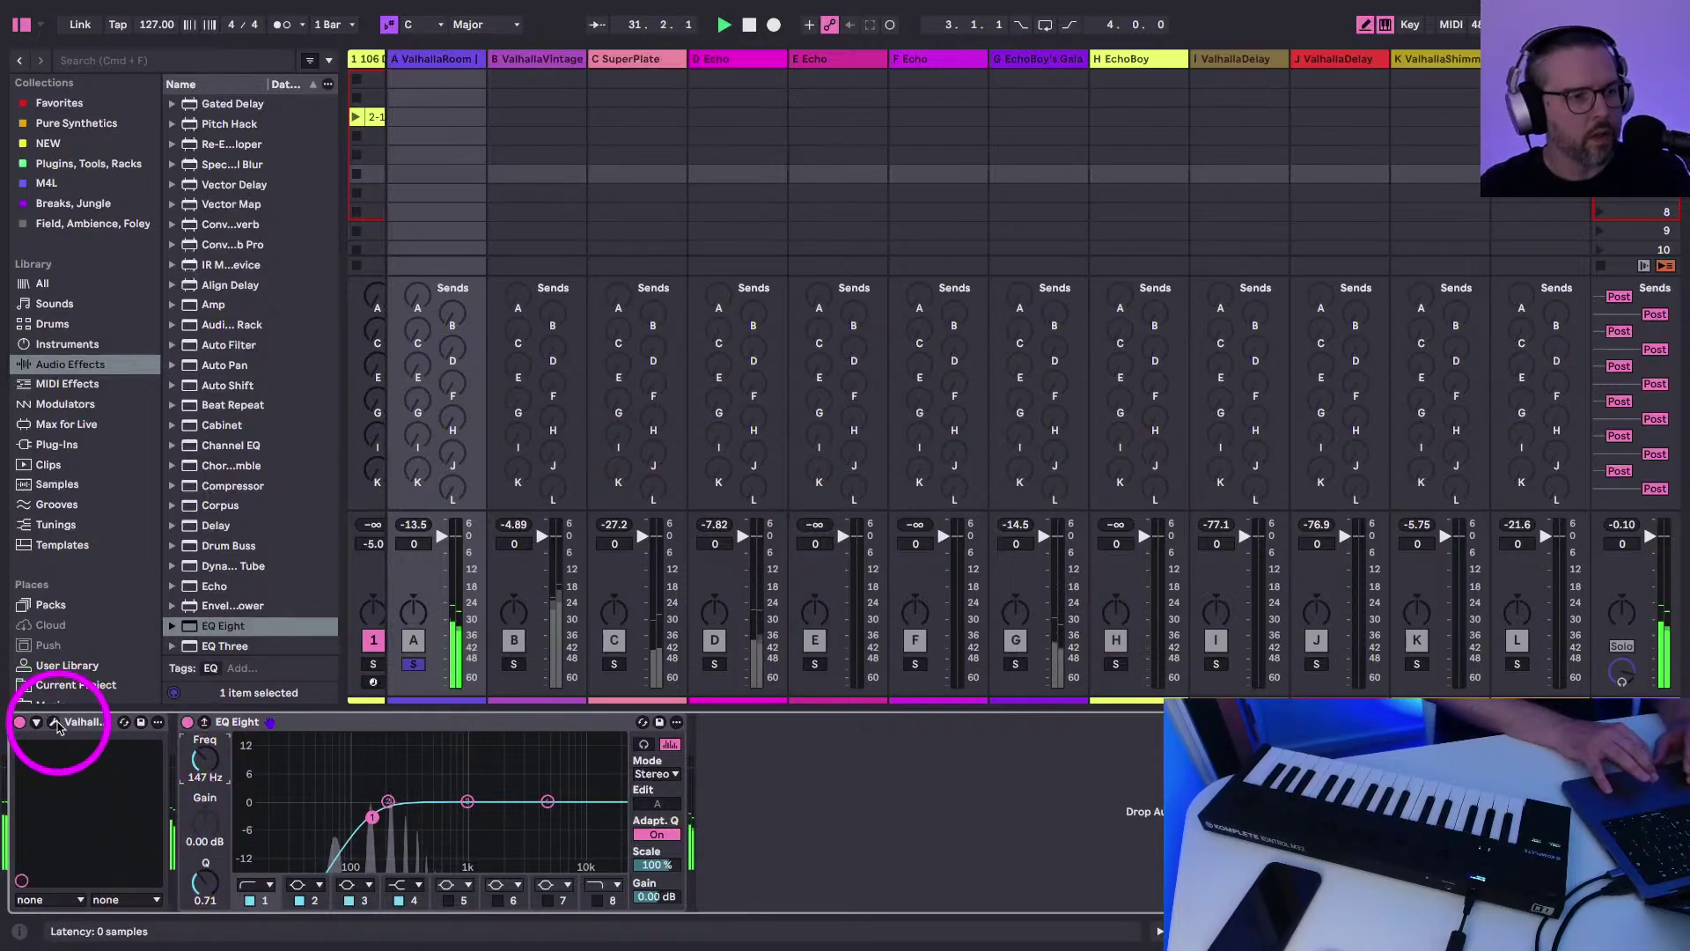
Hide the return tracks and the browser, and stop playback with the song position back at the start
{"action": "key", "text": "super+alt+r"}
{"action": "left_click", "coordinate": [21, 23]}
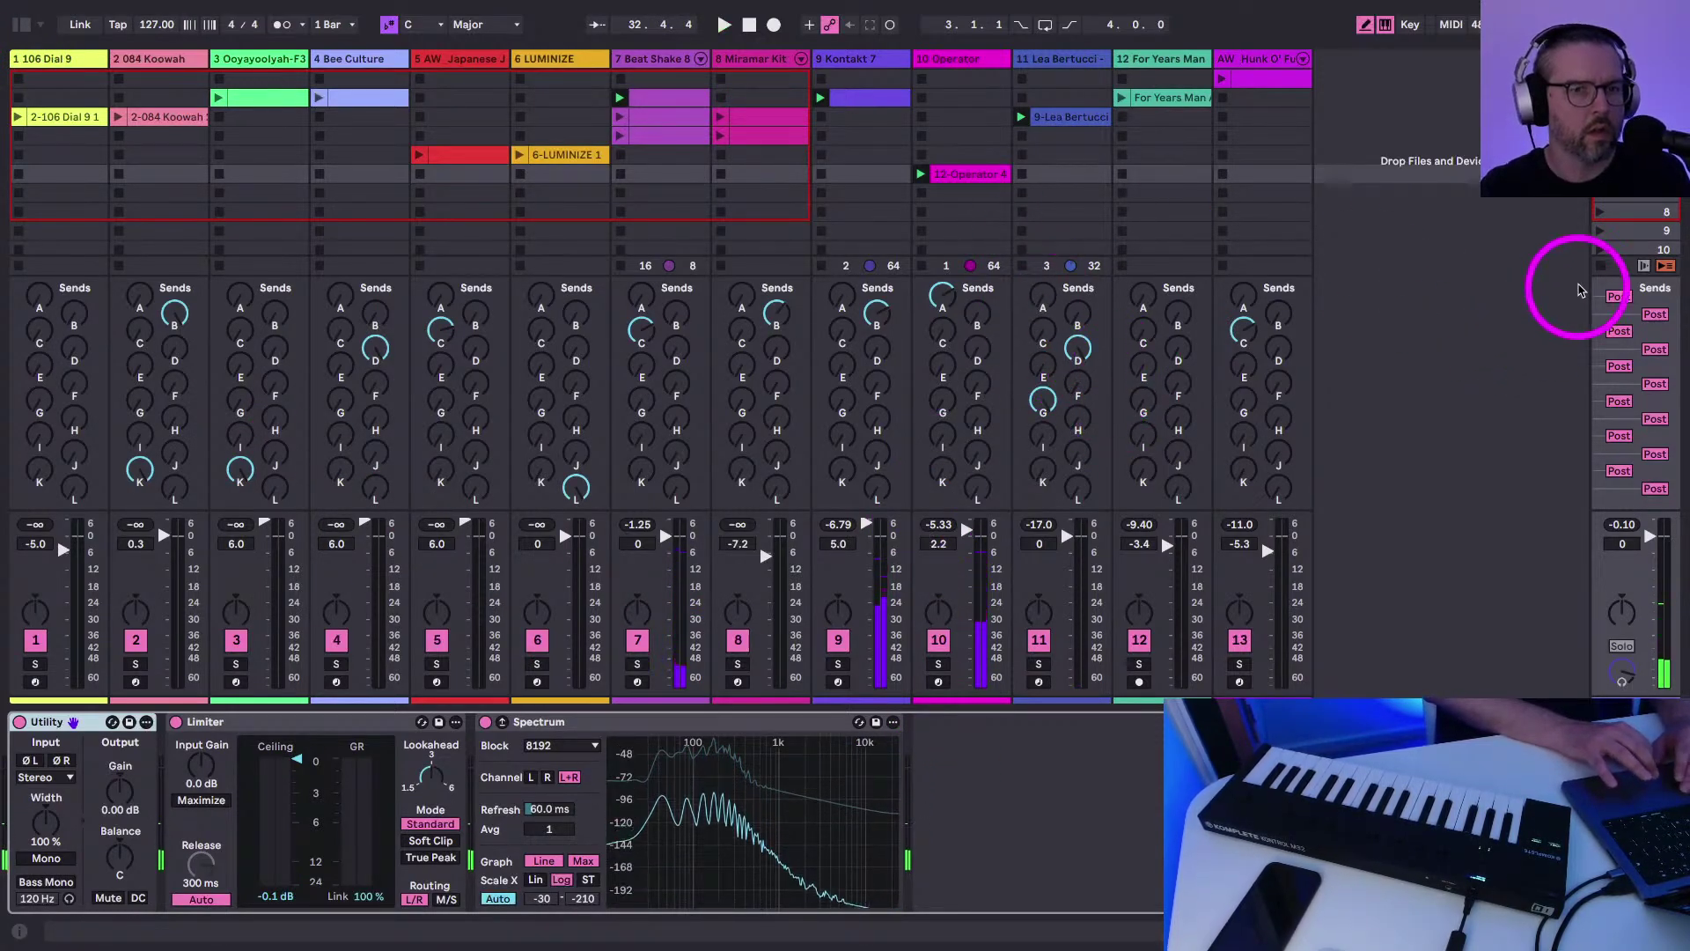
{"action": "key", "text": "space"}
{"action": "key", "text": "space"}
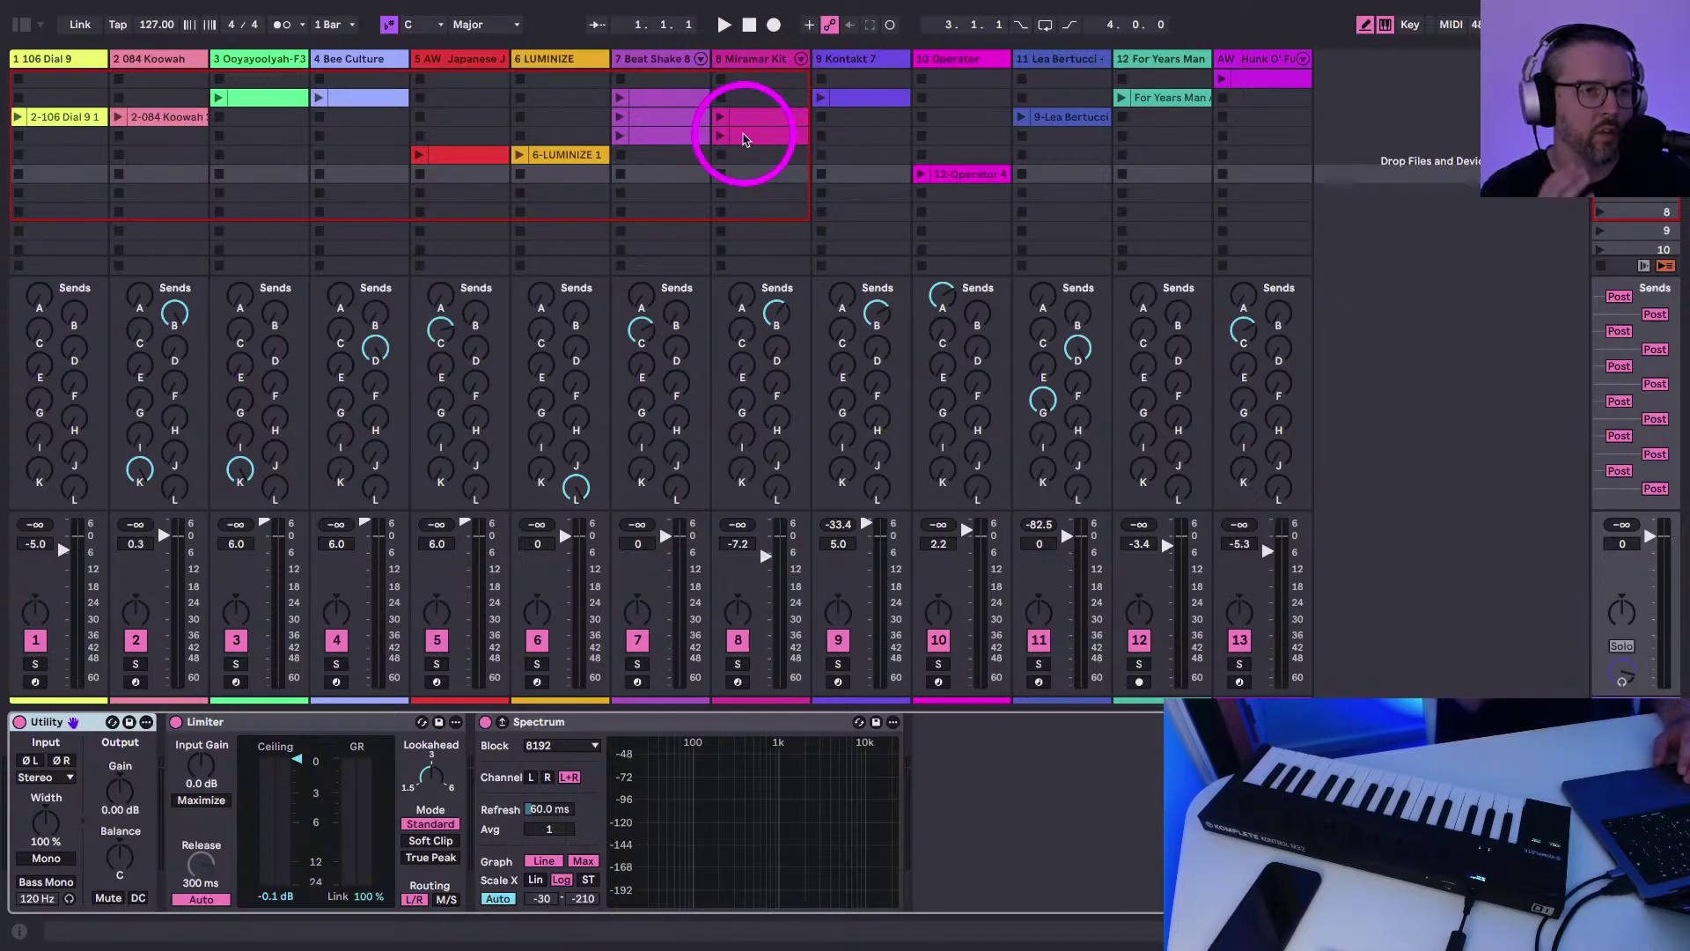
Launch the first Beat Shake clip, adding the Japanese Jazz, Kontakt 7 and LUMINIZE clips one by one
{"action": "left_click", "coordinate": [619, 98]}
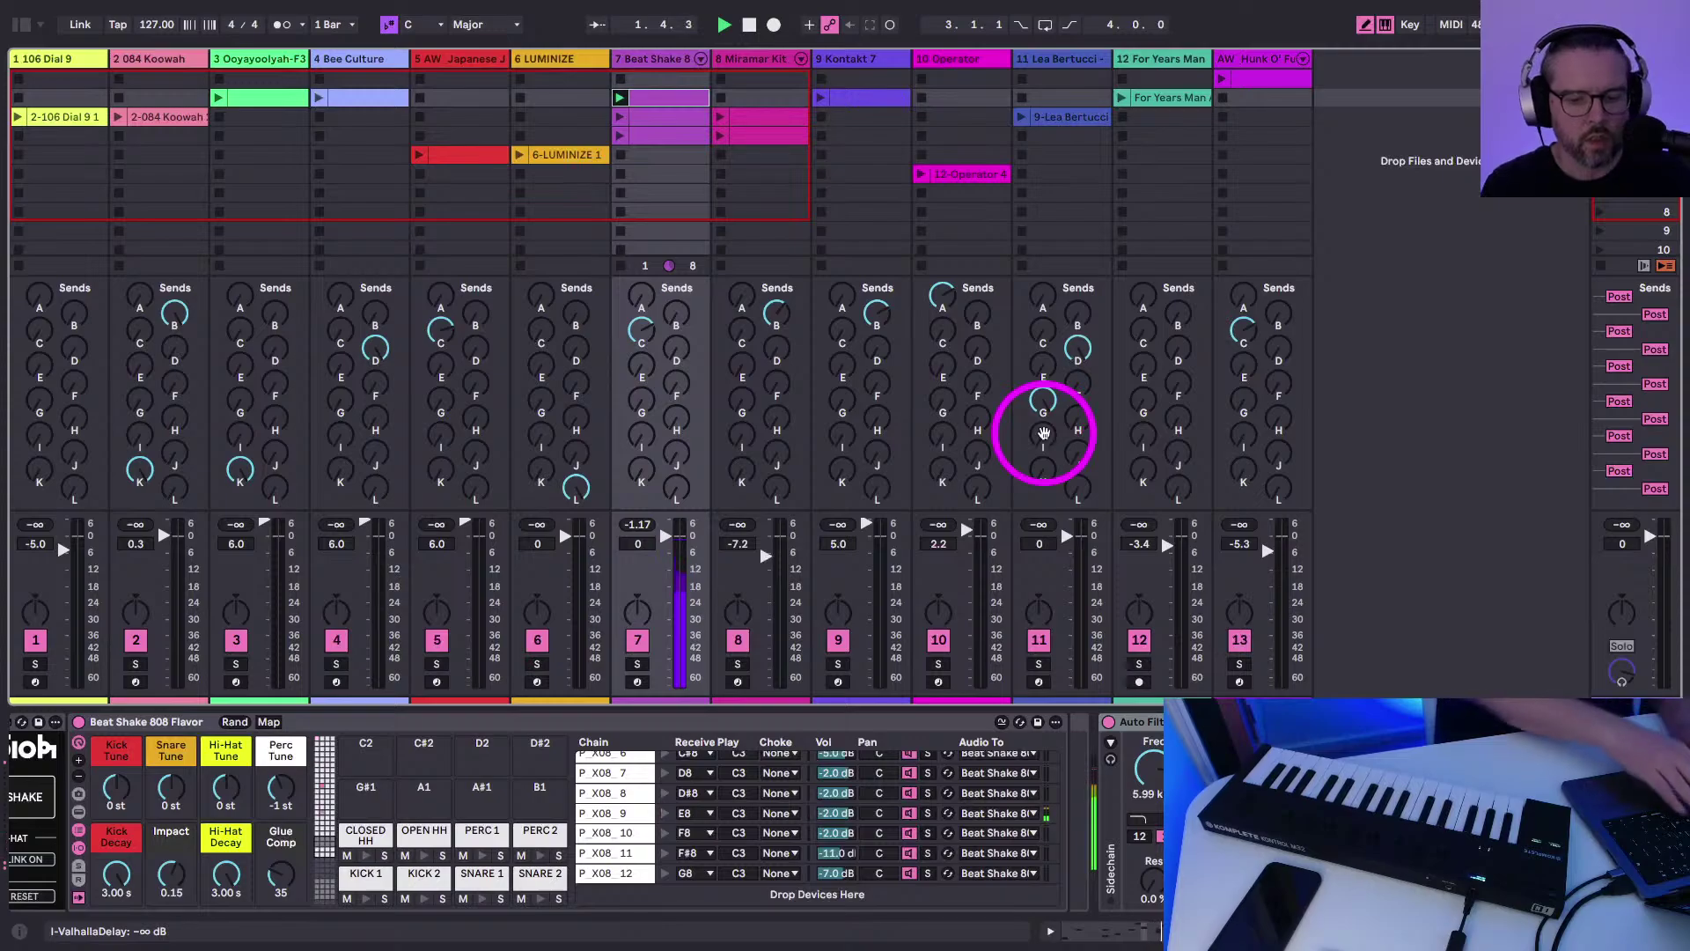
{"action": "scroll", "coordinate": [1046, 431], "scroll_direction": "right", "scroll_amount": 10}
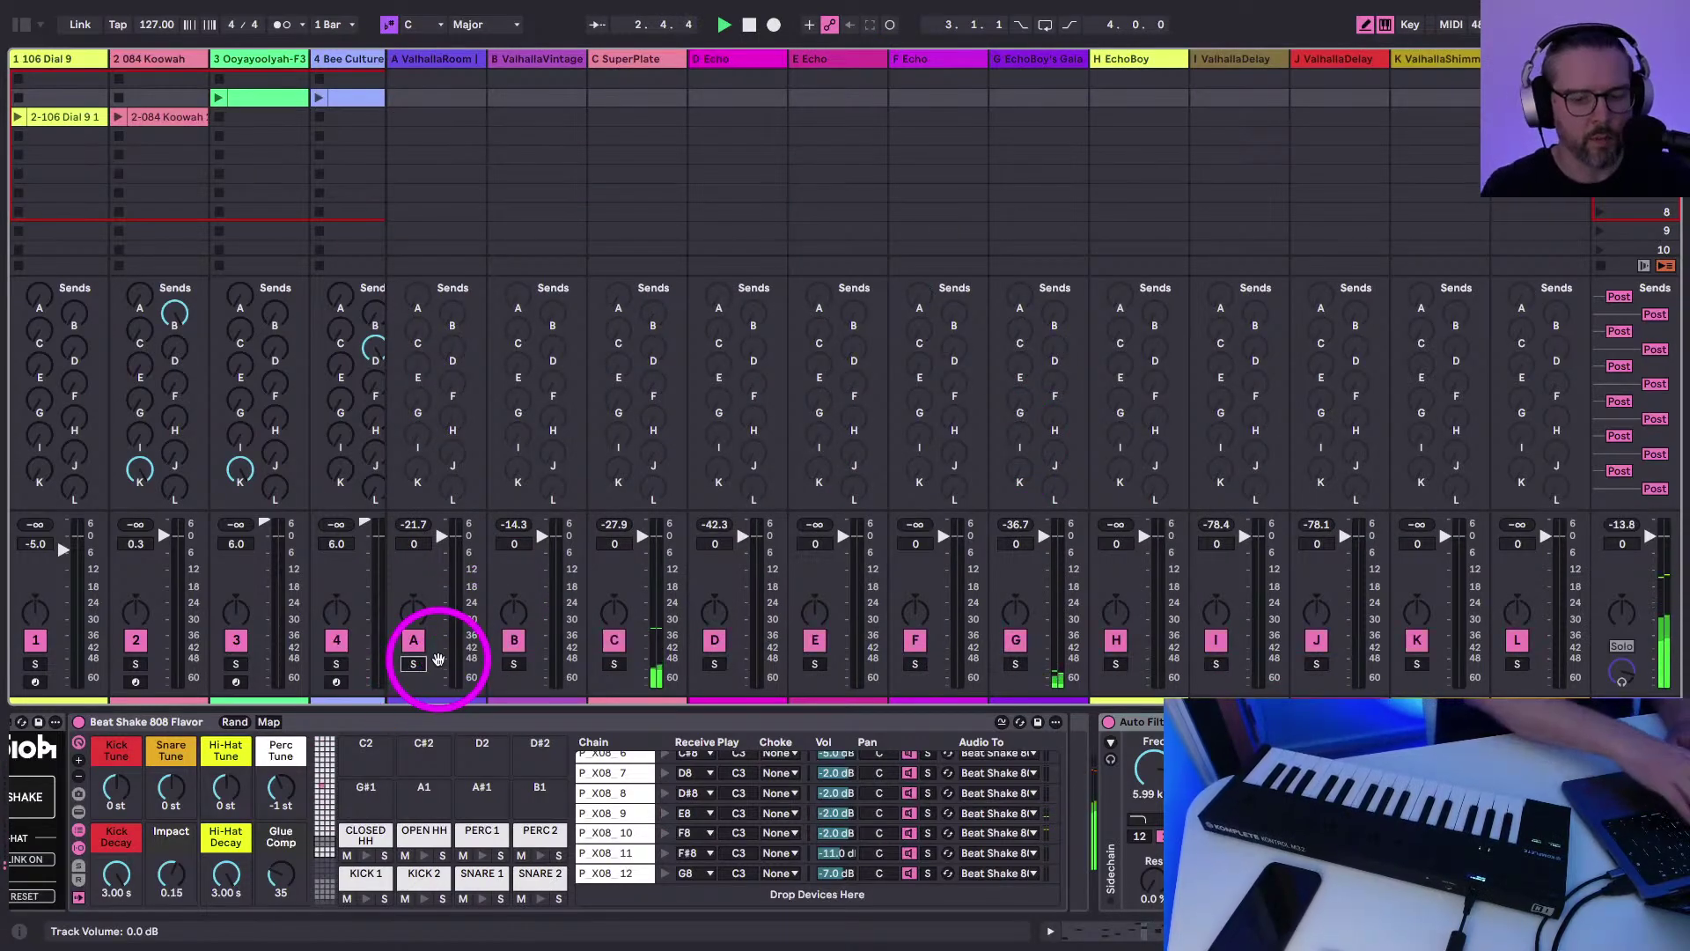
{"action": "scroll", "coordinate": [475, 630], "scroll_direction": "left", "scroll_amount": 10}
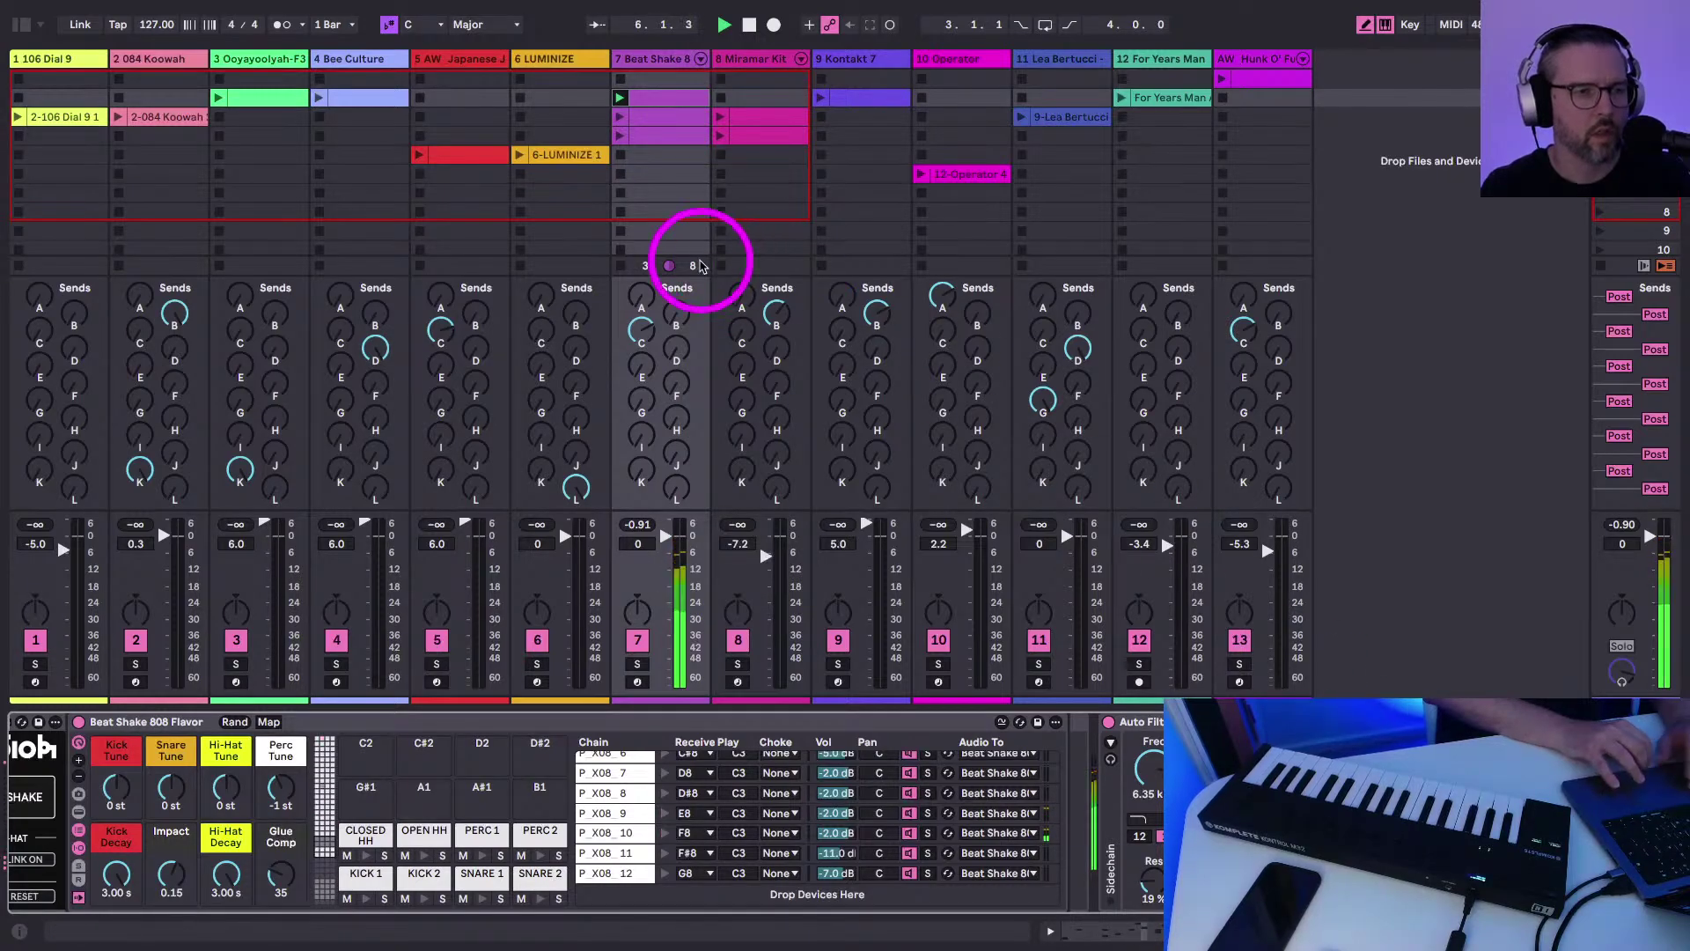
{"action": "left_click", "coordinate": [416, 155]}
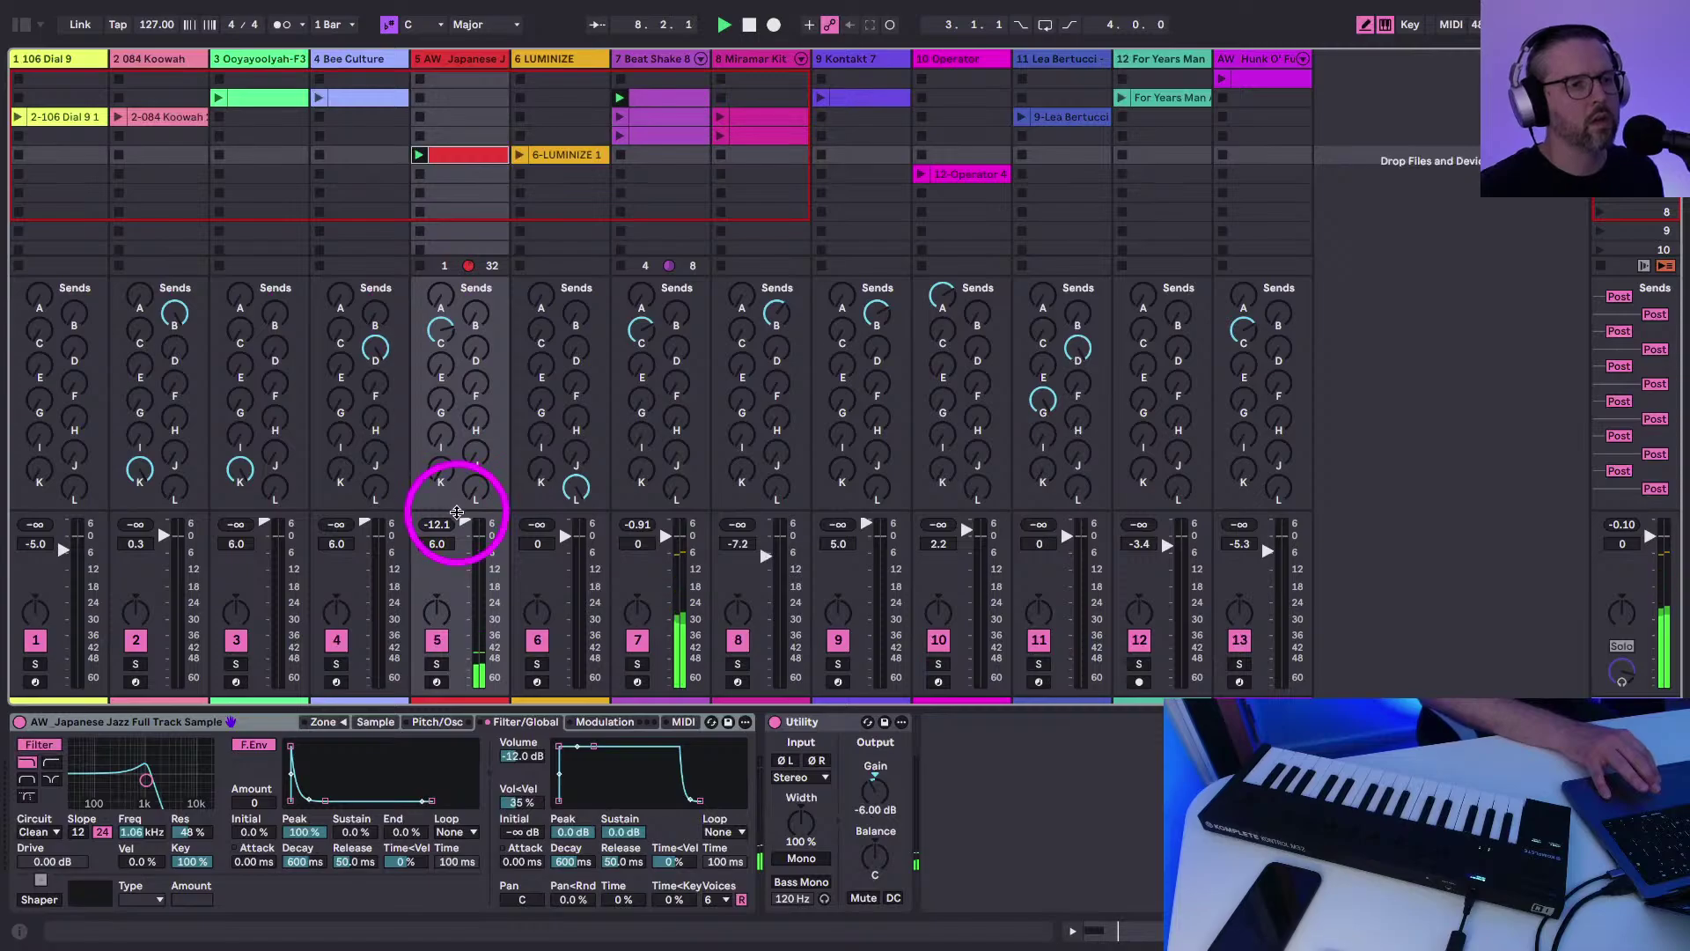
{"action": "left_click", "coordinate": [817, 83]}
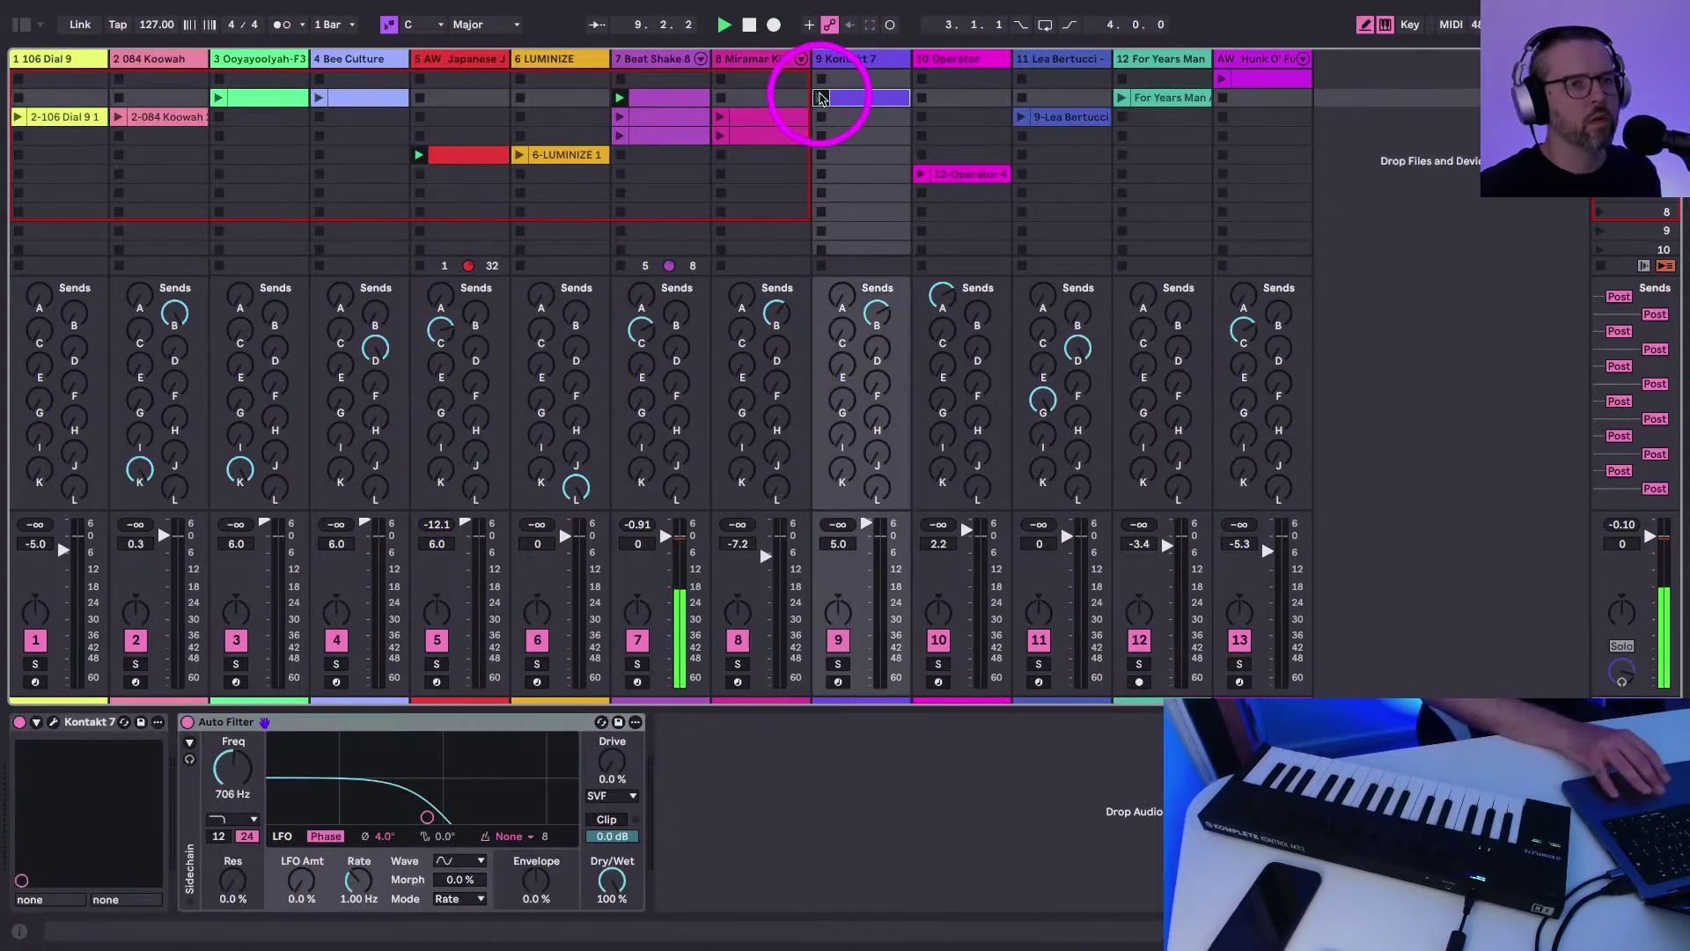
{"action": "left_click", "coordinate": [519, 156]}
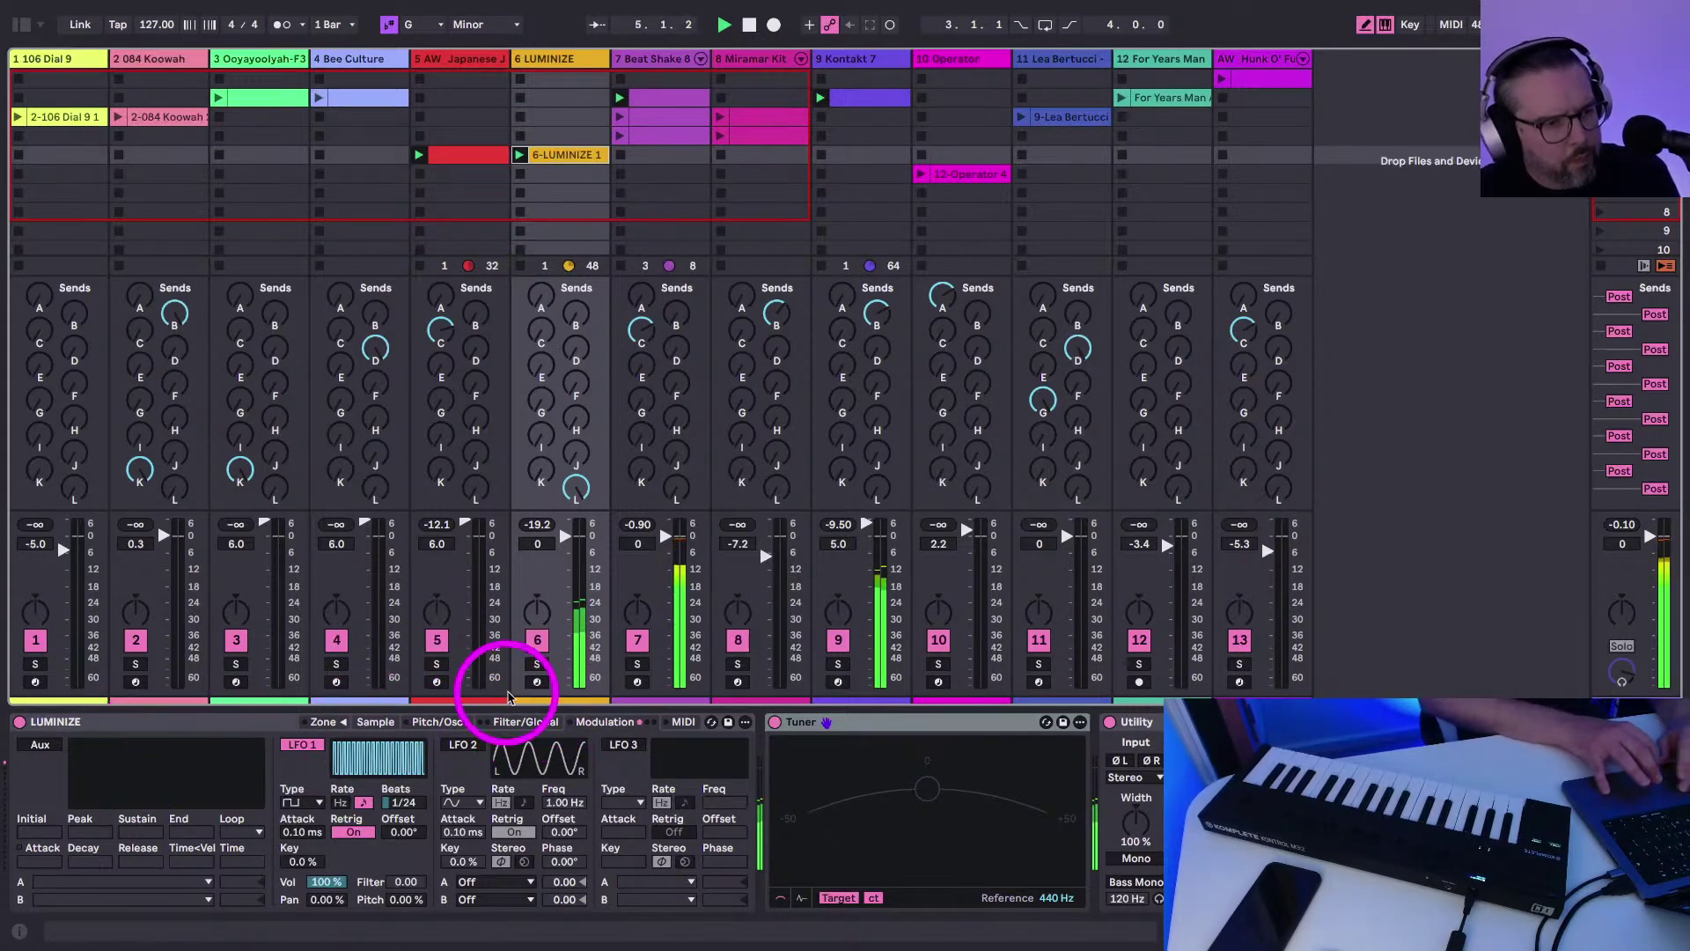
Try LFO 1 pan modulation at 100% in the LUMINIZE Sampler, and reset the amount
{"action": "left_click", "coordinate": [520, 721]}
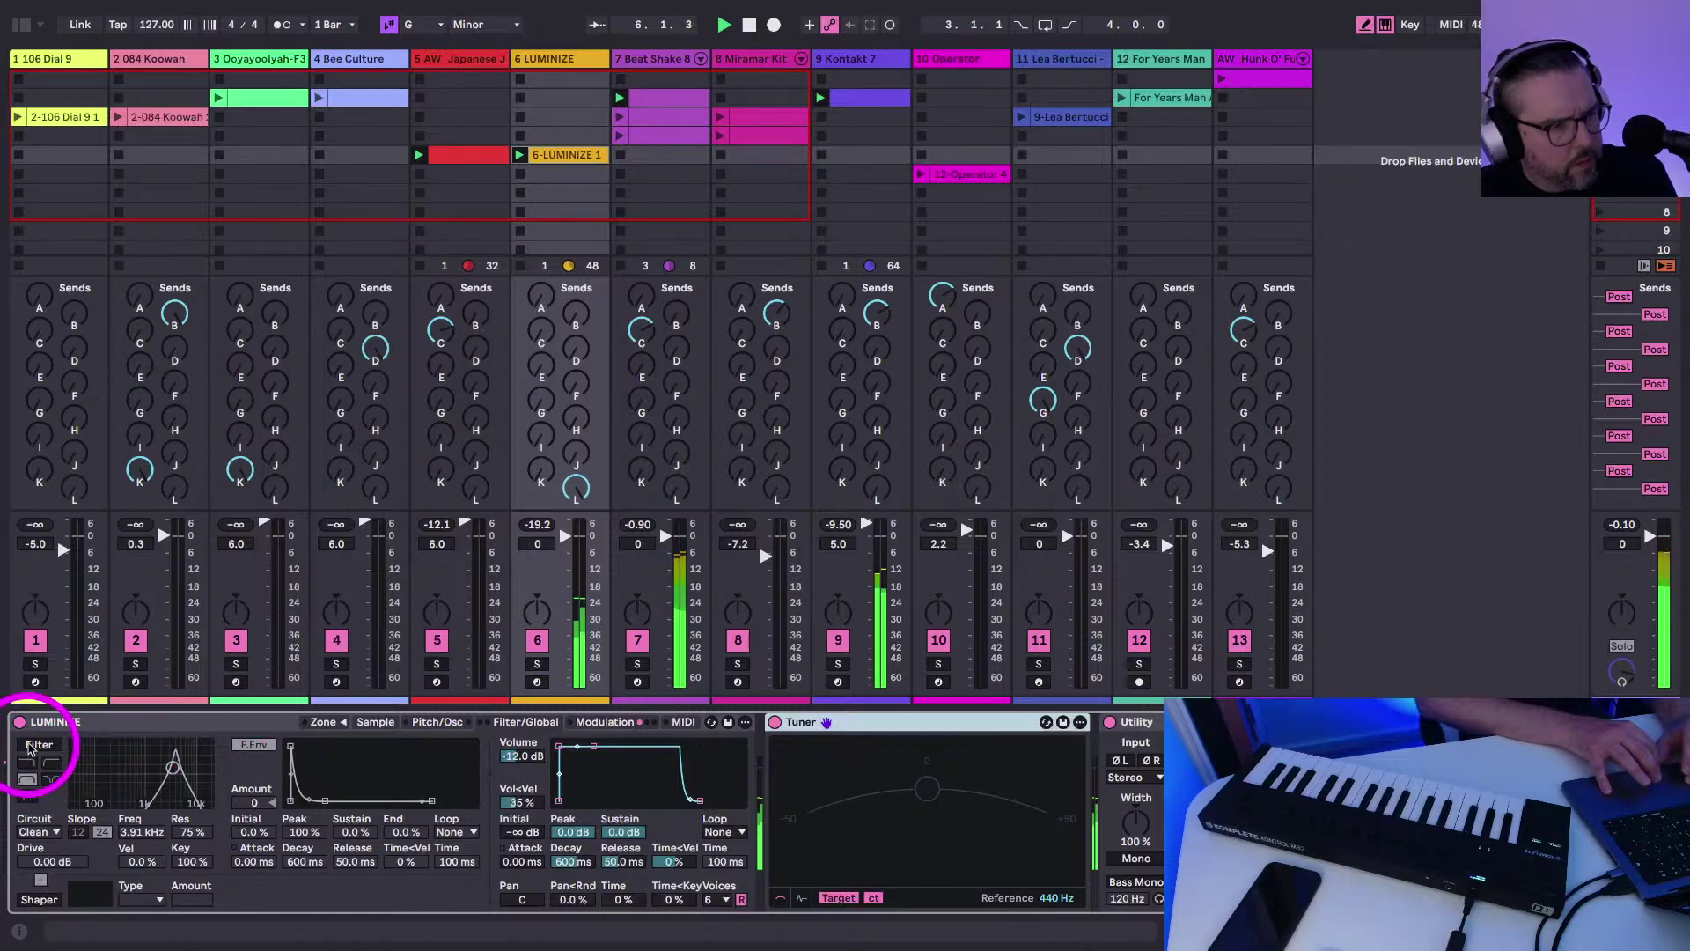
{"action": "left_click", "coordinate": [440, 722]}
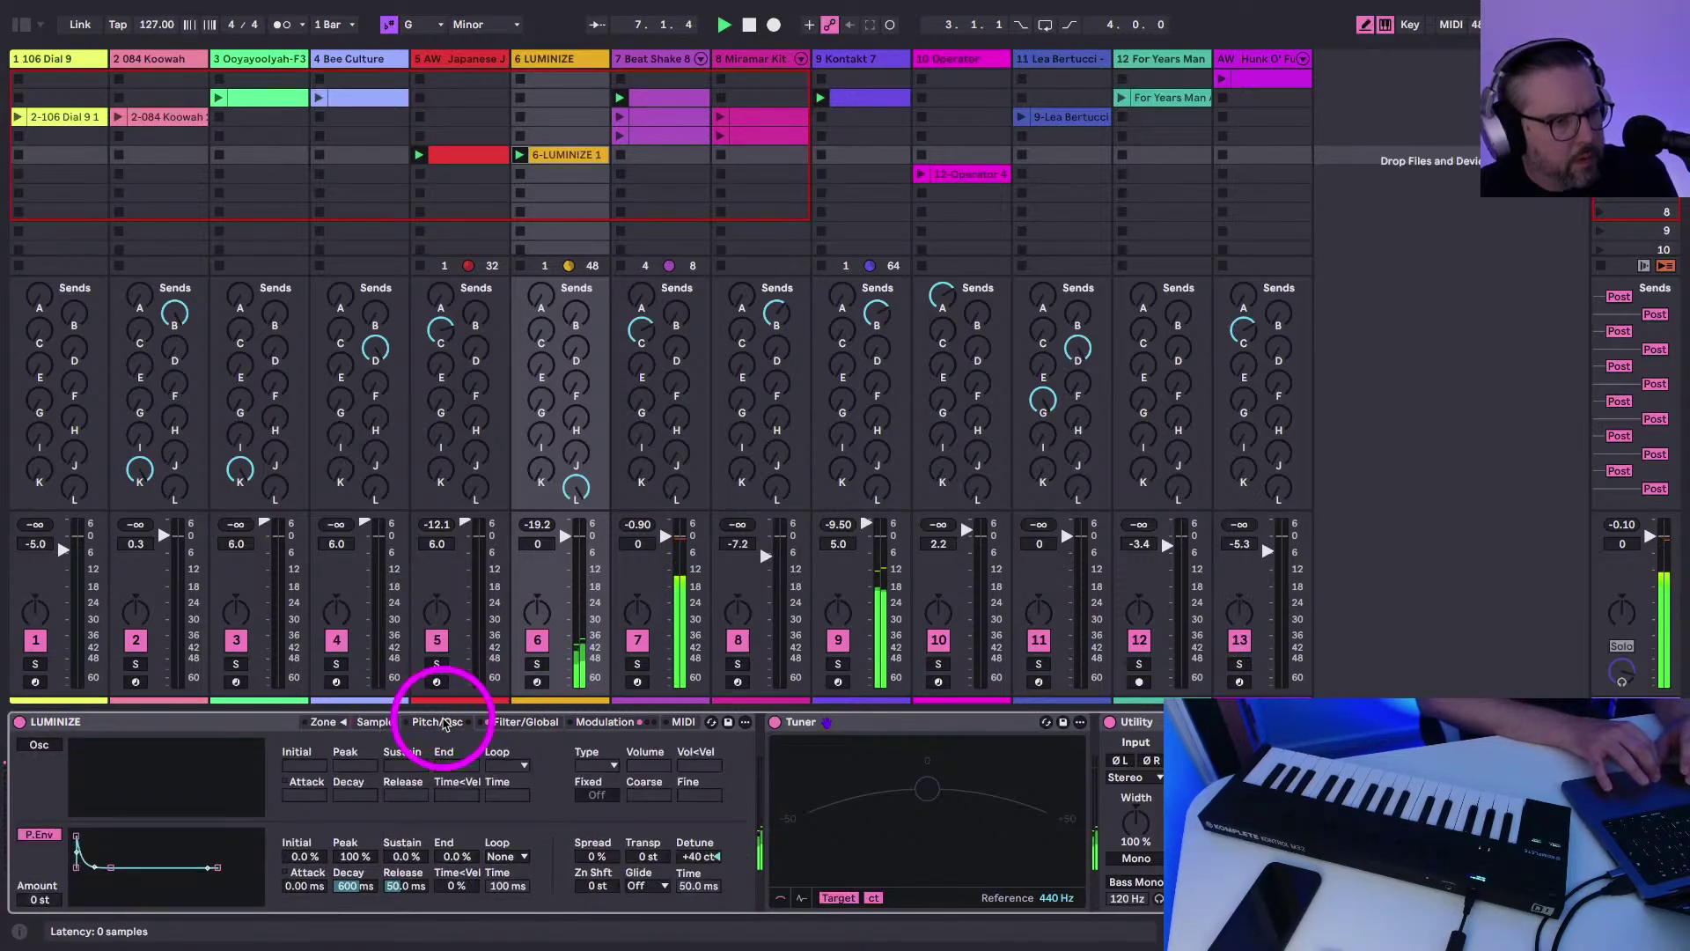
{"action": "left_click", "coordinate": [605, 721]}
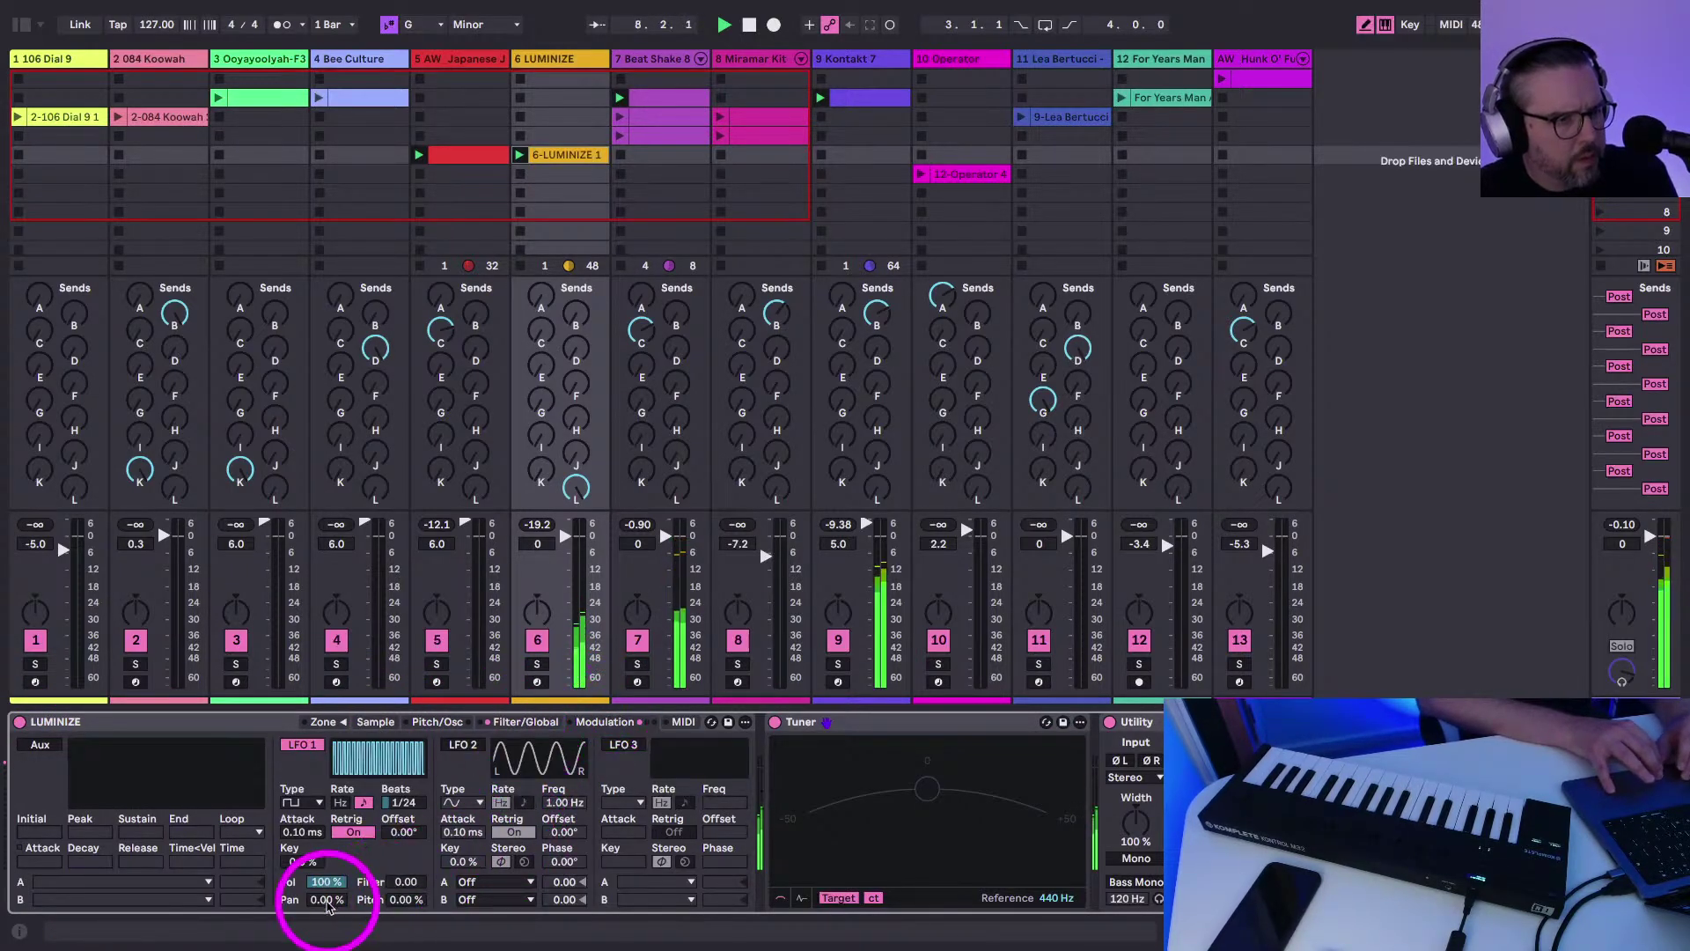
{"action": "left_click_drag", "start_coordinate": [327, 908], "coordinate": [327, 908]}
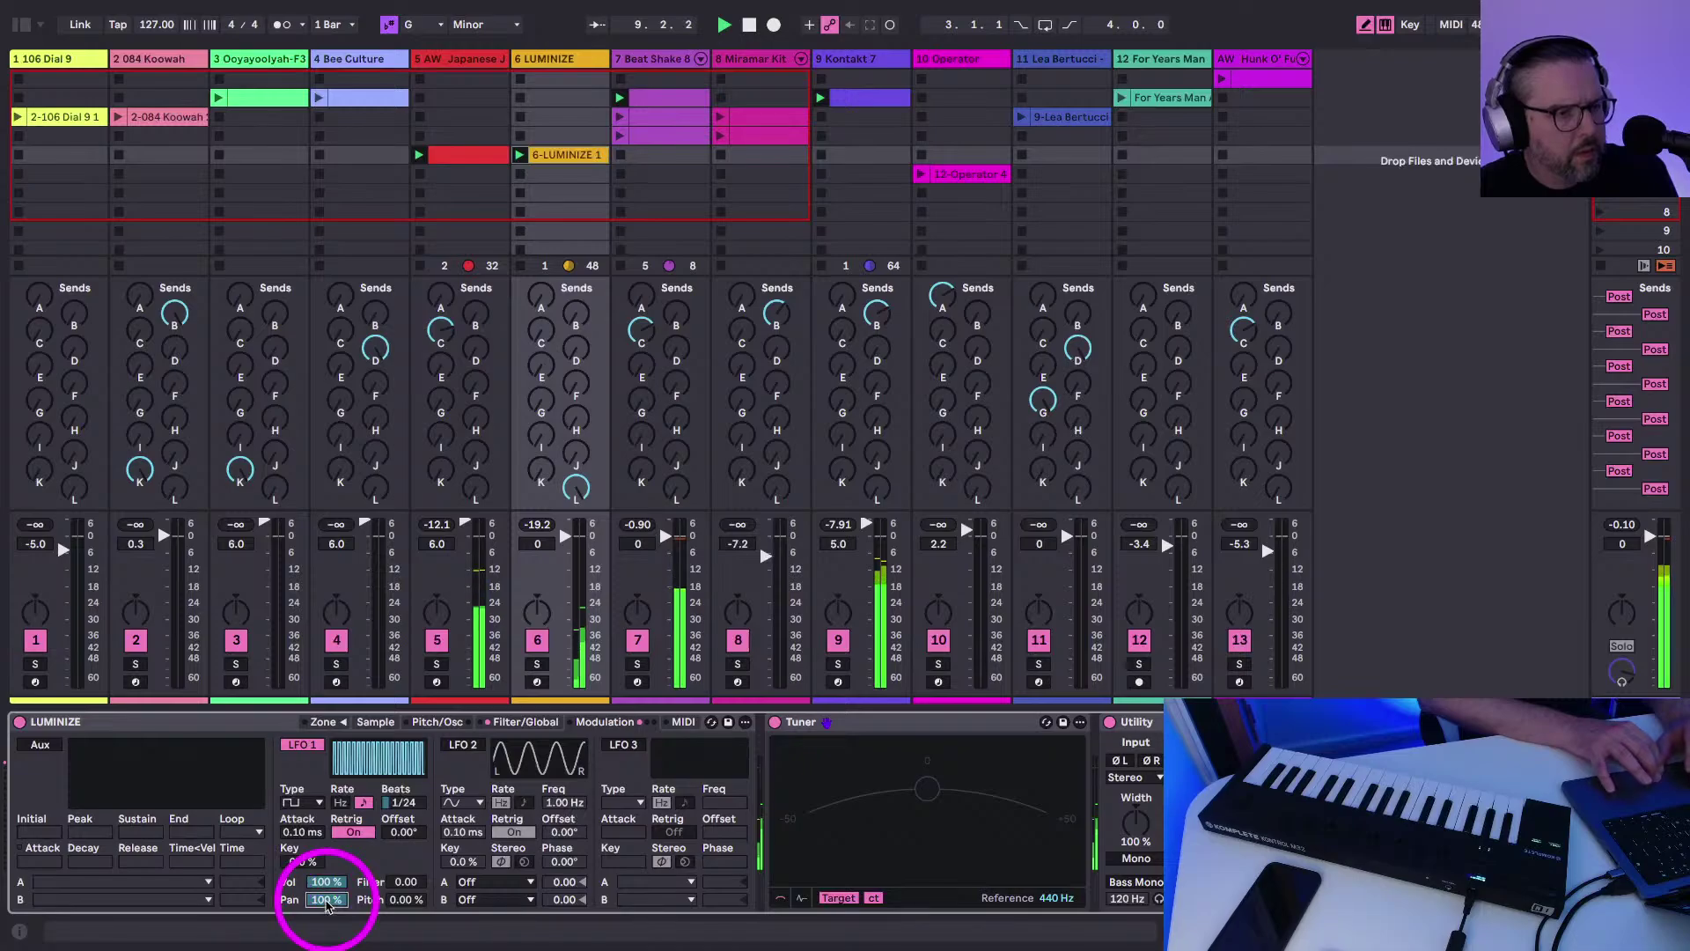
{"action": "key", "text": "Delete"}
Enable LFO 2 in the LUMINIZE Sampler, routing it to Panorama with an amount of 100 and a frequency of 0.03 Hz
{"action": "left_click", "coordinate": [463, 744]}
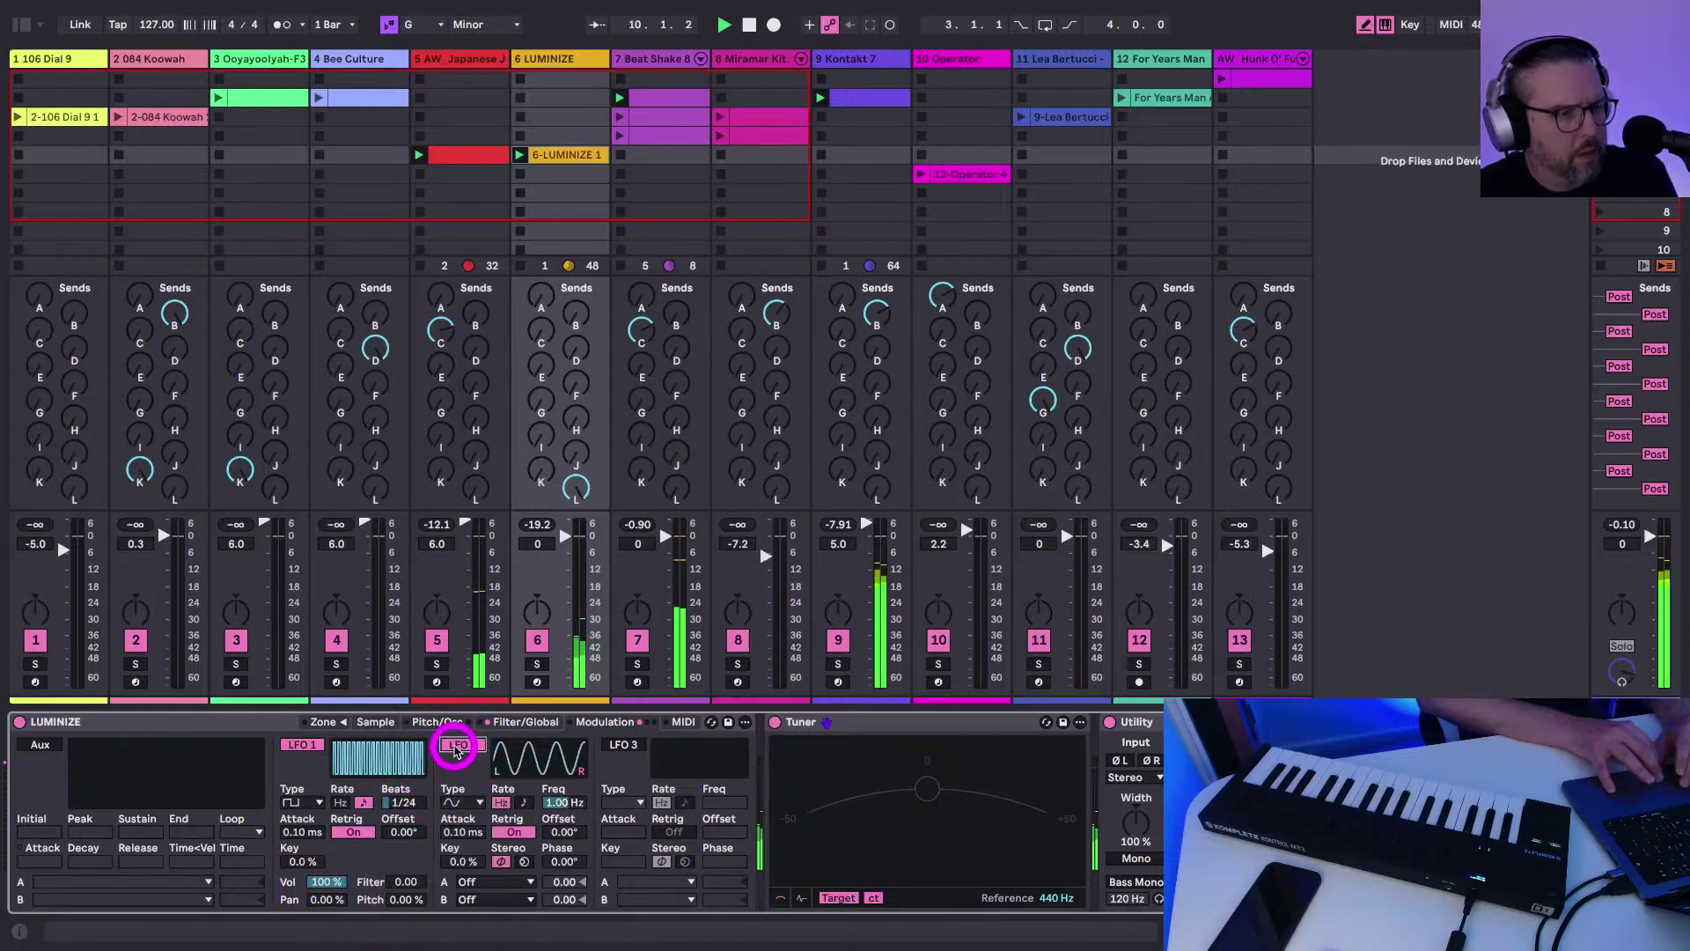
{"action": "left_click", "coordinate": [476, 883]}
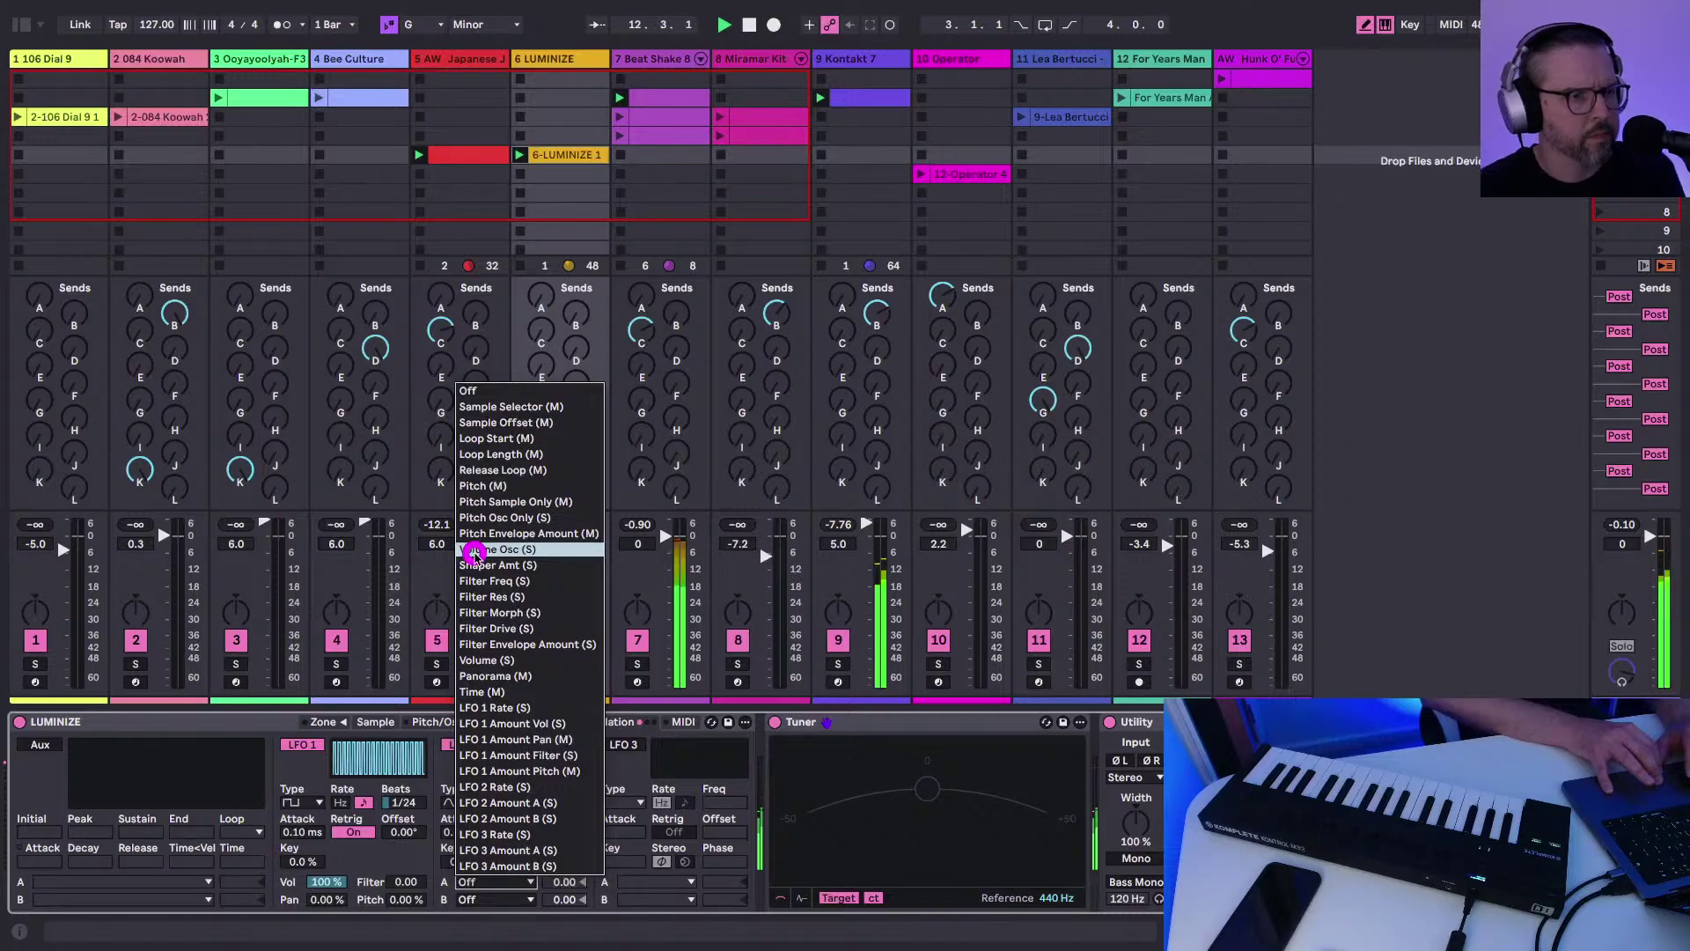
{"action": "left_click", "coordinate": [493, 676]}
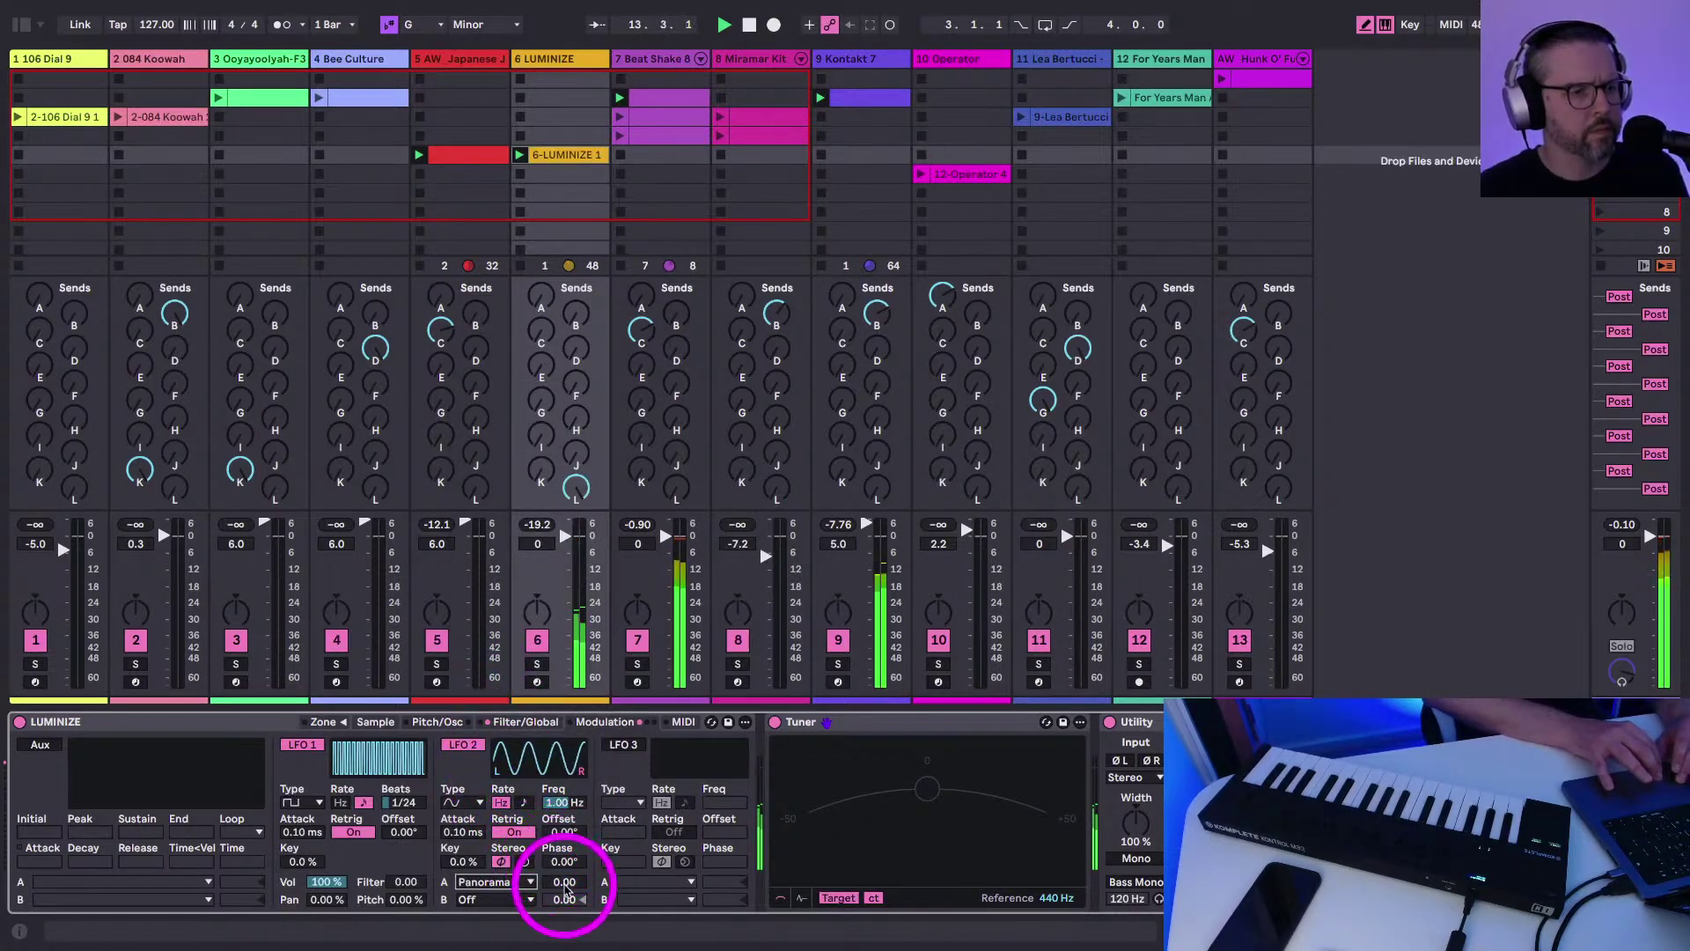
{"action": "left_click_drag", "start_coordinate": [565, 888], "coordinate": [554, 806]}
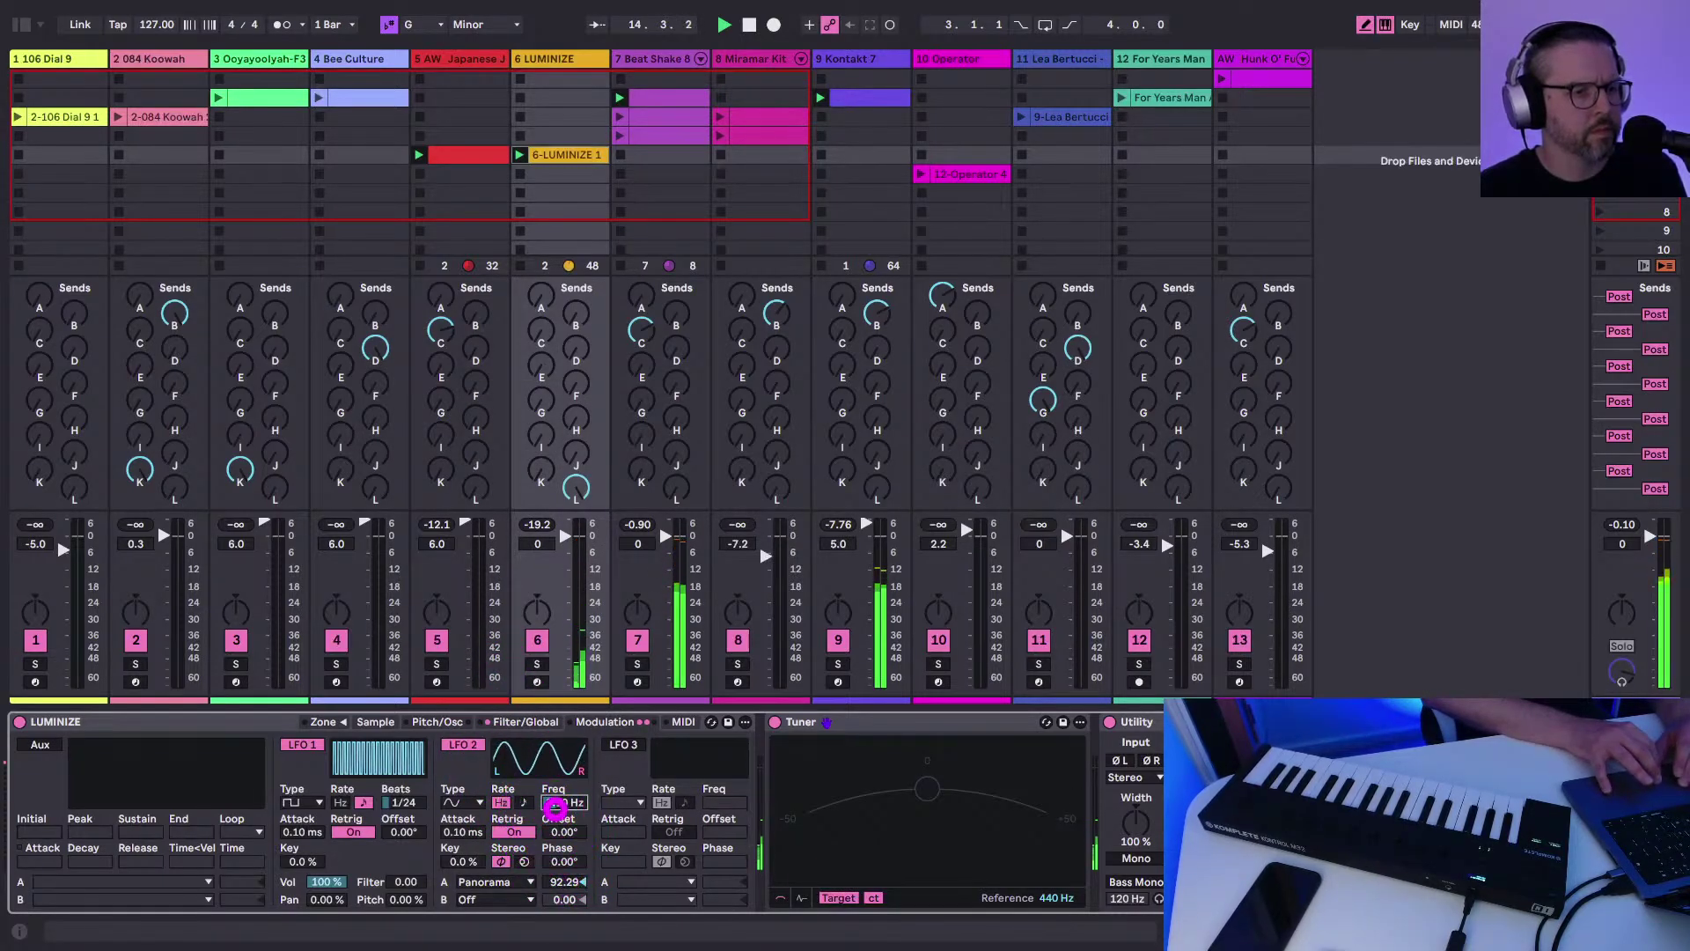
{"action": "left_click_drag", "start_coordinate": [566, 886], "coordinate": [552, 802]}
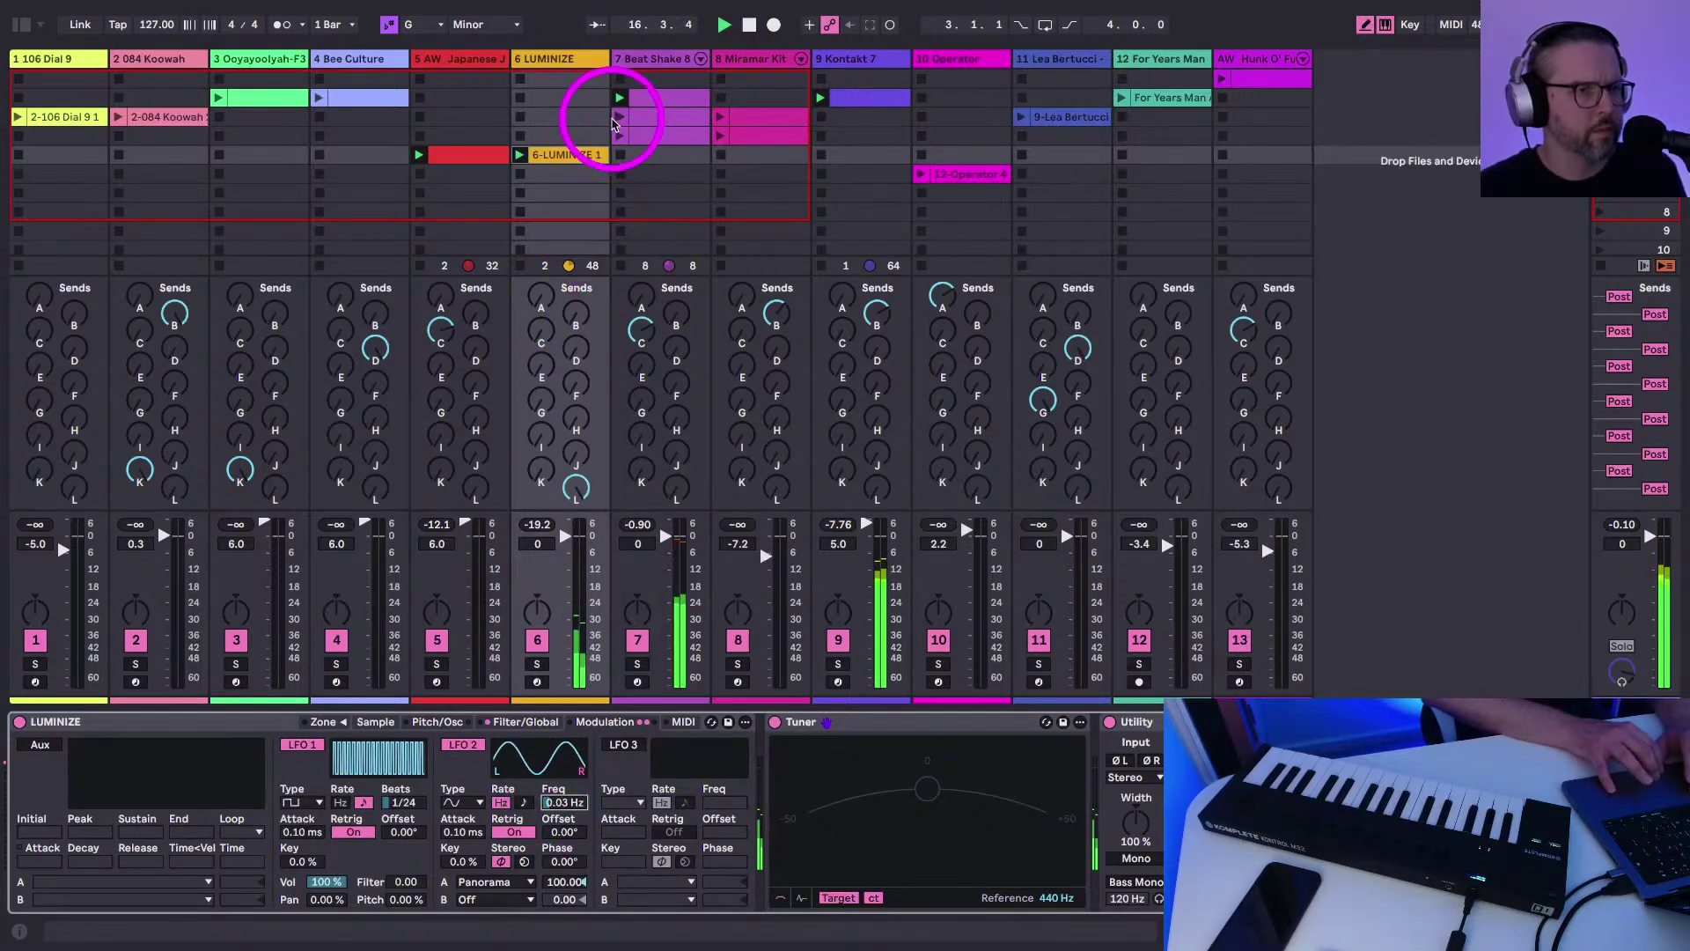
Launch the second Beat Shake clip and randomize the whole drum pattern with Beat Shaker's Shake function
{"action": "left_click", "coordinate": [619, 116]}
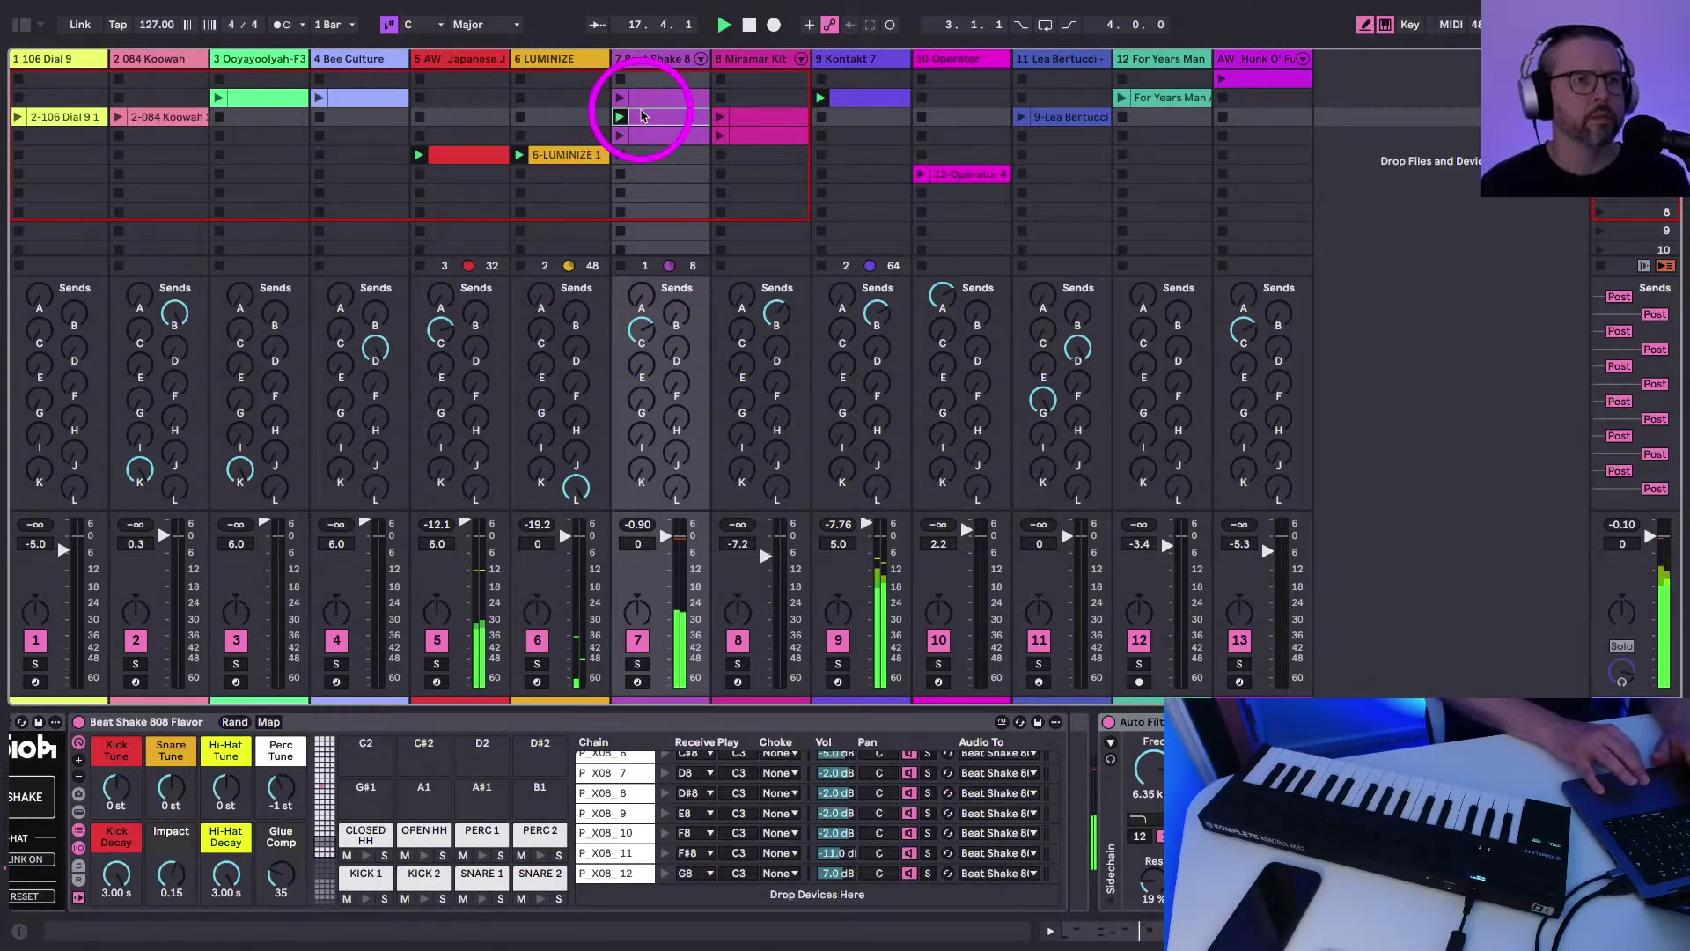
{"action": "scroll", "coordinate": [272, 838], "scroll_direction": "left", "scroll_amount": 10}
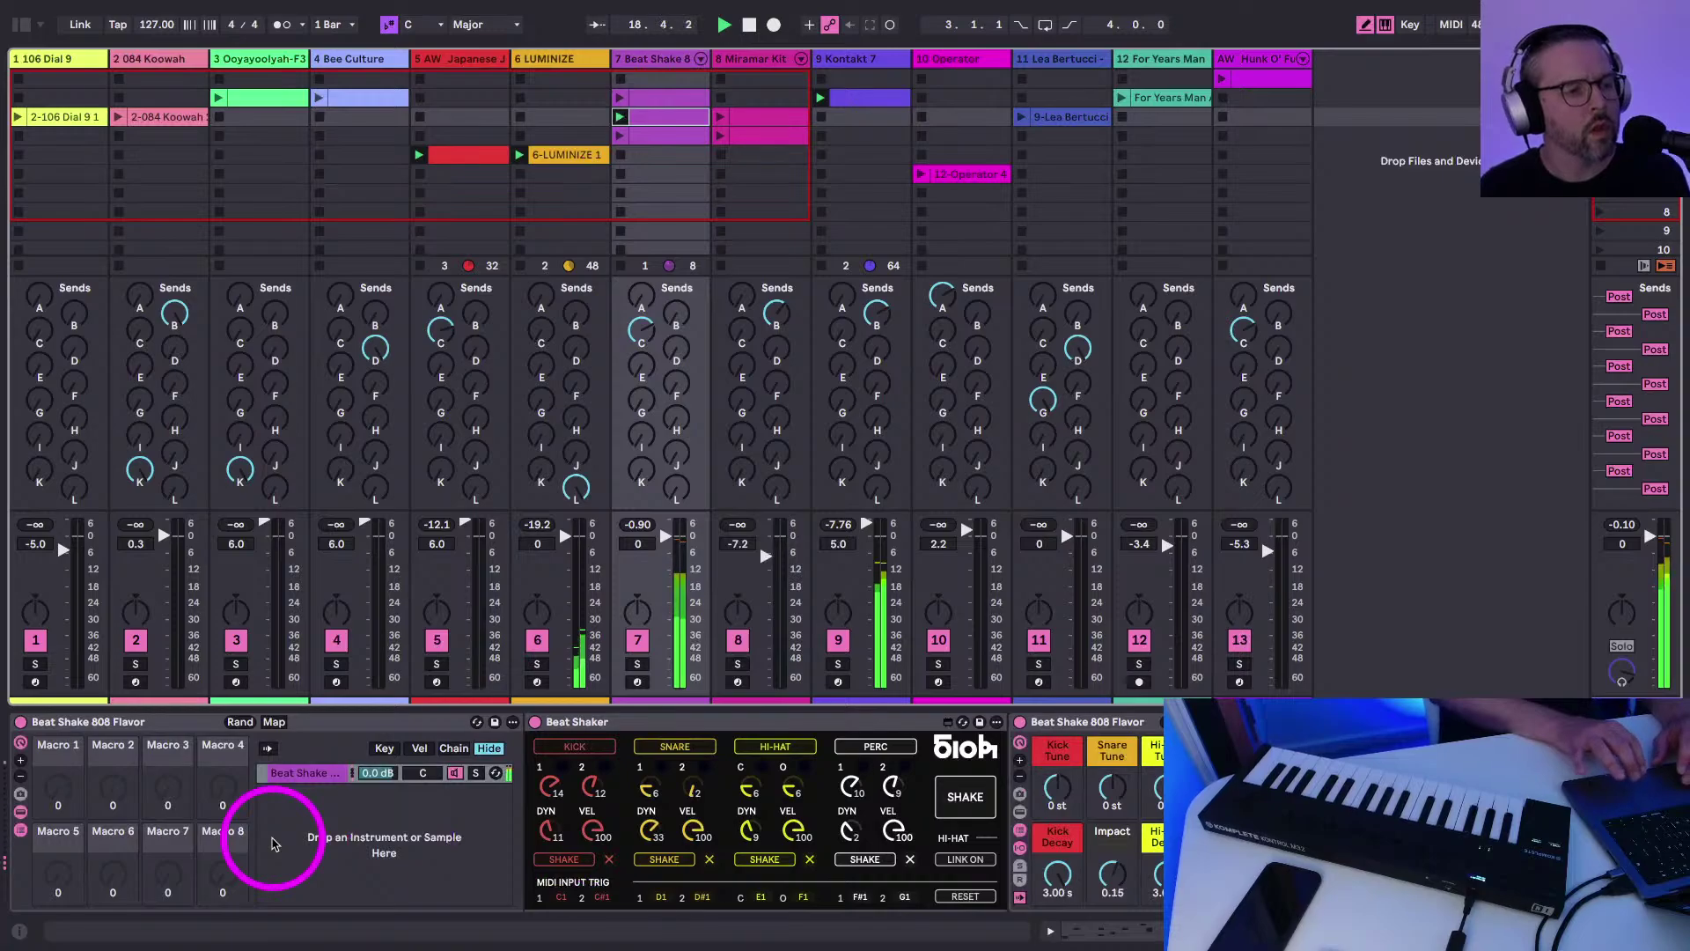
{"action": "left_click", "coordinate": [968, 812]}
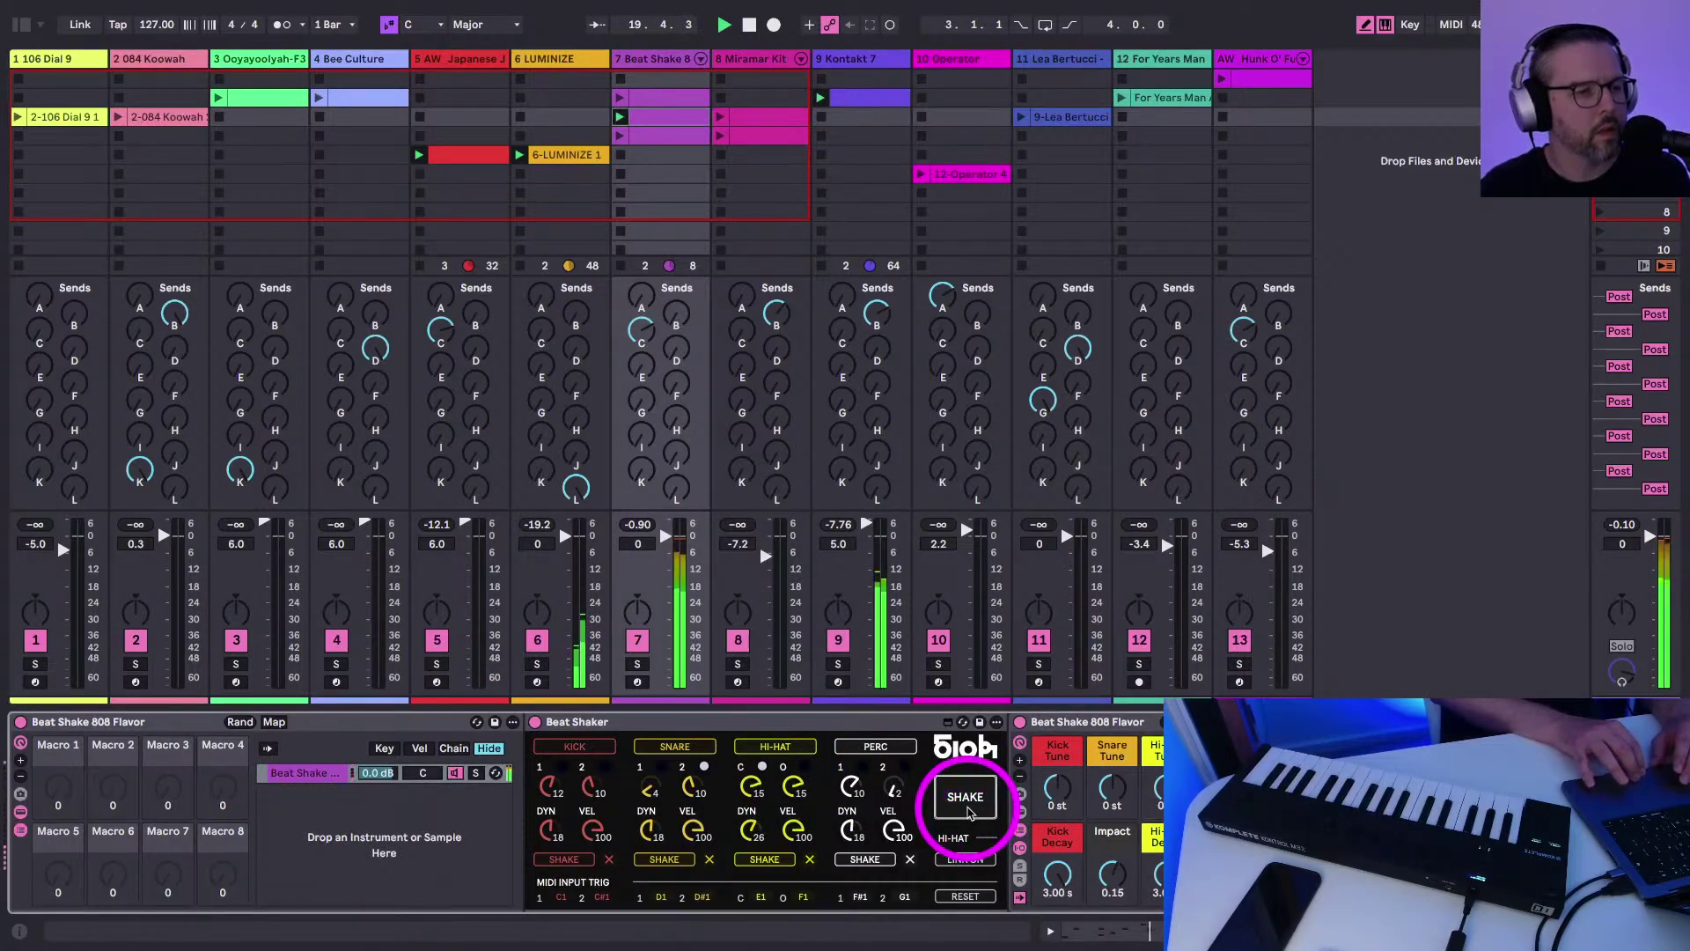
{"action": "left_click", "coordinate": [969, 811]}
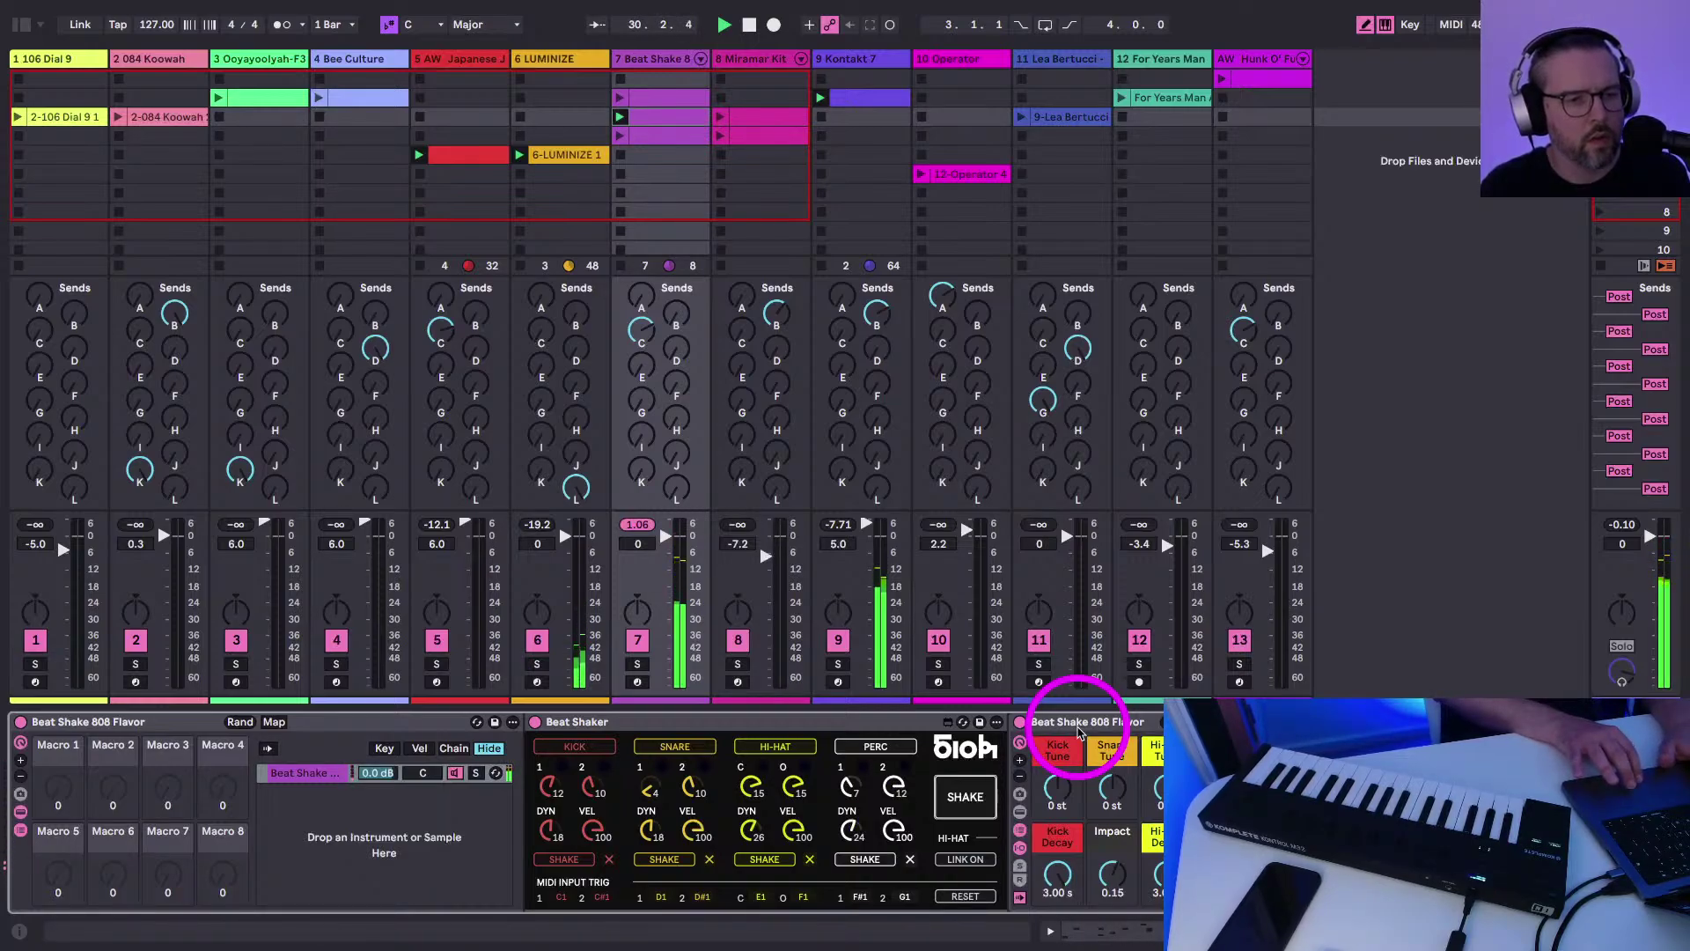
Randomize the percussion part, then the whole Beat Shaker pattern, and set the PERC 1 density to 9
{"action": "left_click", "coordinate": [876, 857]}
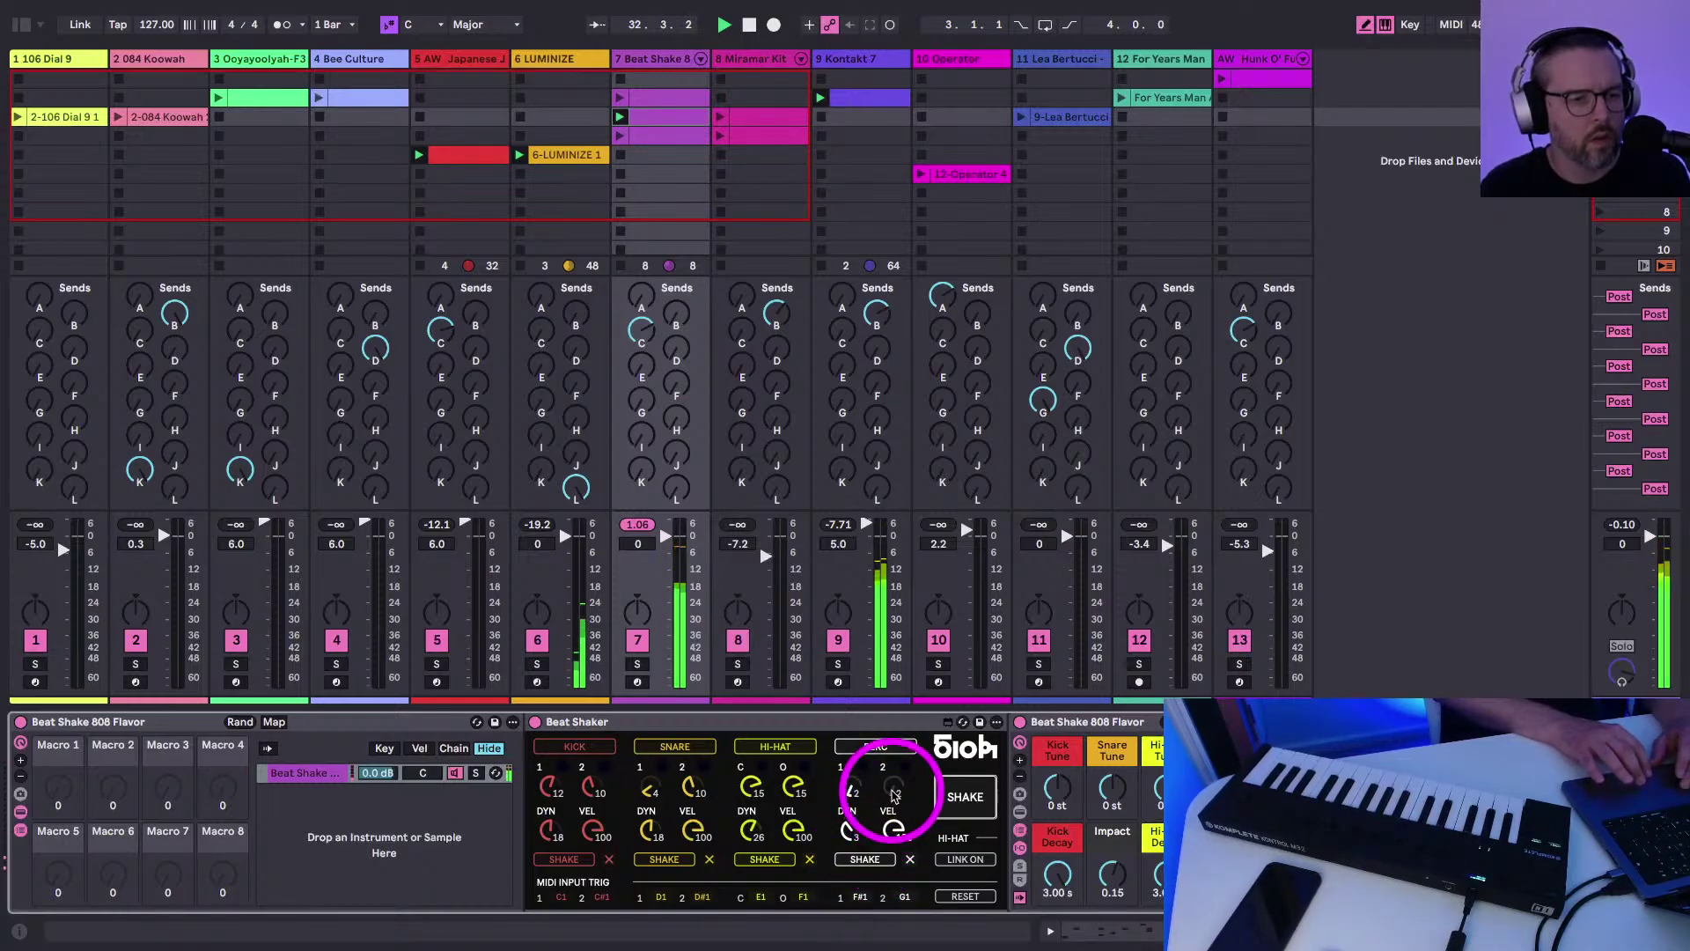
{"action": "left_click", "coordinate": [850, 860]}
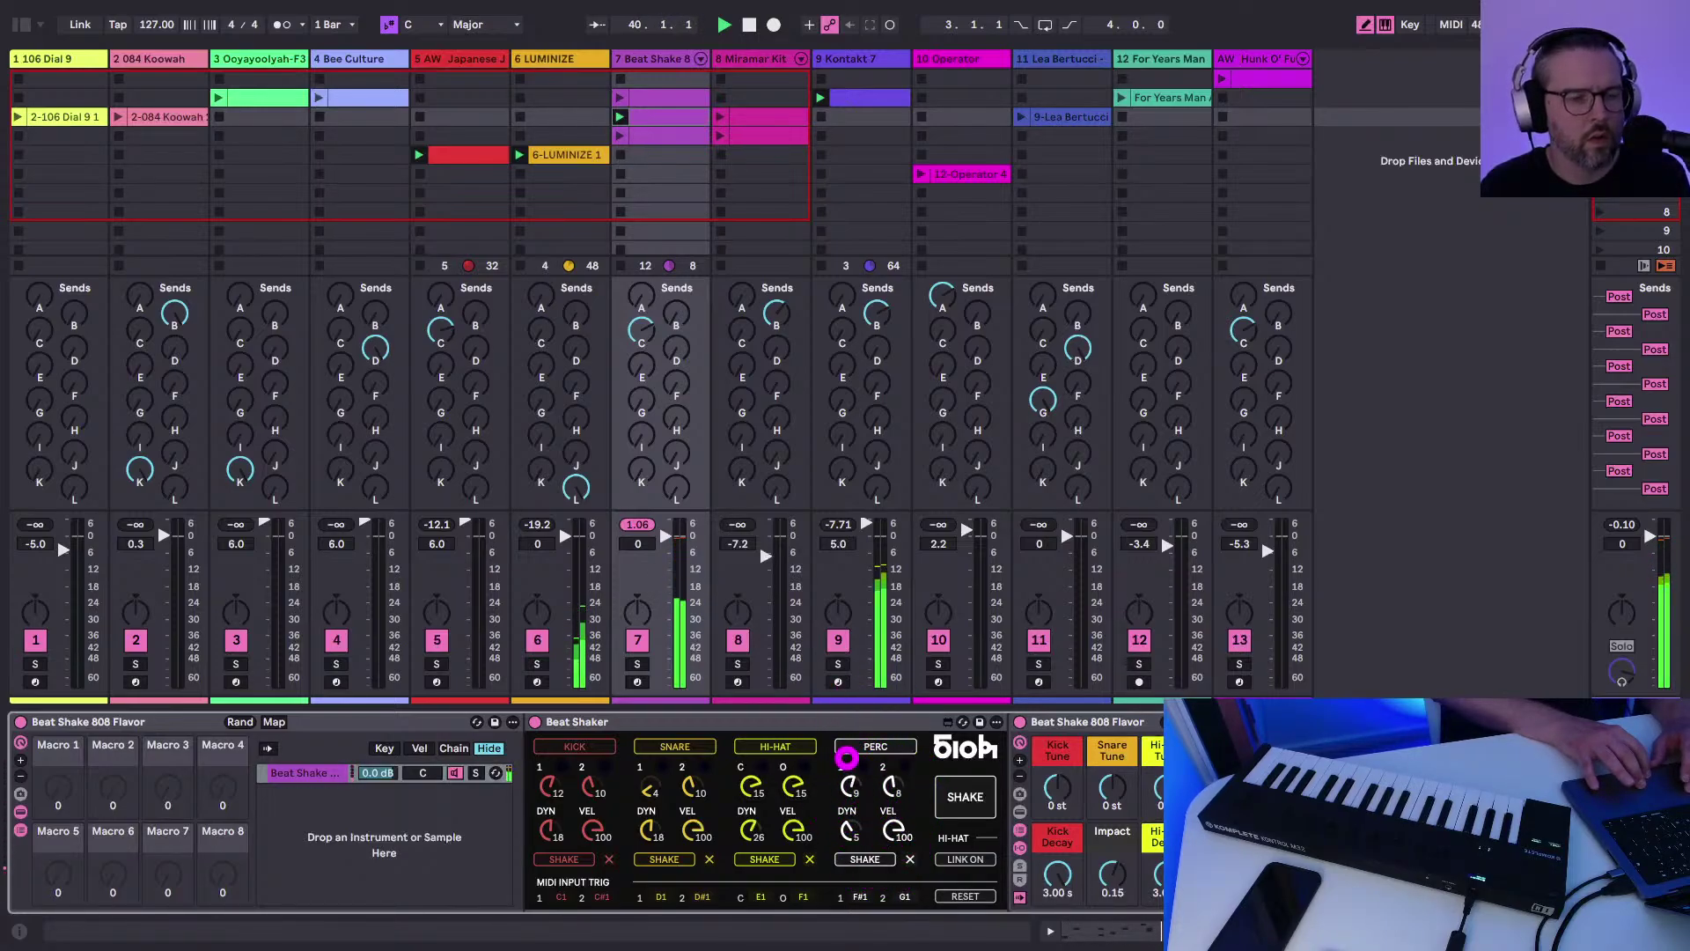
{"action": "left_click", "coordinate": [968, 798]}
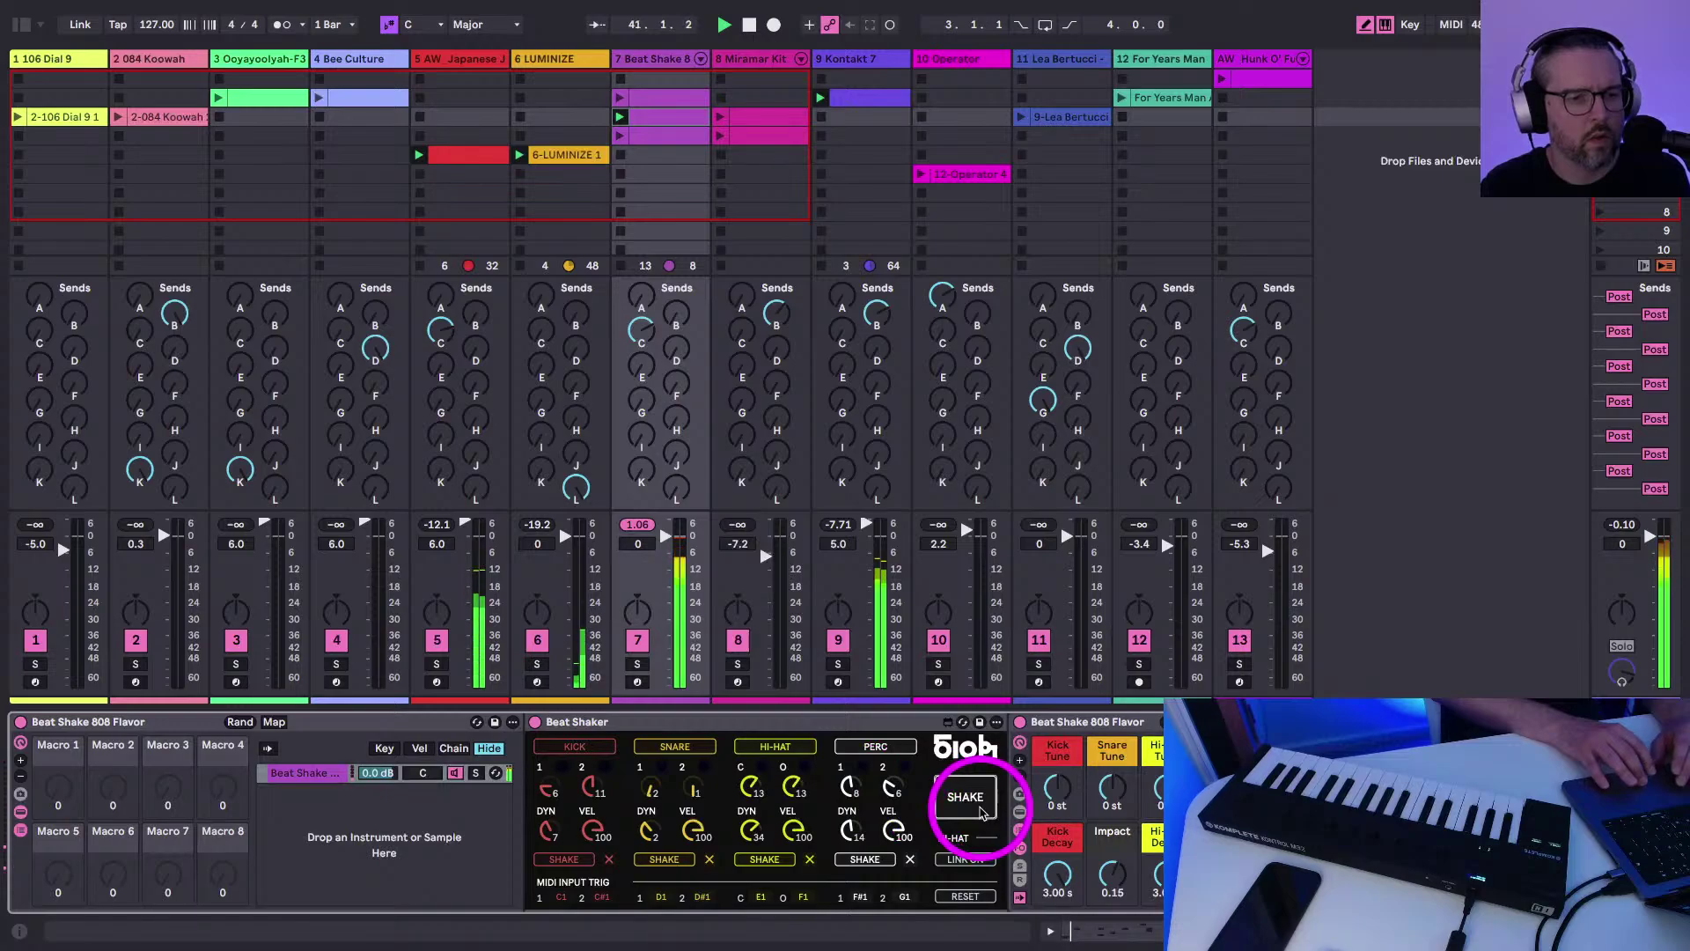
{"action": "left_click_drag", "start_coordinate": [851, 792], "coordinate": [848, 785]}
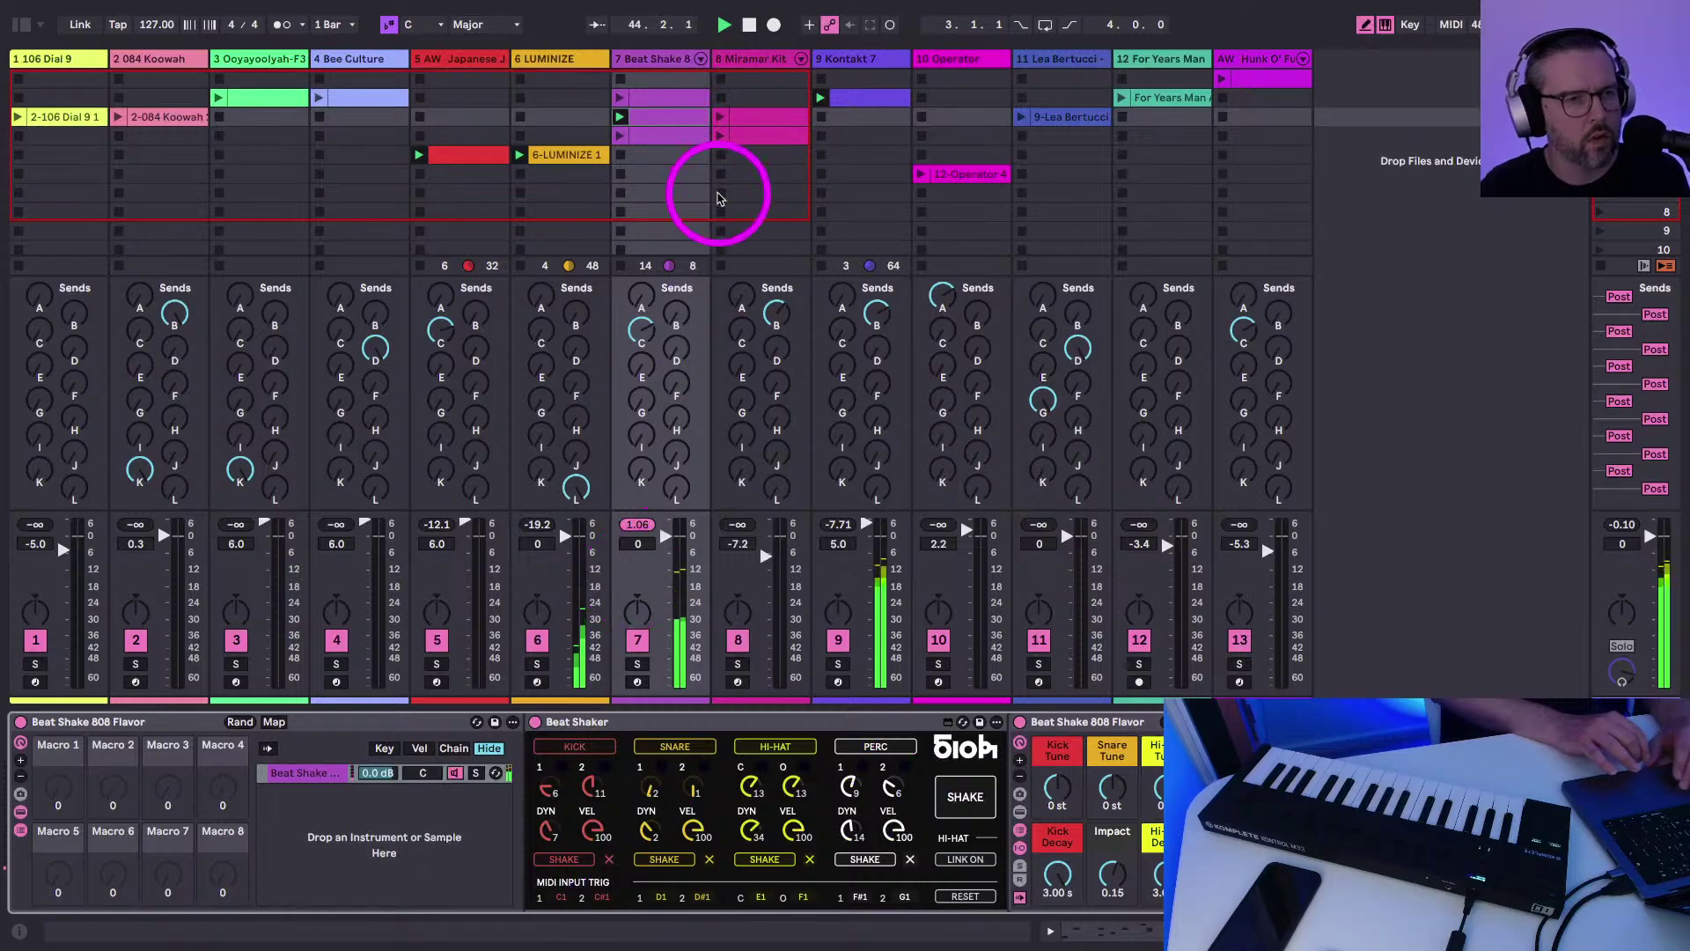
Delete the closed hi-hat notes at 1.2.3, 1.4.3 and 2.1.2 in the second Beat Shake clip
{"action": "double_click", "coordinate": [629, 117]}
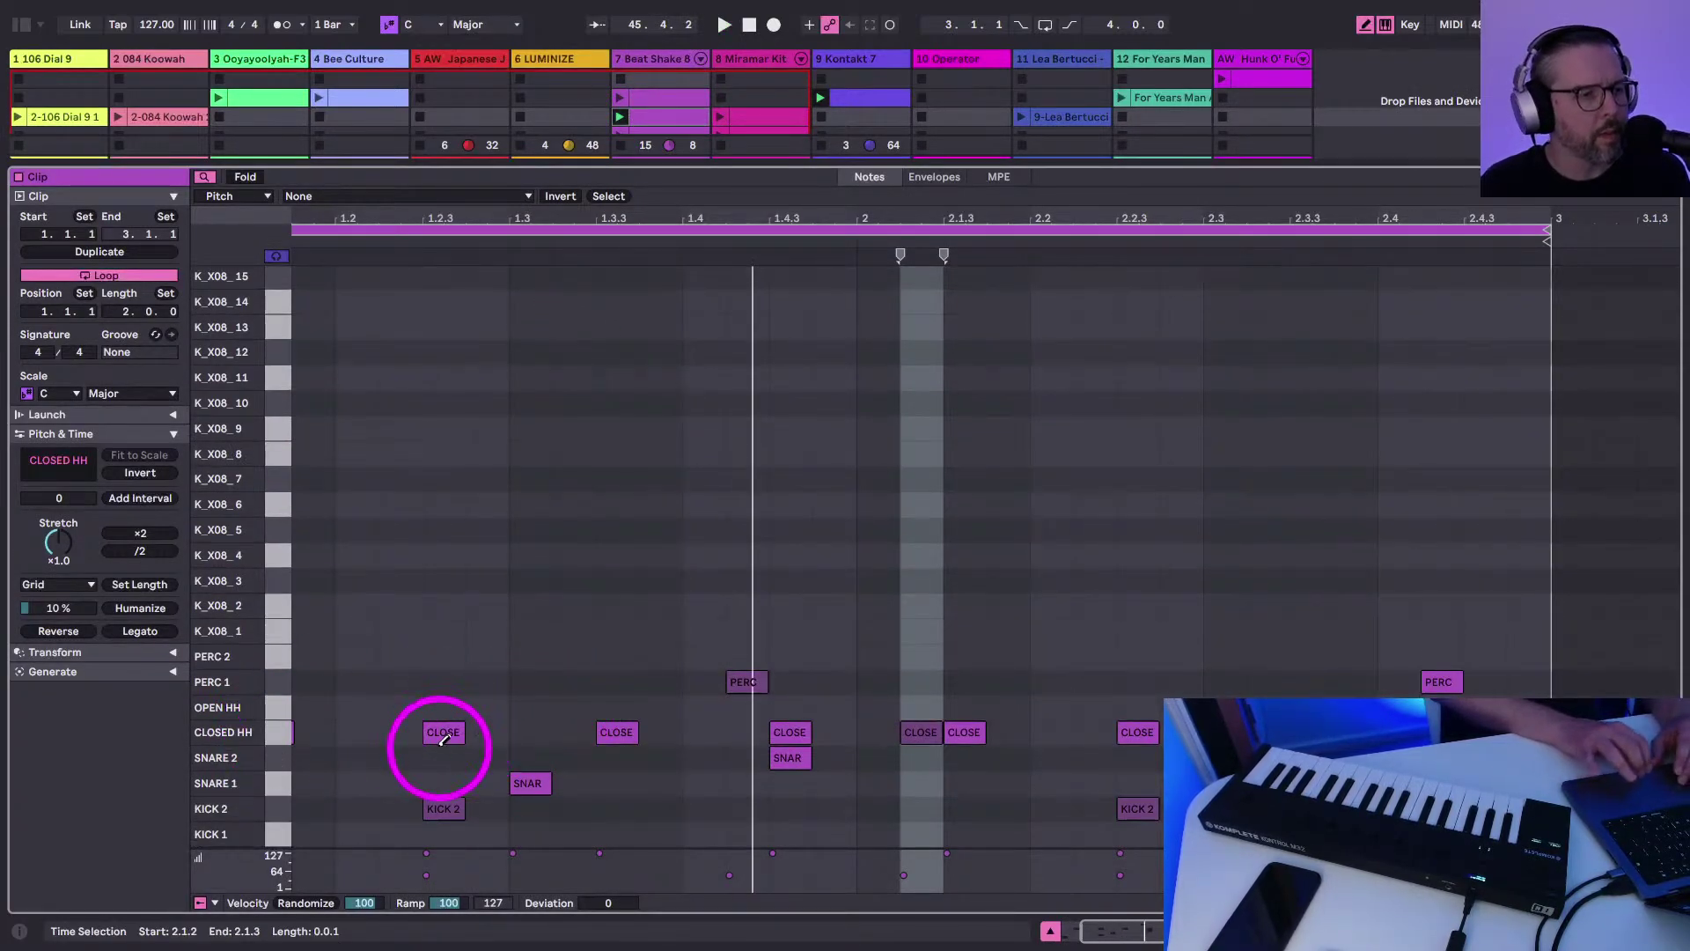
{"action": "scroll", "coordinate": [445, 738], "scroll_direction": "left", "scroll_amount": 3}
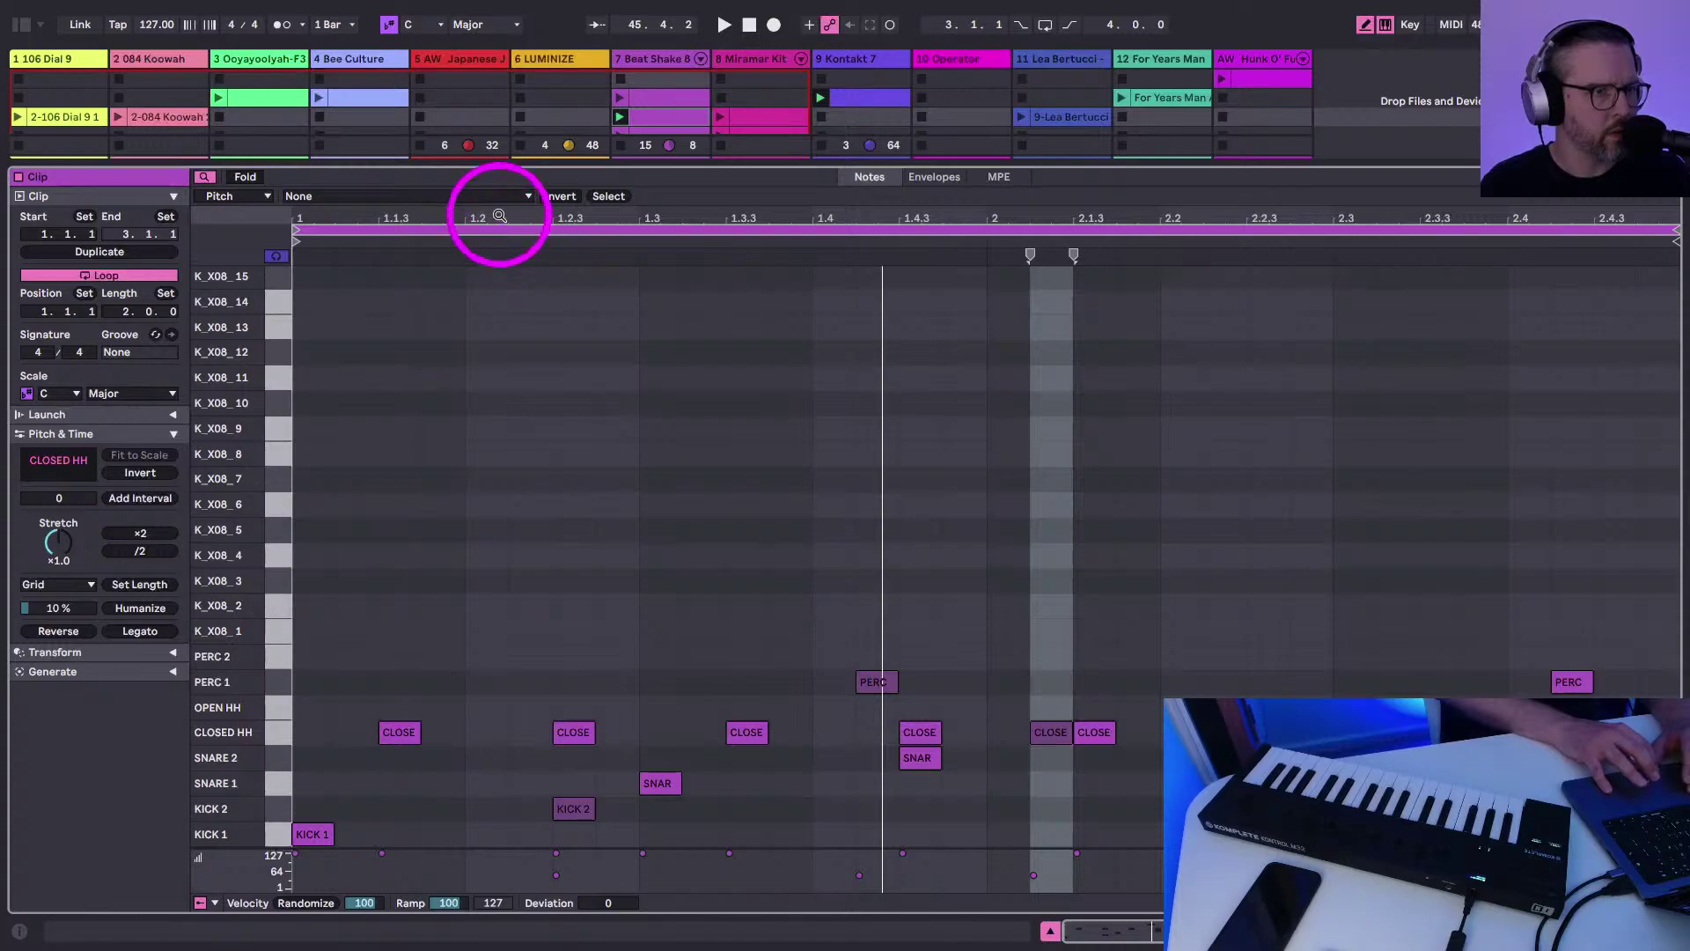
{"action": "left_click", "coordinate": [588, 731]}
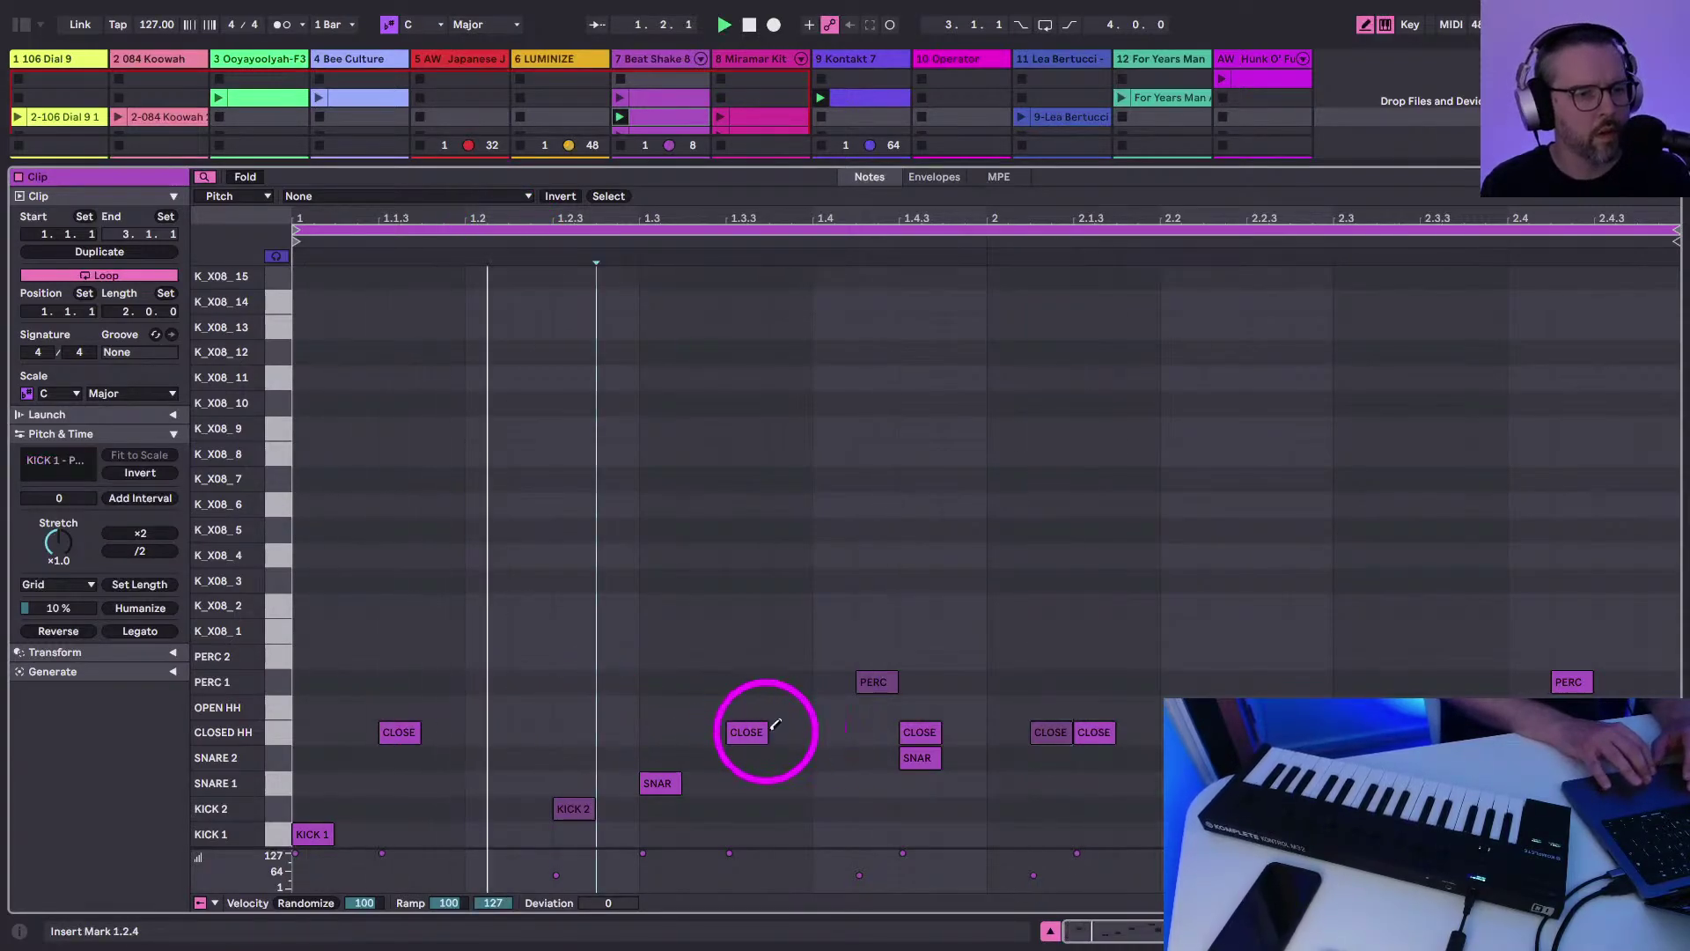
{"action": "left_click", "coordinate": [928, 734]}
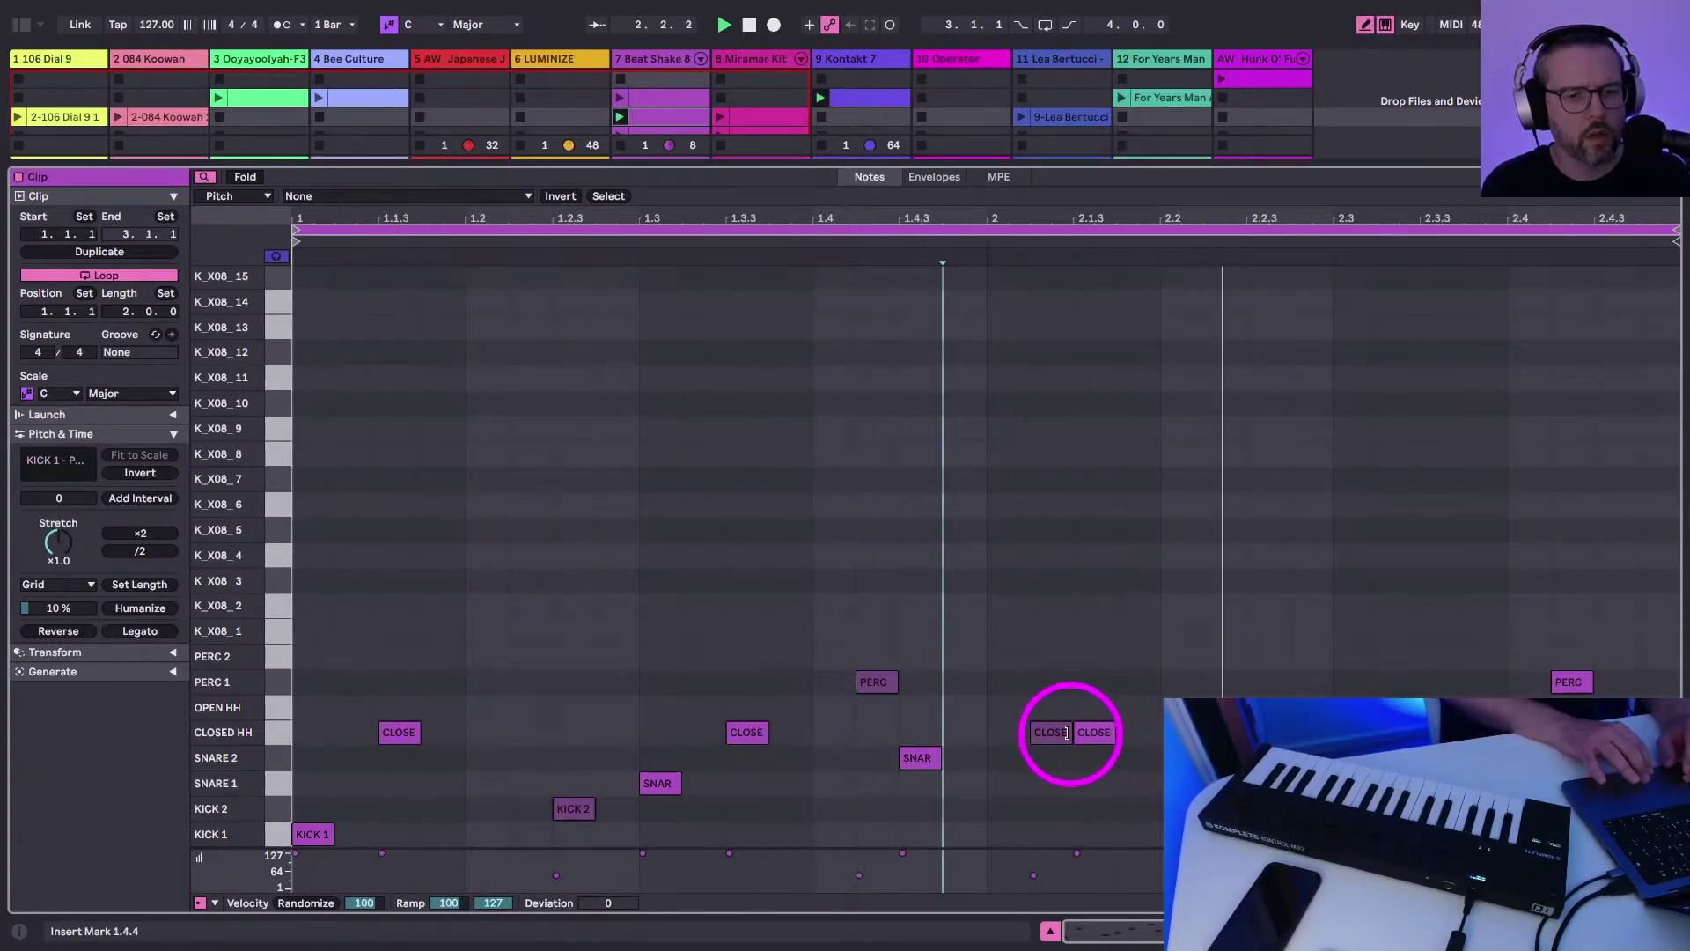
{"action": "left_click", "coordinate": [1056, 733]}
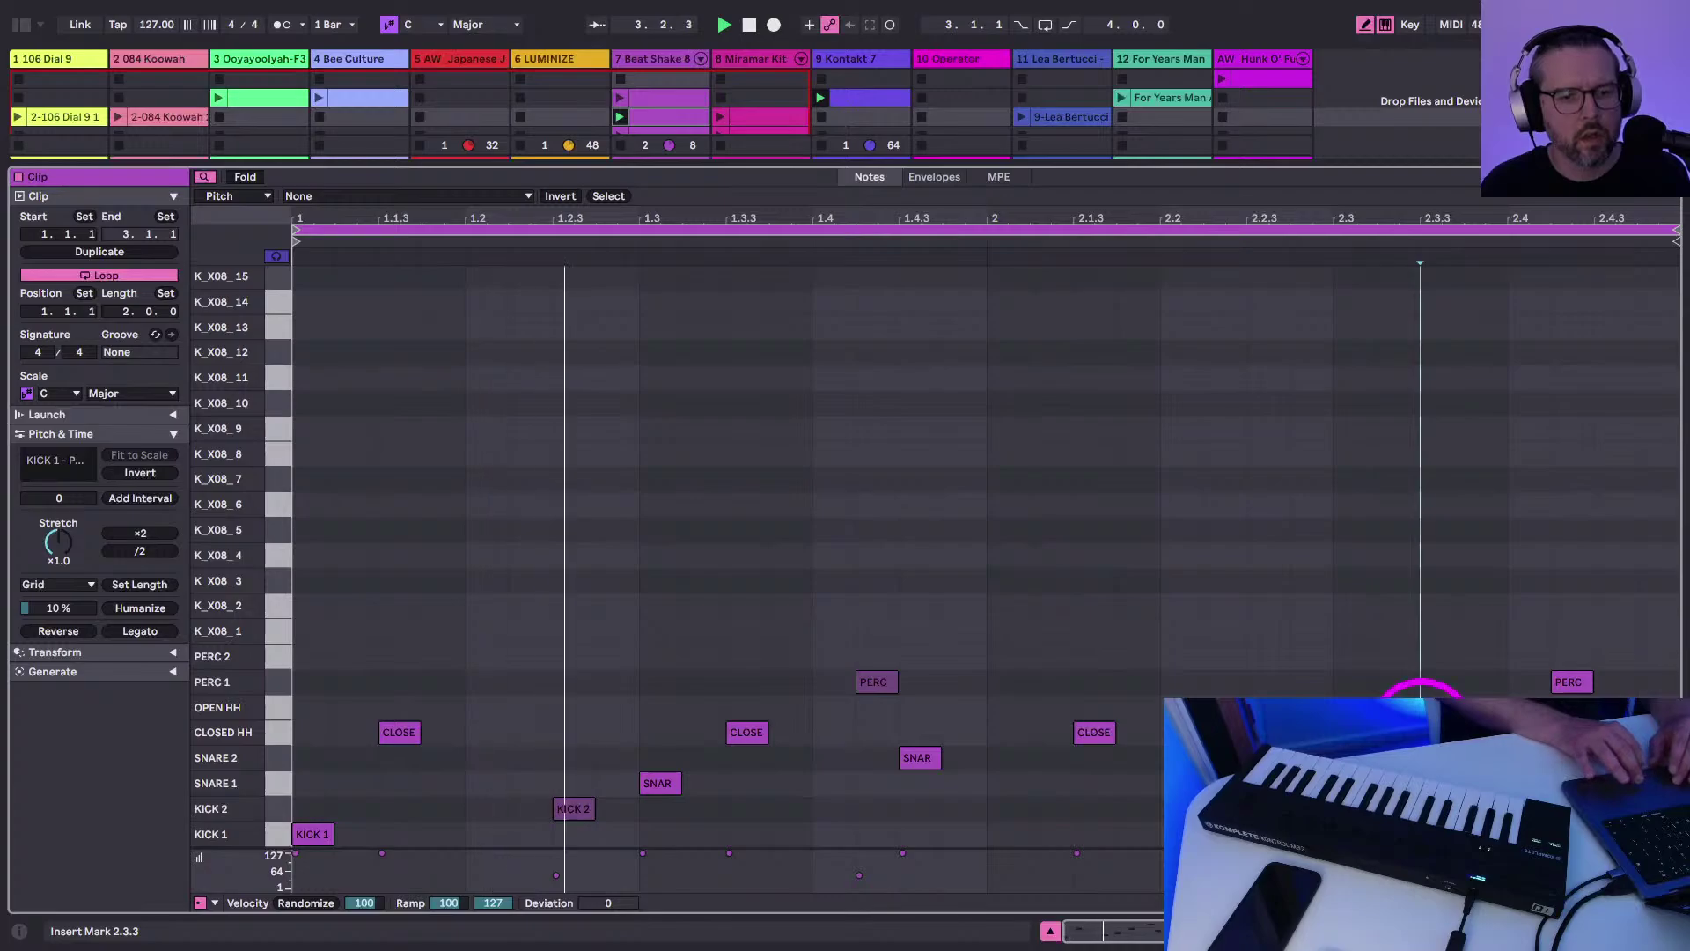
Shift the open hi-hat note at 2.3.3 to the closed hi-hat lane at 2.3.4 and set its velocity to 50
{"action": "left_click", "coordinate": [1448, 707]}
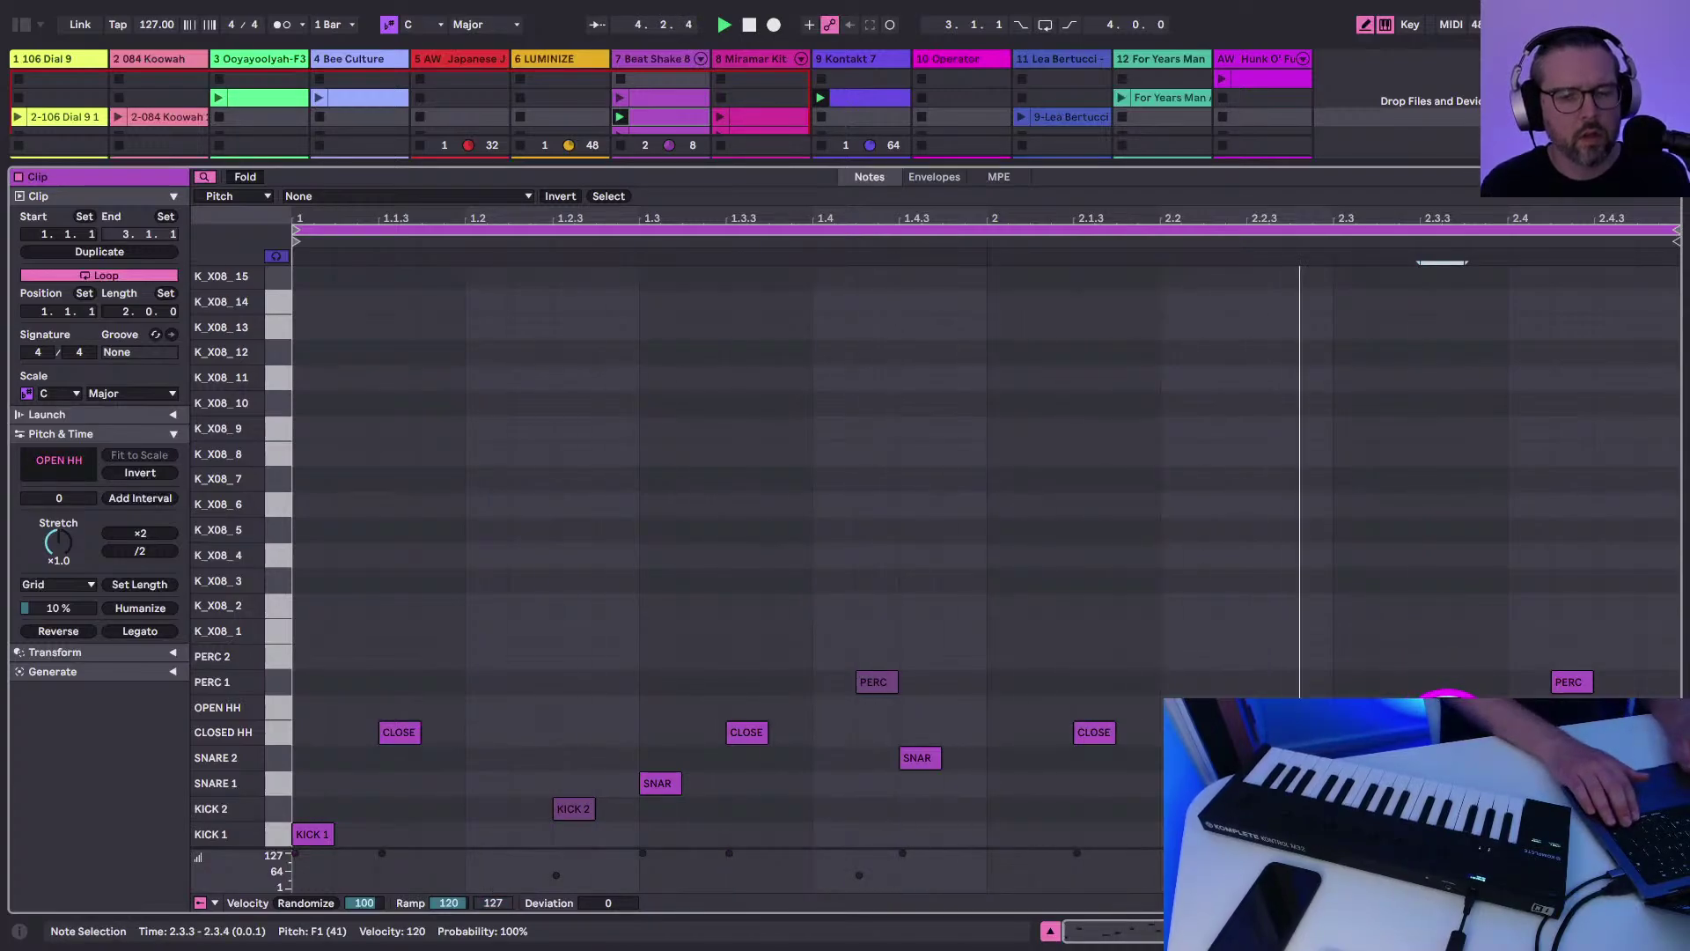
{"action": "key", "text": "Down"}
{"action": "key", "text": "Right"}
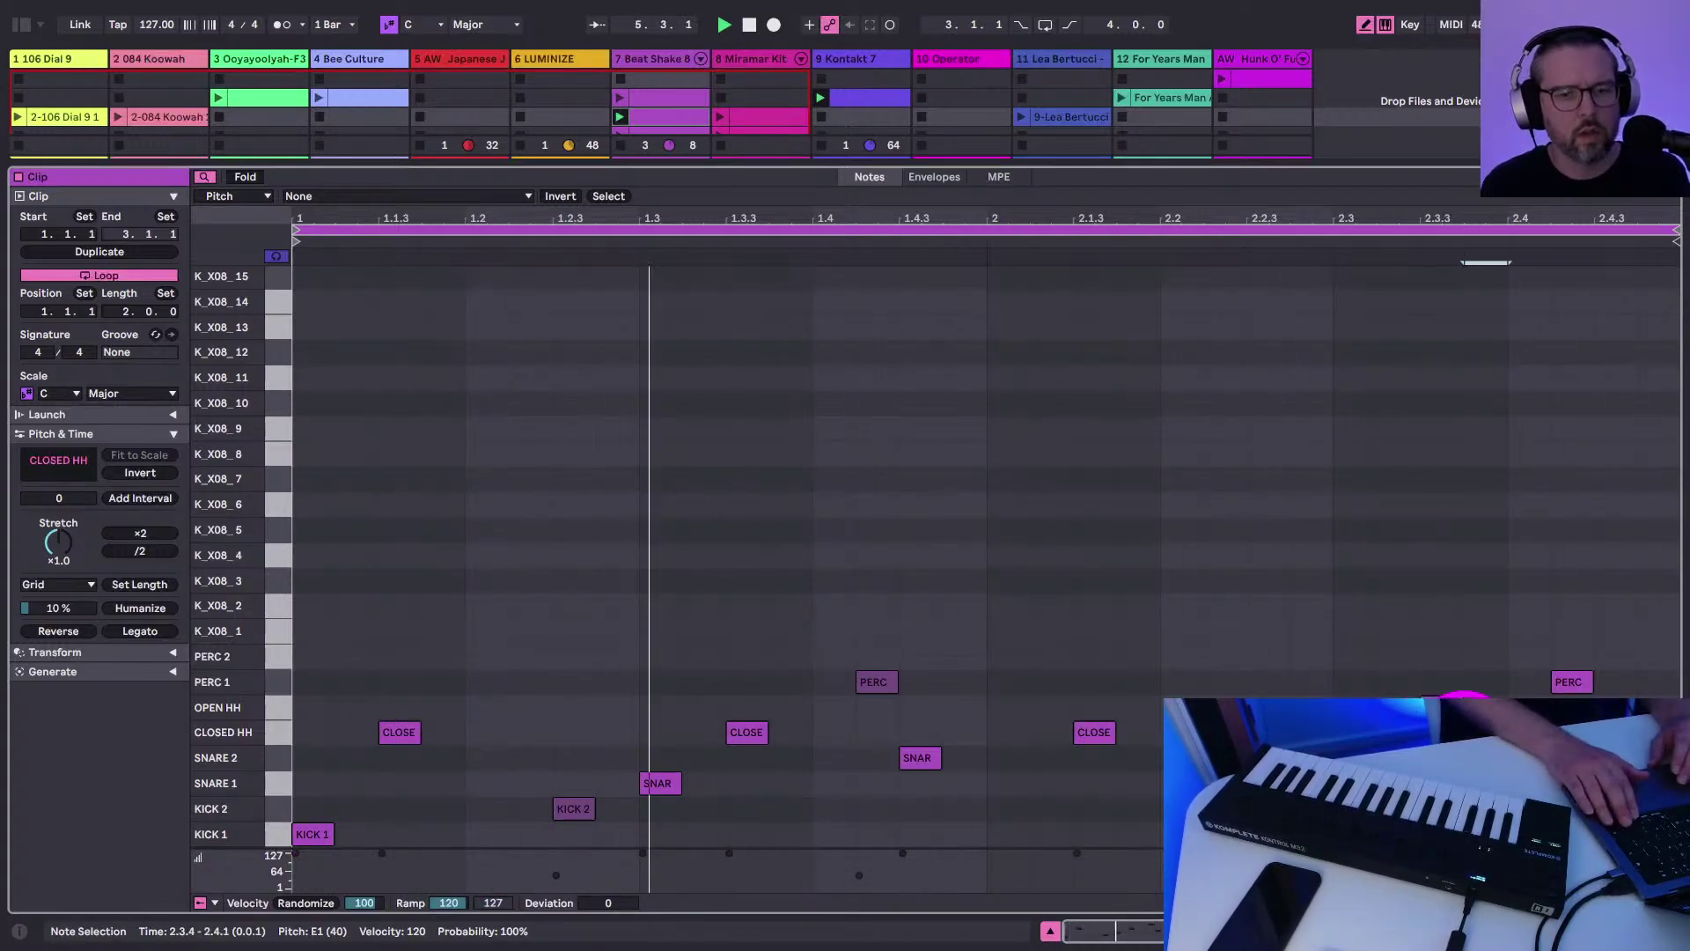
{"action": "type", "text": "50"}
{"action": "key", "text": "Return"}
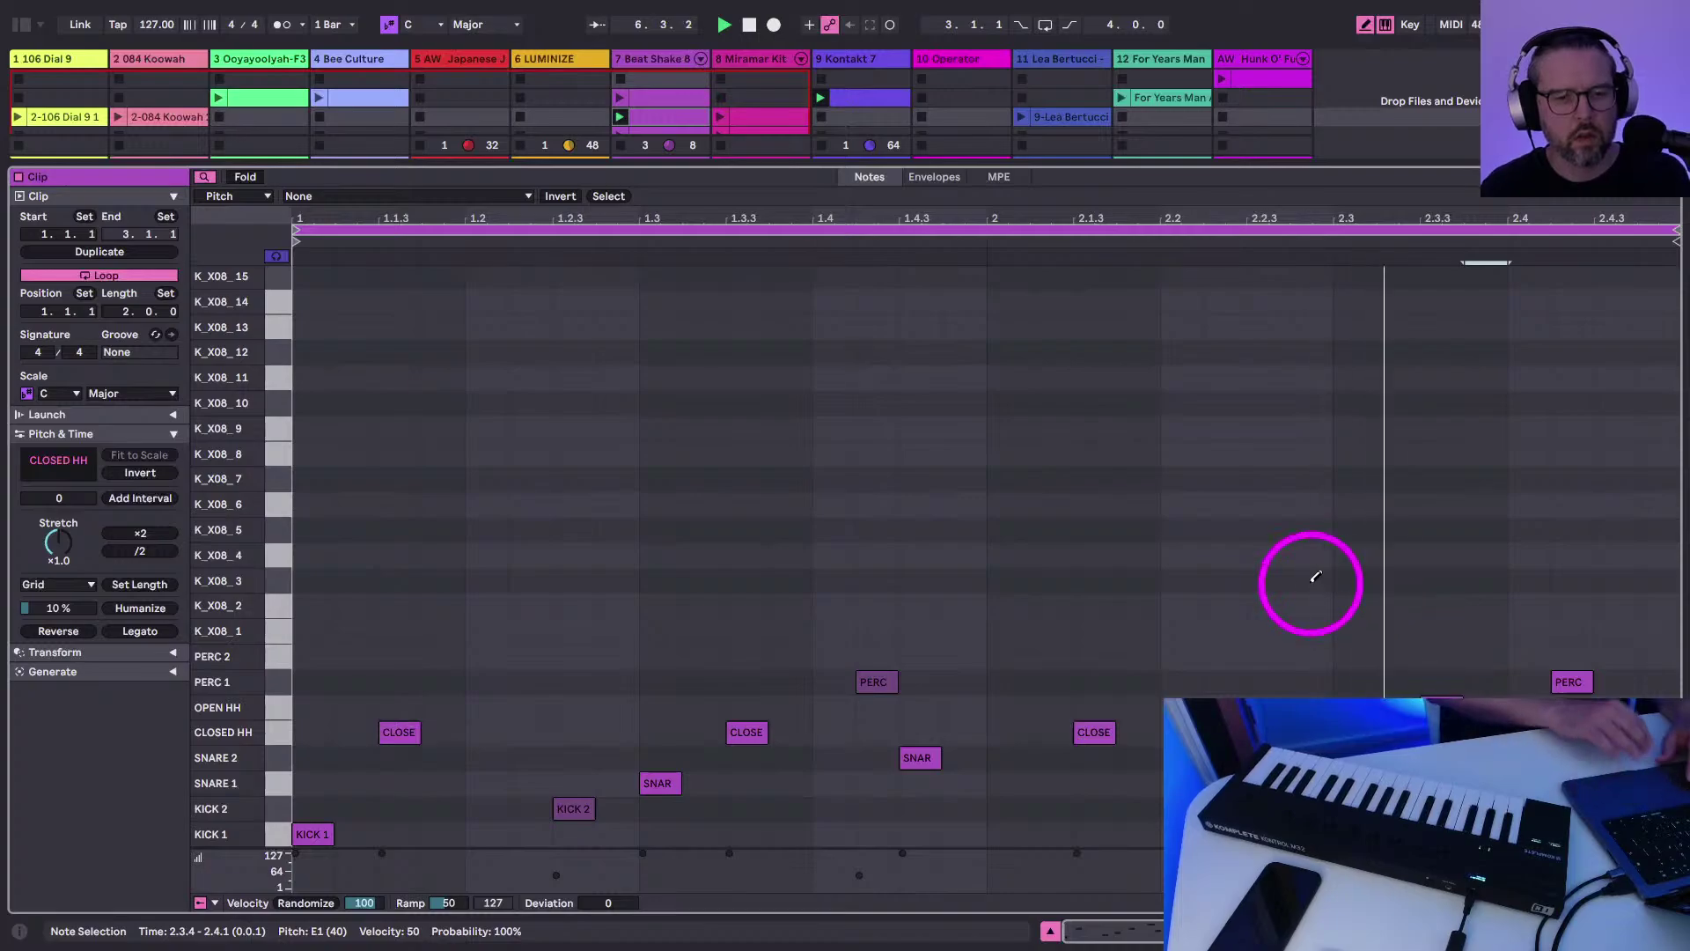
{"action": "key", "text": "shift+Tab"}
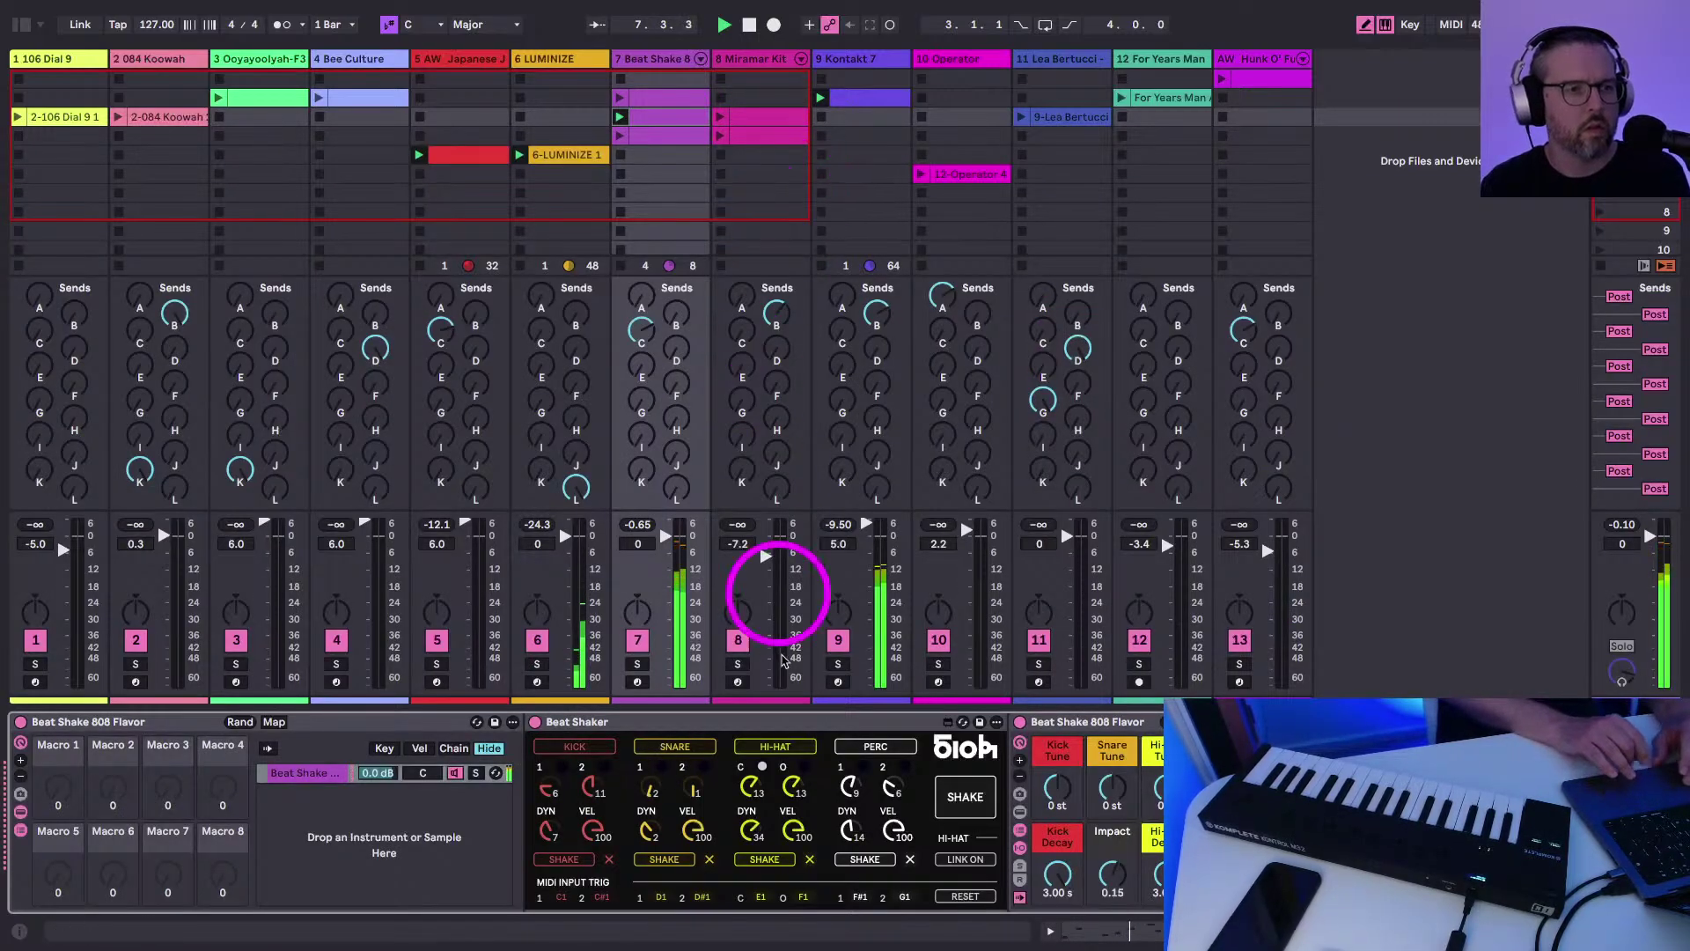
Launch the first Miramar Kit clip and lower the song tempo to 125 BPM
{"action": "left_click", "coordinate": [718, 122]}
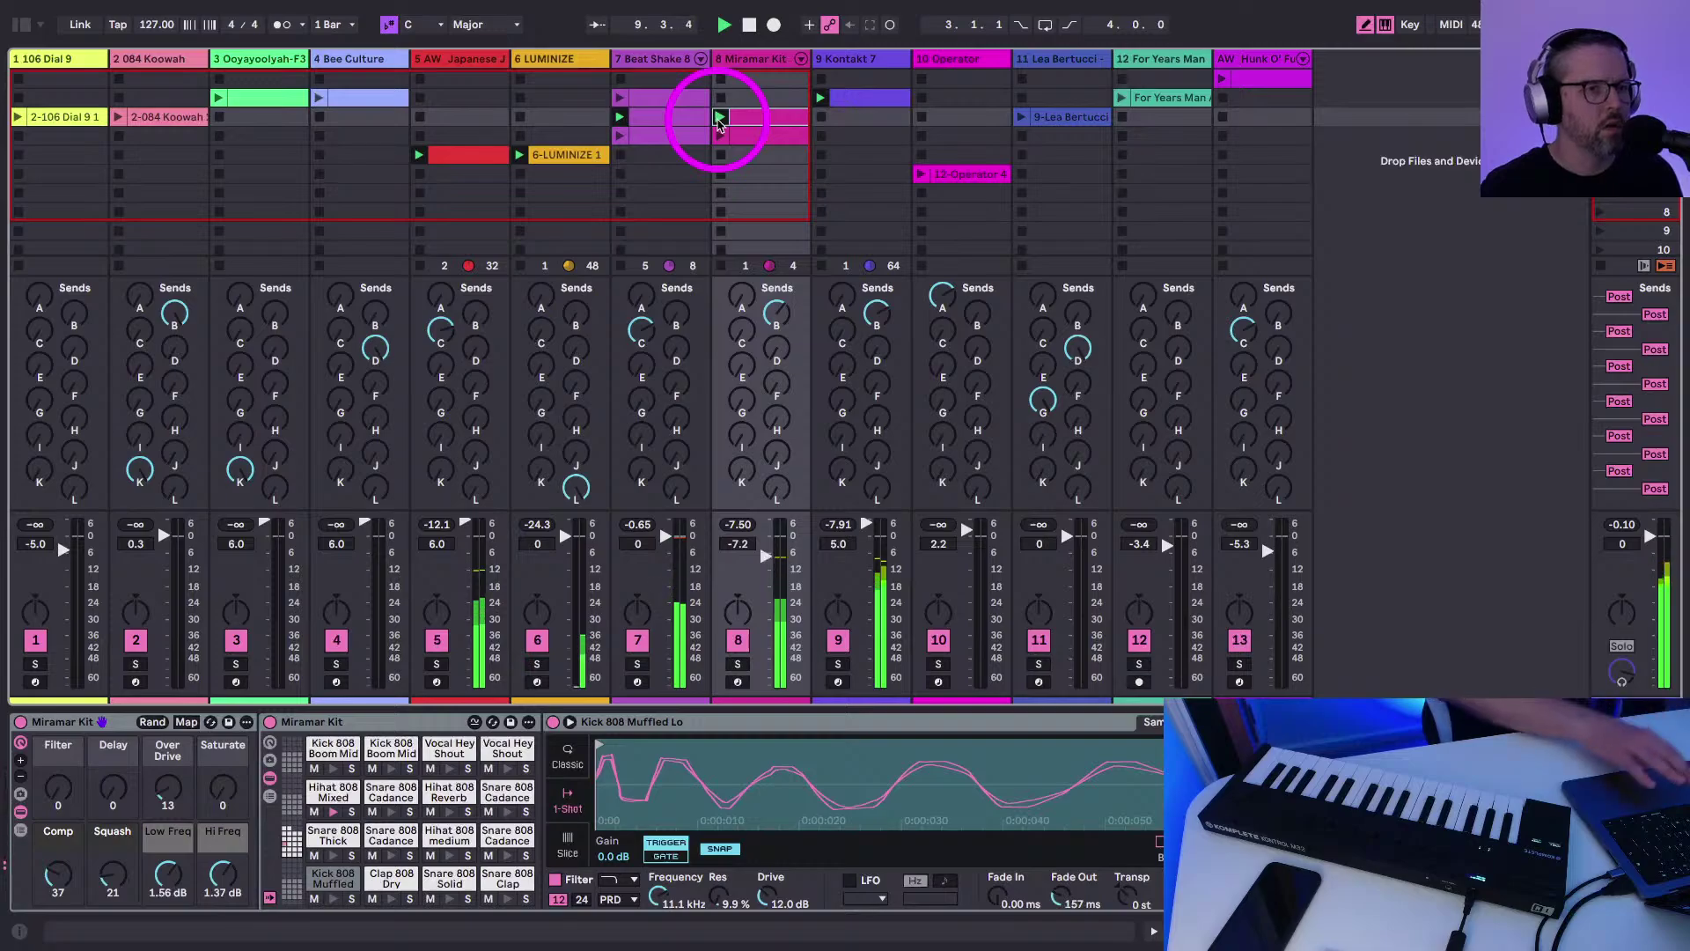
{"action": "left_click", "coordinate": [158, 26]}
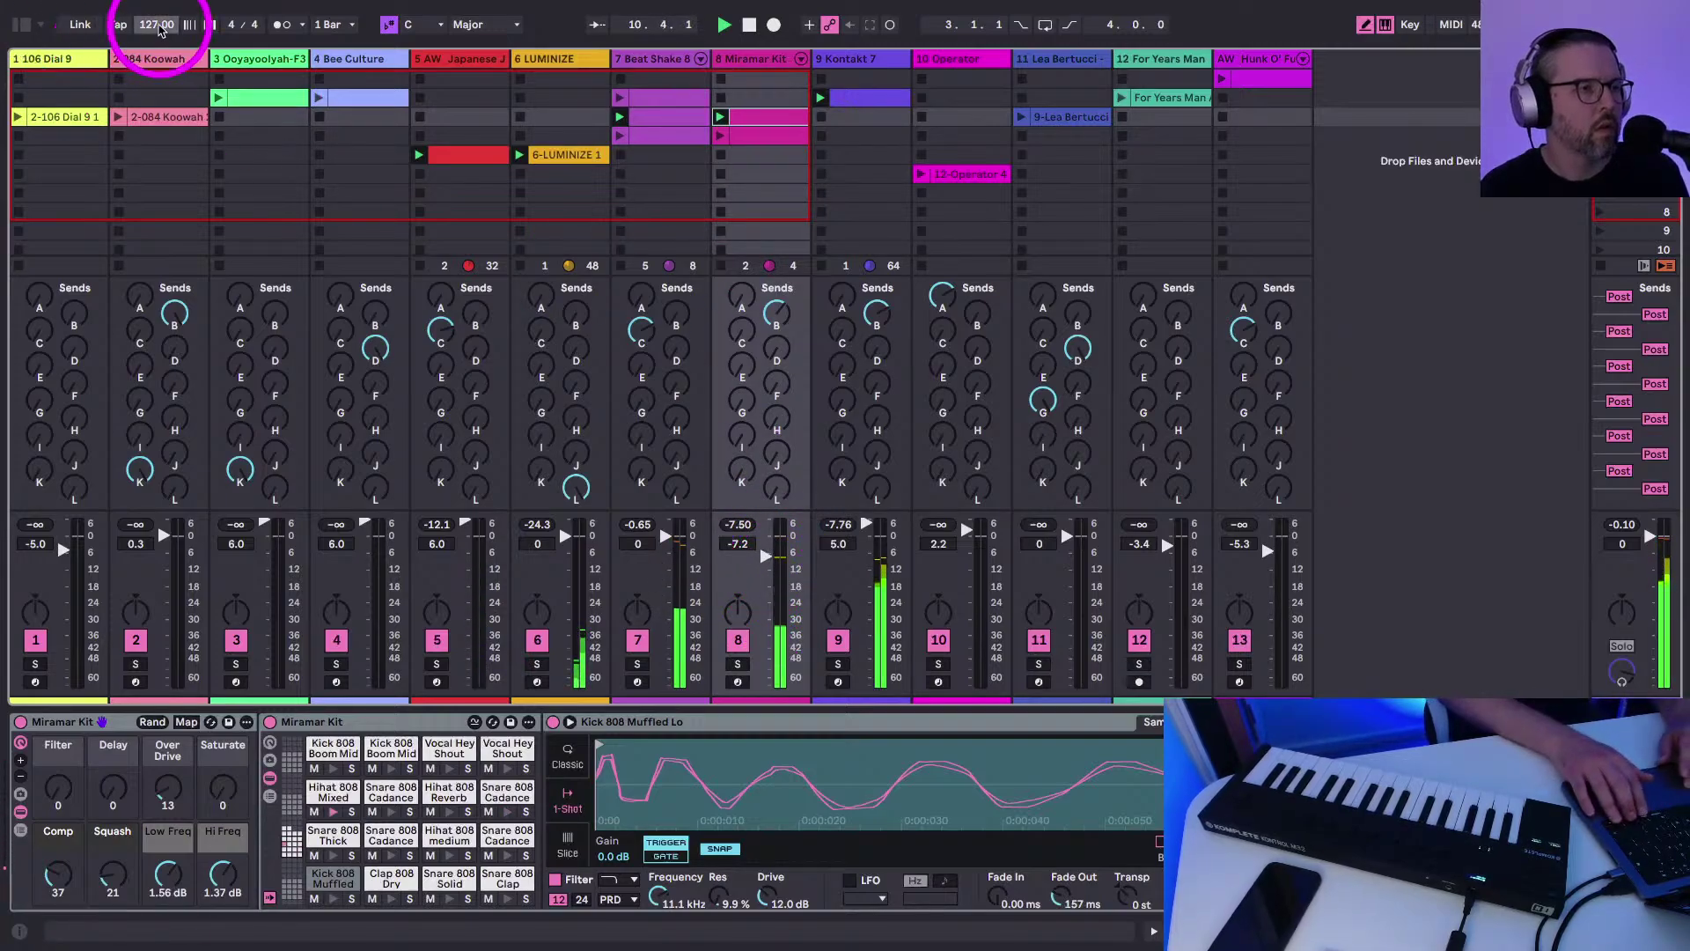
{"action": "left_click_drag", "start_coordinate": [159, 26], "coordinate": [150, 32]}
{"action": "left_click", "coordinate": [147, 182]}
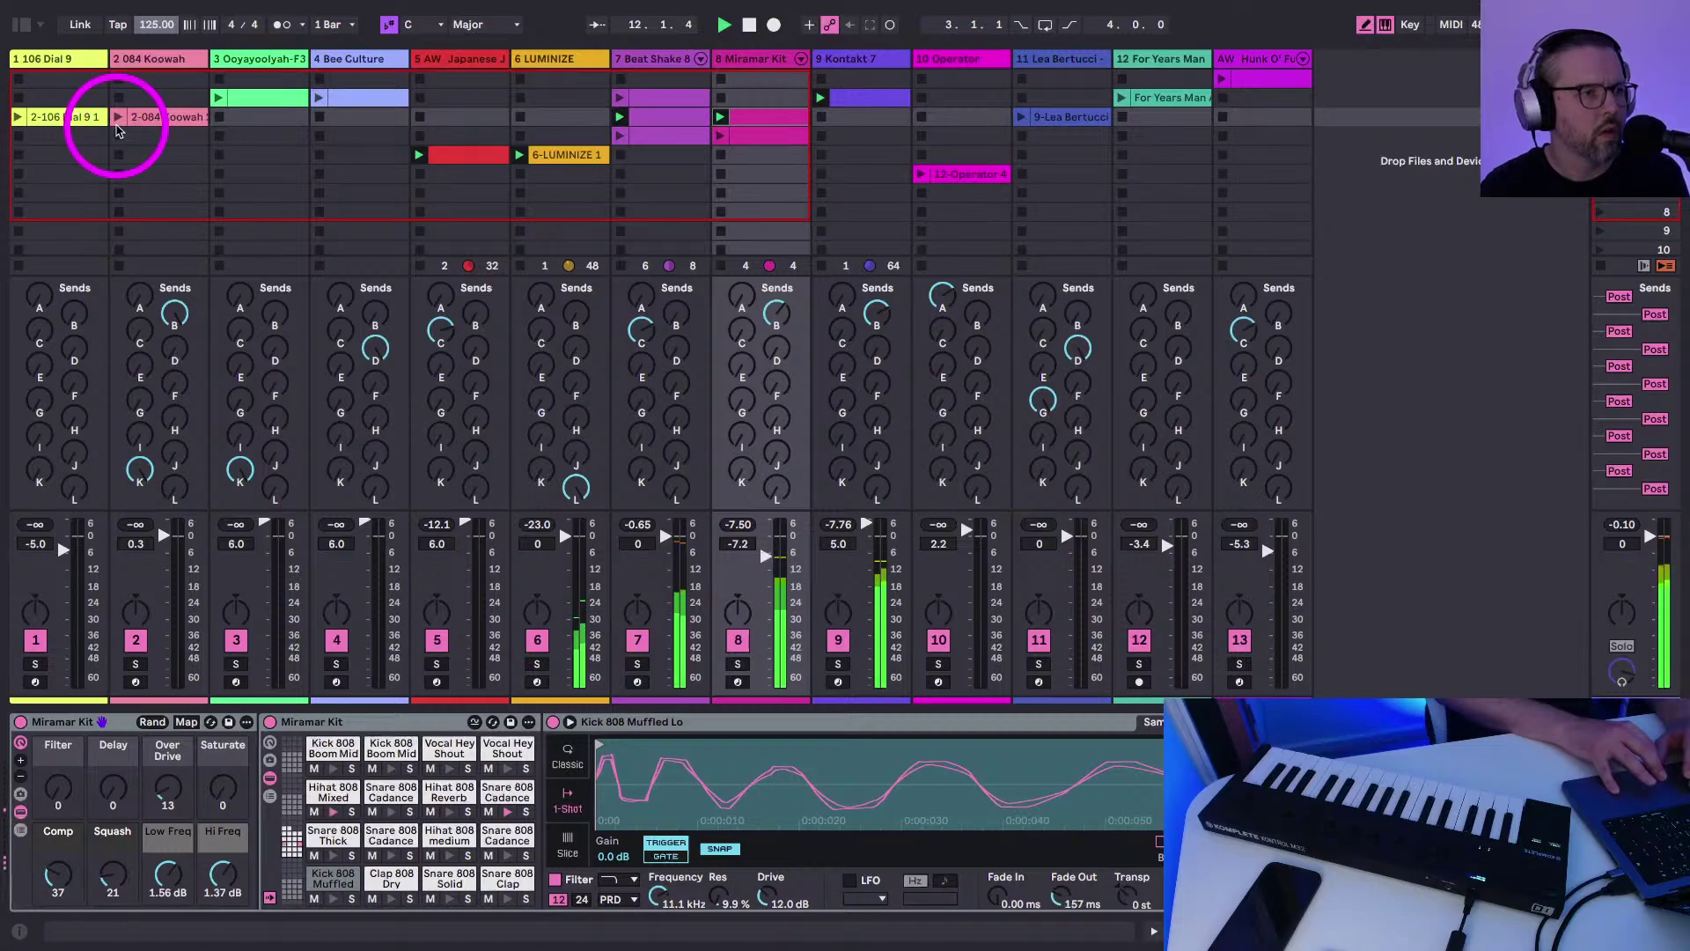
Audition the 084 Koowah clip, lowering its track volume to -7.6 dB before stopping it
{"action": "left_click", "coordinate": [119, 118]}
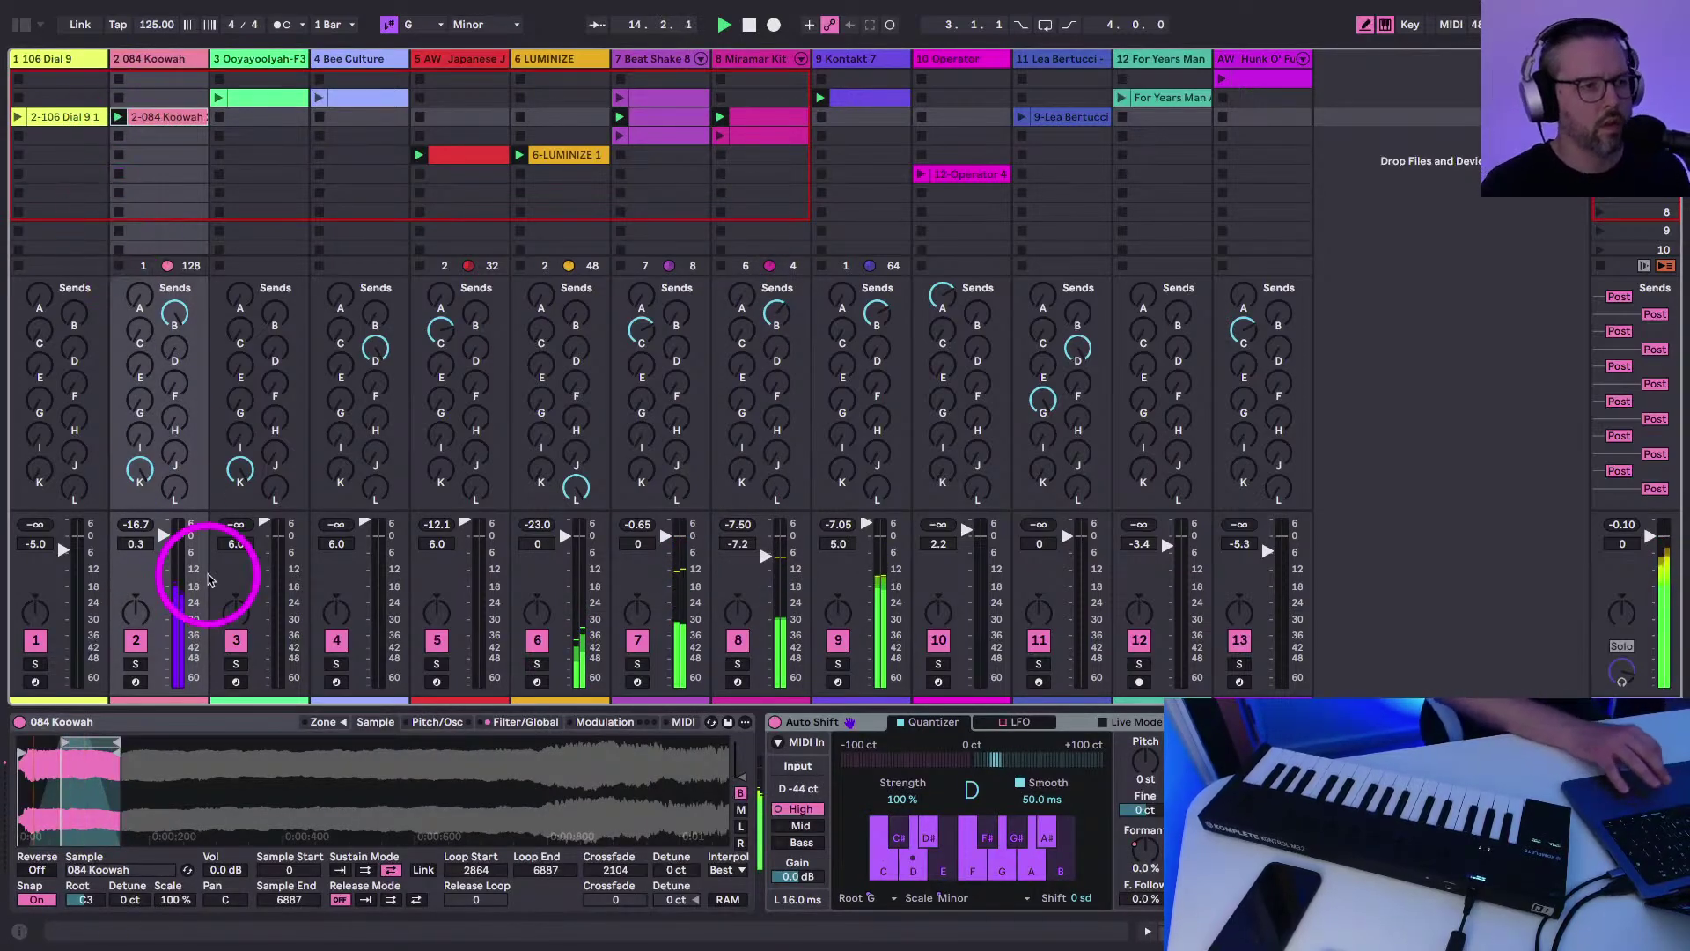
{"action": "left_click_drag", "start_coordinate": [166, 517], "coordinate": [166, 520]}
{"action": "left_click", "coordinate": [121, 135]}
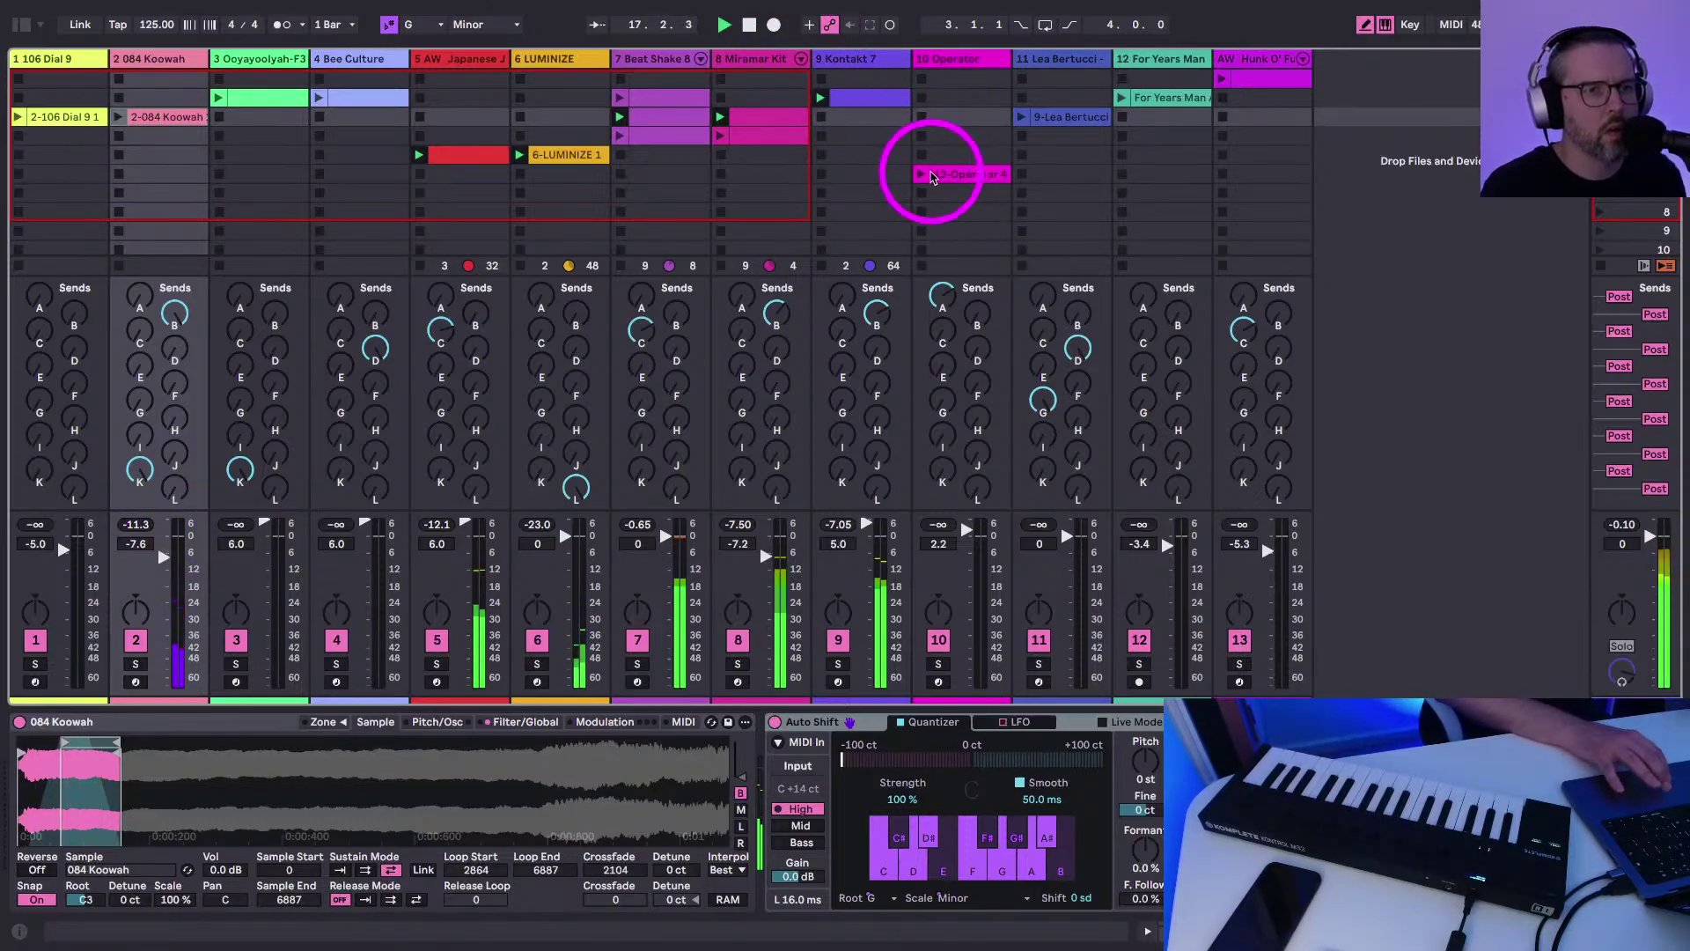
Launch the Operator clip, set its filter to 745 Hz with 30% resonance, and lower the track volume to 0.3 dB
{"action": "left_click", "coordinate": [928, 174]}
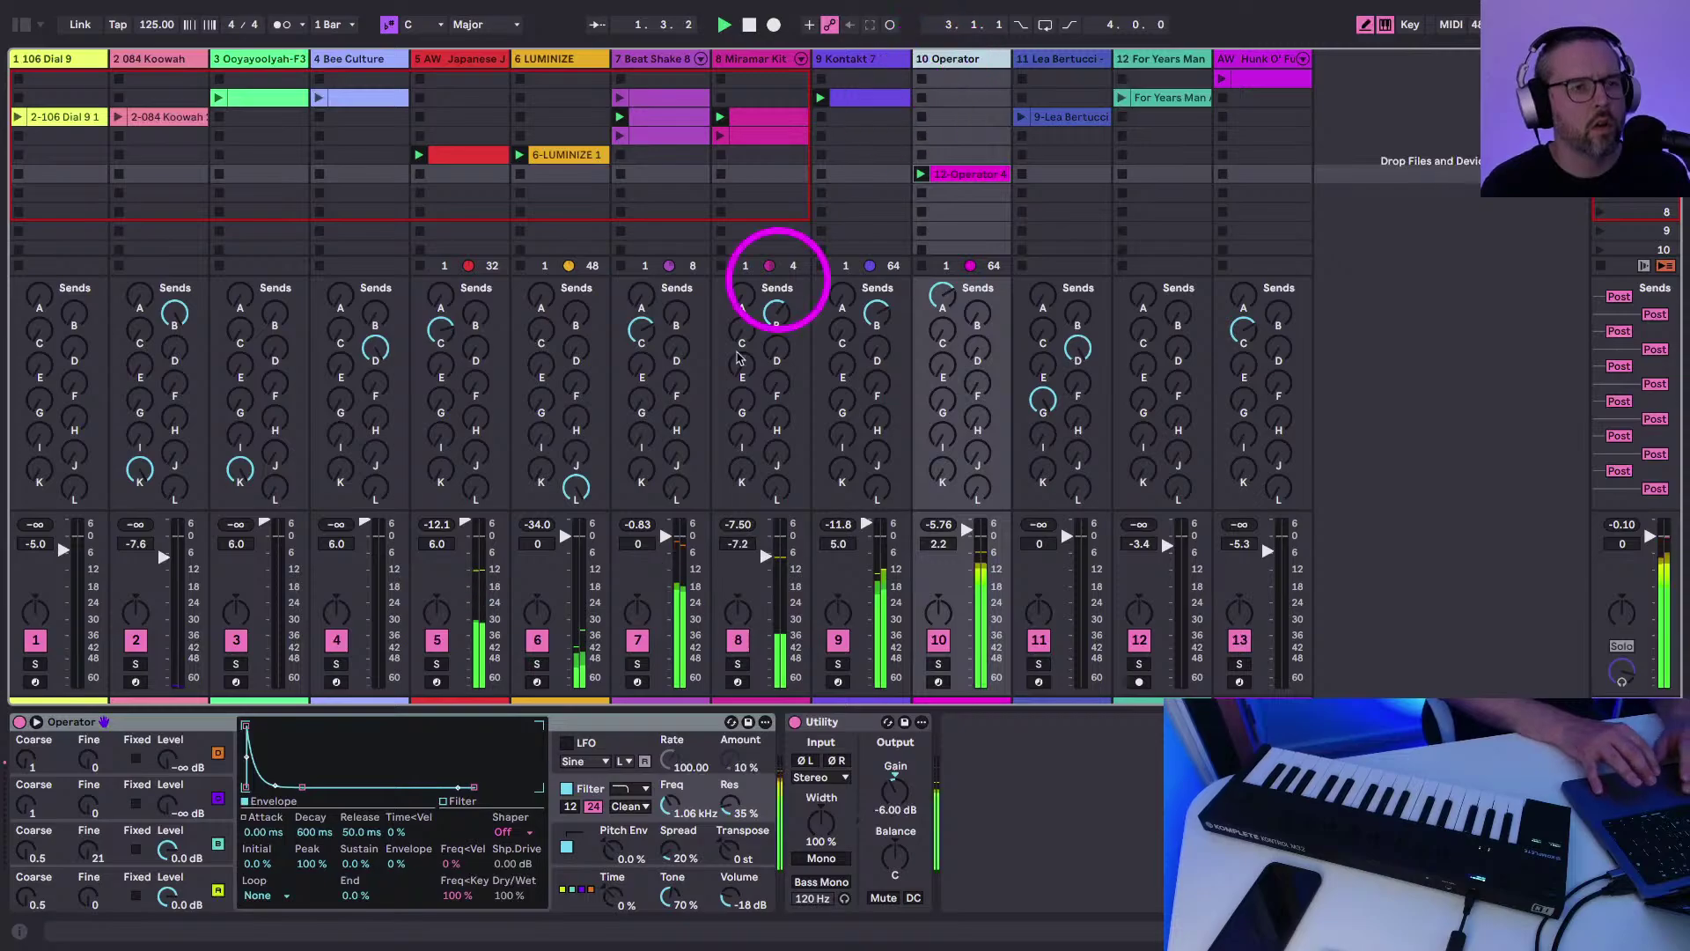
{"action": "left_click_drag", "start_coordinate": [667, 807], "coordinate": [669, 805]}
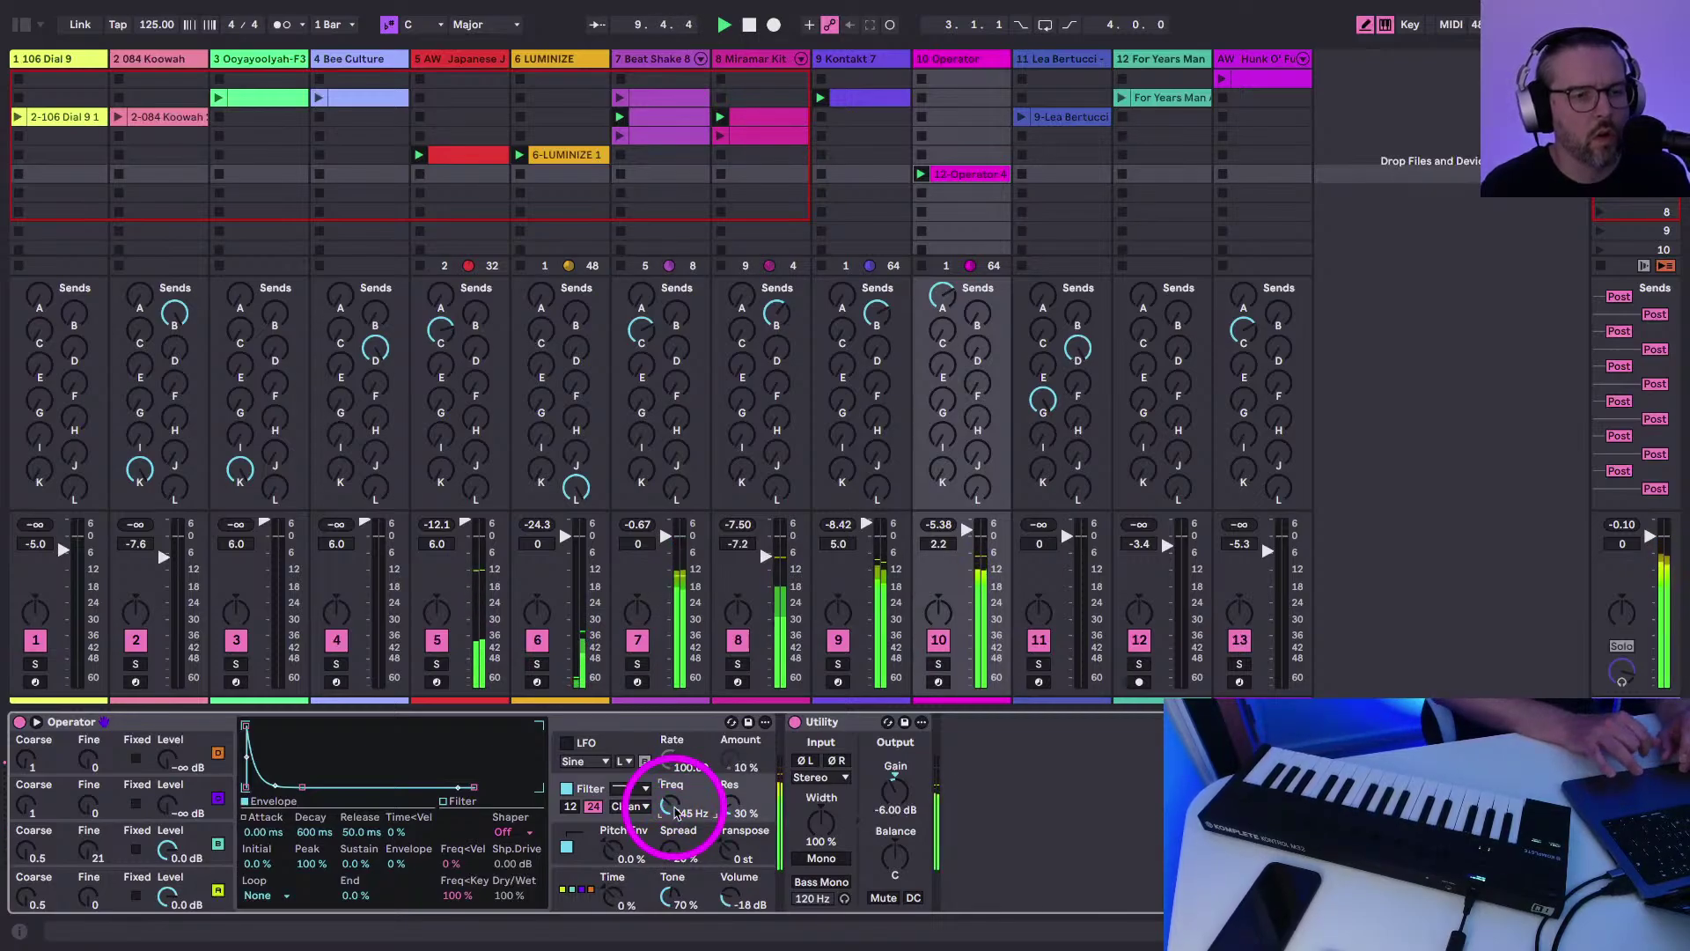
{"action": "left_click_drag", "start_coordinate": [961, 530], "coordinate": [962, 534]}
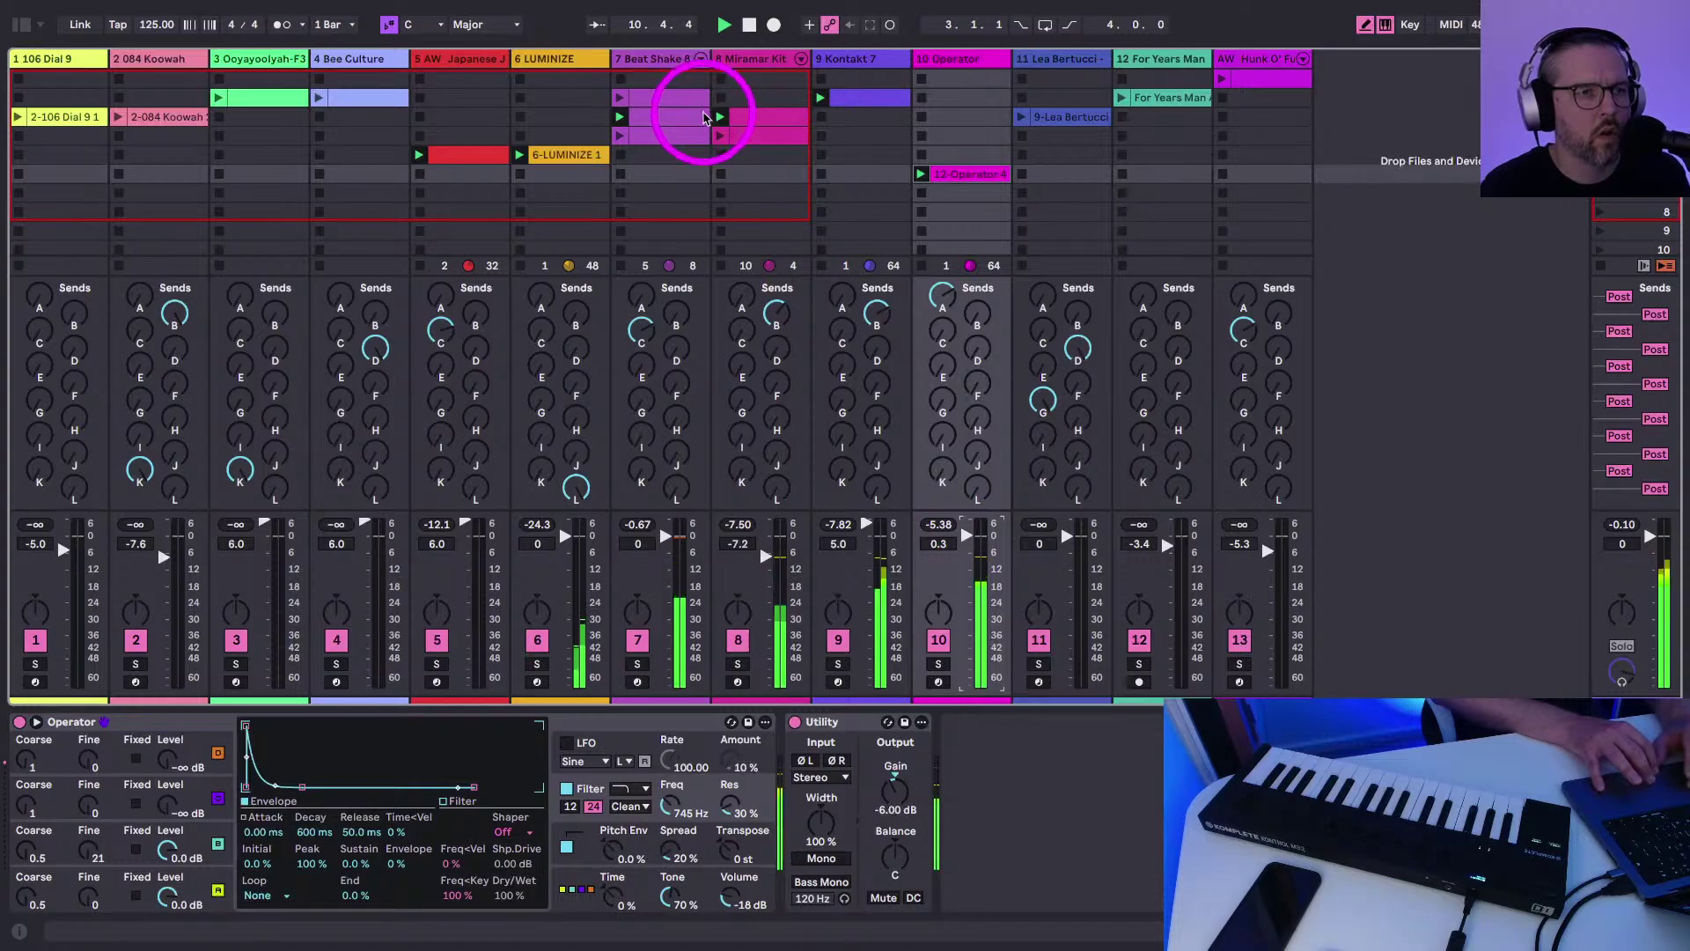
Launch the second Miramar Kit clip and set the kit's Filter macro to 17
{"action": "left_click", "coordinate": [744, 134]}
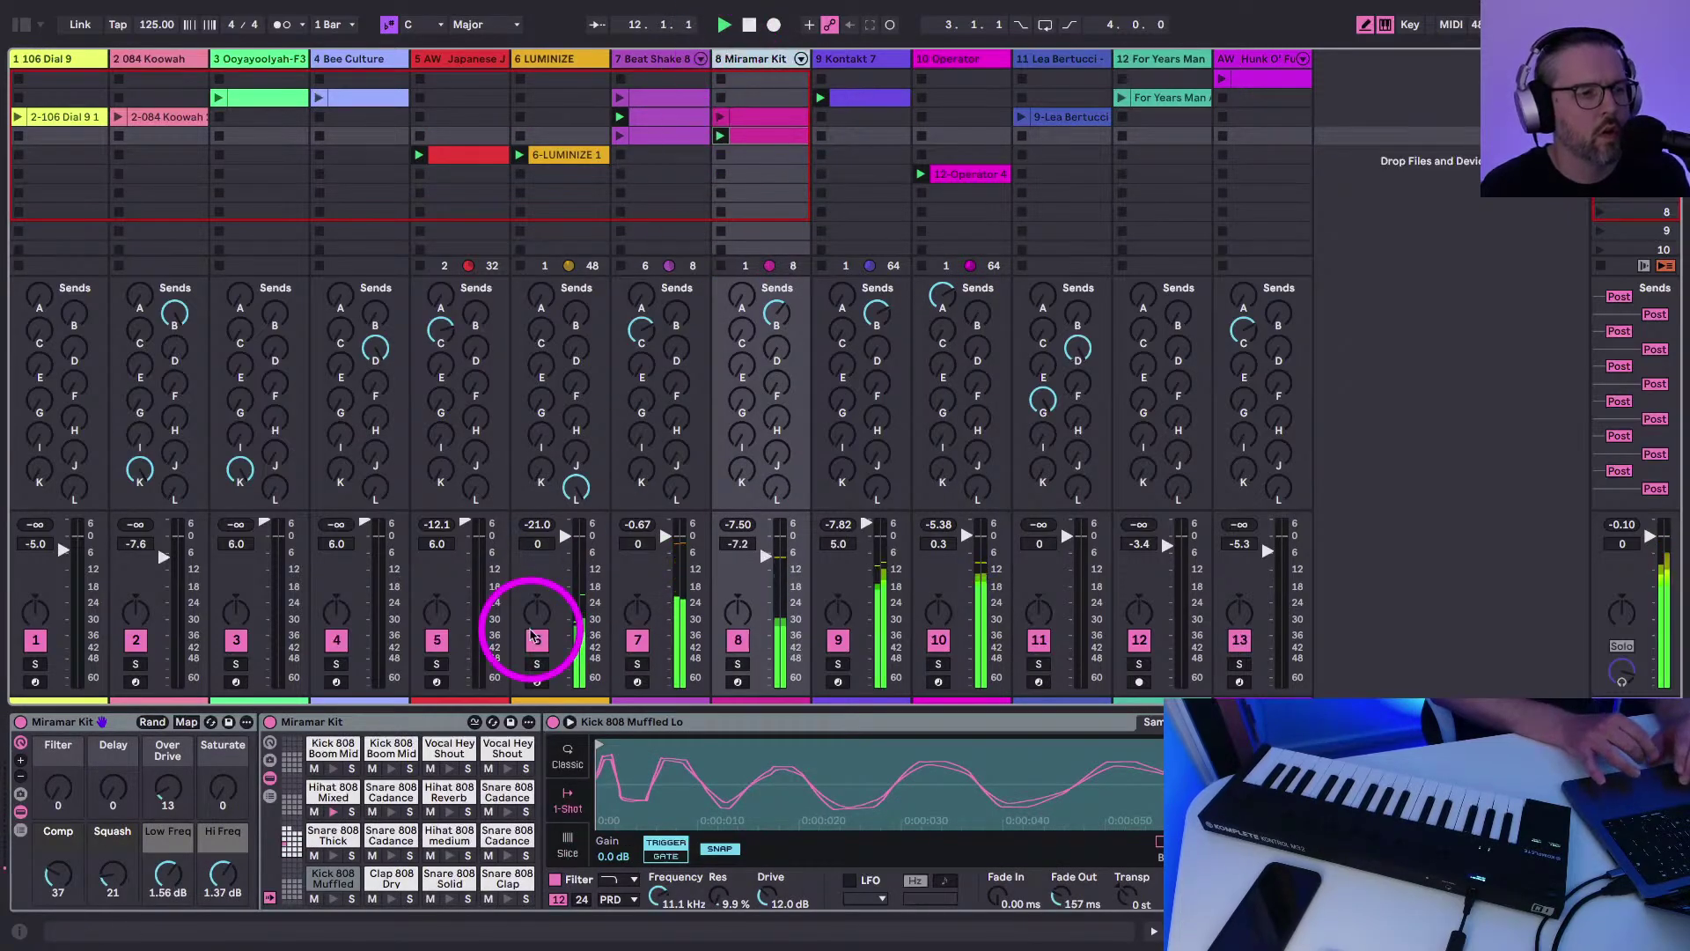
{"action": "left_click", "coordinate": [53, 799]}
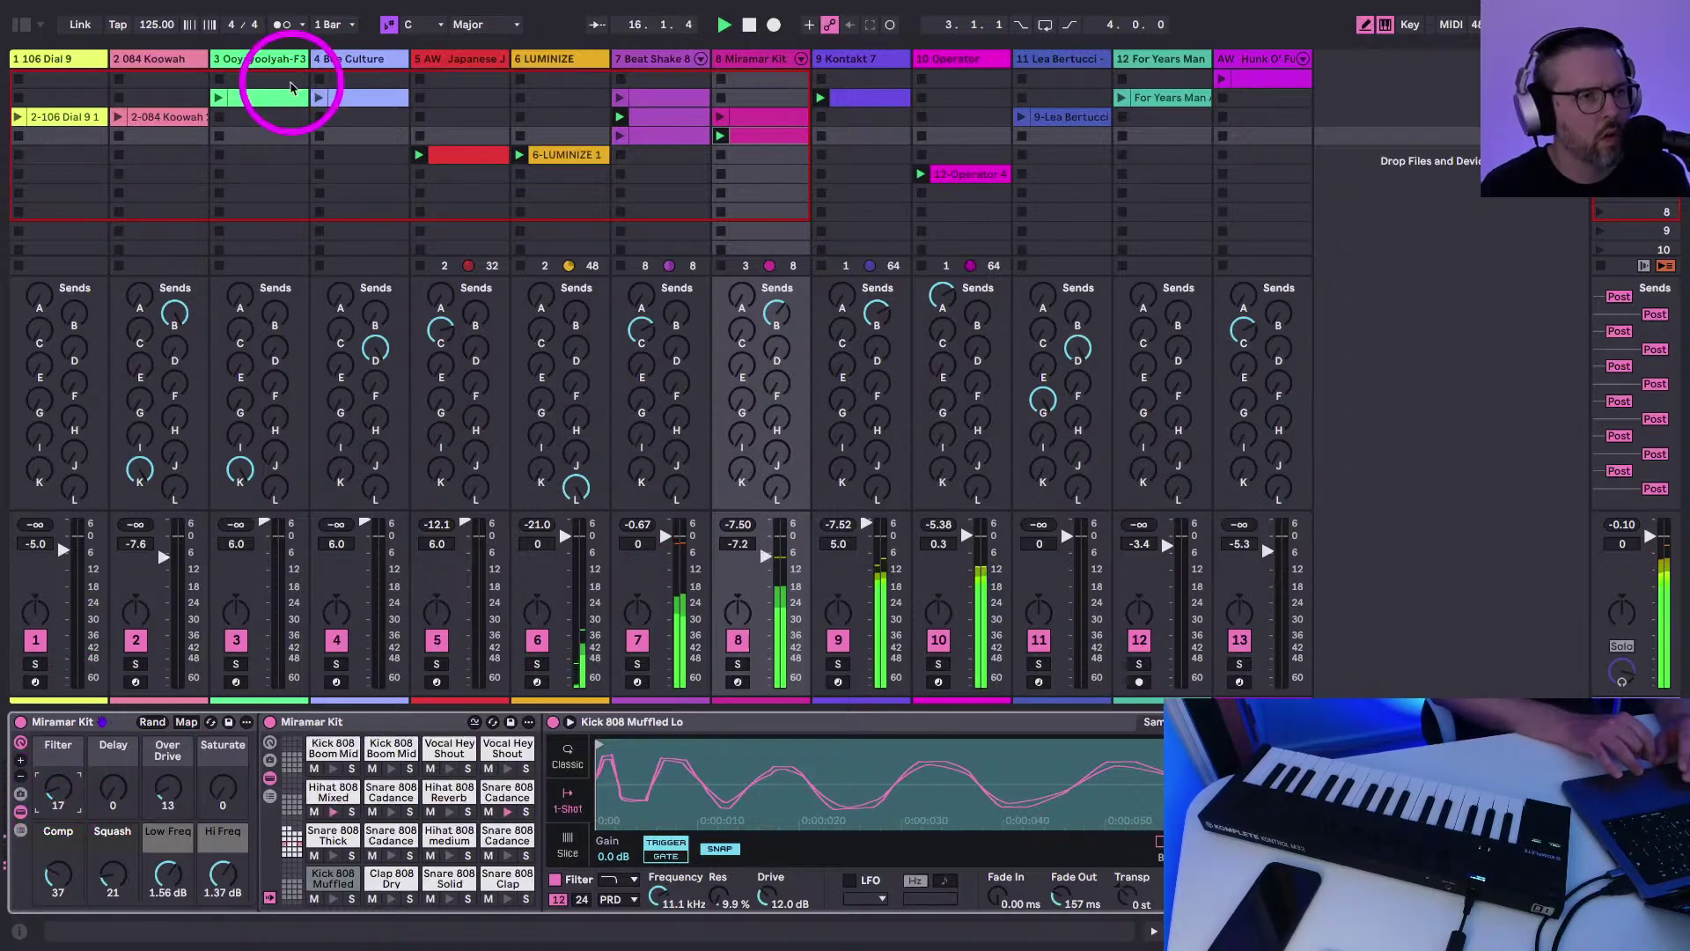
Launch the Bee Culture and Ooyayoolyah-F3 clips, lowering their track volumes to -1.5 dB and 0.7 dB respectively
{"action": "left_click", "coordinate": [320, 99]}
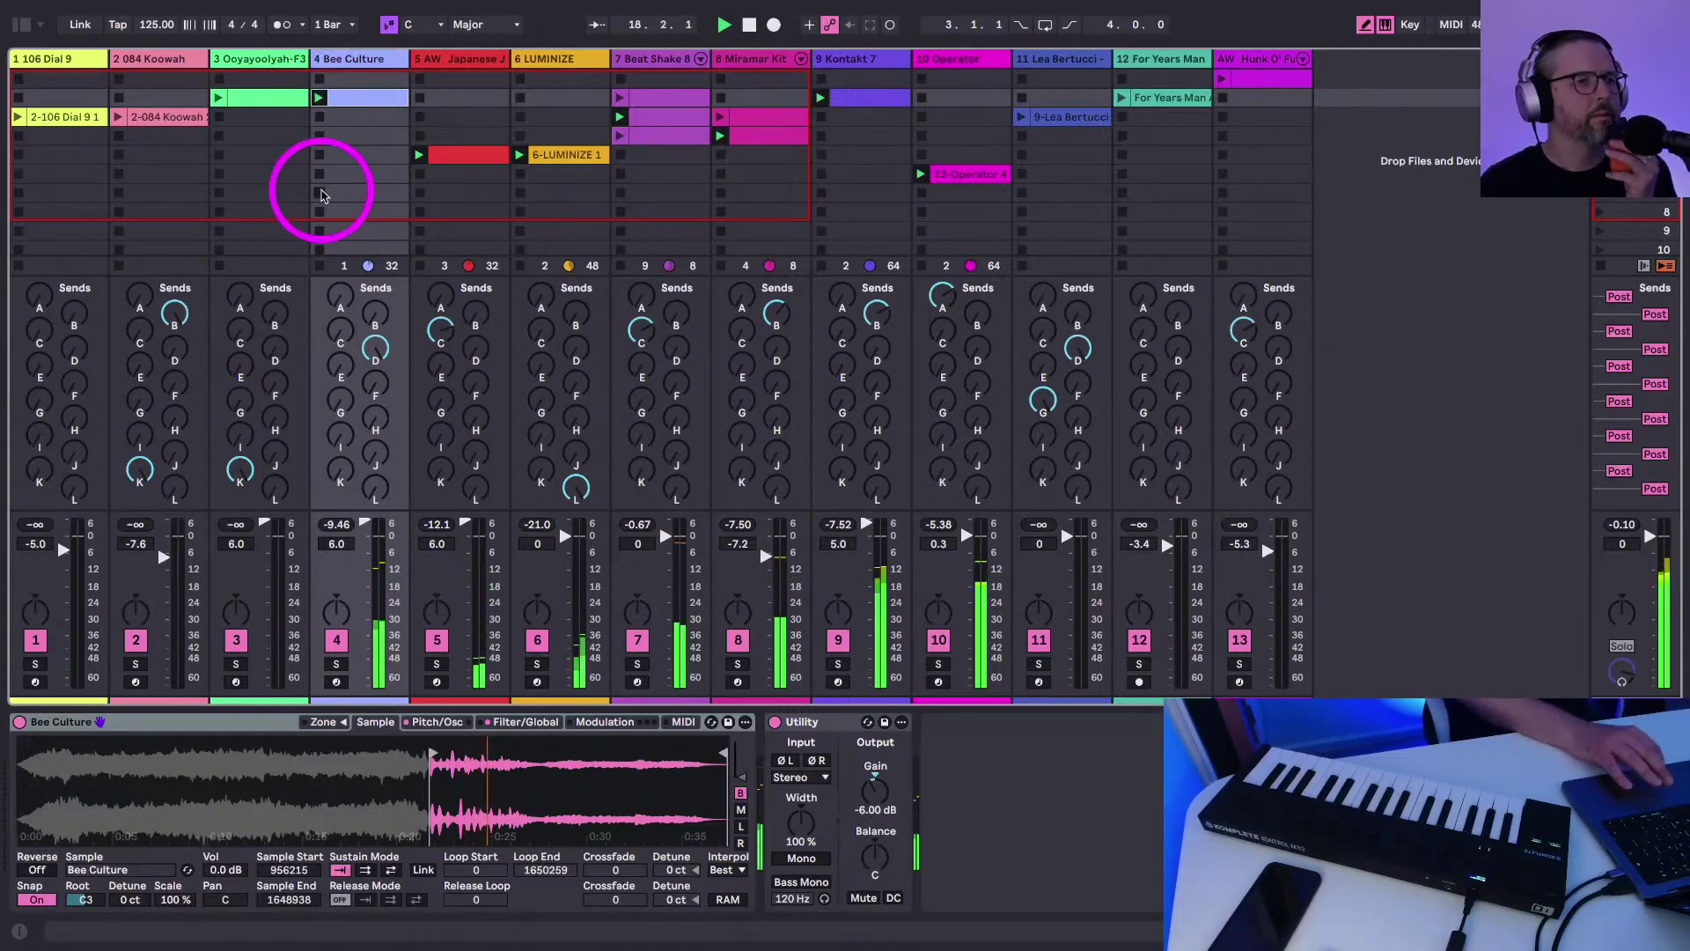
{"action": "left_click_drag", "start_coordinate": [368, 537], "coordinate": [361, 524]}
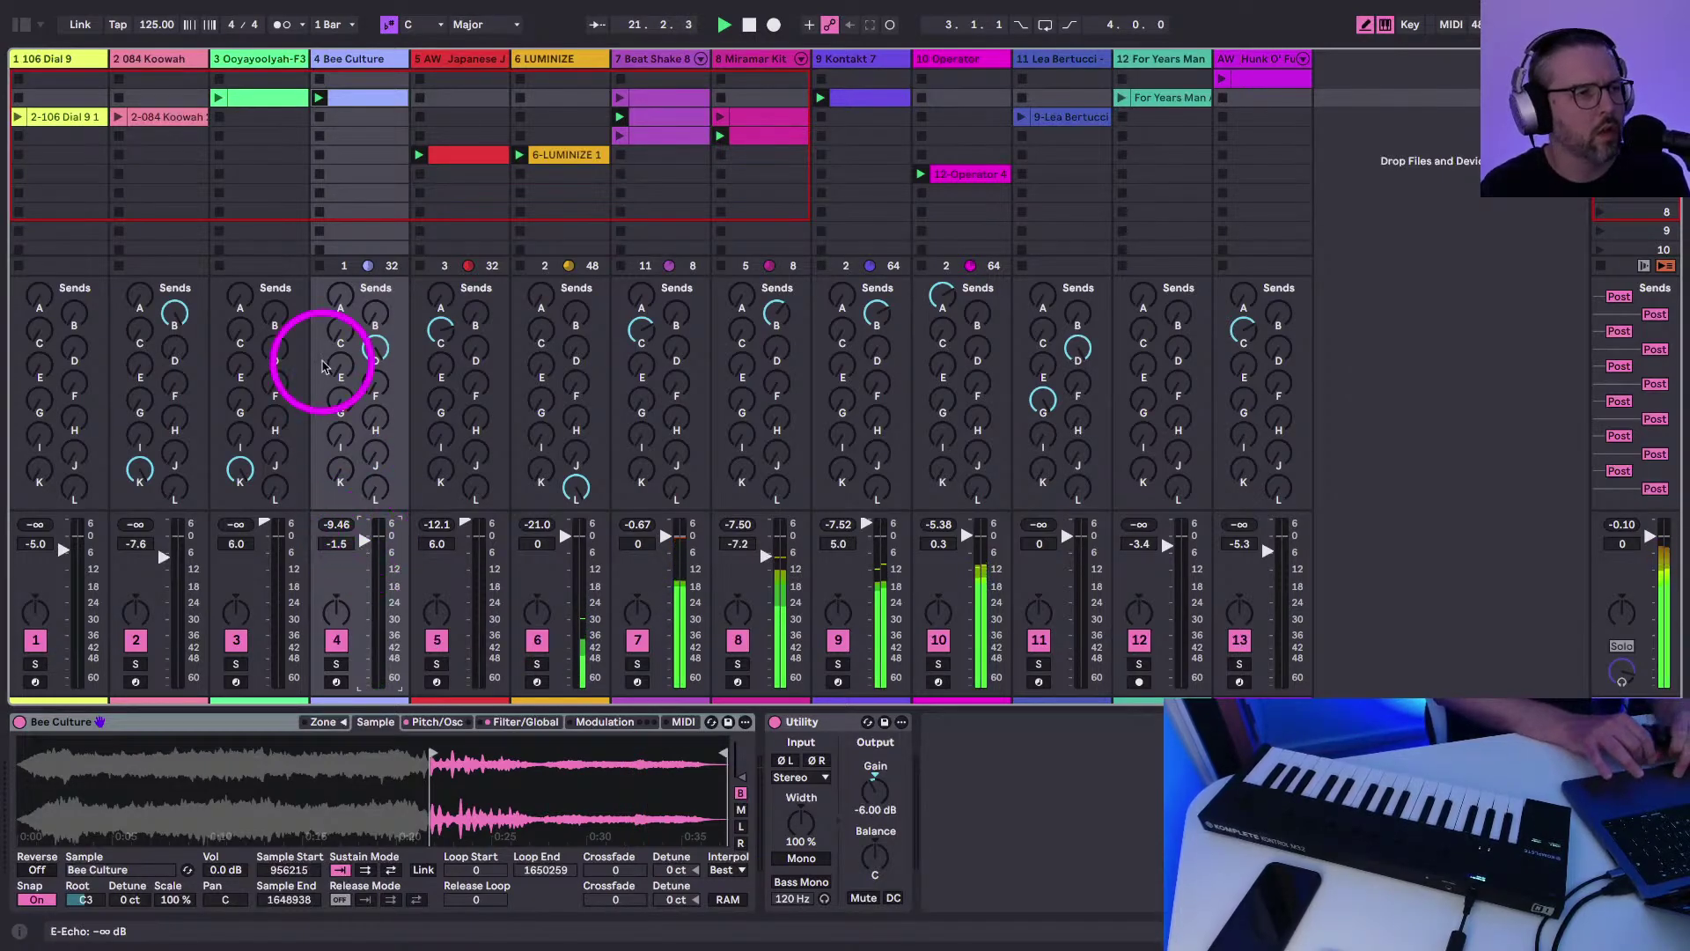
{"action": "left_click", "coordinate": [218, 101]}
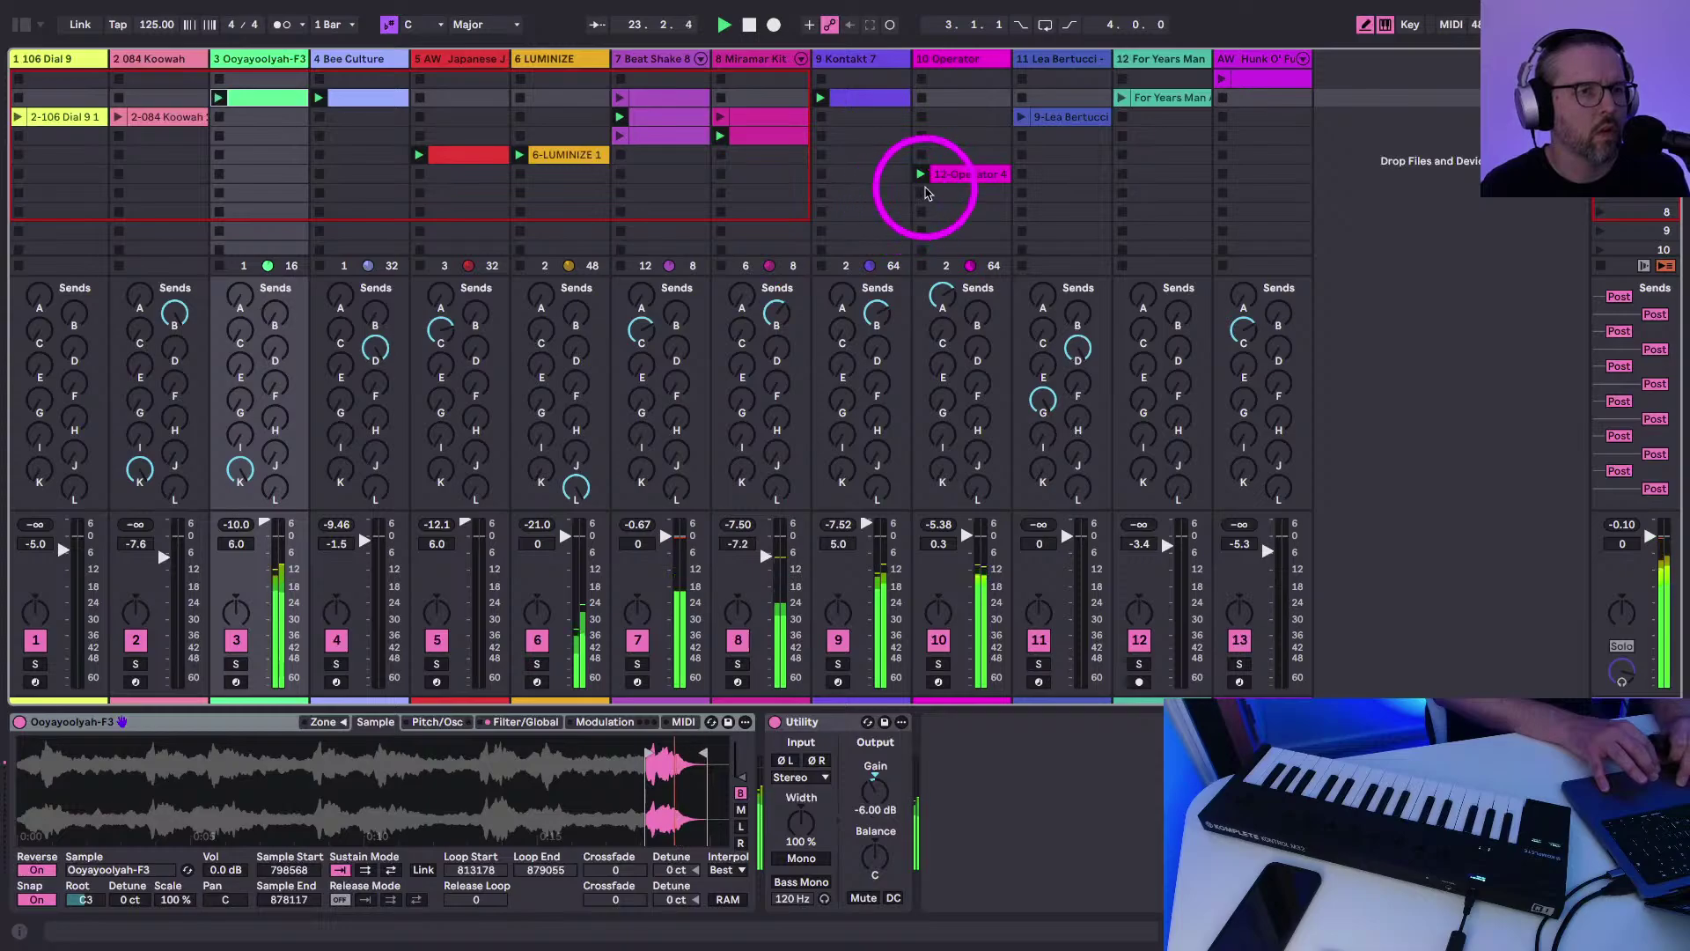
{"action": "left_click_drag", "start_coordinate": [276, 529], "coordinate": [269, 523]}
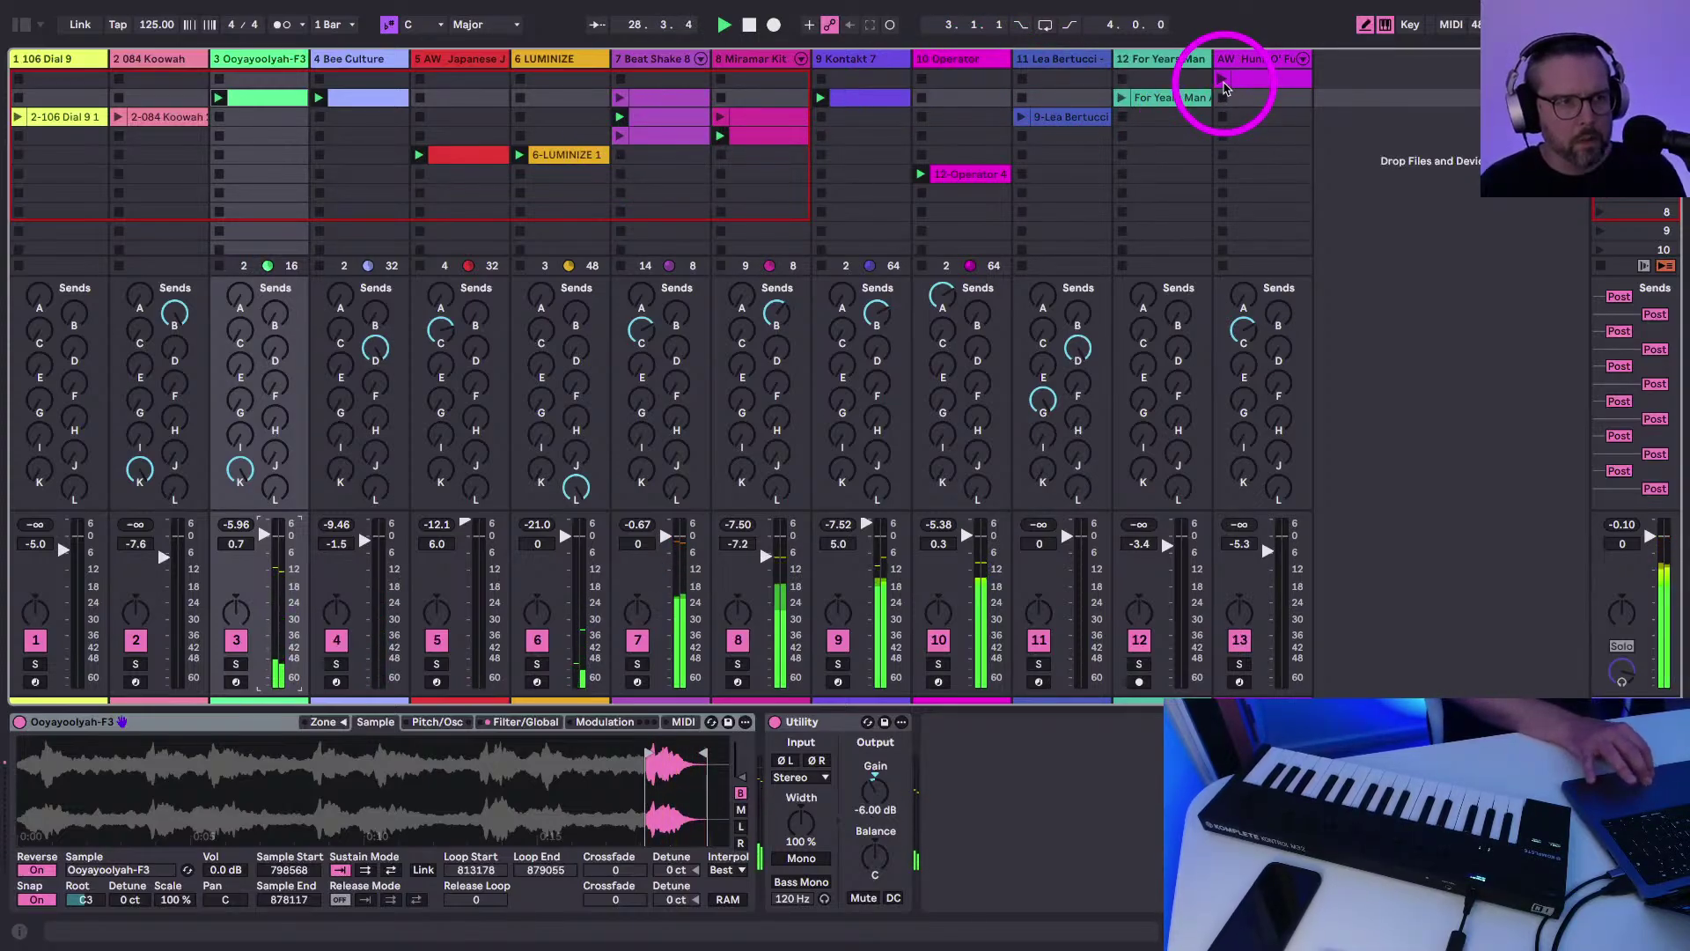
Launch the clip on track 13 and lower that track's volume to -6.0 dB
{"action": "left_click", "coordinate": [1223, 81]}
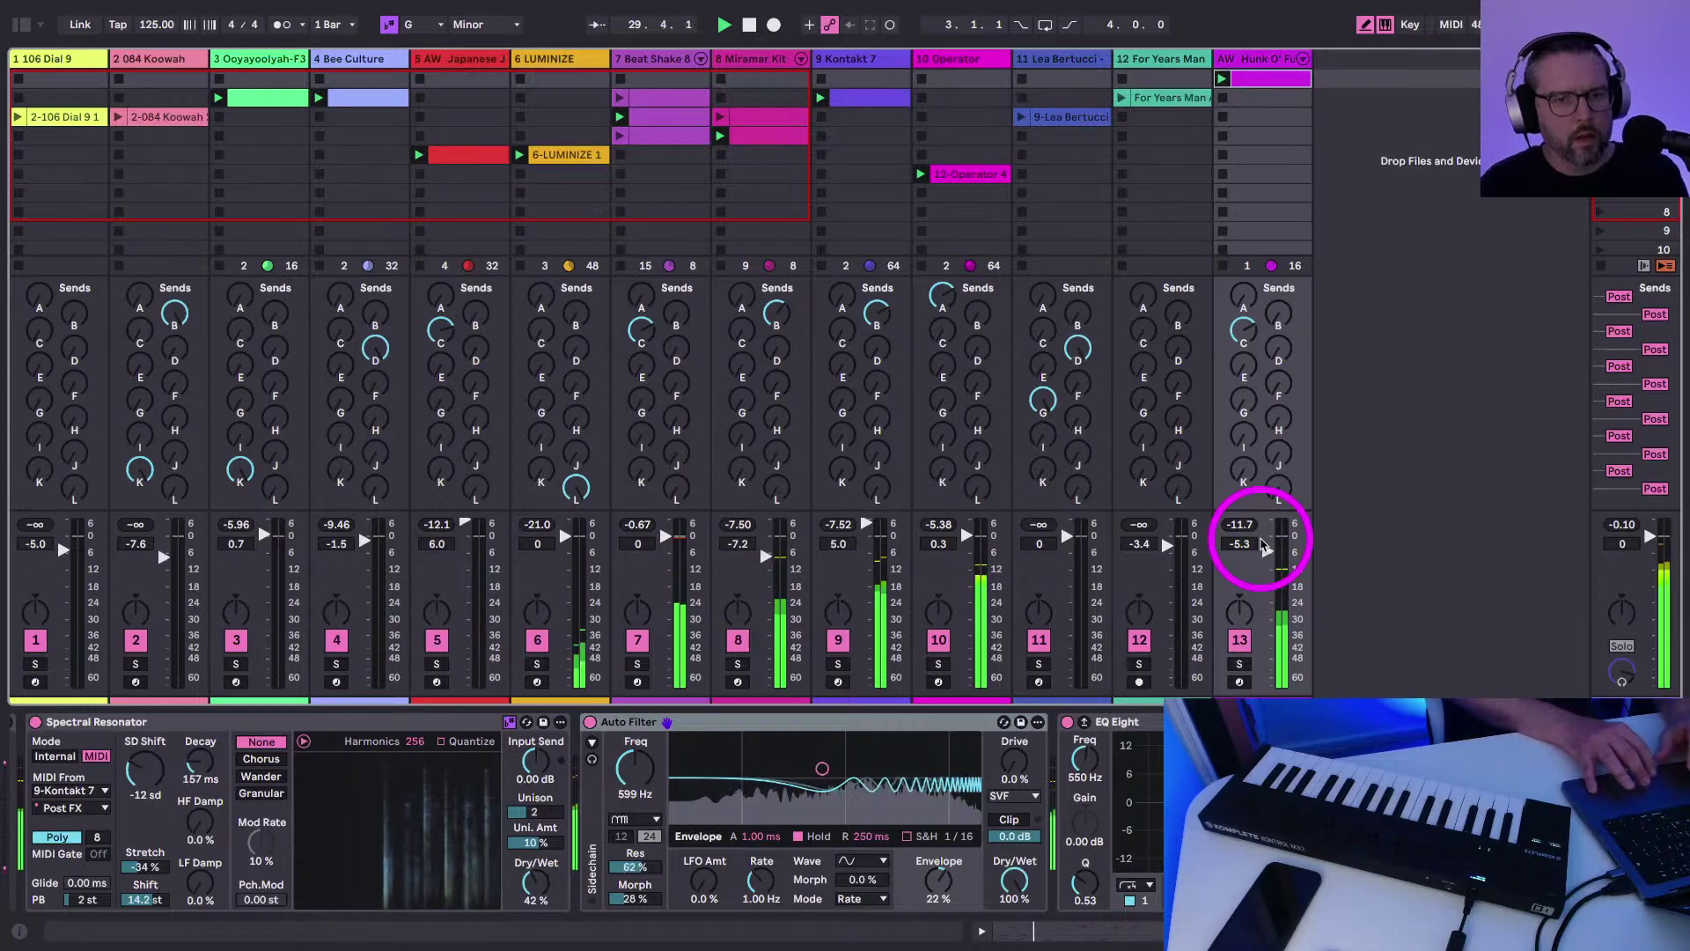
{"action": "left_click_drag", "start_coordinate": [1264, 546], "coordinate": [1264, 550]}
{"action": "left_click", "coordinate": [1264, 553]}
{"action": "left_click", "coordinate": [1261, 62]}
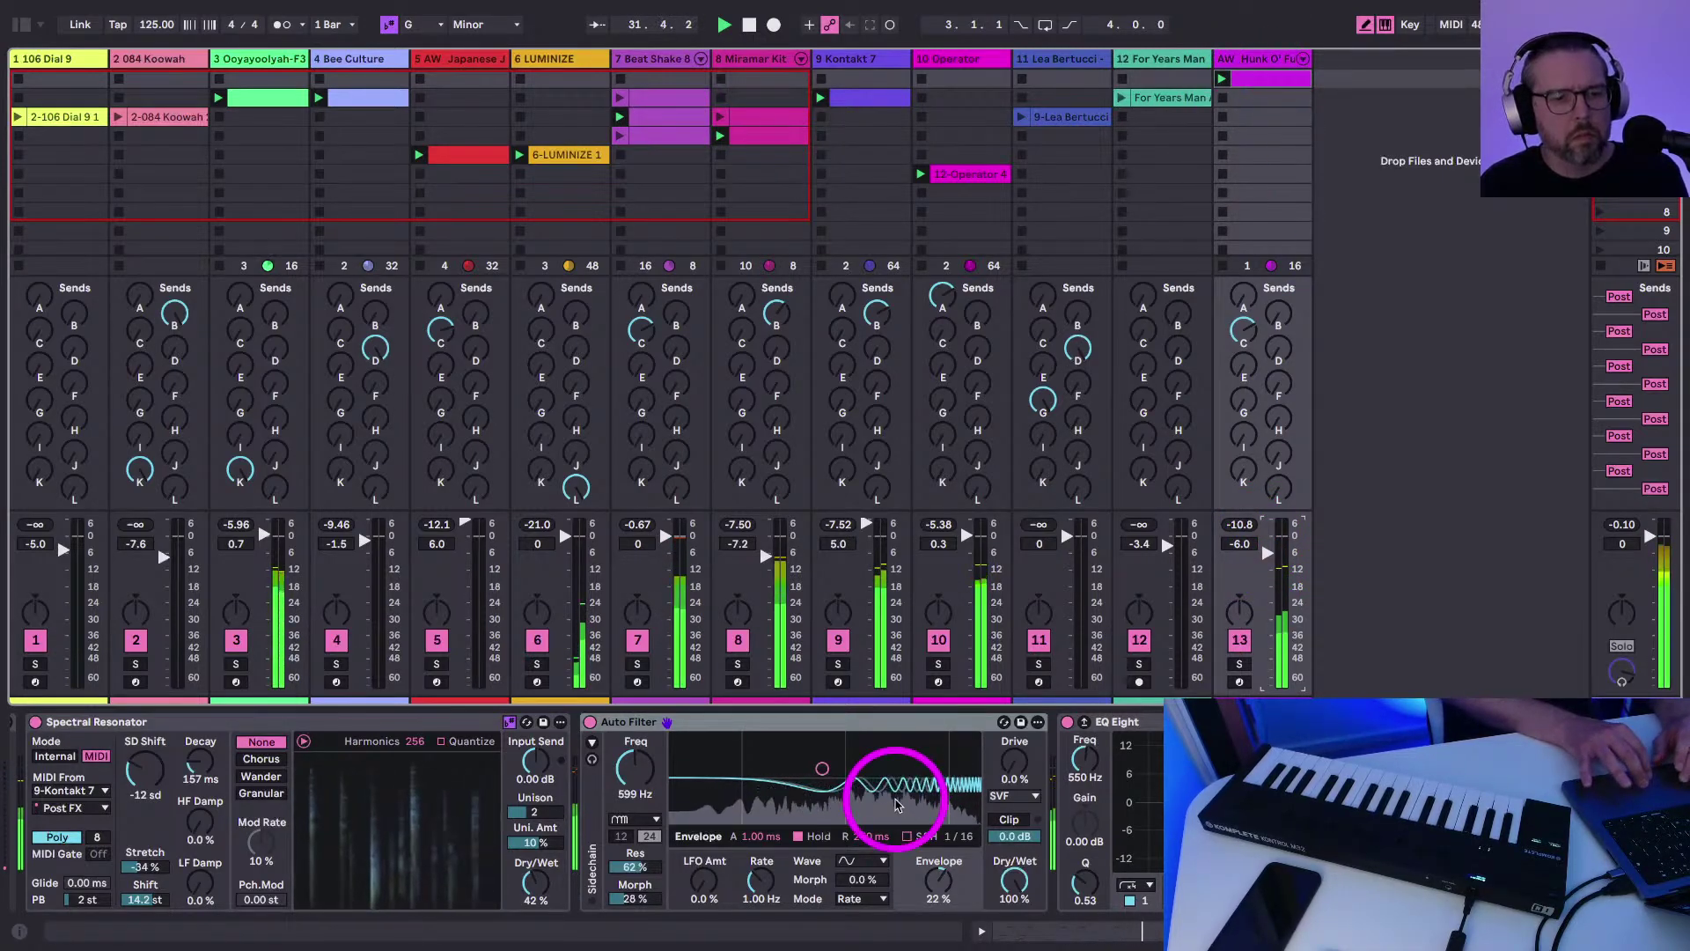
{"action": "scroll", "coordinate": [550, 796], "scroll_direction": "left", "scroll_amount": 5}
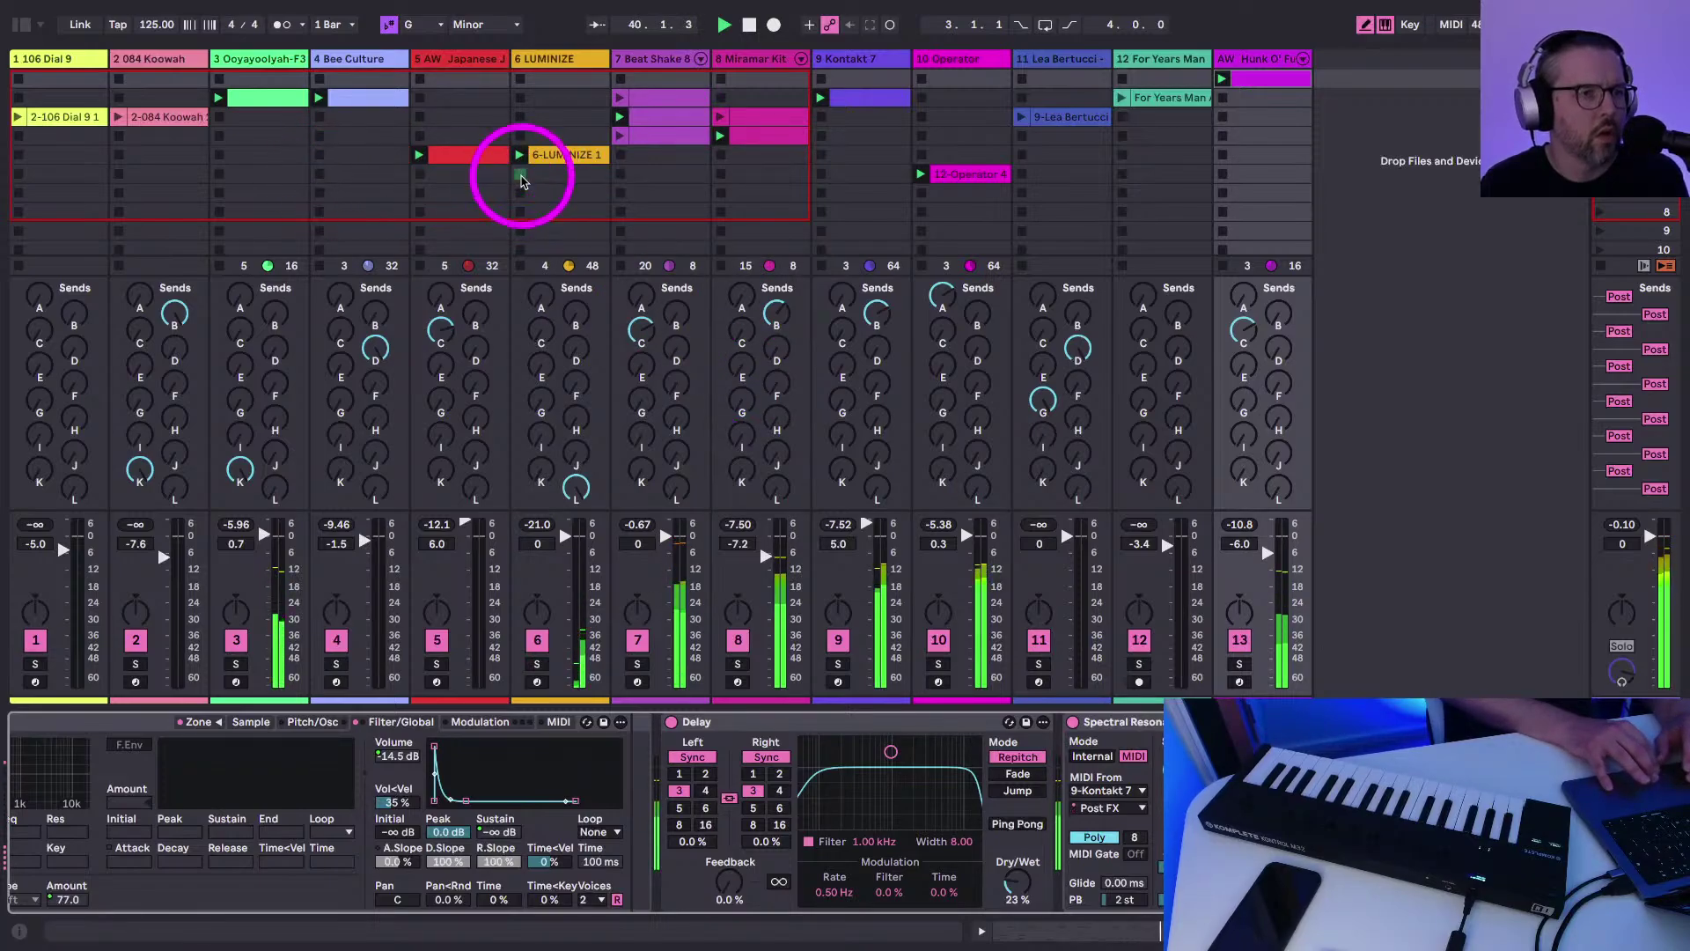
Switch the drums to the third Beat Shake clip and launch the Lea Bertucci clip
{"action": "left_click", "coordinate": [621, 134]}
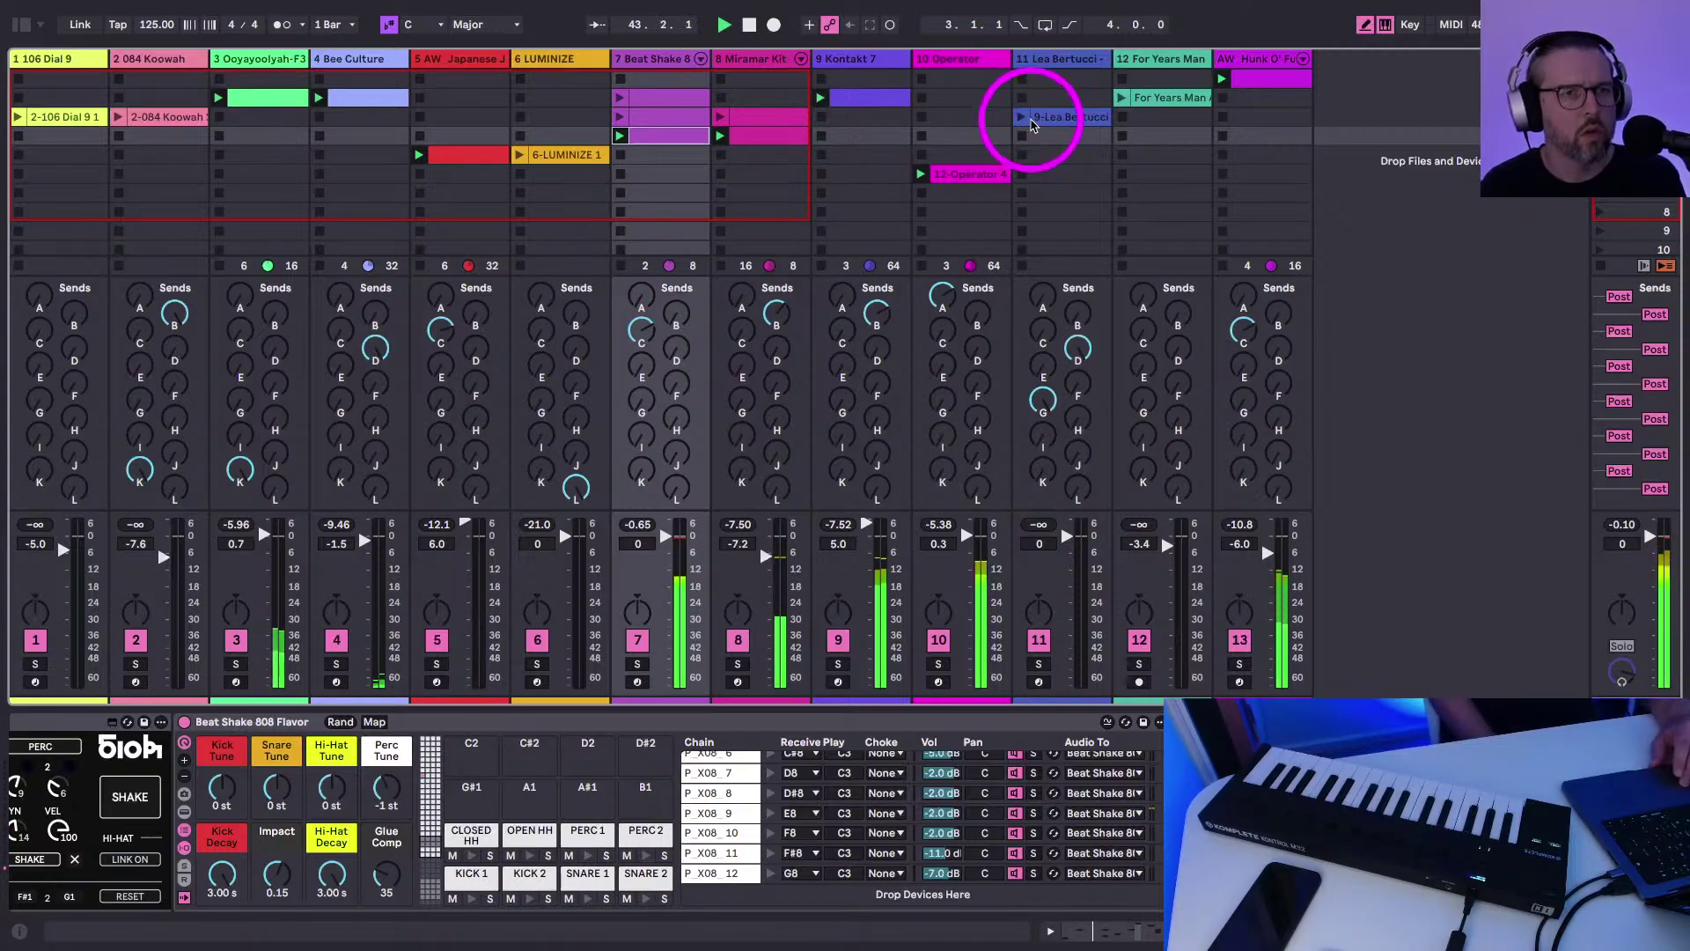
{"action": "left_click", "coordinate": [1024, 119]}
Remove the PERC 1 notes at 1.4.2 and 2.4.2 from the third Beat Shake clip, keeping its PERC 2 note
{"action": "double_click", "coordinate": [646, 121]}
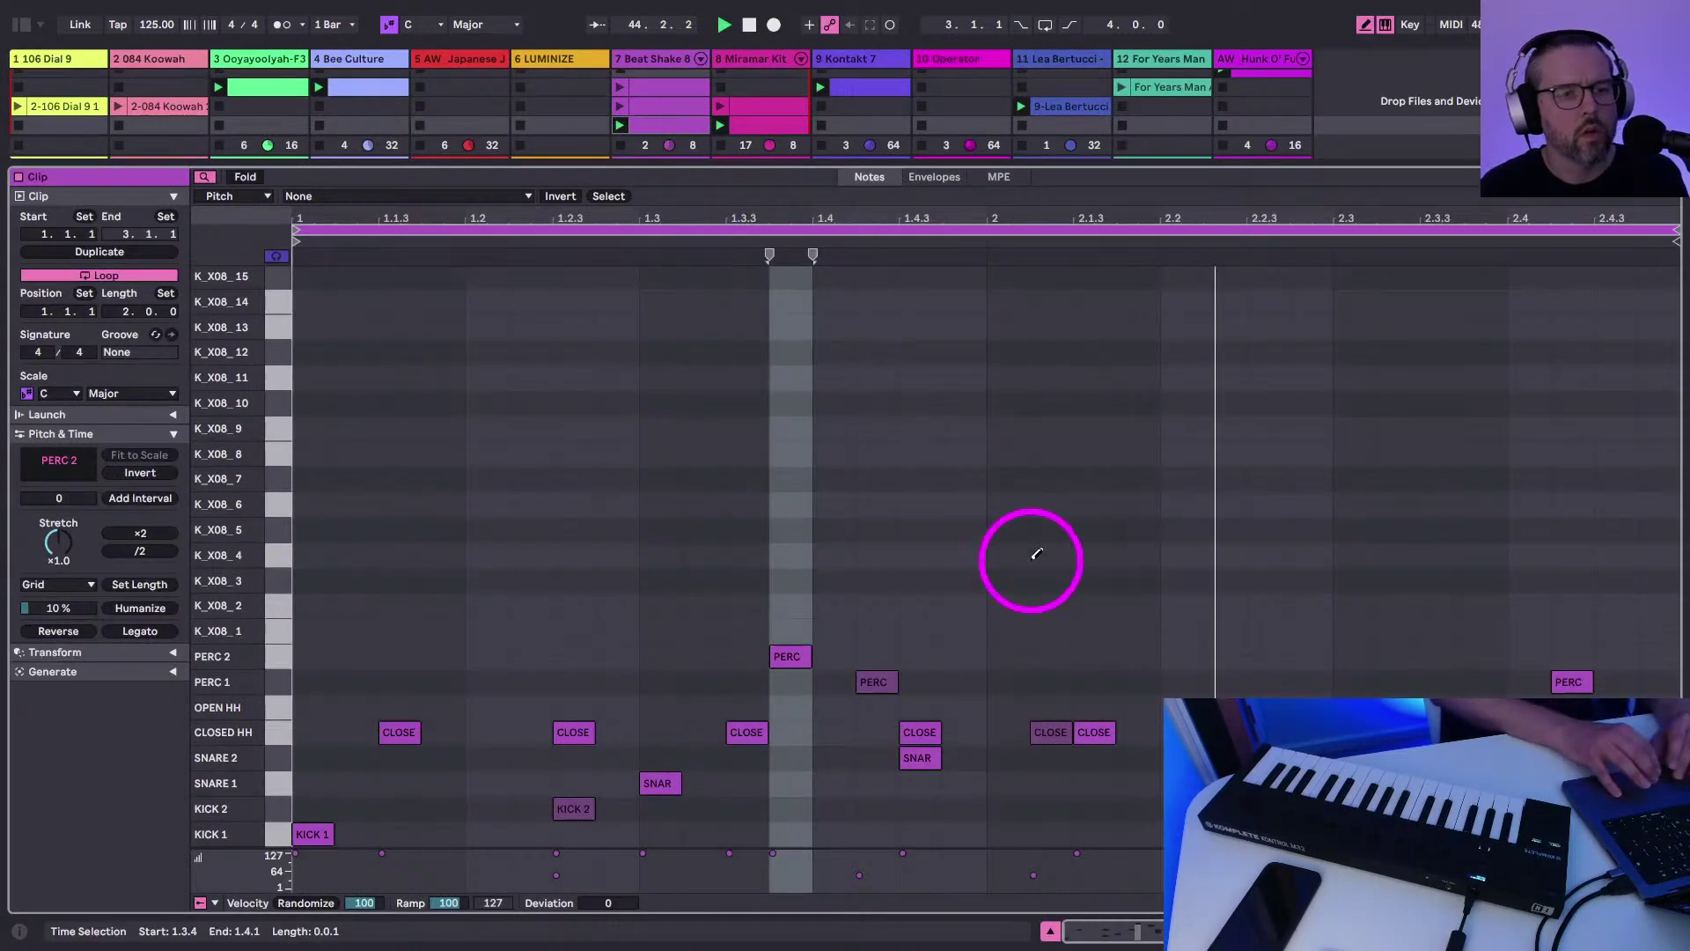
{"action": "left_click", "coordinate": [785, 656]}
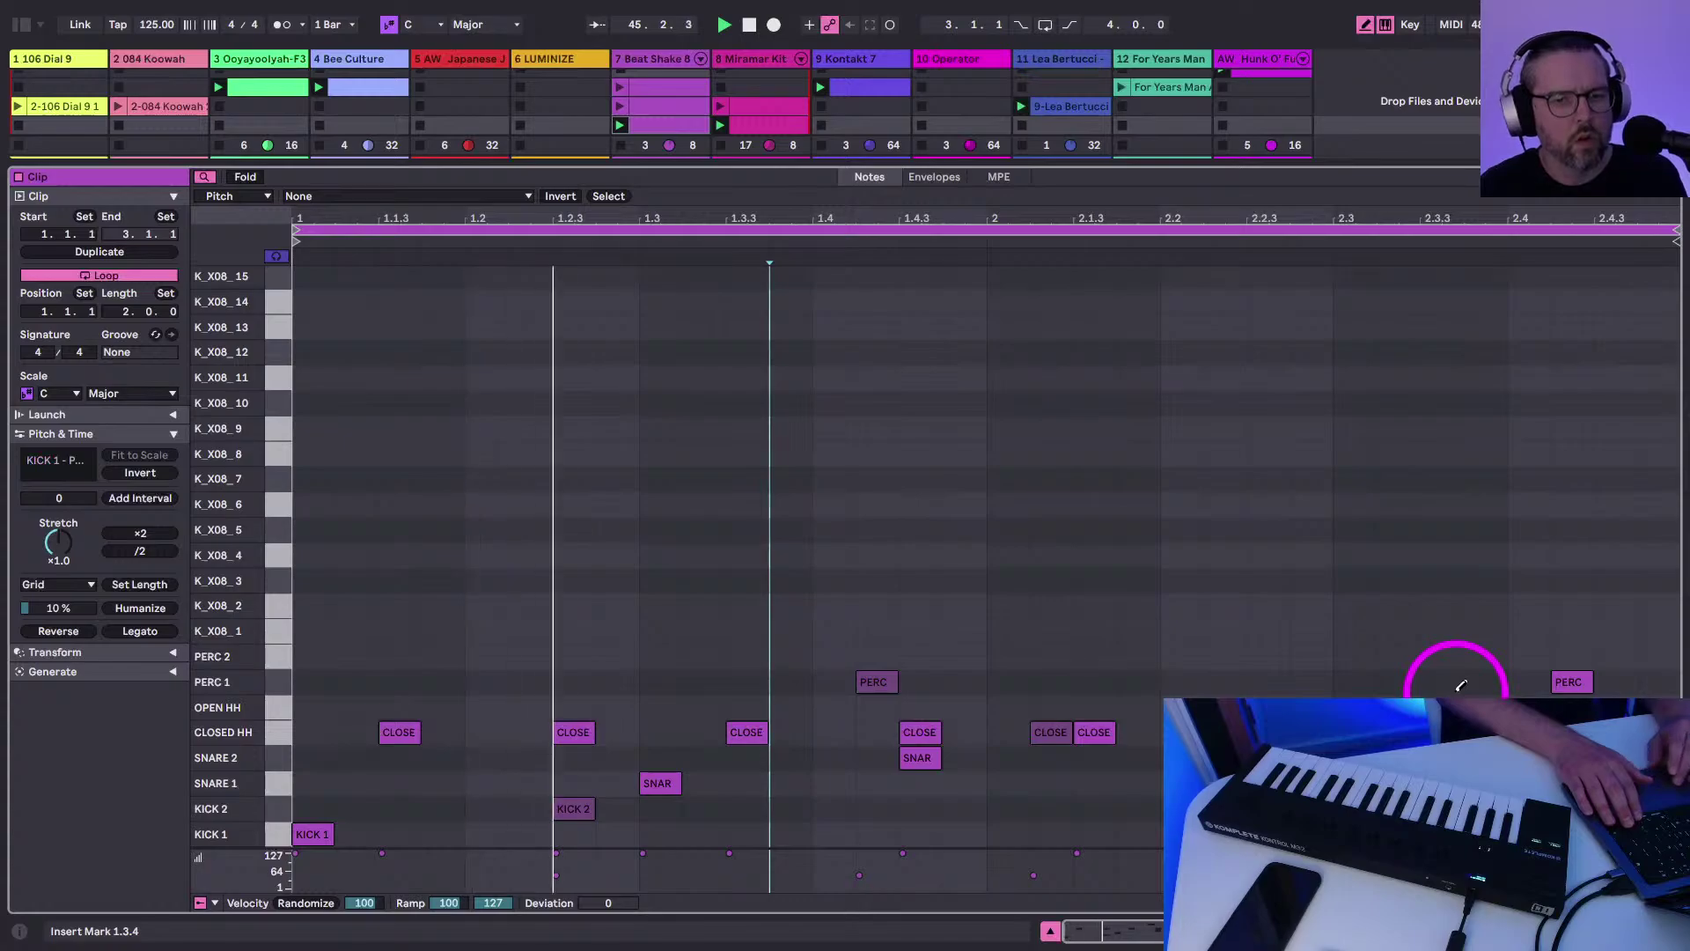
{"action": "left_click", "coordinate": [879, 682]}
{"action": "left_click", "coordinate": [1576, 687]}
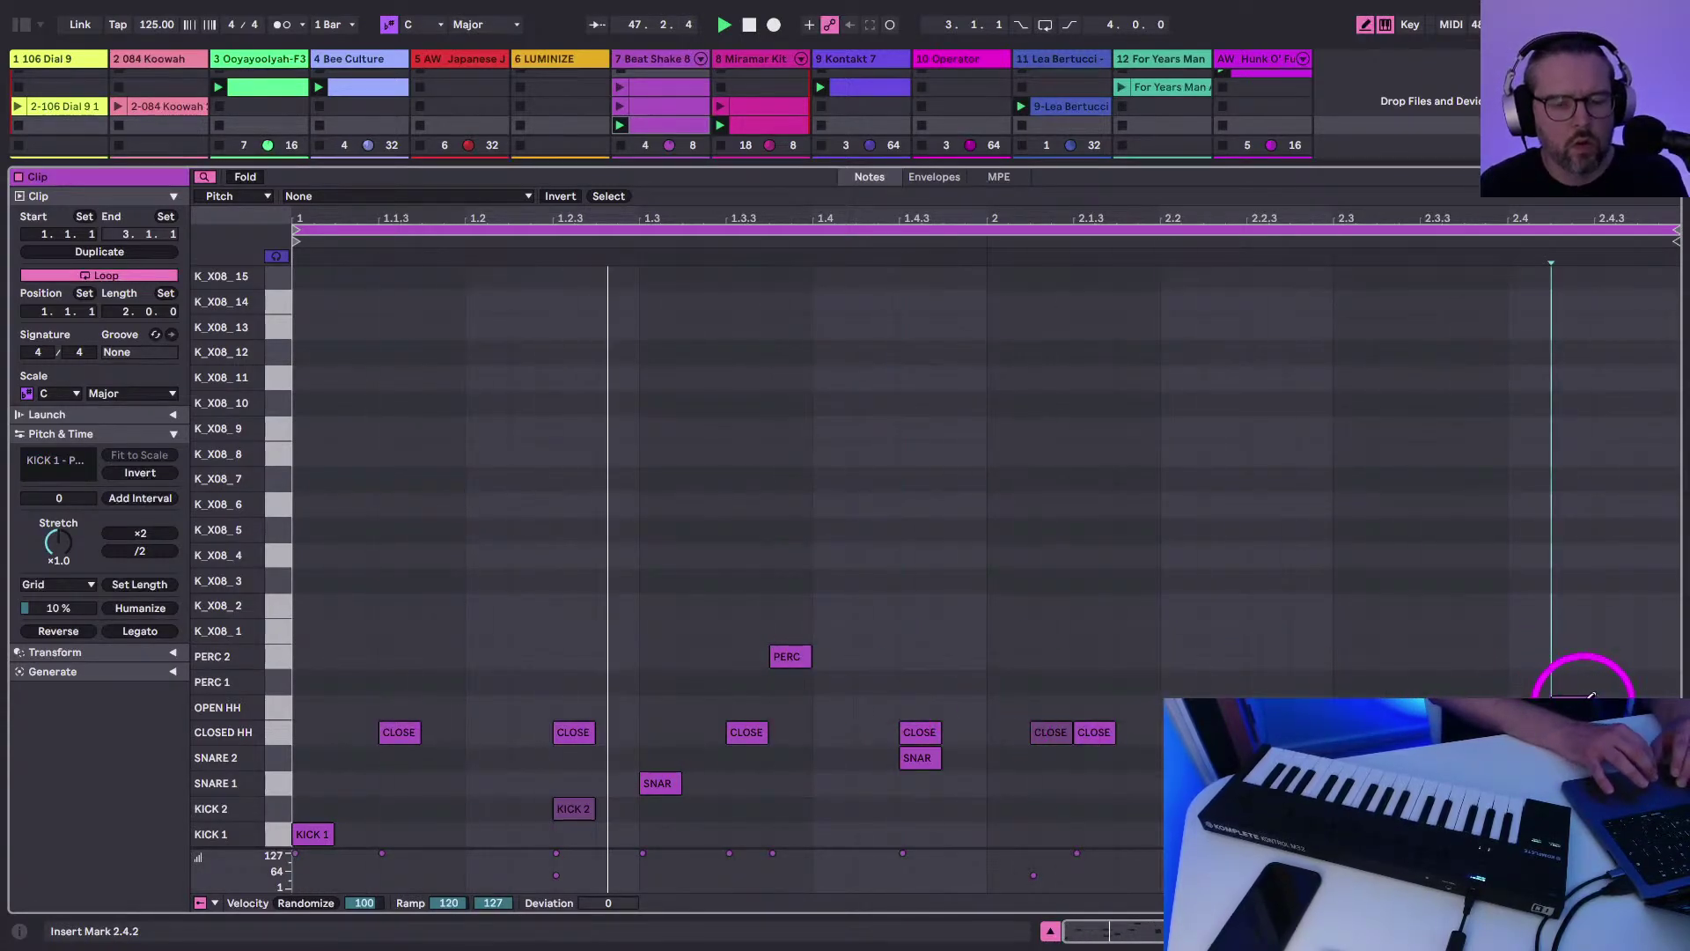
{"action": "key", "text": "shift+Tab"}
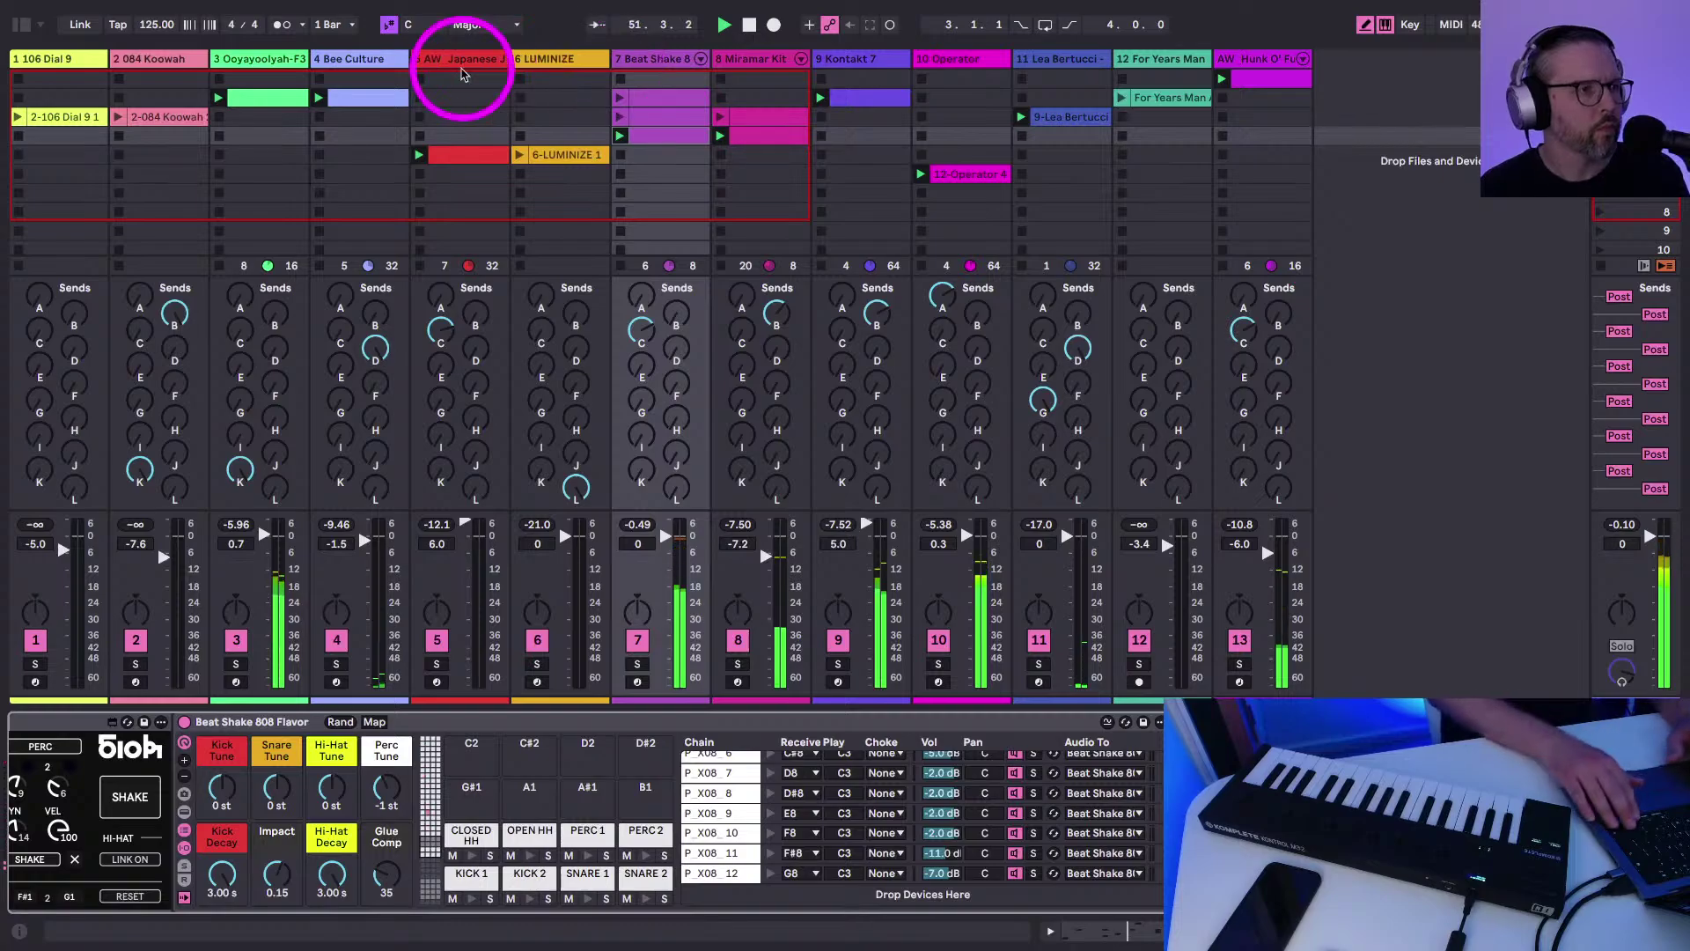
Raise the project tempo to 126 BPM
{"action": "left_click", "coordinate": [158, 25]}
{"action": "key", "text": "Up"}
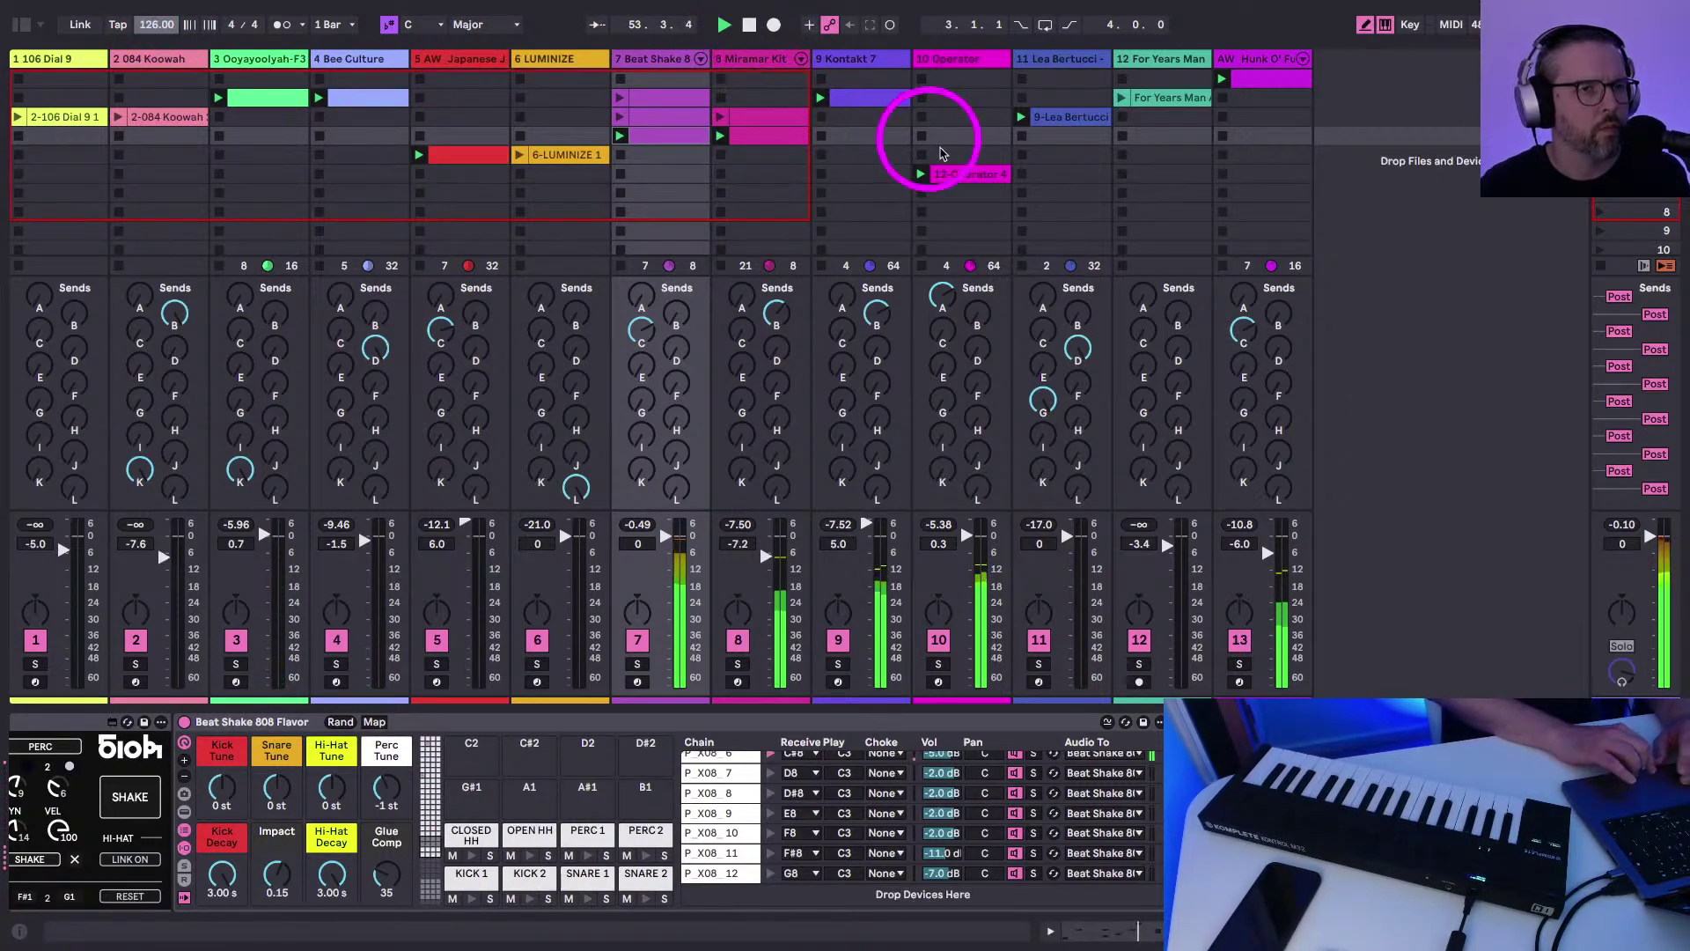
In the Operator clip, raise the short note at 4.4.1 to A#2 and extend the A#1 note at 3.2.1 to 5.1.1
{"action": "double_click", "coordinate": [964, 172]}
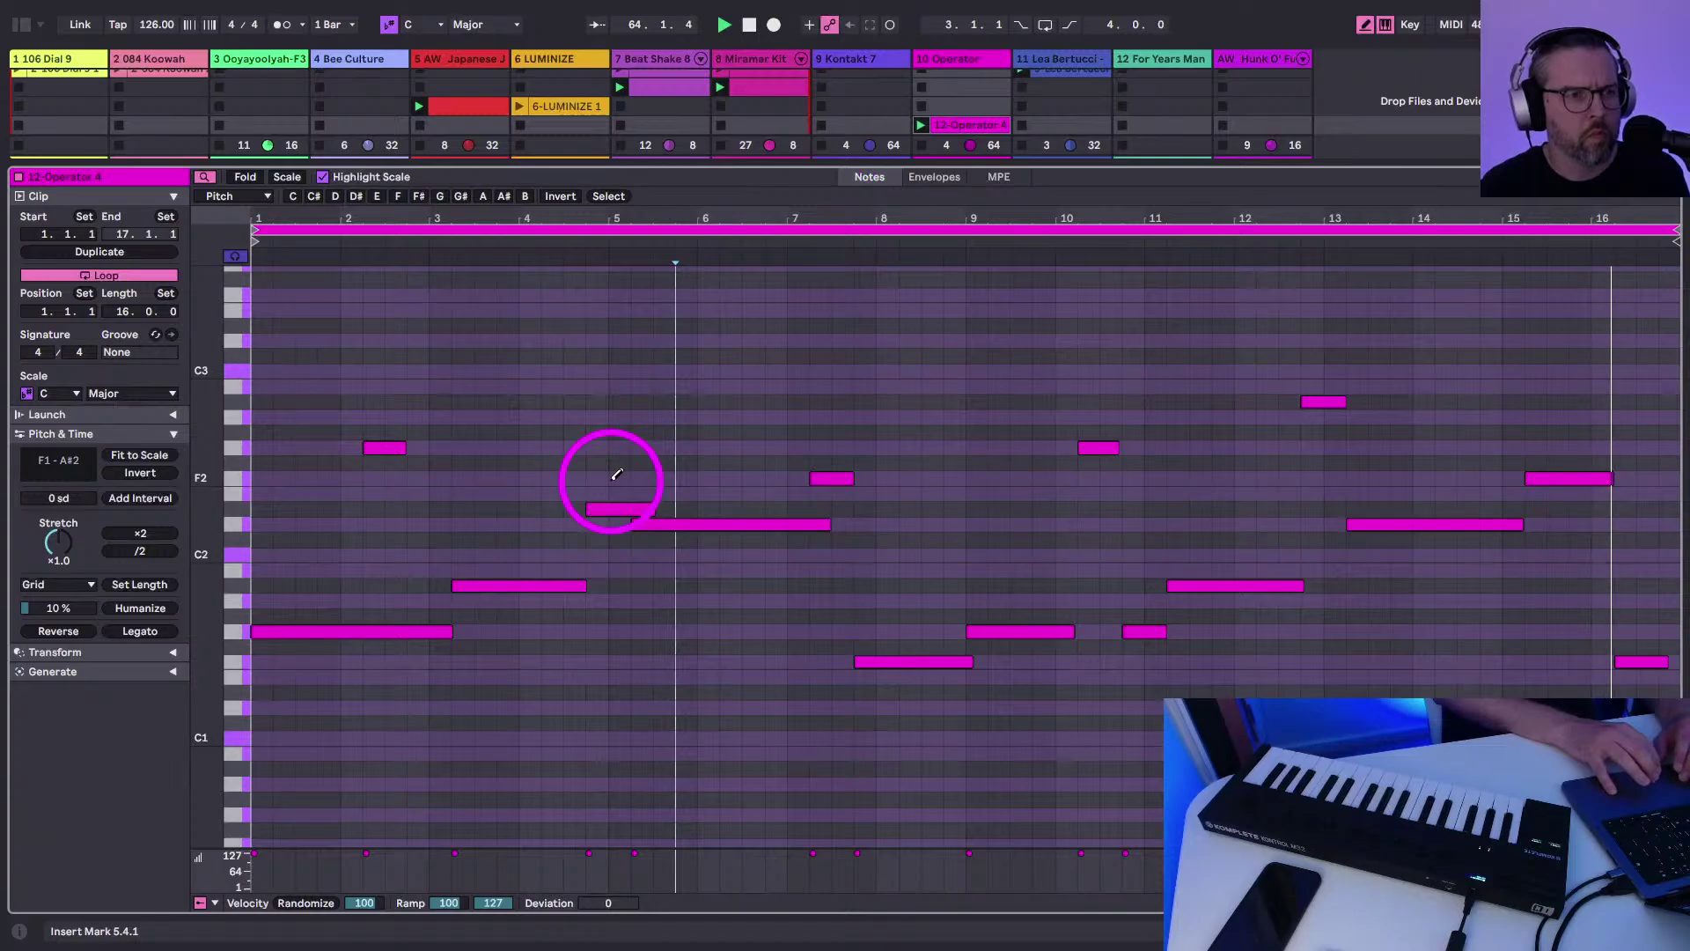
{"action": "left_click_drag", "start_coordinate": [625, 559], "coordinate": [611, 401]}
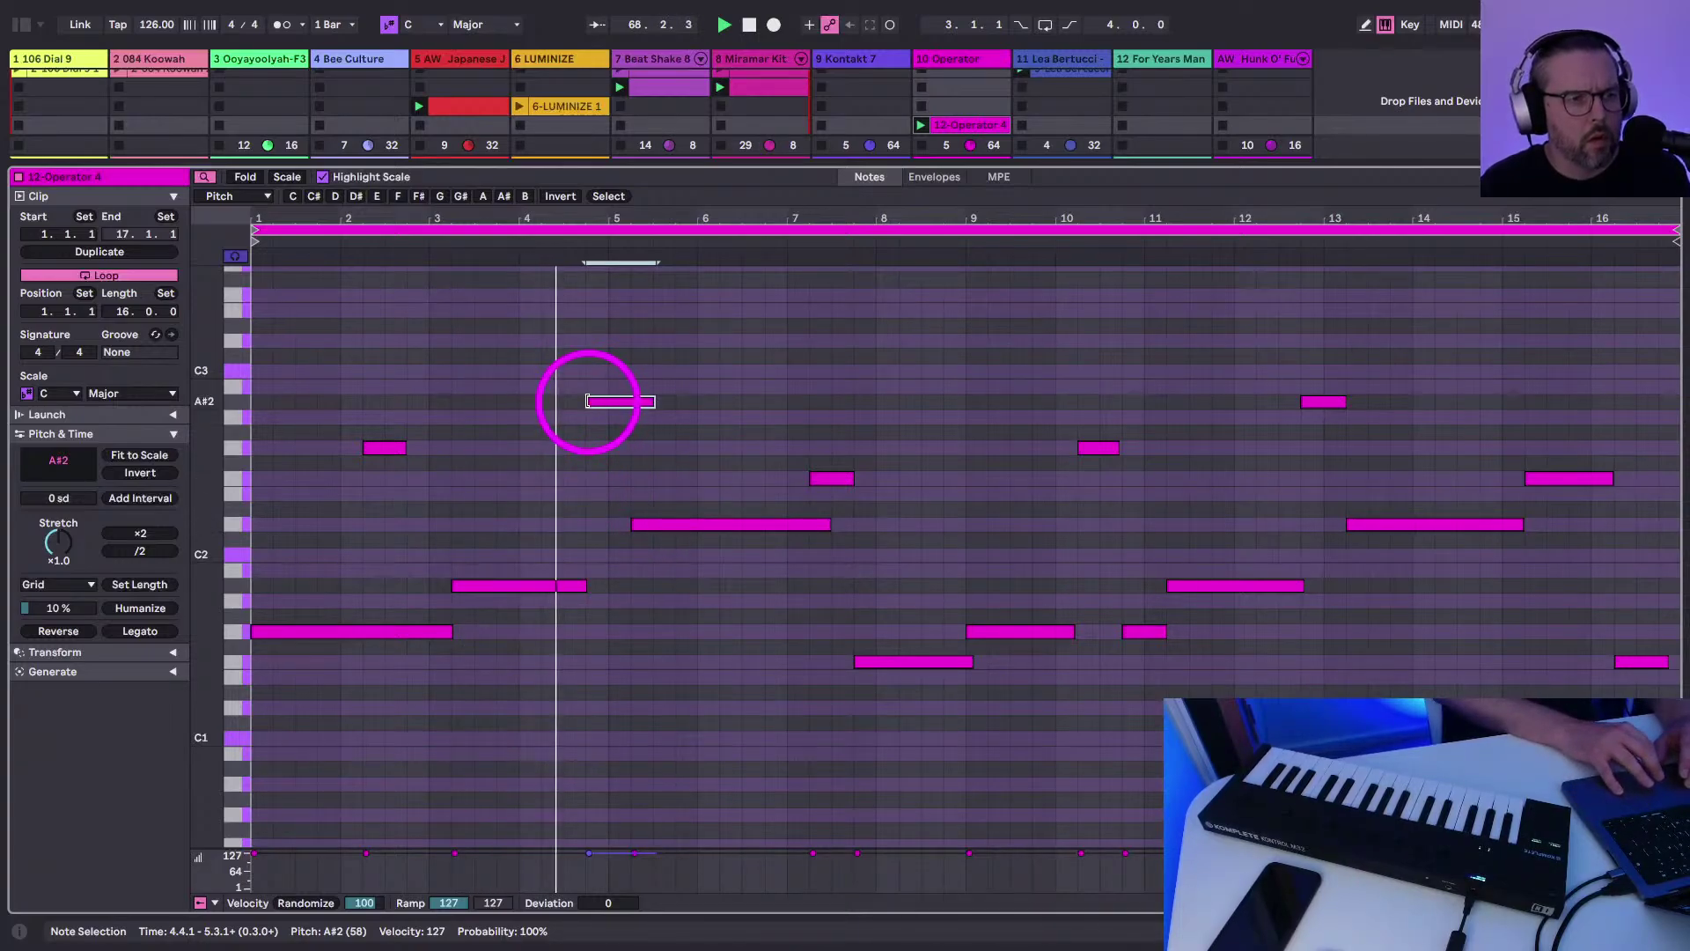
{"action": "left_click_drag", "start_coordinate": [585, 585], "coordinate": [614, 584]}
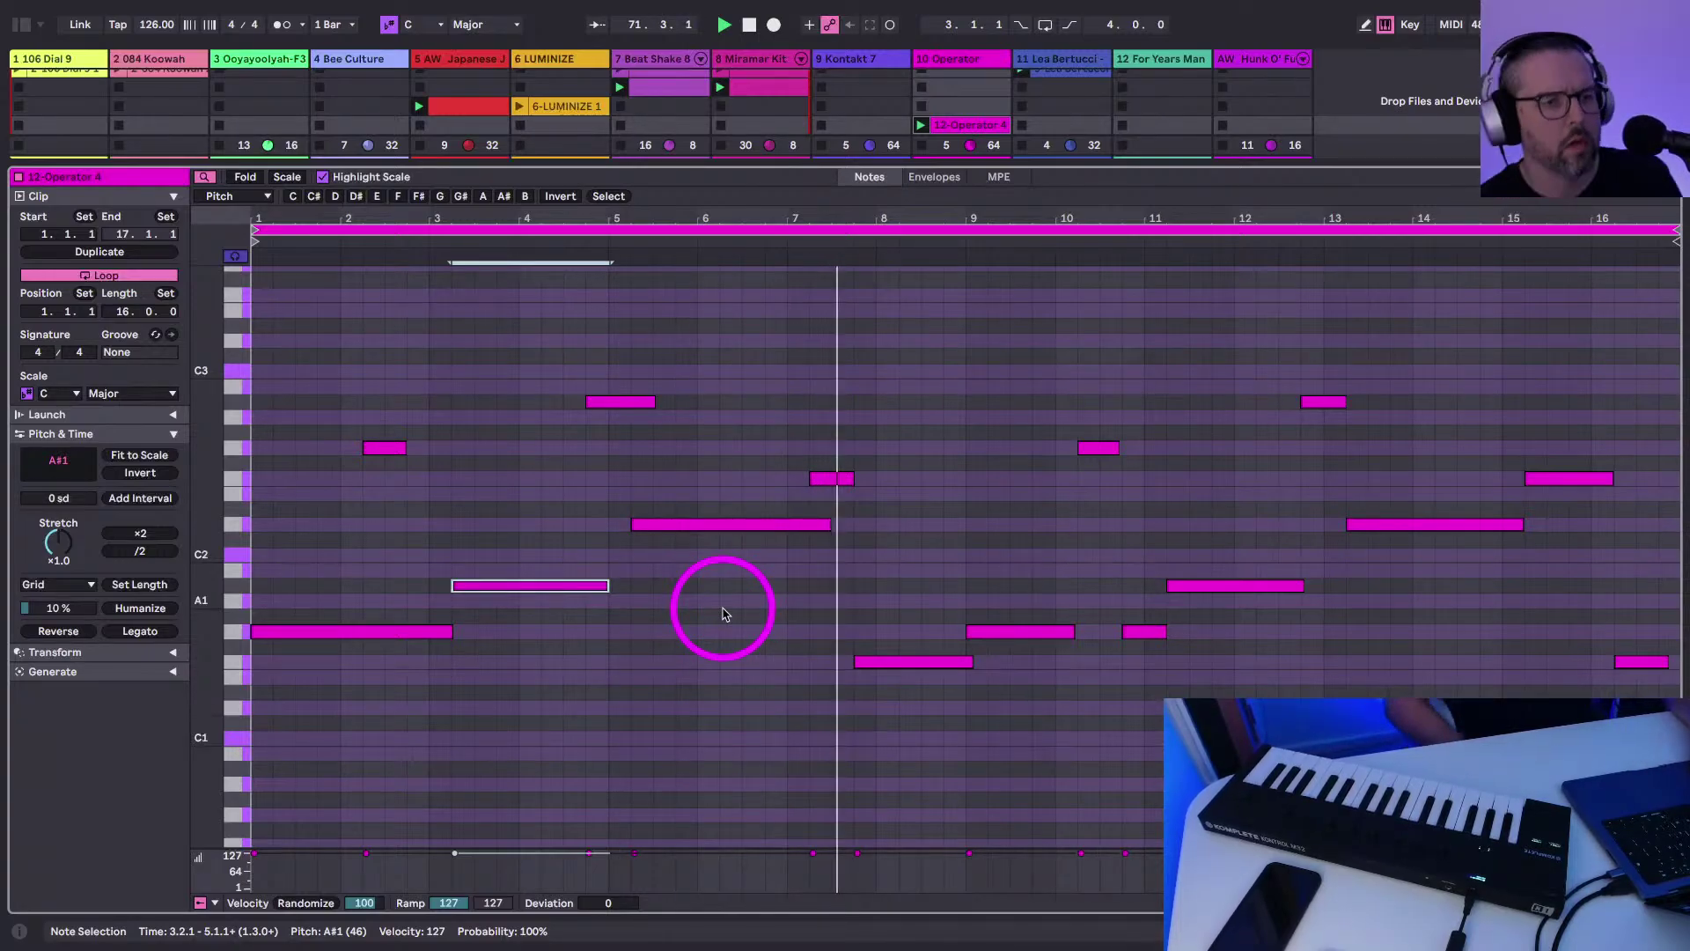
{"action": "key", "text": "shift+Tab"}
Stop the Operator clip, the transport and all other playing clips
{"action": "left_click", "coordinate": [921, 193]}
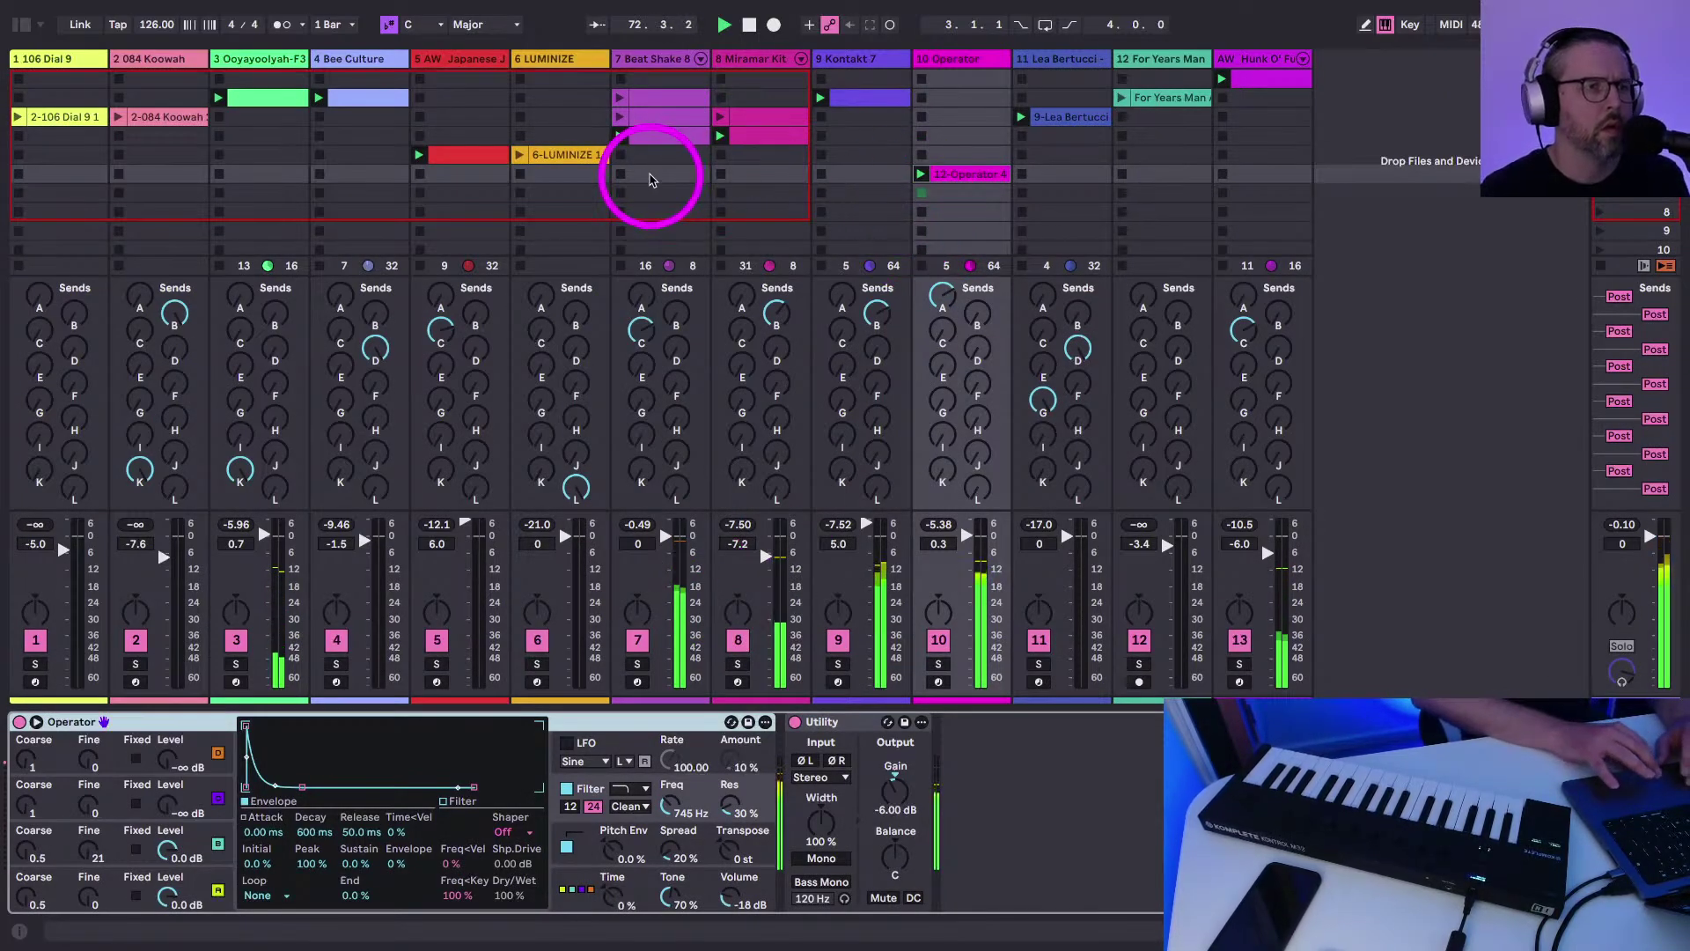
{"action": "left_click", "coordinate": [749, 25]}
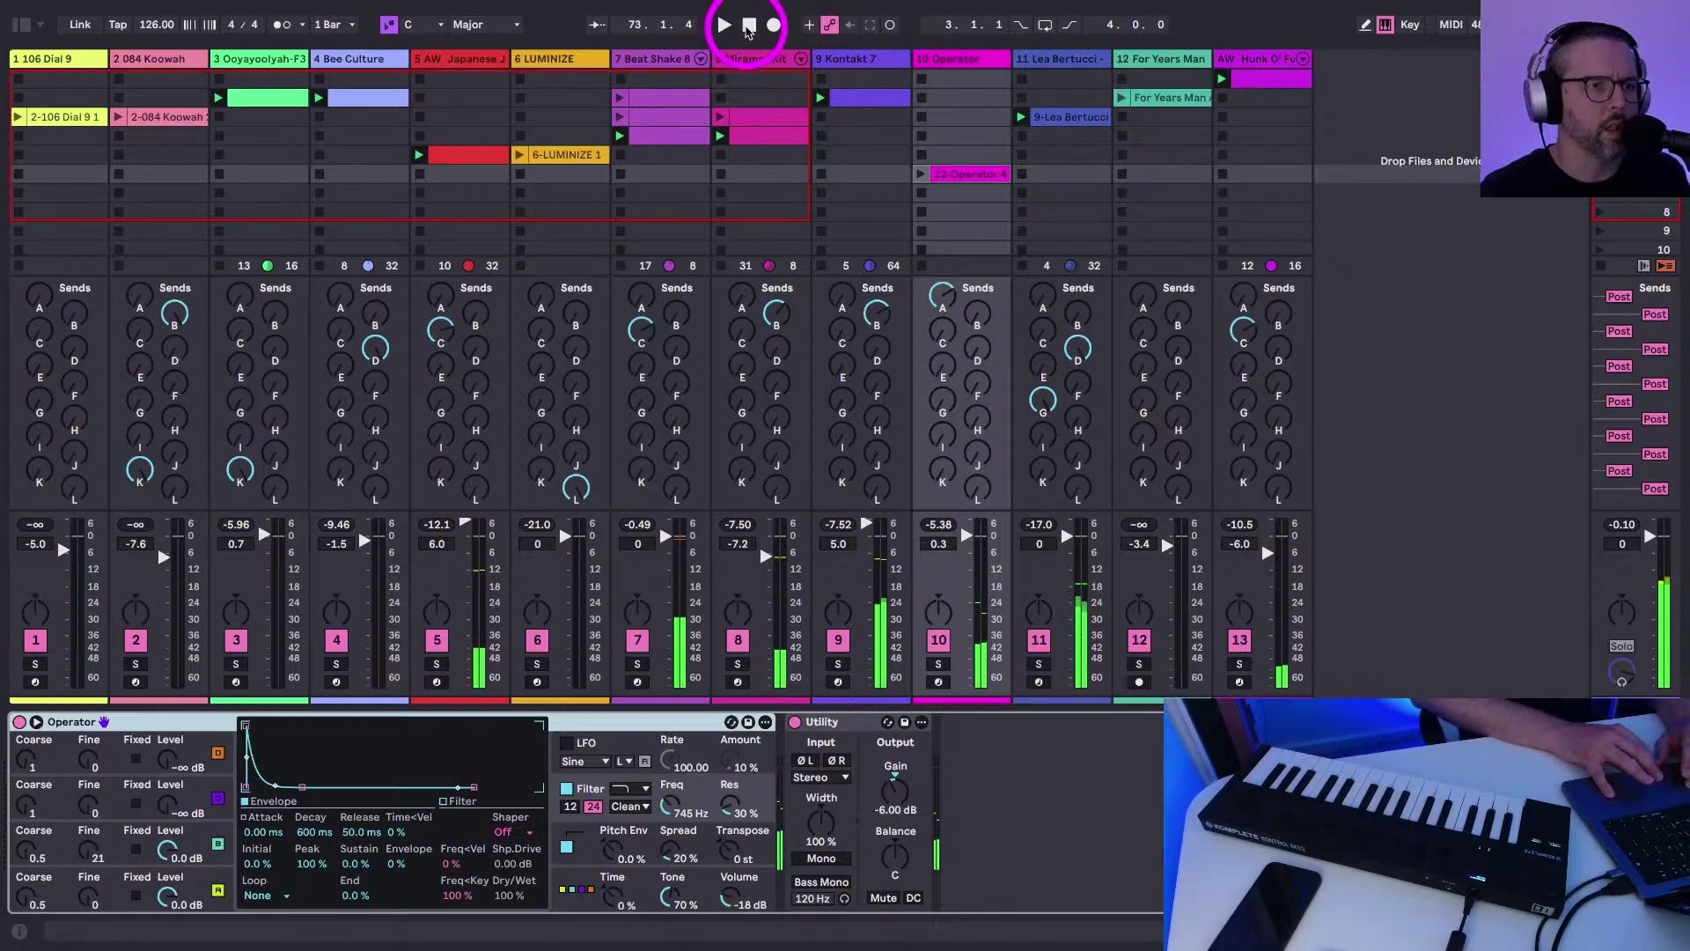
{"action": "left_click", "coordinate": [1600, 265]}
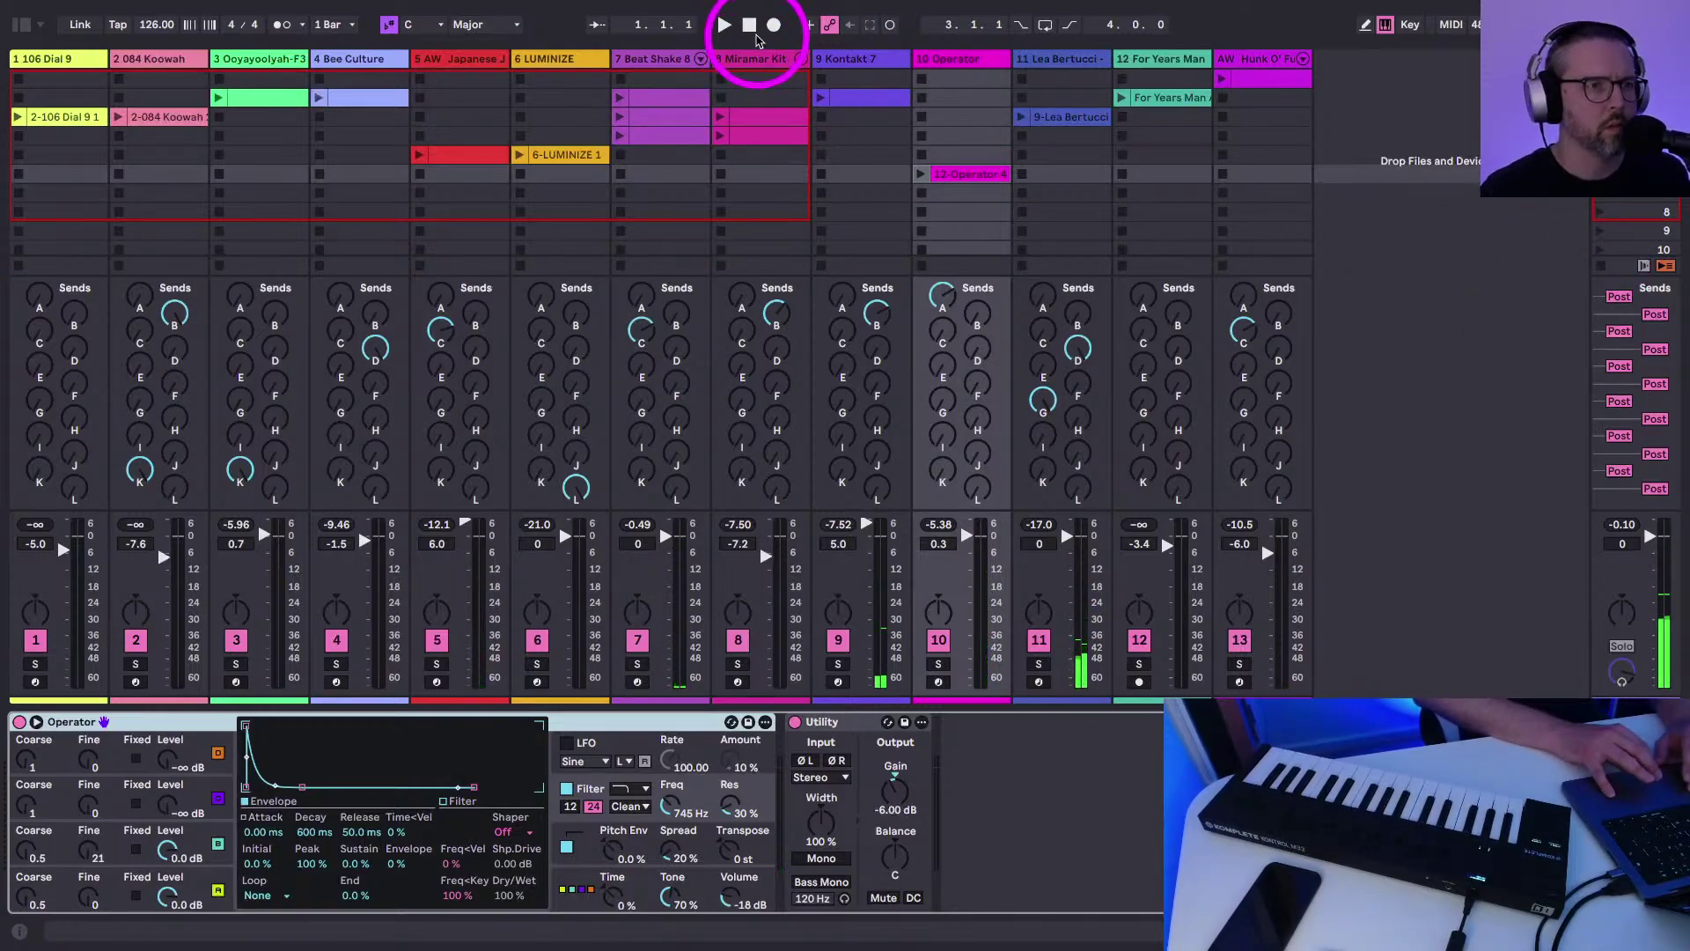
Launch the topmost Beat Shake clip on its own and deactivate its CLOSED HH notes
{"action": "left_click", "coordinate": [674, 90]}
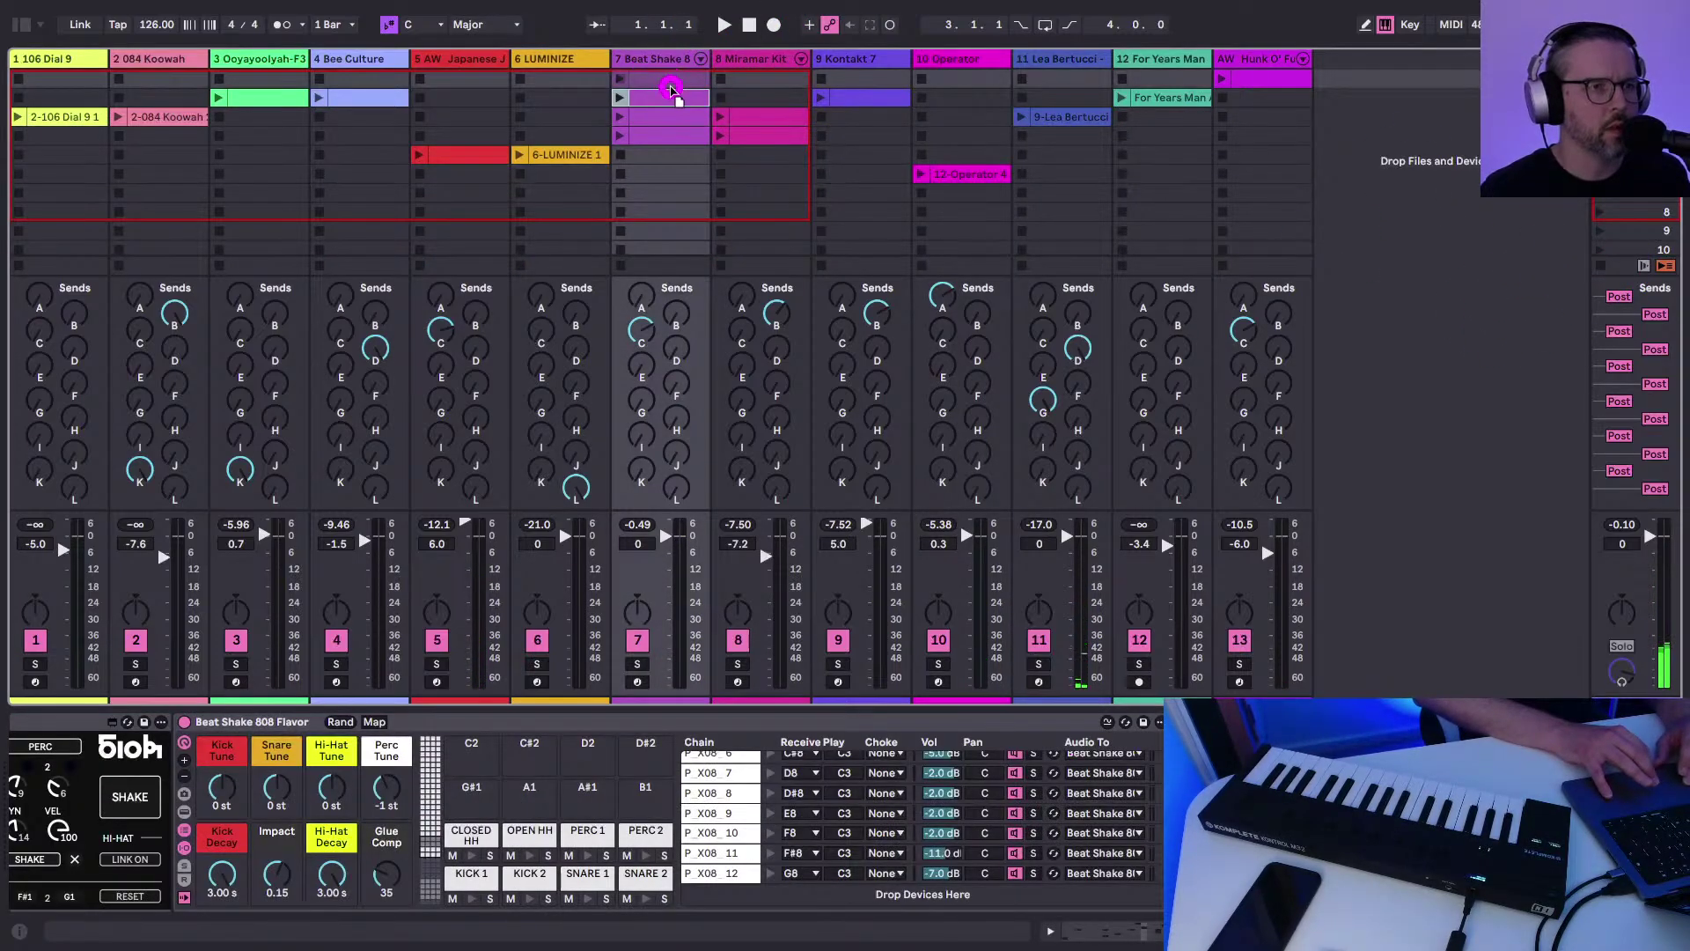
{"action": "left_click", "coordinate": [620, 98]}
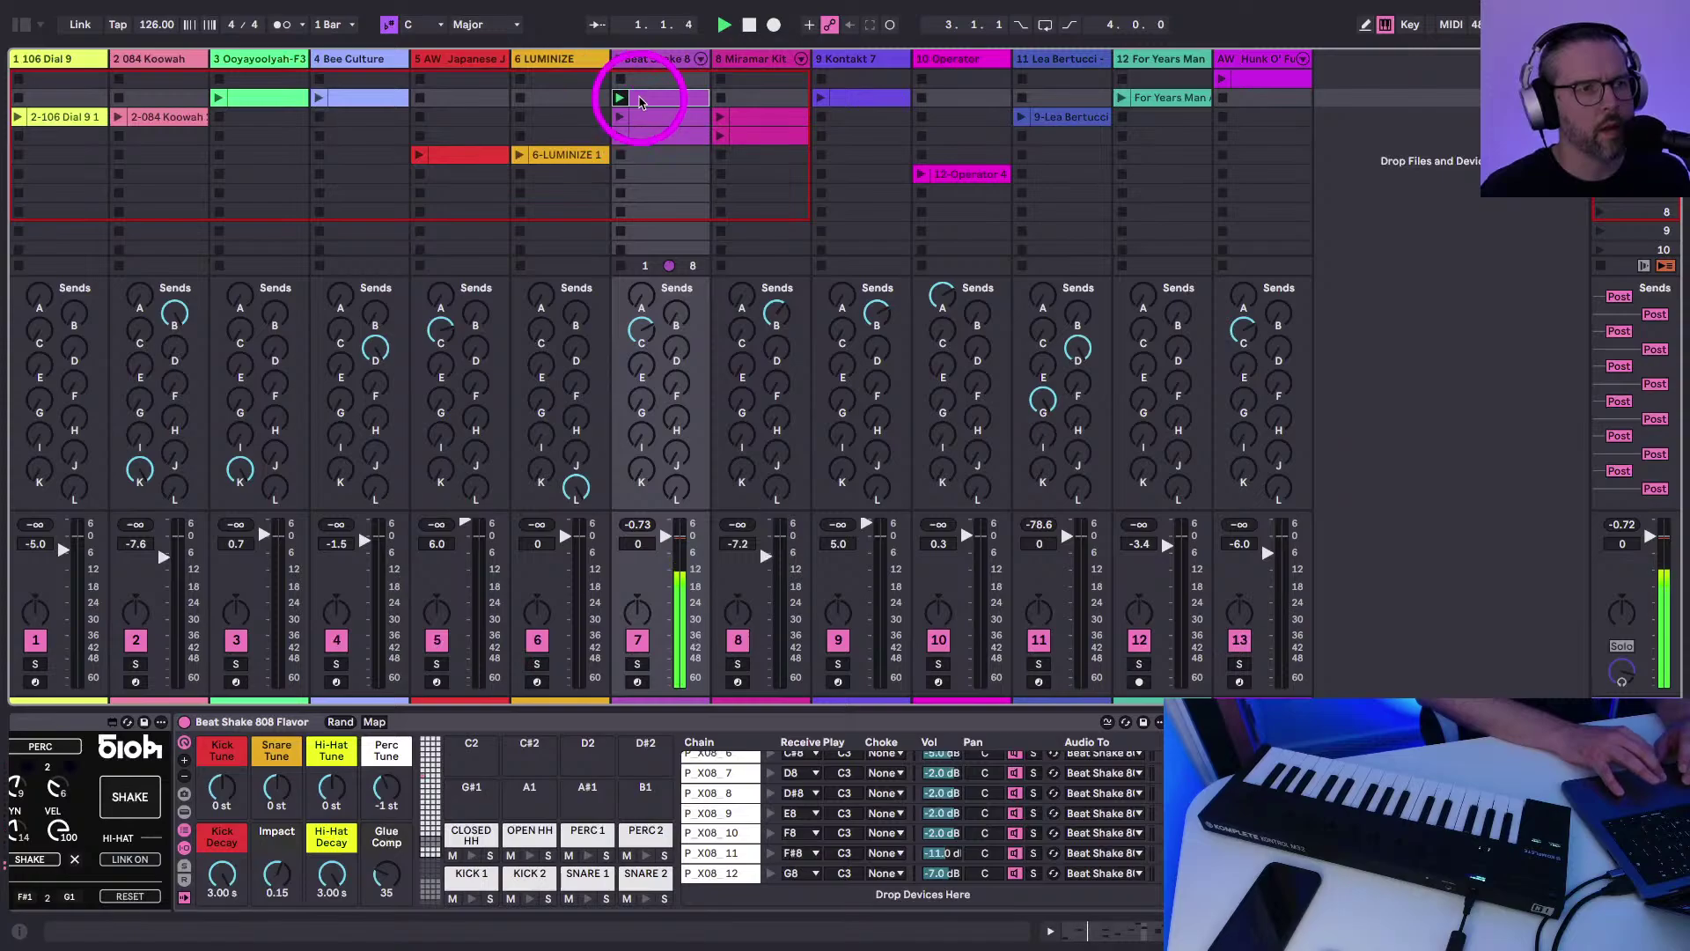
{"action": "double_click", "coordinate": [640, 102]}
{"action": "left_click", "coordinate": [280, 736]}
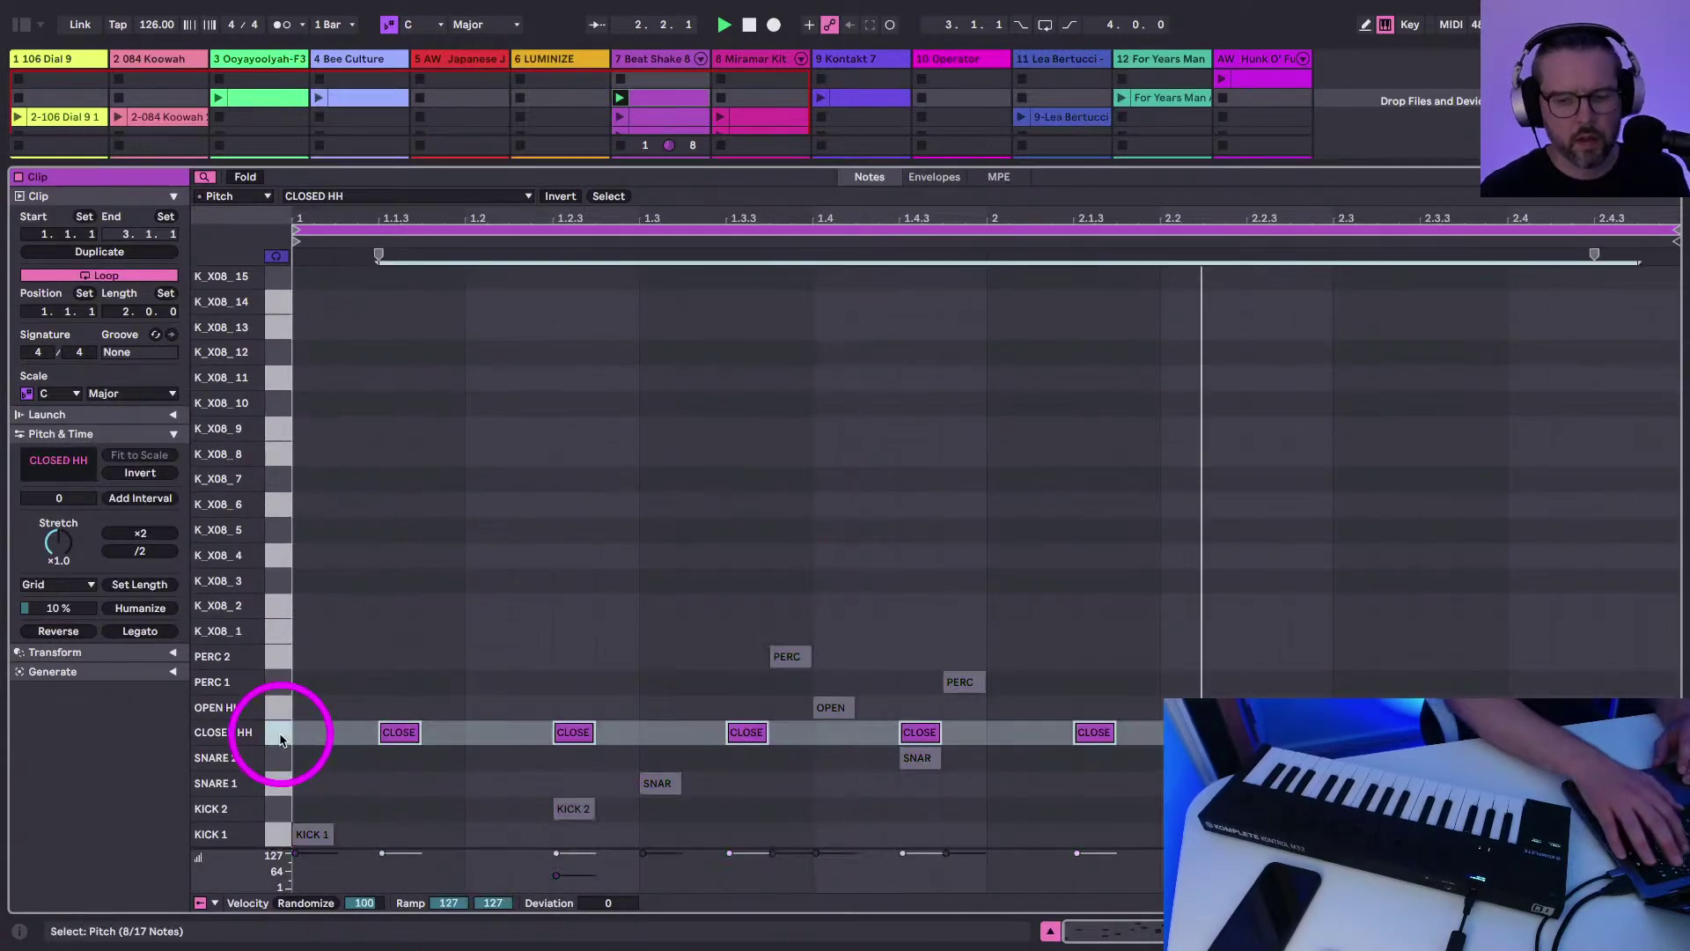
{"action": "left_click", "coordinate": [275, 704]}
{"action": "left_click", "coordinate": [275, 704]}
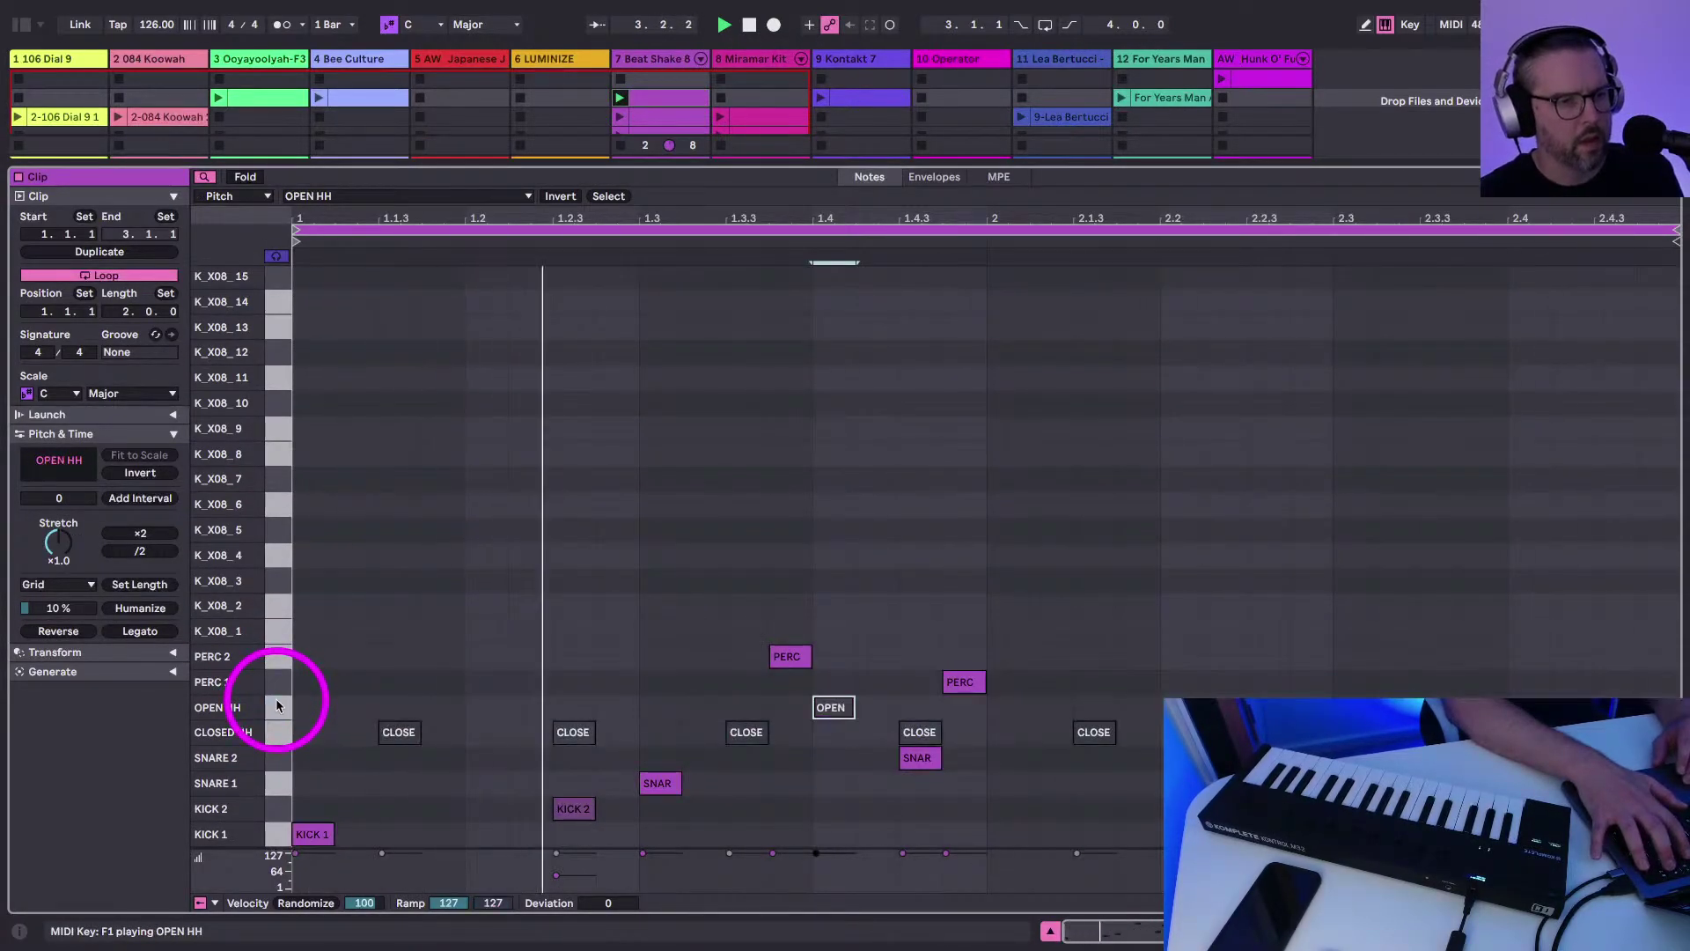
Deactivate the KICK 1, OPEN HH and SNARE 2 notes in the topmost Beat Shake clip
{"action": "left_click", "coordinate": [279, 841]}
{"action": "left_click", "coordinate": [358, 804]}
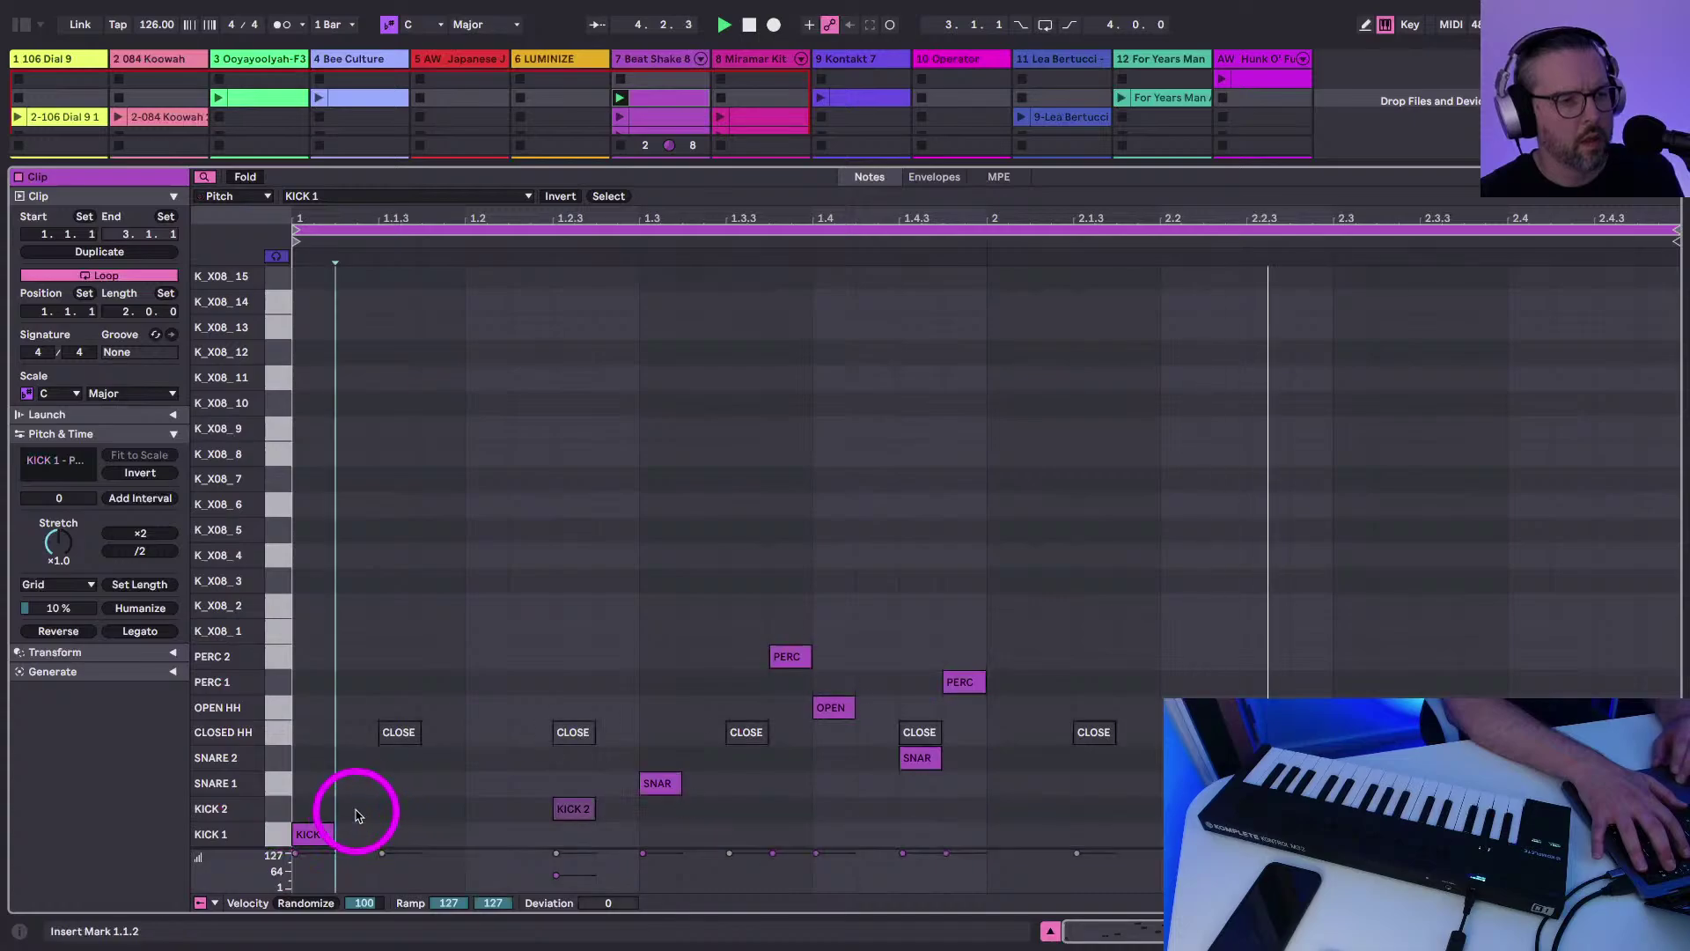
{"action": "left_click", "coordinate": [282, 832]}
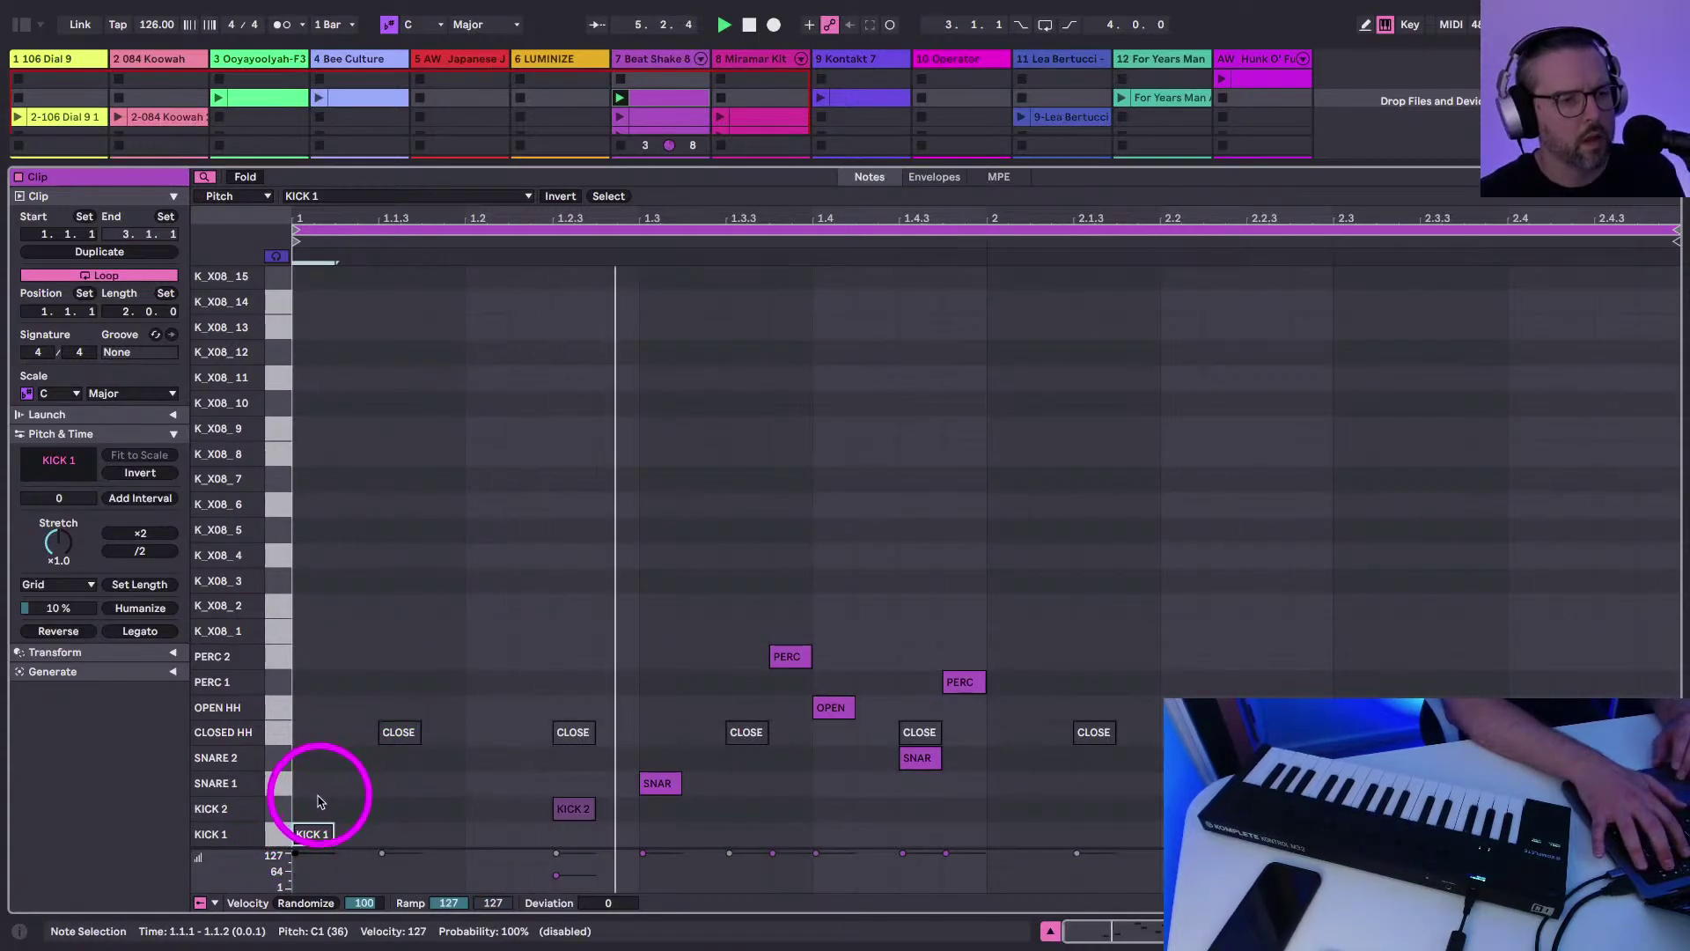
{"action": "left_click", "coordinate": [279, 709]}
{"action": "left_click", "coordinate": [287, 757]}
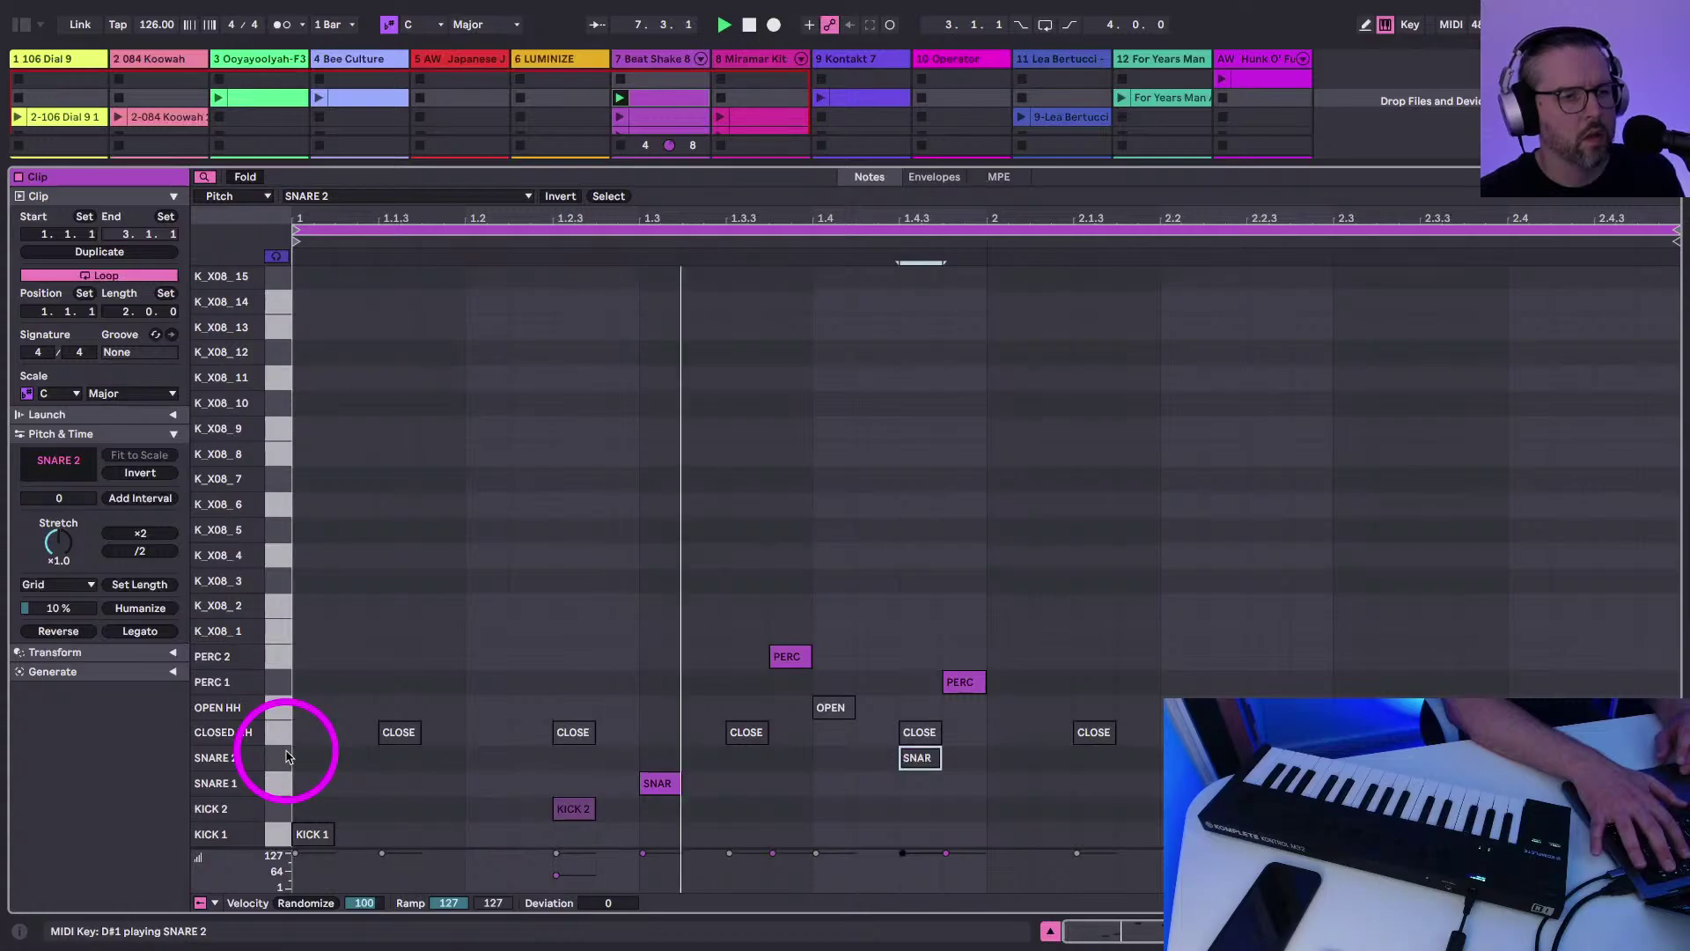
{"action": "left_click", "coordinate": [273, 656]}
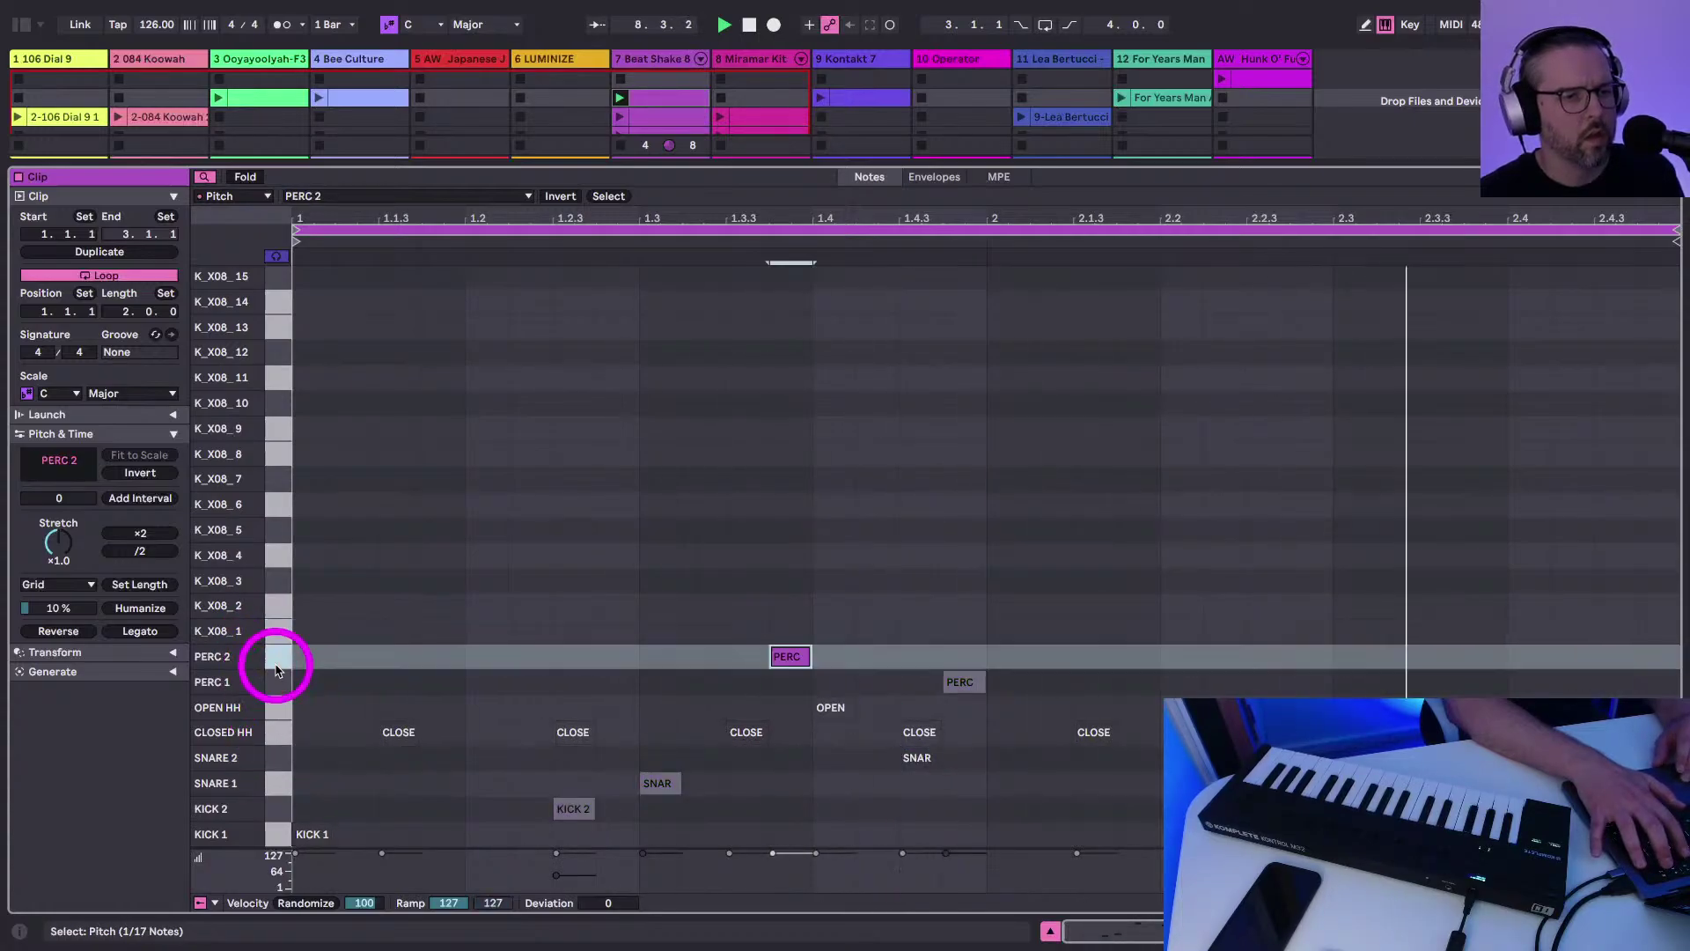
{"action": "key", "text": "shift+Tab"}
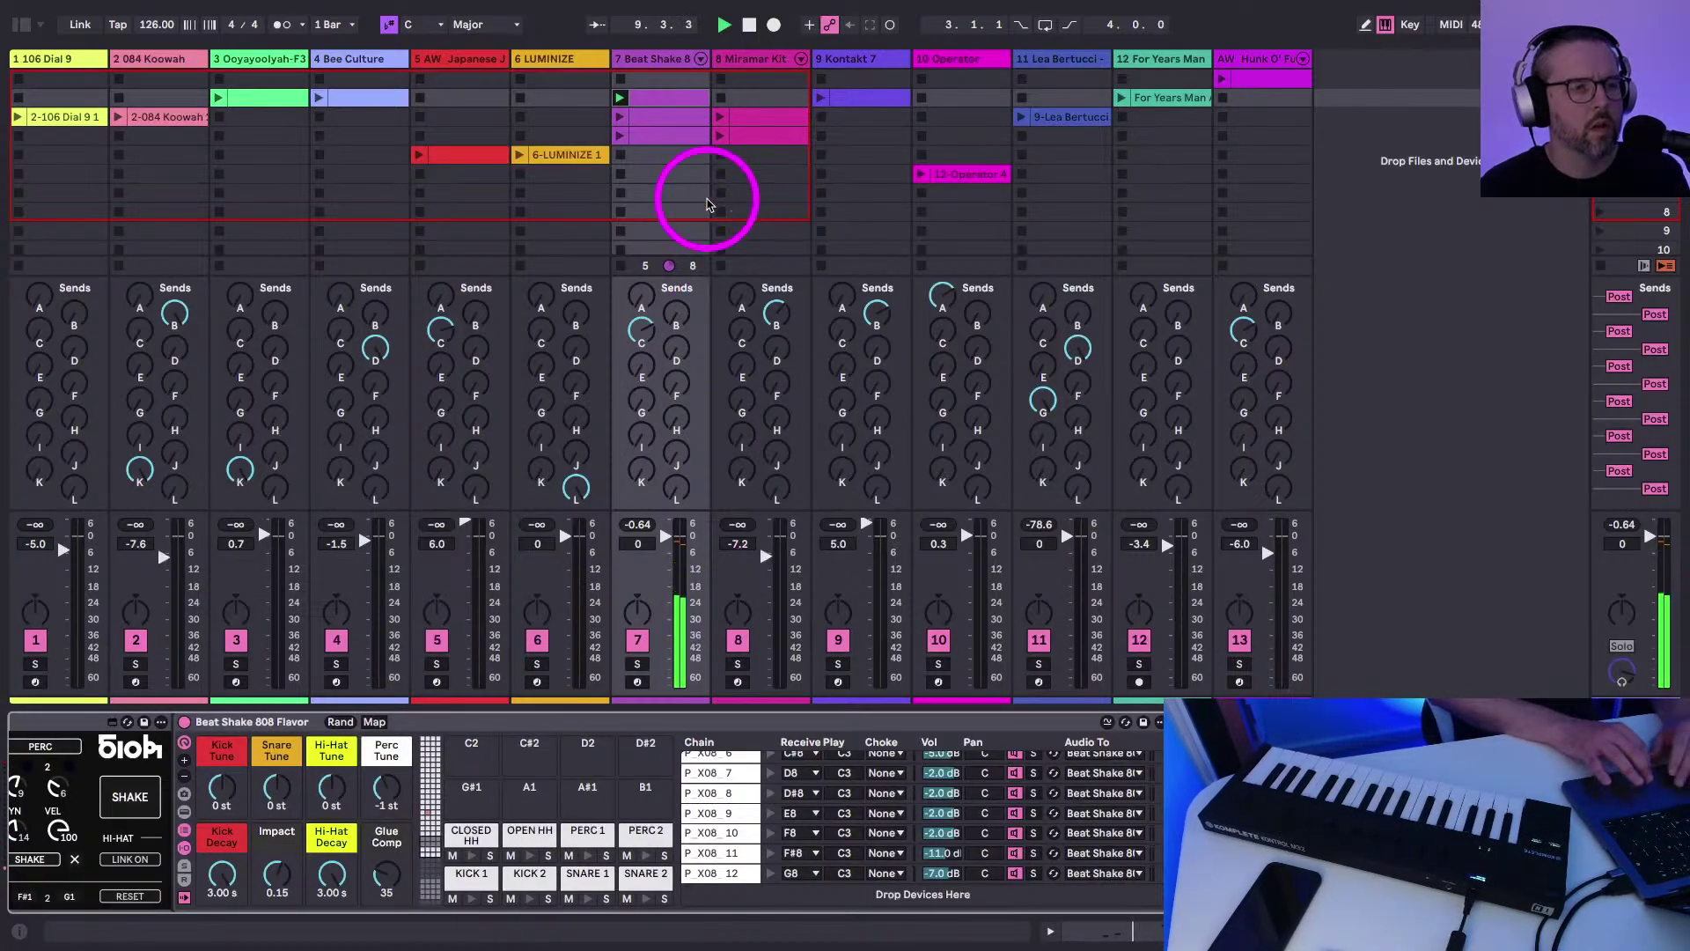
Launch the Japanese Jazz clip alongside the topmost Beat Shake clip and restart the arrangement recording from the beginning
{"action": "left_click", "coordinate": [773, 25]}
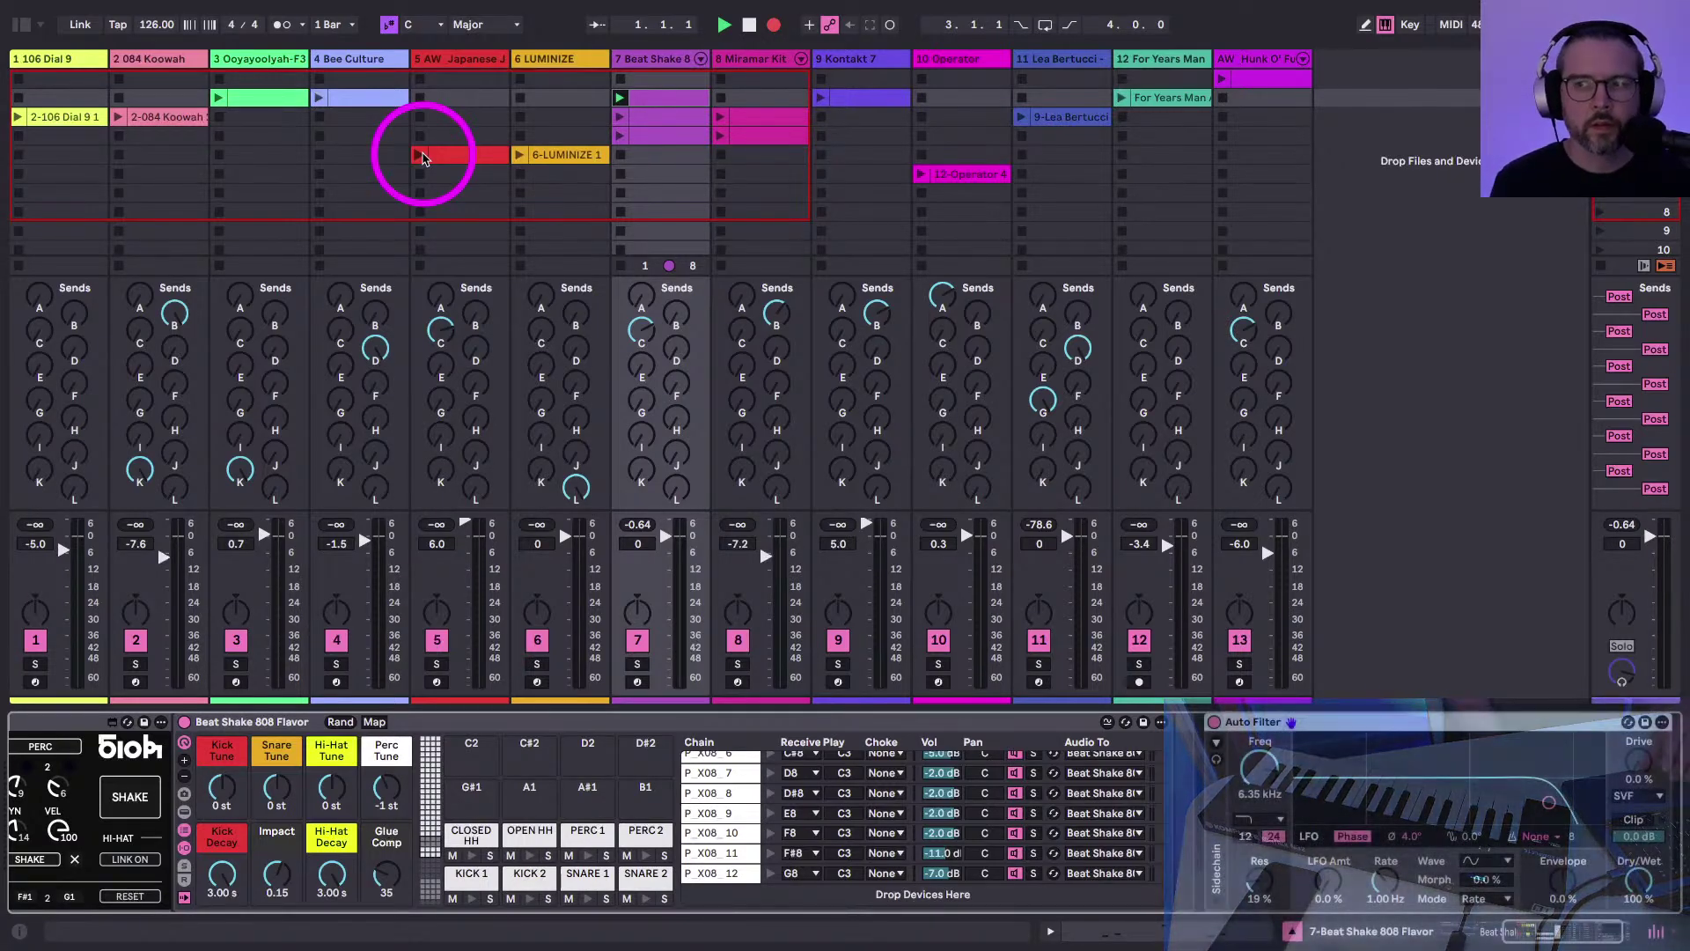
{"action": "left_click", "coordinate": [724, 39]}
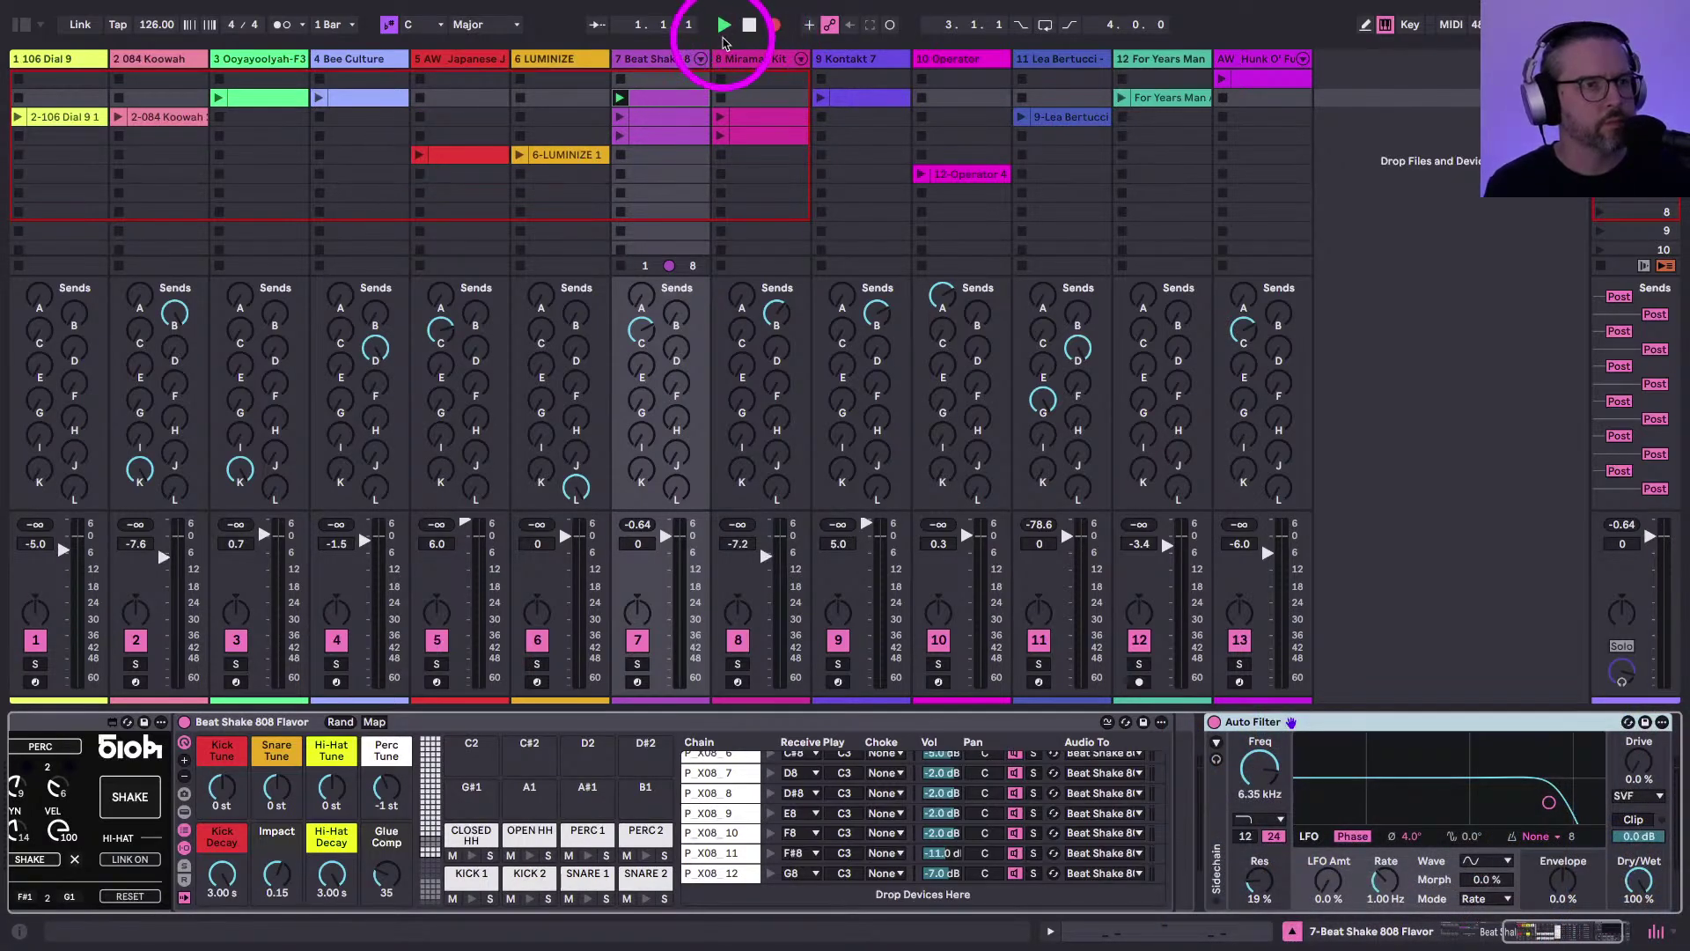
{"action": "left_click", "coordinate": [434, 162]}
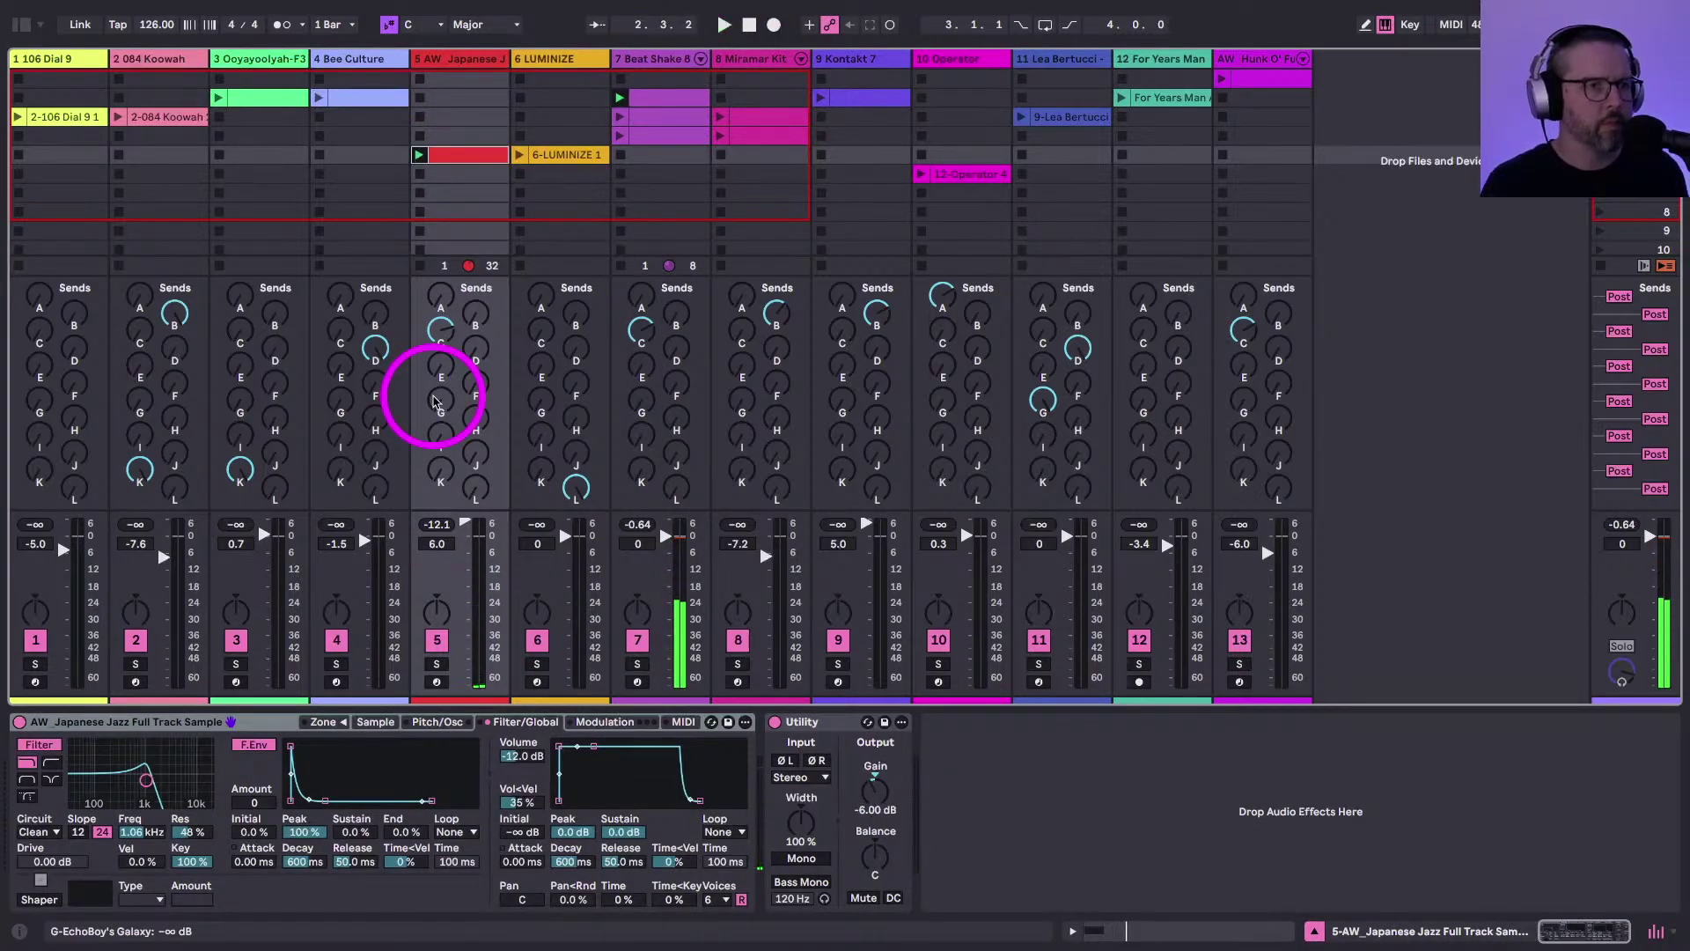
{"action": "left_click", "coordinate": [750, 27]}
{"action": "left_click", "coordinate": [774, 28]}
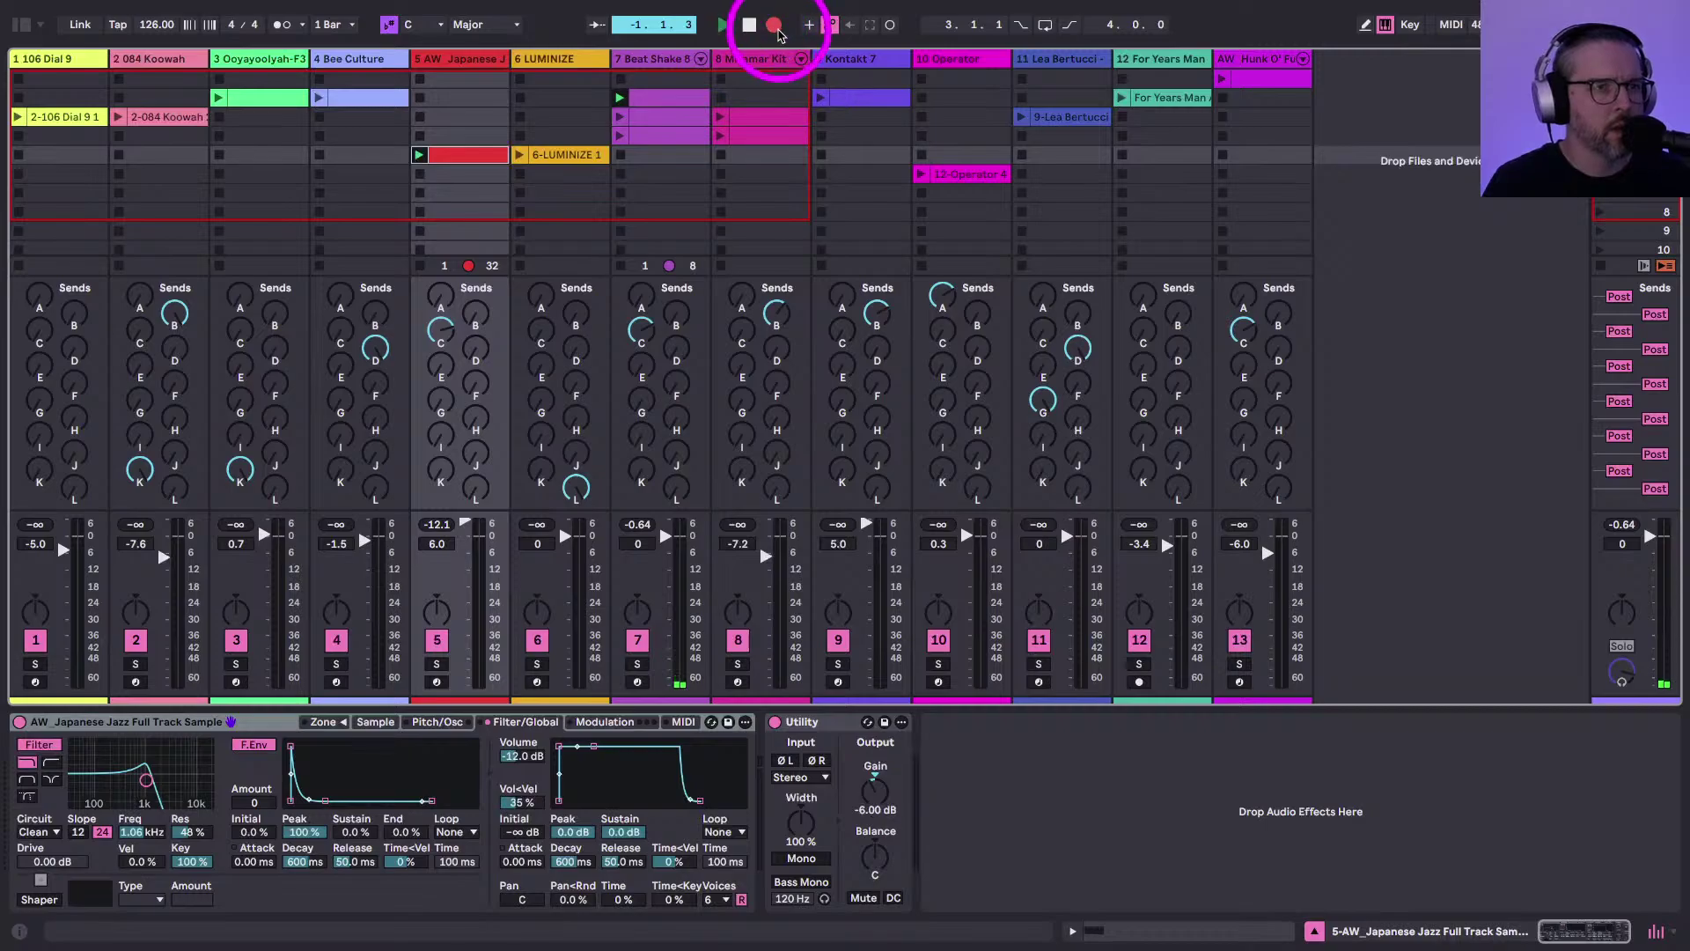
Bring the Kontakt 7, Bee Culture and Ooyayoolyah-F3 clips into the recording one after another
{"action": "left_click", "coordinate": [820, 96]}
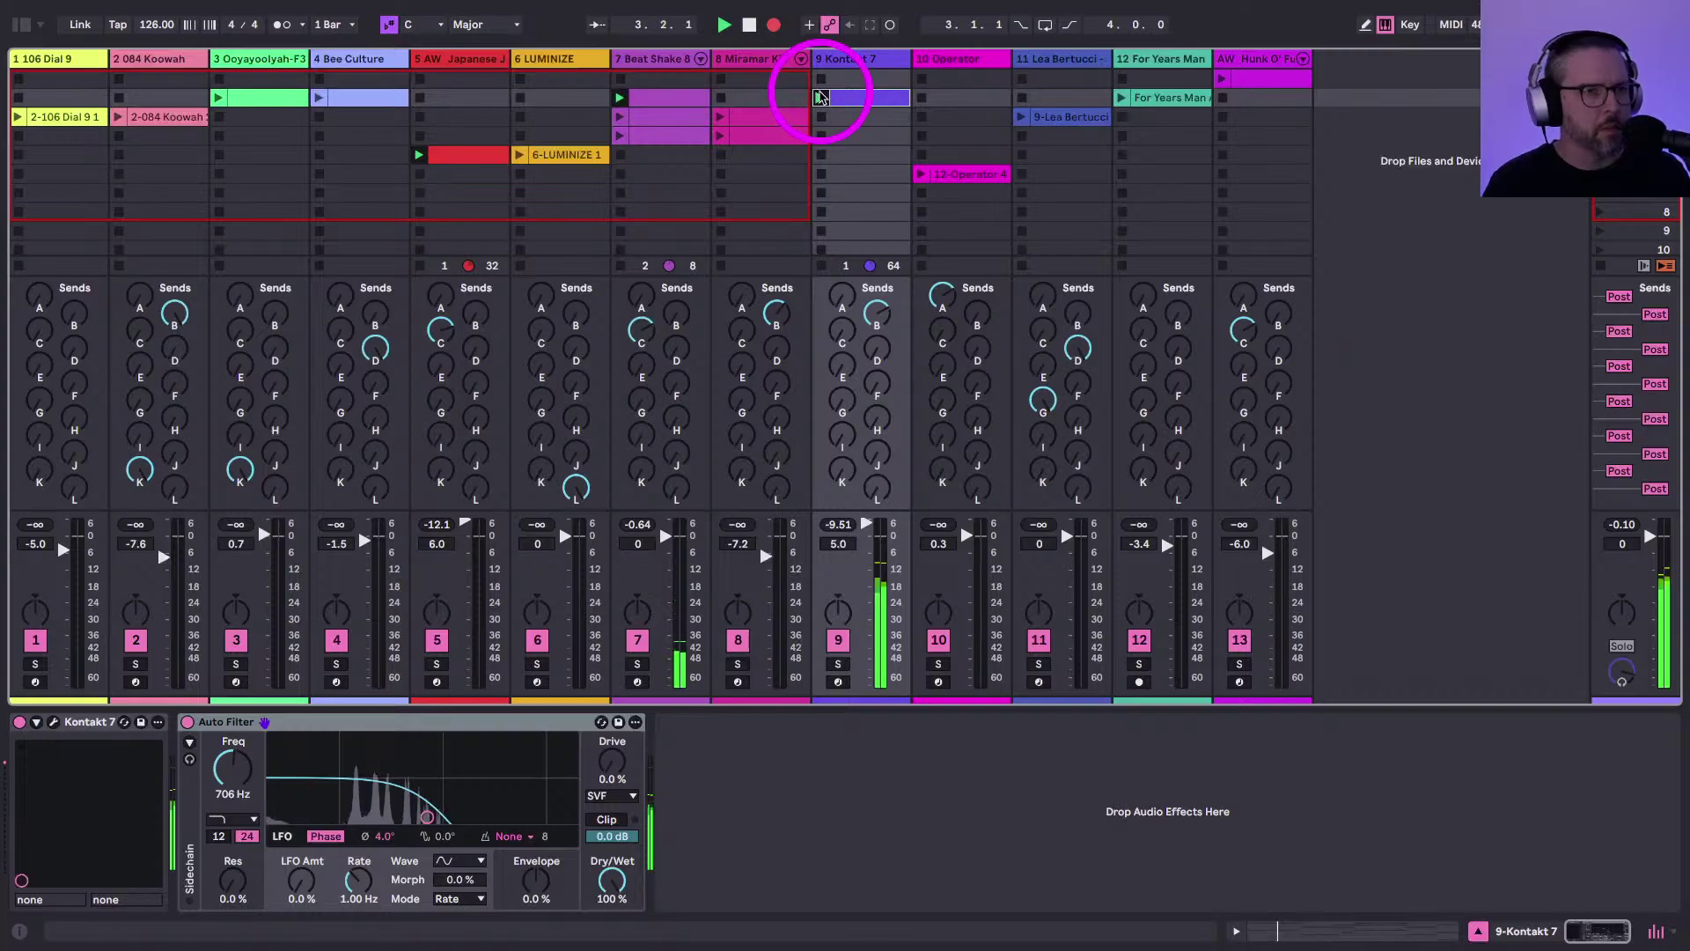
{"action": "left_click", "coordinate": [641, 331]}
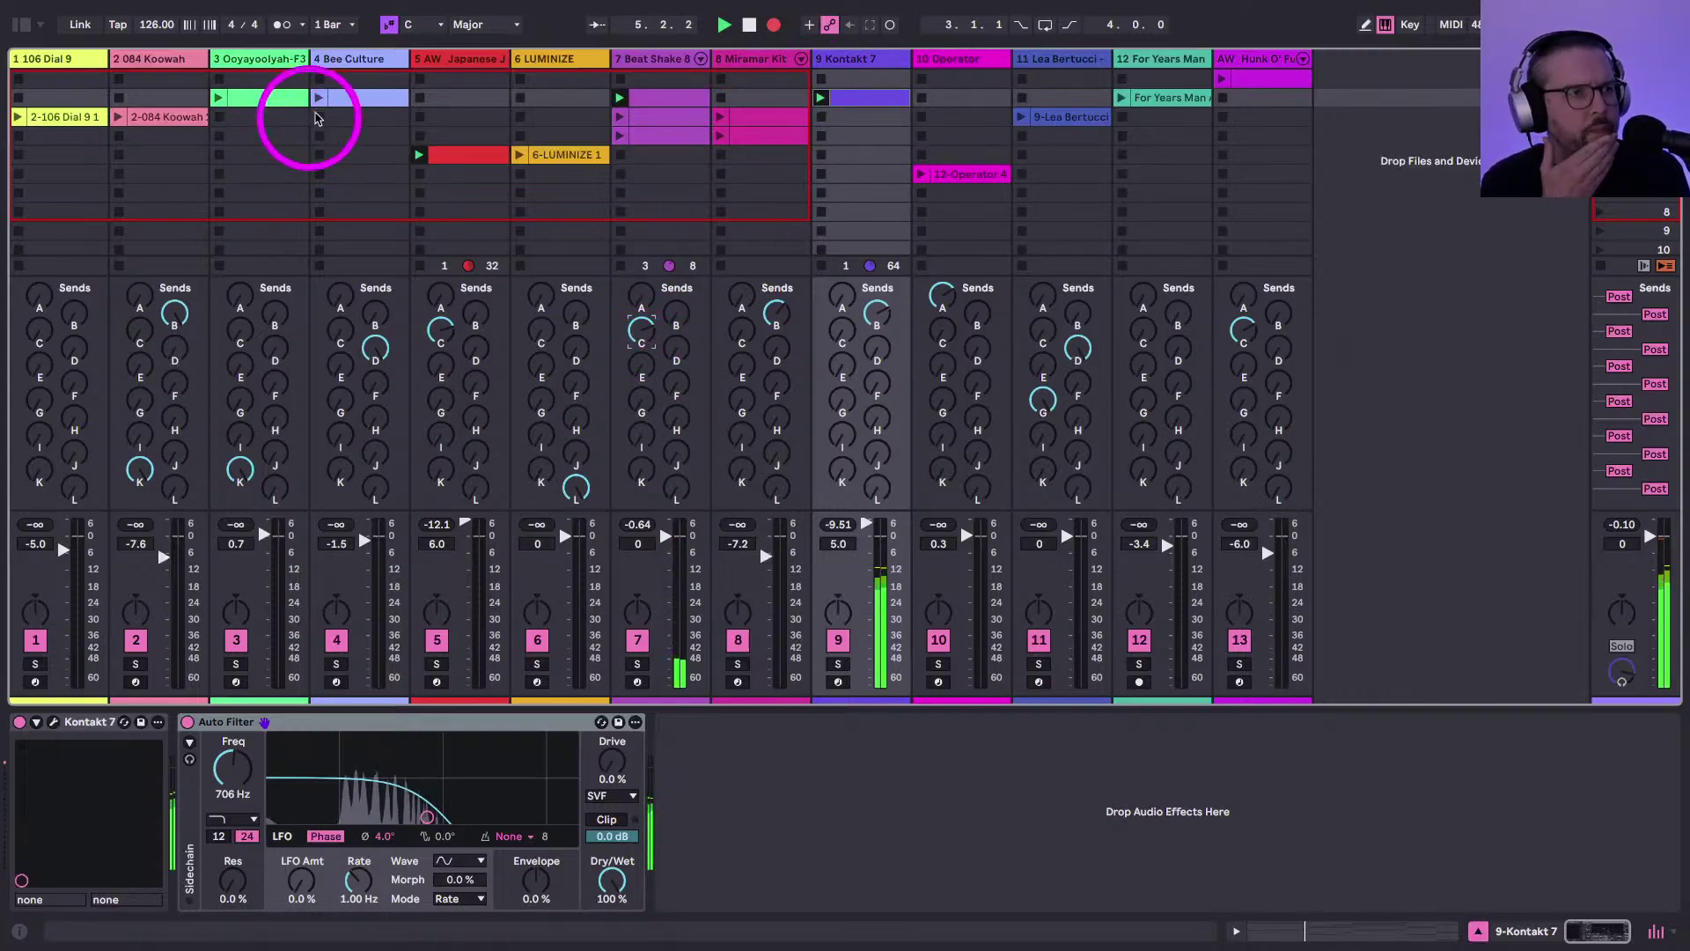
{"action": "left_click", "coordinate": [318, 99]}
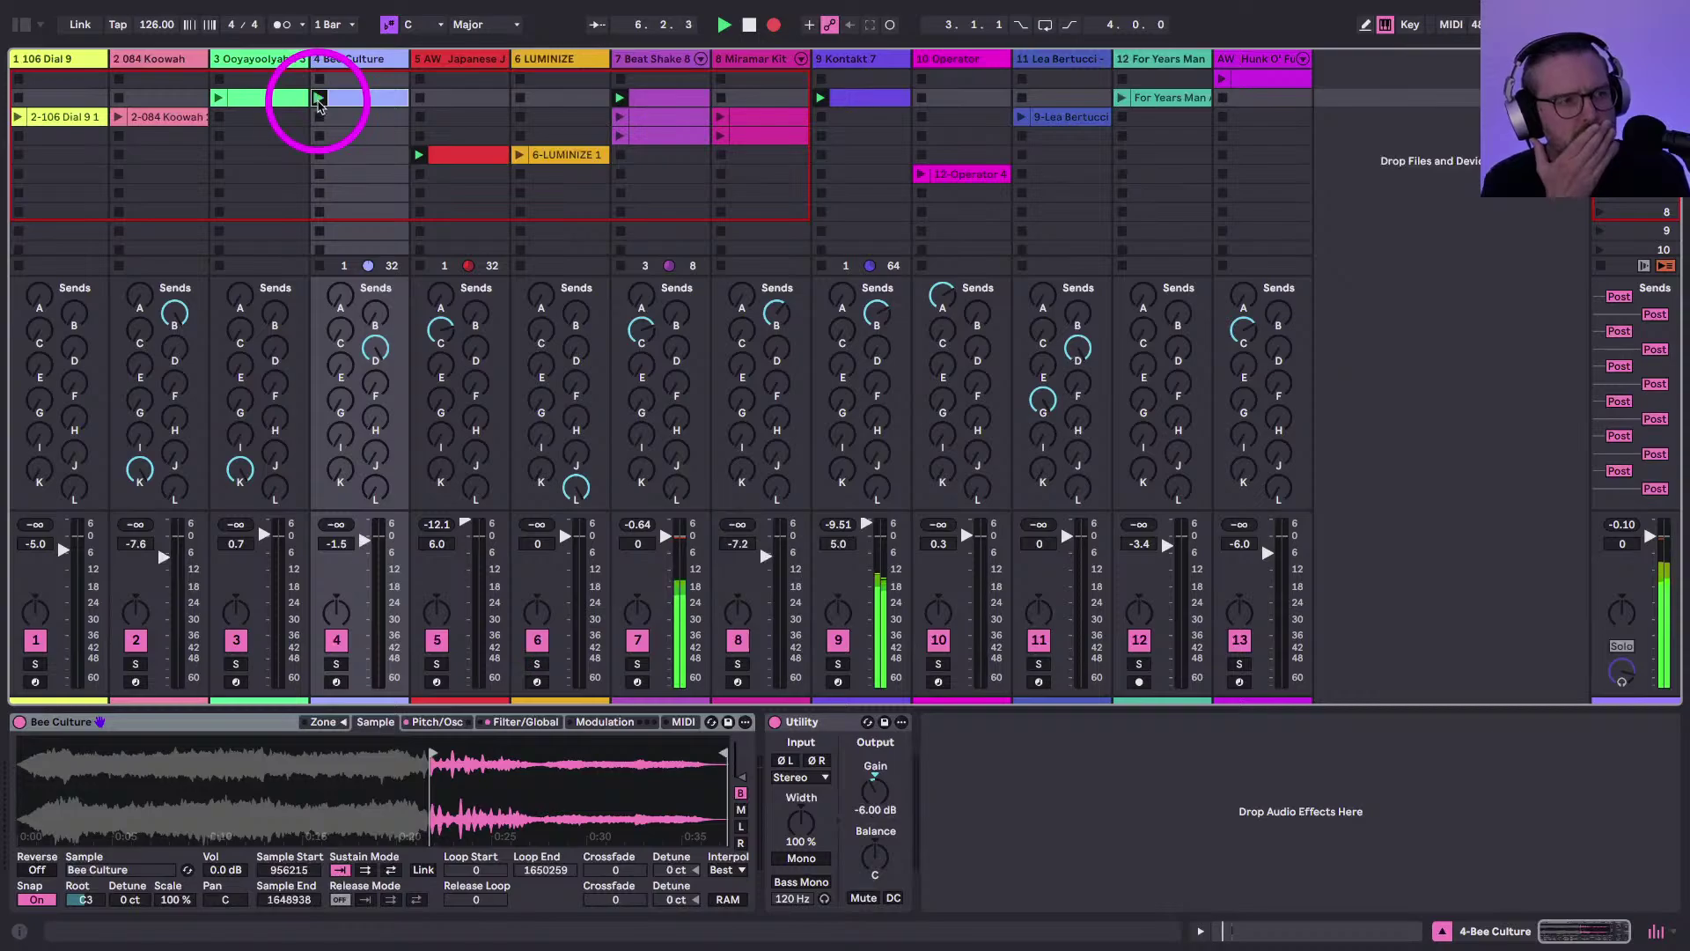
{"action": "left_click", "coordinate": [218, 102]}
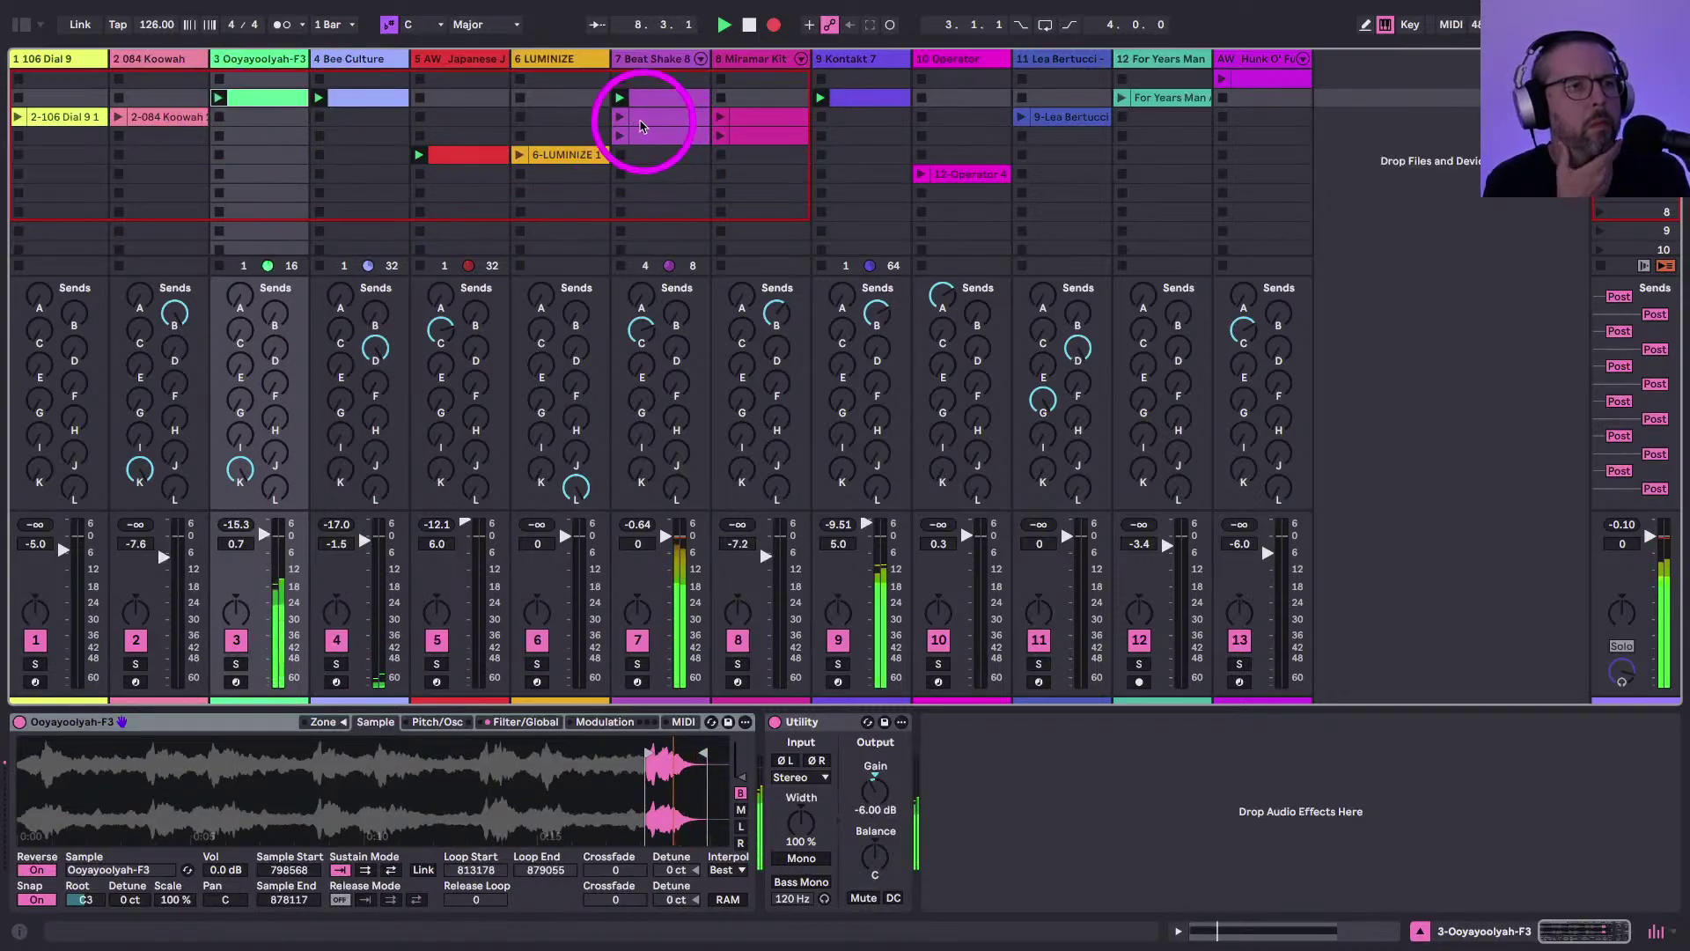
Switch the drums to the second Beat Shake clip, then play the 084 Koowah clip for a short passage and stop it
{"action": "left_click", "coordinate": [620, 118]}
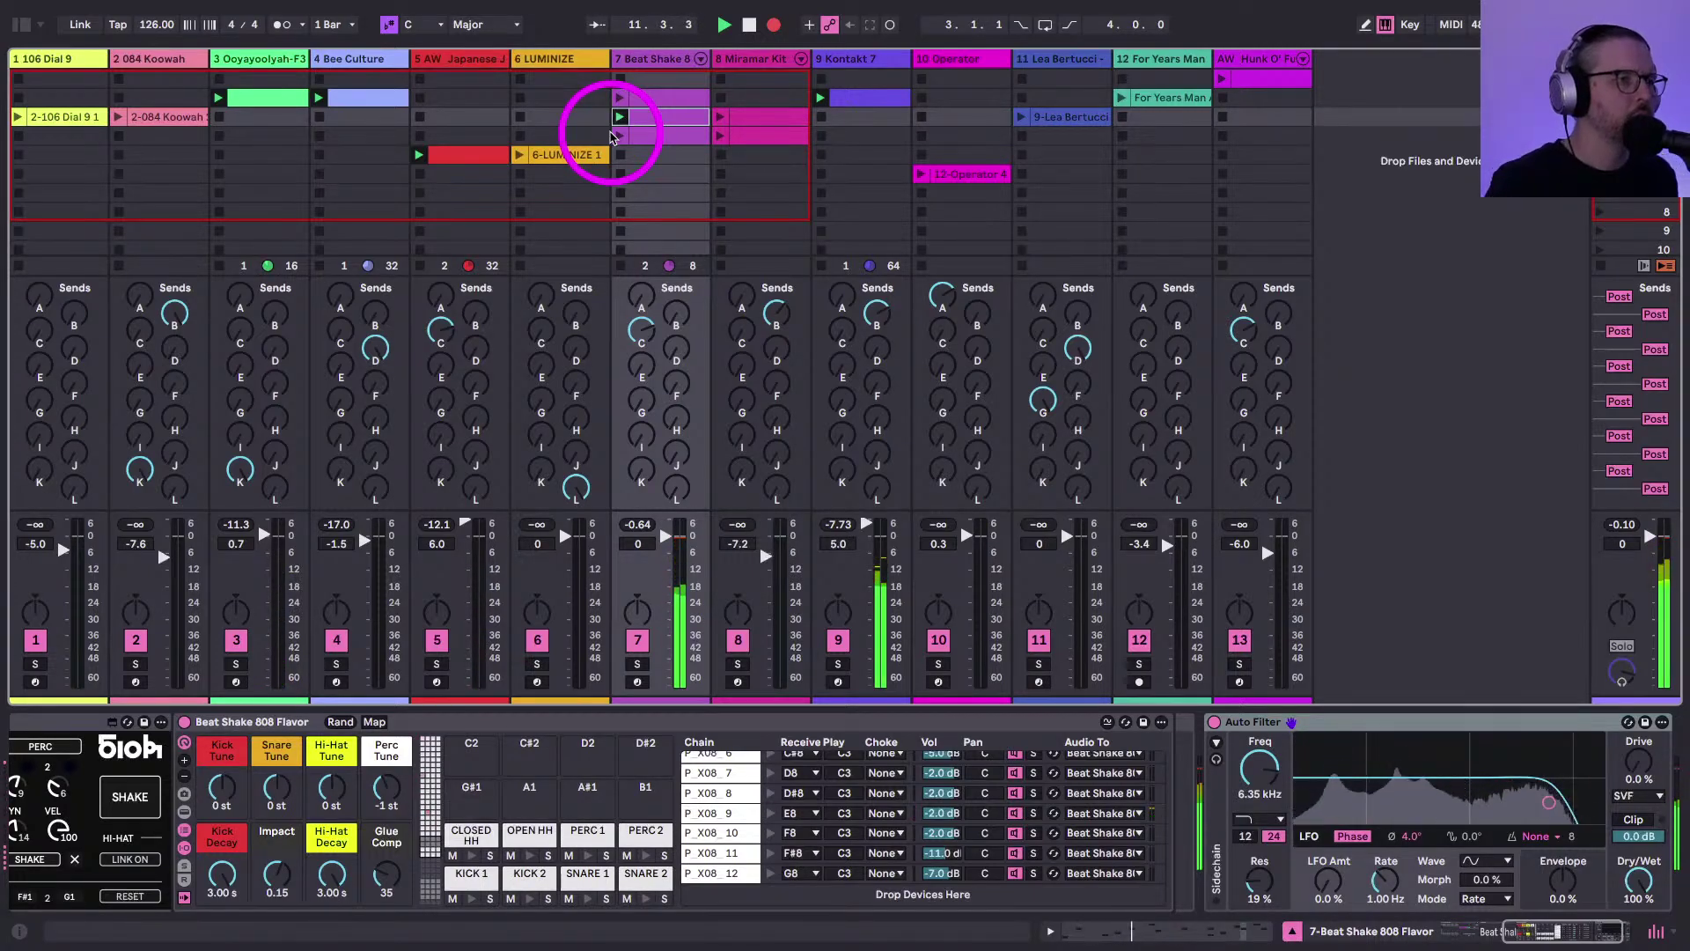
{"action": "left_click", "coordinate": [119, 120]}
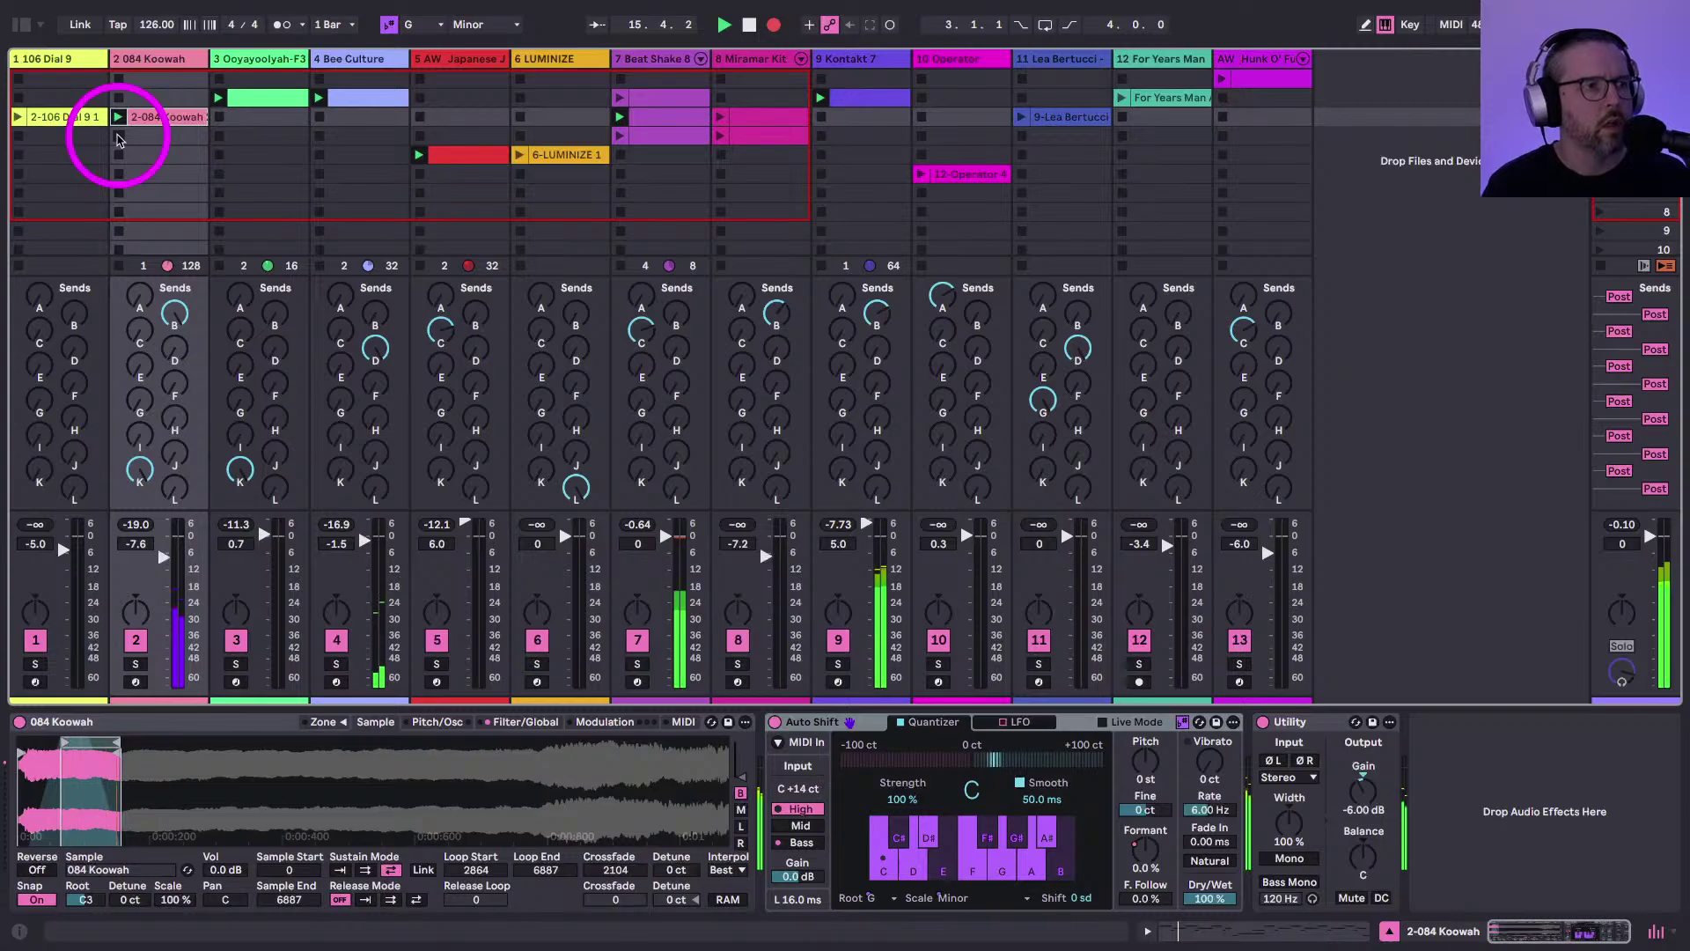
{"action": "left_click", "coordinate": [119, 138]}
Launch the Lea Bertucci and For Years Man clips and drop out the Beat Shake drums
{"action": "left_click", "coordinate": [1022, 117]}
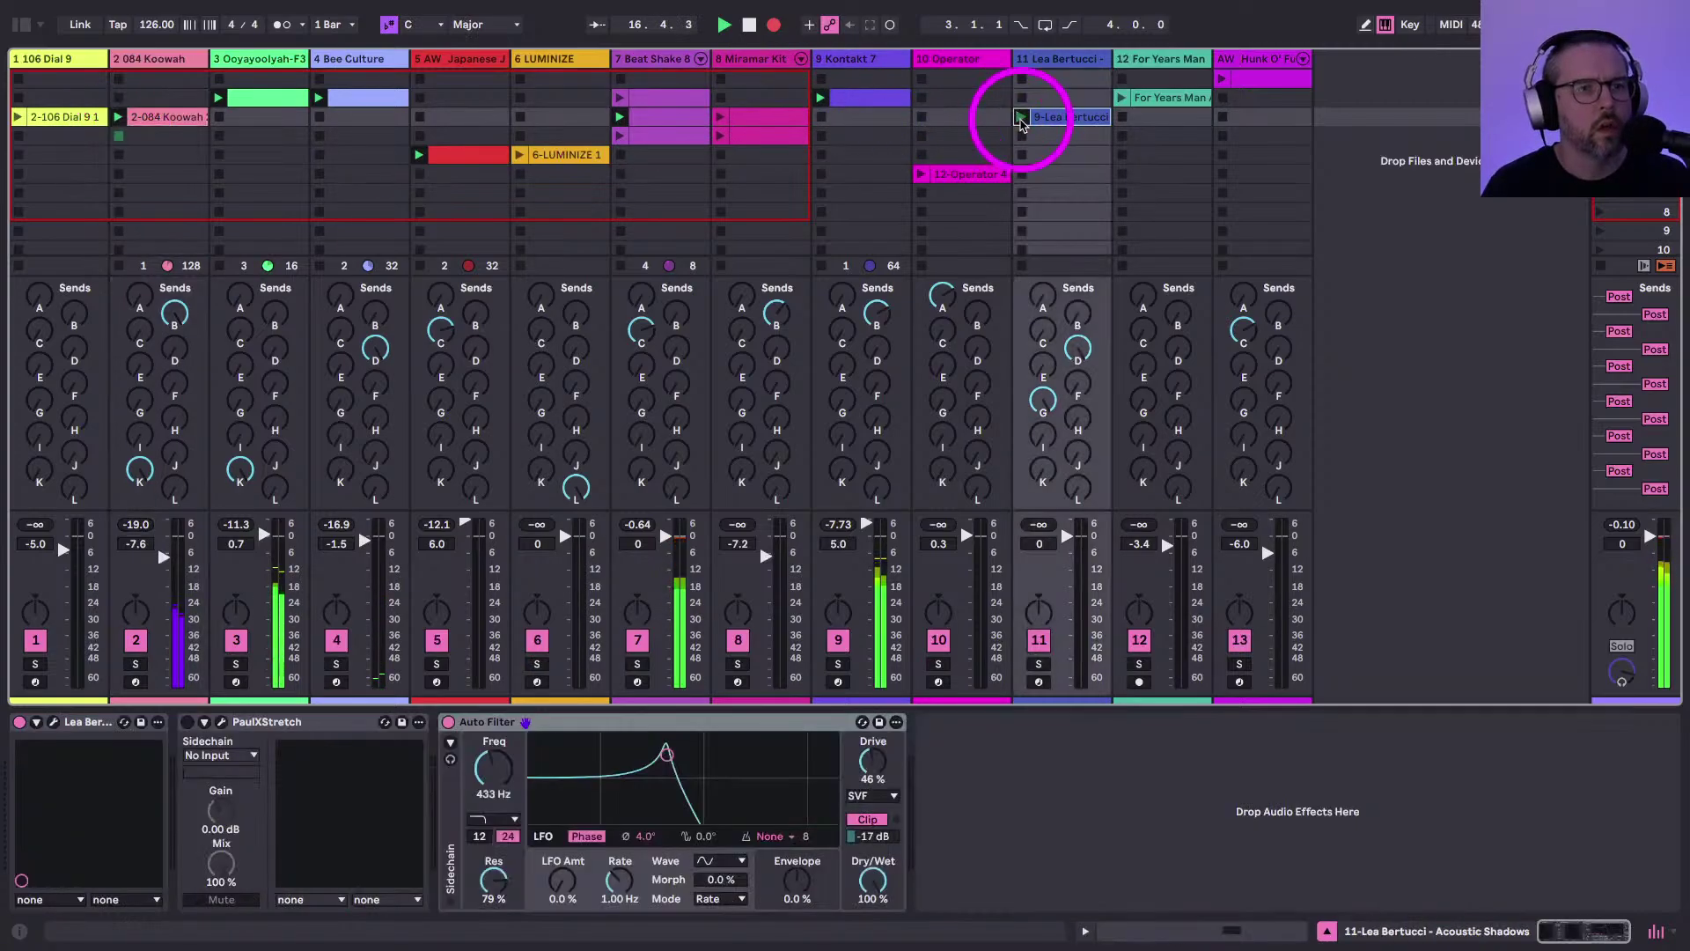
{"action": "left_click", "coordinate": [1121, 100]}
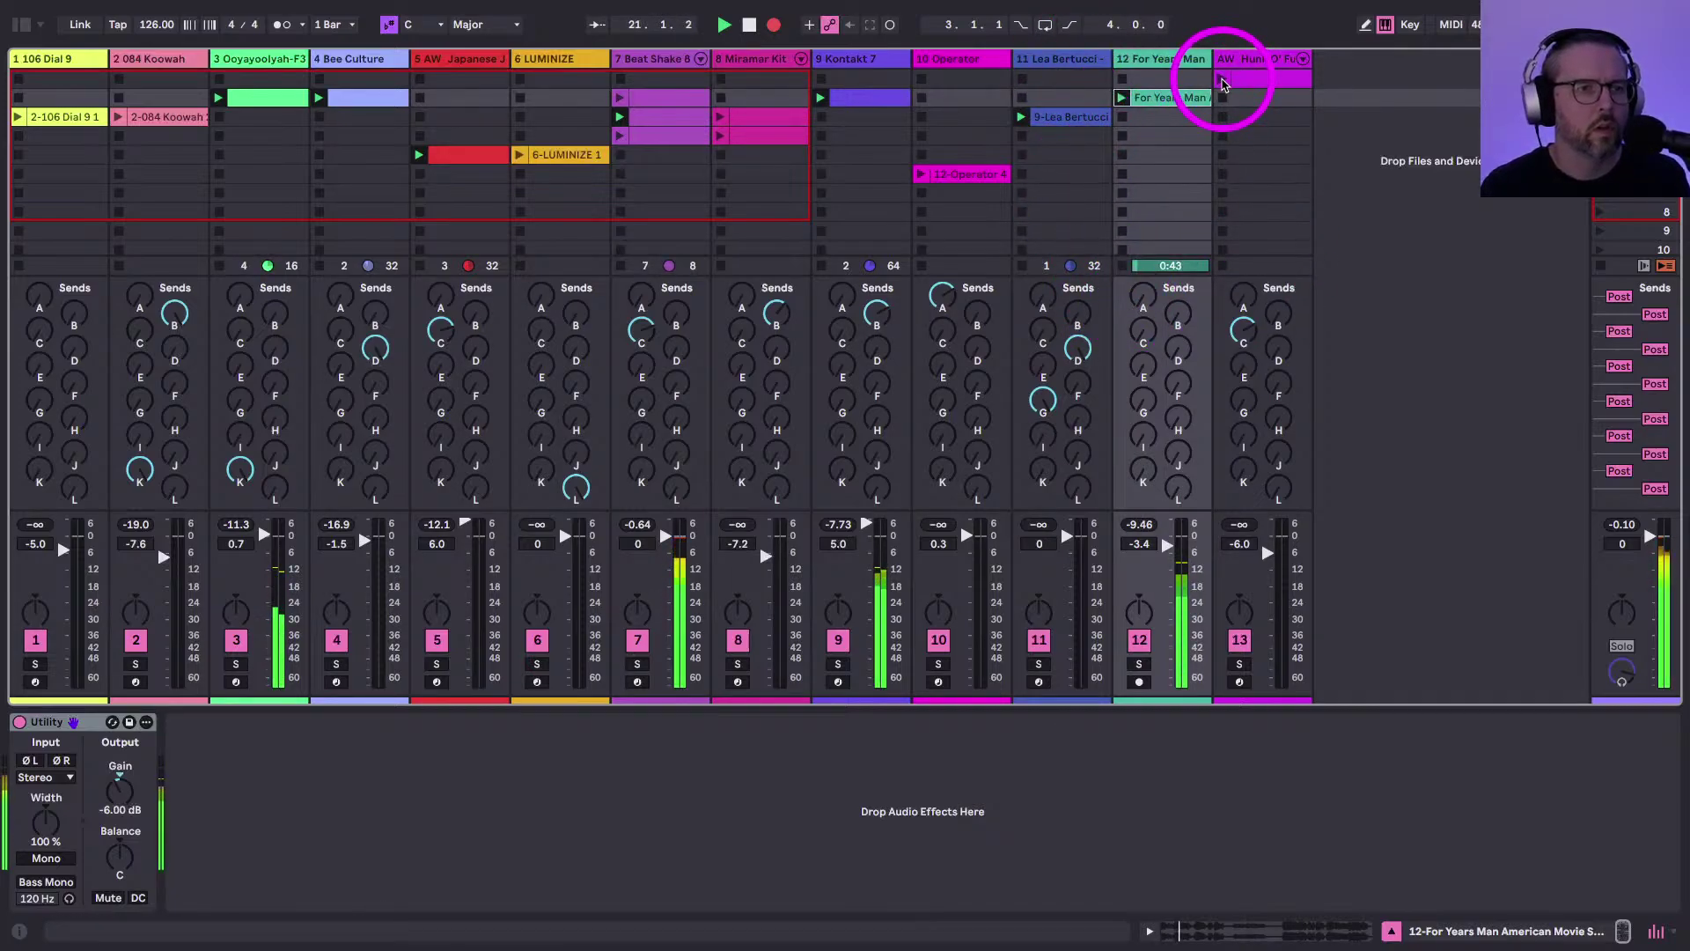
{"action": "left_click", "coordinate": [621, 136]}
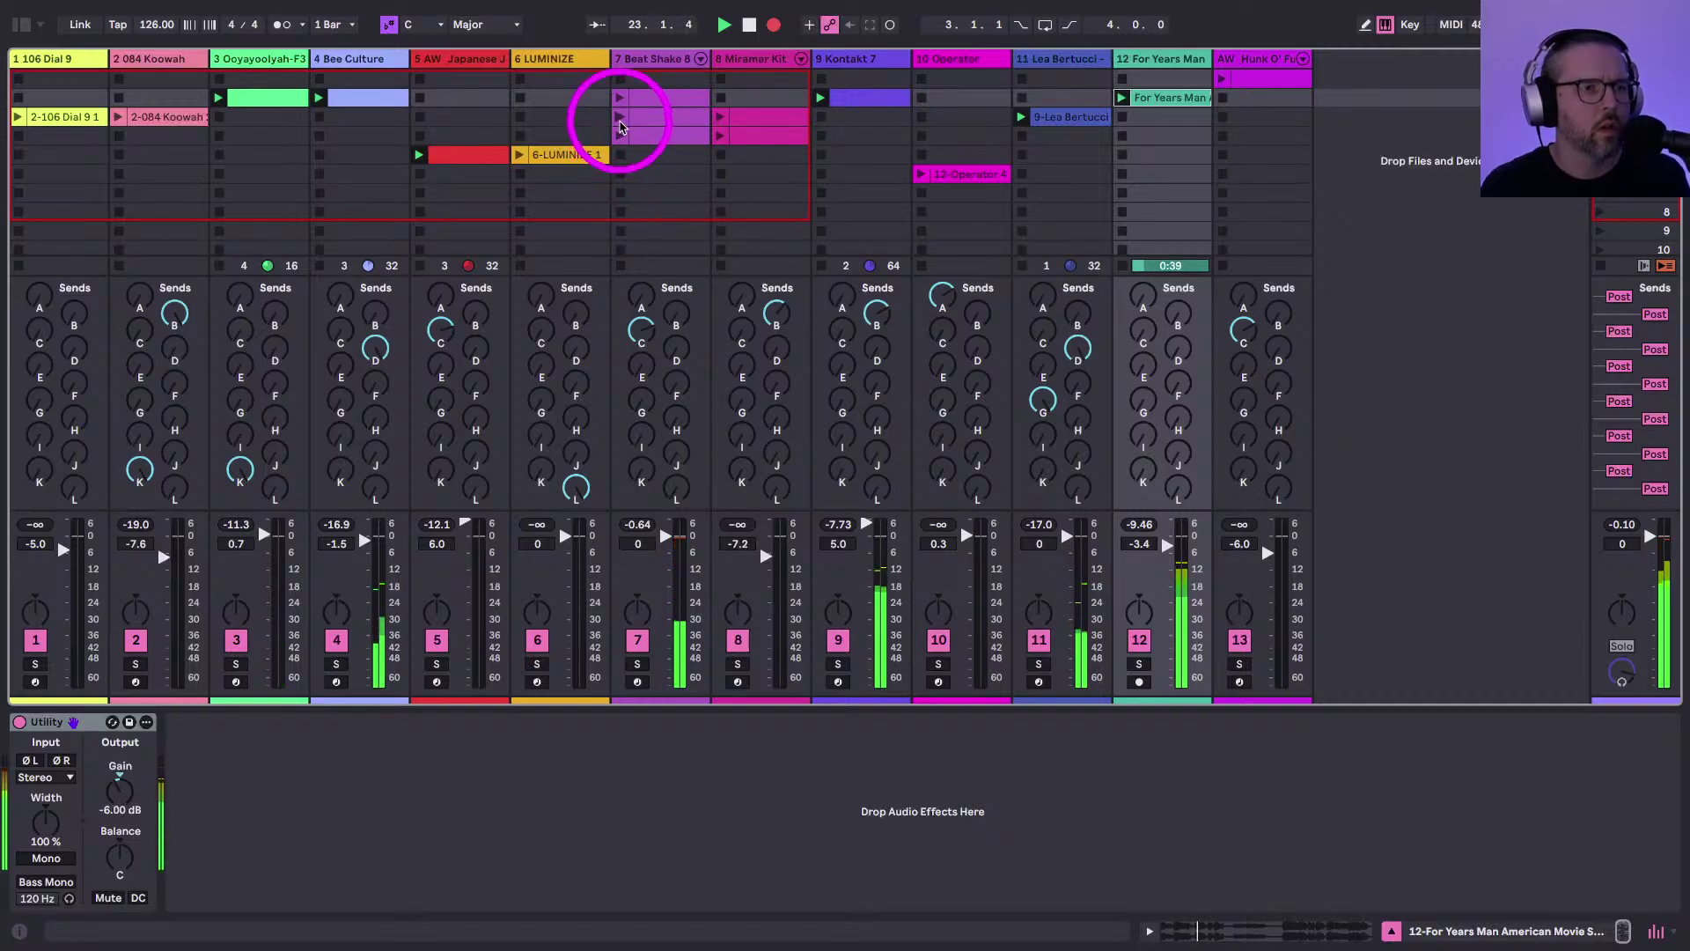
Launch the third Beat Shake, Operator and LUMINIZE clips in turn, stopping the For Years Man clip
{"action": "left_click", "coordinate": [621, 138]}
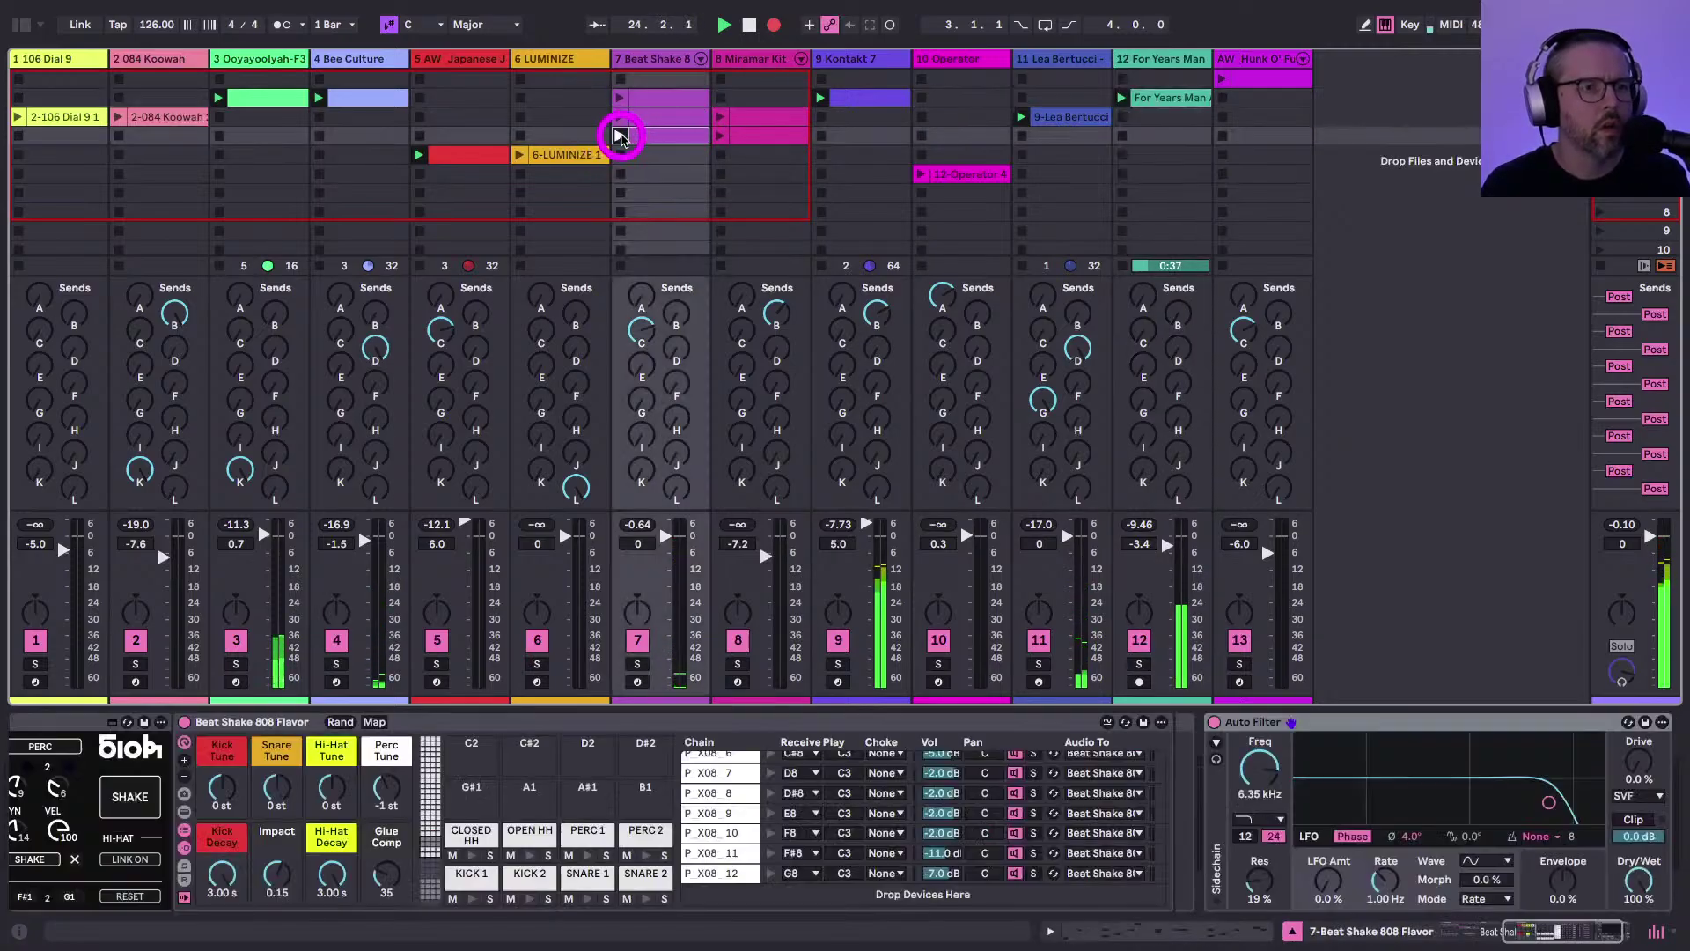
{"action": "left_click", "coordinate": [921, 173]}
{"action": "left_click", "coordinate": [1124, 118]}
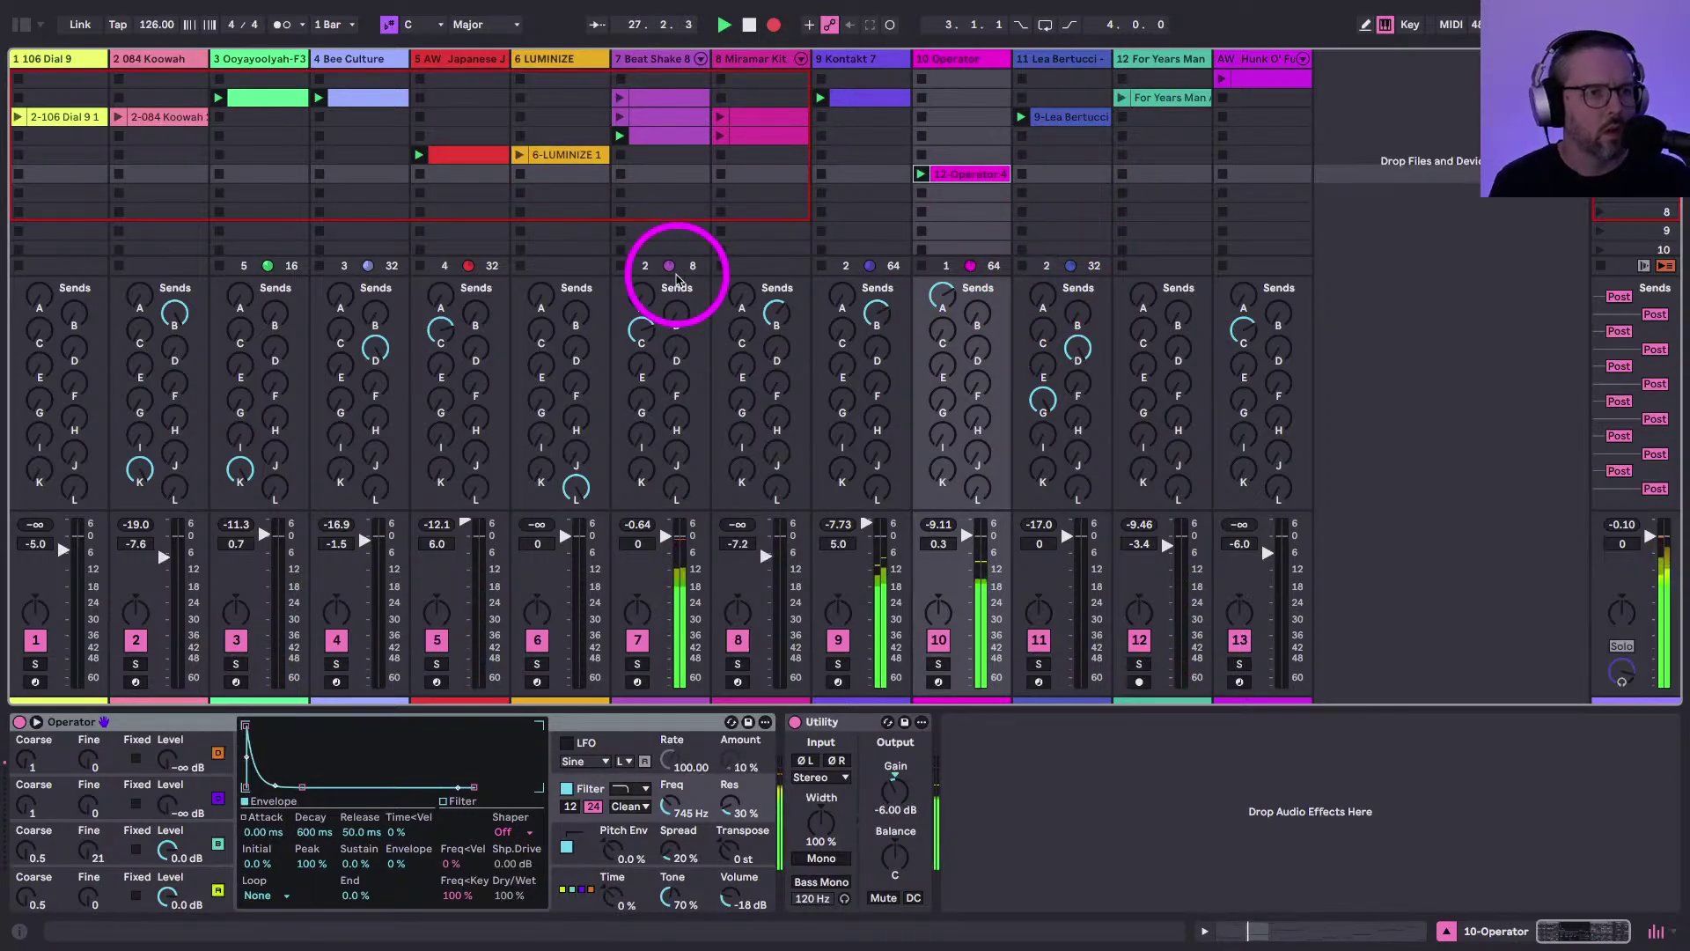
{"action": "left_click", "coordinate": [518, 156]}
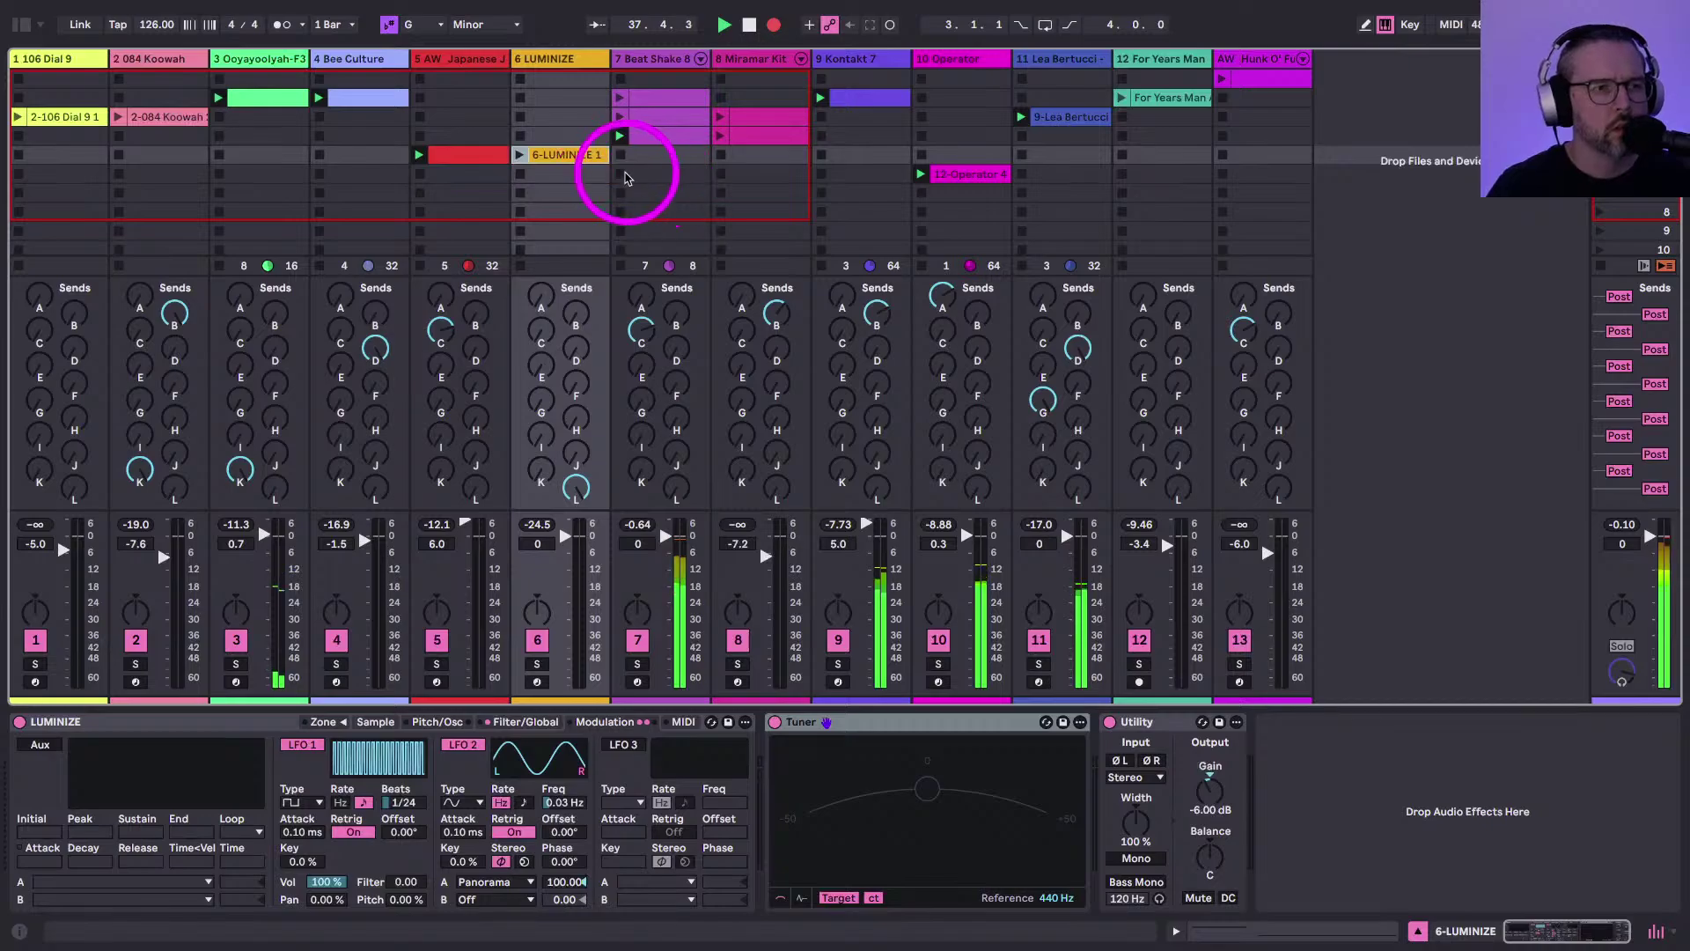
Relaunch the For Years Man and third Beat Shake clips and add the upper Miramar Kit clip
{"action": "left_click", "coordinate": [1122, 97]}
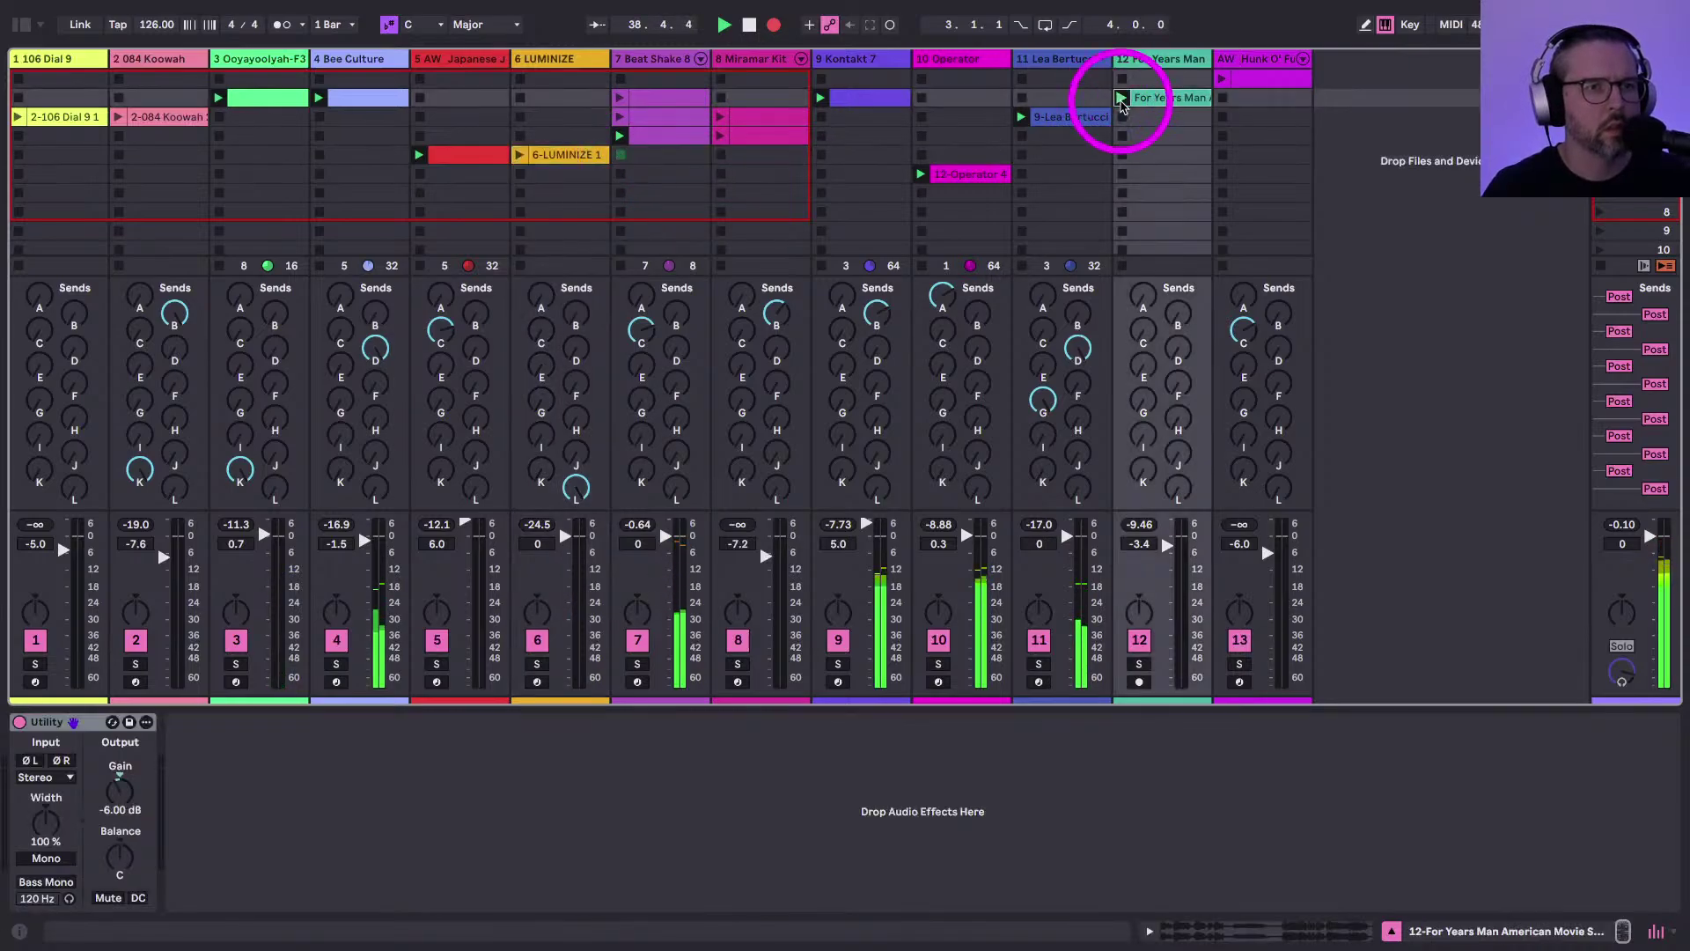
{"action": "left_click", "coordinate": [621, 136]}
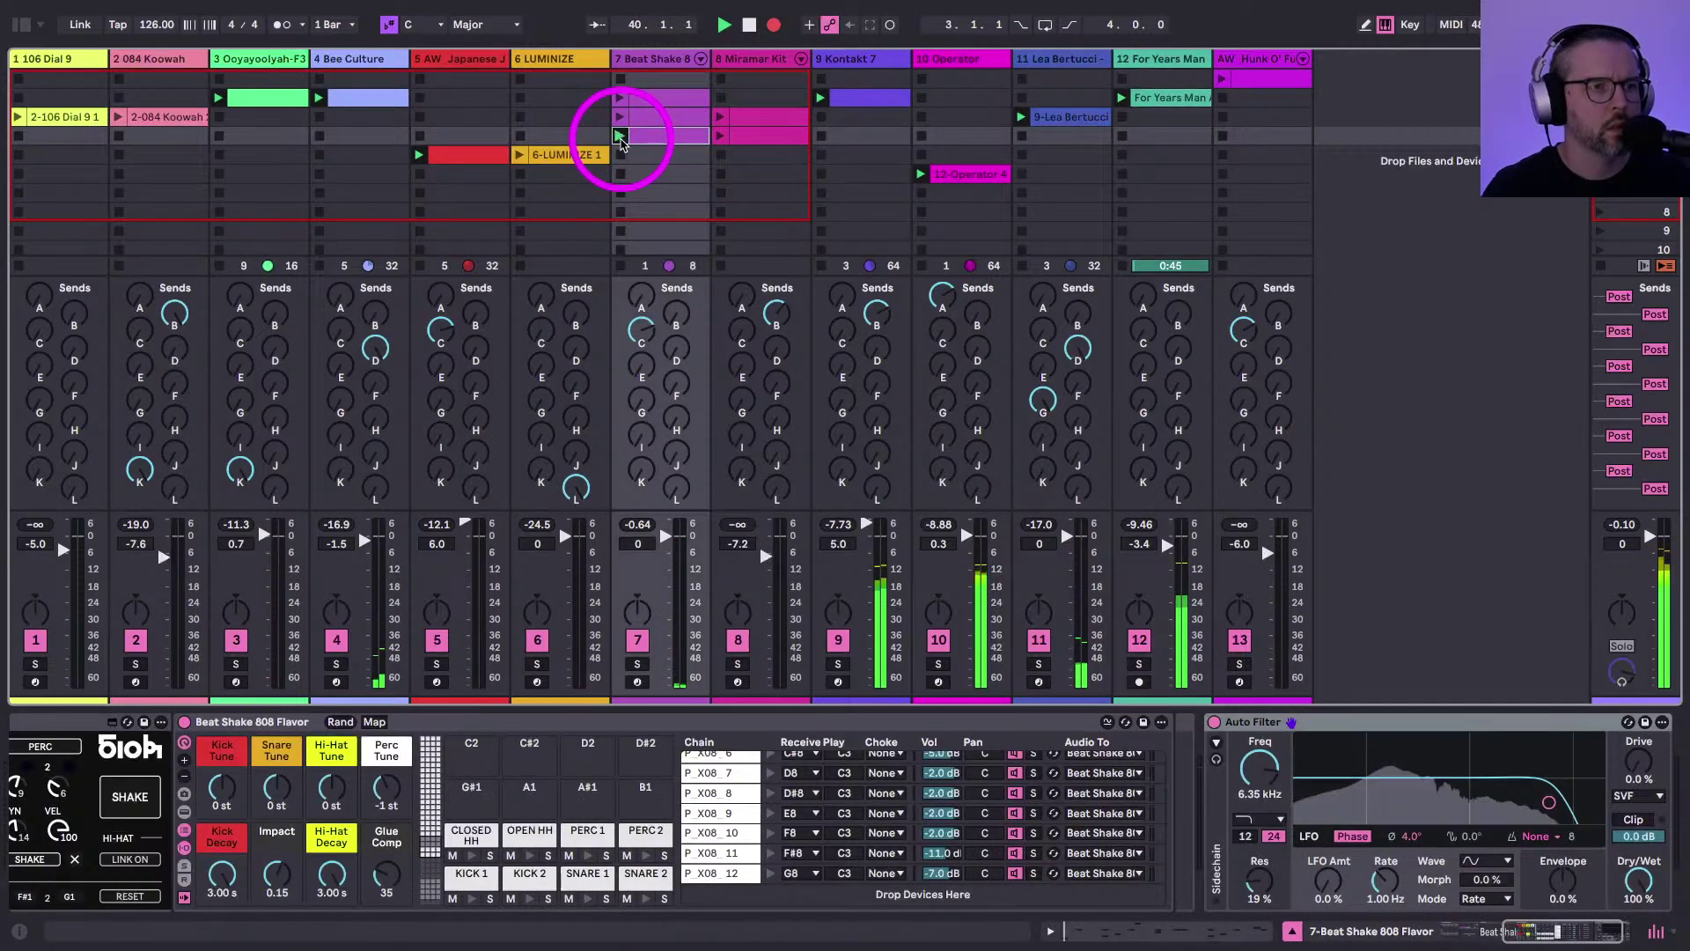
{"action": "left_click", "coordinate": [720, 116]}
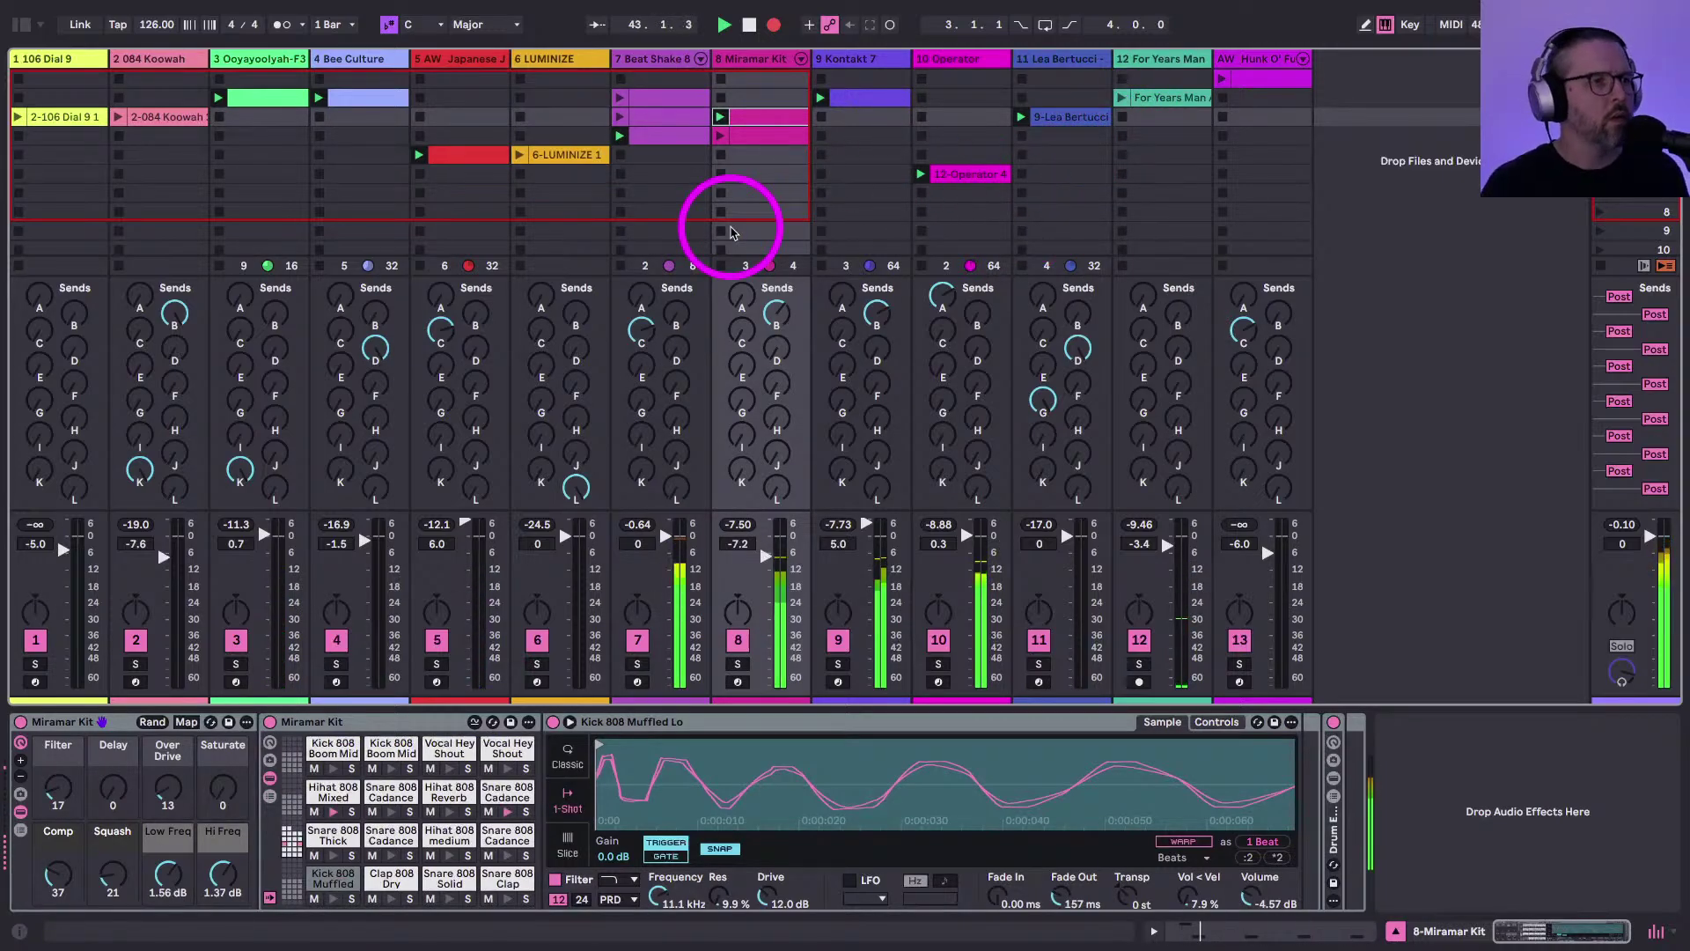
Launch the 106 Dial 9 clip, then play the 084 Koowah clip for a short passage and stop it
{"action": "left_click", "coordinate": [18, 117]}
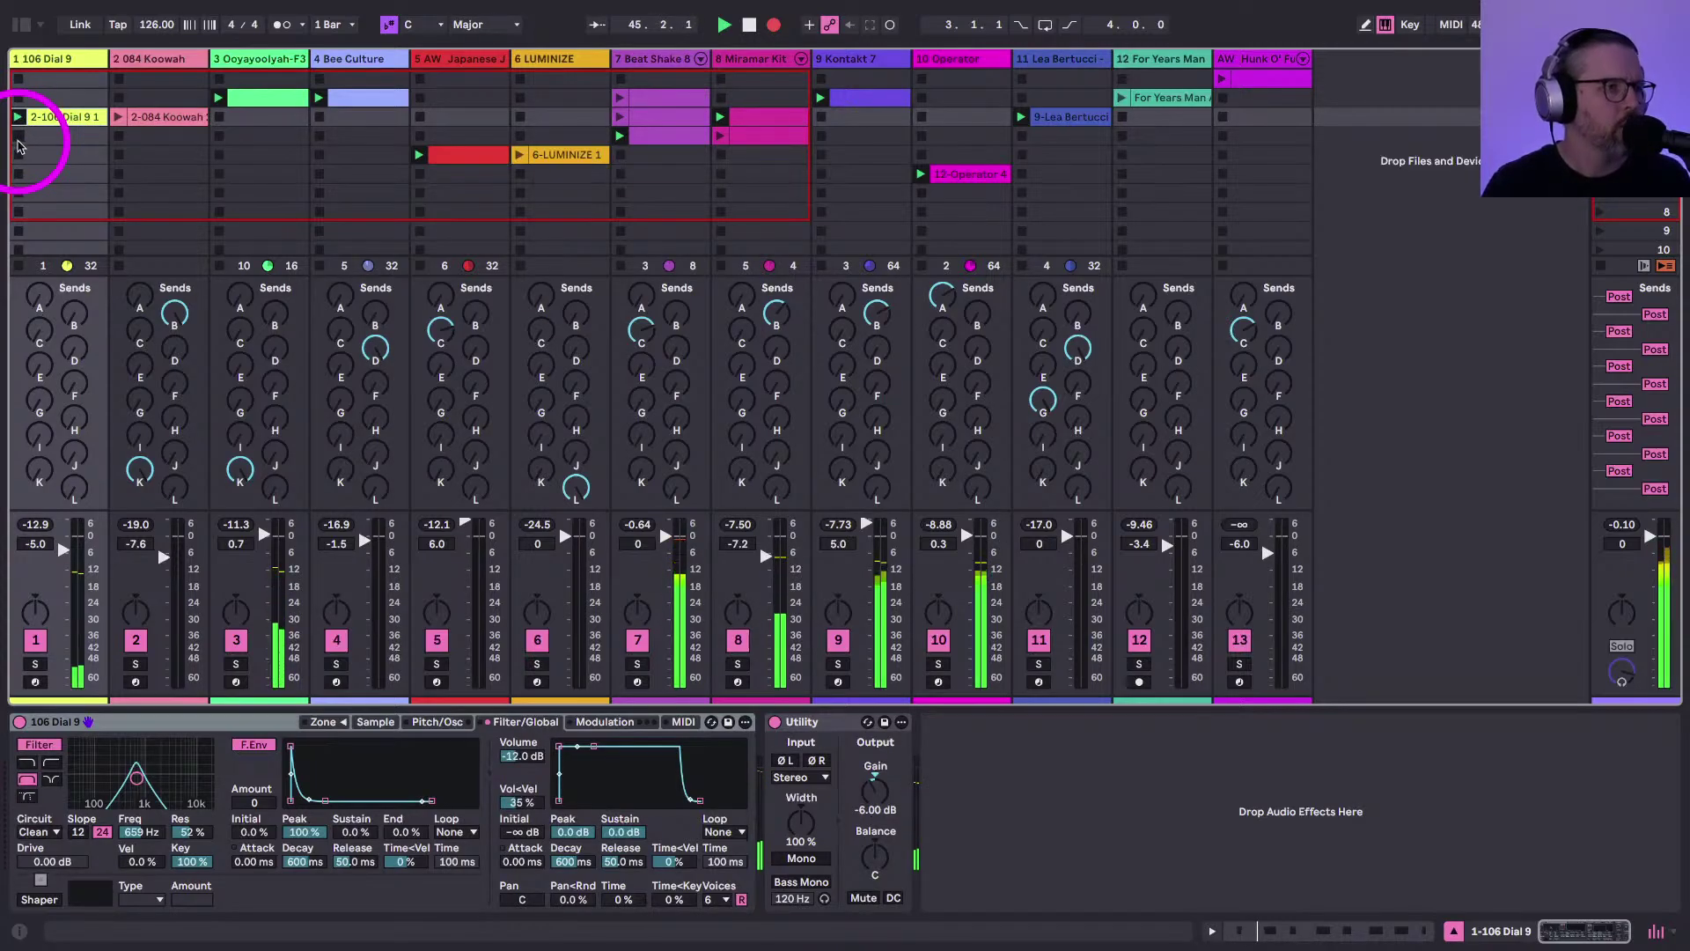
{"action": "left_click", "coordinate": [118, 117]}
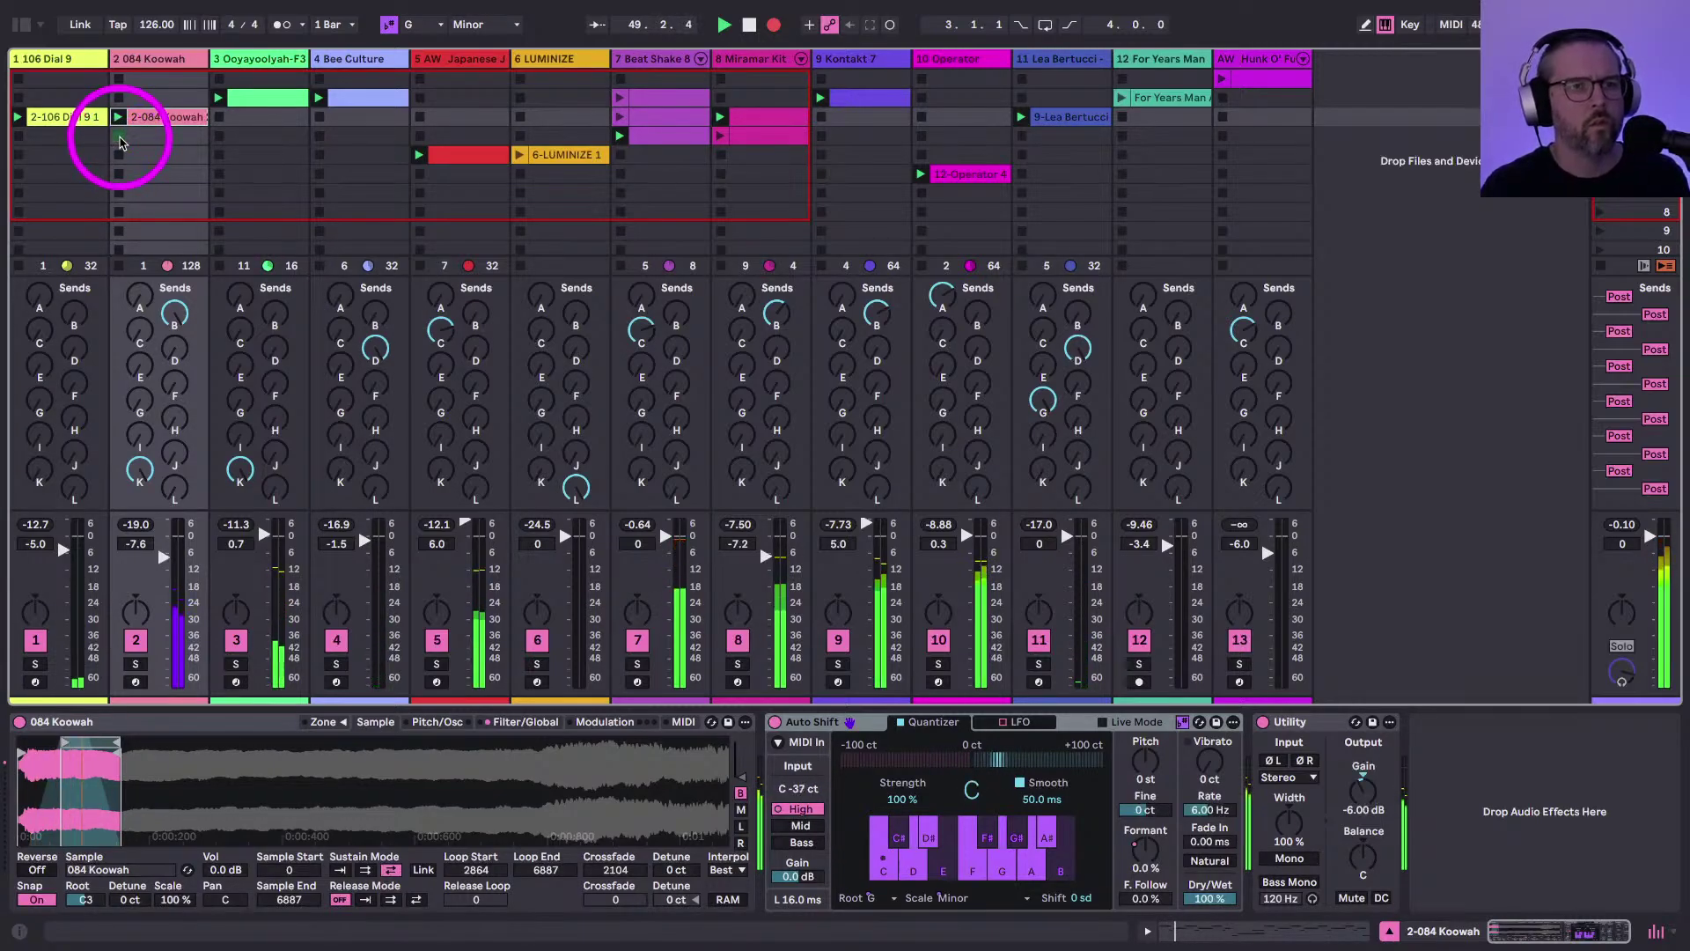
{"action": "left_click", "coordinate": [121, 144]}
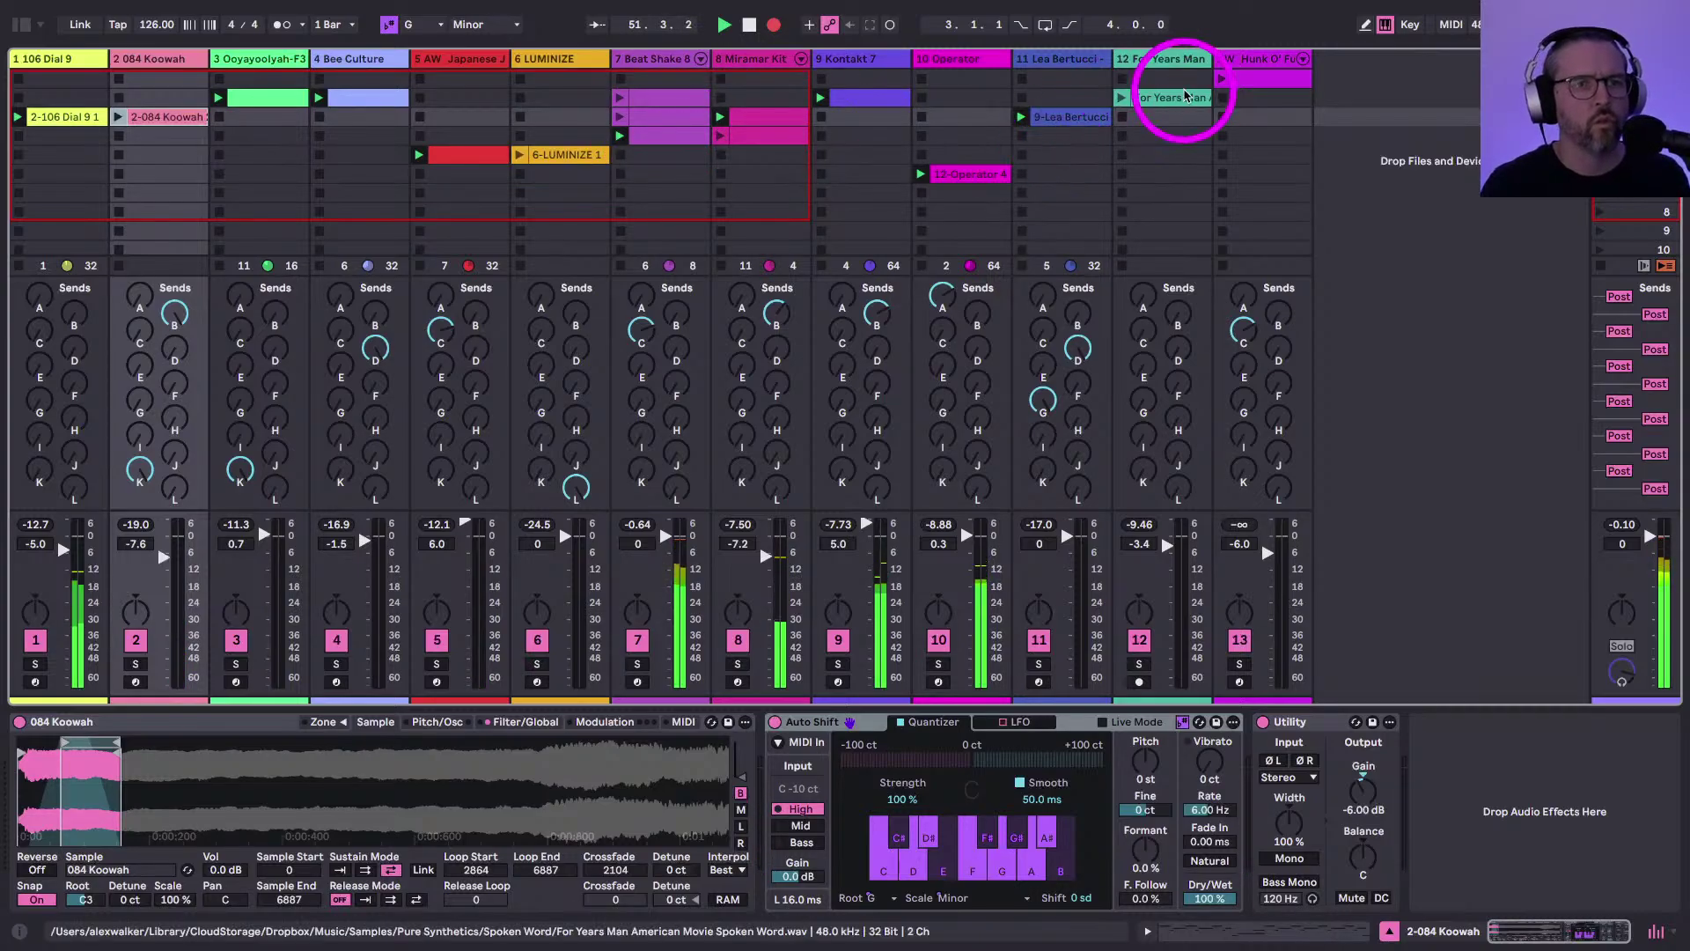
Launch the Hunk O' Funk and For Years Man clips and drop out the Beat Shake drums
{"action": "left_click", "coordinate": [1224, 80]}
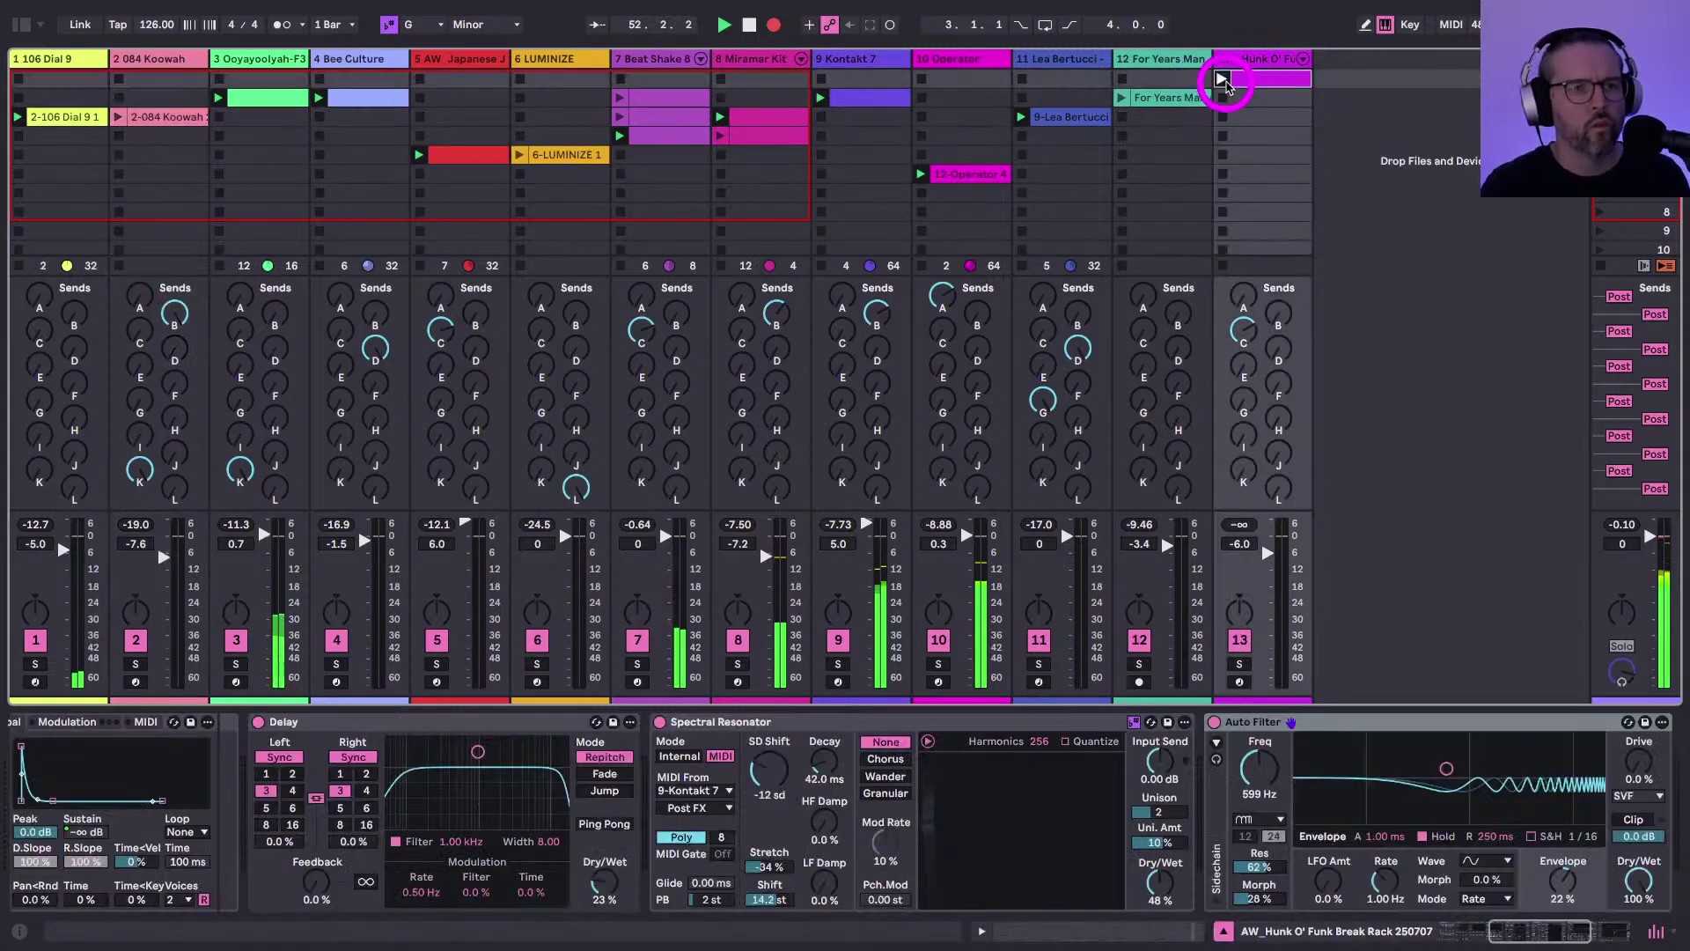
{"action": "left_click", "coordinate": [1145, 98]}
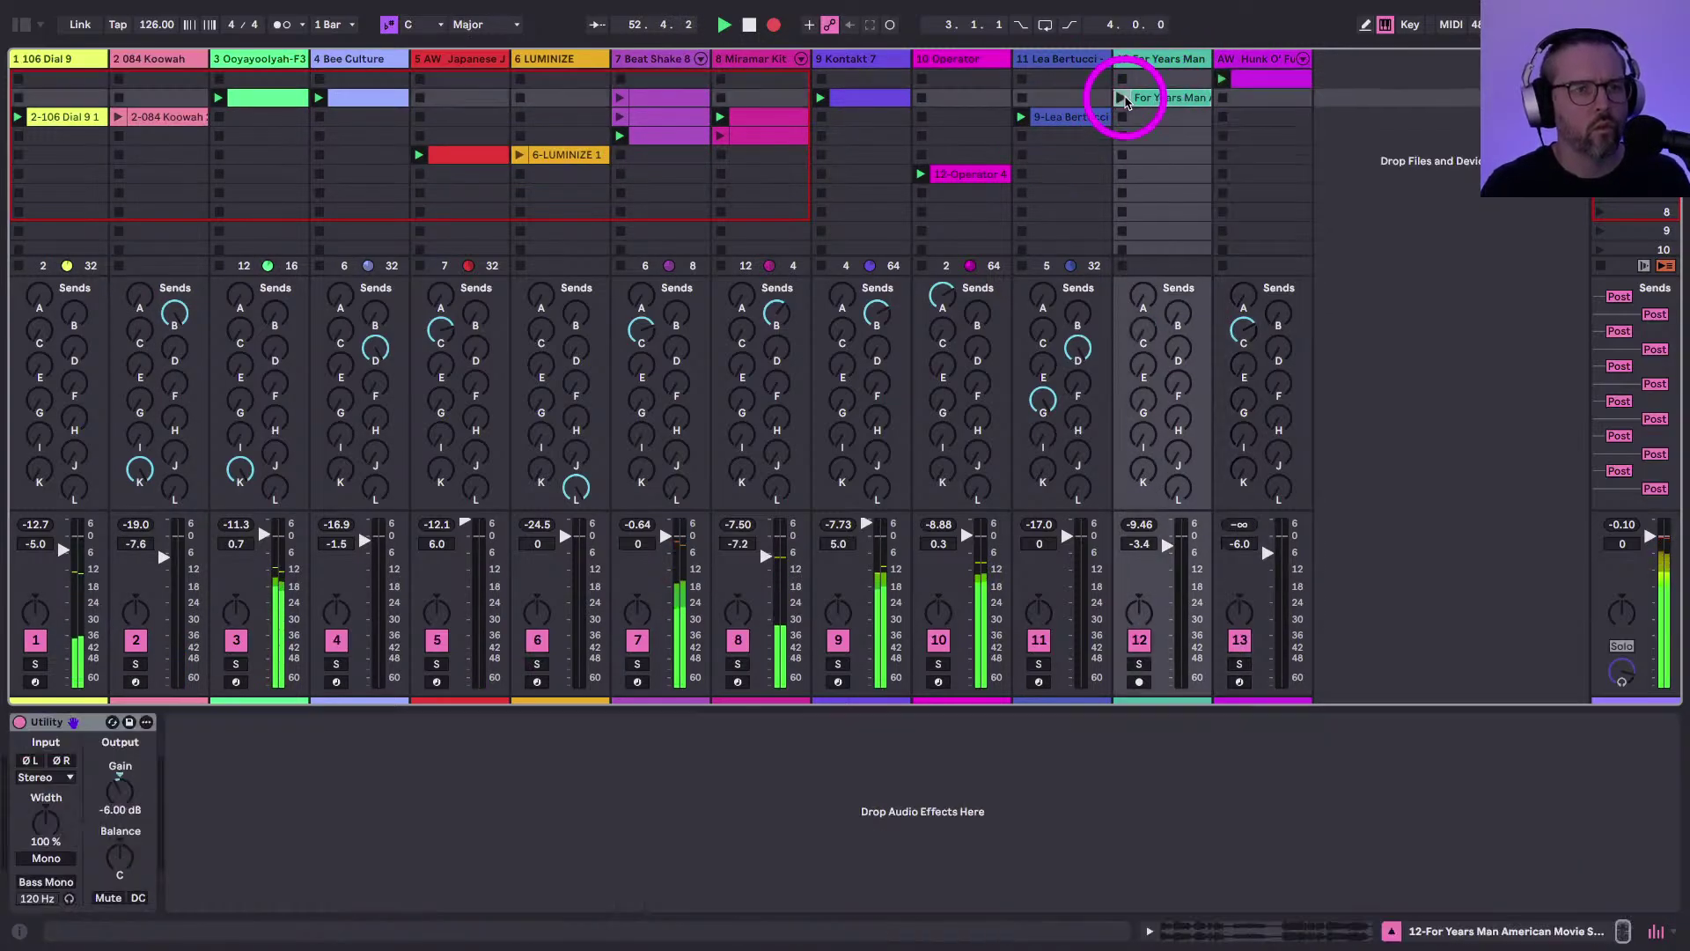
{"action": "left_click", "coordinate": [621, 80]}
Bring in the lower Miramar Kit clip and the third Beat Shake clip, and stop the For Years Man clip
{"action": "mouse_move", "coordinate": [662, 143]}
{"action": "left_mouse_down"}
{"action": "mouse_move", "coordinate": [715, 106]}
{"action": "mouse_move", "coordinate": [720, 138]}
{"action": "left_mouse_up"}
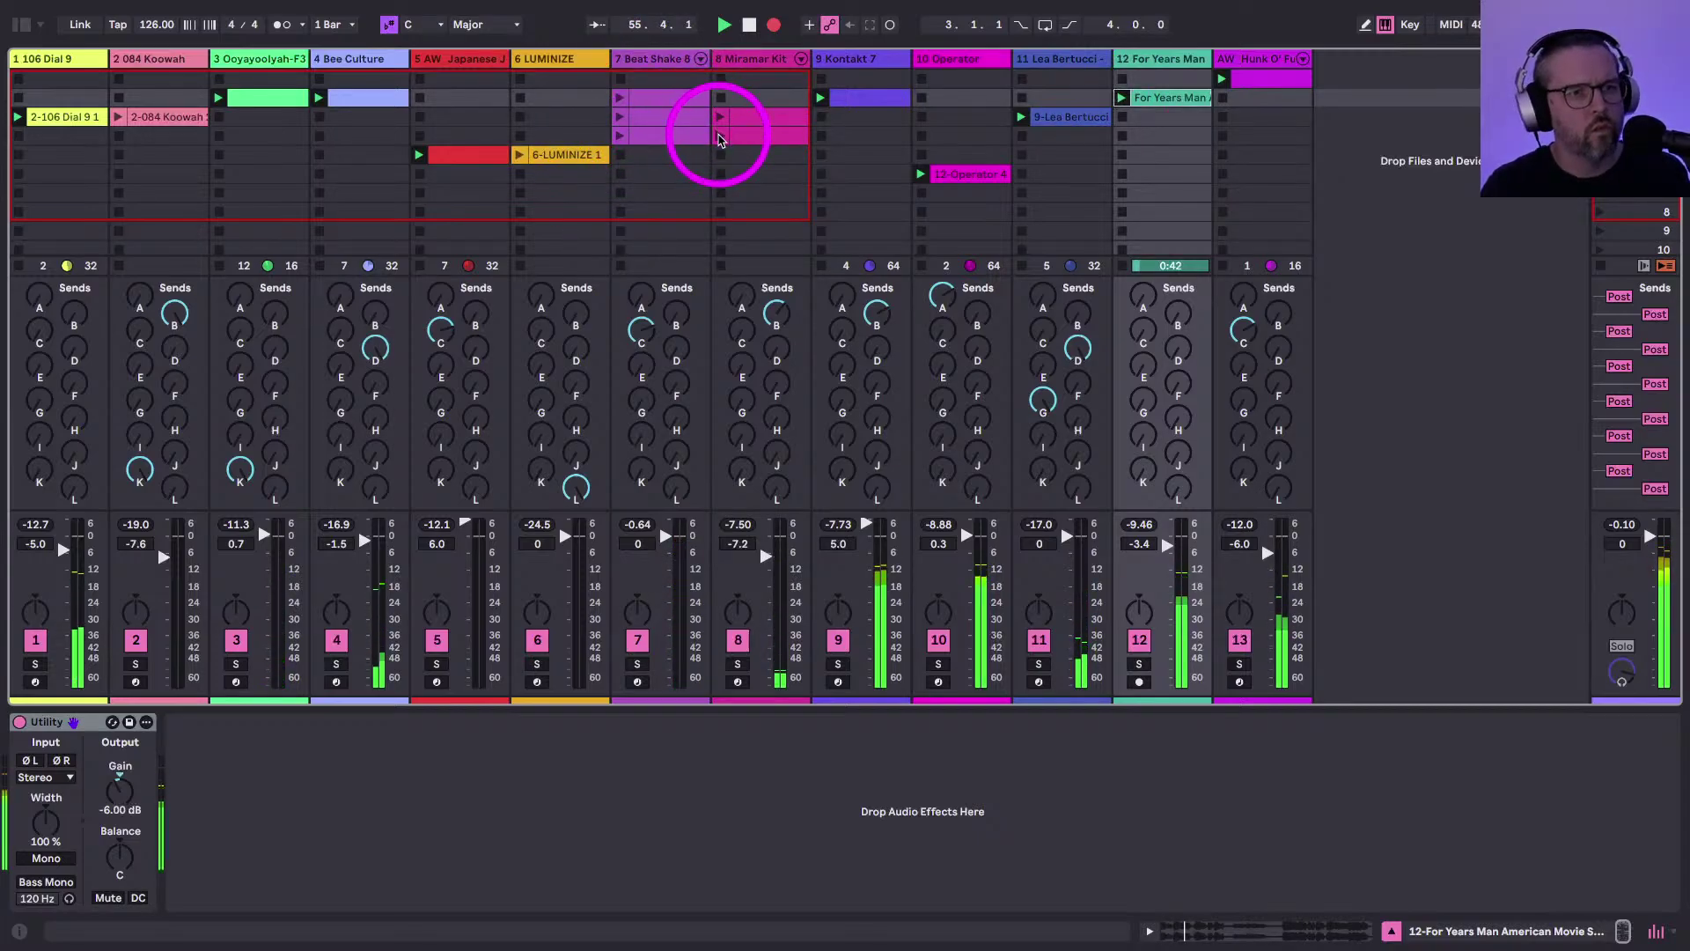
{"action": "left_click", "coordinate": [720, 138]}
{"action": "left_click", "coordinate": [622, 135]}
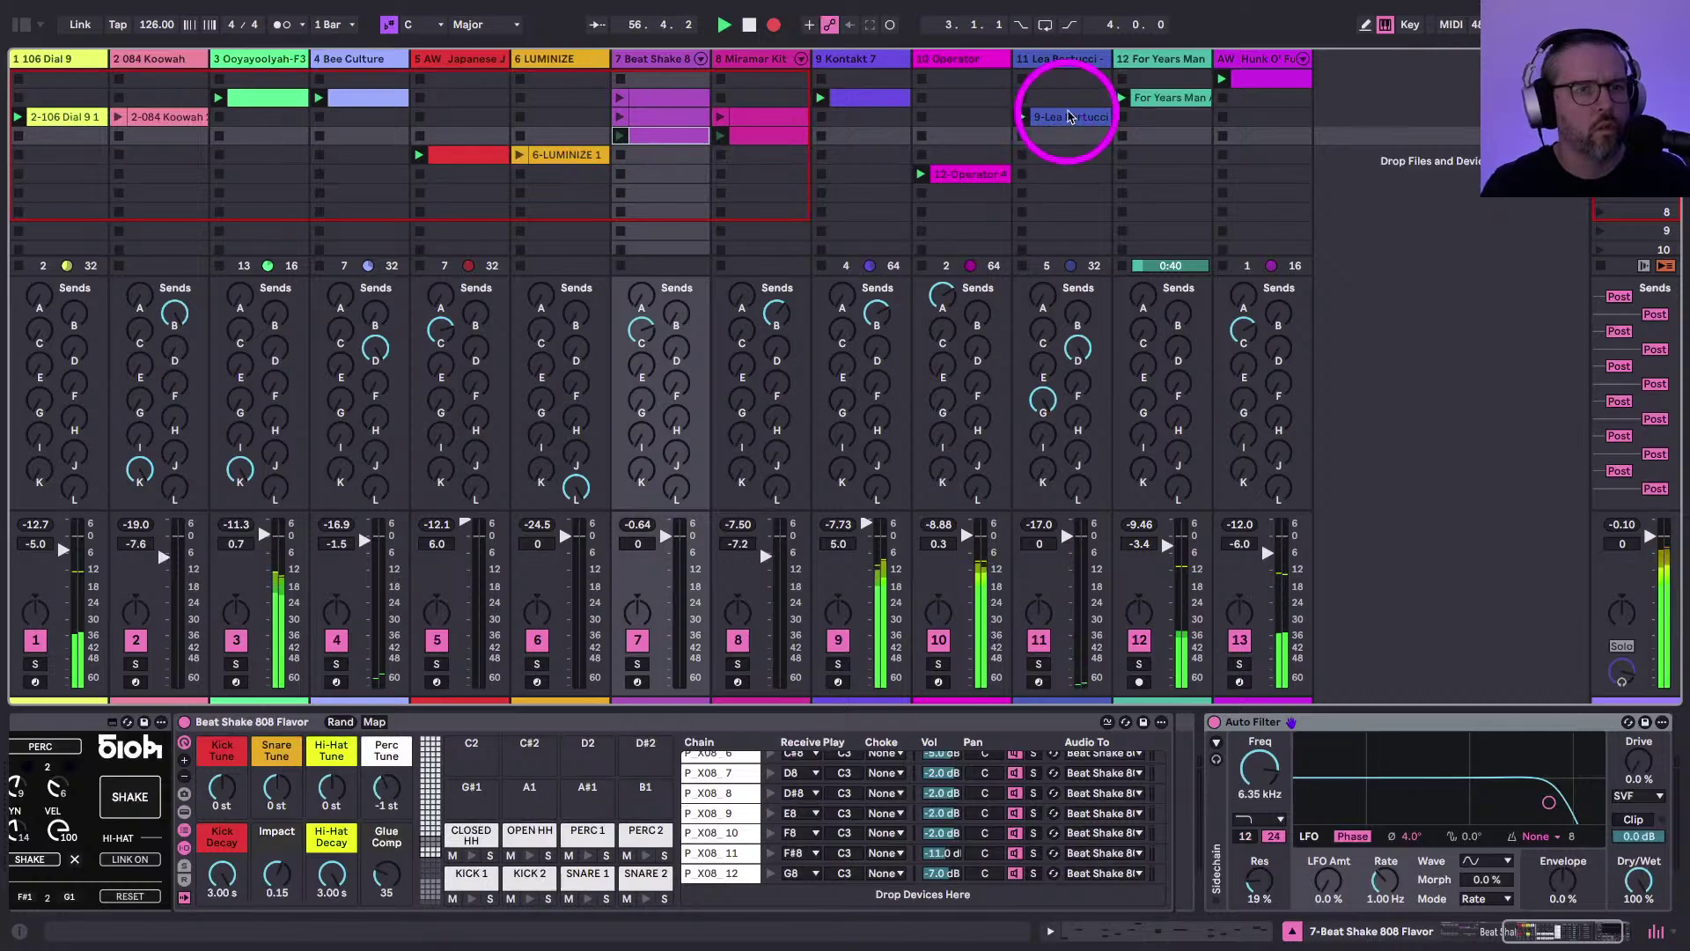
{"action": "left_click", "coordinate": [1116, 117]}
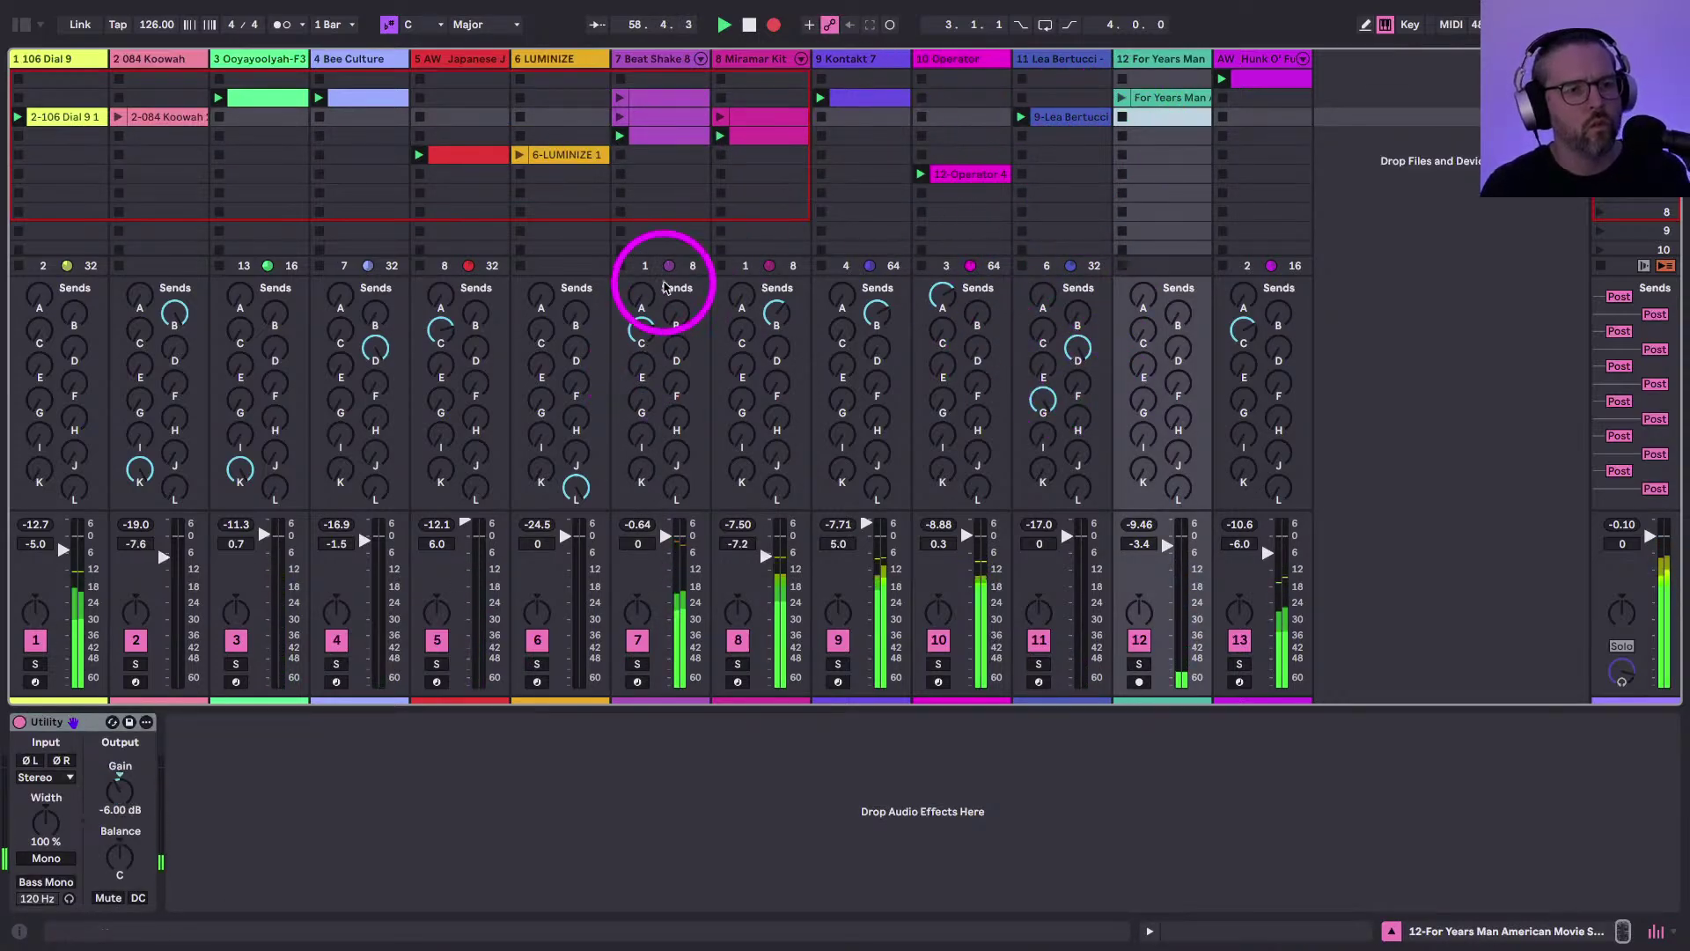
Relaunch the Hunk O' Funk clip, then add the 084 Koowah clip and stop Hunk O' Funk
{"action": "left_click", "coordinate": [1222, 80]}
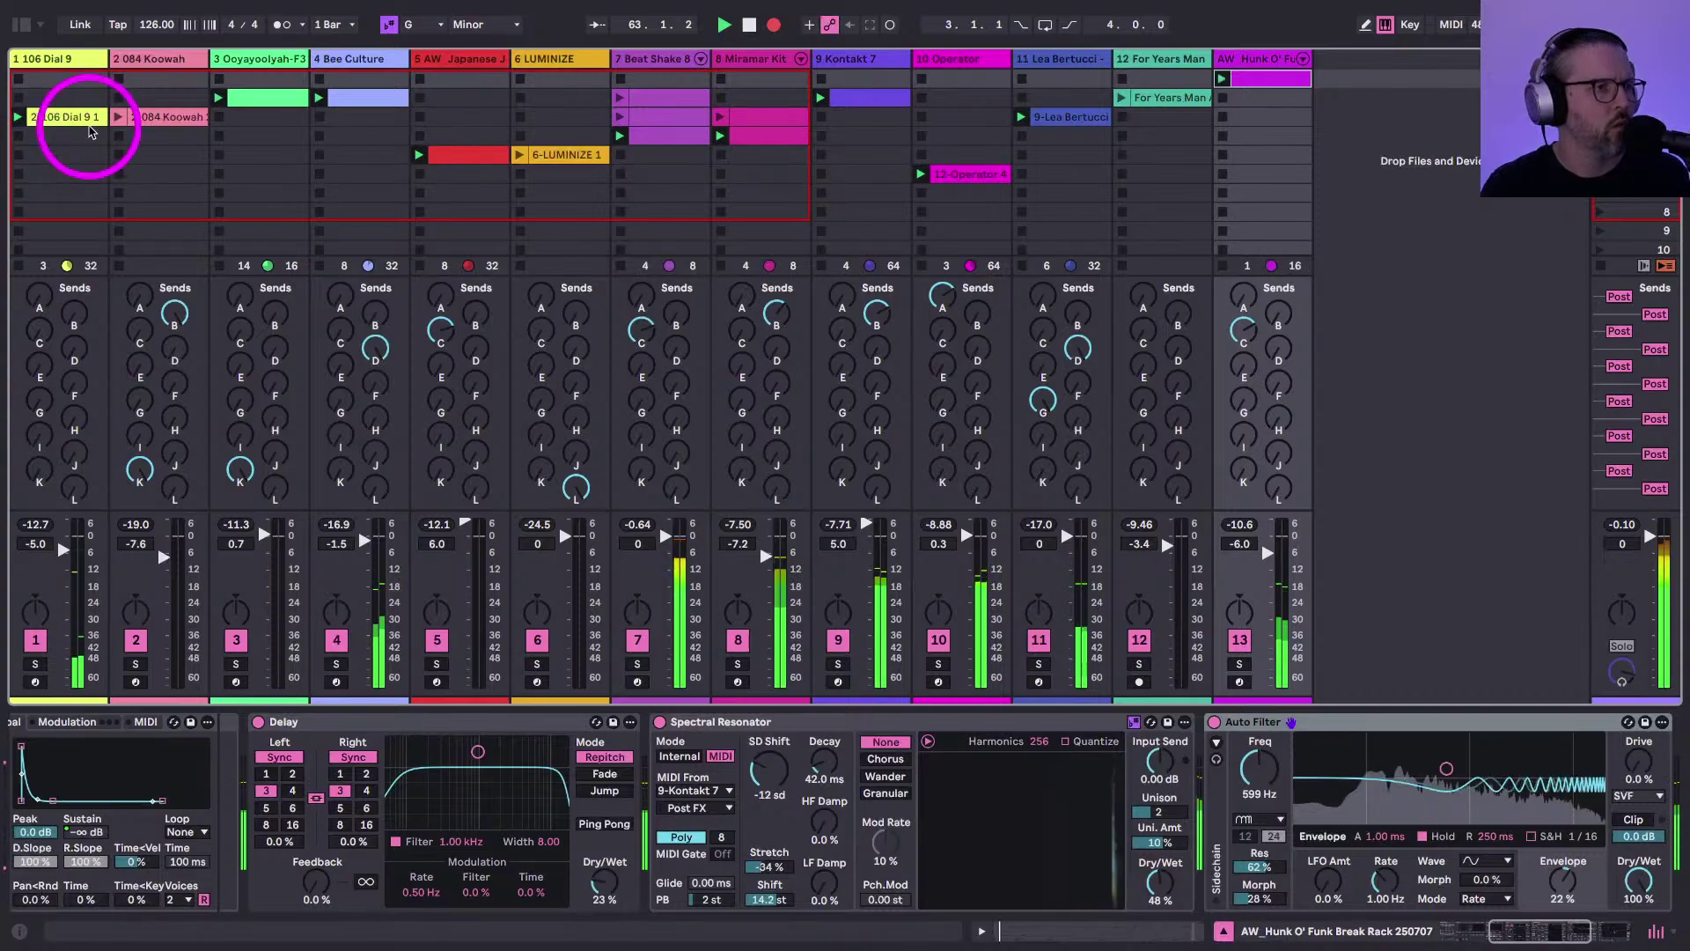
{"action": "left_click", "coordinate": [119, 117]}
{"action": "left_click", "coordinate": [1222, 98]}
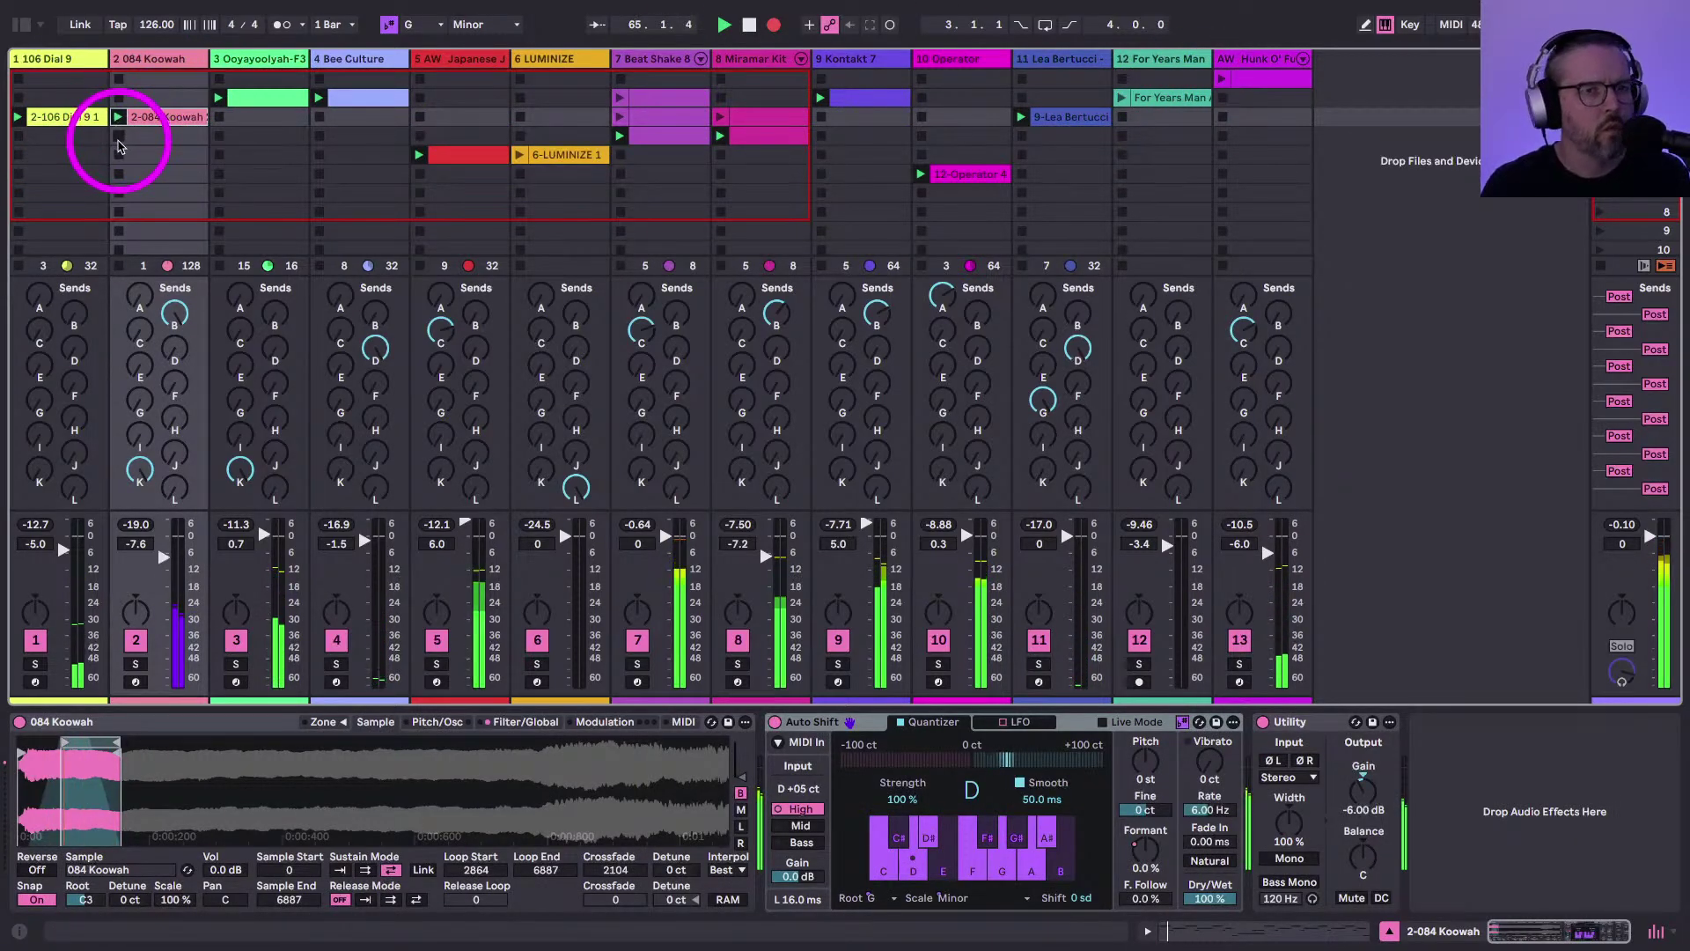
Raise the Hunk O' Funk track's D-Echo send to -7.0 dB and relaunch its clip
{"action": "left_click", "coordinate": [1275, 349]}
{"action": "left_click_drag", "start_coordinate": [1275, 349], "coordinate": [1274, 349]}
{"action": "left_click", "coordinate": [1222, 79]}
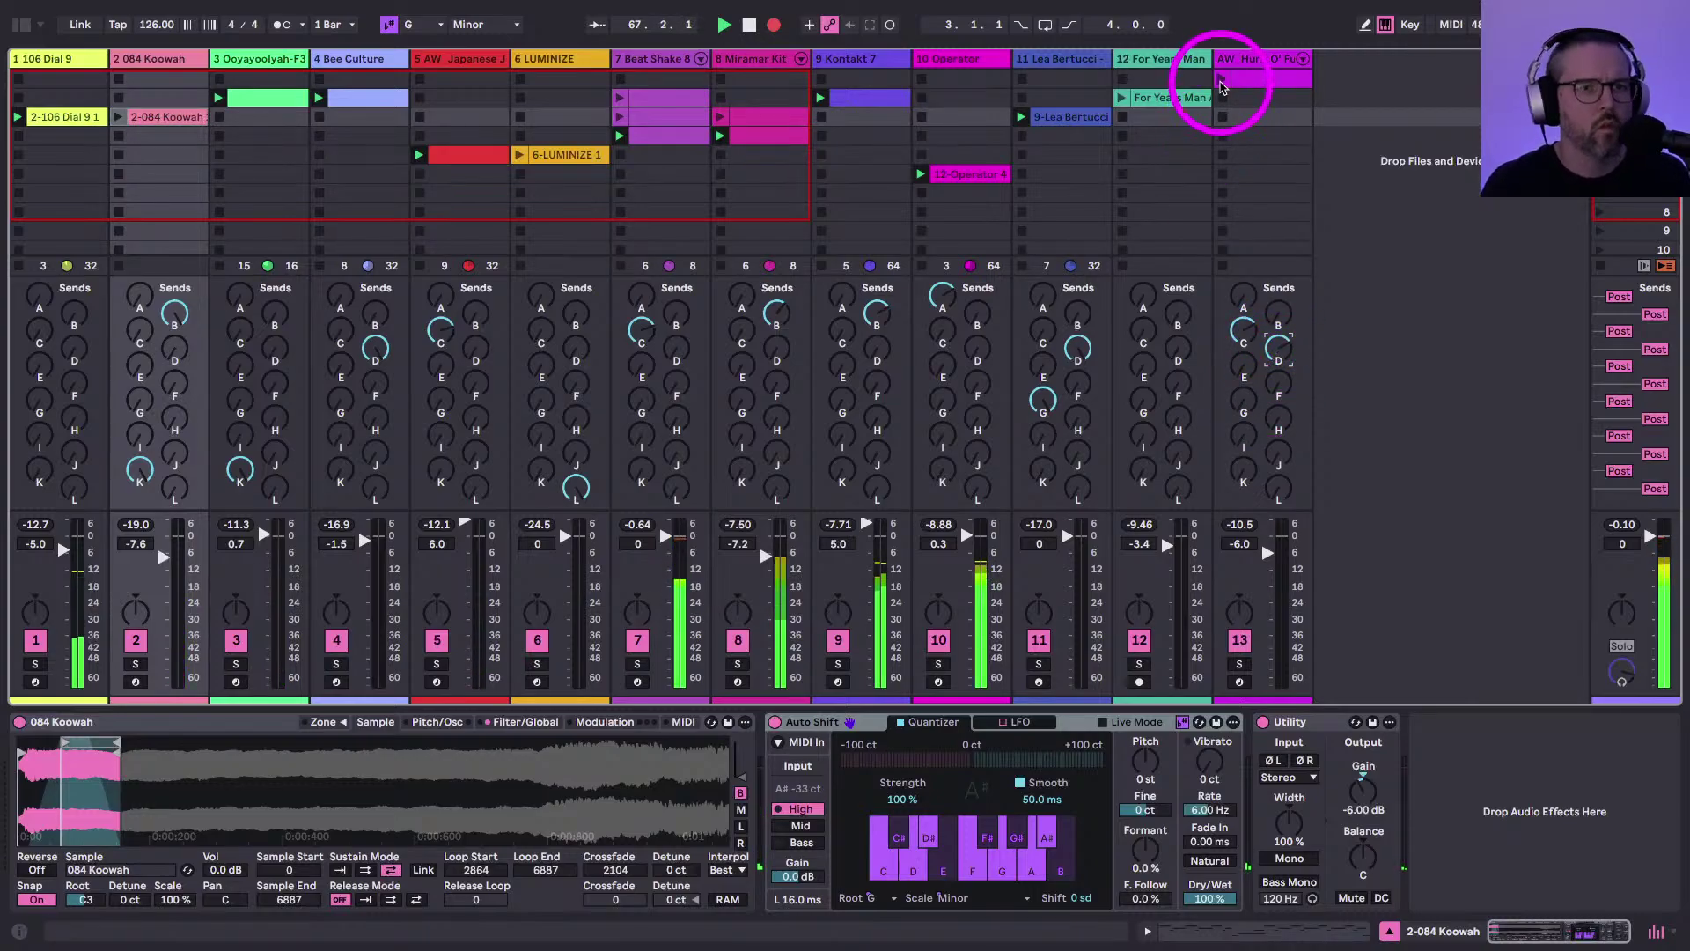
{"action": "left_click", "coordinate": [1221, 78]}
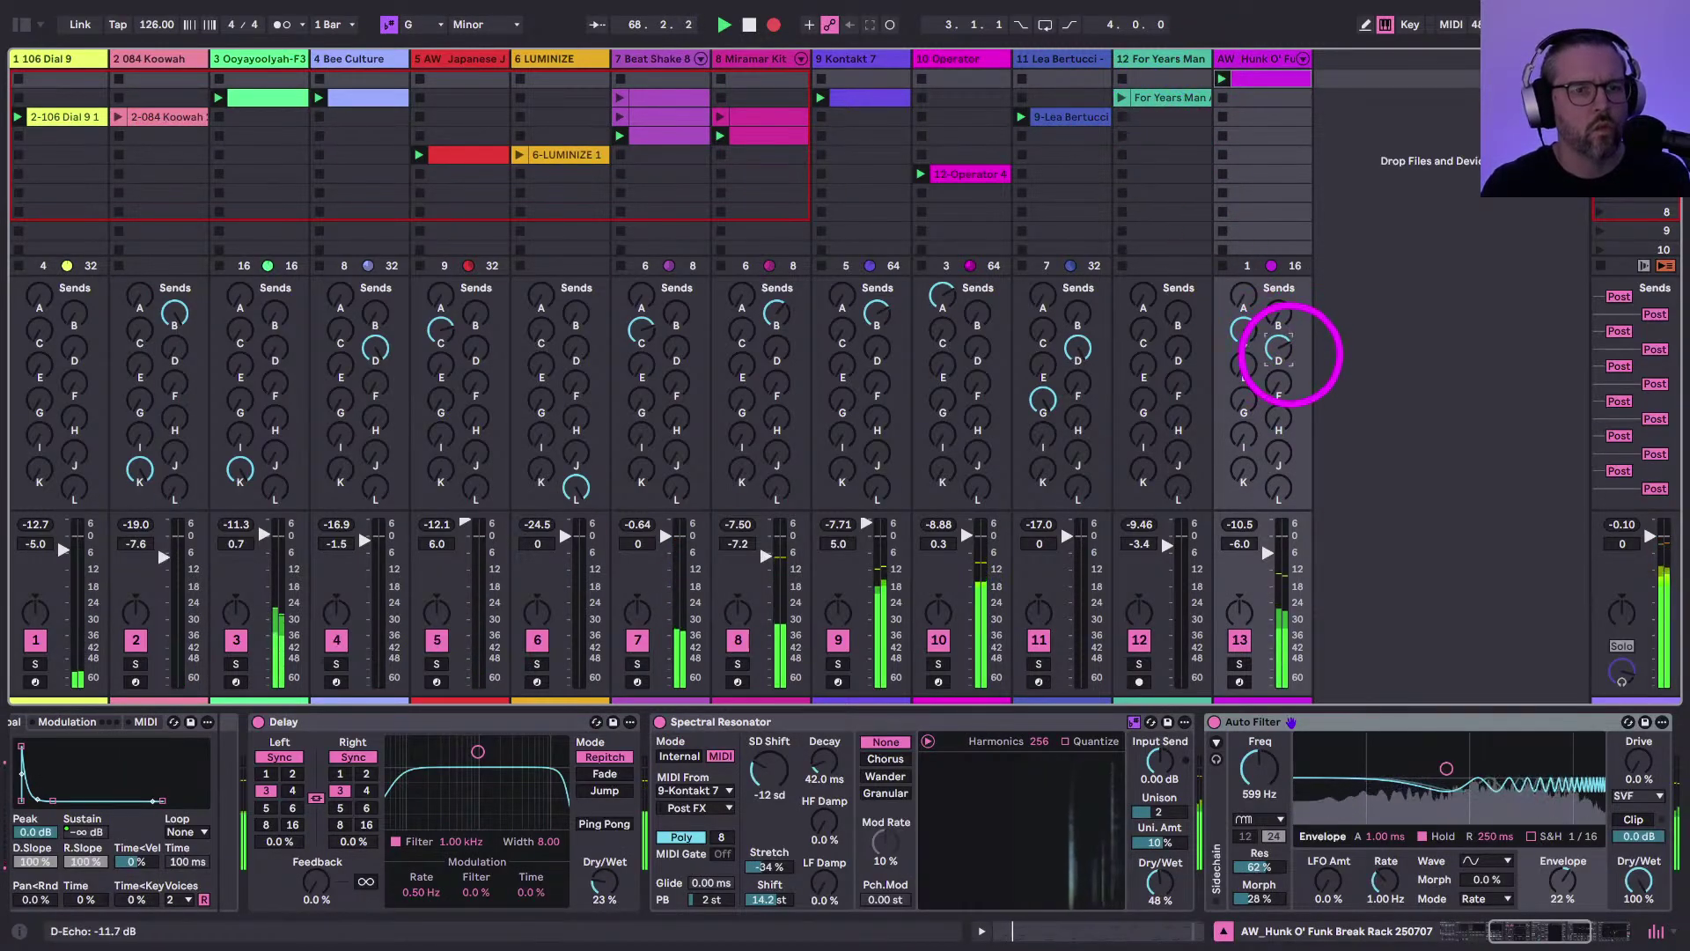
{"action": "left_click_drag", "start_coordinate": [1291, 354], "coordinate": [1292, 354]}
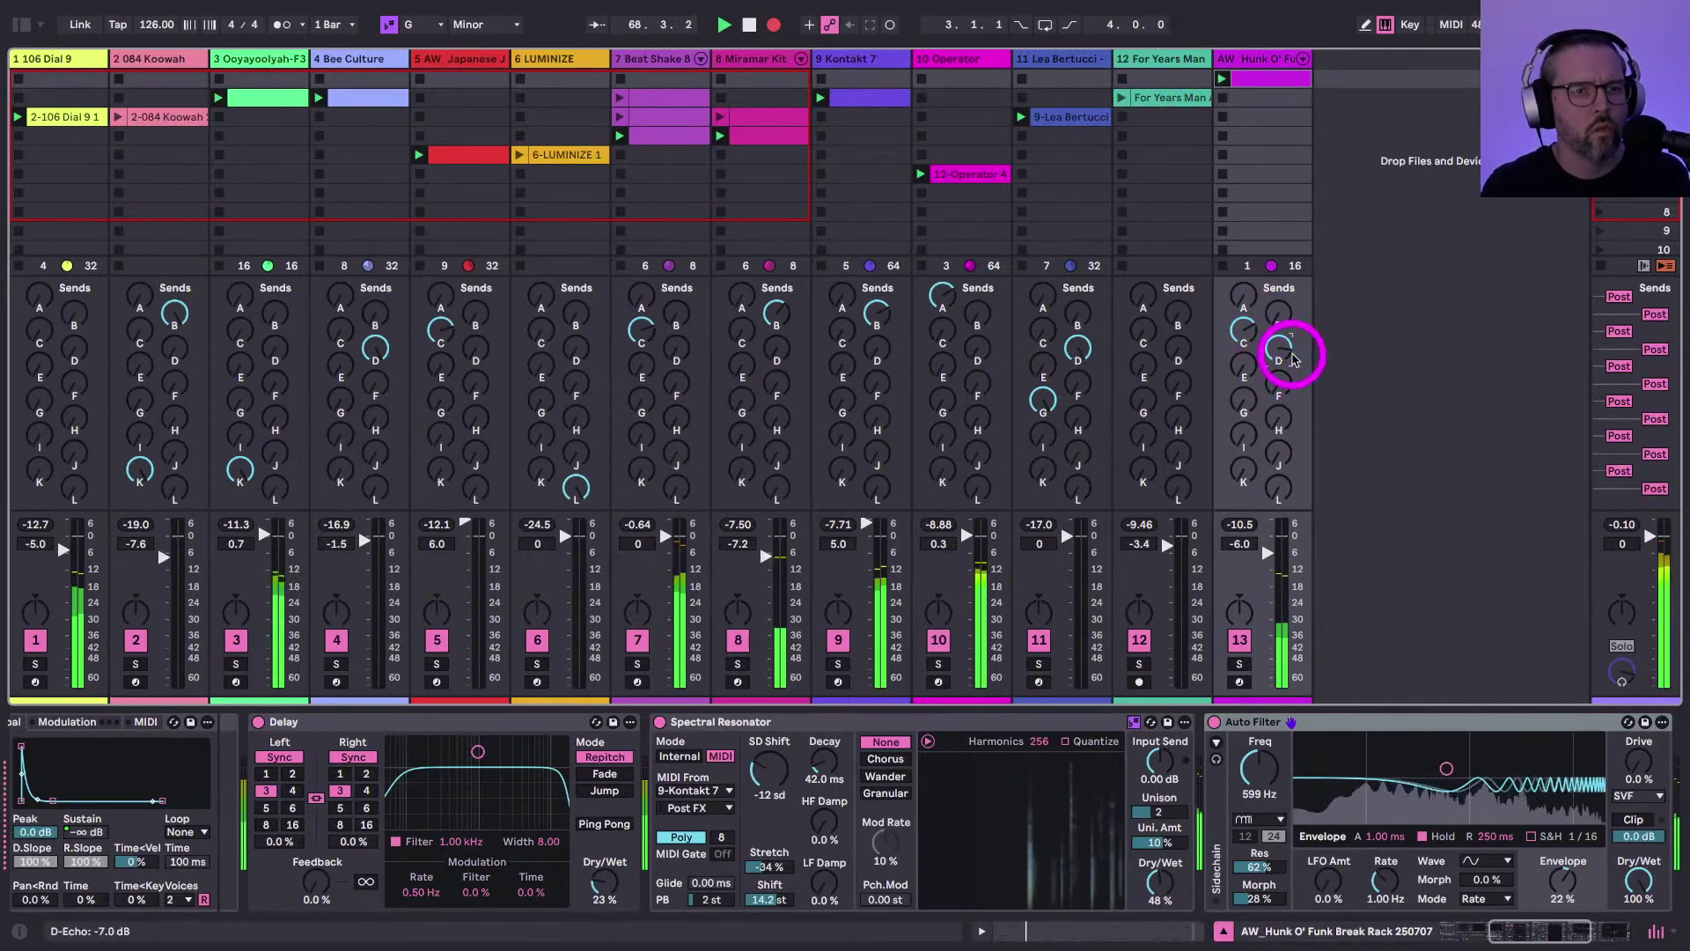
Play the For Years Man clip with the Beat Shake drums dropped out, then swap it for the third Beat Shake clip
{"action": "left_click", "coordinate": [1119, 96]}
{"action": "left_click", "coordinate": [620, 79]}
{"action": "left_click", "coordinate": [922, 156]}
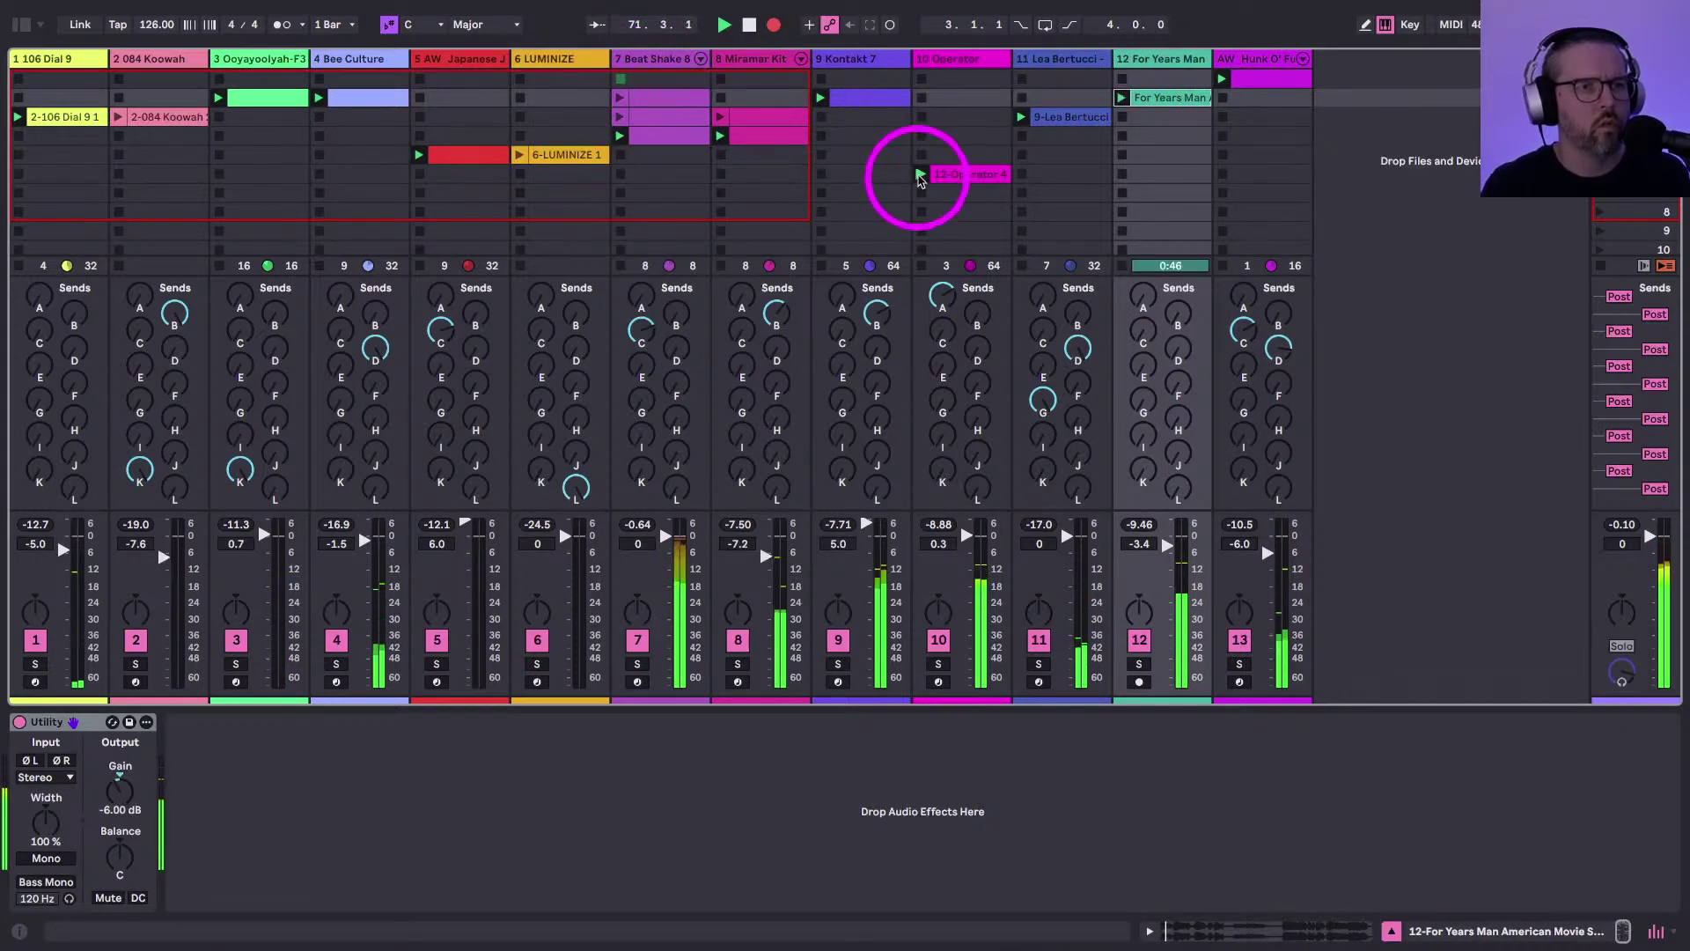
{"action": "left_click", "coordinate": [619, 135]}
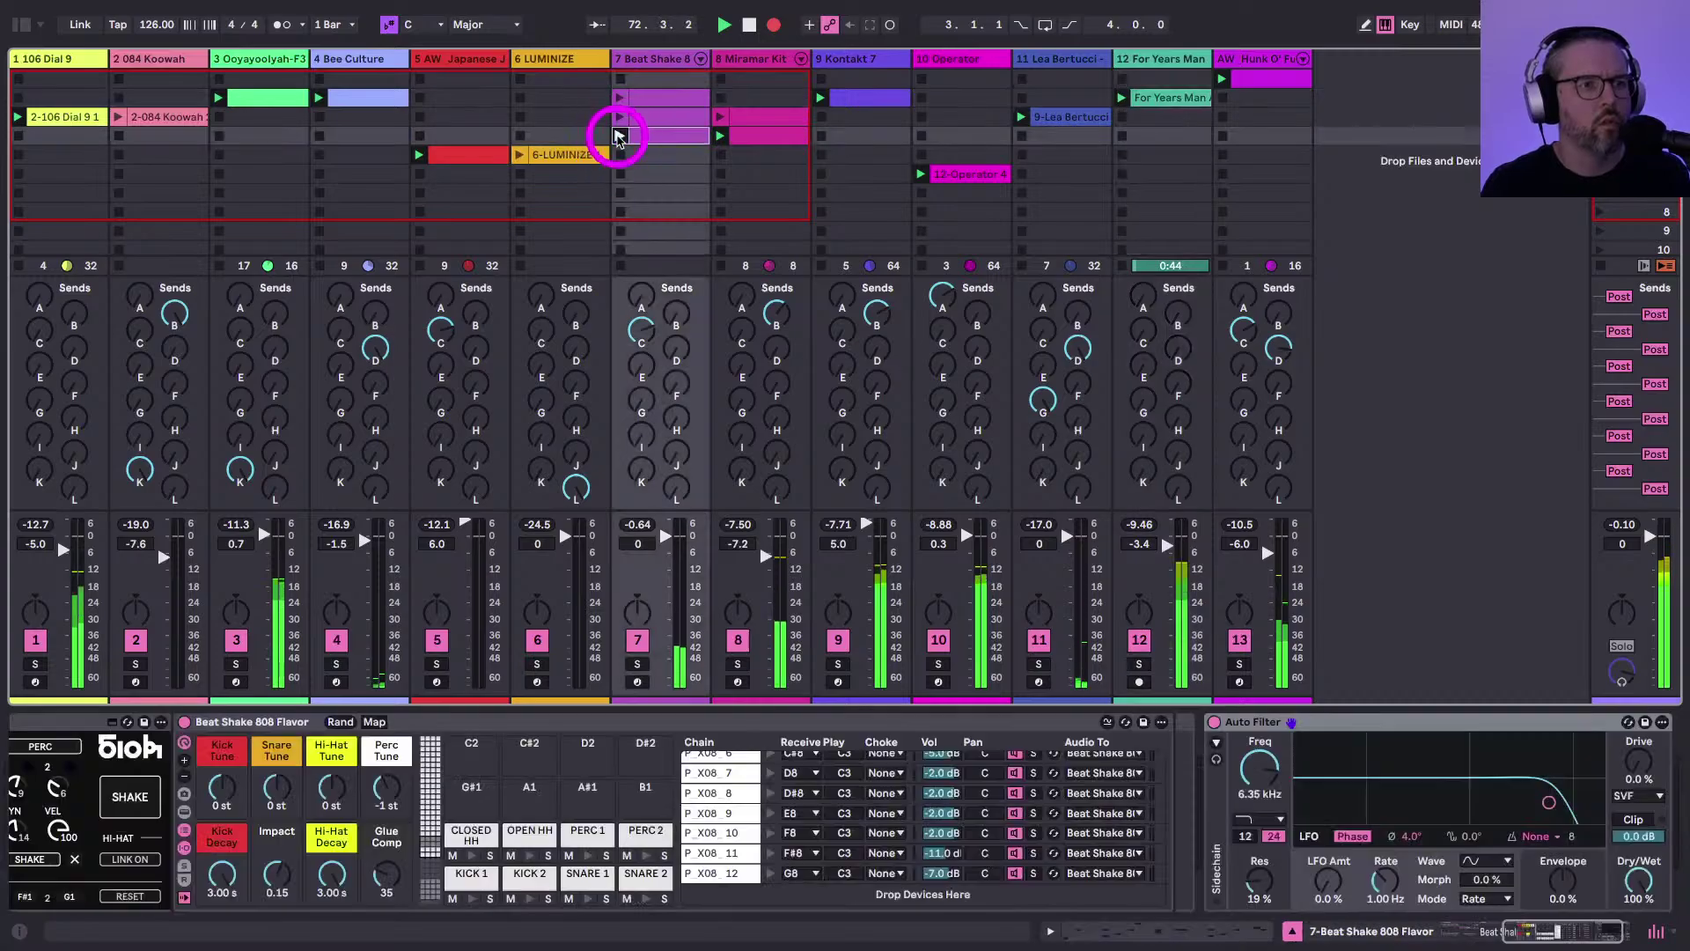
{"action": "left_click", "coordinate": [1094, 116]}
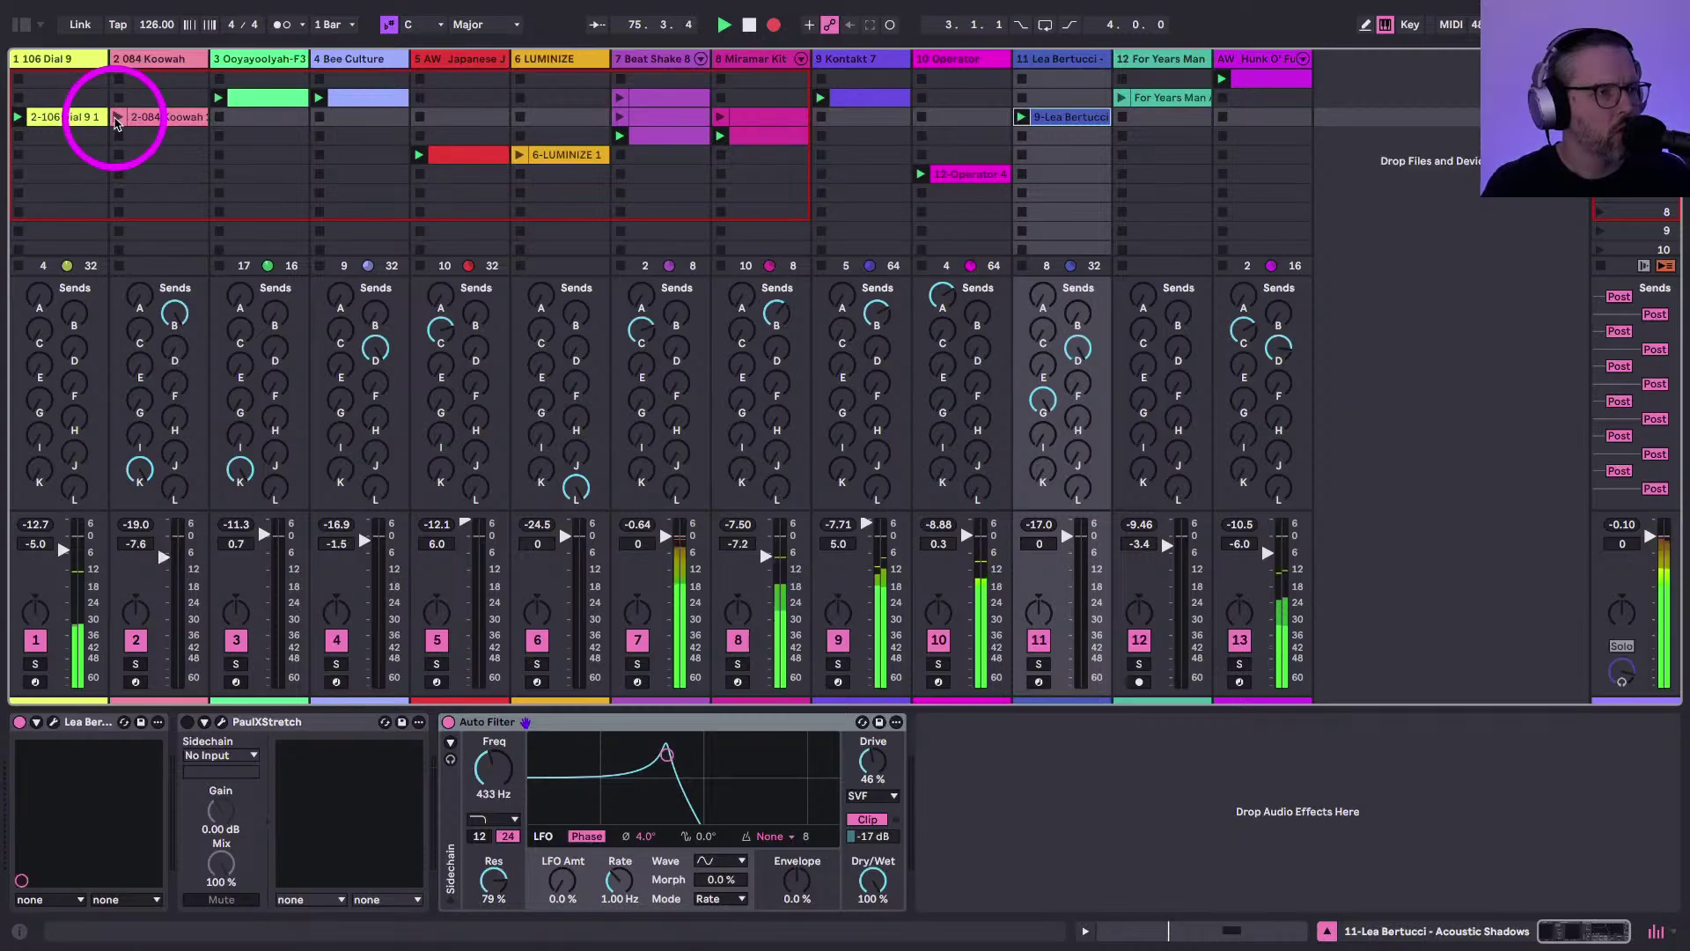
Launch the 084 Koowah and LUMINIZE clips, and stop the Miramar Kit and Japanese Jazz clips
{"action": "left_click", "coordinate": [115, 120]}
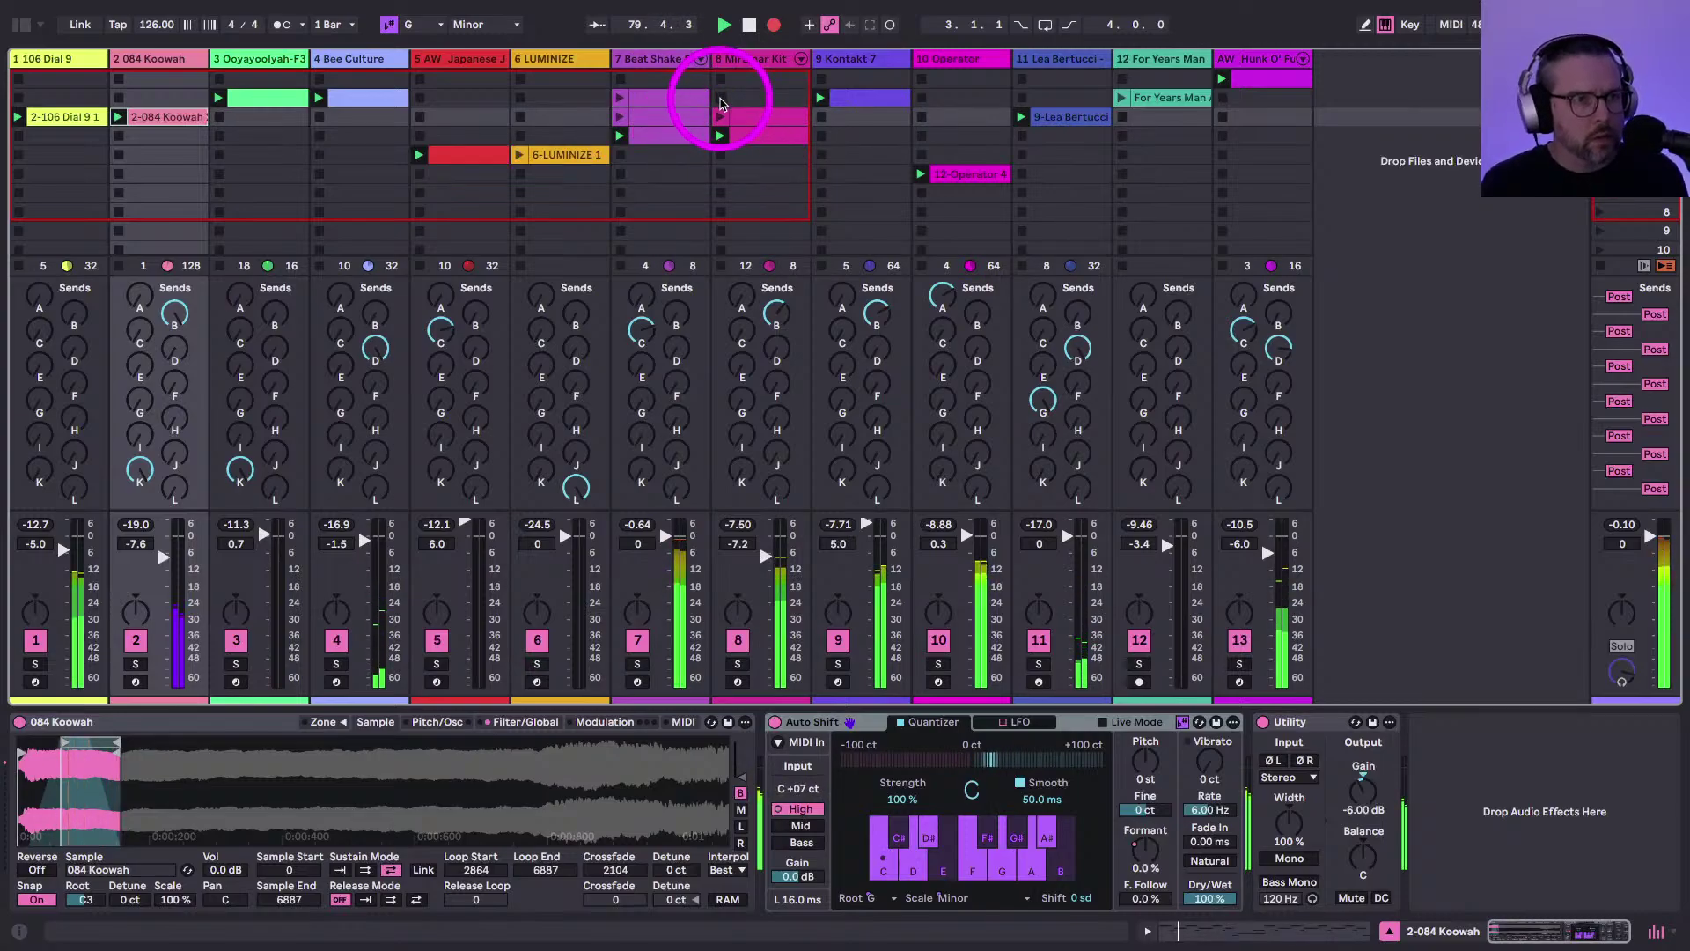
{"action": "left_click", "coordinate": [518, 157]}
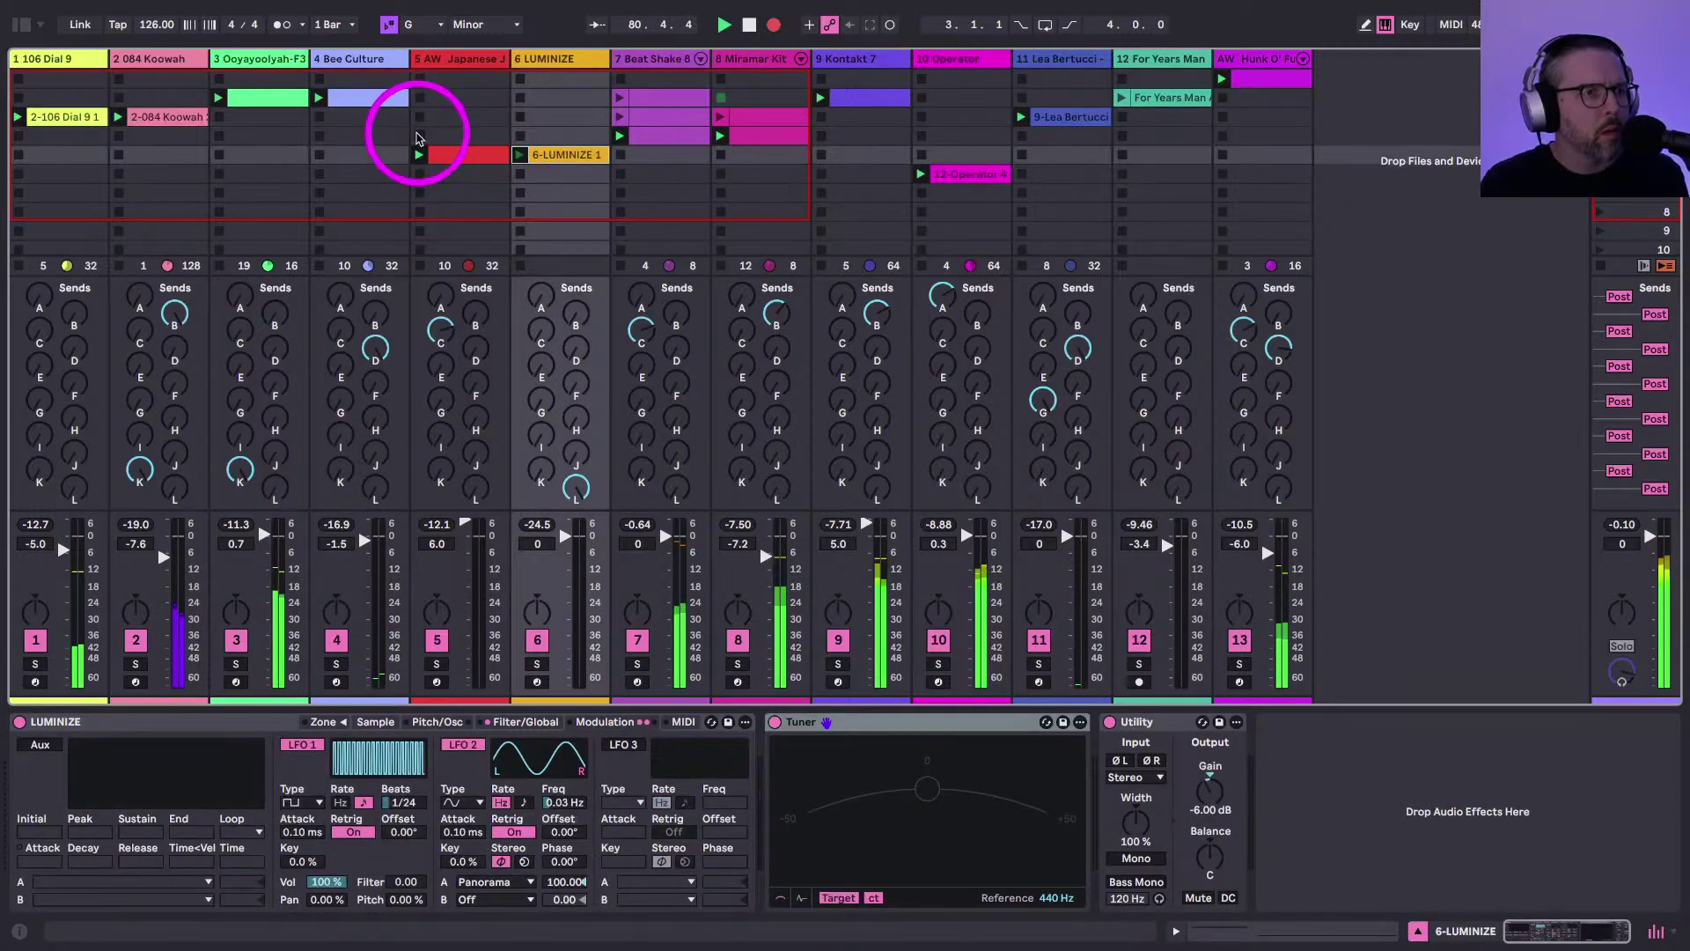
{"action": "left_click", "coordinate": [419, 138]}
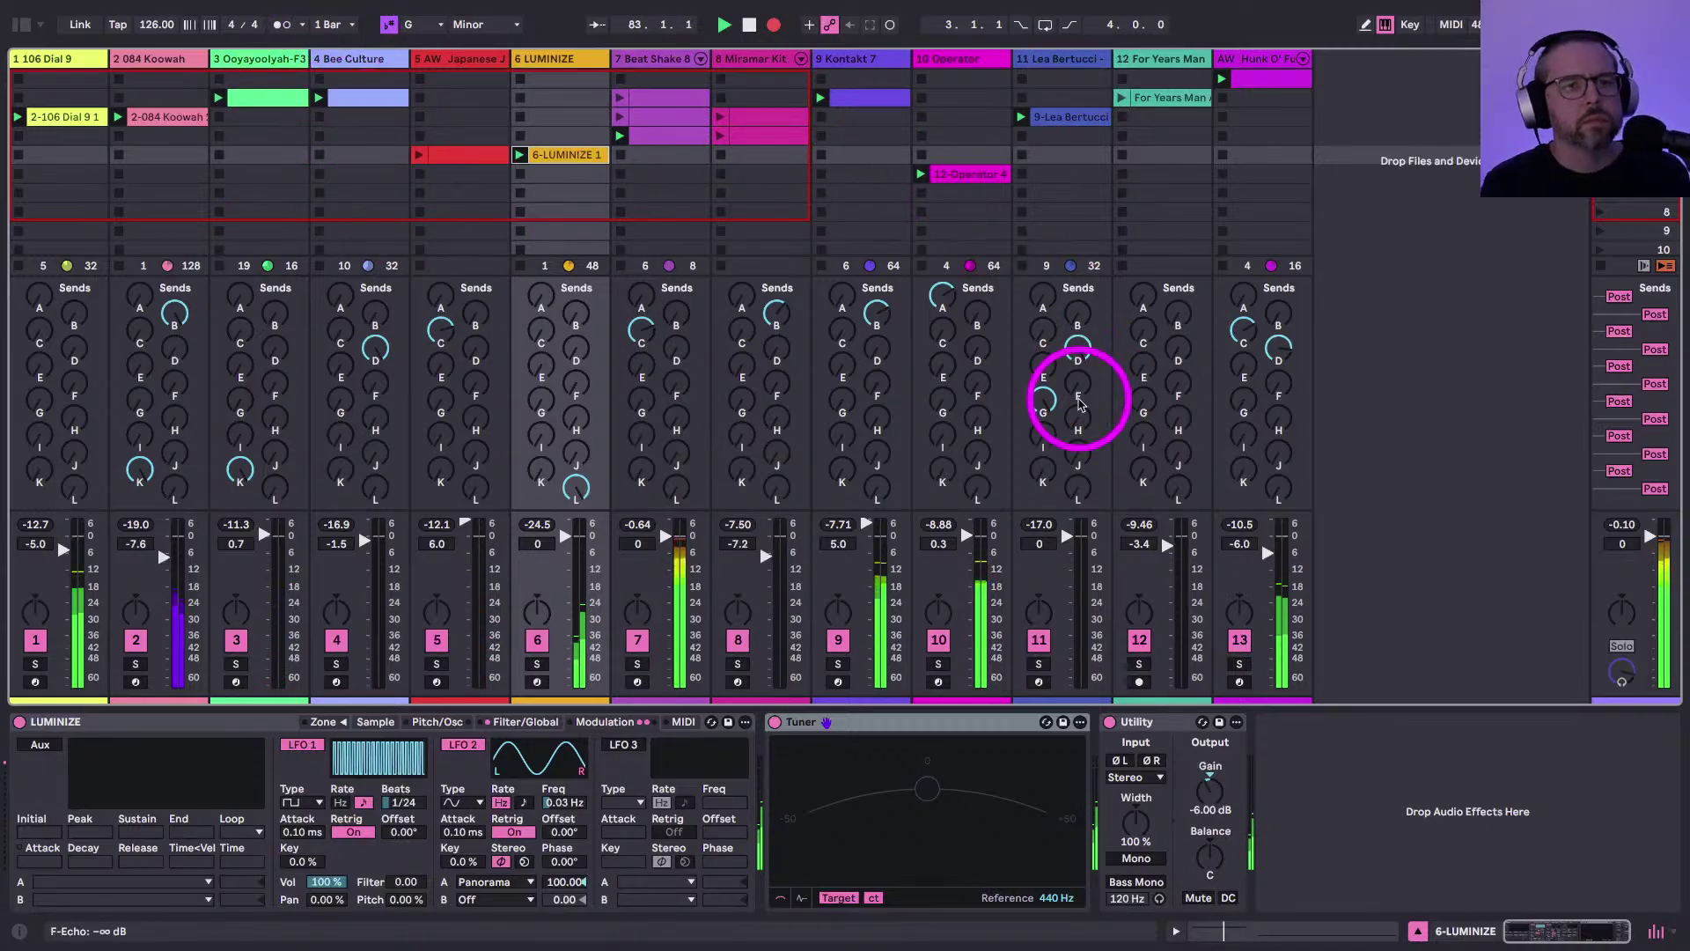
Duplicate the Hunk O' Funk clip into the slot below it and open the copy's notes
{"action": "left_click", "coordinate": [1228, 57]}
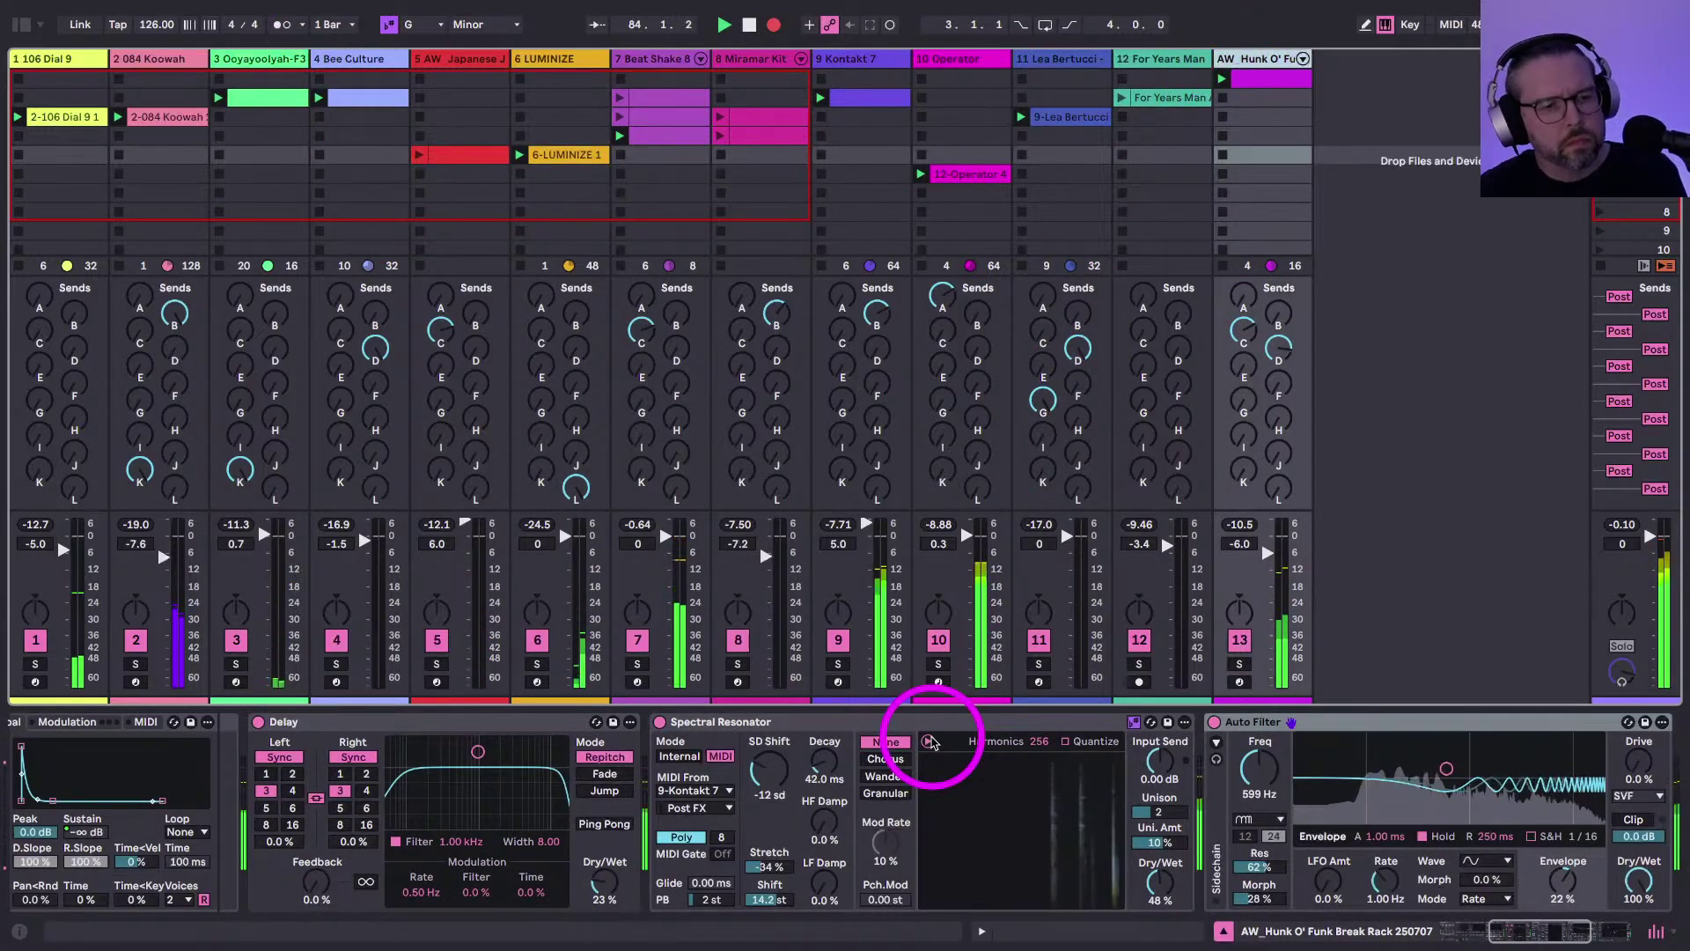
{"action": "left_click", "coordinate": [1248, 78]}
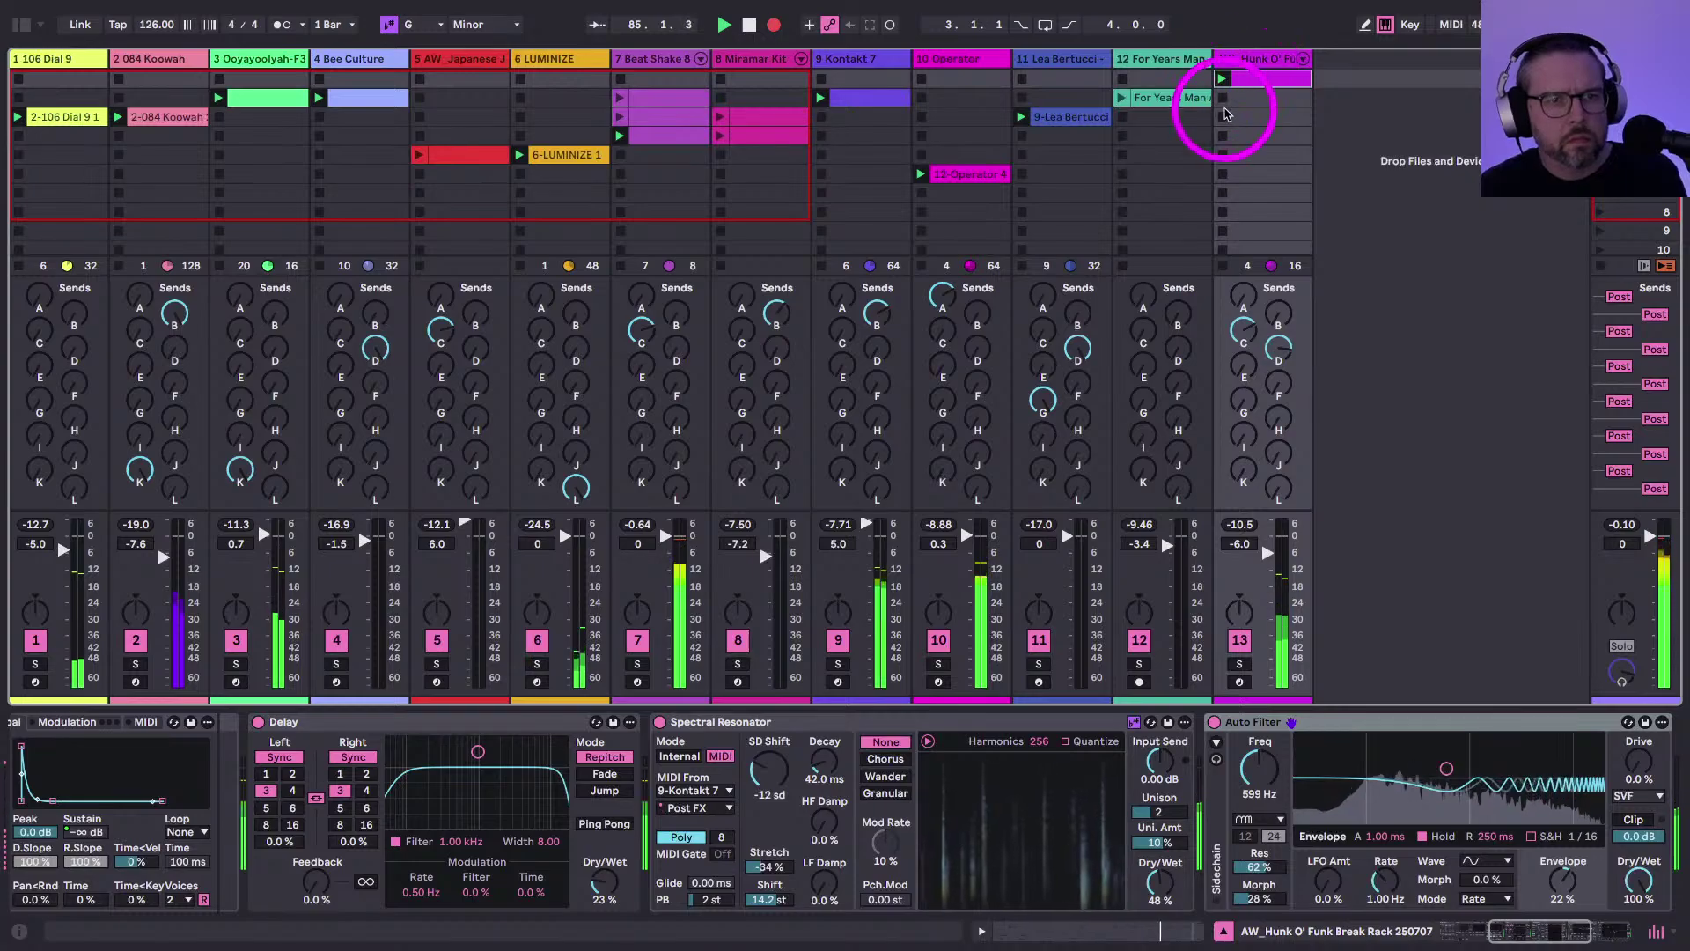
{"action": "key", "text": "ctrl+s"}
{"action": "left_click", "coordinate": [1060, 516]}
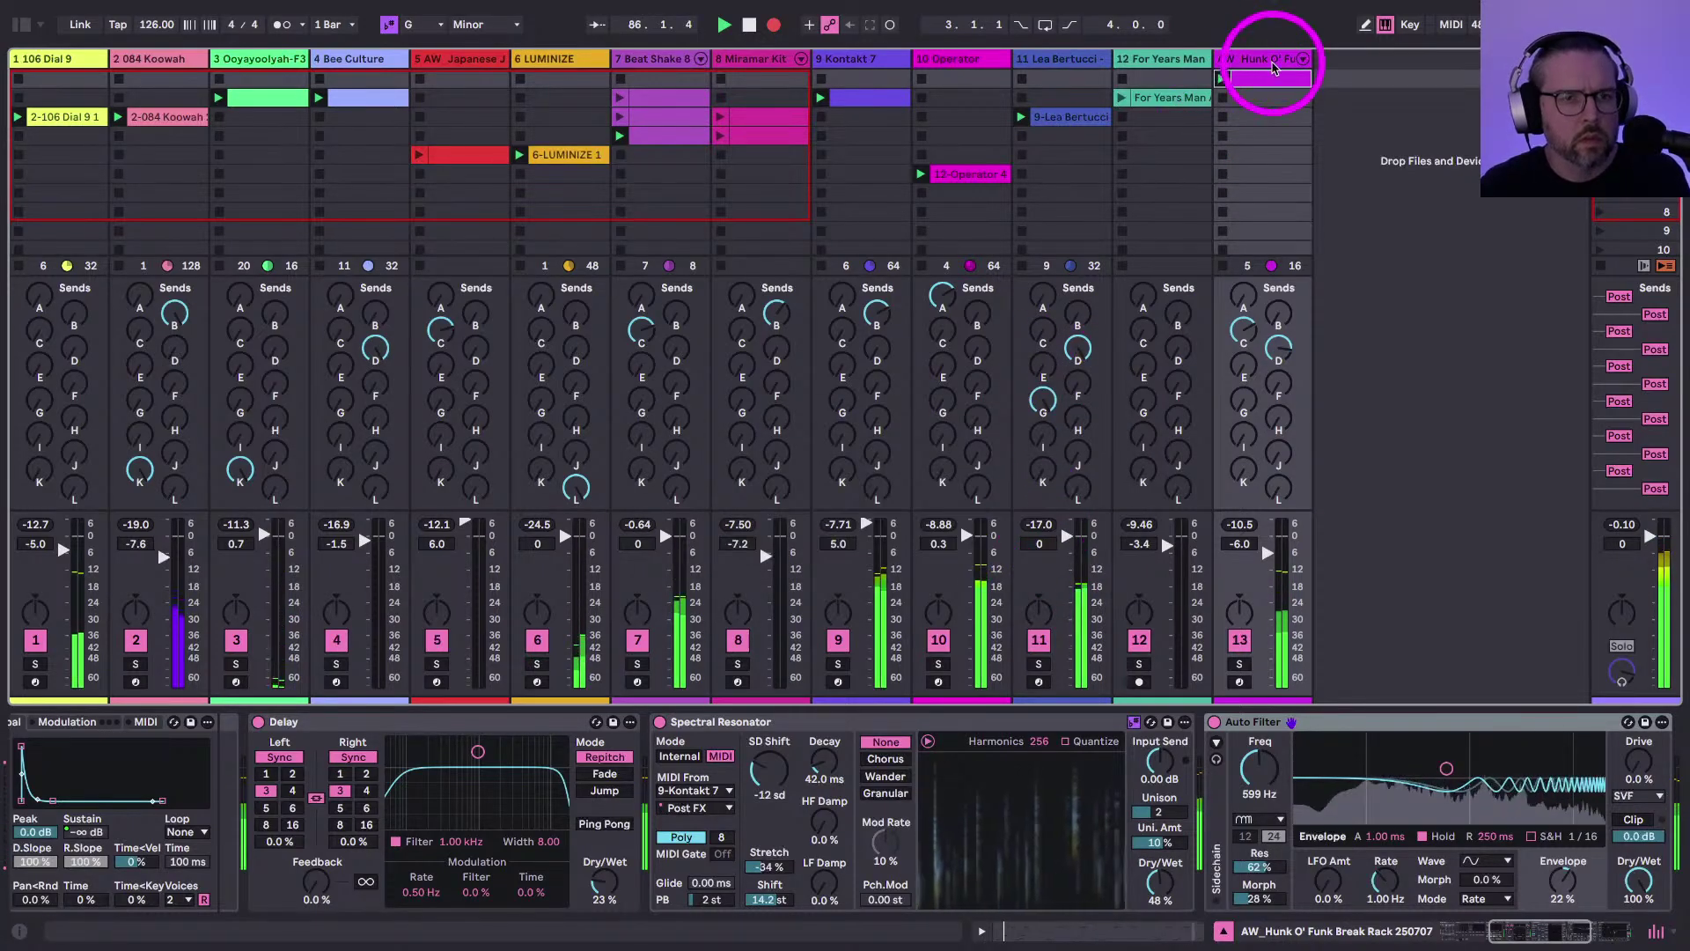
{"action": "mouse_move", "coordinate": [1257, 82]}
{"action": "left_mouse_down"}
{"action": "mouse_move", "coordinate": [1223, 94]}
{"action": "mouse_move", "coordinate": [1245, 99]}
{"action": "left_mouse_up"}
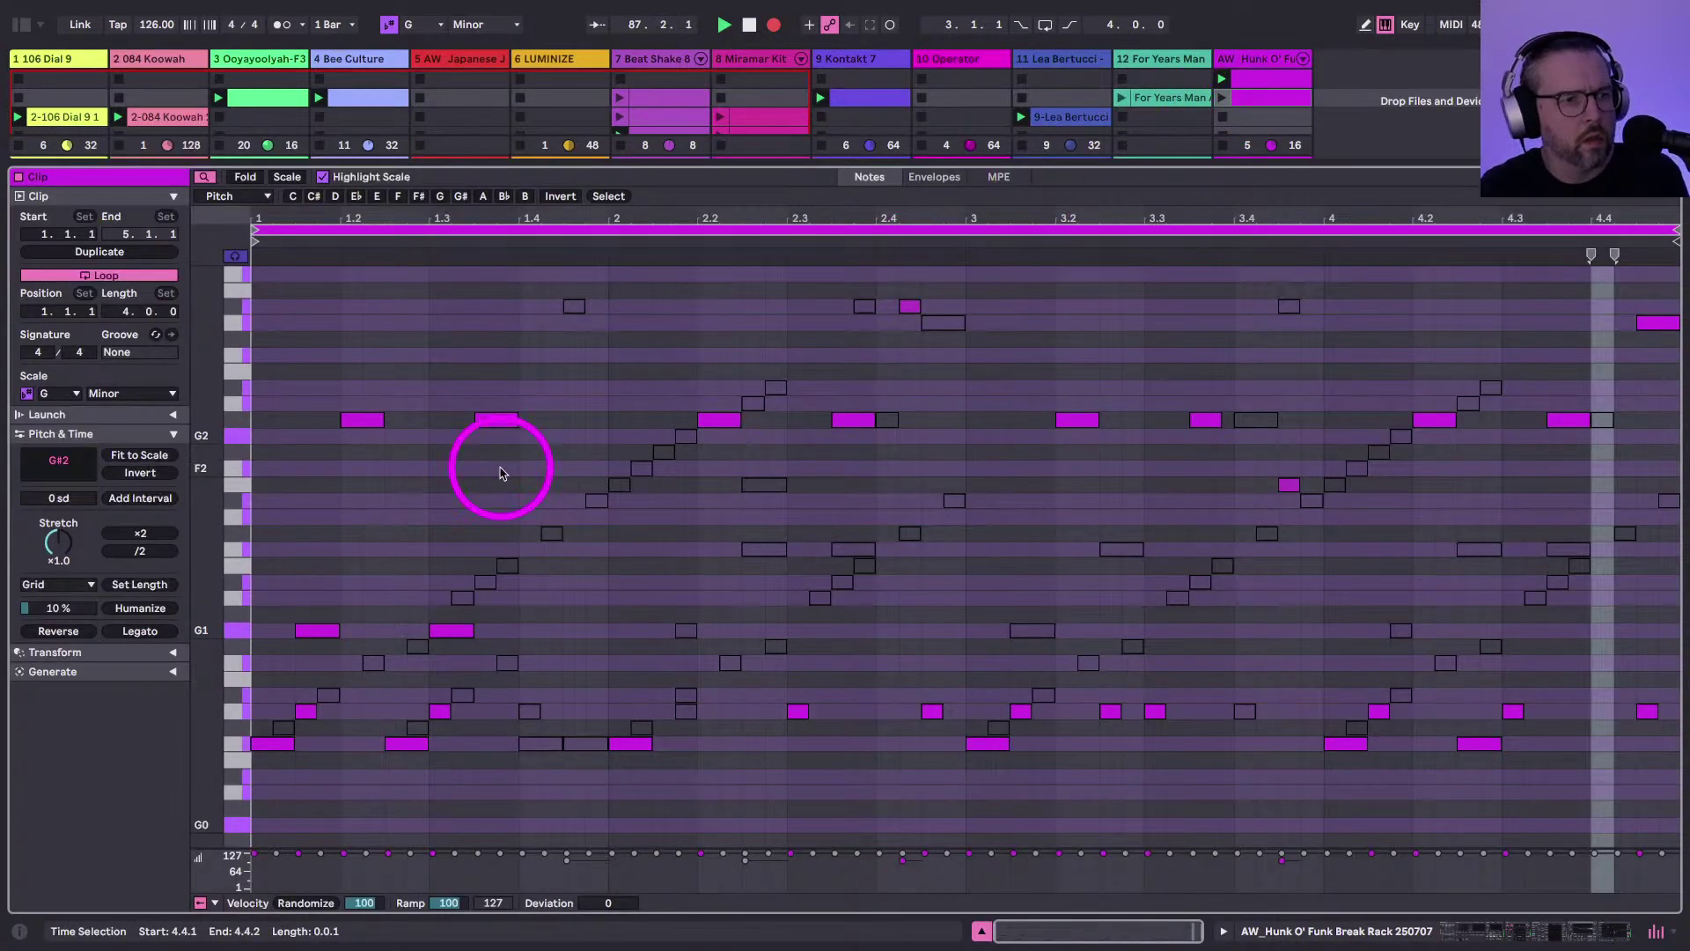
Stretch all notes of the duplicated Hunk O' Funk clip by ×2 and launch that clip
{"action": "key", "text": "ctrl+a"}
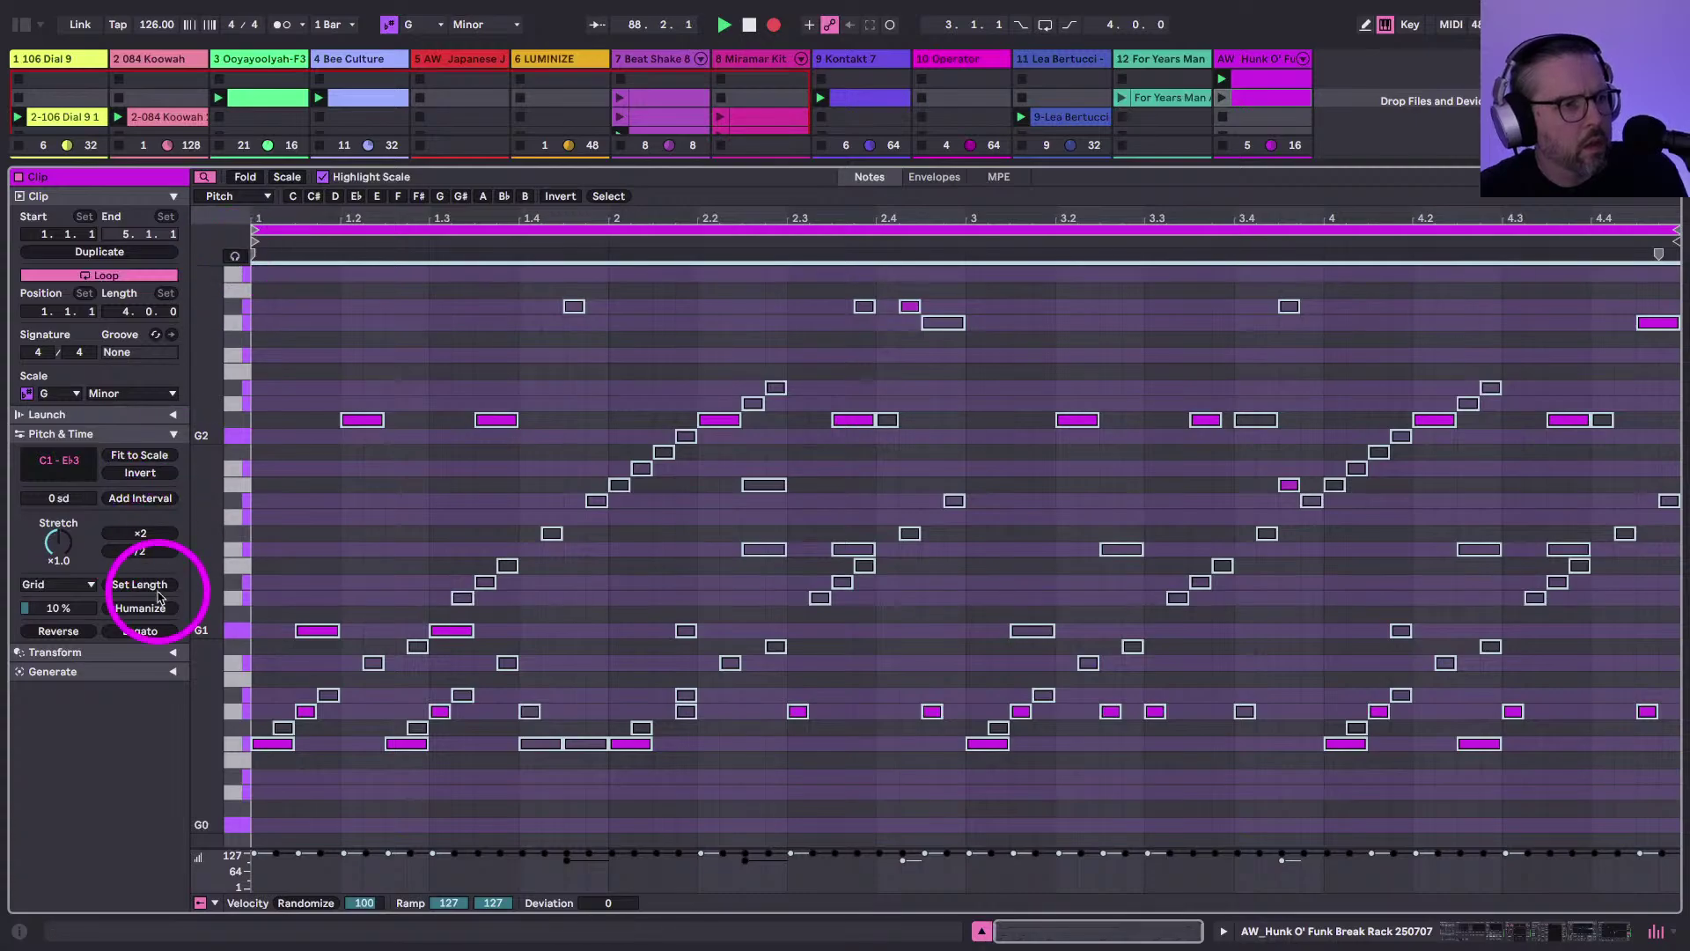
{"action": "left_click", "coordinate": [147, 535]}
{"action": "key", "text": "shift+Tab"}
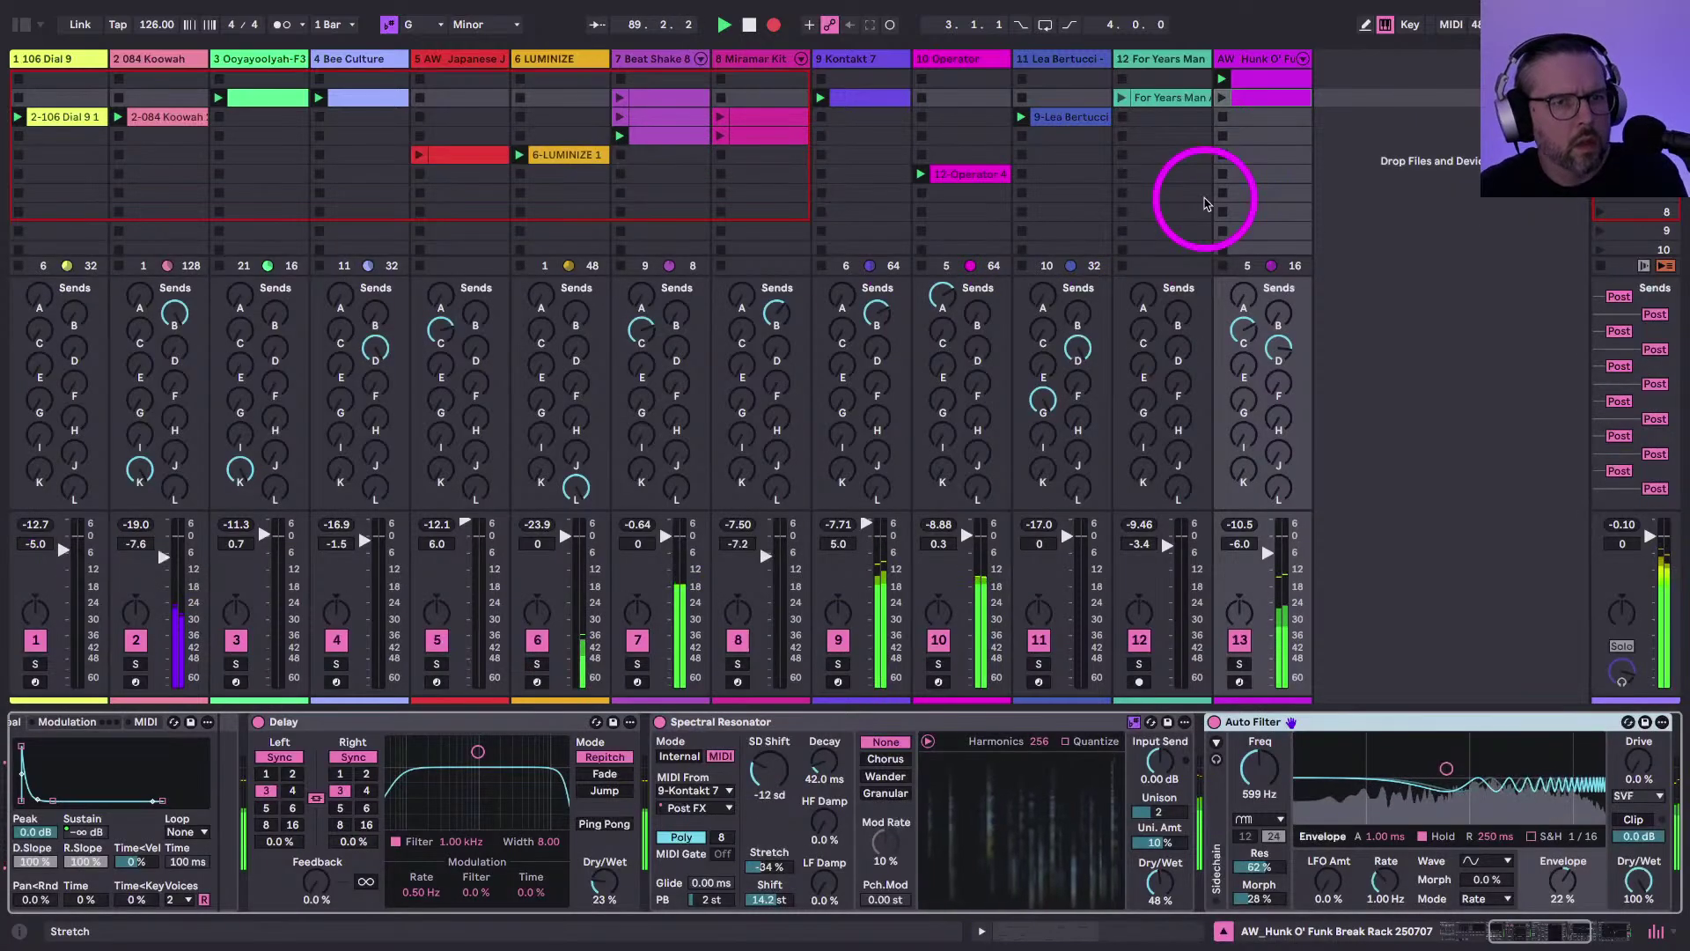
{"action": "left_click", "coordinate": [1222, 97]}
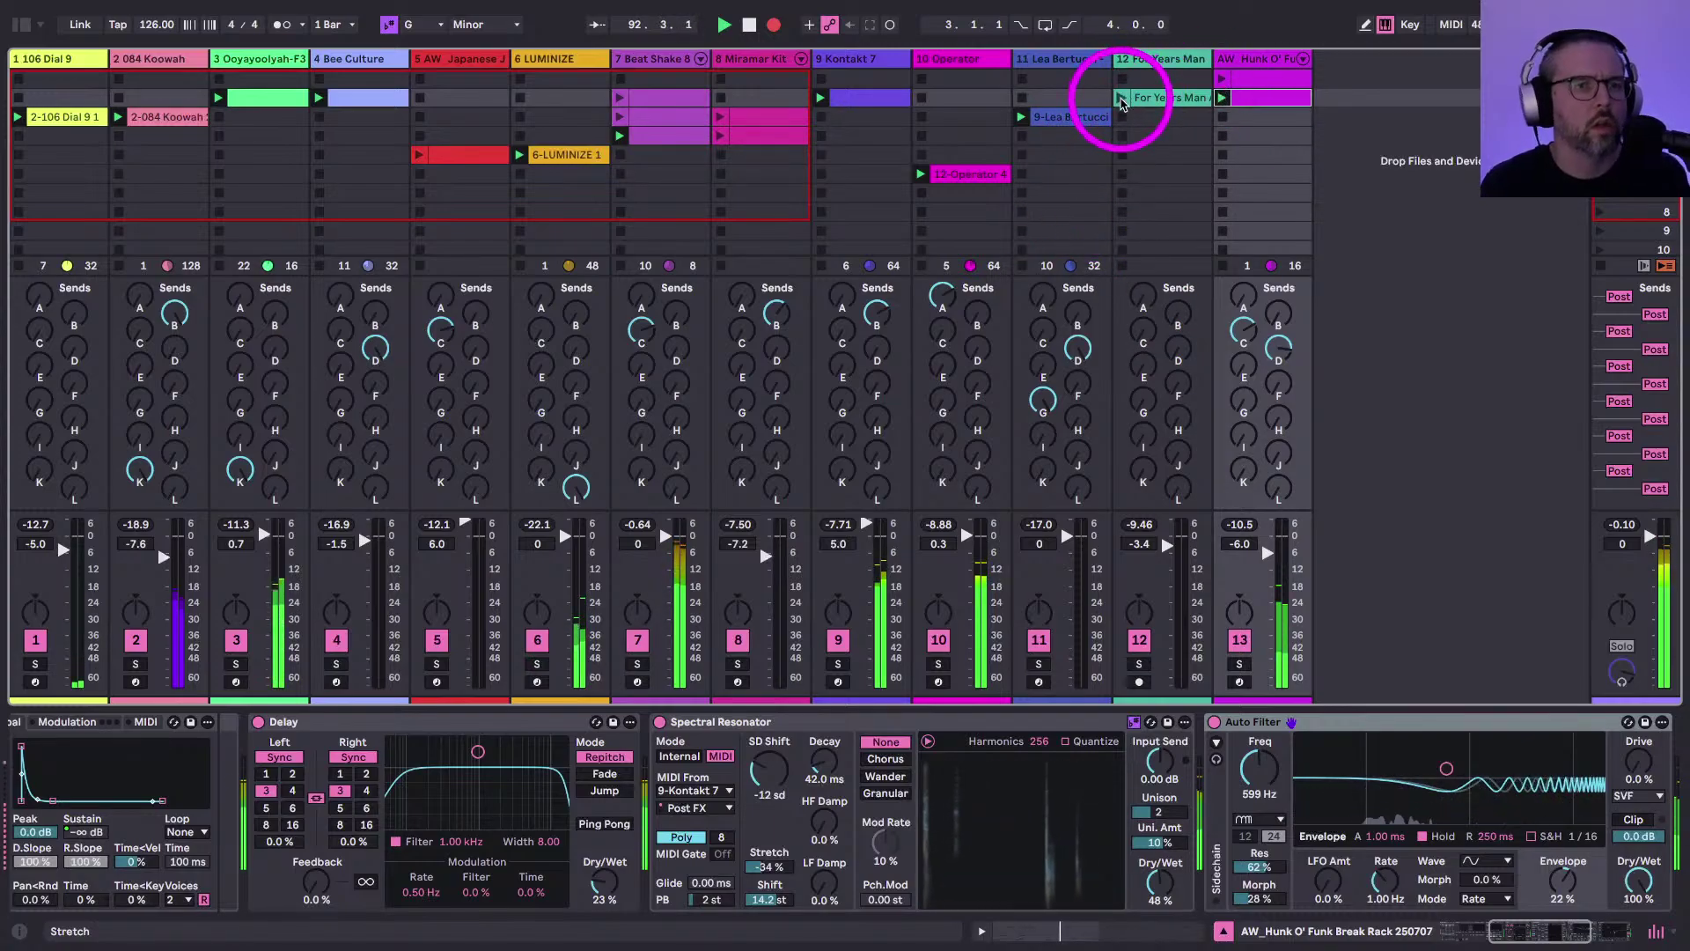
Play the For Years Man clip as a break, then replace it with the third Beat Shake, lower Miramar Kit and Operator clips
{"action": "left_click", "coordinate": [1121, 98]}
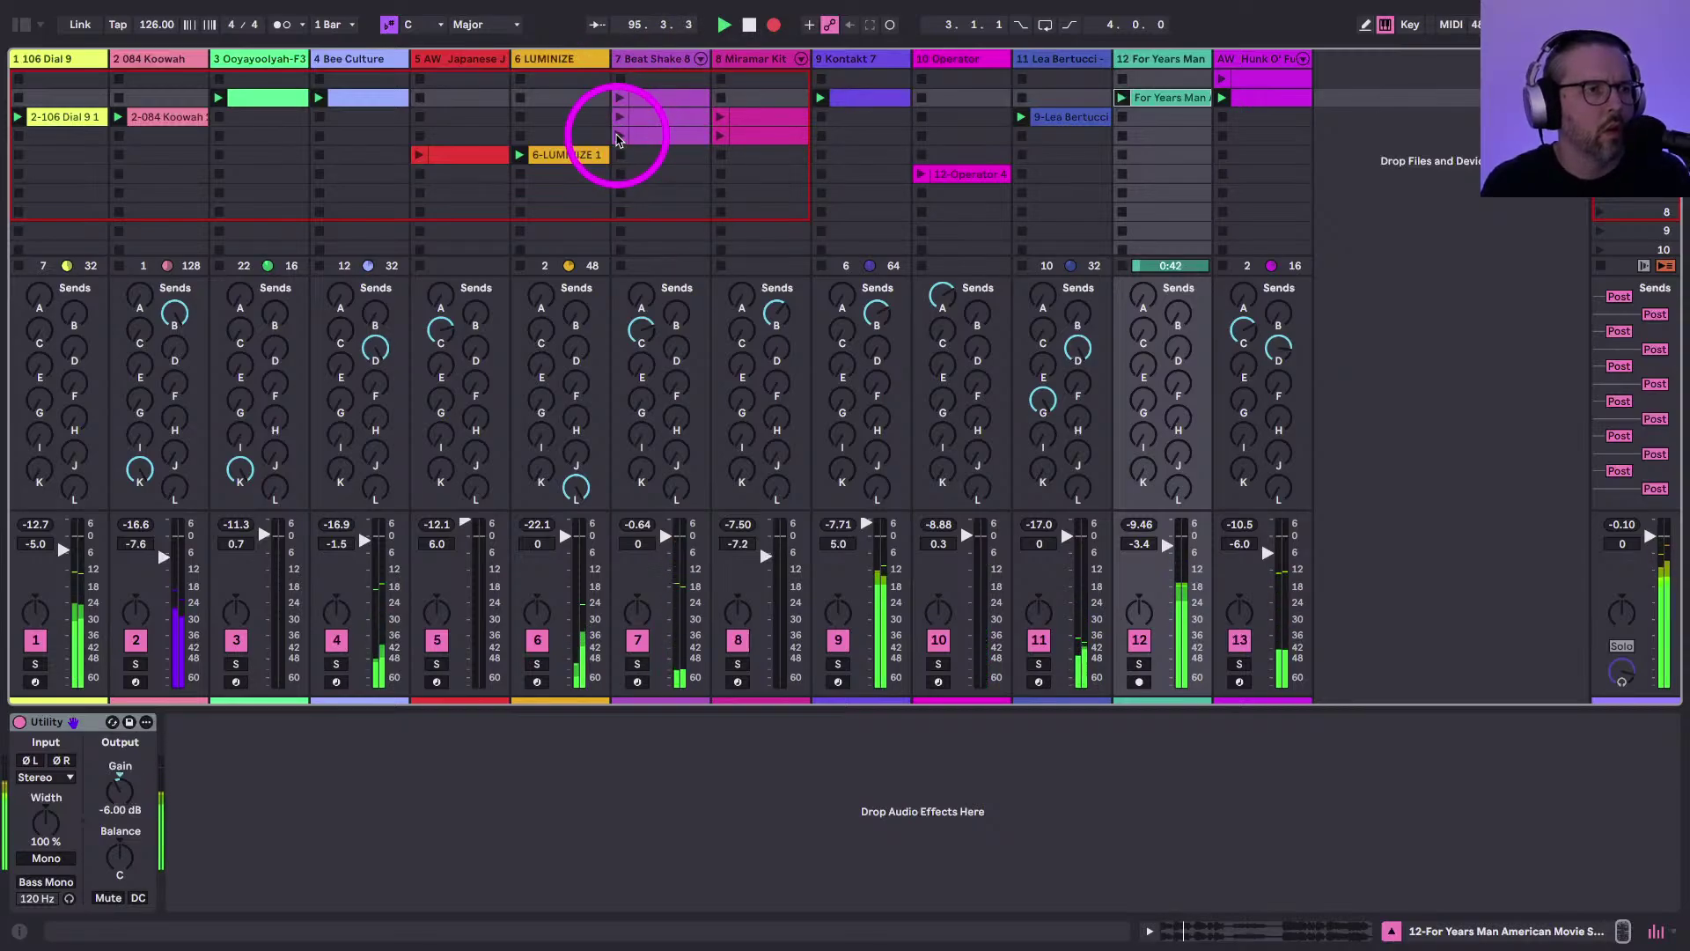
{"action": "left_click", "coordinate": [619, 137]}
{"action": "left_click", "coordinate": [720, 135]}
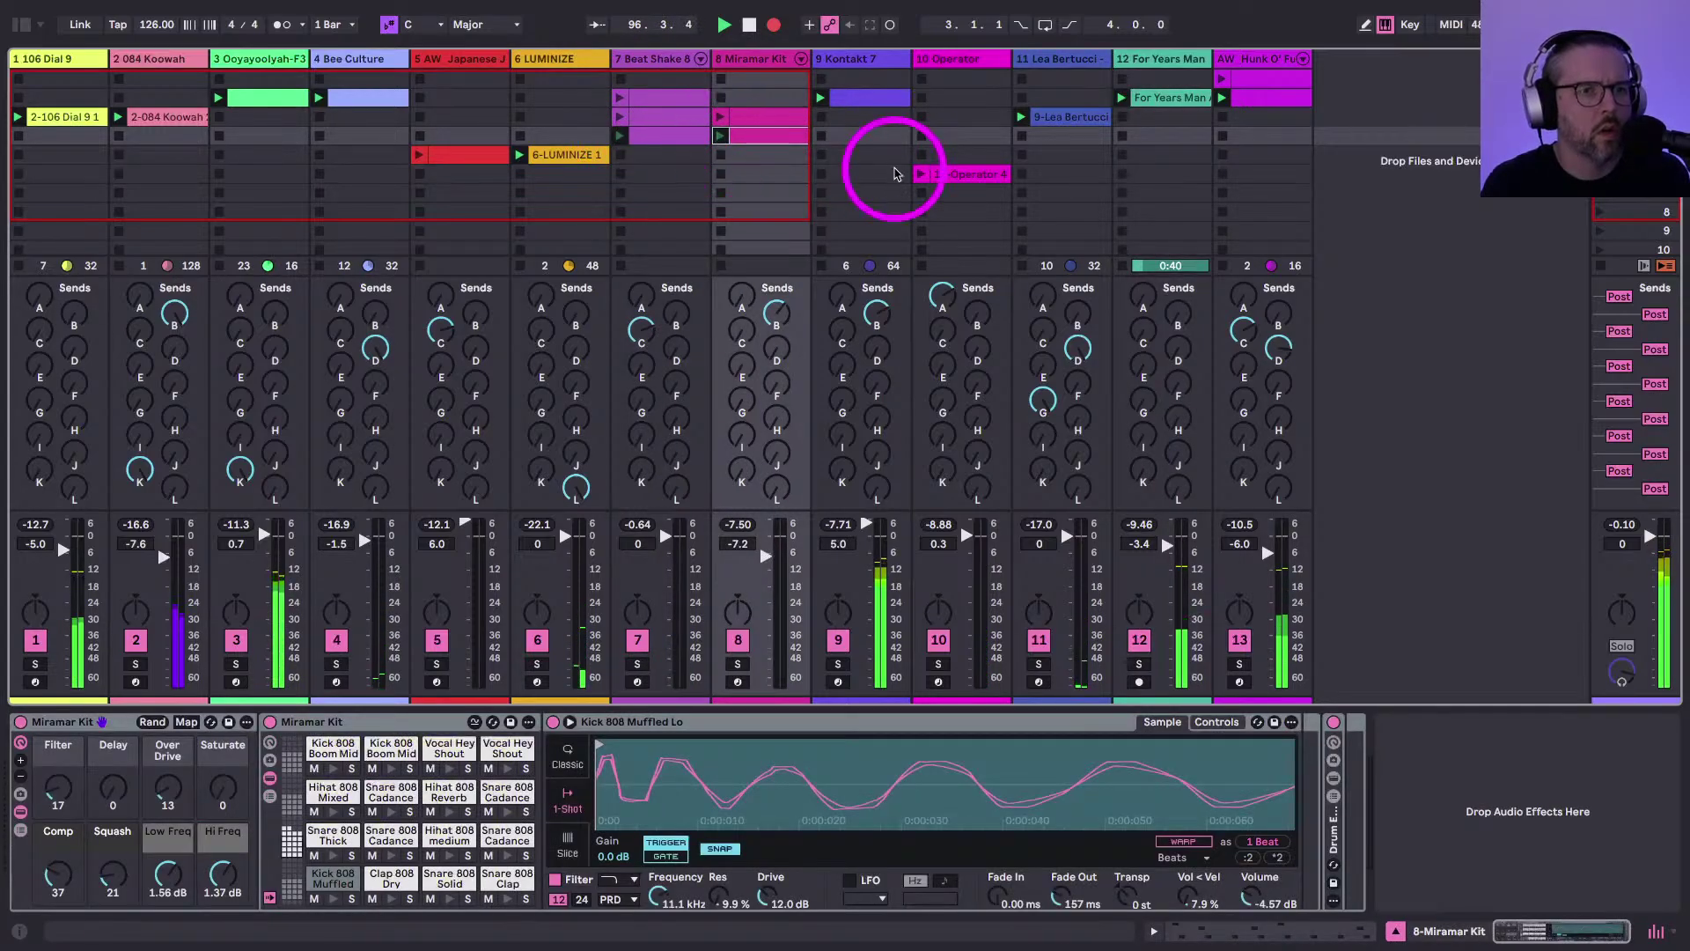
{"action": "left_click", "coordinate": [920, 173]}
{"action": "left_click", "coordinate": [1123, 117]}
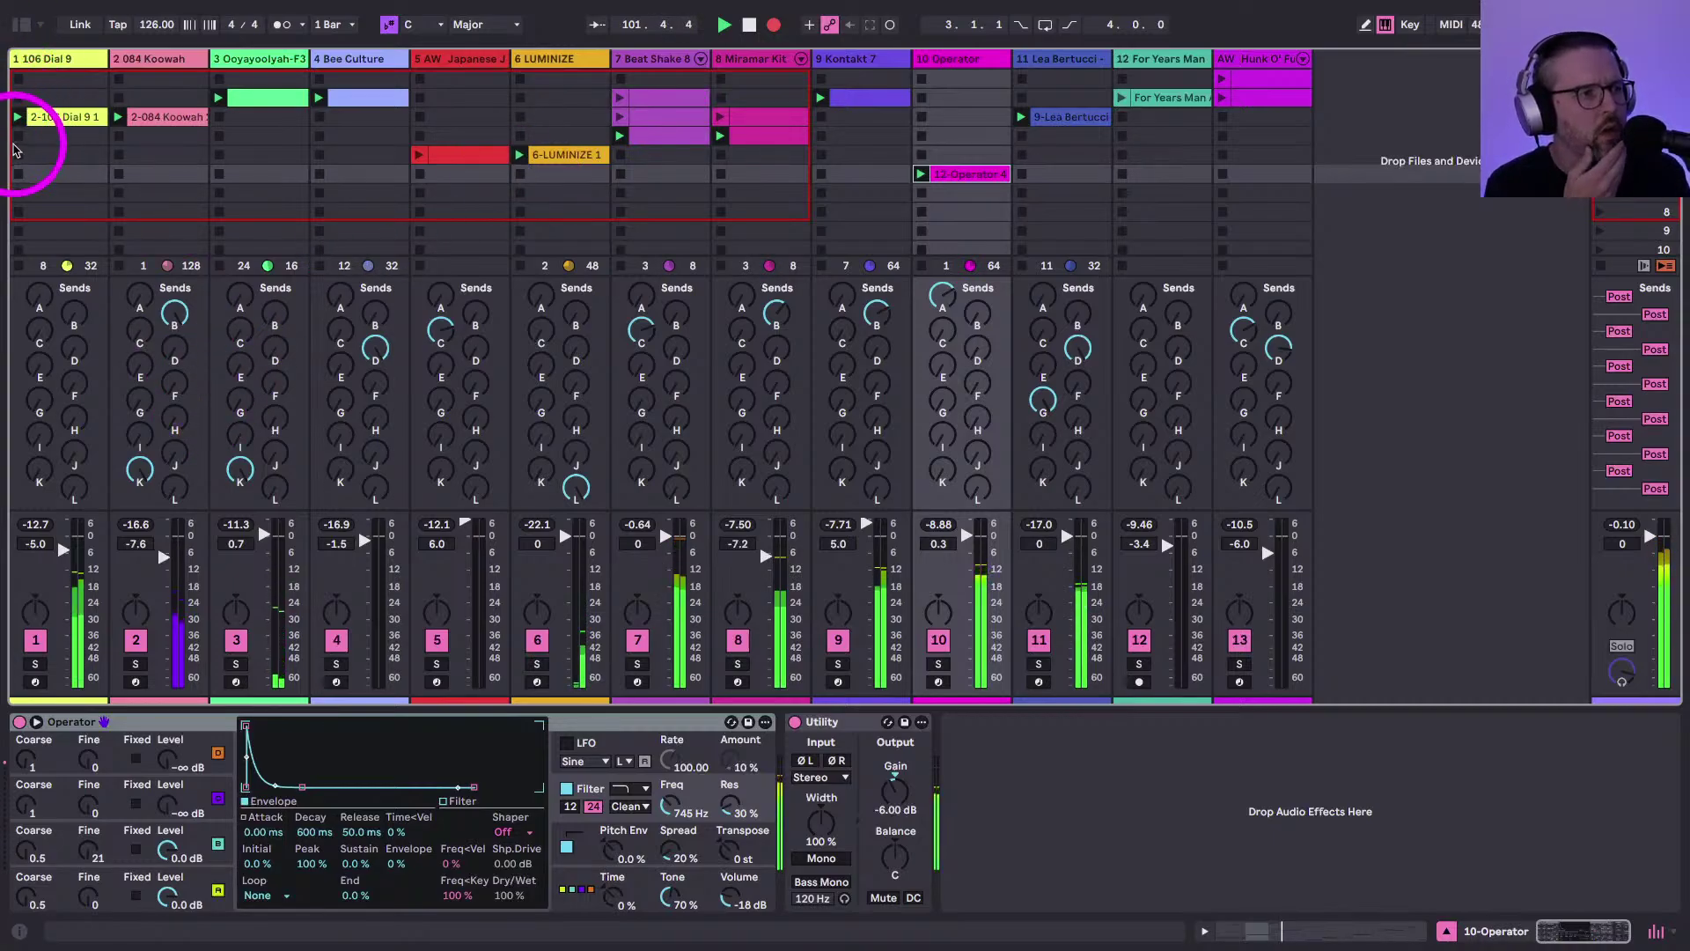
Stop the 106 Dial 9 and Lea Bertucci clips and switch the Miramar Kit to its upper clip
{"action": "left_click", "coordinate": [17, 136]}
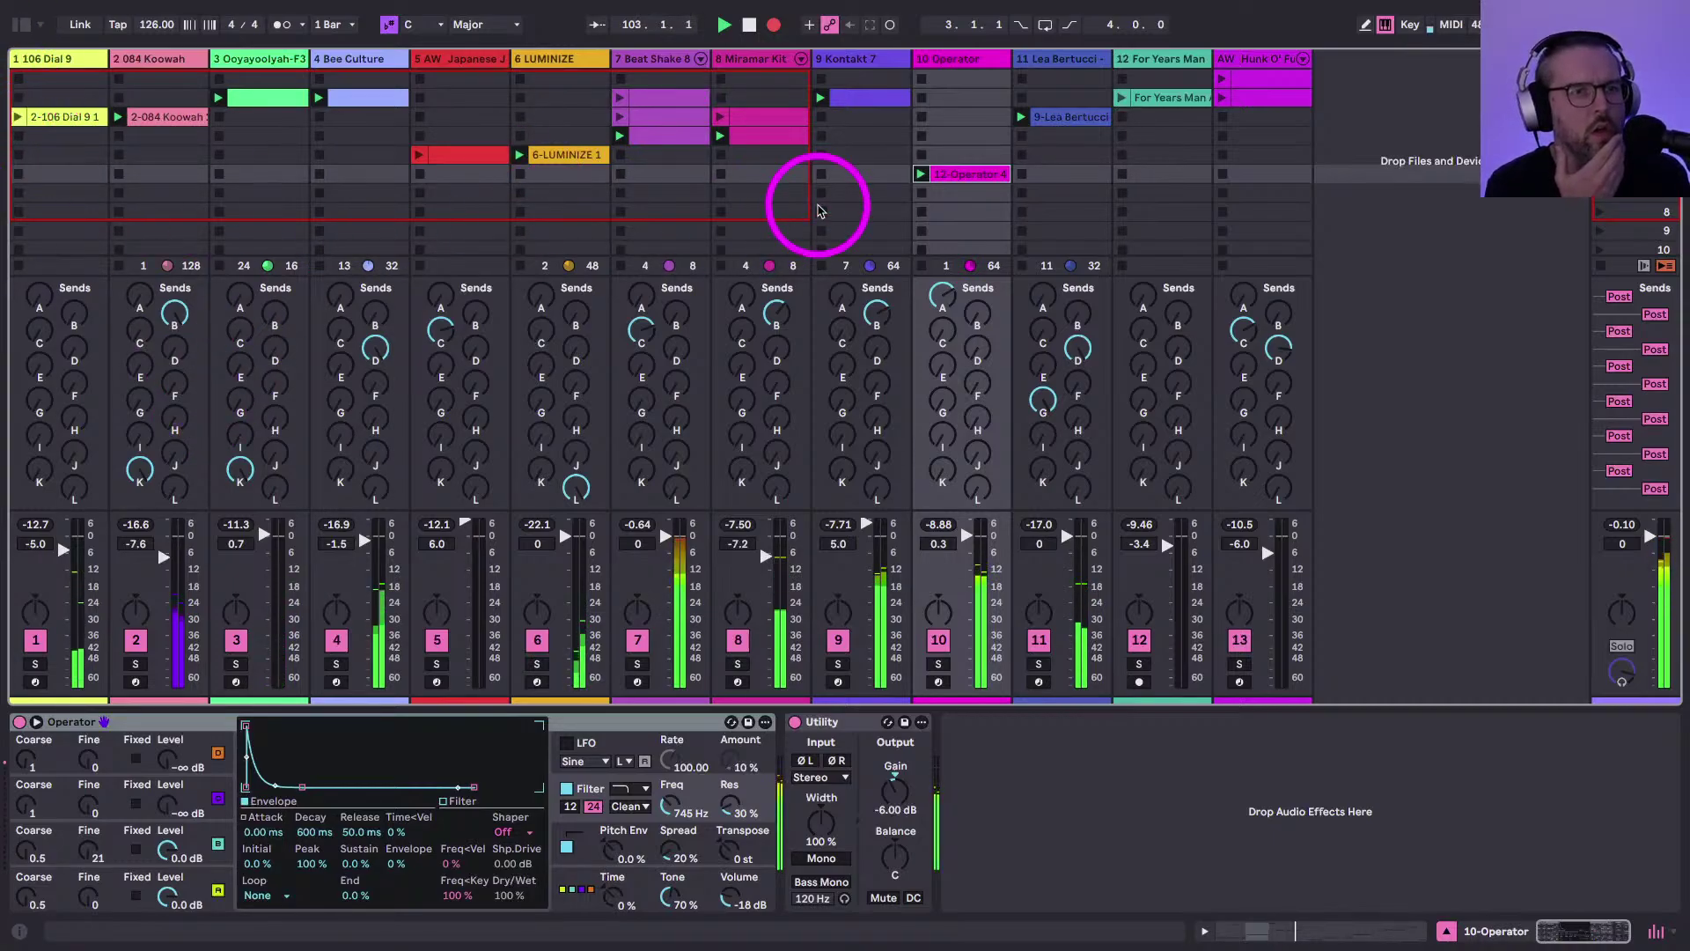
{"action": "left_click", "coordinate": [1019, 140]}
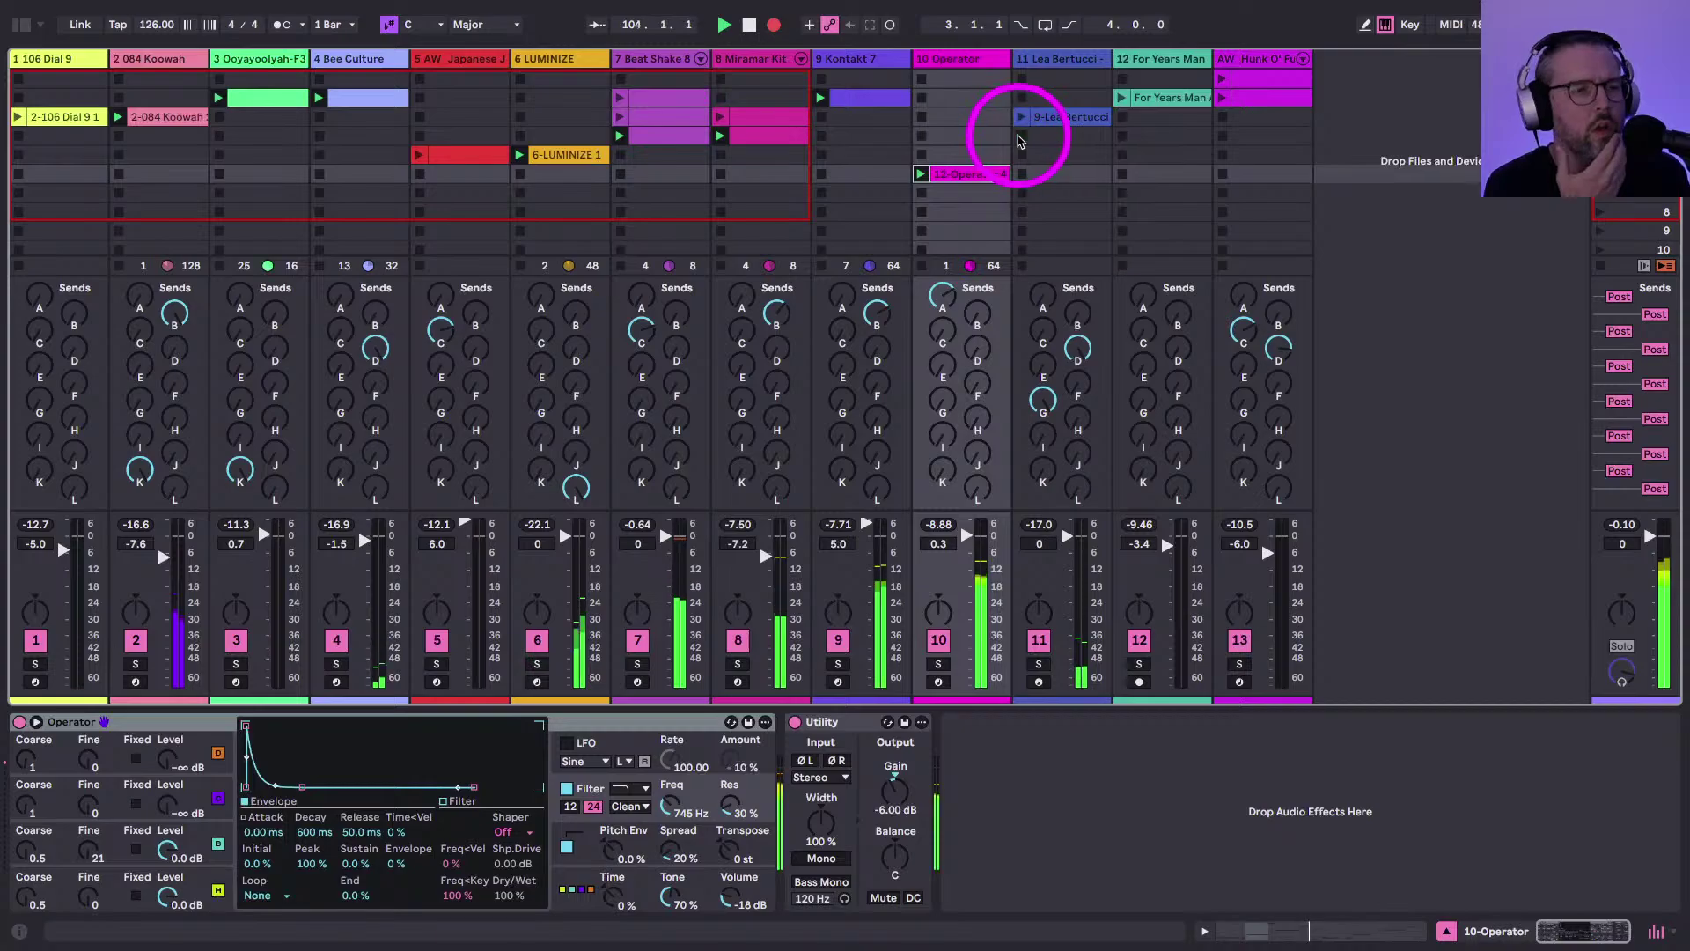
{"action": "left_click", "coordinate": [721, 117]}
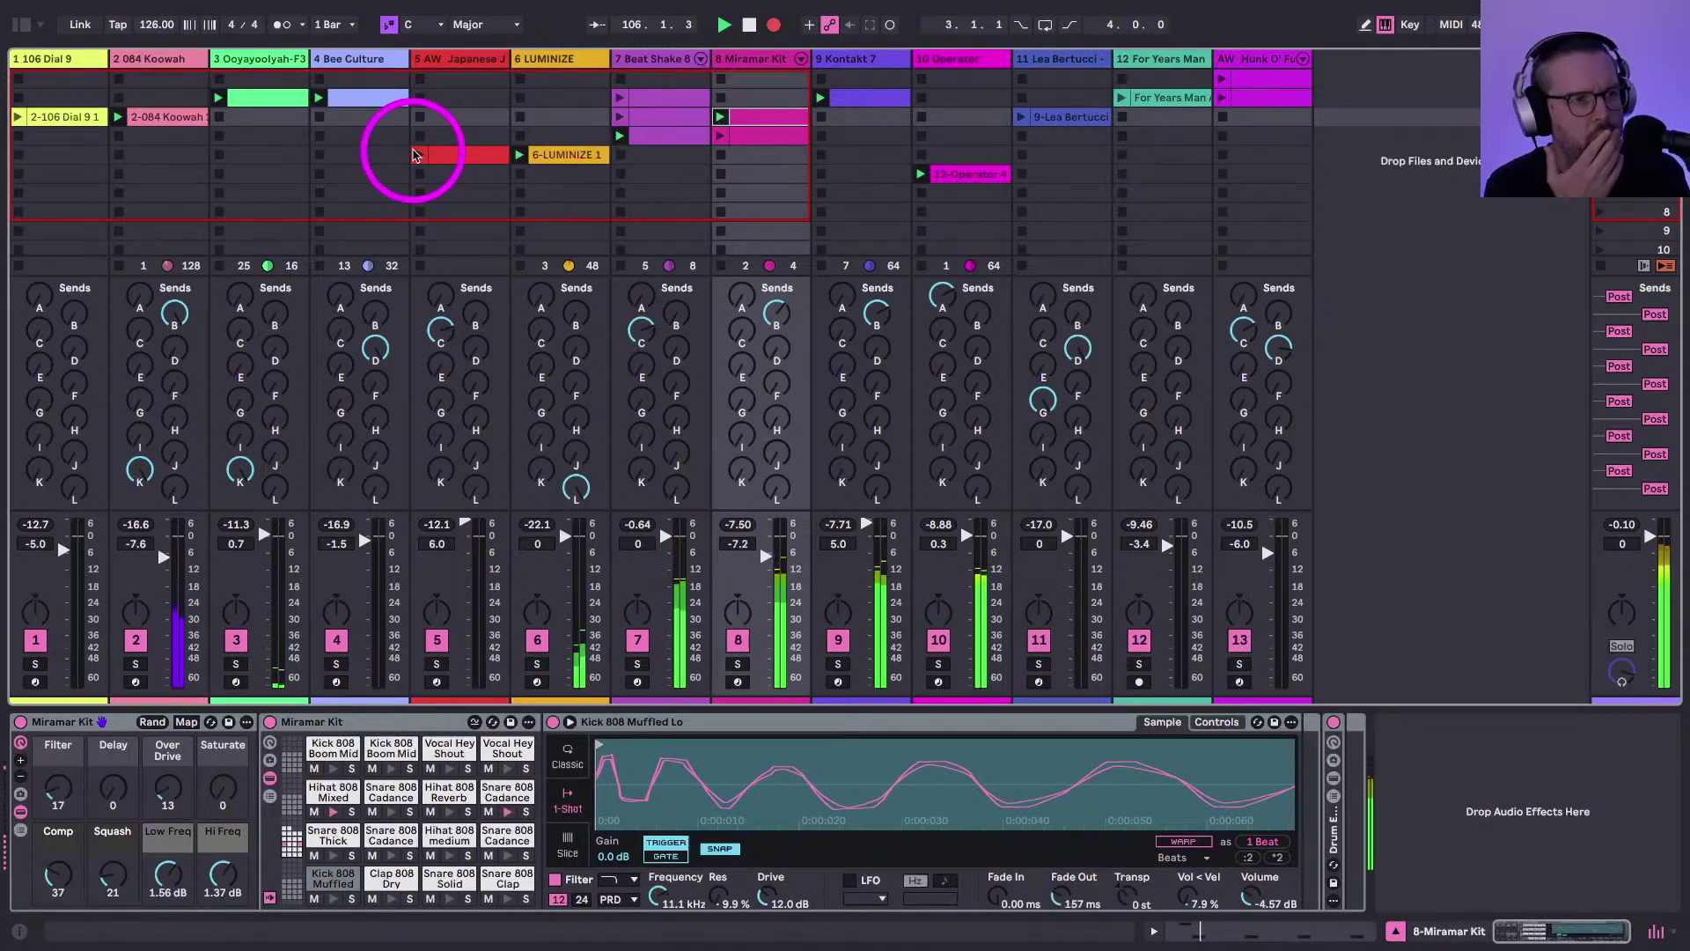
Play the Japanese Jazz clip for a short passage, stop it, and relaunch the Lea Bertucci clip
{"action": "left_click", "coordinate": [416, 156]}
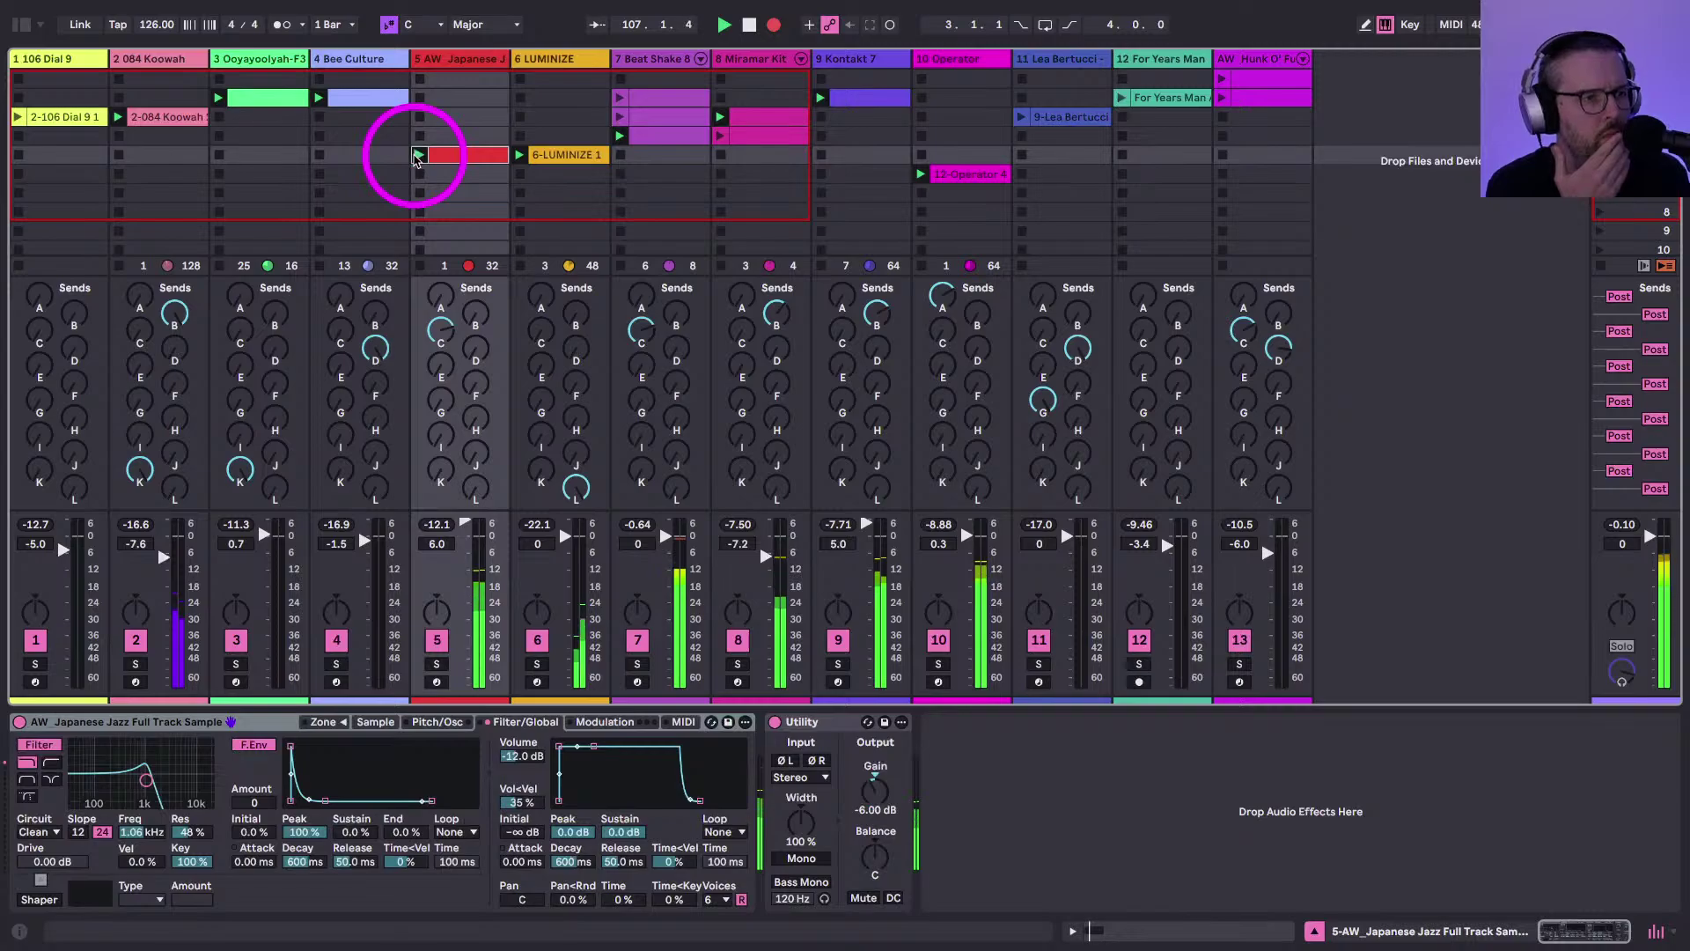
{"action": "left_click", "coordinate": [419, 173]}
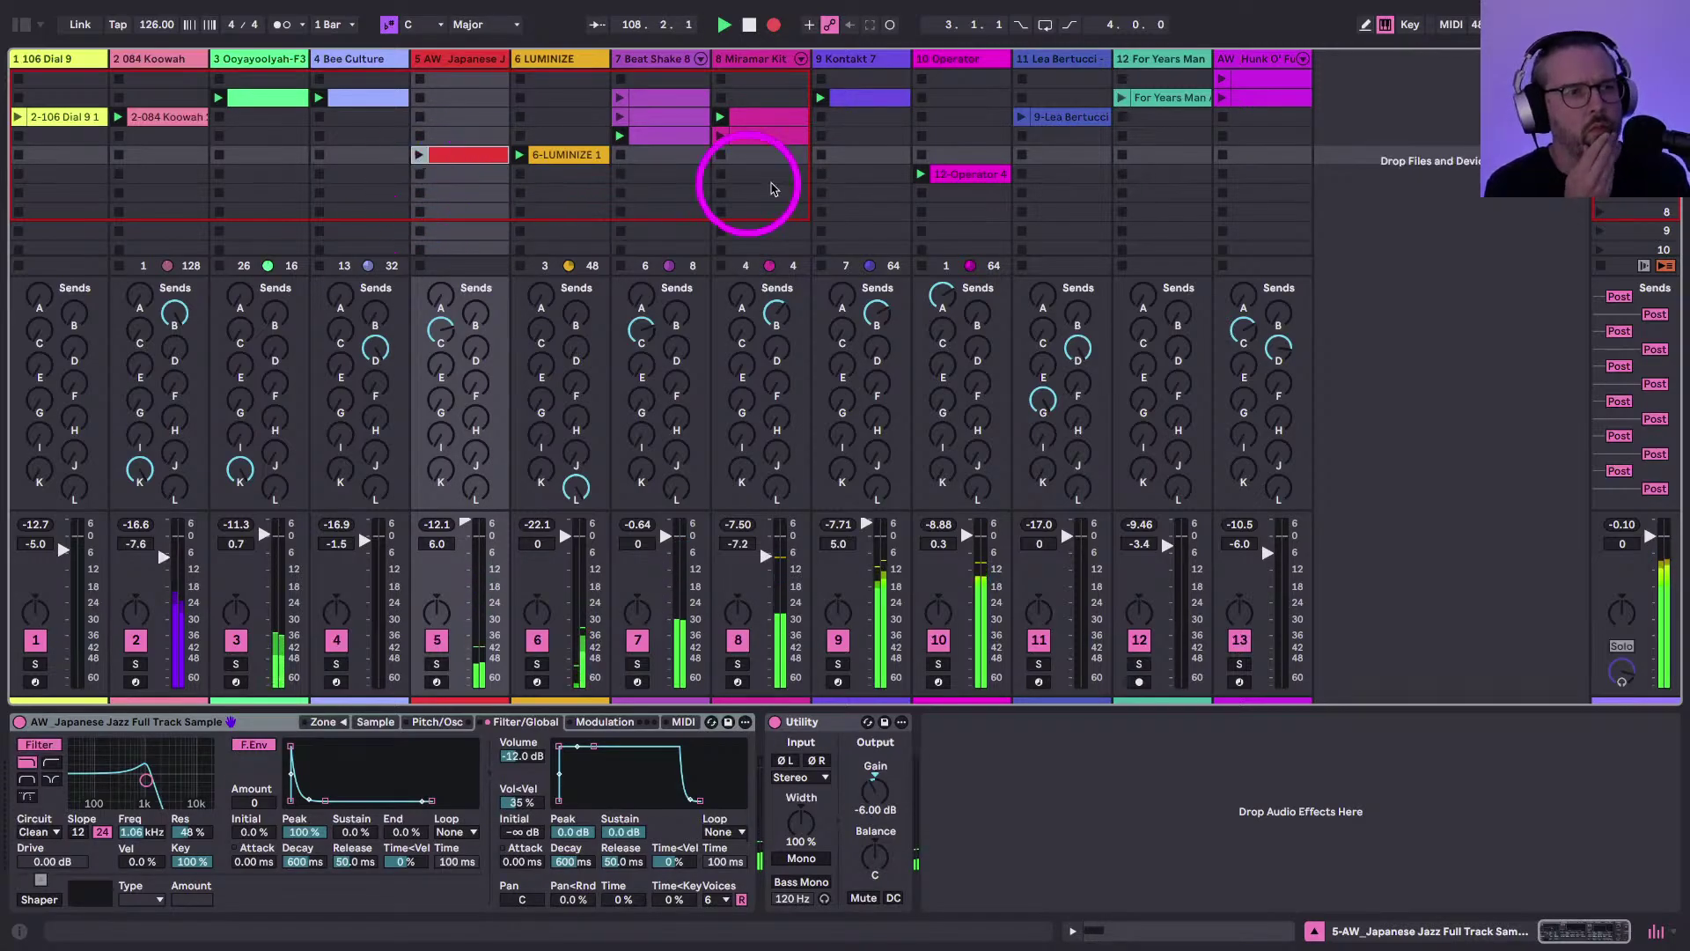
{"action": "left_click", "coordinate": [1019, 120]}
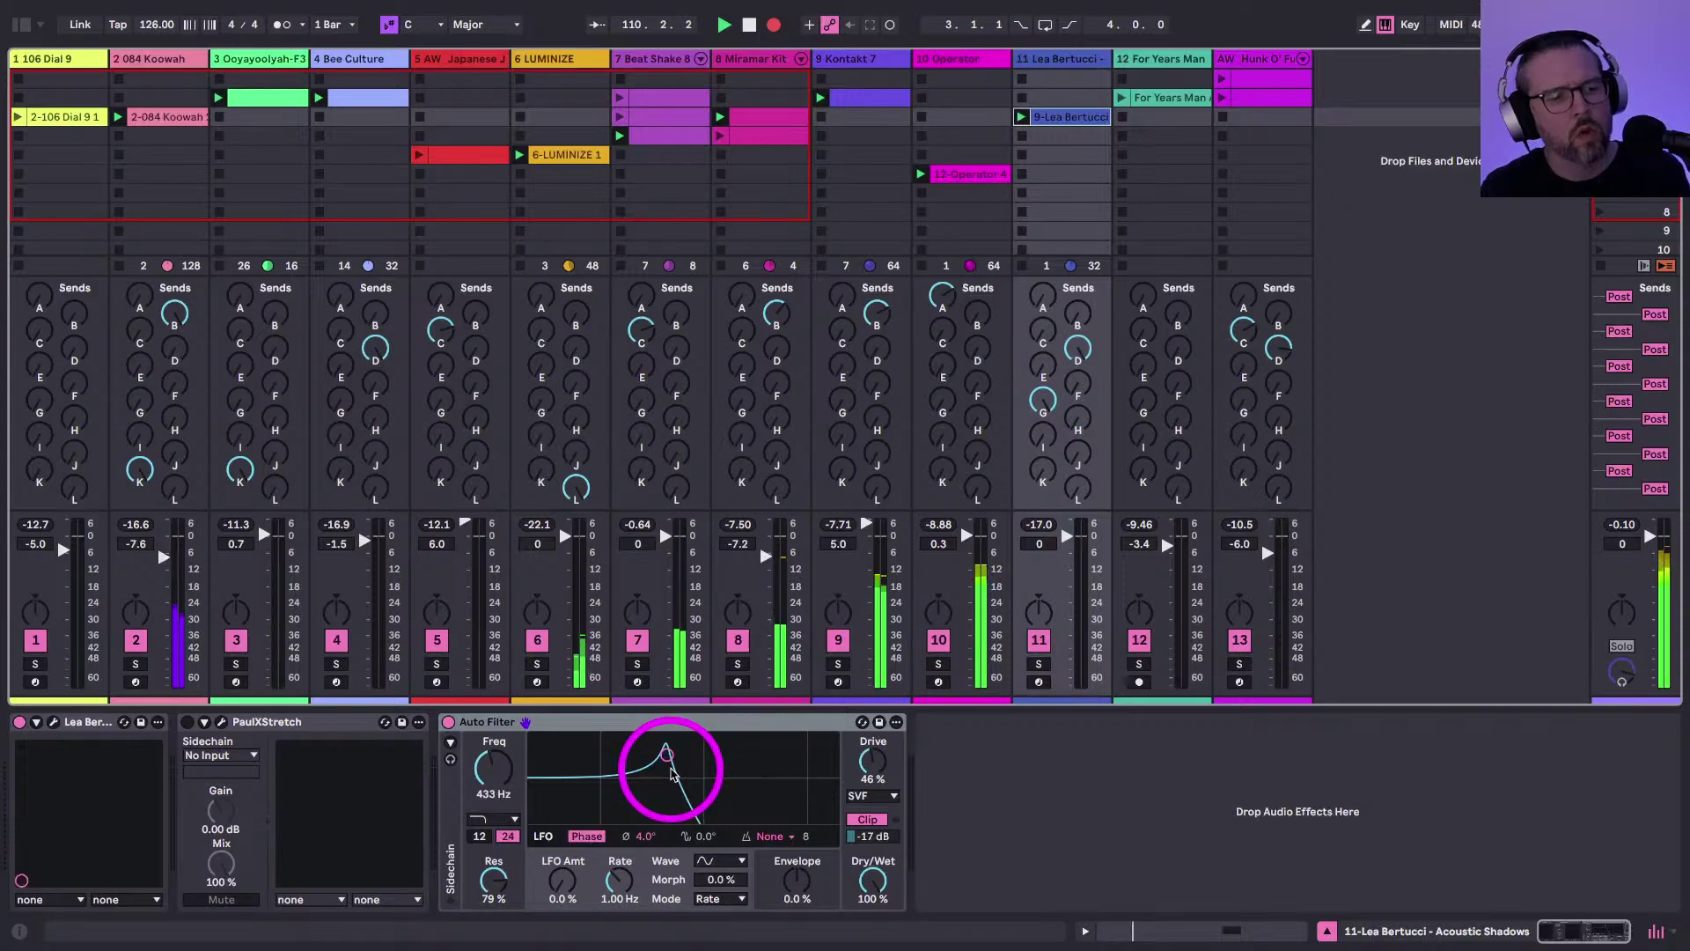
Open the Lea Bertucci track's Auto Filter to 656 Hz with 71% resonance and switch the Miramar Kit to its lower clip
{"action": "left_click_drag", "start_coordinate": [666, 754], "coordinate": [672, 764]}
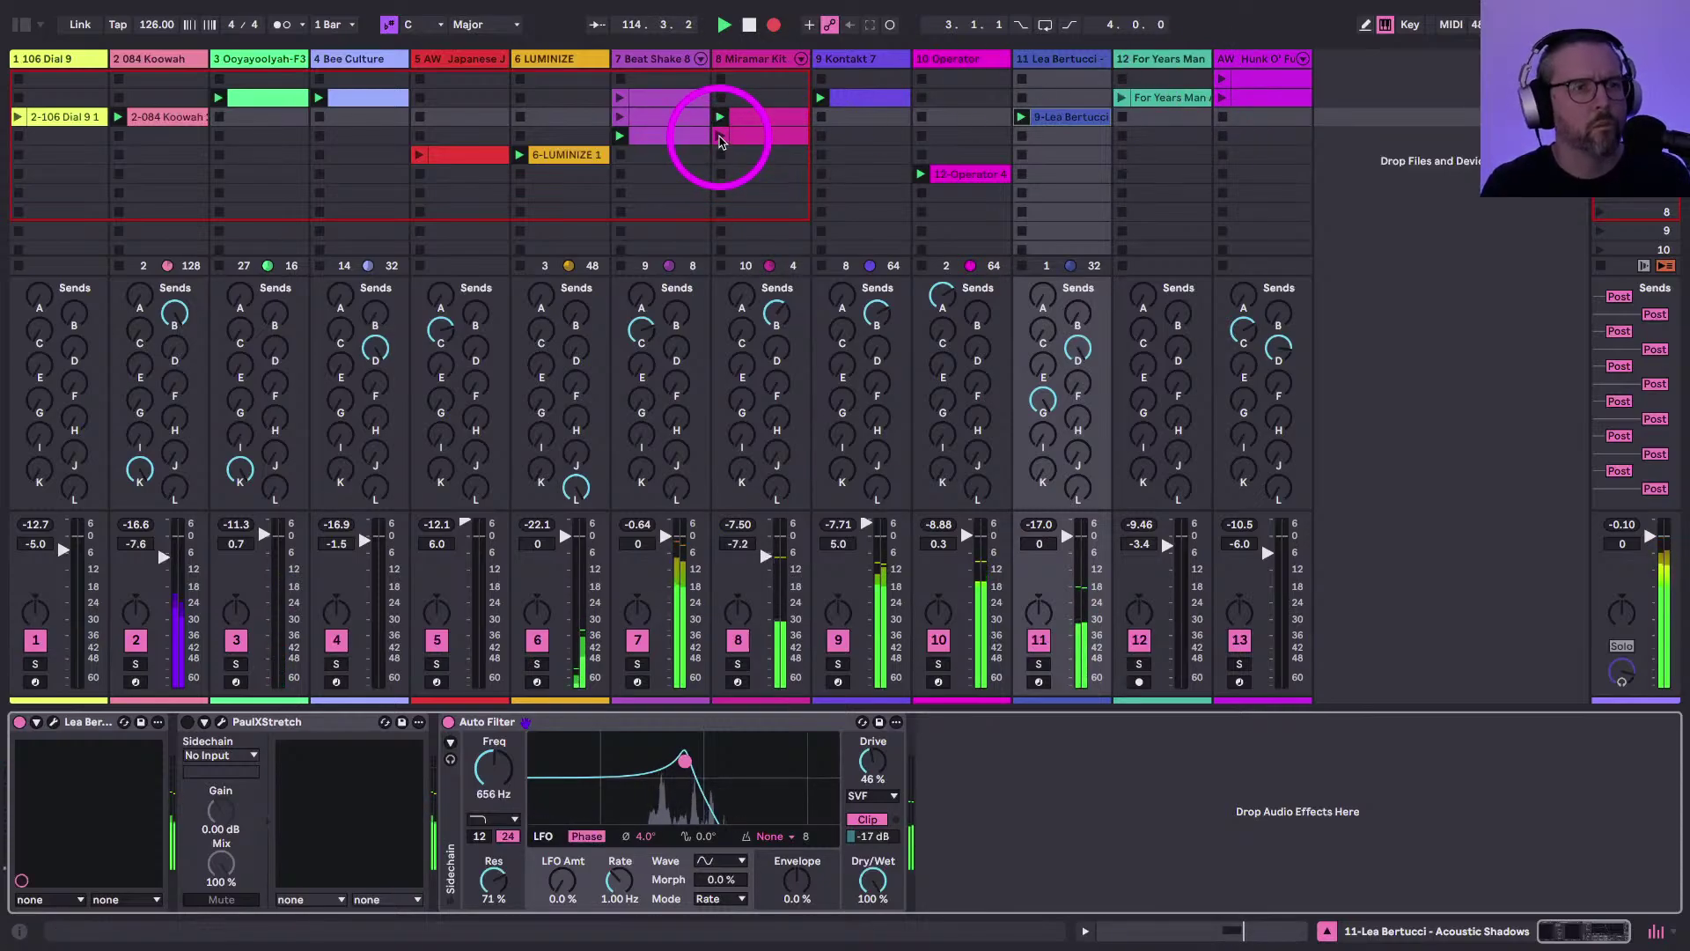
{"action": "left_click", "coordinate": [720, 139]}
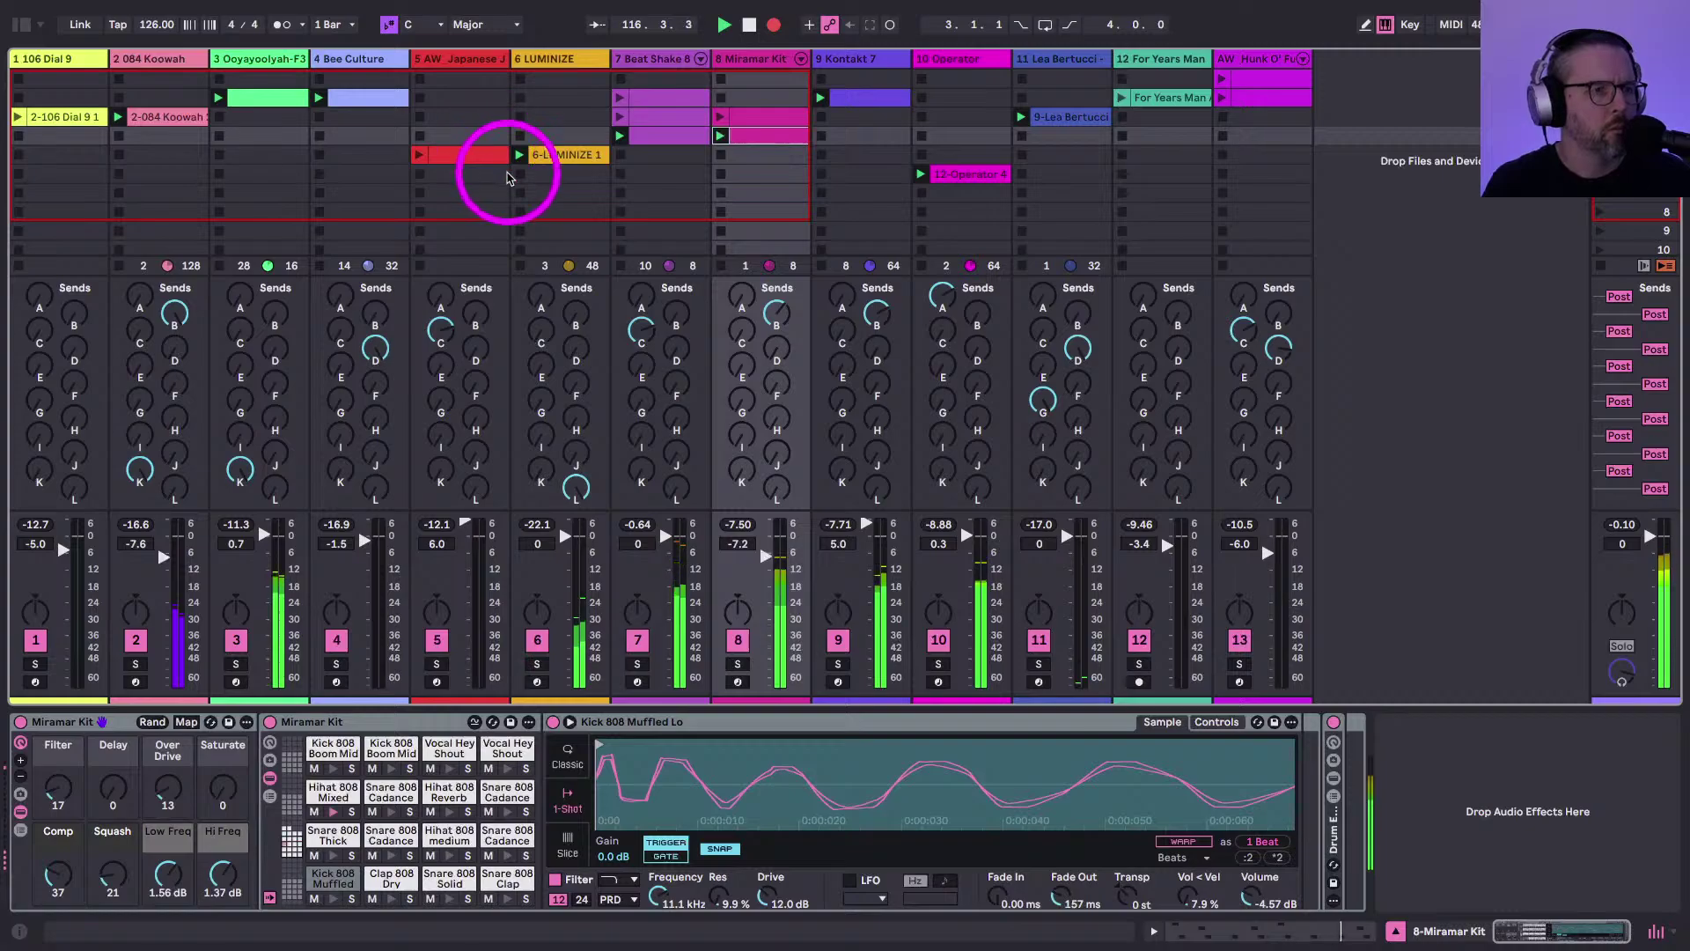
Stop the LUMINIZE, Beat Shake and 084 Koowah clips and play the Japanese Jazz clip for a short passage
{"action": "left_click", "coordinate": [519, 173]}
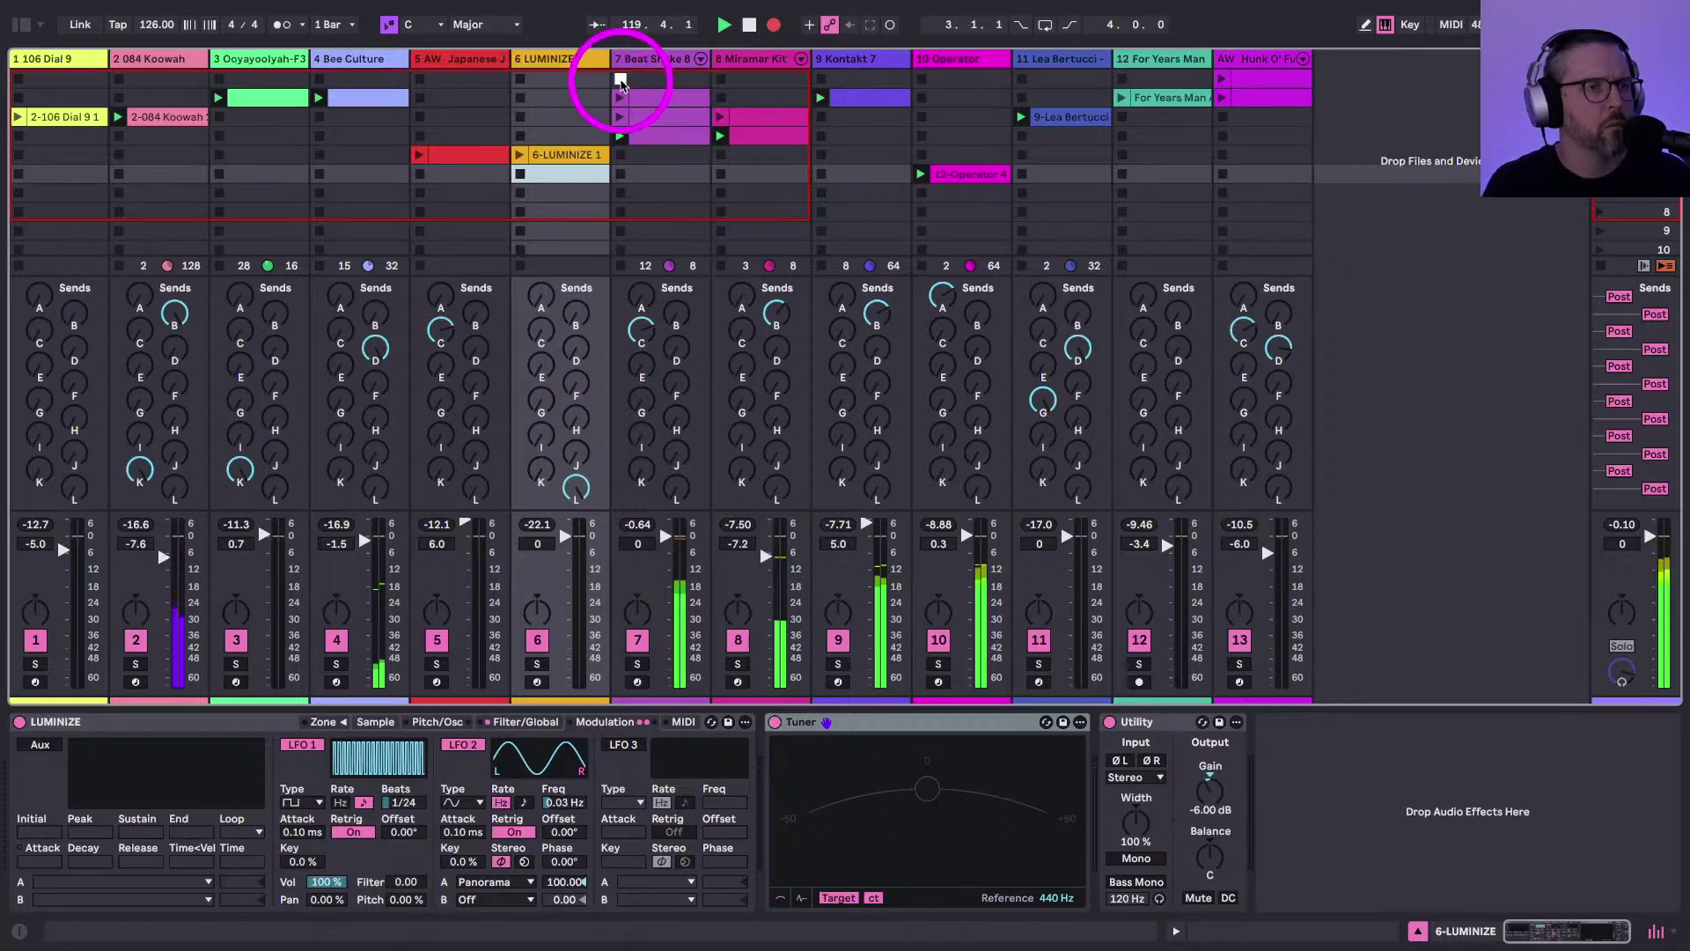
{"action": "left_click", "coordinate": [423, 155]}
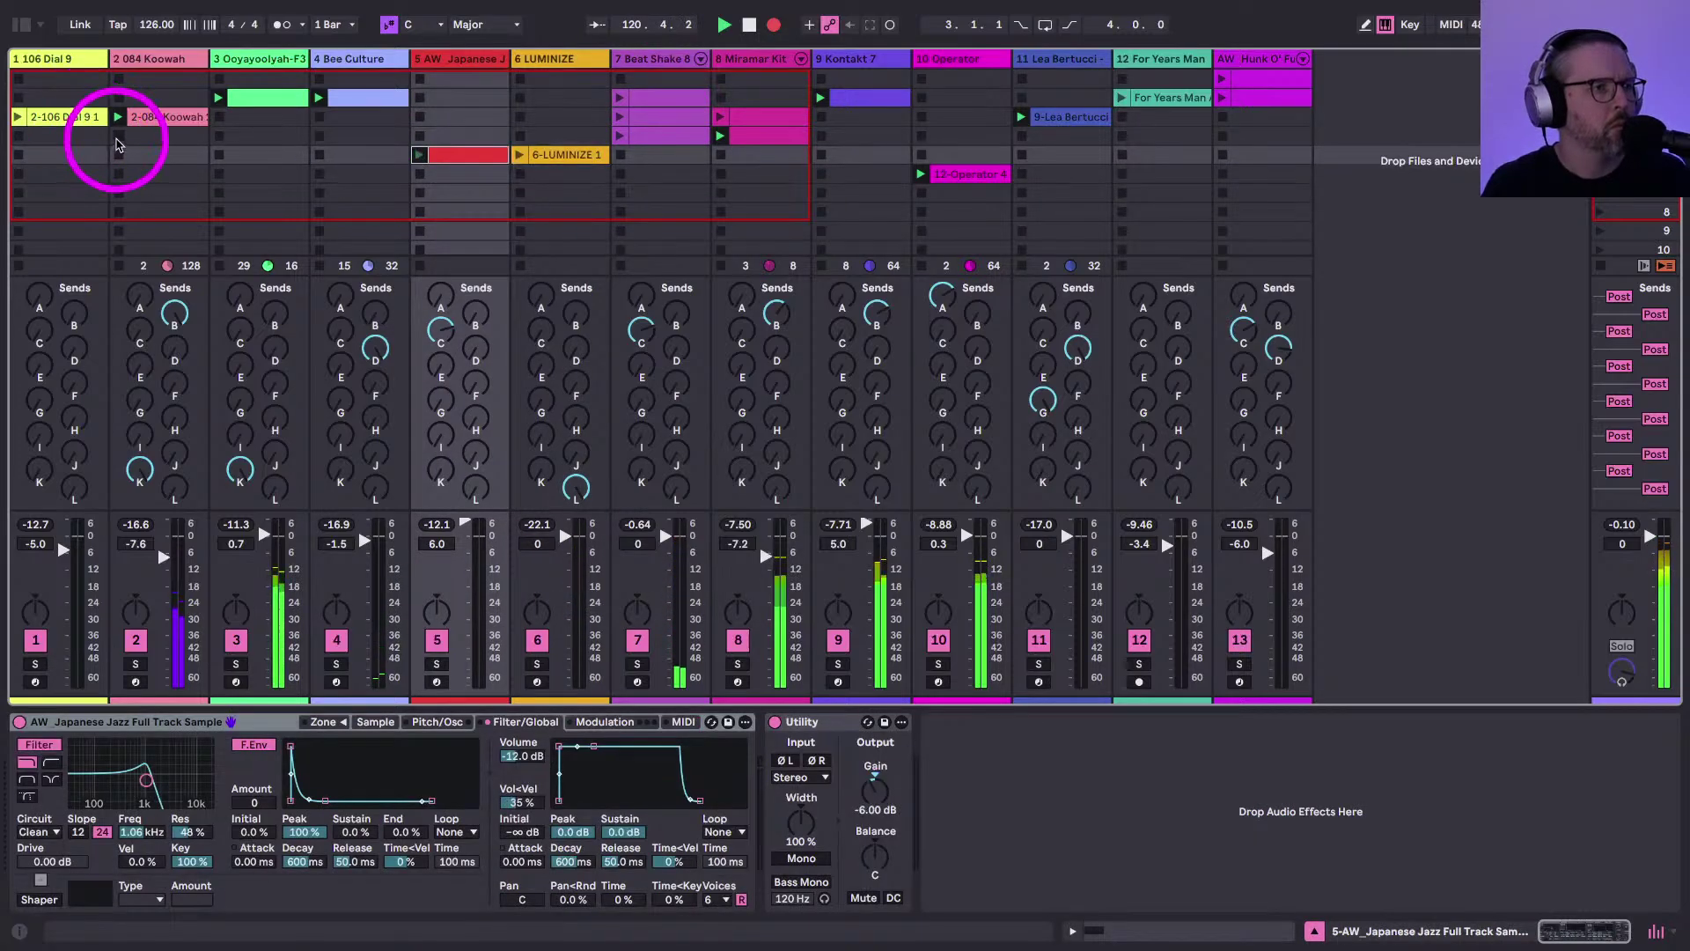
{"action": "left_click", "coordinate": [117, 145]}
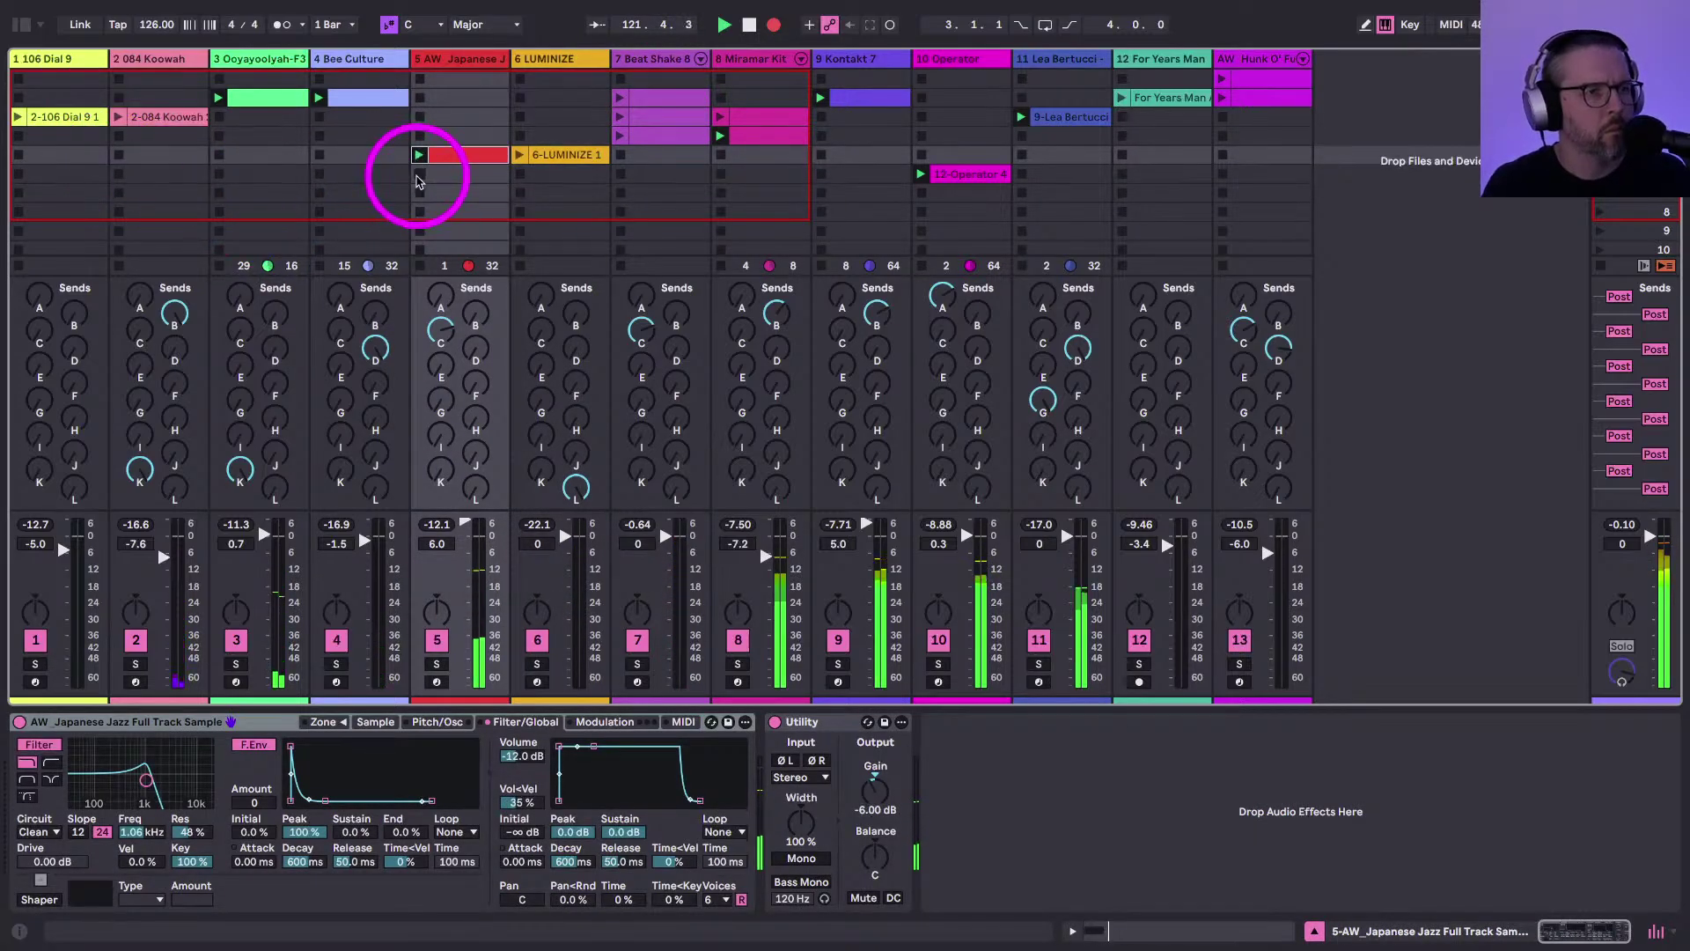
{"action": "left_click", "coordinate": [420, 174]}
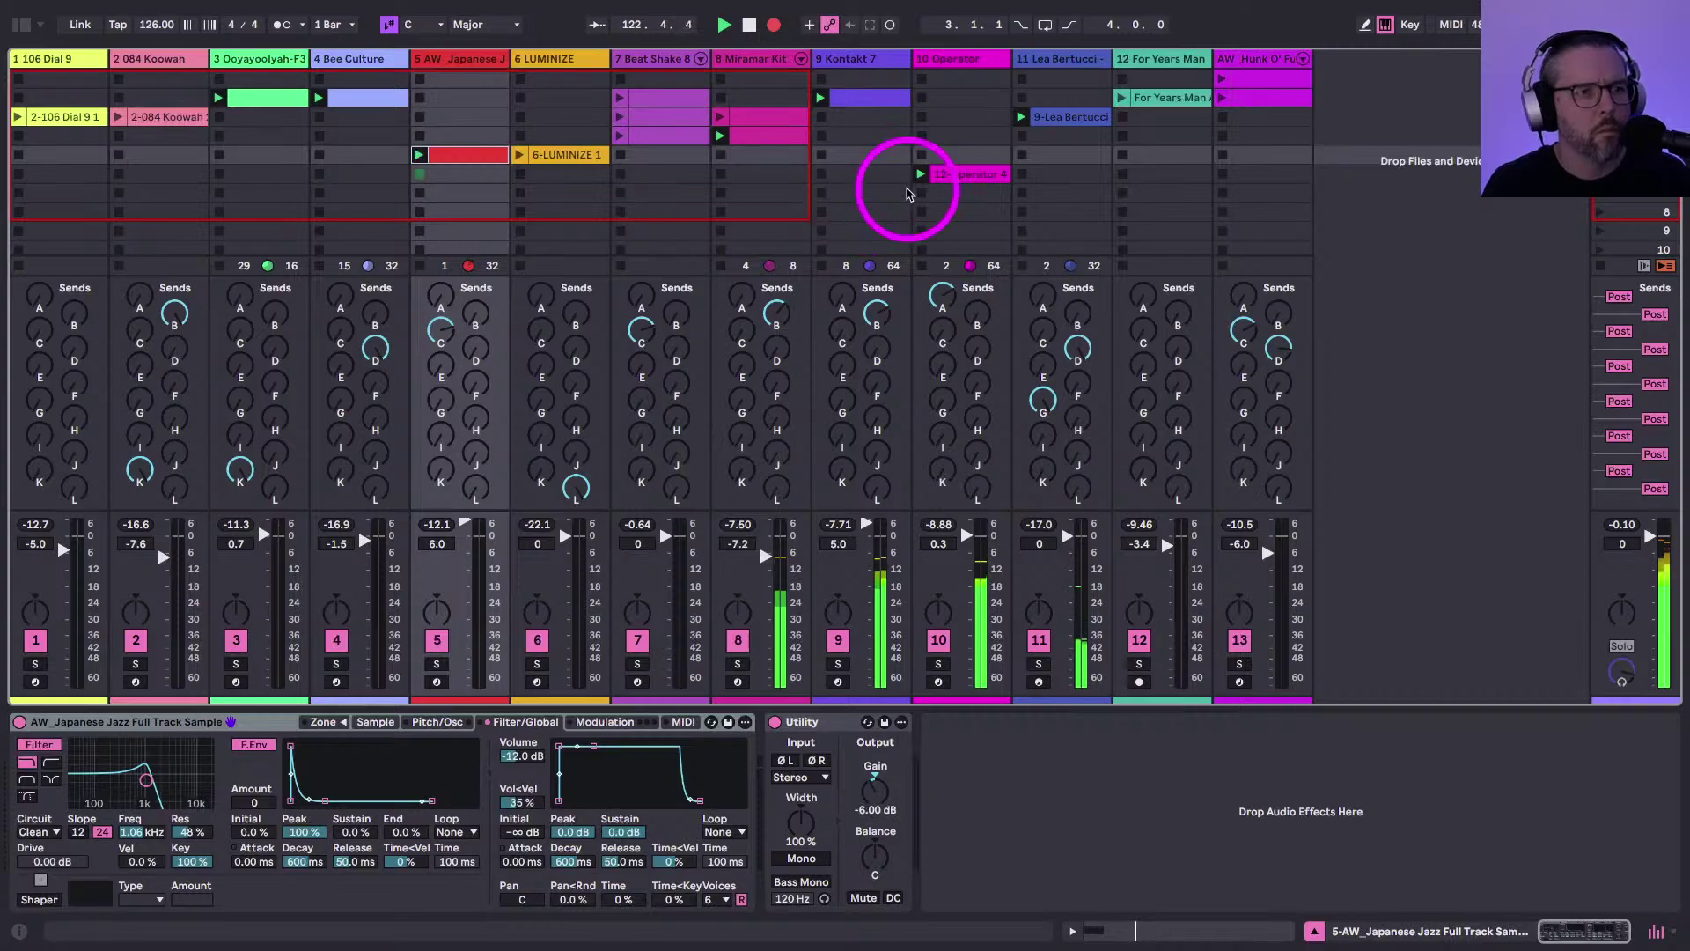
Stop the Lea Bertucci, Miramar Kit and Operator clips to thin the arrangement out to its ending
{"action": "left_click", "coordinate": [1027, 117]}
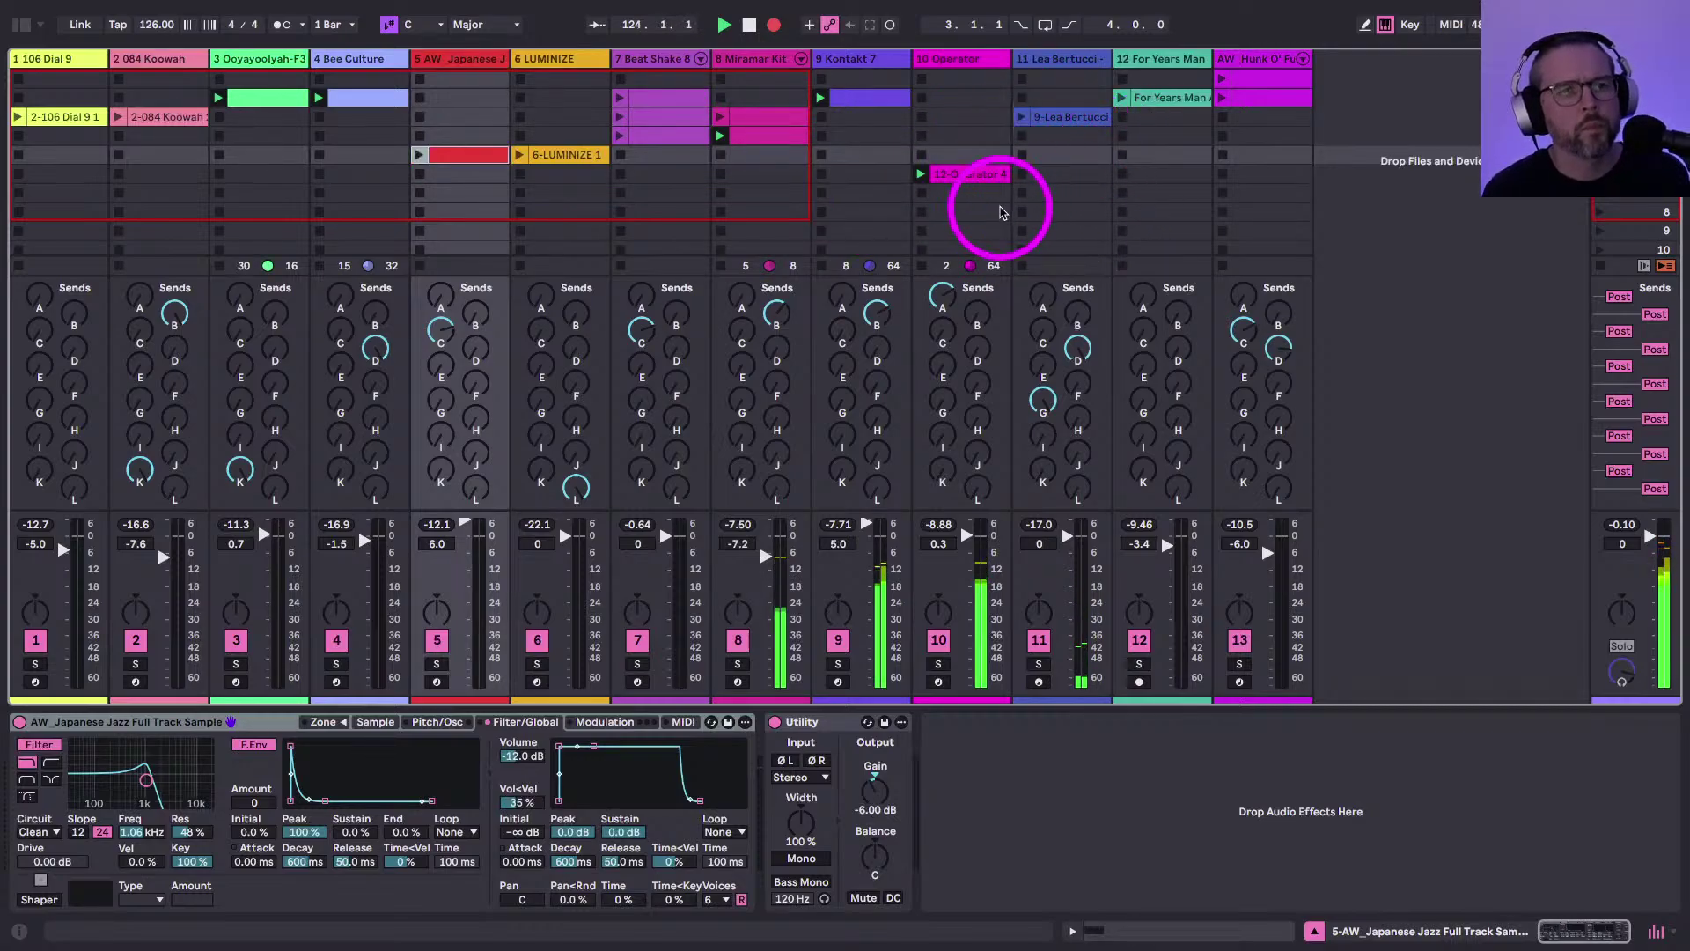
{"action": "left_click", "coordinate": [921, 193]}
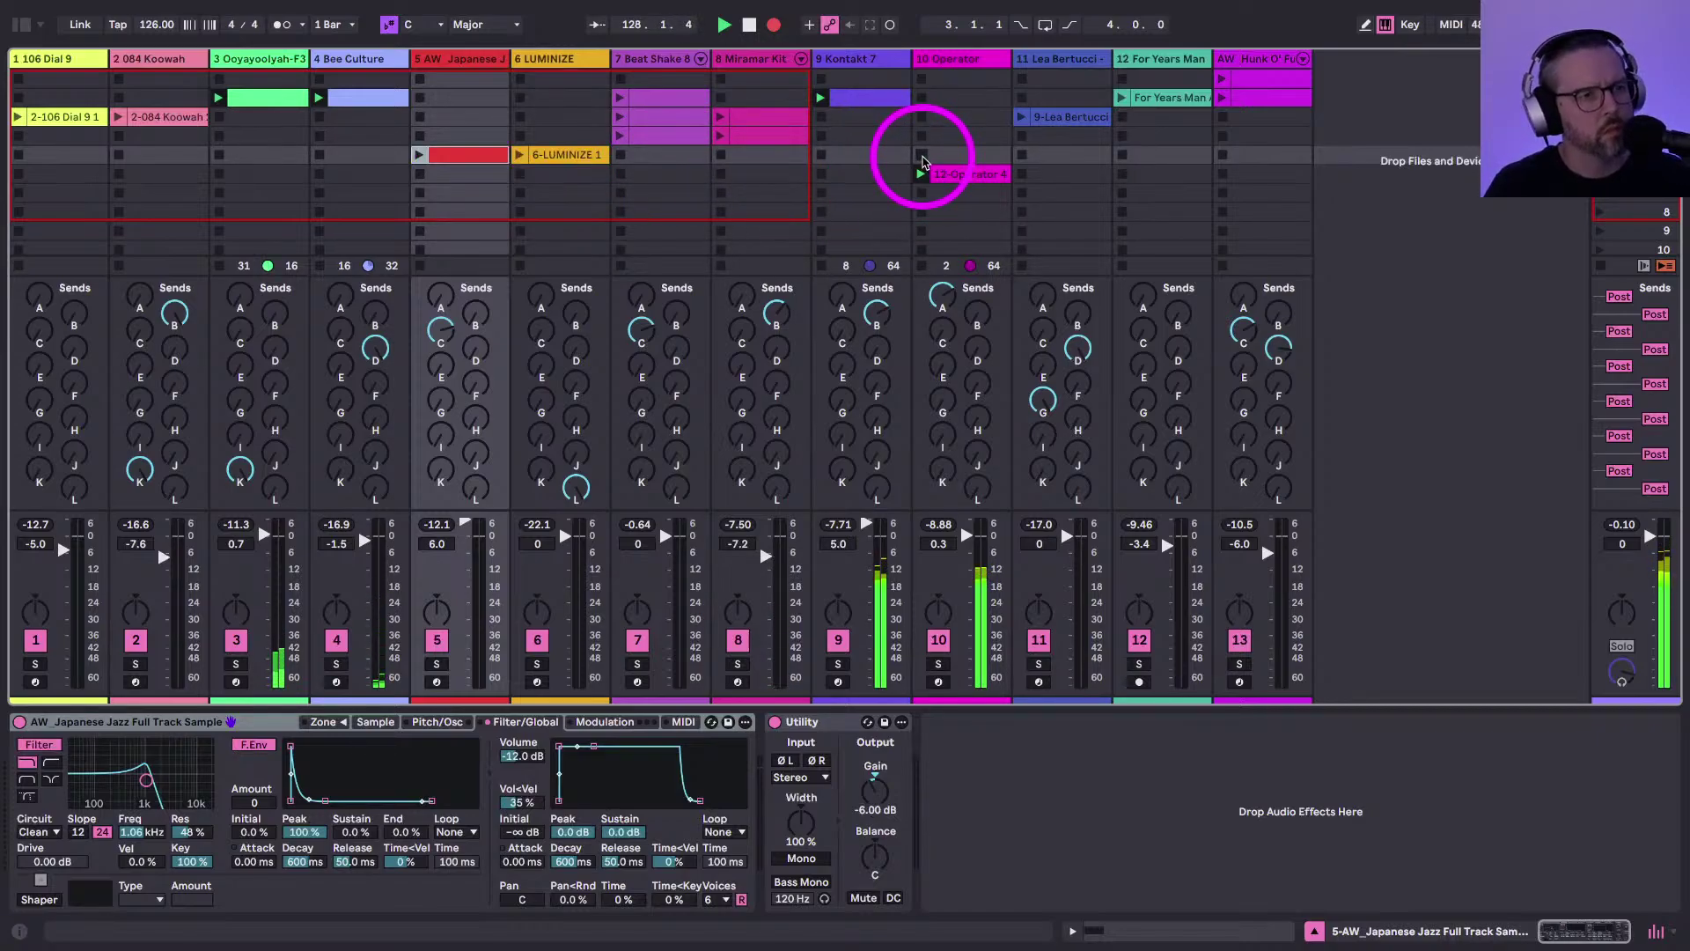
{"action": "left_click", "coordinate": [923, 157]}
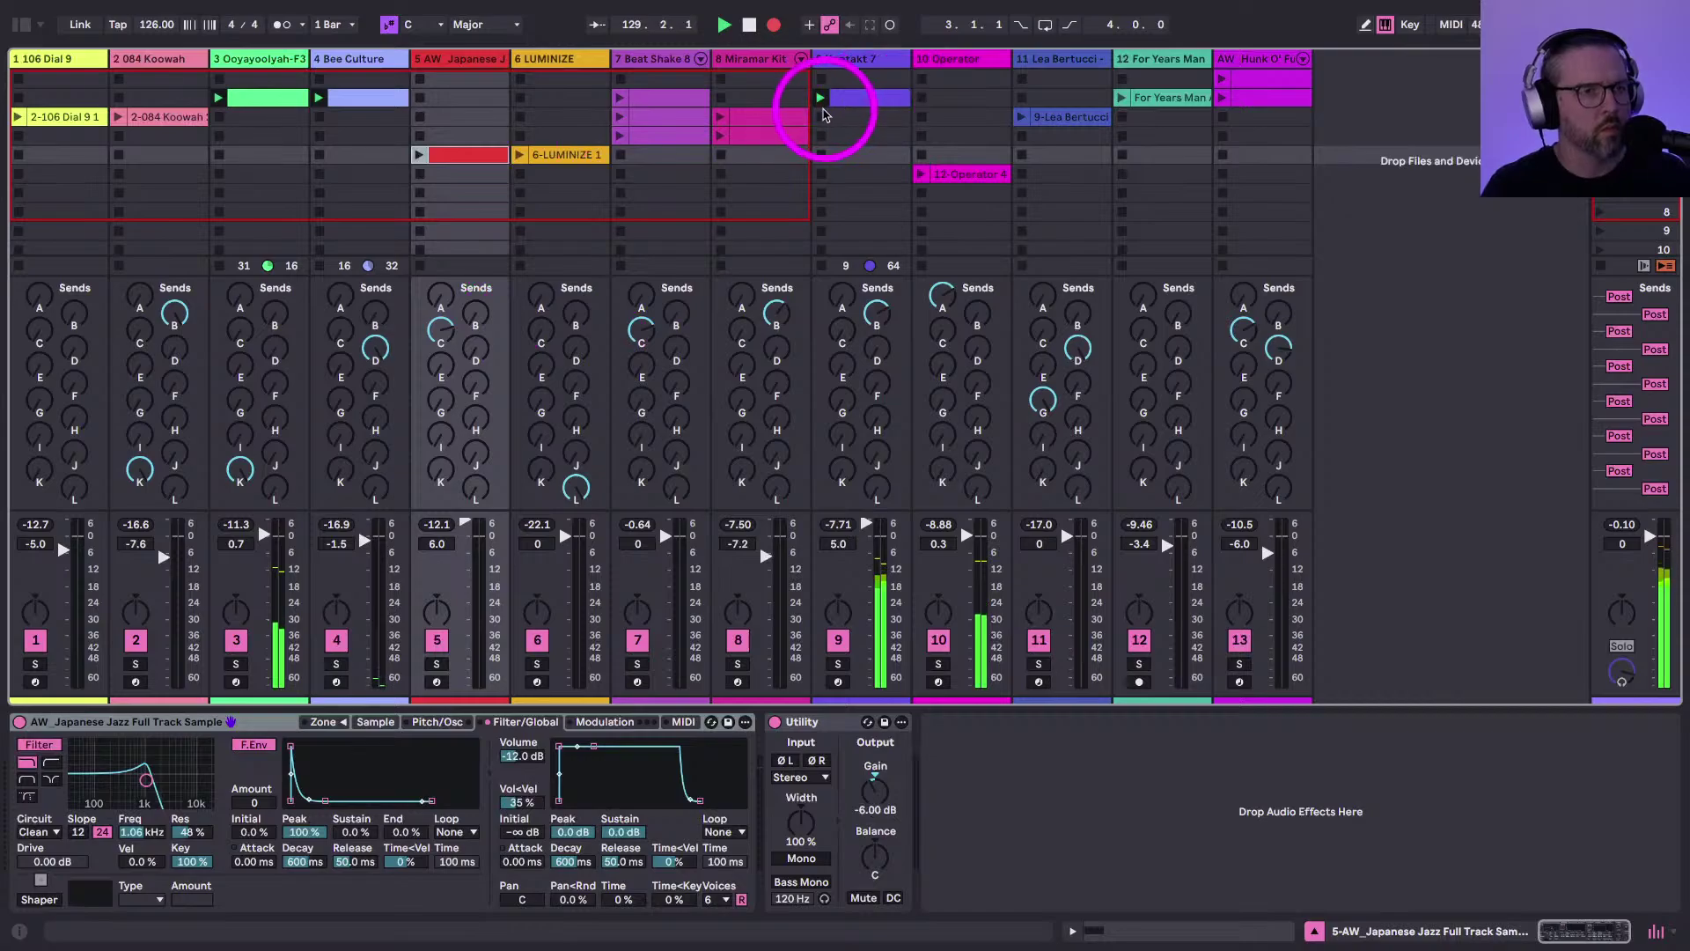
Sweep the Kontakt 7 track's Auto Filter frequency down to 20 Hz and switch the filter off
{"action": "left_click", "coordinate": [819, 58]}
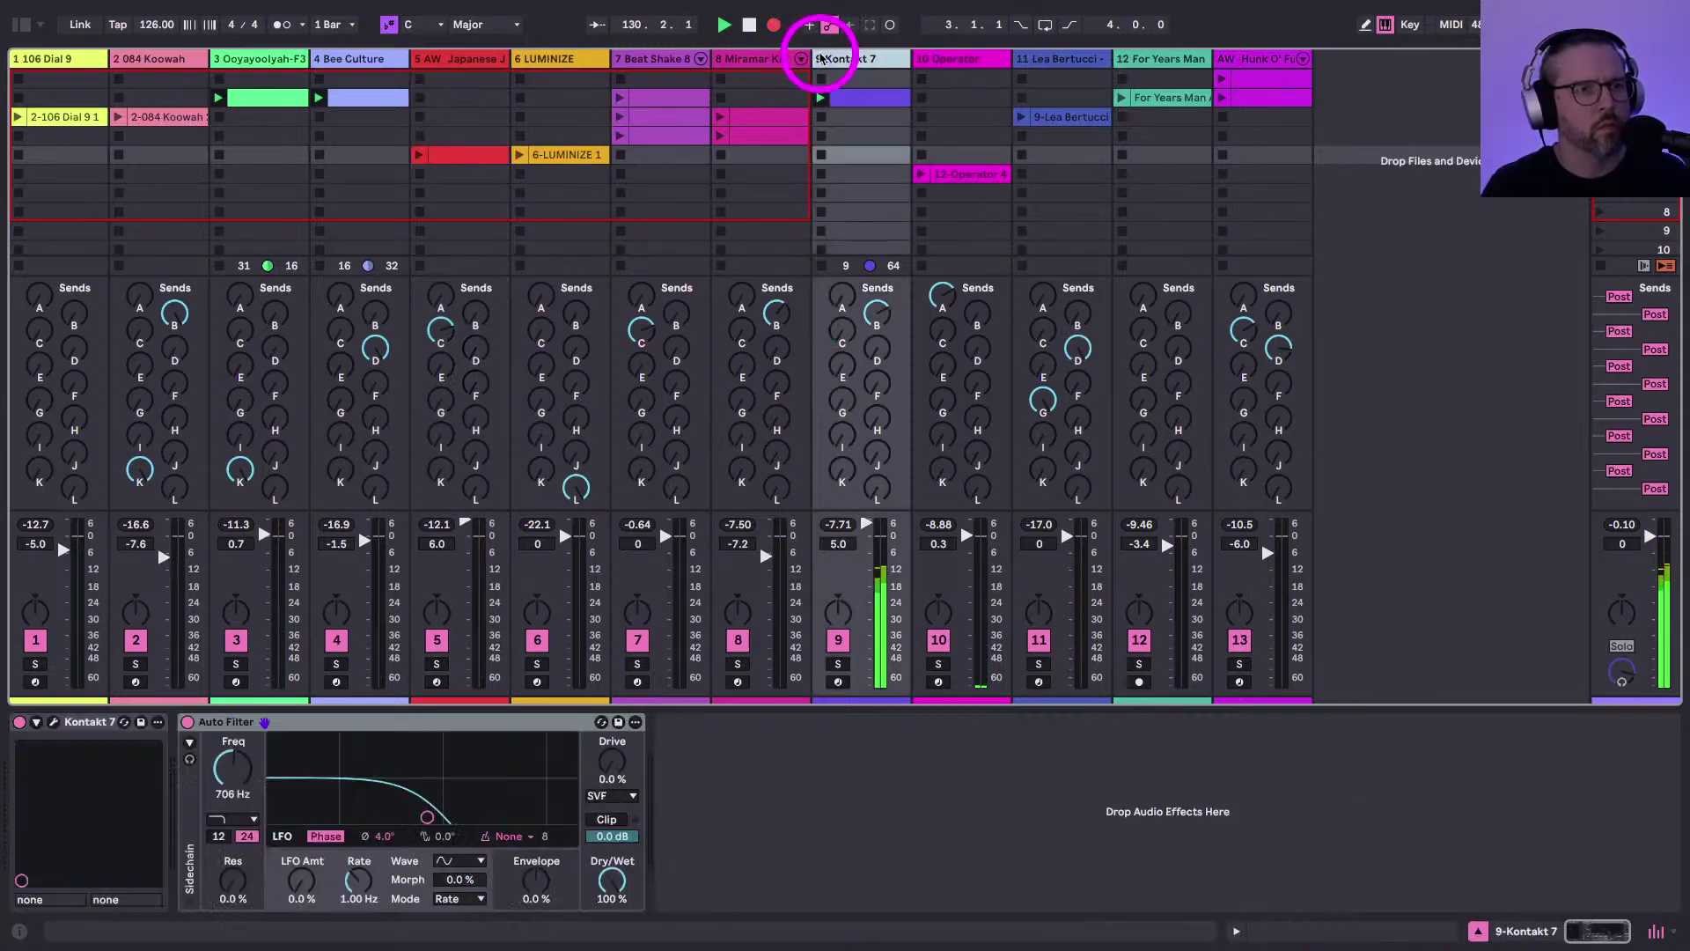
{"action": "left_click_drag", "start_coordinate": [429, 814], "coordinate": [424, 812]}
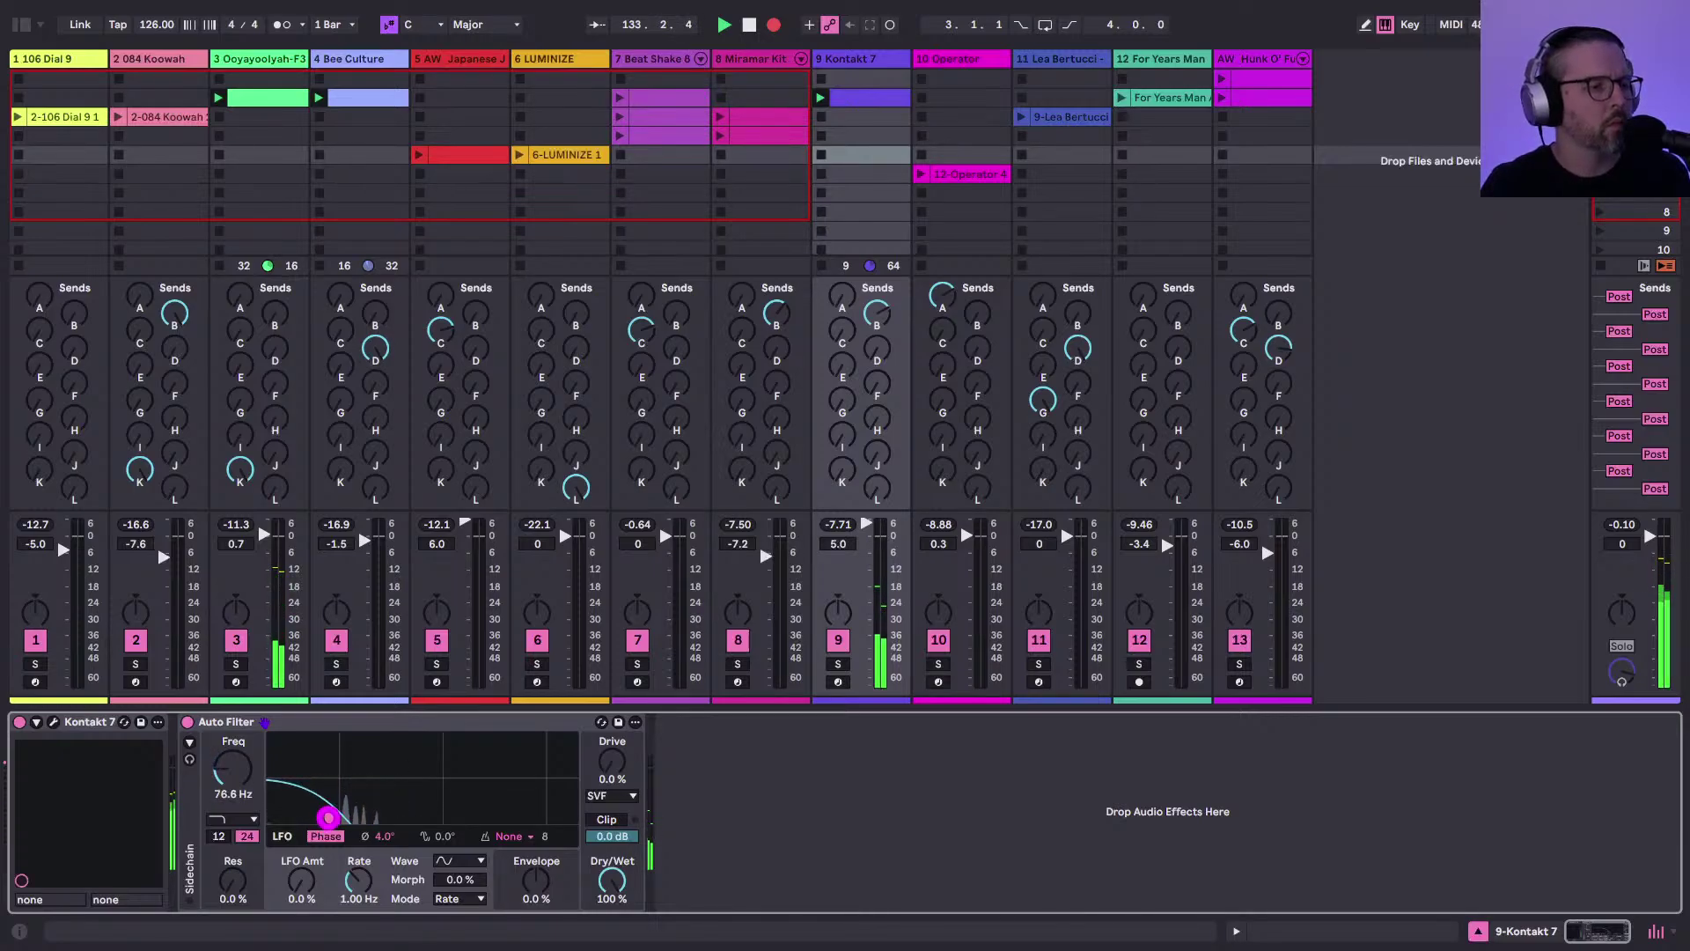
{"action": "left_click", "coordinate": [196, 722]}
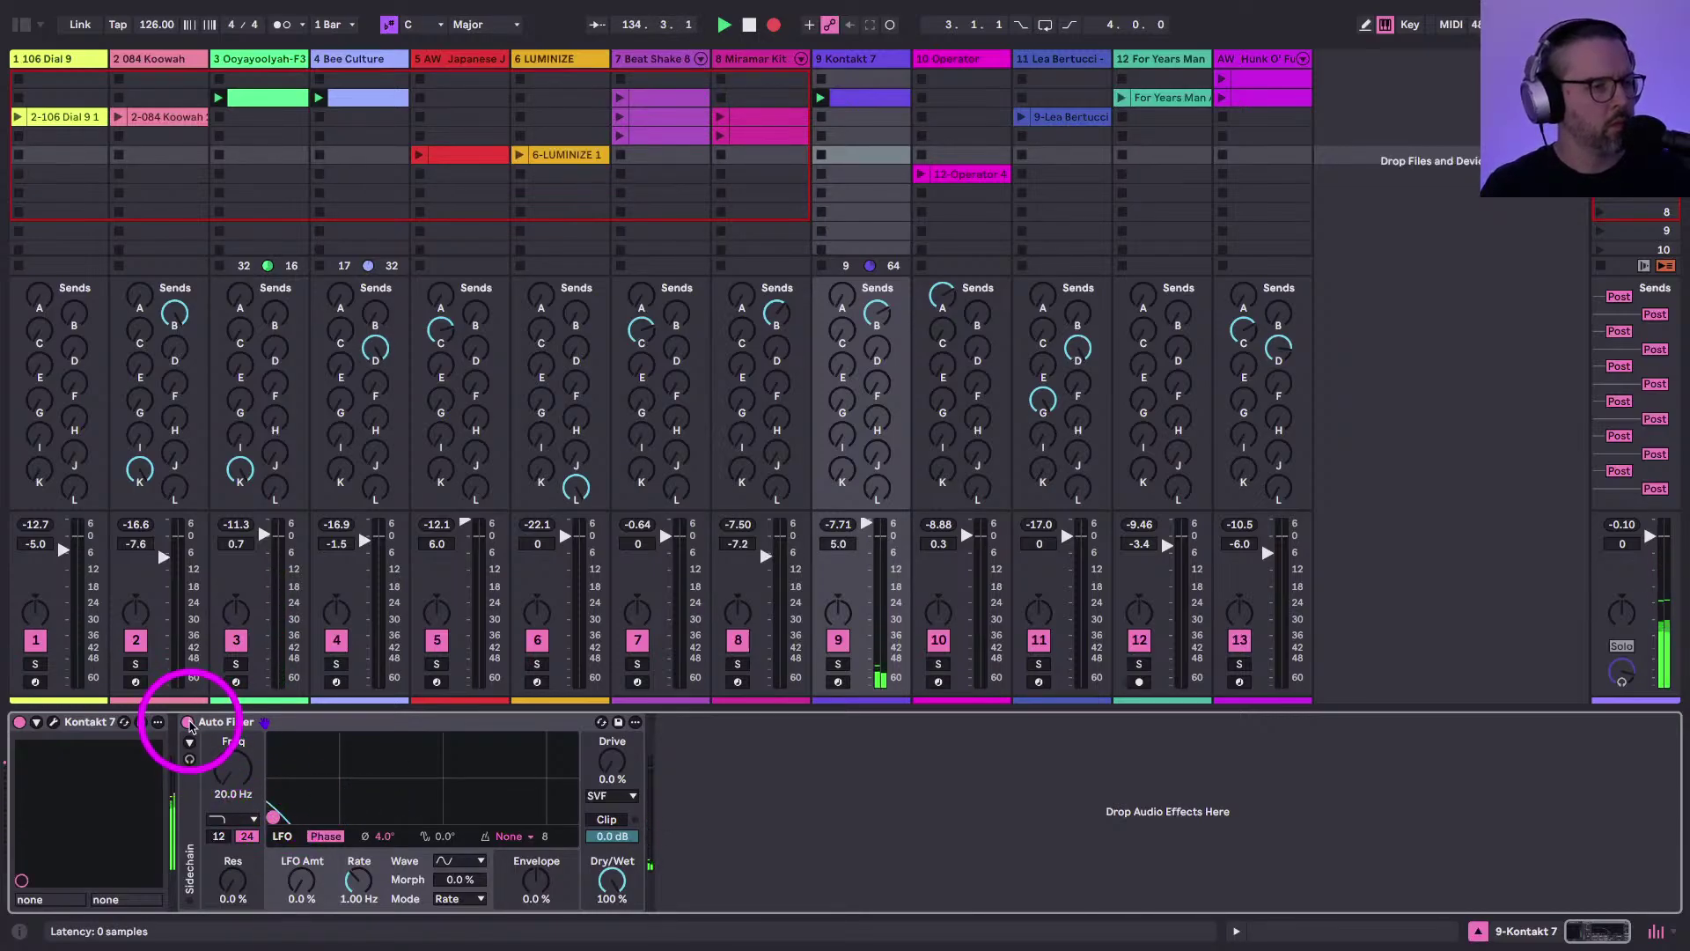
{"action": "left_click", "coordinate": [189, 722]}
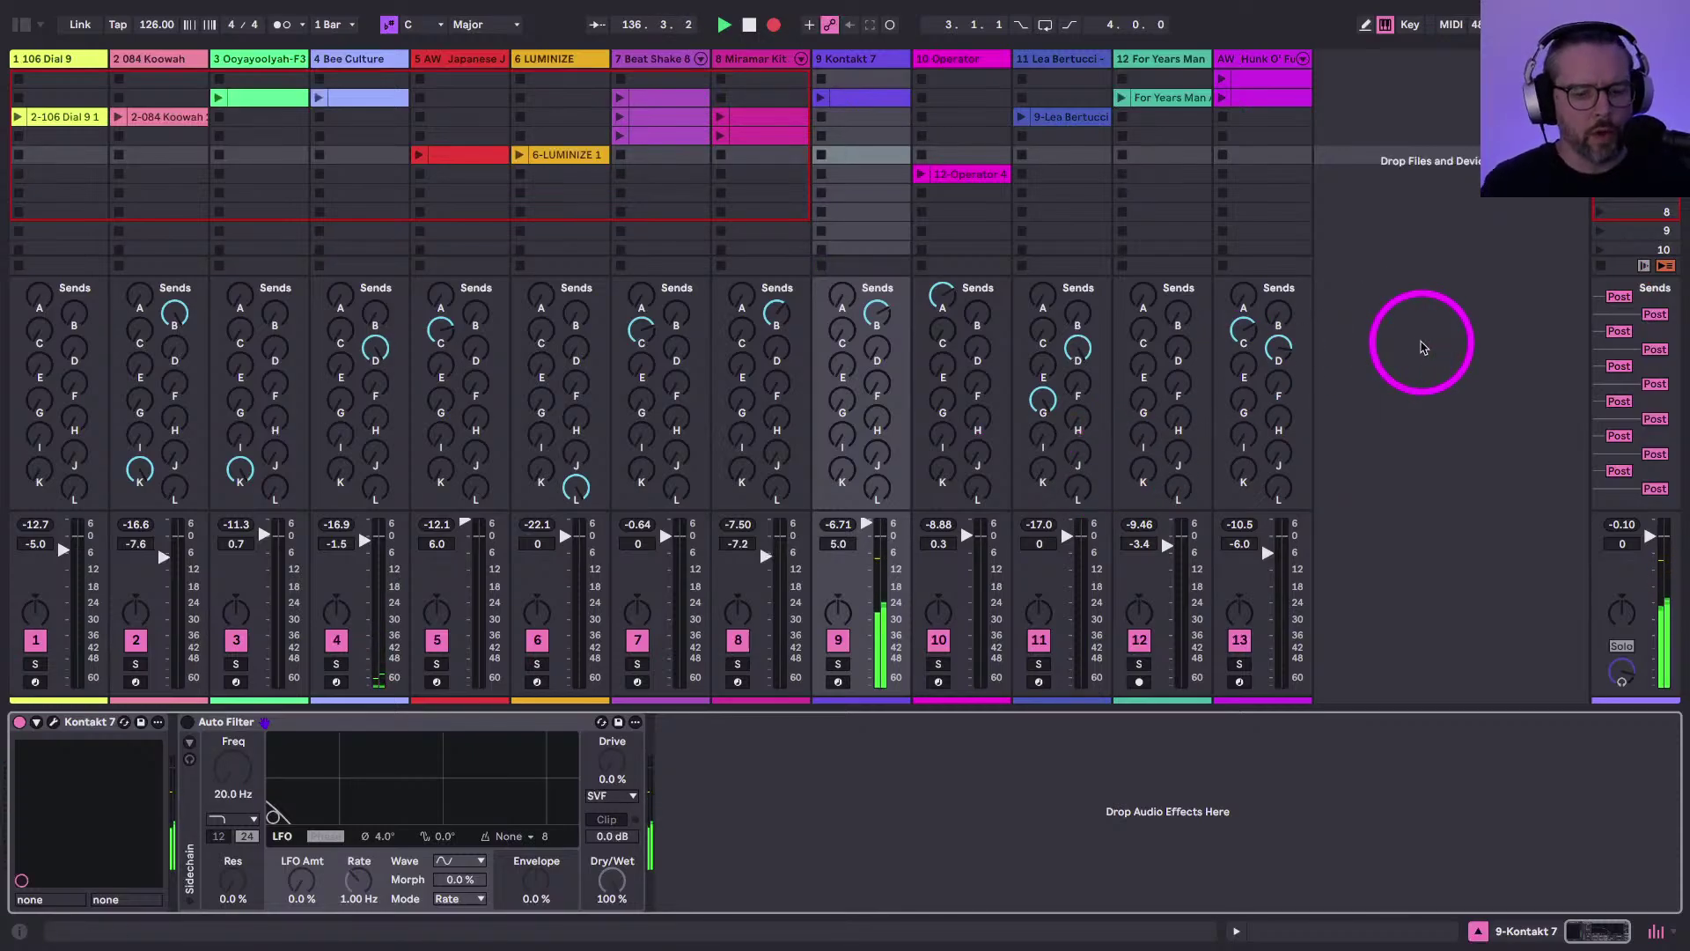
Switch to the Arrangement and review the recorded clips across all tracks, inspecting the Hunk O' Funk, LUMINIZE and Kontakt 7 devices
{"action": "key", "text": "Tab"}
{"action": "left_click", "coordinate": [1358, 97]}
{"action": "key", "text": "minus"}
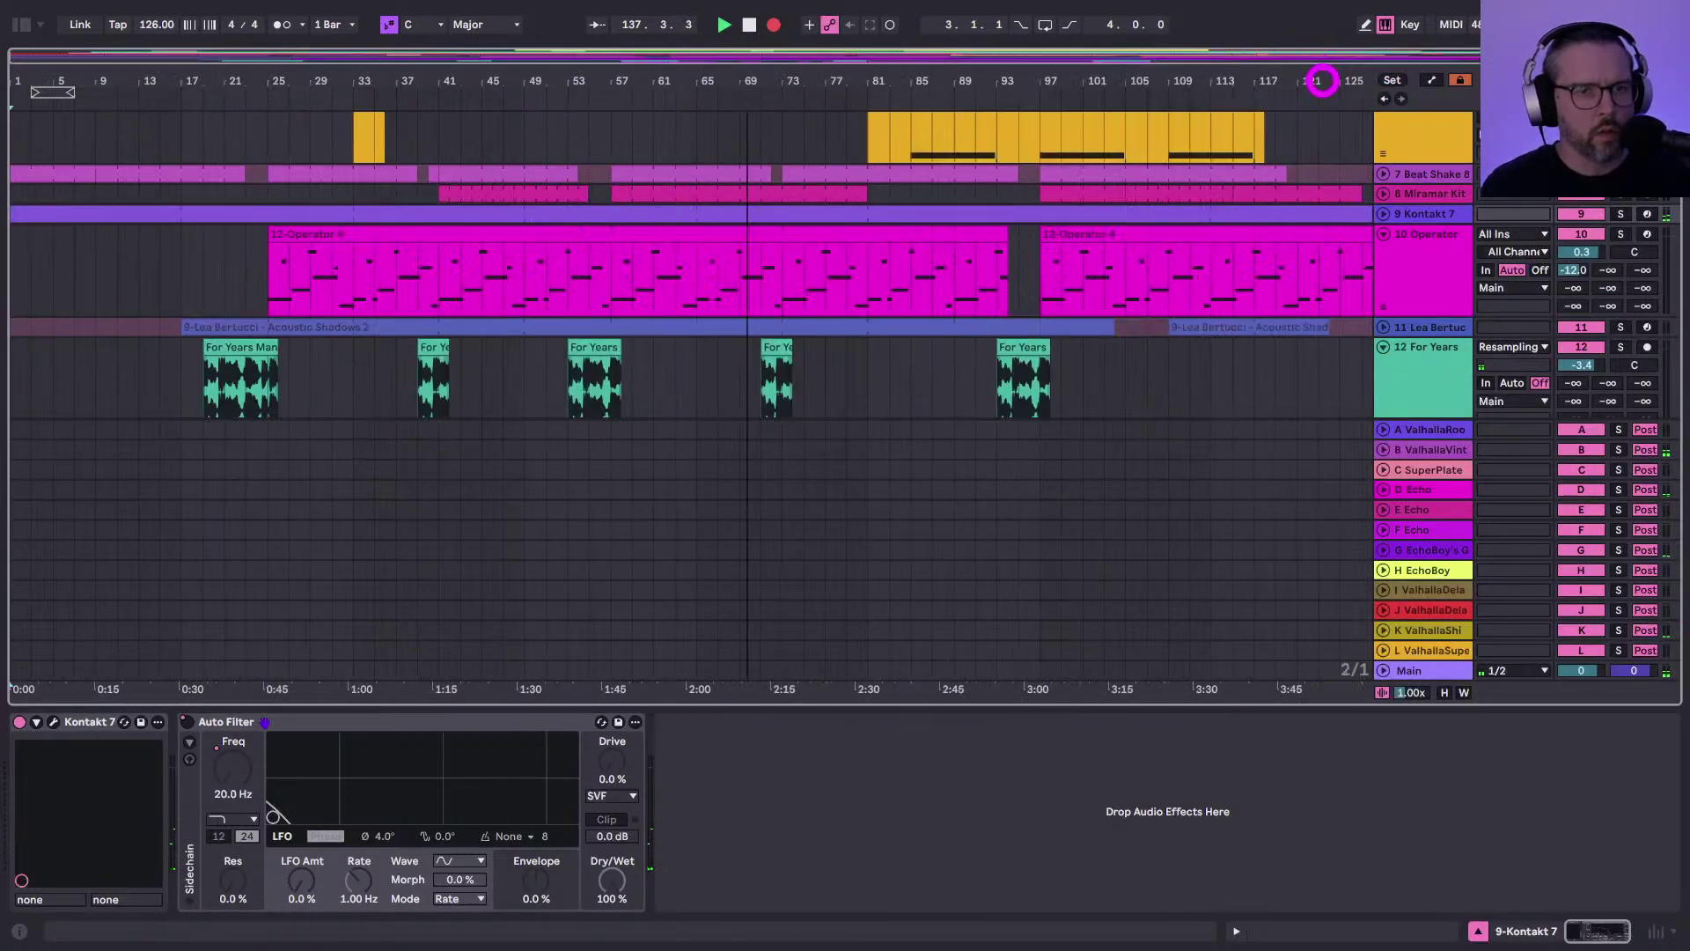
{"action": "scroll", "coordinate": [1012, 372], "scroll_direction": "up", "scroll_amount": 3}
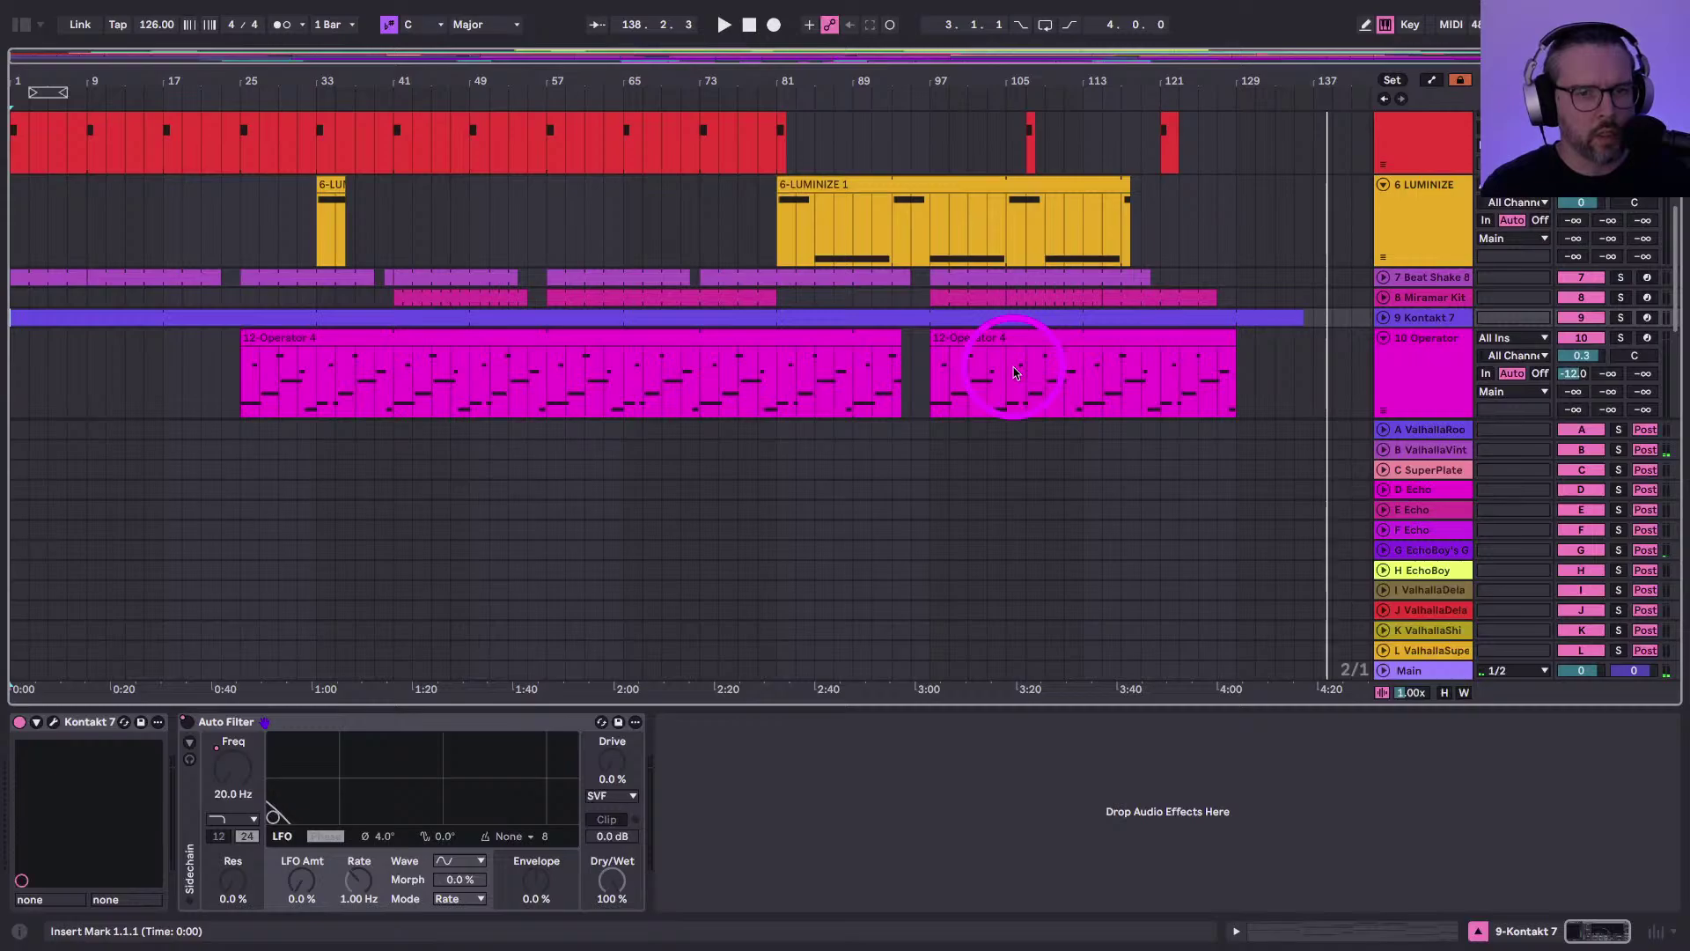
{"action": "scroll", "coordinate": [1341, 546], "scroll_direction": "down", "scroll_amount": 5}
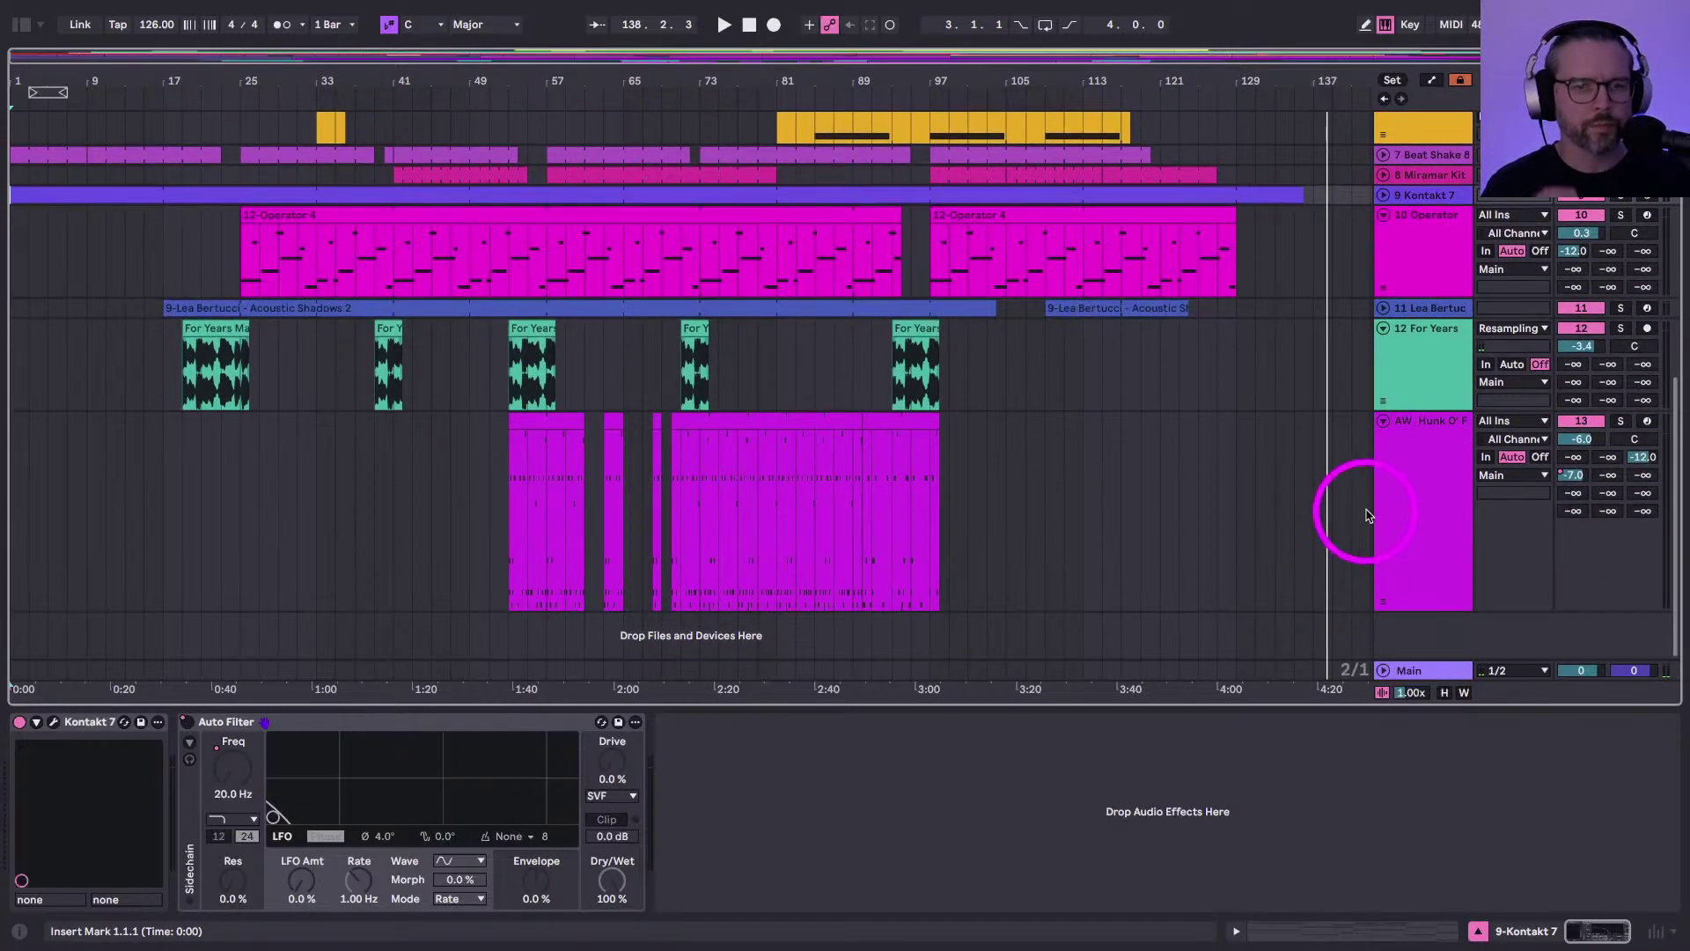
{"action": "left_click", "coordinate": [1410, 515]}
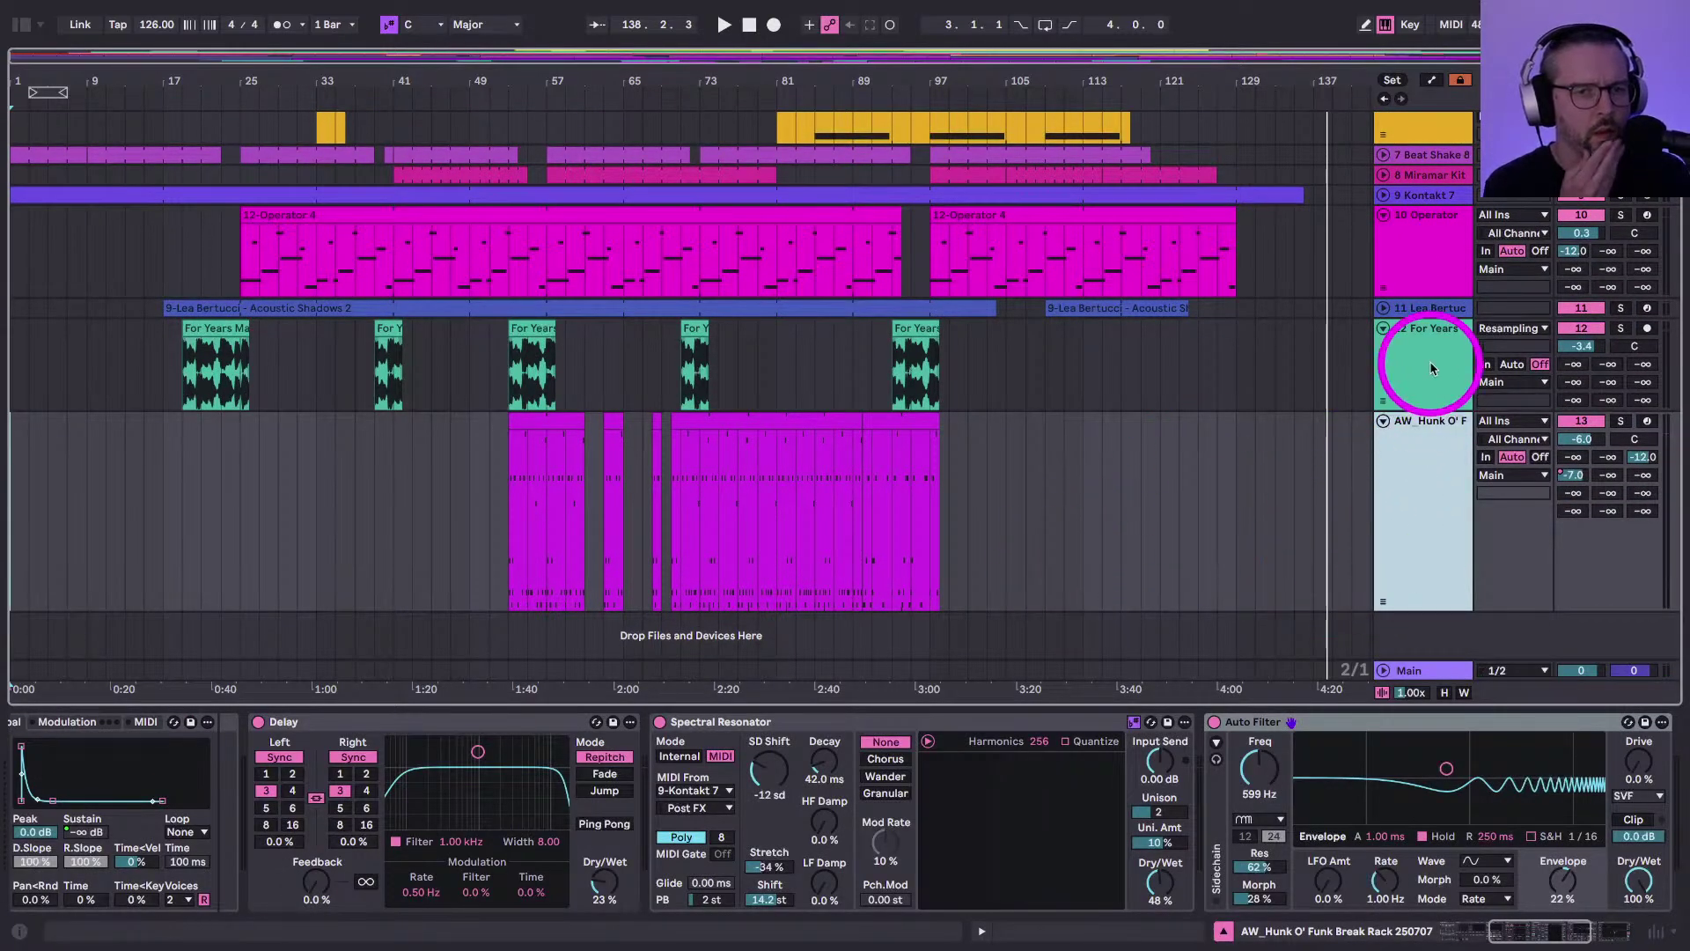
{"action": "scroll", "coordinate": [1441, 368], "scroll_direction": "up", "scroll_amount": 1}
{"action": "scroll", "coordinate": [1435, 371], "scroll_direction": "up", "scroll_amount": 3}
{"action": "left_click", "coordinate": [1409, 315]}
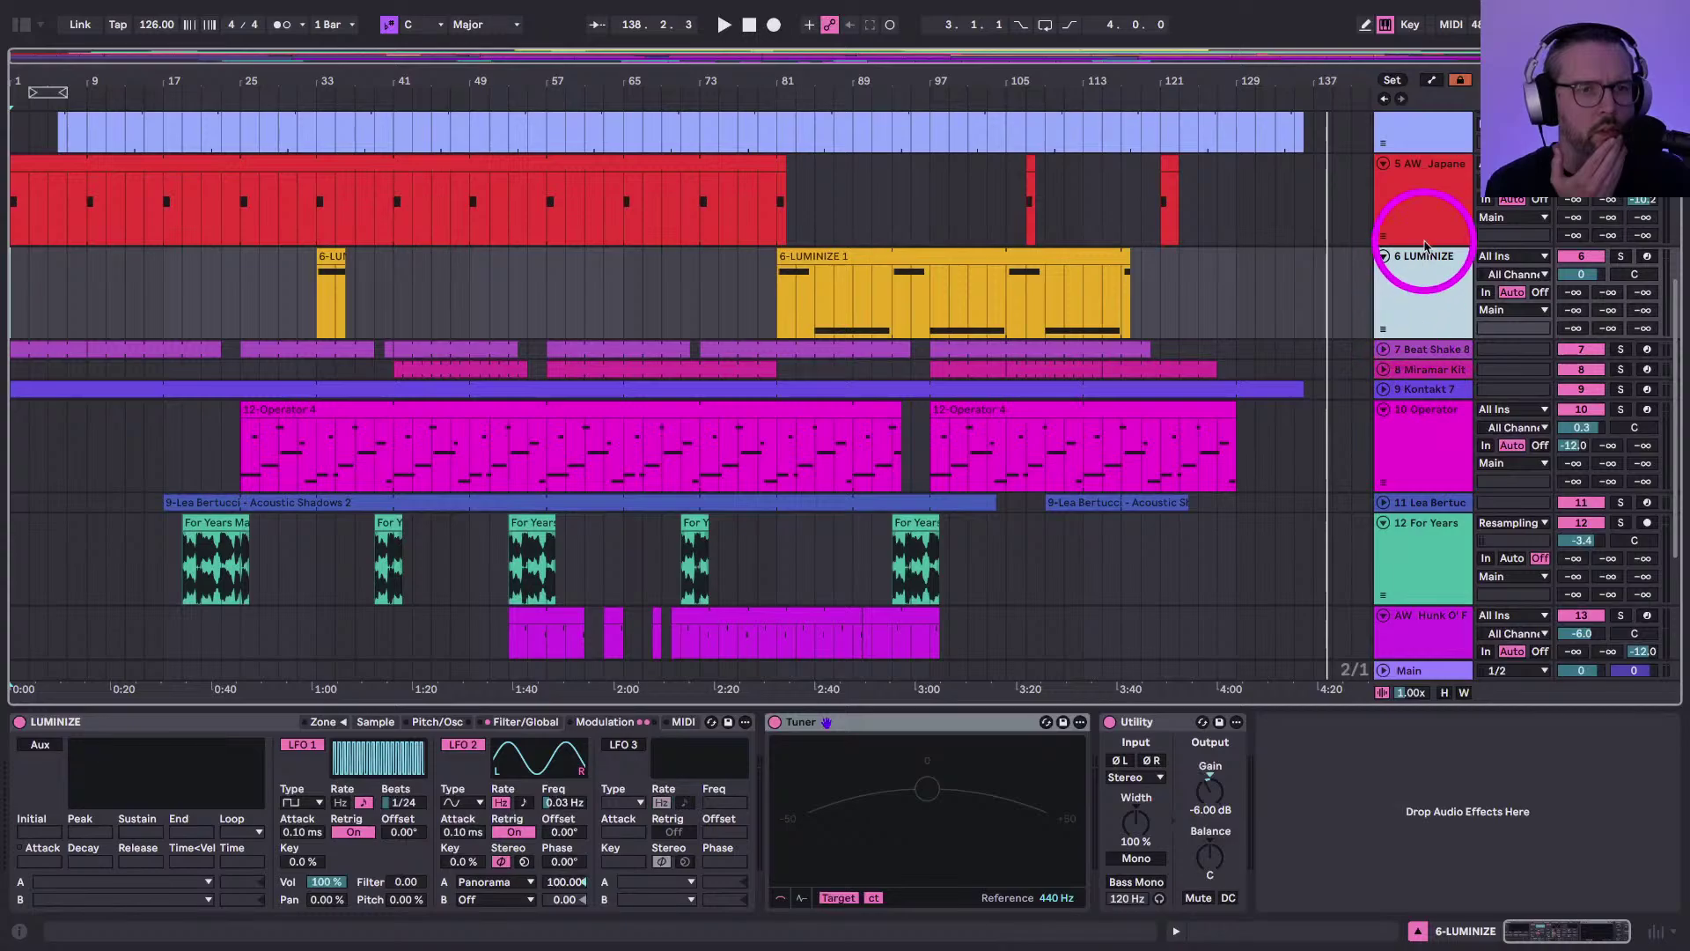
{"action": "scroll", "coordinate": [1418, 260], "scroll_direction": "up", "scroll_amount": 2}
{"action": "scroll", "coordinate": [1419, 254], "scroll_direction": "down", "scroll_amount": 4}
{"action": "left_click", "coordinate": [1423, 324]}
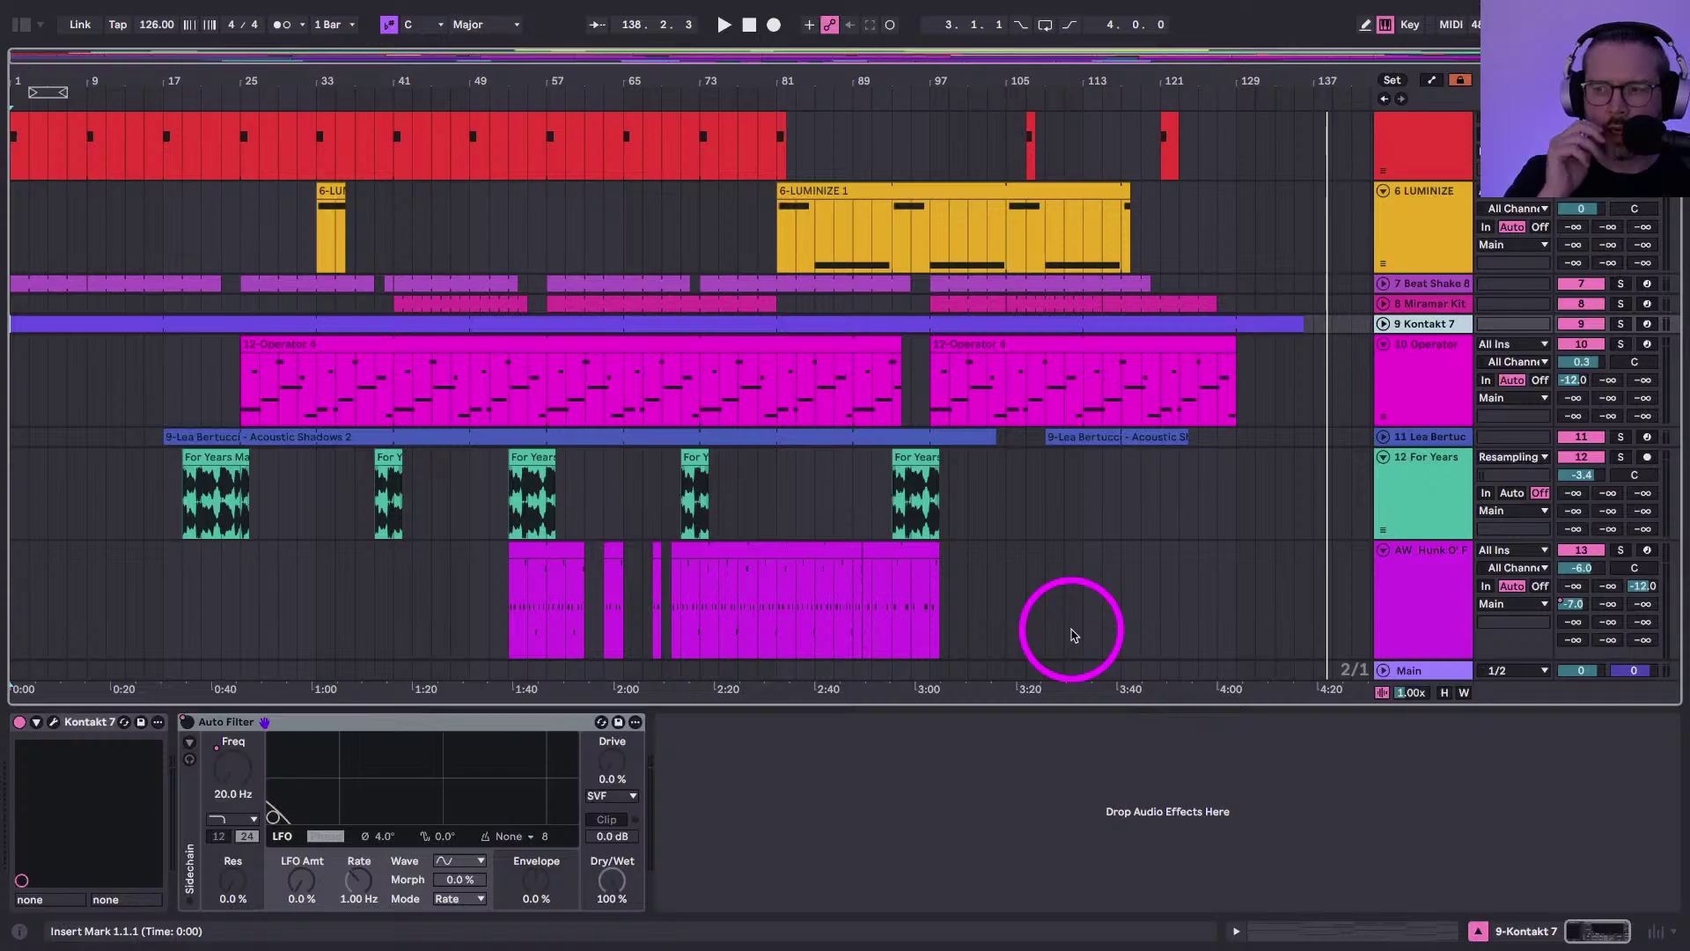
{"action": "scroll", "coordinate": [1283, 282], "scroll_direction": "up", "scroll_amount": 2}
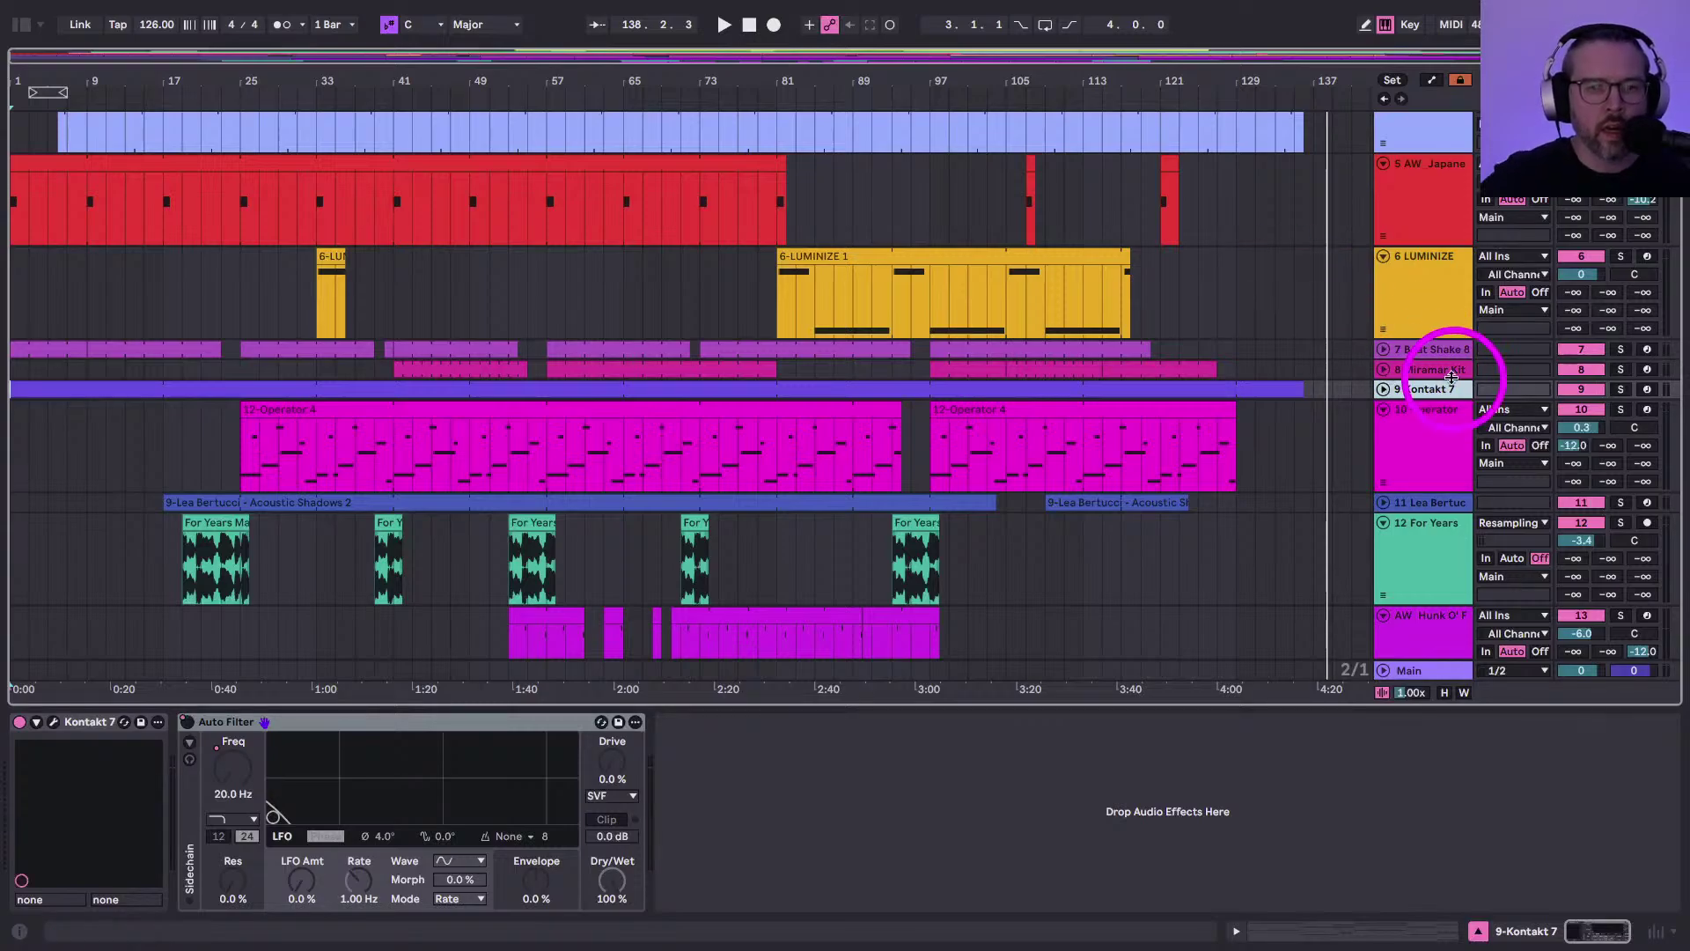
Examine the Beat Shaker device and its per-drum settings on the Beat Shake track
{"action": "left_click", "coordinate": [1428, 350]}
{"action": "scroll", "coordinate": [391, 871], "scroll_direction": "left", "scroll_amount": 8}
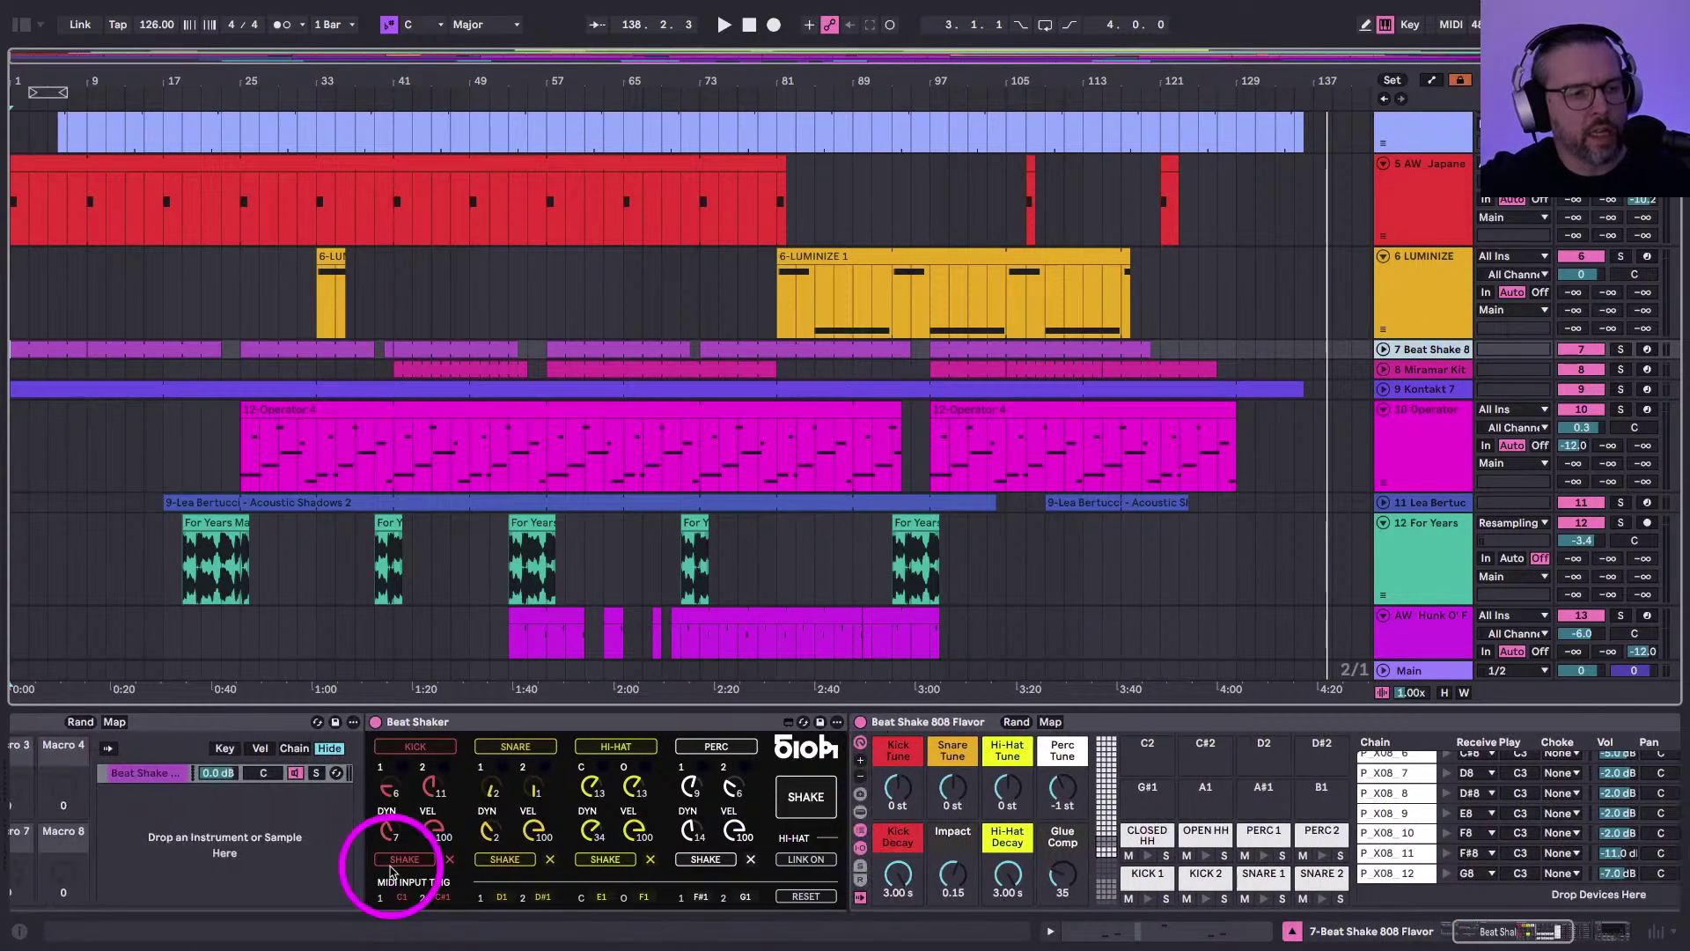
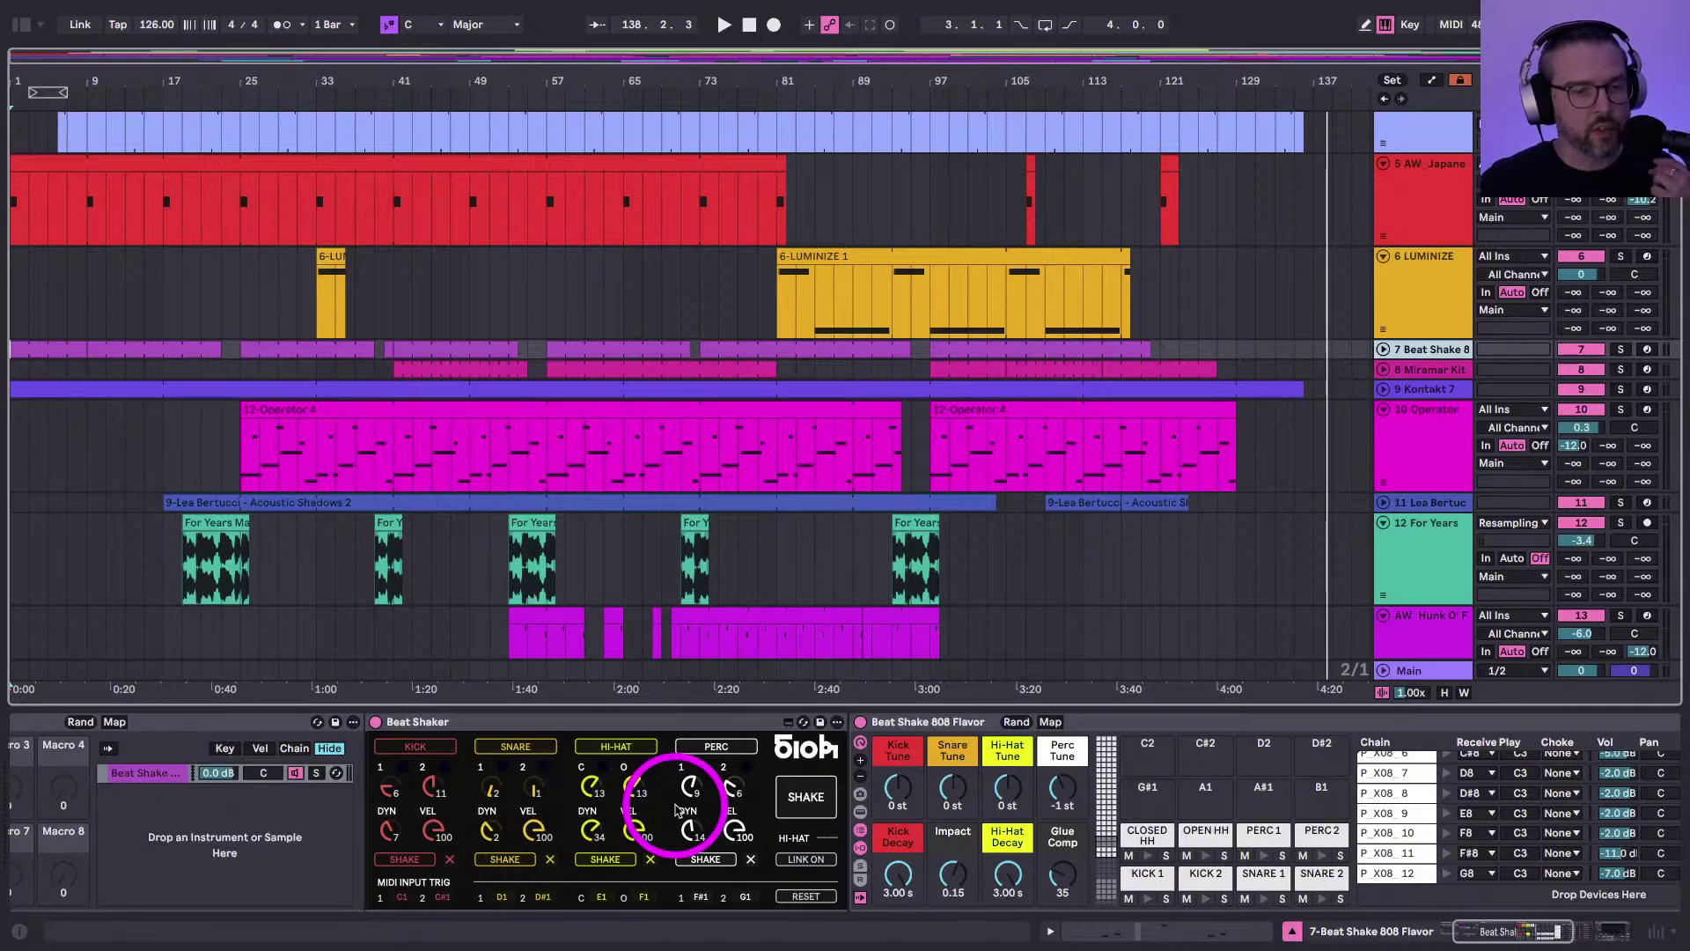
{"action": "scroll", "coordinate": [678, 808], "scroll_direction": "left", "scroll_amount": 2}
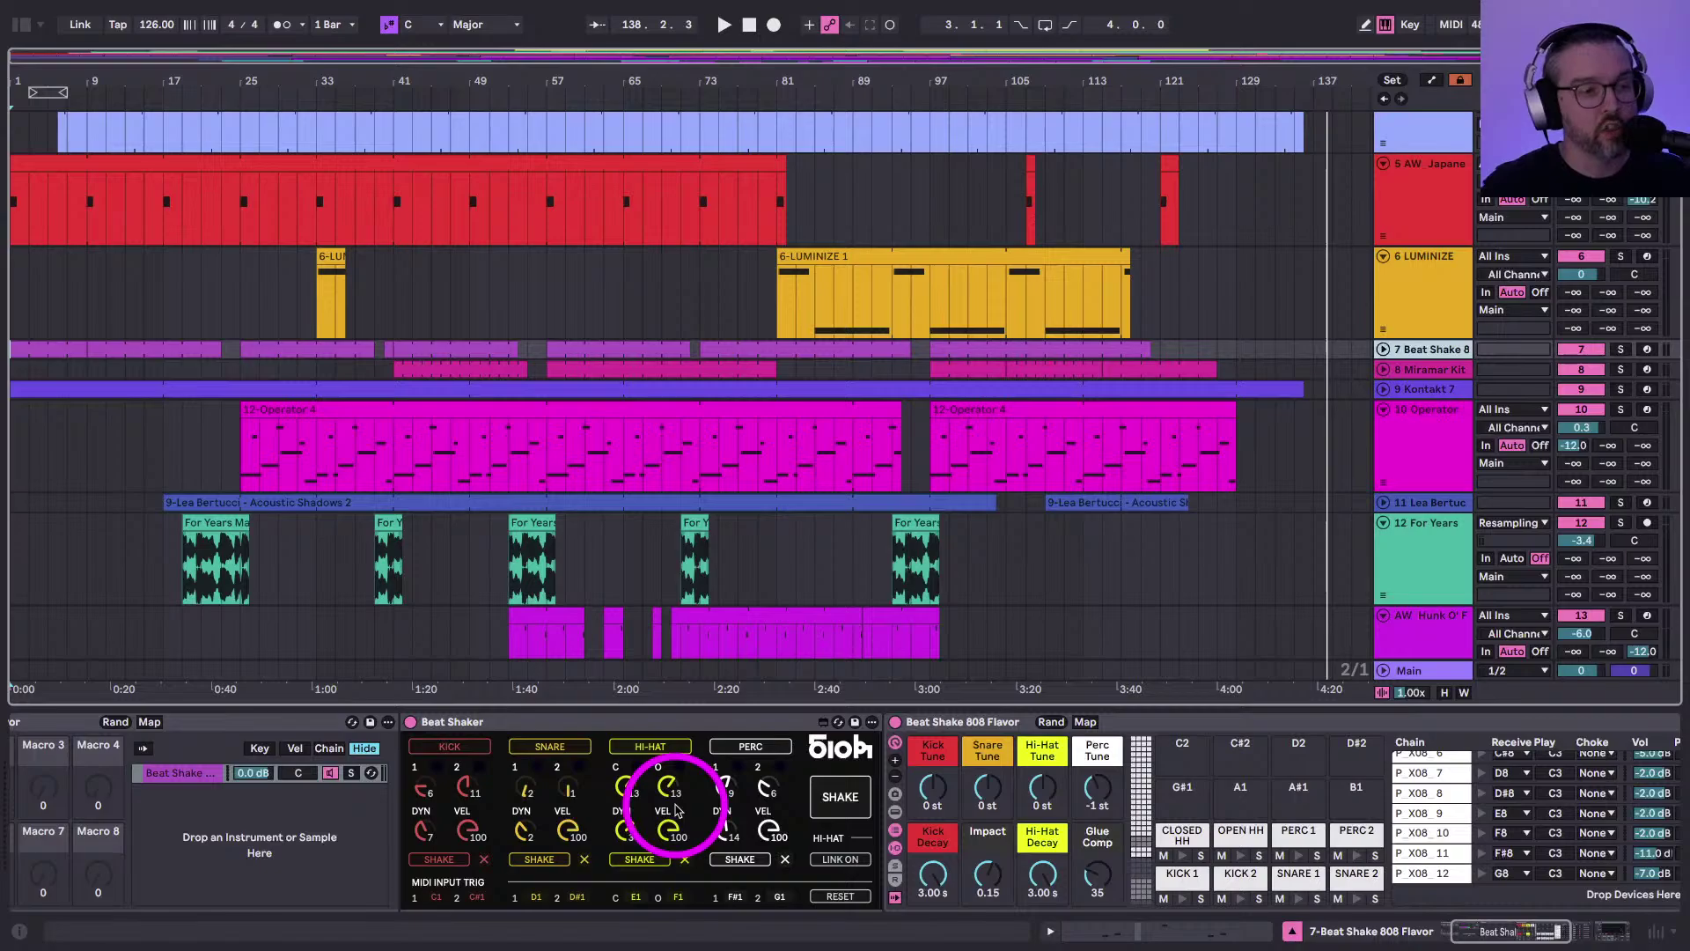
Show the automation lanes and unfold the Kontakt 7 track to reveal its Auto Filter Device On envelope
{"action": "left_click", "coordinate": [1320, 388]}
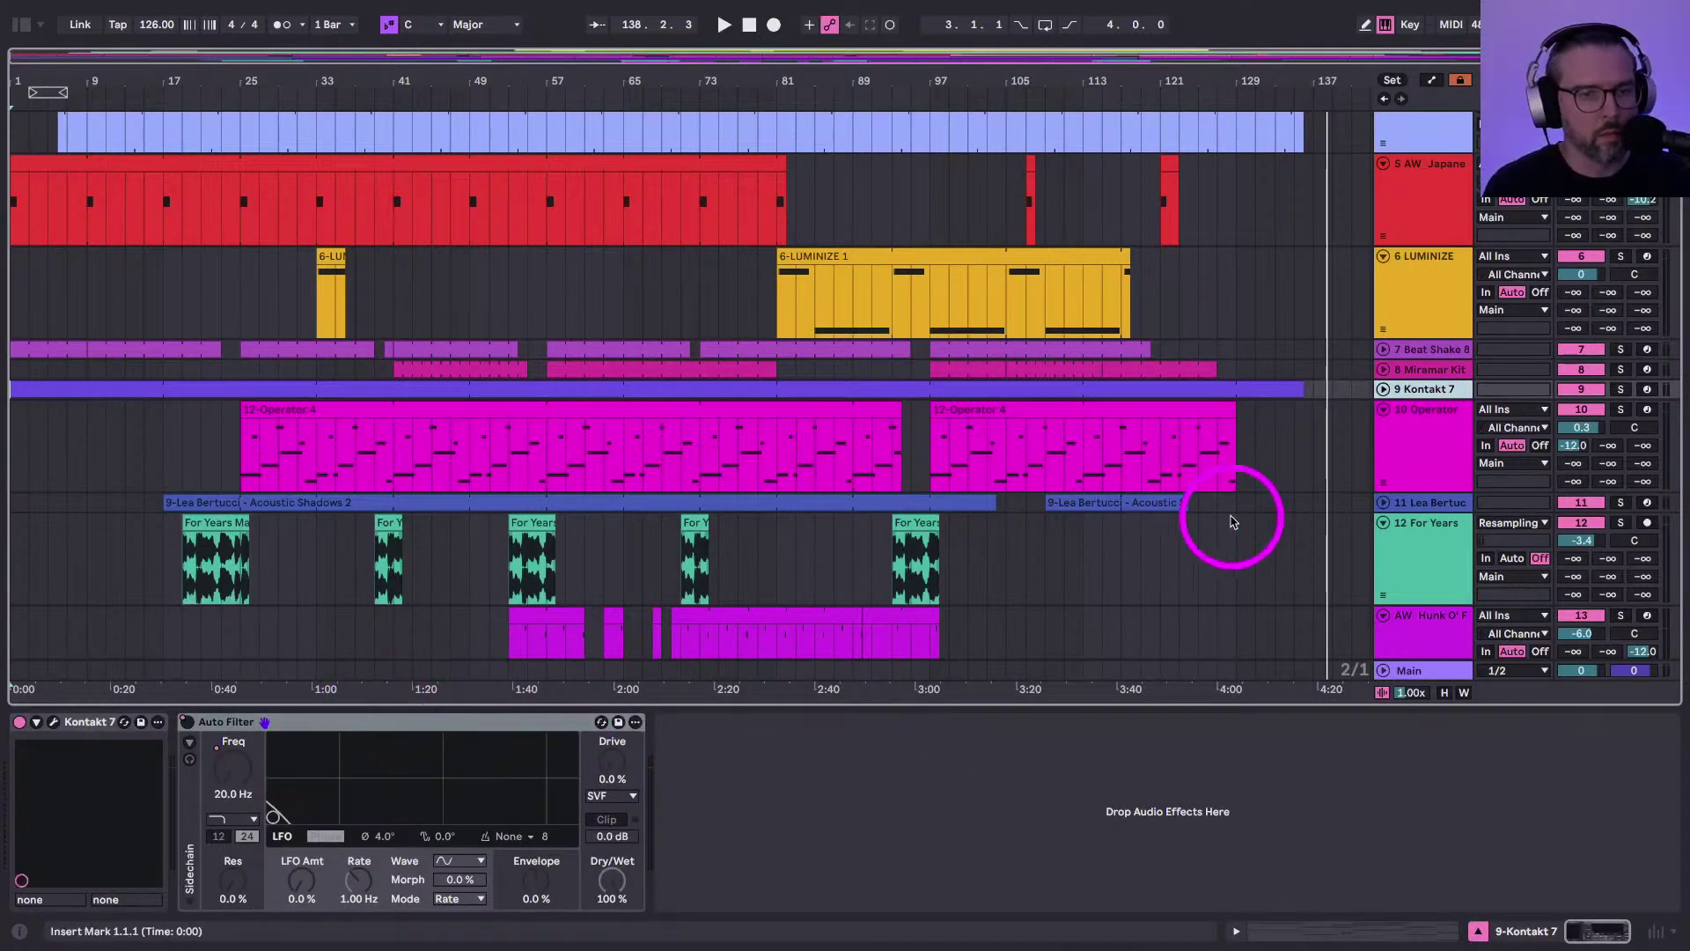
{"action": "left_click", "coordinate": [1385, 453]}
{"action": "key", "text": "a"}
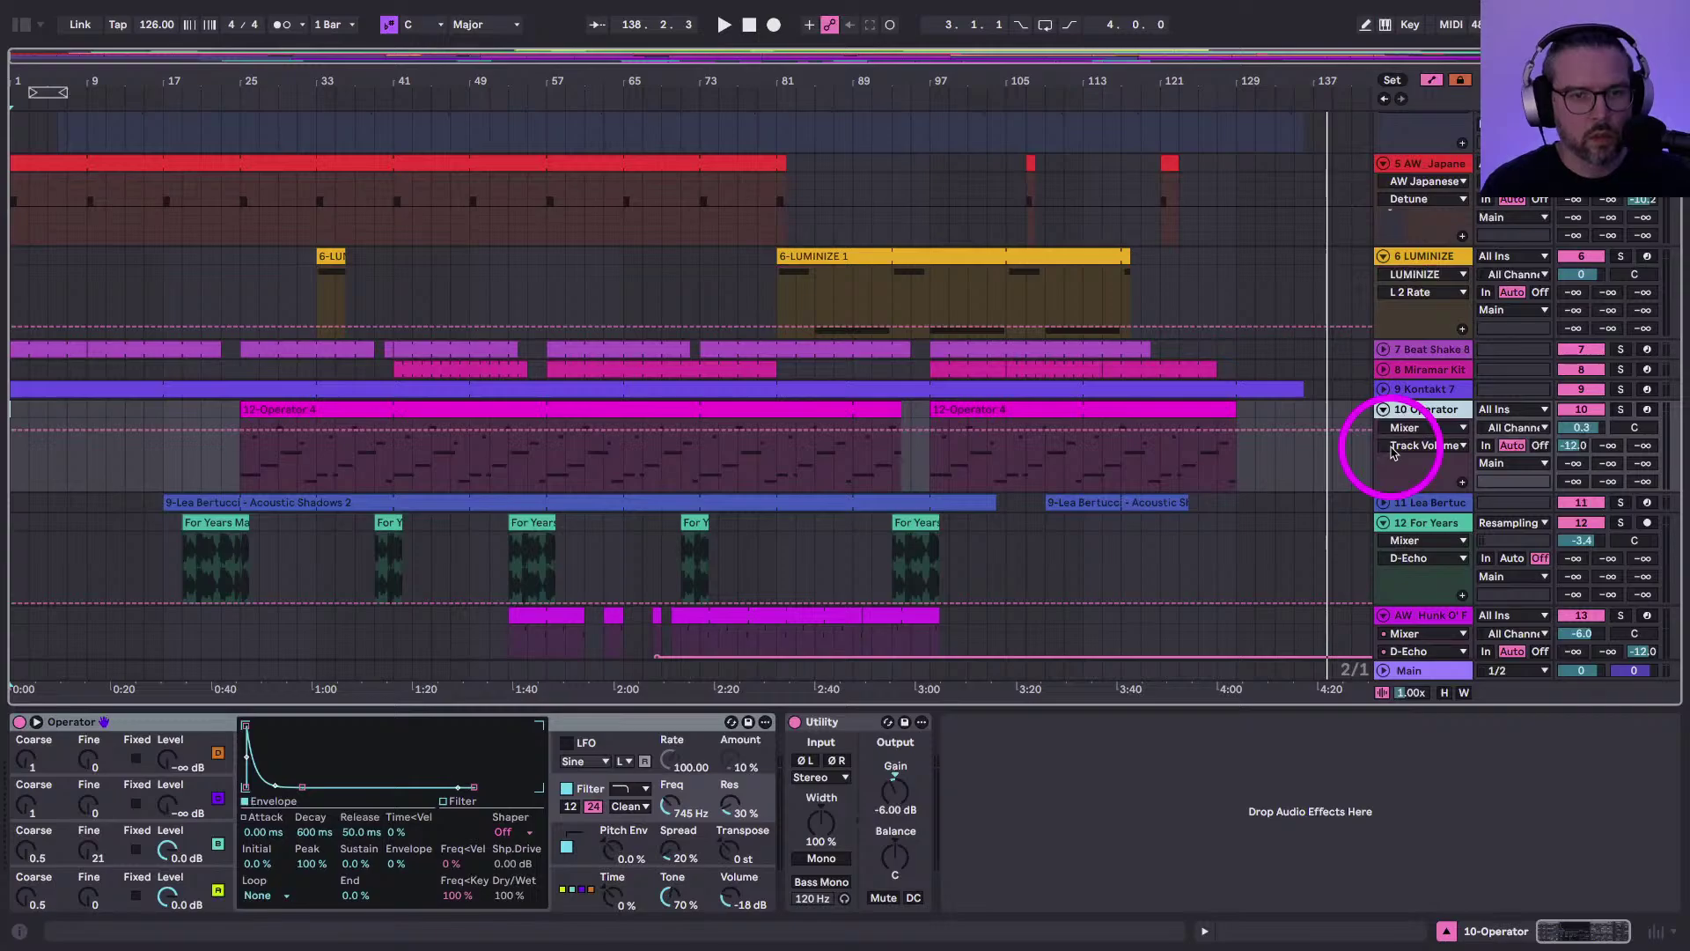
{"action": "left_click", "coordinate": [1408, 388]}
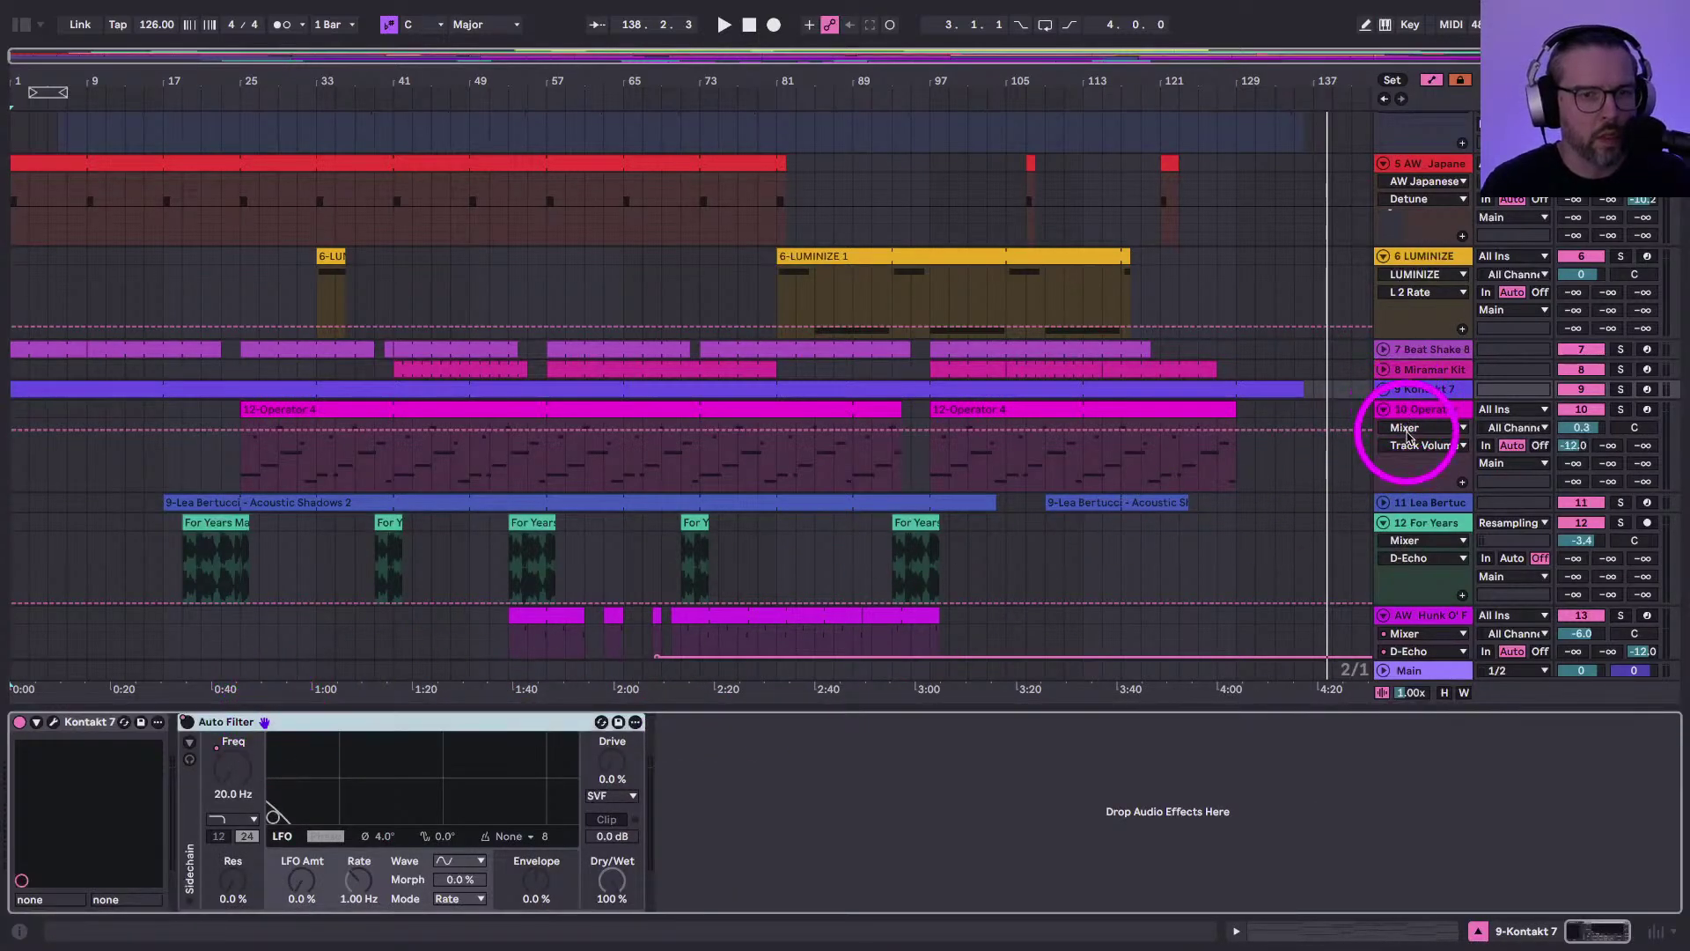
{"action": "left_click", "coordinate": [1386, 393]}
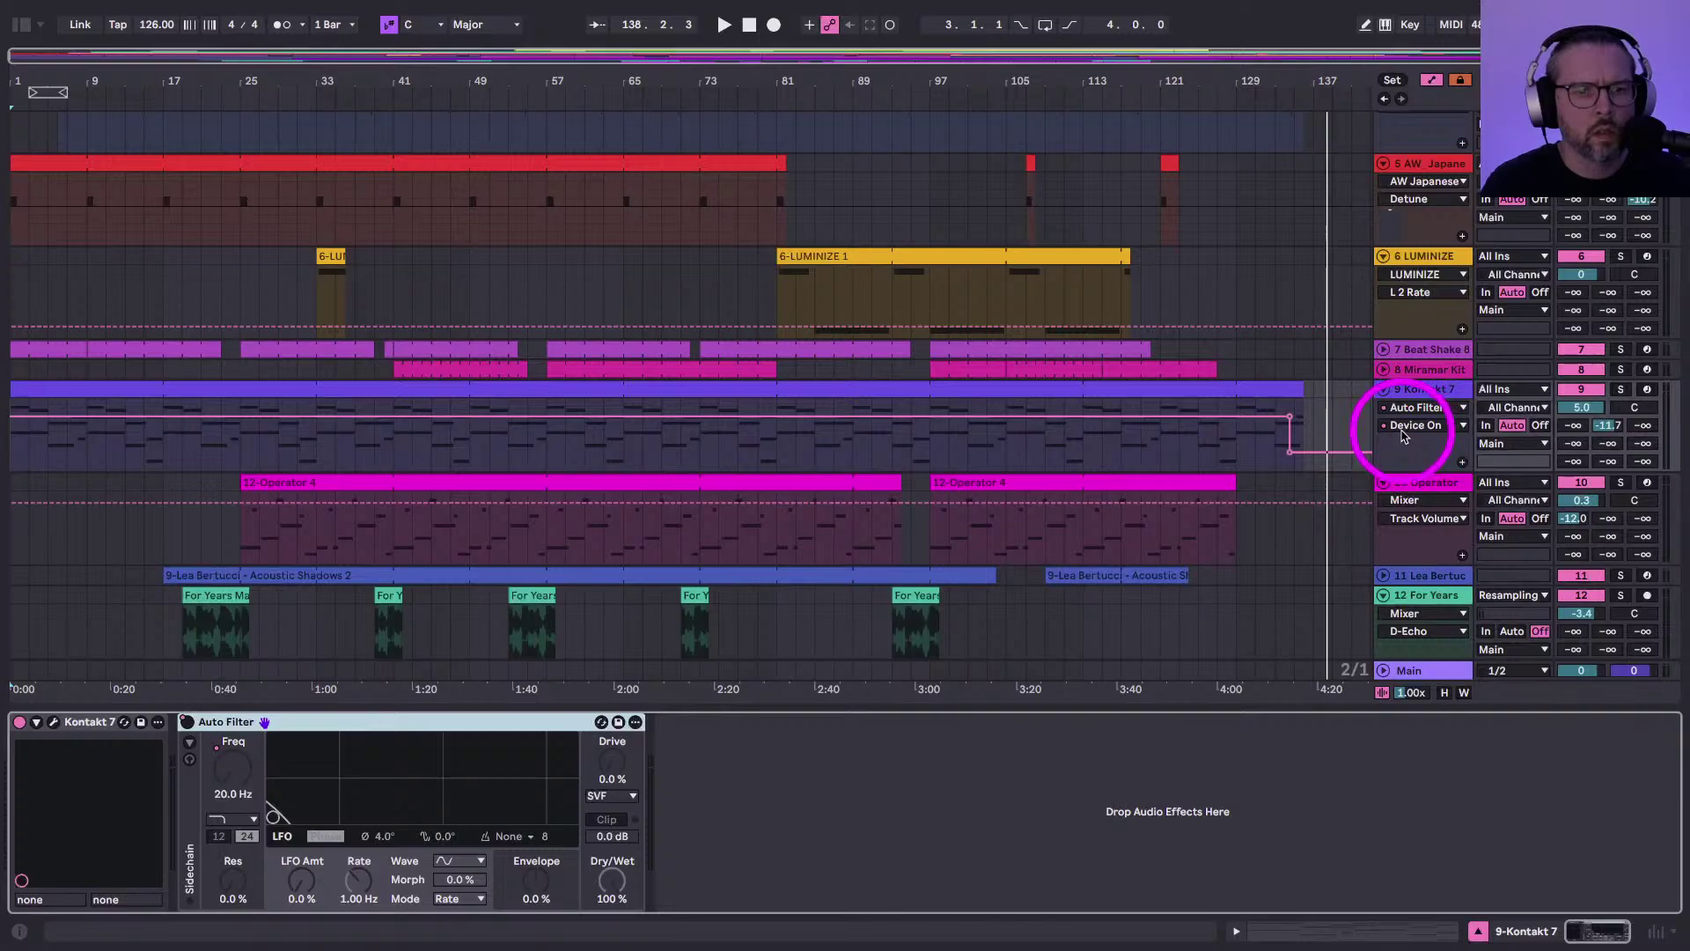
Remove the recorded Device On automation from the Kontakt 7 Auto Filter and leave the filter switched on
{"action": "left_click", "coordinate": [186, 722]}
{"action": "key", "text": "space"}
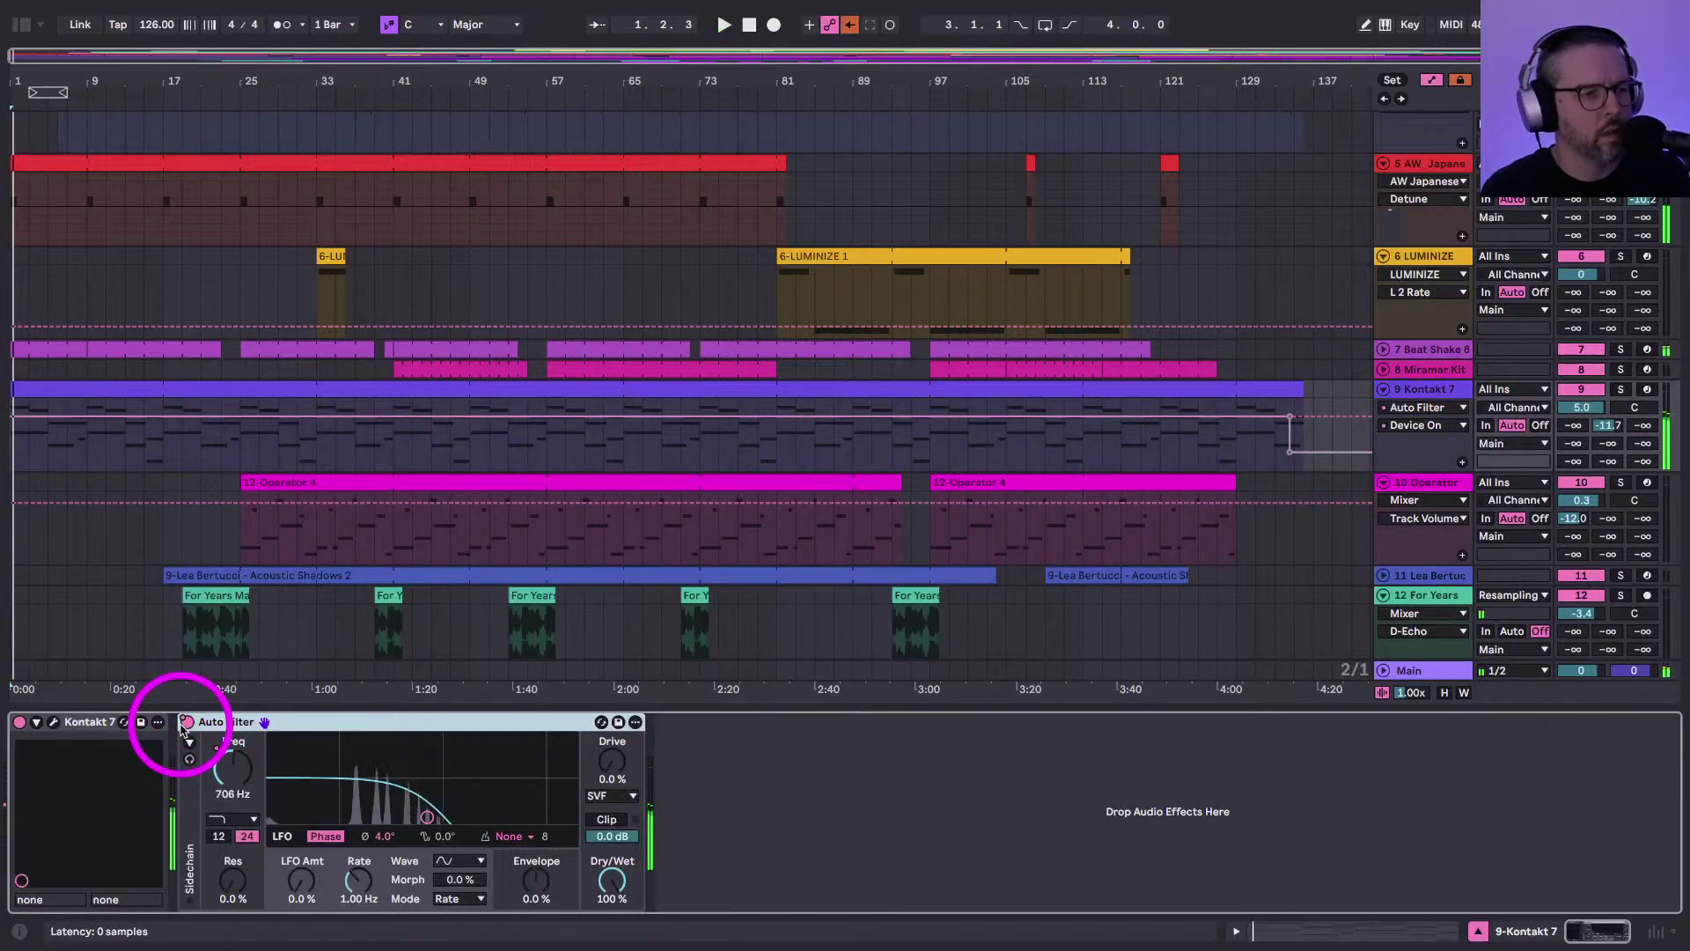
{"action": "left_click", "coordinate": [186, 722]}
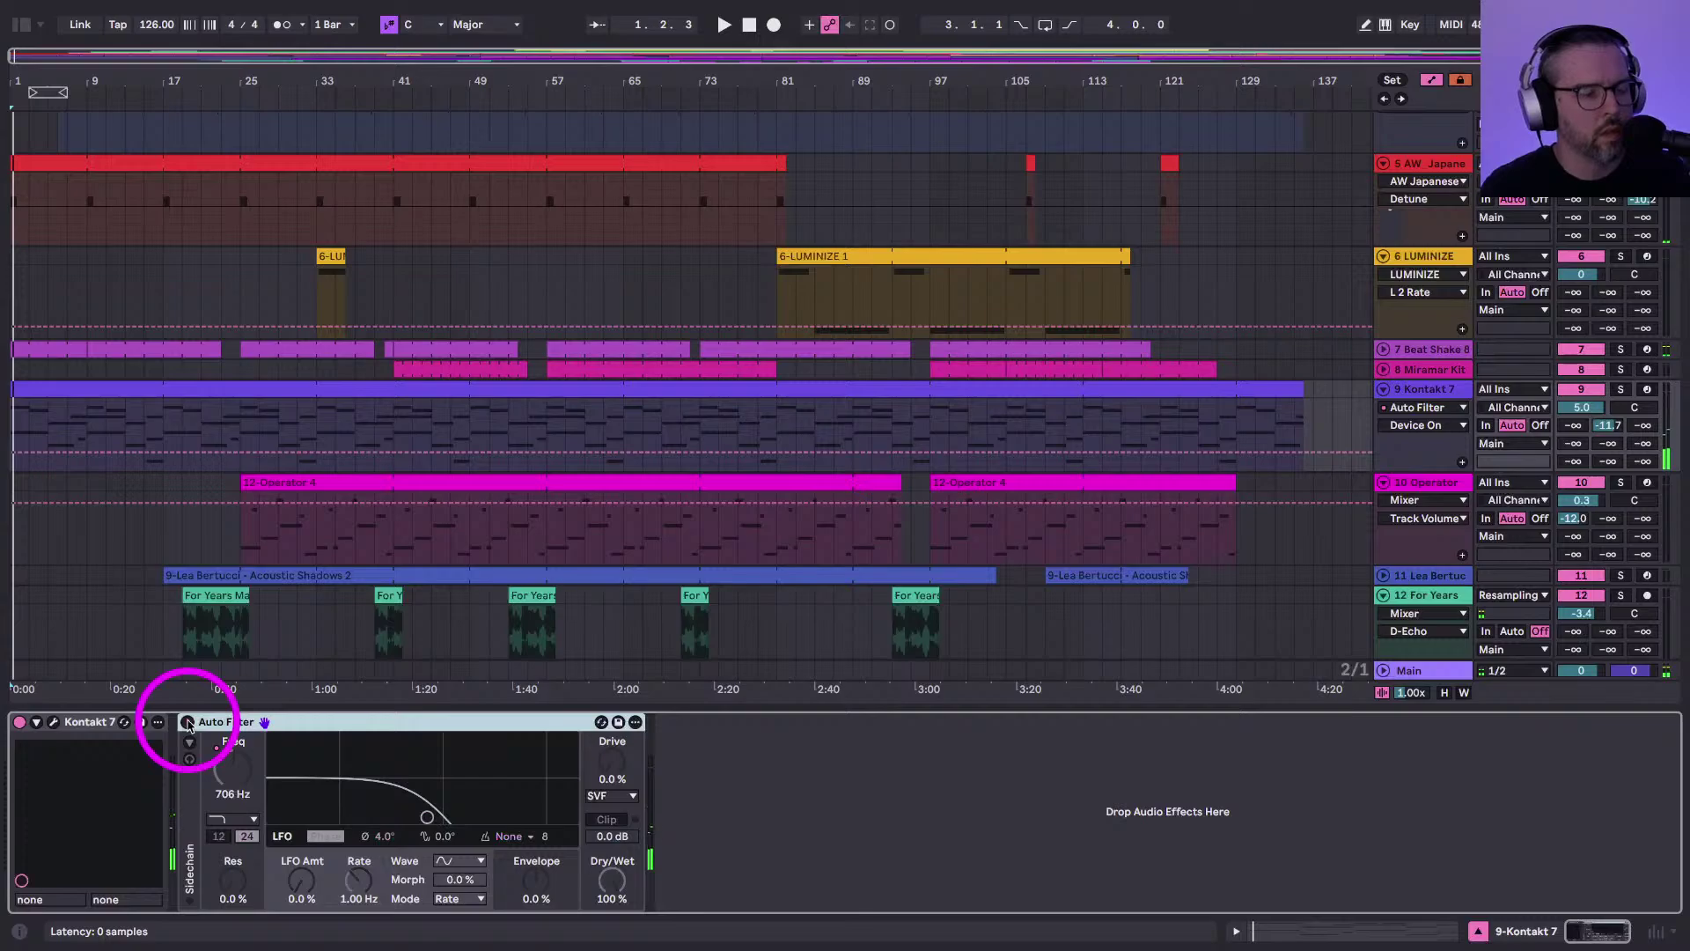
{"action": "left_click", "coordinate": [187, 723]}
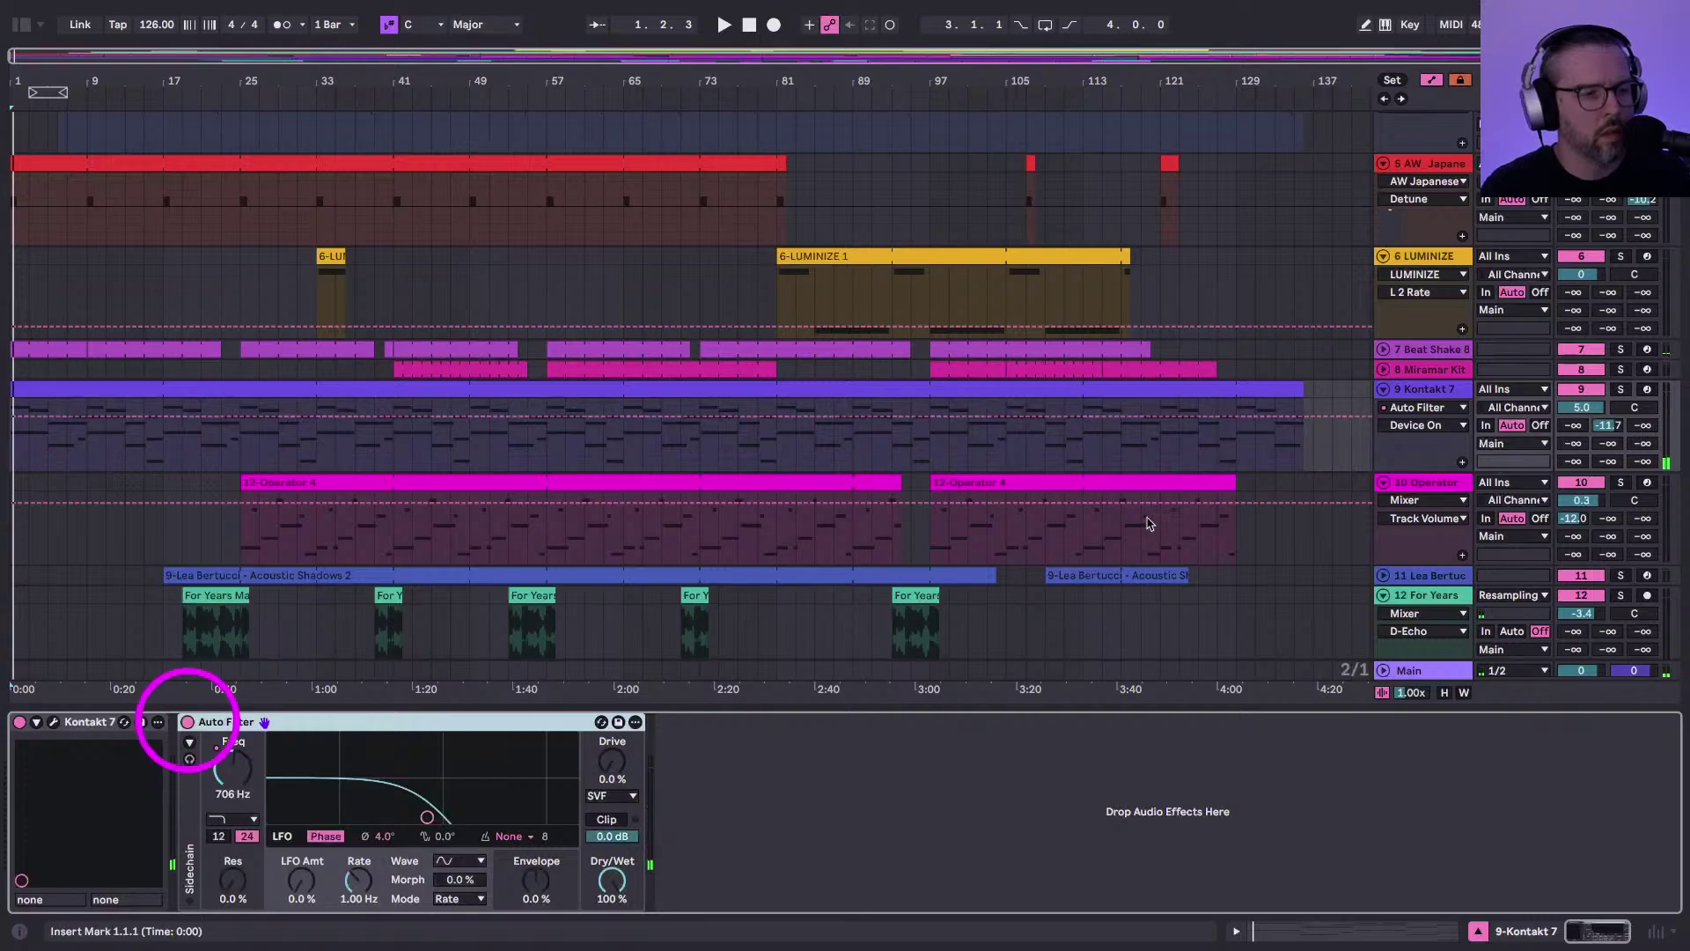
Display the Kontakt 7 Auto Filter's Frequency automation and play its closing sweep from bar 129
{"action": "left_click", "coordinate": [1415, 427]}
{"action": "left_click", "coordinate": [1393, 464]}
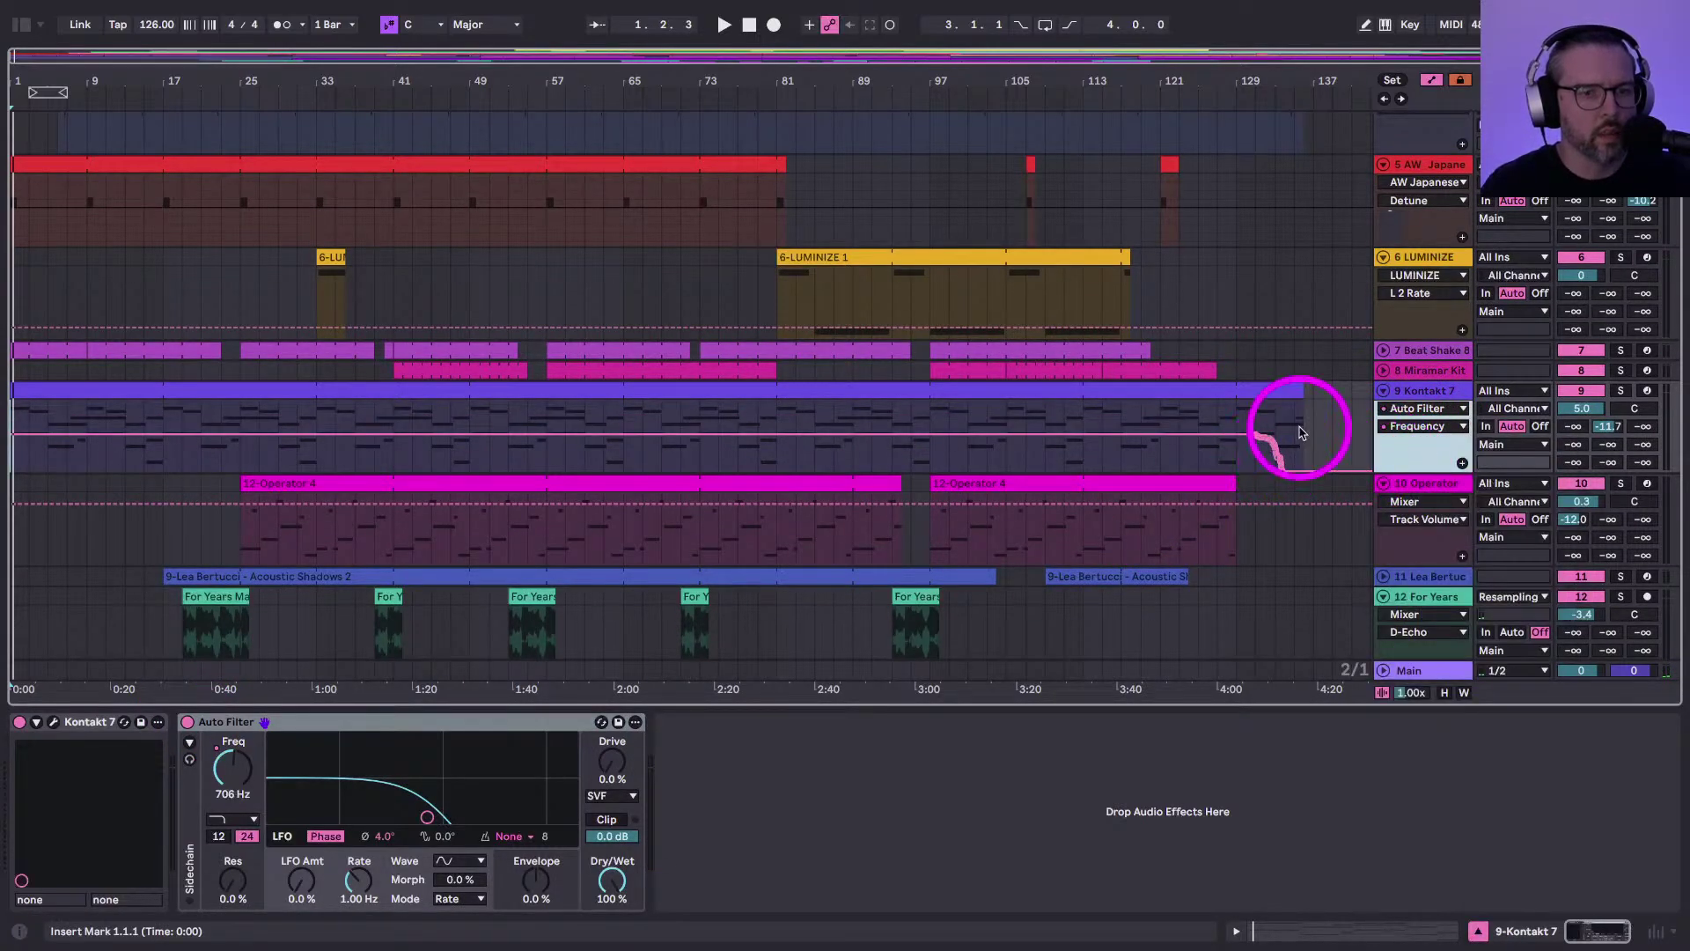
{"action": "left_click_drag", "start_coordinate": [1301, 78], "coordinate": [1303, 132]}
{"action": "left_click", "coordinate": [1057, 473]}
{"action": "key", "text": "space"}
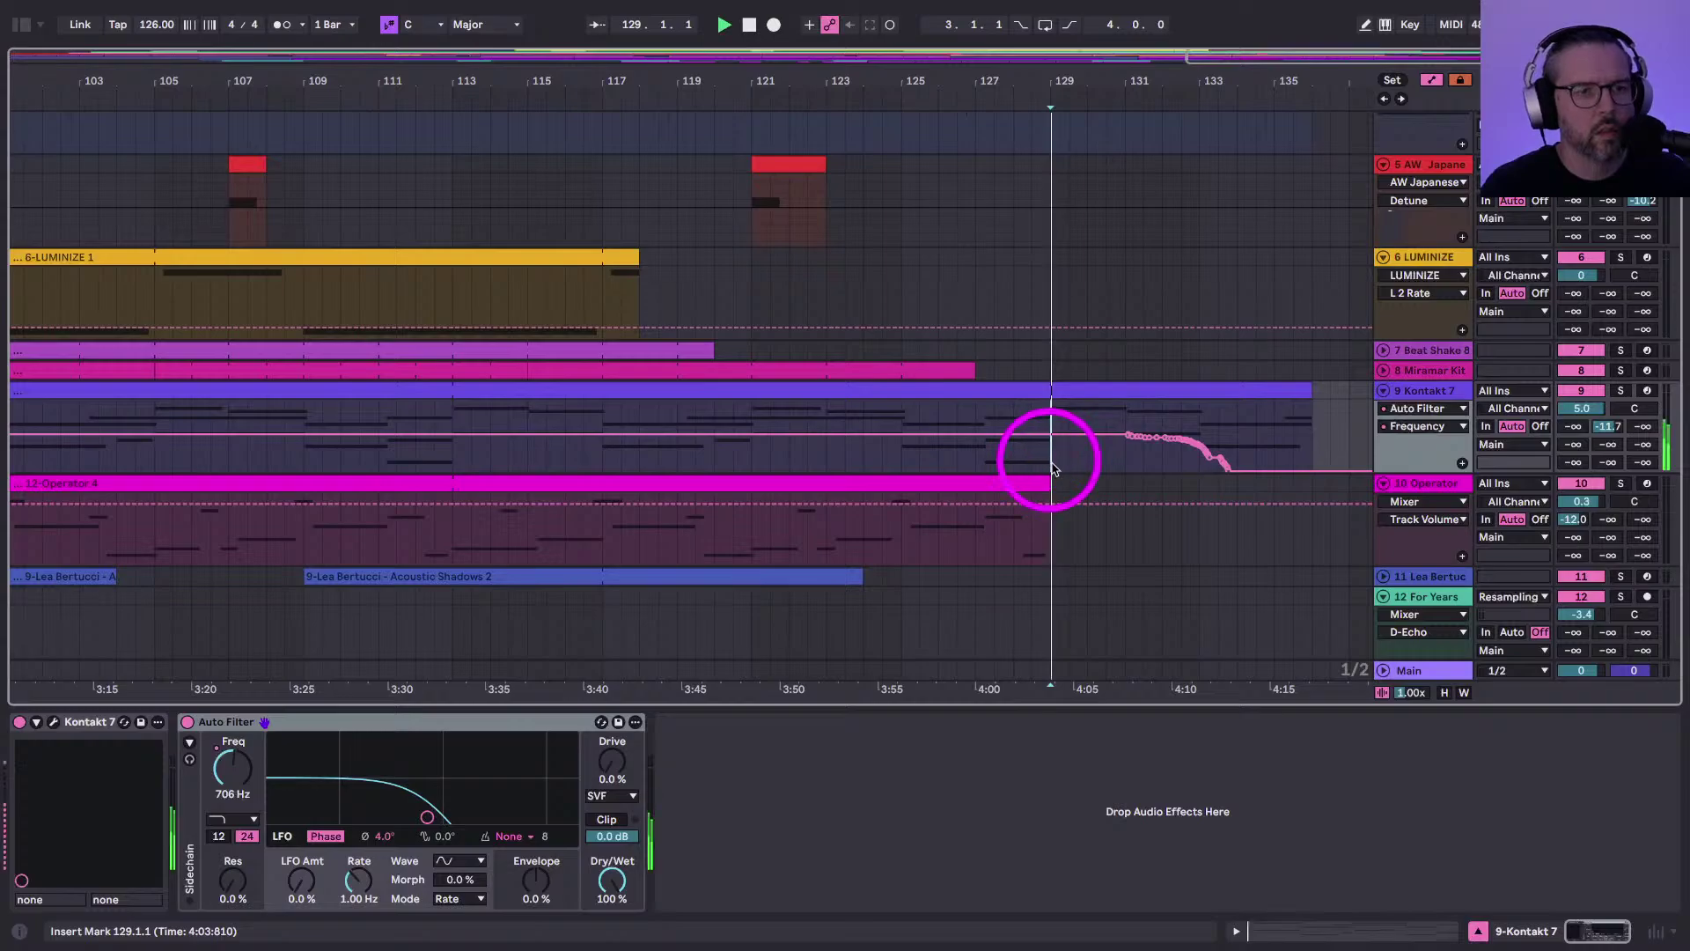
Simplify the Kontakt 7 filter frequency envelope between 129.1.1 and 135.3.1
{"action": "left_click", "coordinate": [1293, 458], "text": "shift"}
{"action": "left_click", "coordinate": [1043, 480]}
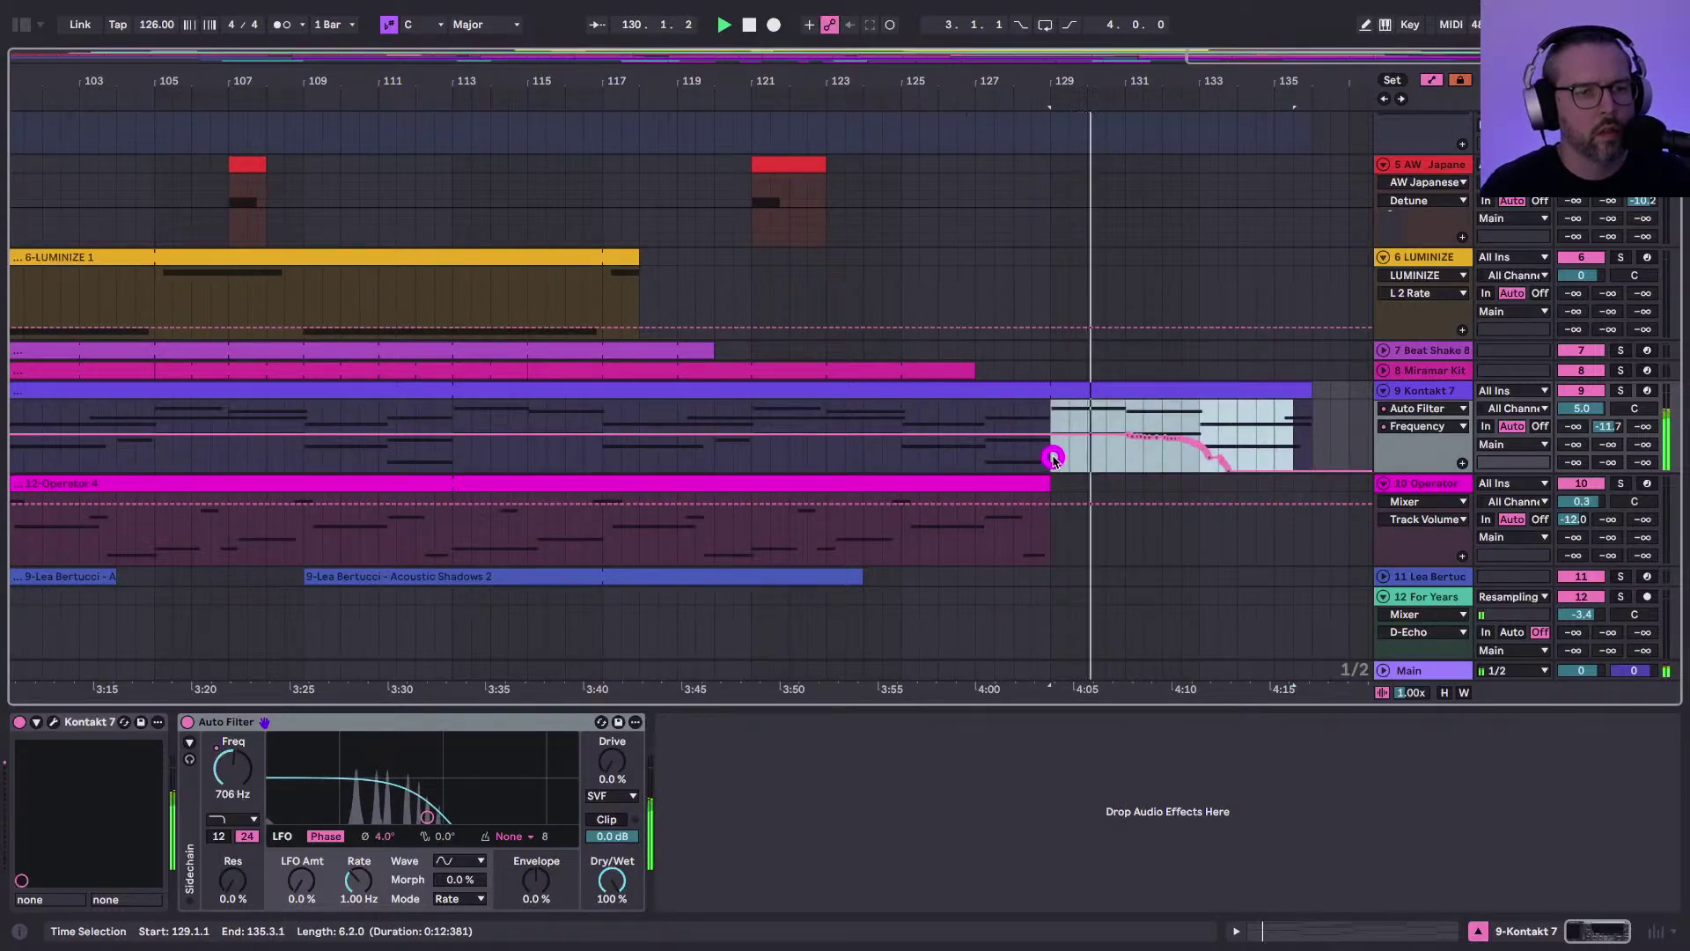
{"action": "right_click", "coordinate": [1155, 437]}
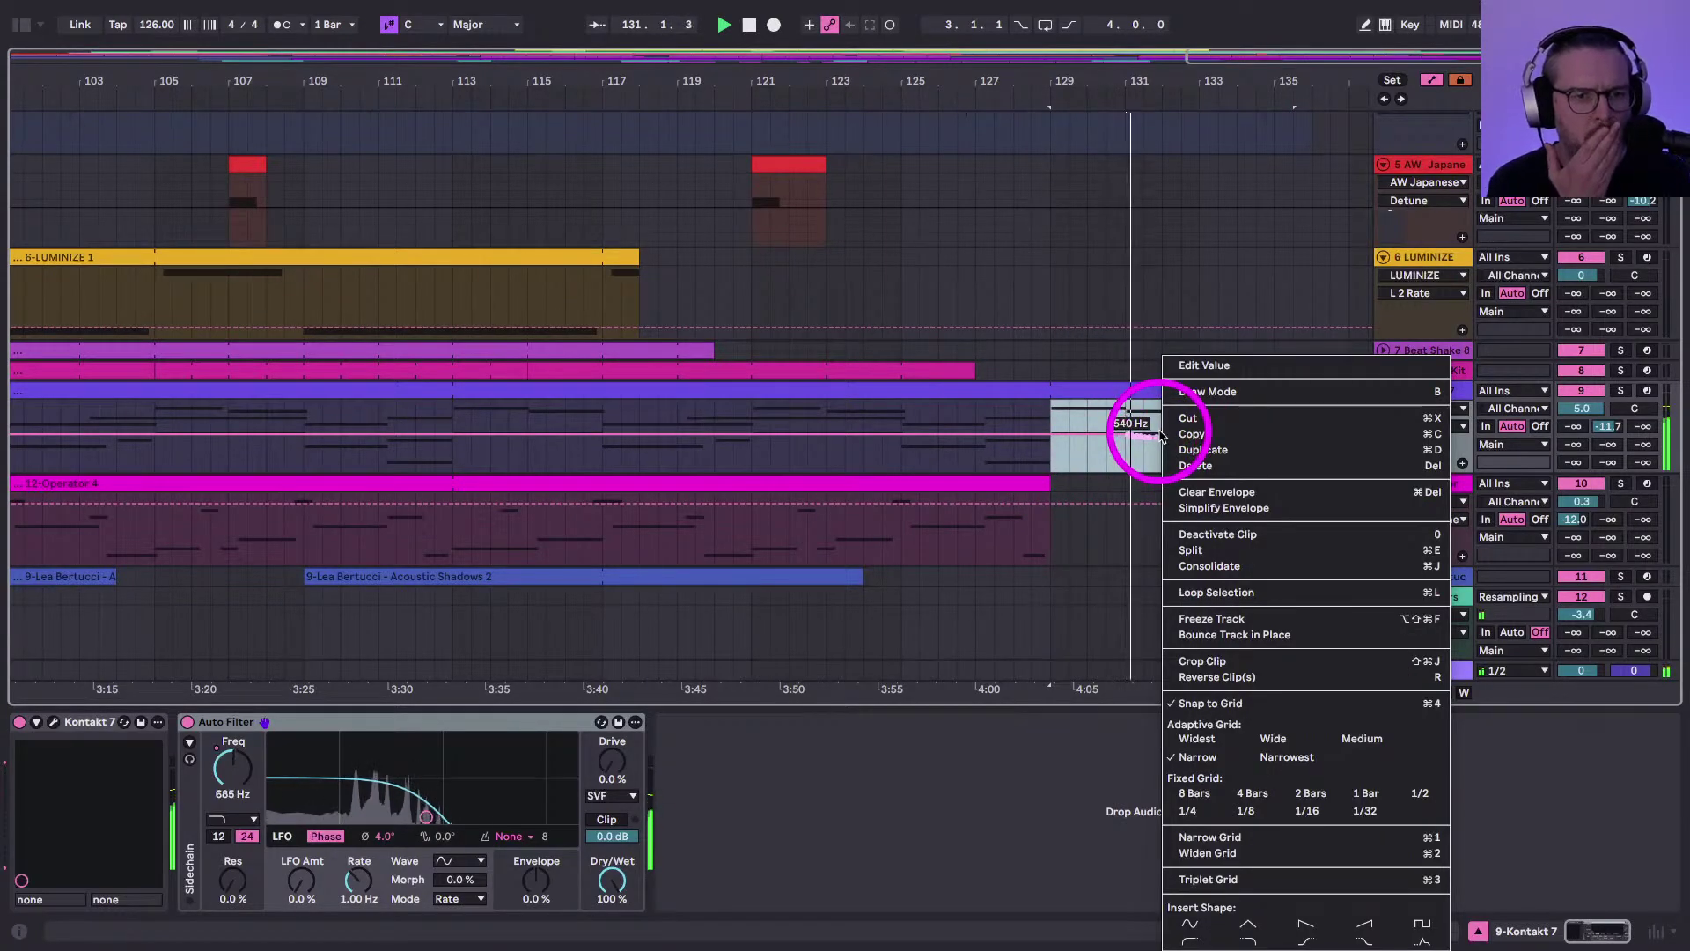
{"action": "left_click", "coordinate": [1203, 508]}
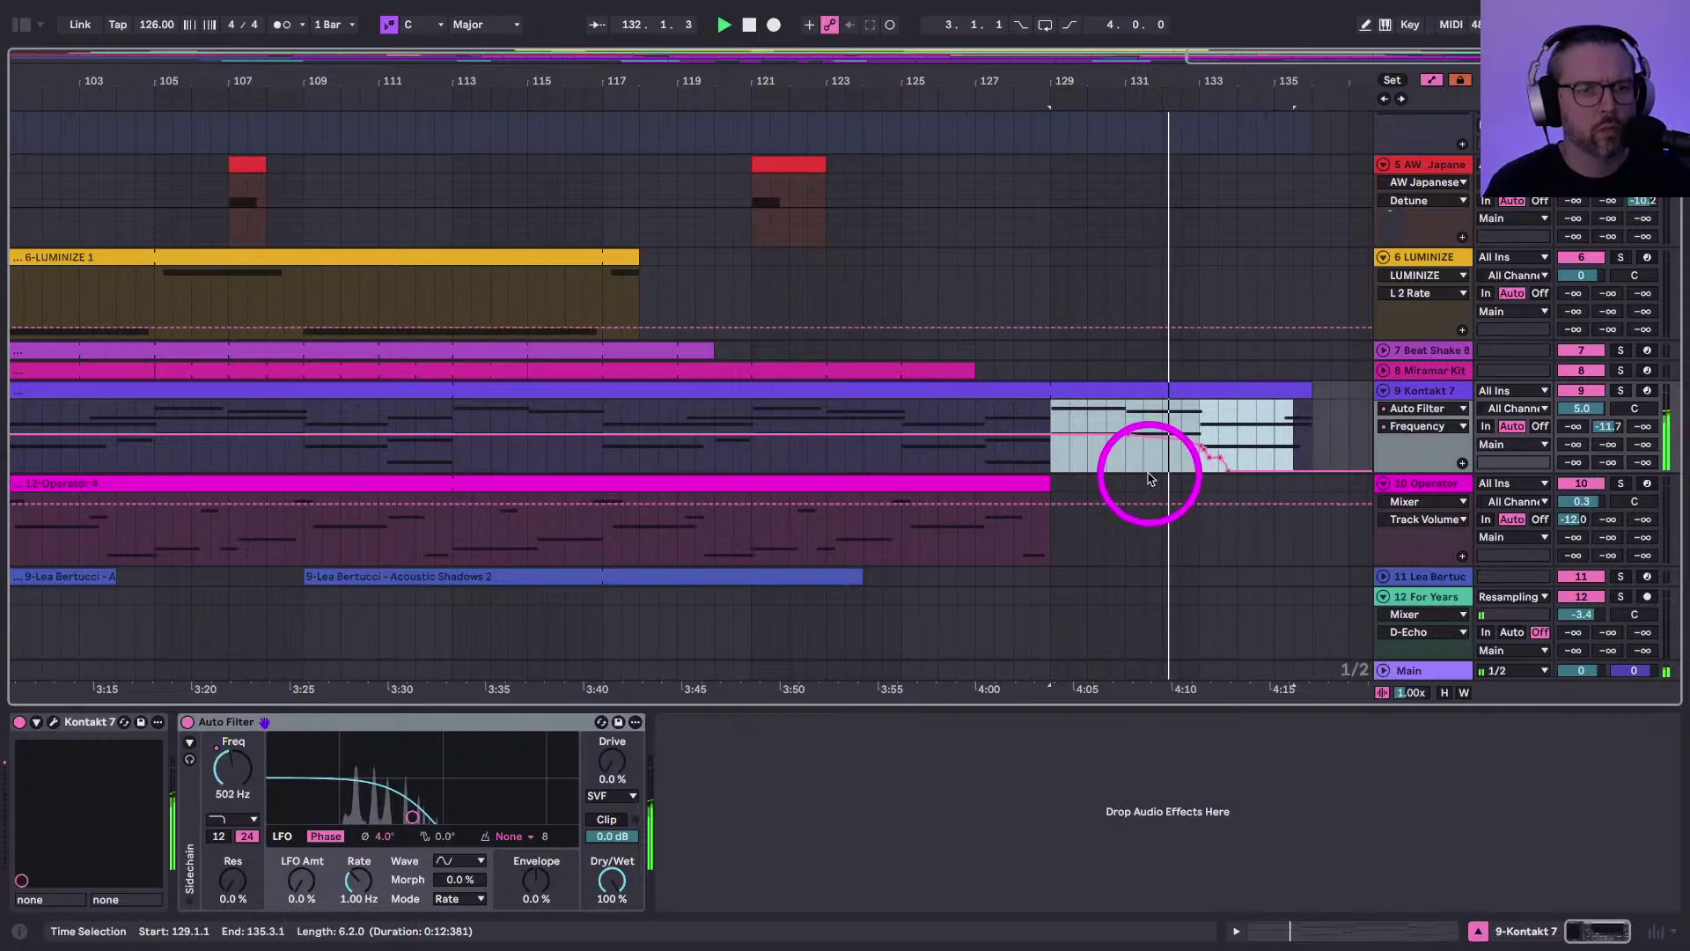
Play the Kontakt 7 ending from 126.3.1 and replace the filter frequency points between 132.1.1 and 134.1.1 with one straight fall
{"action": "mouse_move", "coordinate": [1203, 455]}
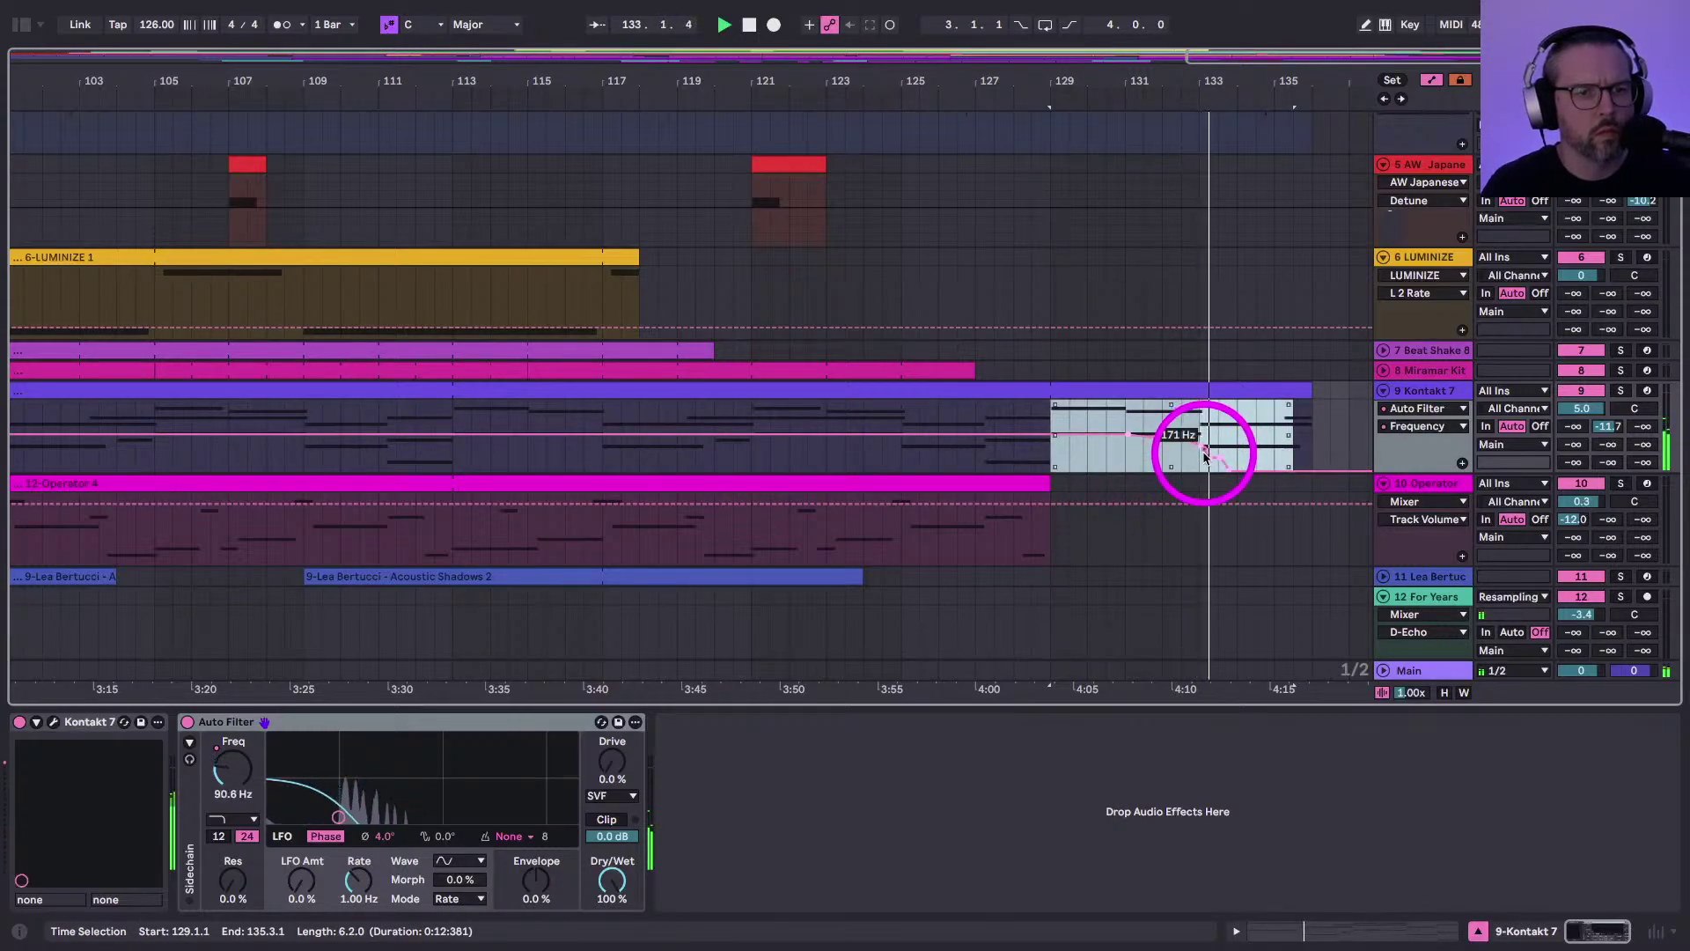
{"action": "left_click", "coordinate": [989, 444]}
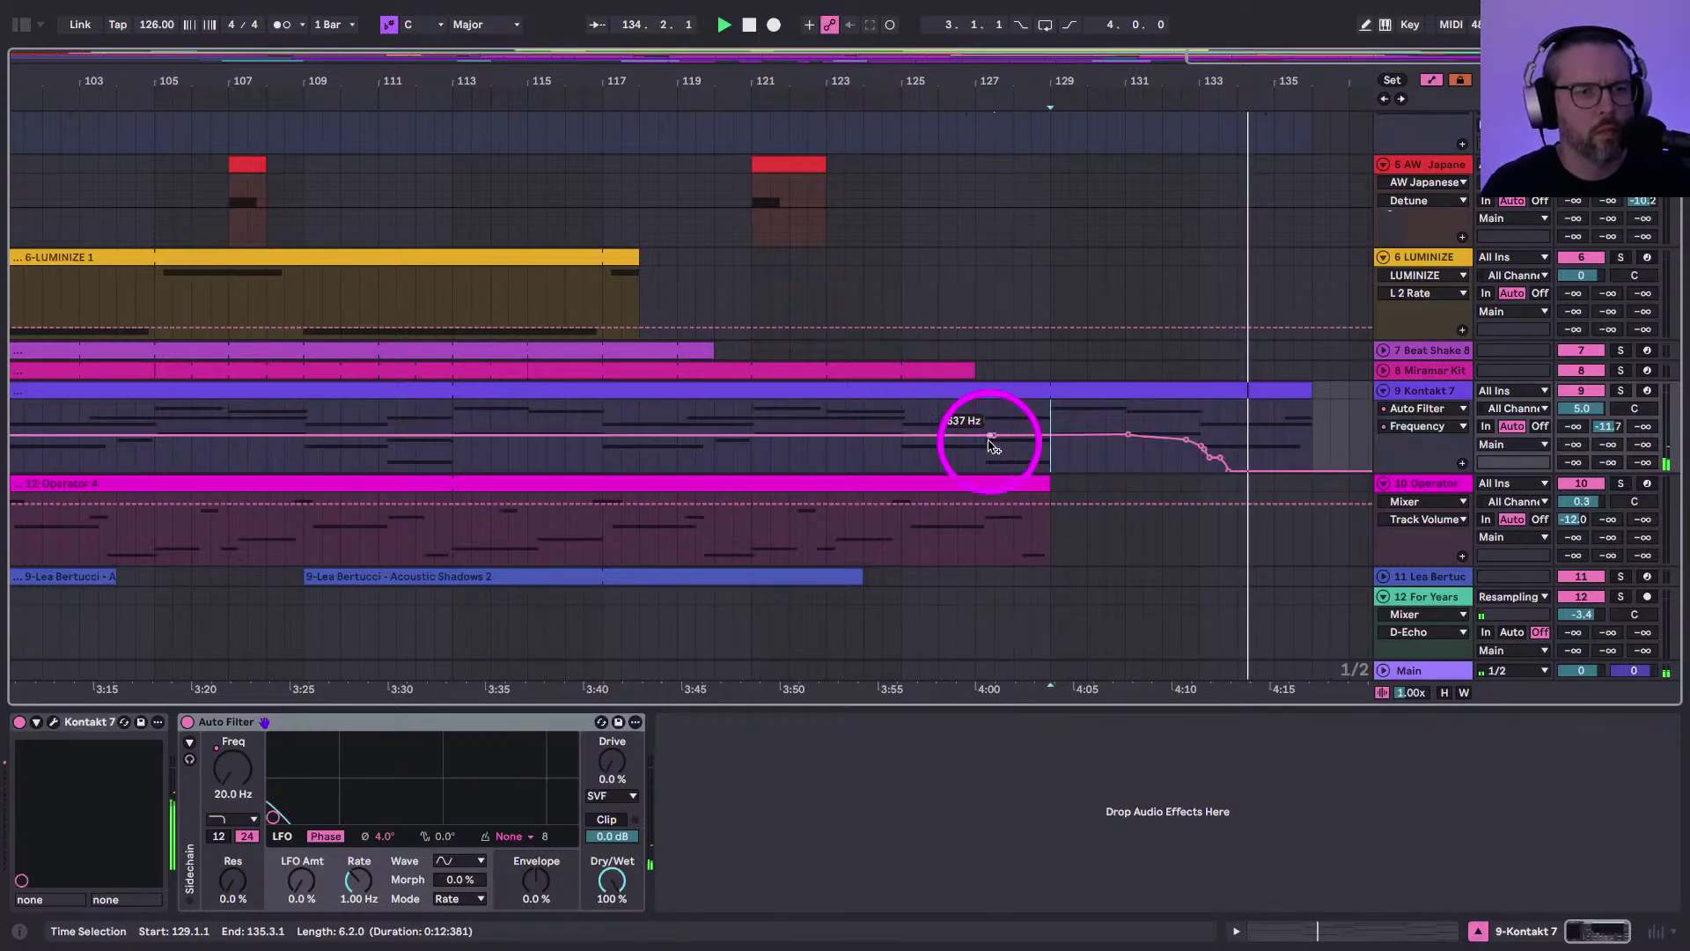
{"action": "left_click", "coordinate": [958, 453]}
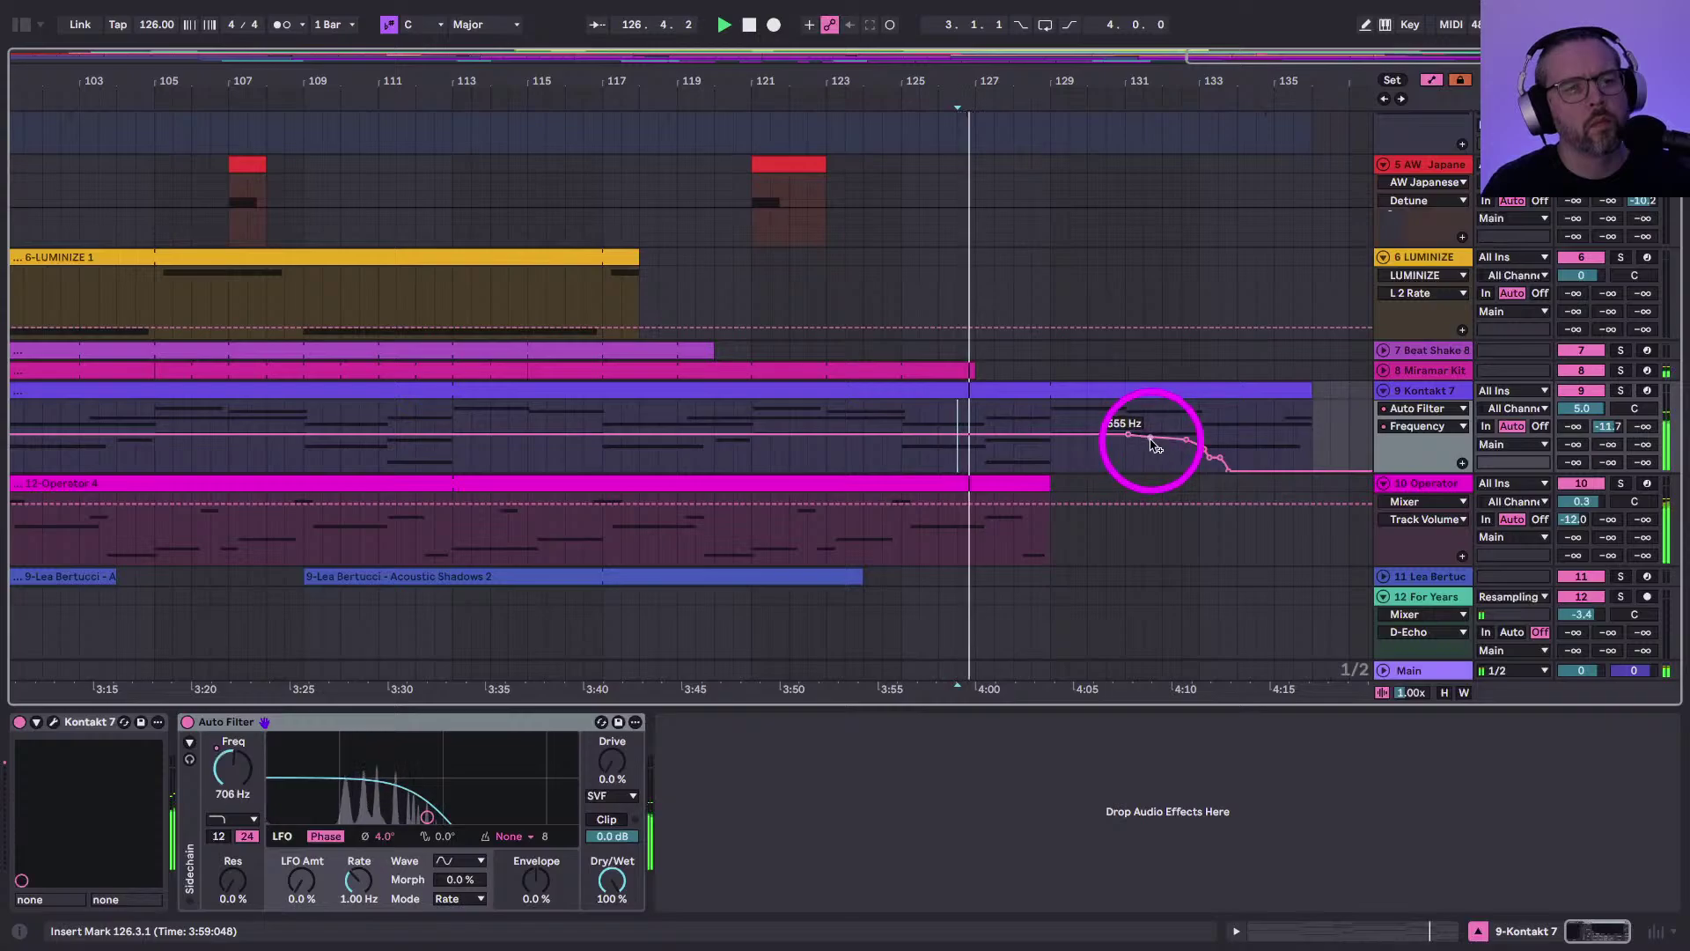
{"action": "left_click_drag", "start_coordinate": [1164, 413], "coordinate": [1223, 480]}
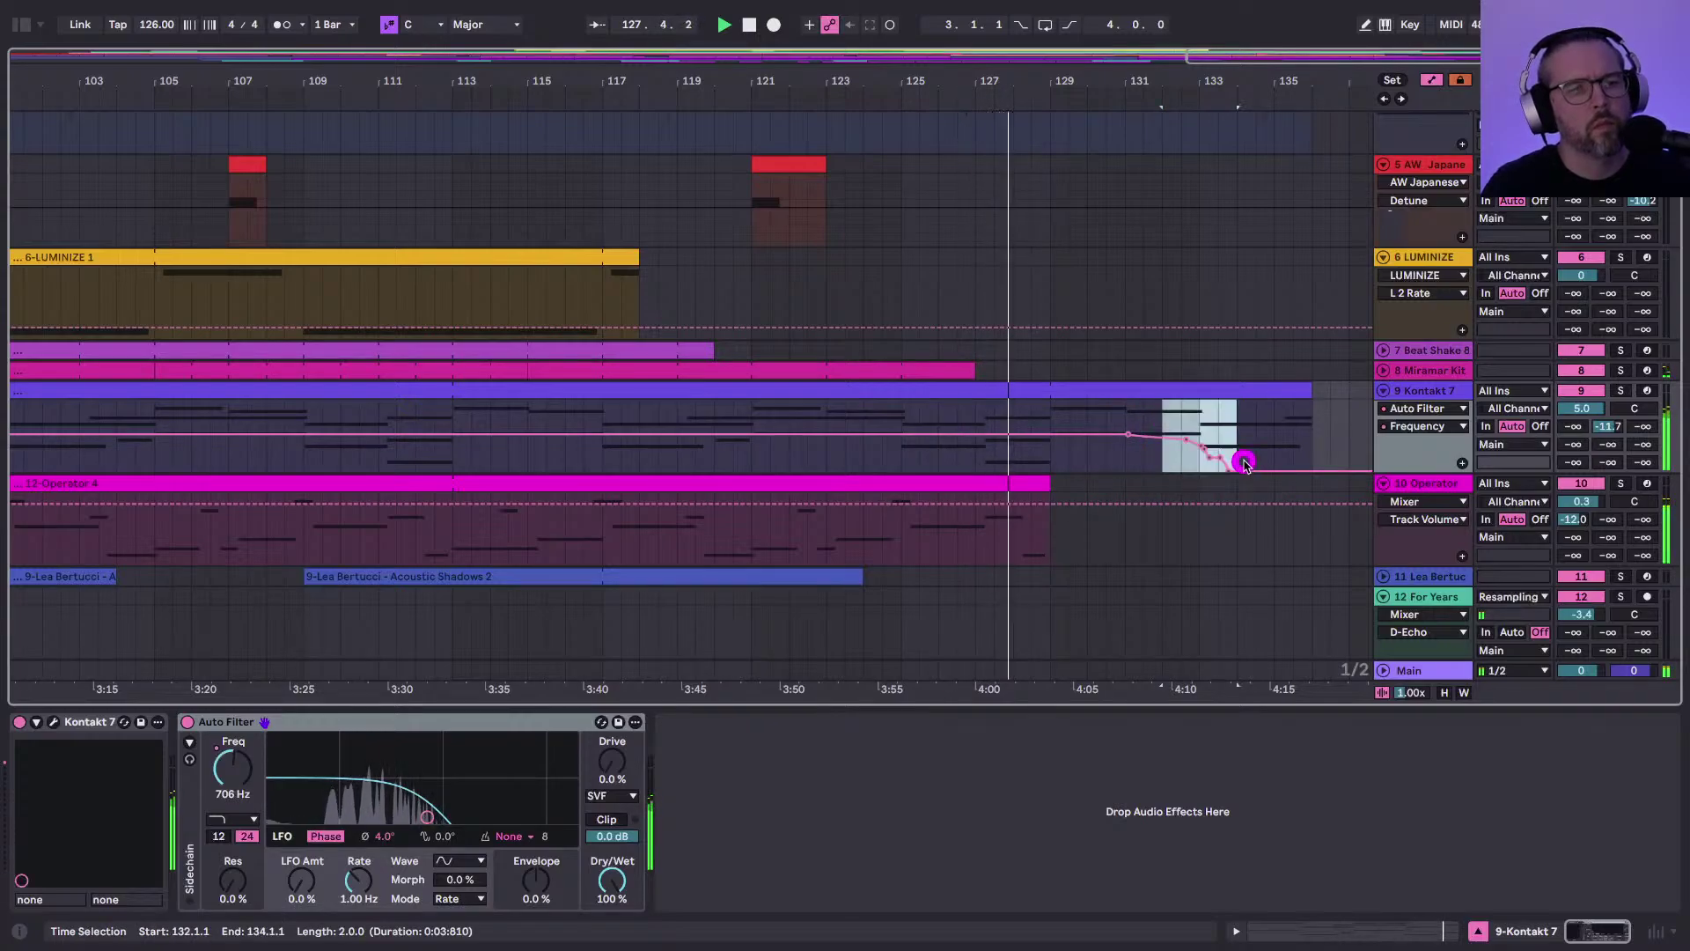
{"action": "mouse_move", "coordinate": [1228, 467]}
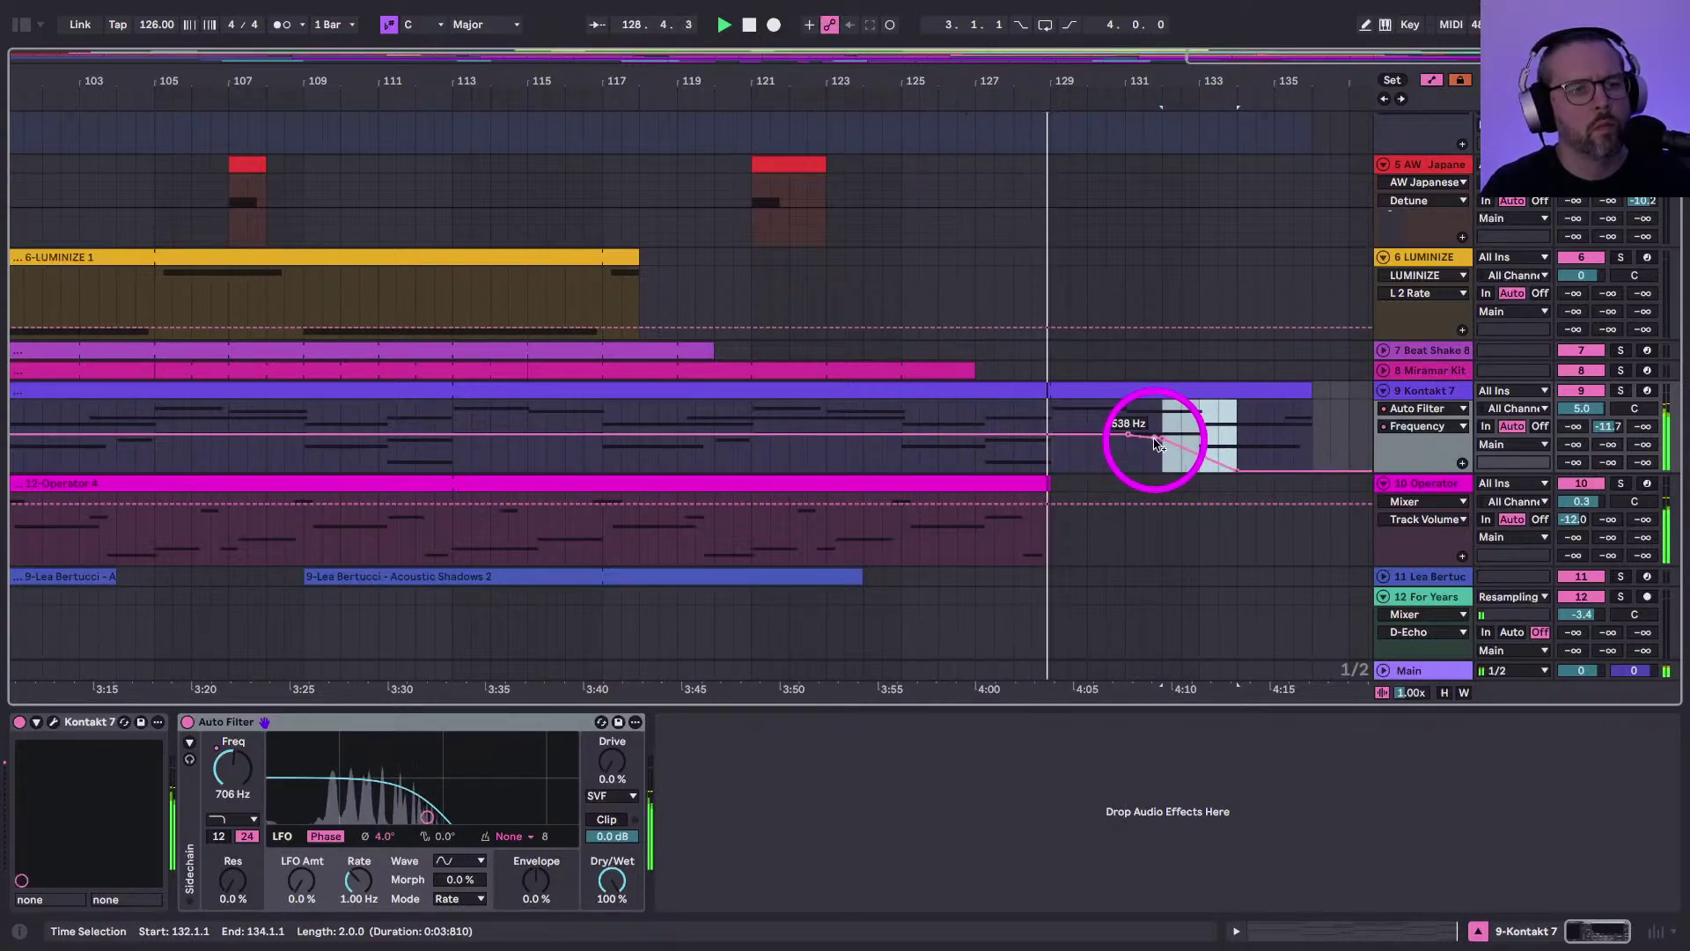
Move the Kontakt 7 filter sweep earlier so it falls to 20 Hz by bar 131, and play it from 128.3.1
{"action": "left_click_drag", "start_coordinate": [1160, 445], "coordinate": [1068, 435]}
{"action": "left_click", "coordinate": [1037, 460]}
{"action": "left_click_drag", "start_coordinate": [1149, 492], "coordinate": [1182, 480]}
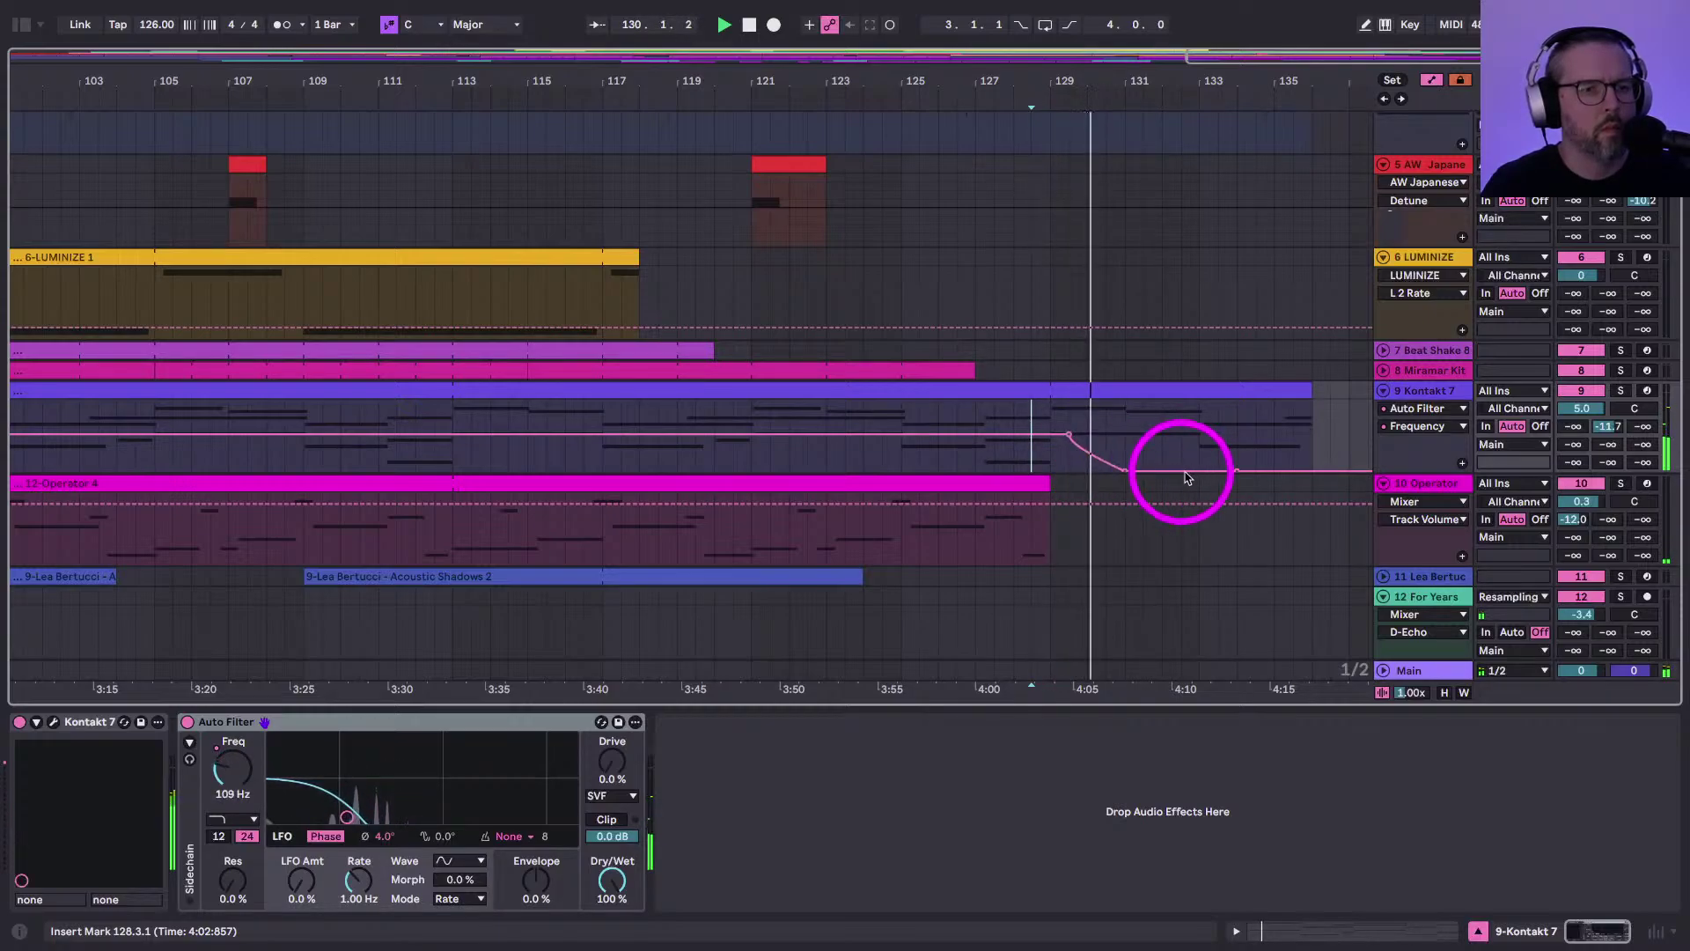
{"action": "left_click", "coordinate": [1038, 469]}
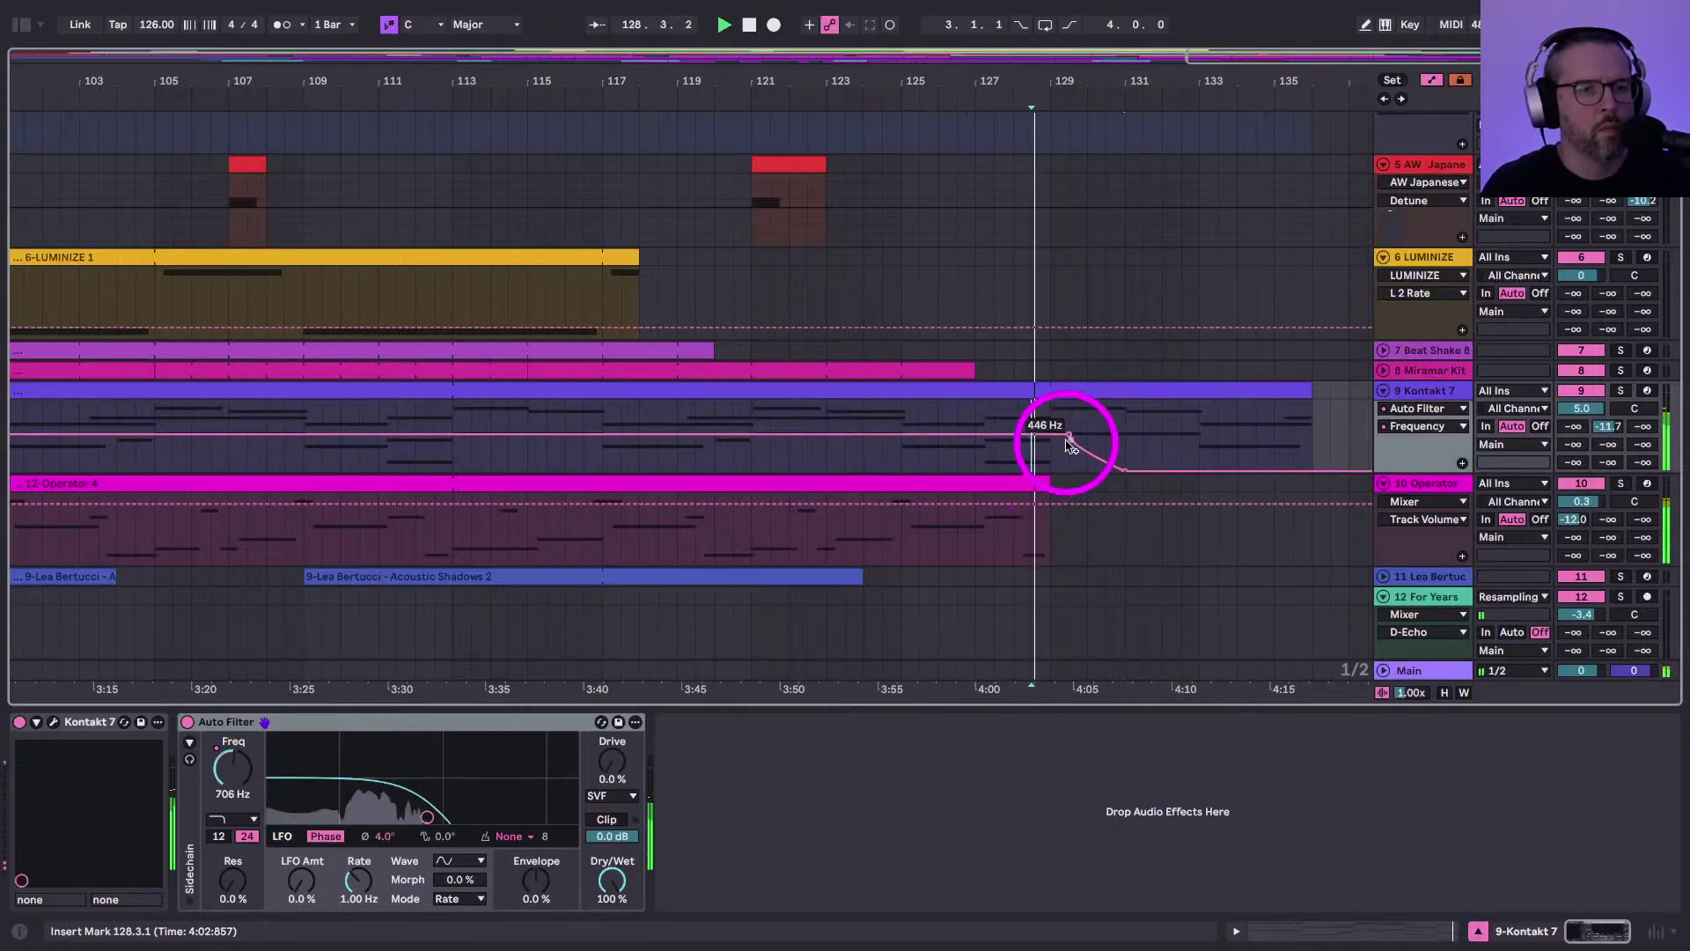
Start the Kontakt 7 frequency sweep at bar 129, bend it into a convex curve and end it at 20 Hz around 130.3
{"action": "left_click_drag", "start_coordinate": [1071, 441], "coordinate": [1055, 440]}
{"action": "left_click", "coordinate": [1037, 462]}
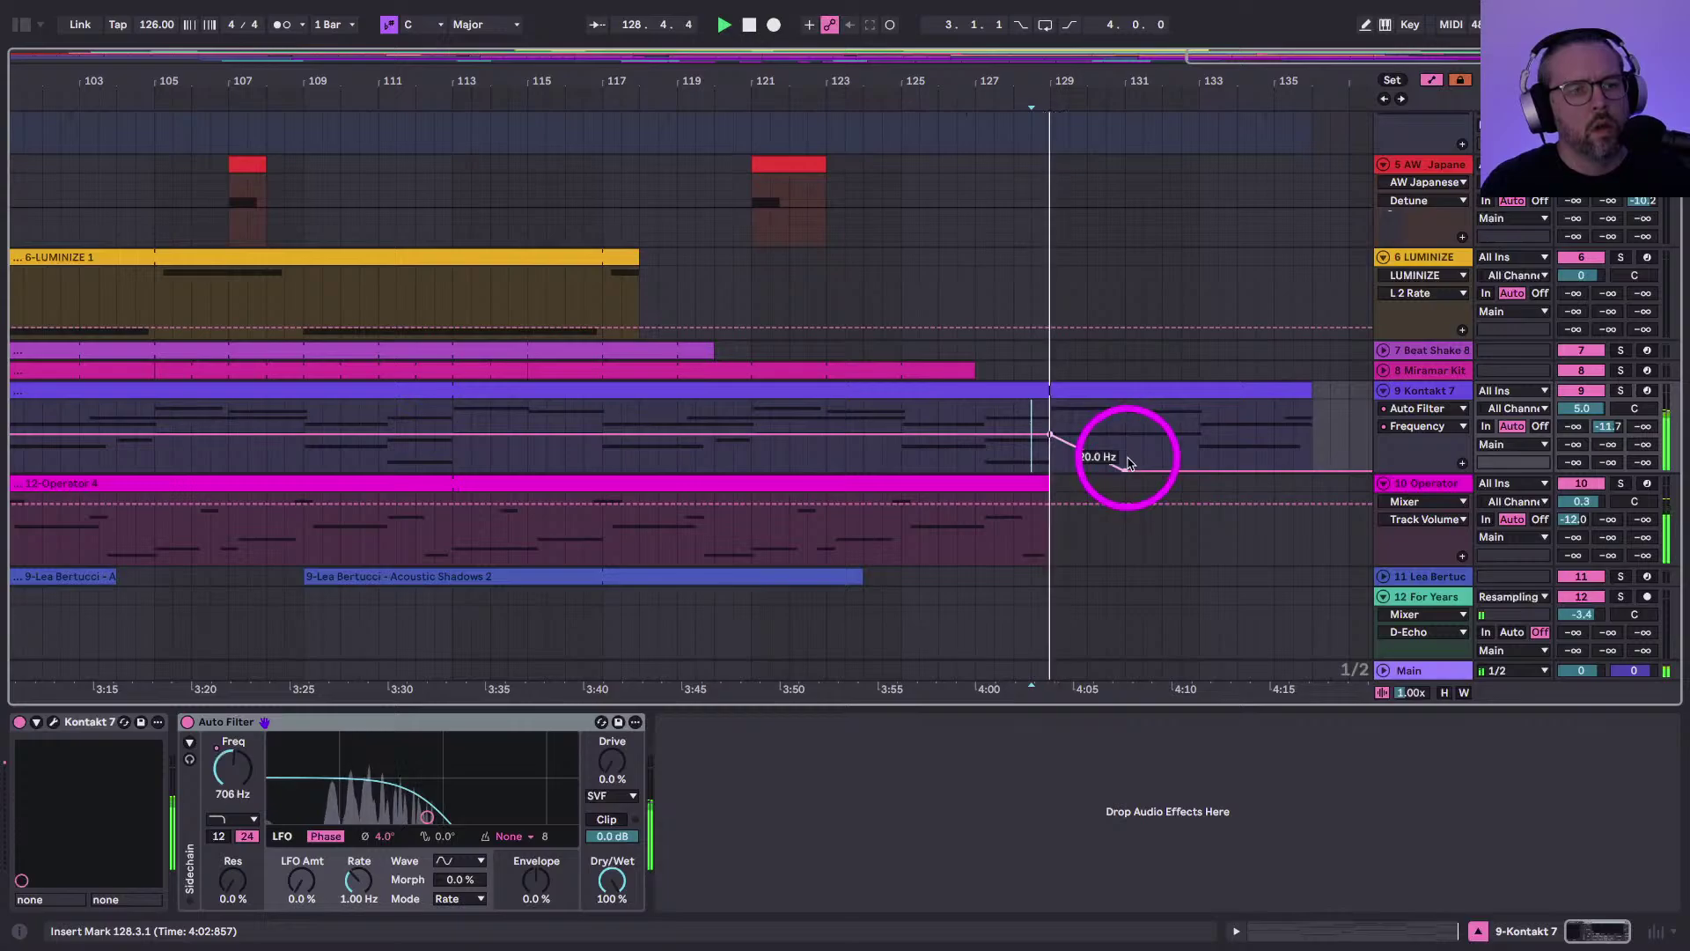
{"action": "left_click_drag", "start_coordinate": [1123, 471], "coordinate": [1124, 467]}
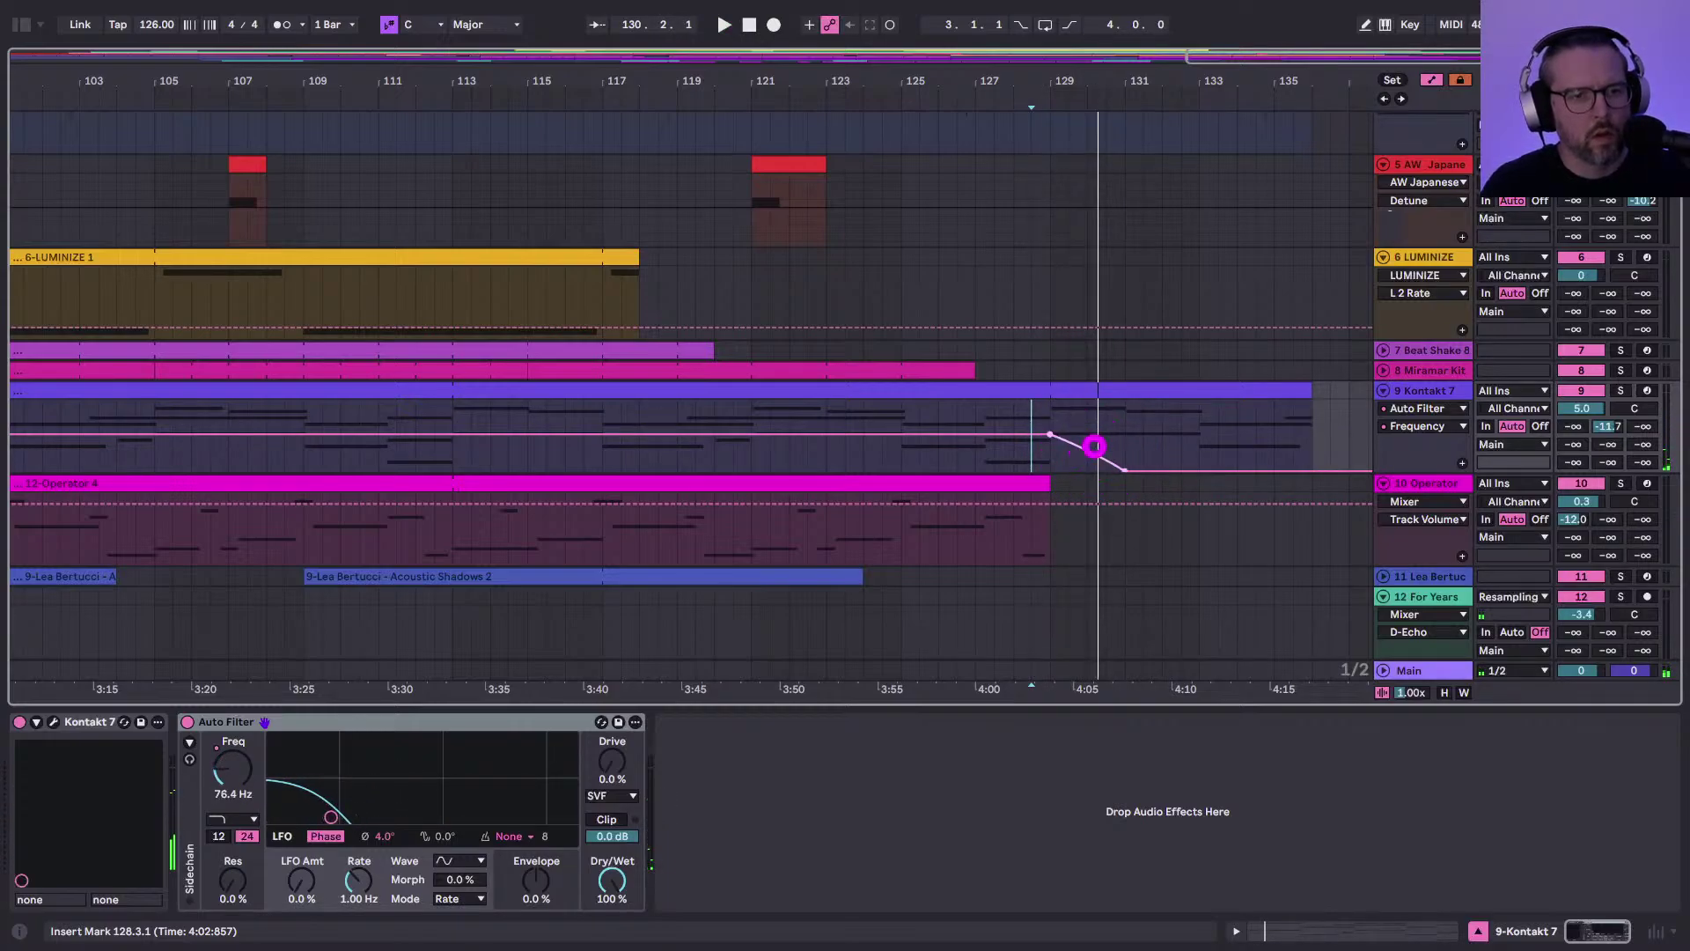
{"action": "key", "text": "space"}
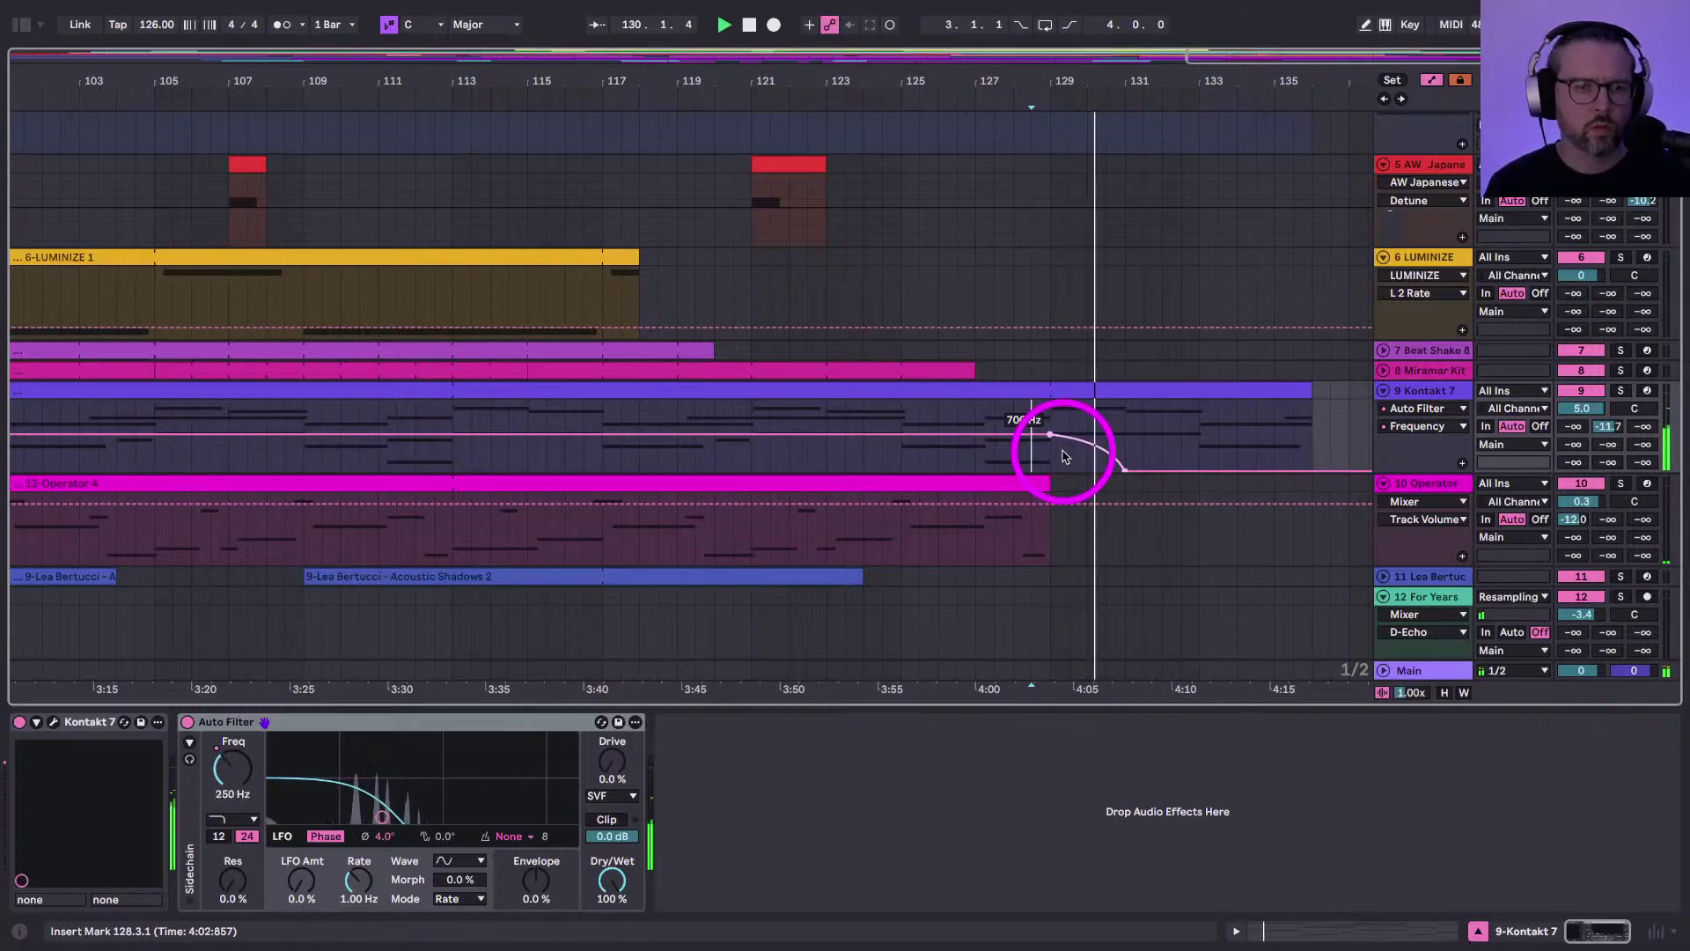
{"action": "left_click_drag", "start_coordinate": [1125, 470], "coordinate": [1107, 471]}
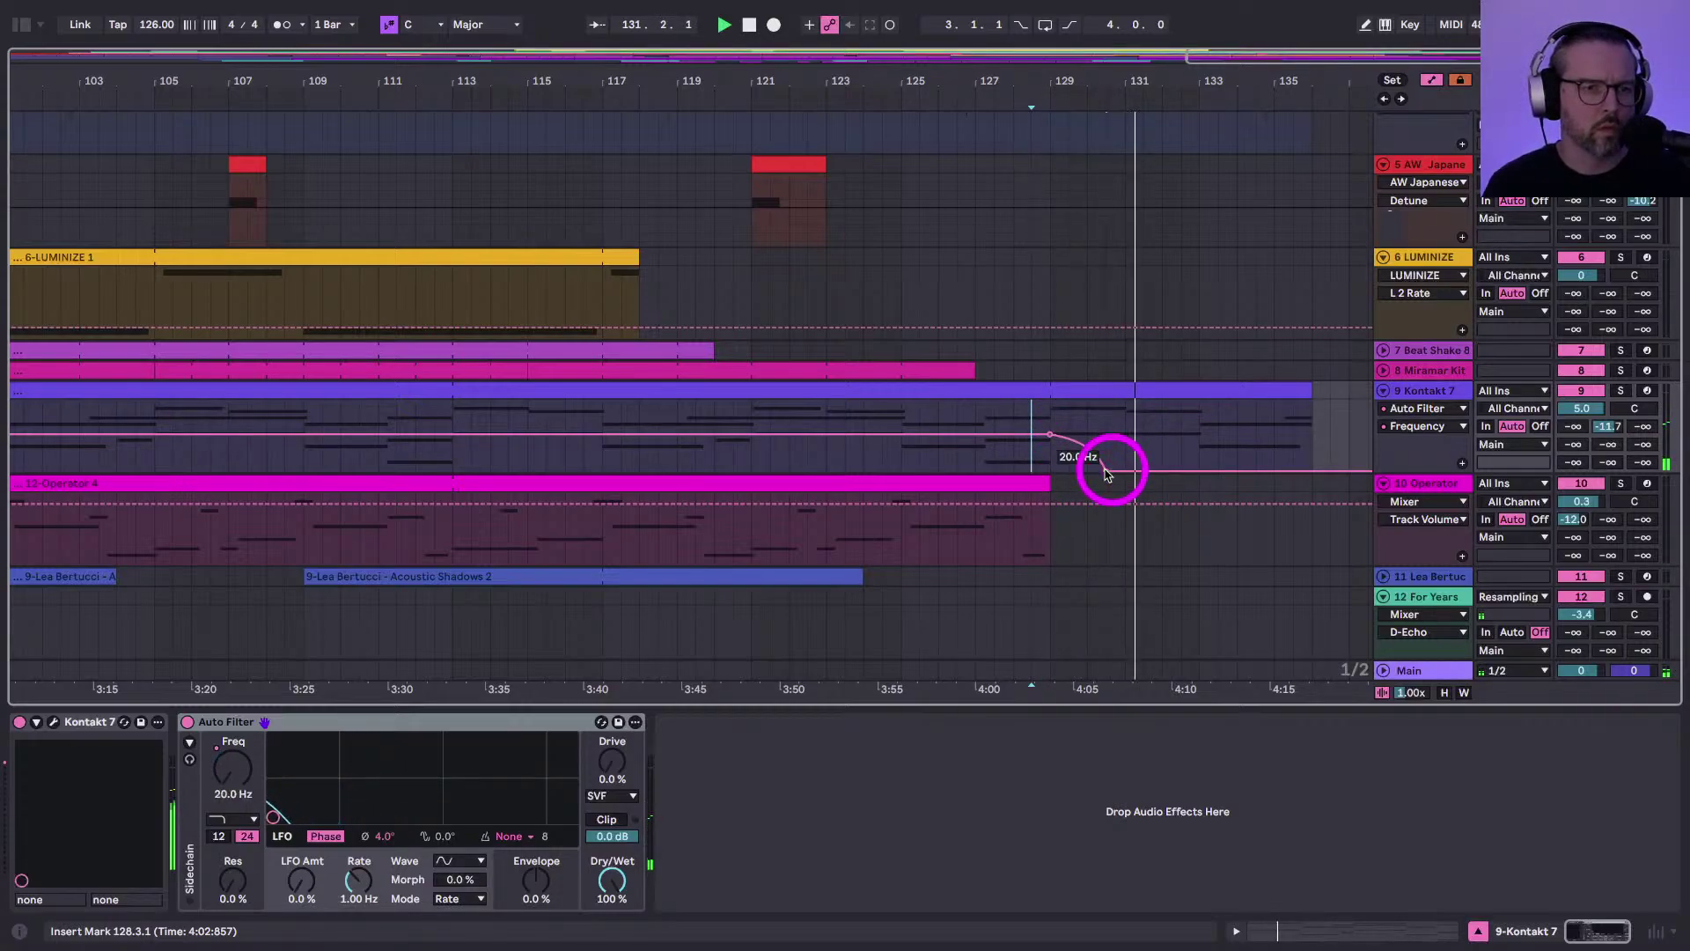
With only tracks 3 and 4 unfolded and automation hidden, trim the clips on tracks 3, 4 and 9 to end at 132.1.1
{"action": "key", "text": "ctrl+a"}
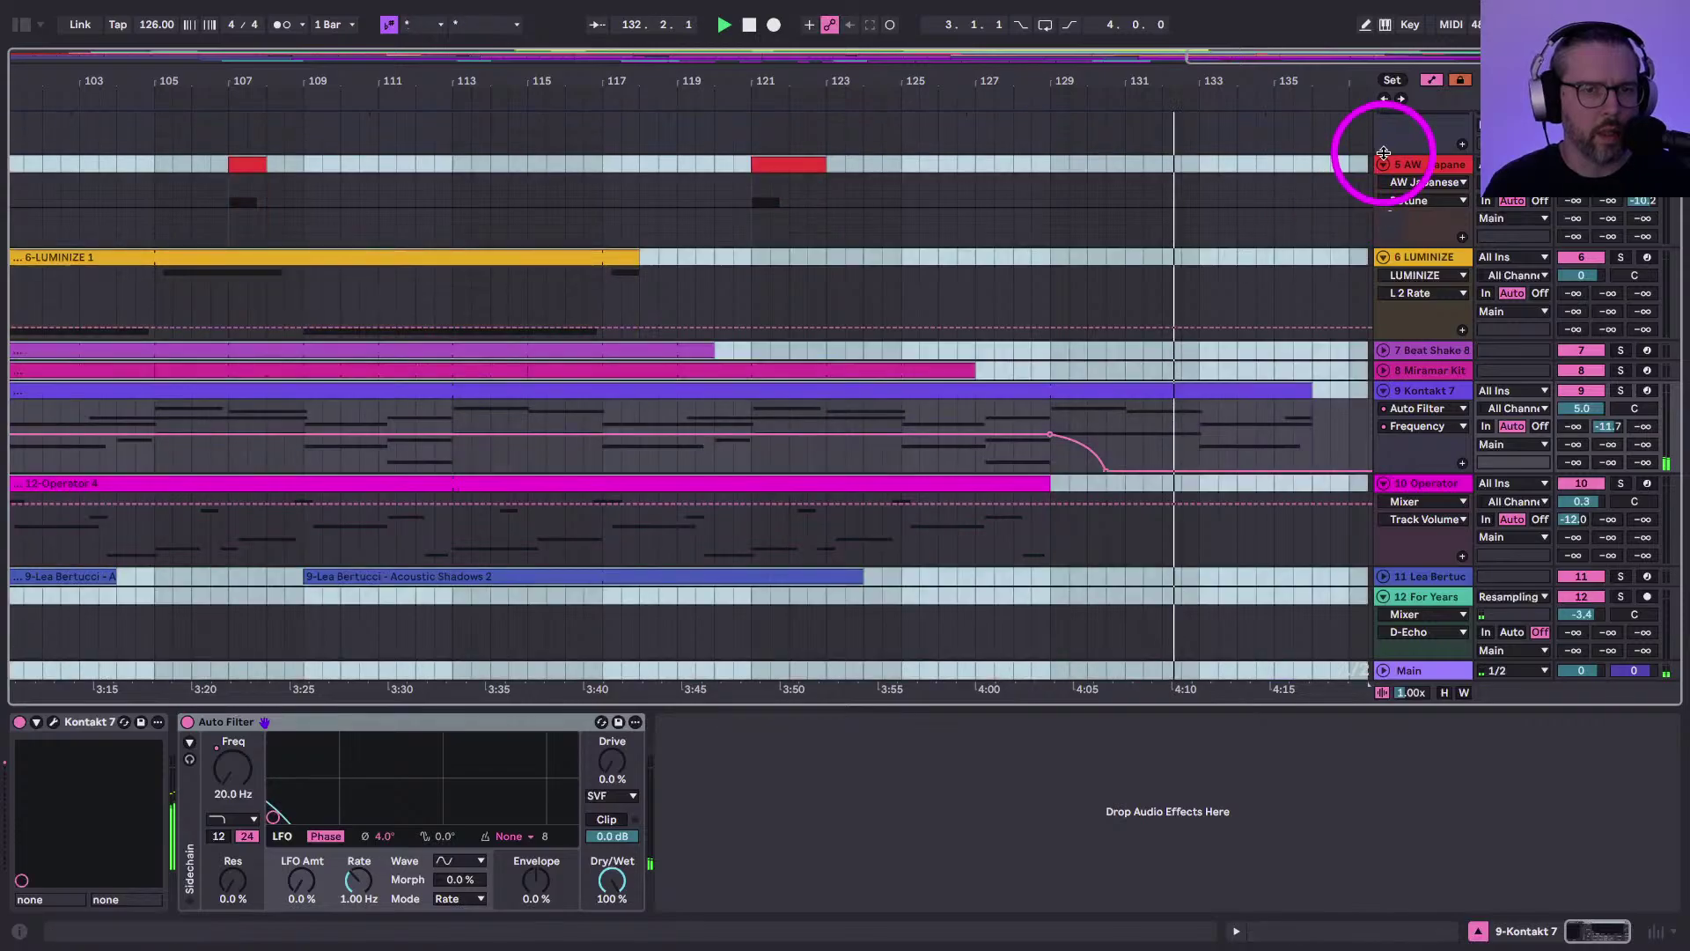
{"action": "left_click", "coordinate": [1383, 165]}
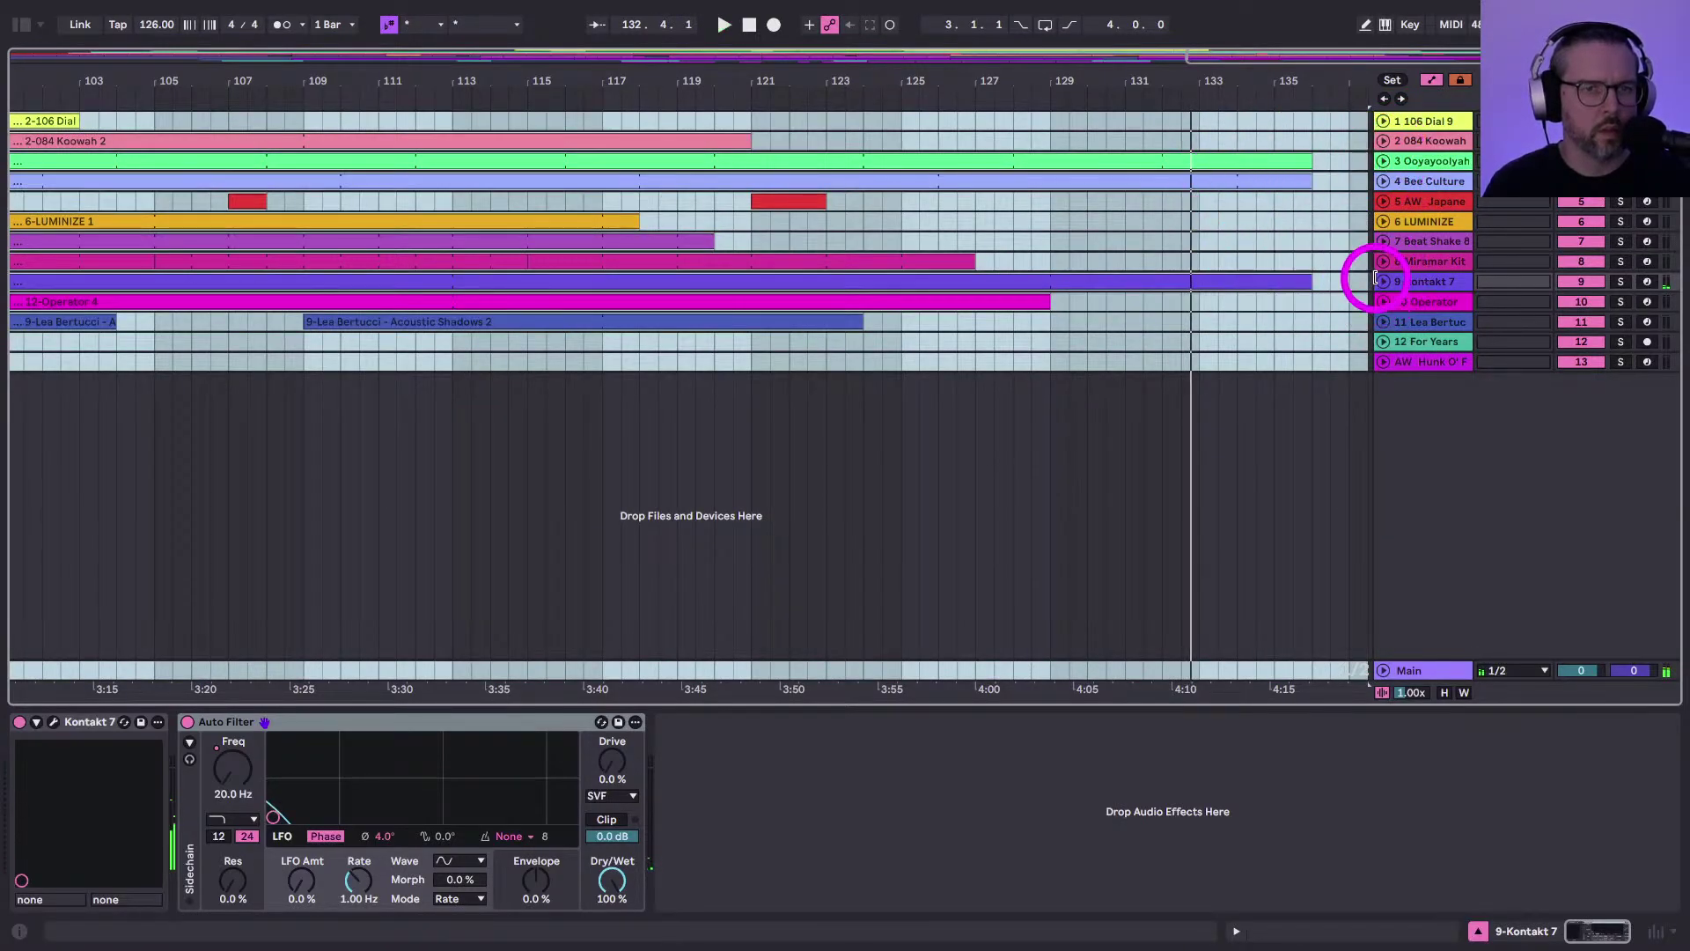
{"action": "left_click", "coordinate": [1383, 181]}
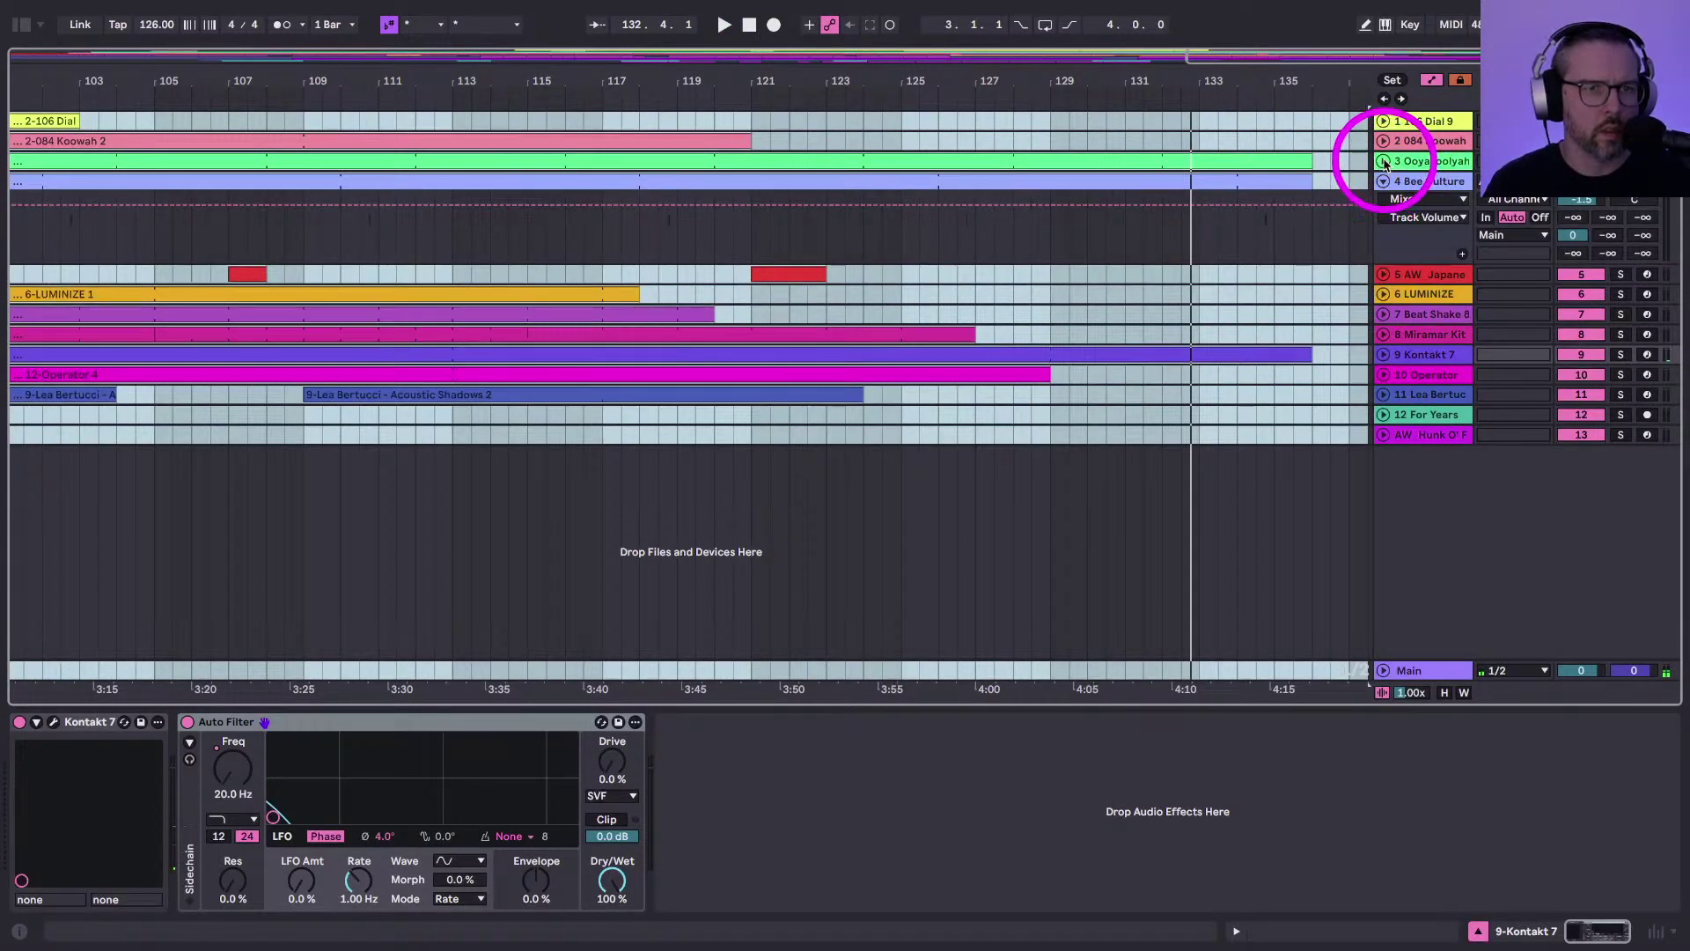
{"action": "left_click", "coordinate": [1383, 161]}
{"action": "key", "text": "a"}
{"action": "left_click_drag", "start_coordinate": [1311, 161], "coordinate": [1166, 164]}
Play the trimmed ending from 127.1.1 and check the mixer in Session View before returning to the arrangement
{"action": "left_click", "coordinate": [969, 308]}
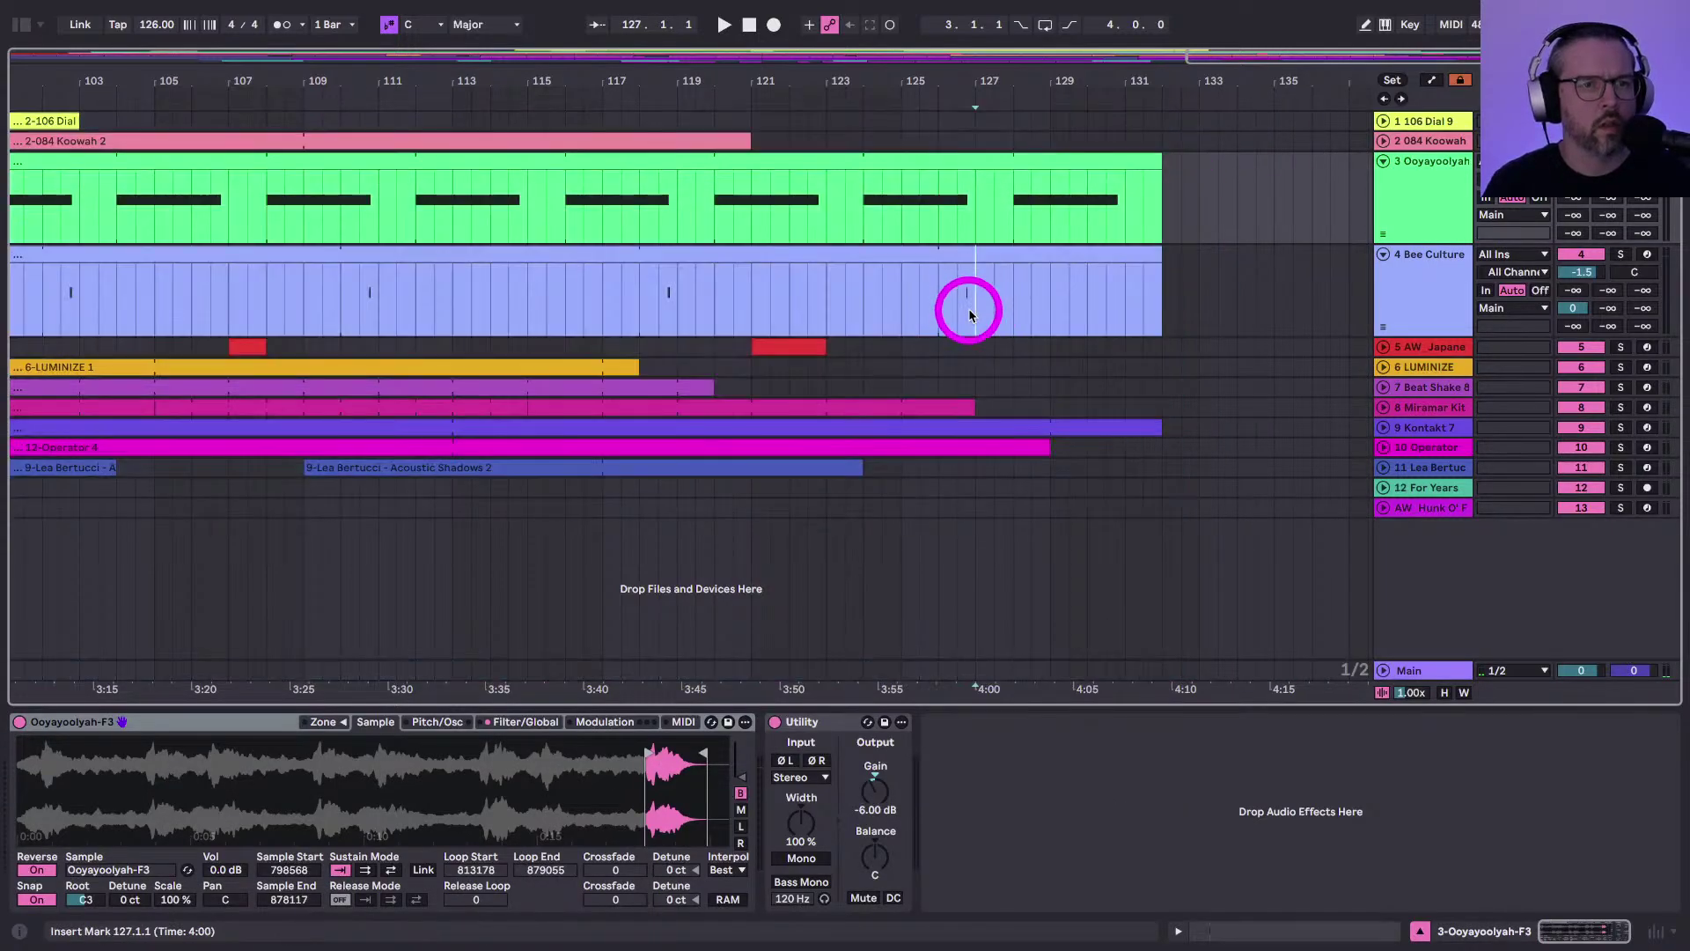
{"action": "key", "text": "space"}
{"action": "key", "text": "Tab"}
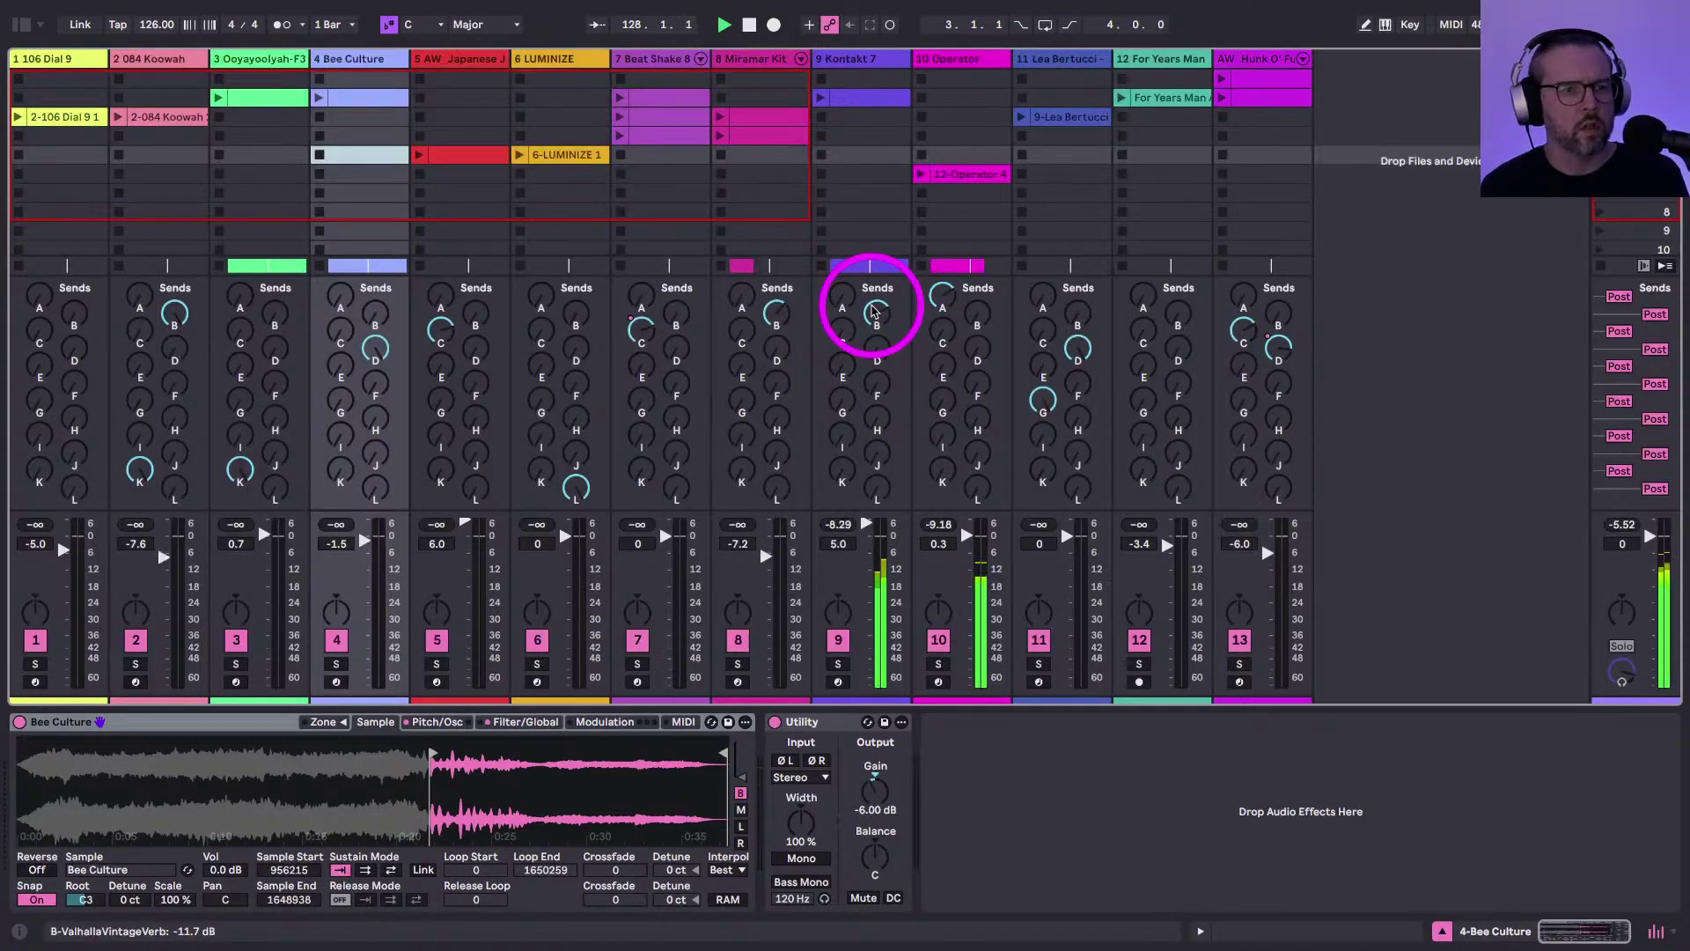
{"action": "key", "text": "super+alt+s"}
{"action": "key", "text": "Tab"}
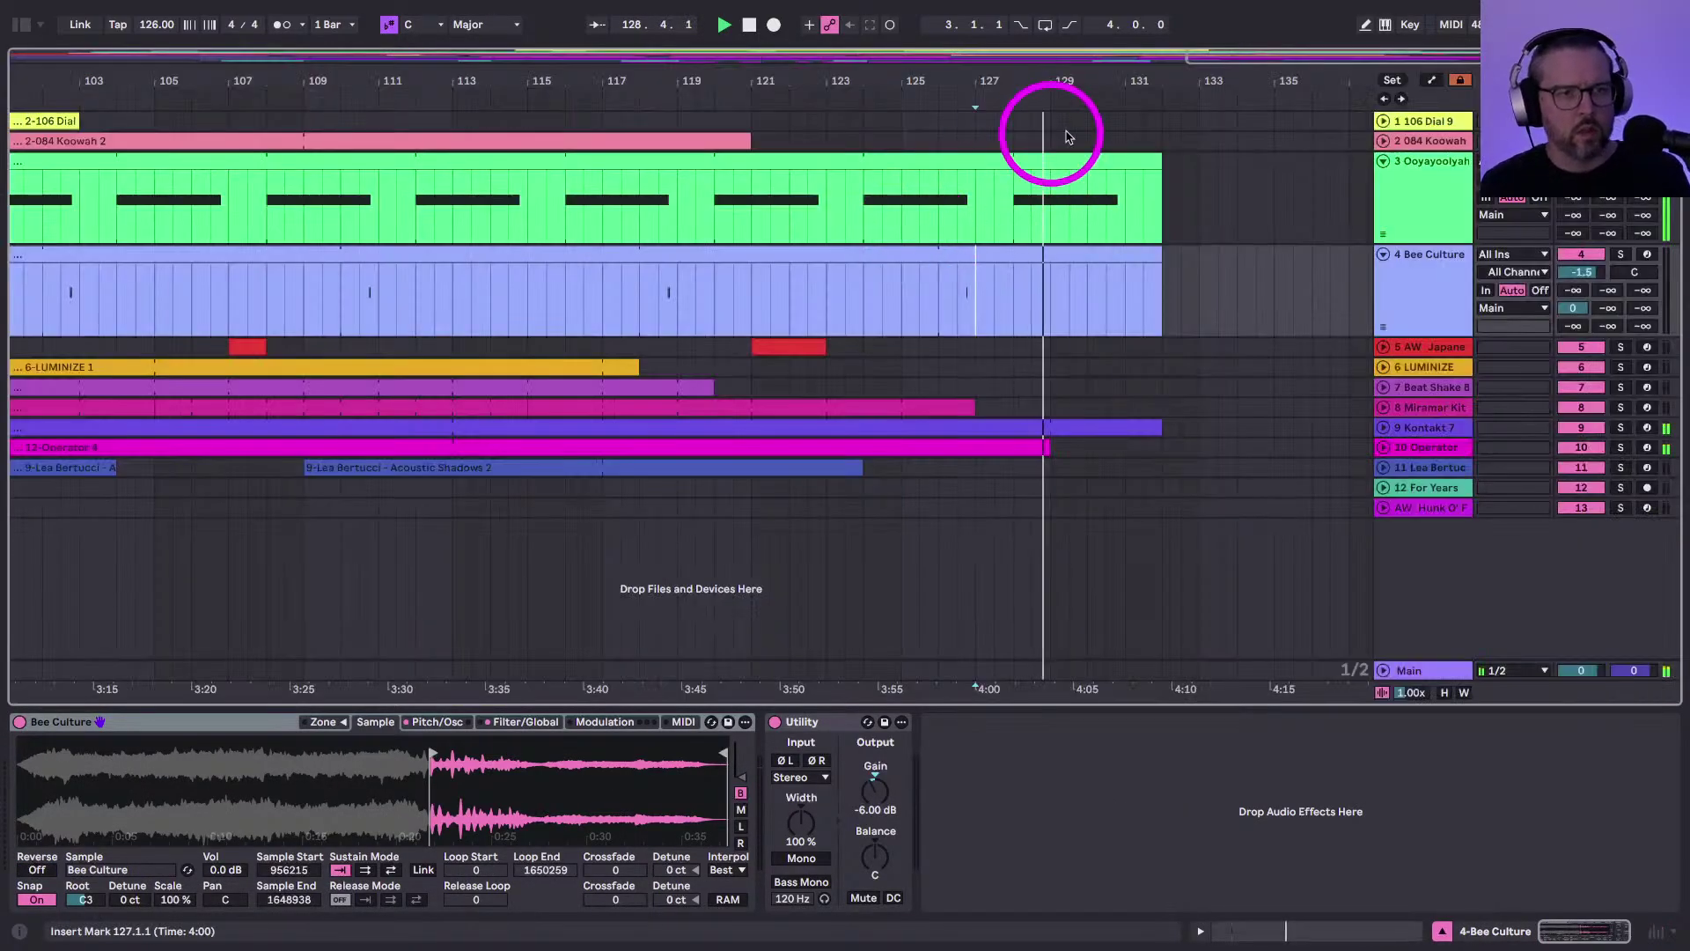
Fit the whole arrangement in view and play its opening from bar 1
{"action": "double_click", "coordinate": [969, 79]}
{"action": "key", "text": "space"}
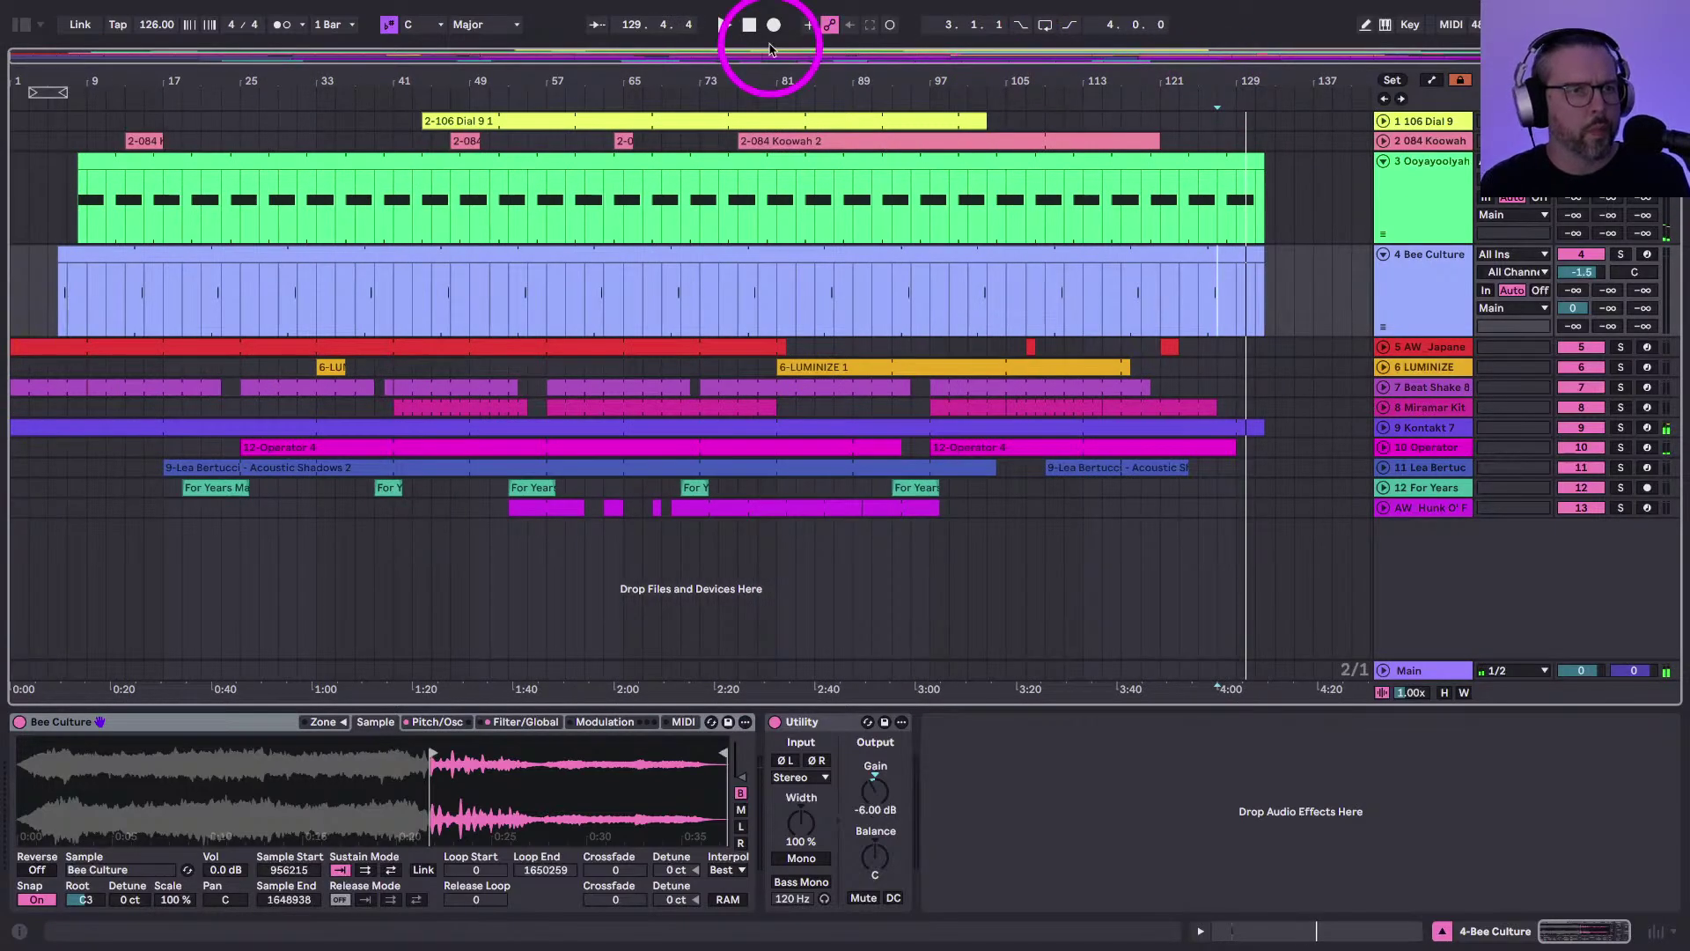
{"action": "left_click", "coordinate": [752, 30]}
{"action": "left_click", "coordinate": [724, 24]}
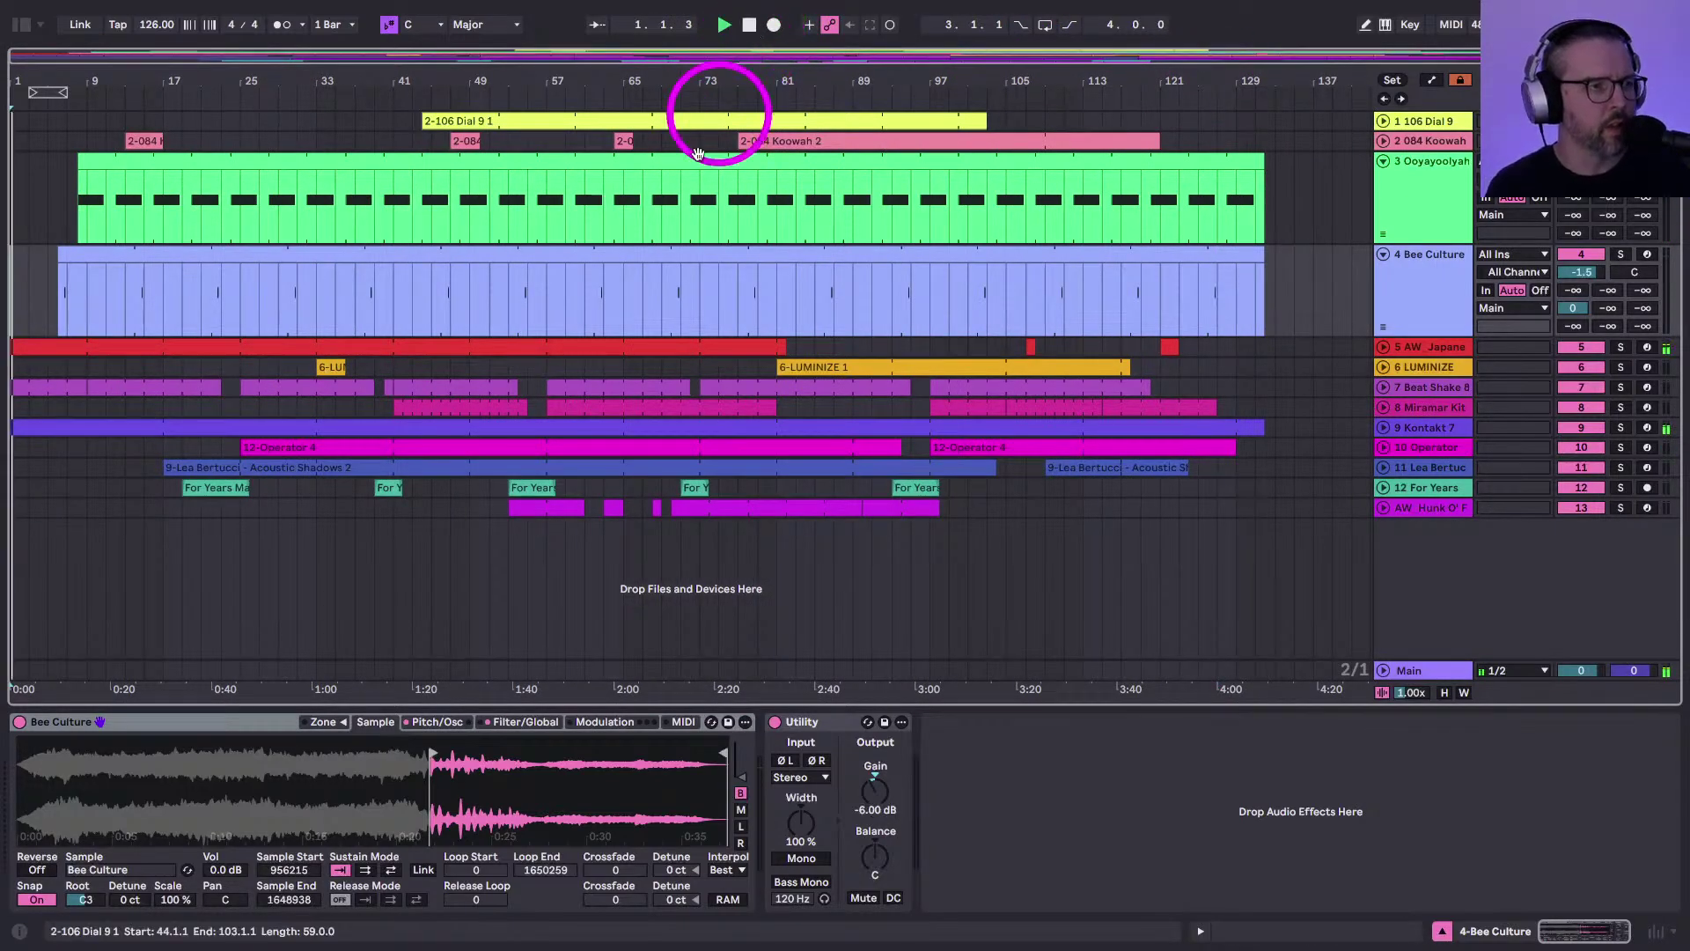
{"action": "left_click", "coordinate": [550, 434]}
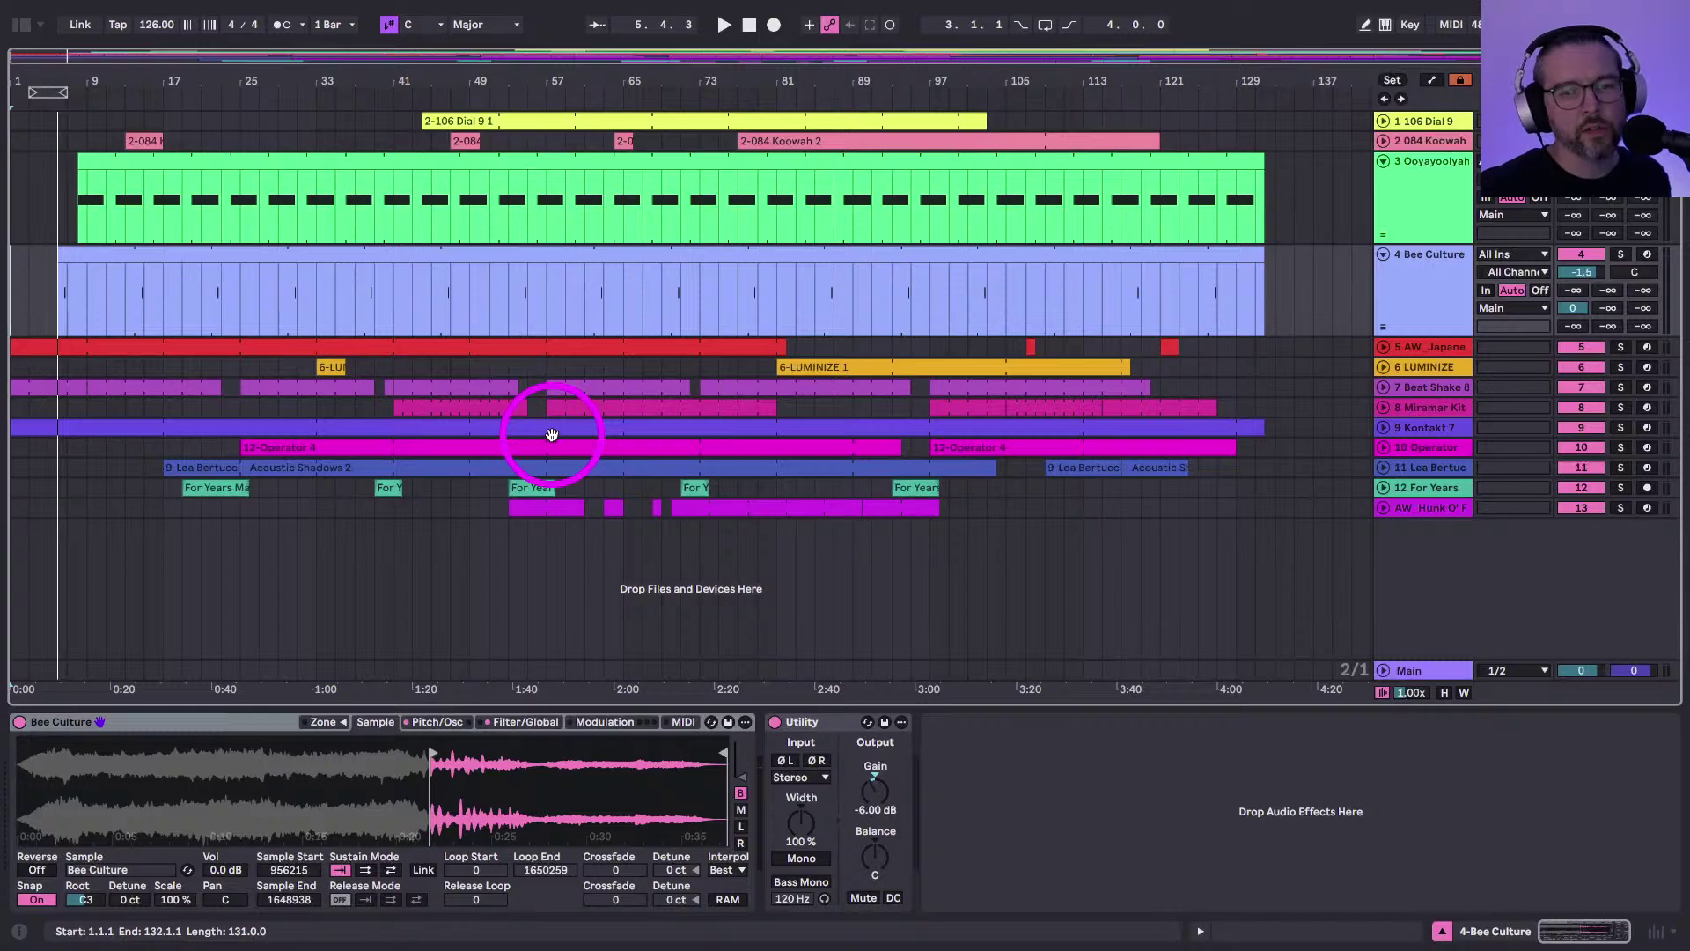
{"action": "left_click", "coordinate": [1312, 226]}
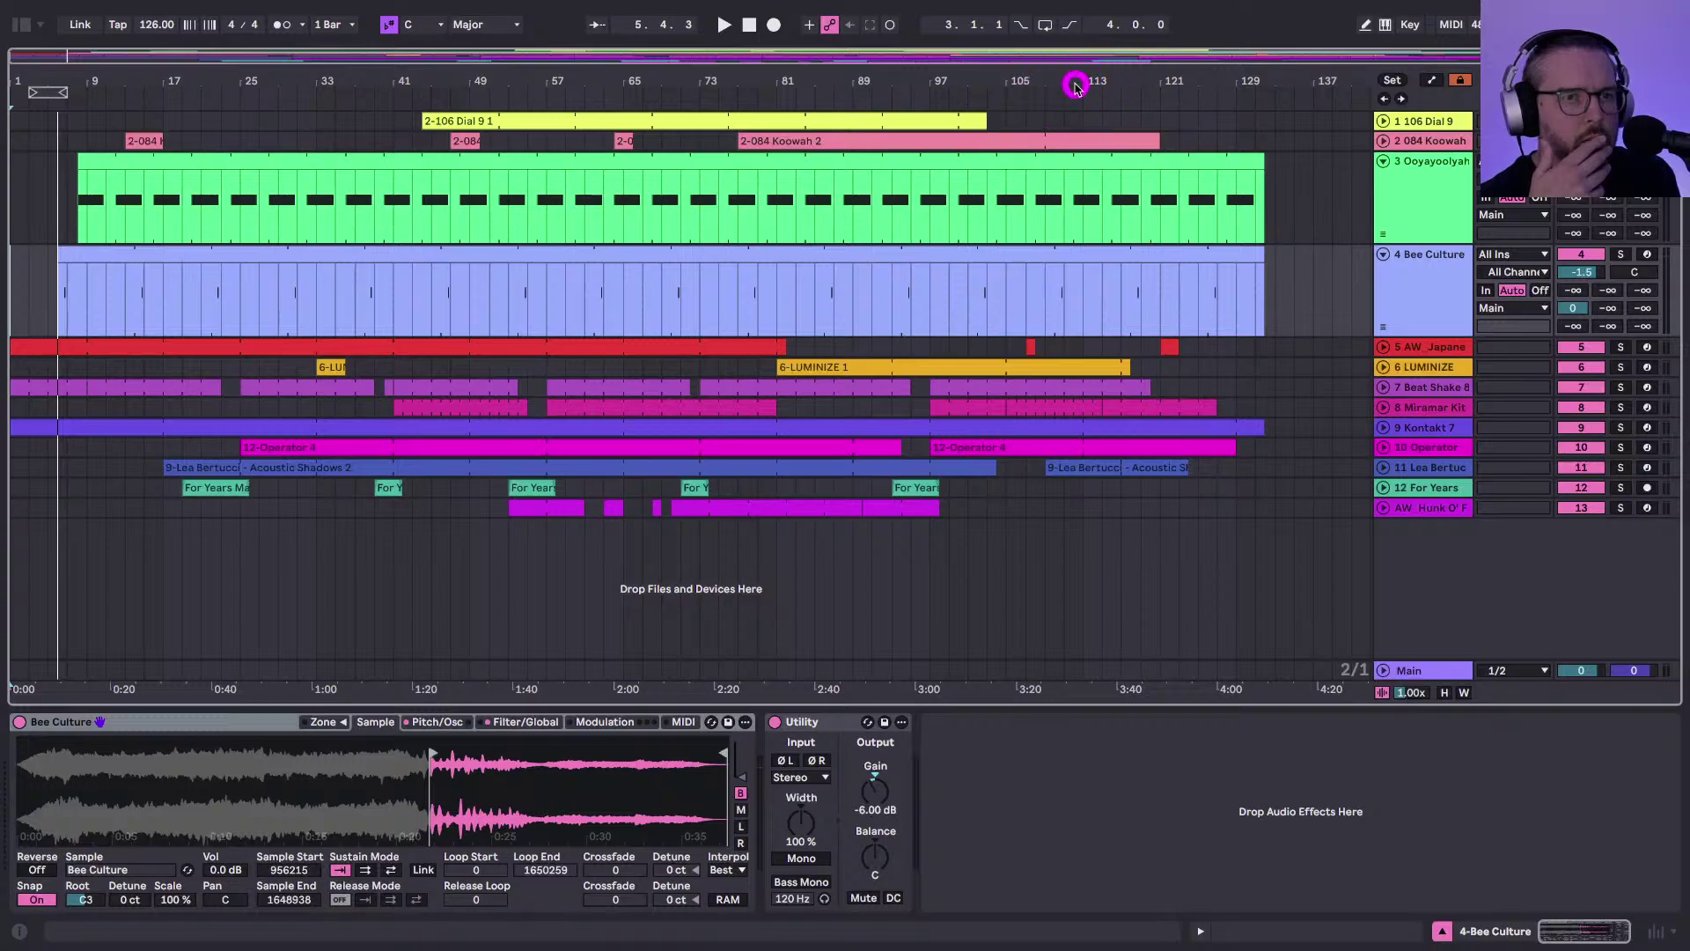
Fold the Ooyayooiyah and Bee Culture tracks and look at the devices on tracks 5 and 4
{"action": "left_click", "coordinate": [1383, 161]}
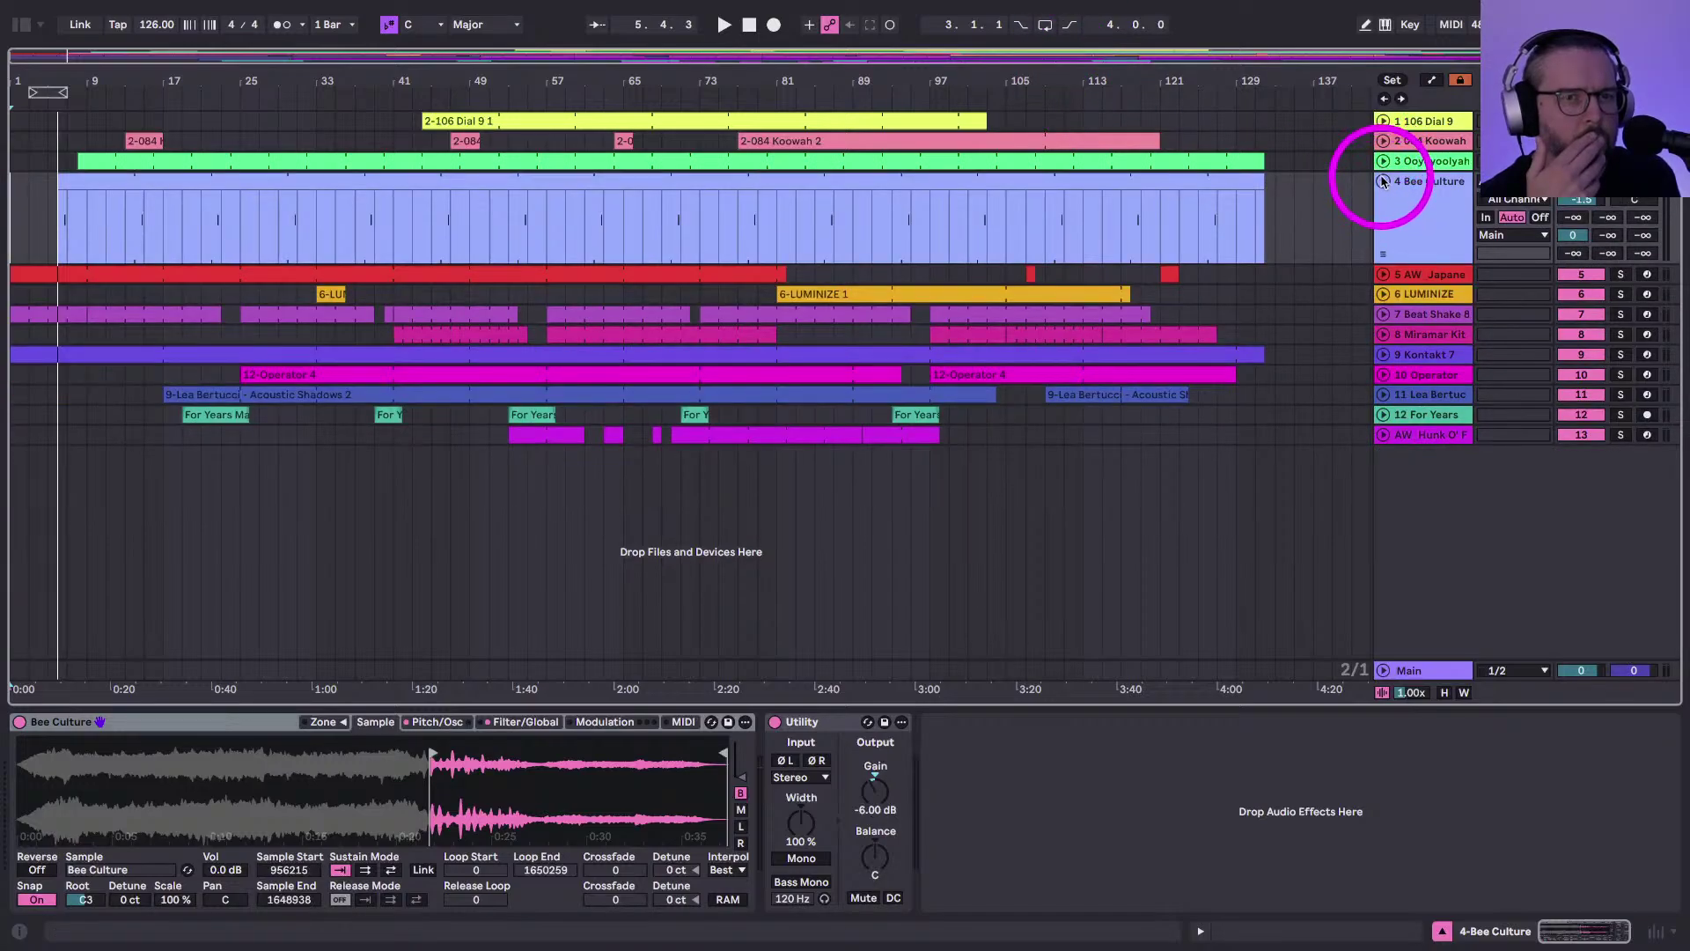
{"action": "left_click", "coordinate": [1383, 182]}
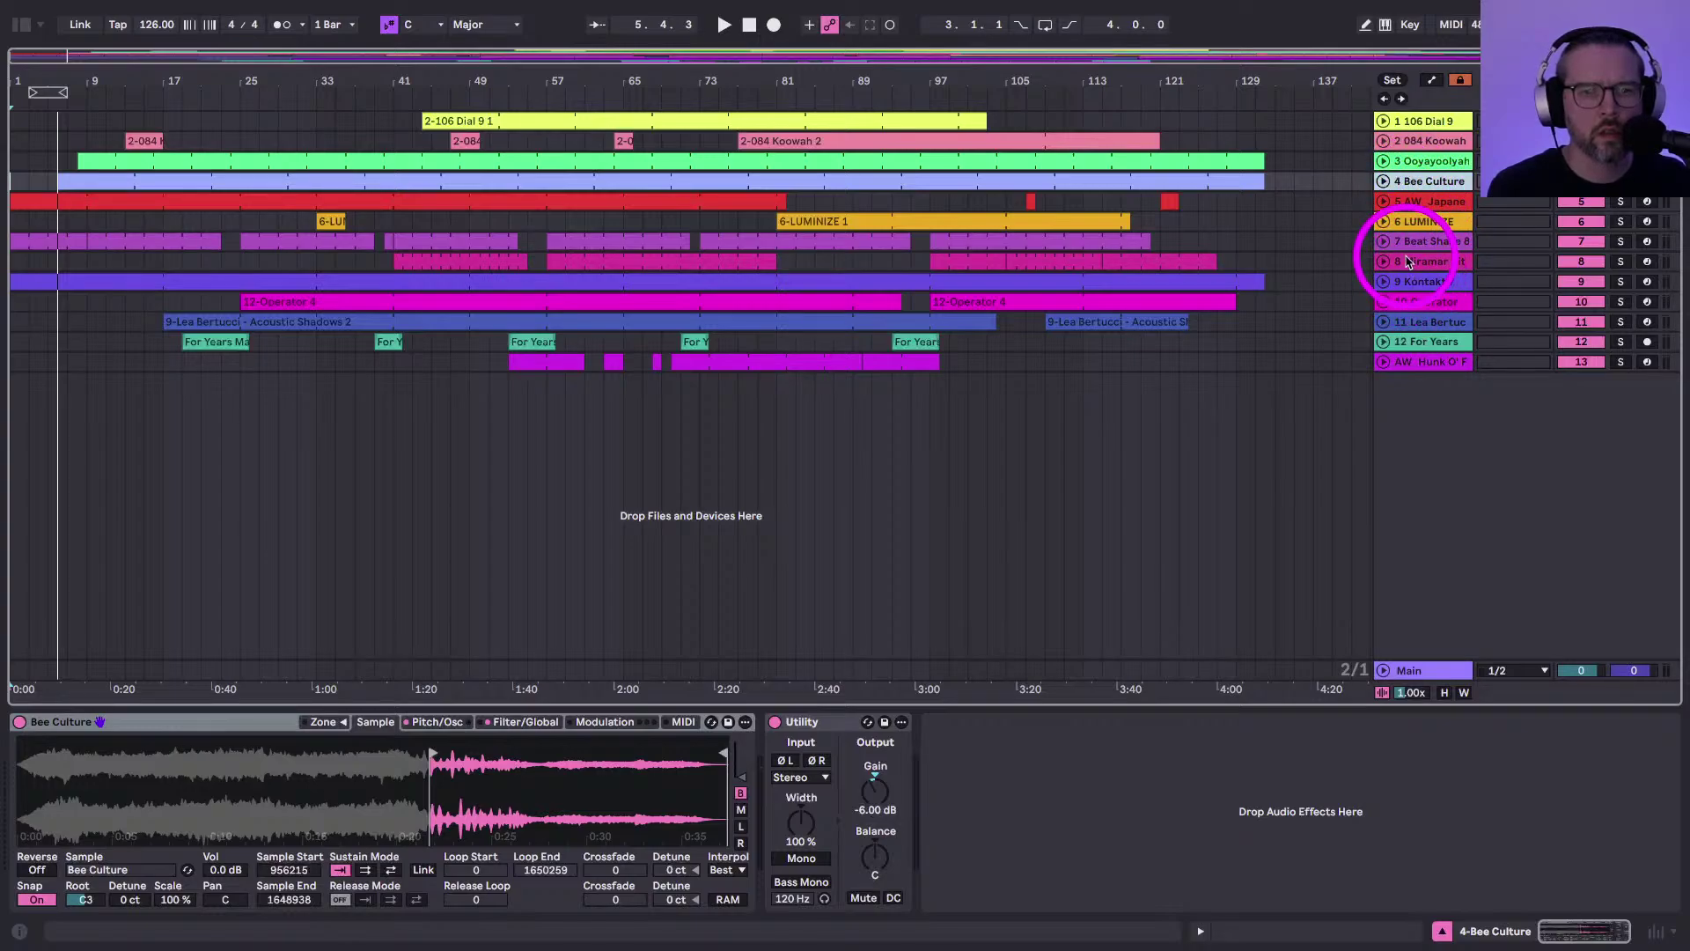
{"action": "left_click", "coordinate": [1422, 204]}
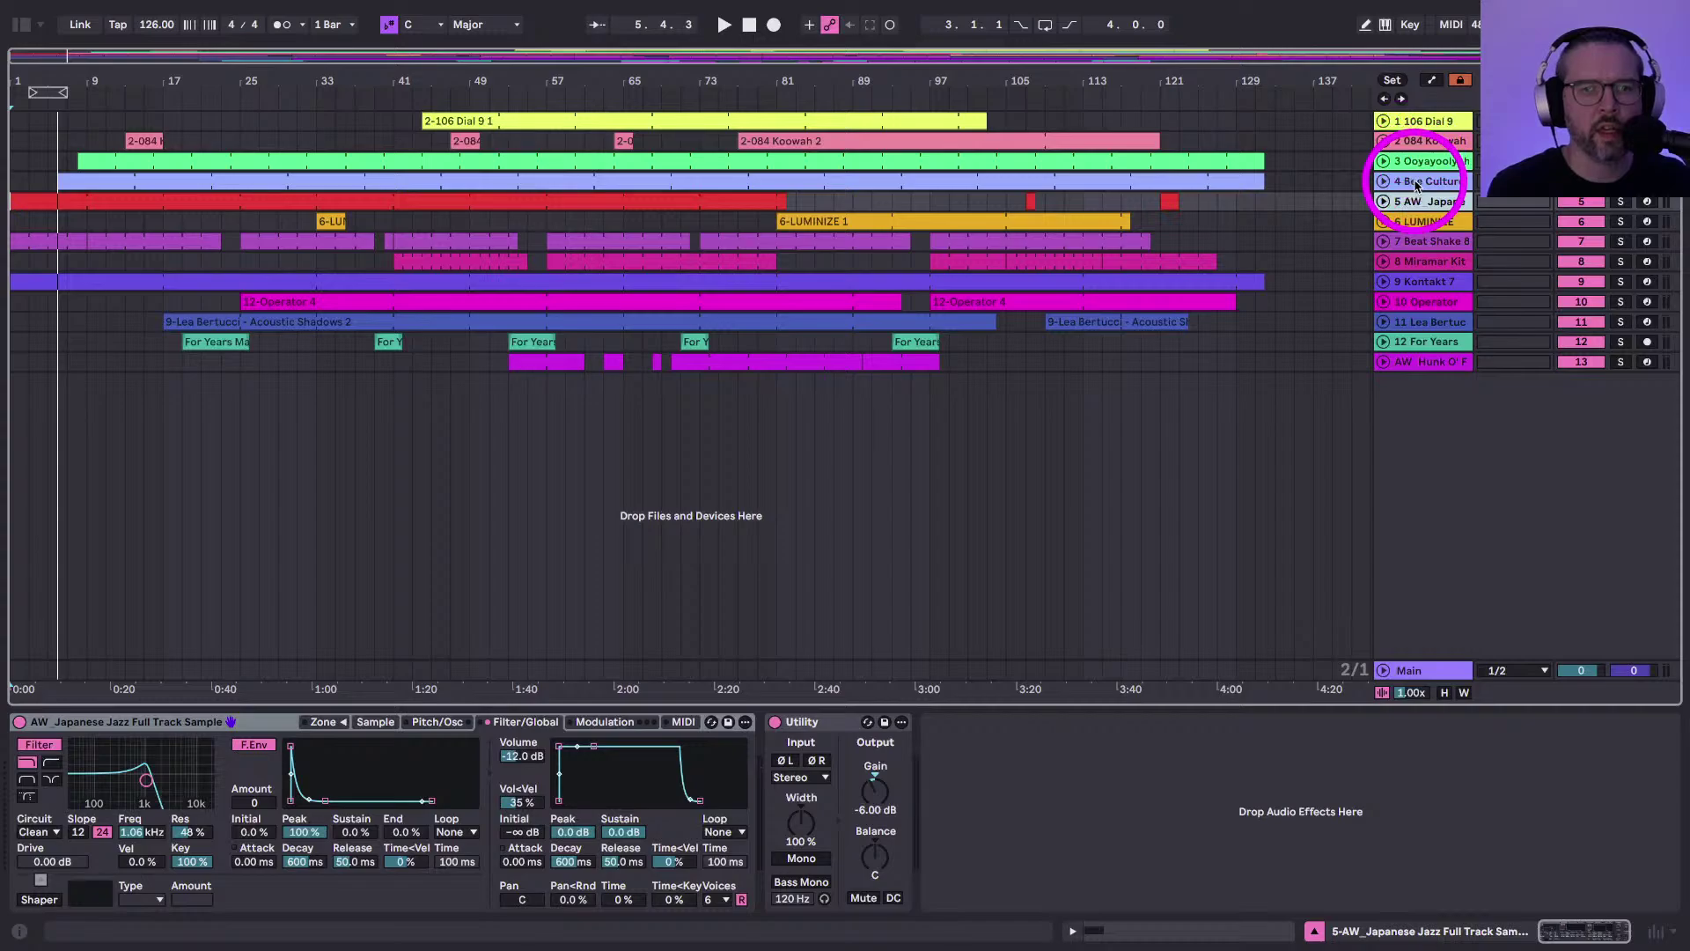
{"action": "left_click", "coordinate": [1416, 183]}
Display the Beat Shake 808 Flavor rack on track 7 with its devices shown and its outer chain list hidden
{"action": "left_click", "coordinate": [1417, 241]}
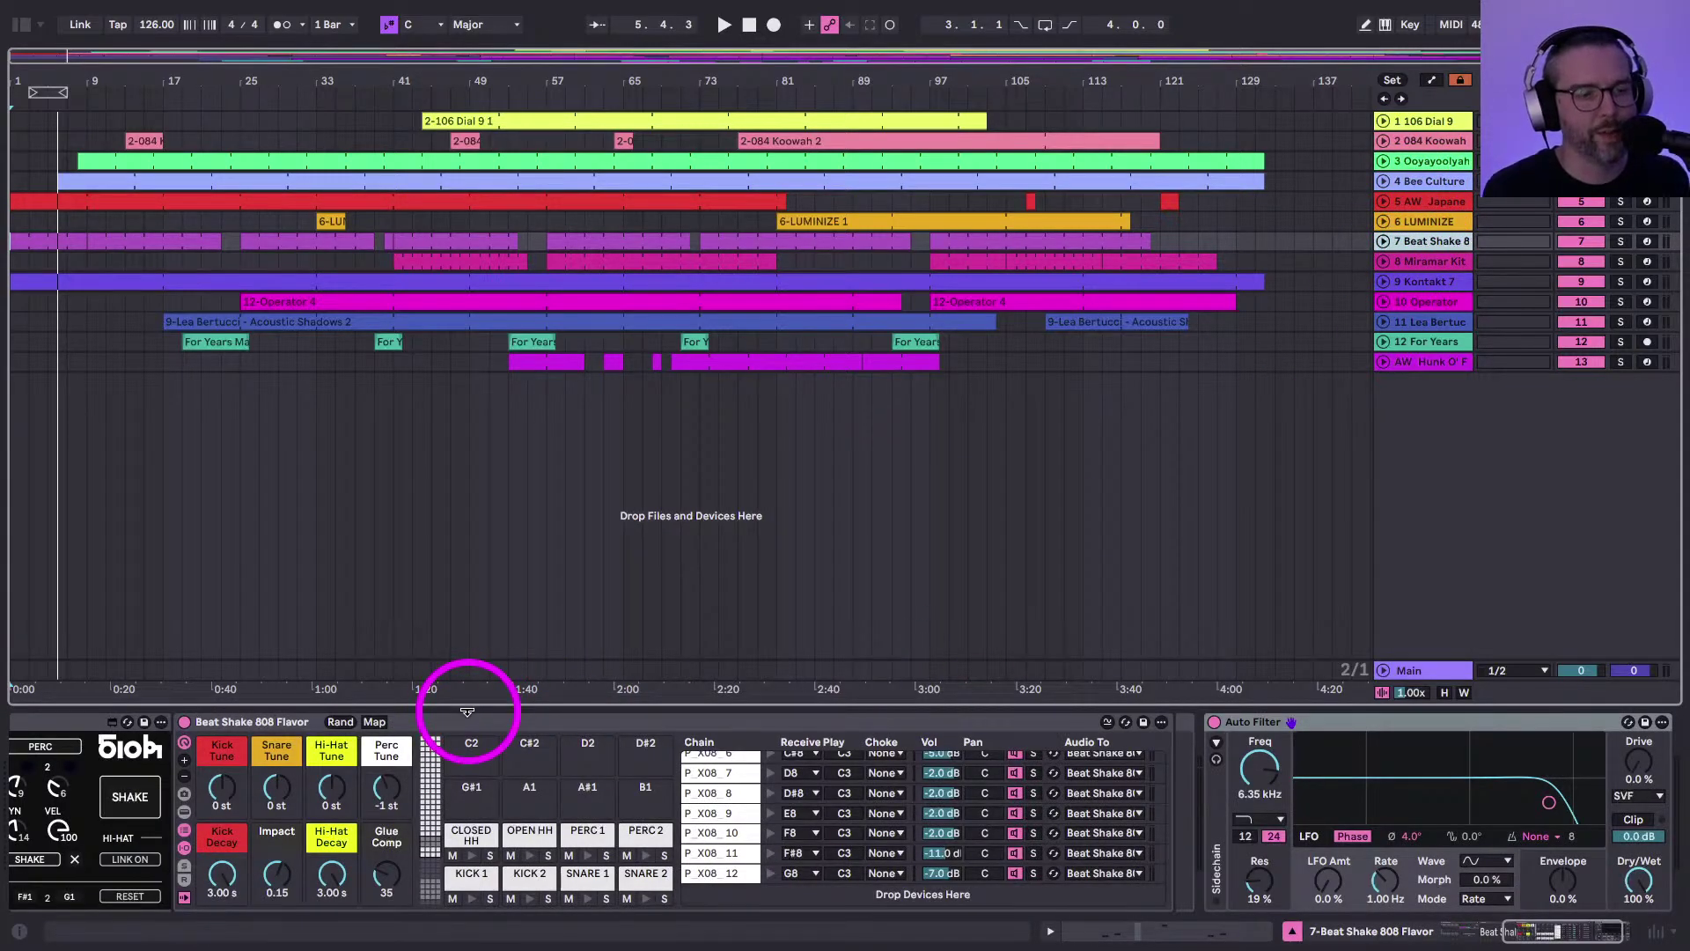
{"action": "scroll", "coordinate": [429, 730], "scroll_direction": "left", "scroll_amount": 5}
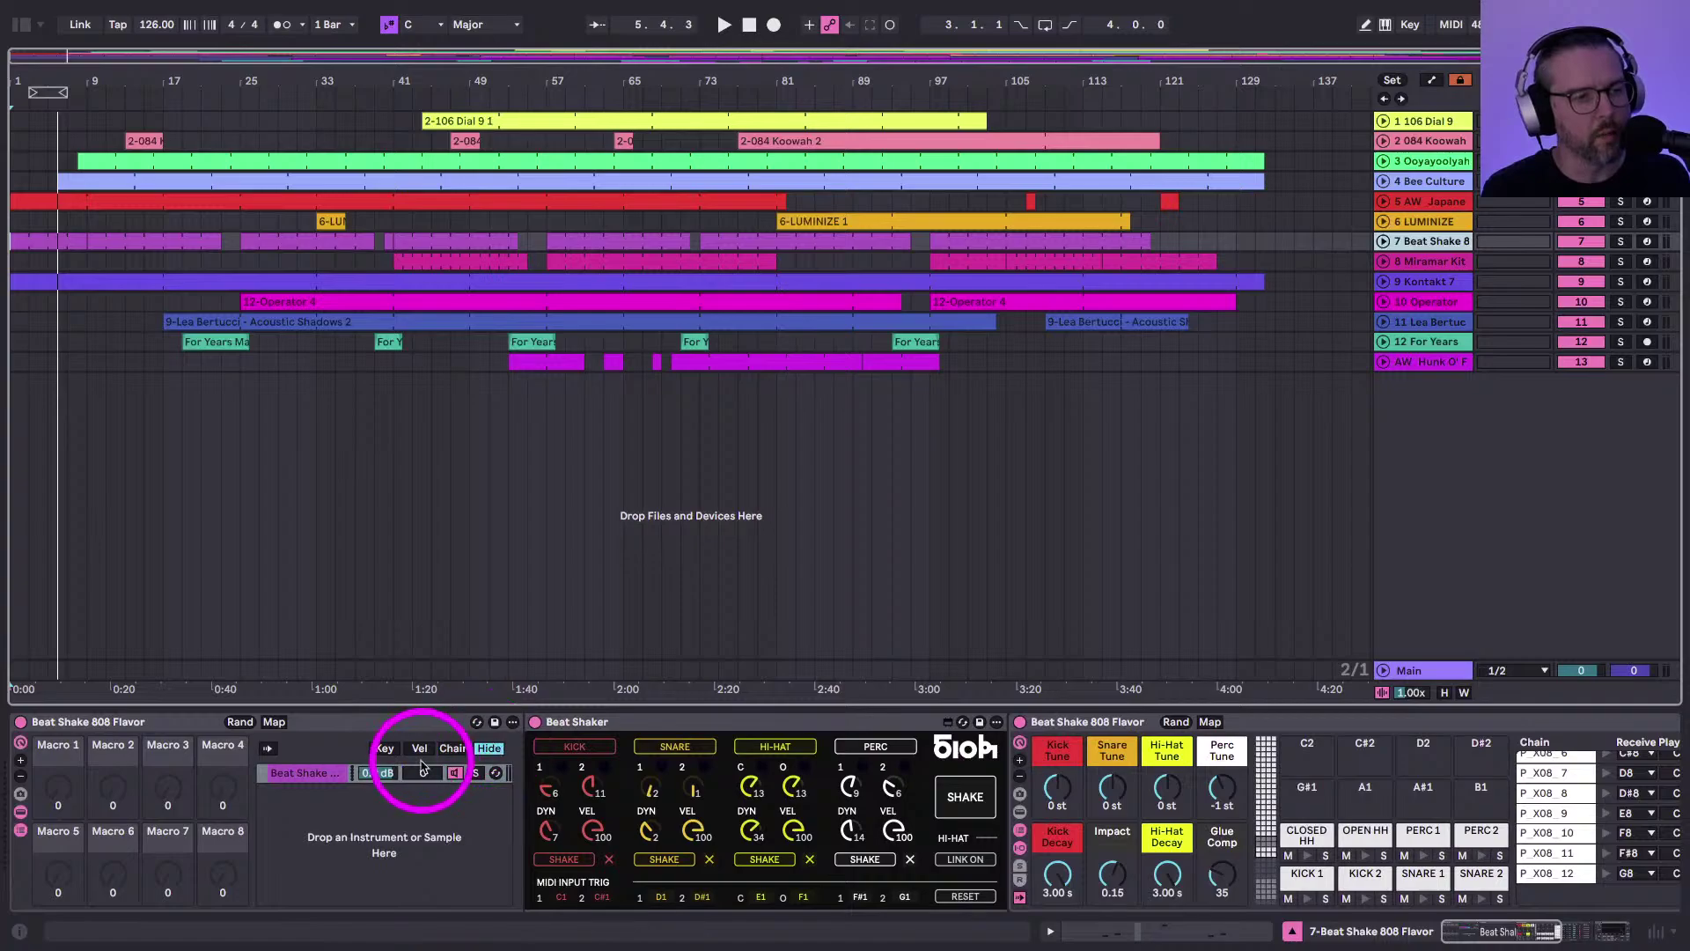
{"action": "left_click", "coordinate": [20, 814]}
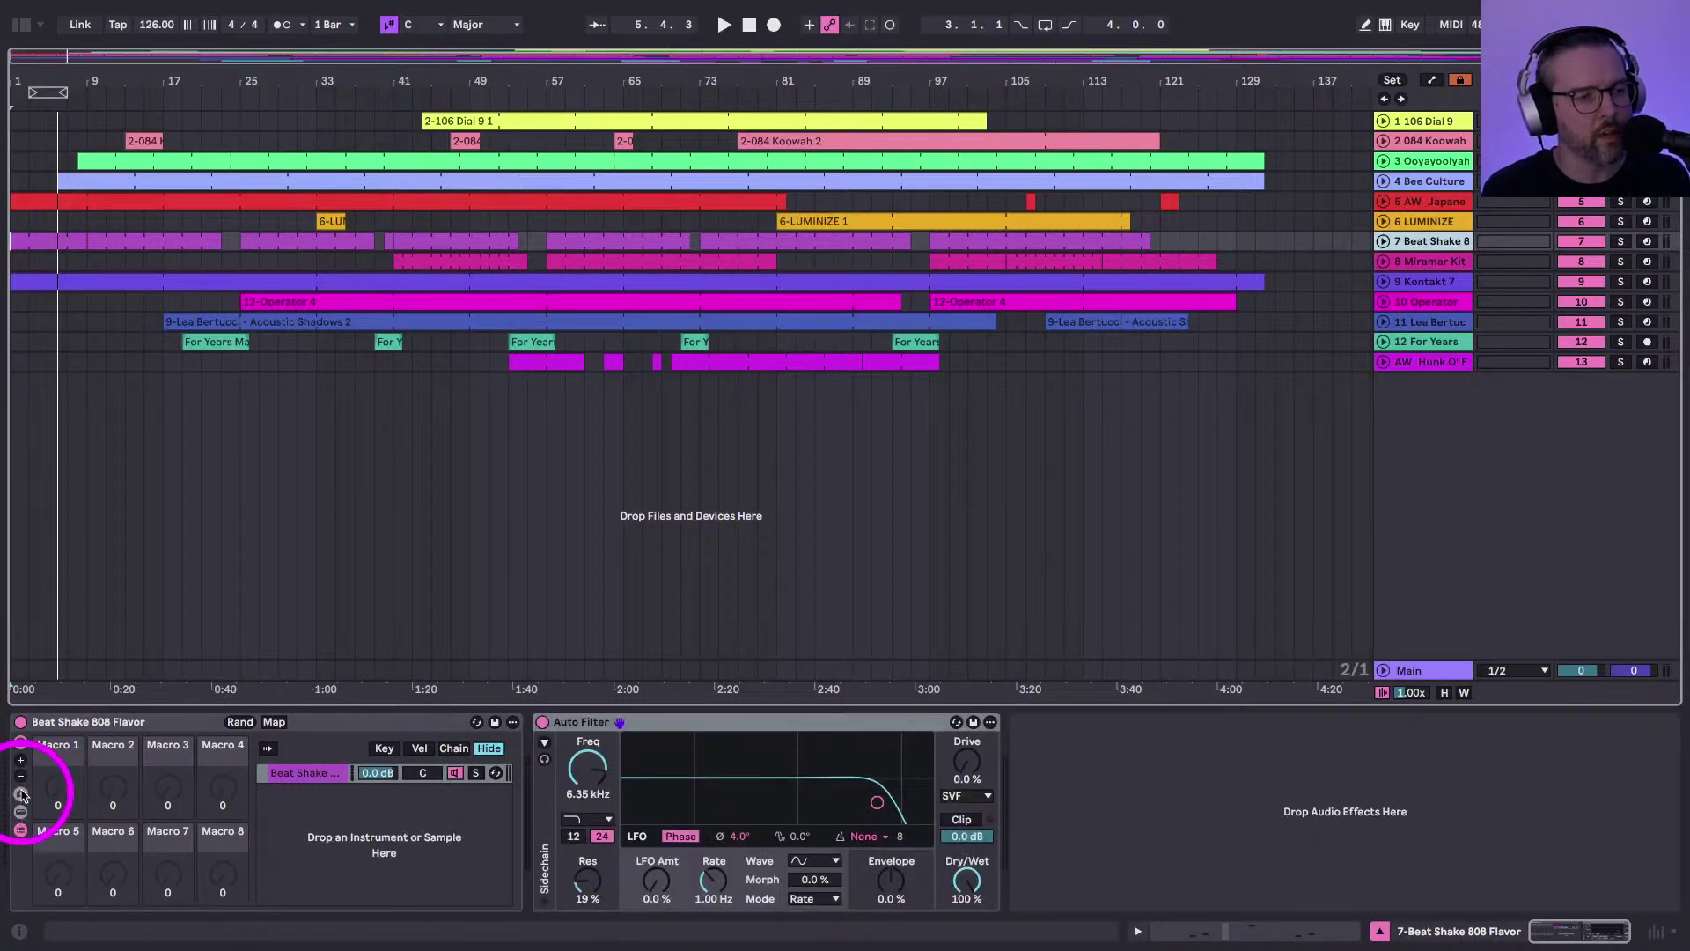
{"action": "left_click", "coordinate": [19, 813]}
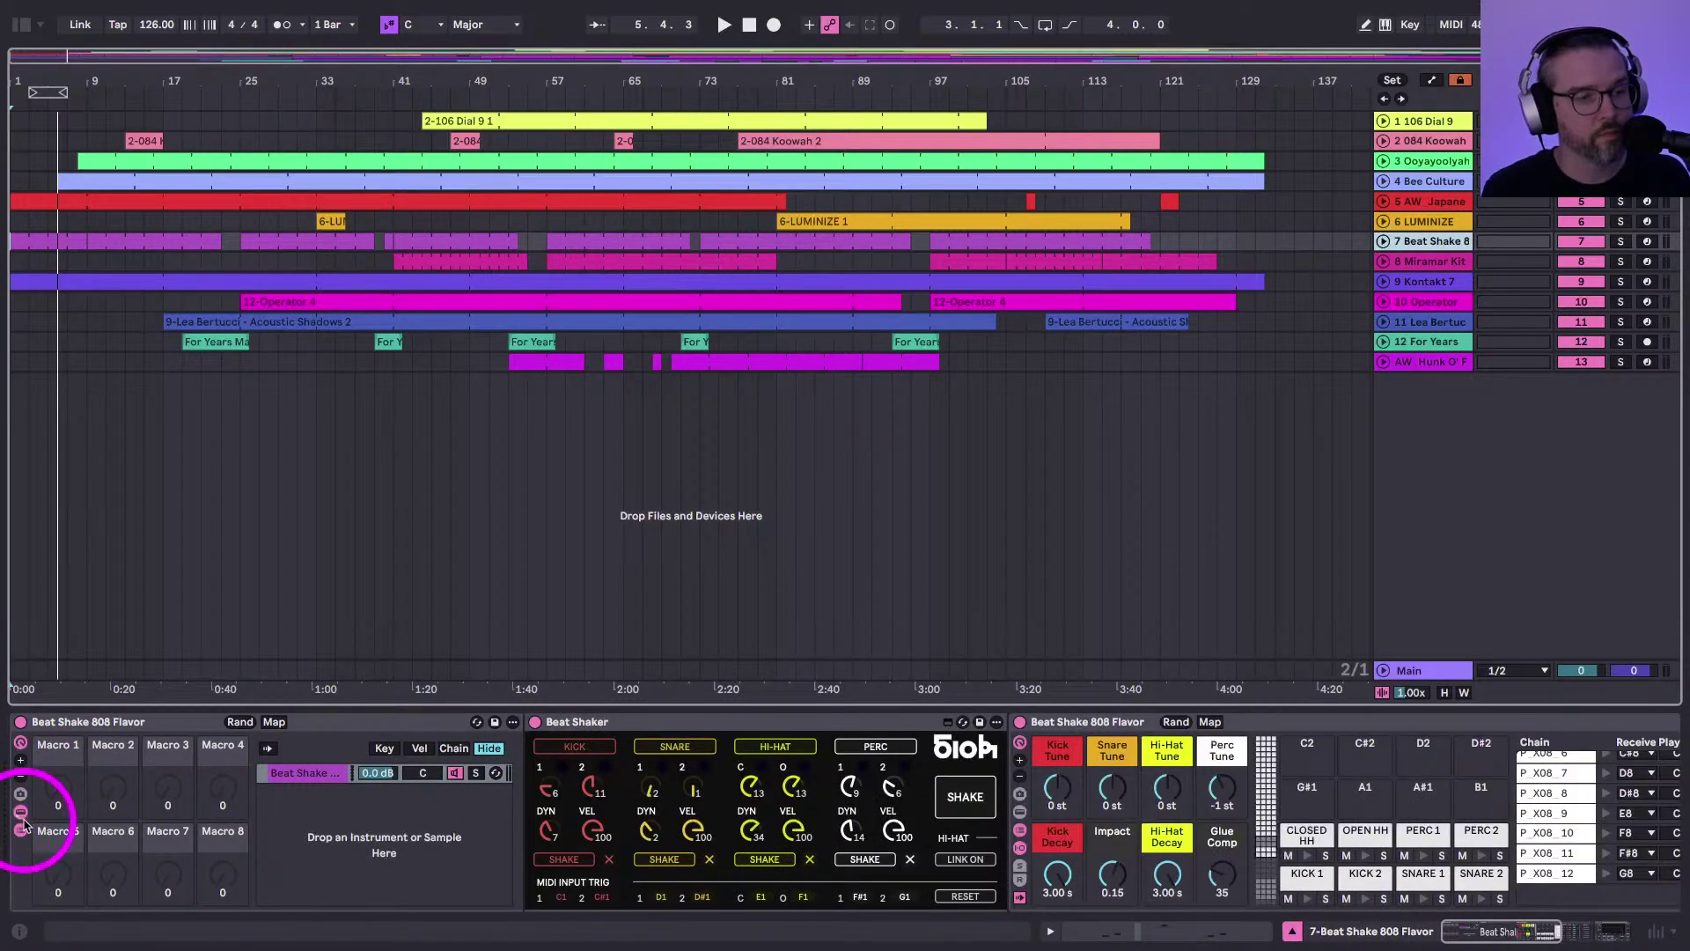
{"action": "left_click", "coordinate": [20, 831]}
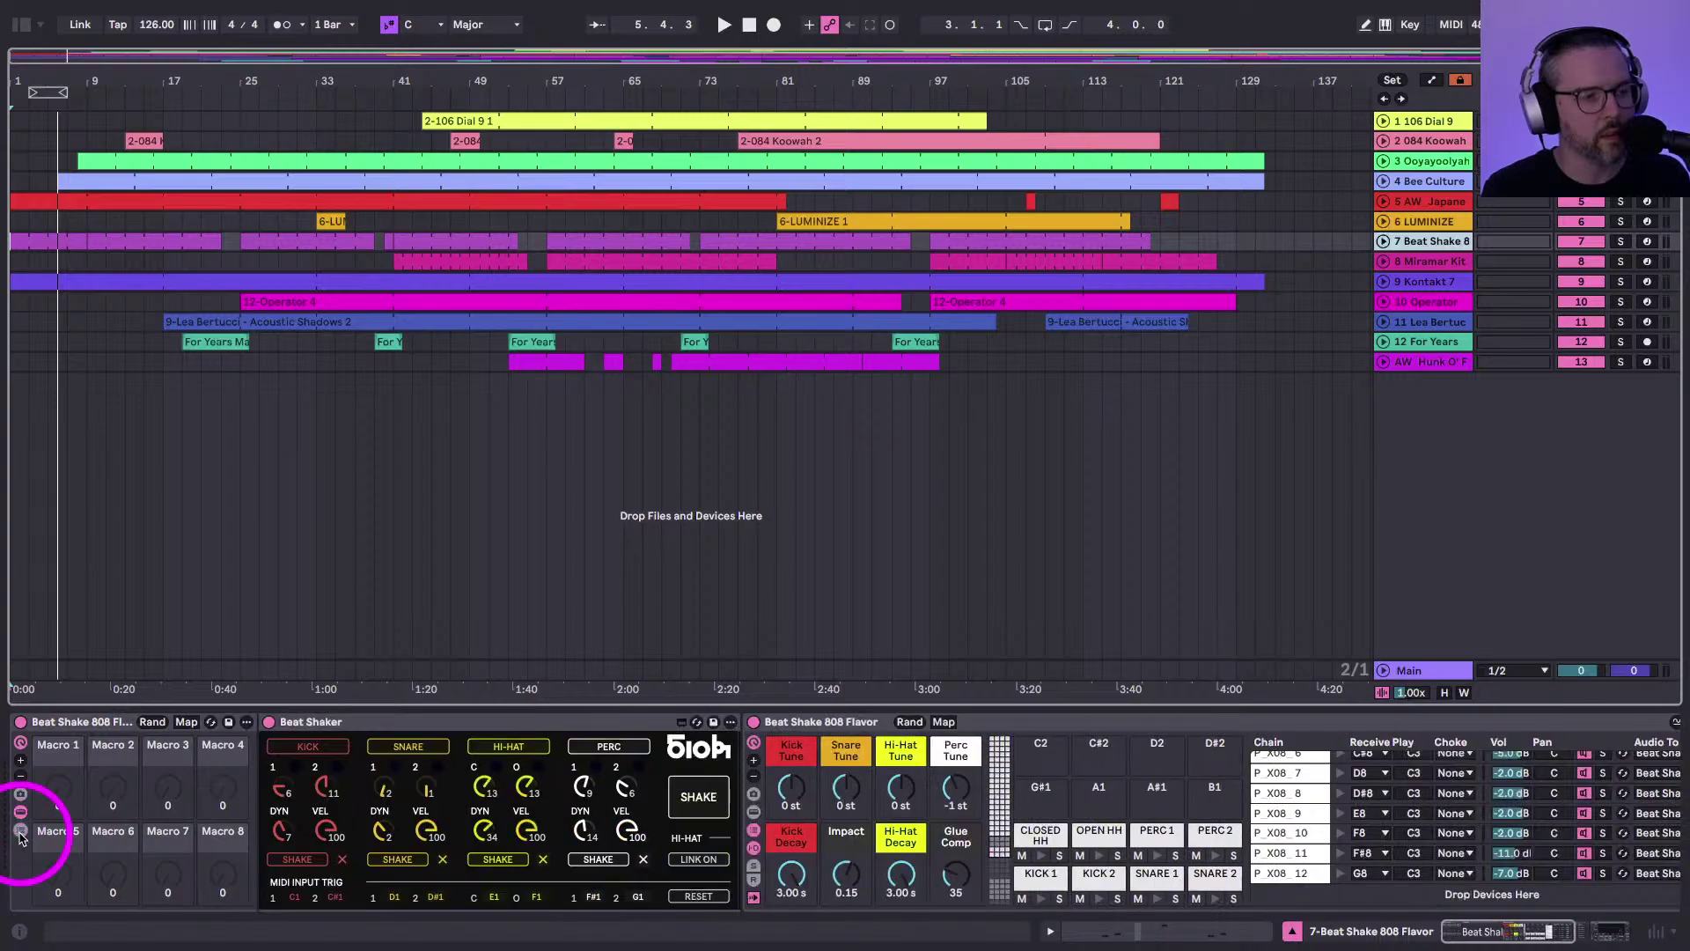
Look at the drum kits of the Beat Tools pack in the browser, play from 1.1.1 and close the browser
{"action": "left_click", "coordinate": [22, 22]}
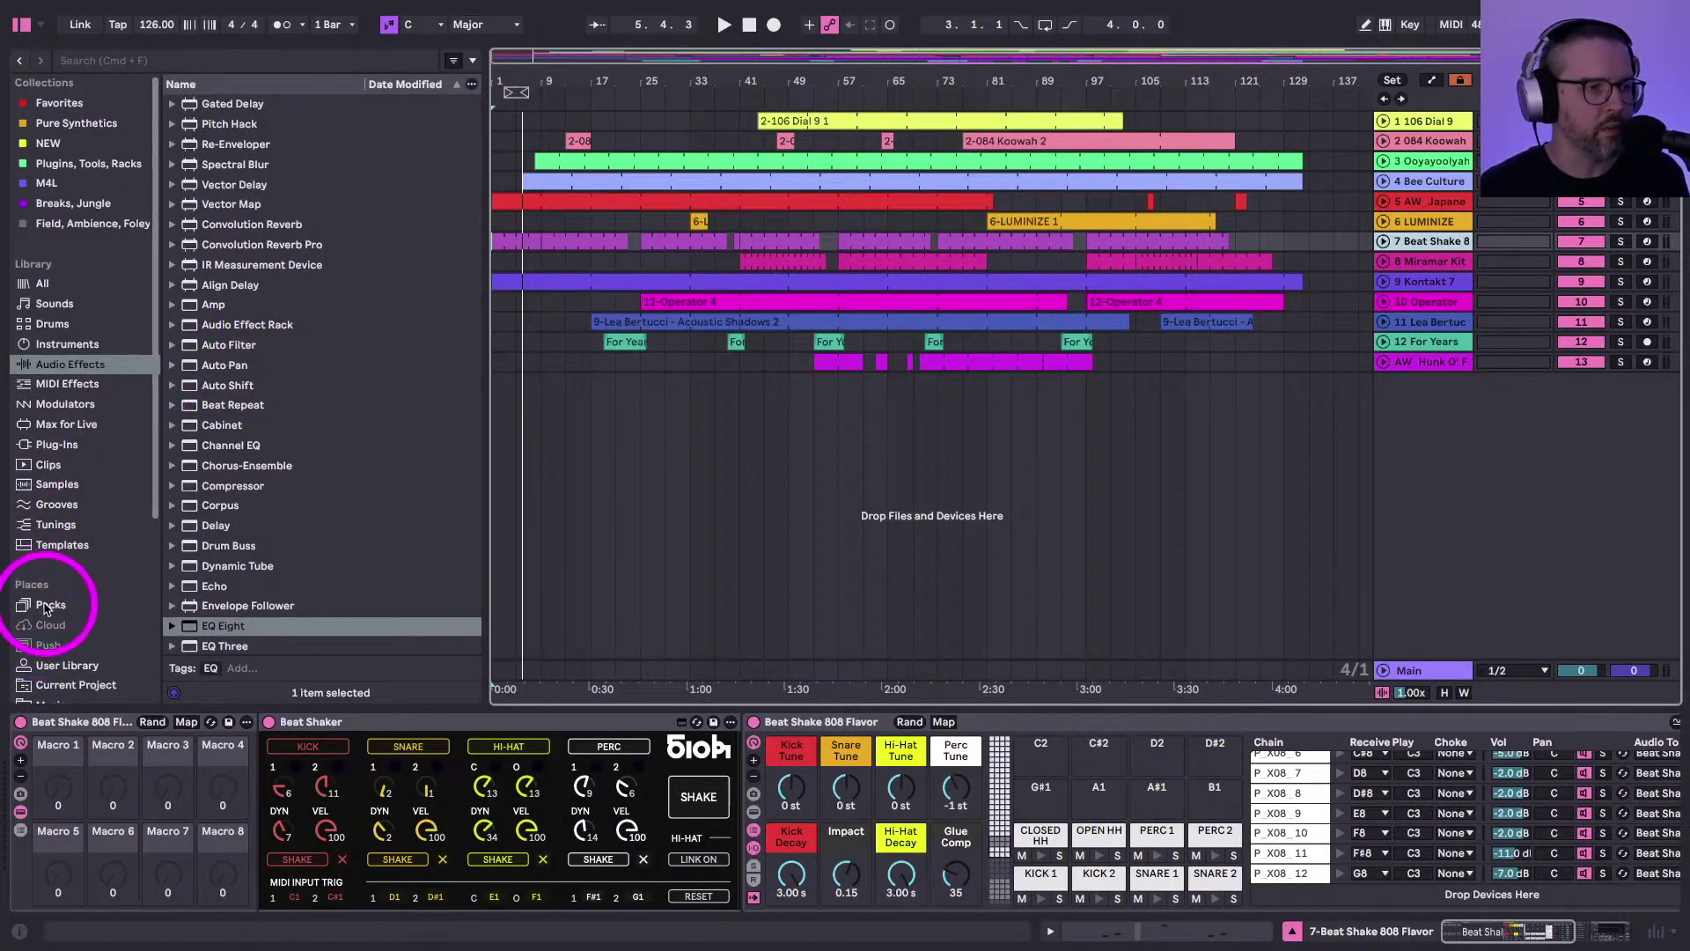
{"action": "left_click", "coordinate": [49, 605]}
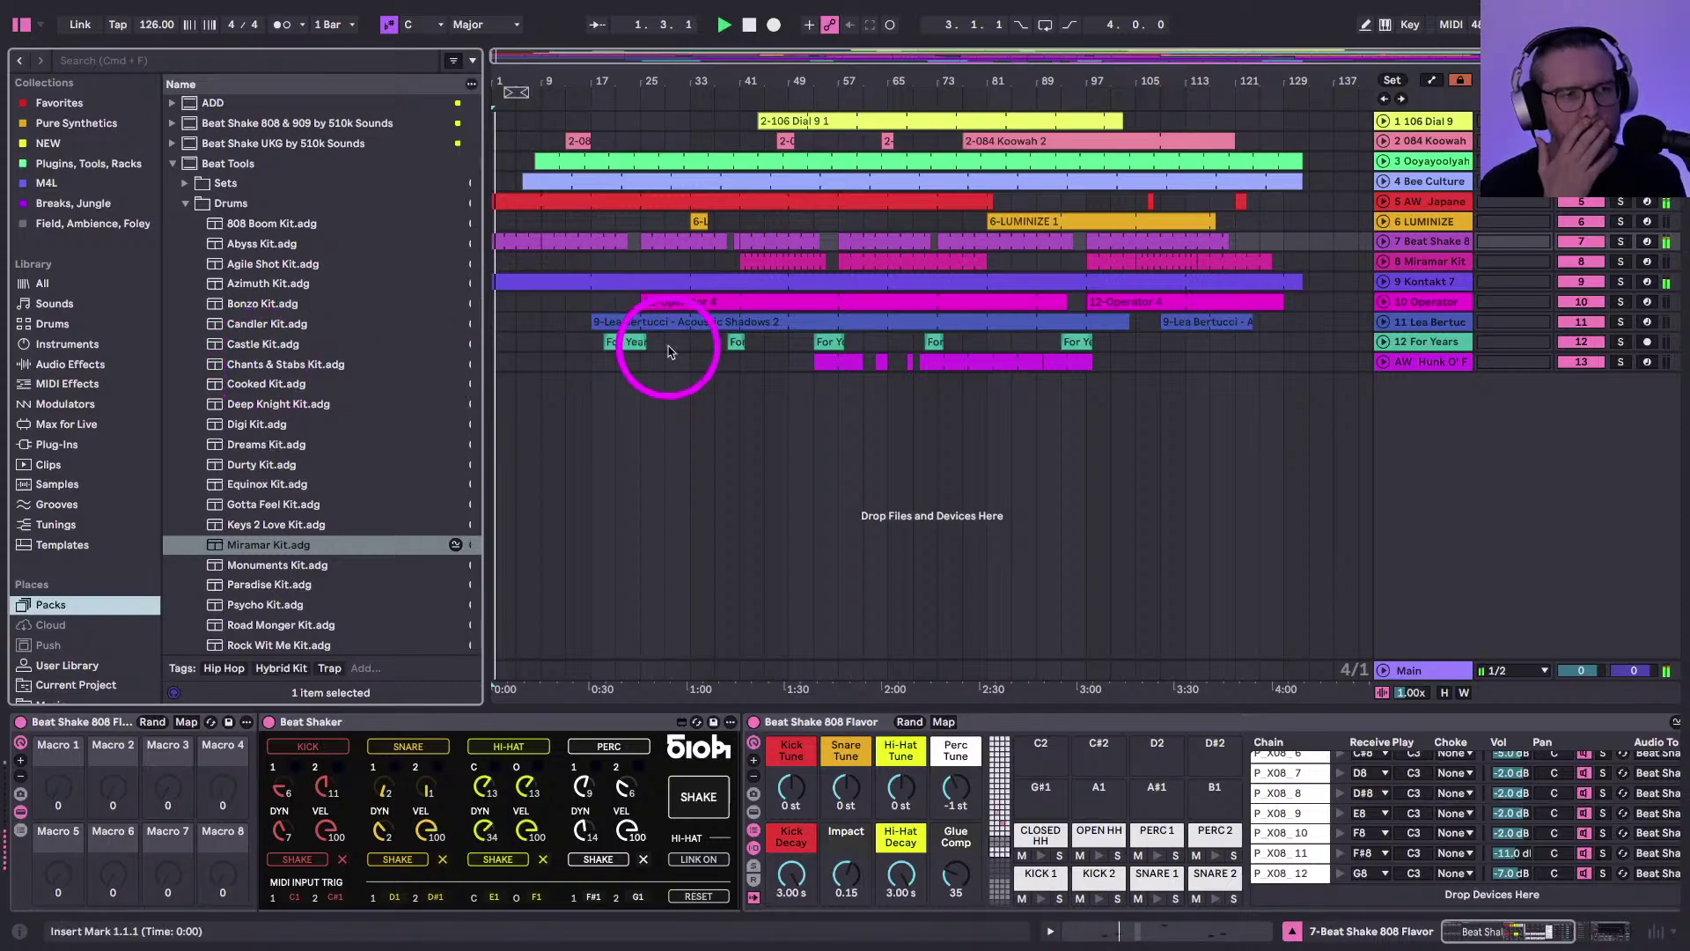
{"action": "key", "text": "Tab"}
{"action": "key", "text": "Tab"}
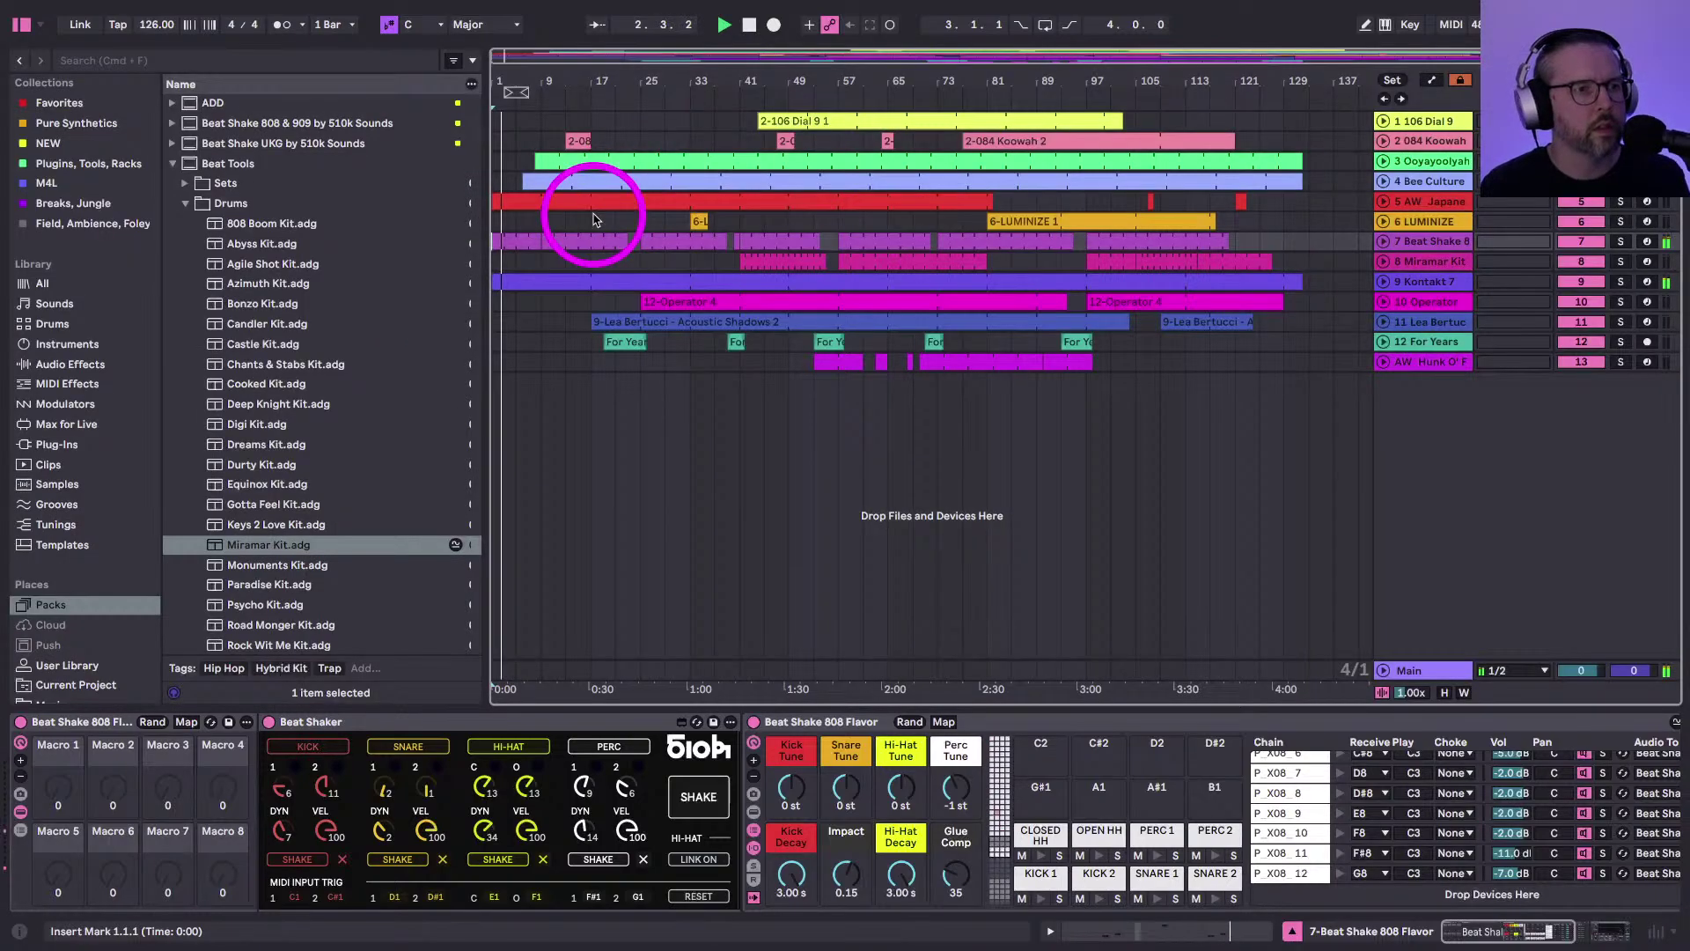
{"action": "left_click", "coordinate": [22, 24]}
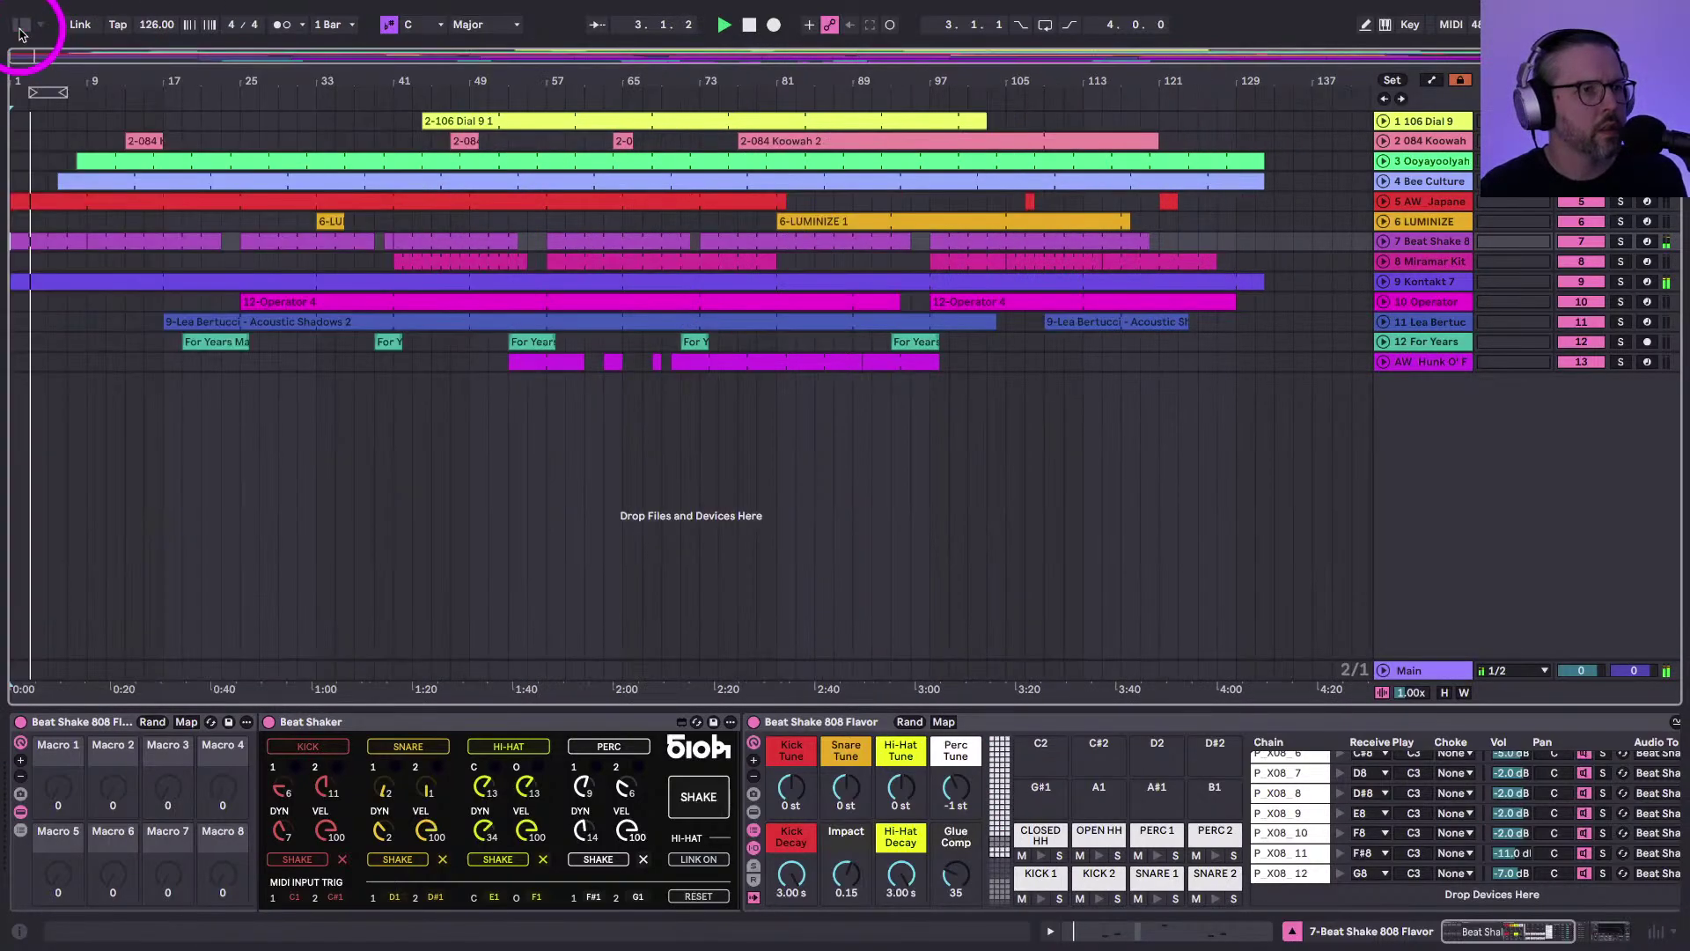
Unfold the AW Japanese and Beat Shake tracks and examine their clips across the first 51 bars during playback
{"action": "left_click", "coordinate": [1383, 201]}
{"action": "left_click_drag", "start_coordinate": [15, 80], "coordinate": [16, 89]}
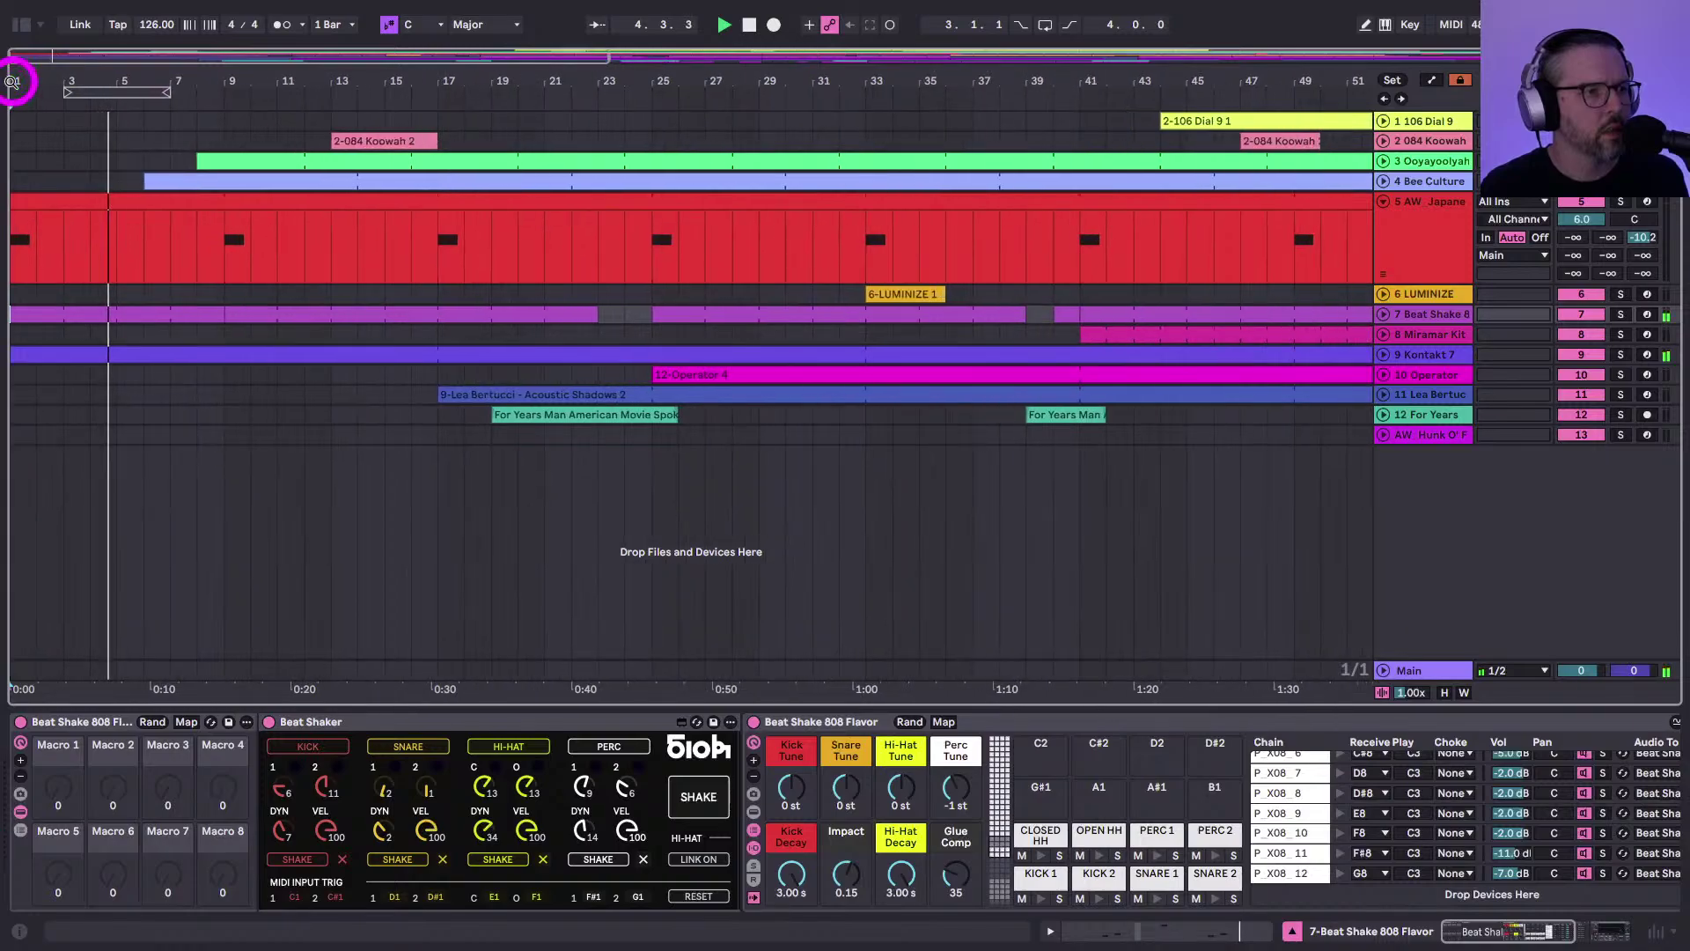
{"action": "left_click", "coordinate": [1383, 314]}
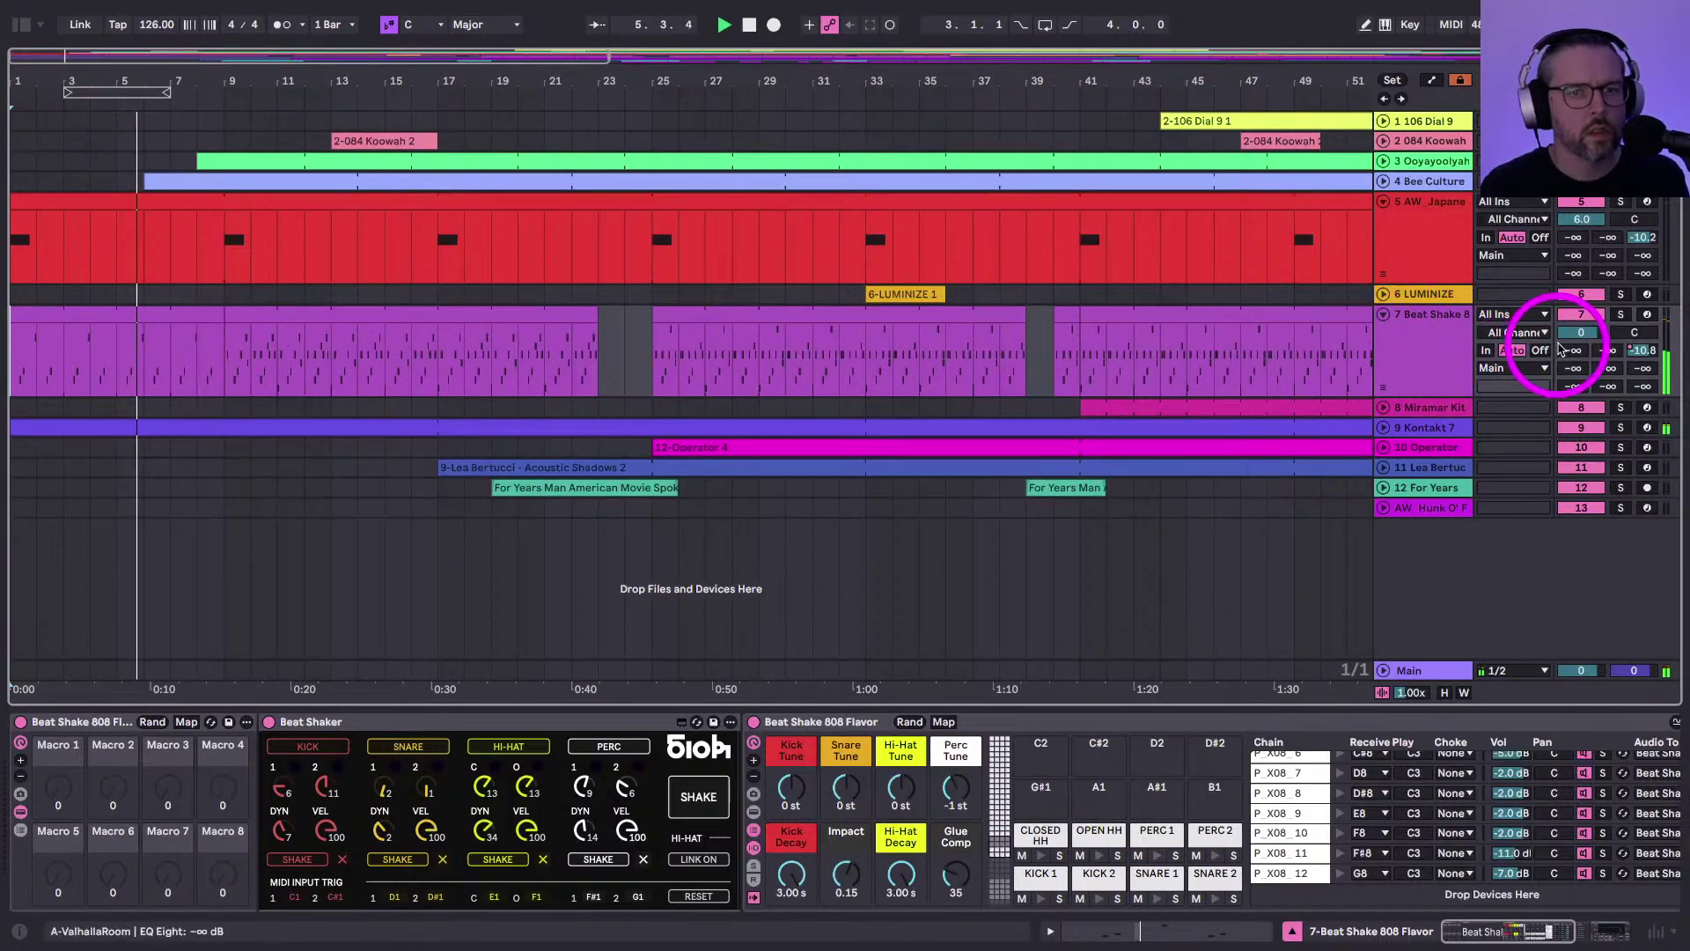
Set the Beat Shake track volume to -2.7 dB, and the AW Japanese volume to 0.8 dB with its C-SuperPlate send at -6.0 dB
{"action": "scroll", "coordinate": [1562, 335], "scroll_direction": "down", "scroll_amount": 5}
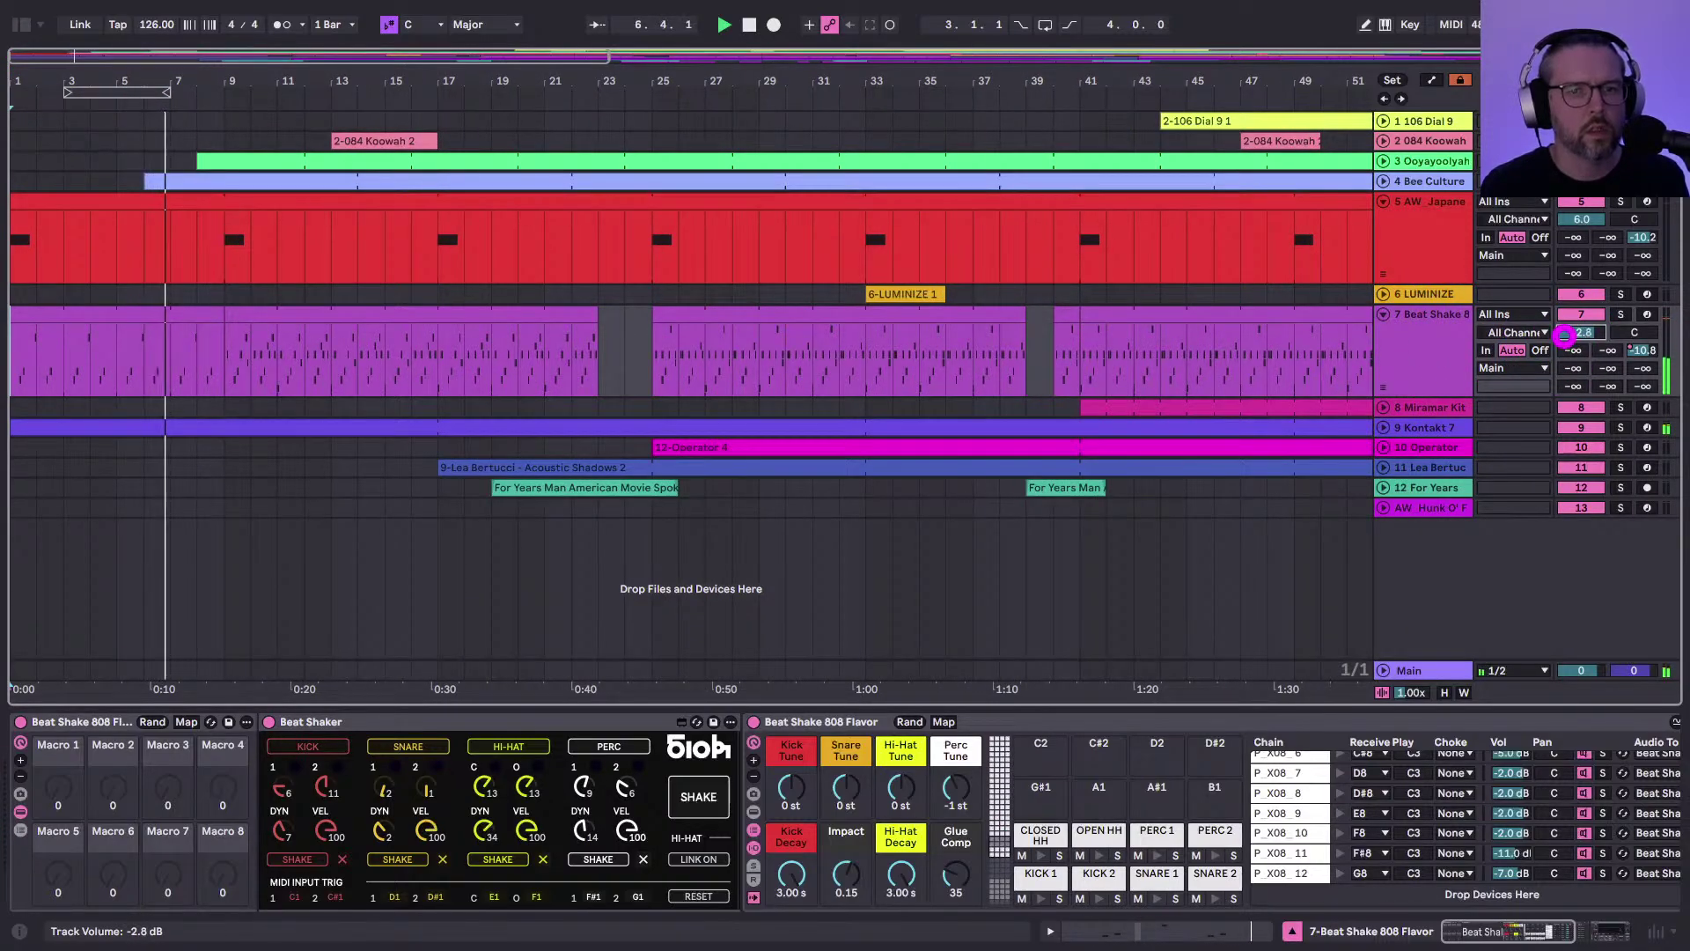
{"action": "left_click", "coordinate": [1396, 334]}
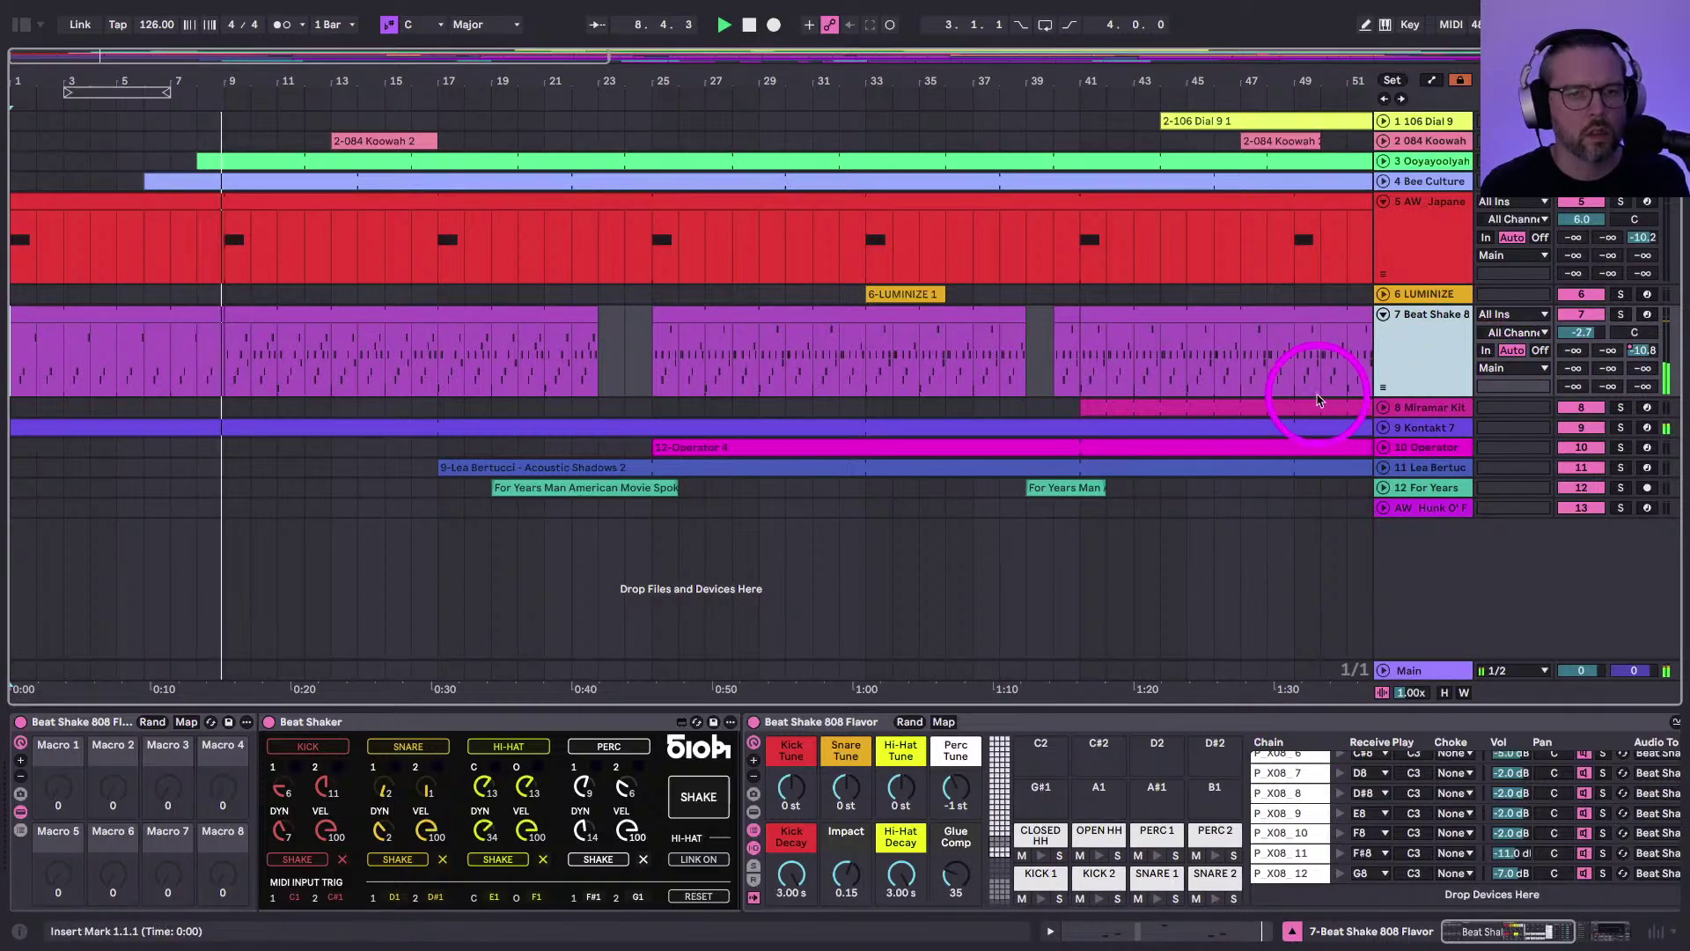
{"action": "left_click", "coordinate": [1233, 801]}
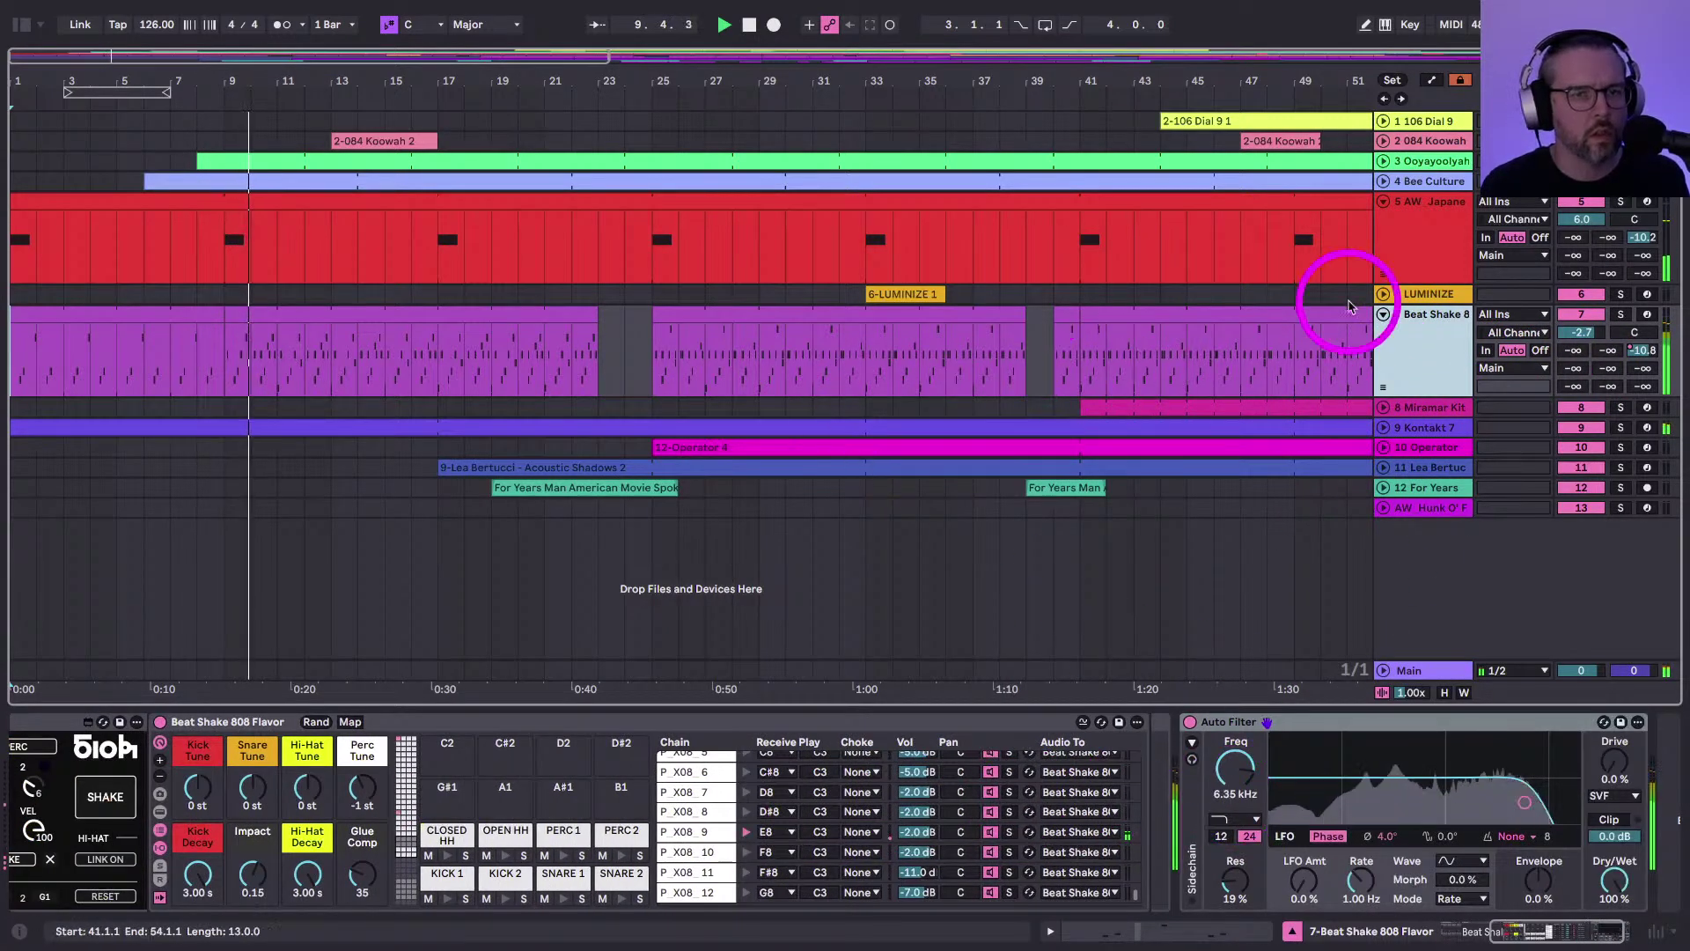
{"action": "left_click", "coordinate": [1582, 220]}
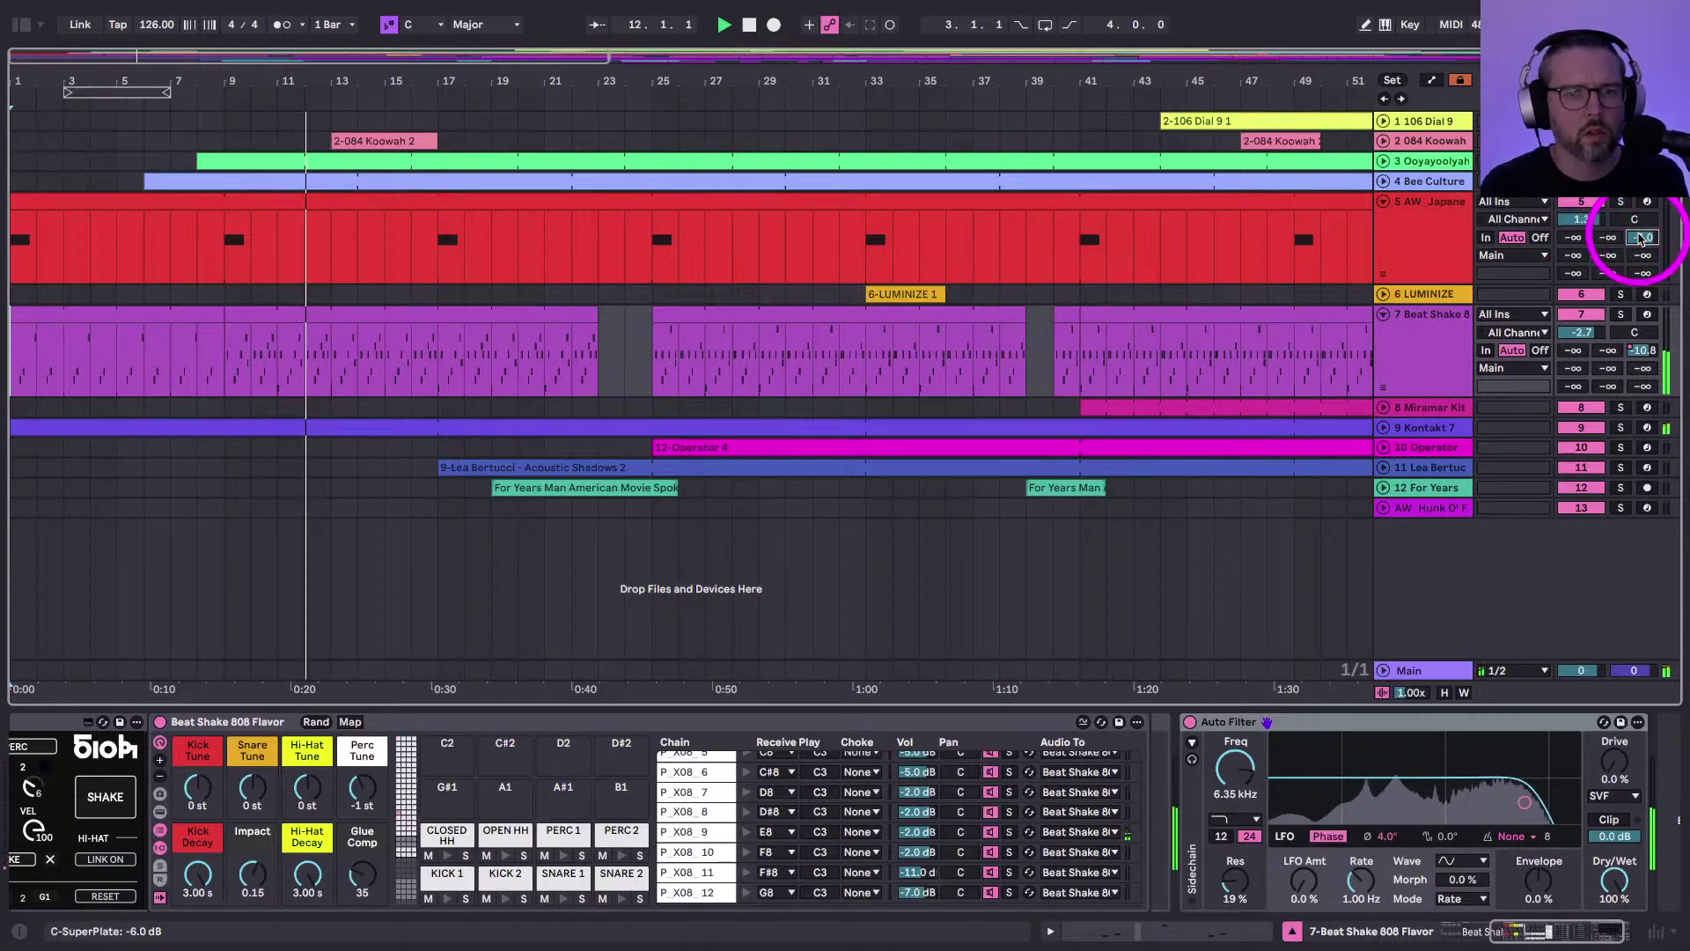
{"action": "mouse_move", "coordinate": [1581, 220]}
{"action": "left_mouse_down"}
{"action": "mouse_move", "coordinate": [1582, 236]}
{"action": "mouse_move", "coordinate": [1574, 220]}
{"action": "left_mouse_up"}
{"action": "left_click_drag", "start_coordinate": [1581, 332], "coordinate": [1582, 334]}
Unfold the Ooyayooiyah, 084 Koowah and For Years tracks to show their clip contents during playback
{"action": "left_click", "coordinate": [1383, 163]}
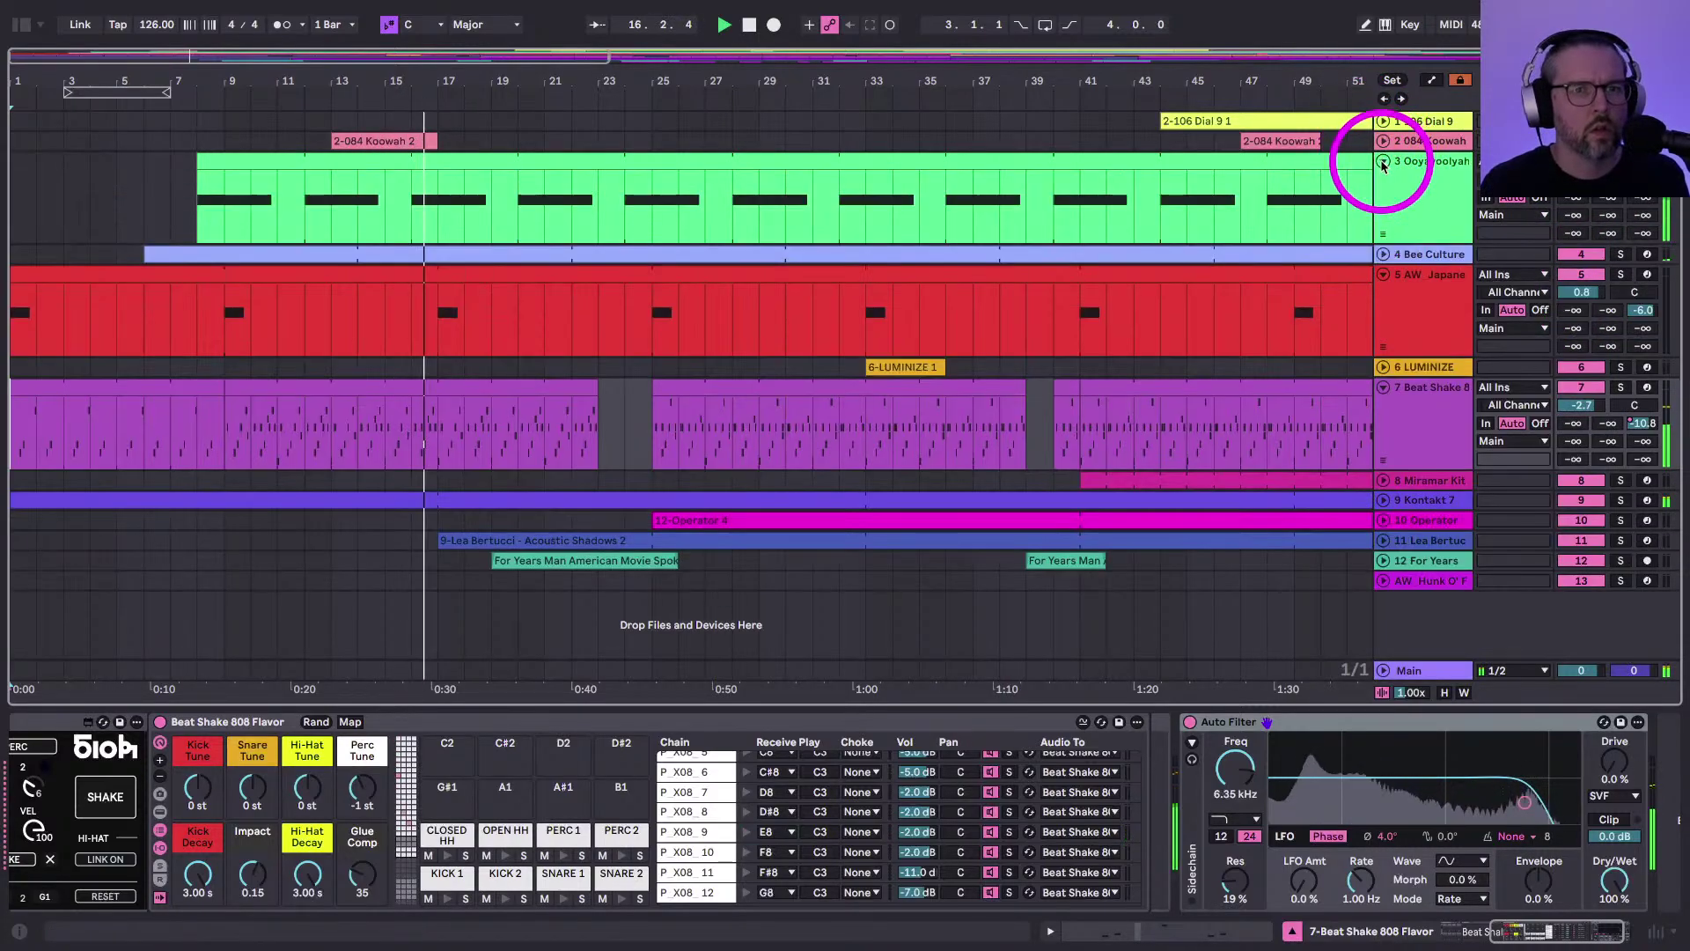
{"action": "left_click", "coordinate": [1383, 141]}
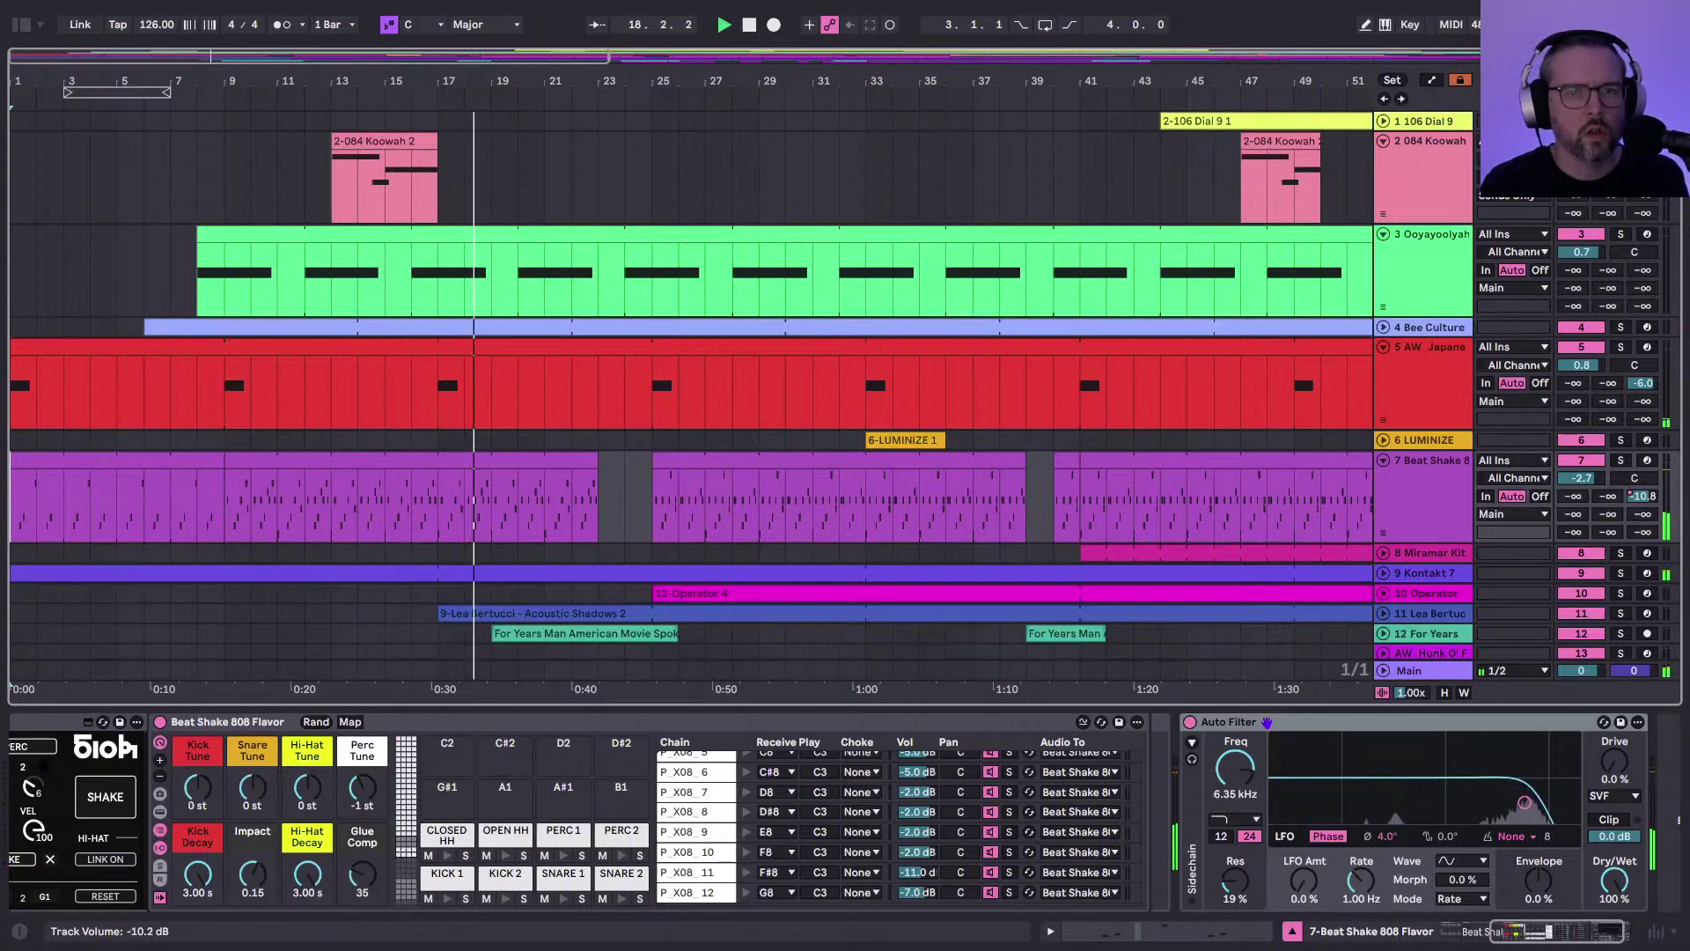
{"action": "scroll", "coordinate": [649, 422], "scroll_direction": "down", "scroll_amount": 1}
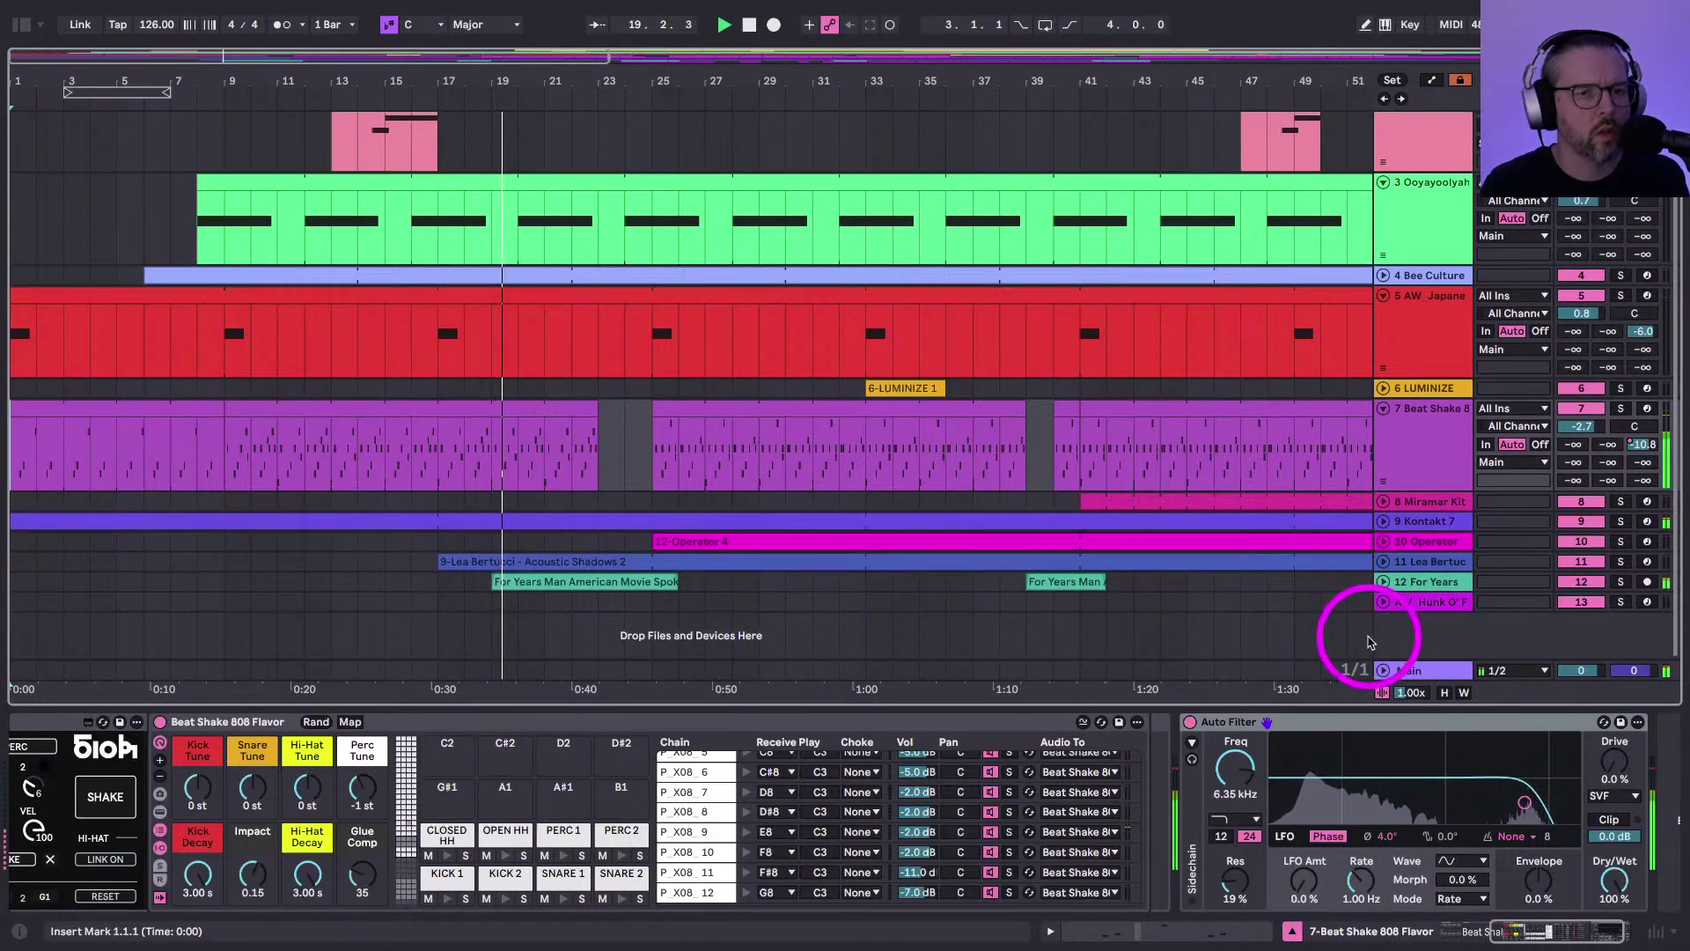
{"action": "left_click", "coordinate": [1384, 581]}
{"action": "scroll", "coordinate": [793, 529], "scroll_direction": "down", "scroll_amount": 1}
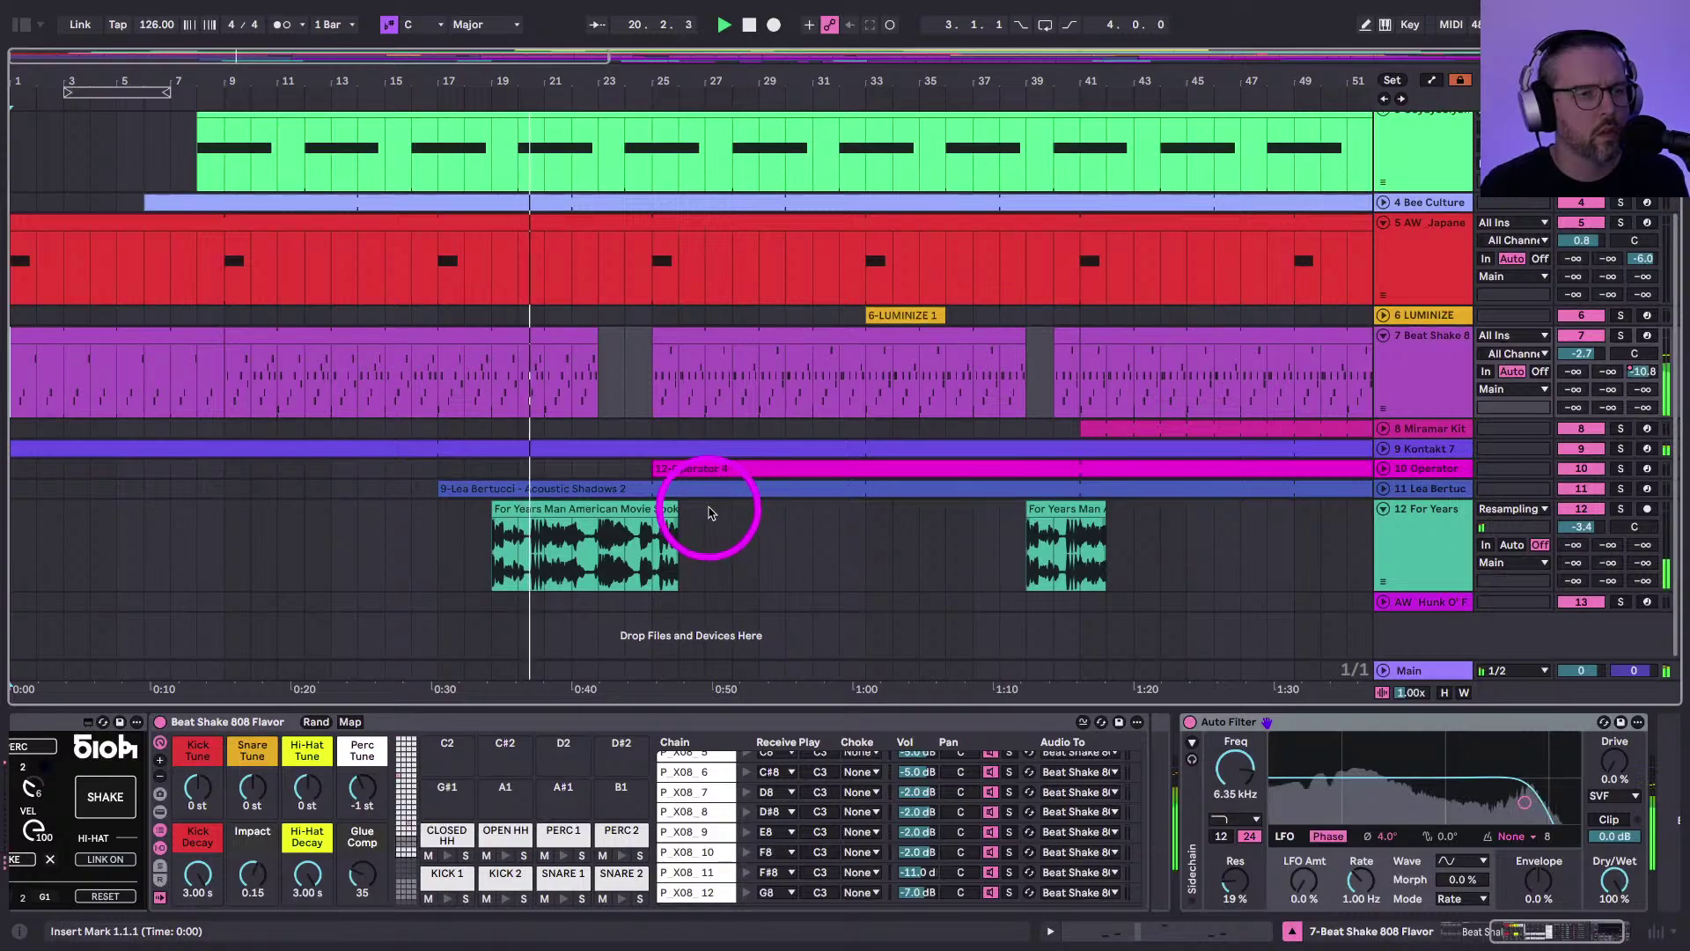
Trim the end of the first For Years spoken-word clip to 25.2 and play it from 18.1.1
{"action": "left_click_drag", "start_coordinate": [671, 511], "coordinate": [651, 511]}
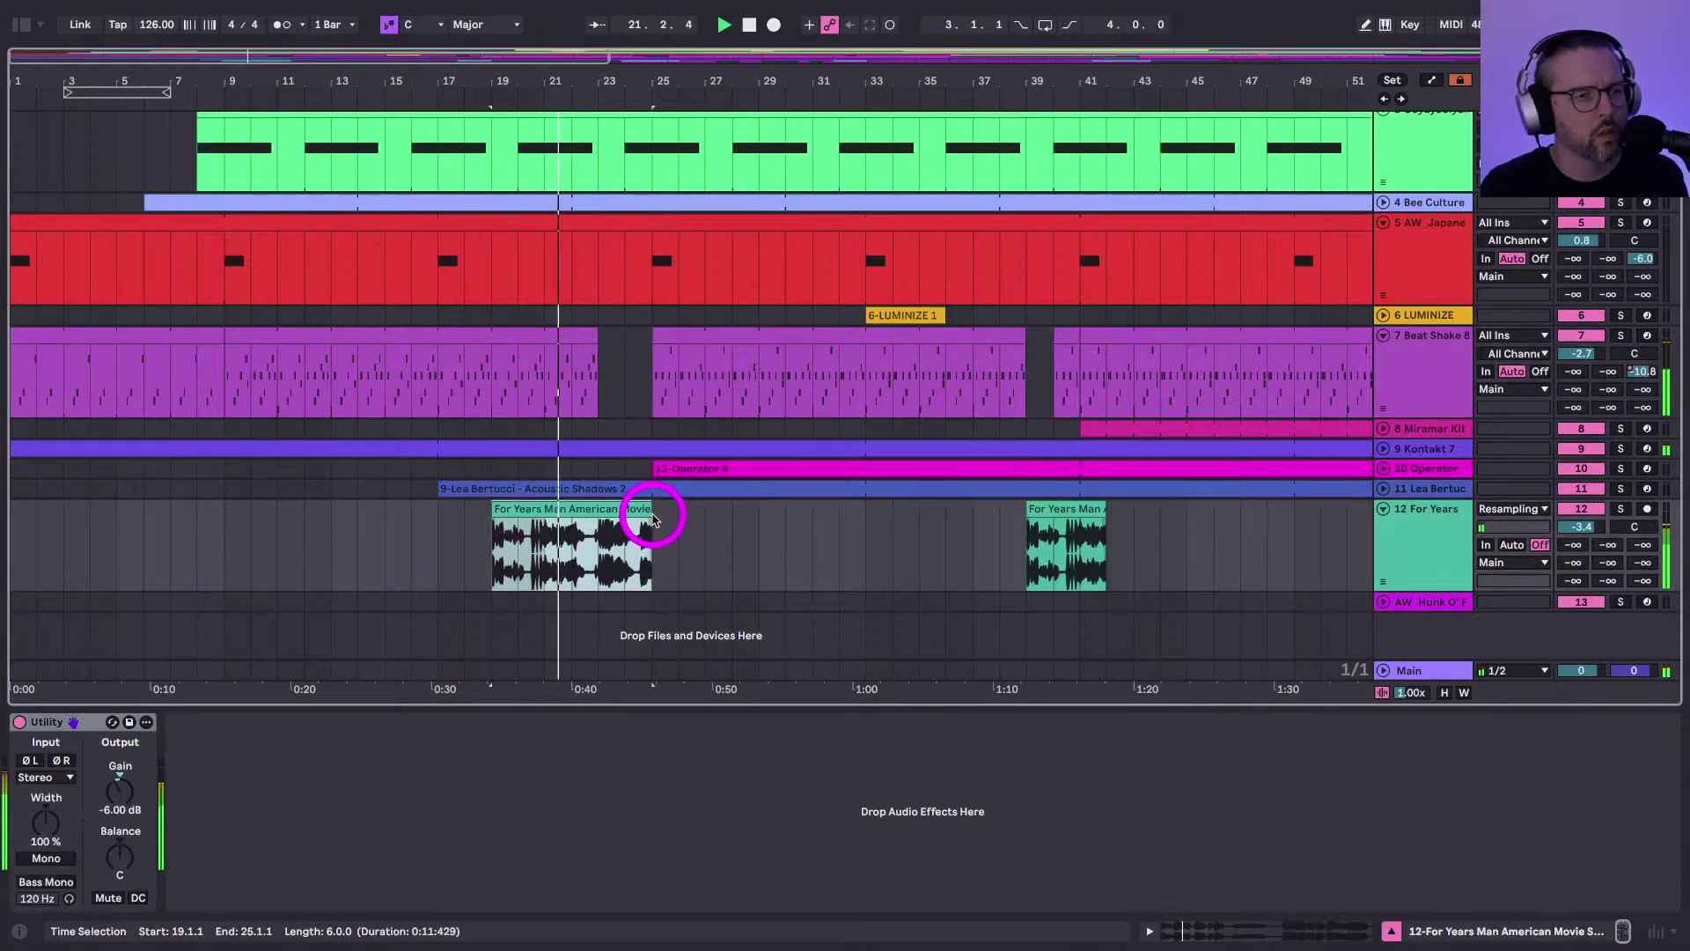
{"action": "scroll", "coordinate": [573, 401], "scroll_direction": "up", "scroll_amount": 1}
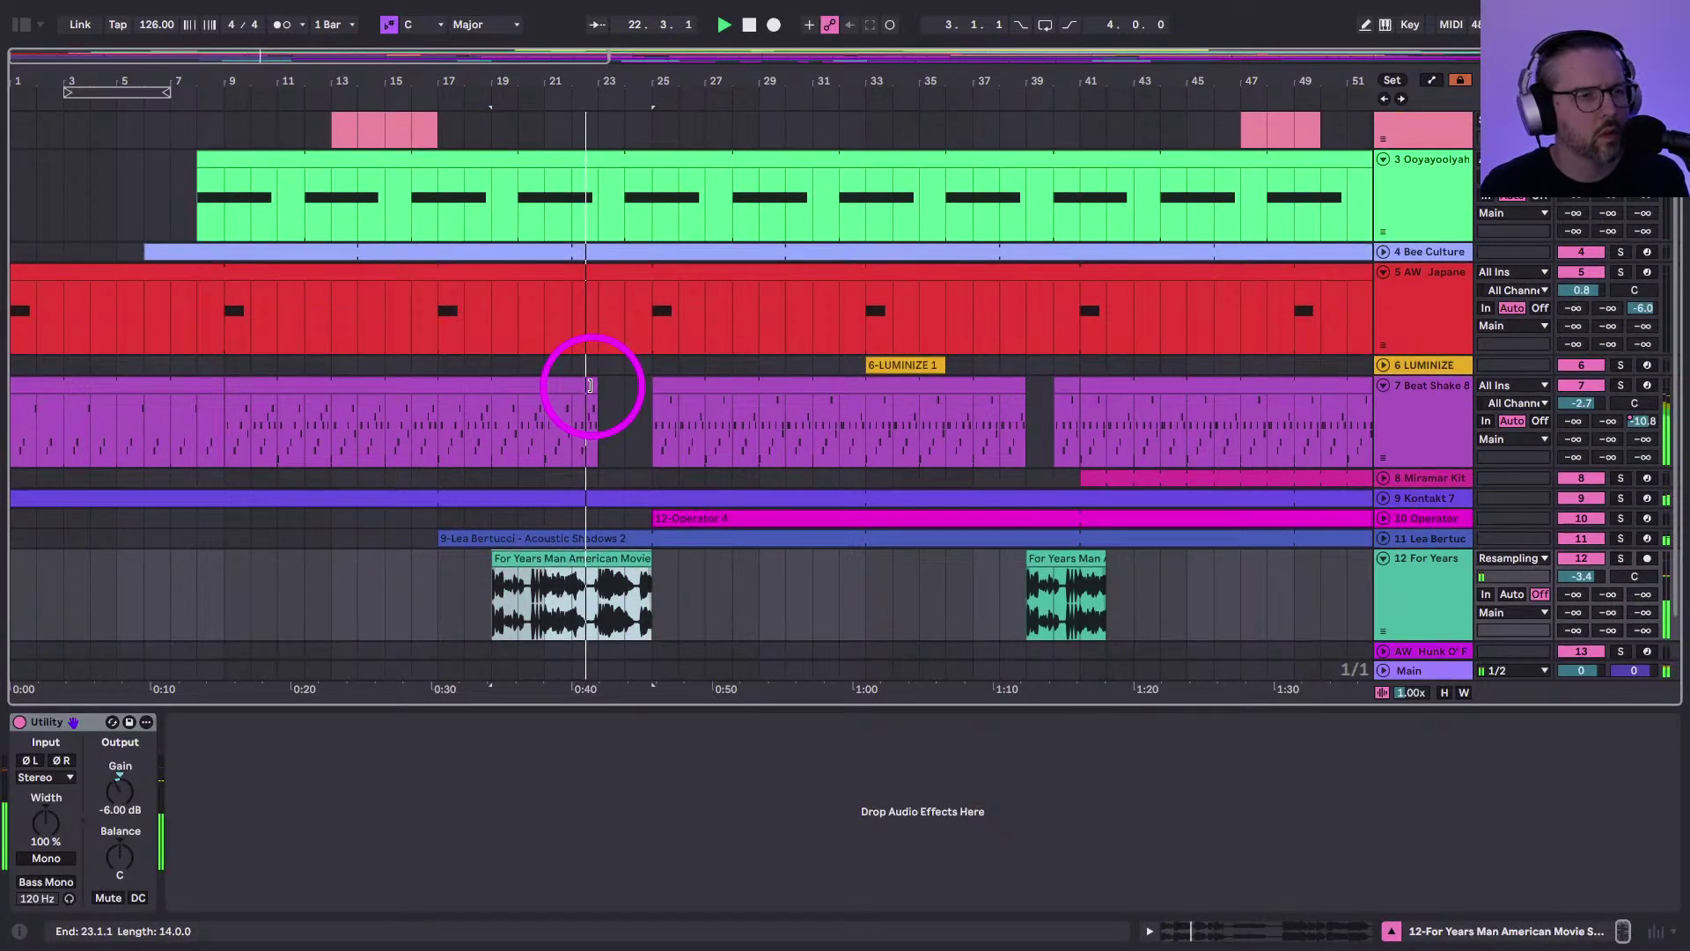
{"action": "scroll", "coordinate": [461, 574], "scroll_direction": "down", "scroll_amount": 1}
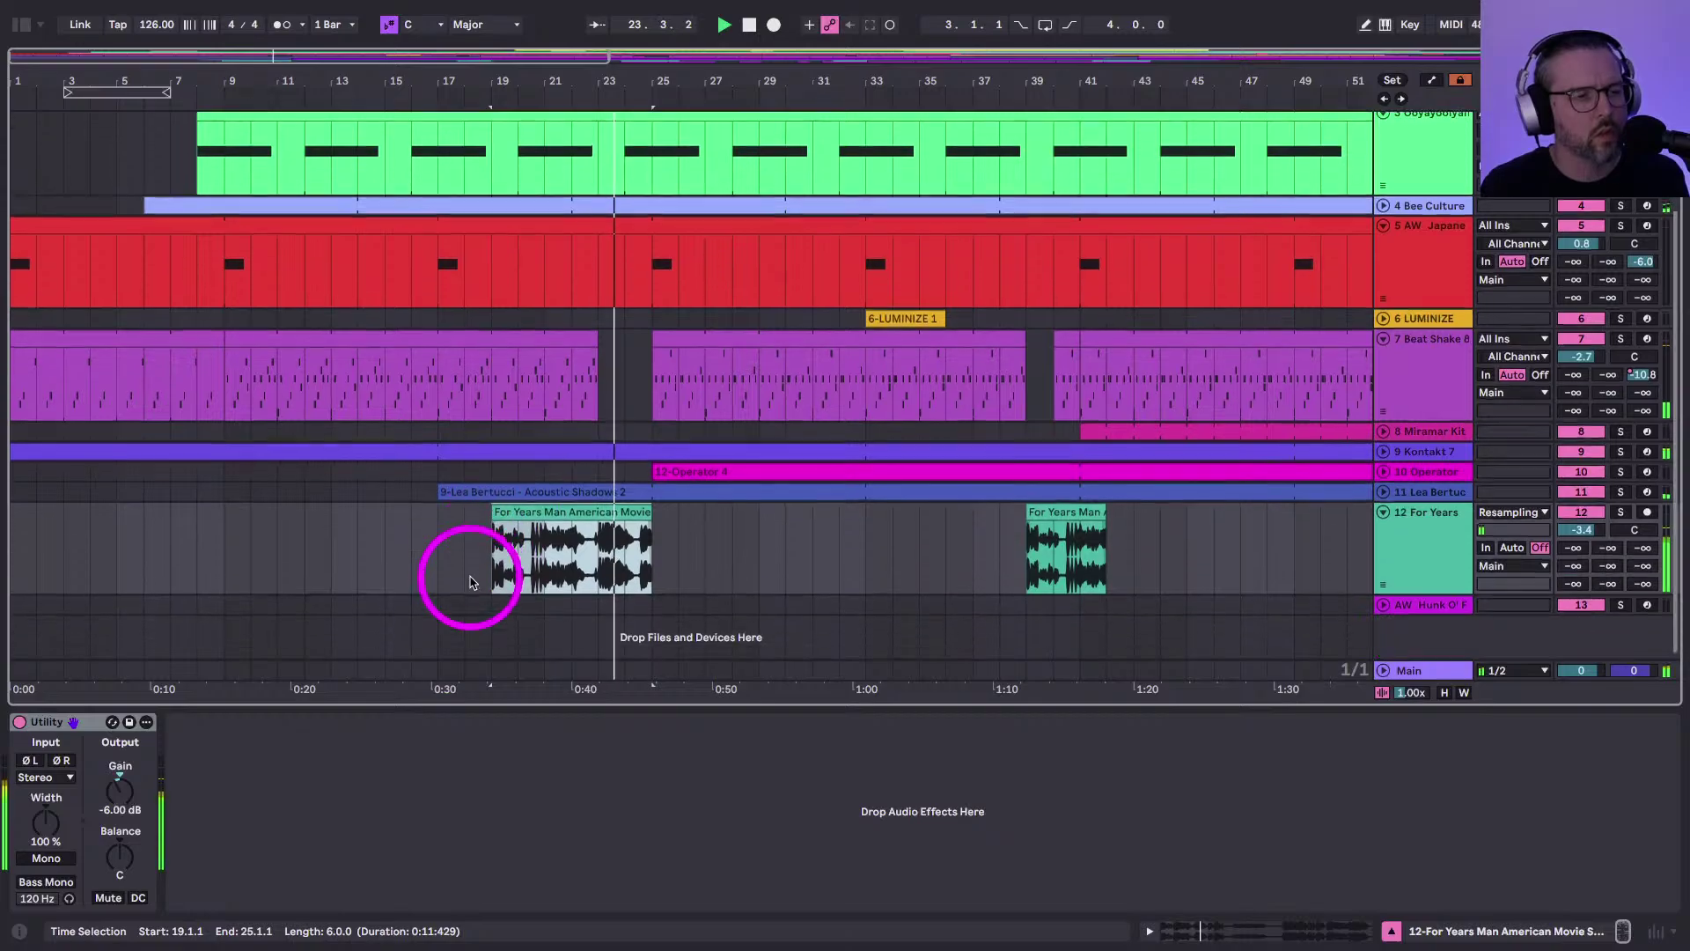
{"action": "left_click_drag", "start_coordinate": [652, 515], "coordinate": [670, 512]}
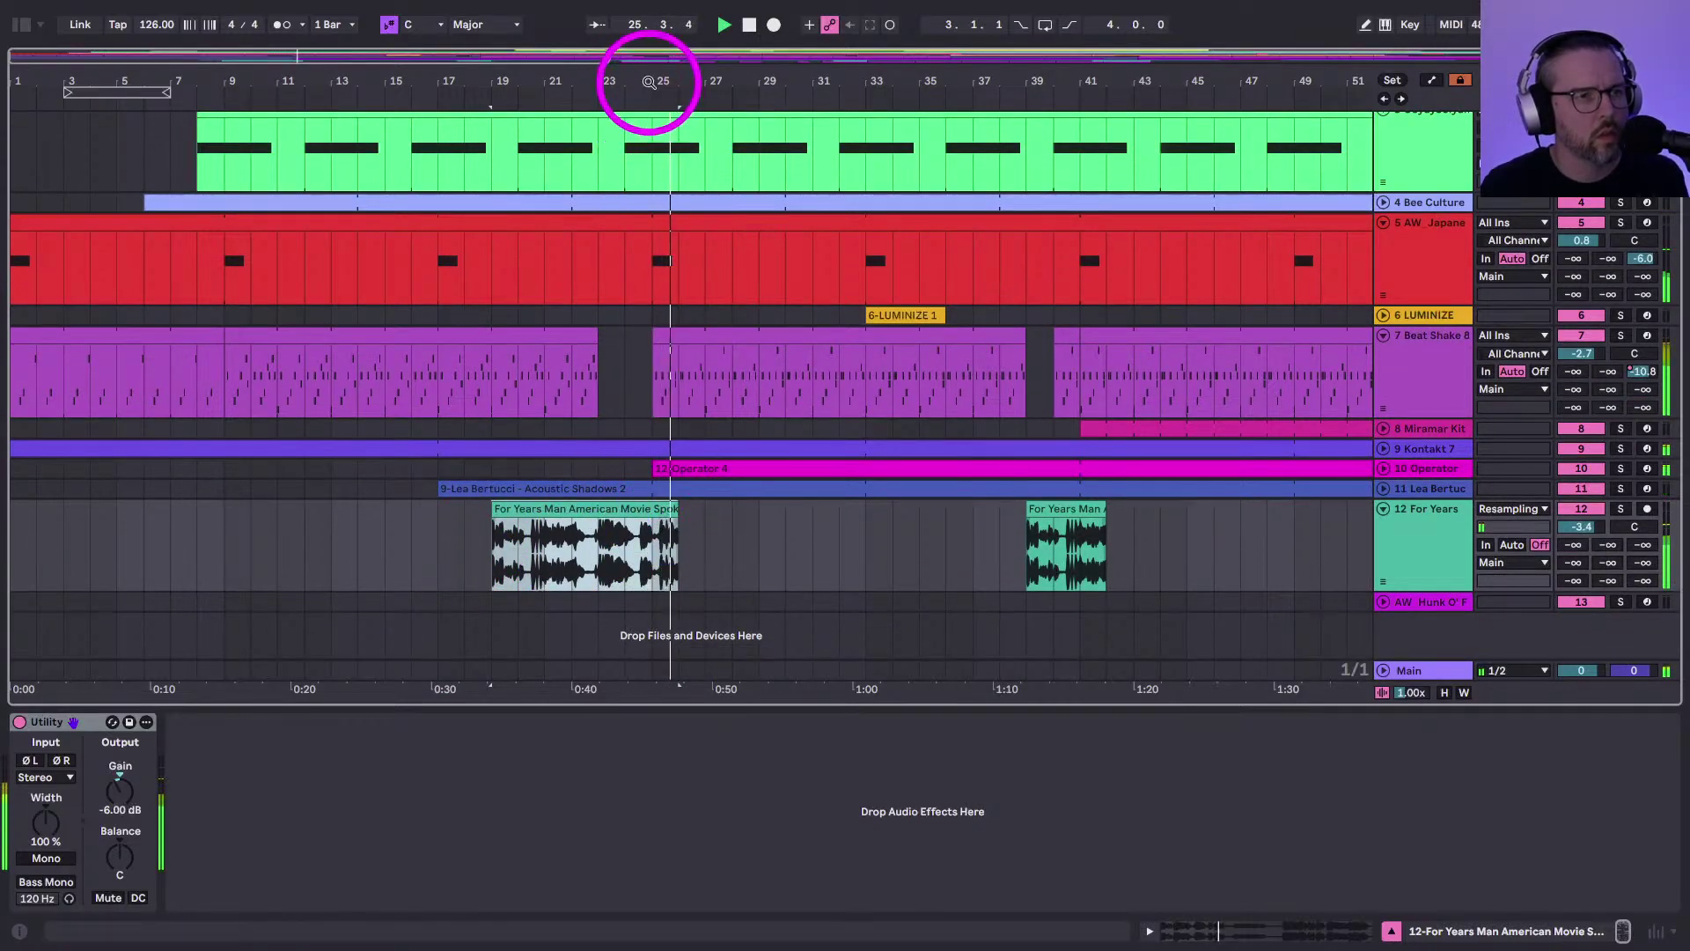
{"action": "left_click_drag", "start_coordinate": [649, 83], "coordinate": [695, 516]}
{"action": "left_click_drag", "start_coordinate": [643, 97], "coordinate": [643, 71]}
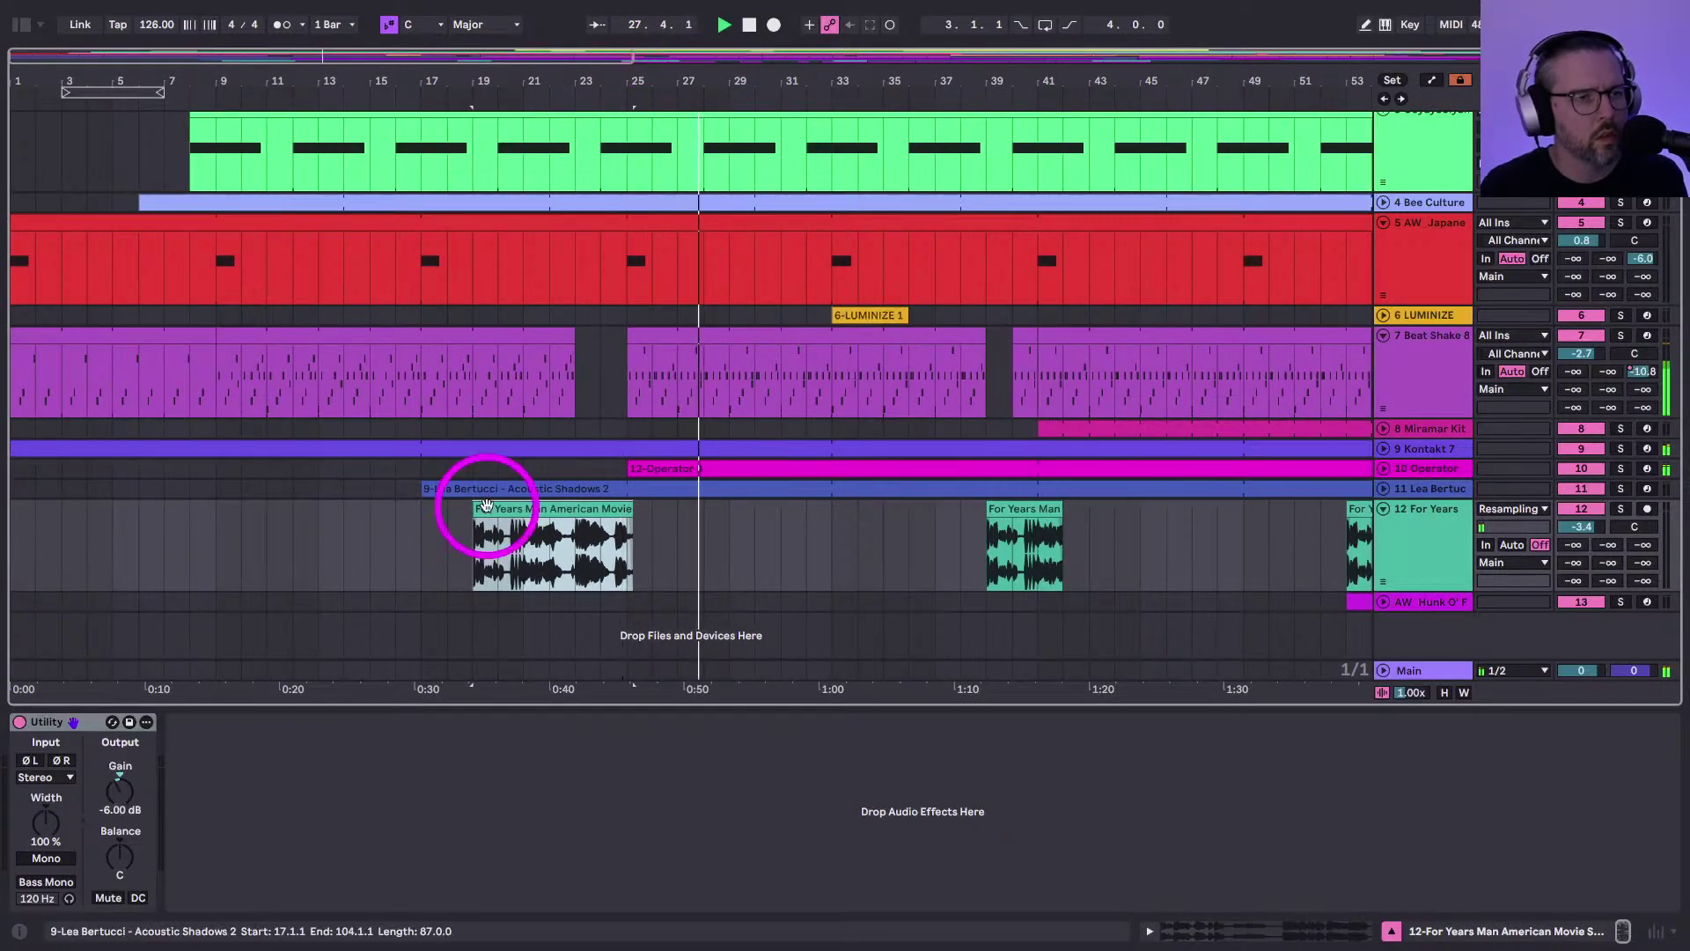
{"action": "left_click", "coordinate": [453, 538]}
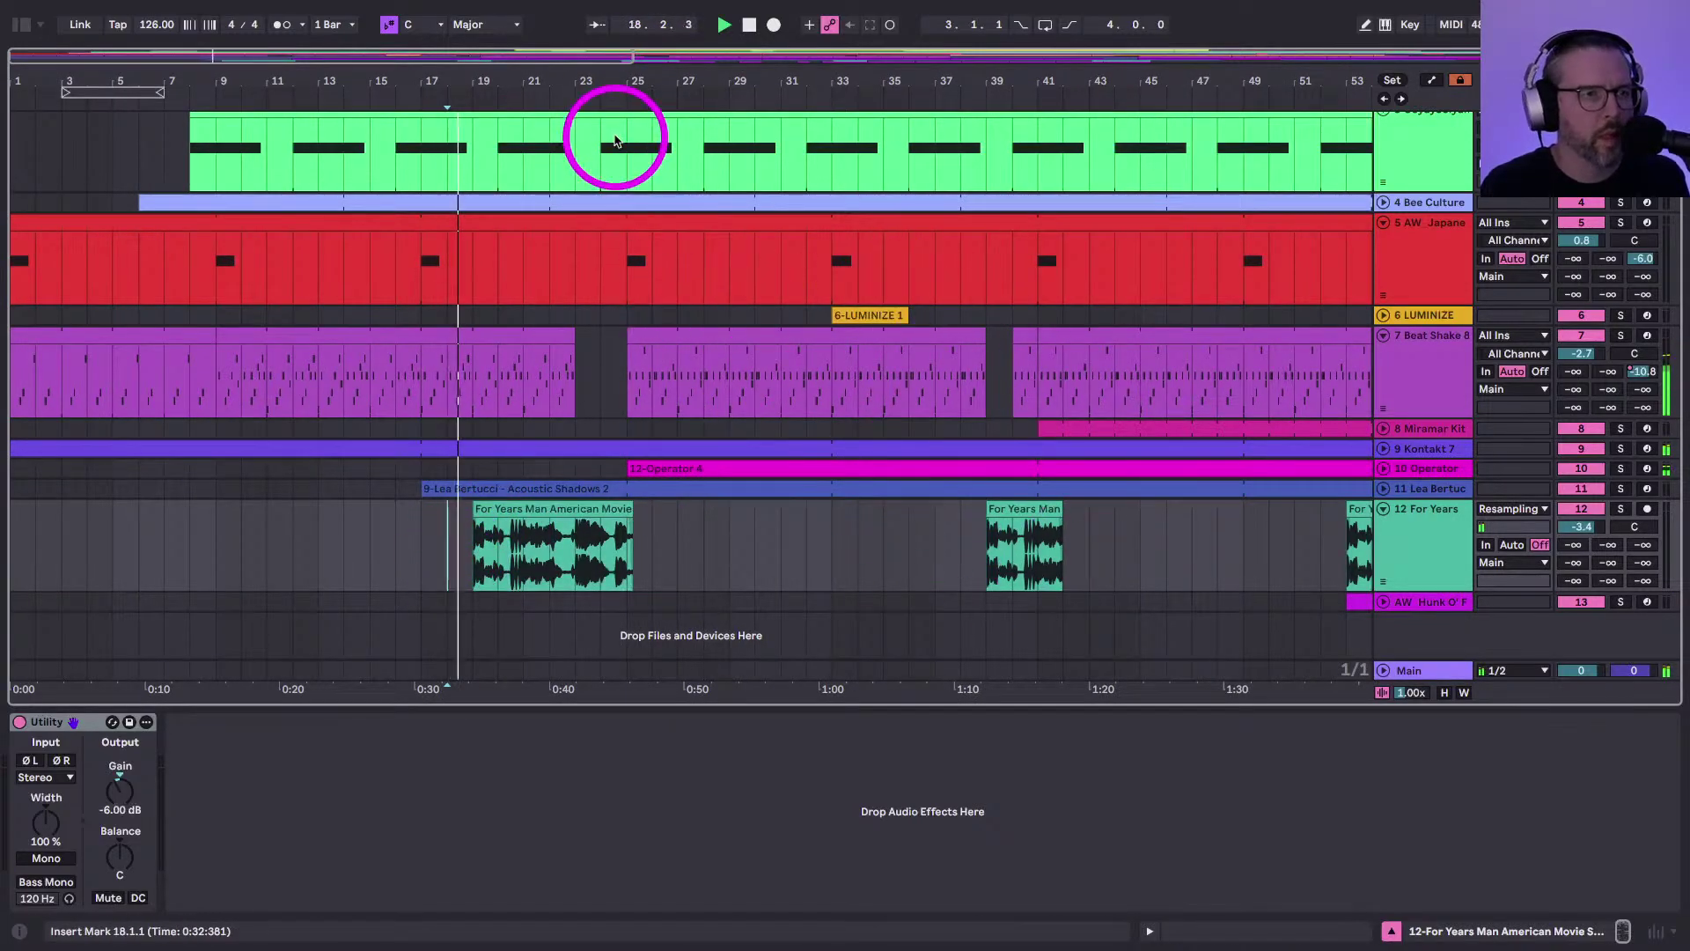
{"action": "left_click_drag", "start_coordinate": [592, 76], "coordinate": [592, 83]}
Draw a full-level E-Echo send automation pulse one eighth note long on the For Years track just before bar 25, and play from 24.2.1
{"action": "left_click", "coordinate": [1607, 562]}
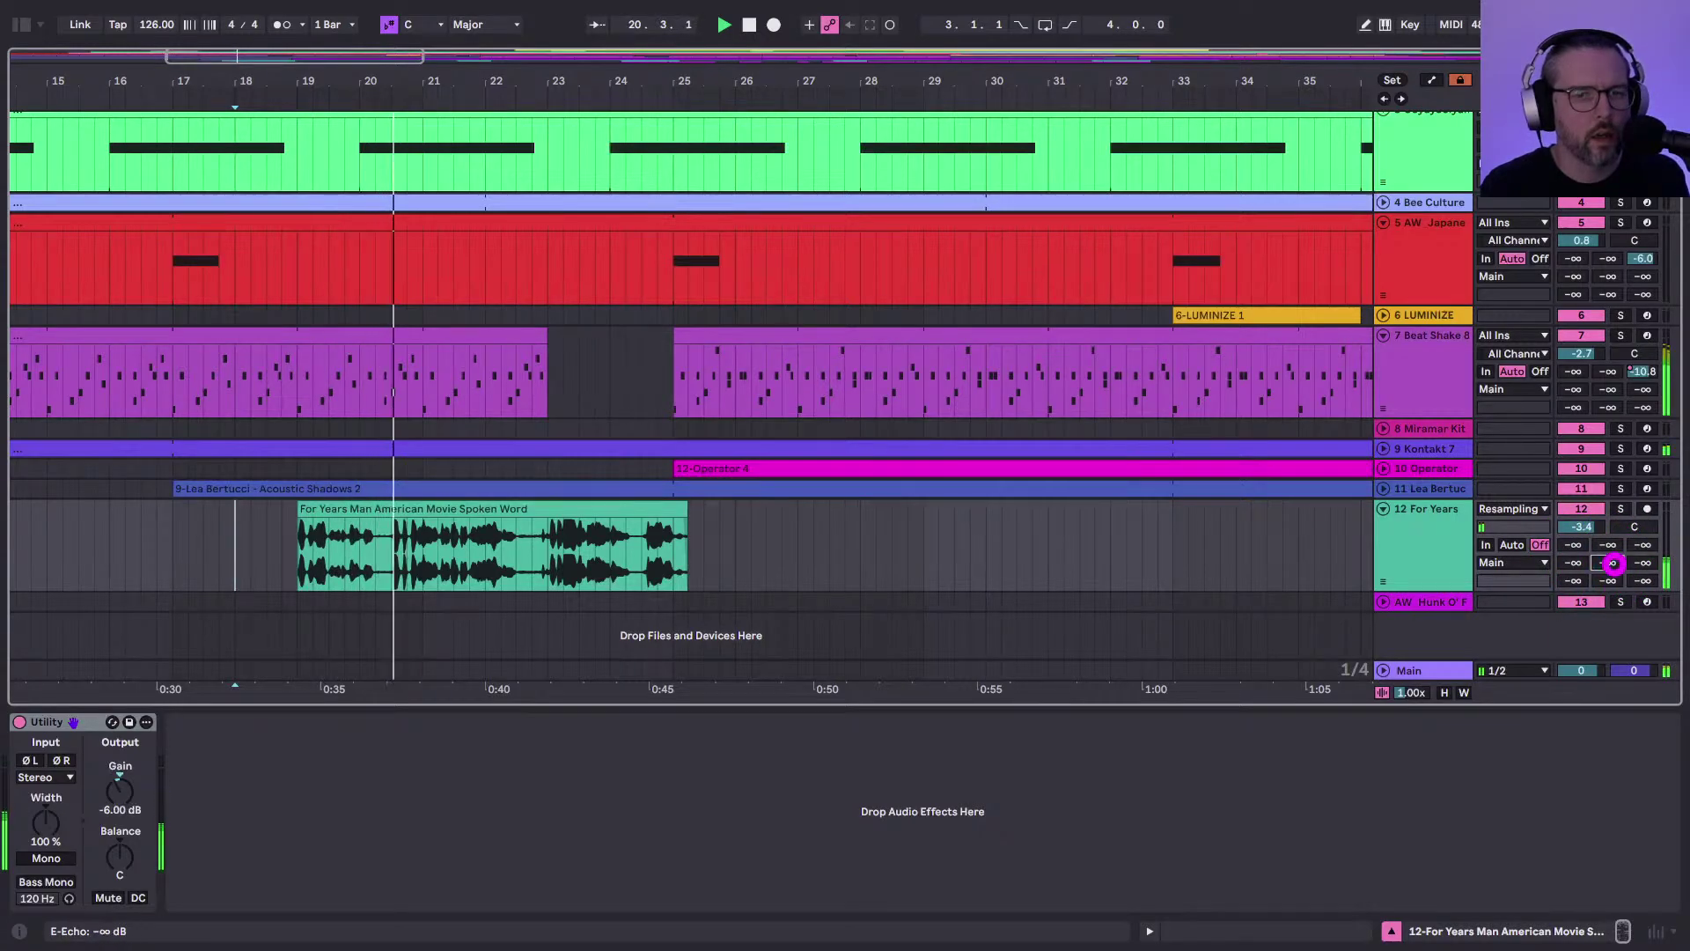
{"action": "double_click", "coordinate": [1594, 564]}
{"action": "key", "text": "a"}
{"action": "key", "text": "b"}
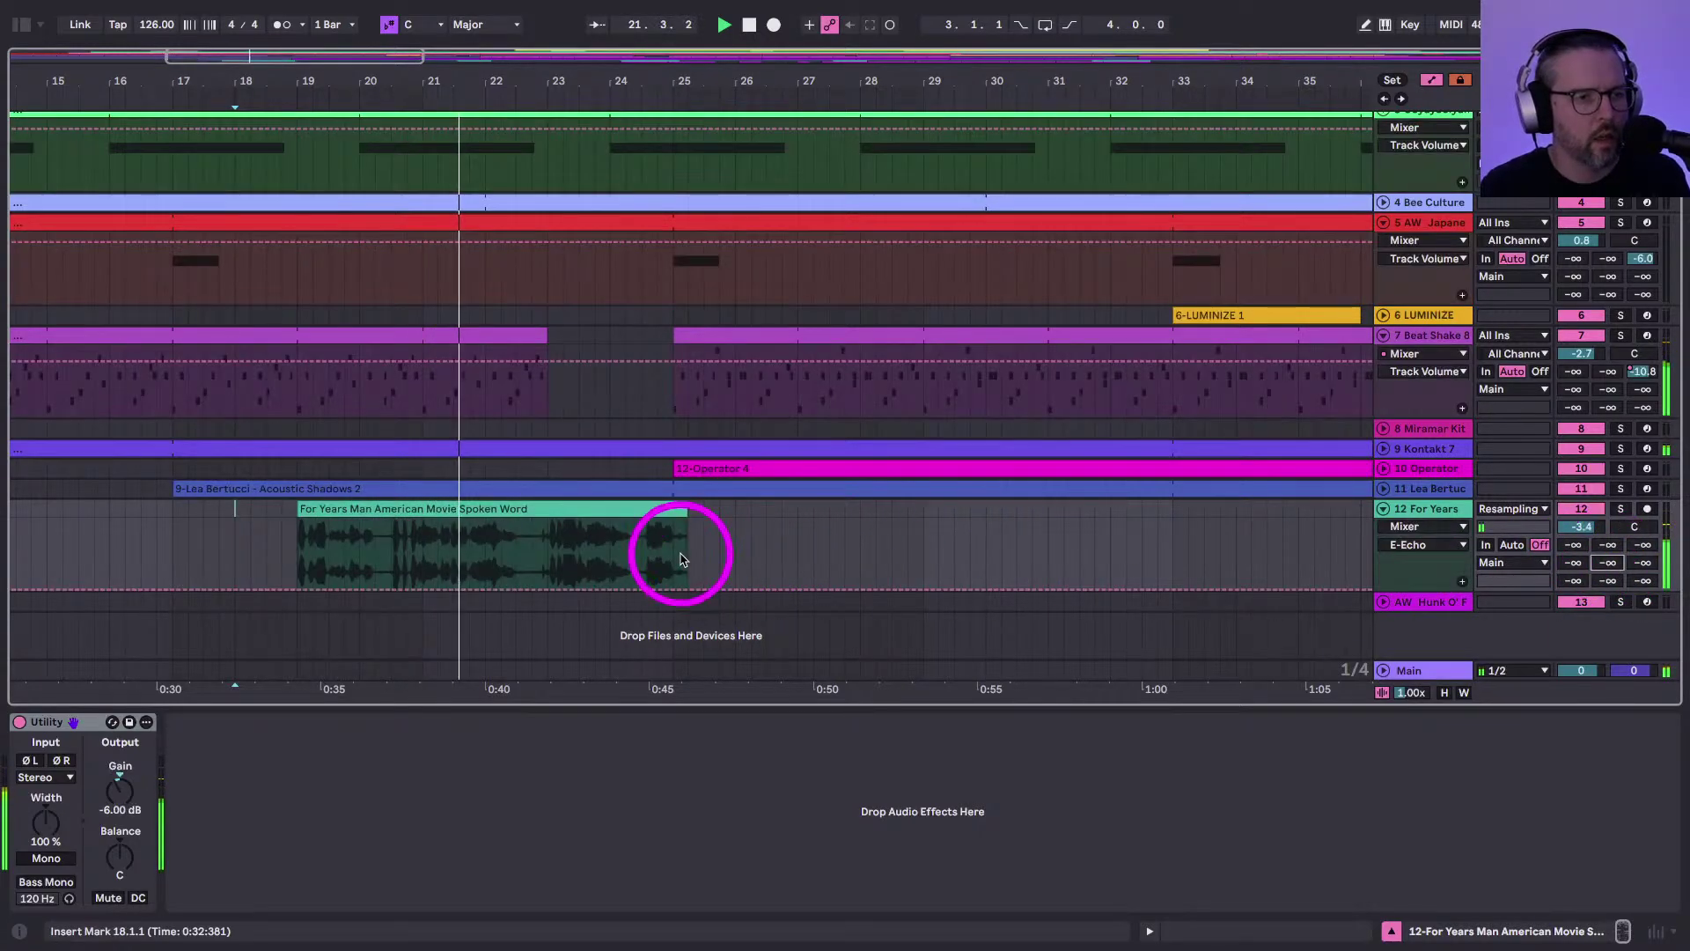
{"action": "left_click_drag", "start_coordinate": [623, 45], "coordinate": [623, 97]}
{"action": "mouse_move", "coordinate": [735, 532]}
{"action": "left_mouse_down"}
{"action": "mouse_move", "coordinate": [743, 502]}
{"action": "mouse_move", "coordinate": [773, 495]}
{"action": "mouse_move", "coordinate": [743, 554]}
{"action": "mouse_move", "coordinate": [781, 539]}
{"action": "mouse_move", "coordinate": [768, 533]}
{"action": "left_mouse_up"}
{"action": "key", "text": "b"}
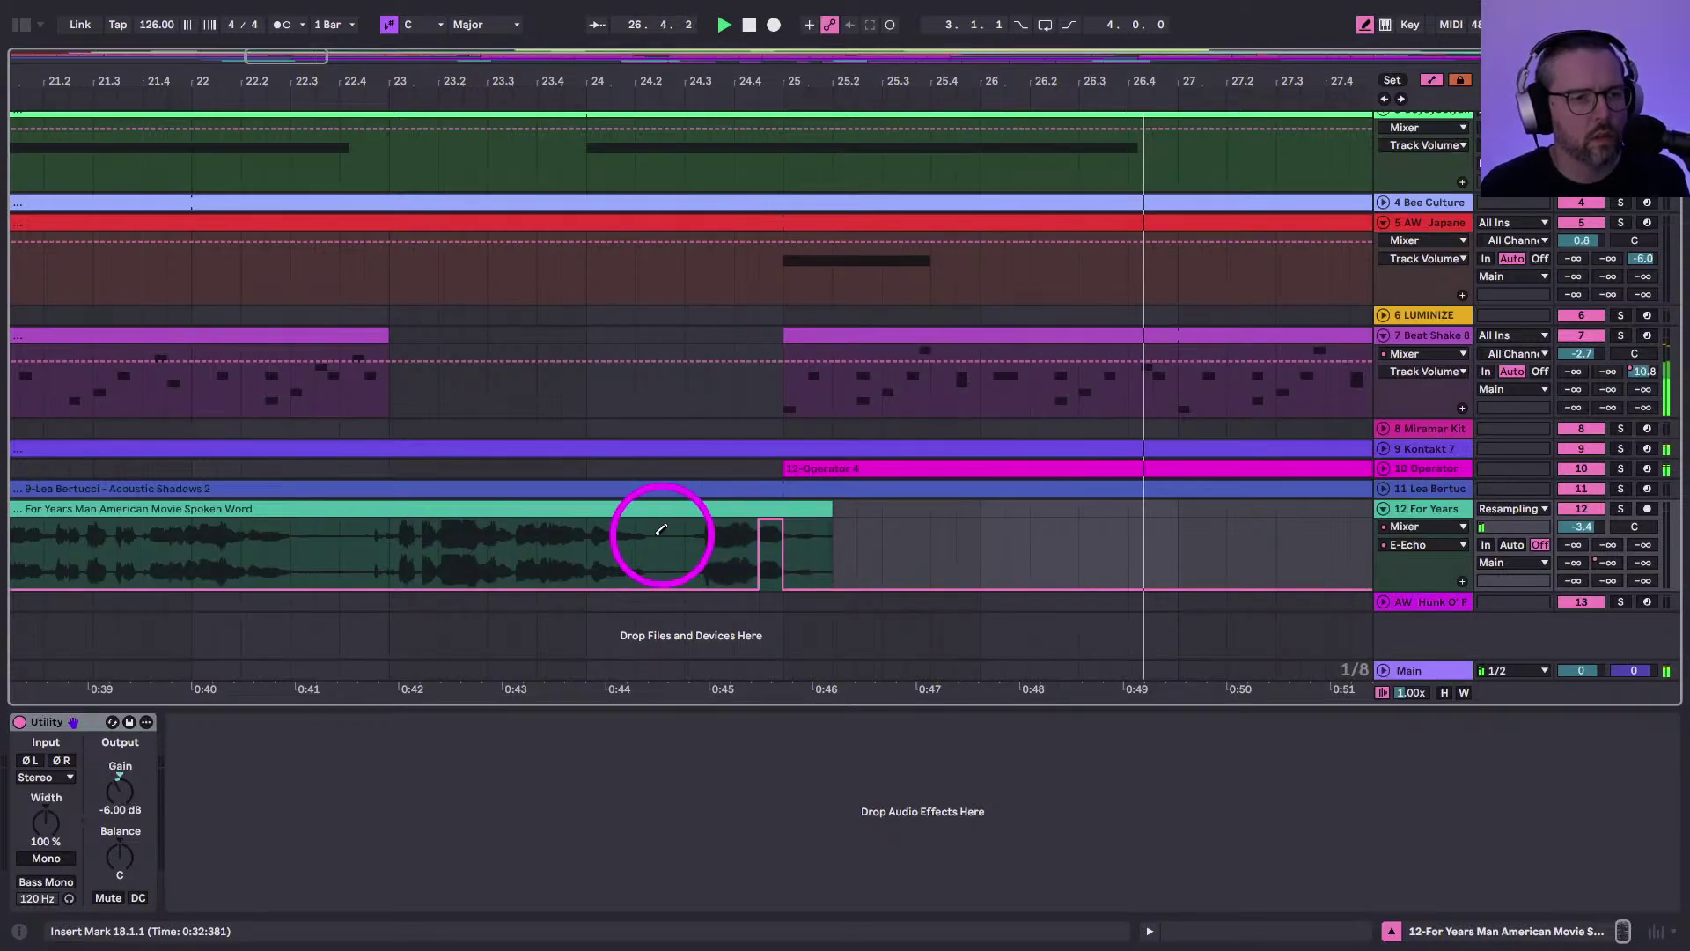
{"action": "left_click", "coordinate": [634, 558]}
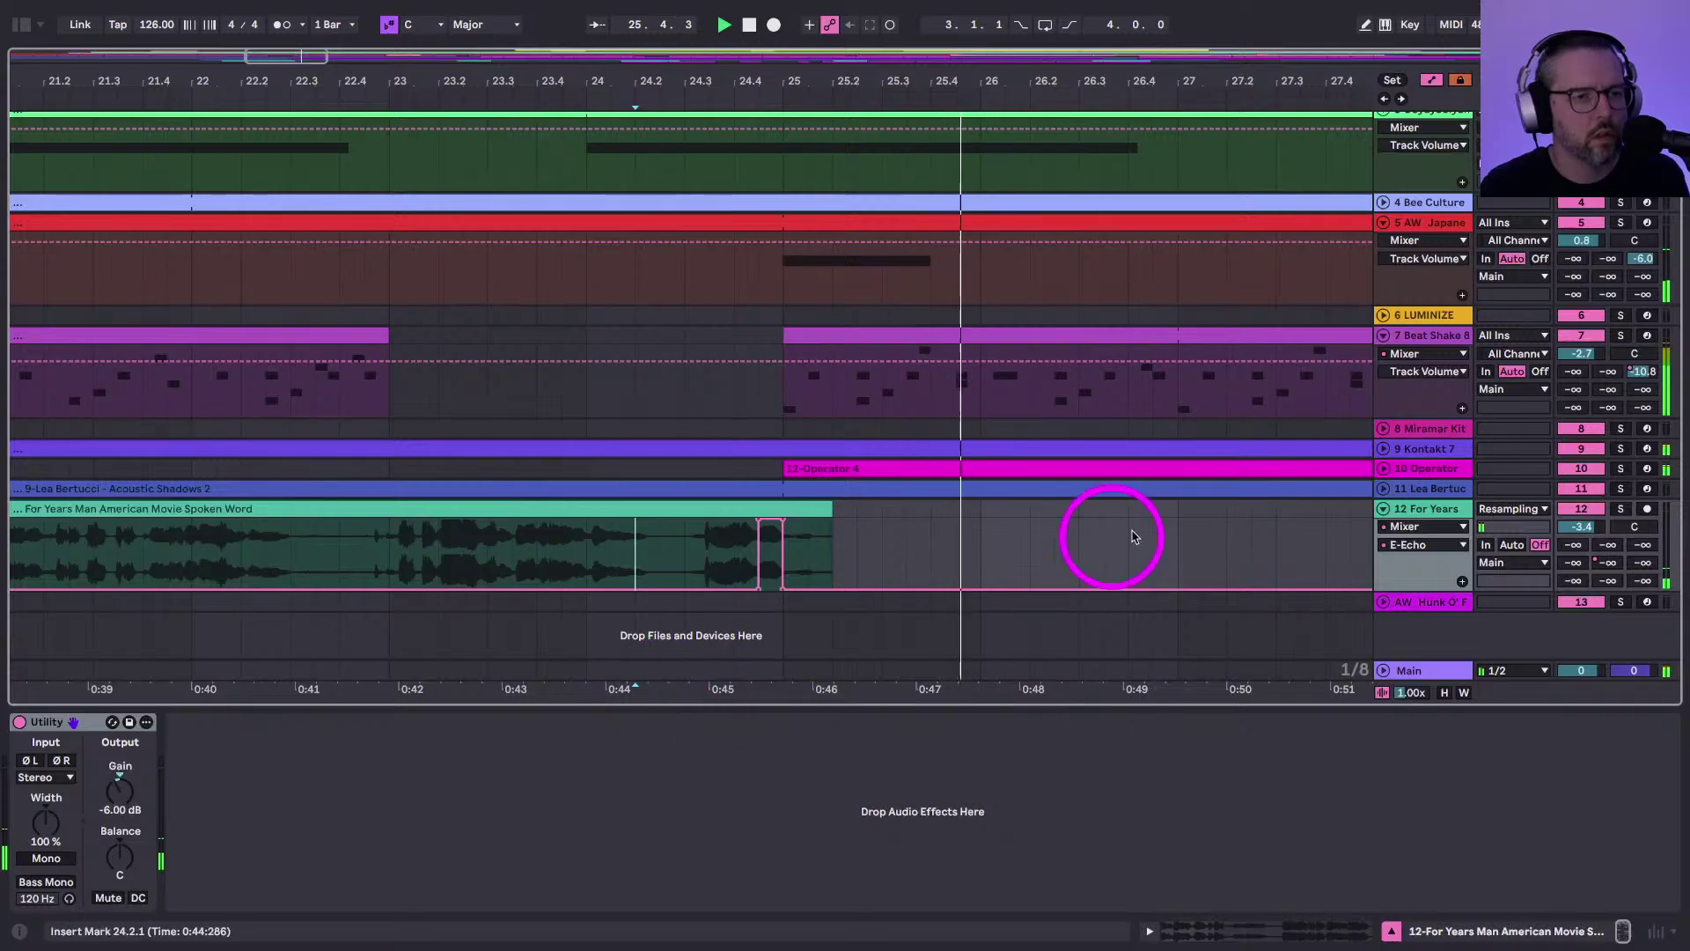
Draw a matching C-SuperPlate send automation pulse on the For Years track just before bar 25, and play from 24.2.3
{"action": "left_click", "coordinate": [1639, 548]}
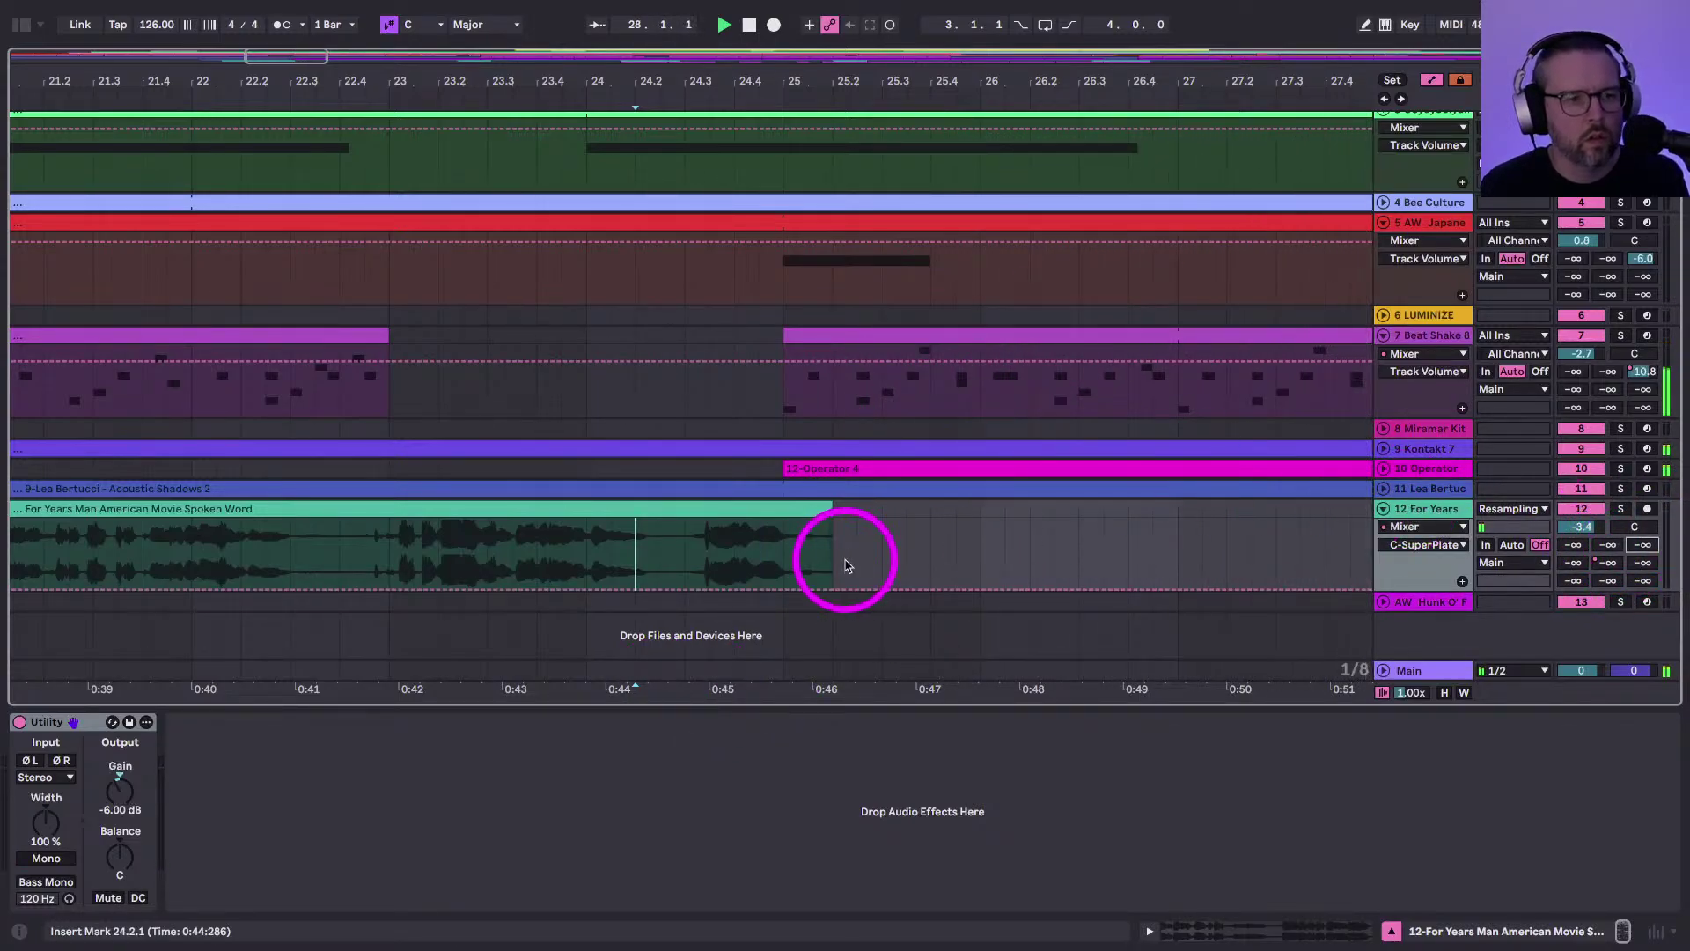
{"action": "left_click", "coordinate": [768, 528]}
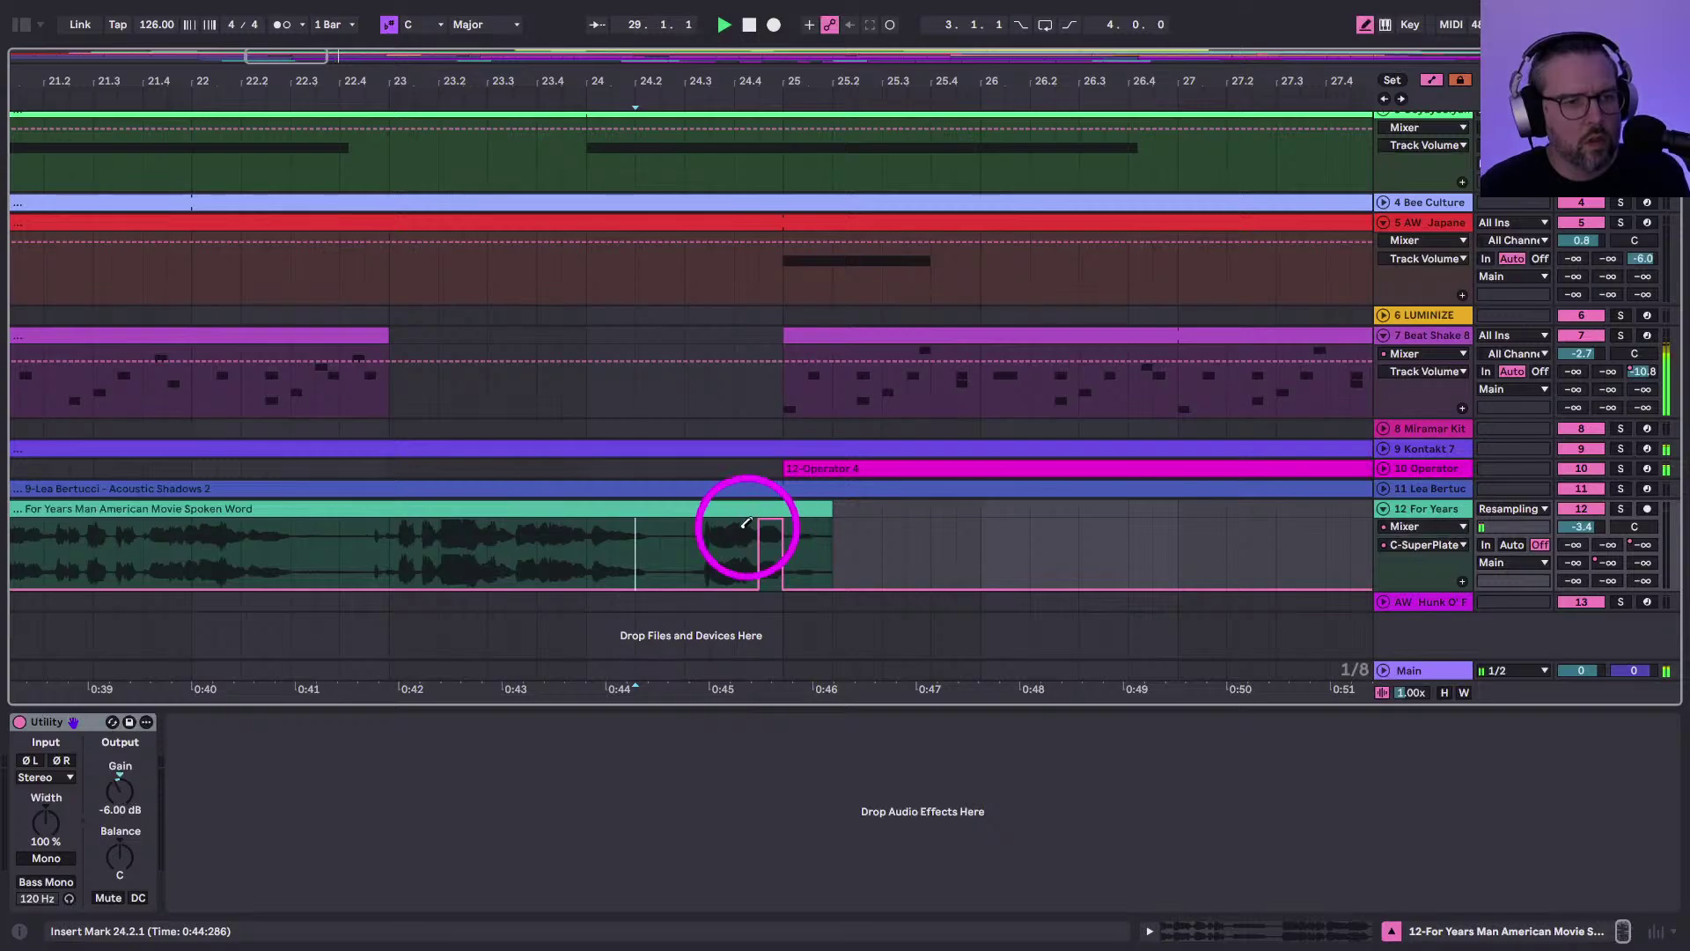
{"action": "left_click", "coordinate": [655, 562]}
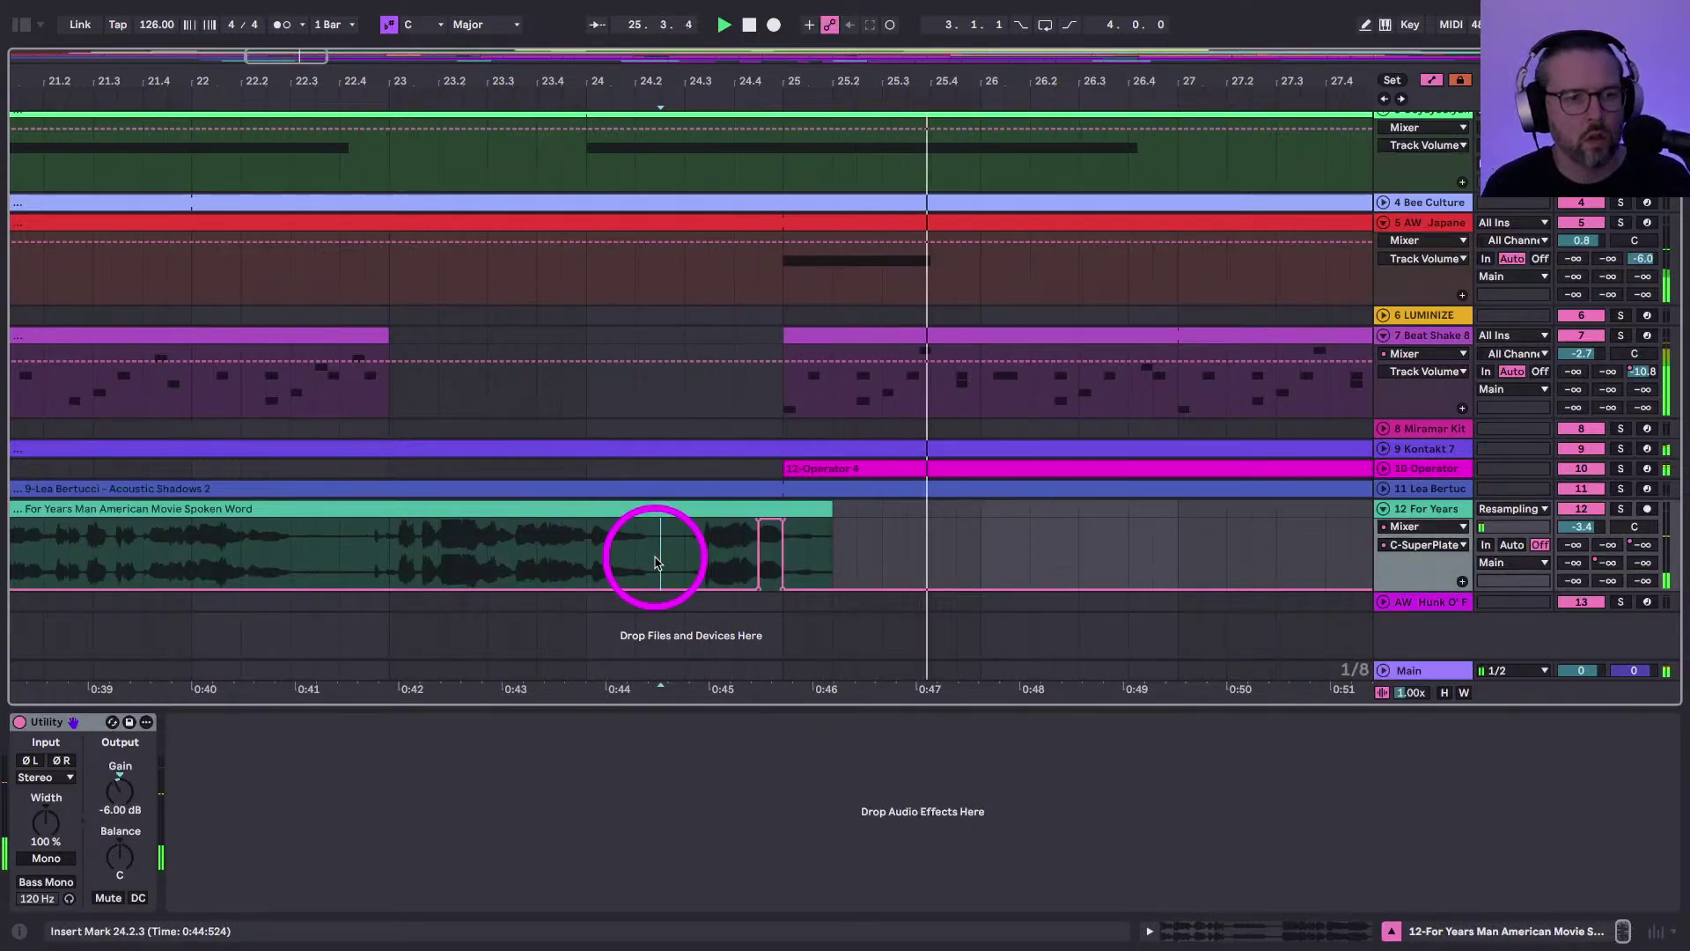
Leave the automation view and try other Perc 2 sounds in the Beat Shaker on track 7, returning the selection to 6
{"action": "left_click_drag", "start_coordinate": [691, 77], "coordinate": [426, 256]}
{"action": "key", "text": "a"}
{"action": "left_click", "coordinate": [1438, 359]}
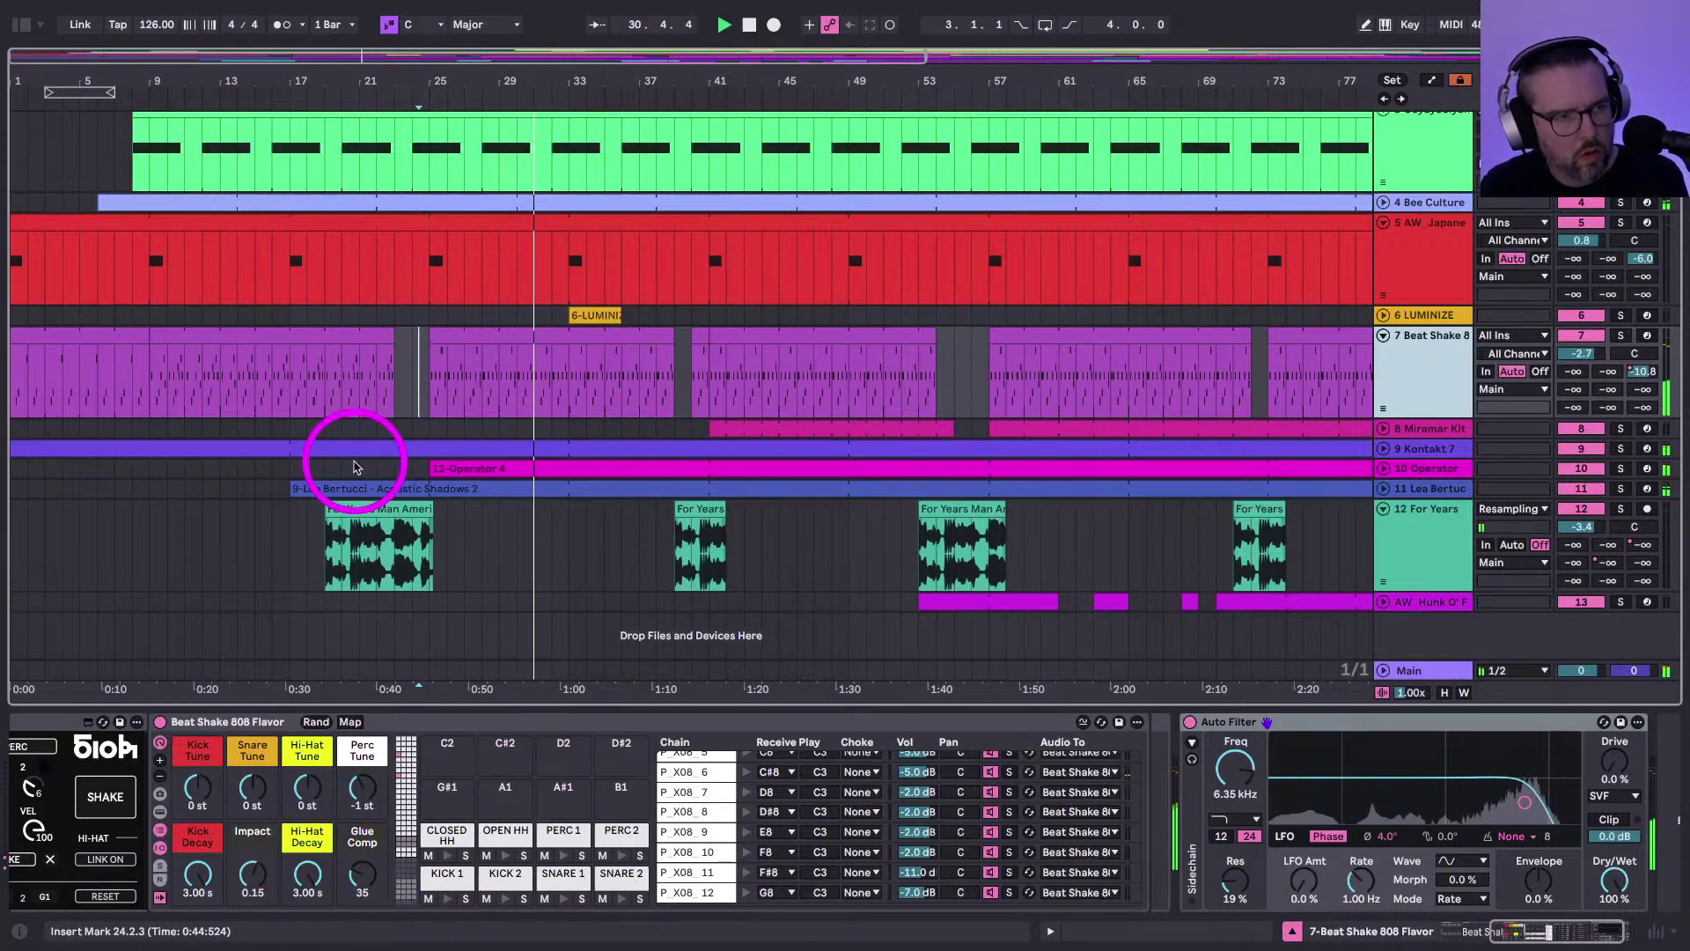
{"action": "scroll", "coordinate": [247, 845], "scroll_direction": "left", "scroll_amount": 5}
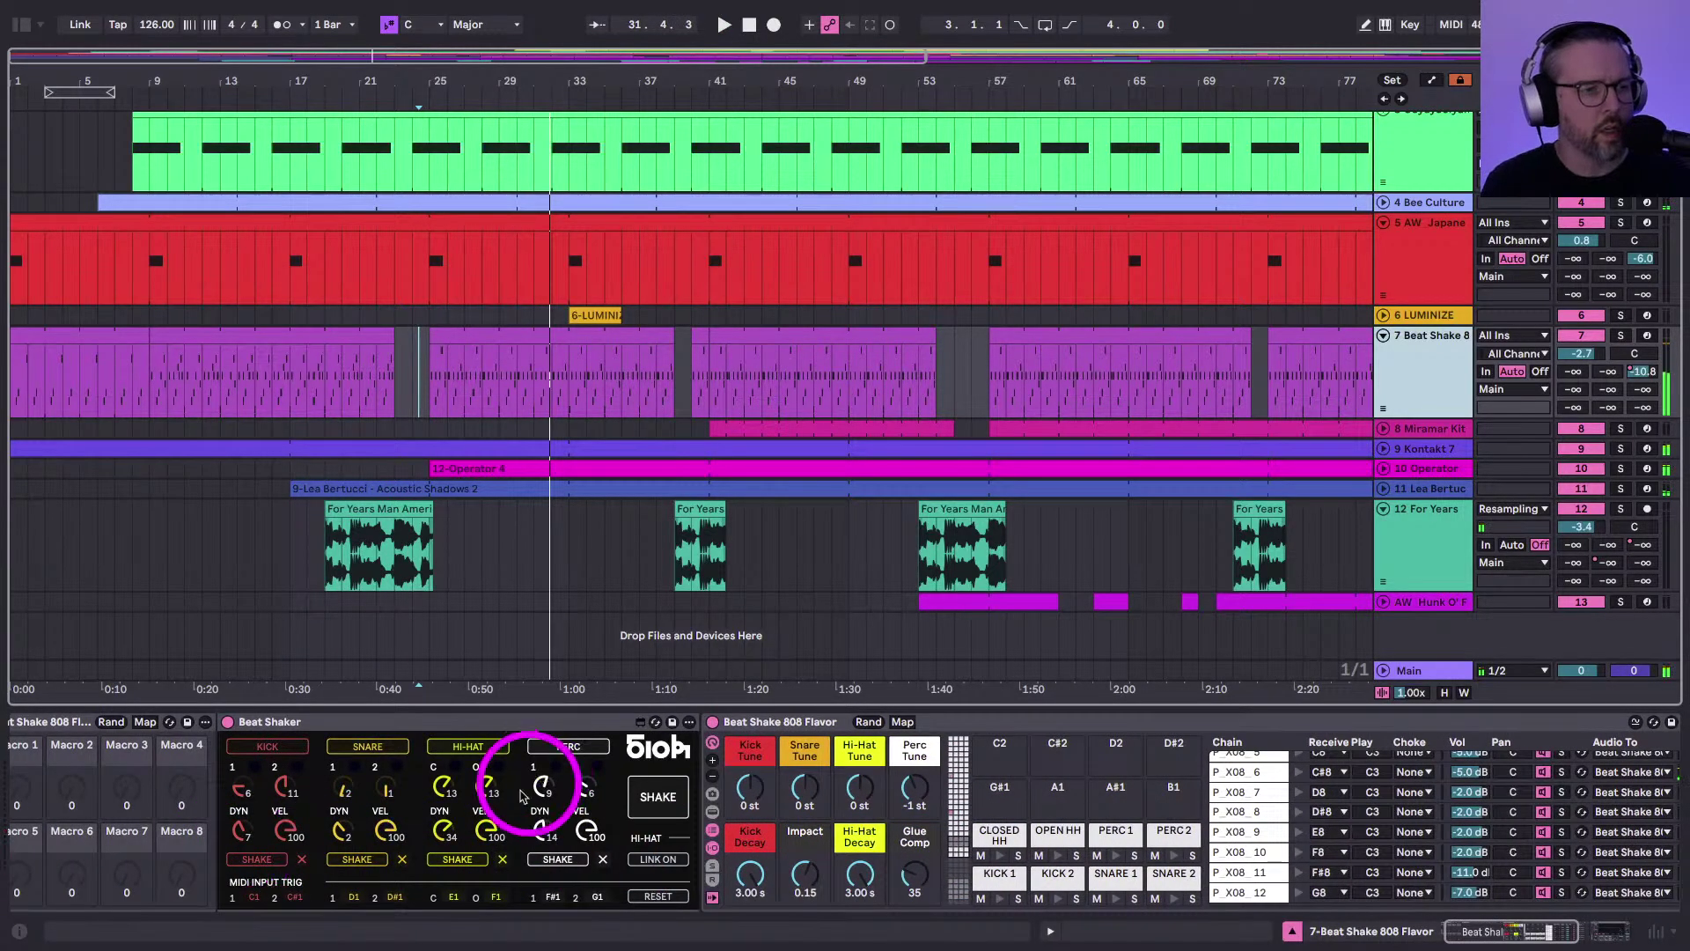
{"action": "left_click", "coordinate": [447, 861]}
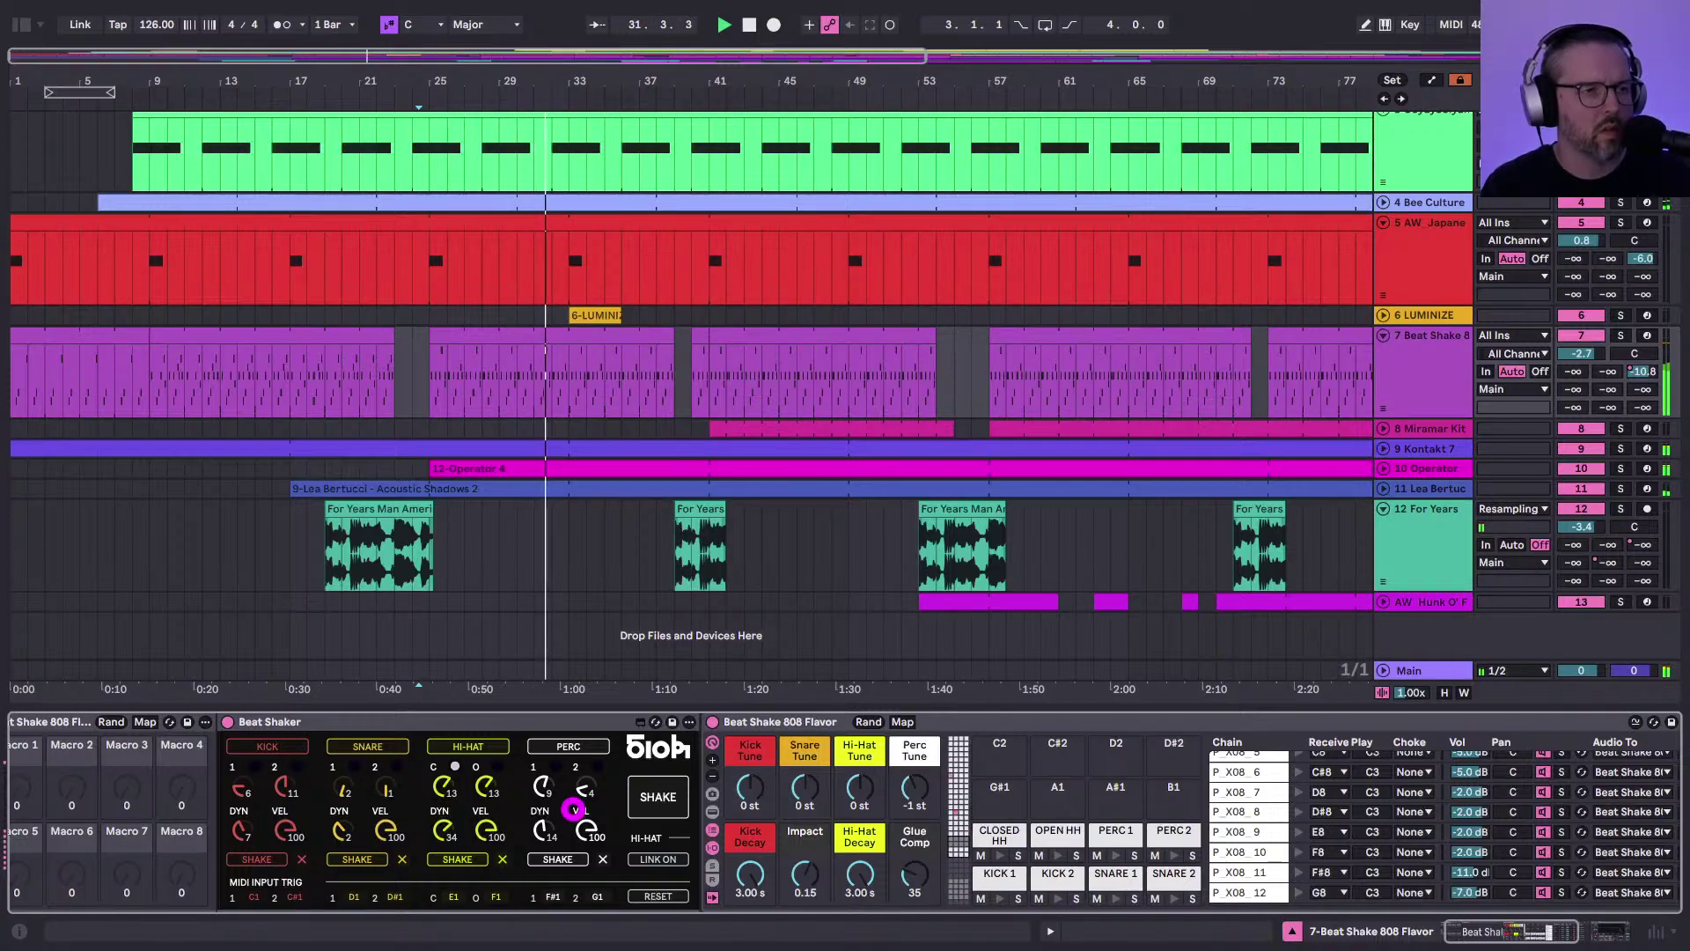
{"action": "left_click_drag", "start_coordinate": [574, 808], "coordinate": [568, 765]}
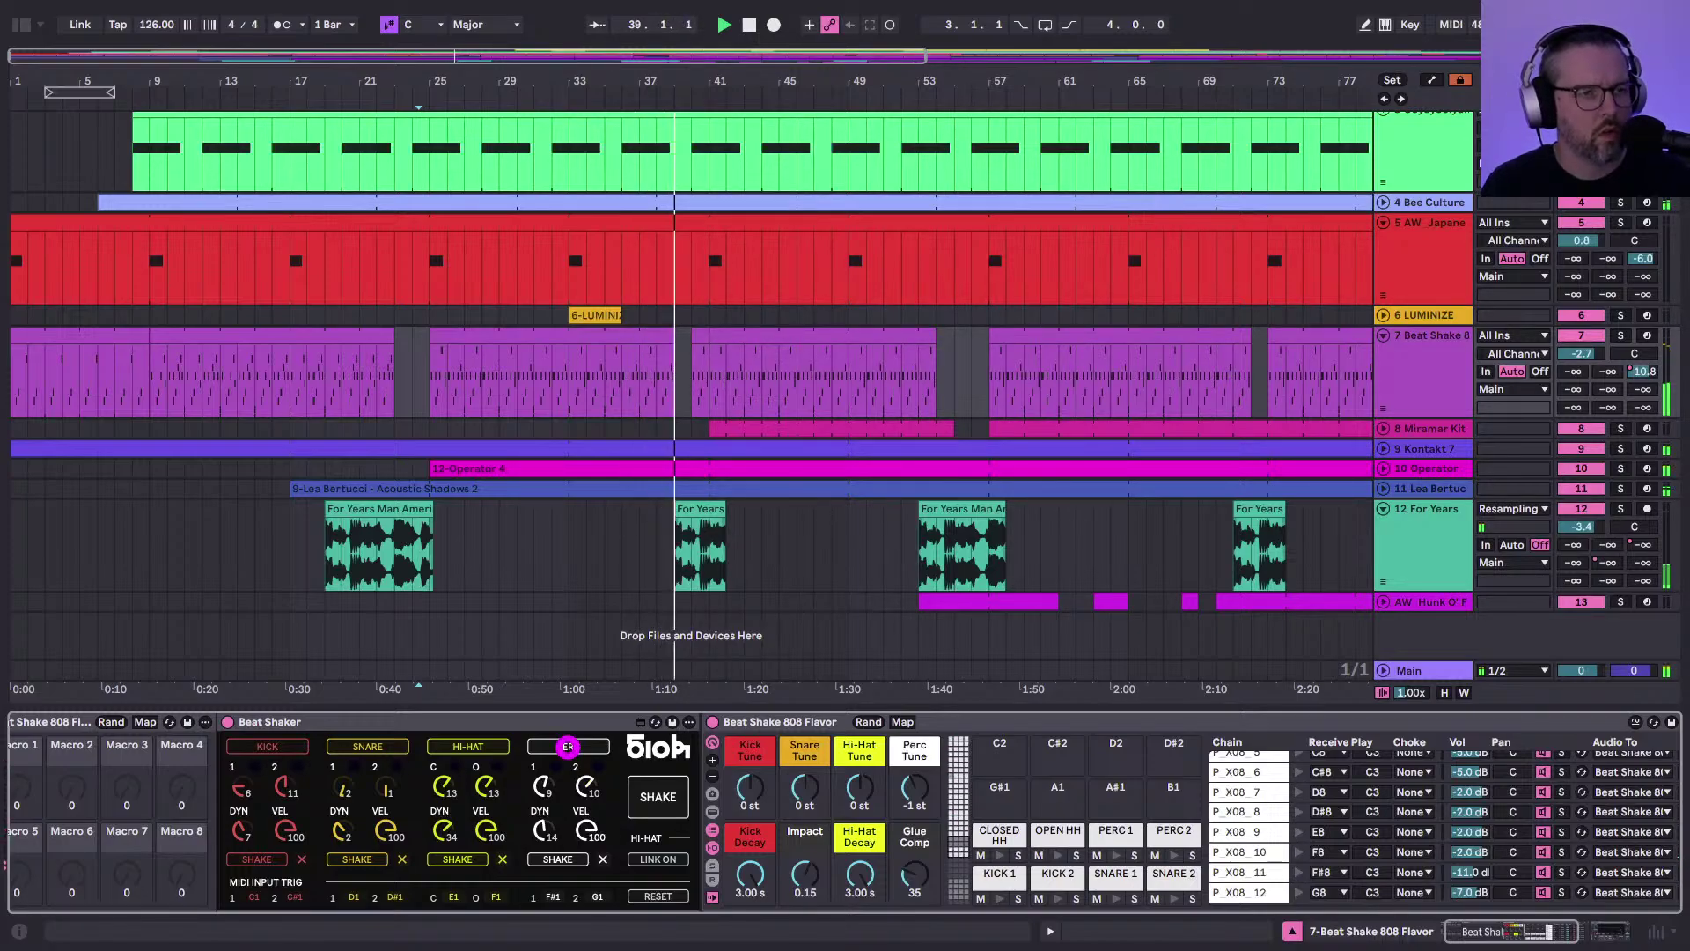
{"action": "left_click_drag", "start_coordinate": [584, 792], "coordinate": [617, 801]}
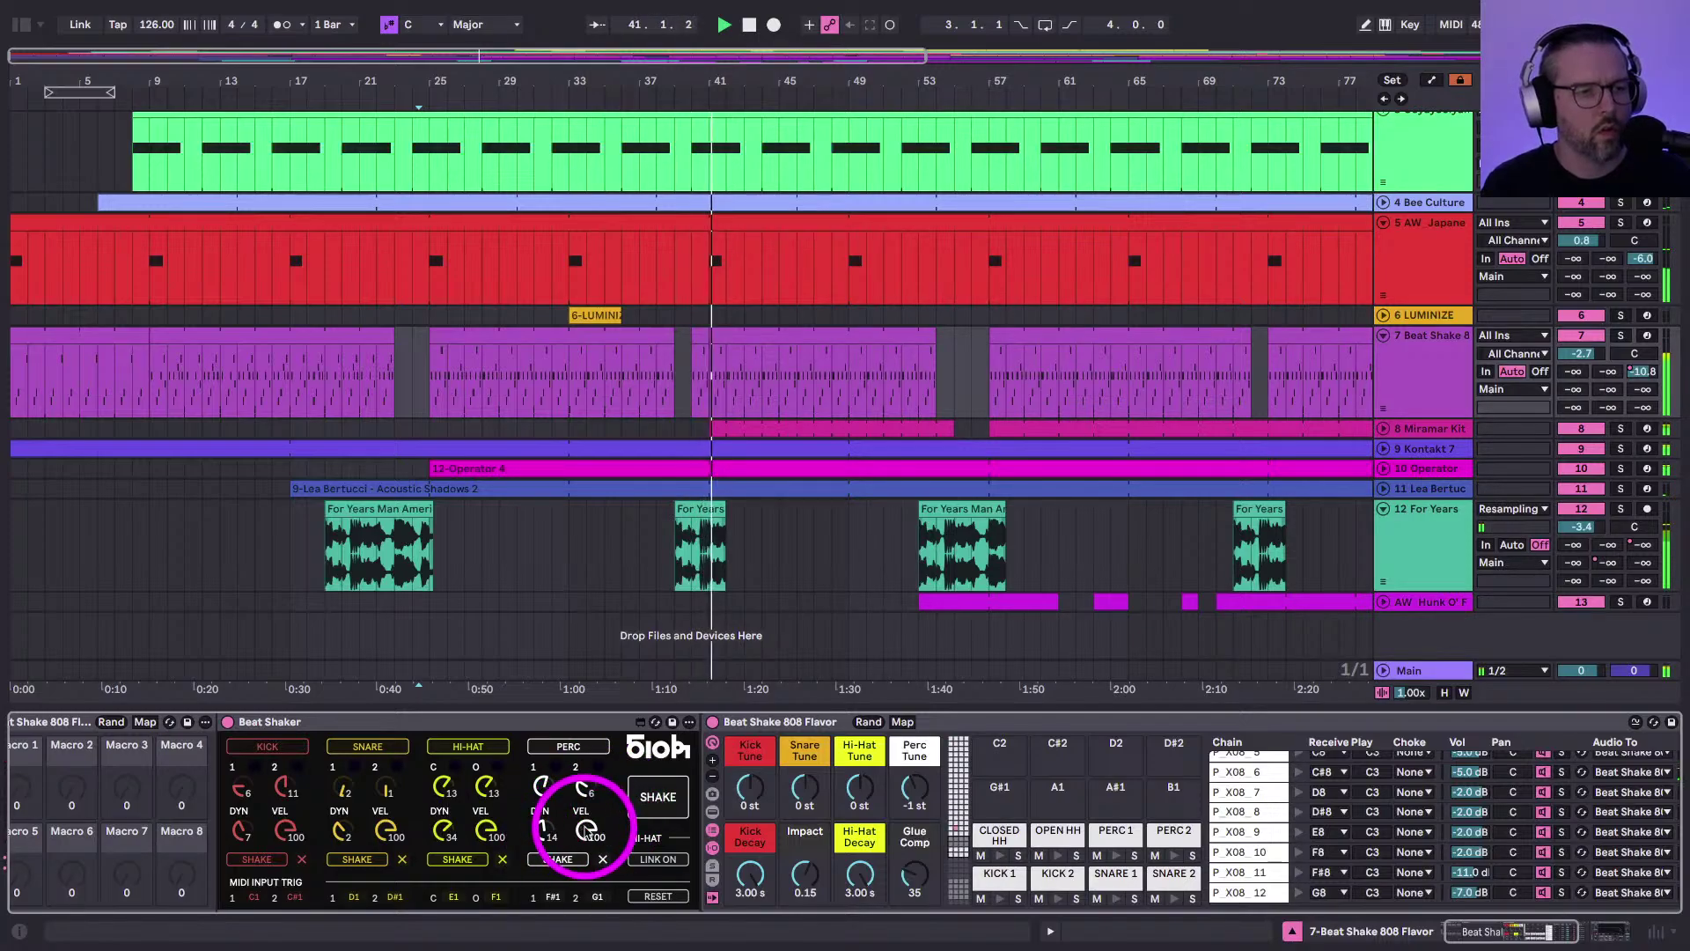
Unfold the Miramar Kit track and trim the end of the second For Years spoken-word clip to 41.2
{"action": "left_click", "coordinate": [1384, 429]}
{"action": "scroll", "coordinate": [669, 563], "scroll_direction": "down", "scroll_amount": 2}
{"action": "left_click_drag", "start_coordinate": [725, 510], "coordinate": [705, 507]}
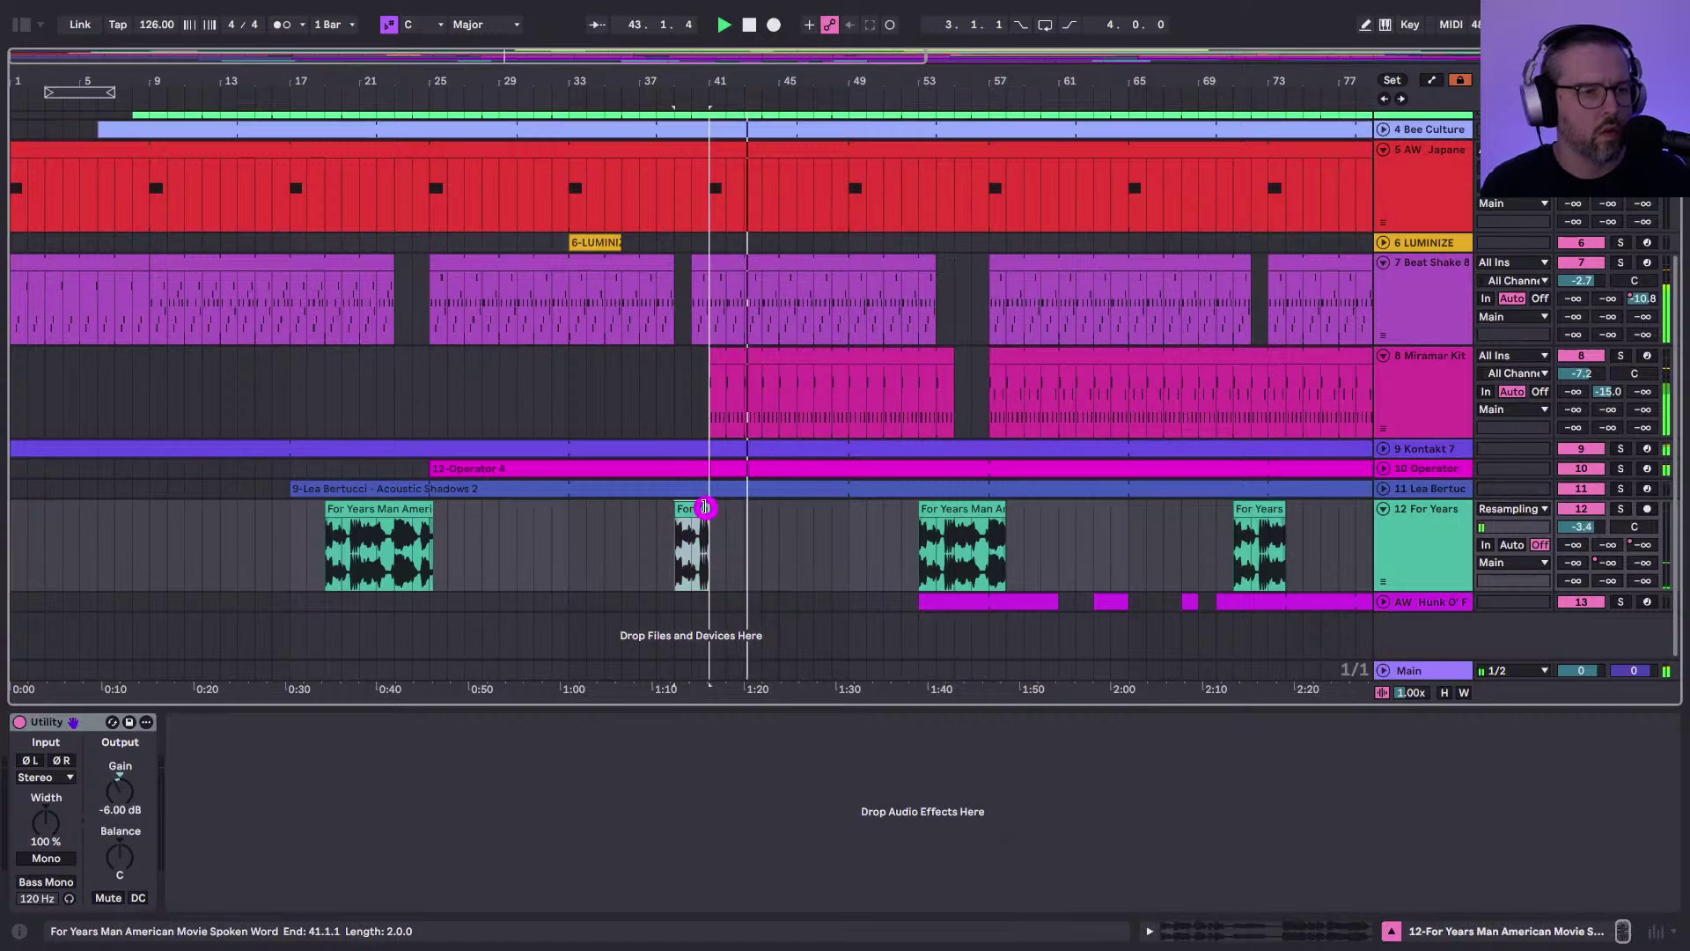
{"action": "left_click", "coordinate": [654, 562]}
{"action": "key", "text": "space"}
{"action": "key", "text": "space"}
{"action": "left_click_drag", "start_coordinate": [678, 78], "coordinate": [678, 184]}
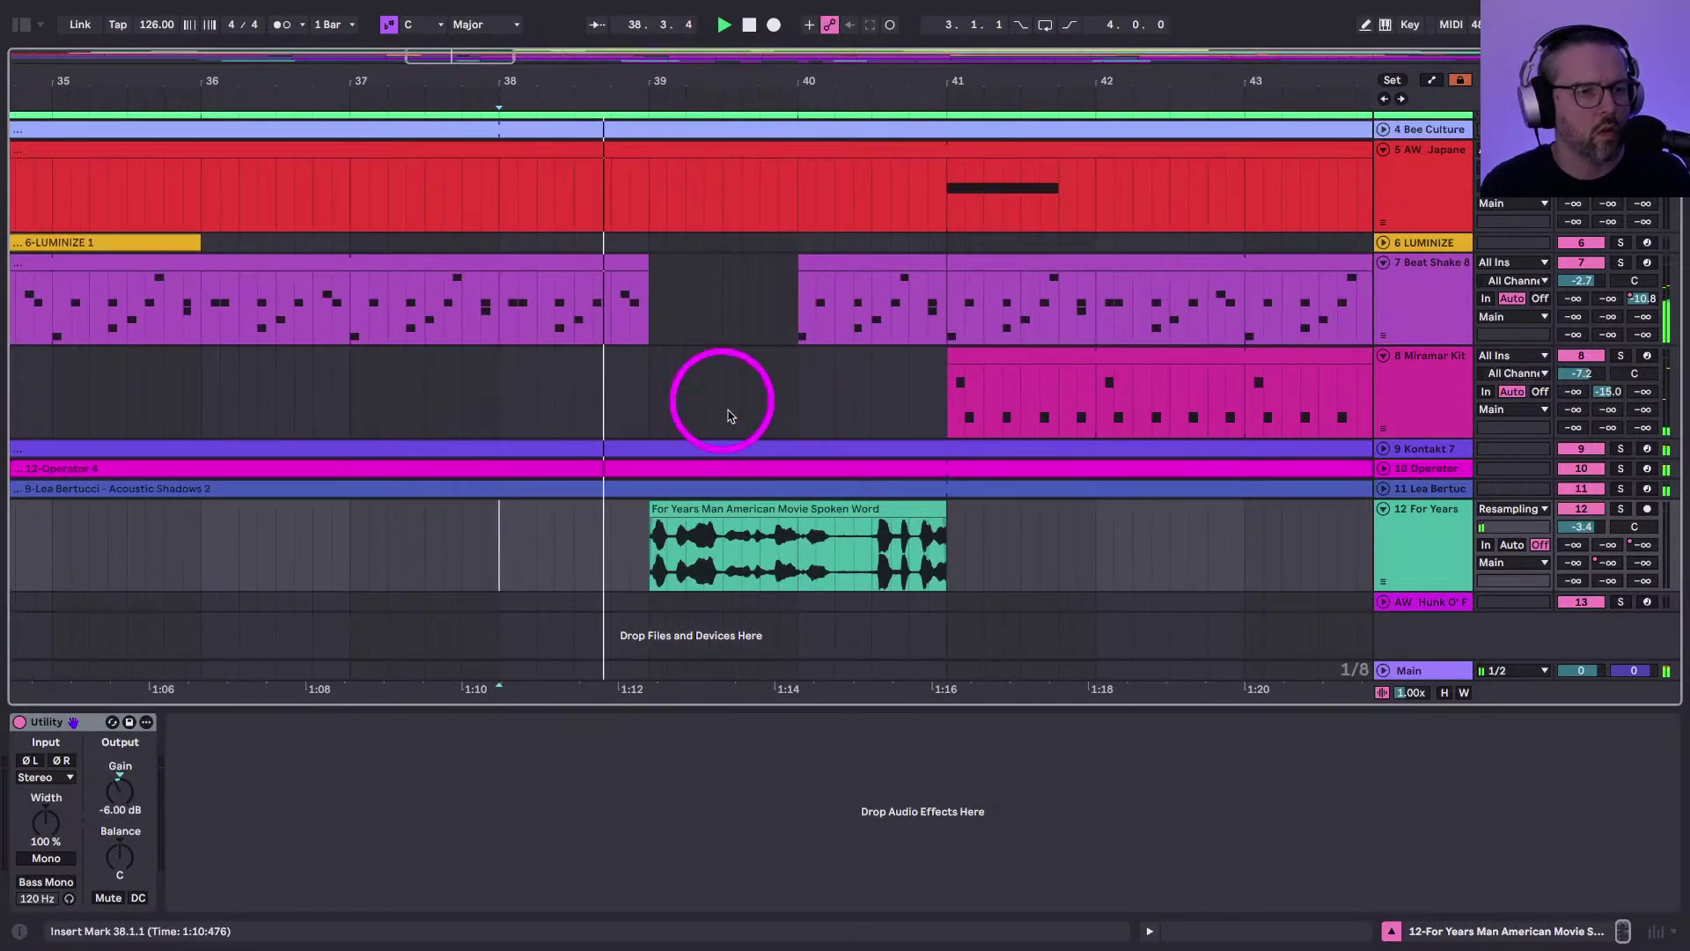
{"action": "left_click_drag", "start_coordinate": [941, 509], "coordinate": [984, 510]}
{"action": "left_click", "coordinate": [592, 602]}
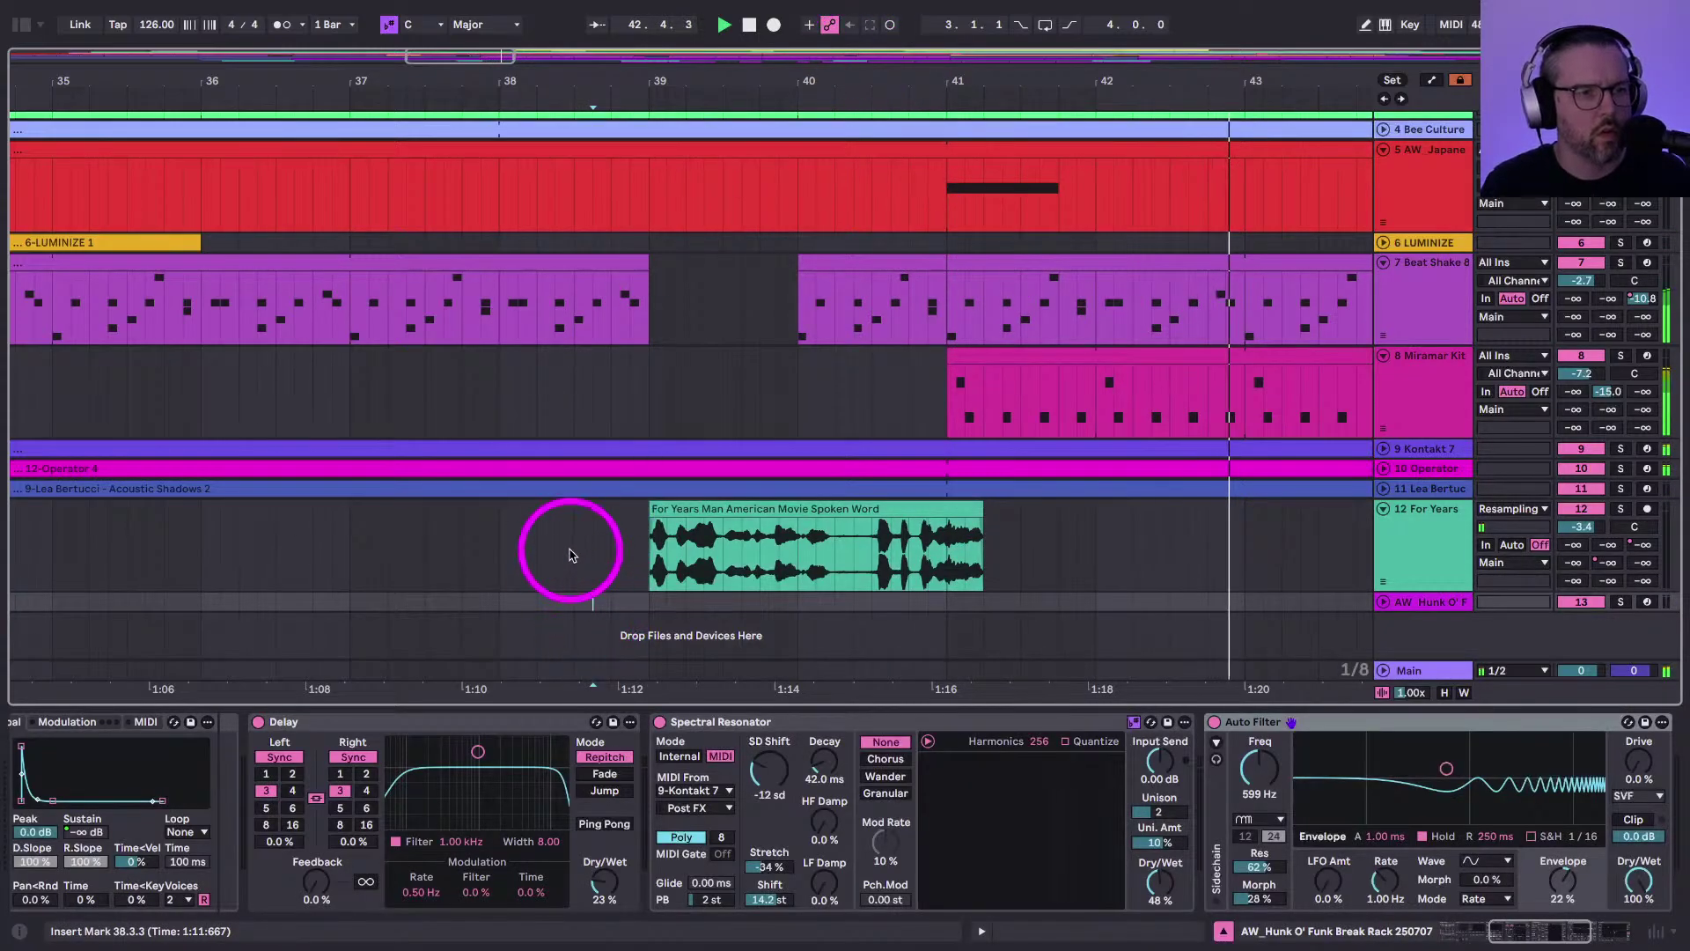
Draw a full-level C-SuperPlate send automation pulse from 41 to 41.2 on the For Years track, and play from 40.3.3
{"action": "left_click", "coordinate": [572, 555]}
{"action": "key", "text": "a"}
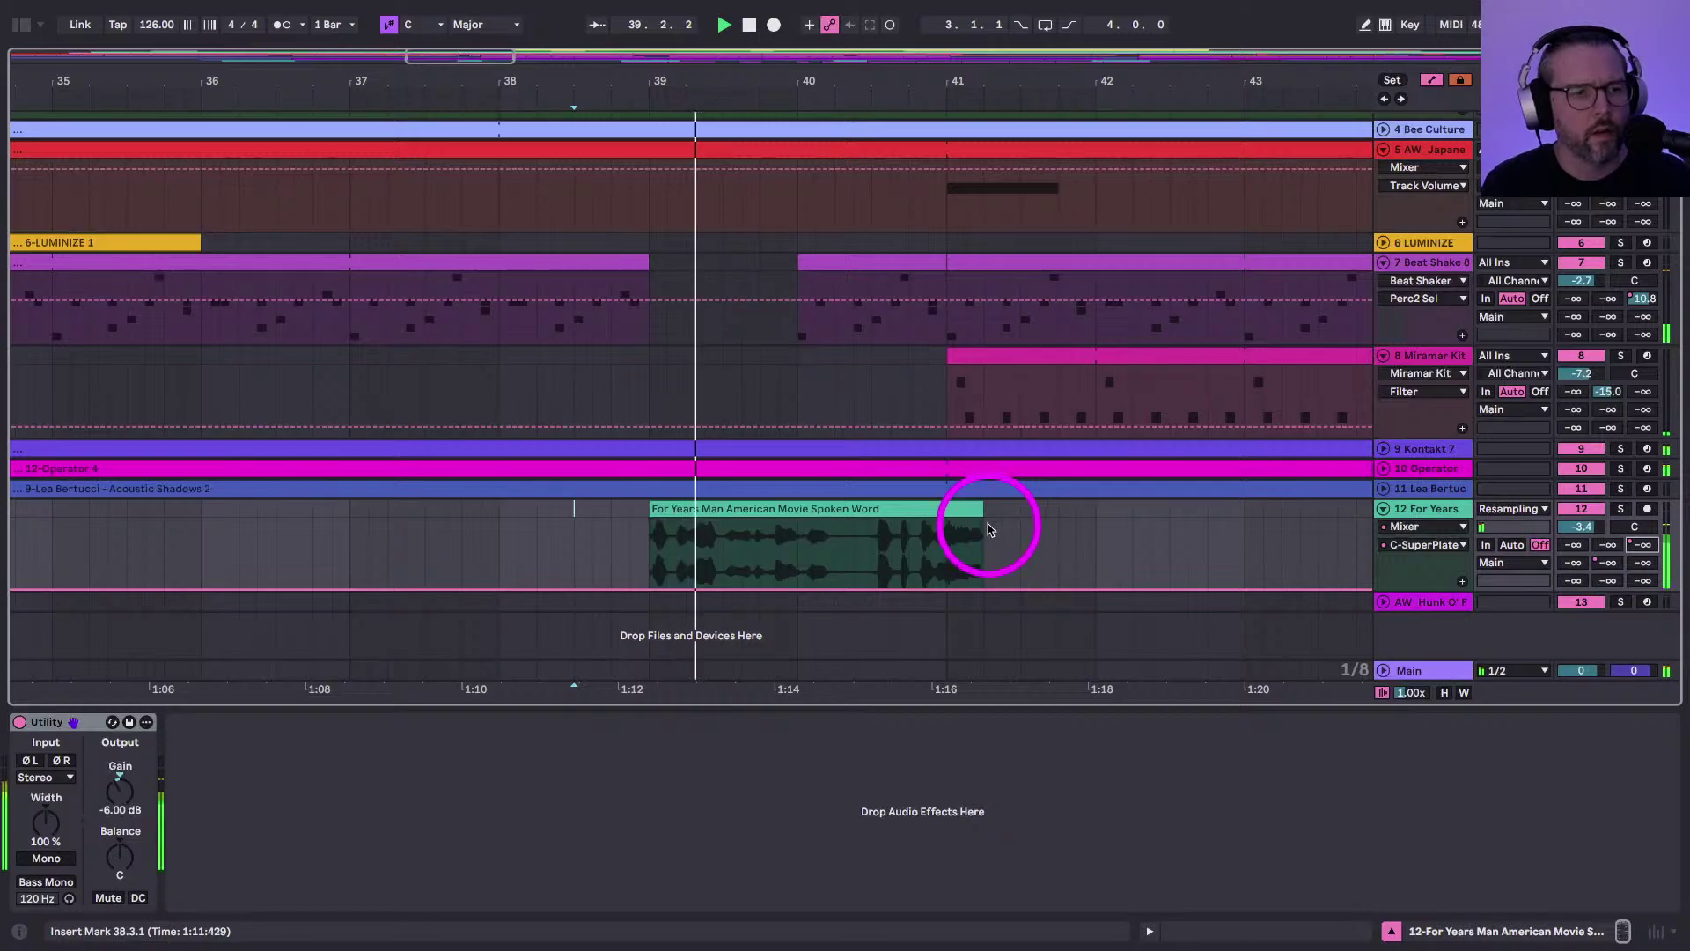
{"action": "key", "text": "b"}
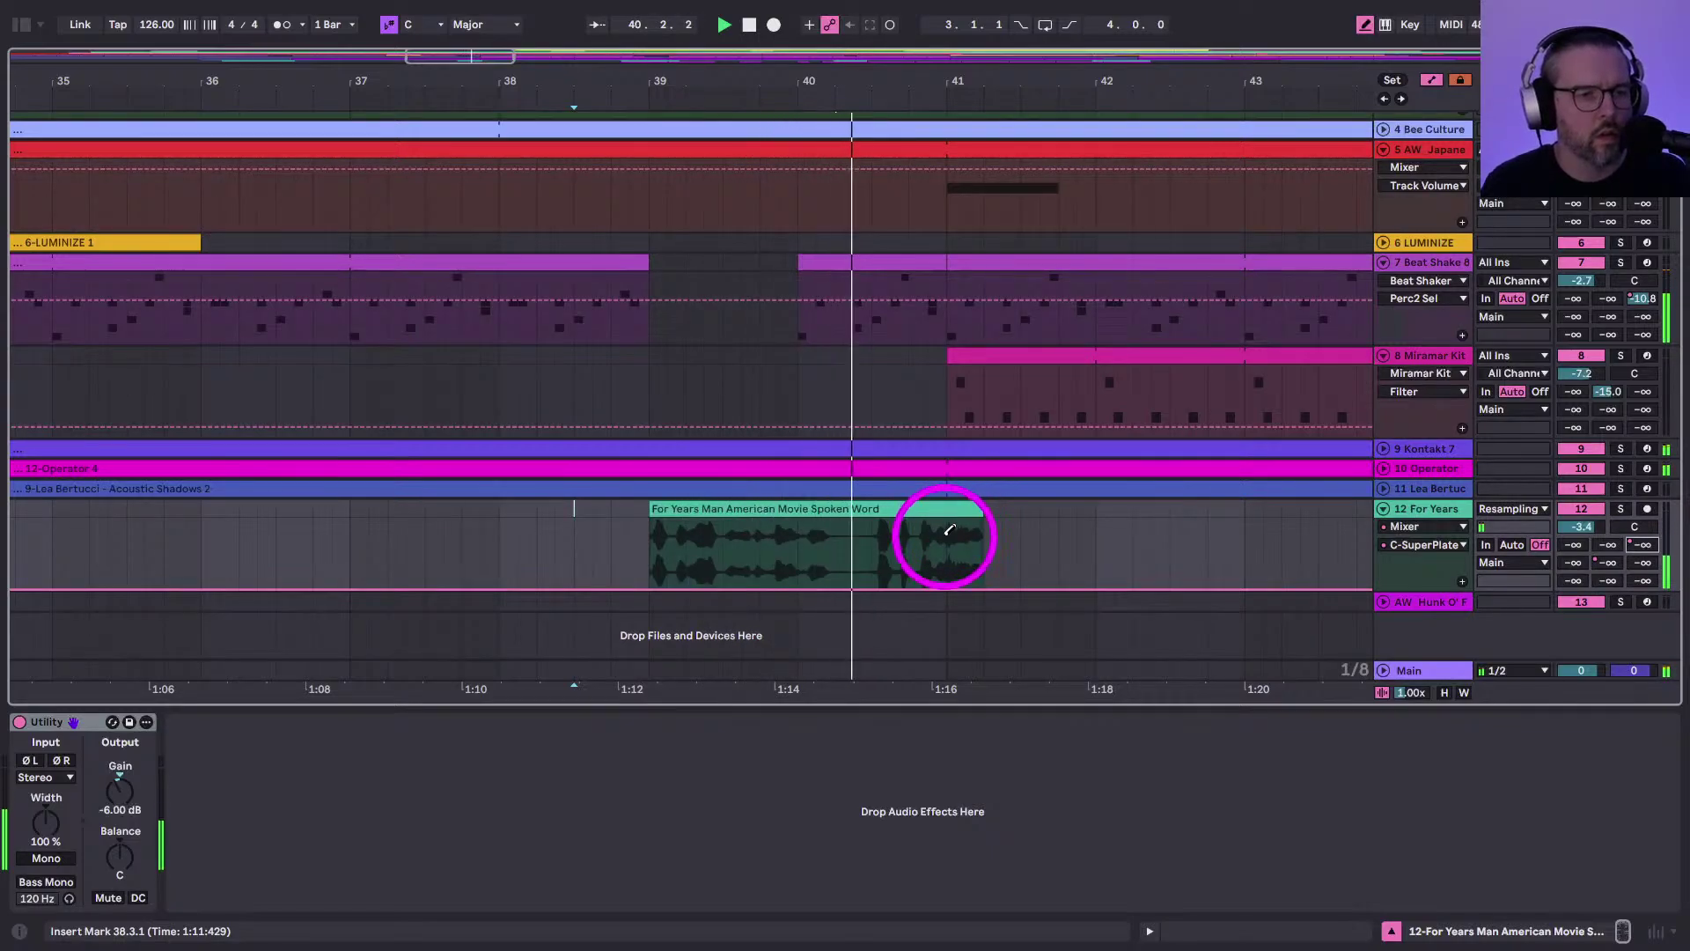
{"action": "mouse_move", "coordinate": [950, 529]}
{"action": "left_mouse_down"}
{"action": "mouse_move", "coordinate": [948, 544]}
{"action": "mouse_move", "coordinate": [959, 528]}
{"action": "left_mouse_up"}
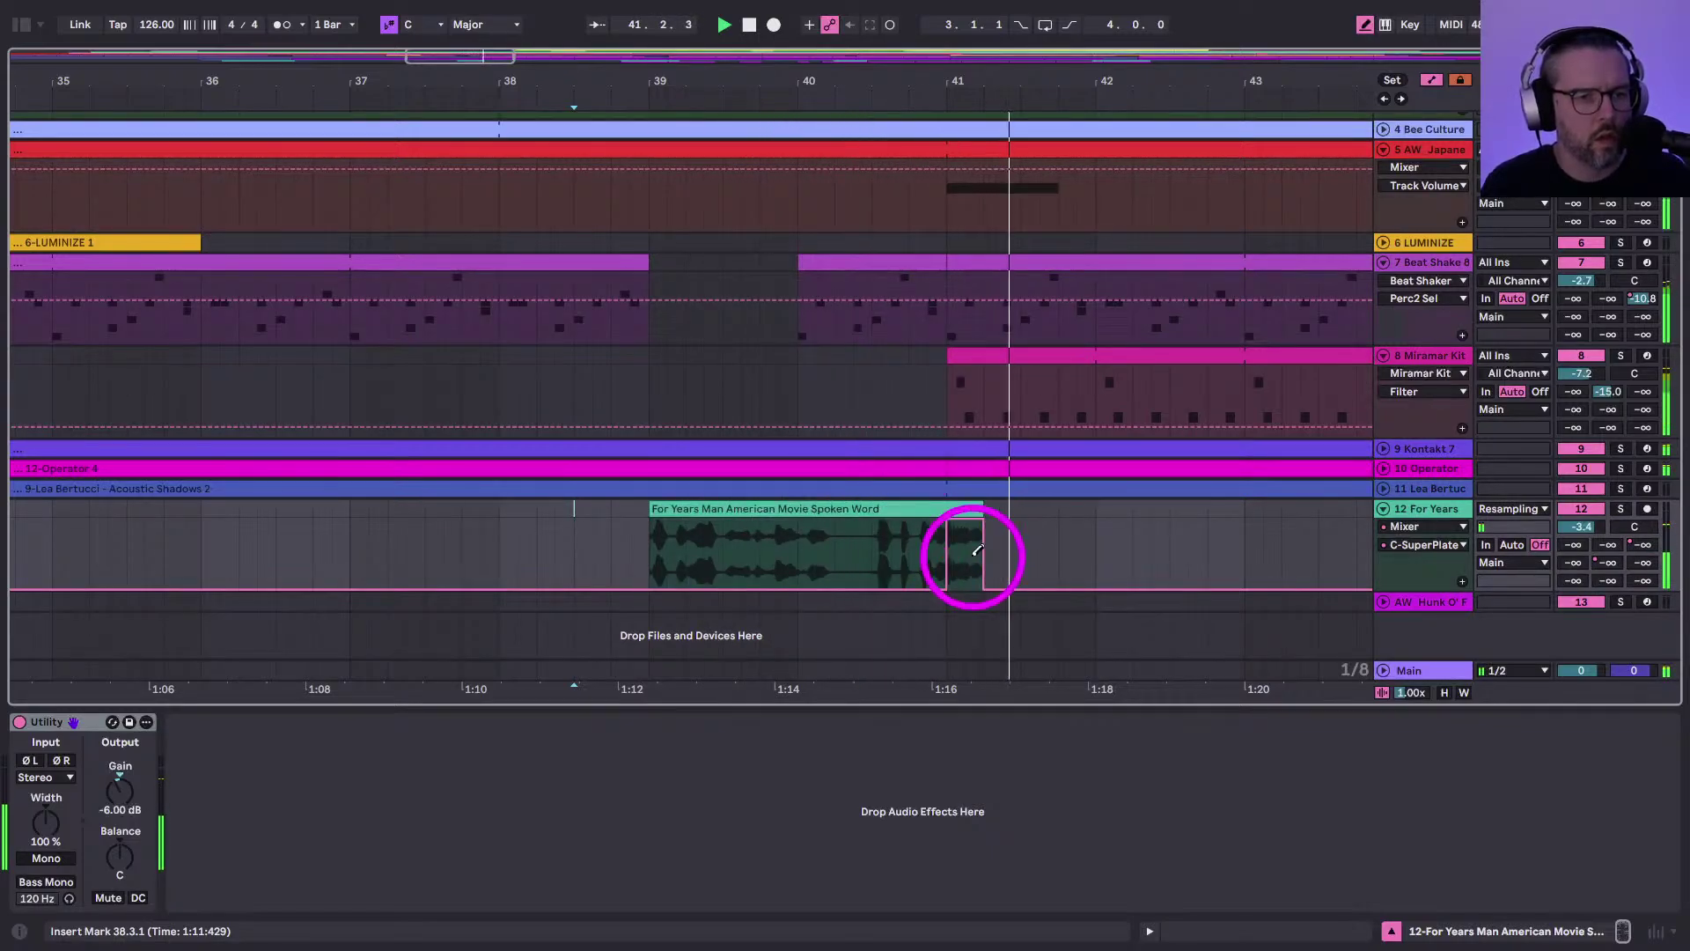
{"action": "left_click", "coordinate": [891, 554]}
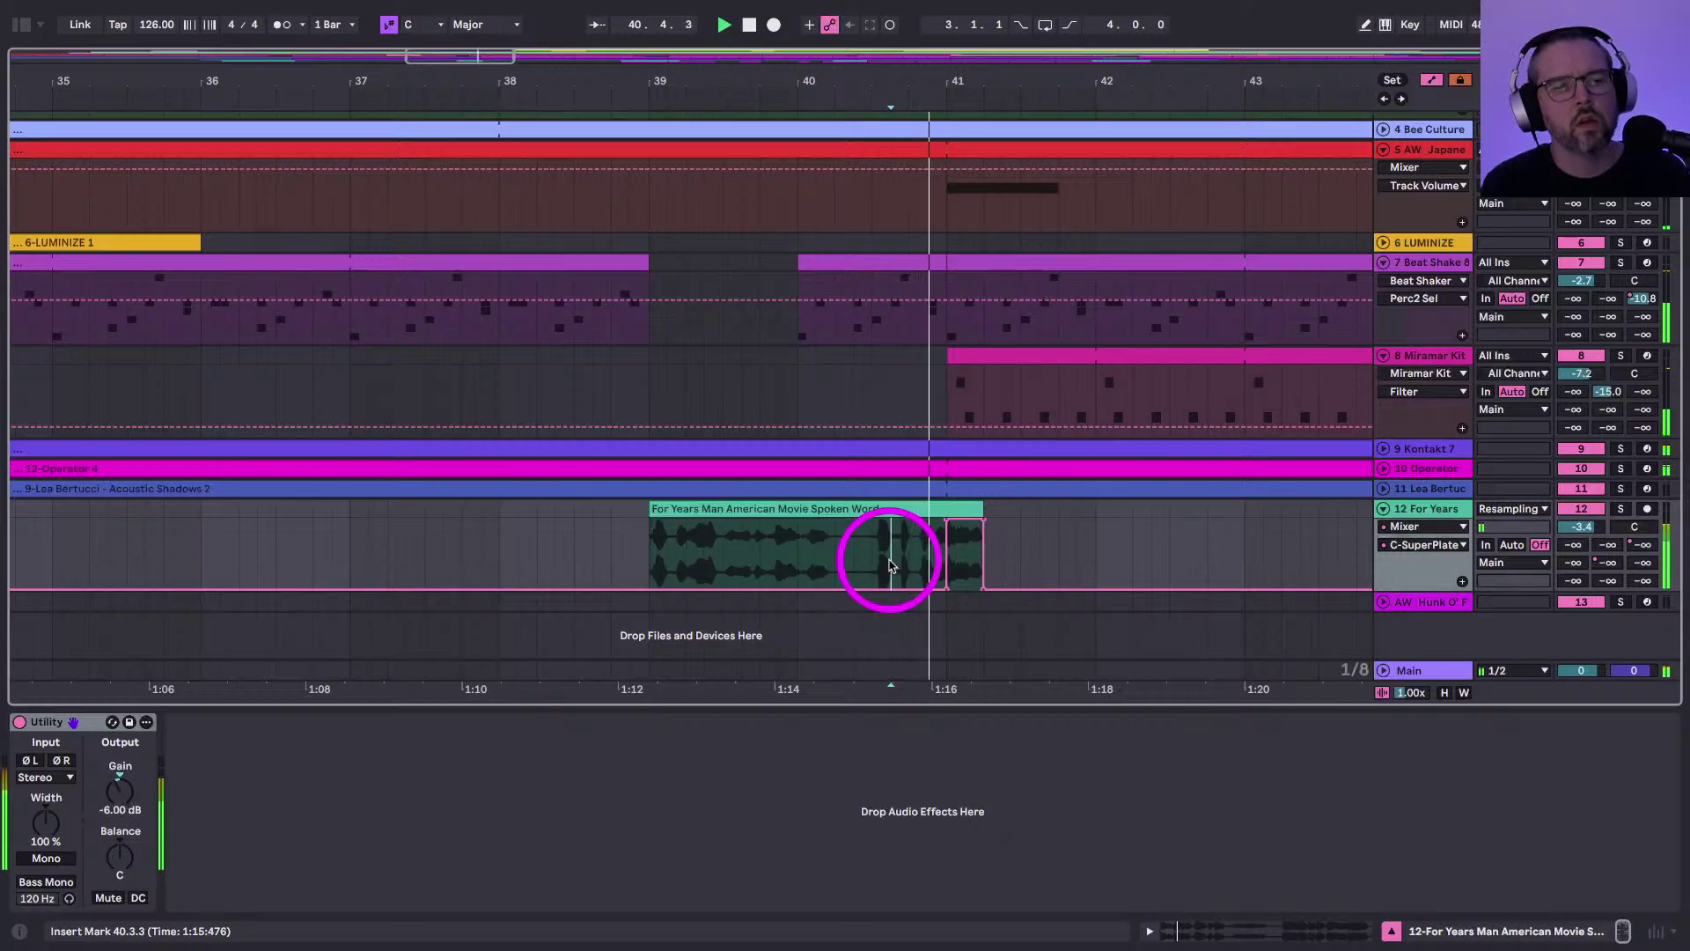
Draw a full-level E-Echo send automation pulse from 41 to 41.2 on the For Years track while playing from 38.4.3
{"action": "left_click", "coordinate": [630, 555]}
{"action": "left_click", "coordinate": [1611, 564]}
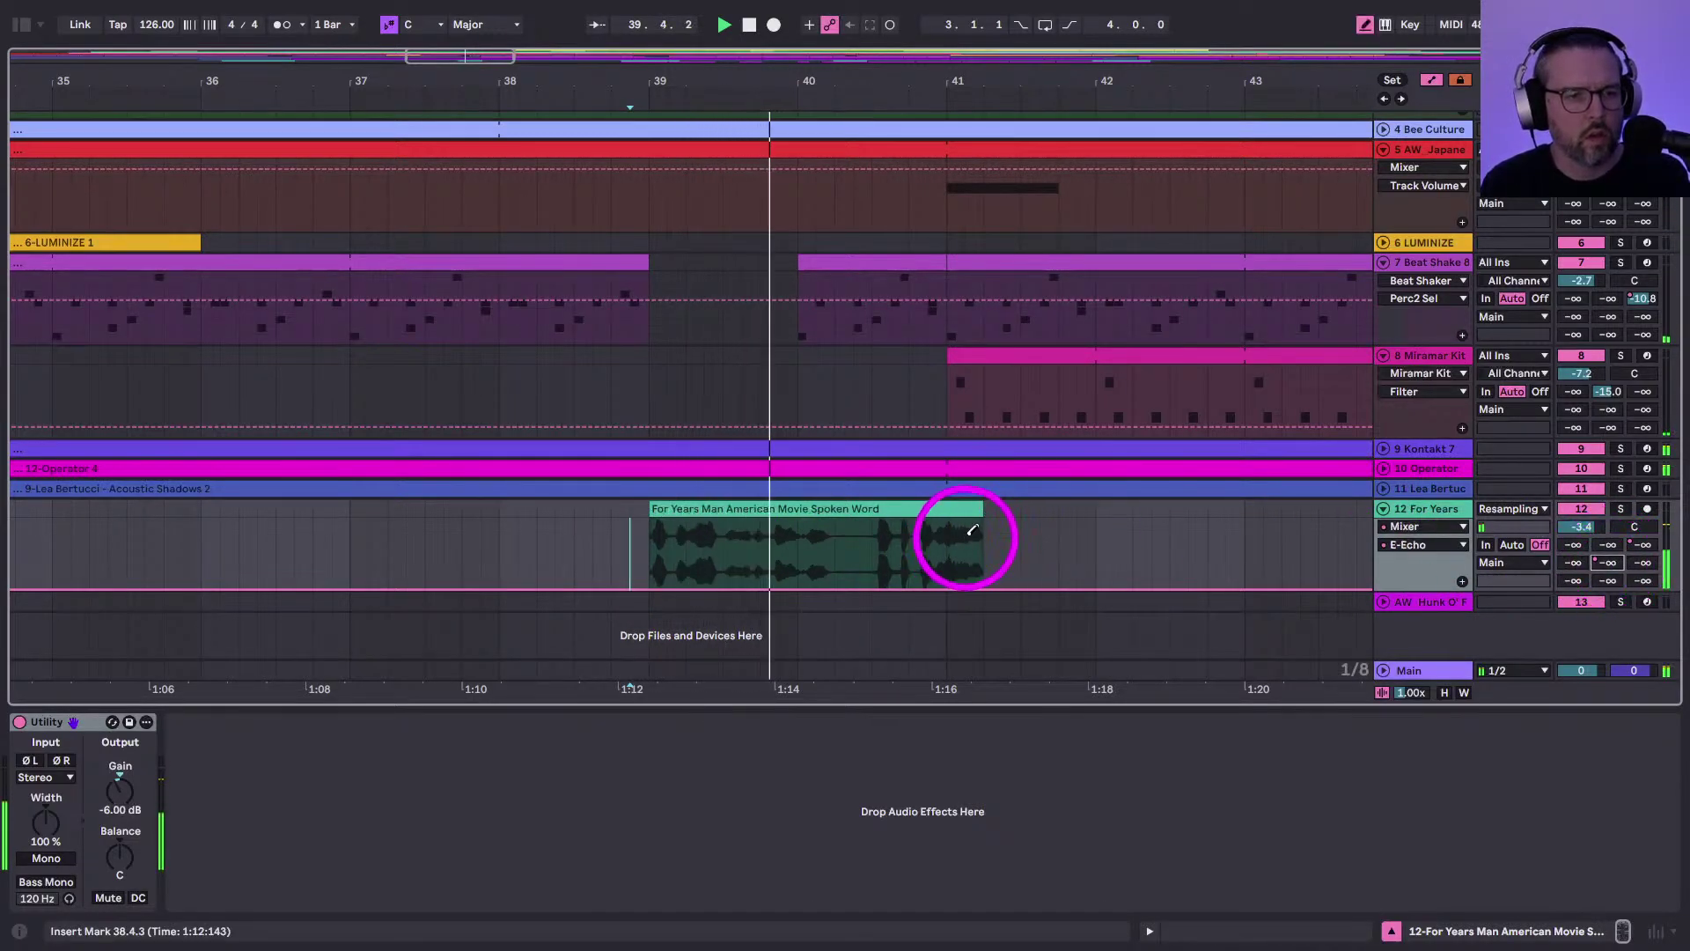
{"action": "left_click_drag", "start_coordinate": [972, 531], "coordinate": [969, 496]}
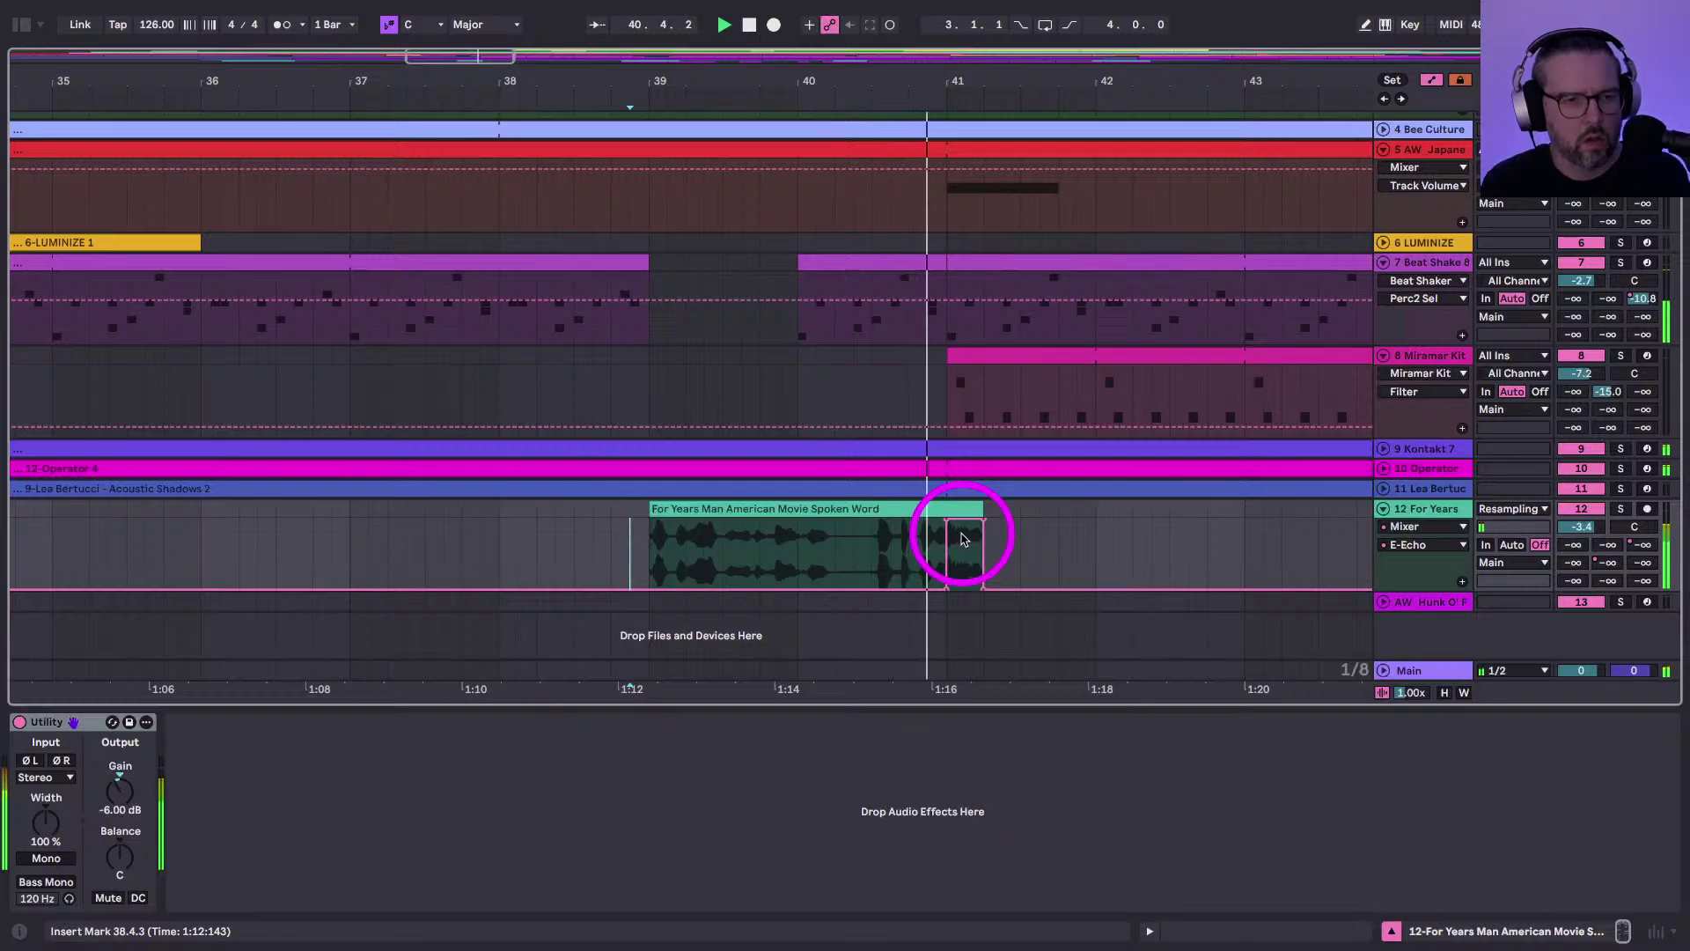
Leave draw mode, trim the end of the second For Years clip to 41.1.3, and play from 38.4.3
{"action": "key", "text": "b"}
{"action": "left_click_drag", "start_coordinate": [978, 507], "coordinate": [972, 513]}
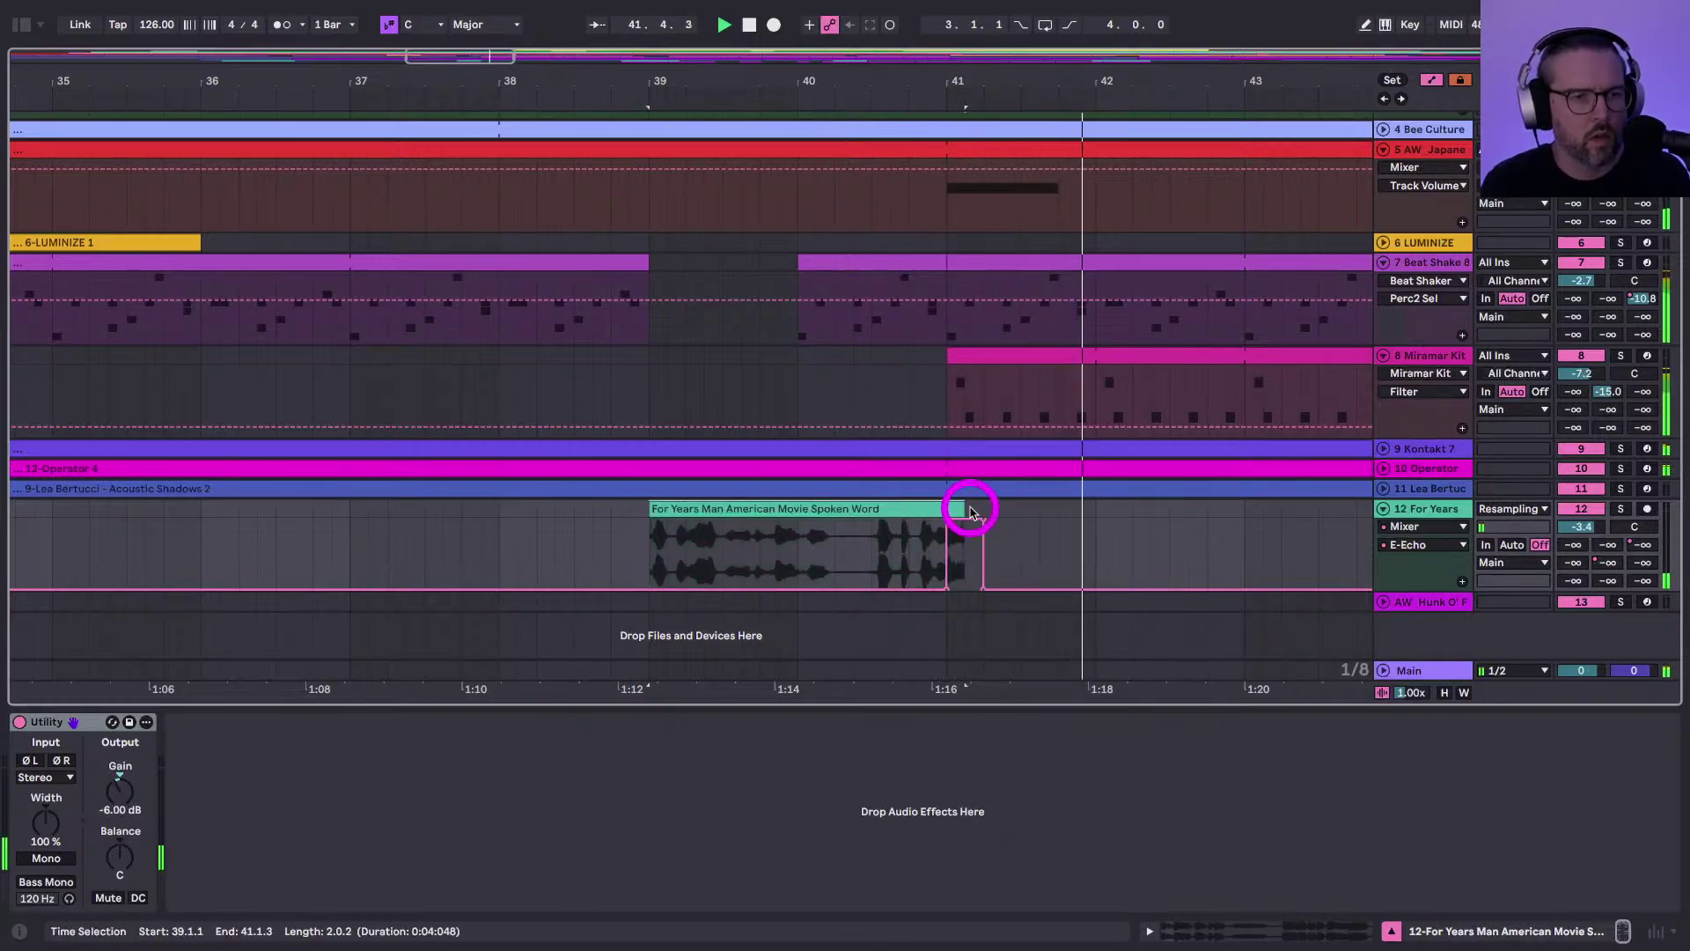
{"action": "left_click", "coordinate": [663, 515]}
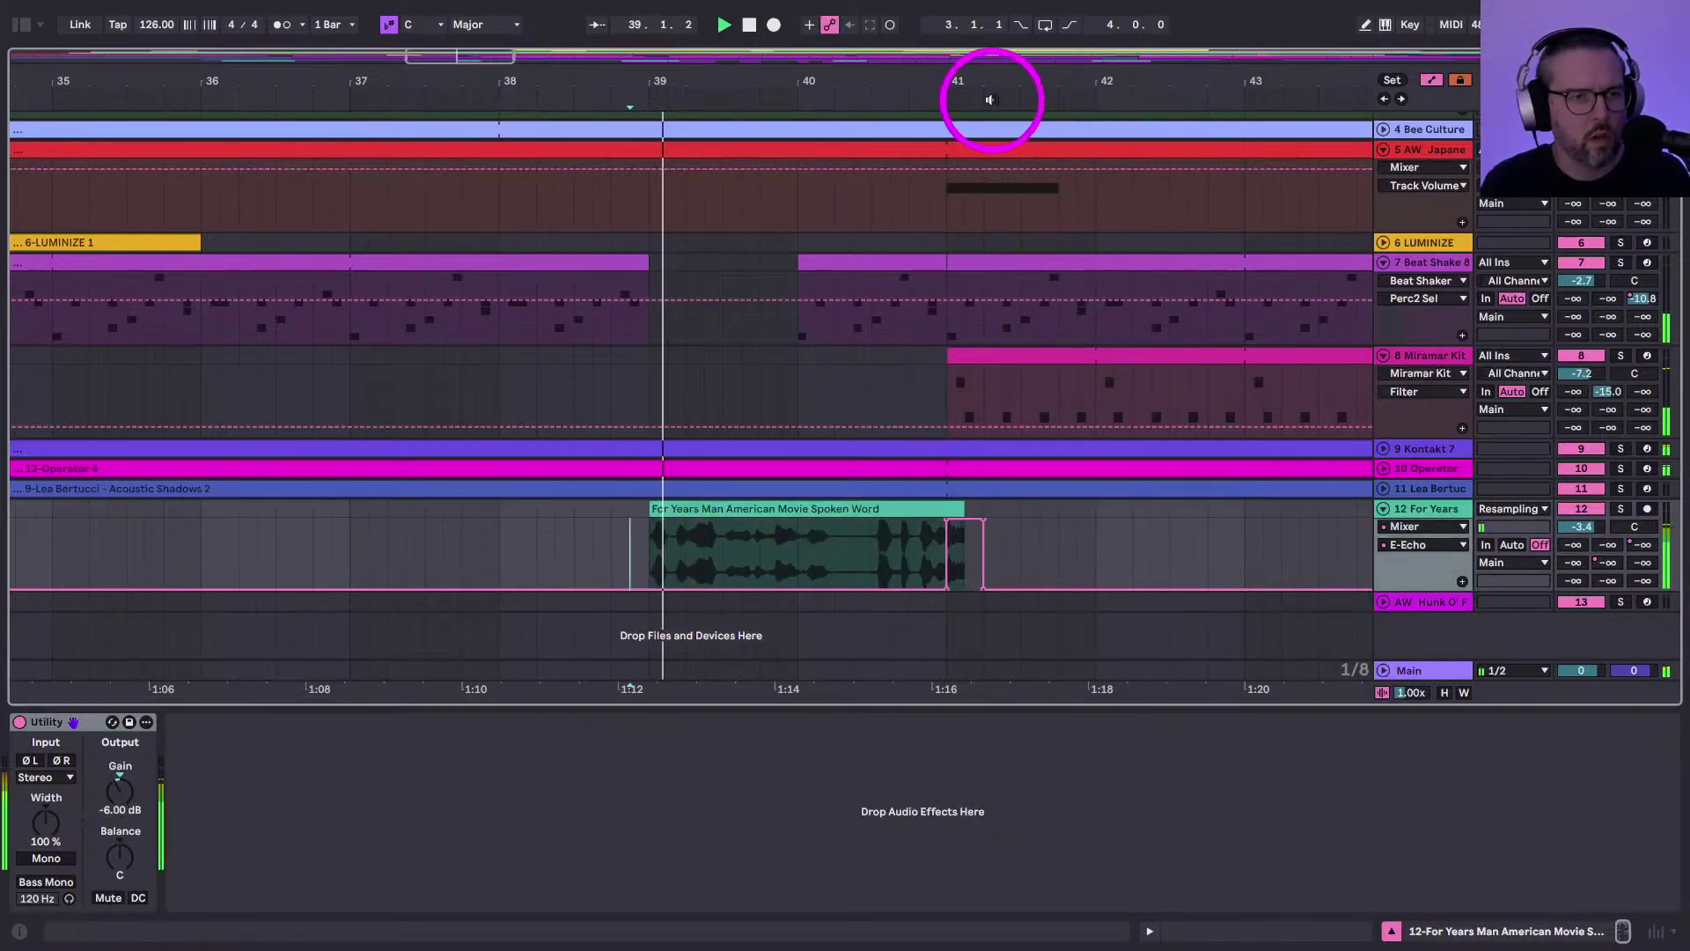
{"action": "left_click_drag", "start_coordinate": [989, 83], "coordinate": [971, 88]}
{"action": "mouse_move", "coordinate": [942, 508]}
{"action": "left_mouse_down"}
{"action": "mouse_move", "coordinate": [988, 502]}
{"action": "mouse_move", "coordinate": [962, 504]}
{"action": "left_mouse_up"}
{"action": "left_click_drag", "start_coordinate": [864, 94], "coordinate": [860, 65]}
{"action": "left_click_drag", "start_coordinate": [728, 83], "coordinate": [614, 71]}
Leave the automation view and set the Miramar Kit track's volume to -9.9 dB
{"action": "key", "text": "a"}
{"action": "scroll", "coordinate": [732, 279], "scroll_direction": "up", "scroll_amount": 5}
{"action": "left_click", "coordinate": [1423, 586]}
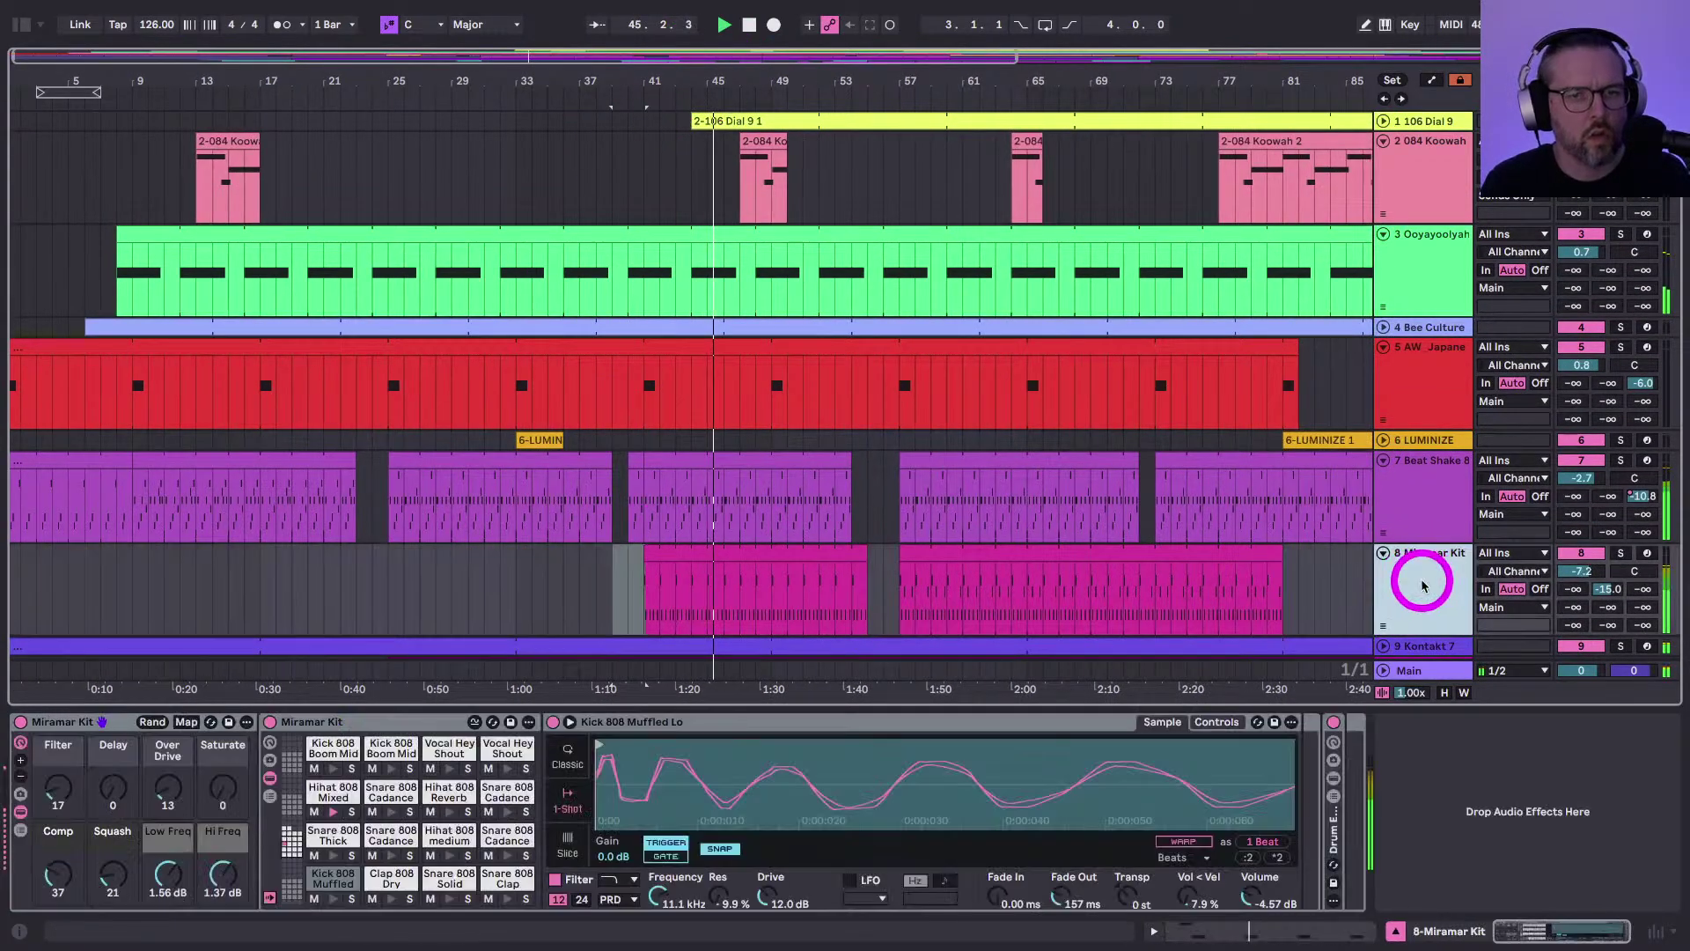
{"action": "left_click_drag", "start_coordinate": [1563, 562], "coordinate": [1561, 568]}
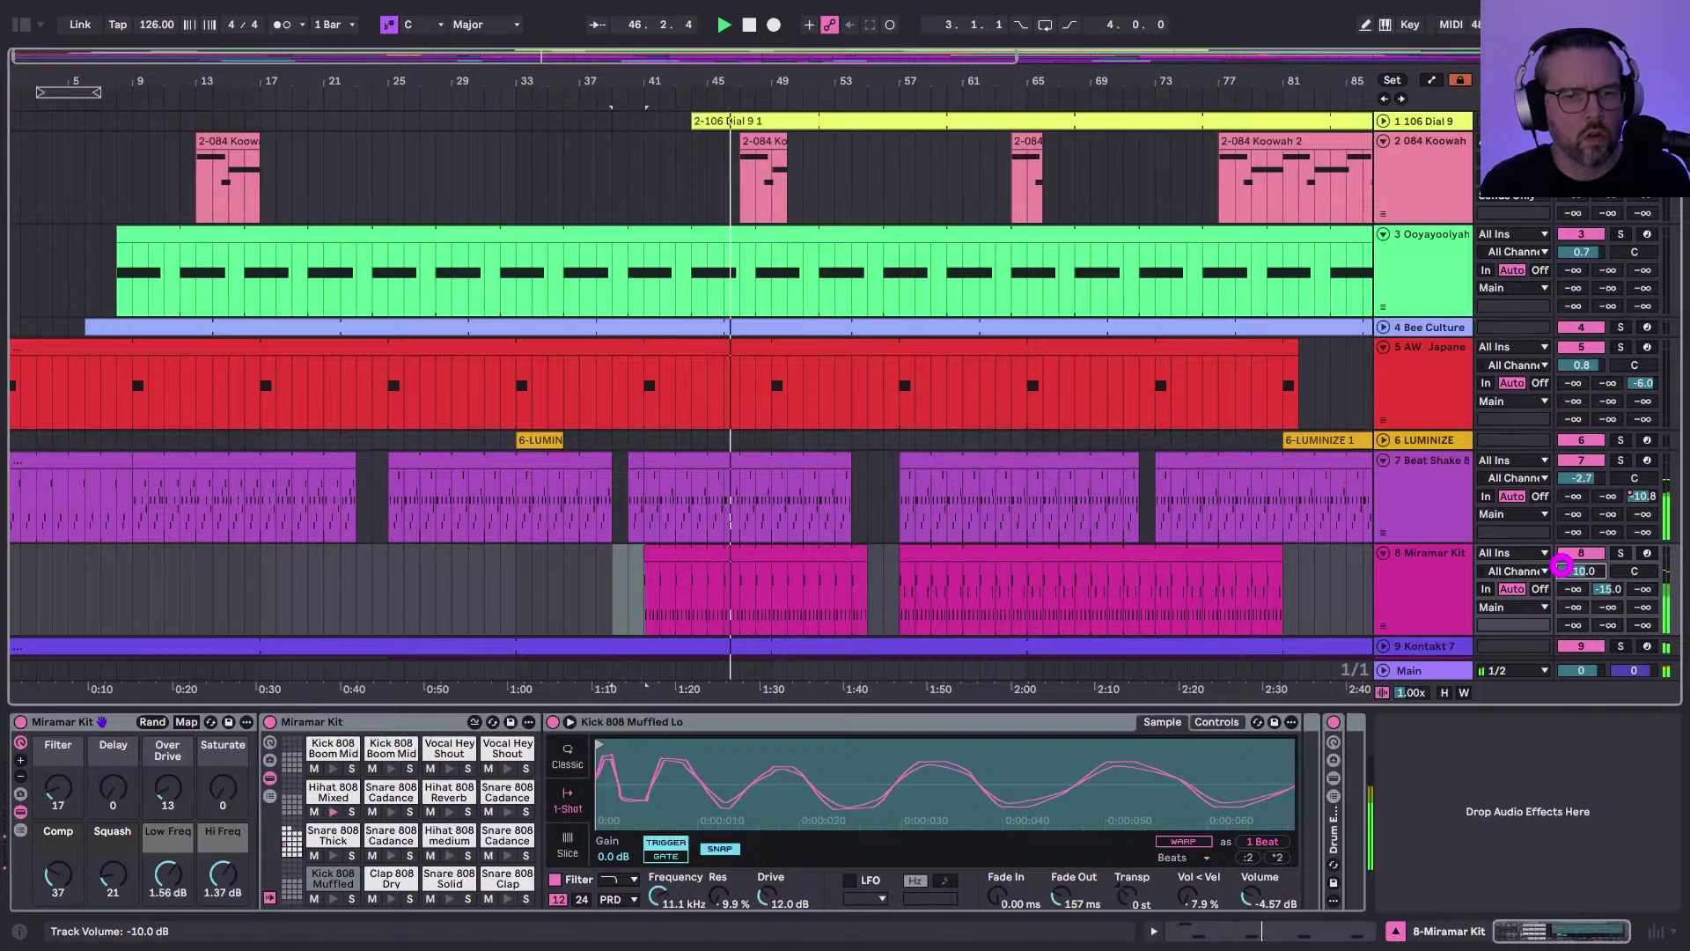
{"action": "left_click", "coordinate": [1396, 578]}
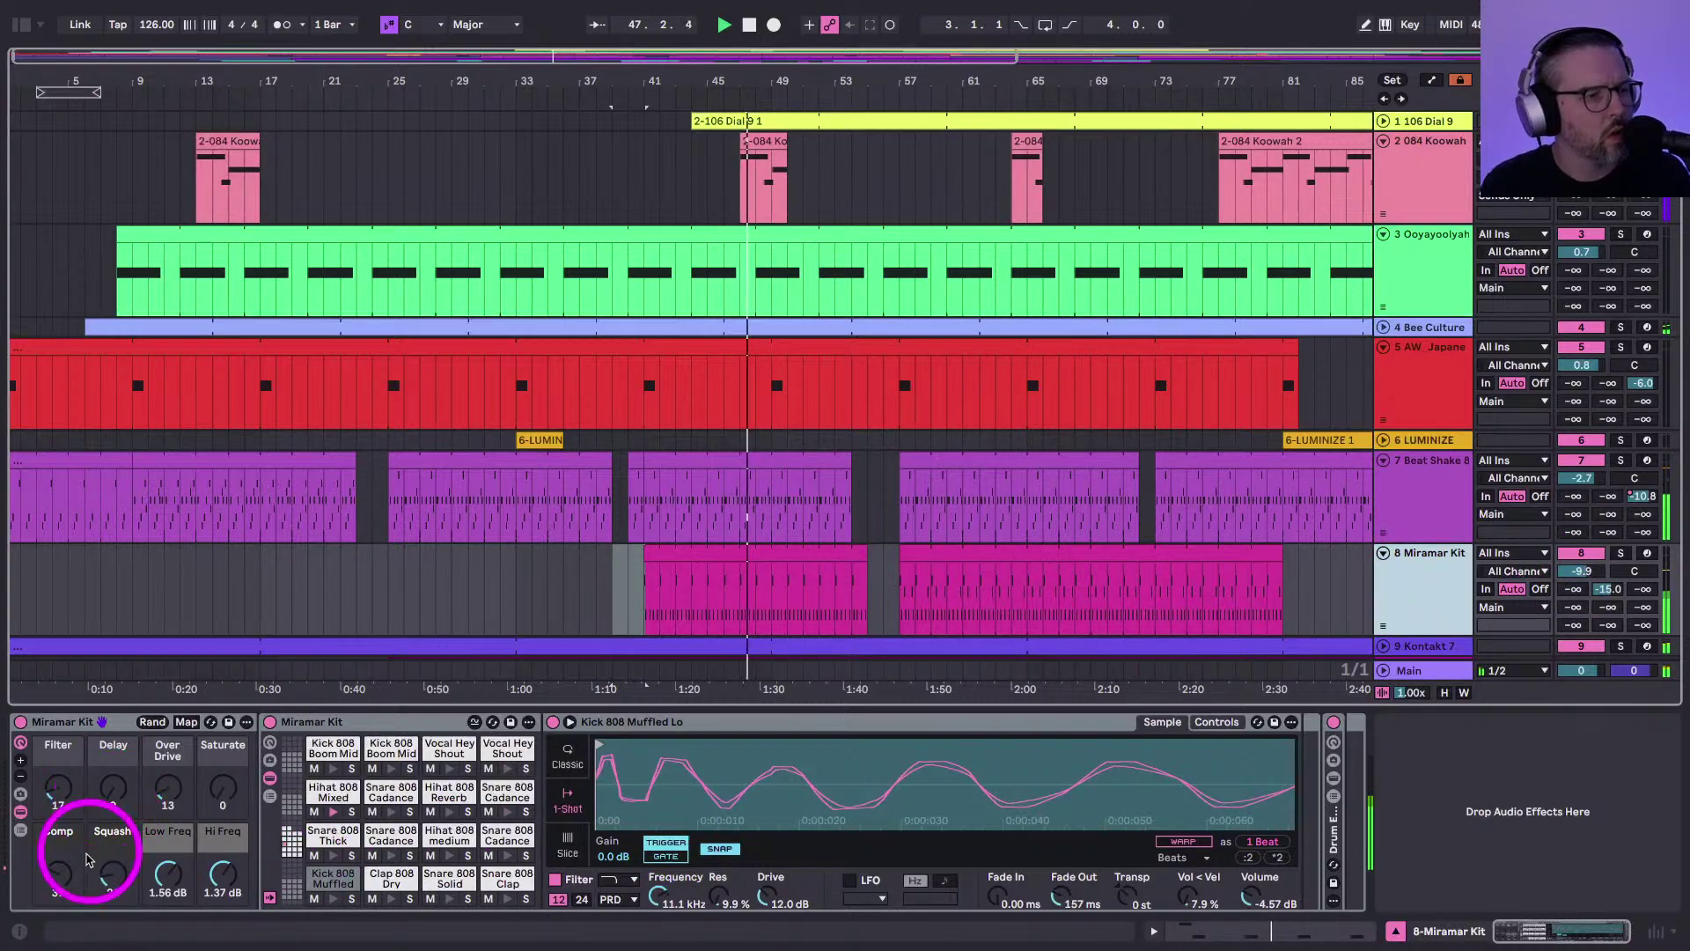
Set the Miramar Kit track's B-ValhallaVintageVerb send to -10.0 dB
{"action": "left_click_drag", "start_coordinate": [108, 803], "coordinate": [107, 790]}
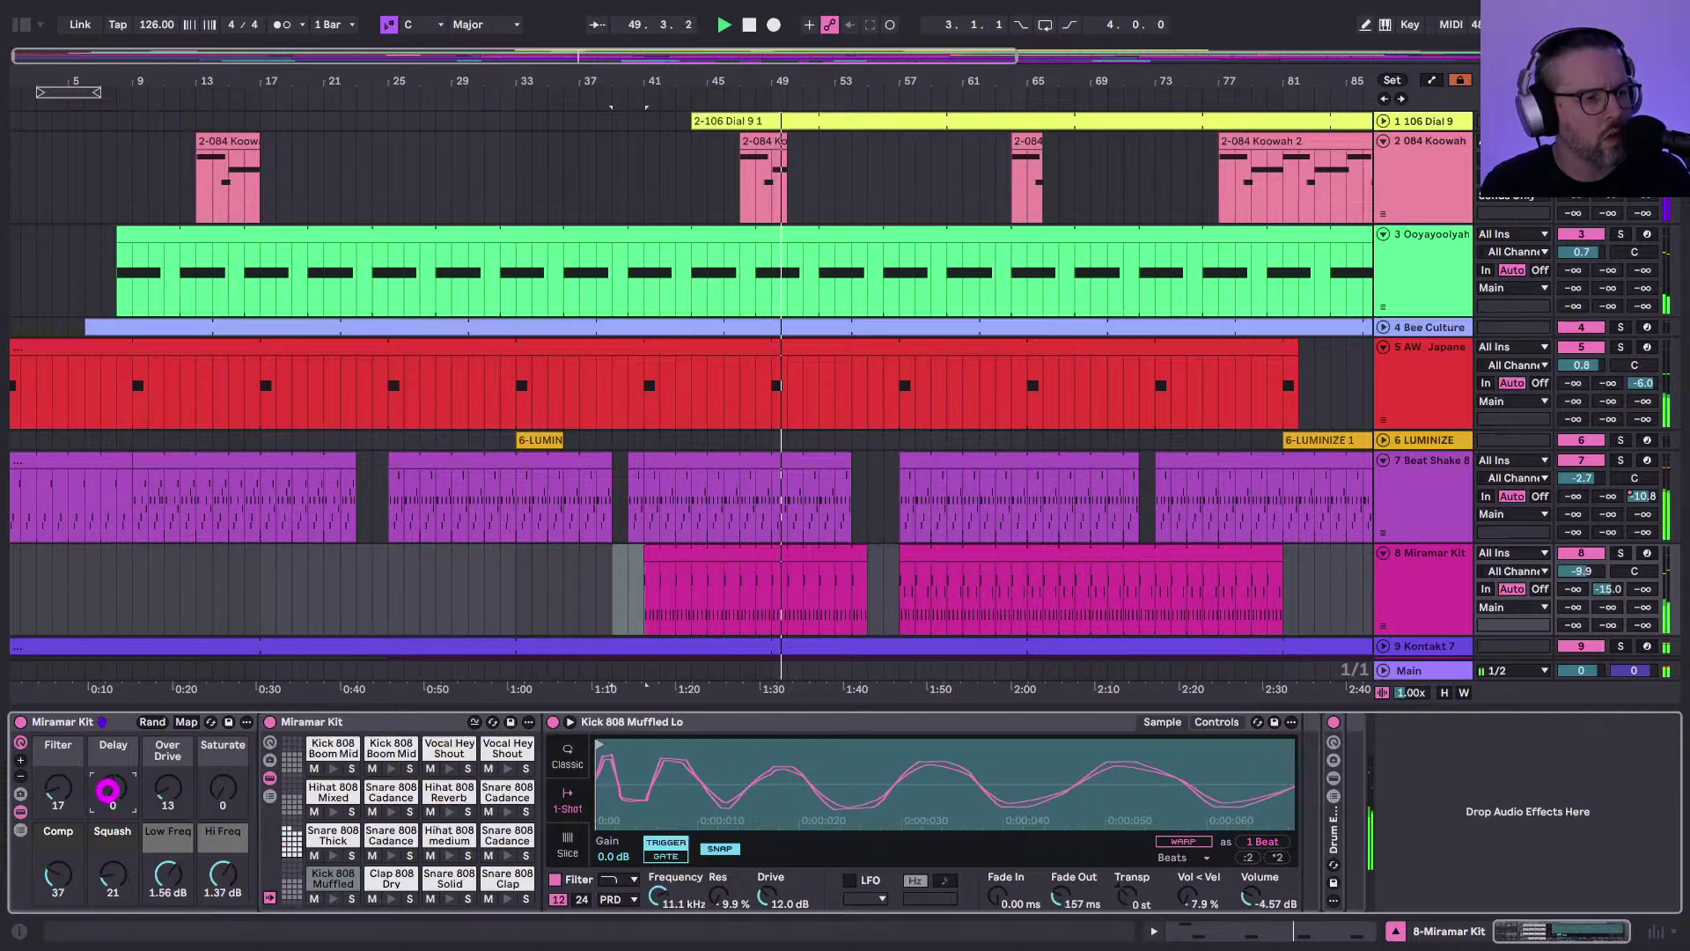
{"action": "left_click", "coordinate": [603, 434]}
{"action": "scroll", "coordinate": [604, 434], "scroll_direction": "down", "scroll_amount": 5}
{"action": "left_click", "coordinate": [1408, 446]}
{"action": "left_click", "coordinate": [779, 769]}
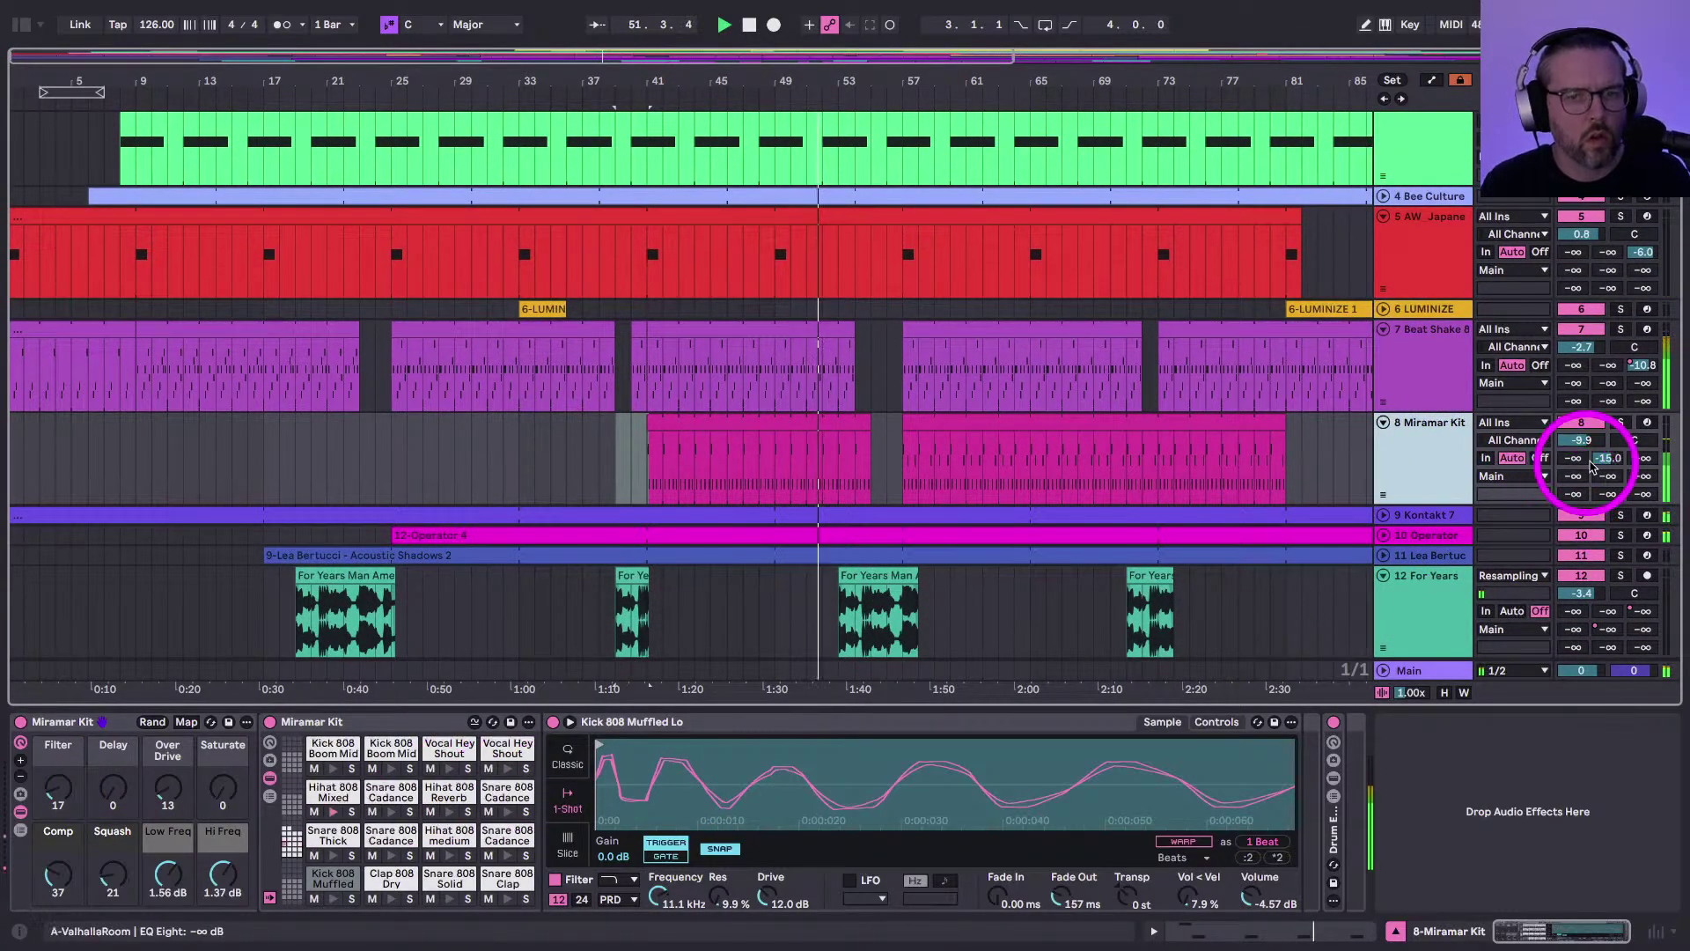
{"action": "left_click_drag", "start_coordinate": [1600, 452], "coordinate": [1600, 458]}
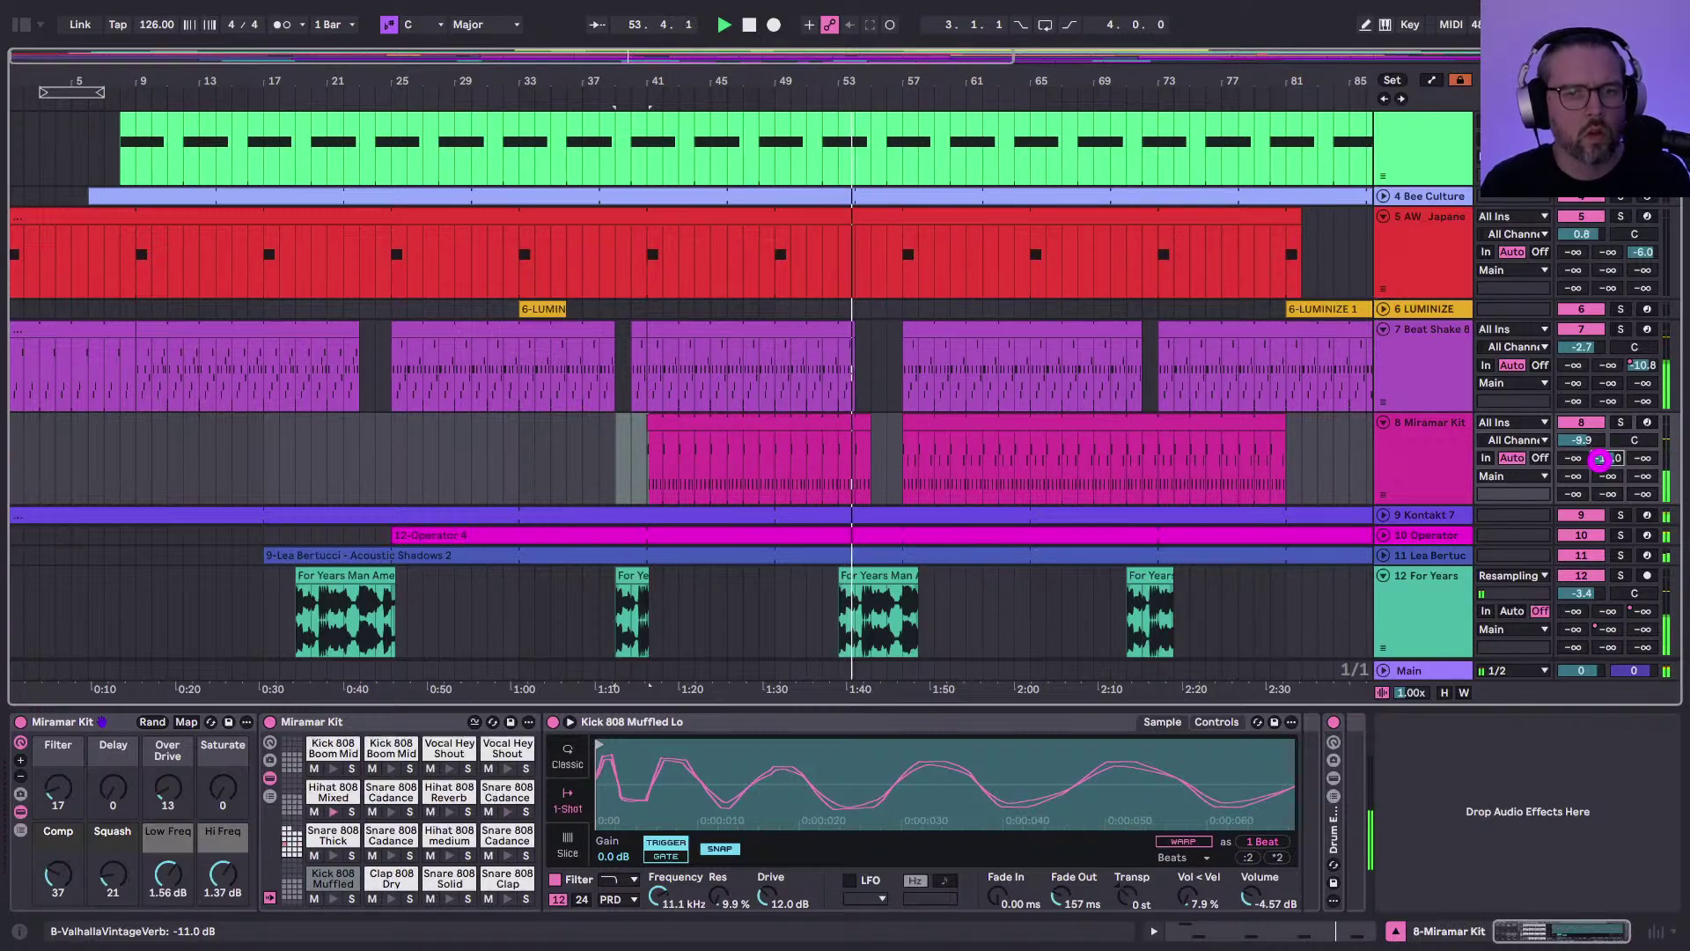
Unfold the Hunk O' Funk track, trim the end of its first clip to bar 57, and play from 53.1.1
{"action": "scroll", "coordinate": [894, 452], "scroll_direction": "down", "scroll_amount": 2}
{"action": "scroll", "coordinate": [876, 321], "scroll_direction": "up", "scroll_amount": 5}
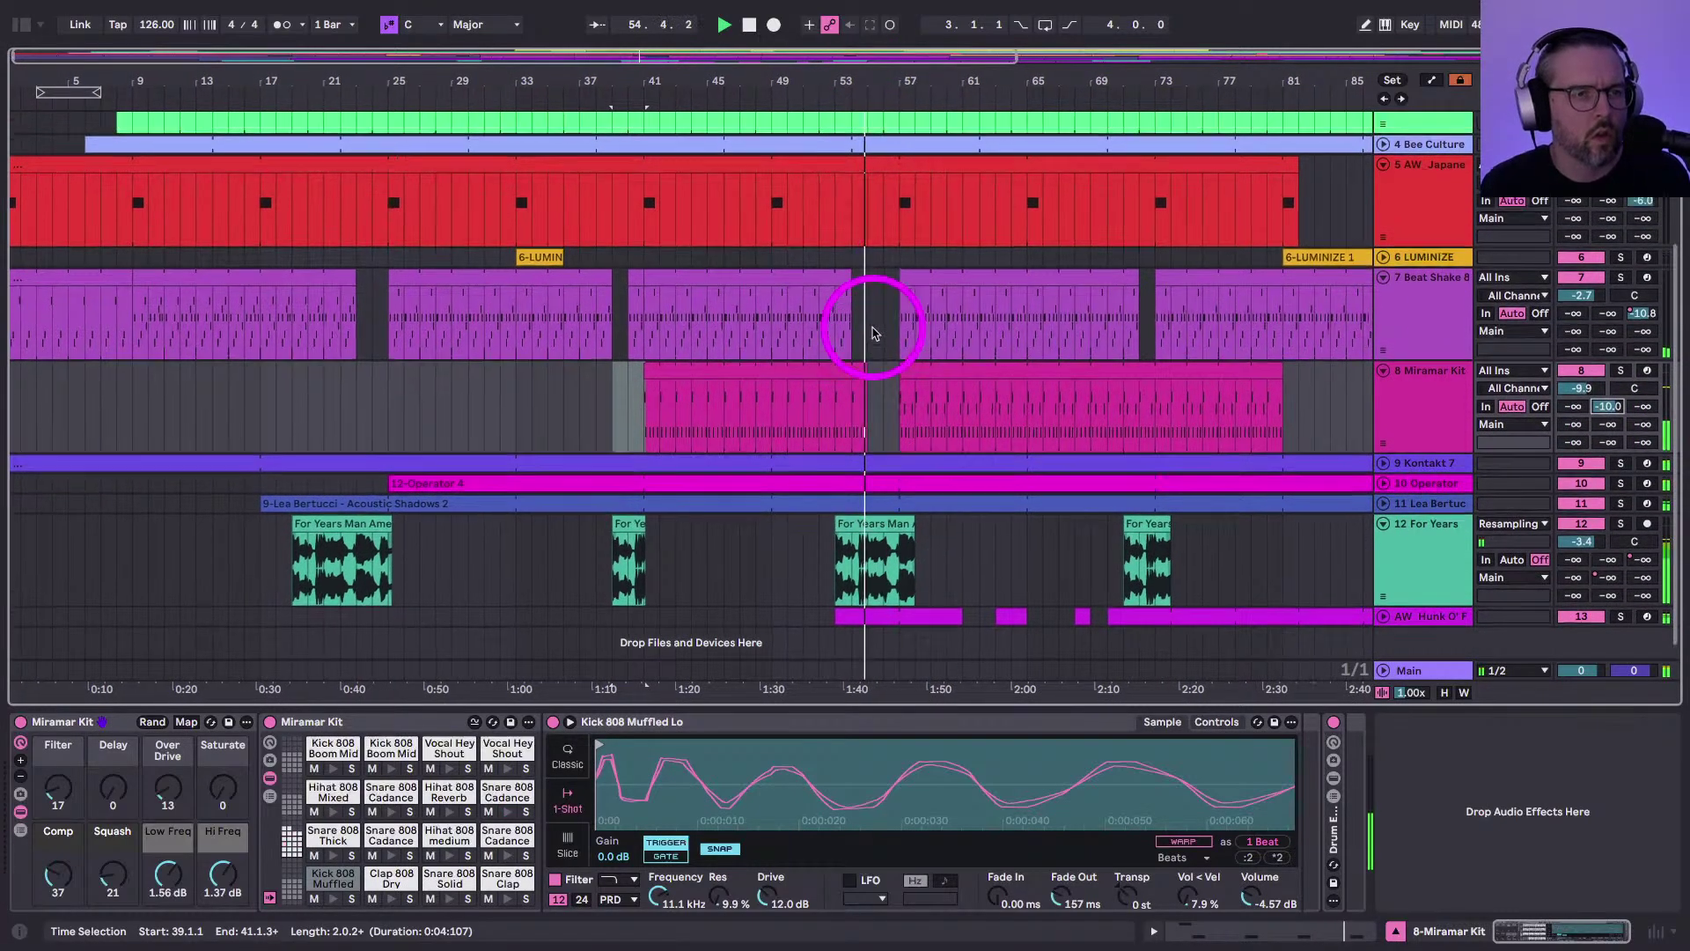
{"action": "scroll", "coordinate": [872, 326], "scroll_direction": "down", "scroll_amount": 3}
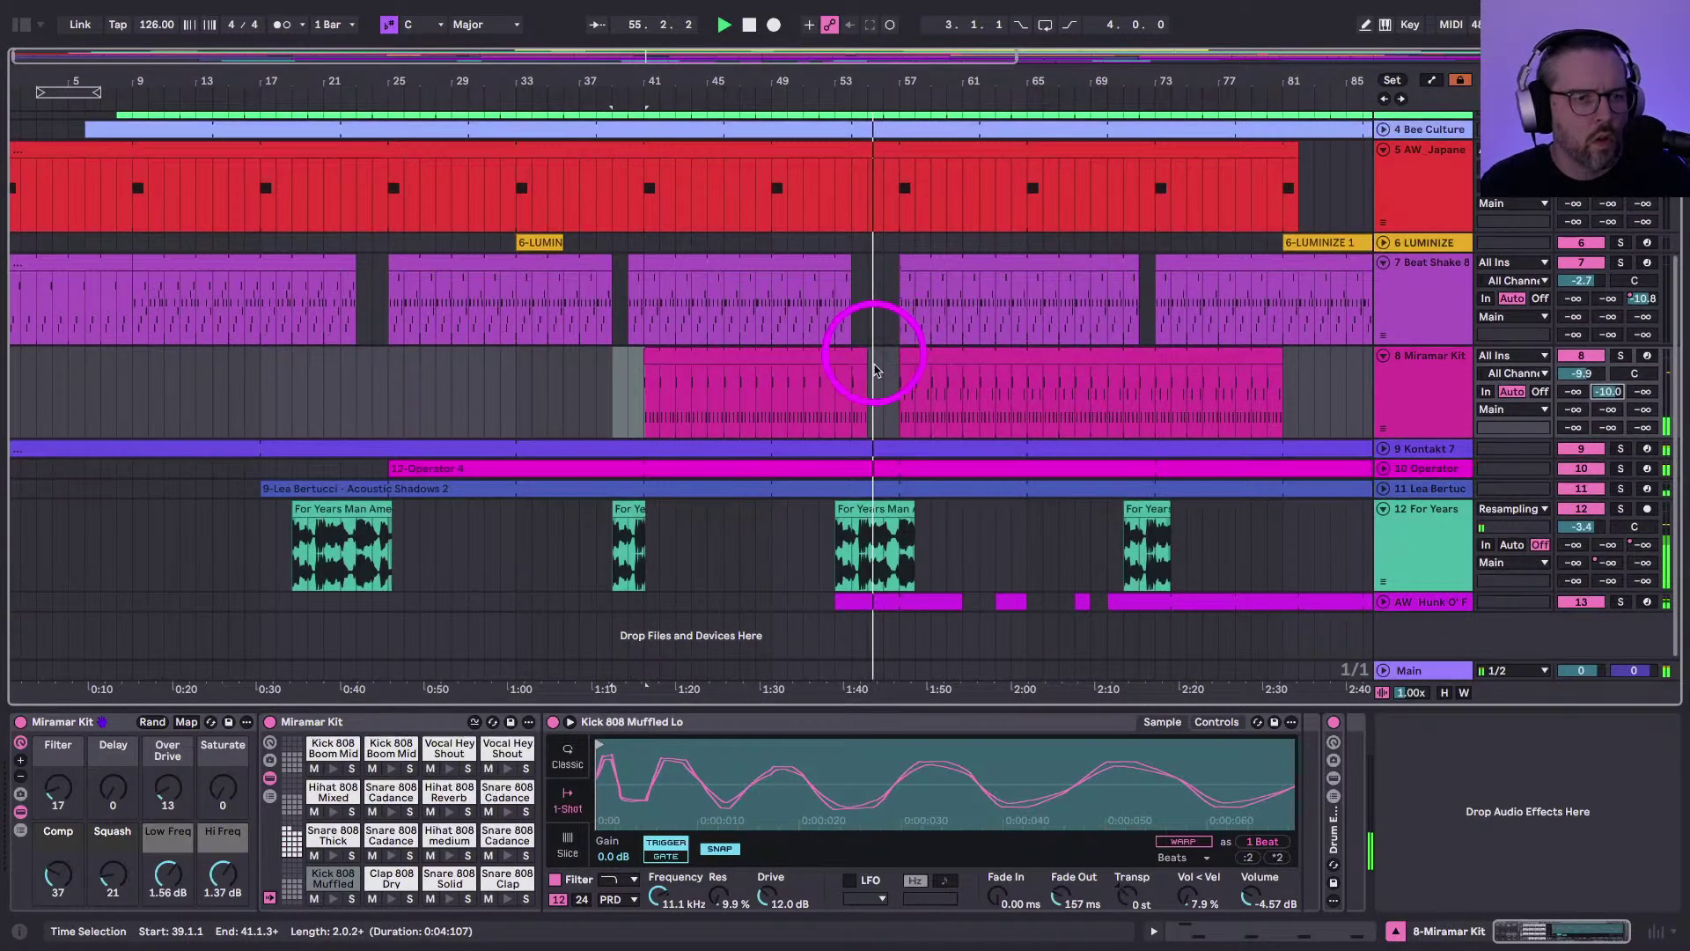
{"action": "left_click", "coordinate": [1382, 588]}
{"action": "left_click_drag", "start_coordinate": [961, 468], "coordinate": [898, 472]}
{"action": "left_click", "coordinate": [824, 533]}
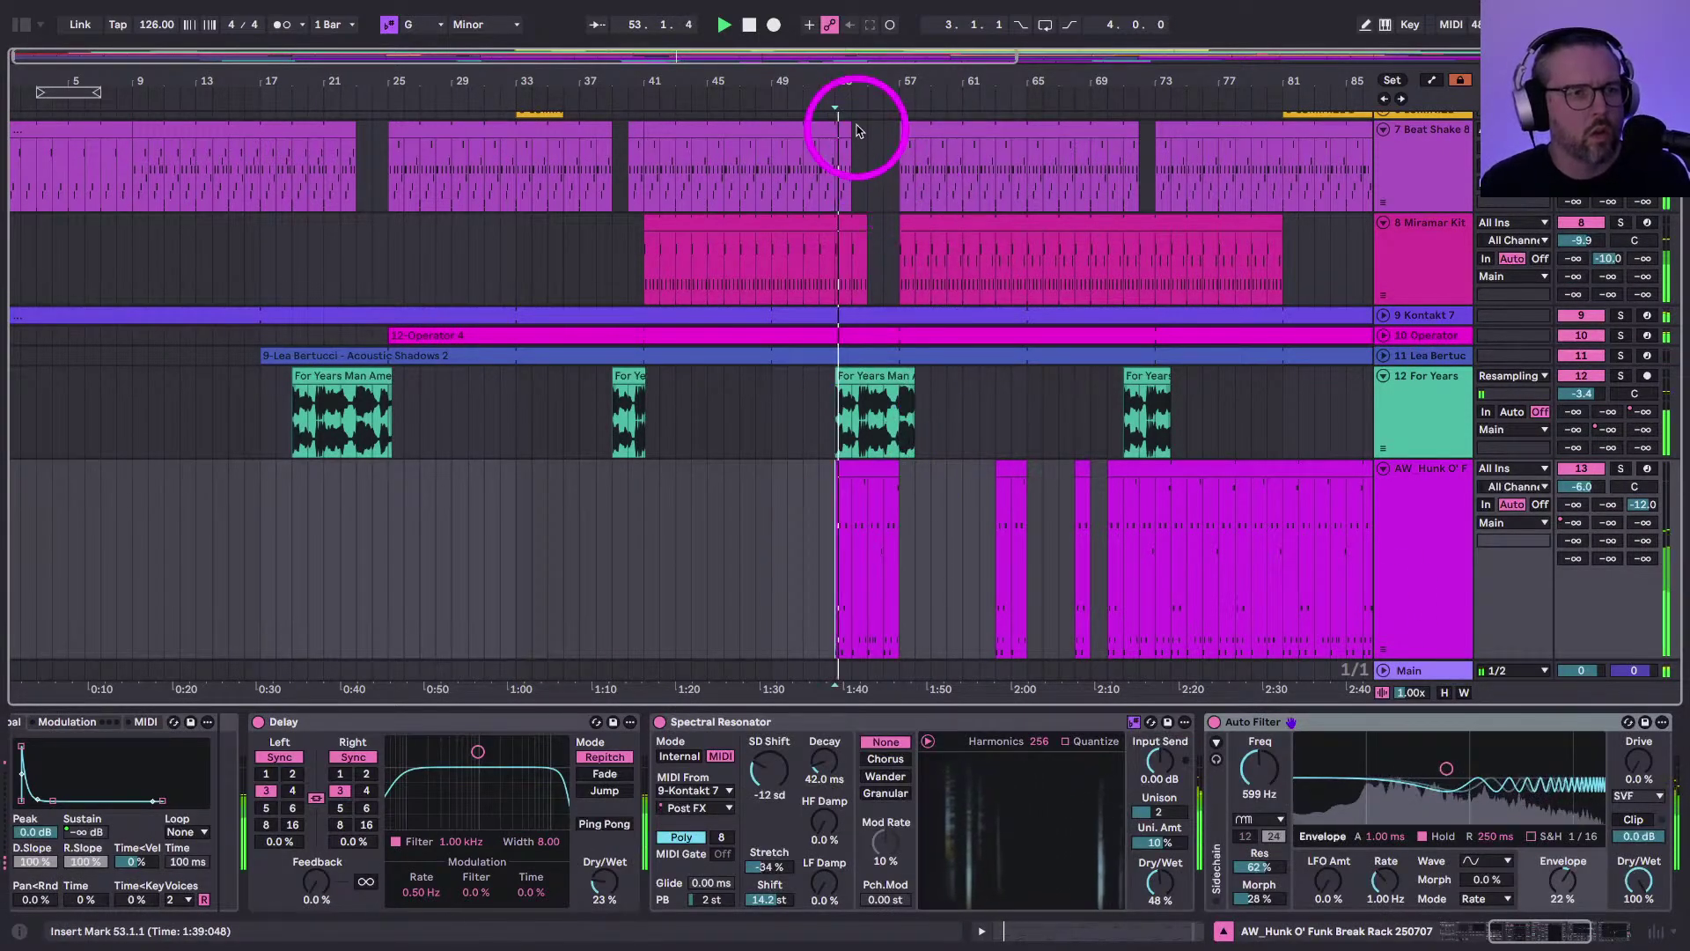
Trim the start of the first Hunk O' Funk clip to 55.1.1
{"action": "scroll", "coordinate": [875, 82], "scroll_direction": "up", "scroll_amount": 3}
{"action": "scroll", "coordinate": [875, 82], "scroll_direction": "up", "scroll_amount": 2}
{"action": "left_click", "coordinate": [700, 546]}
{"action": "left_click_drag", "start_coordinate": [758, 476], "coordinate": [851, 483]}
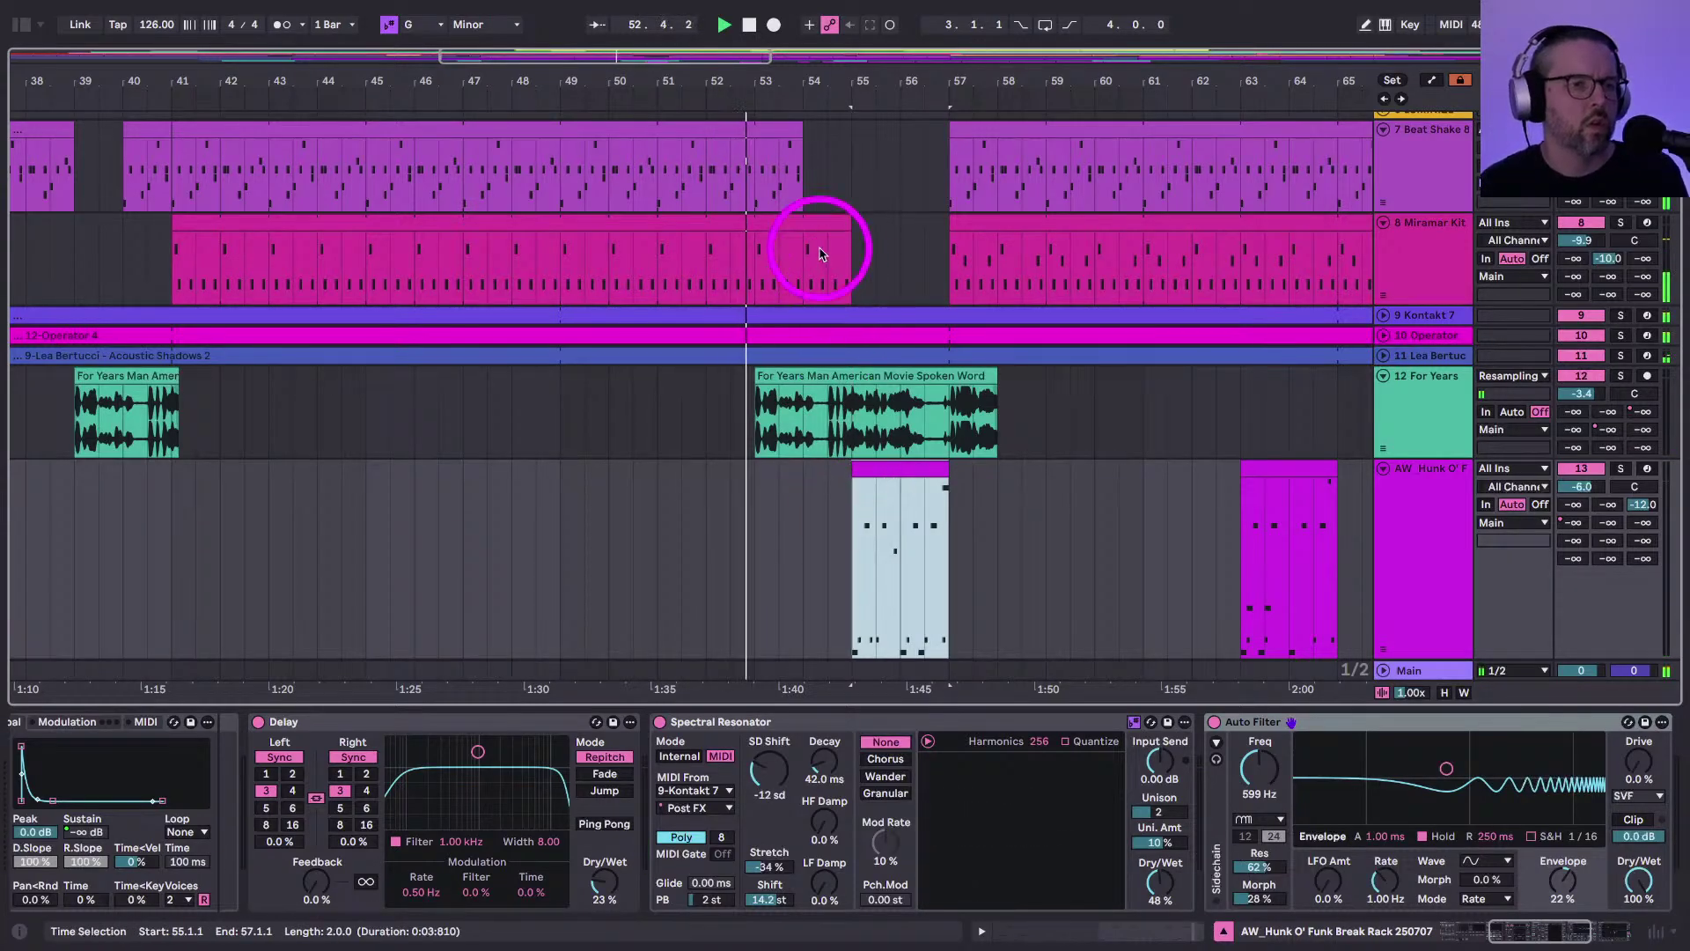
Extend the Beat Shaker clip before the gap to end at 55.1.1, and shorten the first Hunk O' Funk clip's end to bar 56
{"action": "left_click", "coordinate": [792, 126]}
{"action": "left_click_drag", "start_coordinate": [792, 129], "coordinate": [850, 133]}
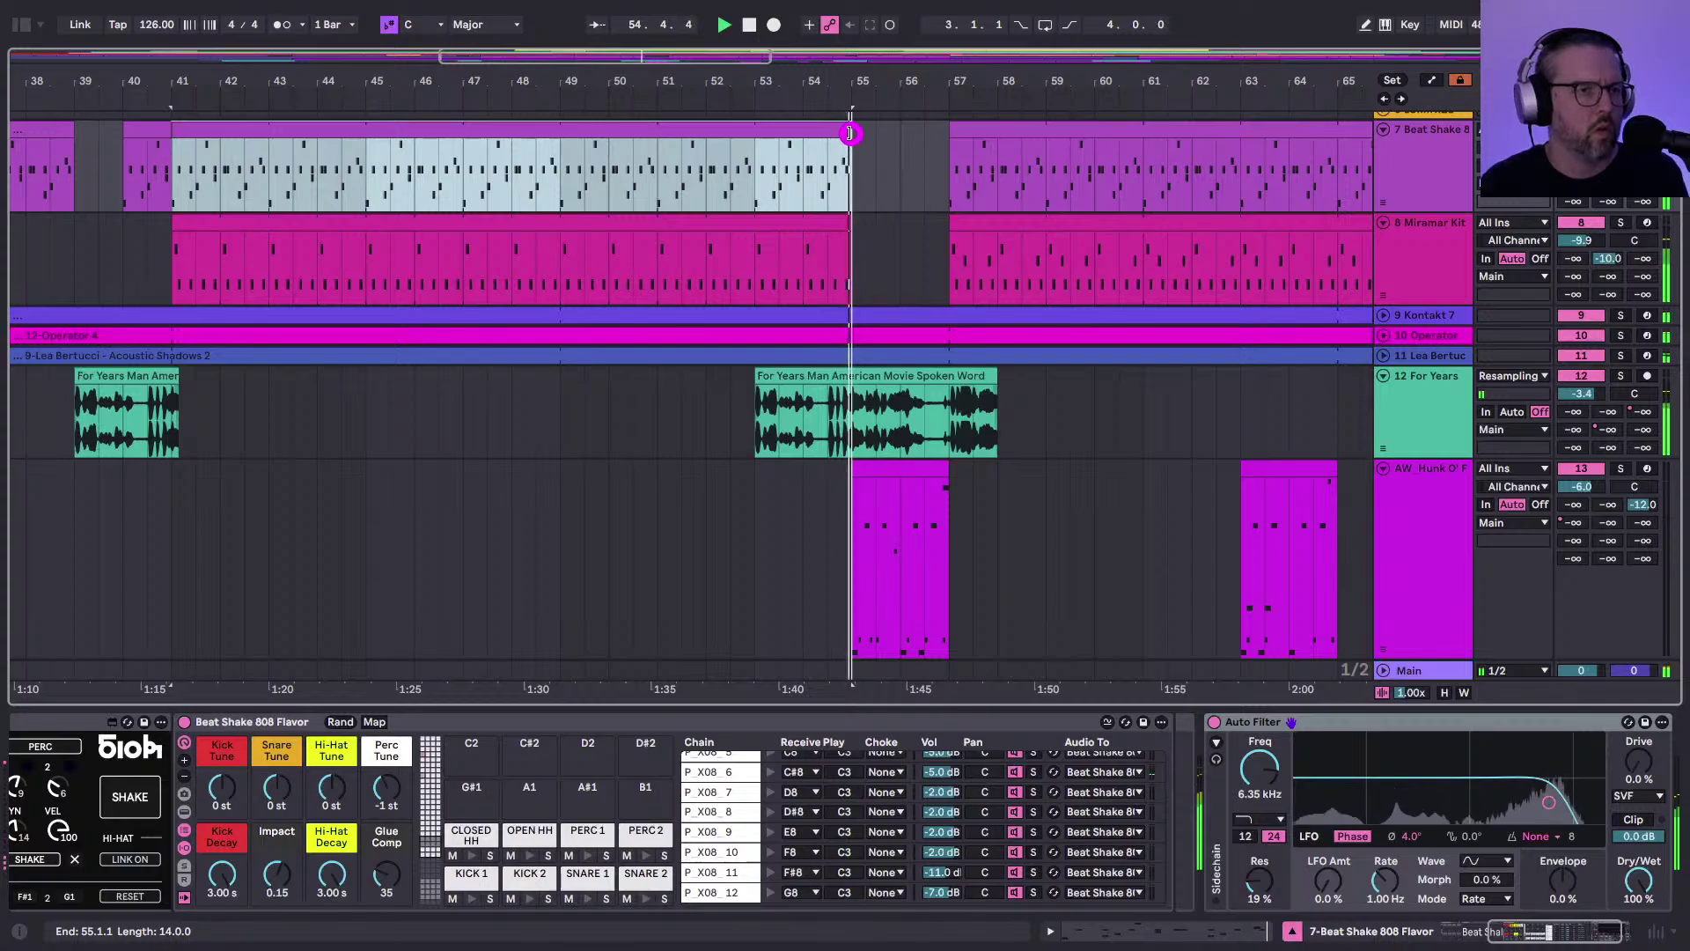
{"action": "left_click", "coordinate": [942, 471]}
{"action": "left_click_drag", "start_coordinate": [942, 471], "coordinate": [899, 471]}
Trim the end of the third For Years clip to 56.4.3 while playing from 52.3.1
{"action": "left_click_drag", "start_coordinate": [987, 373], "coordinate": [949, 373]}
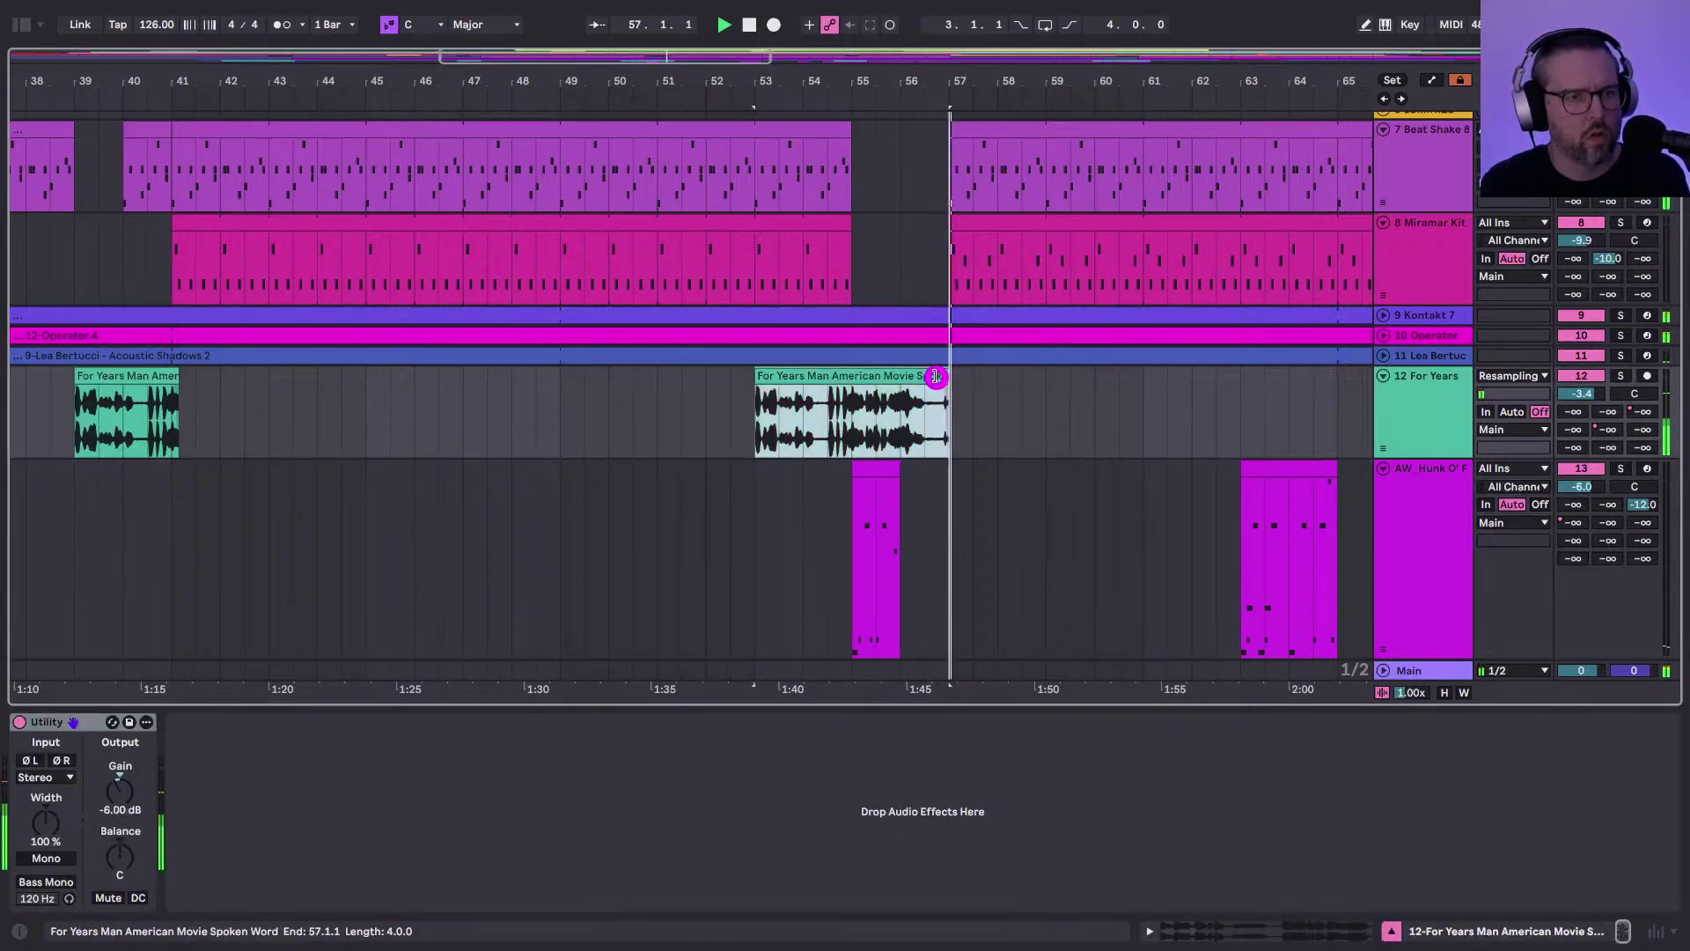
{"action": "left_click", "coordinate": [730, 435]}
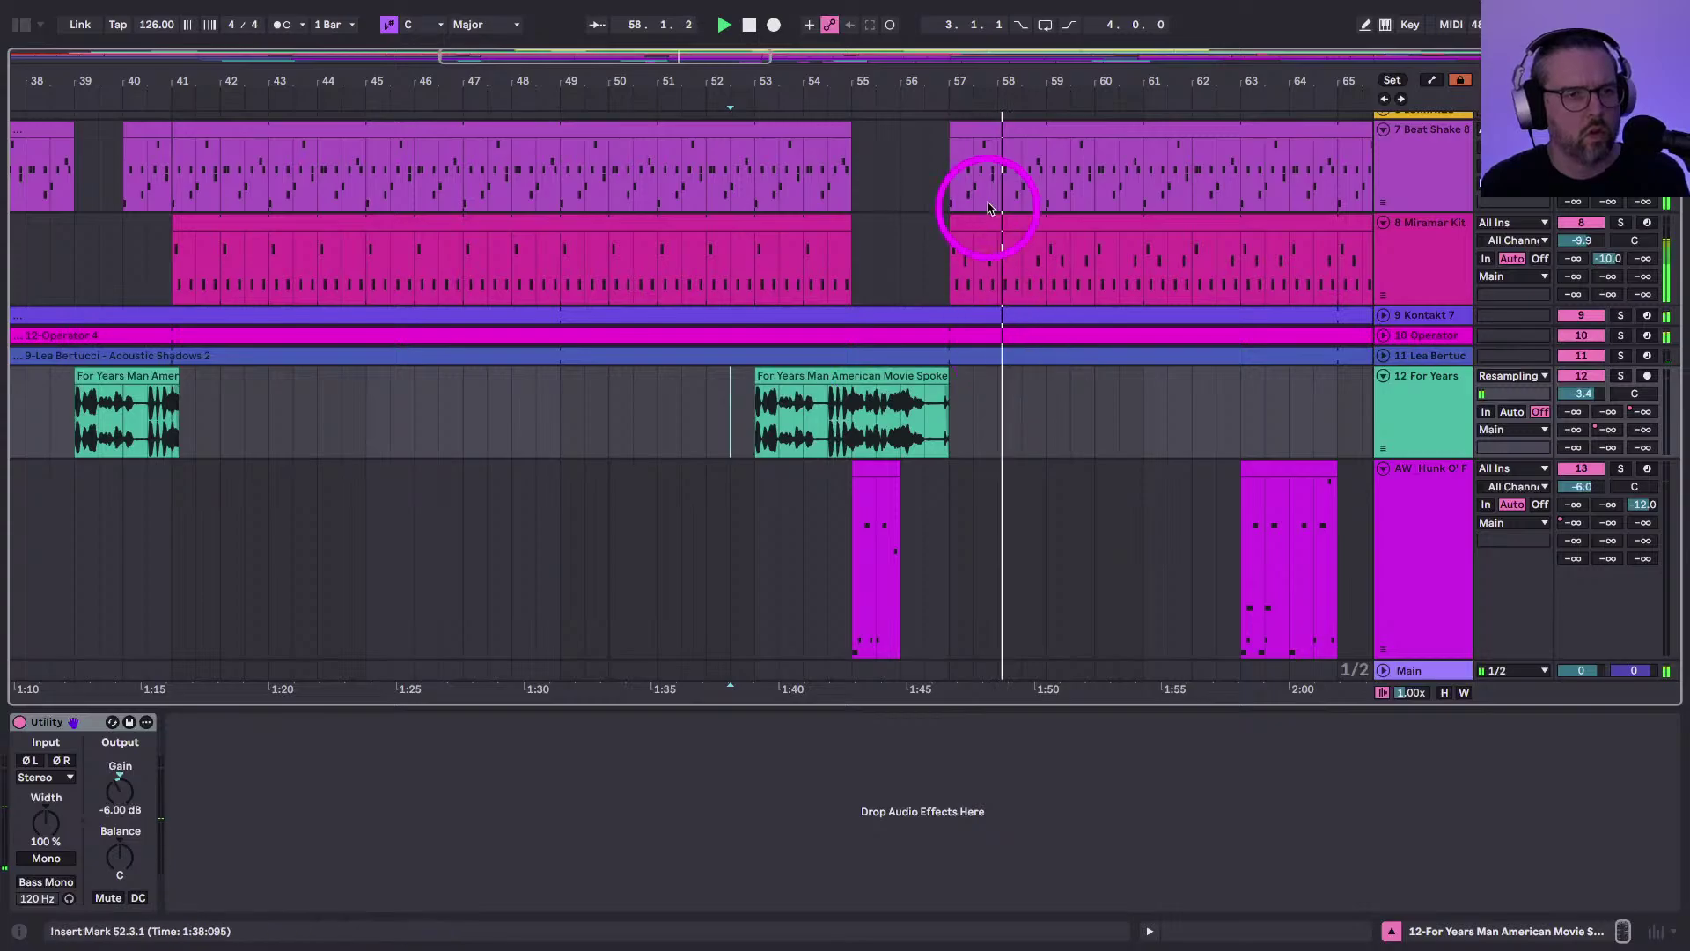
{"action": "left_click_drag", "start_coordinate": [961, 75], "coordinate": [951, 81]}
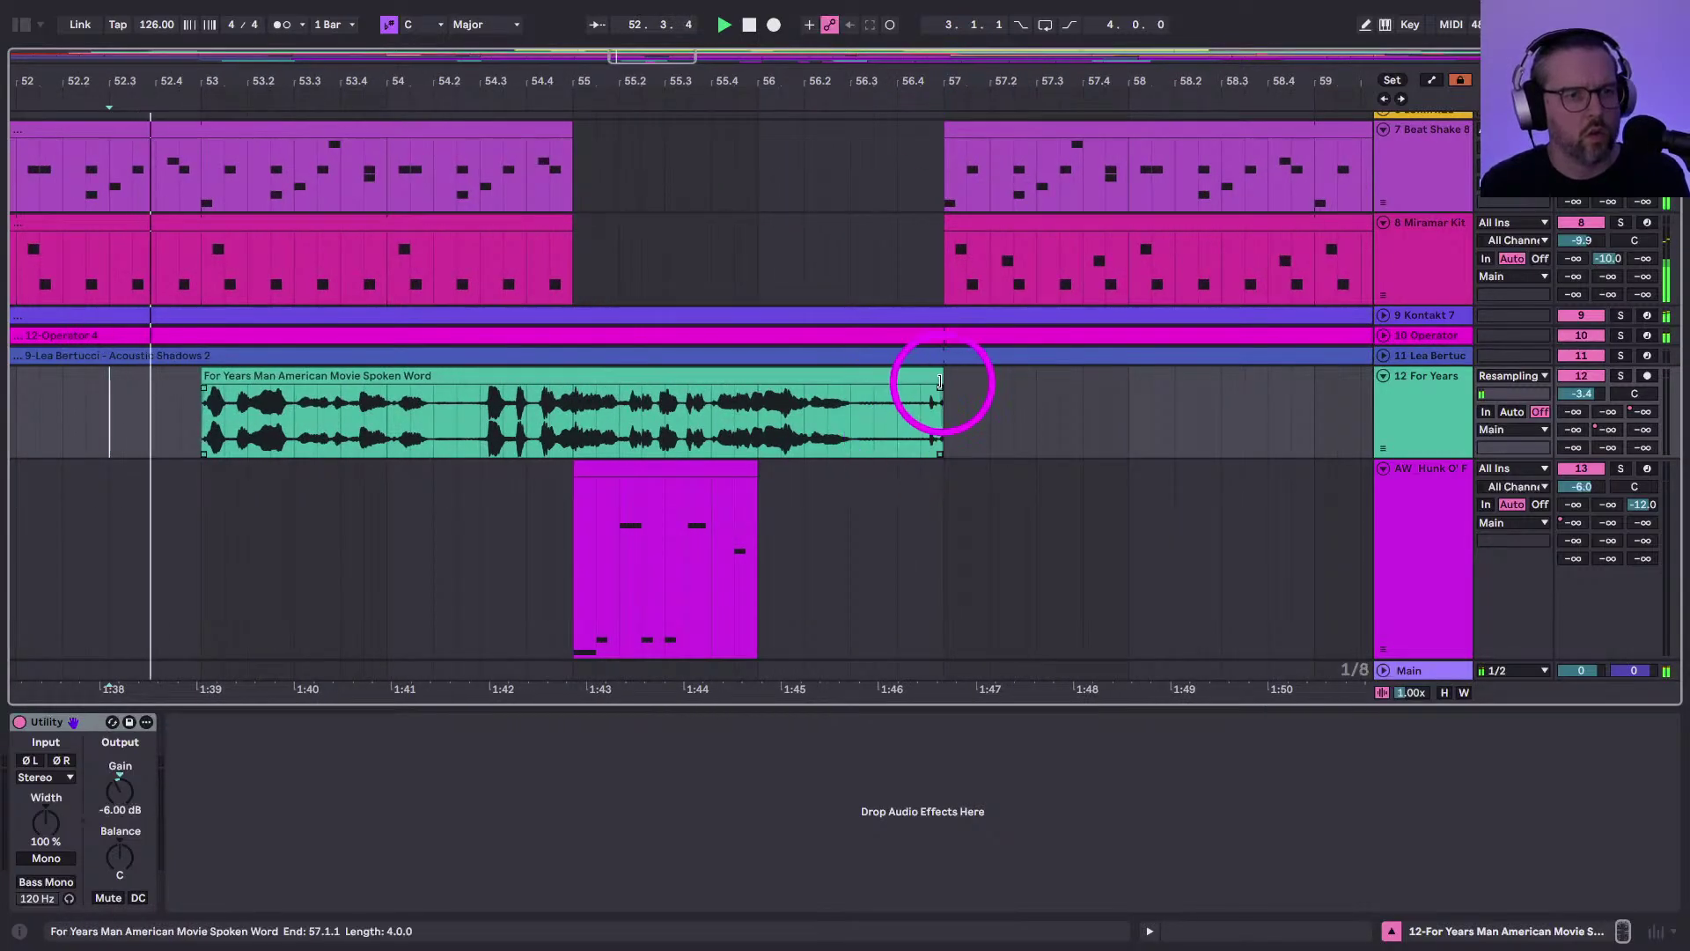
{"action": "left_click_drag", "start_coordinate": [940, 373], "coordinate": [921, 373]}
{"action": "key", "text": "space"}
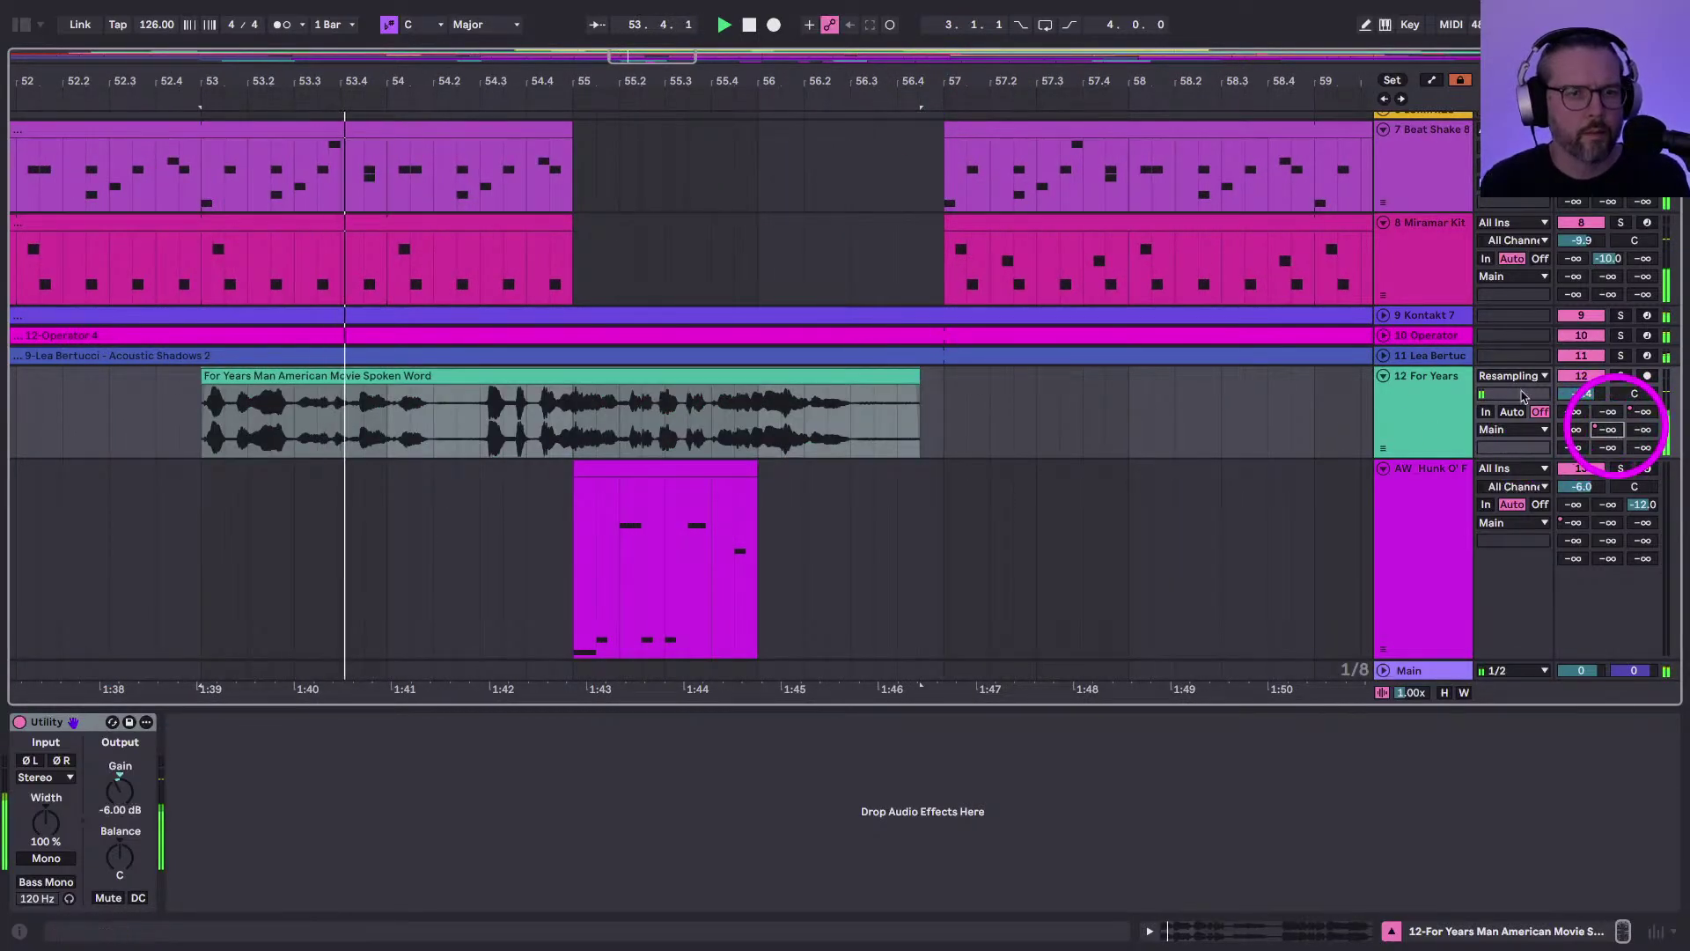
Draw a full-level E-Echo send automation pulse from 56 to 56.2 on the For Years track
{"action": "key", "text": "a"}
{"action": "key", "text": "b"}
{"action": "left_click_drag", "start_coordinate": [767, 355], "coordinate": [960, 343]}
{"action": "left_click", "coordinate": [955, 465]}
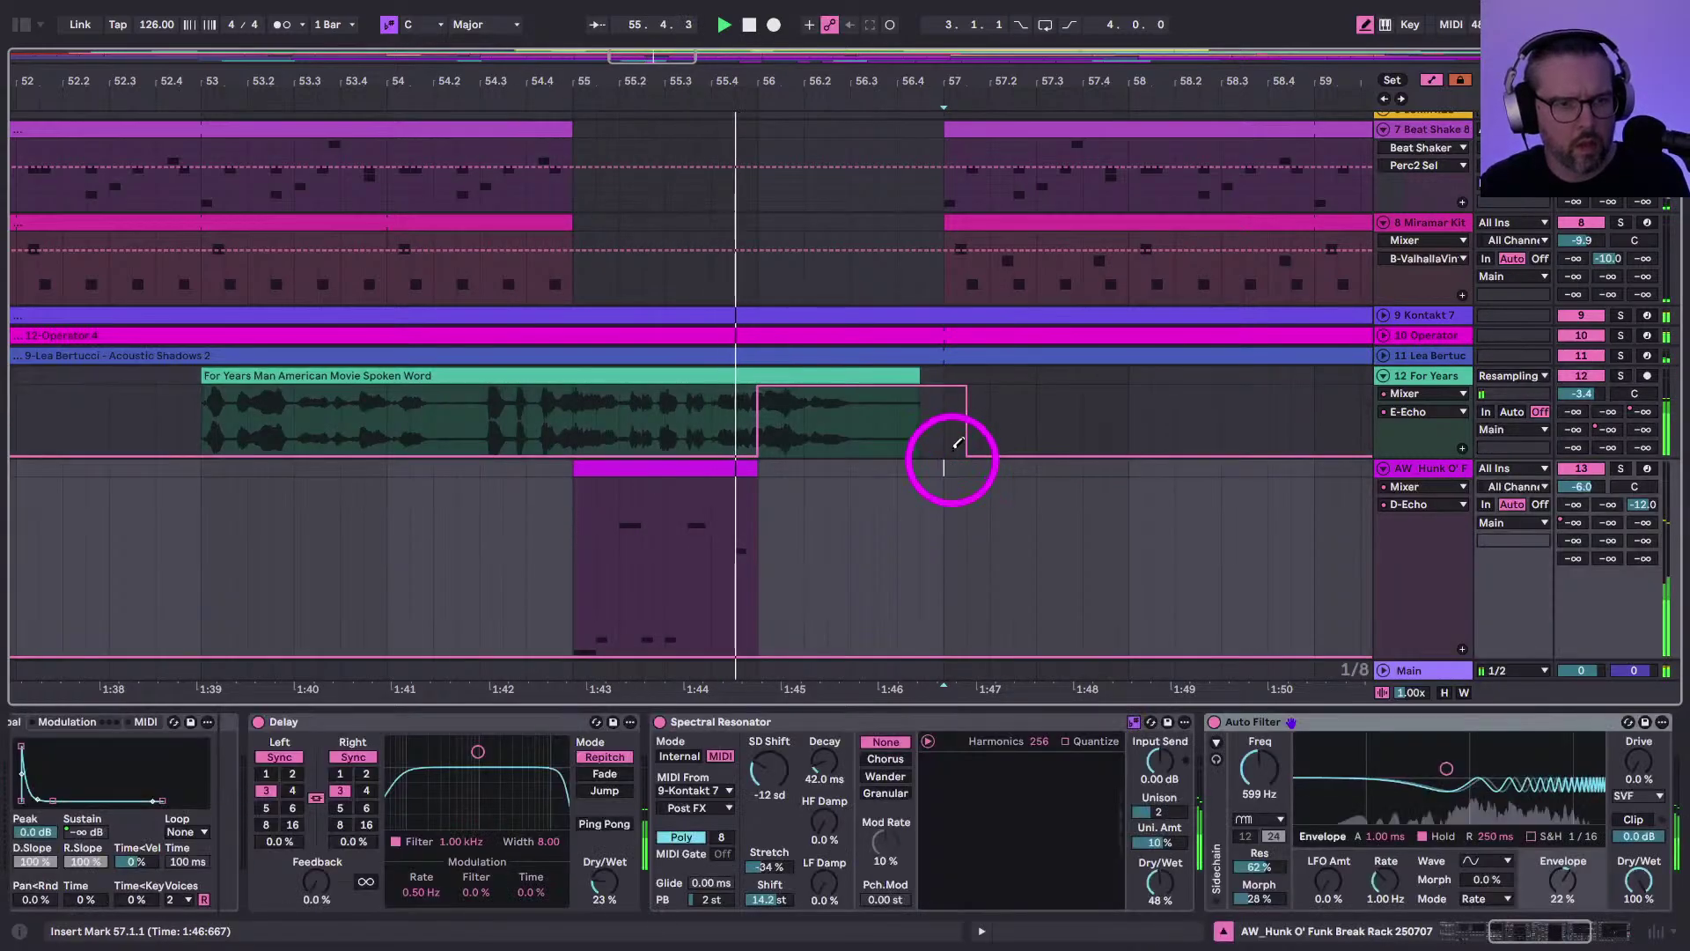
{"action": "left_click_drag", "start_coordinate": [957, 450], "coordinate": [950, 539]}
{"action": "mouse_move", "coordinate": [857, 422]}
{"action": "left_mouse_down"}
{"action": "mouse_move", "coordinate": [807, 423]}
{"action": "mouse_move", "coordinate": [771, 352]}
{"action": "left_mouse_up"}
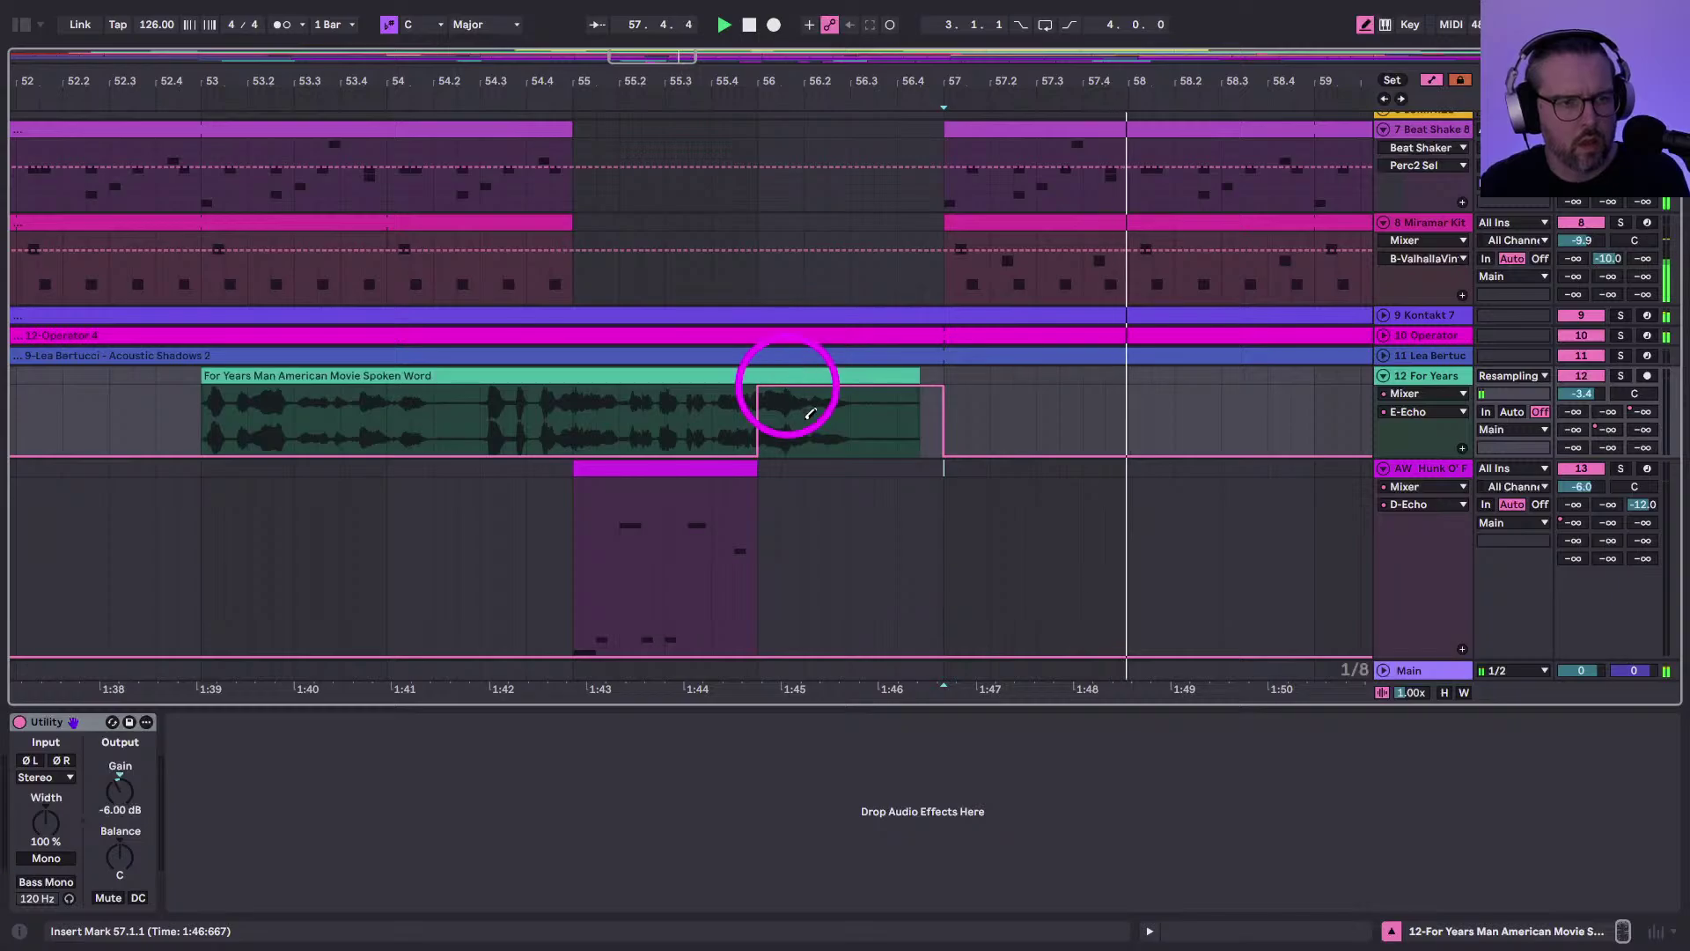
{"action": "mouse_move", "coordinate": [809, 413]}
{"action": "left_mouse_down"}
{"action": "mouse_move", "coordinate": [827, 482]}
{"action": "mouse_move", "coordinate": [977, 456]}
{"action": "left_mouse_up"}
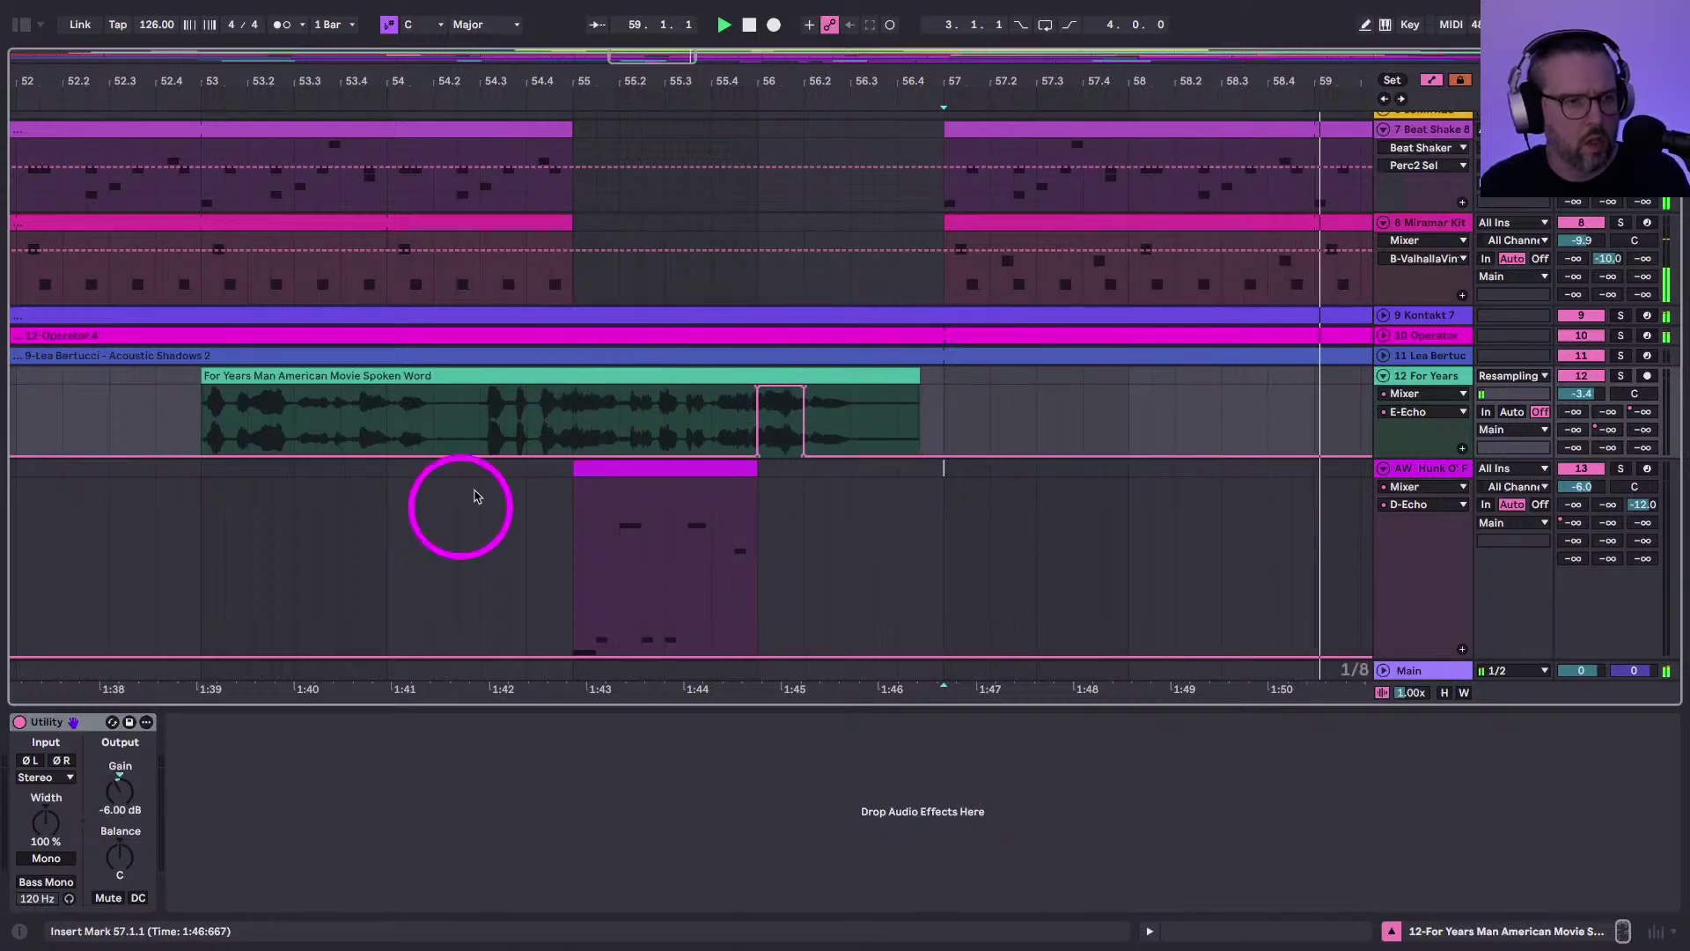
Leave the automation view and extend the third Koowah clip's start back to 57.1.1
{"action": "left_click_drag", "start_coordinate": [560, 81], "coordinate": [561, 76]}
{"action": "key", "text": "a"}
{"action": "scroll", "coordinate": [618, 465], "scroll_direction": "up", "scroll_amount": 5}
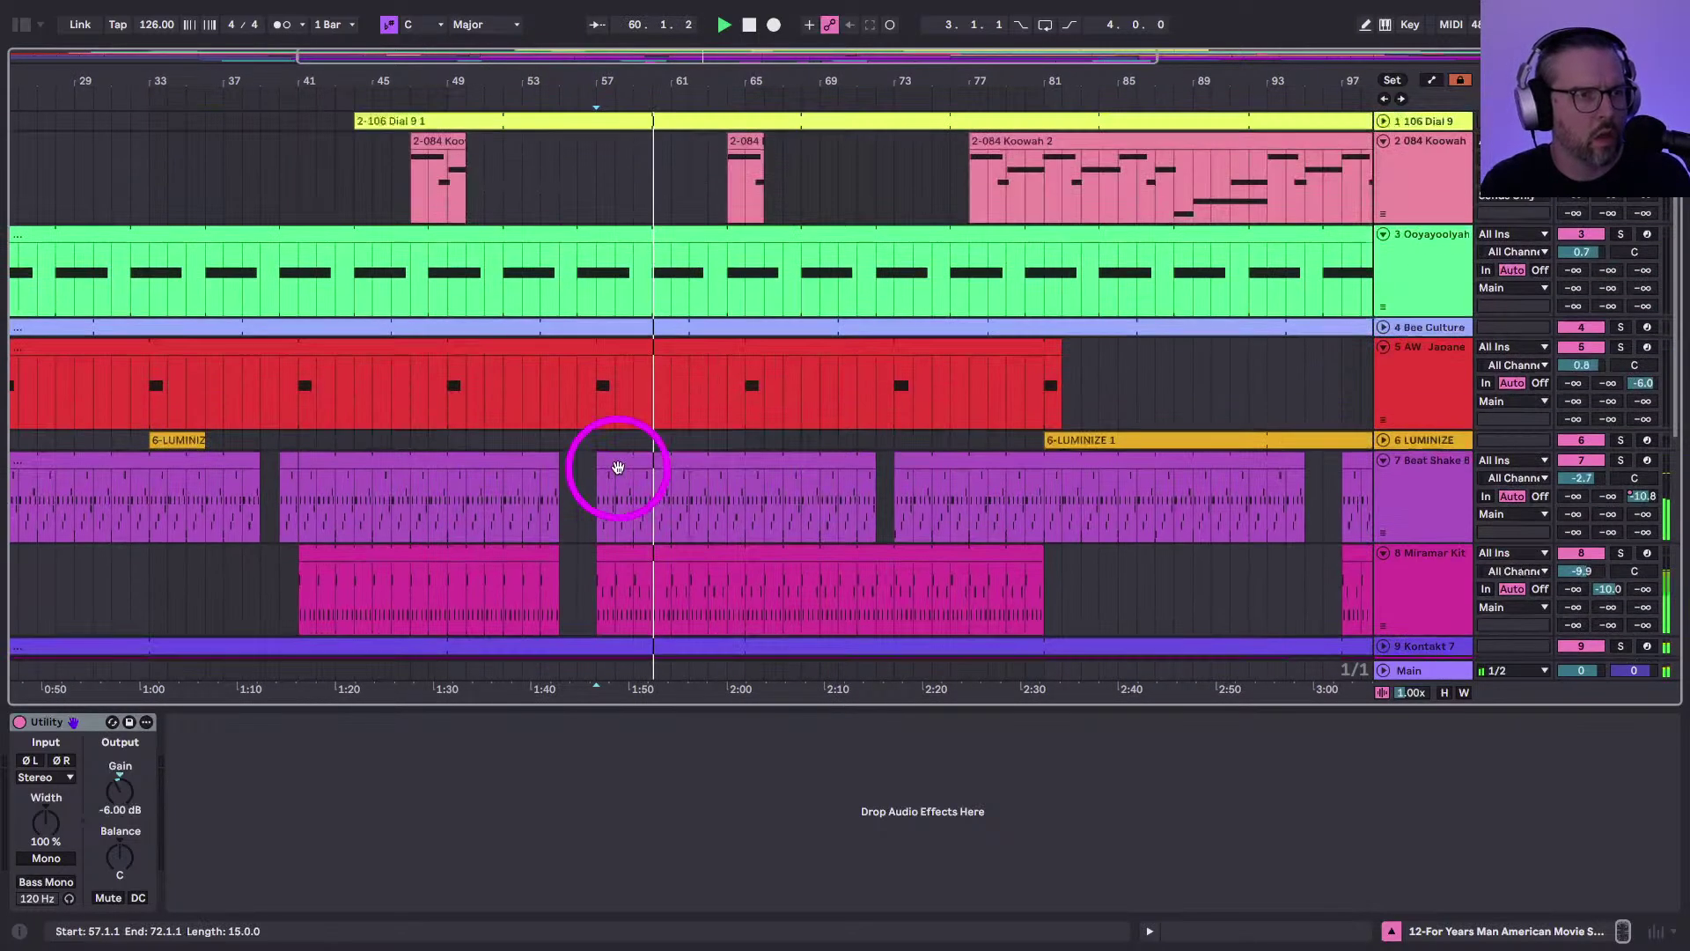
{"action": "left_click_drag", "start_coordinate": [728, 151], "coordinate": [522, 275]}
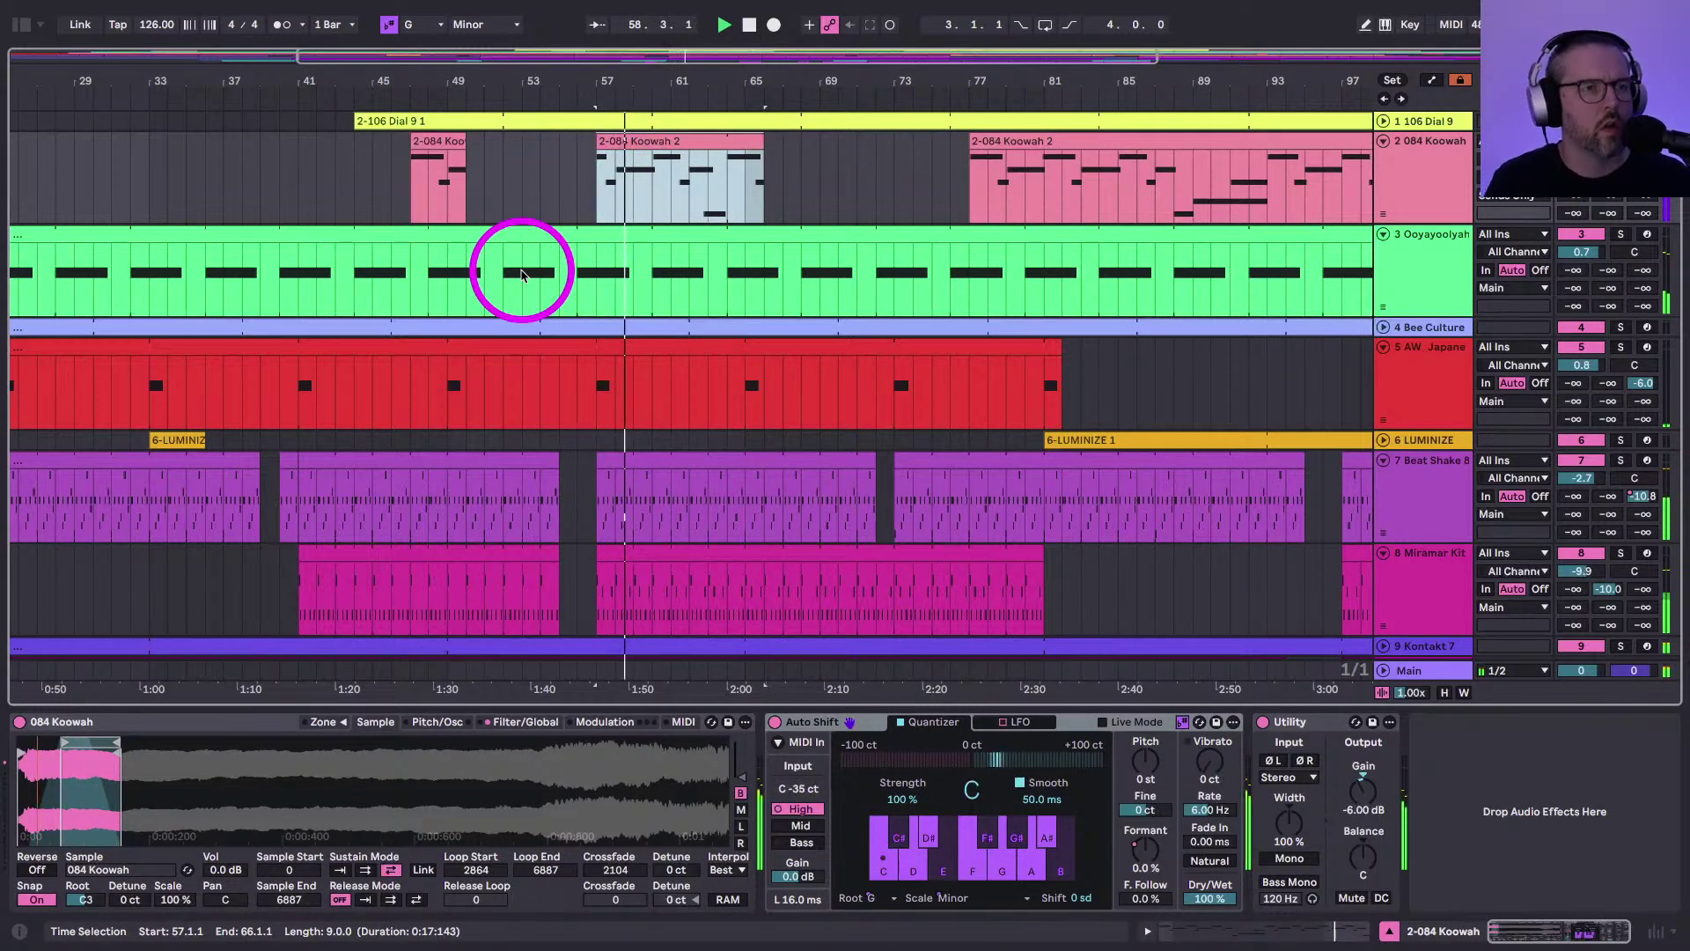
Select the 60 to 66 portion of the third Koowah clip and move it one bar later to start at 61.1.1
{"action": "scroll", "coordinate": [520, 344], "scroll_direction": "down", "scroll_amount": 2}
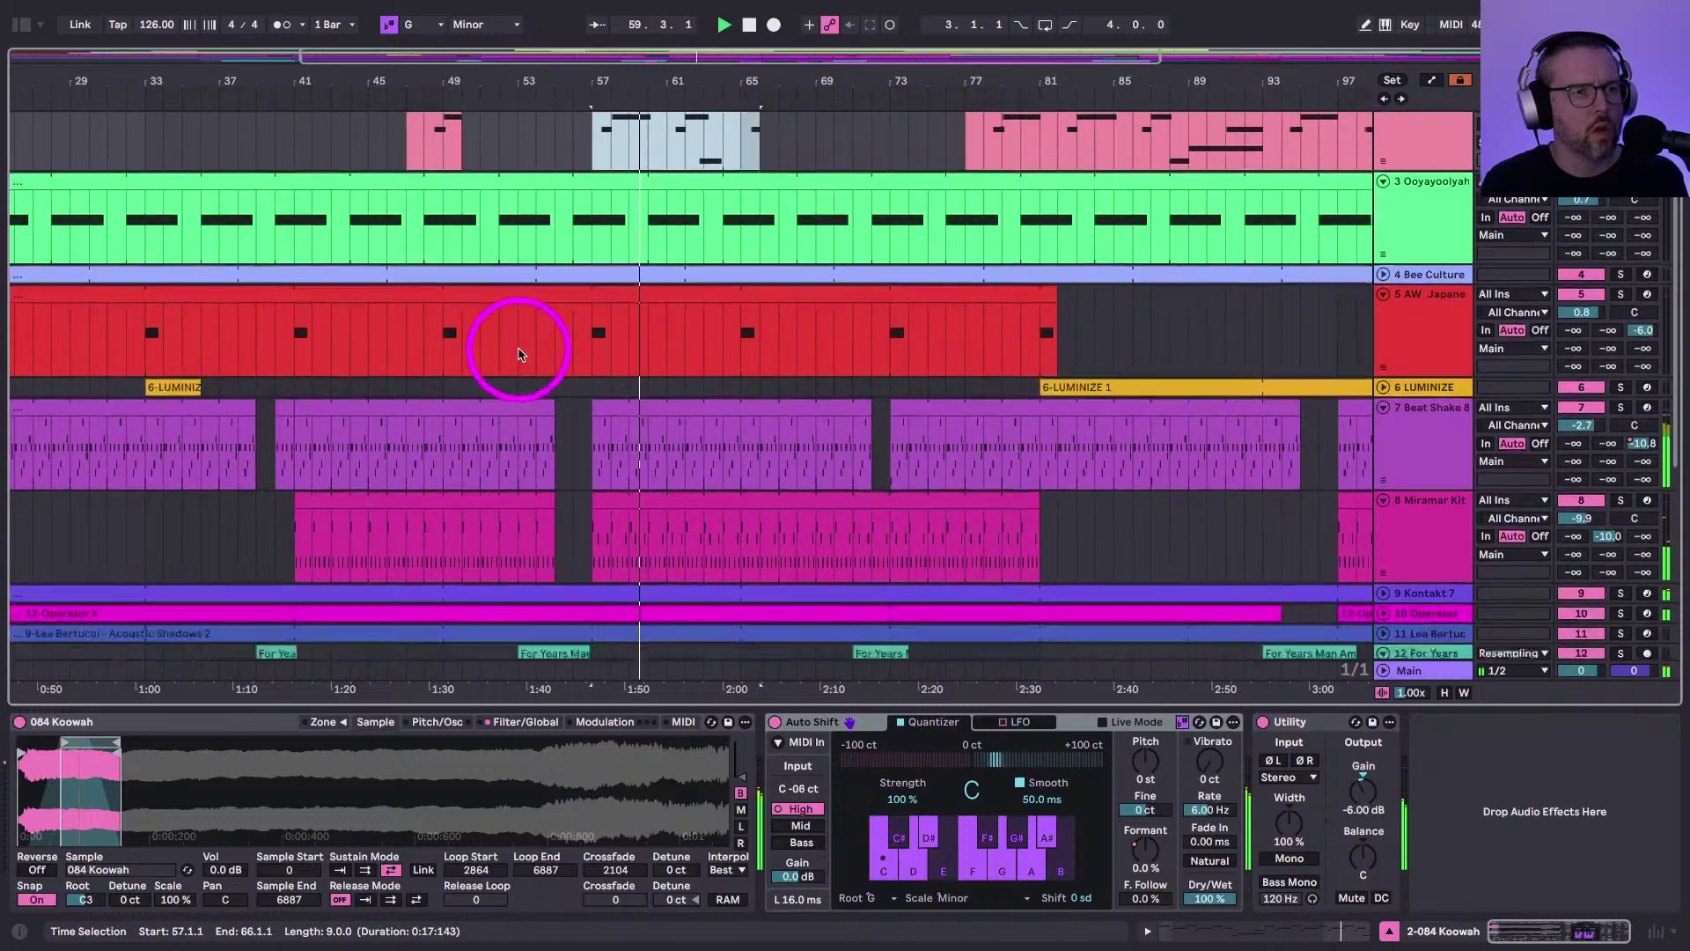
{"action": "scroll", "coordinate": [521, 379], "scroll_direction": "up", "scroll_amount": 1}
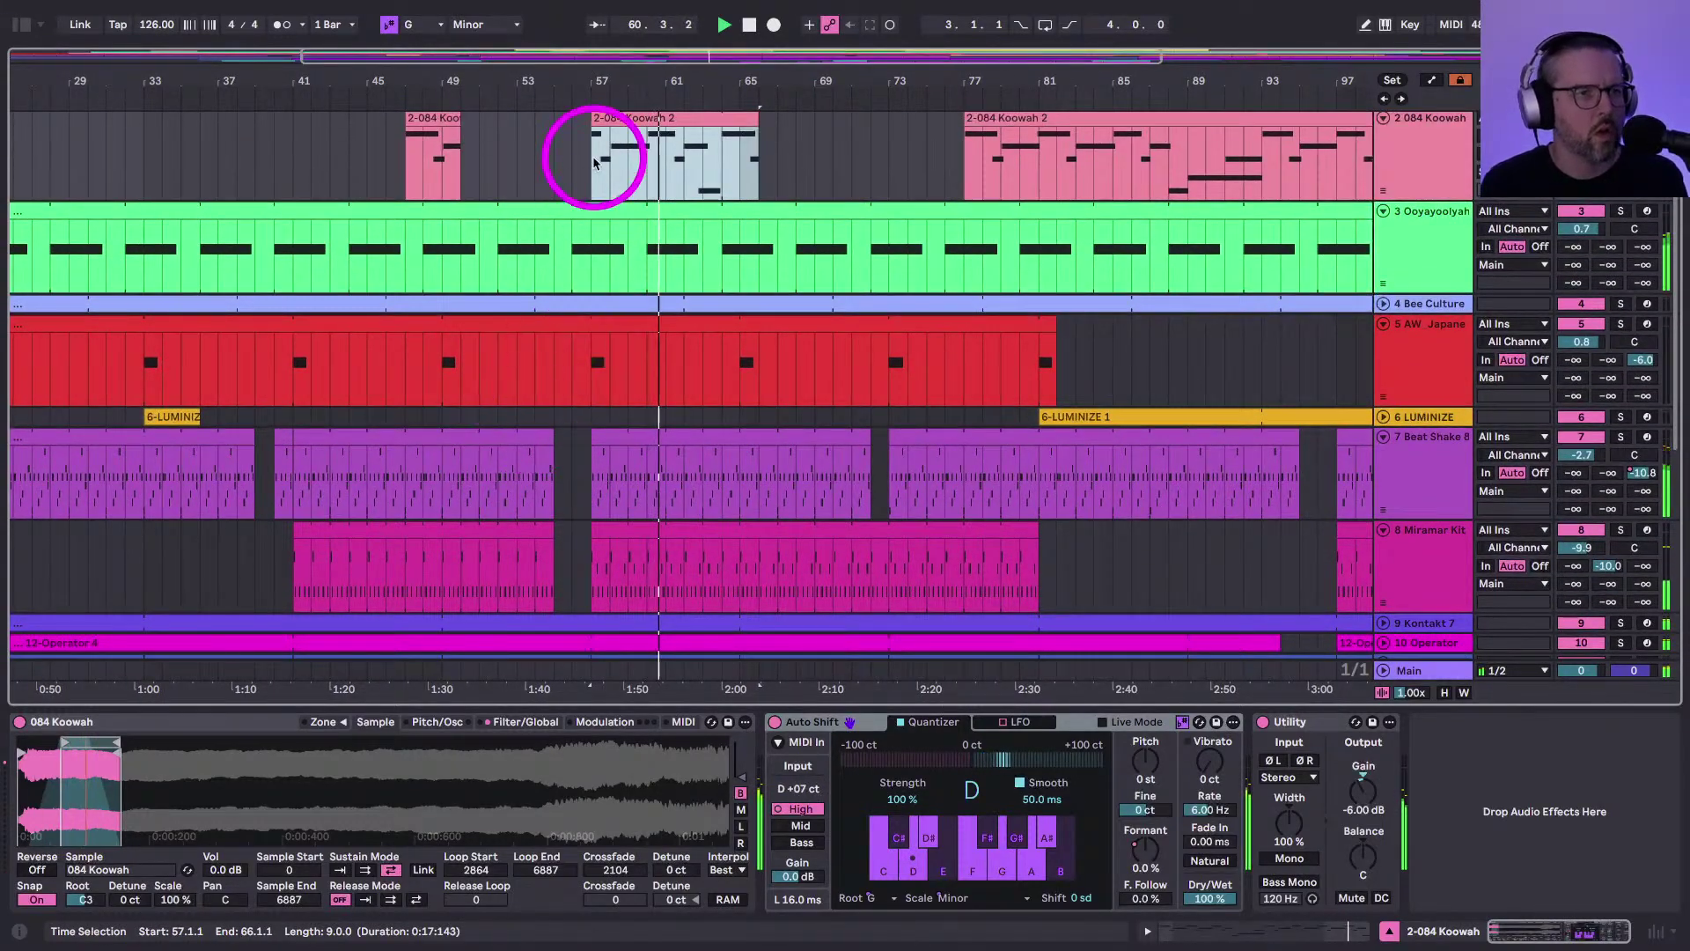
{"action": "left_click", "coordinate": [652, 174]}
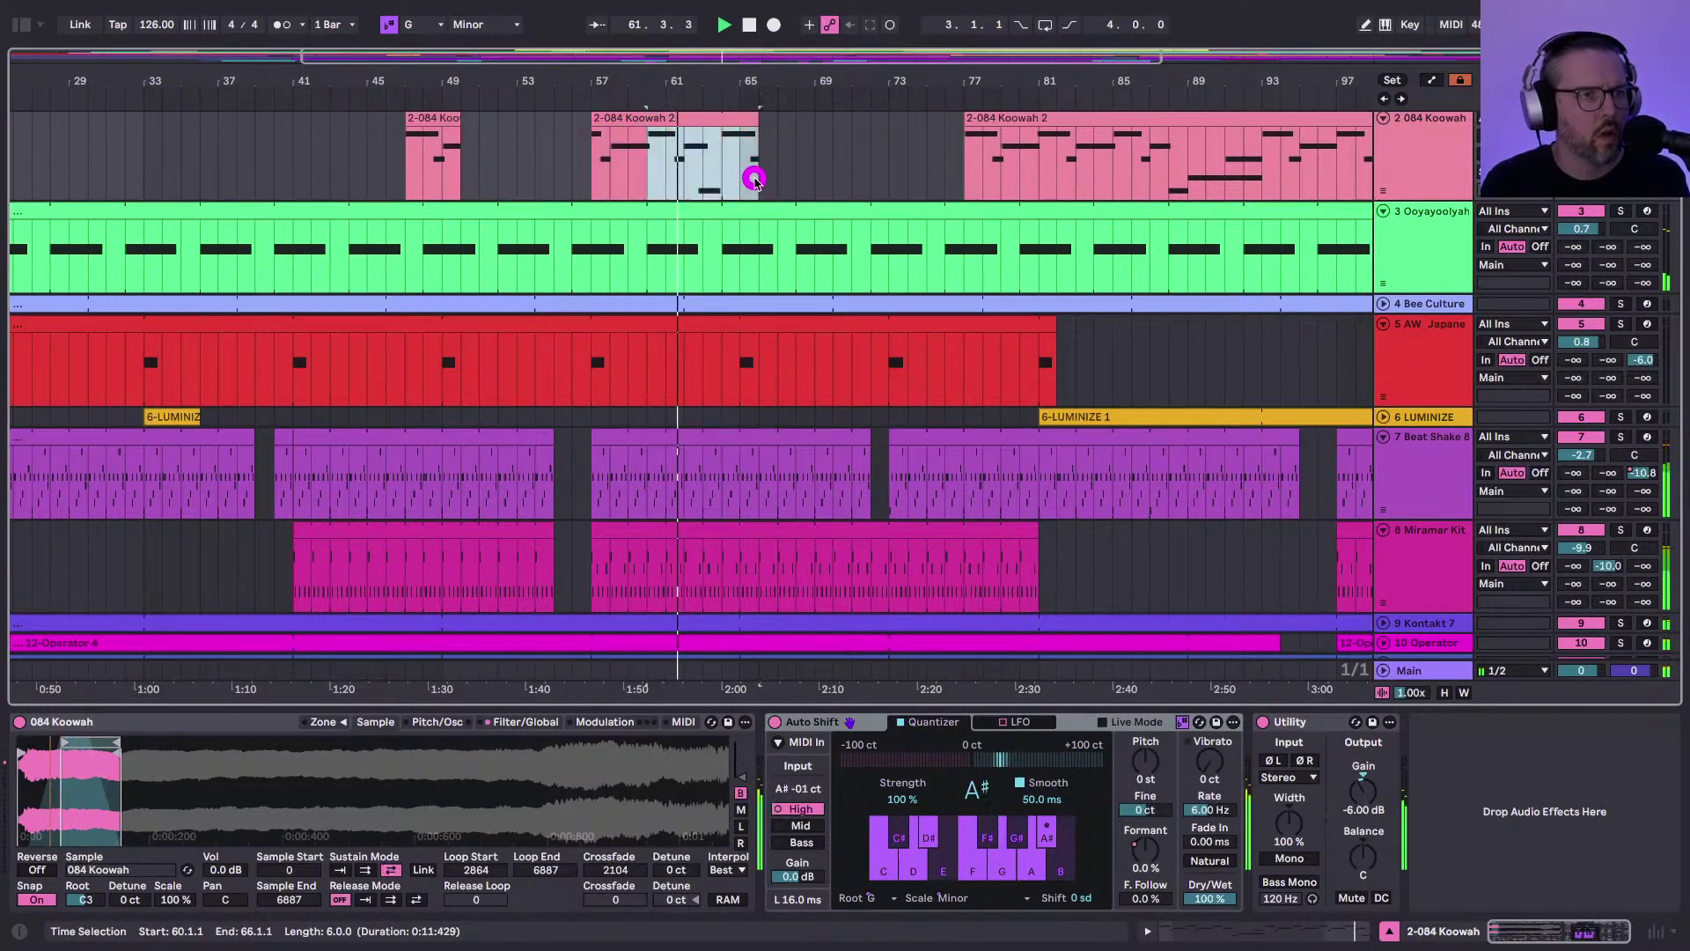
{"action": "left_click_drag", "start_coordinate": [731, 175], "coordinate": [749, 175]}
Extend the start of the Koowah clip ending at bar 60 back to 56.1.1
{"action": "left_click", "coordinate": [585, 167]}
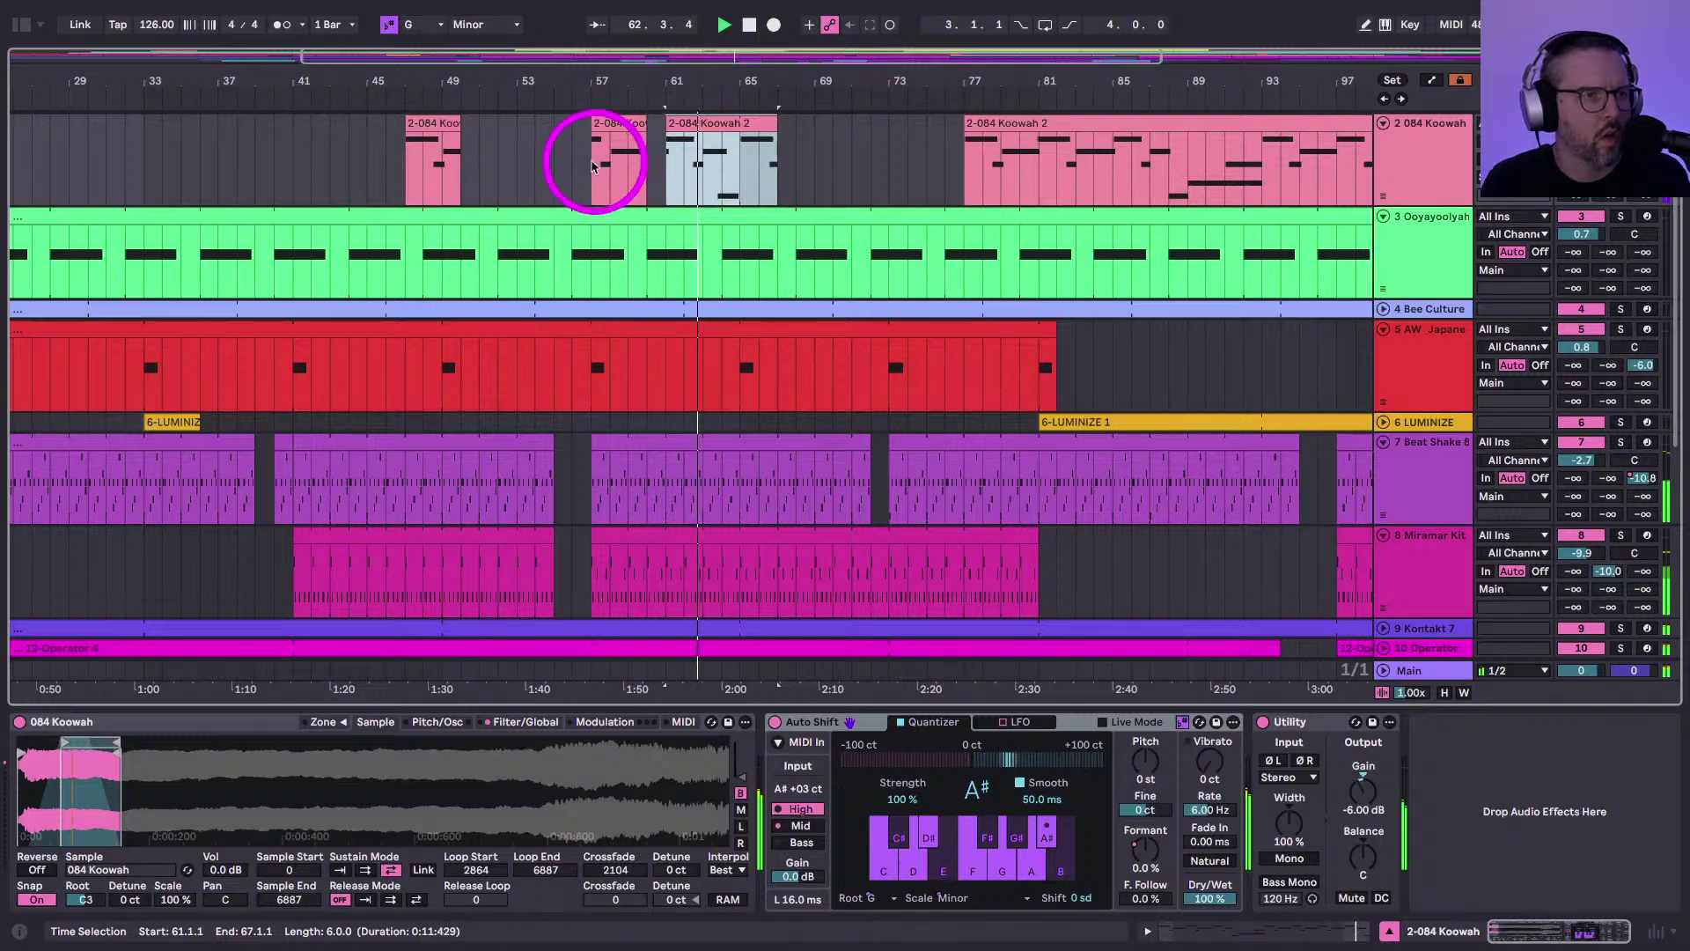
{"action": "scroll", "coordinate": [564, 212], "scroll_direction": "up", "scroll_amount": 1}
{"action": "left_click_drag", "start_coordinate": [592, 140], "coordinate": [571, 141]}
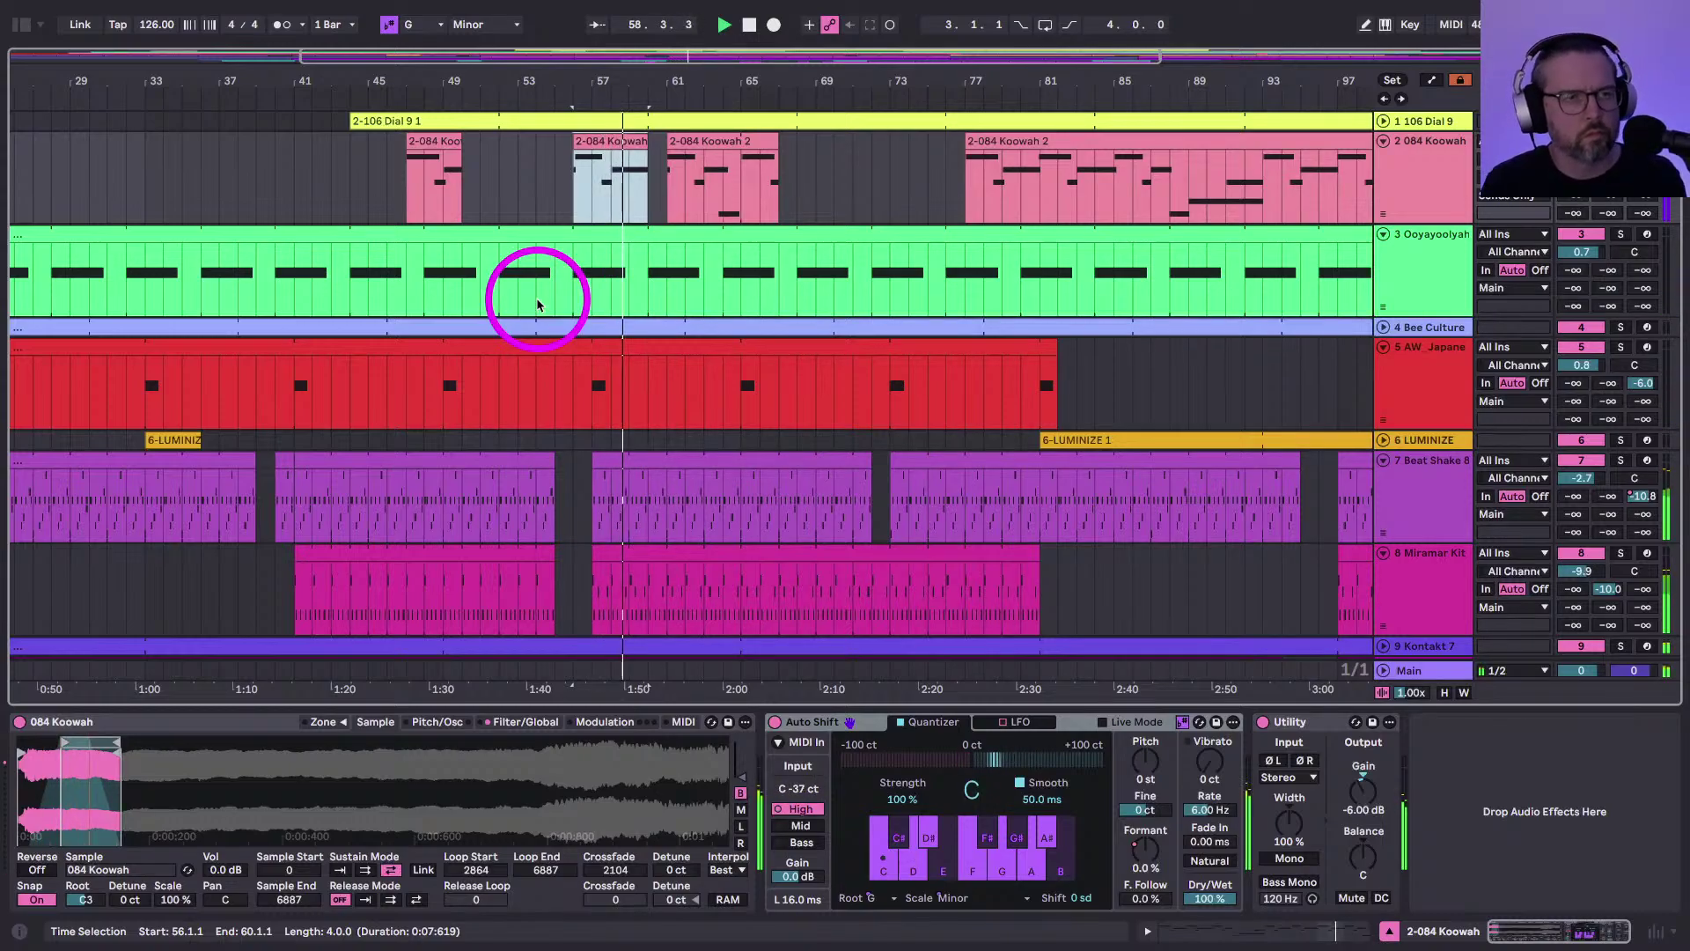
Trim the start of the second Hunk O' Funk clip to 64.1.1
{"action": "scroll", "coordinate": [642, 295], "scroll_direction": "down", "scroll_amount": 5}
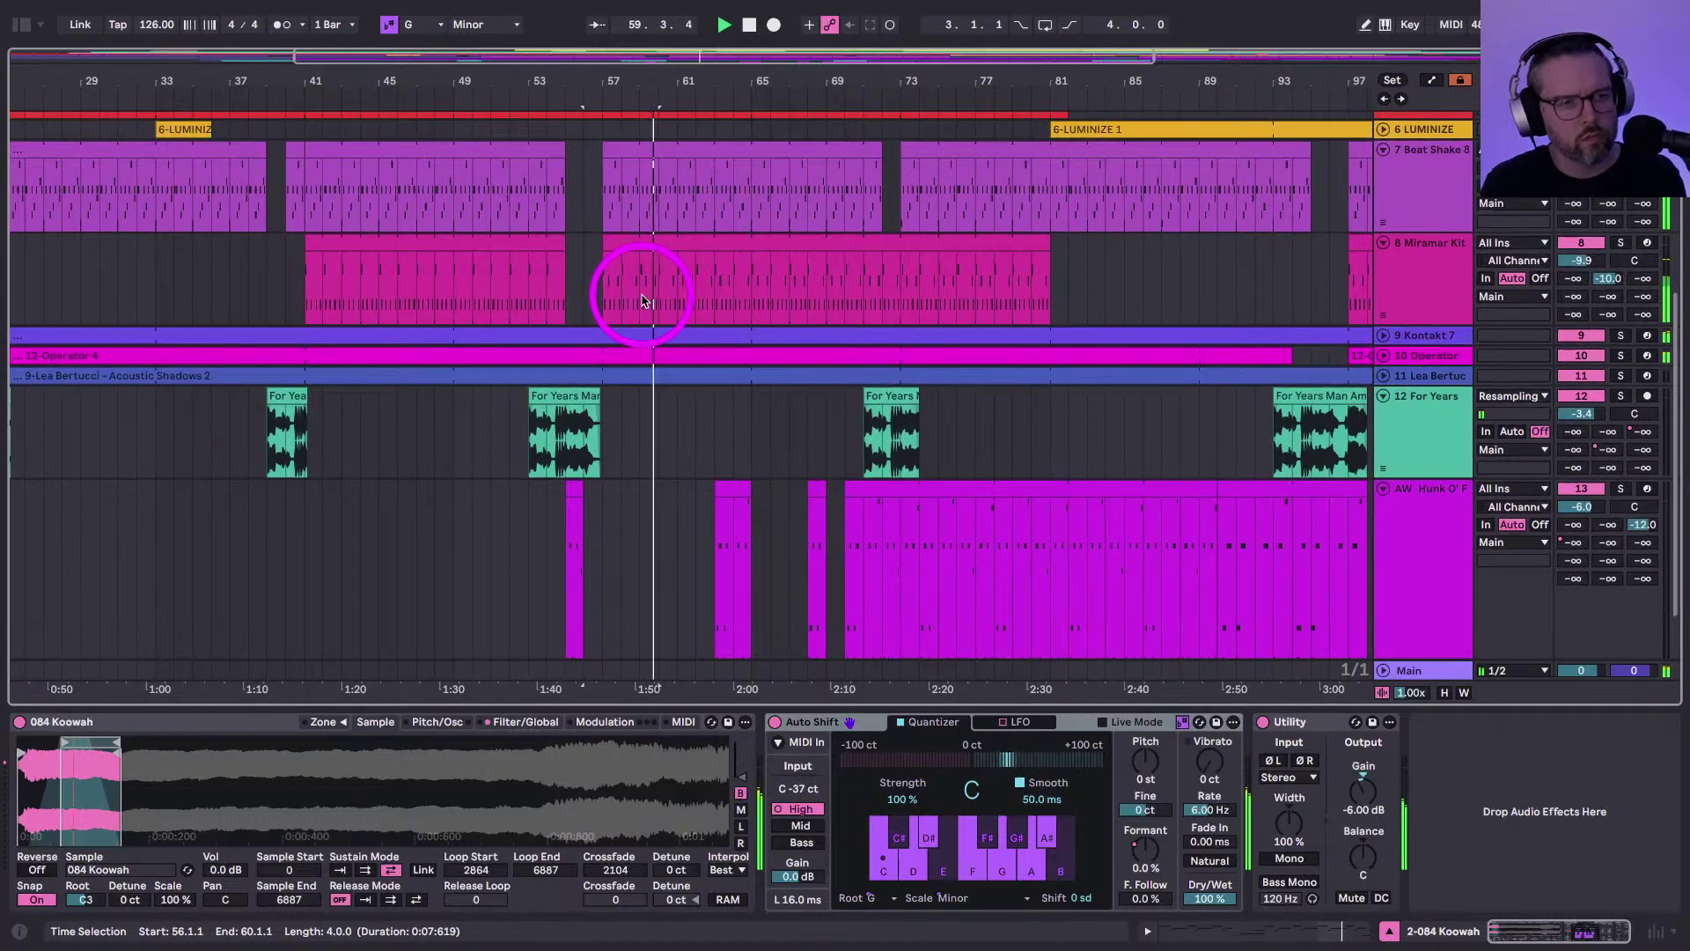
{"action": "scroll", "coordinate": [1291, 422], "scroll_direction": "down", "scroll_amount": 1}
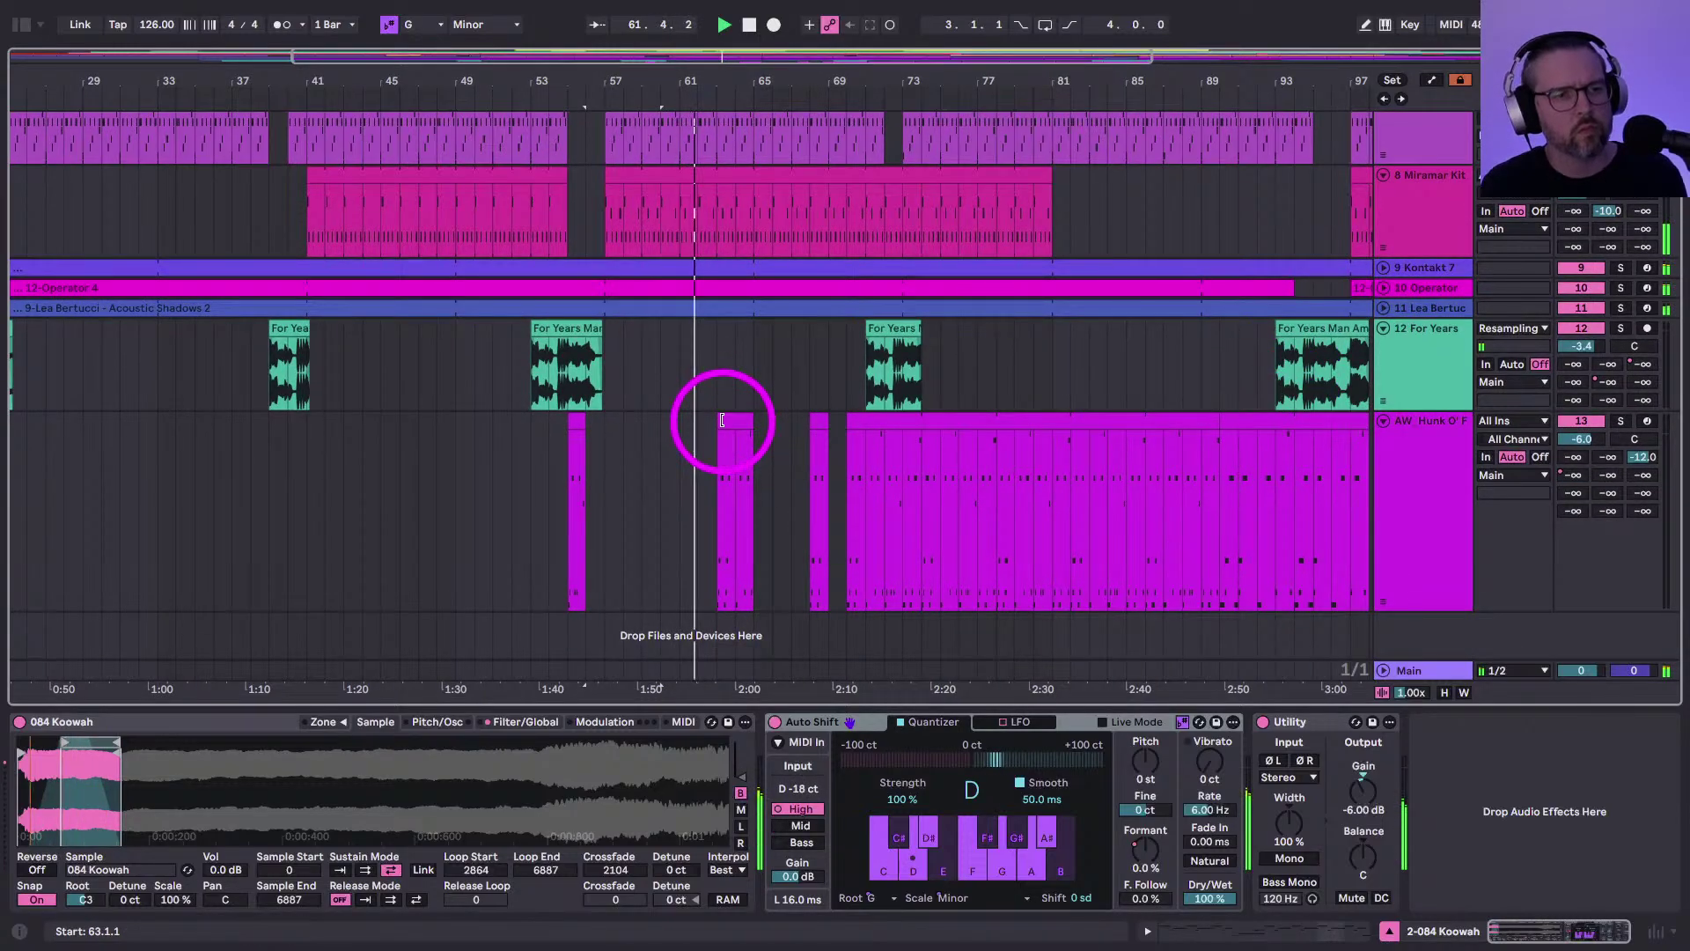
{"action": "left_click_drag", "start_coordinate": [724, 81], "coordinate": [717, 84]}
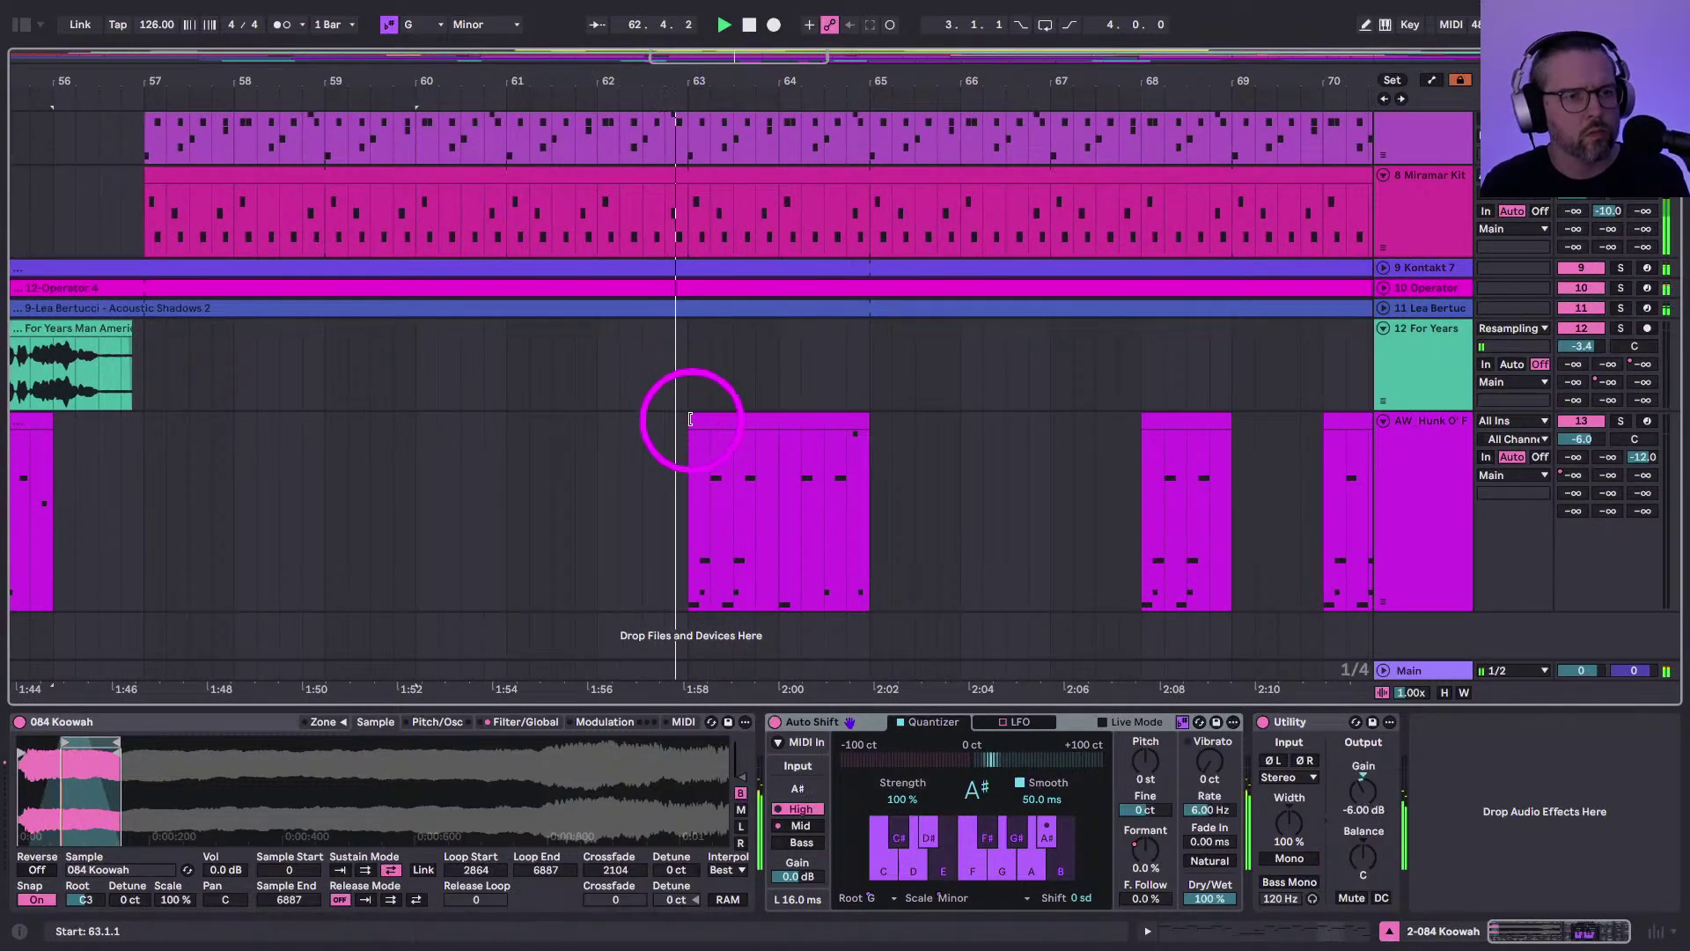
{"action": "left_click", "coordinate": [772, 423]}
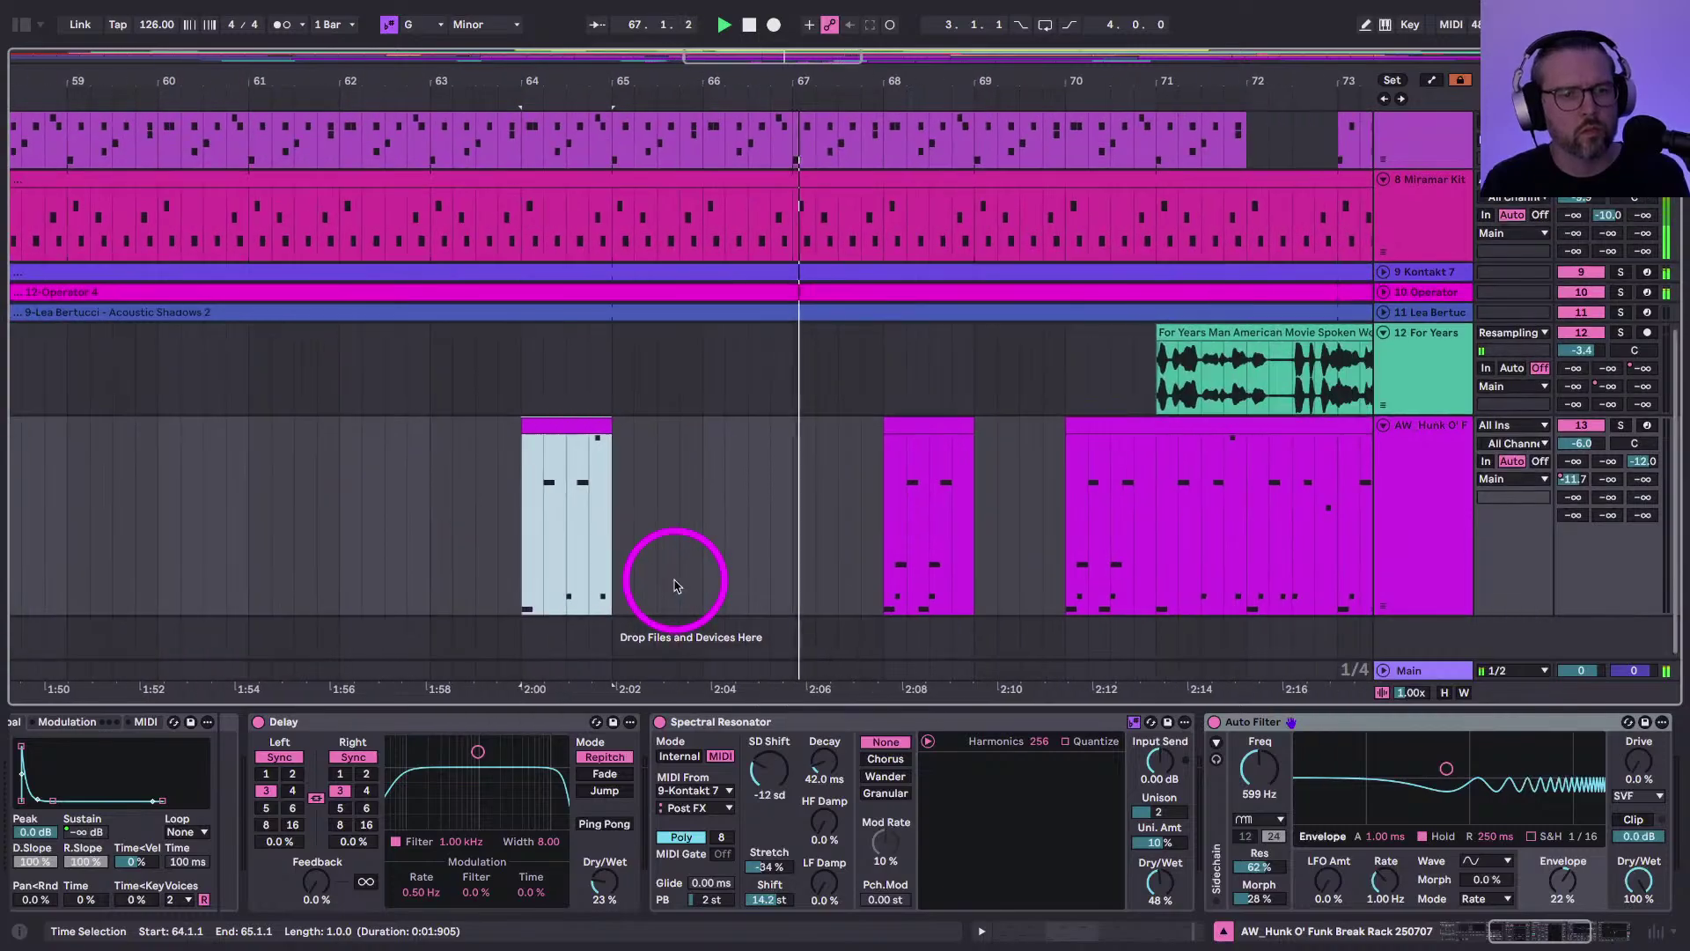
Trim the start of the third Hunk O' Funk clip to 68.3 and play from 68.1.1
{"action": "mouse_move", "coordinate": [943, 420]}
{"action": "left_mouse_down"}
{"action": "mouse_move", "coordinate": [925, 431]}
{"action": "mouse_move", "coordinate": [965, 426]}
{"action": "mouse_move", "coordinate": [895, 426]}
{"action": "mouse_move", "coordinate": [929, 427]}
{"action": "left_mouse_up"}
{"action": "left_click", "coordinate": [894, 491]}
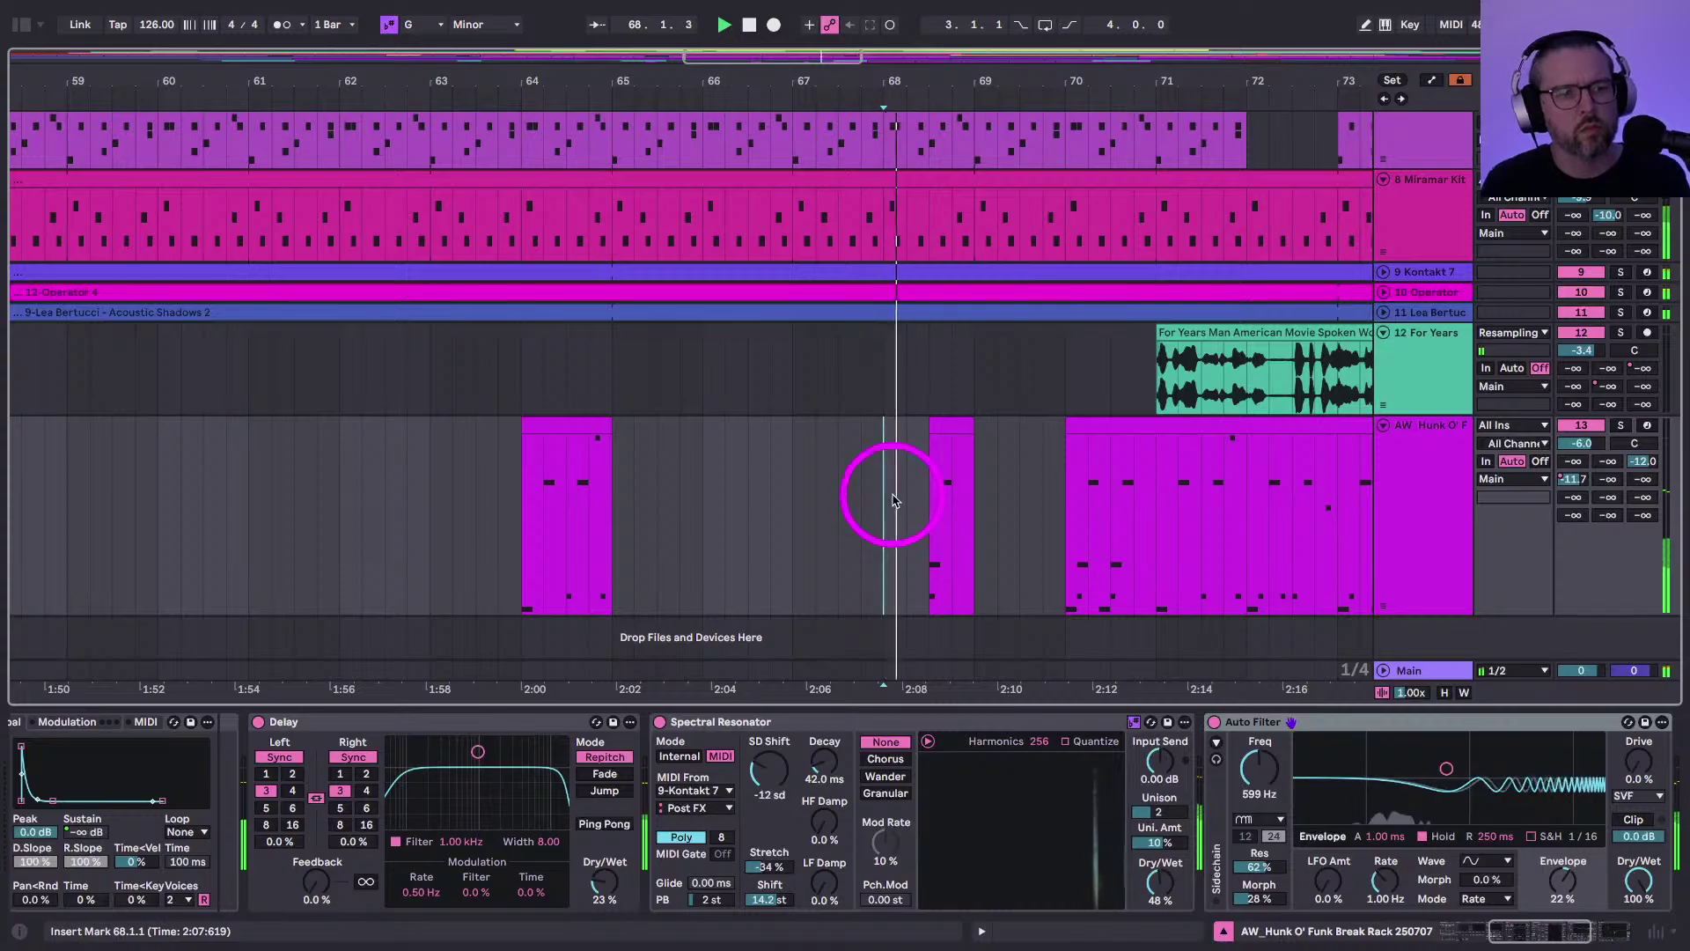
{"action": "left_click", "coordinate": [834, 539]}
{"action": "left_click", "coordinate": [895, 604]}
Trim the start of the long Hunk O' Funk clip to 71.1.1, in line with the fourth For Years clip
{"action": "scroll", "coordinate": [832, 563], "scroll_direction": "right", "scroll_amount": 3}
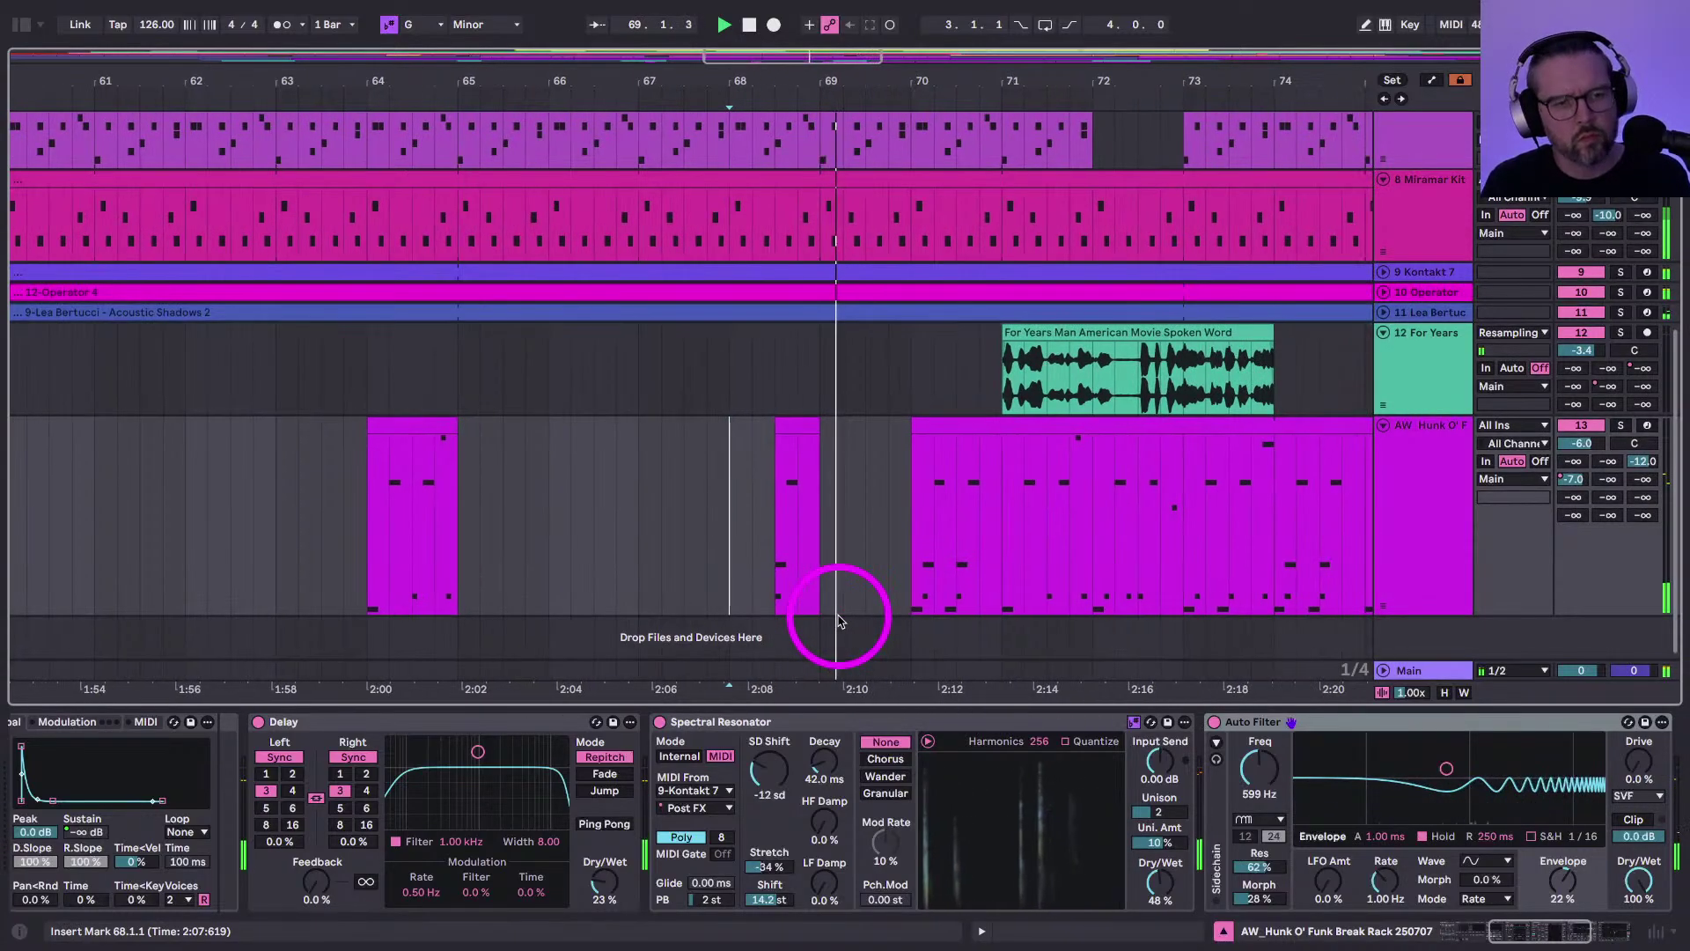
{"action": "scroll", "coordinate": [853, 584], "scroll_direction": "right", "scroll_amount": 2}
{"action": "scroll", "coordinate": [853, 584], "scroll_direction": "up", "scroll_amount": 5}
{"action": "scroll", "coordinate": [867, 490], "scroll_direction": "down", "scroll_amount": 4}
{"action": "scroll", "coordinate": [867, 515], "scroll_direction": "down", "scroll_amount": 1}
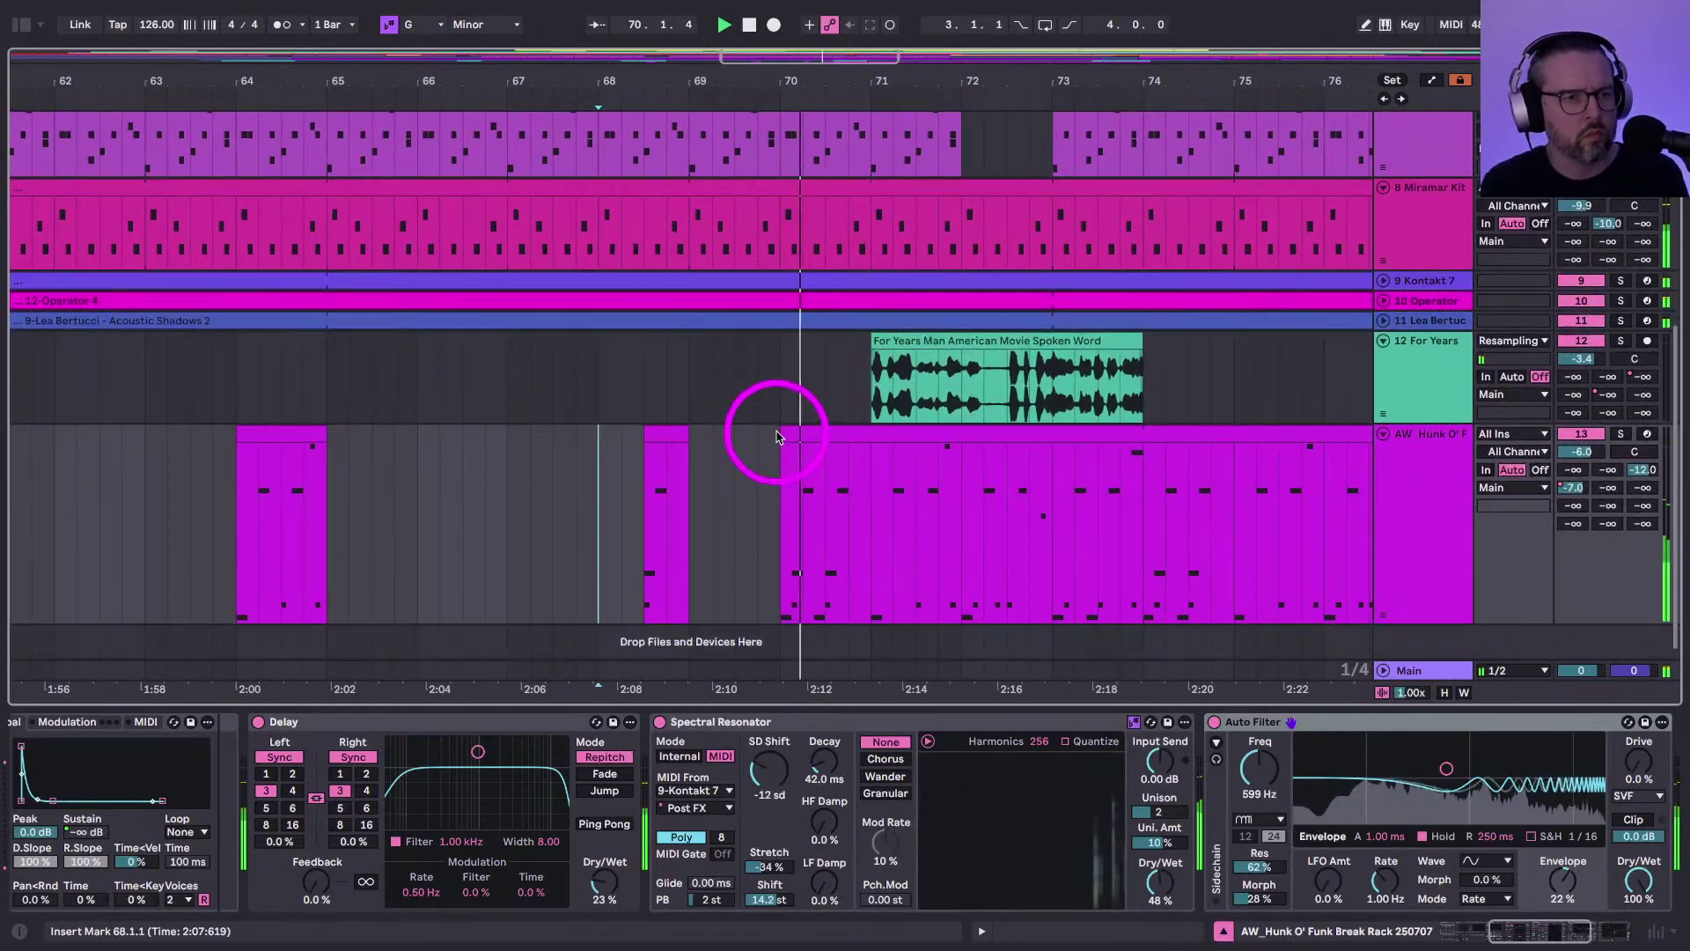
{"action": "left_click", "coordinate": [785, 434]}
{"action": "left_click_drag", "start_coordinate": [784, 433], "coordinate": [871, 433]}
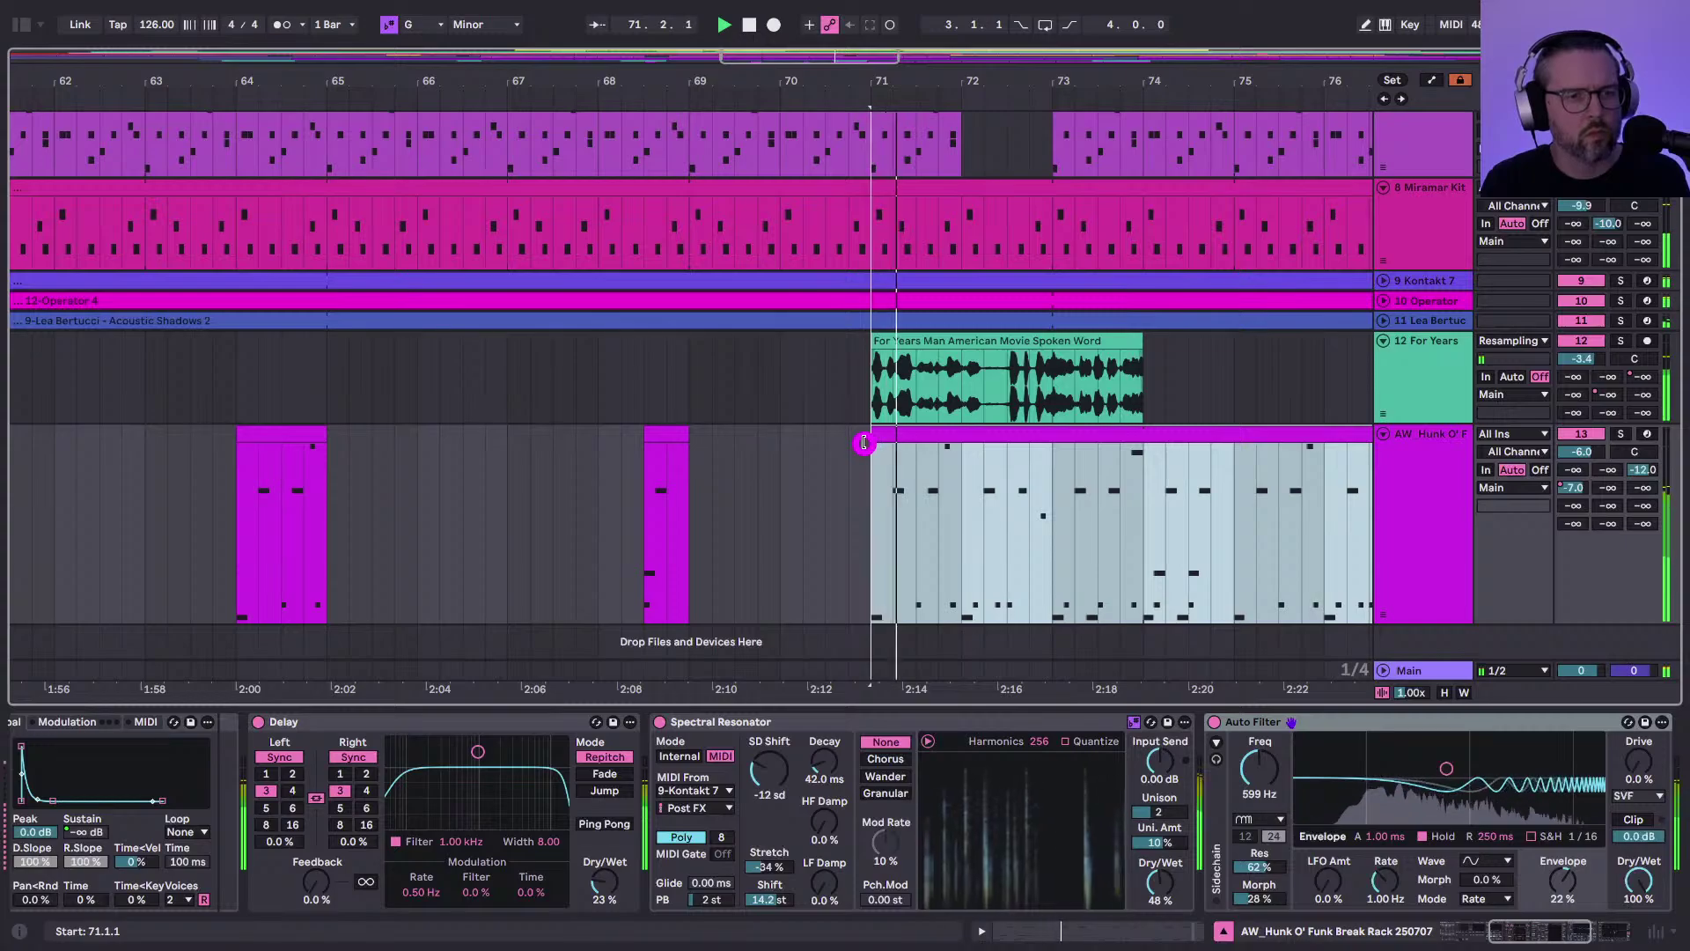
Trim the end of the For Years clip starting at 71.1.1 to about 72.4.3, playing back the passage
{"action": "left_click_drag", "start_coordinate": [964, 486], "coordinate": [1050, 498]}
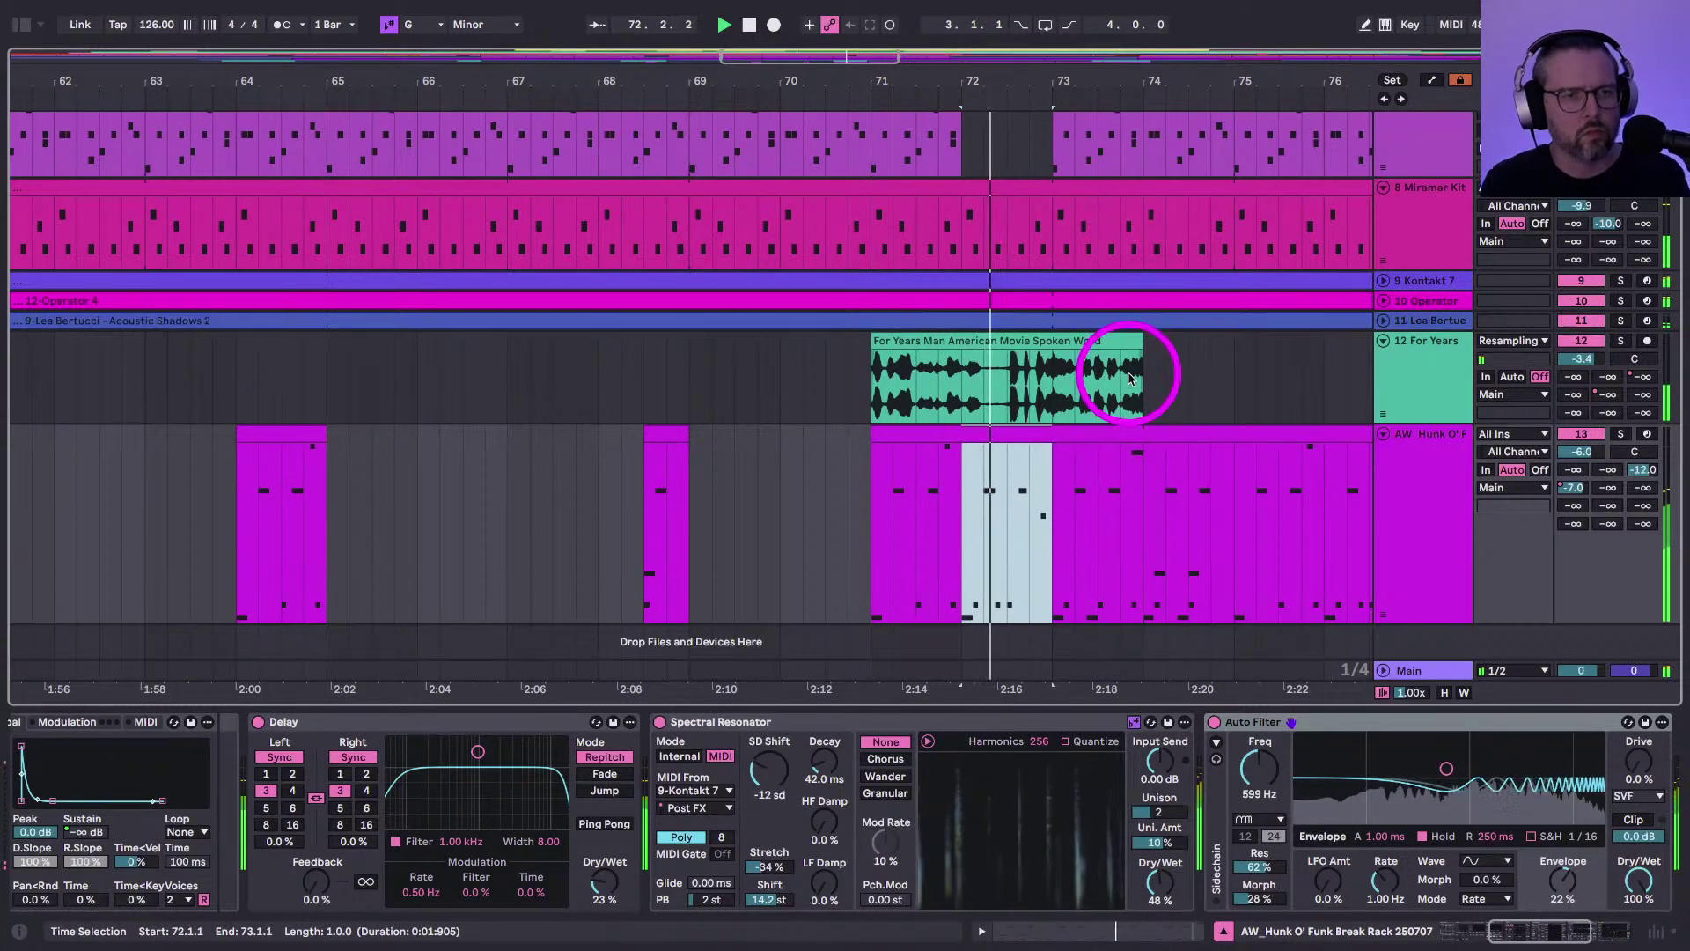
{"action": "left_click_drag", "start_coordinate": [1143, 344], "coordinate": [1038, 348]}
{"action": "left_click", "coordinate": [820, 380]}
{"action": "key", "text": "space"}
{"action": "key", "text": "space"}
{"action": "mouse_move", "coordinate": [1017, 81]}
{"action": "left_mouse_down"}
{"action": "mouse_move", "coordinate": [1038, 358]}
{"action": "mouse_move", "coordinate": [1226, 358]}
{"action": "mouse_move", "coordinate": [1162, 357]}
{"action": "left_mouse_up"}
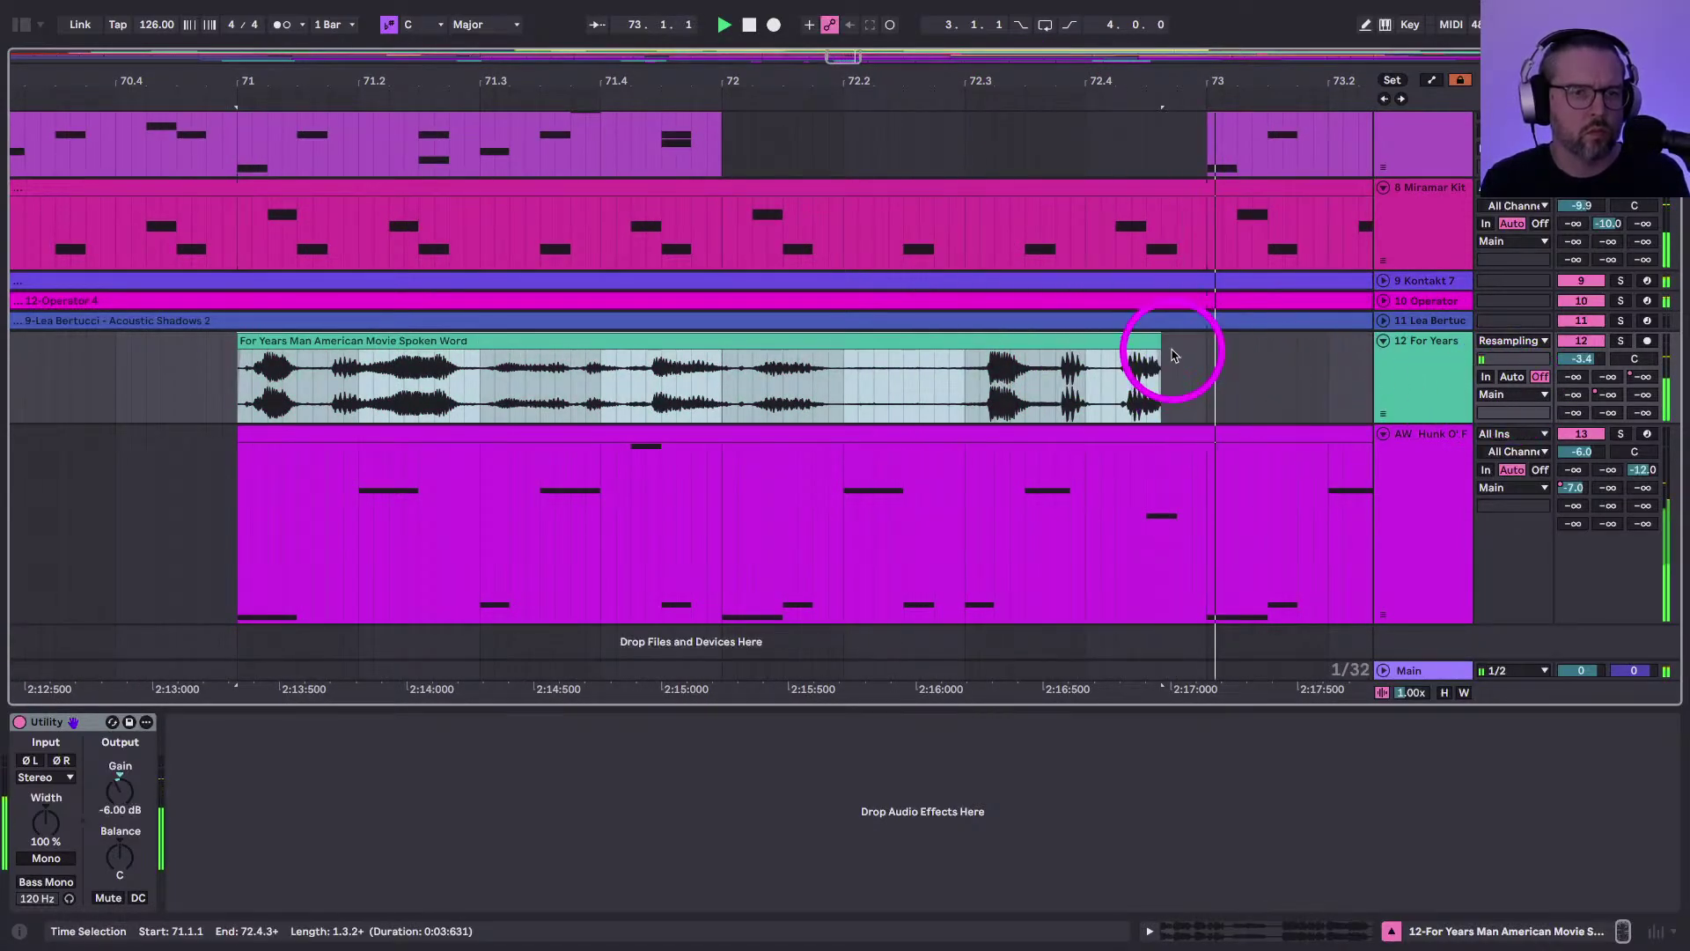
{"action": "left_click_drag", "start_coordinate": [1012, 77], "coordinate": [755, 170]}
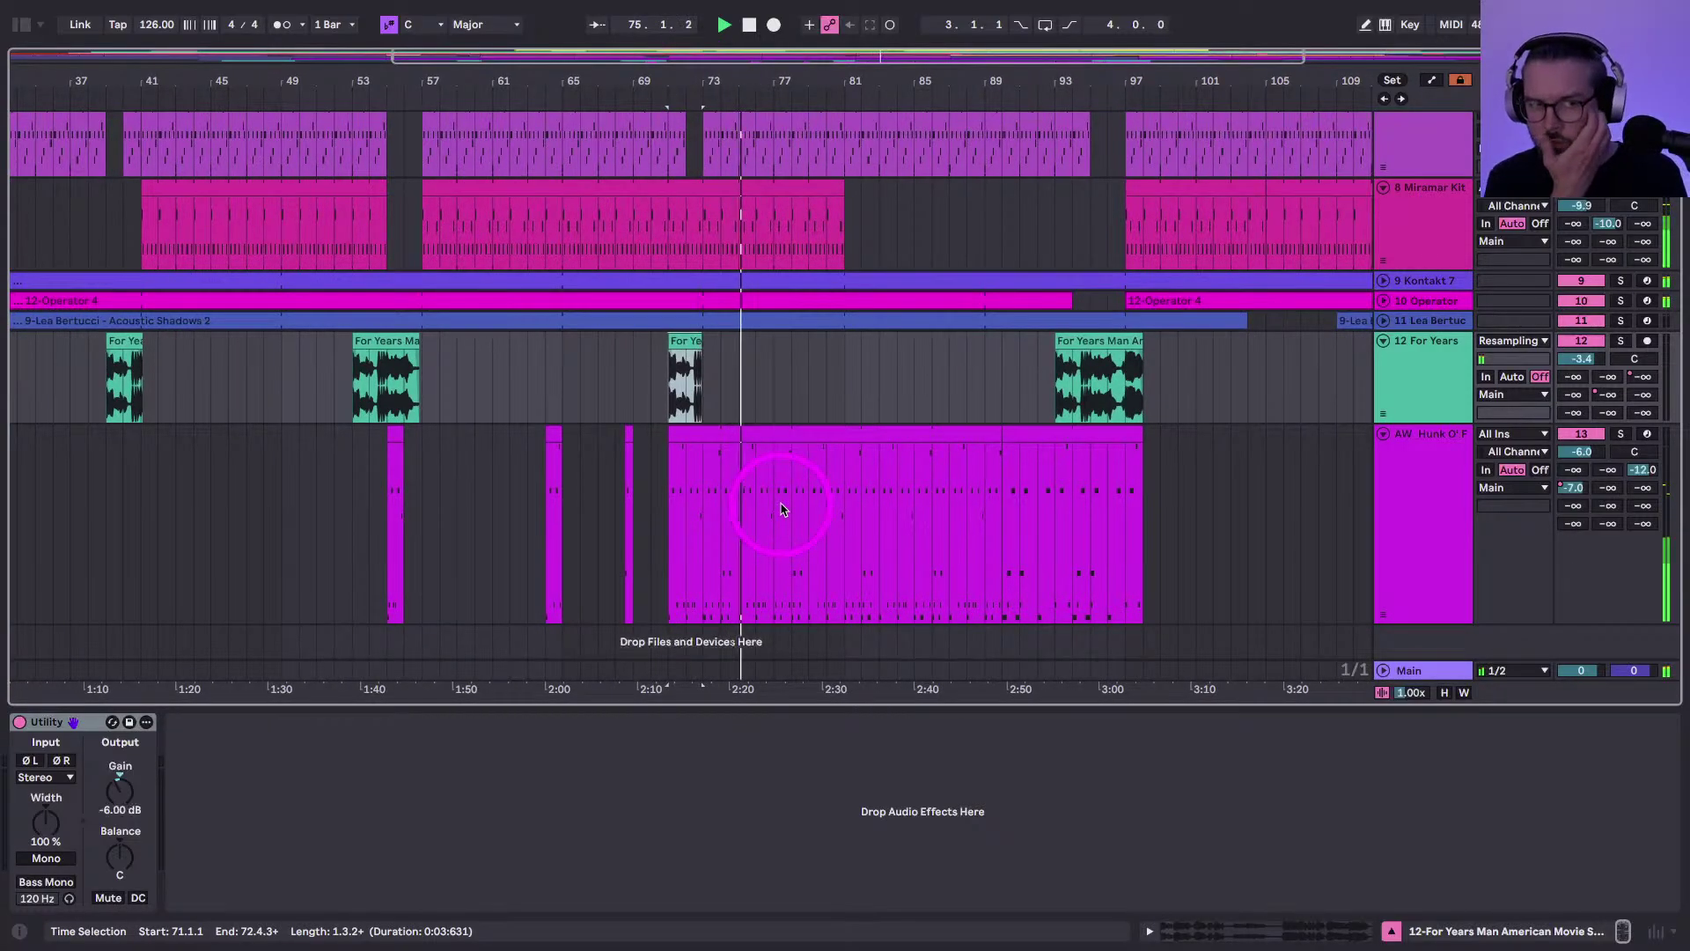
Raise the Auto Filter frequency on the Hunk O' Funk track to about 928 Hz
{"action": "left_click", "coordinate": [1444, 529]}
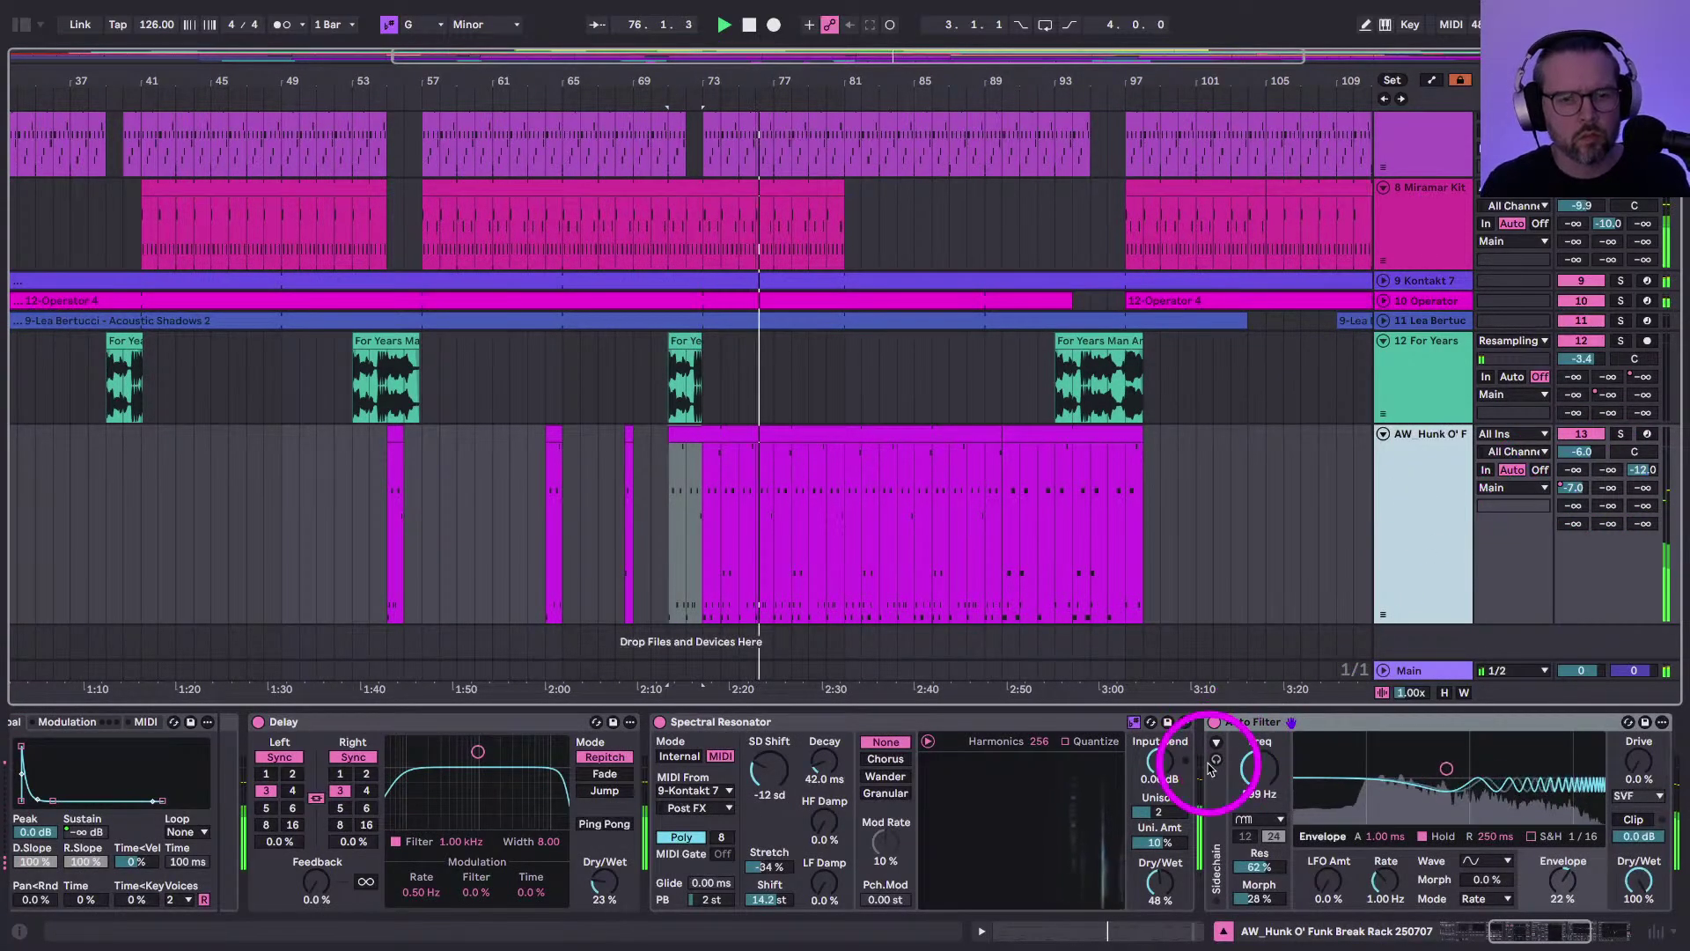
{"action": "left_click", "coordinate": [1553, 525]}
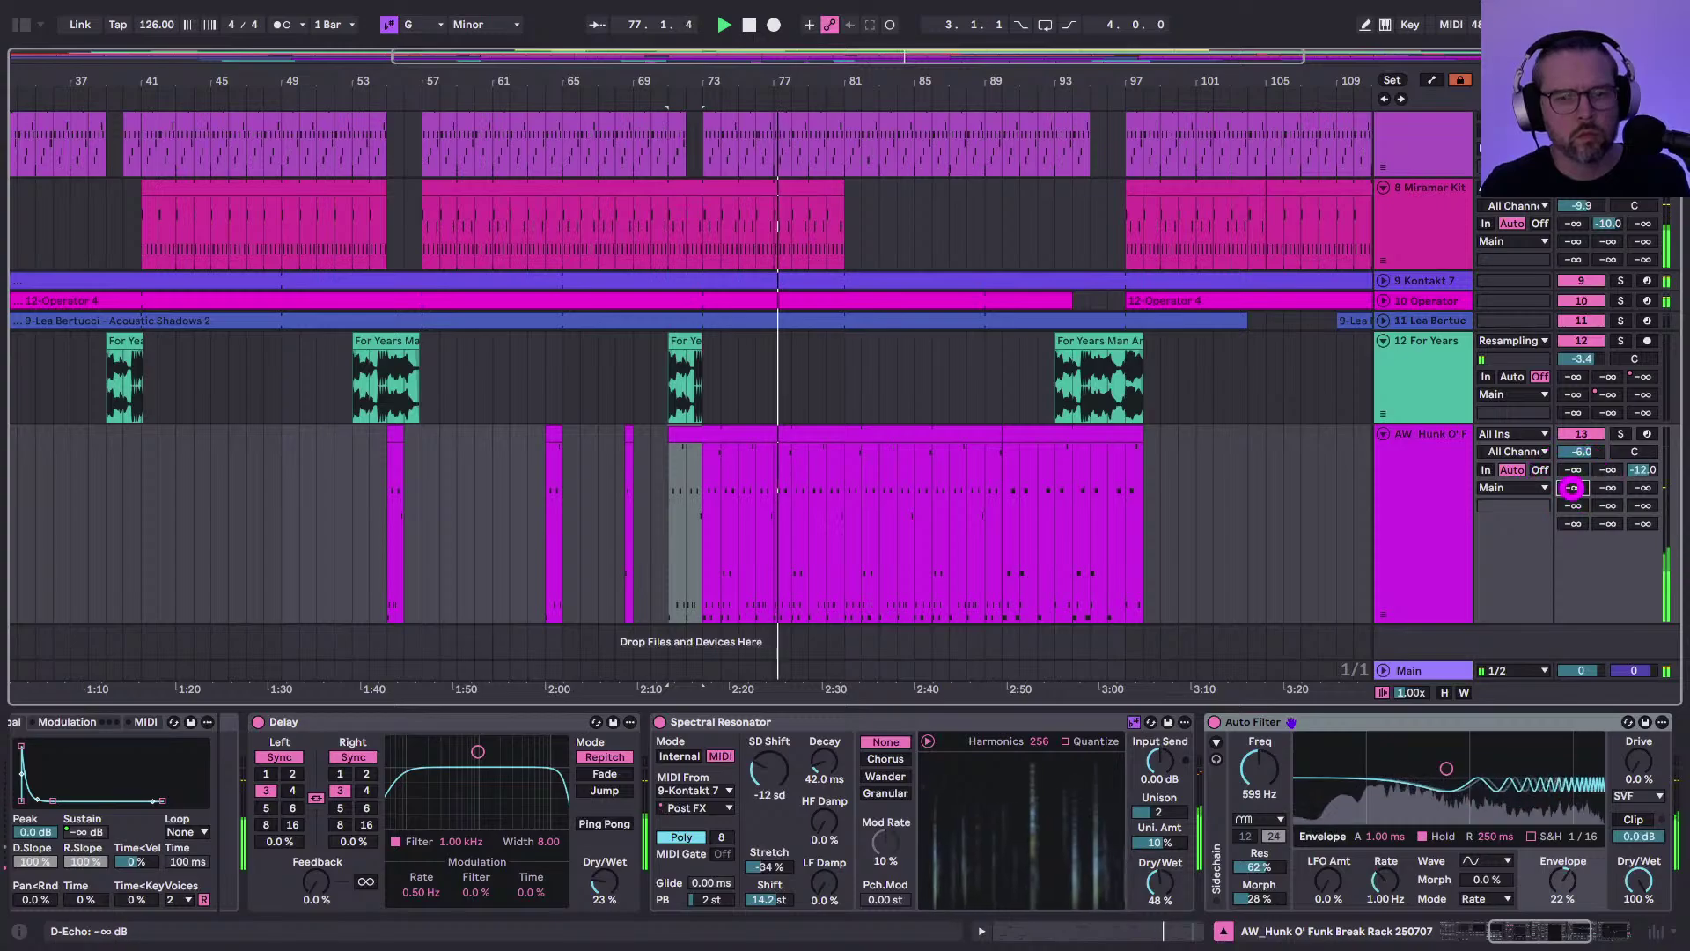
{"action": "left_click", "coordinate": [1295, 892]}
{"action": "left_click_drag", "start_coordinate": [1260, 768], "coordinate": [1260, 748]}
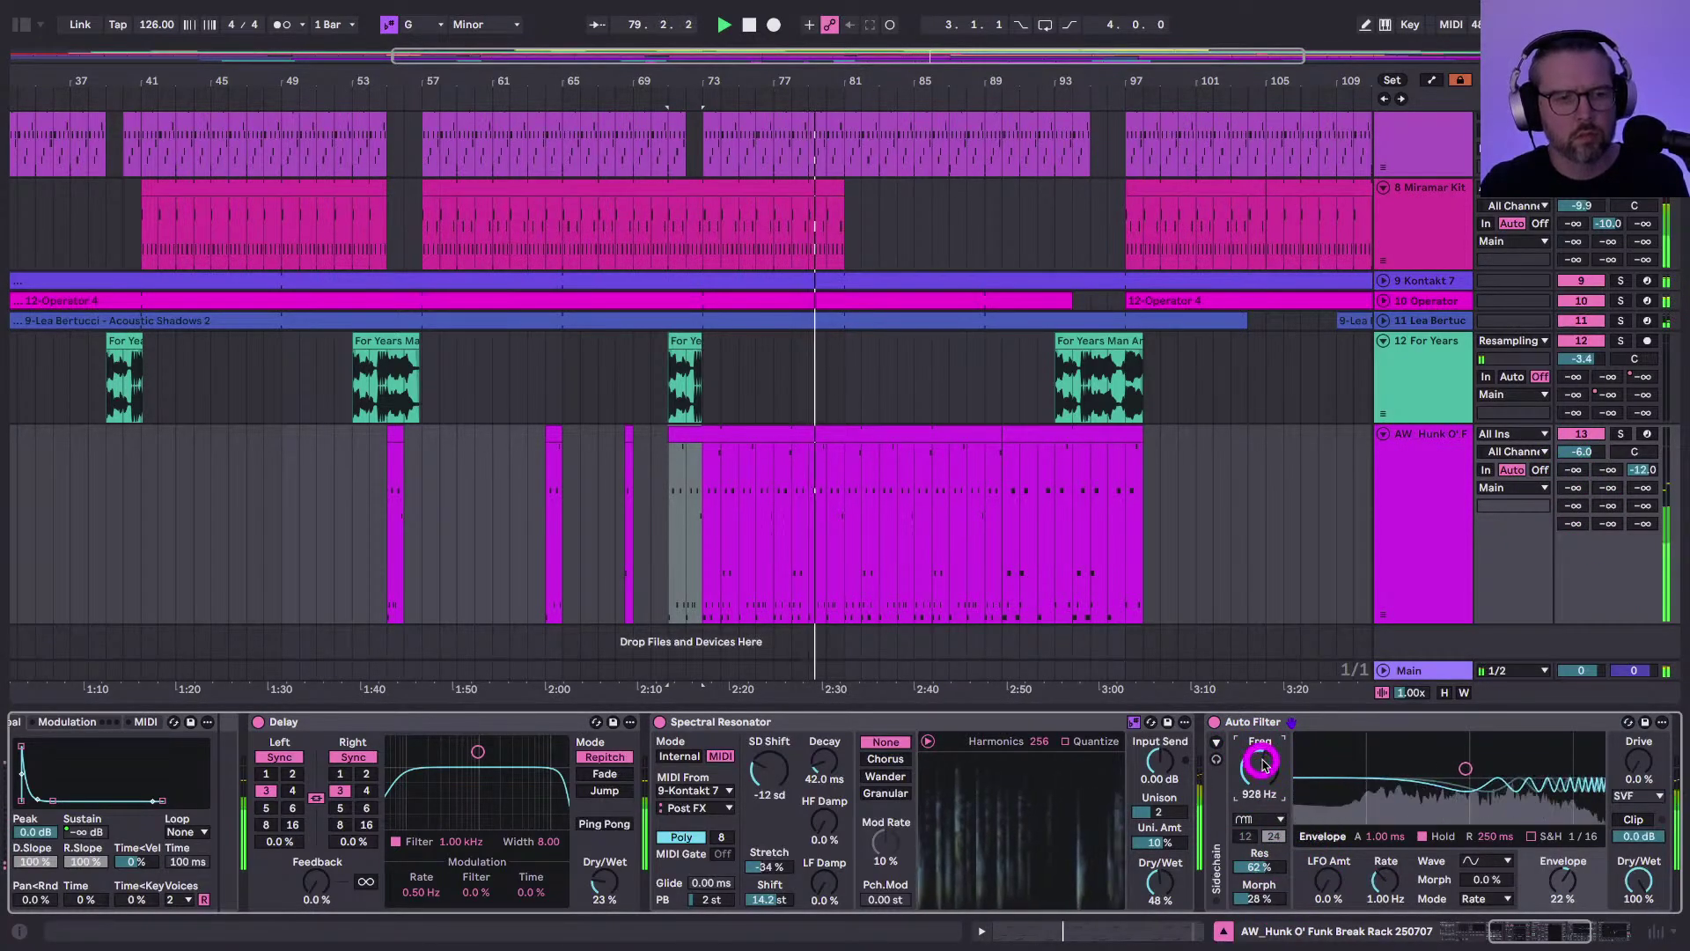
In the Hunk O' Funk track's EQ Eight, enable the band 4 high-cut filter and set its frequency to 6.10 kHz
{"action": "left_click", "coordinate": [895, 667]}
{"action": "double_click", "coordinate": [855, 721]}
{"action": "double_click", "coordinate": [832, 721]}
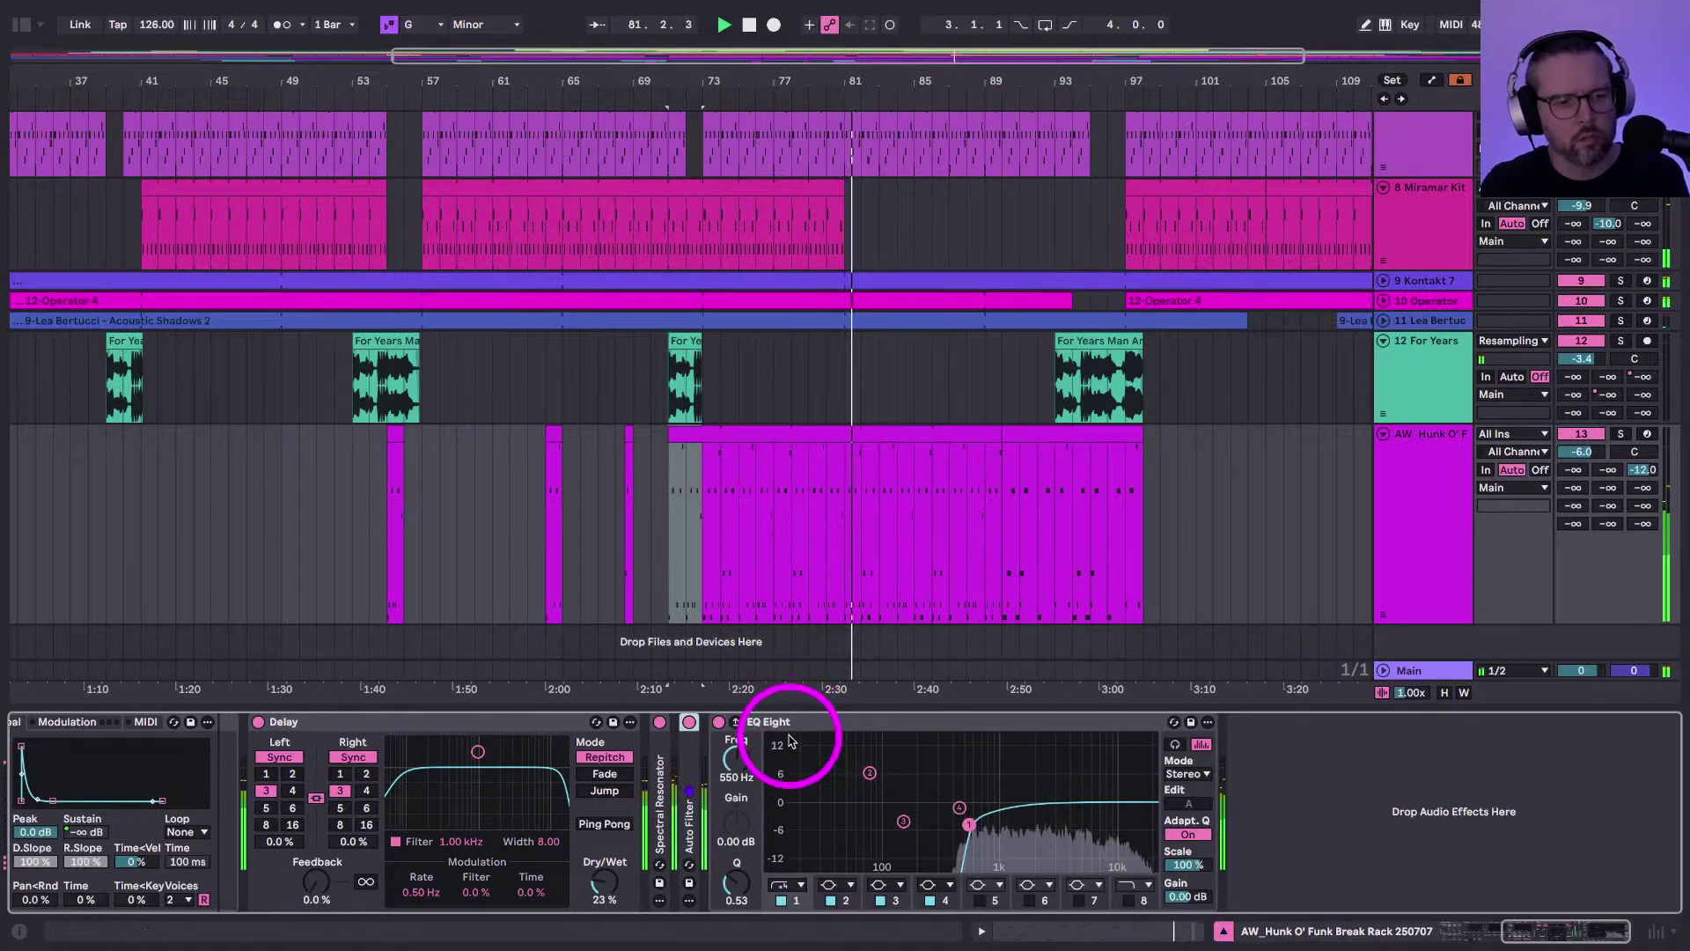
{"action": "left_click", "coordinate": [928, 883]}
{"action": "left_click", "coordinate": [924, 853]}
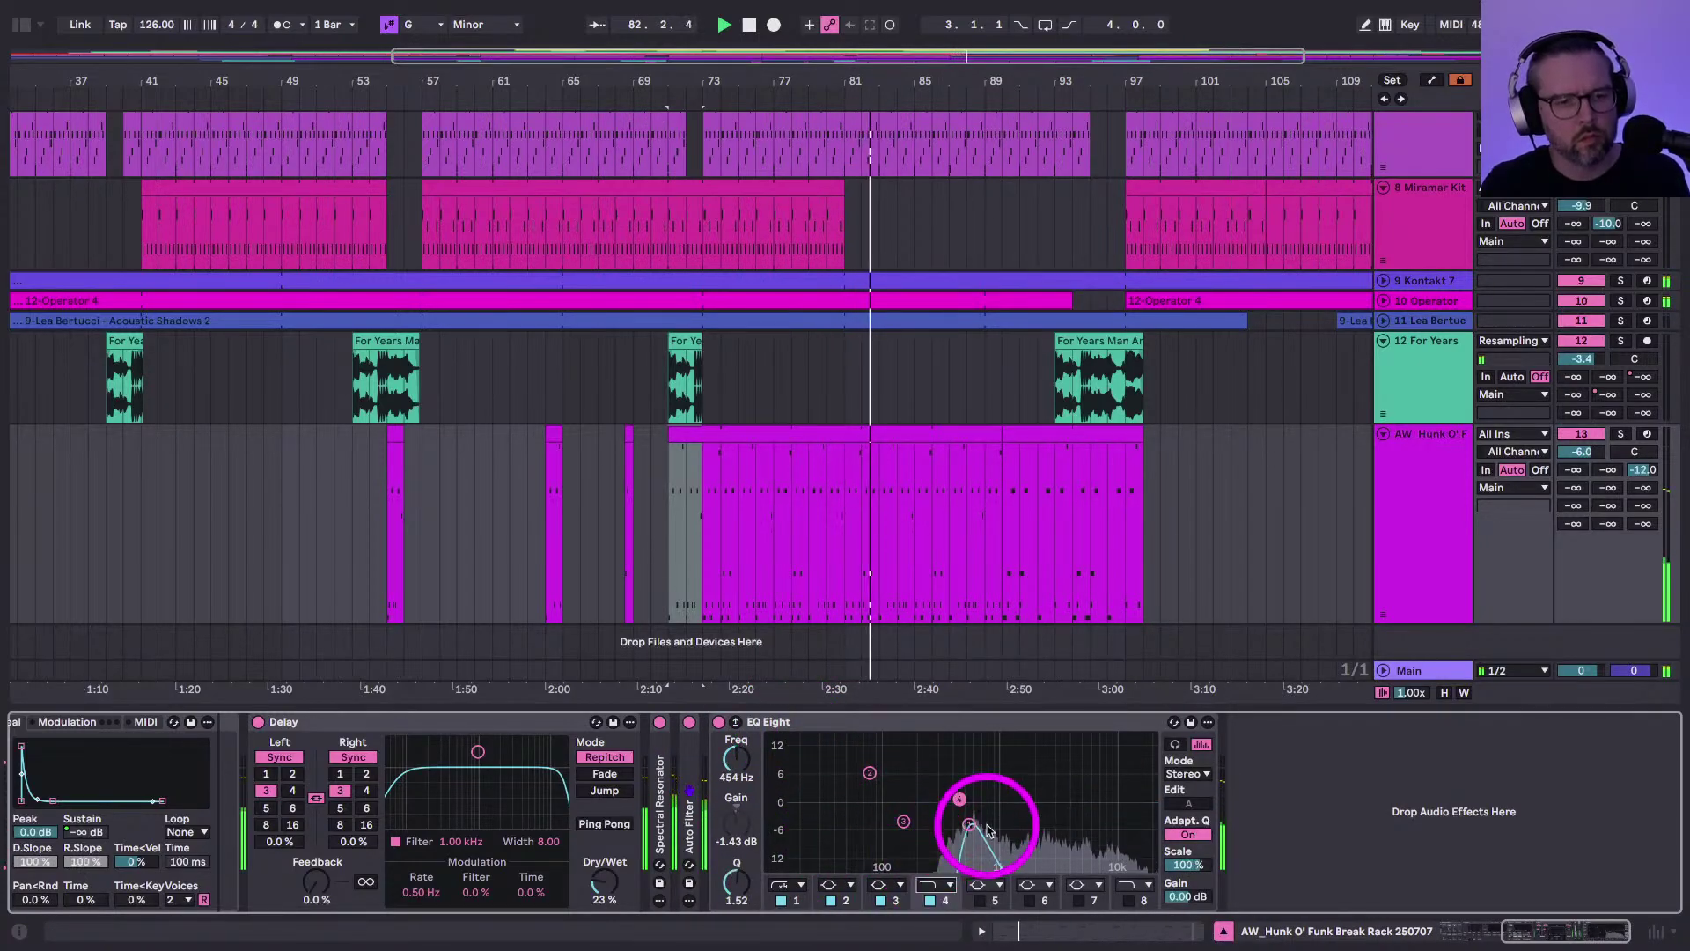
{"action": "left_click_drag", "start_coordinate": [971, 826], "coordinate": [1033, 803]}
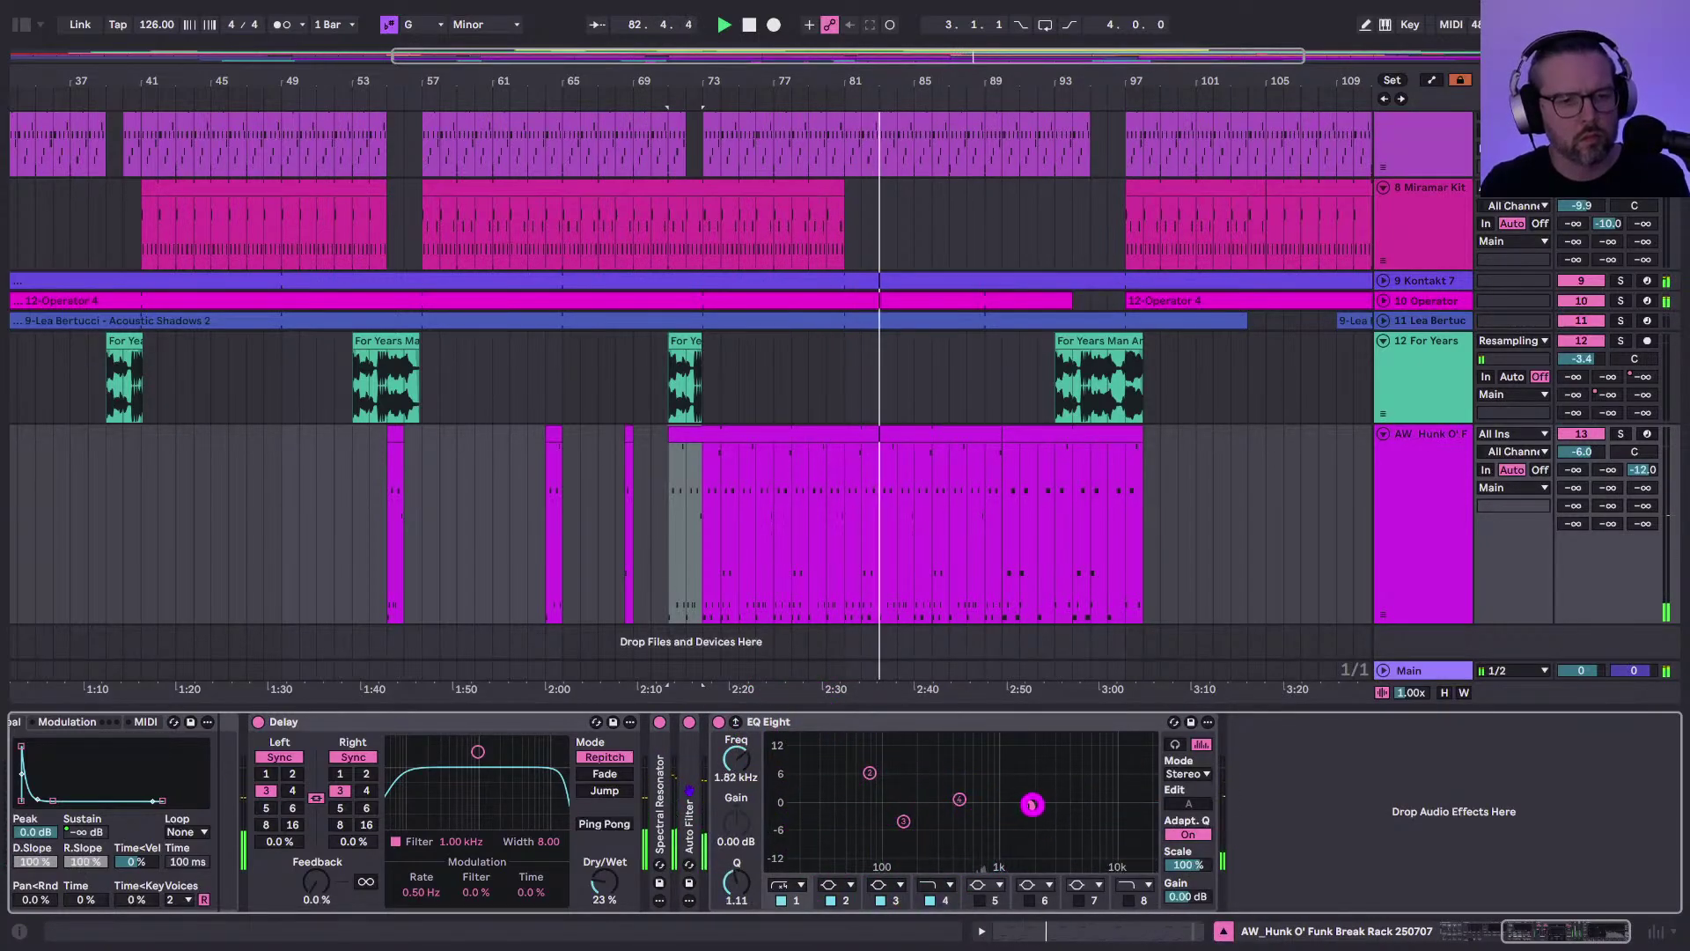
{"action": "left_click", "coordinate": [928, 887]}
{"action": "left_click_drag", "start_coordinate": [737, 756], "coordinate": [737, 721]}
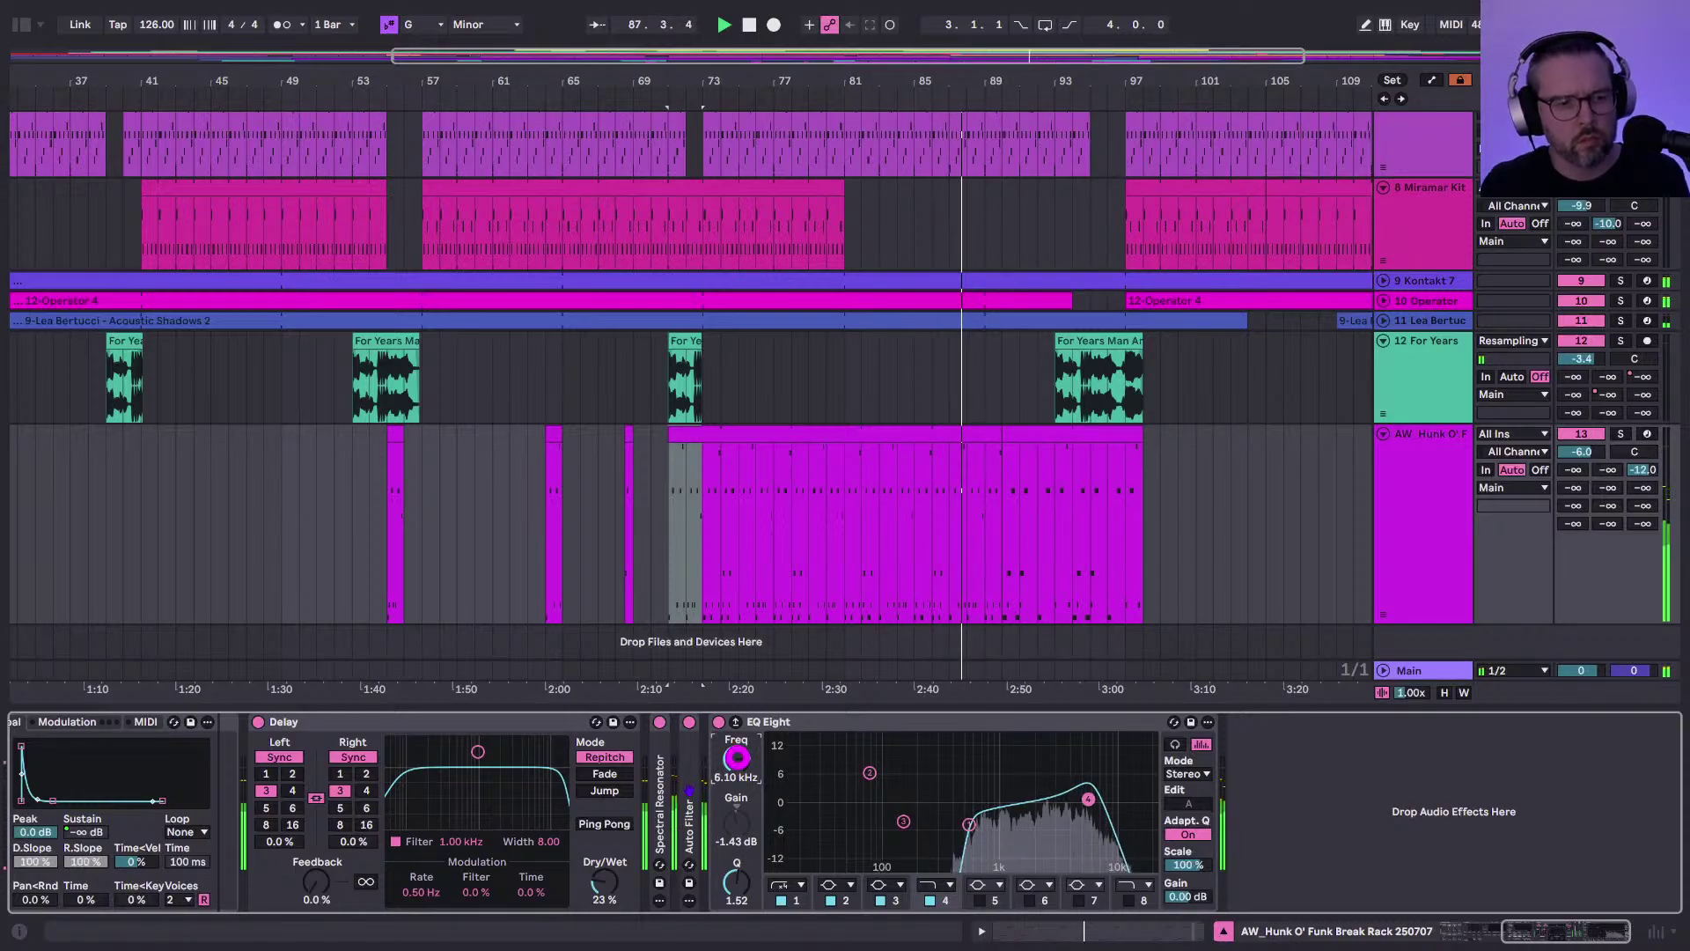
{"action": "left_click", "coordinate": [906, 826]}
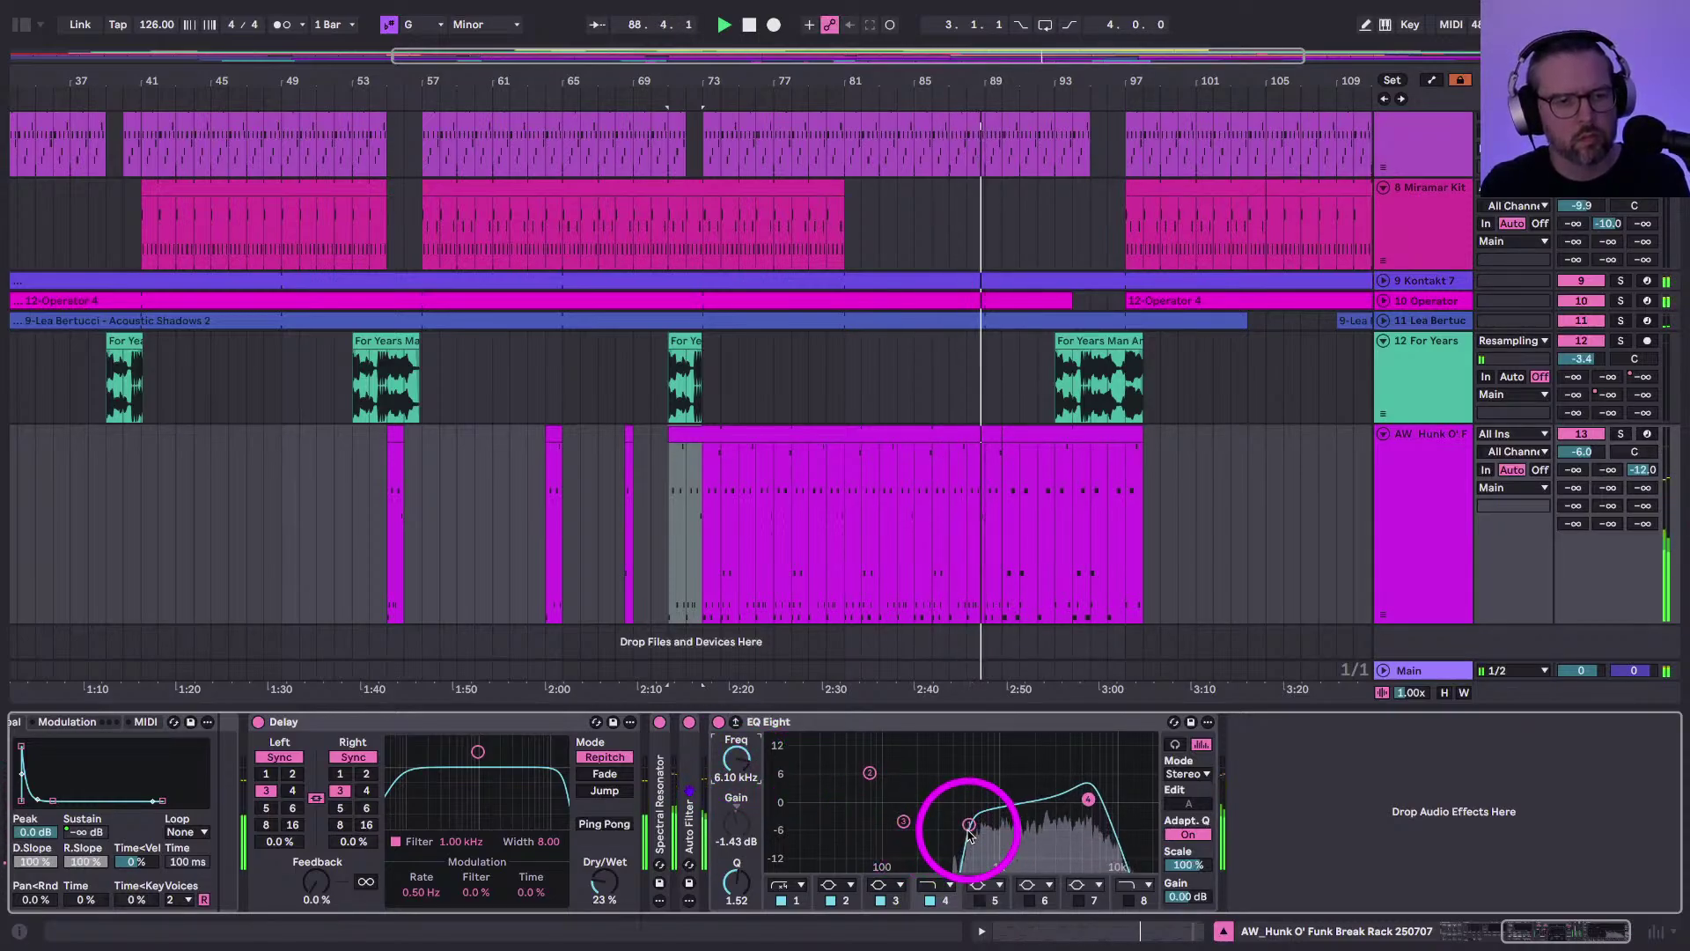
Set the Hunk O' Funk track volume to -4.6 dB and check the notes of its clip starting at 90.1.1
{"action": "left_click", "coordinate": [1029, 527]}
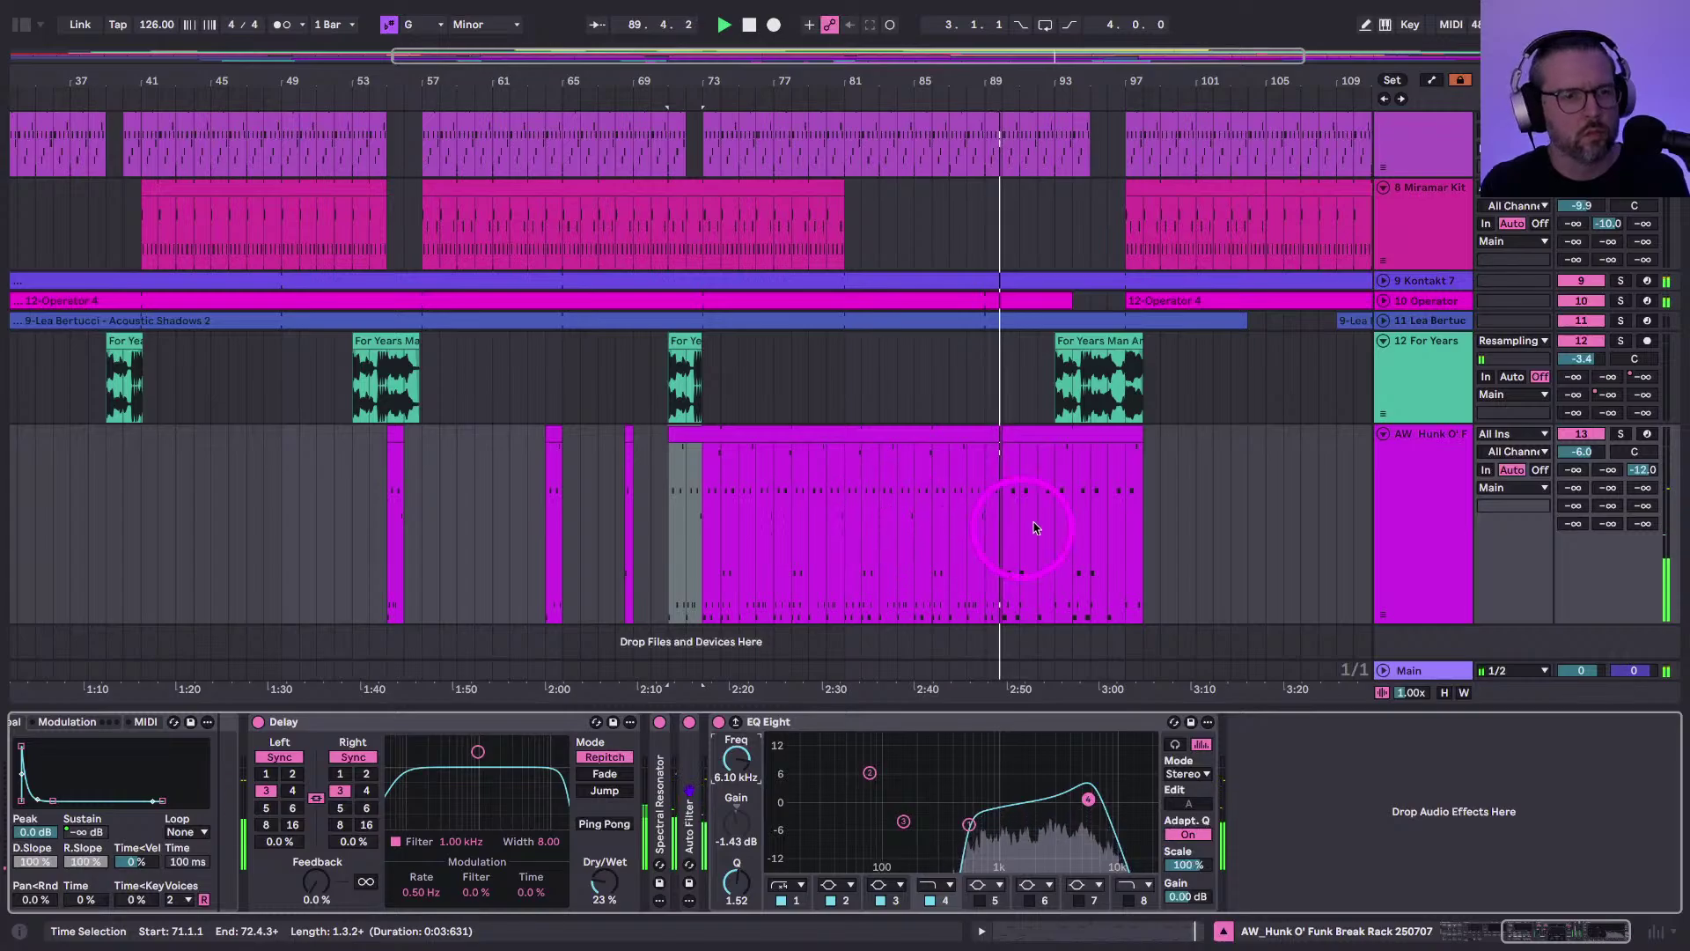
{"action": "left_click_drag", "start_coordinate": [1580, 458], "coordinate": [1578, 453]}
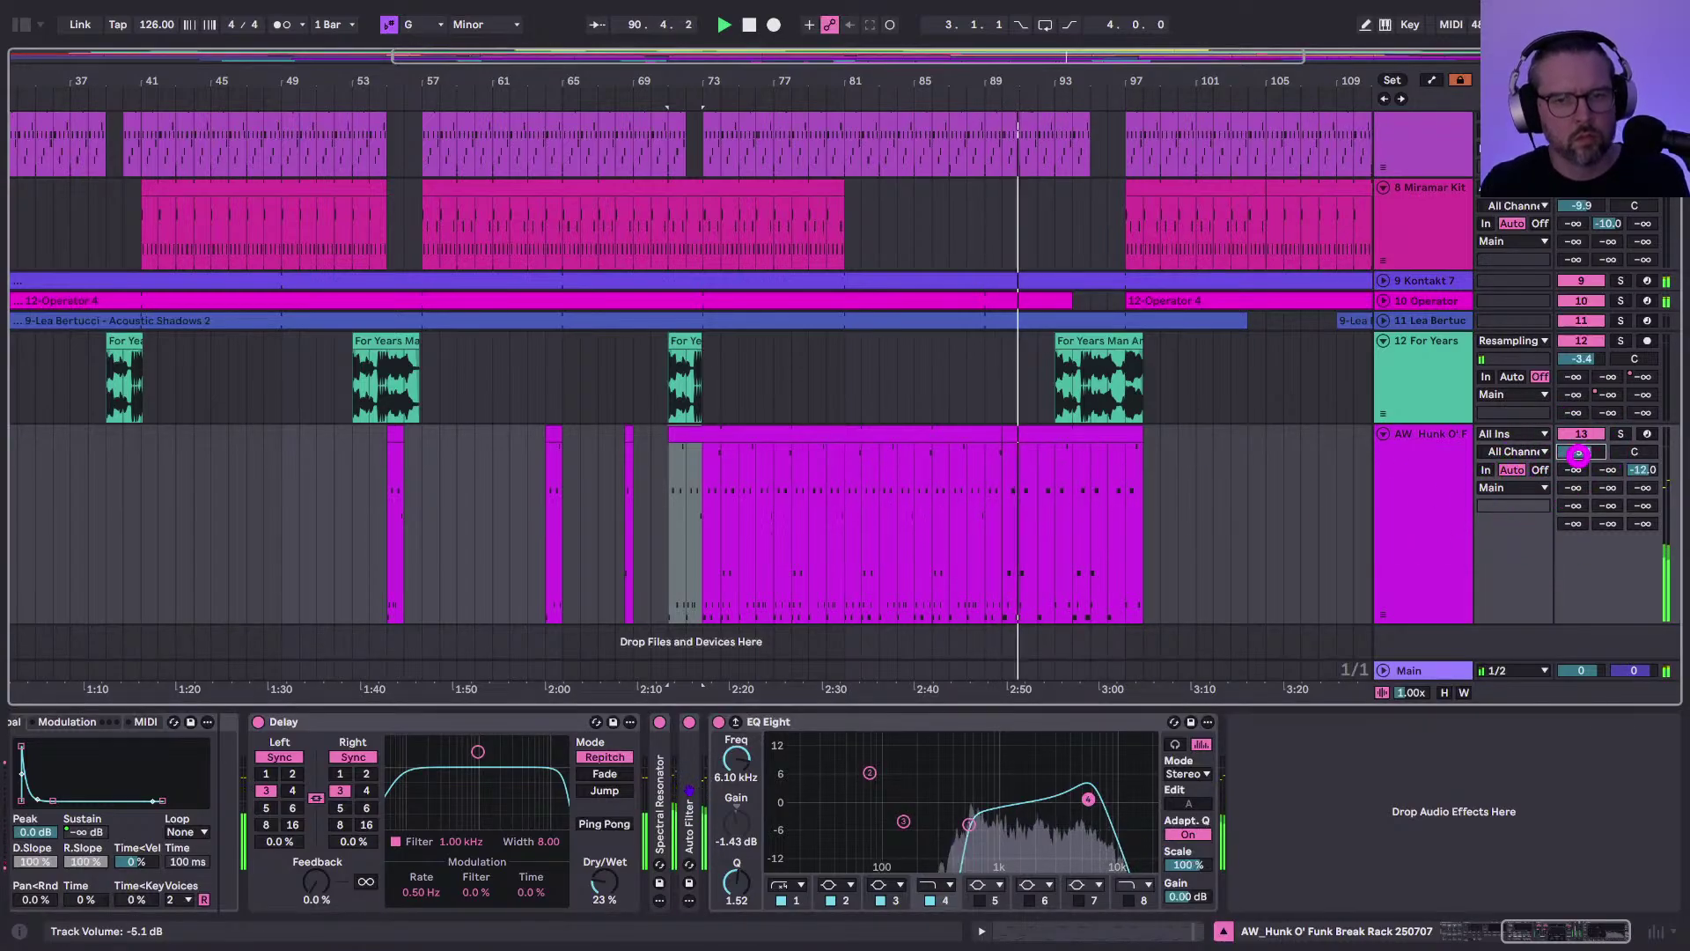
{"action": "left_click", "coordinate": [1019, 433]}
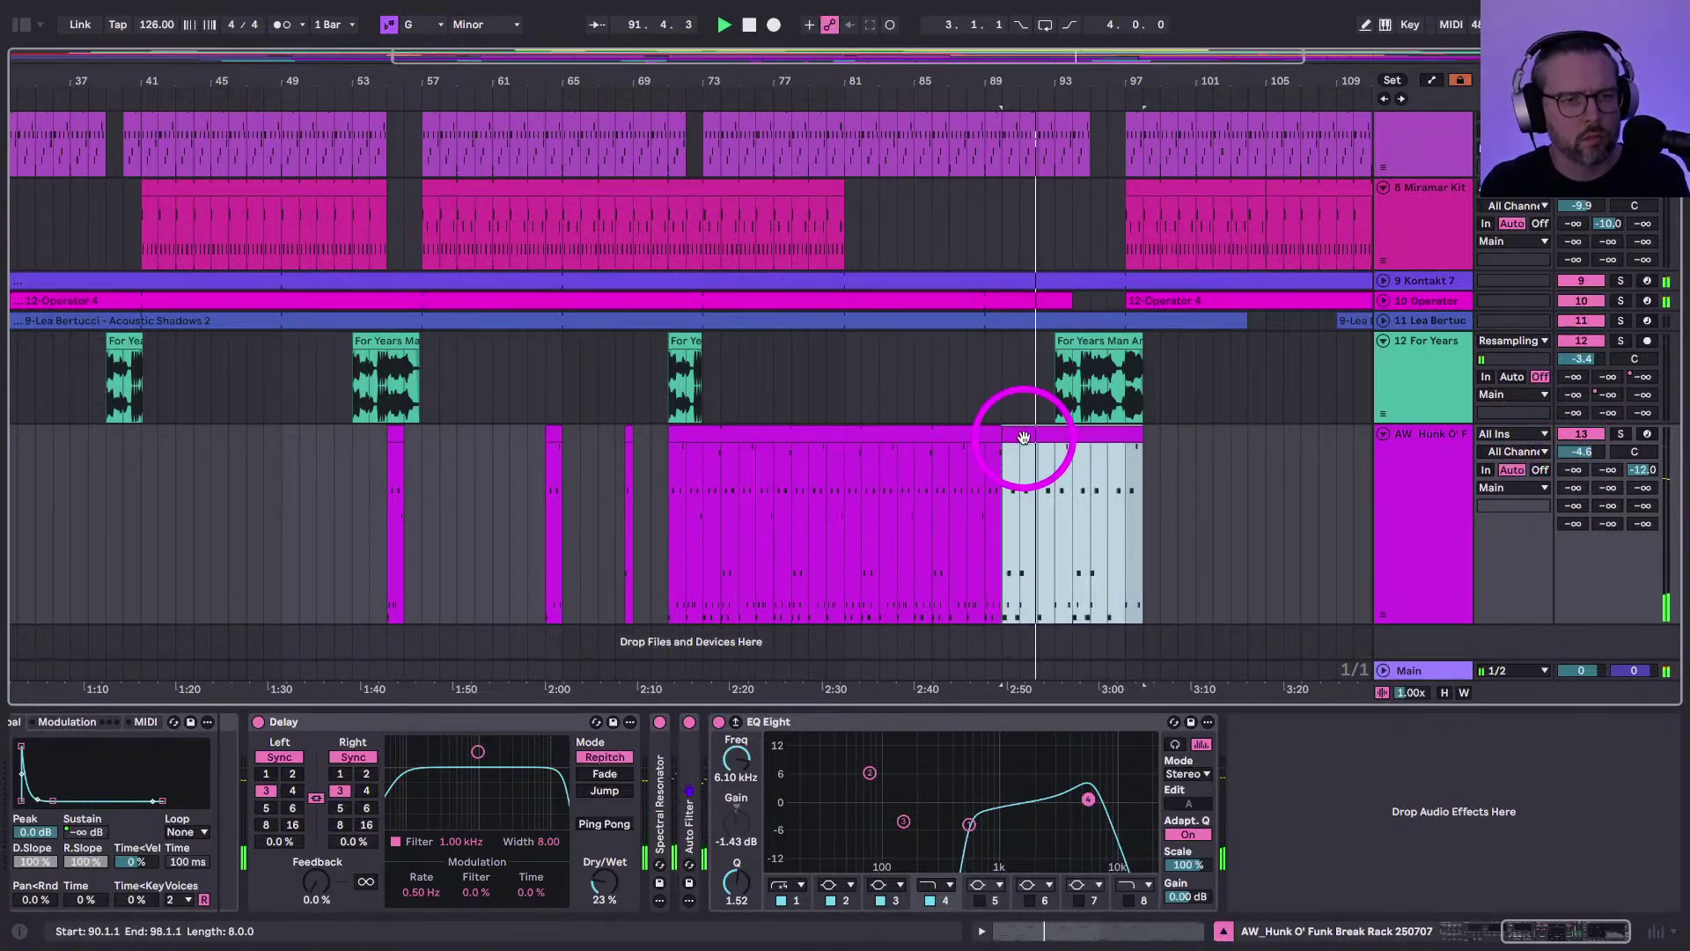
{"action": "double_click", "coordinate": [1022, 431]}
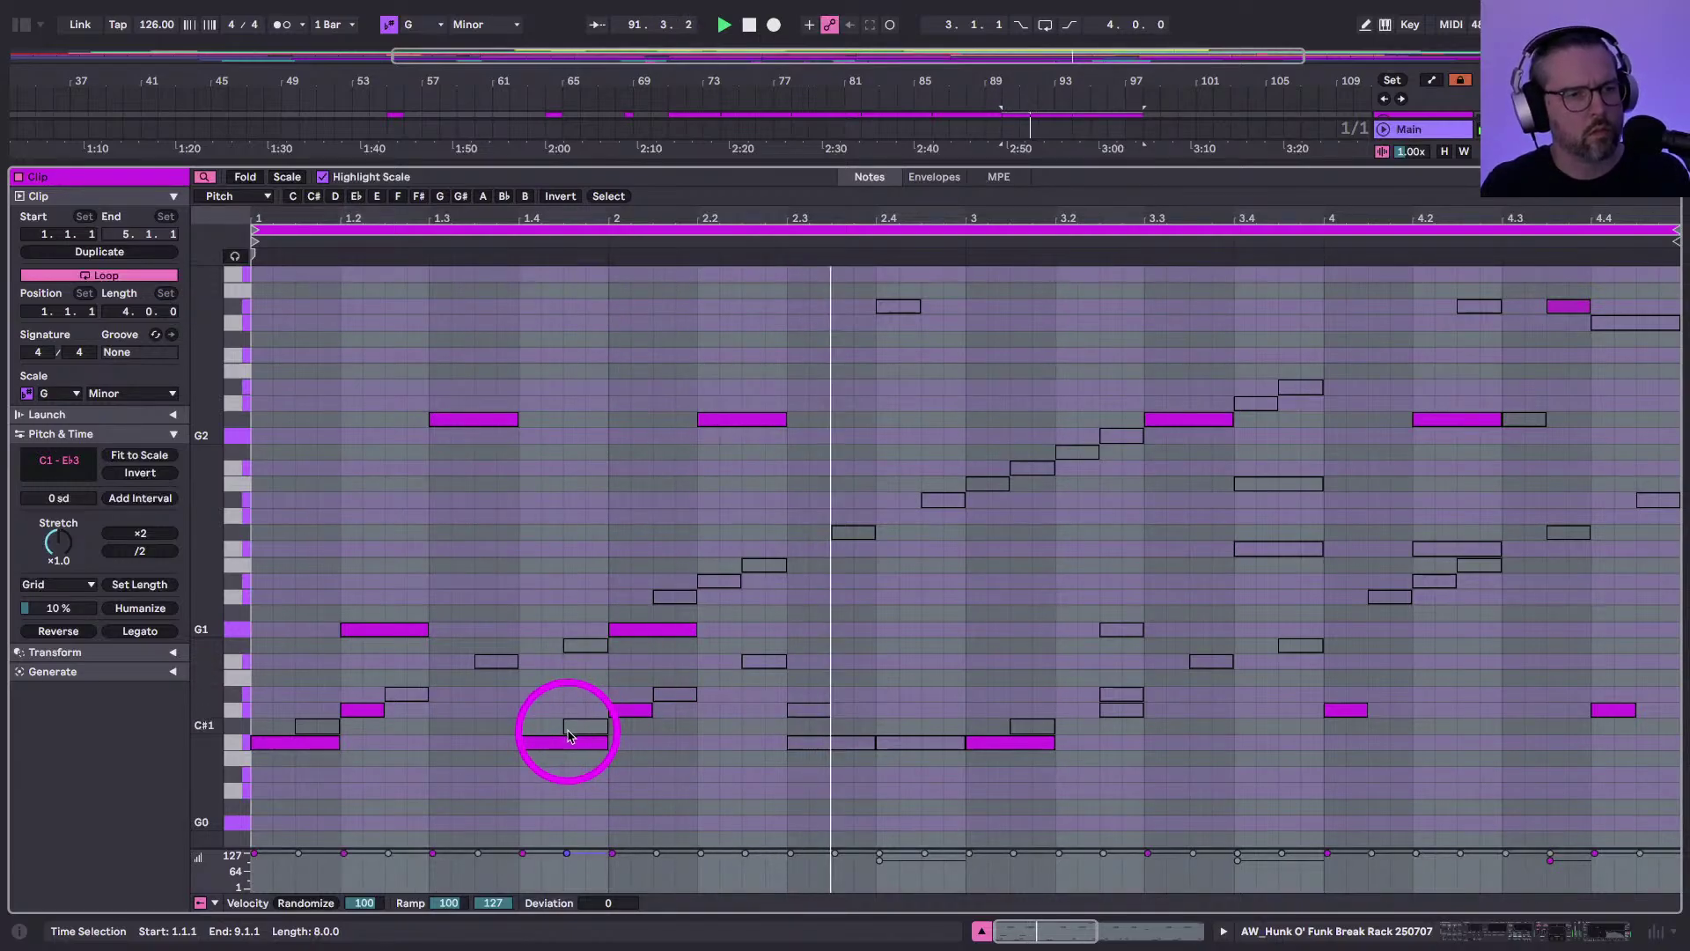
{"action": "key", "text": "shift+Tab"}
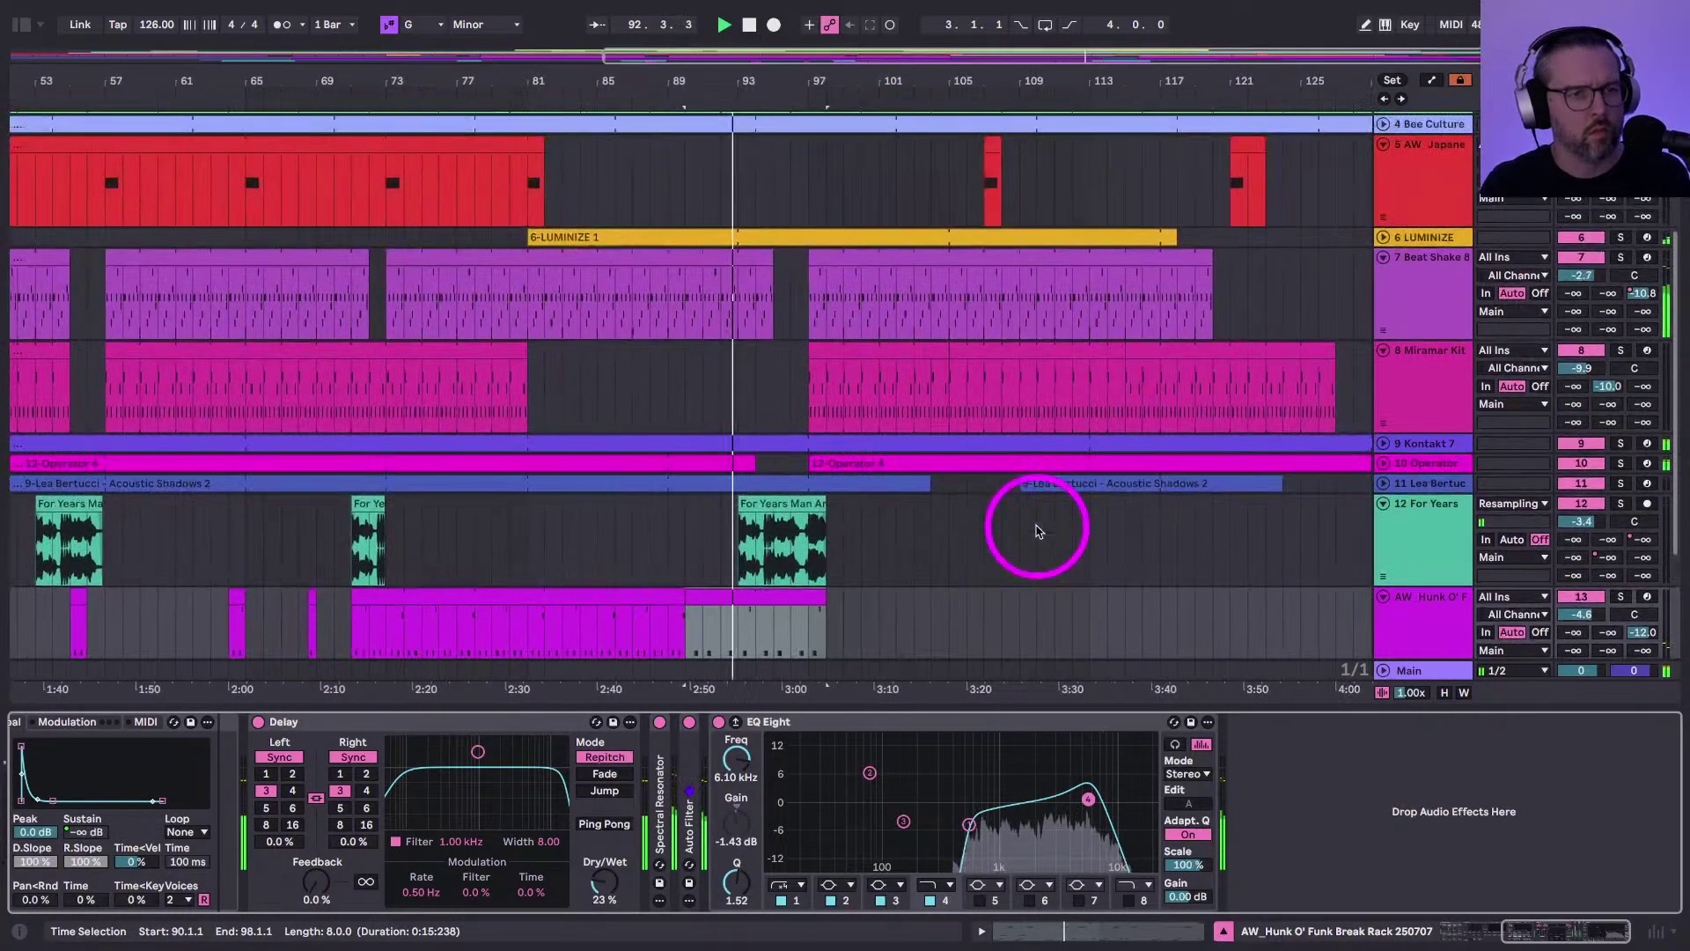
Unfold the LUMINIZE track and trim the end of its second clip to 97.1.1
{"action": "left_click_drag", "start_coordinate": [803, 79], "coordinate": [860, 72]}
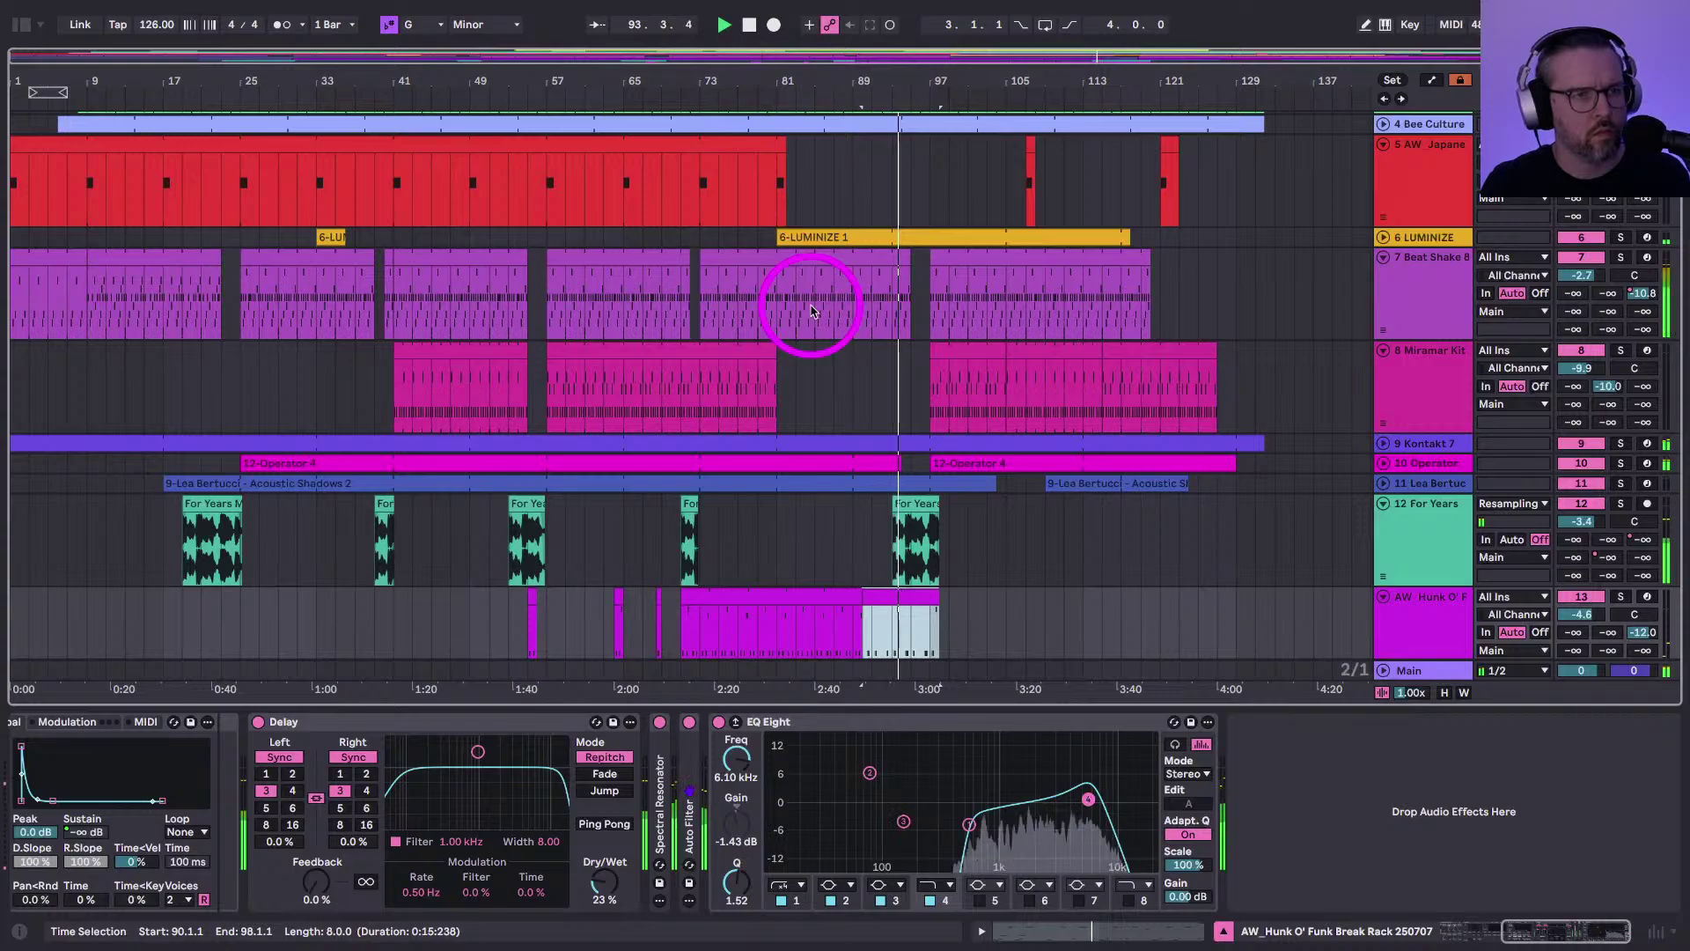
{"action": "left_click", "coordinate": [1382, 238]}
{"action": "left_click_drag", "start_coordinate": [1127, 239], "coordinate": [924, 332]}
Trim the ends of the last Hunk O' Funk clip and the last For Years clip to 97.1.1
{"action": "scroll", "coordinate": [919, 378], "scroll_direction": "down", "scroll_amount": 3}
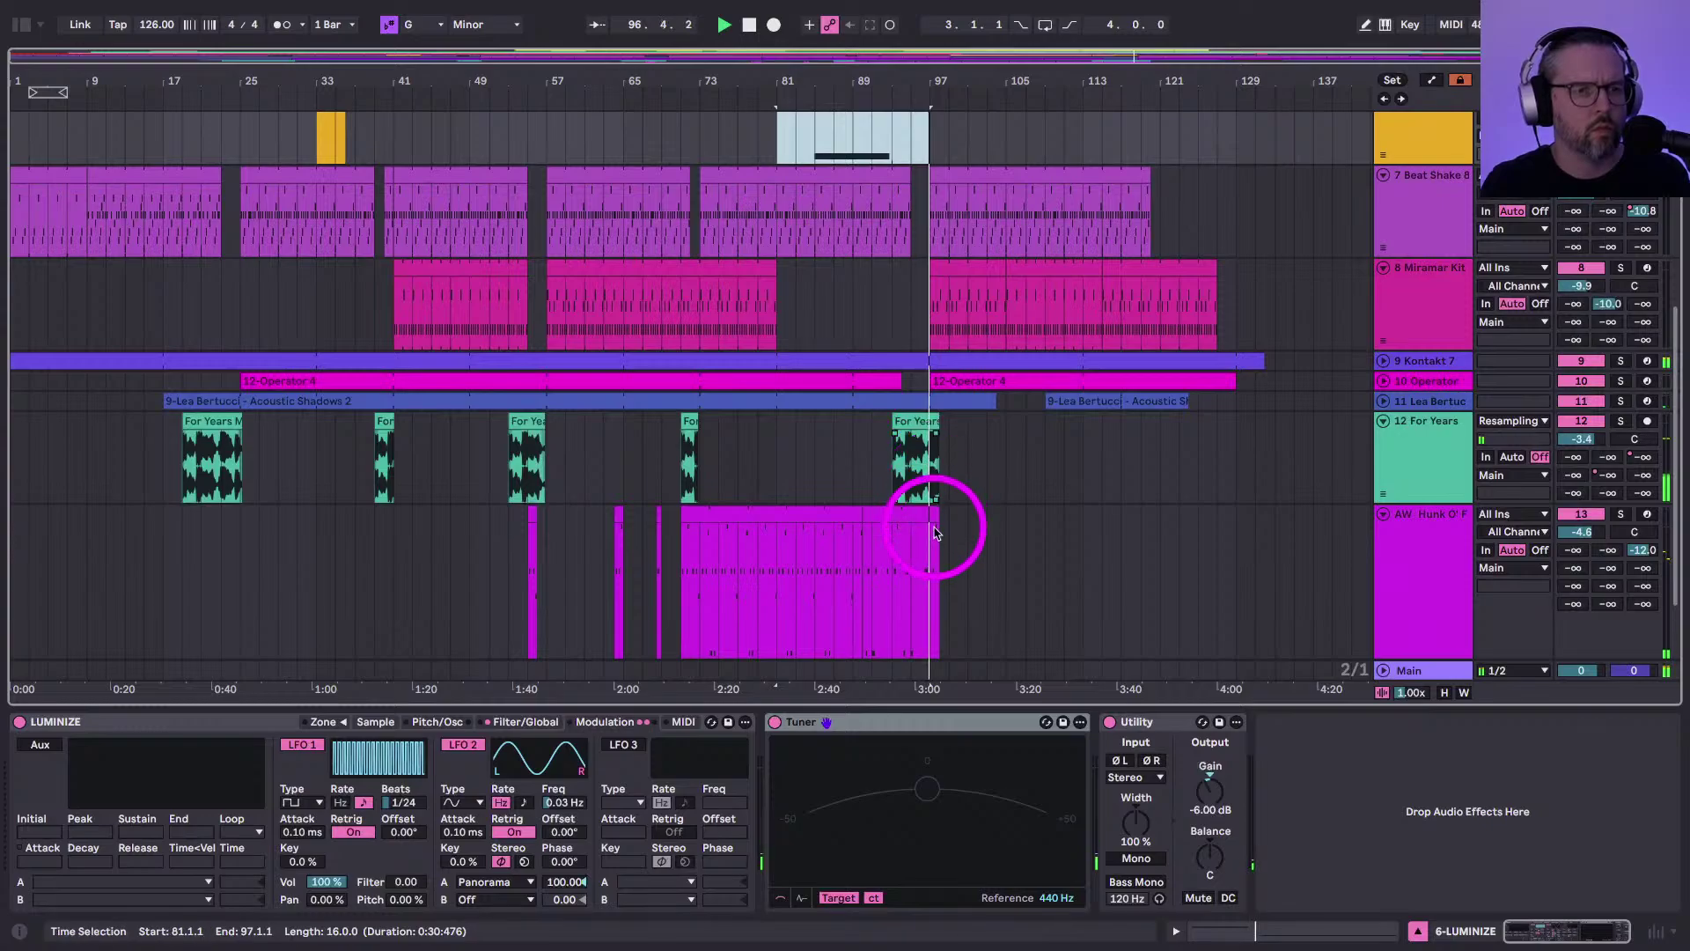
{"action": "mouse_move", "coordinate": [935, 533]}
{"action": "left_mouse_down"}
{"action": "mouse_move", "coordinate": [864, 528]}
{"action": "mouse_move", "coordinate": [930, 518]}
{"action": "left_mouse_up"}
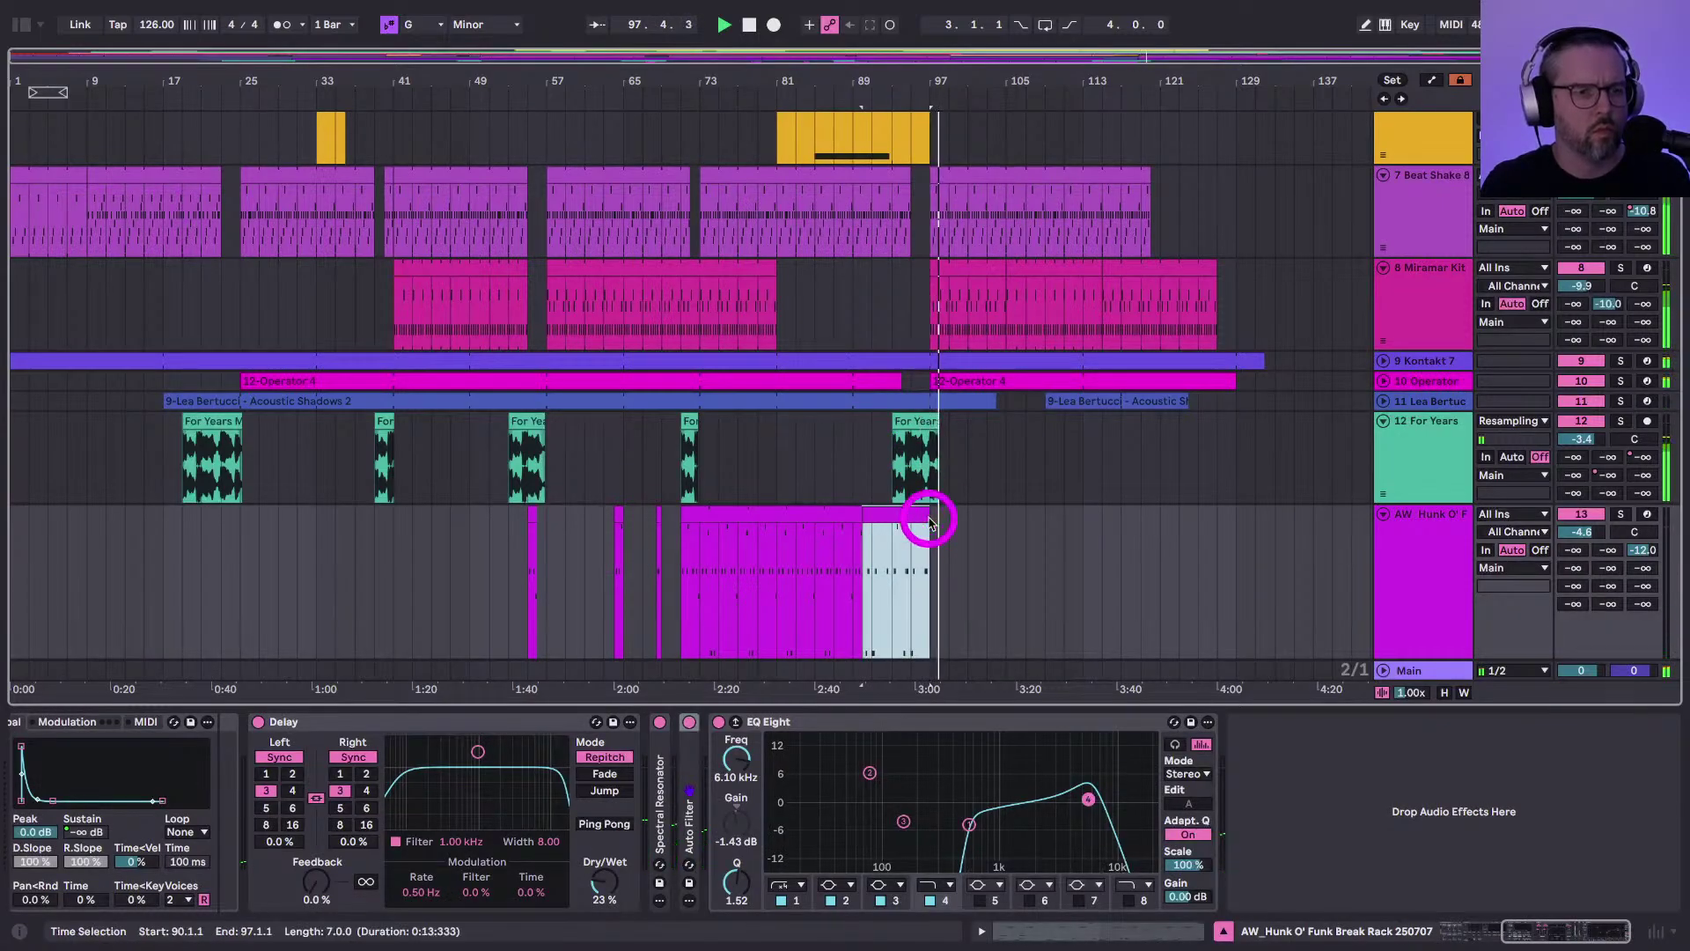
{"action": "left_click_drag", "start_coordinate": [938, 423], "coordinate": [930, 425]}
Play from 93.1.1 and trim the end of the last For Years clip to 96.3.1
{"action": "scroll", "coordinate": [904, 486], "scroll_direction": "up", "scroll_amount": 5}
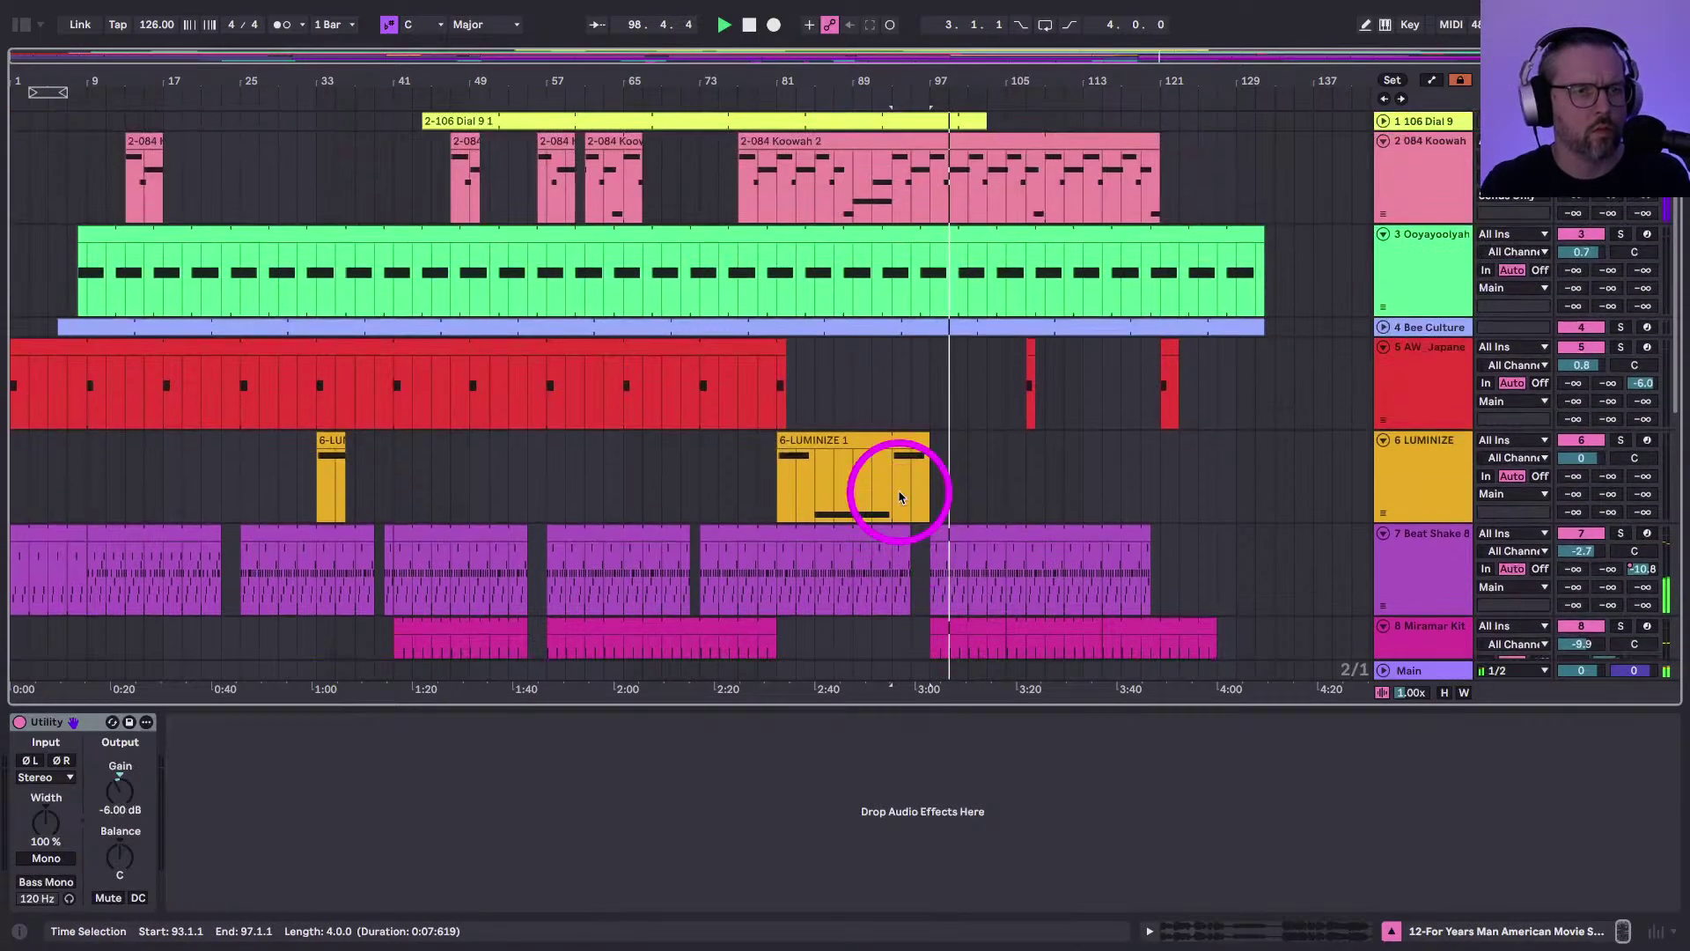
{"action": "scroll", "coordinate": [898, 483], "scroll_direction": "down", "scroll_amount": 6}
{"action": "left_click_drag", "start_coordinate": [918, 48], "coordinate": [974, 396]}
{"action": "left_click", "coordinate": [736, 419]}
{"action": "left_click", "coordinate": [744, 367]}
{"action": "key", "text": "space"}
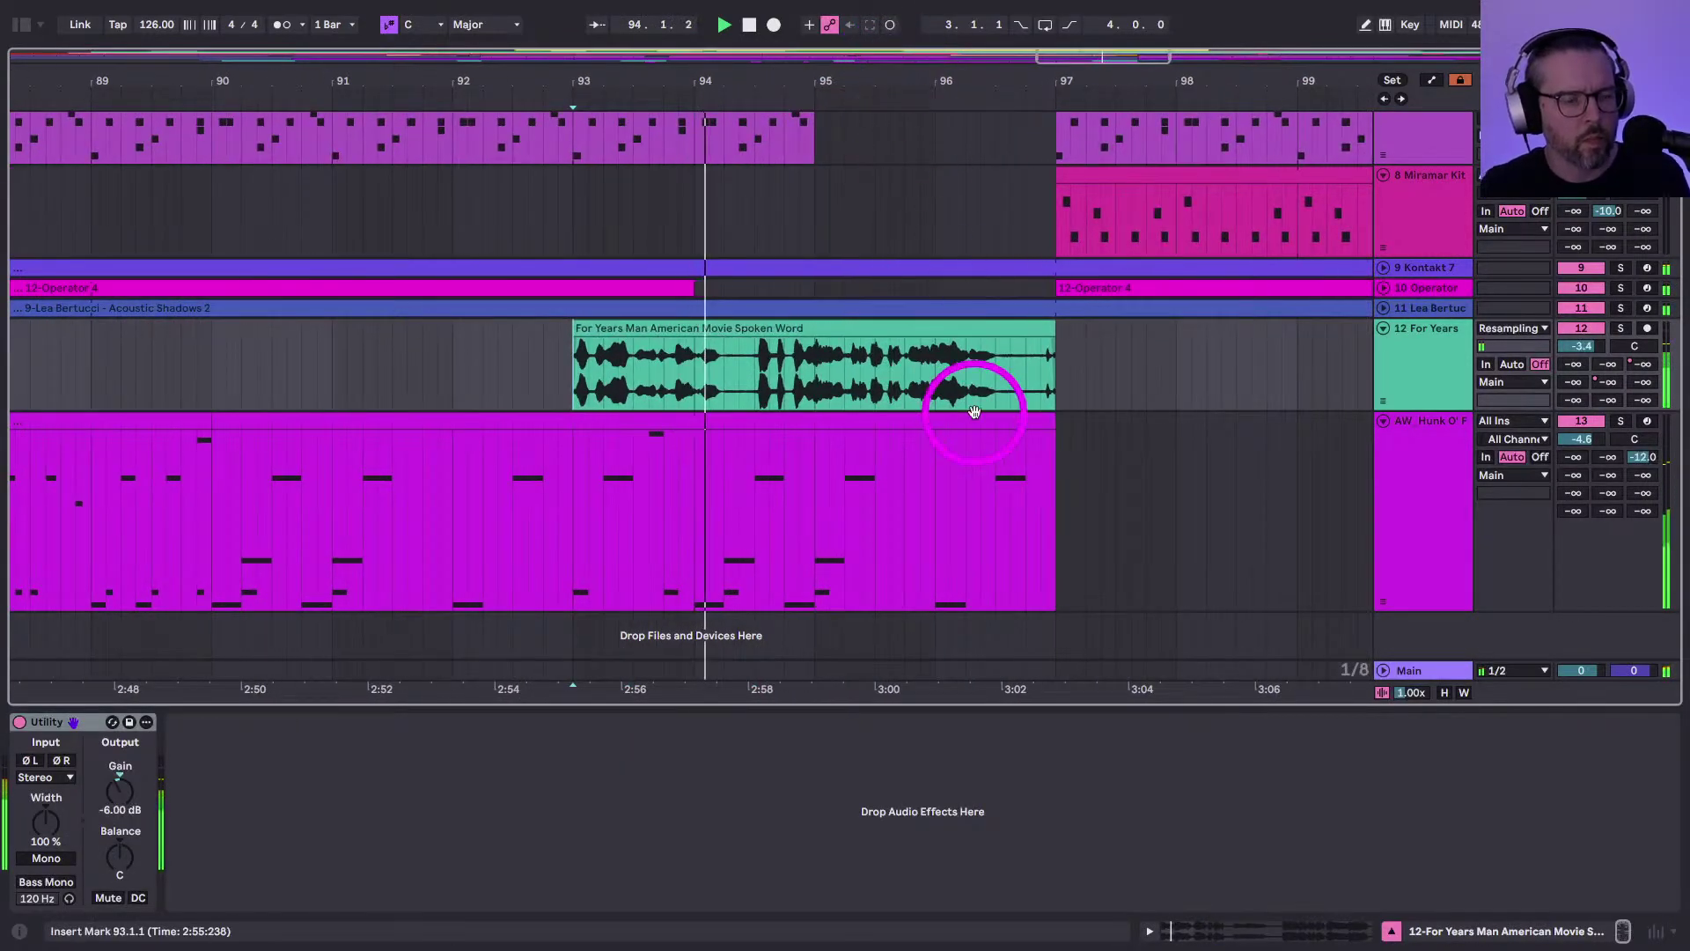
{"action": "left_click_drag", "start_coordinate": [1047, 324], "coordinate": [1019, 329]}
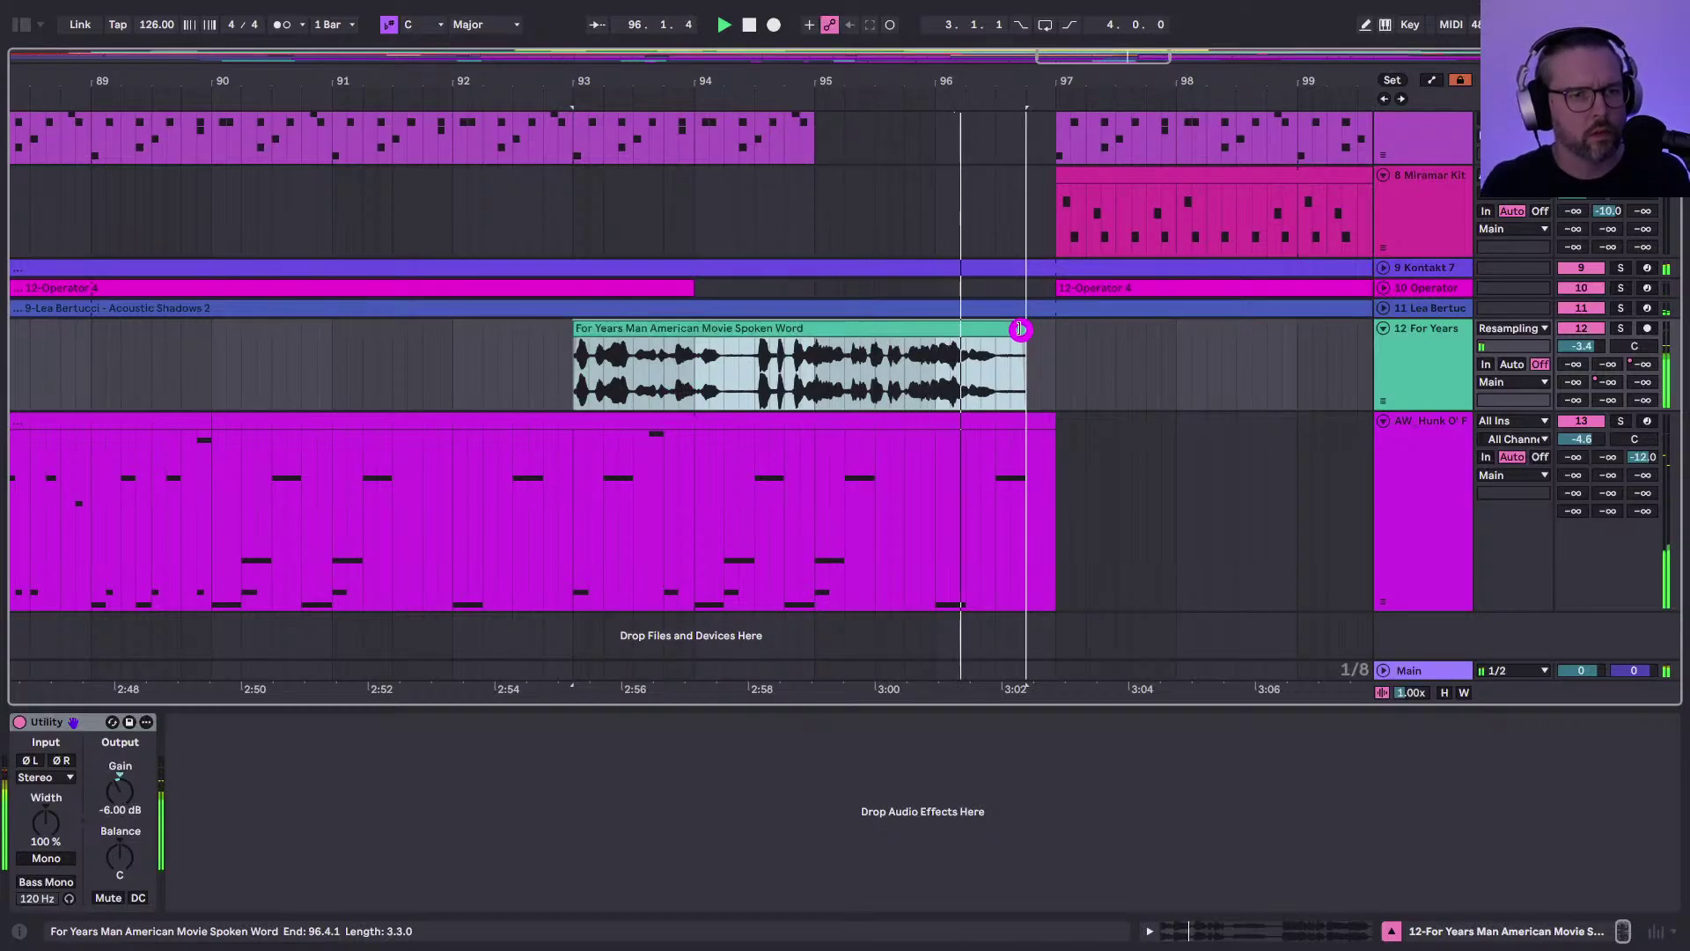
{"action": "left_click_drag", "start_coordinate": [1020, 329], "coordinate": [1000, 330]}
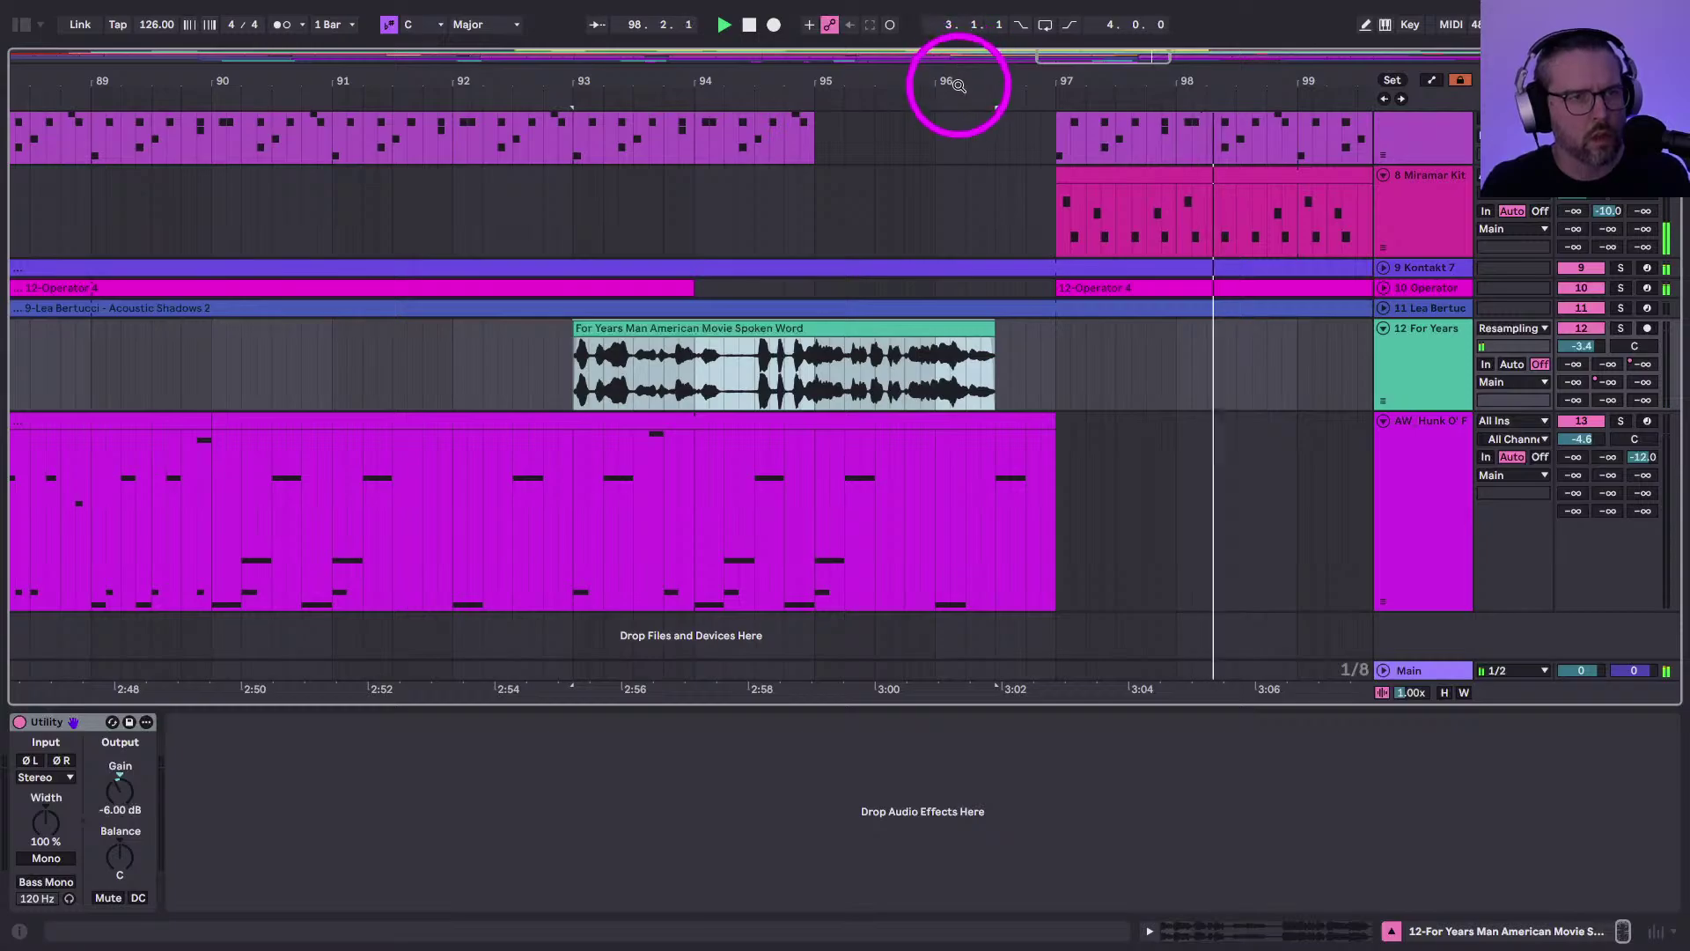
Look over the clip layout of all tracks around and beyond the bar 97 transition
{"action": "left_click_drag", "start_coordinate": [954, 76], "coordinate": [954, 76]}
{"action": "left_click", "coordinate": [924, 491]}
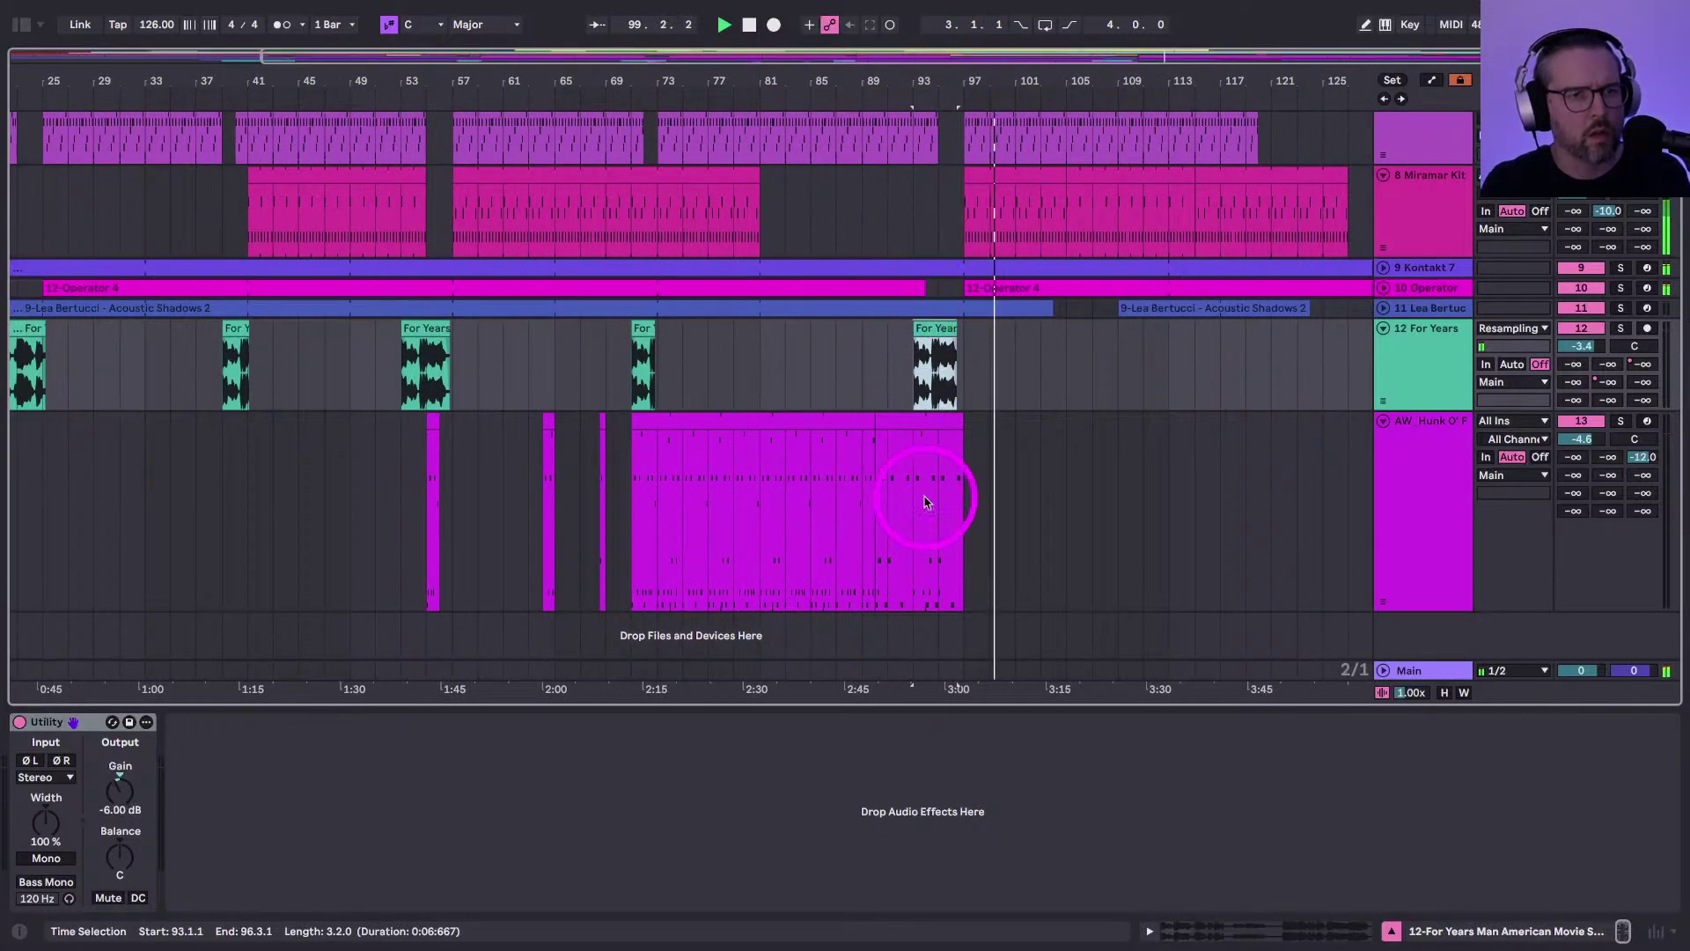
{"action": "scroll", "coordinate": [924, 491], "scroll_direction": "up", "scroll_amount": 5}
{"action": "scroll", "coordinate": [800, 321], "scroll_direction": "up", "scroll_amount": 5}
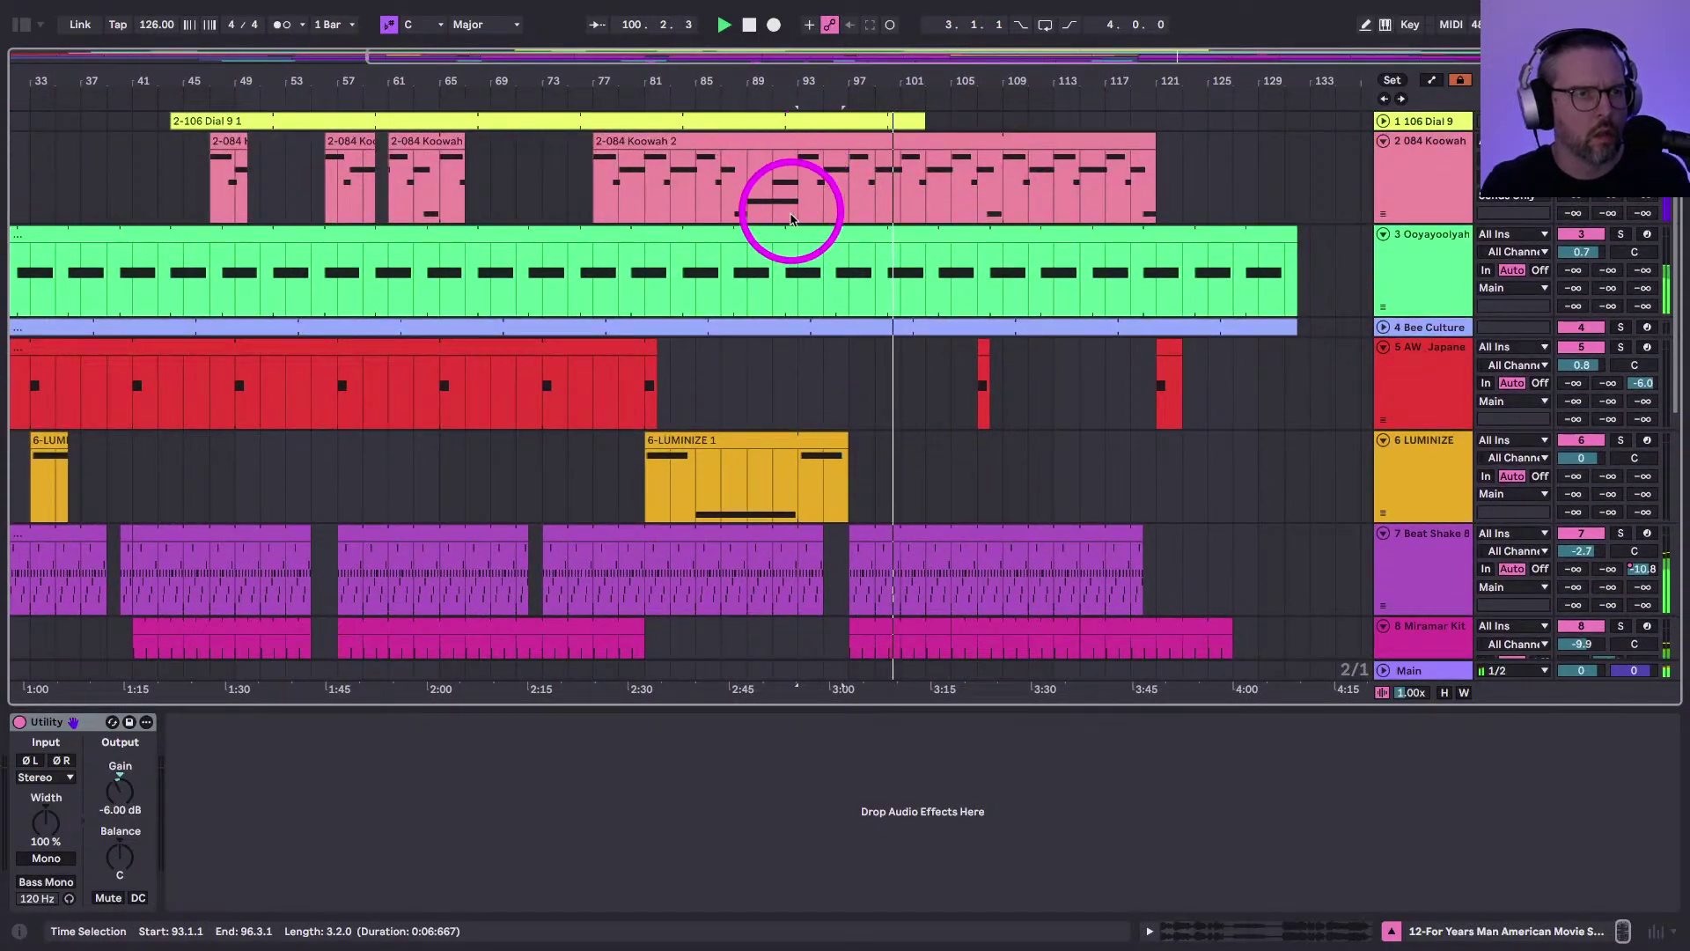
{"action": "scroll", "coordinate": [792, 219], "scroll_direction": "down", "scroll_amount": 2}
{"action": "scroll", "coordinate": [792, 219], "scroll_direction": "up", "scroll_amount": 2}
{"action": "left_click", "coordinate": [552, 216]}
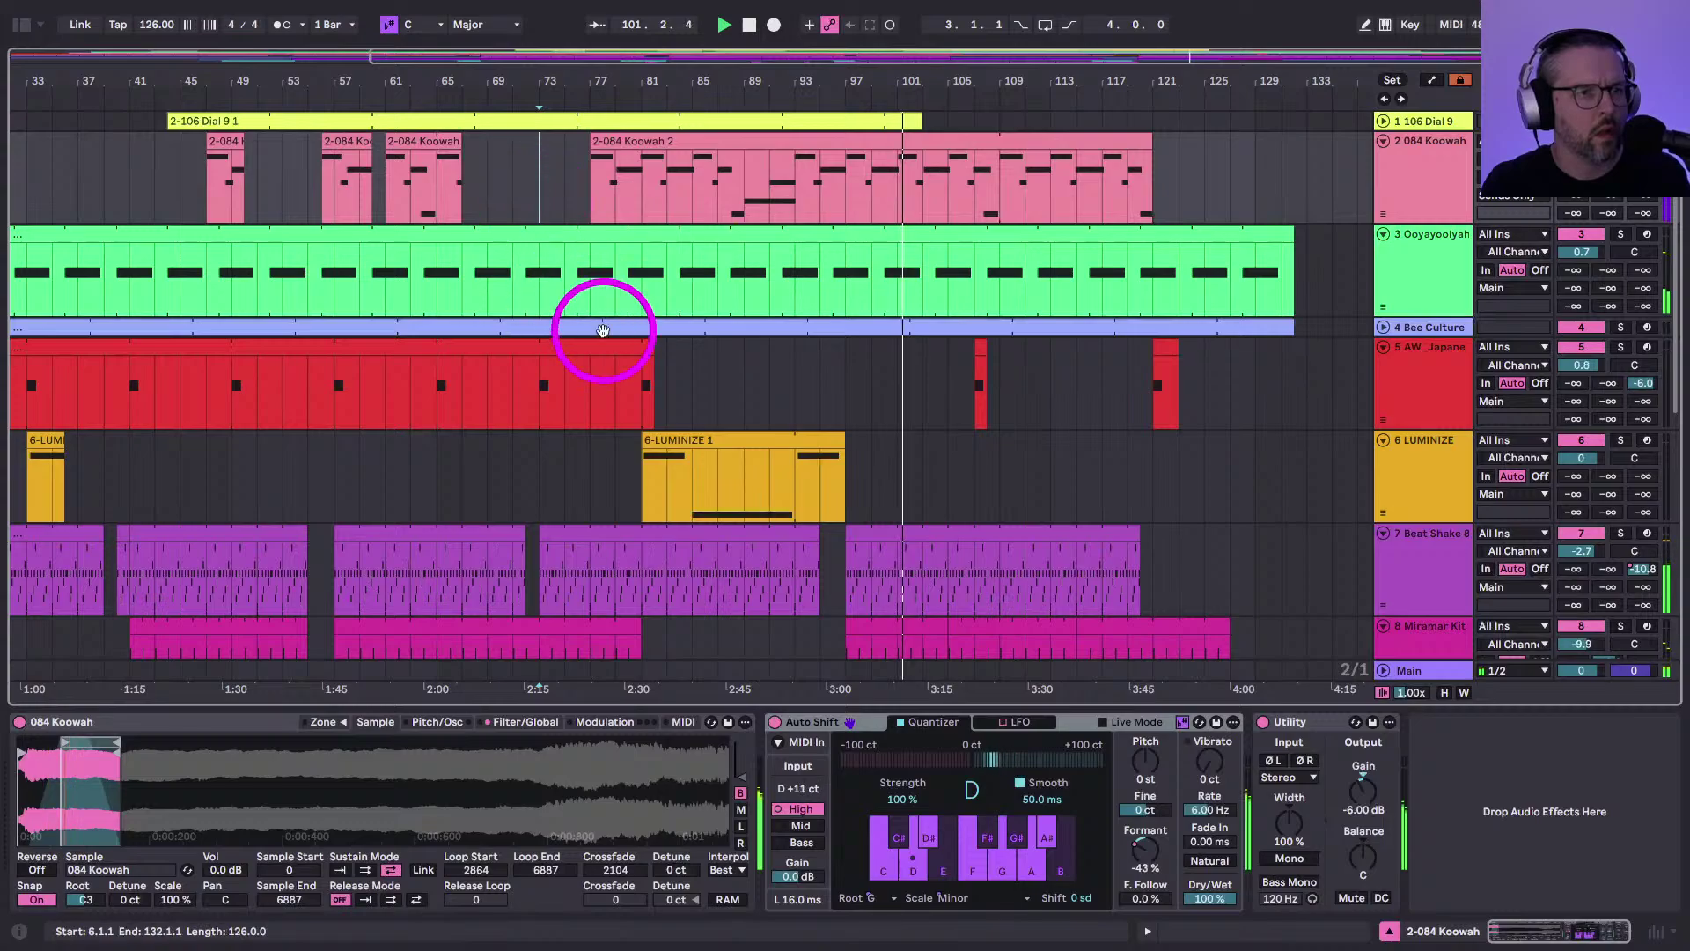
{"action": "scroll", "coordinate": [604, 331], "scroll_direction": "down", "scroll_amount": 3}
{"action": "scroll", "coordinate": [1184, 273], "scroll_direction": "up", "scroll_amount": 3}
{"action": "scroll", "coordinate": [1163, 275], "scroll_direction": "right", "scroll_amount": 2}
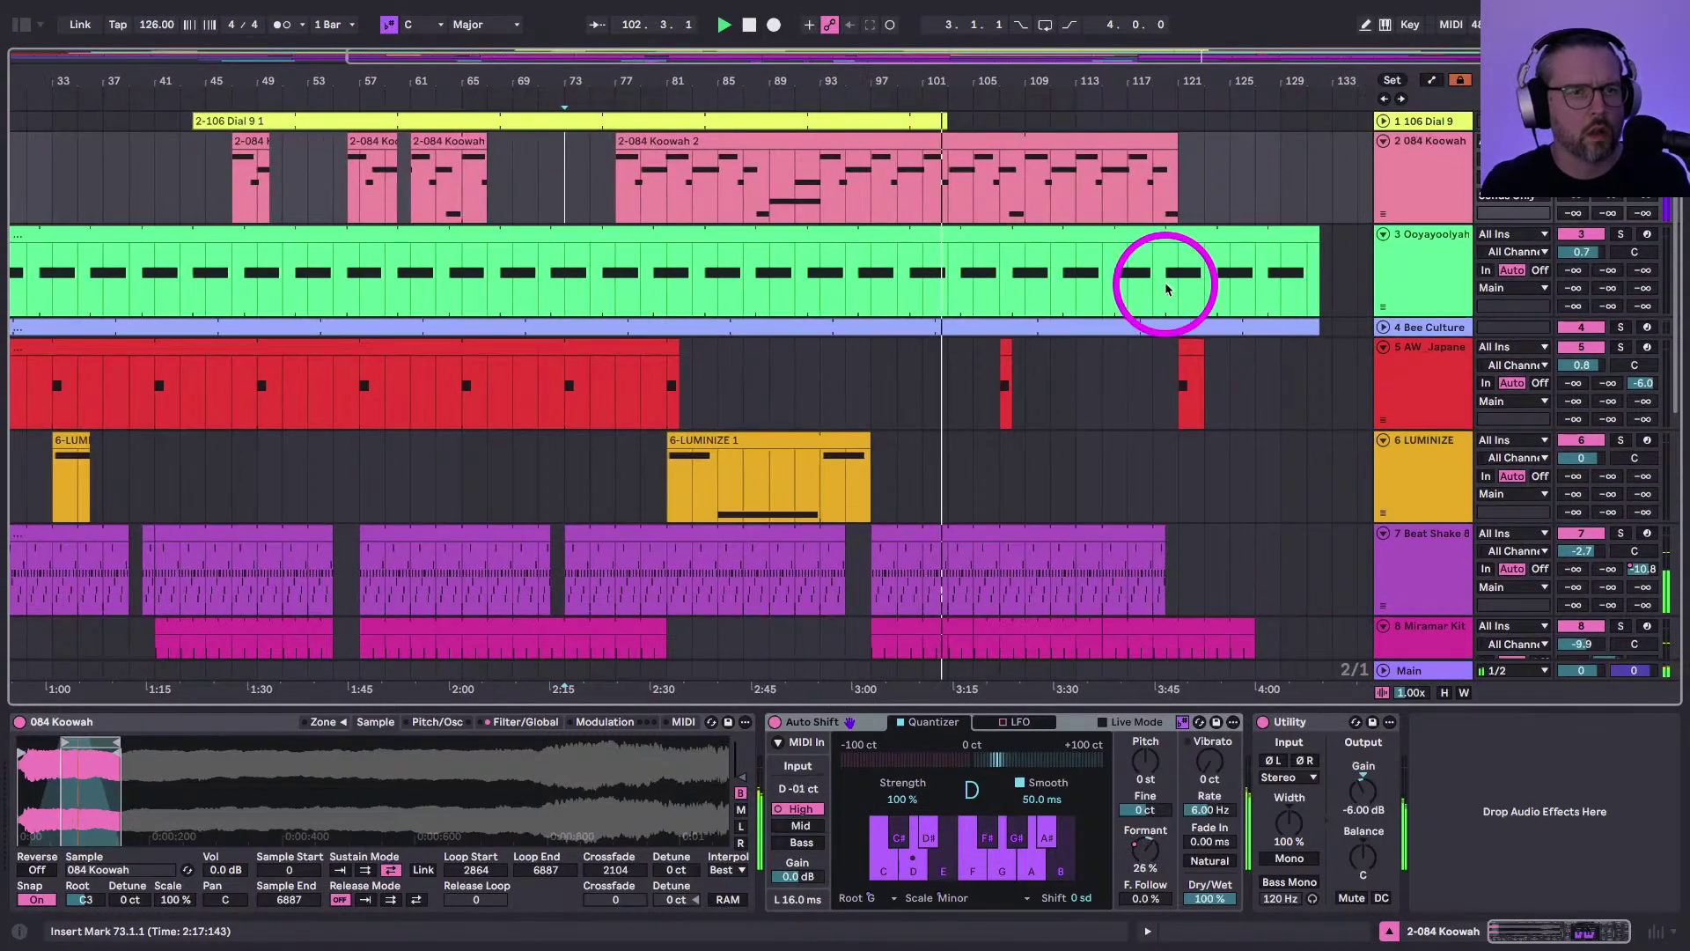
Trim the end of the long Ooyayooiyah clip to 97.1.1
{"action": "left_click", "coordinate": [1311, 235]}
{"action": "left_click_drag", "start_coordinate": [1312, 235], "coordinate": [867, 294]}
{"action": "left_click", "coordinate": [939, 366]}
Unfold the Bee Culture track and move the one-bar Japanese Jazz clip from 107.1.1 to 97.1.1
{"action": "left_click", "coordinate": [1003, 349]}
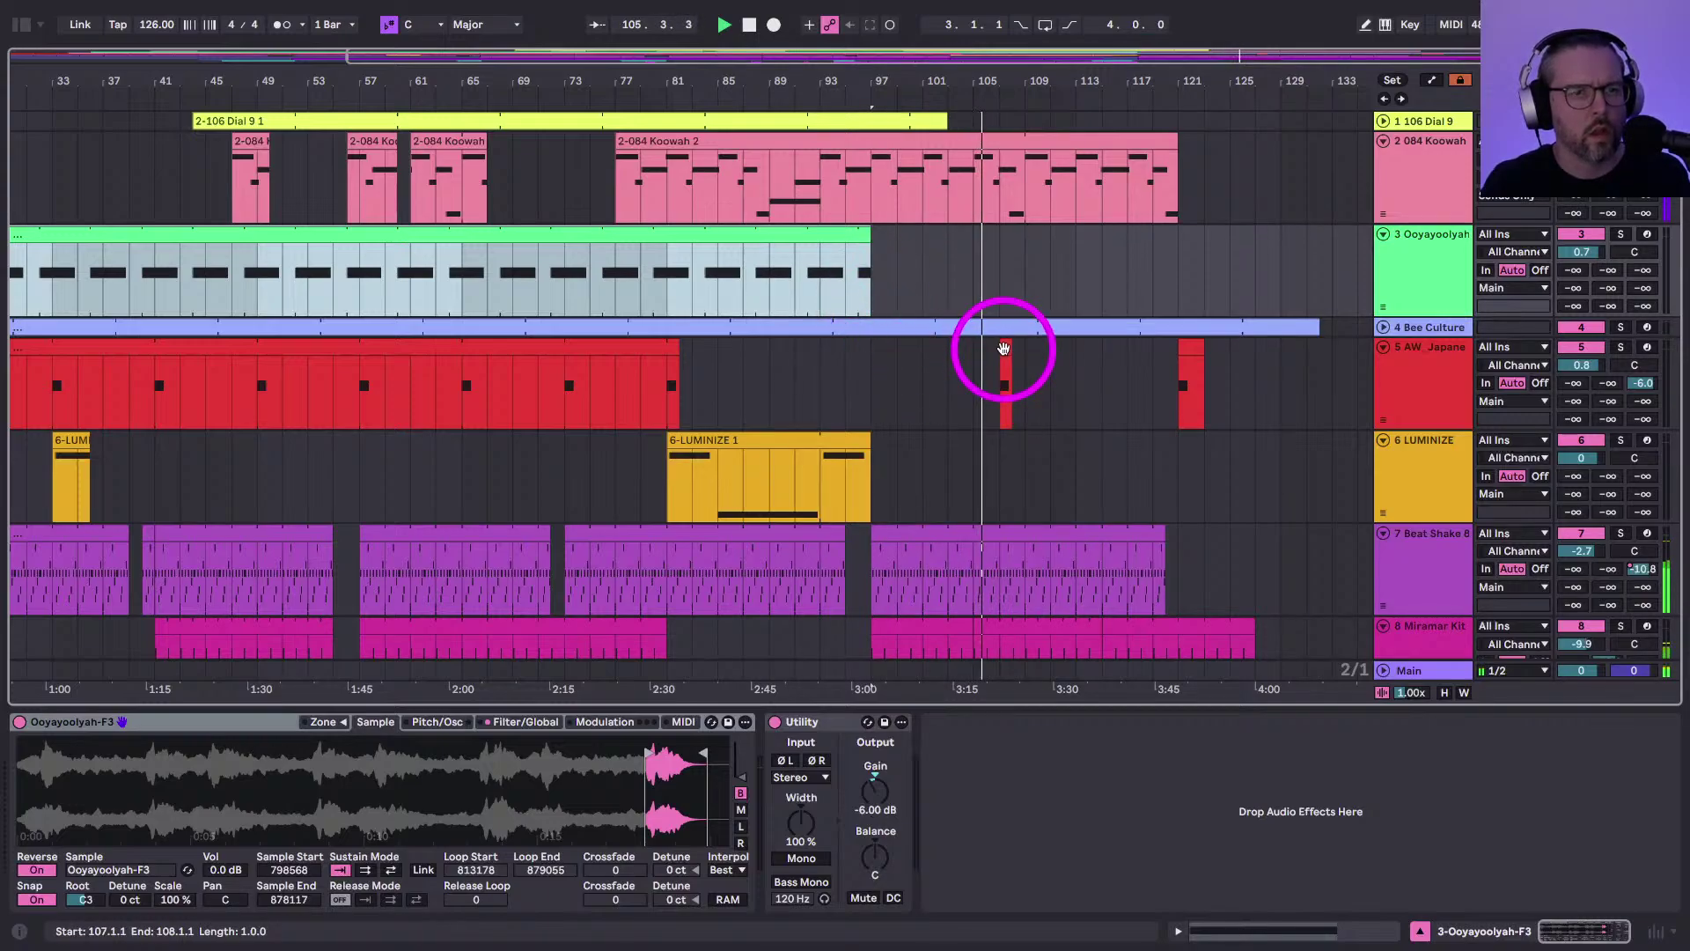
{"action": "left_click", "coordinate": [1383, 330]}
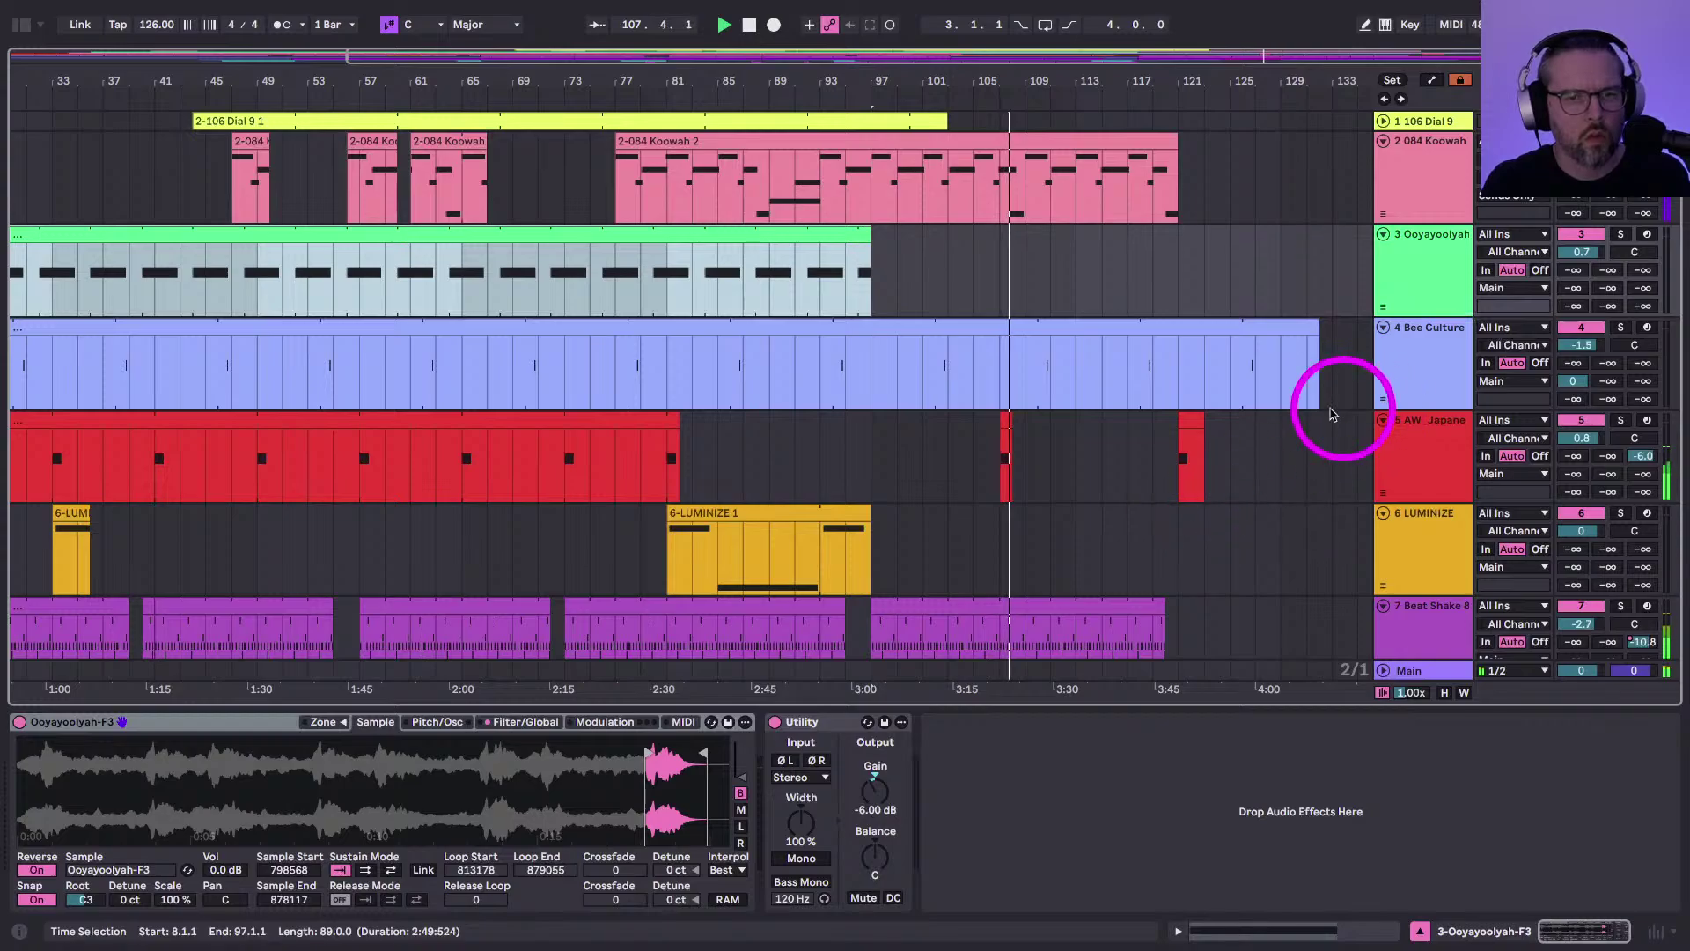
{"action": "left_click", "coordinate": [1002, 422]}
{"action": "left_click_drag", "start_coordinate": [1003, 421], "coordinate": [875, 434]}
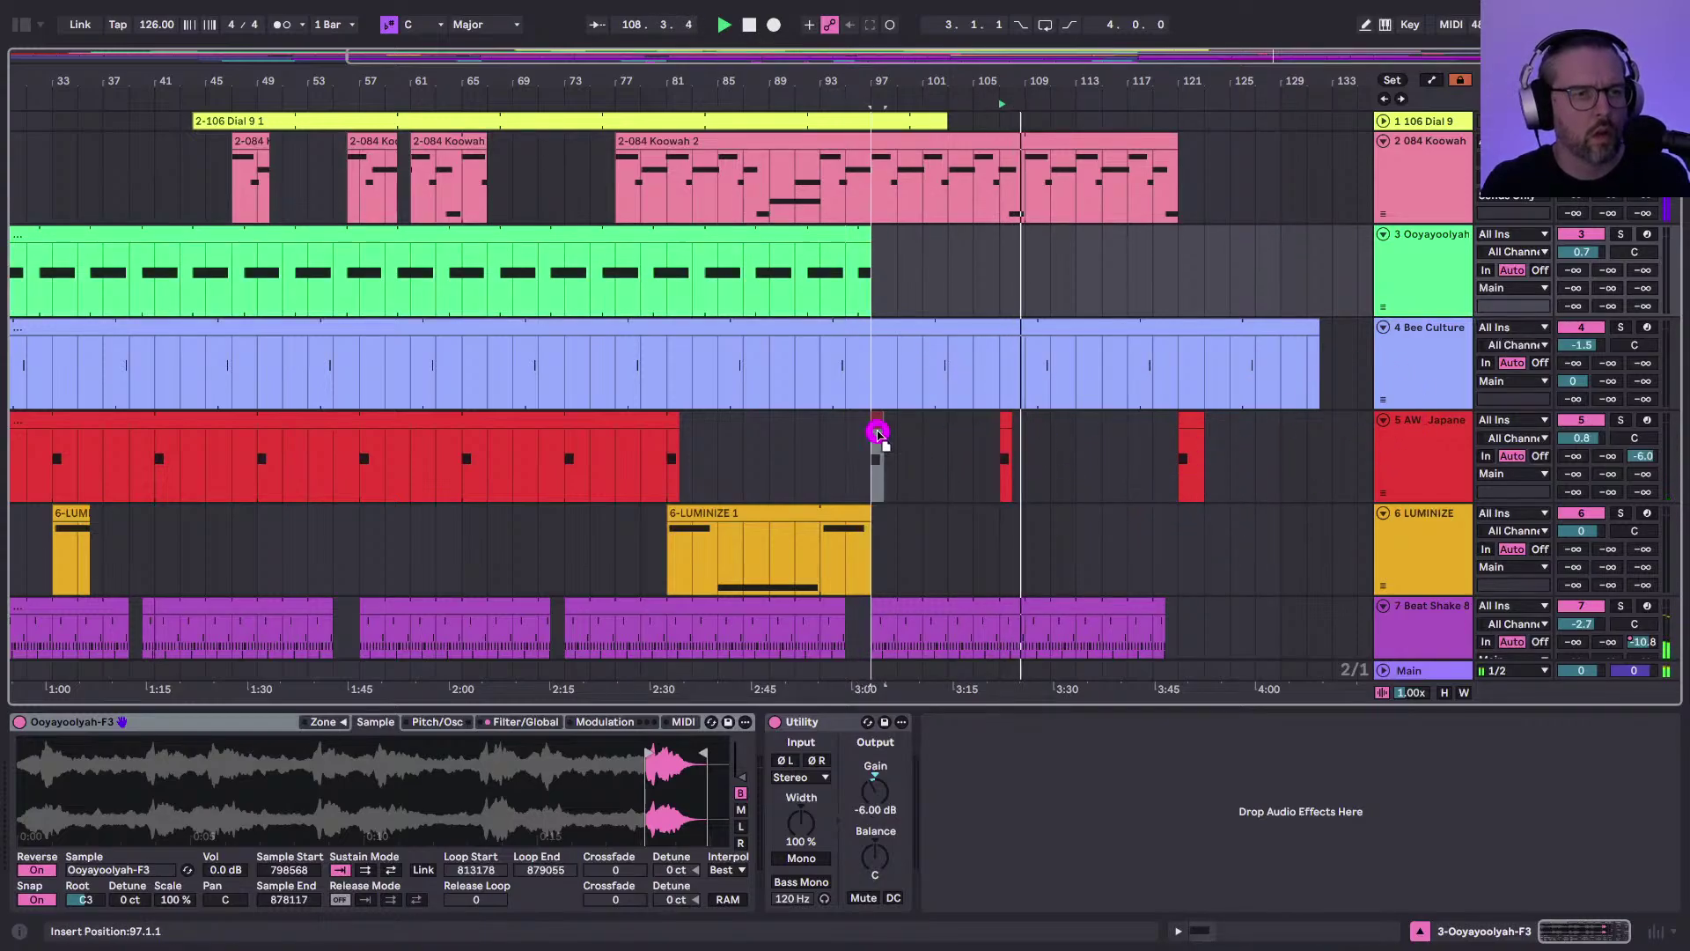
Play from 89.1.1 and raise the Japanese Jazz track's D-Echo send automation for about two bars from 97.1.1
{"action": "left_click", "coordinate": [774, 453]}
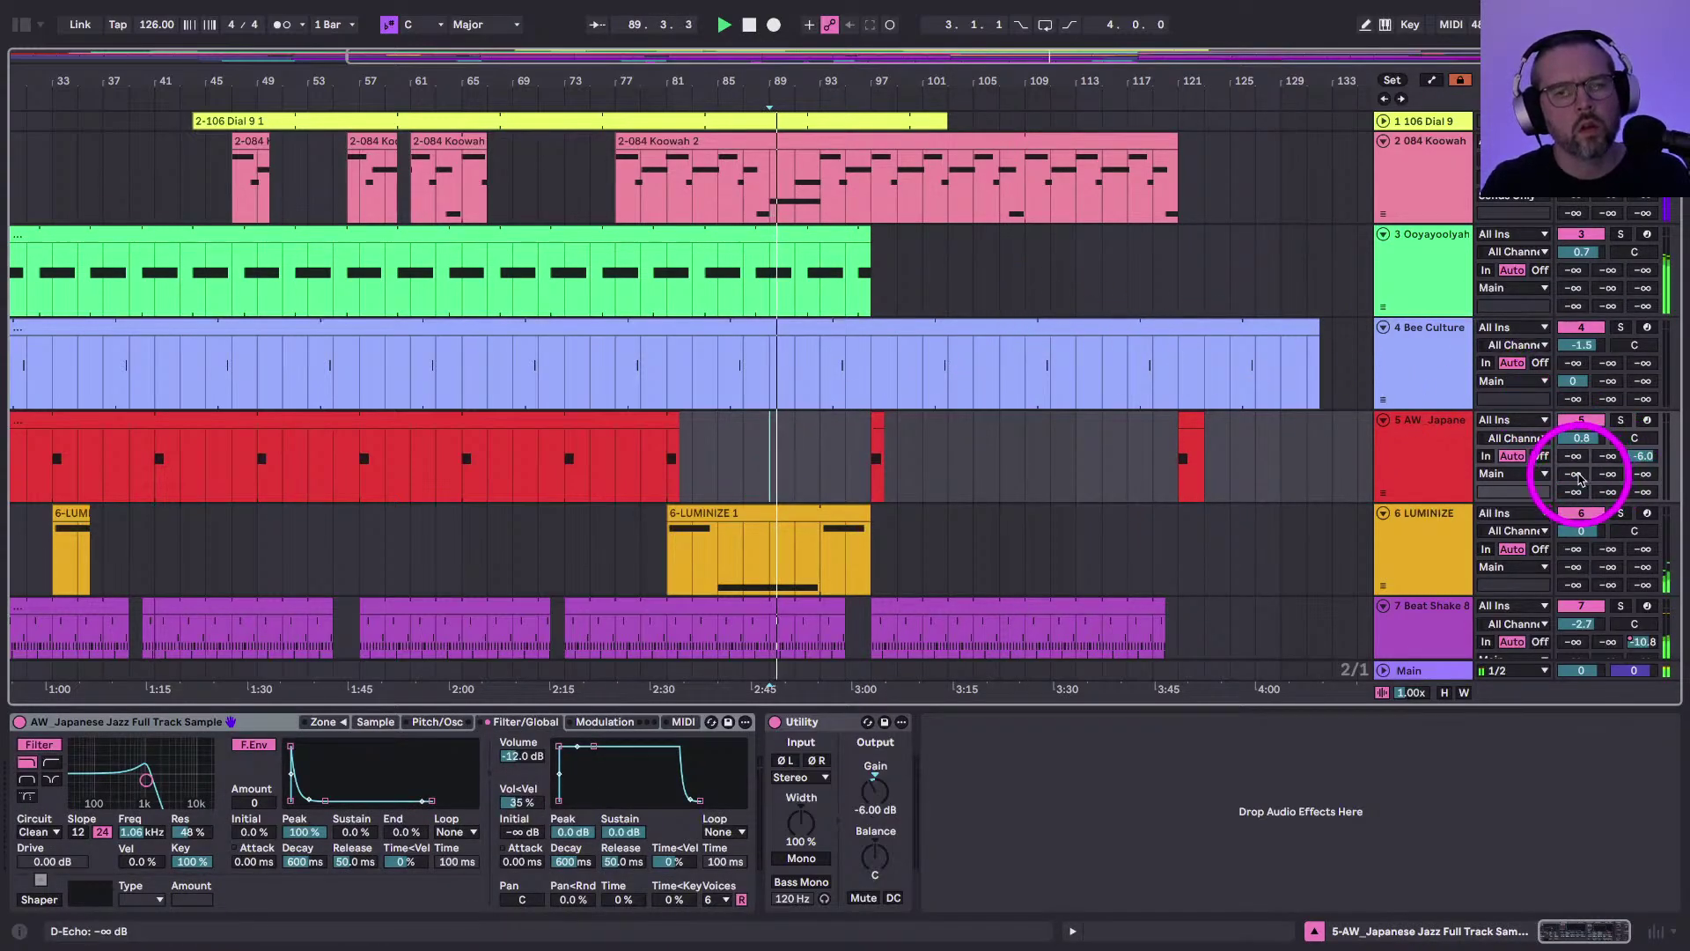
{"action": "key", "text": "a"}
{"action": "mouse_move", "coordinate": [875, 440]}
{"action": "left_mouse_down"}
{"action": "mouse_move", "coordinate": [875, 407]}
{"action": "mouse_move", "coordinate": [827, 500]}
{"action": "left_mouse_up"}
{"action": "scroll", "coordinate": [827, 500], "scroll_direction": "down", "scroll_amount": 4}
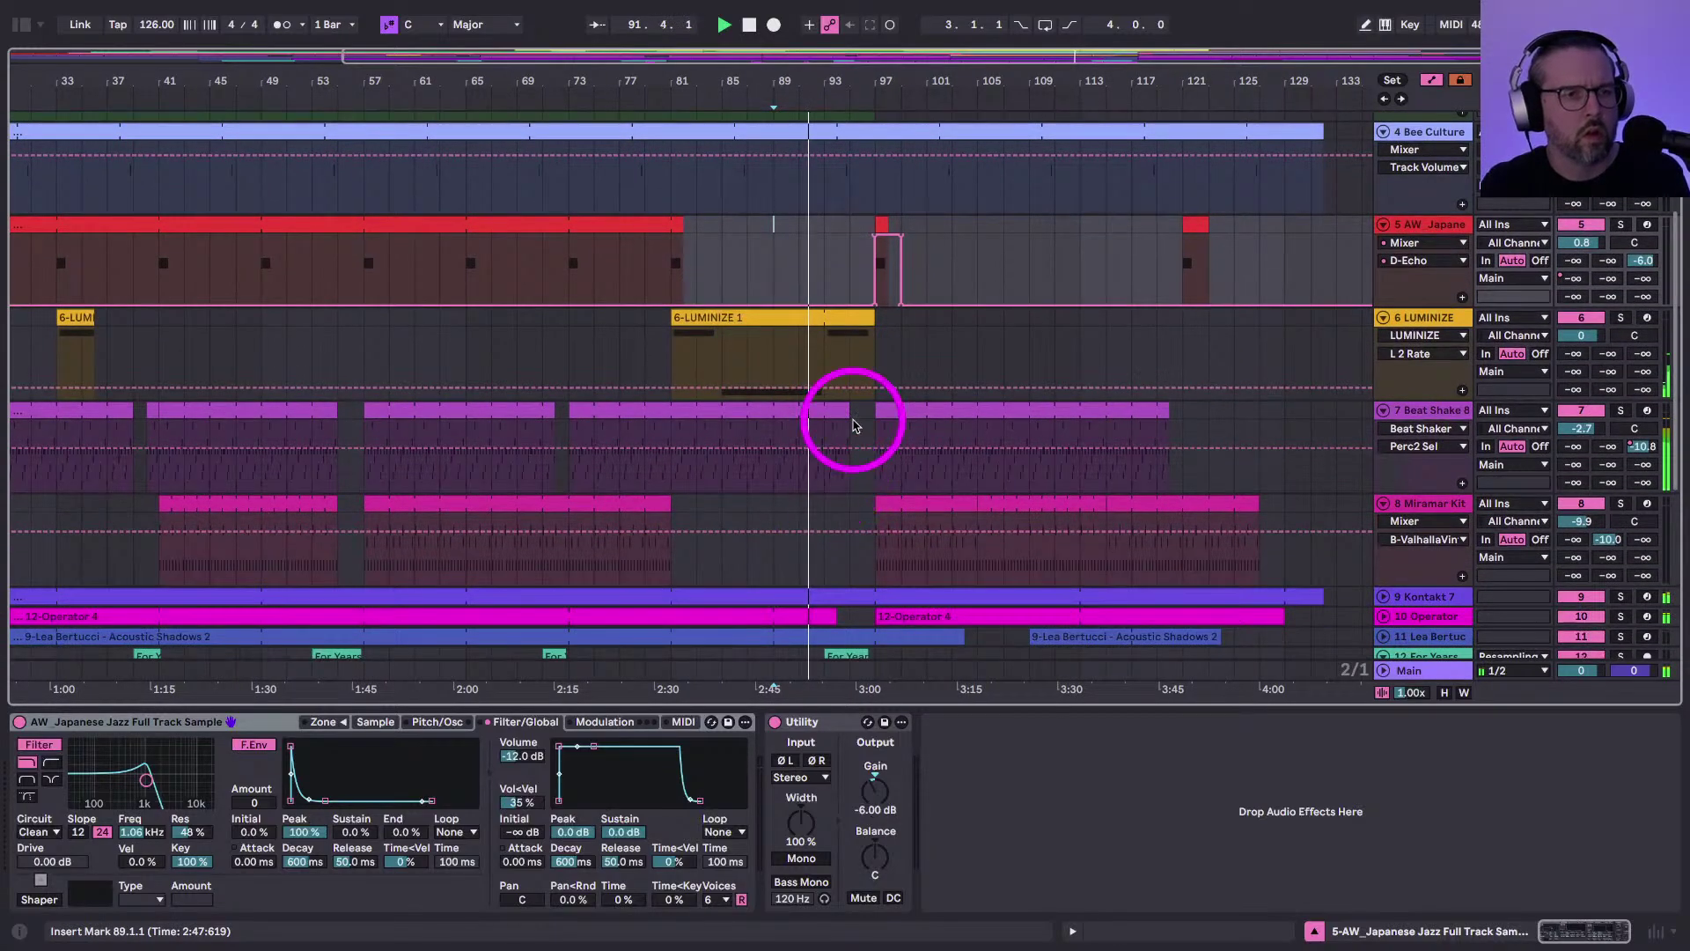
{"action": "key", "text": "a"}
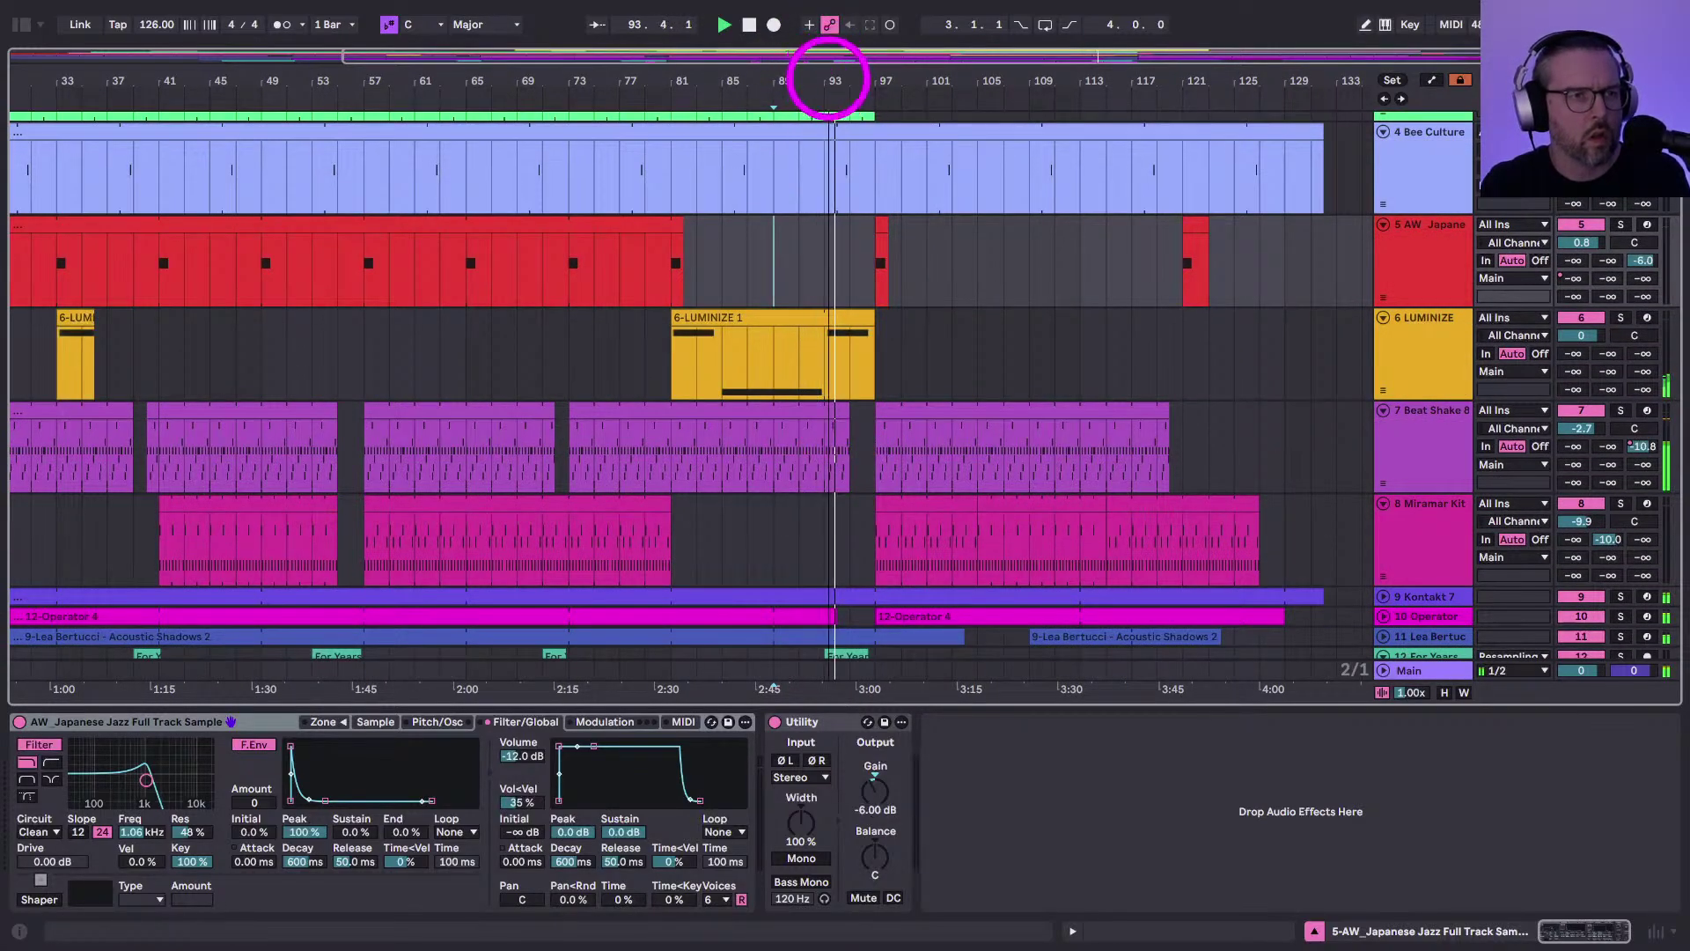
Trim the end of the Beat Shaker clip before the bar 97 transition to 93.2.1
{"action": "left_click_drag", "start_coordinate": [812, 57], "coordinate": [819, 79]}
{"action": "left_click", "coordinate": [700, 467]}
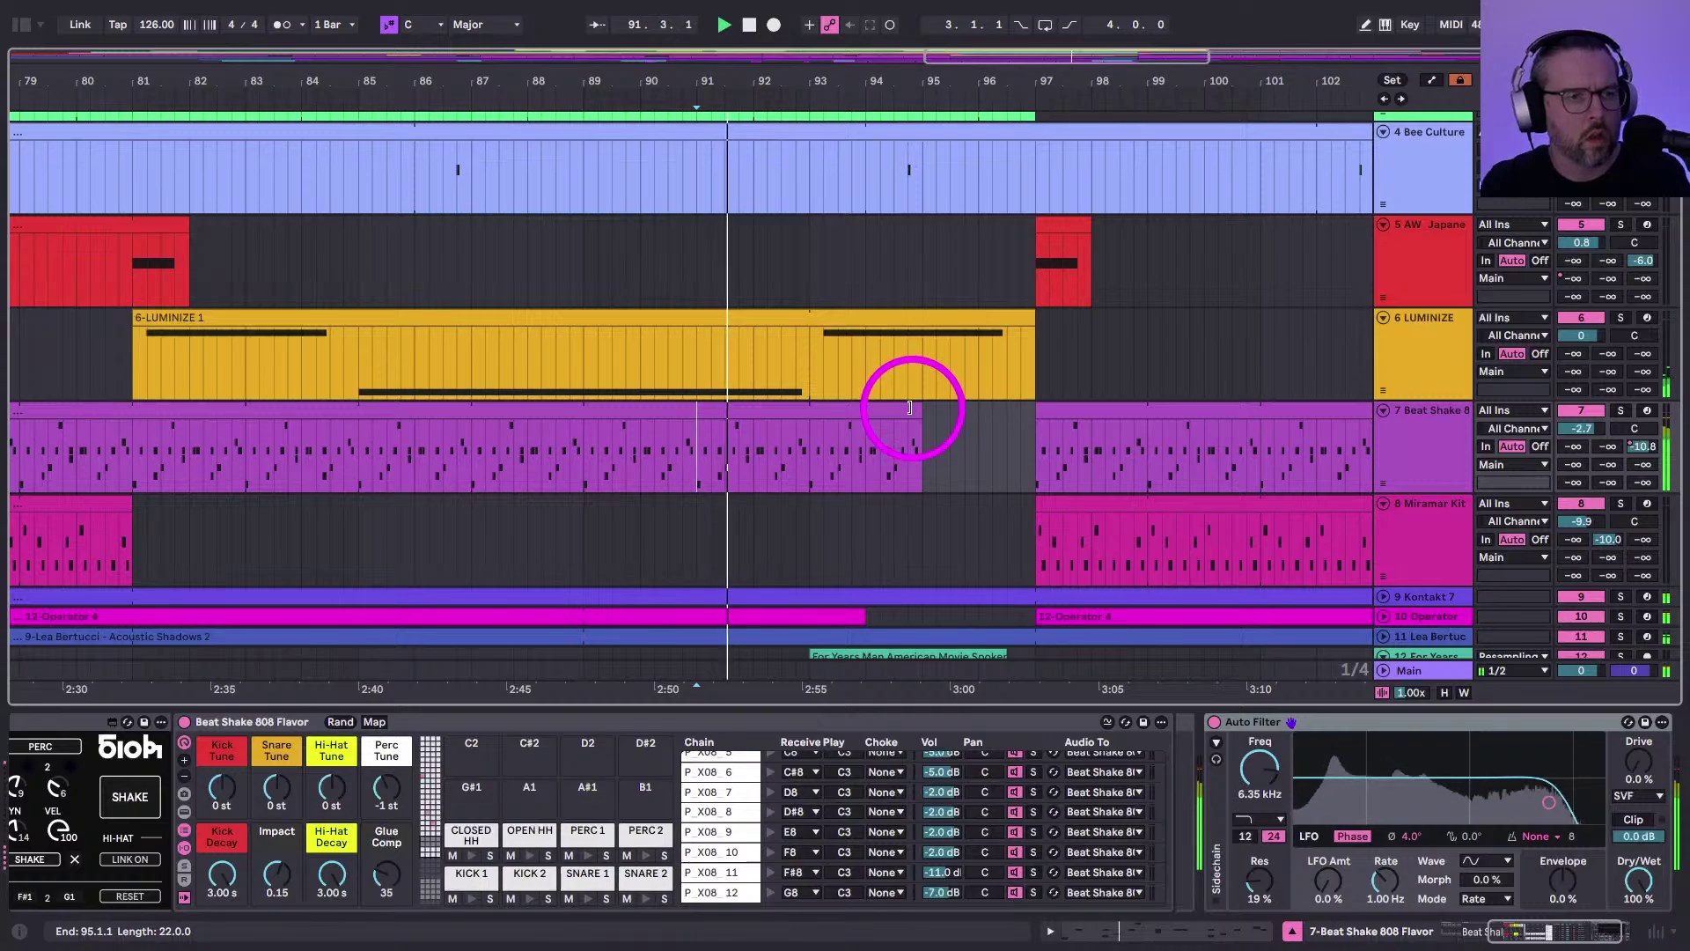
{"action": "left_click_drag", "start_coordinate": [921, 410], "coordinate": [818, 416]}
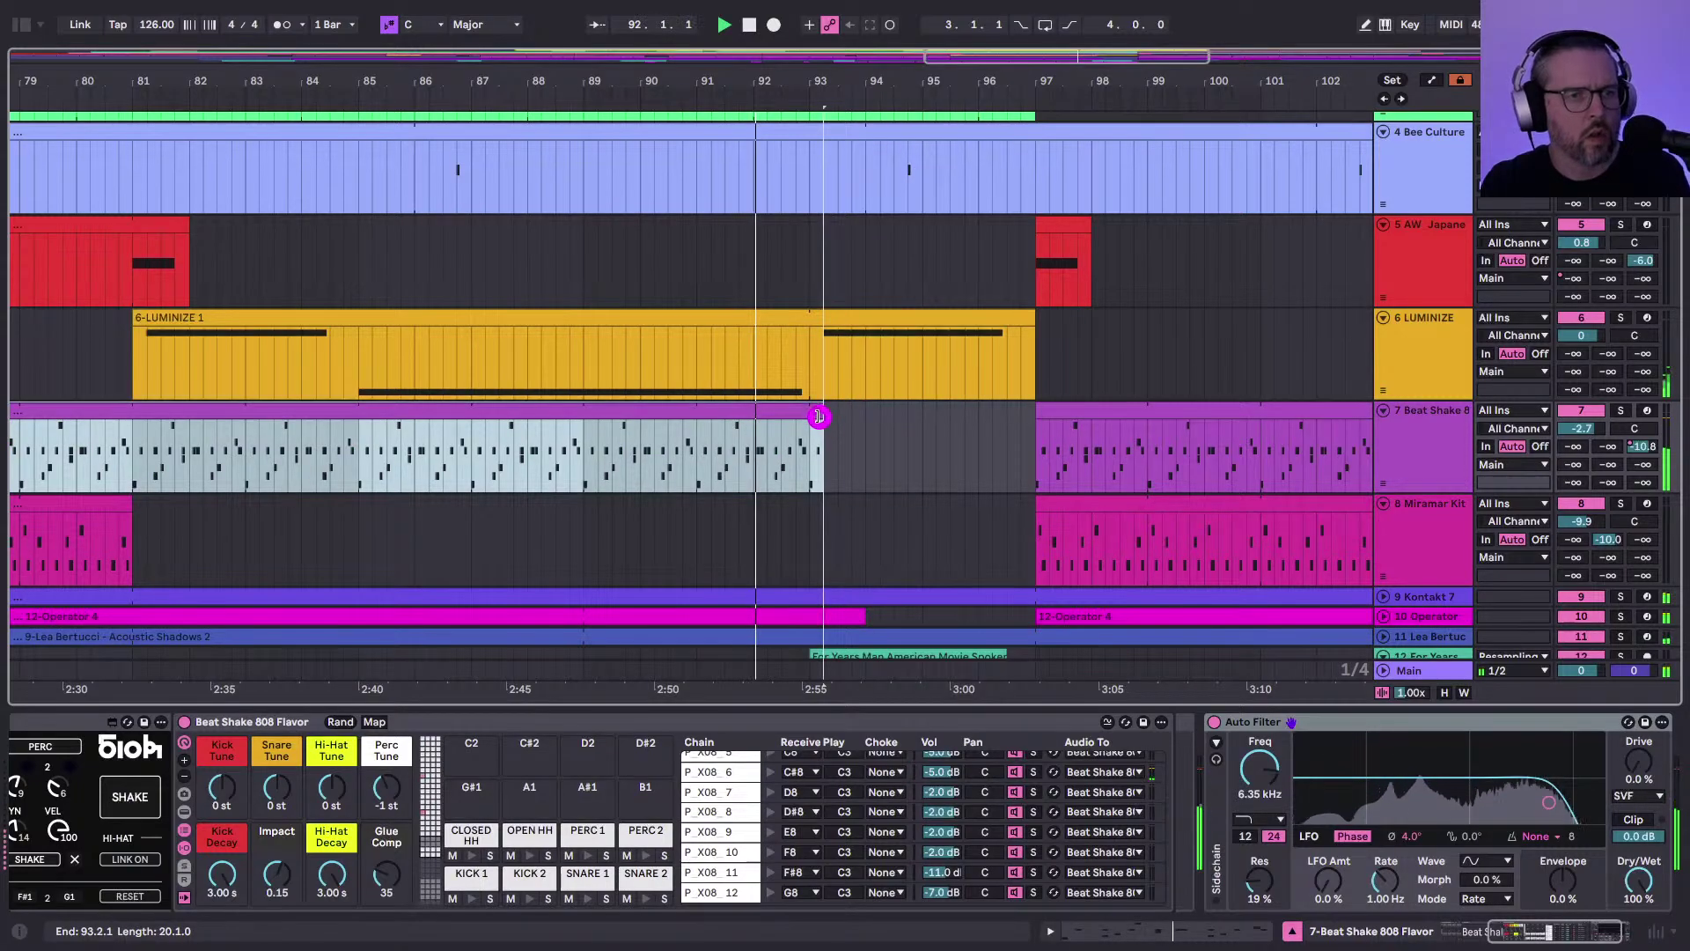
Raise the Beat Shake 808 Flavor track's K-ValhallaShimmer send automation to 0.0 dB over the last note before the clip ends at 93.2.1
{"action": "left_click", "coordinate": [1606, 446]}
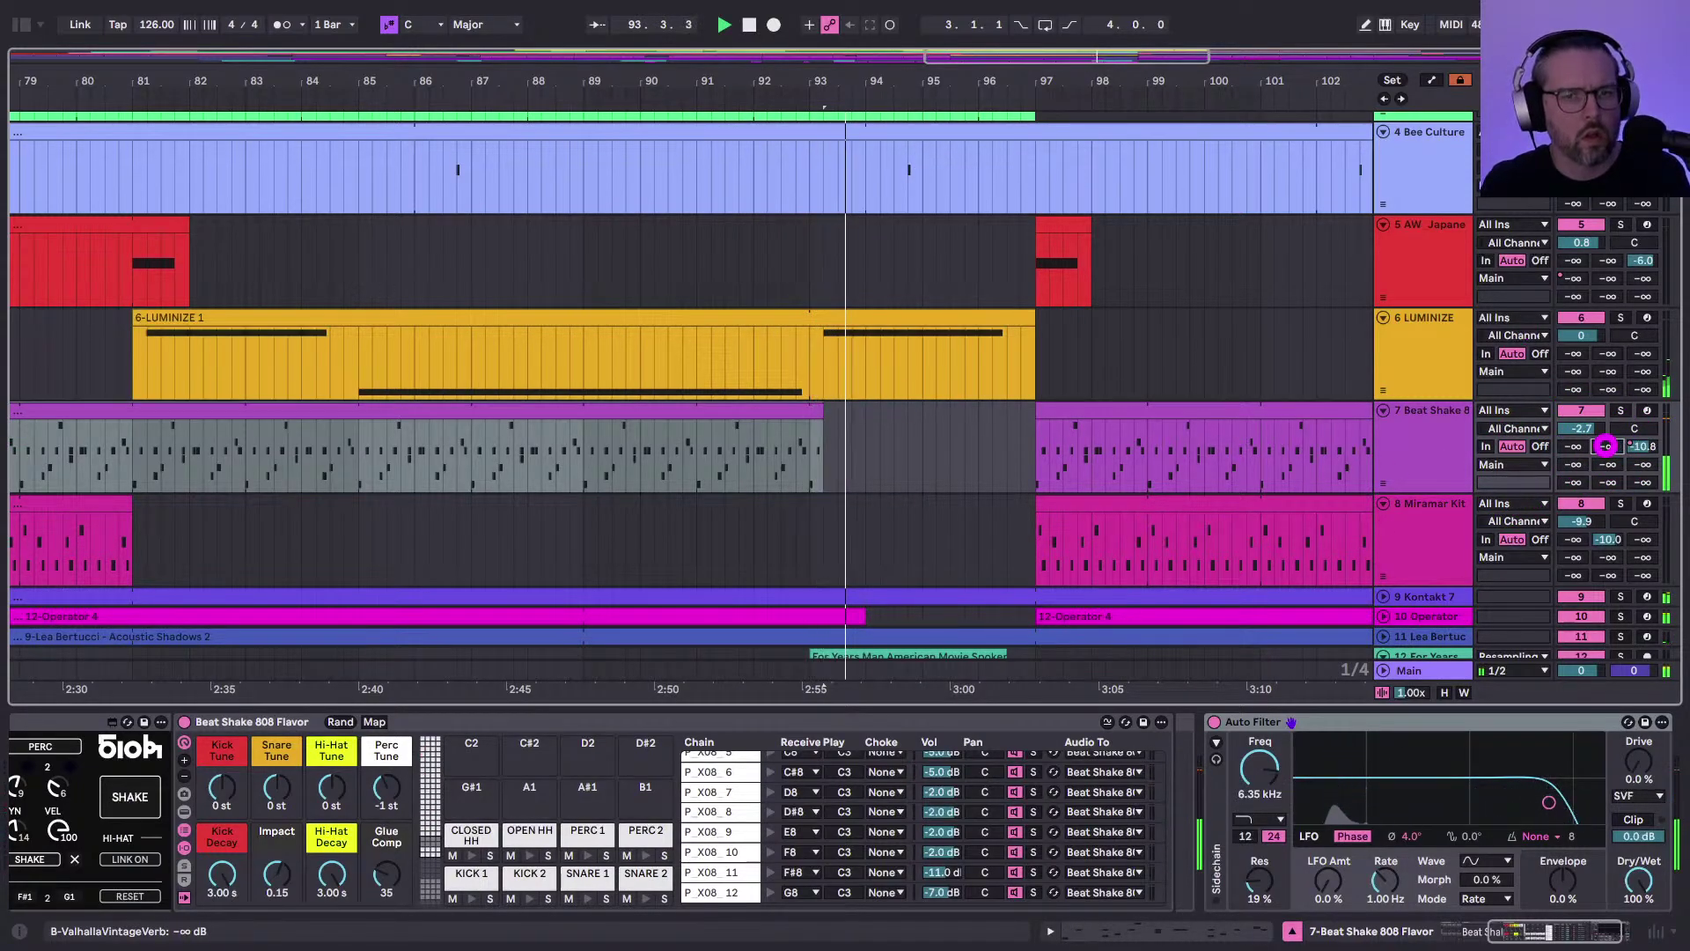
{"action": "left_click", "coordinate": [1606, 446]}
{"action": "left_click", "coordinate": [806, 448]}
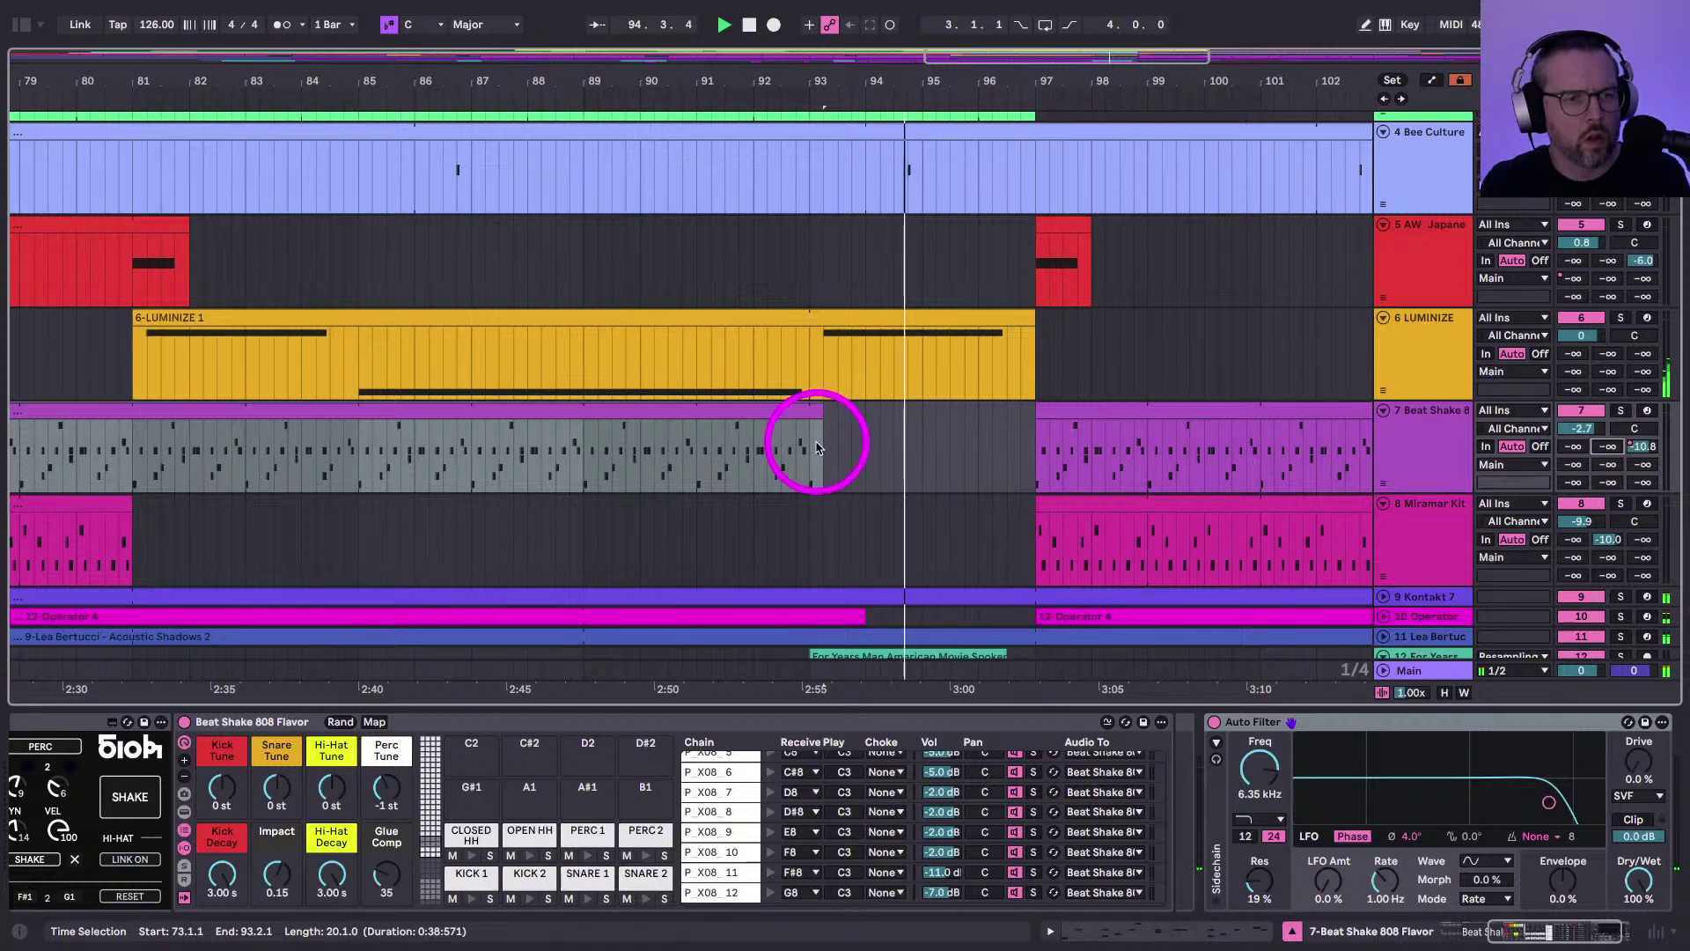
{"action": "left_click_drag", "start_coordinate": [804, 76], "coordinate": [804, 159]}
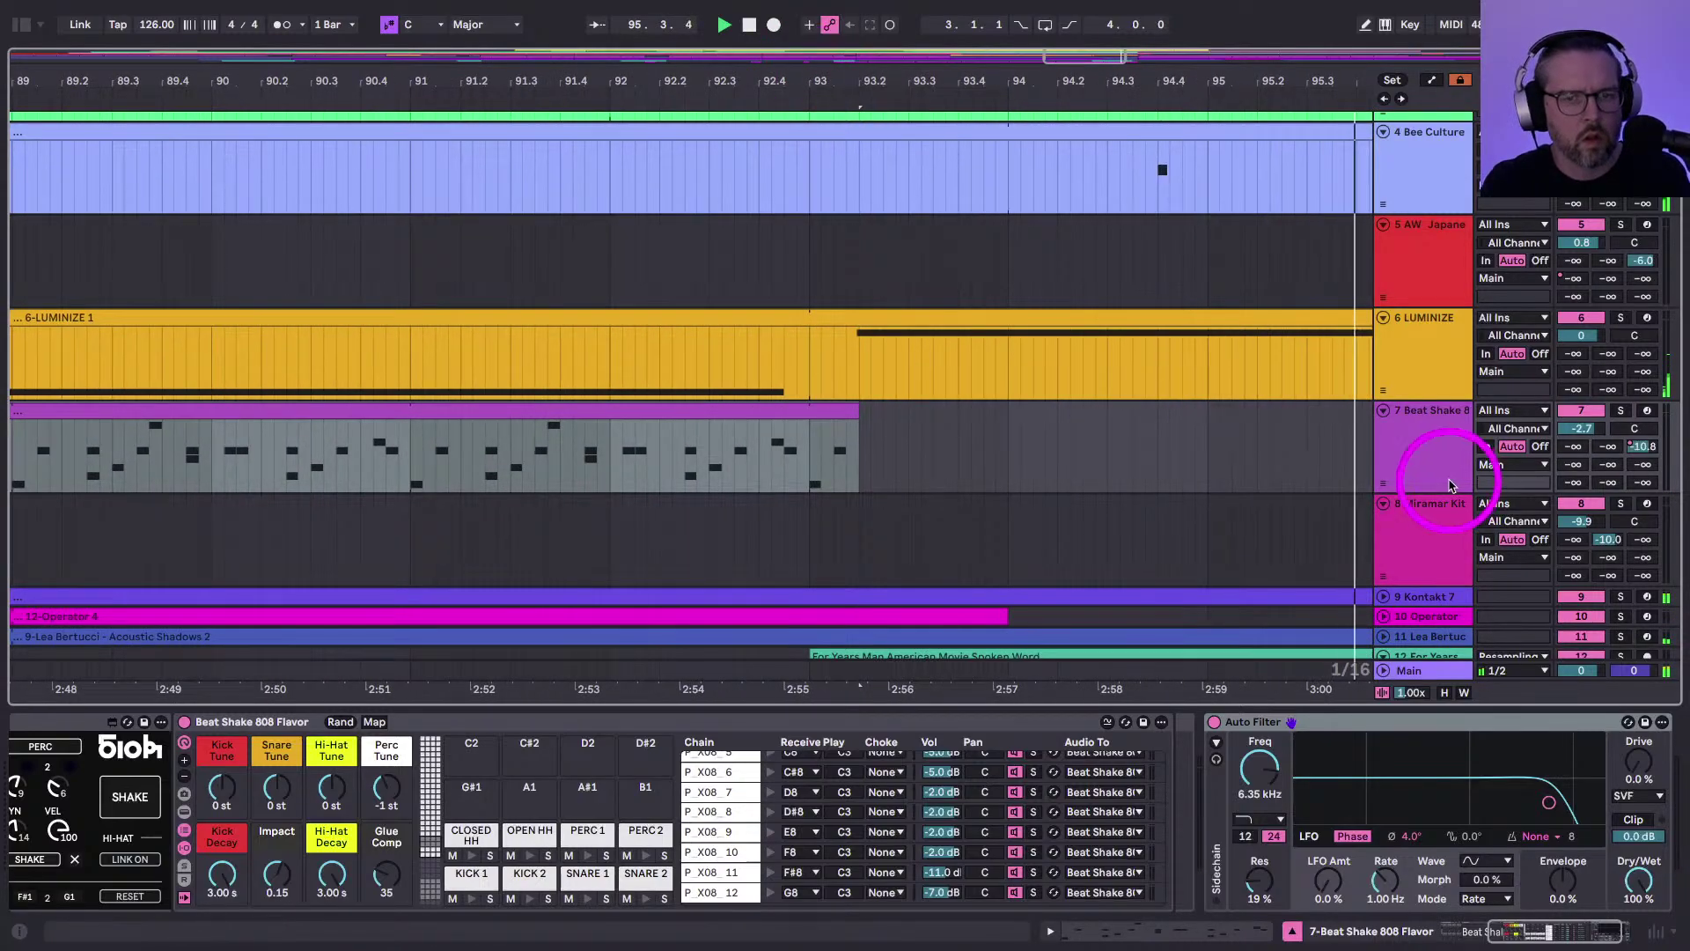
{"action": "left_click_drag", "start_coordinate": [1409, 491], "coordinate": [1412, 561]}
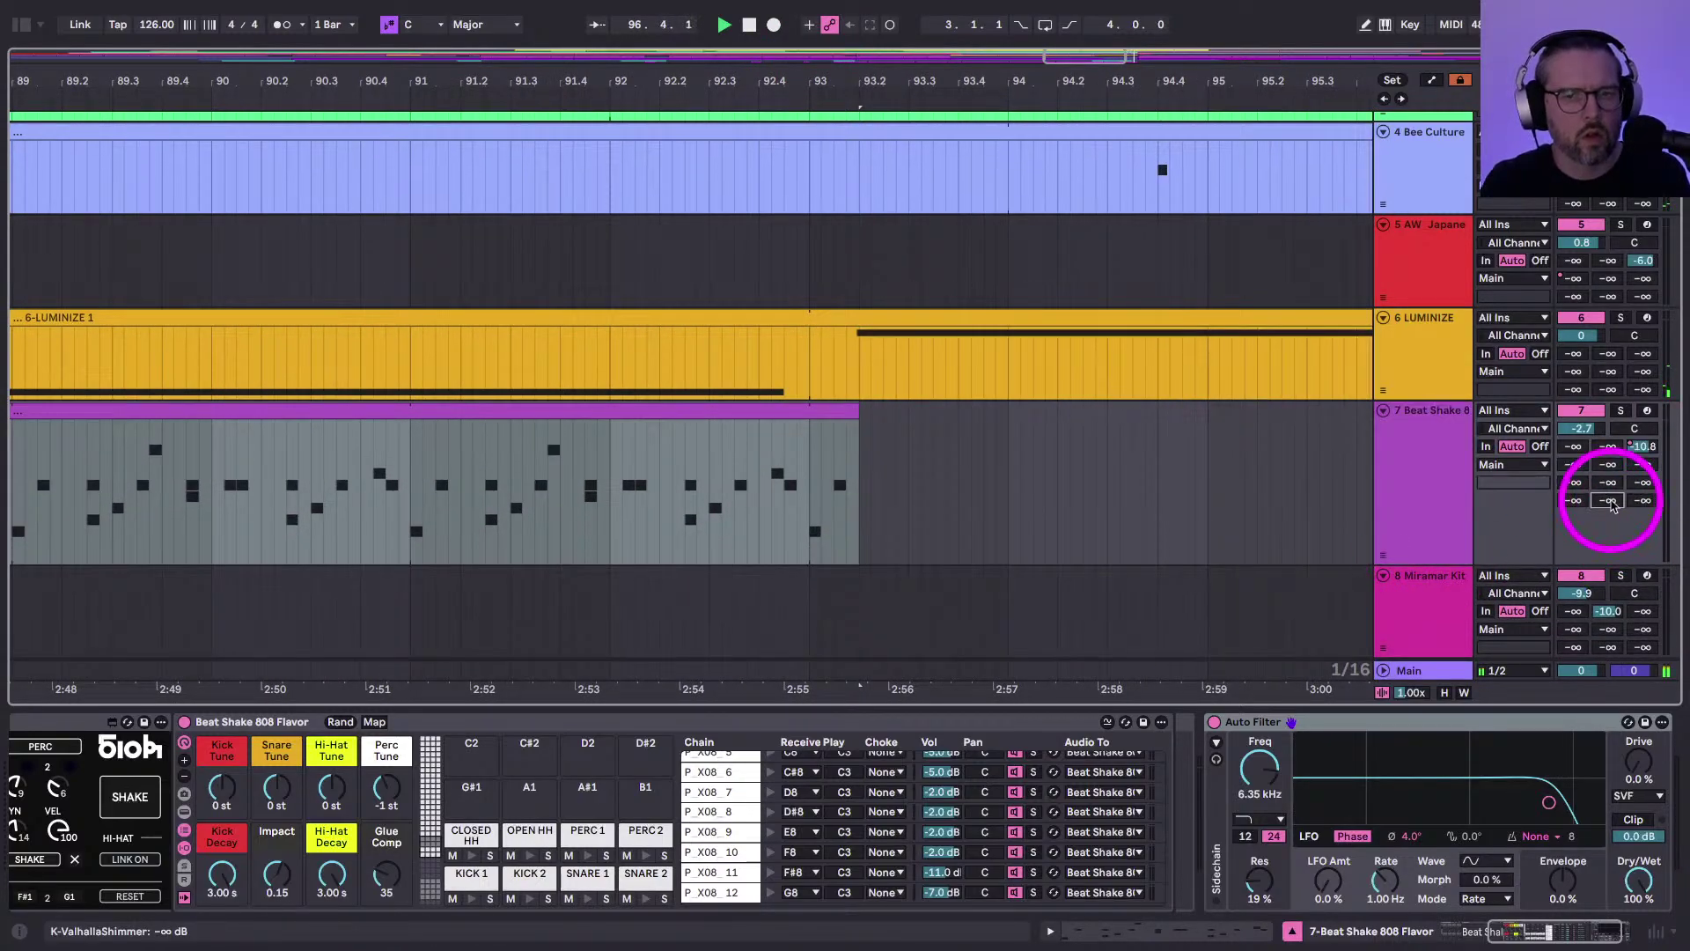
{"action": "key", "text": "a"}
{"action": "key", "text": "b"}
{"action": "left_click", "coordinate": [851, 455]}
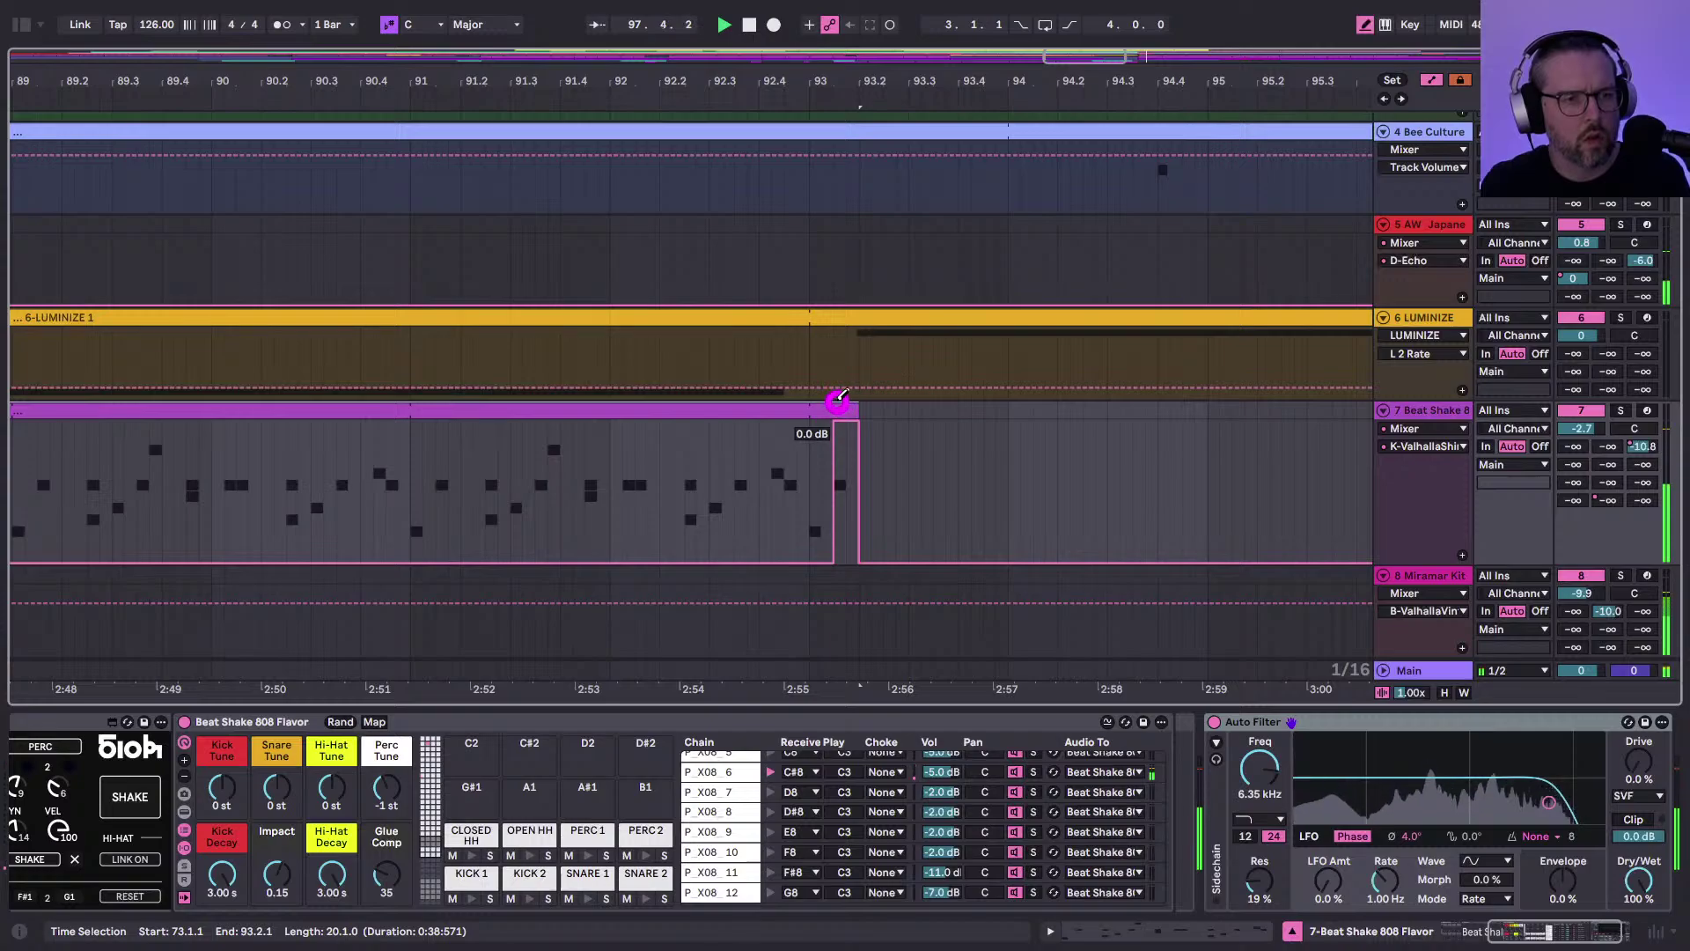
{"action": "key", "text": "b"}
{"action": "left_click", "coordinate": [784, 460]}
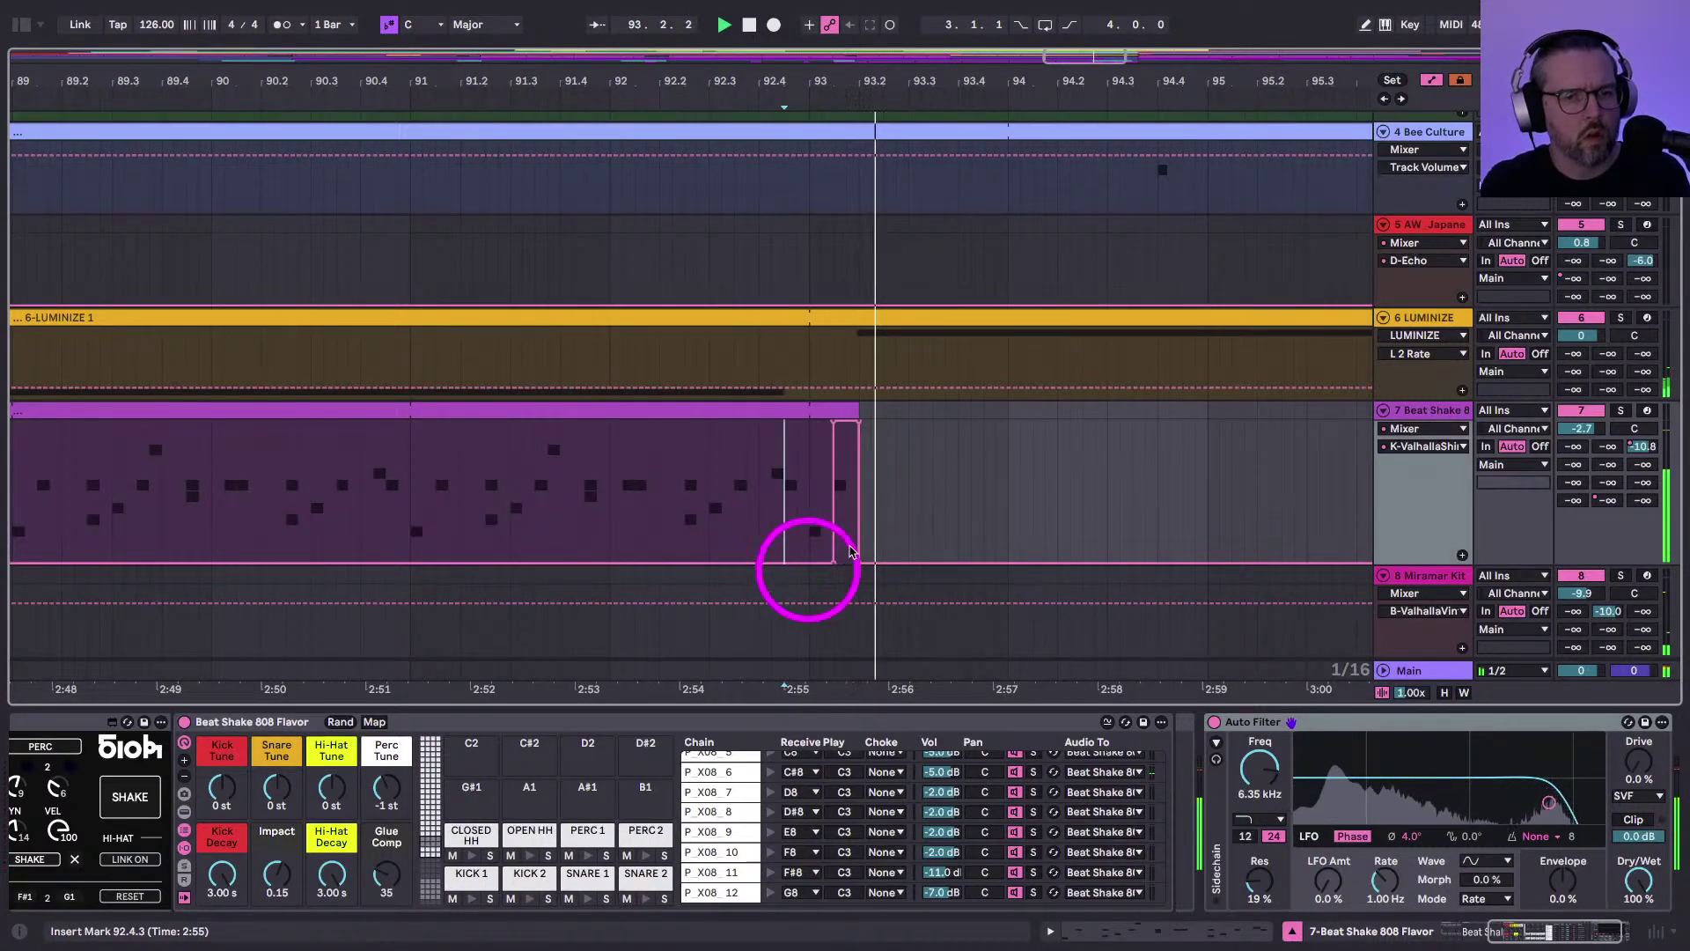
Examine the note in the one-bar Japanese Jazz clip at 97.1.1 and replay the arrangement from the clip's start
{"action": "scroll", "coordinate": [965, 460], "scroll_direction": "right", "scroll_amount": 5}
{"action": "key", "text": "a"}
{"action": "left_click_drag", "start_coordinate": [795, 87], "coordinate": [792, 82]}
{"action": "left_click", "coordinate": [863, 239]}
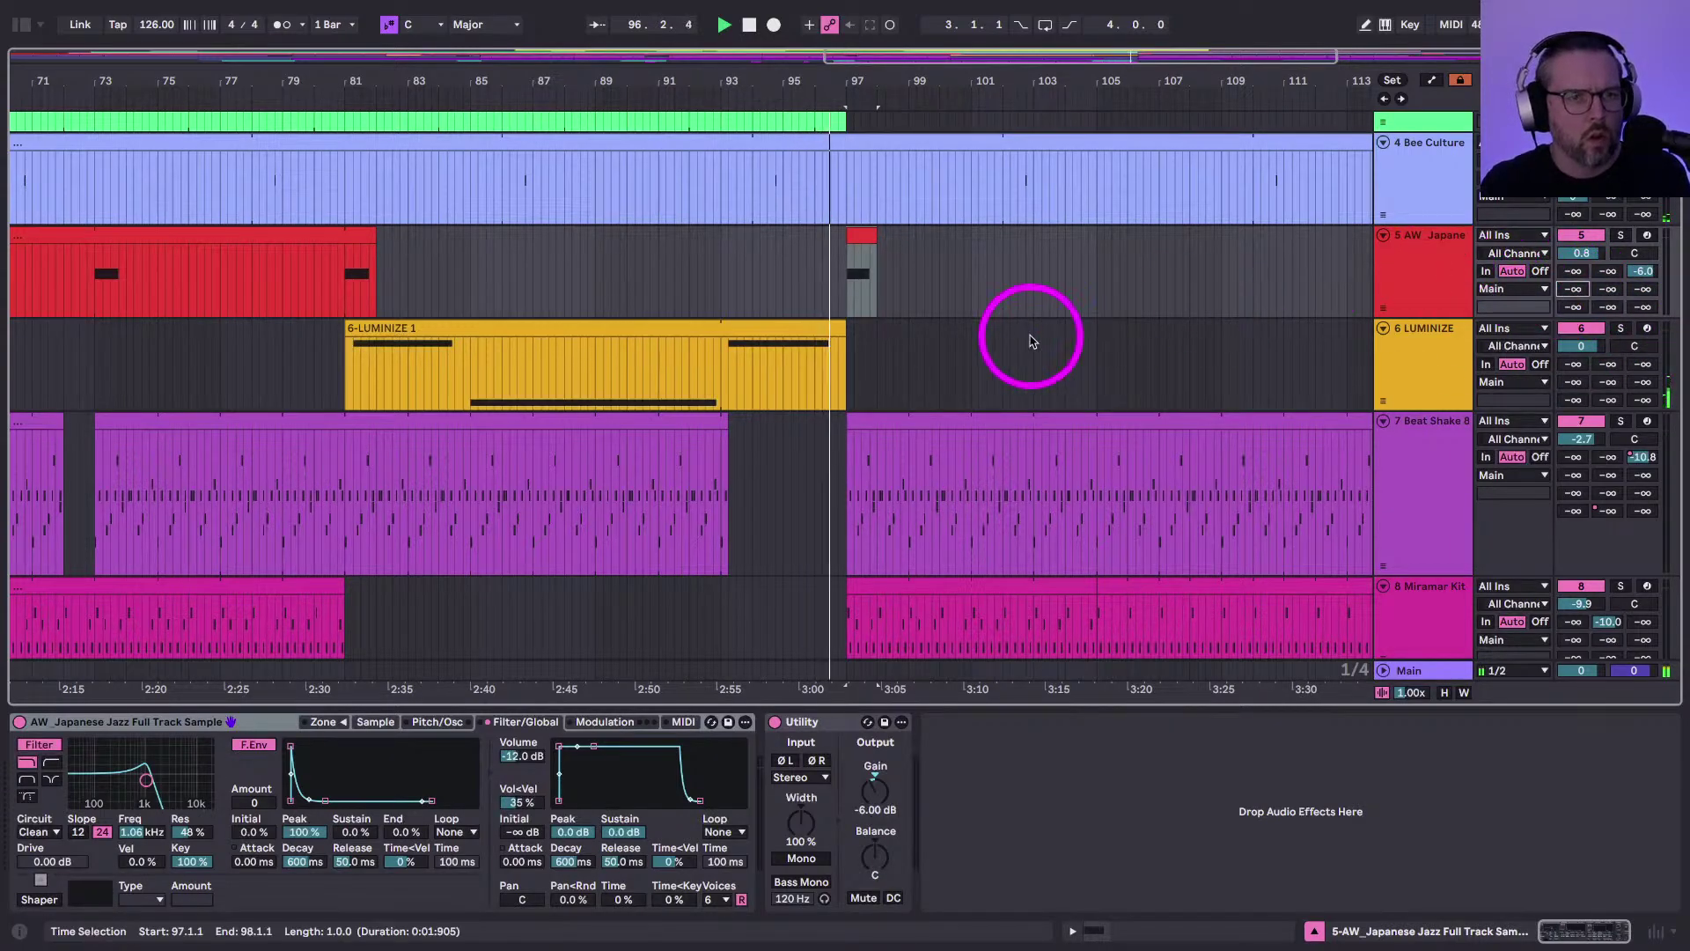
{"action": "mouse_move", "coordinate": [872, 237]}
{"action": "left_mouse_down"}
{"action": "mouse_move", "coordinate": [849, 237]}
{"action": "mouse_move", "coordinate": [857, 253]}
{"action": "mouse_move", "coordinate": [863, 230]}
{"action": "left_mouse_up"}
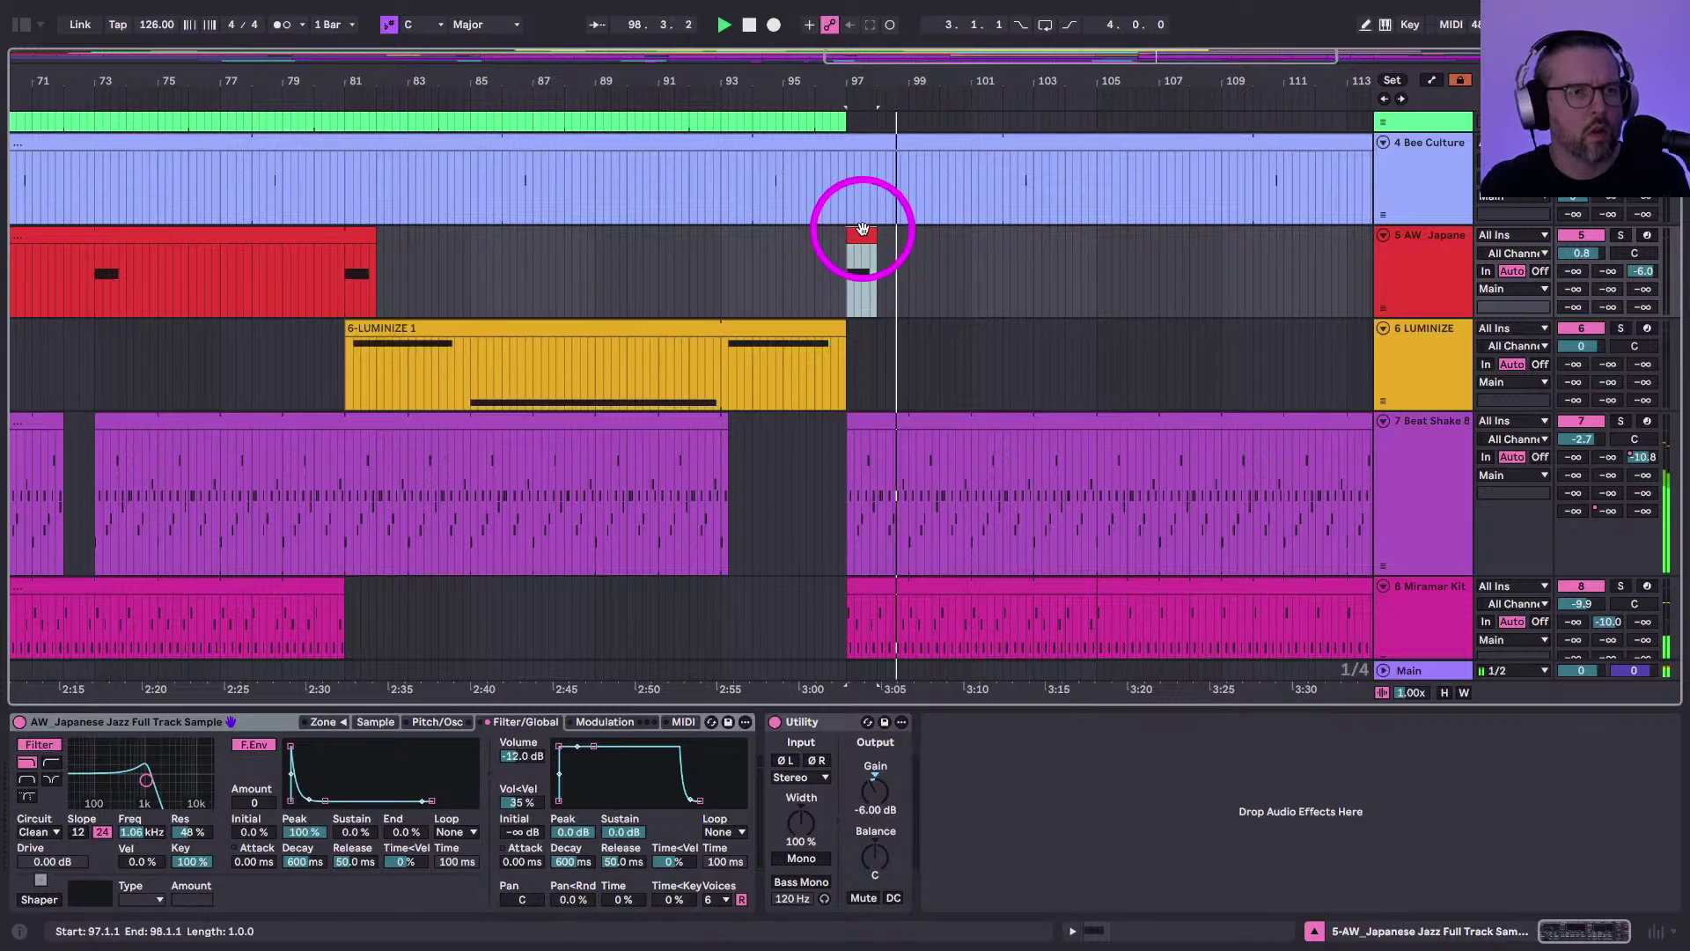
{"action": "double_click", "coordinate": [862, 234]}
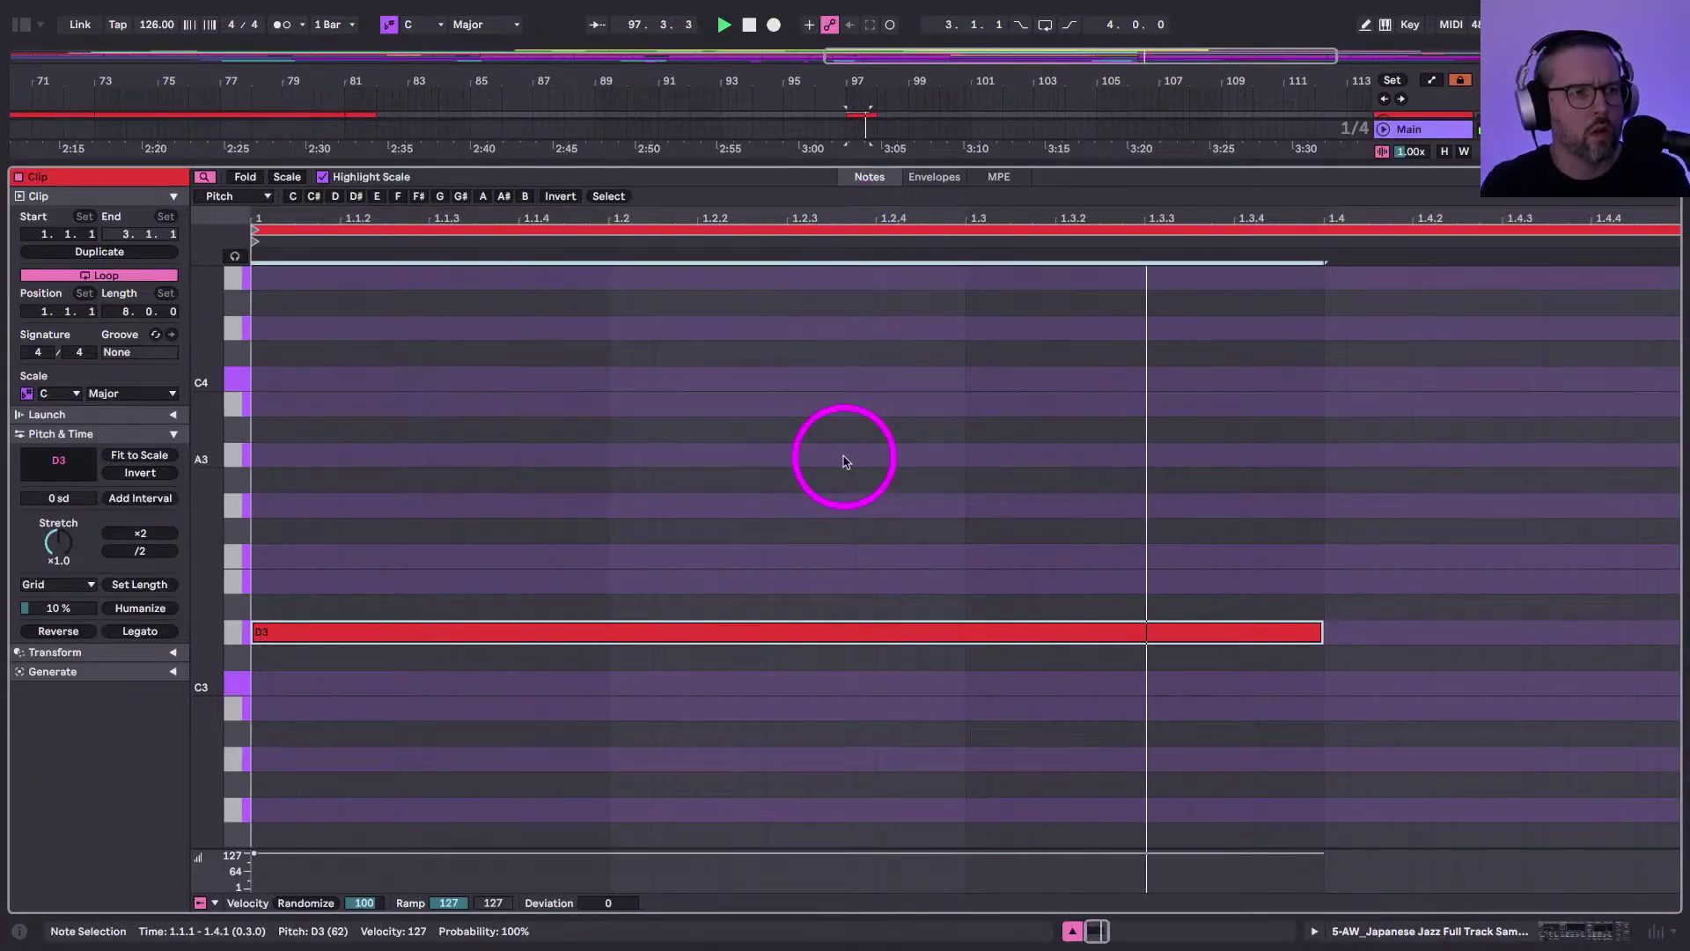
{"action": "key", "text": "shift+Tab"}
{"action": "key", "text": "super+z"}
{"action": "key", "text": "space"}
{"action": "key", "text": "space"}
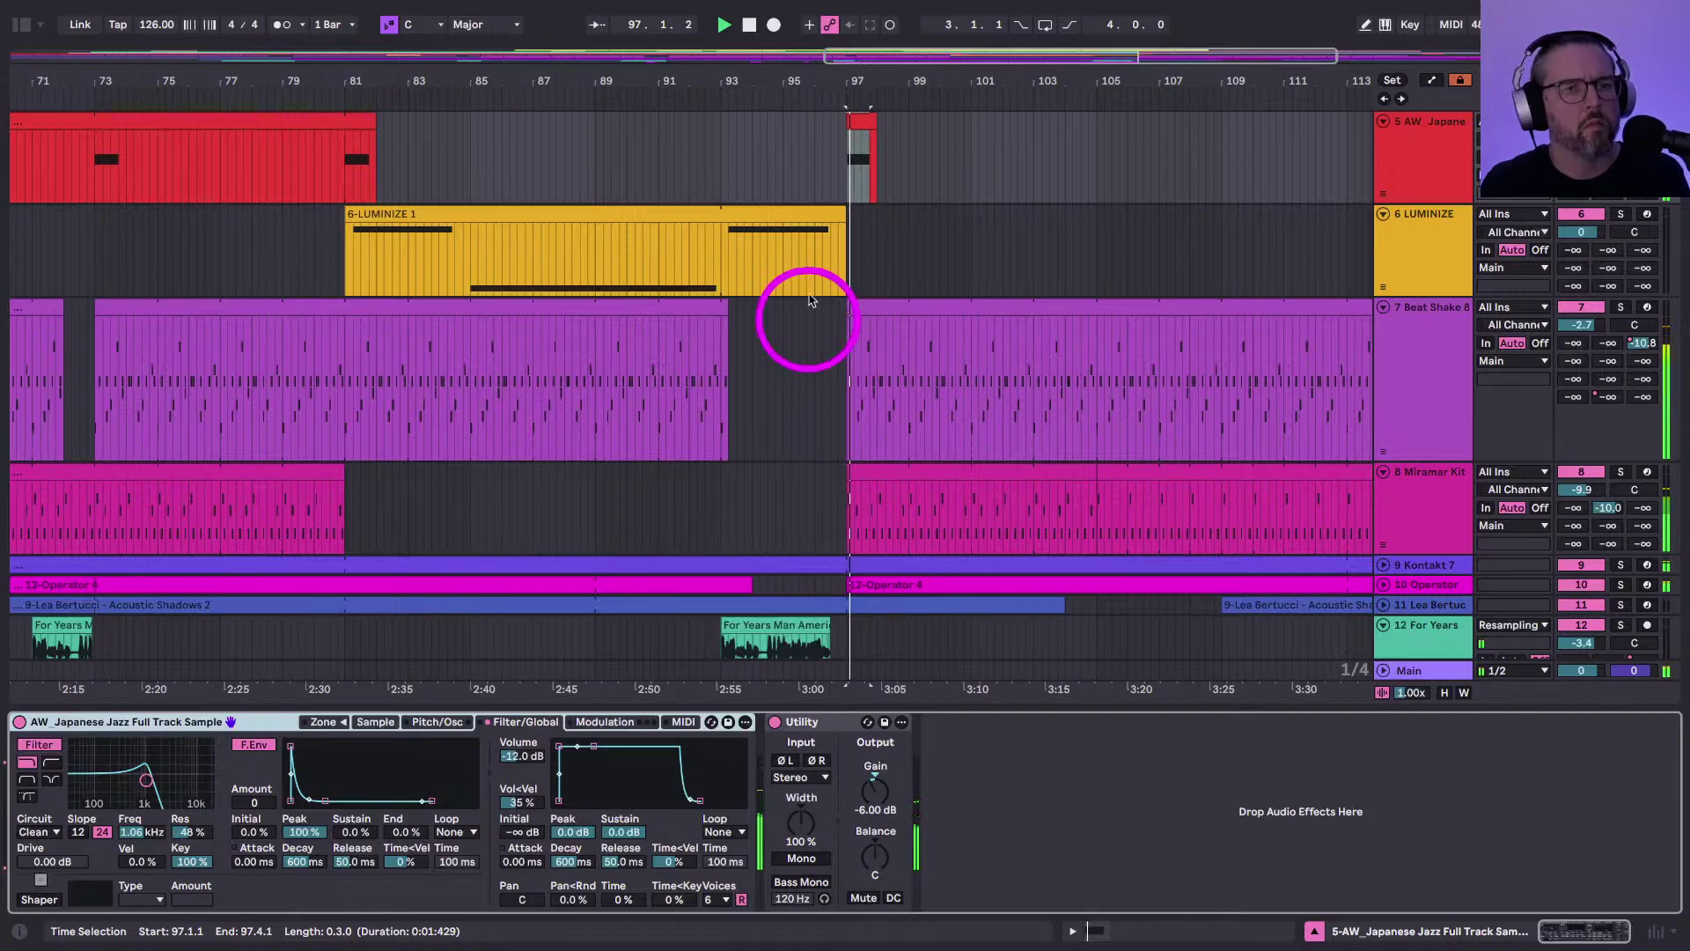
Audition the bar 97 transition by replaying the Japanese Jazz clip from 97.1.1
{"action": "left_click_drag", "start_coordinate": [850, 86], "coordinate": [860, 68]}
{"action": "left_click", "coordinate": [612, 144]}
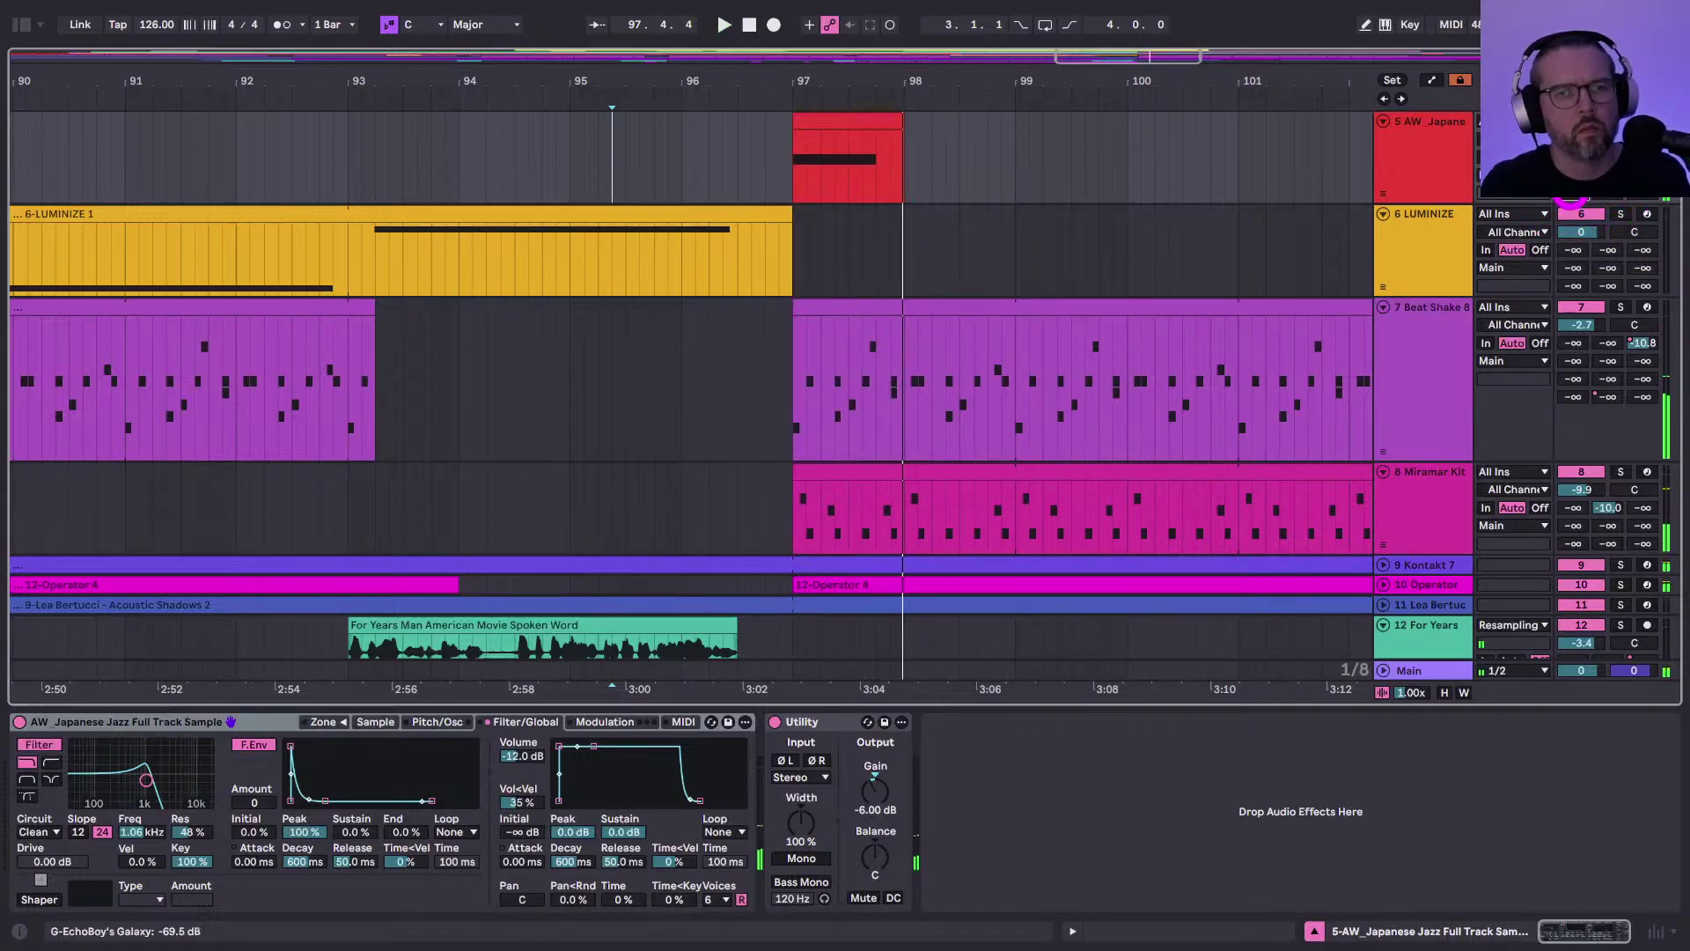
{"action": "left_click", "coordinate": [790, 190]}
{"action": "key", "text": "space"}
{"action": "left_click", "coordinate": [1448, 167]}
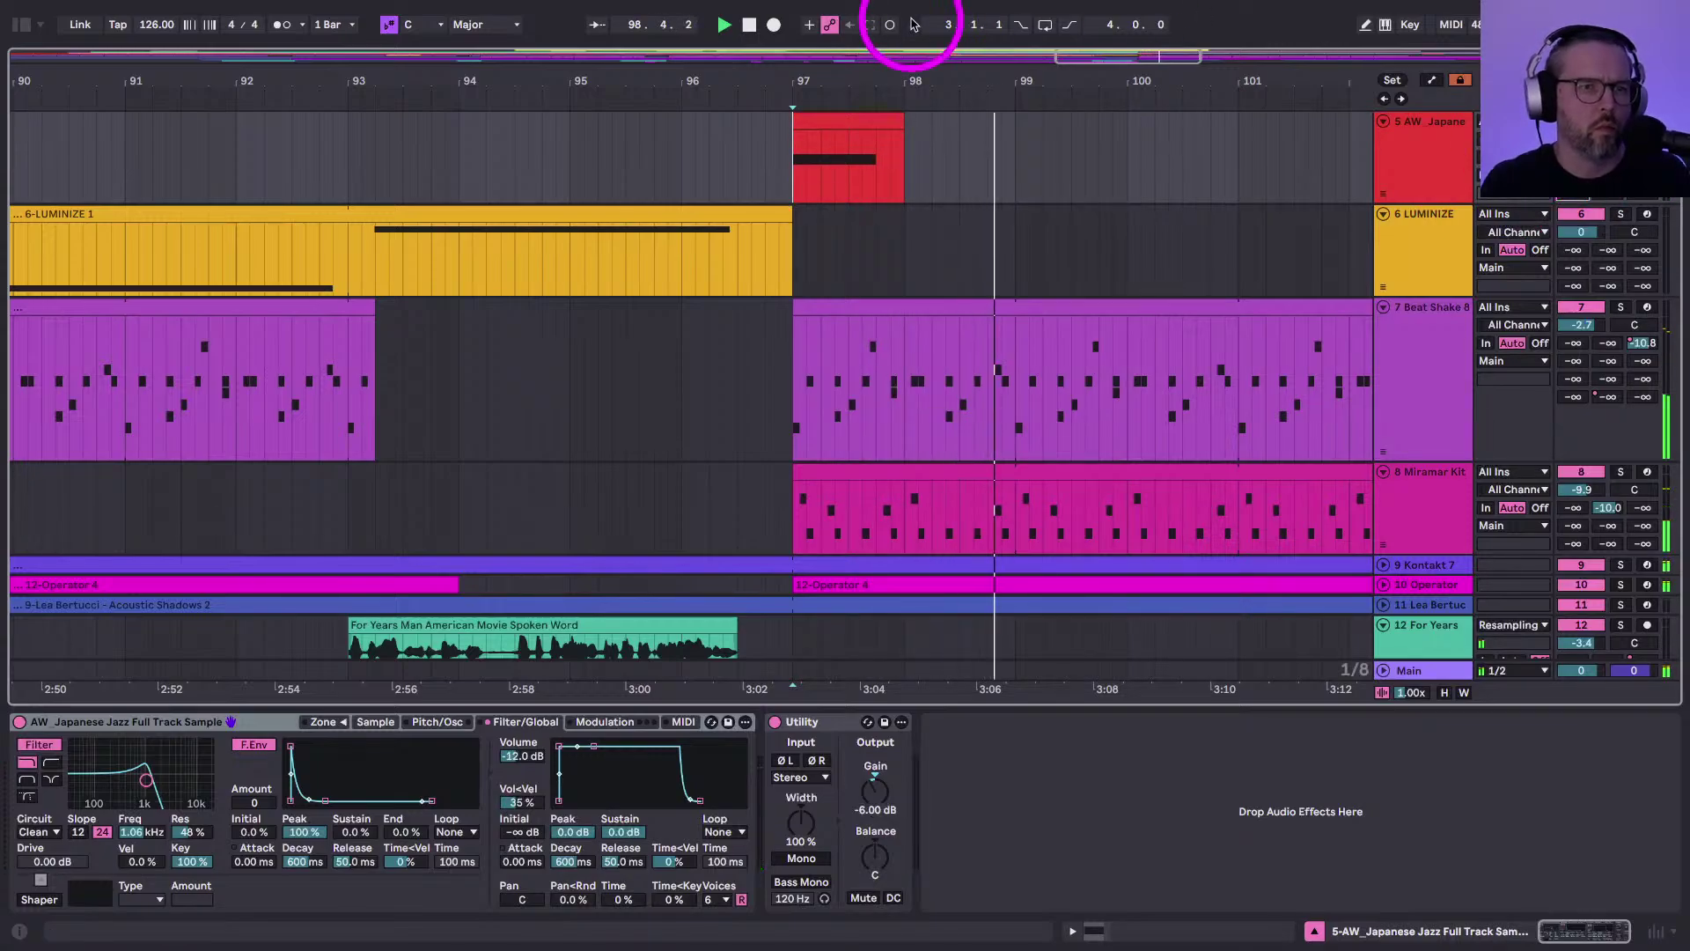
Fold all the tracks in the full arrangement and stop playback
{"action": "double_click", "coordinate": [925, 58]}
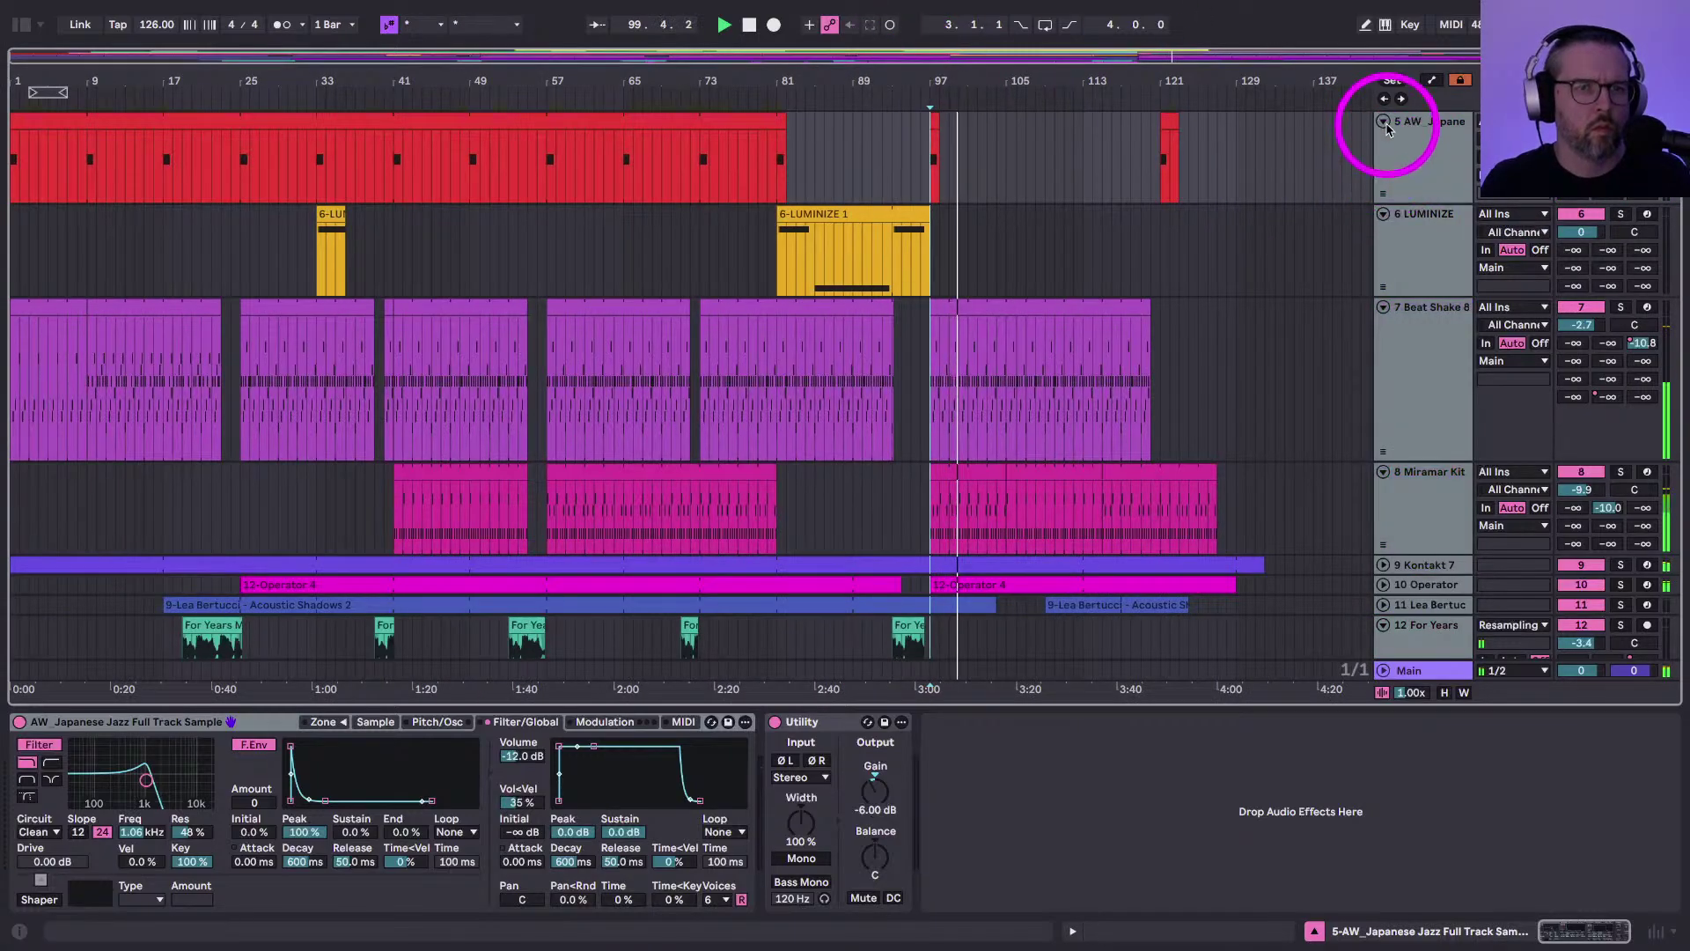
{"action": "left_click", "coordinate": [1384, 123], "text": "alt"}
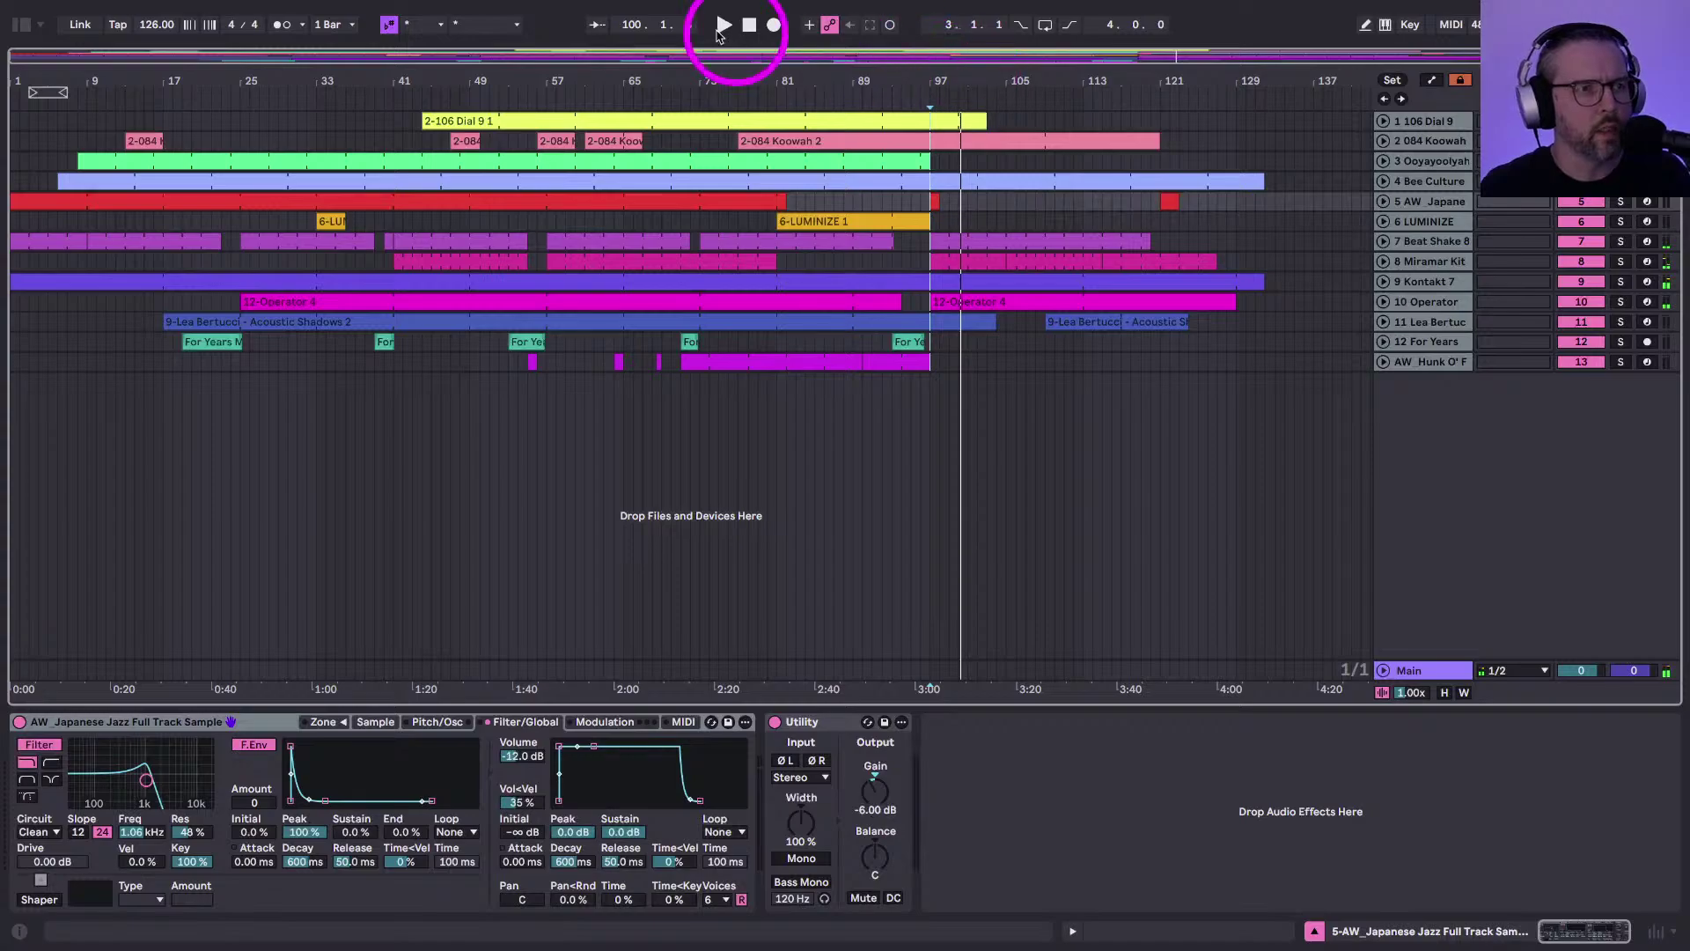
{"action": "left_click", "coordinate": [749, 25]}
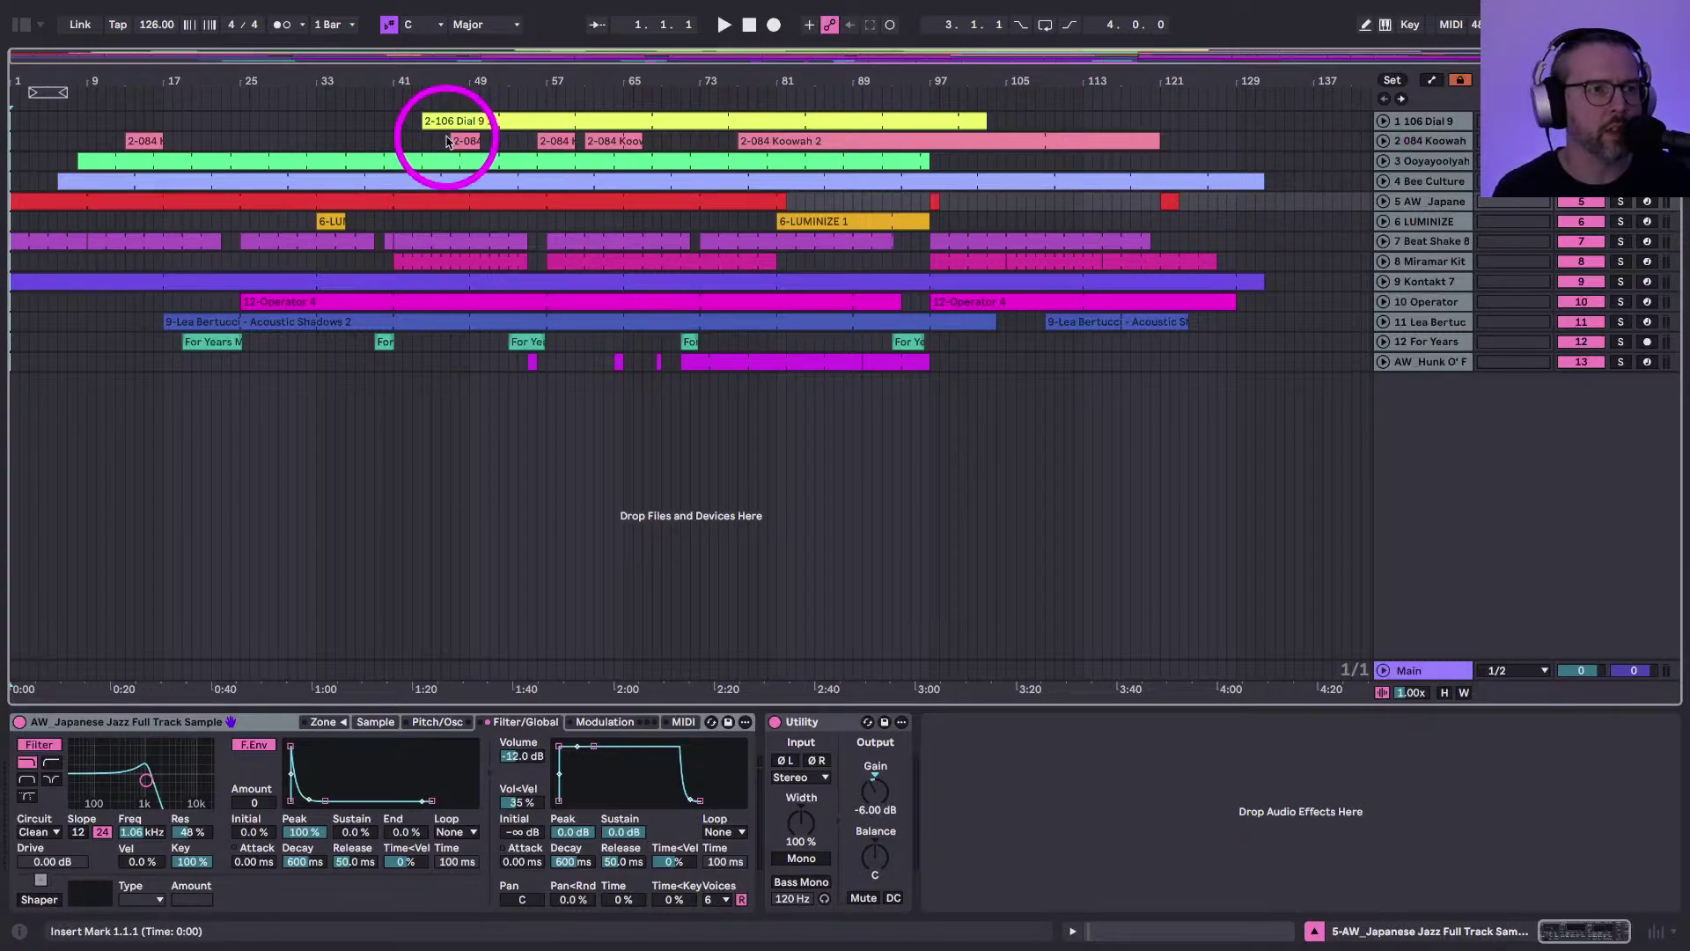
{"action": "left_click", "coordinate": [95, 10]}
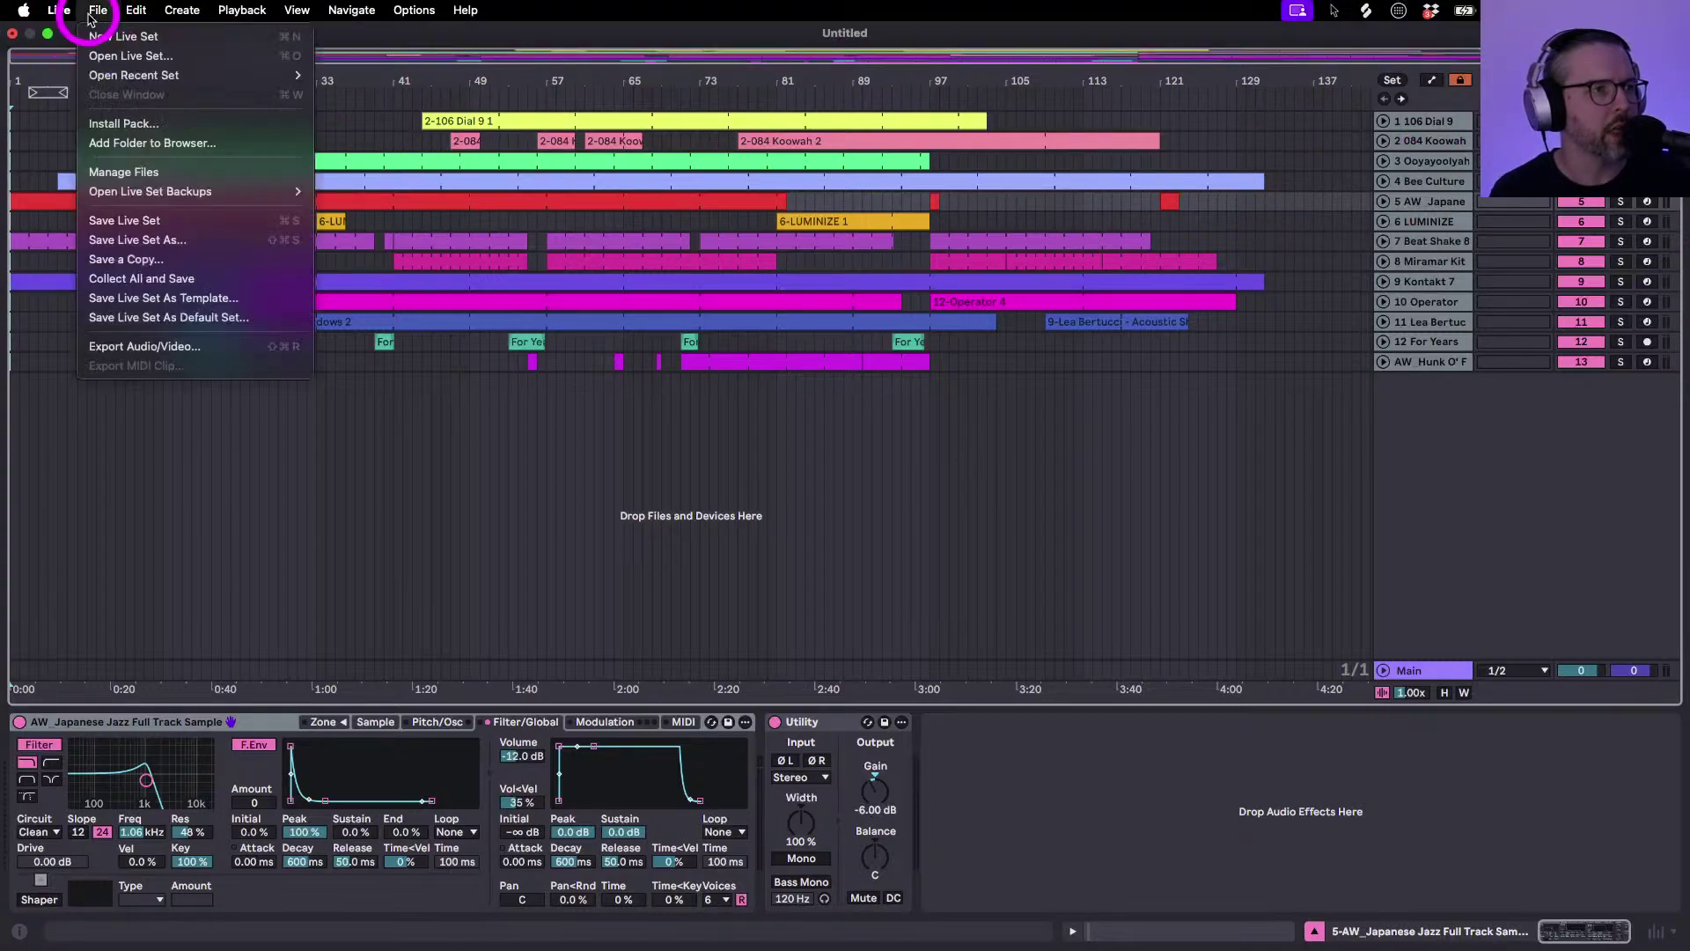
{"action": "left_click", "coordinate": [118, 246]}
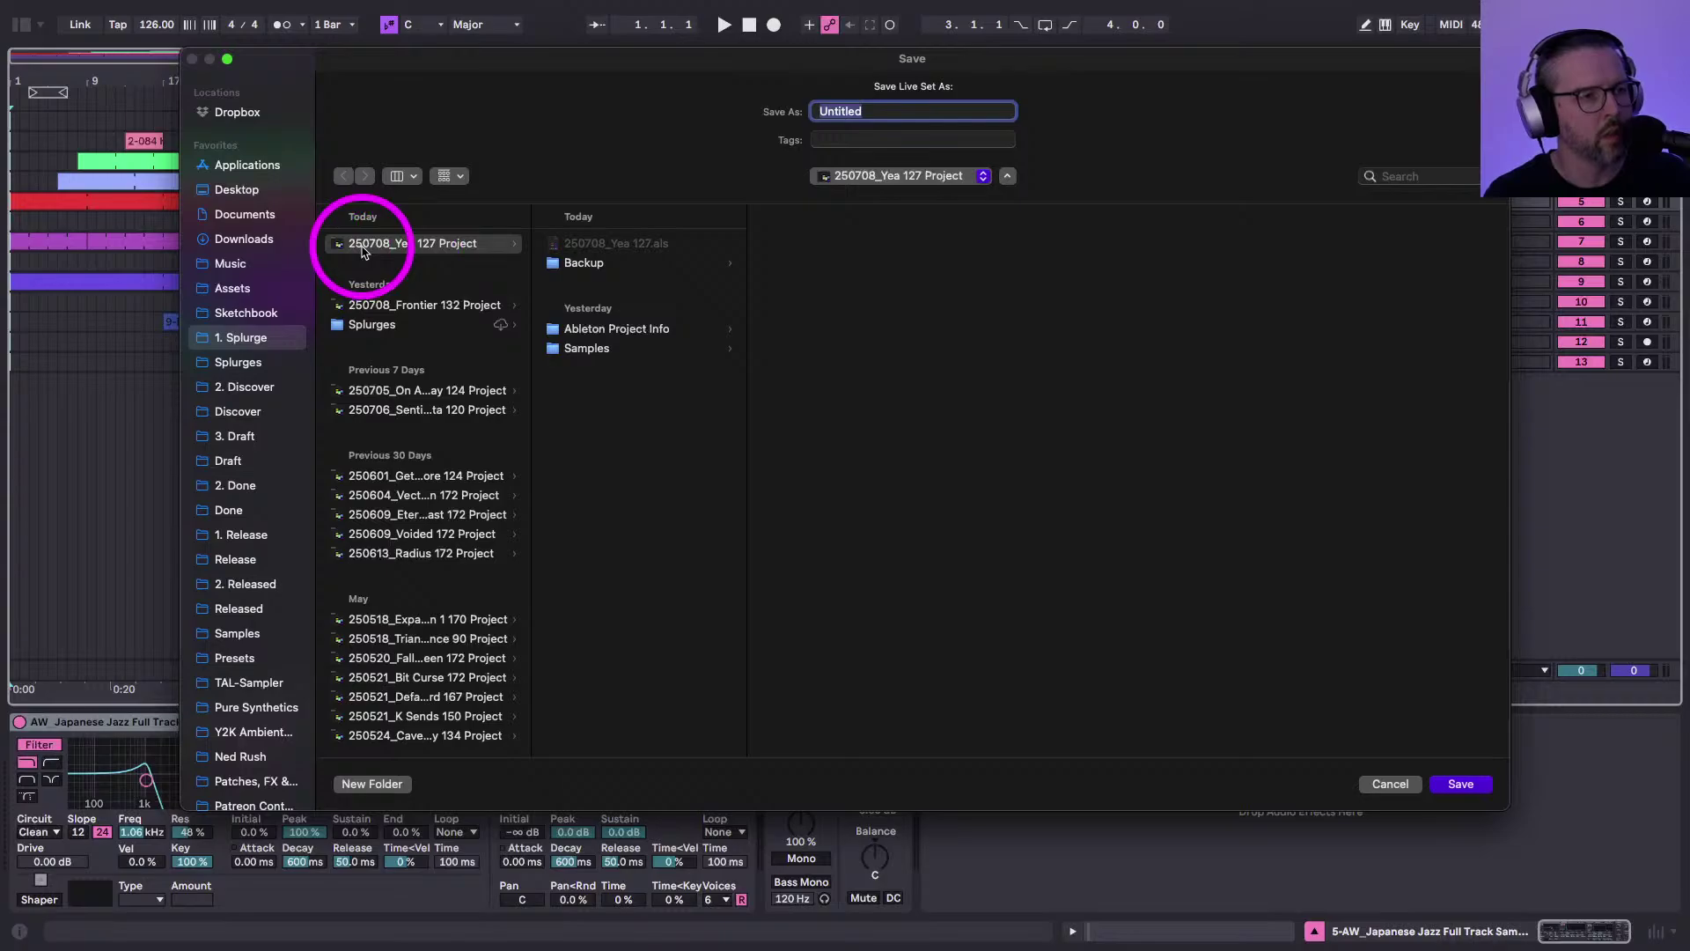
{"action": "left_click", "coordinate": [1387, 784]}
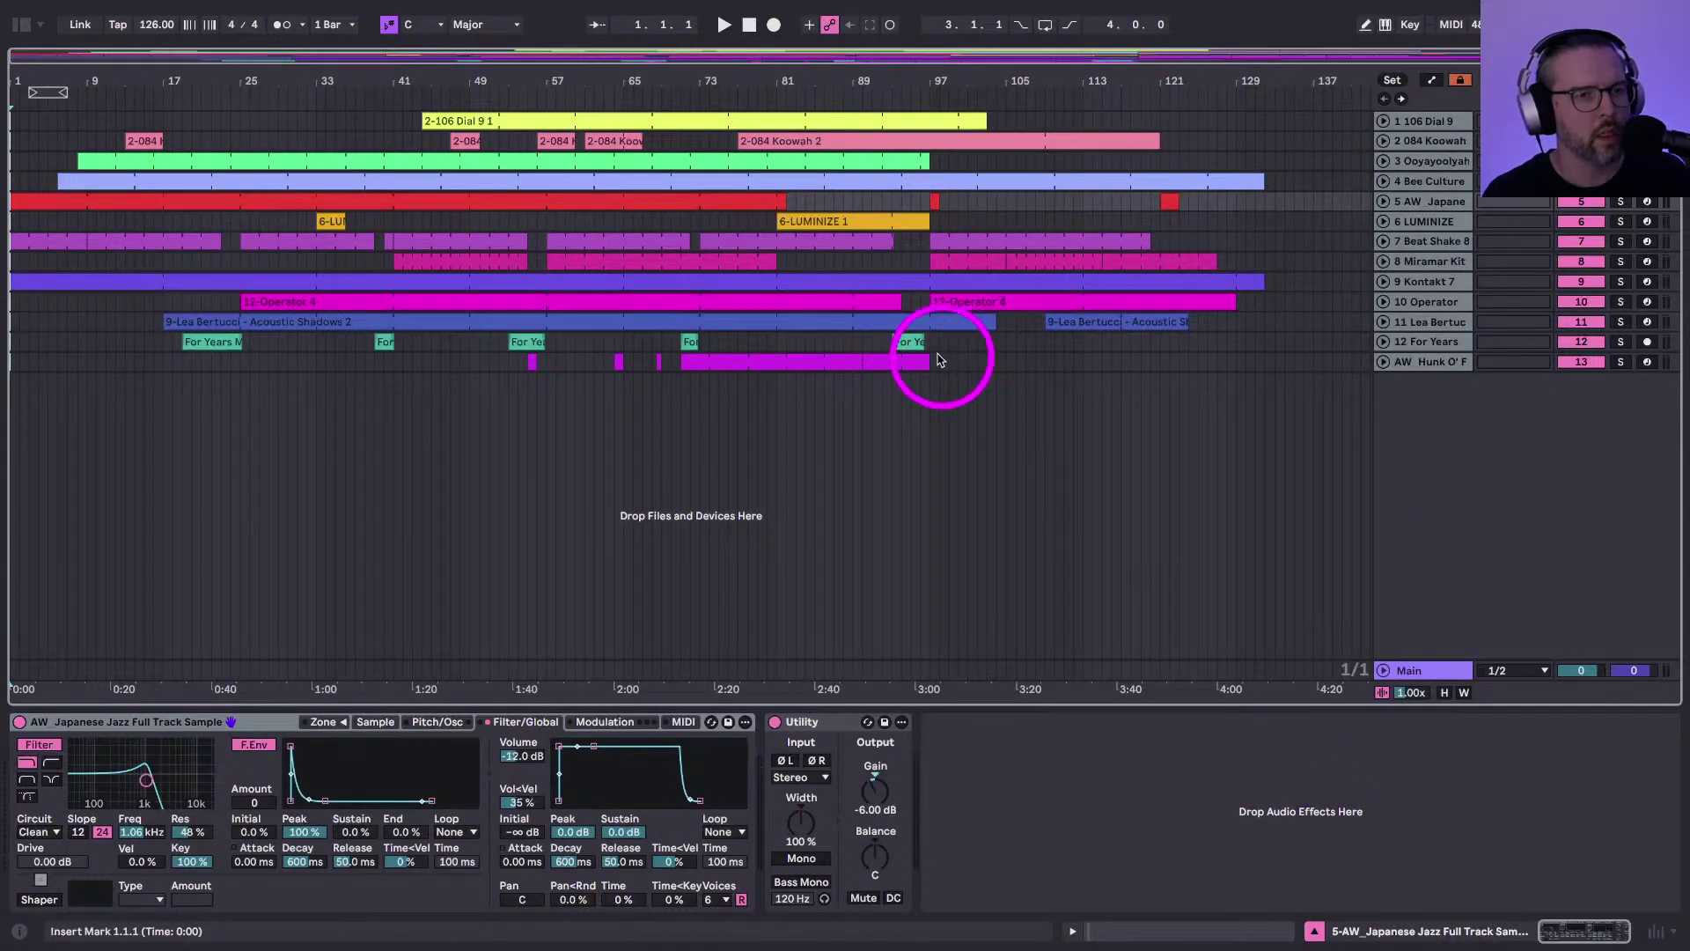
Unfold the For Years track and play its last spoken-word clip from 93.1.1 into the bar 97 transition
{"action": "left_click", "coordinate": [907, 345]}
{"action": "key", "text": "space"}
{"action": "left_click", "coordinate": [1384, 344]}
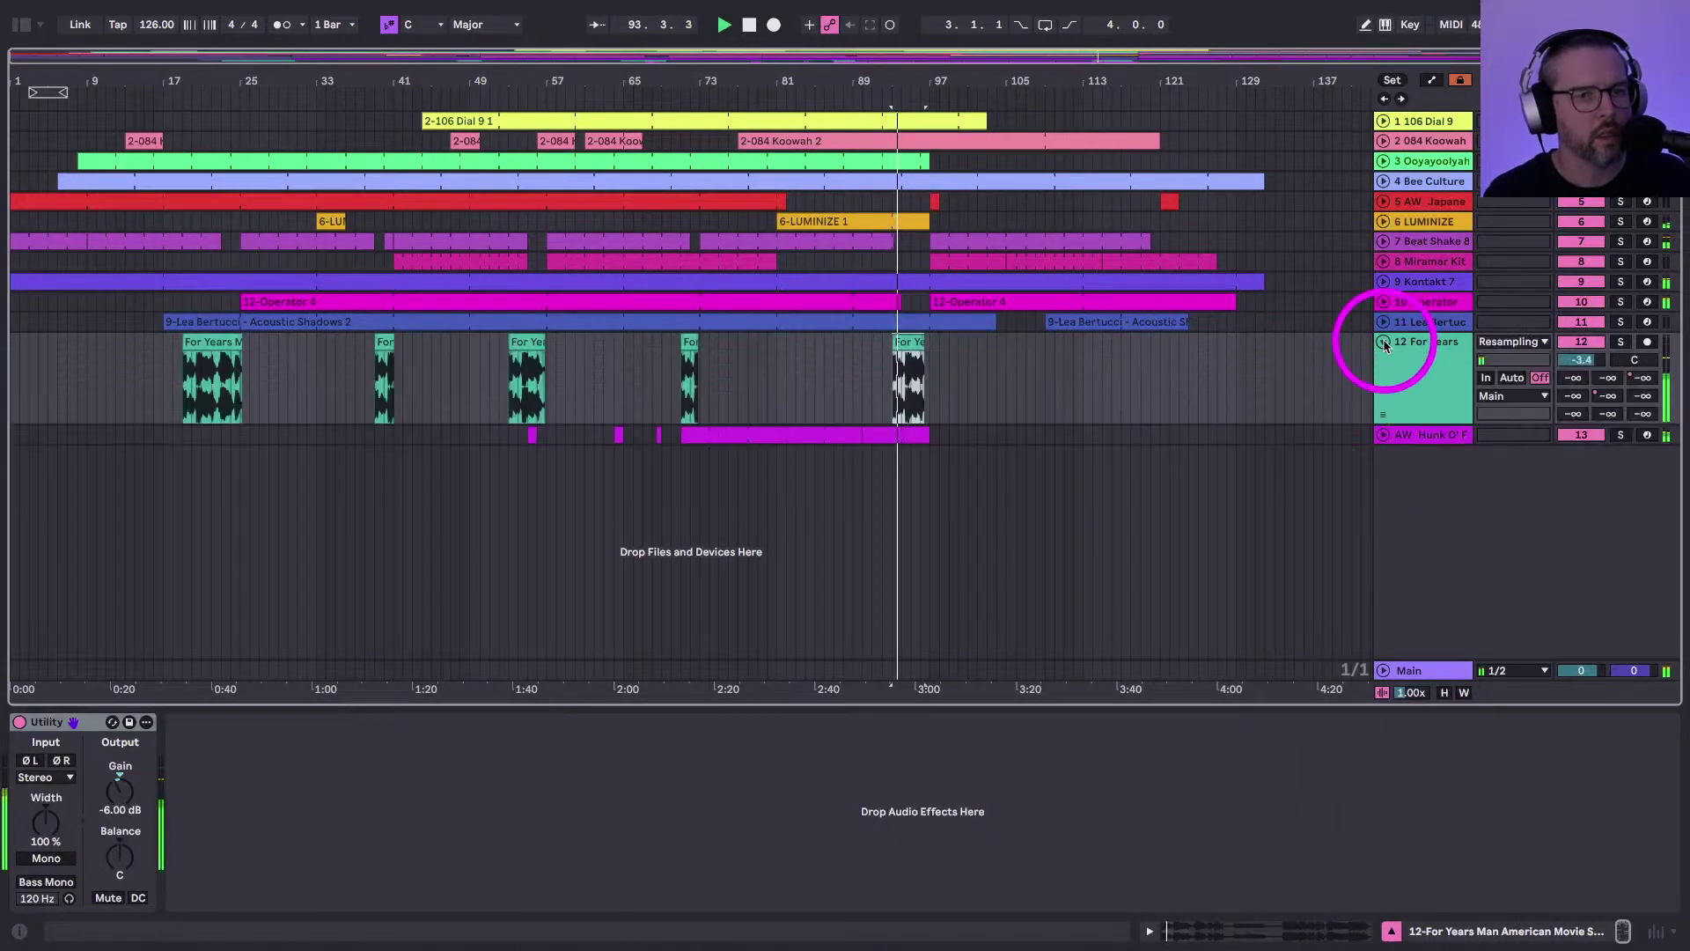
{"action": "left_click_drag", "start_coordinate": [913, 76], "coordinate": [912, 63]}
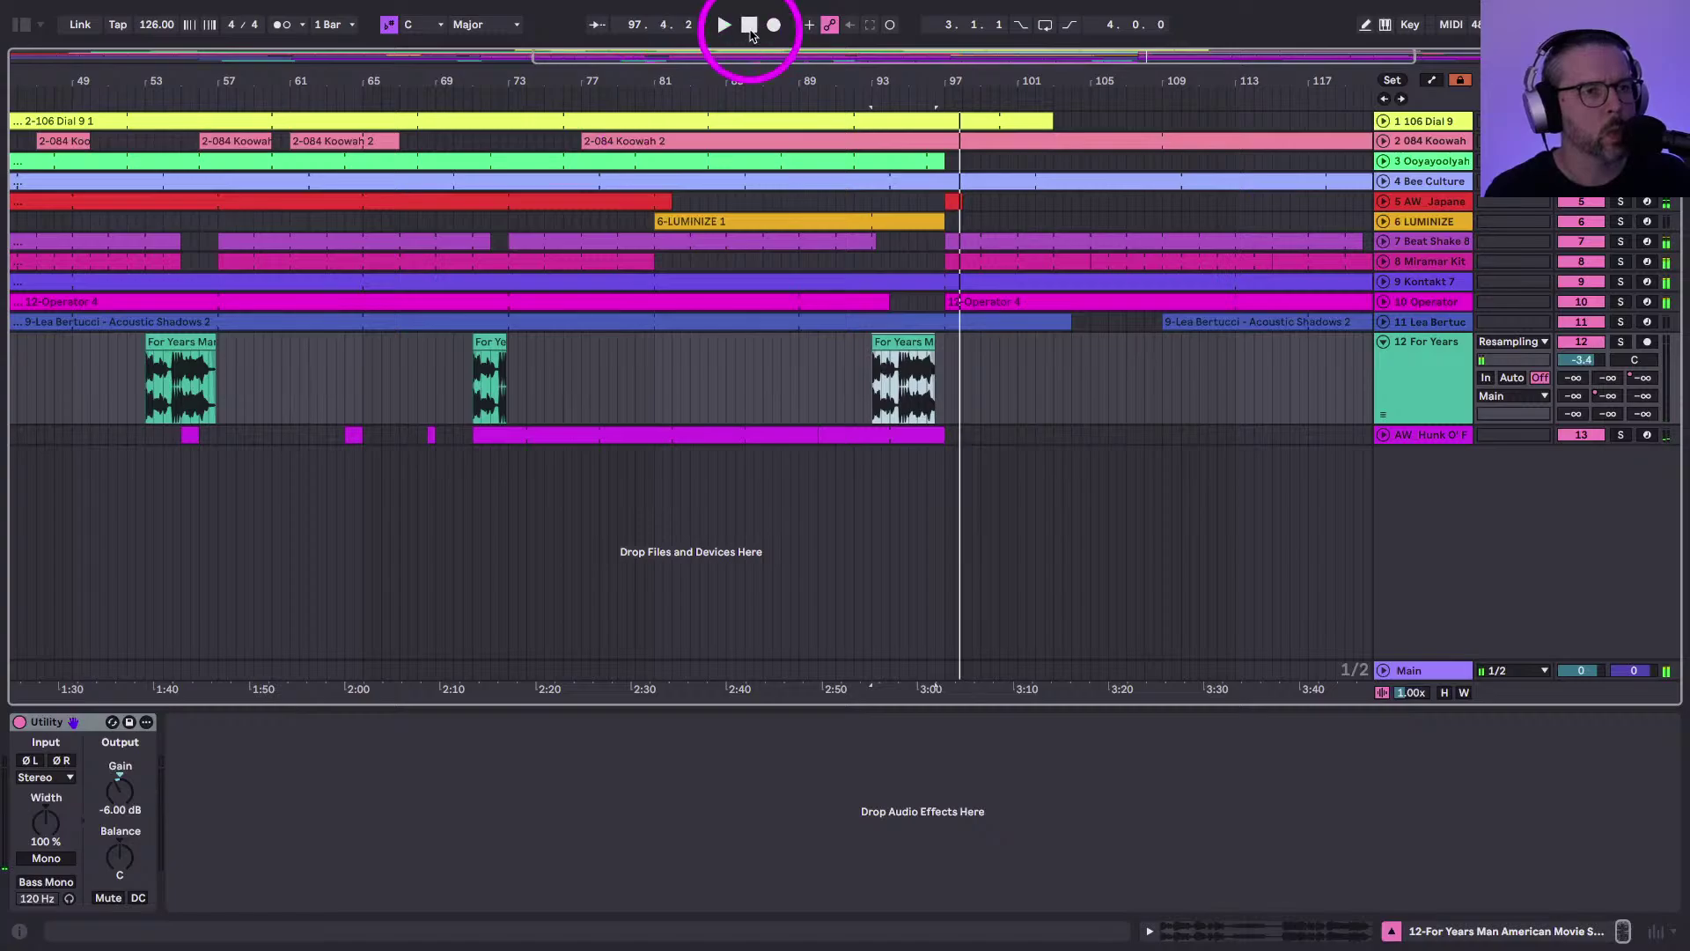
{"action": "left_click", "coordinate": [749, 25]}
Save the Live Set under the new name "250709_Why 126" in the 1. Splurge folder
{"action": "left_click", "coordinate": [98, 9]}
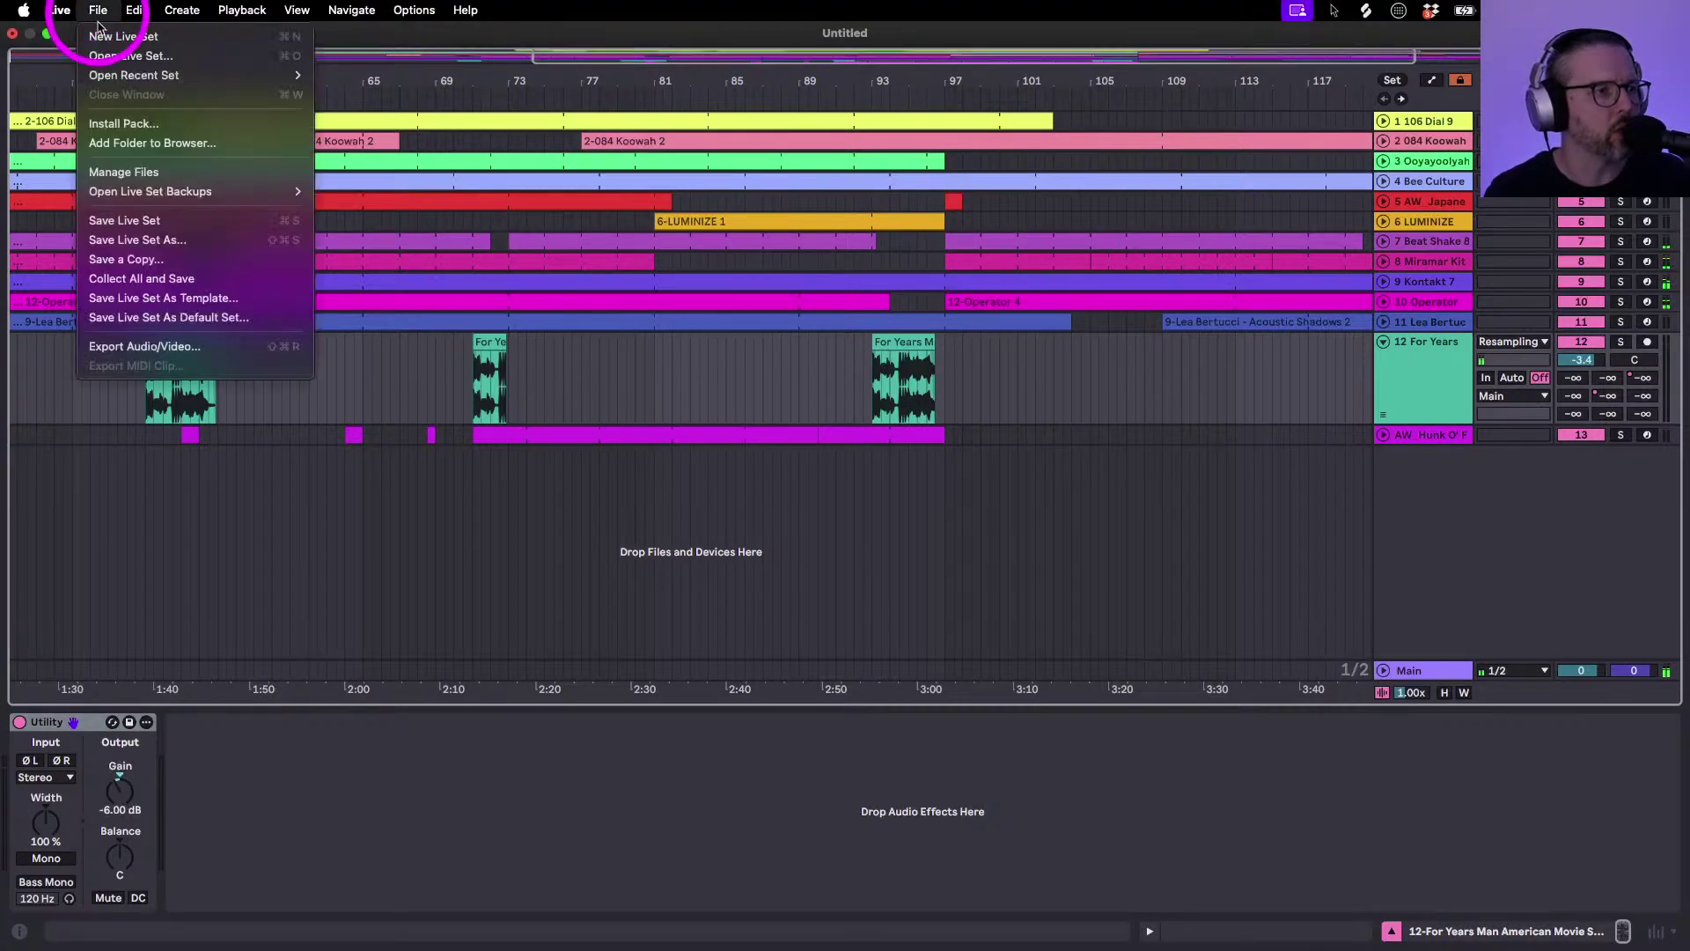
{"action": "left_click", "coordinate": [144, 243]}
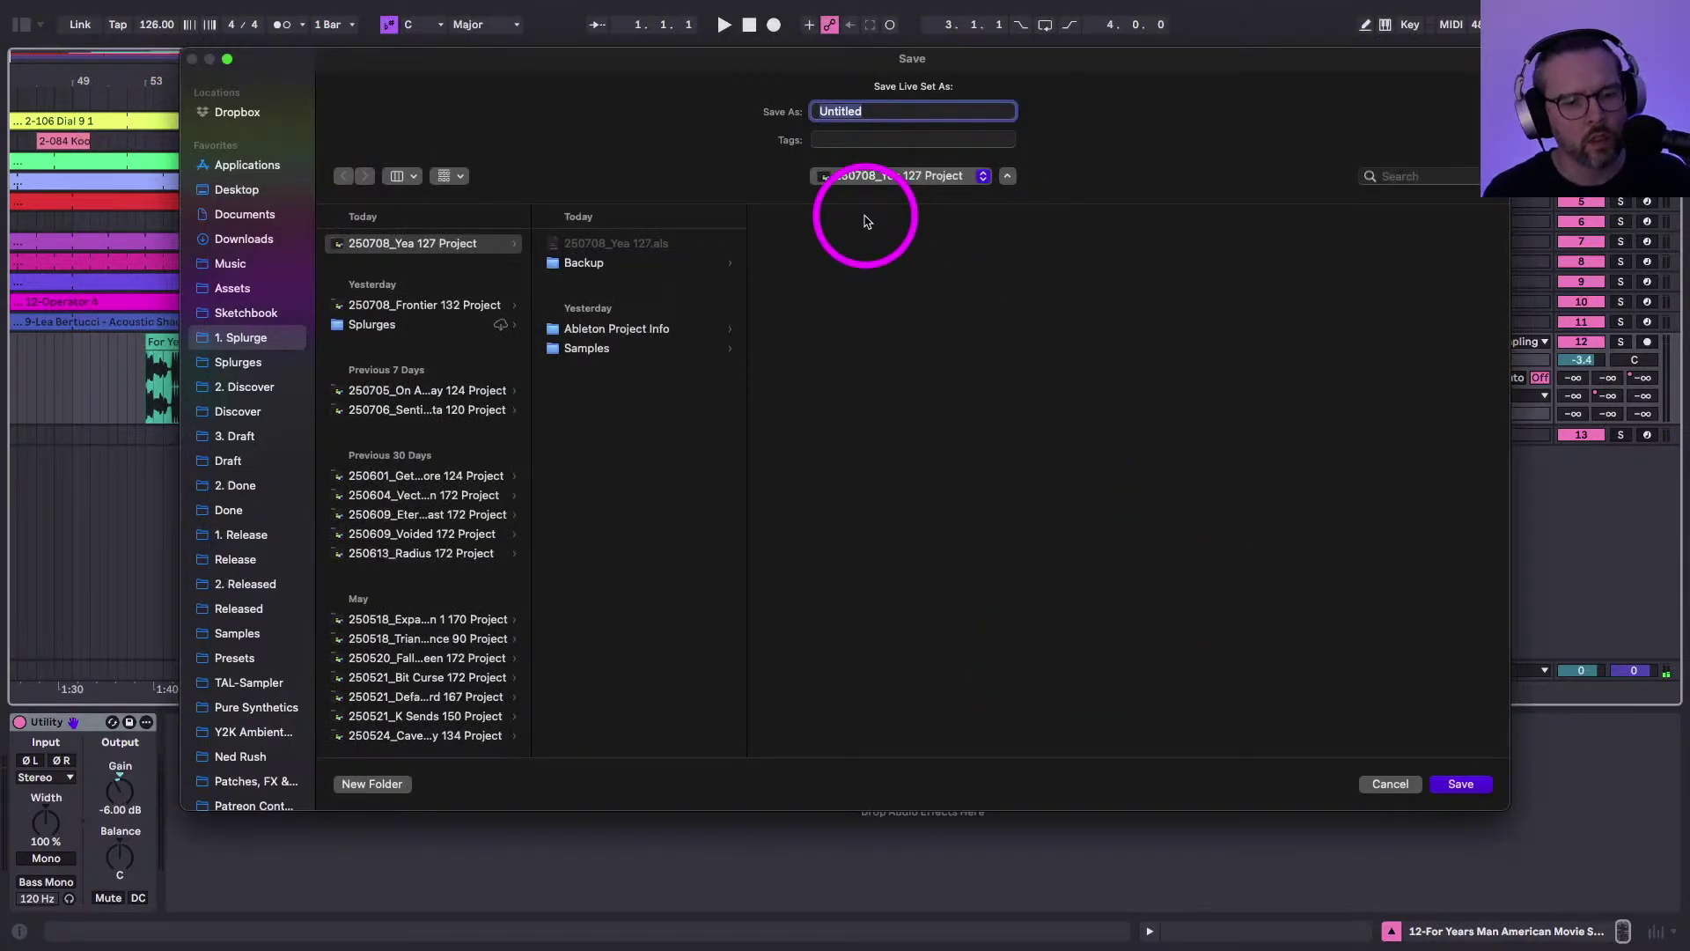
{"action": "type", "text": "25"}
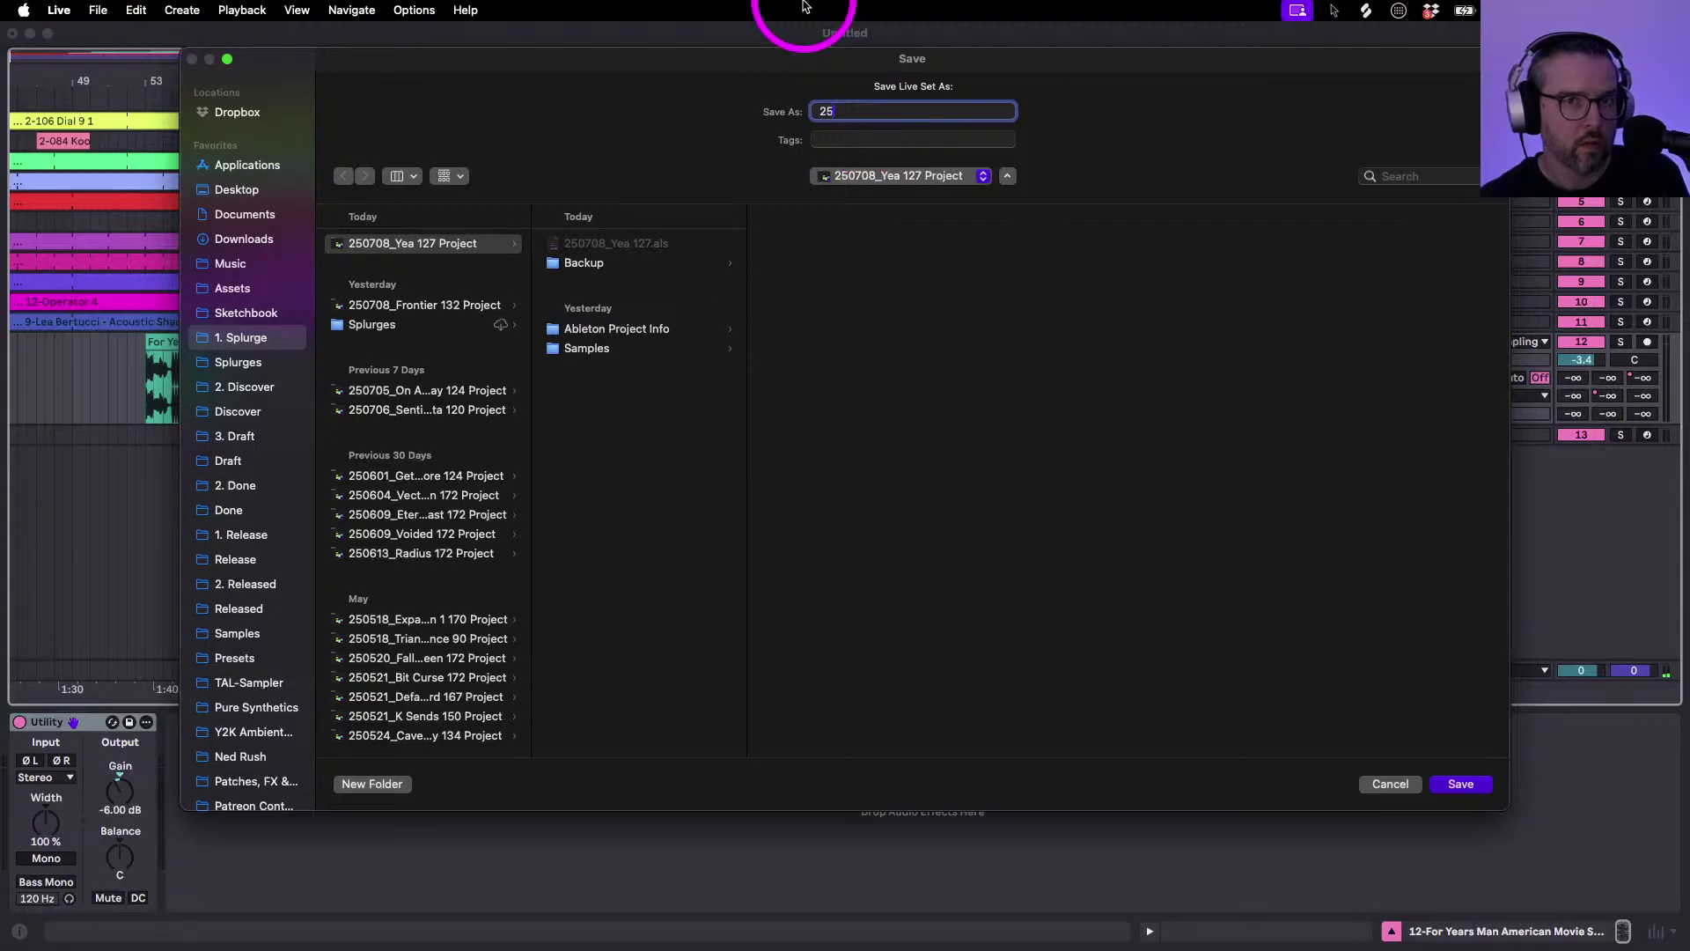
{"action": "type", "text": "0709_"}
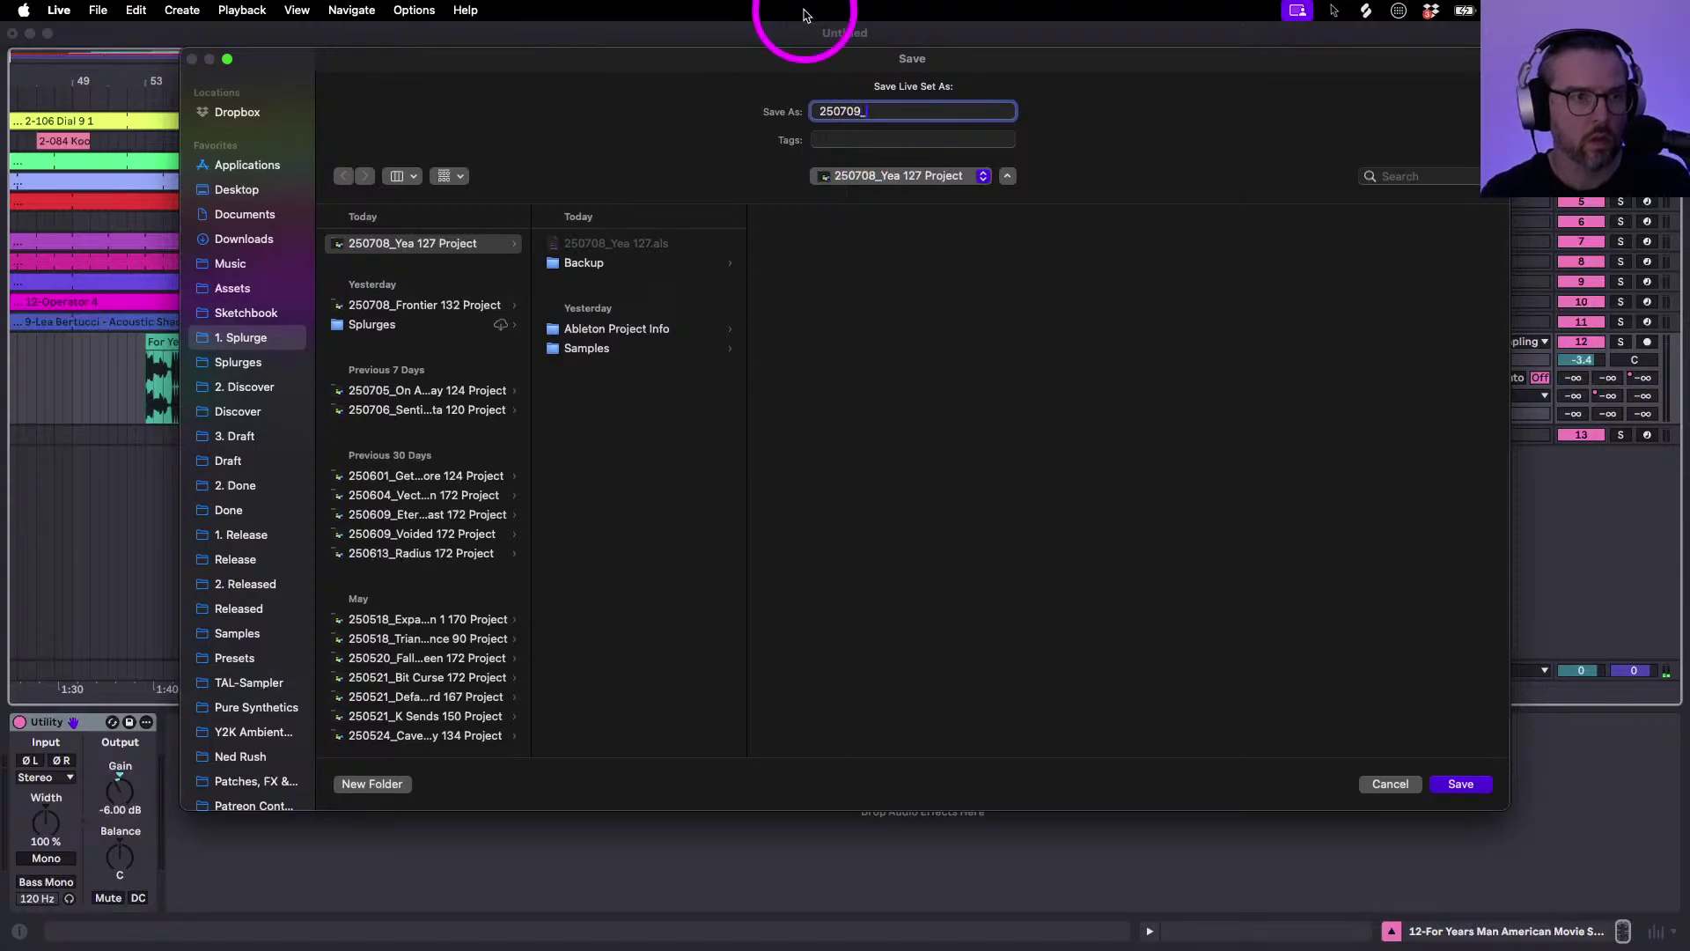
{"action": "type", "text": "Why"}
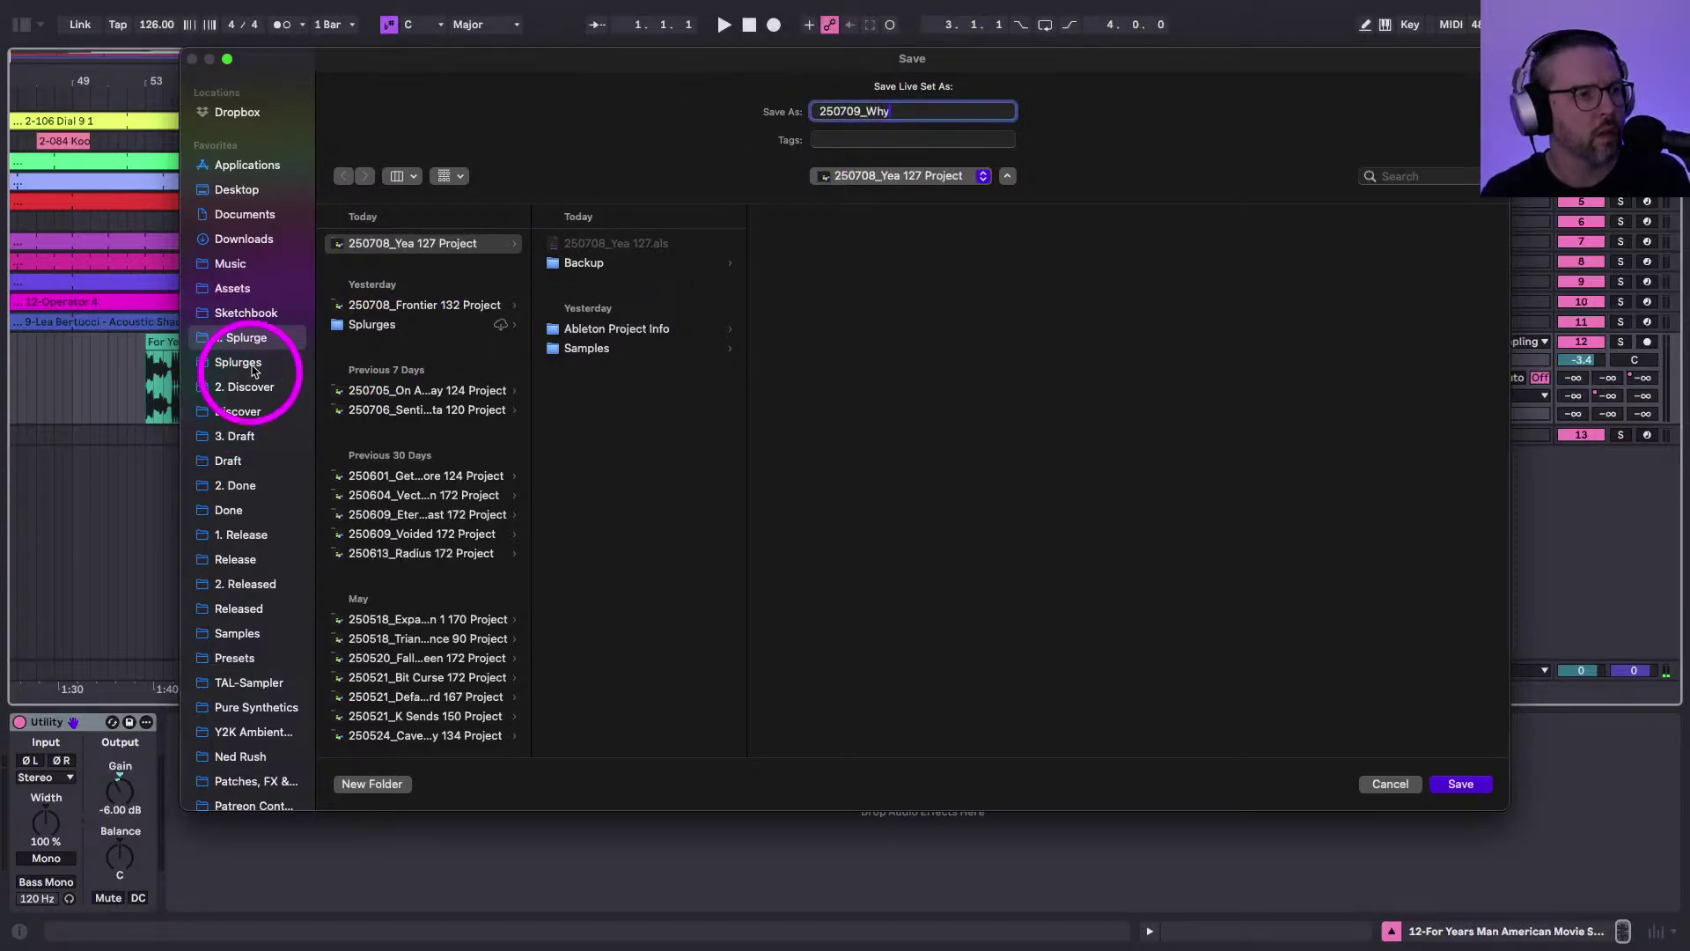
{"action": "left_click", "coordinate": [239, 338]}
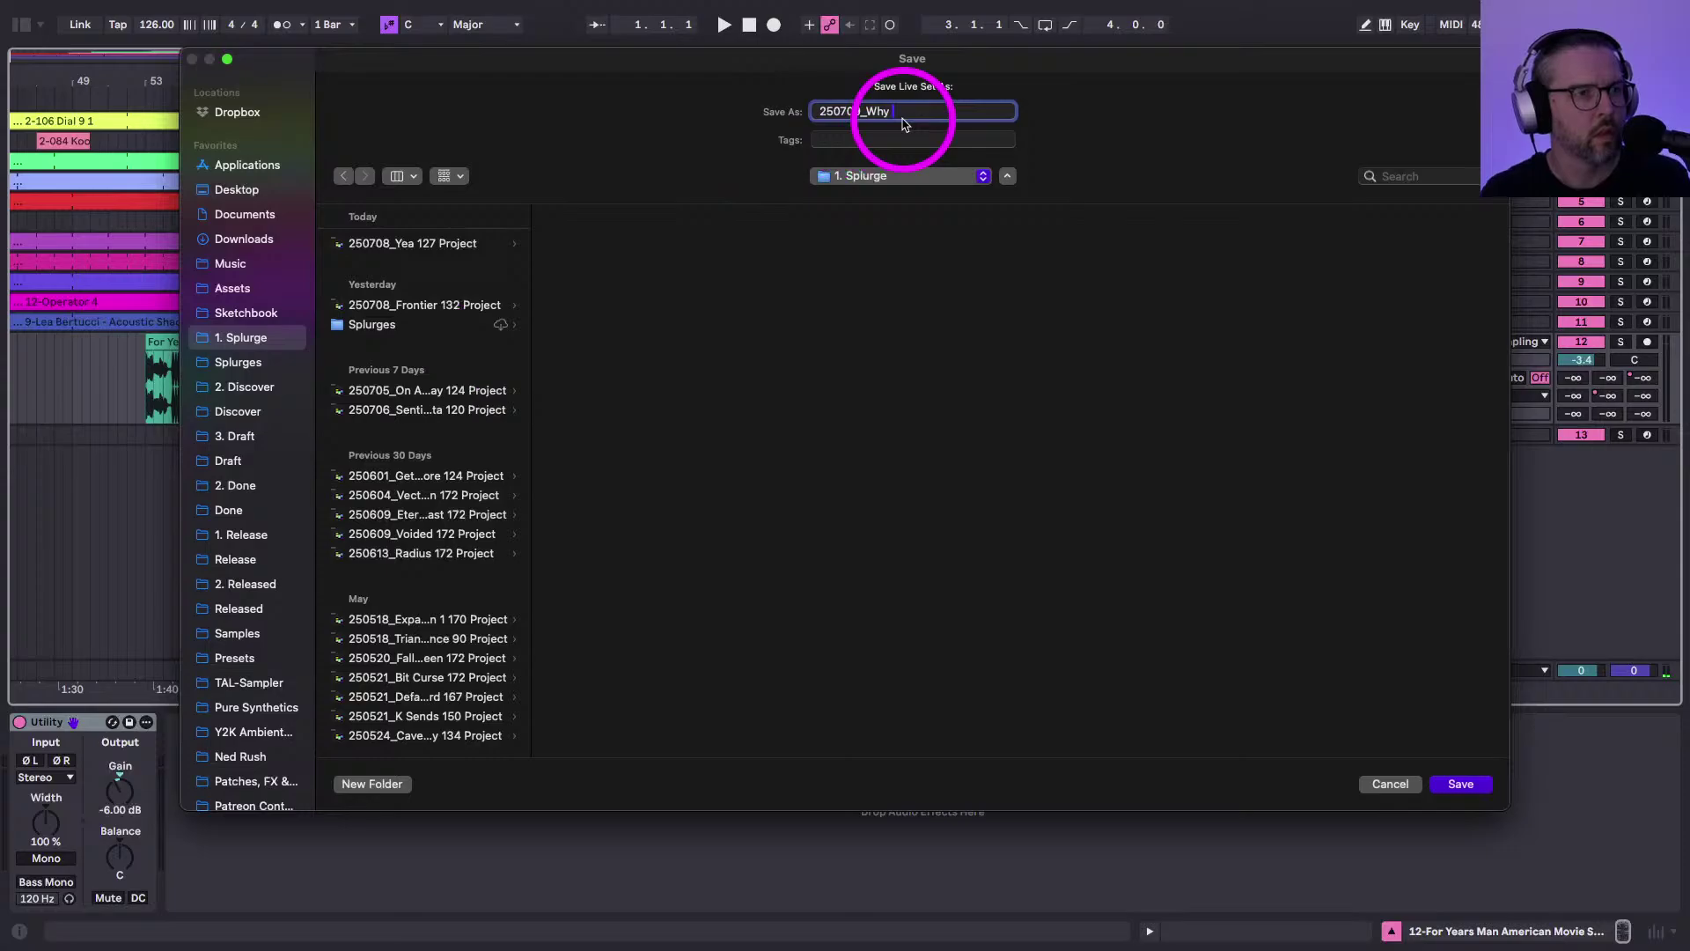
{"action": "type", "text": "126"}
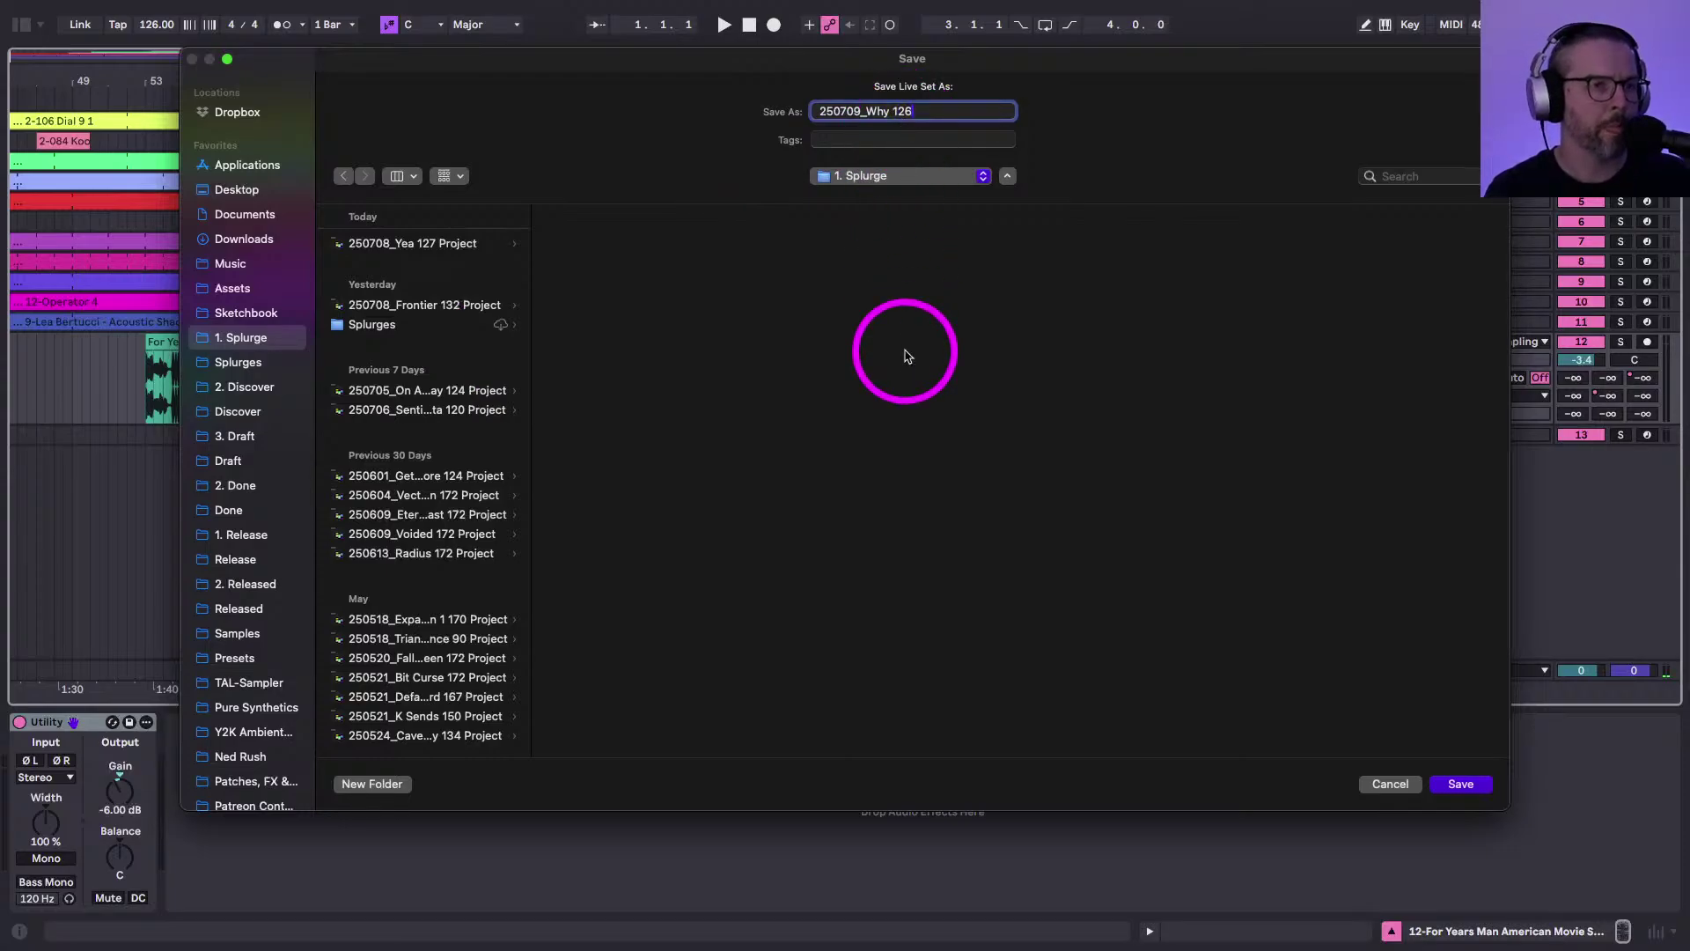
{"action": "key", "text": "Return"}
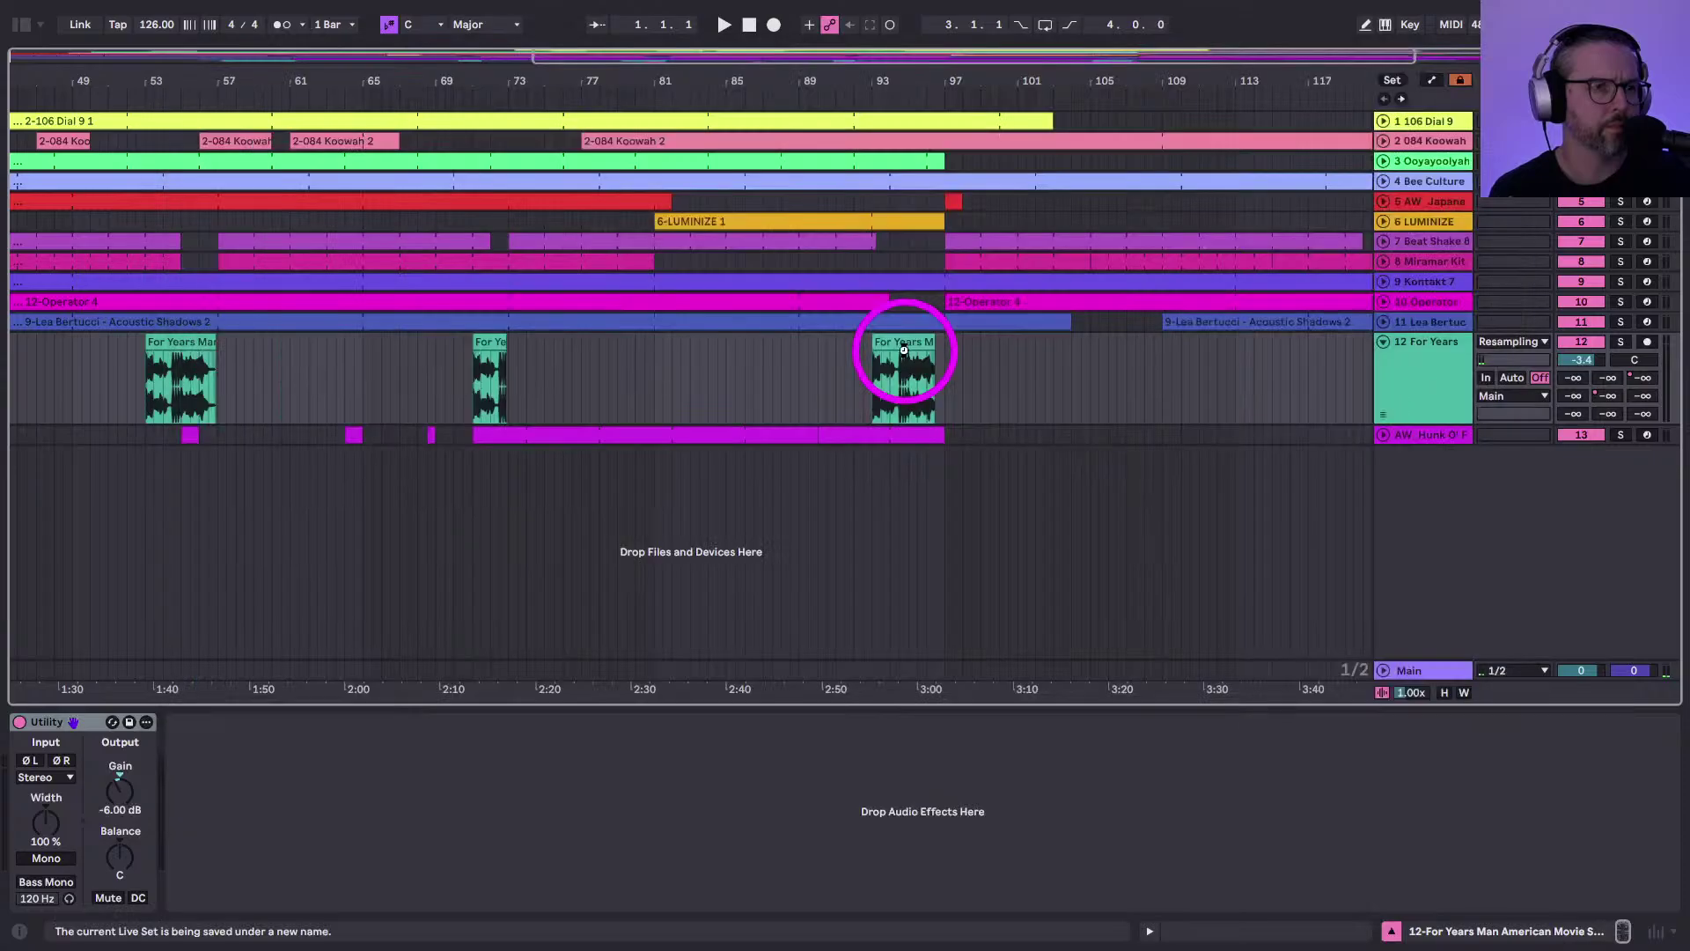
{"action": "key", "text": "Return"}
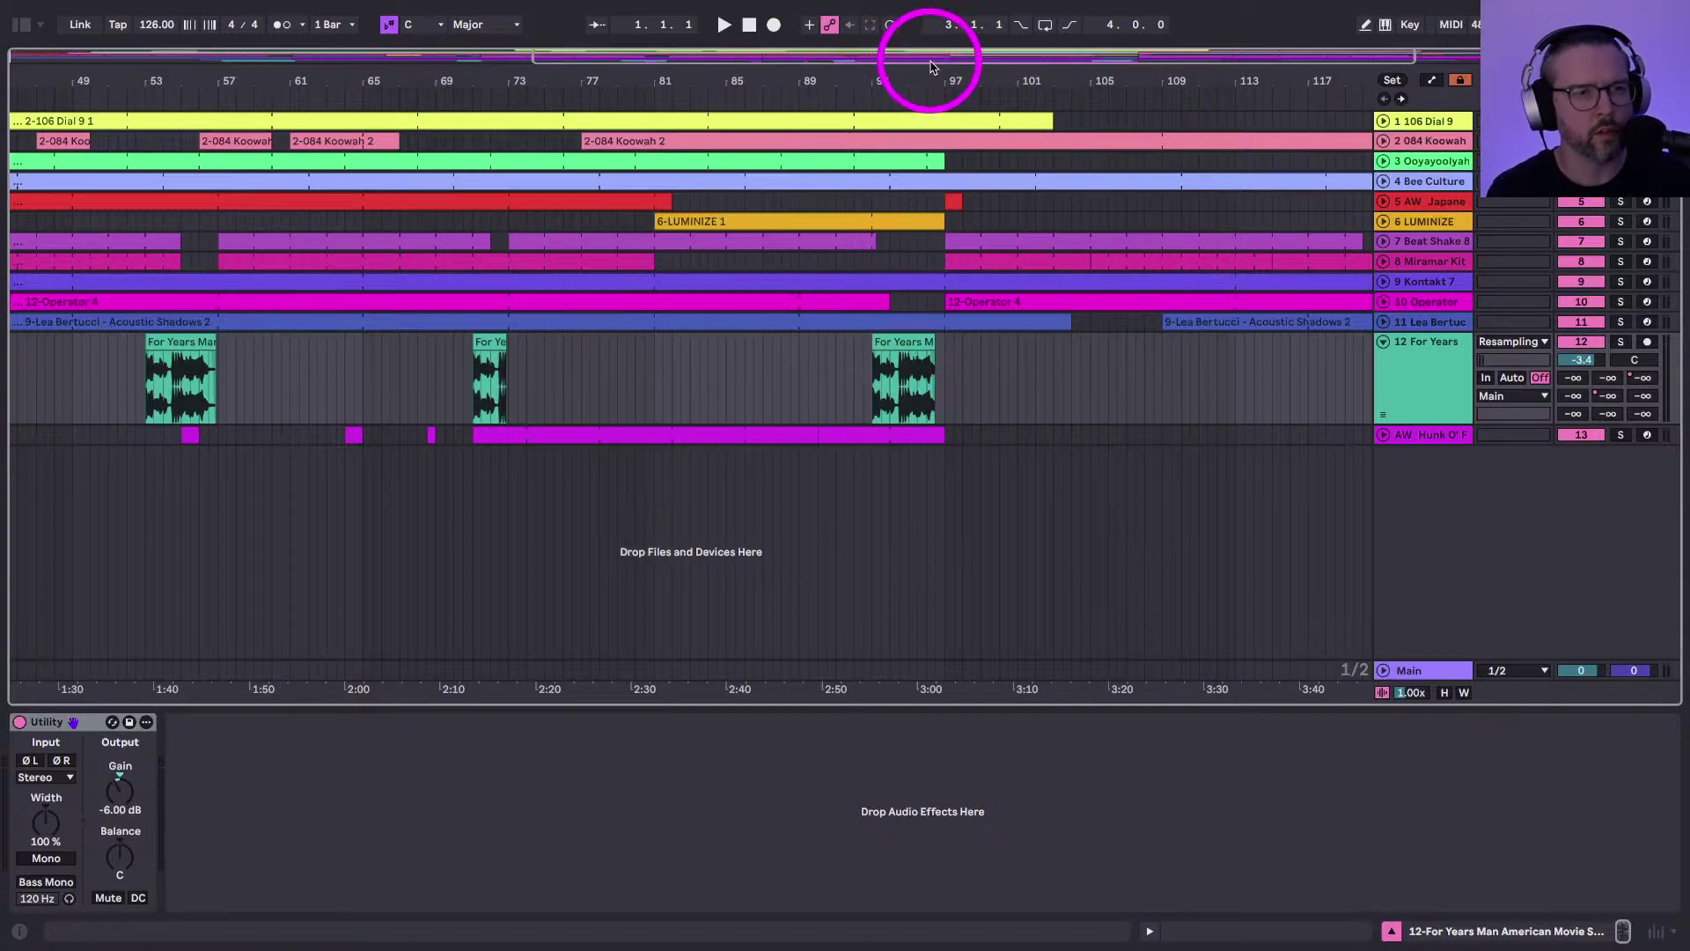
Unfold all the tracks and enlarge the For Years track to examine its last spoken-word clip from 93.1.1 in the arrangement
{"action": "scroll", "coordinate": [963, 78], "scroll_direction": "down", "scroll_amount": 8}
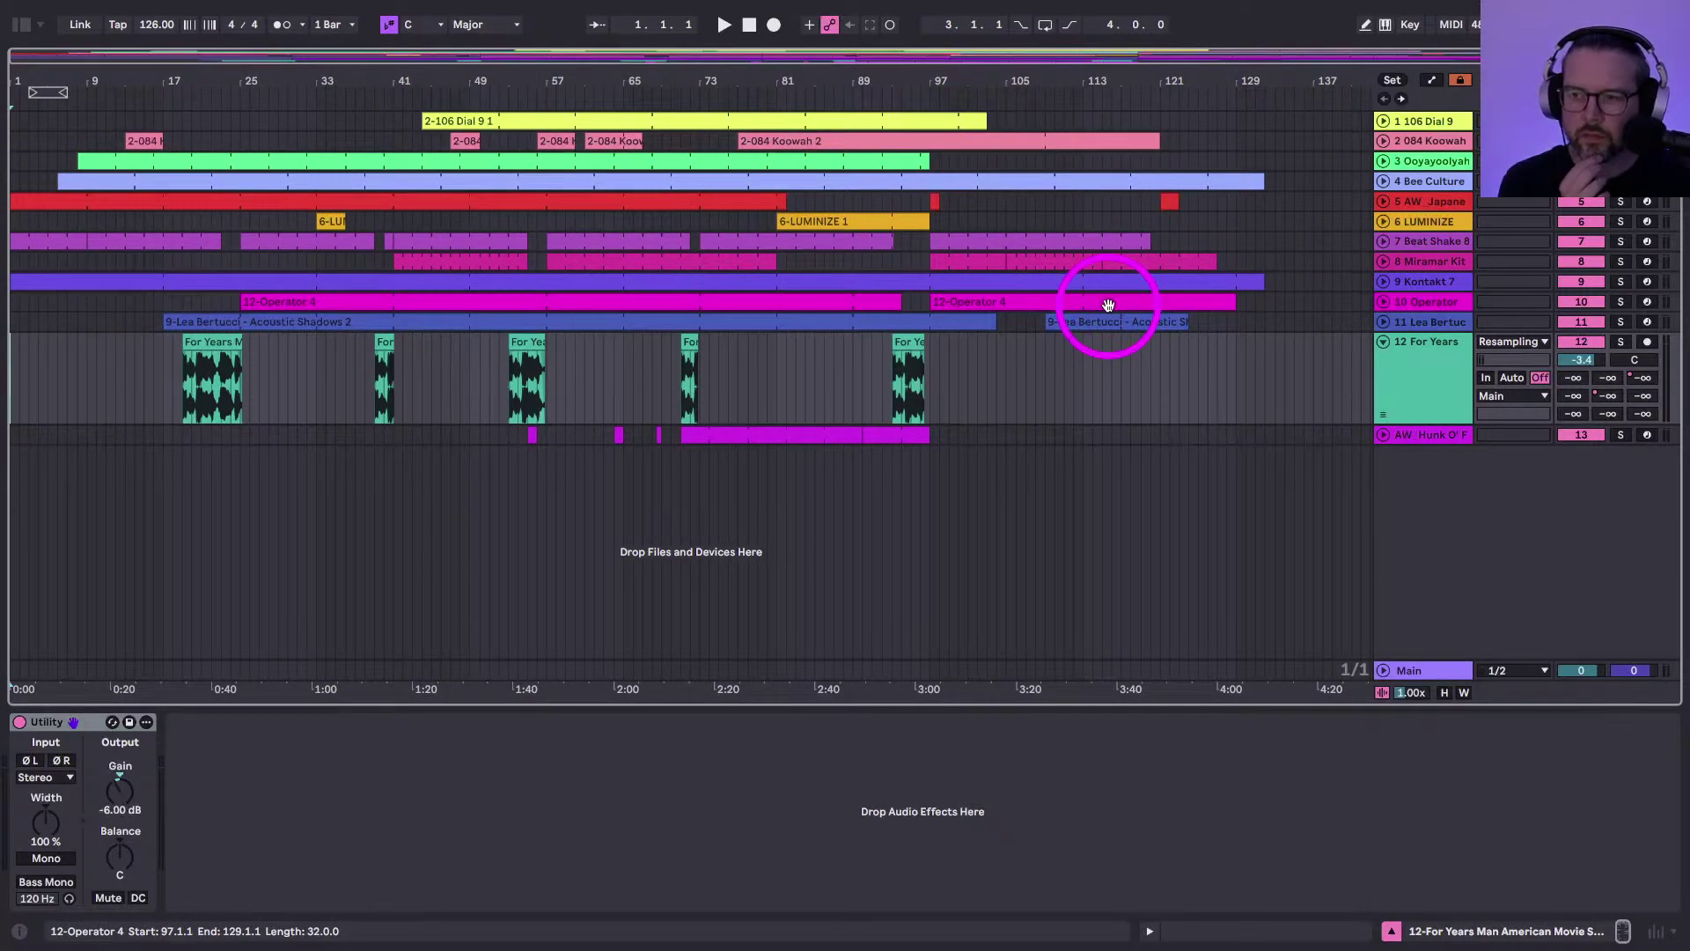
{"action": "left_click", "coordinate": [1383, 343]}
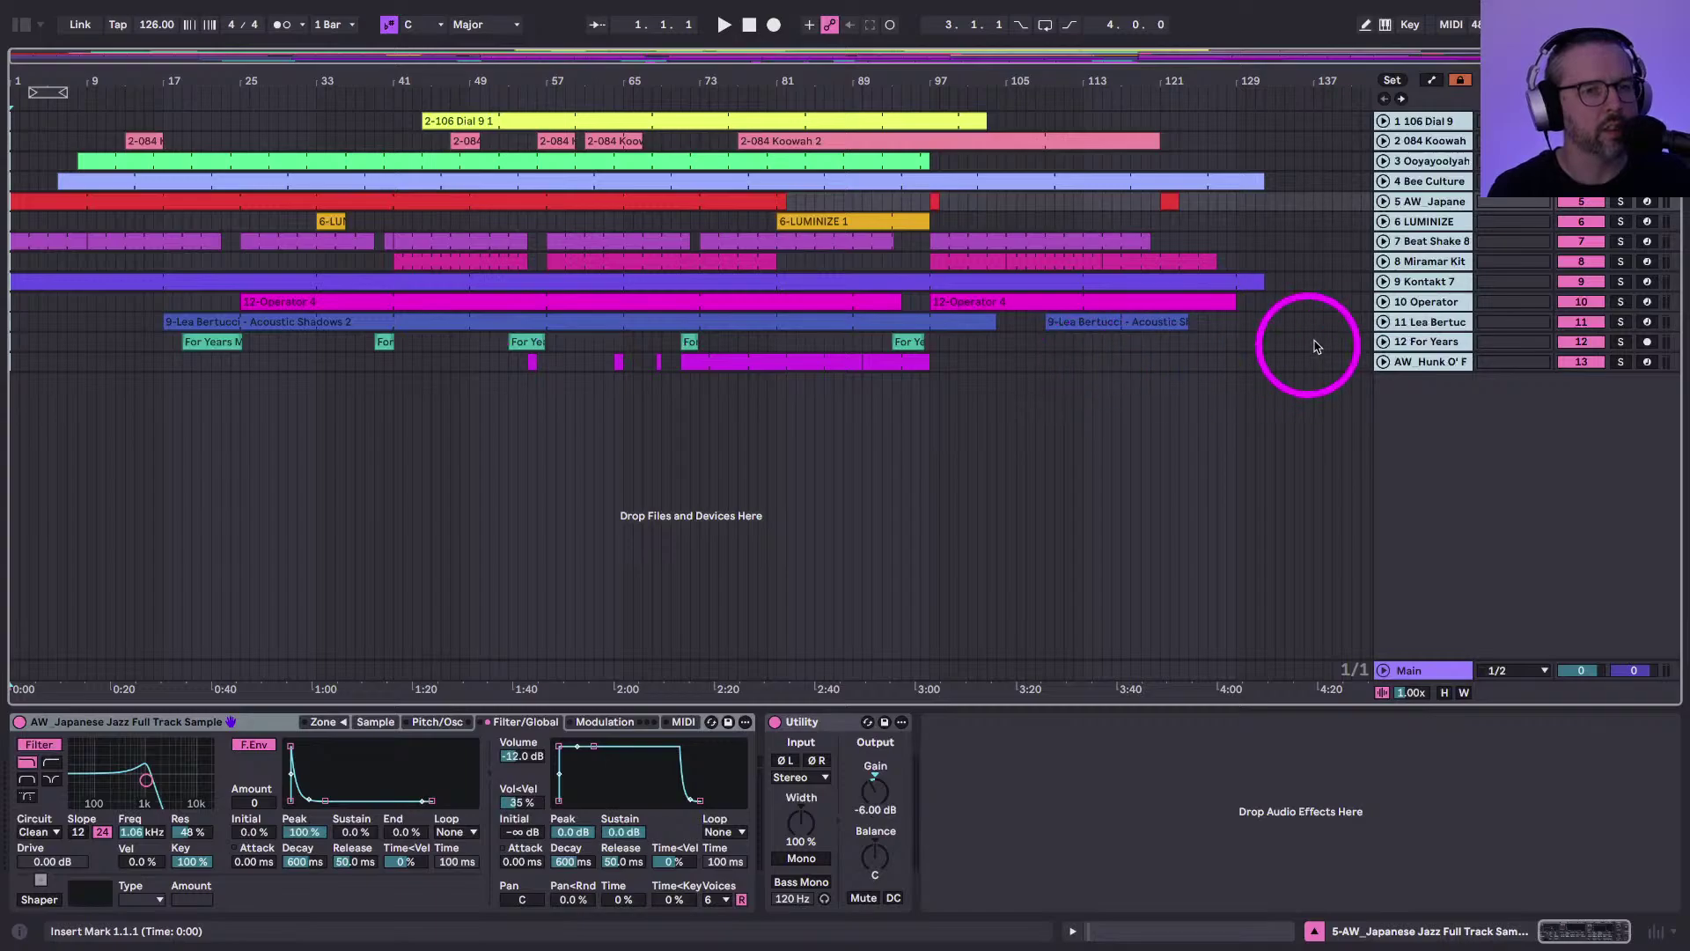
{"action": "left_click", "coordinate": [1383, 342], "text": "alt"}
{"action": "left_click", "coordinate": [915, 377]}
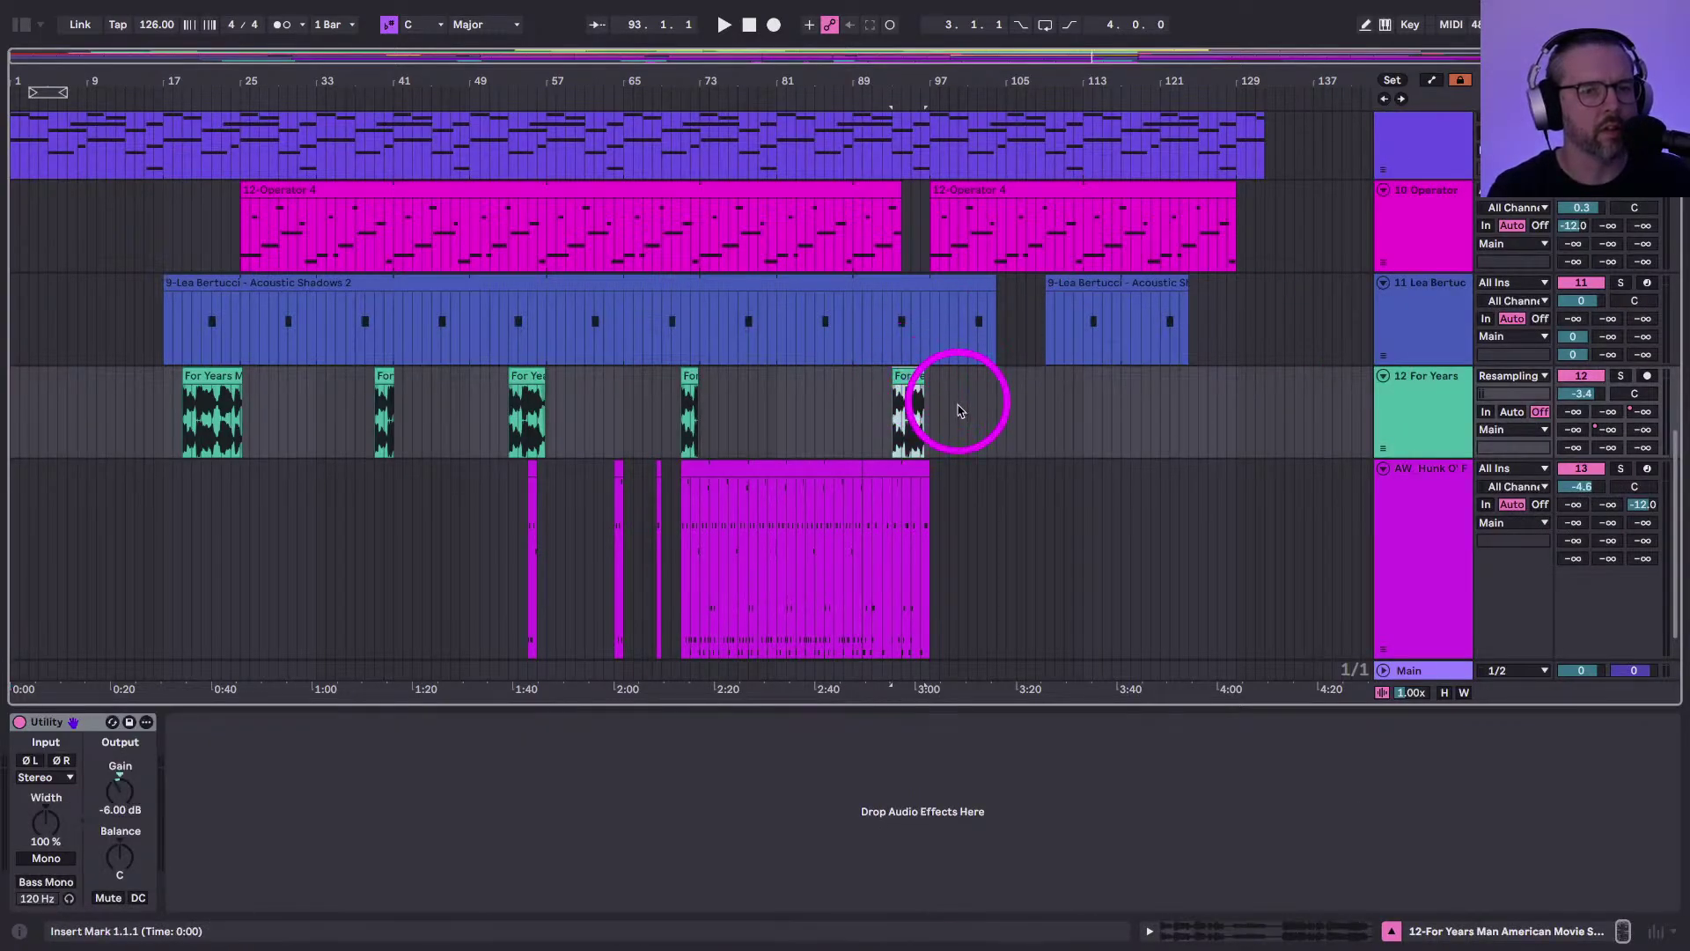
{"action": "scroll", "coordinate": [902, 82], "scroll_direction": "up", "scroll_amount": 3}
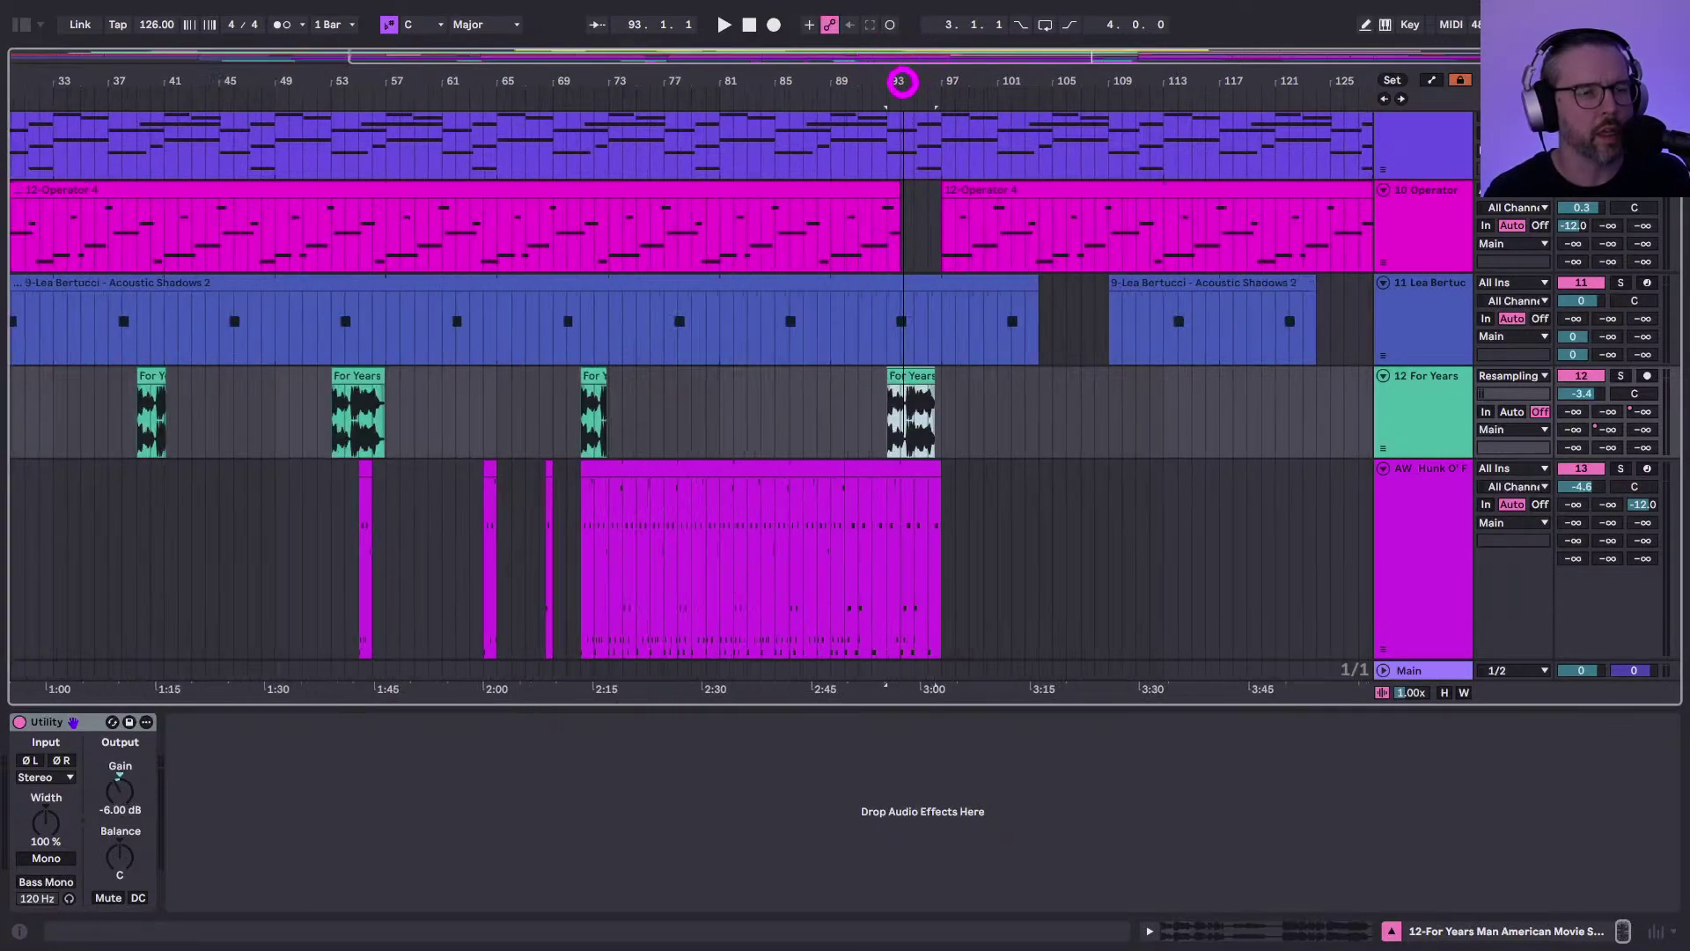
{"action": "scroll", "coordinate": [902, 82], "scroll_direction": "up", "scroll_amount": 5}
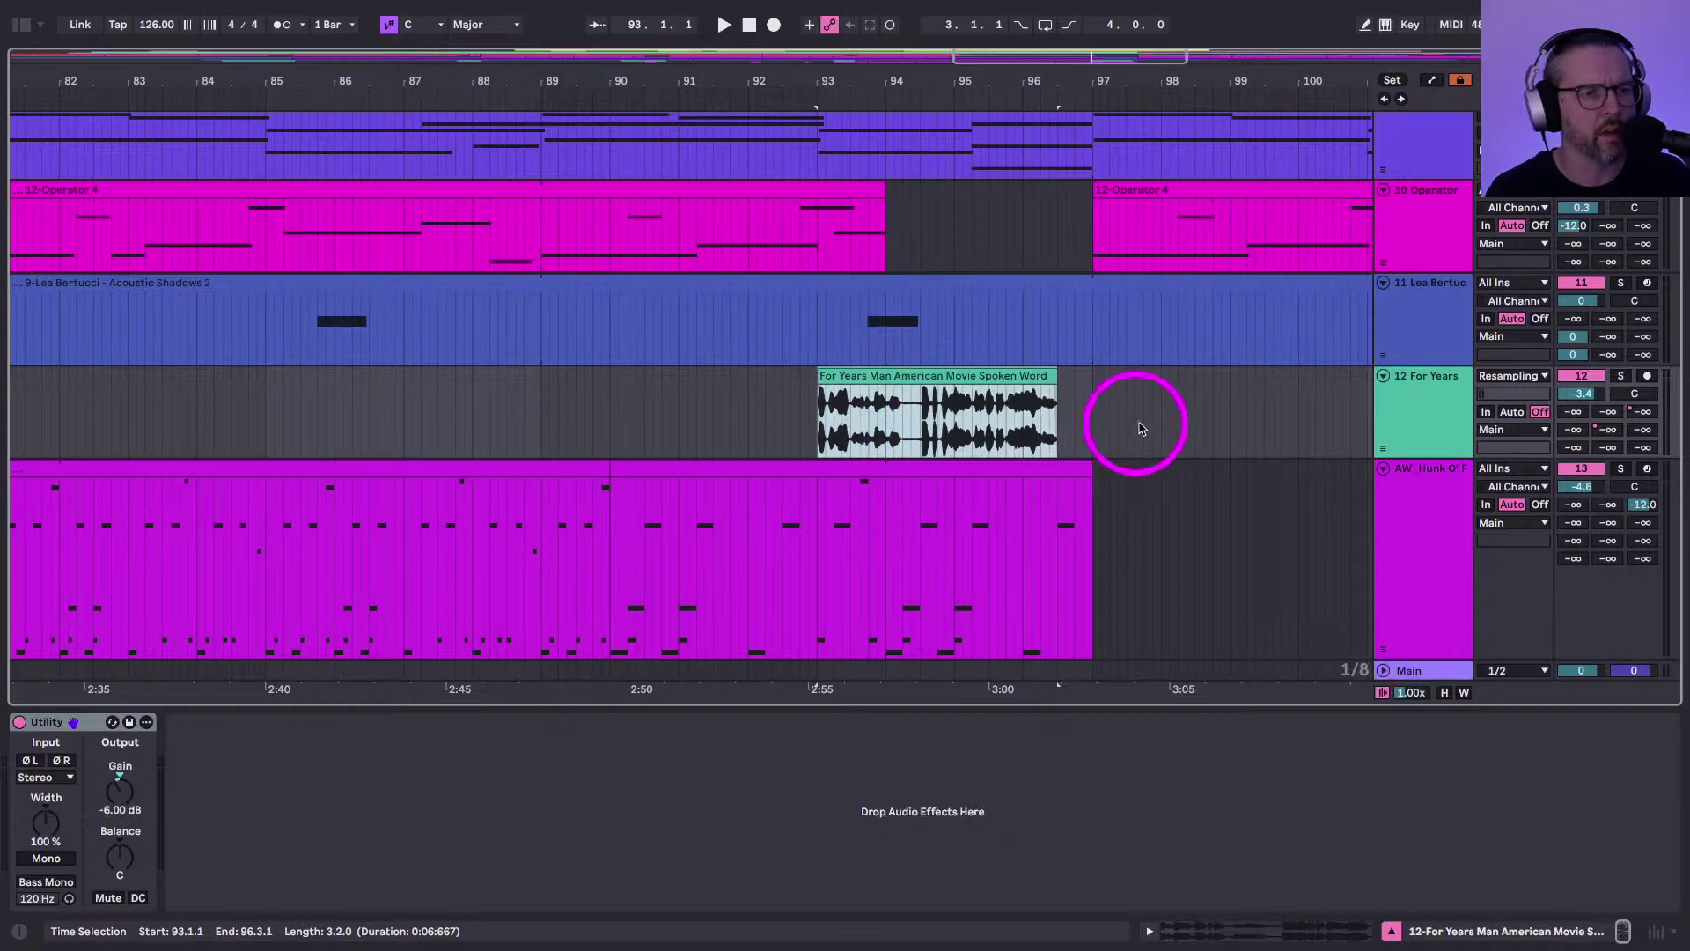
{"action": "left_click_drag", "start_coordinate": [1402, 456], "coordinate": [1406, 511]}
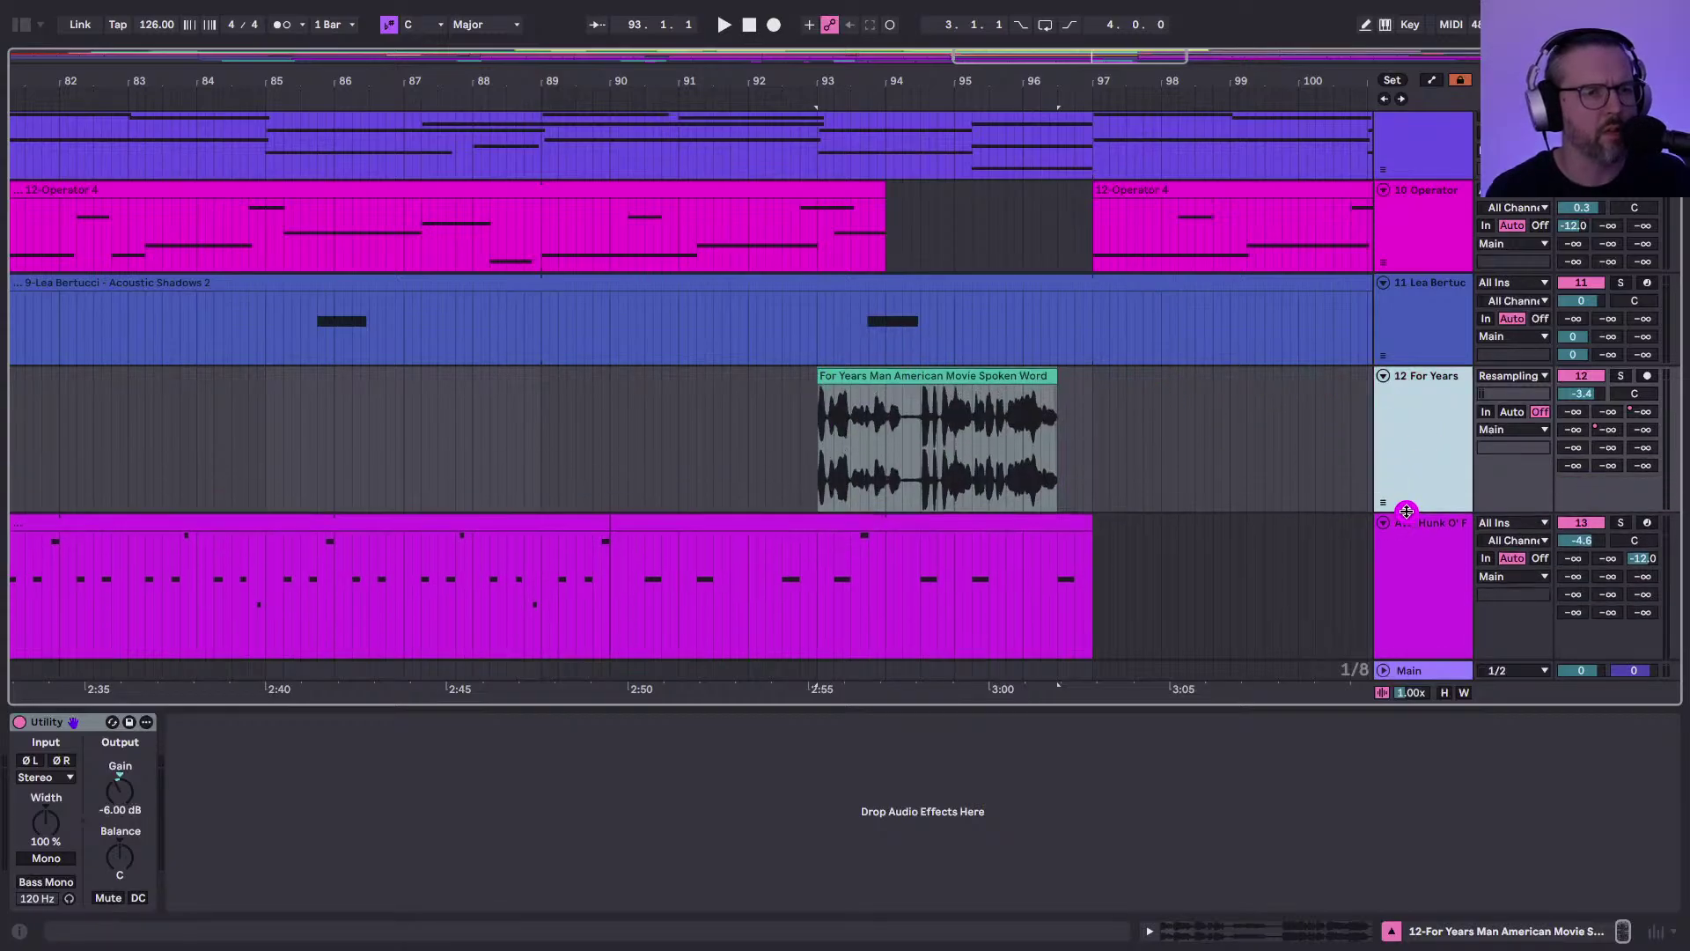
{"action": "scroll", "coordinate": [849, 81], "scroll_direction": "down", "scroll_amount": 2}
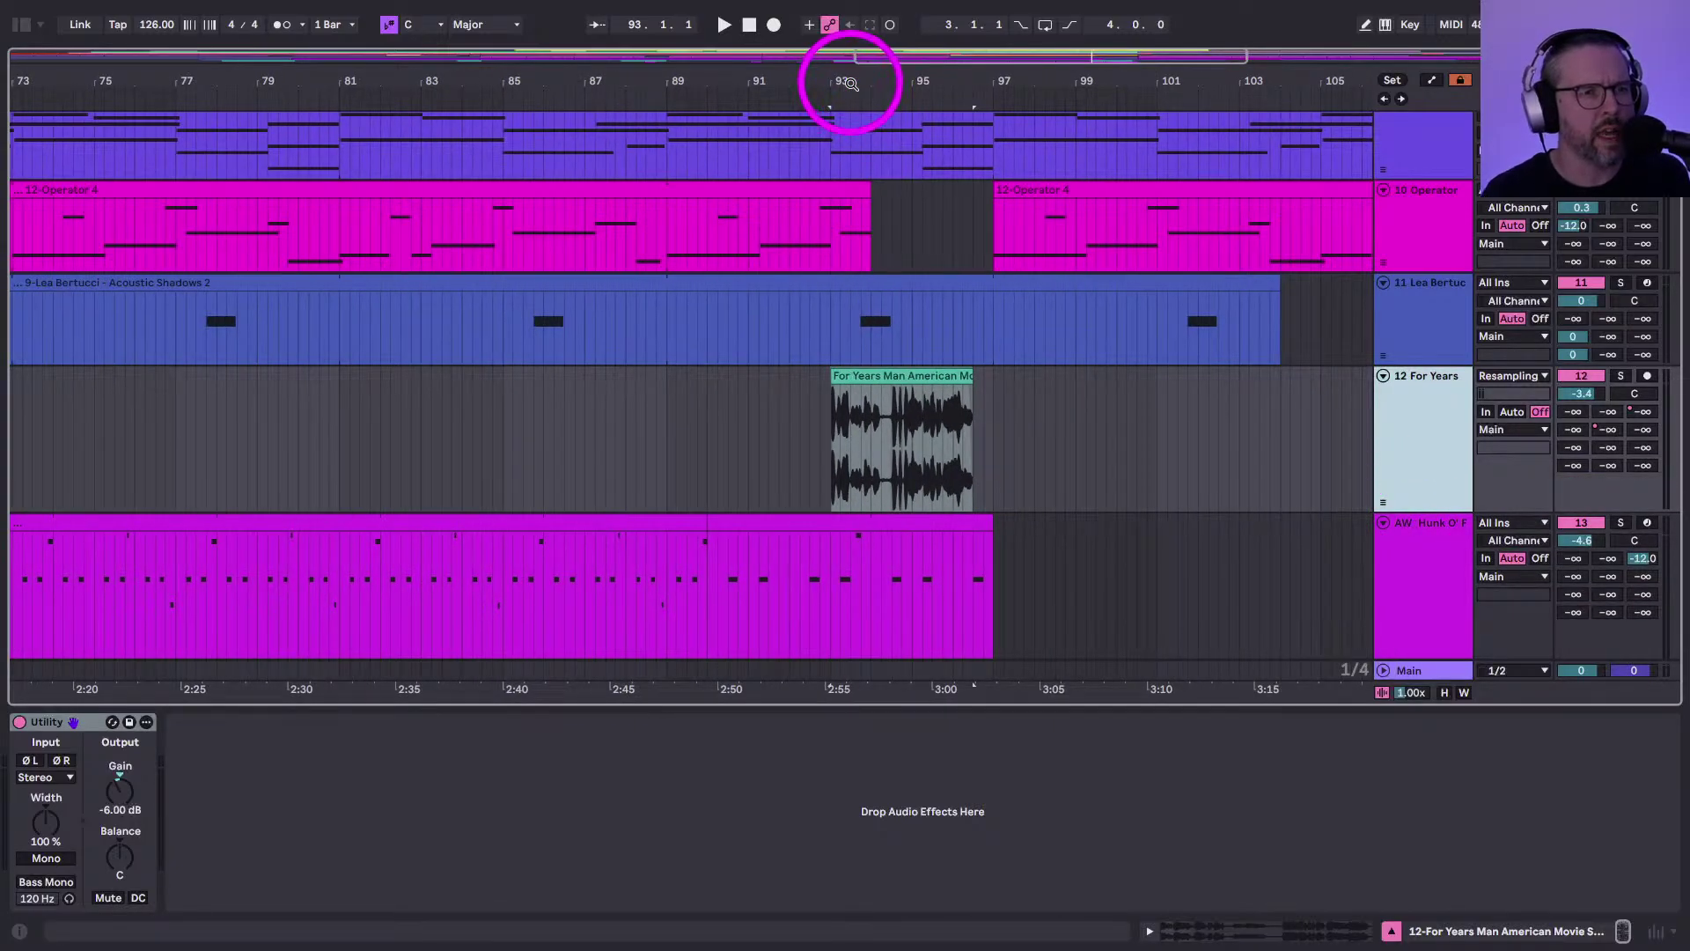
{"action": "left_click_drag", "start_coordinate": [851, 83], "coordinate": [846, 83]}
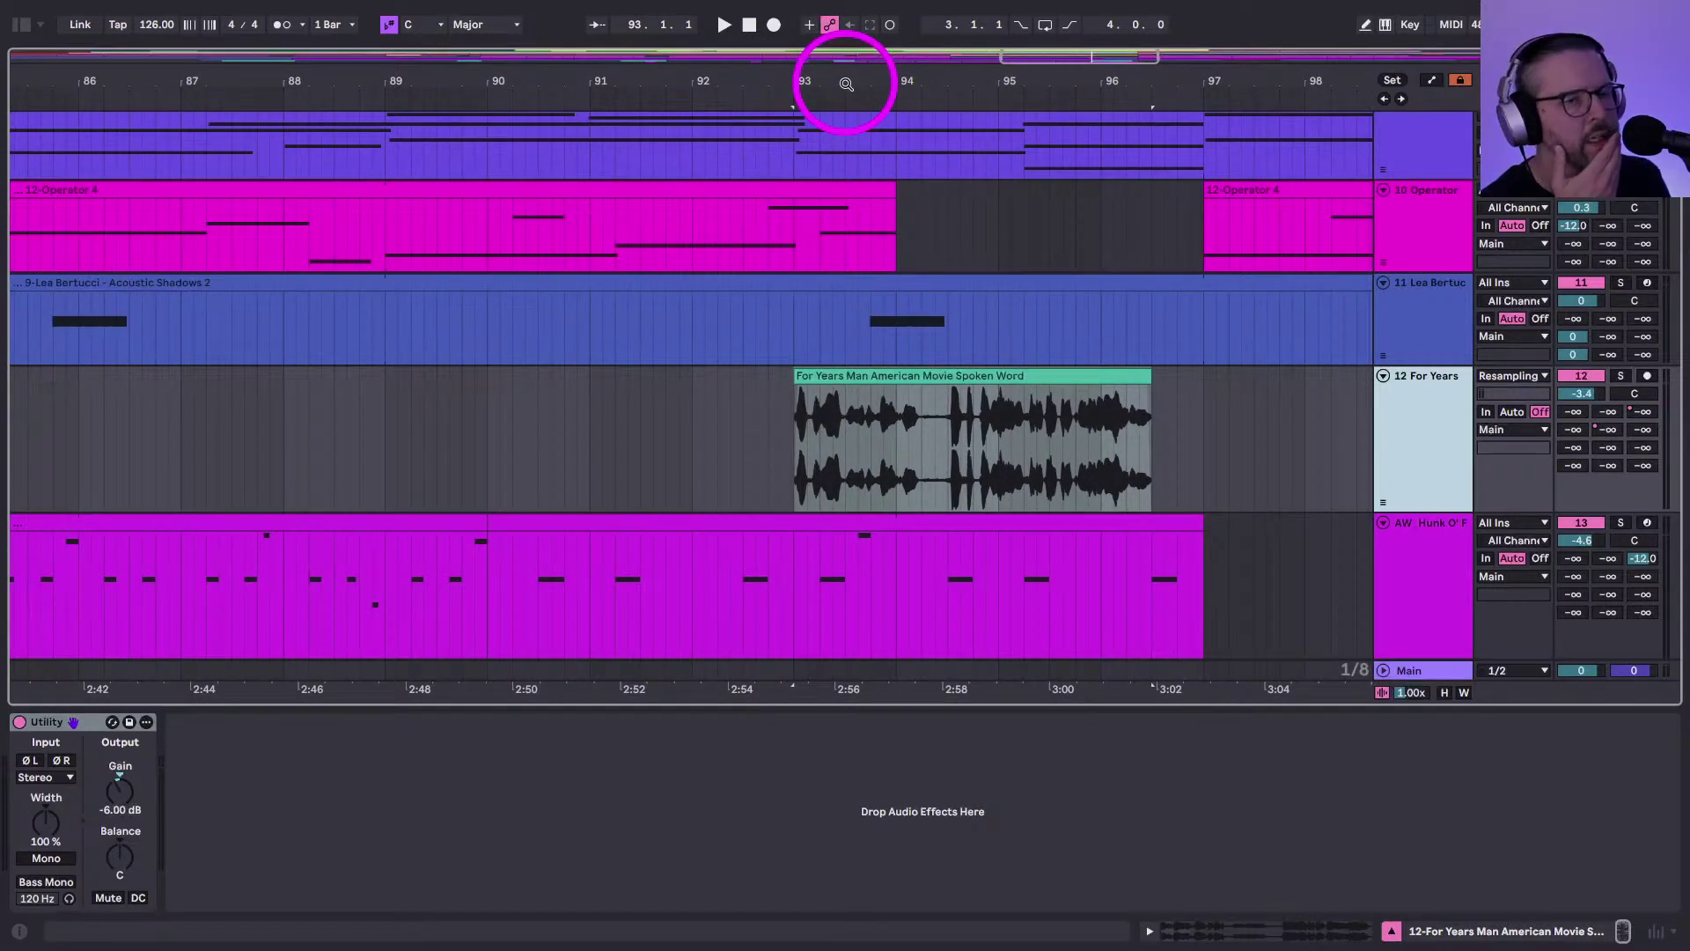
{"action": "left_click_drag", "start_coordinate": [846, 83], "coordinate": [898, 72]}
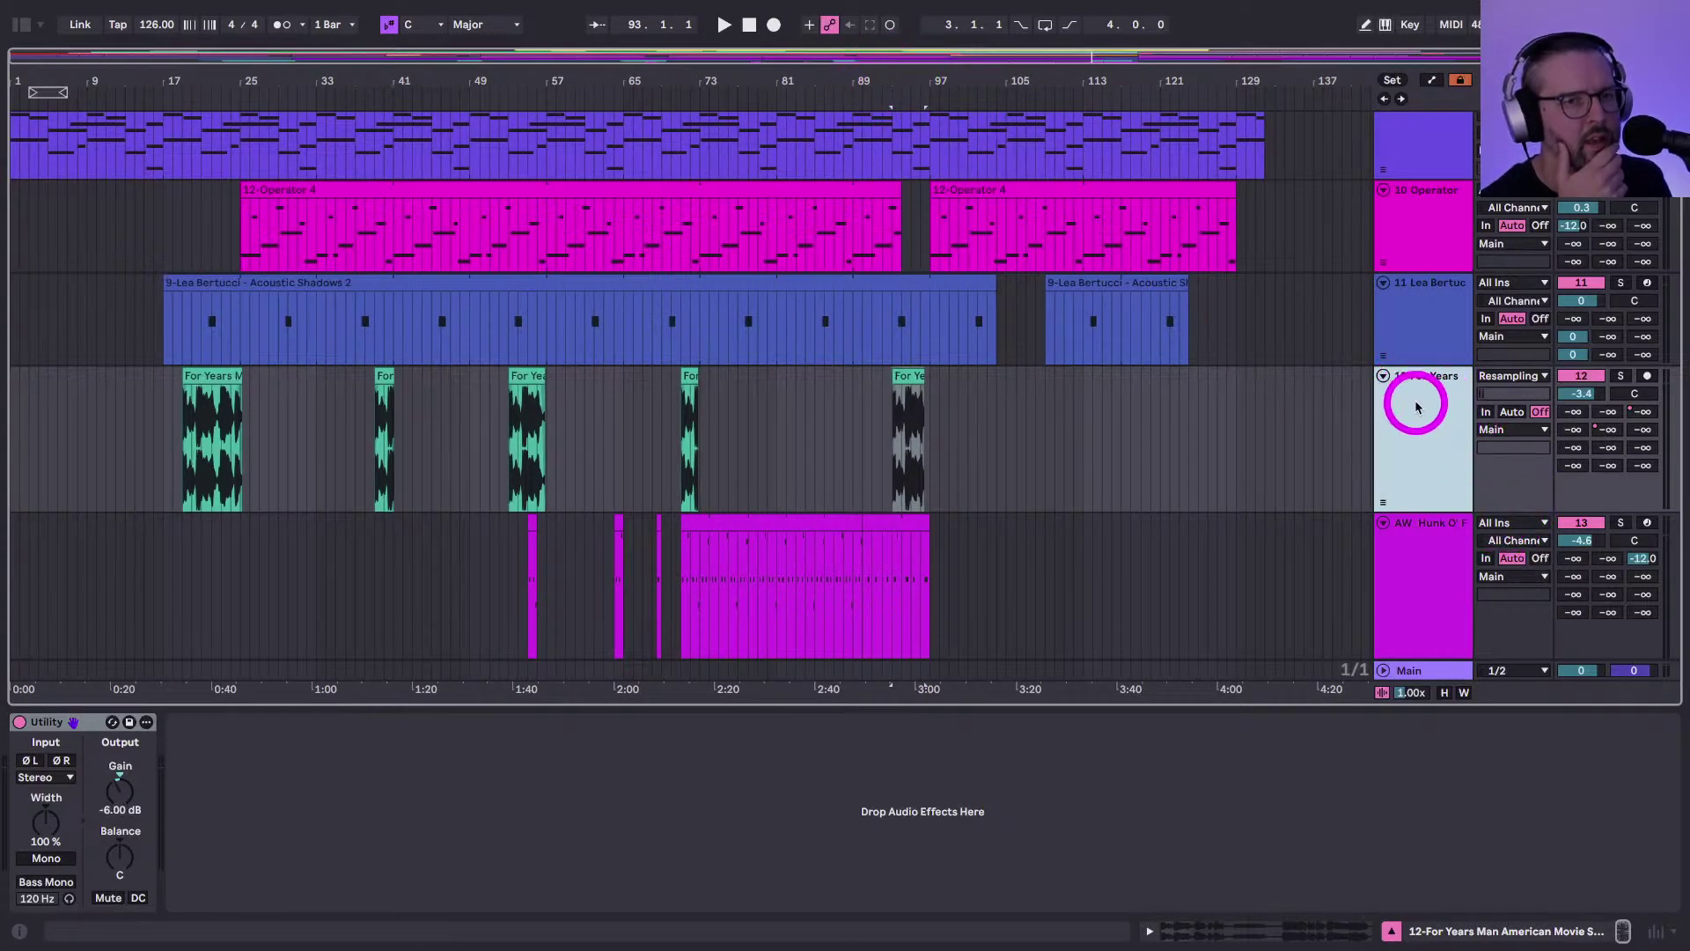
Fold all the tracks and play the full arrangement from 1.1.1
{"action": "key", "text": "ctrl+a"}
{"action": "key", "text": "alt+u"}
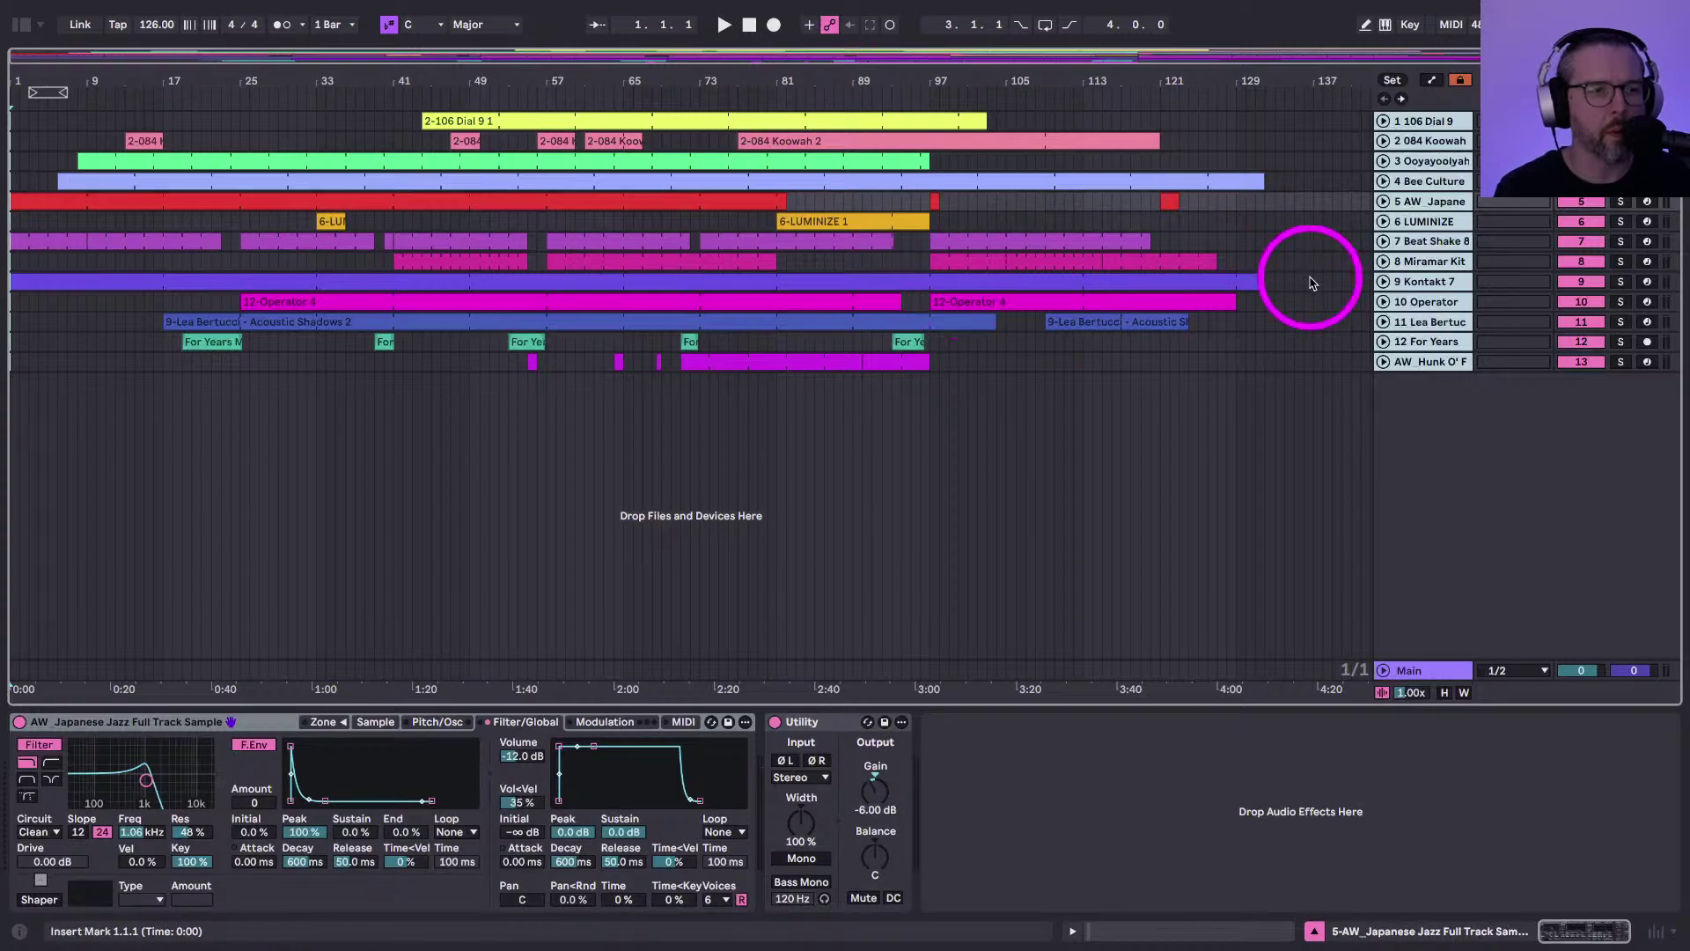
{"action": "left_click", "coordinate": [1275, 73]}
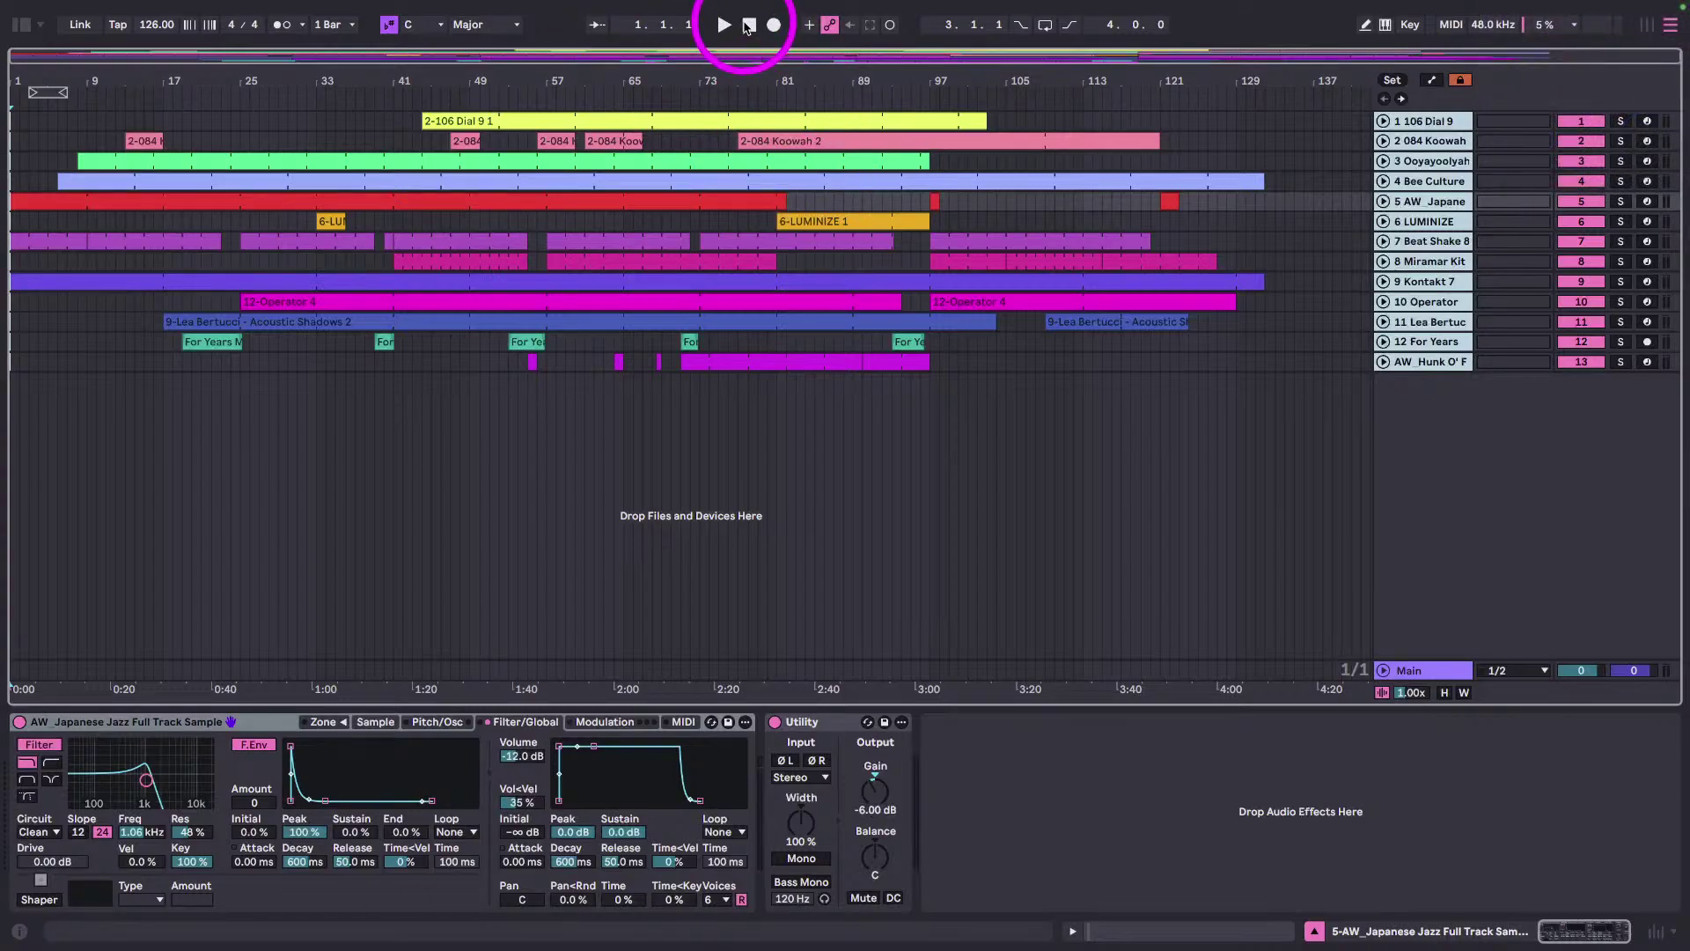
{"action": "key", "text": "space"}
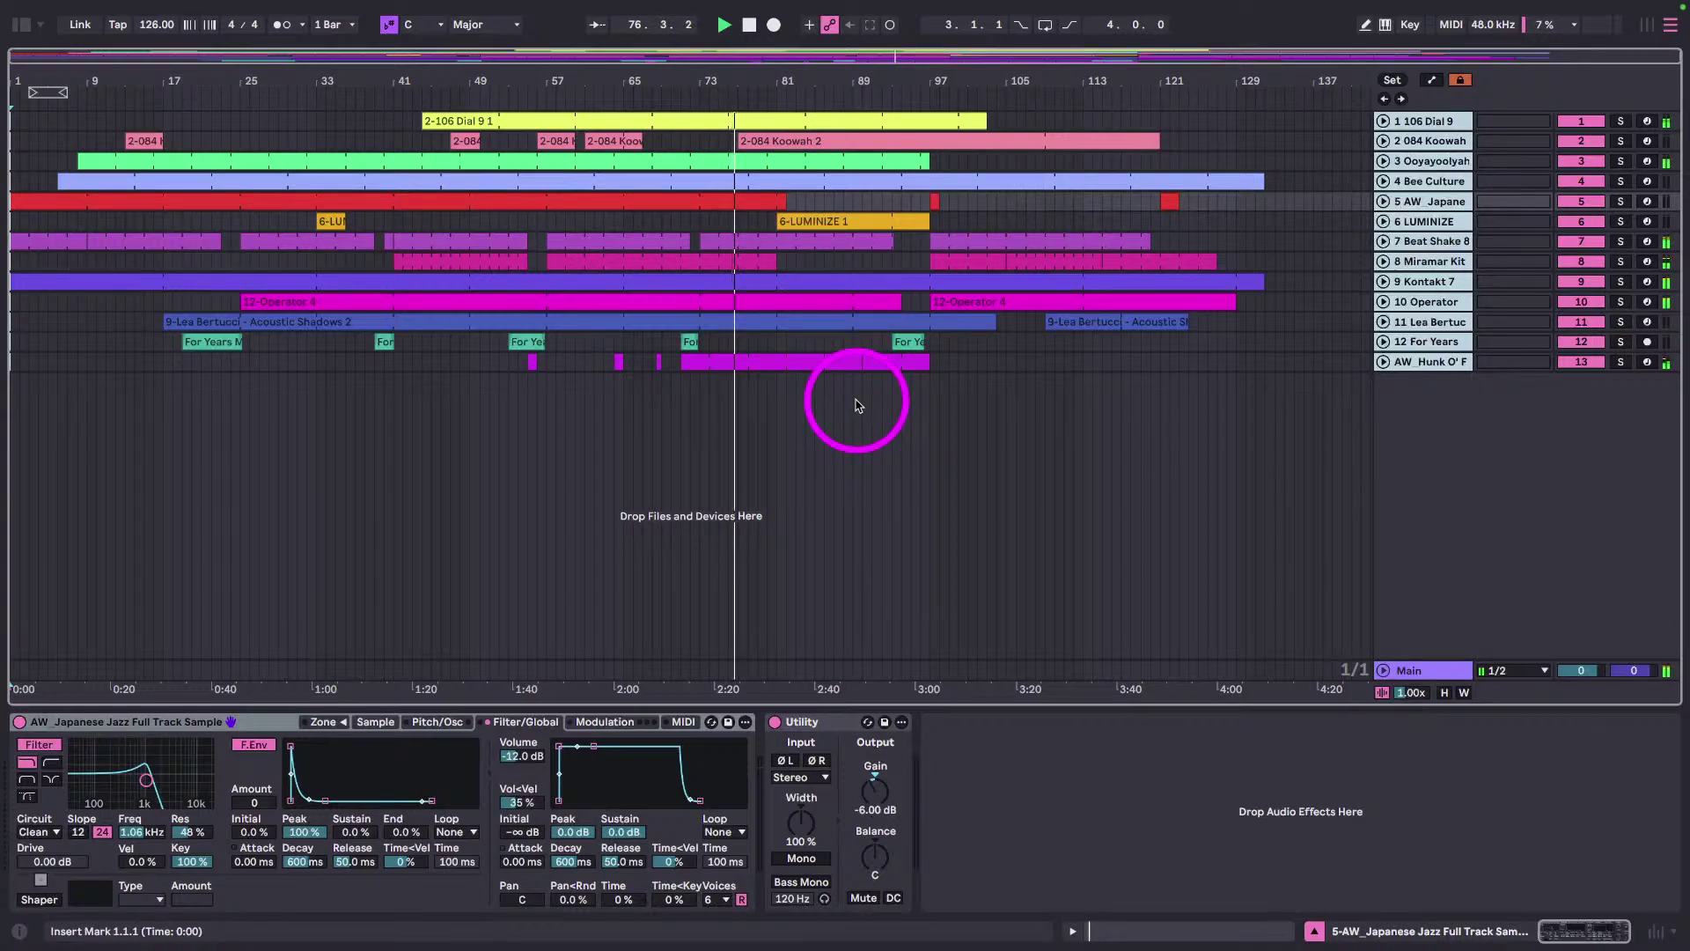
Switch to the Session View mixer during playback to check the track levels, and select the Kontakt 7 track
{"action": "key", "text": "Tab"}
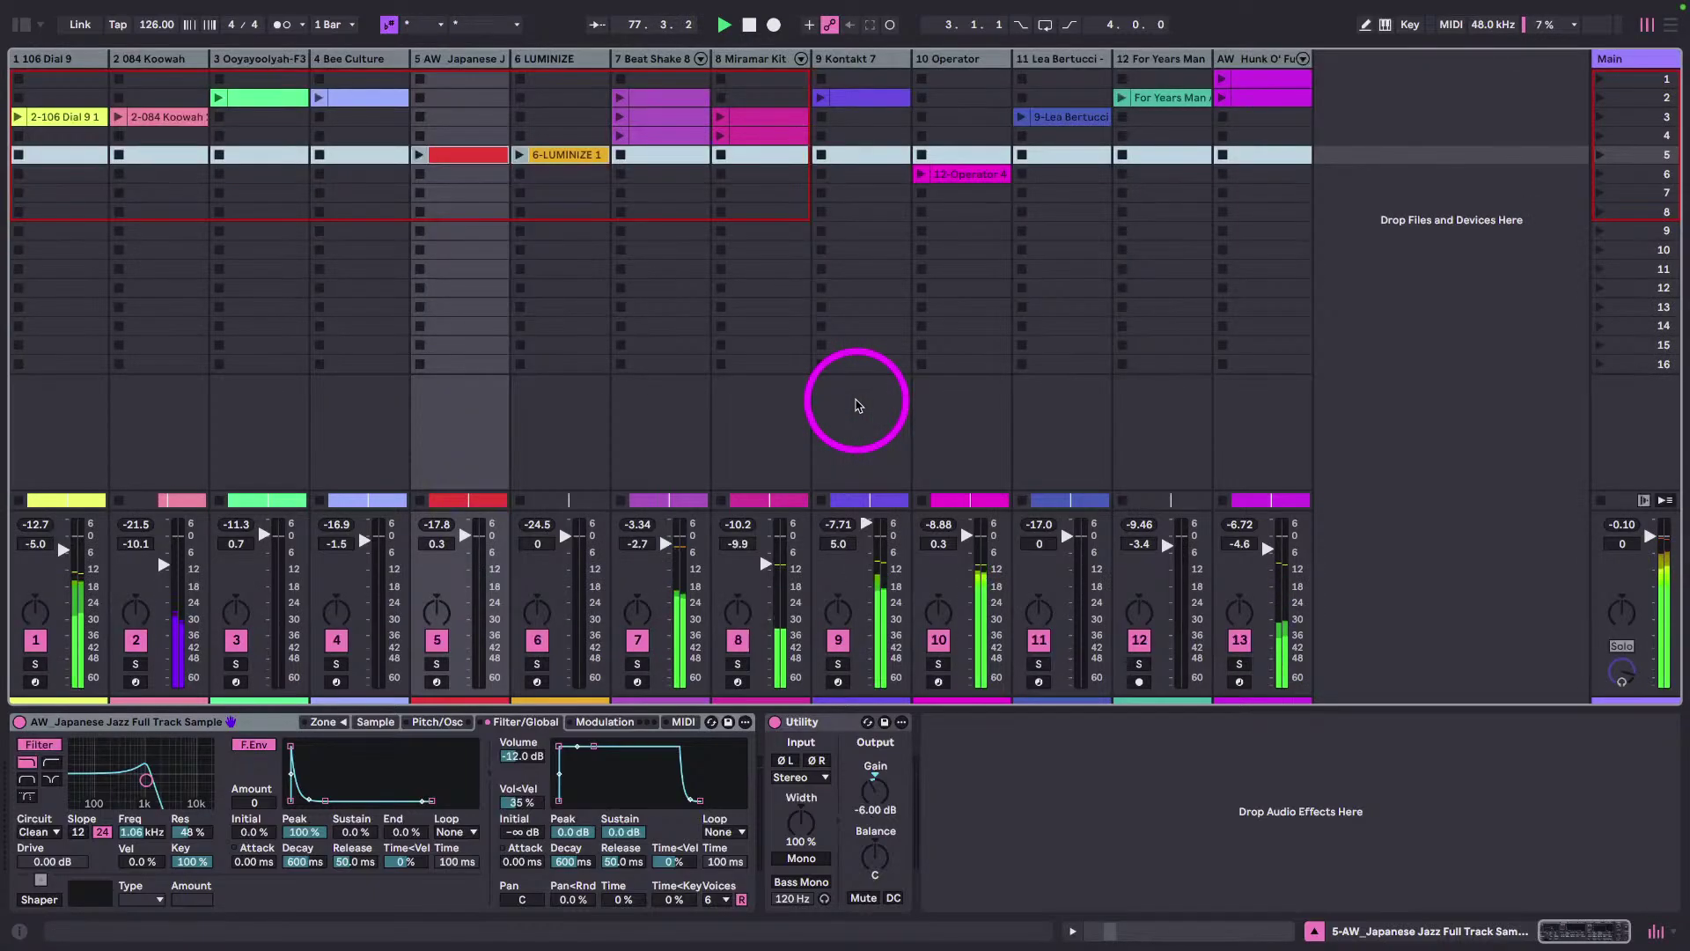
{"action": "left_click", "coordinate": [858, 406]}
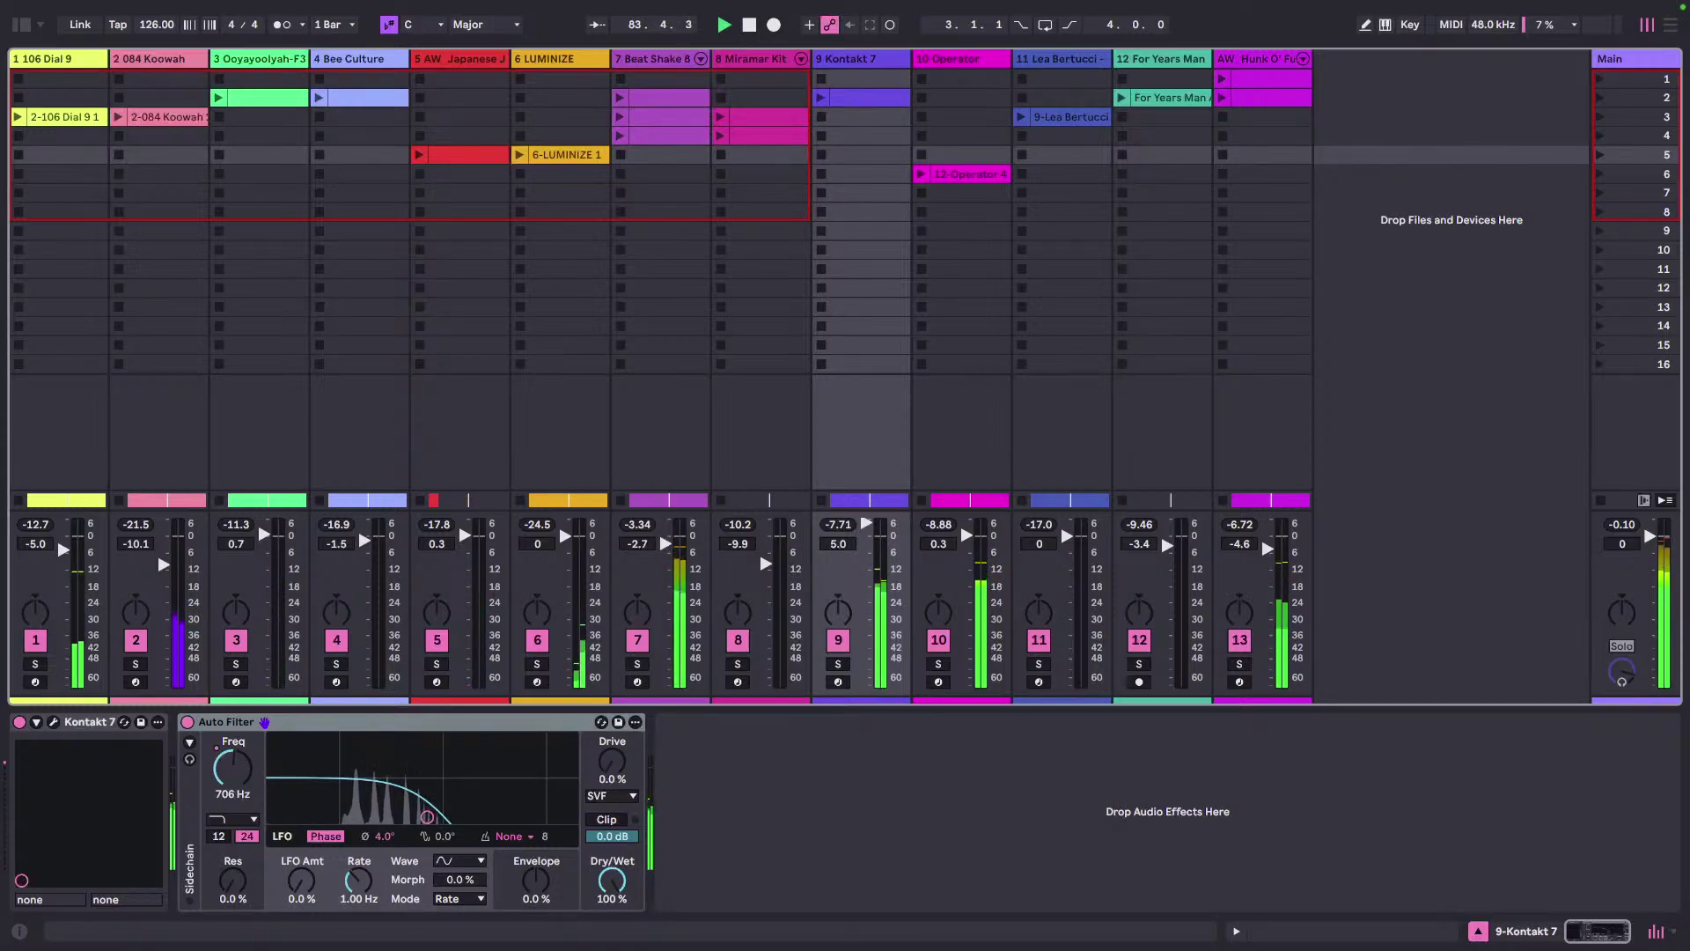
{"action": "left_click", "coordinate": [1661, 301]}
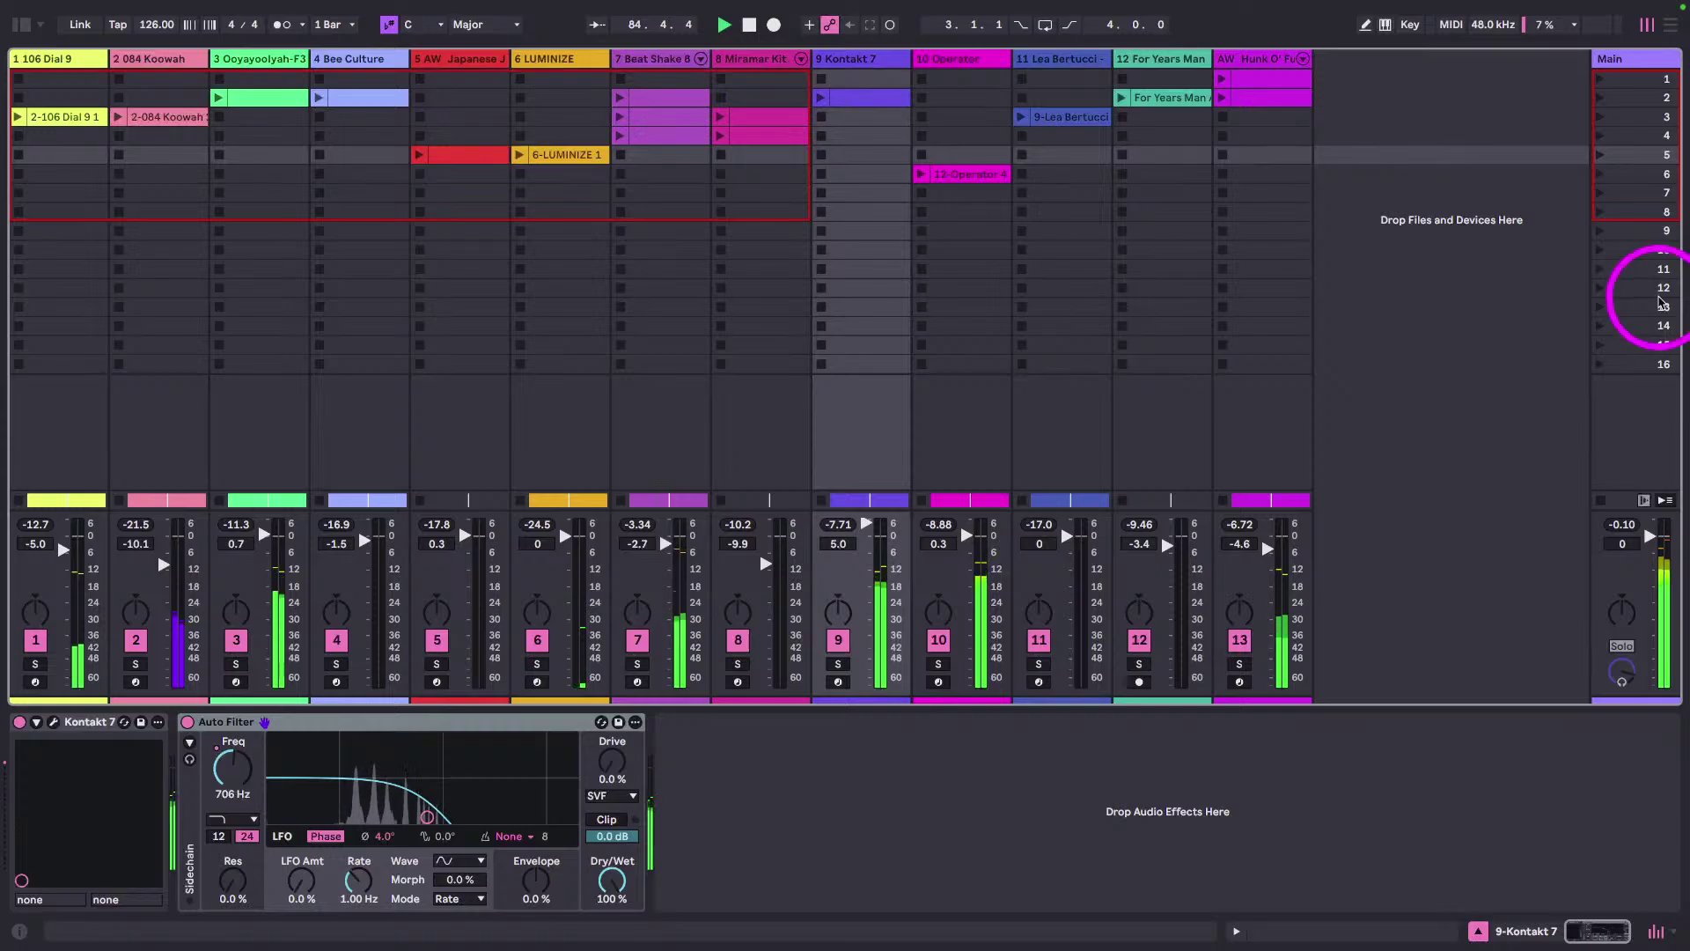
{"action": "left_click", "coordinate": [1377, 296]}
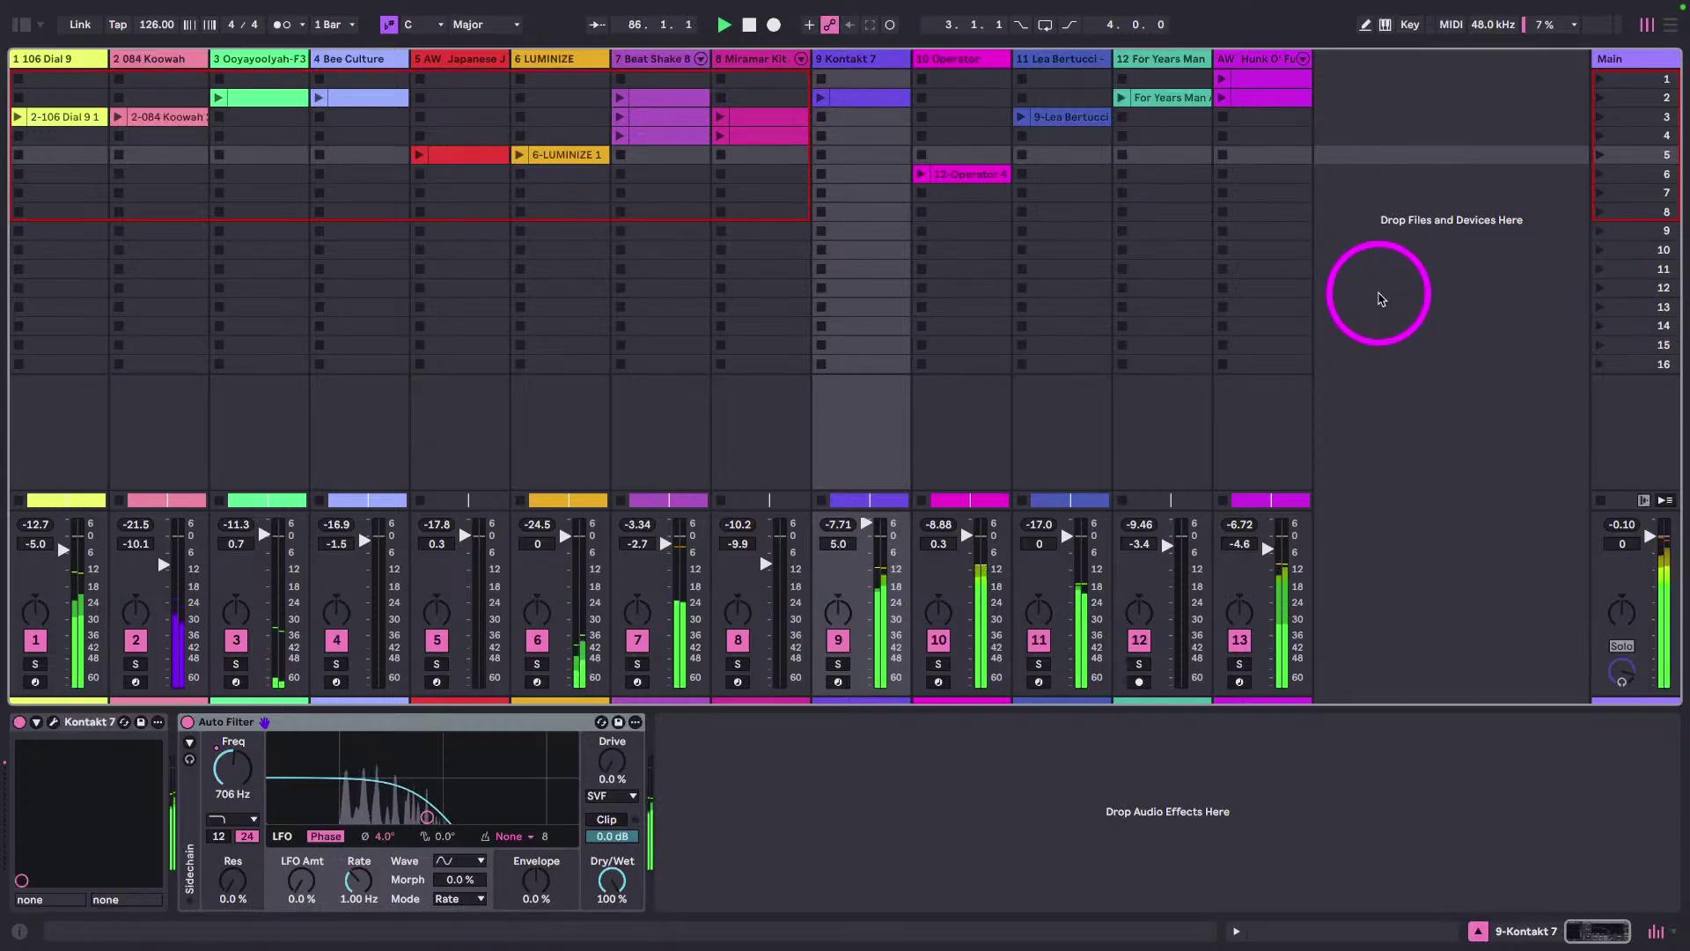